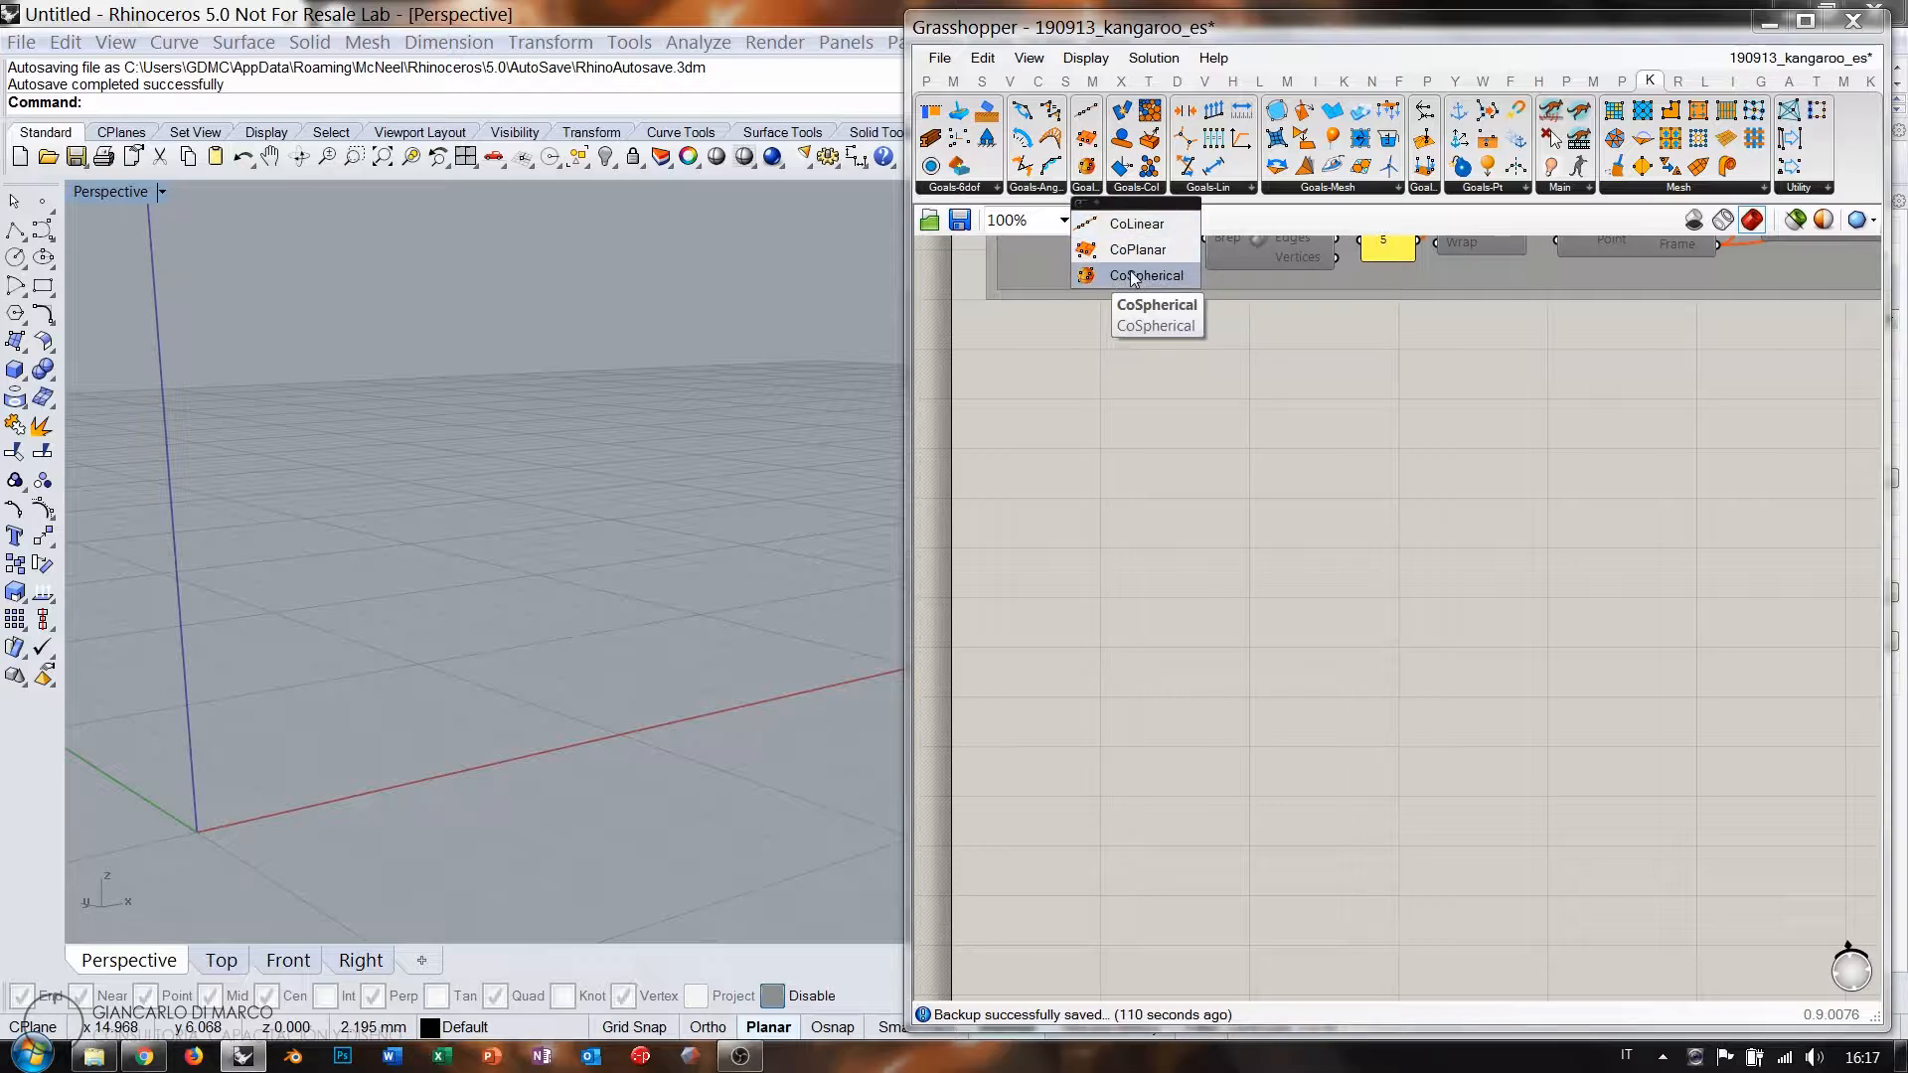
# Browse Kangaroo's co-linear, OnCurve/OnMesh/OnPlane and point goal lists, then close them.
pyautogui.click(1301, 423)
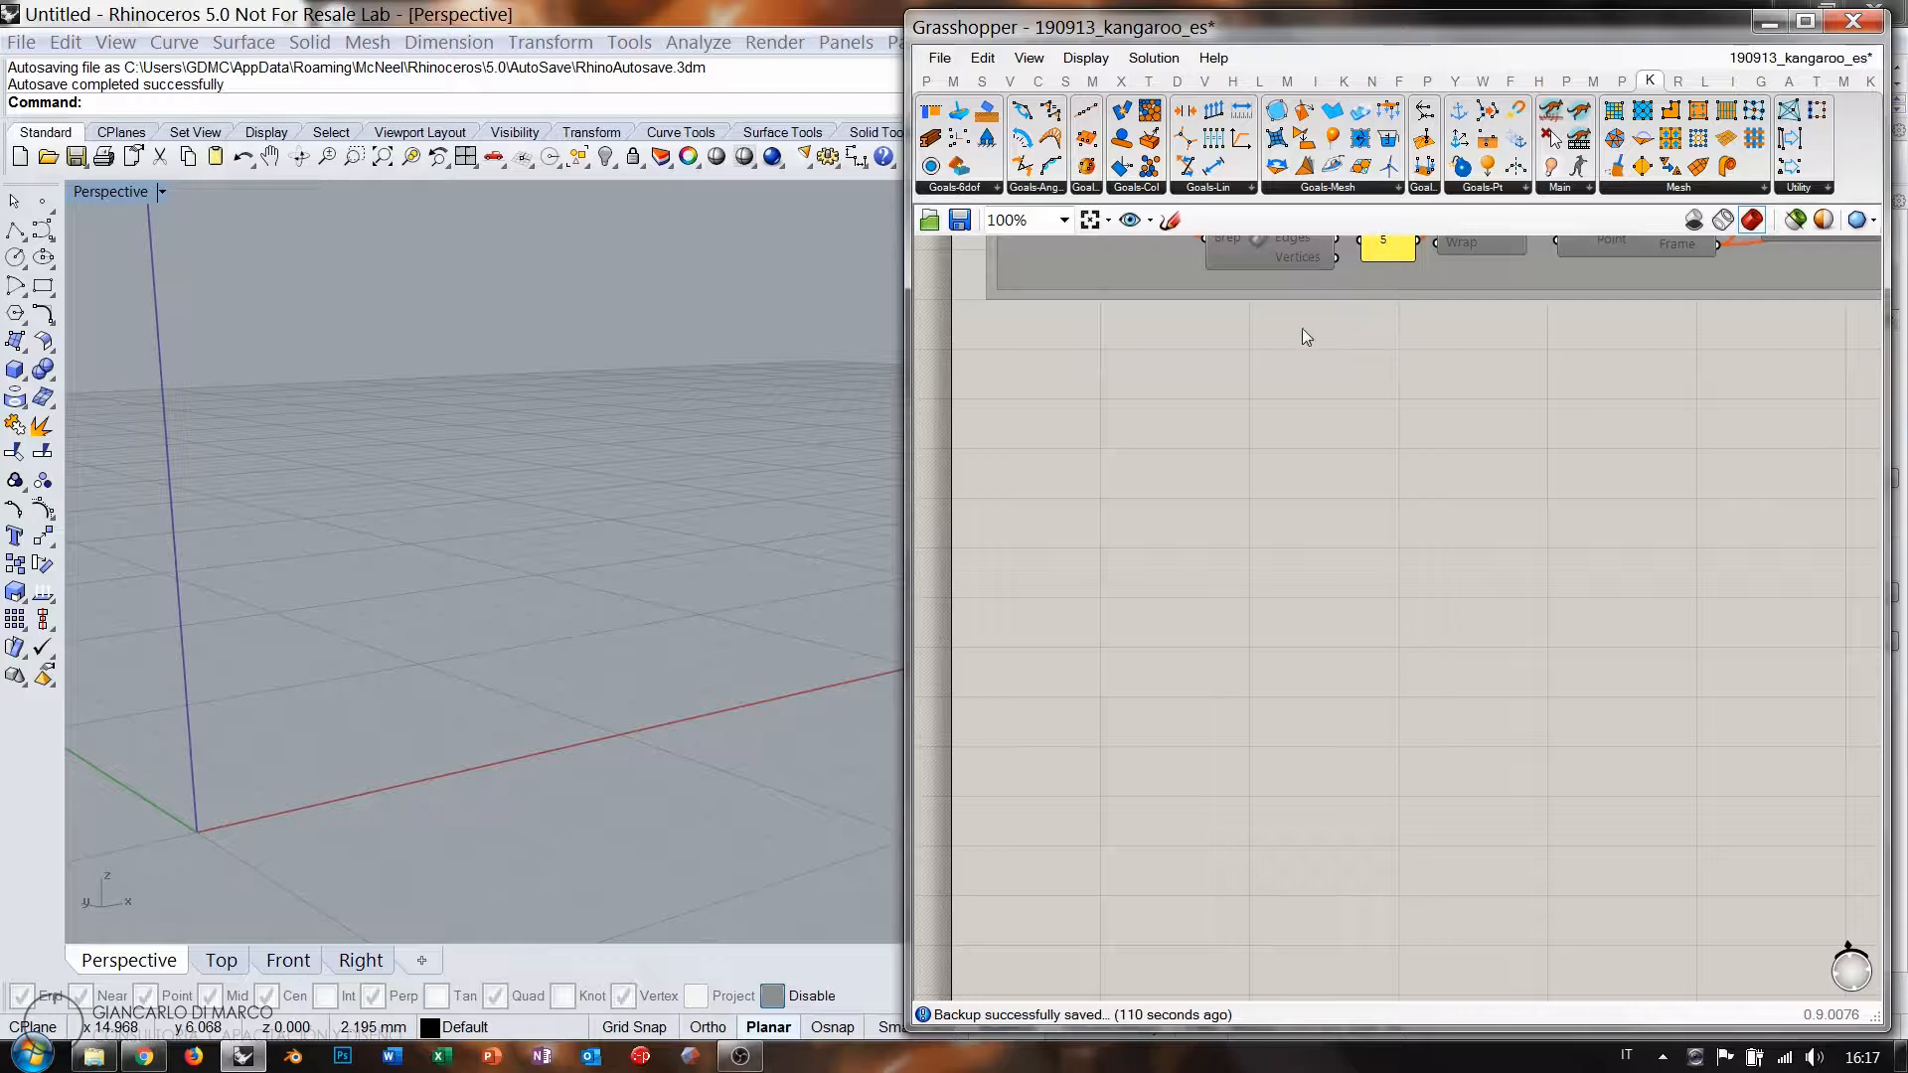
pyautogui.click(1425, 189)
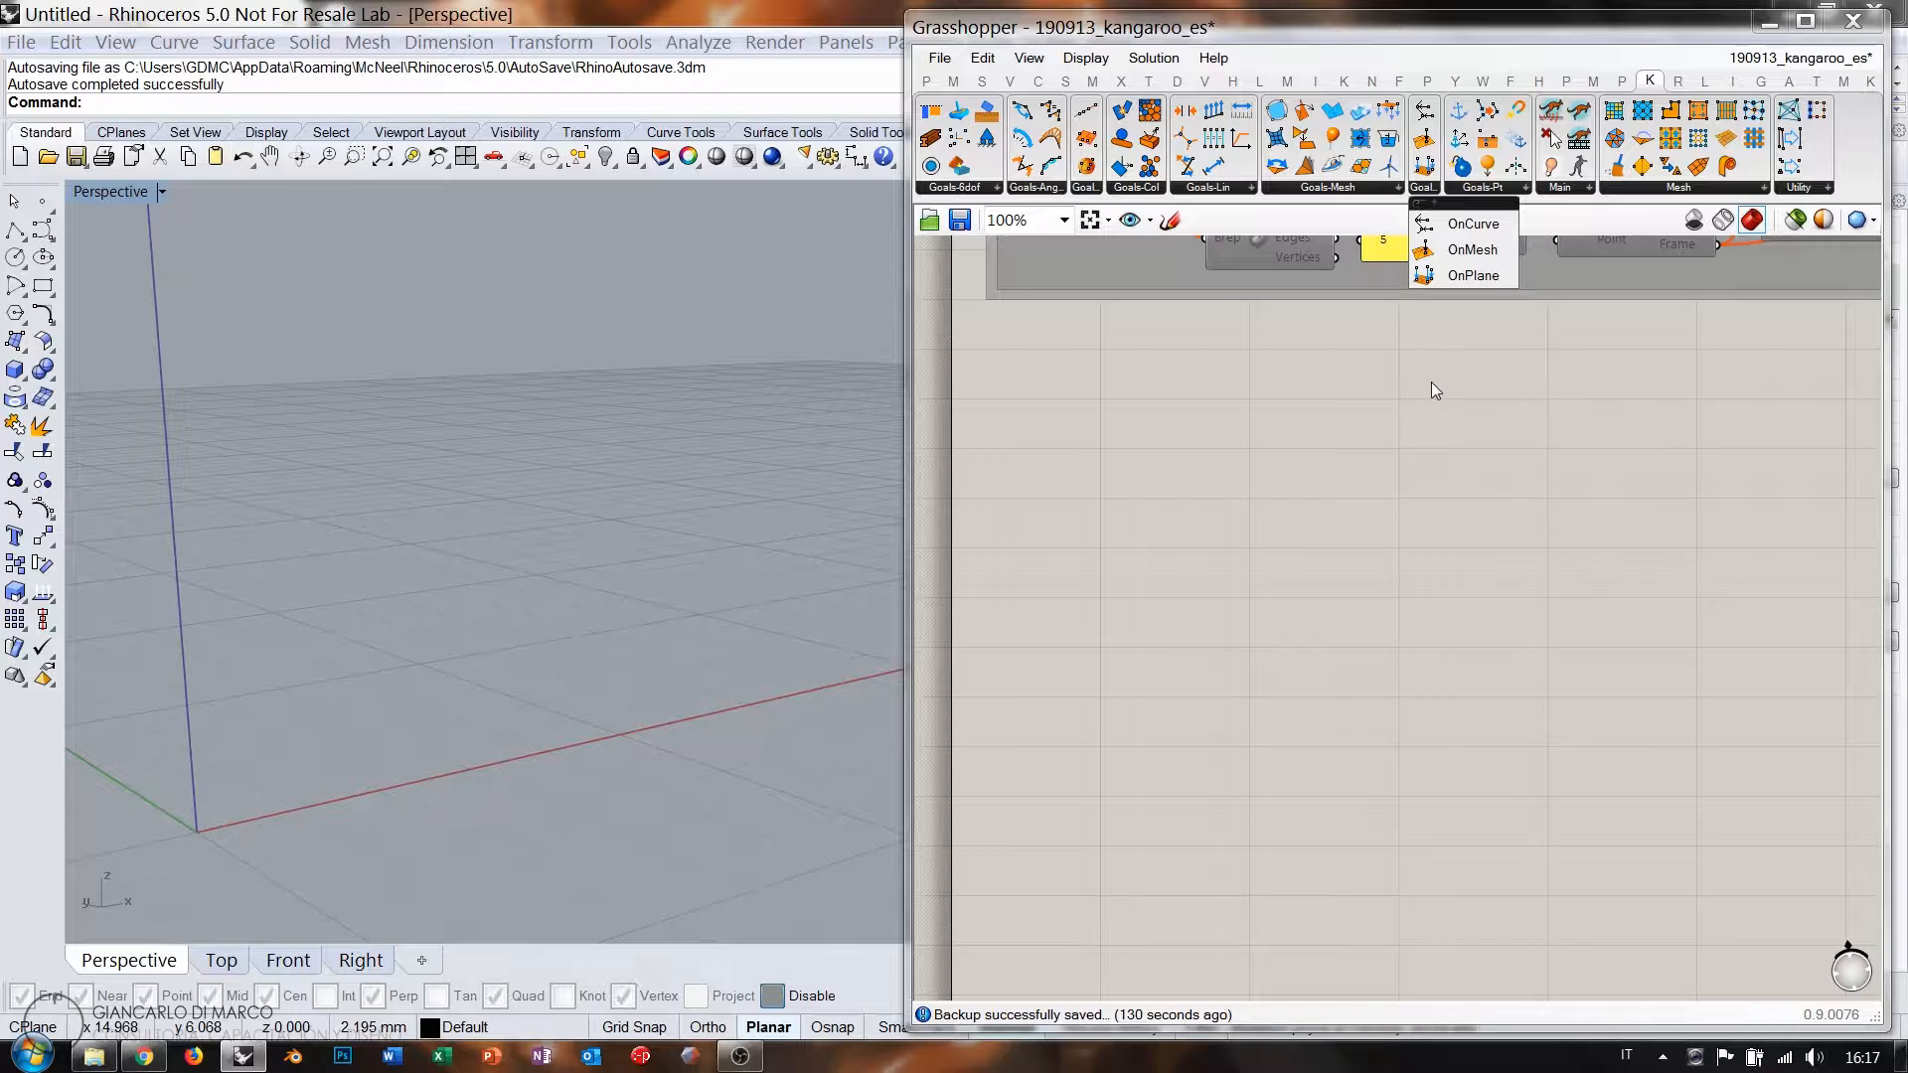
pyautogui.click(1377, 427)
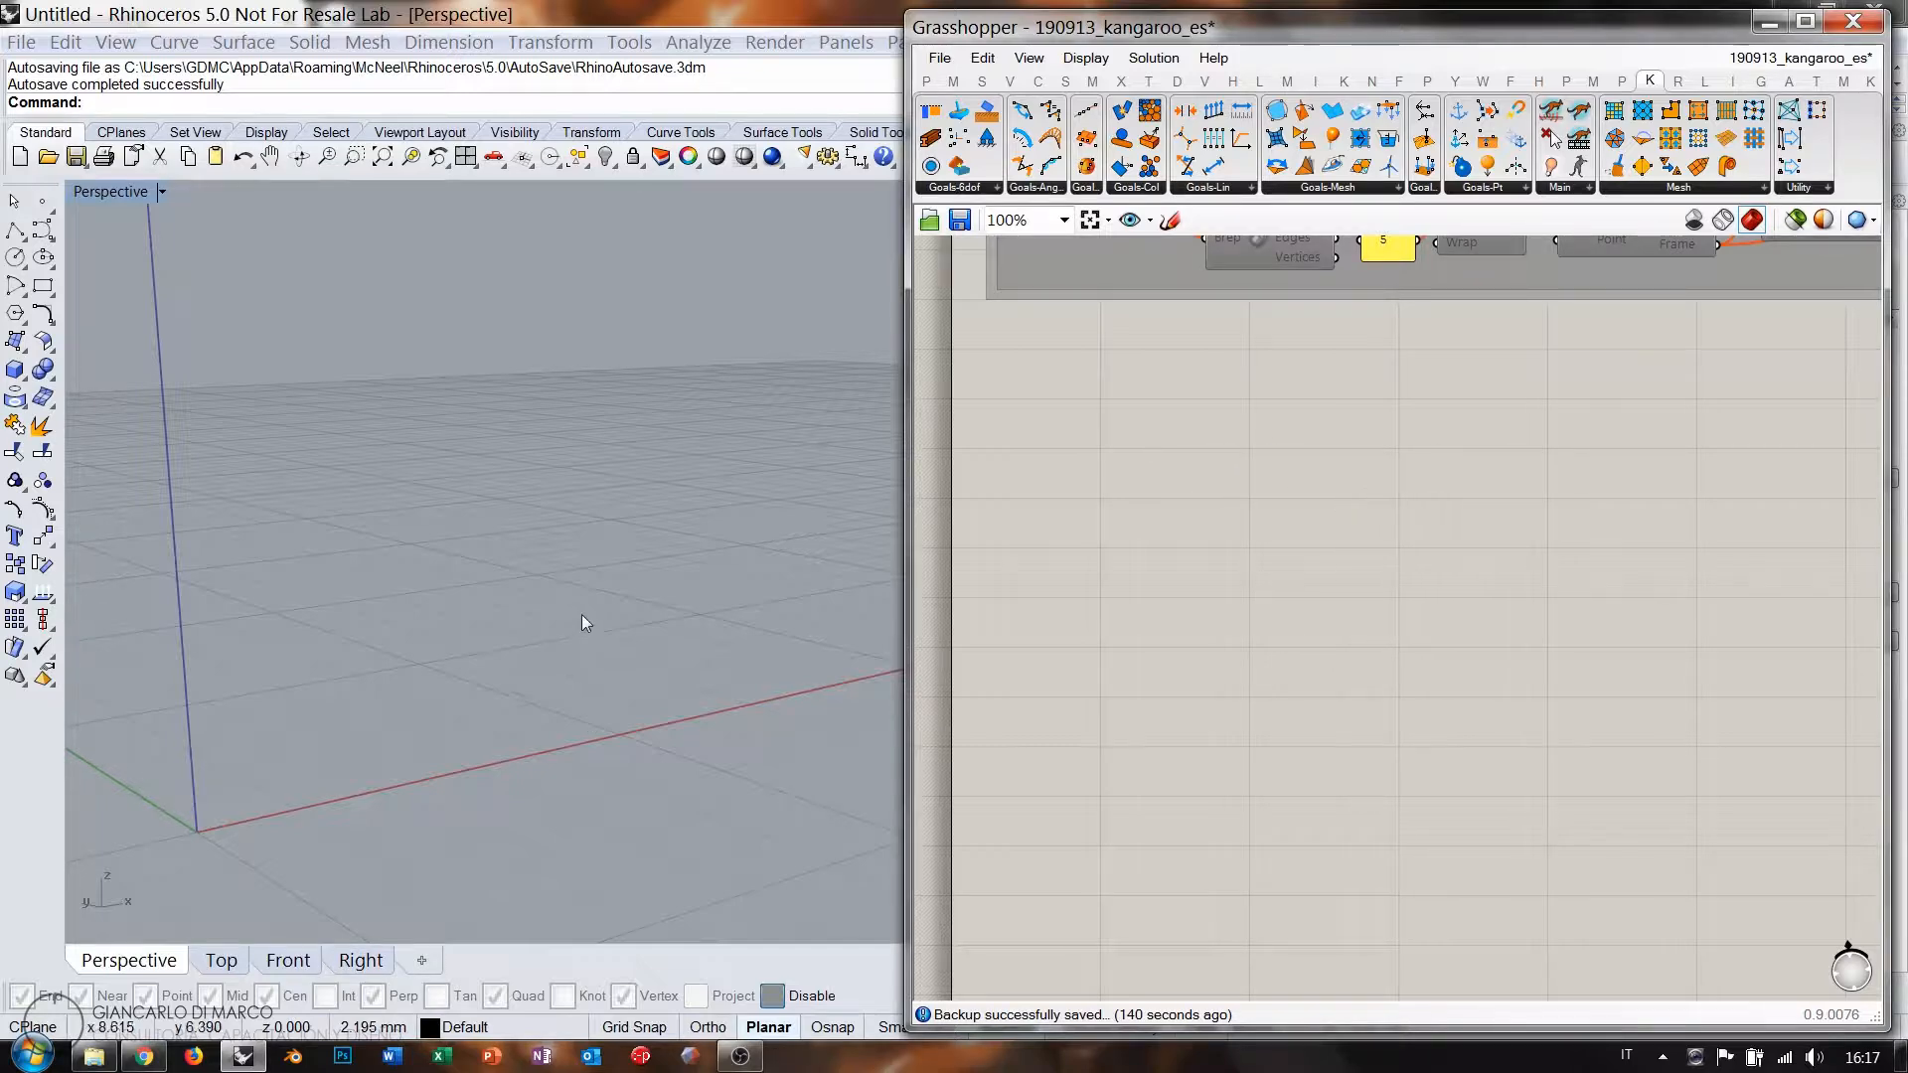
pyautogui.moveTo(630, 648); pyautogui.dragTo(523, 665, button='right')
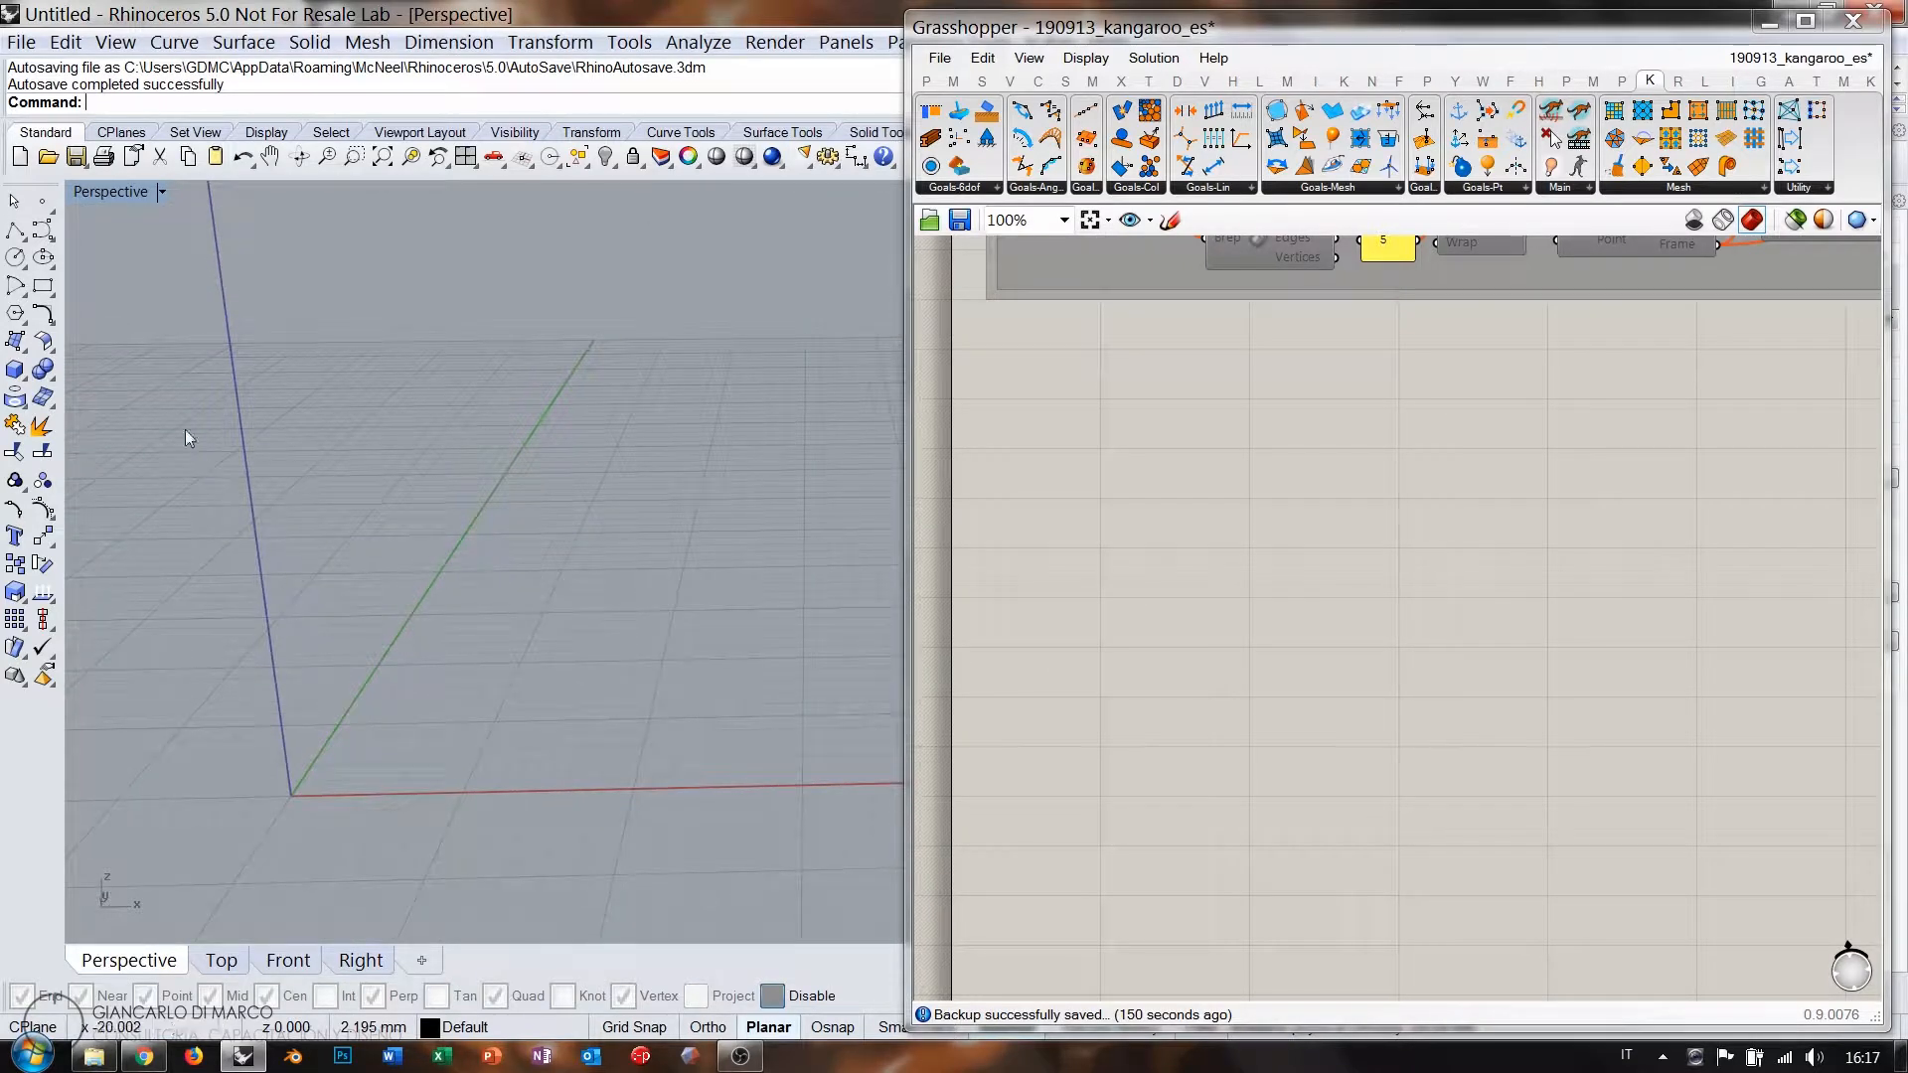
# In the Front view, draw the first wavy vertical control-point curve.
pyautogui.click(286, 961)
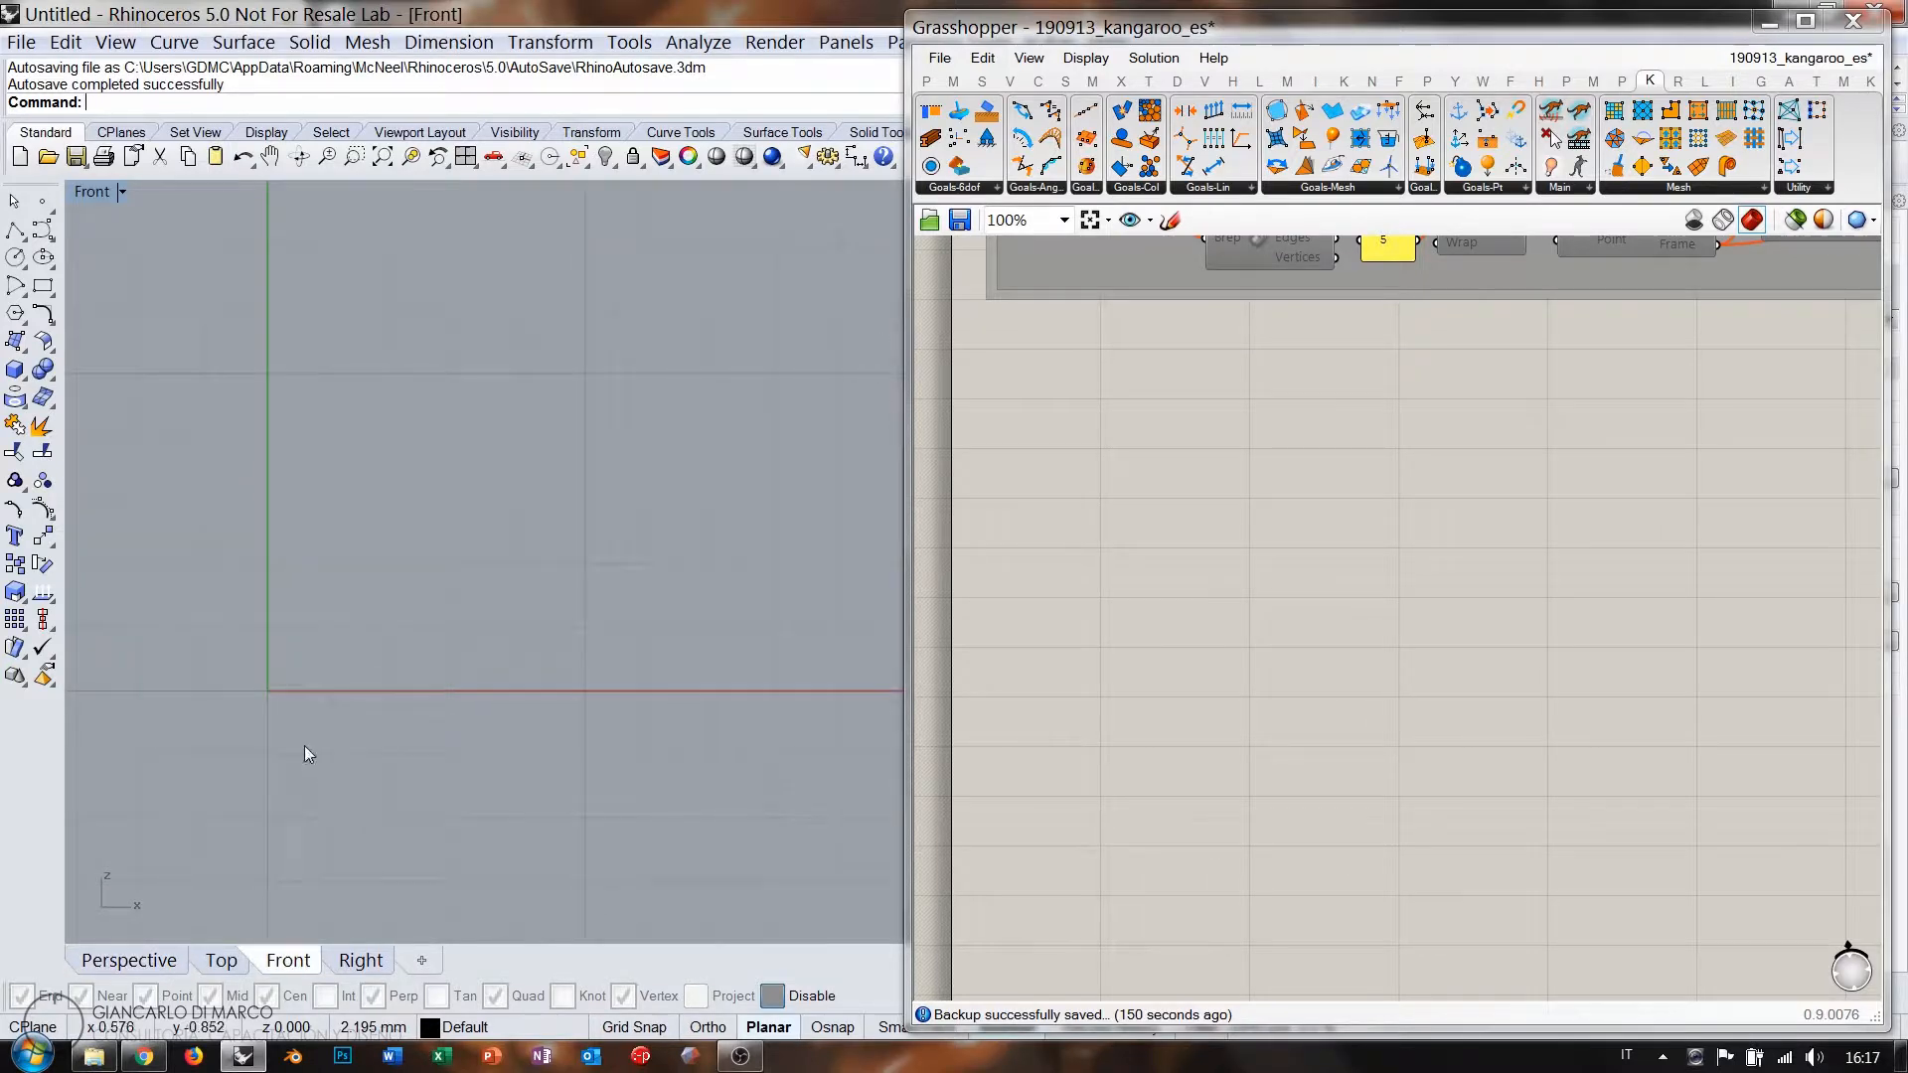
pyautogui.click(44, 231)
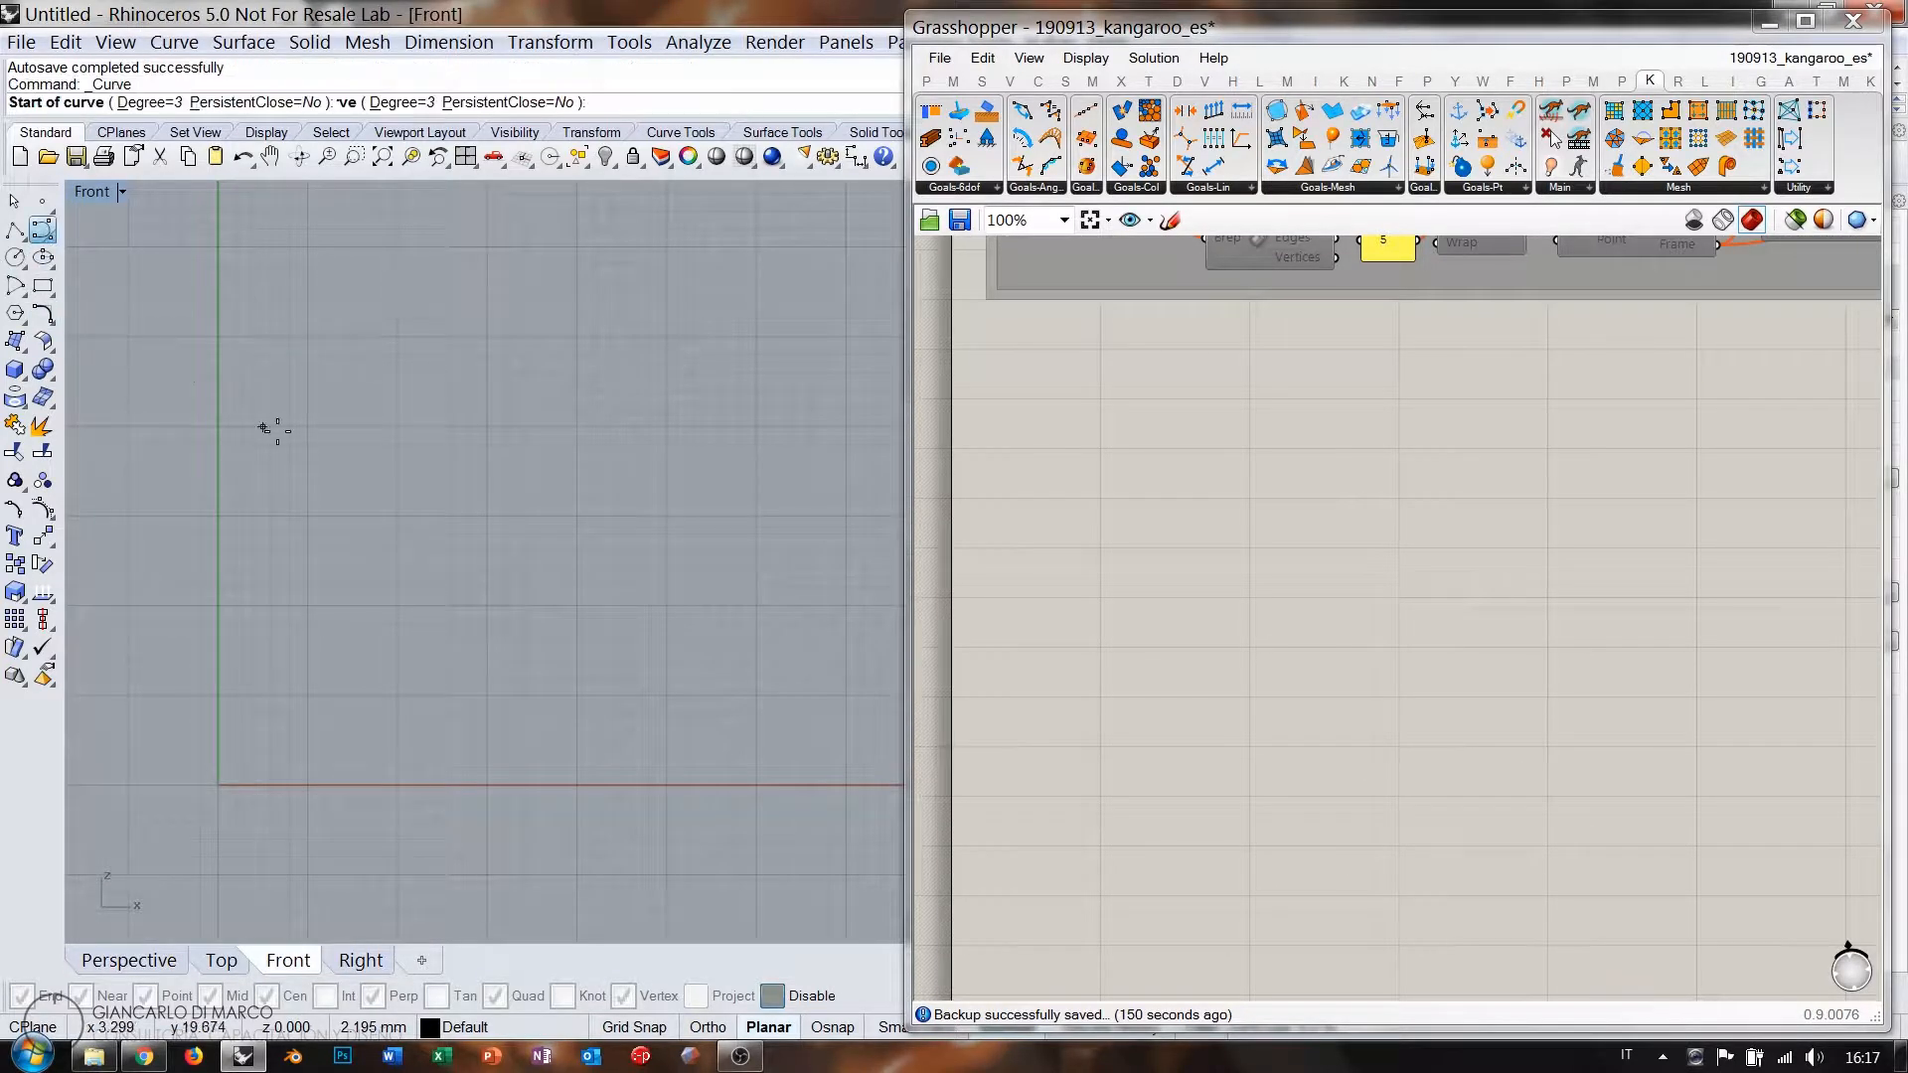
pyautogui.click(288, 330)
pyautogui.click(241, 425)
pyautogui.click(289, 530)
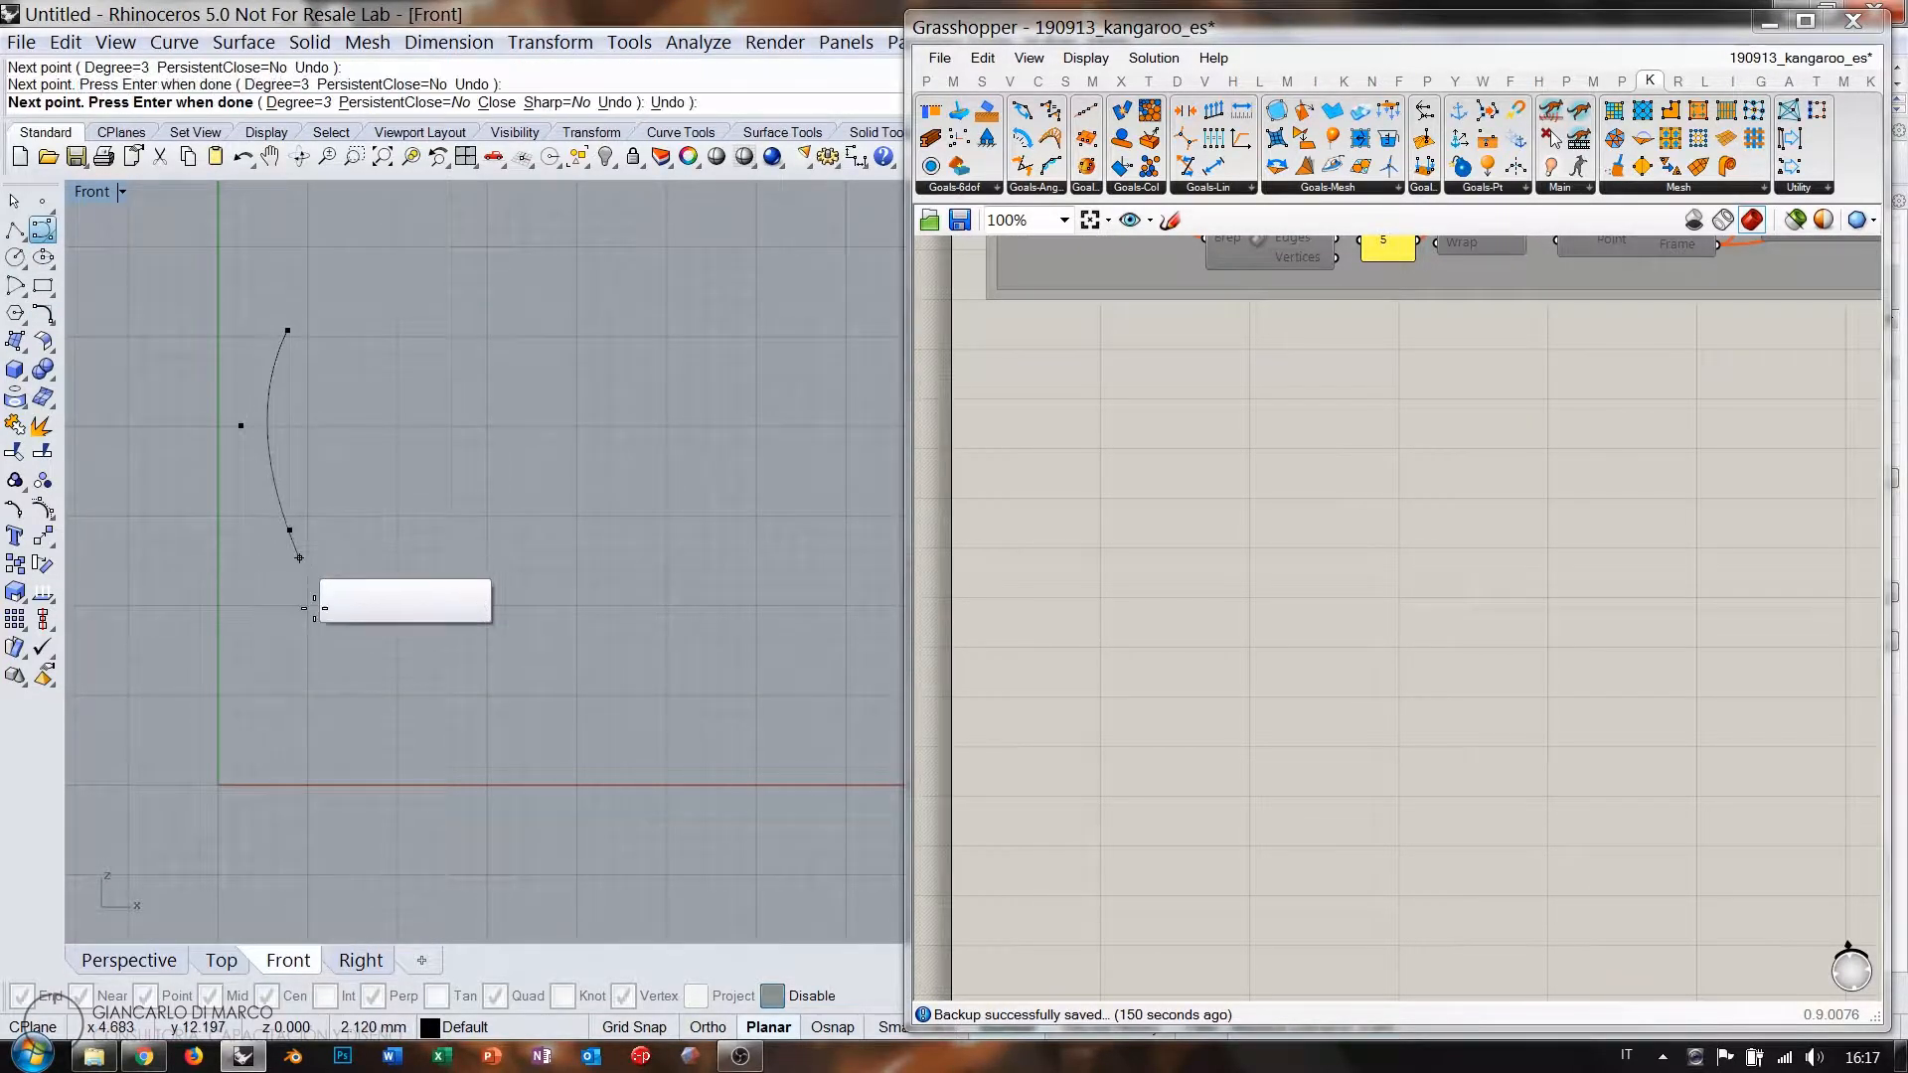
pyautogui.click(312, 603)
pyautogui.click(312, 716)
pyautogui.rightClick(312, 716)
# Draw a second wavy control-point curve beside the first.
pyautogui.moveTo(425, 569); pyautogui.dragTo(255, 601, button='right')
pyautogui.scroll(-4, 255, 601)
pyautogui.rightClick(285, 497)
pyautogui.click(297, 422)
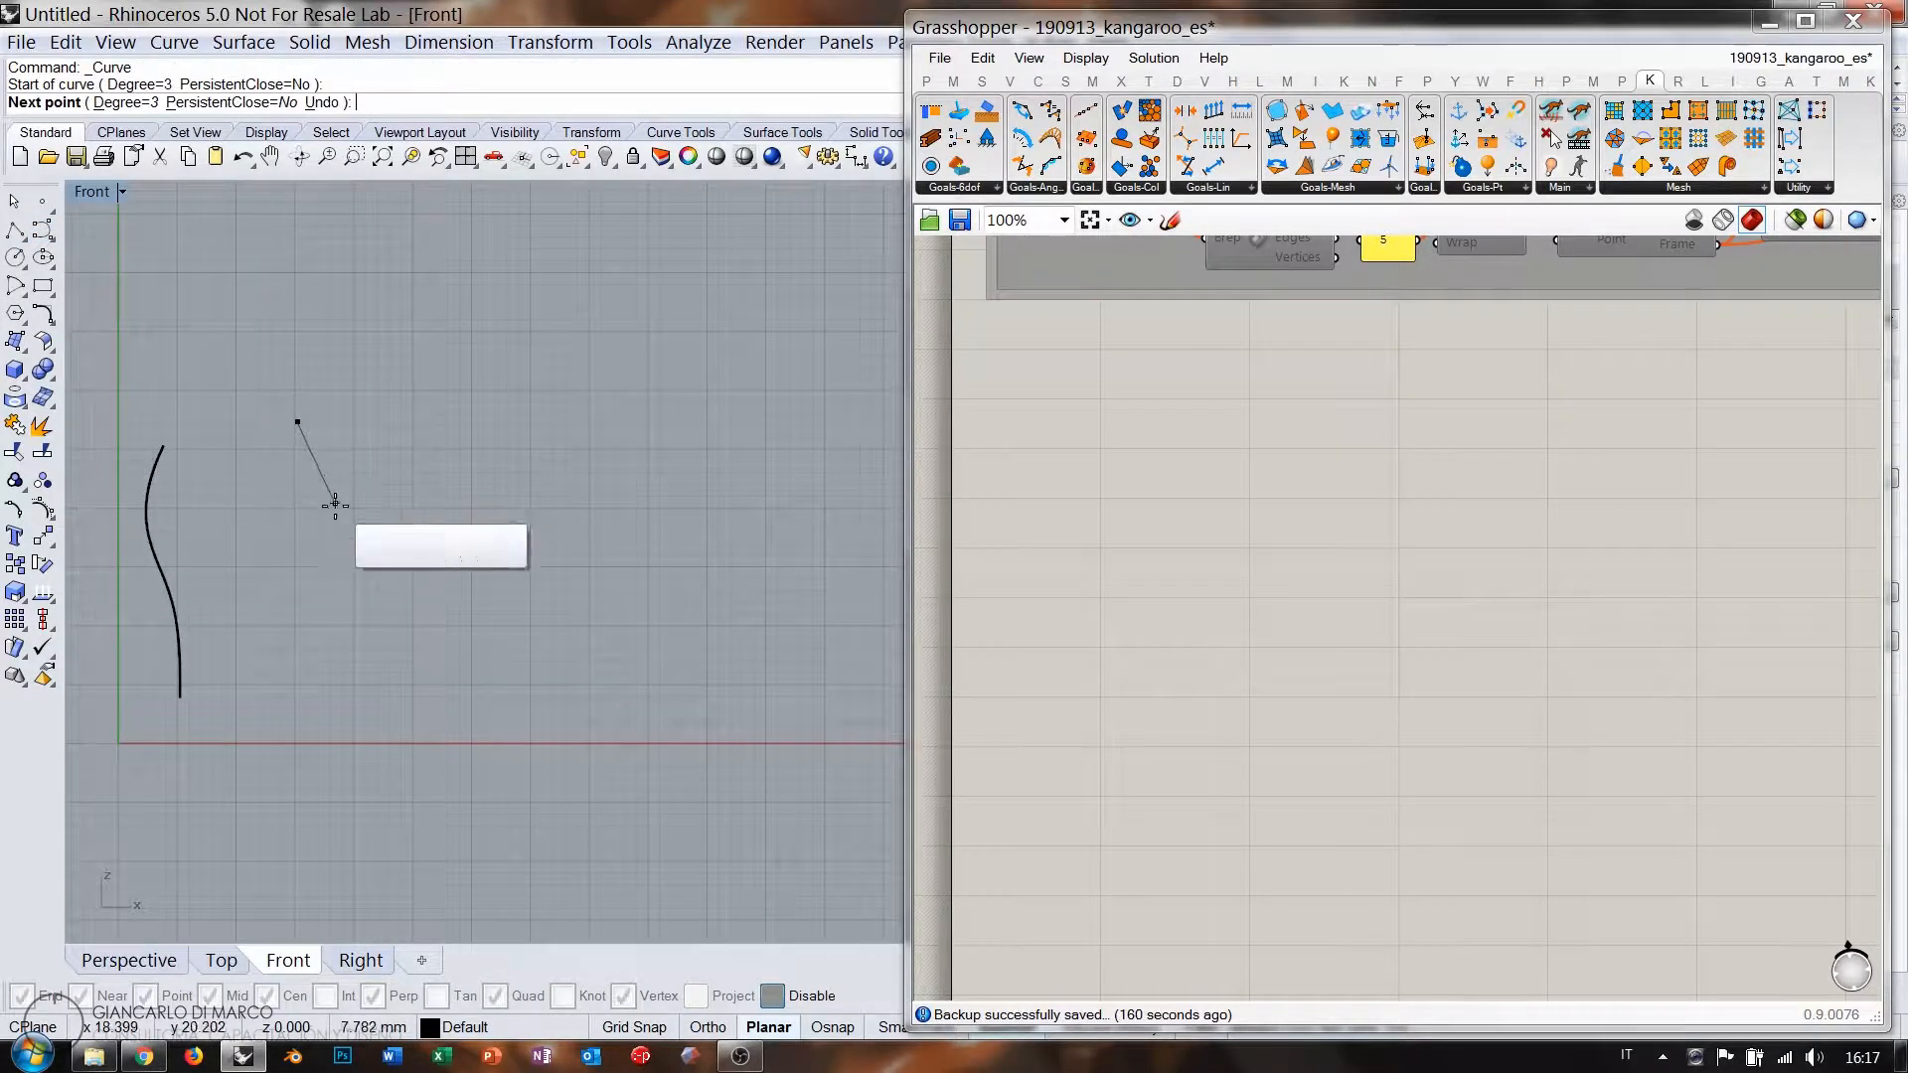
pyautogui.click(335, 506)
pyautogui.click(321, 572)
pyautogui.click(304, 647)
pyautogui.click(309, 684)
pyautogui.rightClick(309, 684)
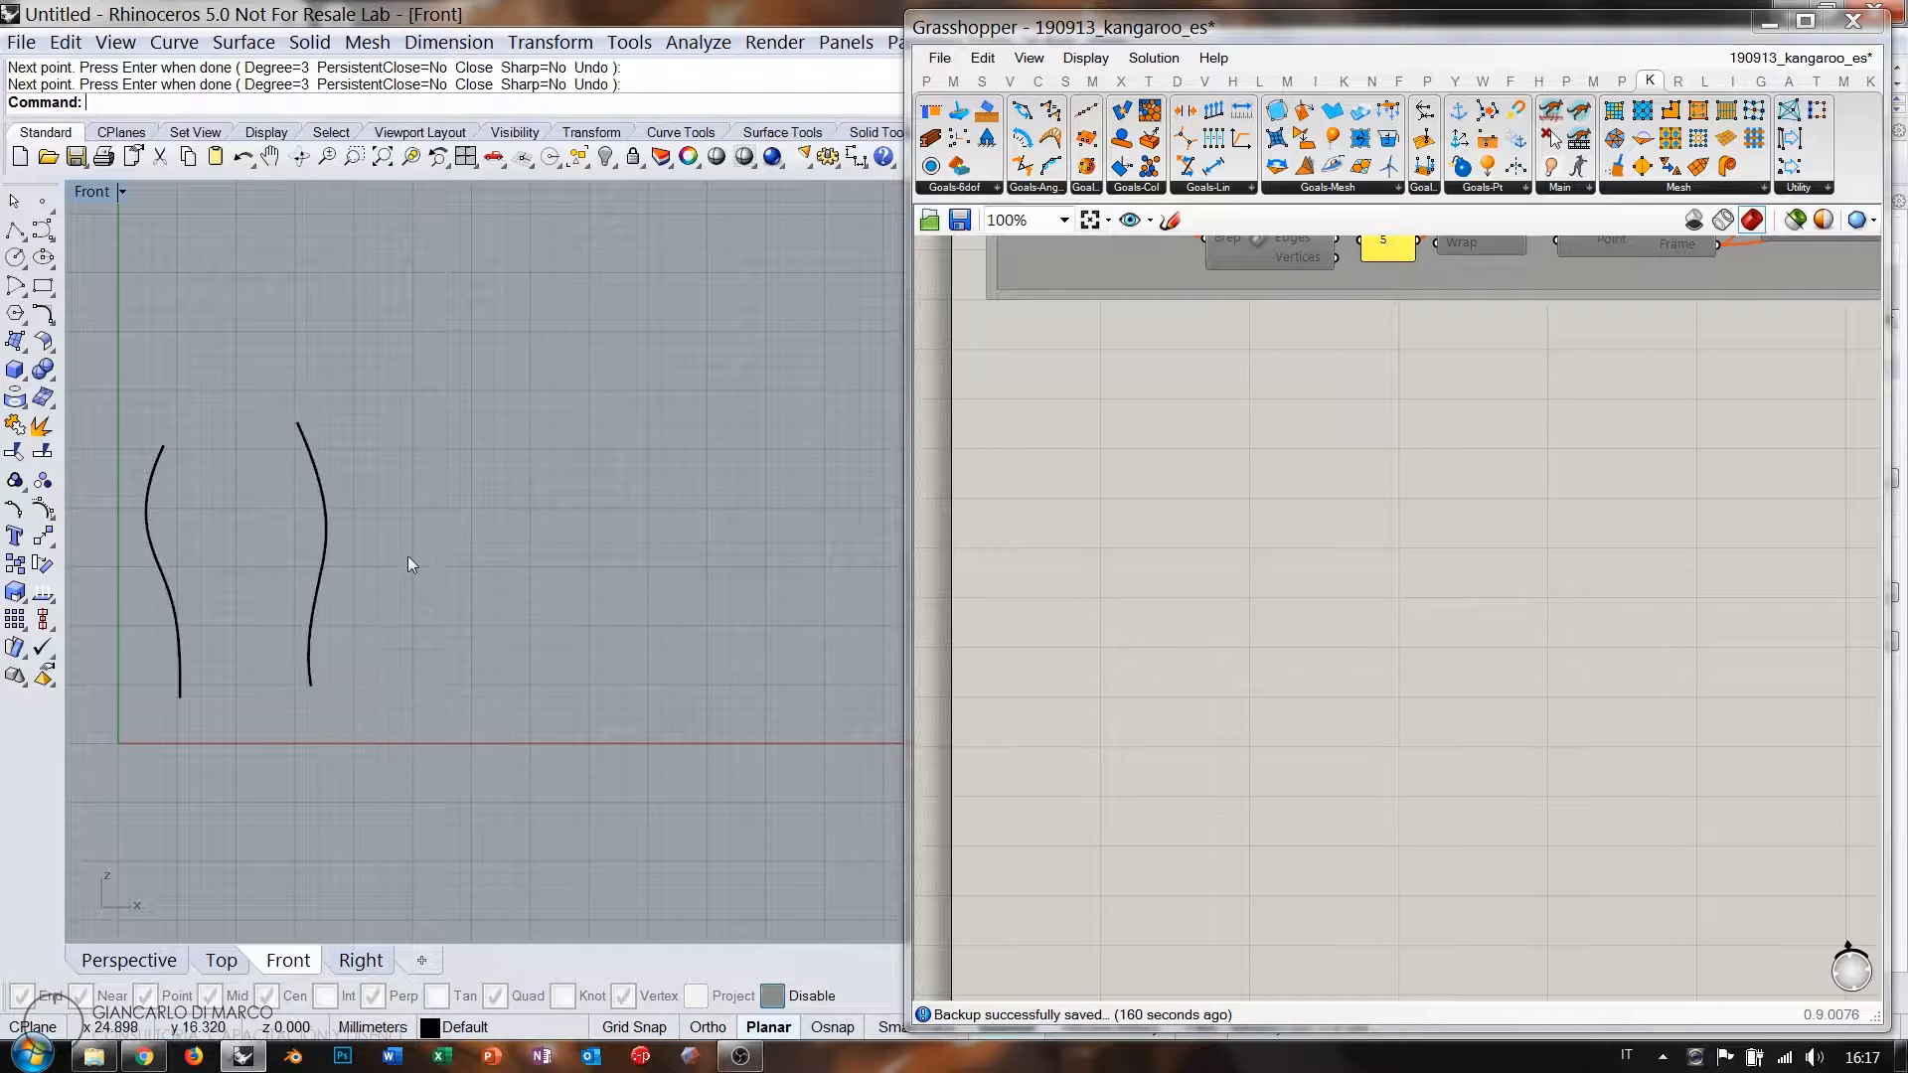
# Draw the third and fourth wavy control-point curves further to the right.
pyautogui.rightClick(490, 456)
pyautogui.click(494, 457)
pyautogui.click(494, 530)
pyautogui.click(460, 573)
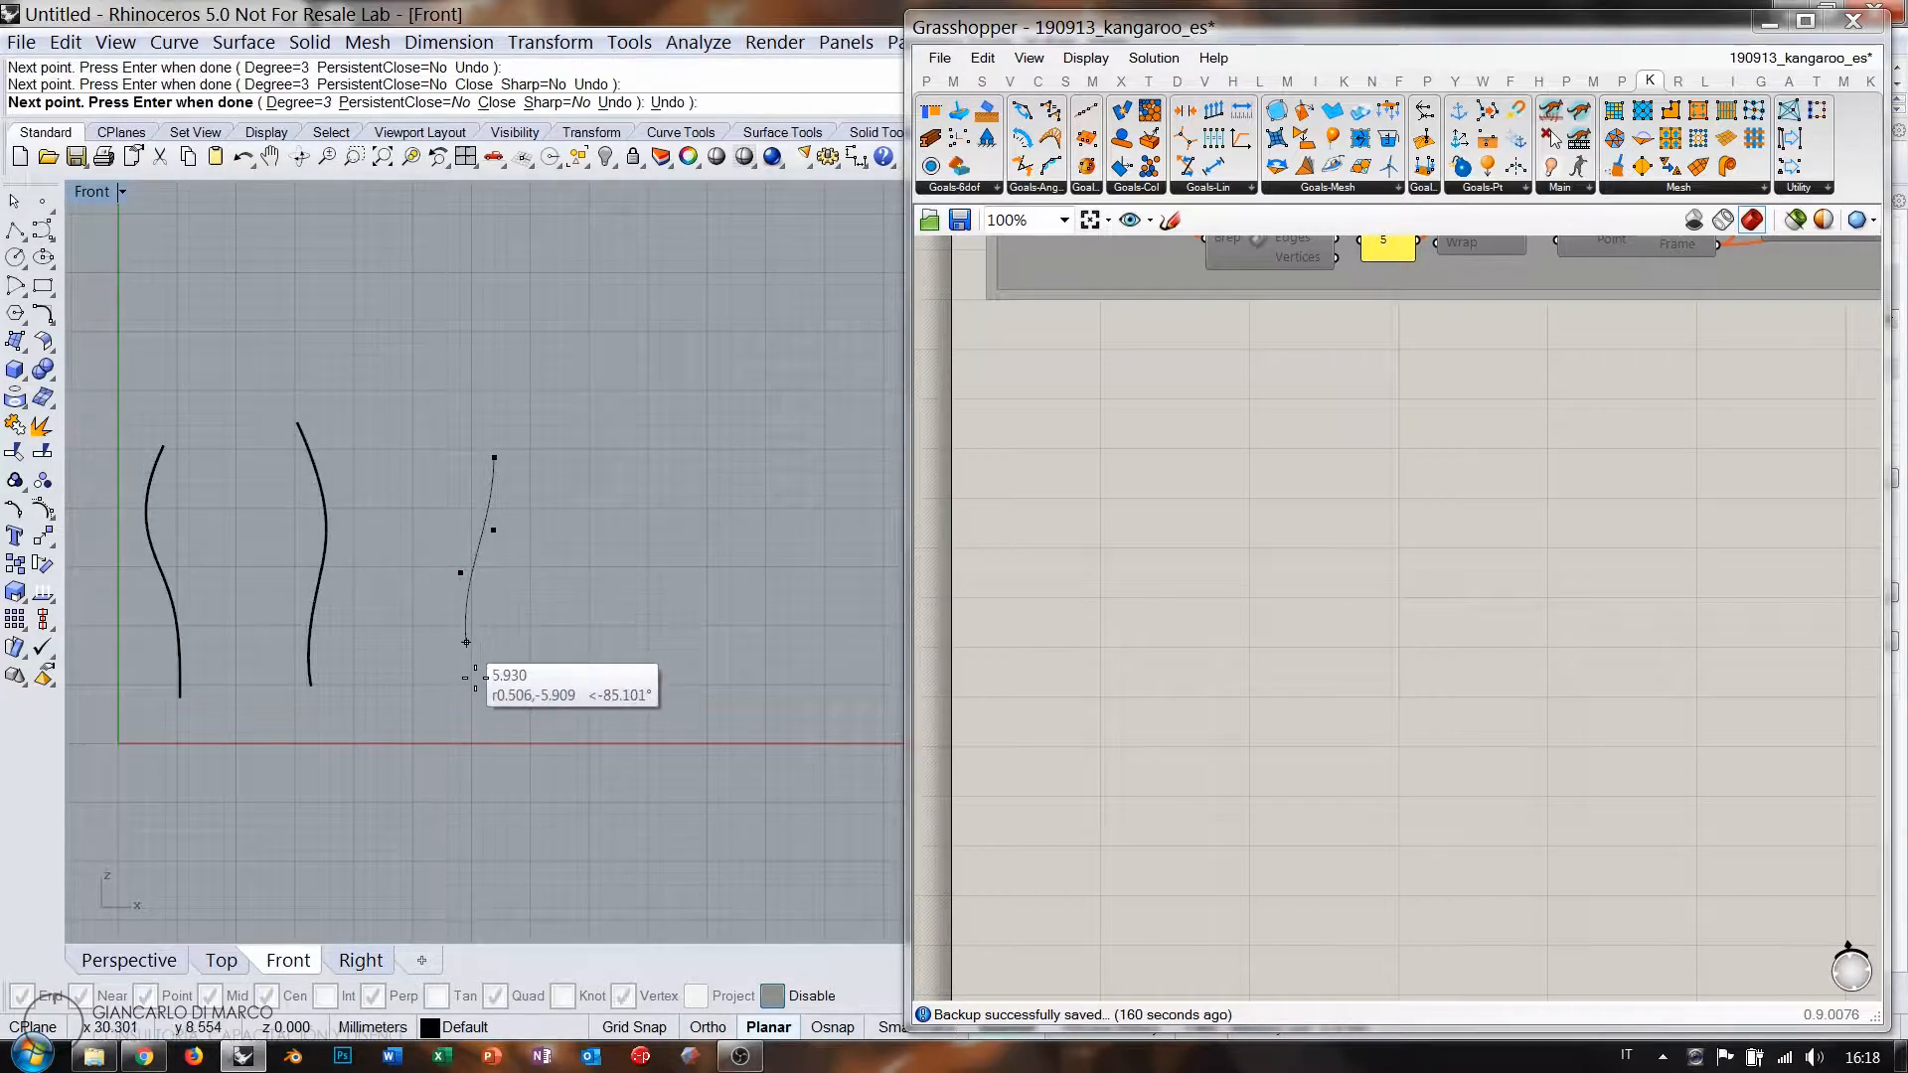
pyautogui.click(474, 679)
pyautogui.rightClick(524, 622)
pyautogui.rightClick(597, 545)
pyautogui.click(627, 510)
pyautogui.click(627, 571)
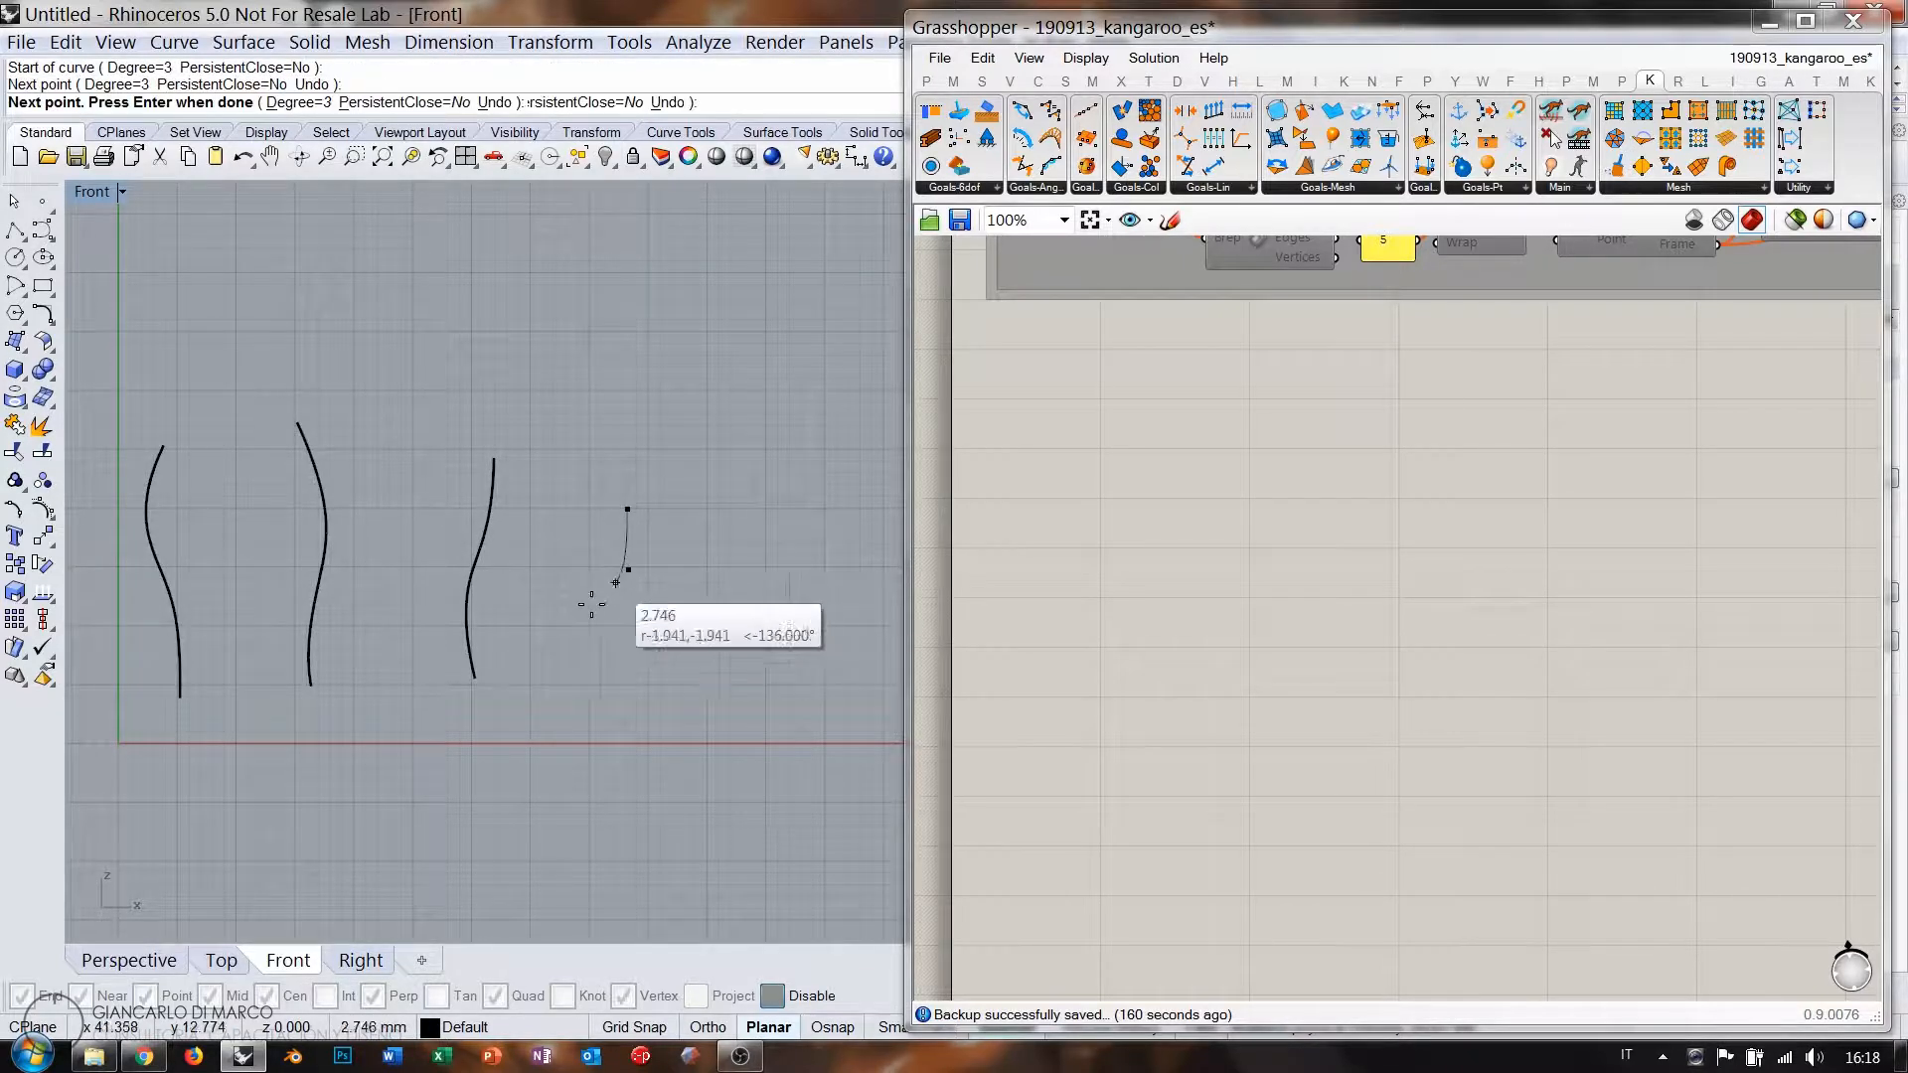
pyautogui.click(592, 605)
pyautogui.click(587, 654)
pyautogui.rightClick(587, 673)
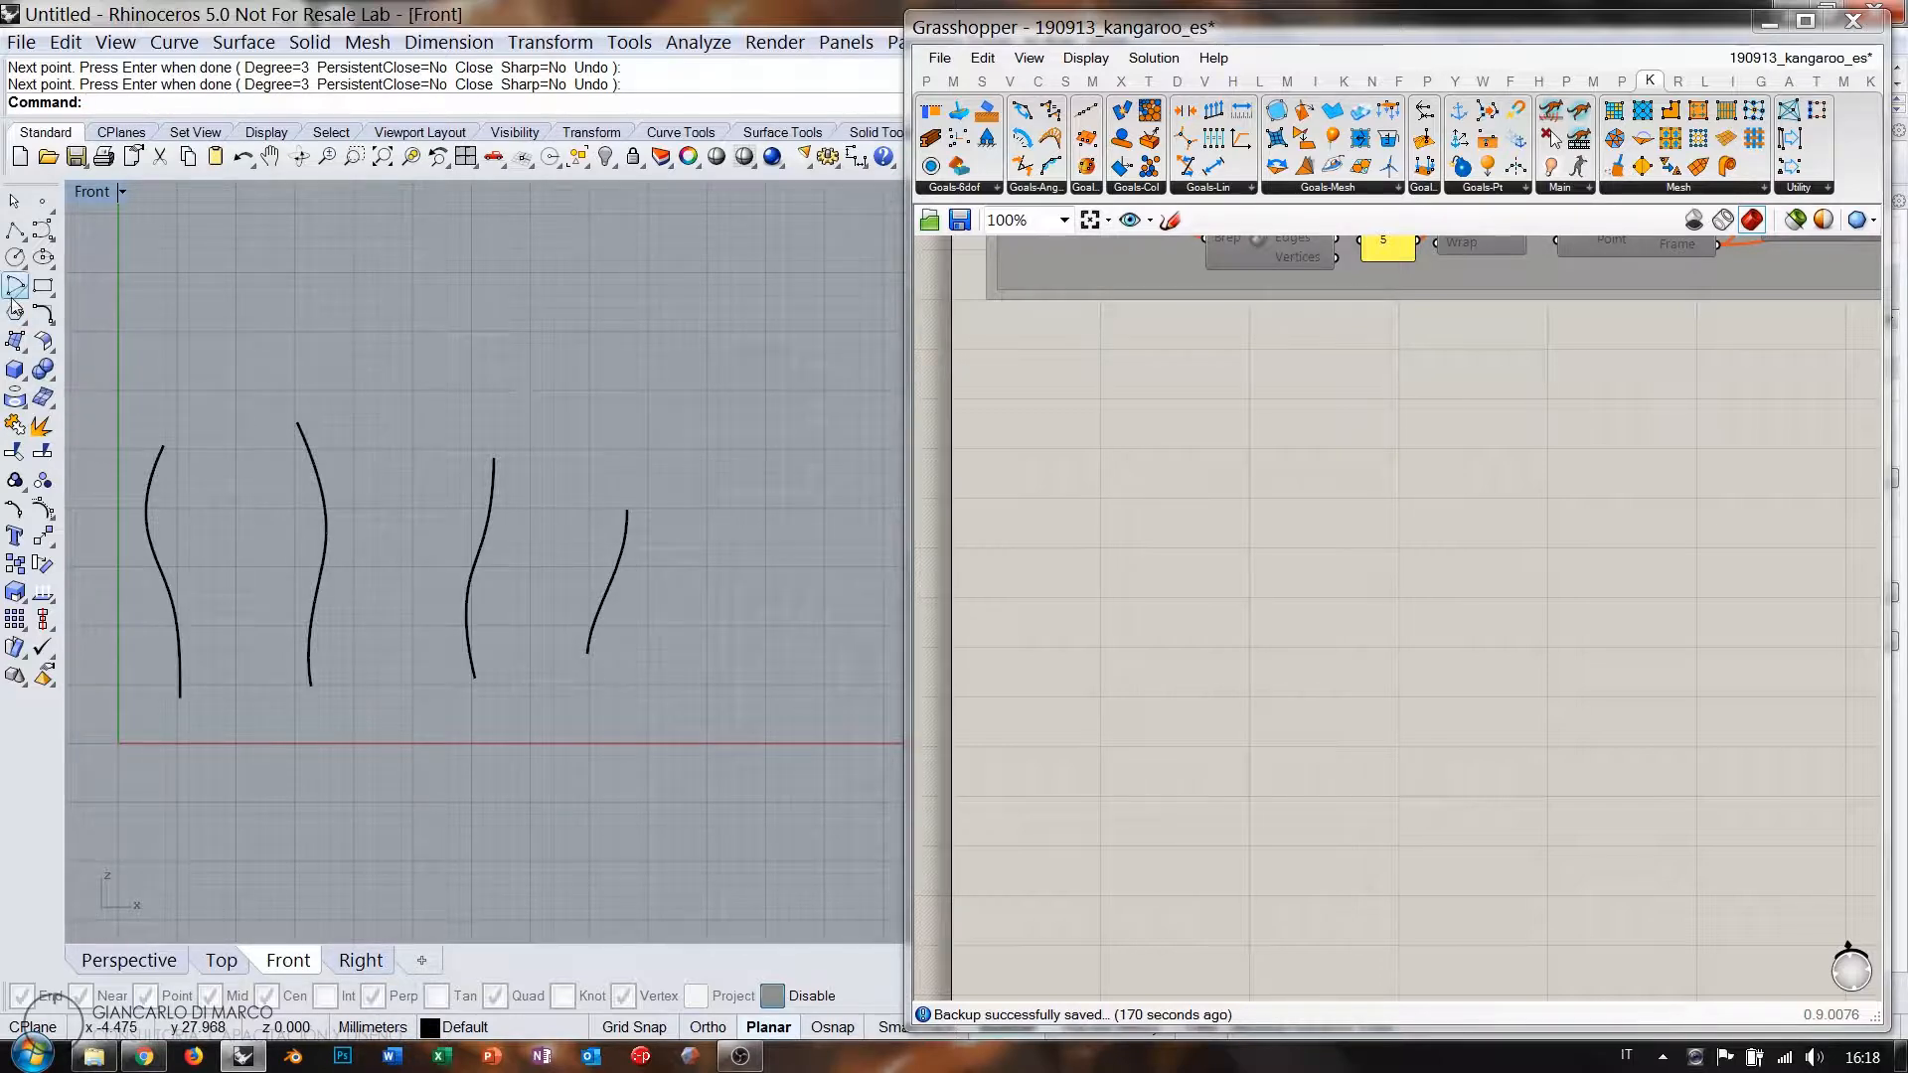
# Loft the four curves into one Normal-style surface.
pyautogui.click(15, 342)
pyautogui.click(127, 349)
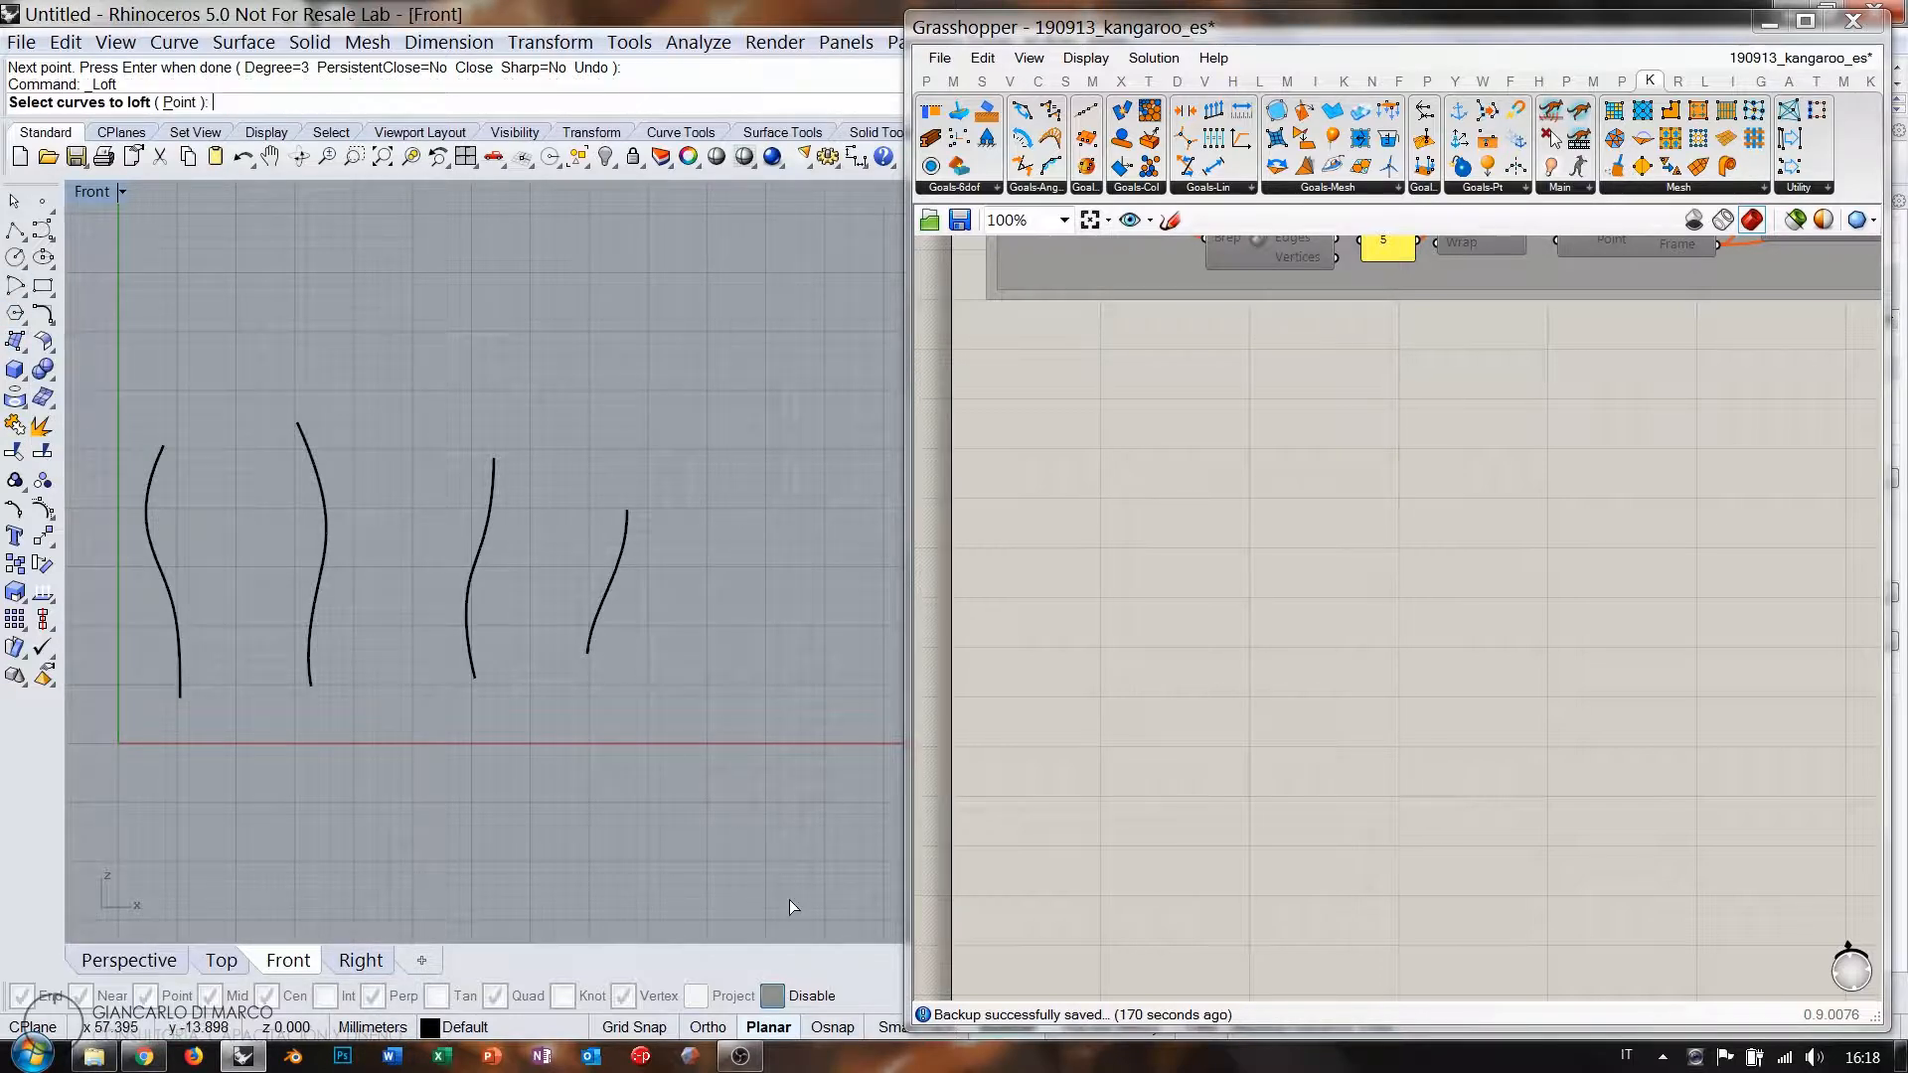
pyautogui.moveTo(969, 1030); pyautogui.dragTo(969, 980)
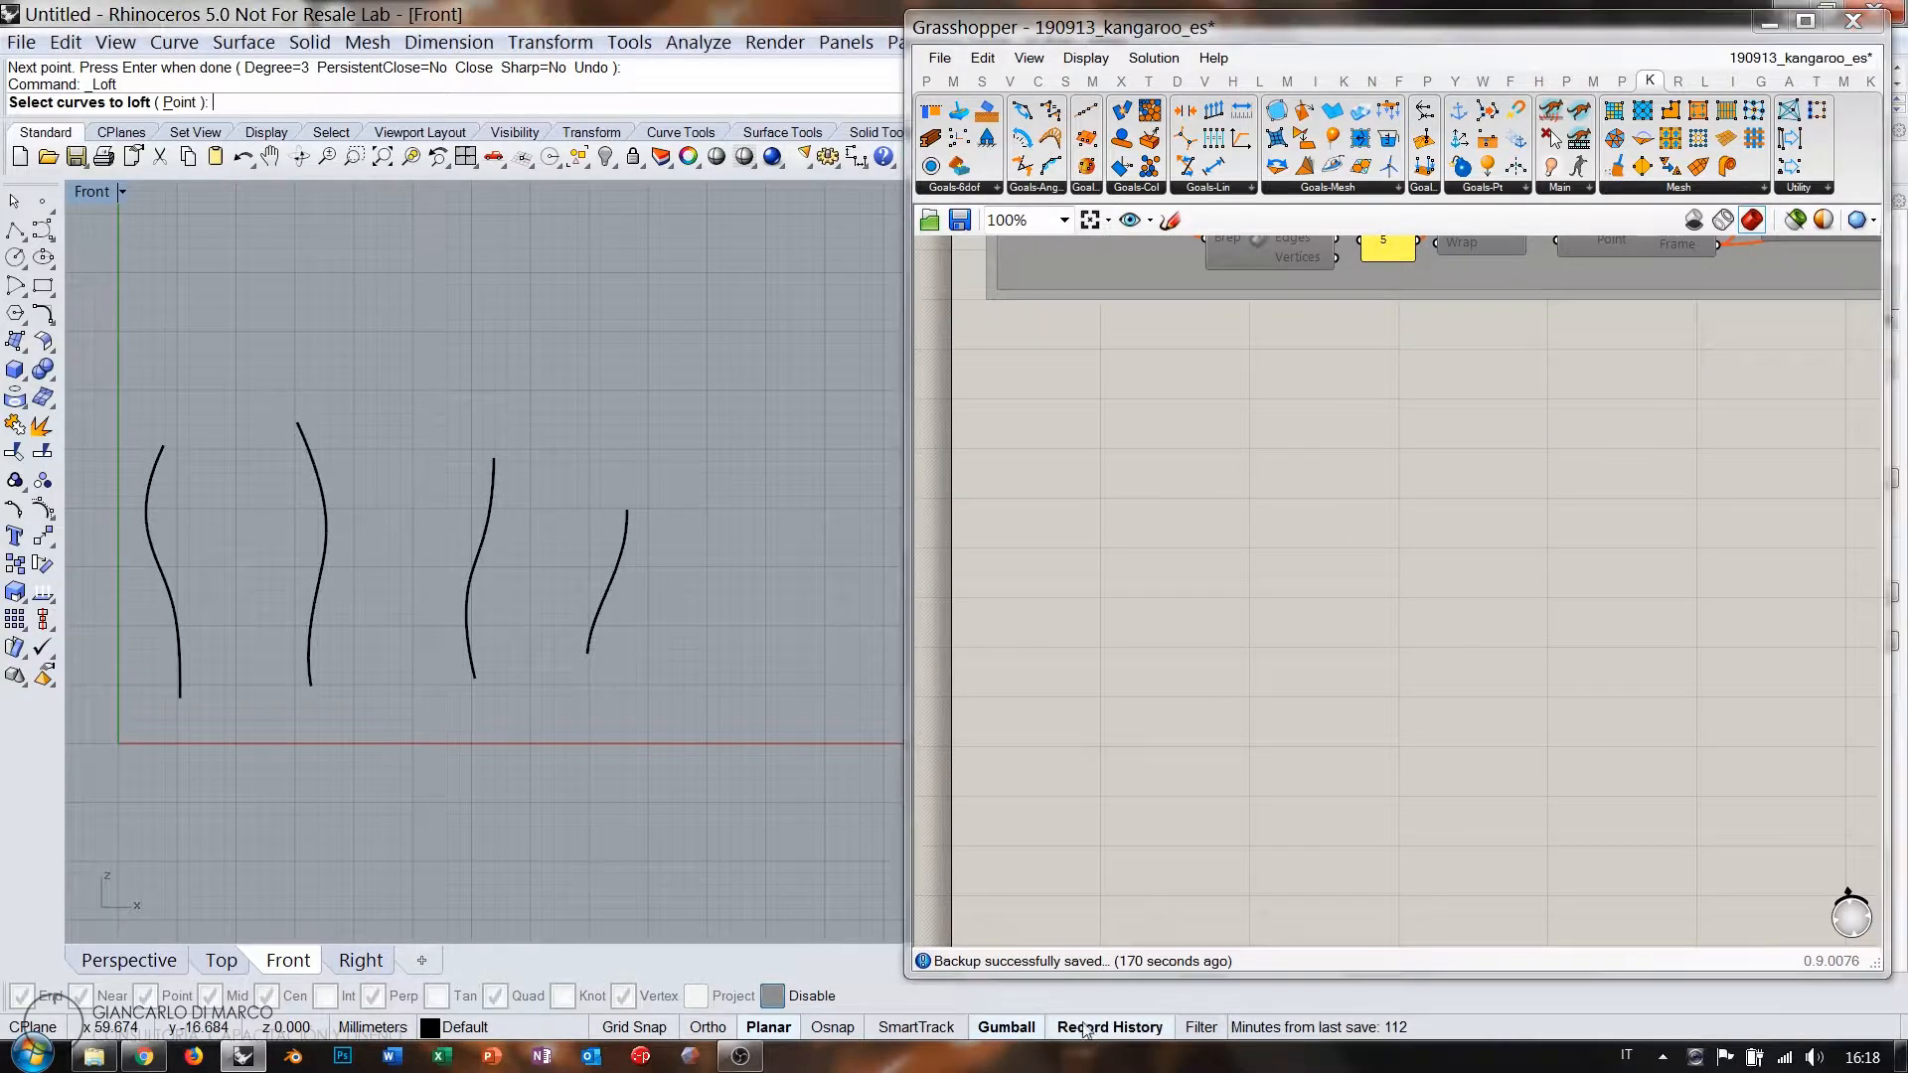
pyautogui.click(147, 517)
pyautogui.click(323, 517)
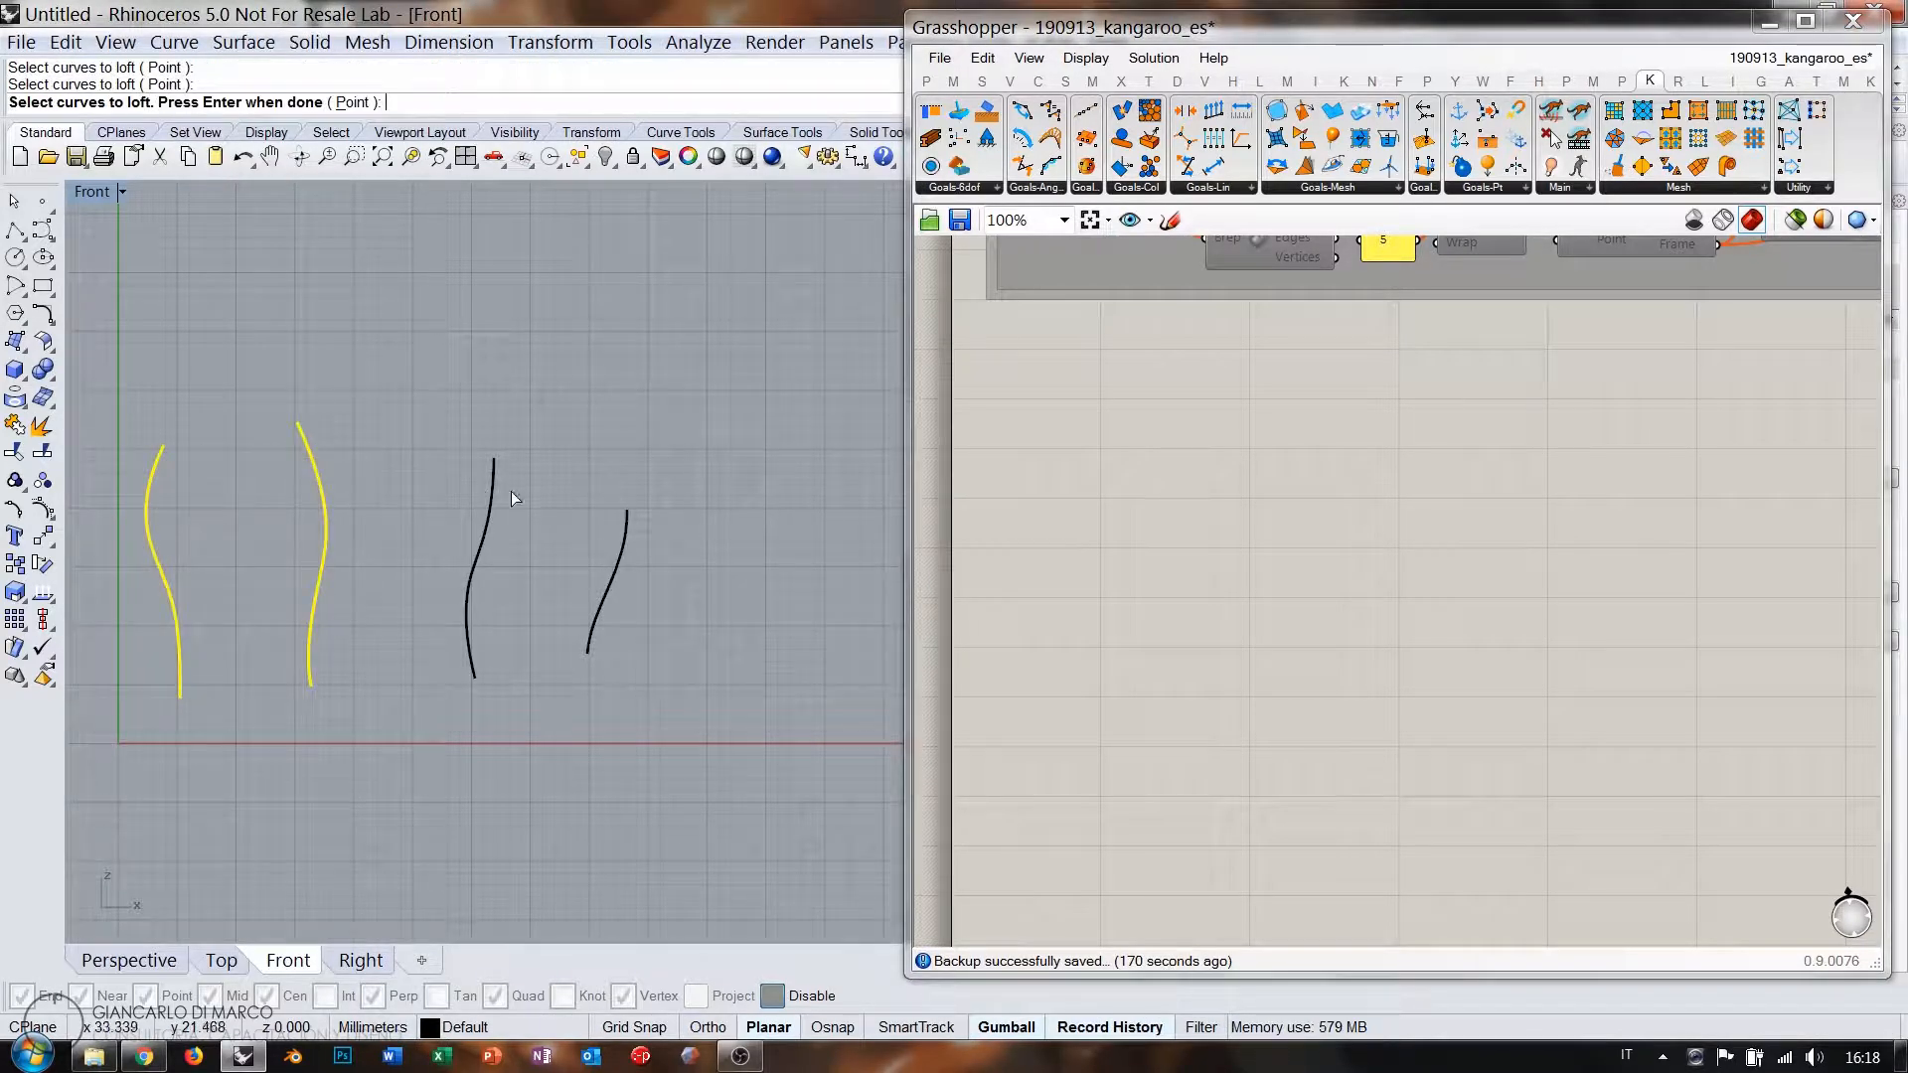
pyautogui.click(487, 507)
pyautogui.click(626, 519)
pyautogui.press('Return')
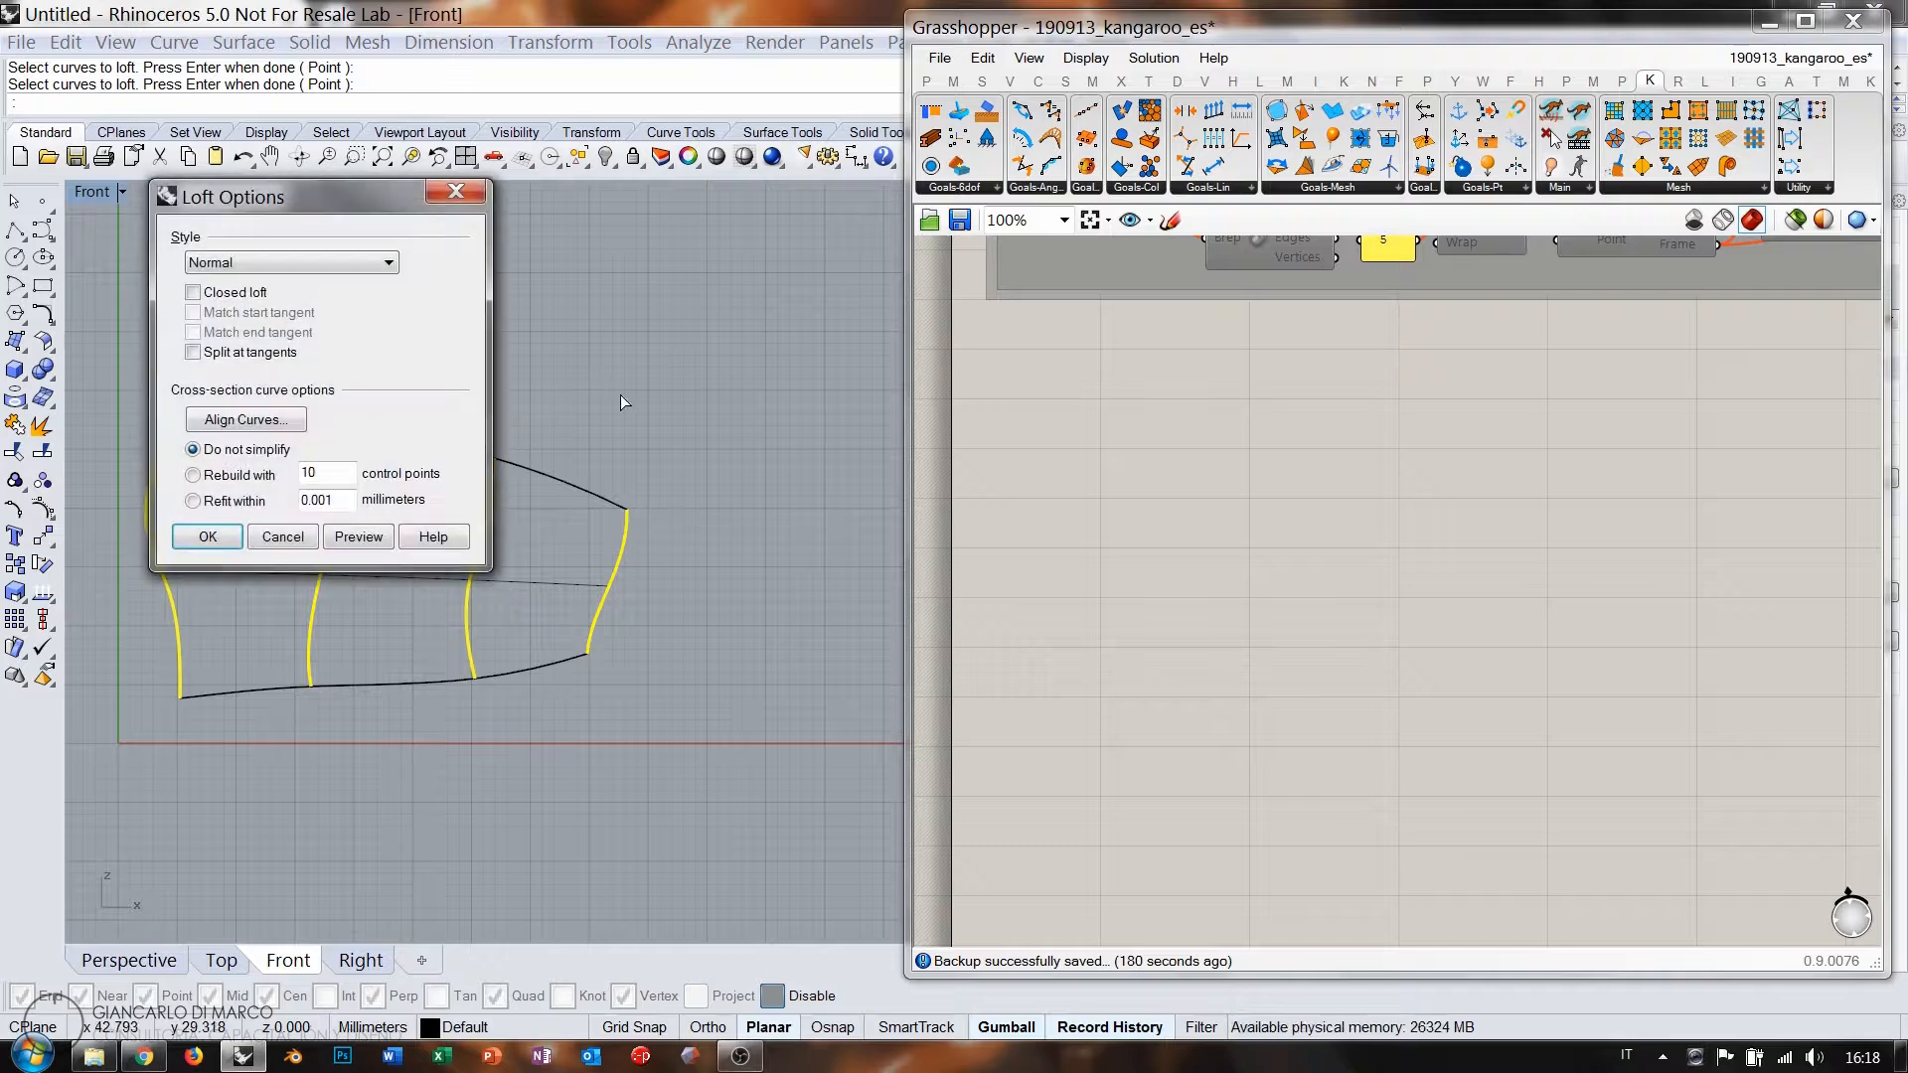
pyautogui.press('Return')
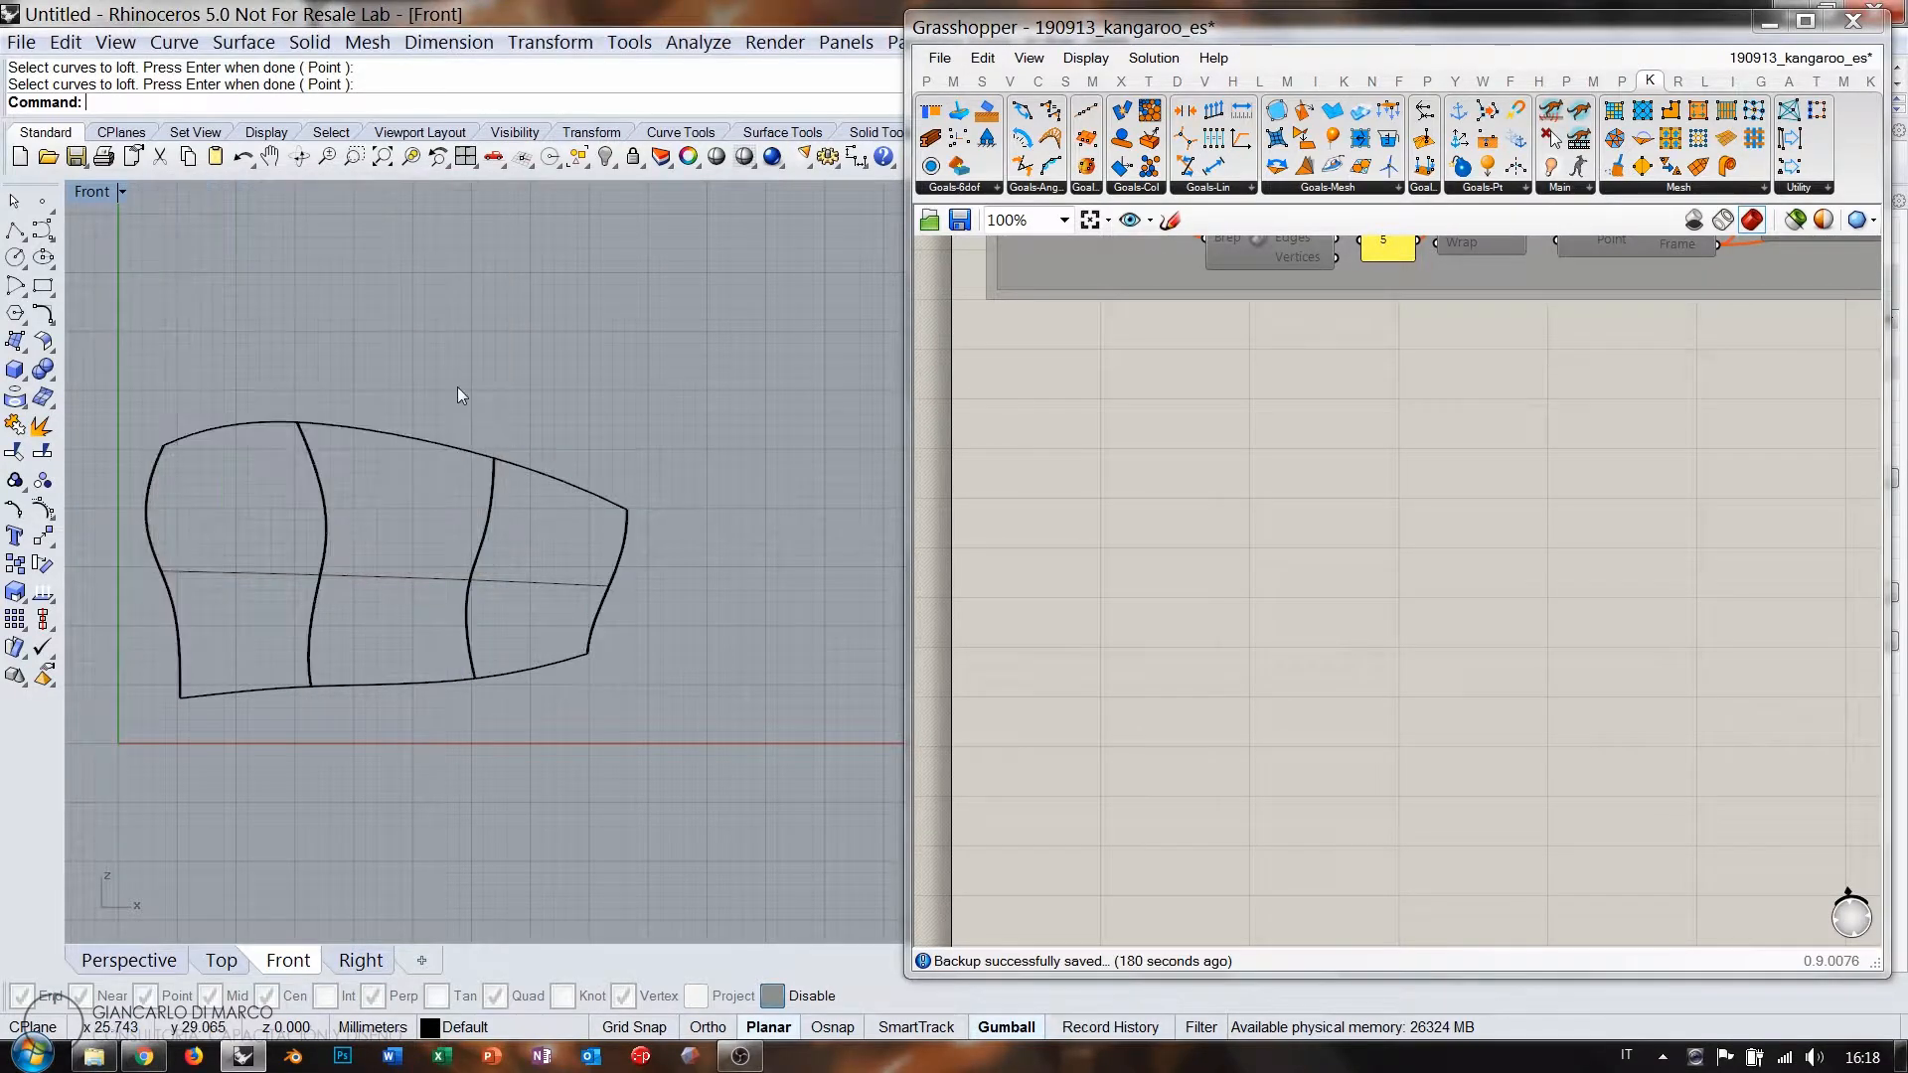
# Turn on the section curves' control points and pull the left edge curve sideways.
pyautogui.click(129, 960)
pyautogui.moveTo(509, 604); pyautogui.dragTo(629, 540, button='right')
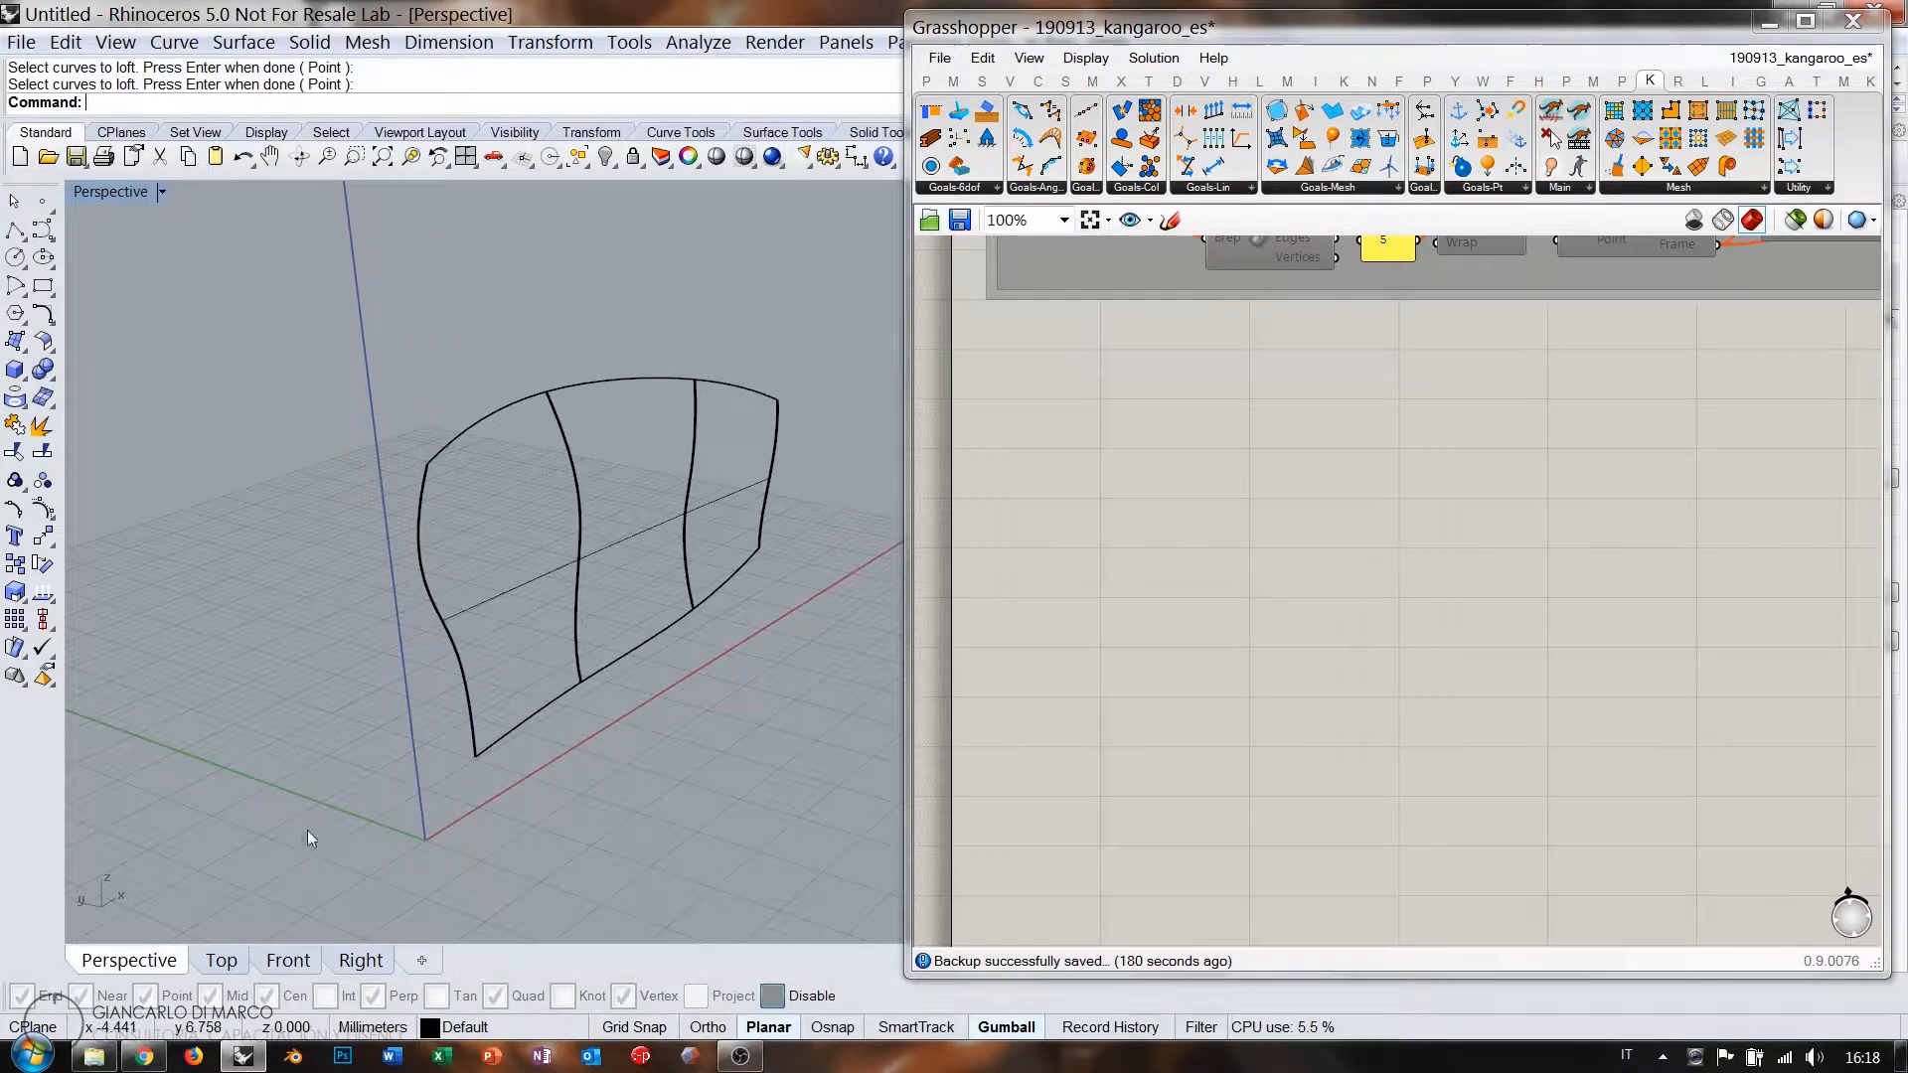
pyautogui.moveTo(303, 844); pyautogui.dragTo(809, 590)
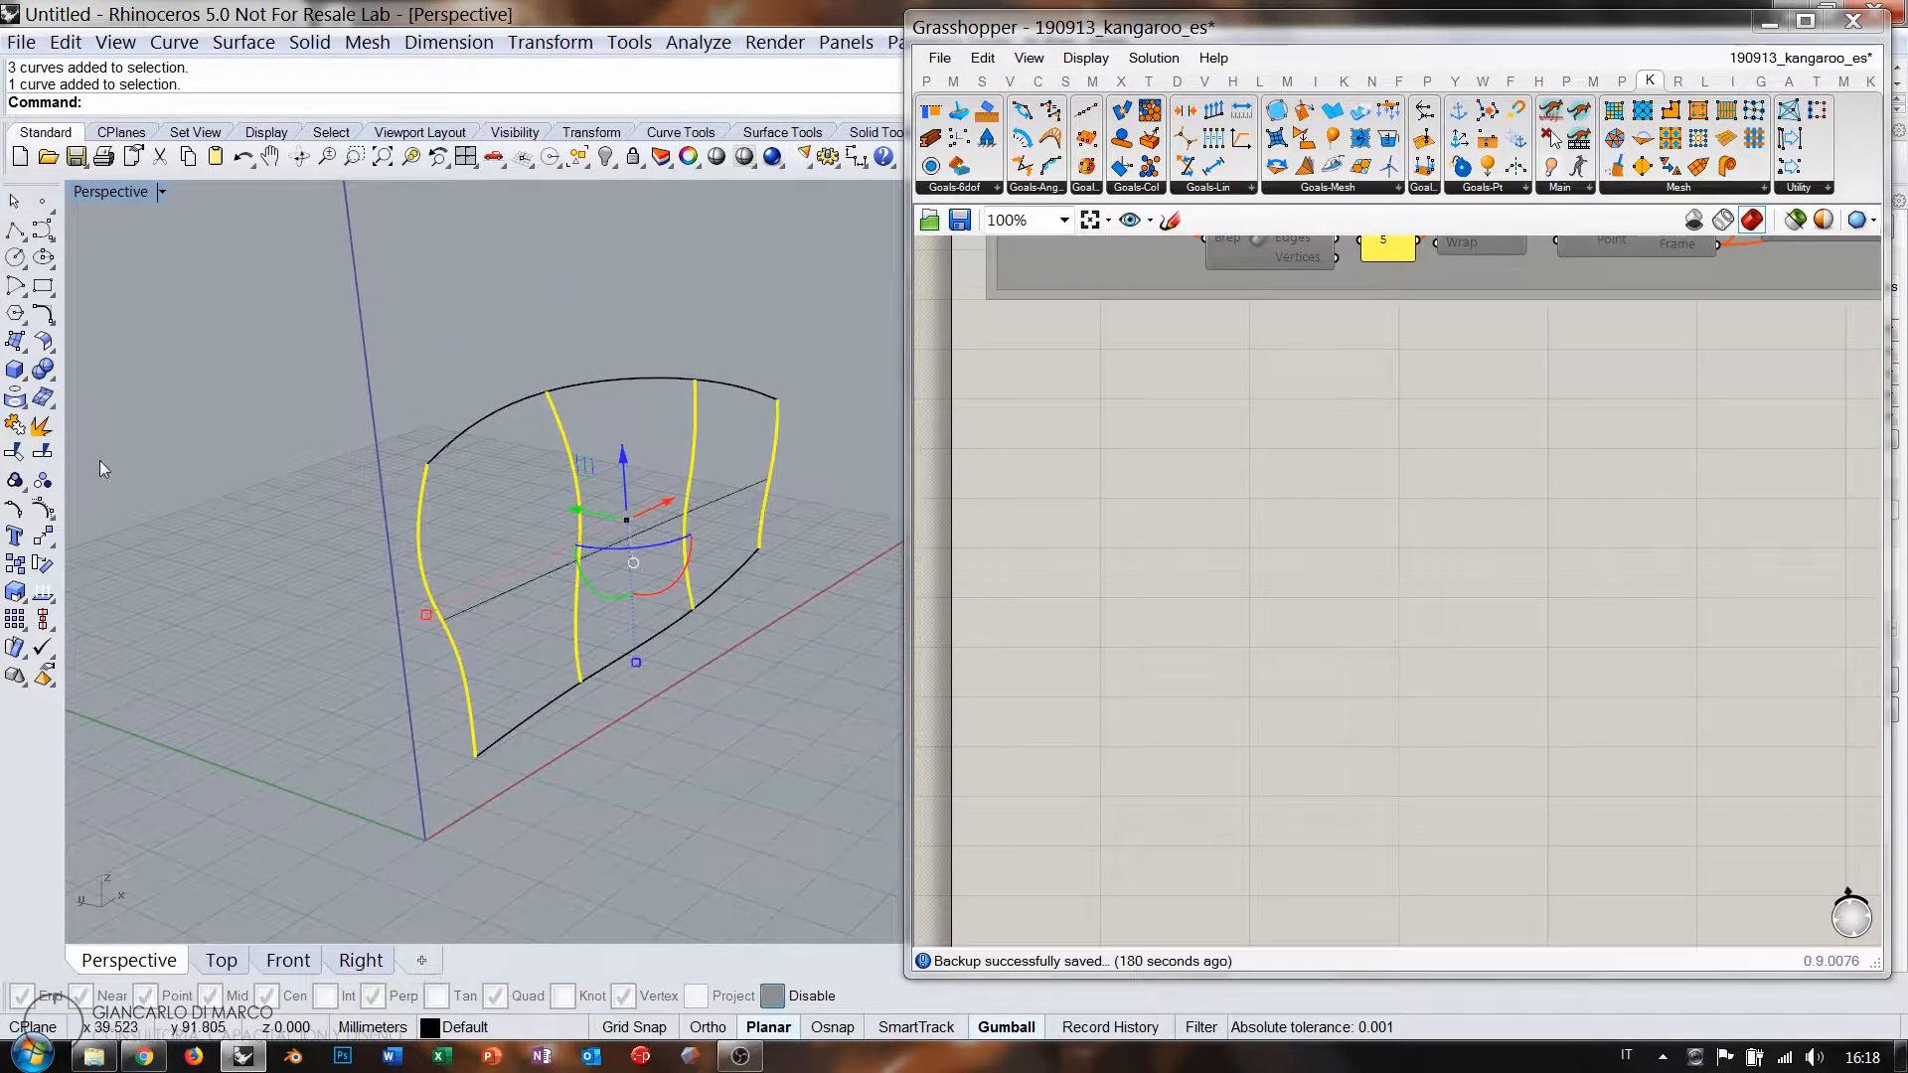
pyautogui.click(43, 511)
pyautogui.moveTo(602, 534); pyautogui.dragTo(541, 589, button='right')
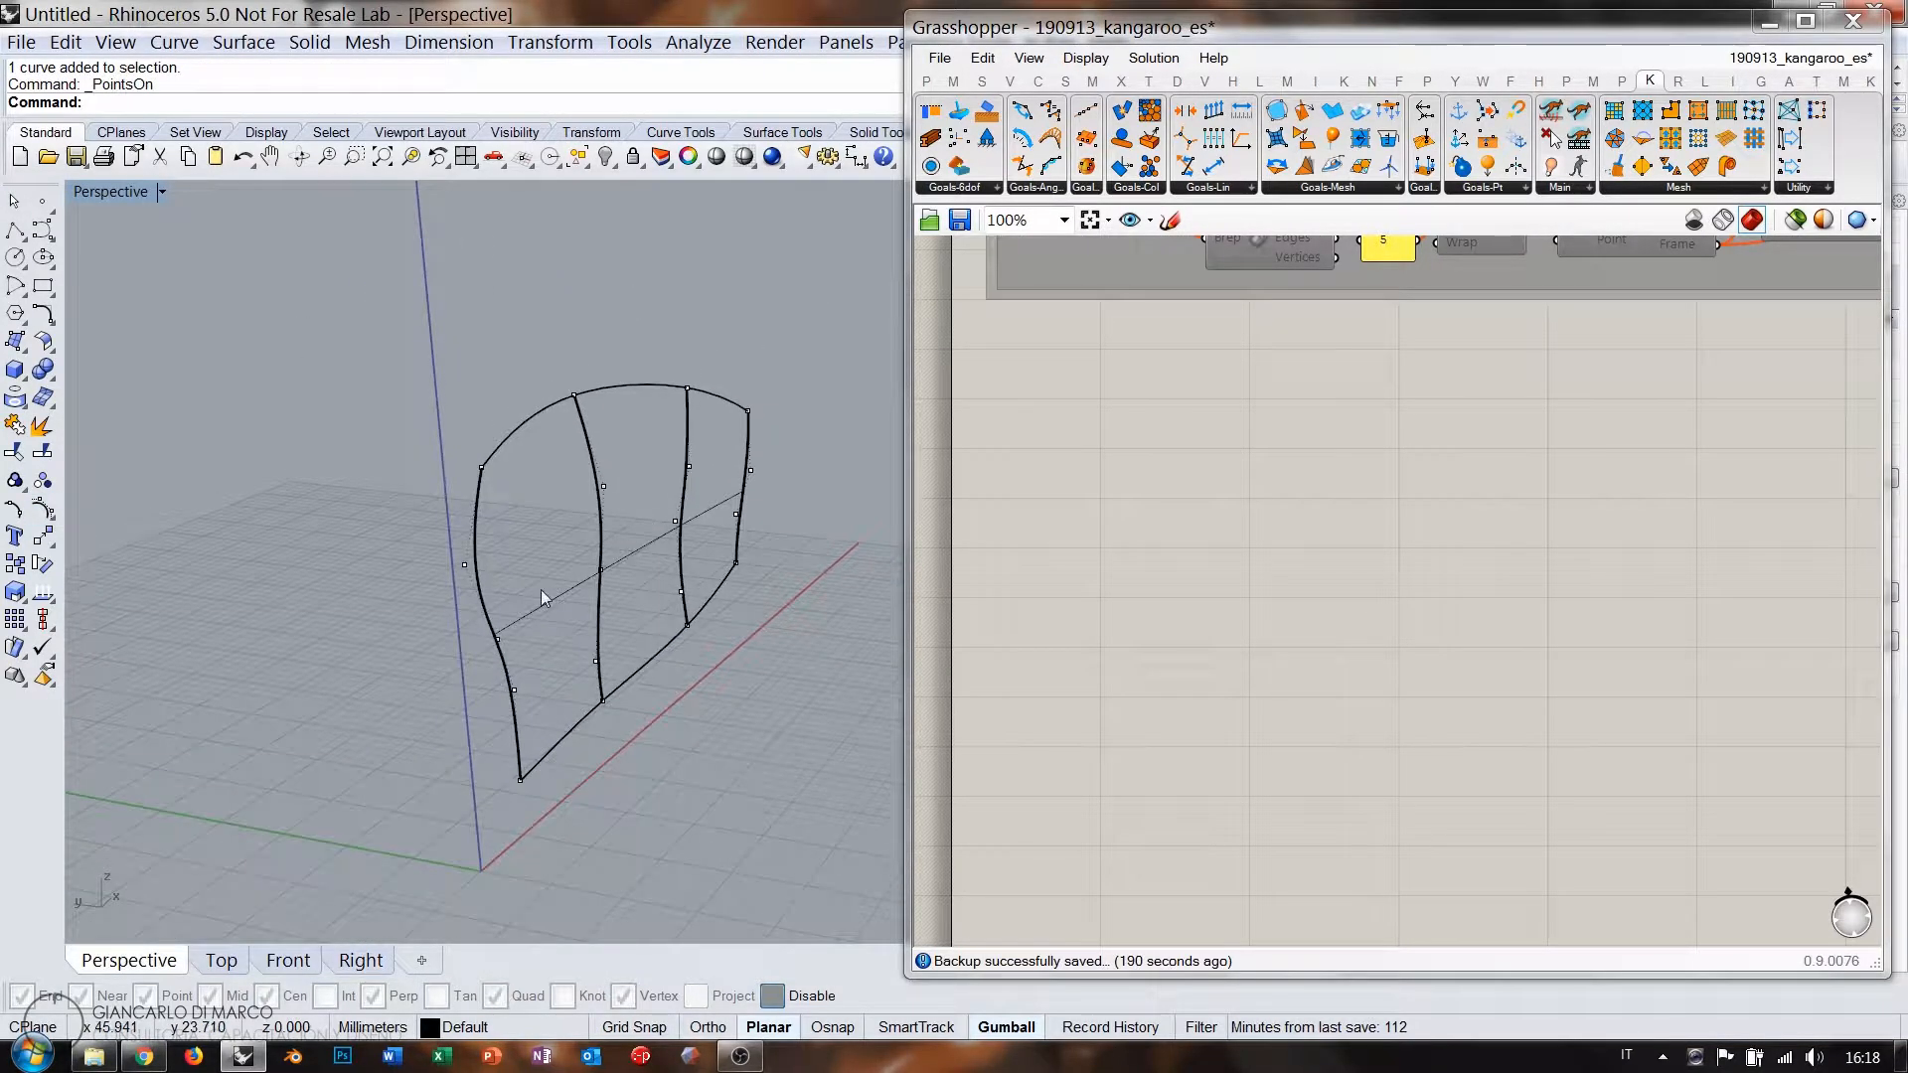
pyautogui.click(464, 565)
pyautogui.keyDown('shift'); pyautogui.click(514, 688); pyautogui.keyUp('shift')
pyautogui.moveTo(436, 634); pyautogui.dragTo(398, 620)
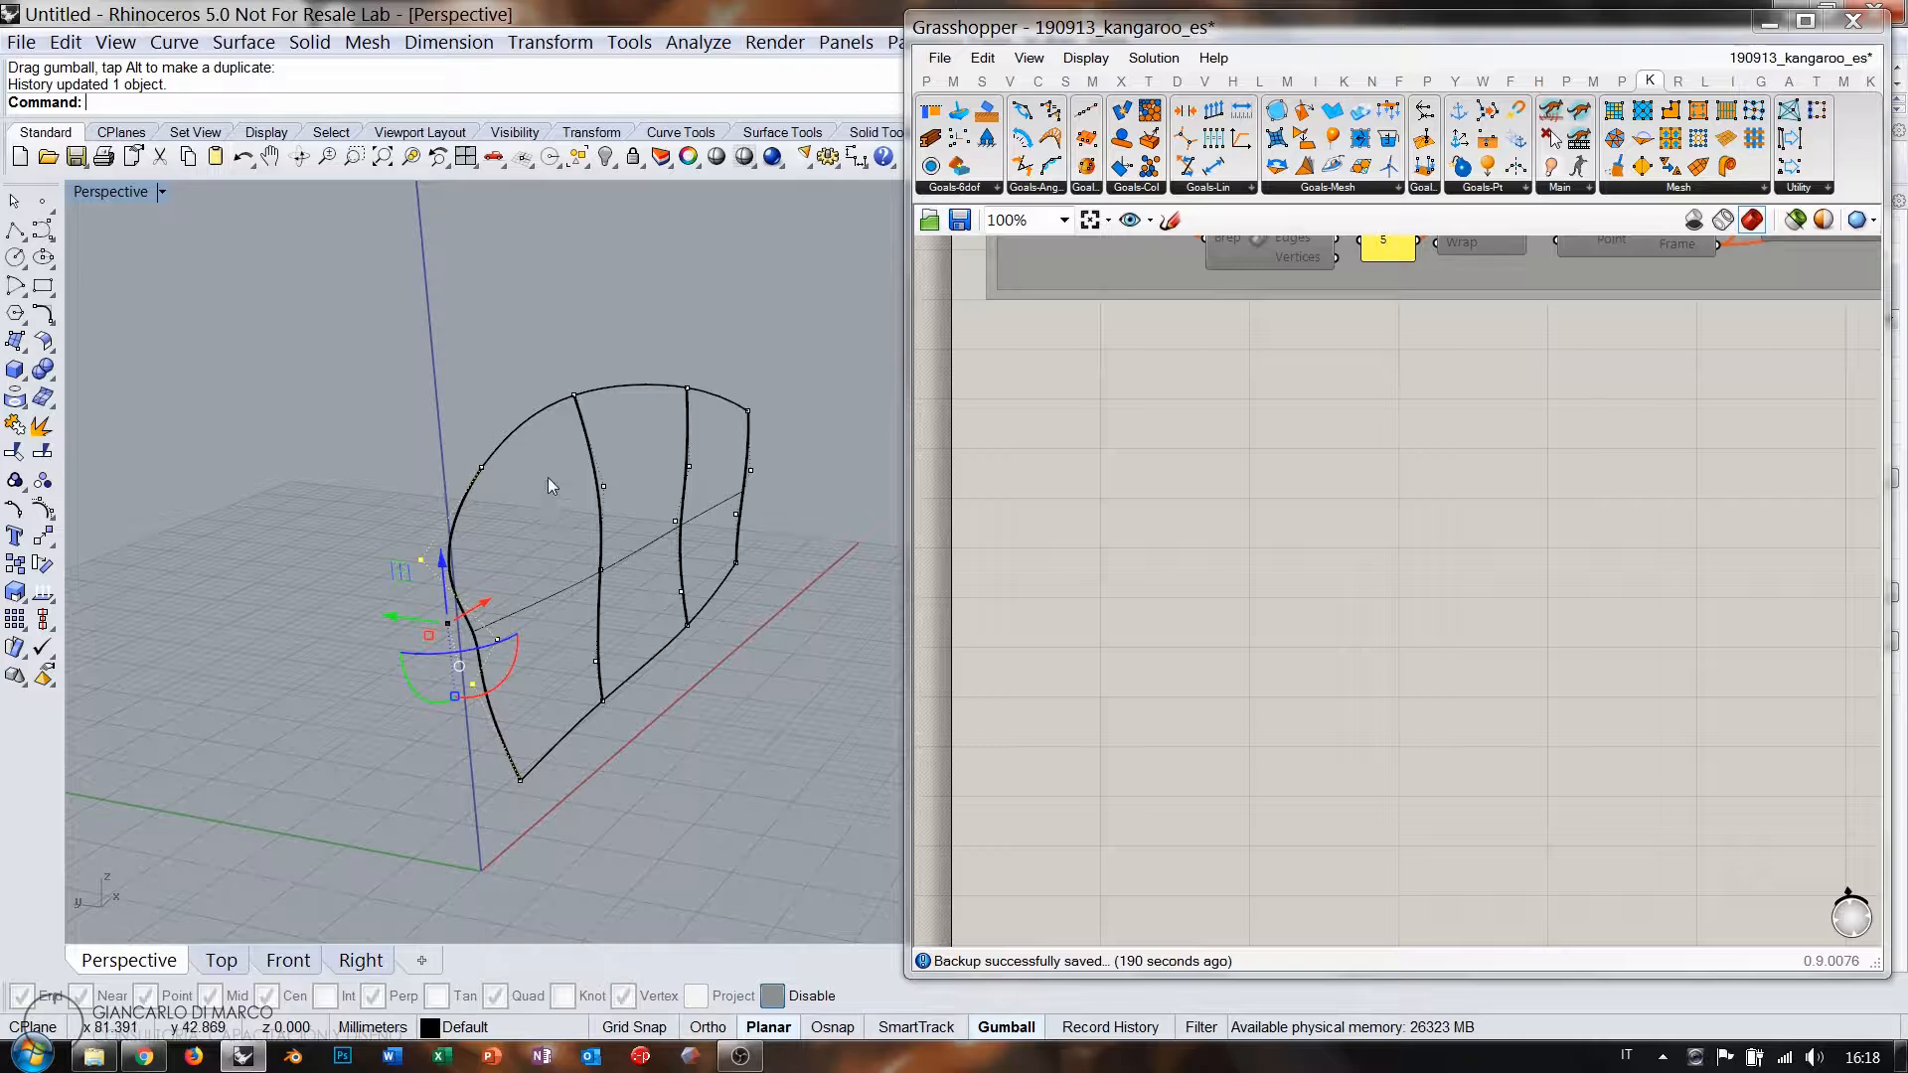
# Warp the middle and right edge curves by shifting their control points sideways.
pyautogui.moveTo(546, 477); pyautogui.dragTo(493, 515)
pyautogui.click(635, 491)
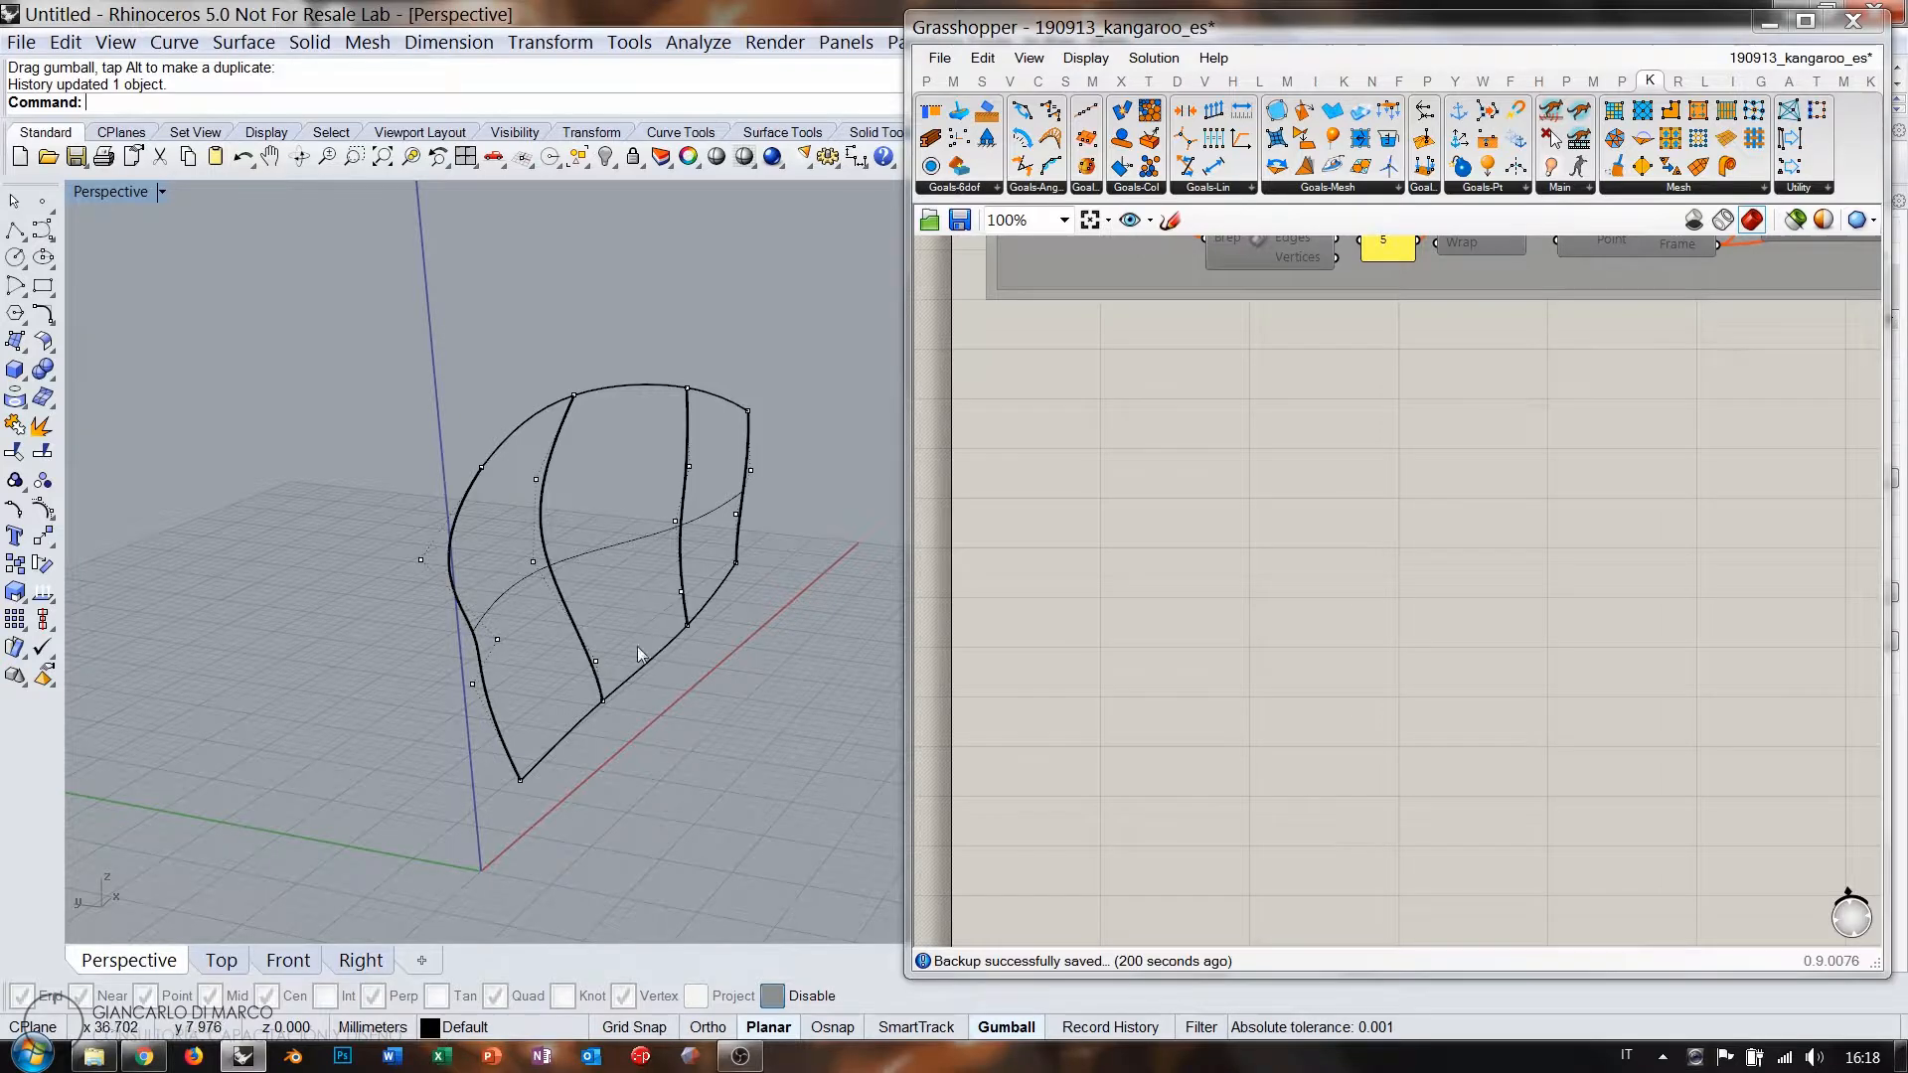
pyautogui.moveTo(644, 665); pyautogui.dragTo(684, 576)
pyautogui.press('Escape')
pyautogui.click(664, 678)
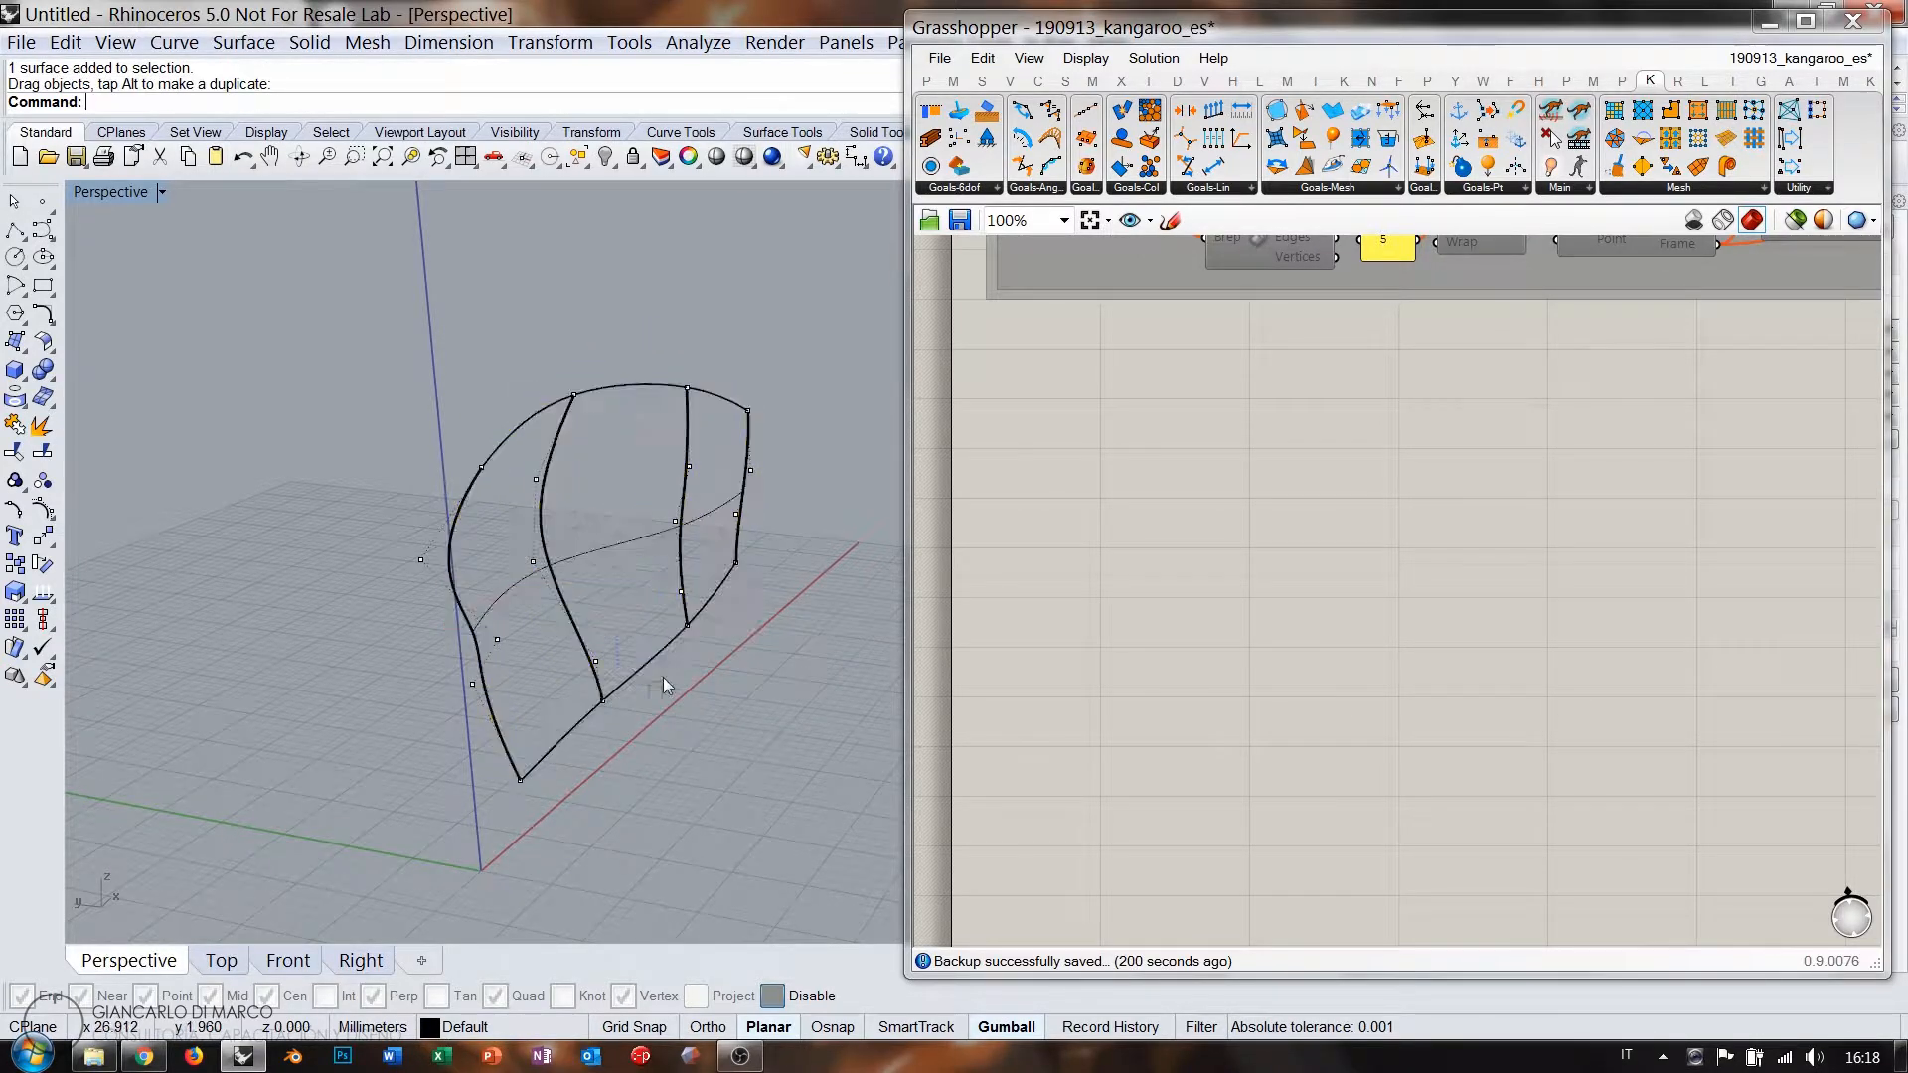
pyautogui.moveTo(648, 667); pyautogui.dragTo(711, 487)
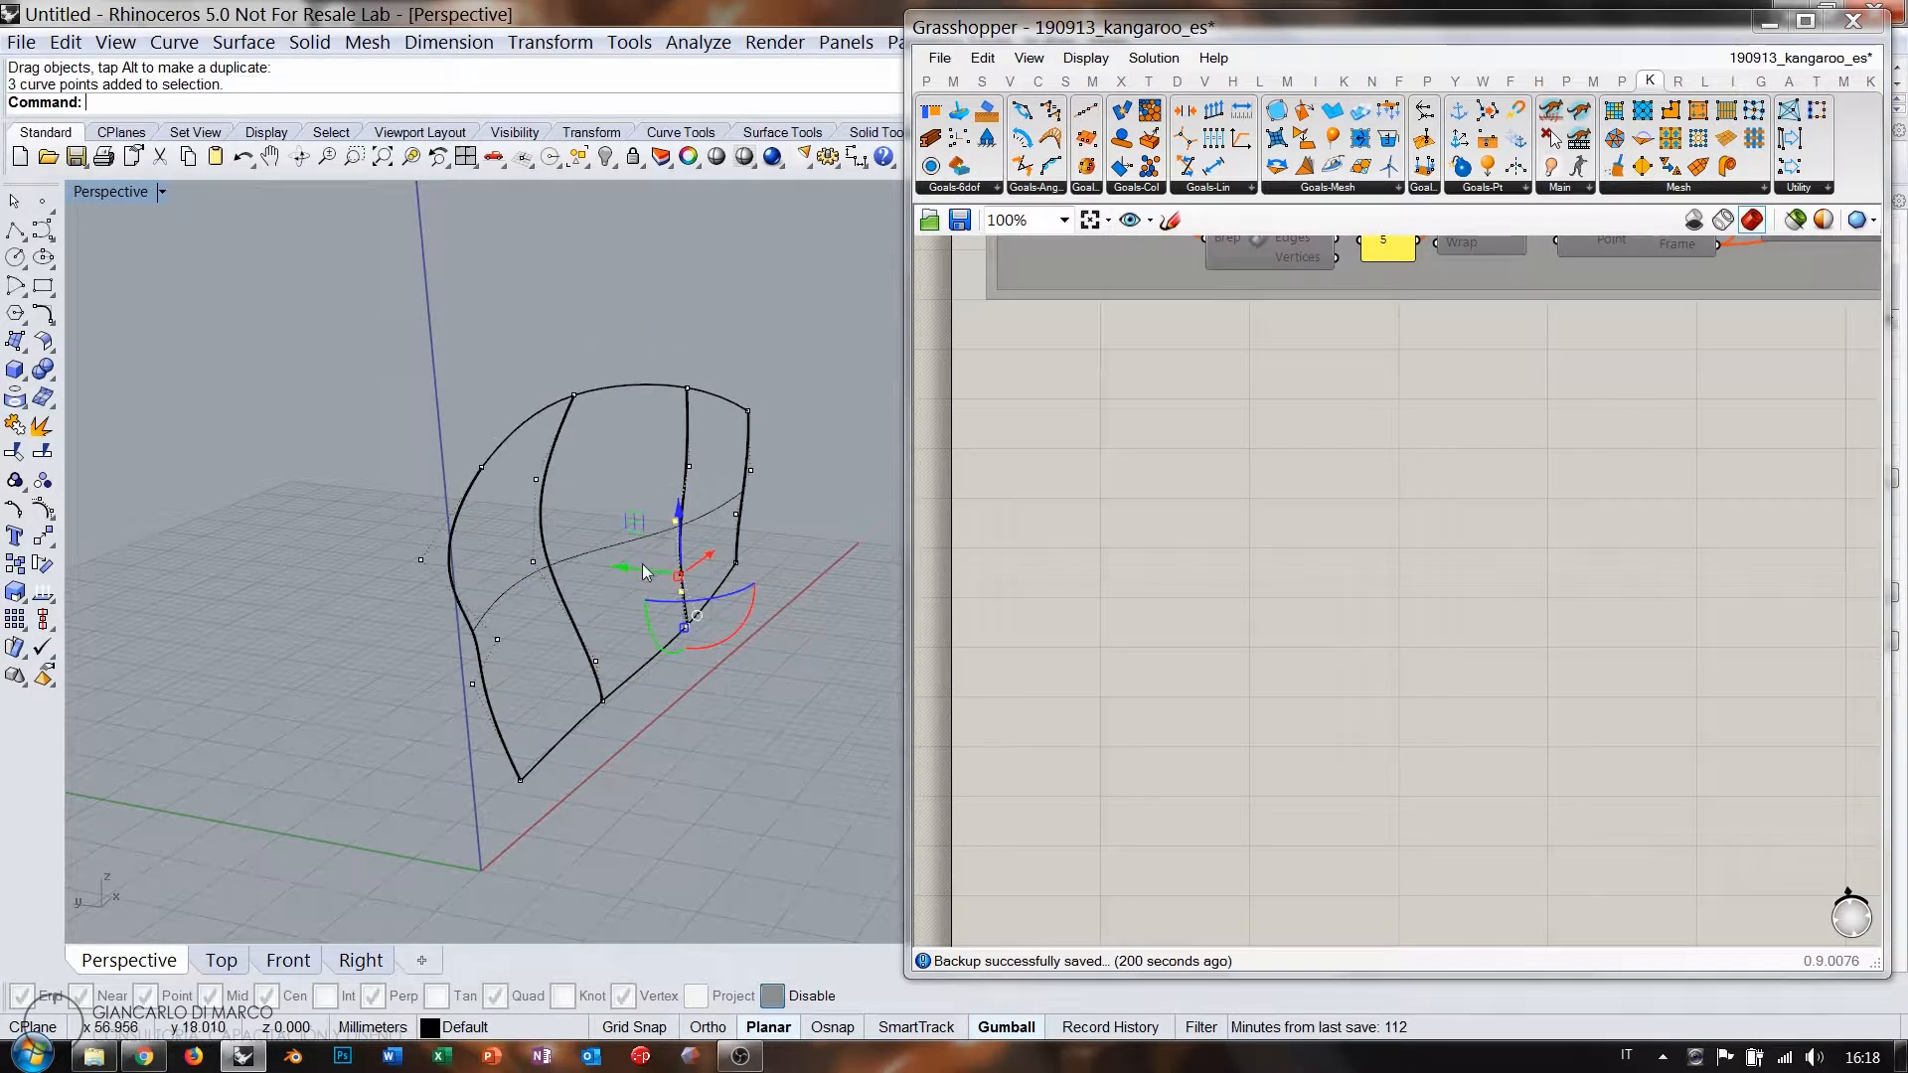
pyautogui.moveTo(642, 563); pyautogui.dragTo(600, 562)
pyautogui.click(760, 594)
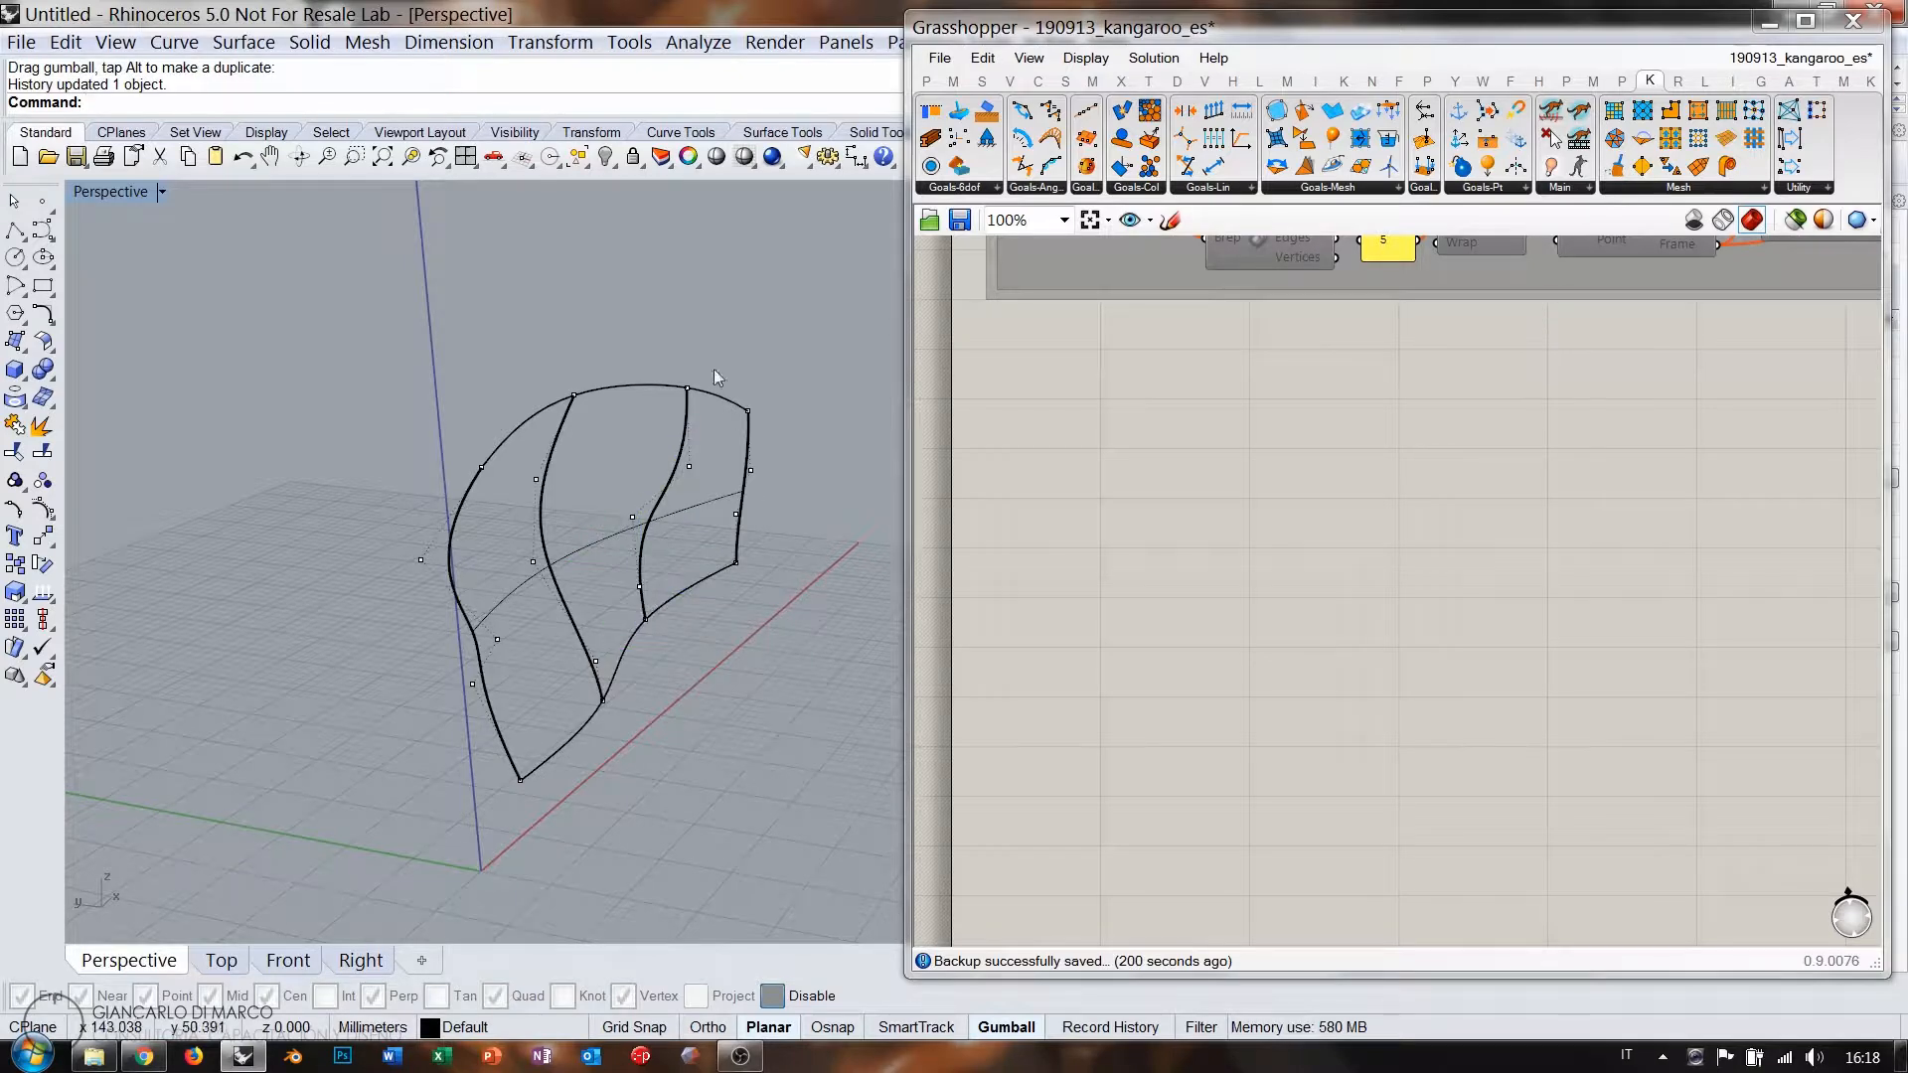
pyautogui.moveTo(719, 527)
pyautogui.mouseDown()
pyautogui.moveTo(766, 462)
pyautogui.moveTo(713, 501)
pyautogui.mouseUp()
pyautogui.click(720, 568)
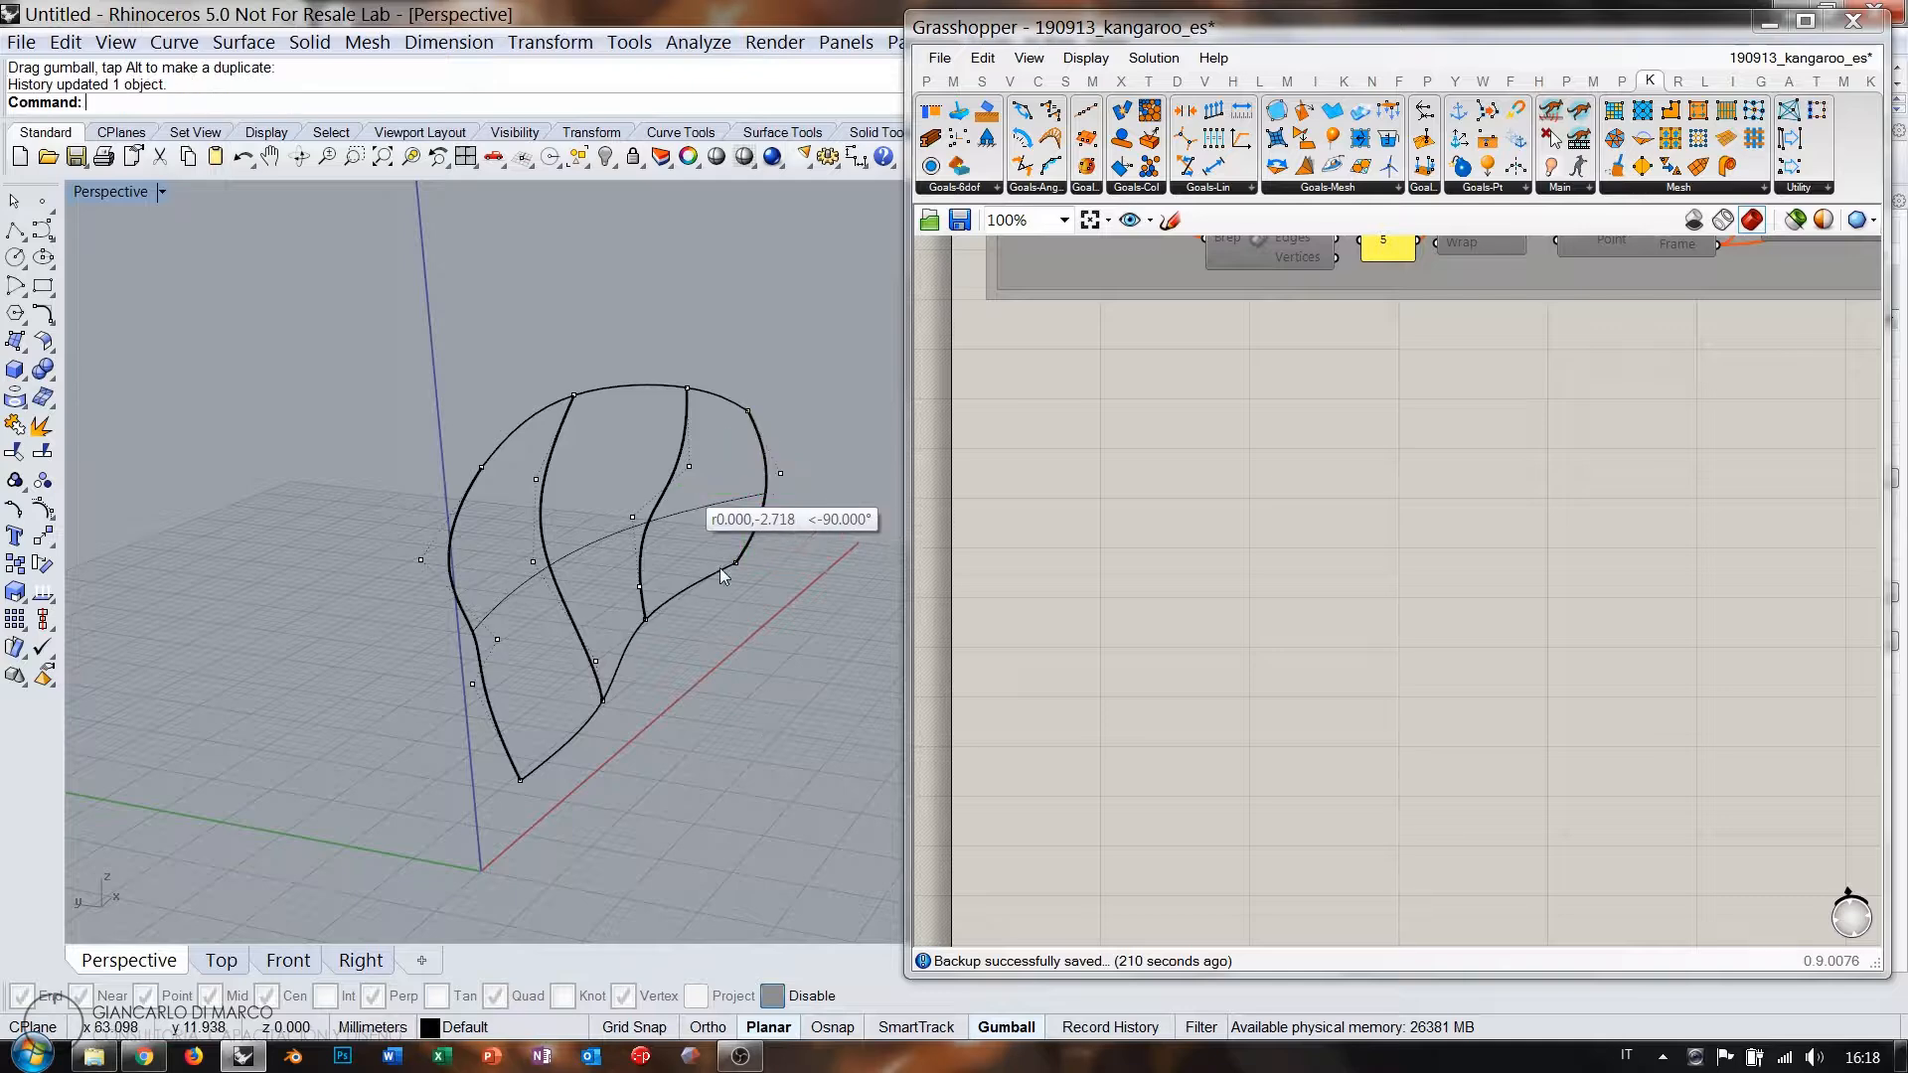
pyautogui.moveTo(600, 493); pyautogui.dragTo(492, 527, button='right')
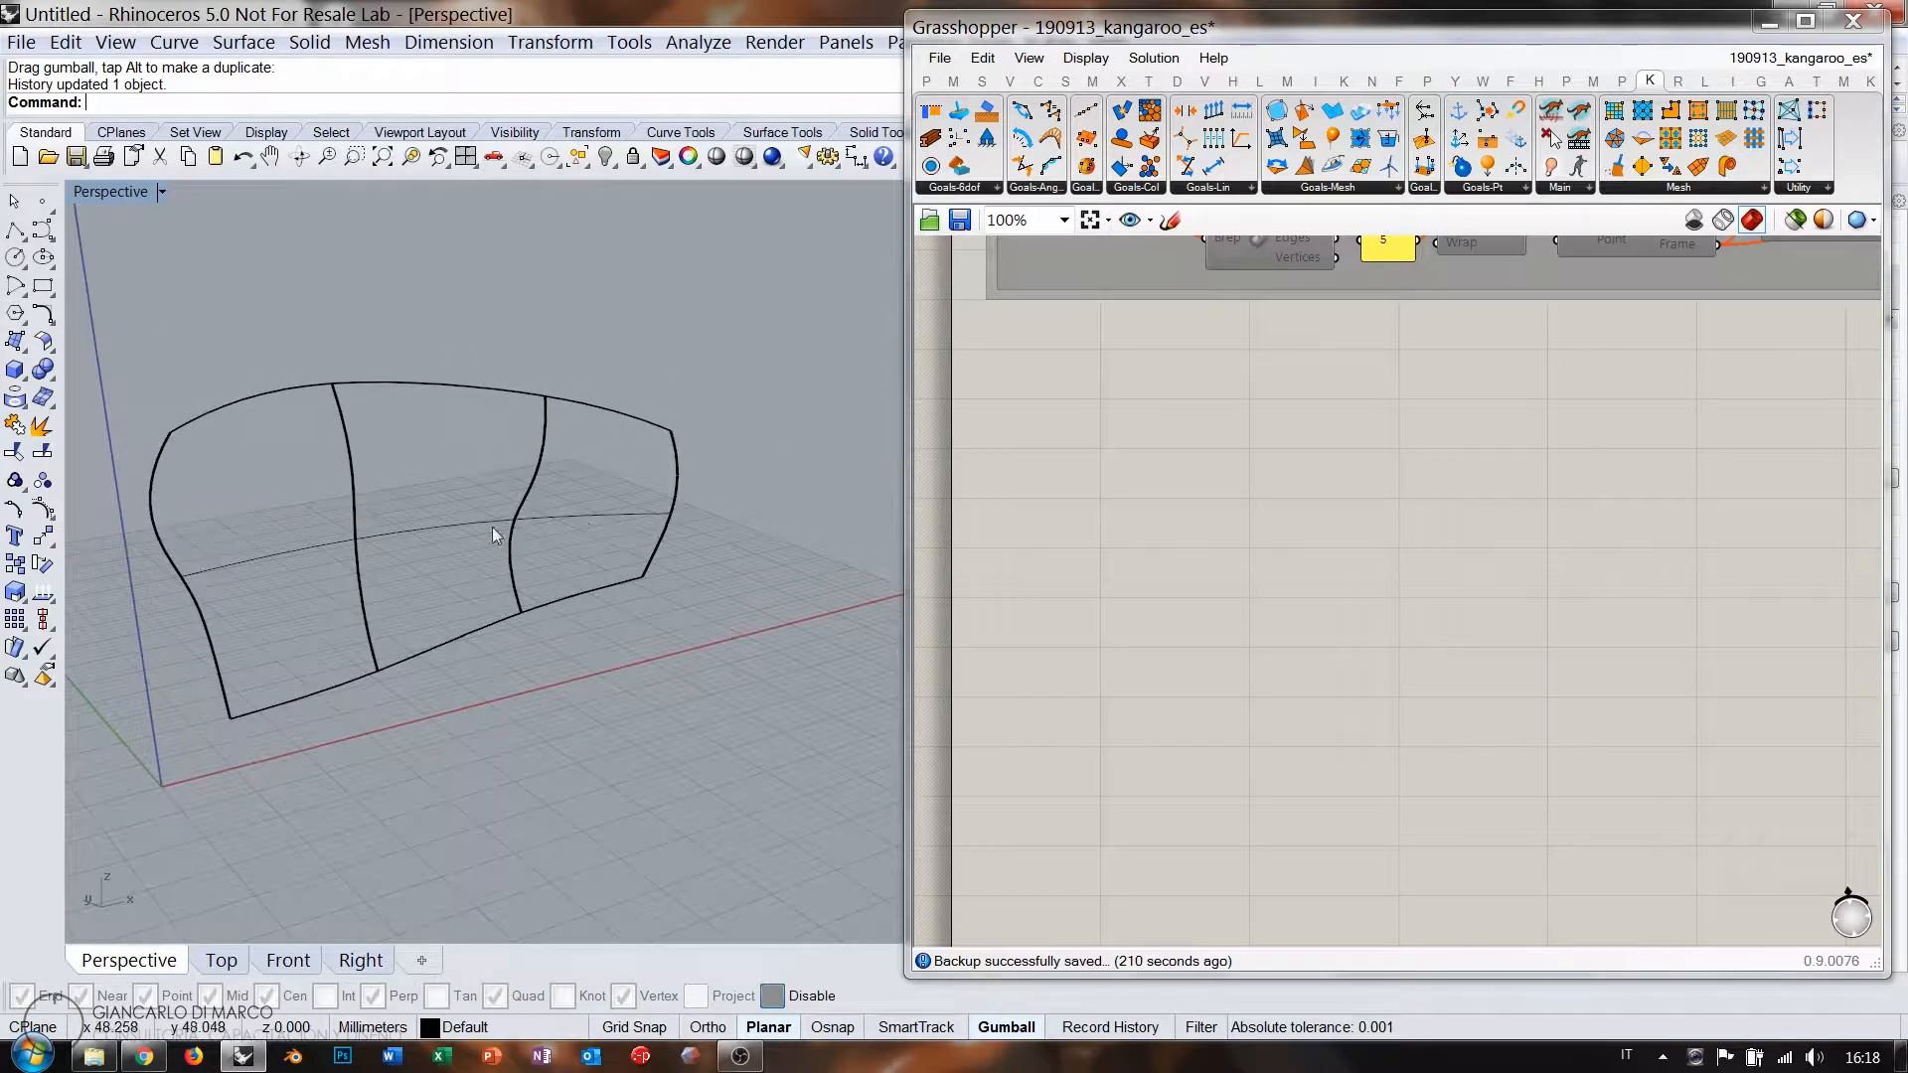
# Add a Surface parameter via 'srf' and reference the lofted surface into it.
pyautogui.click(593, 516)
pyautogui.doubleClick(1093, 445)
pyautogui.write('srf')
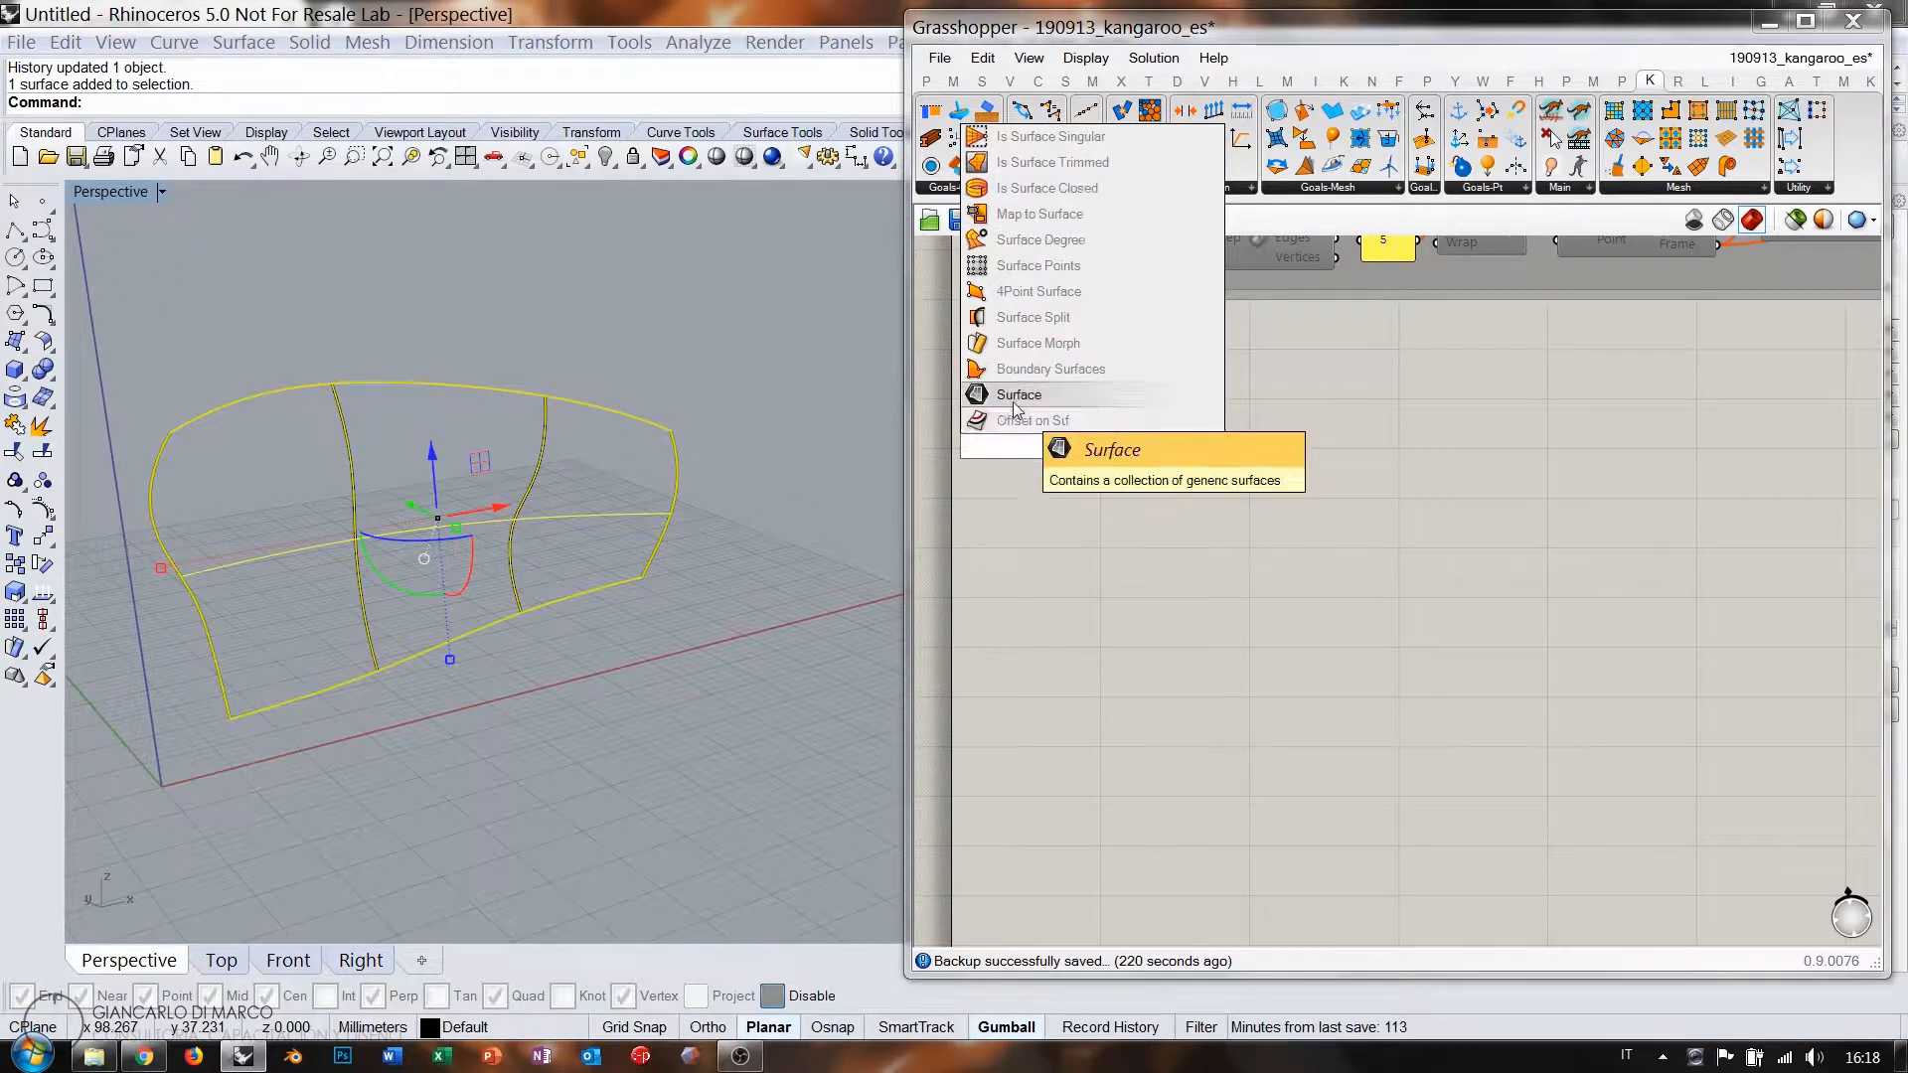
pyautogui.click(1016, 407)
pyautogui.rightClick(1081, 447)
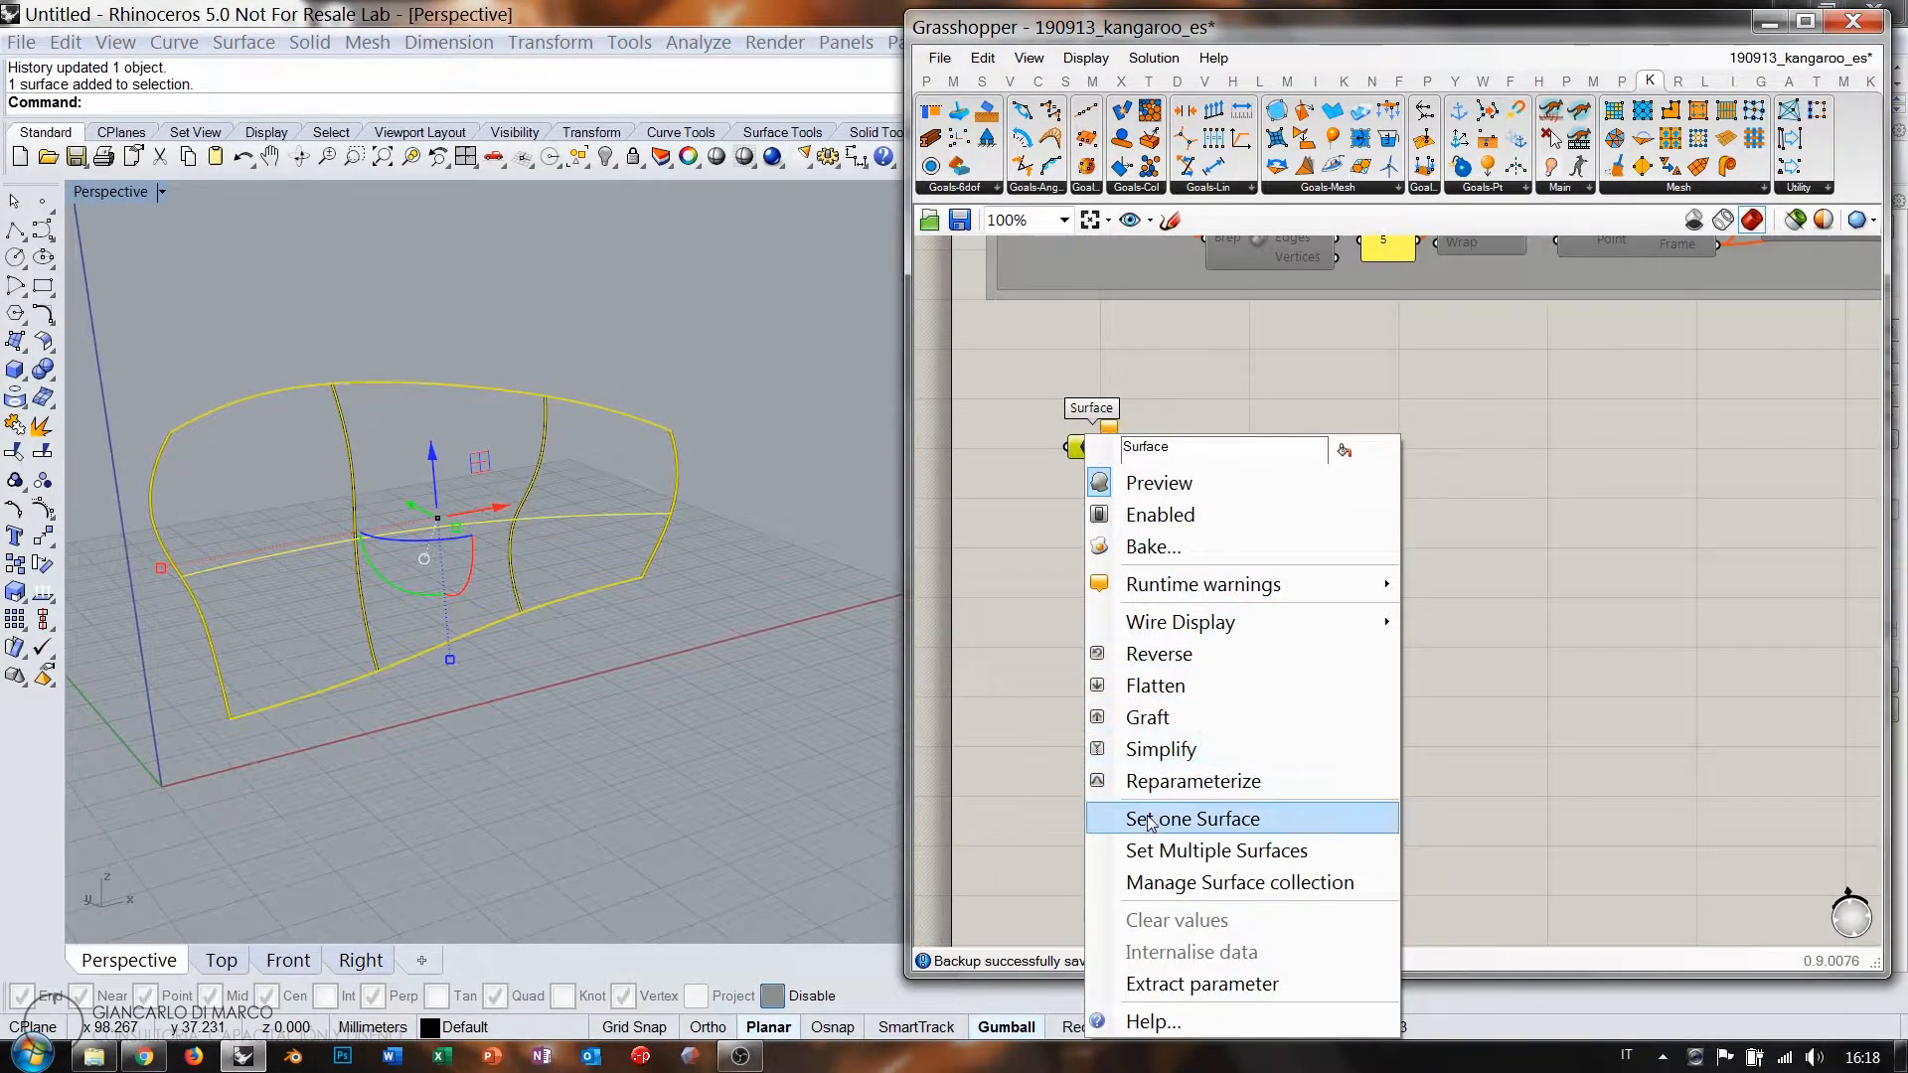
pyautogui.click(1150, 821)
pyautogui.click(627, 648)
# Delete the lofted surface from Rhino, leaving the four profile curves.
pyautogui.moveTo(626, 648); pyautogui.dragTo(410, 600, button='right')
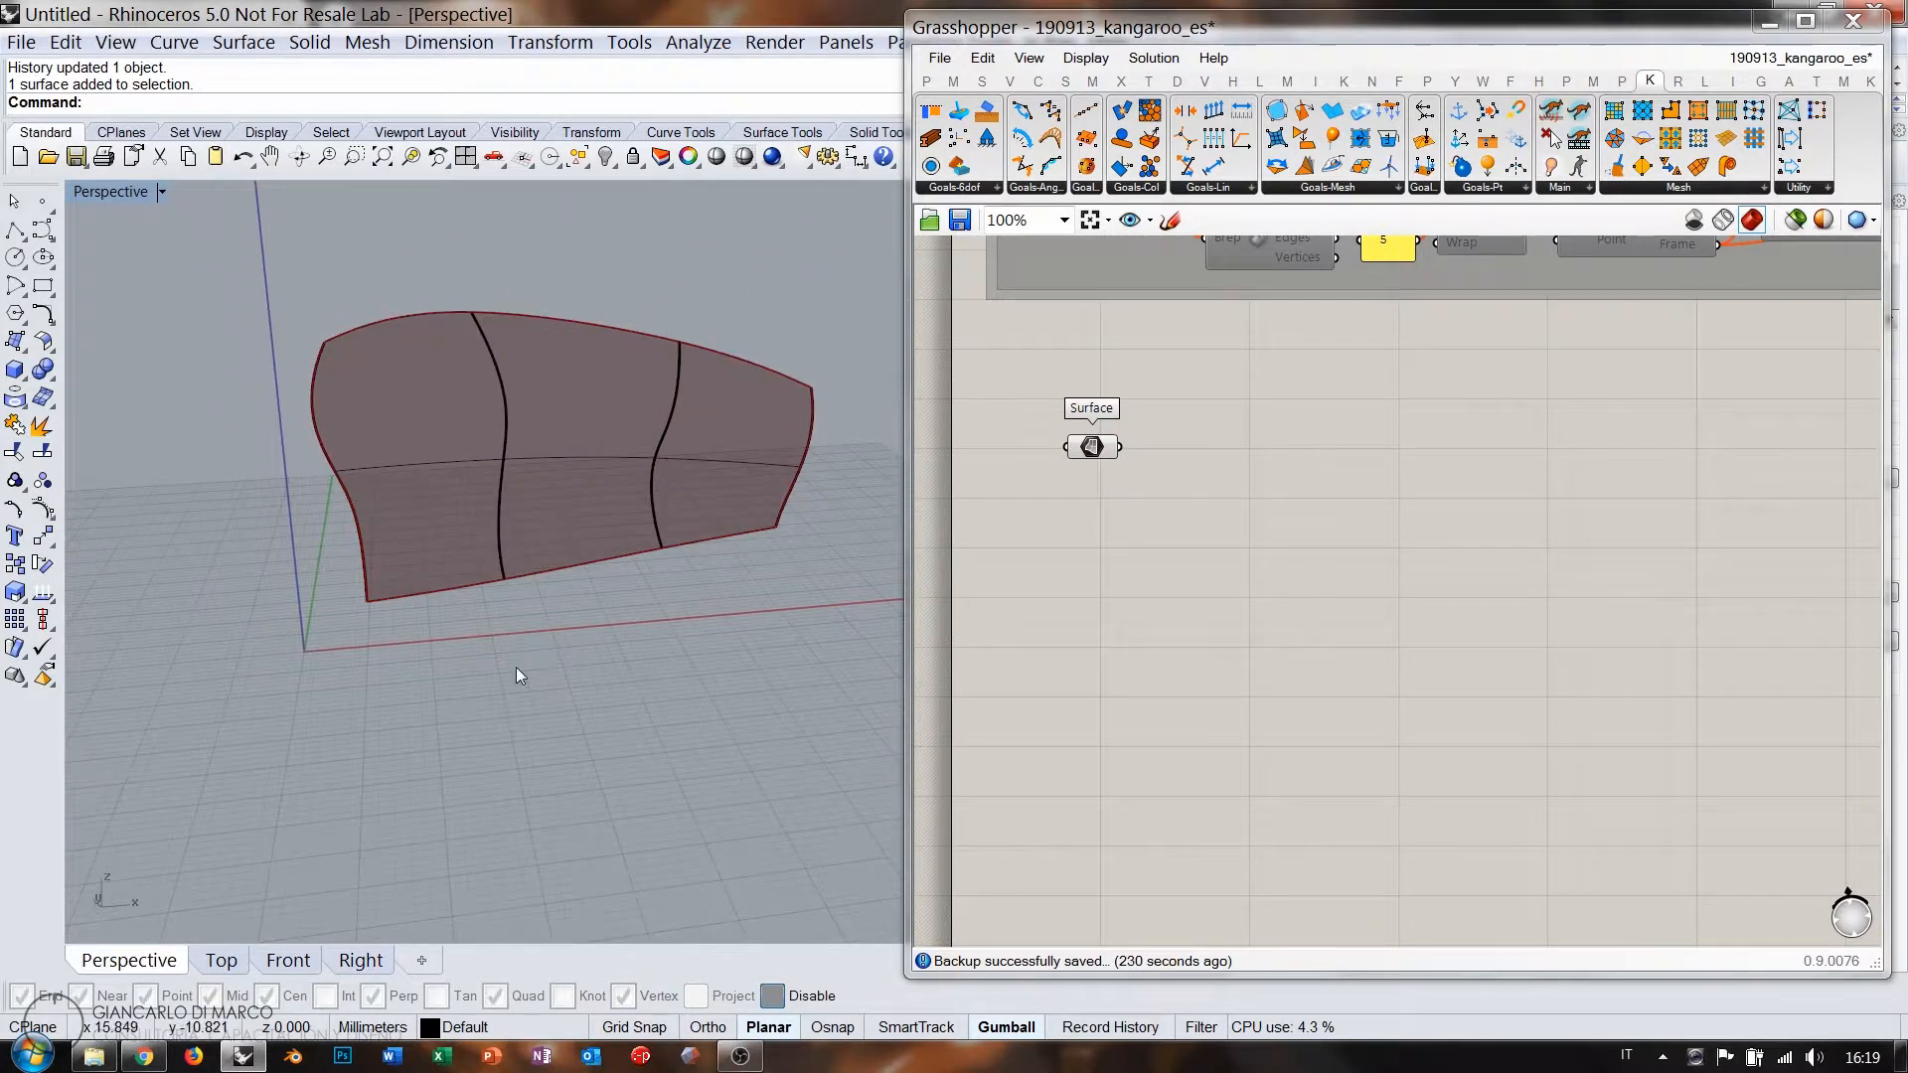
pyautogui.moveTo(517, 669); pyautogui.dragTo(718, 459, button='right')
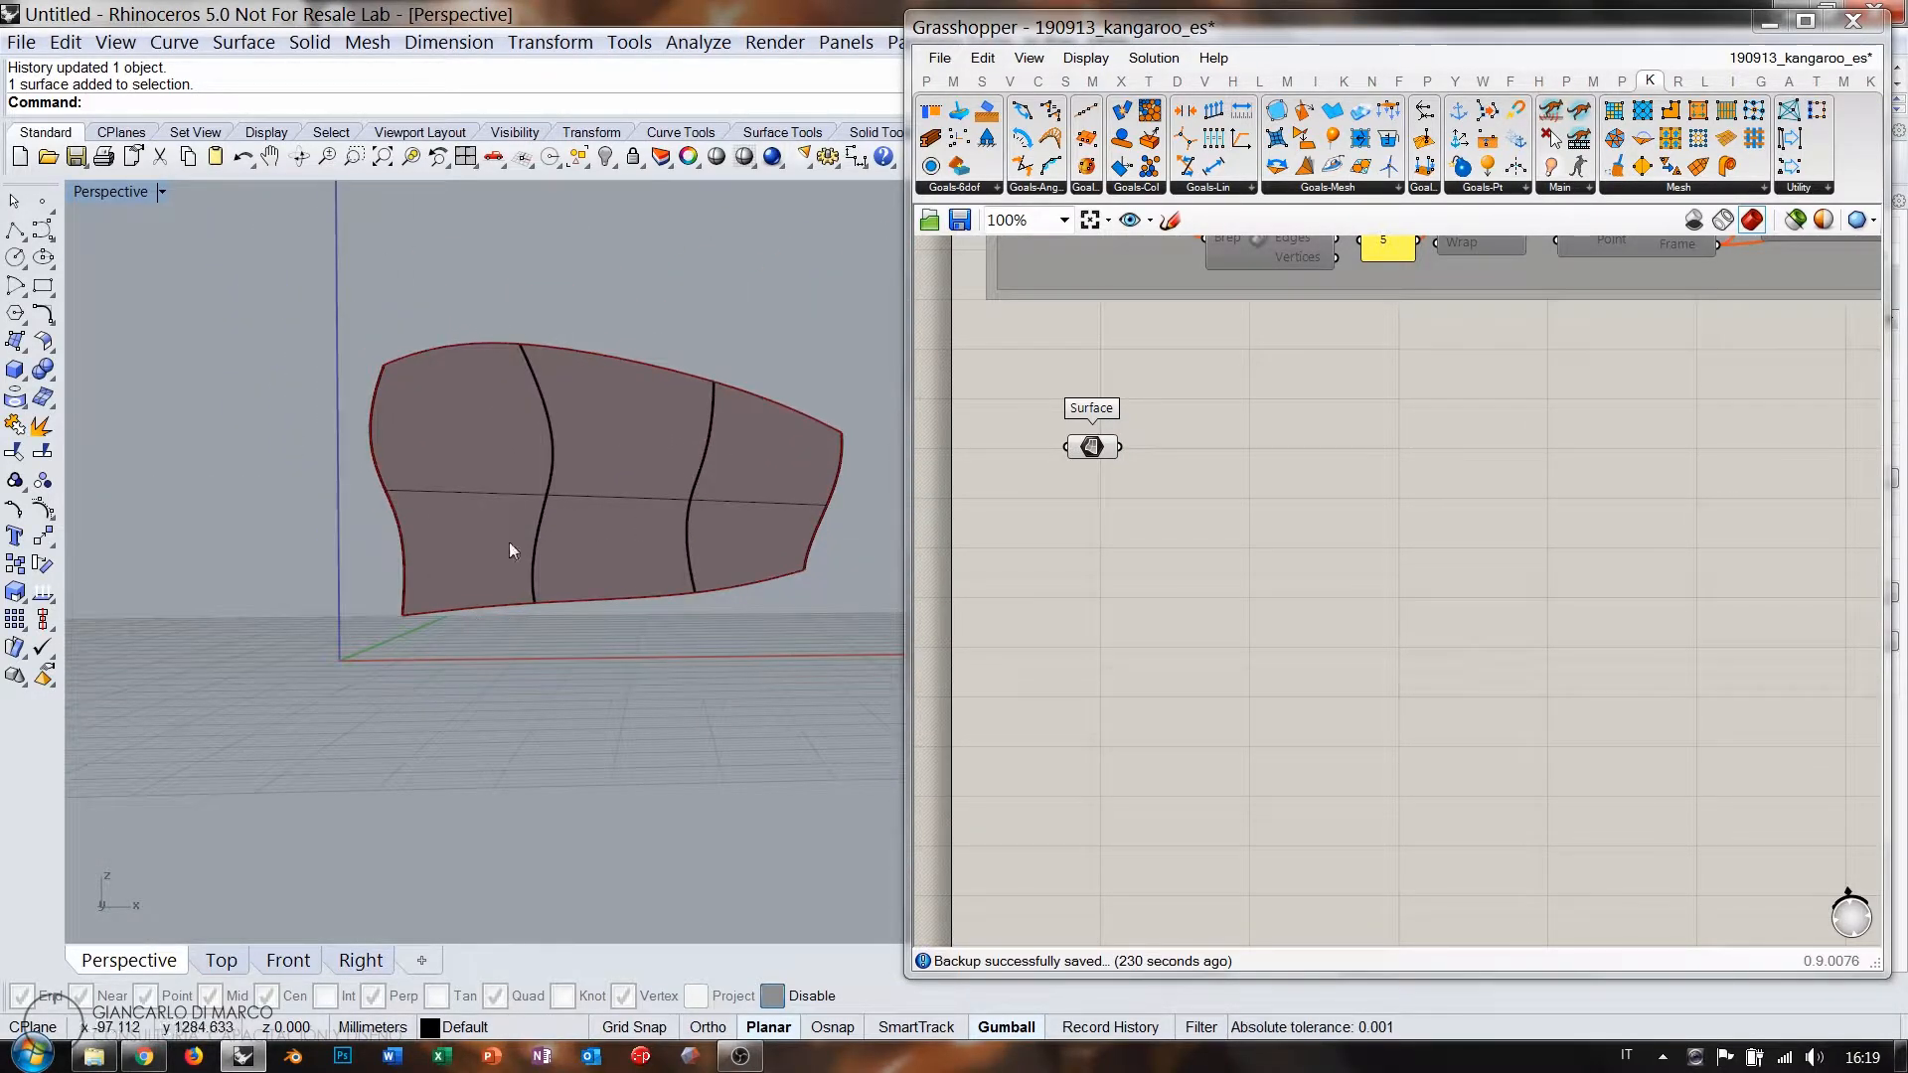
pyautogui.moveTo(320, 487); pyautogui.dragTo(477, 618, button='right')
pyautogui.scroll(-10, 735, 580)
pyautogui.scroll(10, 758, 545)
pyautogui.scroll(5, 654, 521)
pyautogui.keyDown('shift'); pyautogui.moveTo(615, 568); pyautogui.dragTo(591, 572, button='right'); pyautogui.keyUp('shift')
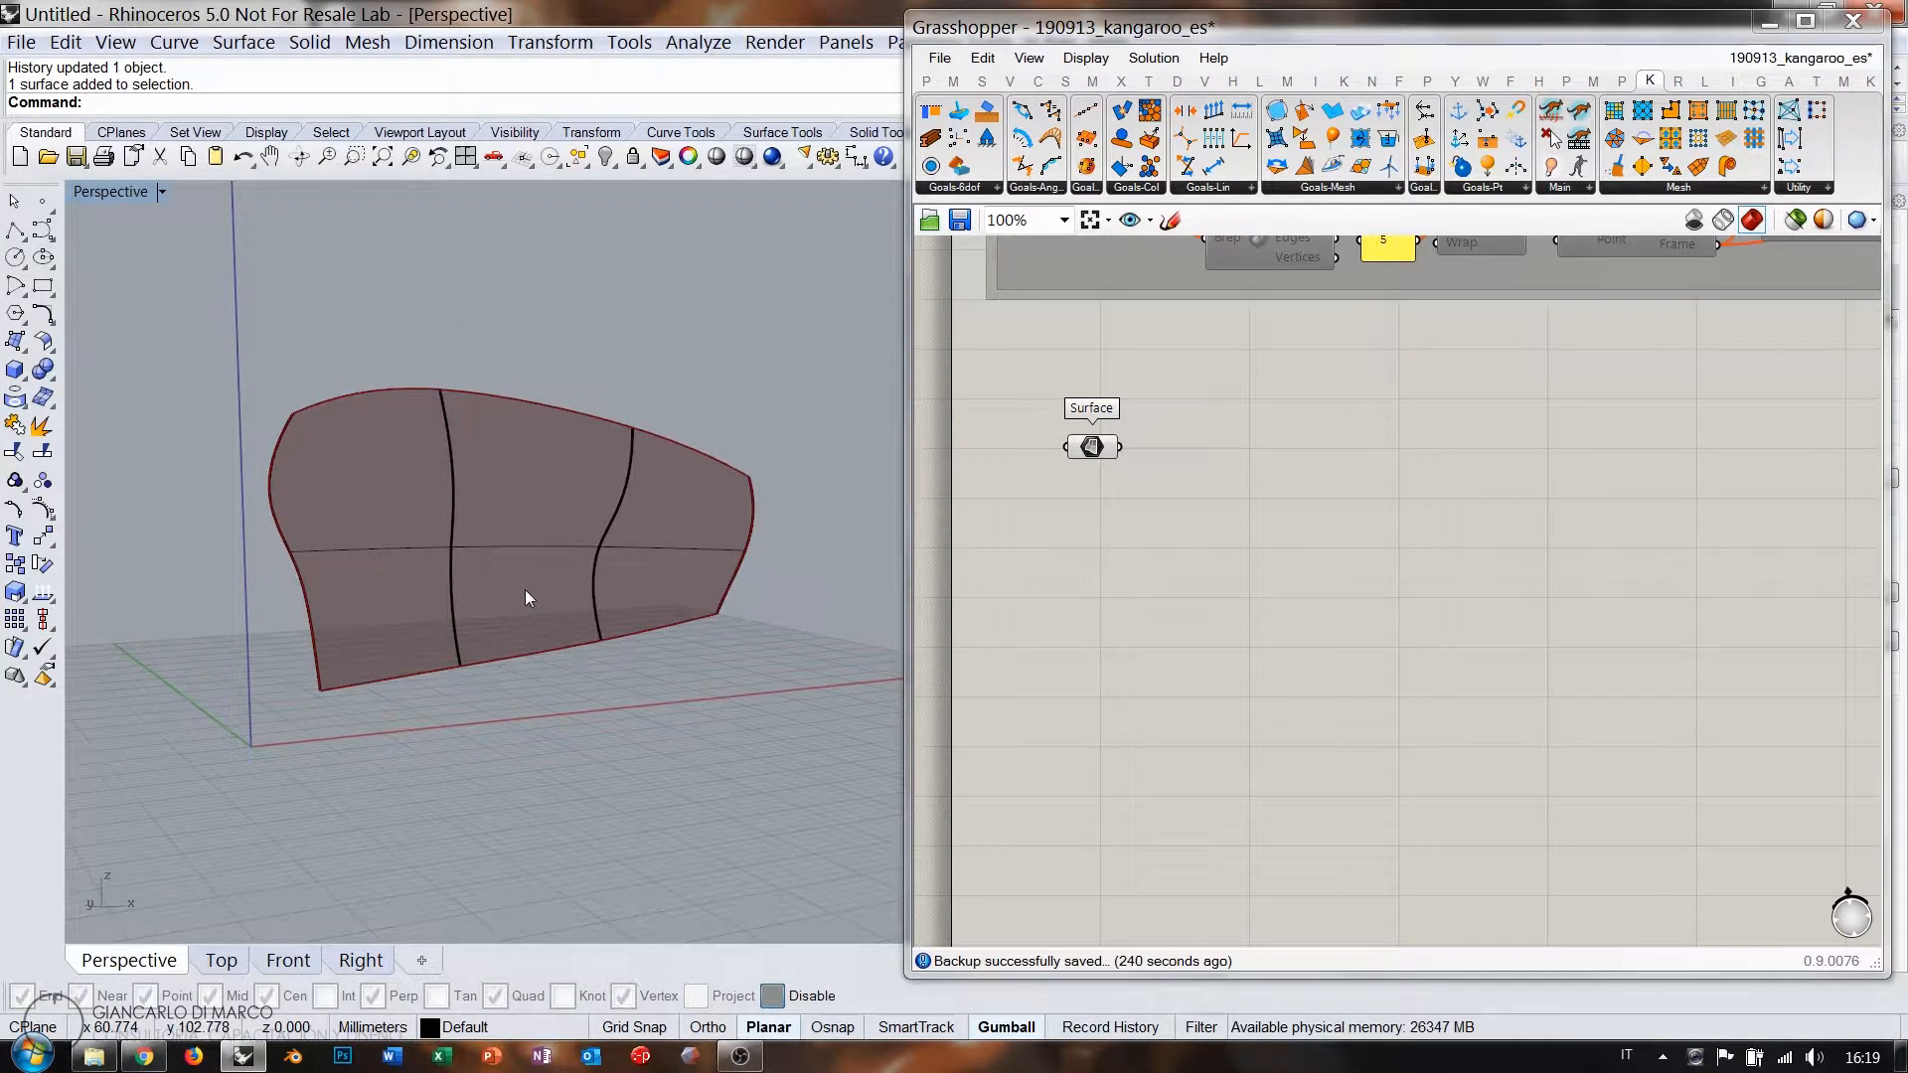
pyautogui.click(527, 548)
pyautogui.press('Delete')
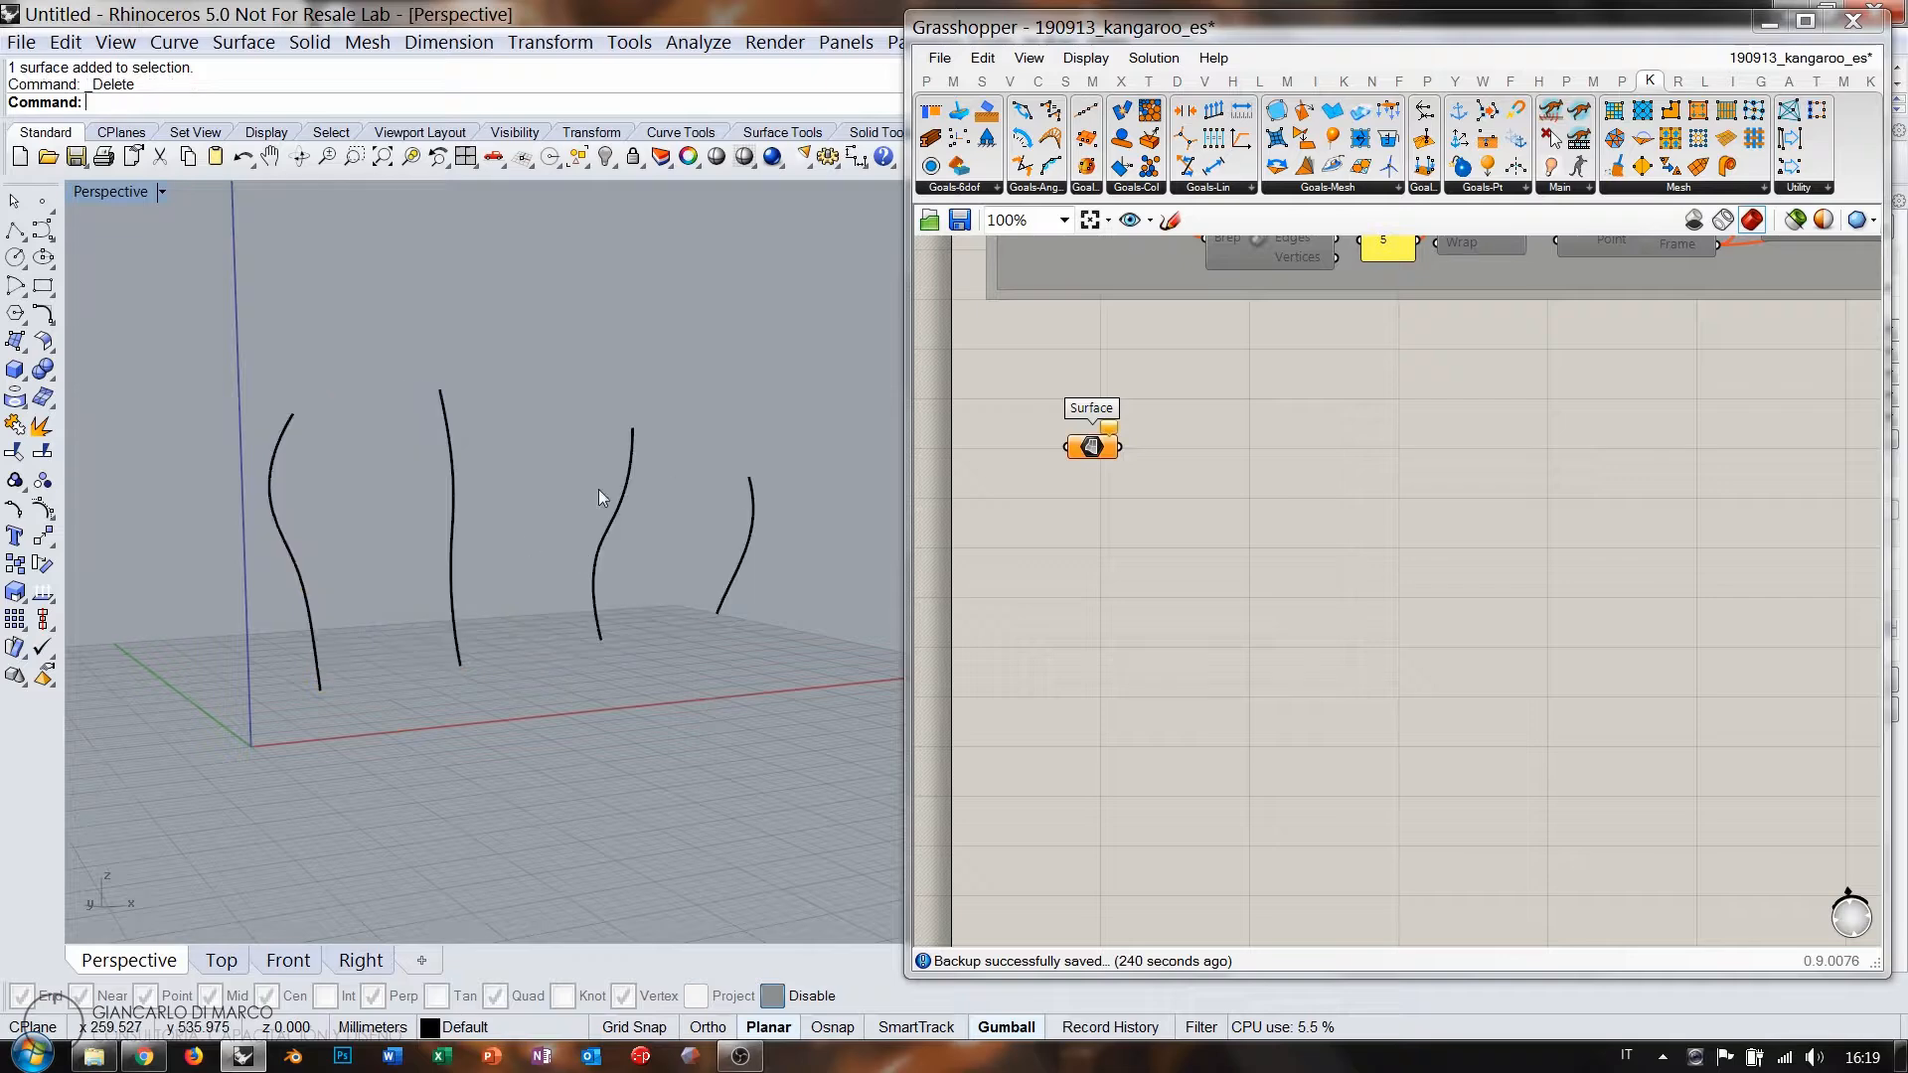
# Loft the four wavy curves again into a new surface.
pyautogui.click(17, 342)
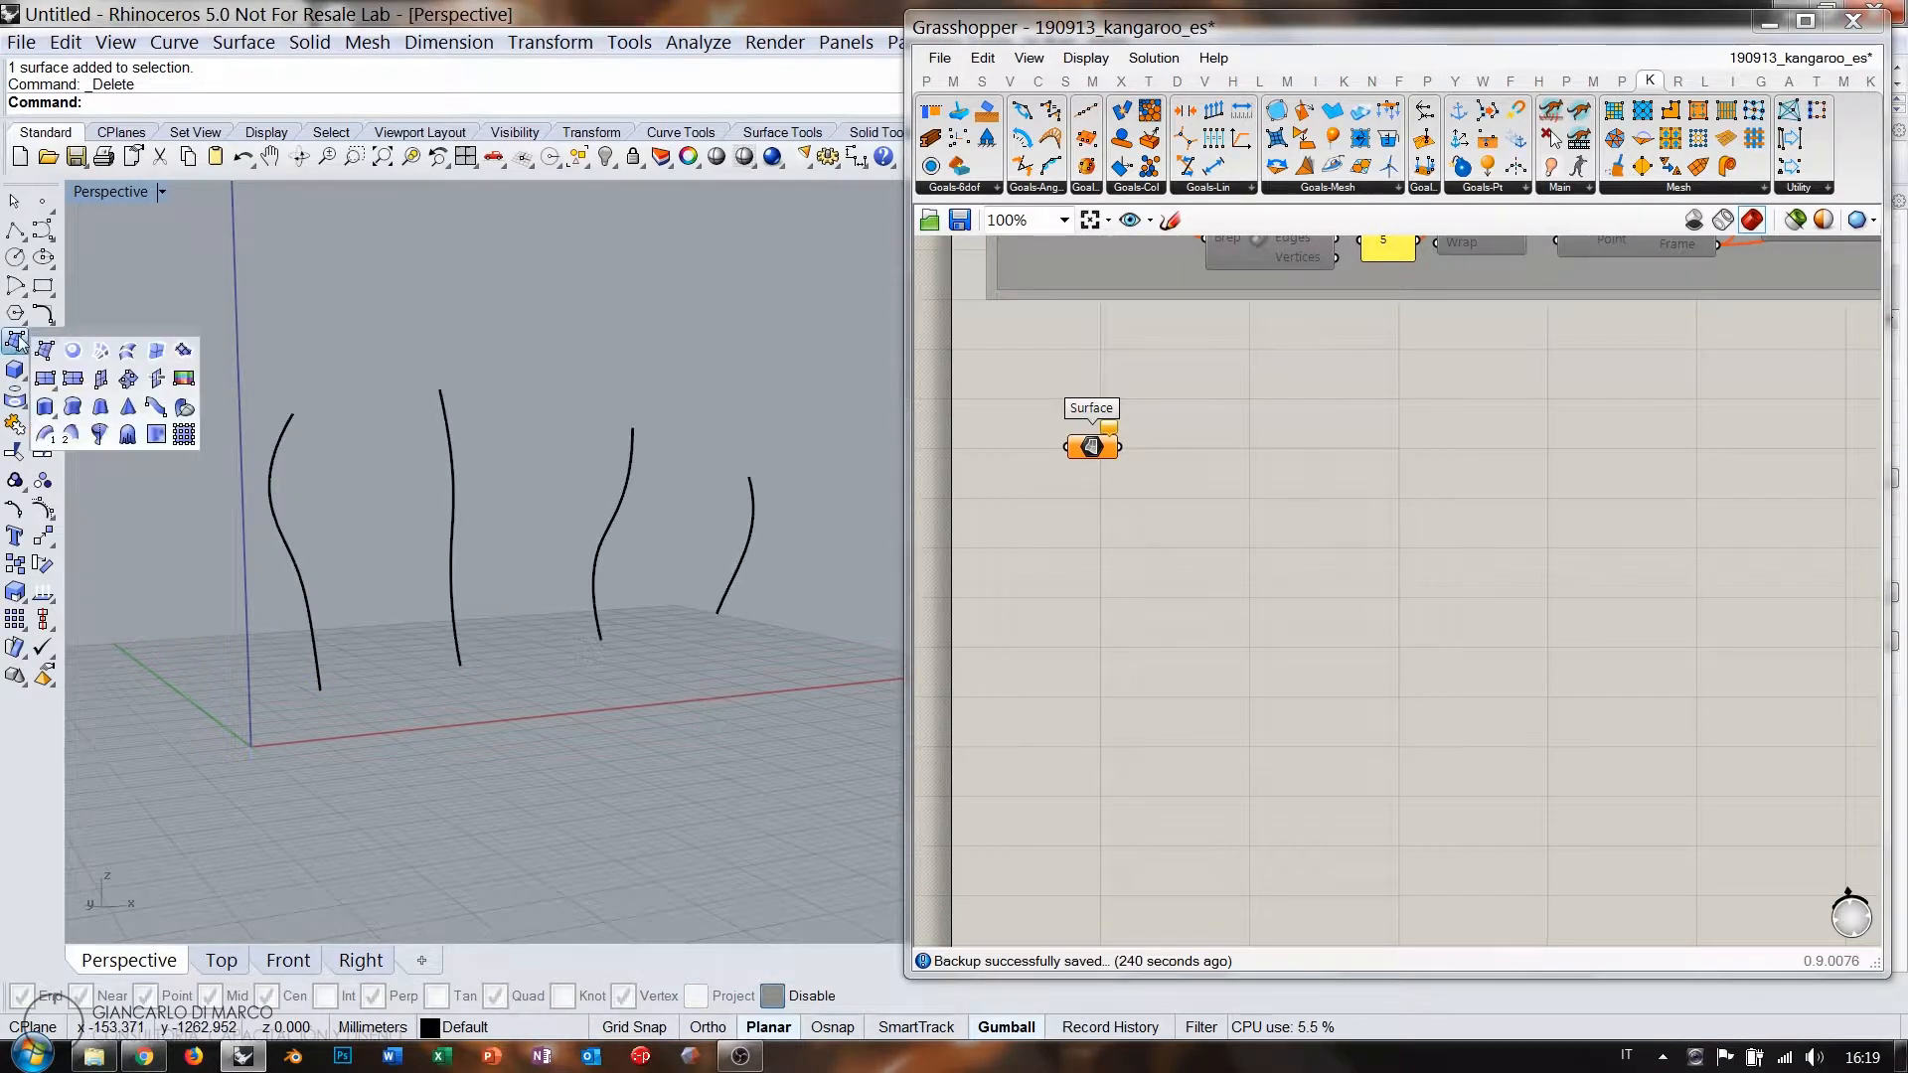
pyautogui.click(128, 350)
pyautogui.click(752, 496)
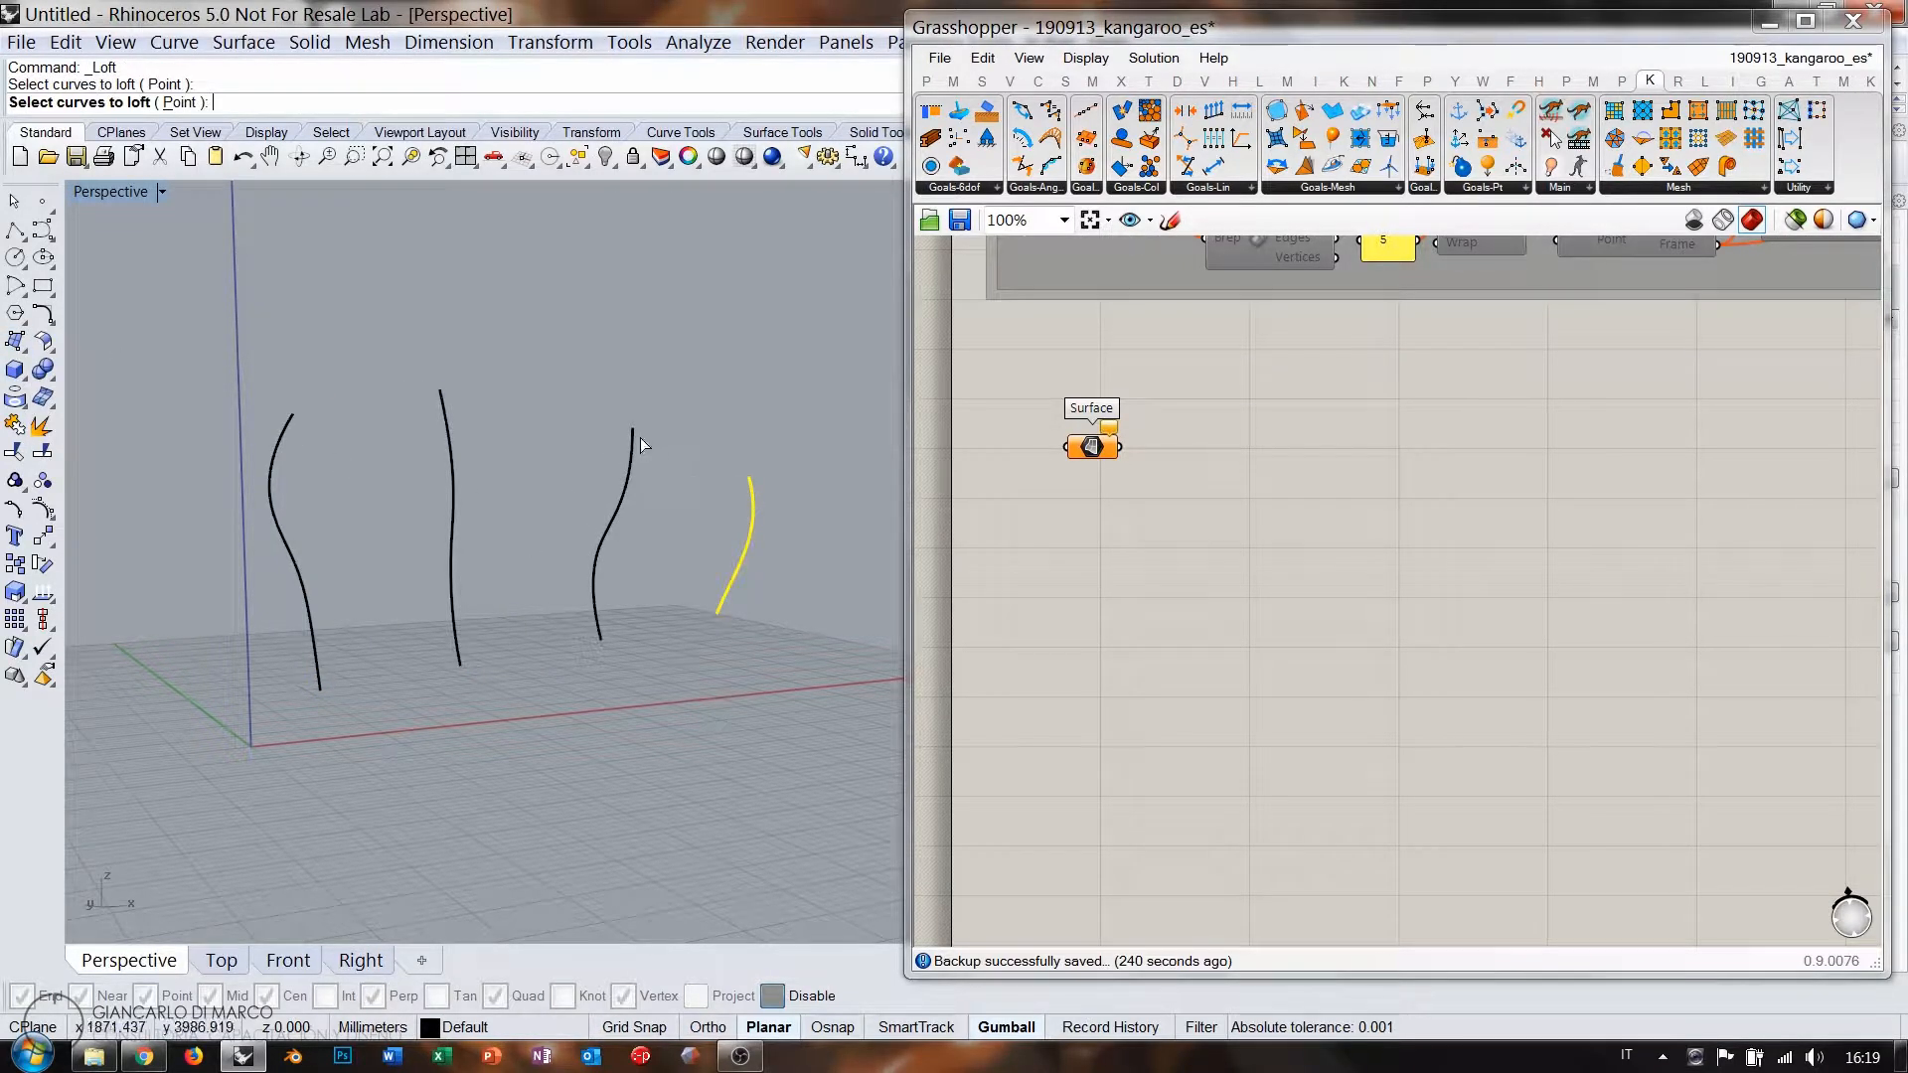
pyautogui.click(634, 440)
pyautogui.click(440, 395)
pyautogui.click(272, 483)
pyautogui.rightClick(246, 489)
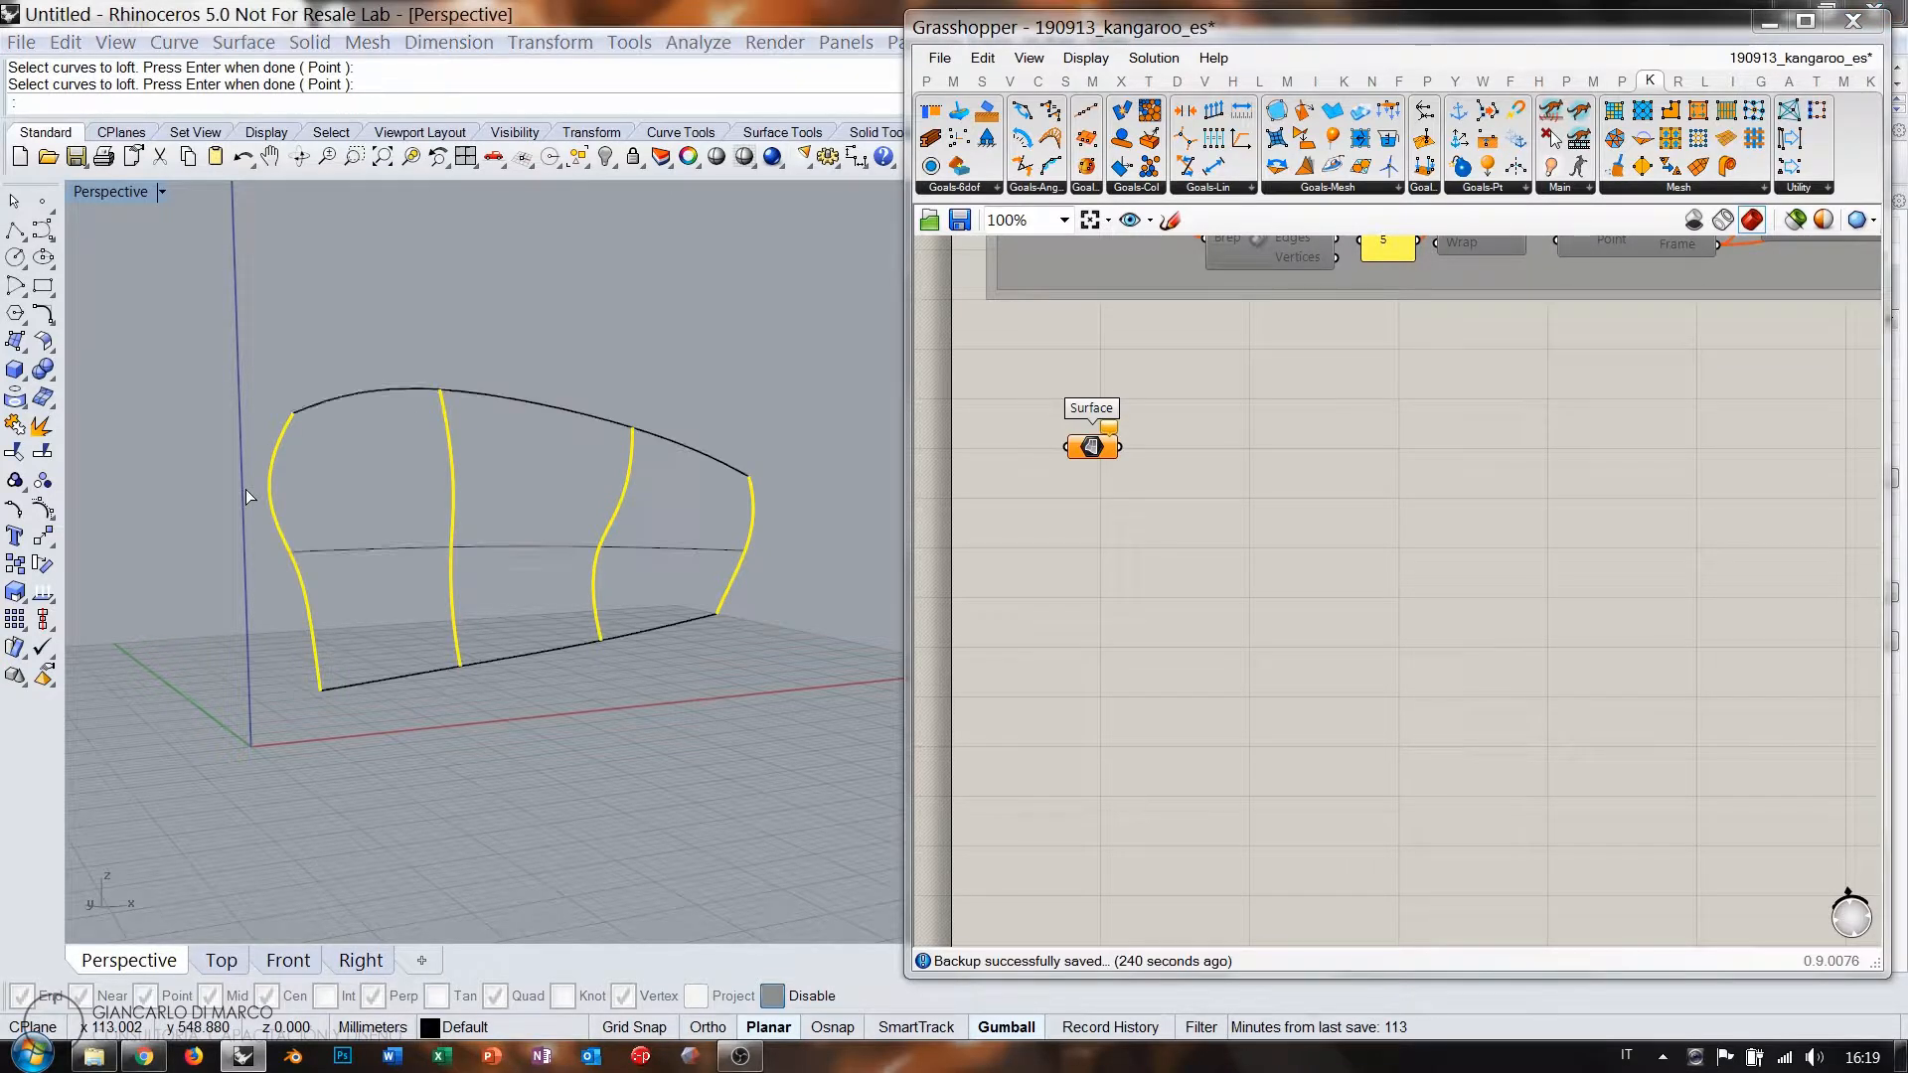
pyautogui.rightClick(246, 489)
pyautogui.press('Return')
# Set the new surface into the Surface parameter and switch preview meshing to High Quality.
pyautogui.click(610, 533)
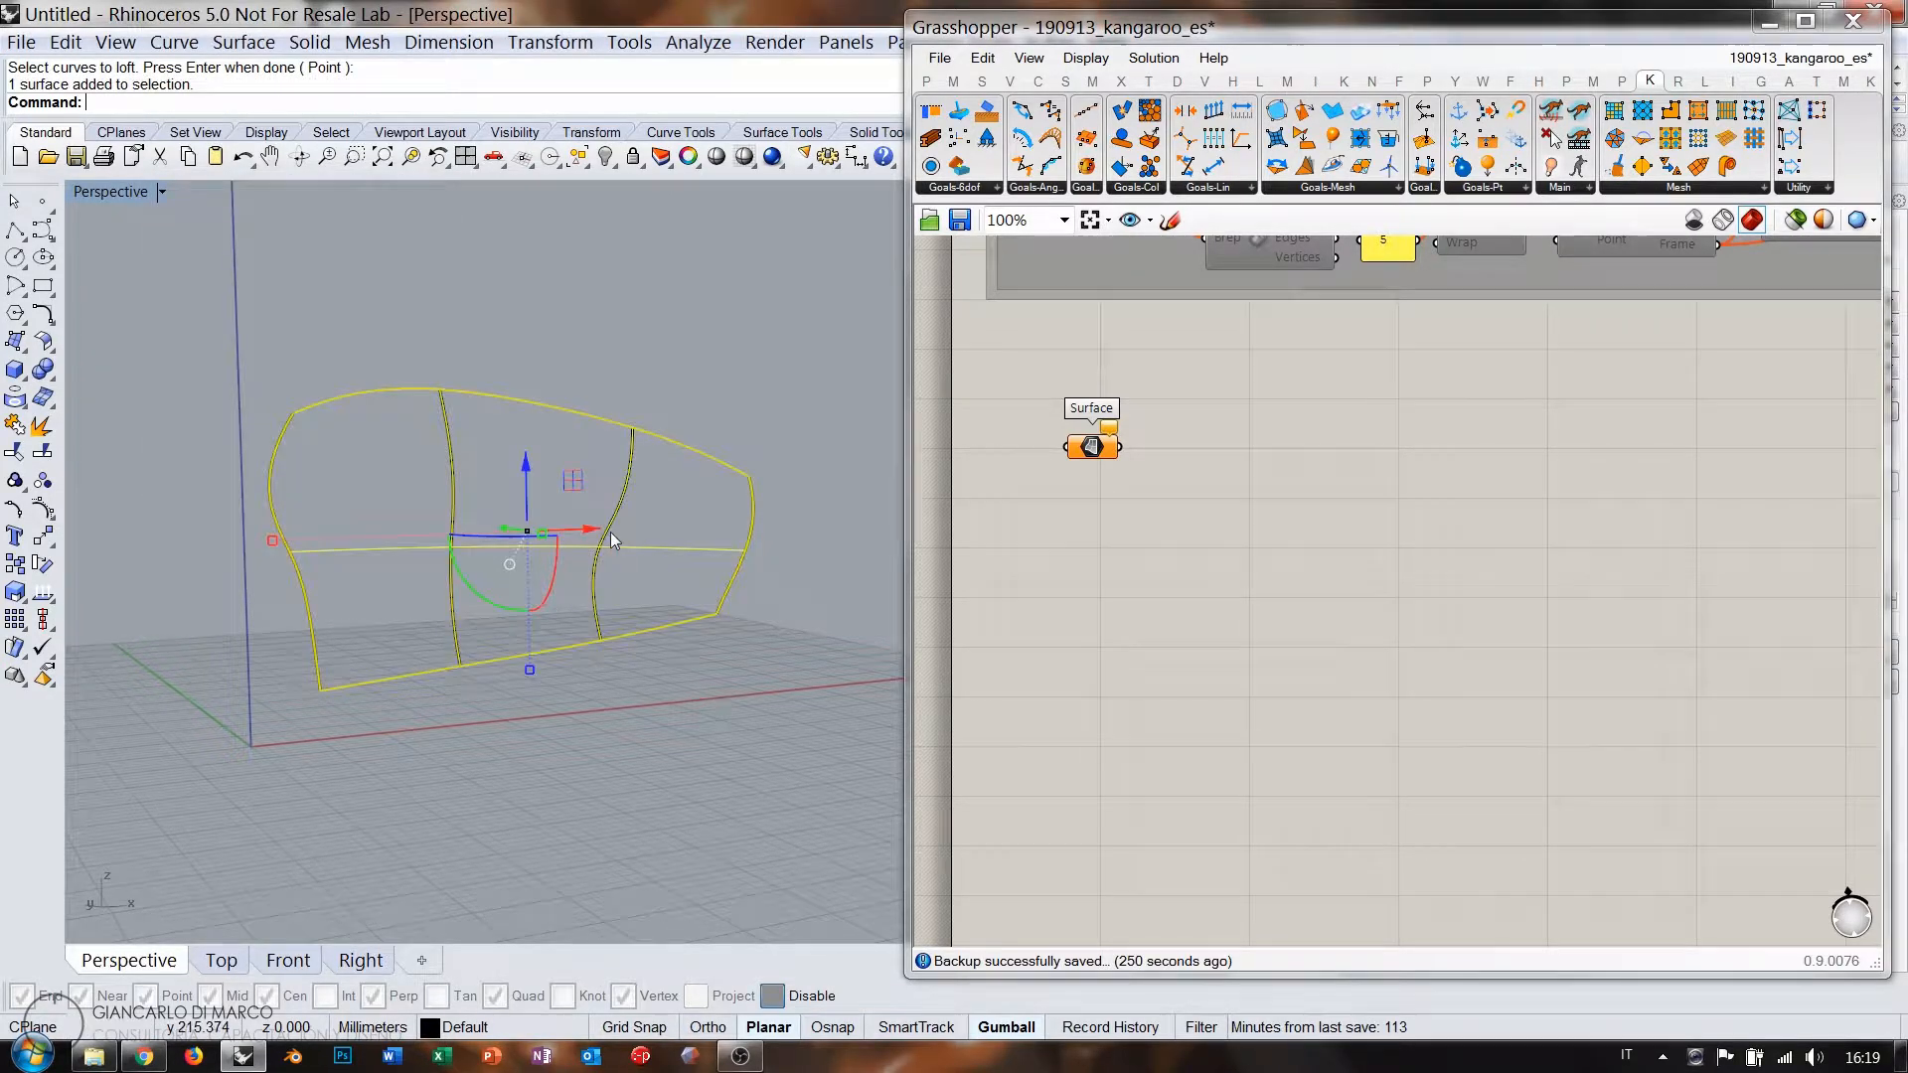
pyautogui.rightClick(1077, 459)
pyautogui.click(1153, 809)
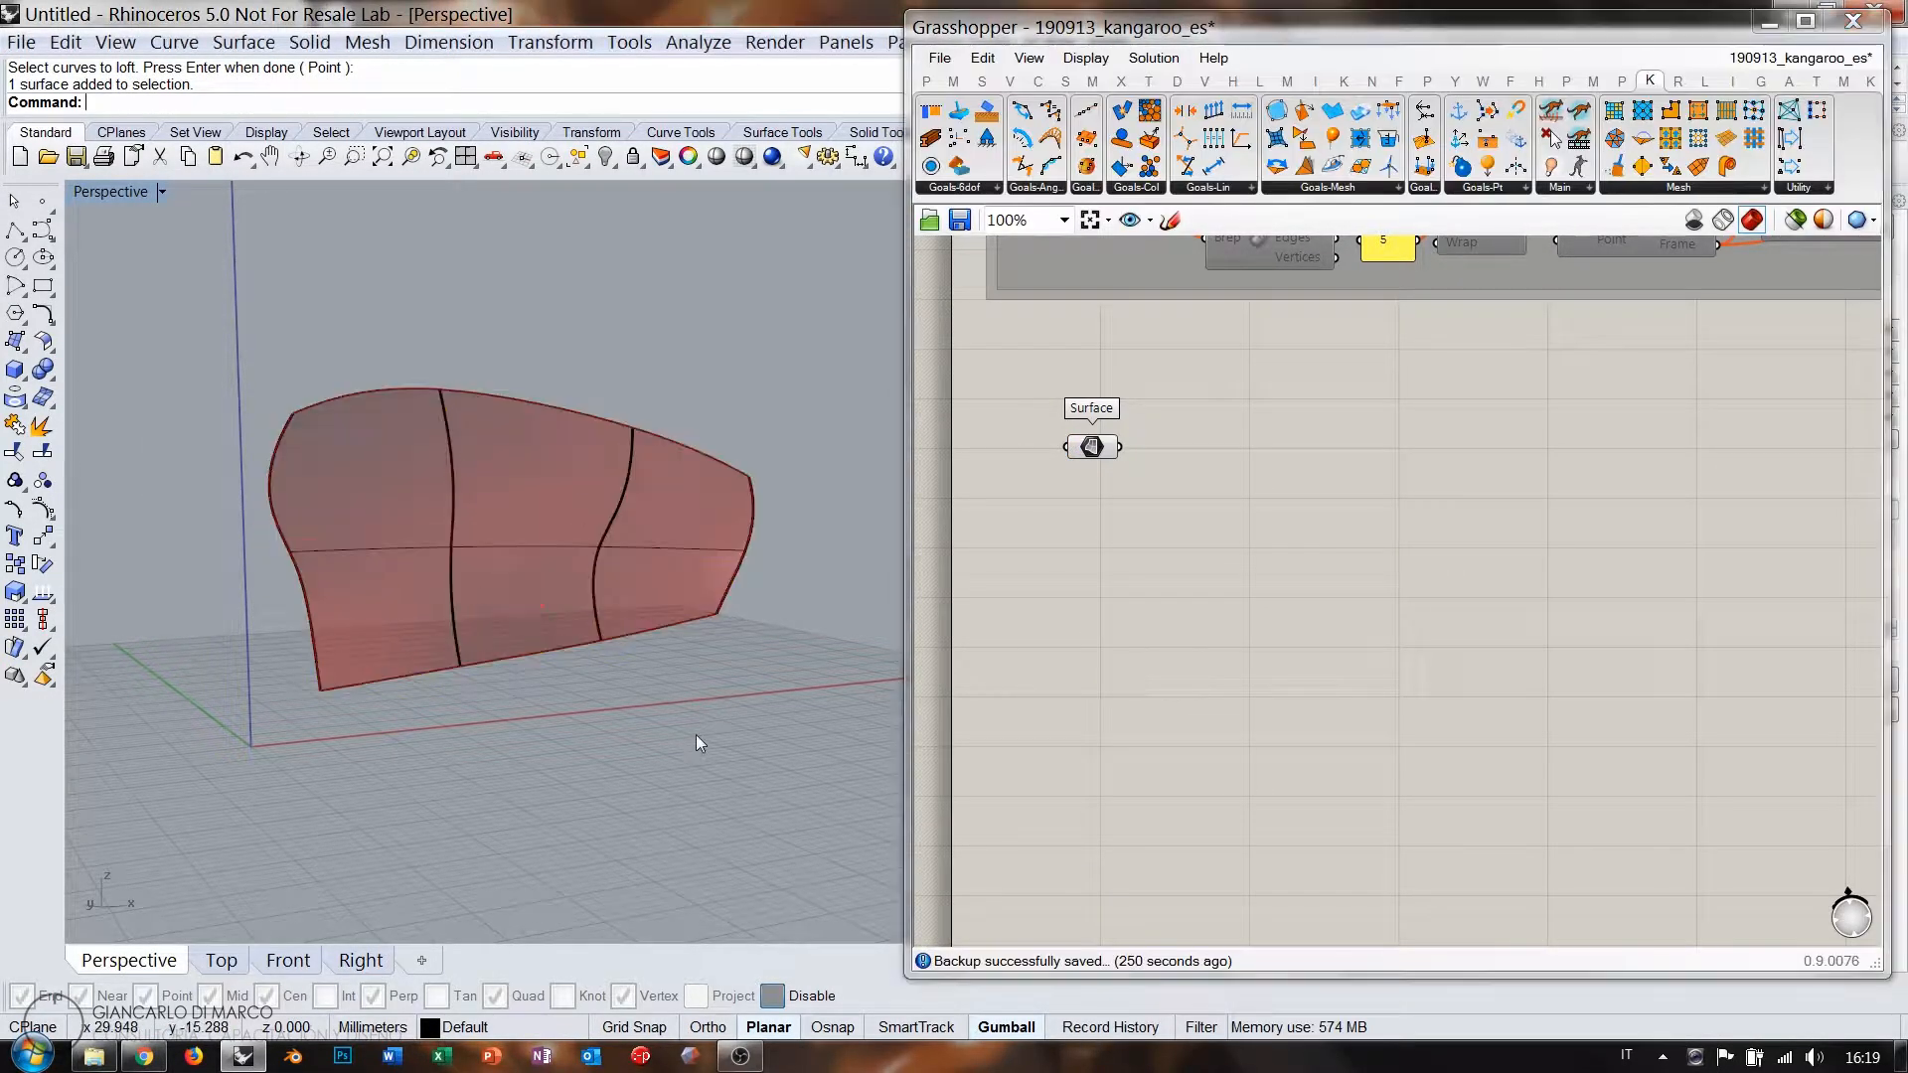
pyautogui.moveTo(696, 735); pyautogui.dragTo(630, 575, button='right')
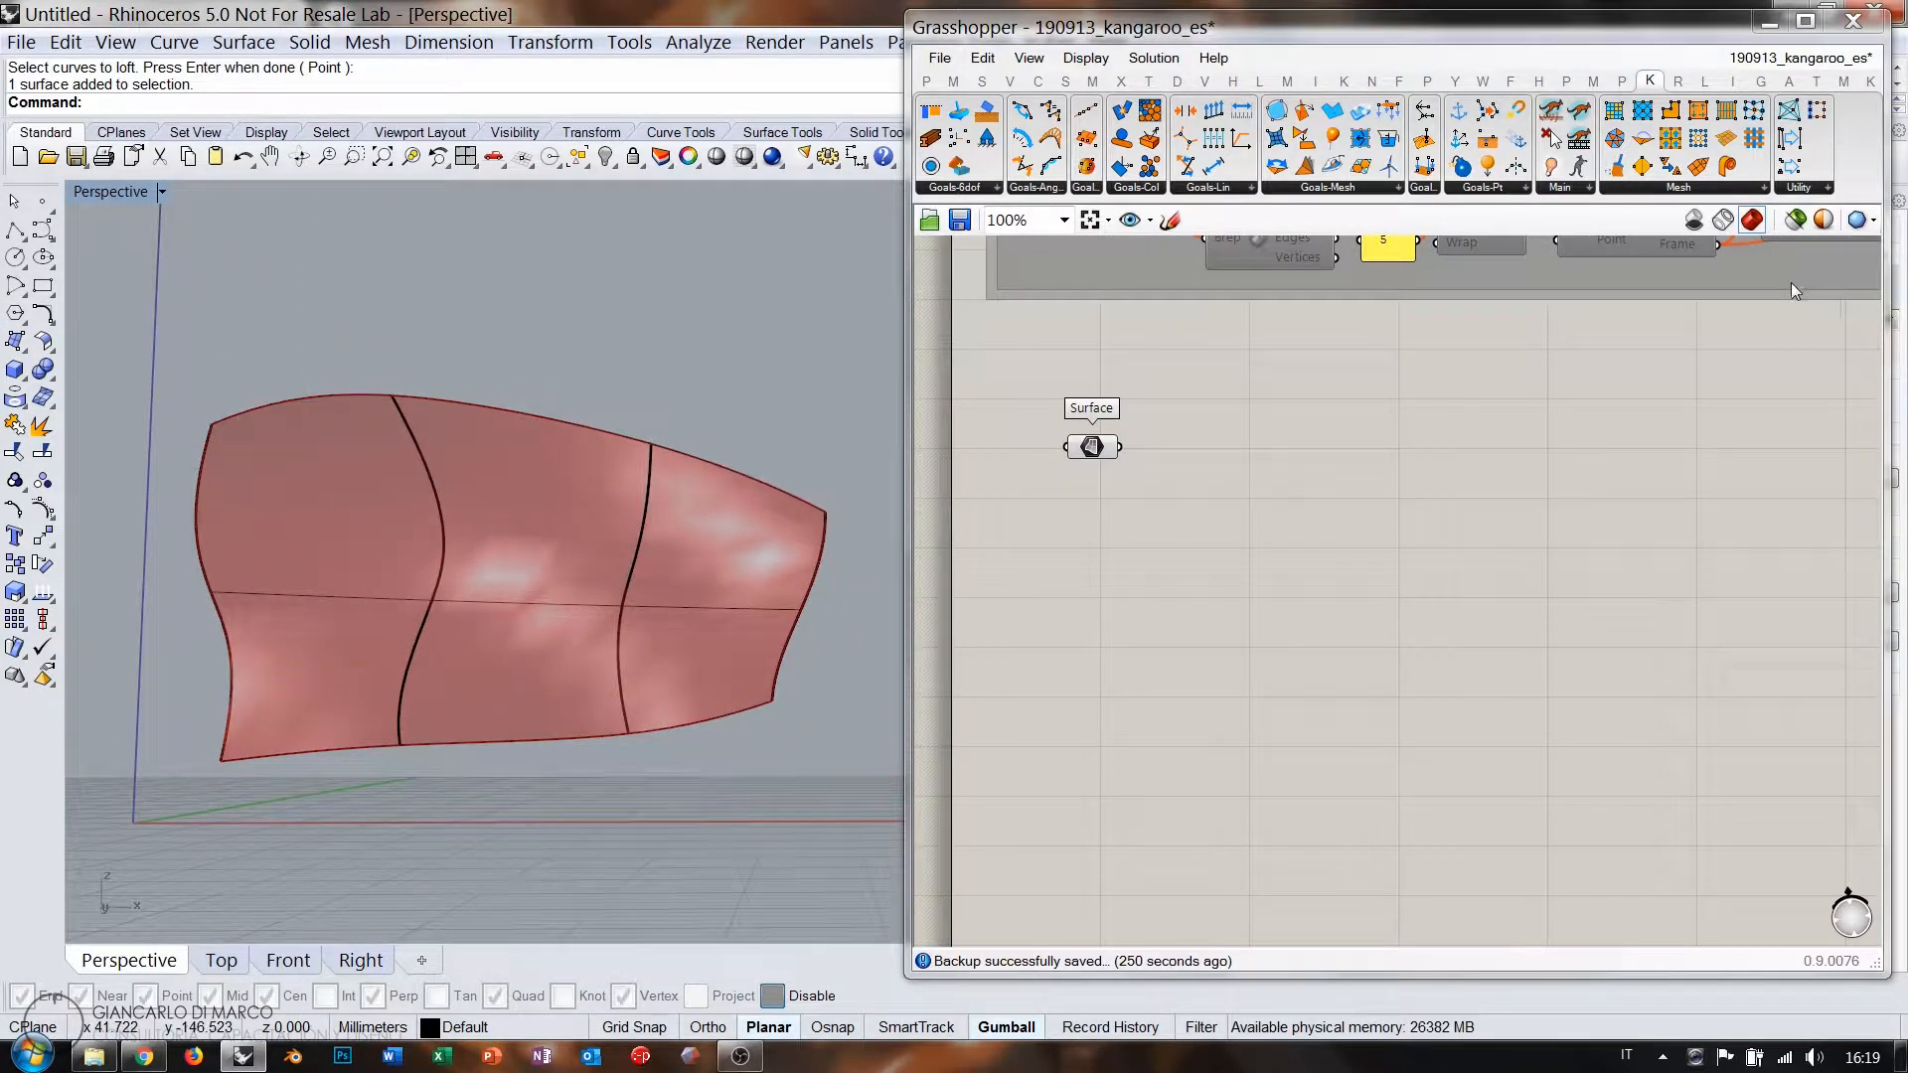
pyautogui.click(1858, 220)
pyautogui.click(1710, 310)
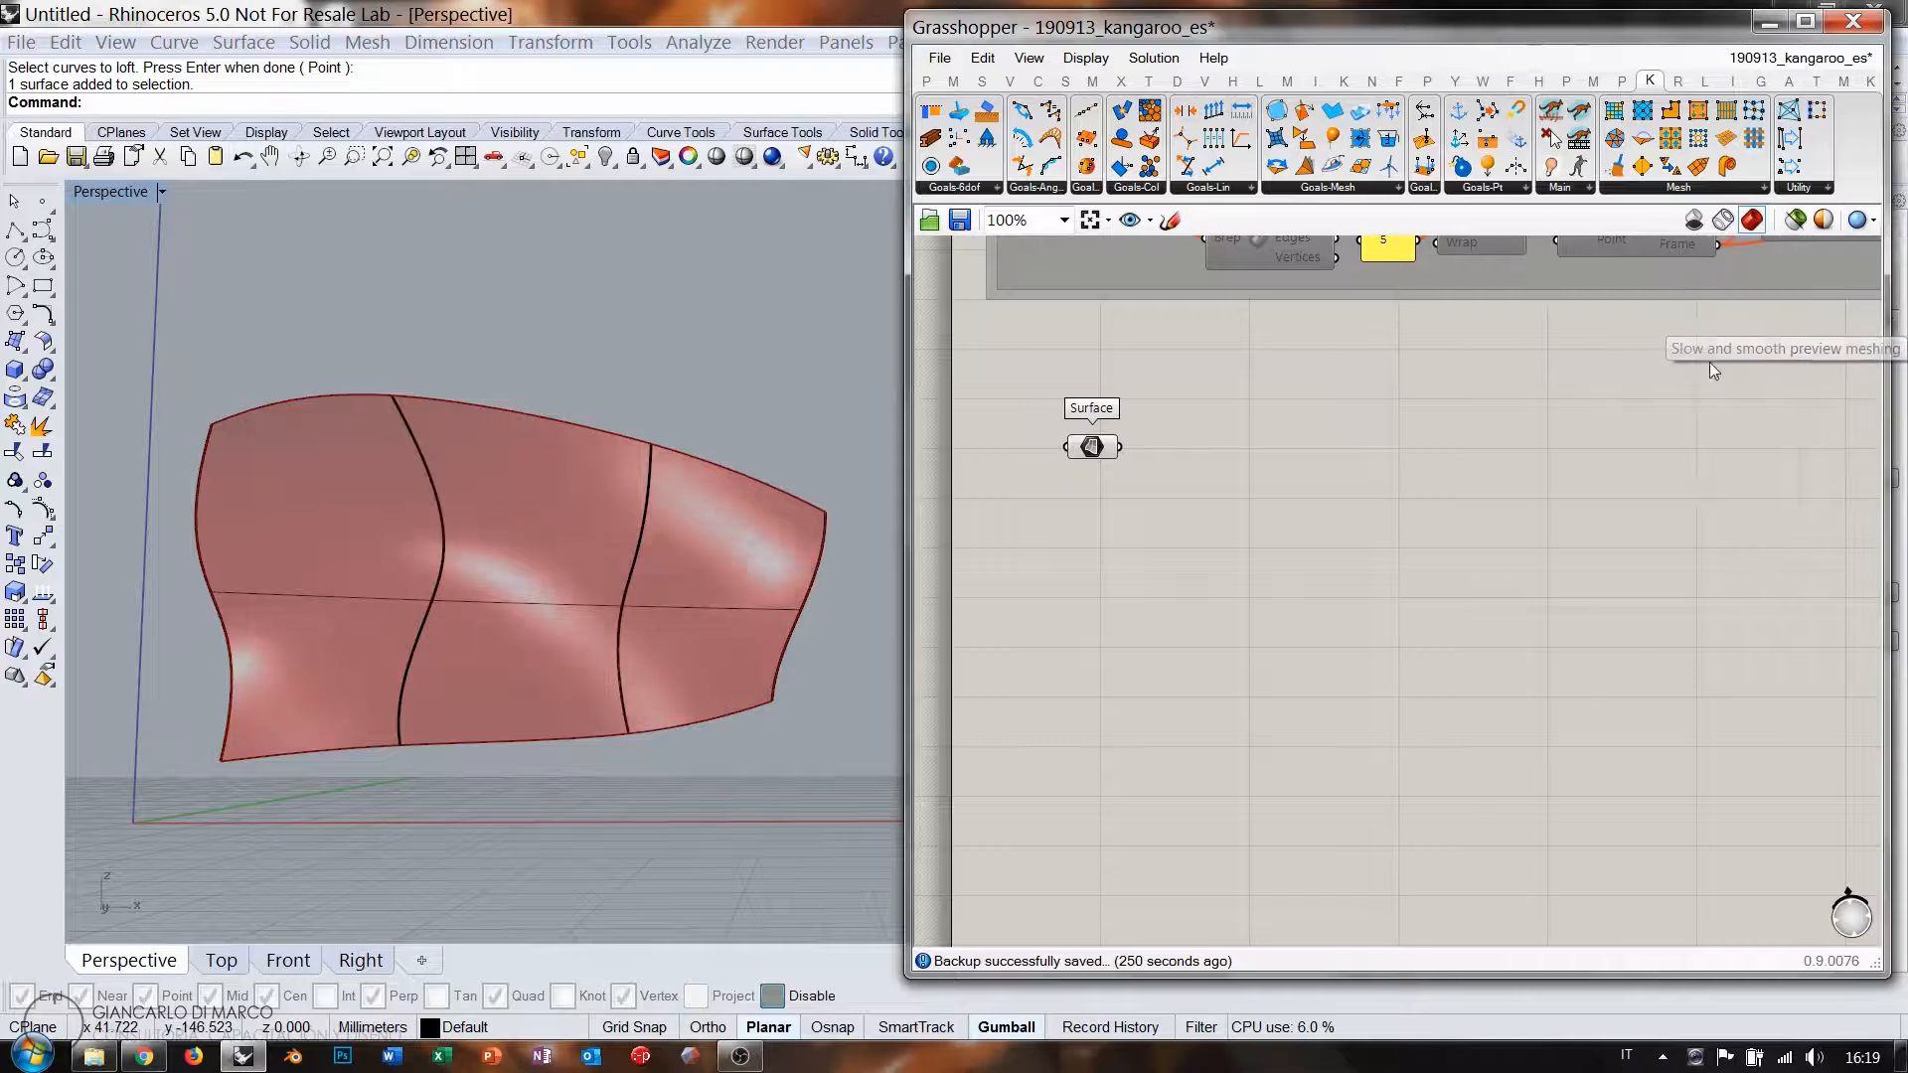
pyautogui.moveTo(833, 602); pyautogui.dragTo(613, 589, button='right')
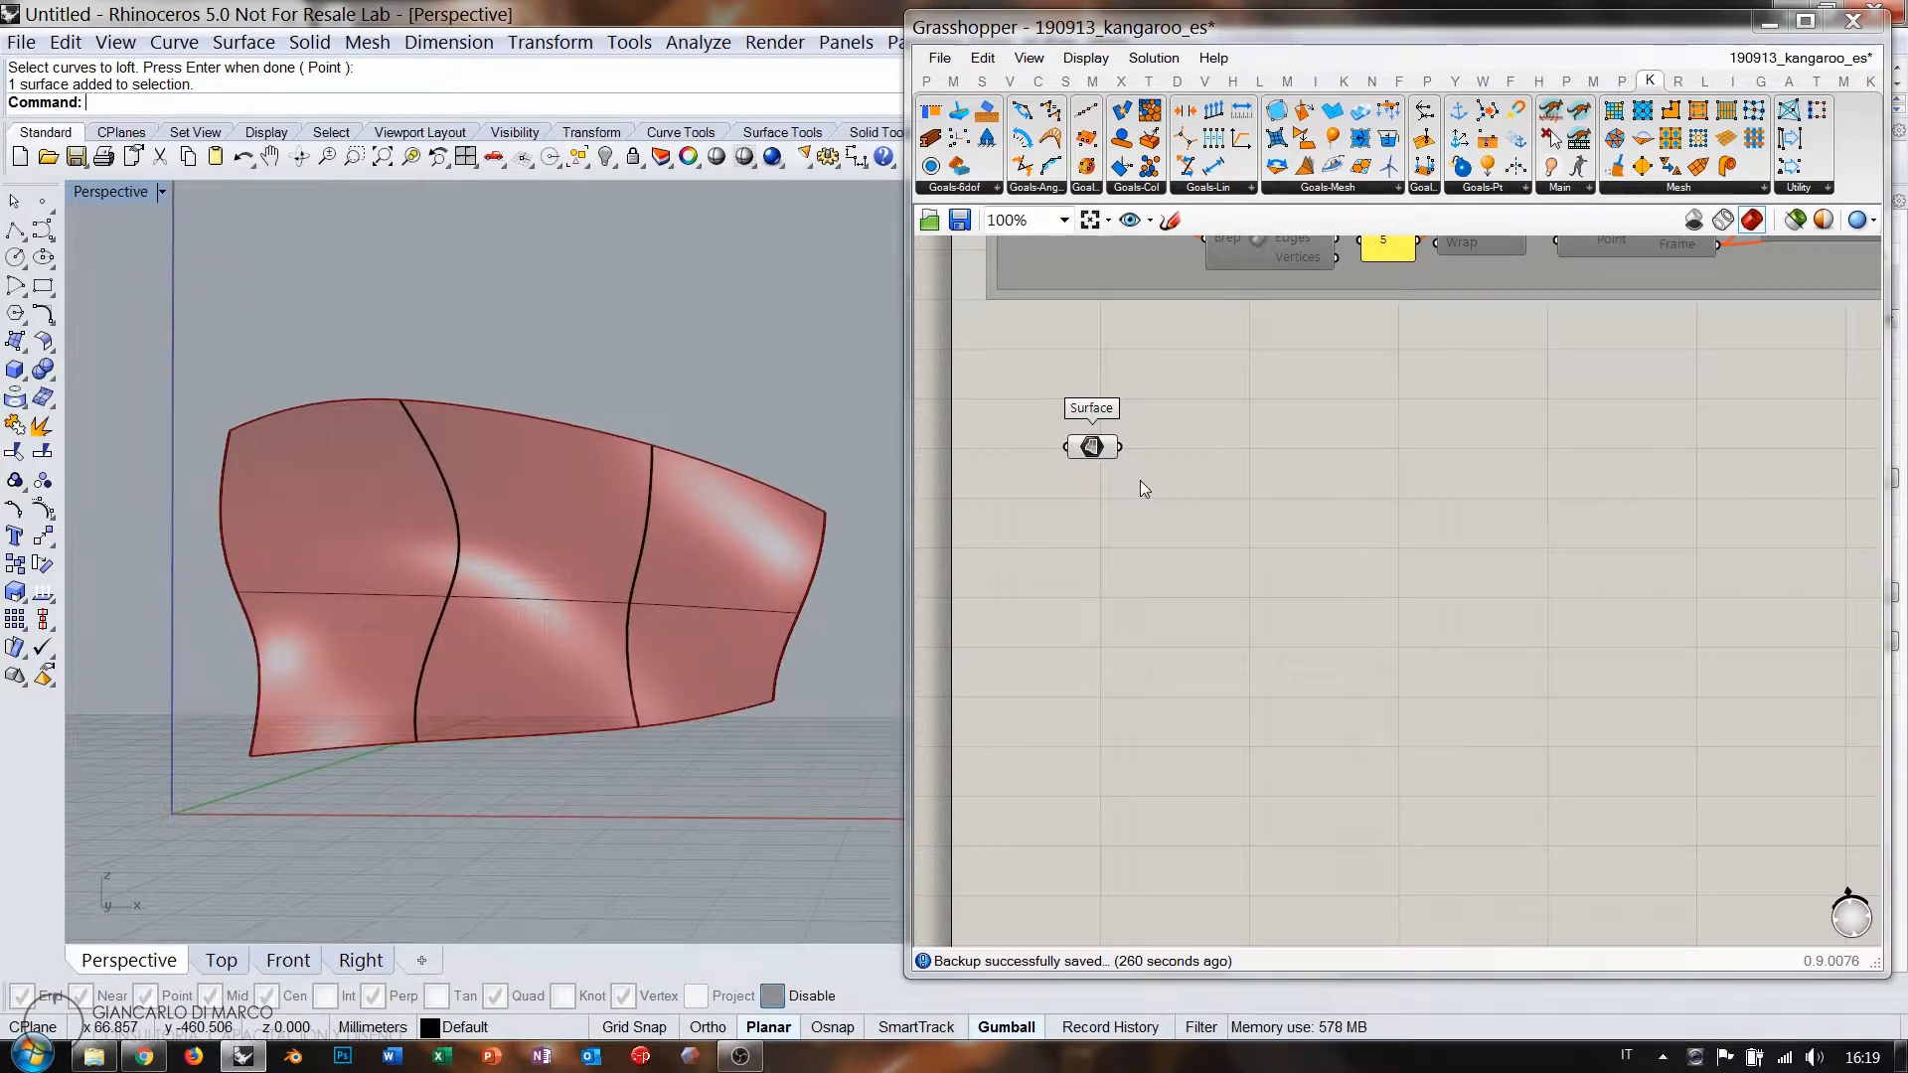
# Internalise the surface data, delete the surface and four curves from Rhino, and reposition the parameter.
pyautogui.rightClick(1091, 449)
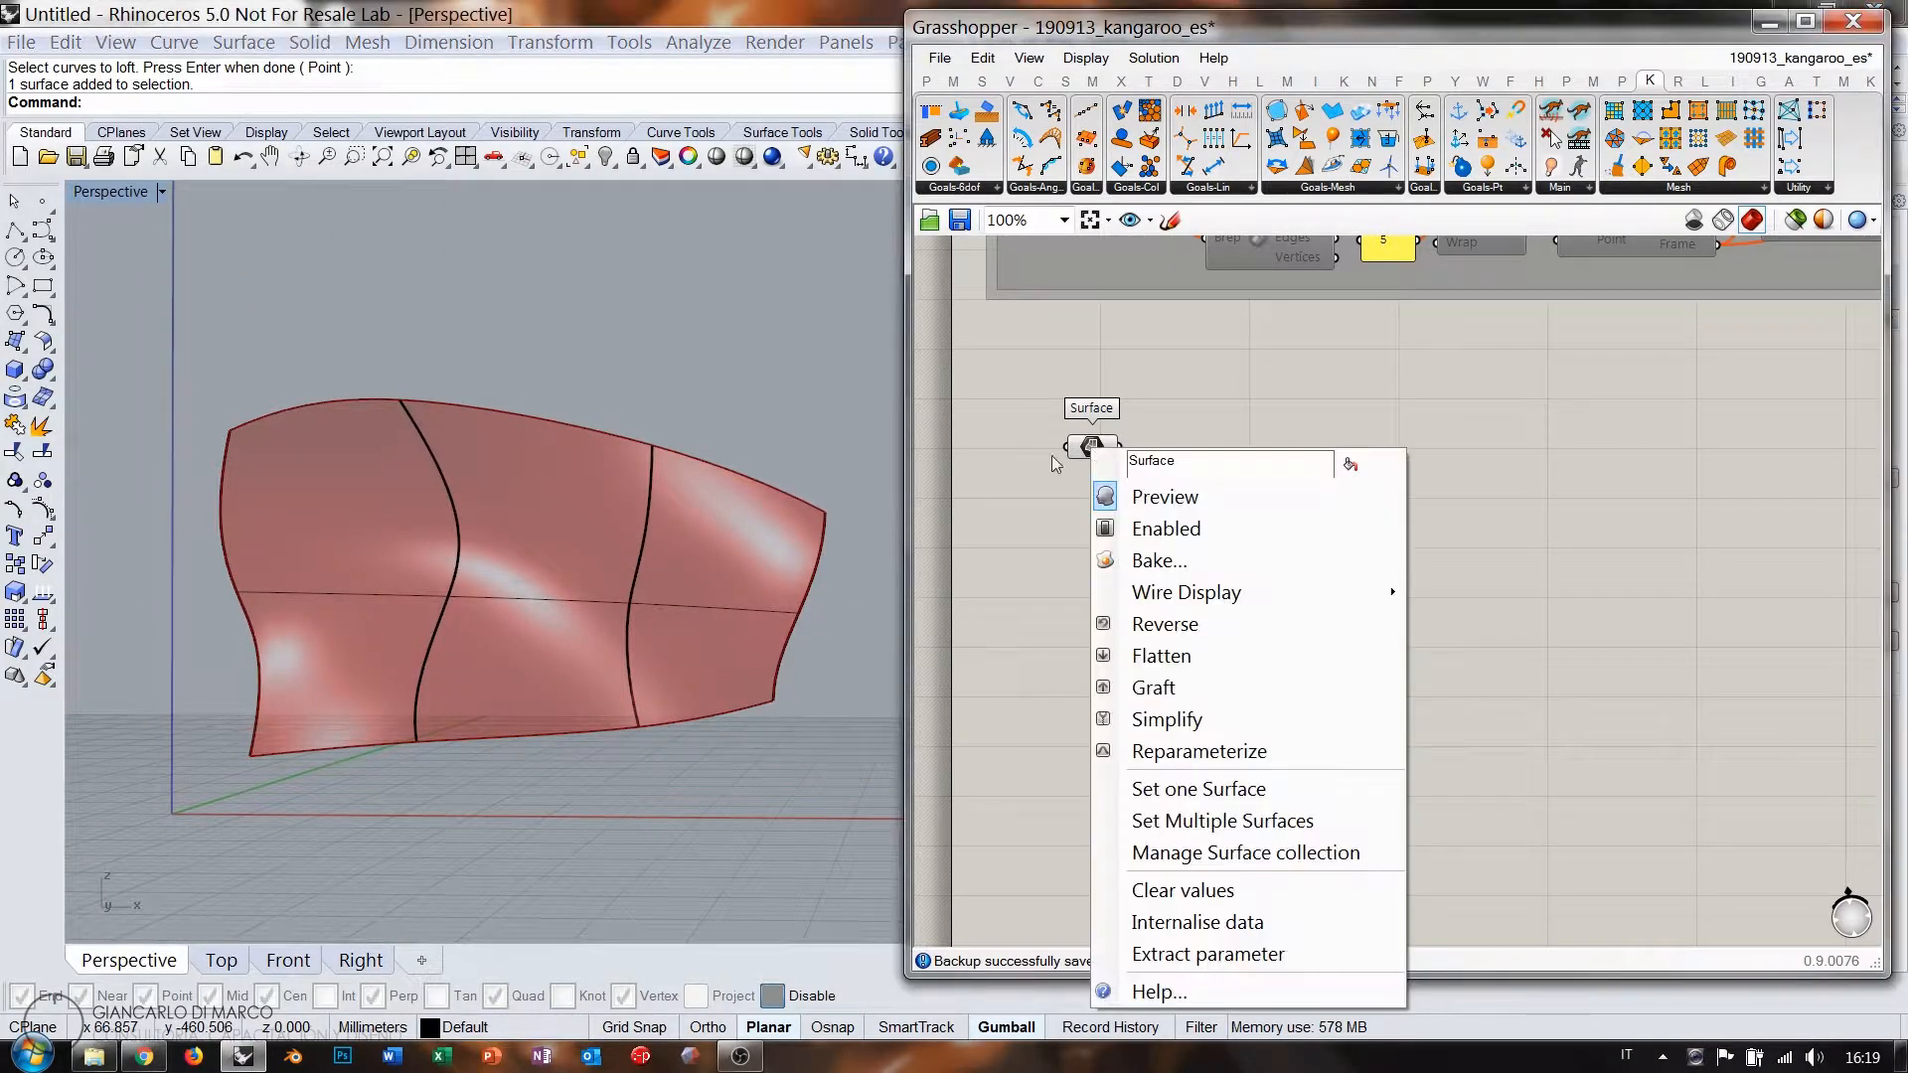
pyautogui.click(1165, 923)
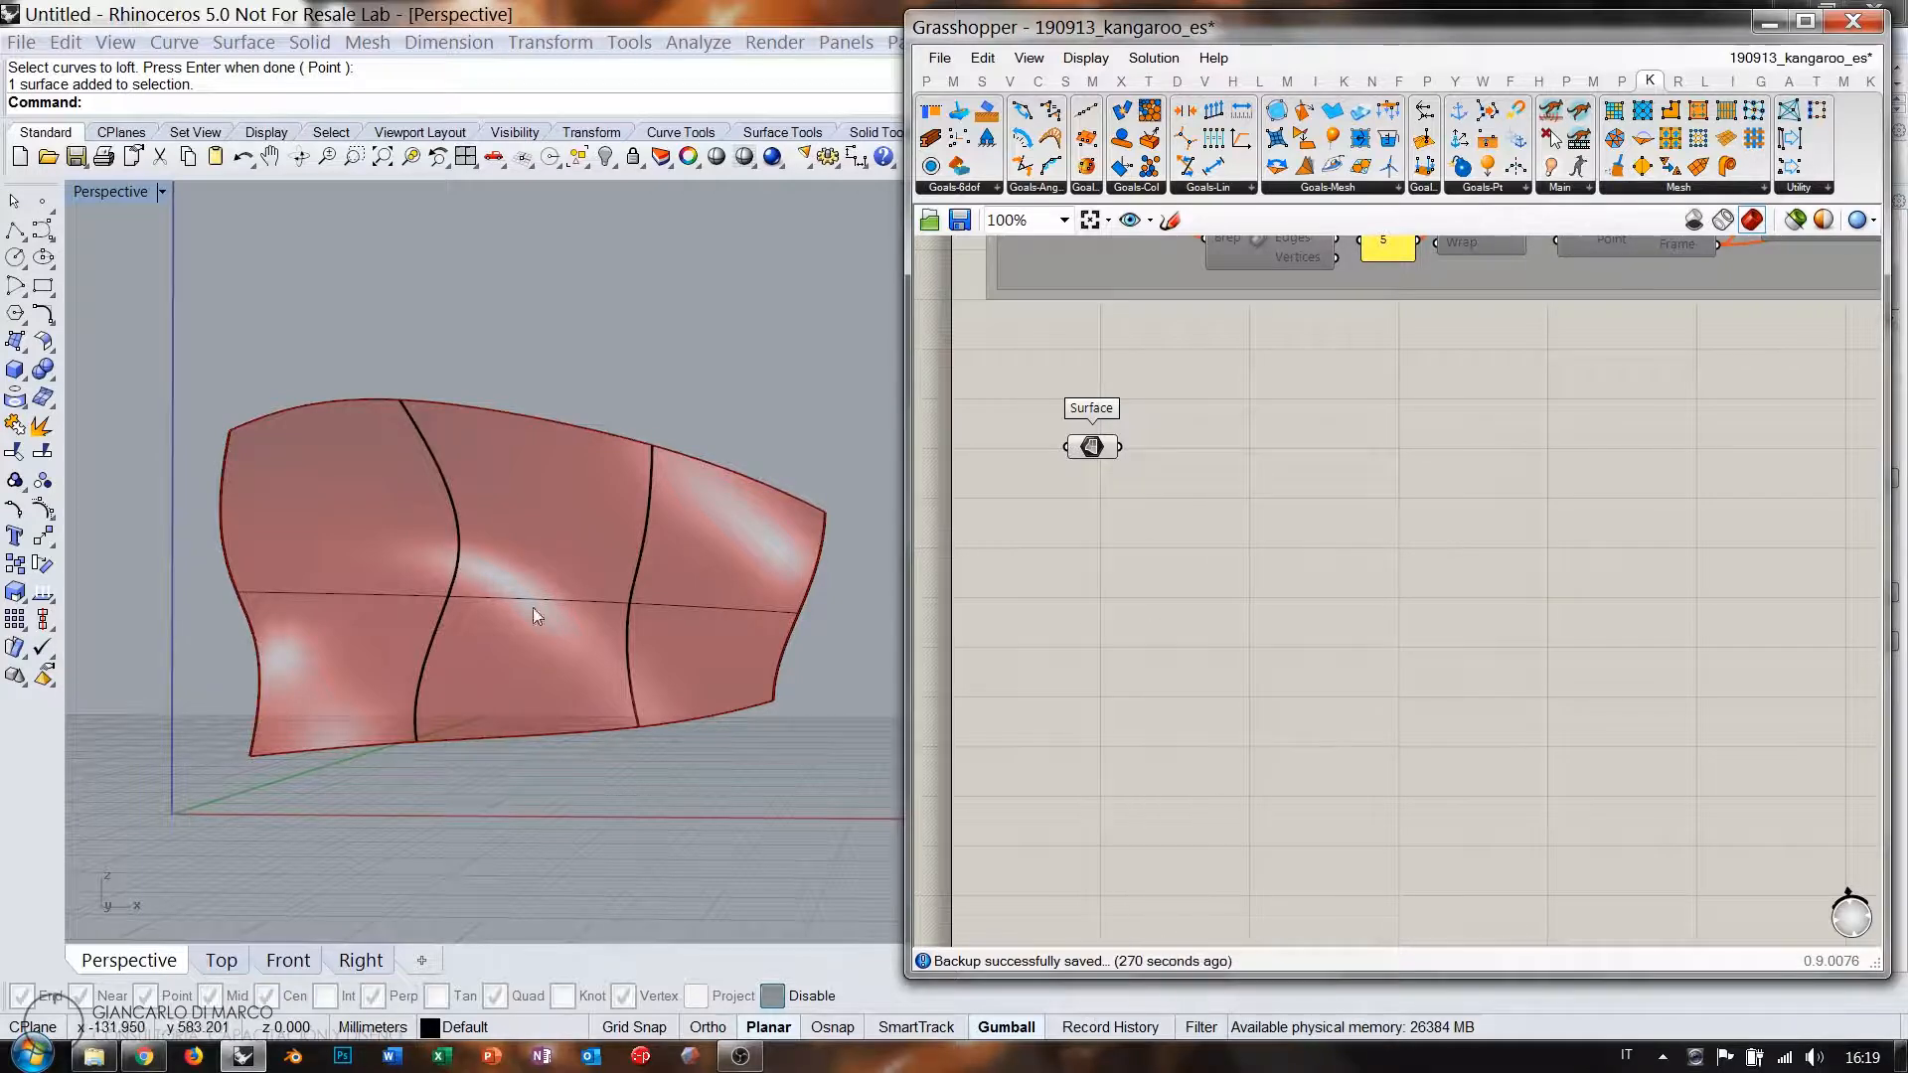
pyautogui.moveTo(847, 321); pyautogui.dragTo(97, 819)
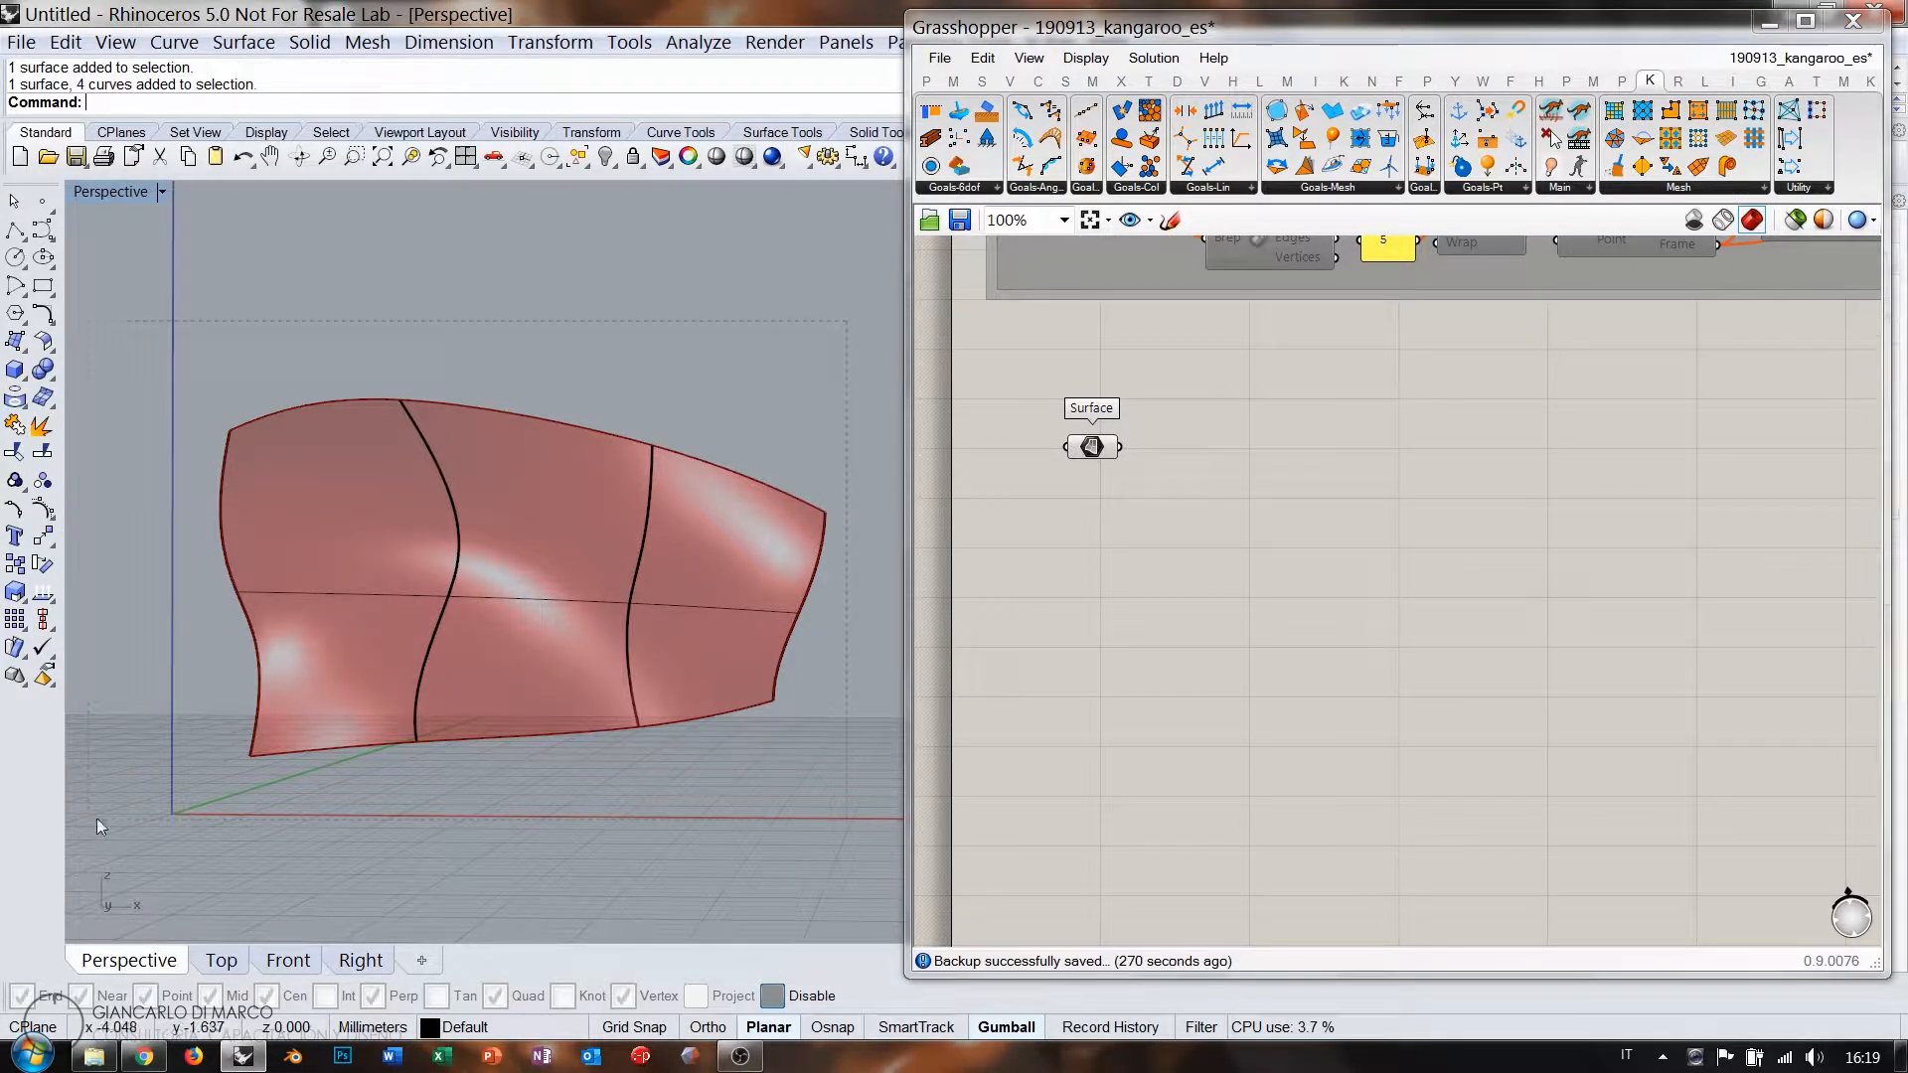
pyautogui.press('Delete')
pyautogui.moveTo(539, 658); pyautogui.dragTo(582, 641, button='right')
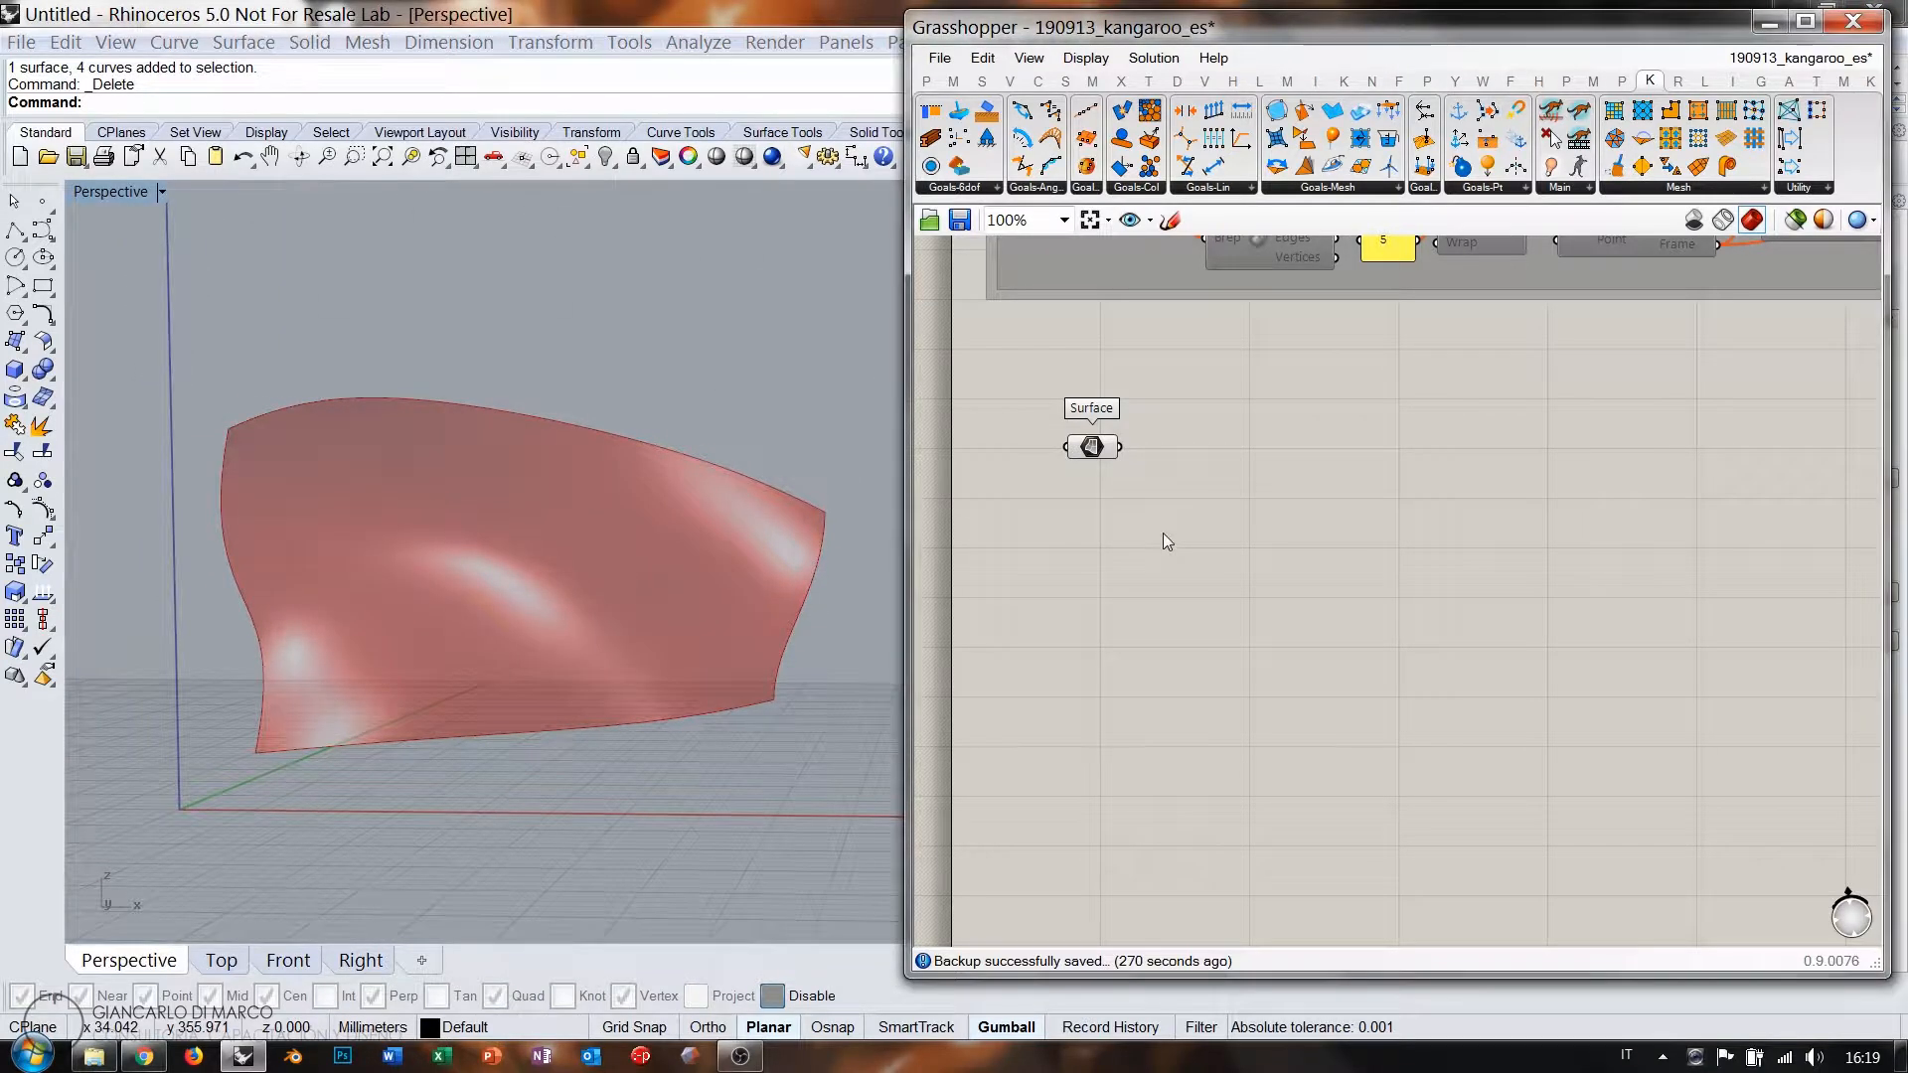
pyautogui.moveTo(1094, 459); pyautogui.dragTo(1105, 425)
pyautogui.click(1185, 511)
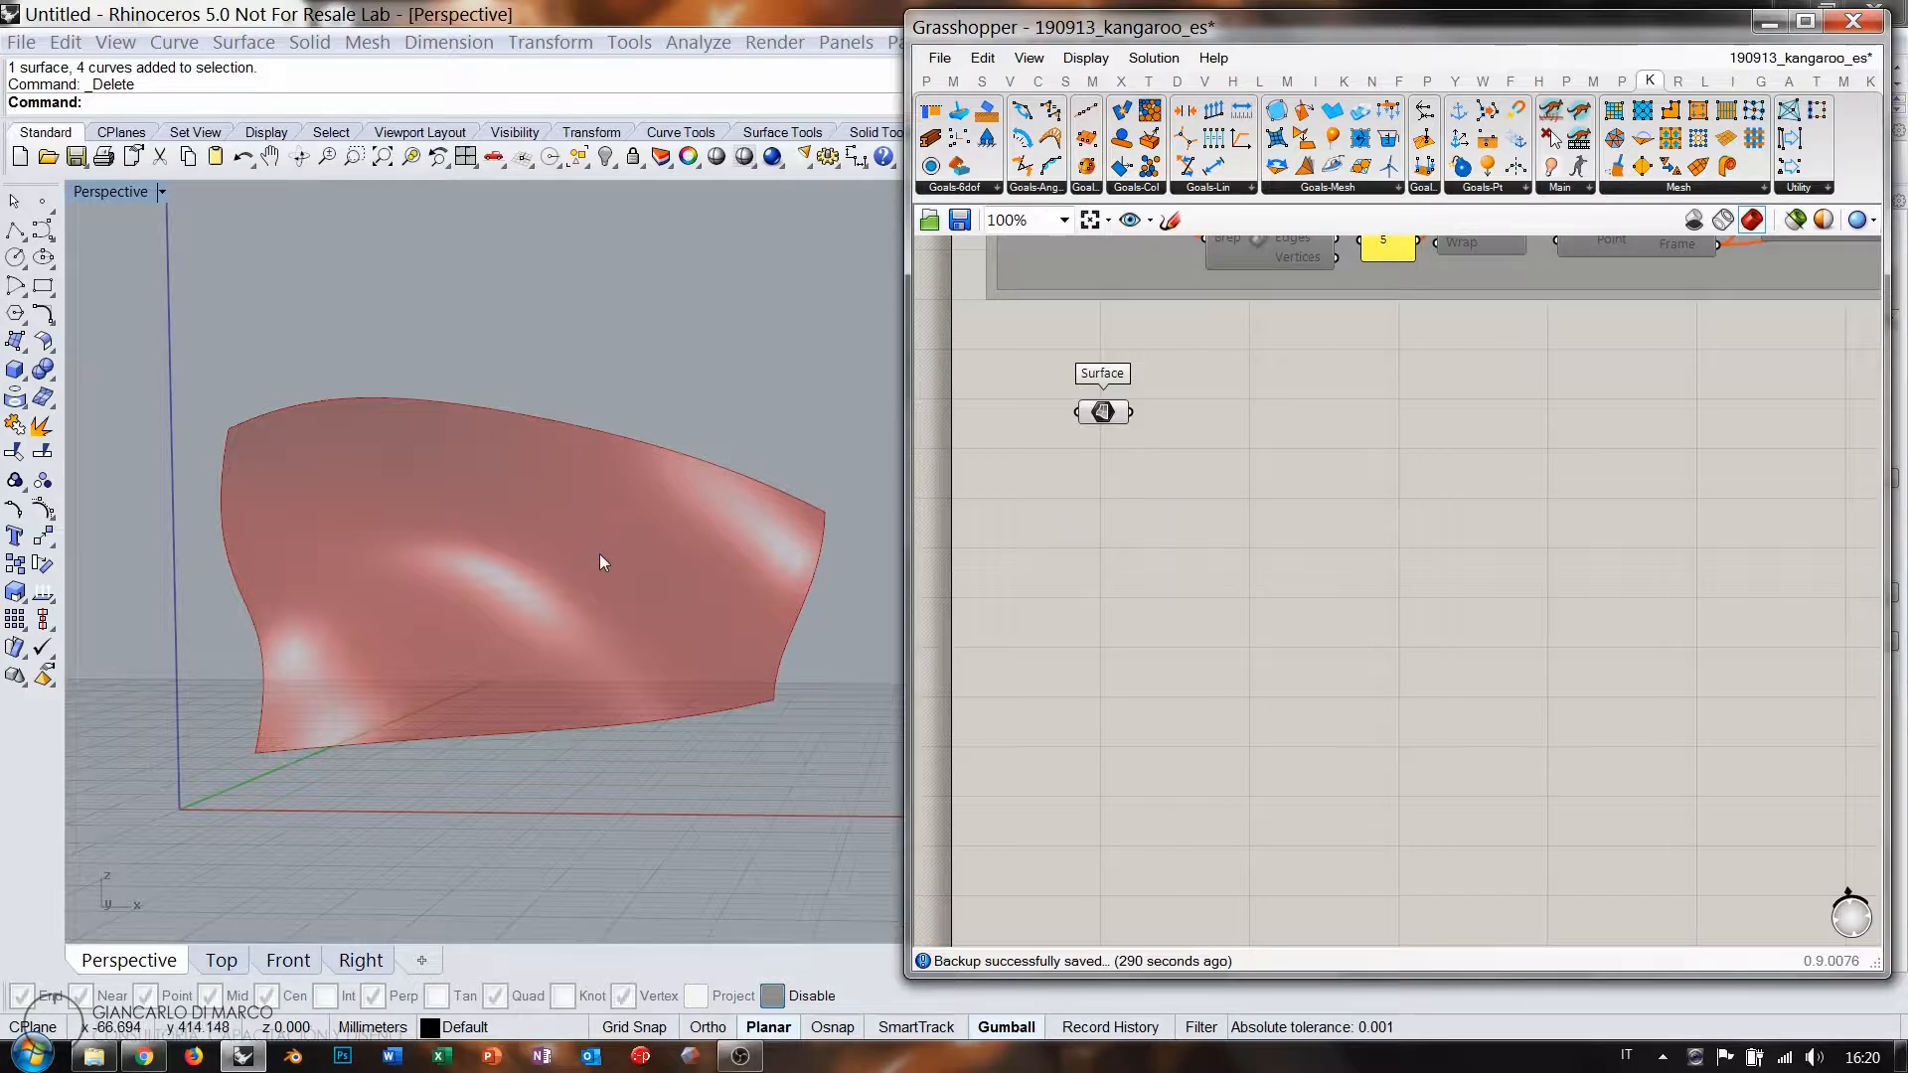
# Open the LunchBox Panels list showing Hexagon Cells and Diamond Panels.
pyautogui.moveTo(550, 557); pyautogui.dragTo(777, 576, button='right')
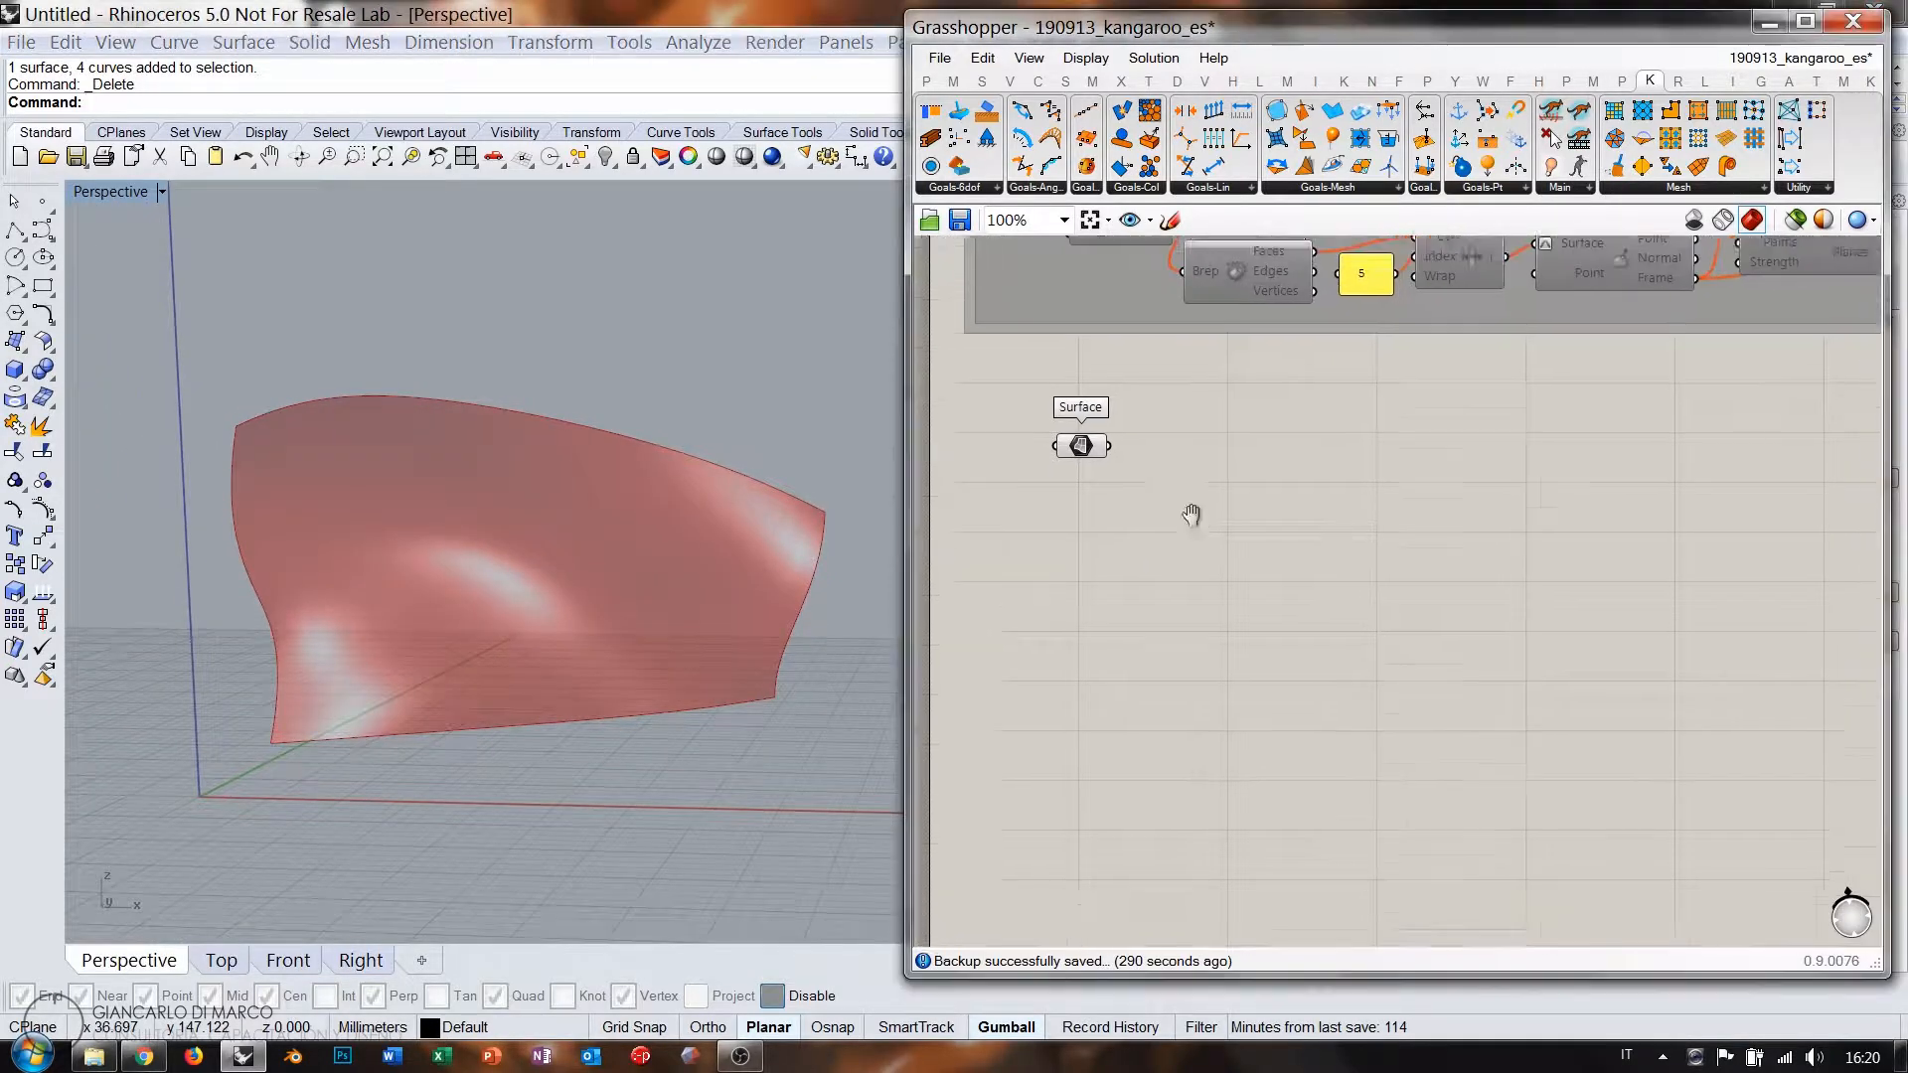
pyautogui.scroll(2, 1175, 517)
pyautogui.doubleClick(1175, 516)
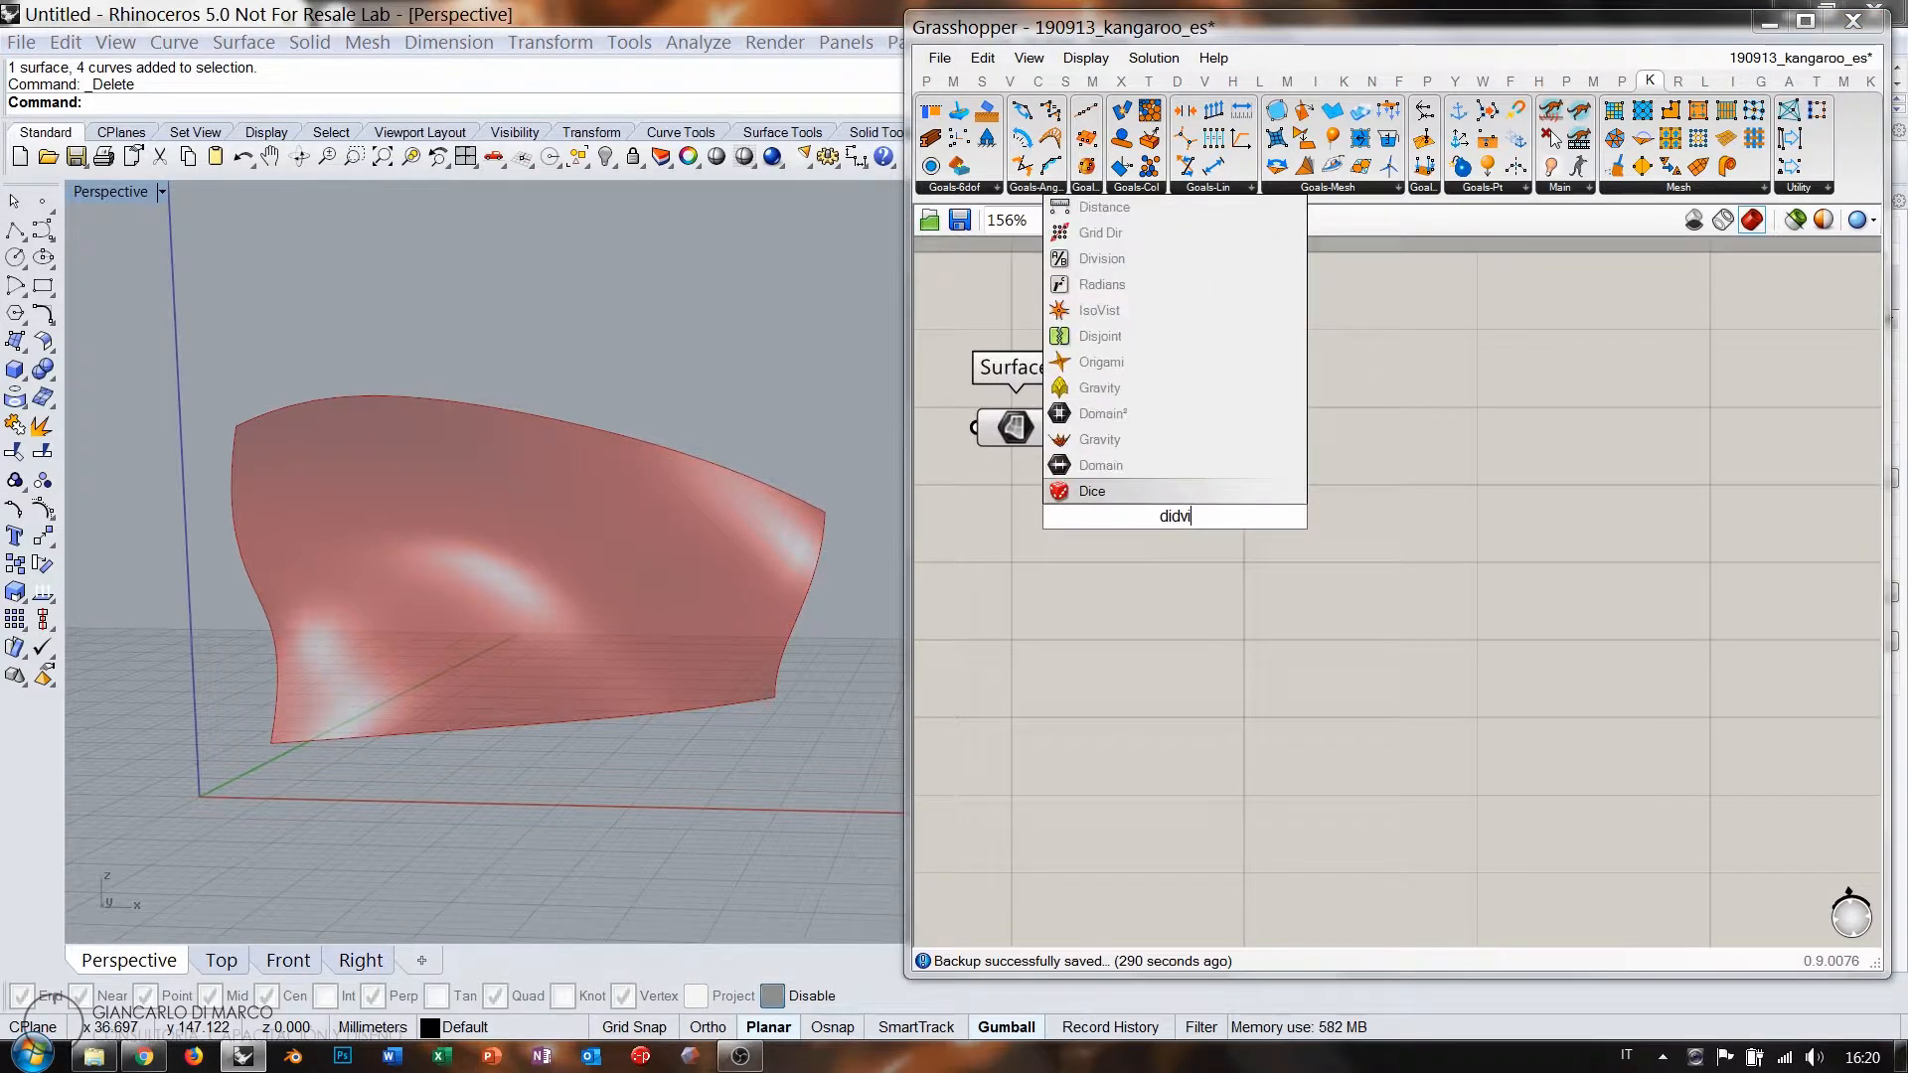
pyautogui.press('BackSpace')
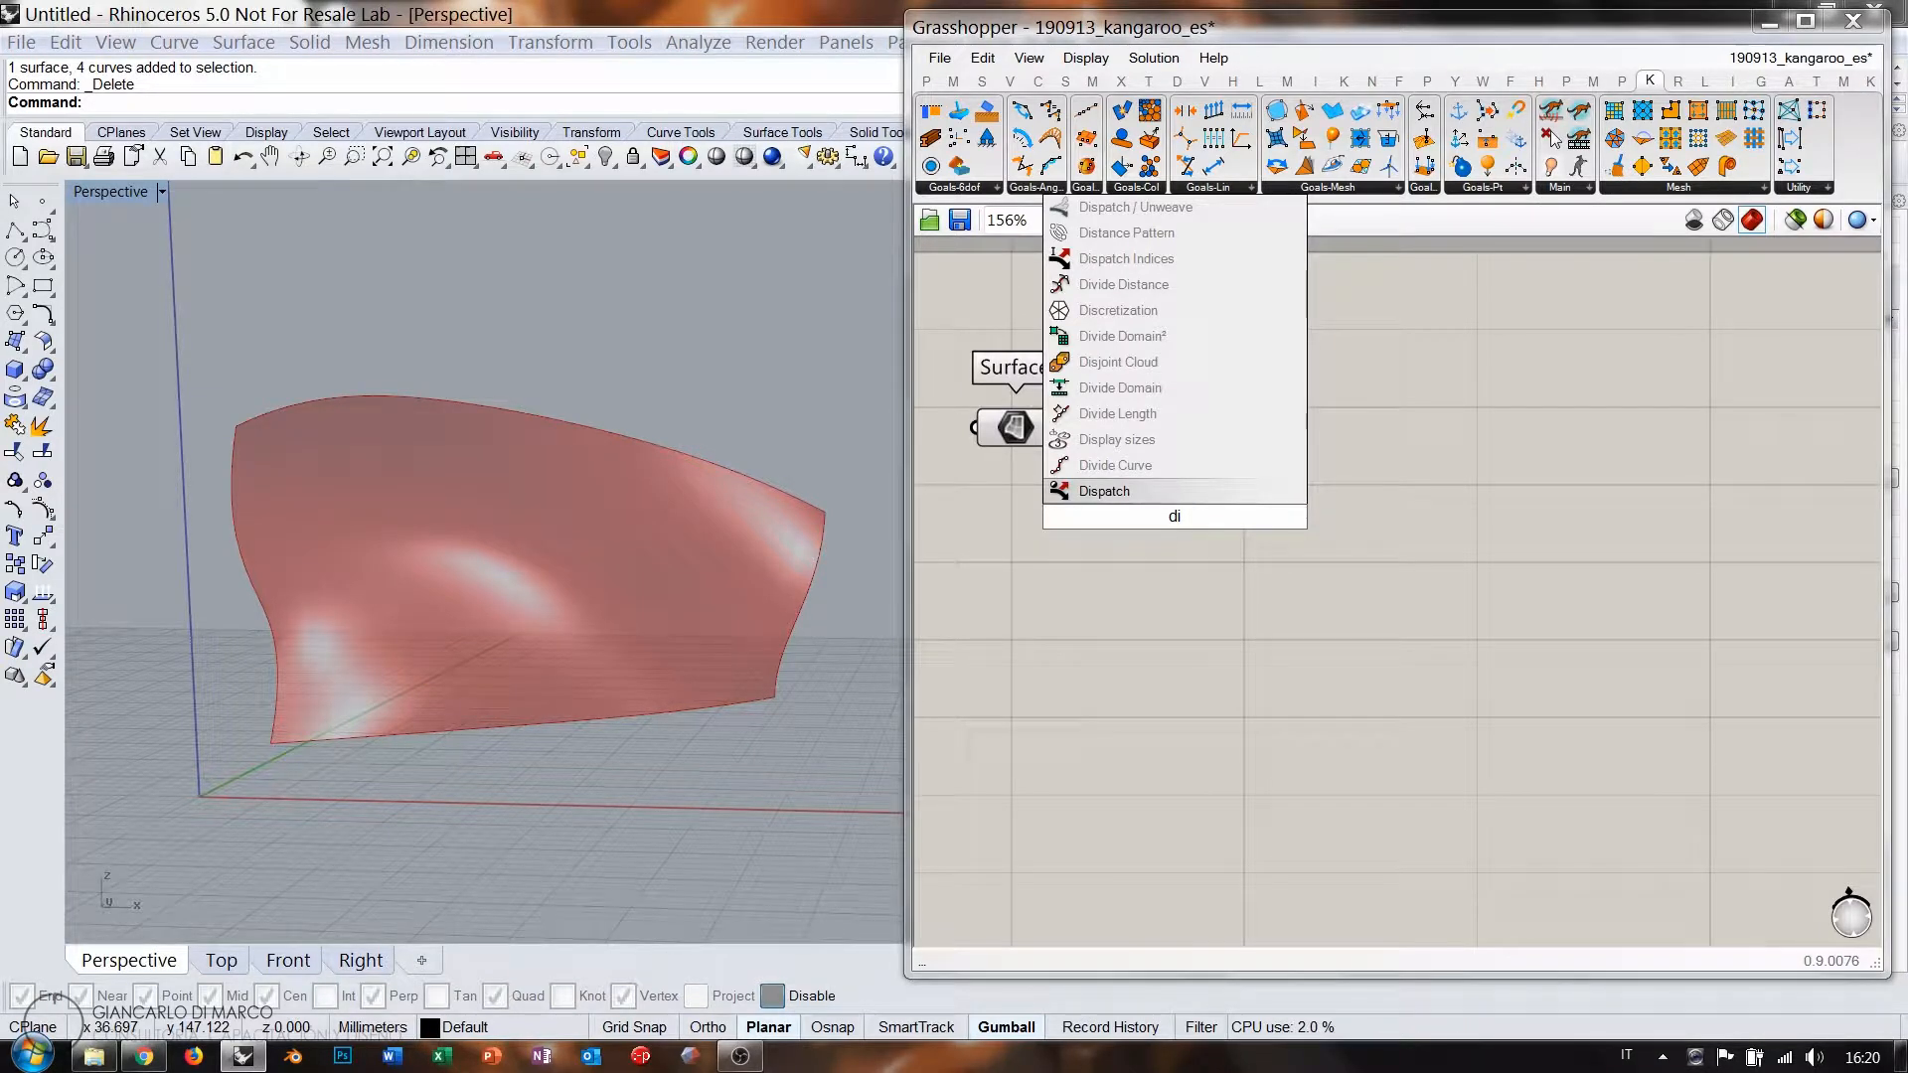
pyautogui.press('Escape')
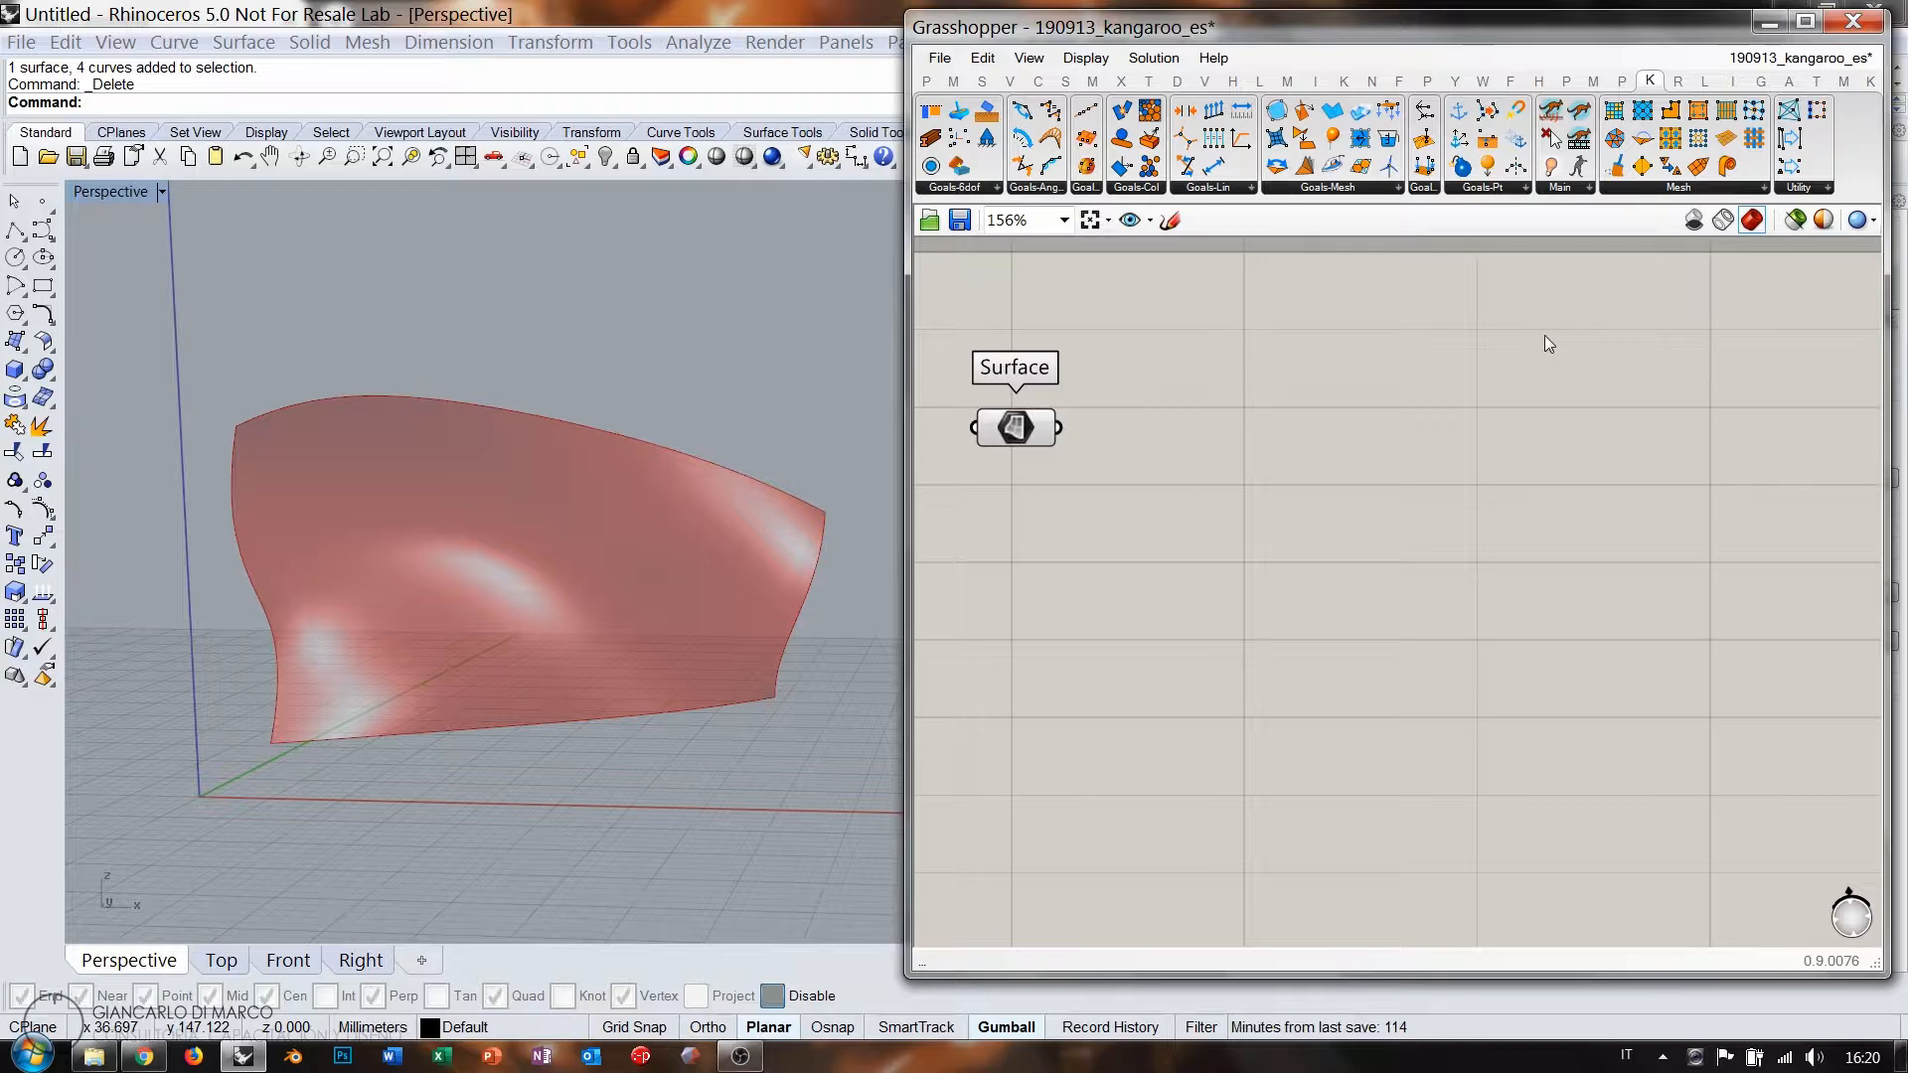
pyautogui.click(1259, 80)
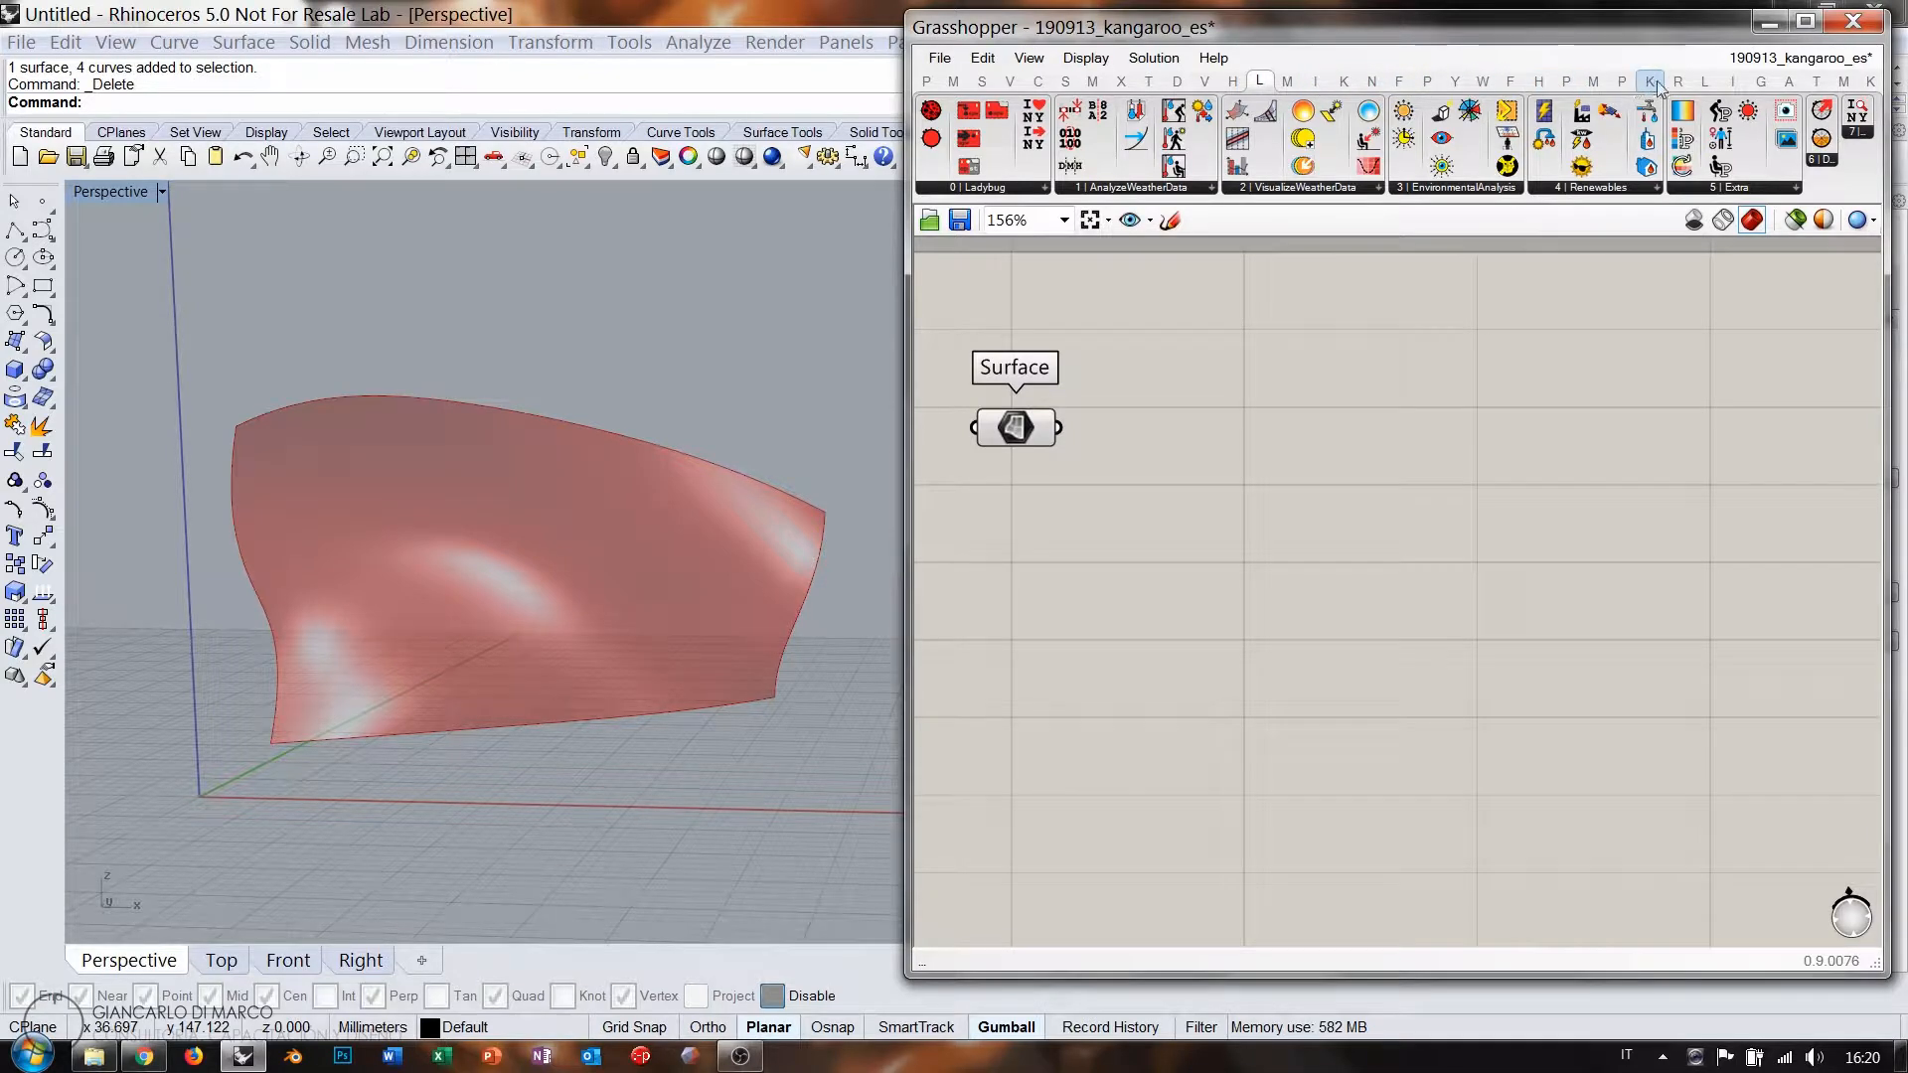
pyautogui.click(1707, 82)
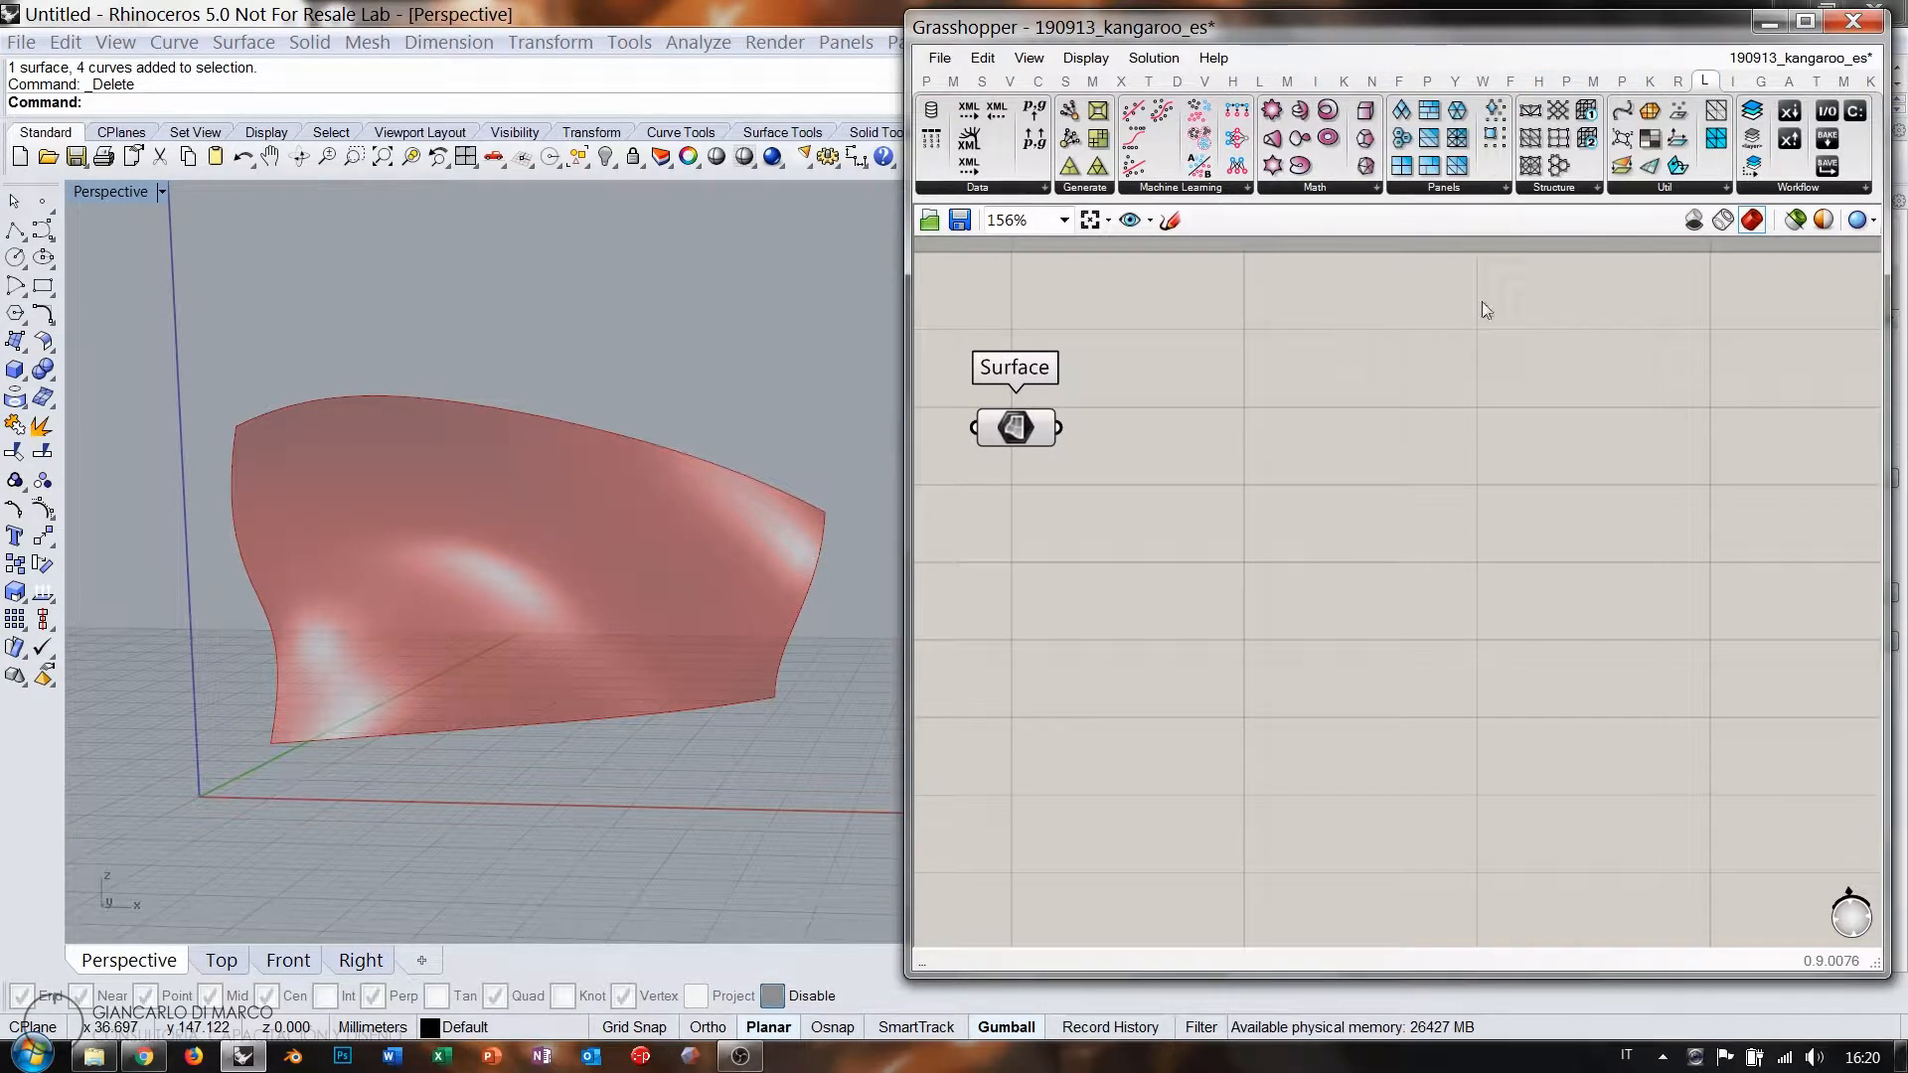
pyautogui.click(1457, 189)
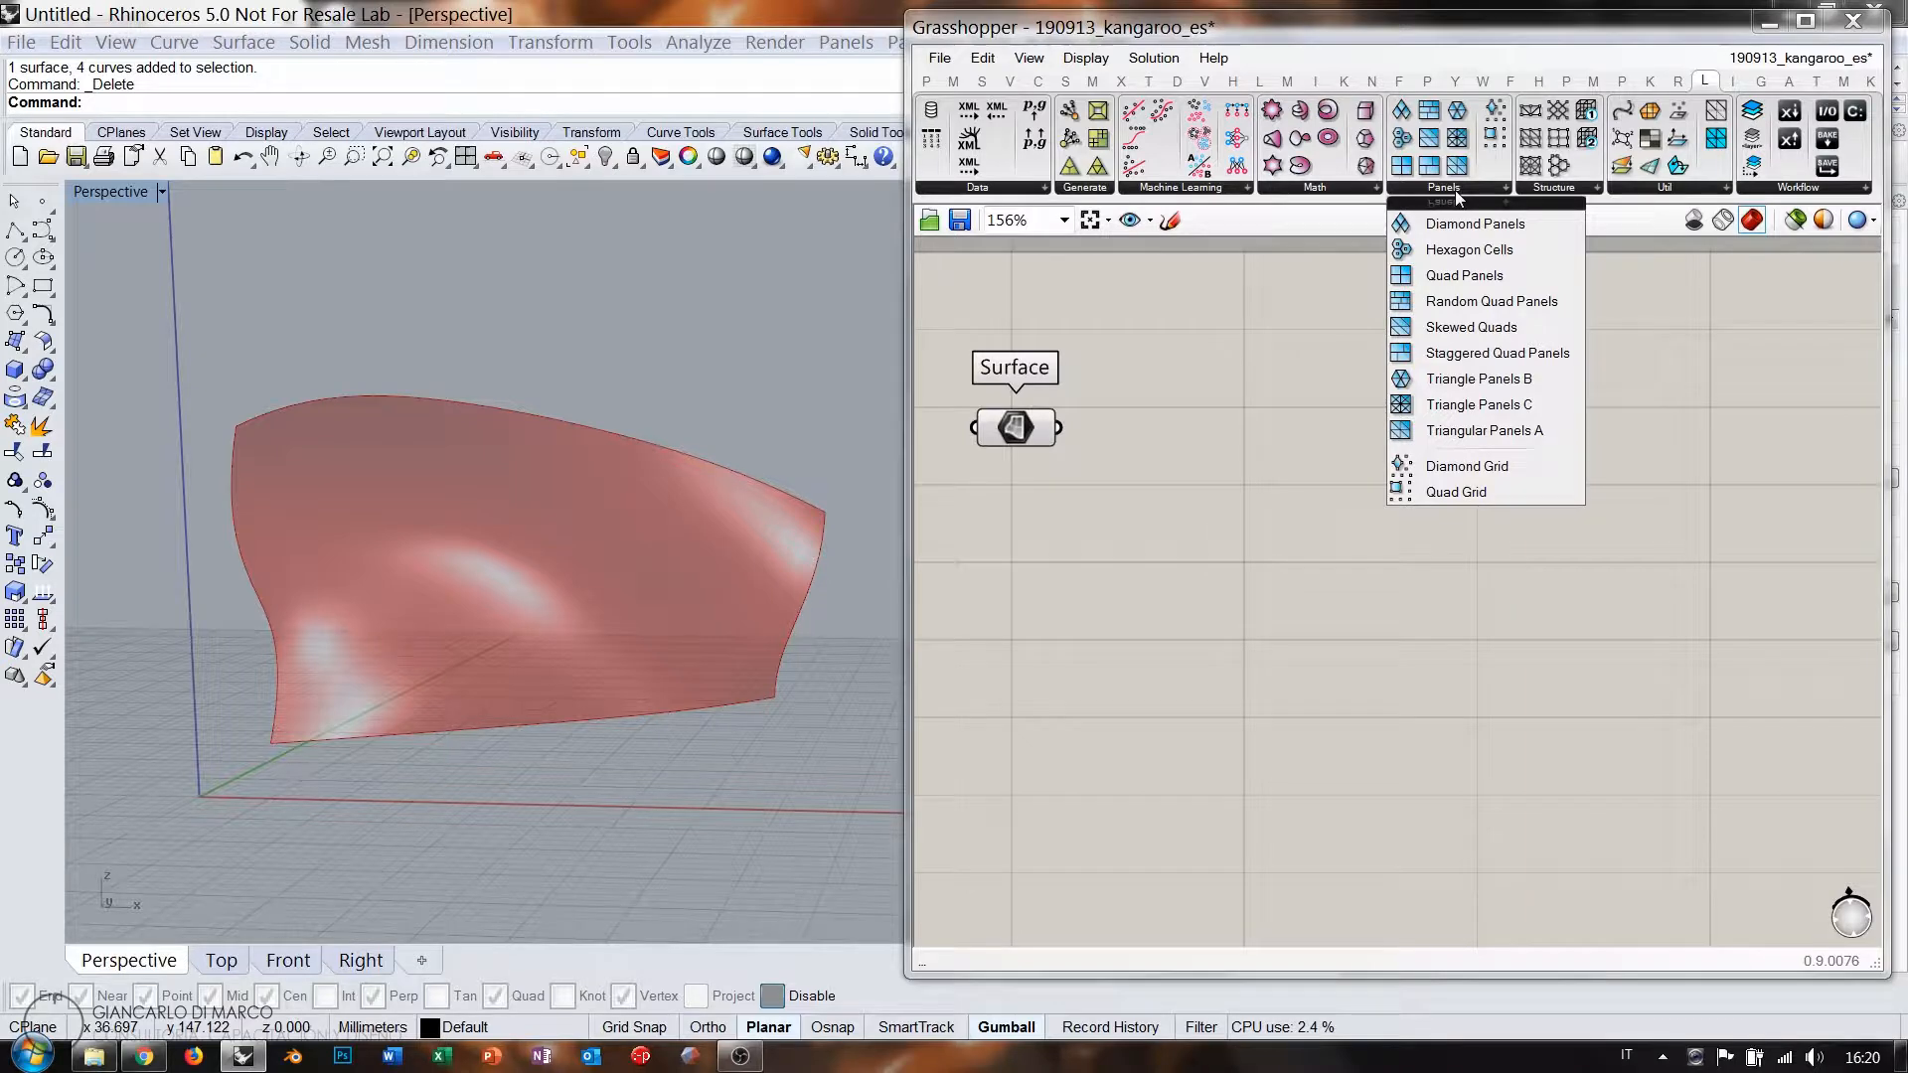
# Place a Hexagon Cells component and feed the internalised Surface parameter into its Surface input.
pyautogui.click(1467, 249)
pyautogui.click(1260, 510)
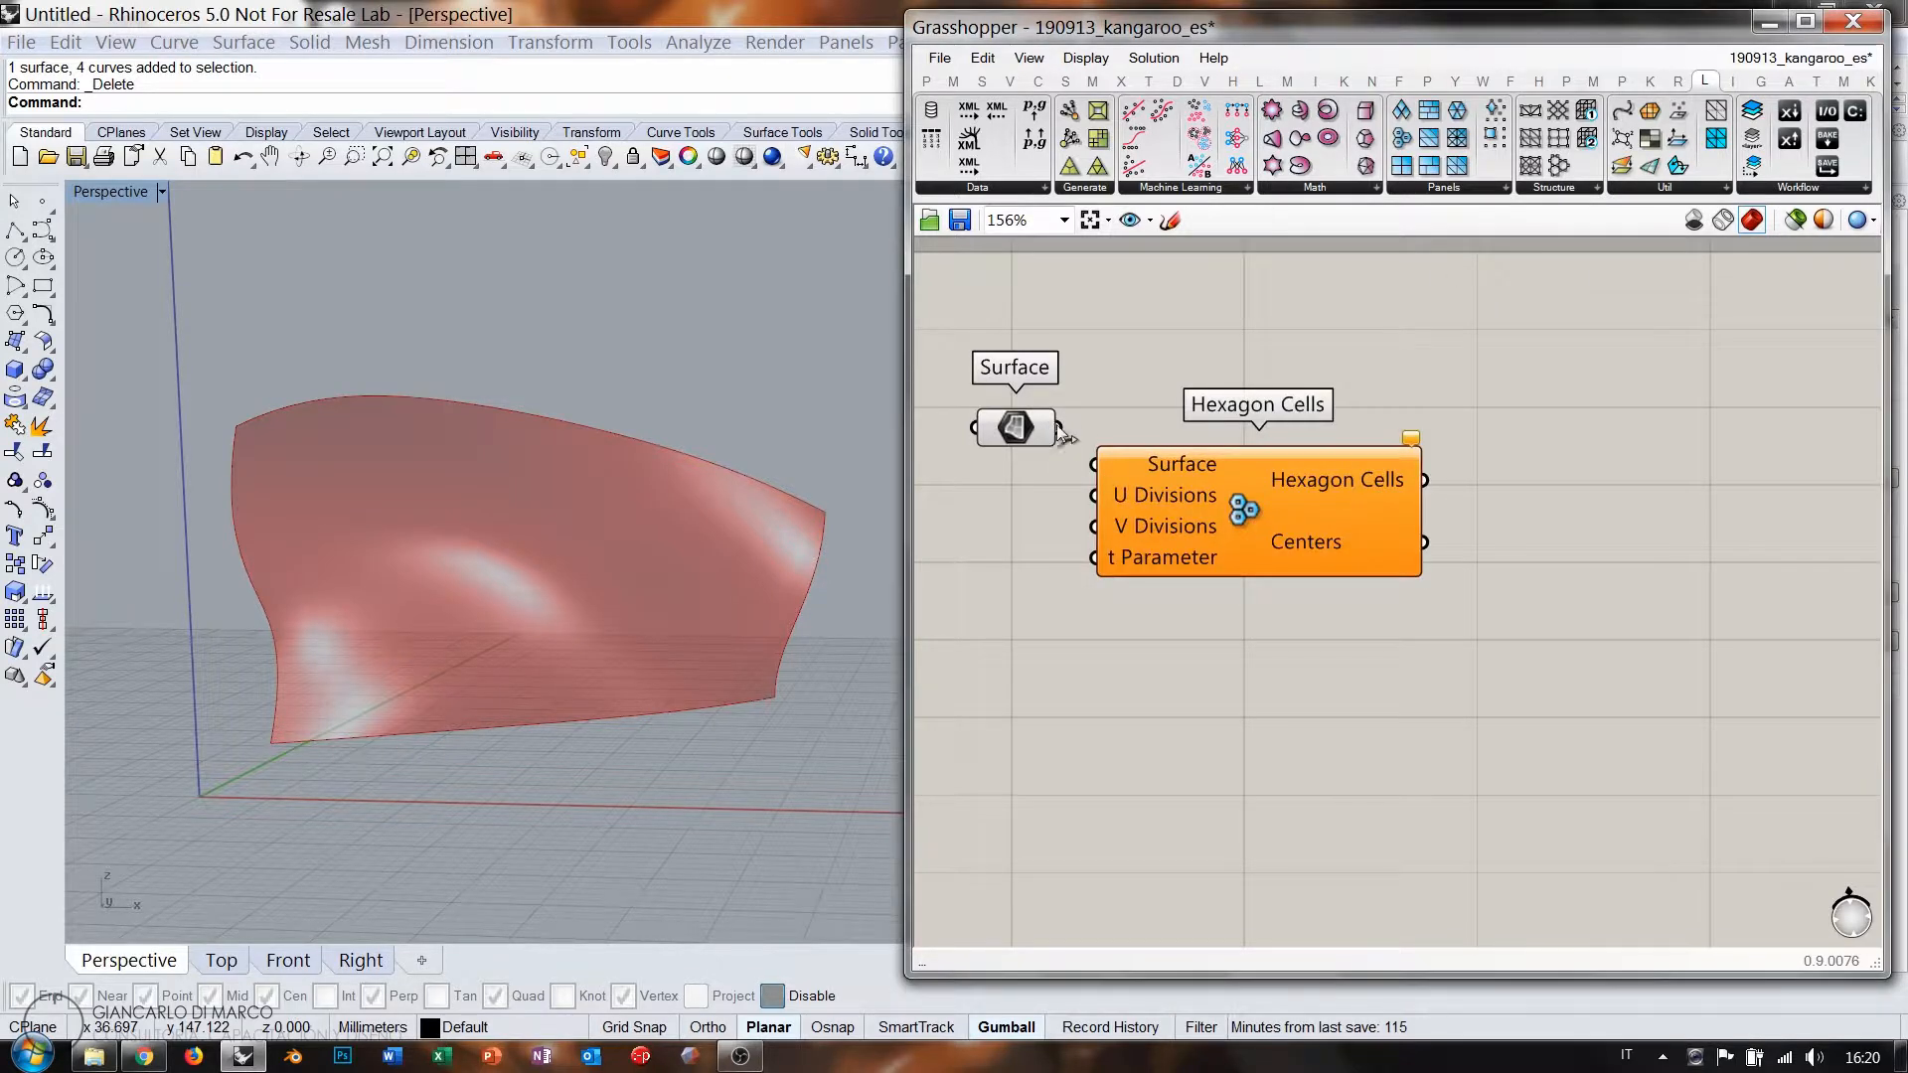
pyautogui.moveTo(1060, 429); pyautogui.dragTo(1095, 464)
pyautogui.moveTo(1230, 526); pyautogui.dragTo(1305, 502)
pyautogui.click(1284, 640)
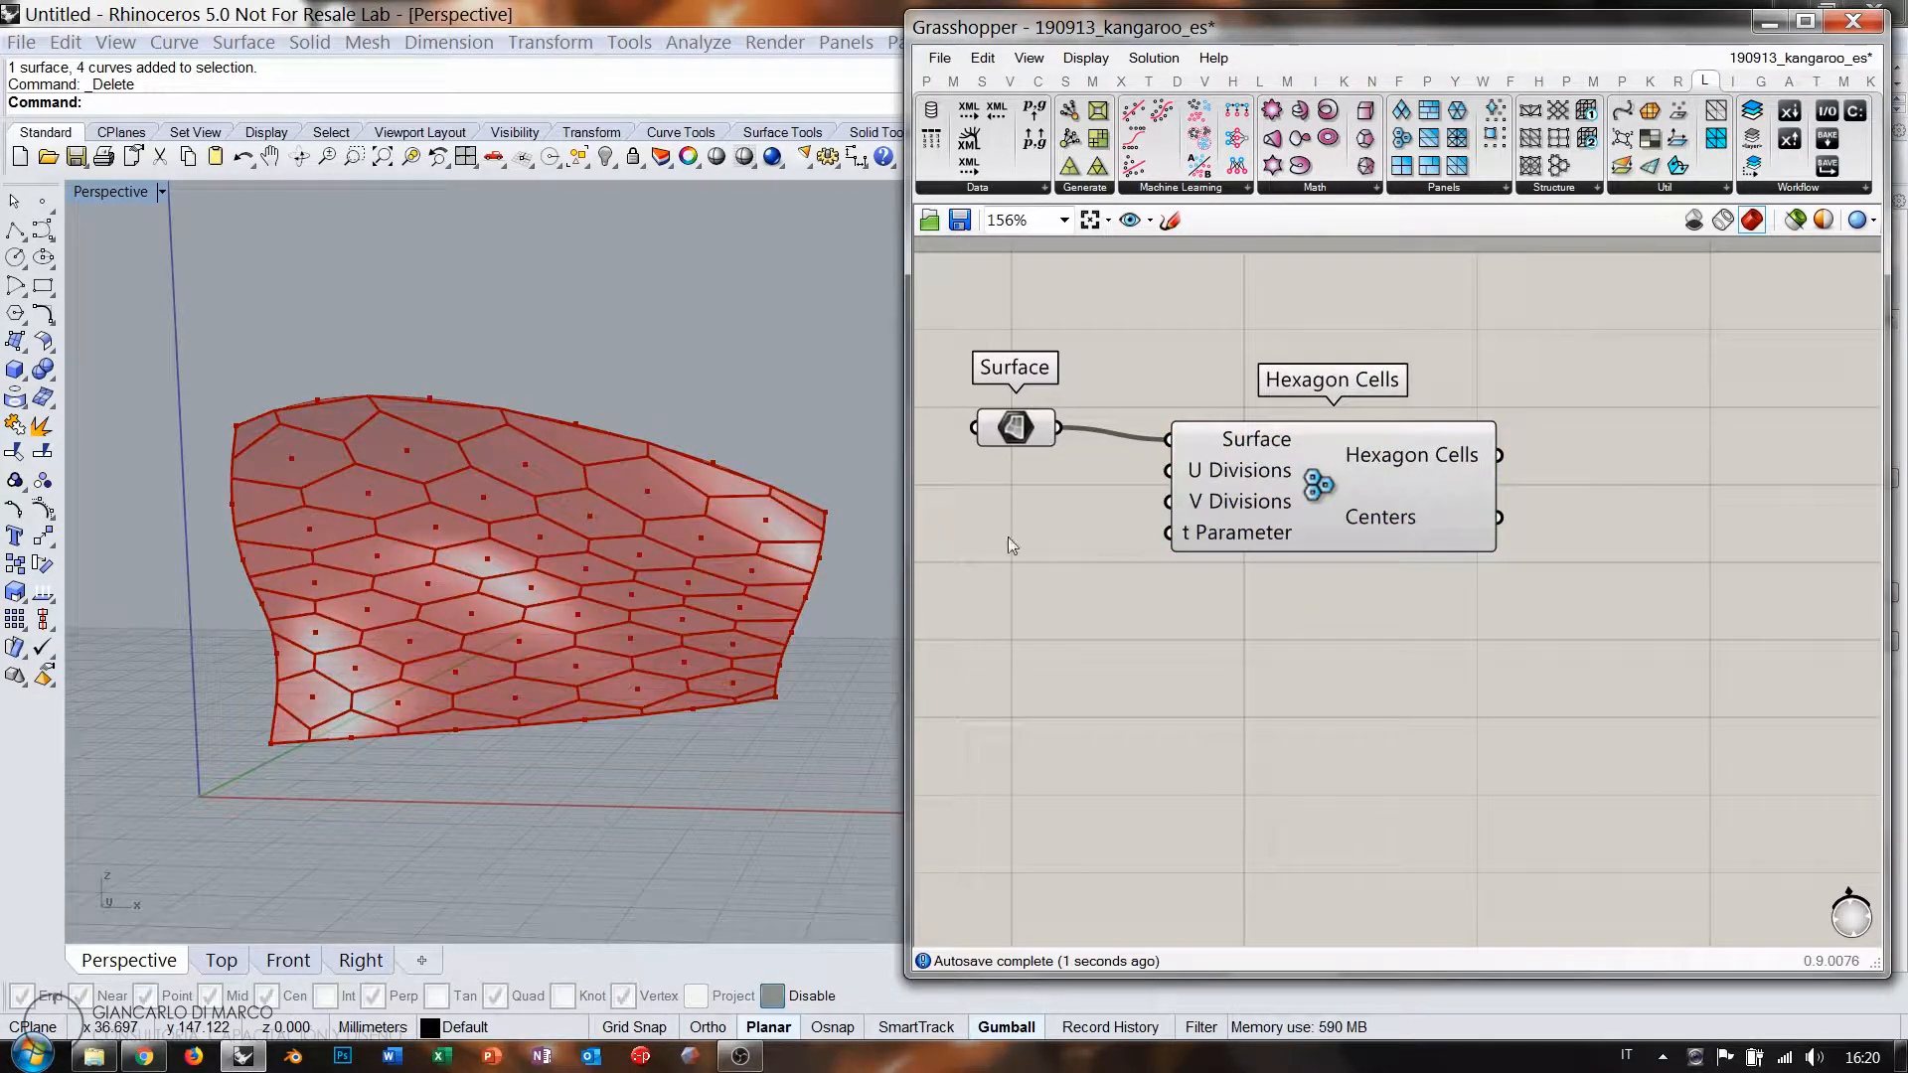
pyautogui.moveTo(598, 551)
pyautogui.mouseDown(button='right')
pyautogui.moveTo(635, 558)
pyautogui.moveTo(716, 511)
pyautogui.moveTo(636, 492)
pyautogui.moveTo(614, 559)
pyautogui.moveTo(602, 527)
pyautogui.mouseUp(button='right')
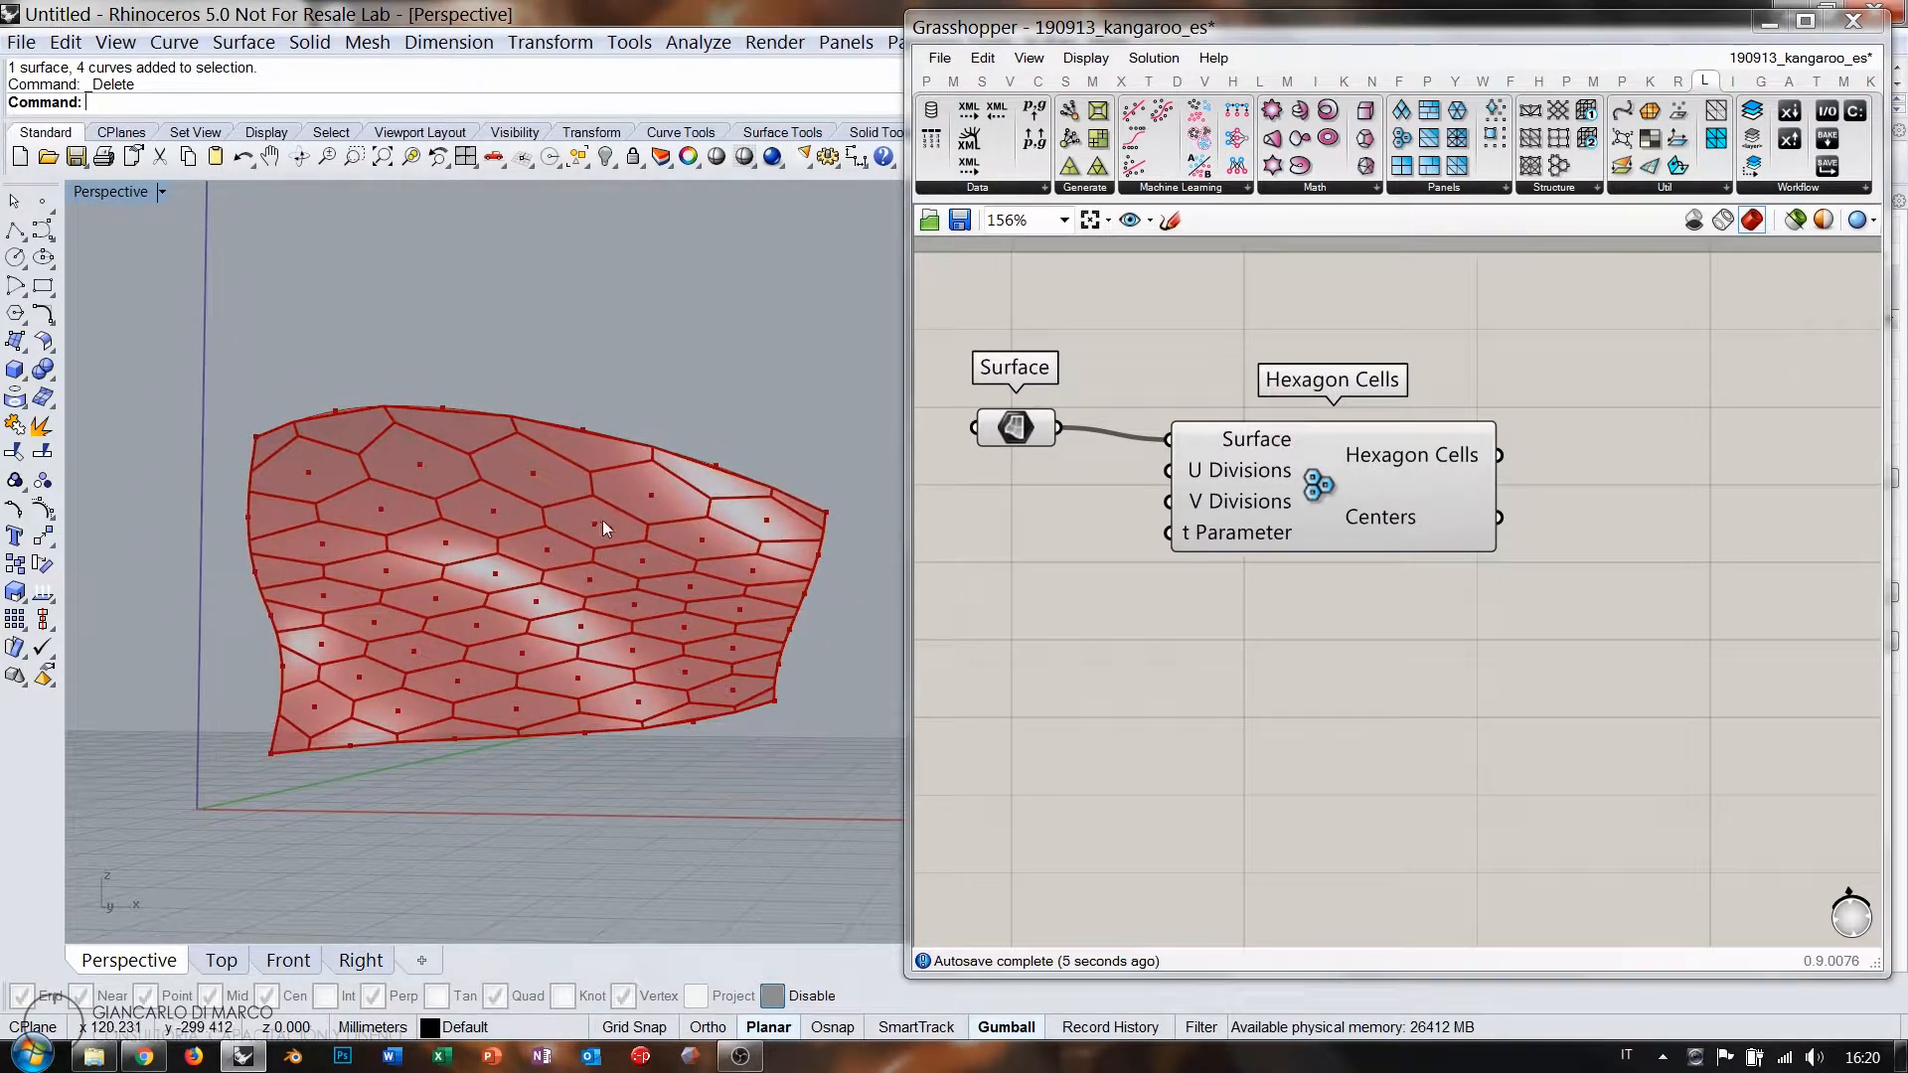
pyautogui.moveTo(1328, 485); pyautogui.dragTo(1312, 473)
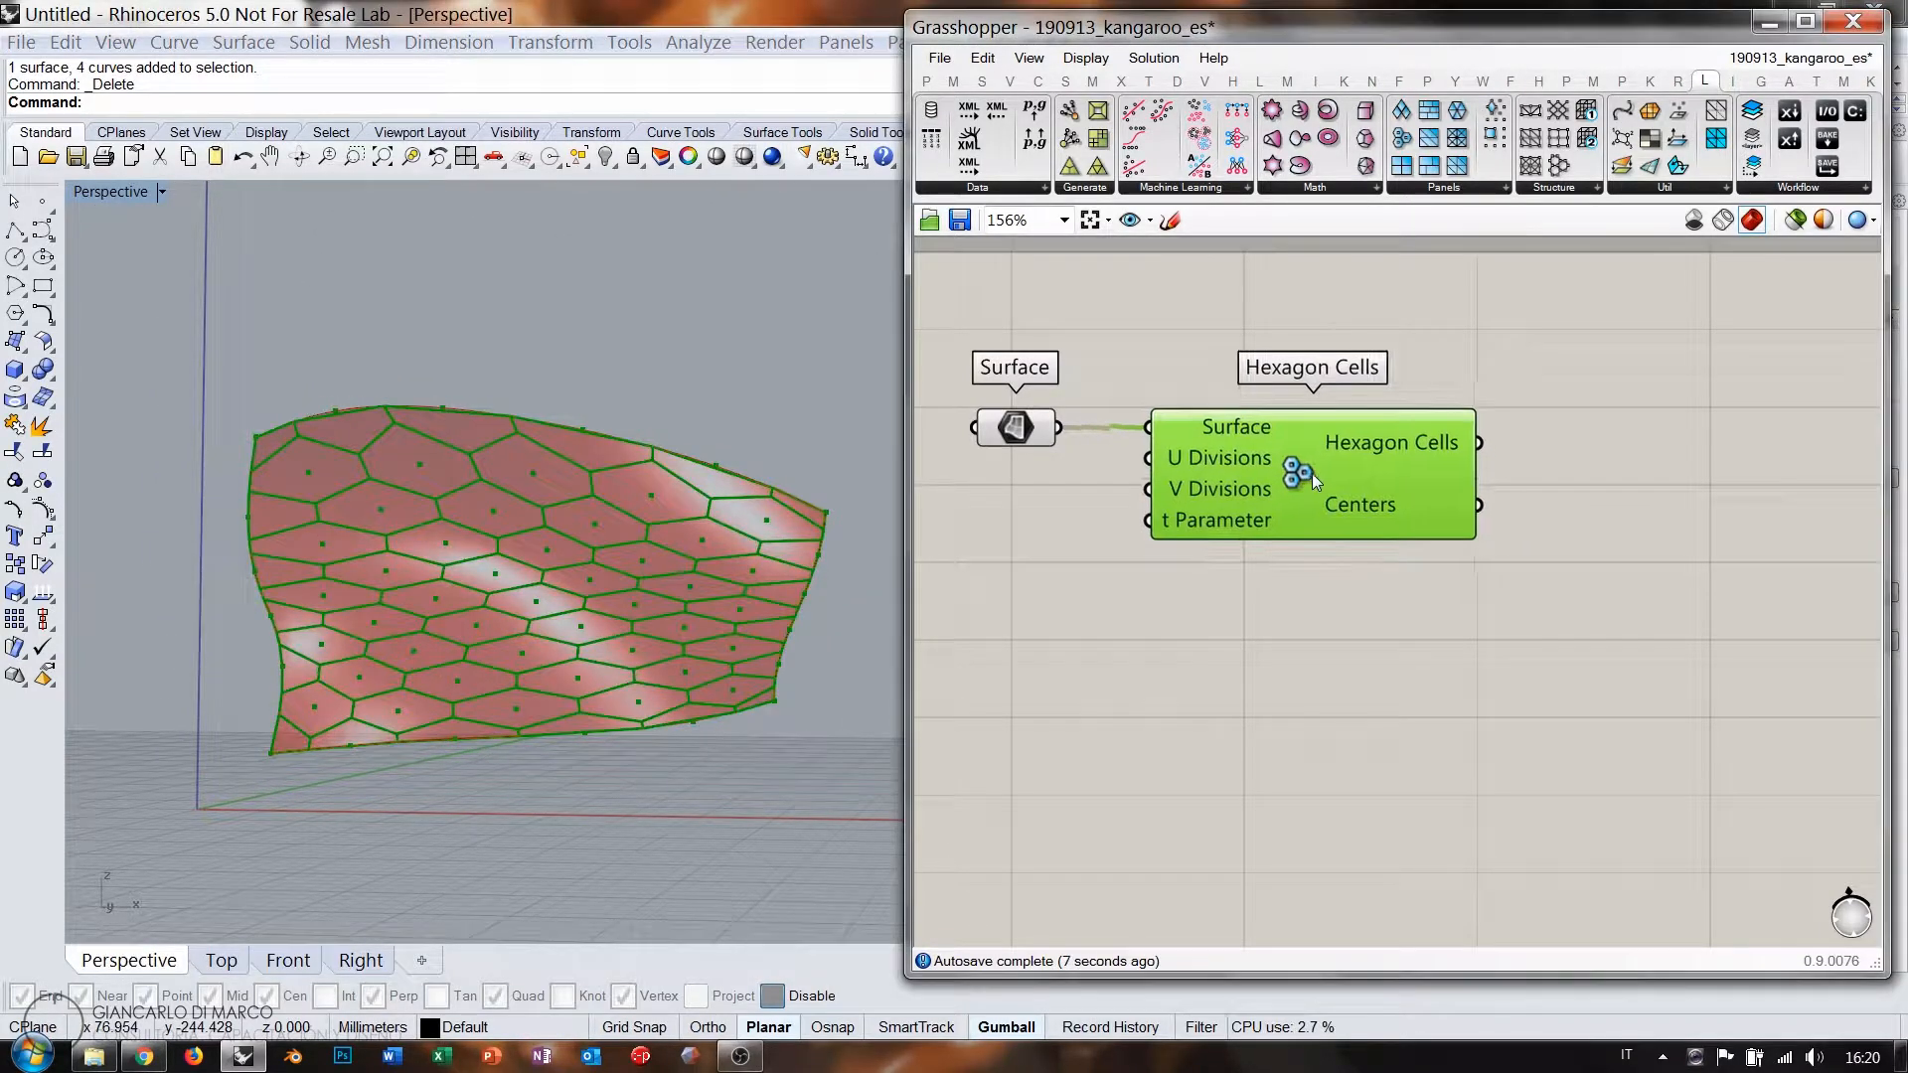
pyautogui.click(1326, 600)
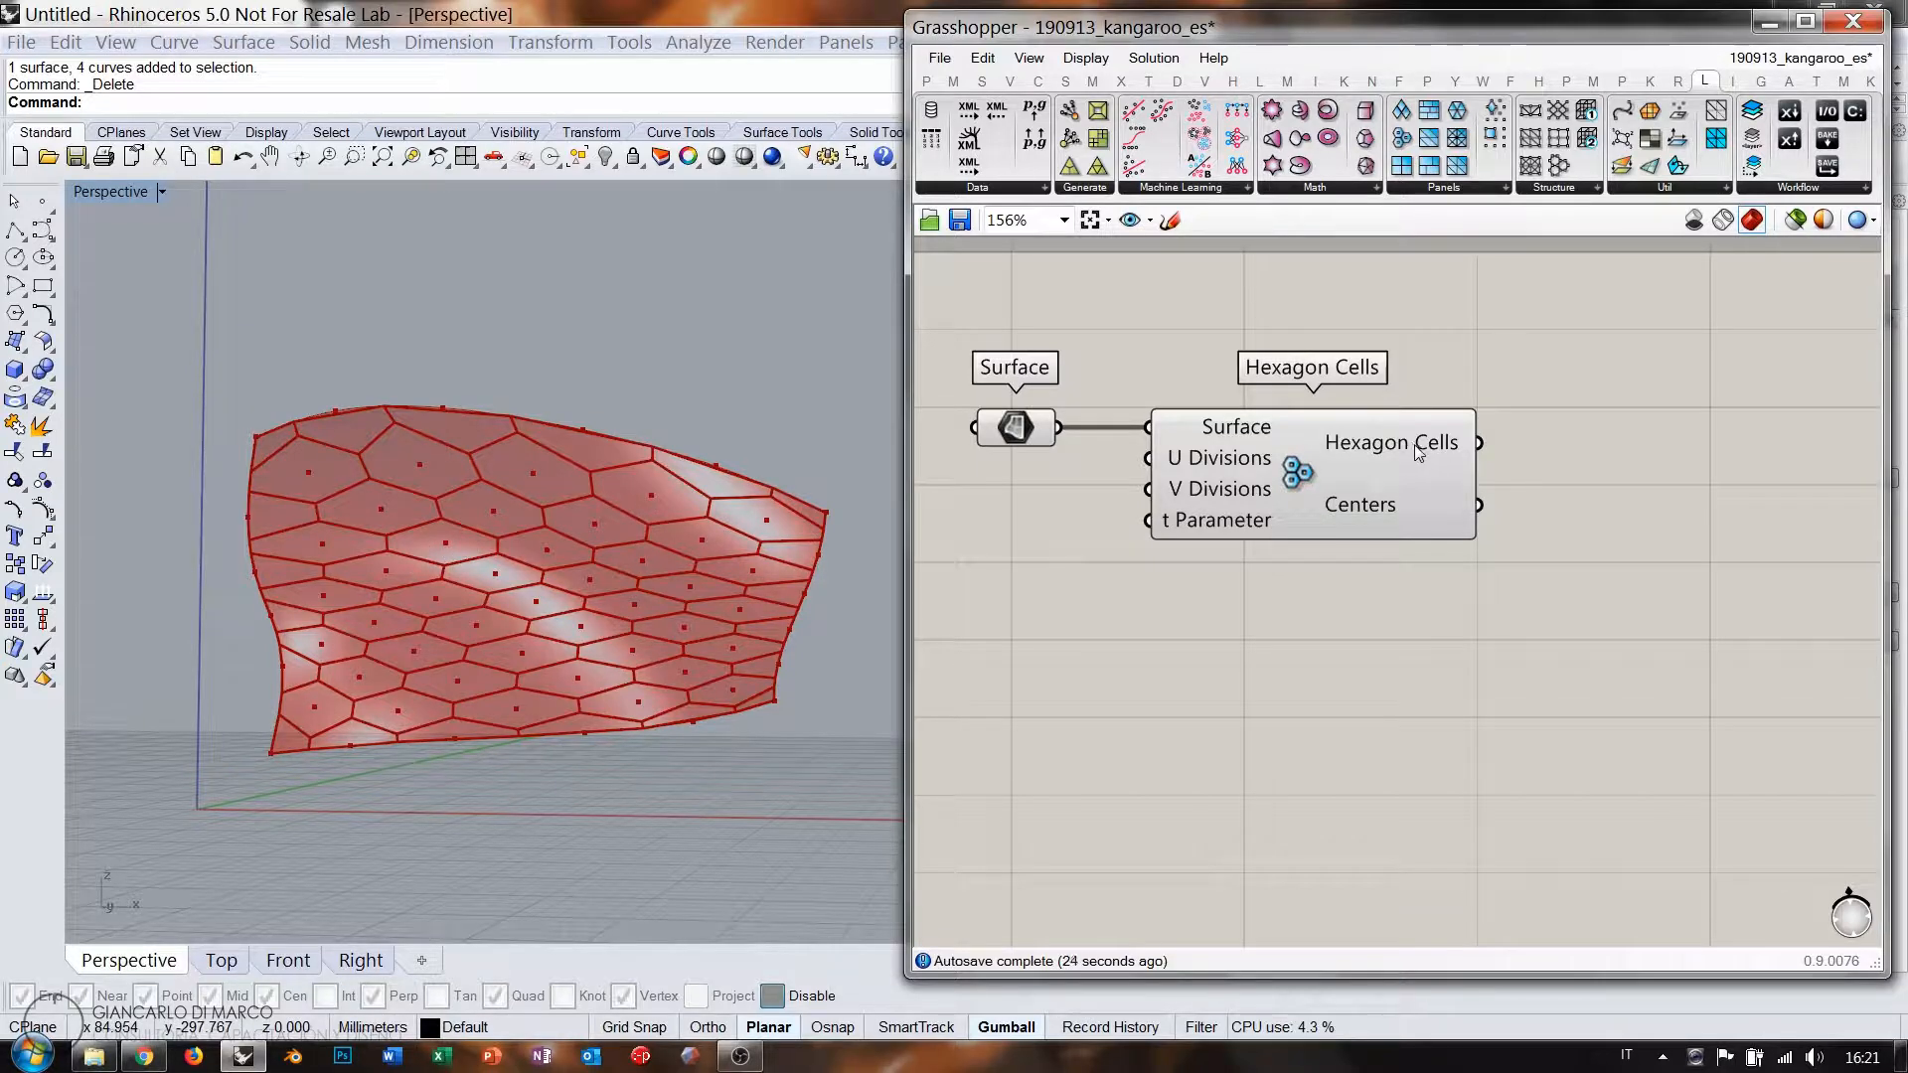
pyautogui.moveTo(1421, 443)
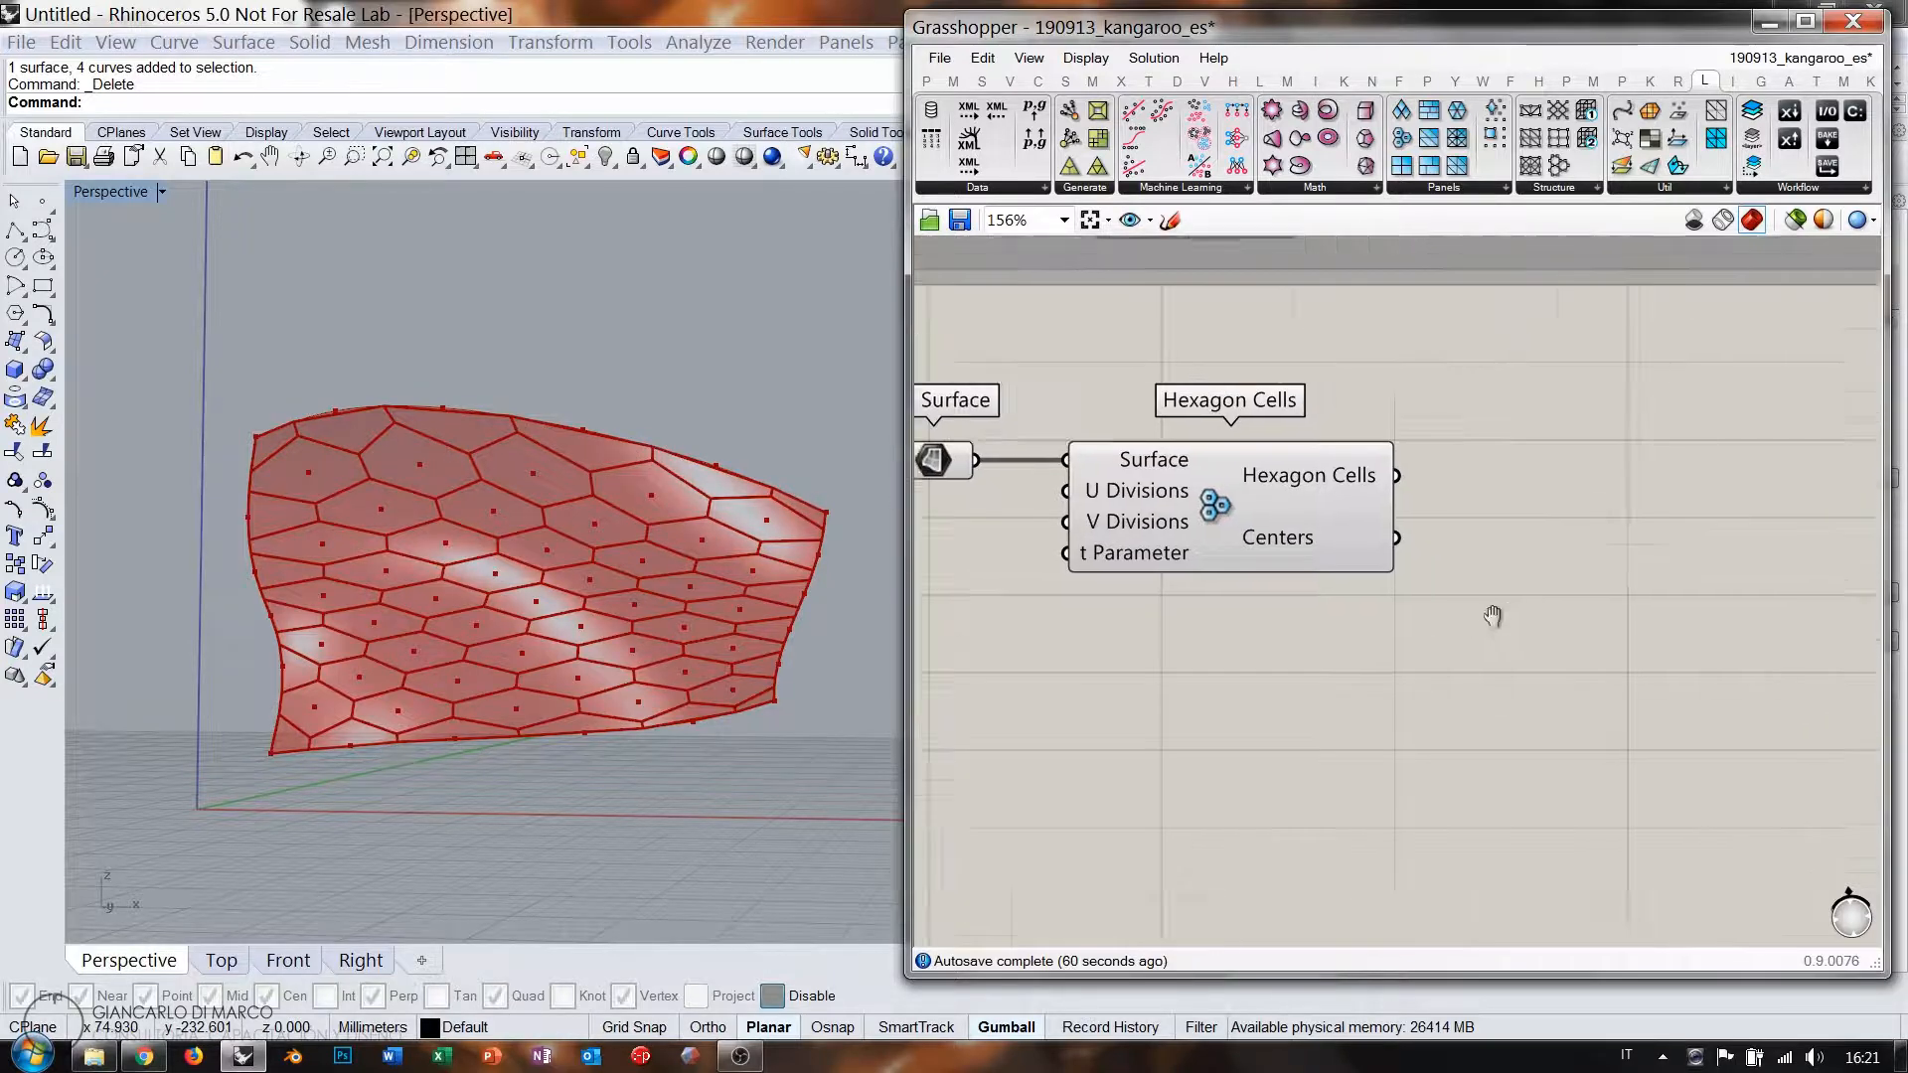
pyautogui.moveTo(1665, 479); pyautogui.dragTo(1467, 545, button='right')
pyautogui.doubleClick(1467, 545)
pyautogui.write('explo')
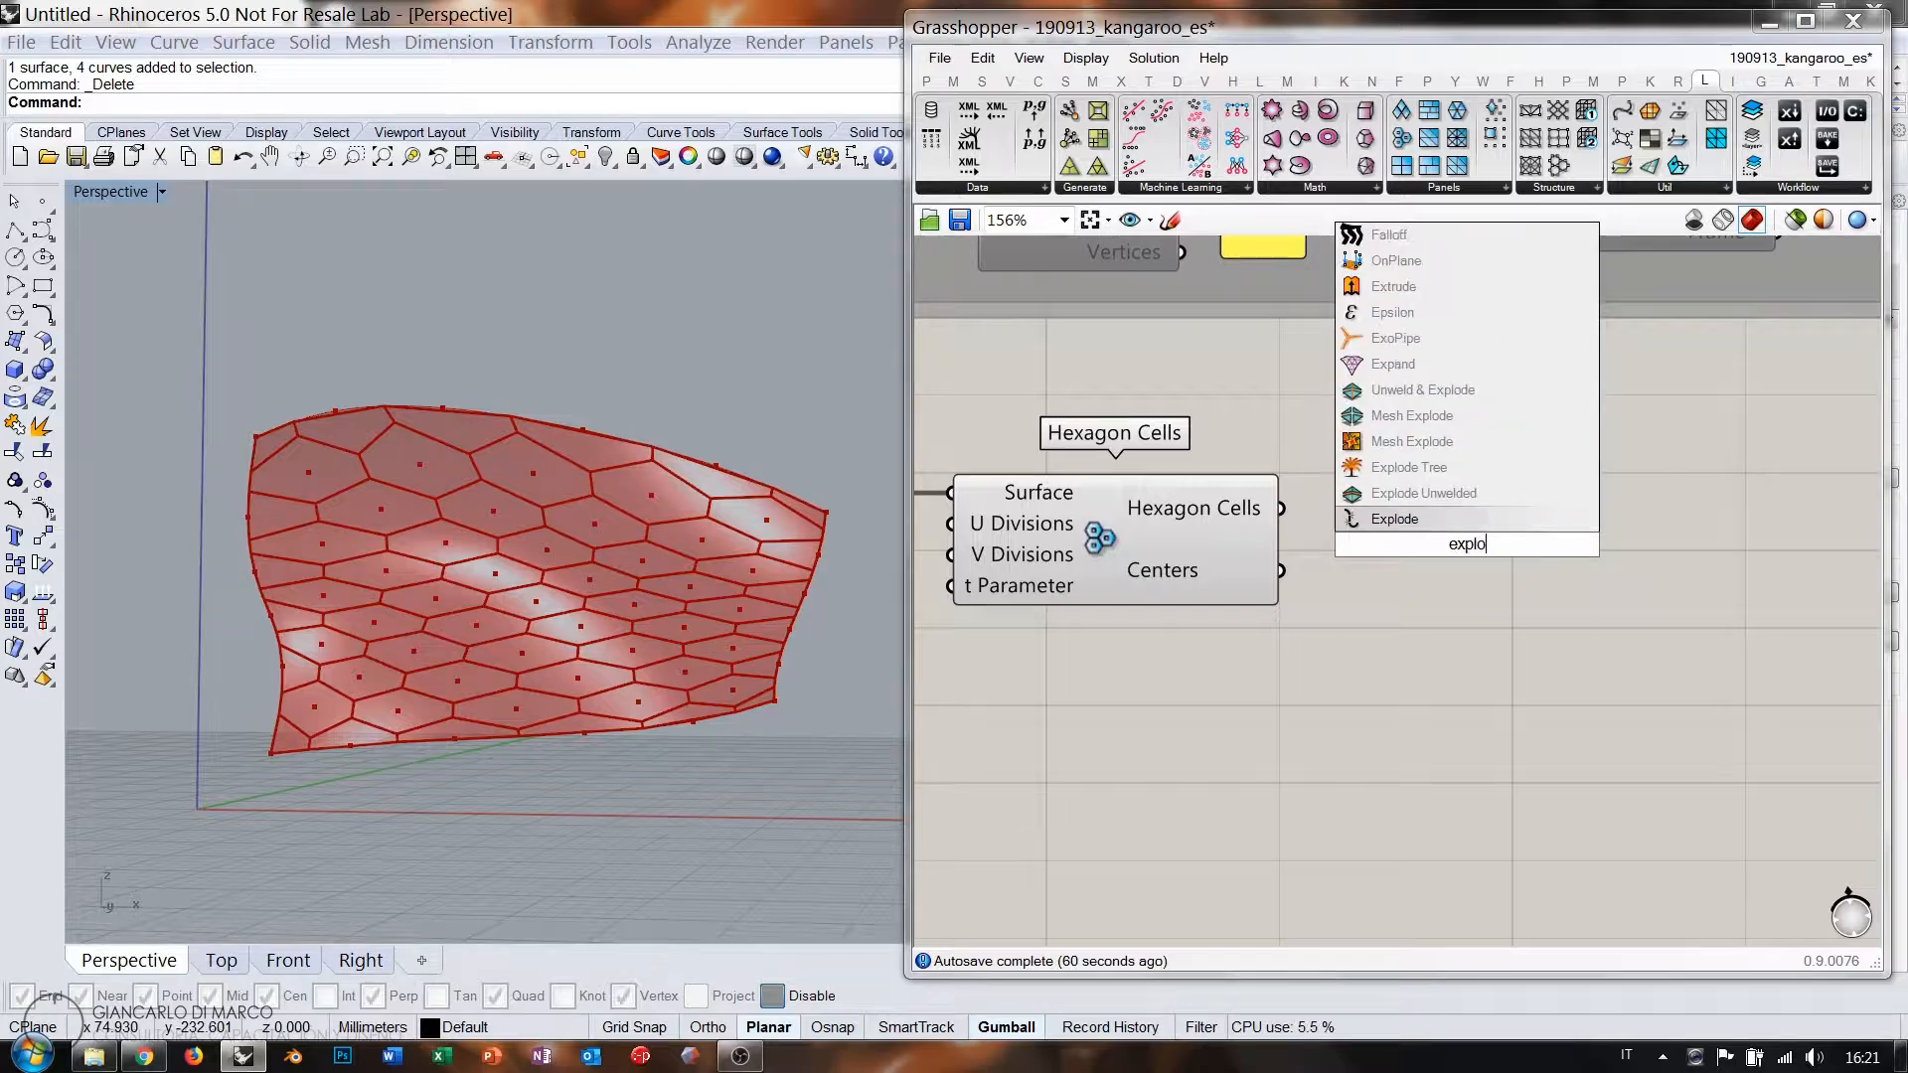
pyautogui.click(1400, 527)
pyautogui.moveTo(1282, 509); pyautogui.dragTo(1331, 528)
pyautogui.click(1399, 541)
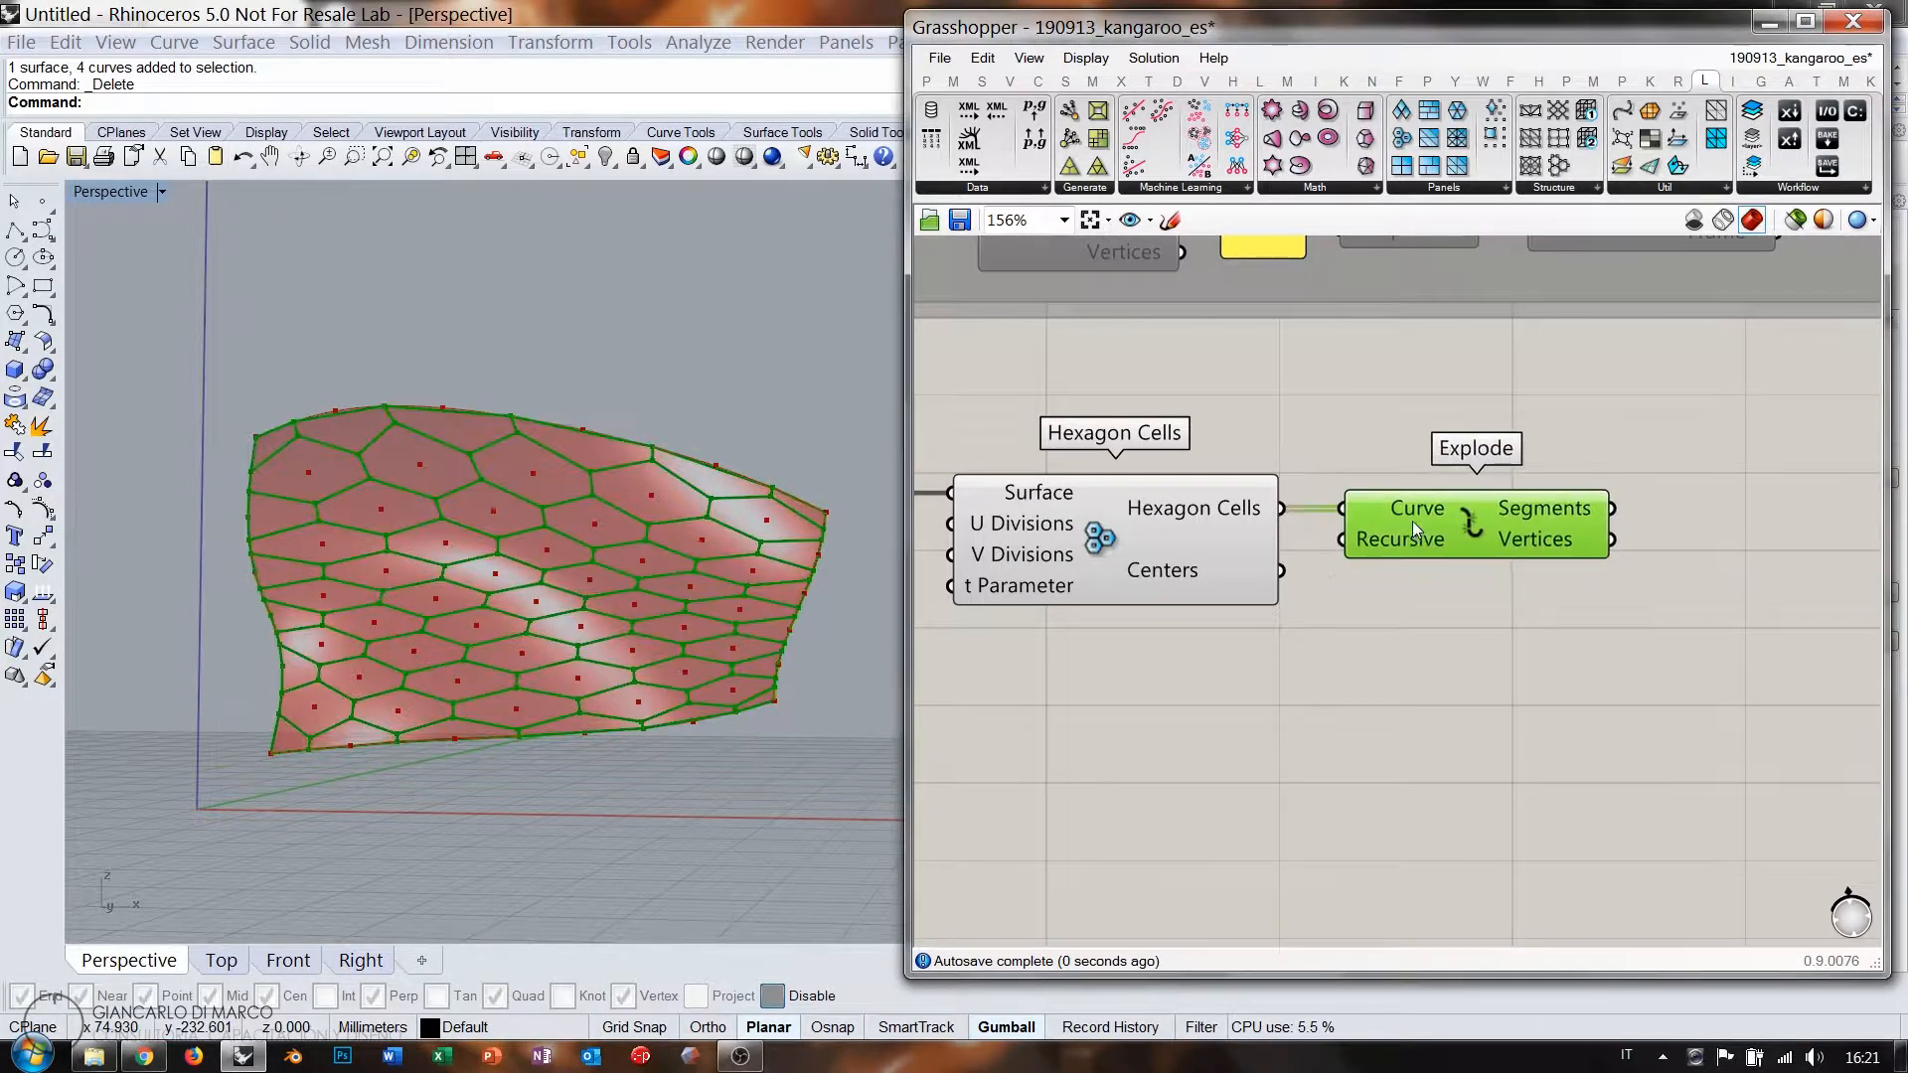
pyautogui.click(1436, 599)
pyautogui.moveTo(1583, 571); pyautogui.dragTo(1389, 552, button='right')
pyautogui.moveTo(1352, 514)
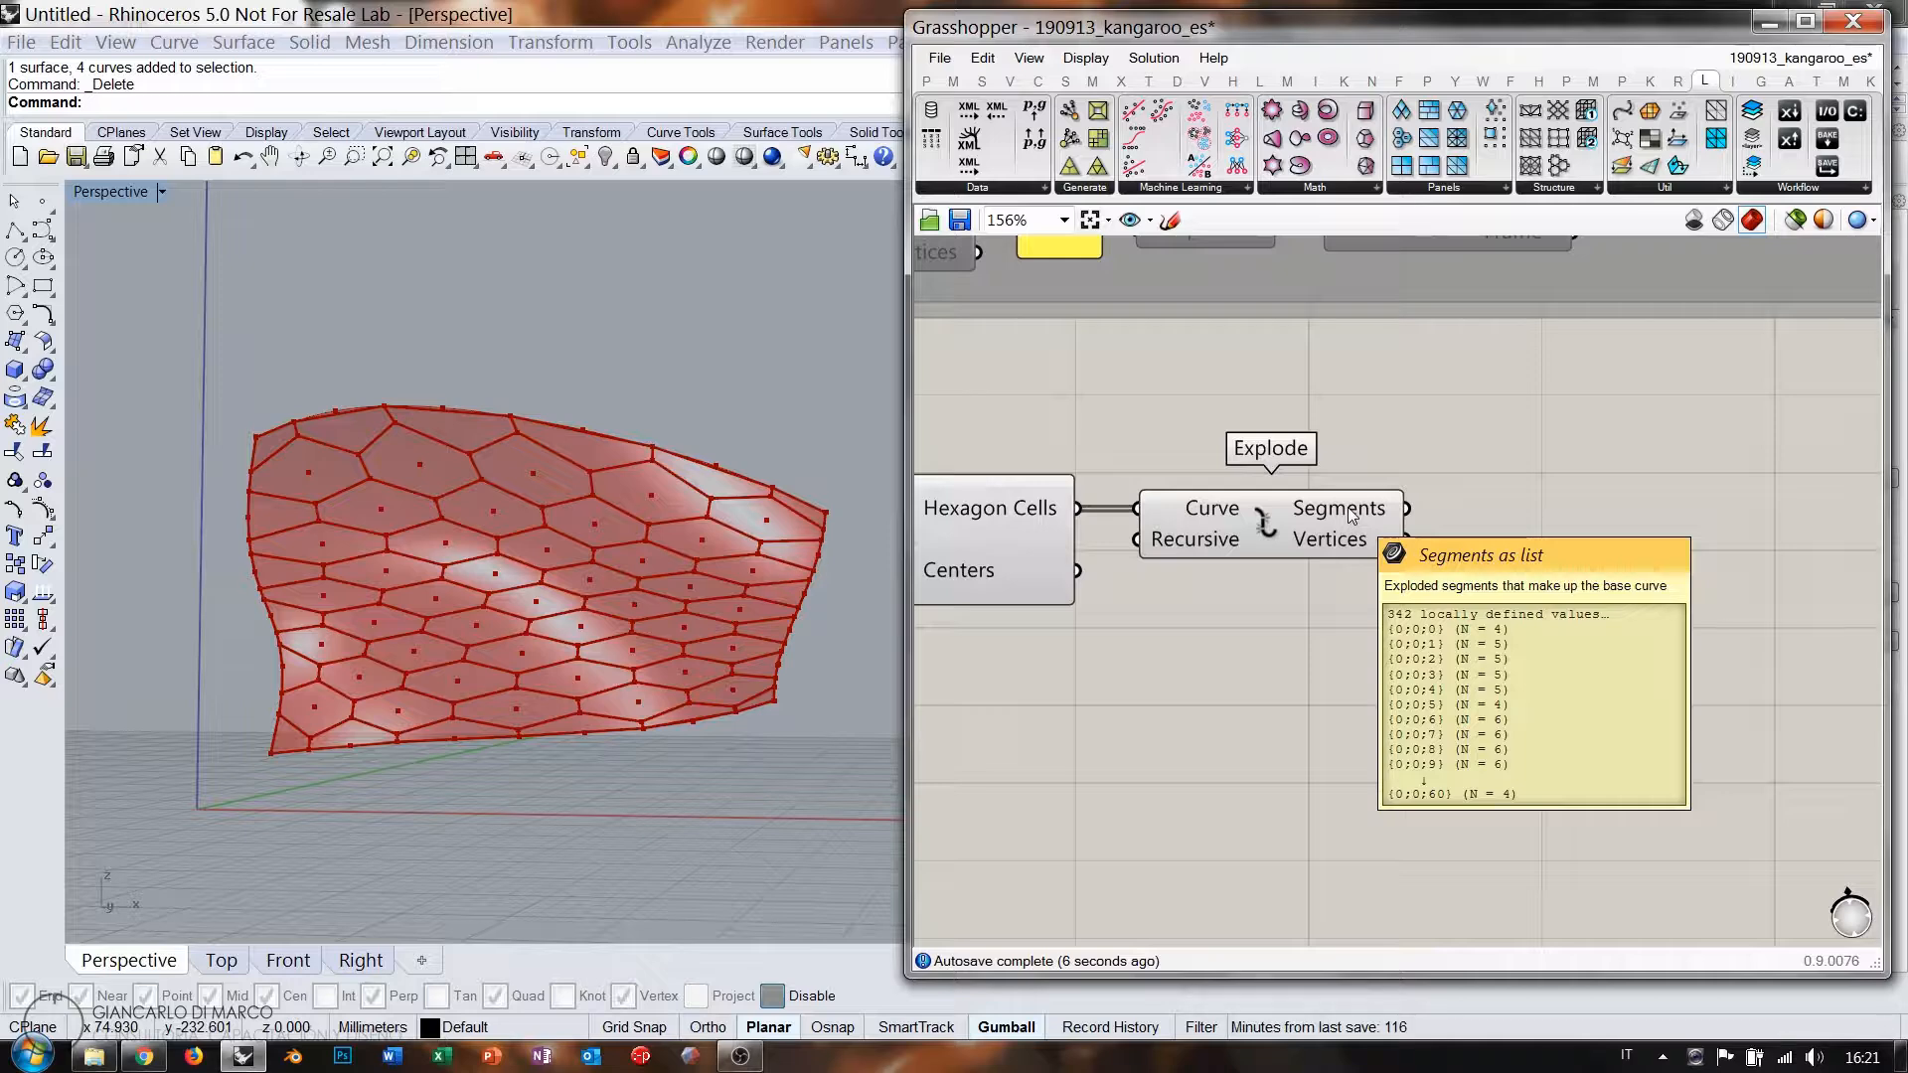
pyautogui.moveTo(1496, 585); pyautogui.dragTo(1358, 619, button='right')
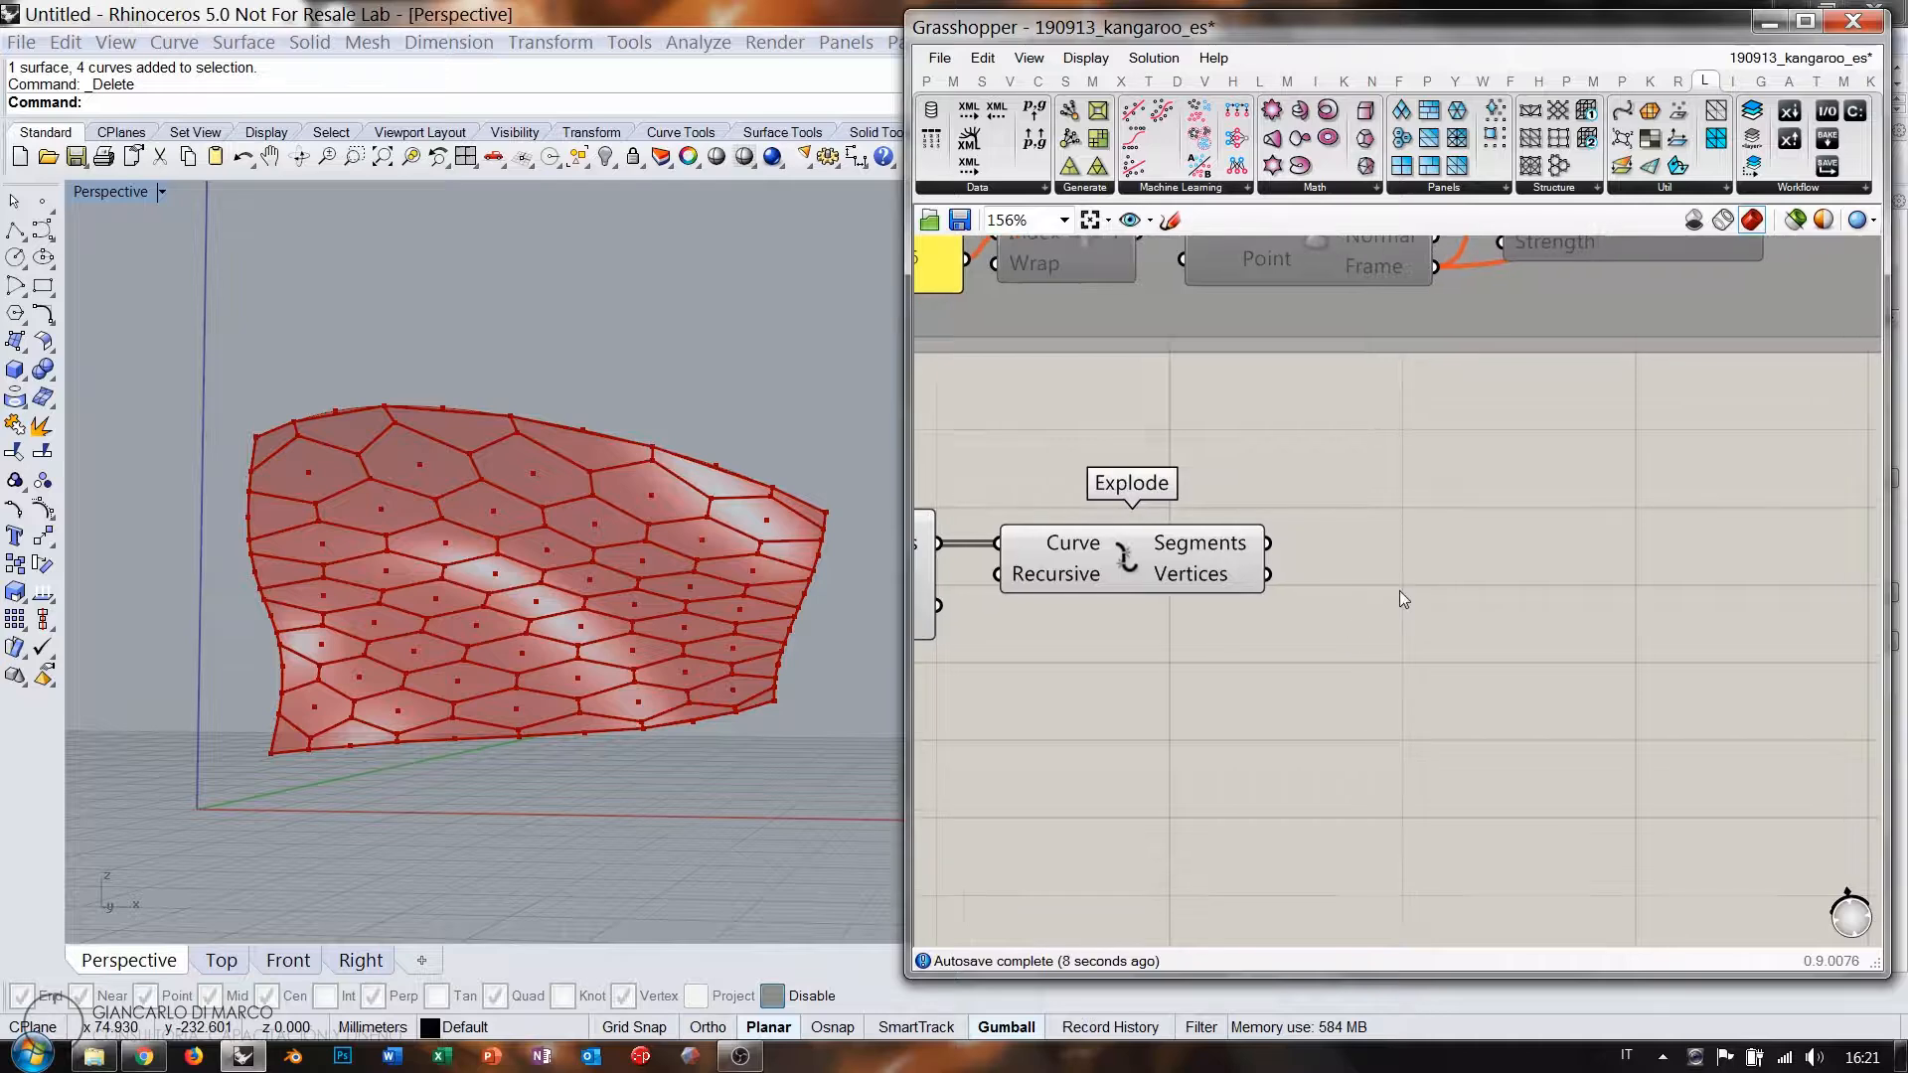
pyautogui.moveTo(1229, 614); pyautogui.dragTo(1315, 642, button='right')
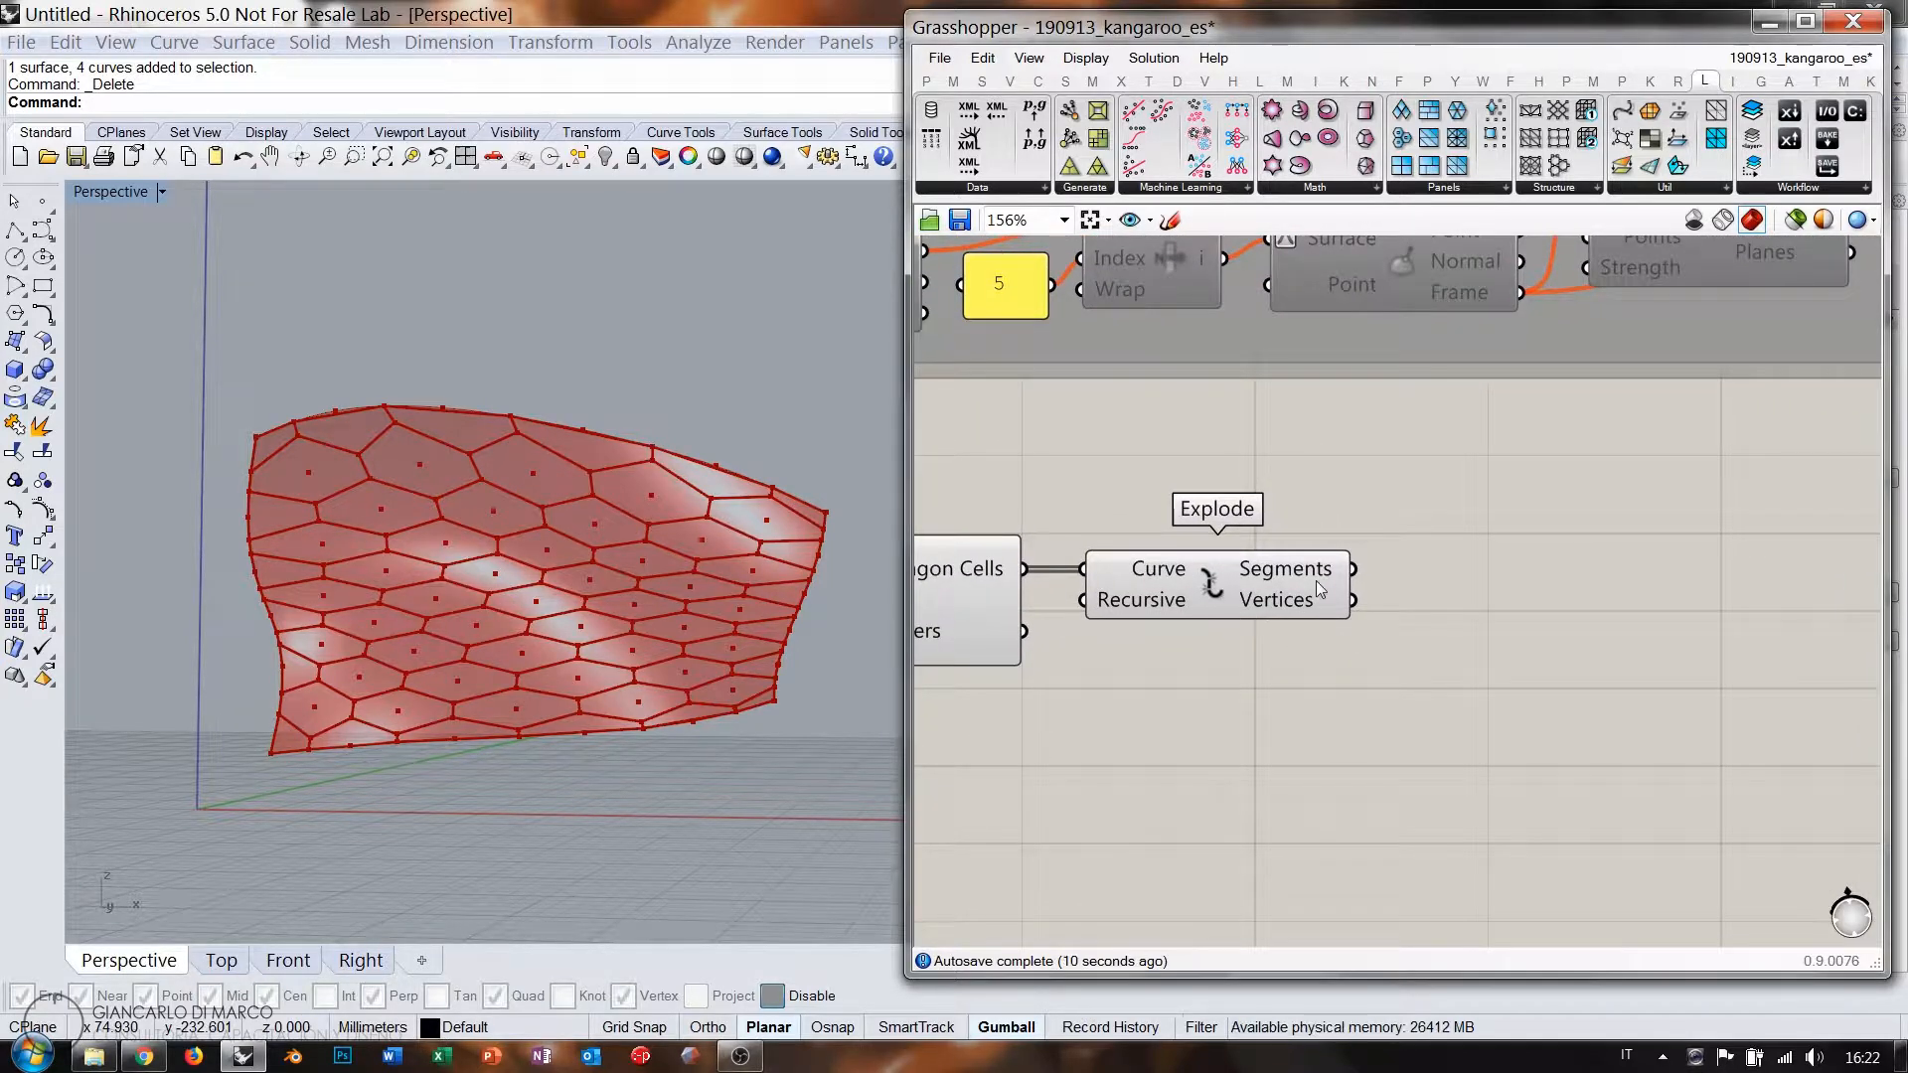
# Add a Prune Tree component and wire Explode's Segments into its Tree input.
pyautogui.moveTo(1310, 572)
pyautogui.doubleClick(1495, 568)
pyautogui.write('pru')
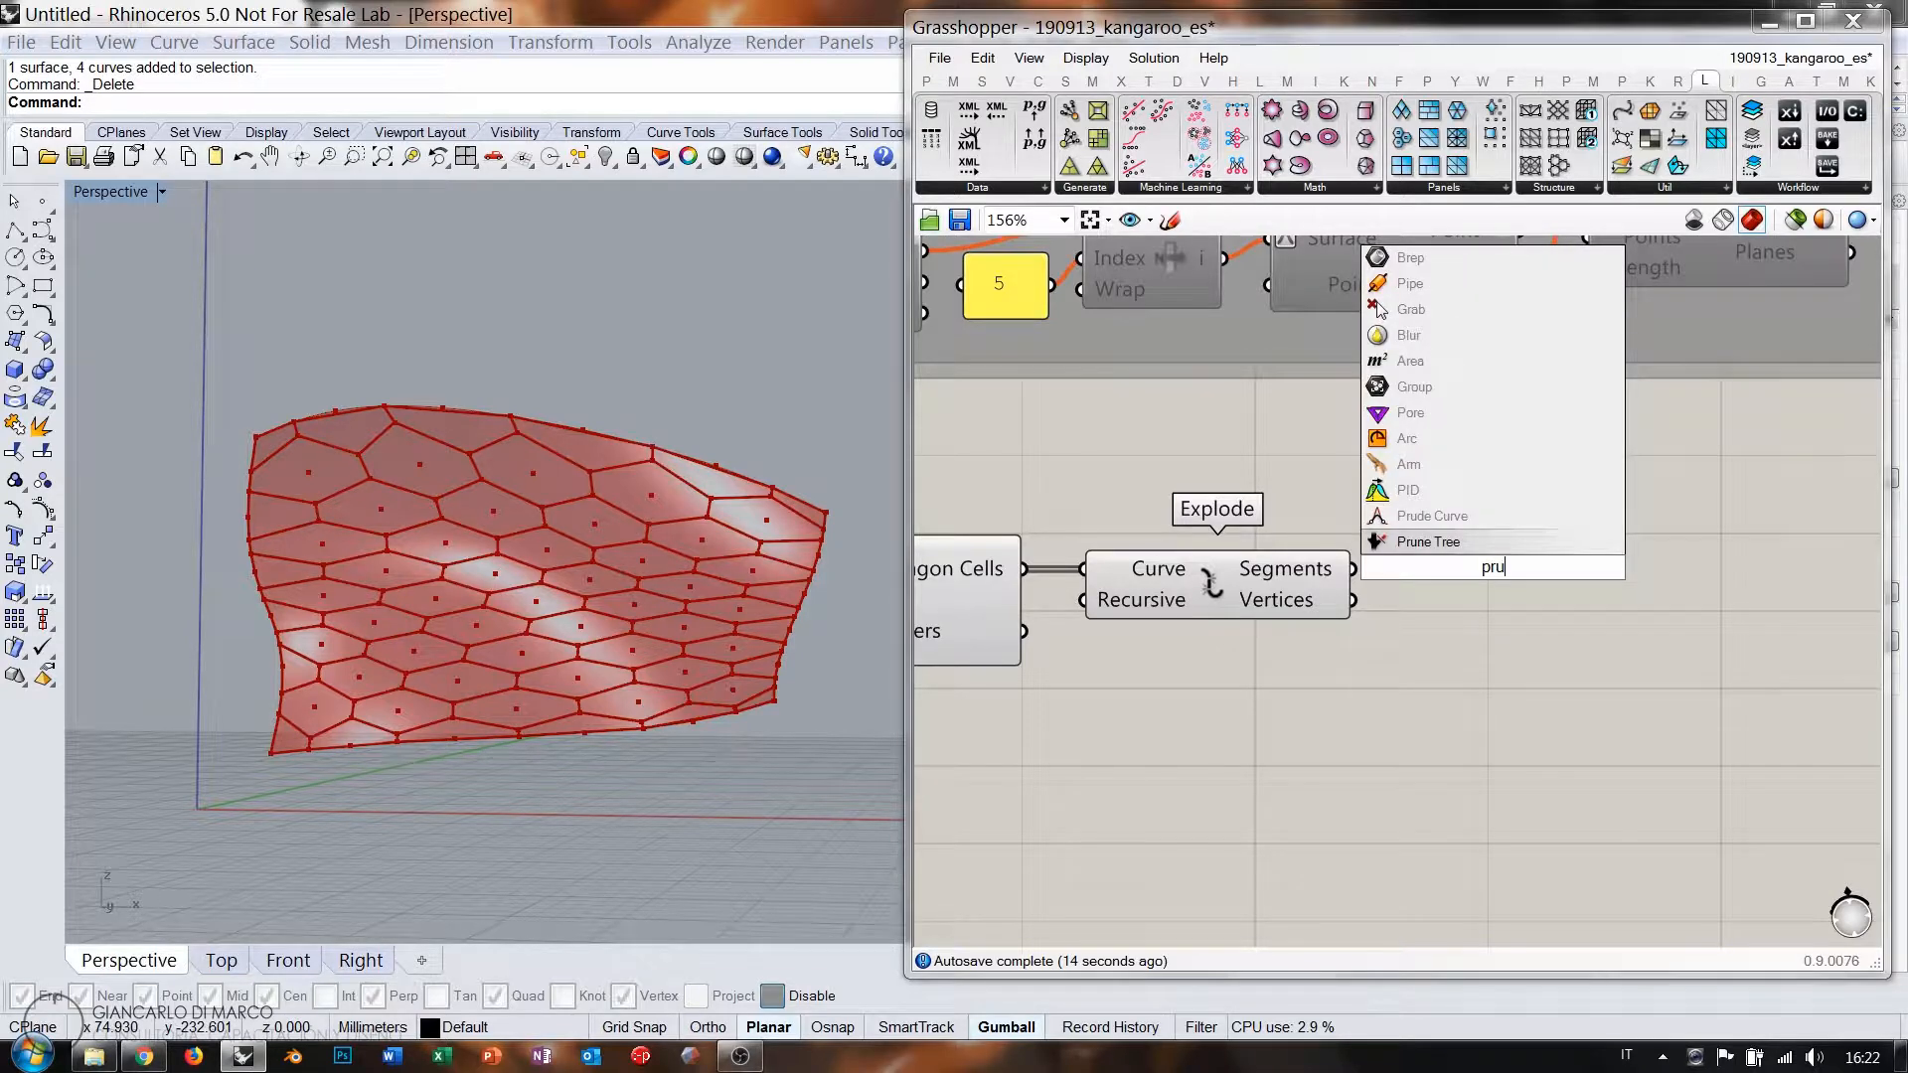
pyautogui.click(1445, 546)
pyautogui.moveTo(1456, 575); pyautogui.dragTo(1502, 598)
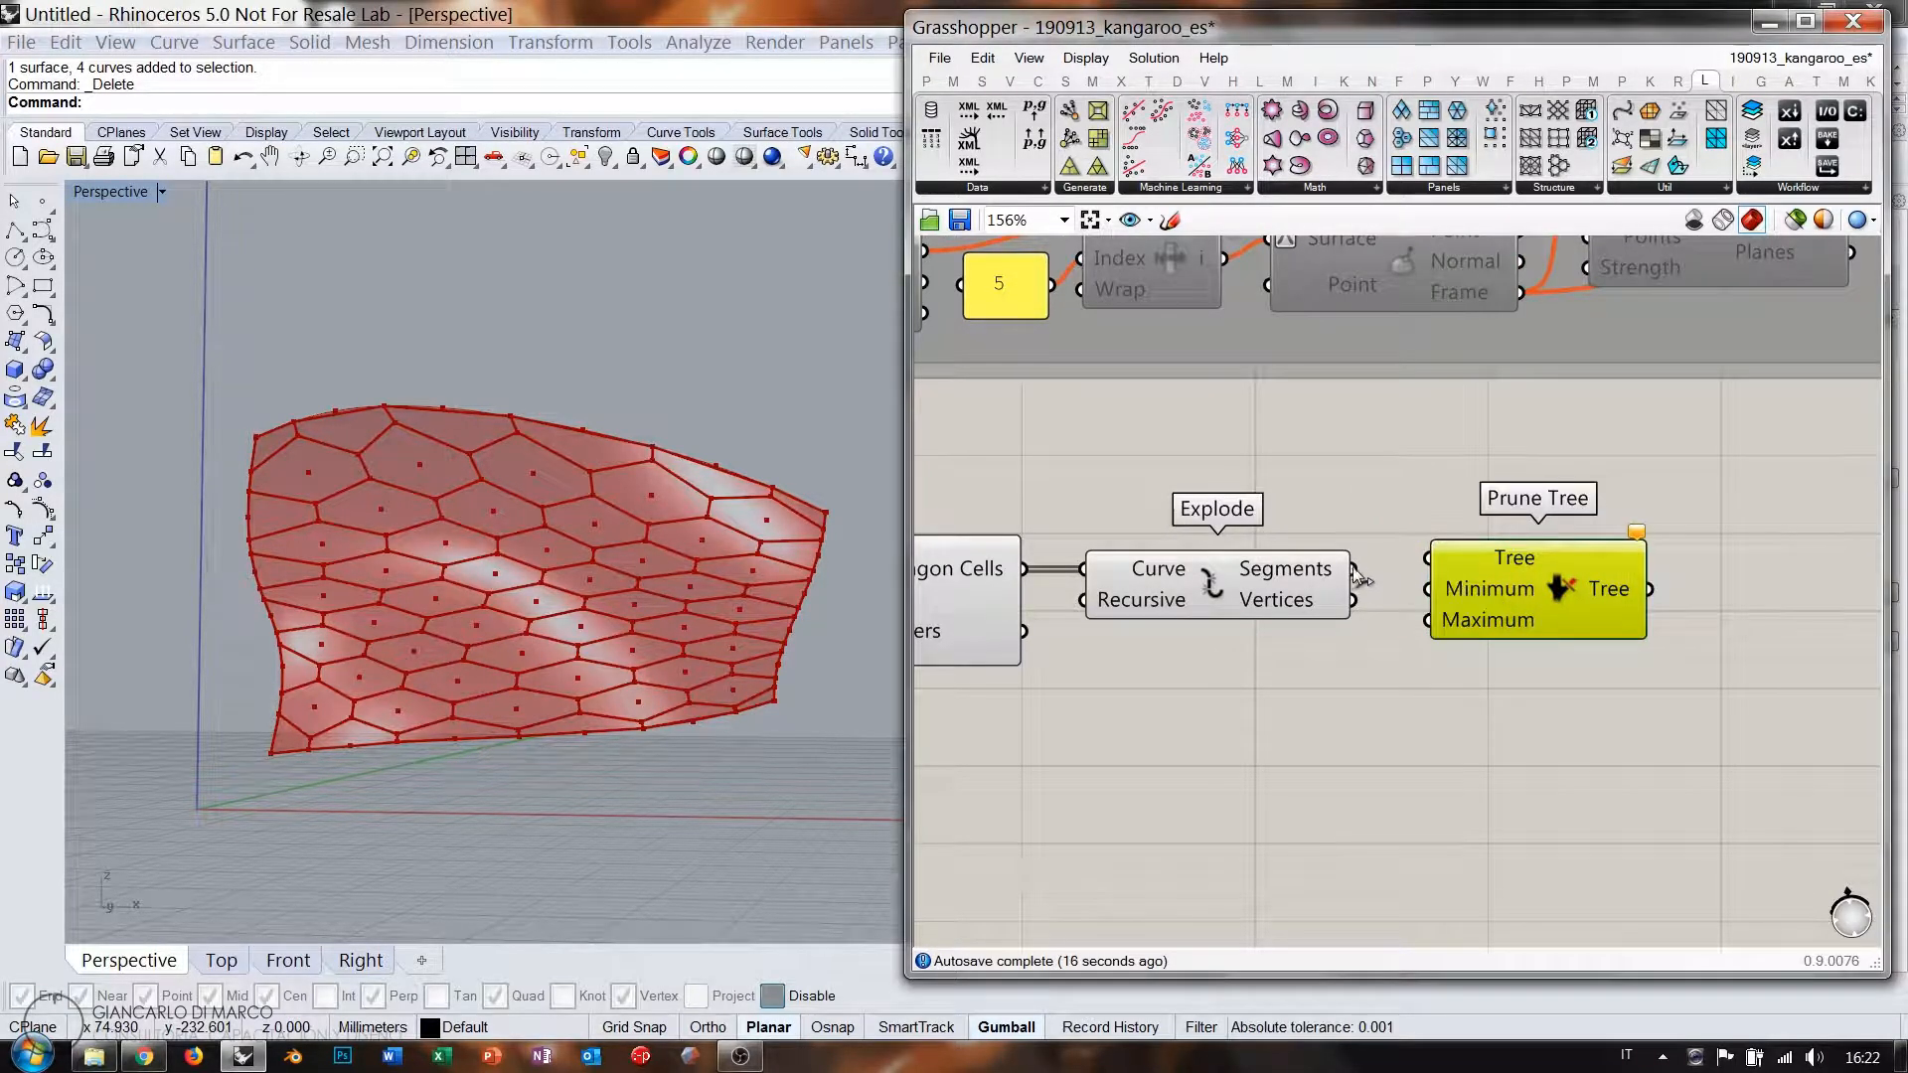
pyautogui.moveTo(1356, 570); pyautogui.dragTo(1542, 600)
pyautogui.click(1499, 684)
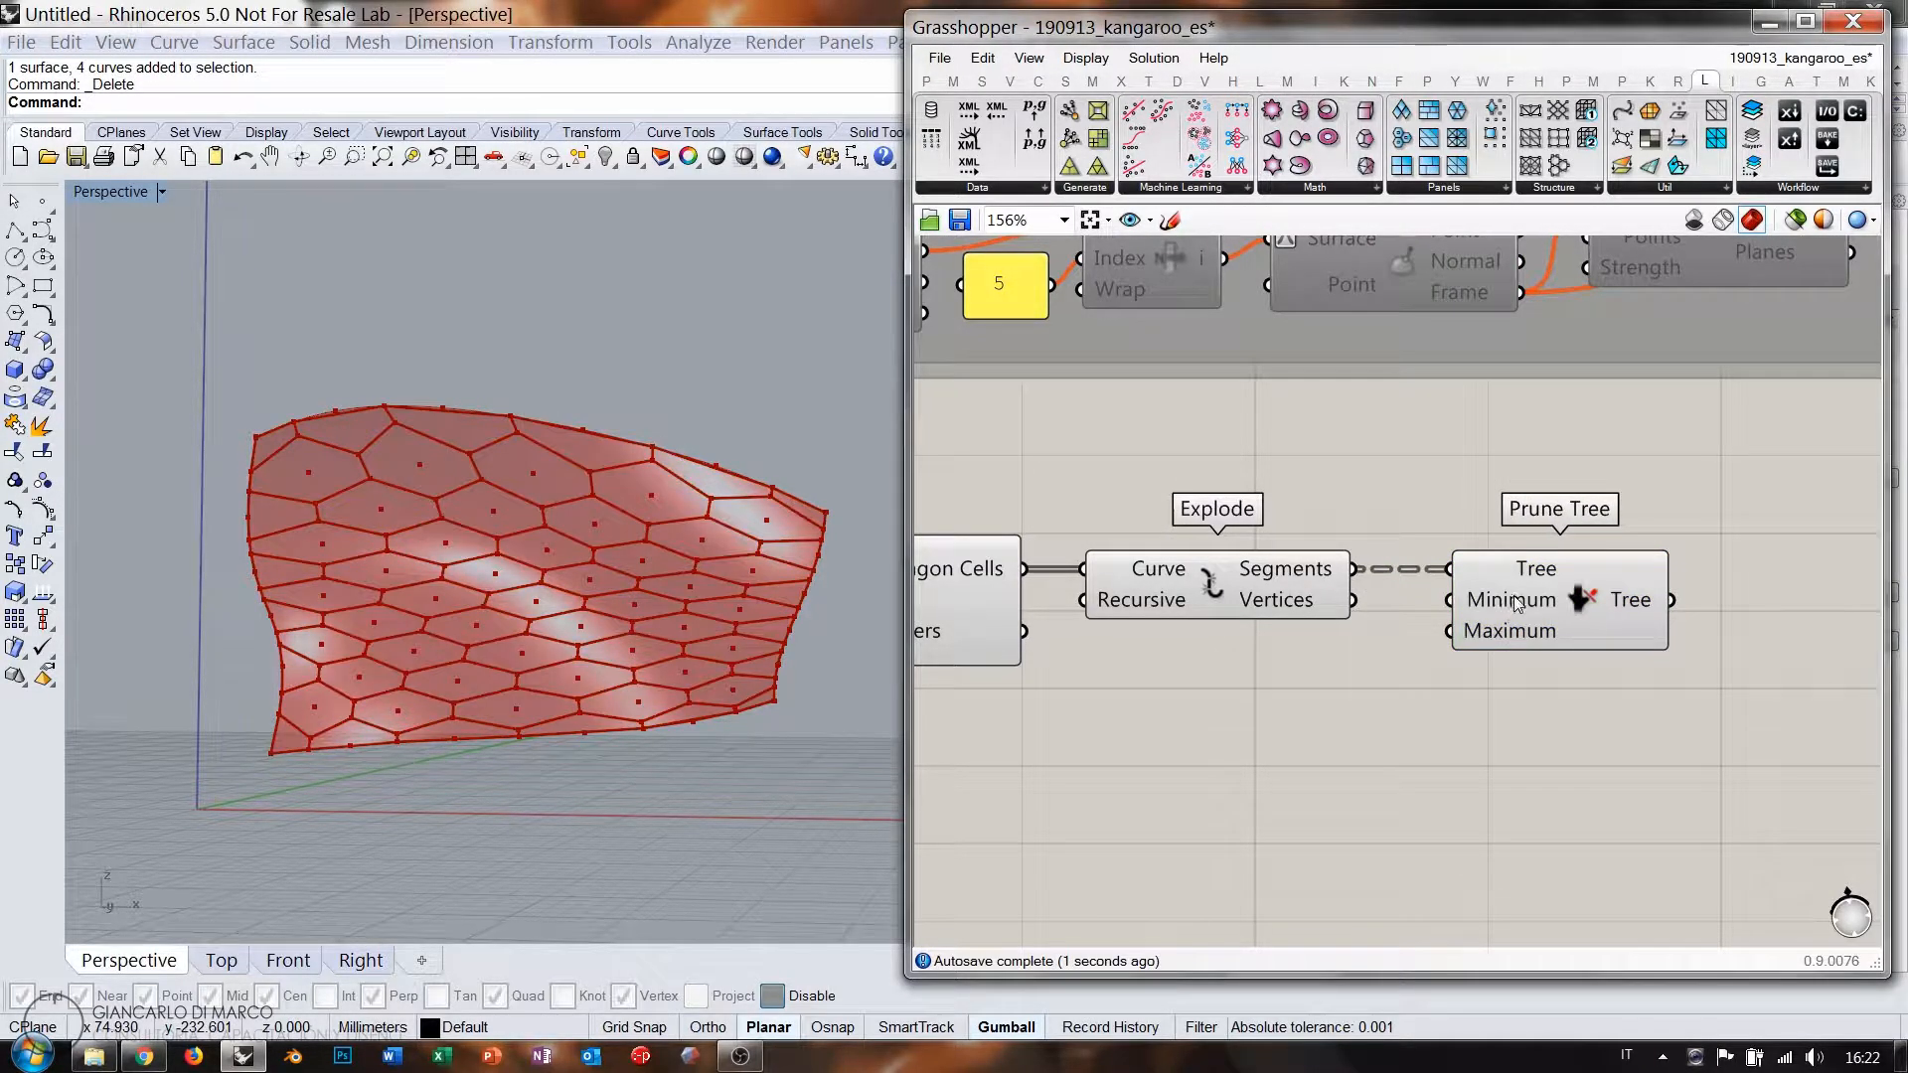
pyautogui.moveTo(1515, 596)
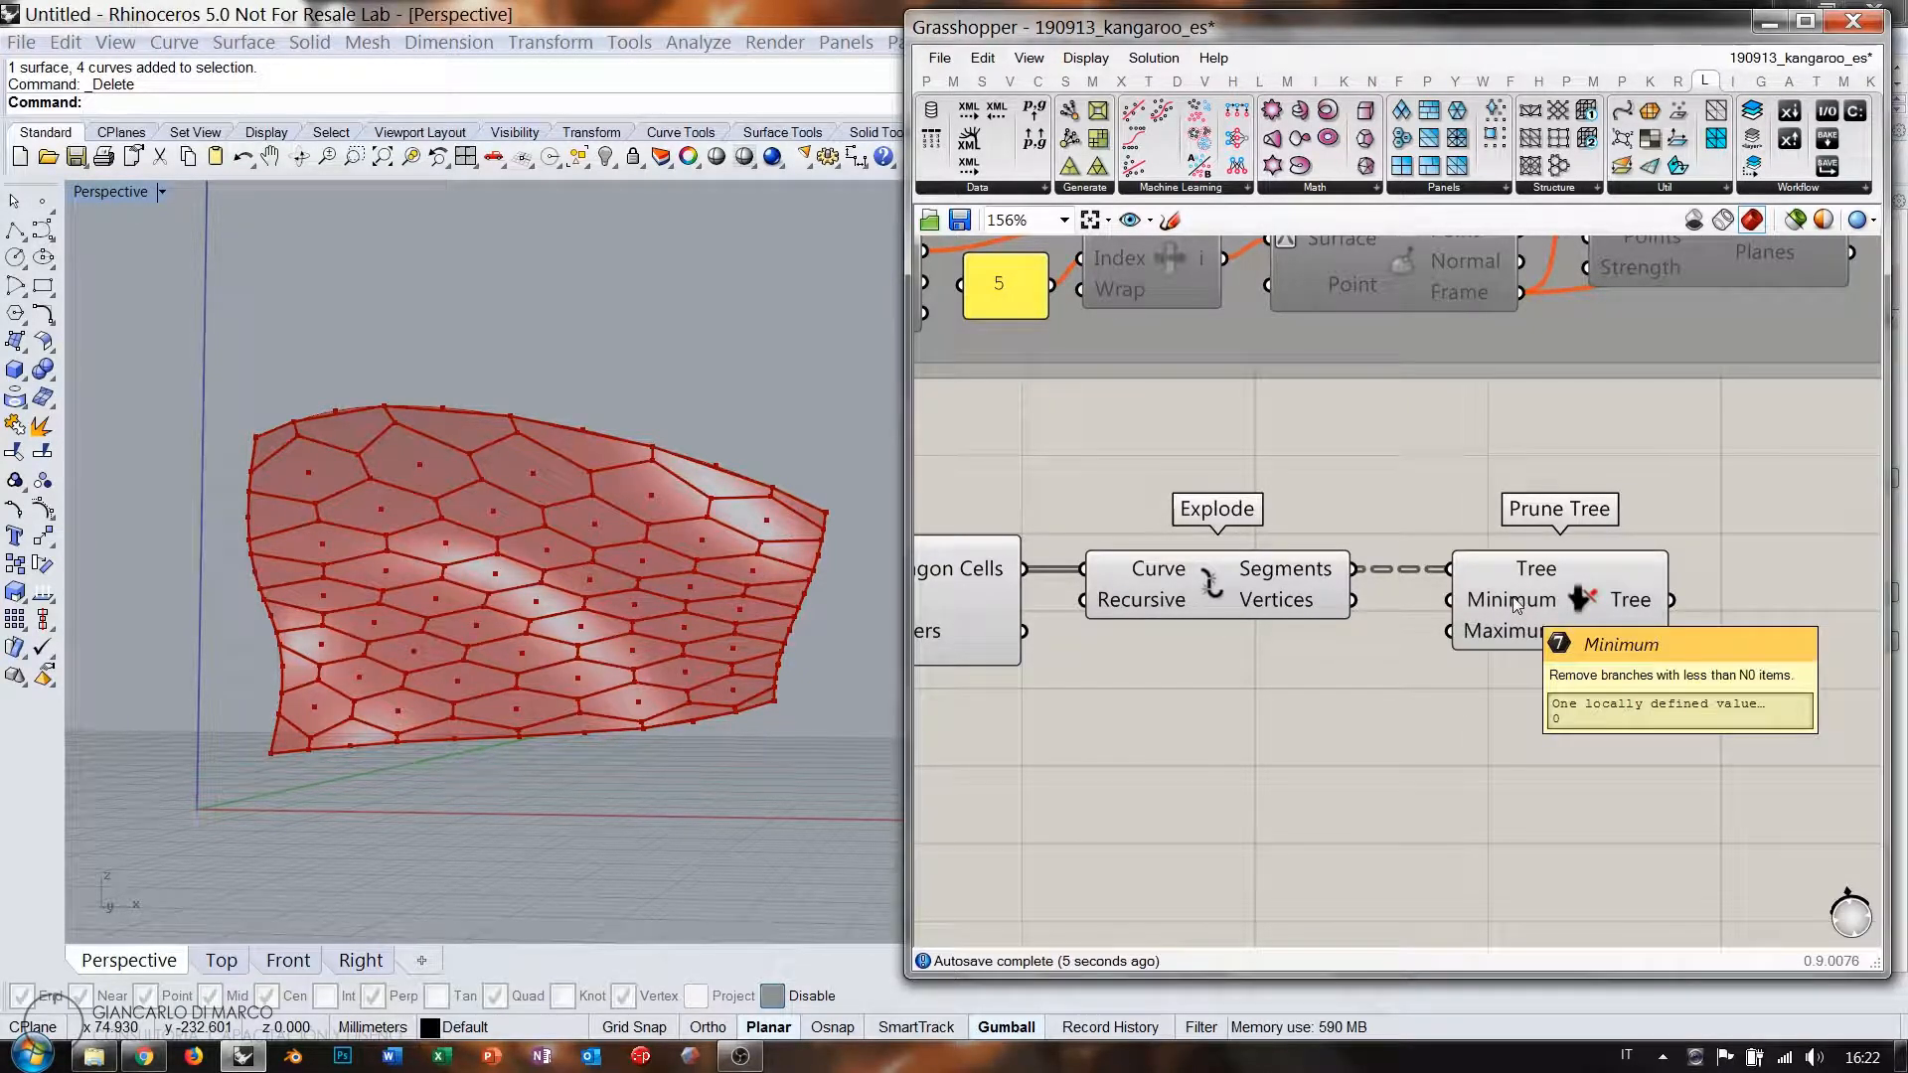
# Create a panel holding 6 and feed it into Prune Tree's Minimum input.
pyautogui.doubleClick(1304, 710)
pyautogui.write('"')
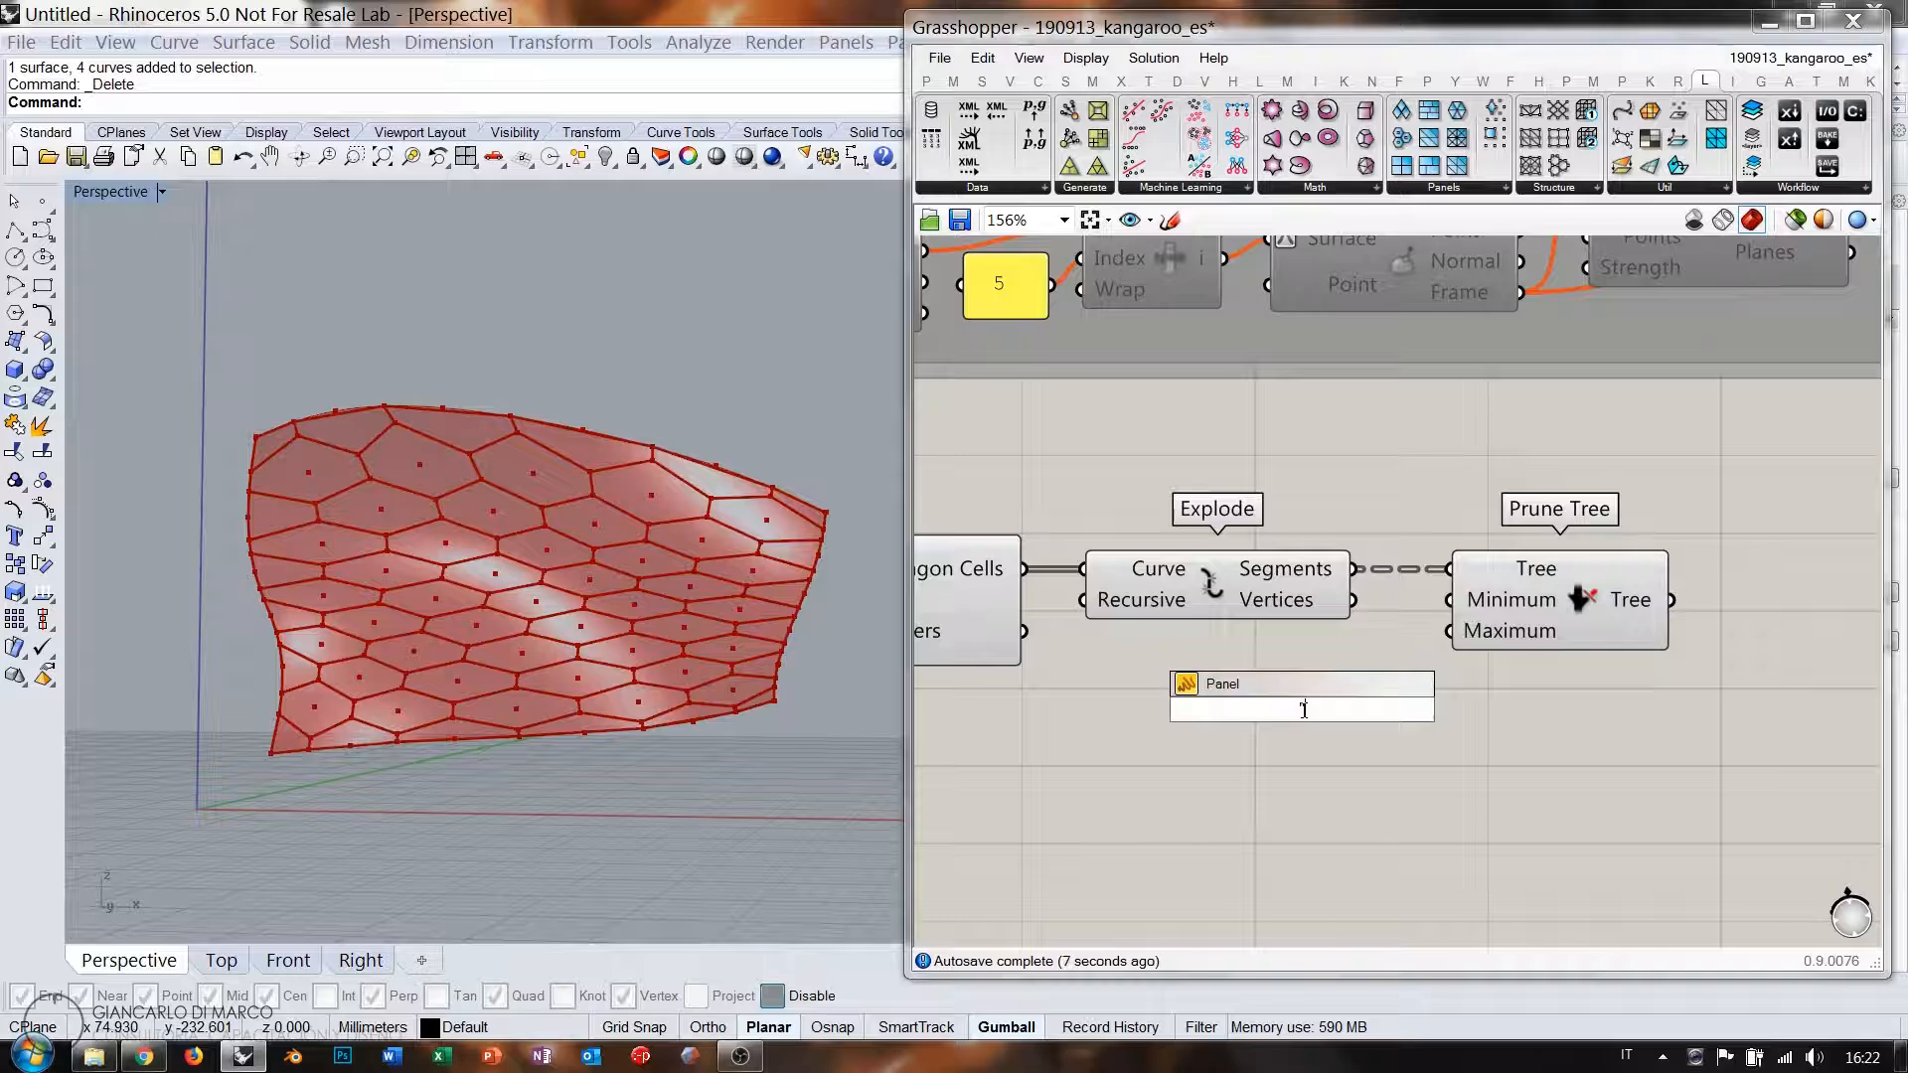
pyautogui.write('6')
pyautogui.press('Return')
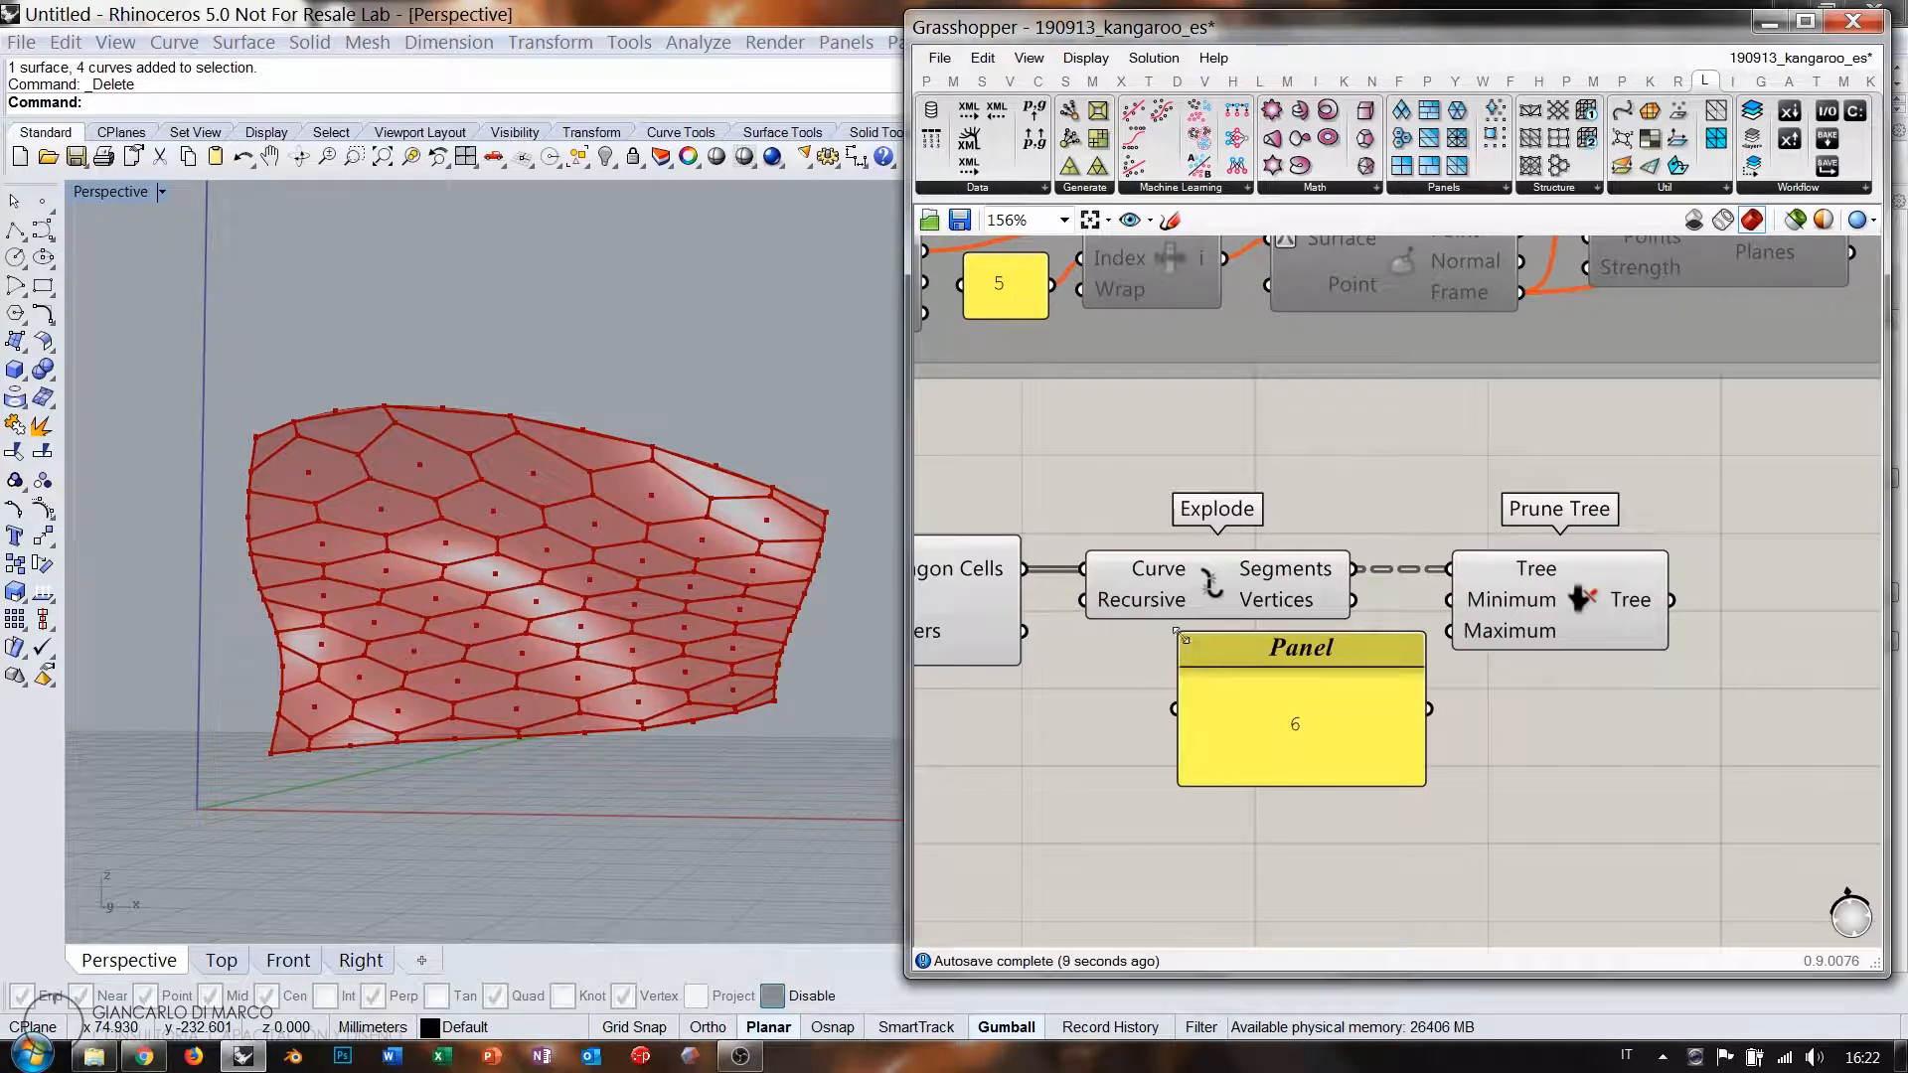
pyautogui.moveTo(1173, 629); pyautogui.dragTo(1309, 667)
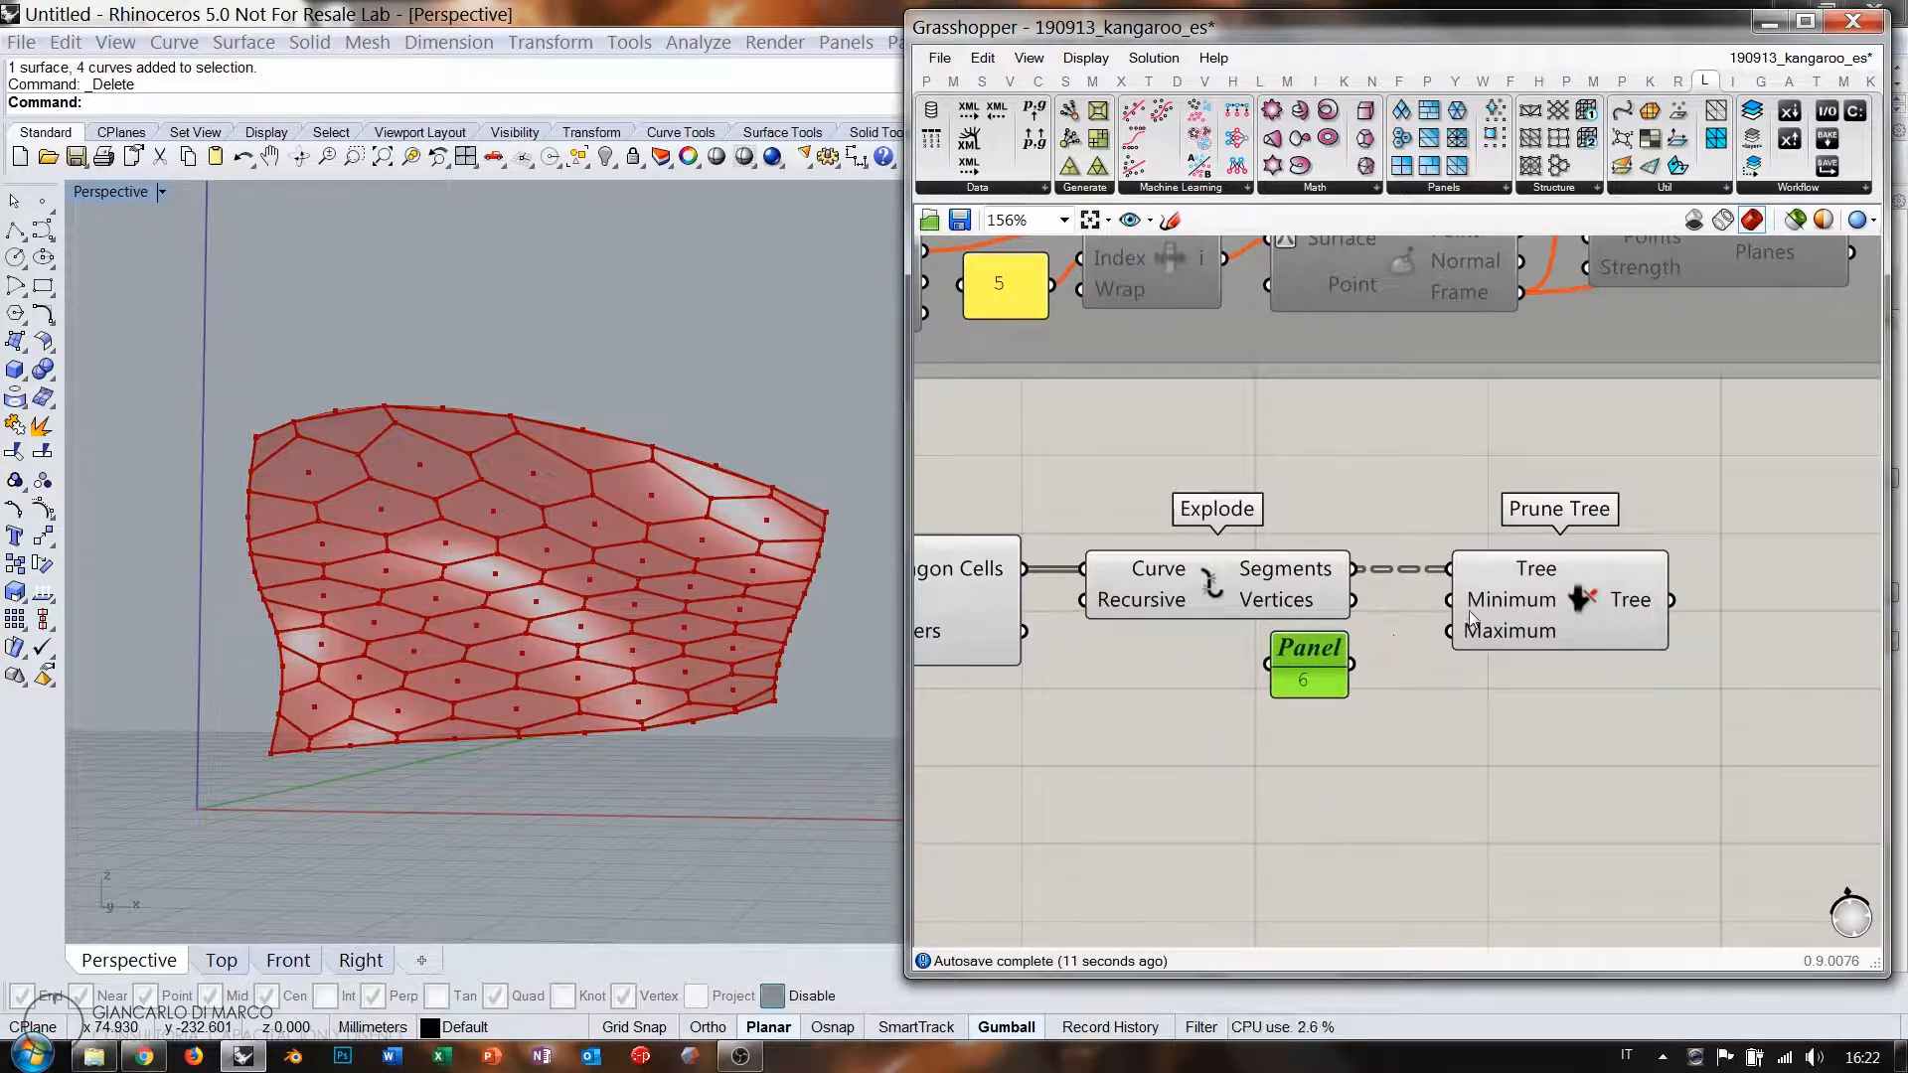
pyautogui.moveTo(1449, 600); pyautogui.dragTo(1355, 666)
pyautogui.moveTo(1633, 605)
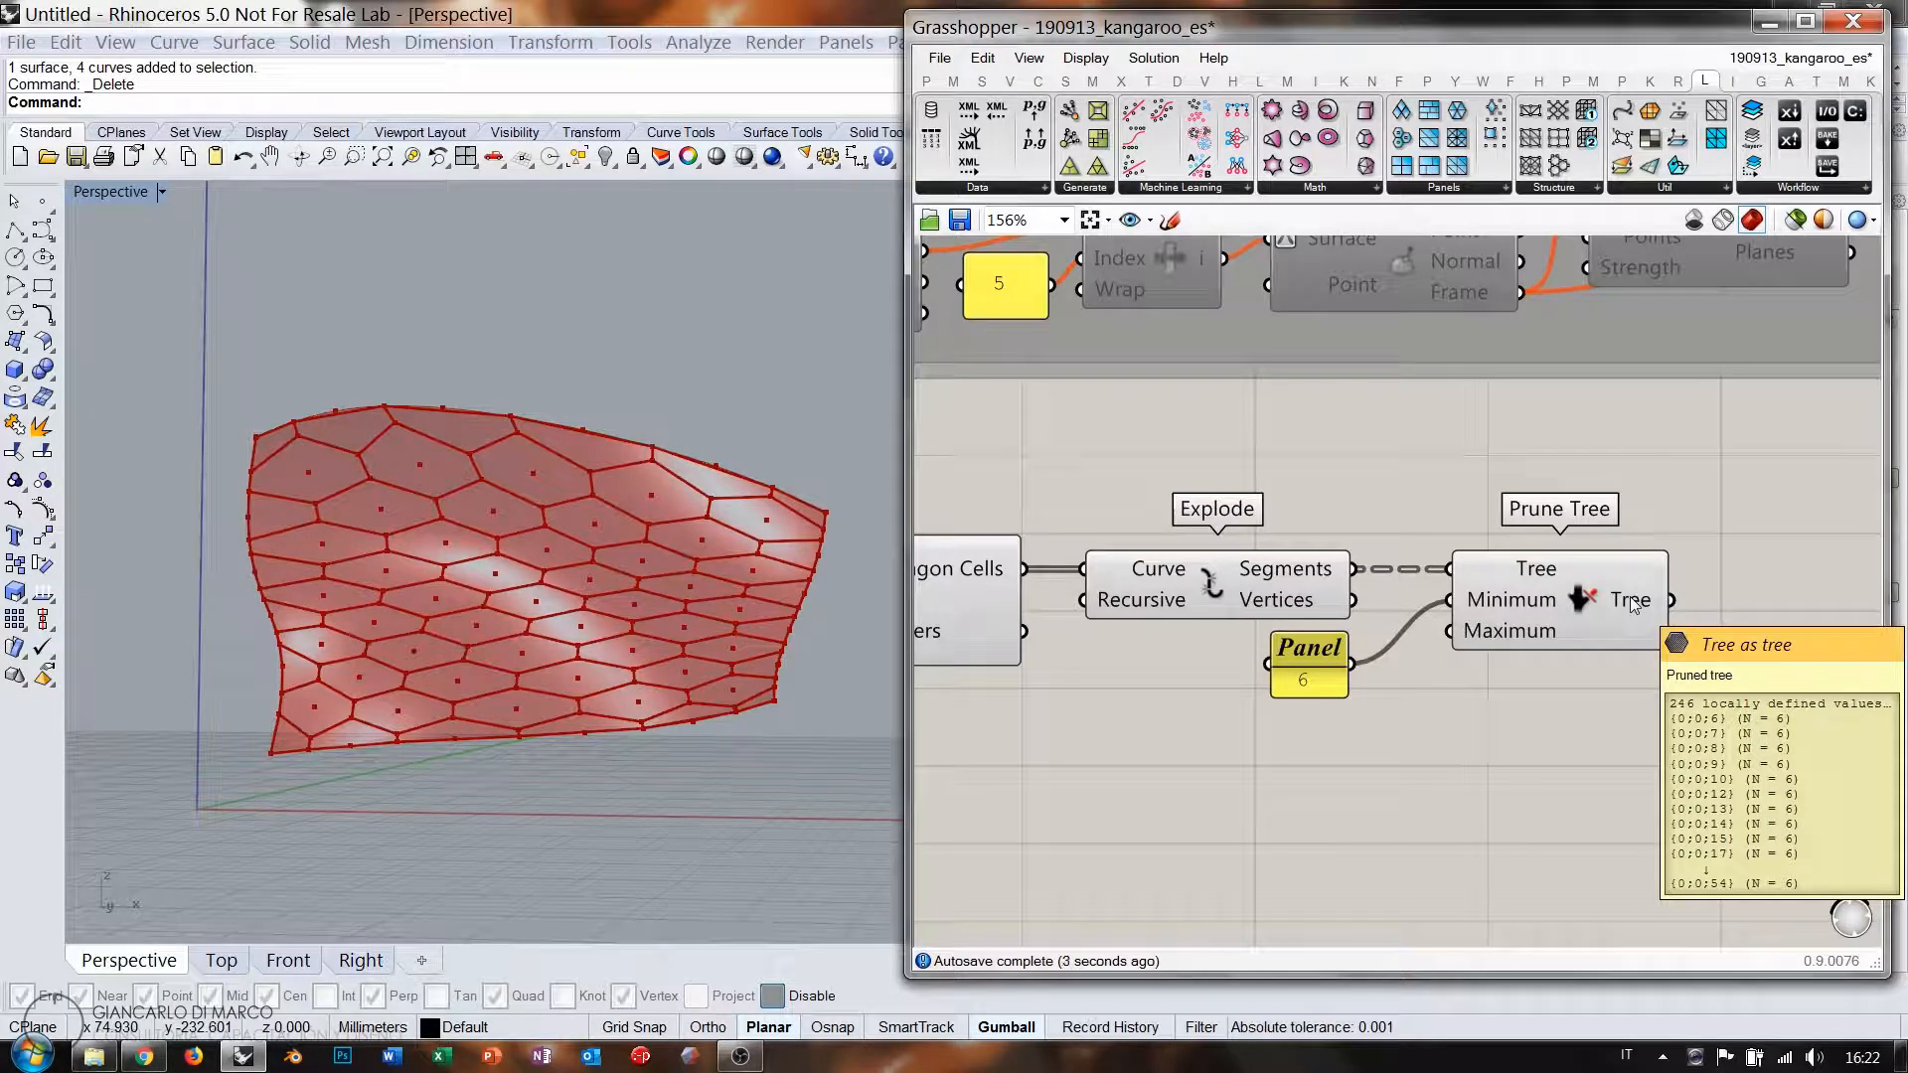
# Preview Prune Tree's remaining hexagon curves and recentre the canvas around it.
pyautogui.scroll(-5, 1610, 611)
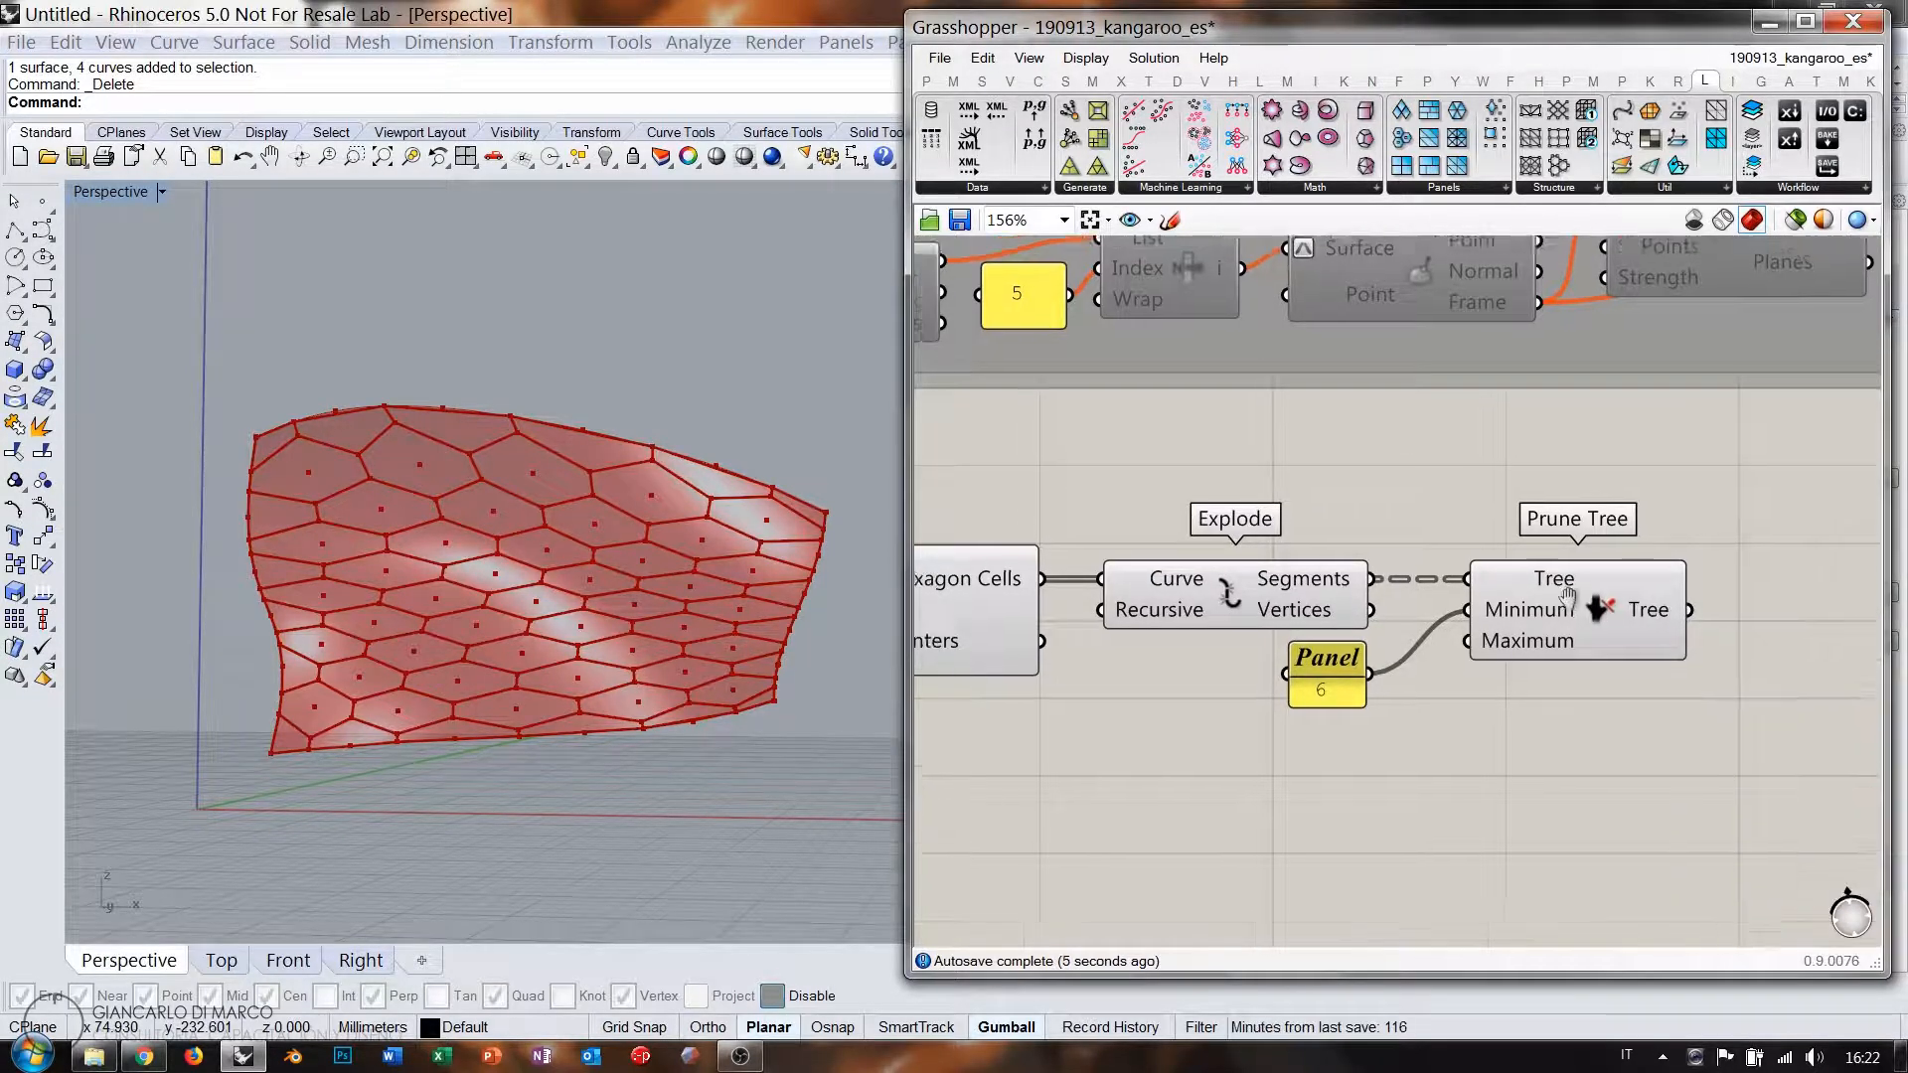
pyautogui.moveTo(1471, 545); pyautogui.dragTo(1175, 698)
pyautogui.click(1401, 724)
pyautogui.moveTo(680, 541); pyautogui.dragTo(749, 599, button='right')
pyautogui.moveTo(1636, 654); pyautogui.dragTo(1594, 659, button='right')
pyautogui.scroll(5, 1593, 660)
pyautogui.click(1247, 628)
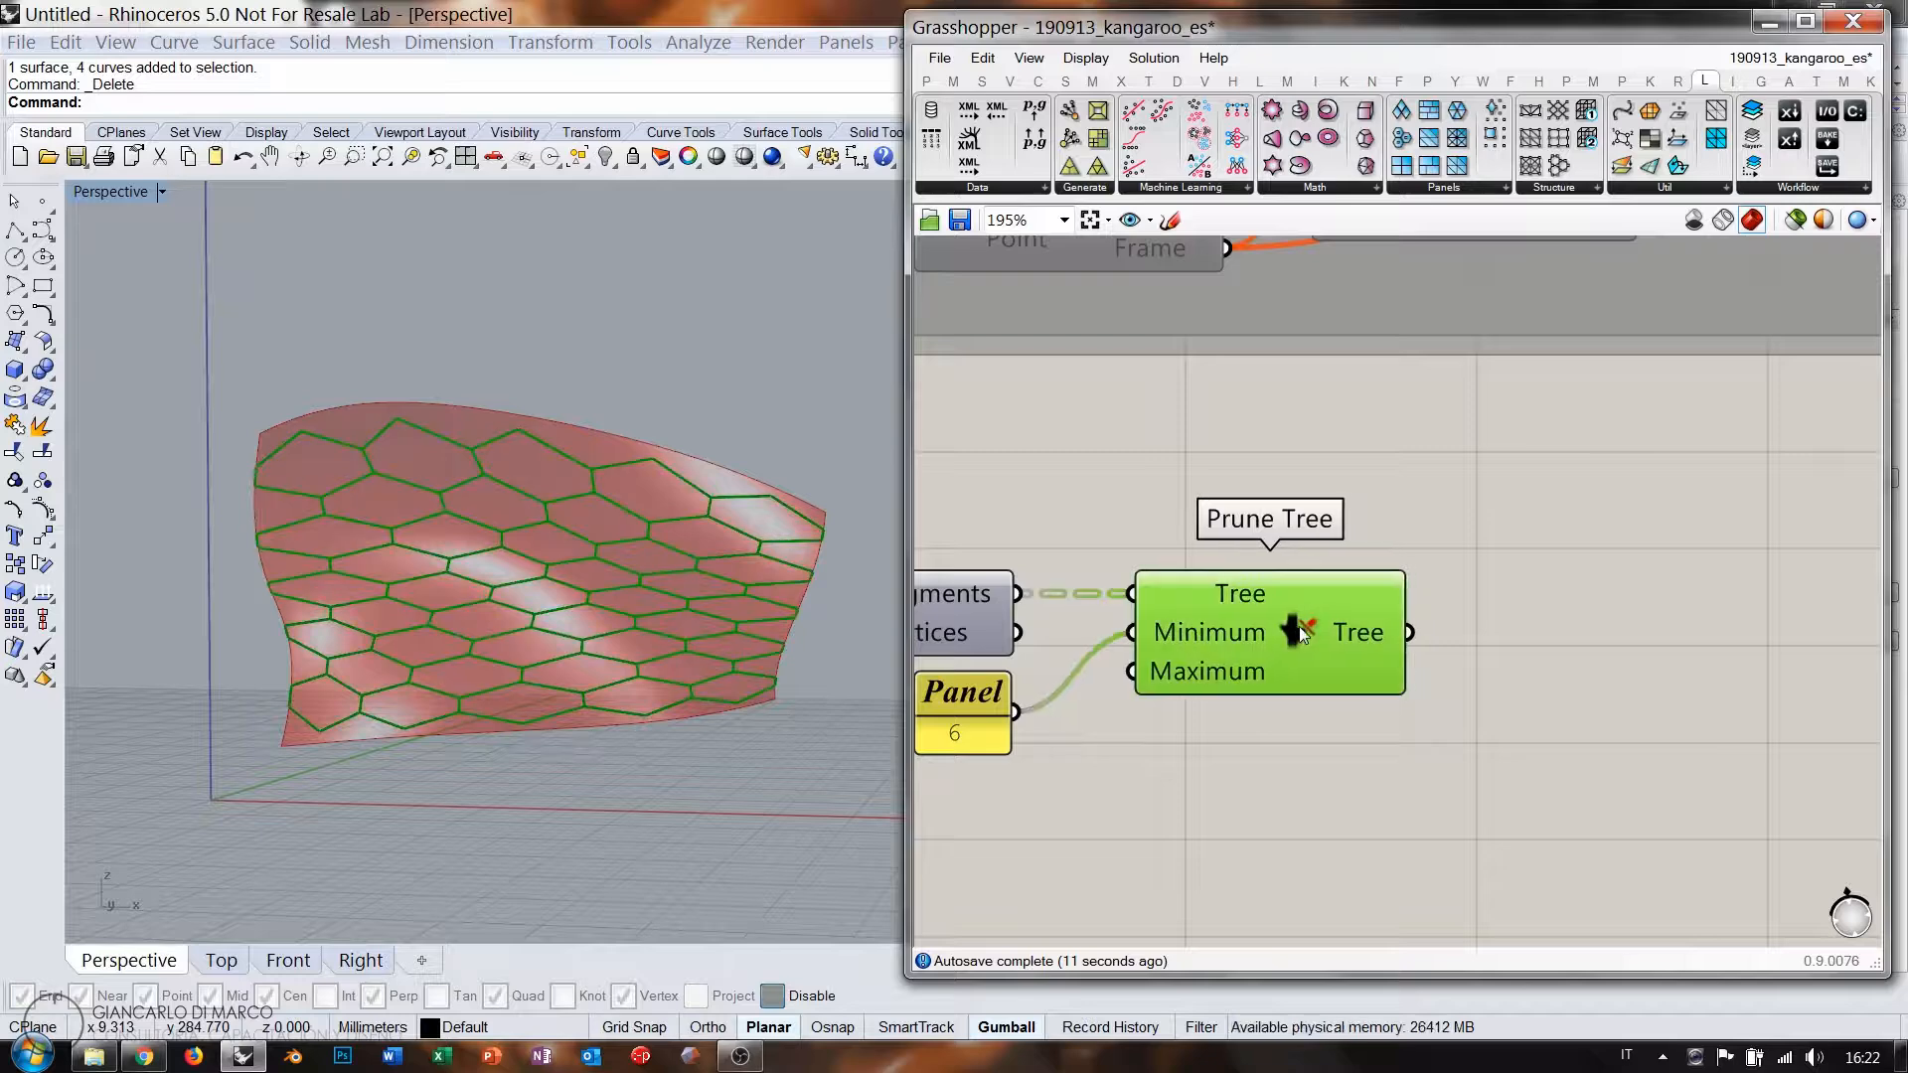
pyautogui.click(1358, 761)
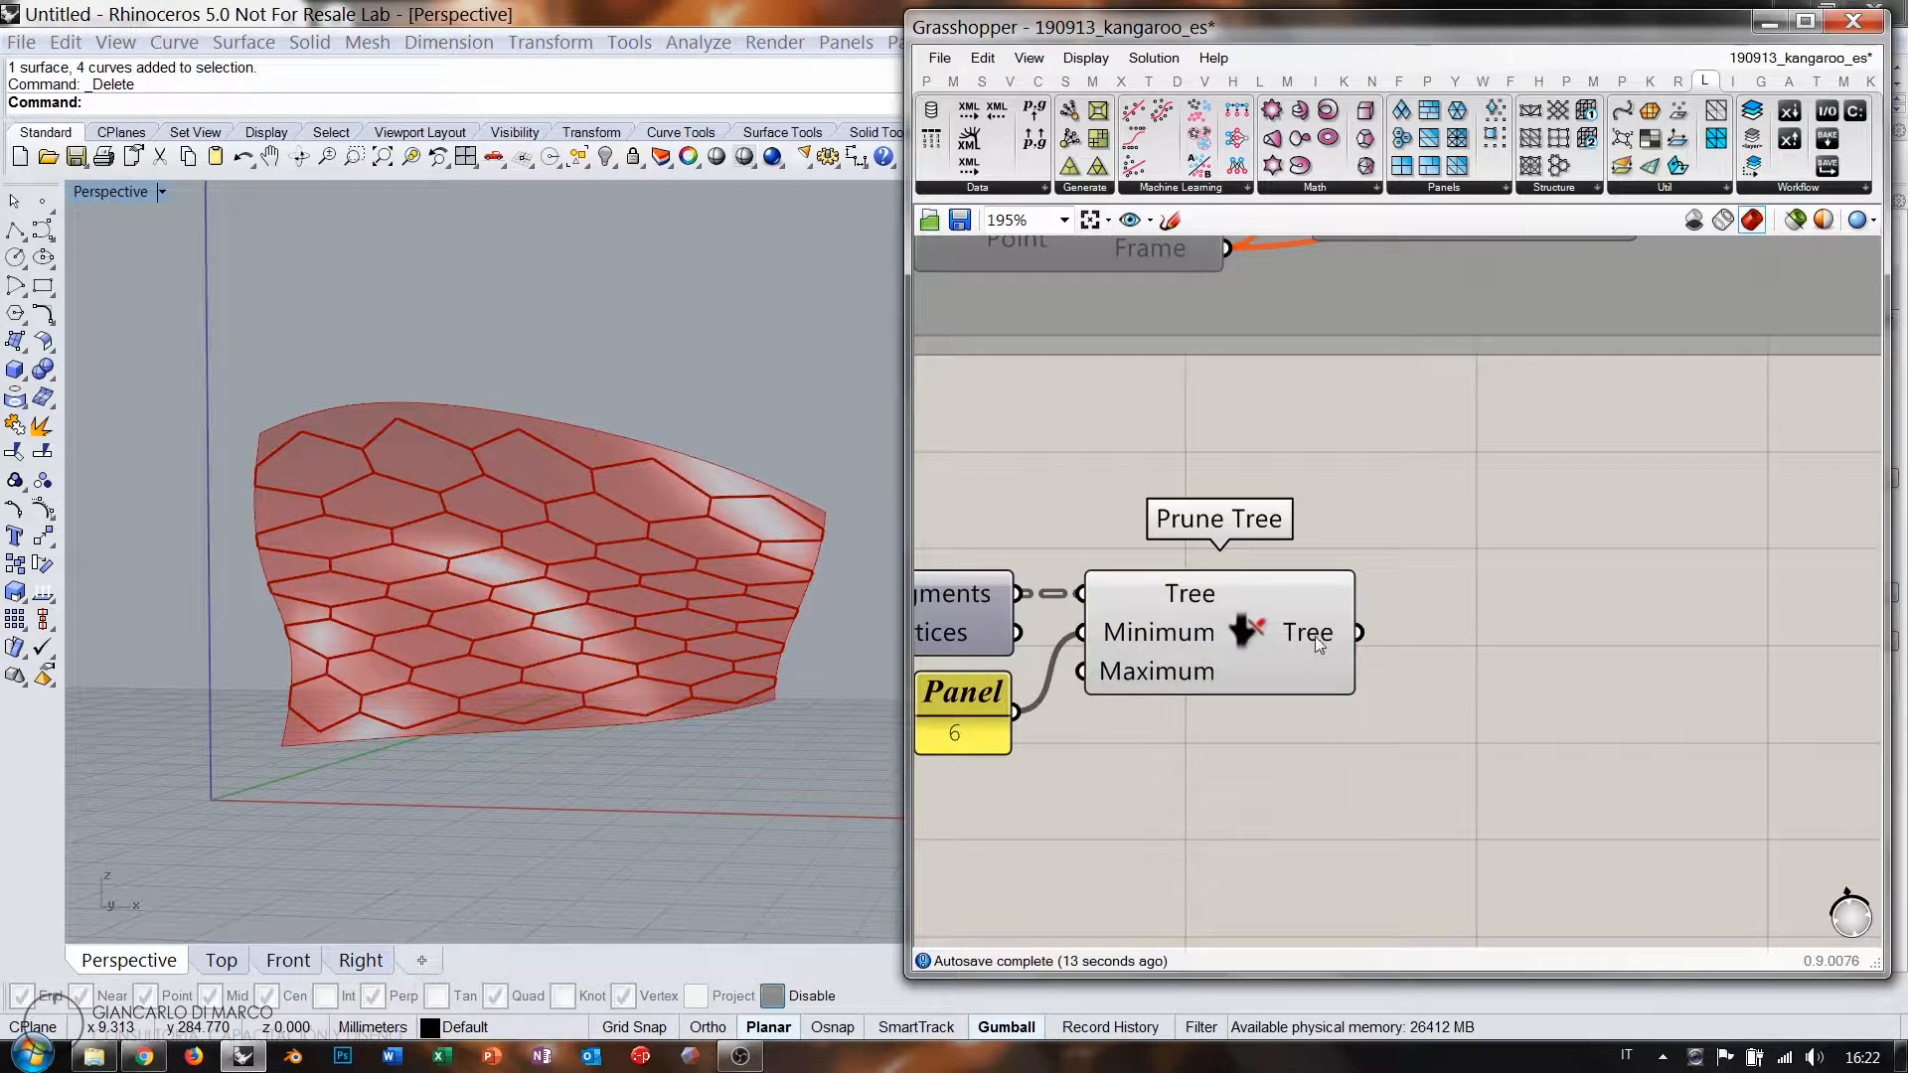
pyautogui.moveTo(1315, 636); pyautogui.dragTo(1232, 560, button='right')
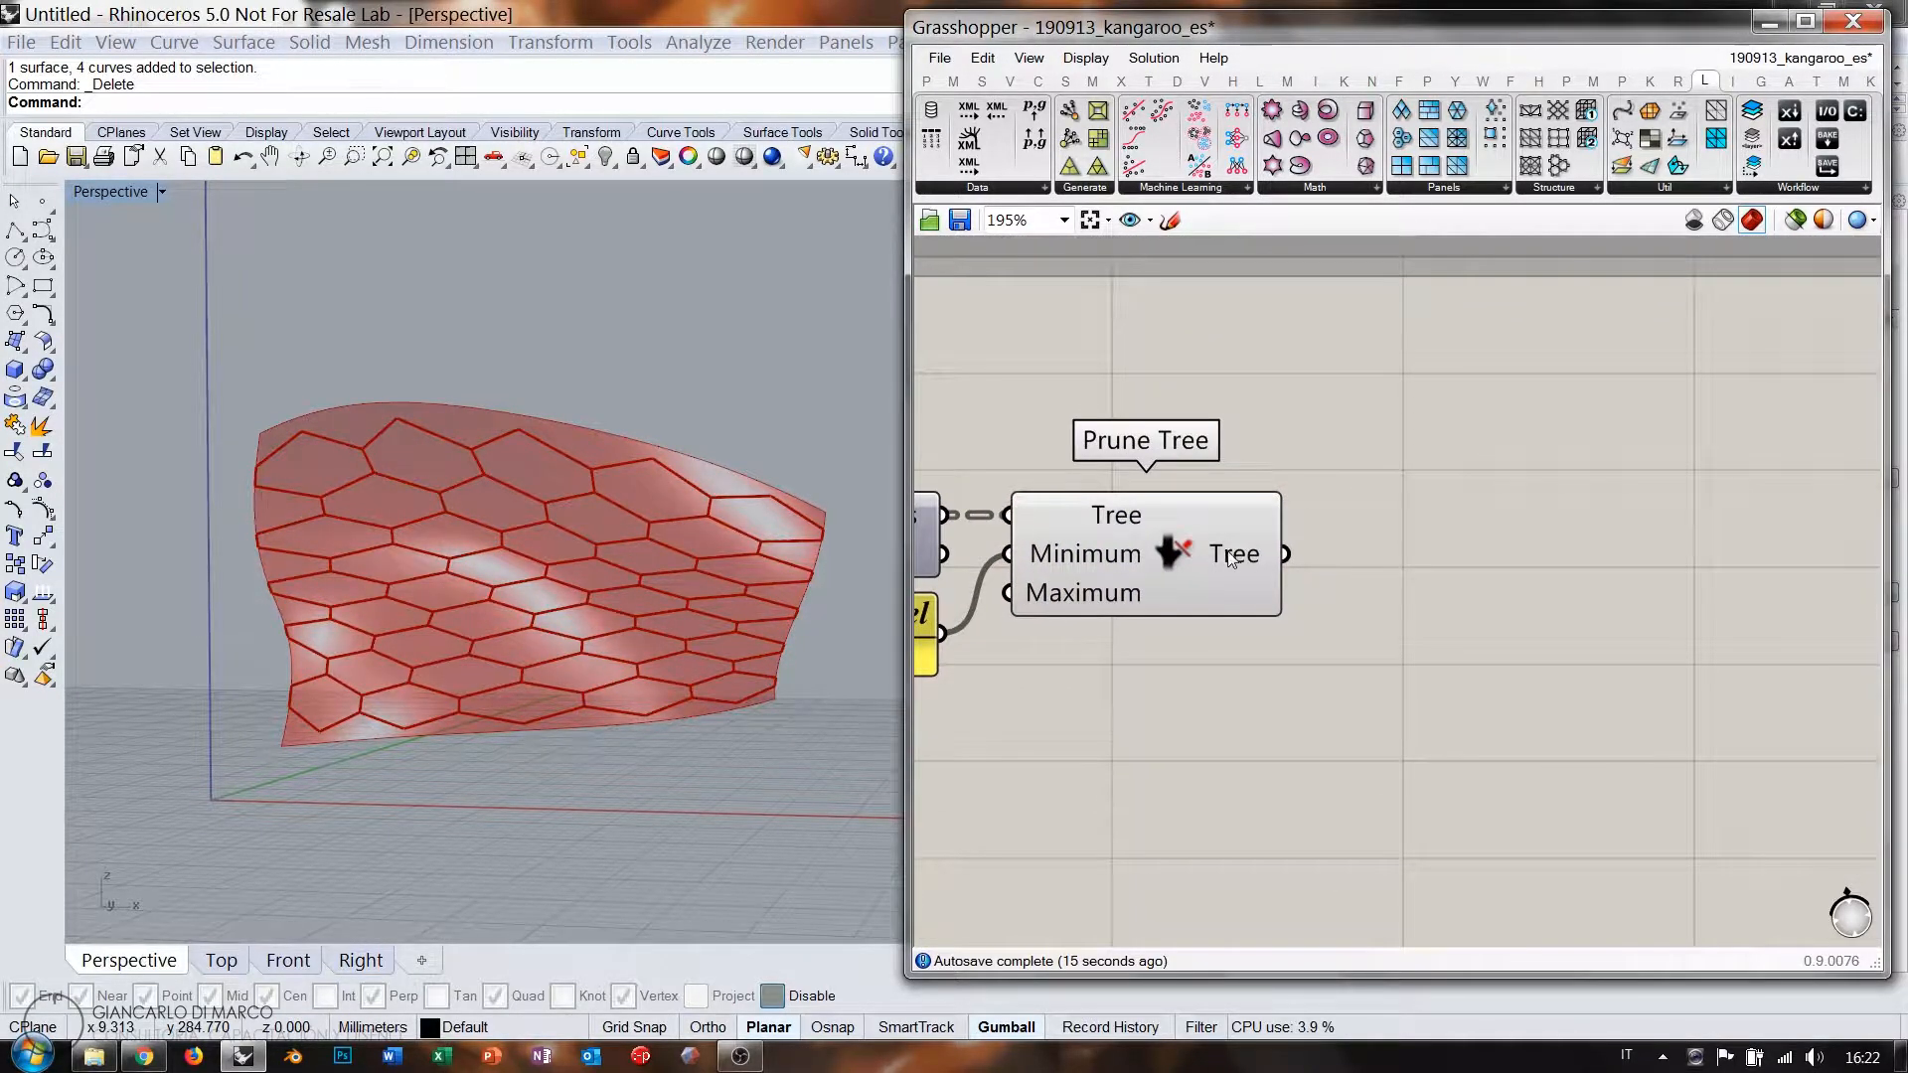
pyautogui.moveTo(1233, 558)
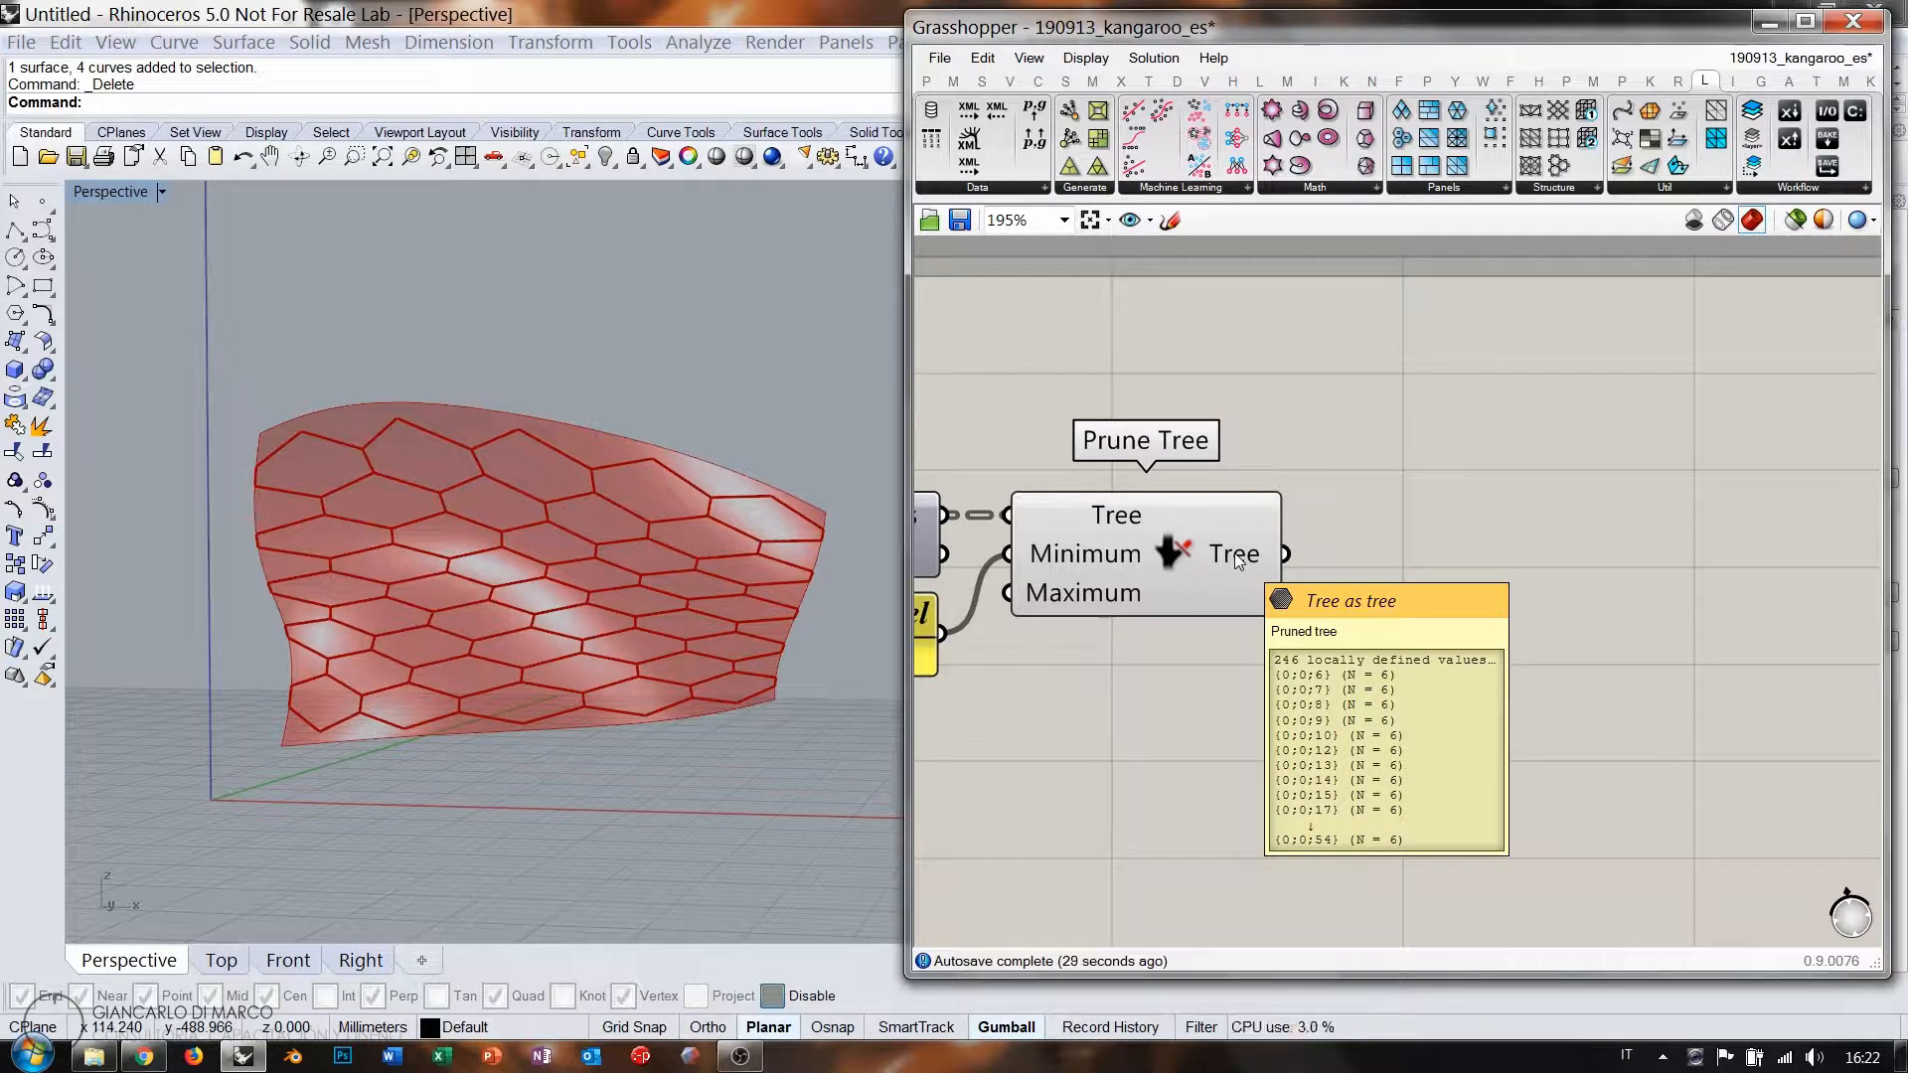
pyautogui.scroll(5, 460, 428)
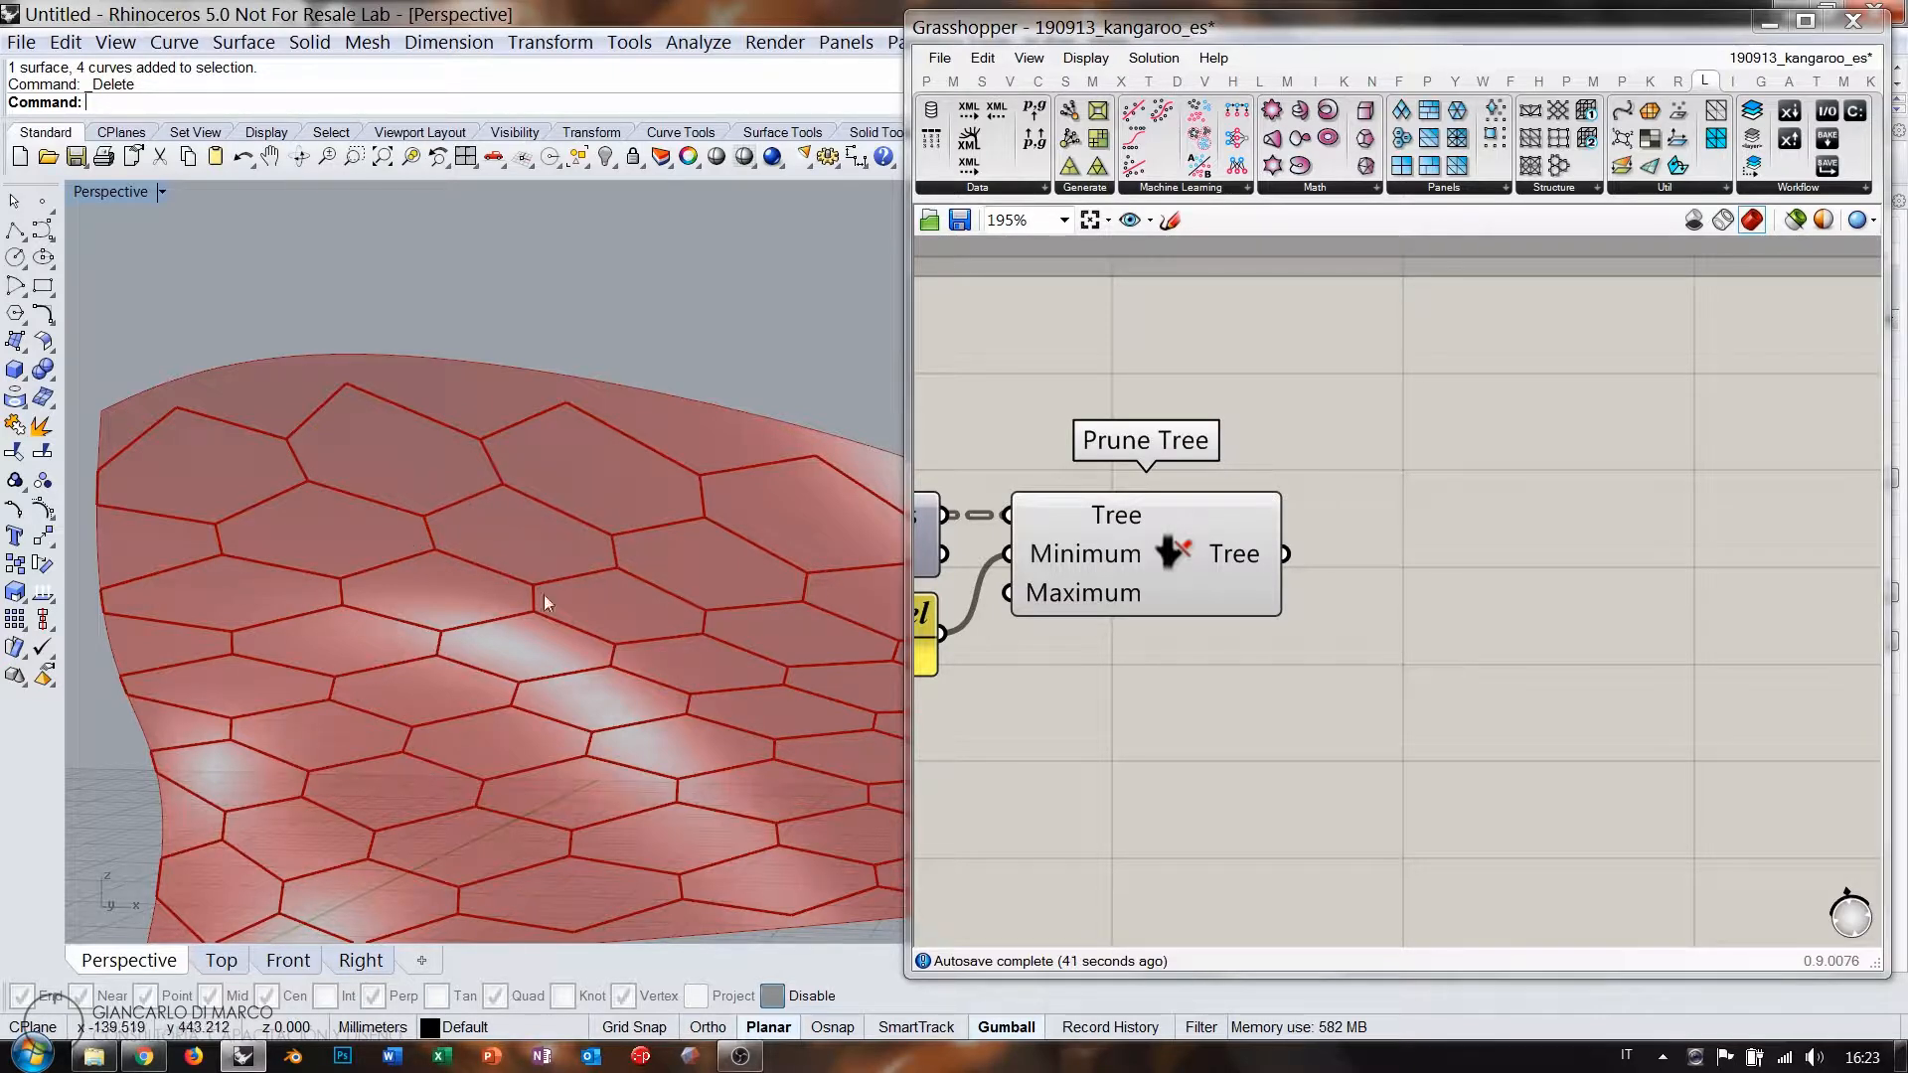
pyautogui.scroll(-6, 575, 666)
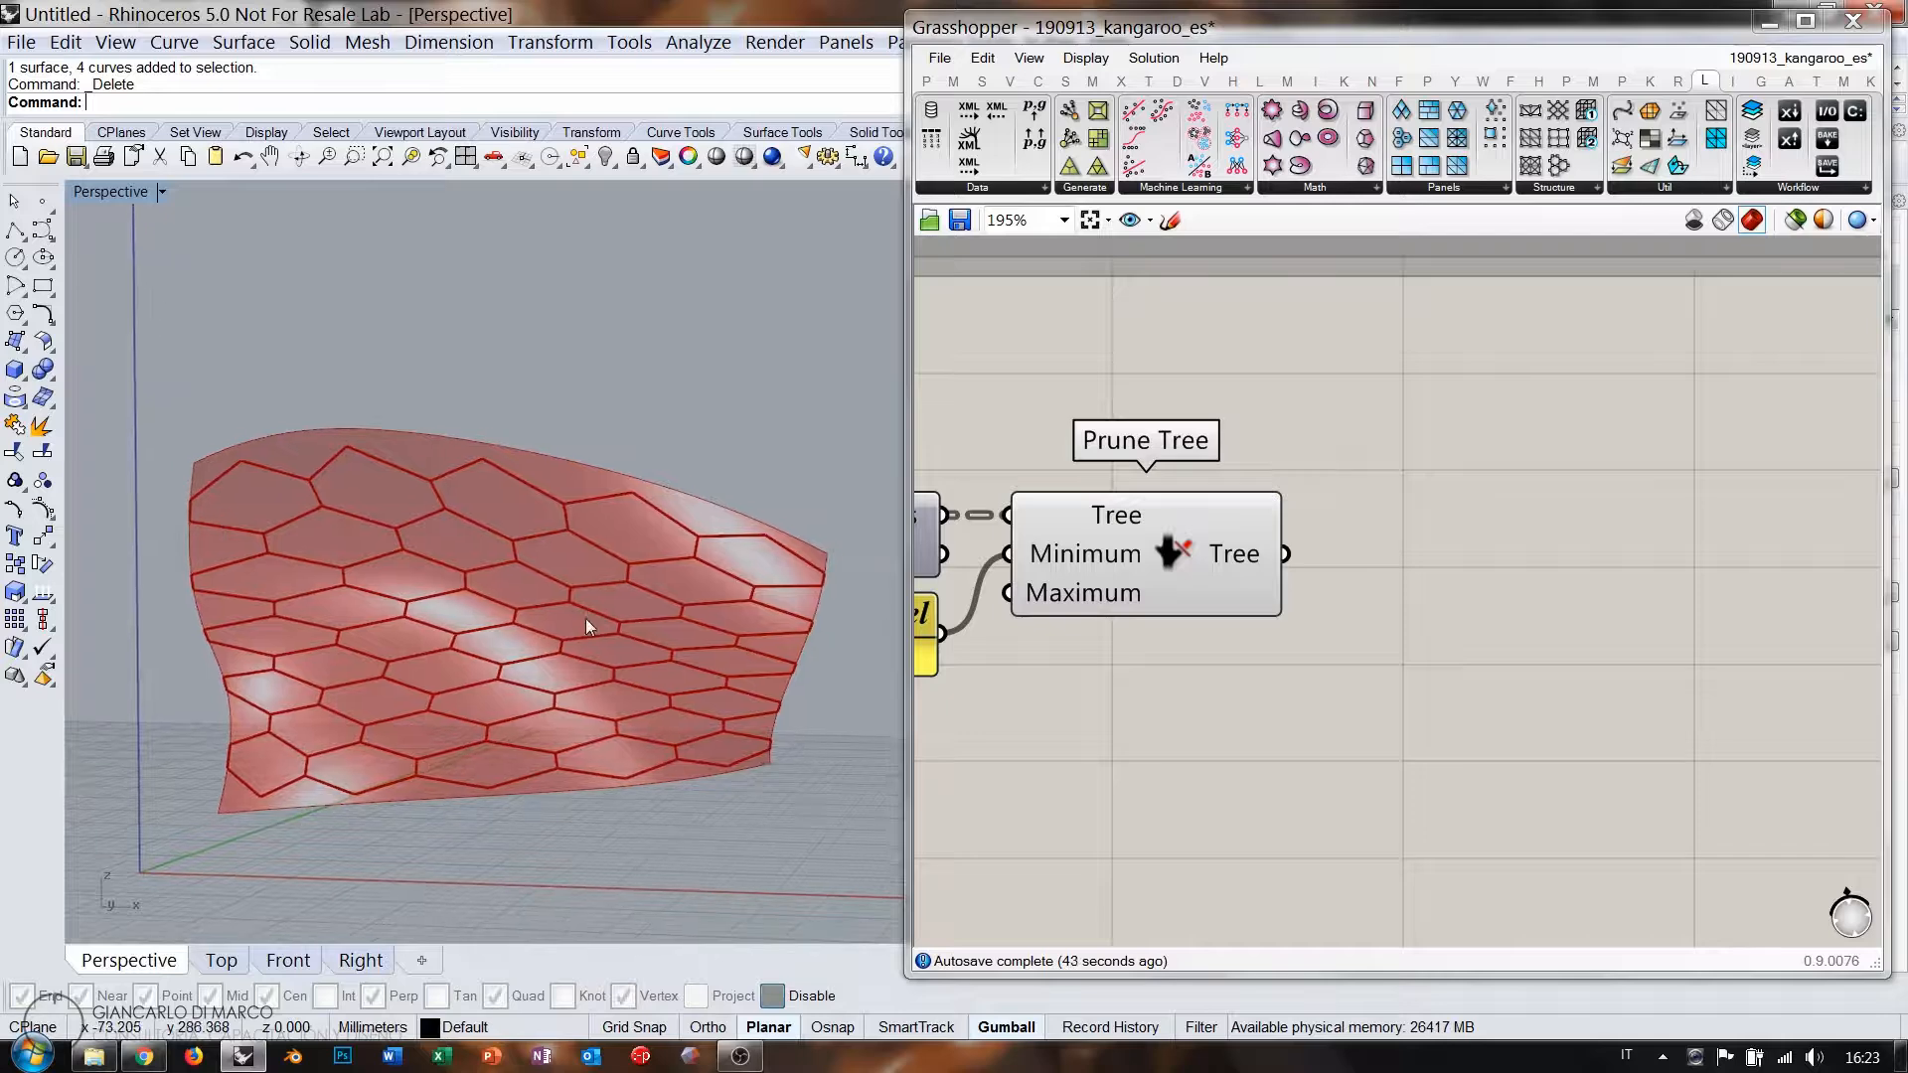
pyautogui.scroll(2, 497, 599)
pyautogui.scroll(1, 560, 592)
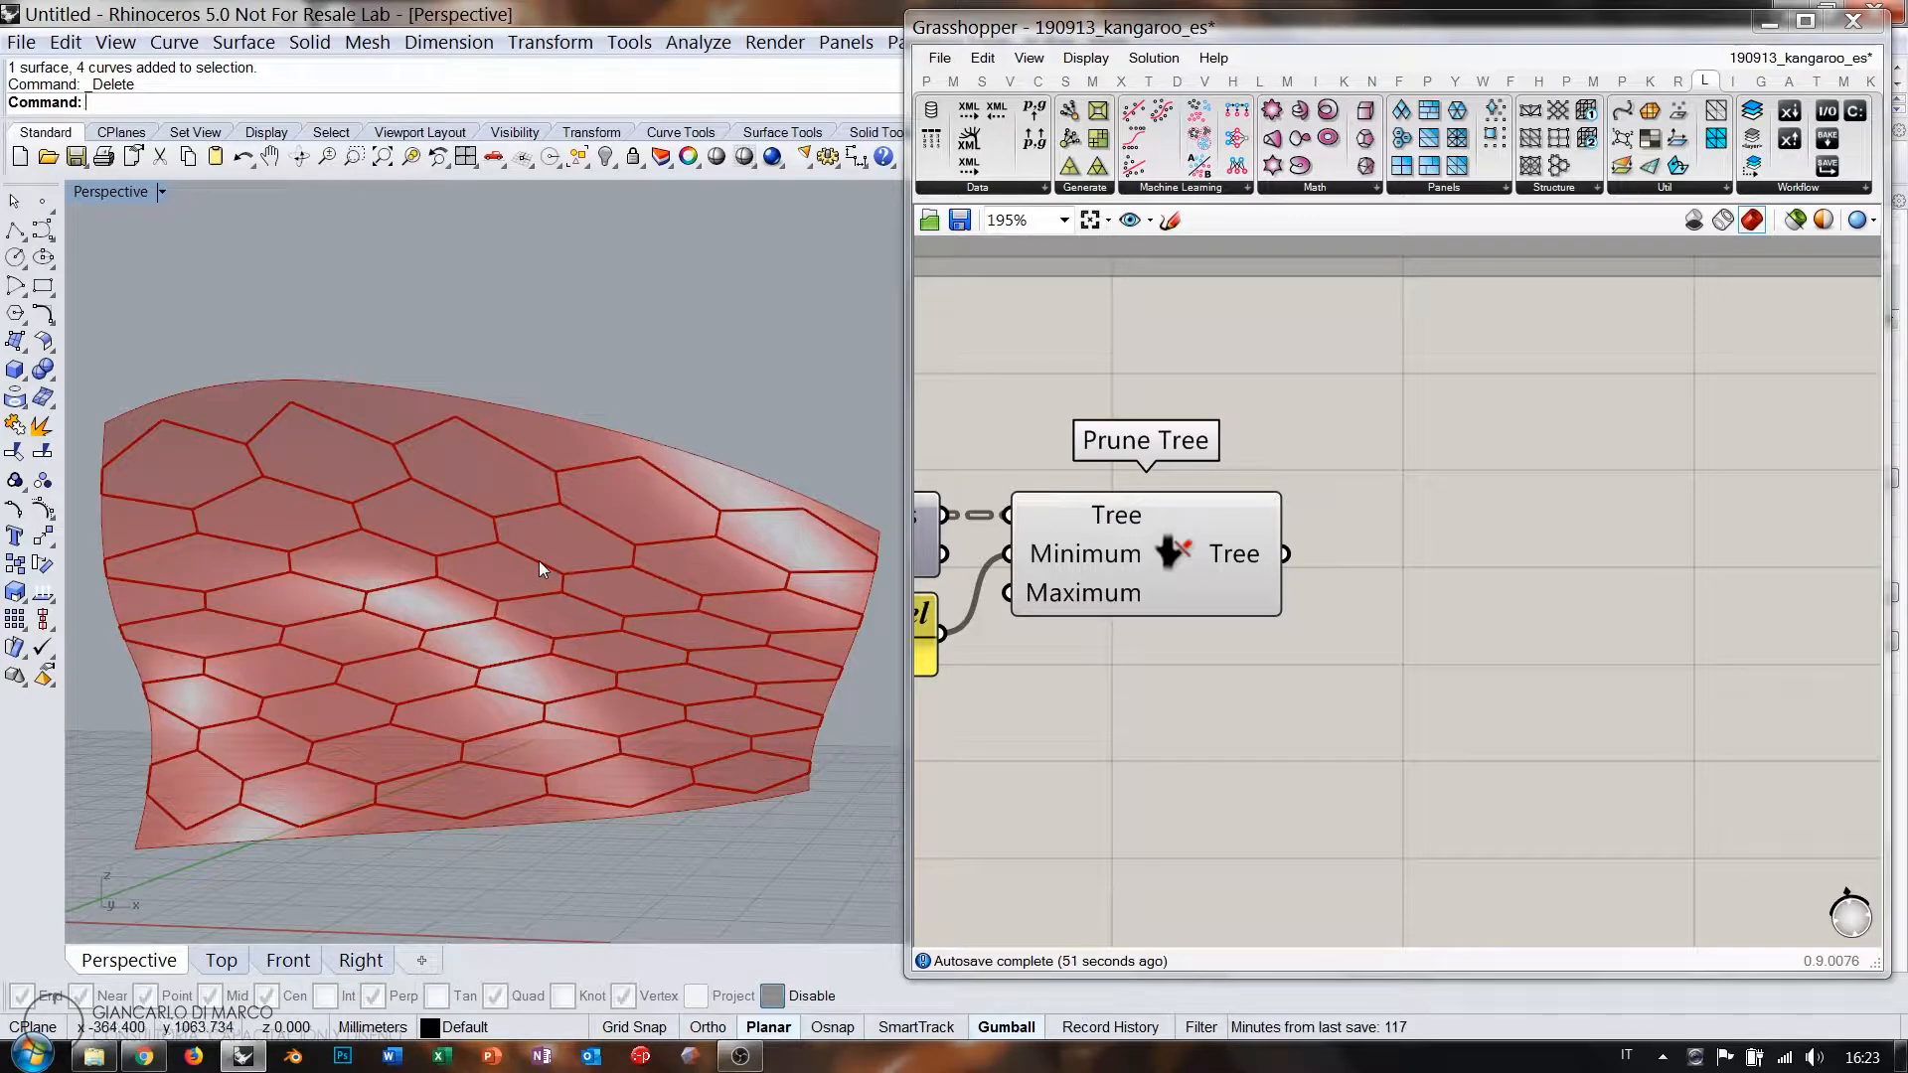
pyautogui.moveTo(1500, 612); pyautogui.dragTo(1475, 583, button='right')
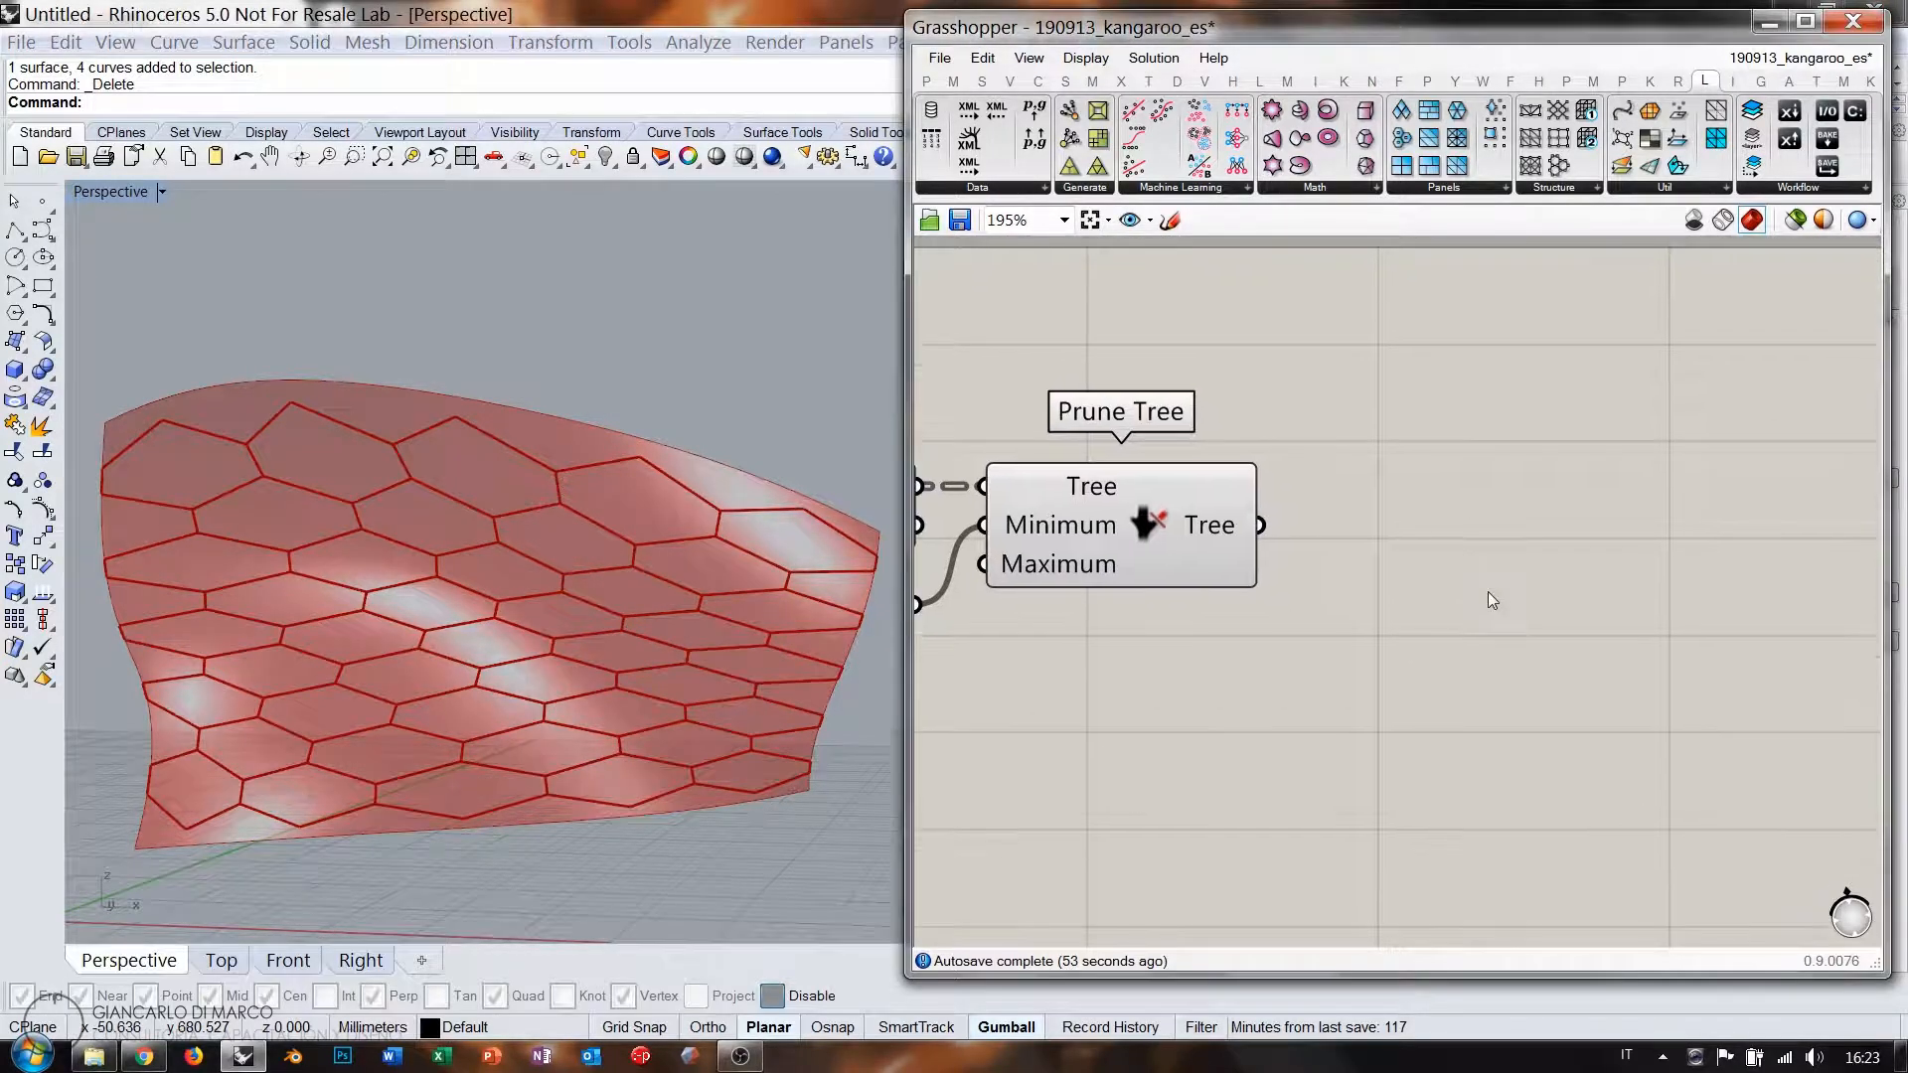
# Add Kangaroo's removeDuplicateLines beside Prune Tree and wire the pruned tree into its lines input.
pyautogui.click(1651, 81)
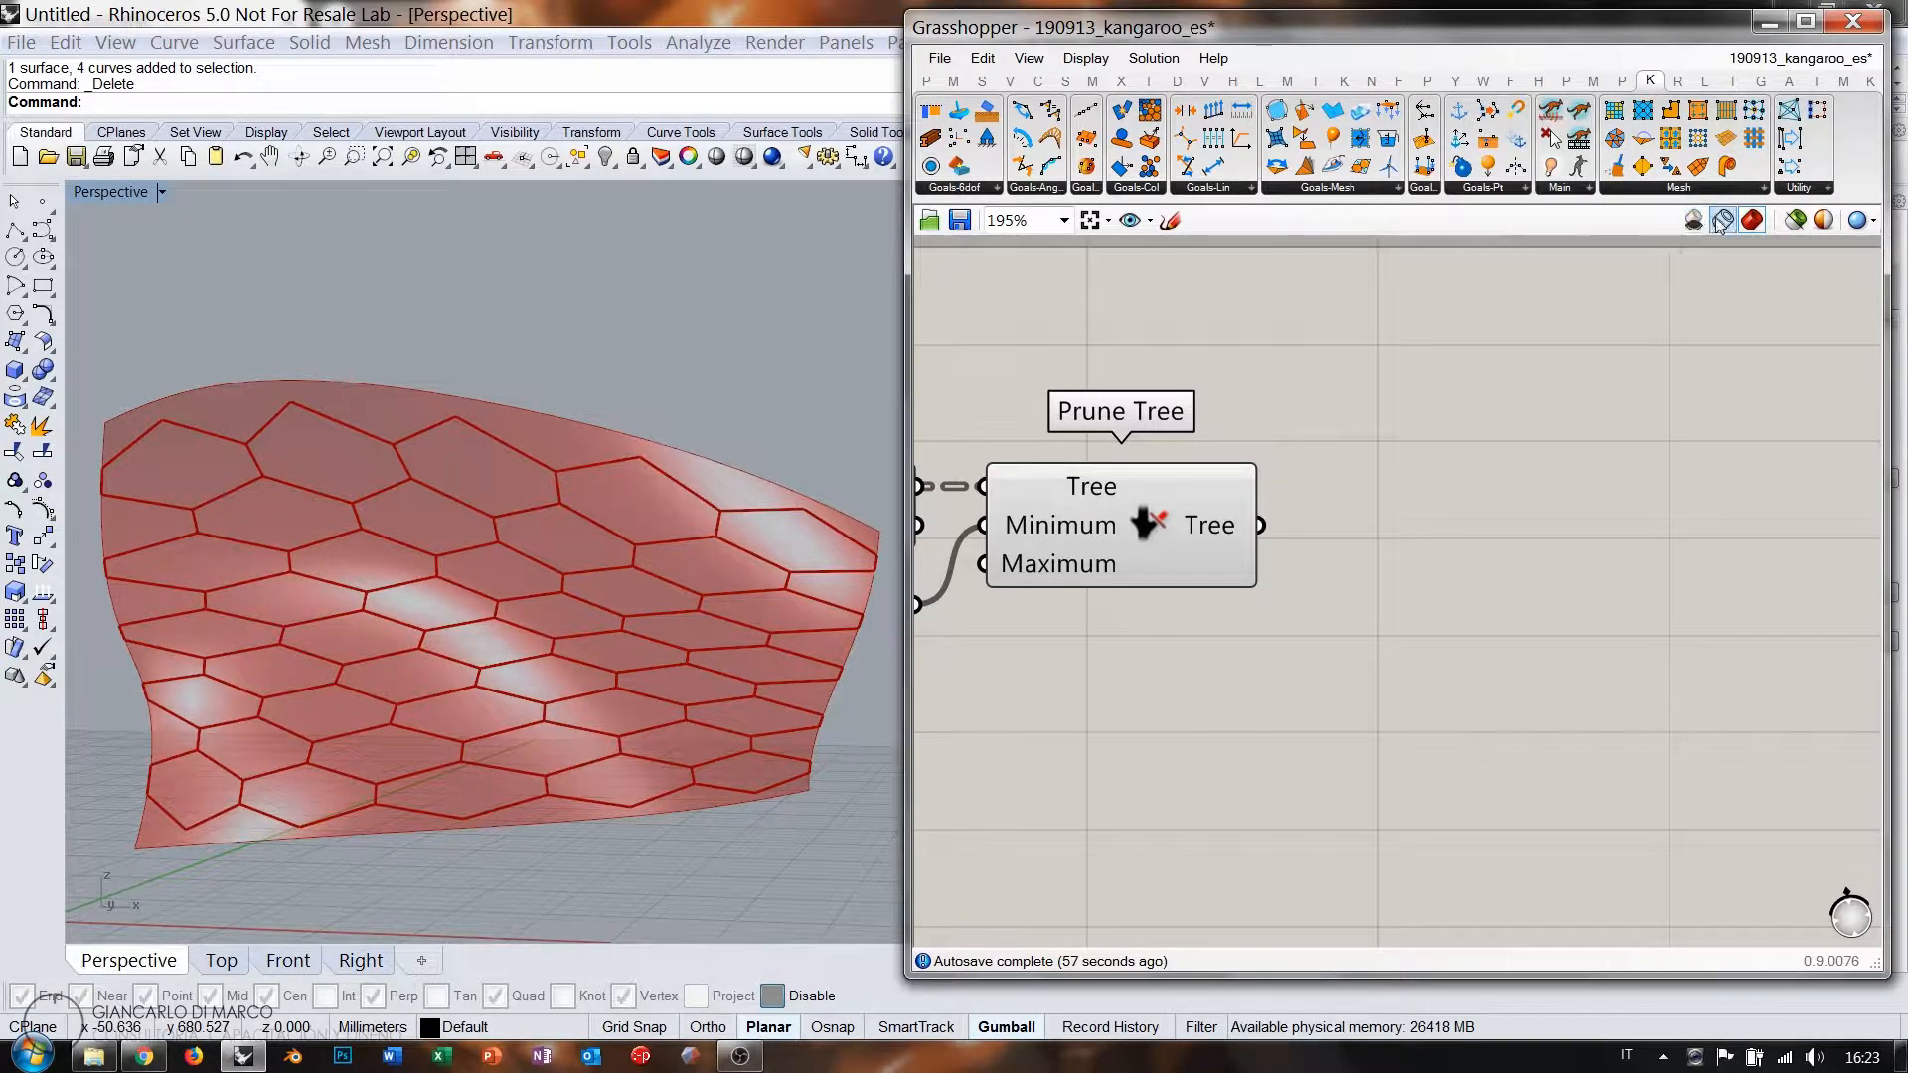
pyautogui.click(1807, 189)
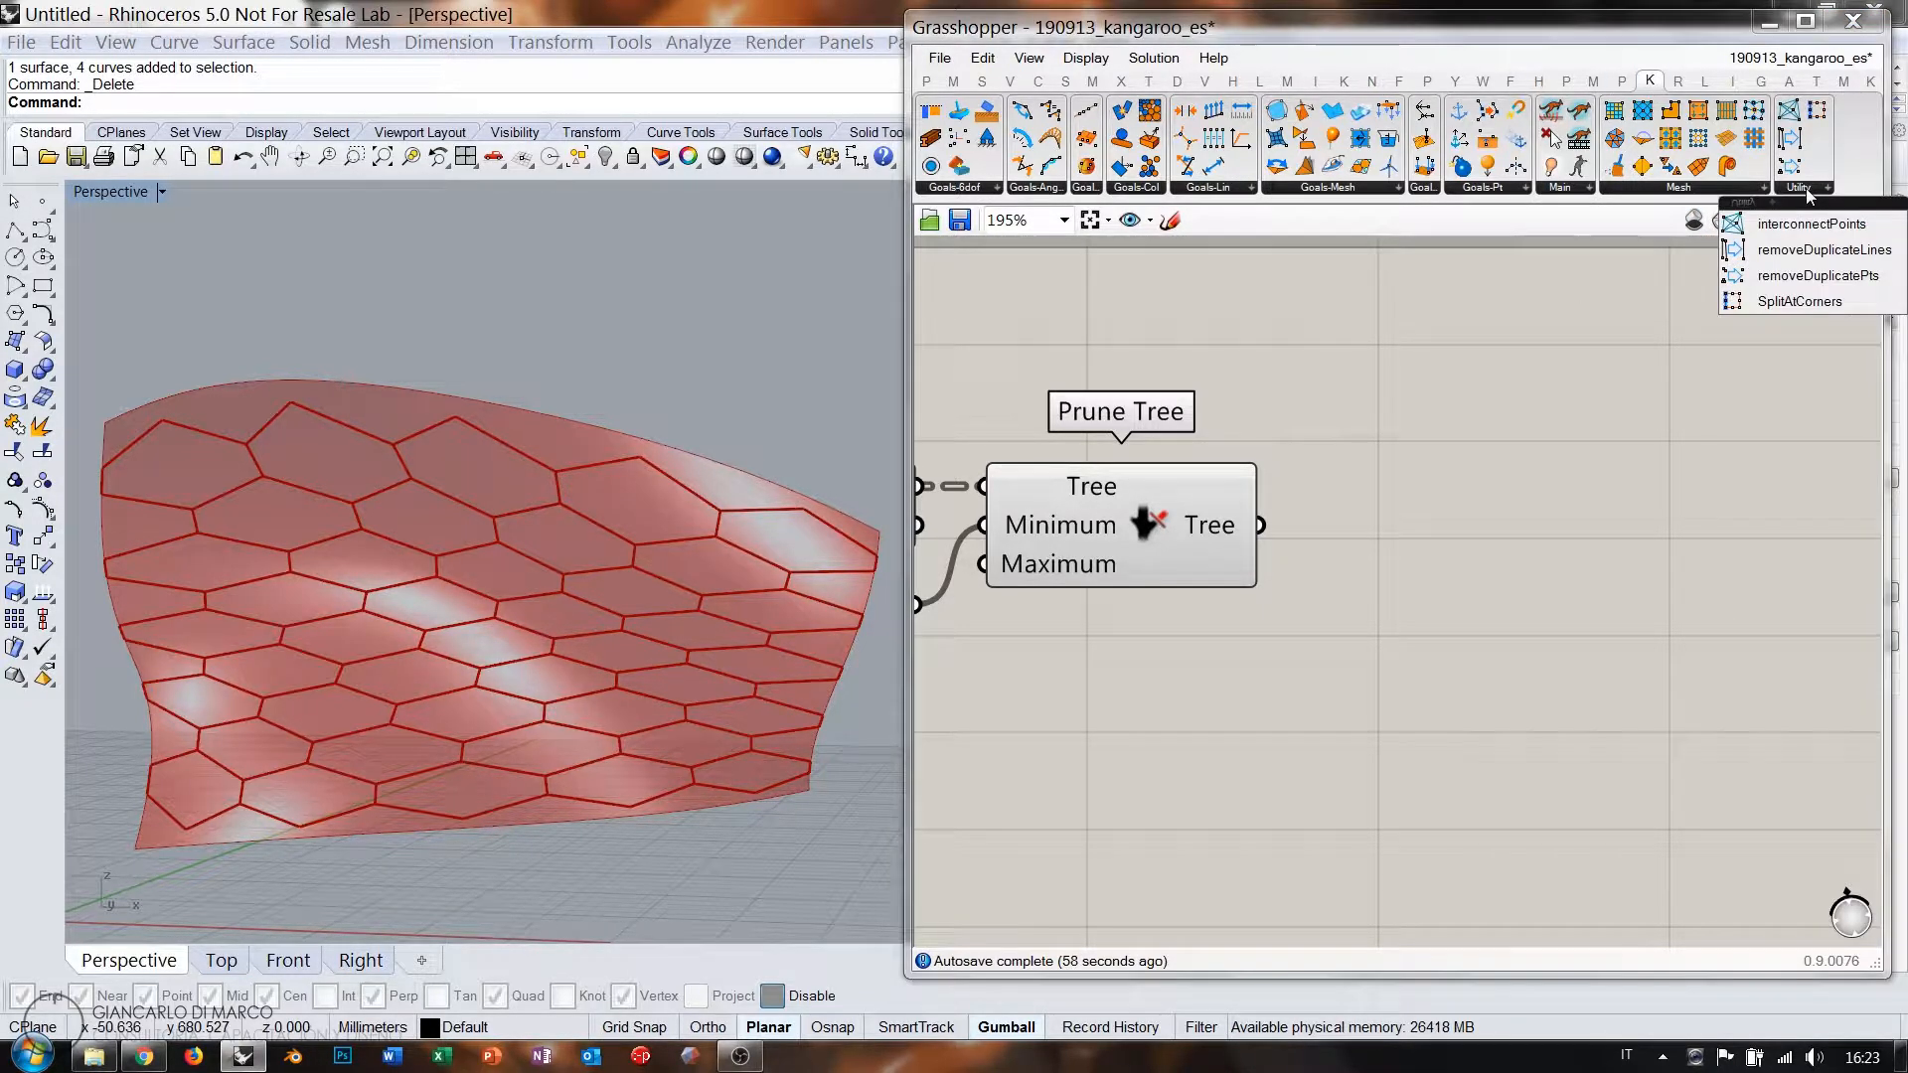
pyautogui.click(1792, 256)
pyautogui.click(1448, 582)
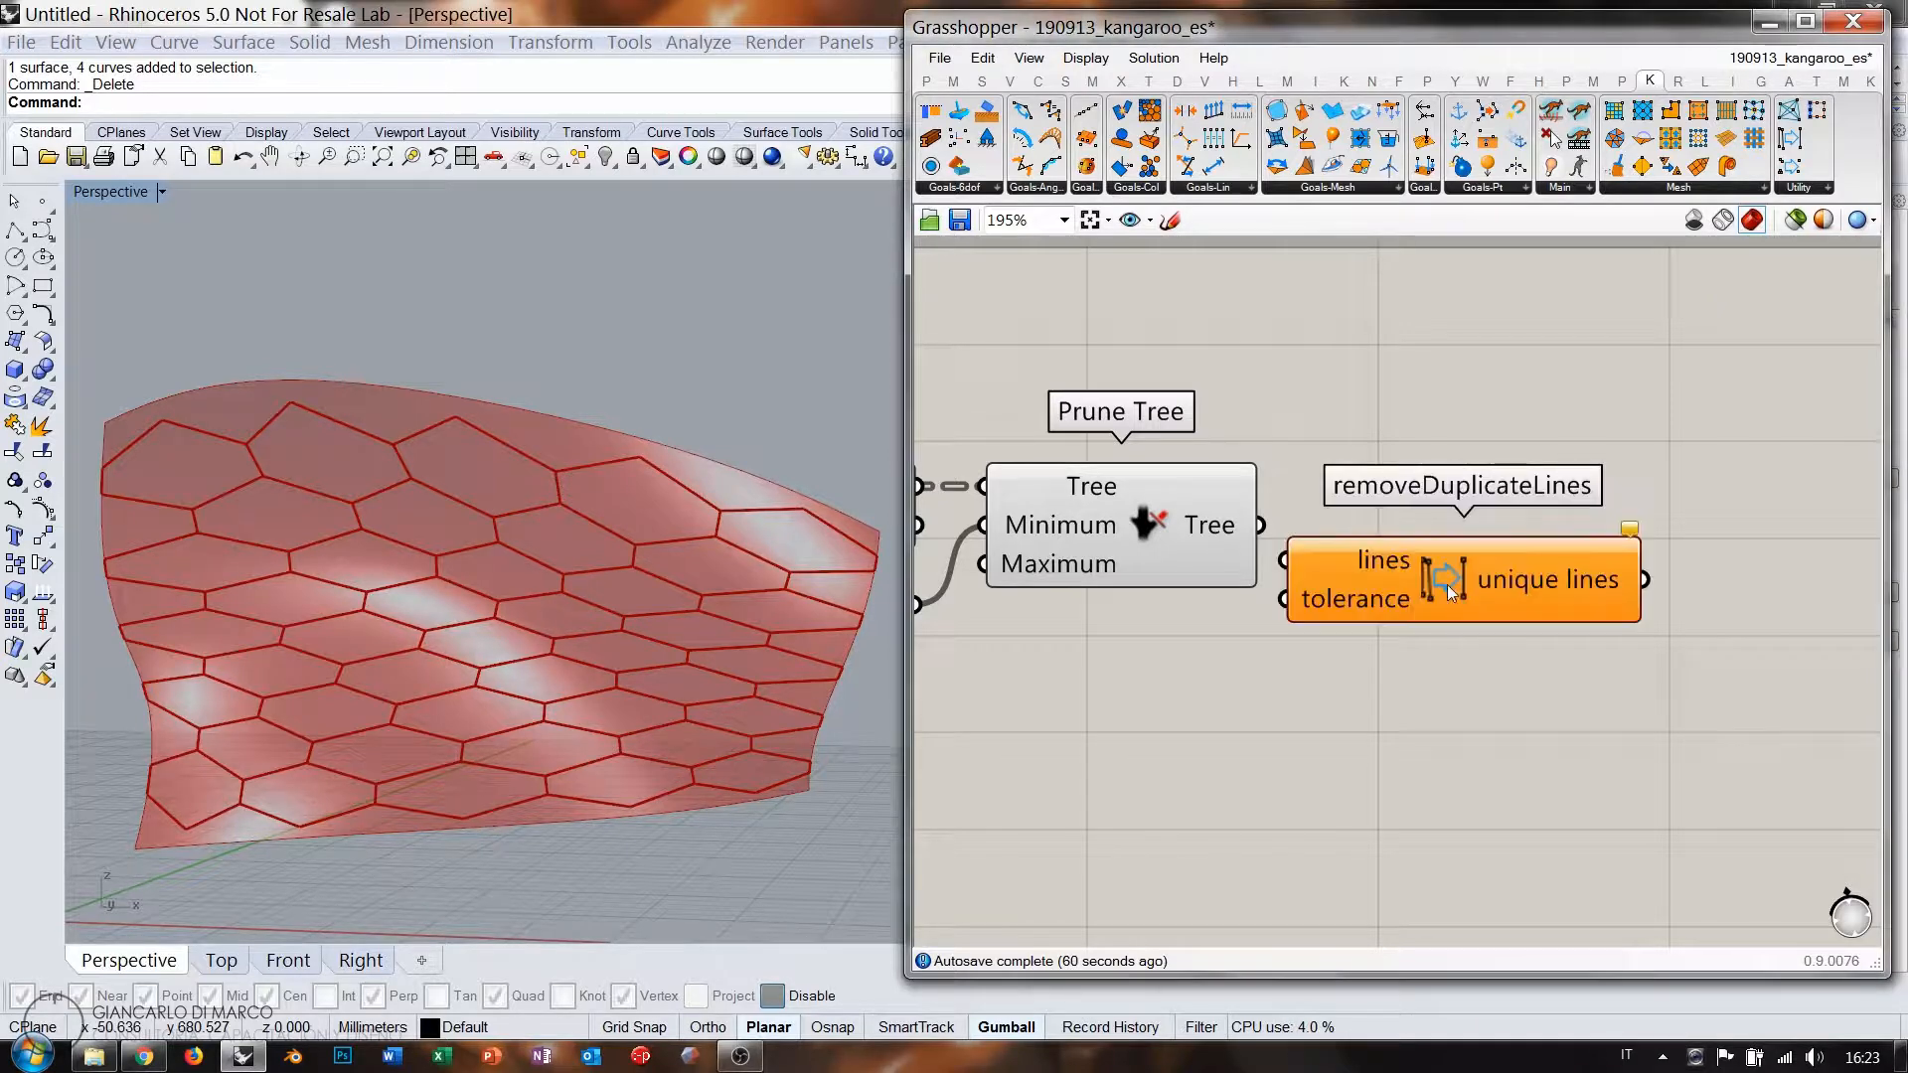
pyautogui.moveTo(1447, 584); pyautogui.dragTo(1516, 573)
pyautogui.click(1436, 503)
pyautogui.moveTo(1263, 526); pyautogui.dragTo(1352, 550)
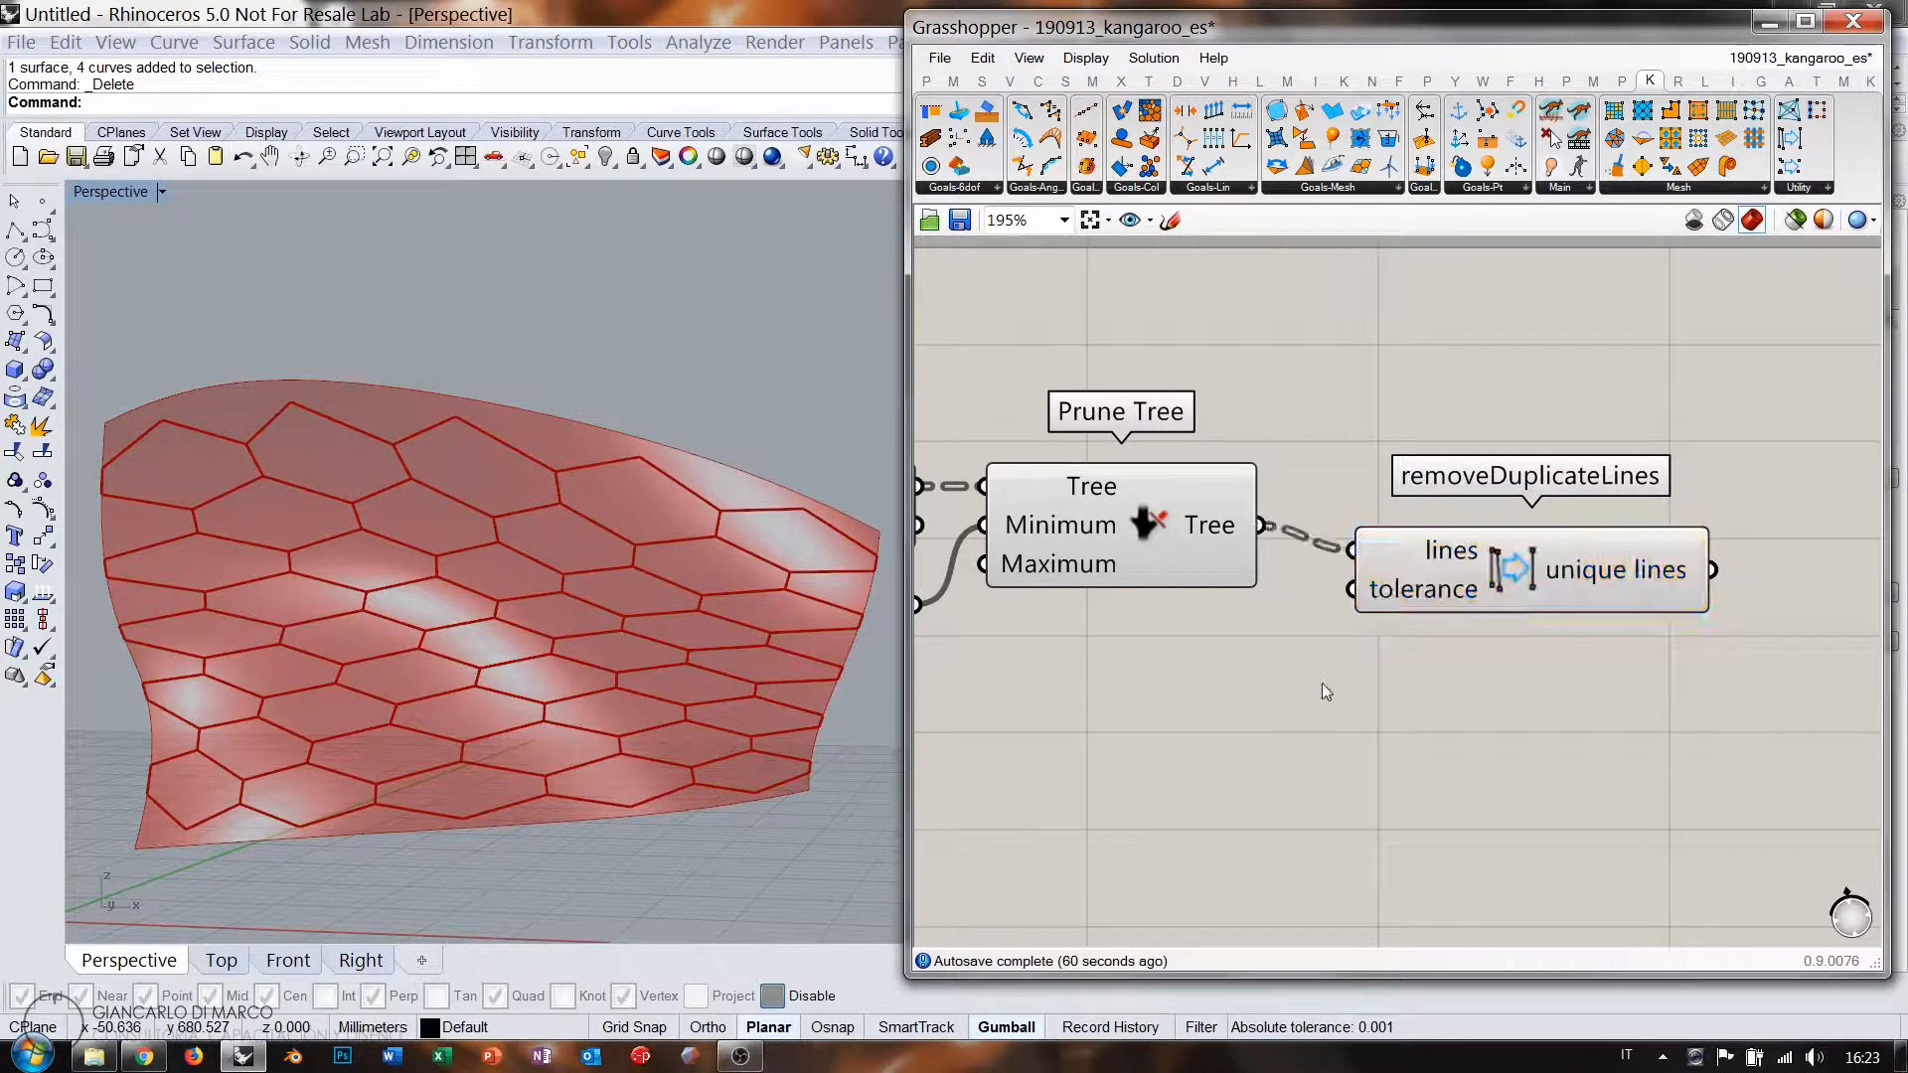
pyautogui.moveTo(1492, 567); pyautogui.dragTo(1486, 542)
pyautogui.click(1330, 573)
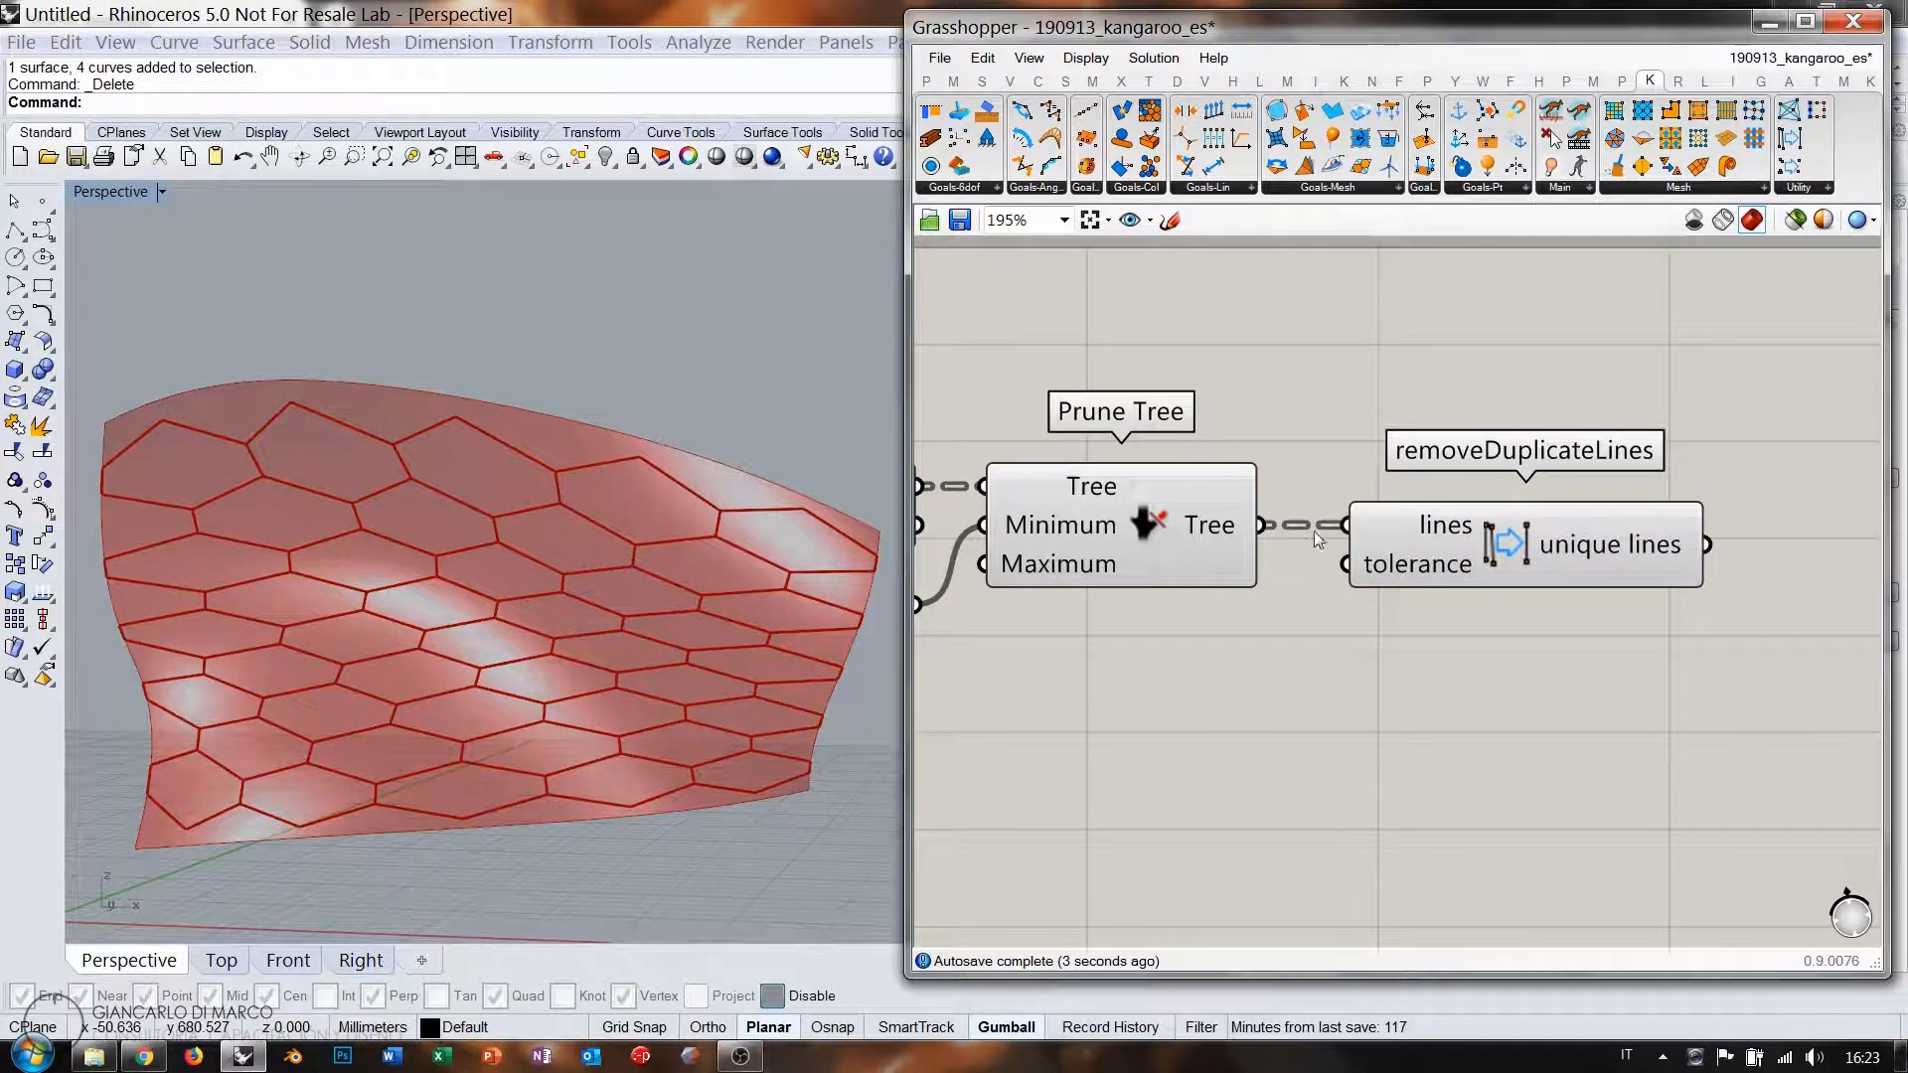
pyautogui.moveTo(1418, 527)
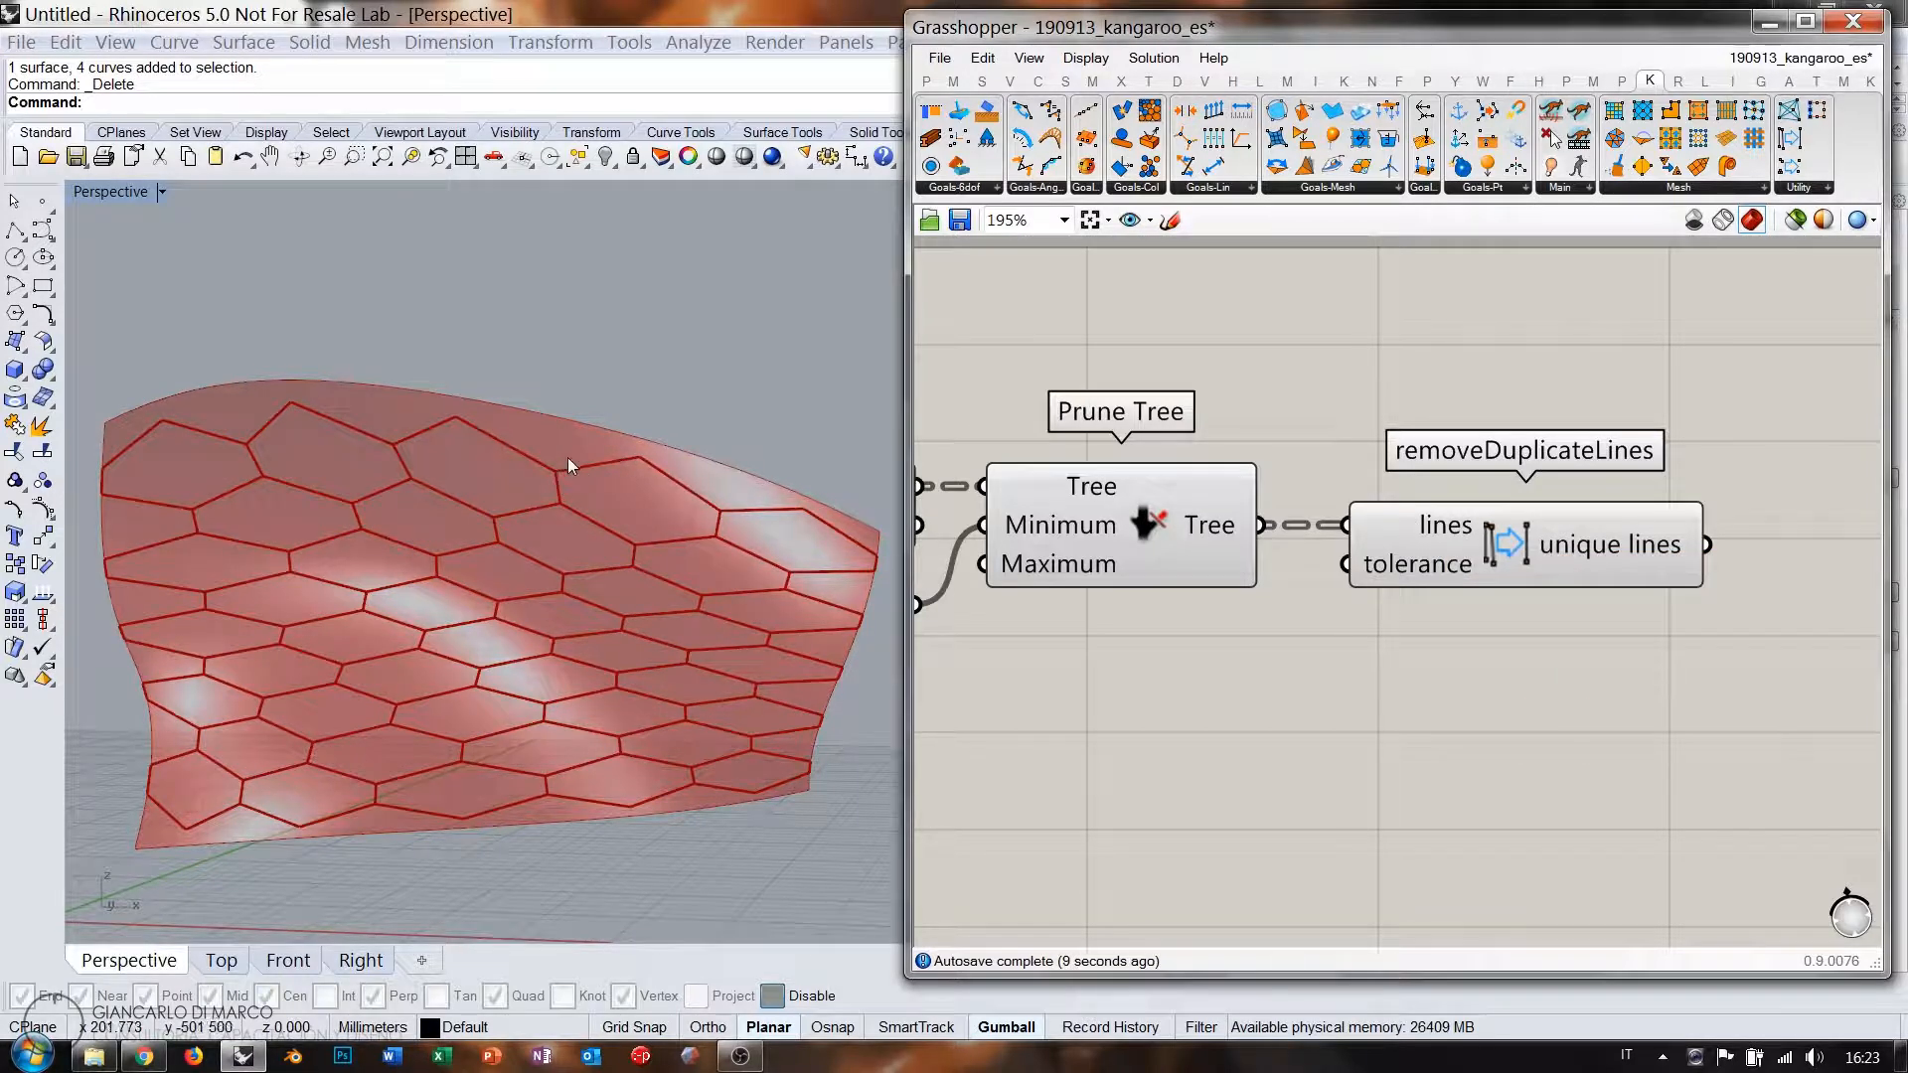
# Flatten the lines input and preview the resulting 150 unique lines.
pyautogui.rightClick(1431, 525)
pyautogui.click(1458, 718)
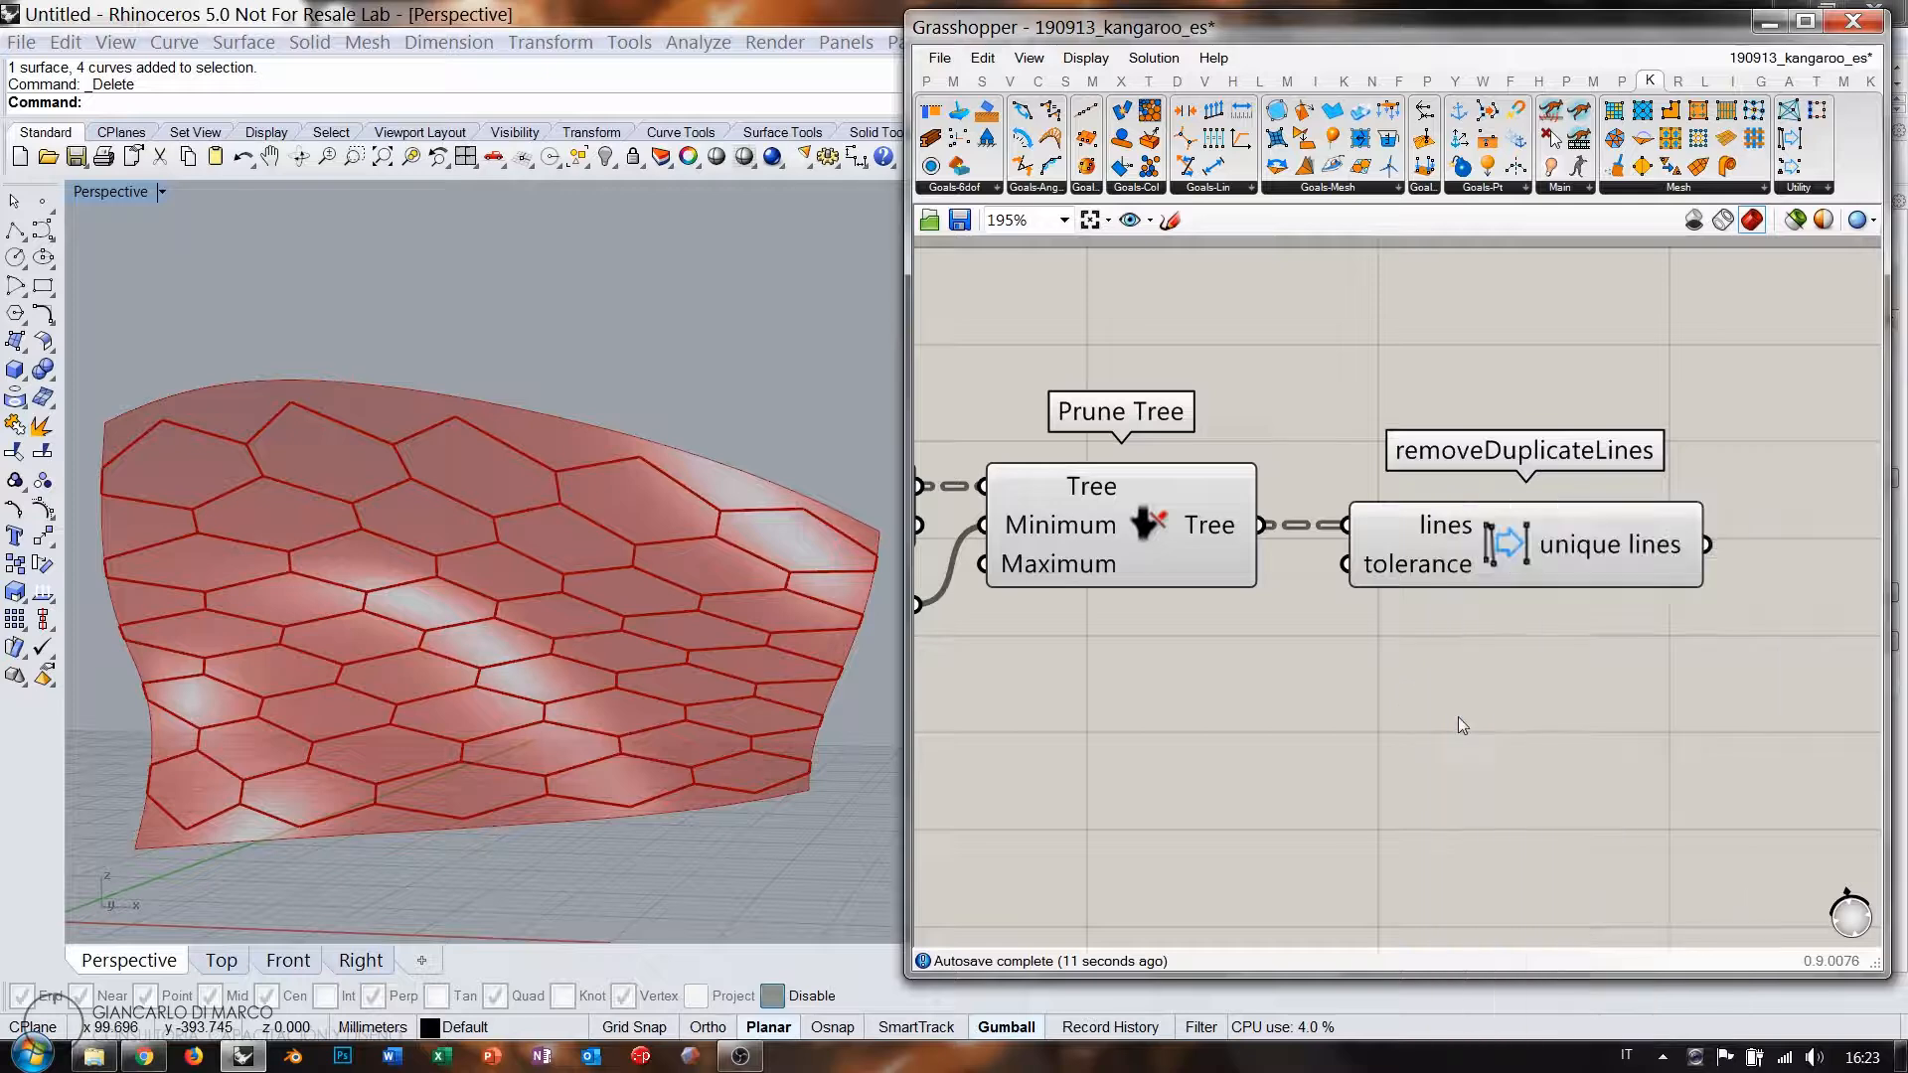
pyautogui.moveTo(1421, 532)
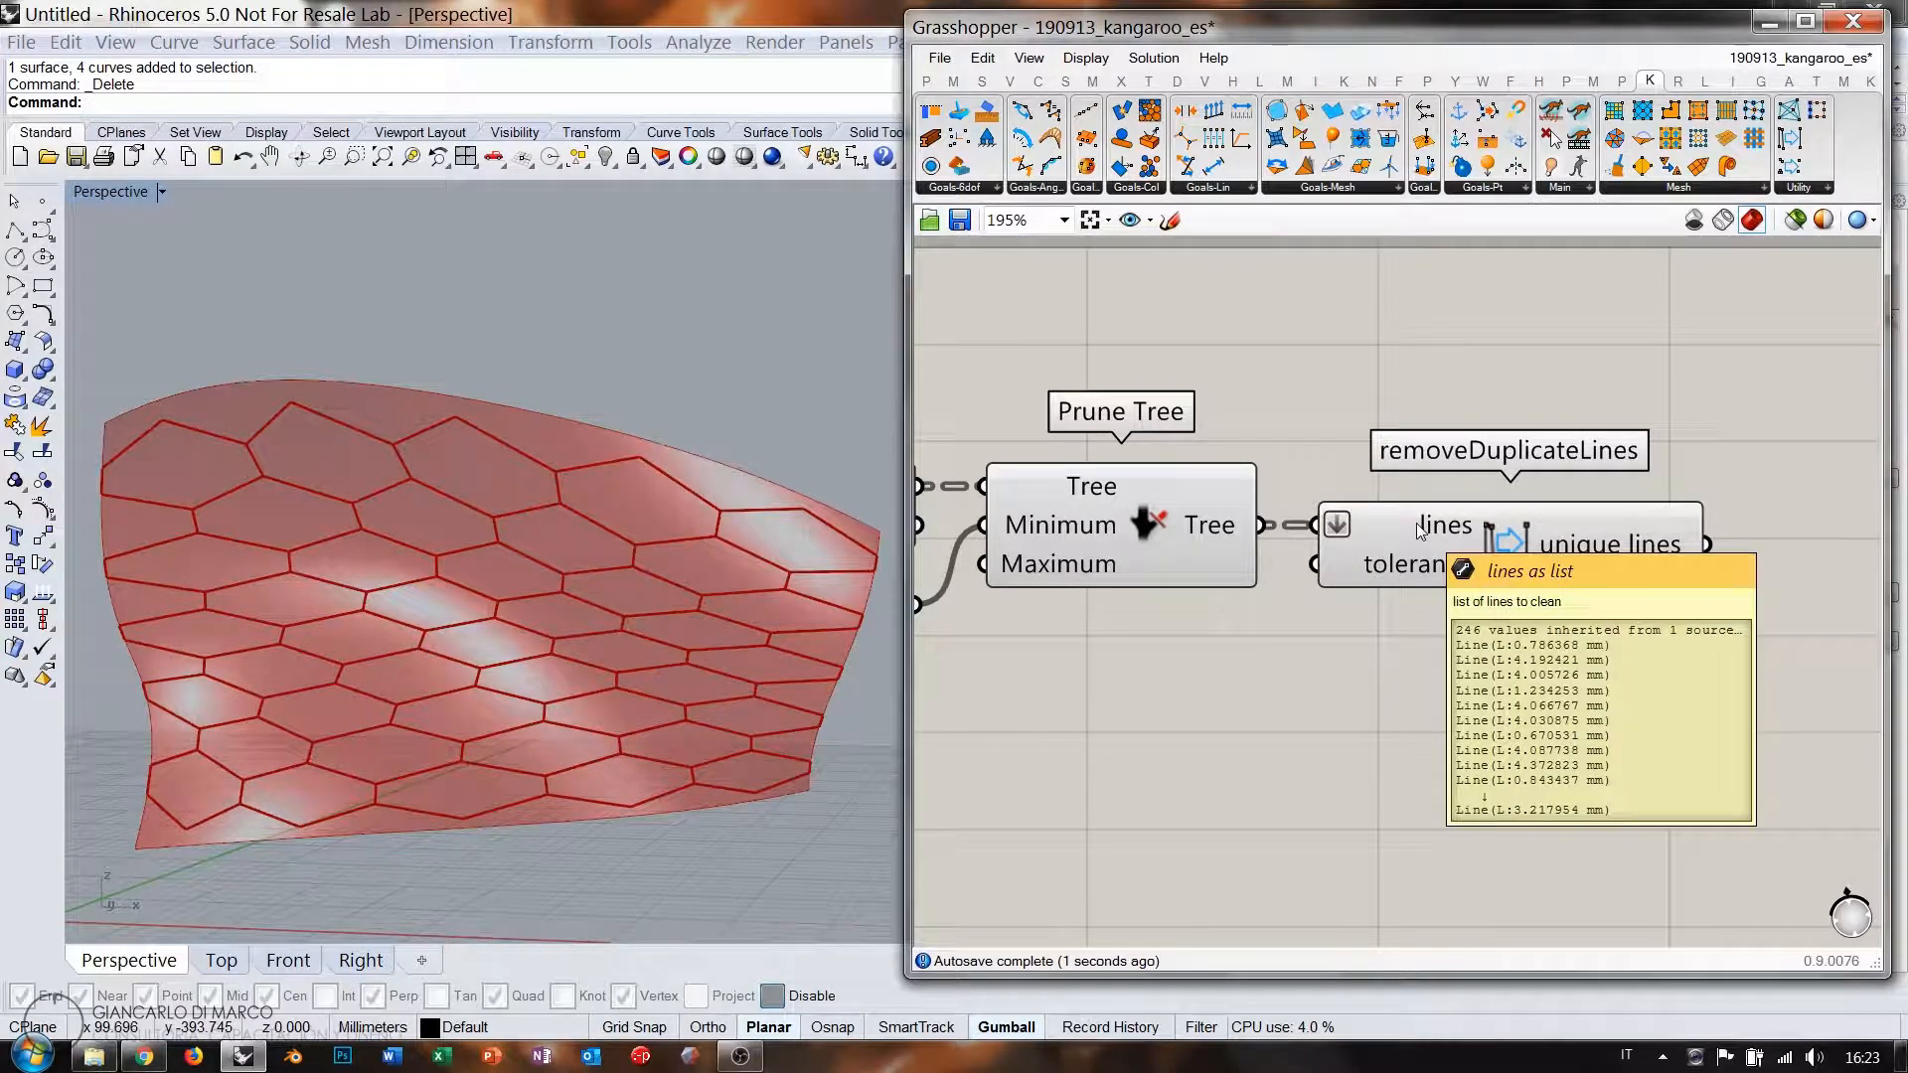
pyautogui.moveTo(1602, 554)
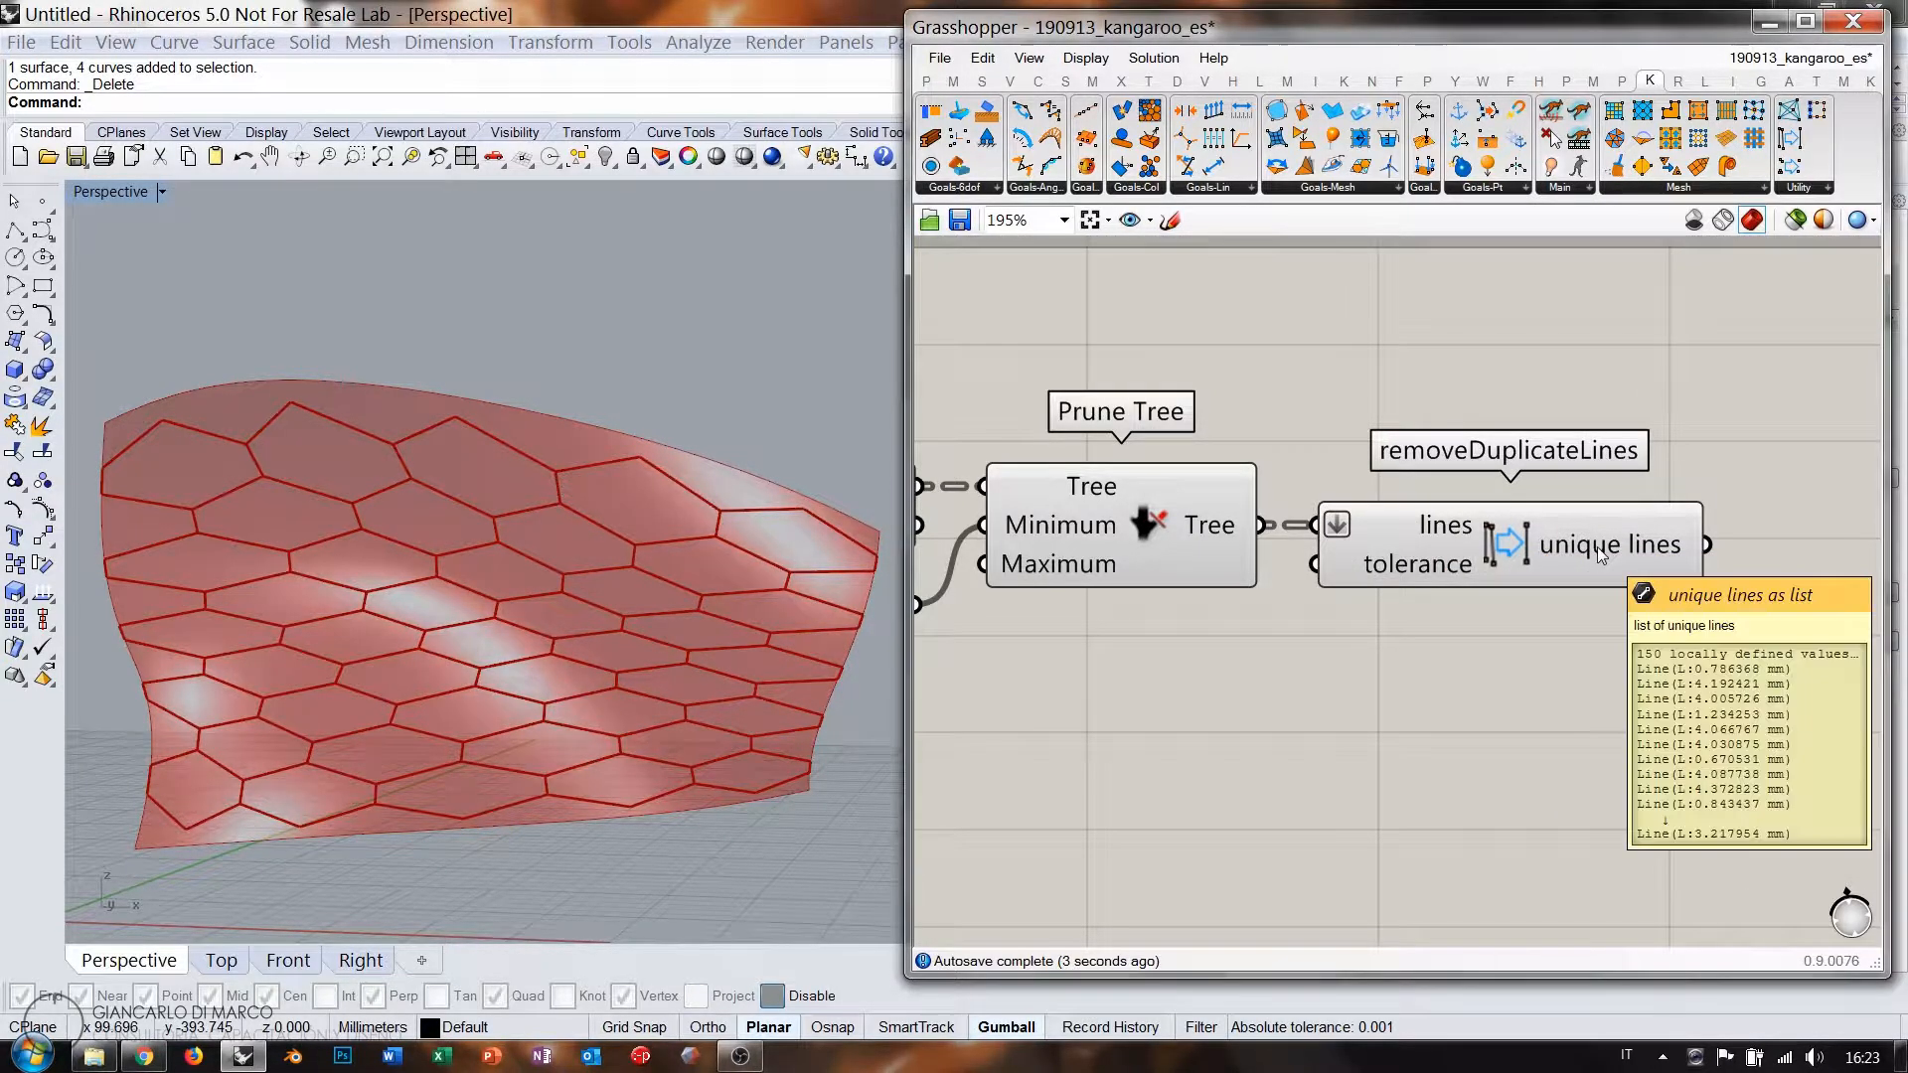
pyautogui.moveTo(1463, 587); pyautogui.dragTo(1527, 574, button='right')
pyautogui.scroll(-1, 1527, 573)
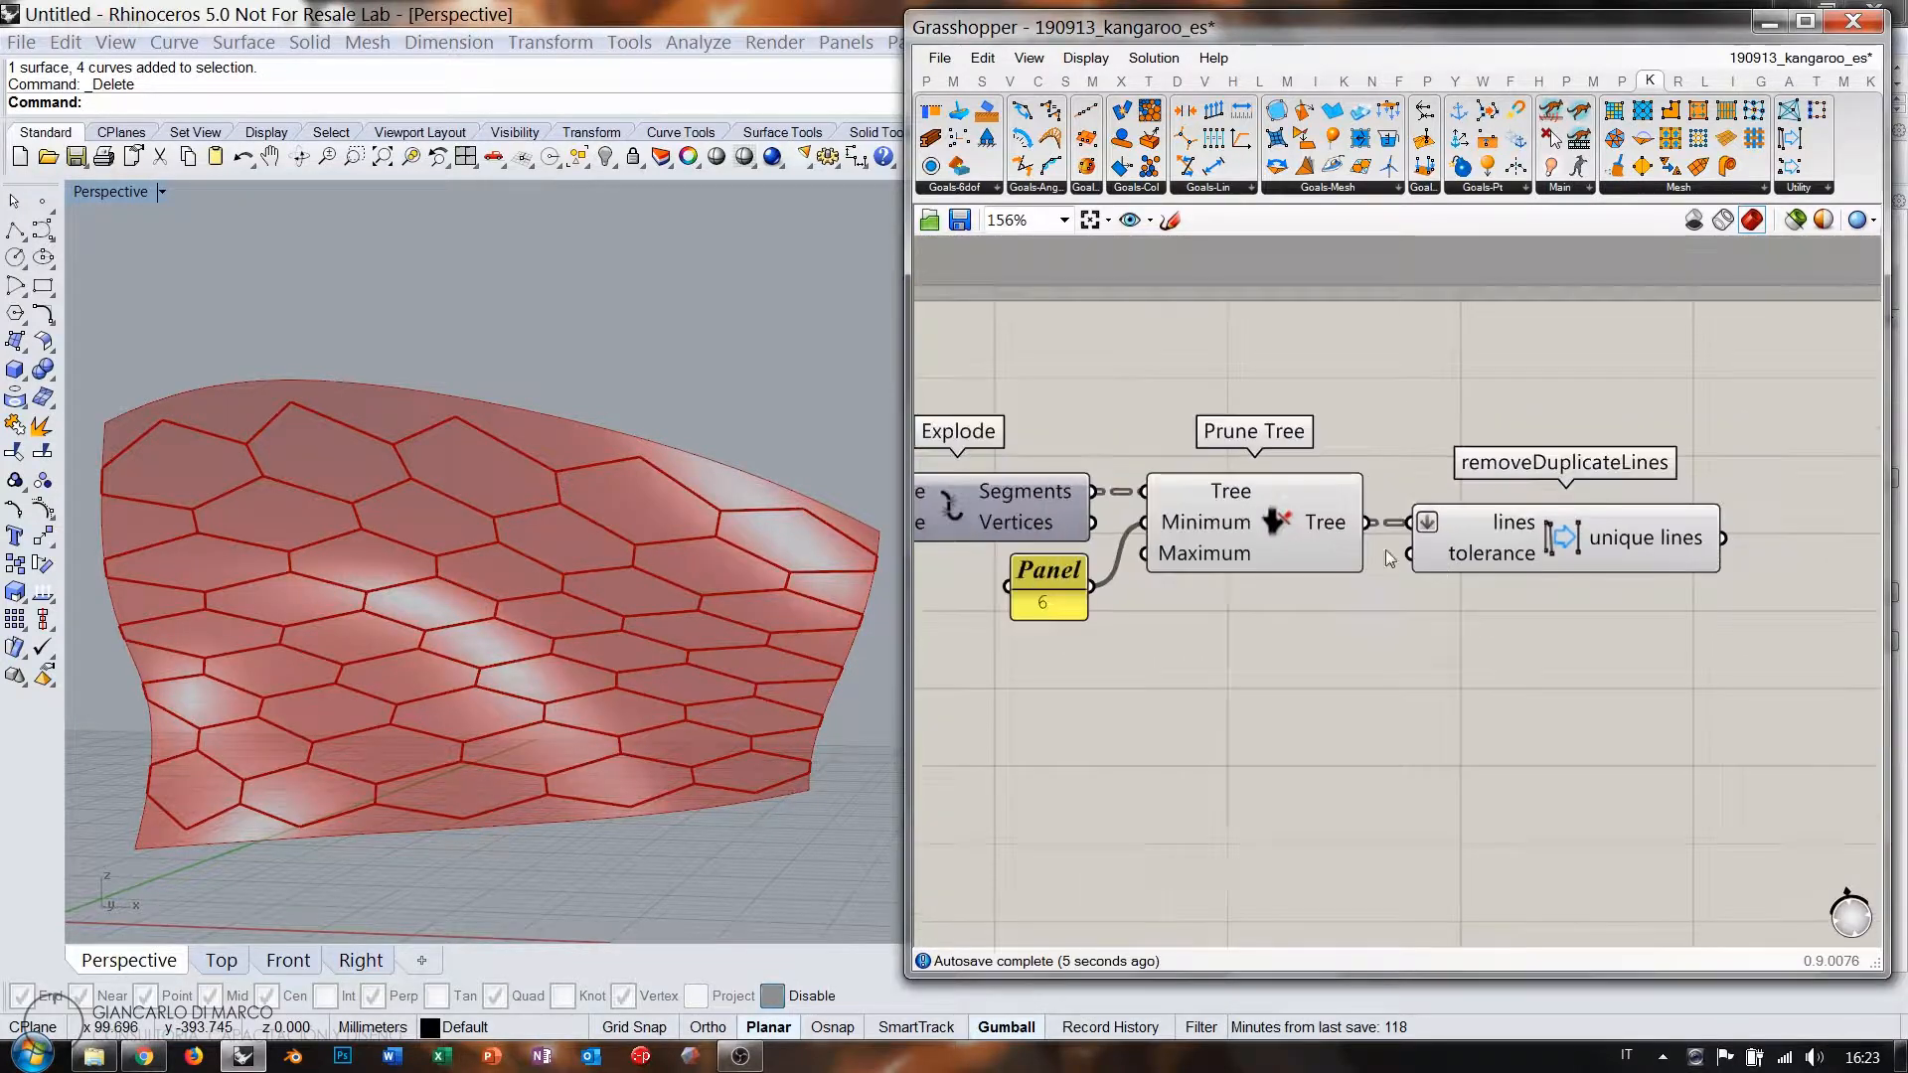
pyautogui.click(1334, 559)
pyautogui.click(1342, 634)
pyautogui.click(1582, 550)
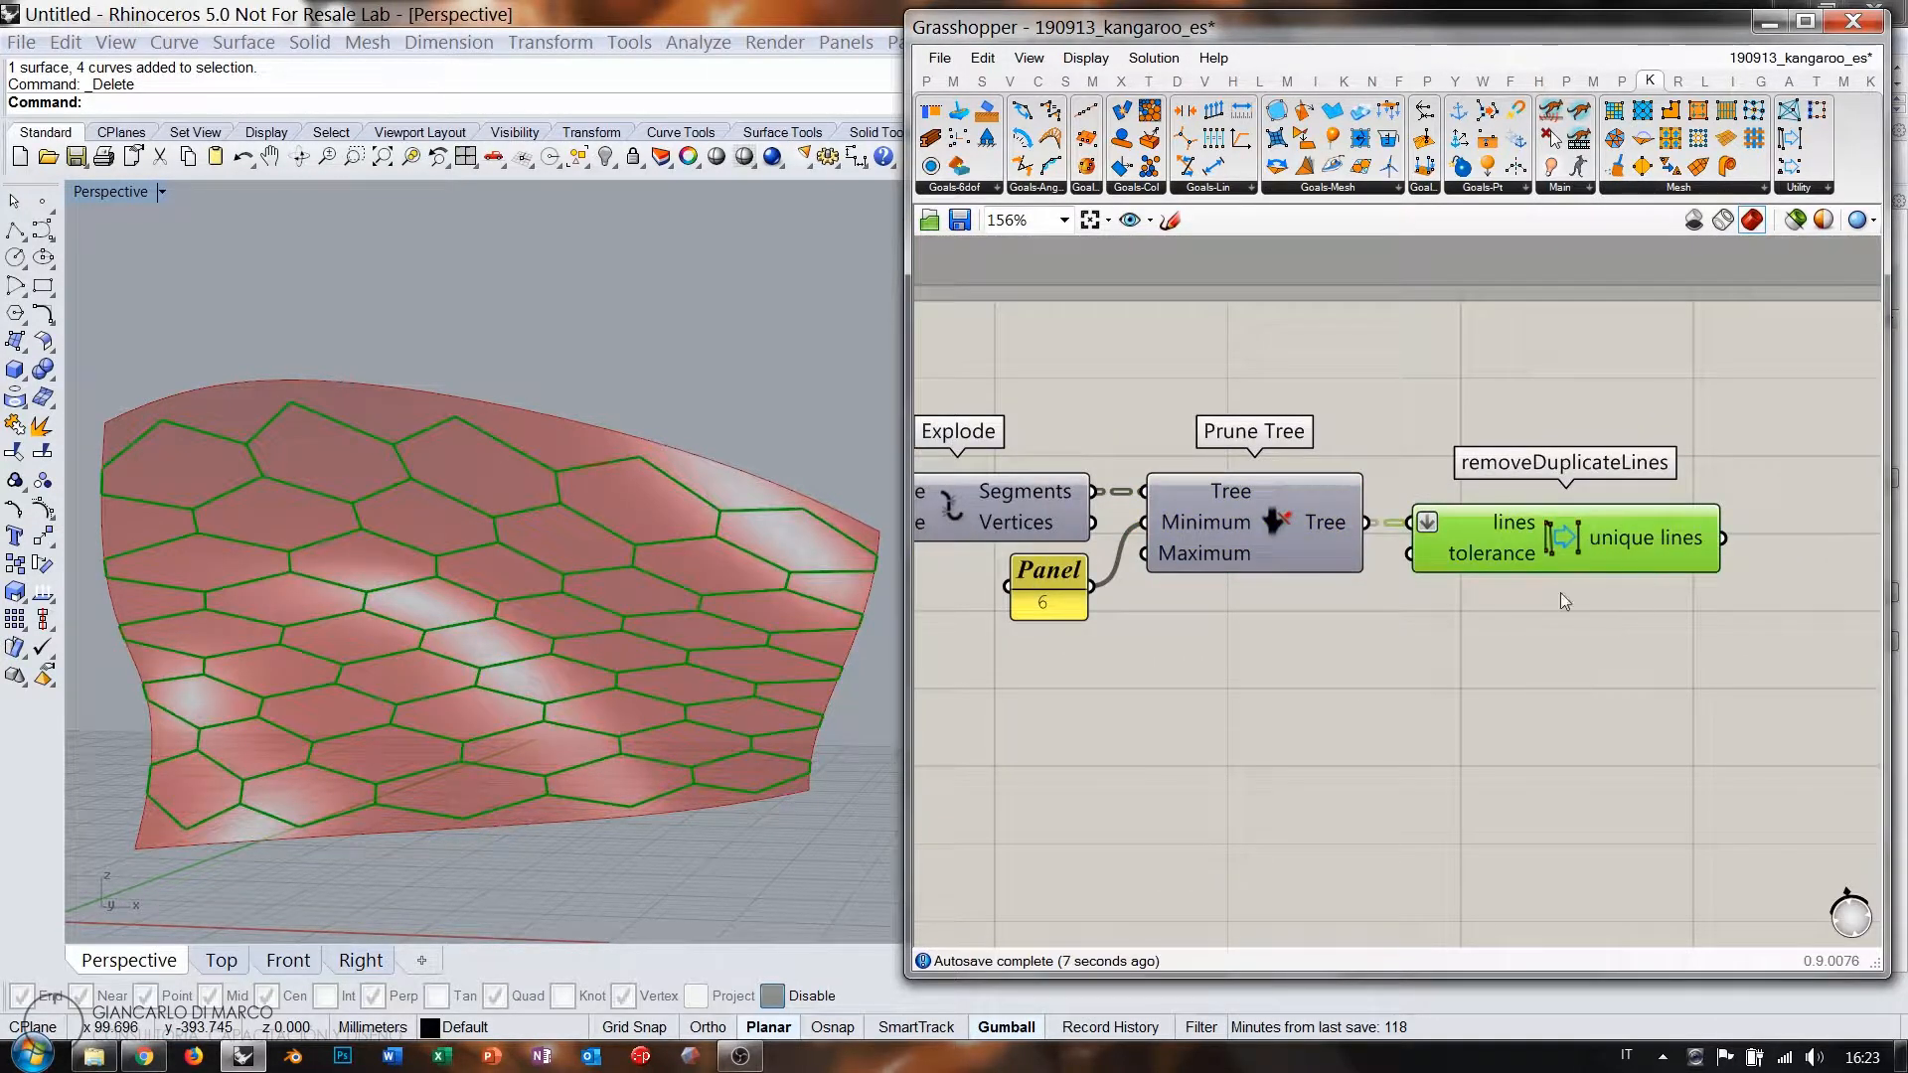
pyautogui.click(1554, 672)
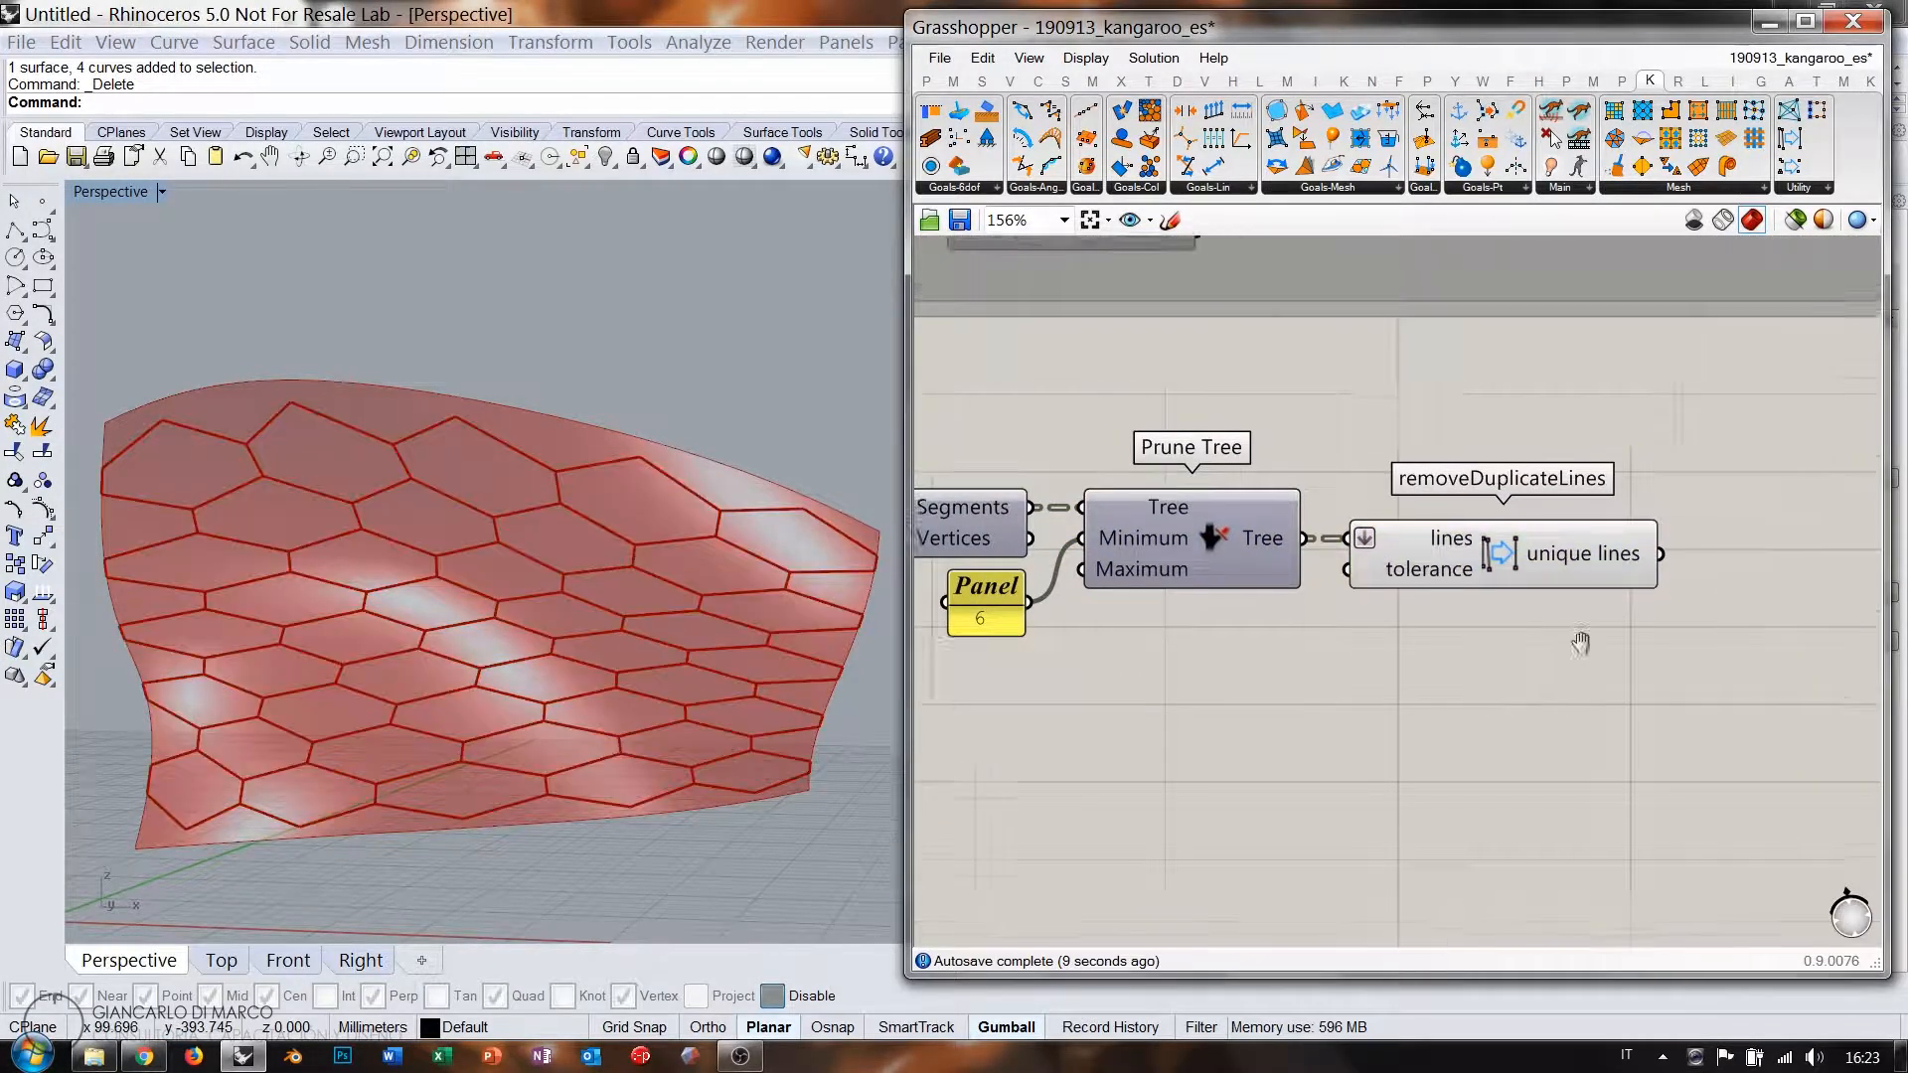
pyautogui.moveTo(1601, 638); pyautogui.dragTo(1284, 630, button='right')
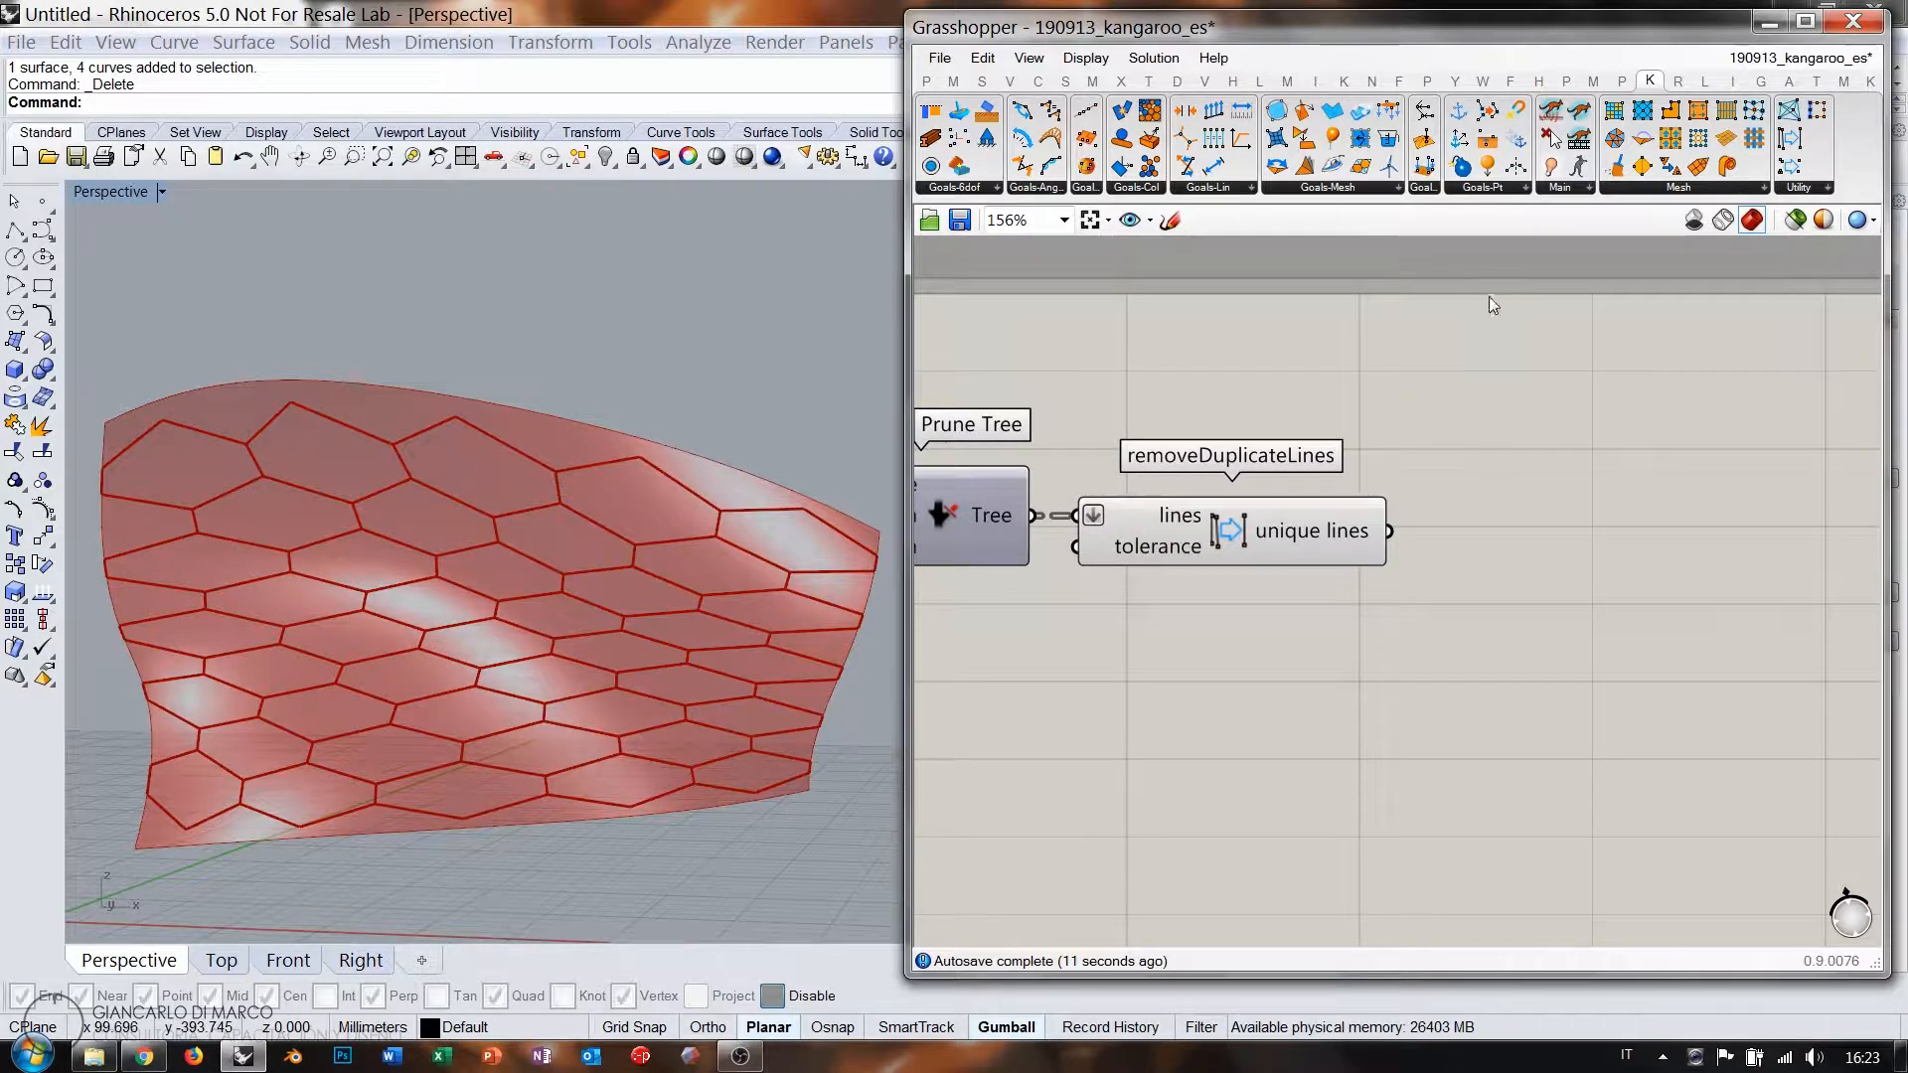
# Place a Length(Line) goal, wire the unique lines into Line, and toggle their preview.
pyautogui.click(1231, 190)
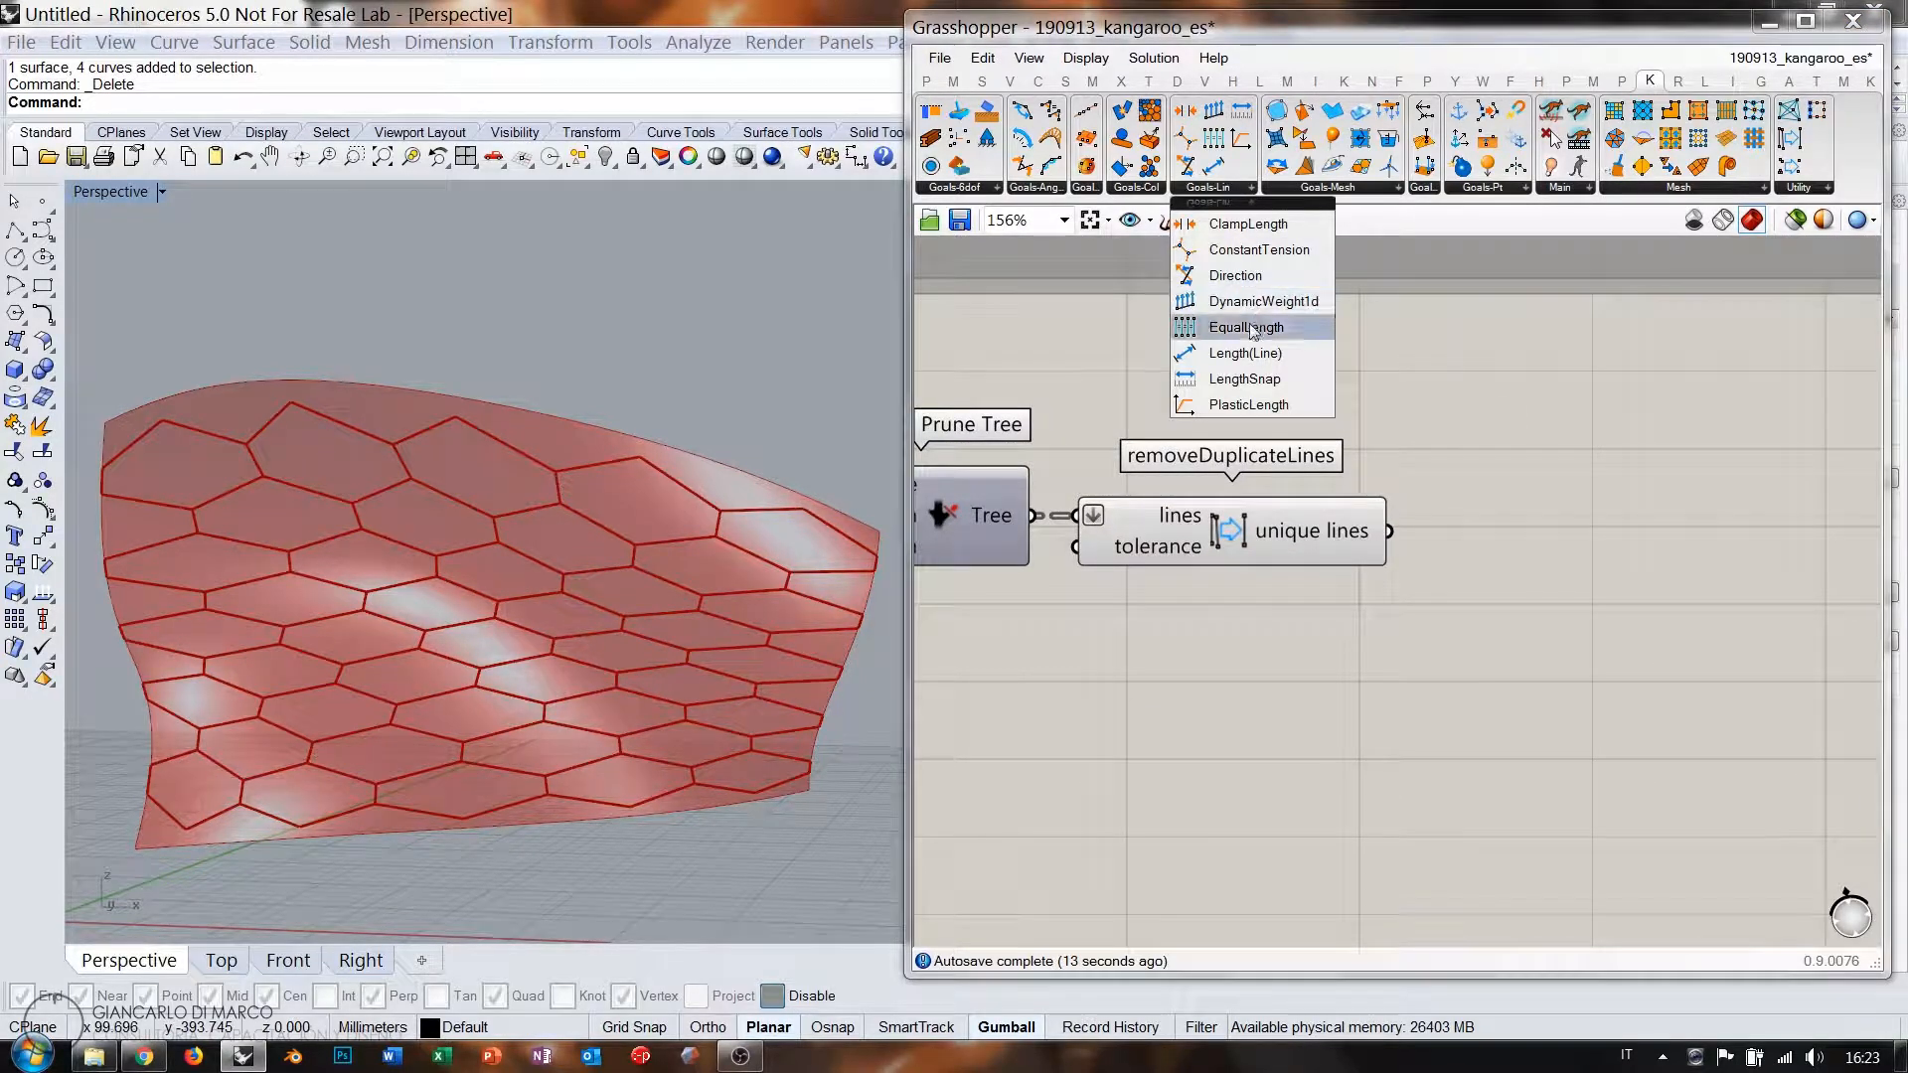
pyautogui.moveTo(1197, 345); pyautogui.dragTo(1670, 602)
pyautogui.moveTo(1390, 531); pyautogui.dragTo(1690, 539)
pyautogui.click(1501, 671)
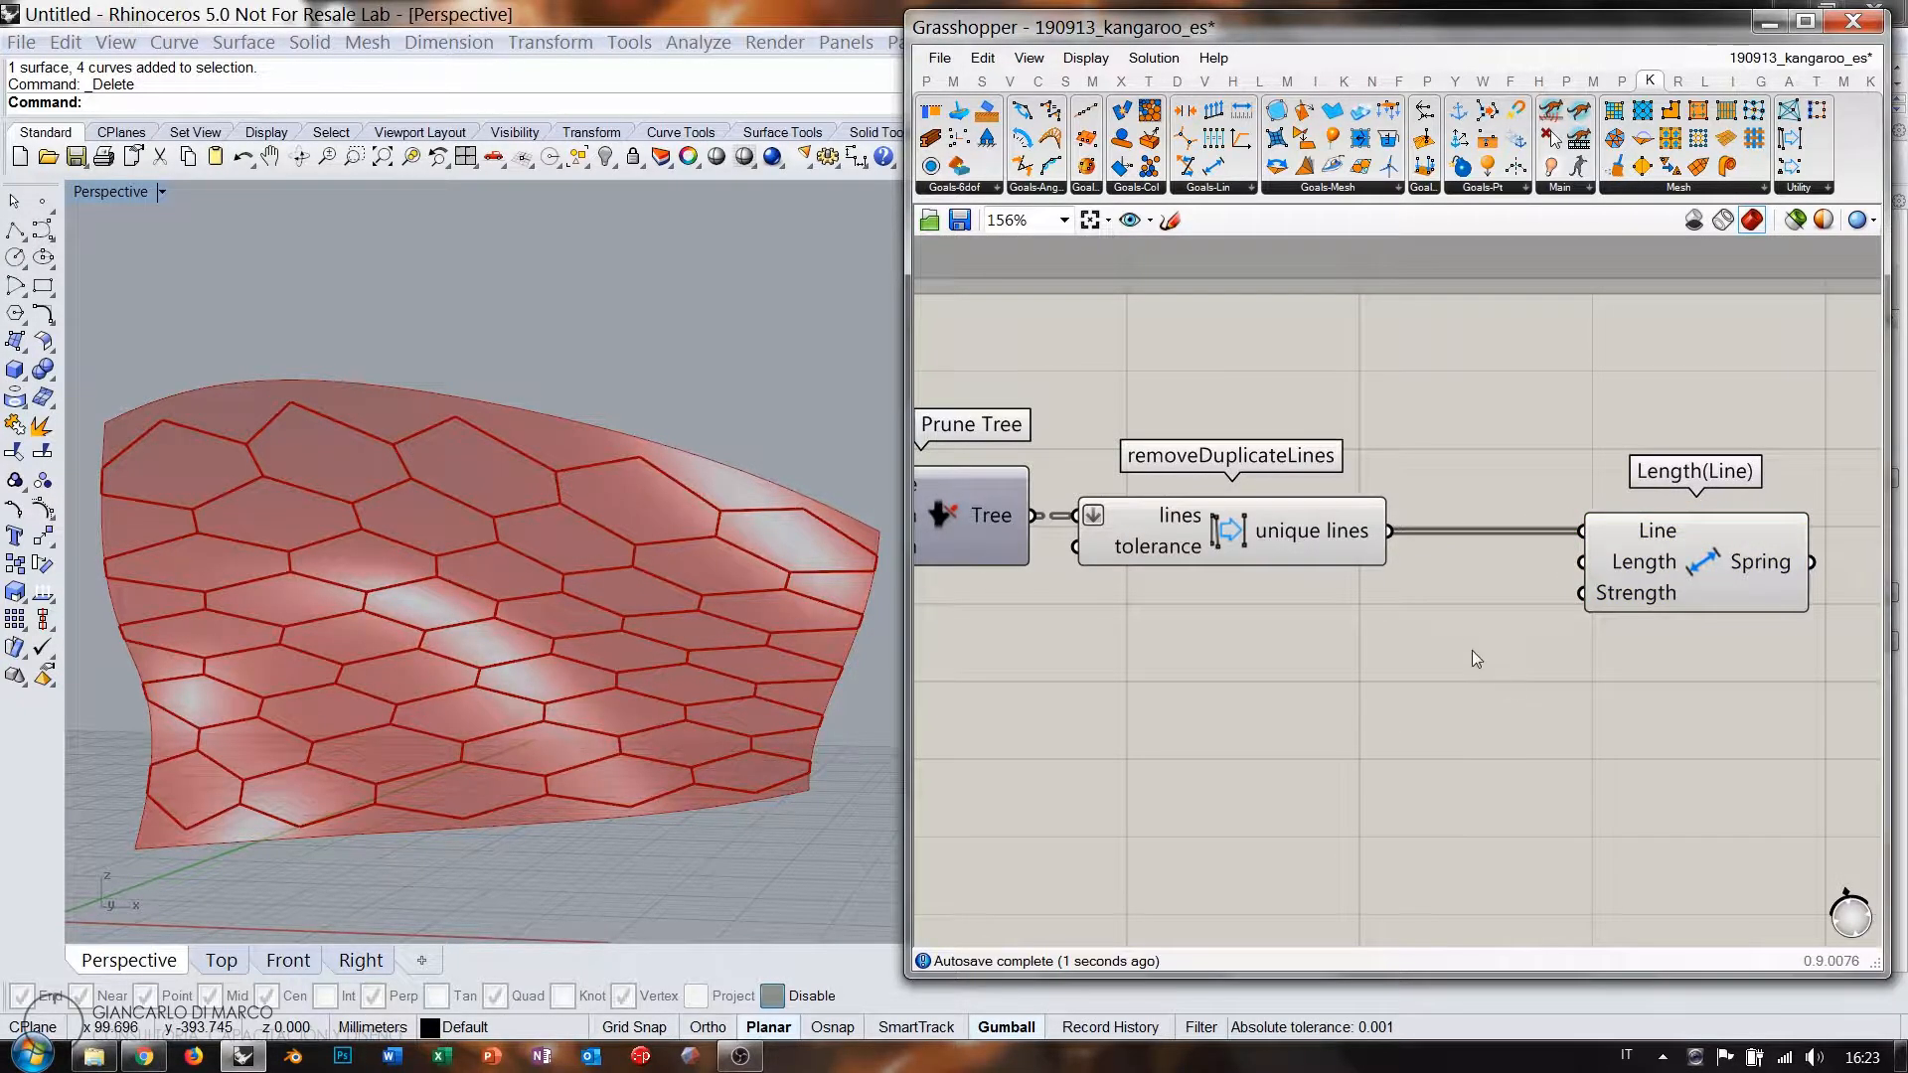
pyautogui.scroll(-3, 1488, 477)
pyautogui.click(1332, 511)
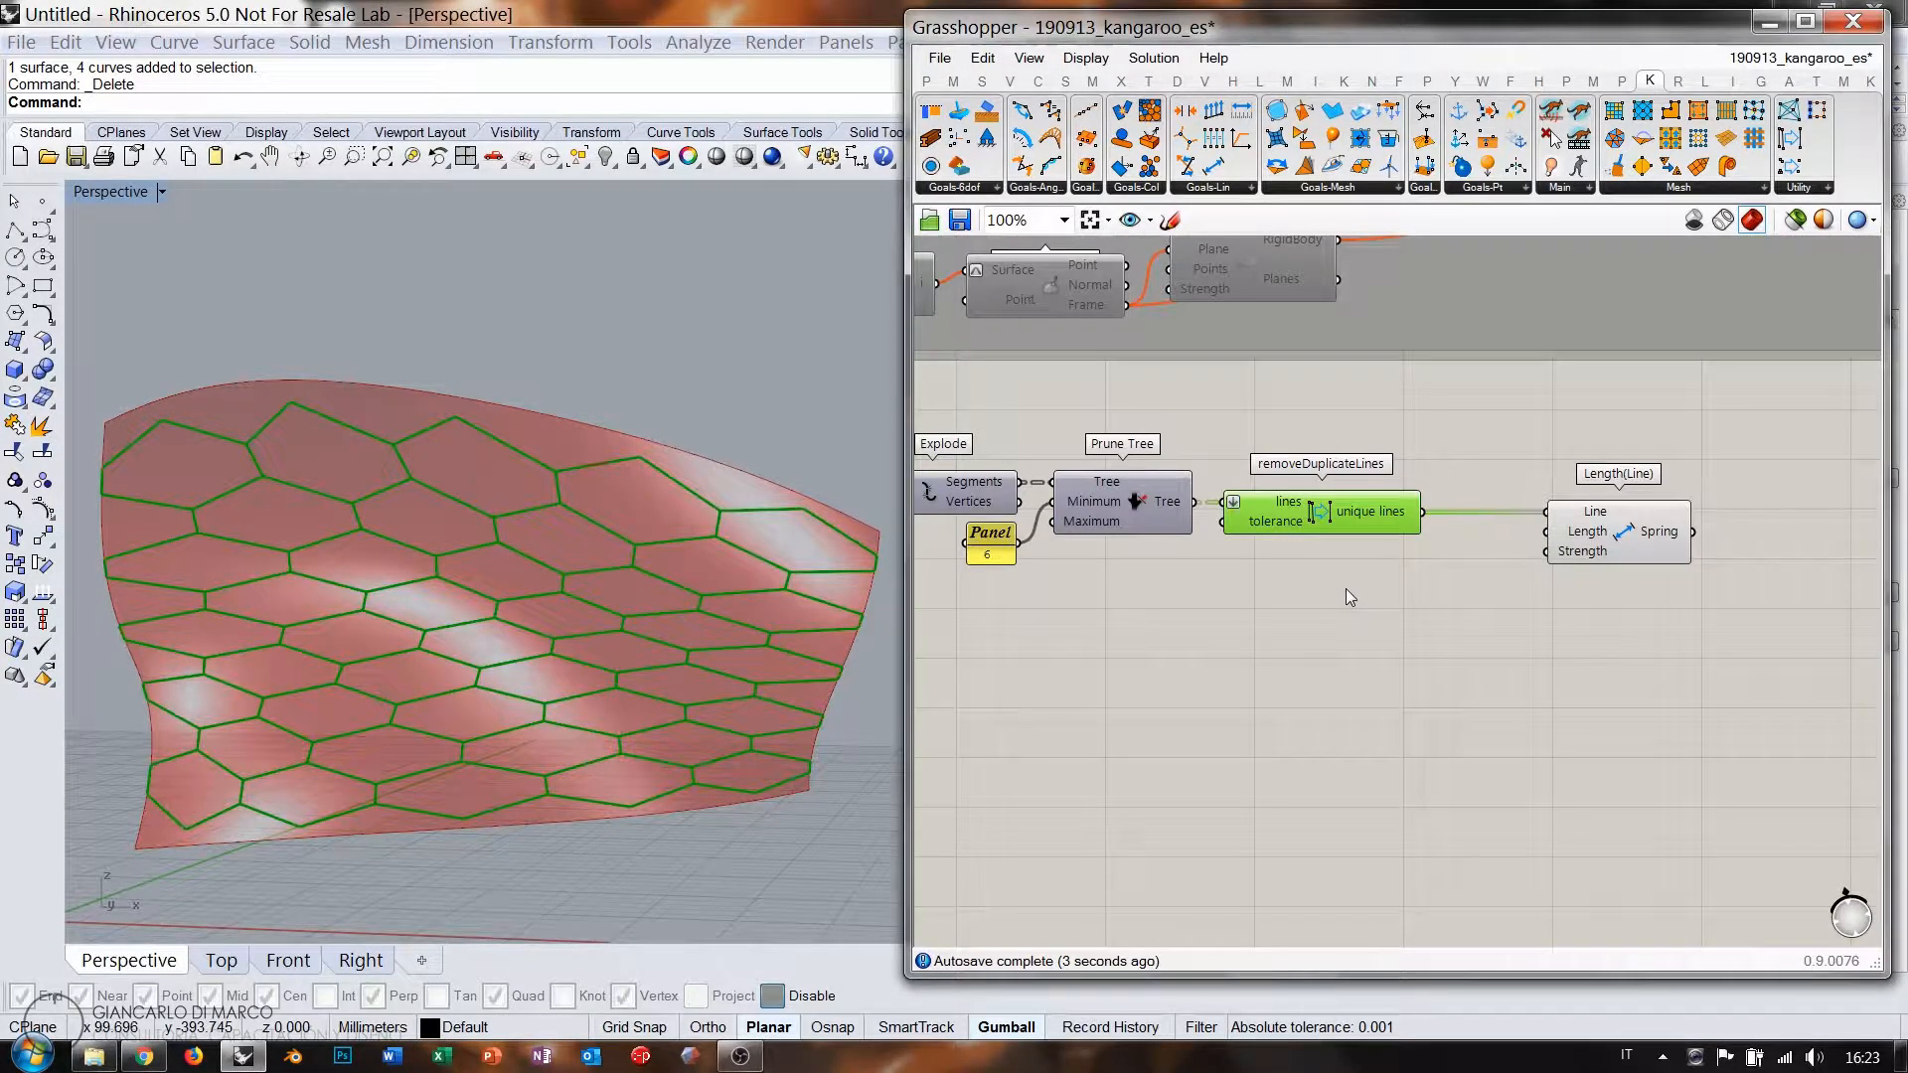
pyautogui.hotkey('ctrl', 'q')
pyautogui.click(1317, 585)
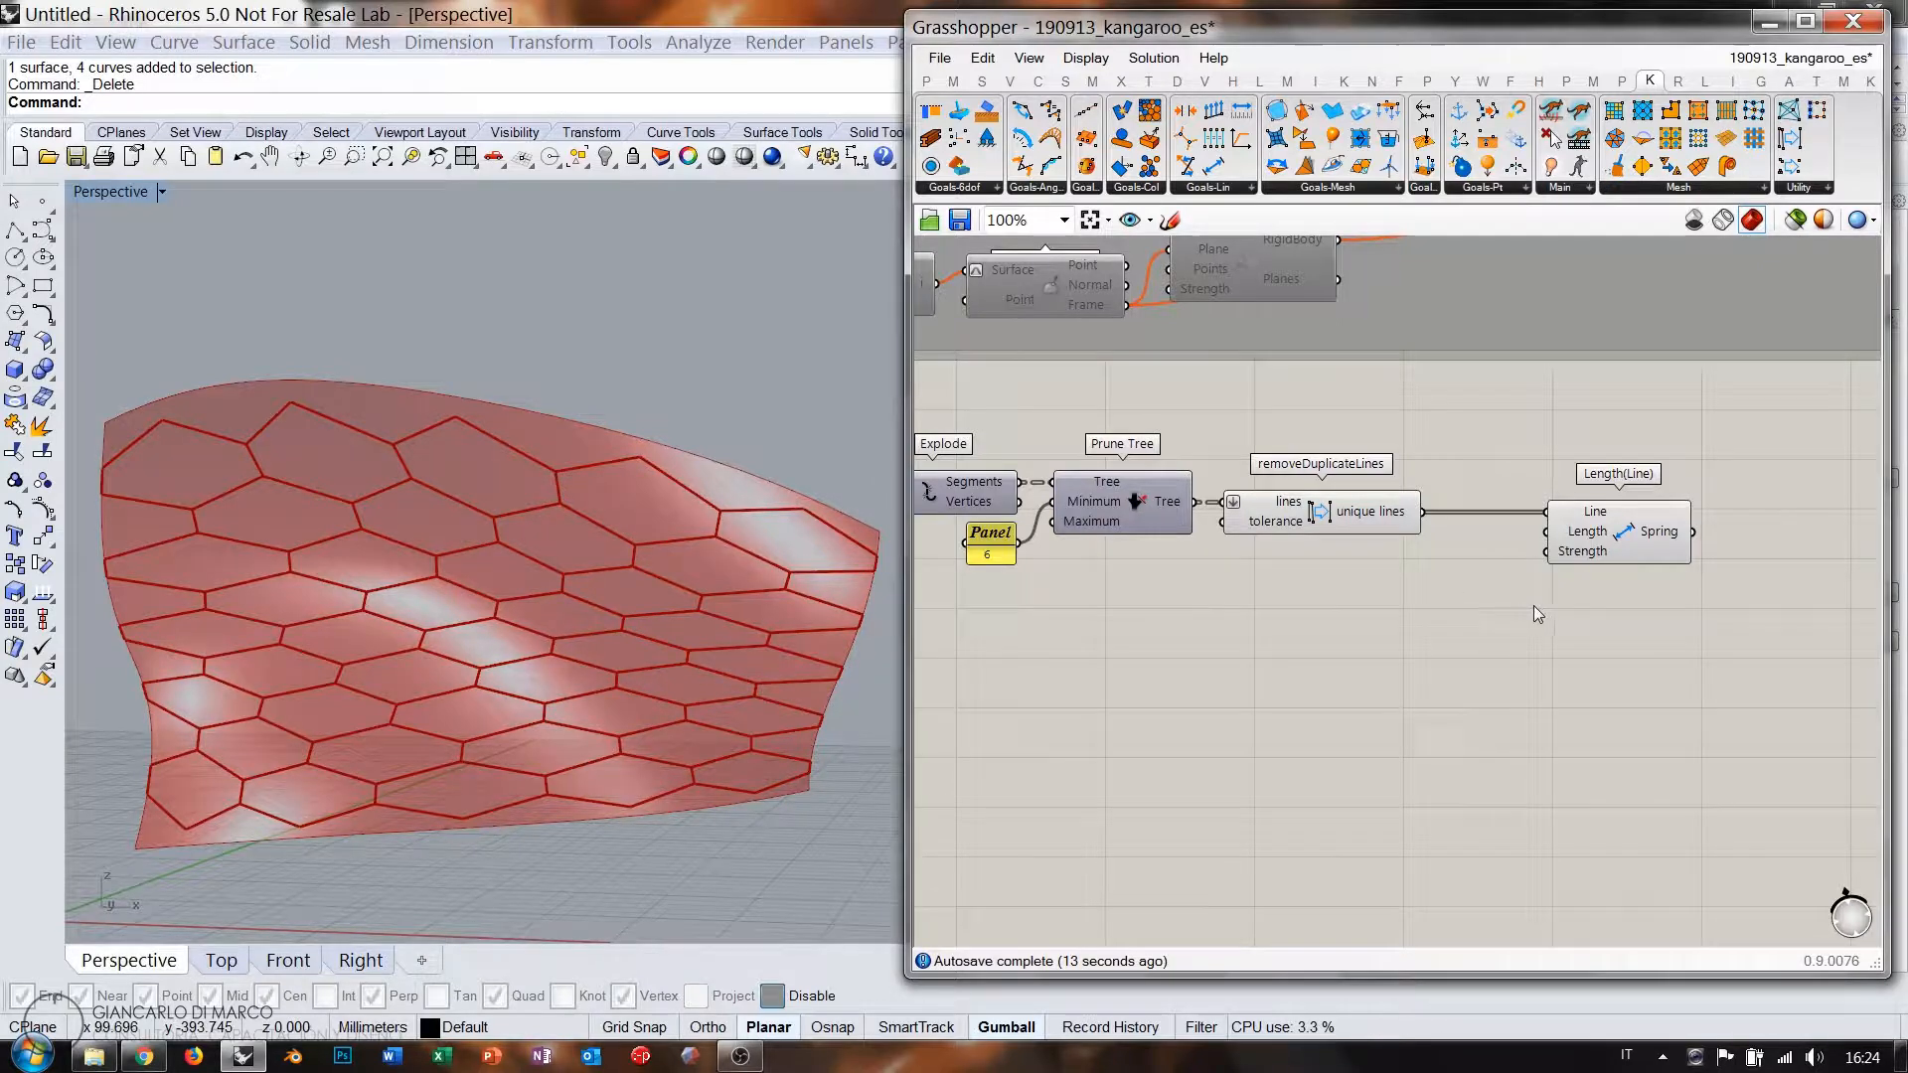
# Rearrange the network, moving the Length(Line) goal further right.
pyautogui.moveTo(1509, 579); pyautogui.dragTo(1442, 582, button='right')
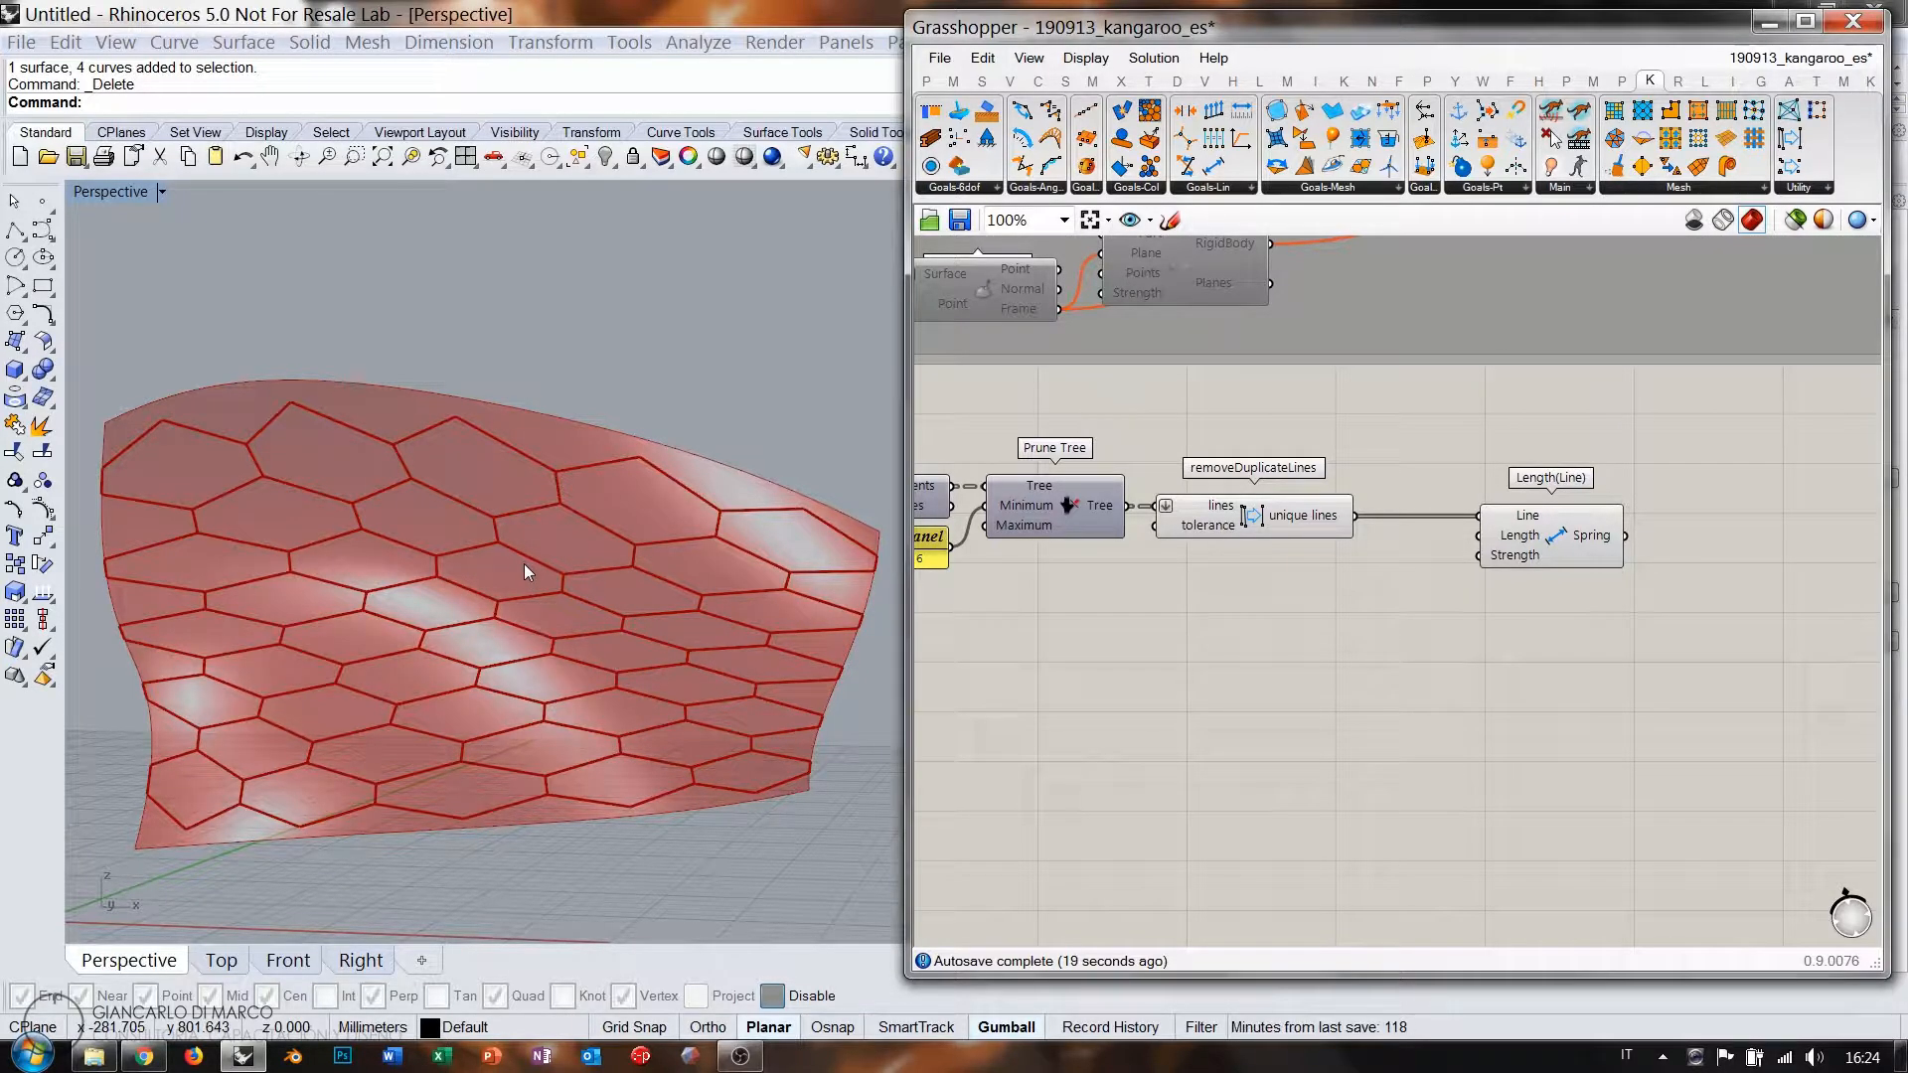
pyautogui.moveTo(1528, 537); pyautogui.dragTo(1375, 532, button='right')
pyautogui.scroll(2, 1374, 543)
pyautogui.moveTo(1426, 527); pyautogui.dragTo(1674, 525)
pyautogui.click(1417, 604)
pyautogui.moveTo(1418, 605); pyautogui.dragTo(1463, 596, button='right')
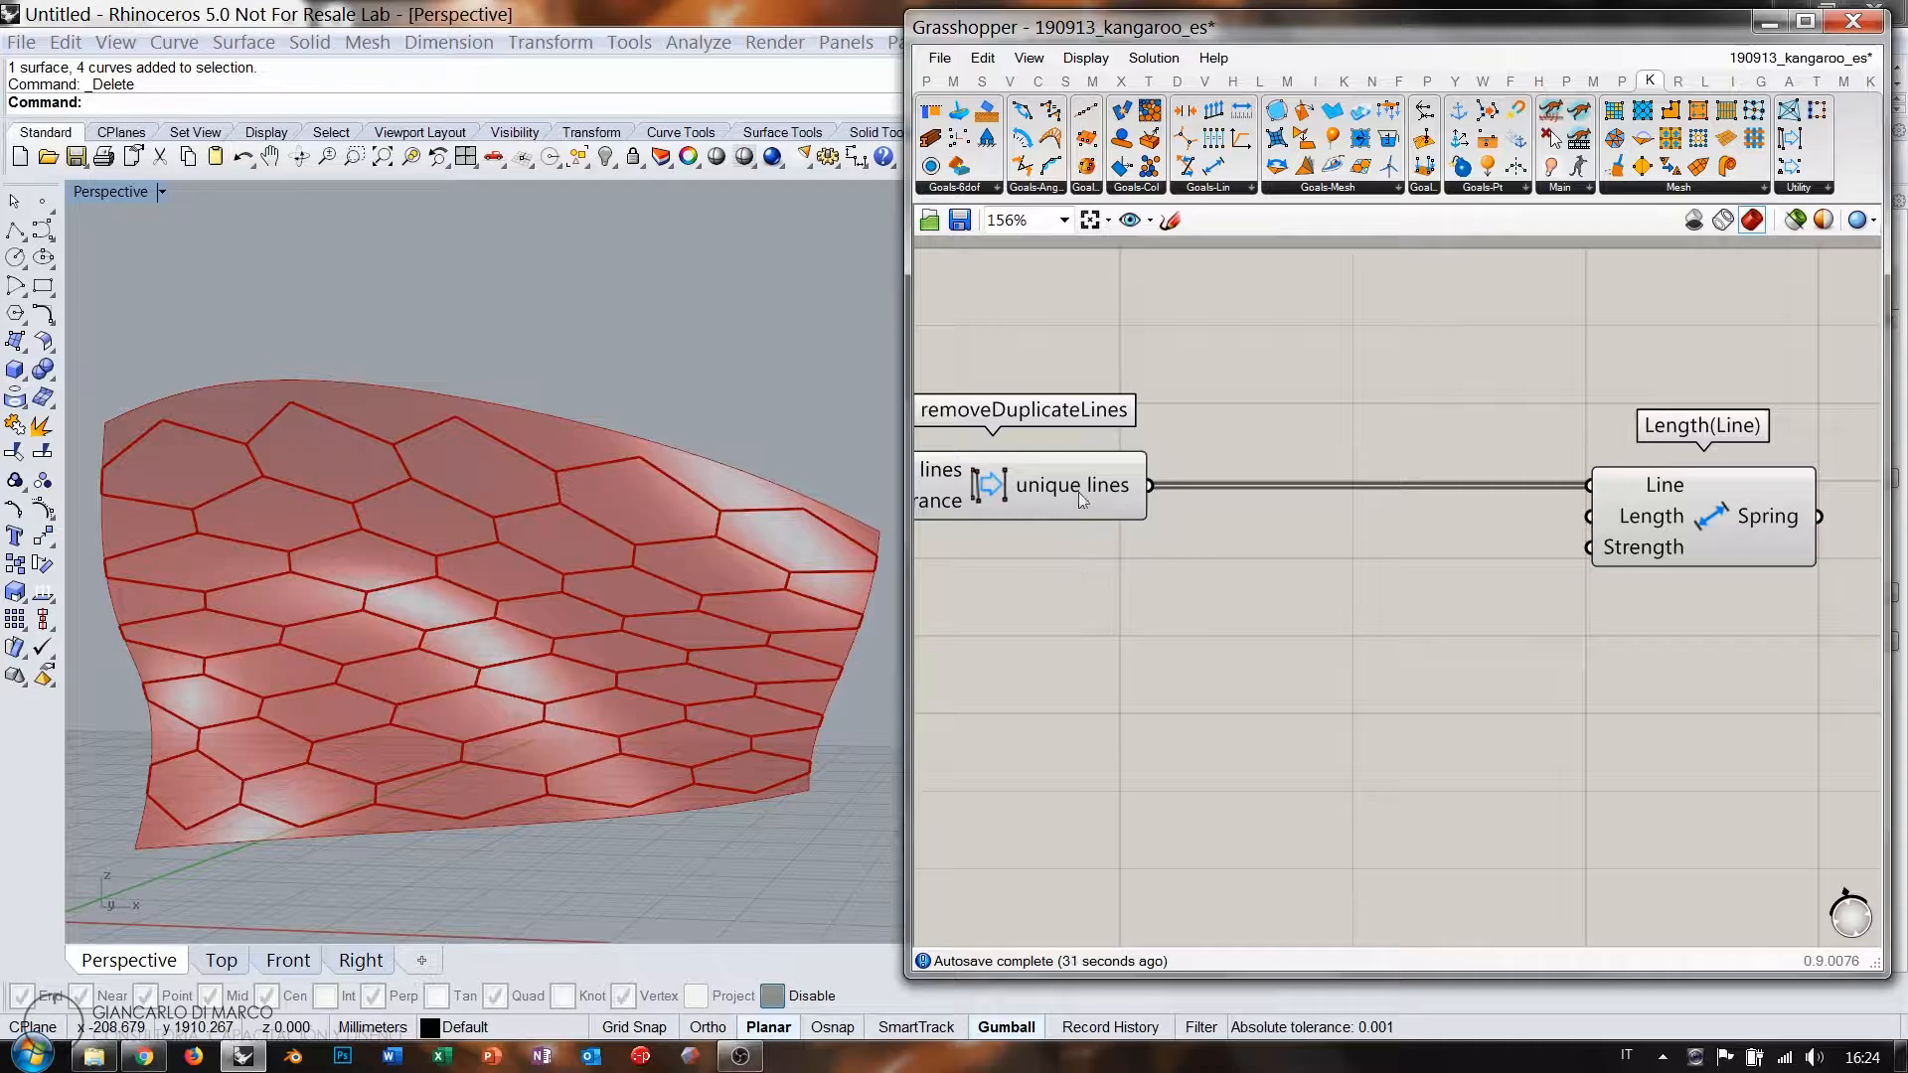
pyautogui.doubleClick(1314, 607)
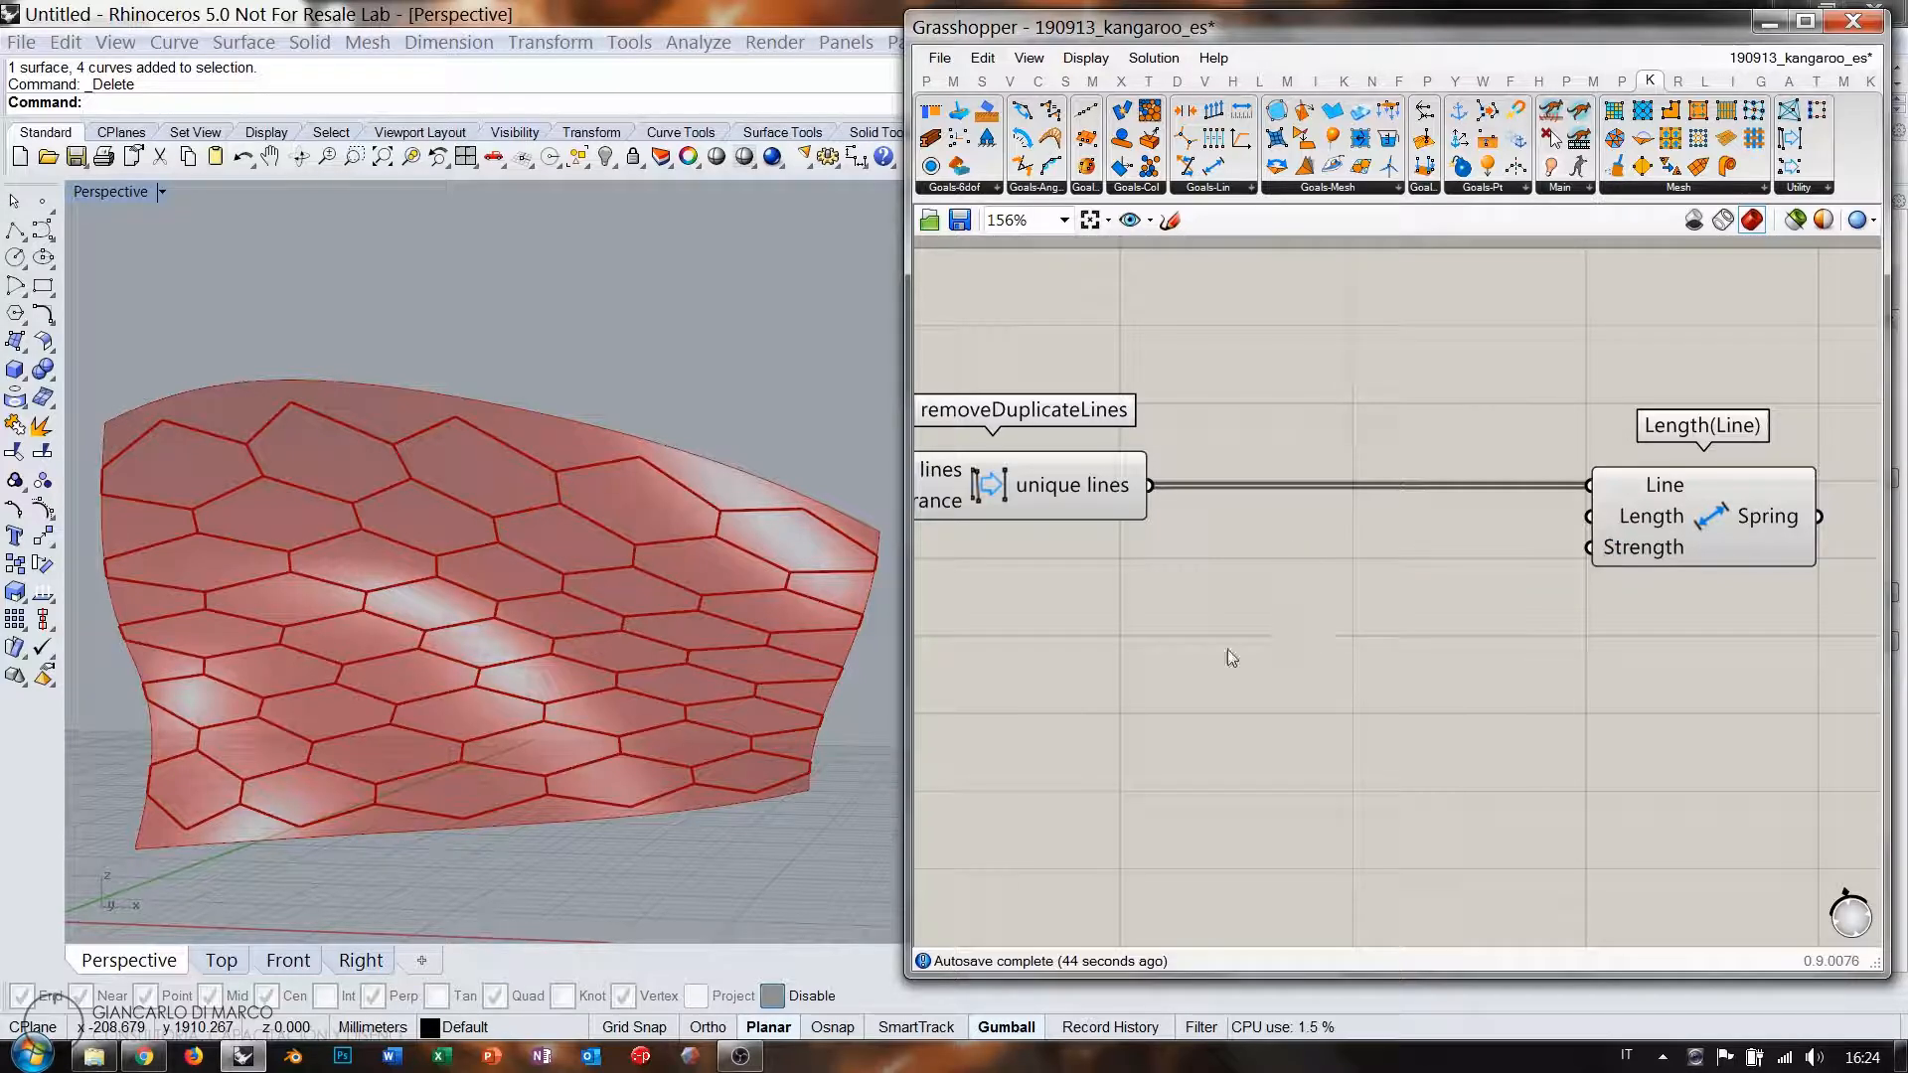
# Add a Curve Length component measuring the unique lines.
pyautogui.doubleClick(1324, 608)
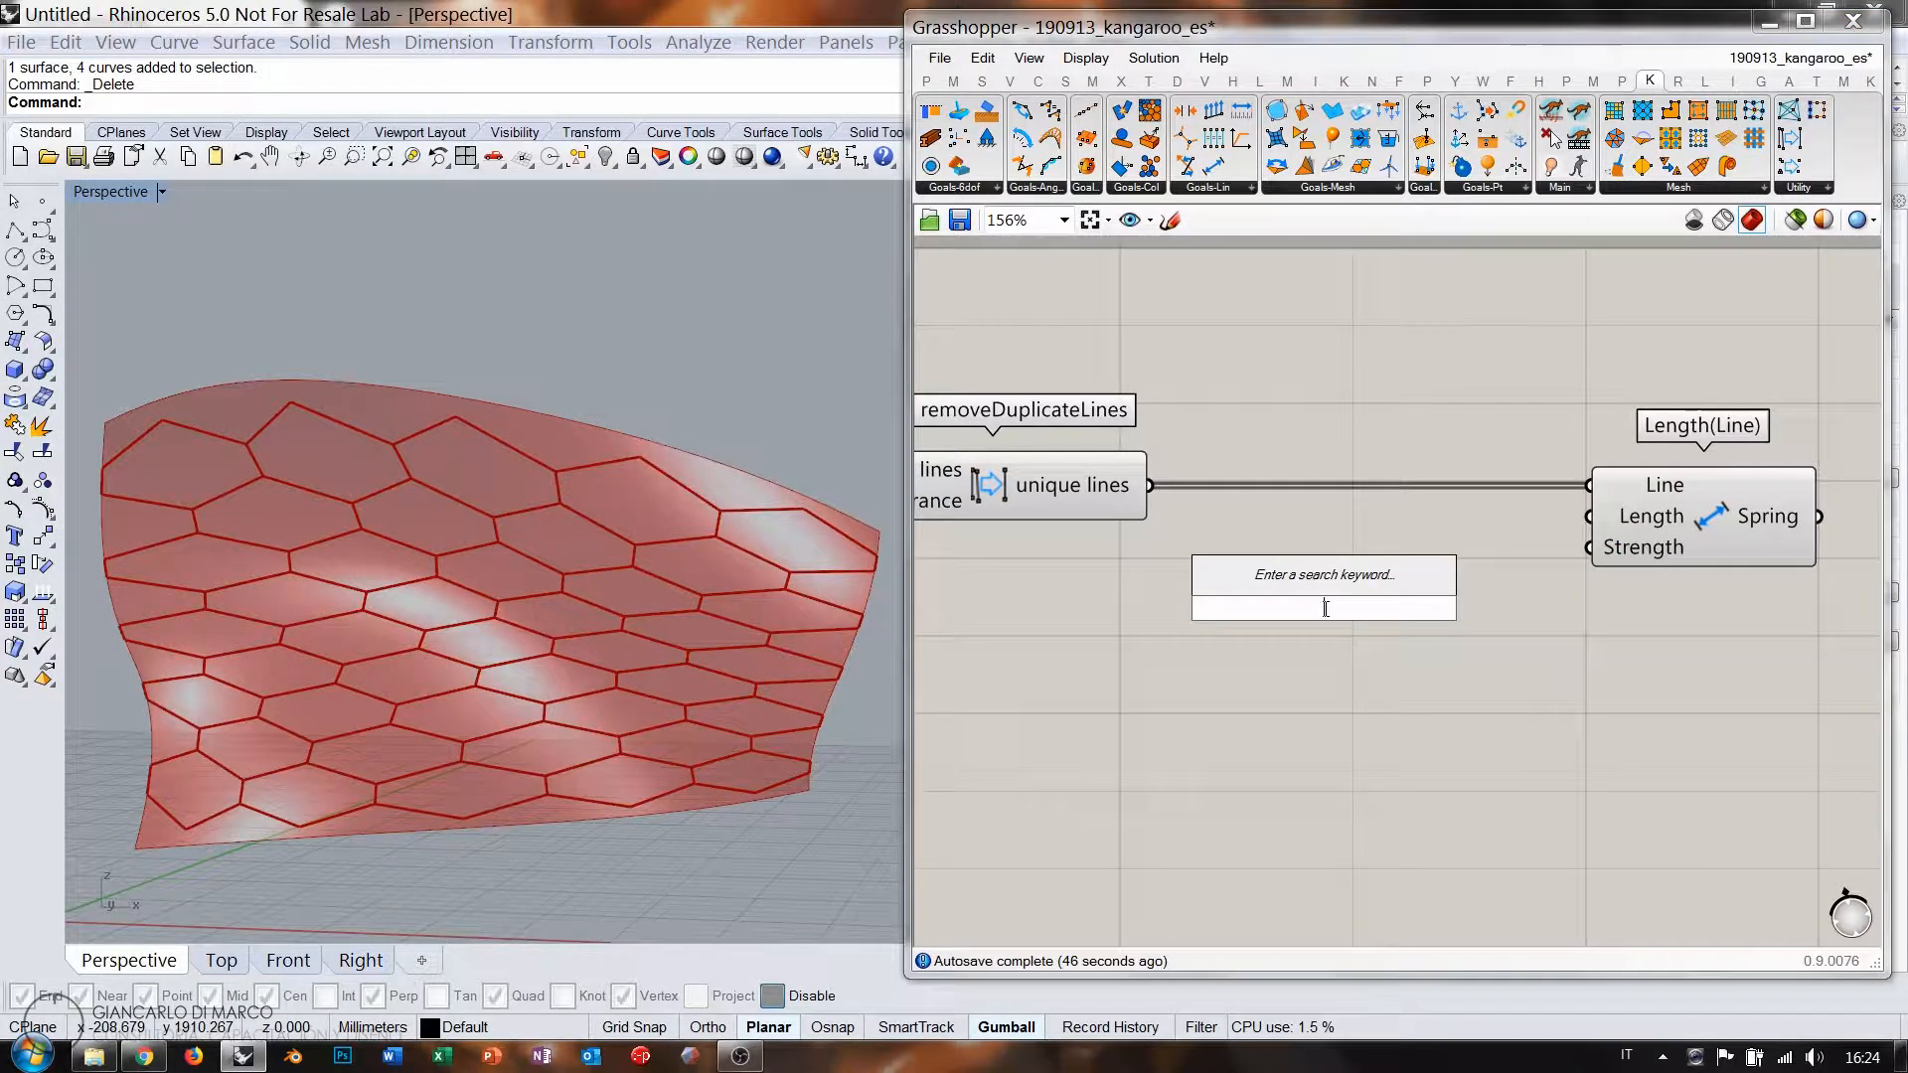
pyautogui.write('length')
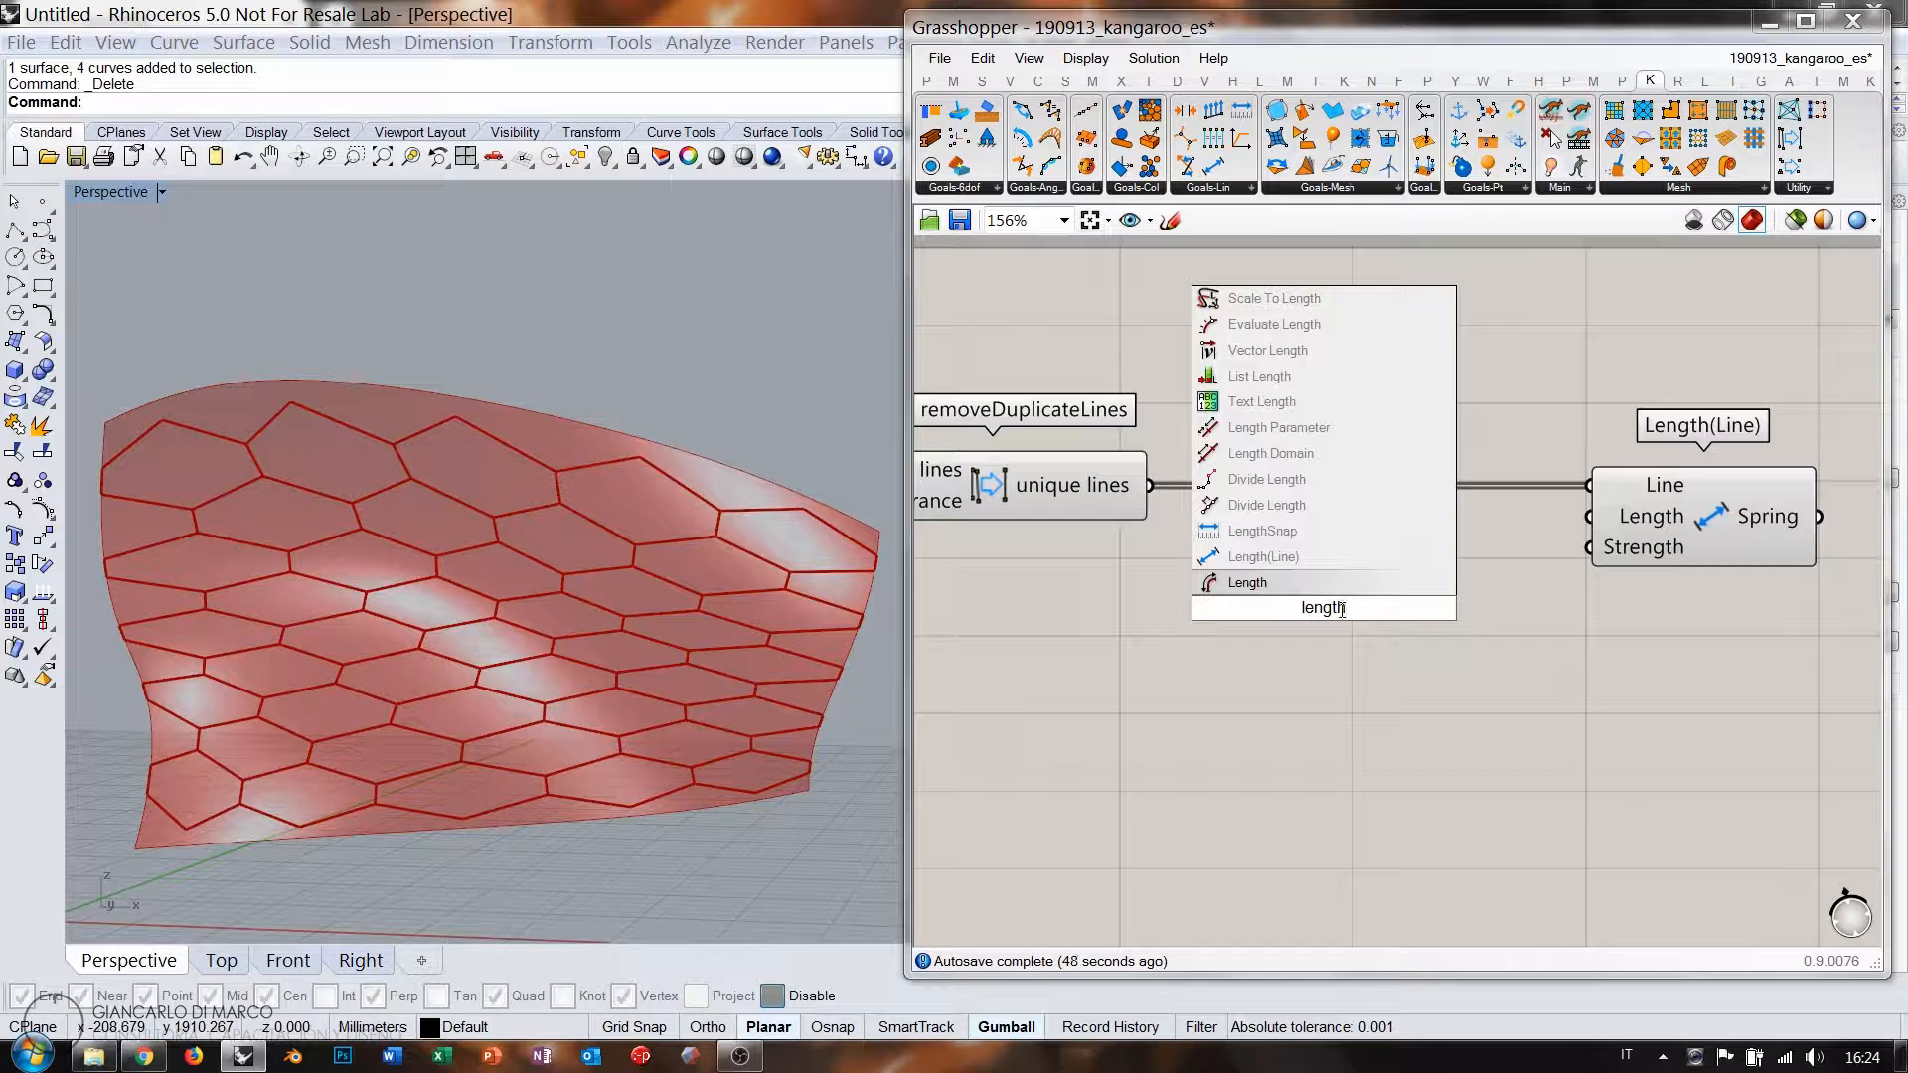
pyautogui.click(1252, 585)
pyautogui.moveTo(1151, 486); pyautogui.dragTo(1235, 568)
# Add a Multiplication component and wire the line lengths into its A input.
pyautogui.doubleClick(1471, 646)
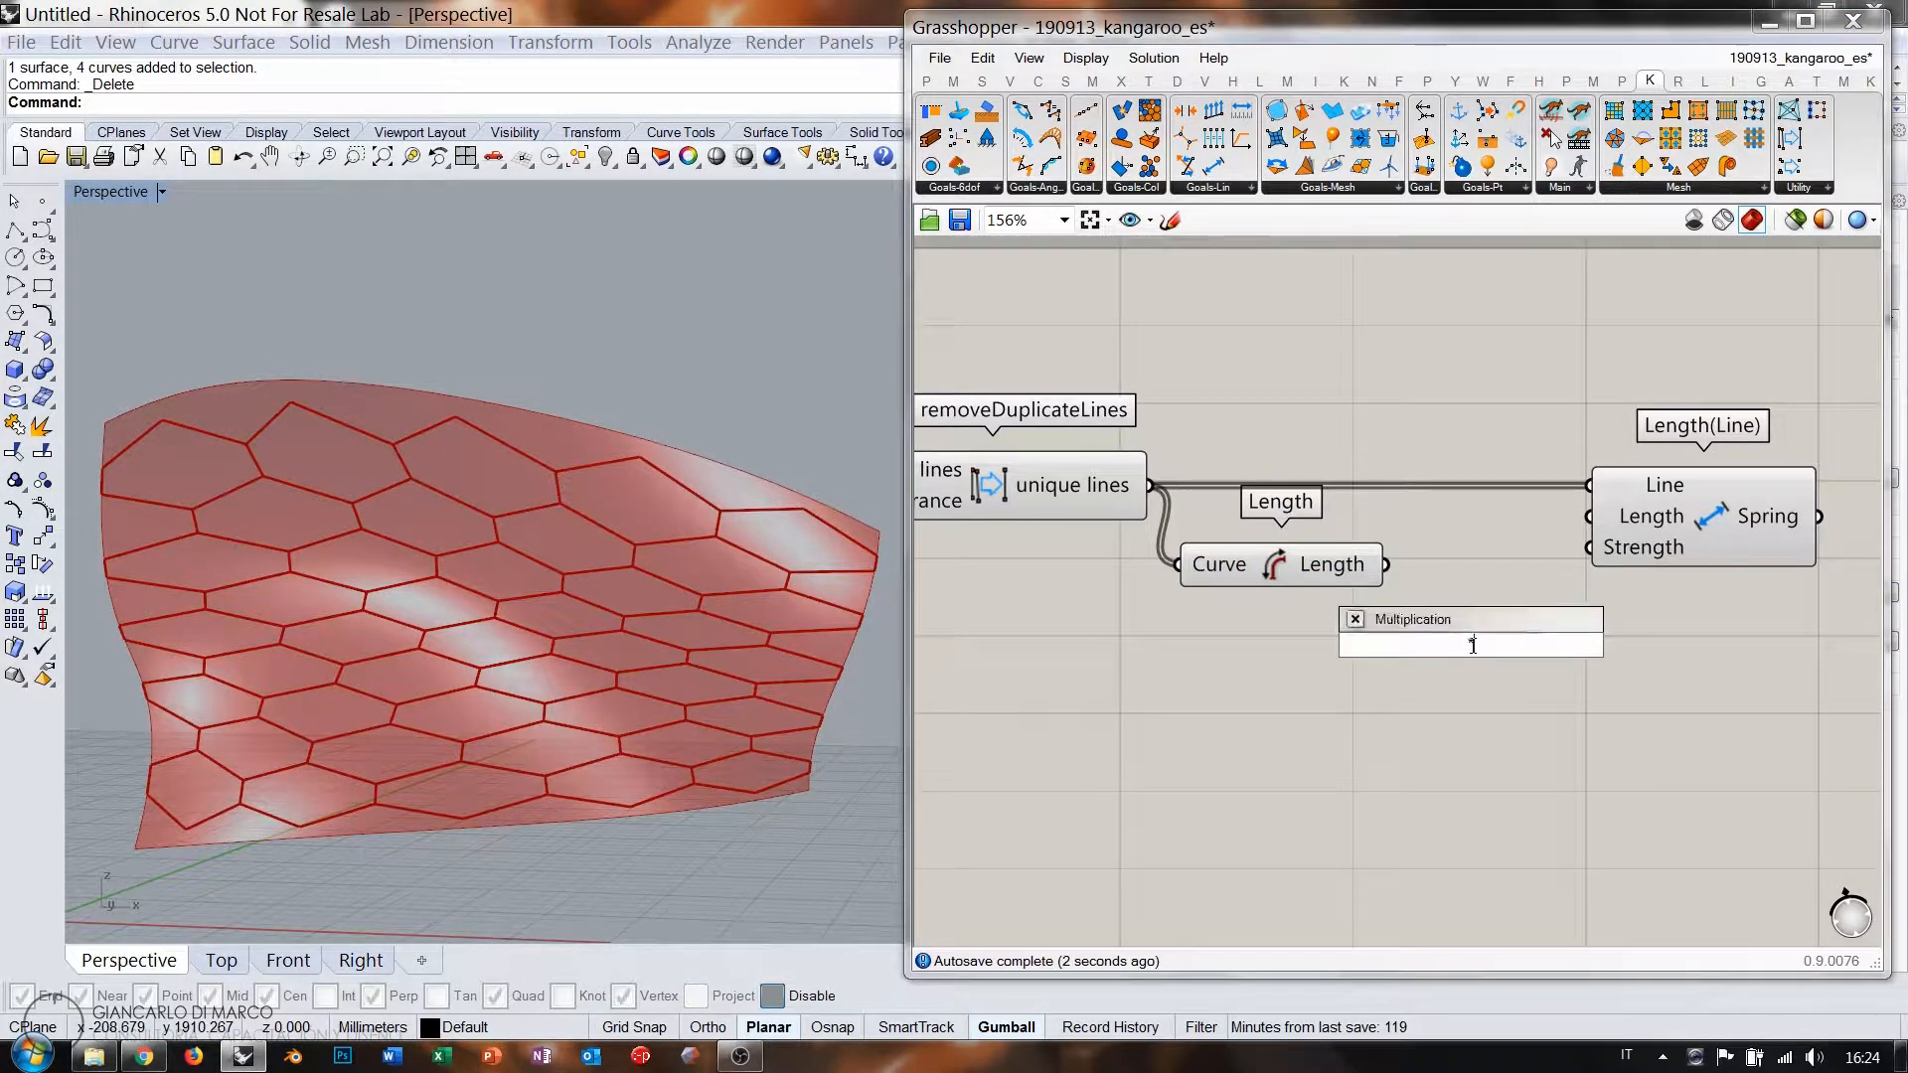
pyautogui.press('Return')
pyautogui.moveTo(1386, 565); pyautogui.dragTo(1427, 597)
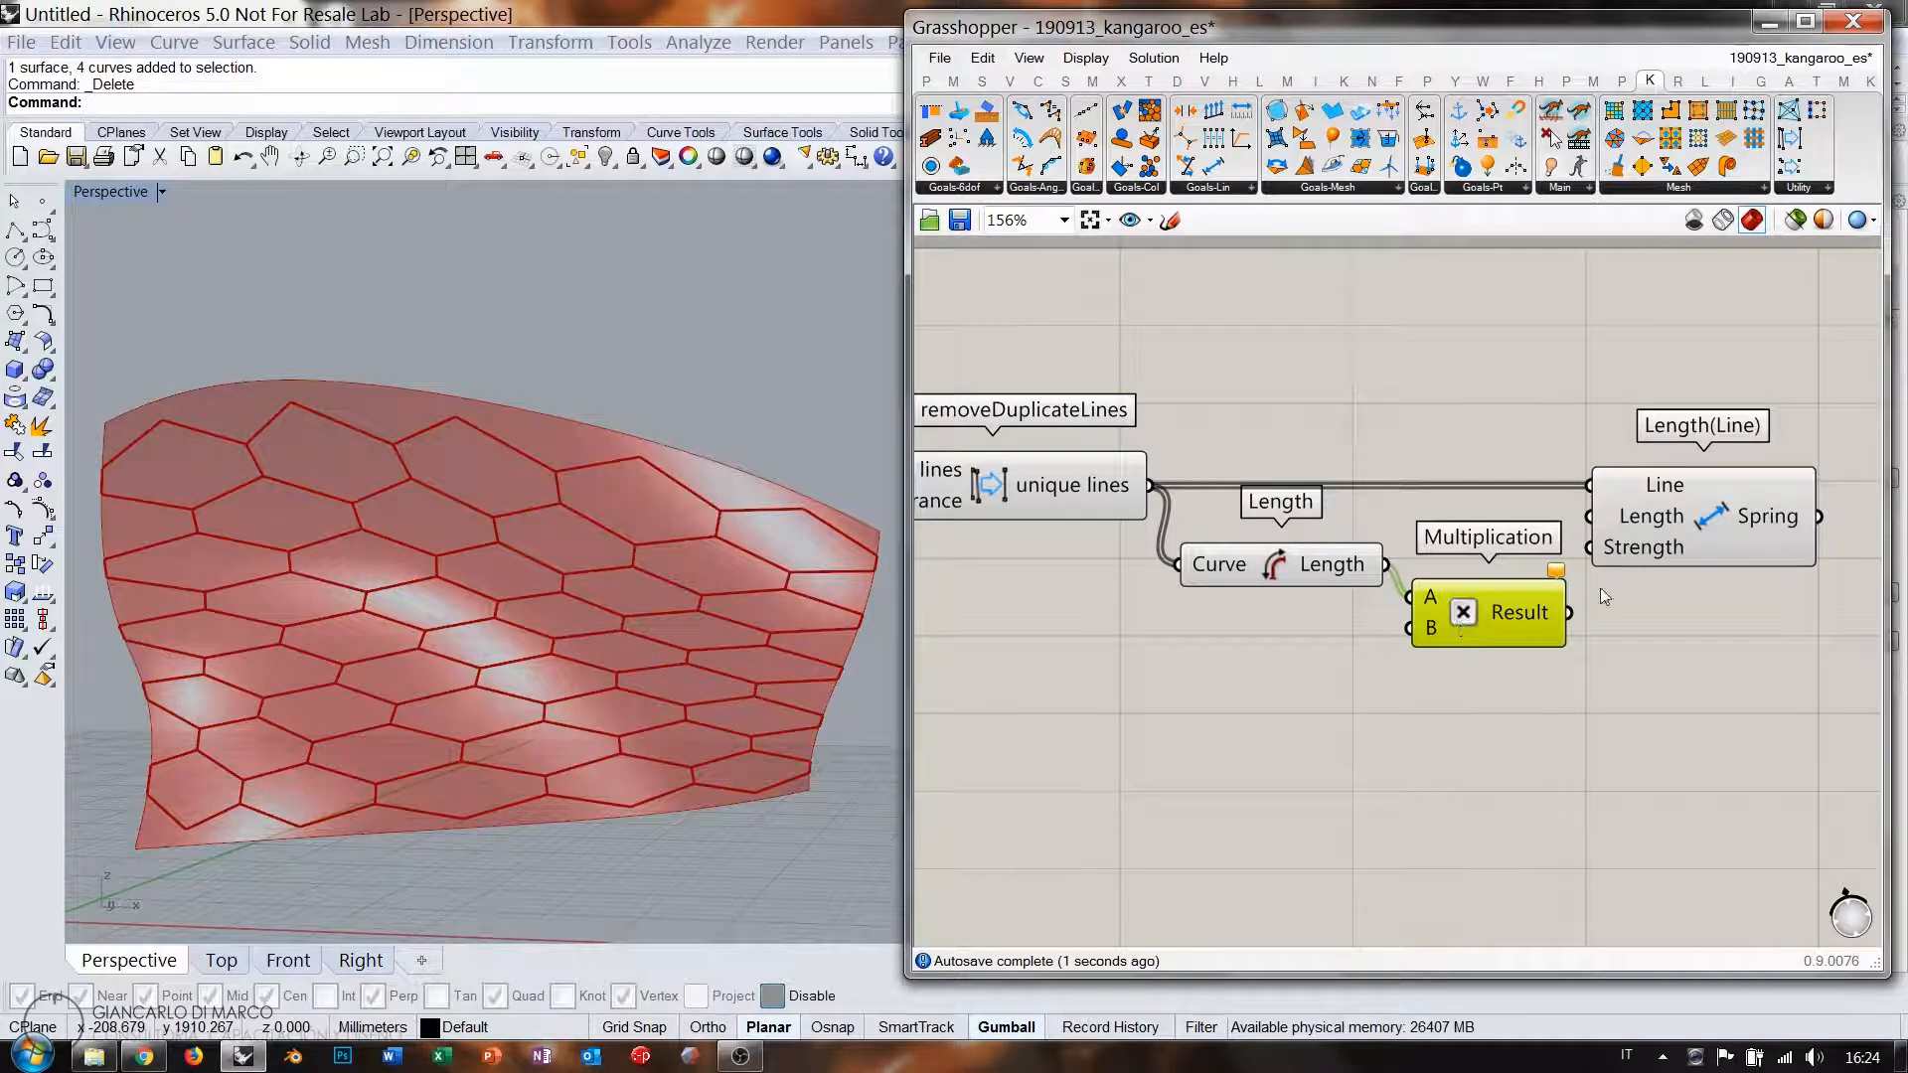
pyautogui.moveTo(1600, 587); pyautogui.dragTo(1502, 607, button='right')
pyautogui.click(1636, 551)
pyautogui.click(1395, 632)
pyautogui.click(1394, 698)
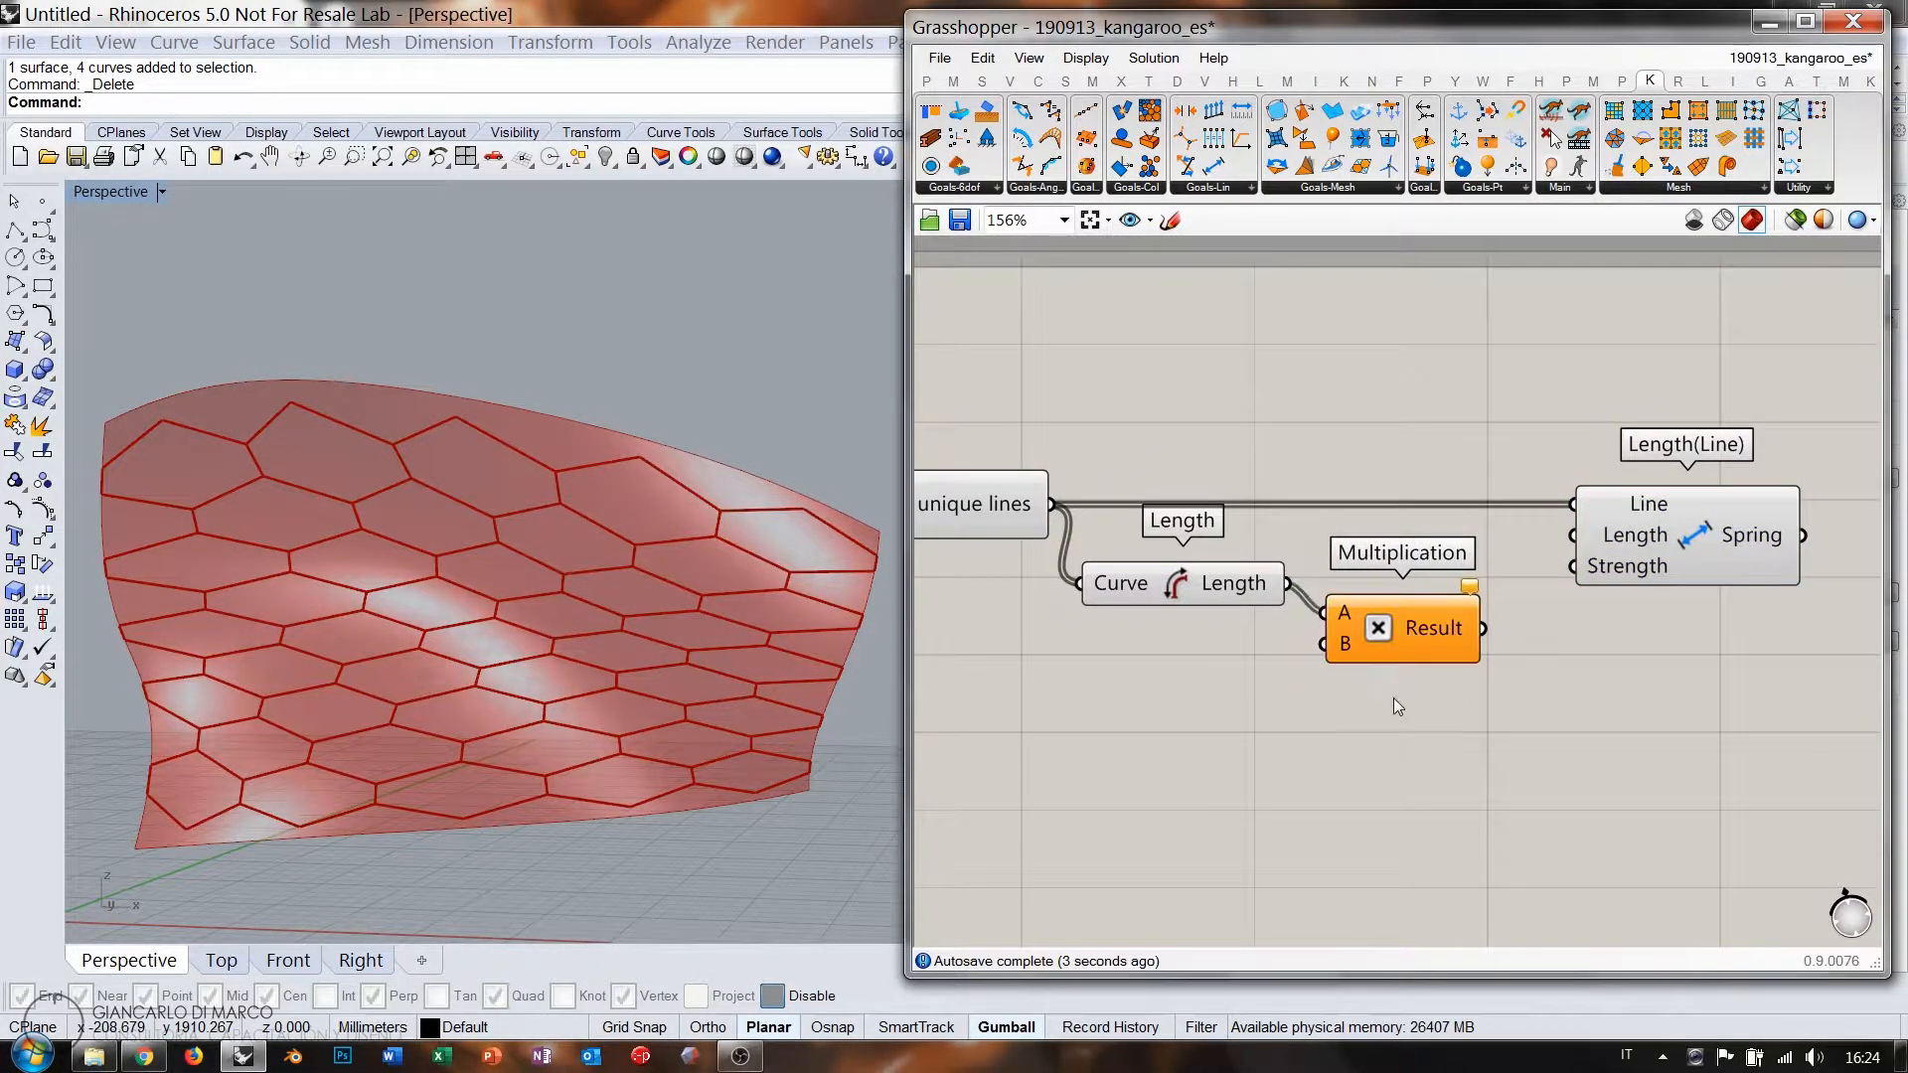
pyautogui.moveTo(1310, 661); pyautogui.dragTo(1425, 649, button='right')
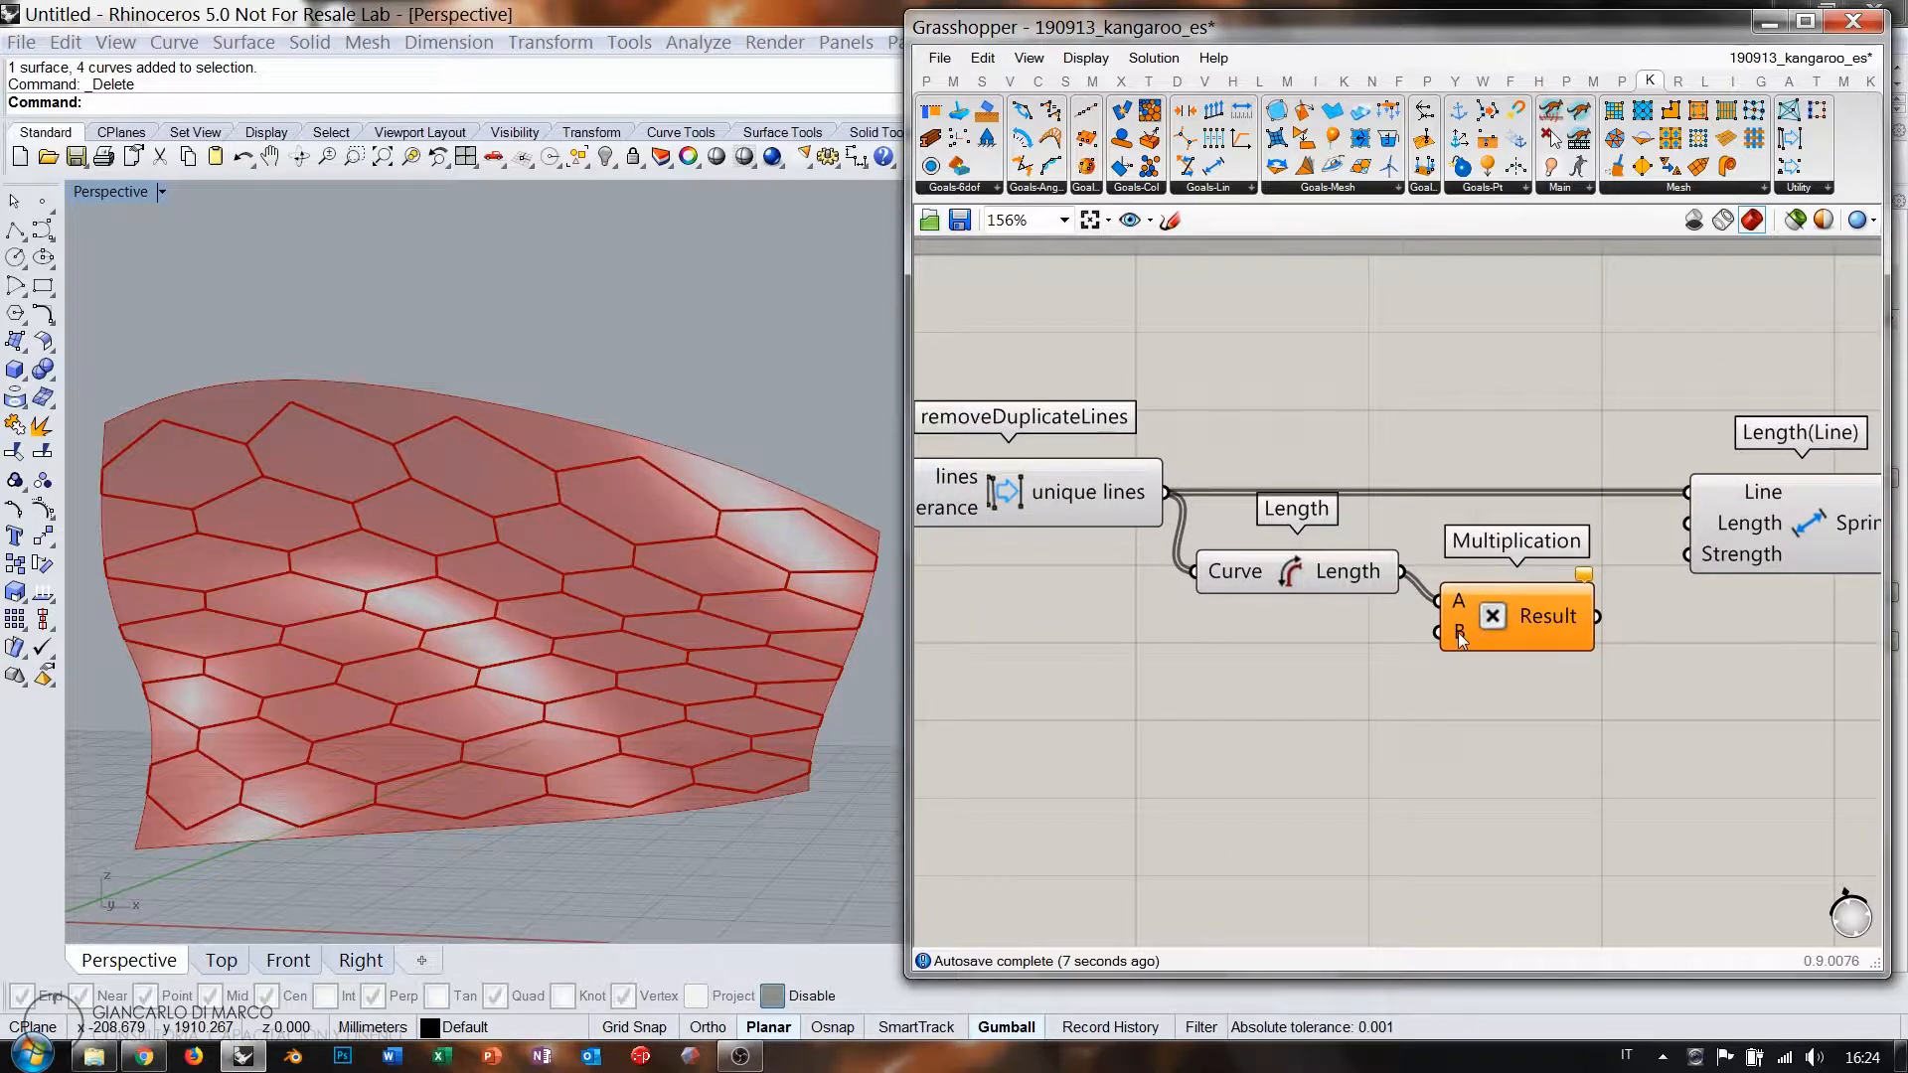
pyautogui.moveTo(1458, 632)
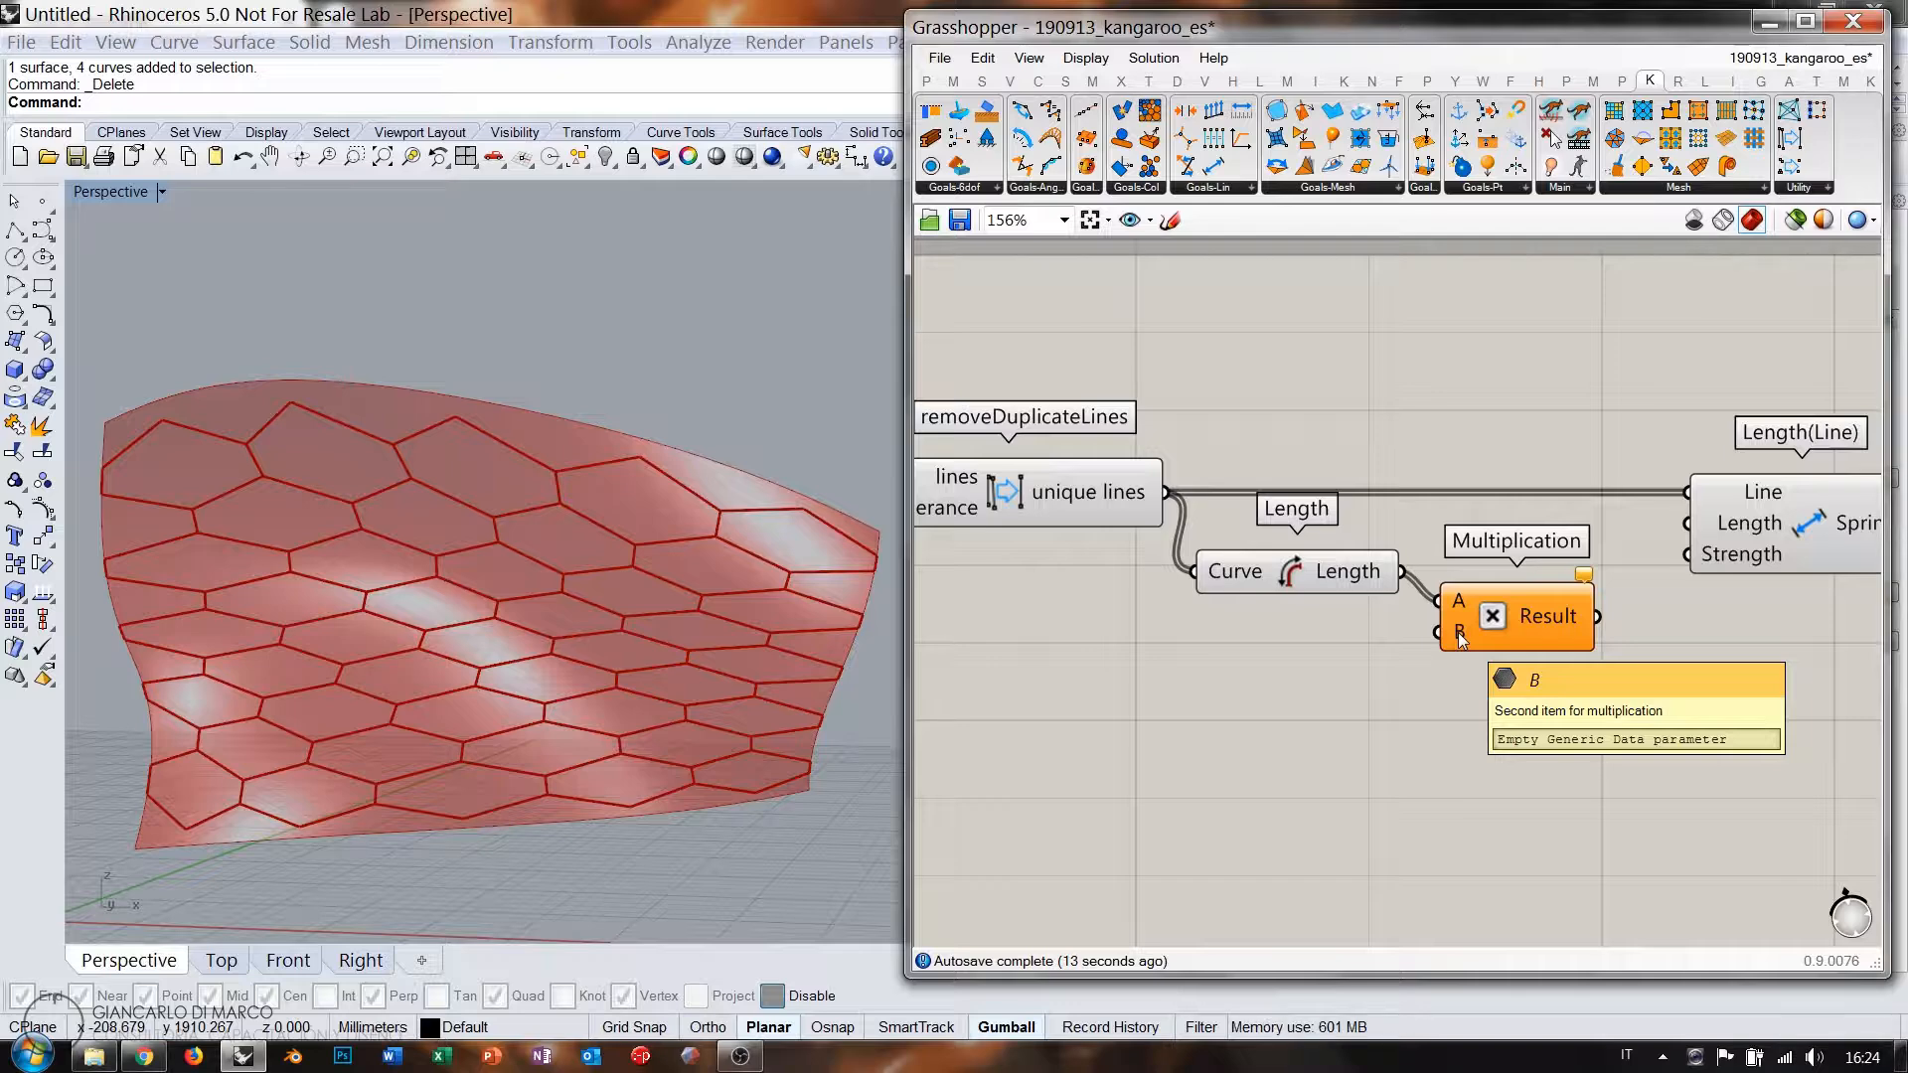
# Create a number slider ranging 0 to 1 with '0.000<1' and move it left.
pyautogui.doubleClick(1194, 694)
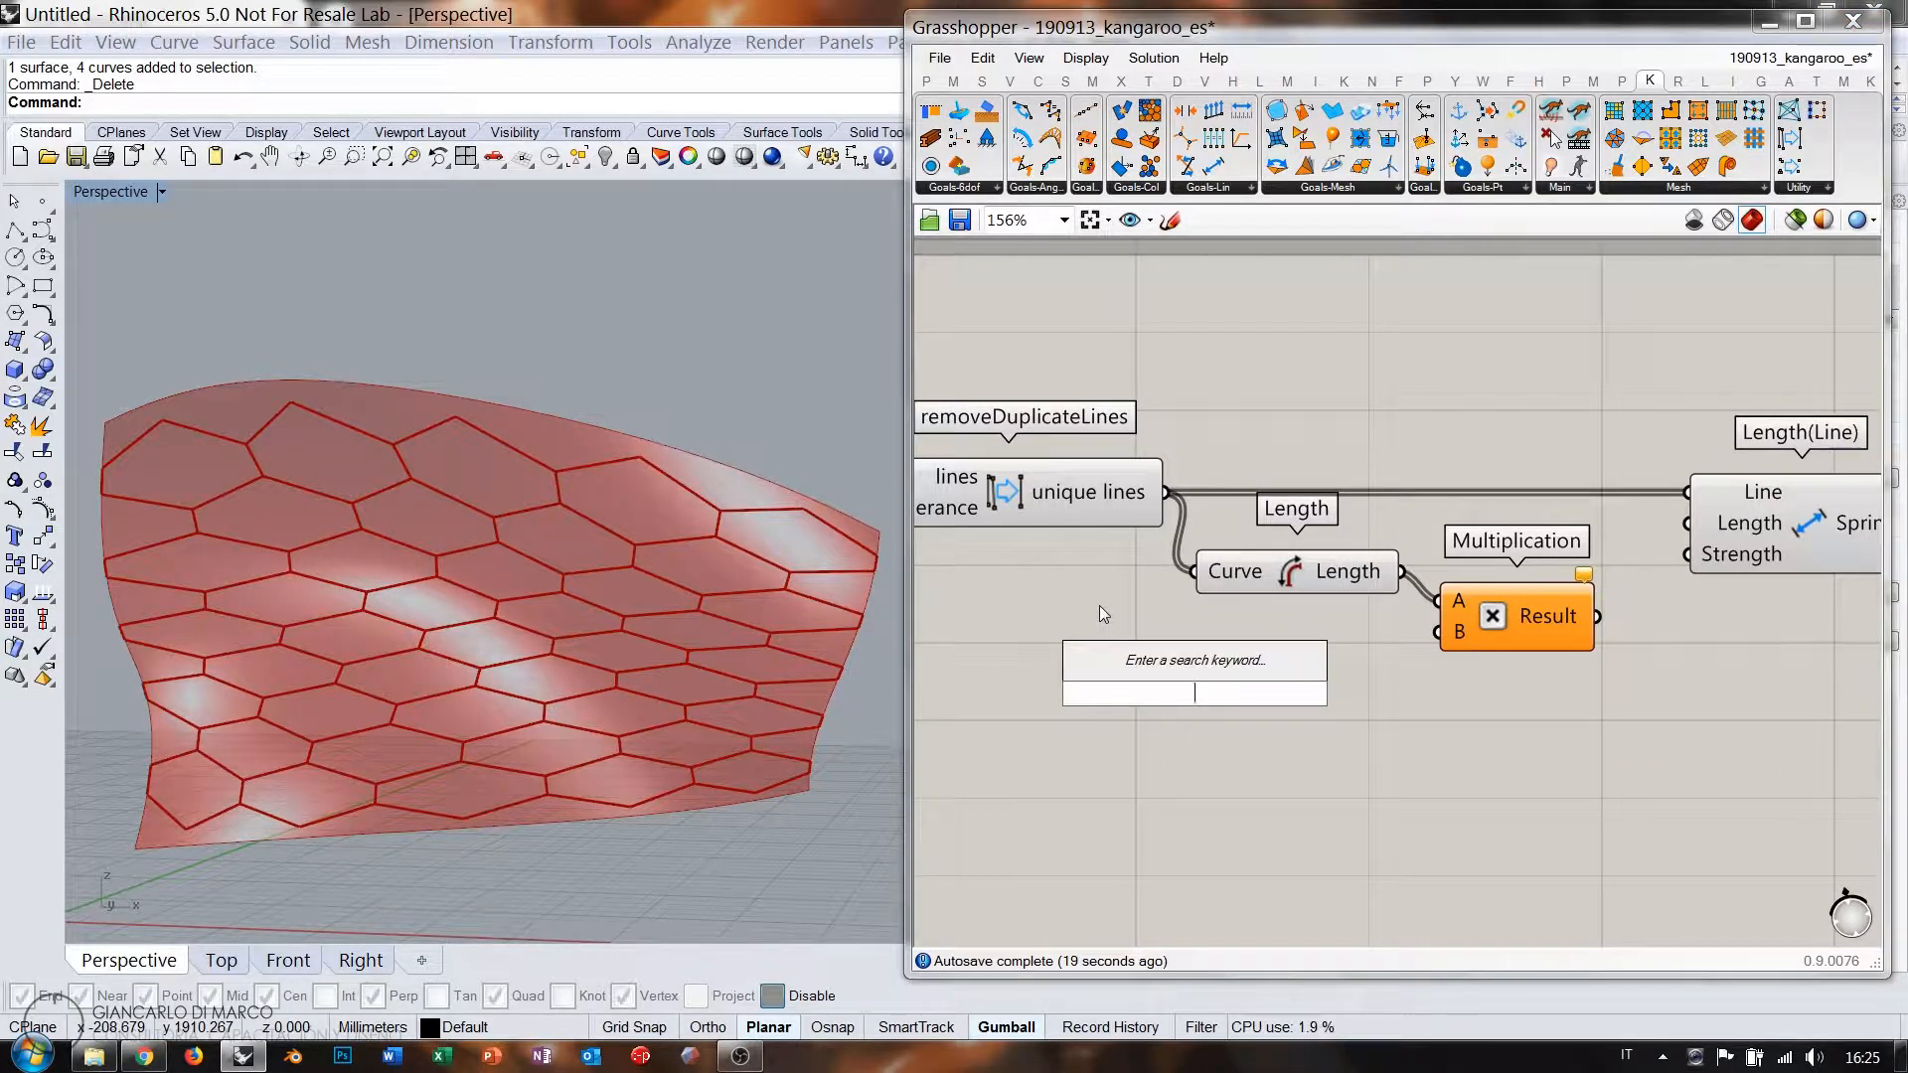
pyautogui.write('0.000<1')
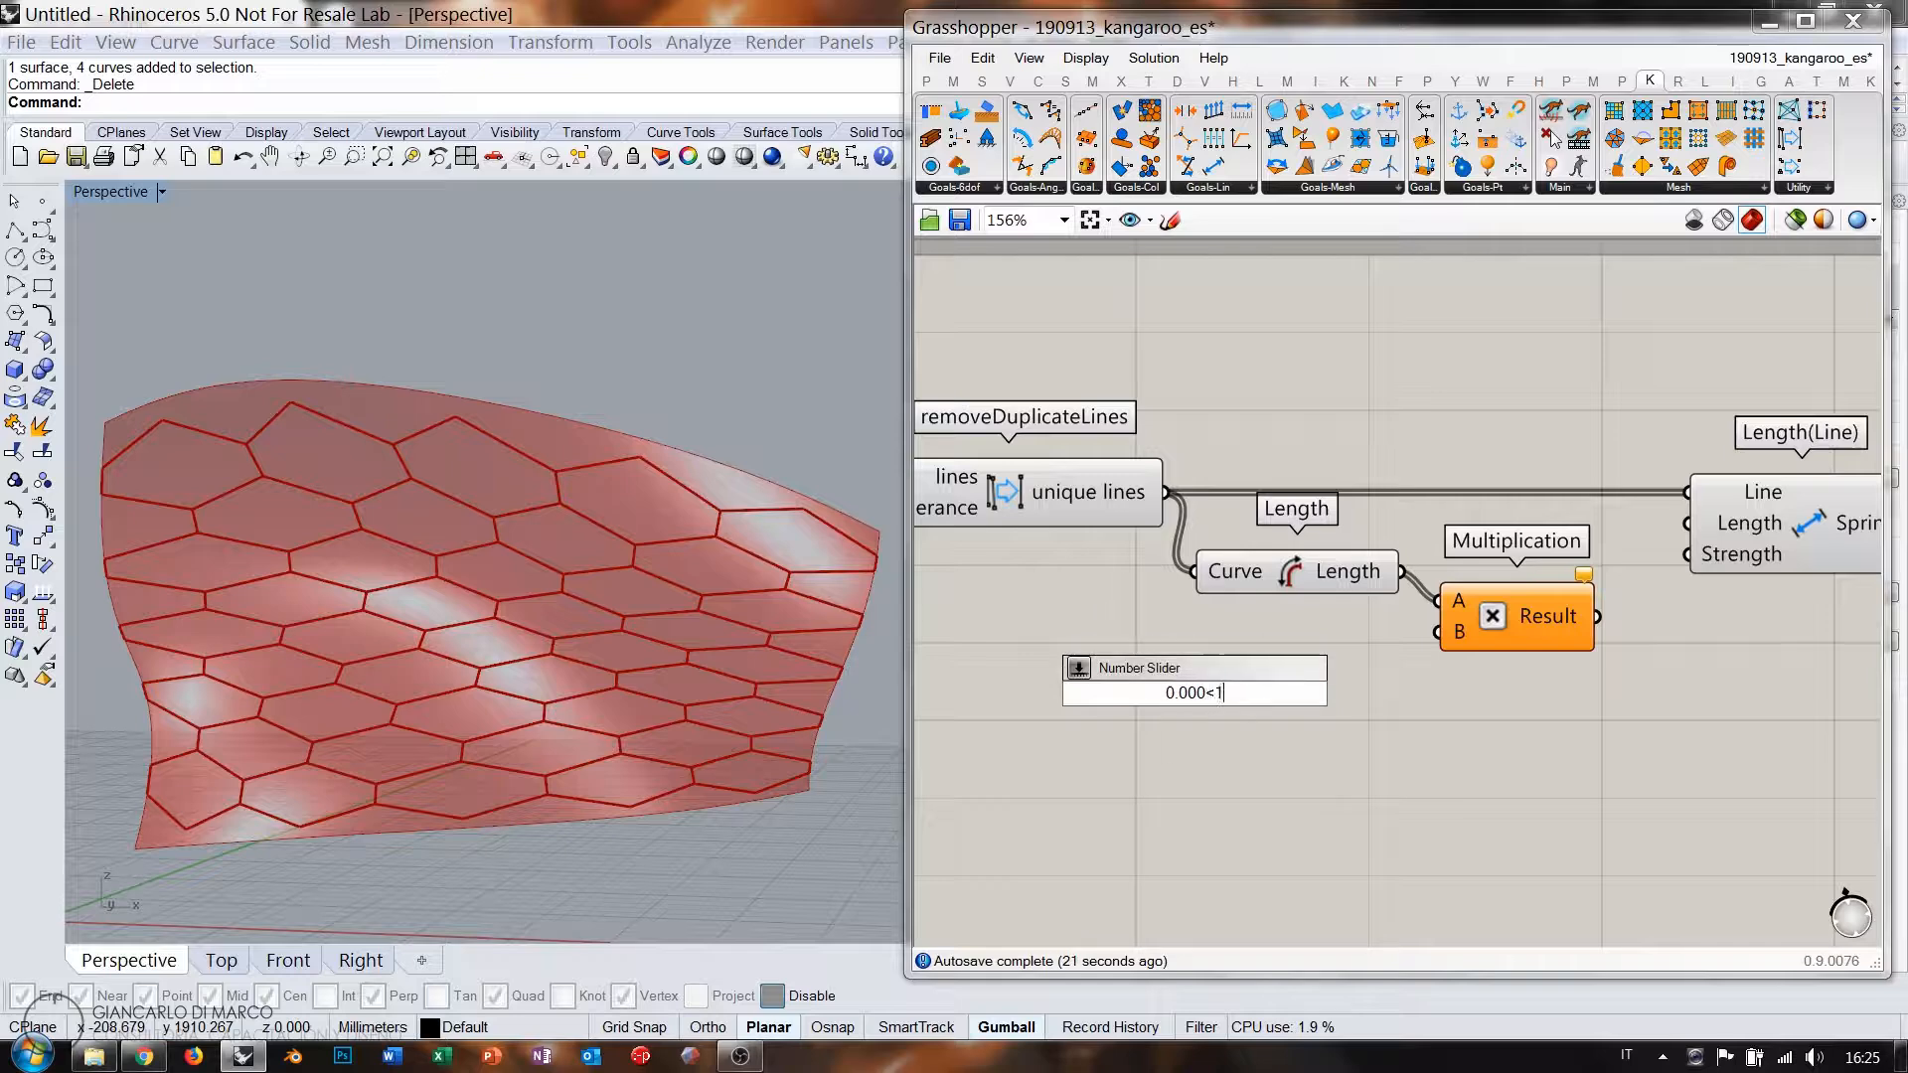
pyautogui.press('Return')
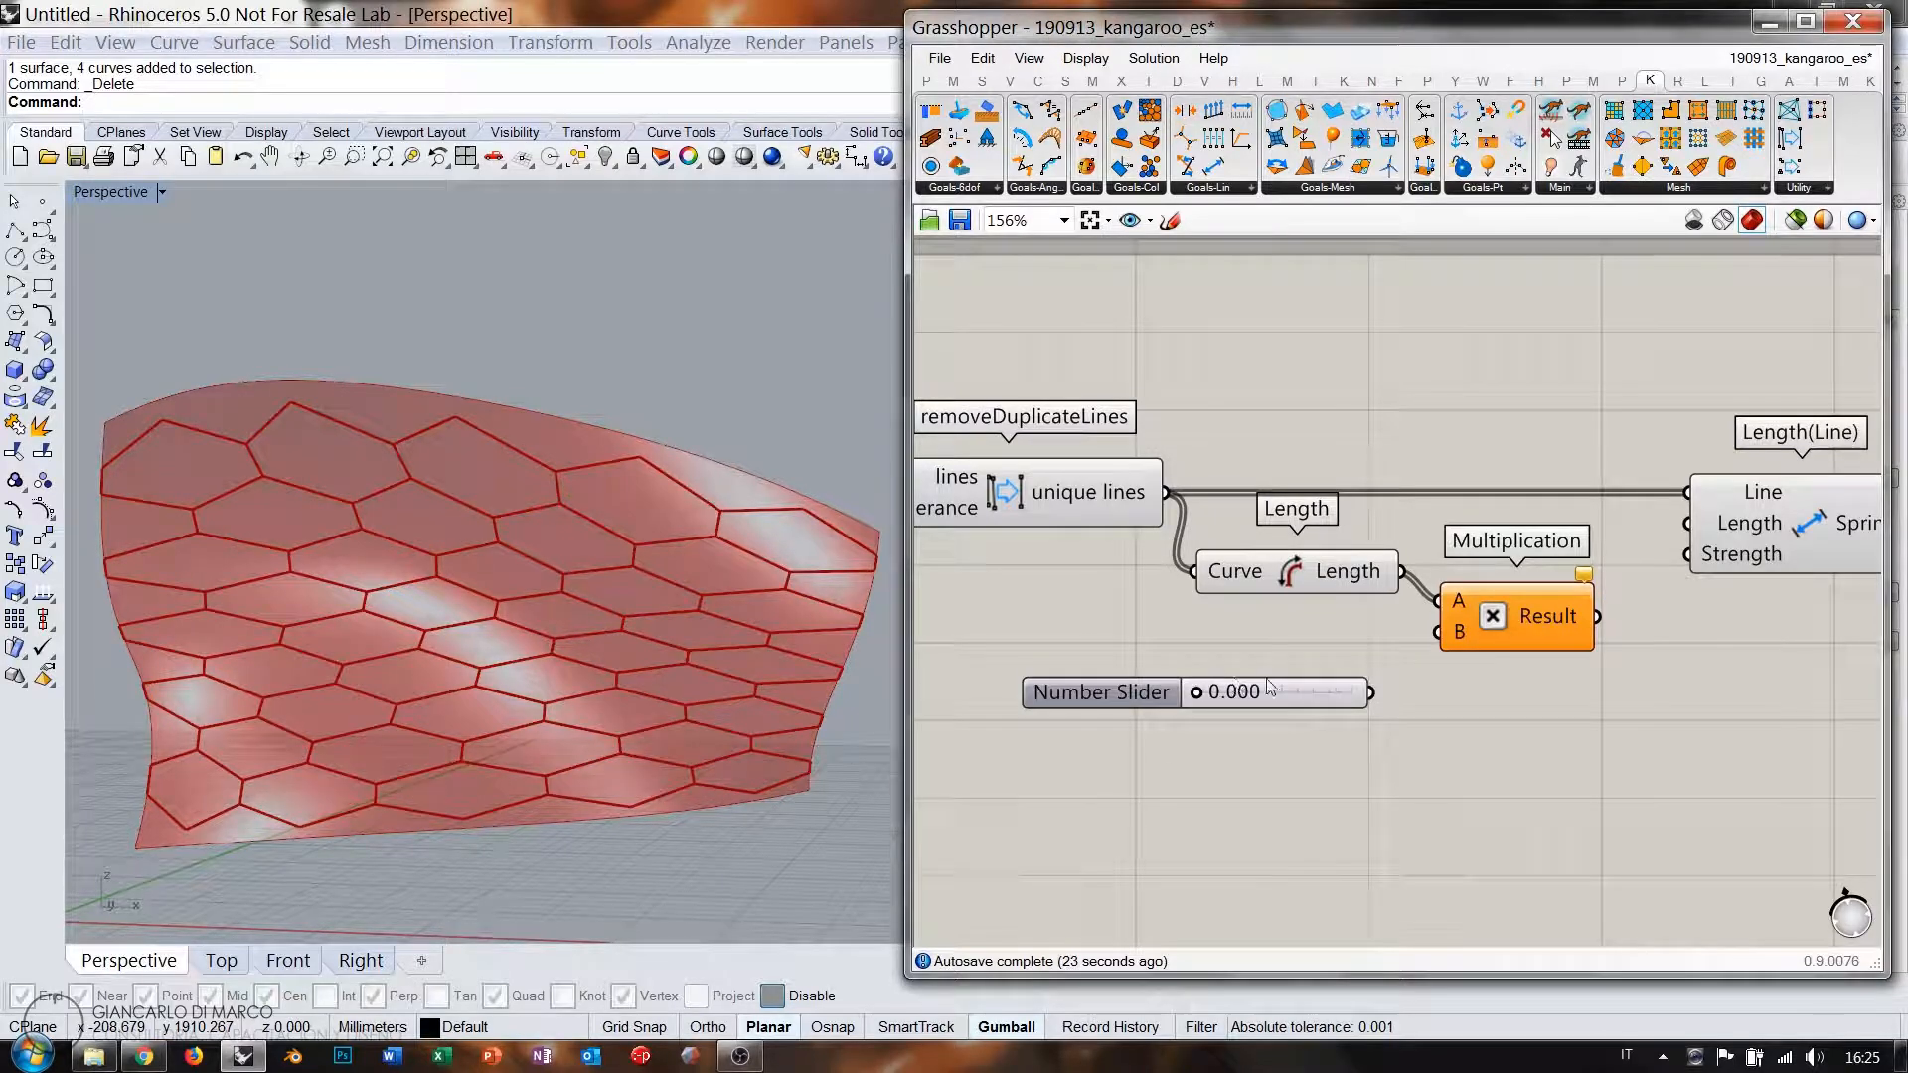
pyautogui.moveTo(1289, 701); pyautogui.dragTo(1136, 648)
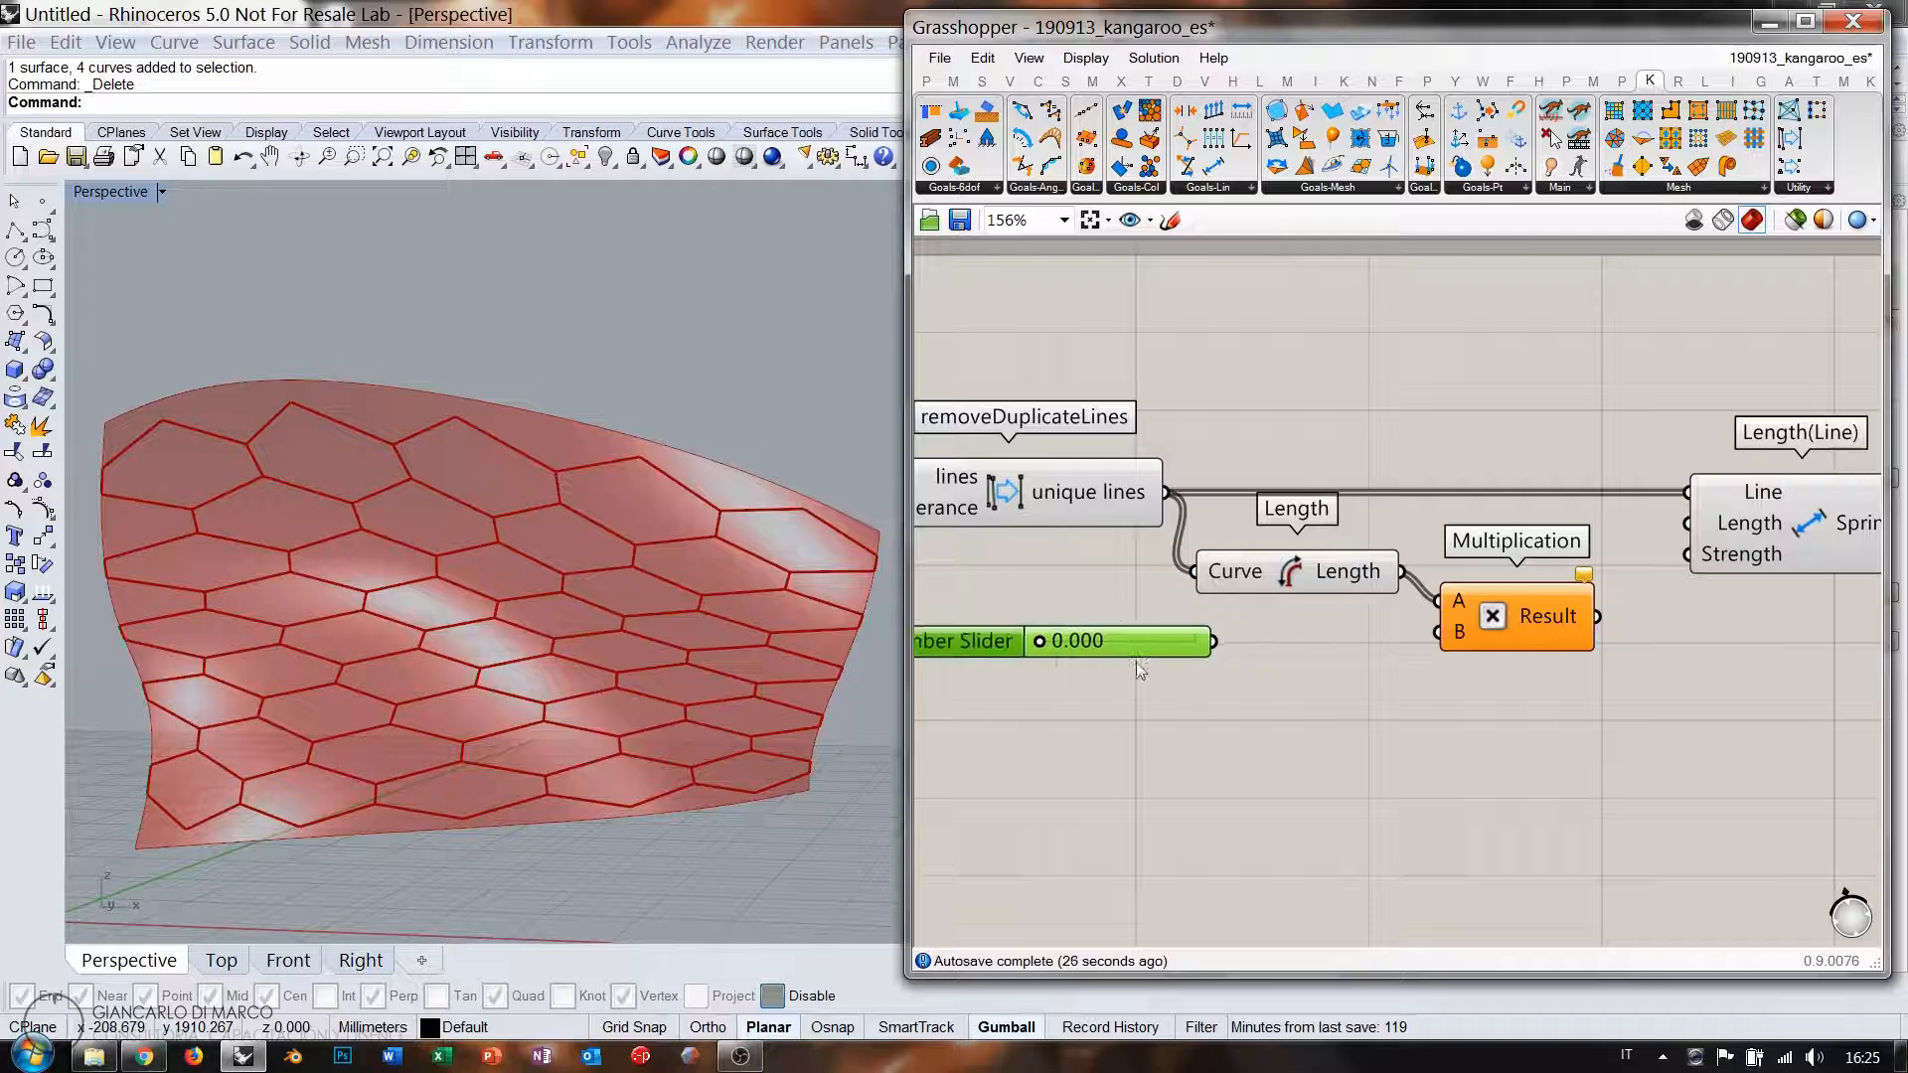
pyautogui.moveTo(1136, 662); pyautogui.dragTo(1325, 642, button='right')
pyautogui.moveTo(1303, 629); pyautogui.dragTo(1209, 635)
# Create a second slider set to 1.000 and place it under the first.
pyautogui.doubleClick(1206, 712)
pyautogui.write('1.000<')
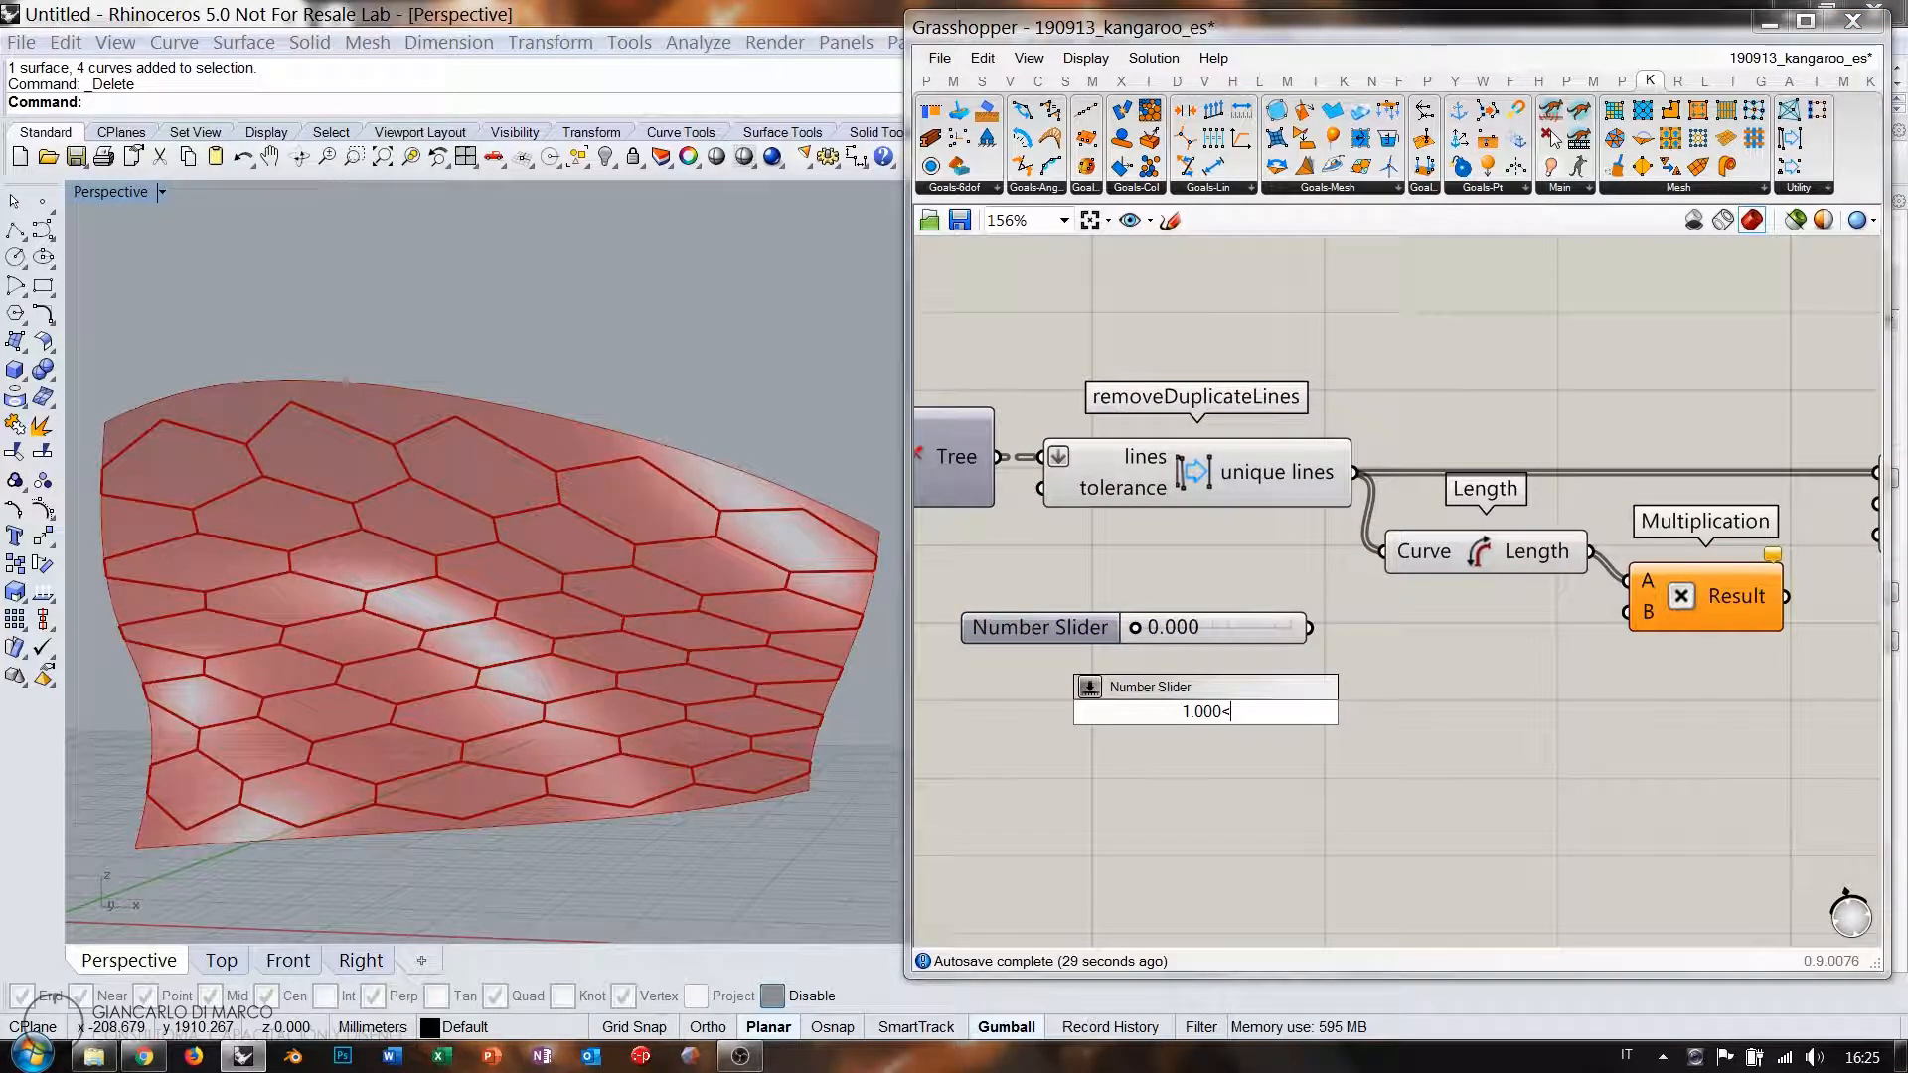
pyautogui.press('Return')
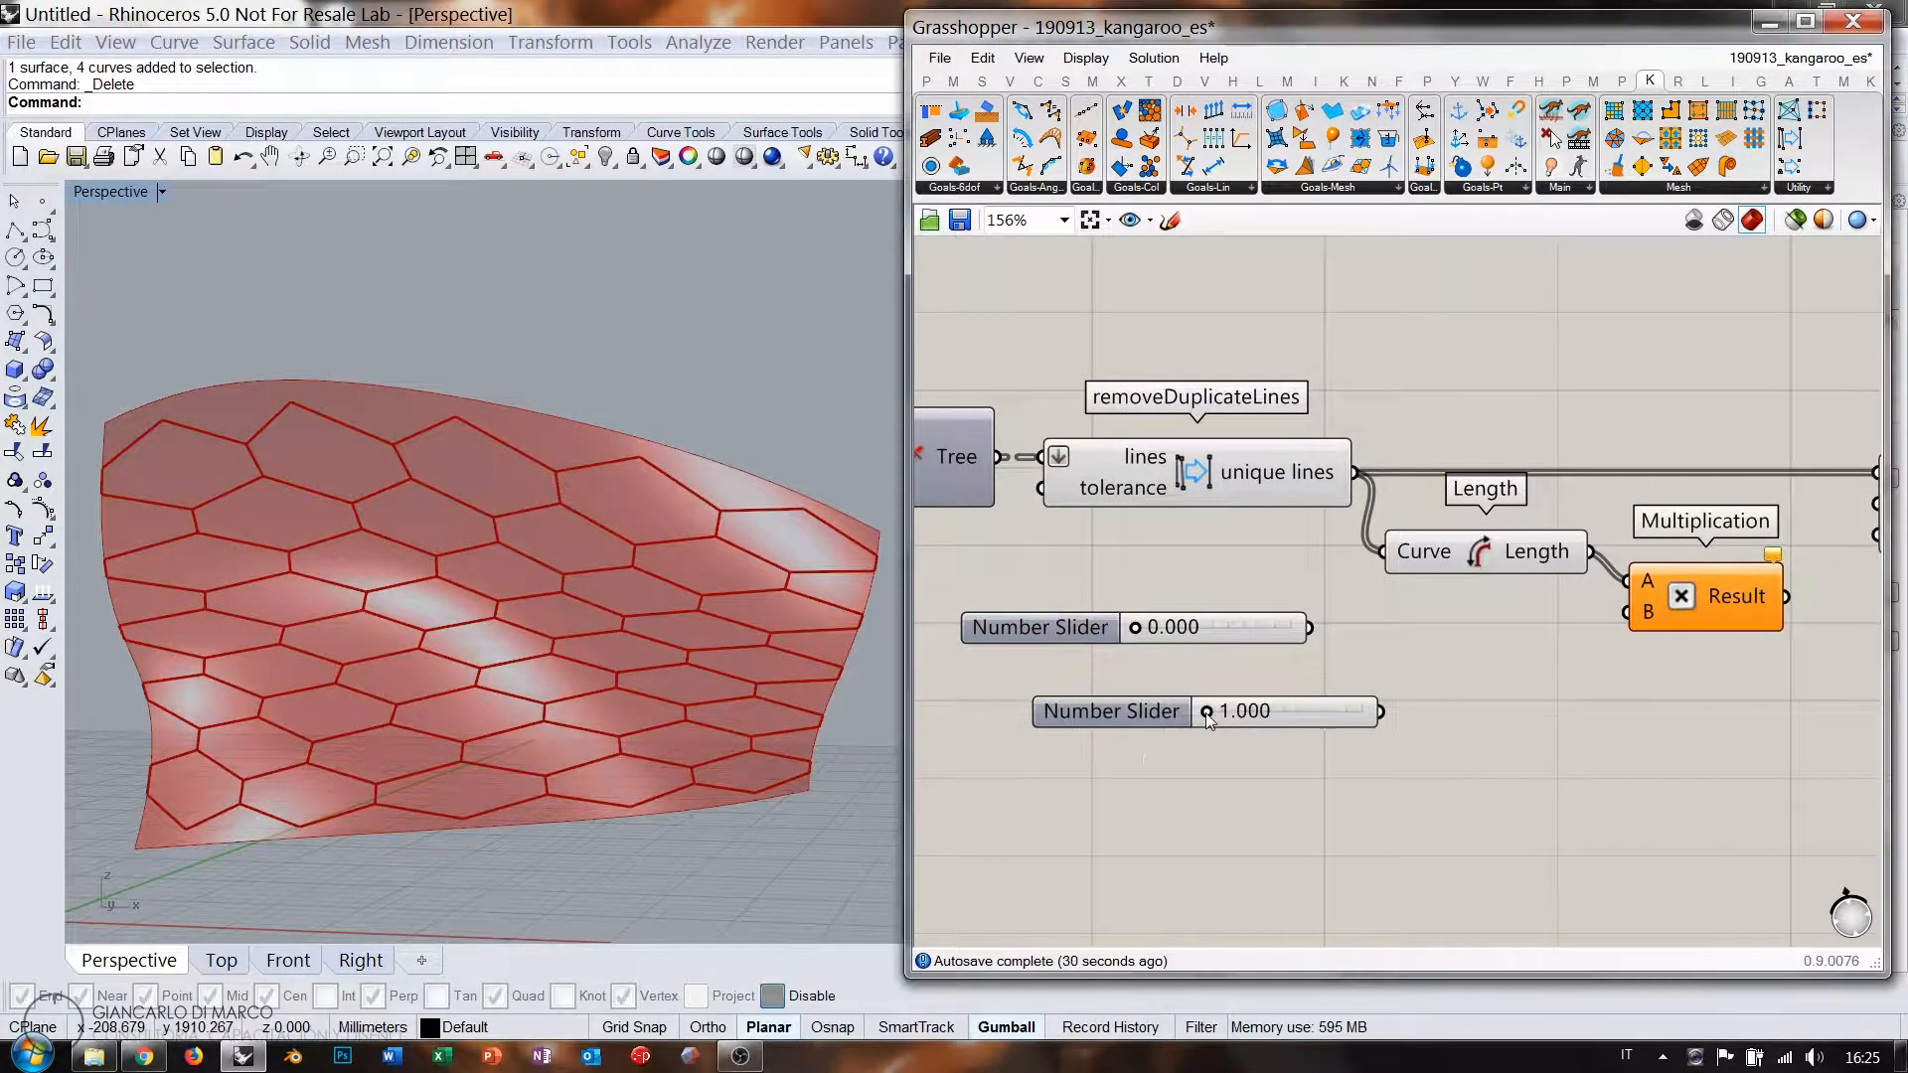
pyautogui.click(1314, 719)
pyautogui.moveTo(1315, 718); pyautogui.dragTo(1245, 671)
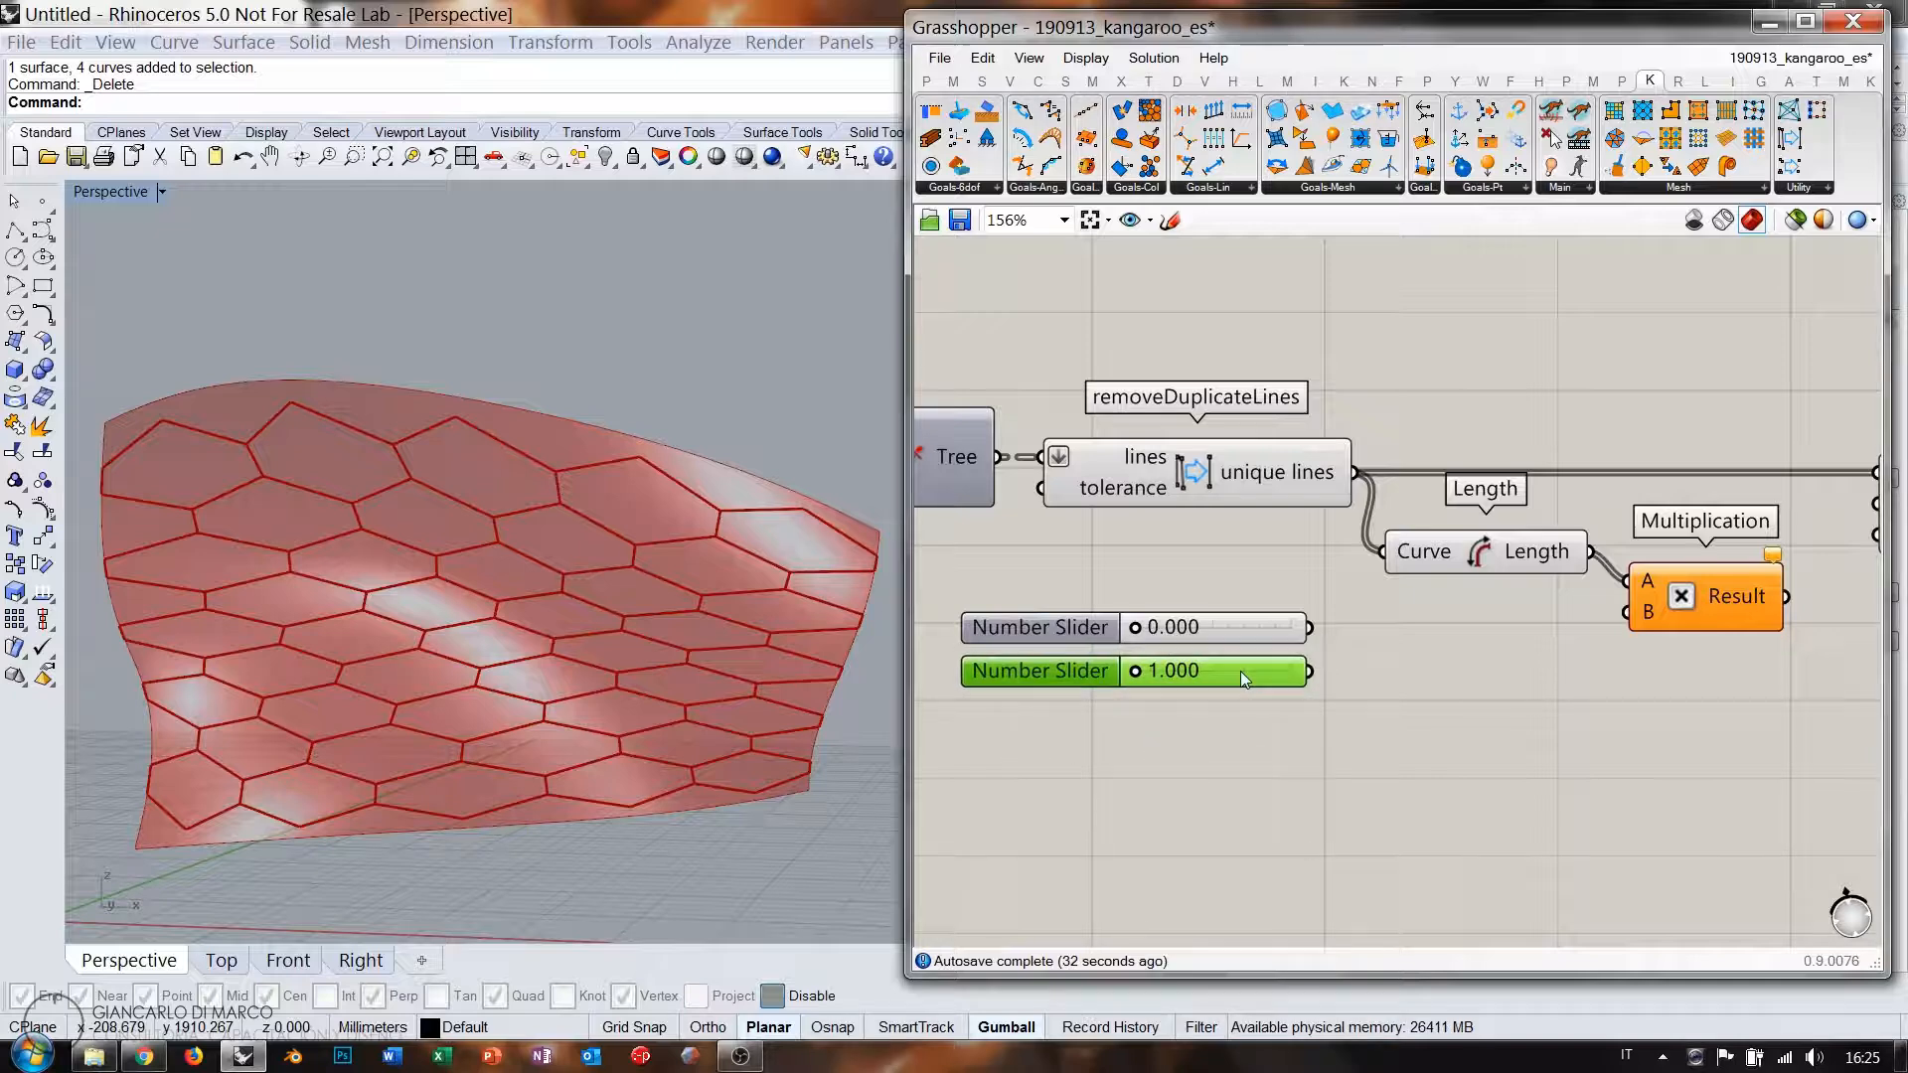
pyautogui.click(1250, 724)
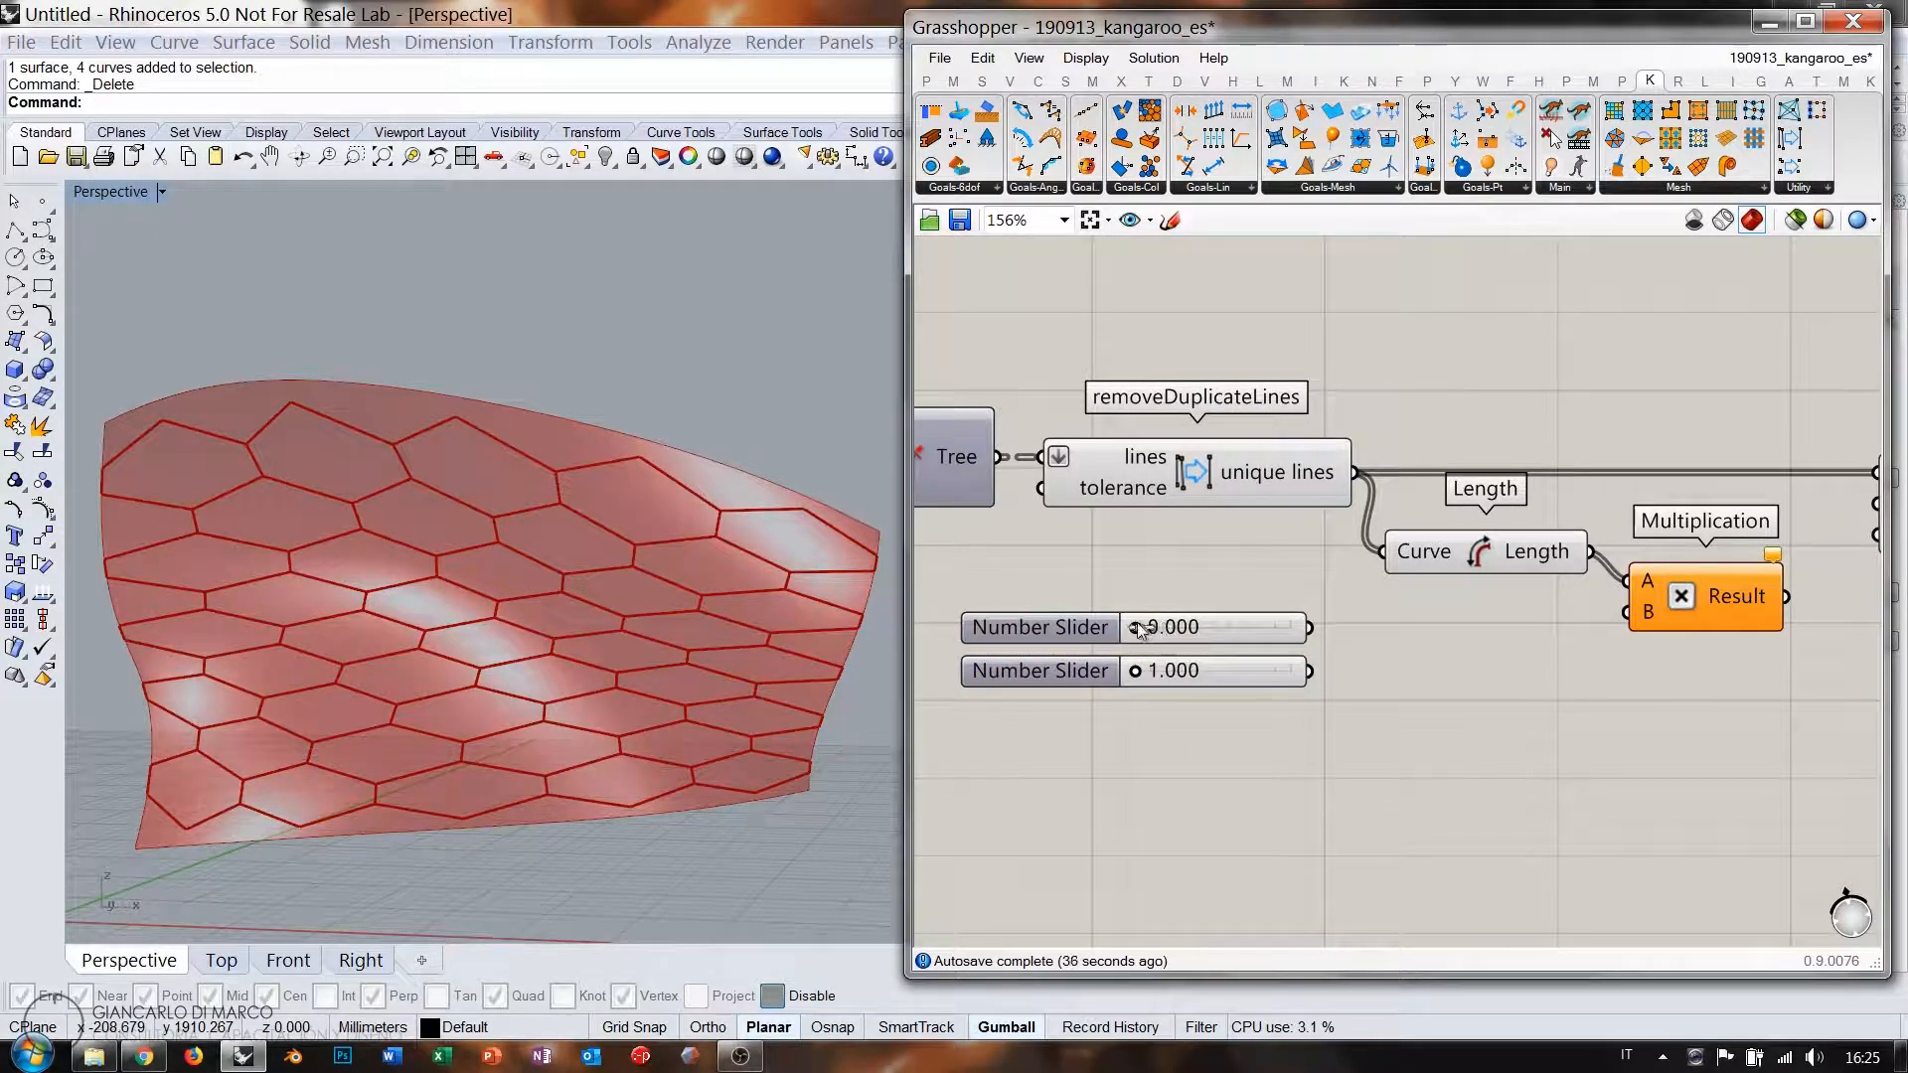
# Drag the first slider to 1.000 and align both sliders.
pyautogui.moveTo(1138, 628); pyautogui.dragTo(1370, 622)
pyautogui.moveTo(1219, 640); pyautogui.dragTo(1165, 664)
pyautogui.click(1401, 672)
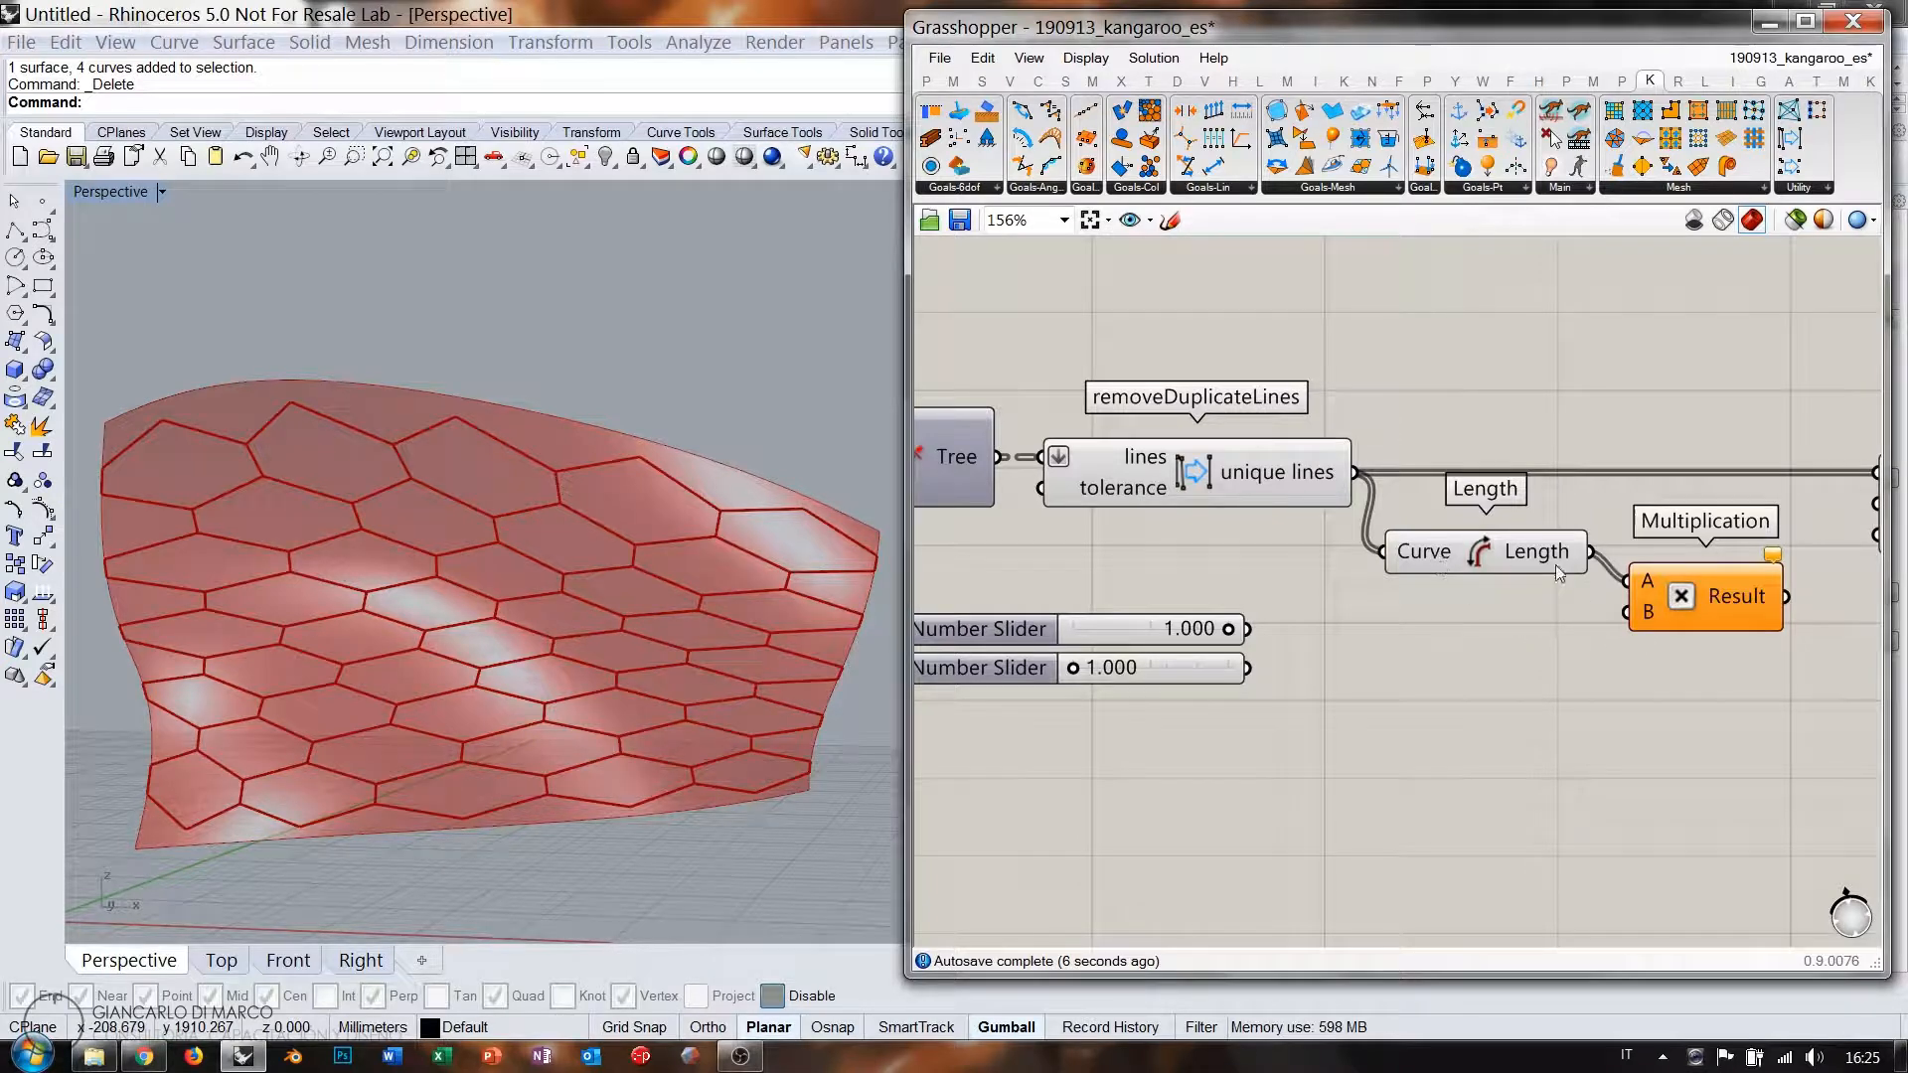
pyautogui.moveTo(1314, 480)
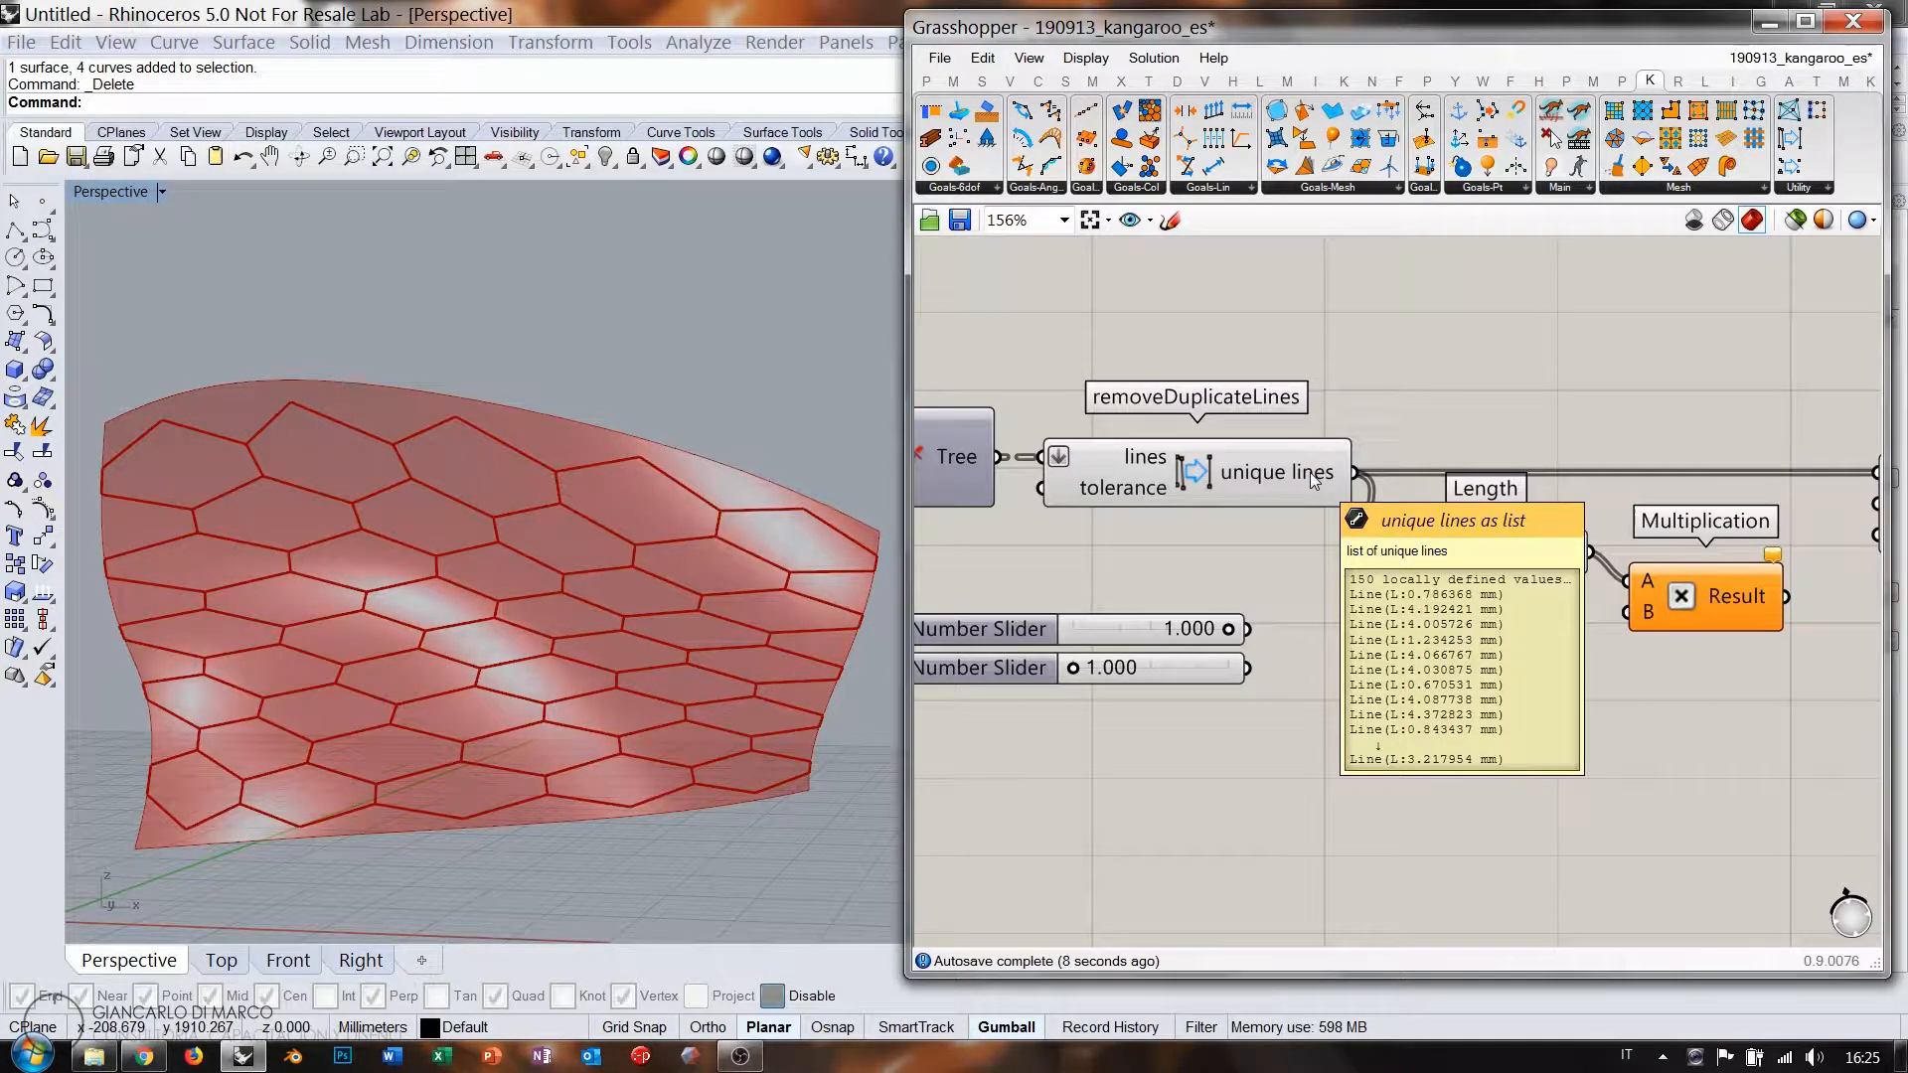
pyautogui.moveTo(1262, 571); pyautogui.dragTo(1278, 615, button='right')
# Add a List Length component counting the unique lines, below the sliders.
pyautogui.doubleClick(1228, 611)
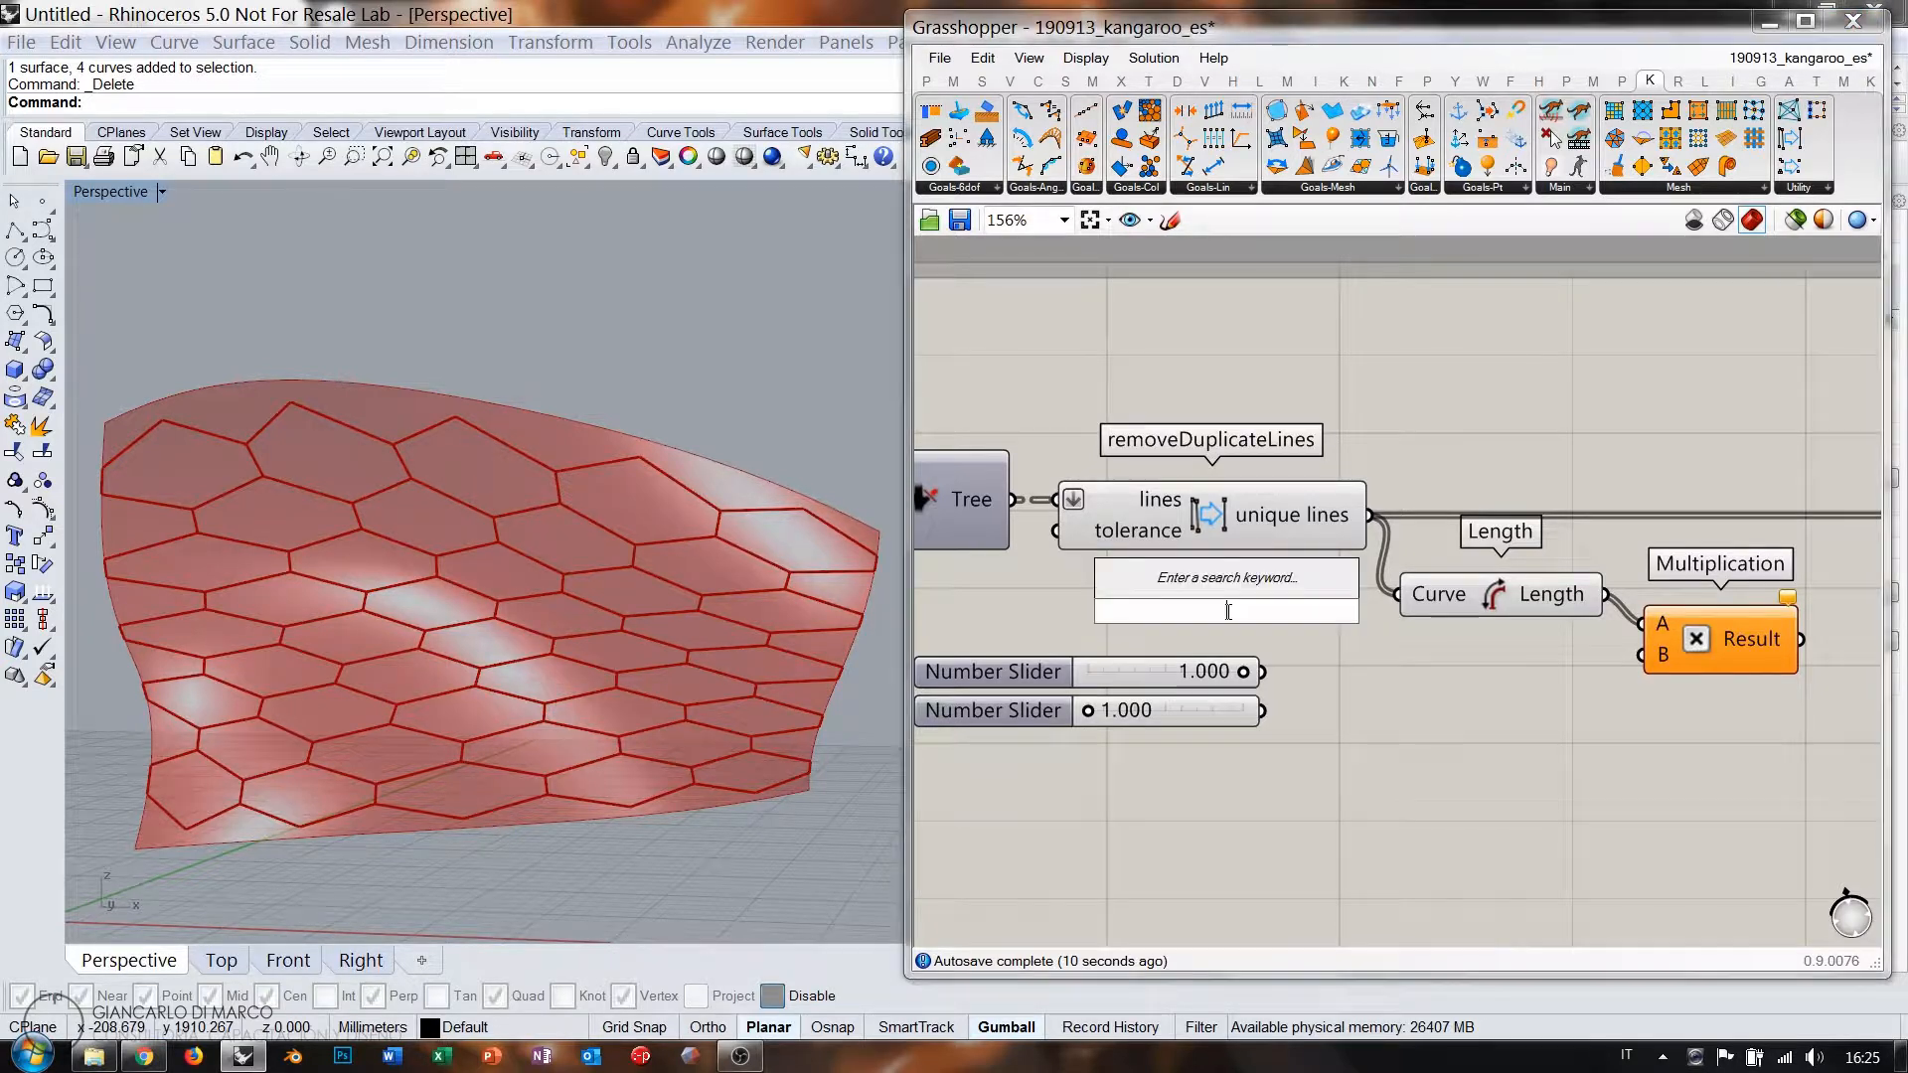
pyautogui.write('length')
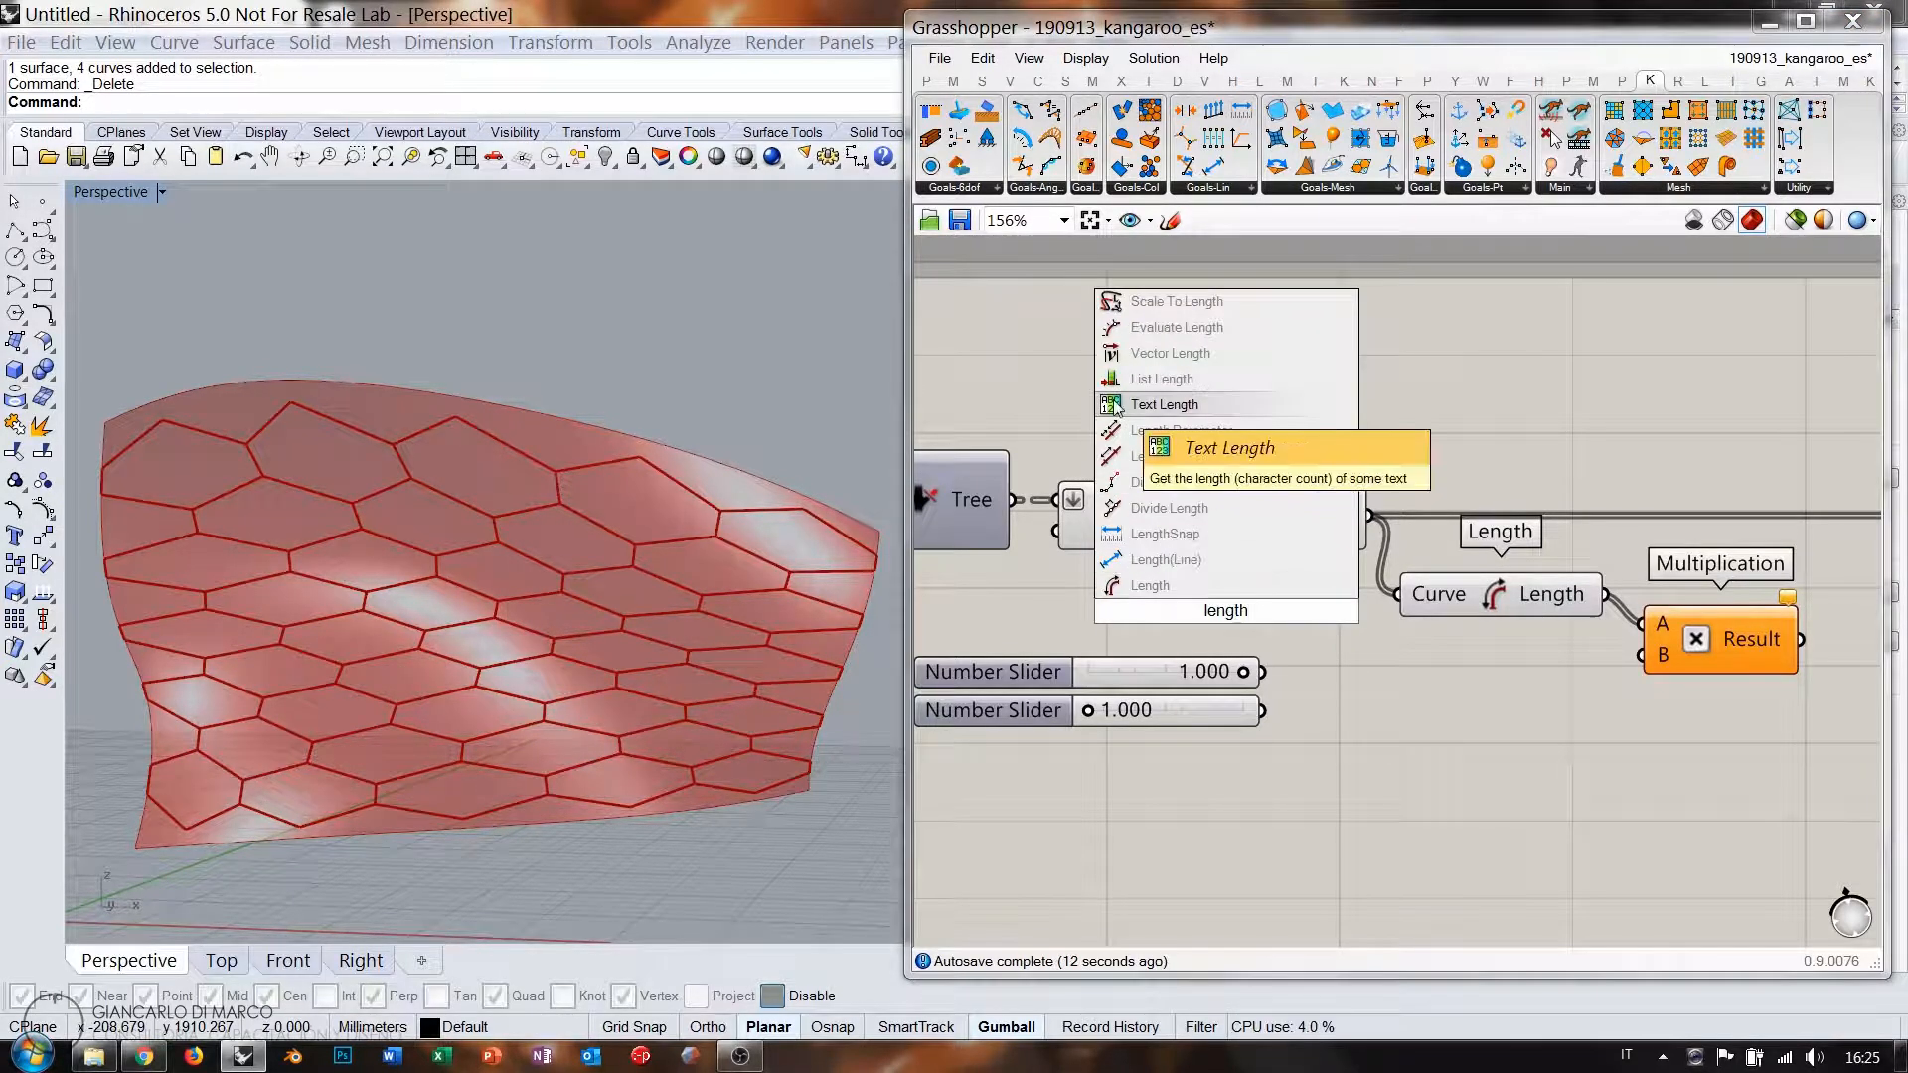
pyautogui.click(1163, 378)
pyautogui.moveTo(1232, 617); pyautogui.dragTo(1302, 812)
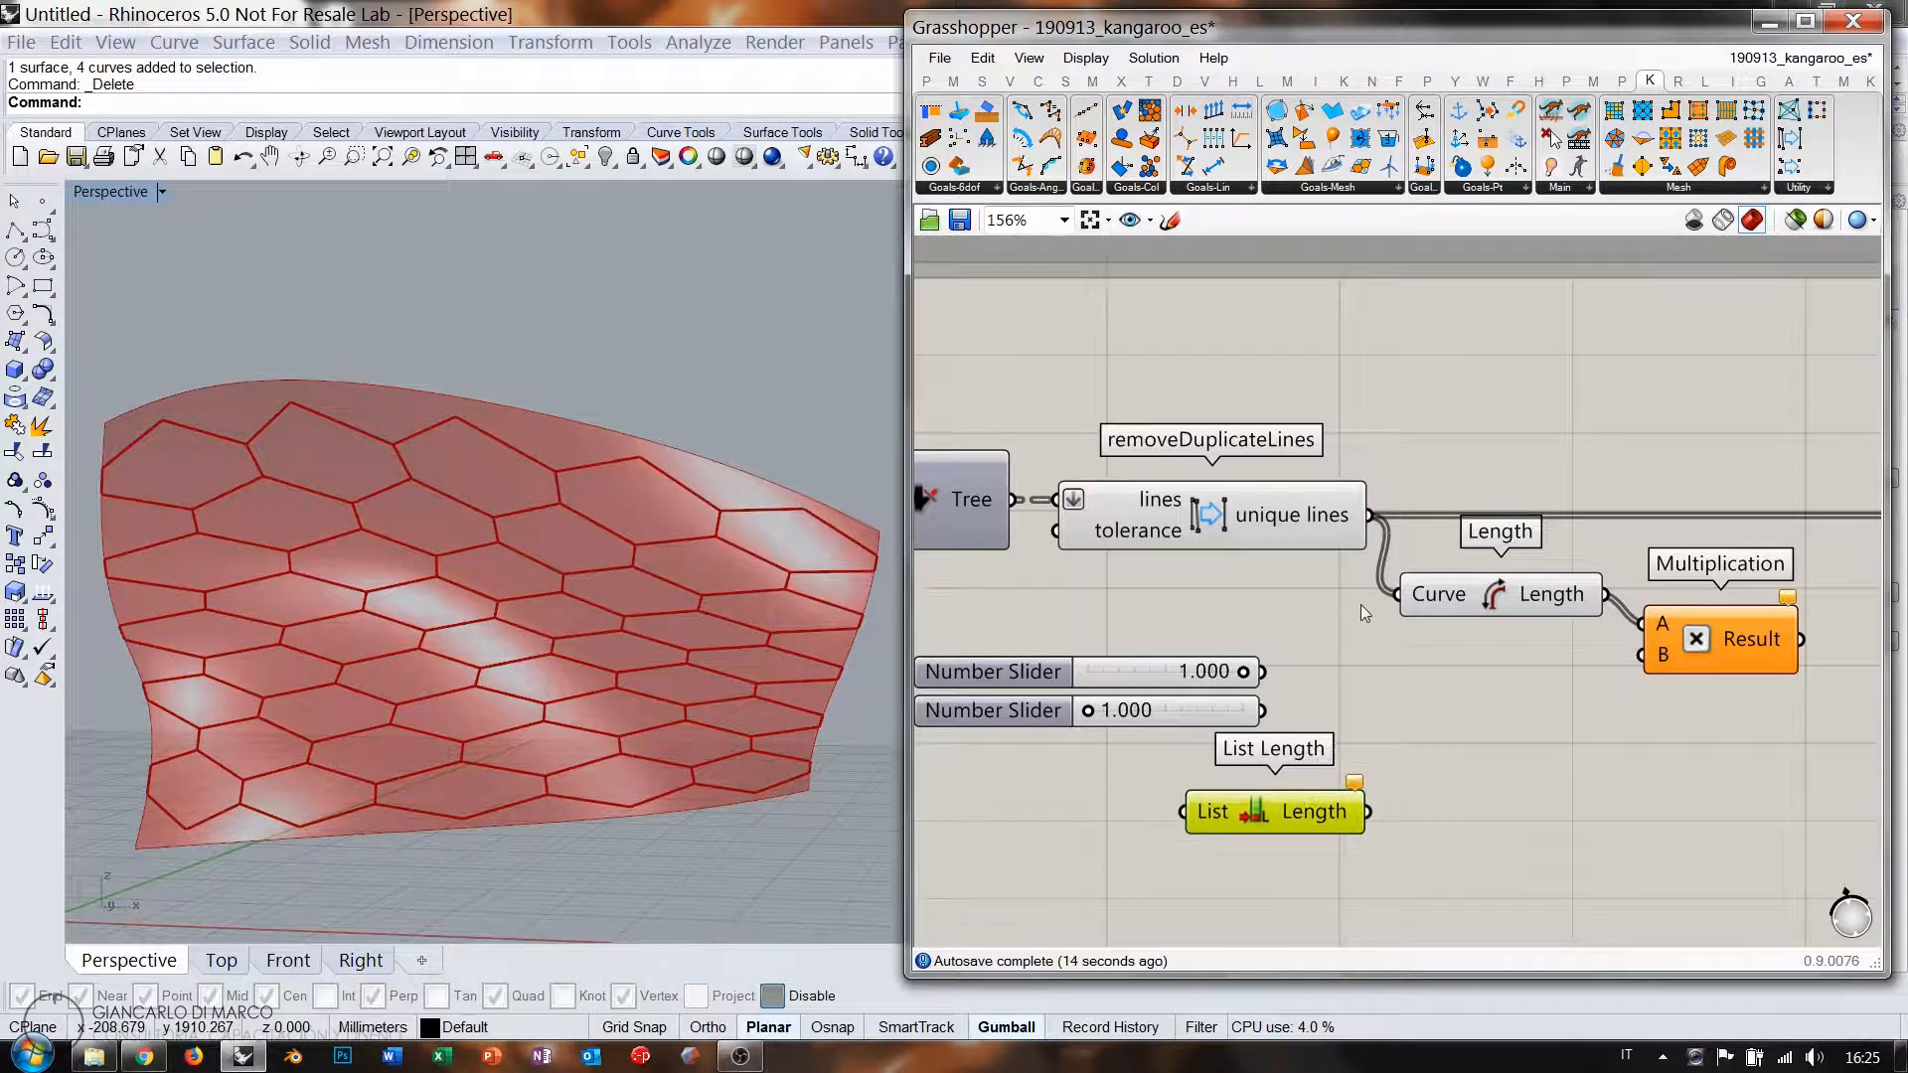
pyautogui.moveTo(1369, 515); pyautogui.dragTo(1183, 812)
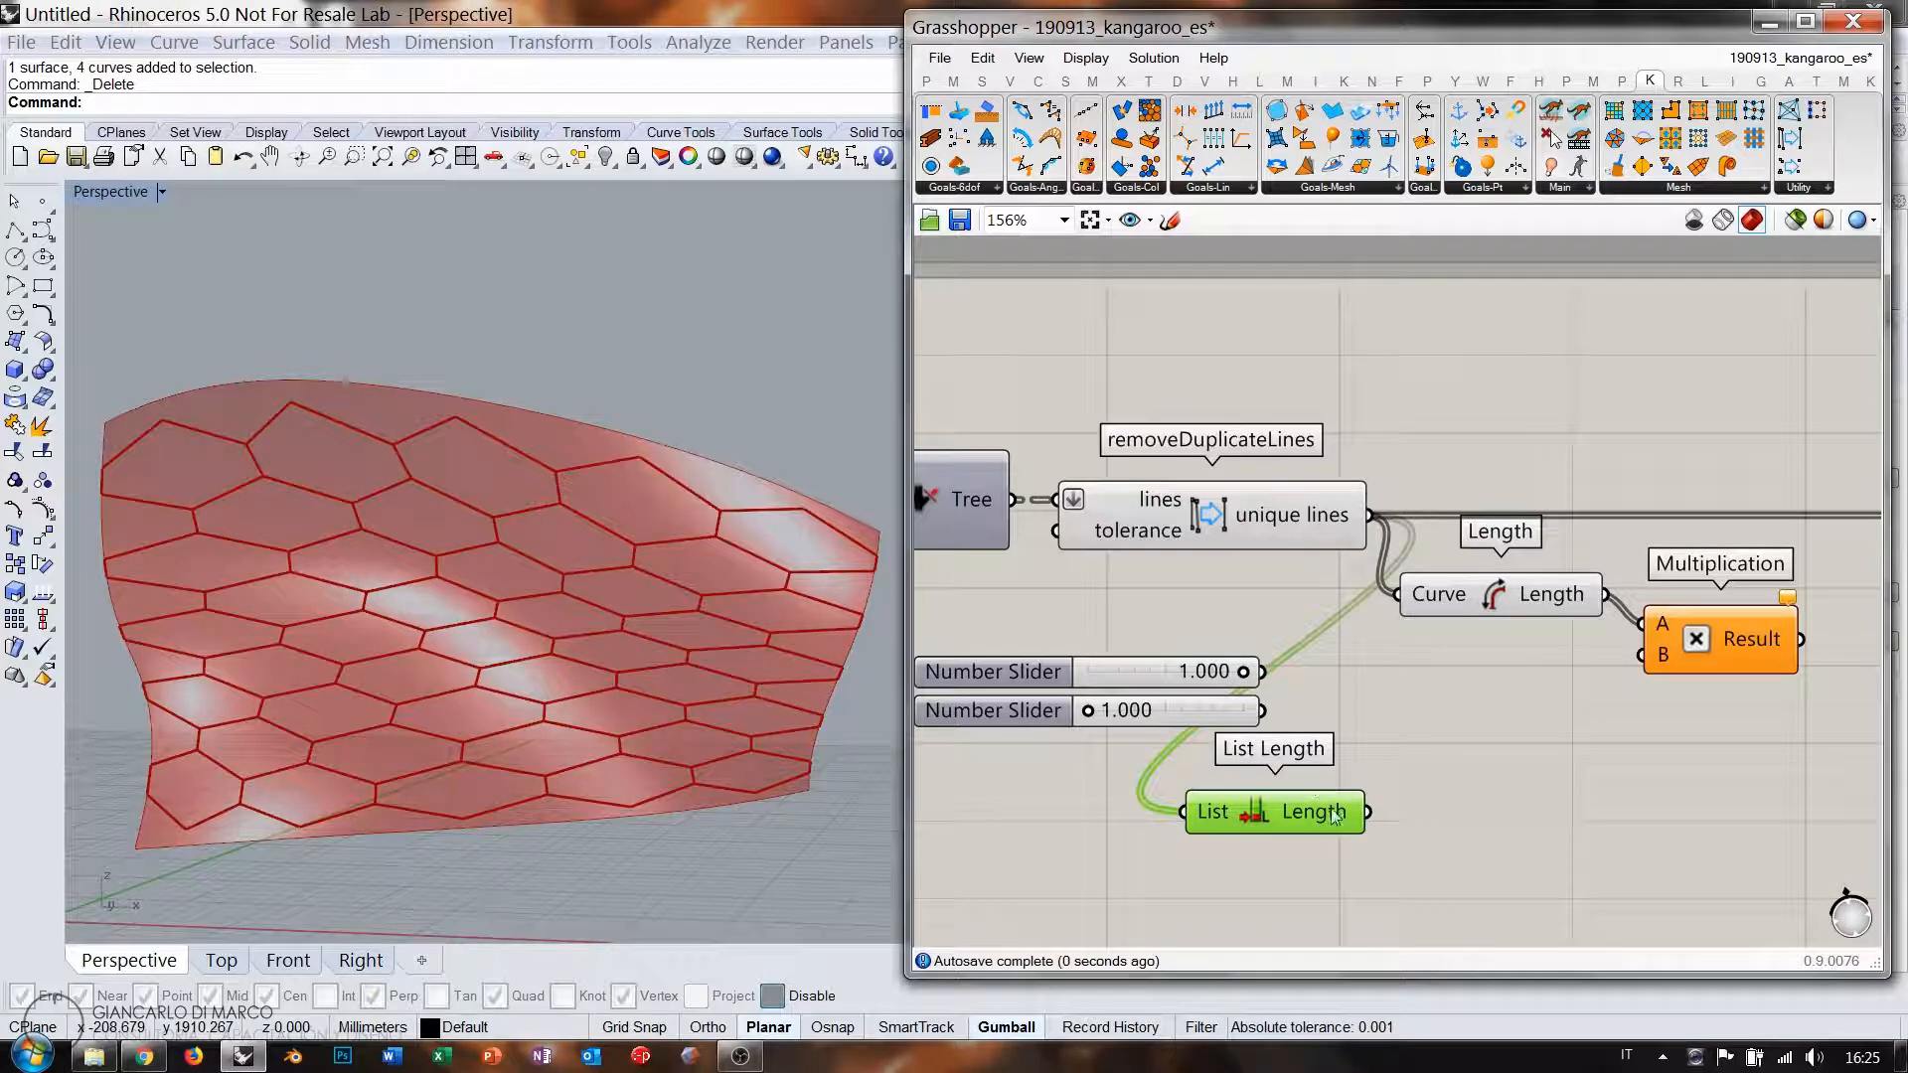
pyautogui.moveTo(1328, 813); pyautogui.dragTo(1308, 849)
pyautogui.moveTo(1332, 740); pyautogui.dragTo(1254, 754)
pyautogui.click(1255, 687)
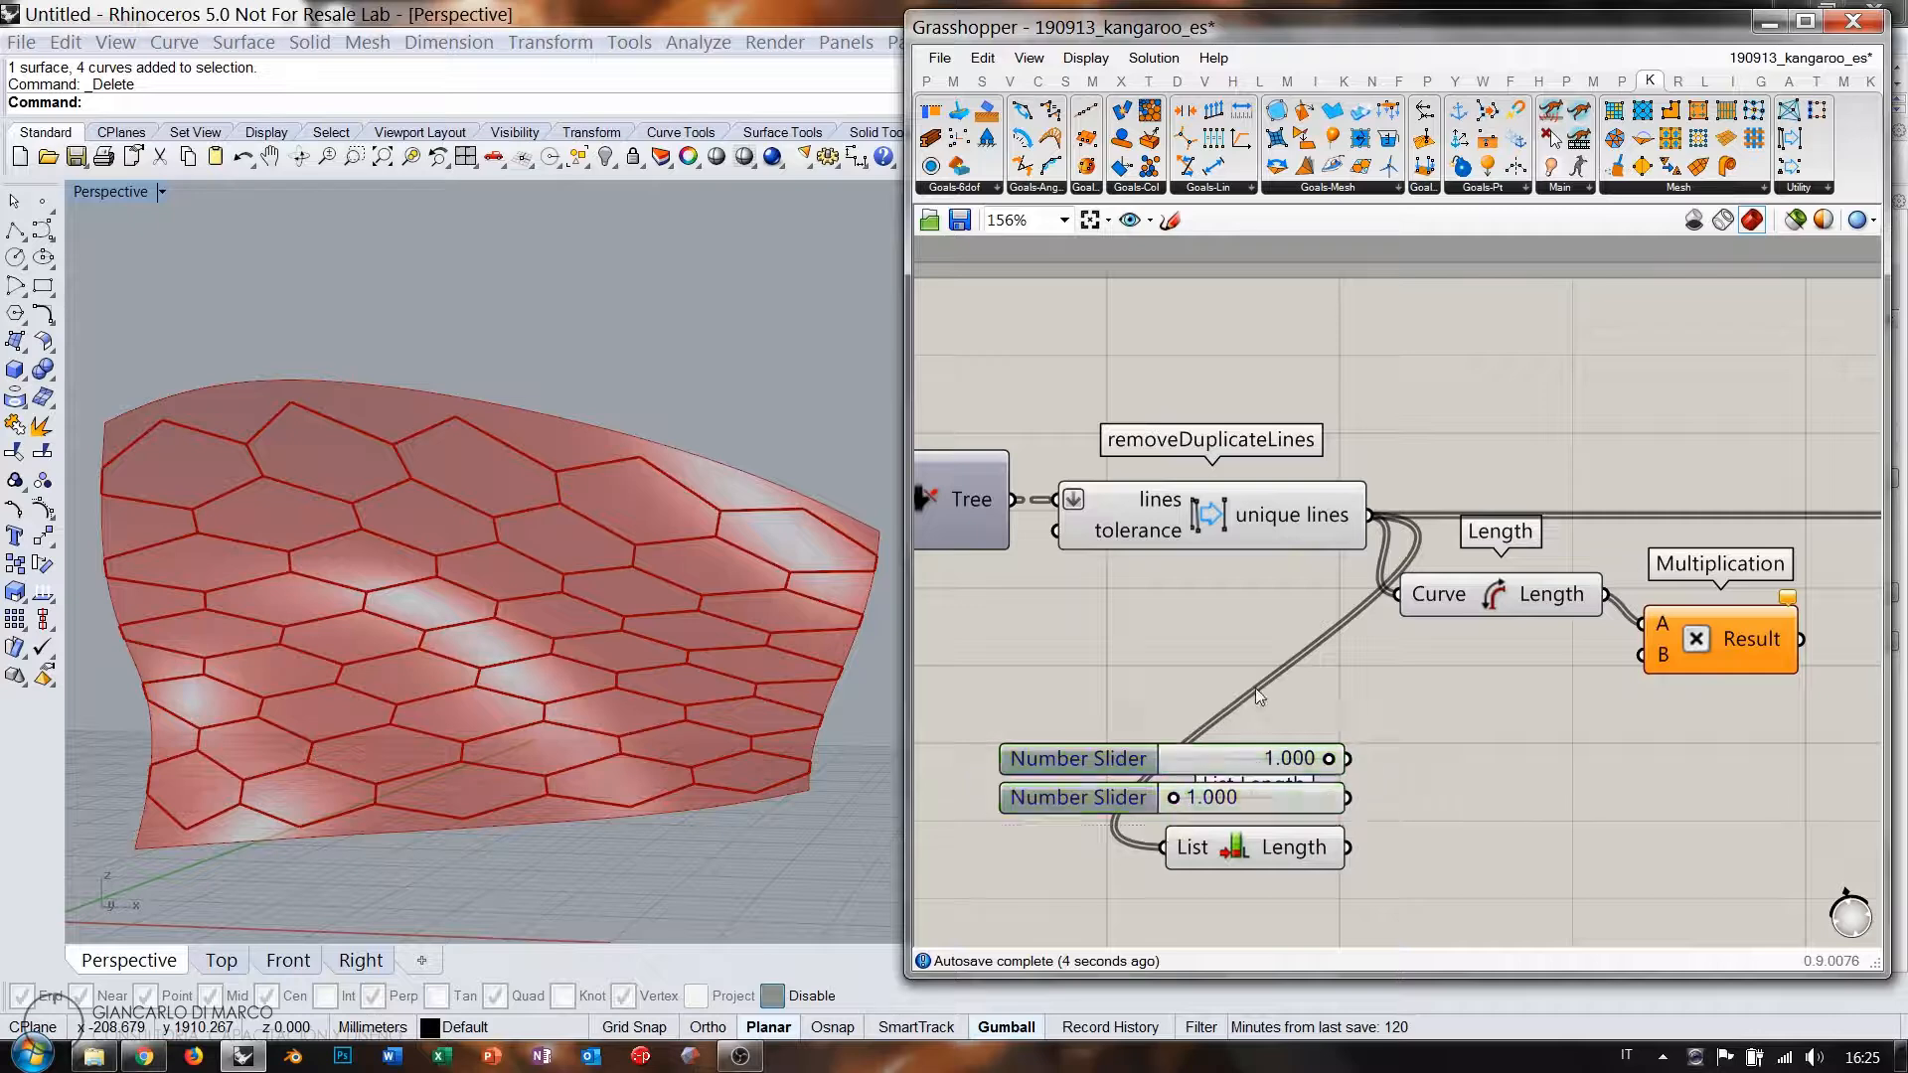
# Add Repeat Data fed by the sliders and List Length, with the upper slider at 0.571.
pyautogui.doubleClick(1499, 784)
pyautogui.write('re')
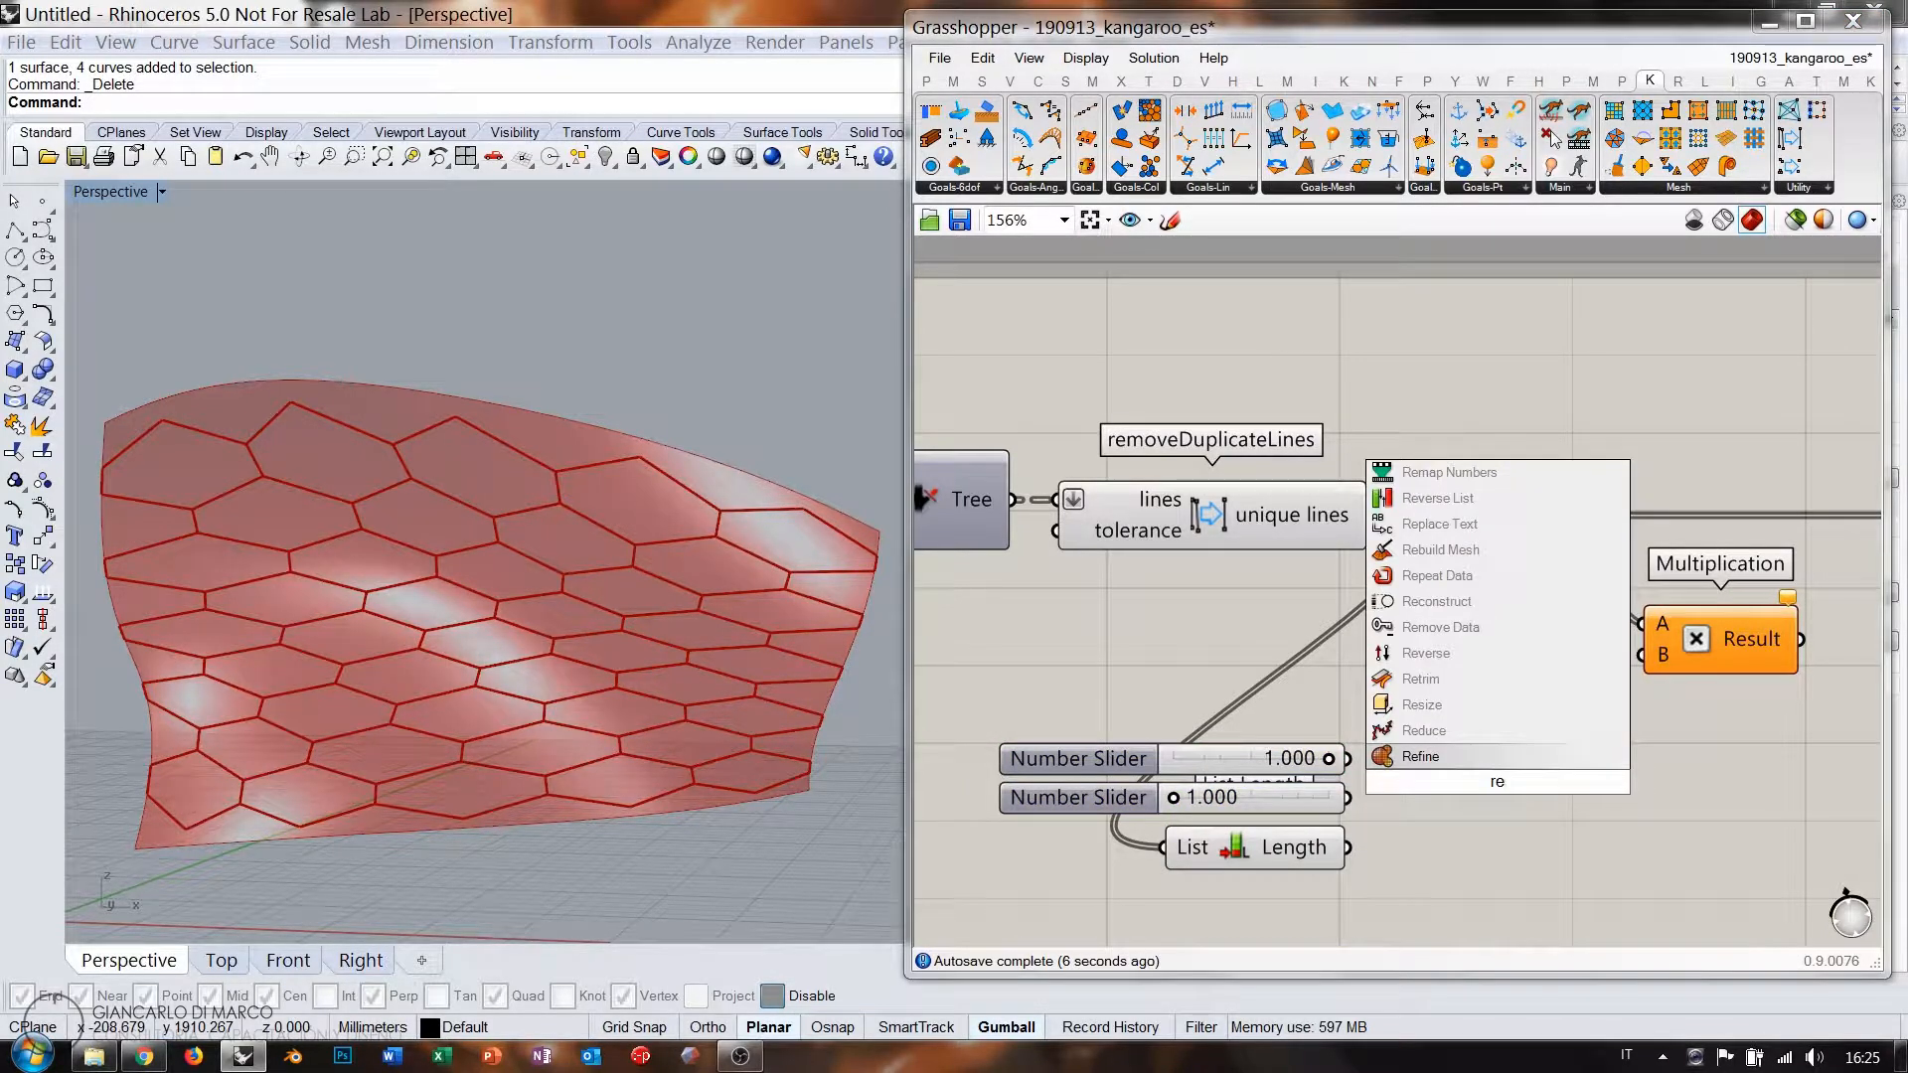
pyautogui.click(1437, 576)
pyautogui.moveTo(1465, 793); pyautogui.dragTo(1417, 702, button='right')
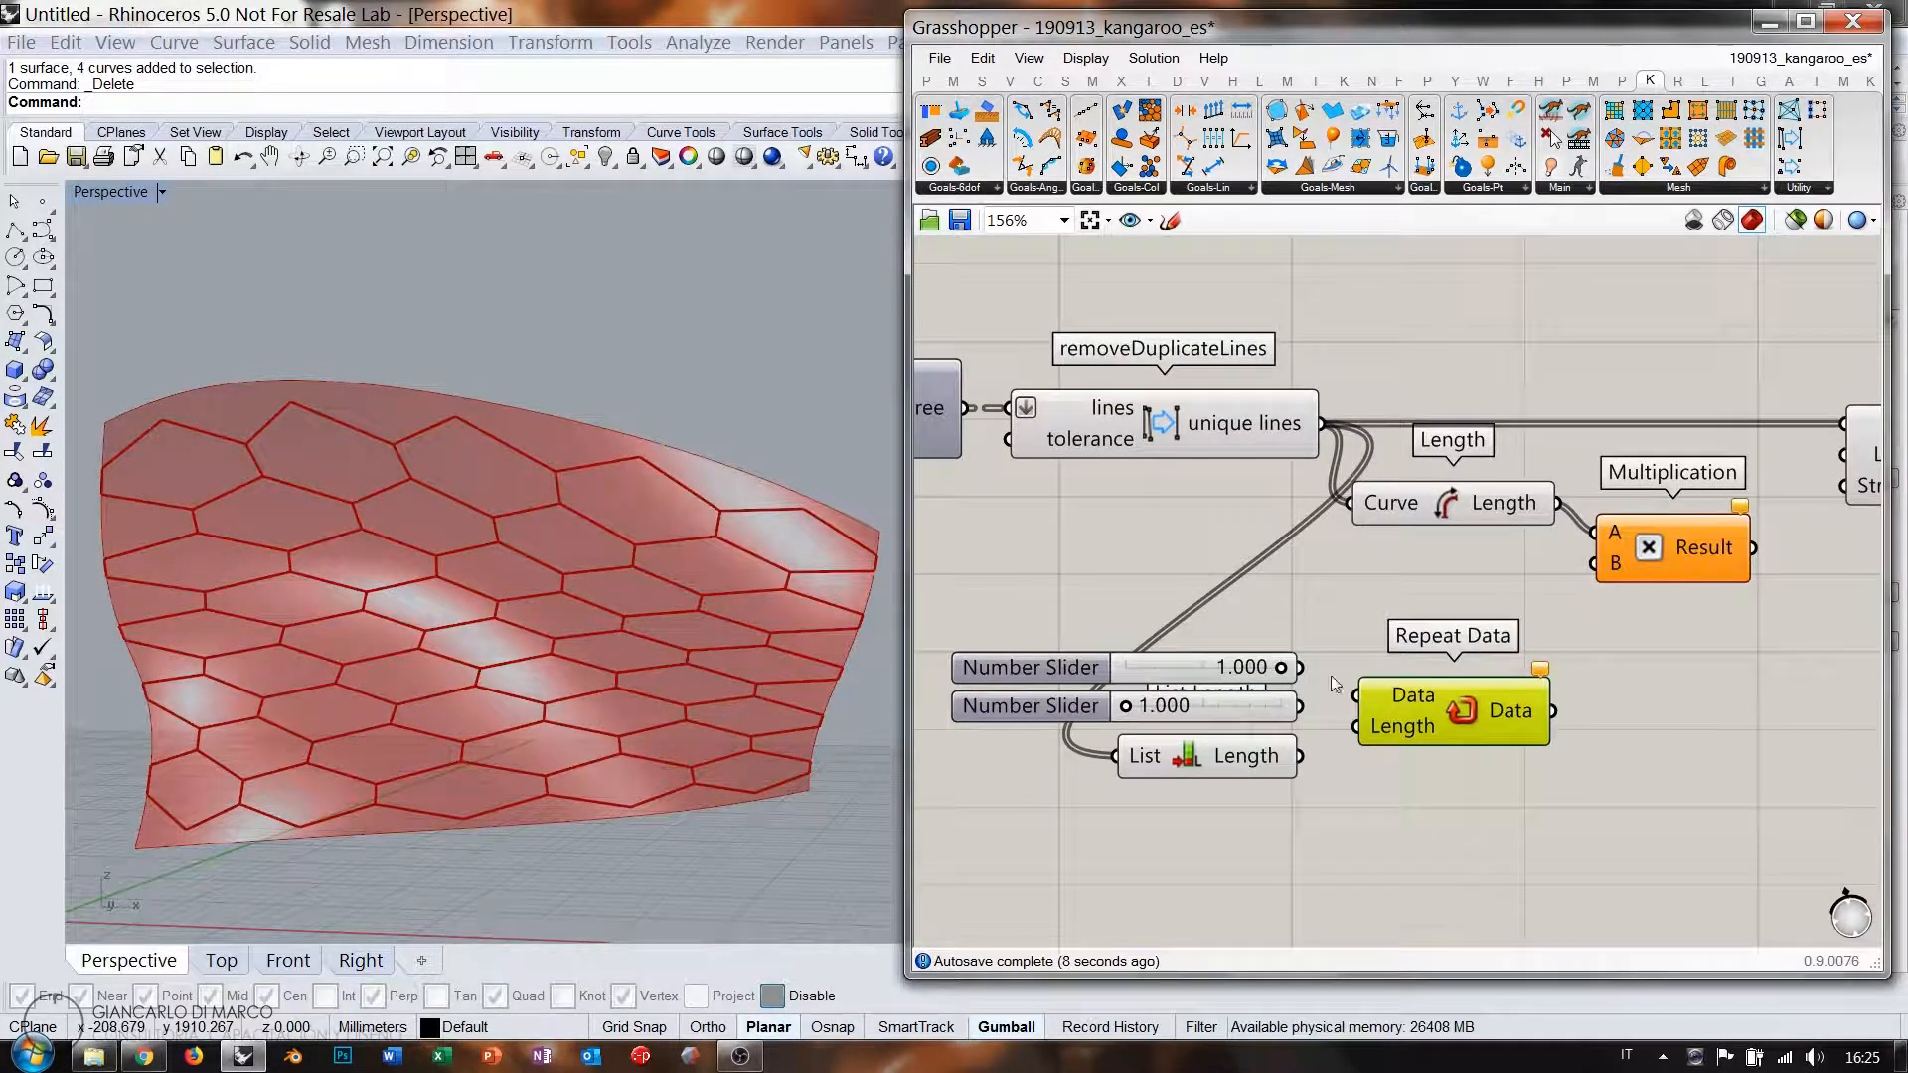
pyautogui.moveTo(1300, 667); pyautogui.dragTo(1356, 696)
pyautogui.moveTo(1301, 757); pyautogui.dragTo(1416, 718)
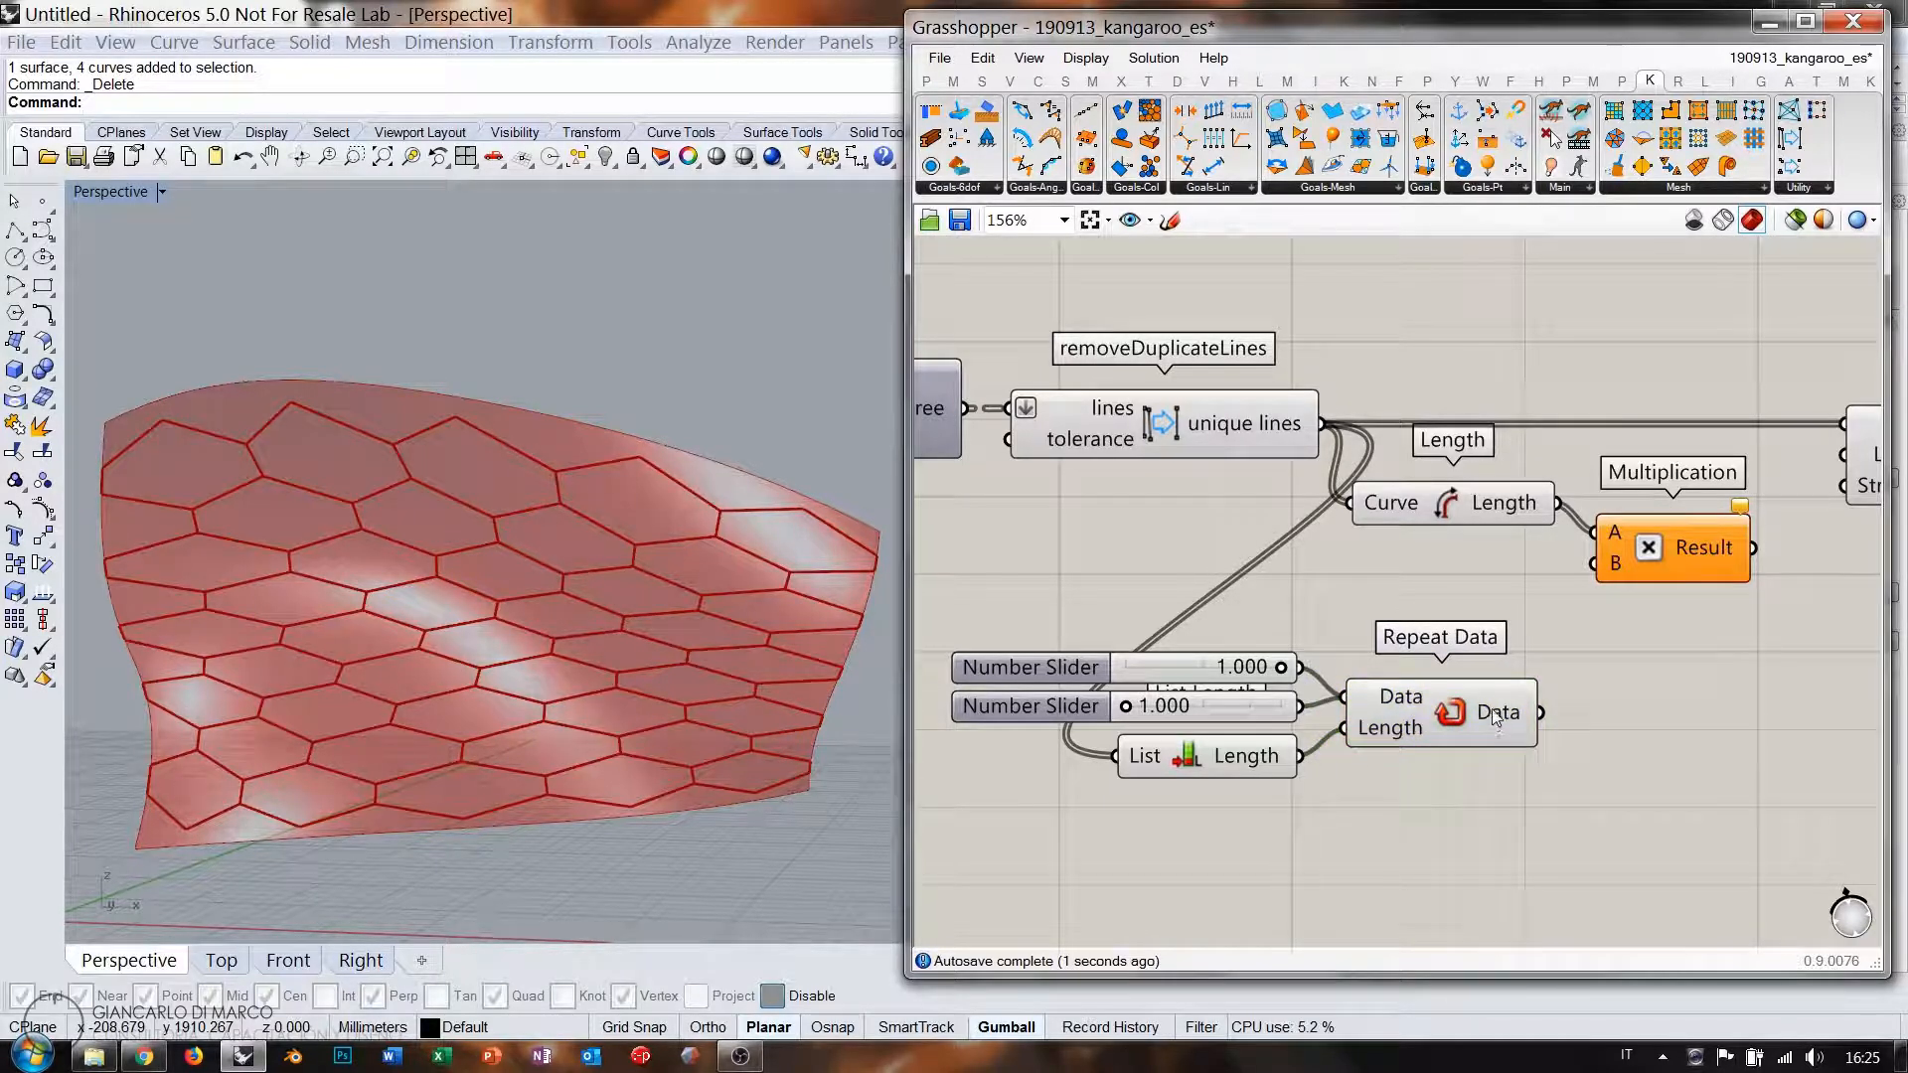
pyautogui.moveTo(1281, 670); pyautogui.dragTo(1215, 672)
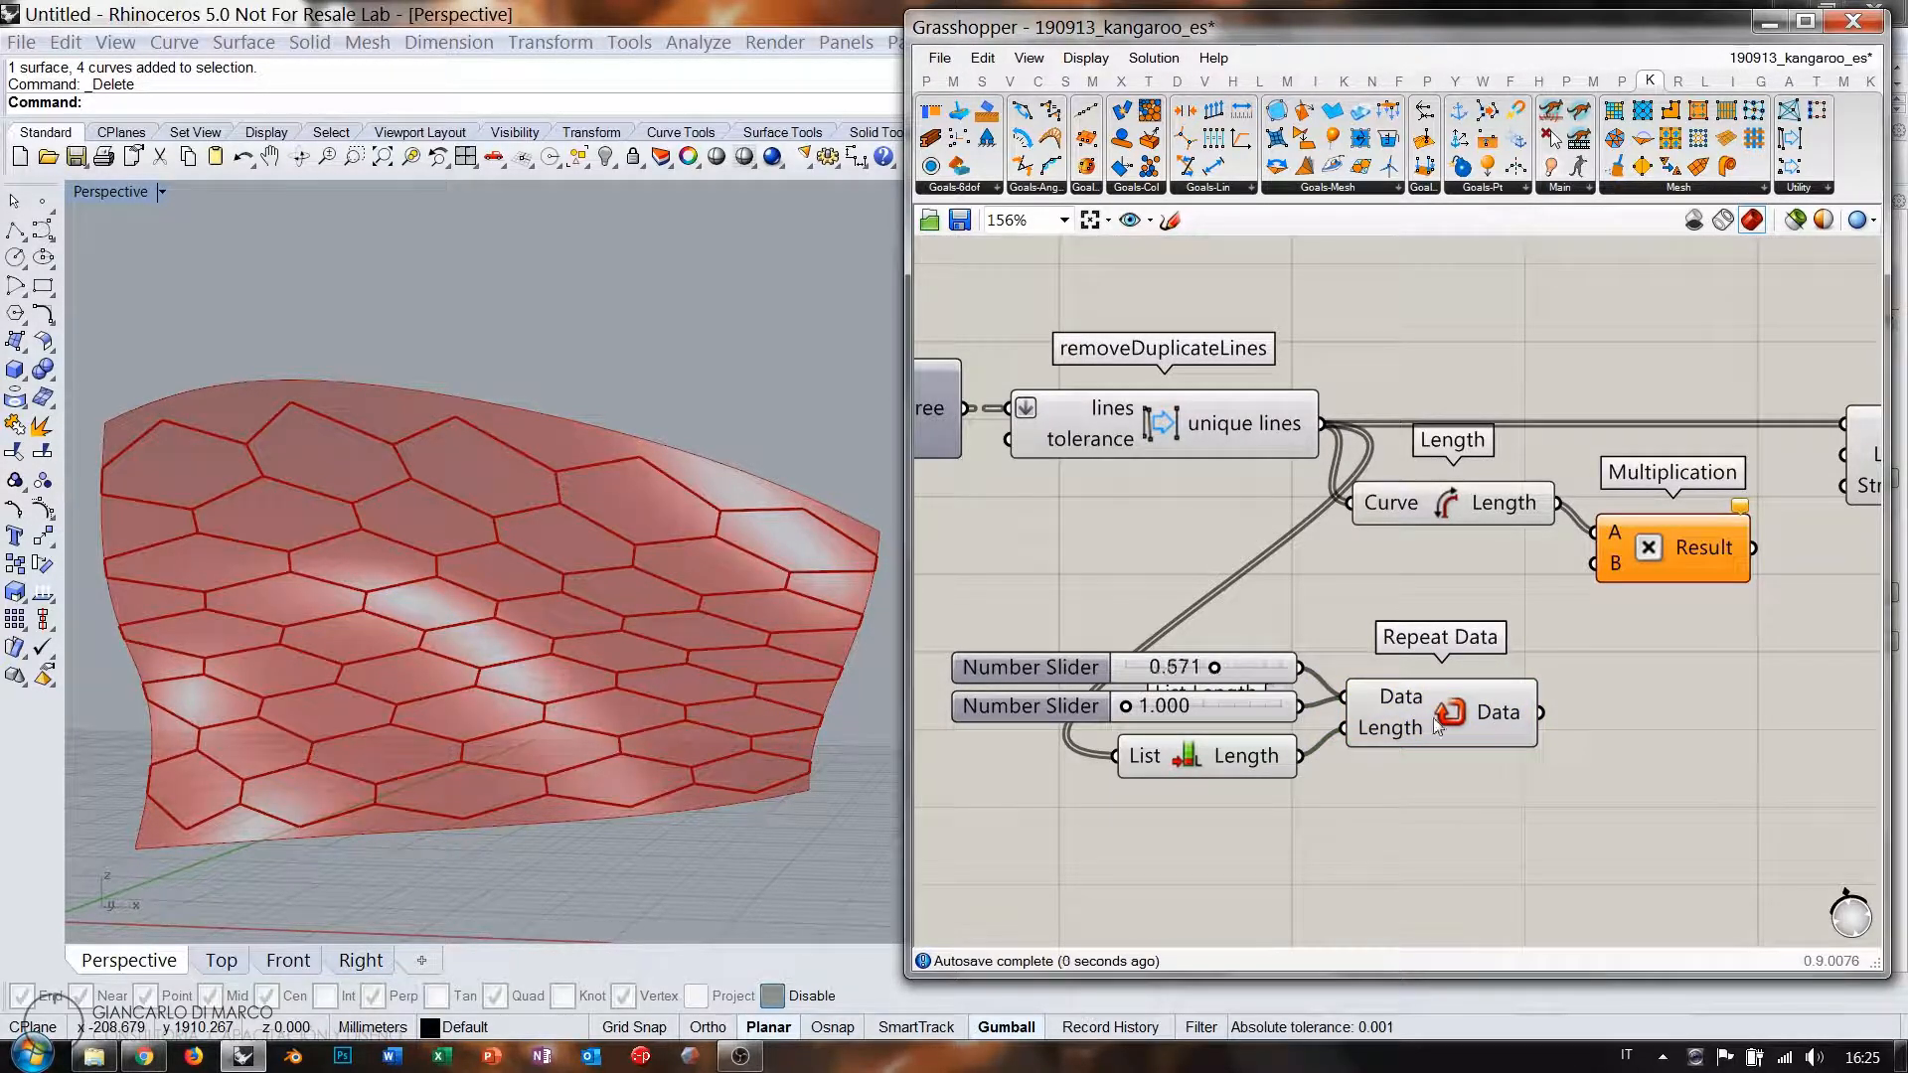
pyautogui.moveTo(1501, 717)
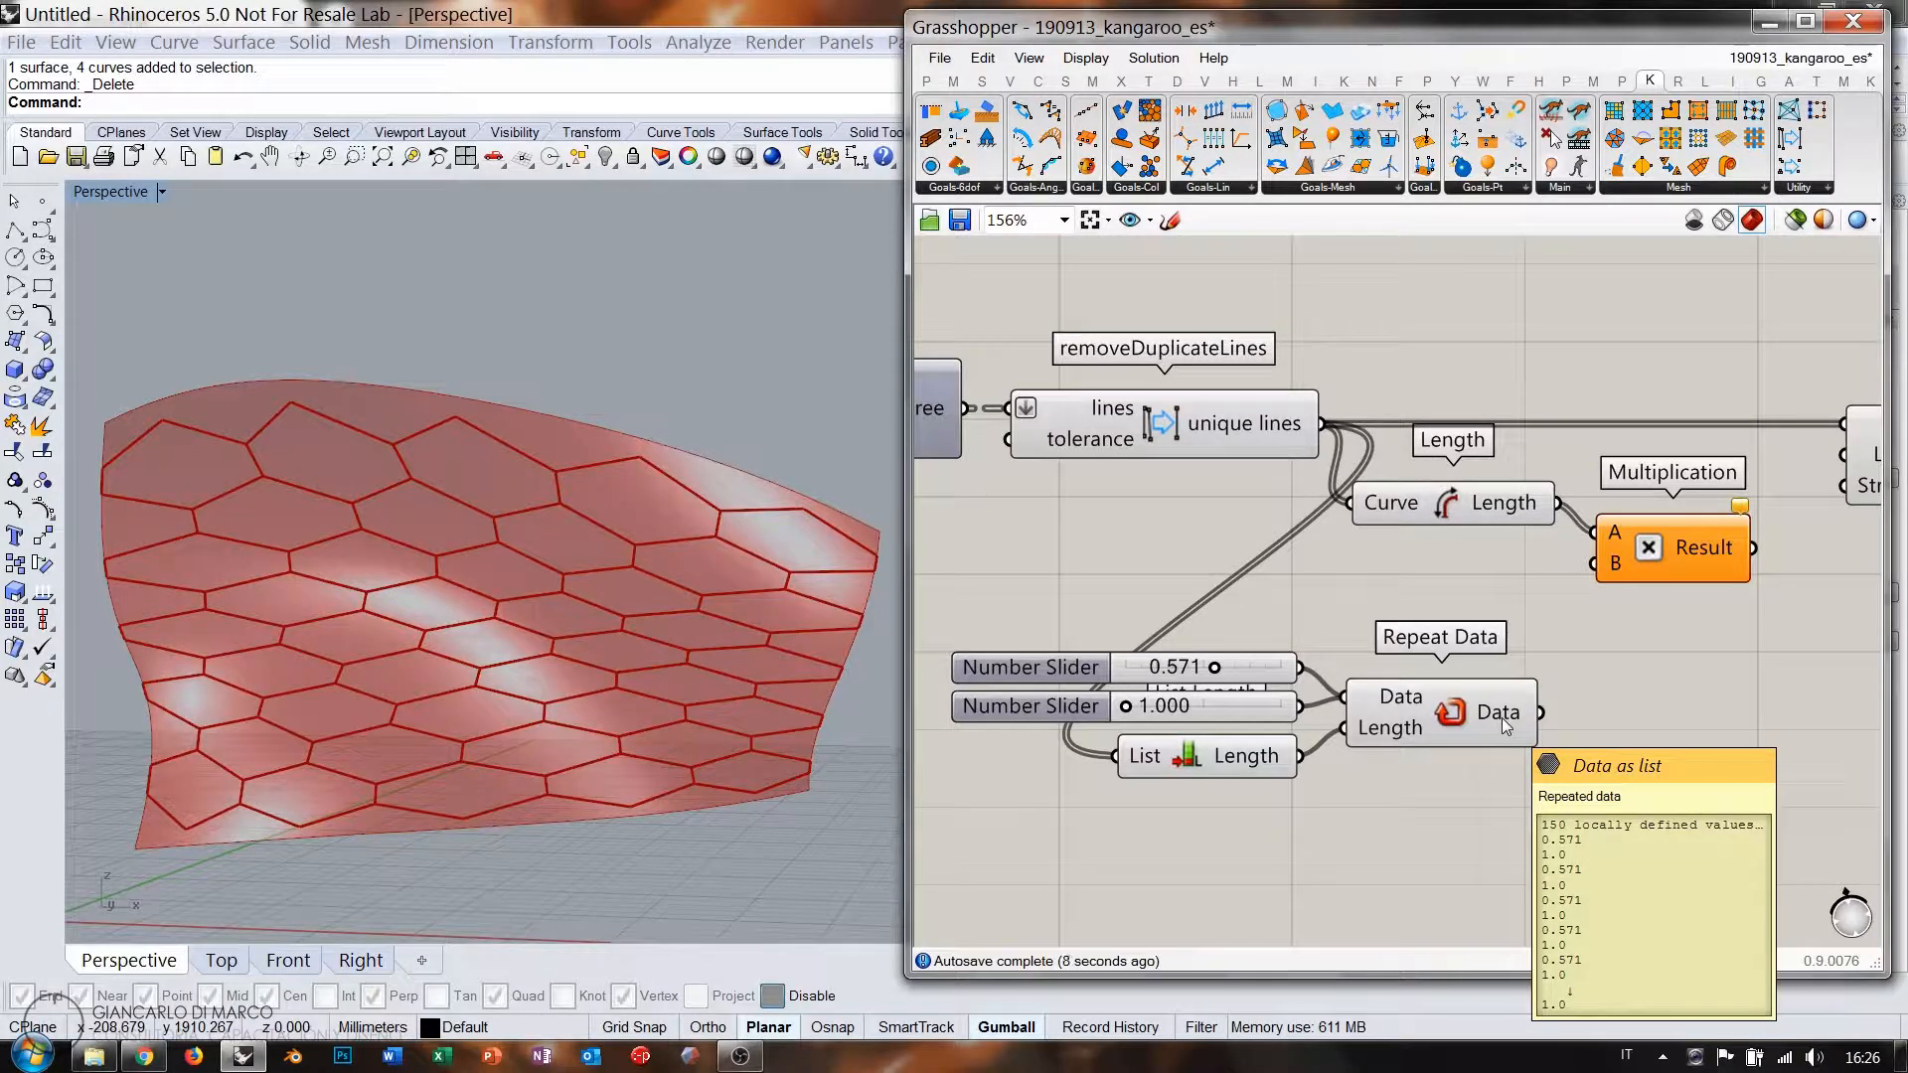
# Move the sliders, List Length and Repeat Data group further left.
pyautogui.moveTo(1500, 717); pyautogui.dragTo(1430, 713, button='right')
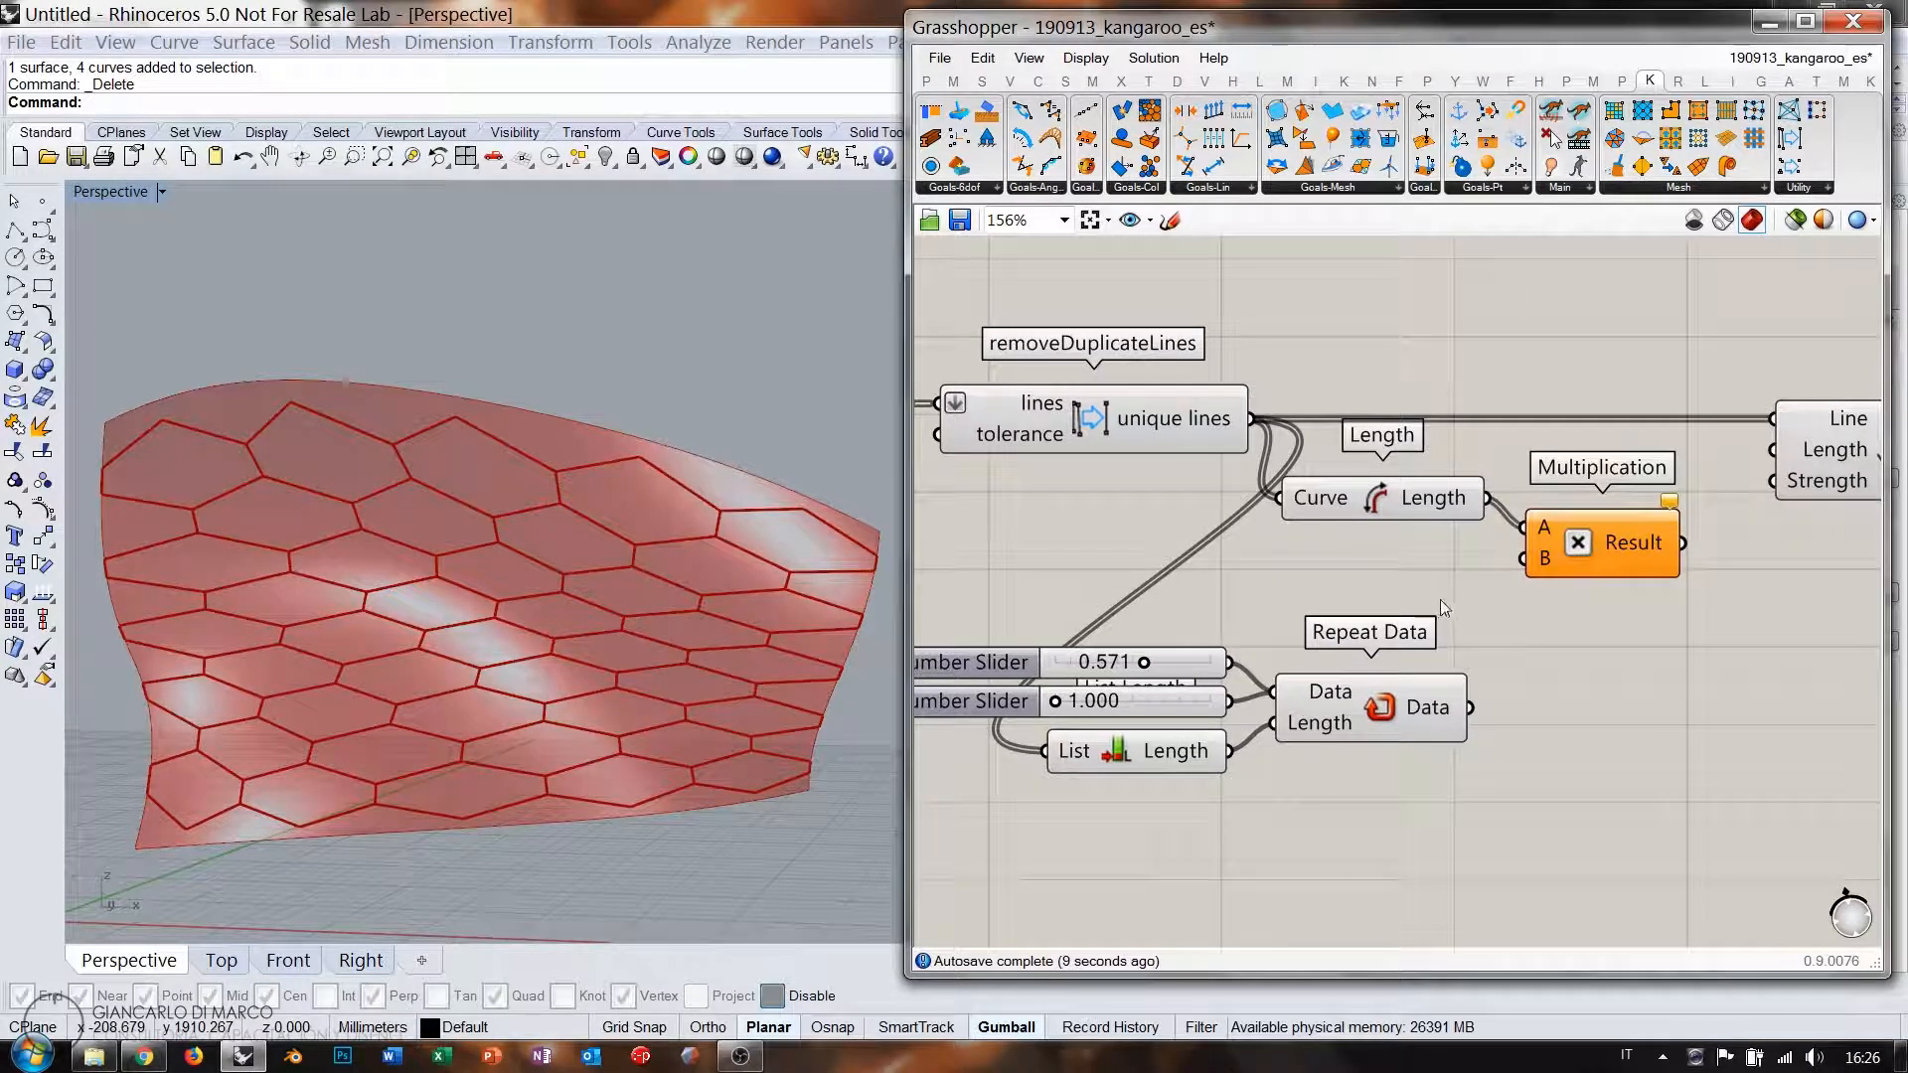
pyautogui.moveTo(1440, 599); pyautogui.dragTo(1085, 807)
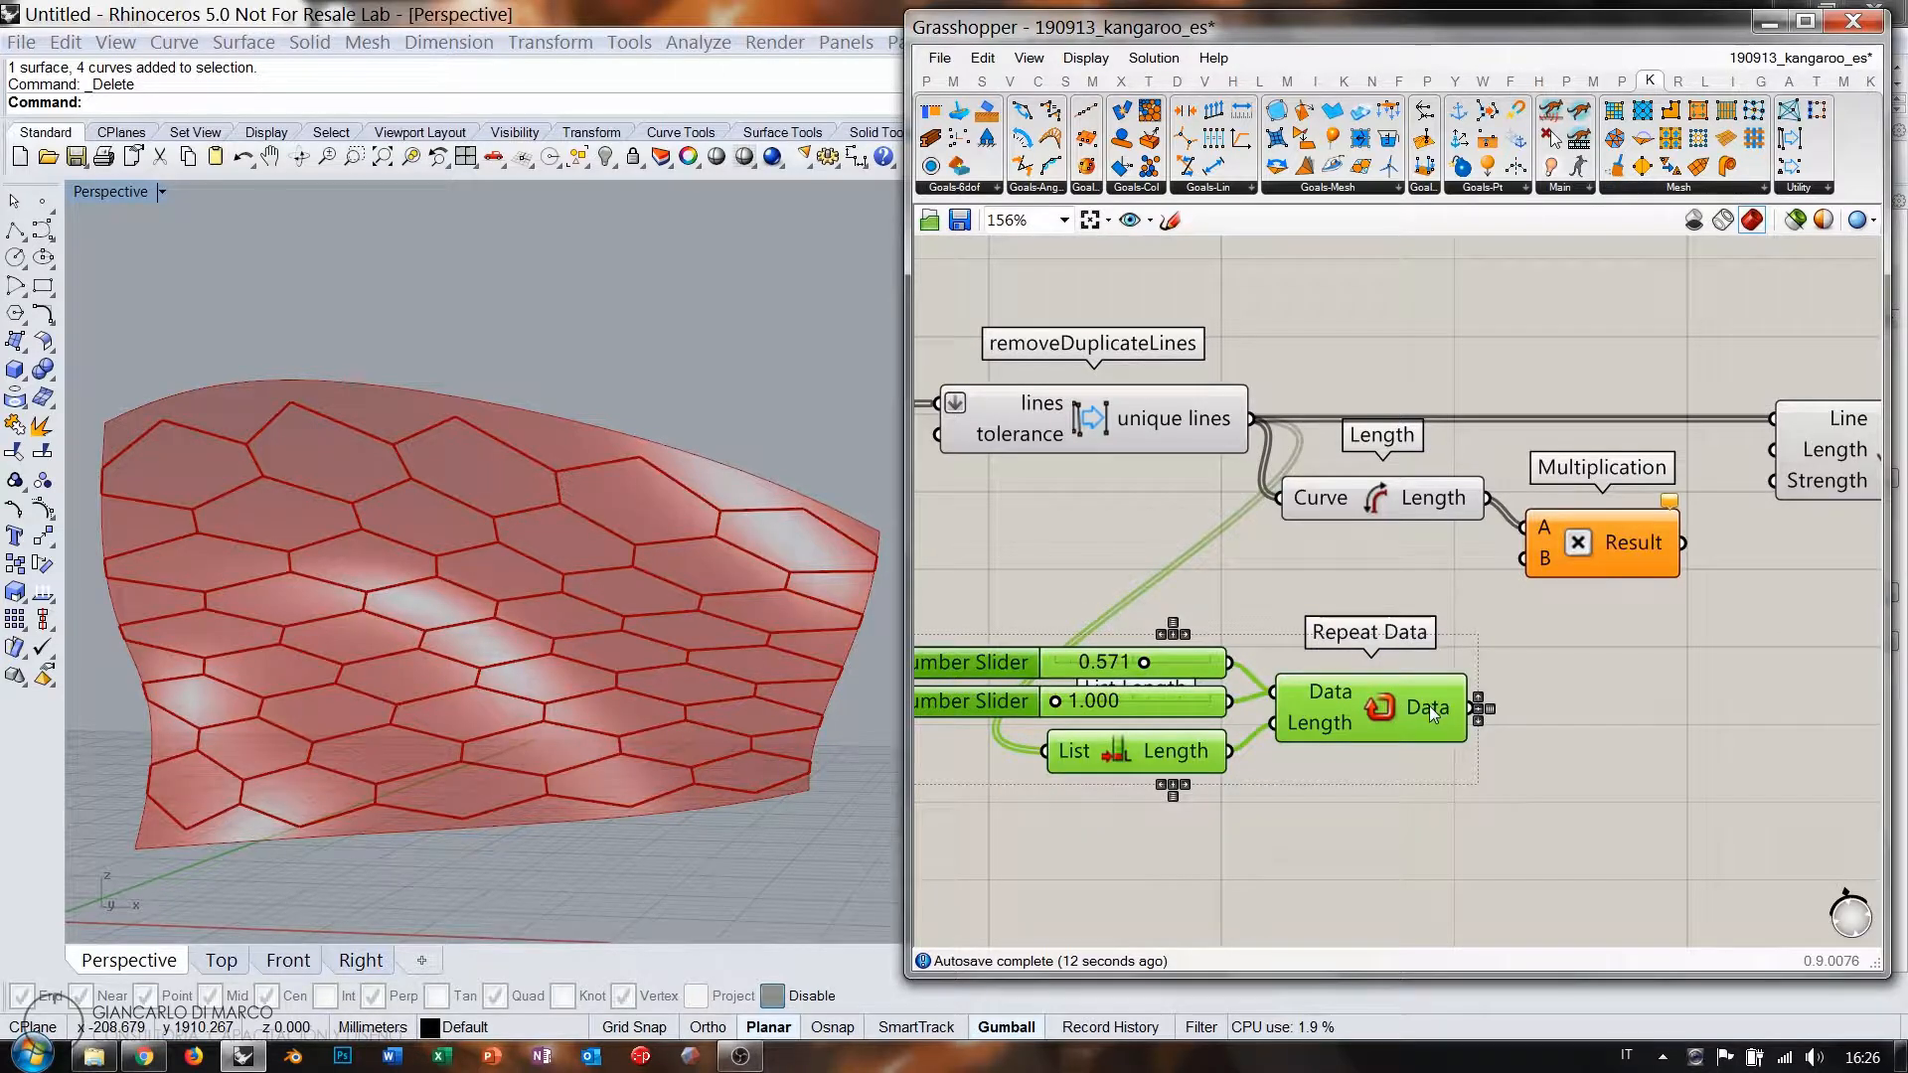
pyautogui.moveTo(1429, 706)
pyautogui.moveTo(1211, 456); pyautogui.dragTo(1072, 469, button='right')
pyautogui.click(1034, 434)
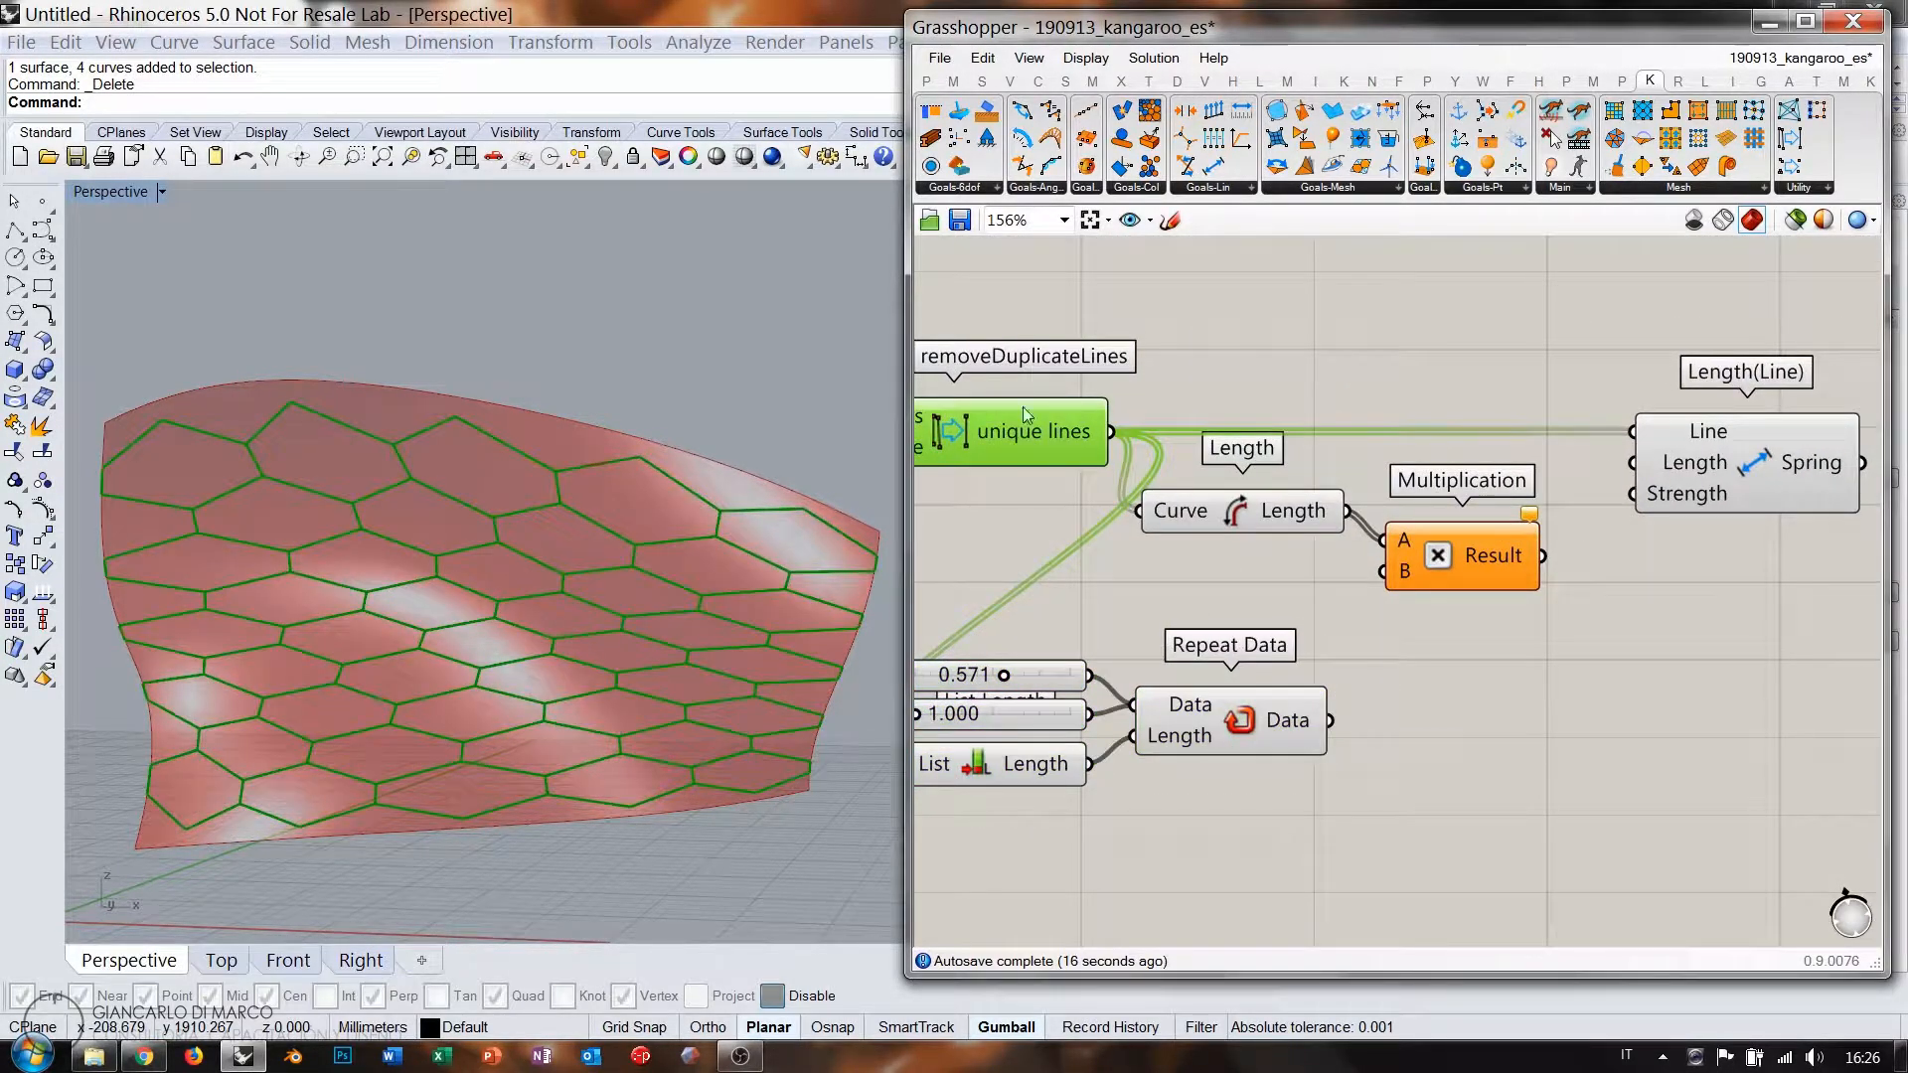
pyautogui.click(1131, 418)
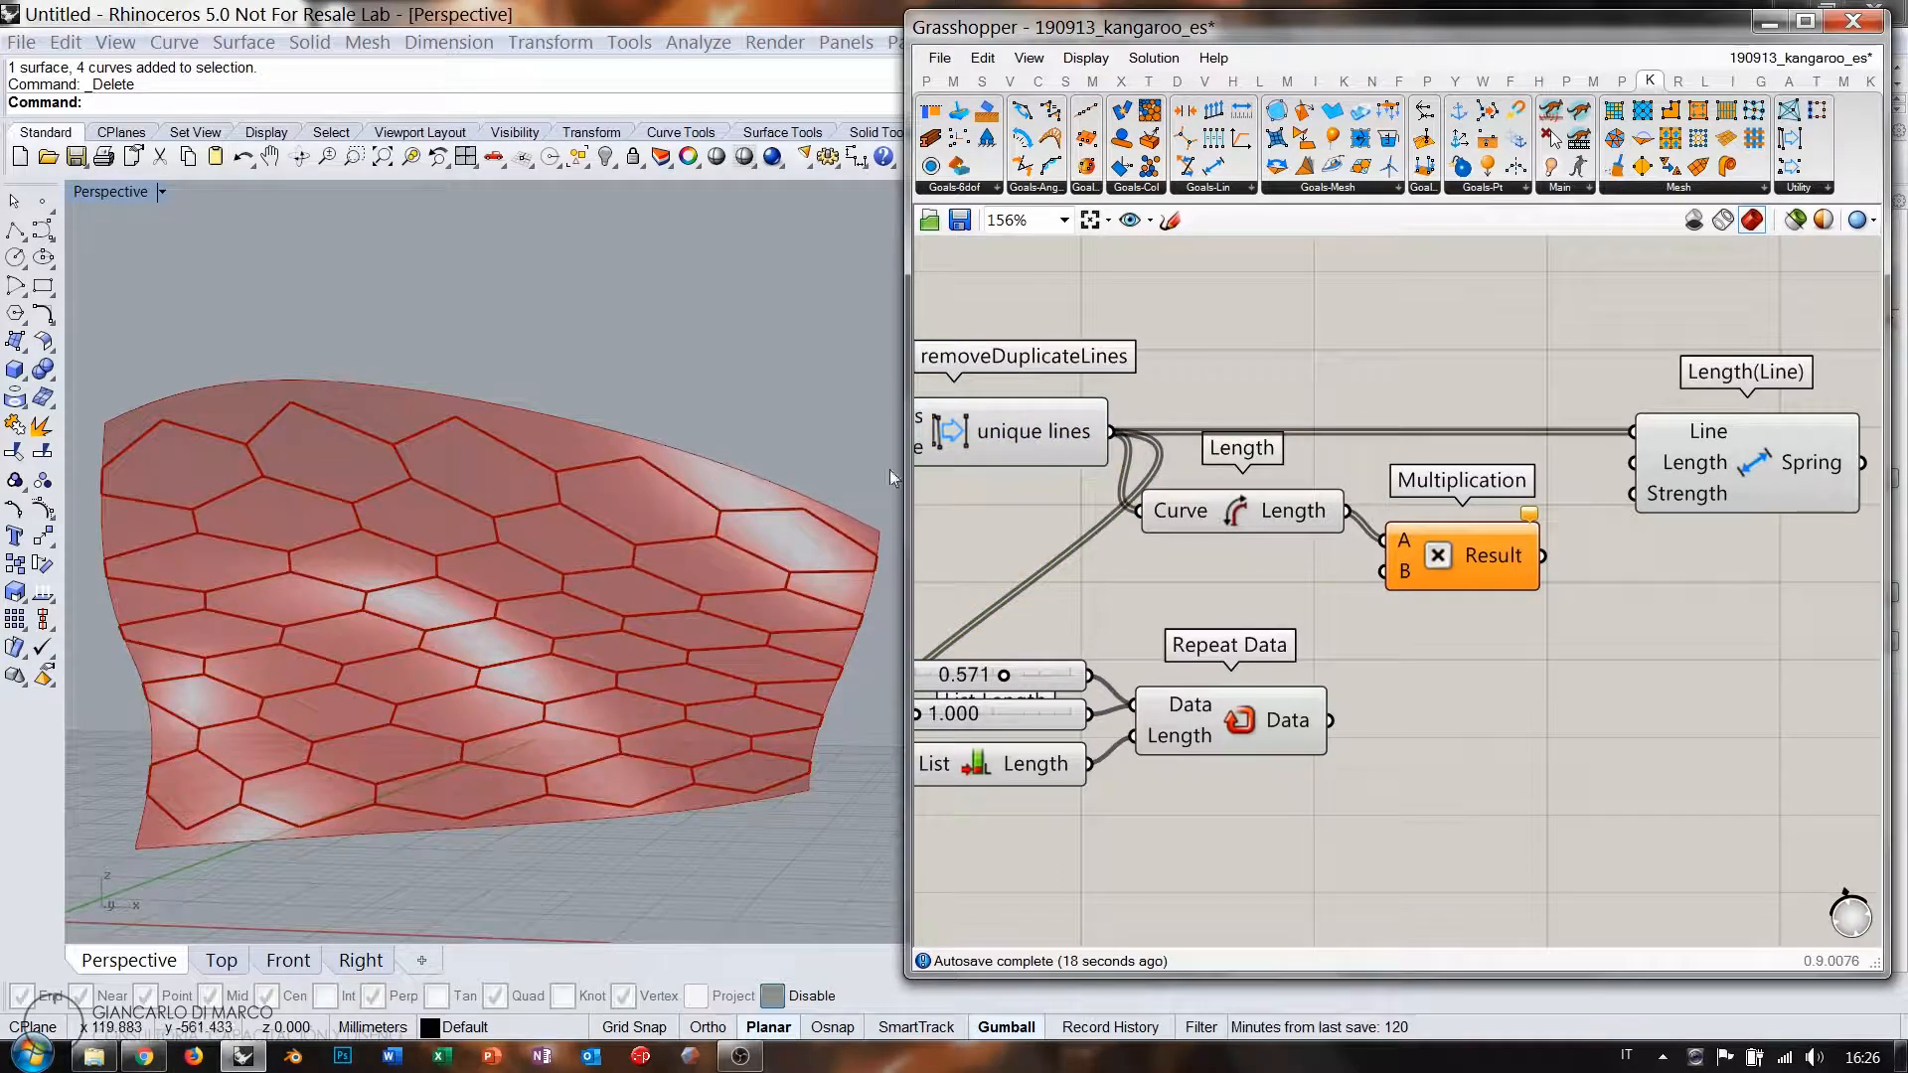
pyautogui.moveTo(1207, 582); pyautogui.dragTo(1343, 480, button='right')
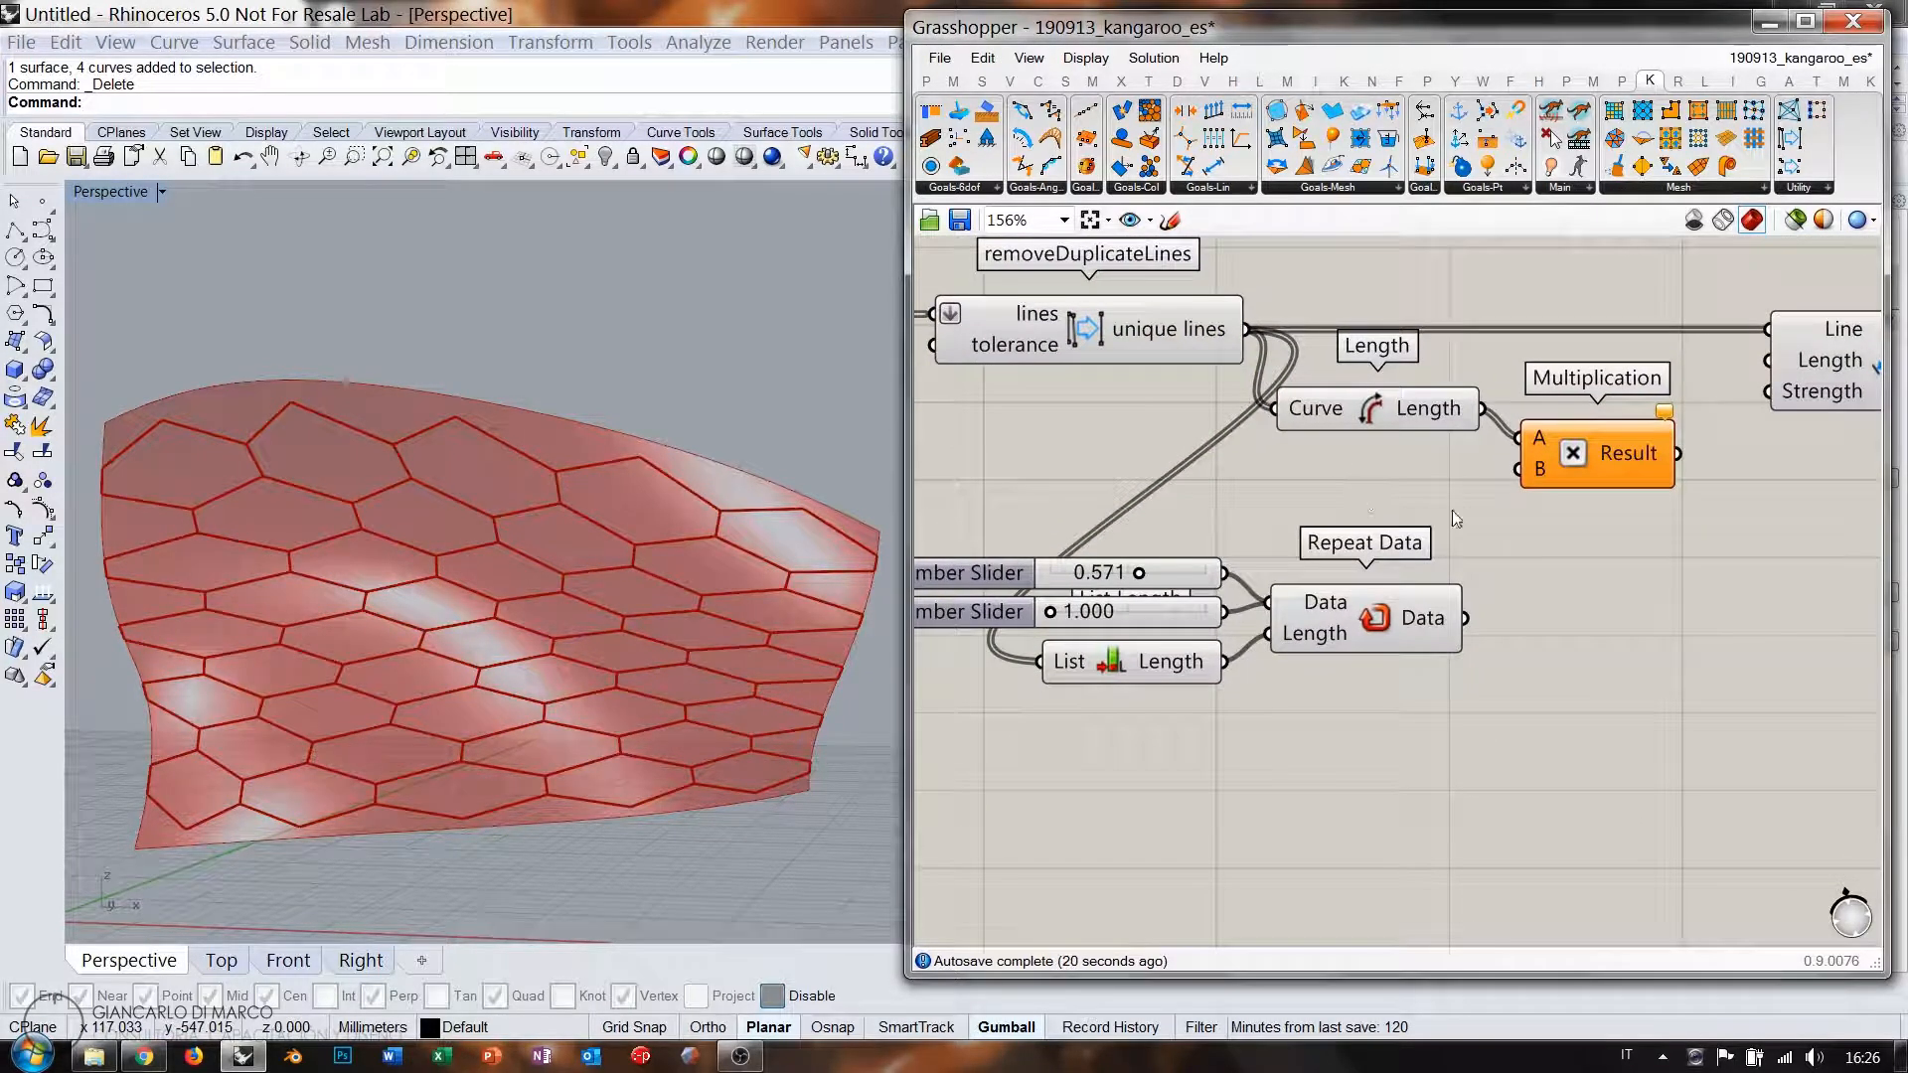
pyautogui.moveTo(1453, 517); pyautogui.dragTo(1182, 661)
pyautogui.moveTo(1386, 614); pyautogui.dragTo(1226, 616)
pyautogui.click(1349, 620)
pyautogui.moveTo(1262, 618)
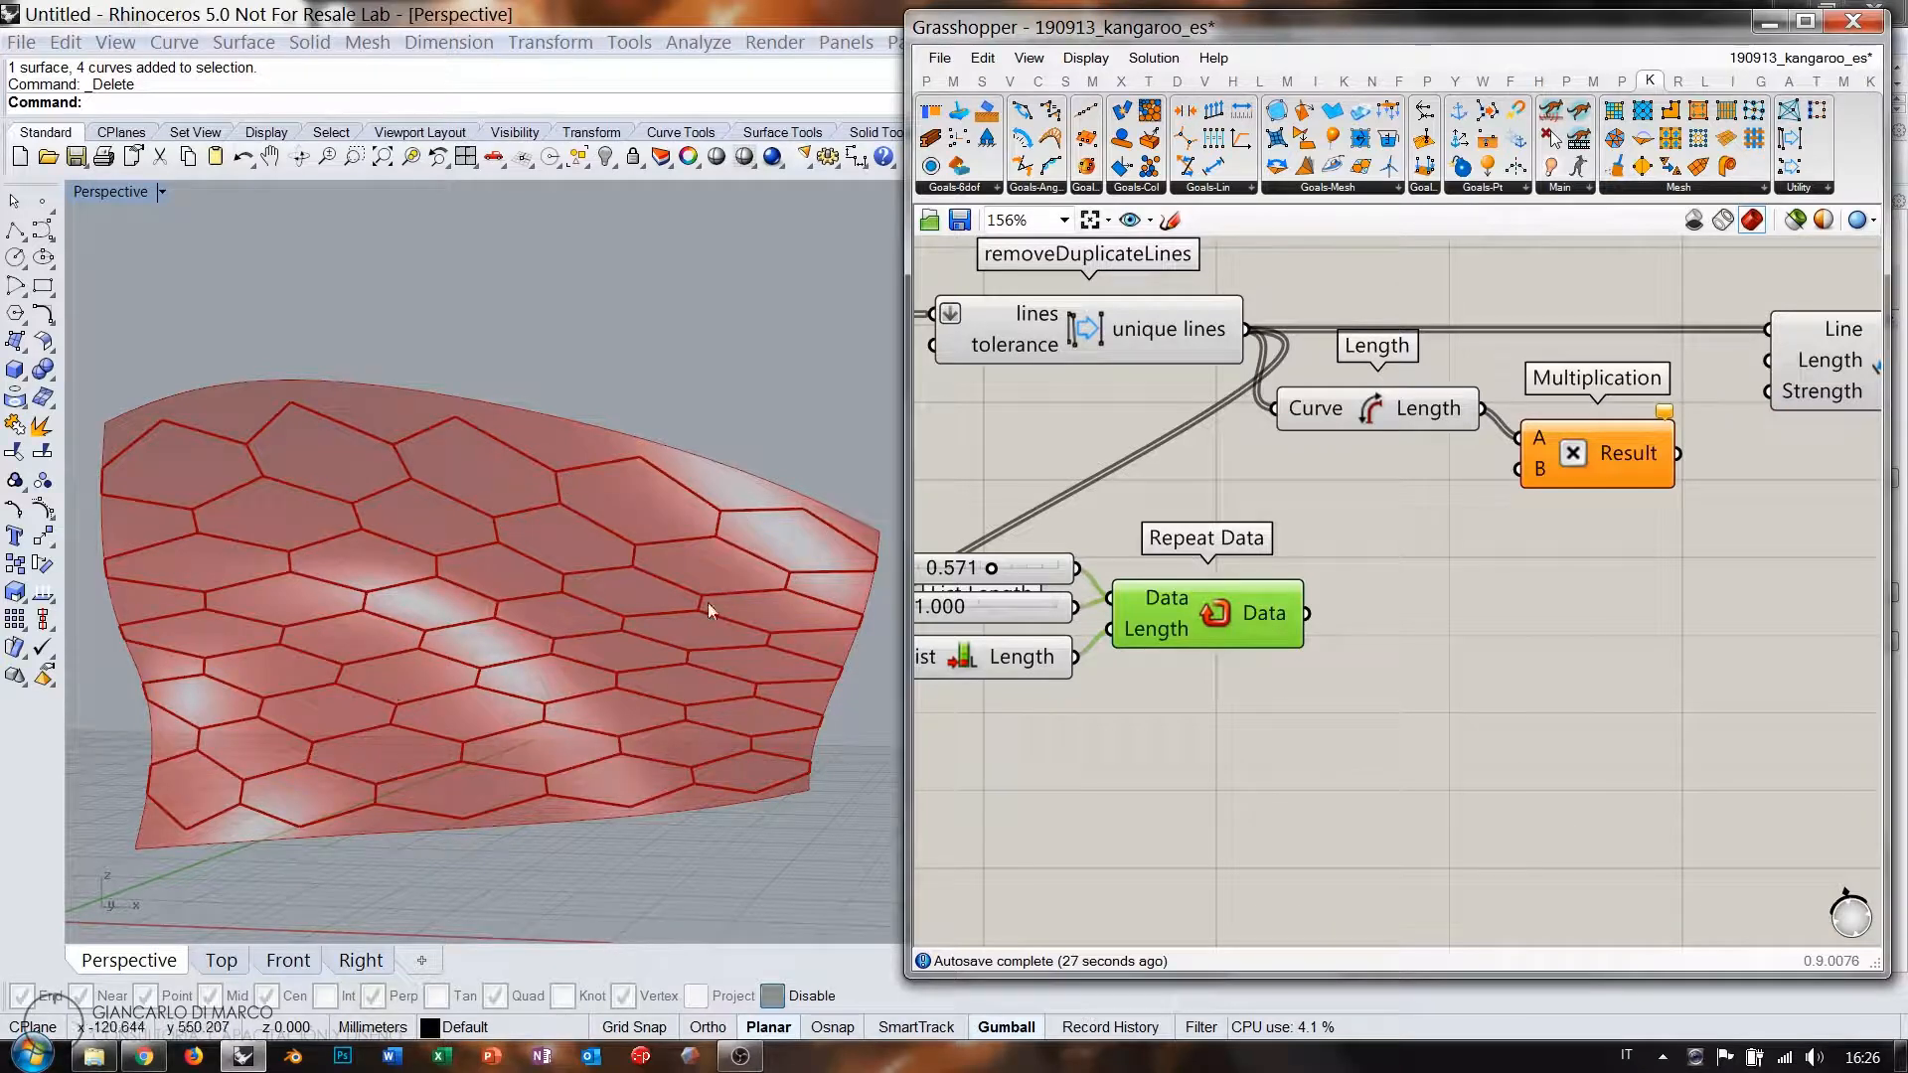
# Add a Jitter component and feed Repeat Data's output into its List input.
pyautogui.doubleClick(1457, 626)
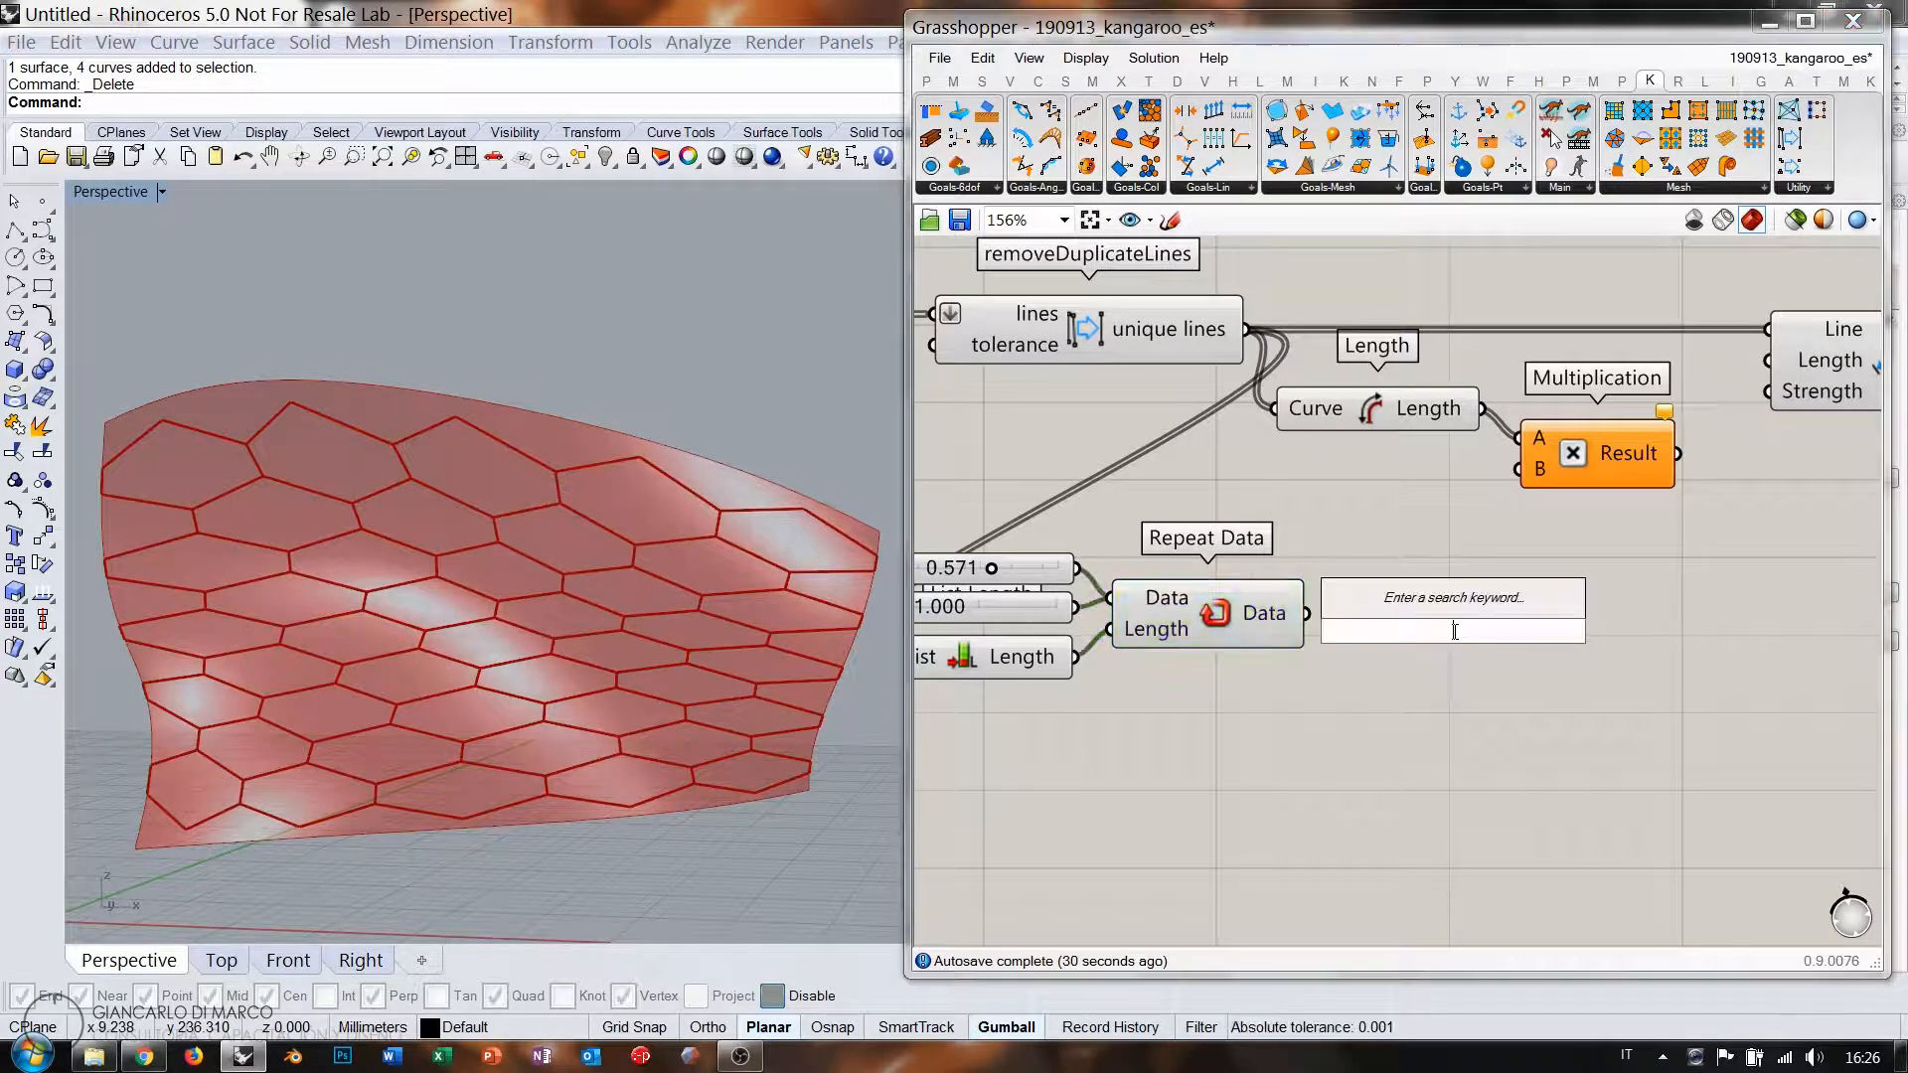
pyautogui.write('jitter')
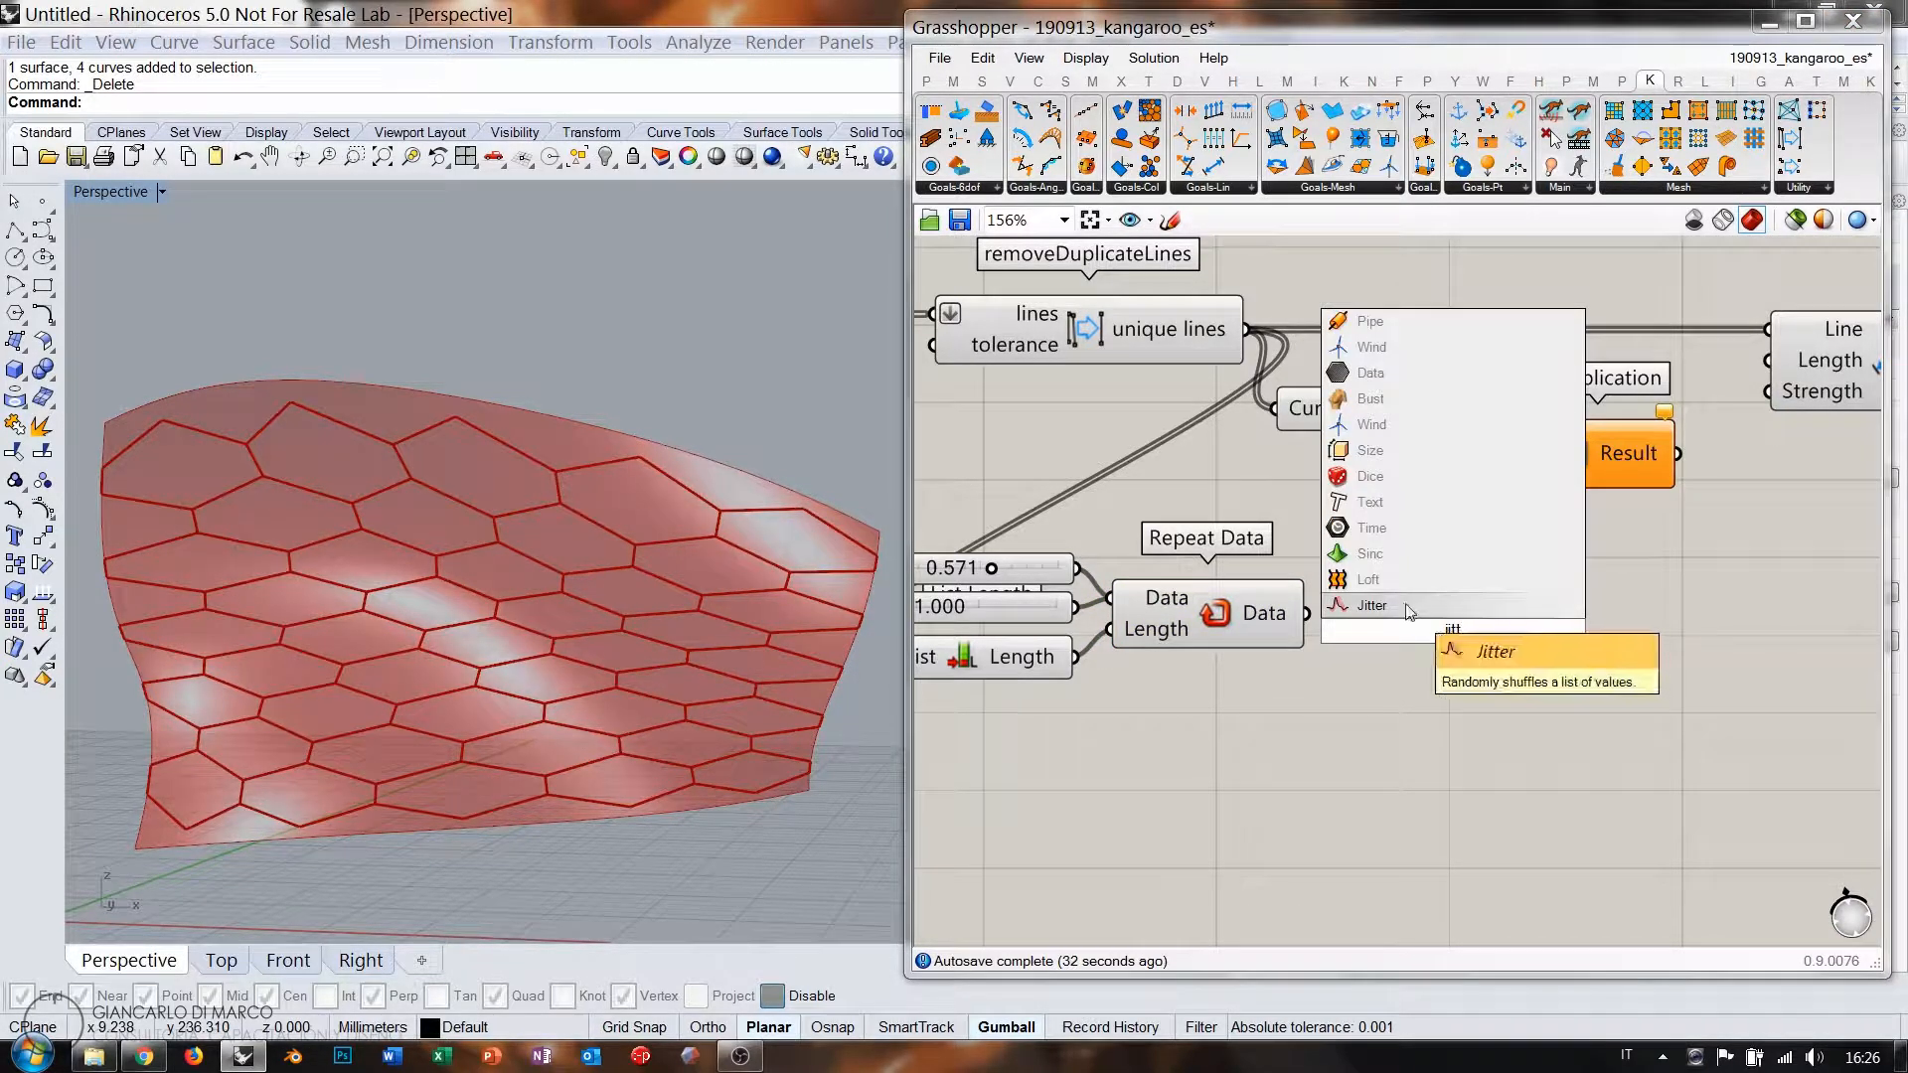
pyautogui.press('Return')
pyautogui.moveTo(1304, 615); pyautogui.dragTo(1354, 600)
pyautogui.moveTo(1434, 622); pyautogui.dragTo(1411, 637)
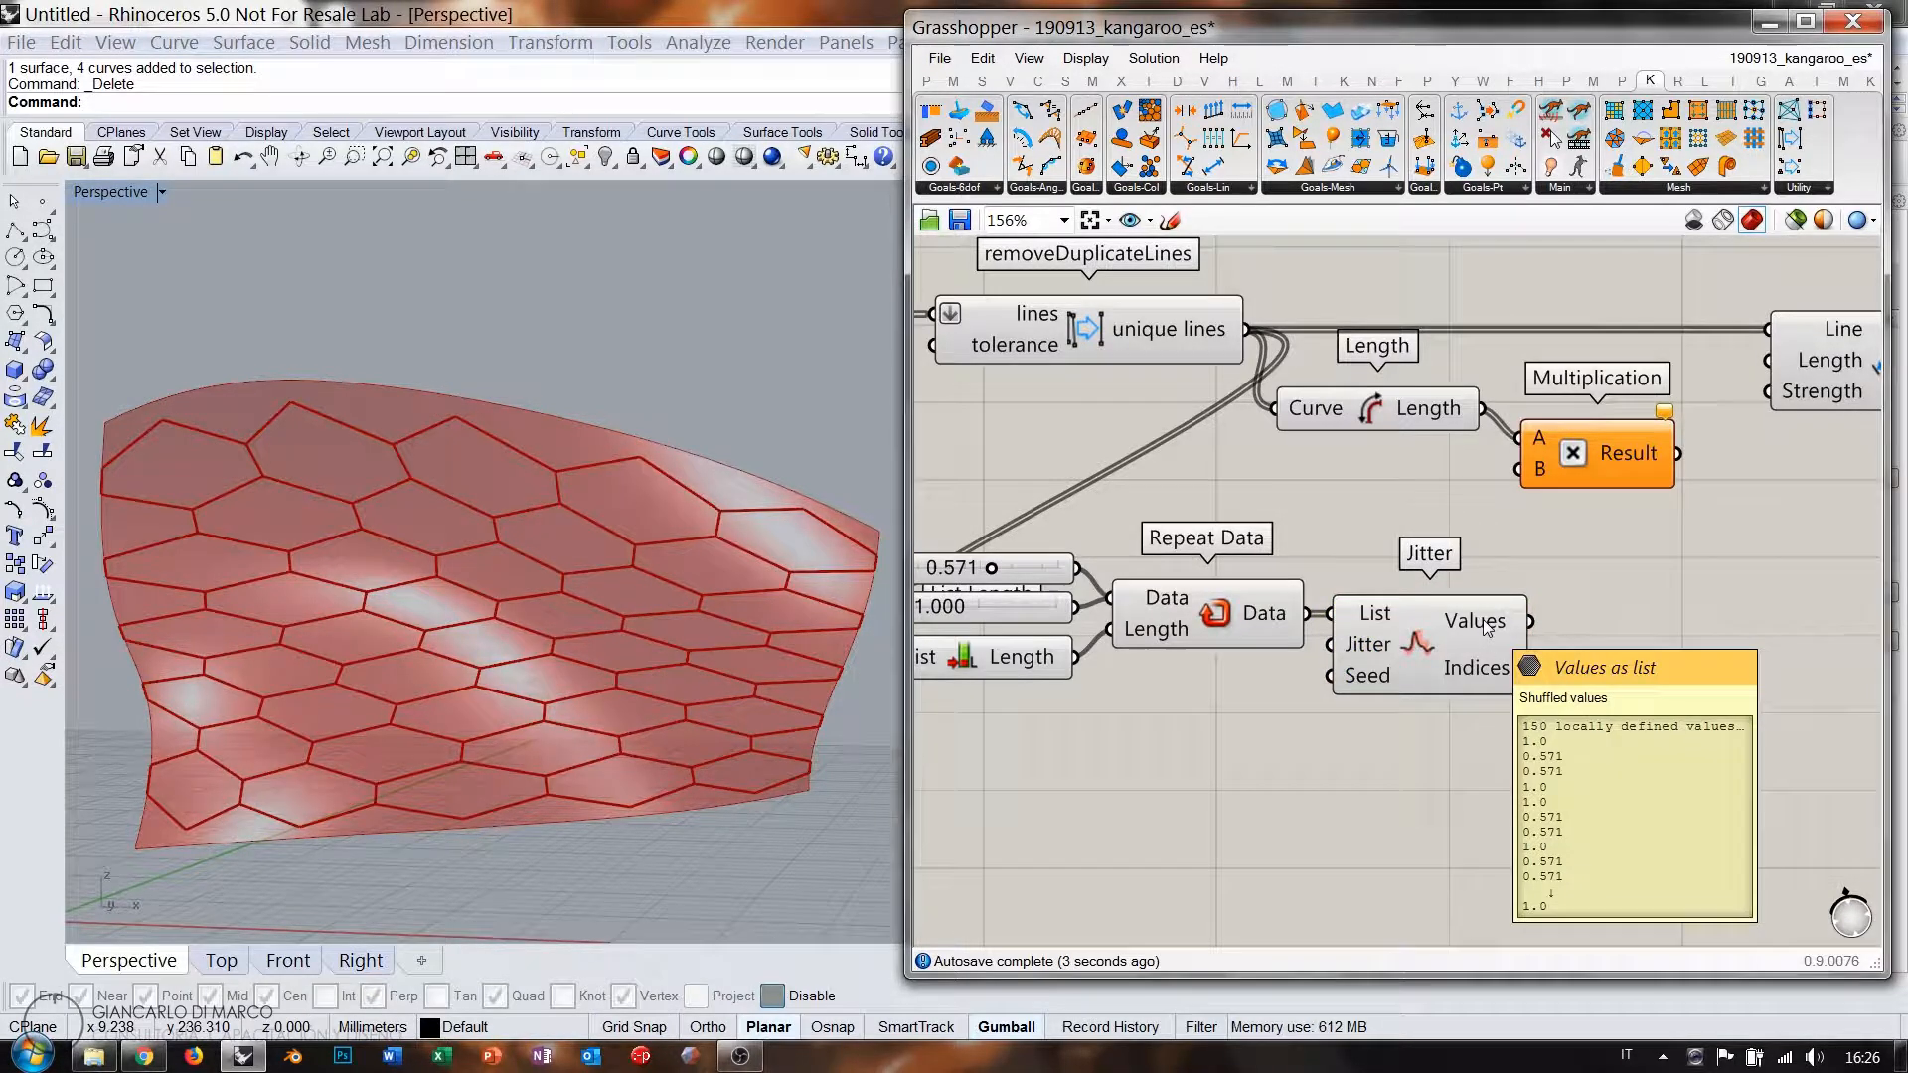
pyautogui.doubleClick(1721, 686)
# Check Jitter's shuffled Values in a temporary enlarged Panel, then delete the Panel.
pyautogui.write('panel')
pyautogui.press('Return')
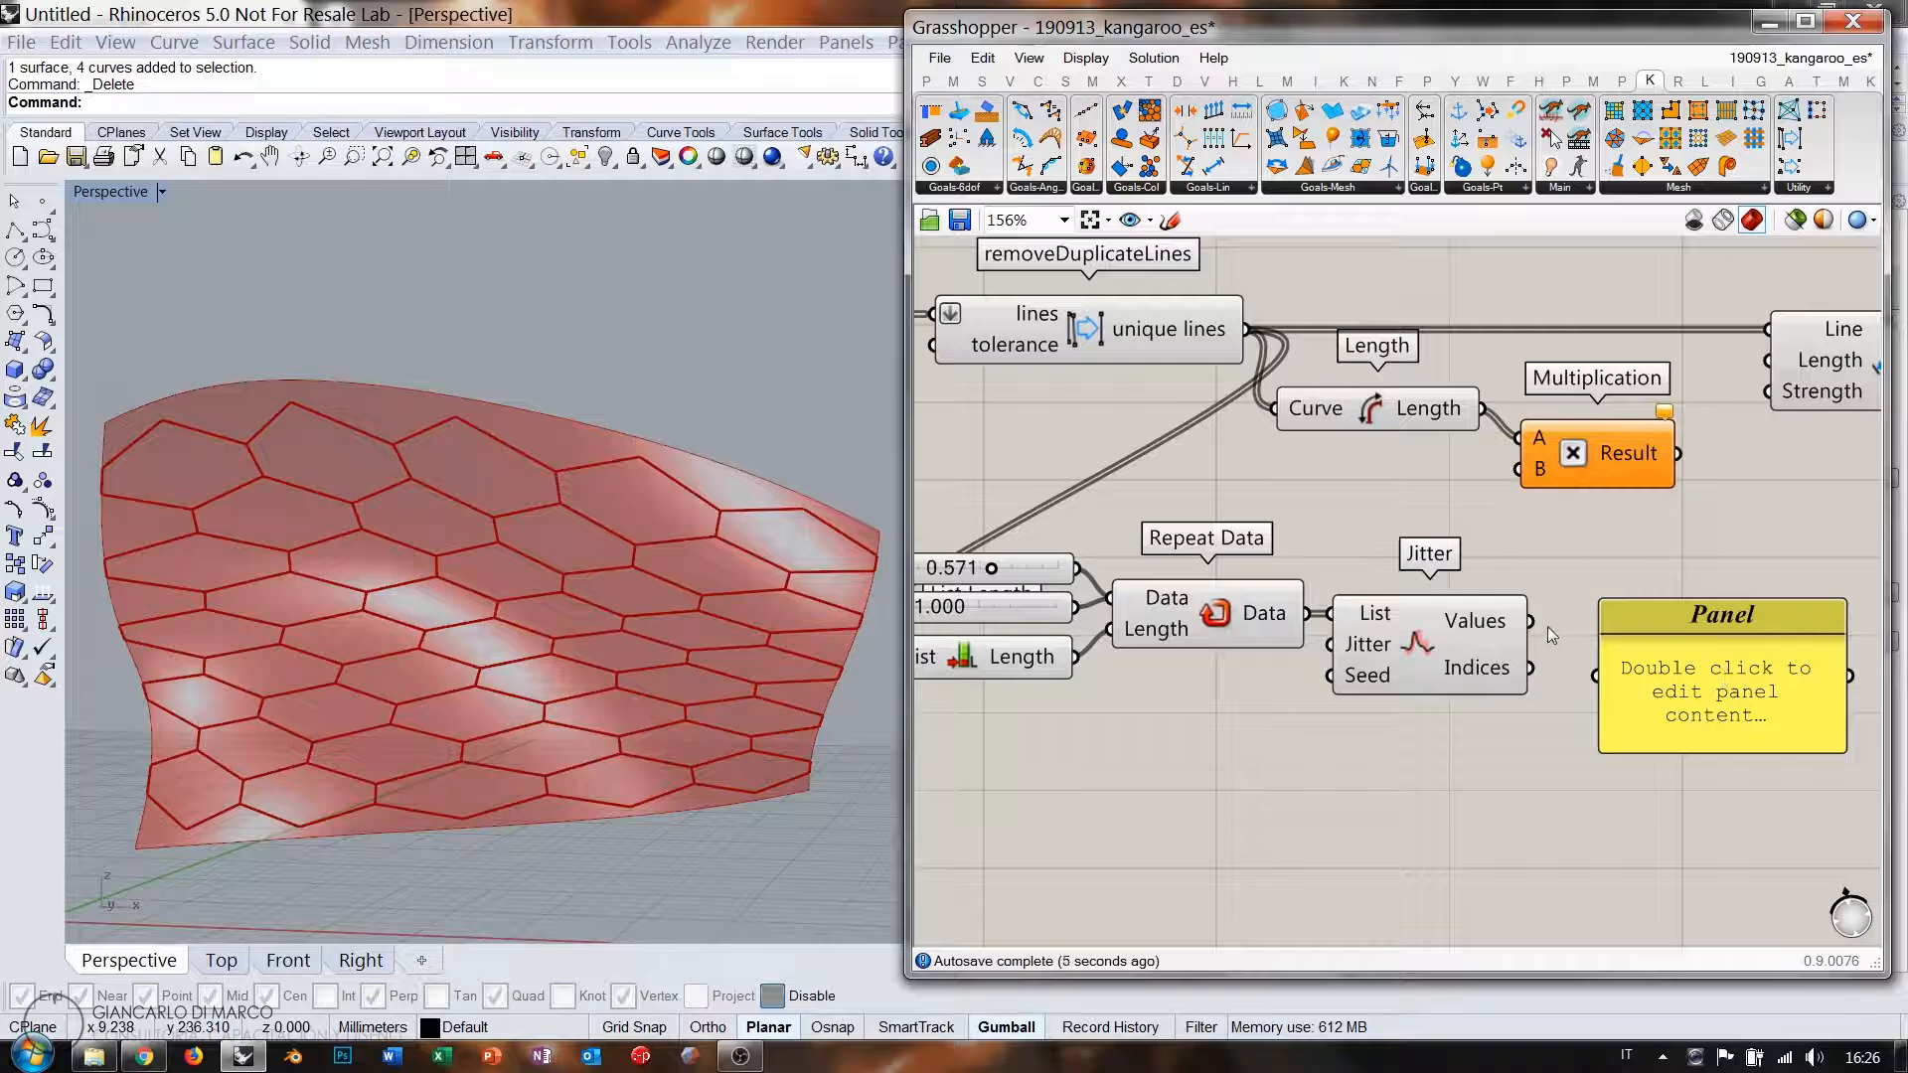
pyautogui.moveTo(1531, 621); pyautogui.dragTo(1596, 676)
pyautogui.moveTo(1697, 690); pyautogui.dragTo(1459, 457, button='right')
pyautogui.rightClick(1460, 457)
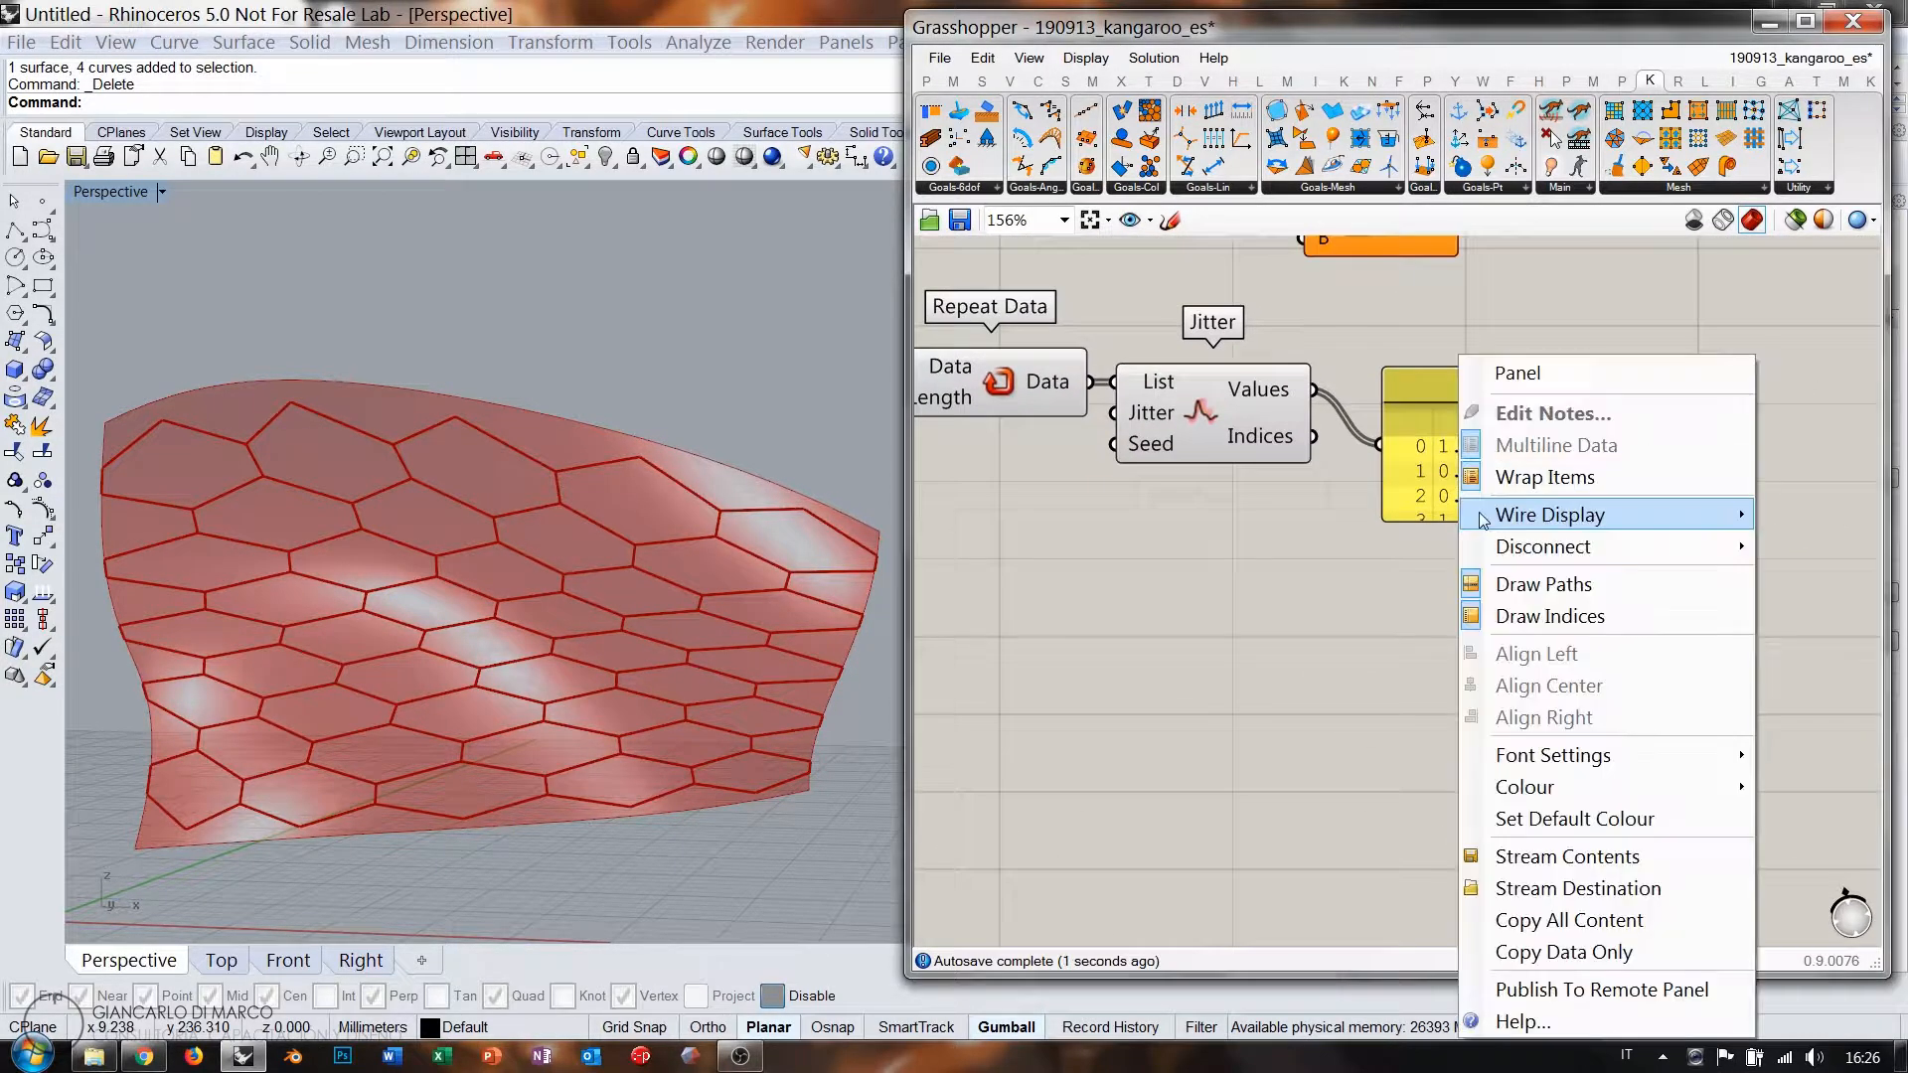
pyautogui.click(1432, 518)
pyautogui.moveTo(1432, 519); pyautogui.dragTo(1416, 908)
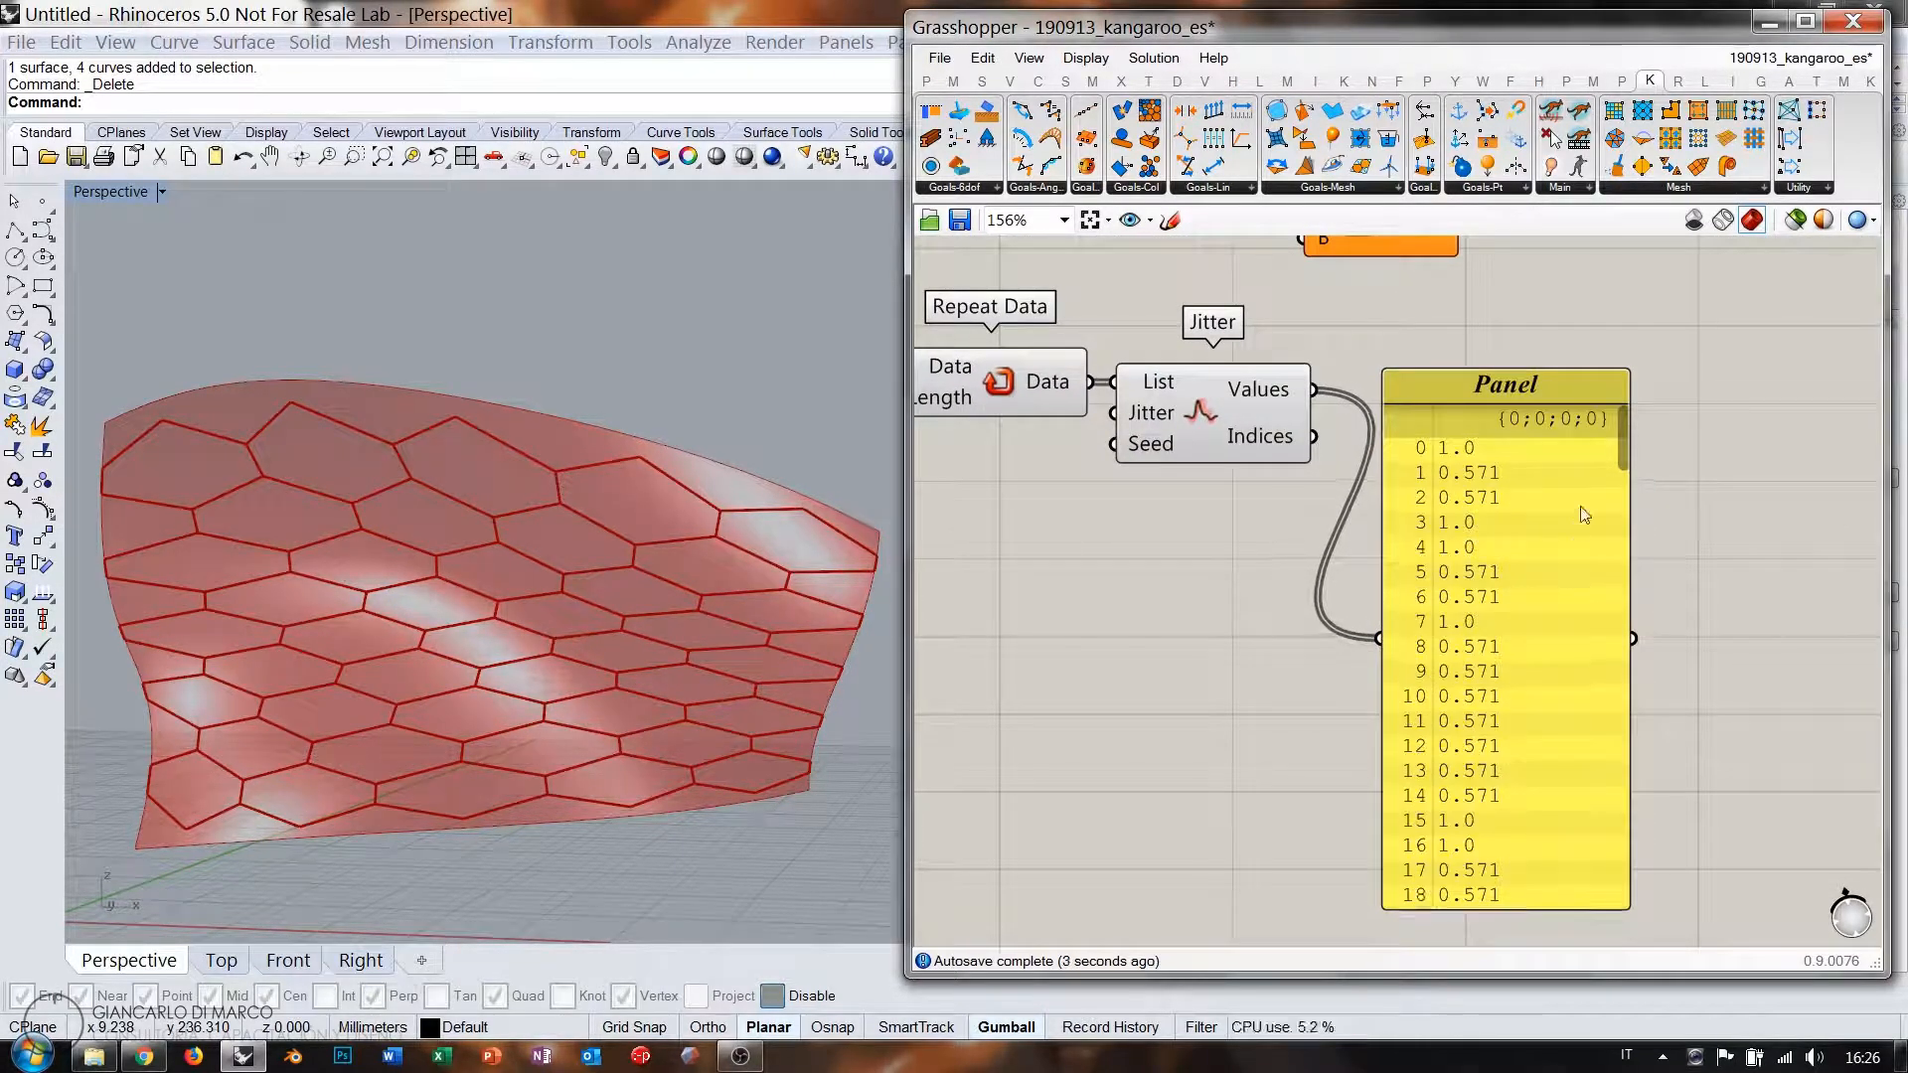
pyautogui.moveTo(1622, 437); pyautogui.dragTo(1644, 761)
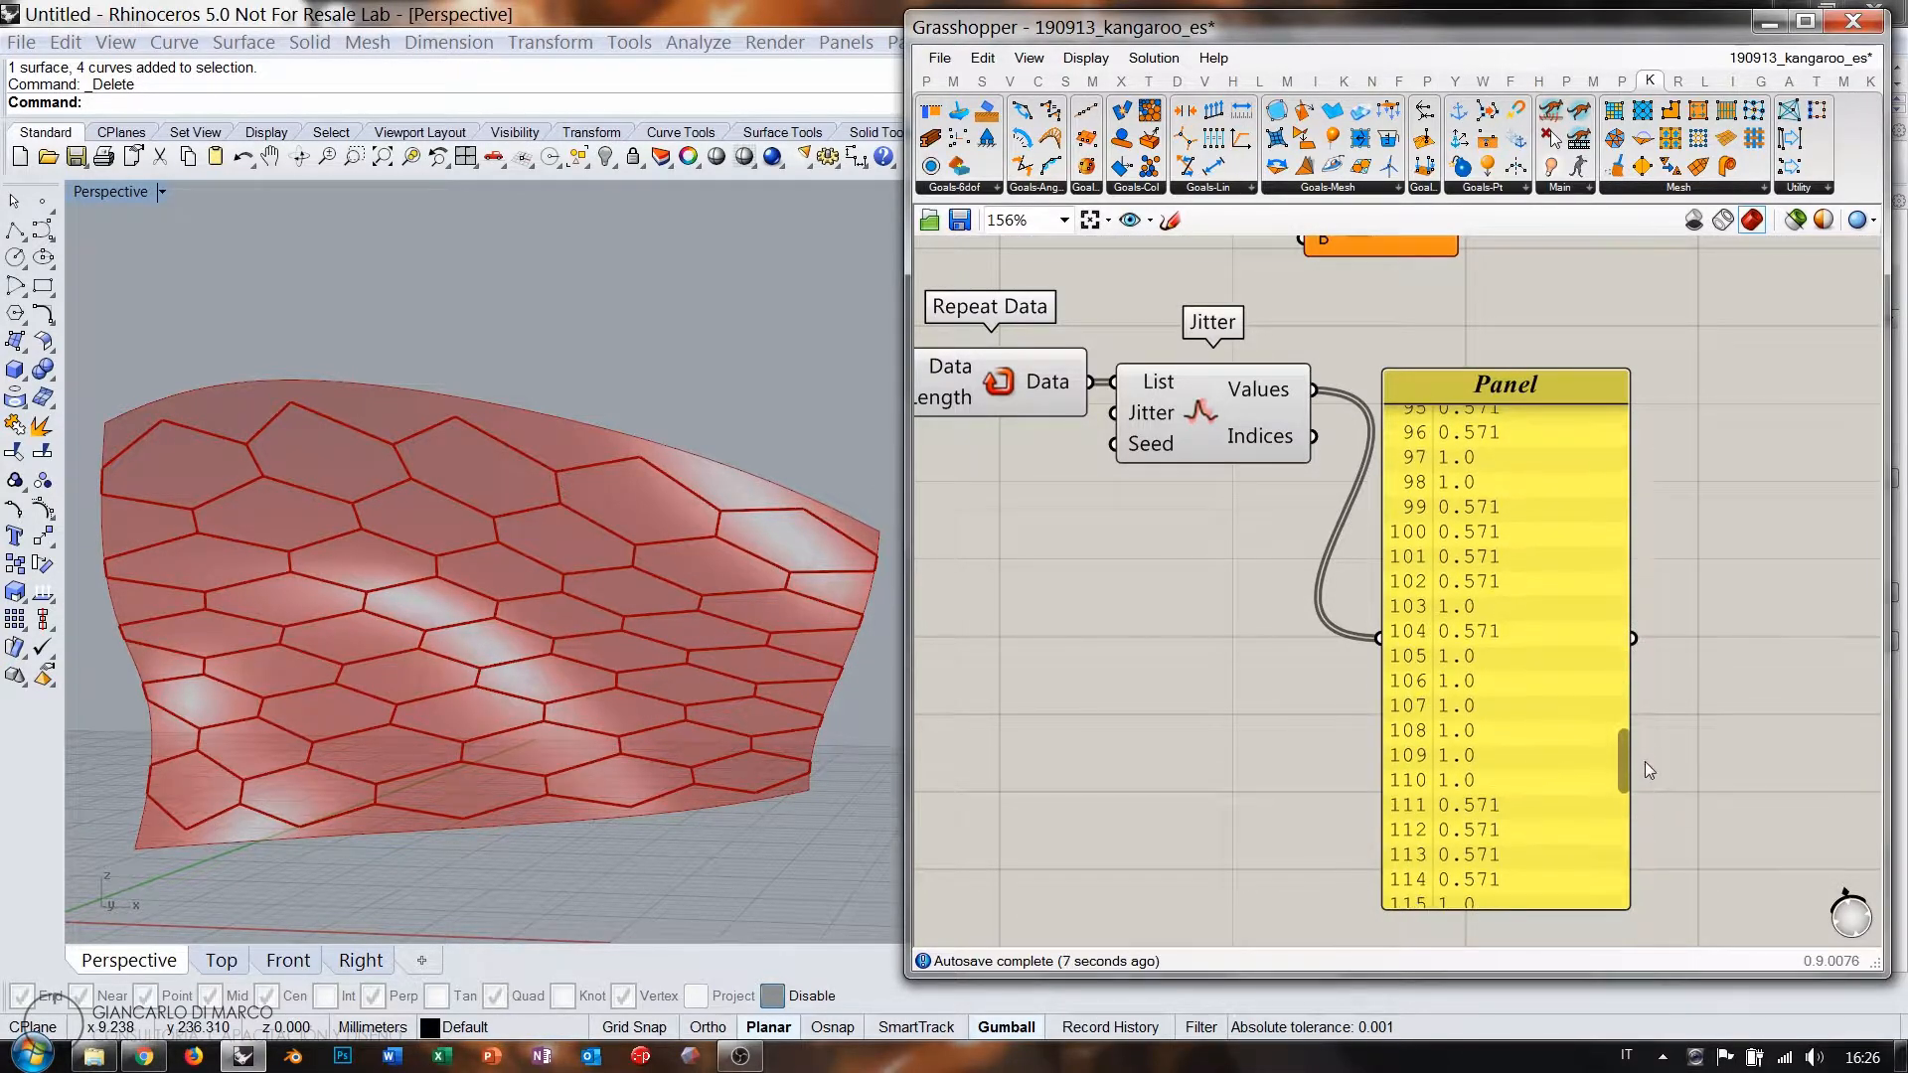
pyautogui.click(1539, 701)
pyautogui.press('Delete')
# Wire Jitter's Values output into Multiplication's B input.
pyautogui.moveTo(1268, 471); pyautogui.dragTo(1537, 746, button='right')
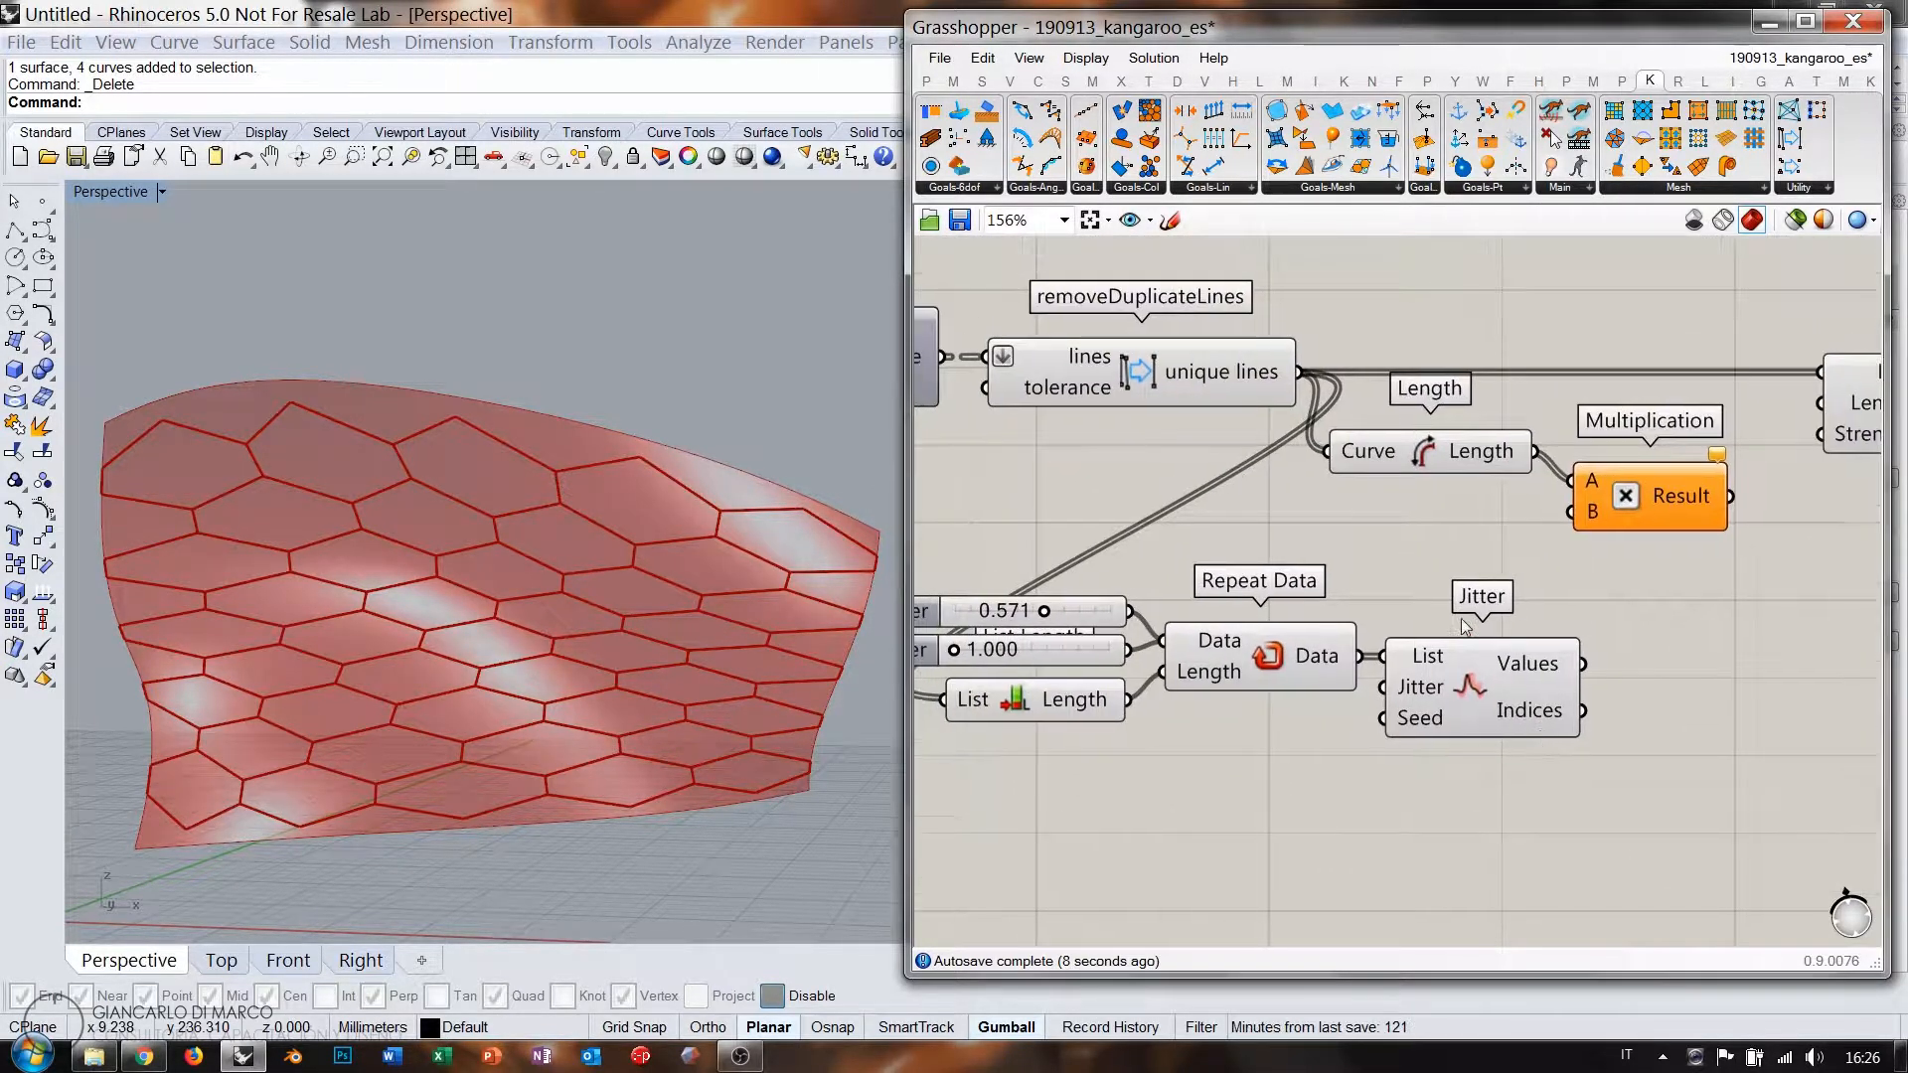
pyautogui.moveTo(1465, 626); pyautogui.dragTo(1267, 645, button='right')
pyautogui.moveTo(1384, 683); pyautogui.dragTo(1622, 422)
pyautogui.moveTo(1487, 485)
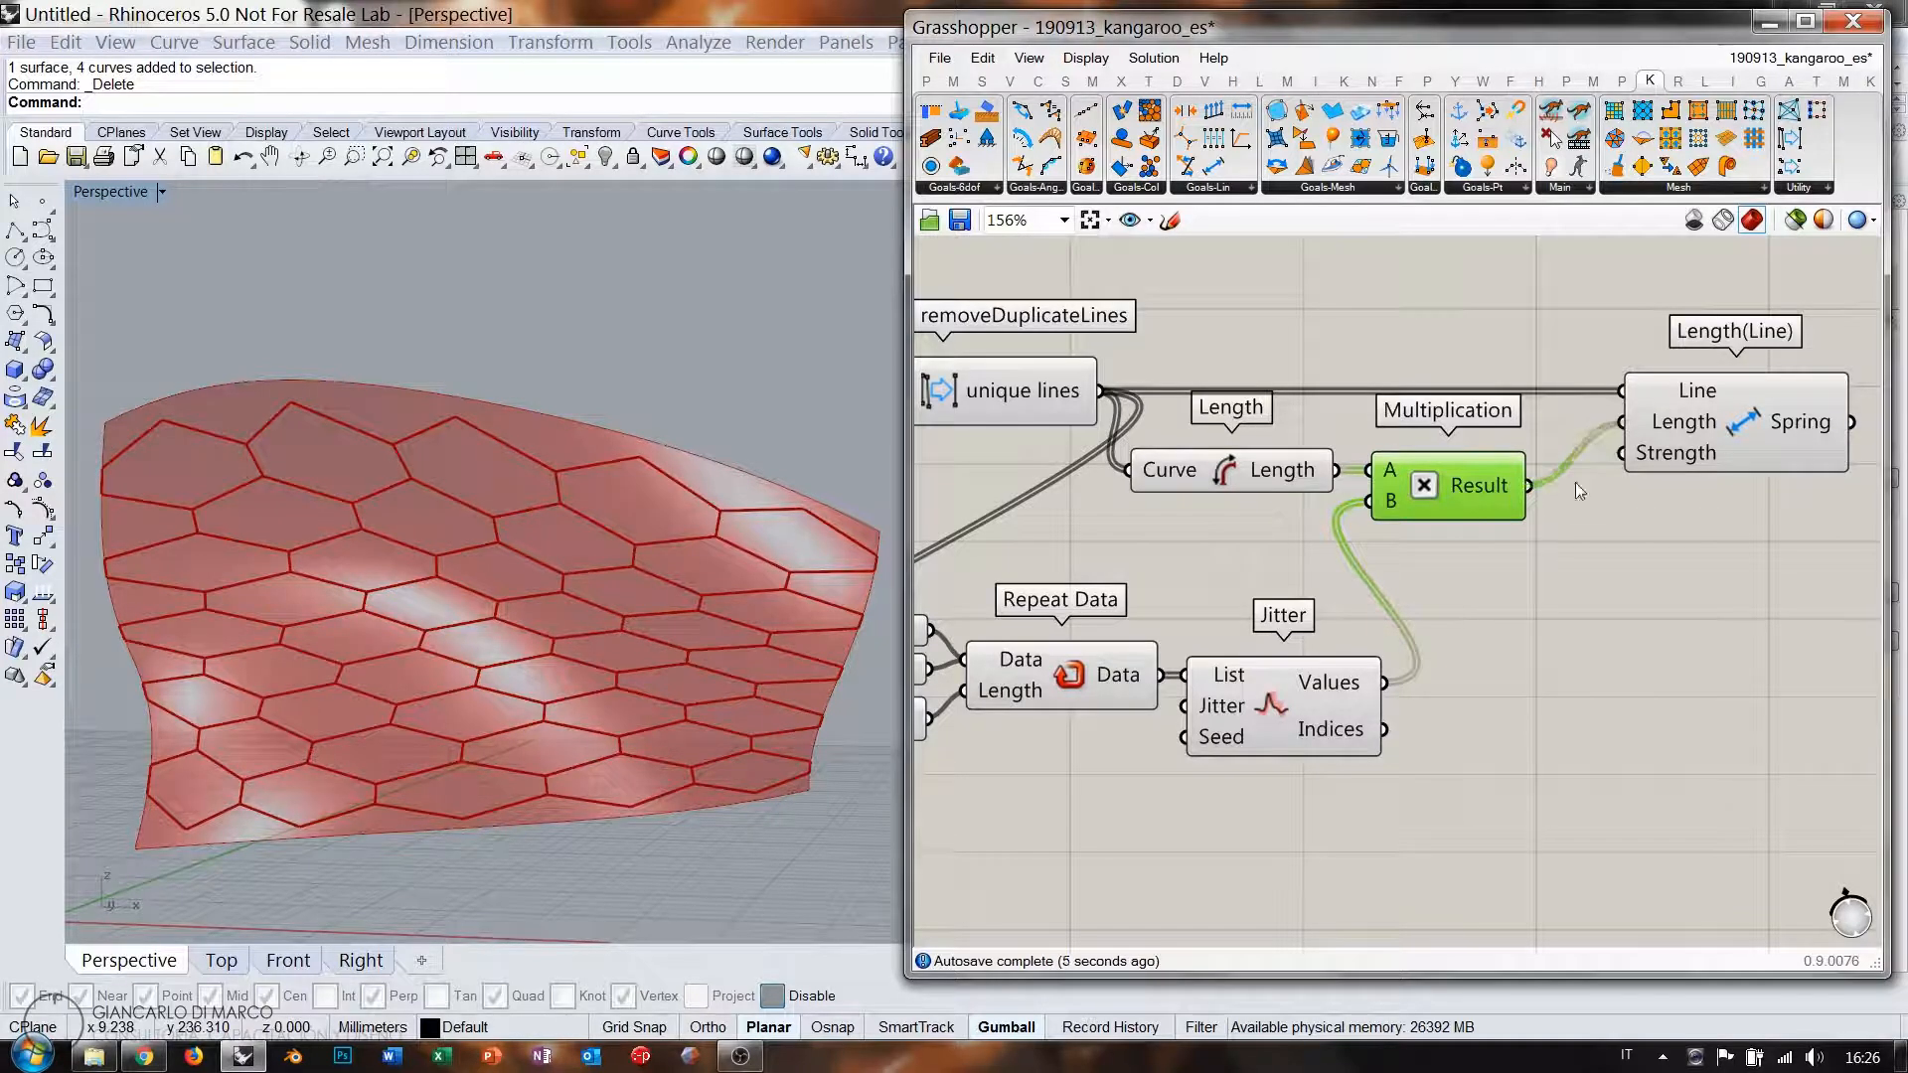
# Raise the first Number Slider from 0.571 back to 1.000.
pyautogui.moveTo(1419, 558); pyautogui.dragTo(1548, 532, button='right')
pyautogui.moveTo(1011, 633); pyautogui.dragTo(1121, 620, button='right')
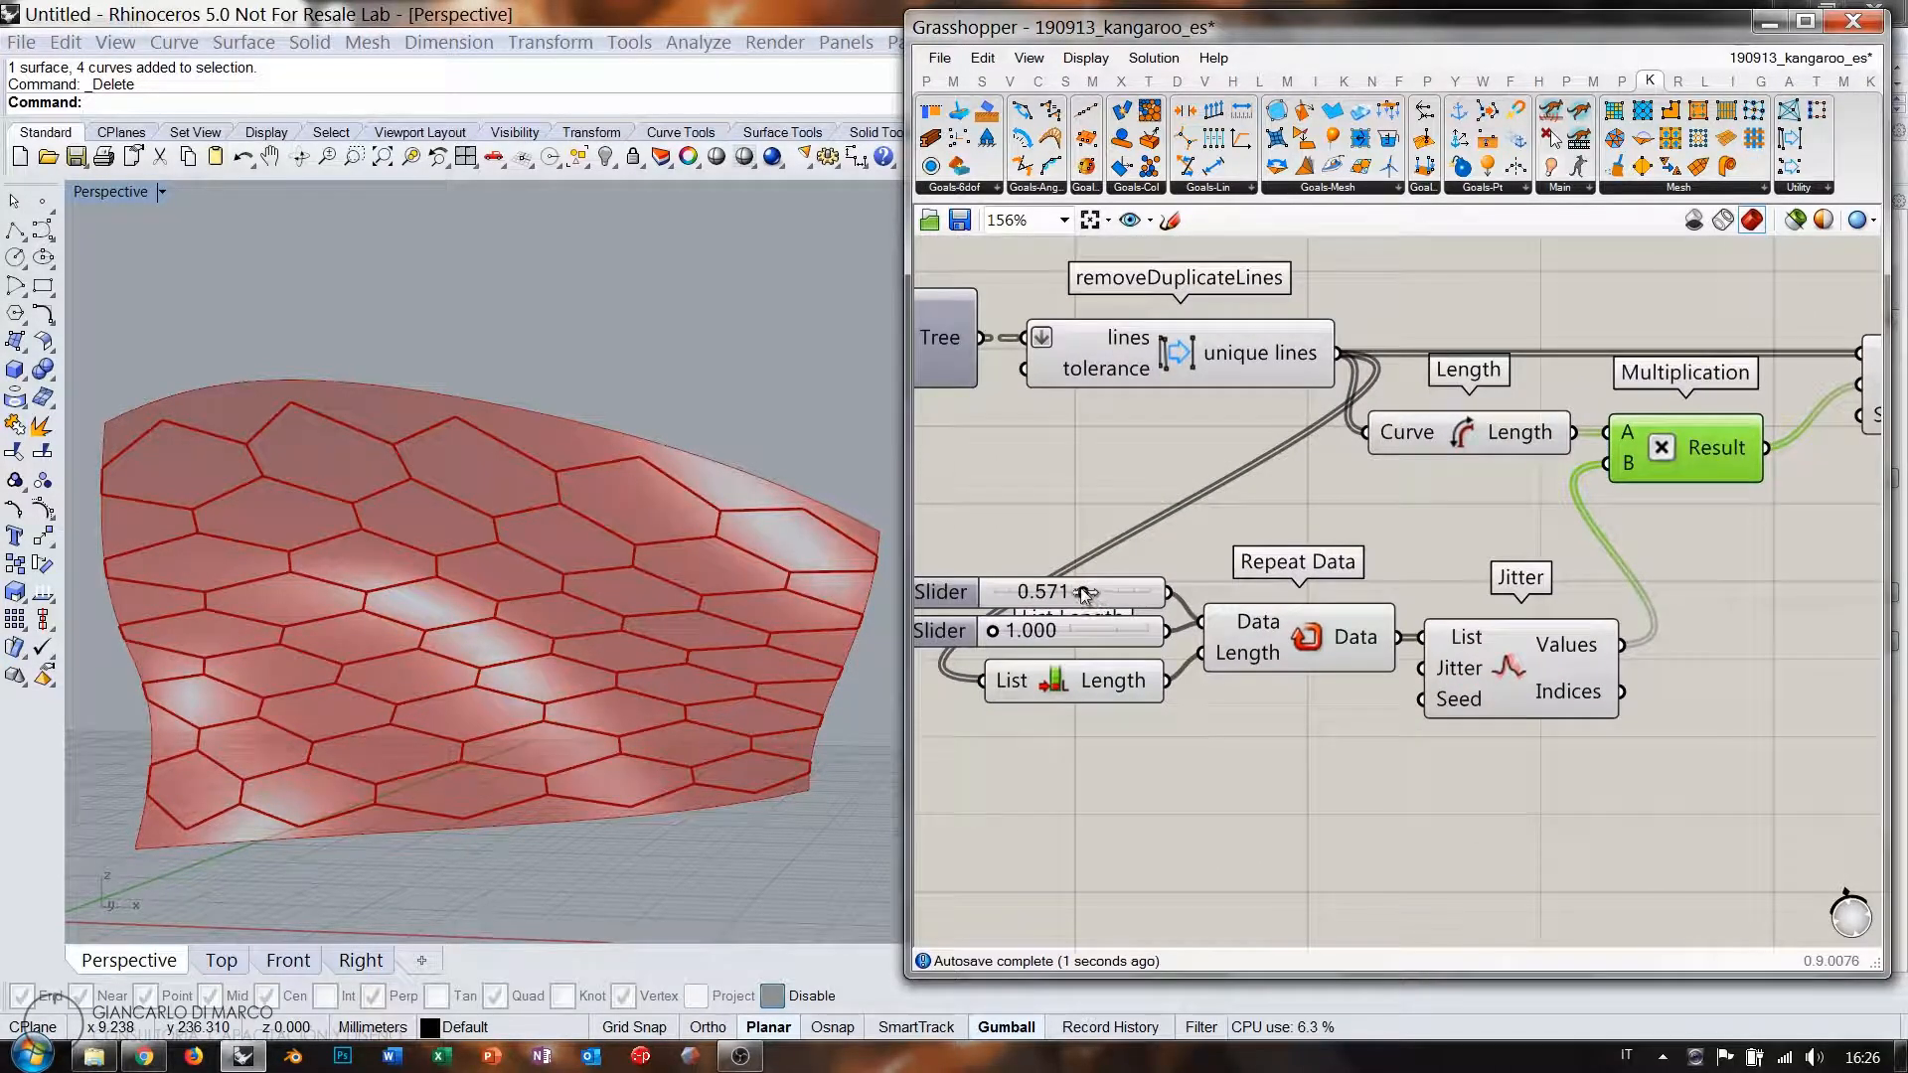
pyautogui.moveTo(1084, 594); pyautogui.dragTo(1151, 594)
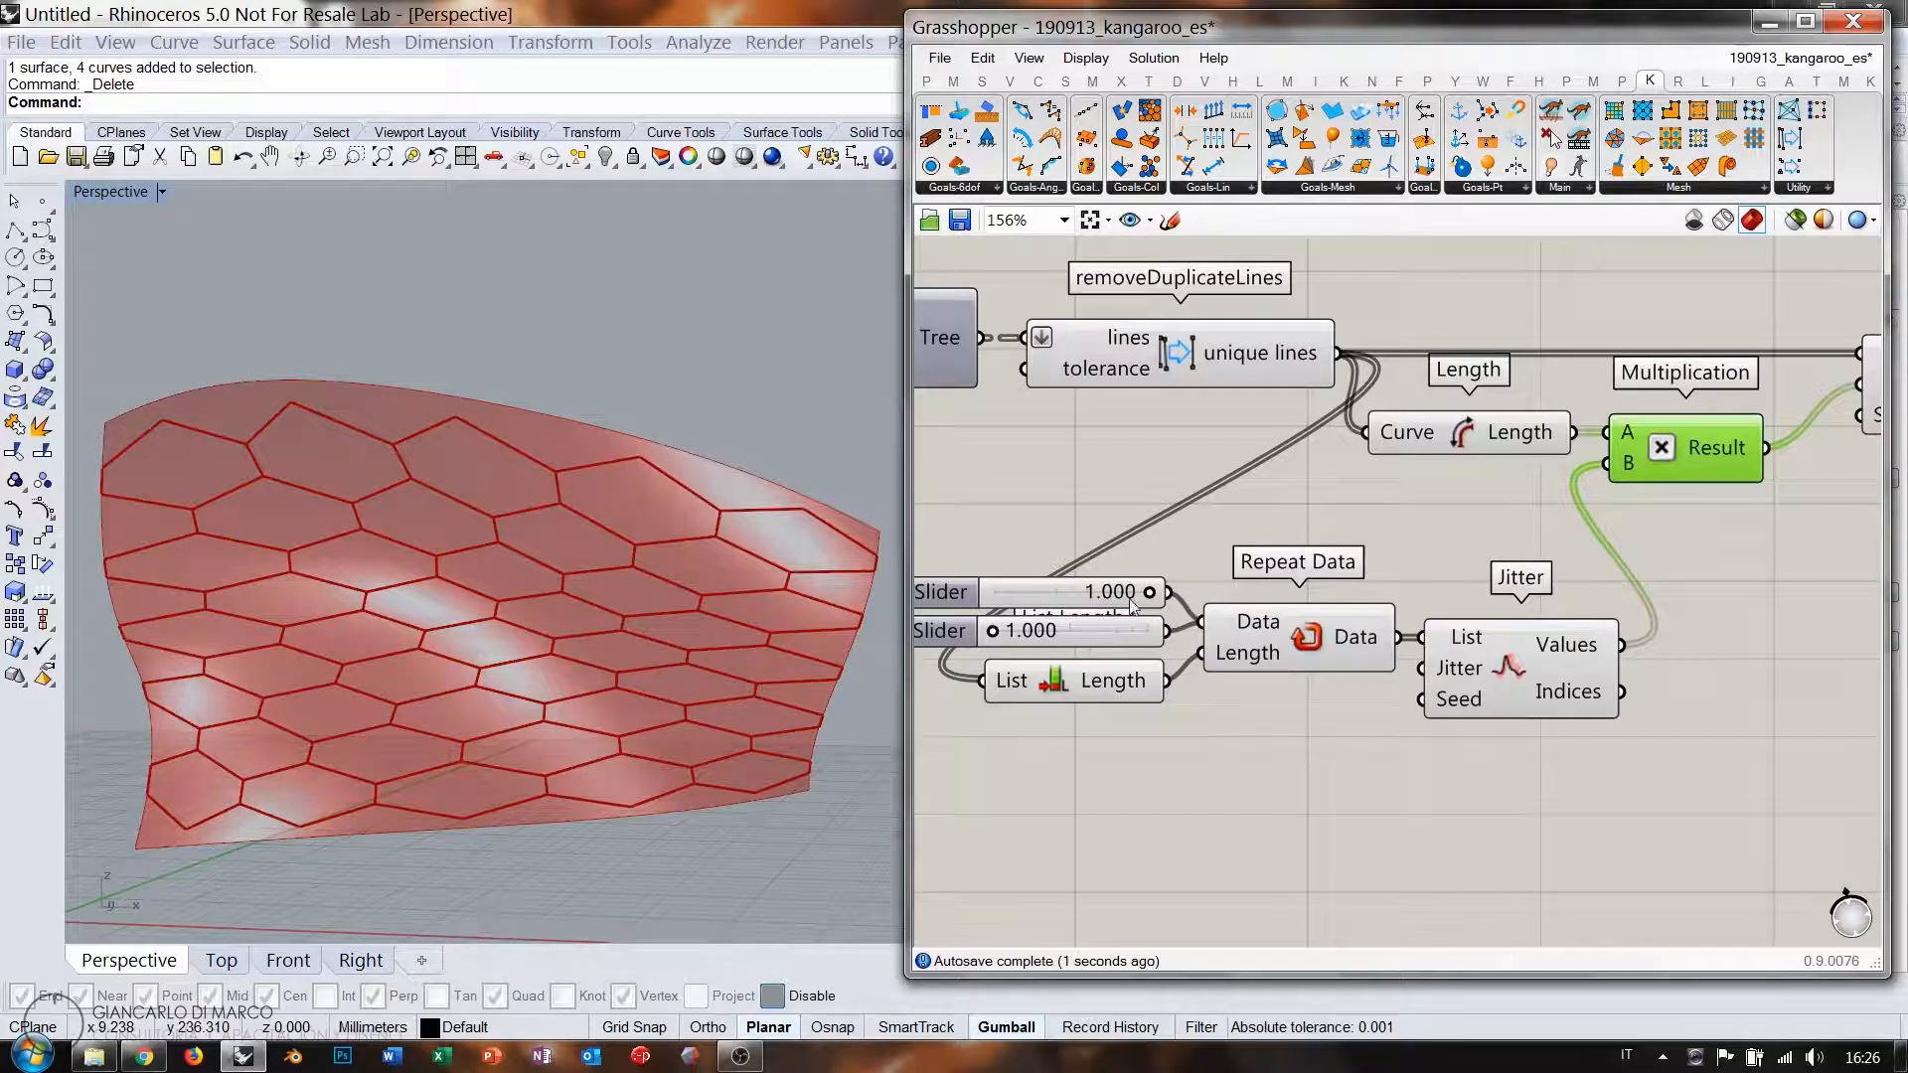
# Move Length and Multiplication right and slightly up to align with the chain.
pyautogui.moveTo(1749, 519); pyautogui.dragTo(1555, 562, button='right')
pyautogui.moveTo(1570, 550); pyautogui.dragTo(1328, 485)
pyautogui.moveTo(1491, 484); pyautogui.dragTo(1553, 470)
pyautogui.click(1481, 571)
pyautogui.moveTo(1145, 455); pyautogui.dragTo(1326, 422, button='right')
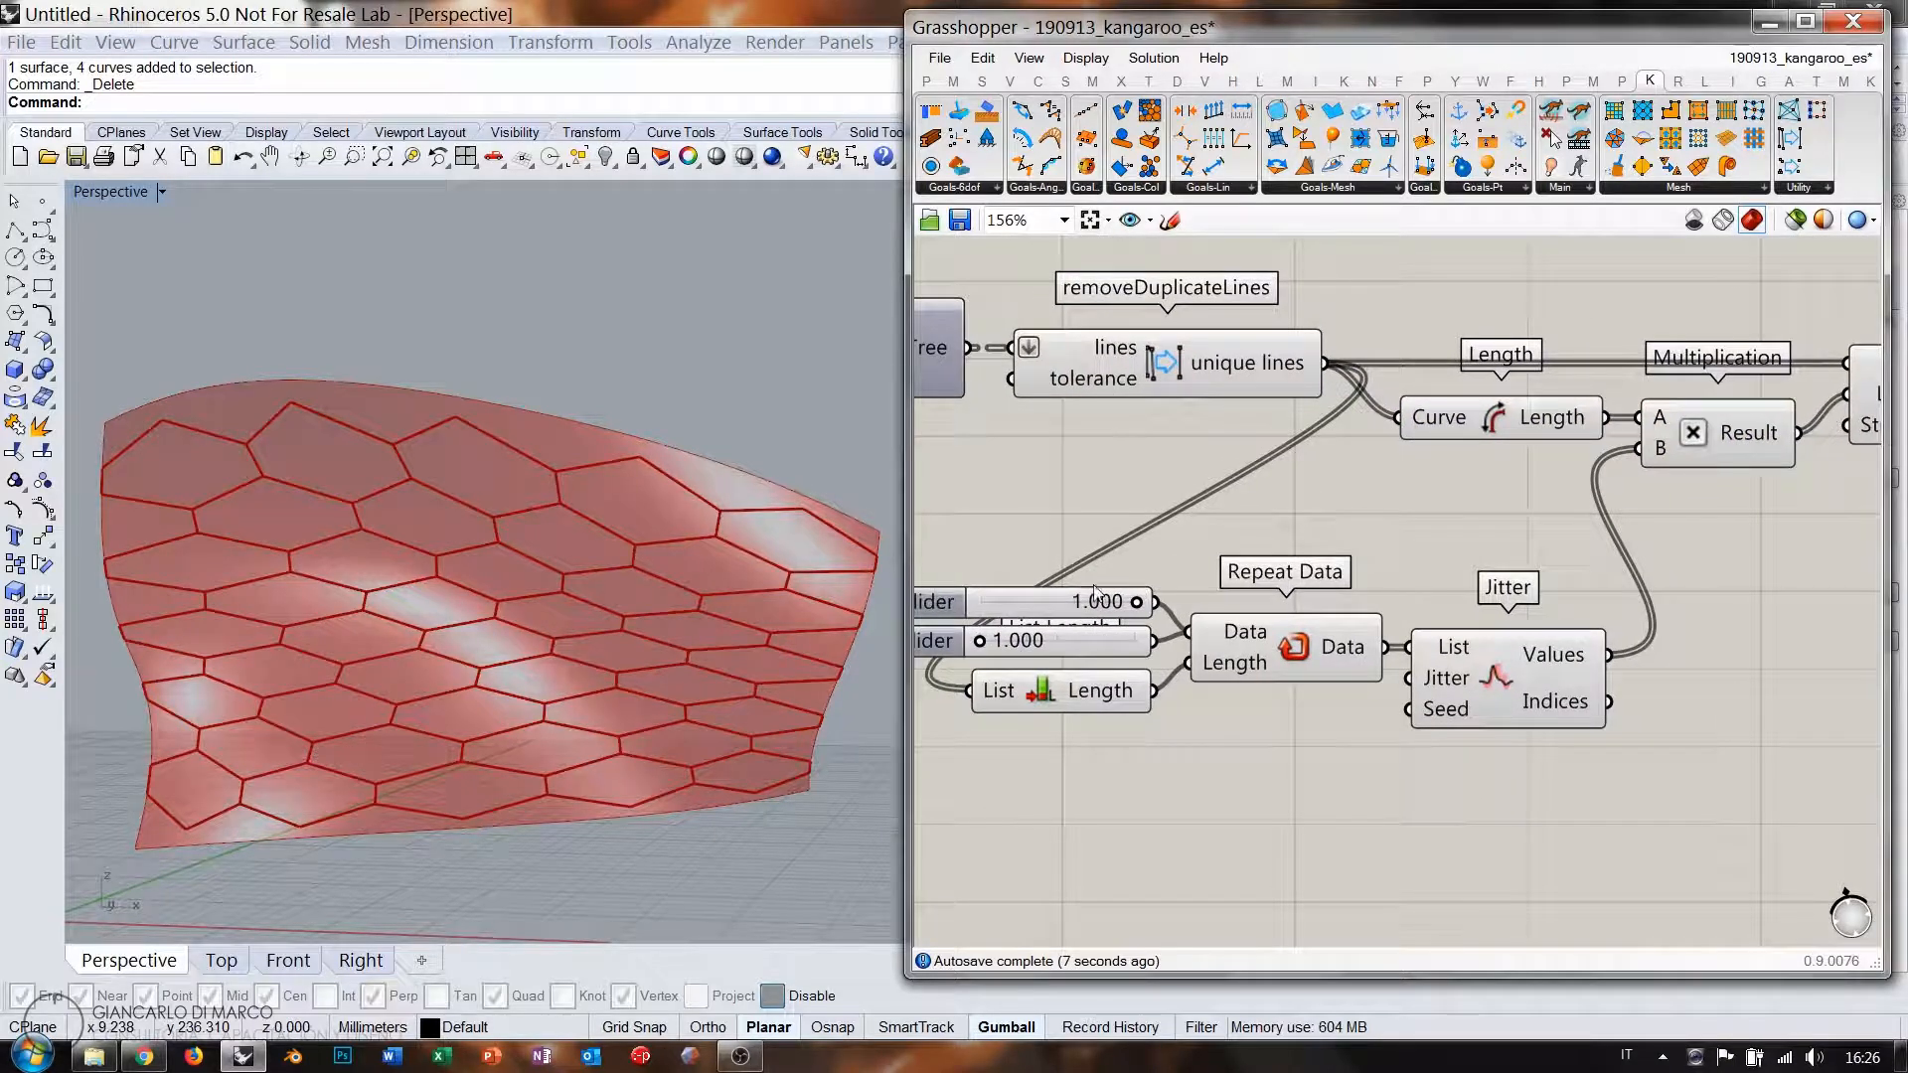
pyautogui.click(1735, 445)
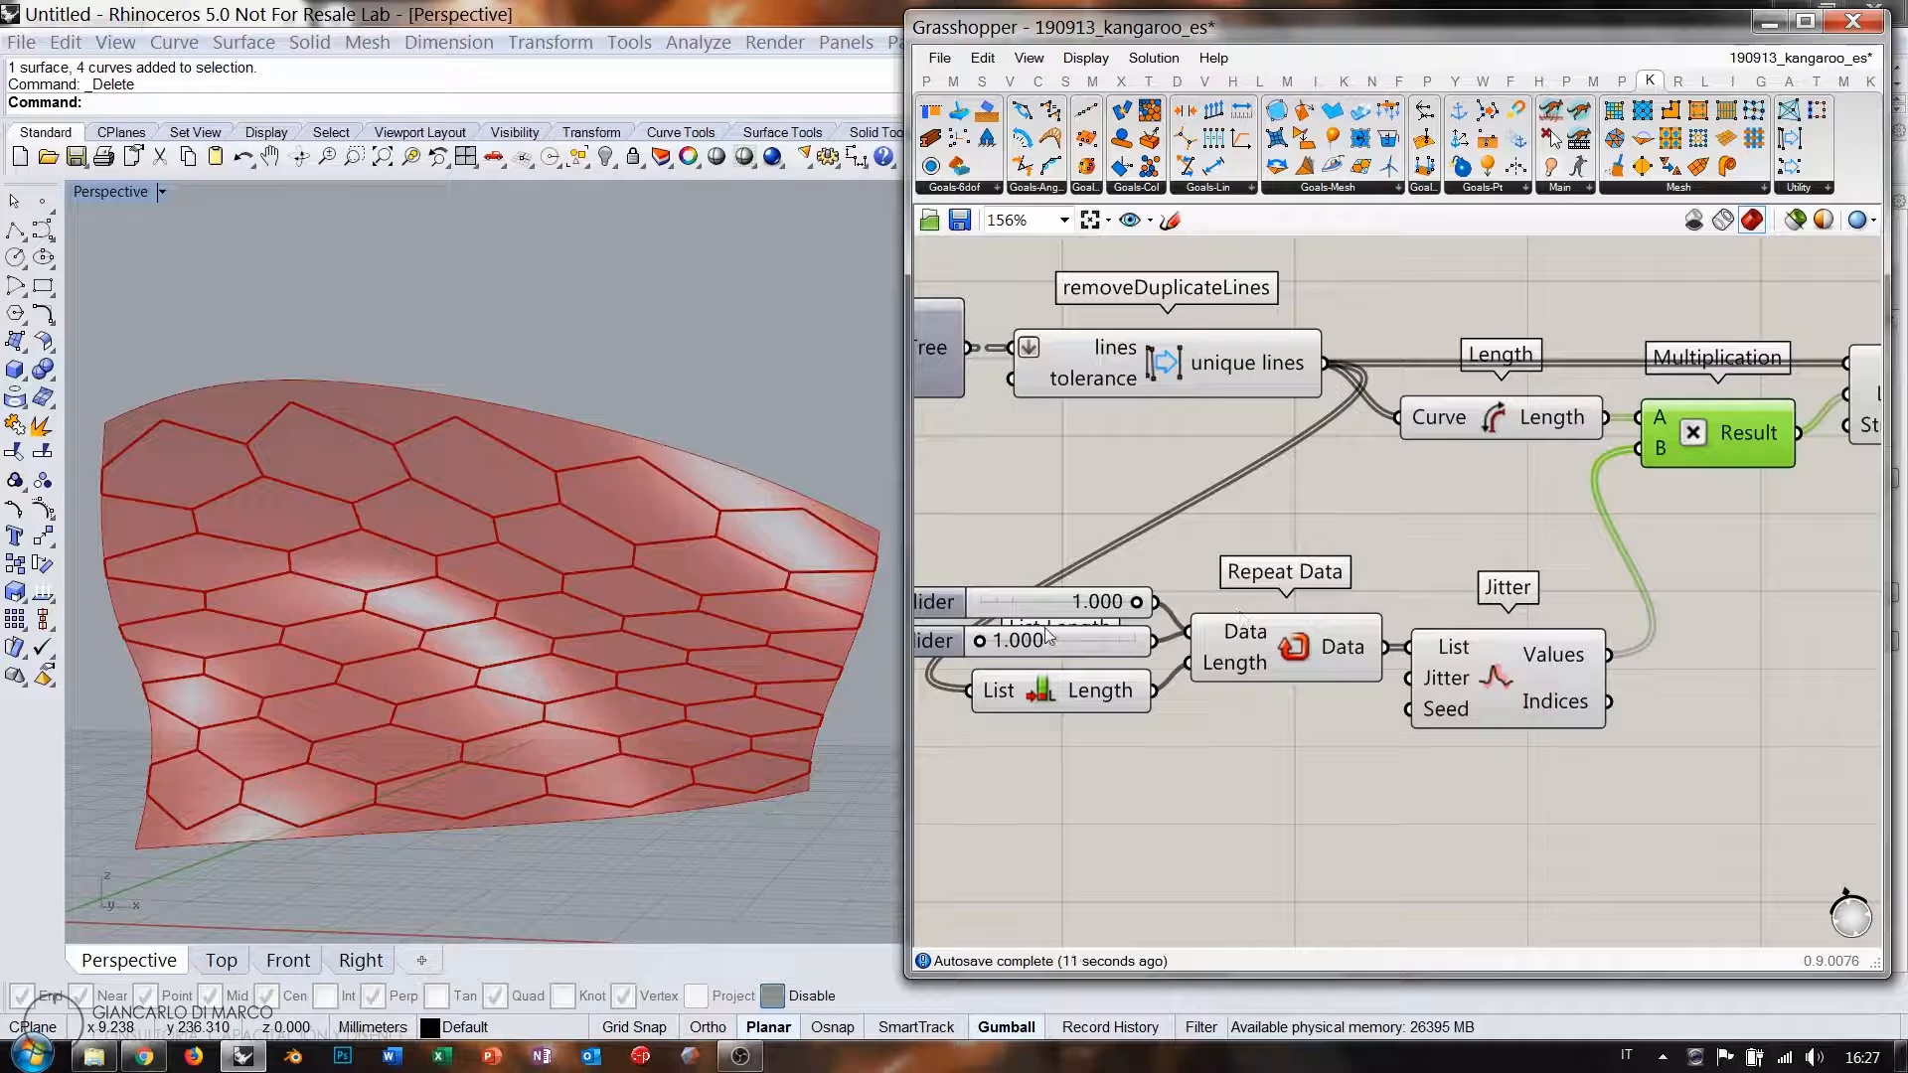
# Rearrange the sliders, Repeat Data, Jitter, Multiplication, Curve Length and Length(Line) into a tidy chain.
pyautogui.moveTo(1463, 542); pyautogui.dragTo(1104, 695)
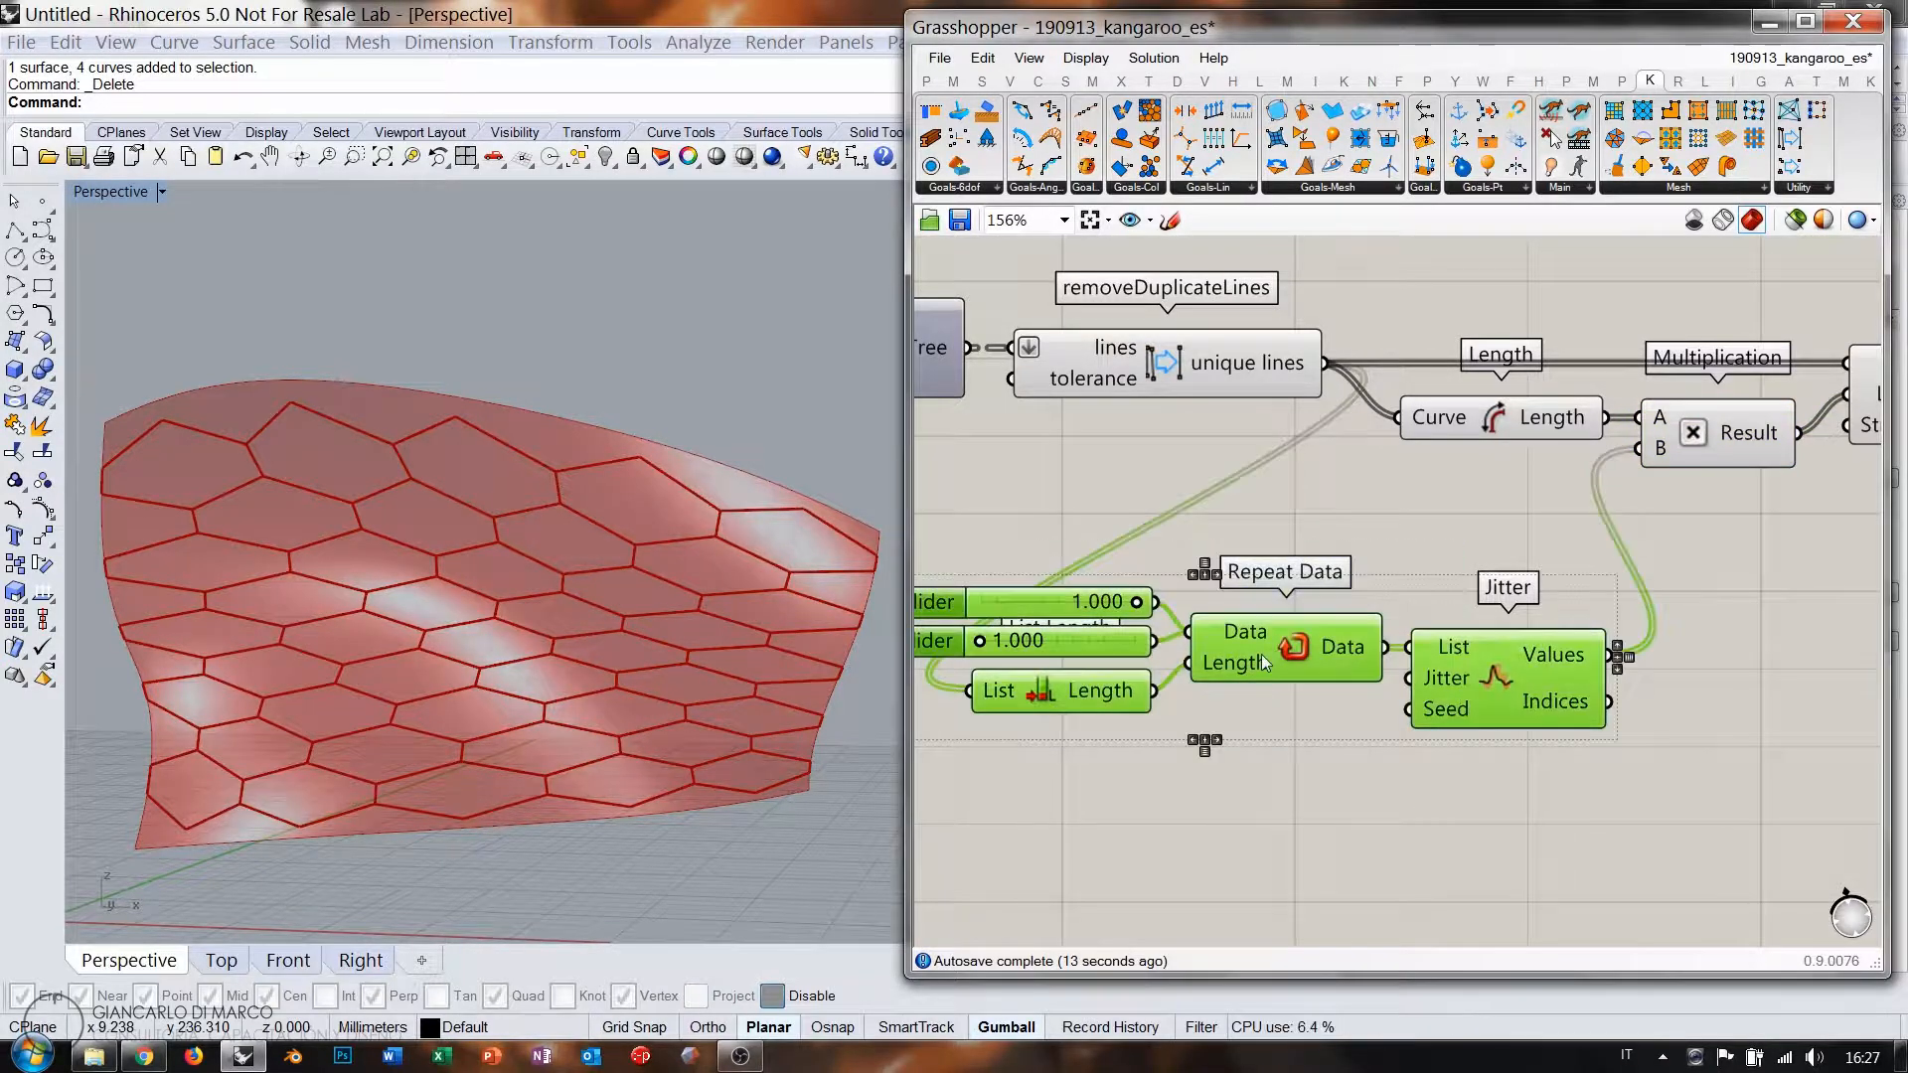
pyautogui.moveTo(1261, 654); pyautogui.dragTo(1706, 557)
pyautogui.moveTo(1734, 567); pyautogui.dragTo(1161, 645, button='right')
pyautogui.scroll(-1, 1344, 516)
pyautogui.moveTo(1344, 515); pyautogui.dragTo(1474, 496, button='right')
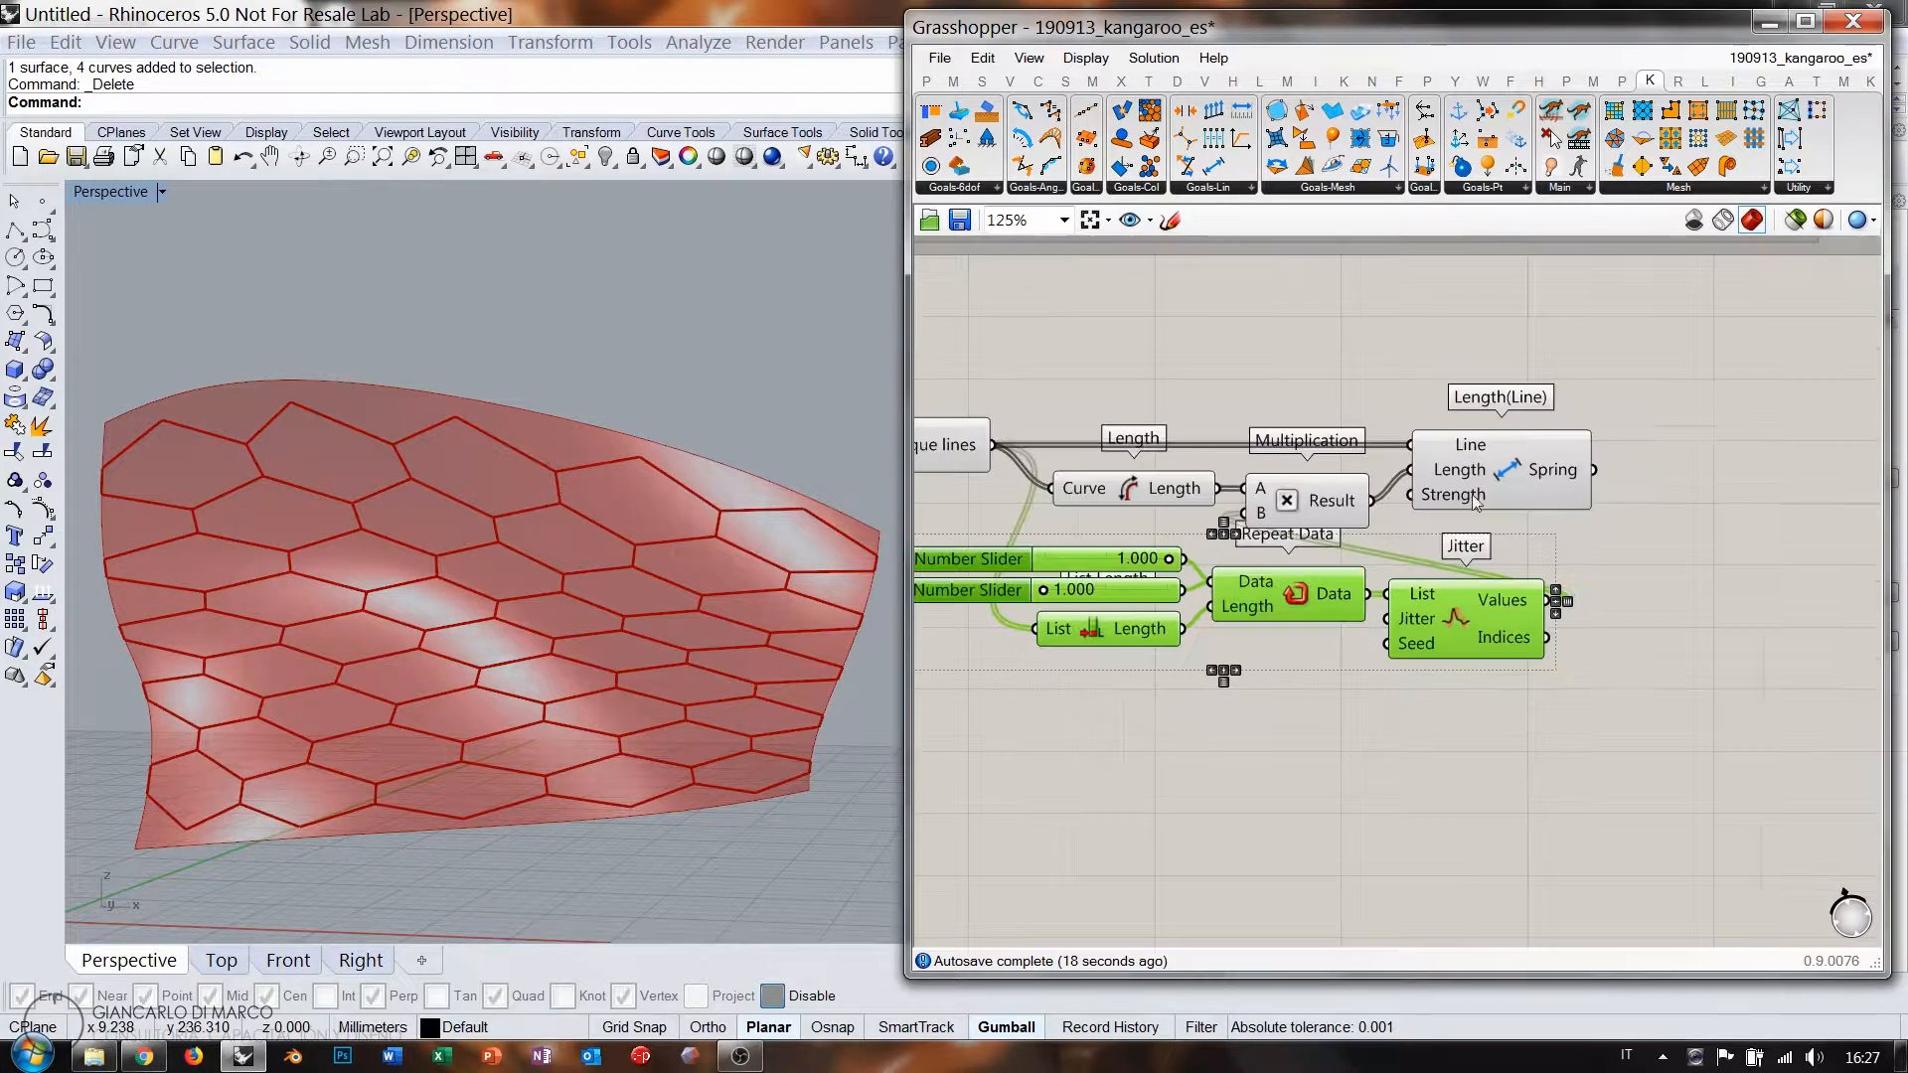
pyautogui.moveTo(1590, 402); pyautogui.dragTo(1646, 509)
pyautogui.click(1412, 409)
pyautogui.moveTo(1149, 495); pyautogui.dragTo(1475, 495)
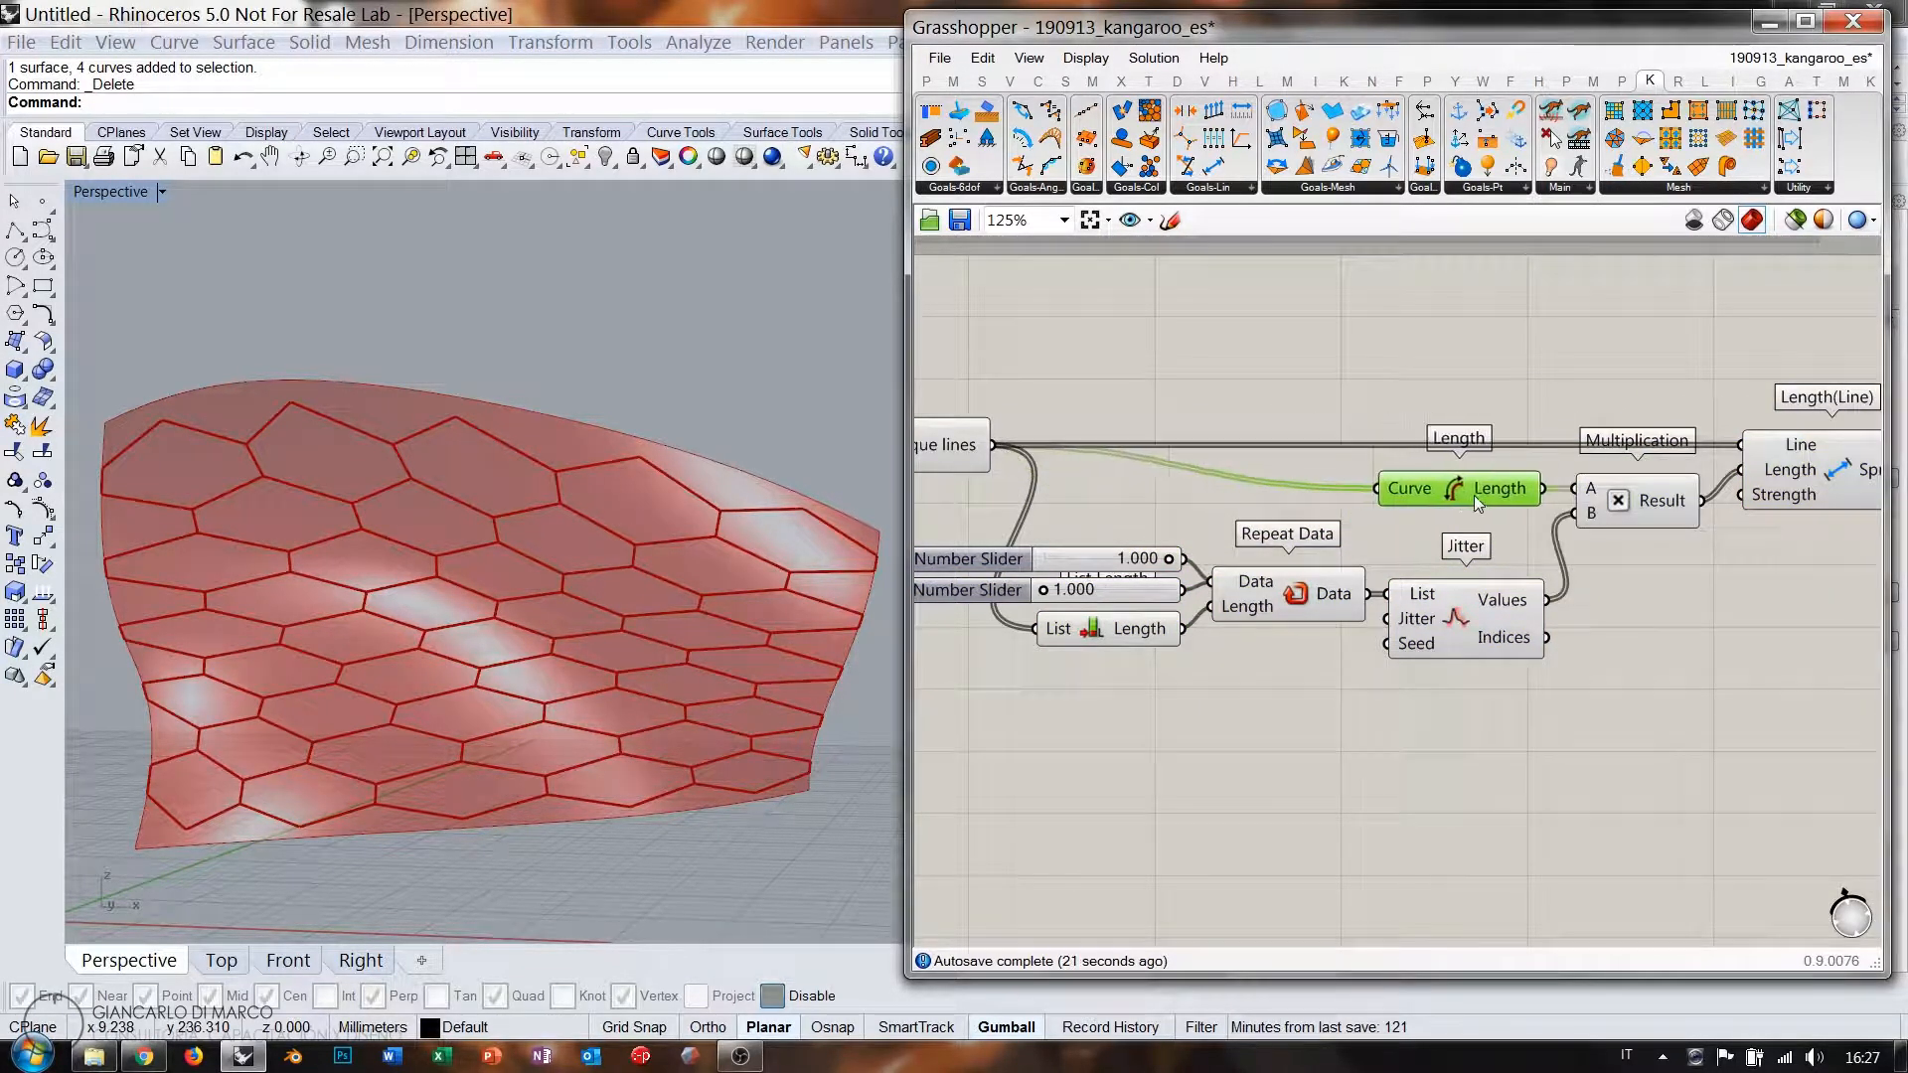
pyautogui.moveTo(1513, 732); pyautogui.dragTo(1173, 536)
pyautogui.moveTo(1256, 598); pyautogui.dragTo(1256, 549)
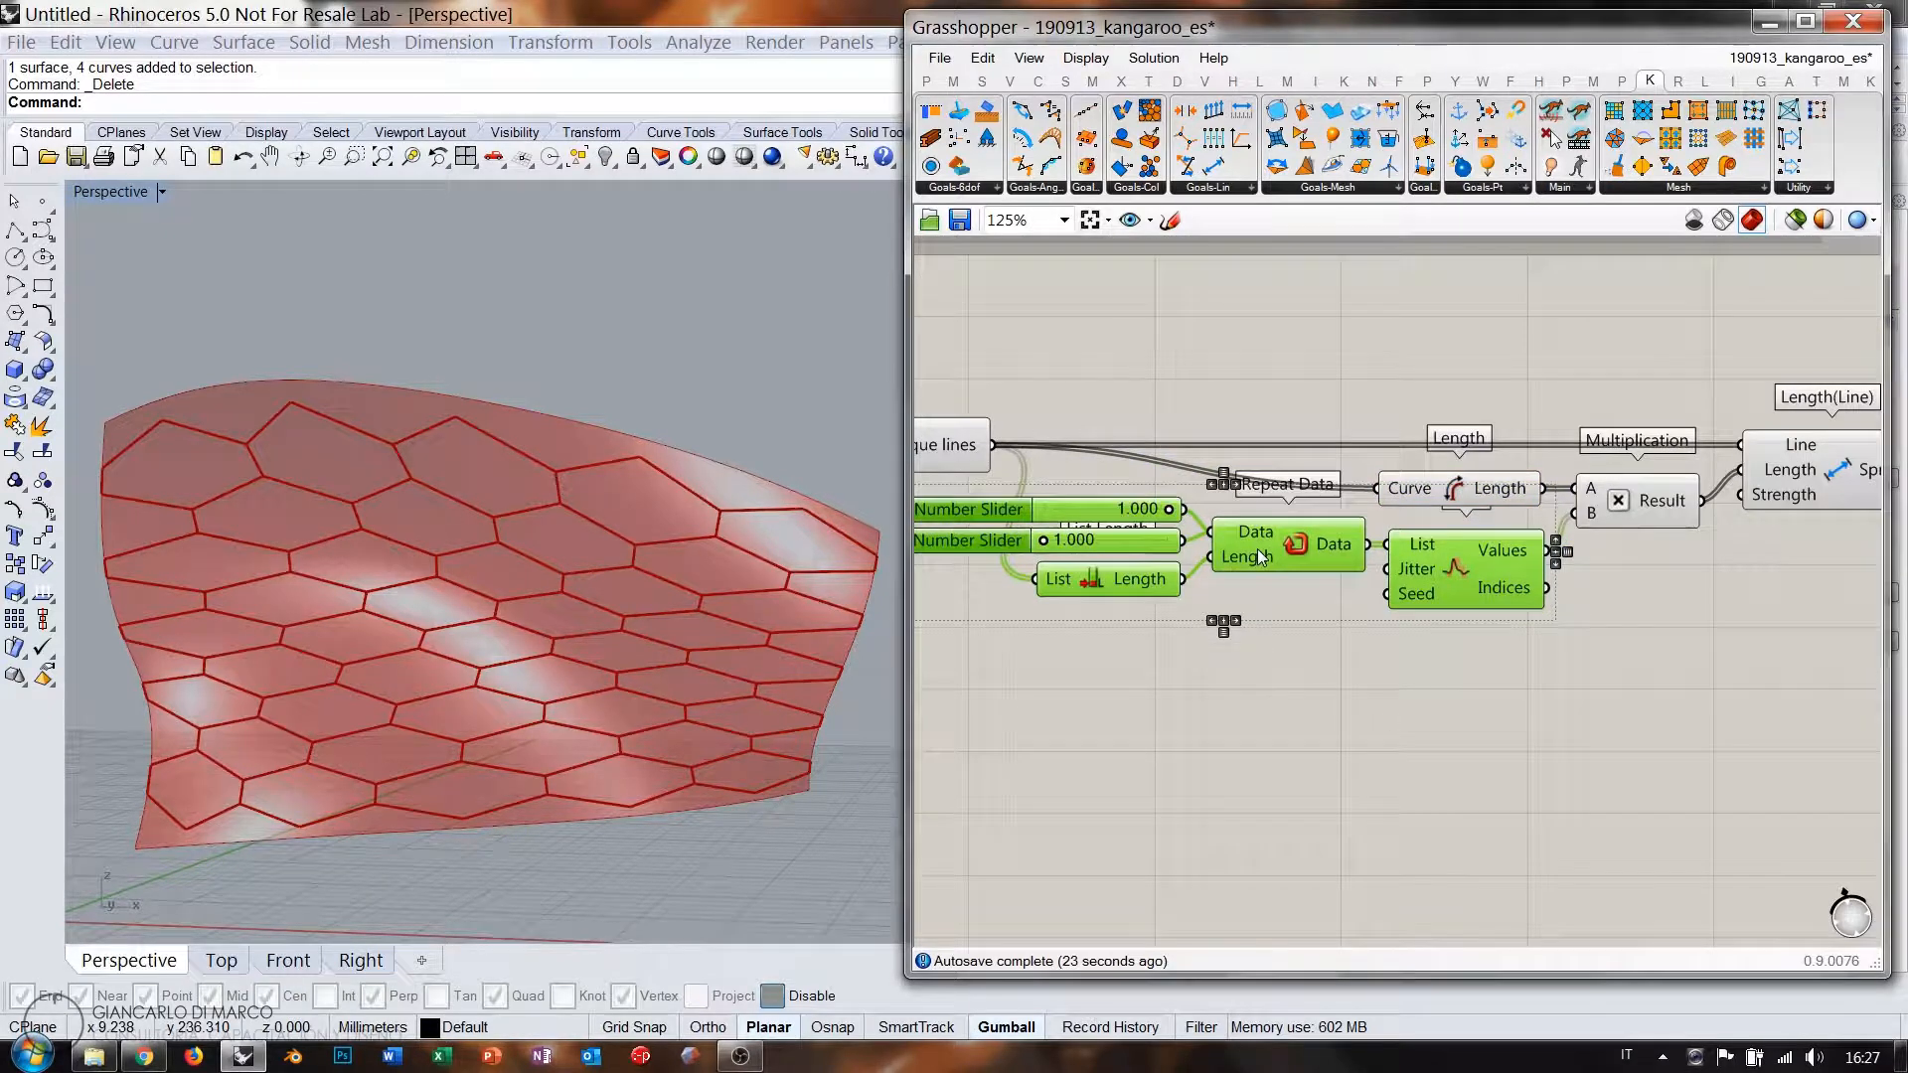
pyautogui.click(1310, 628)
# Turn off the line preview of the whole spring chain with Ctrl+Q.
pyautogui.scroll(-3, 1477, 506)
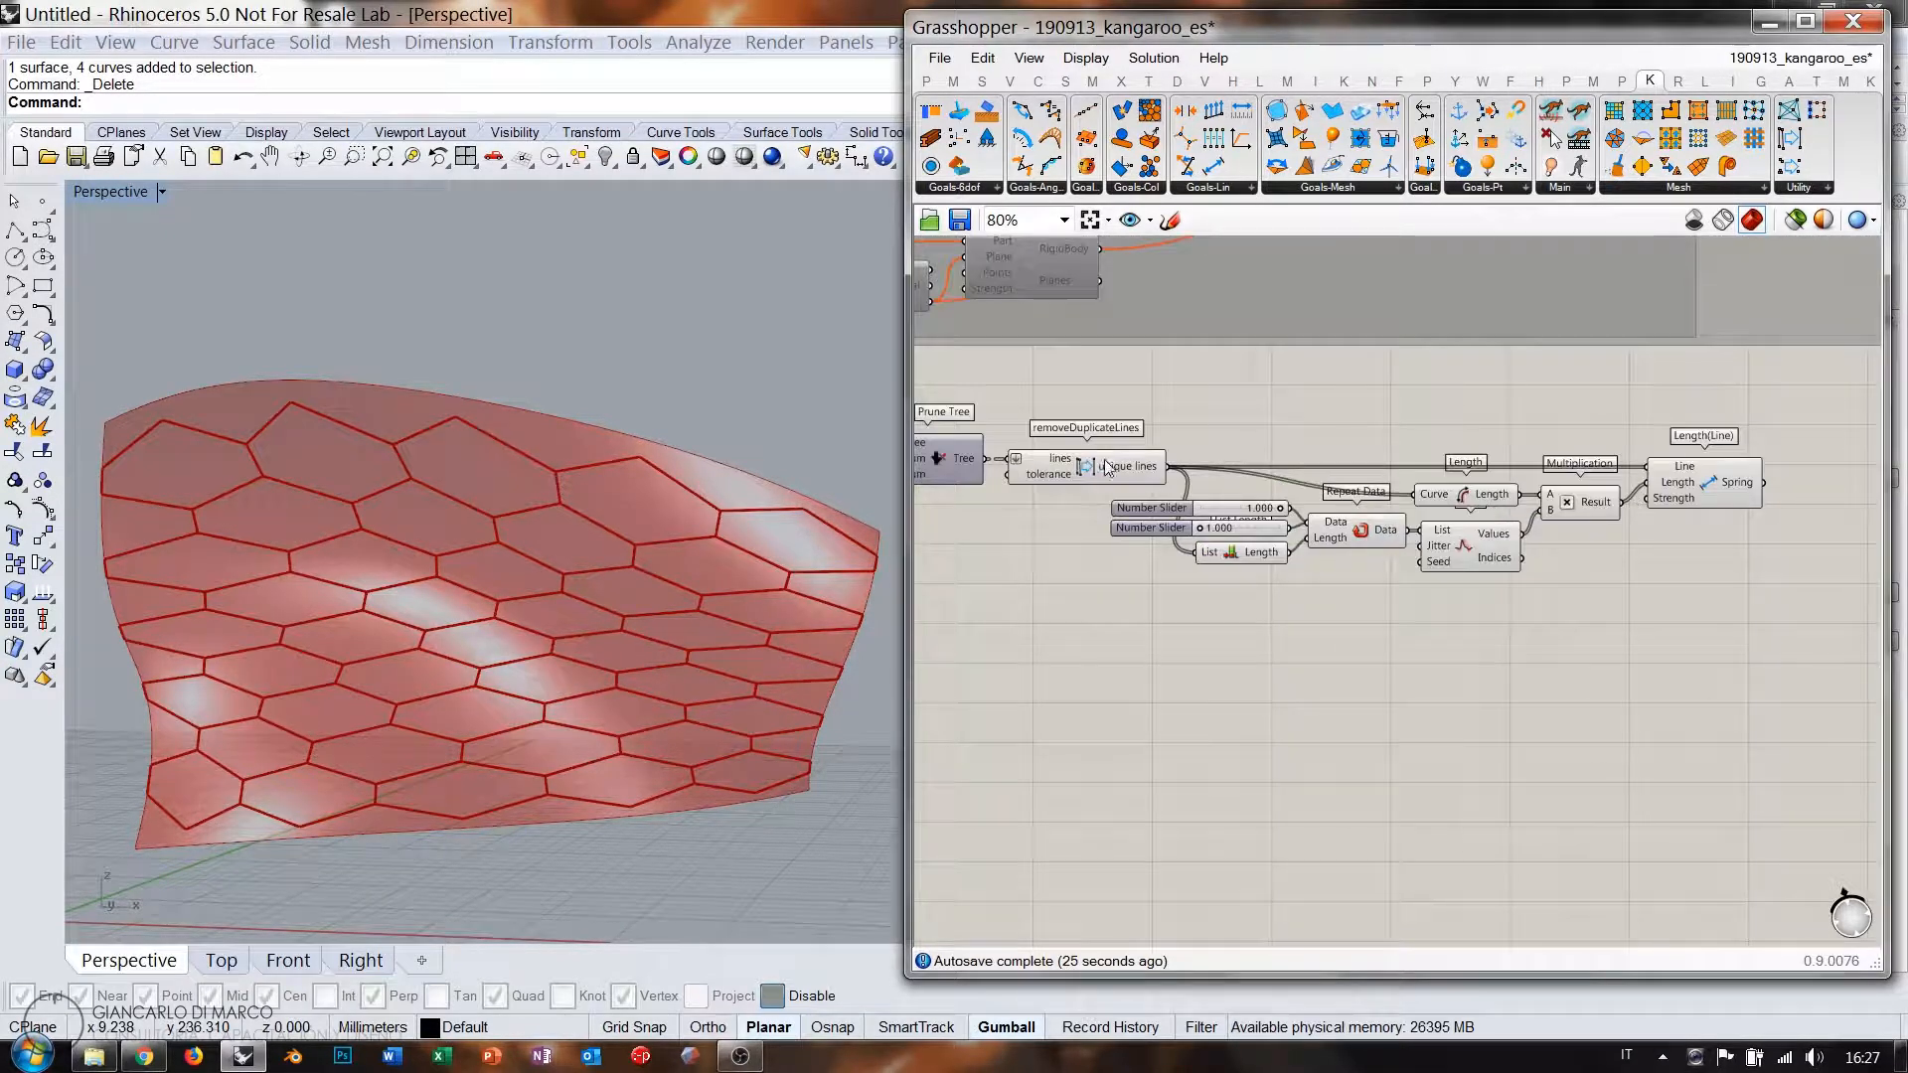
pyautogui.moveTo(1745, 547); pyautogui.dragTo(1367, 527, button='right')
pyautogui.scroll(2, 1453, 475)
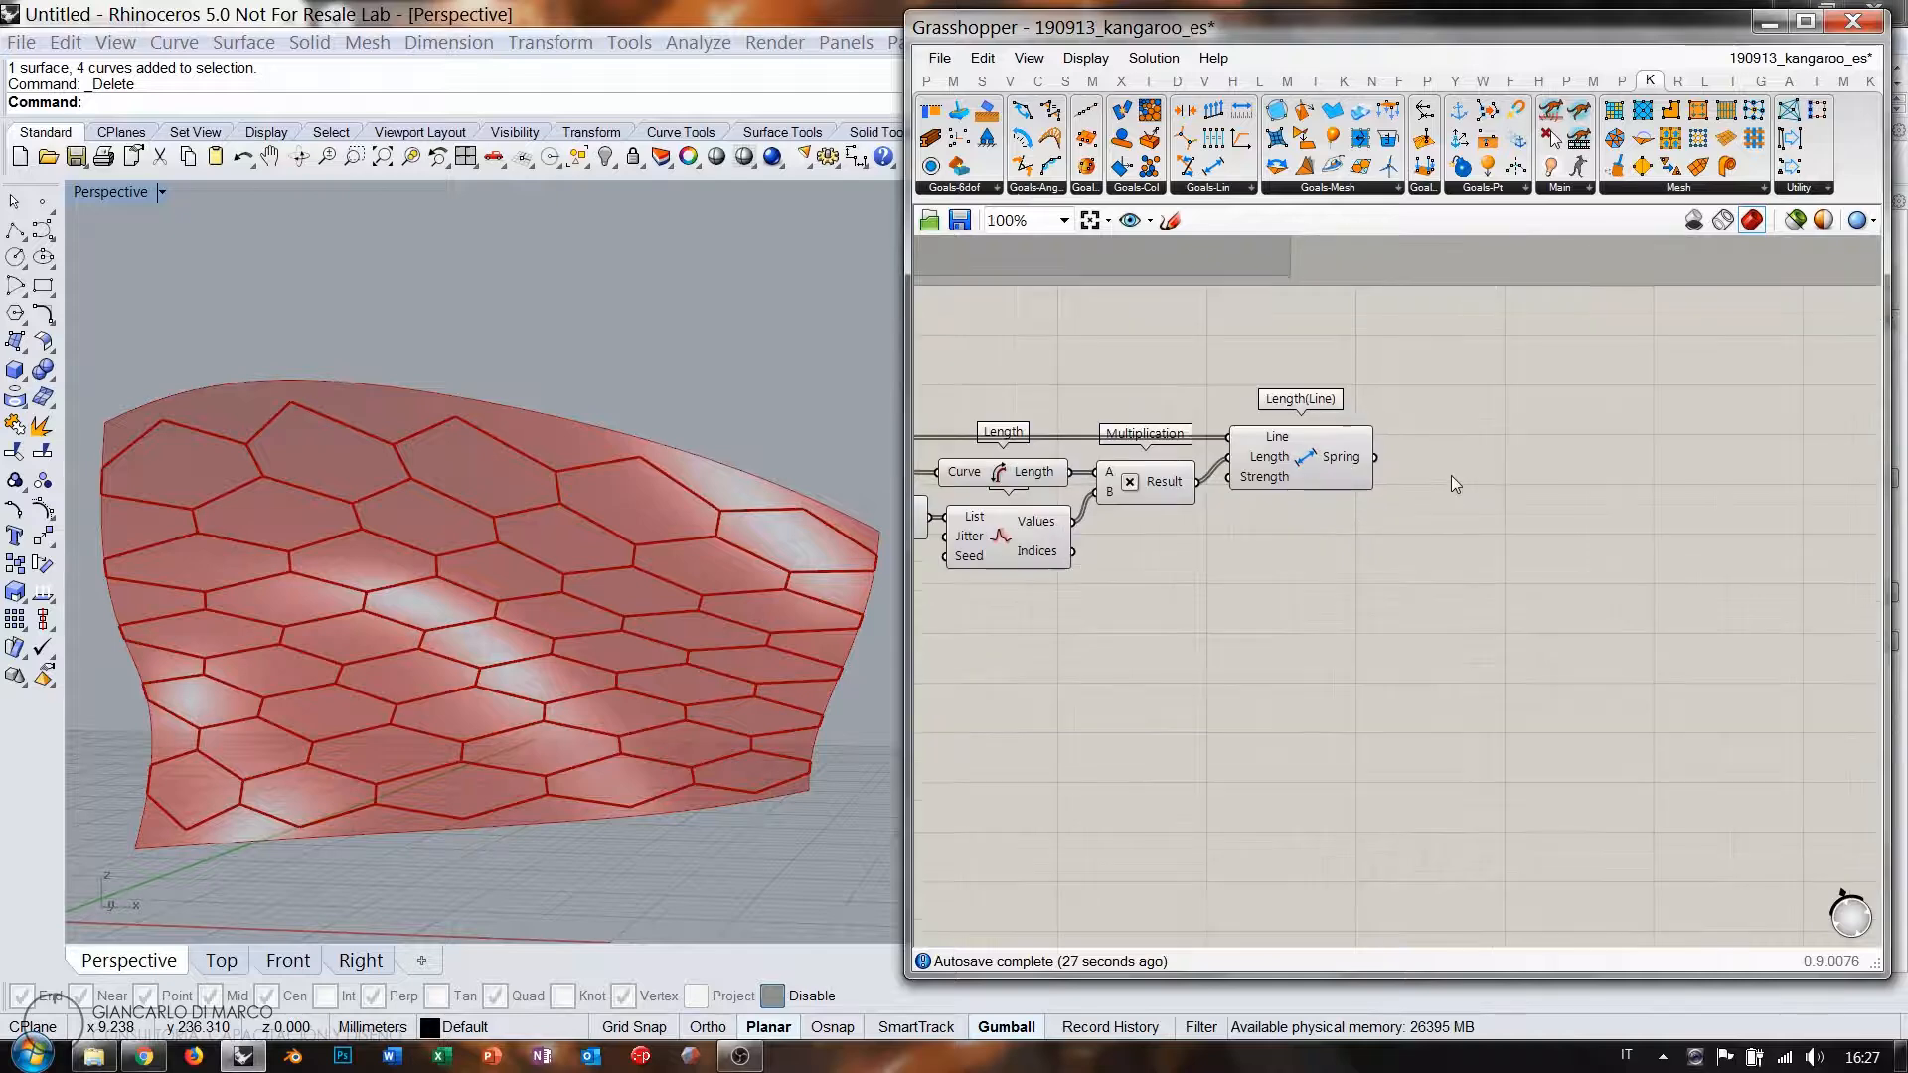
pyautogui.moveTo(1570, 525); pyautogui.dragTo(1479, 506, button='right')
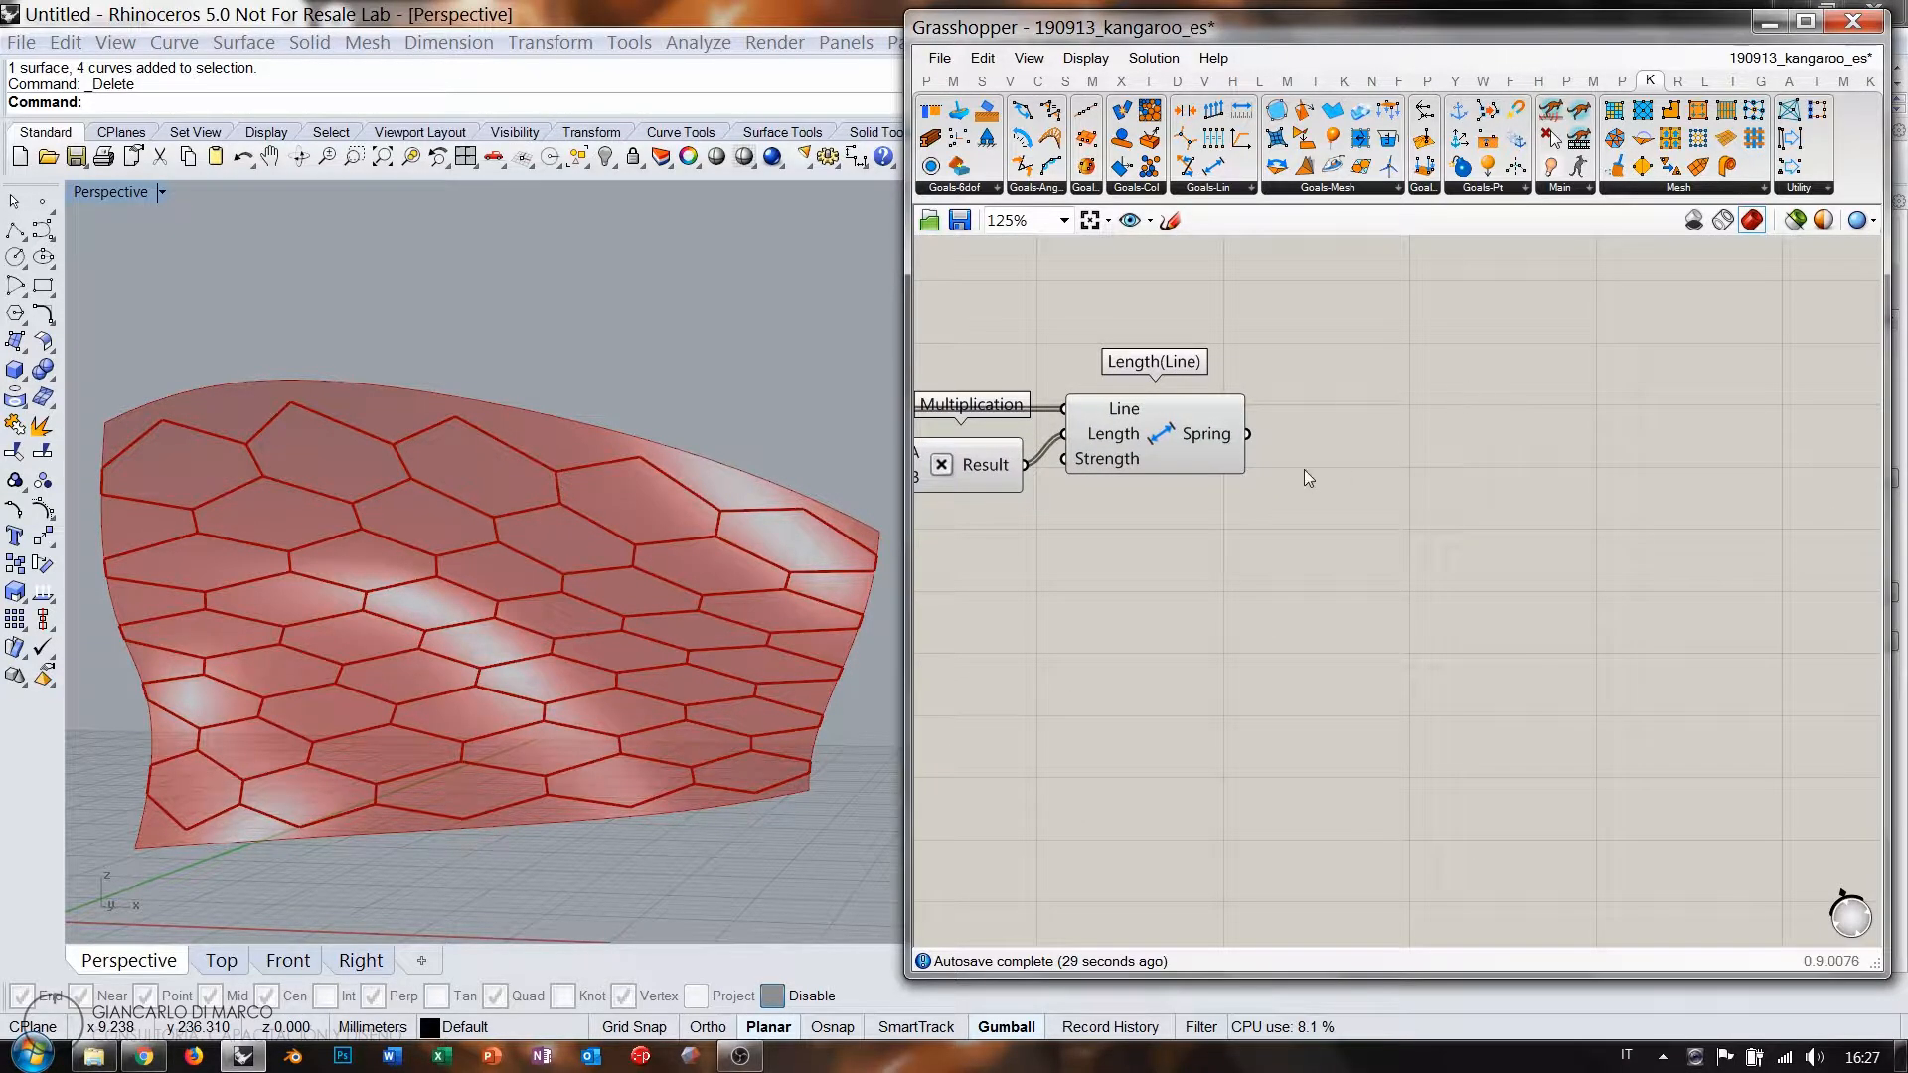
pyautogui.scroll(-4, 1308, 478)
pyautogui.moveTo(1632, 427); pyautogui.dragTo(1098, 595)
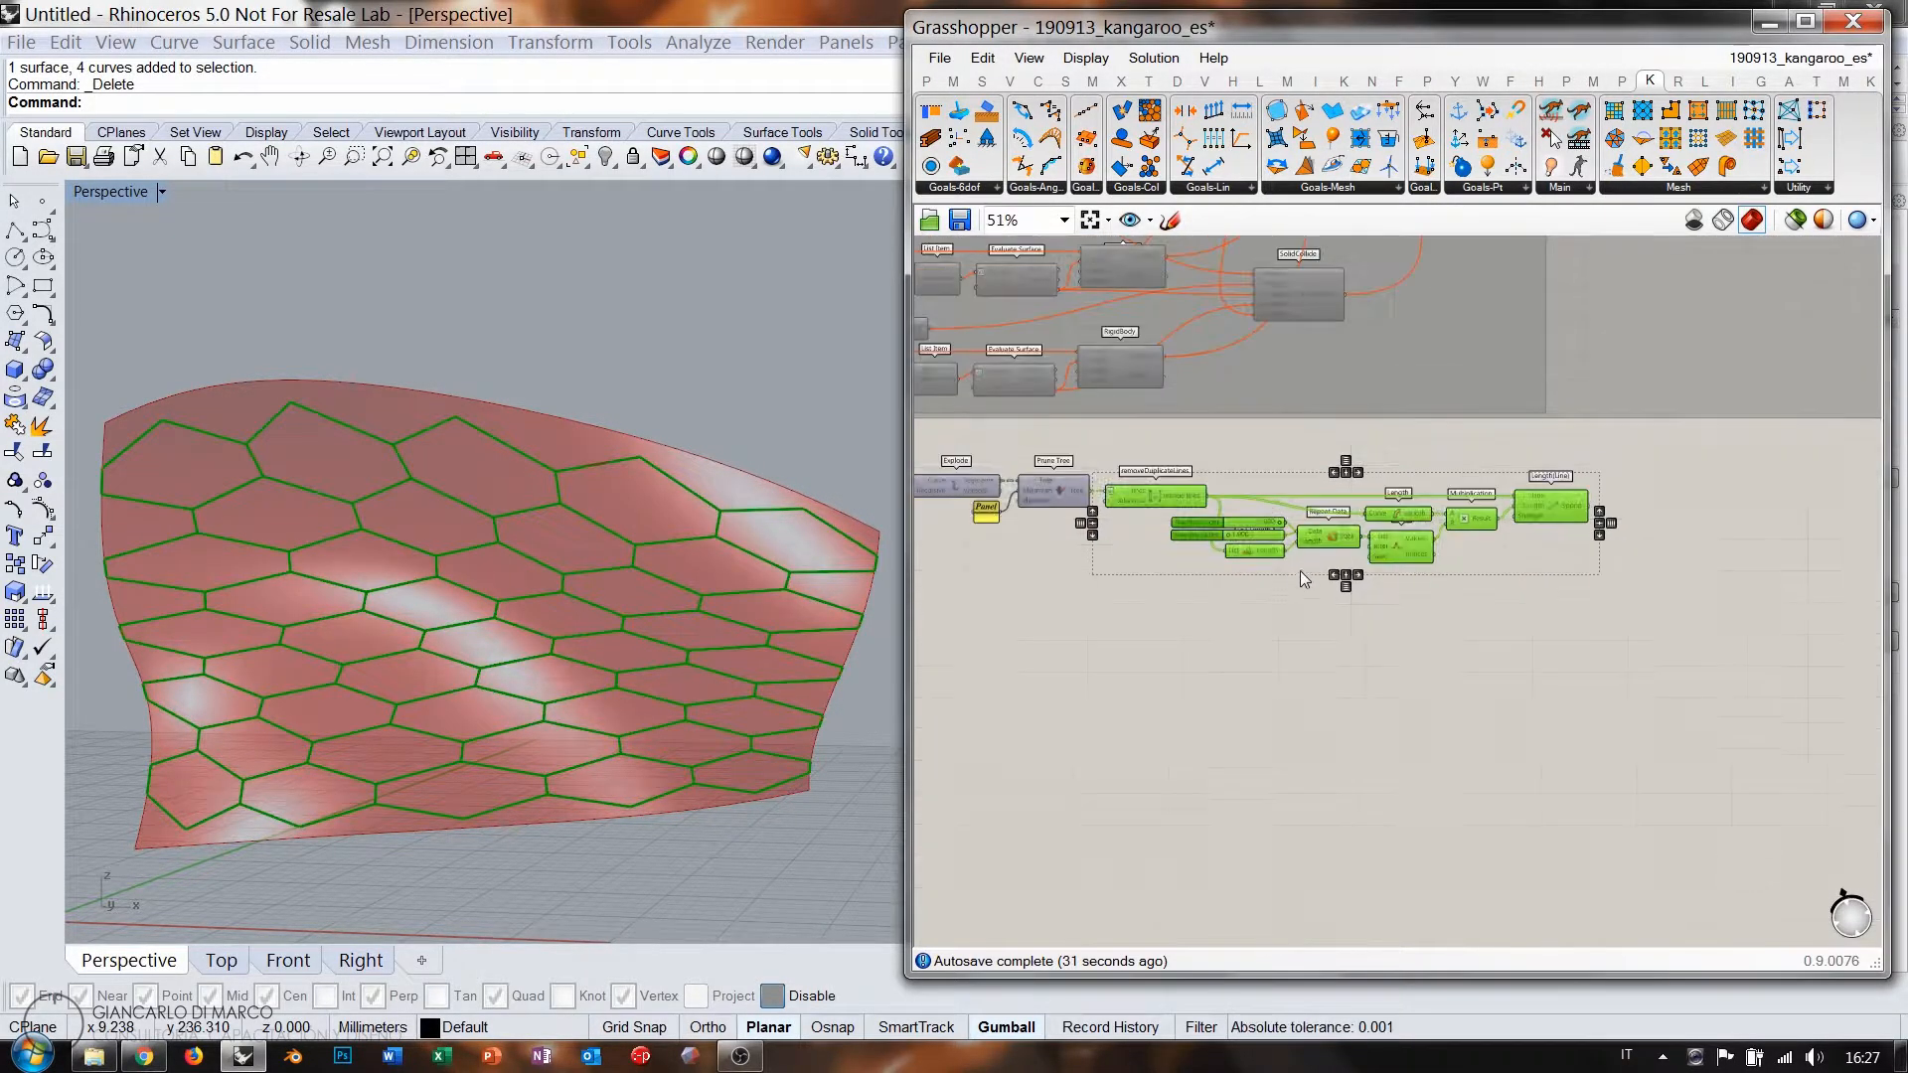
pyautogui.hotkey('ctrl', 'q')
# Place a Kangaroo BouncySolver beside the Length(Line) spring goal.
pyautogui.moveTo(1675, 532); pyautogui.dragTo(1338, 576, button='right')
pyautogui.scroll(3, 1288, 594)
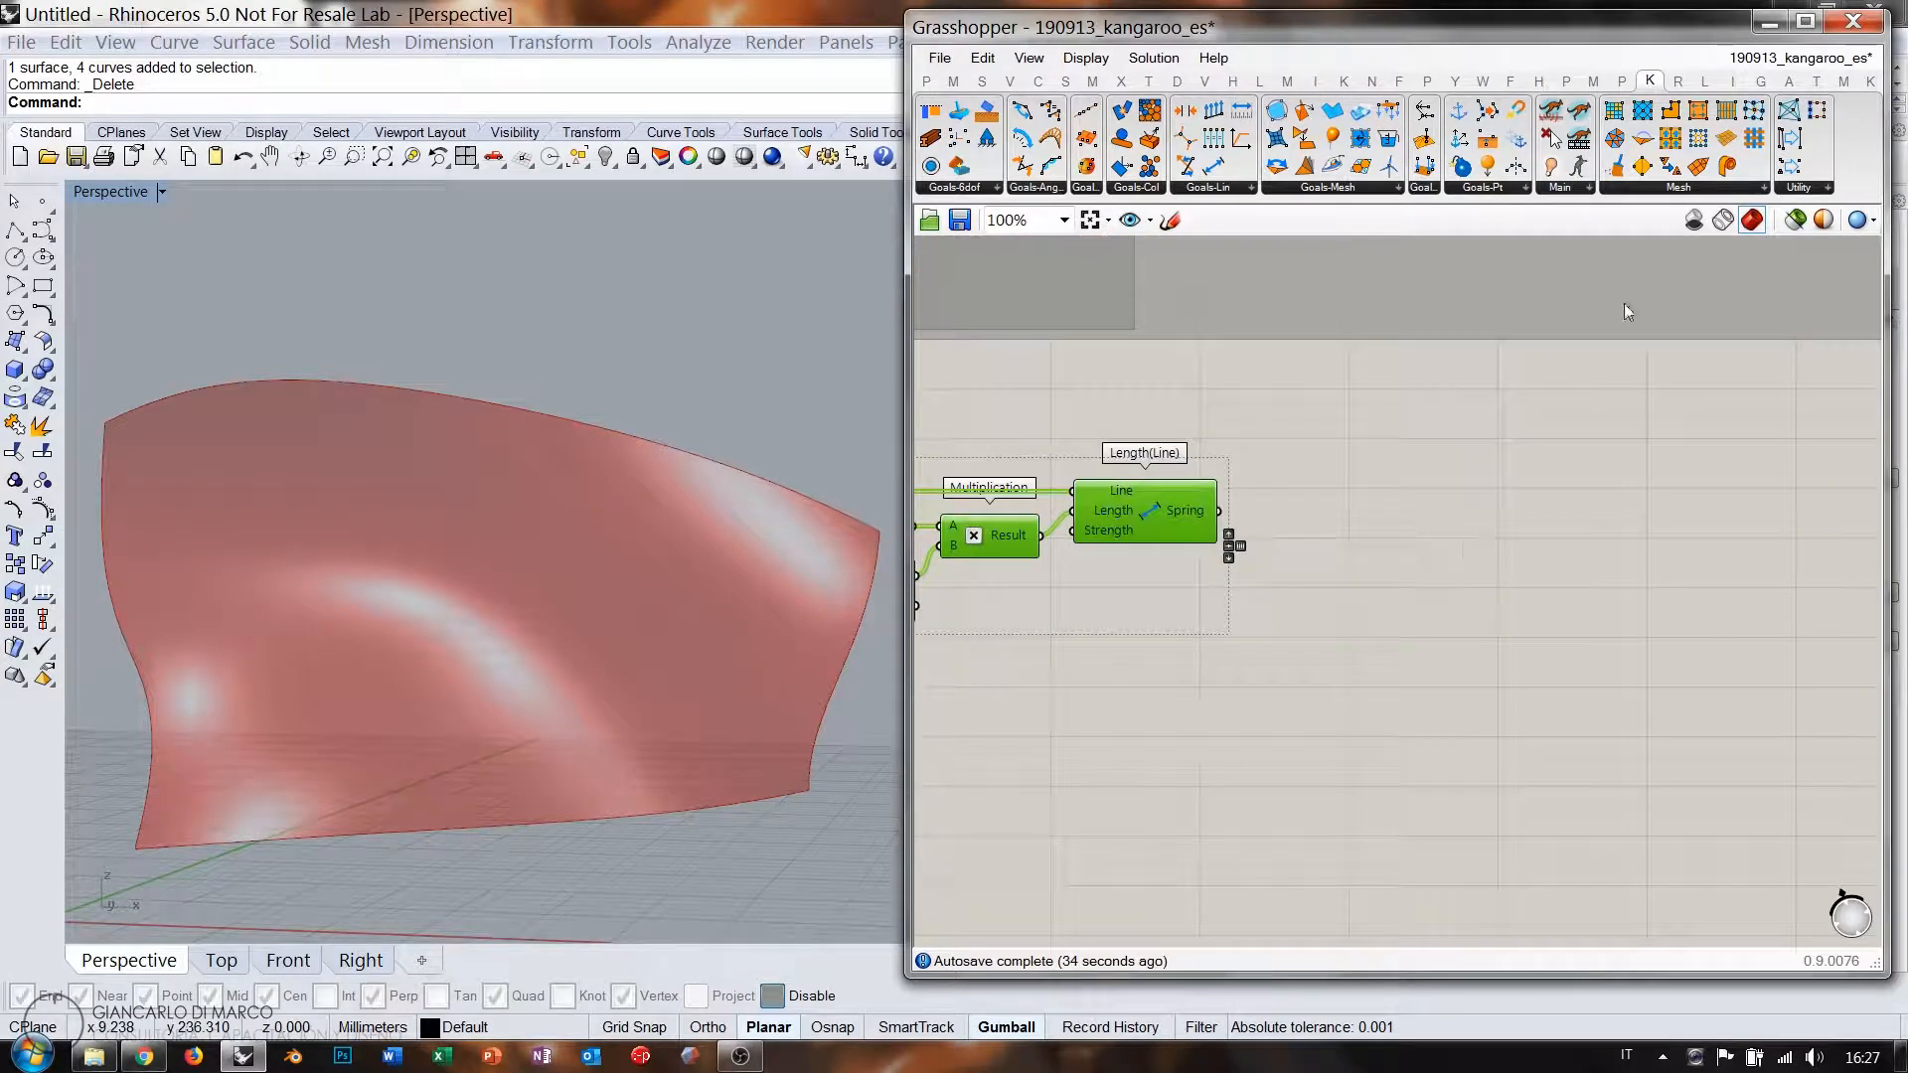
pyautogui.moveTo(1548, 129); pyautogui.dragTo(1566, 592)
# Add a Boolean Toggle and a Button, wiring the Button to the solver's Reset input.
pyautogui.doubleClick(1445, 640)
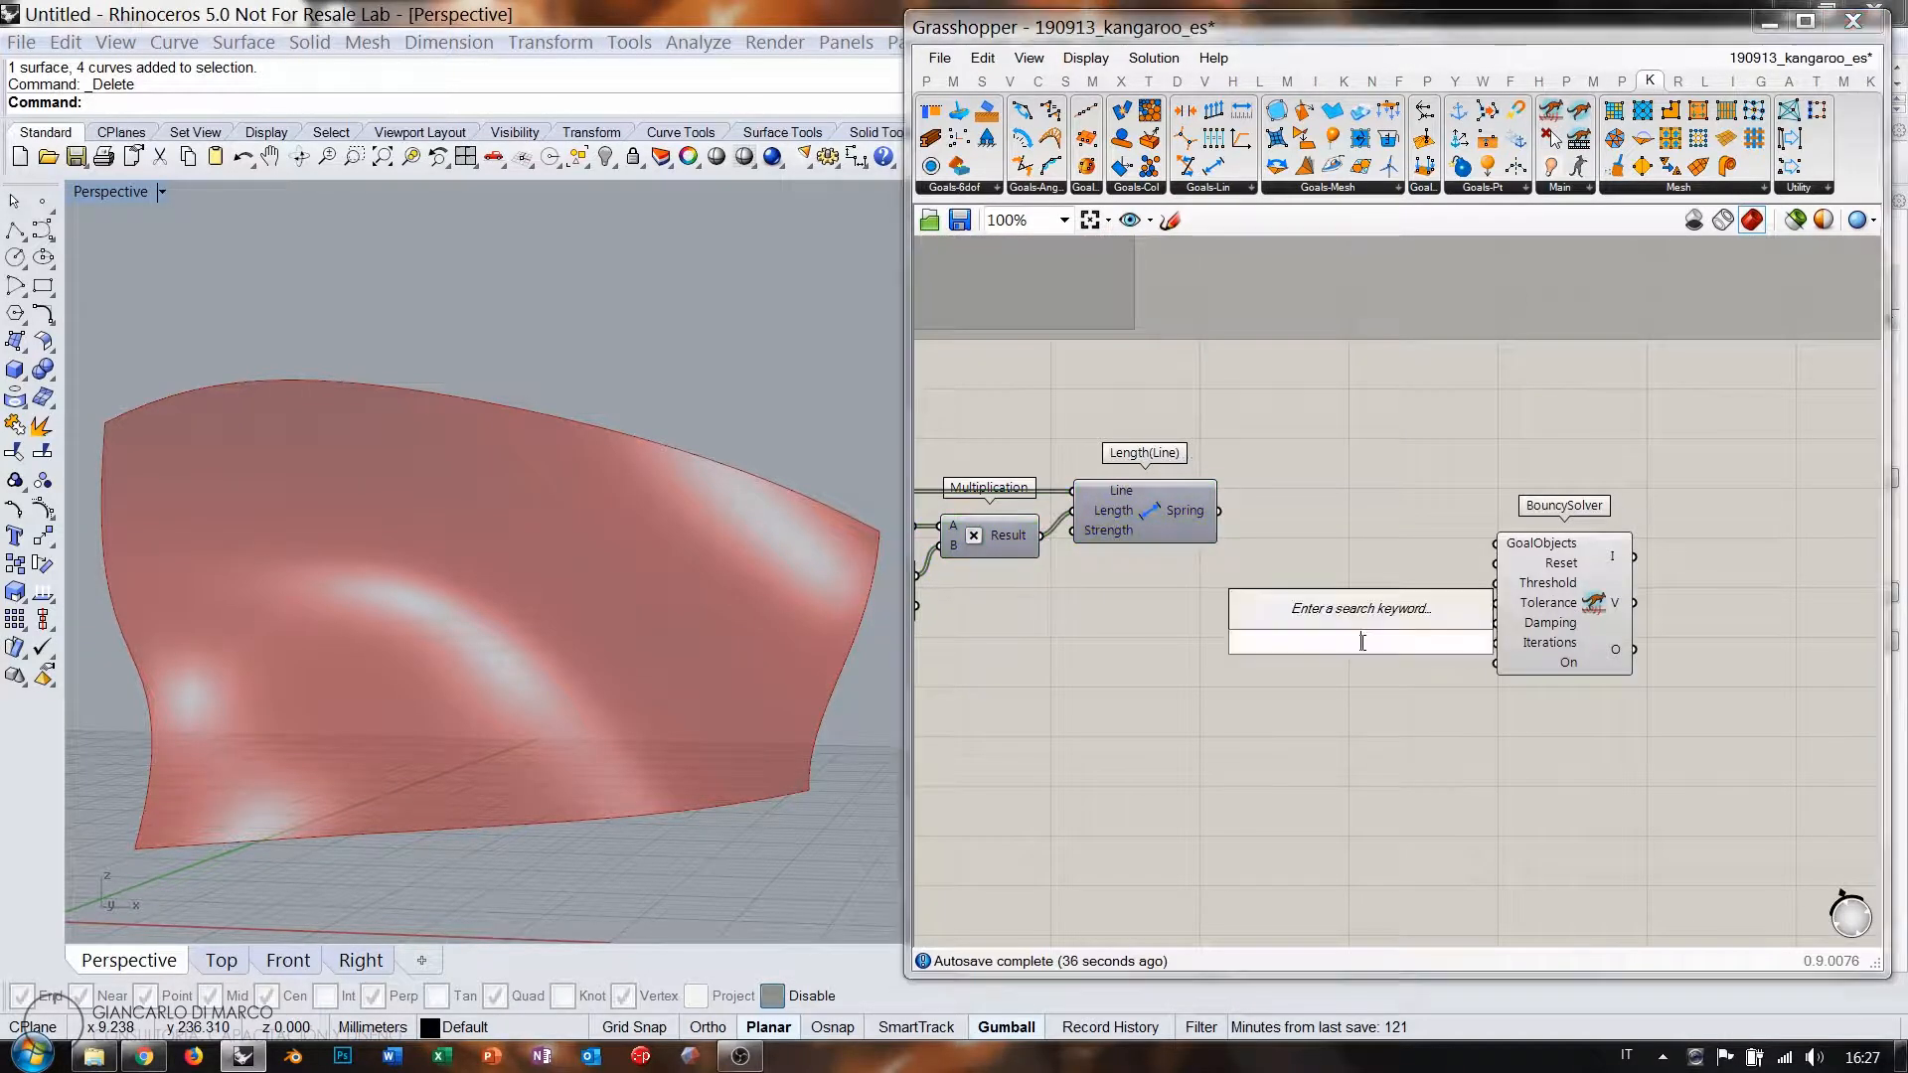
pyautogui.write('togg')
pyautogui.click(1360, 686)
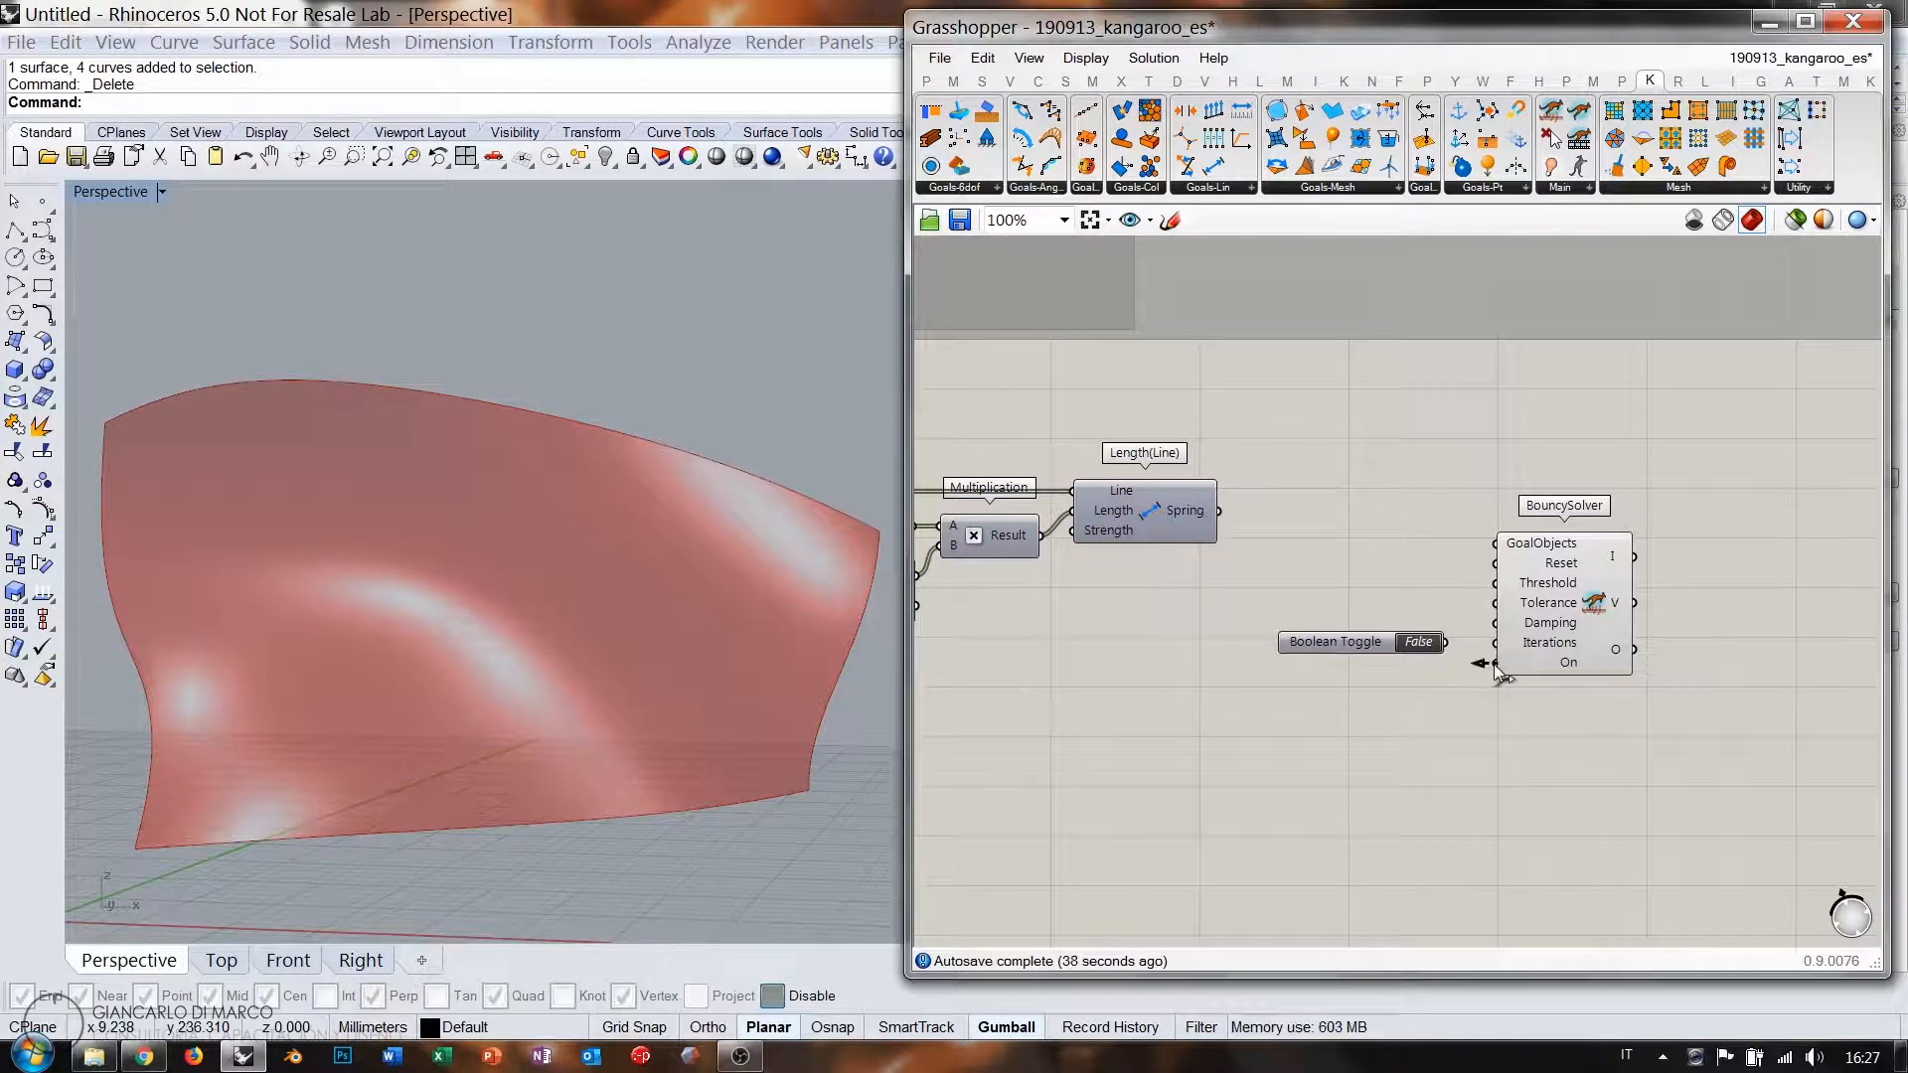
pyautogui.doubleClick(1381, 596)
pyautogui.write('butt')
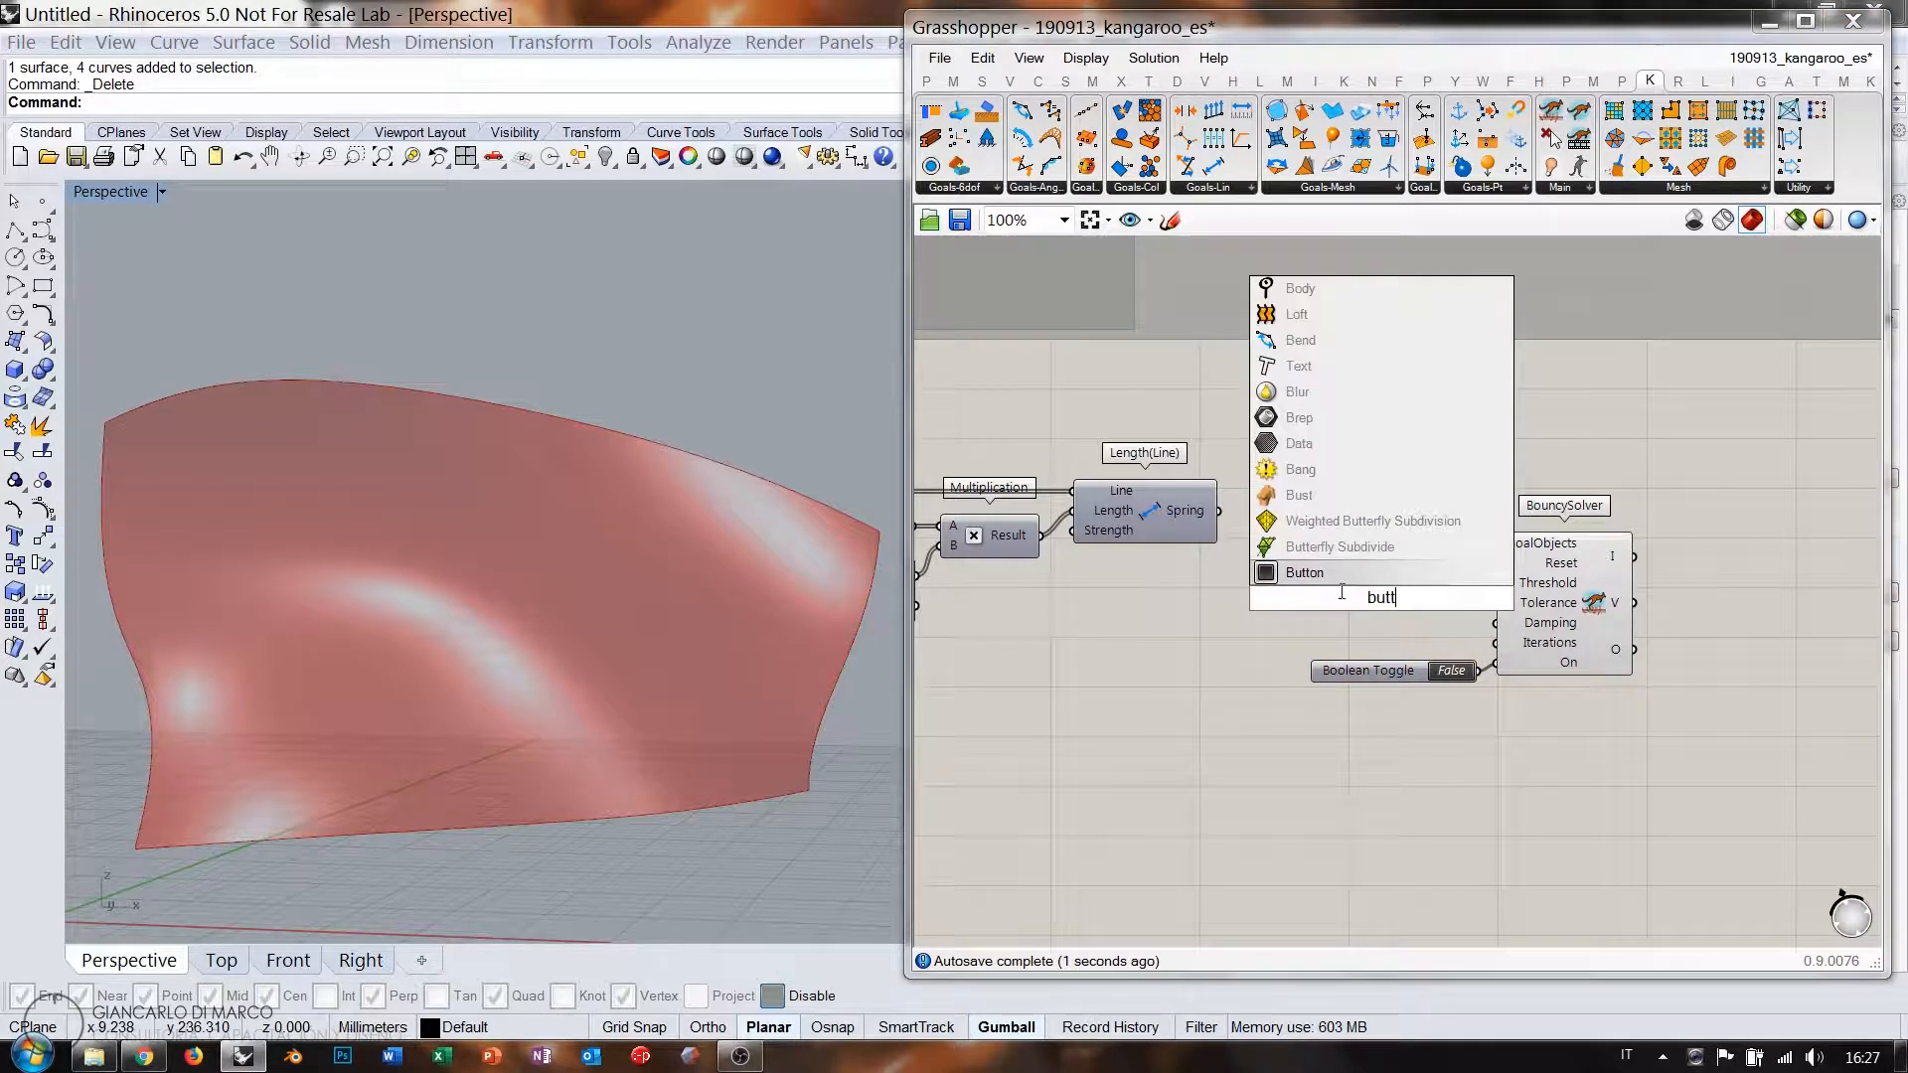
pyautogui.press('Return')
pyautogui.moveTo(1437, 598); pyautogui.dragTo(1495, 562)
pyautogui.moveTo(1365, 611); pyautogui.dragTo(1373, 604)
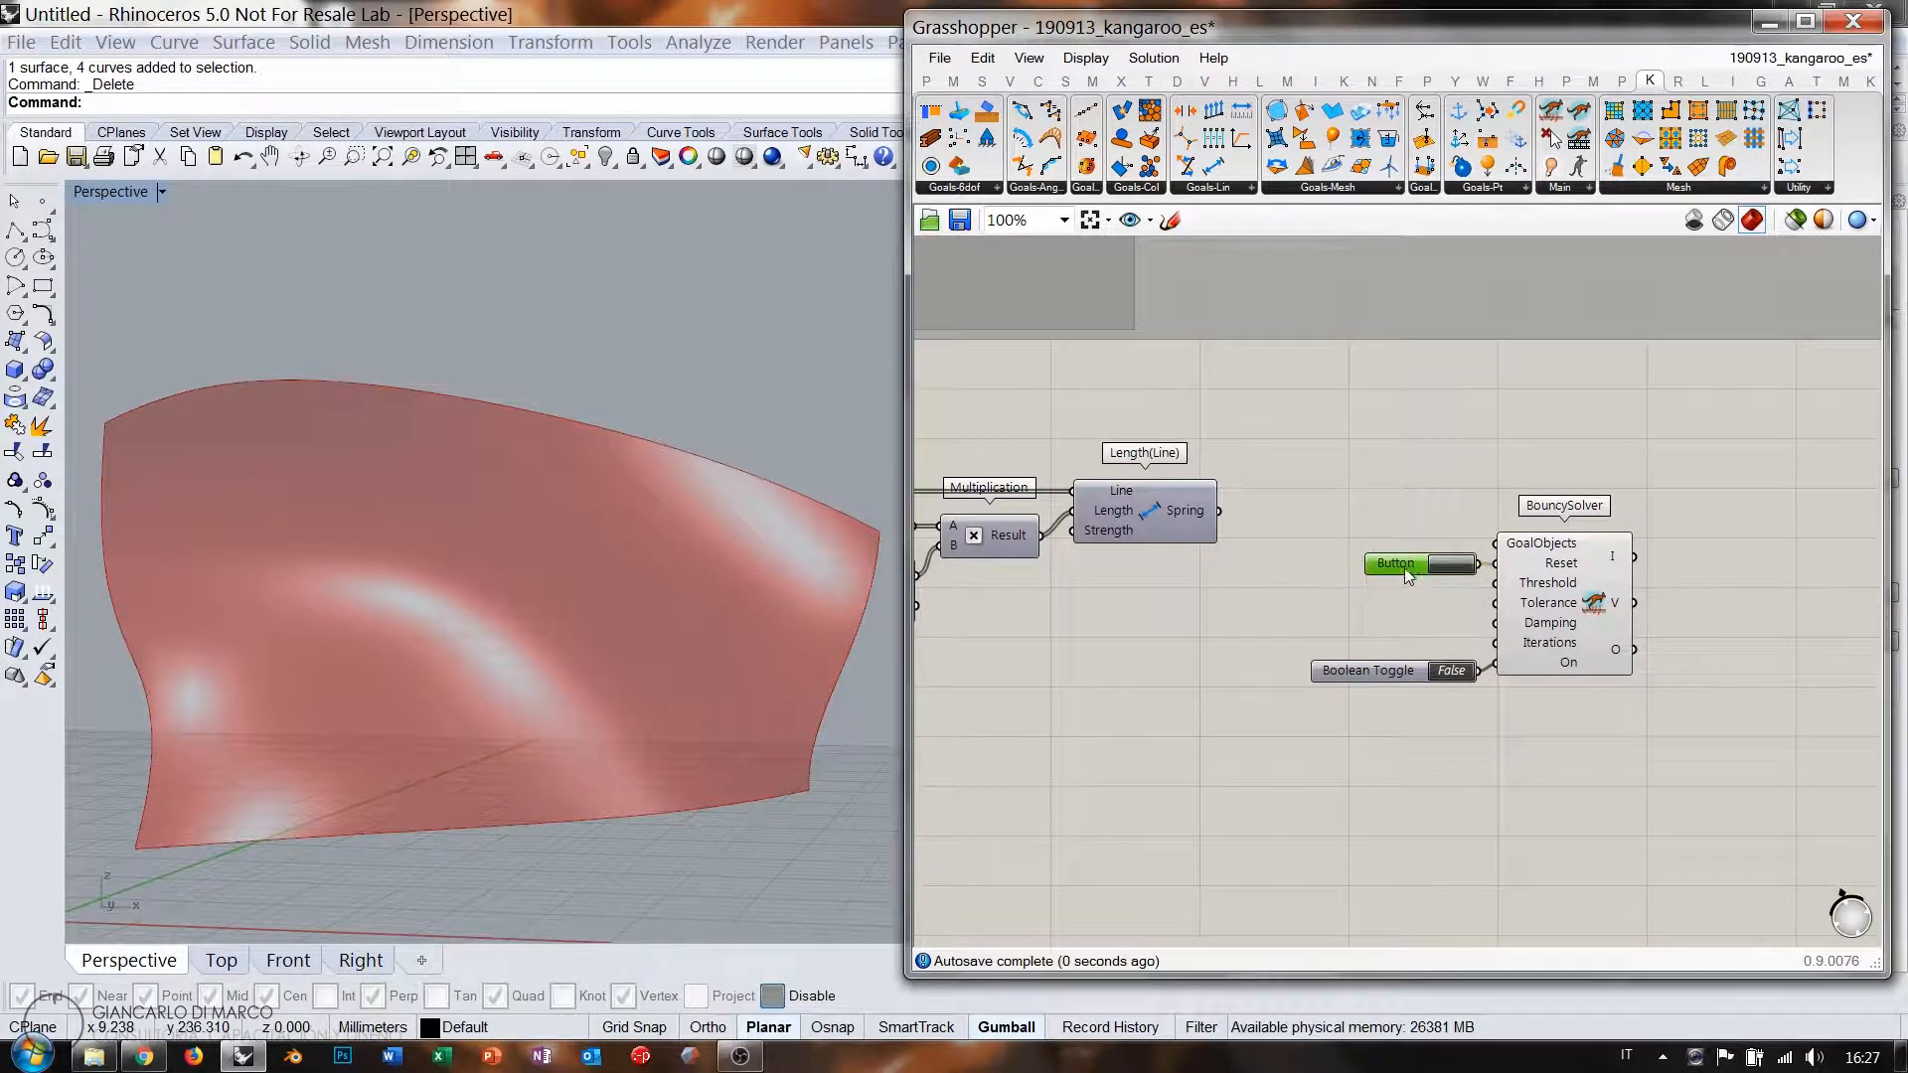
pyautogui.moveTo(1388, 678); pyautogui.dragTo(1391, 600)
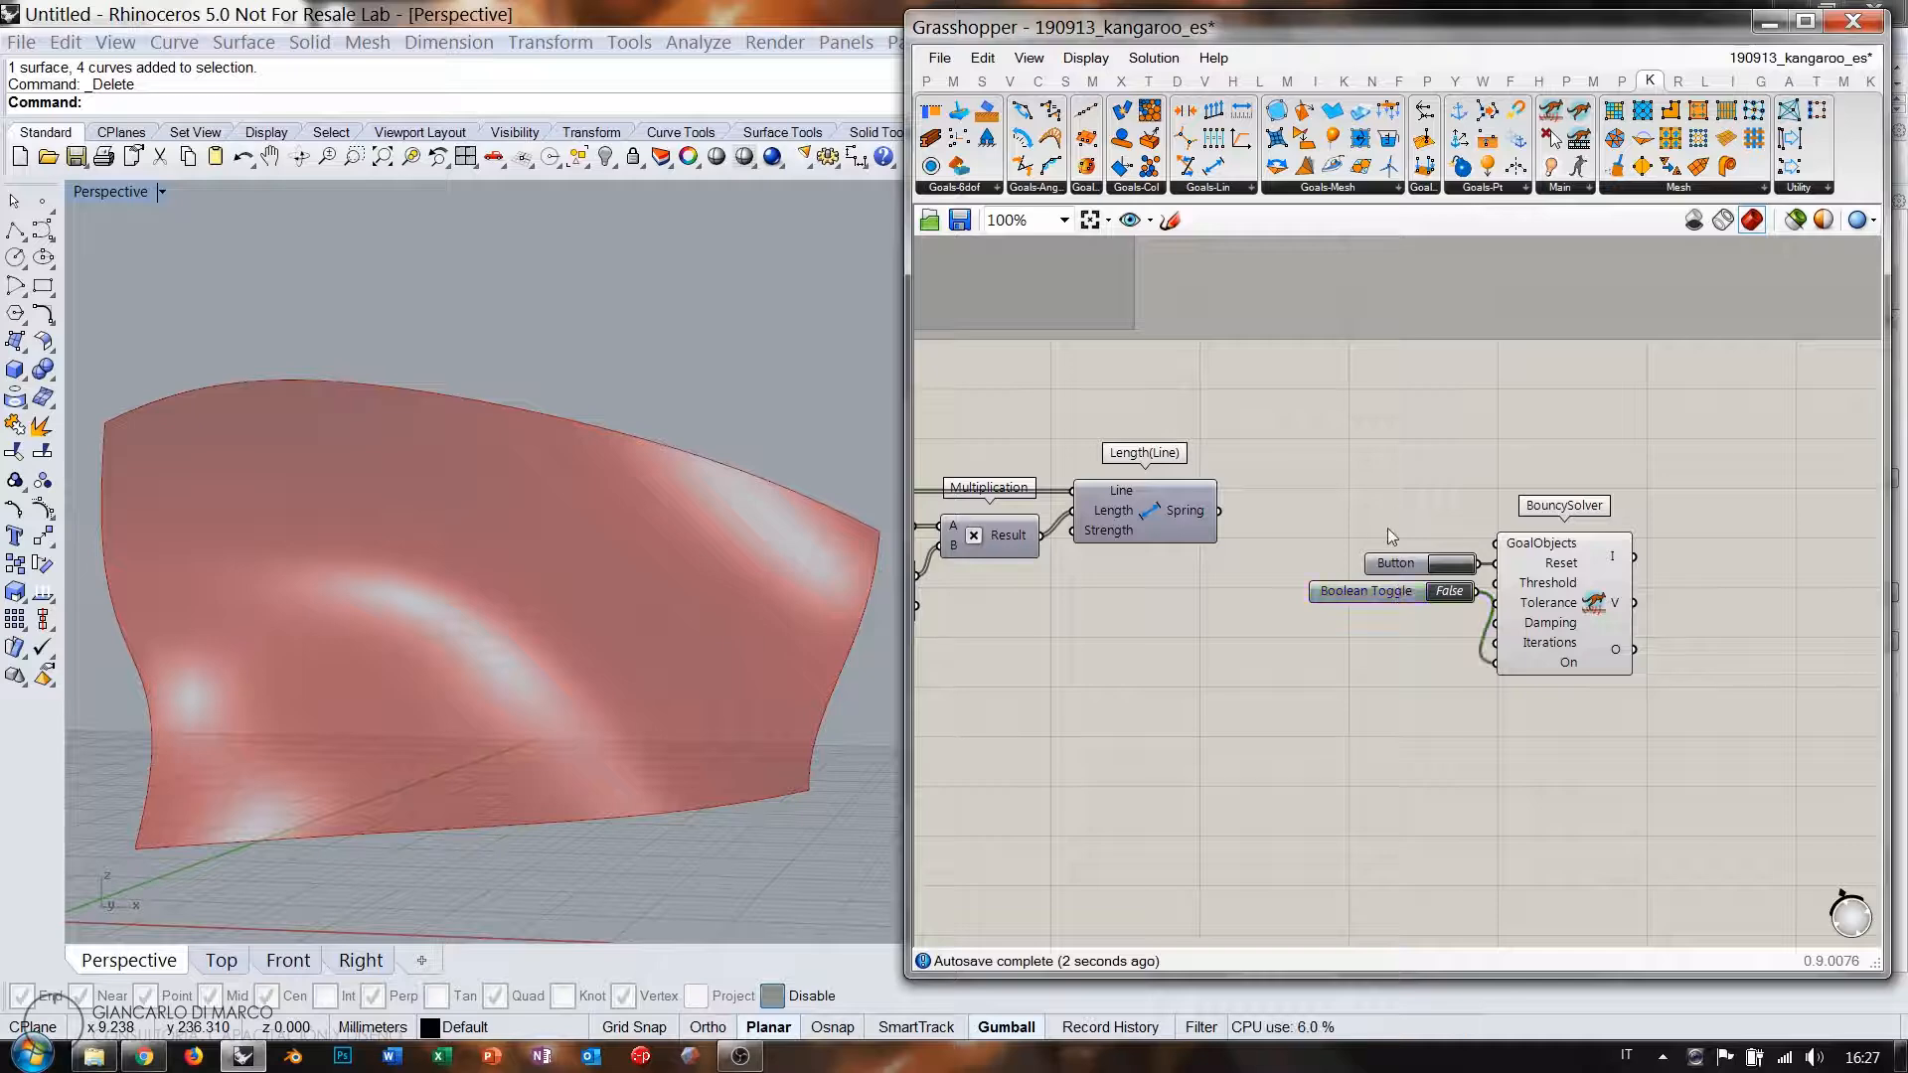
# Feed the springs into GoalObjects and set the toggle True to run the solver.
pyautogui.scroll(2, 1322, 537)
pyautogui.moveTo(1163, 495); pyautogui.dragTo(1591, 545)
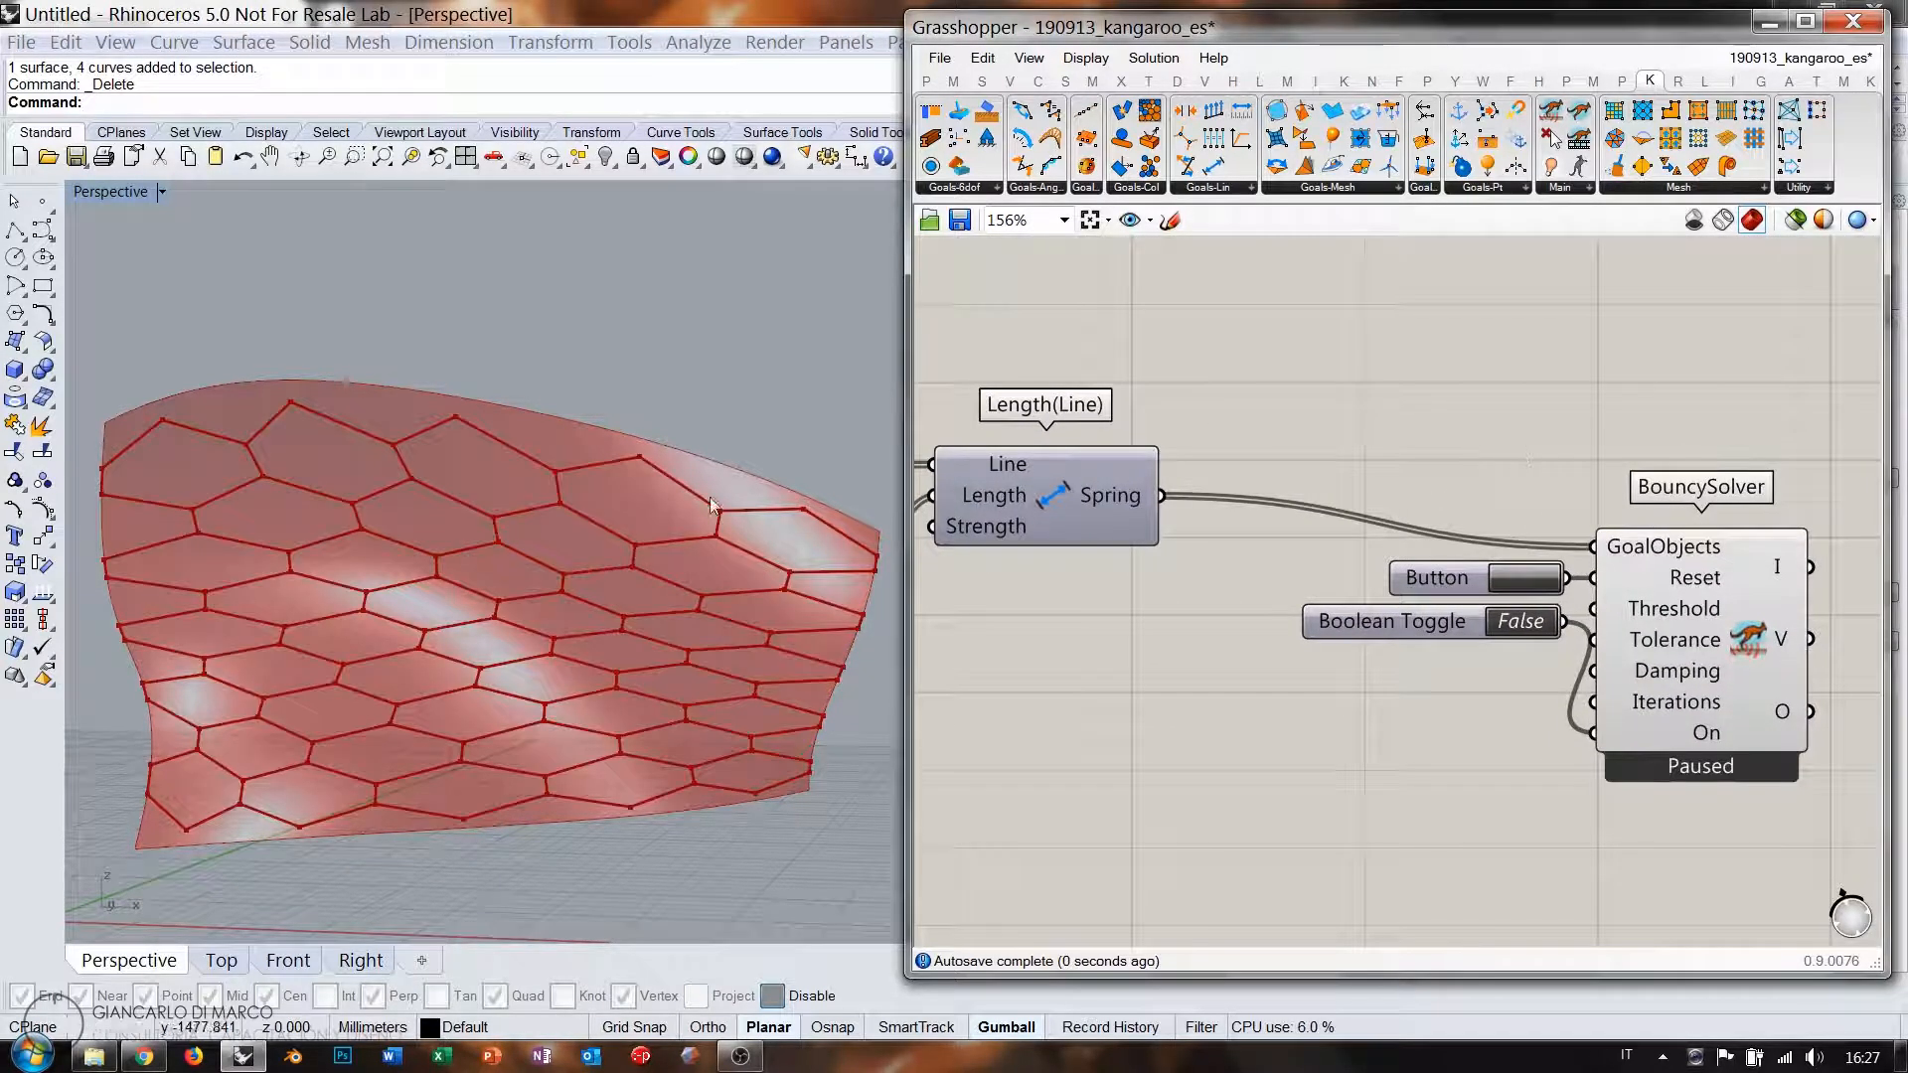
pyautogui.click(1519, 622)
pyautogui.moveTo(1083, 590); pyautogui.dragTo(1471, 594, button='right')
pyautogui.moveTo(1117, 635); pyautogui.dragTo(1619, 599, button='right')
pyautogui.moveTo(1282, 603); pyautogui.dragTo(1291, 647, button='right')
# Lower the upper length factor below 1, raise the lower one, and inspect the deformation.
pyautogui.scroll(2, 1292, 631)
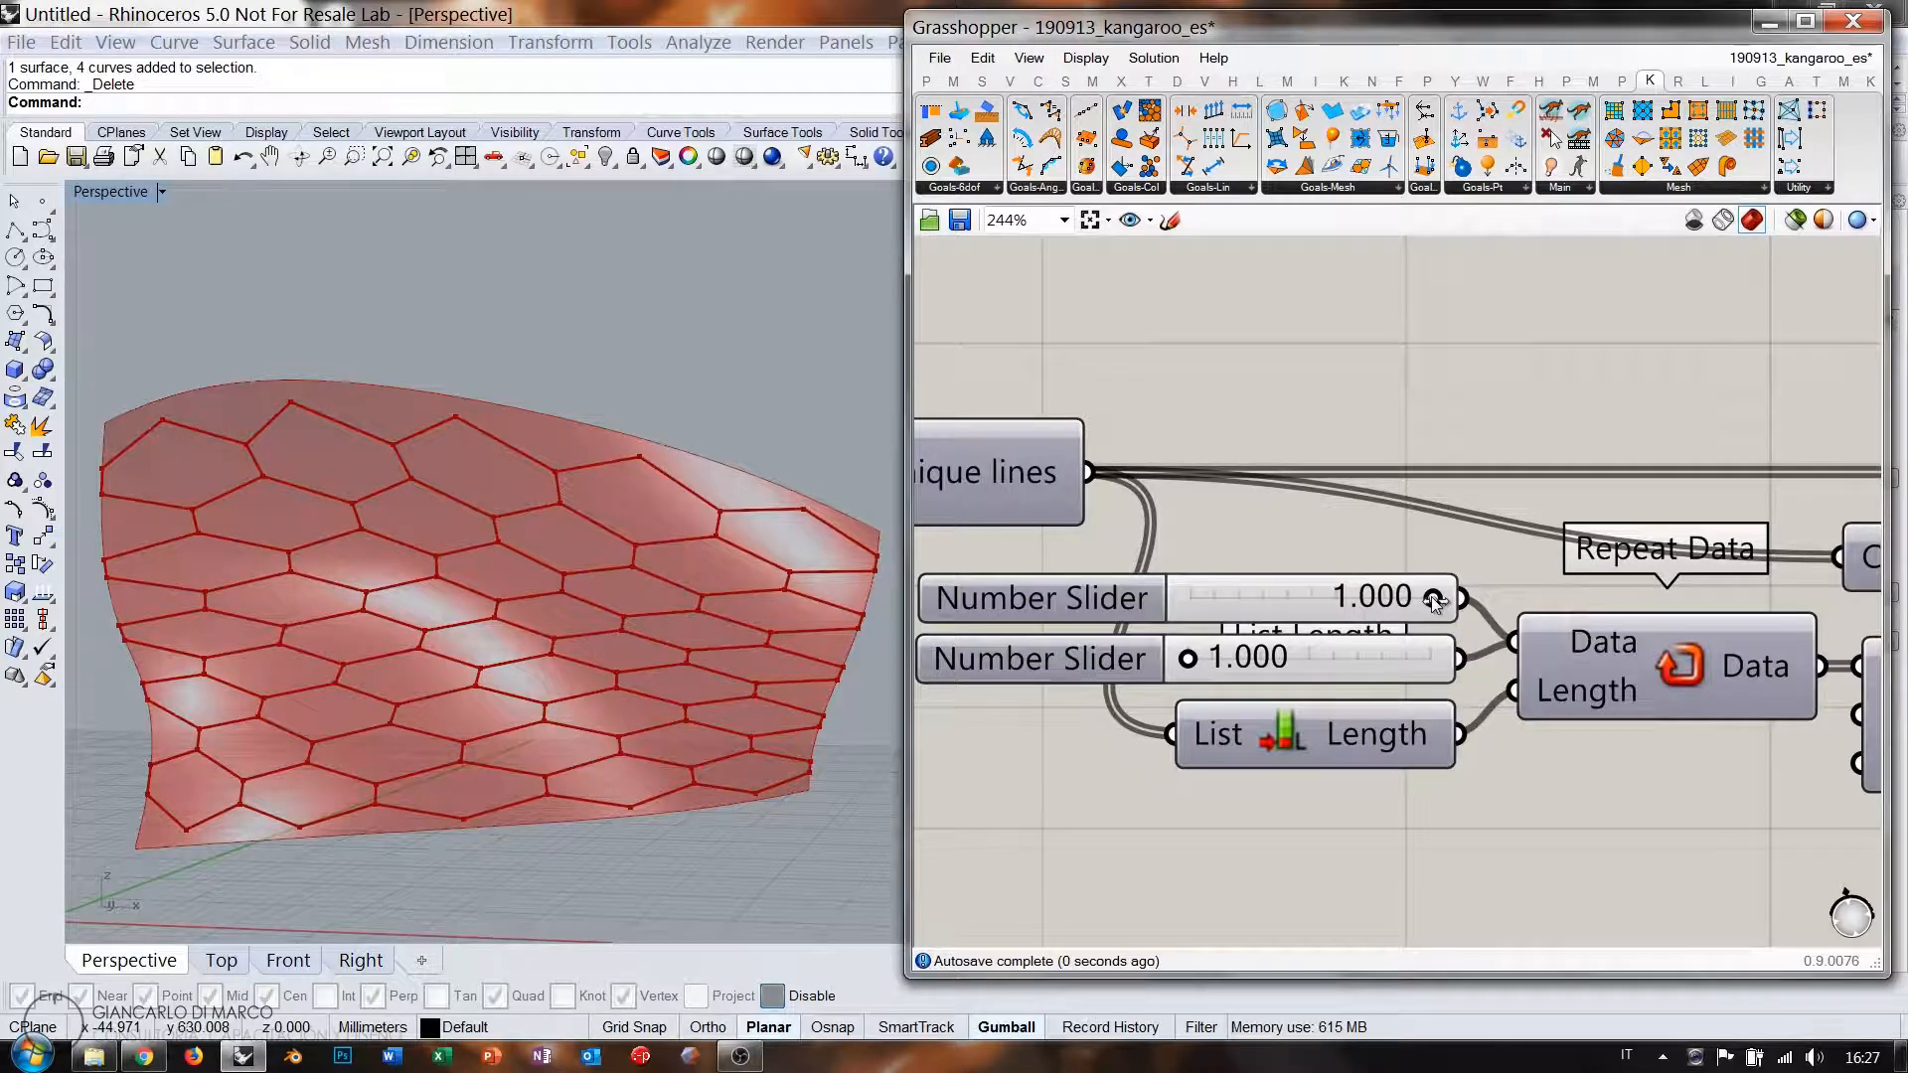
pyautogui.moveTo(1434, 603); pyautogui.dragTo(1369, 599)
pyautogui.moveTo(1188, 661); pyautogui.dragTo(1330, 658)
pyautogui.moveTo(664, 636); pyautogui.dragTo(634, 562, button='right')
pyautogui.scroll(-3, 654, 534)
pyautogui.scroll(3, 608, 560)
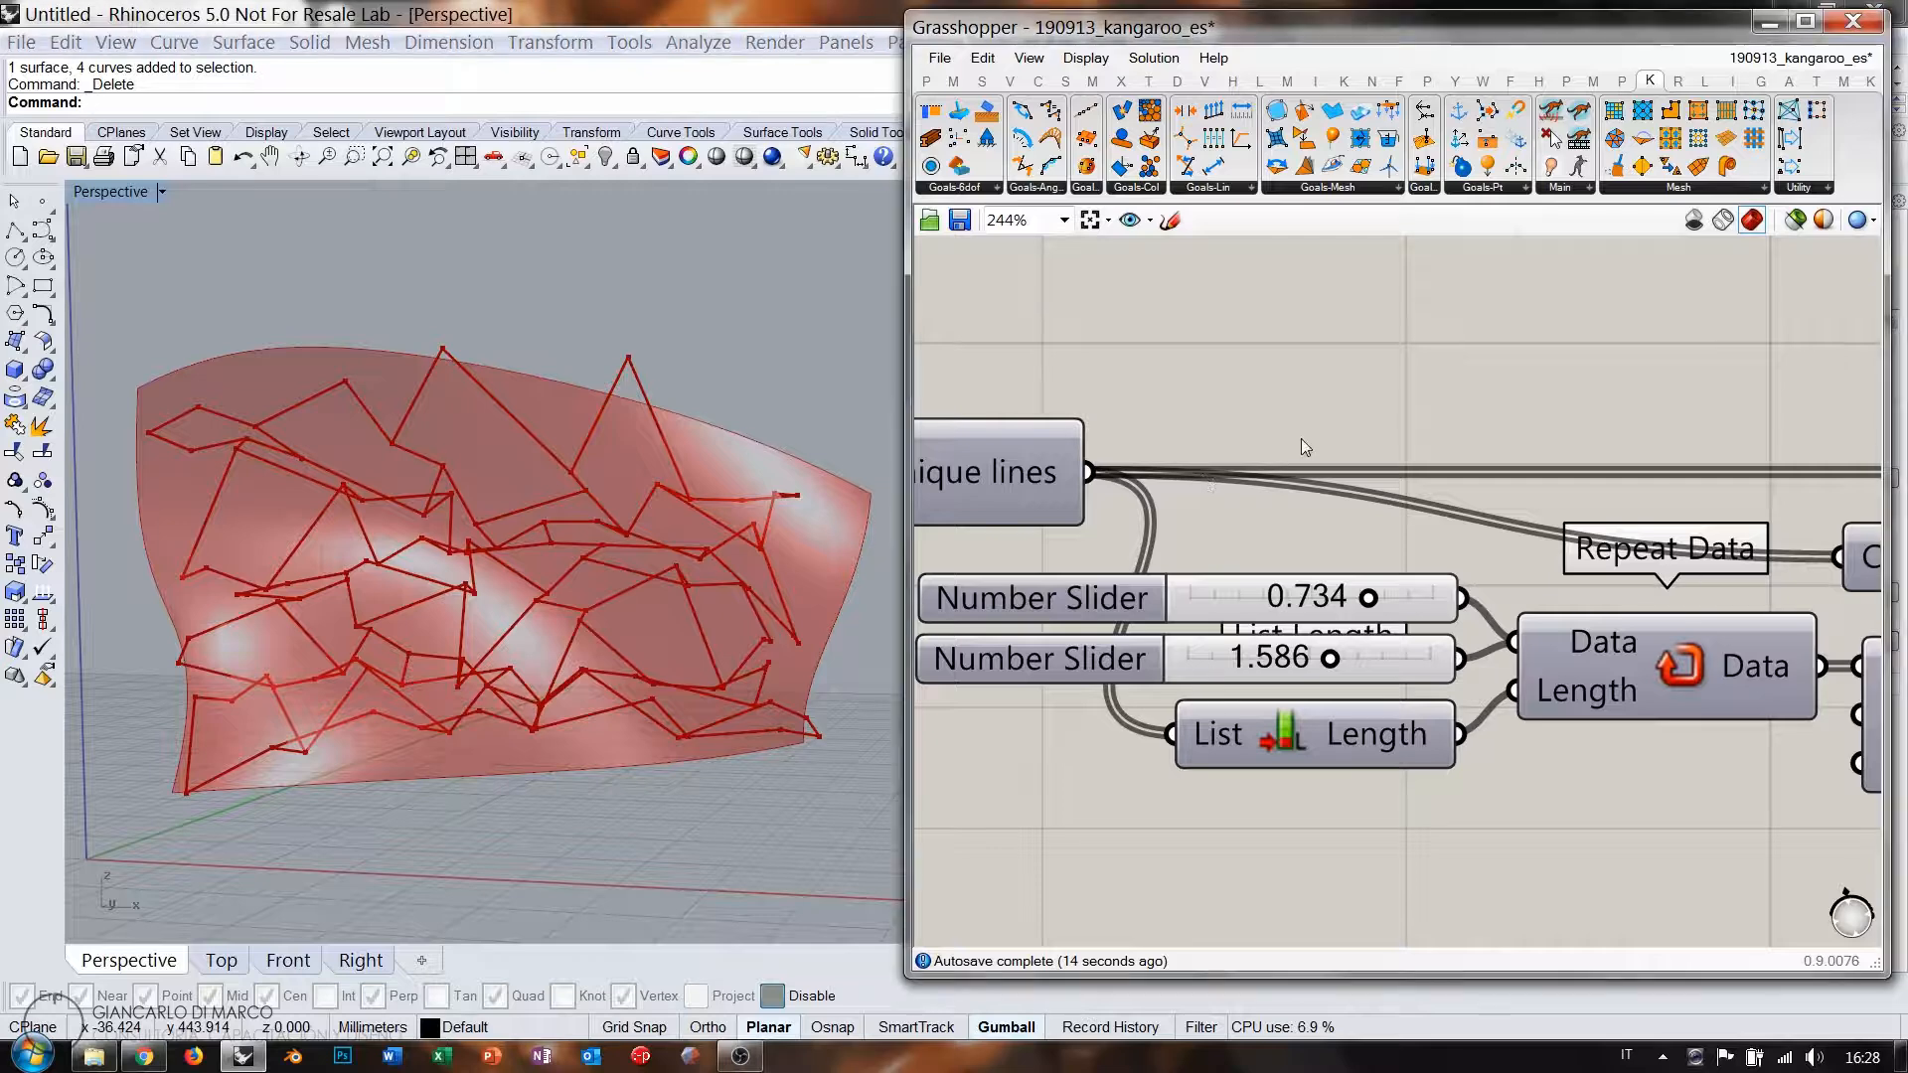
# Return both factors to 1.000, set the toggle False and press Button to reset.
pyautogui.moveTo(1369, 599); pyautogui.dragTo(1436, 599)
pyautogui.moveTo(1333, 661); pyautogui.dragTo(1105, 664)
pyautogui.moveTo(1340, 569); pyautogui.dragTo(1195, 561, button='right')
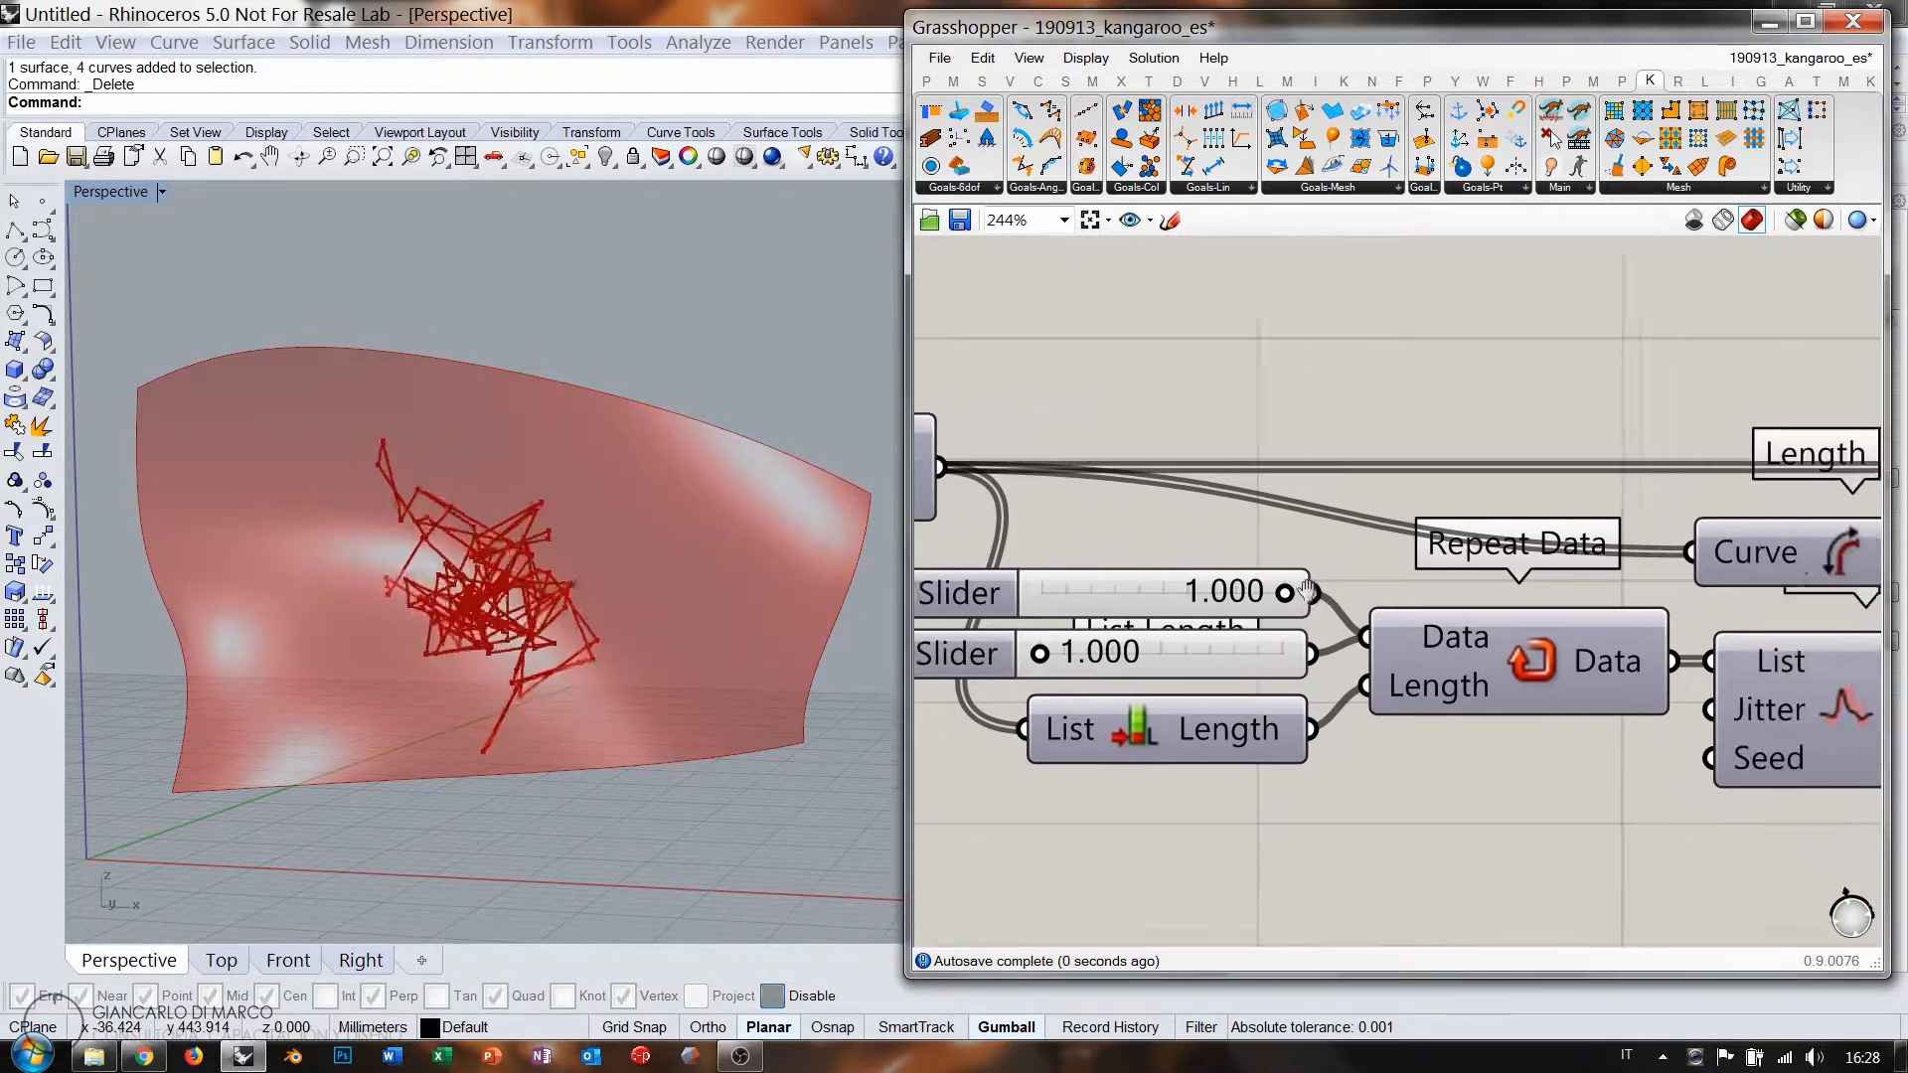
pyautogui.scroll(-4, 1194, 558)
pyautogui.moveTo(577, 489); pyautogui.dragTo(608, 536, button='right')
pyautogui.moveTo(1708, 627); pyautogui.dragTo(1213, 574, button='right')
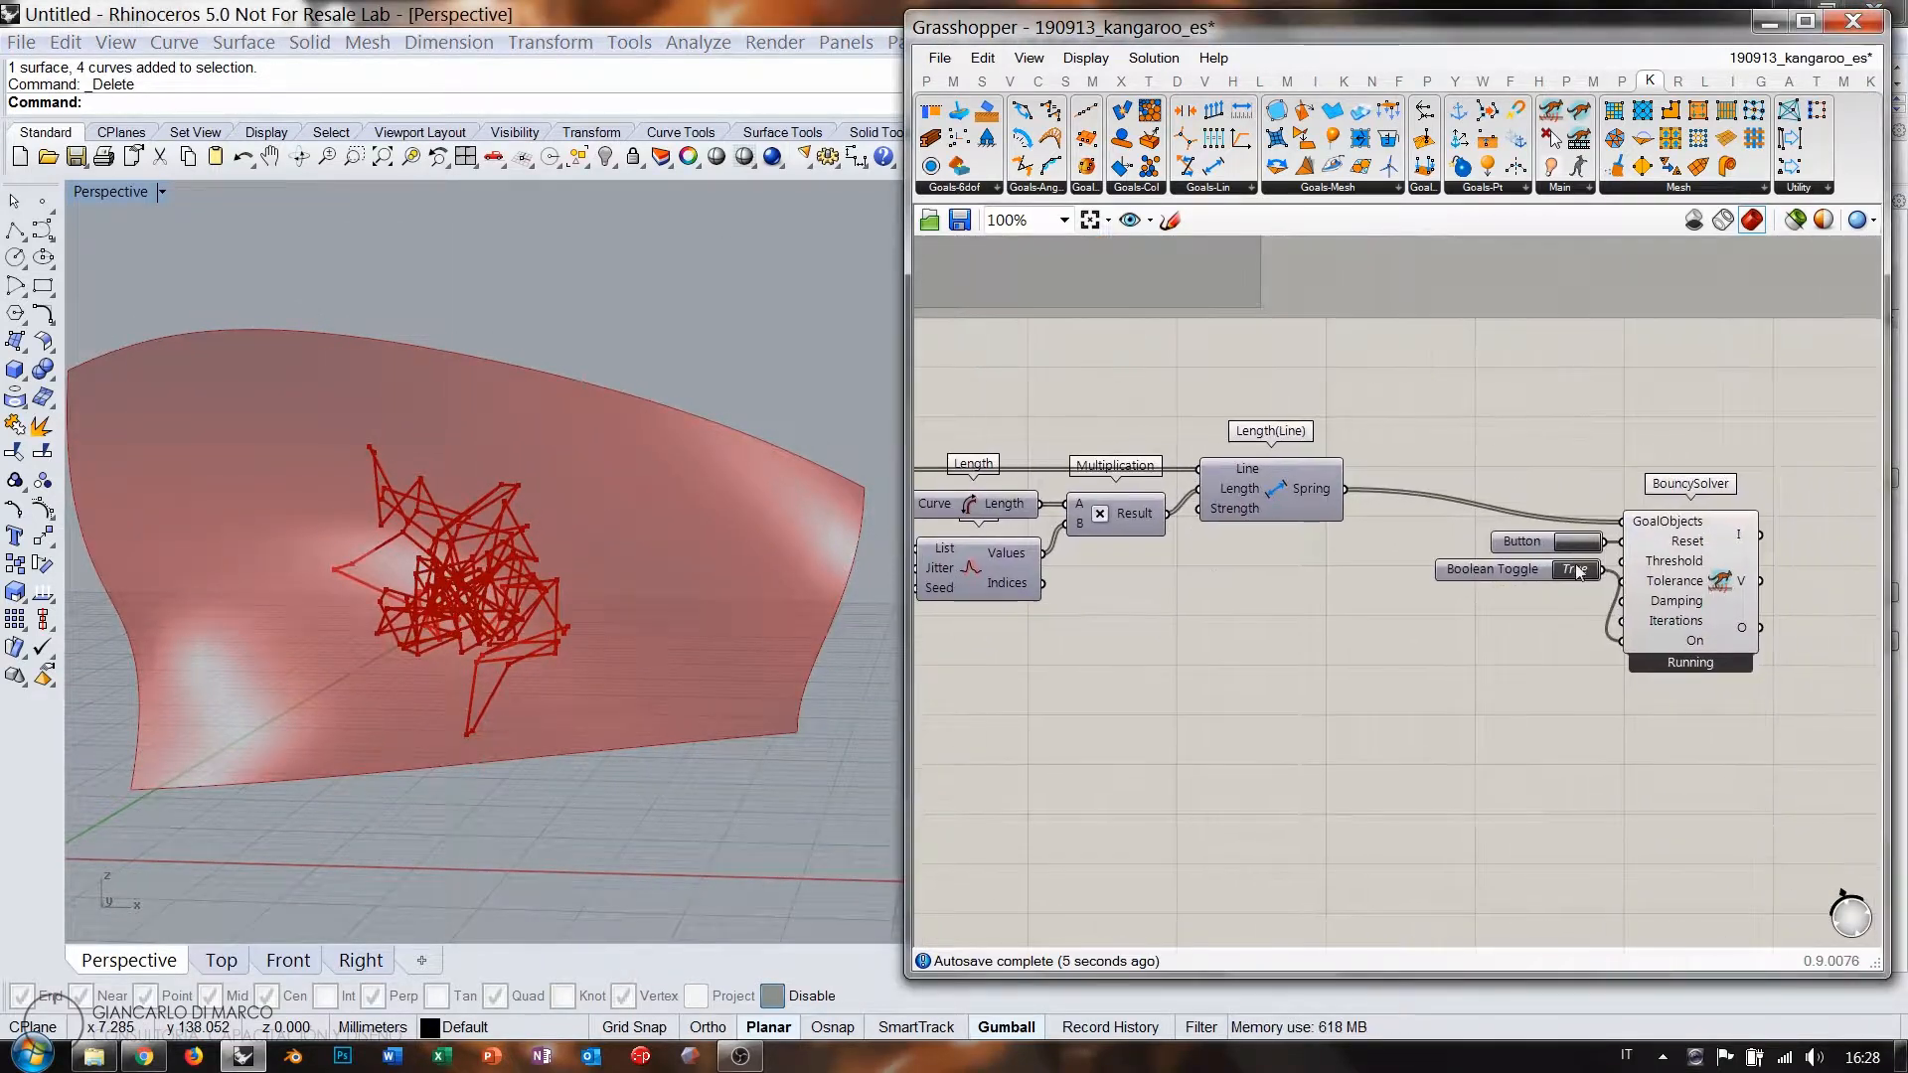
pyautogui.scroll(3, 1564, 563)
pyautogui.click(1575, 575)
pyautogui.click(1584, 516)
pyautogui.scroll(-6, 1583, 513)
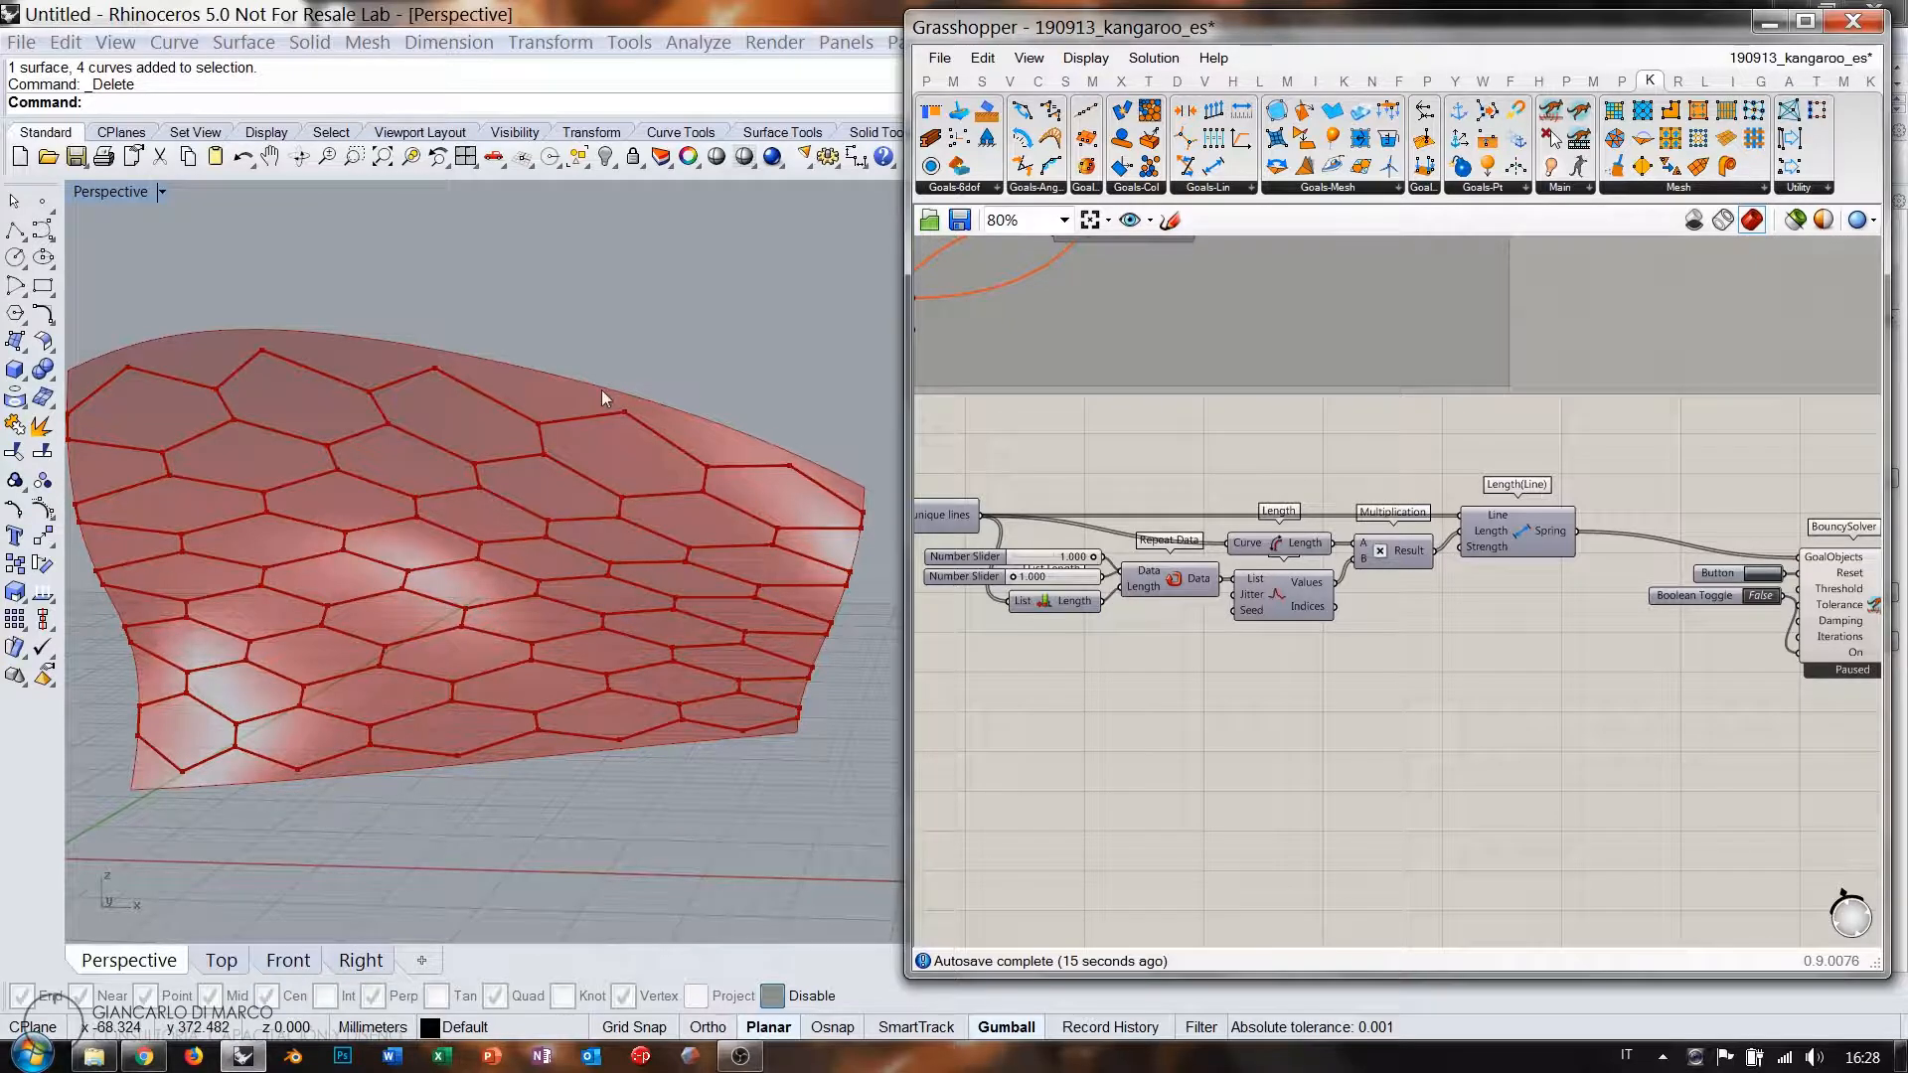
# Select removeDuplicateLines to preview its unique lines and centre it on the canvas.
pyautogui.scroll(4, 1292, 443)
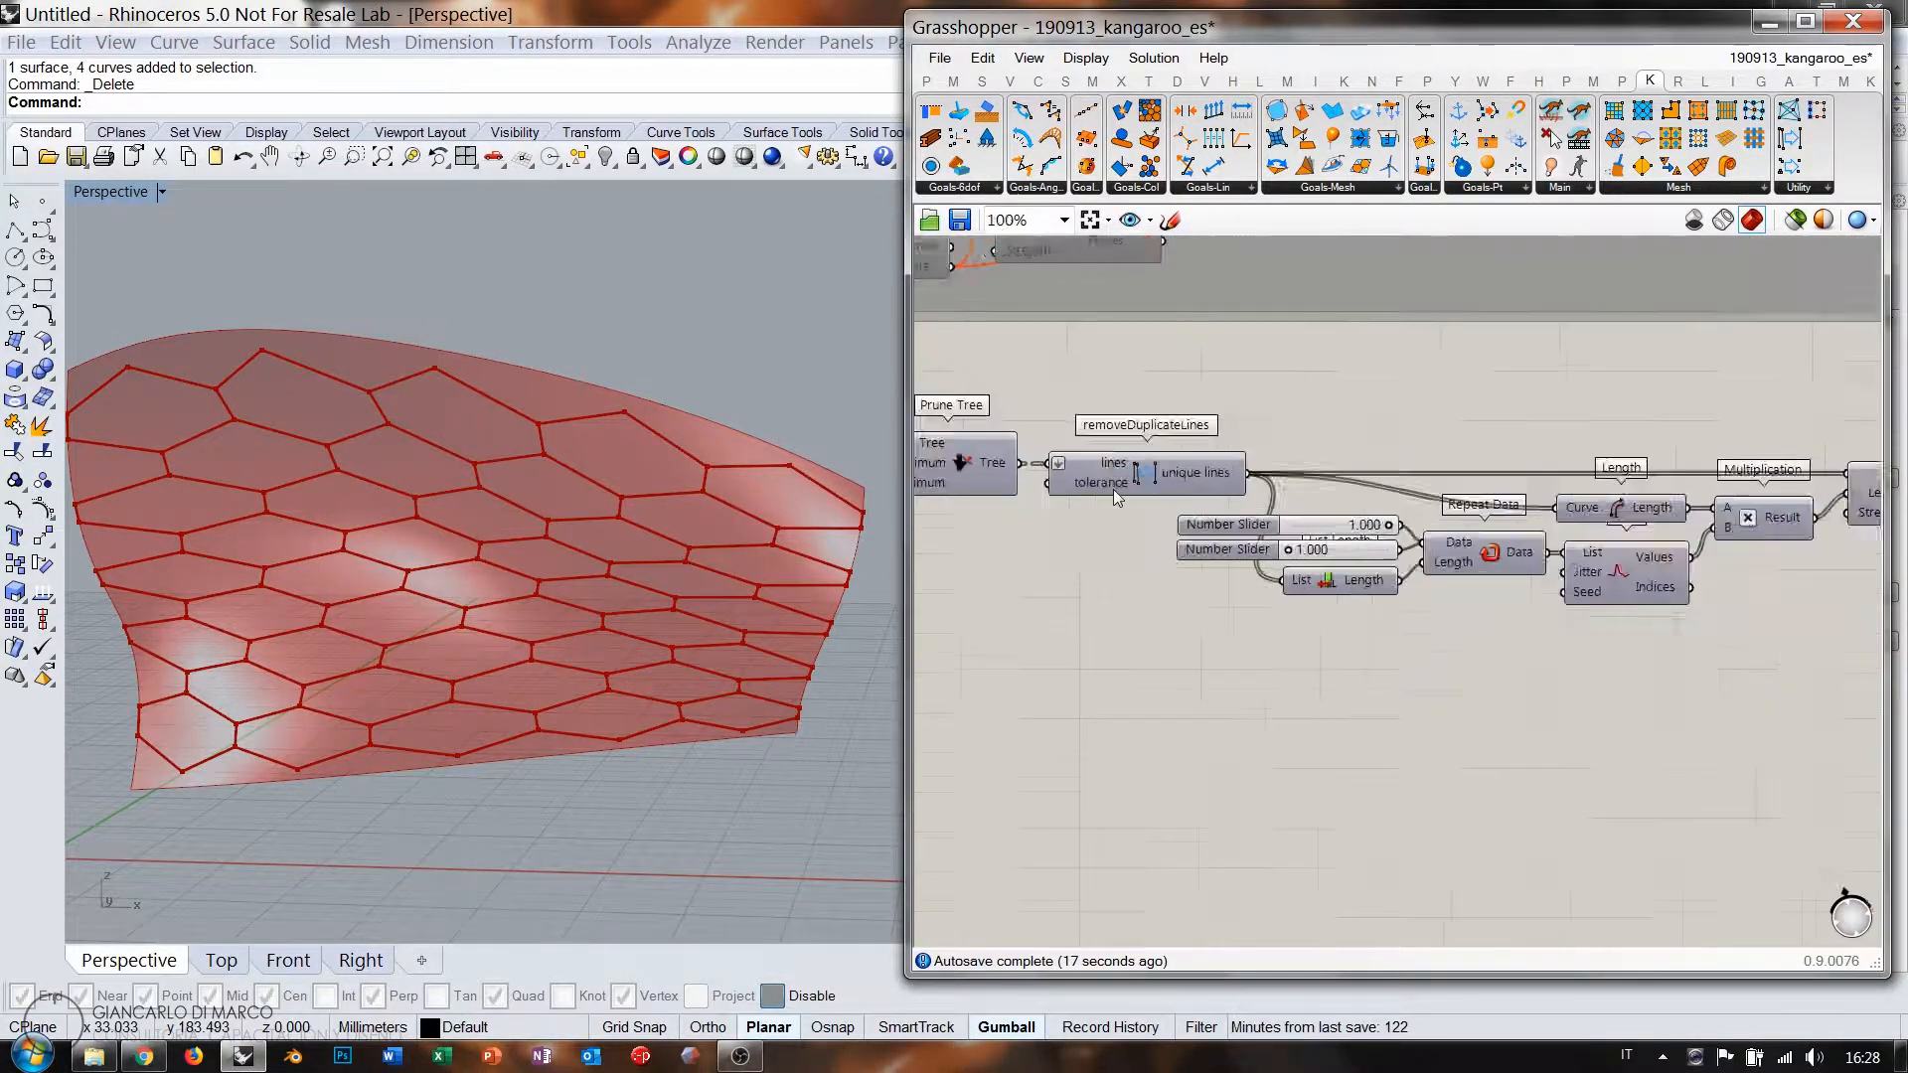
pyautogui.scroll(-3, 1226, 475)
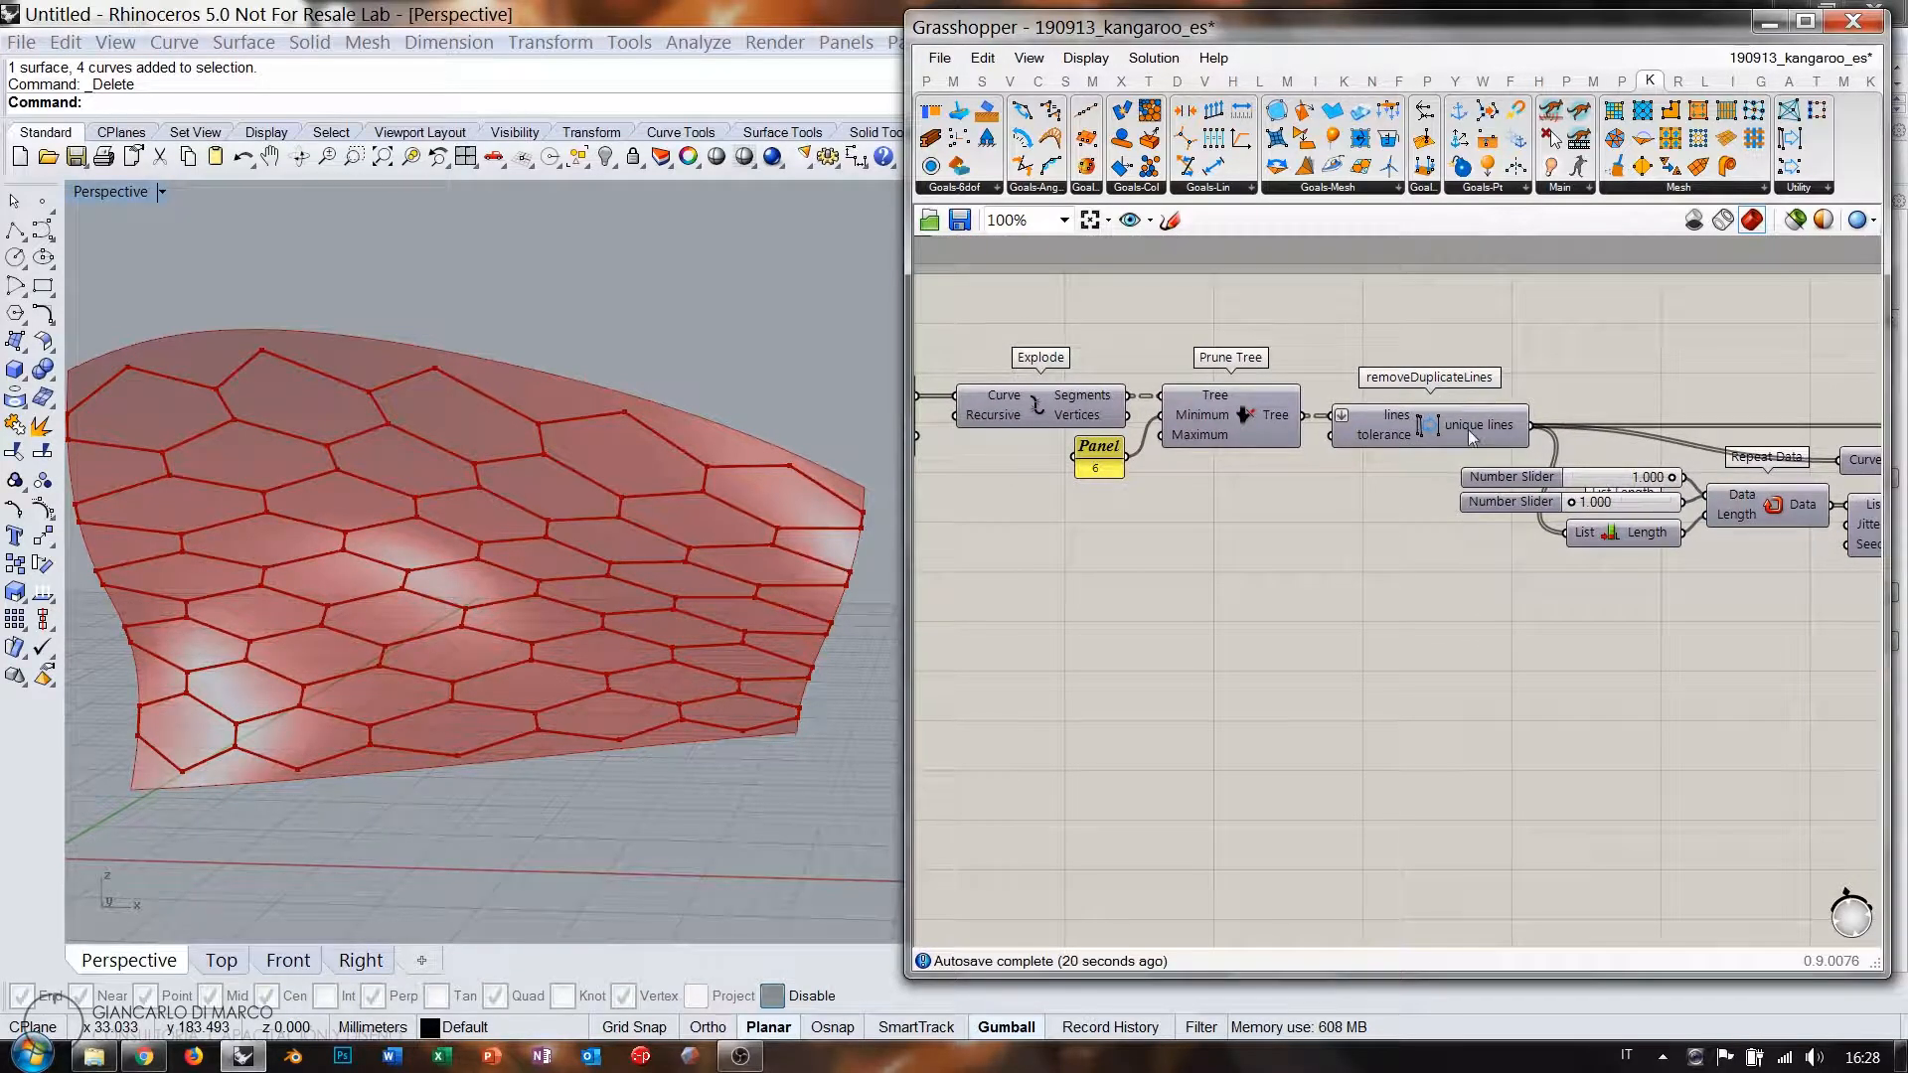
pyautogui.click(1428, 430)
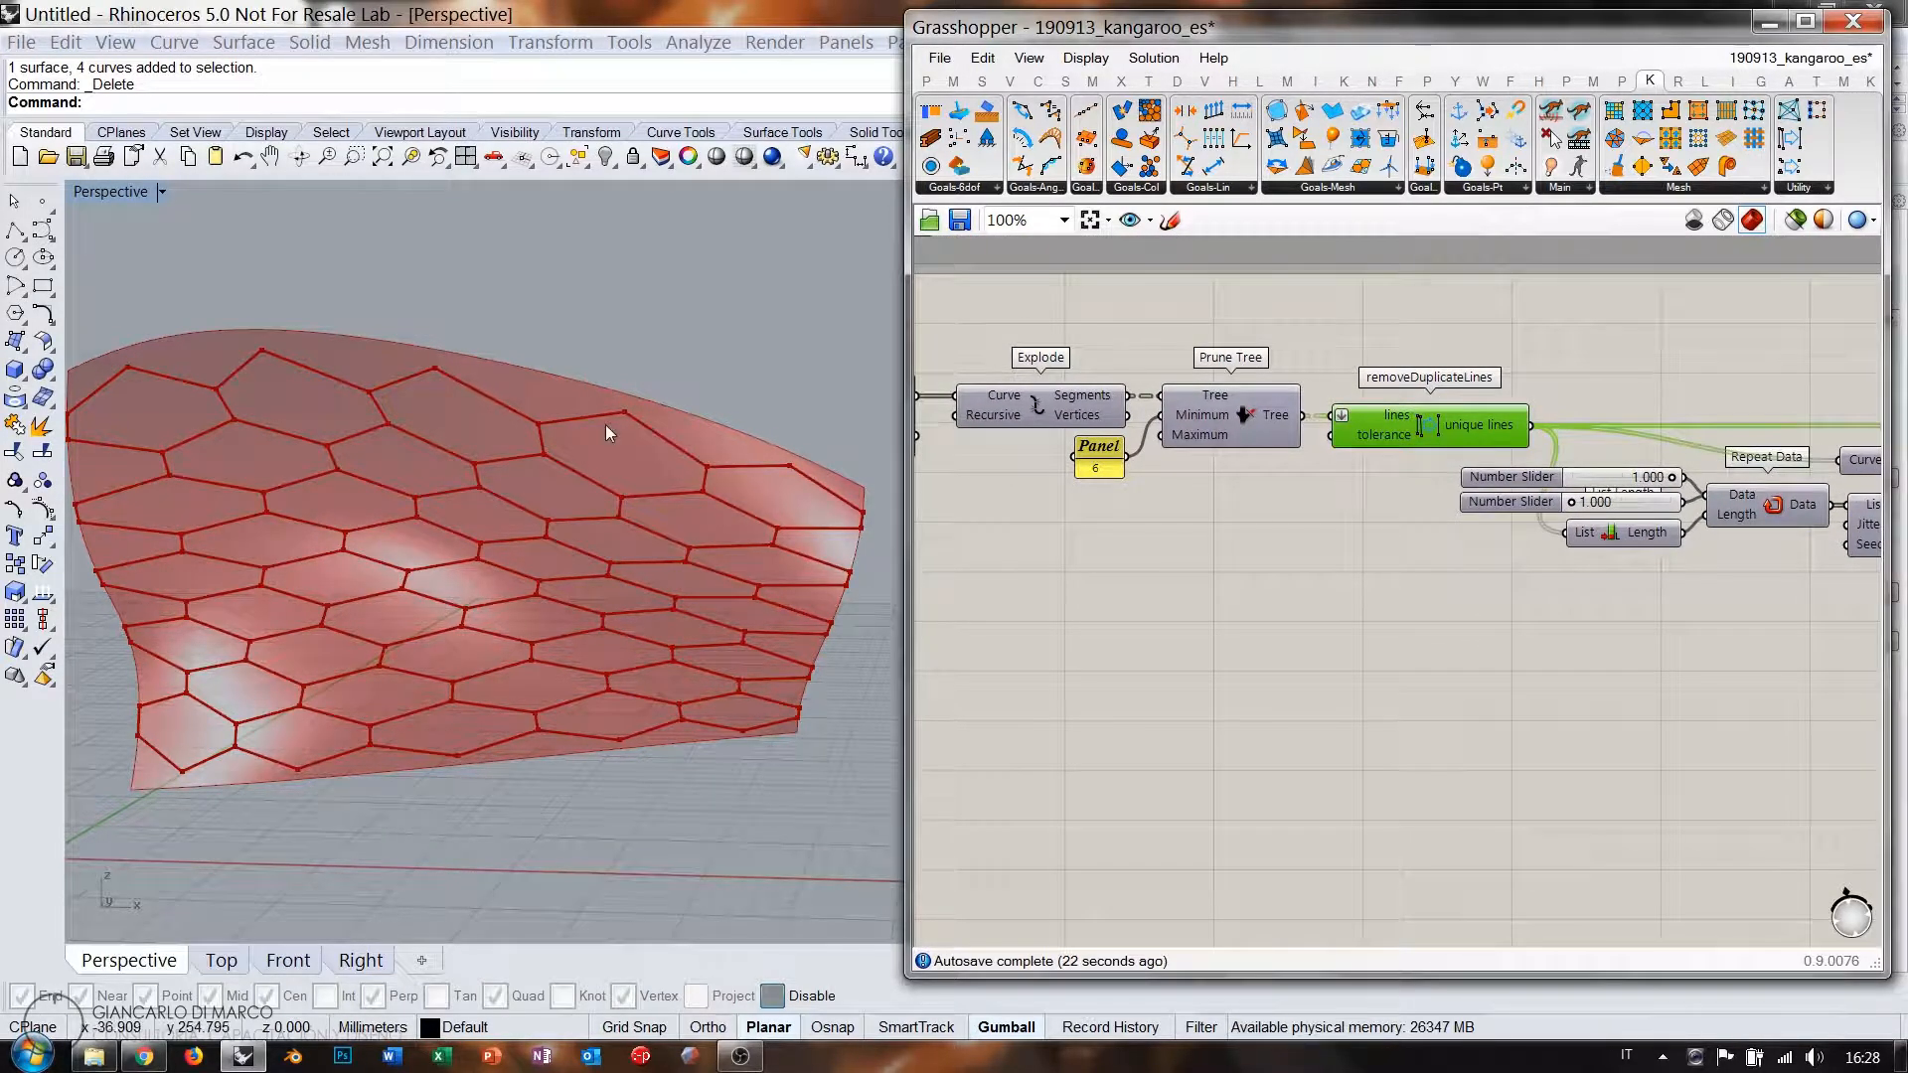
pyautogui.moveTo(1580, 500); pyautogui.dragTo(1292, 464, button='right')
pyautogui.scroll(1, 1213, 397)
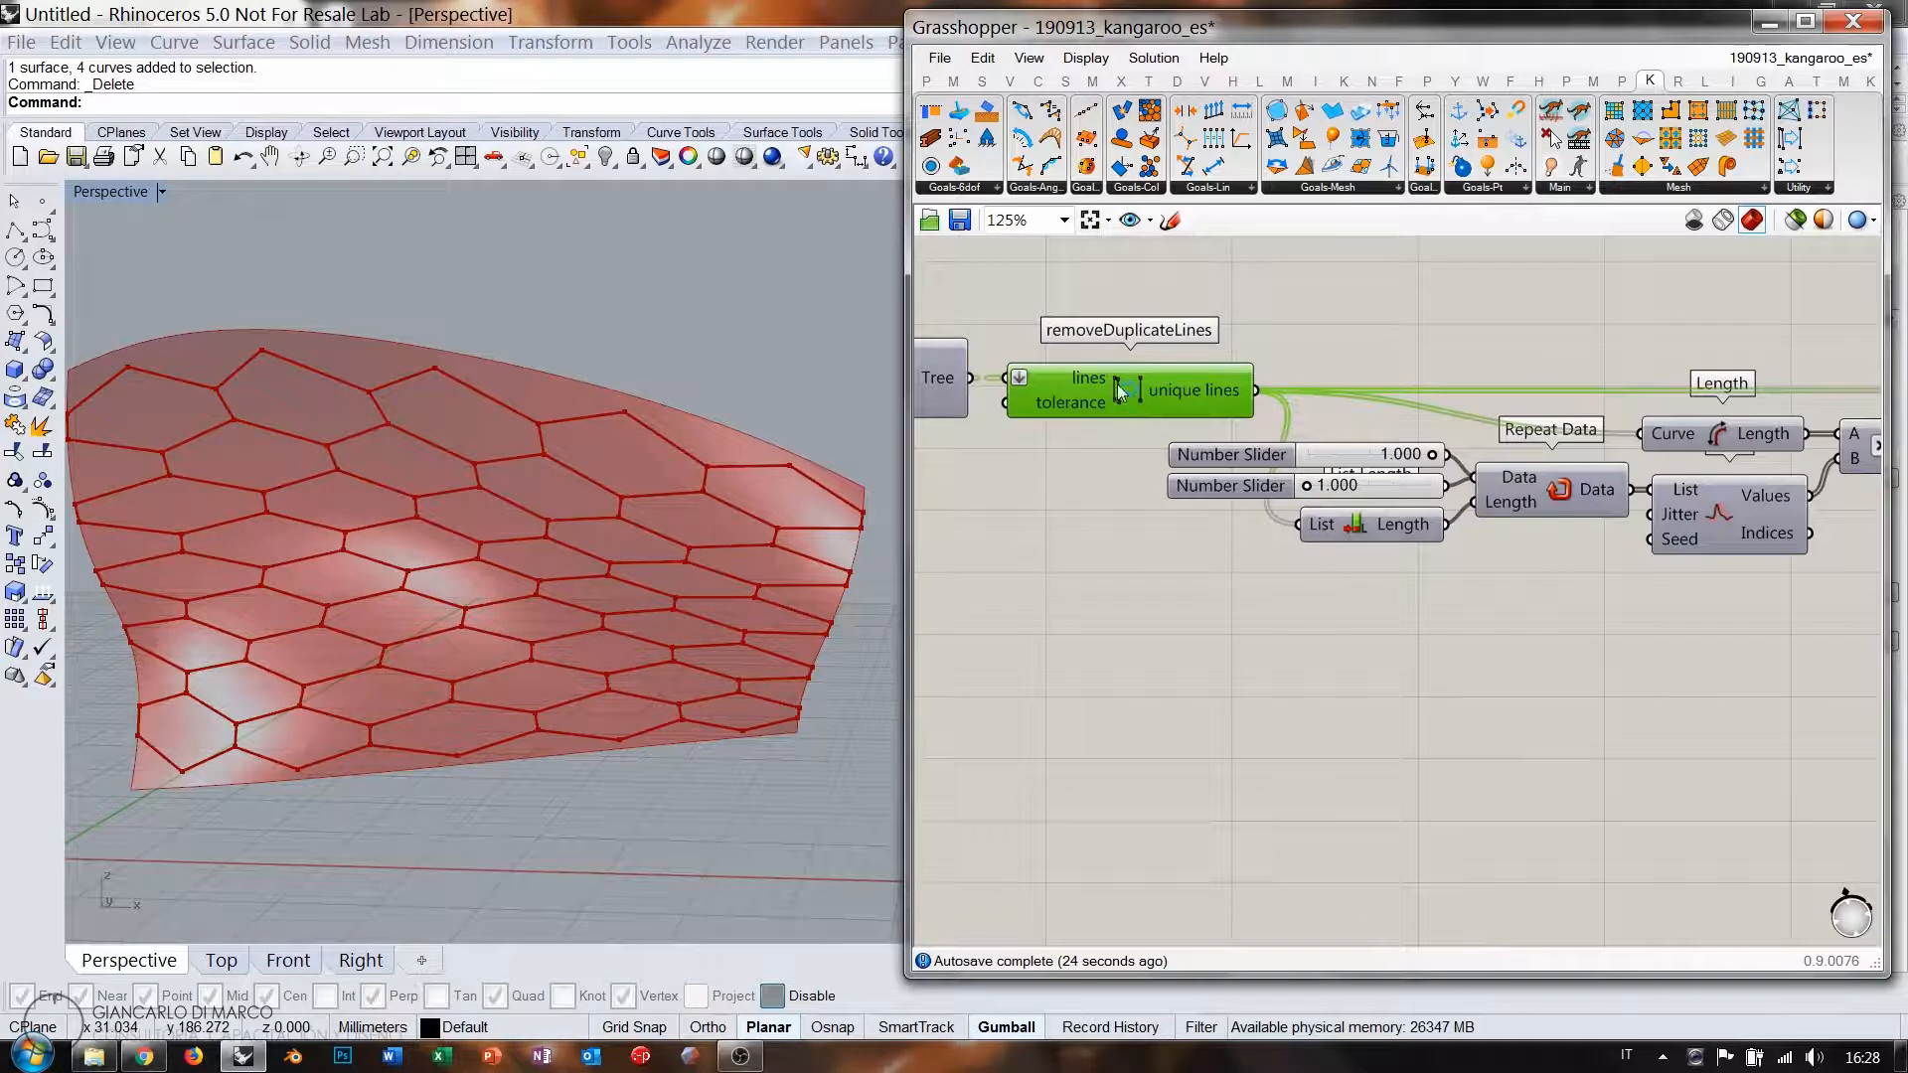
# Place an End Points component fed by removeDuplicateLines' unique lines.
pyautogui.doubleClick(1369, 671)
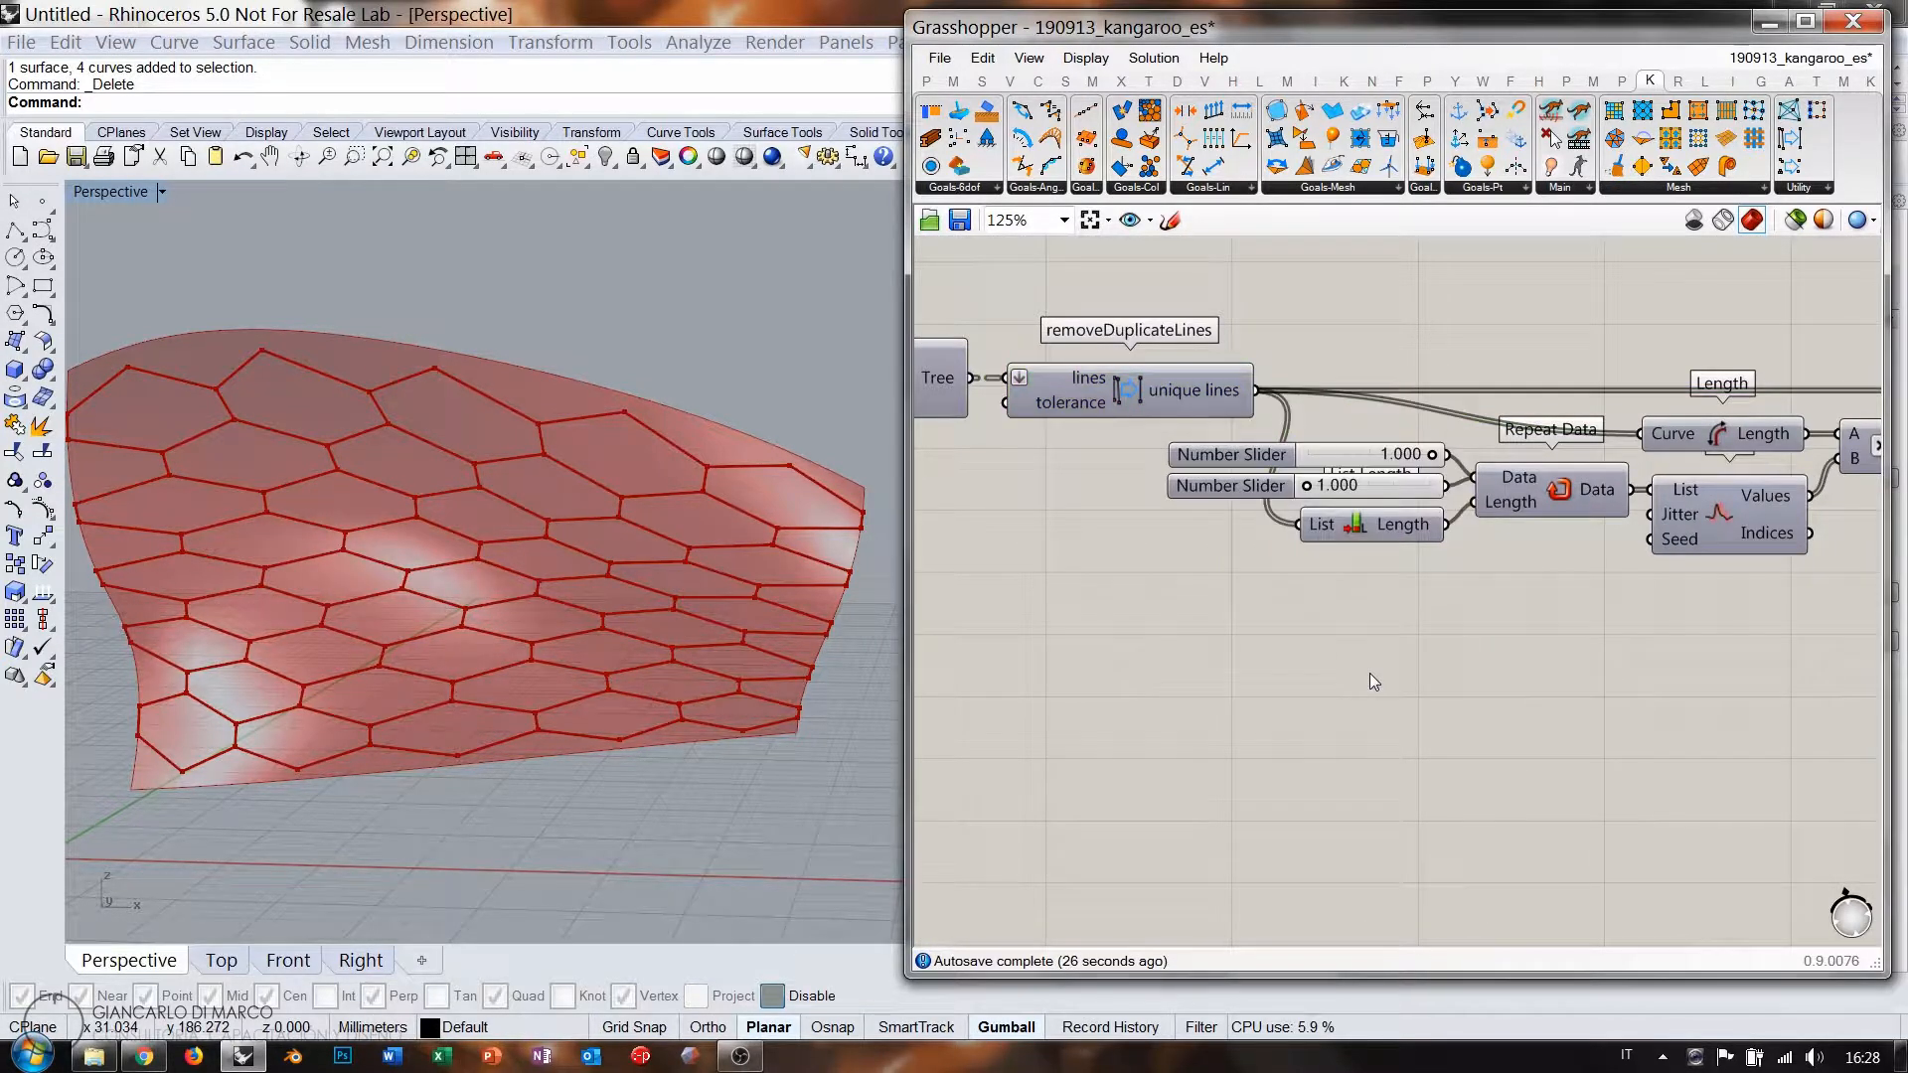
pyautogui.write('end')
pyautogui.click(1320, 624)
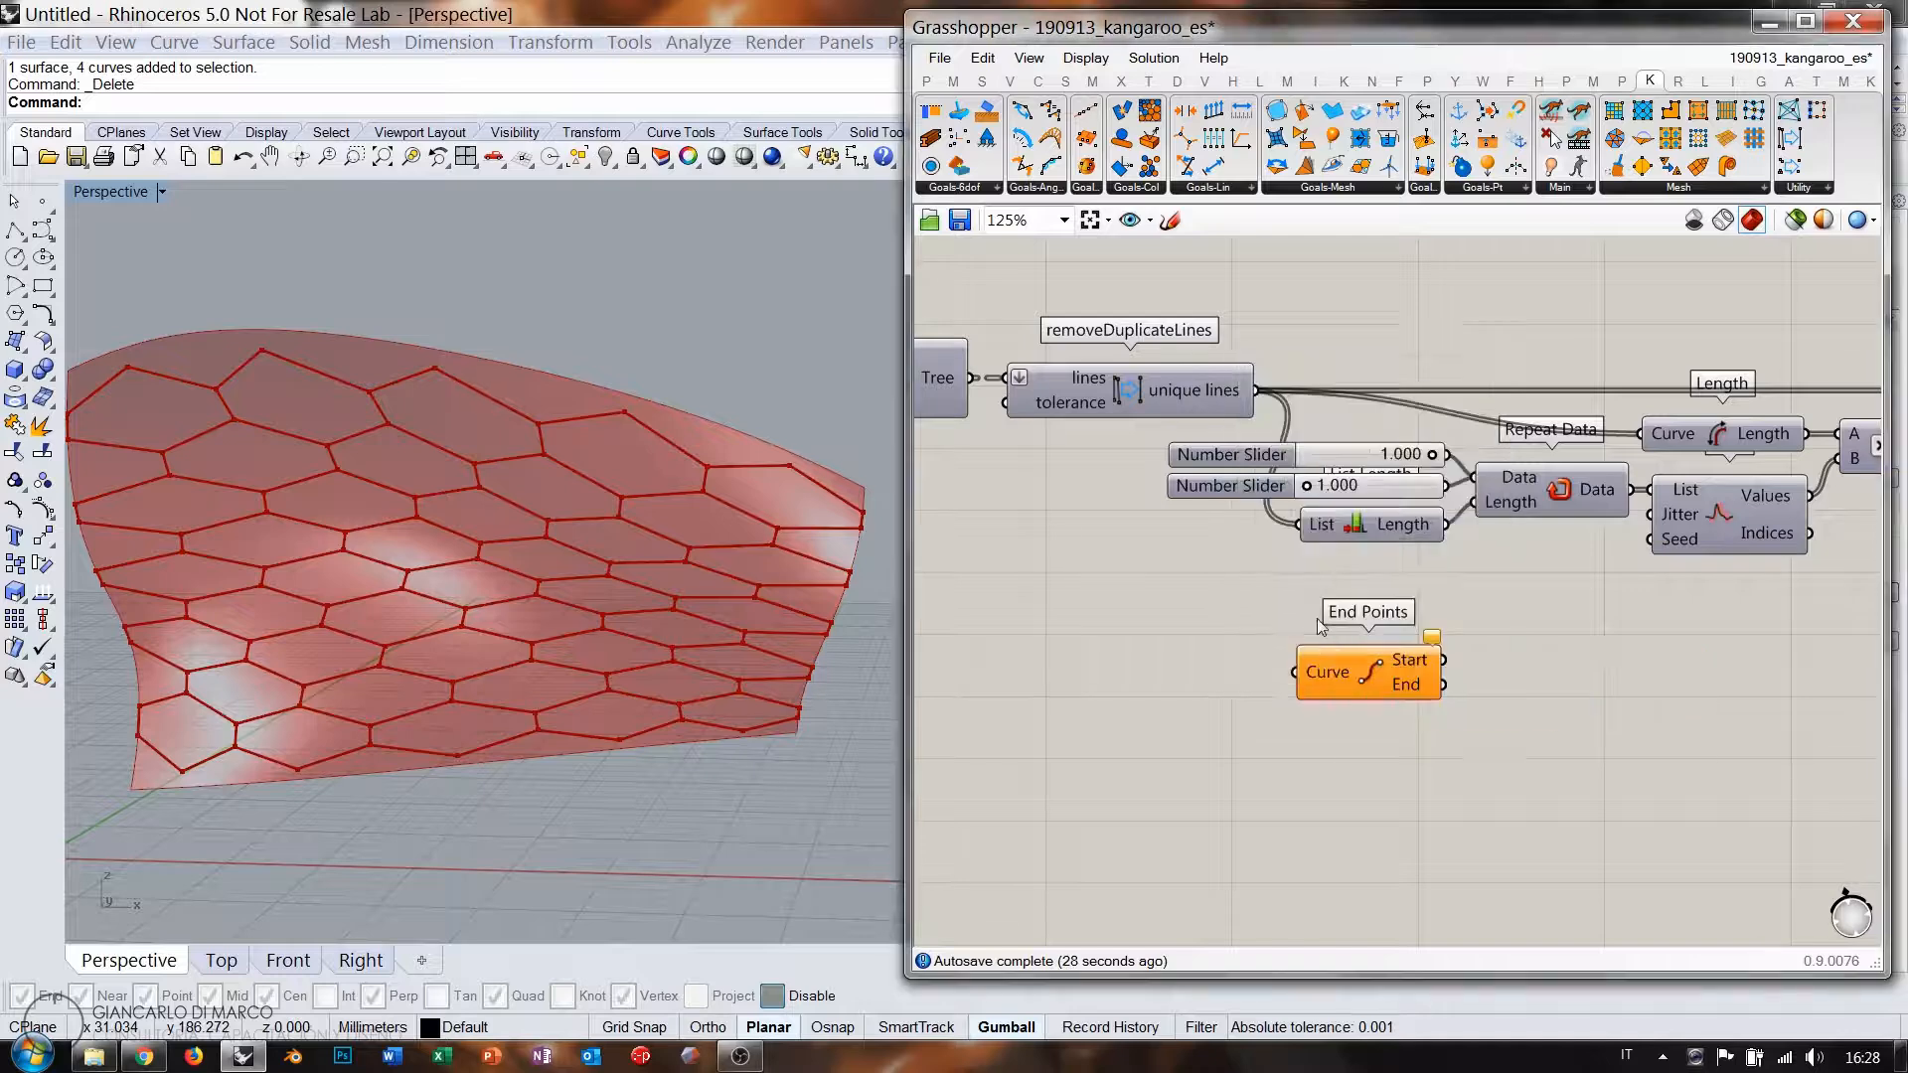
pyautogui.moveTo(1256, 392); pyautogui.dragTo(1317, 656)
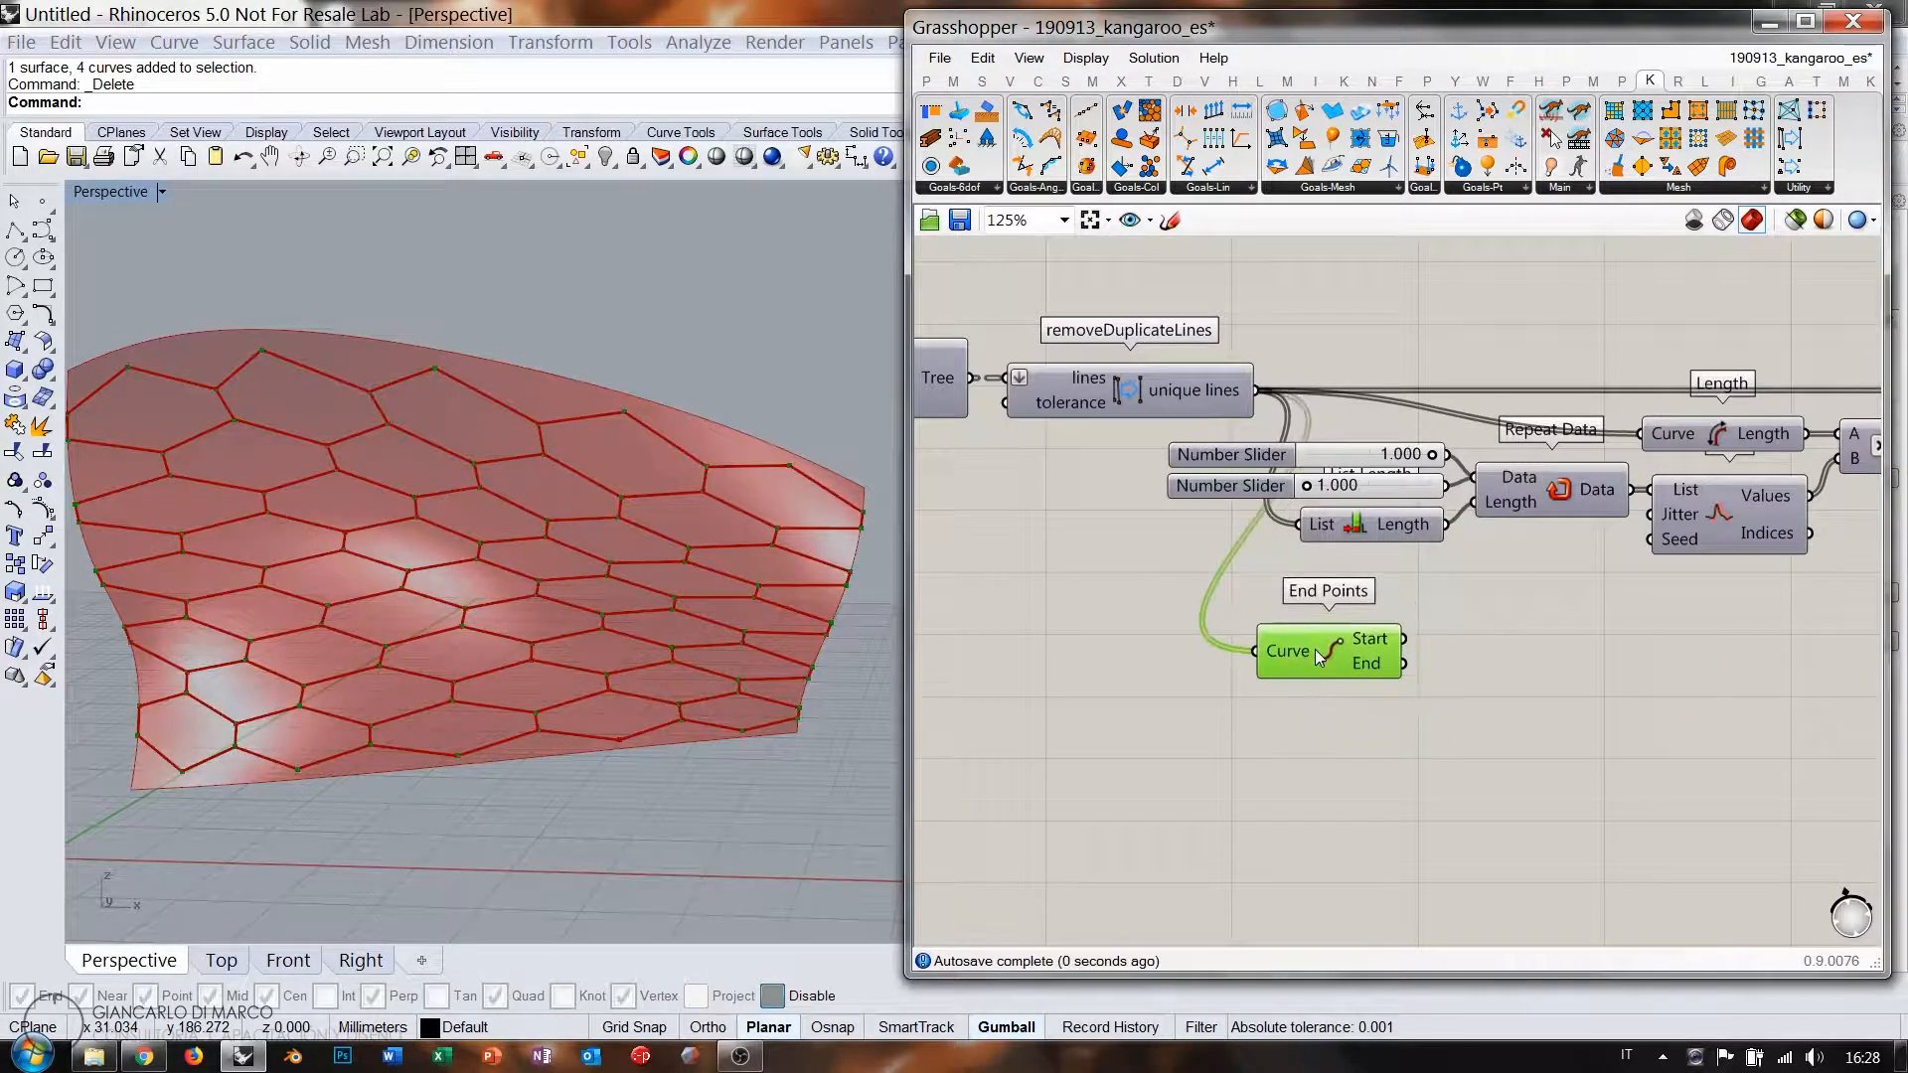
pyautogui.scroll(5, 482, 414)
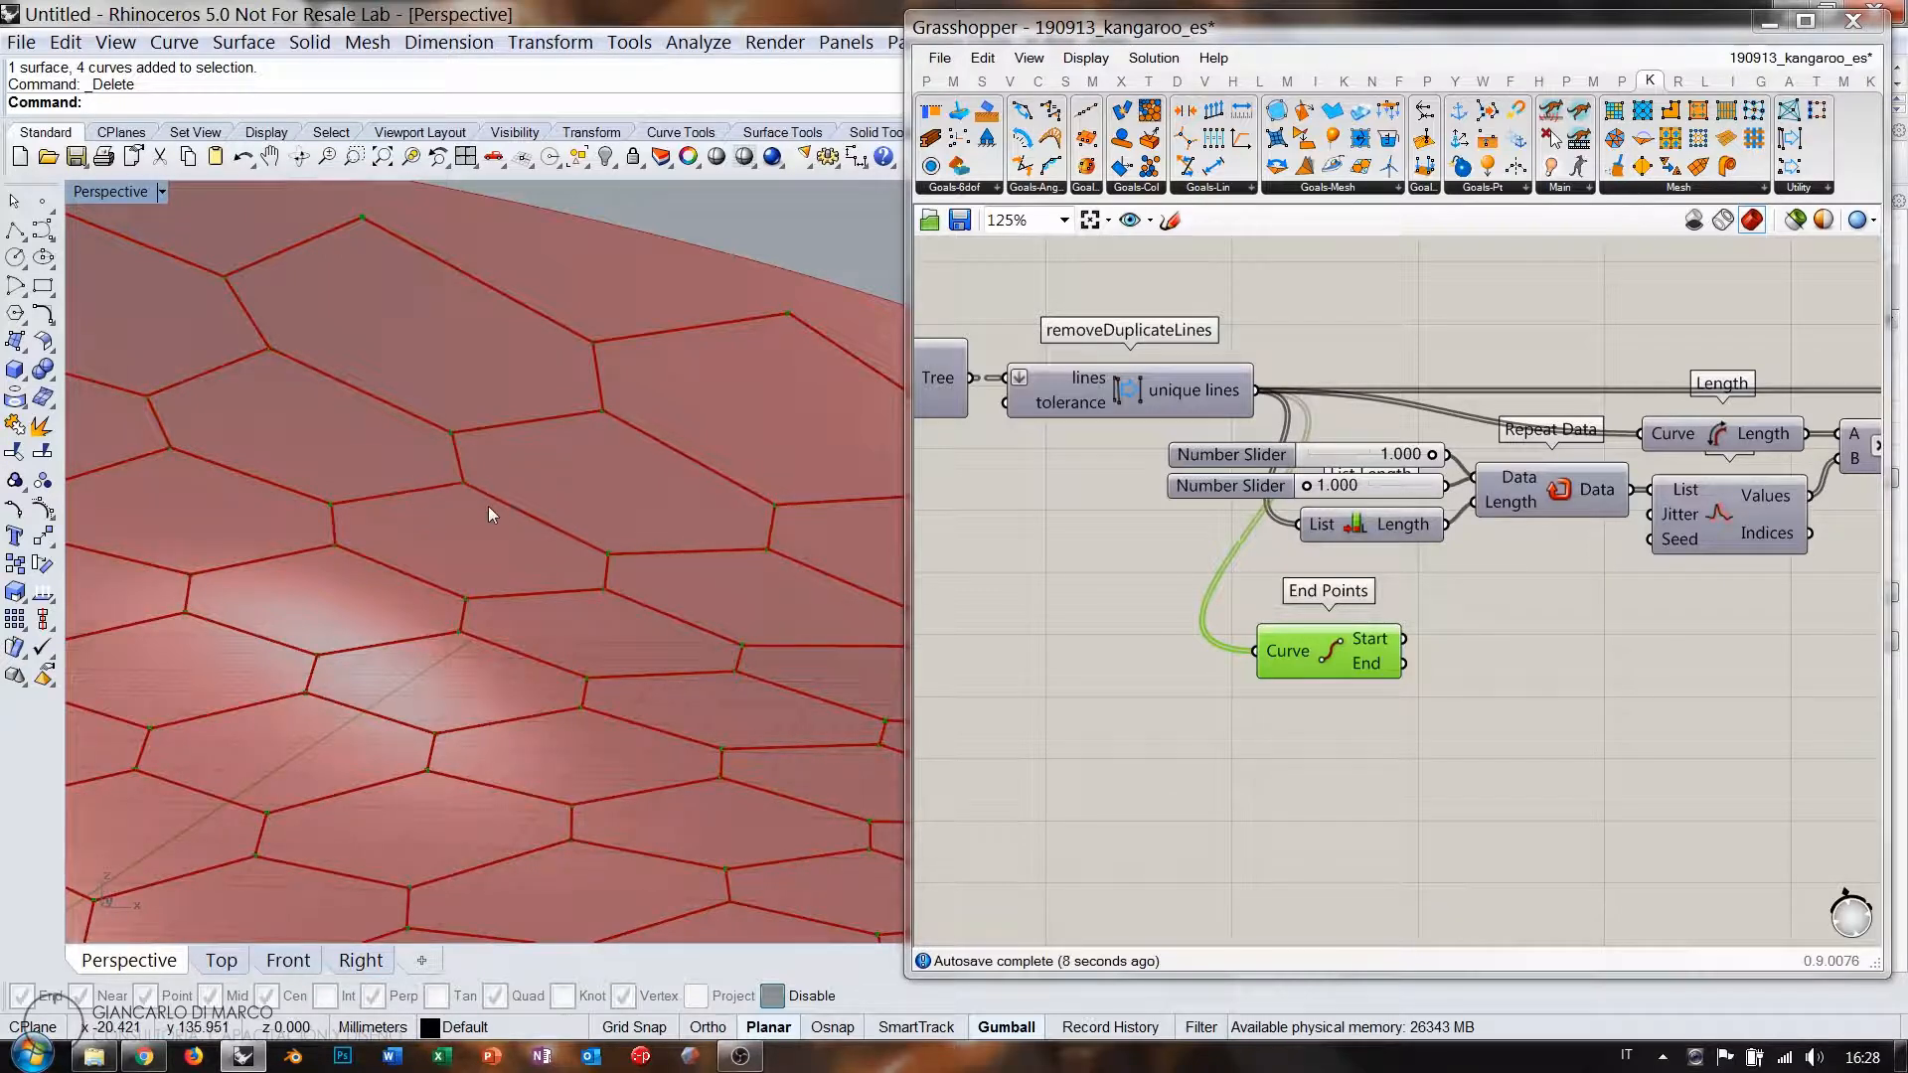
pyautogui.scroll(-5, 481, 425)
pyautogui.moveTo(479, 438); pyautogui.dragTo(530, 498, button='right')
pyautogui.moveTo(1322, 660); pyautogui.dragTo(1342, 675)
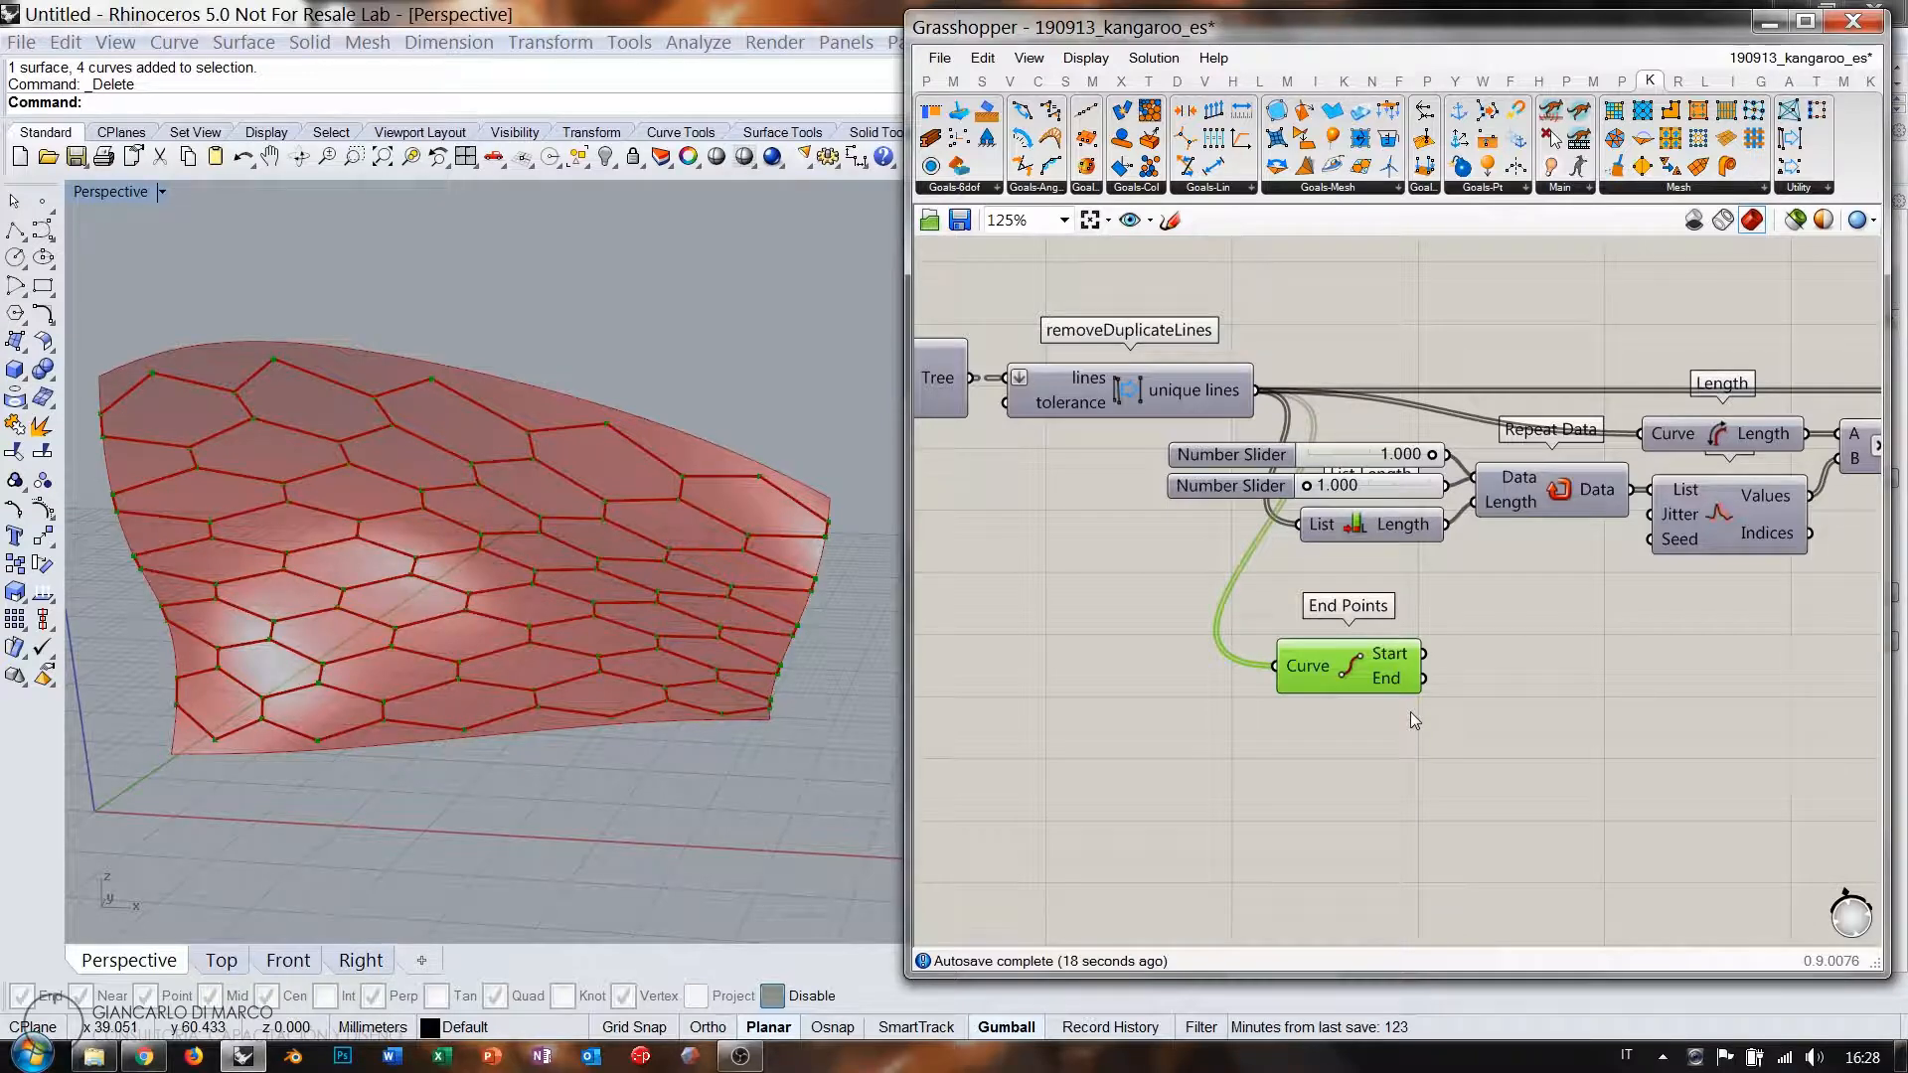
# Add a removeDuplicatePts component fed by End Points' start points.
pyautogui.click(1505, 662)
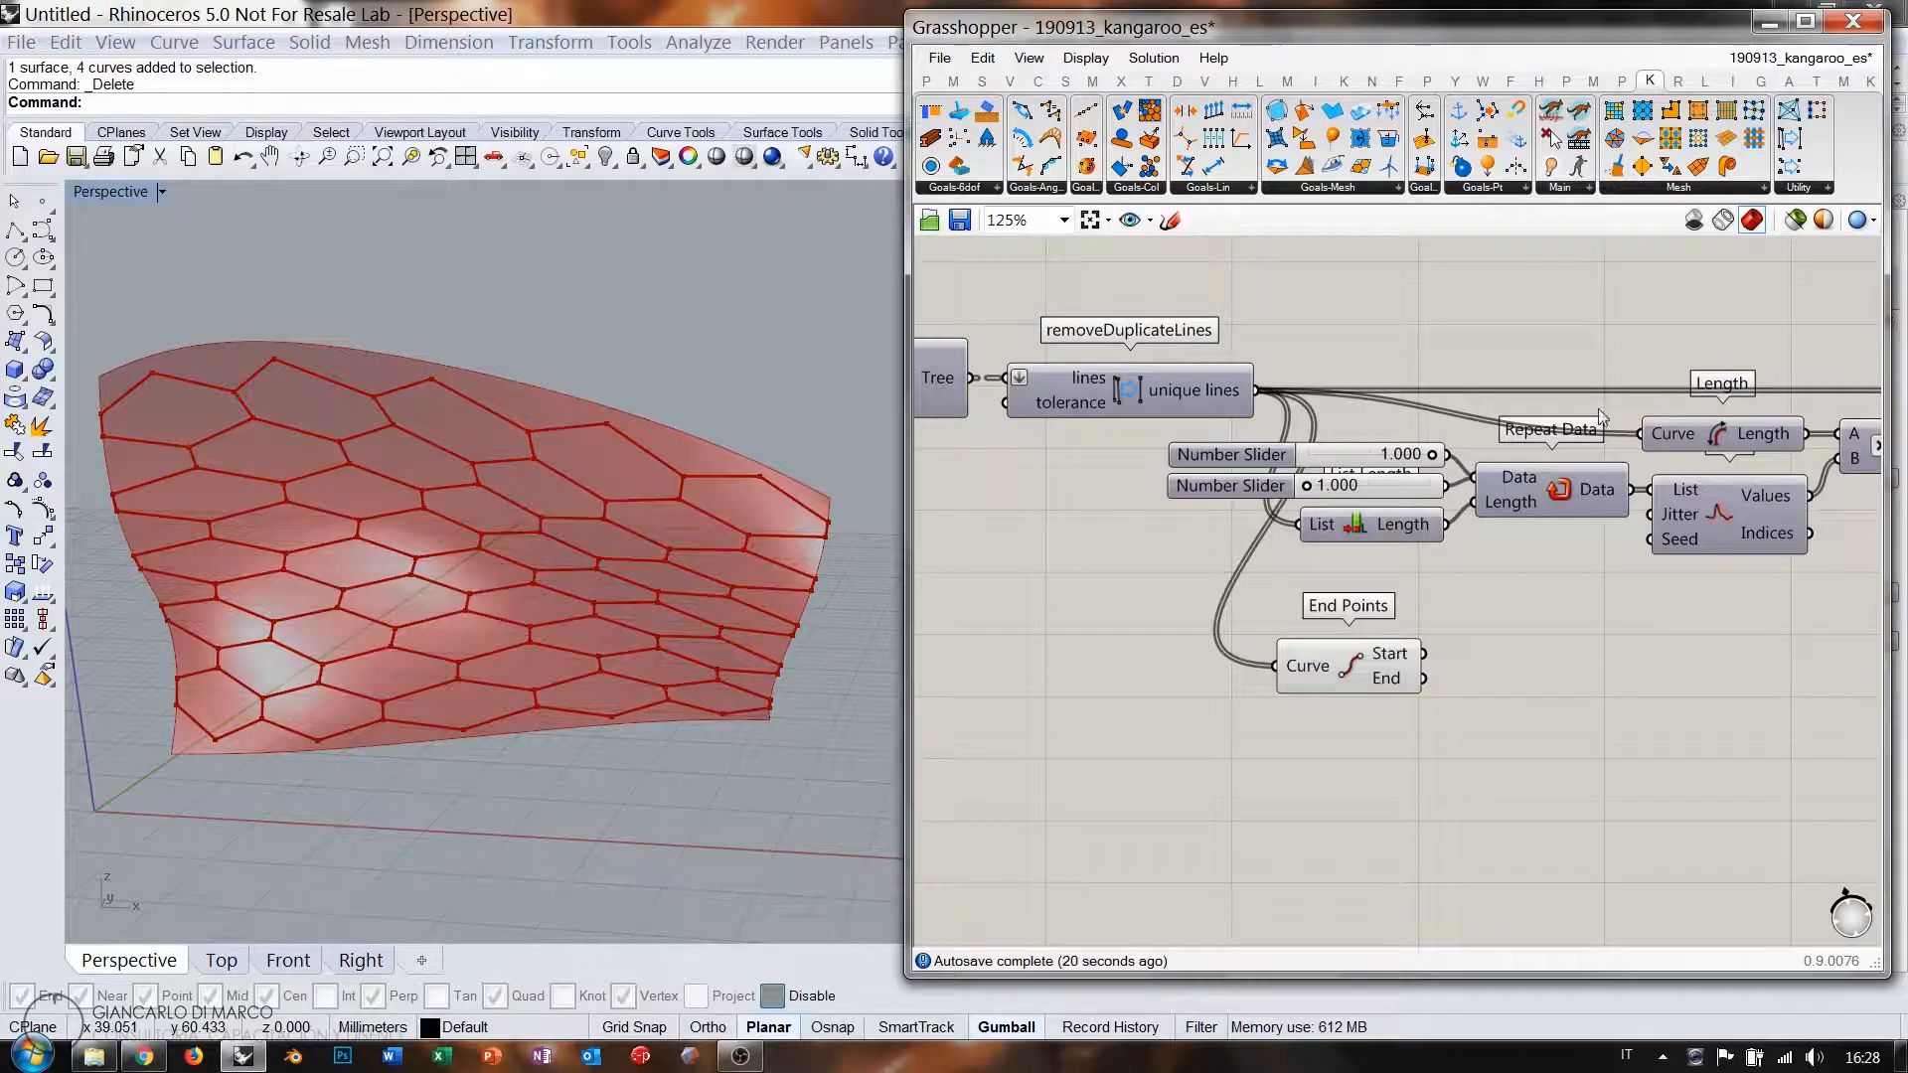
pyautogui.click(1826, 188)
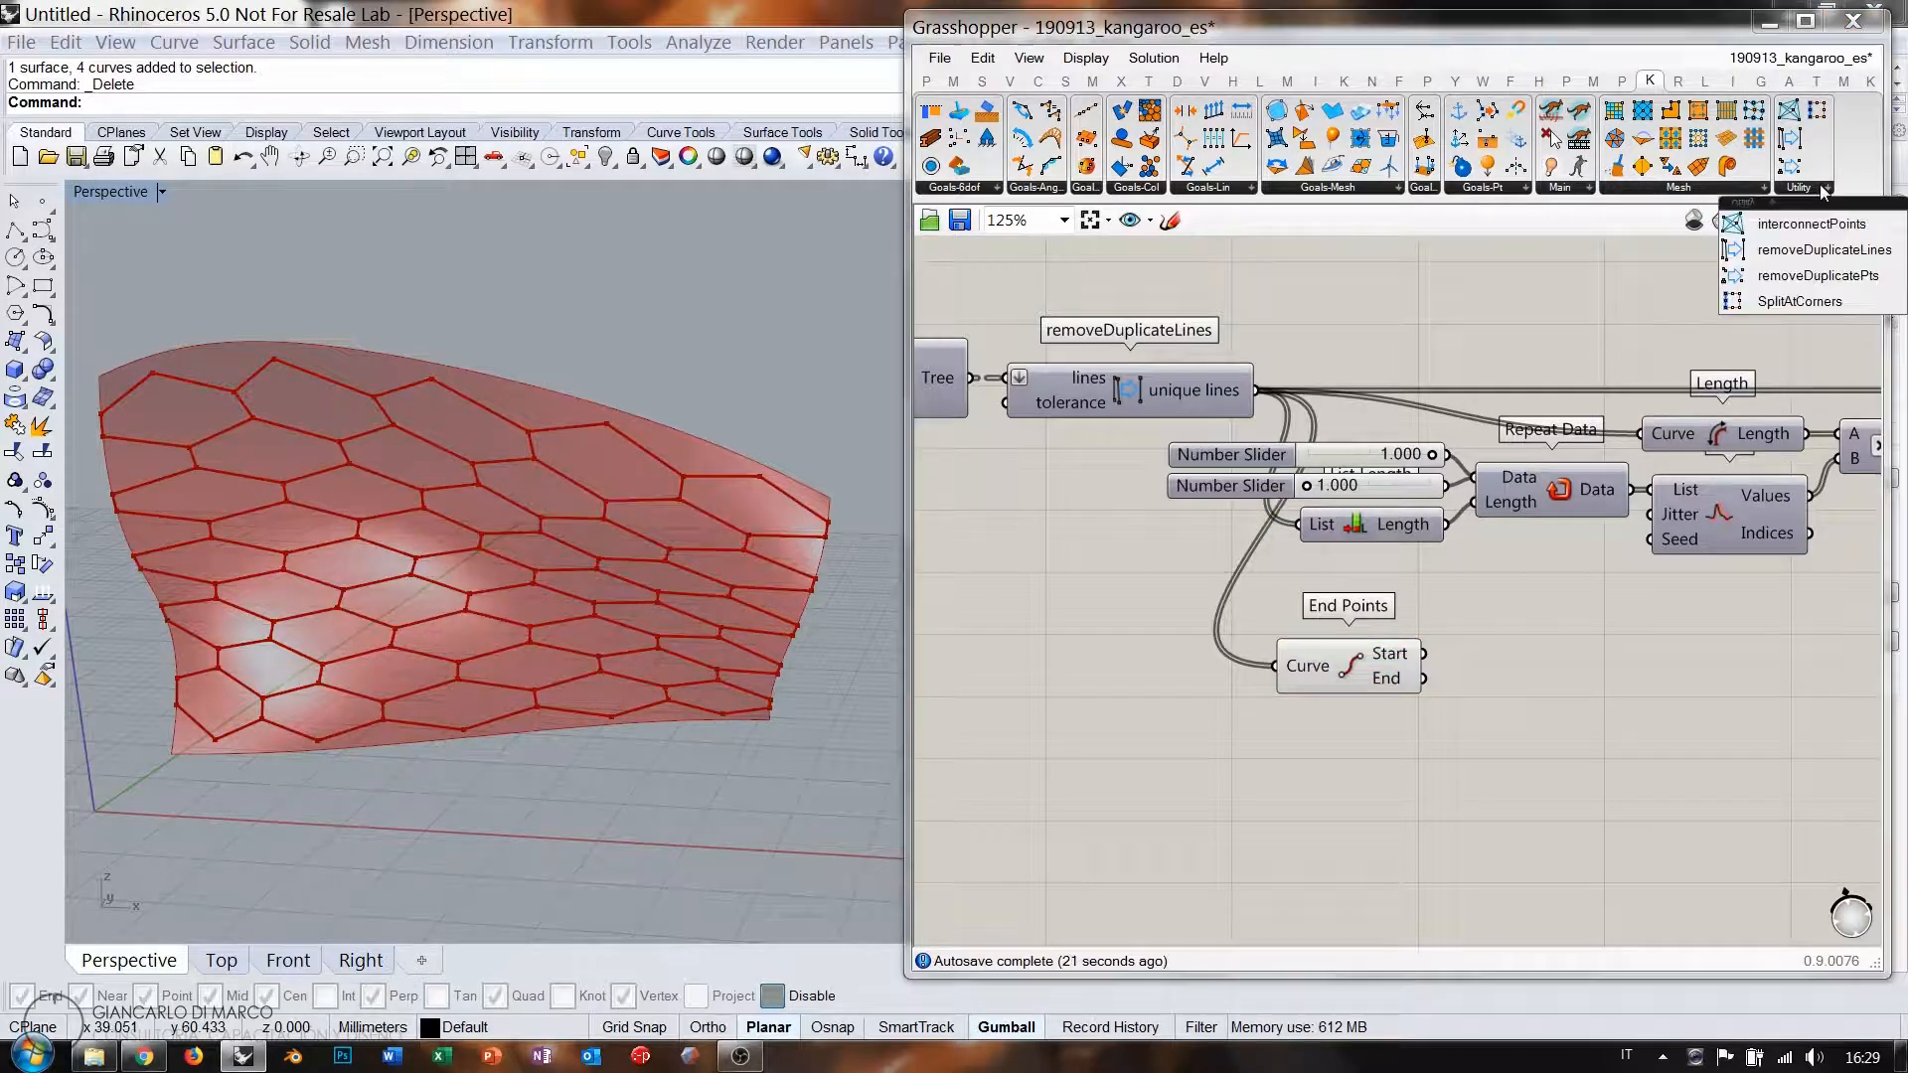
pyautogui.click(1822, 275)
pyautogui.click(1555, 686)
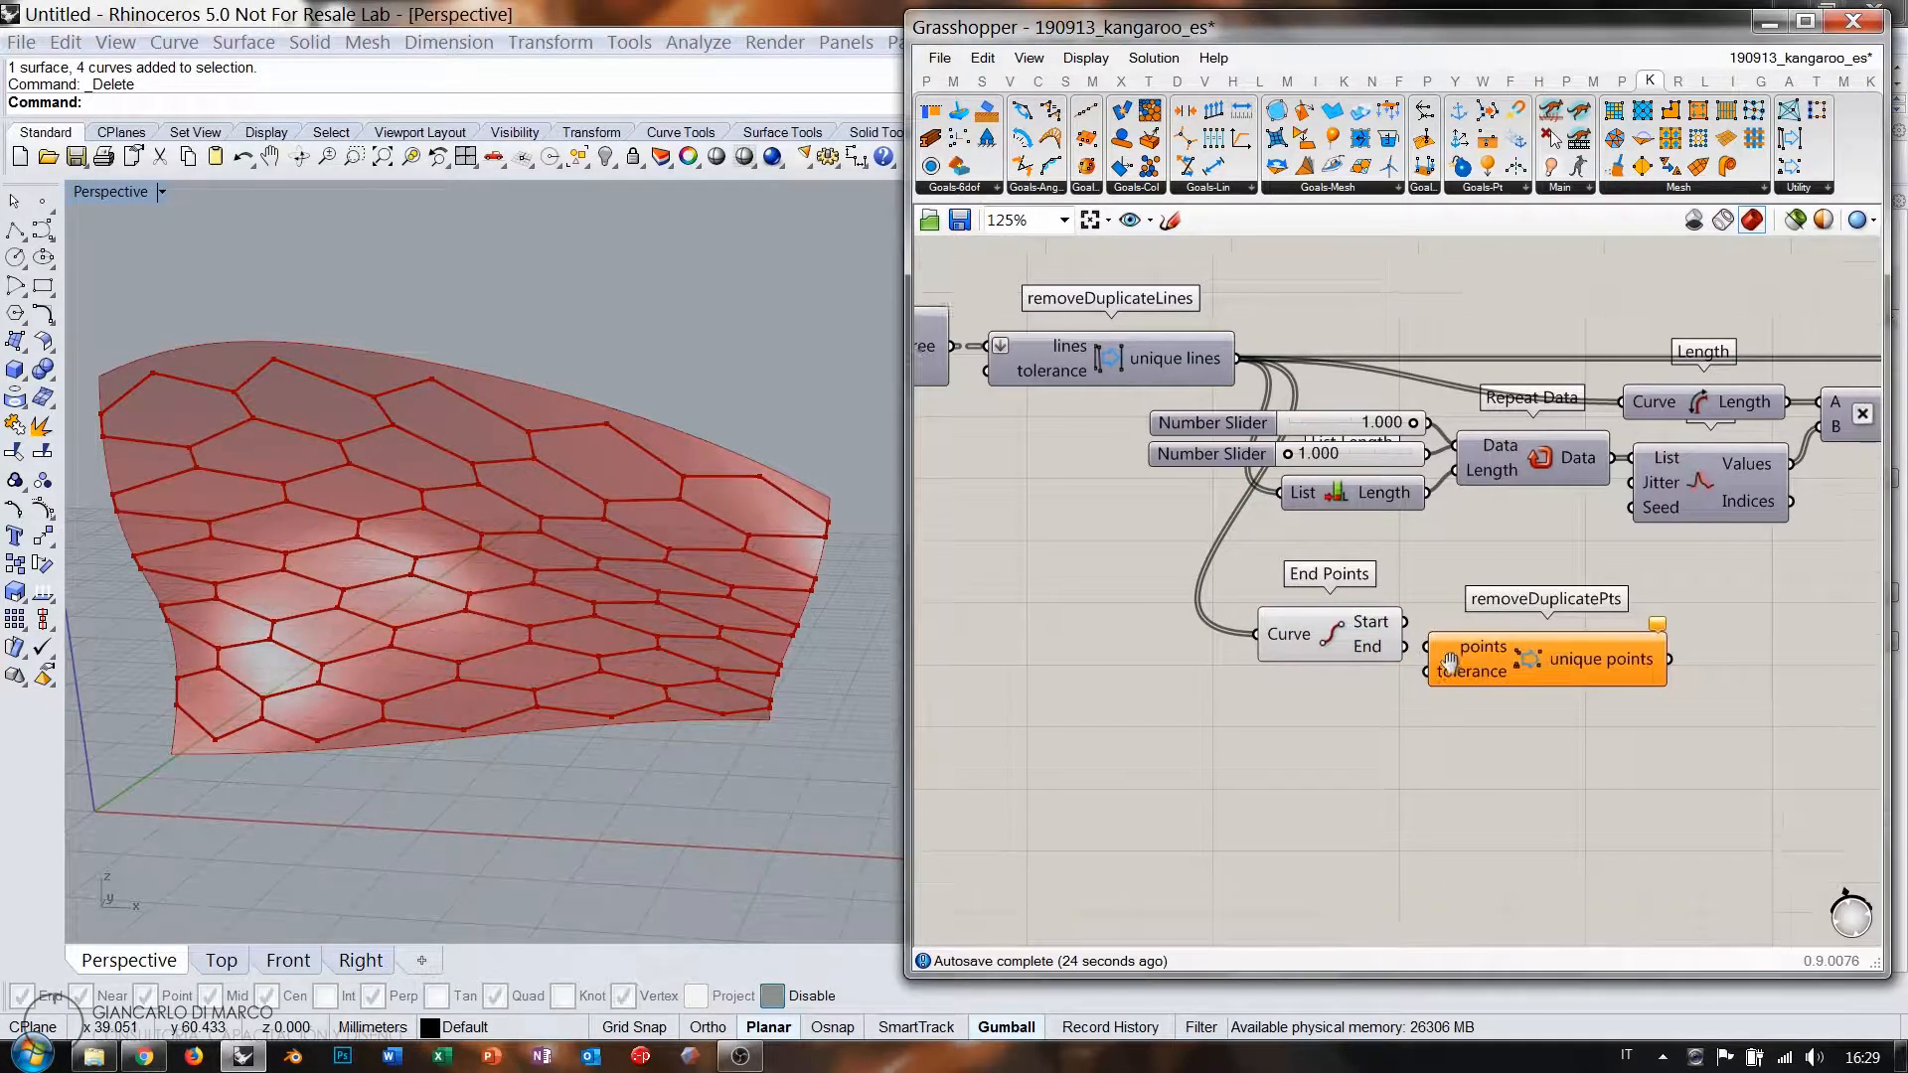
pyautogui.scroll(5, 1481, 556)
pyautogui.moveTo(1476, 539)
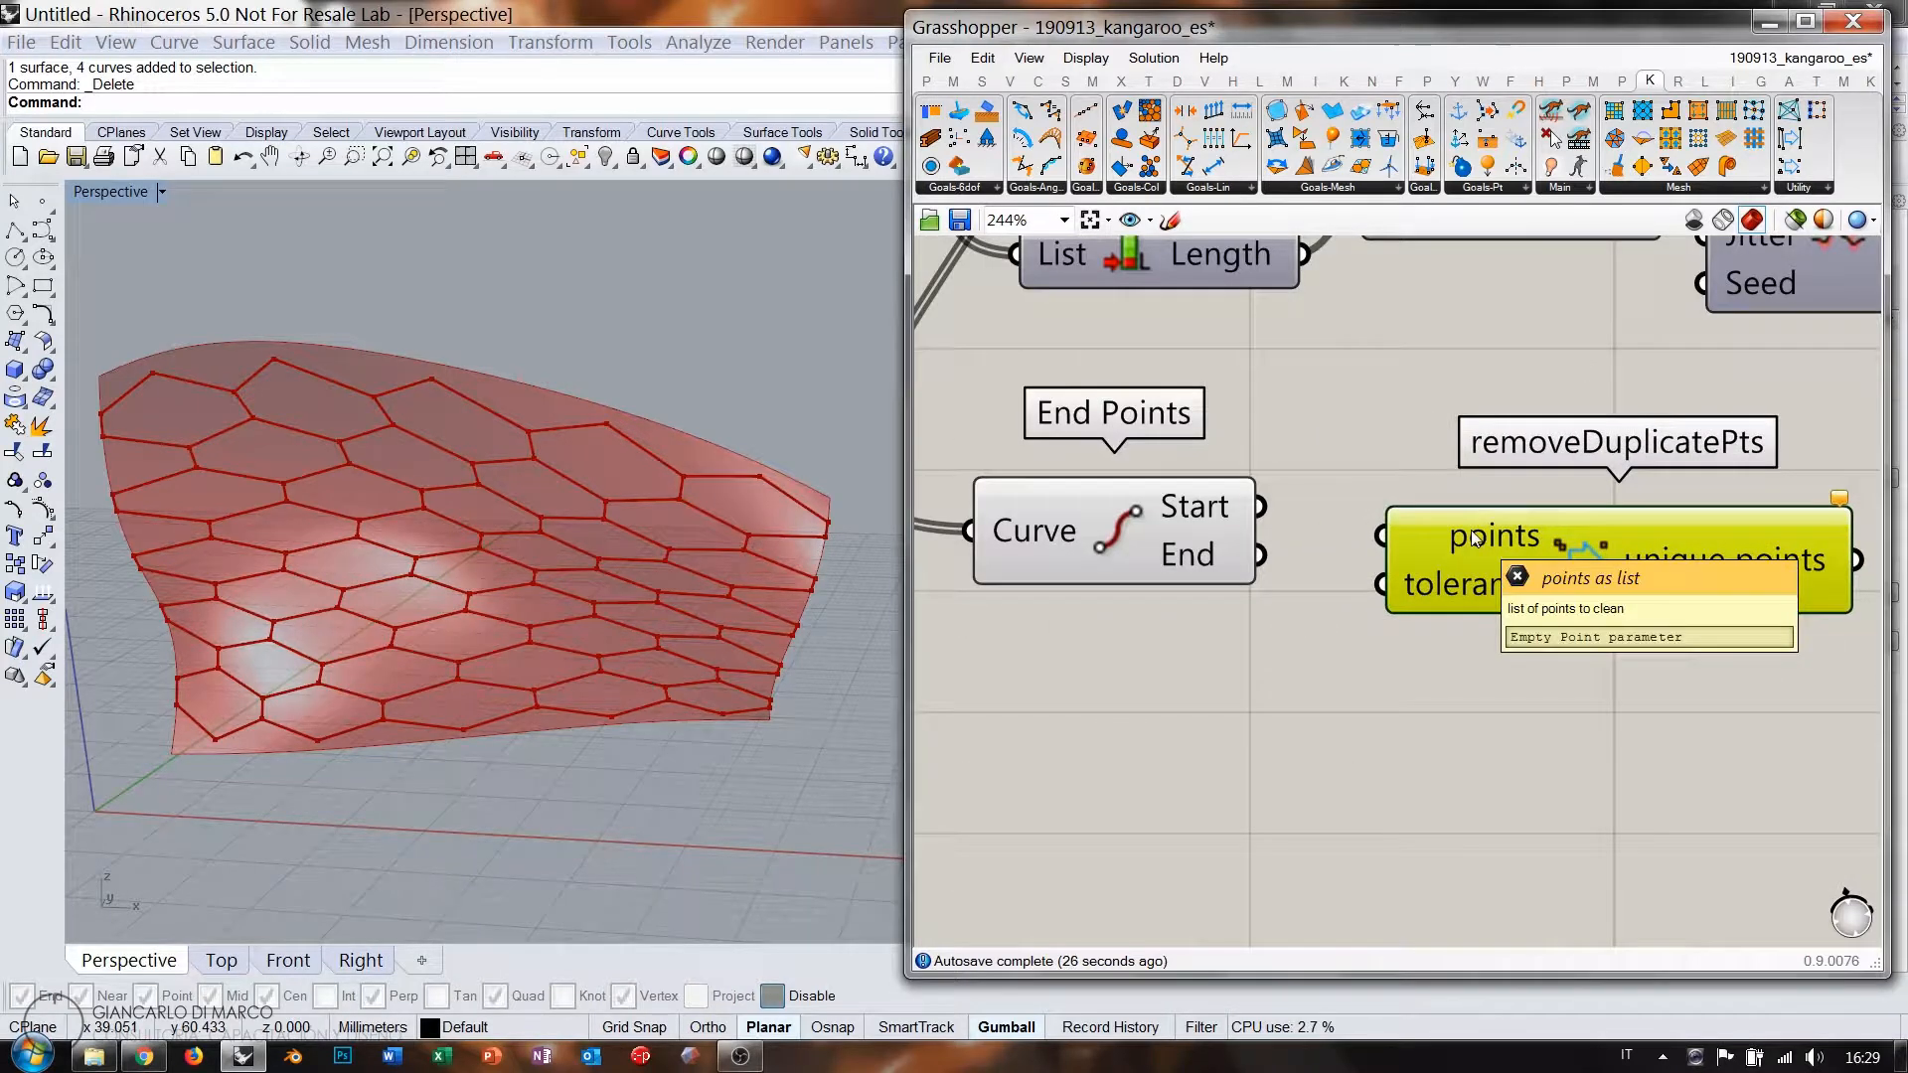
pyautogui.moveTo(1261, 507); pyautogui.dragTo(1382, 536)
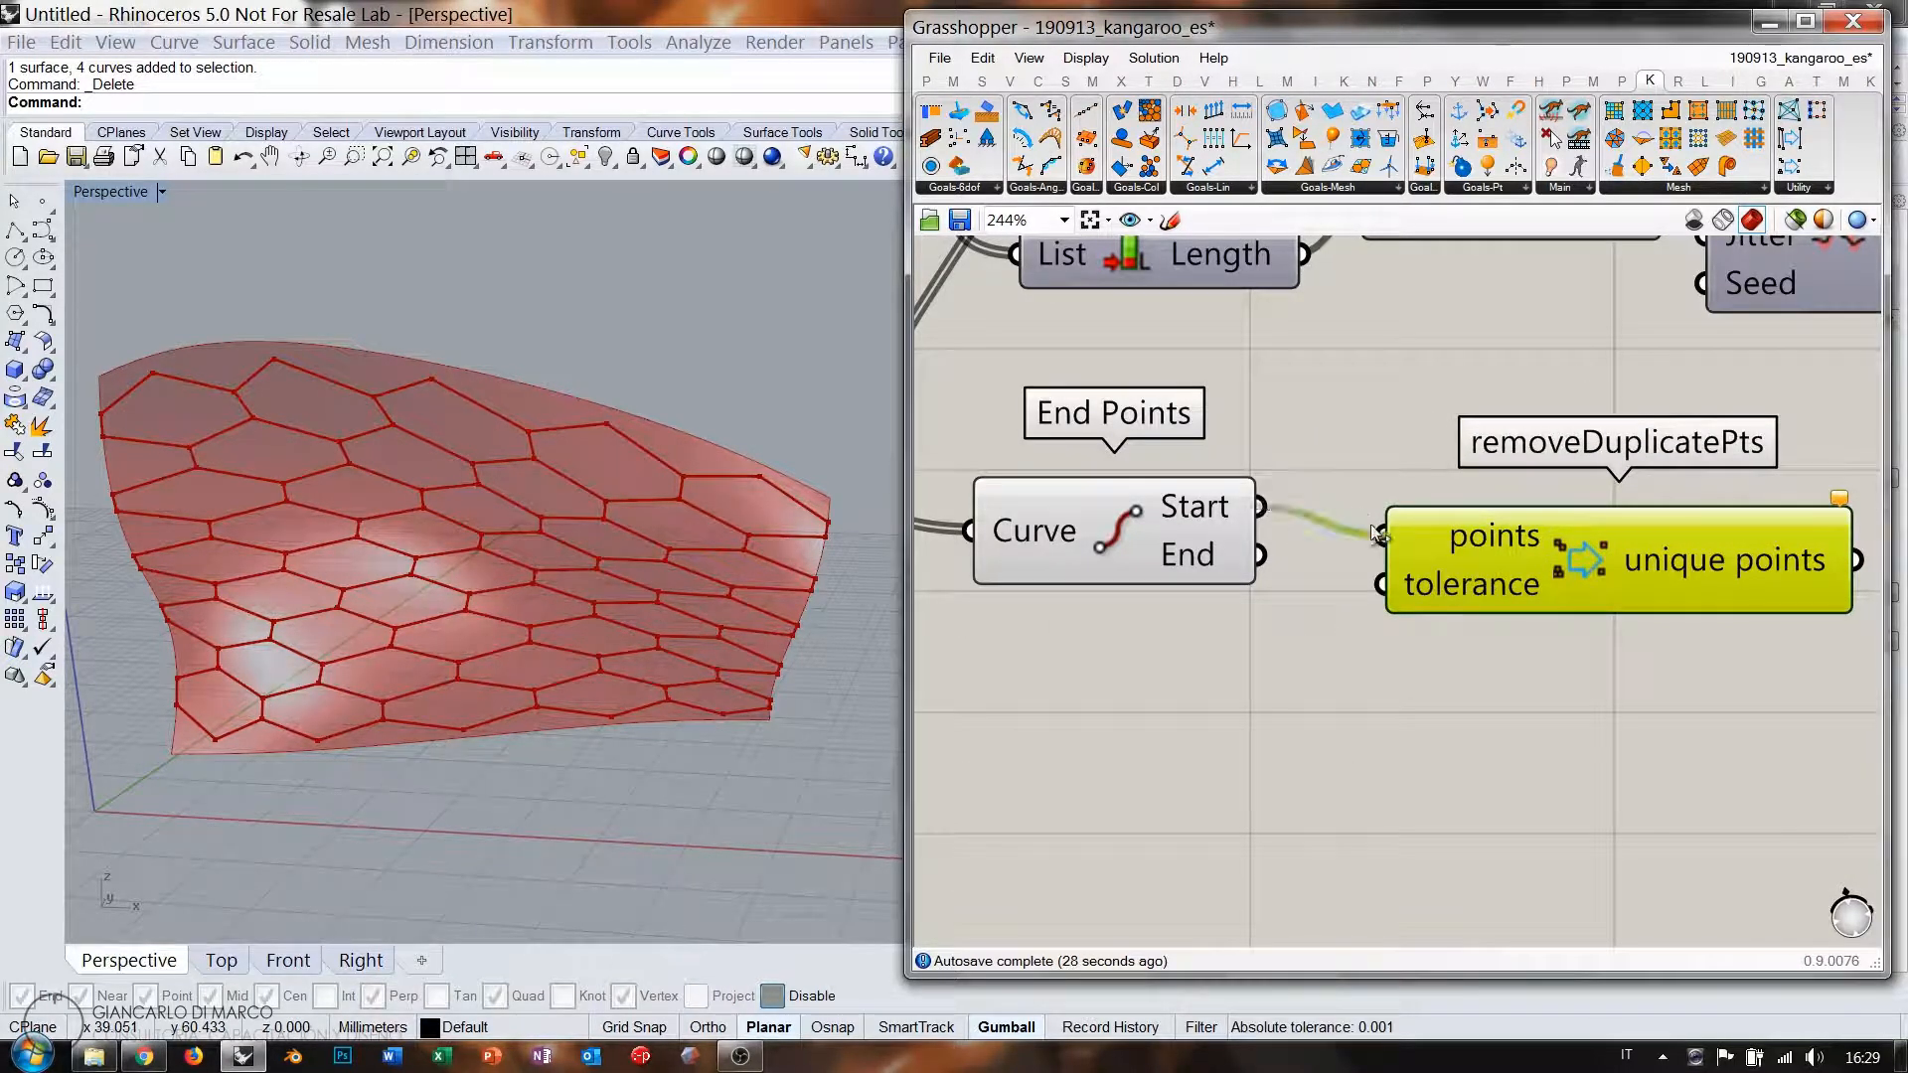
# Flatten removeDuplicatePts' points input into one list, giving 110 unique vertices.
pyautogui.moveTo(1176, 557); pyautogui.dragTo(1156, 556)
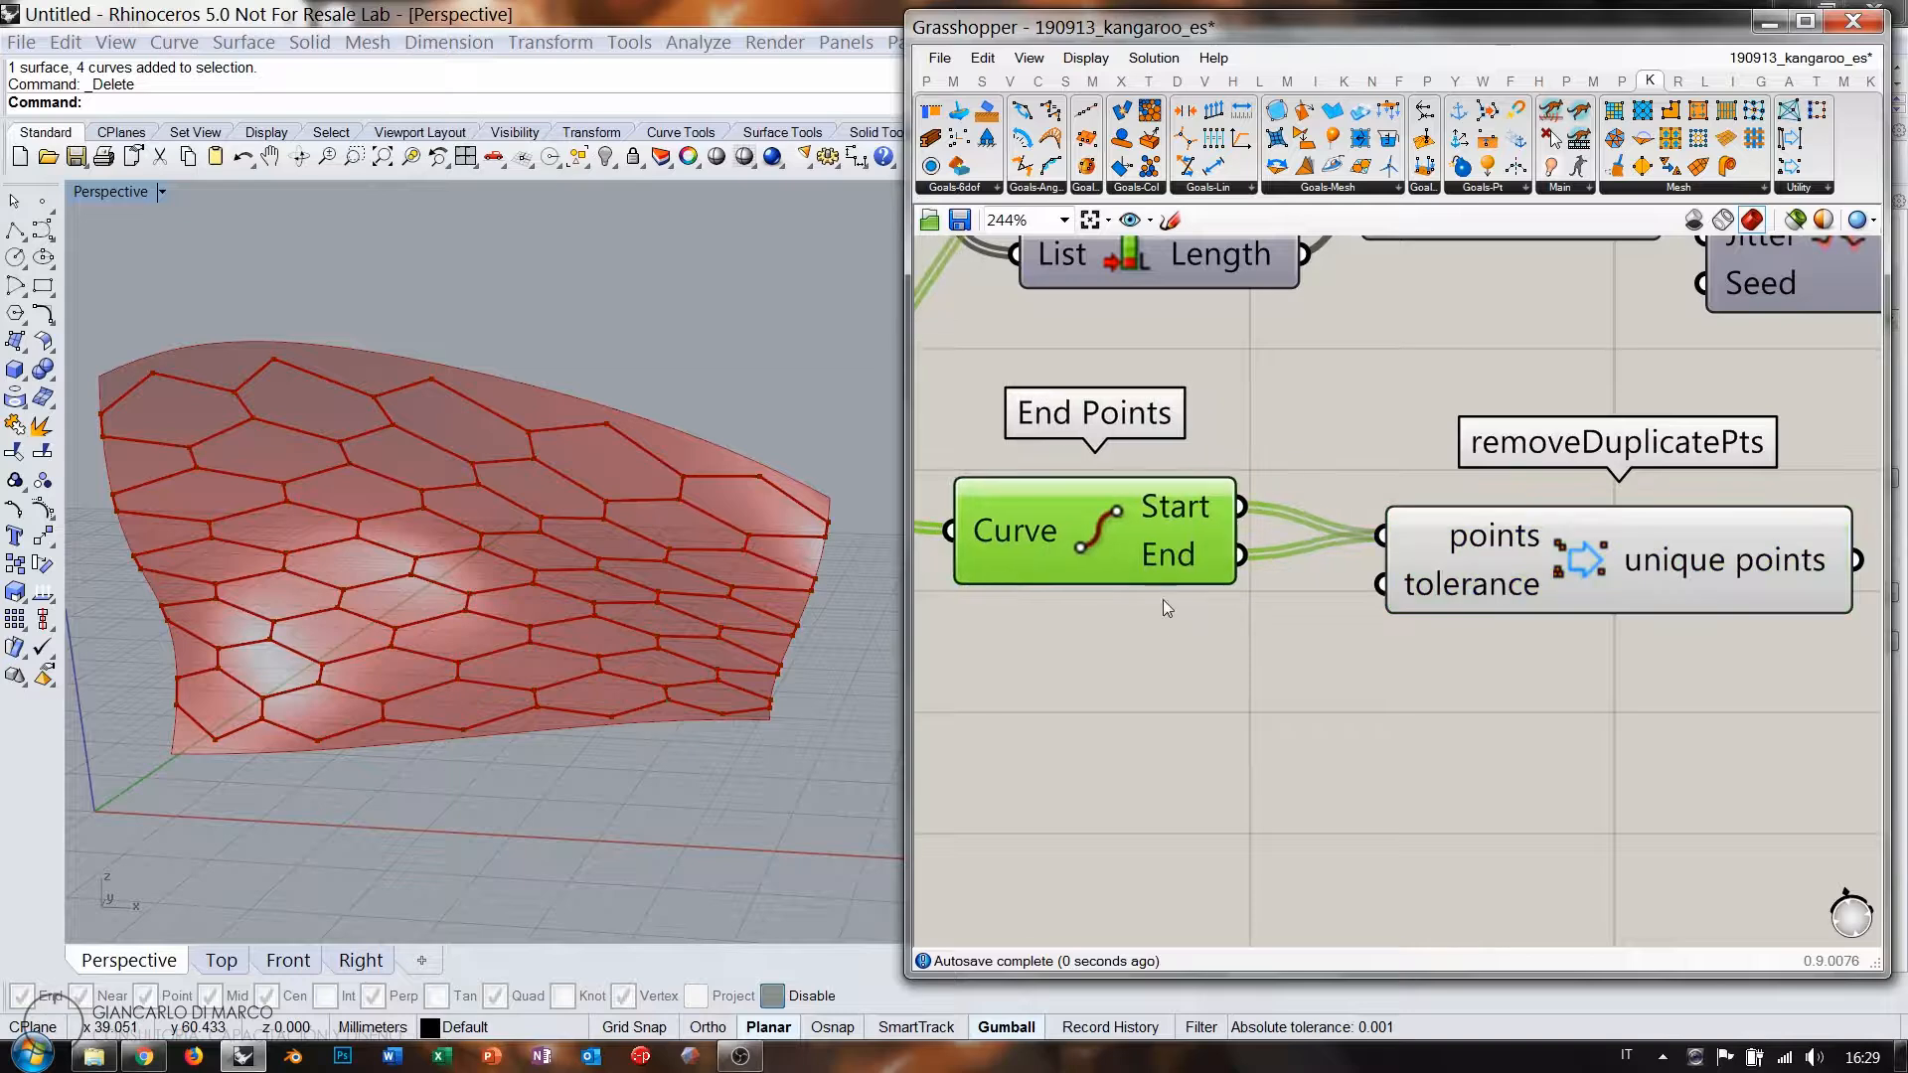
pyautogui.click(1185, 652)
pyautogui.rightClick(1475, 540)
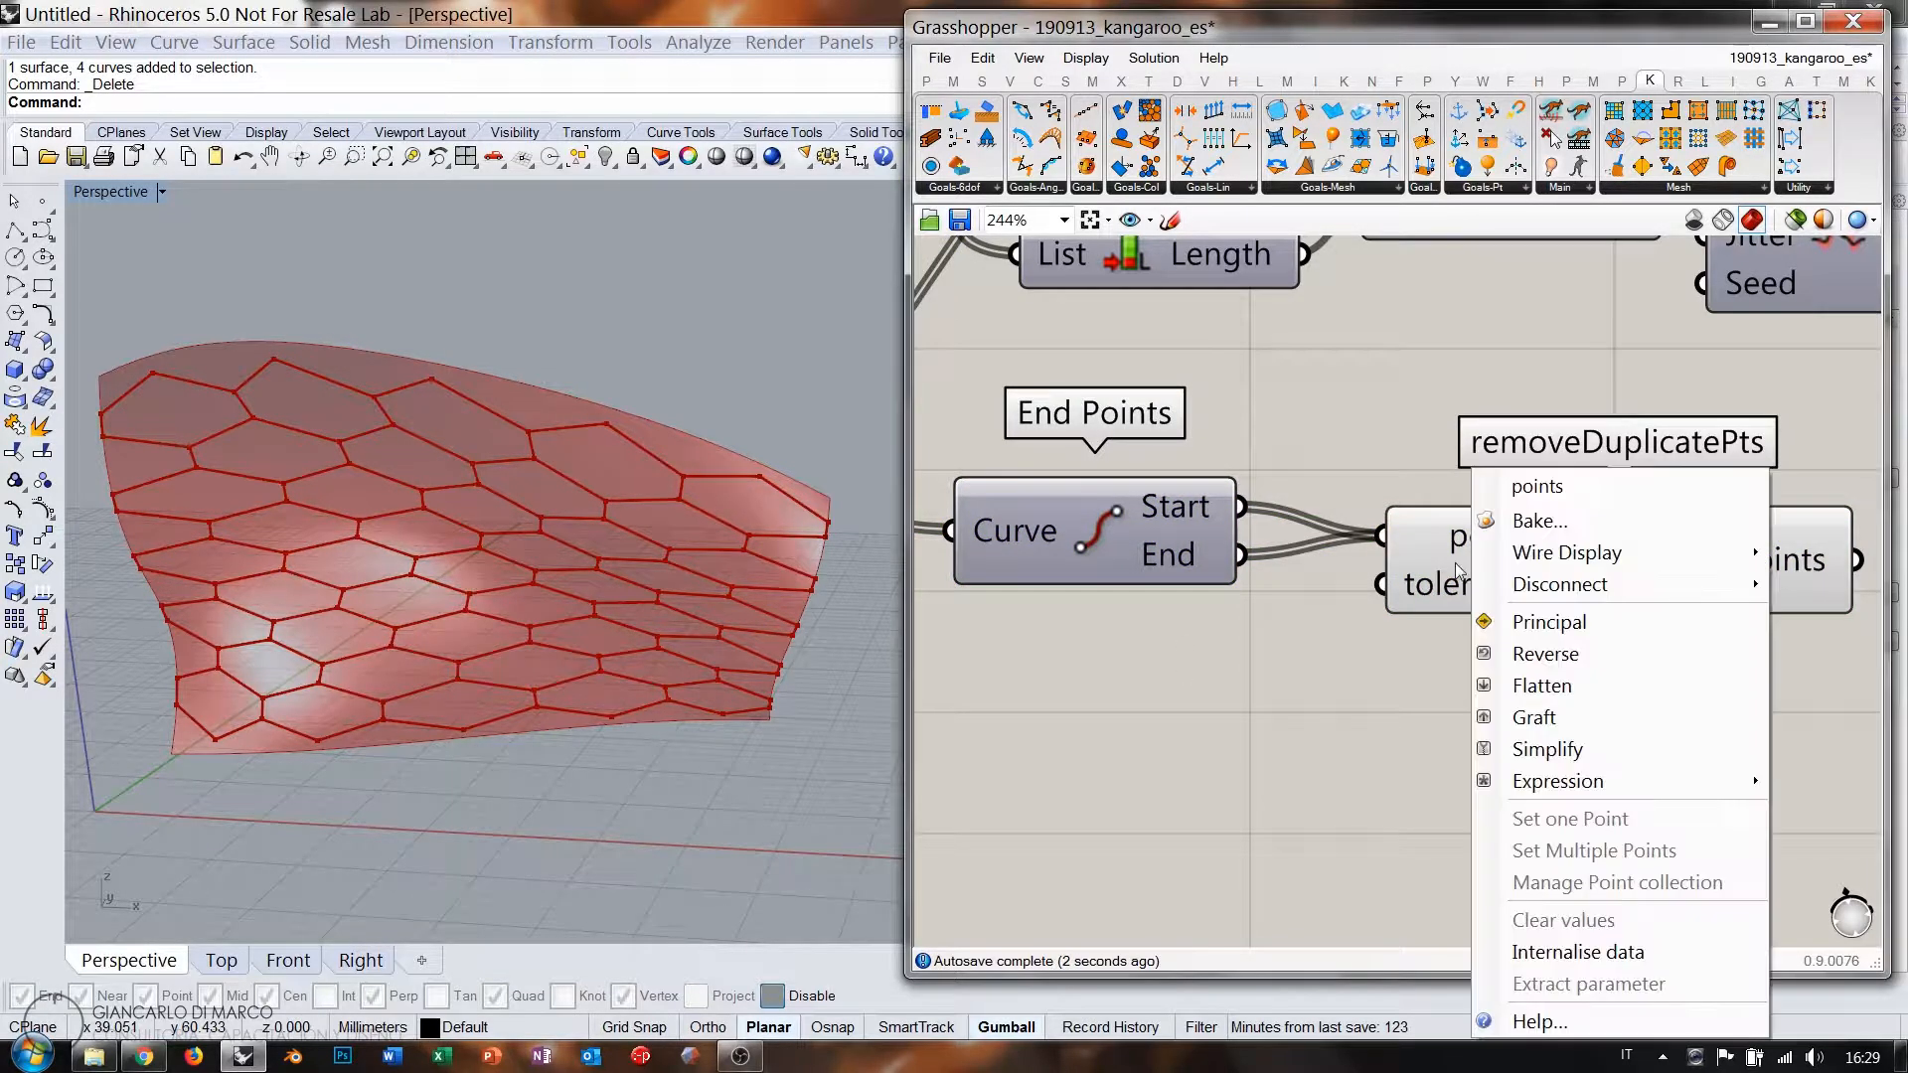
pyautogui.click(1520, 683)
pyautogui.moveTo(1601, 635); pyautogui.dragTo(1374, 592, button='right')
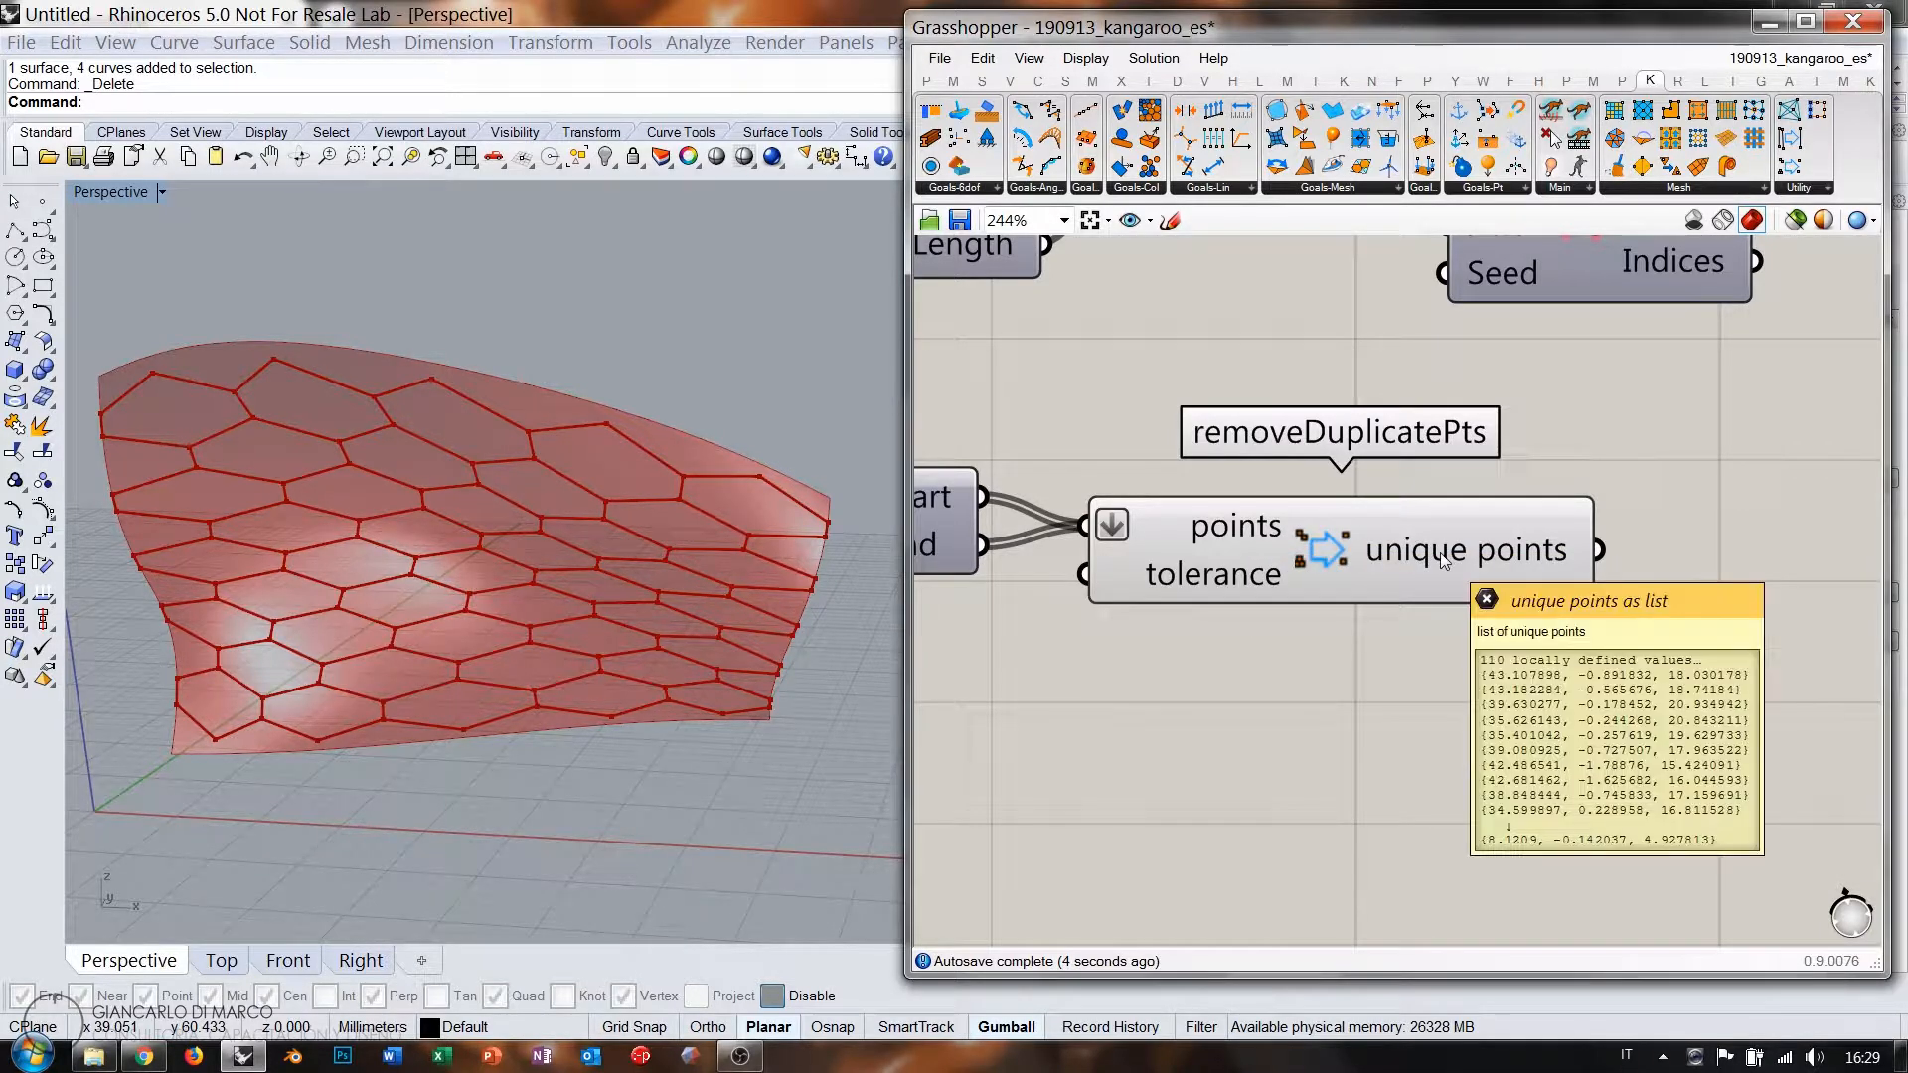
pyautogui.scroll(-3, 1296, 588)
pyautogui.moveTo(1278, 579)
pyautogui.mouseDown()
pyautogui.moveTo(1303, 580)
pyautogui.moveTo(1248, 575)
pyautogui.mouseUp()
# Move End Points and removeDuplicatePts together, then show the CoLinear, CoPlanar, CoSpherical goals.
pyautogui.moveTo(1321, 652); pyautogui.dragTo(990, 527)
pyautogui.scroll(-2, 1211, 513)
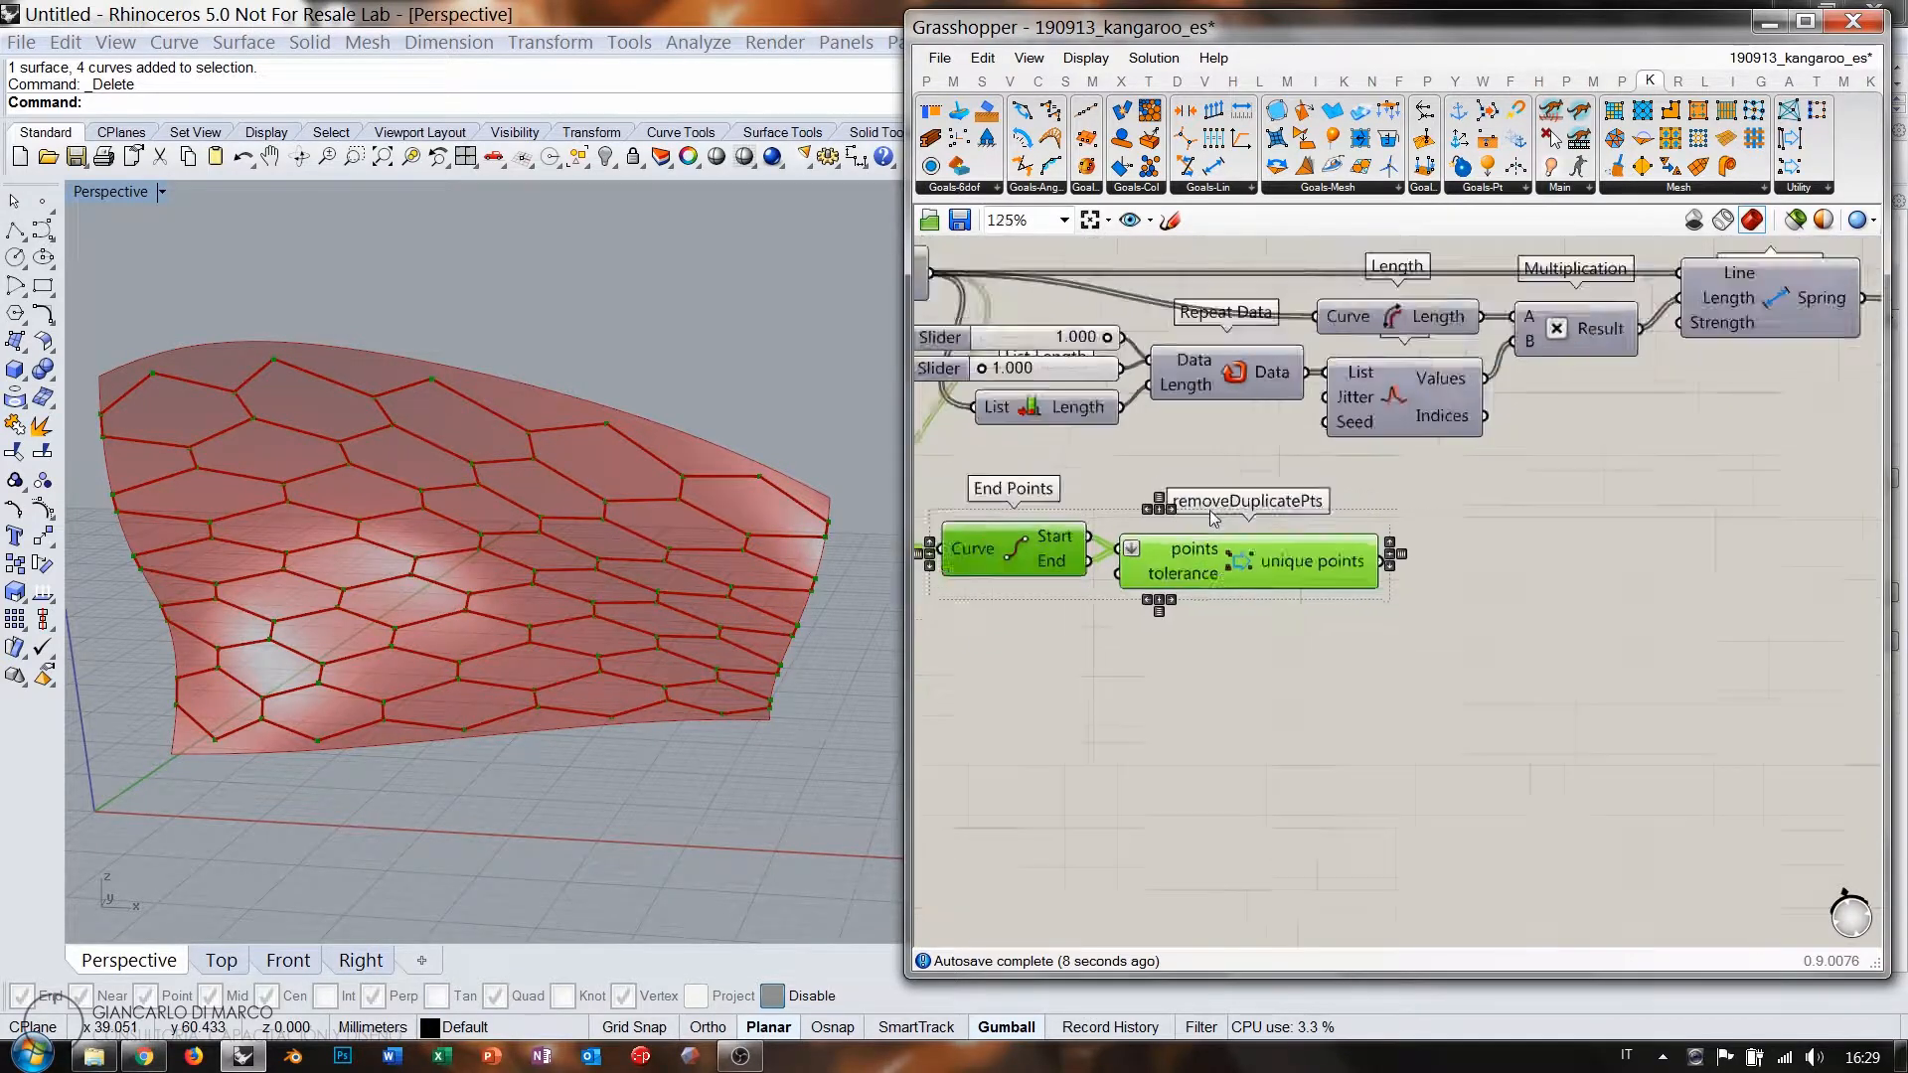
pyautogui.moveTo(1237, 558); pyautogui.dragTo(1320, 531)
pyautogui.click(1350, 601)
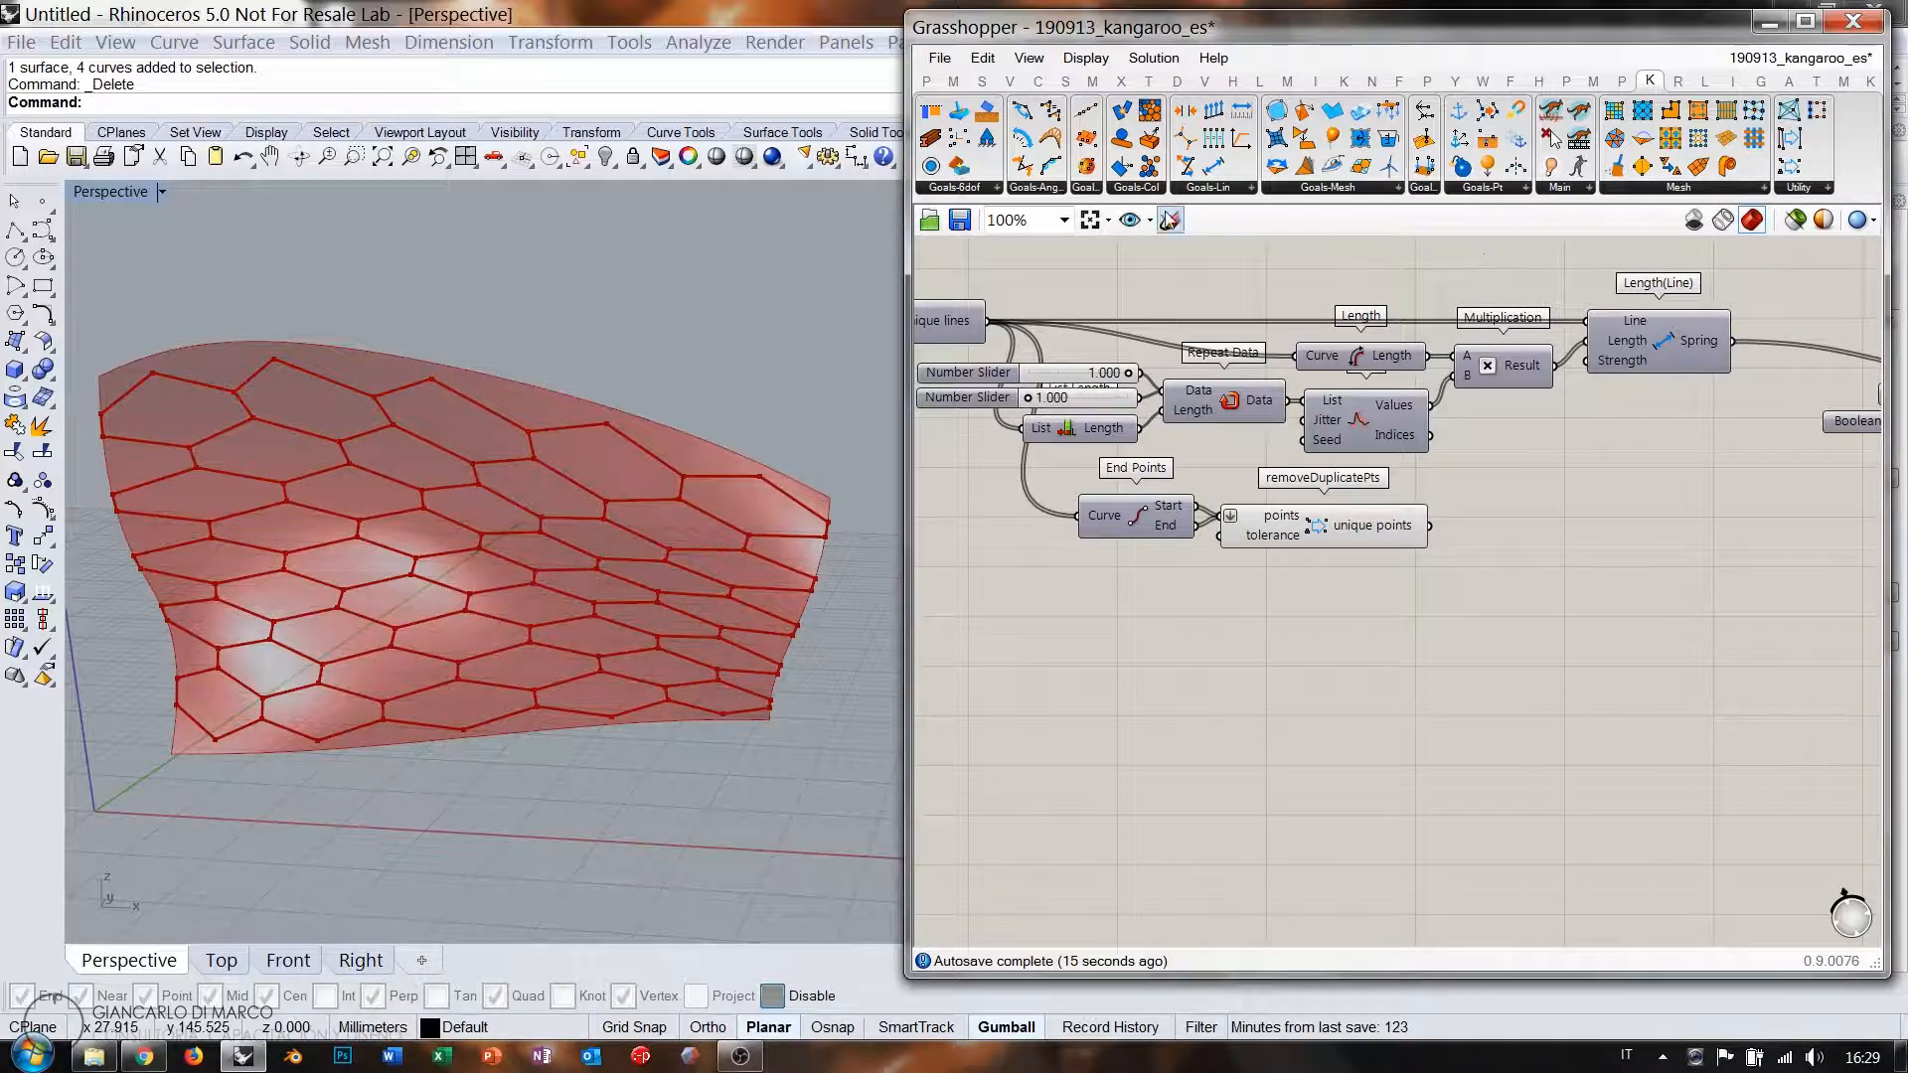
pyautogui.click(1084, 188)
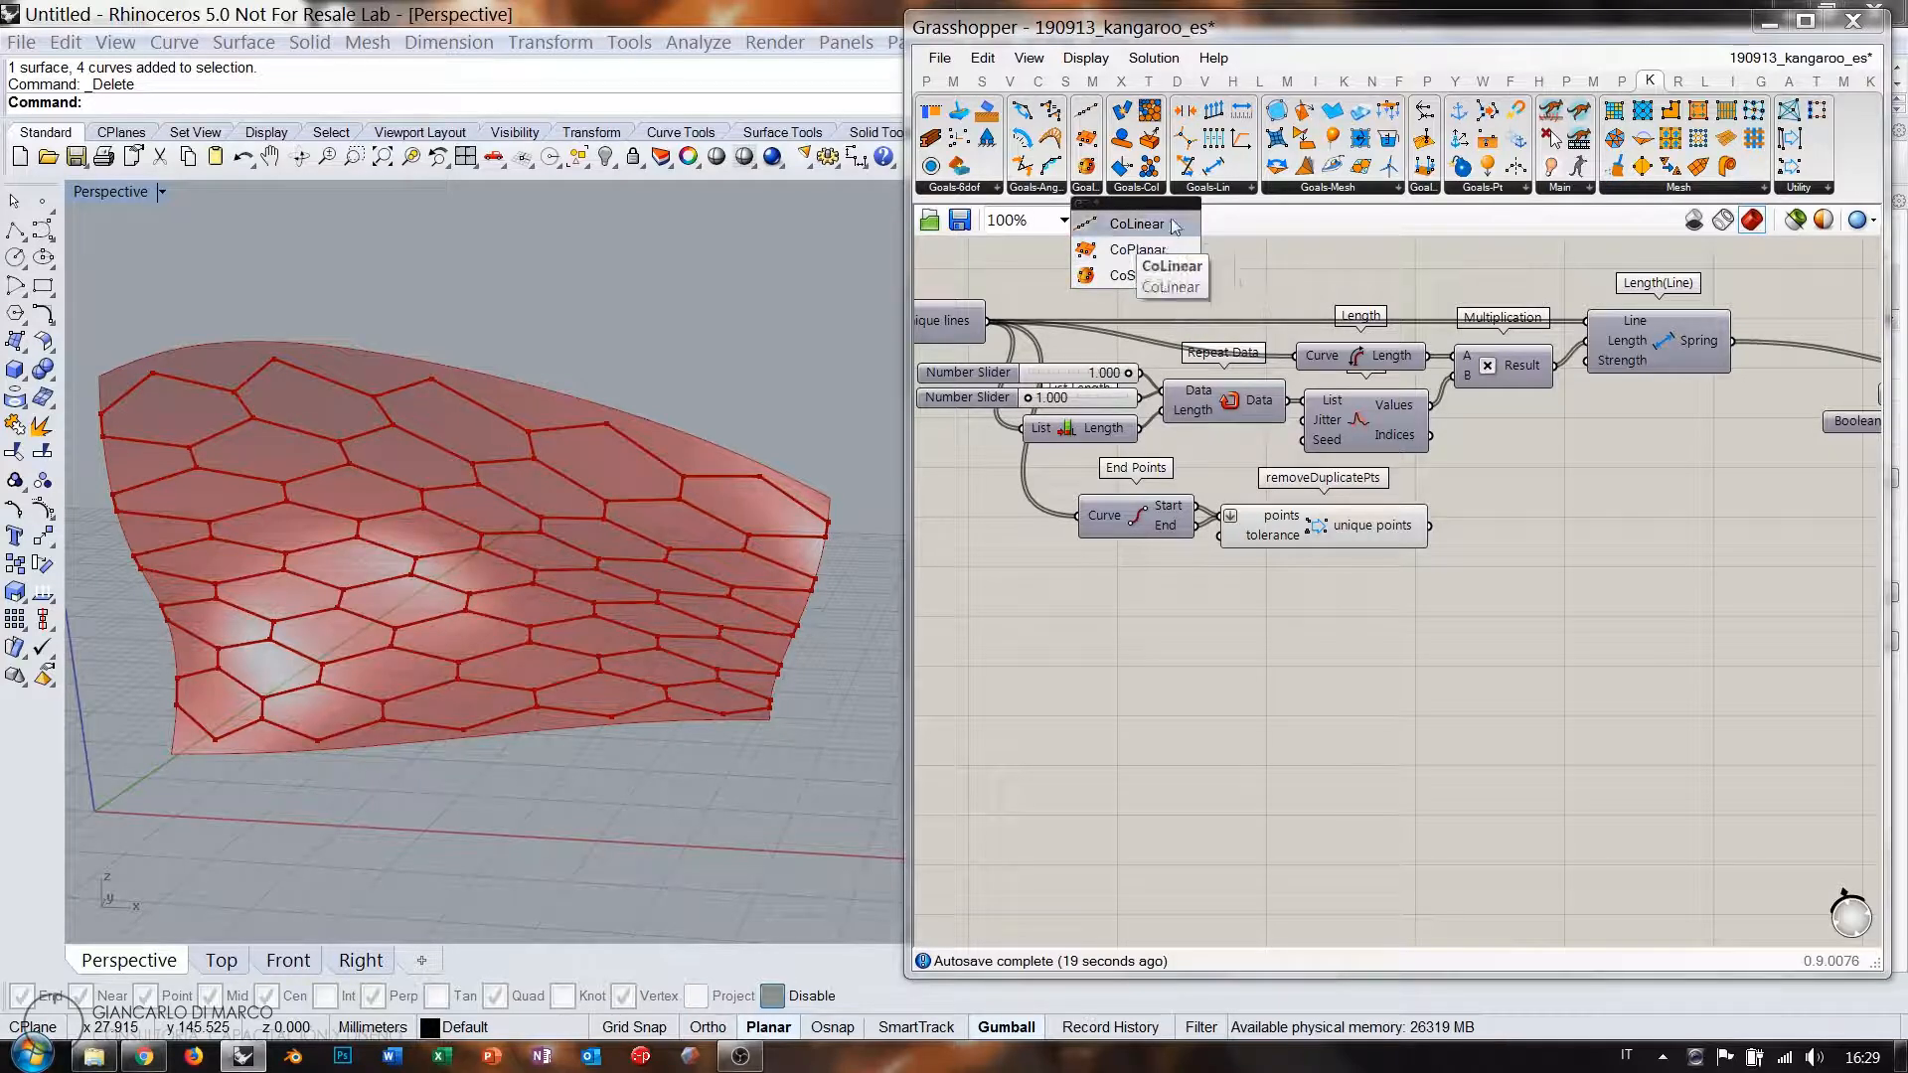
# Place a Kangaroo OnMesh goal and wire removeDuplicatePts' unique points into its Points input.
pyautogui.moveTo(625, 354)
pyautogui.mouseDown(button='right')
pyautogui.moveTo(639, 682)
pyautogui.moveTo(639, 327)
pyautogui.mouseUp(button='right')
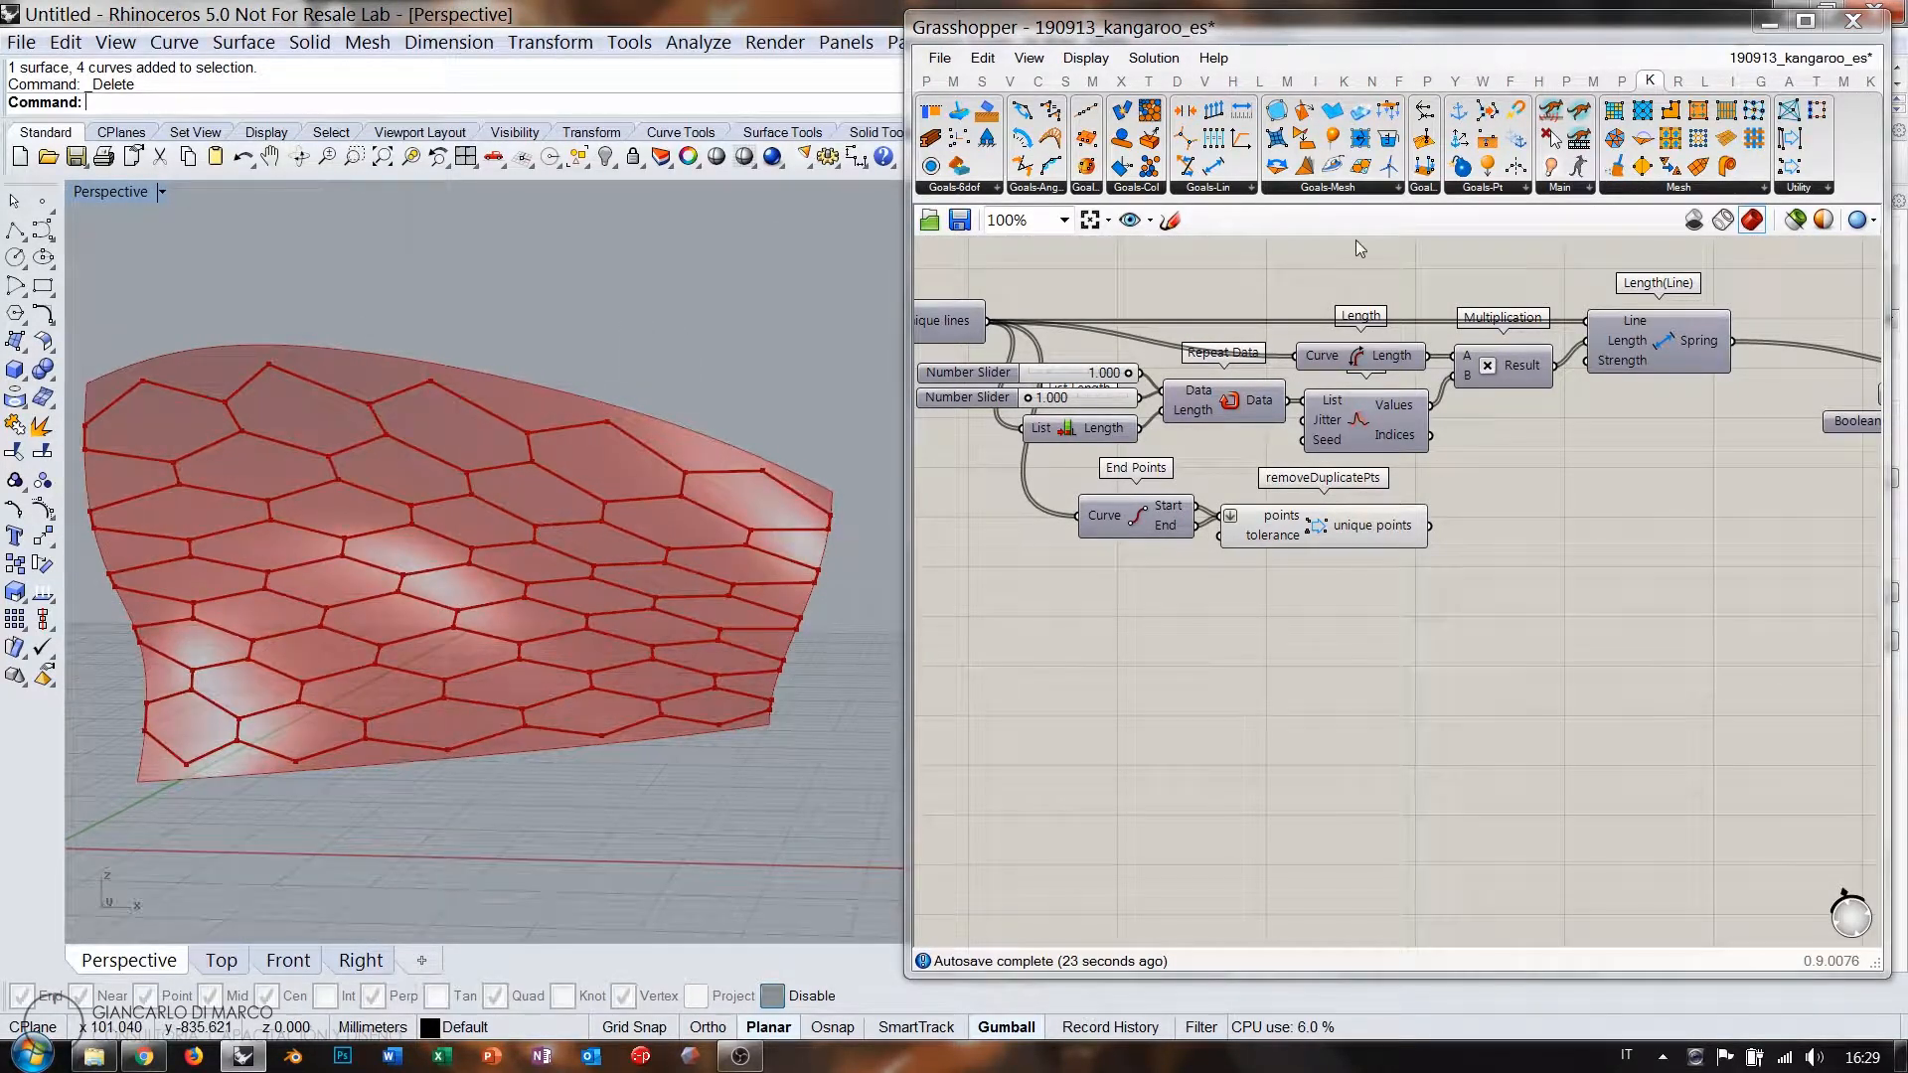
pyautogui.click(1431, 190)
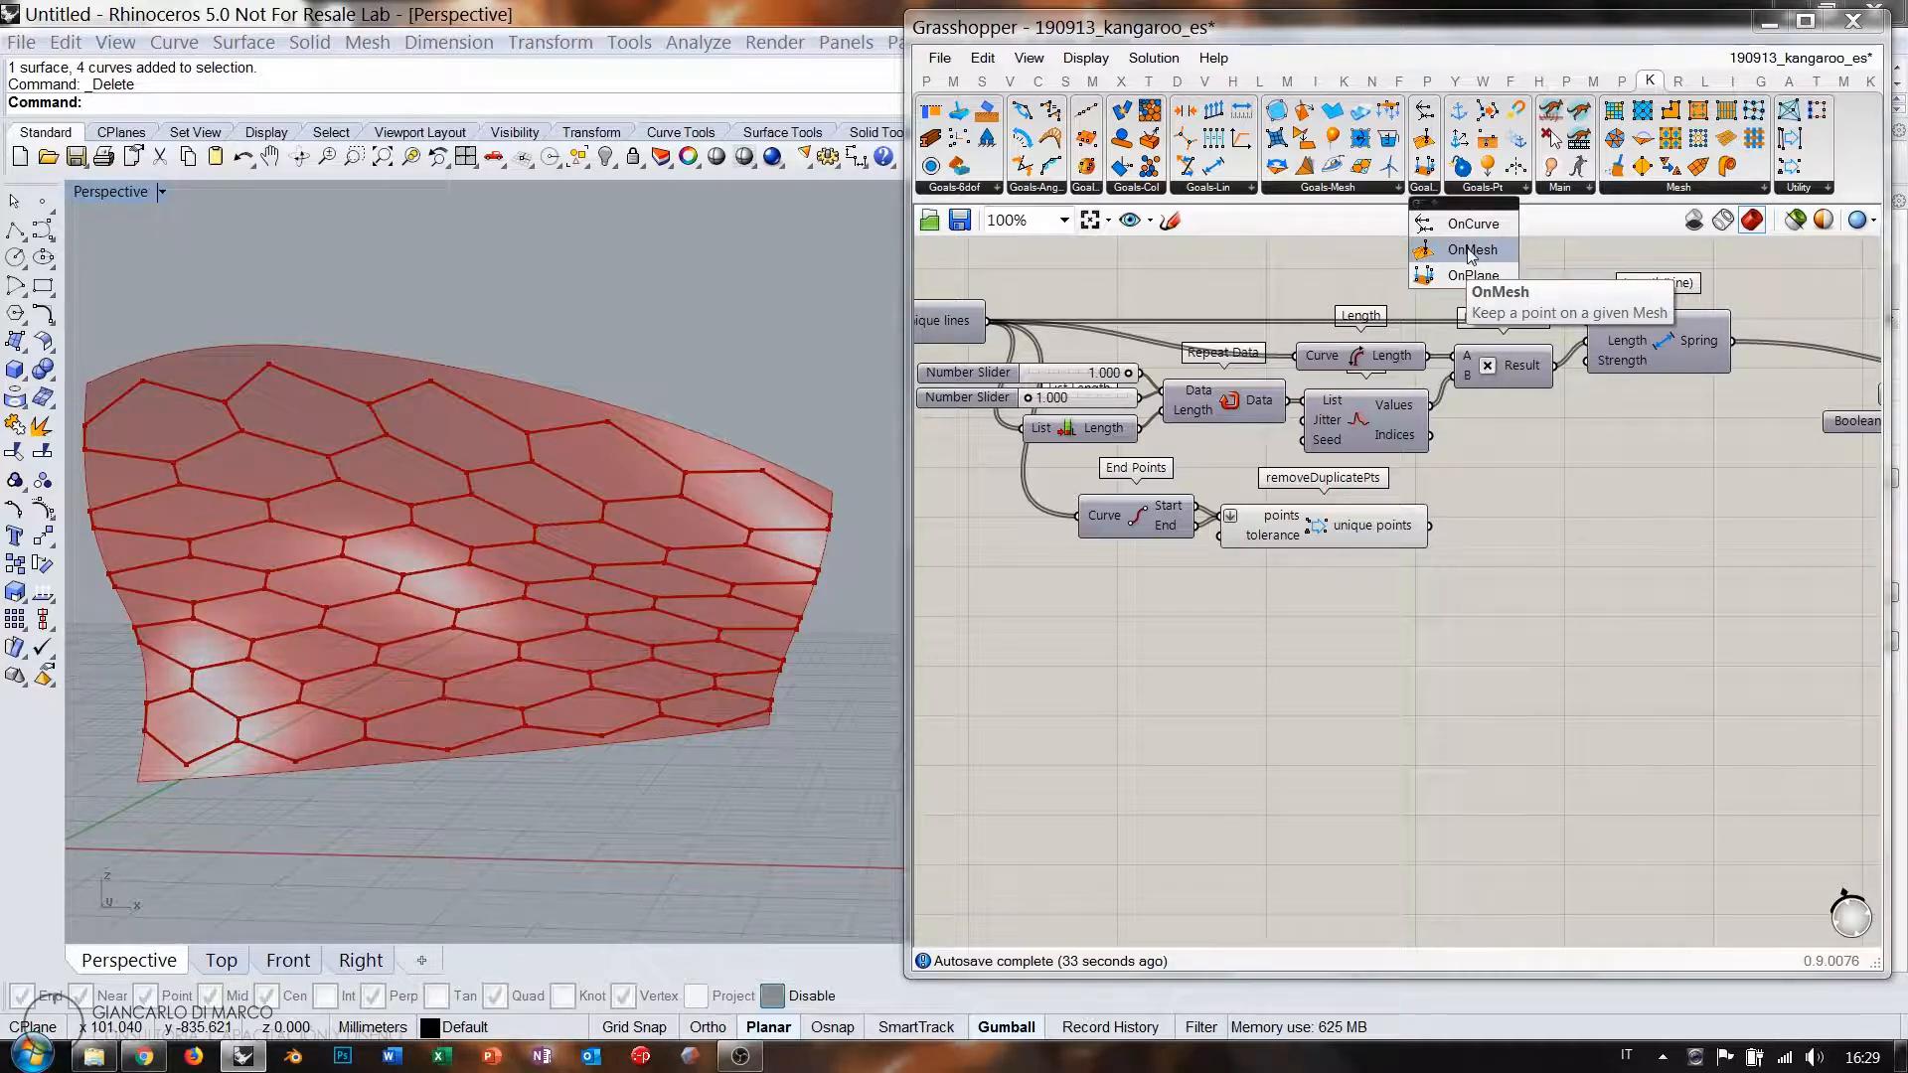
pyautogui.moveTo(1471, 254); pyautogui.dragTo(1635, 541)
pyautogui.scroll(3, 1531, 541)
pyautogui.moveTo(1366, 520); pyautogui.dragTo(1689, 547)
pyautogui.click(1229, 525)
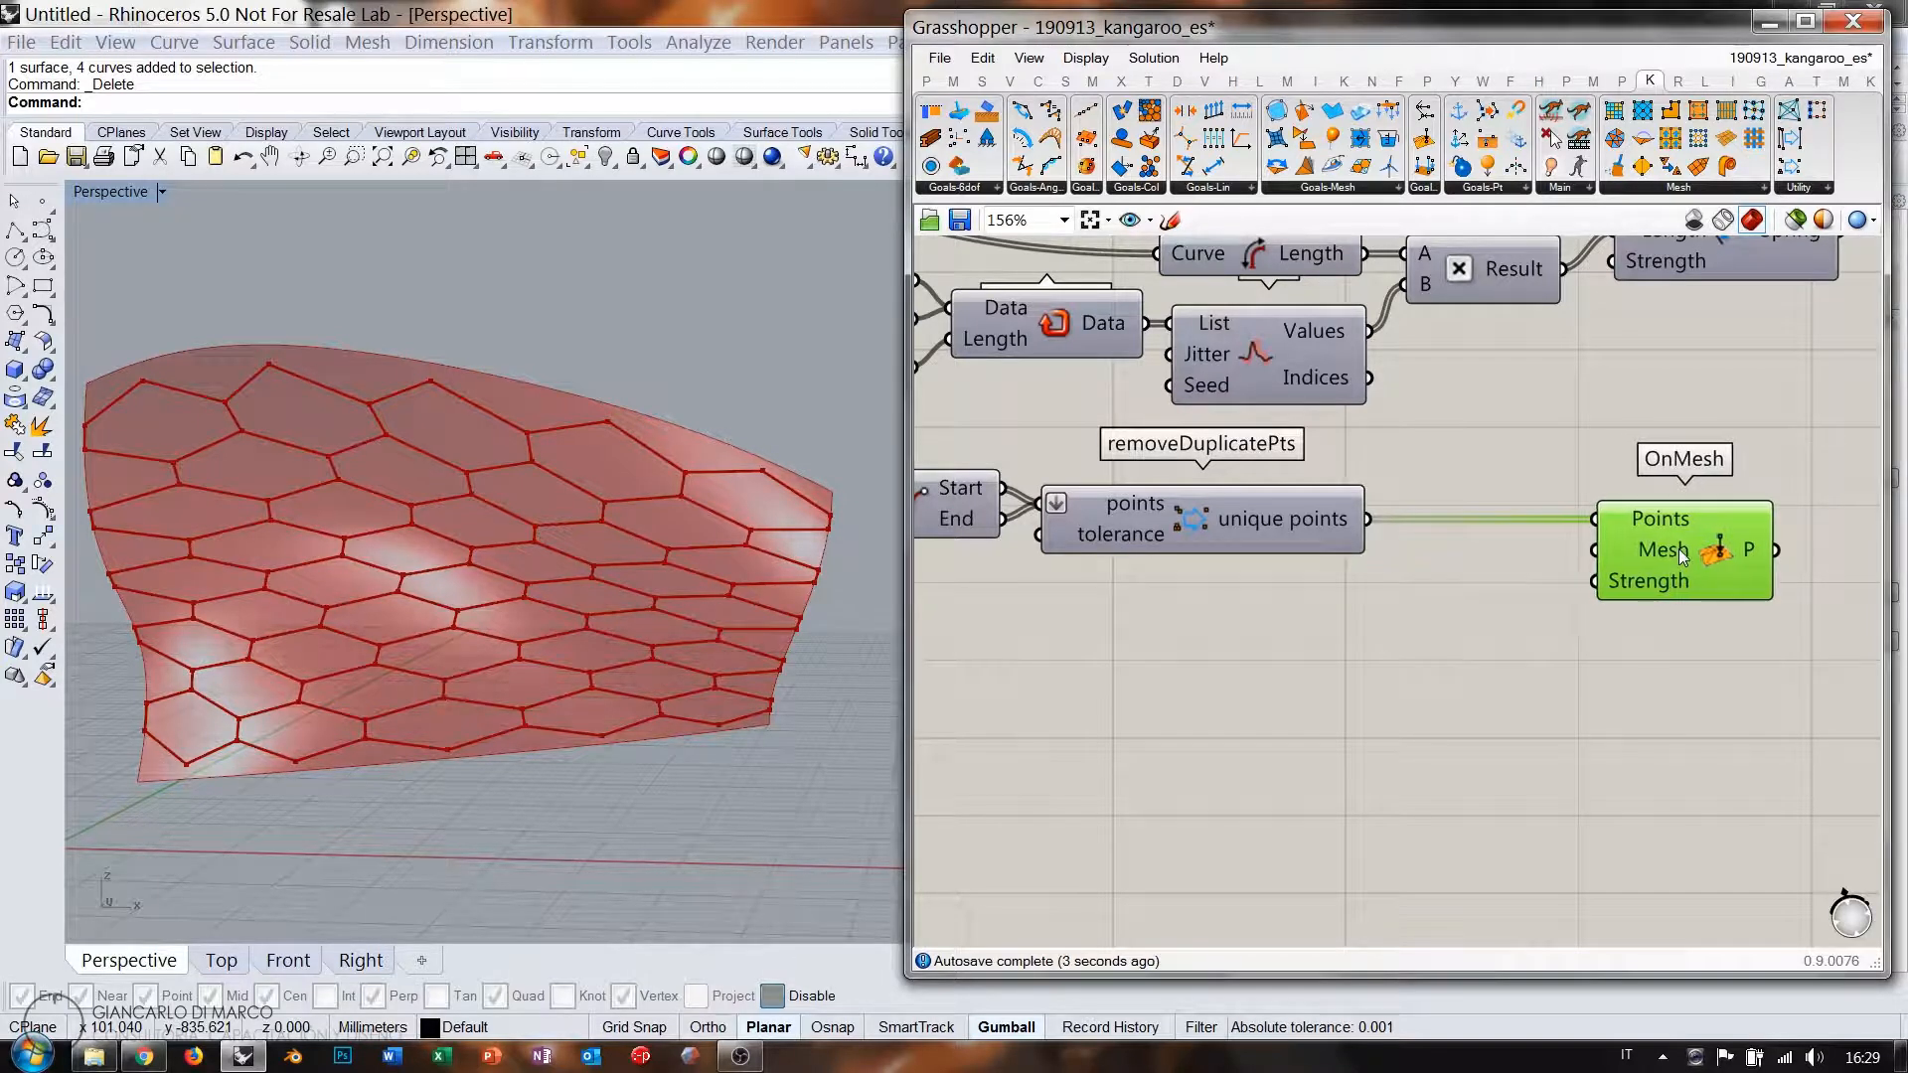
pyautogui.moveTo(1256, 540); pyautogui.dragTo(1542, 530, button='right')
pyautogui.scroll(-2, 1548, 529)
pyautogui.moveTo(1302, 454); pyautogui.dragTo(1541, 489, button='right')
pyautogui.moveTo(1128, 469); pyautogui.dragTo(1645, 527, button='right')
pyautogui.moveTo(1286, 507); pyautogui.dragTo(1478, 533, button='right')
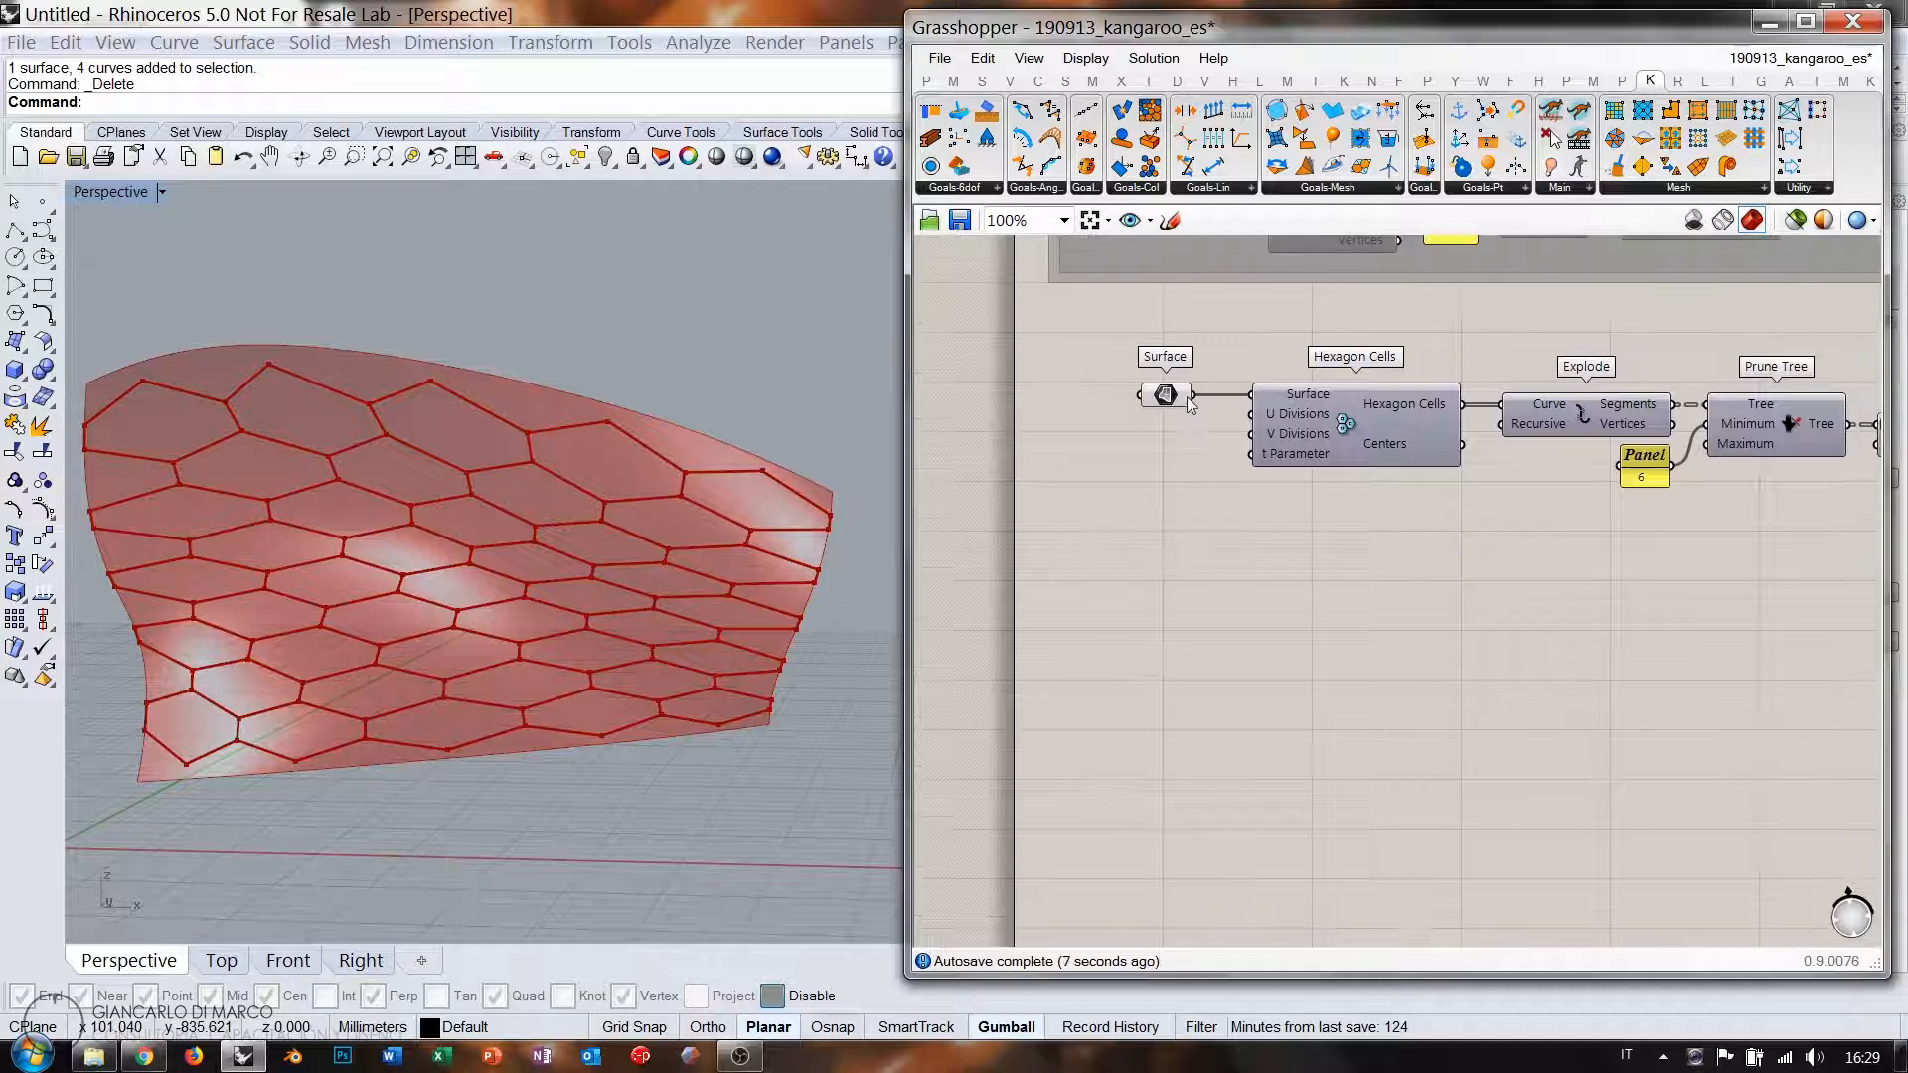
# Add a Mesh Surface component fed by the base Surface and hide the surface's preview.
pyautogui.click(1167, 400)
pyautogui.doubleClick(1316, 552)
pyautogui.write('ms')
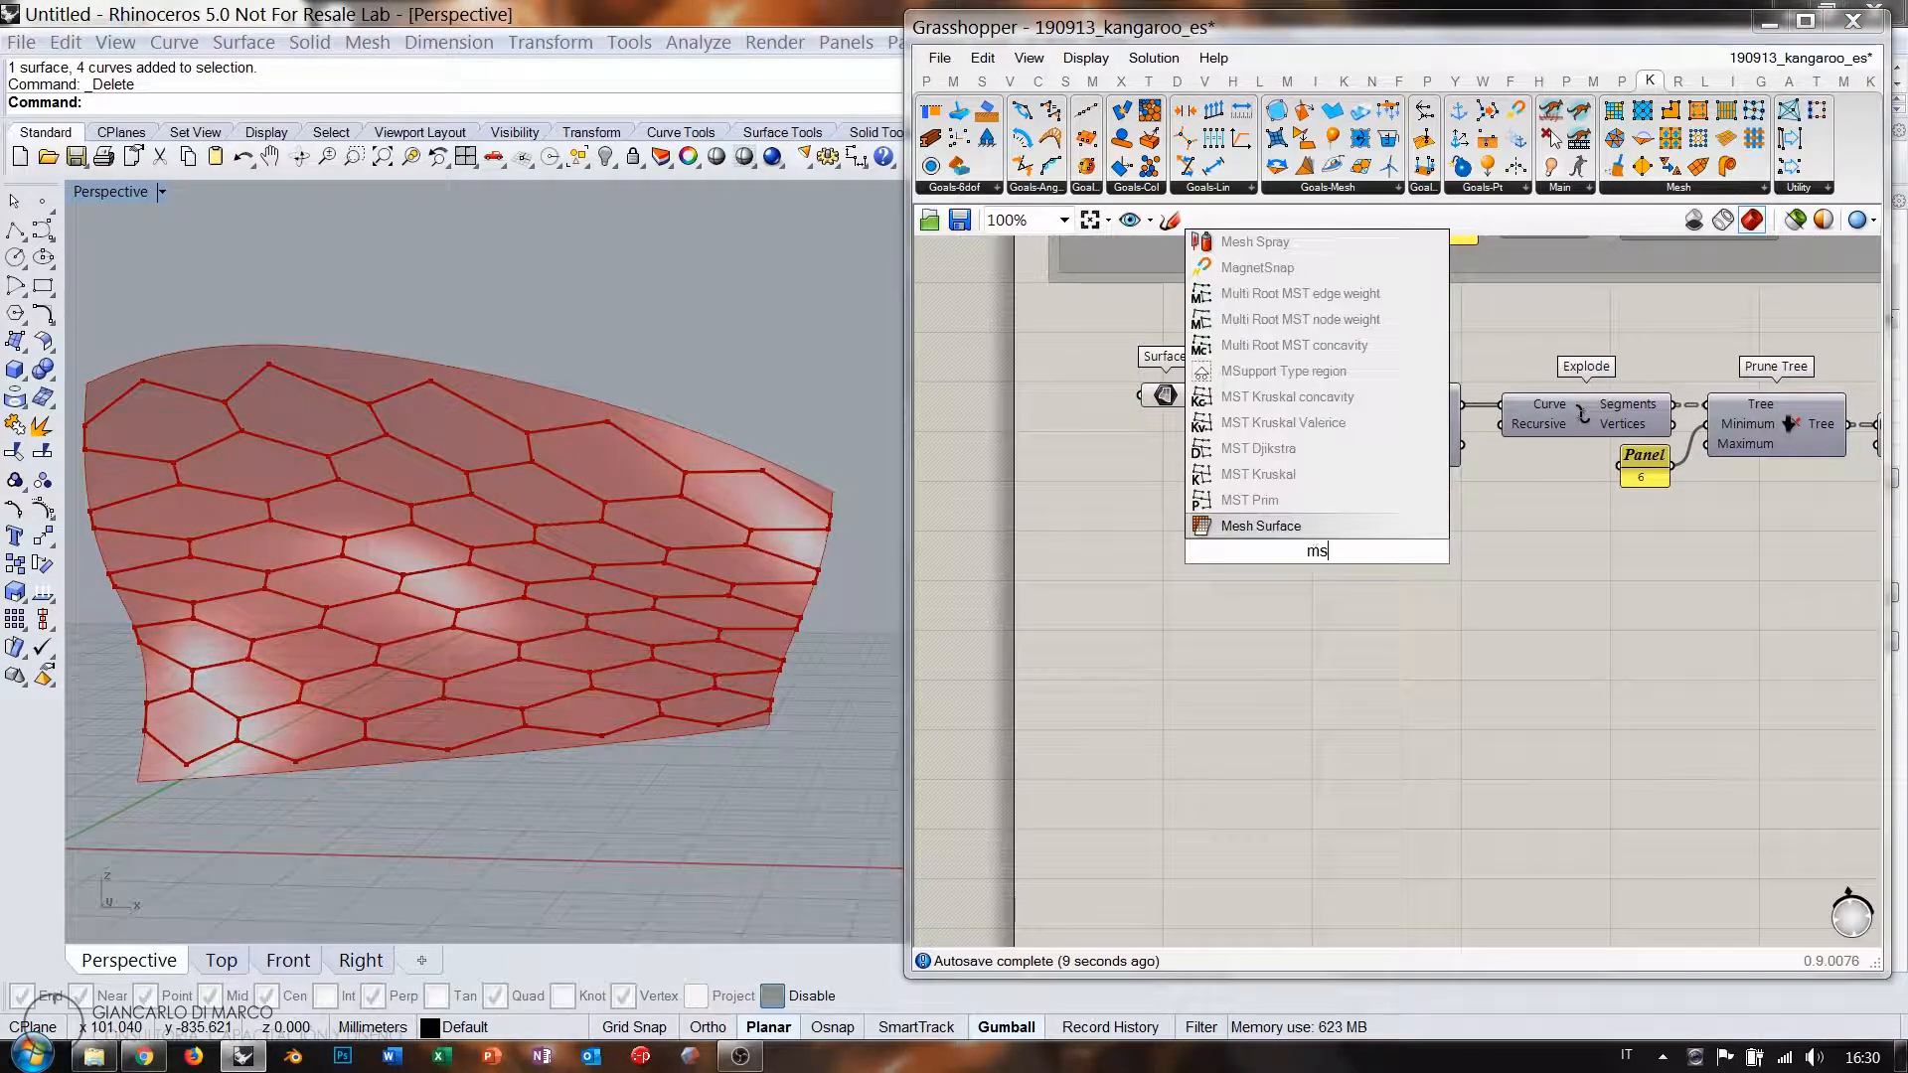
pyautogui.click(1275, 528)
pyautogui.moveTo(1194, 396); pyautogui.dragTo(1248, 504)
pyautogui.click(1162, 401)
pyautogui.hotkey('ctrl', 'q')
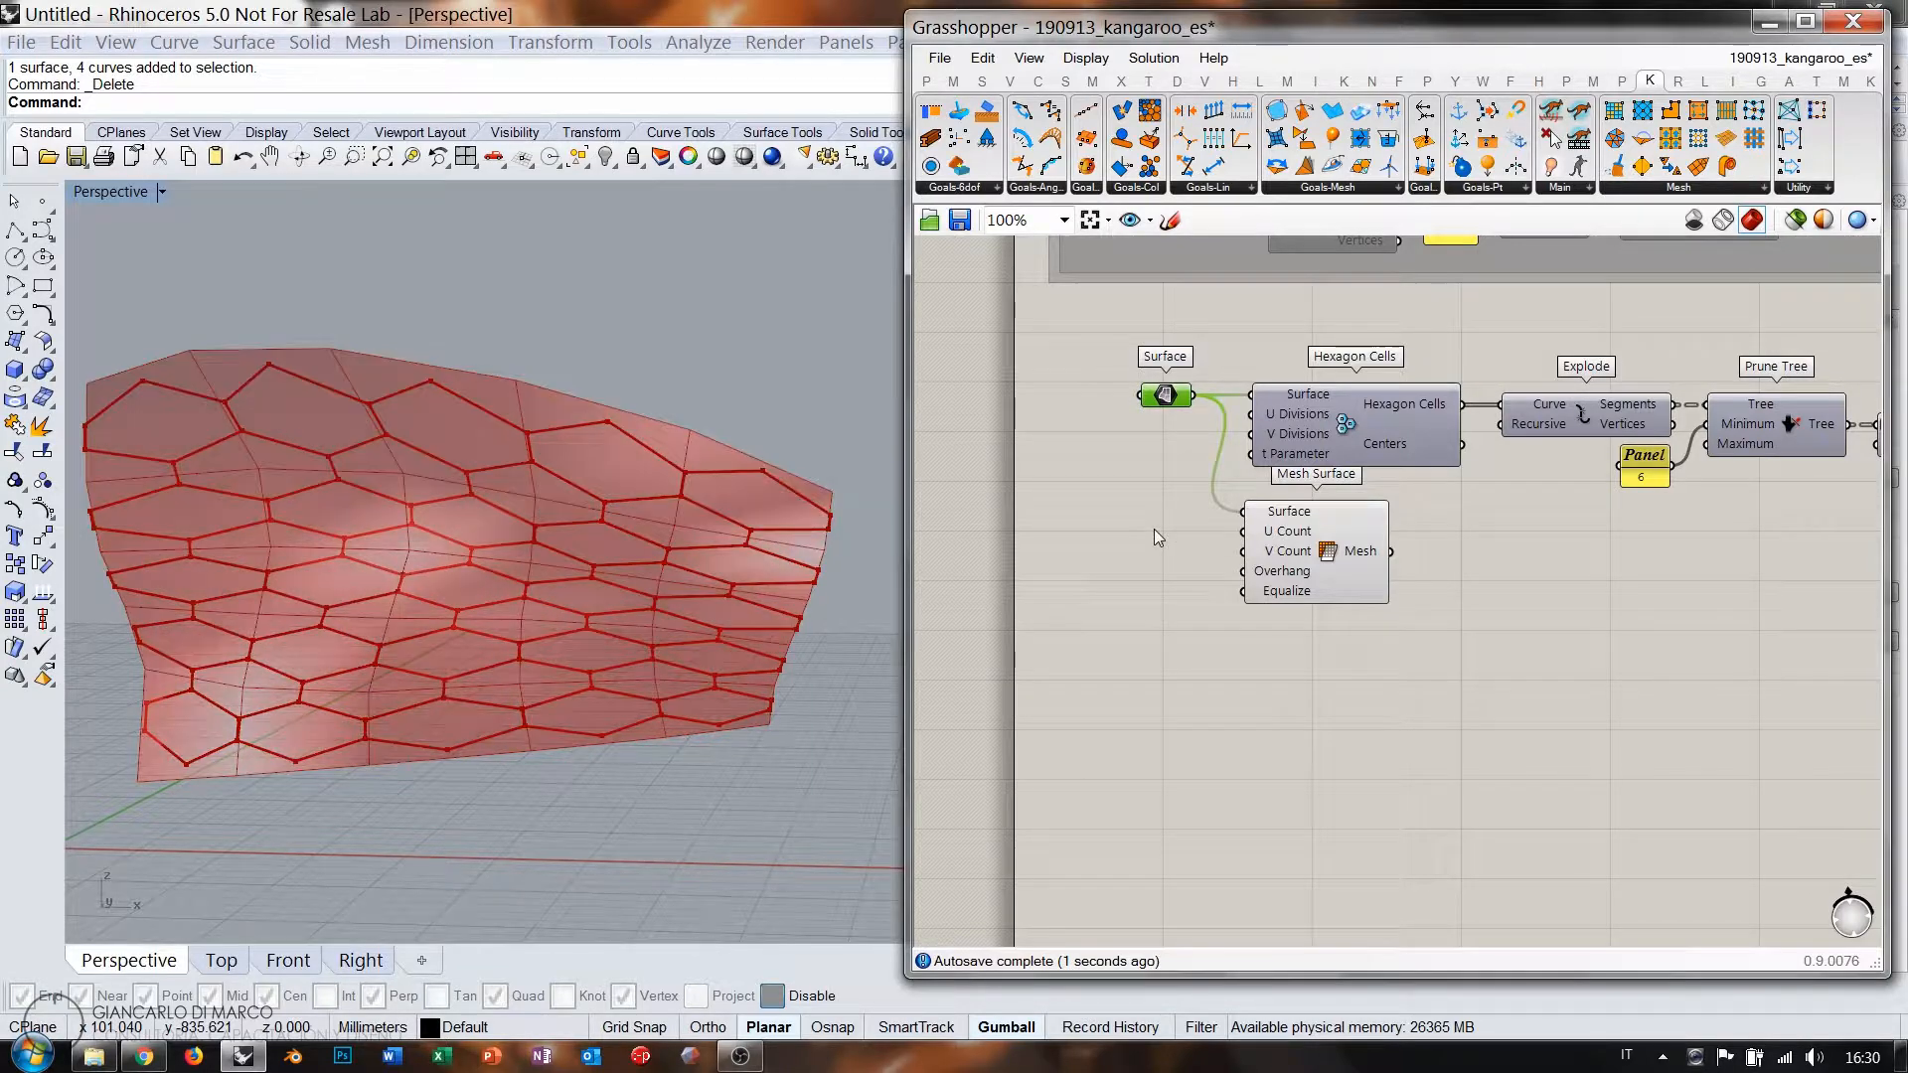
pyautogui.click(1154, 529)
# Move the Mesh Surface component below removeDuplicatePts, near the OnMesh goal.
pyautogui.moveTo(577, 477); pyautogui.dragTo(582, 681, button='right')
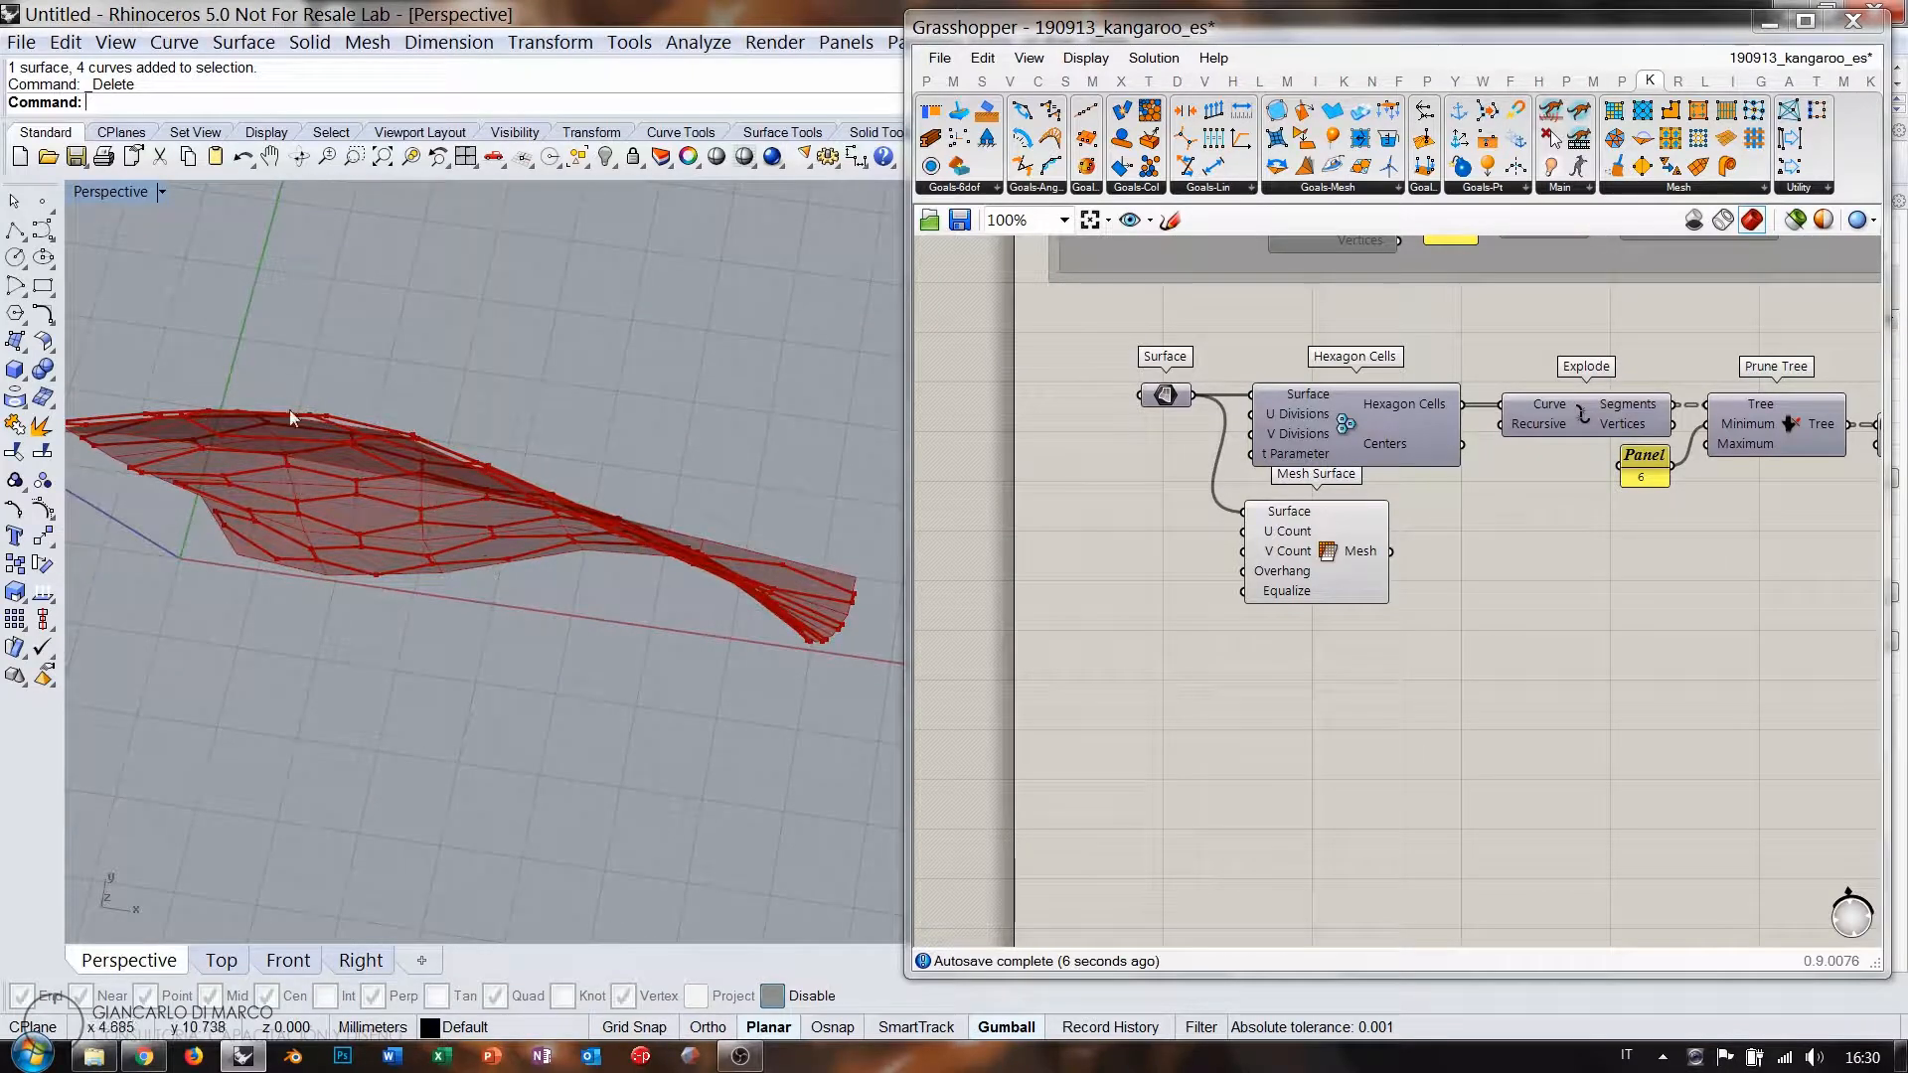
pyautogui.moveTo(457, 520); pyautogui.dragTo(385, 394, button='right')
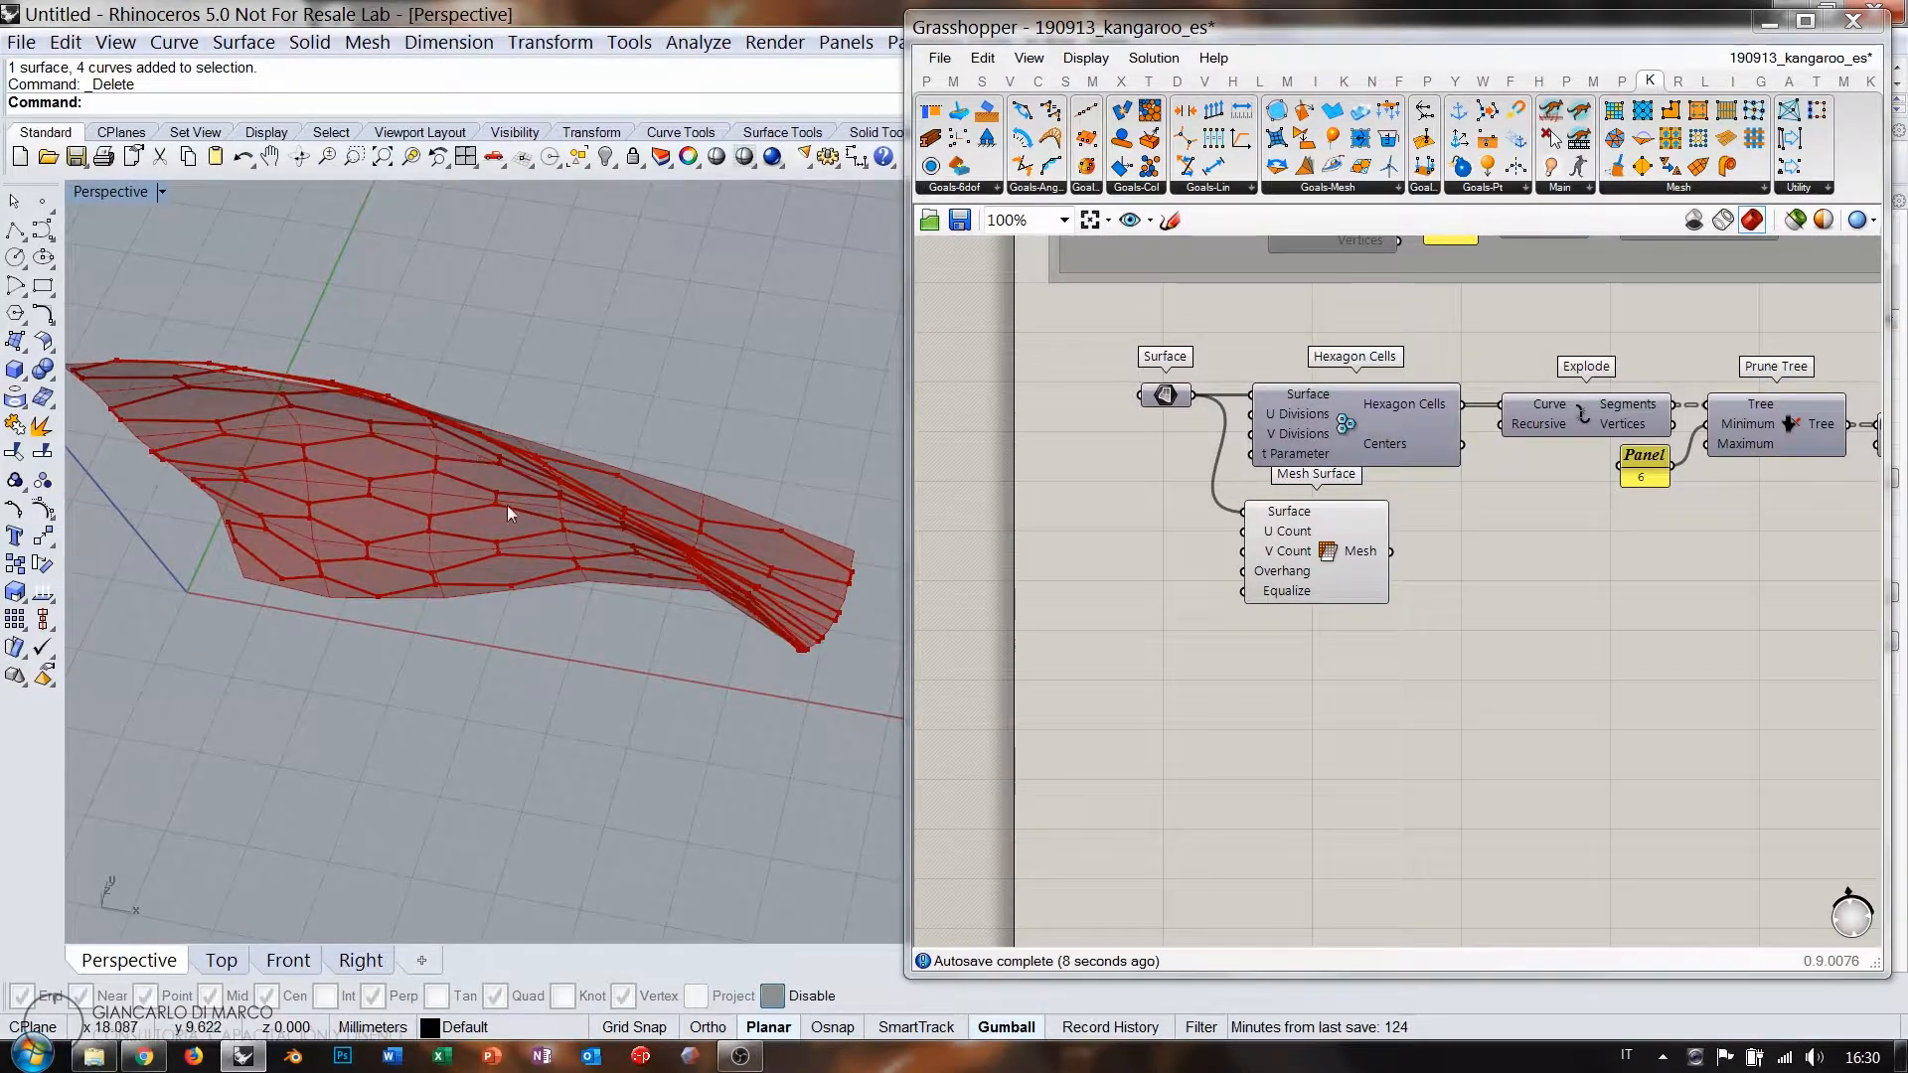
pyautogui.moveTo(507, 507); pyautogui.dragTo(517, 341, button='right')
pyautogui.moveTo(1368, 546); pyautogui.dragTo(1583, 602)
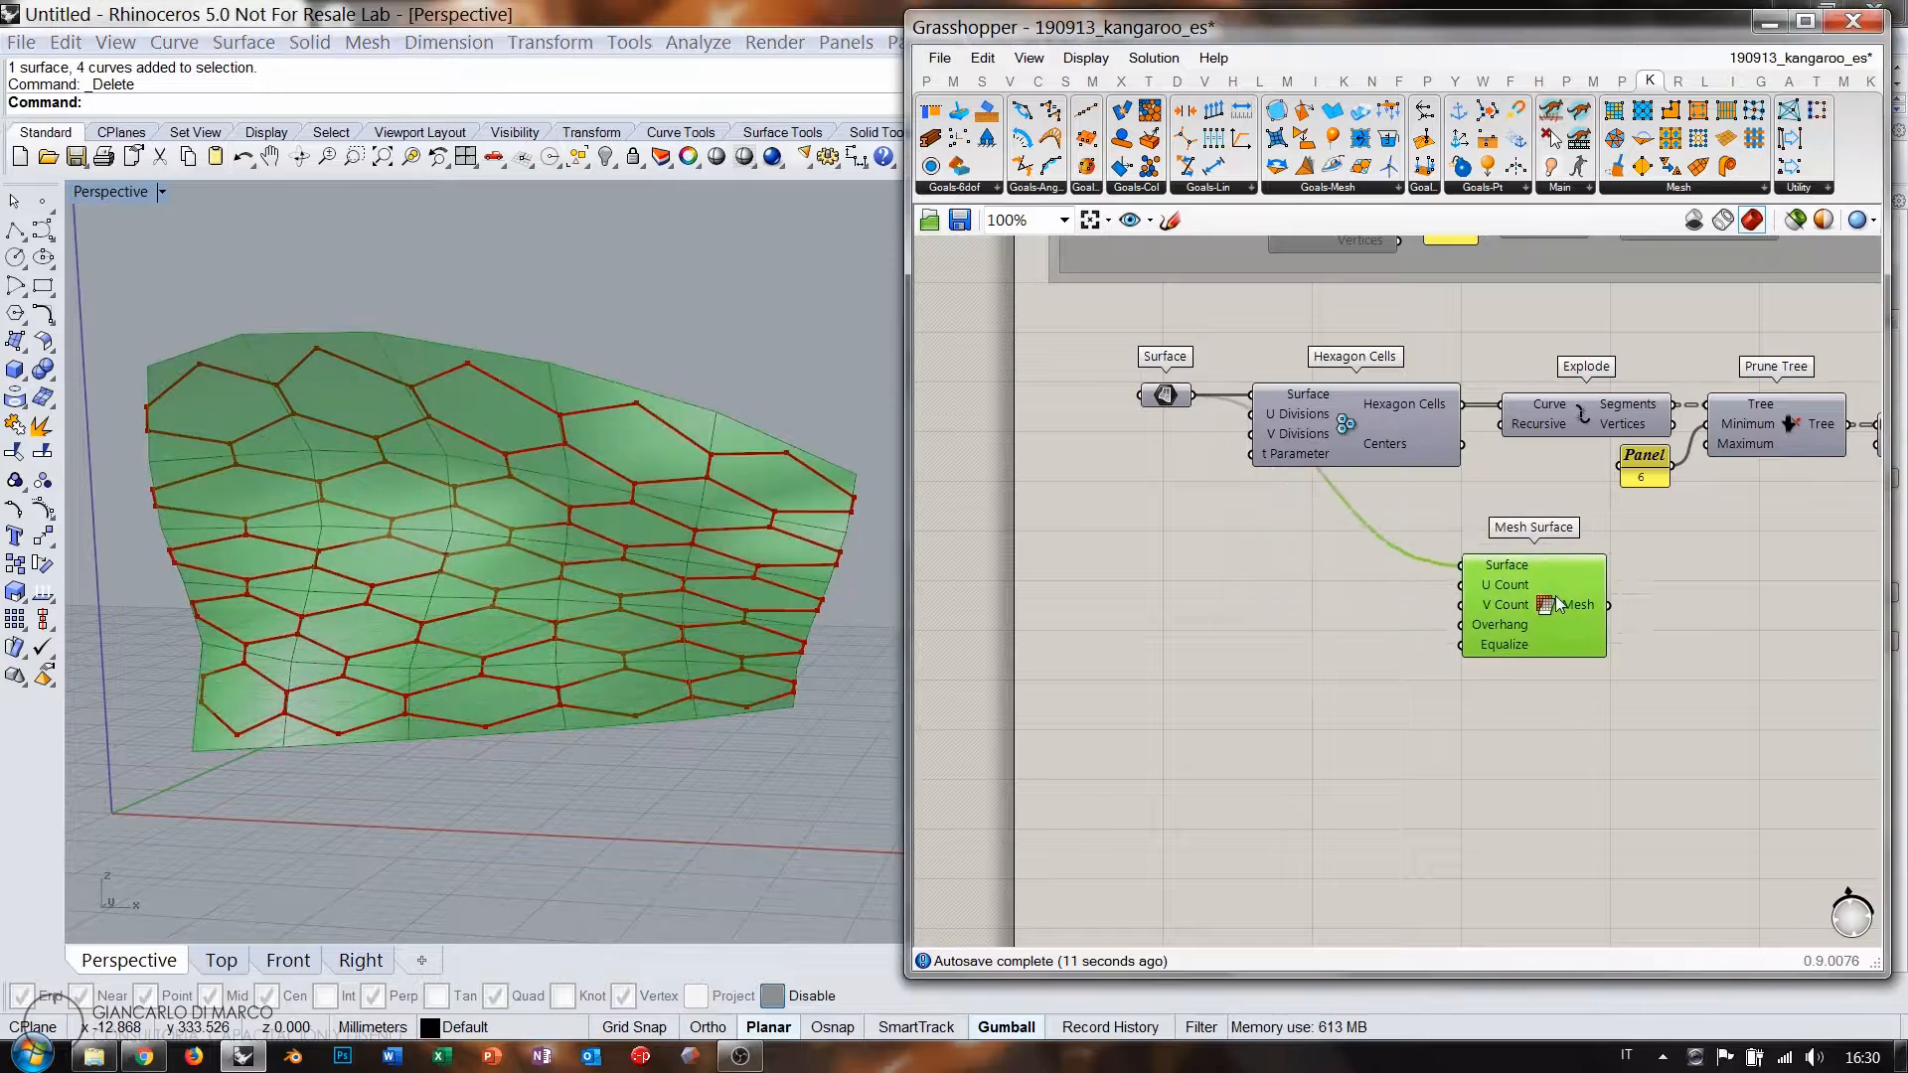
pyautogui.moveTo(1679, 656); pyautogui.dragTo(1242, 541, button='right')
pyautogui.moveTo(1143, 514); pyautogui.dragTo(1817, 630)
pyautogui.moveTo(1817, 624); pyautogui.dragTo(1261, 582, button='right')
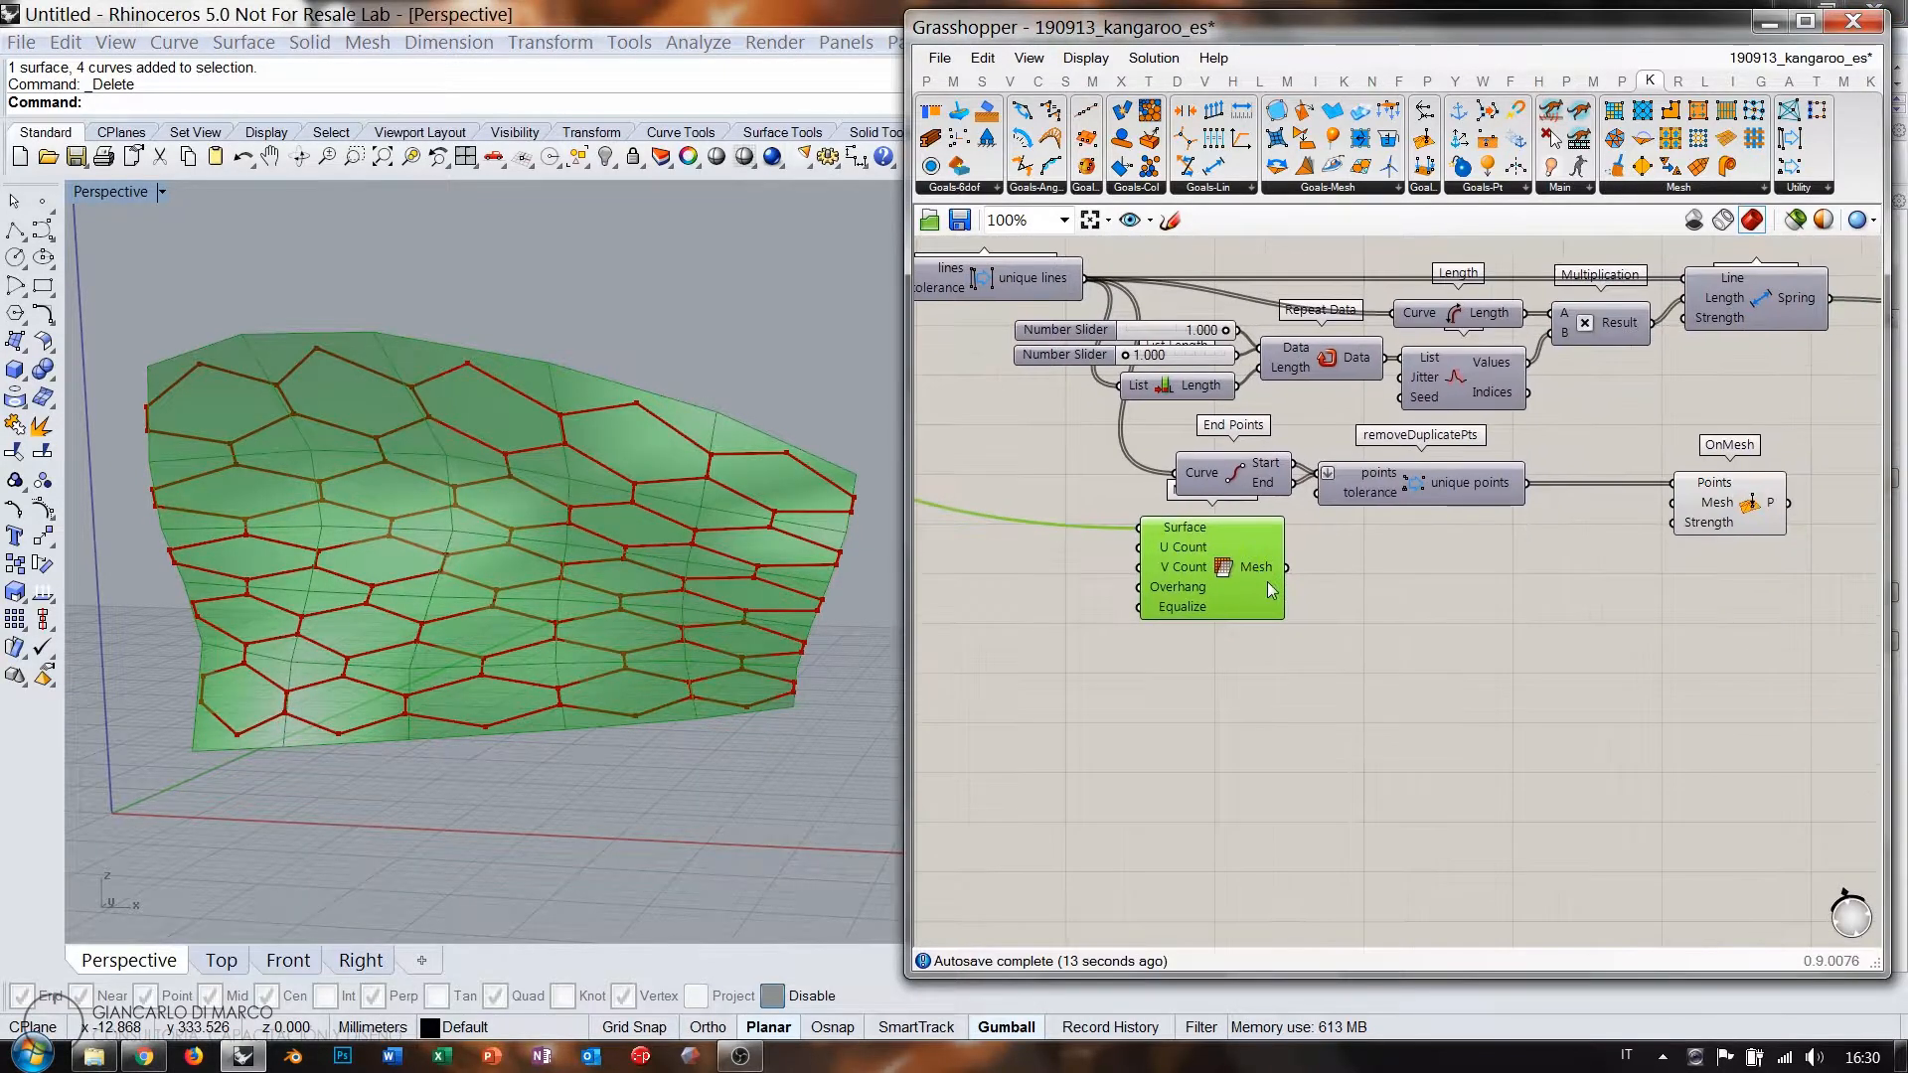
pyautogui.moveTo(1261, 582); pyautogui.dragTo(1500, 583)
# Drive Mesh Surface with number sliders: U Count 37 and V Count 18.
pyautogui.doubleClick(1262, 582)
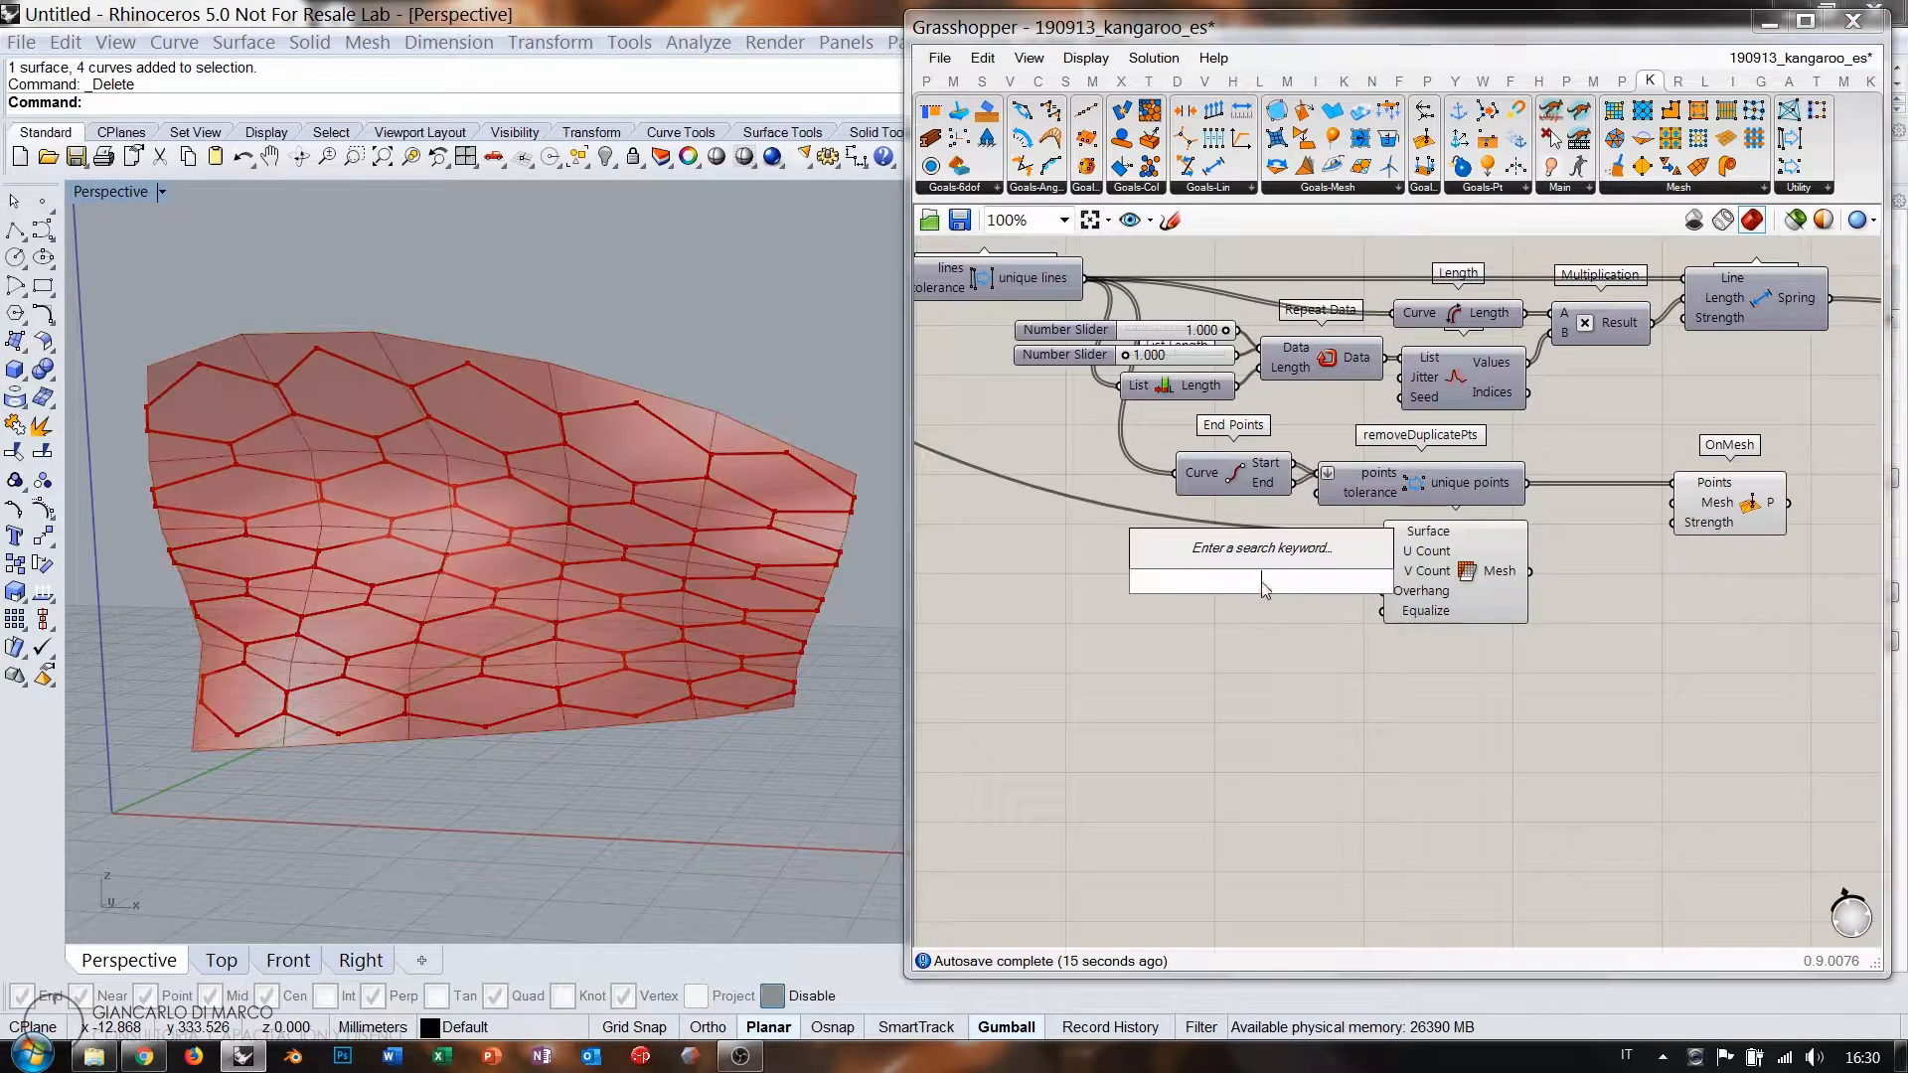
pyautogui.write('10<50')
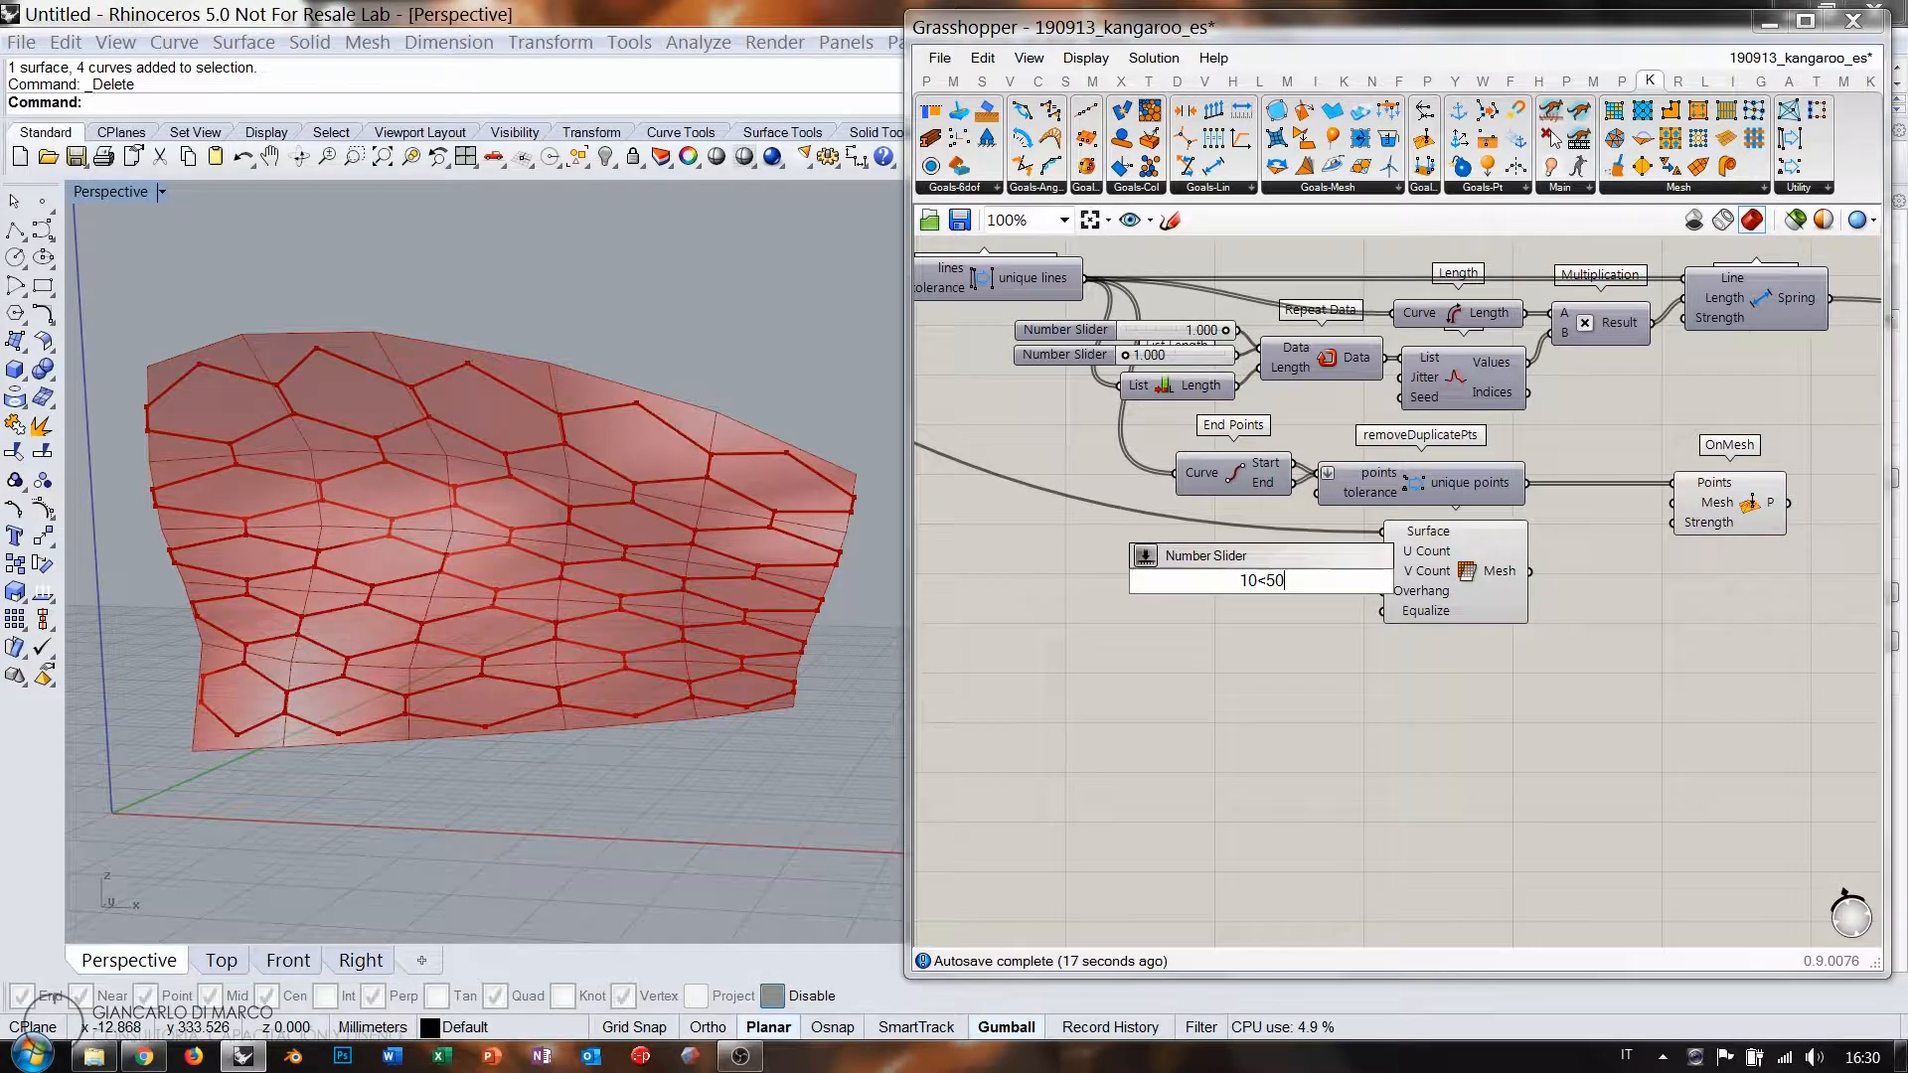
pyautogui.press('Return')
pyautogui.click(1320, 581)
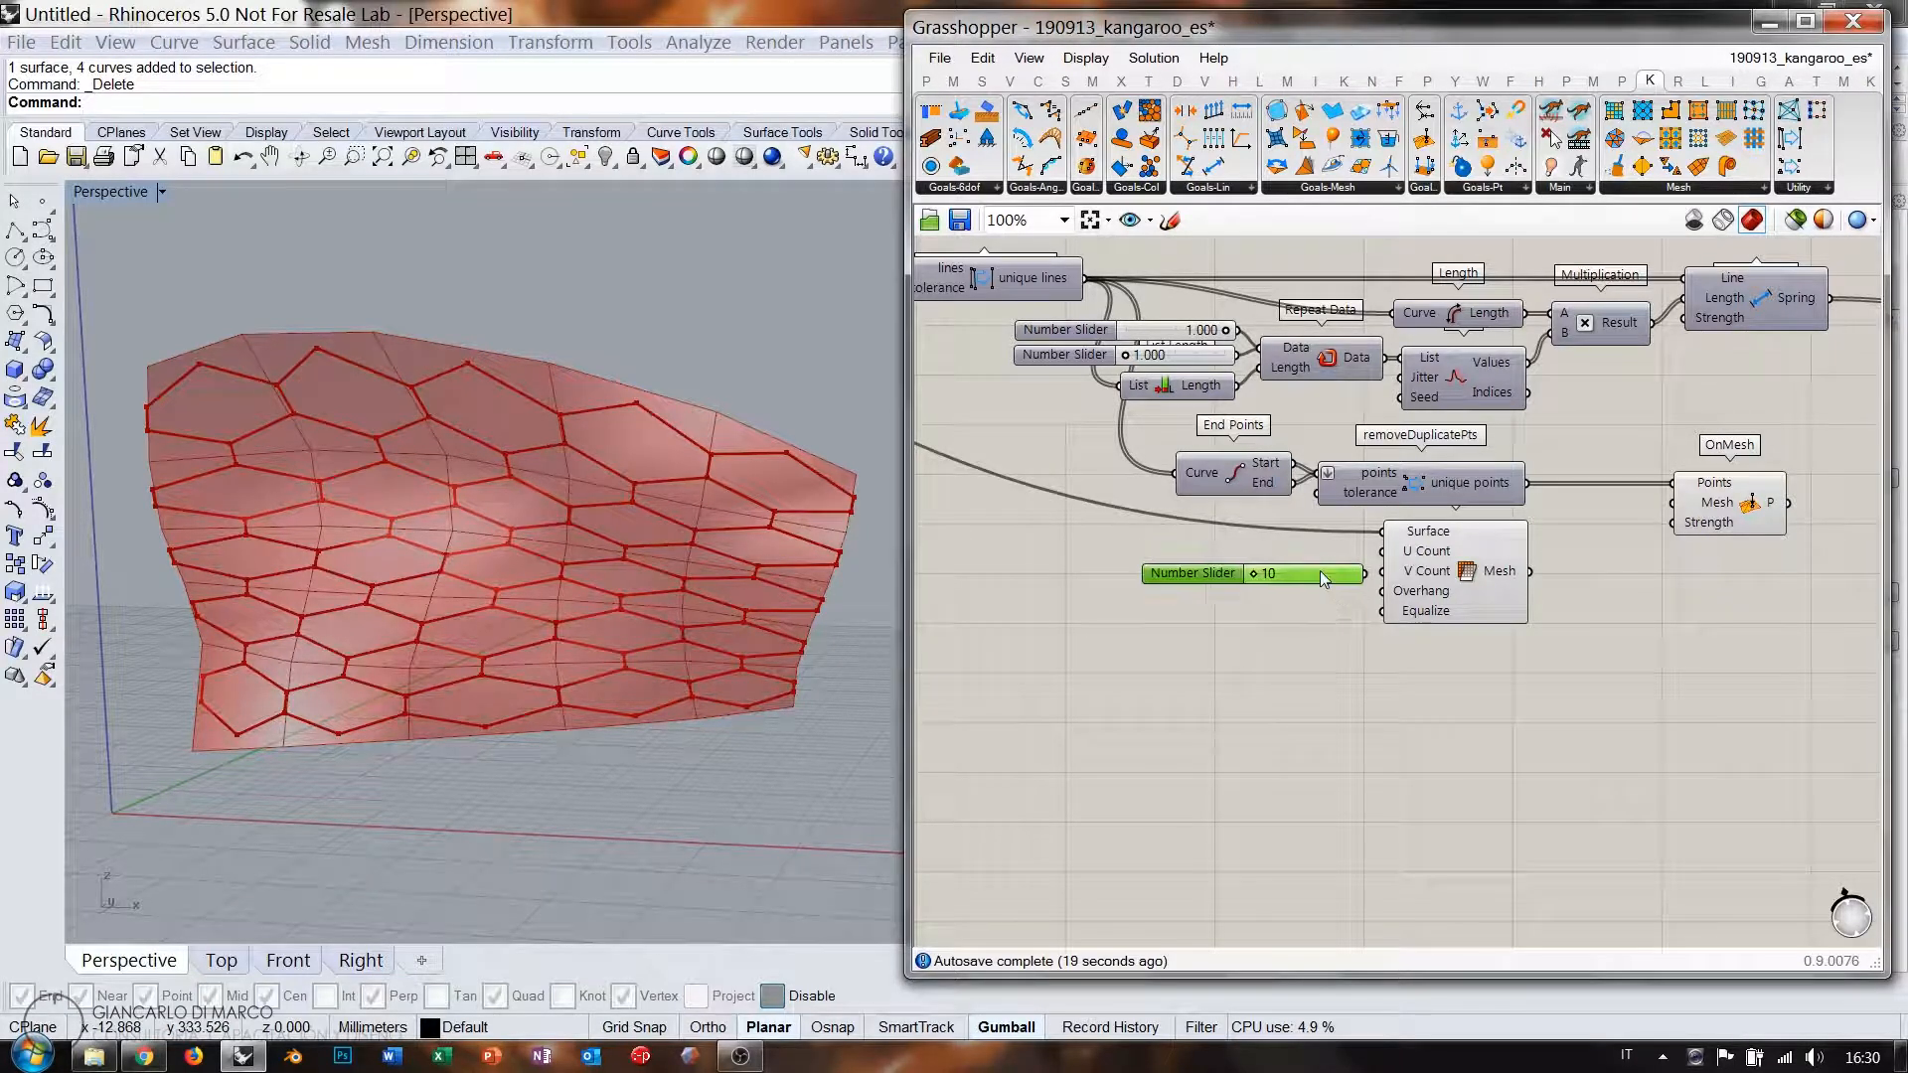
pyautogui.scroll(2, 1320, 576)
pyautogui.moveTo(1158, 547); pyautogui.dragTo(1389, 567)
pyautogui.click(1322, 648)
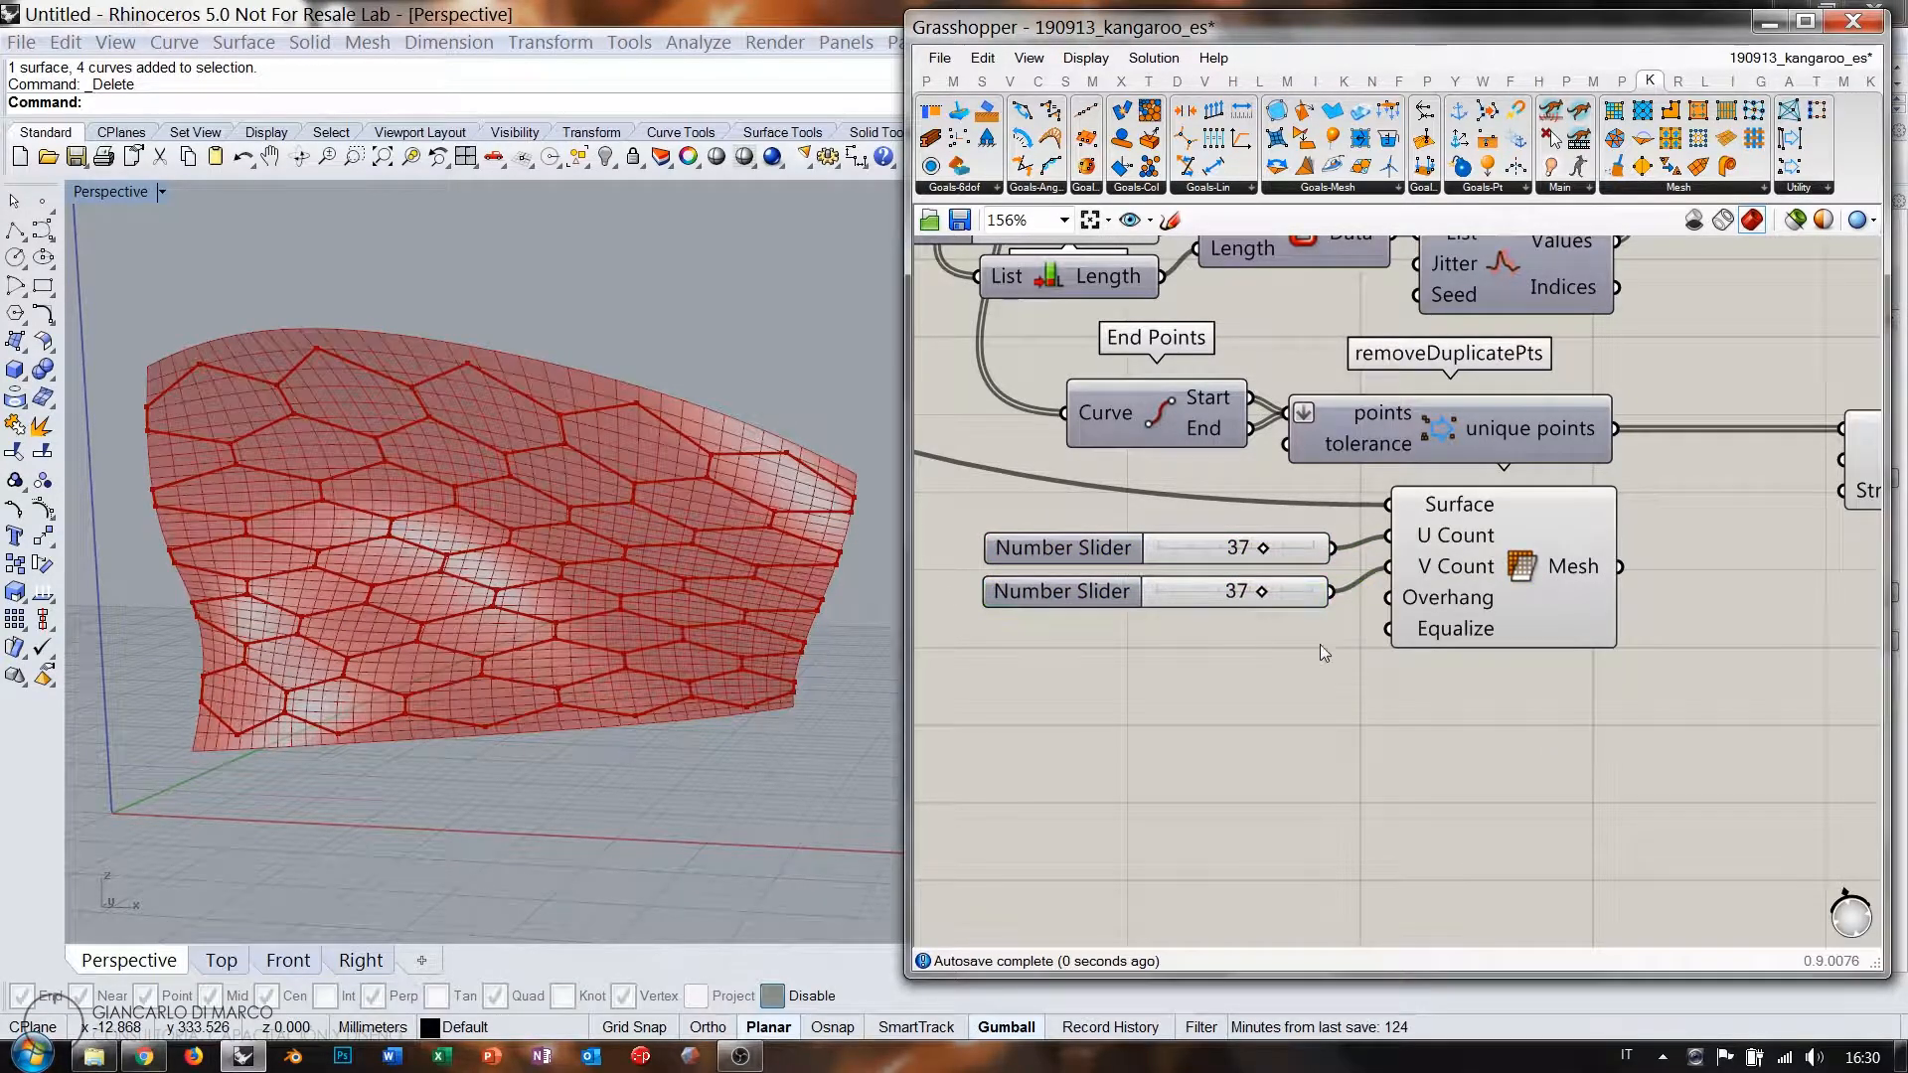
pyautogui.moveTo(1258, 592); pyautogui.dragTo(1185, 594)
# Hide the Mesh Surface preview so only the hexagon curves show in Rhino.
pyautogui.moveTo(467, 557); pyautogui.dragTo(464, 500, button='right')
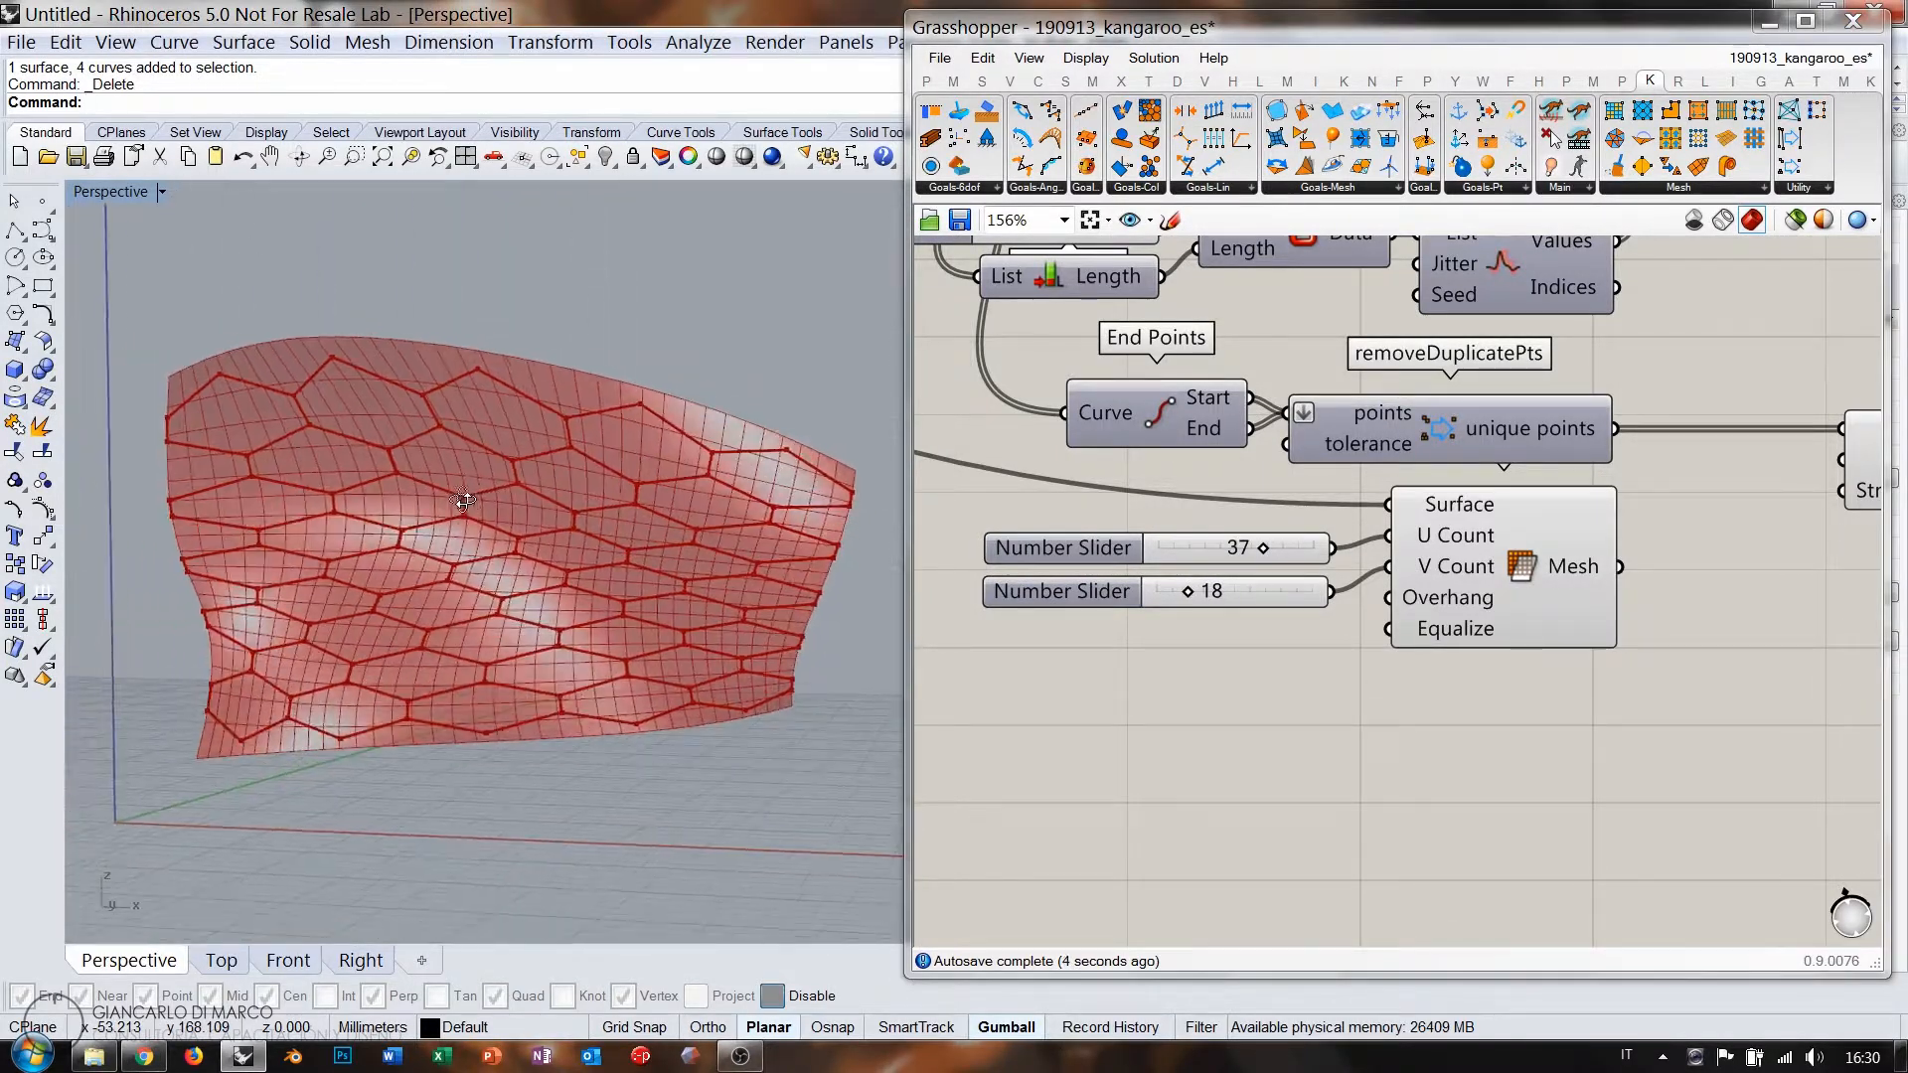
pyautogui.moveTo(1480, 562); pyautogui.dragTo(1230, 588, button='right')
pyautogui.scroll(-2, 1230, 588)
pyautogui.click(1230, 587)
pyautogui.hotkey('ctrl', 'q')
pyautogui.click(1422, 618)
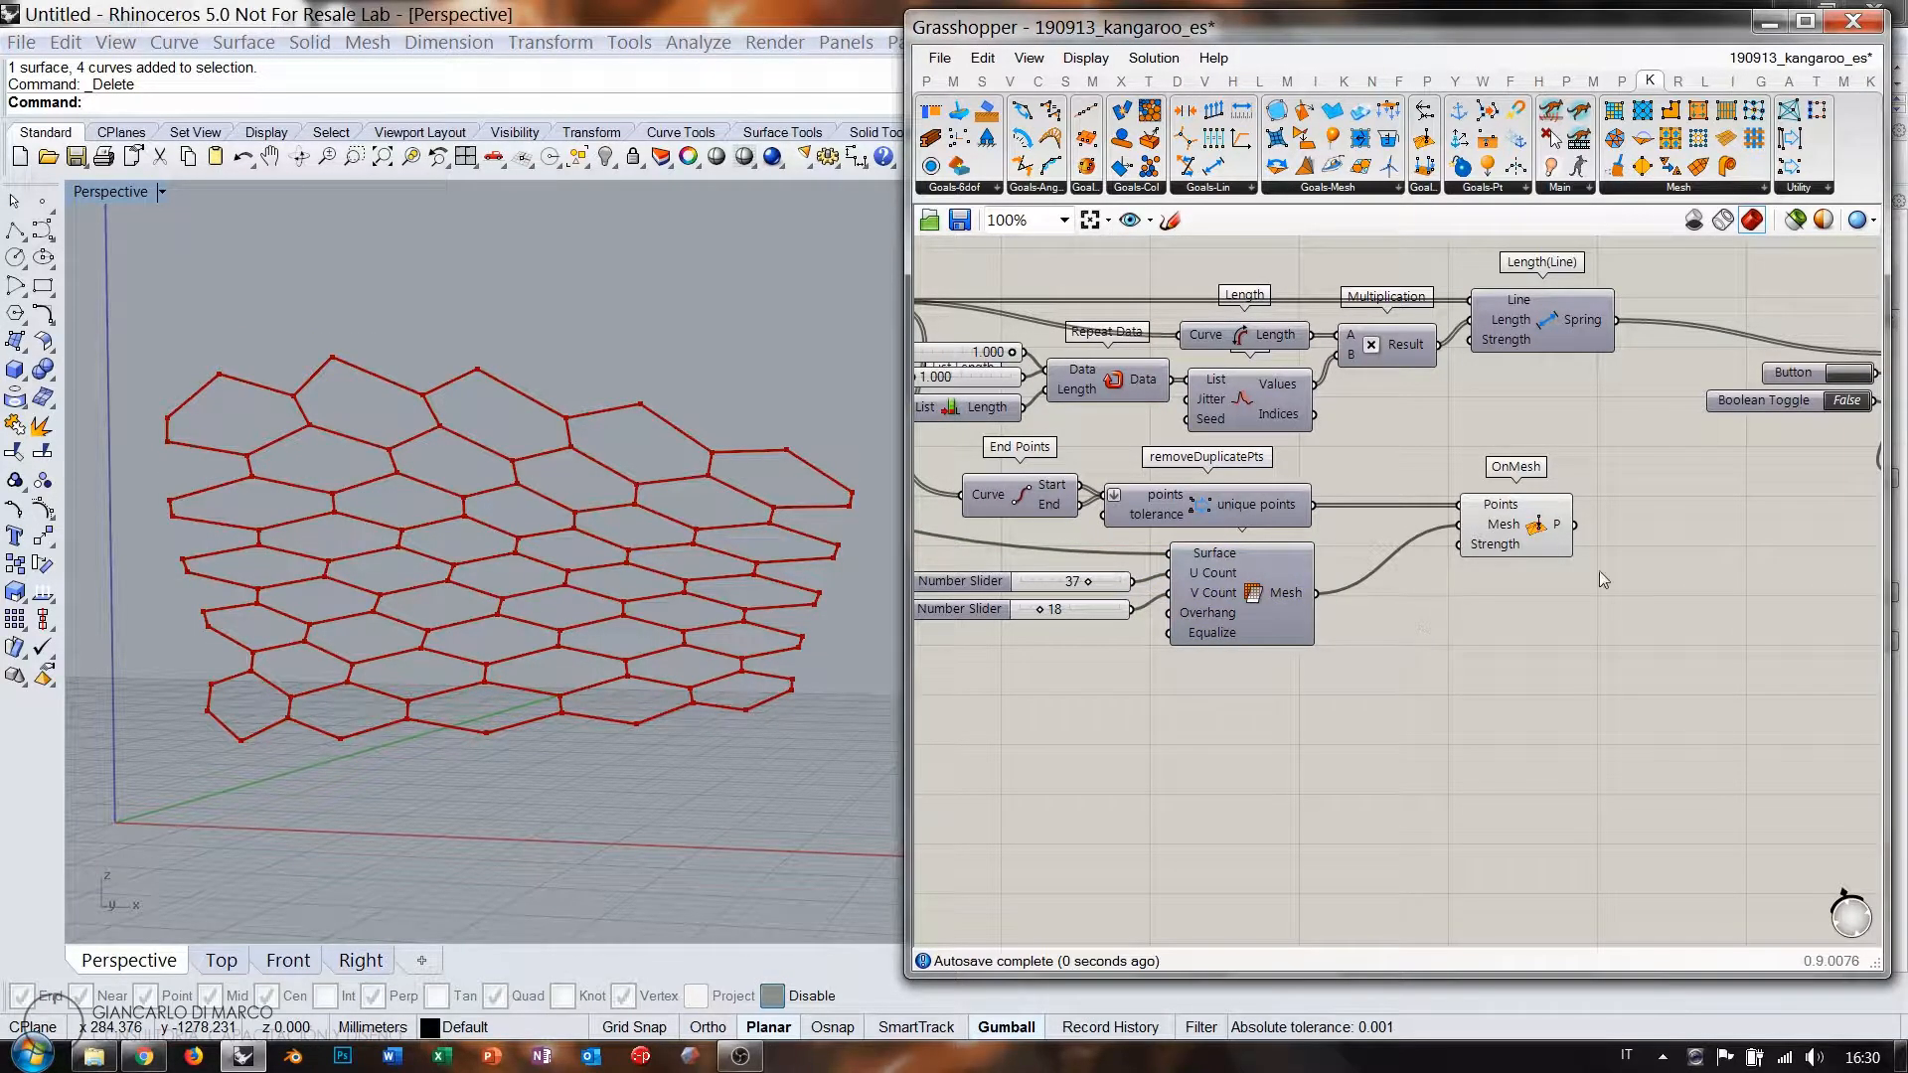
# Wire the OnMesh goal's output into BouncySolver's GoalObjects.
pyautogui.moveTo(1600, 571); pyautogui.dragTo(1373, 643, button='right')
pyautogui.click(1287, 605)
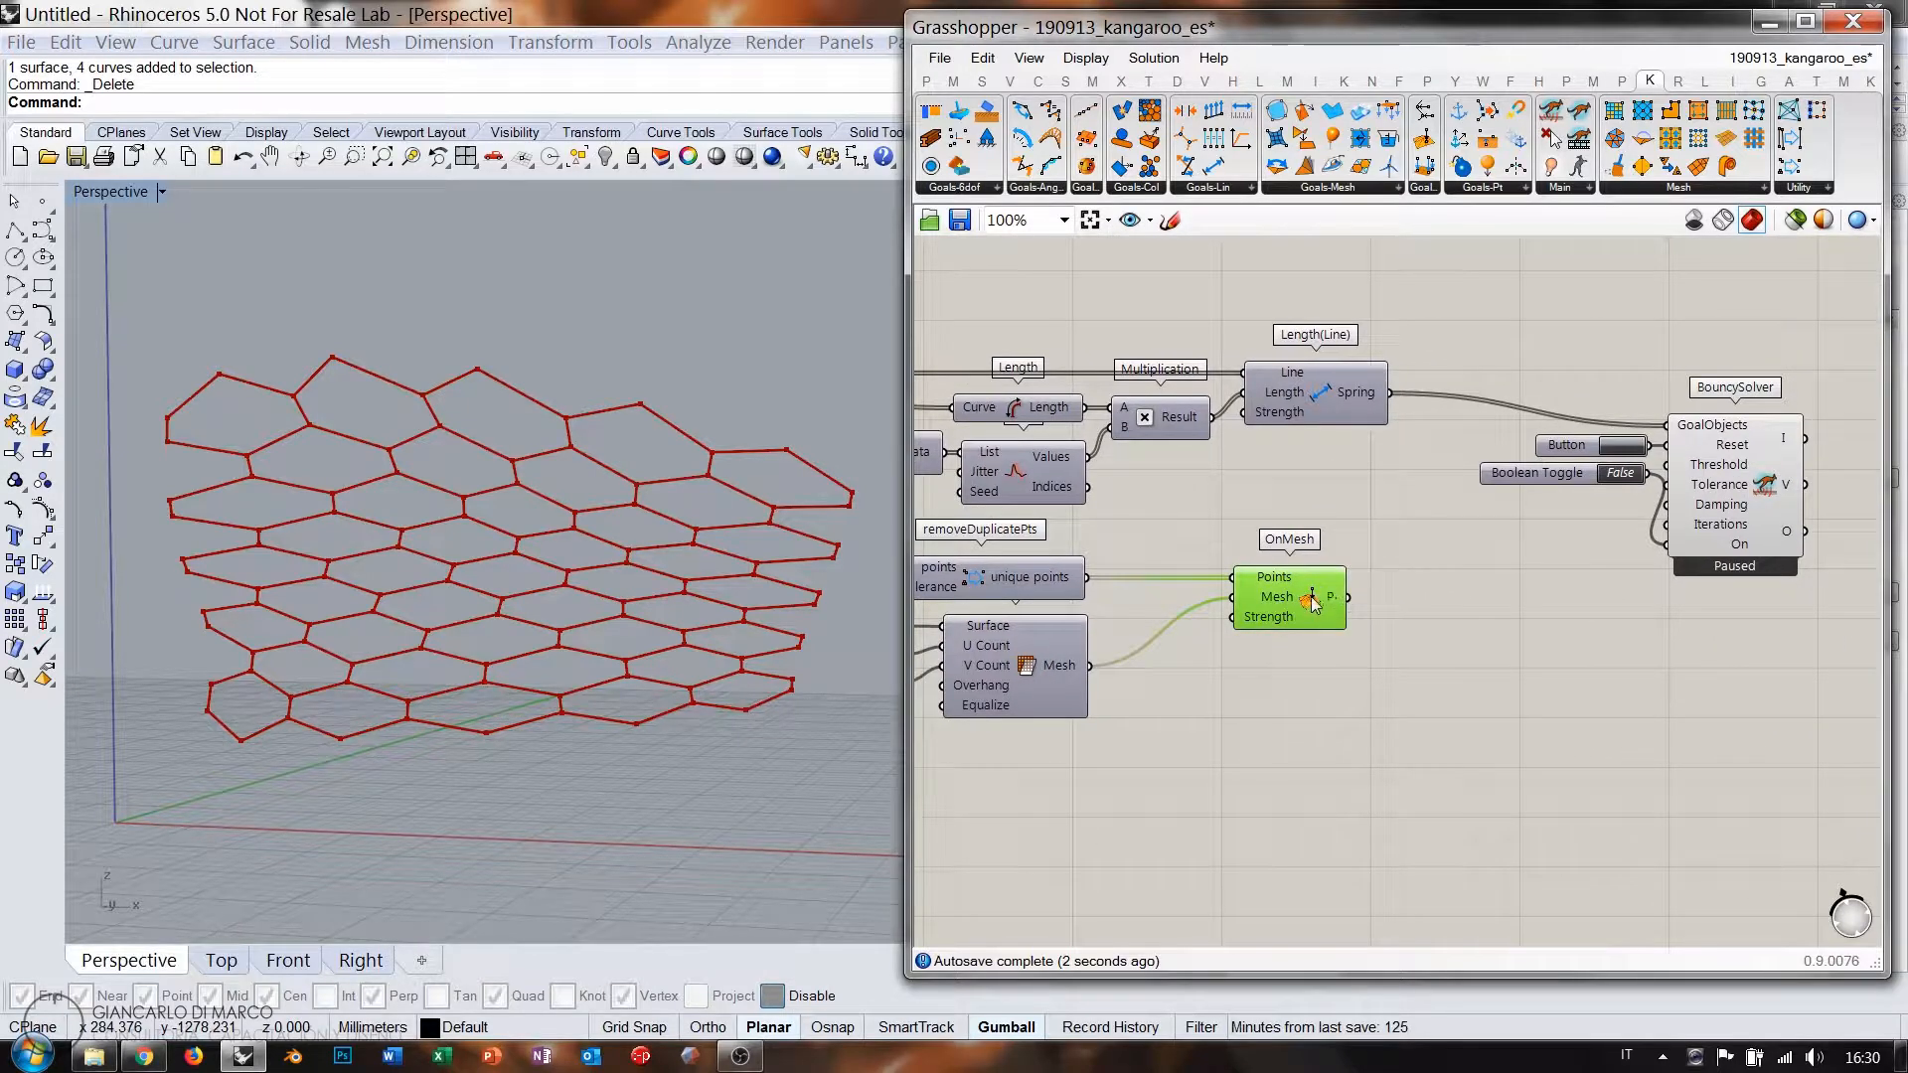
pyautogui.moveTo(1467, 477); pyautogui.dragTo(1626, 425)
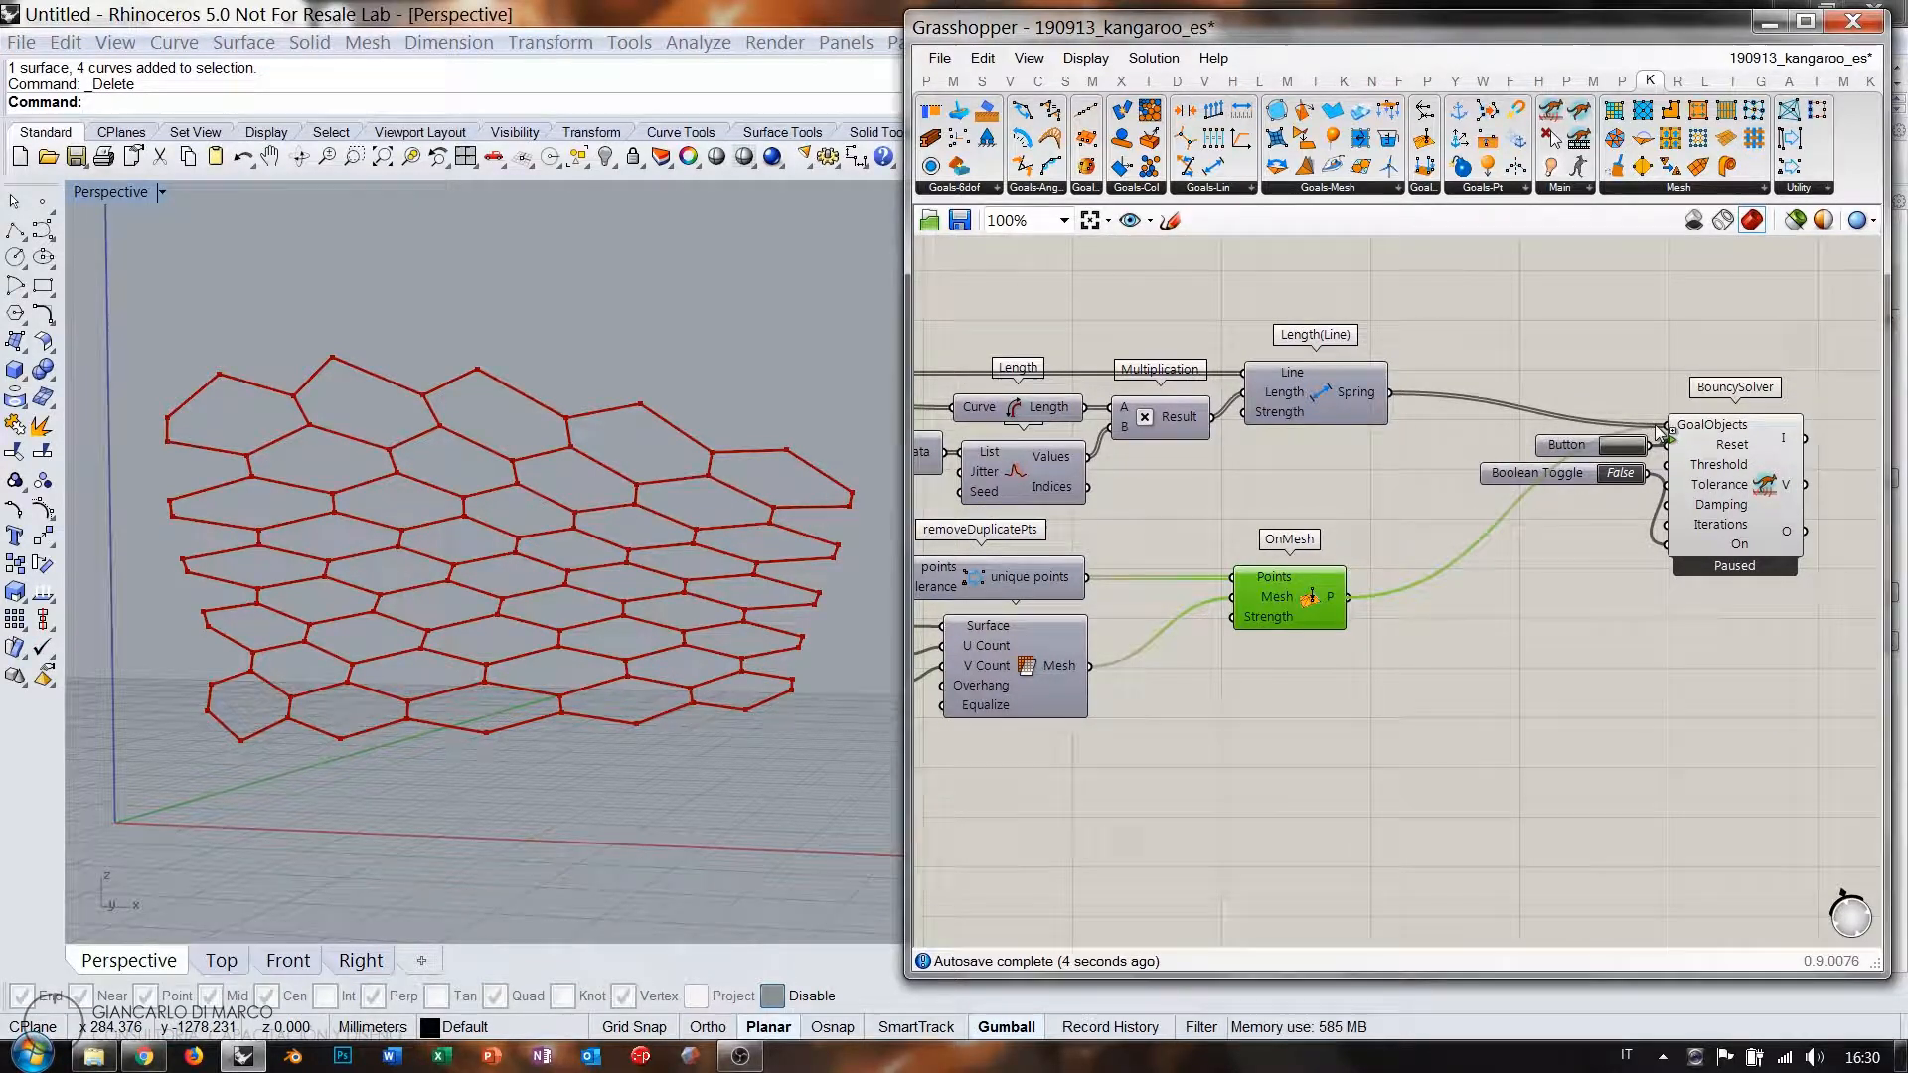
pyautogui.click(1590, 375)
# Set the BouncySolver's Boolean Toggle to True to start the solver.
pyautogui.moveTo(1192, 547); pyautogui.dragTo(1566, 547, button='right')
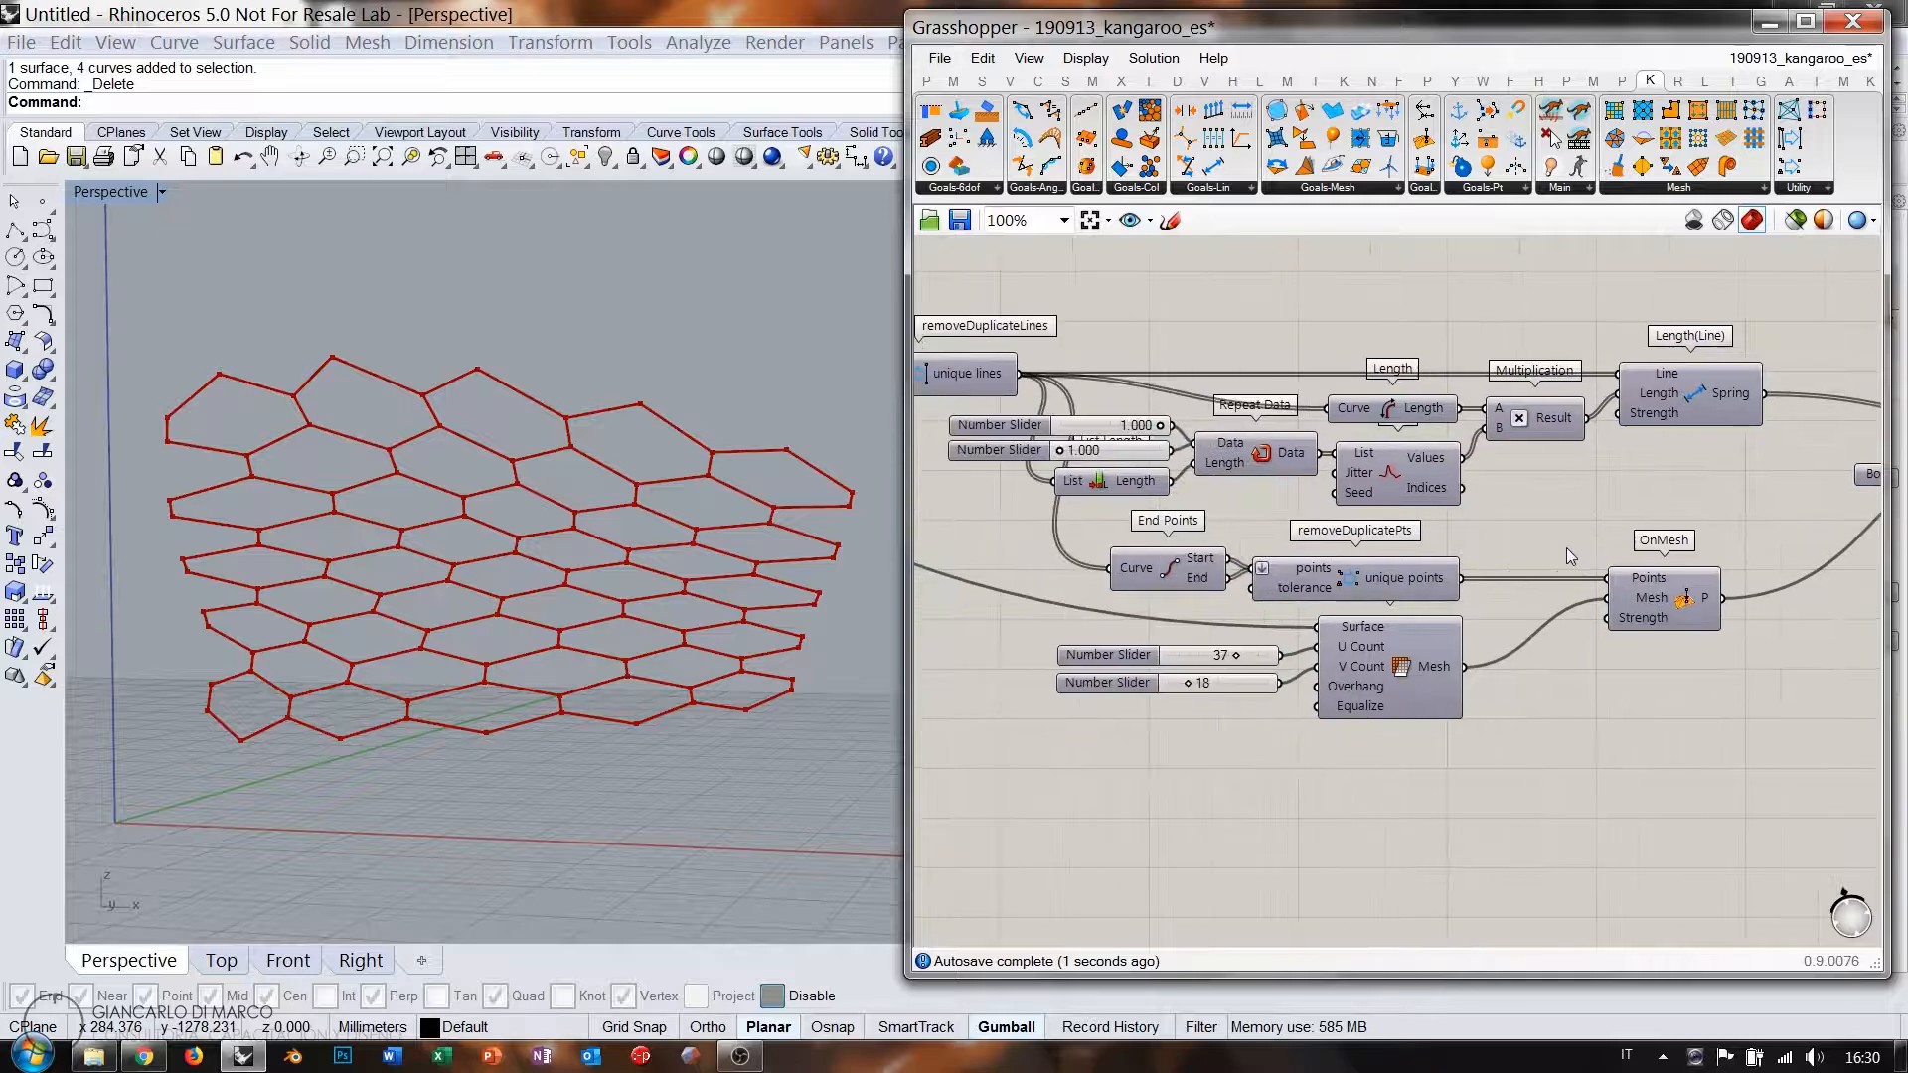
pyautogui.scroll(-3, 1566, 551)
pyautogui.moveTo(1143, 519); pyautogui.dragTo(1328, 551, button='right')
pyautogui.scroll(3, 1043, 487)
pyautogui.click(995, 458)
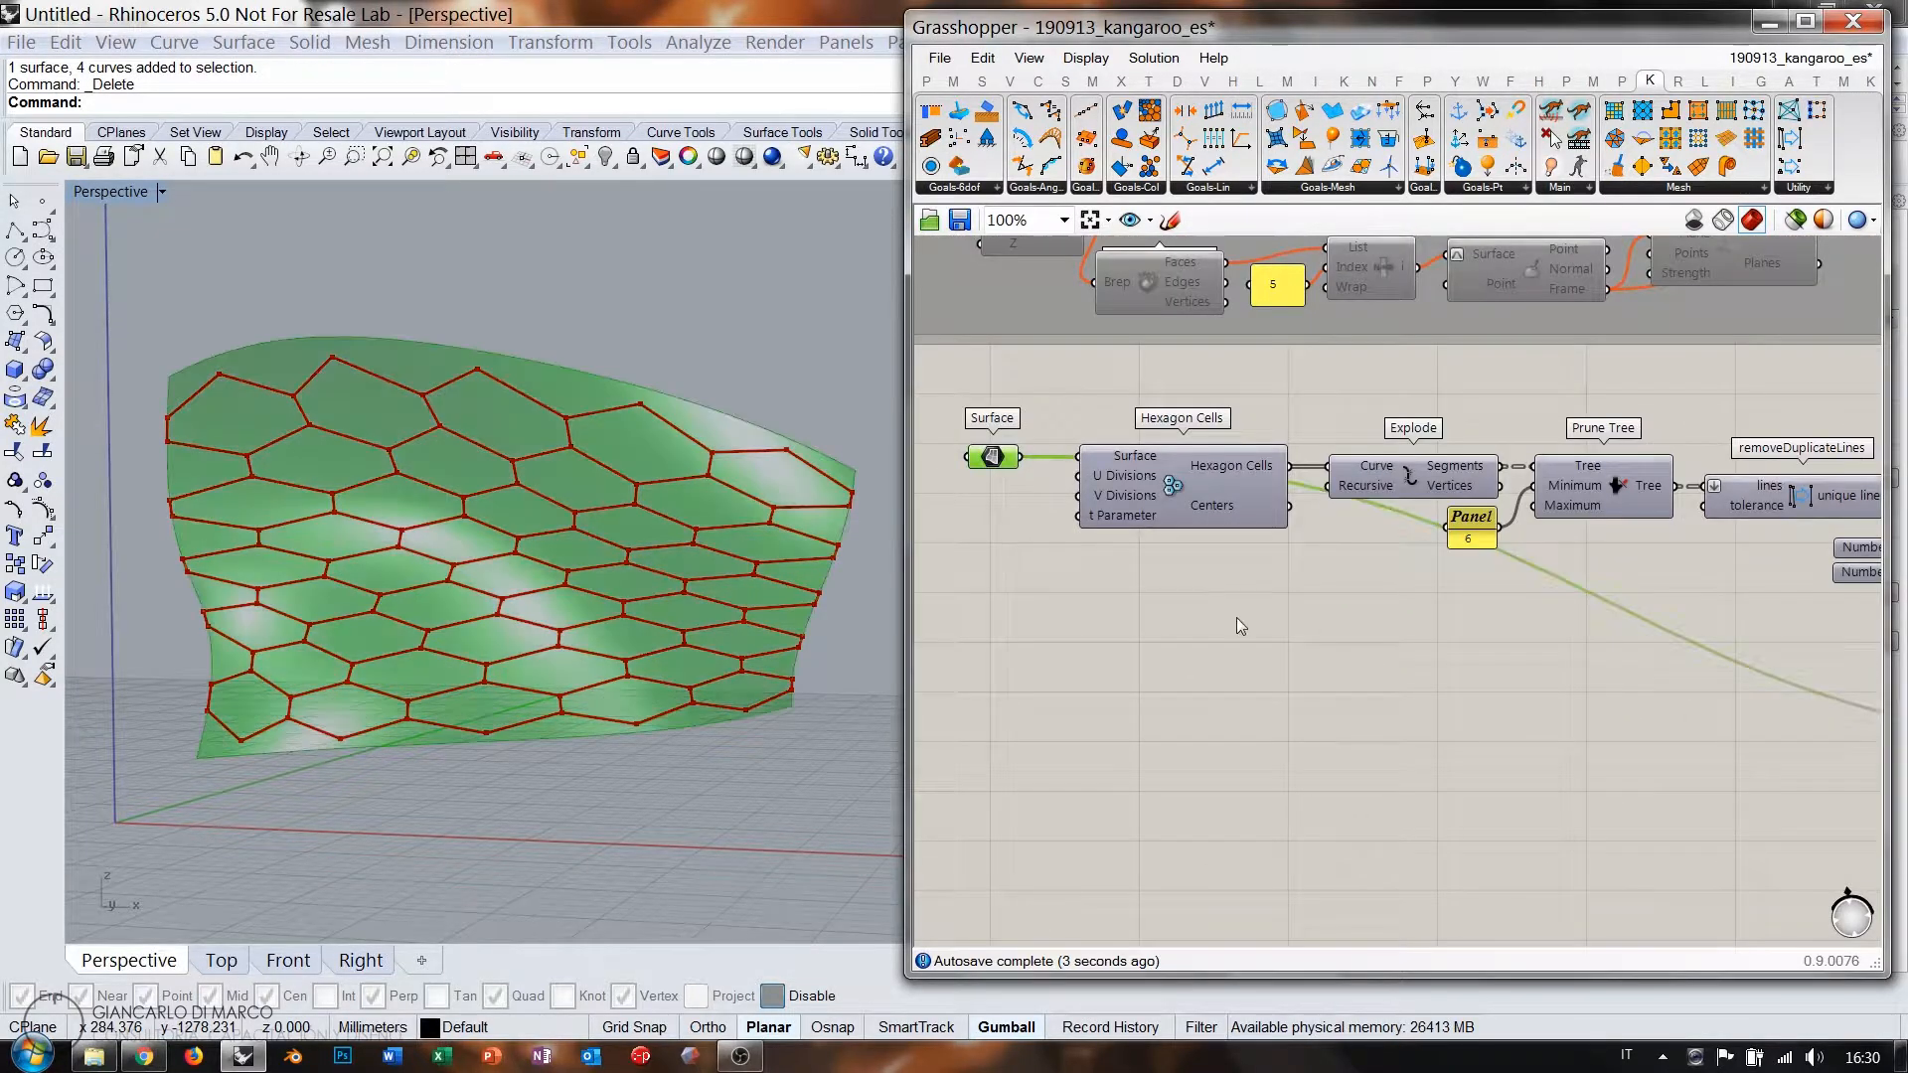
pyautogui.moveTo(1673, 607); pyautogui.dragTo(920, 587, button='right')
pyautogui.moveTo(1856, 584); pyautogui.dragTo(1315, 591, button='right')
pyautogui.click(1433, 639)
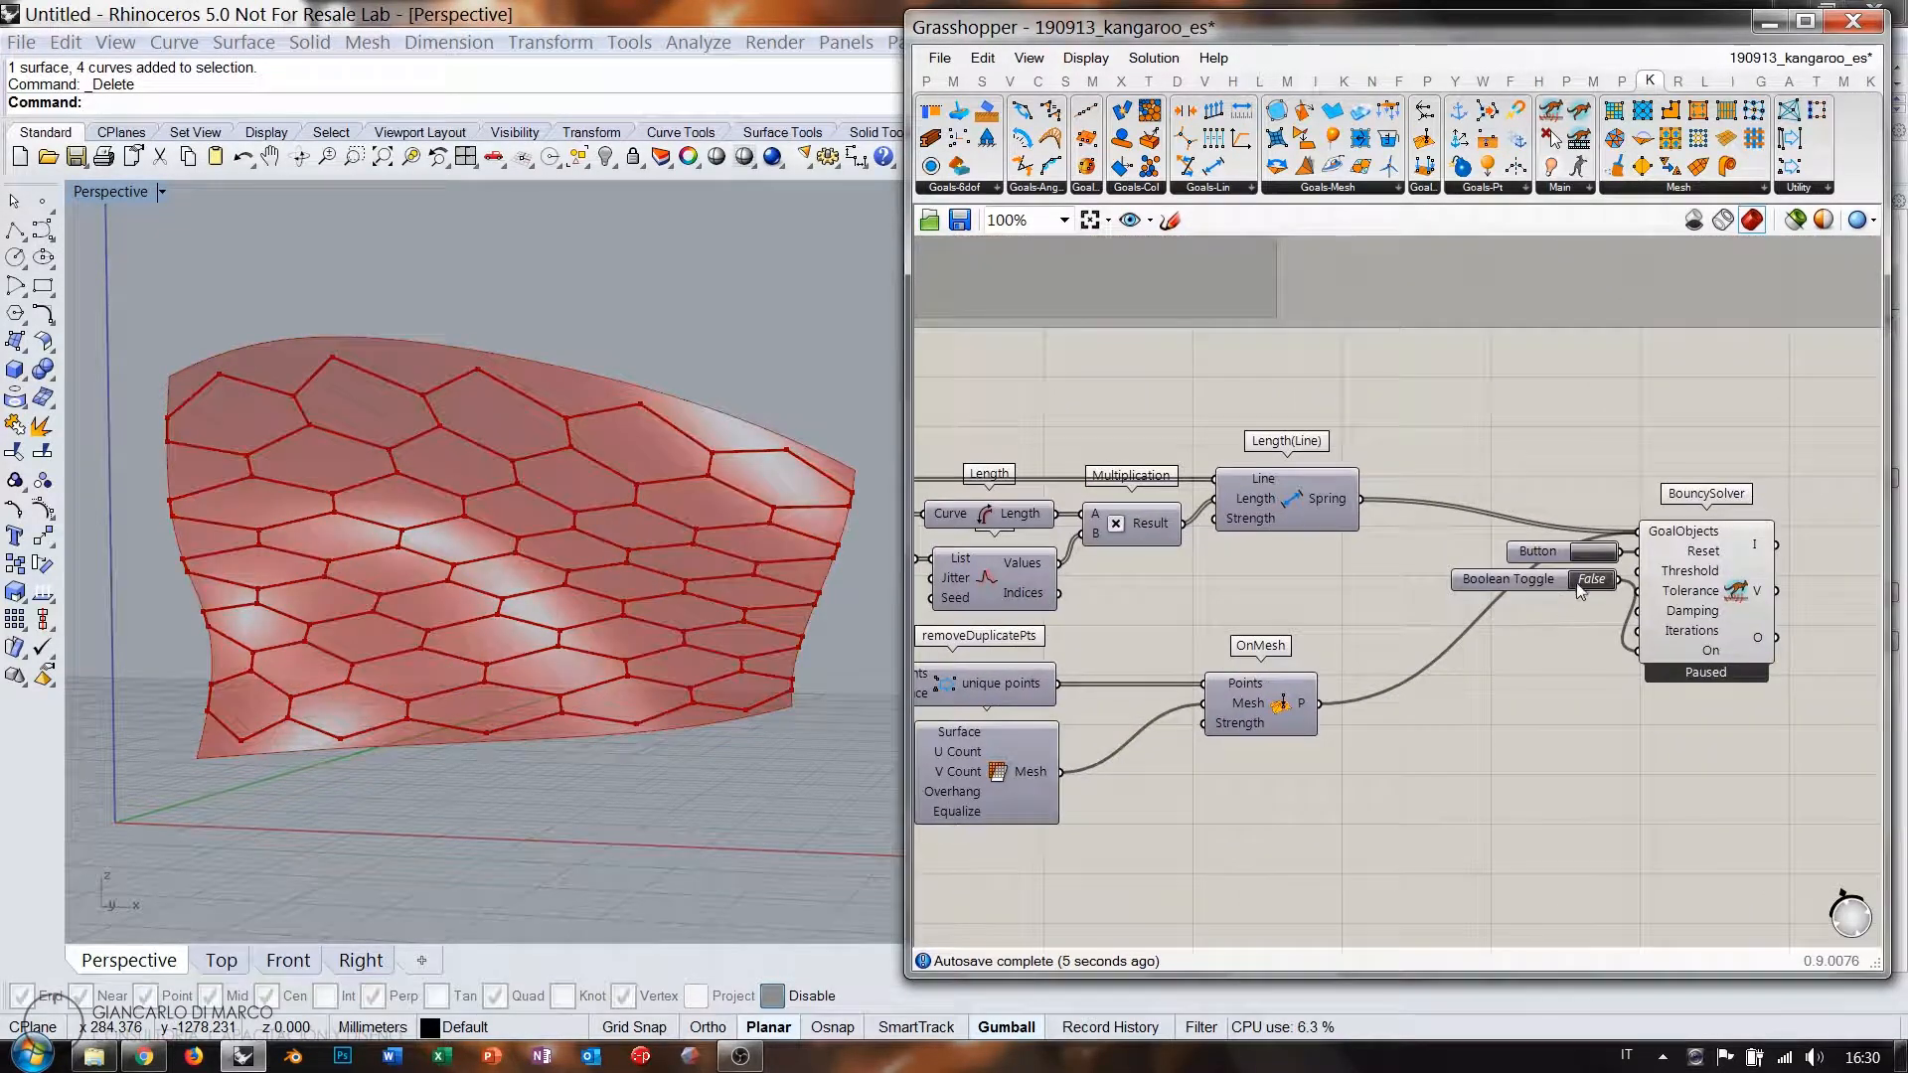
pyautogui.doubleClick(1593, 583)
# Set the two Repeat Data sliders to 0.807 and 1.332.
pyautogui.moveTo(1096, 570); pyautogui.dragTo(1321, 590, button='right')
pyautogui.scroll(4, 1321, 592)
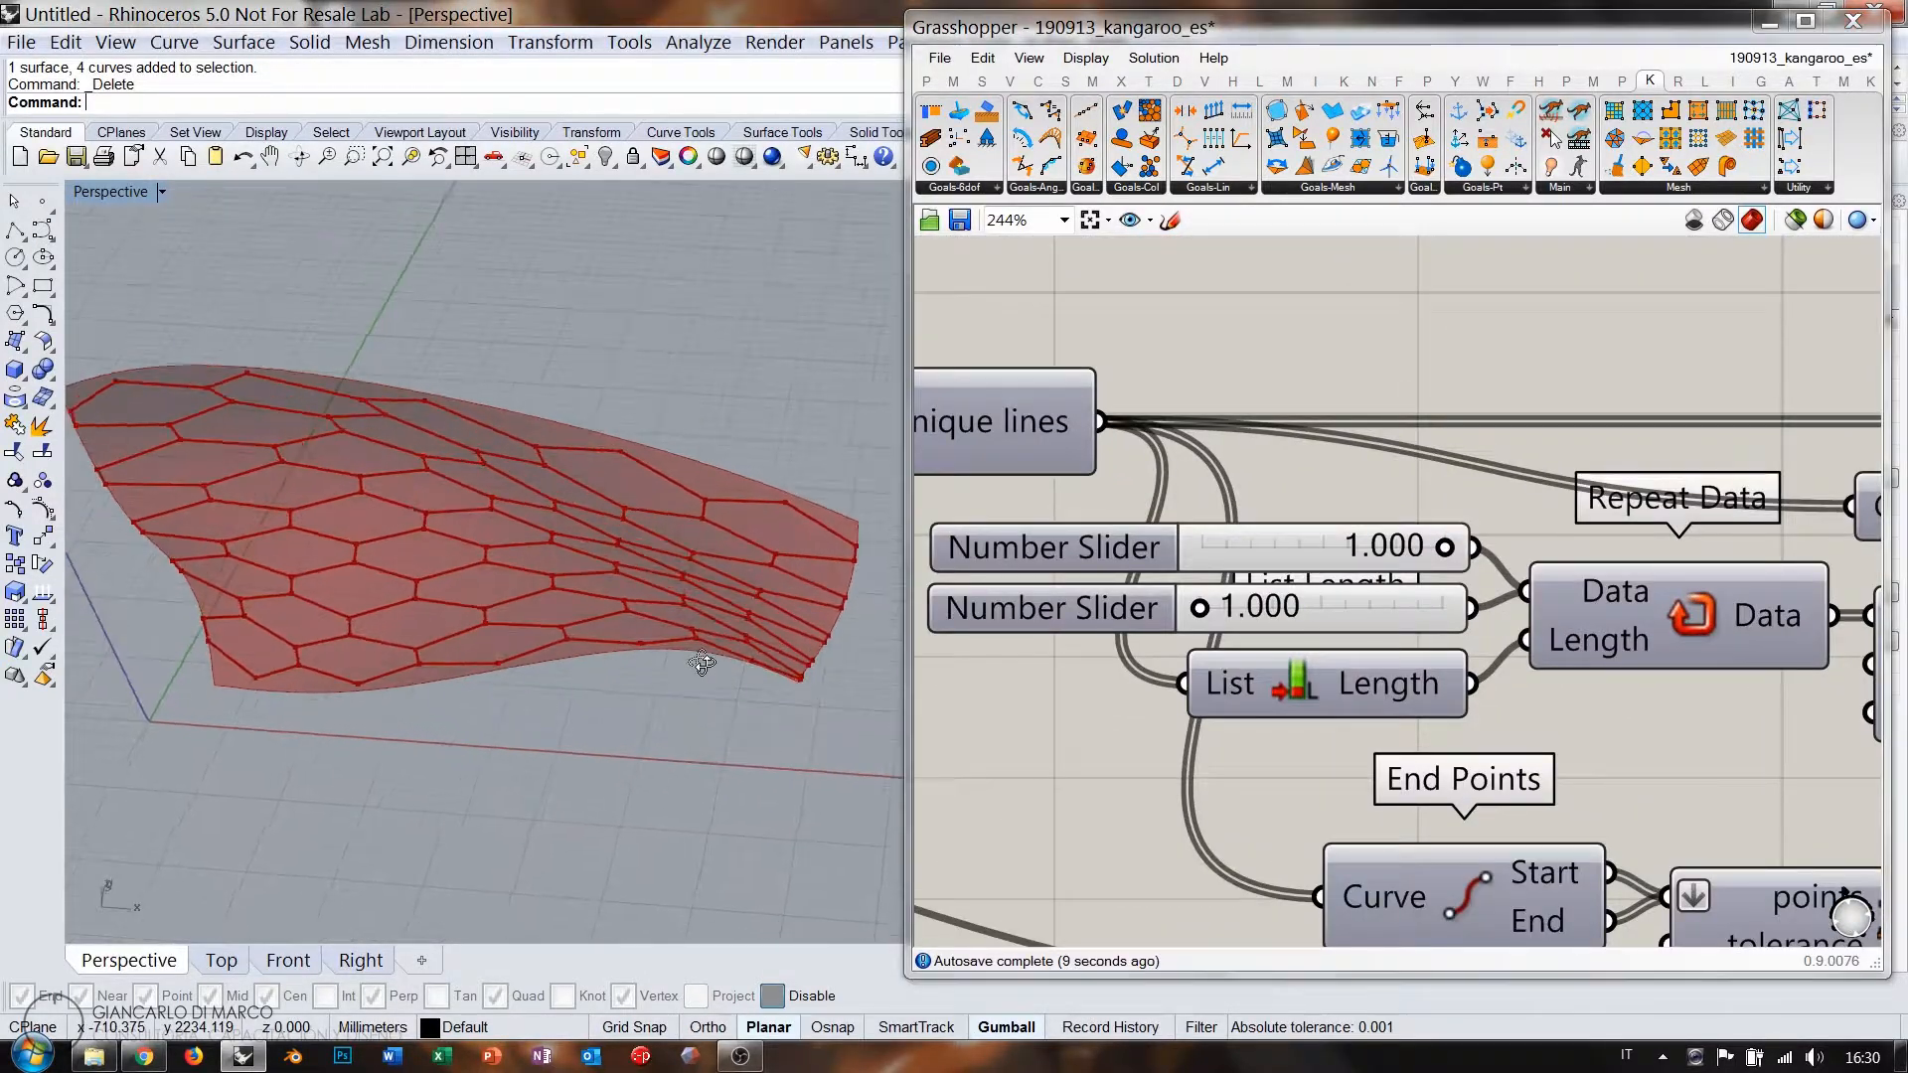
pyautogui.moveTo(1443, 548); pyautogui.dragTo(1399, 548)
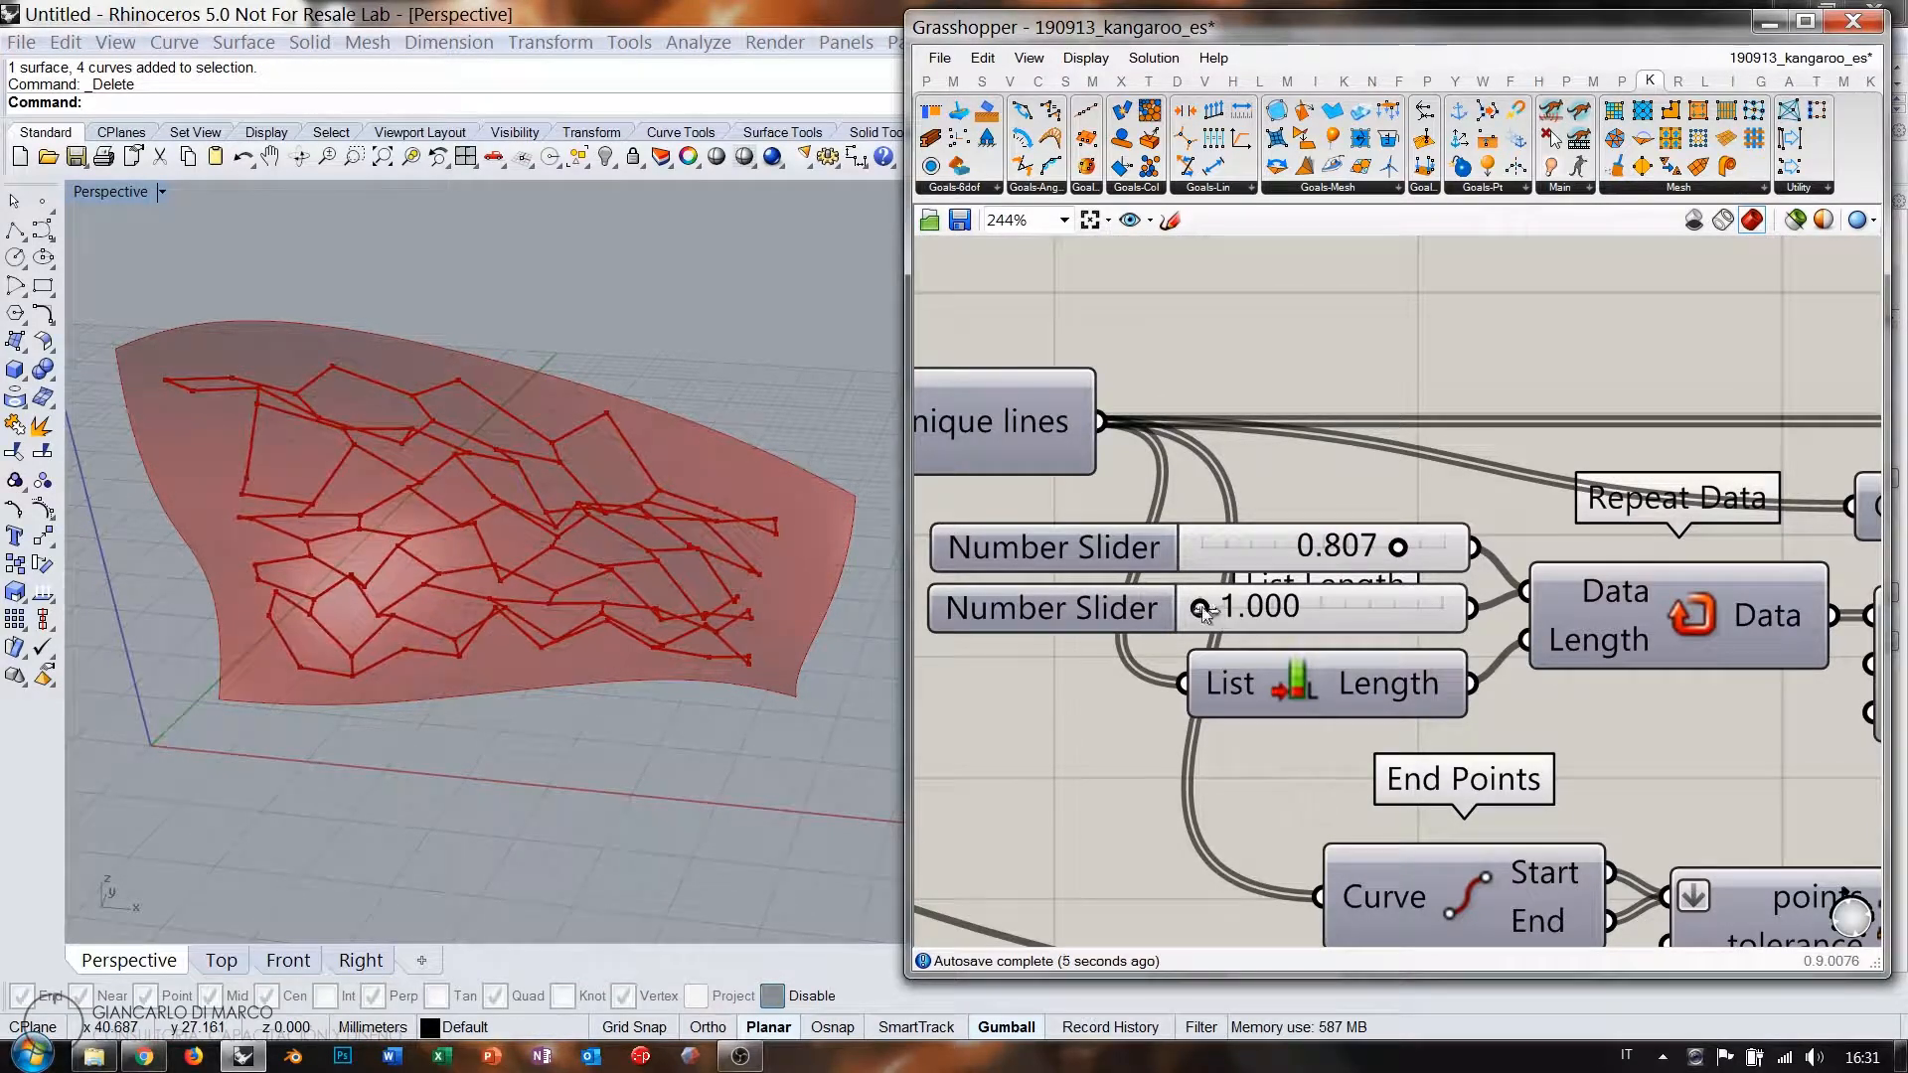
pyautogui.moveTo(1210, 608); pyautogui.dragTo(1288, 615)
pyautogui.moveTo(451, 481); pyautogui.dragTo(430, 399, button='right')
# Return both Repeat Data sliders to 1.000.
pyautogui.scroll(-6, 1278, 542)
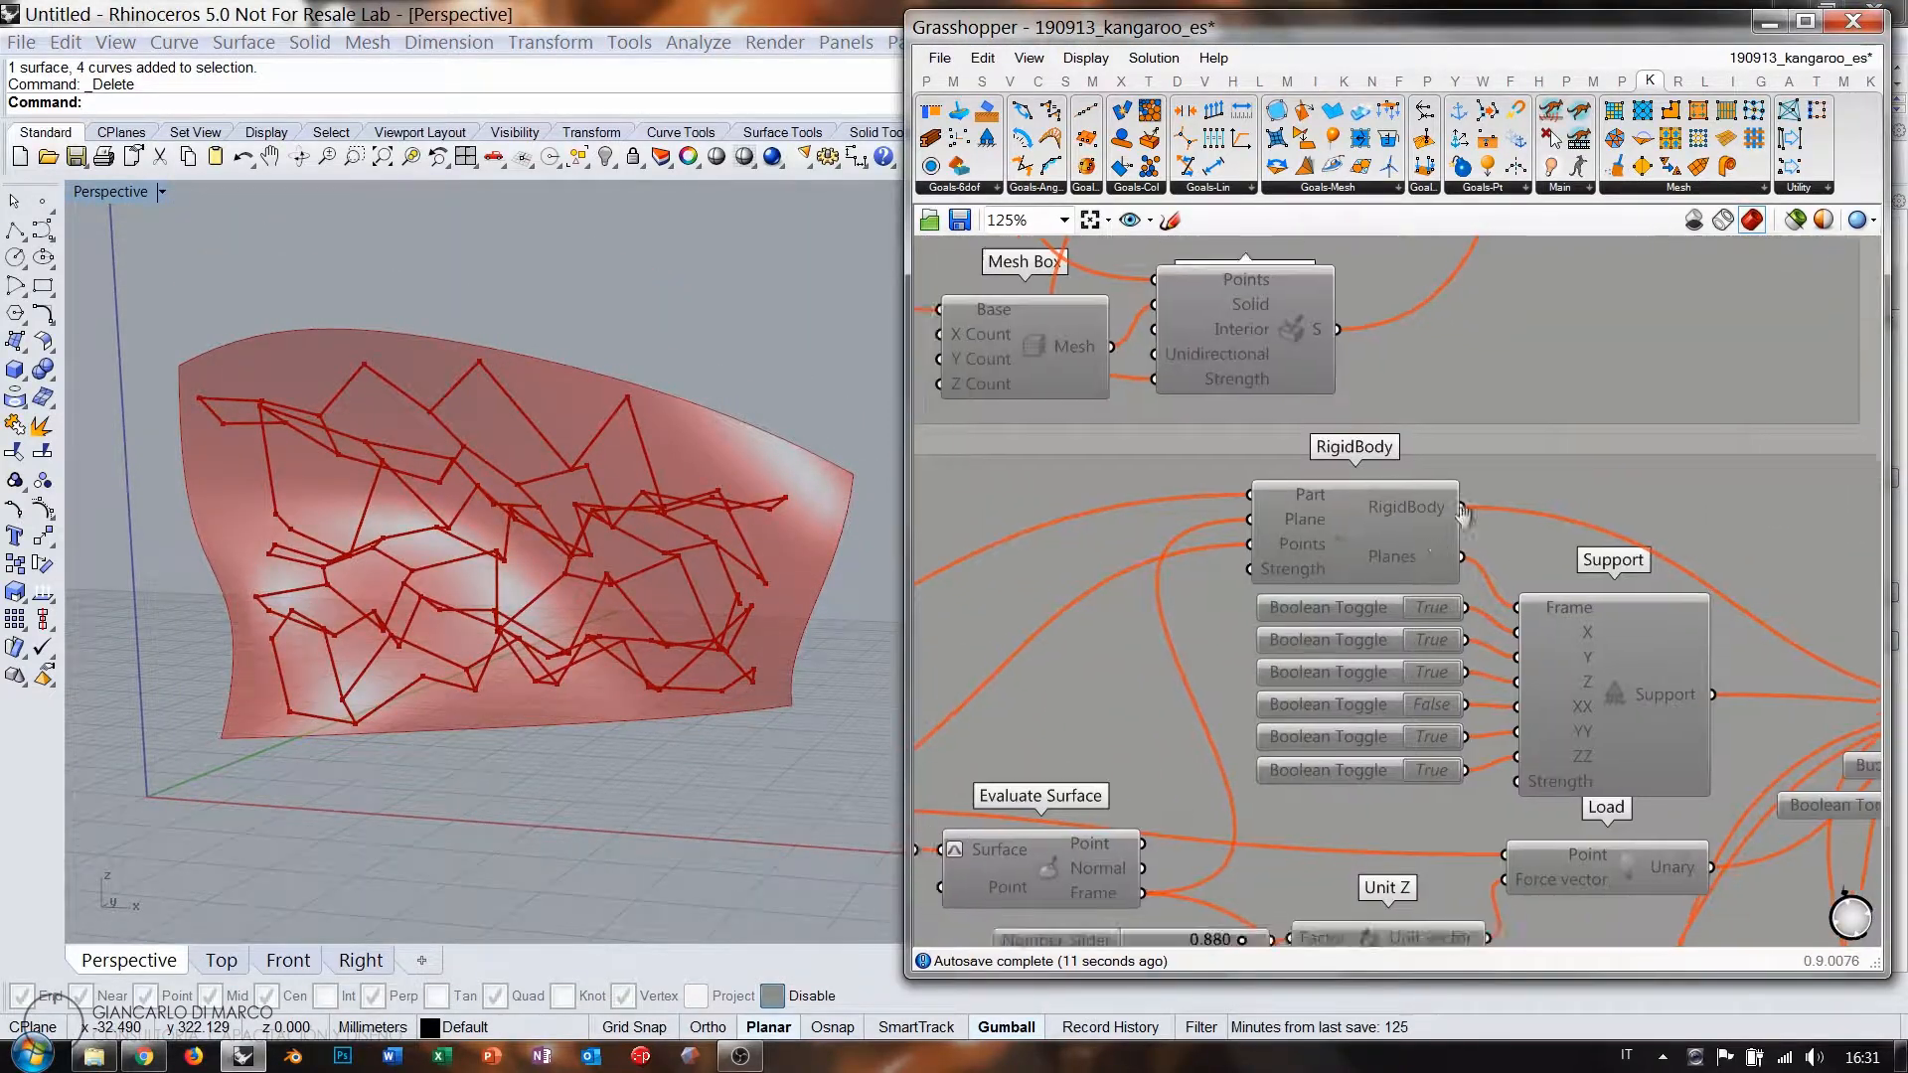
pyautogui.scroll(8, 1440, 684)
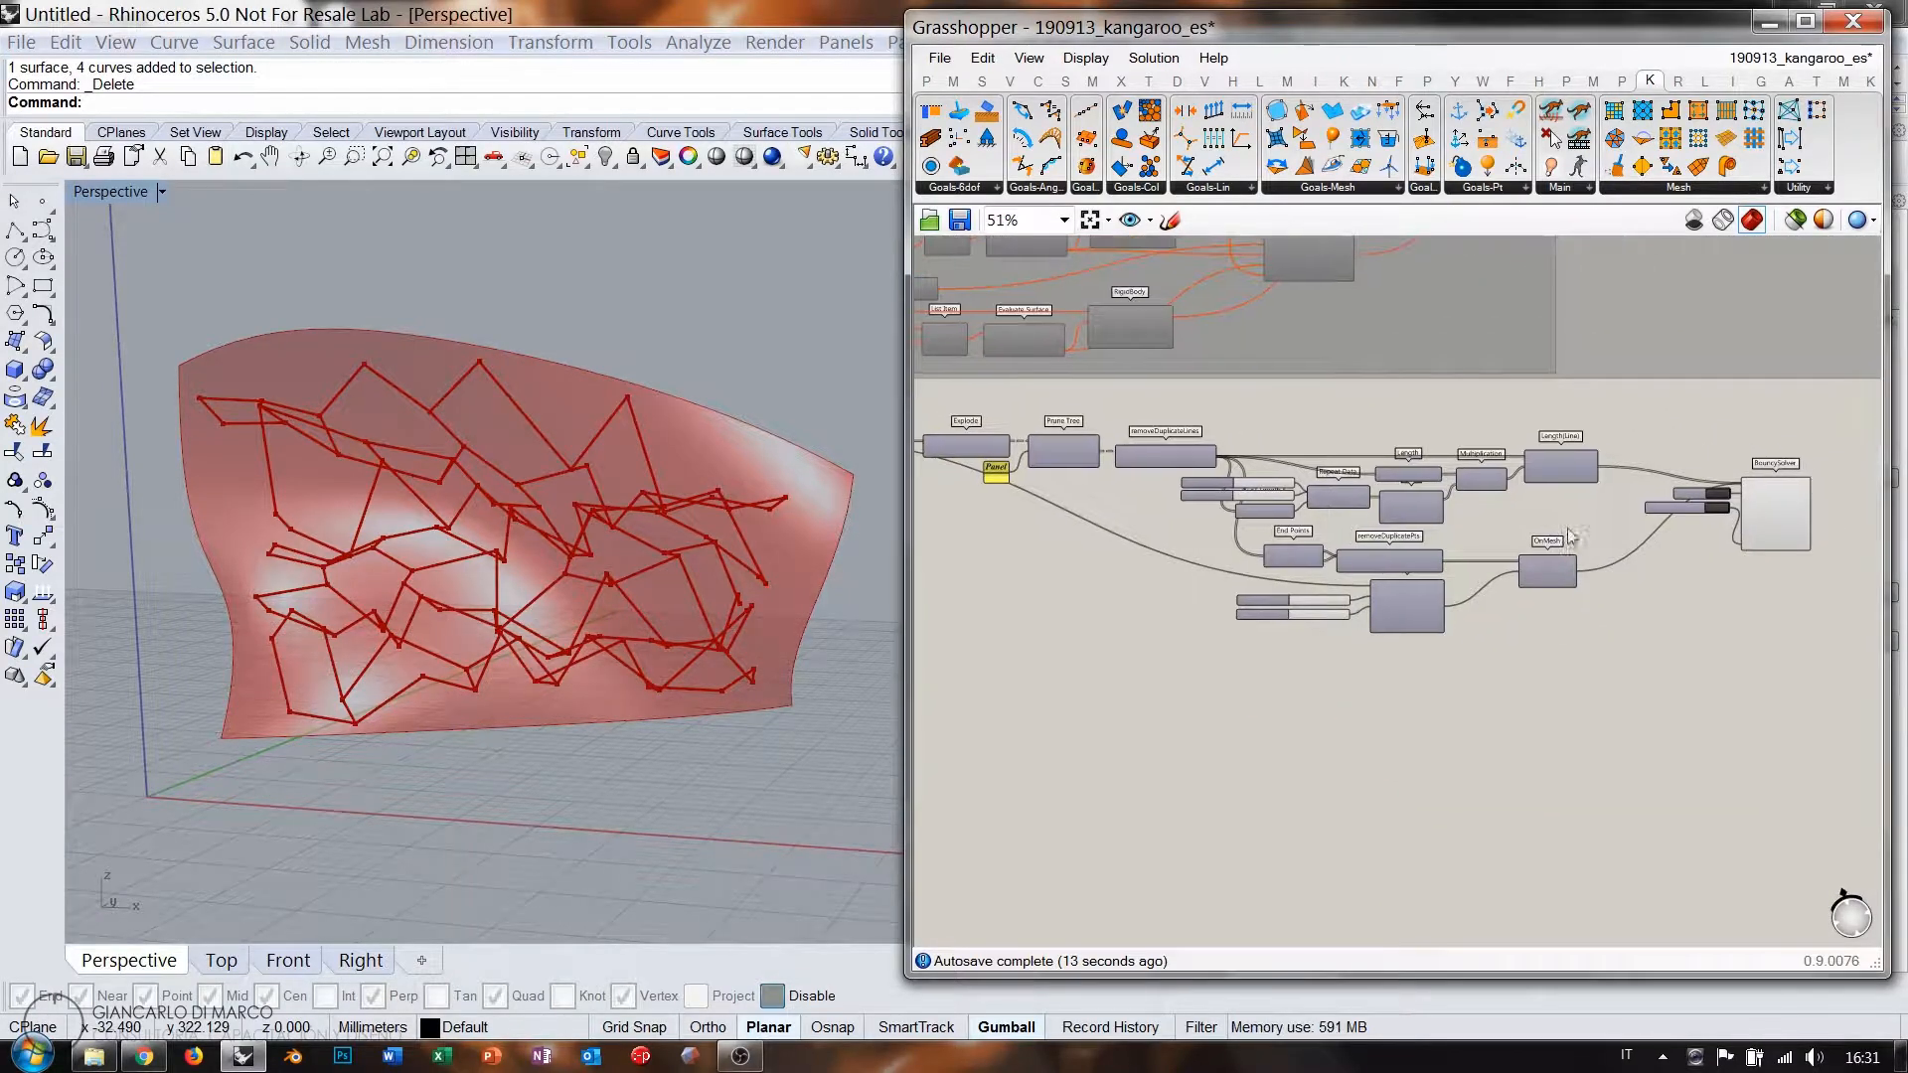
pyautogui.scroll(1, 1273, 510)
pyautogui.moveTo(1376, 464); pyautogui.dragTo(1415, 464)
pyautogui.moveTo(1283, 511); pyautogui.dragTo(1206, 505)
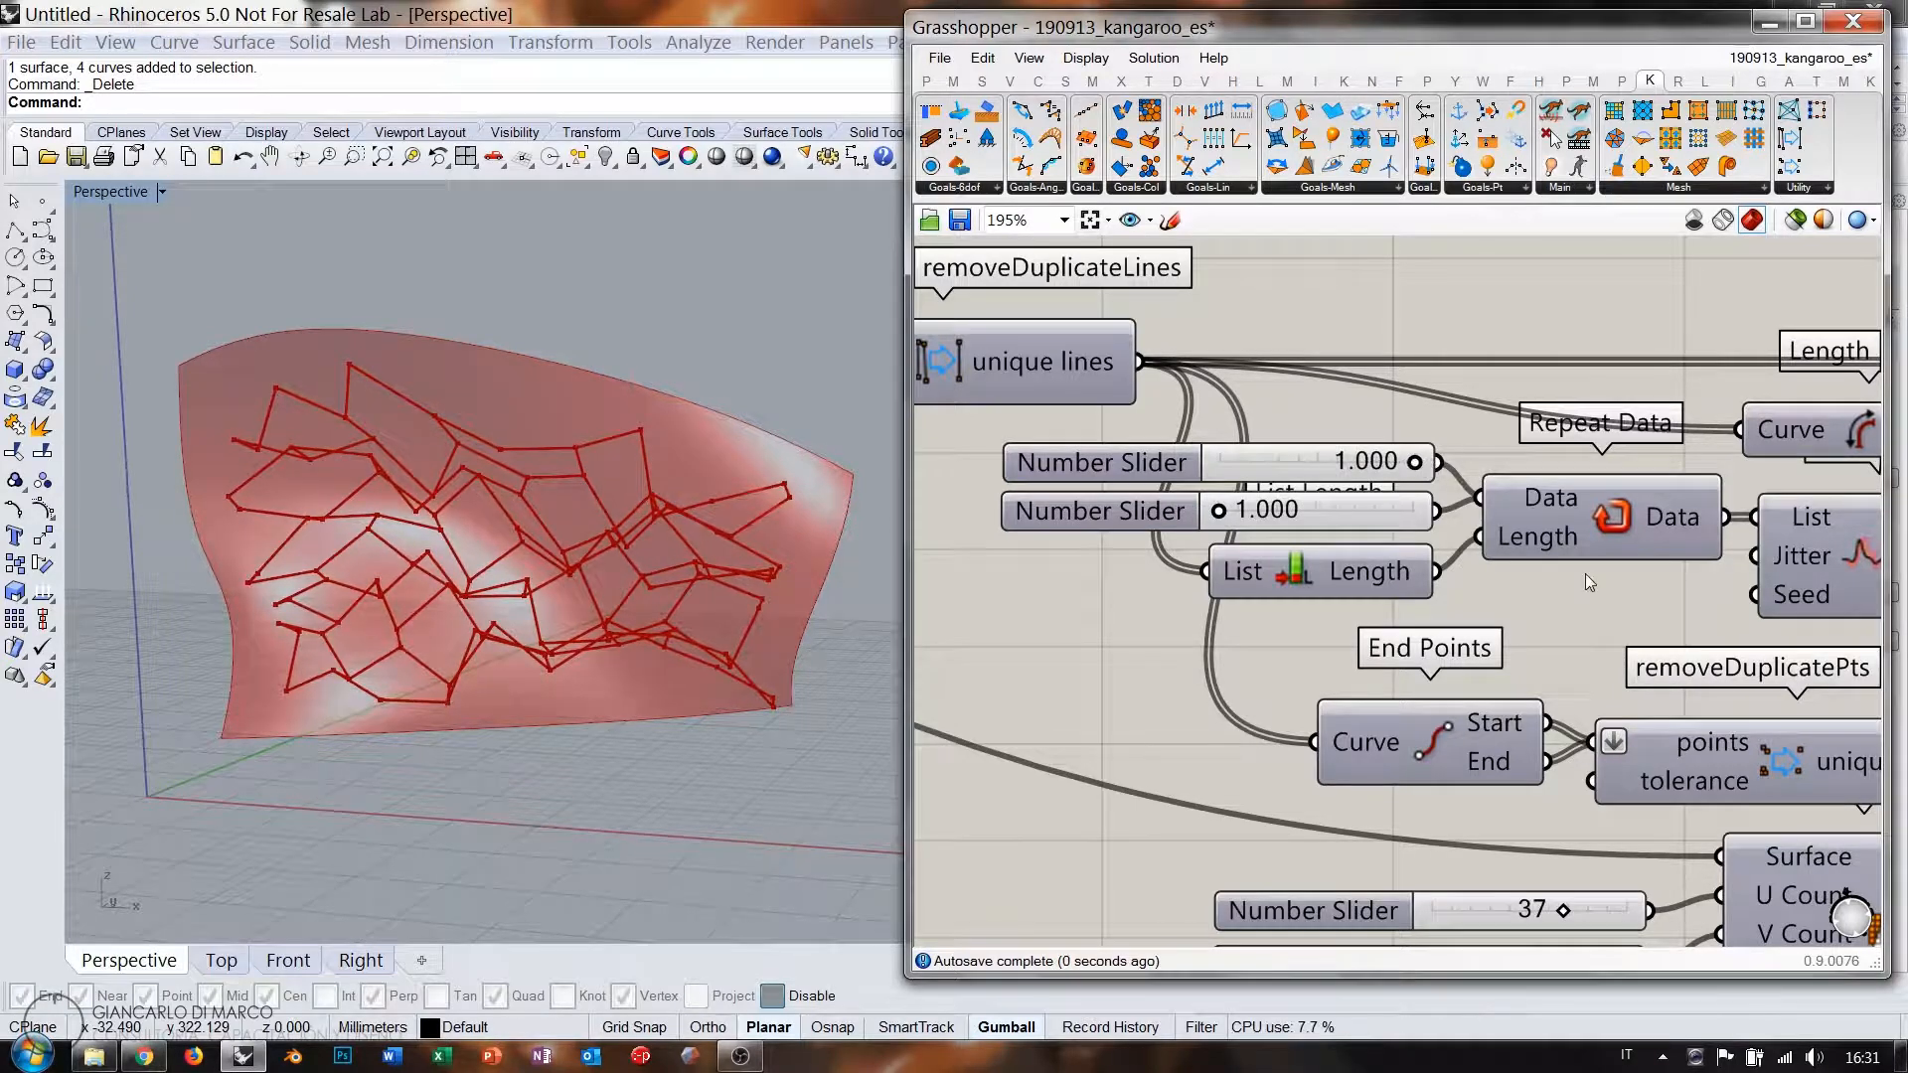
# Reset the solver to restore the regular hexagons.
pyautogui.moveTo(1586, 574); pyautogui.dragTo(1209, 520, button='right')
pyautogui.scroll(-2, 1210, 519)
pyautogui.moveTo(1618, 546); pyautogui.dragTo(1233, 546, button='right')
pyautogui.moveTo(1620, 533); pyautogui.dragTo(1533, 537, button='right')
pyautogui.click(1650, 486)
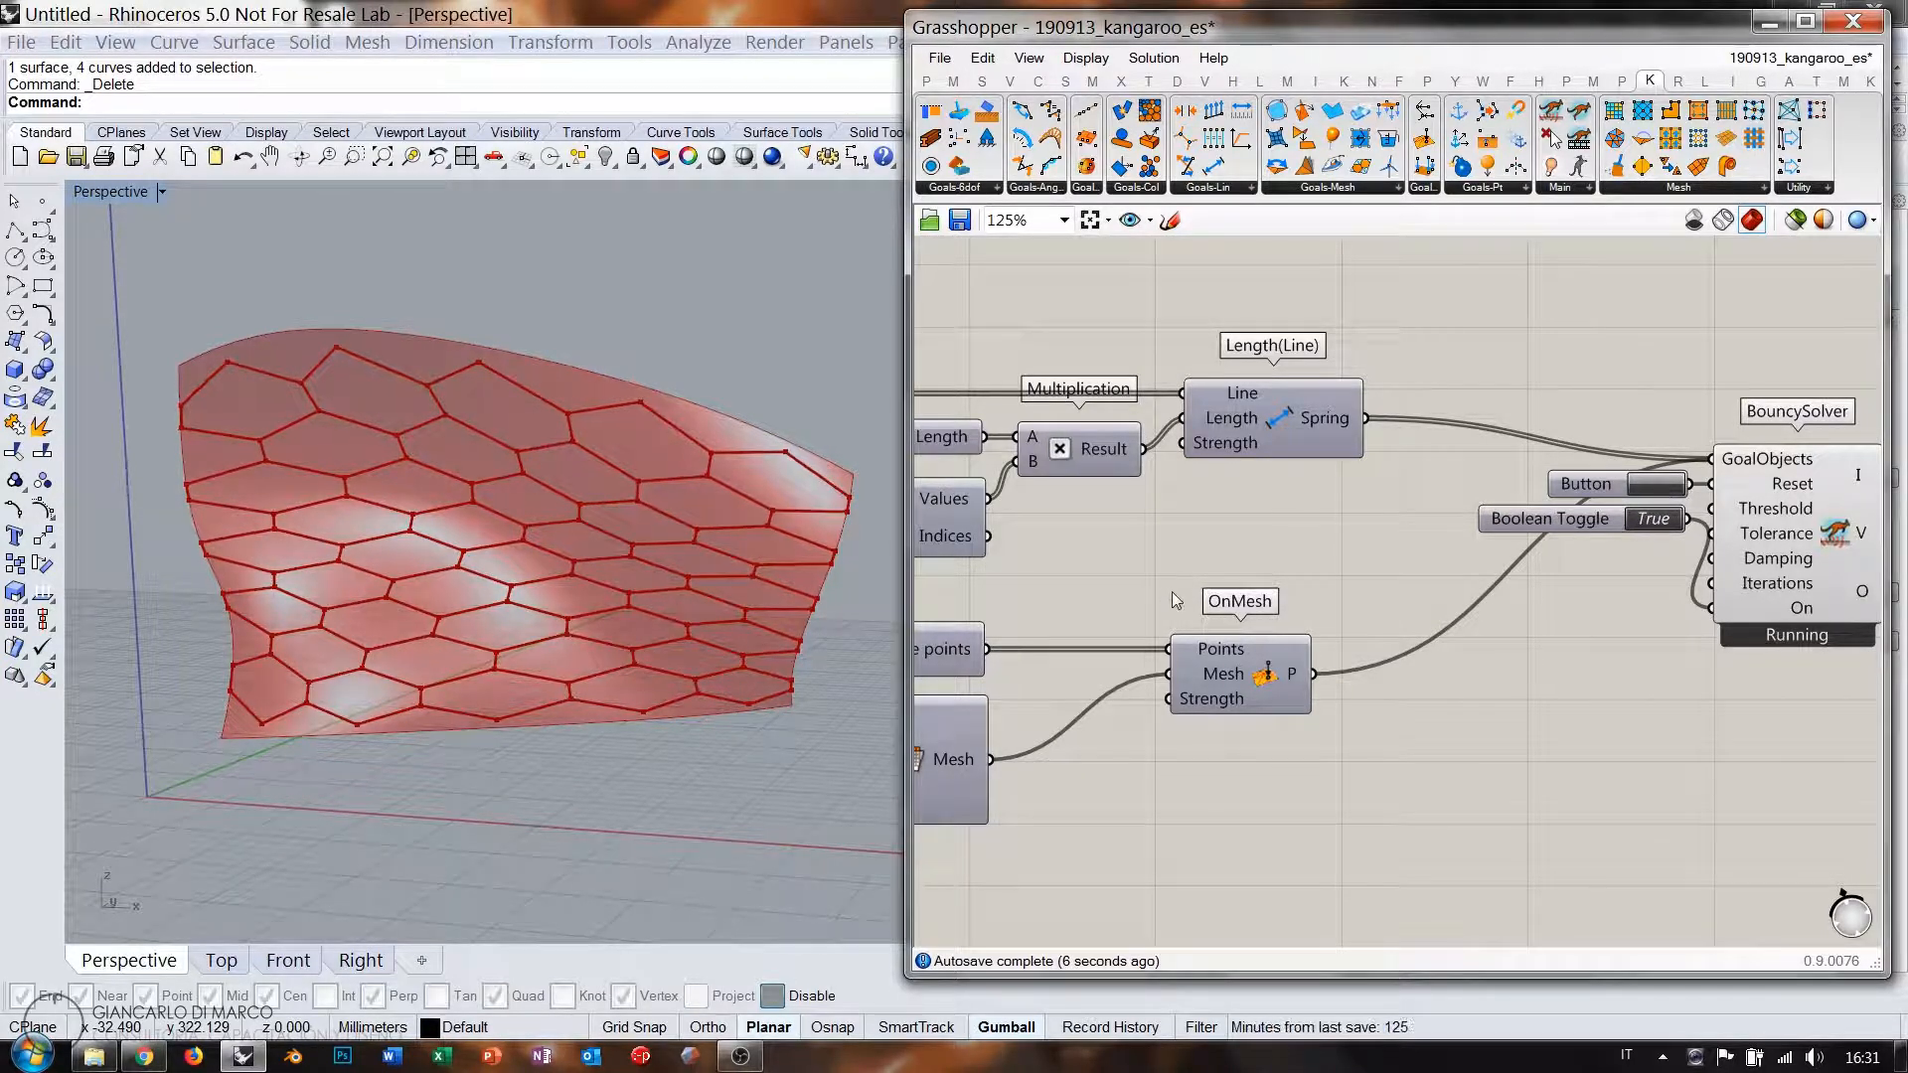
# Try the first slider near 0.9, then return it to 1.000.
pyautogui.moveTo(1171, 593); pyautogui.dragTo(1350, 586, button='right')
pyautogui.scroll(3, 1088, 506)
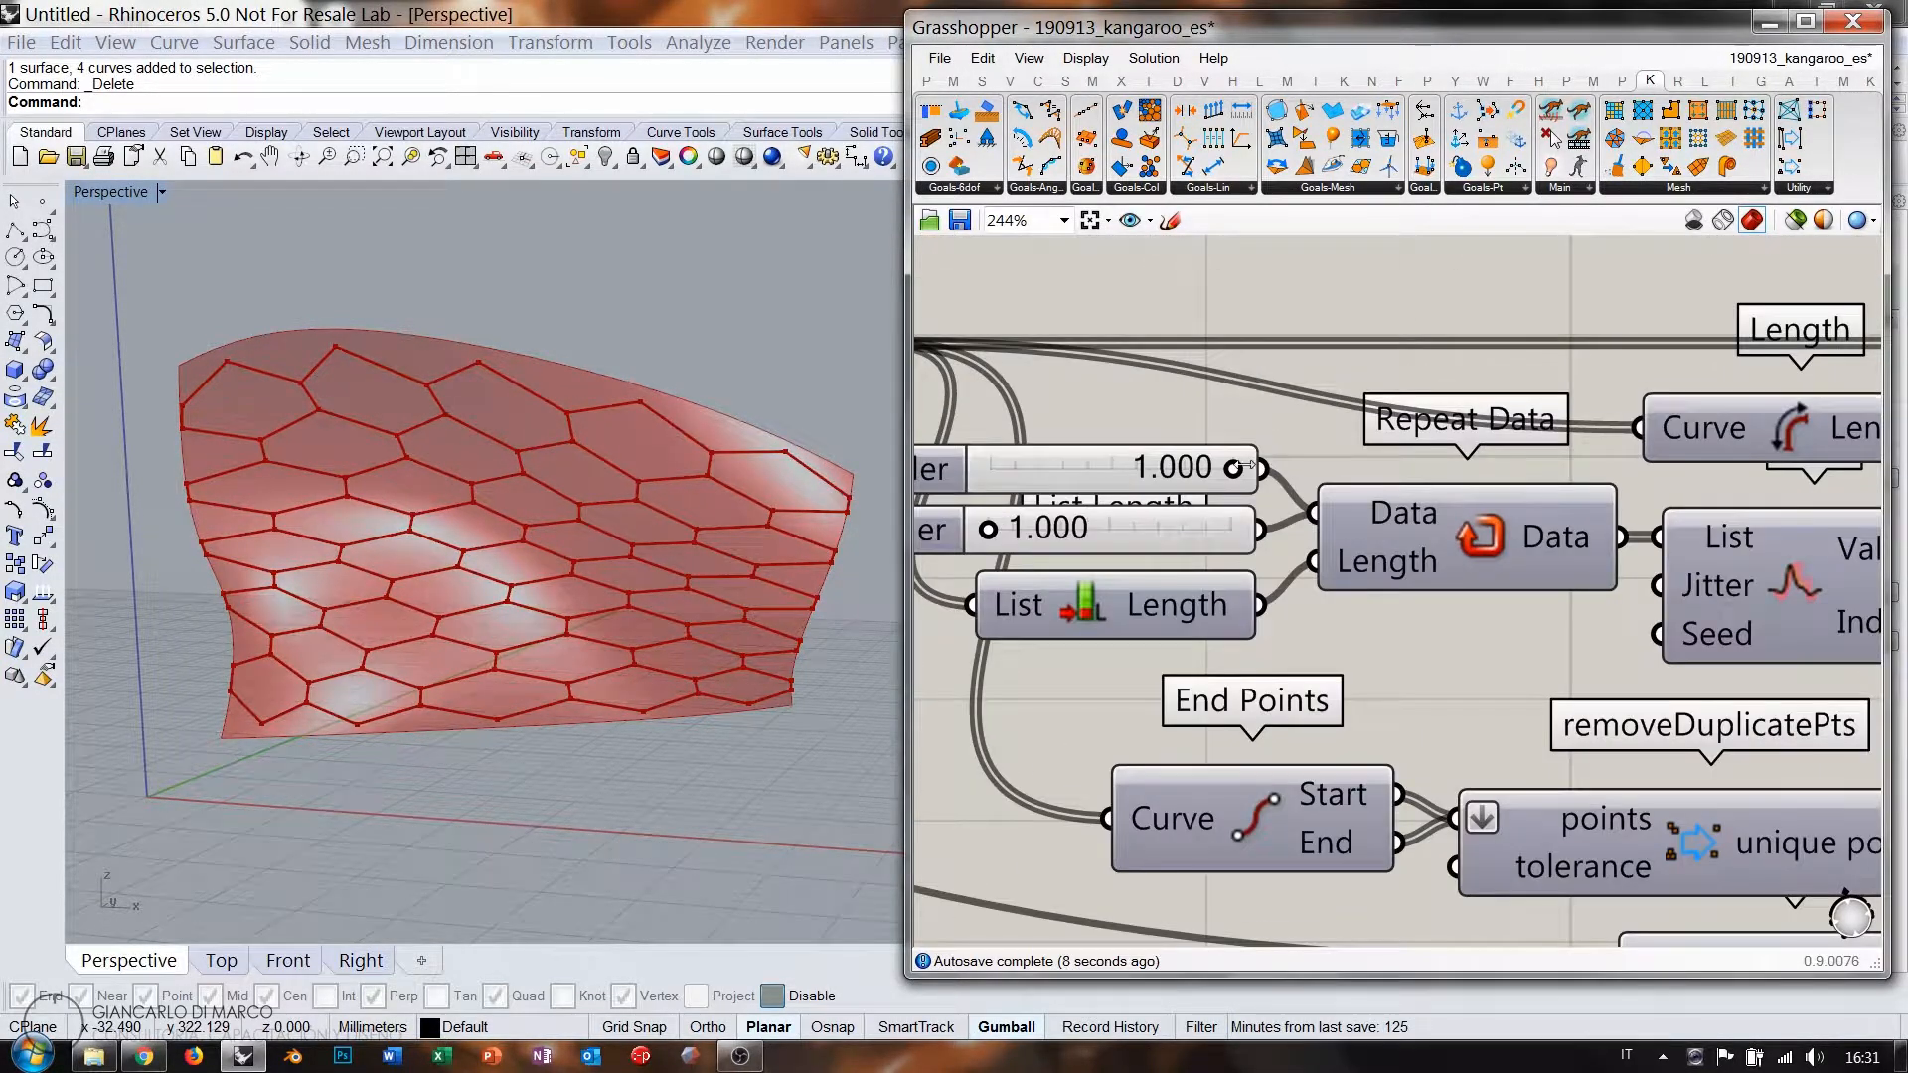
pyautogui.moveTo(1230, 471); pyautogui.dragTo(1186, 468)
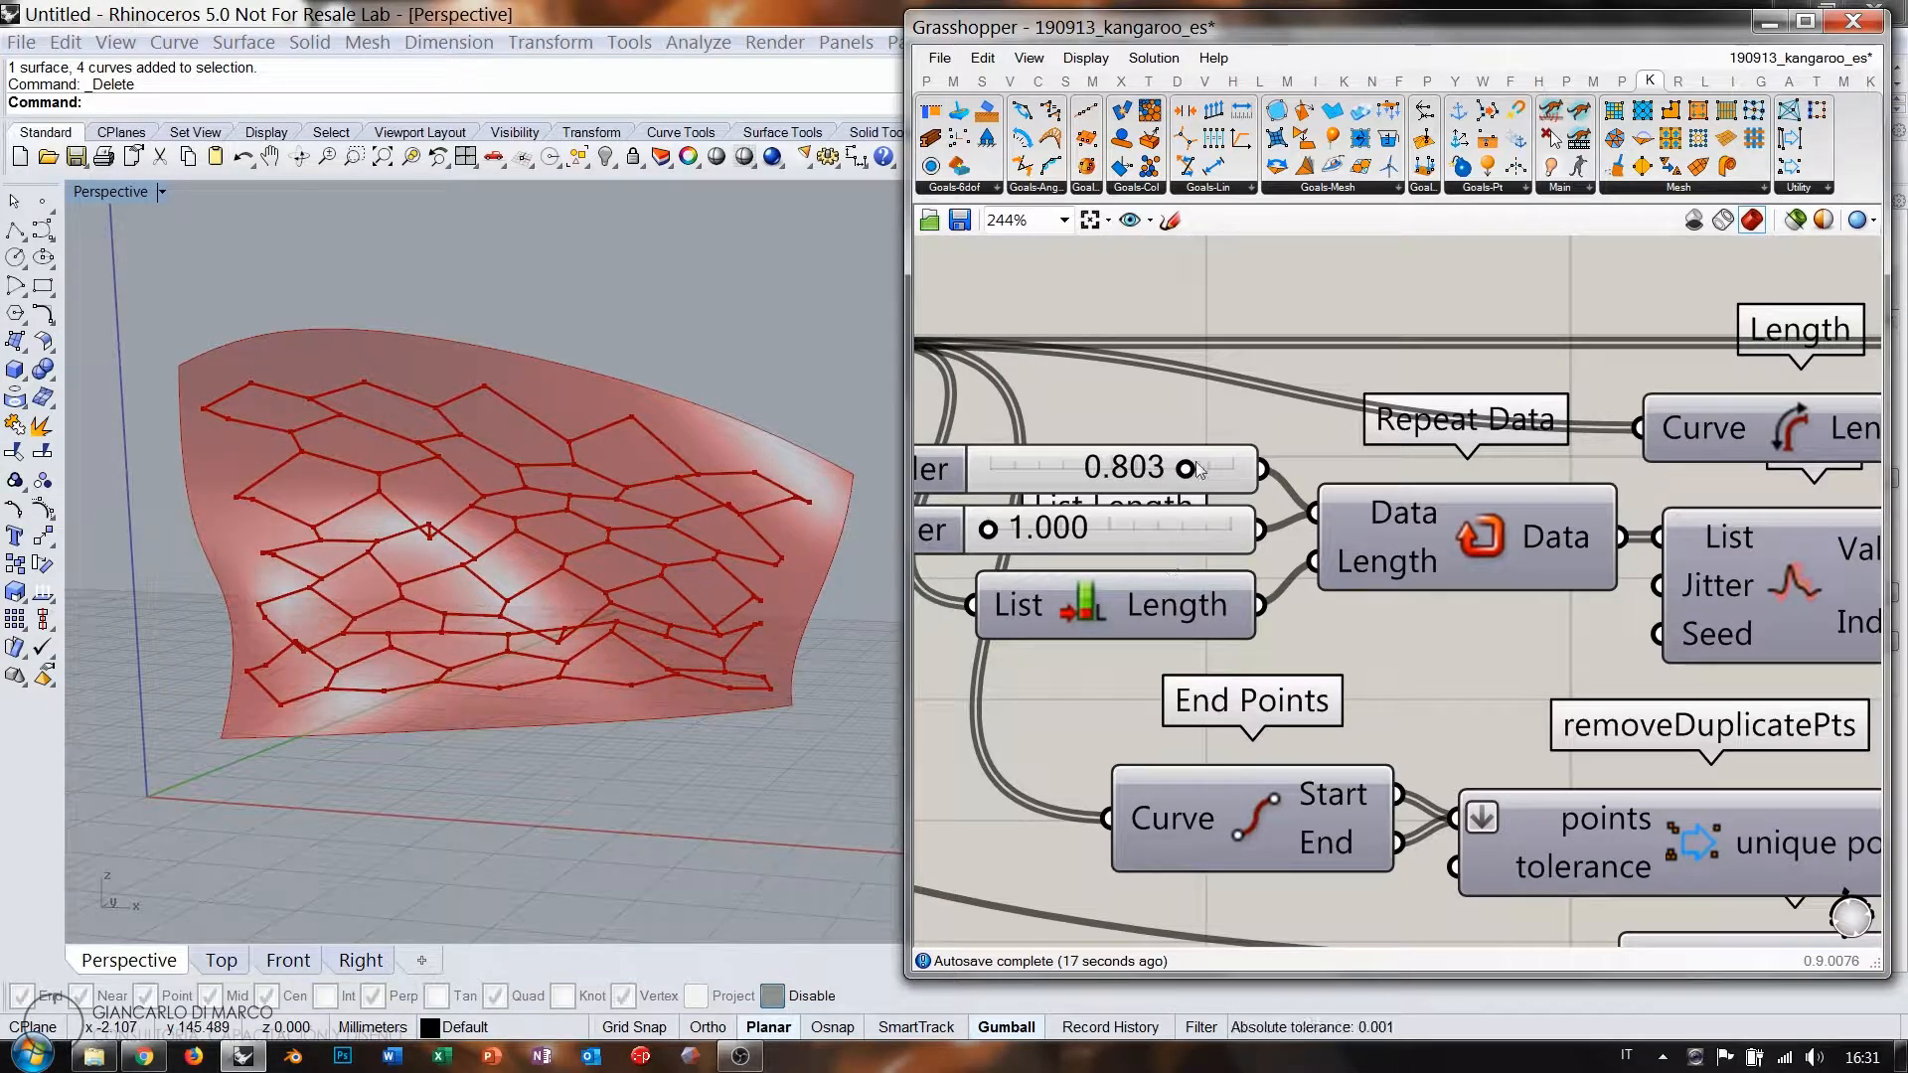
pyautogui.moveTo(1200, 469); pyautogui.dragTo(1240, 469)
# Reset the relaxed mesh to clean hexagons and set the Boolean Toggle to False.
pyautogui.scroll(-5, 1163, 522)
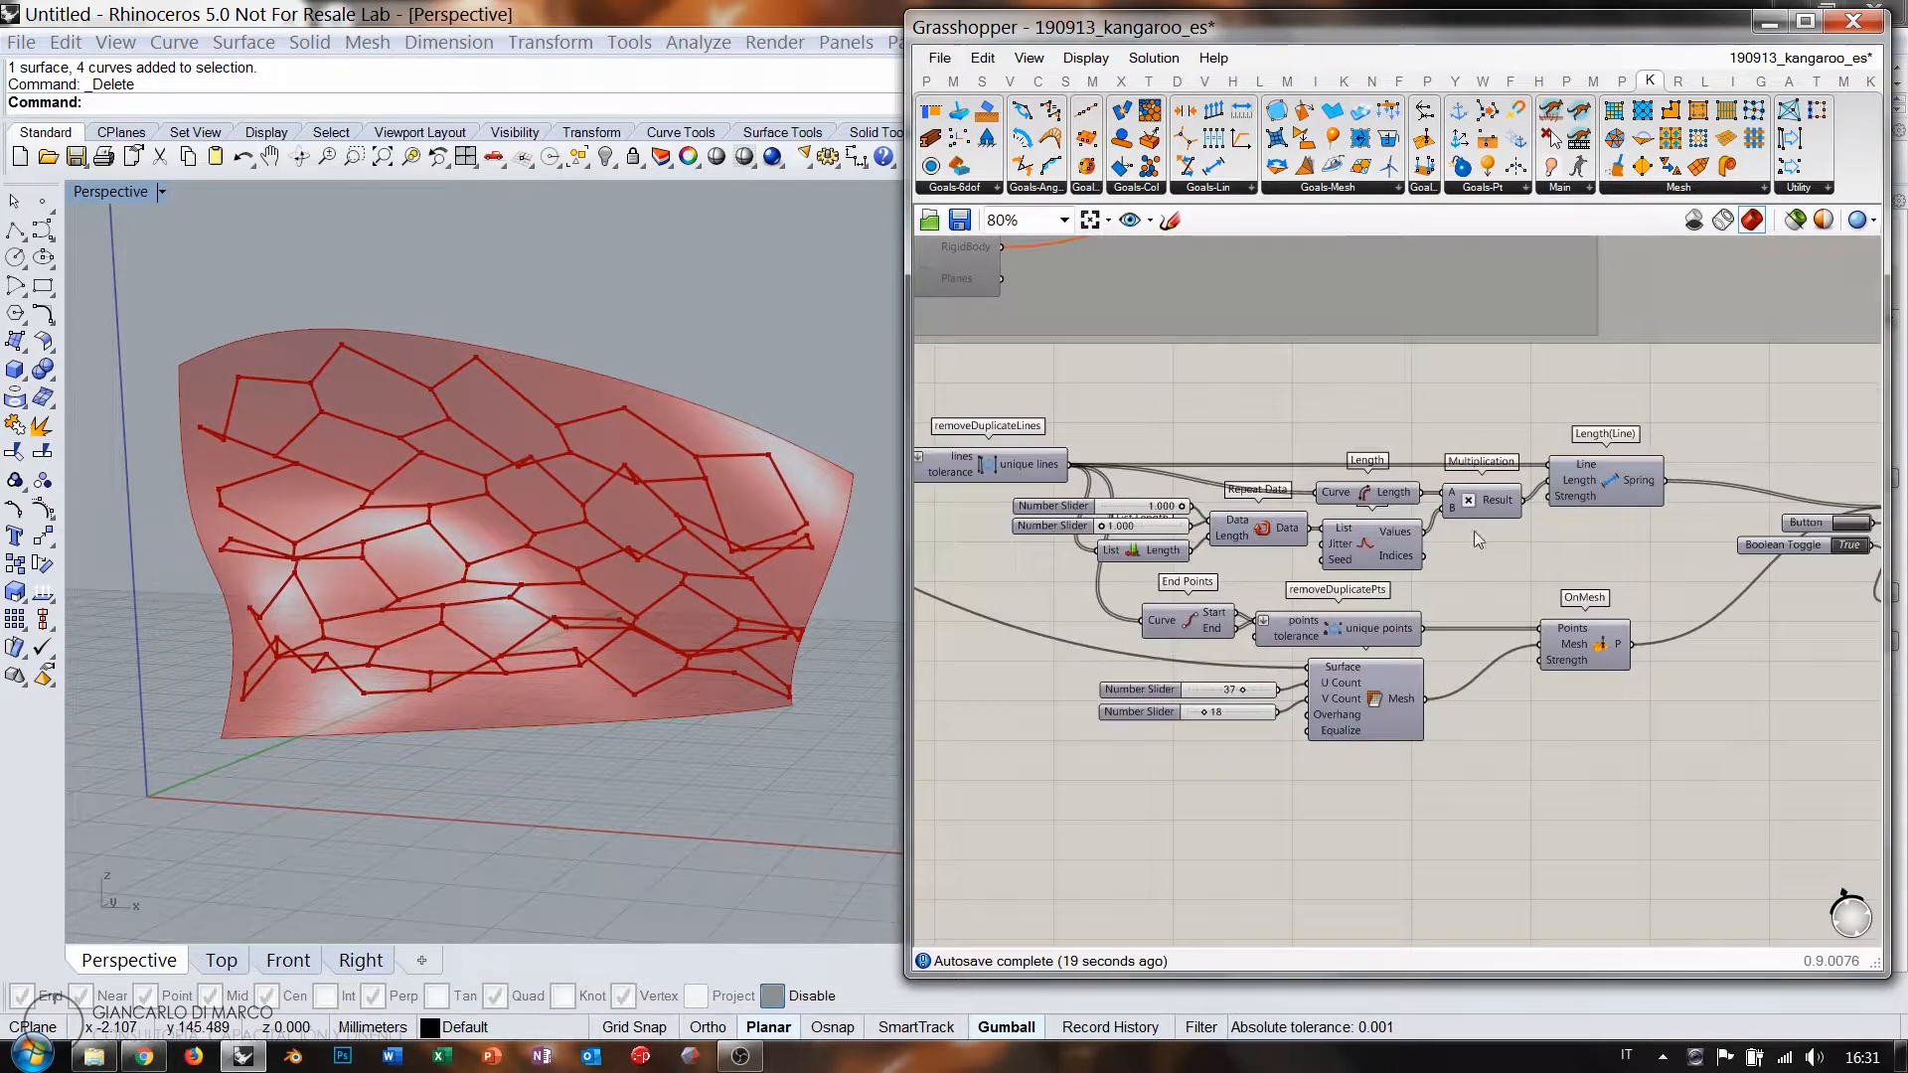
pyautogui.moveTo(1765, 528); pyautogui.dragTo(1531, 553, button='right')
pyautogui.click(1615, 549)
pyautogui.doubleClick(1613, 569)
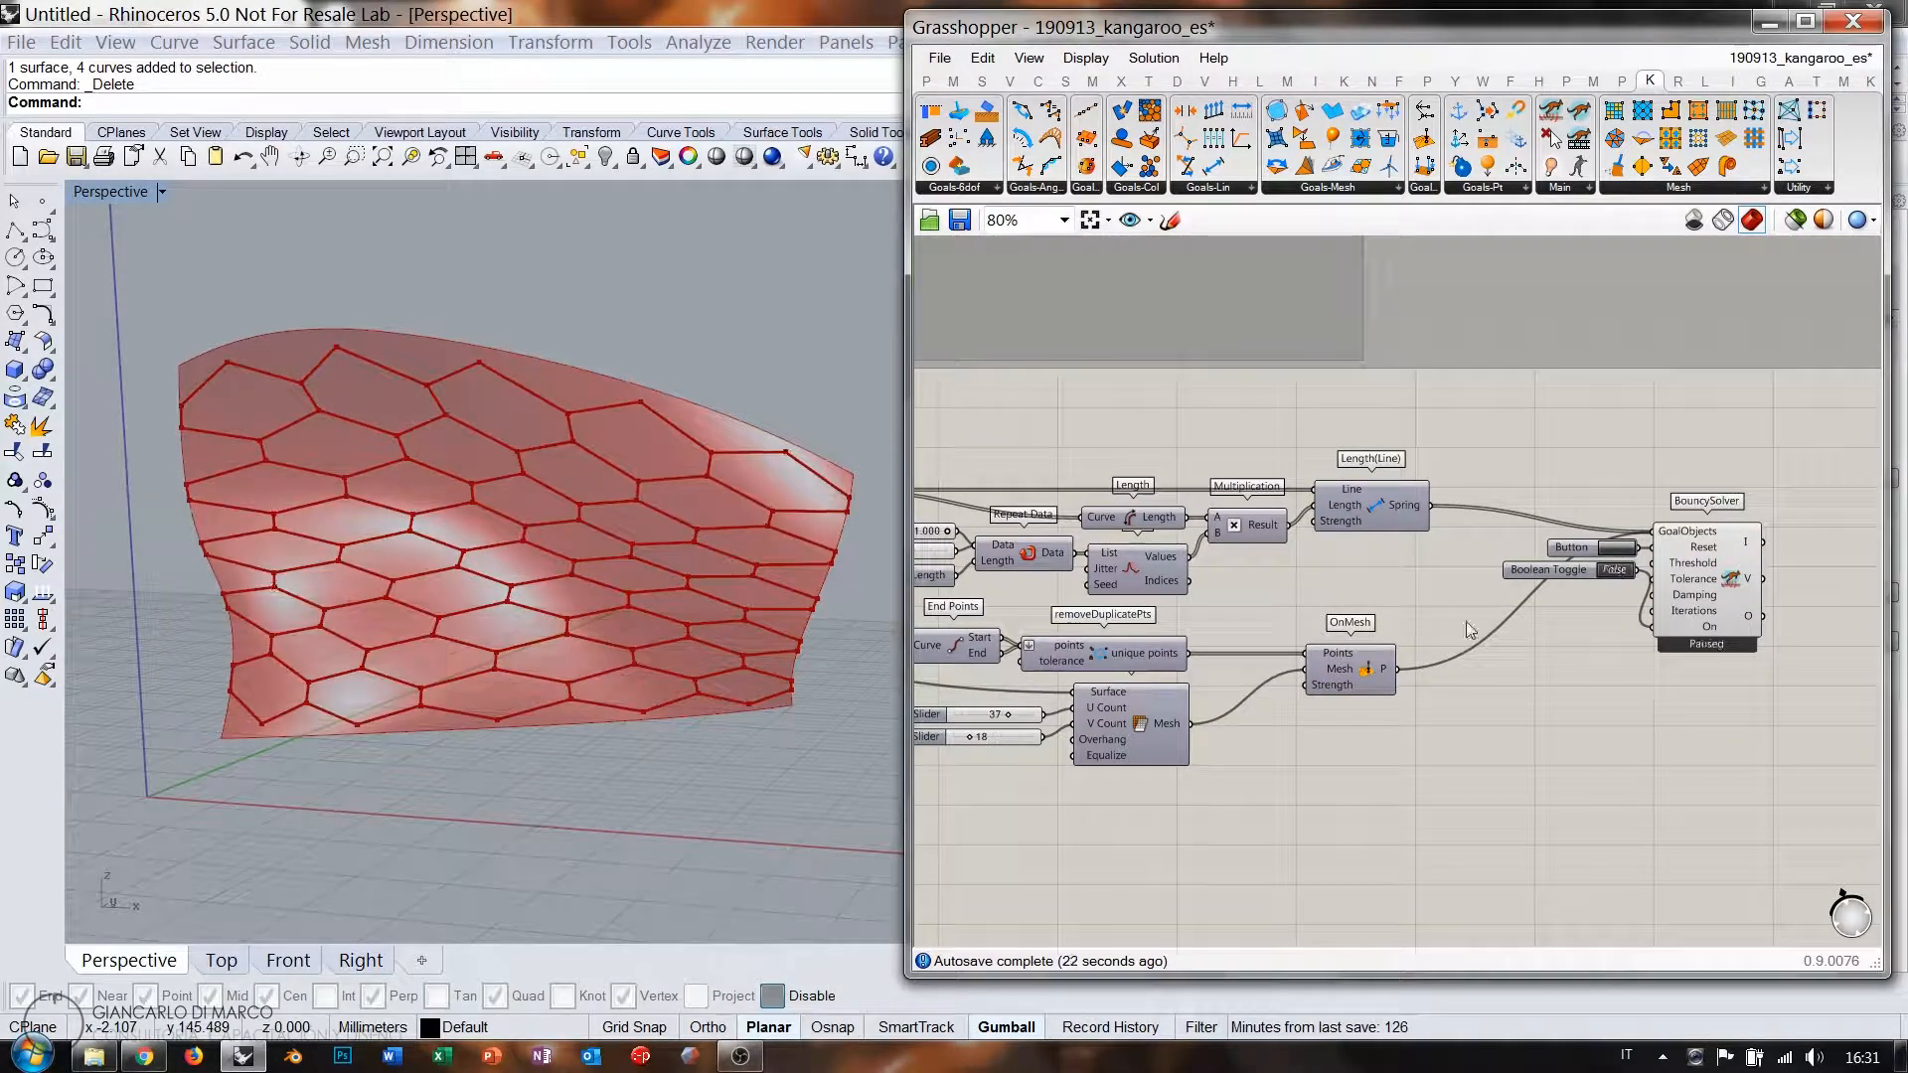
# Place a SphereCollide goal from the Kangaroo Goals-Pt tab beneath OnMesh.
pyautogui.moveTo(1152, 684); pyautogui.dragTo(1352, 520, button='right')
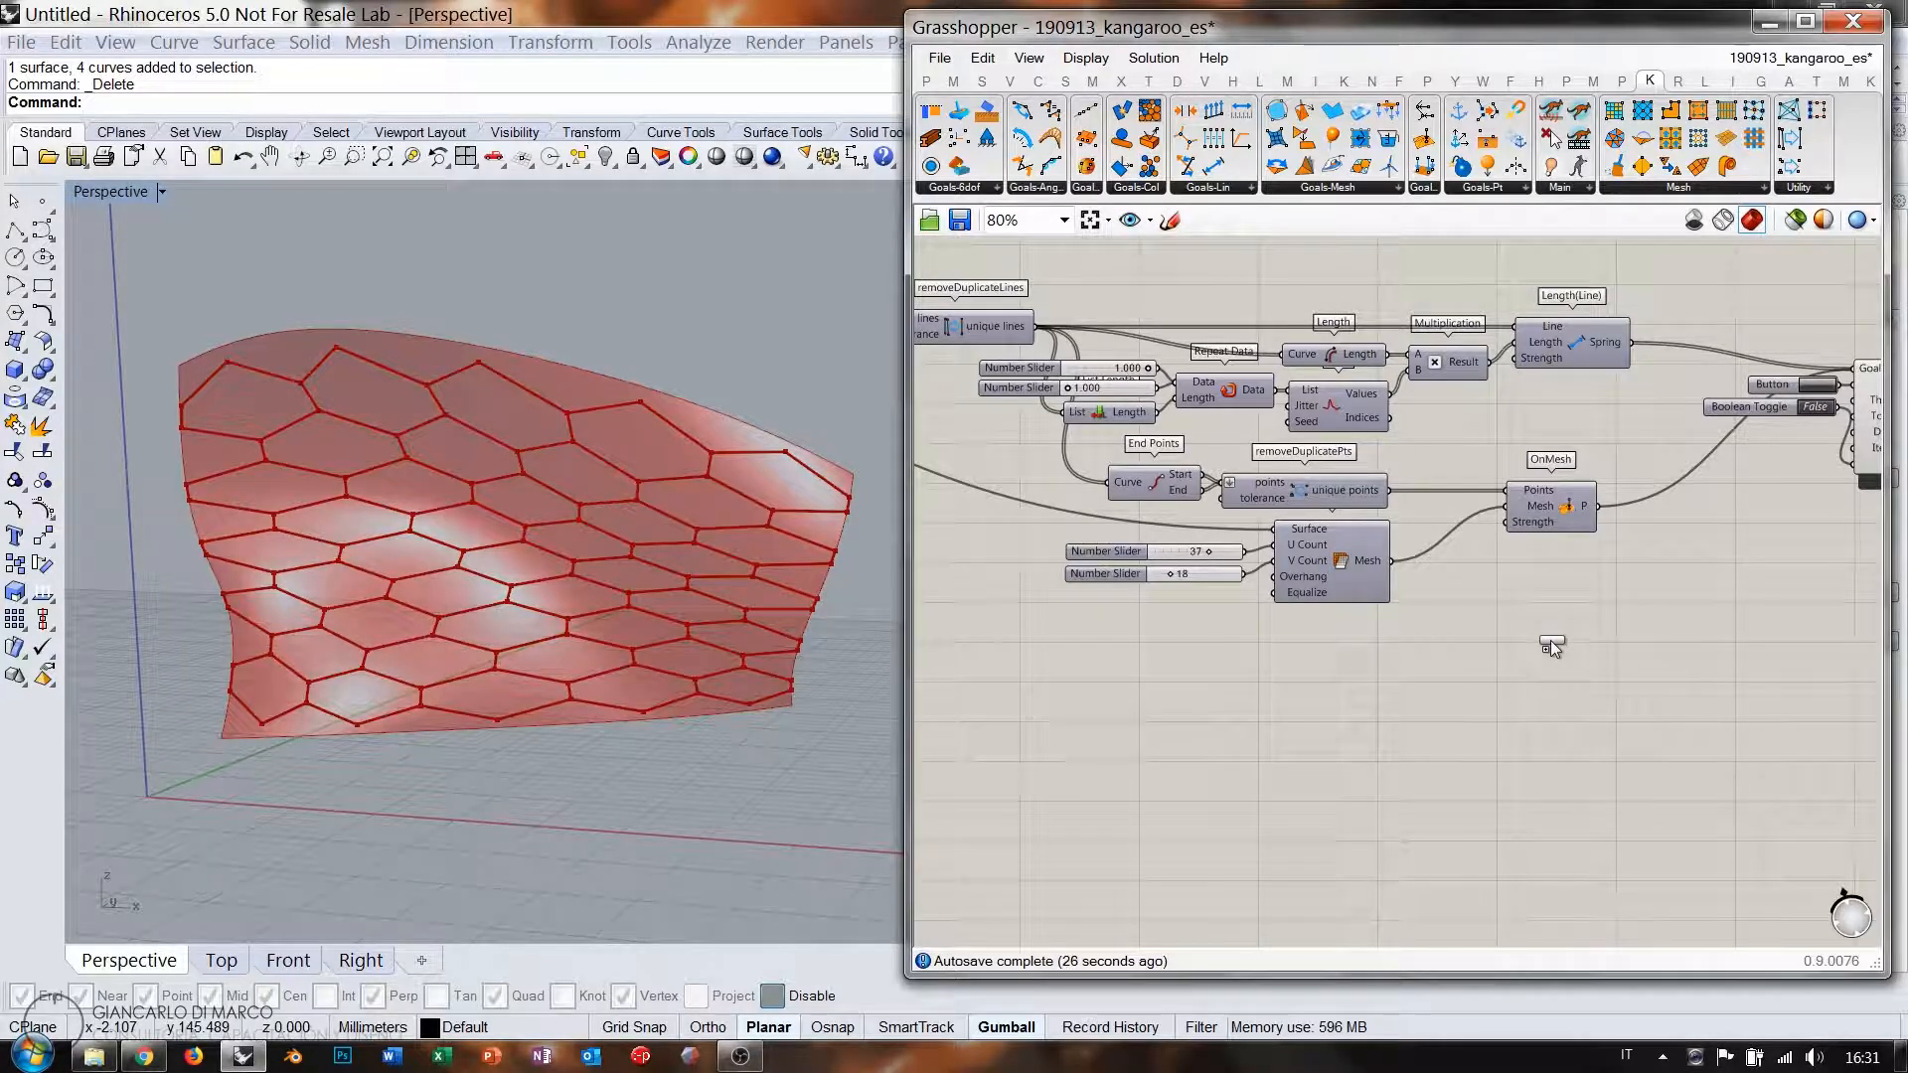
pyautogui.moveTo(1551, 641); pyautogui.dragTo(1551, 640)
pyautogui.scroll(1, 1390, 551)
pyautogui.moveTo(1459, 551); pyautogui.dragTo(1382, 513, button='right')
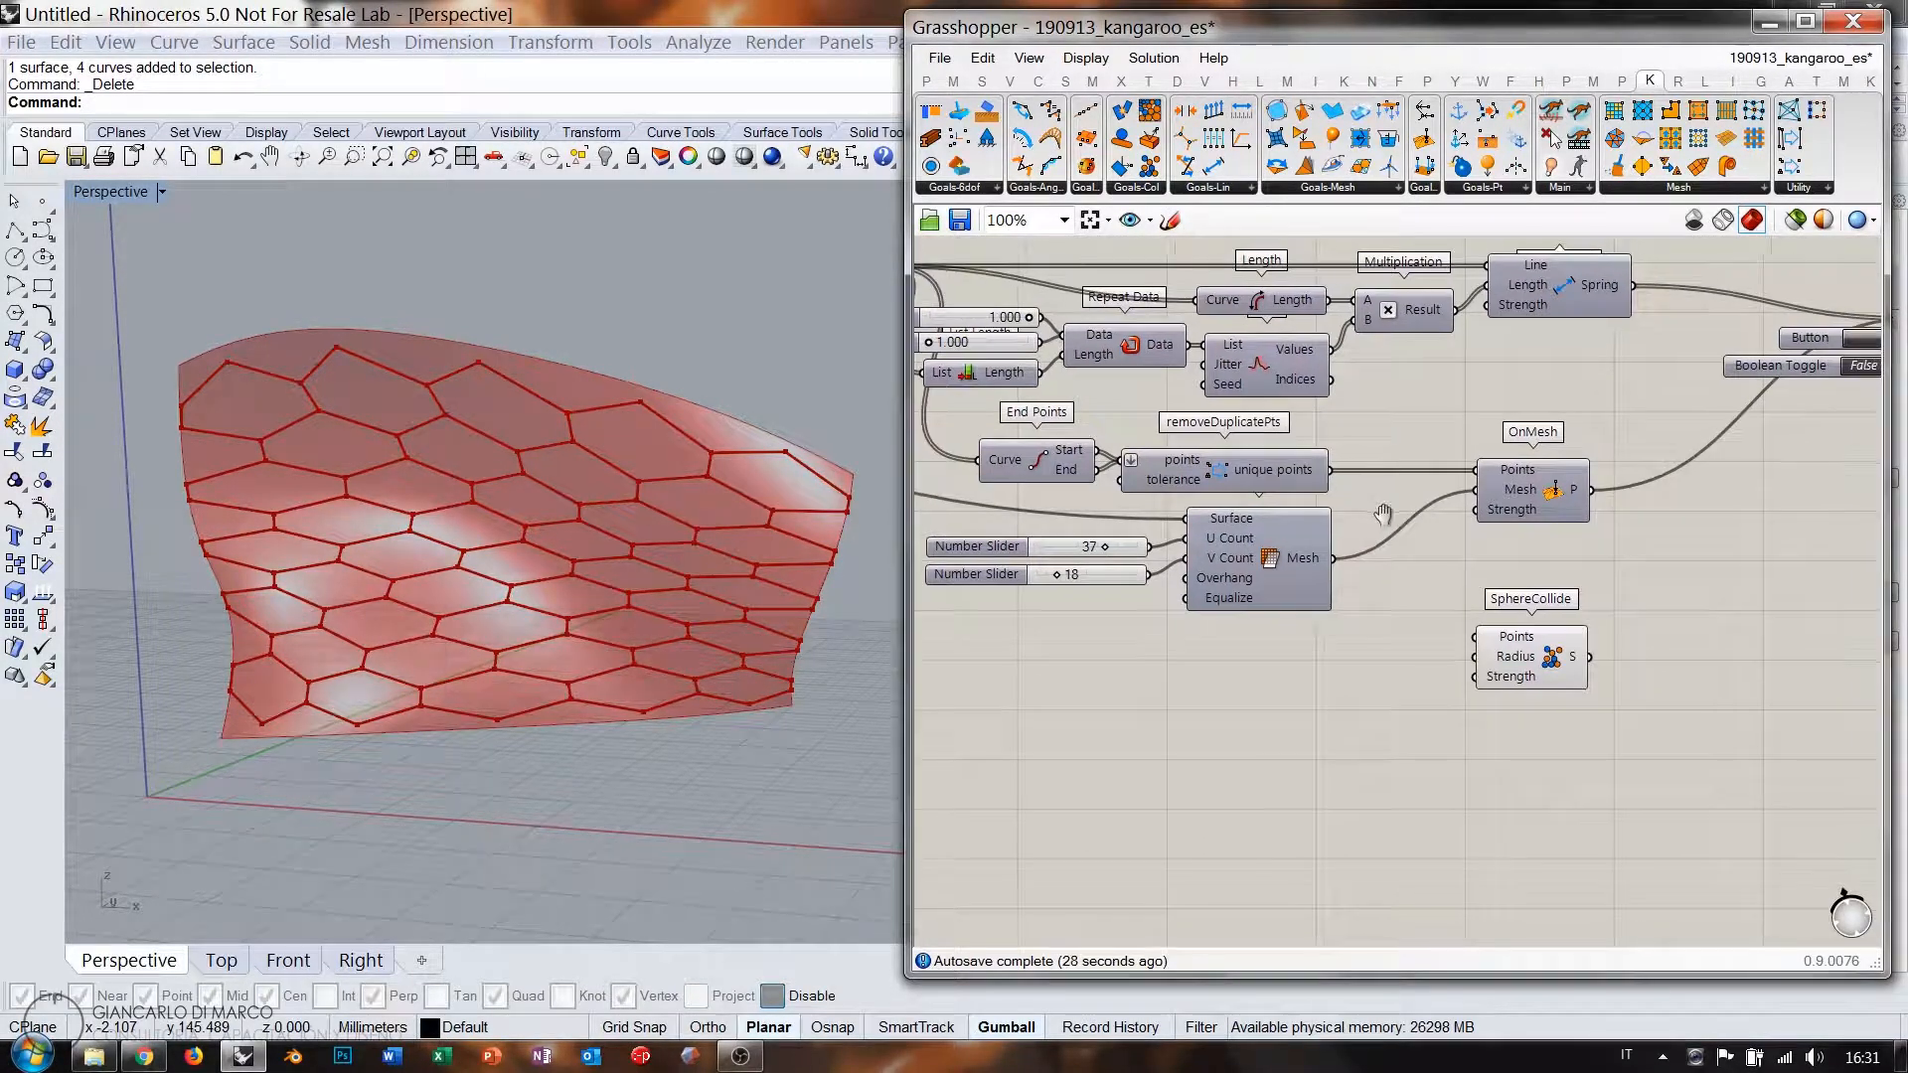
# Wire the unique points into SphereCollide's Points and its goal into BouncySolver's GoalObjects.
pyautogui.click(1254, 483)
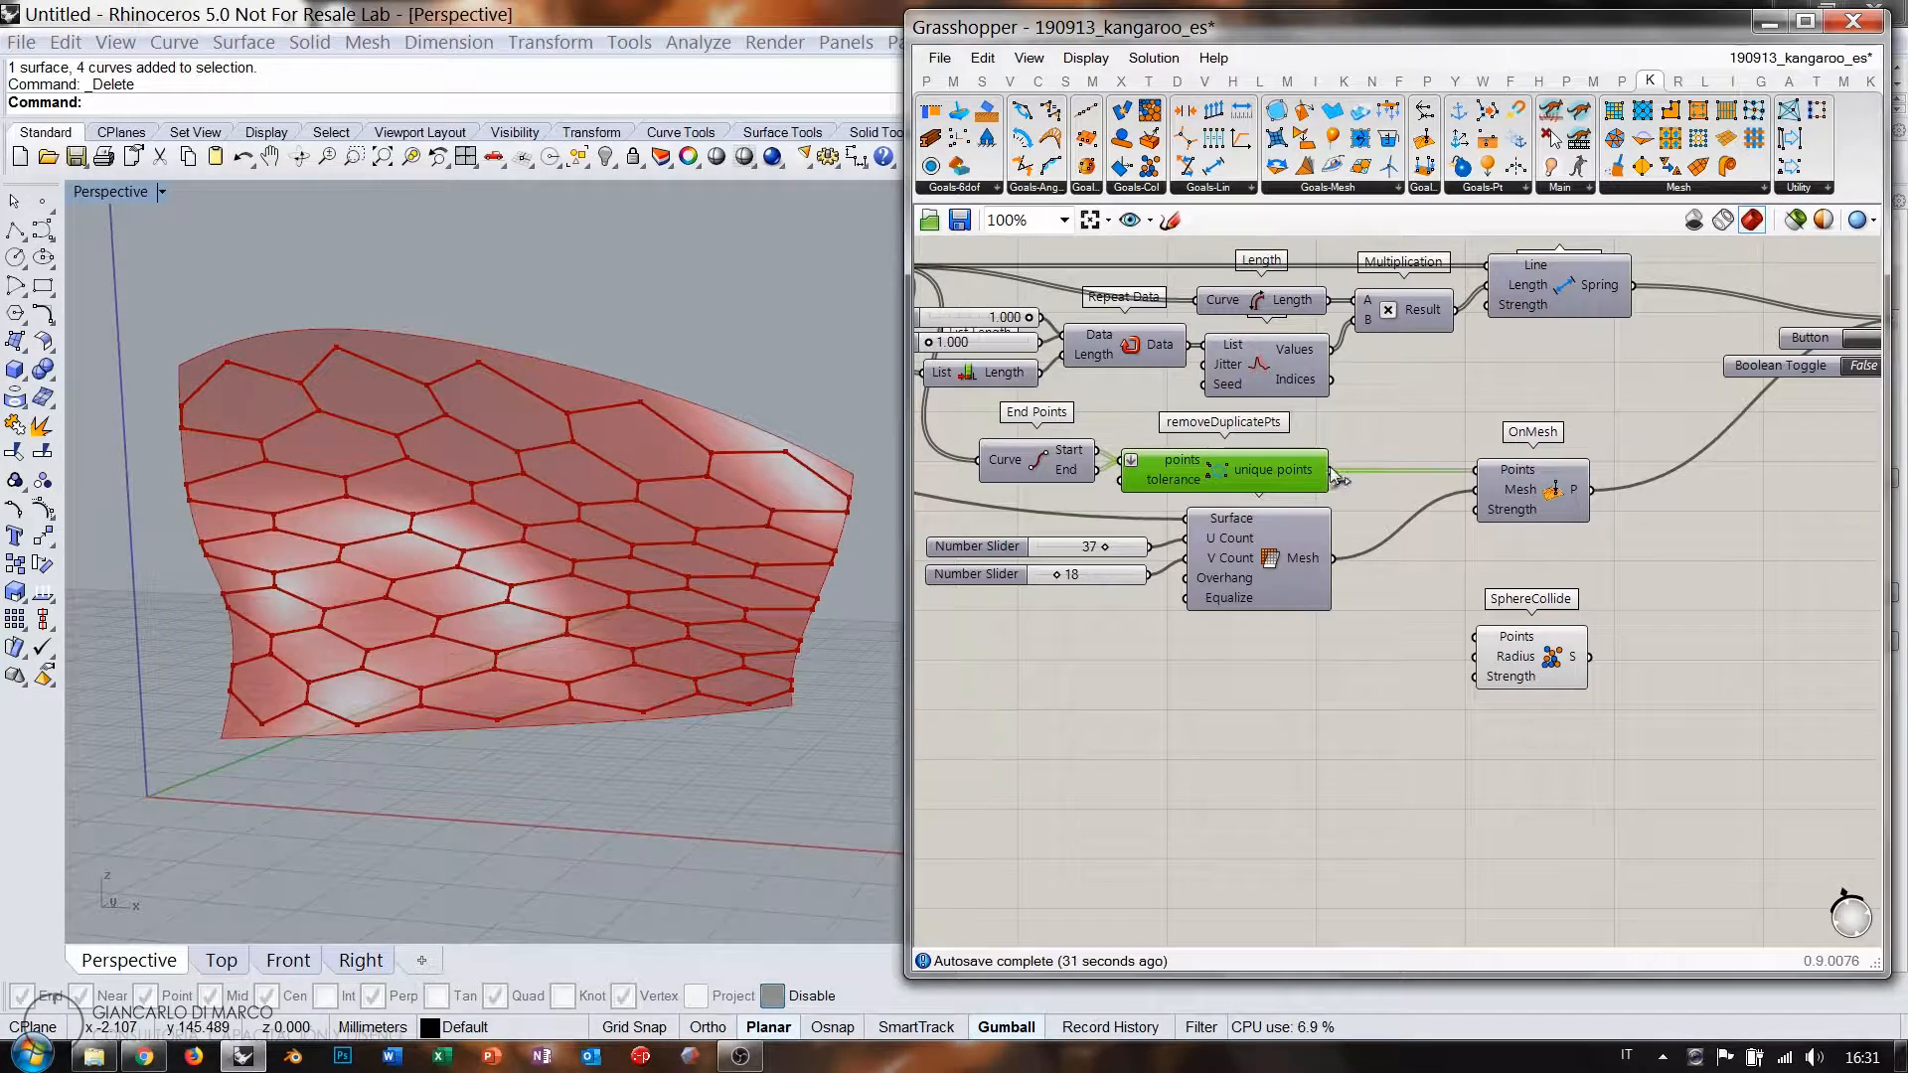
pyautogui.moveTo(1613, 654); pyautogui.dragTo(1450, 709, button='right')
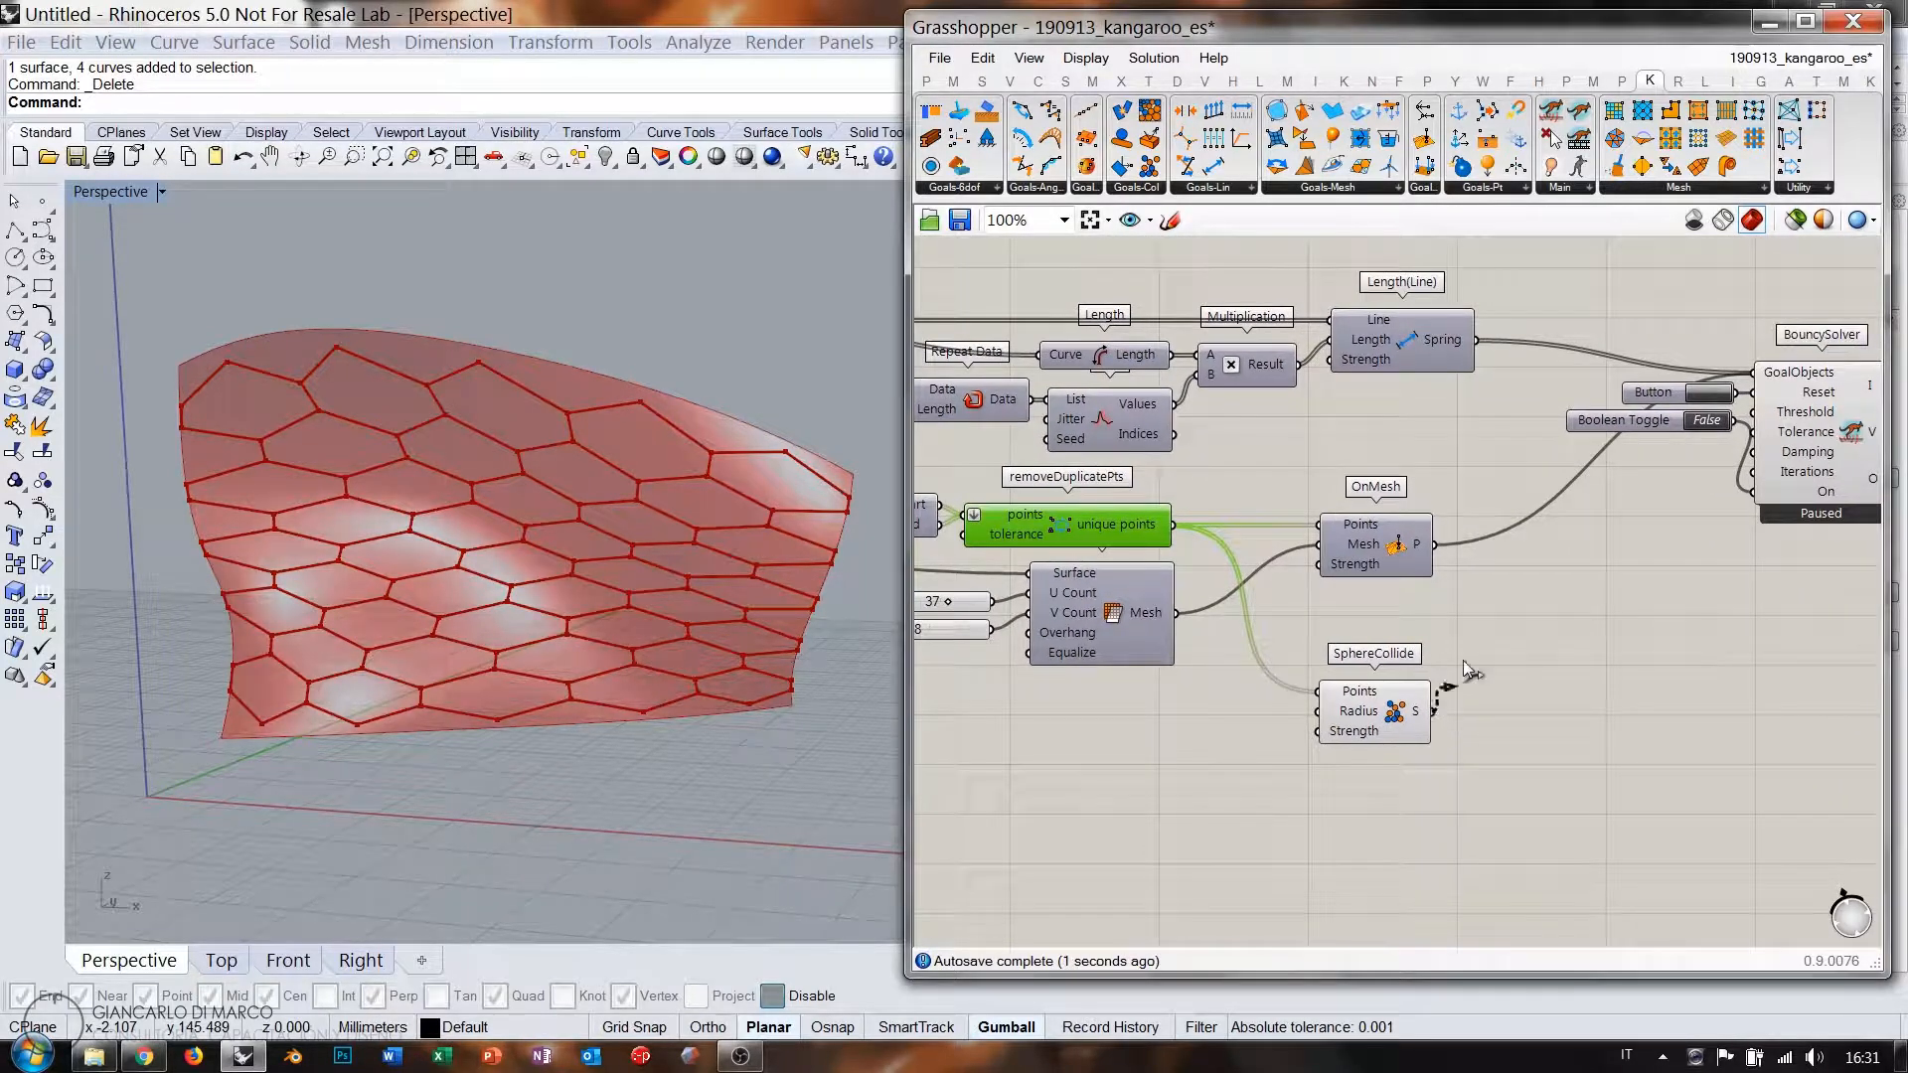
pyautogui.keyDown('shift'); pyautogui.moveTo(1463, 660); pyautogui.dragTo(1753, 373); pyautogui.keyUp('shift')
pyautogui.click(1589, 628)
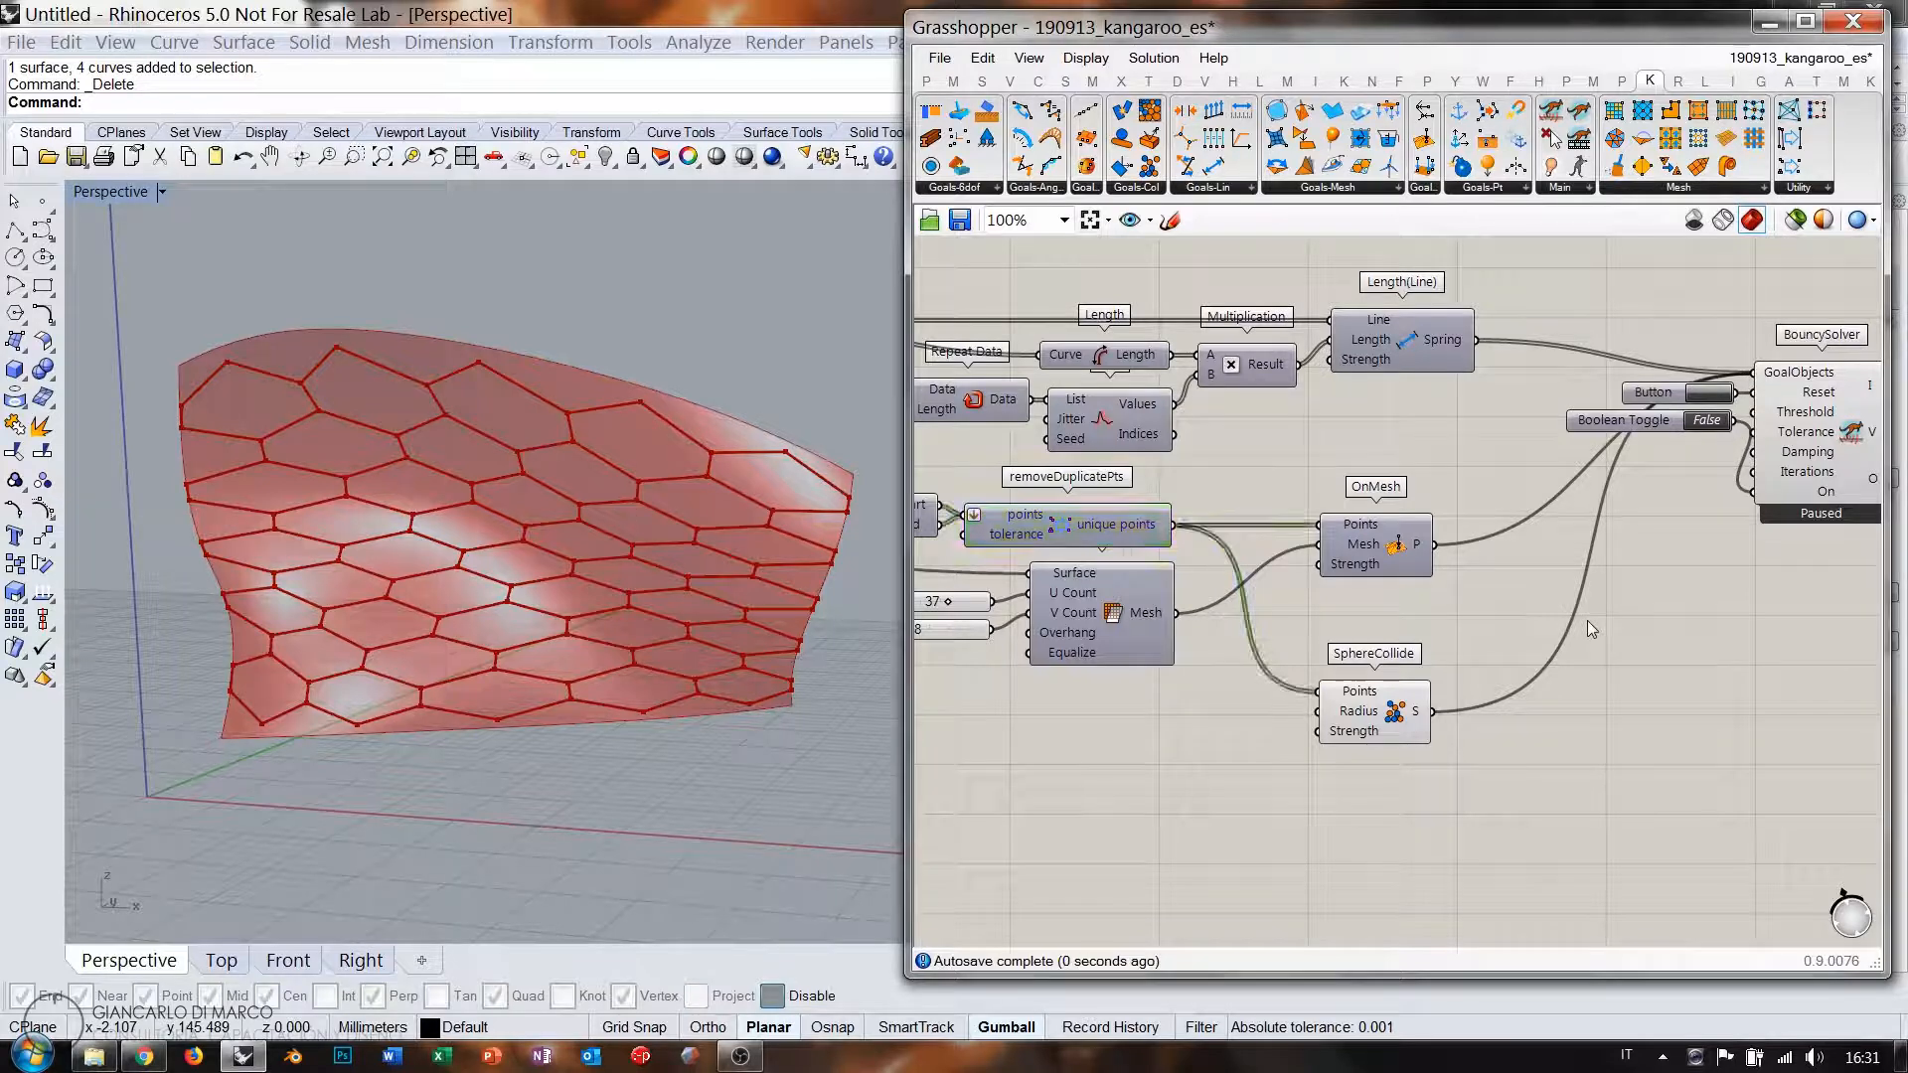
# Add a 1.00 number slider and wire it to SphereCollide's Radius.
pyautogui.click(1377, 714)
pyautogui.scroll(4, 1381, 708)
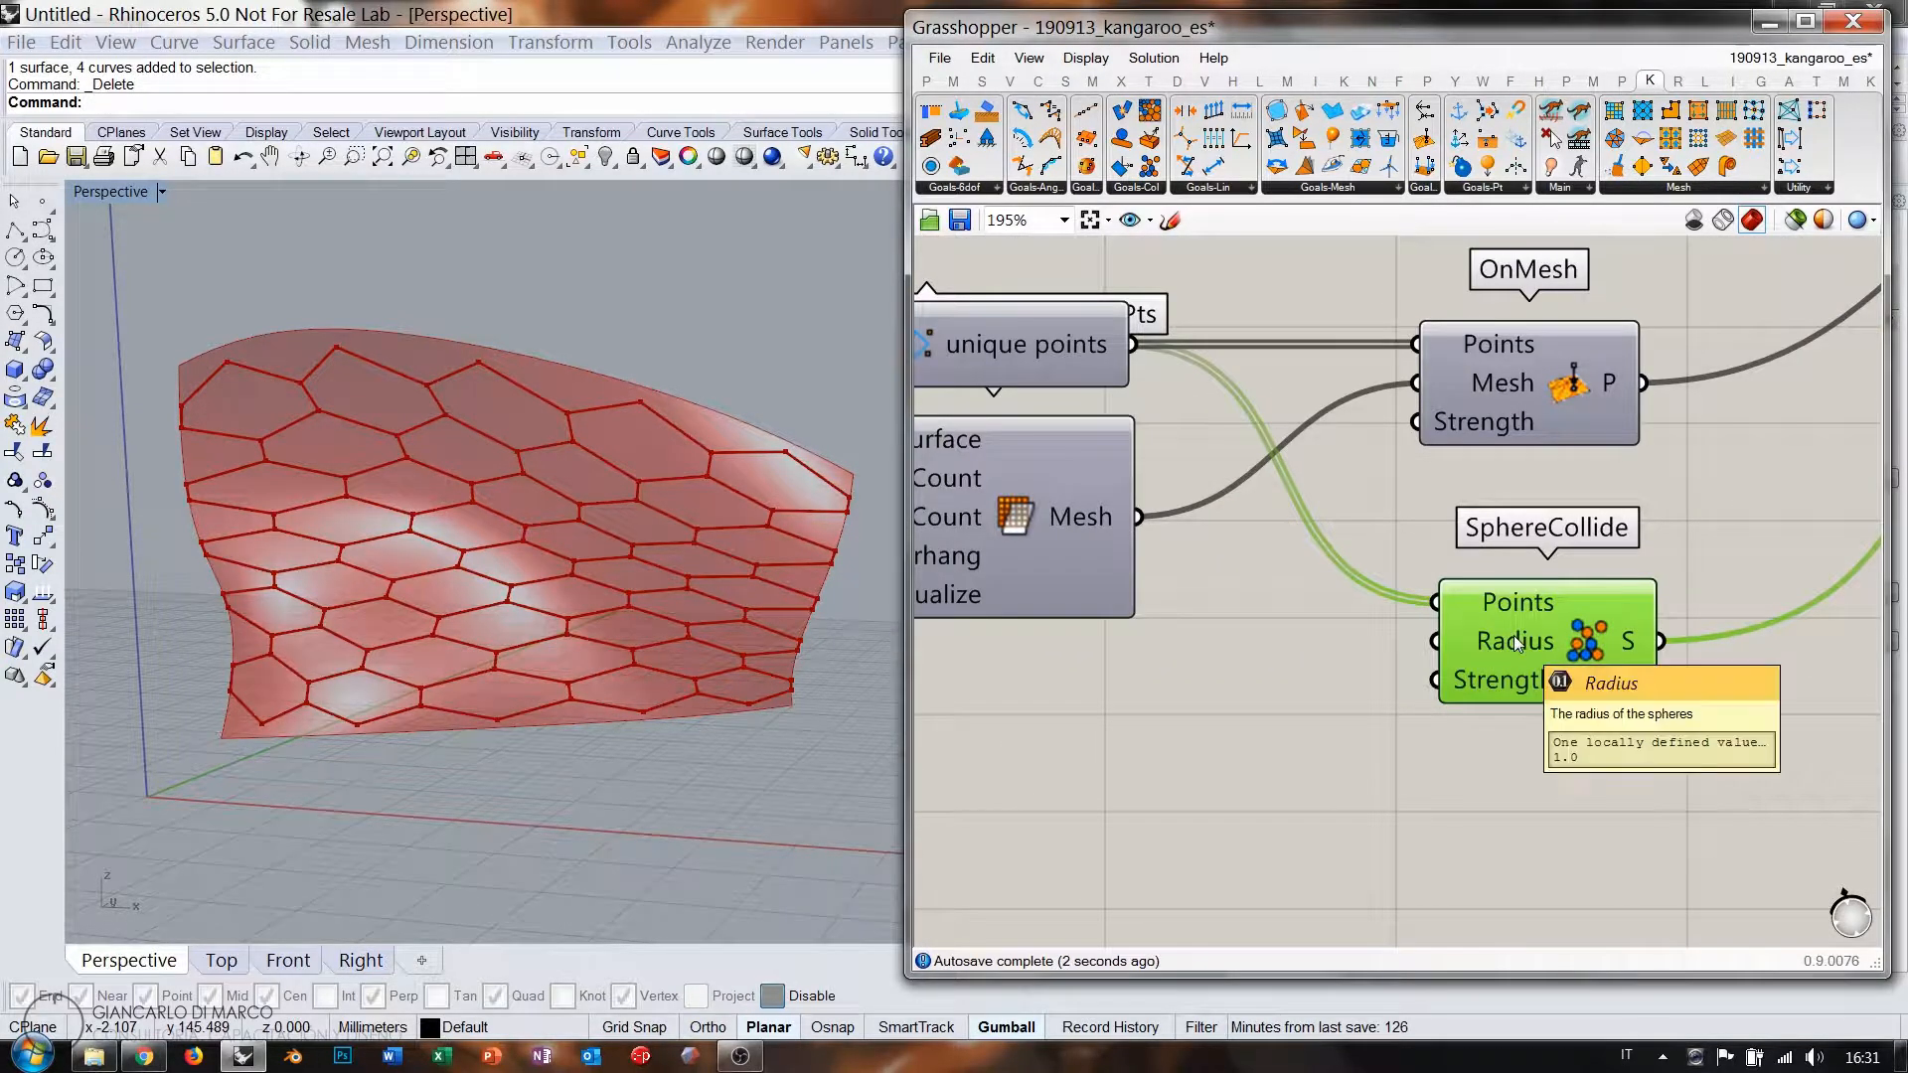
pyautogui.click(1280, 702)
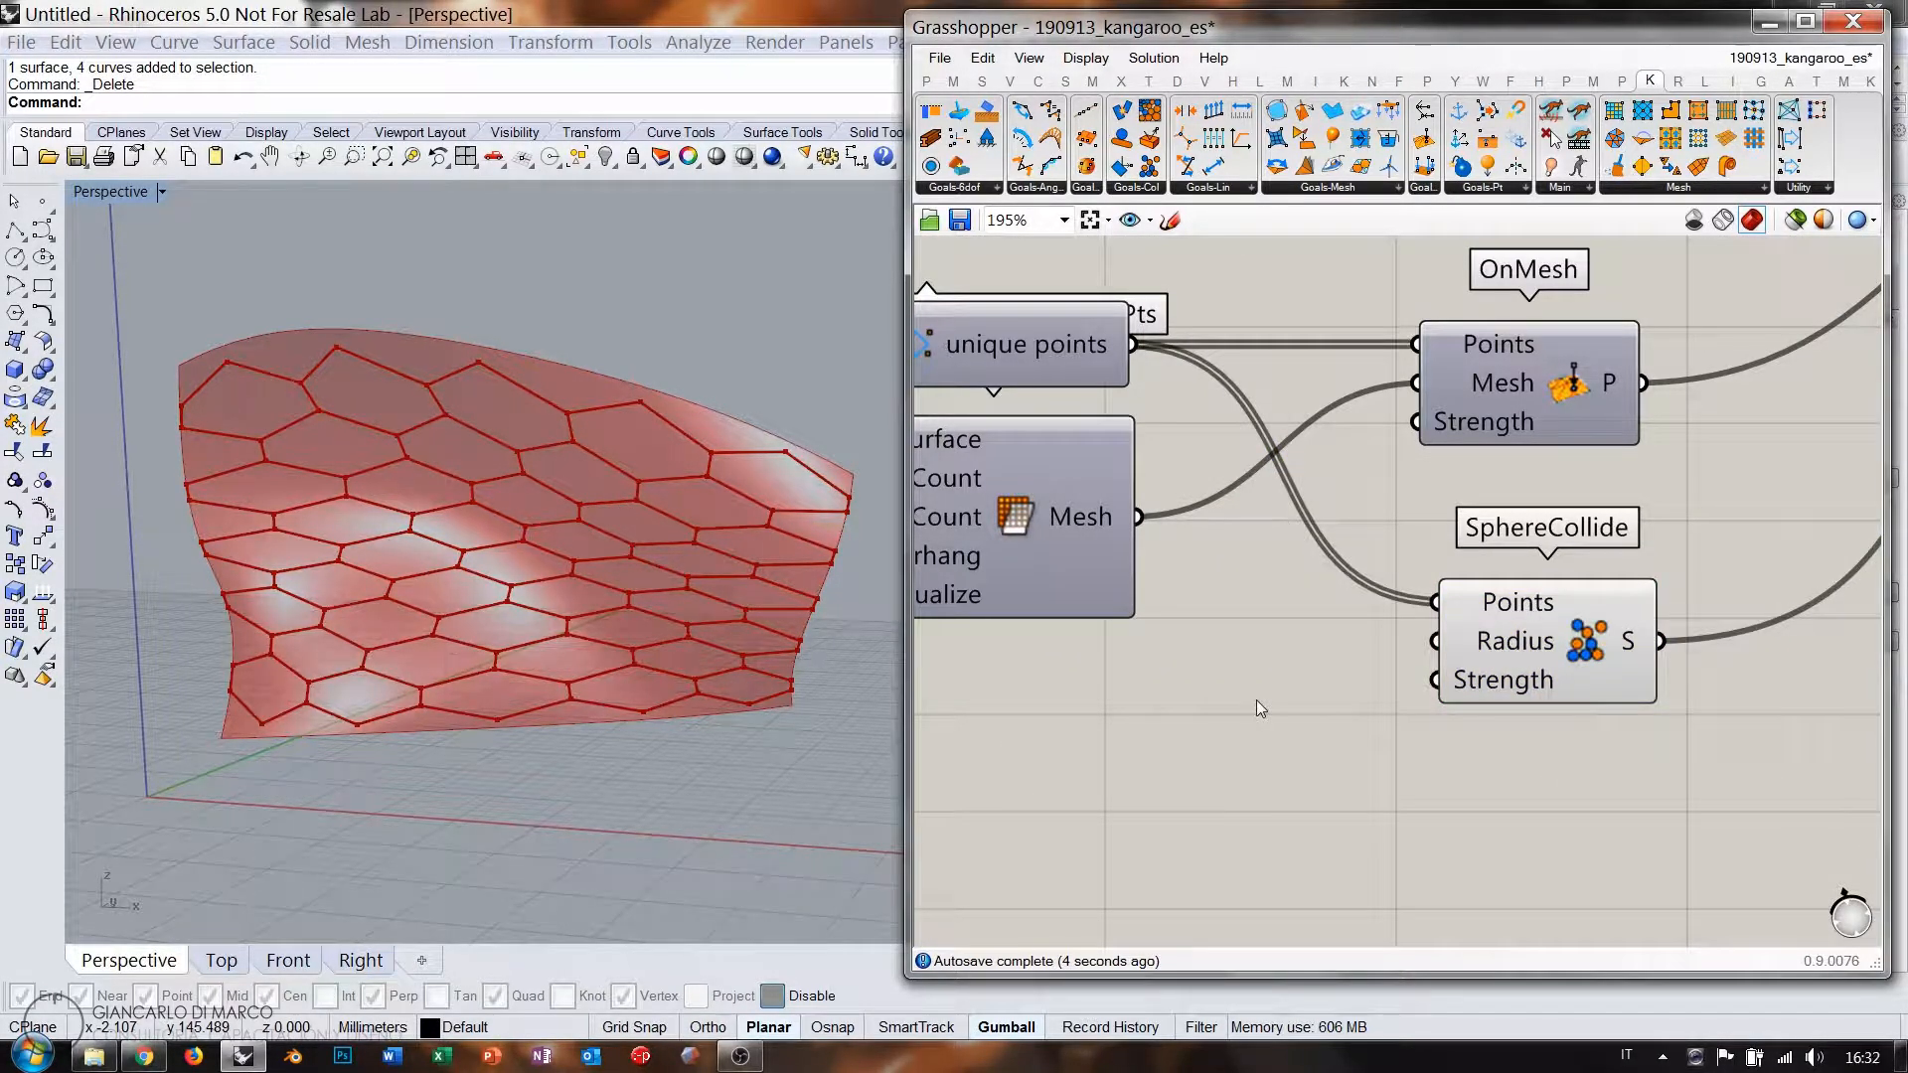
pyautogui.doubleClick(1256, 699)
pyautogui.write('1.00<10')
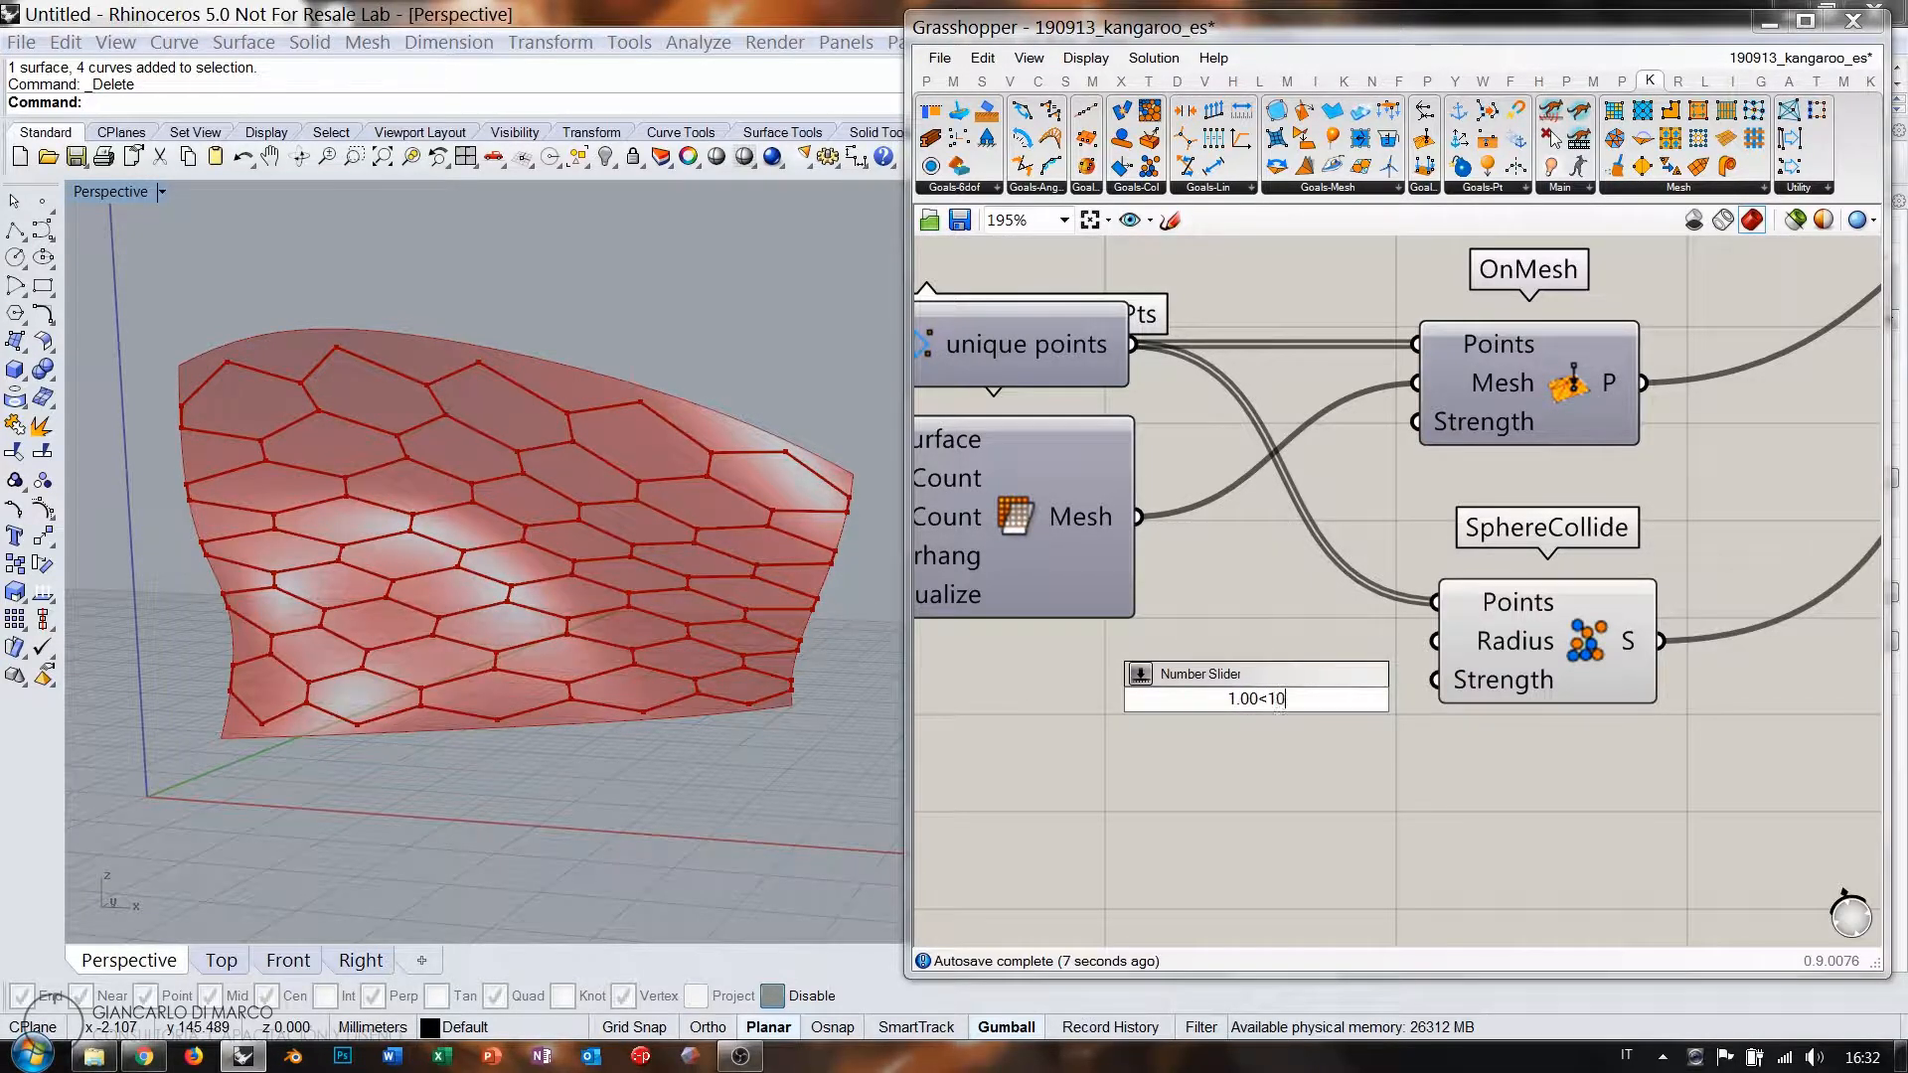
pyautogui.press('Return')
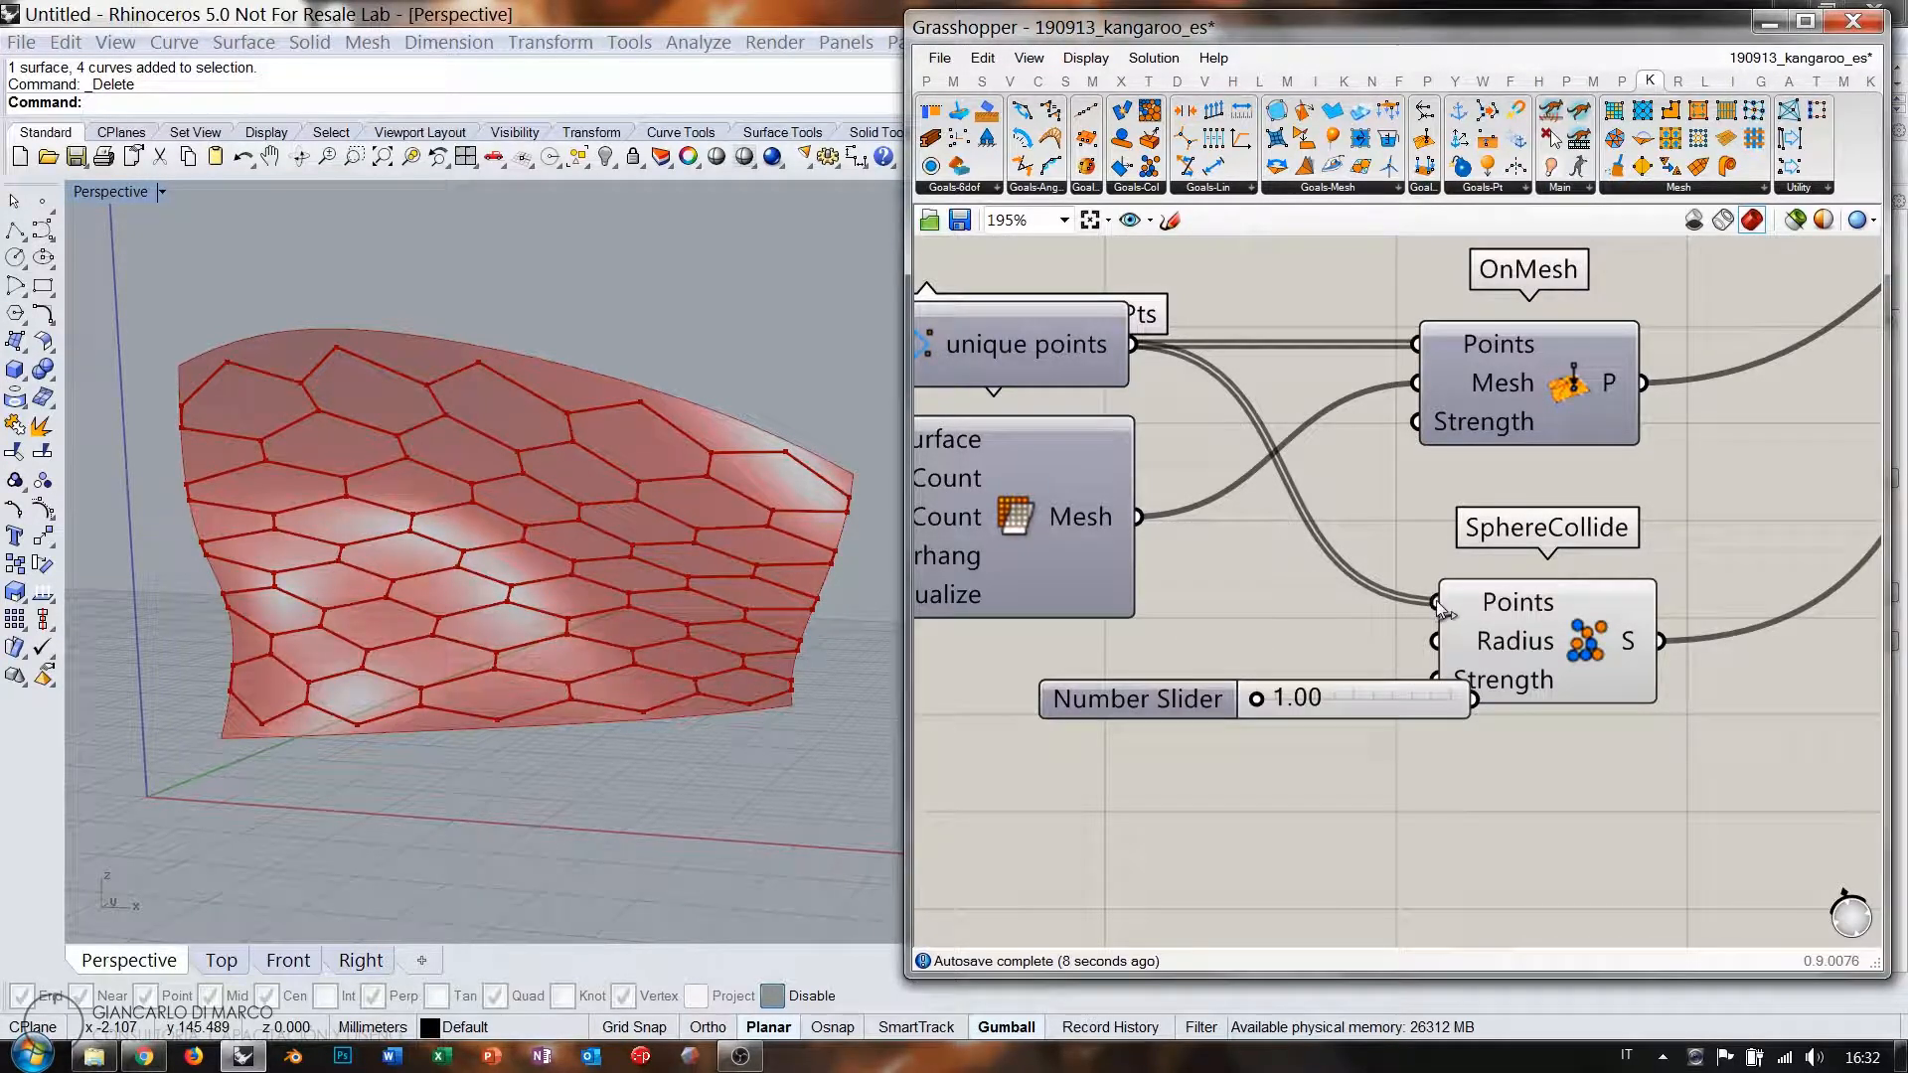
pyautogui.moveTo(1436, 644); pyautogui.dragTo(1312, 676)
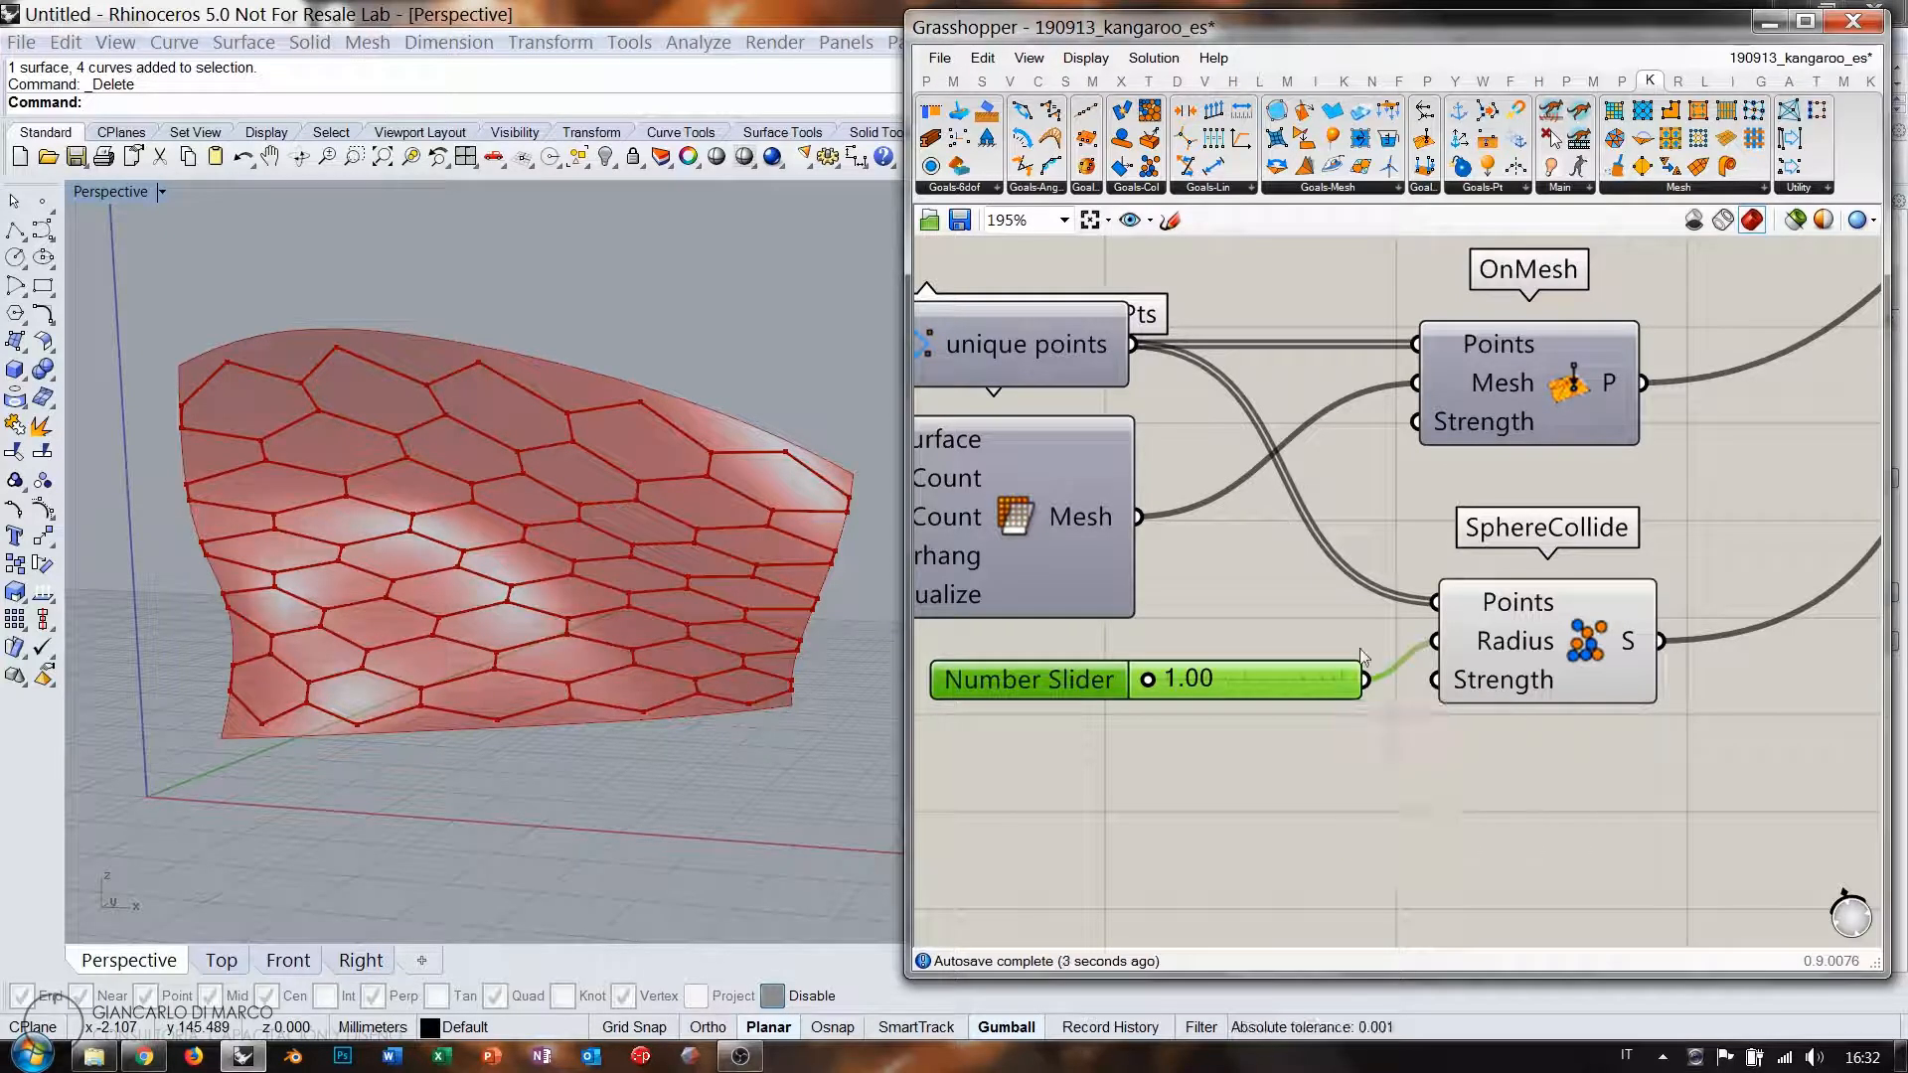
# Switch the solver back on to start relaxing.
pyautogui.scroll(-3, 1584, 543)
pyautogui.moveTo(1585, 543); pyautogui.dragTo(1487, 588, button='right')
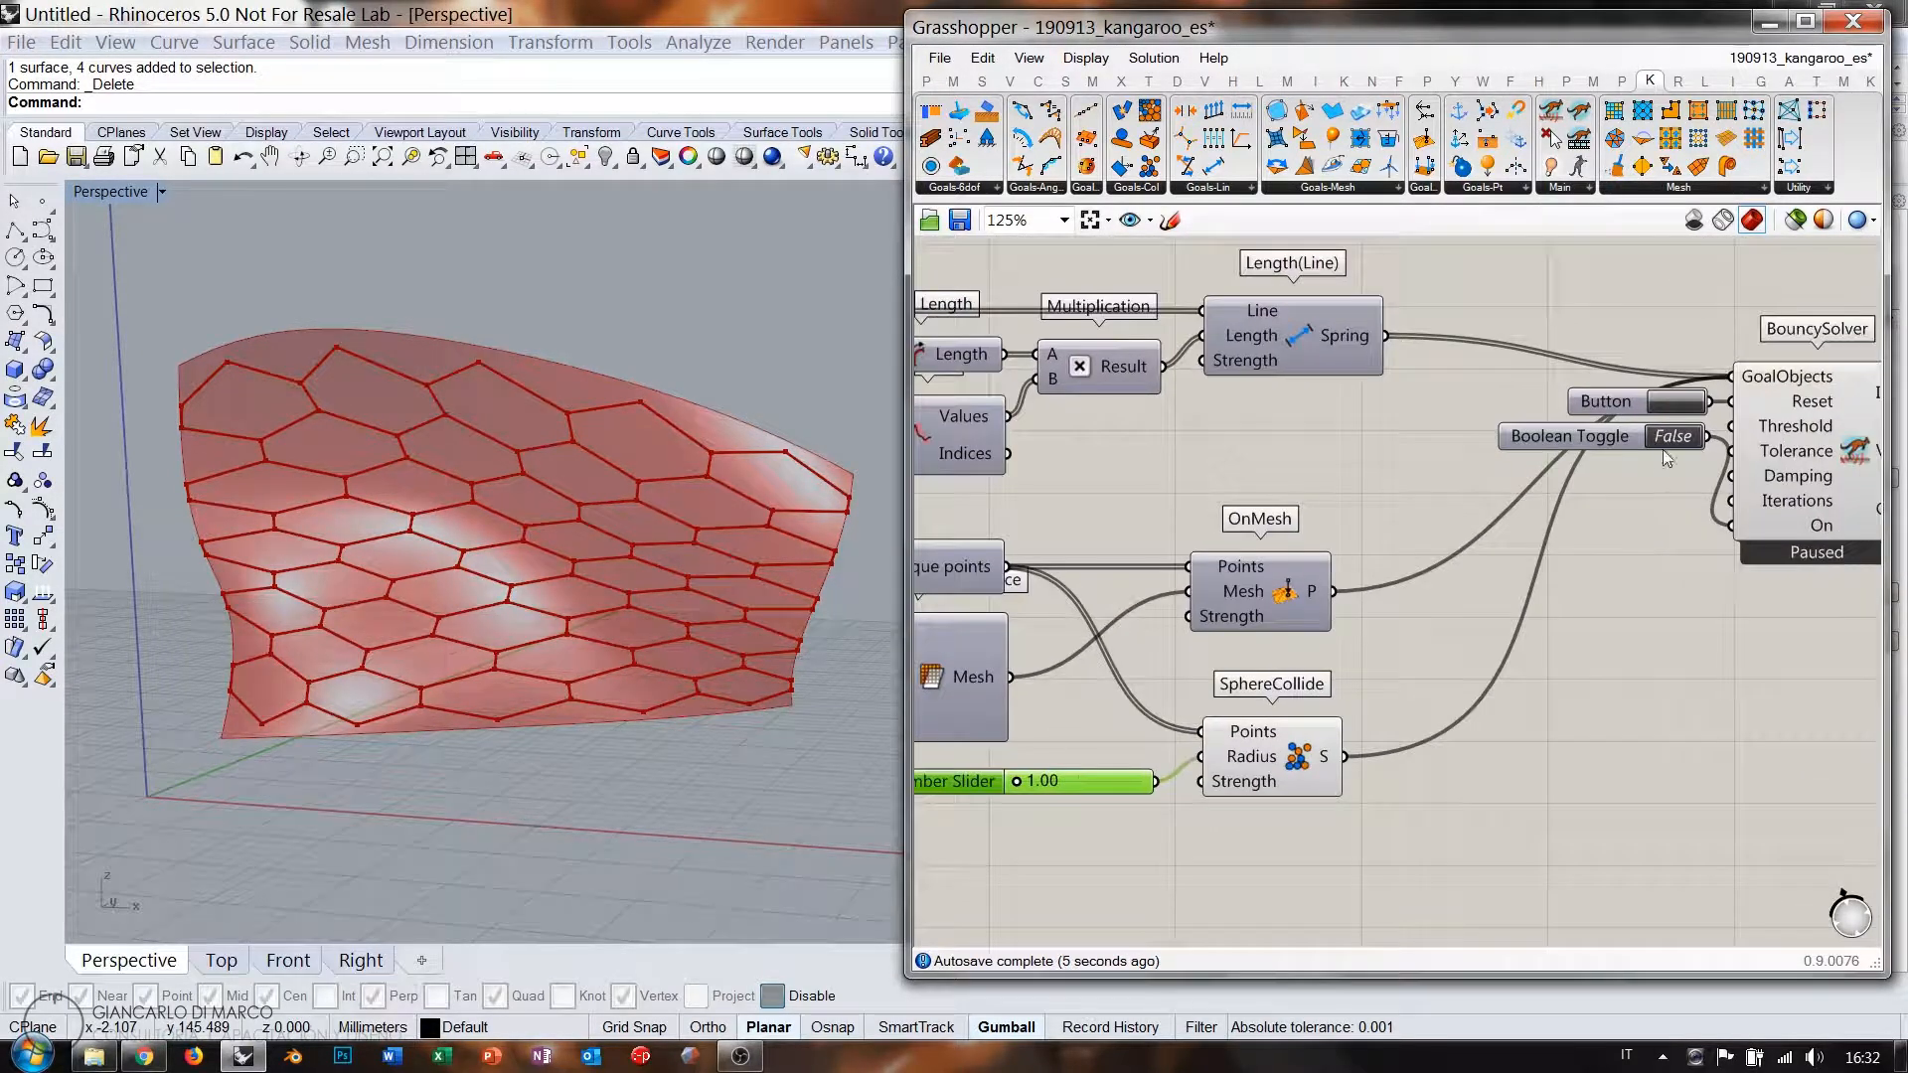
pyautogui.click(1673, 438)
# Try sphere radius values up to 1.41, then return the radius to 1.00.
pyautogui.moveTo(1087, 600); pyautogui.dragTo(1387, 533, button='right')
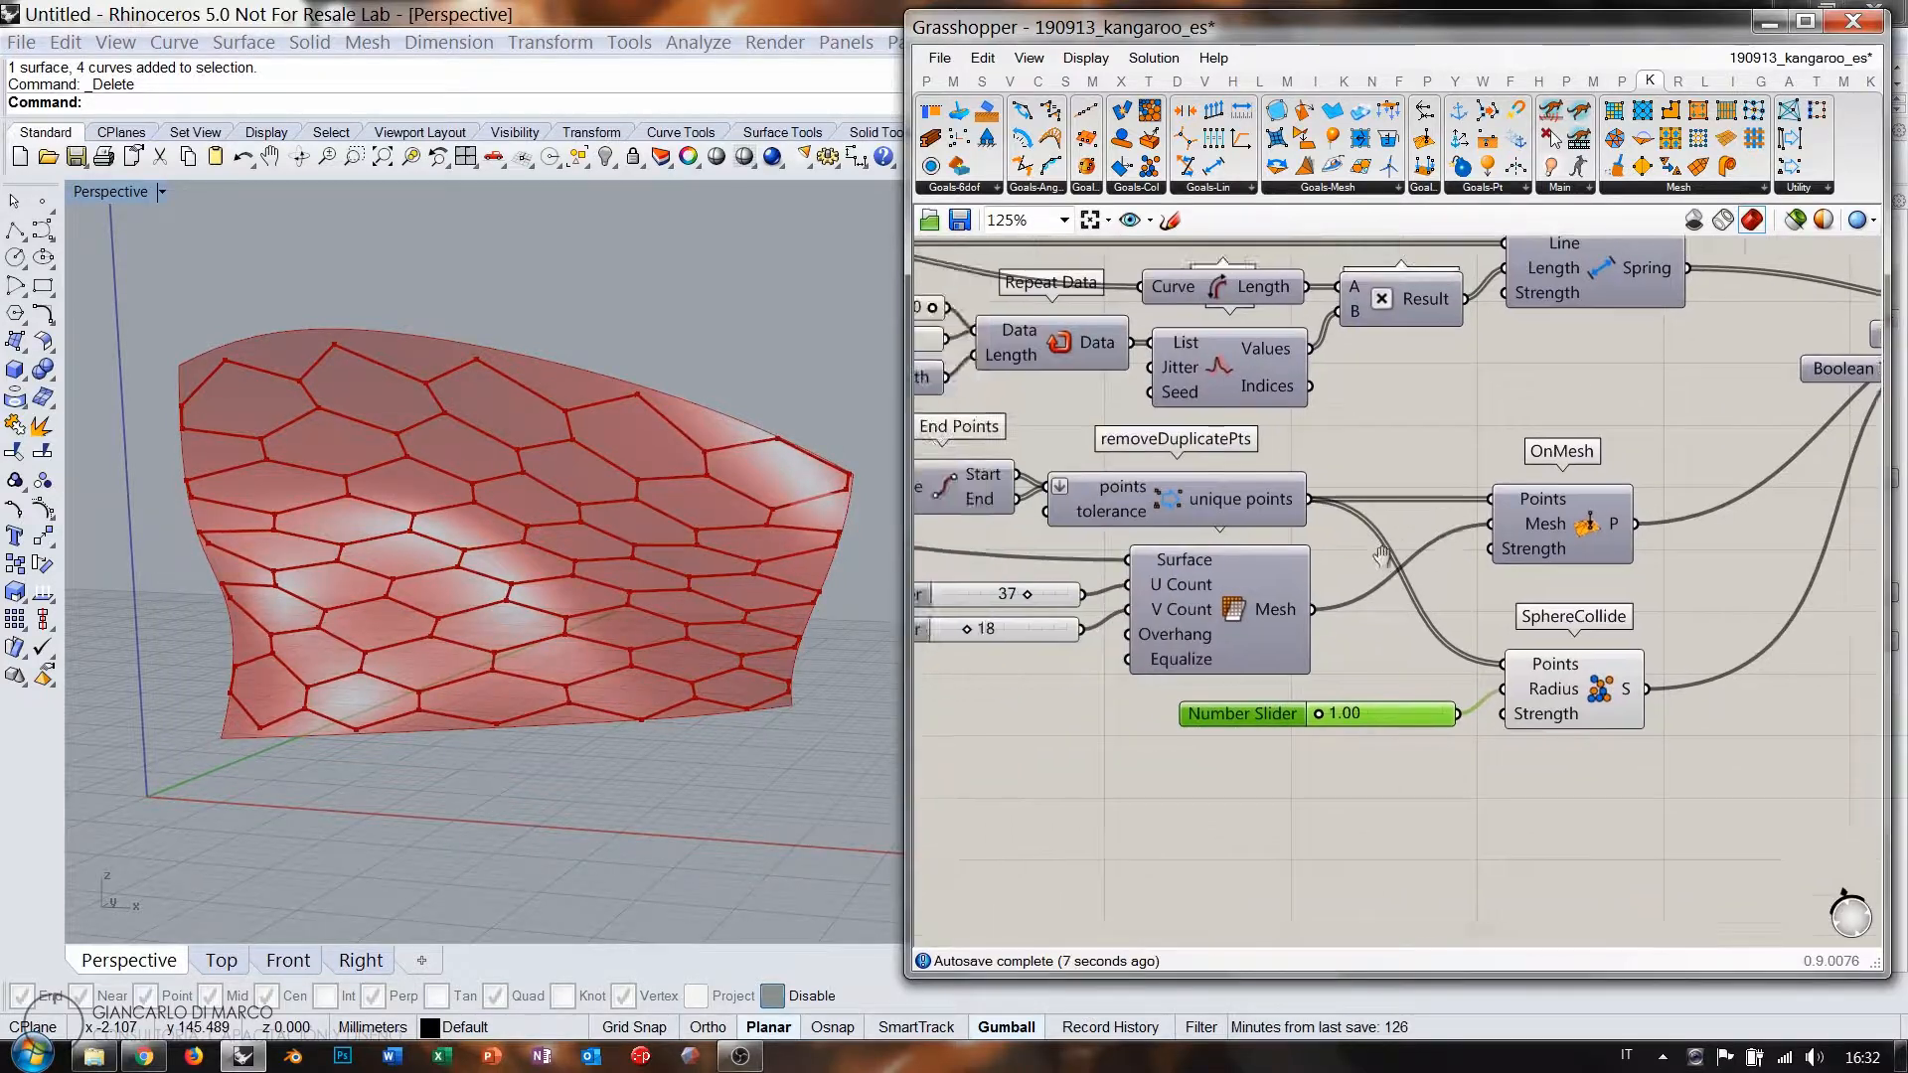
pyautogui.scroll(3, 1334, 725)
pyautogui.moveTo(1301, 710)
pyautogui.mouseDown()
pyautogui.moveTo(1321, 707)
pyautogui.moveTo(1286, 712)
pyautogui.mouseUp()
pyautogui.moveTo(1239, 547); pyautogui.dragTo(1536, 728, button='right')
pyautogui.scroll(-1, 1133, 483)
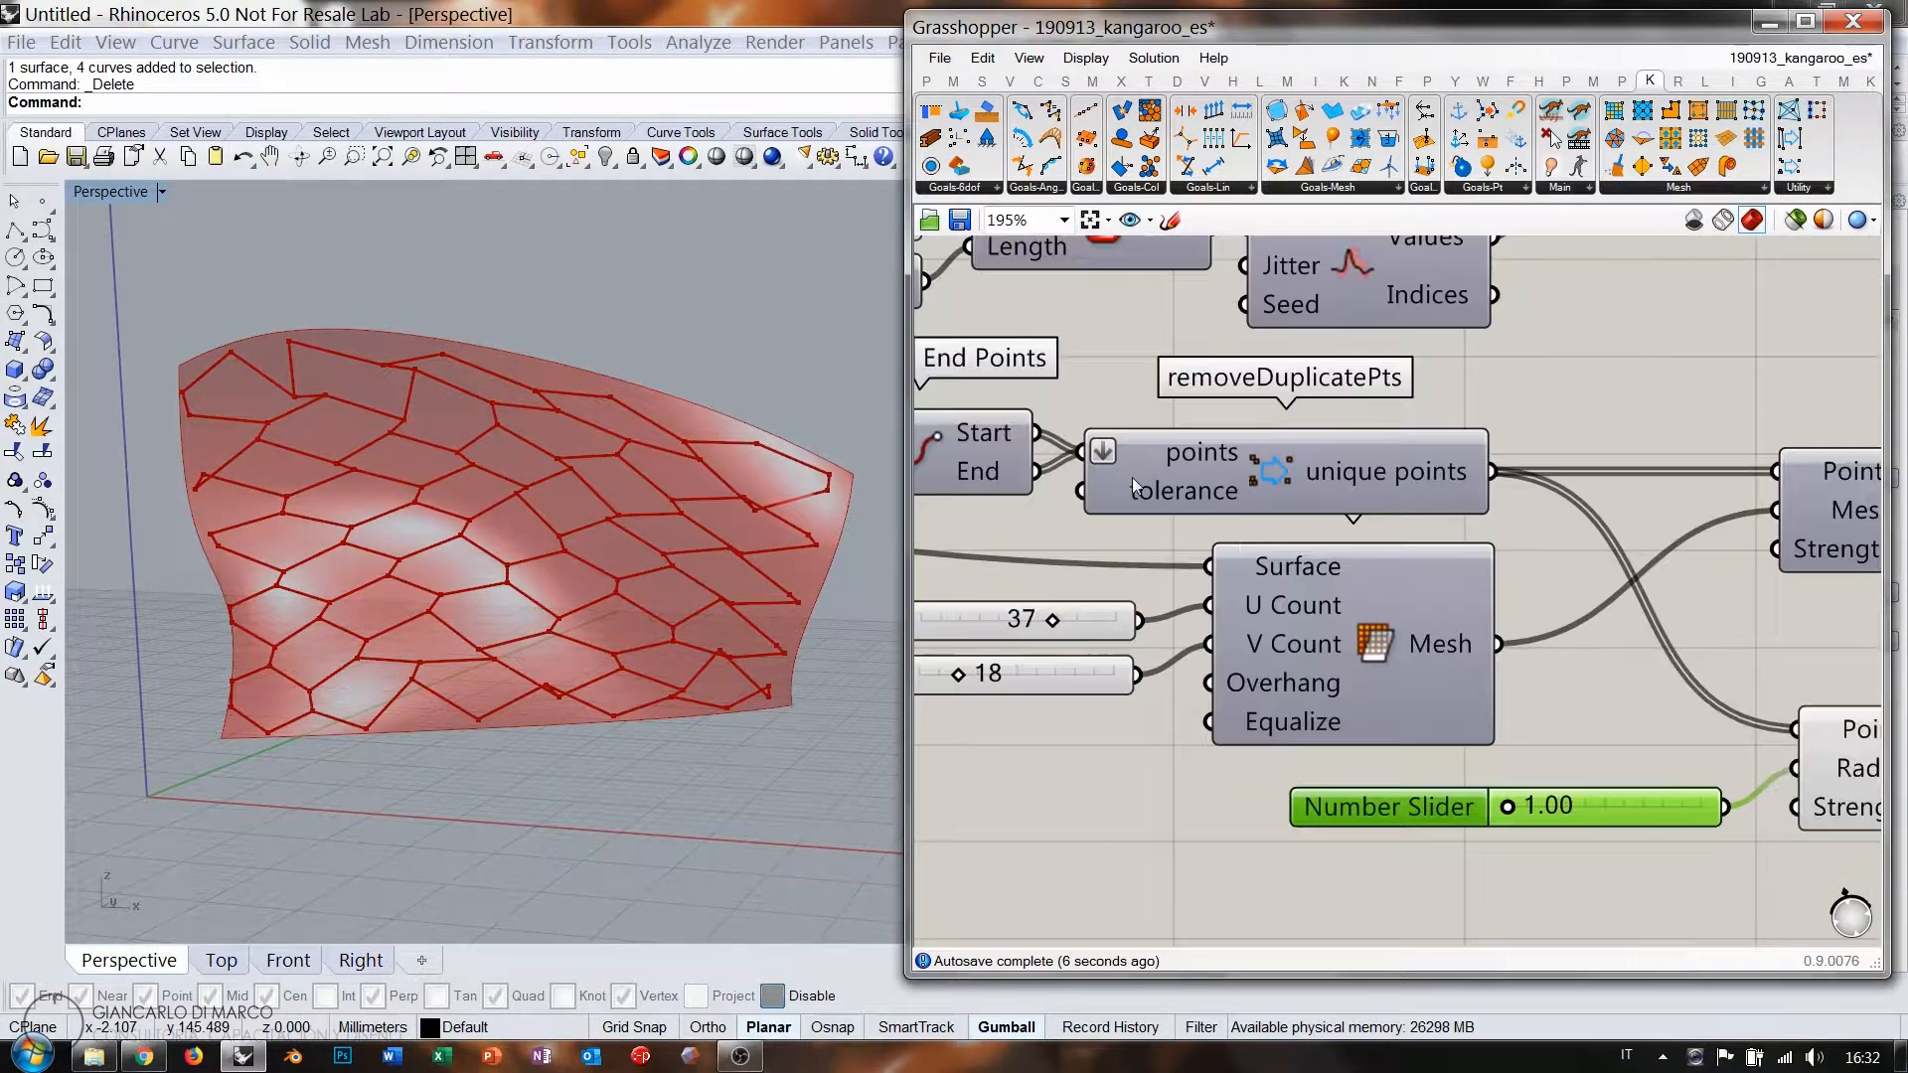
# Lower the first cell slider to 0.816 and set the sphere radius to 1.51.
pyautogui.moveTo(1133, 482); pyautogui.dragTo(1432, 610, button='right')
pyautogui.moveTo(1200, 295); pyautogui.dragTo(1168, 301)
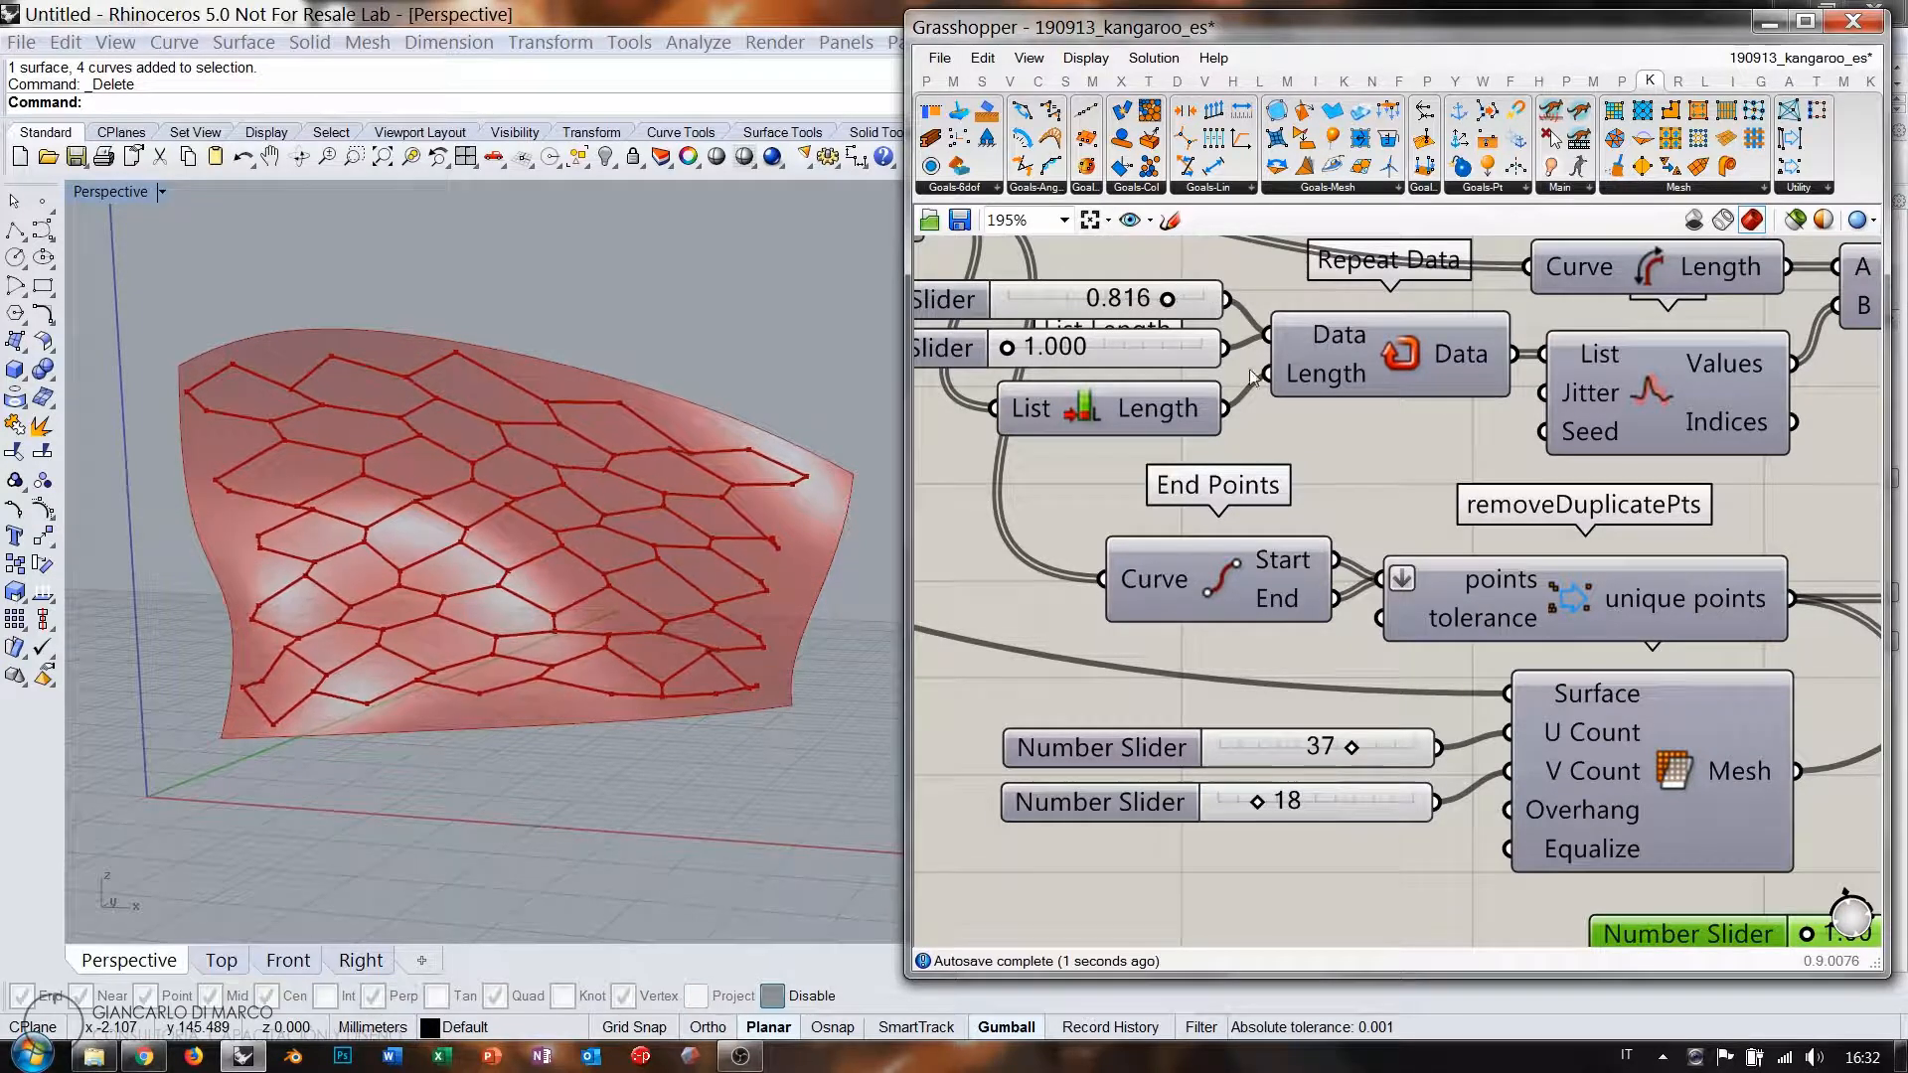
pyautogui.moveTo(1825, 873); pyautogui.dragTo(1534, 700, button='right')
pyautogui.moveTo(1517, 762); pyautogui.dragTo(1530, 763)
pyautogui.moveTo(1068, 285); pyautogui.dragTo(1139, 385, button='right')
# Set the cell sliders to 0.724 and 1.097.
pyautogui.moveTo(1050, 451); pyautogui.dragTo(1248, 534, button='right')
pyautogui.moveTo(1150, 312); pyautogui.dragTo(1134, 312)
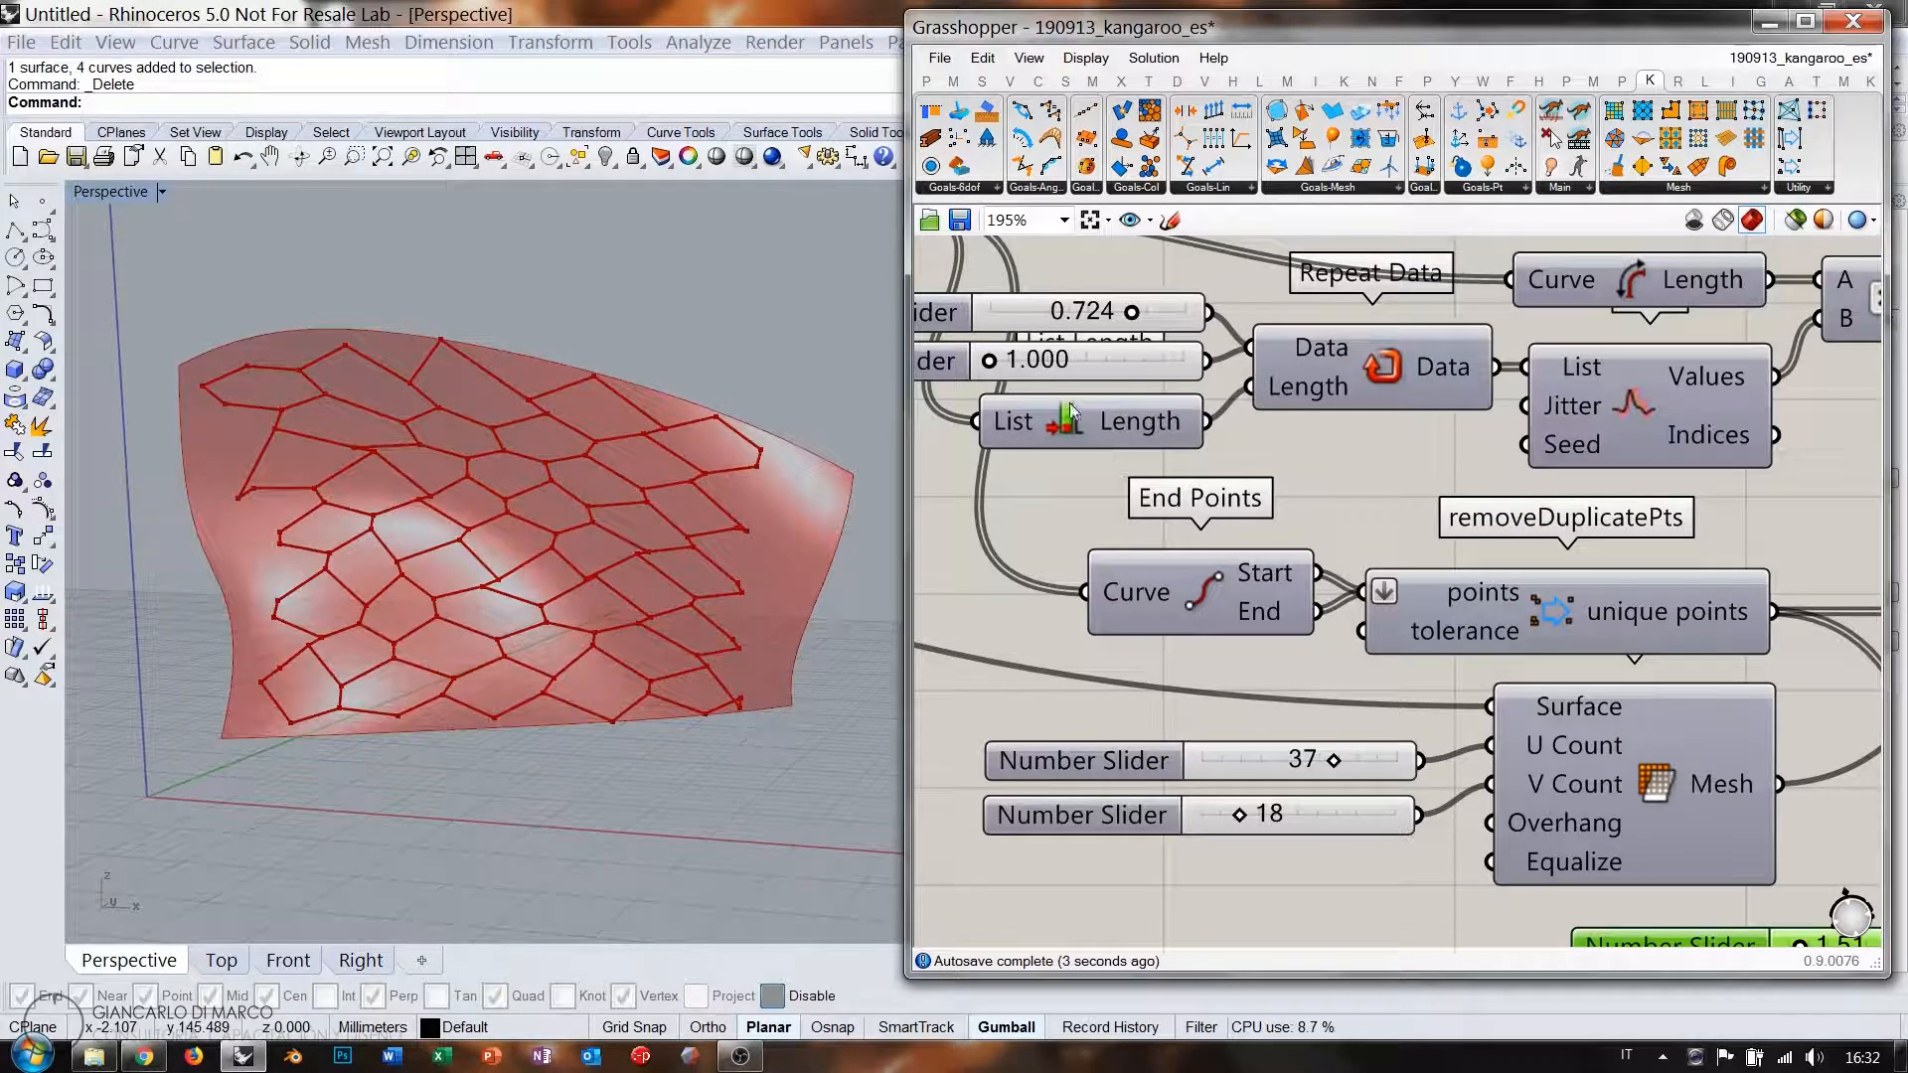
pyautogui.moveTo(999, 360); pyautogui.dragTo(1014, 360)
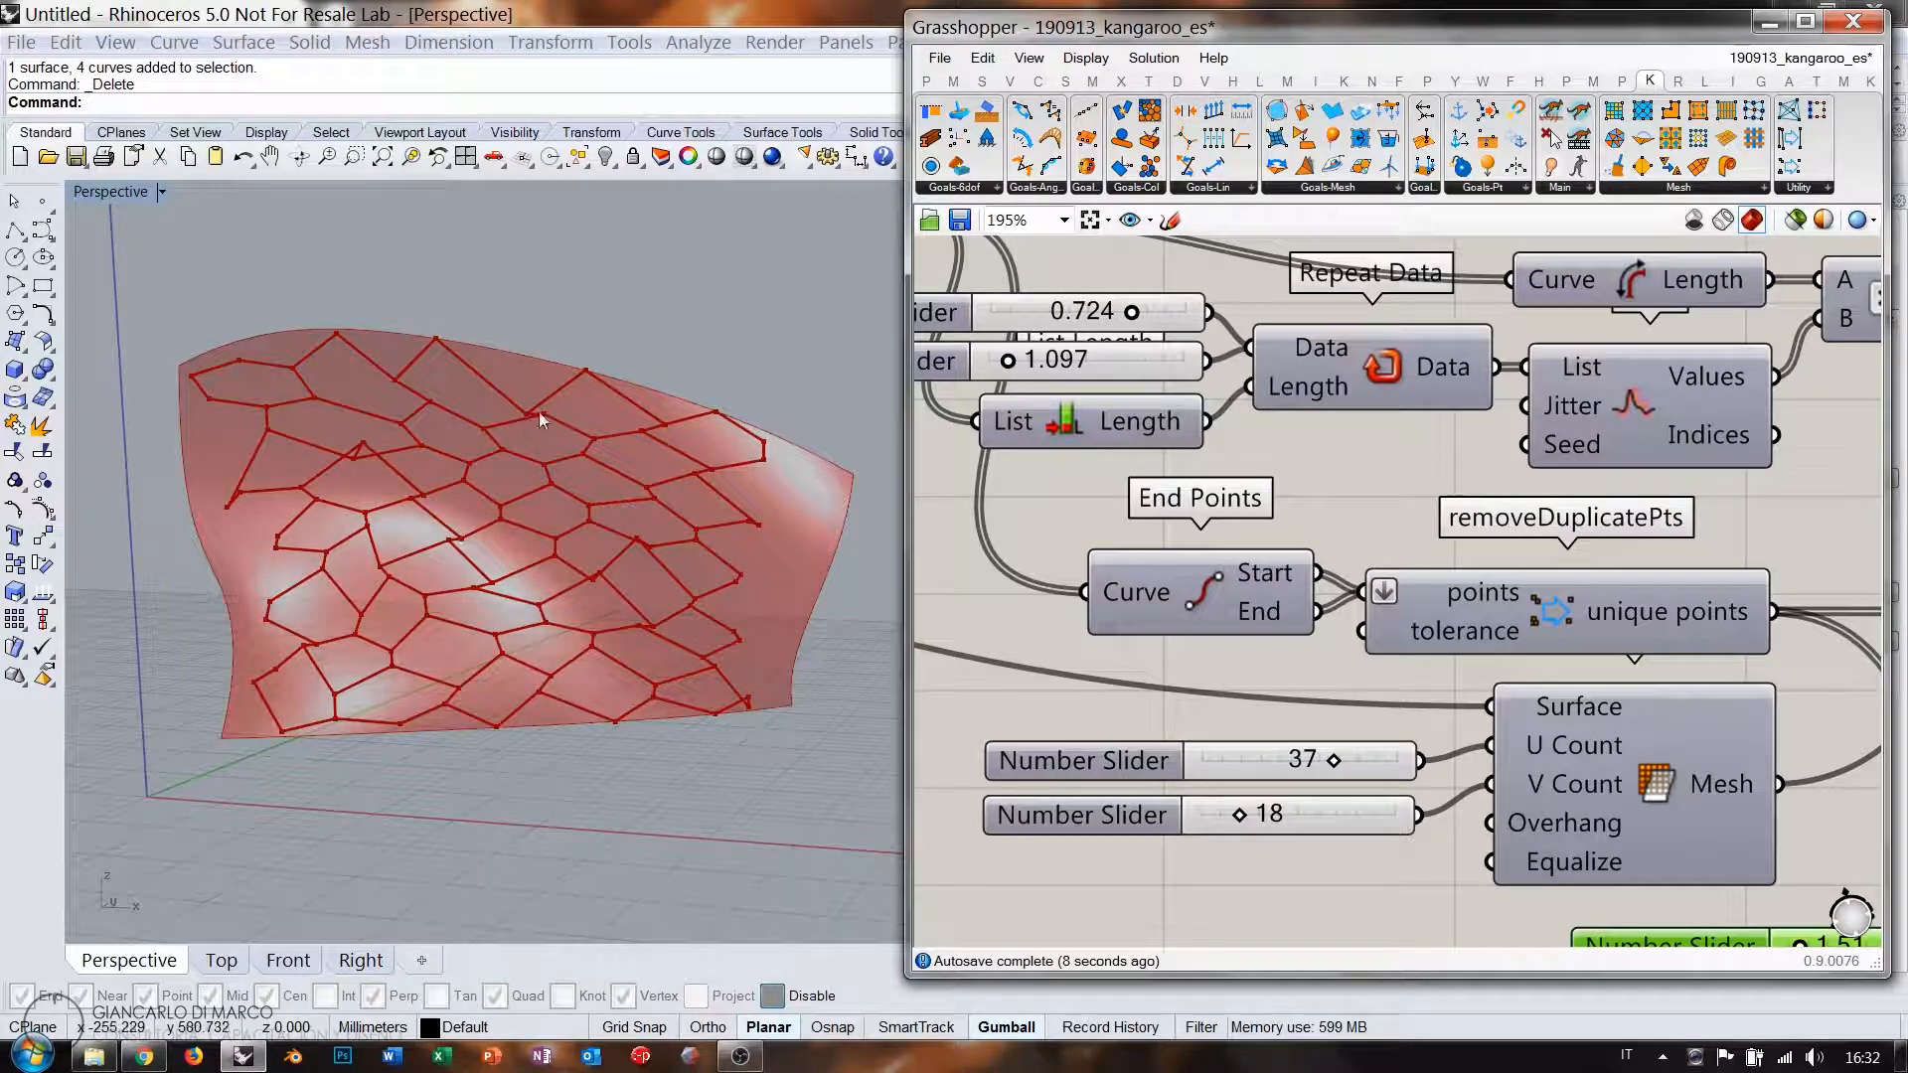
pyautogui.moveTo(1849, 894); pyautogui.dragTo(1436, 642, button='right')
pyautogui.scroll(2, 1377, 676)
# Raise the SphereCollide Radius slider to 2.72 and inspect the spread cells in Perspective.
pyautogui.moveTo(1297, 626); pyautogui.dragTo(1340, 631)
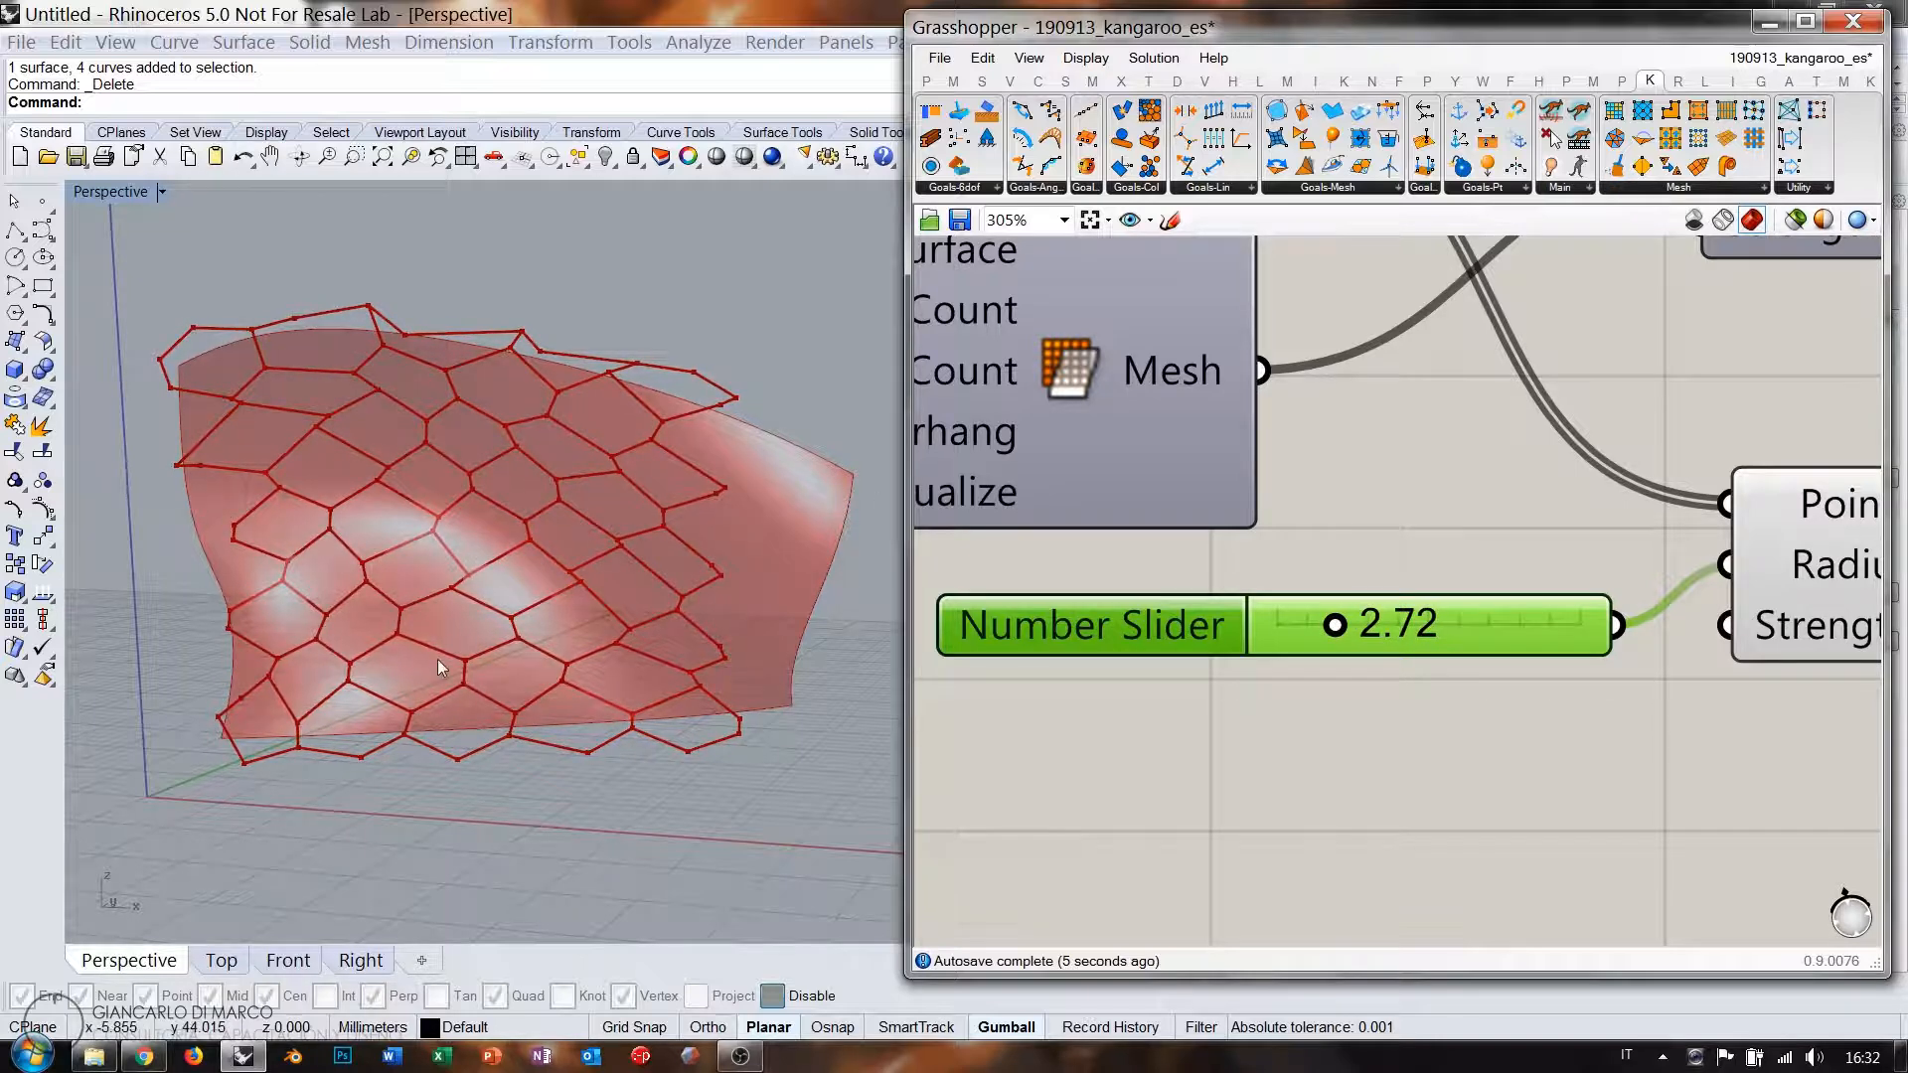
pyautogui.moveTo(413, 634); pyautogui.dragTo(533, 511, button='right')
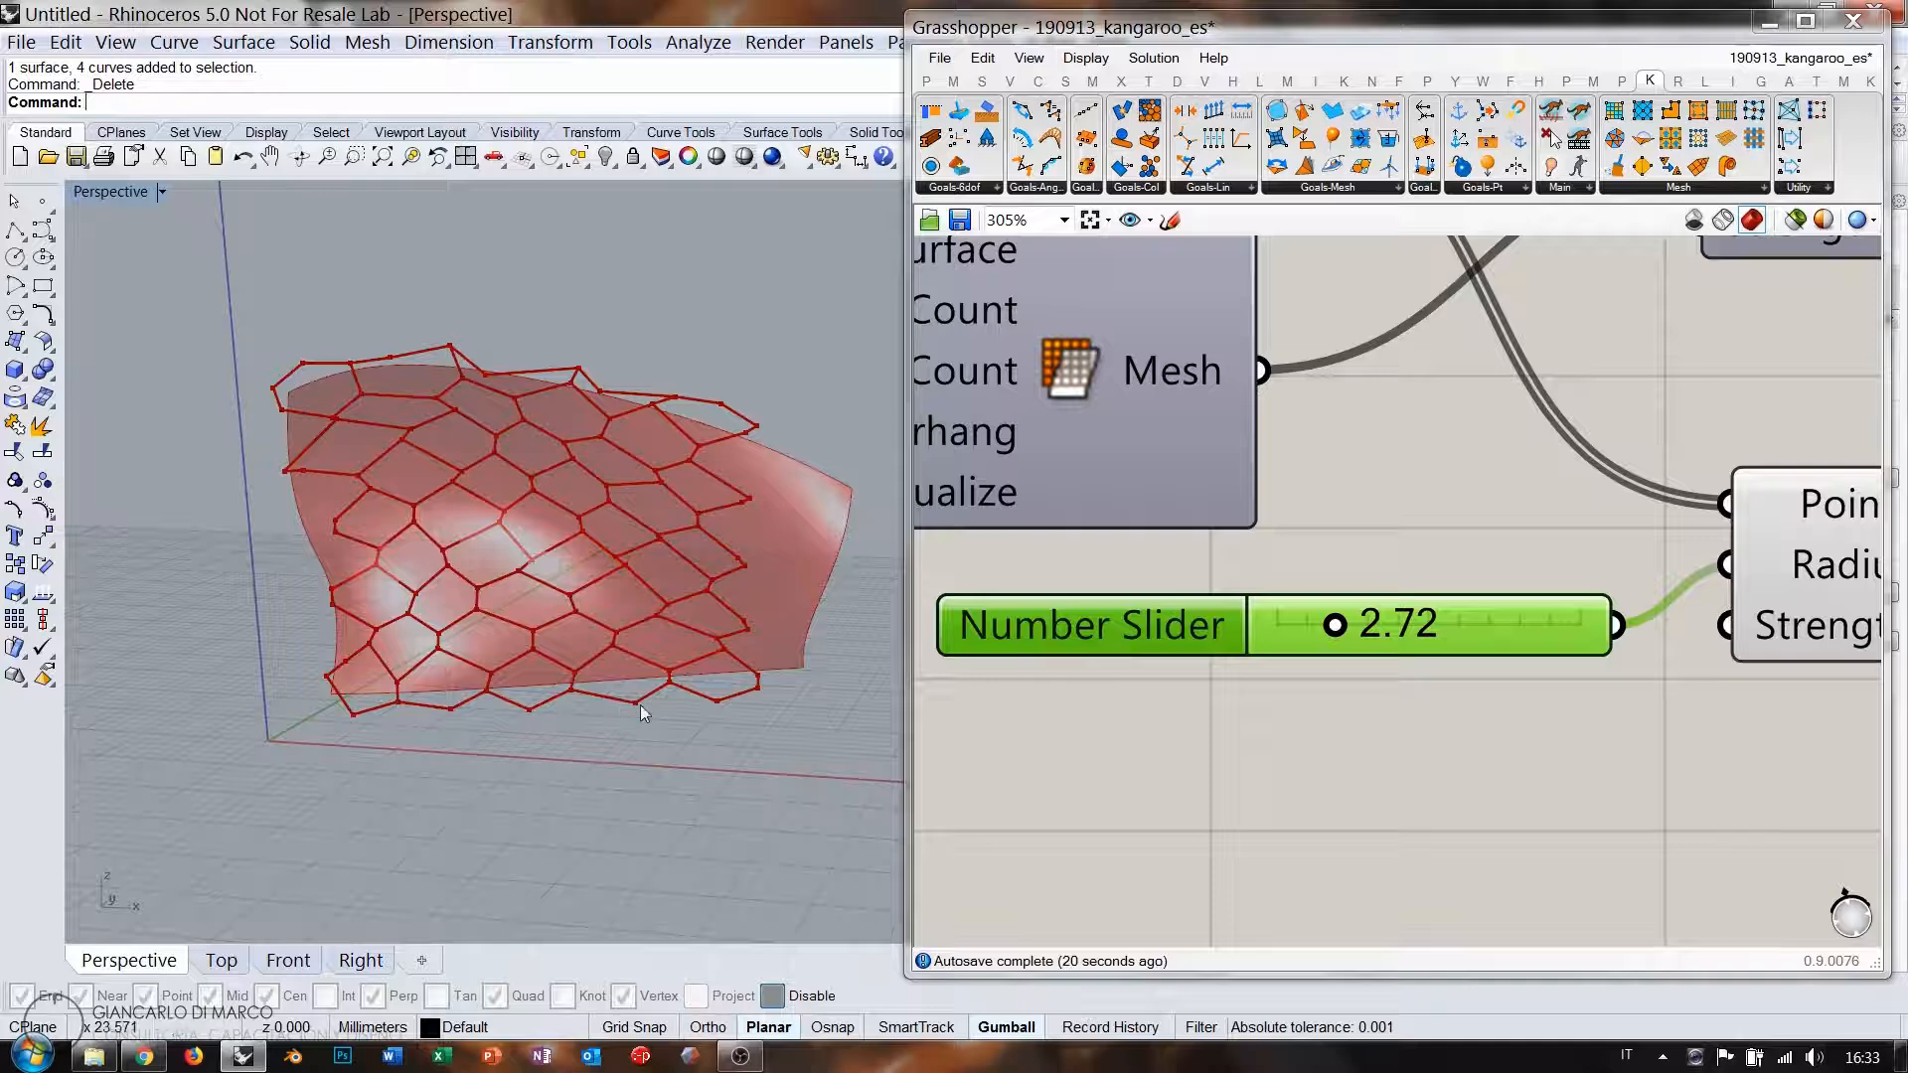
pyautogui.scroll(-4, 1398, 600)
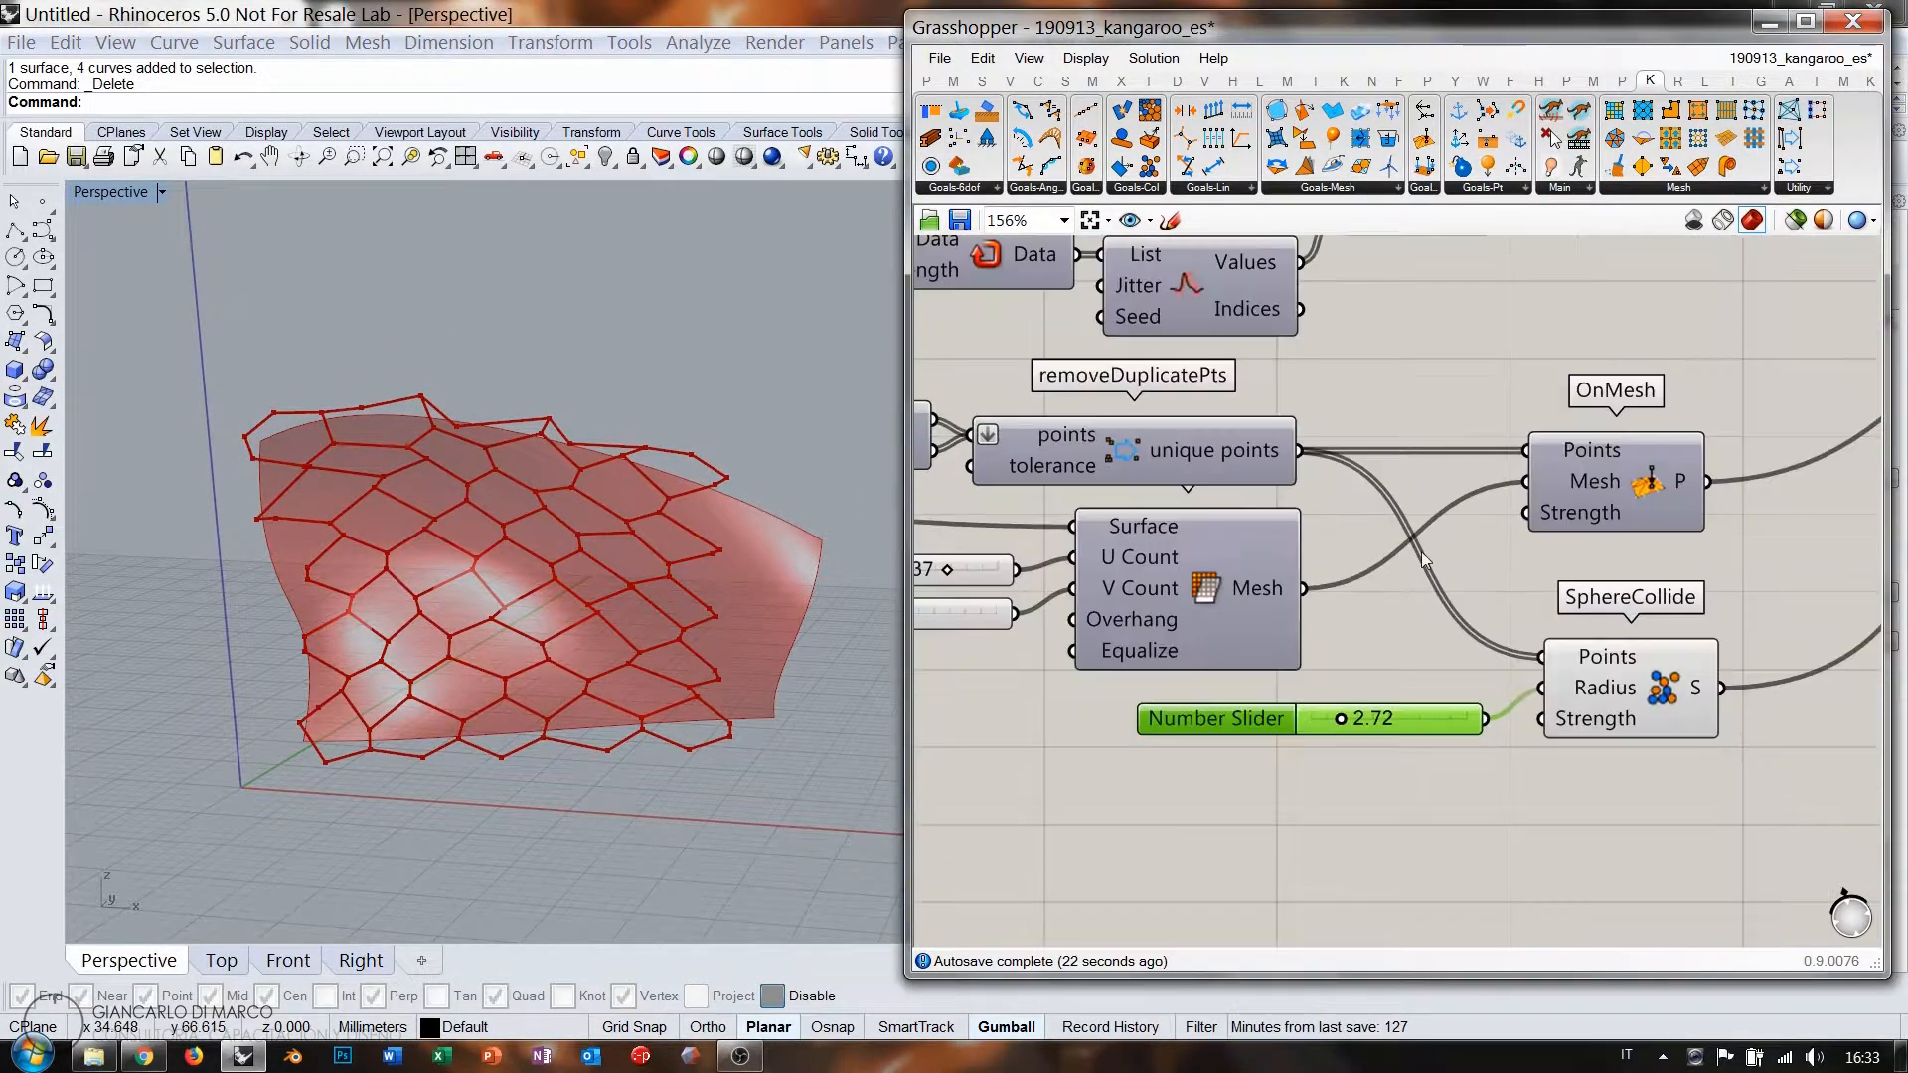
pyautogui.moveTo(1456, 433); pyautogui.dragTo(1495, 396, button='right')
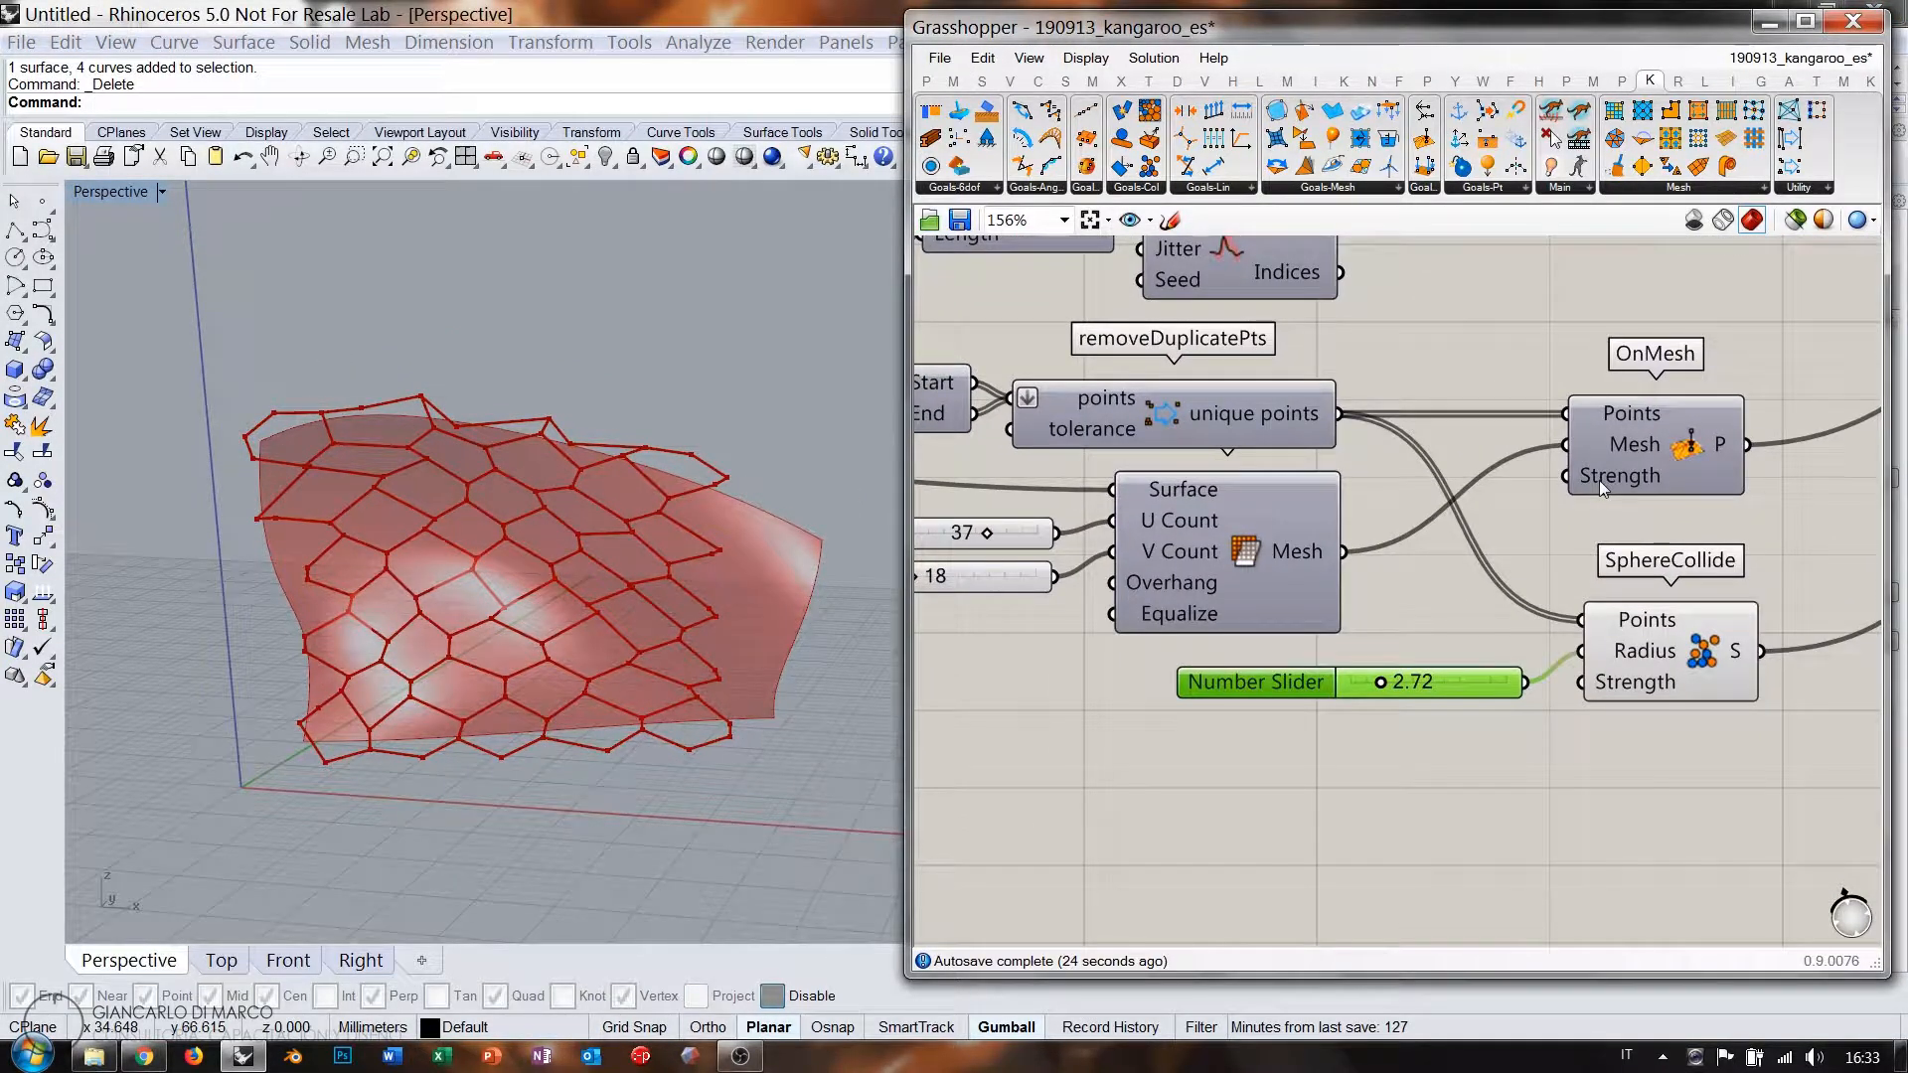
pyautogui.moveTo(1620, 475)
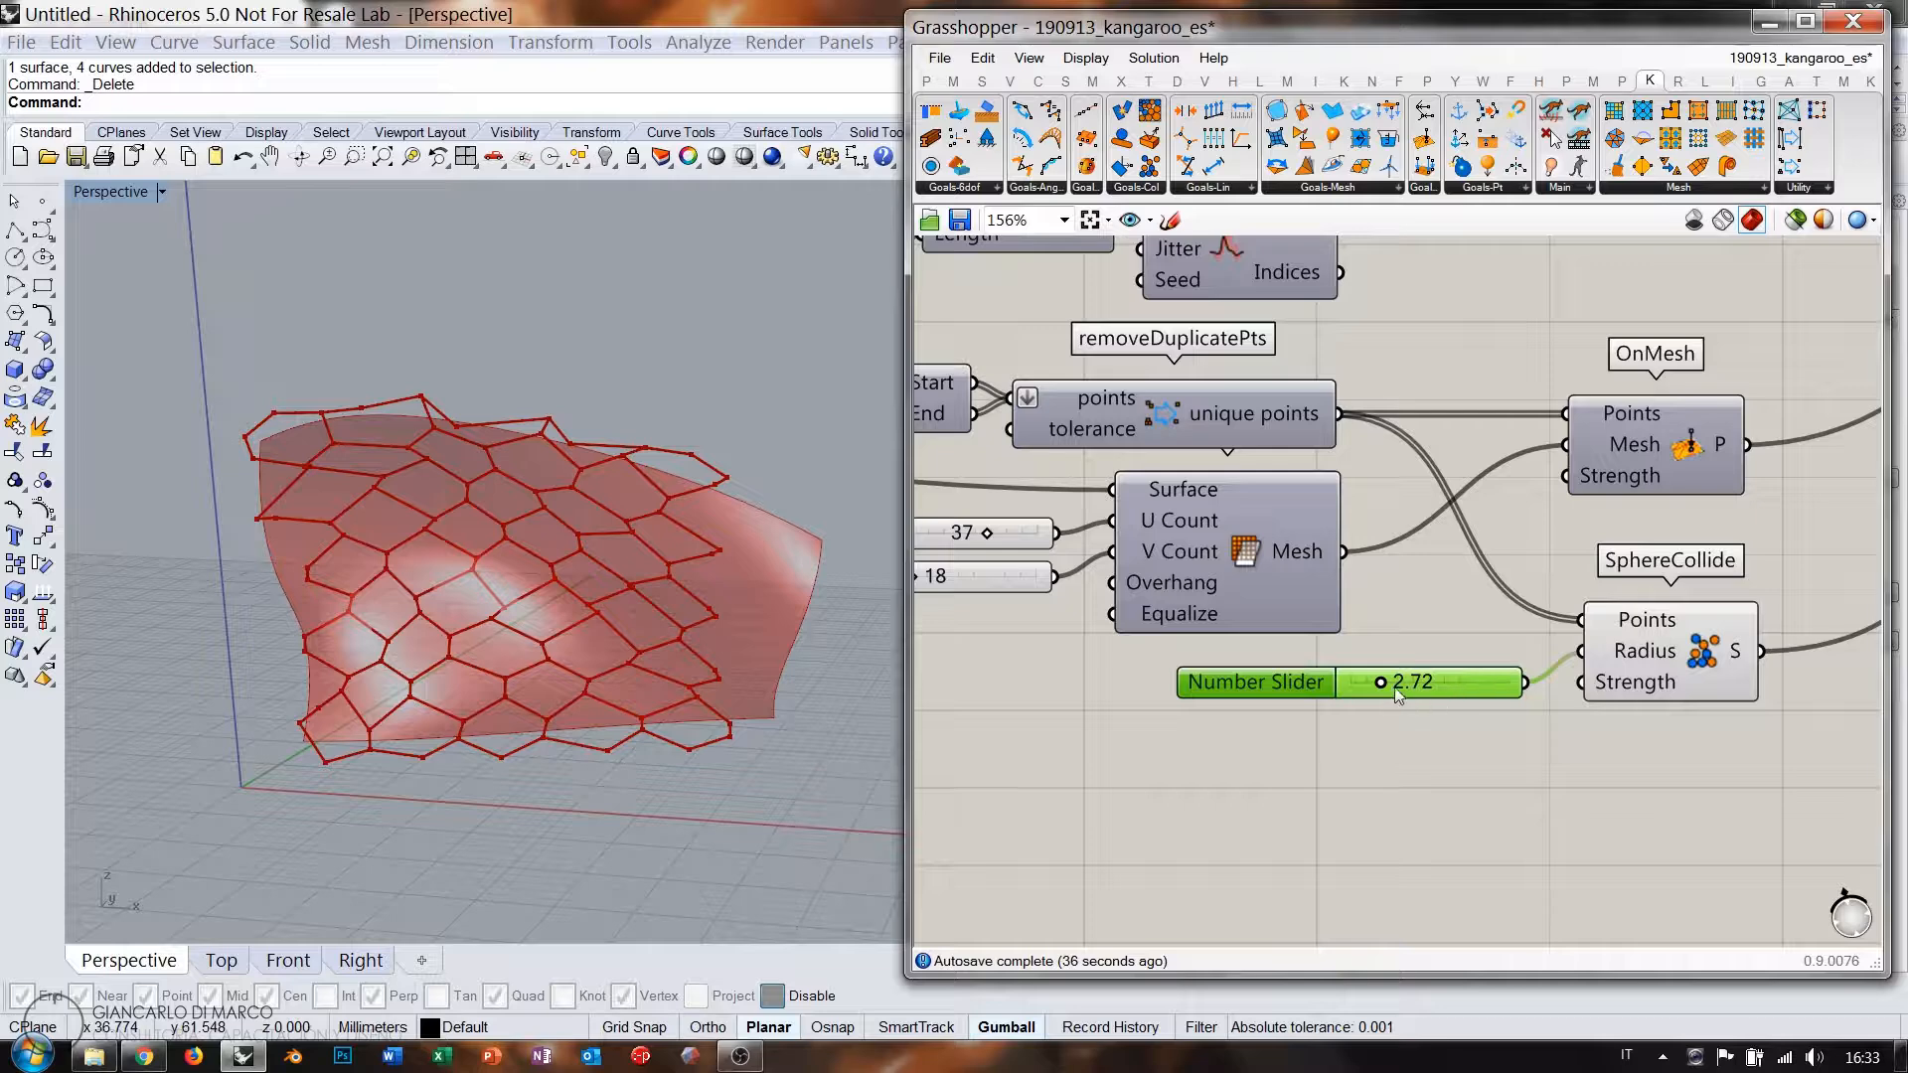
# Set the sphere radius back to 1.00 and both cell sliders to 1.000.
pyautogui.moveTo(1382, 684); pyautogui.dragTo(1346, 684)
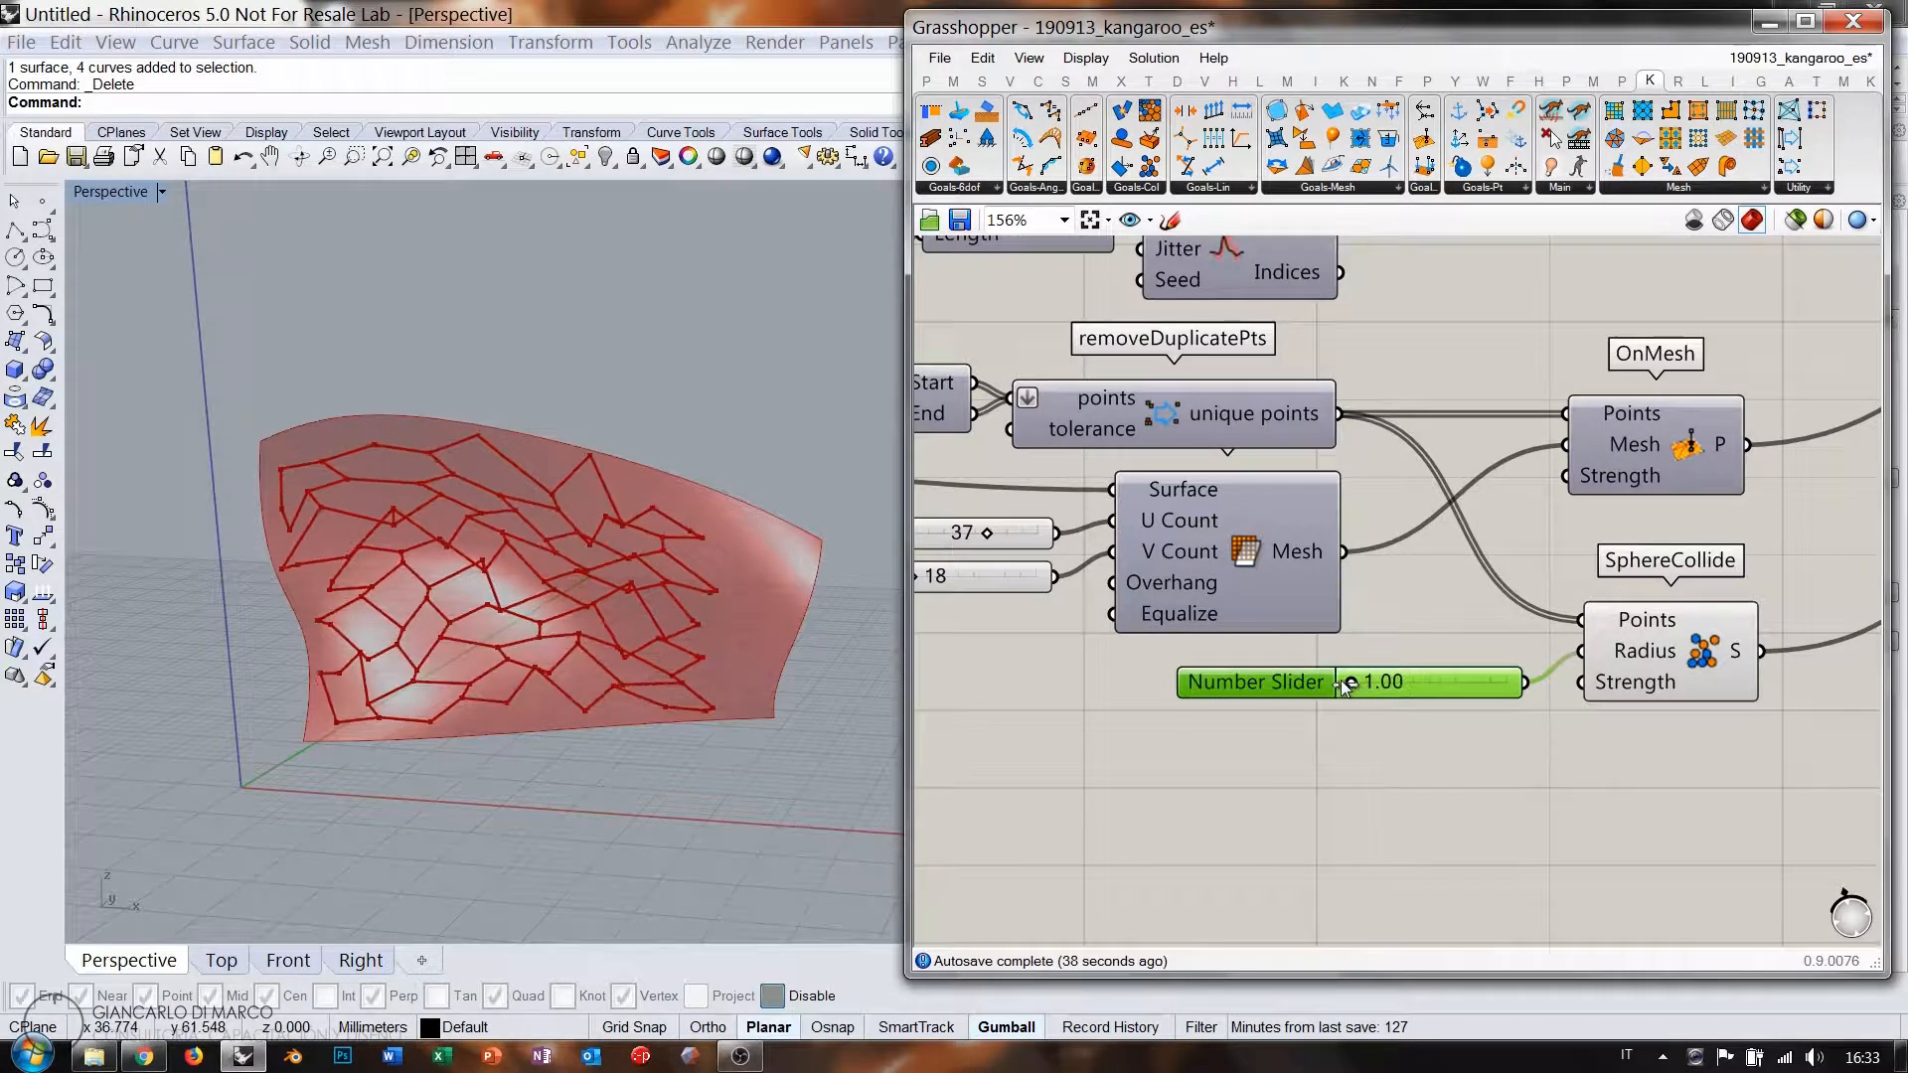
pyautogui.moveTo(1334, 583); pyautogui.dragTo(1762, 895, button='right')
pyautogui.scroll(3, 1256, 510)
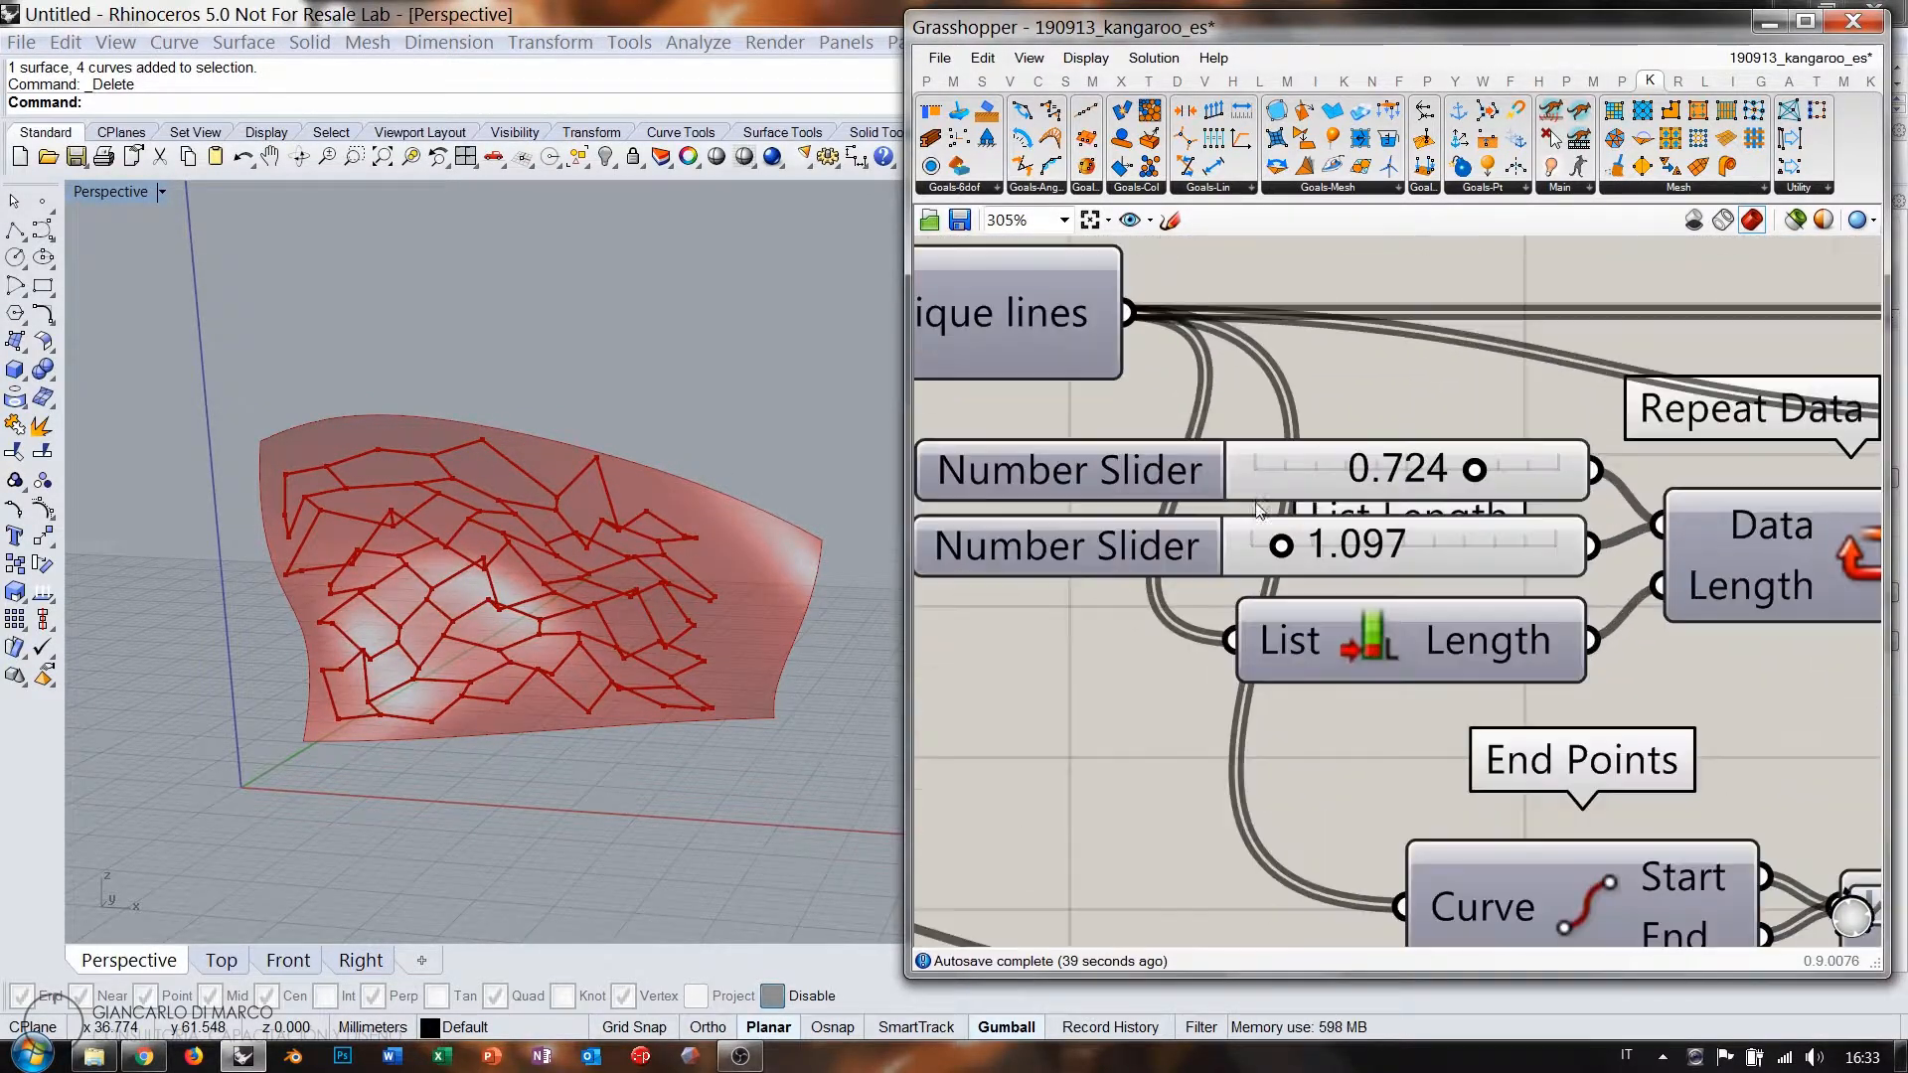
pyautogui.moveTo(1475, 471); pyautogui.dragTo(1627, 486)
pyautogui.moveTo(1224, 552); pyautogui.dragTo(1215, 553)
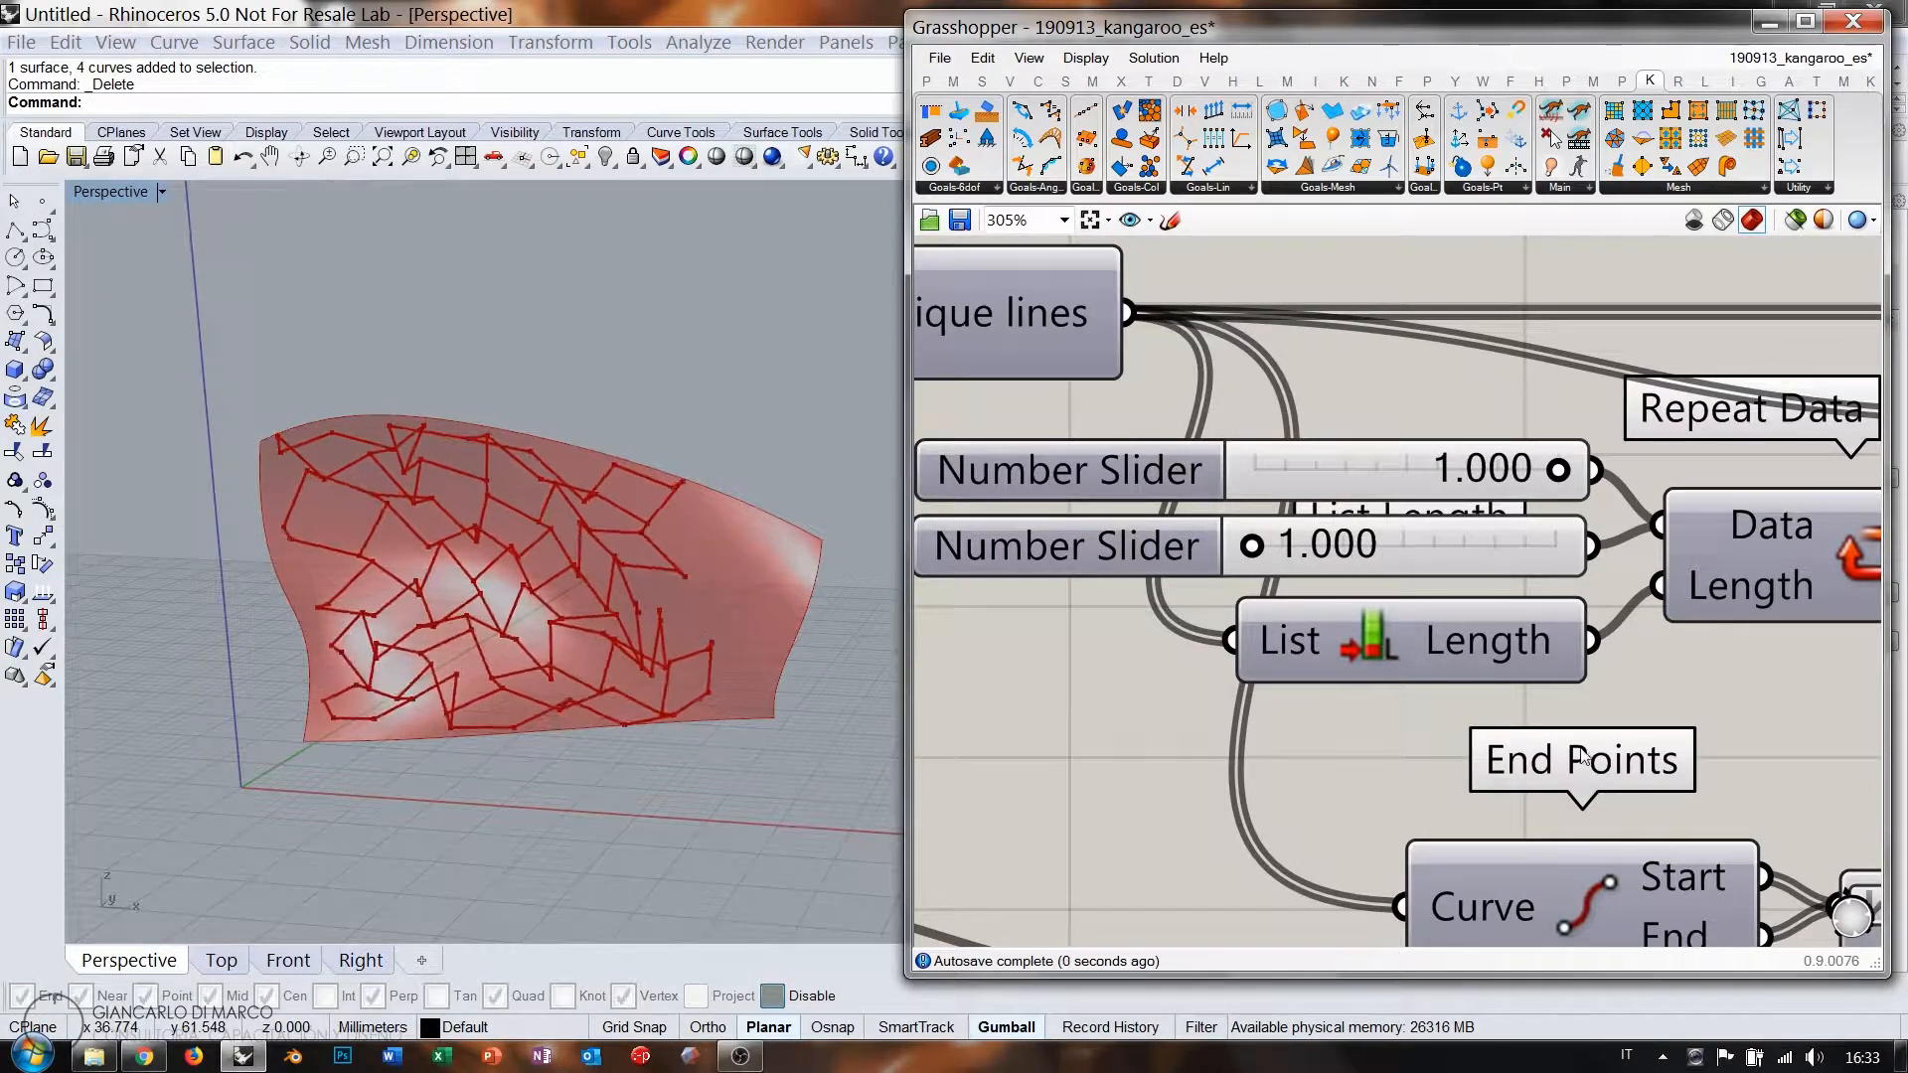
# Raise the sphere radius to 2.24 and inspect the evenly relaxed hexagons.
pyautogui.moveTo(1582, 753); pyautogui.dragTo(1120, 511, button='right')
pyautogui.moveTo(1769, 924); pyautogui.dragTo(1478, 502, button='right')
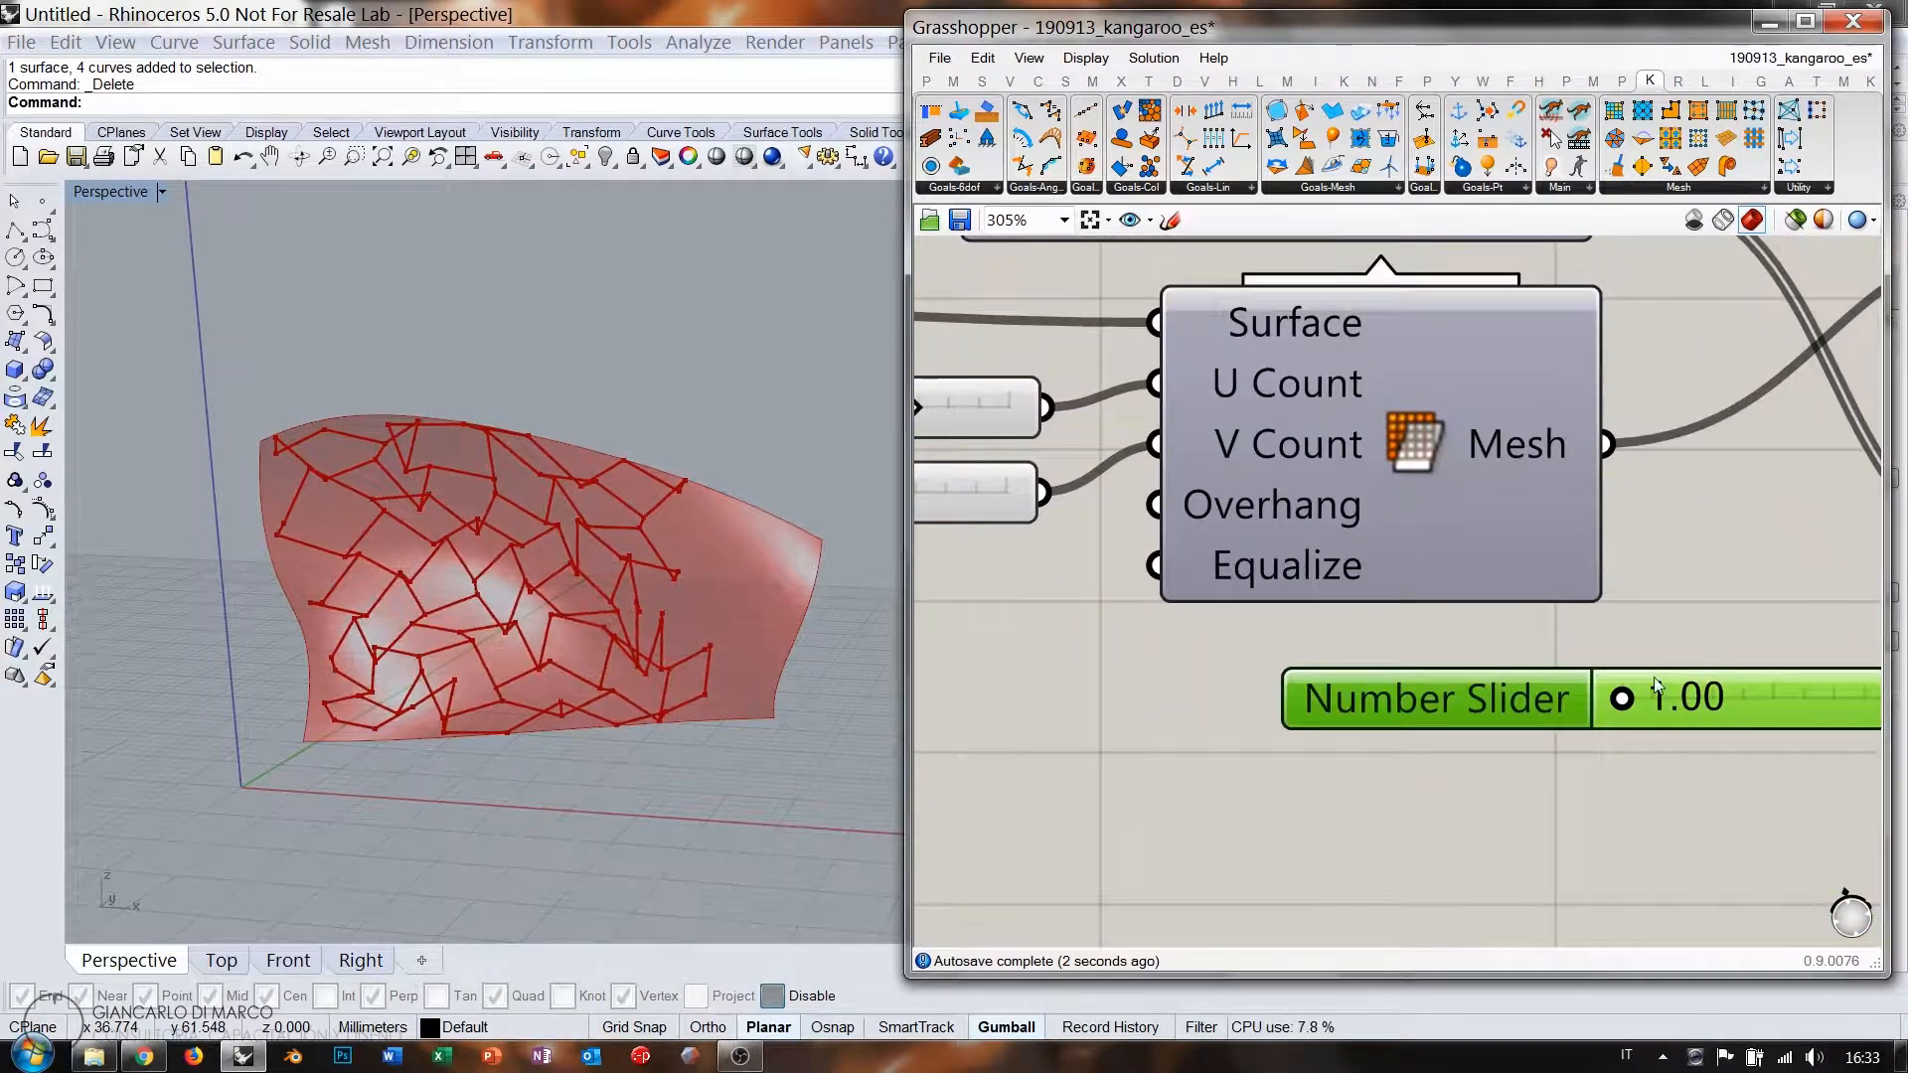
pyautogui.moveTo(1622, 701); pyautogui.dragTo(1662, 702)
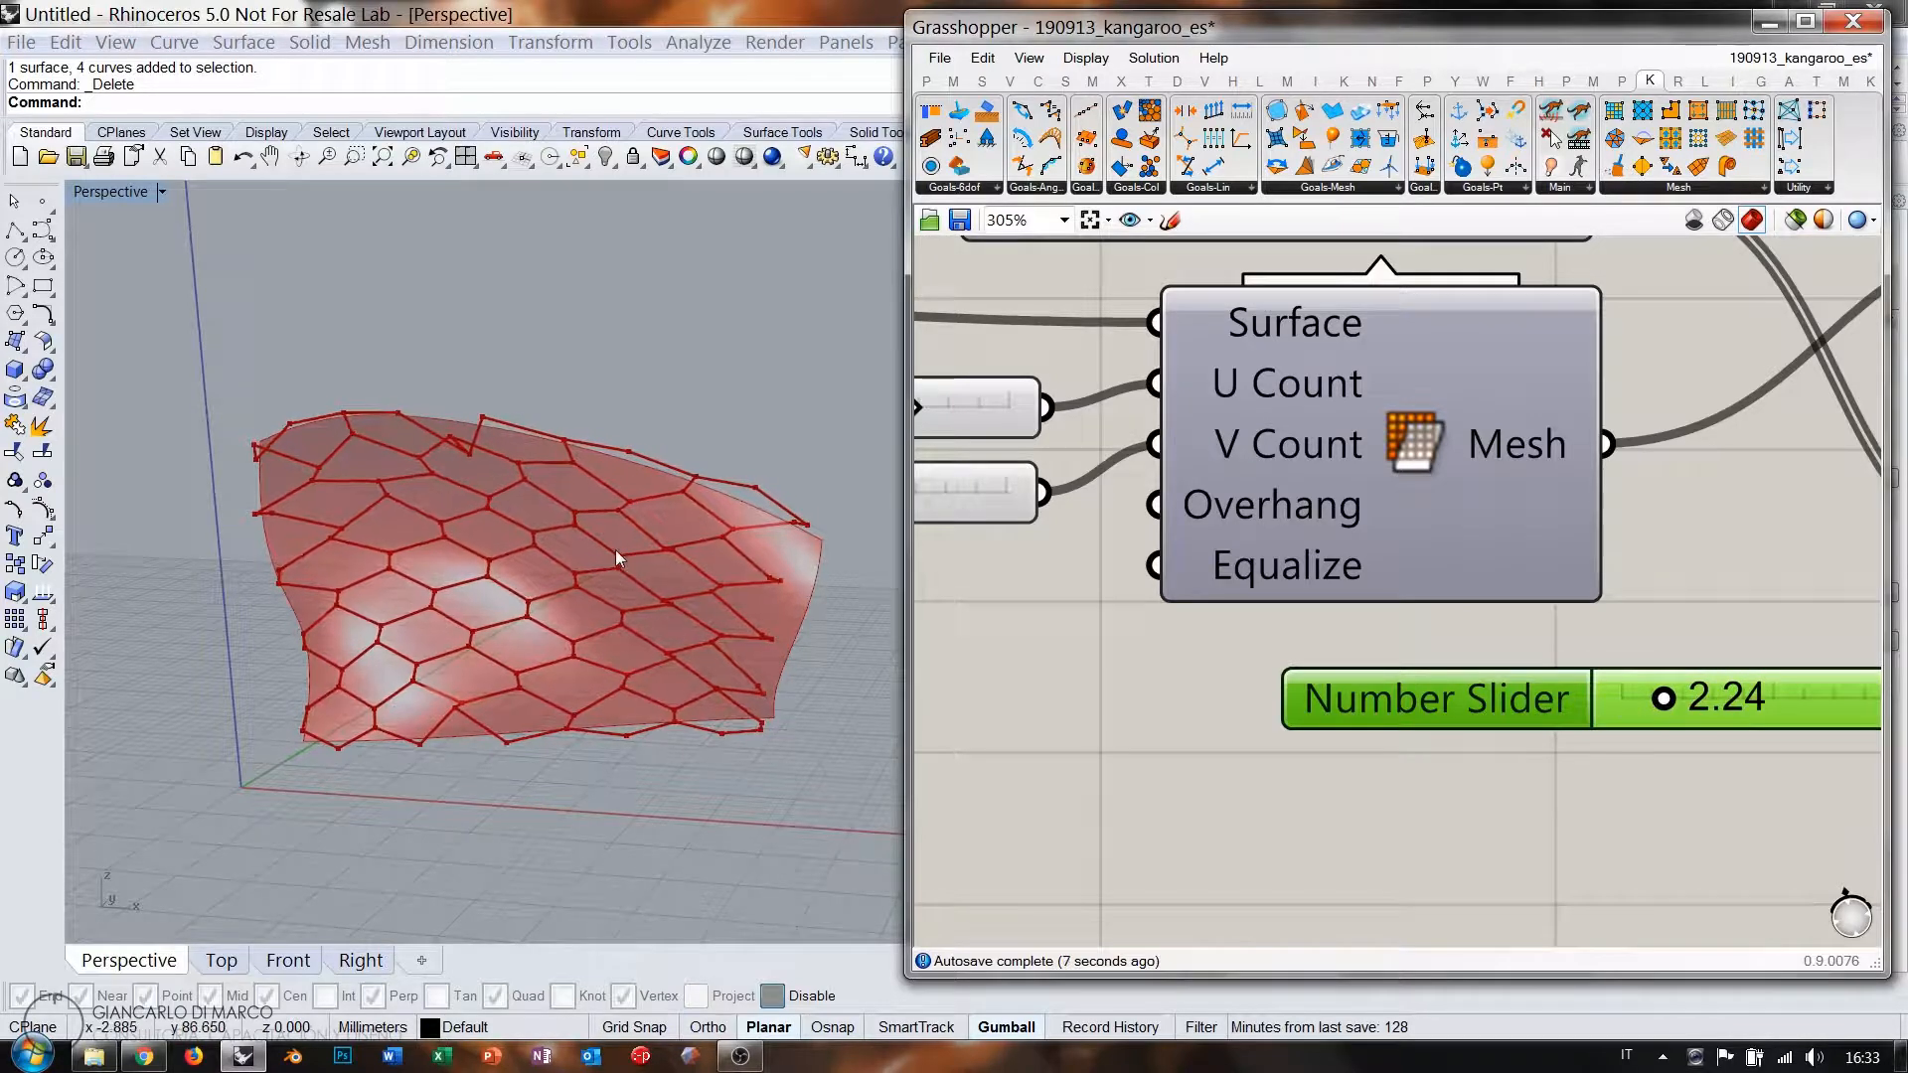
pyautogui.scroll(-5, 1294, 646)
pyautogui.scroll(1, 1294, 646)
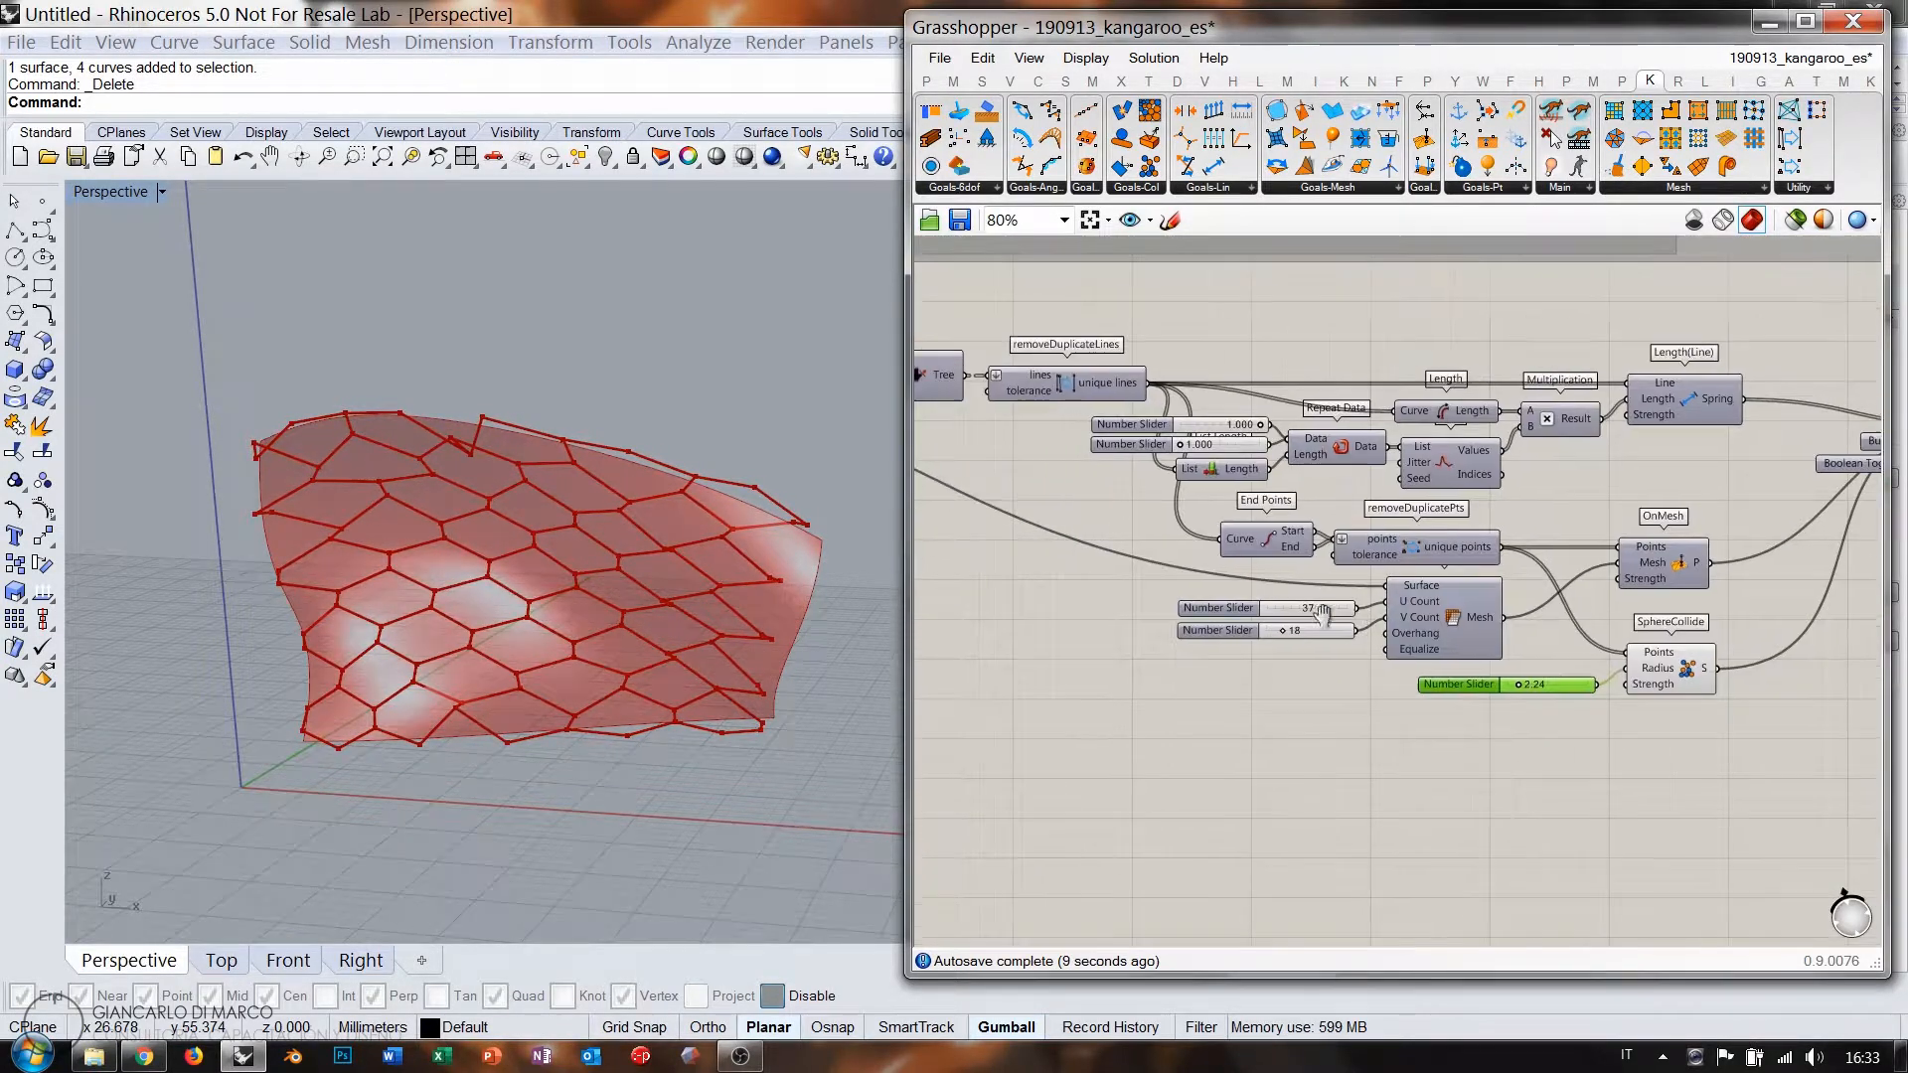
pyautogui.moveTo(584, 629); pyautogui.dragTo(531, 571, button='right')
pyautogui.moveTo(1563, 563); pyautogui.dragTo(1476, 605, button='right')
pyautogui.scroll(-1, 1232, 627)
pyautogui.scroll(-1, 1511, 580)
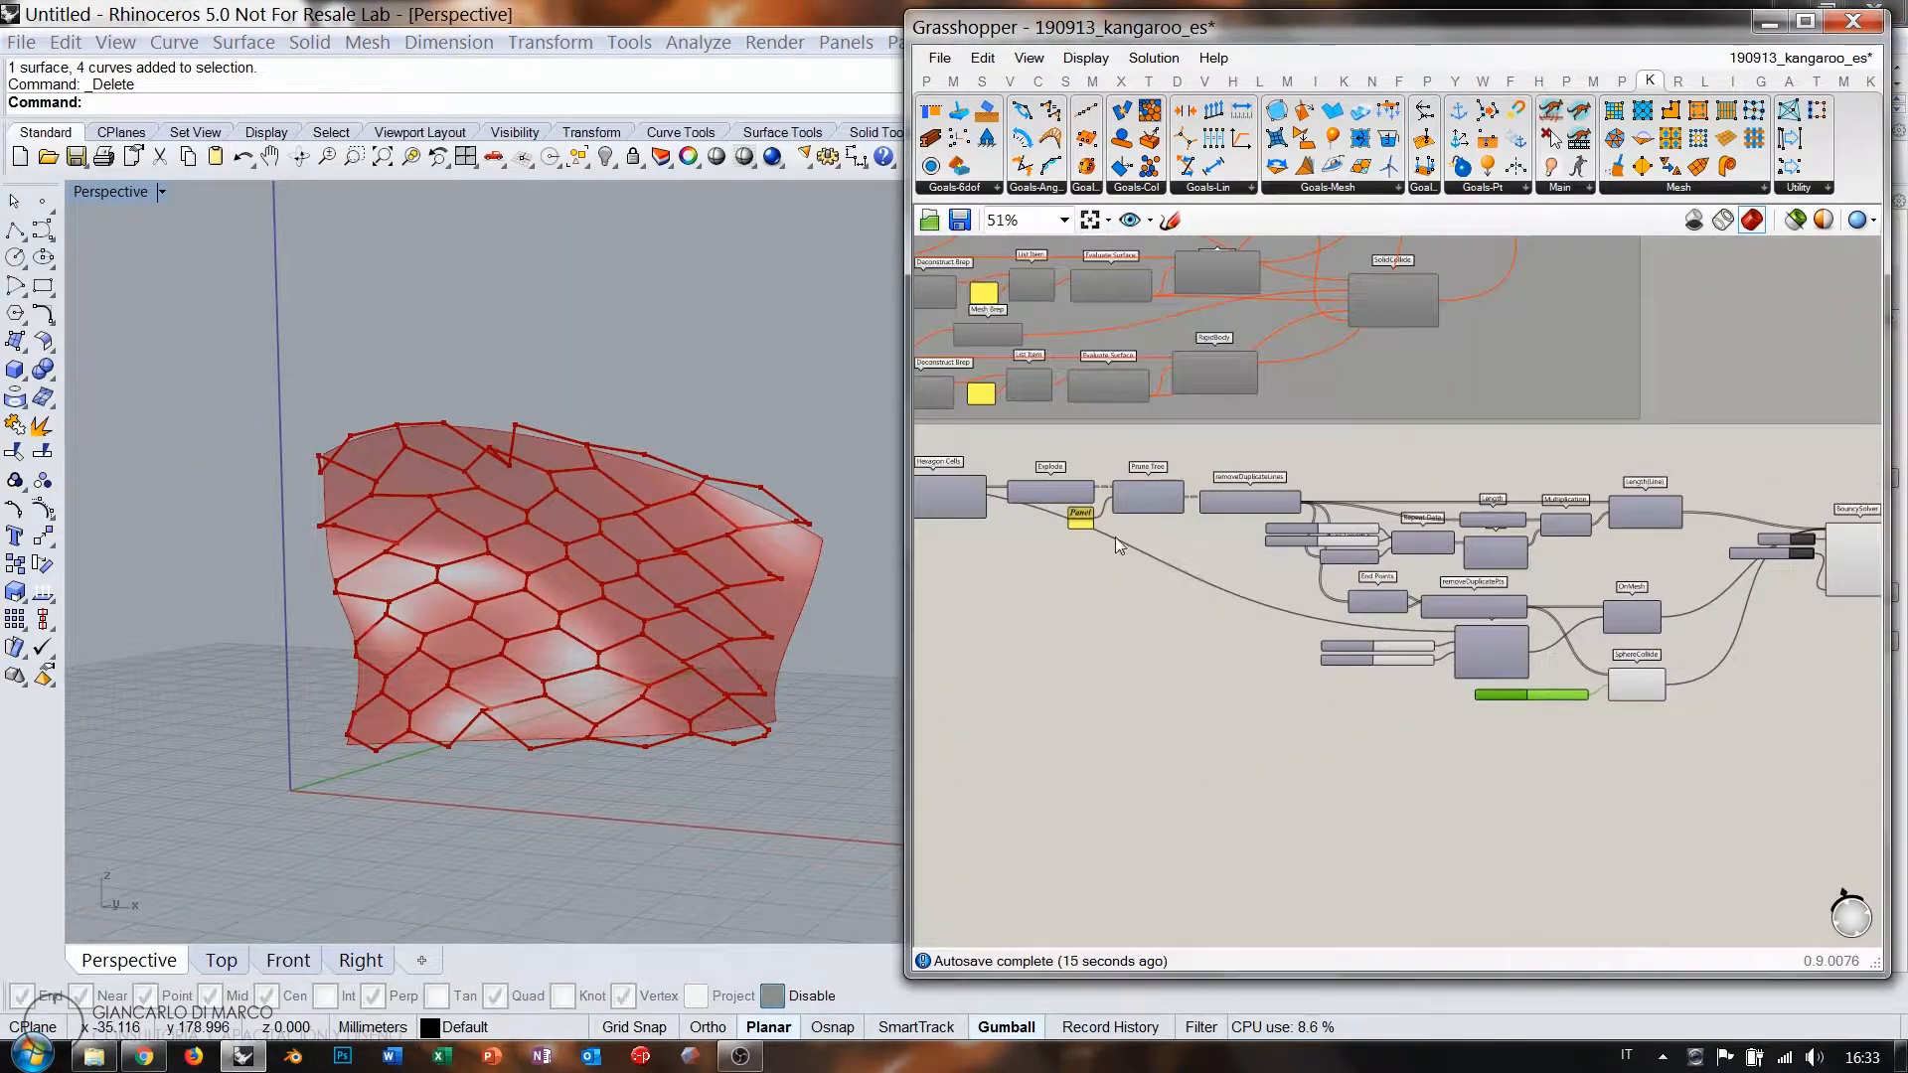
pyautogui.scroll(6, 1507, 601)
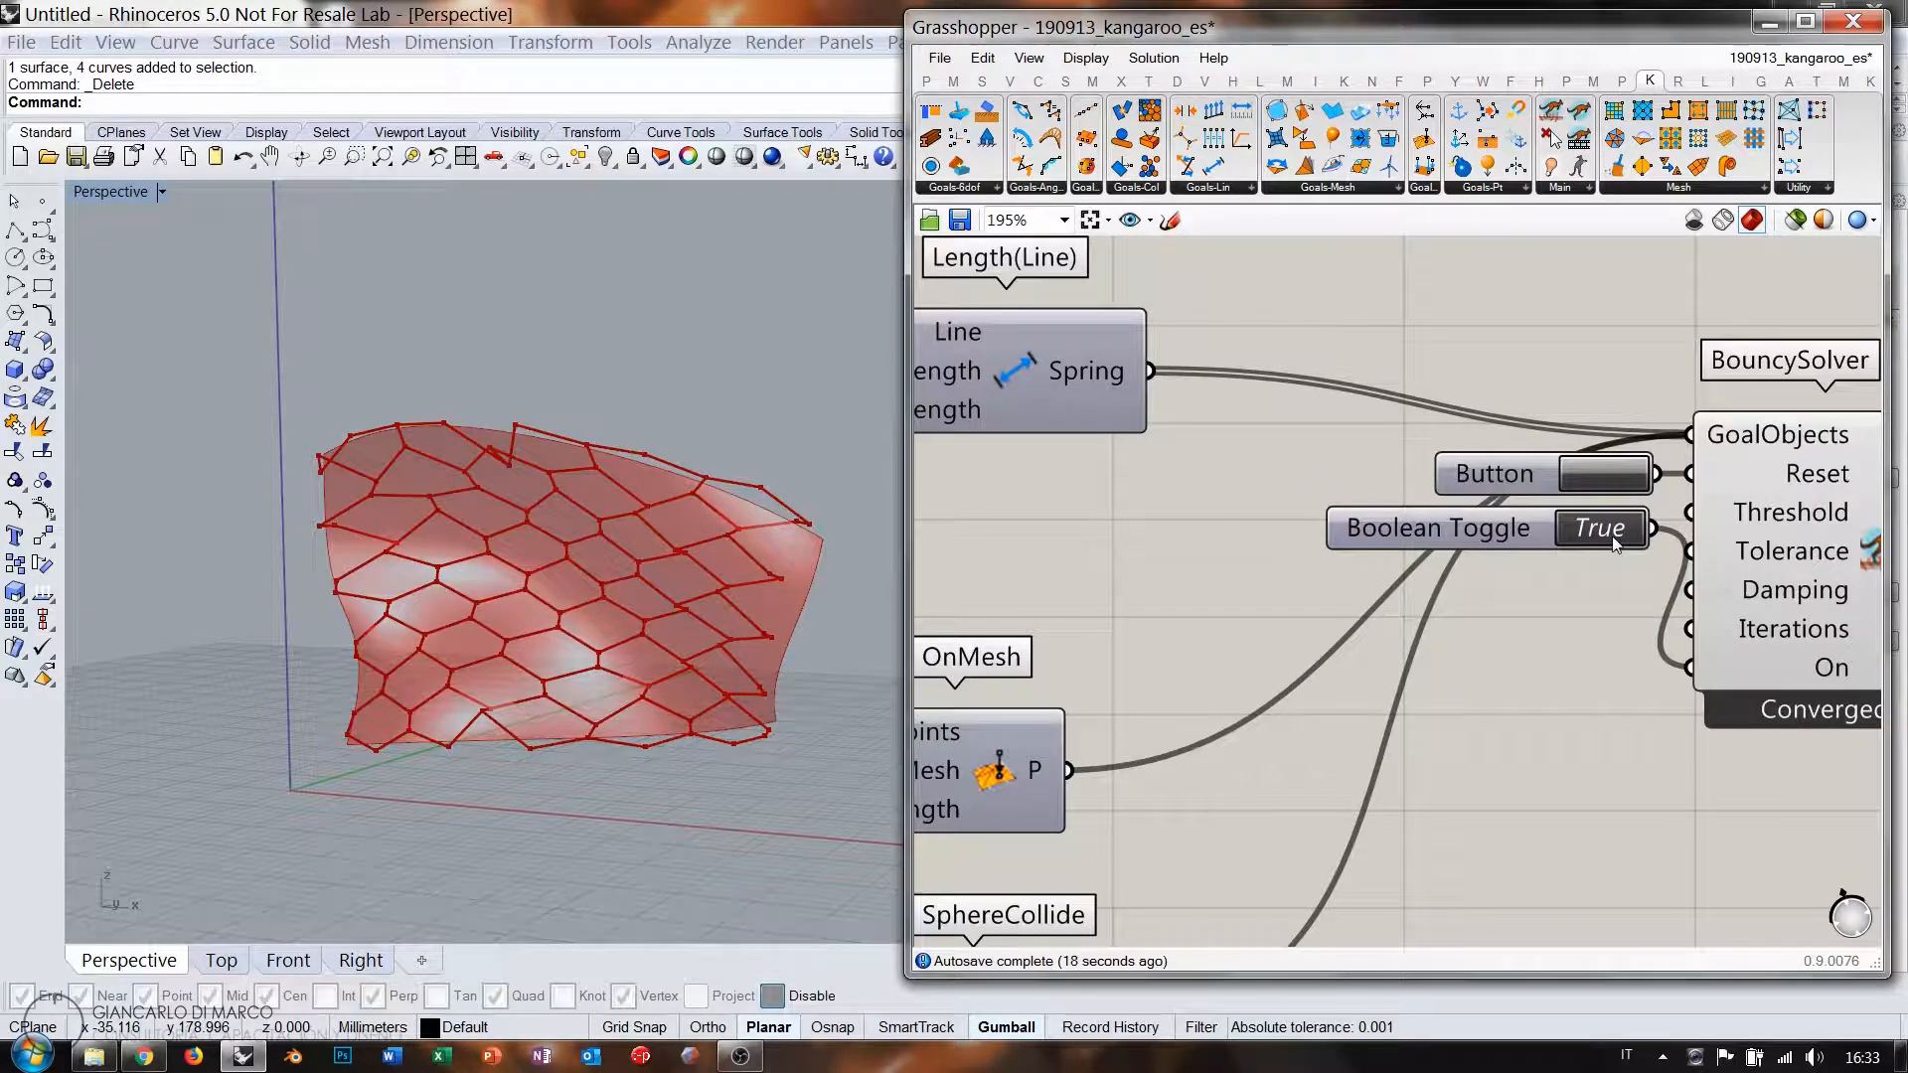
# Reset the Kangaroo simulation.
pyautogui.click(1612, 475)
pyautogui.scroll(-7, 1612, 475)
pyautogui.scroll(3, 1143, 540)
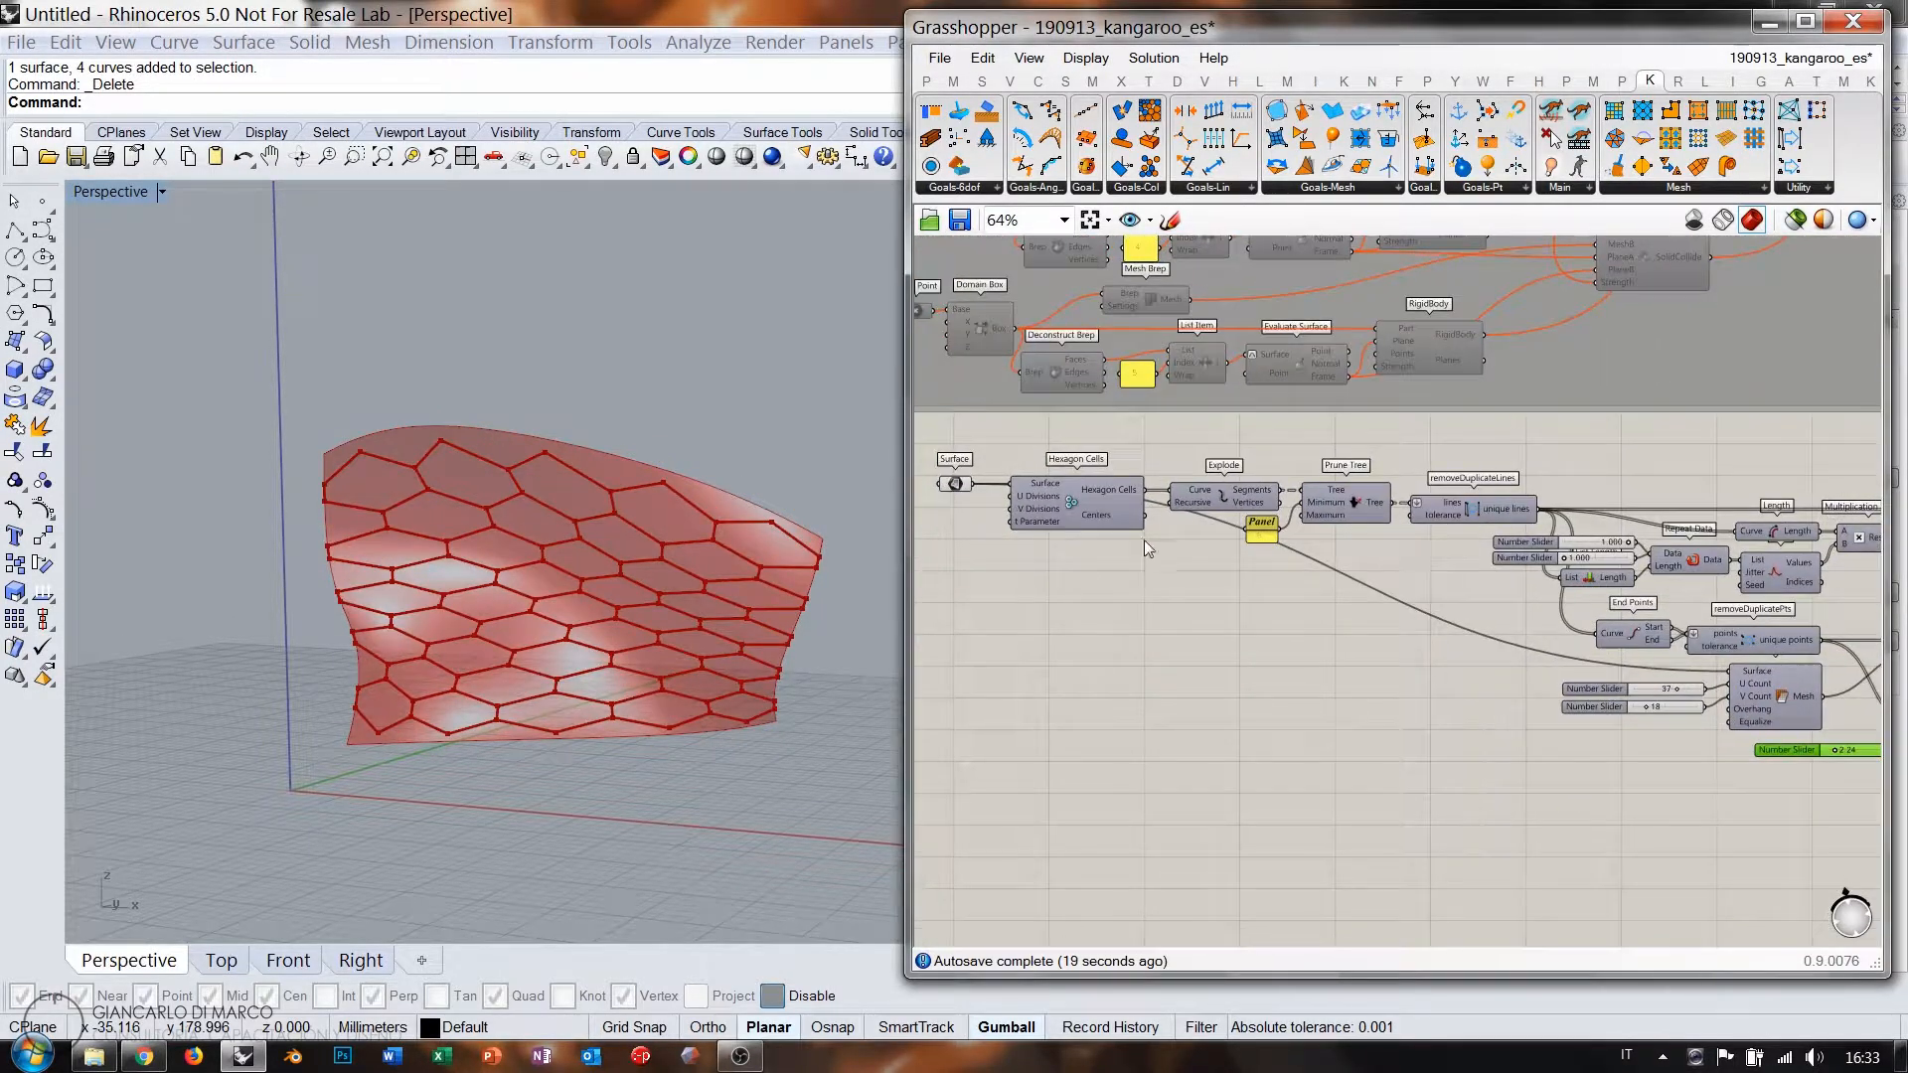
pyautogui.scroll(5, 1109, 570)
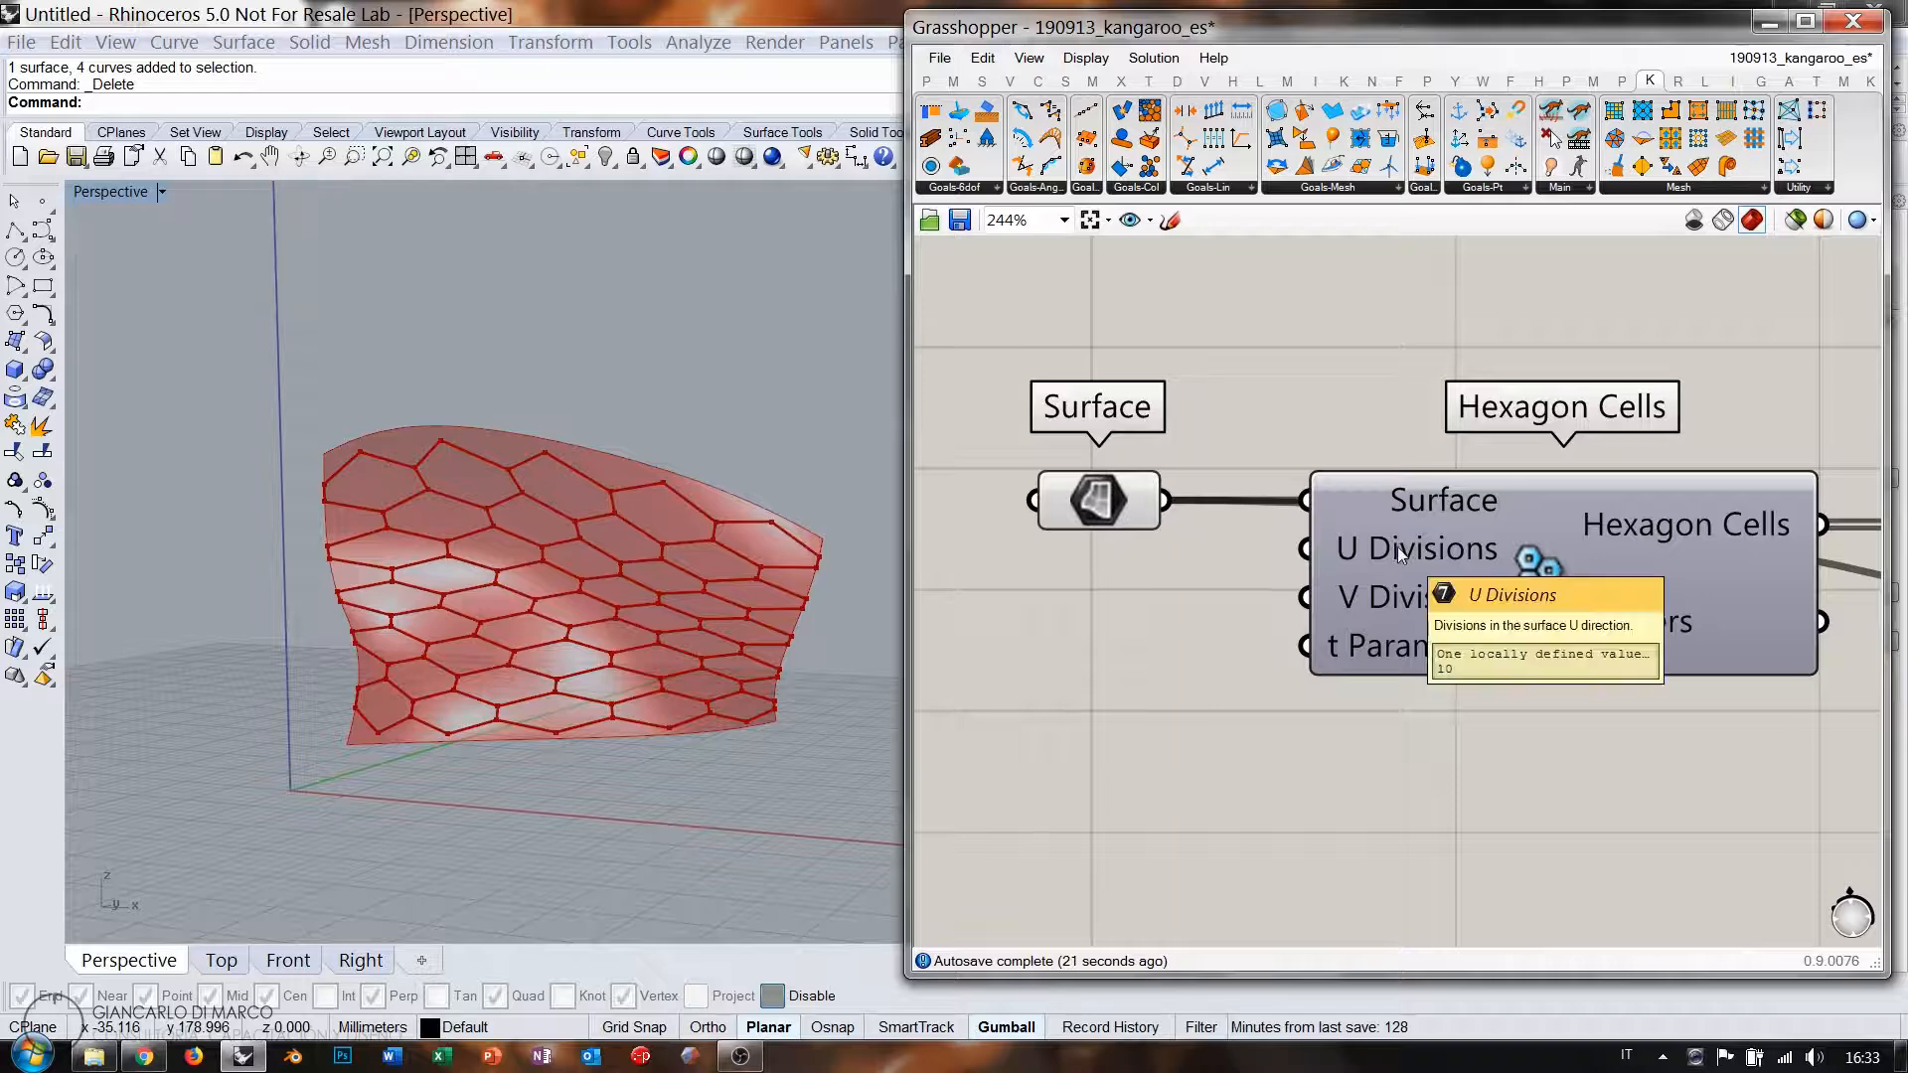
# Add a number slider set to 5 wired to Hexagon Cells' U and V Divisions.
pyautogui.doubleClick(1119, 707)
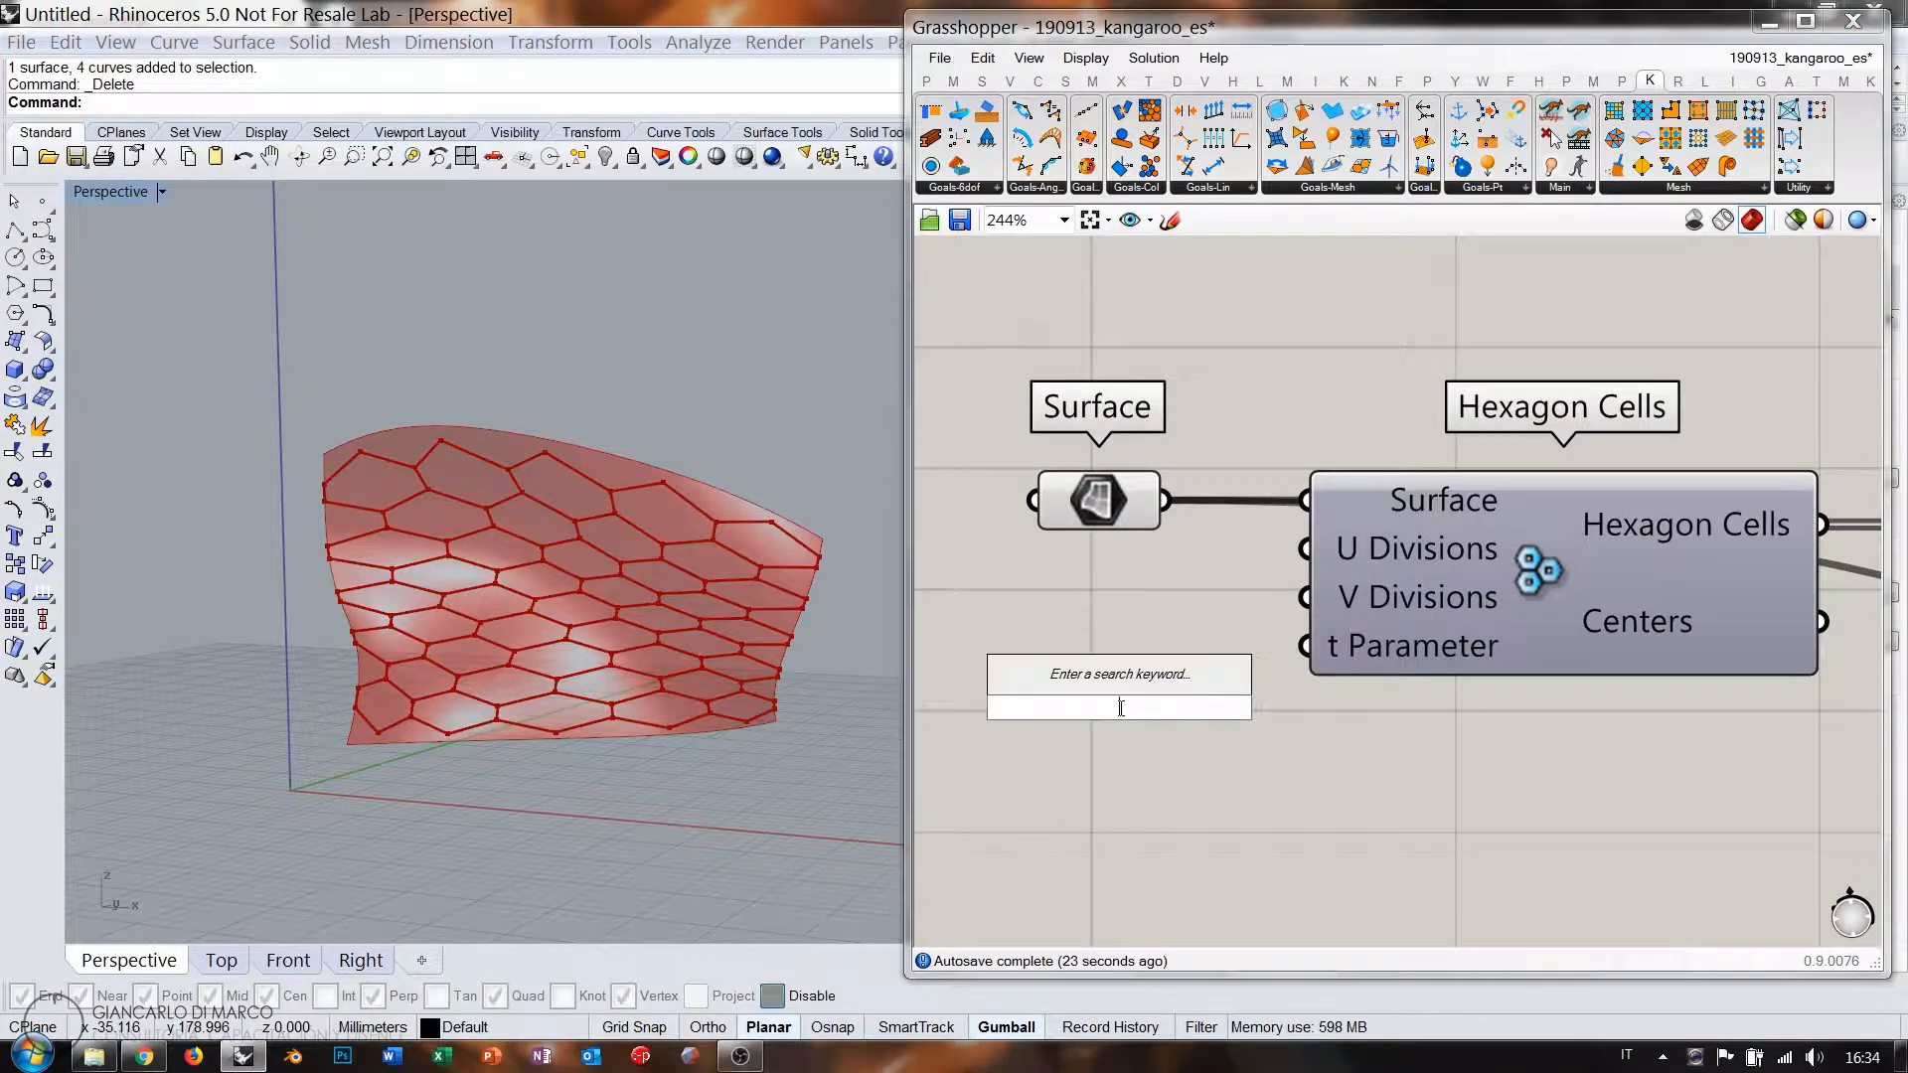
pyautogui.write('5')
pyautogui.press('Return')
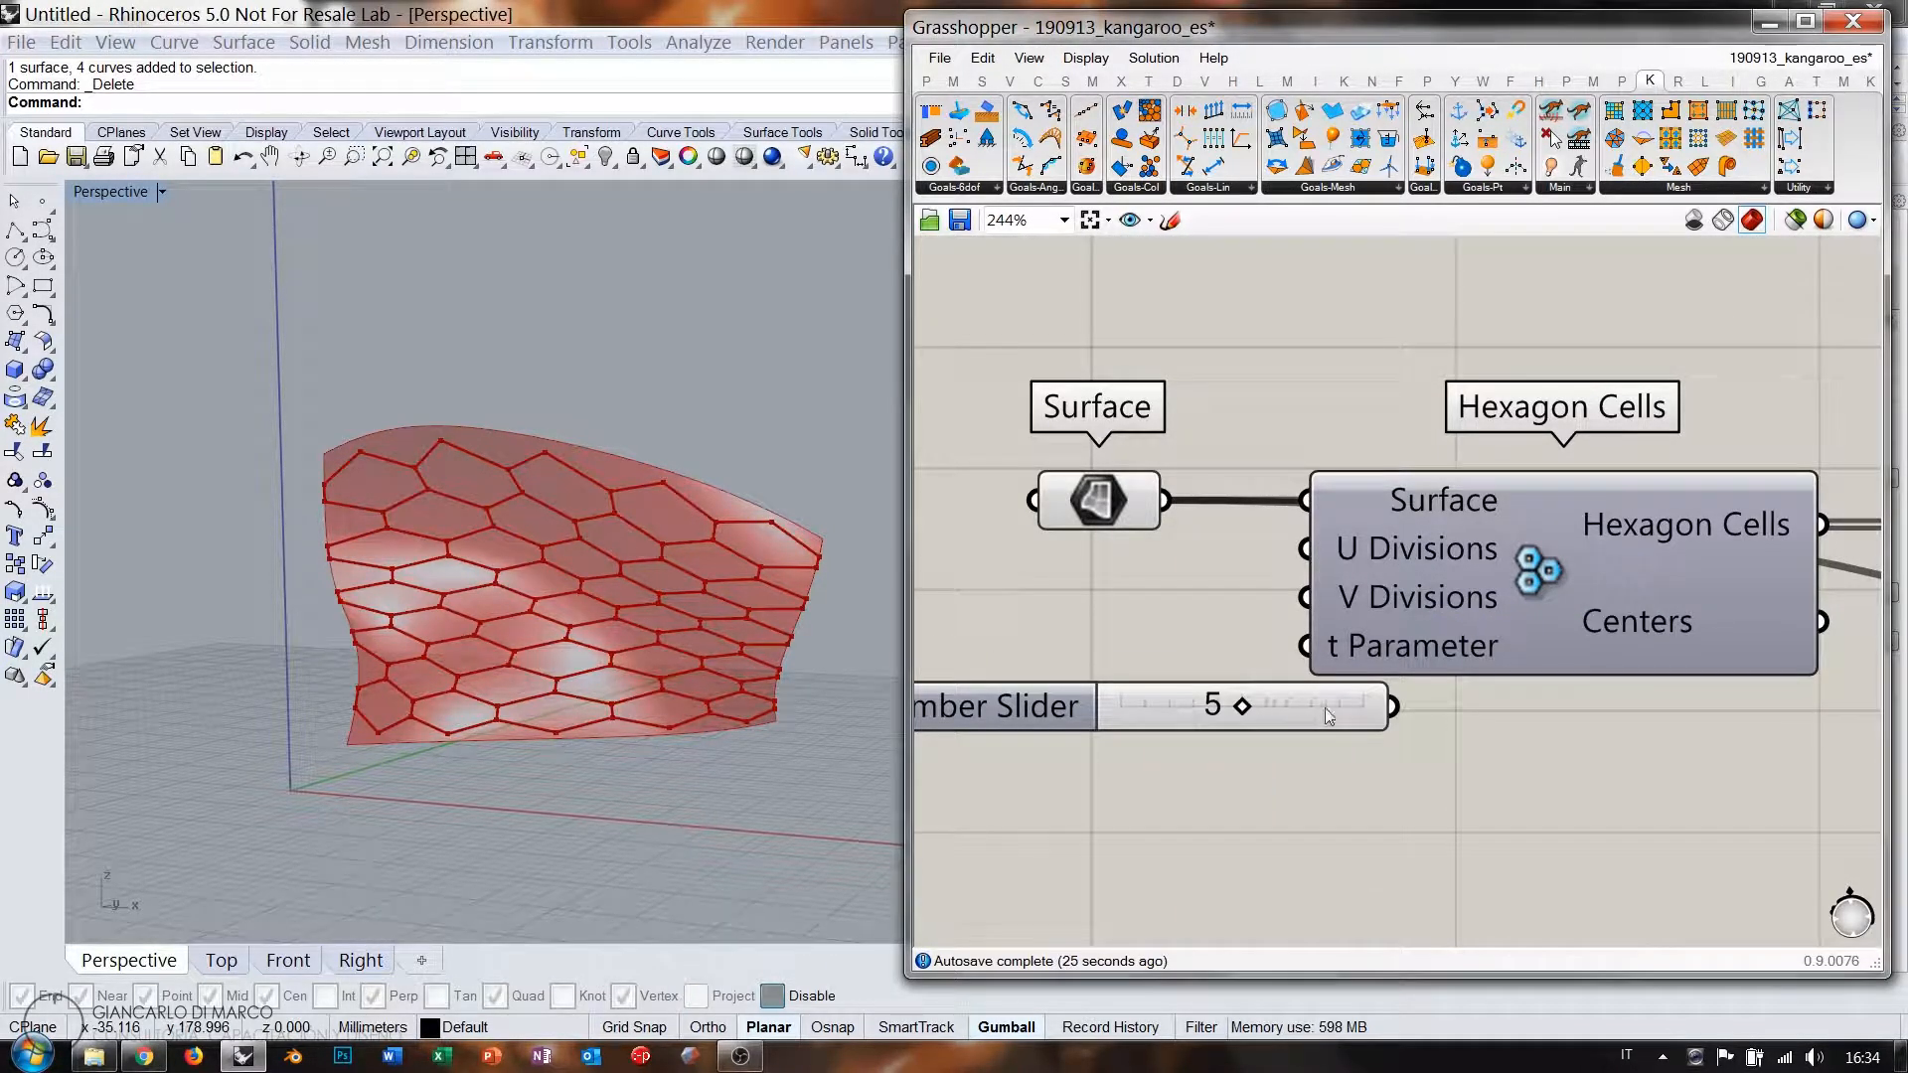
pyautogui.moveTo(1327, 709); pyautogui.dragTo(1243, 594)
pyautogui.moveTo(1307, 598); pyautogui.dragTo(1251, 602)
pyautogui.moveTo(1542, 698); pyautogui.dragTo(1180, 564, button='right')
pyautogui.scroll(-5, 1180, 563)
pyautogui.moveTo(1576, 570); pyautogui.dragTo(1182, 553, button='right')
pyautogui.moveTo(1676, 629); pyautogui.dragTo(1263, 578, button='right')
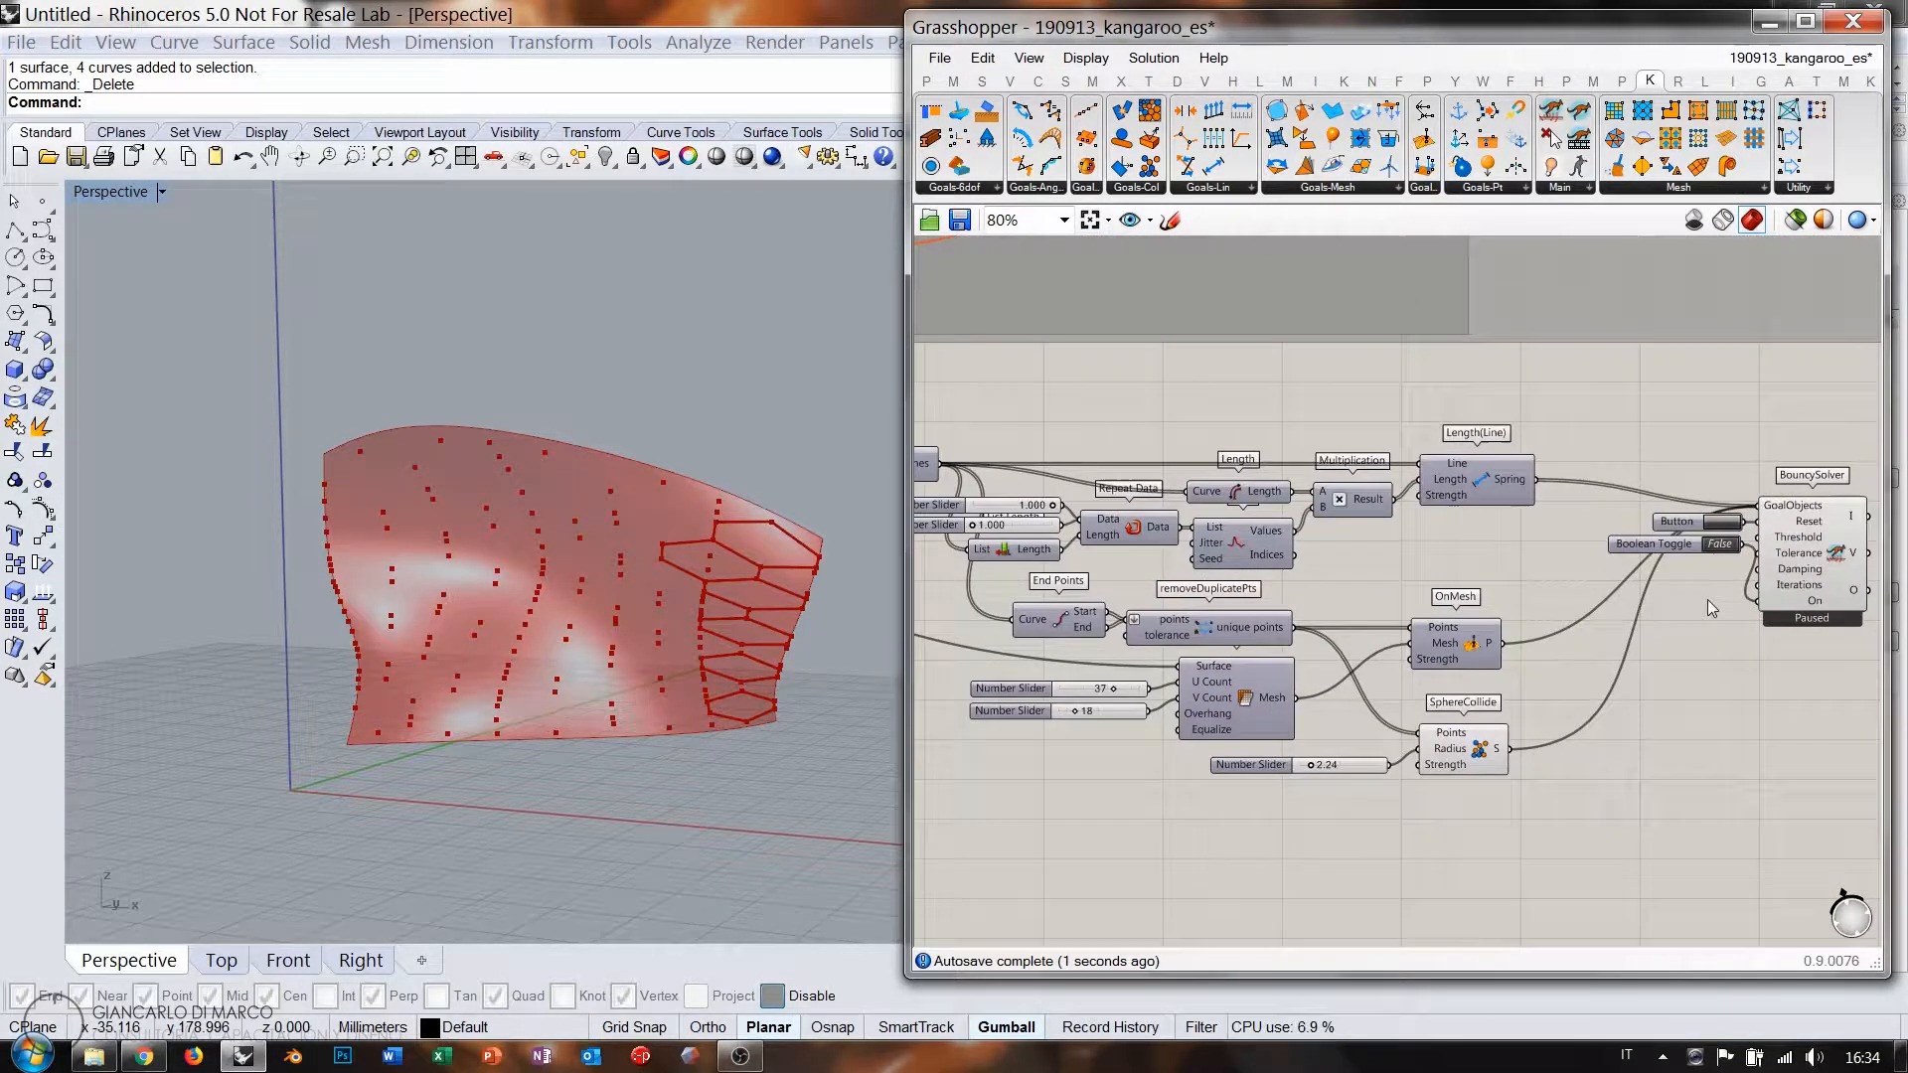
# Reset and run the solver on the coarser hexagon mesh with length factors 0.606 and 1.108.
pyautogui.click(1725, 522)
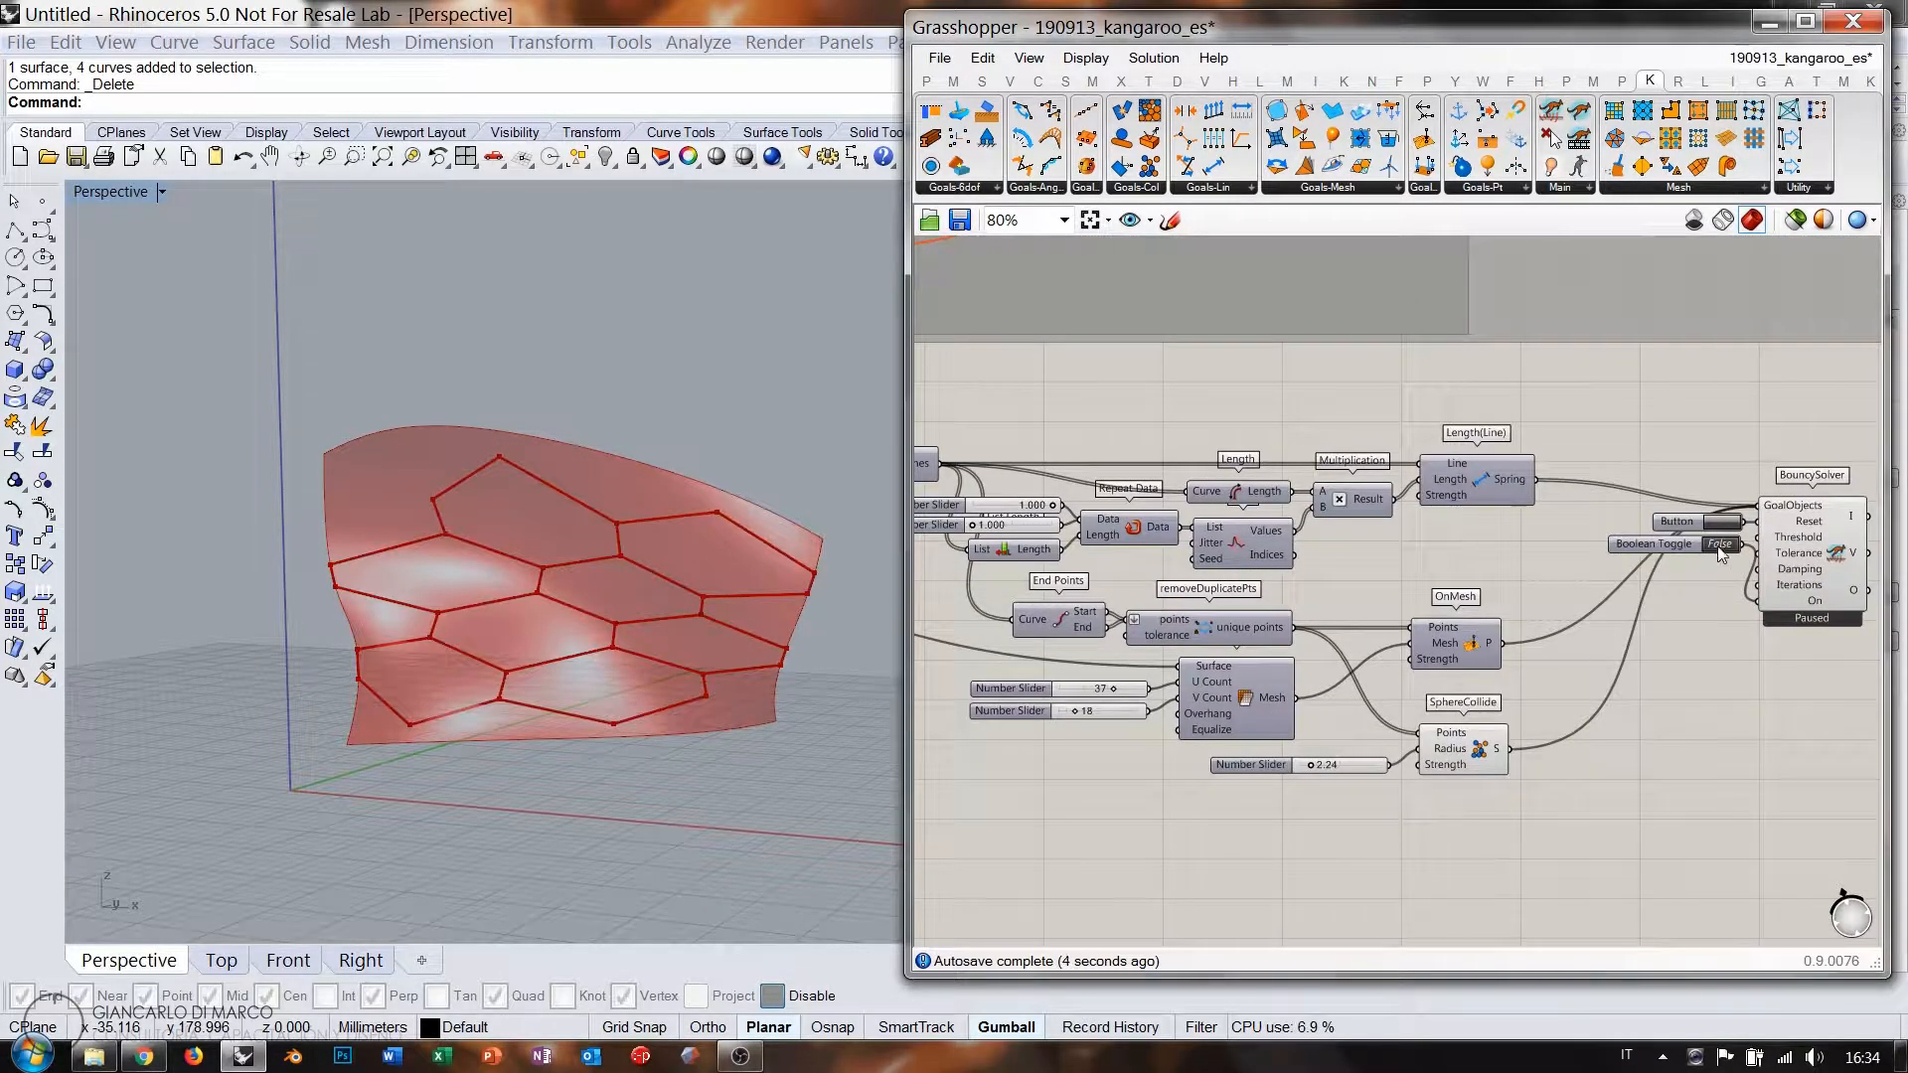
pyautogui.click(1719, 545)
pyautogui.moveTo(917, 546); pyautogui.dragTo(1280, 547, button='right')
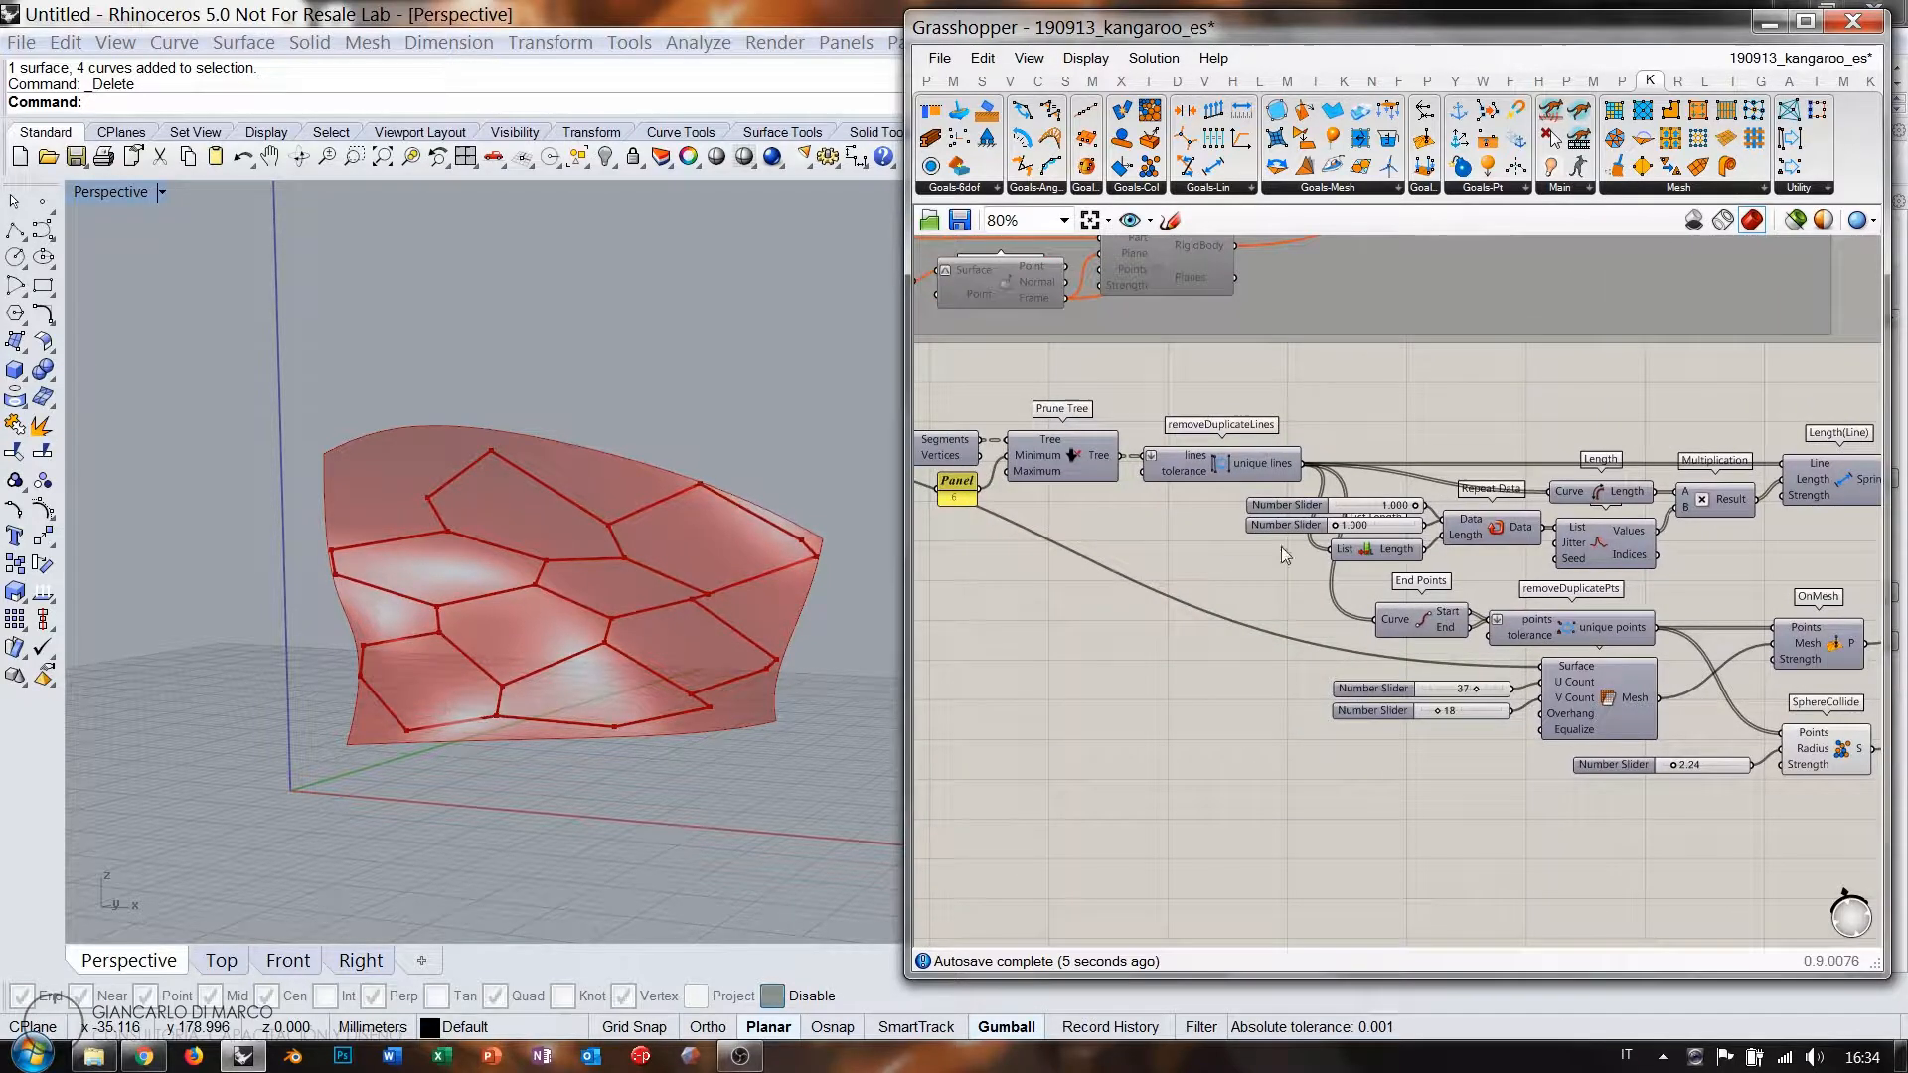
pyautogui.scroll(5, 1377, 519)
pyautogui.moveTo(1470, 497); pyautogui.dragTo(1396, 497)
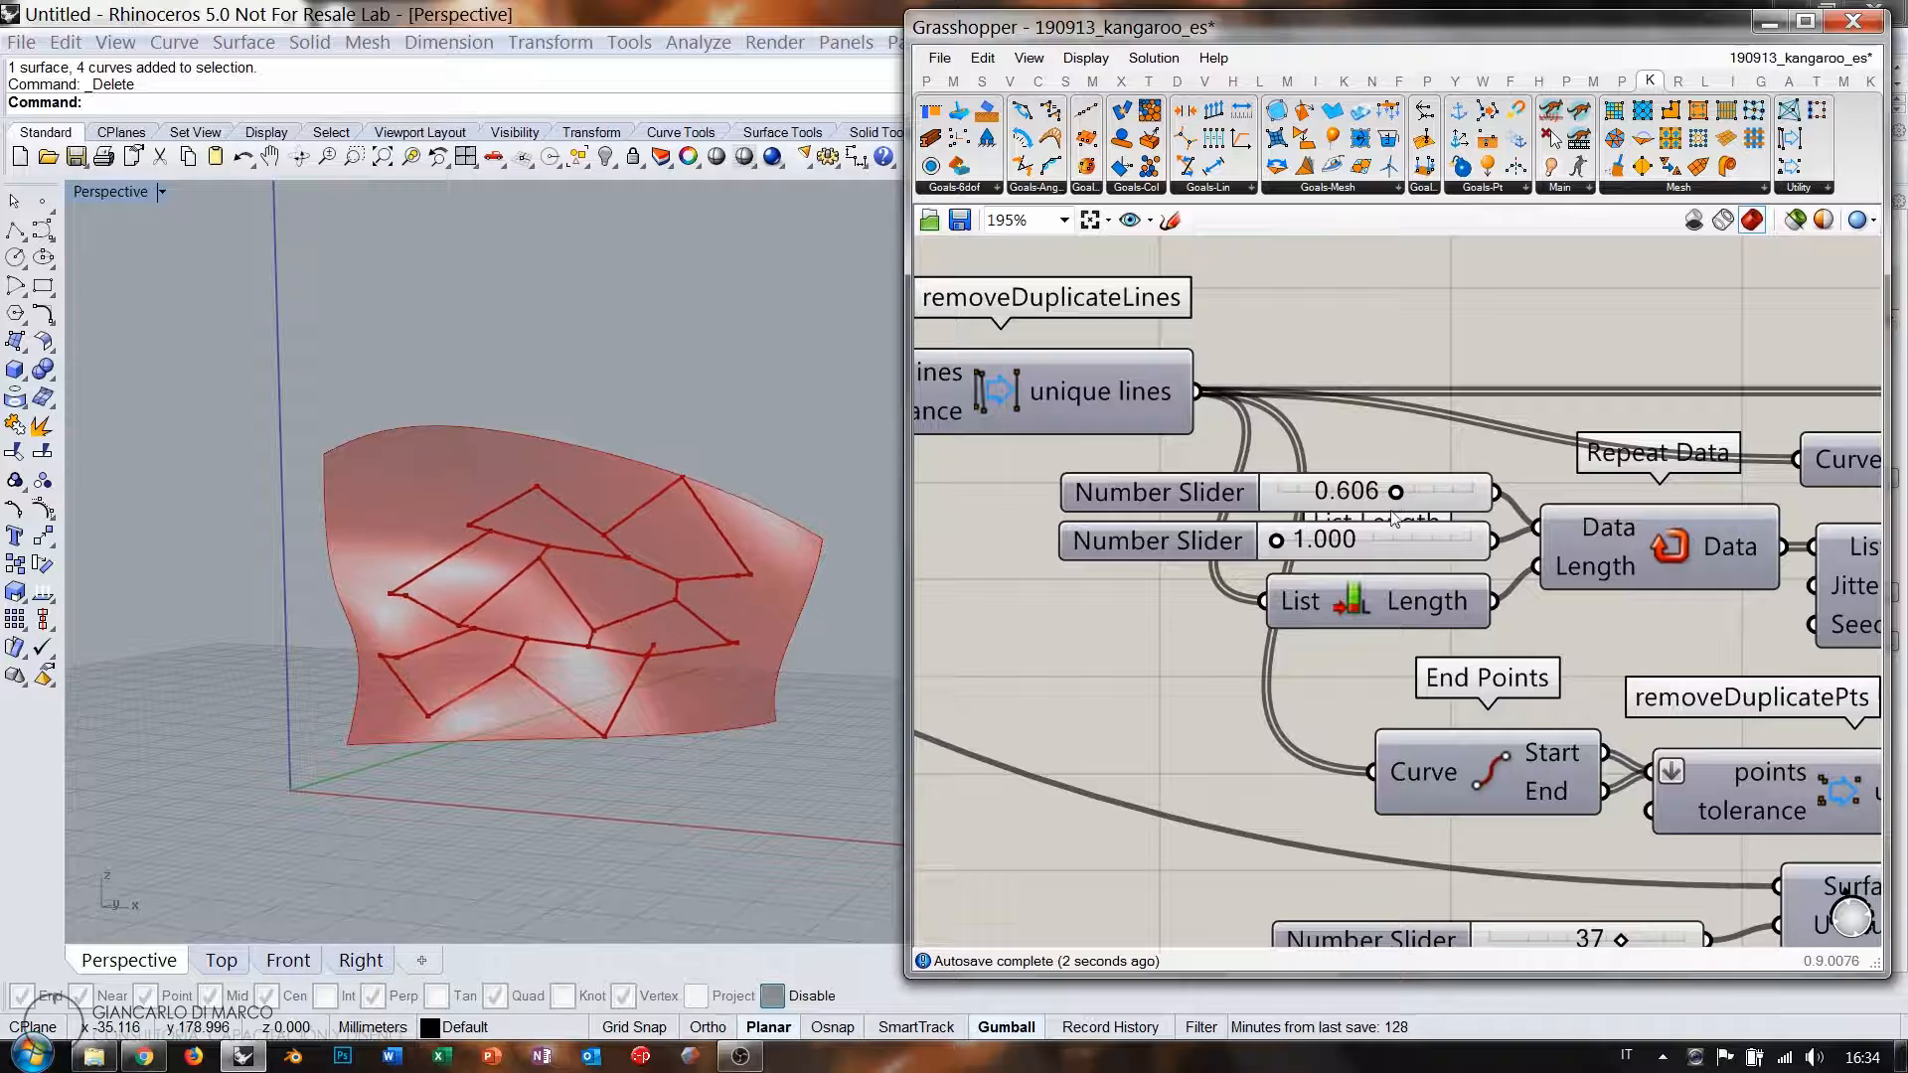
pyautogui.moveTo(1277, 541); pyautogui.dragTo(1299, 545)
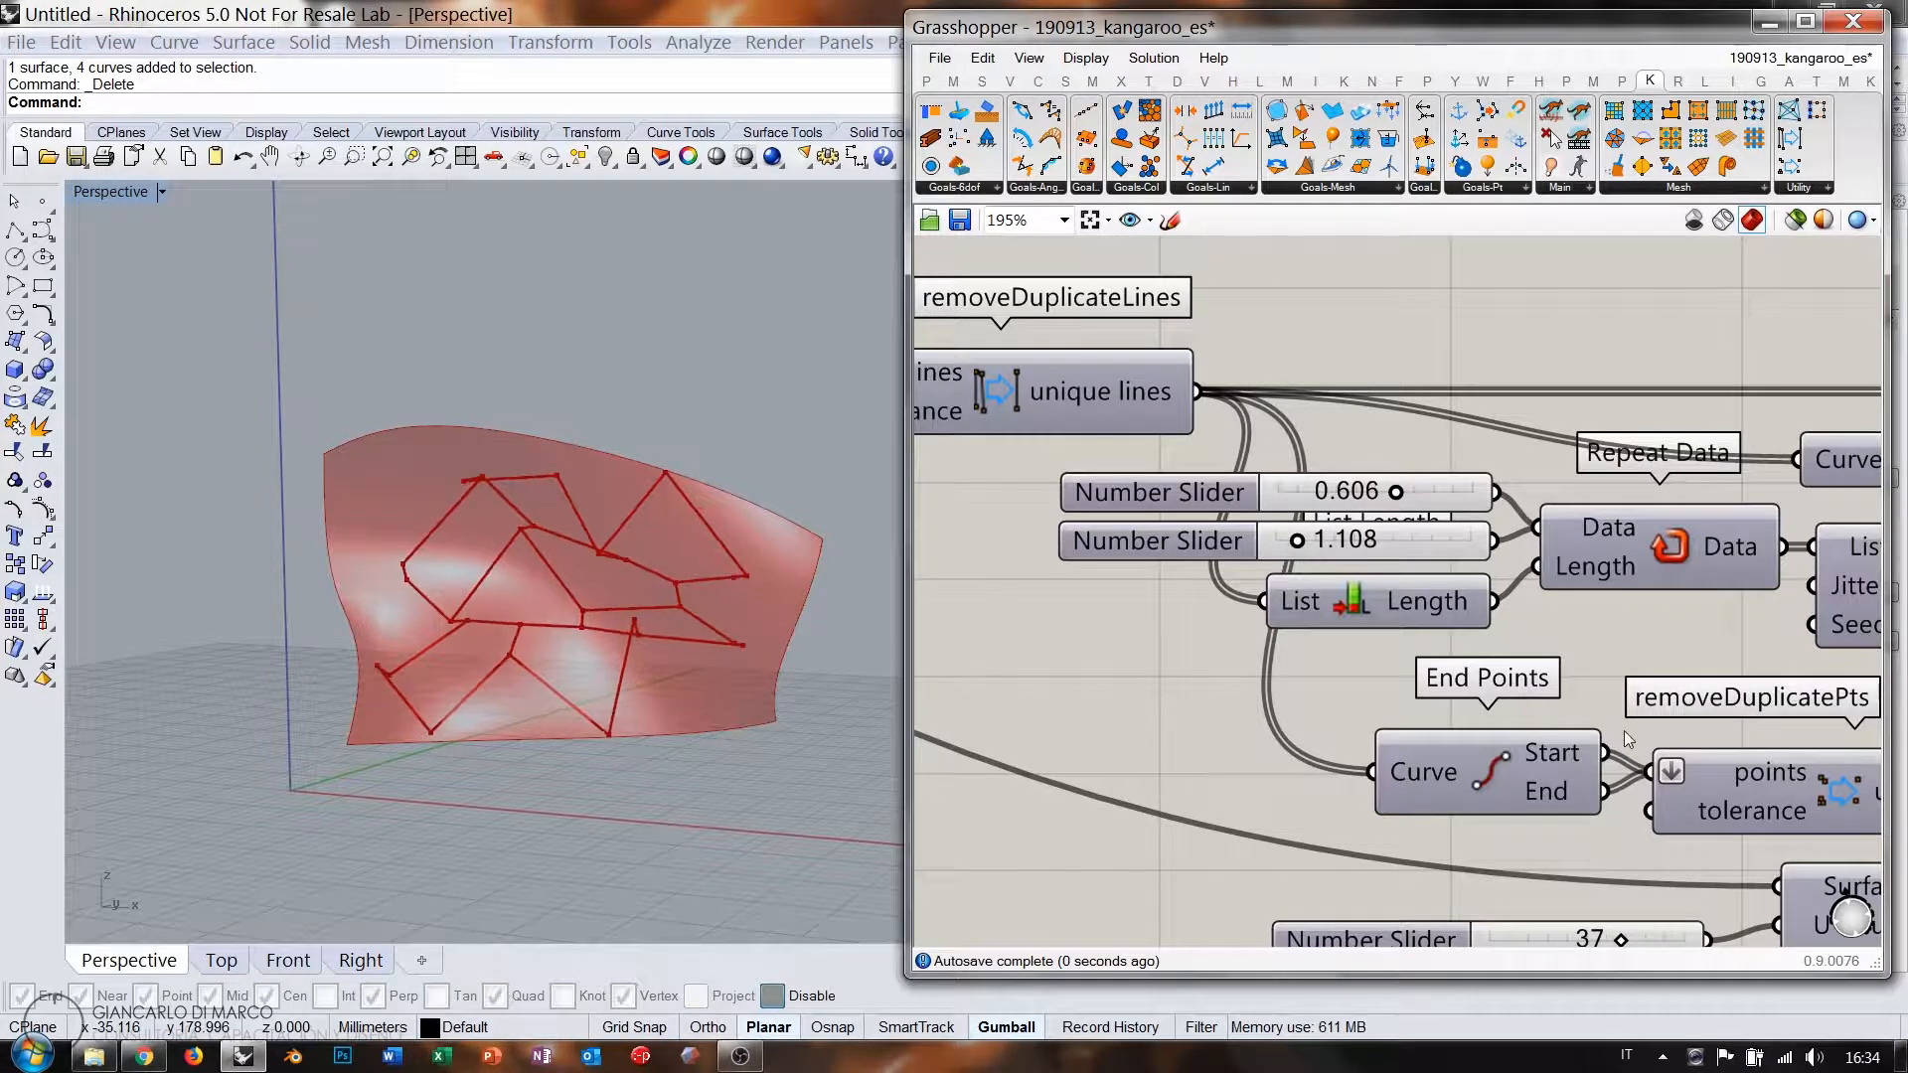
pyautogui.moveTo(1724, 837); pyautogui.dragTo(1421, 598, button='right')
# Set the SphereCollide radius to 3.76 and orbit around the coarse relaxed net.
pyautogui.moveTo(1624, 756); pyautogui.dragTo(1353, 595, button='right')
pyautogui.moveTo(1423, 719); pyautogui.dragTo(1462, 723)
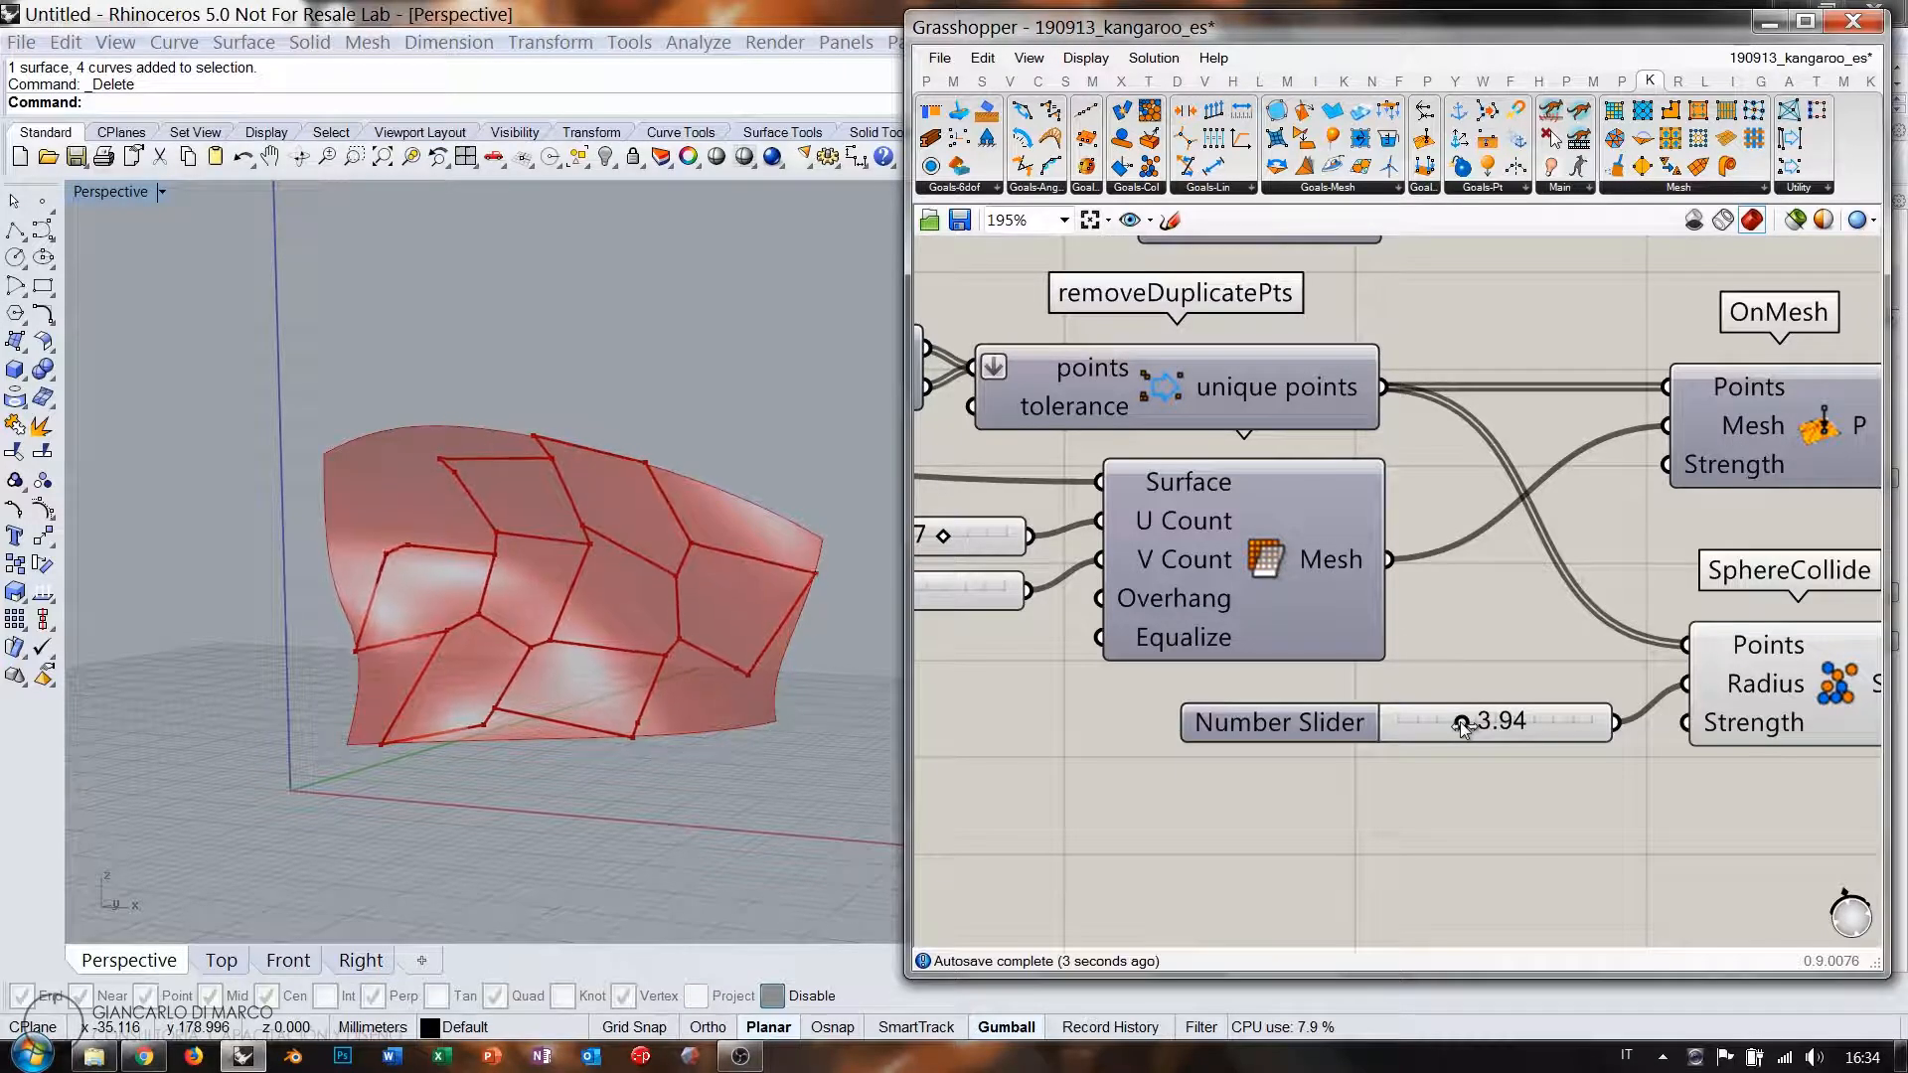
pyautogui.moveTo(1459, 722); pyautogui.dragTo(1458, 728)
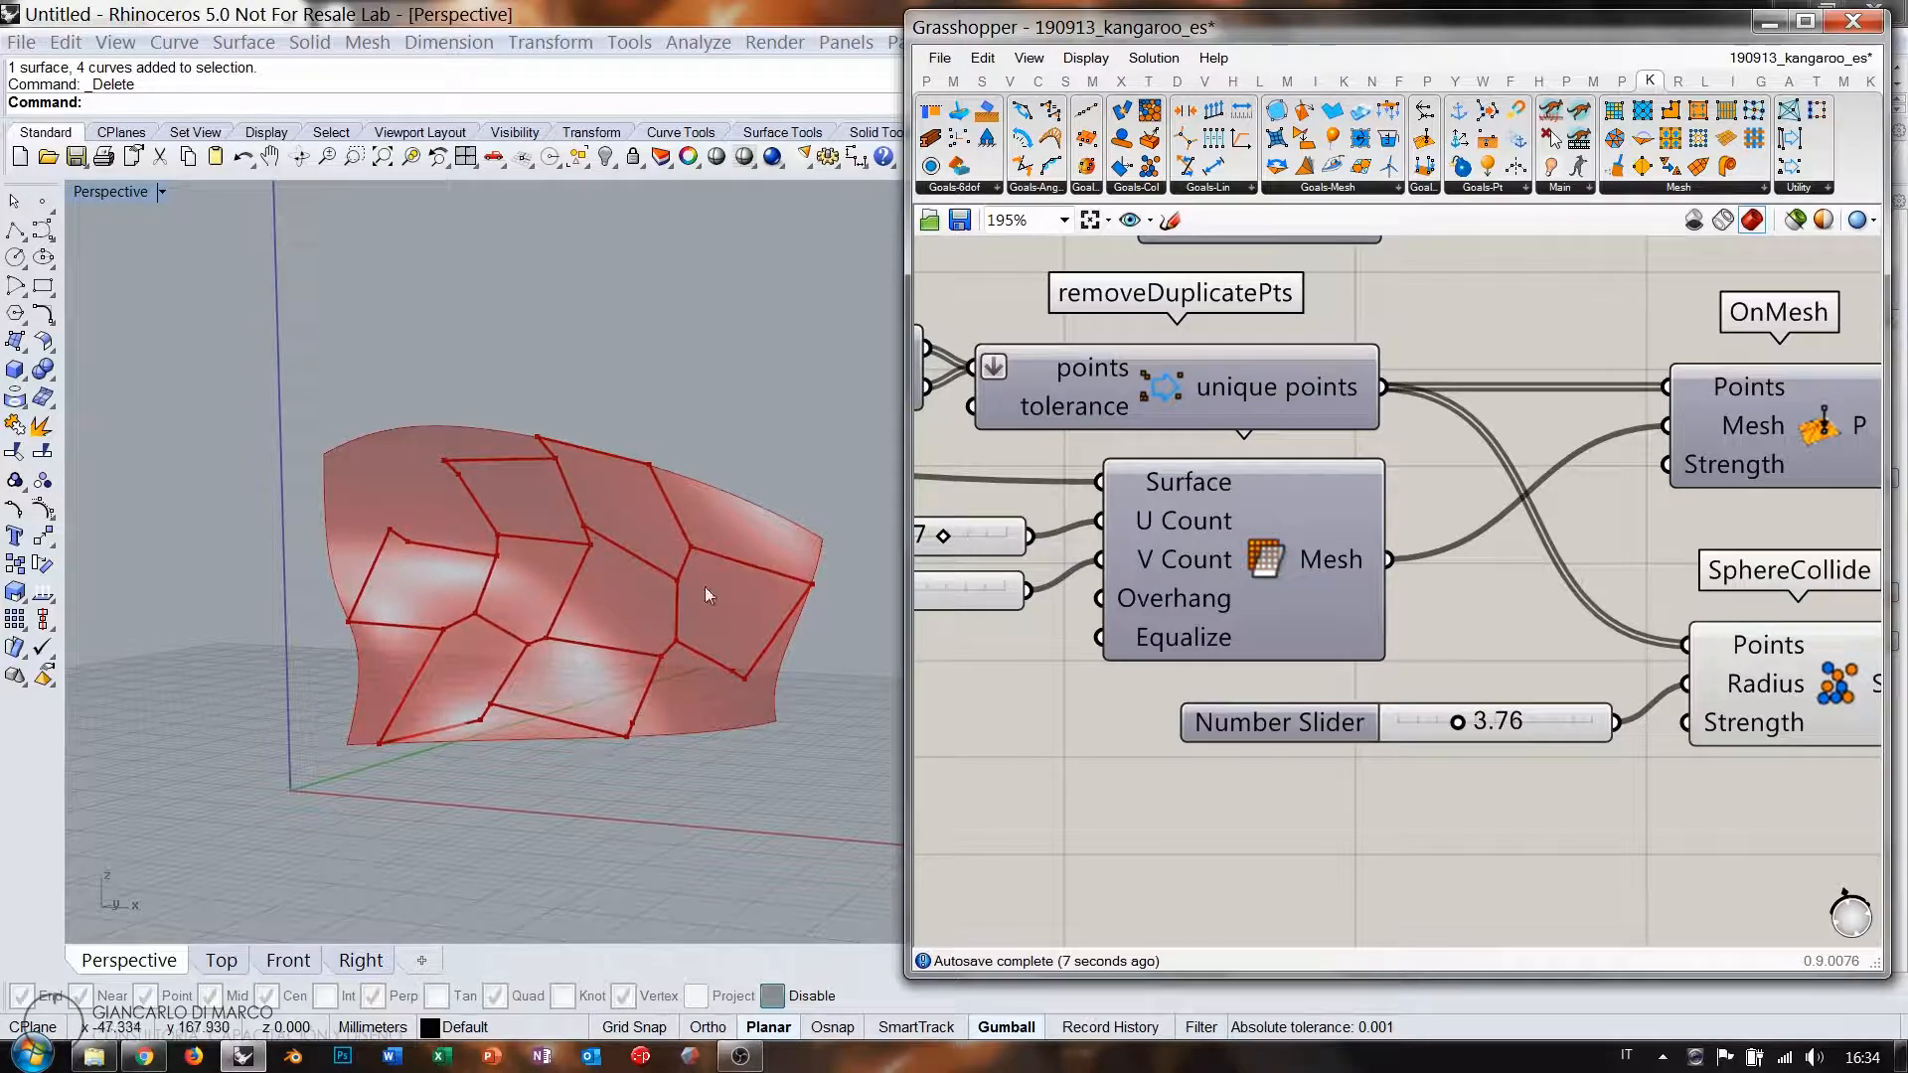
pyautogui.moveTo(741, 576); pyautogui.dragTo(784, 574, button='right')
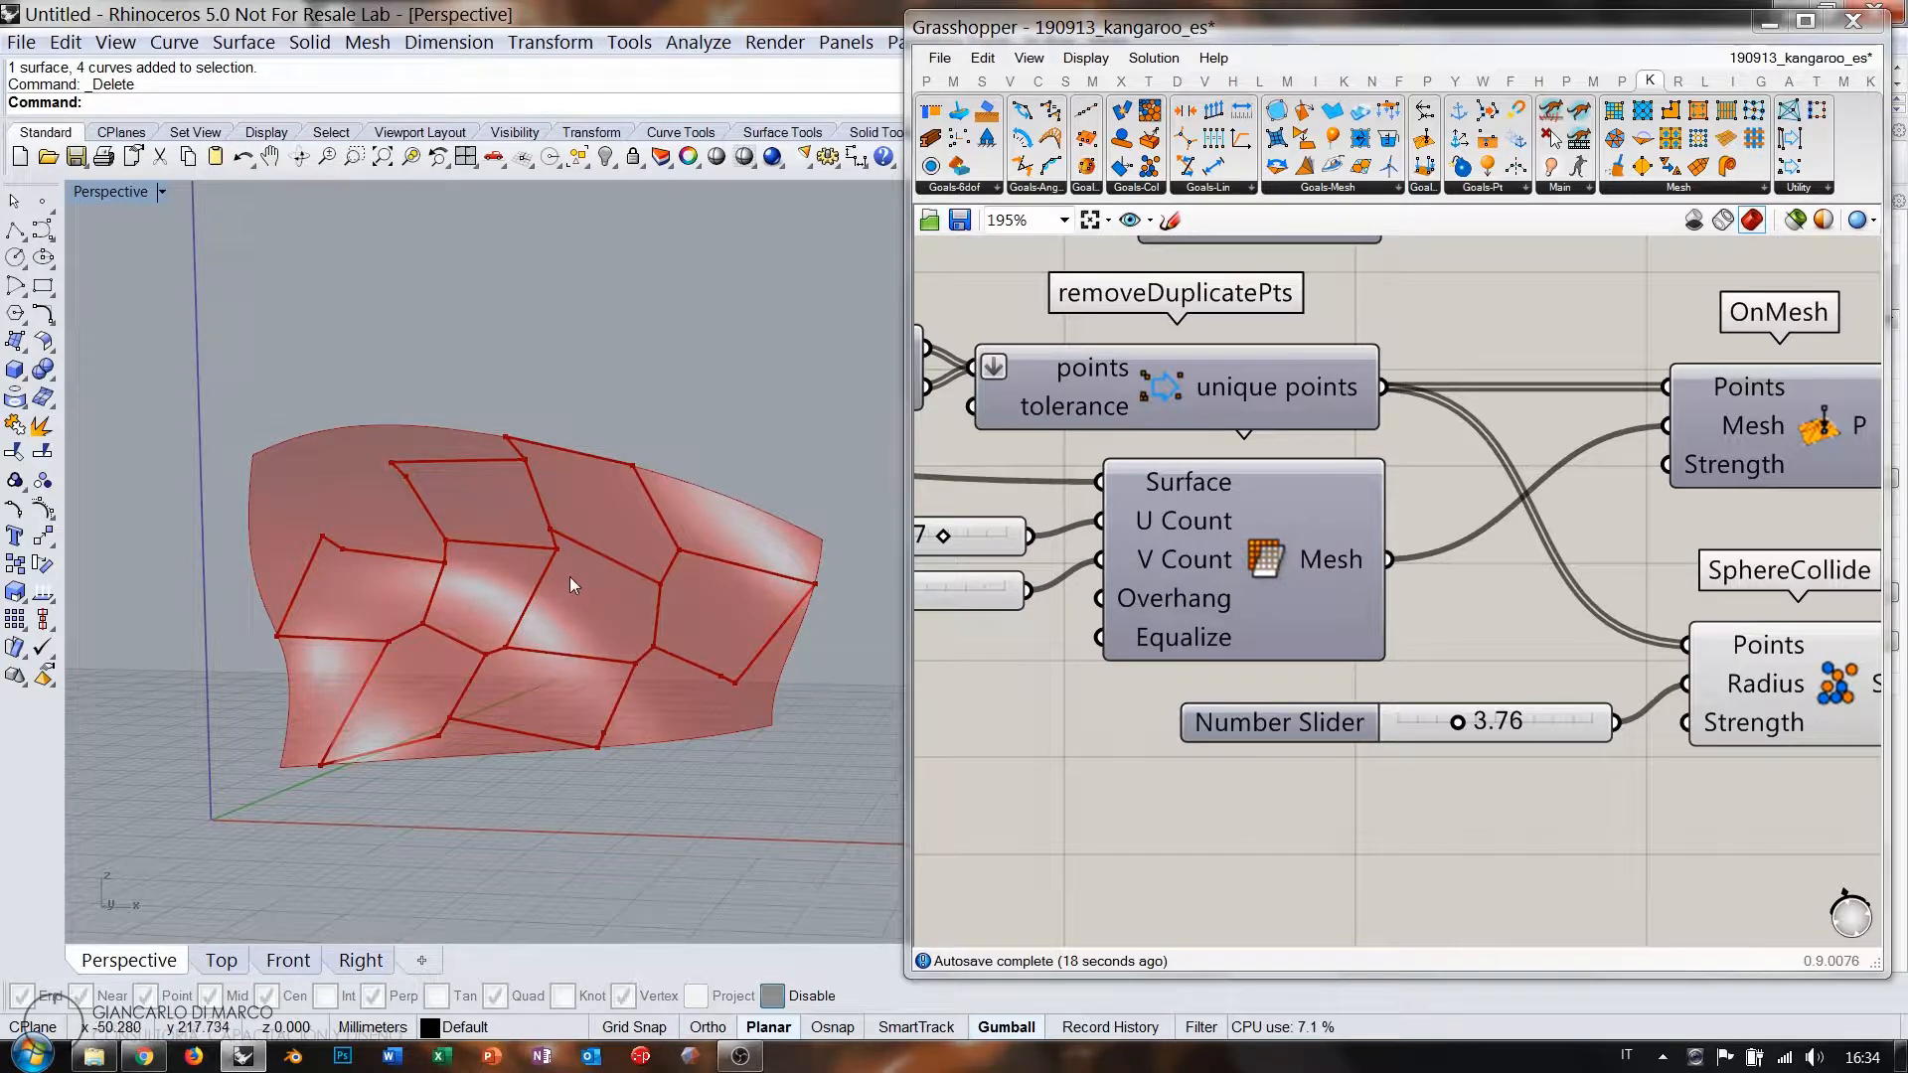
pyautogui.moveTo(535, 513); pyautogui.dragTo(669, 575, button='right')
pyautogui.scroll(-5, 1380, 678)
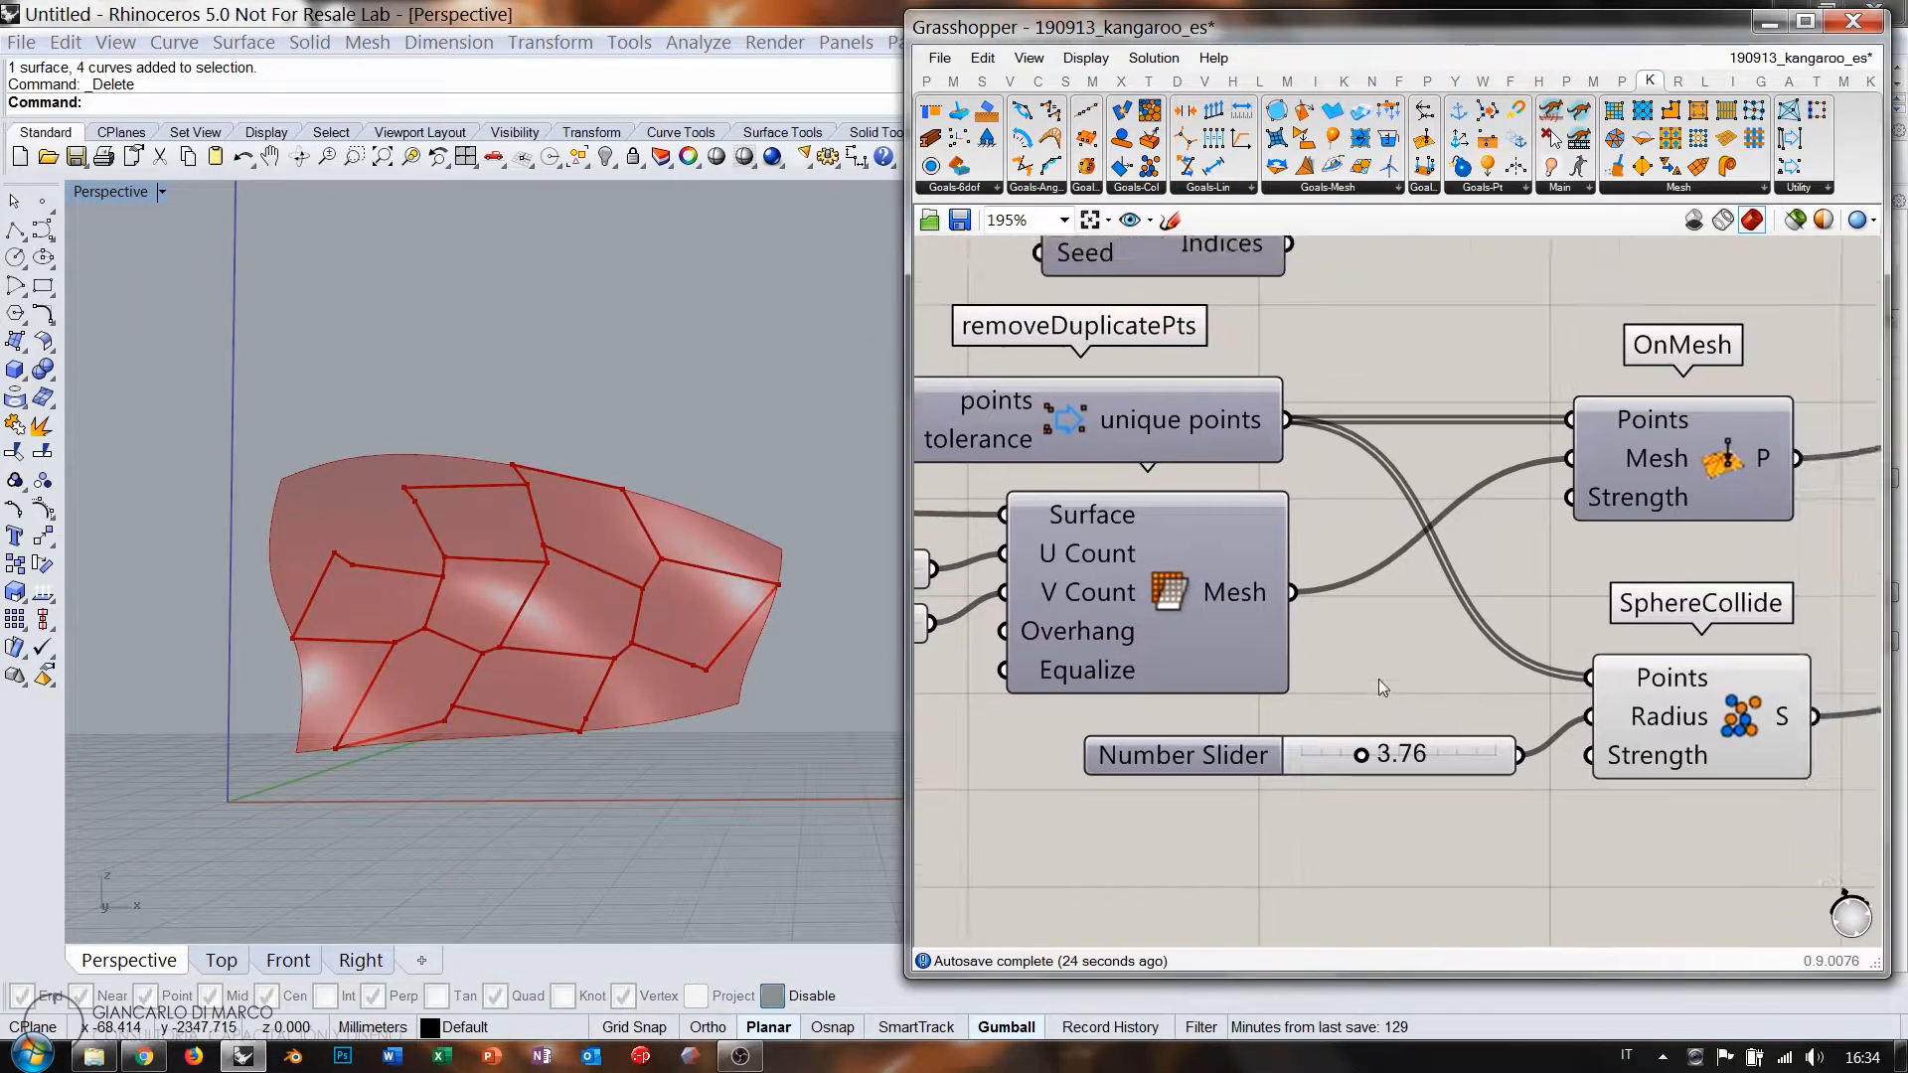
pyautogui.moveTo(1392, 653); pyautogui.dragTo(1491, 668, button='right')
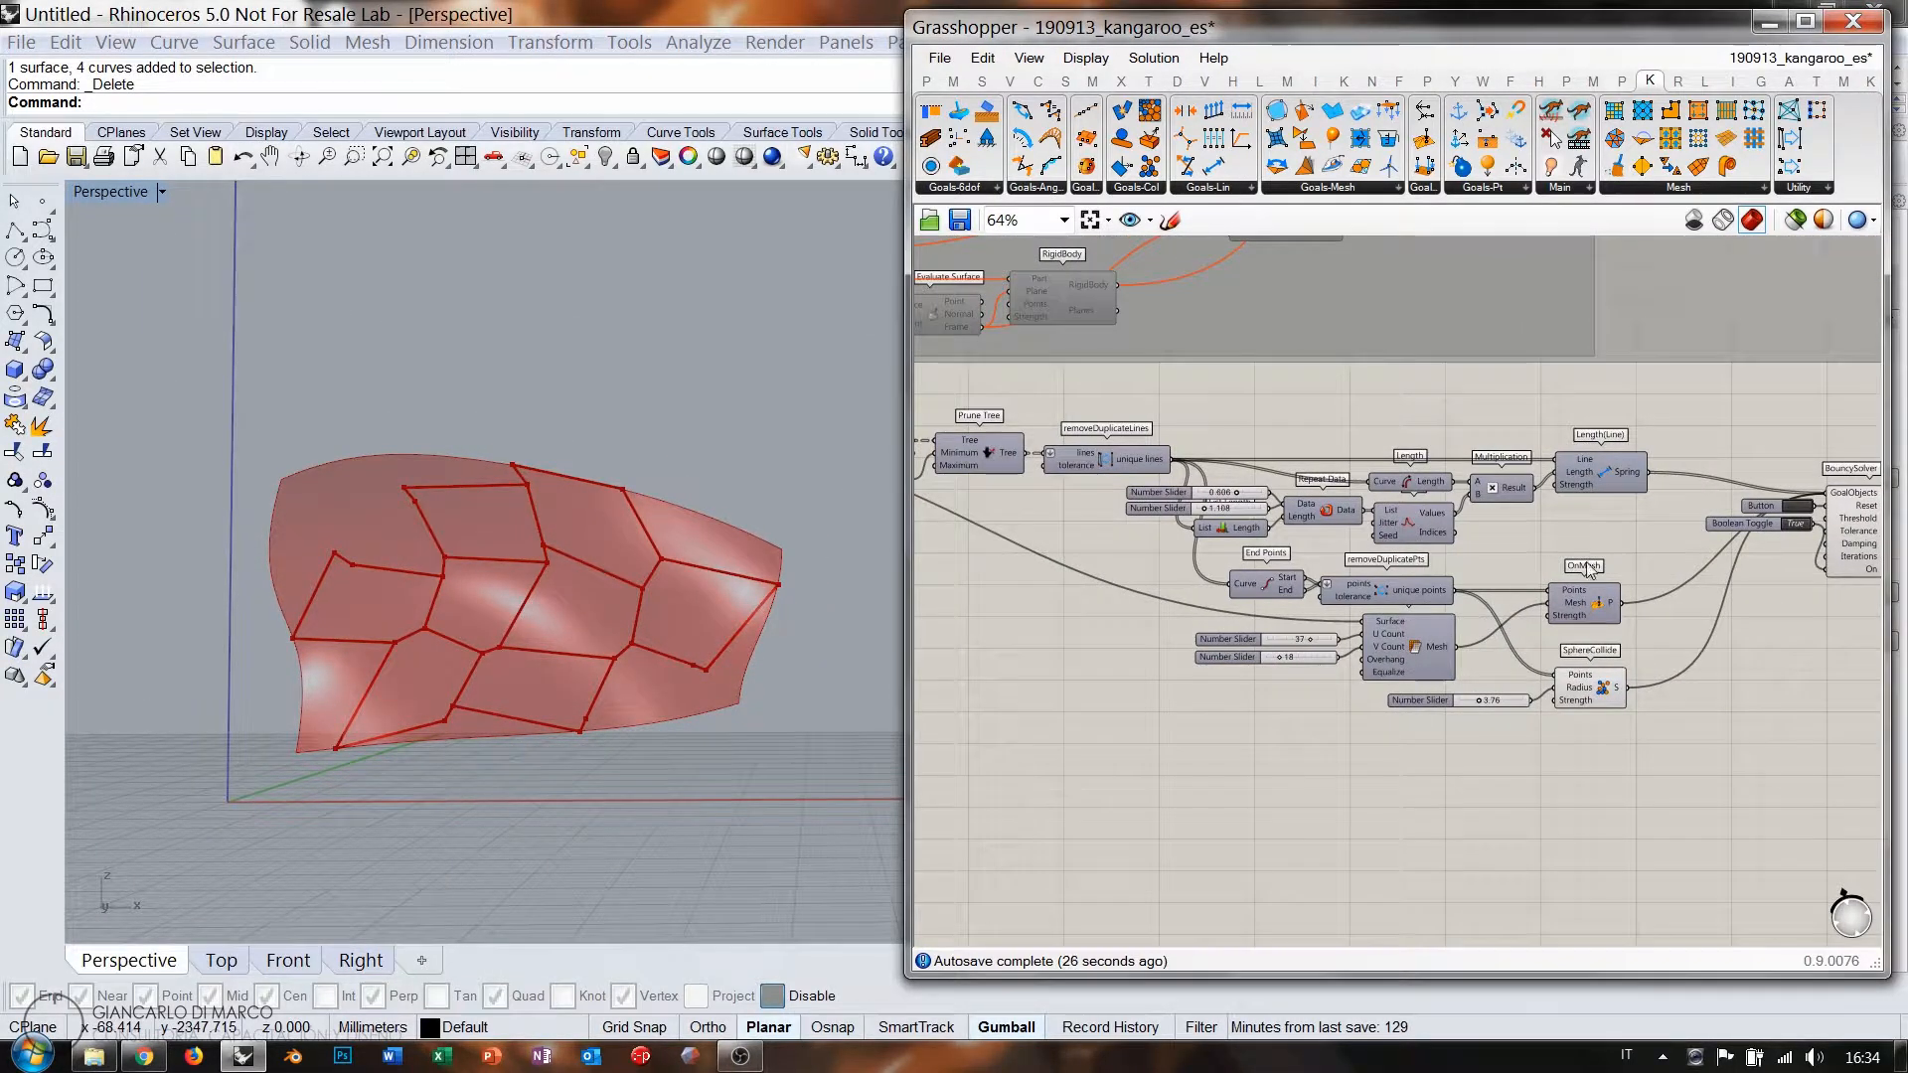
# Reset the BouncySolver back to the flat hexagon pattern after a last look at the surface.
pyautogui.scroll(-1, 1550, 549)
pyautogui.moveTo(1236, 568); pyautogui.dragTo(1398, 600, button='right')
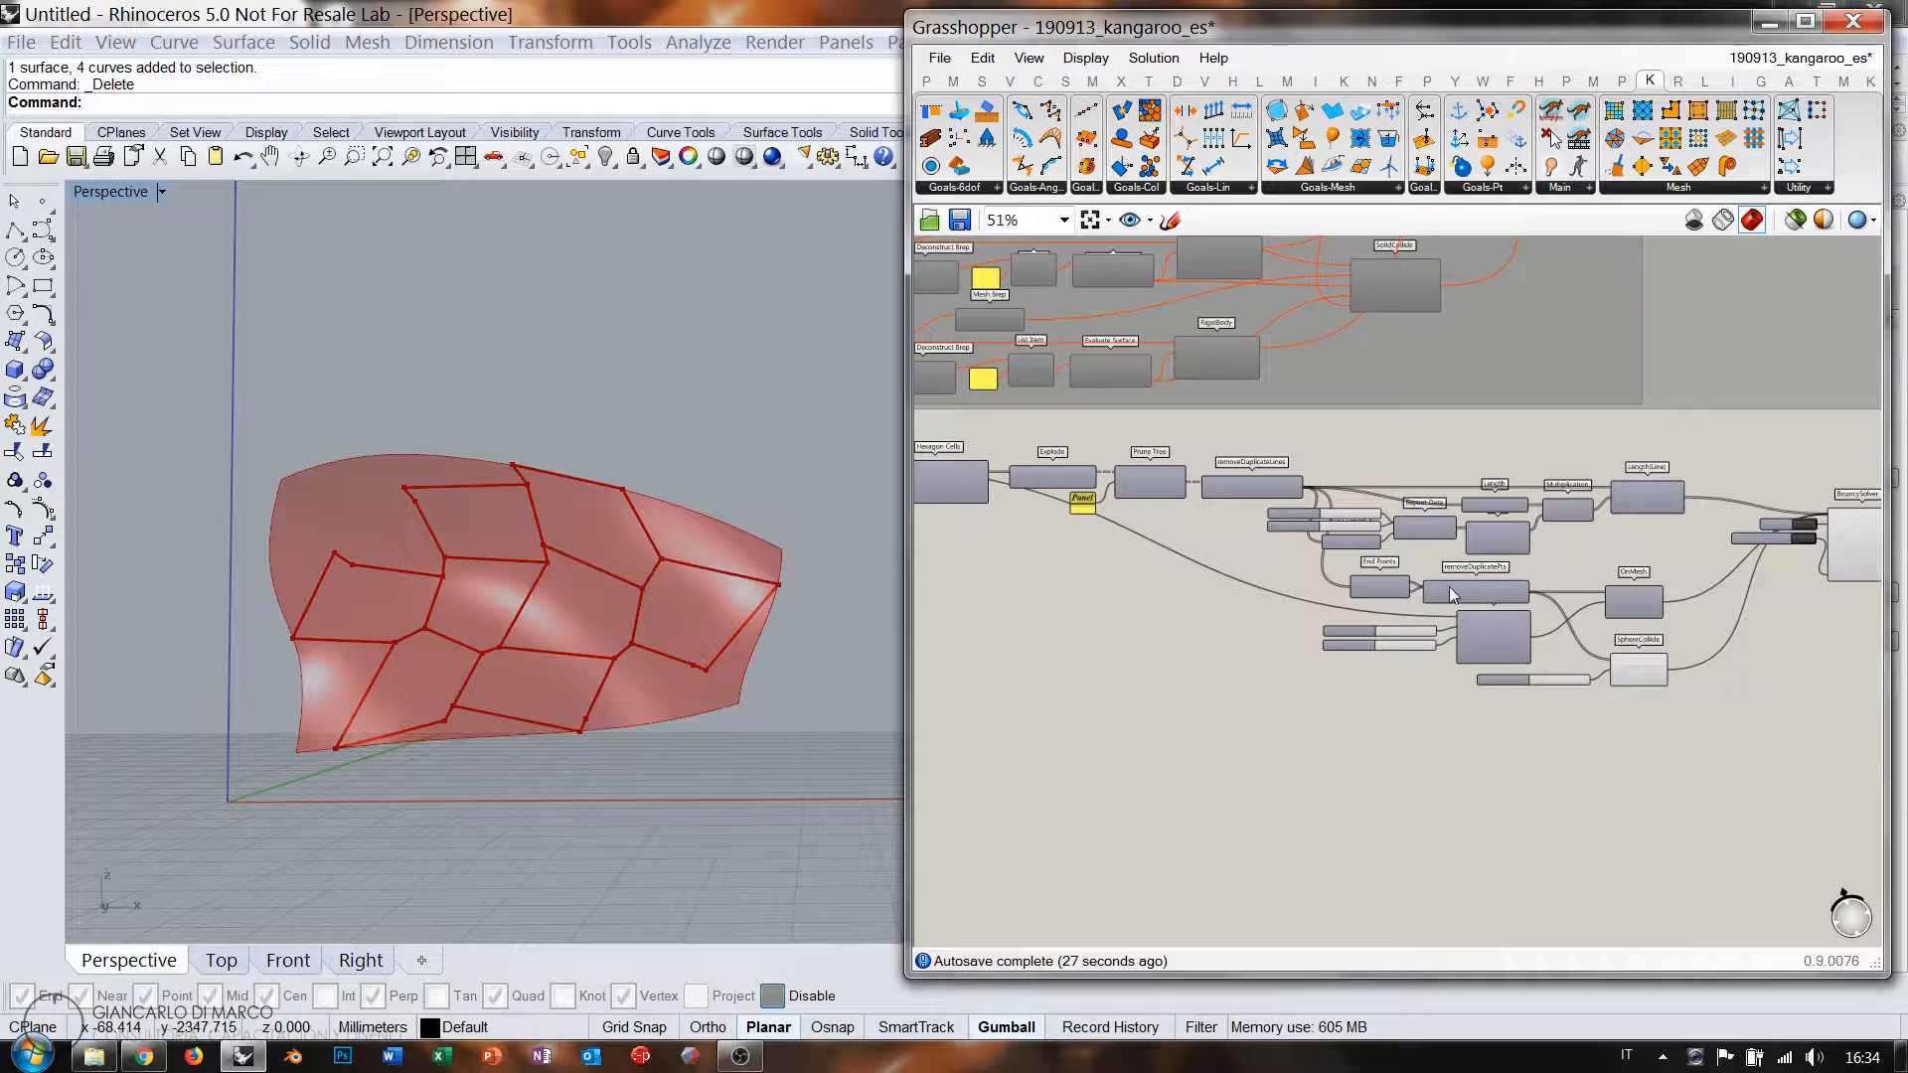
pyautogui.moveTo(639, 545); pyautogui.dragTo(1016, 579, button='right')
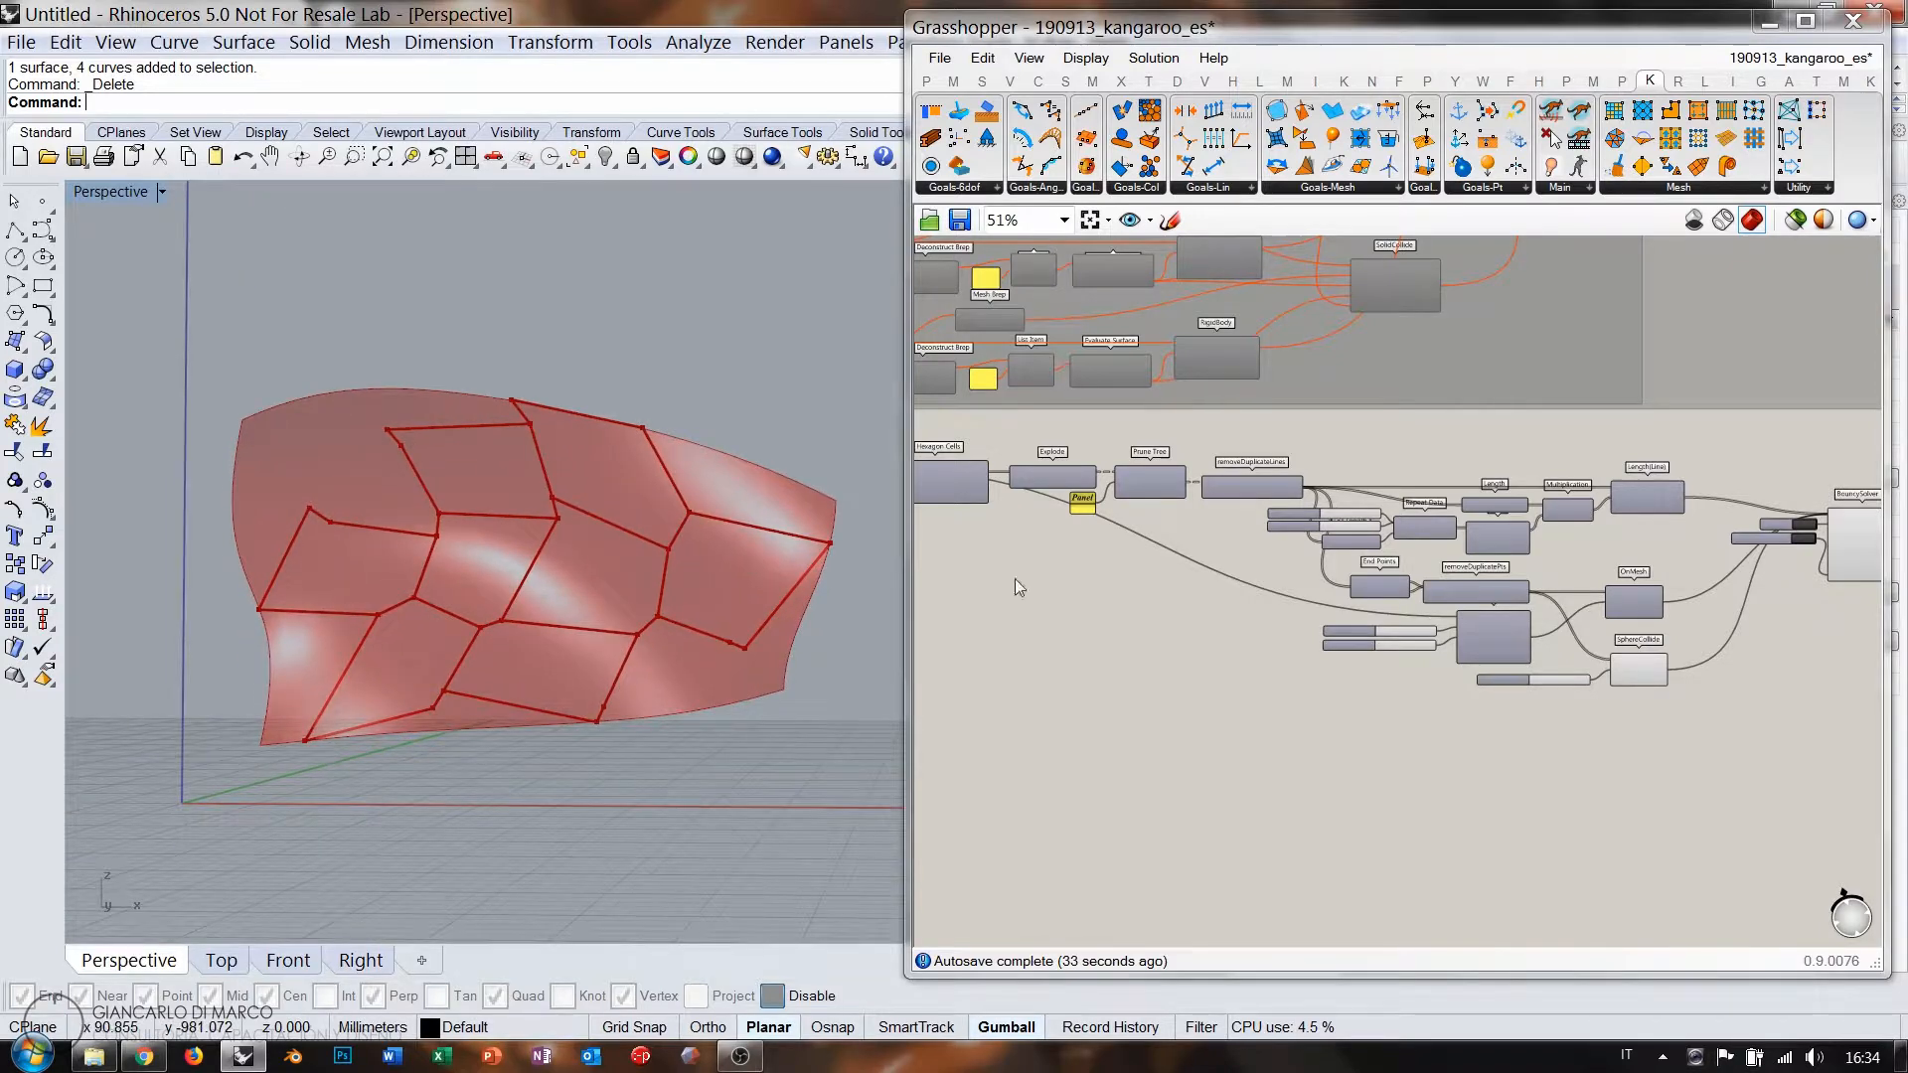
pyautogui.scroll(-1, 1531, 574)
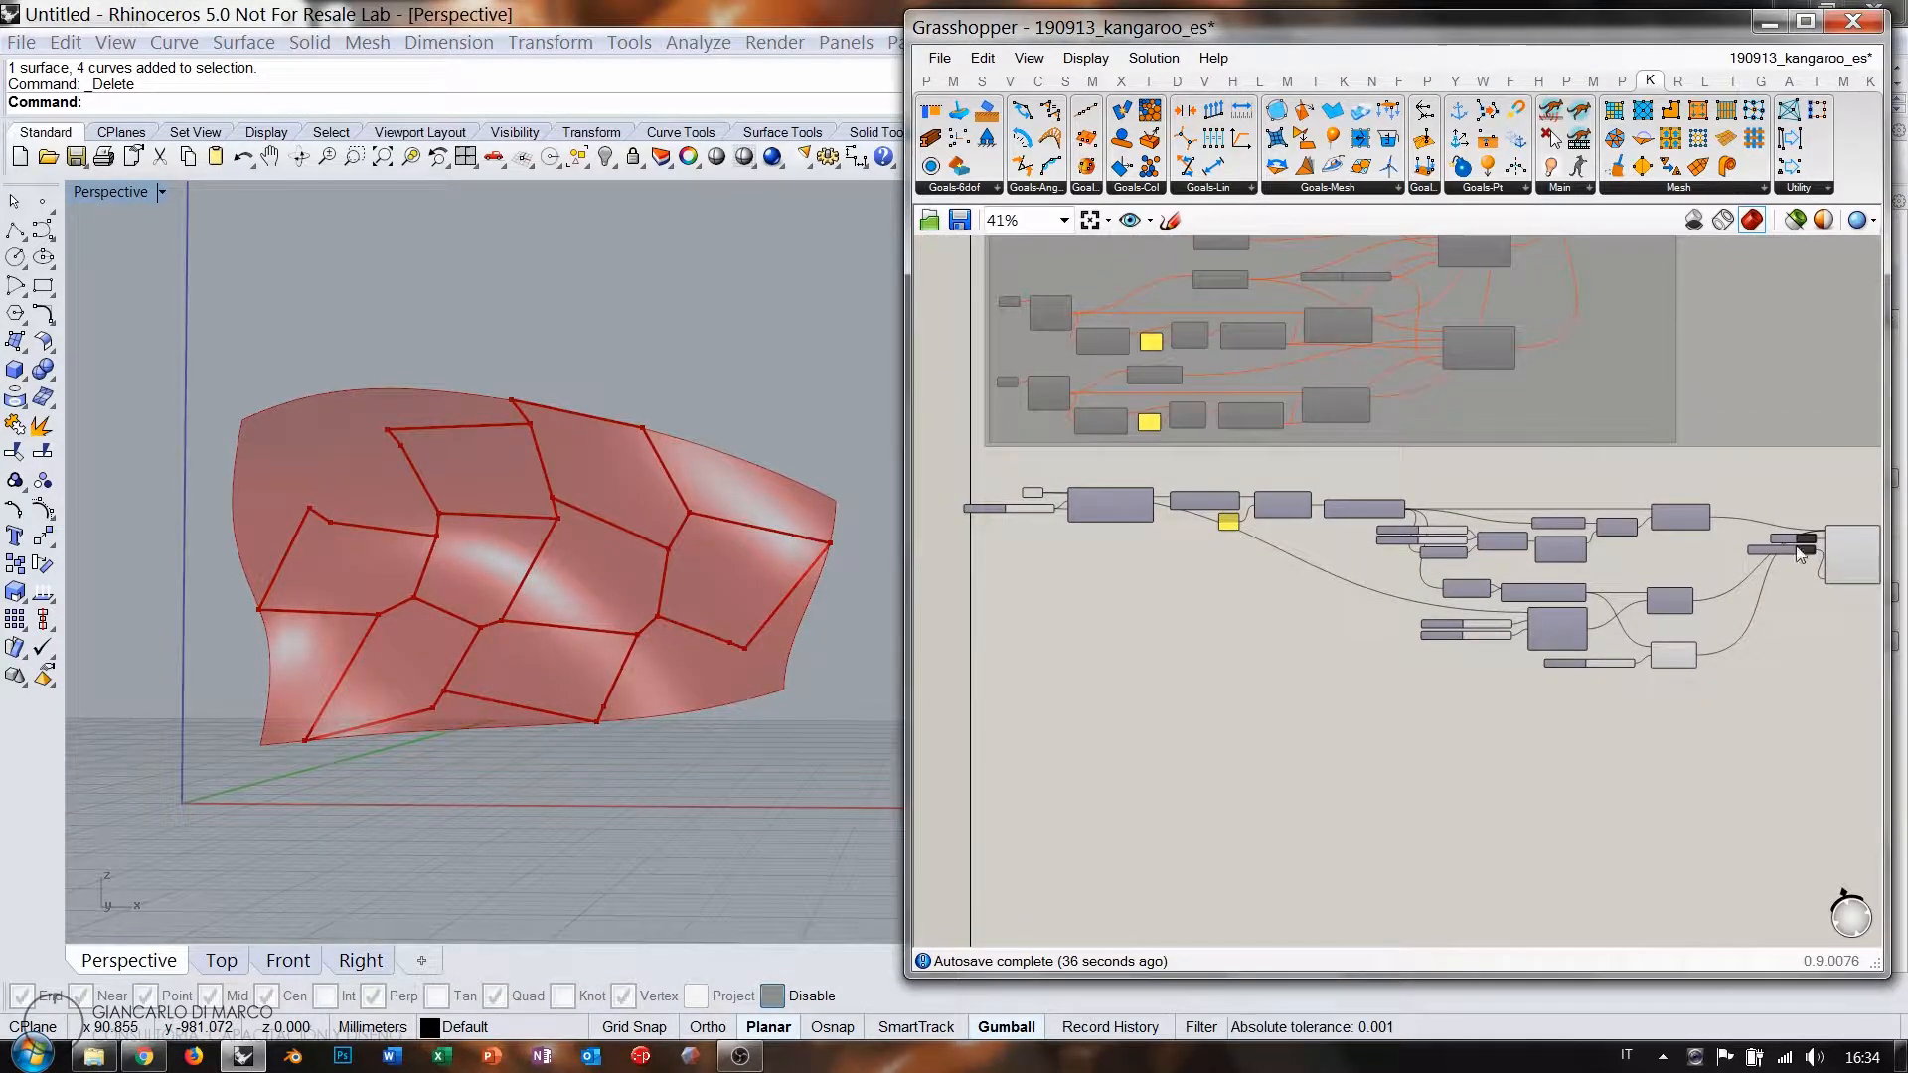
pyautogui.scroll(5, 1834, 546)
pyautogui.click(1556, 544)
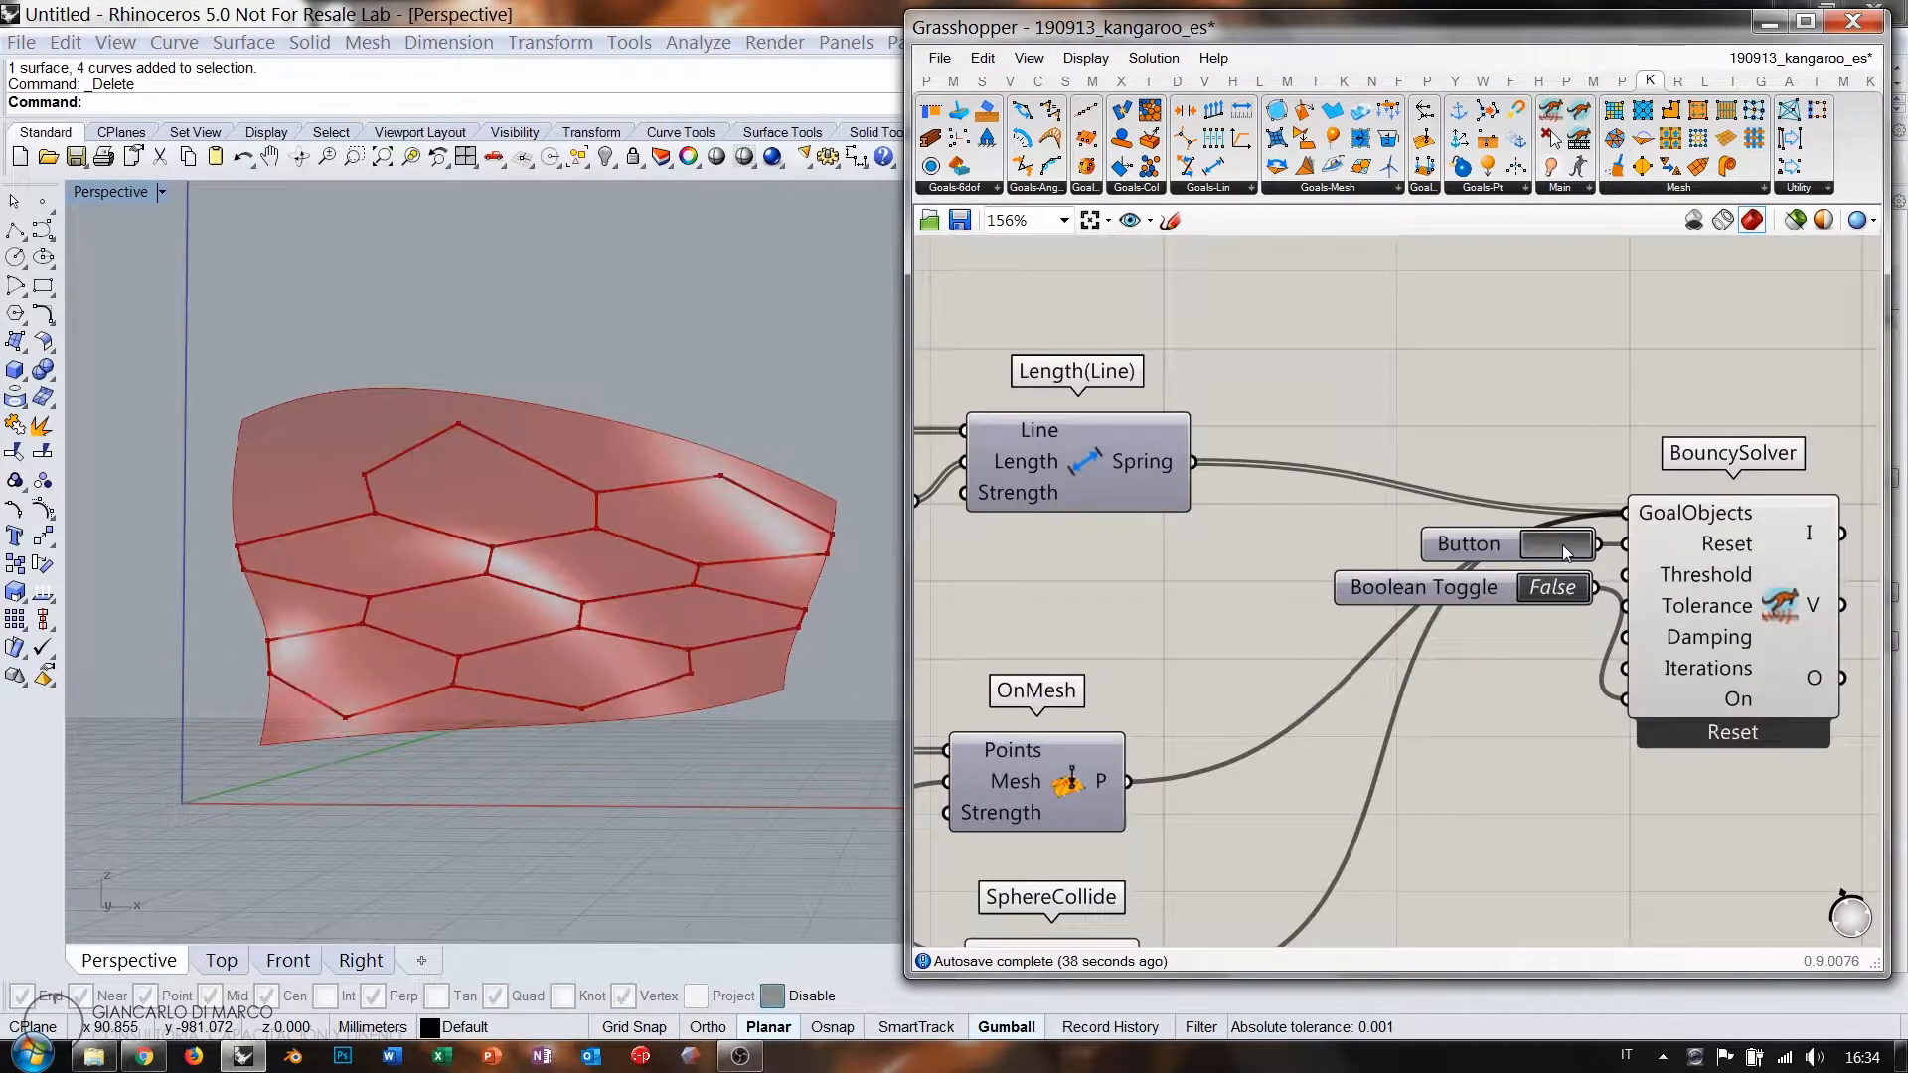
# Window-select the whole hexagon relaxation network, group it and nudge the group slightly.
pyautogui.scroll(-7, 1672, 487)
pyautogui.moveTo(1667, 443); pyautogui.dragTo(984, 658)
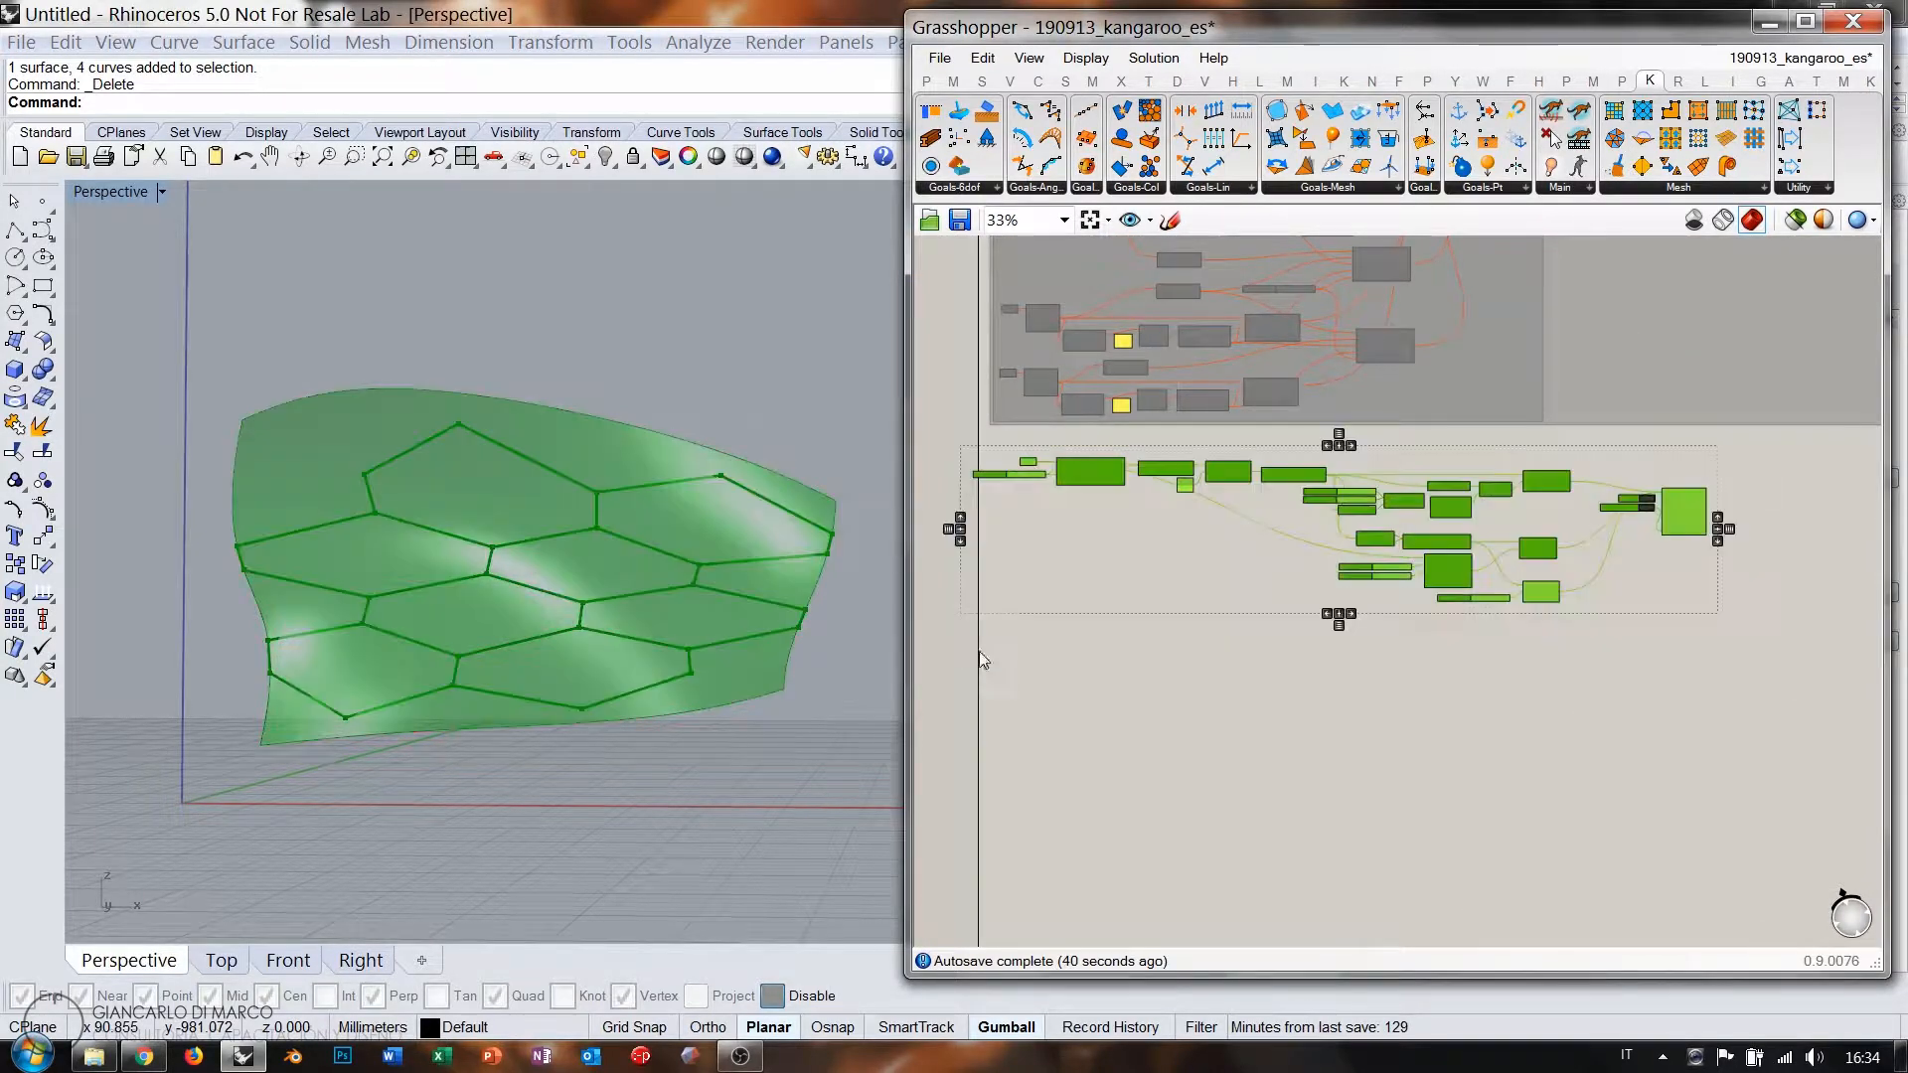
pyautogui.click(1243, 697)
pyautogui.moveTo(1040, 554); pyautogui.dragTo(1059, 539)
pyautogui.click(1017, 648)
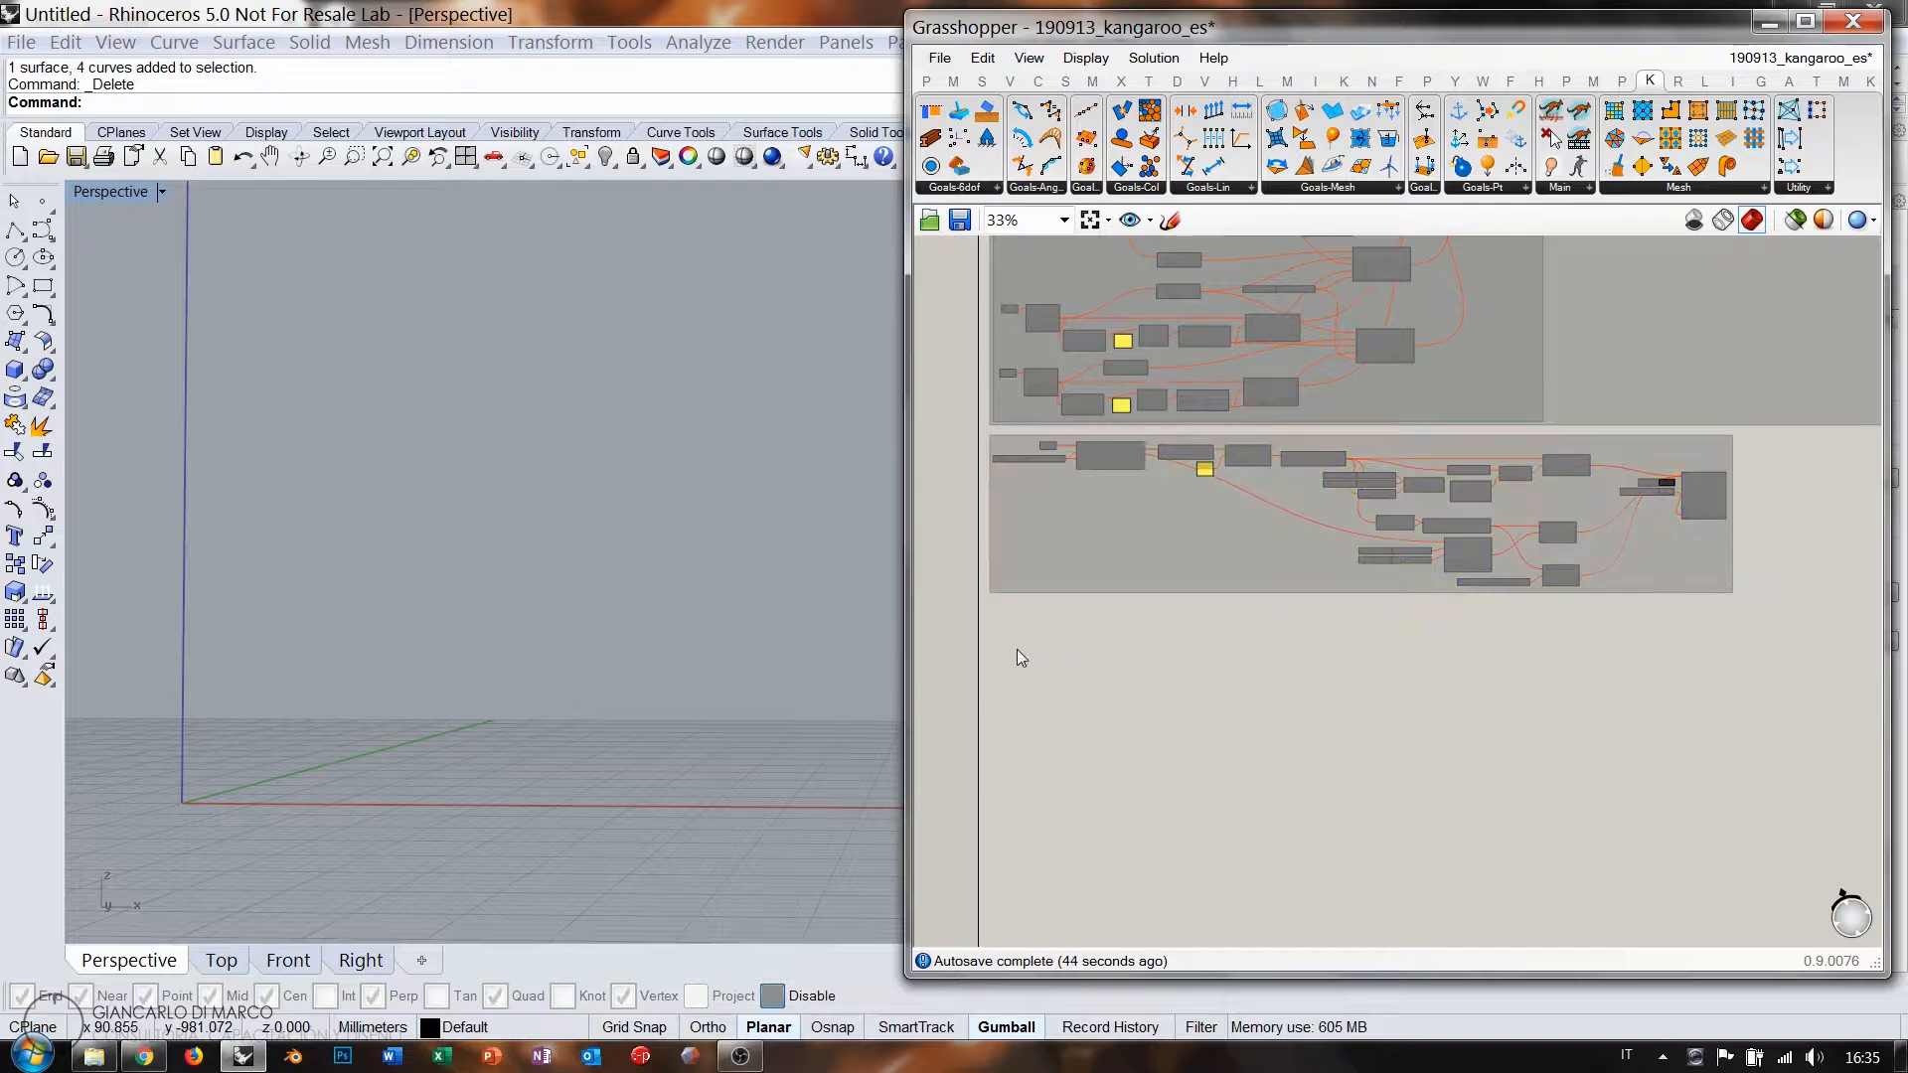
pyautogui.scroll(6, 1021, 607)
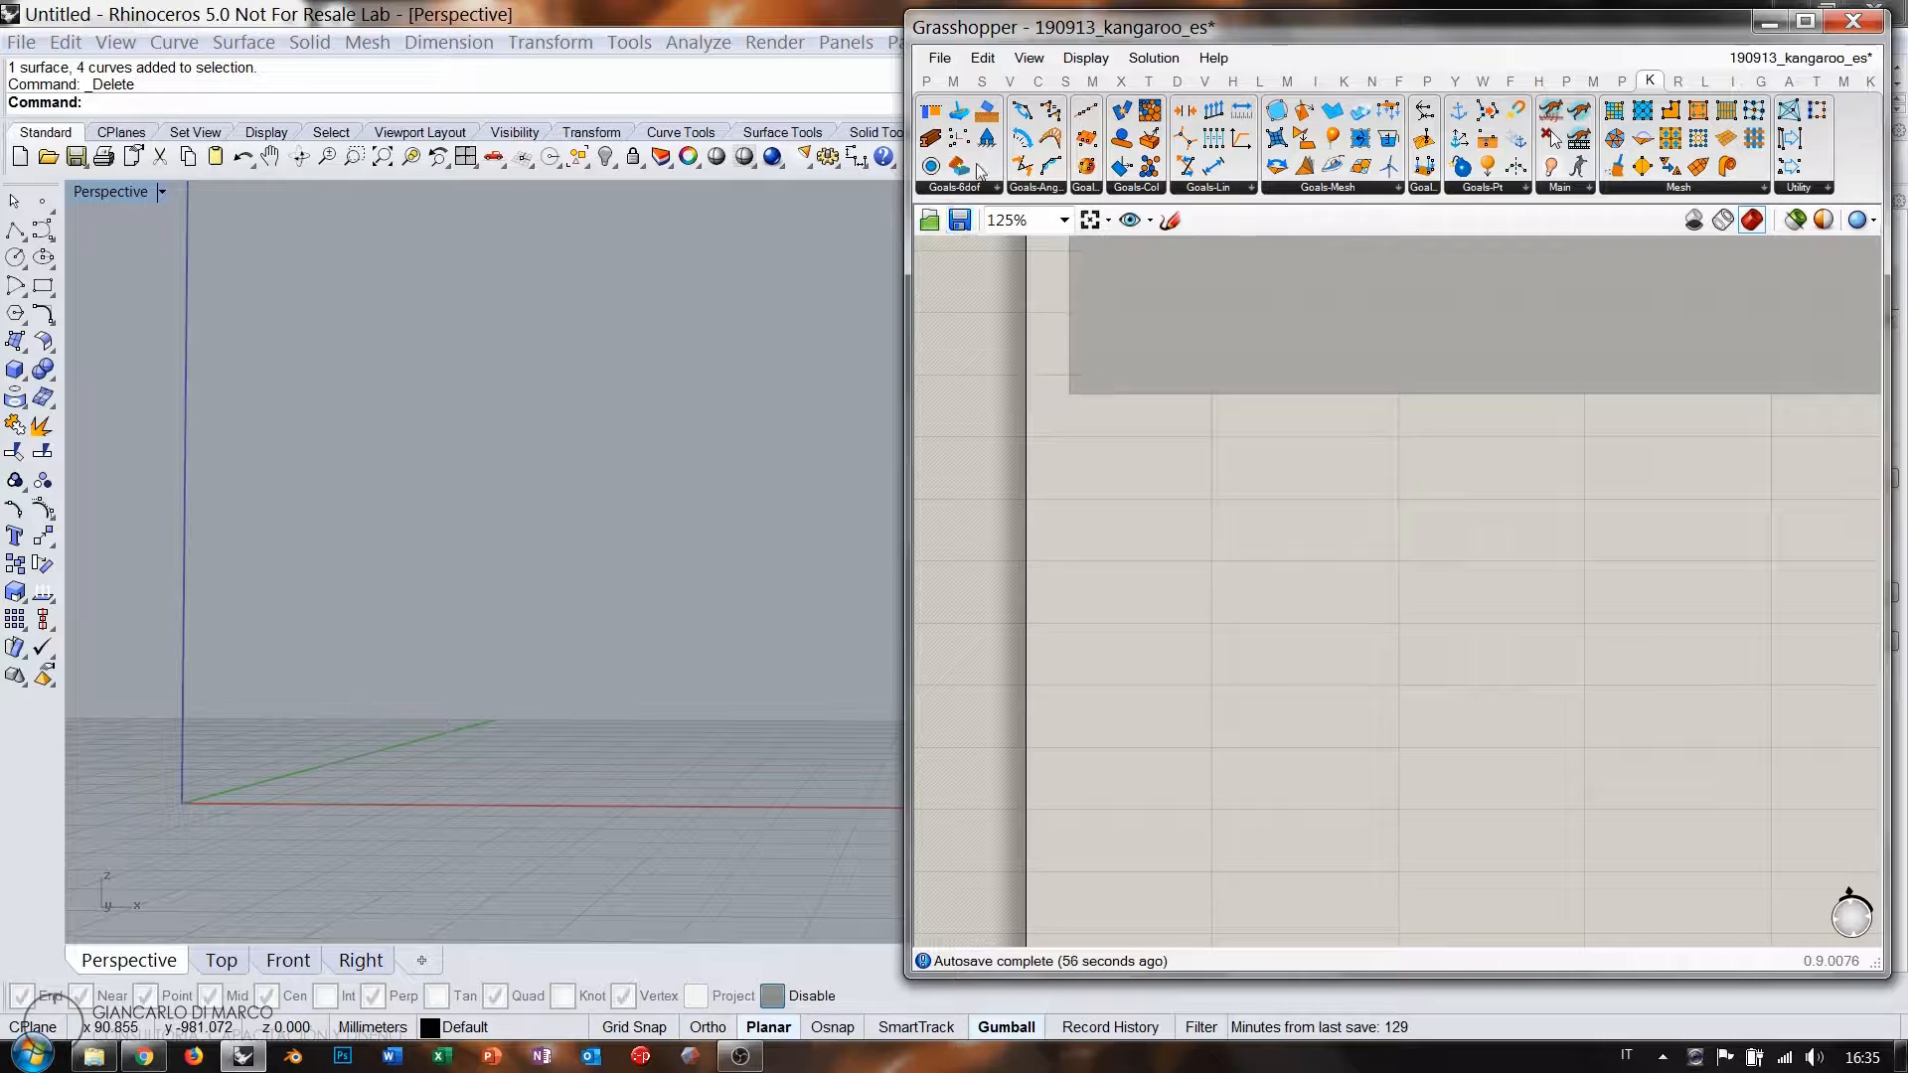
pyautogui.moveTo(992, 149); pyautogui.dragTo(1415, 595)
pyautogui.scroll(3, 1347, 432)
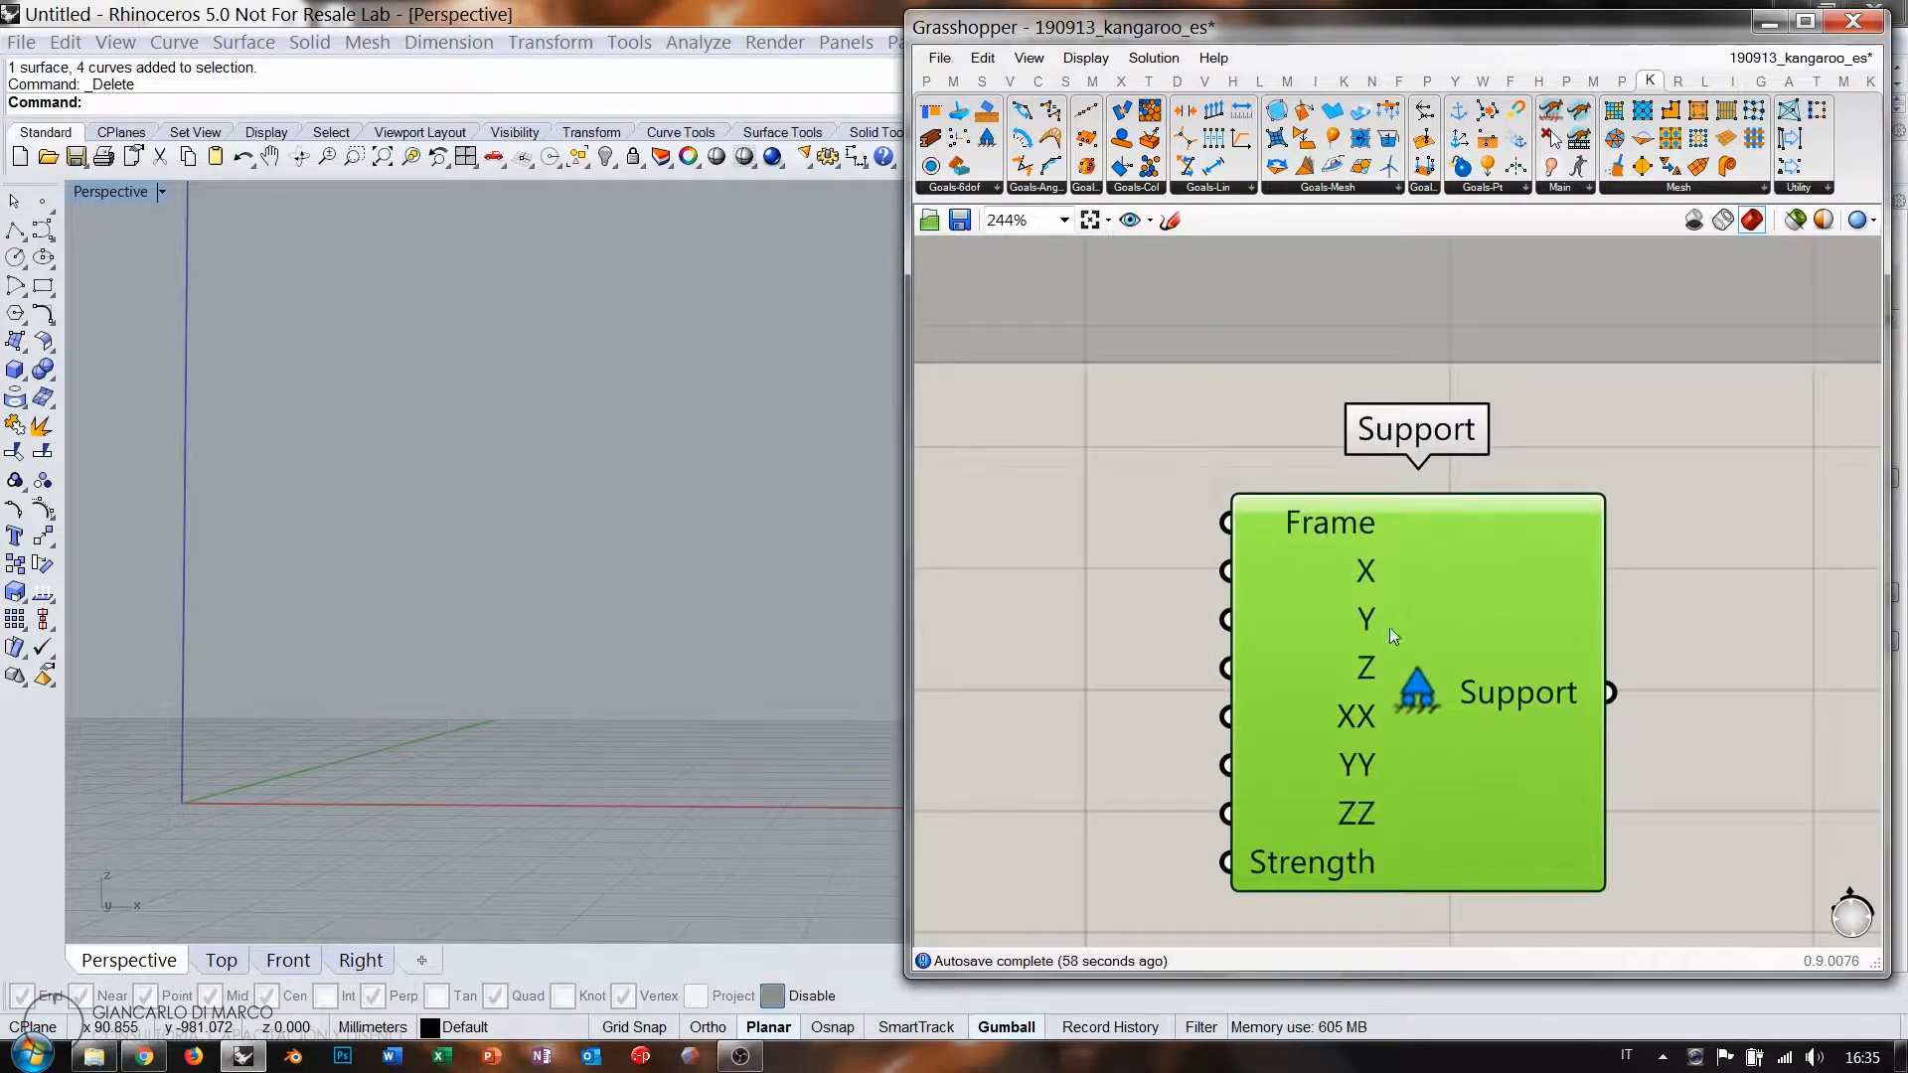
pyautogui.moveTo(1390, 632); pyautogui.dragTo(1403, 528, button='right')
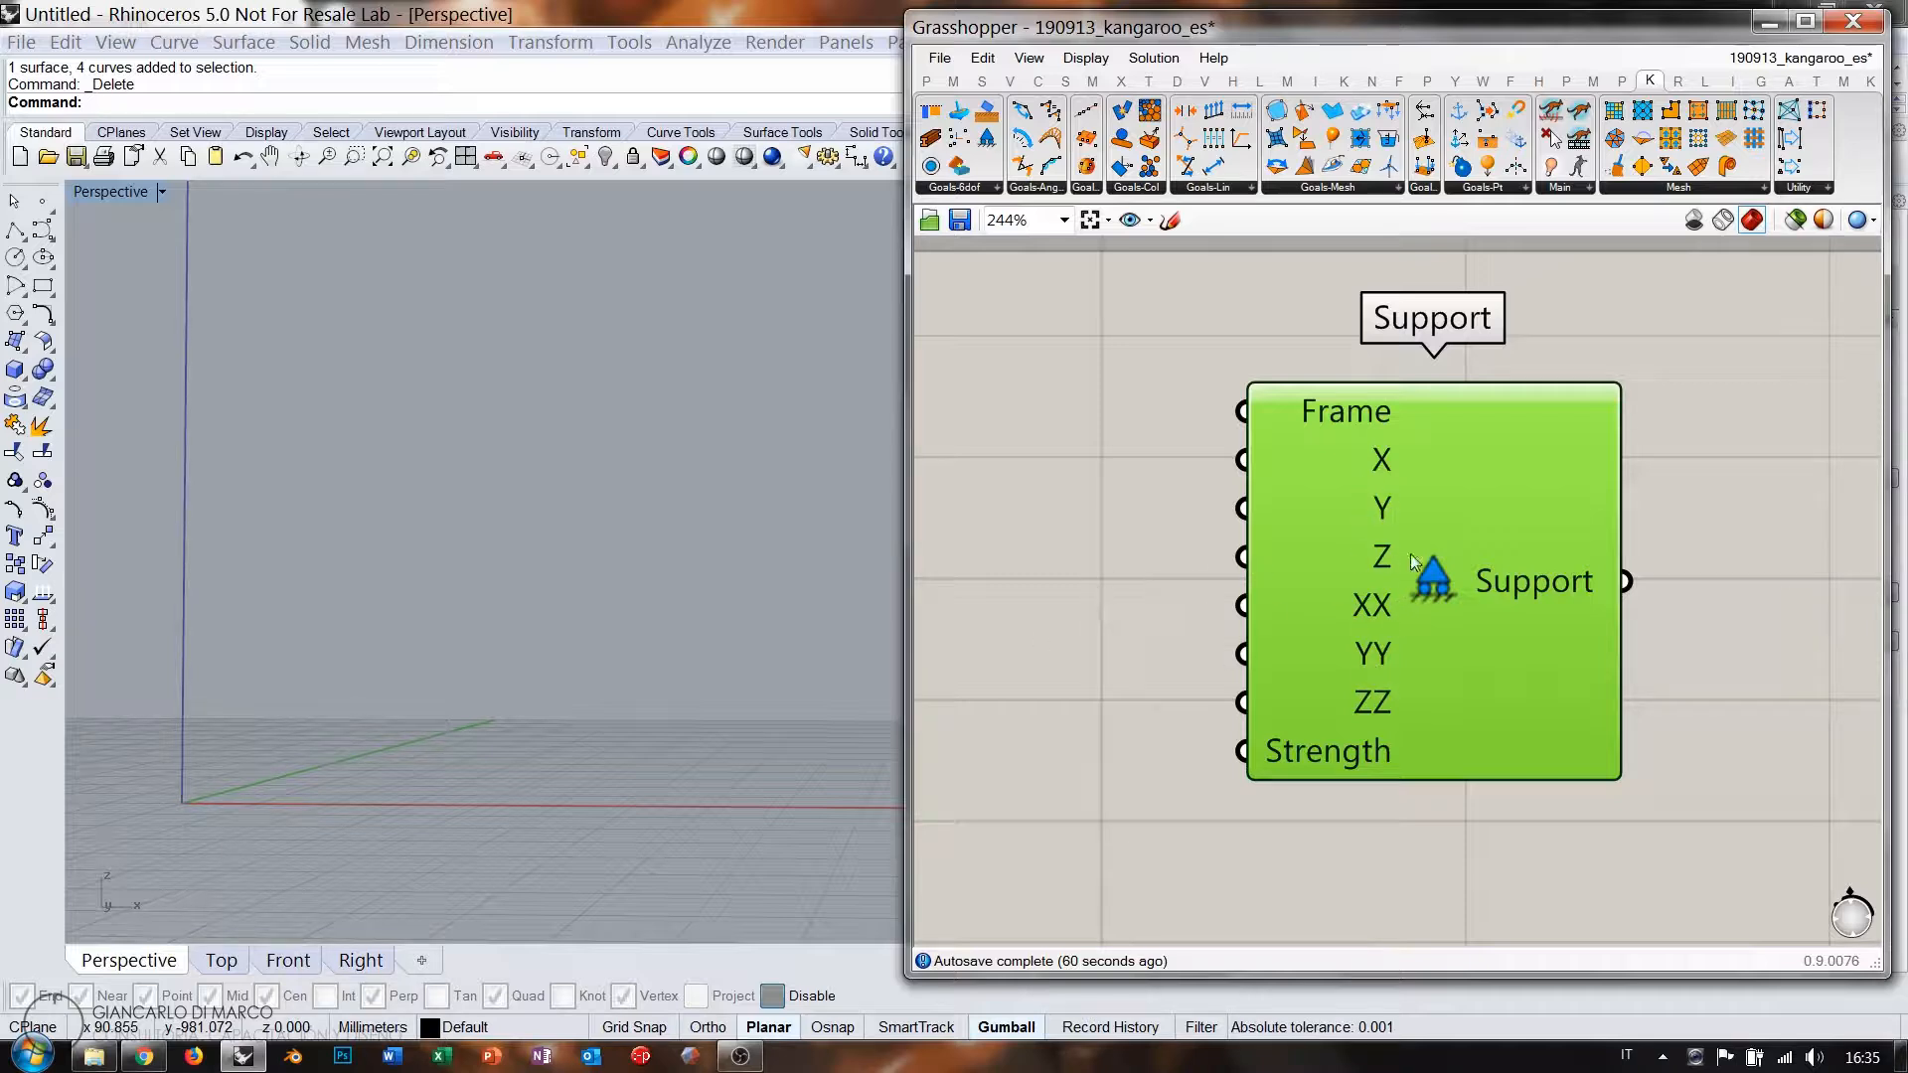
pyautogui.press('Delete')
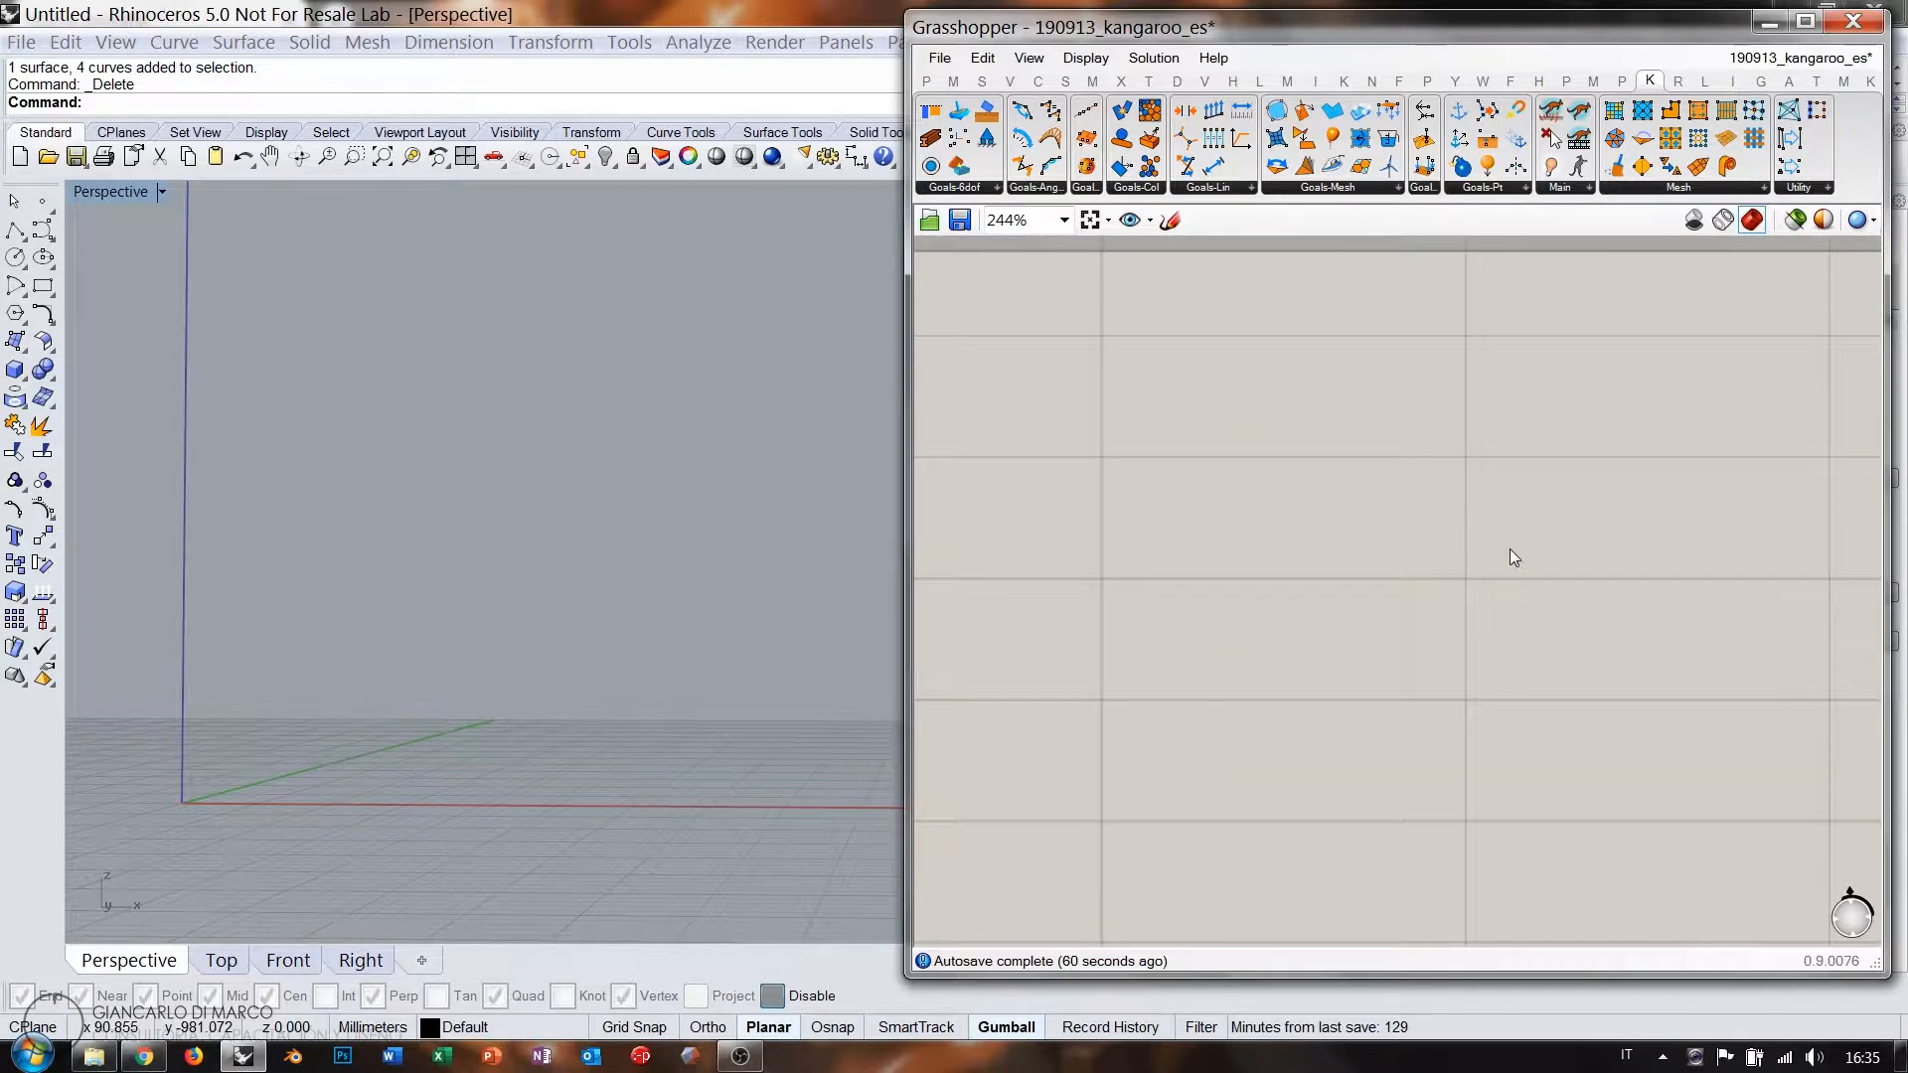
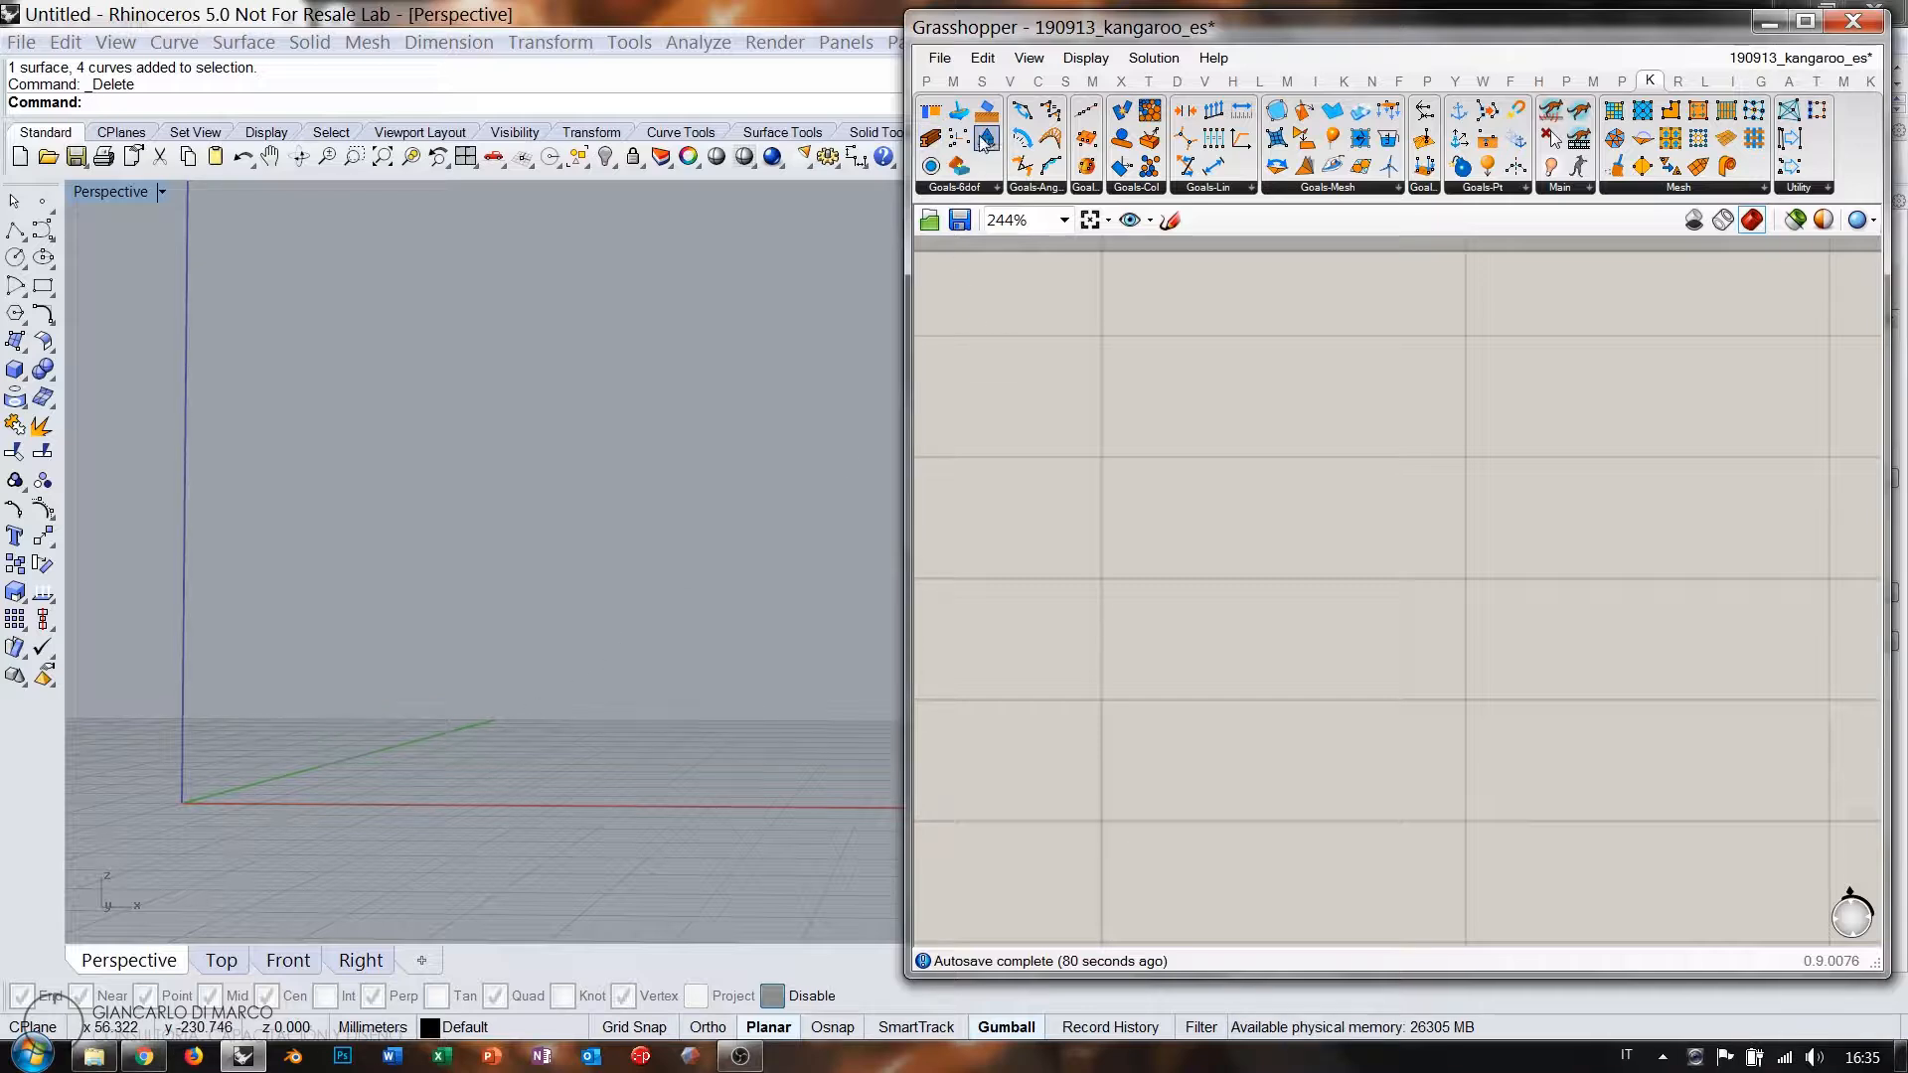
# Zoom the canvas out and place a Nurbs Curve component.
pyautogui.scroll(-4, 1143, 455)
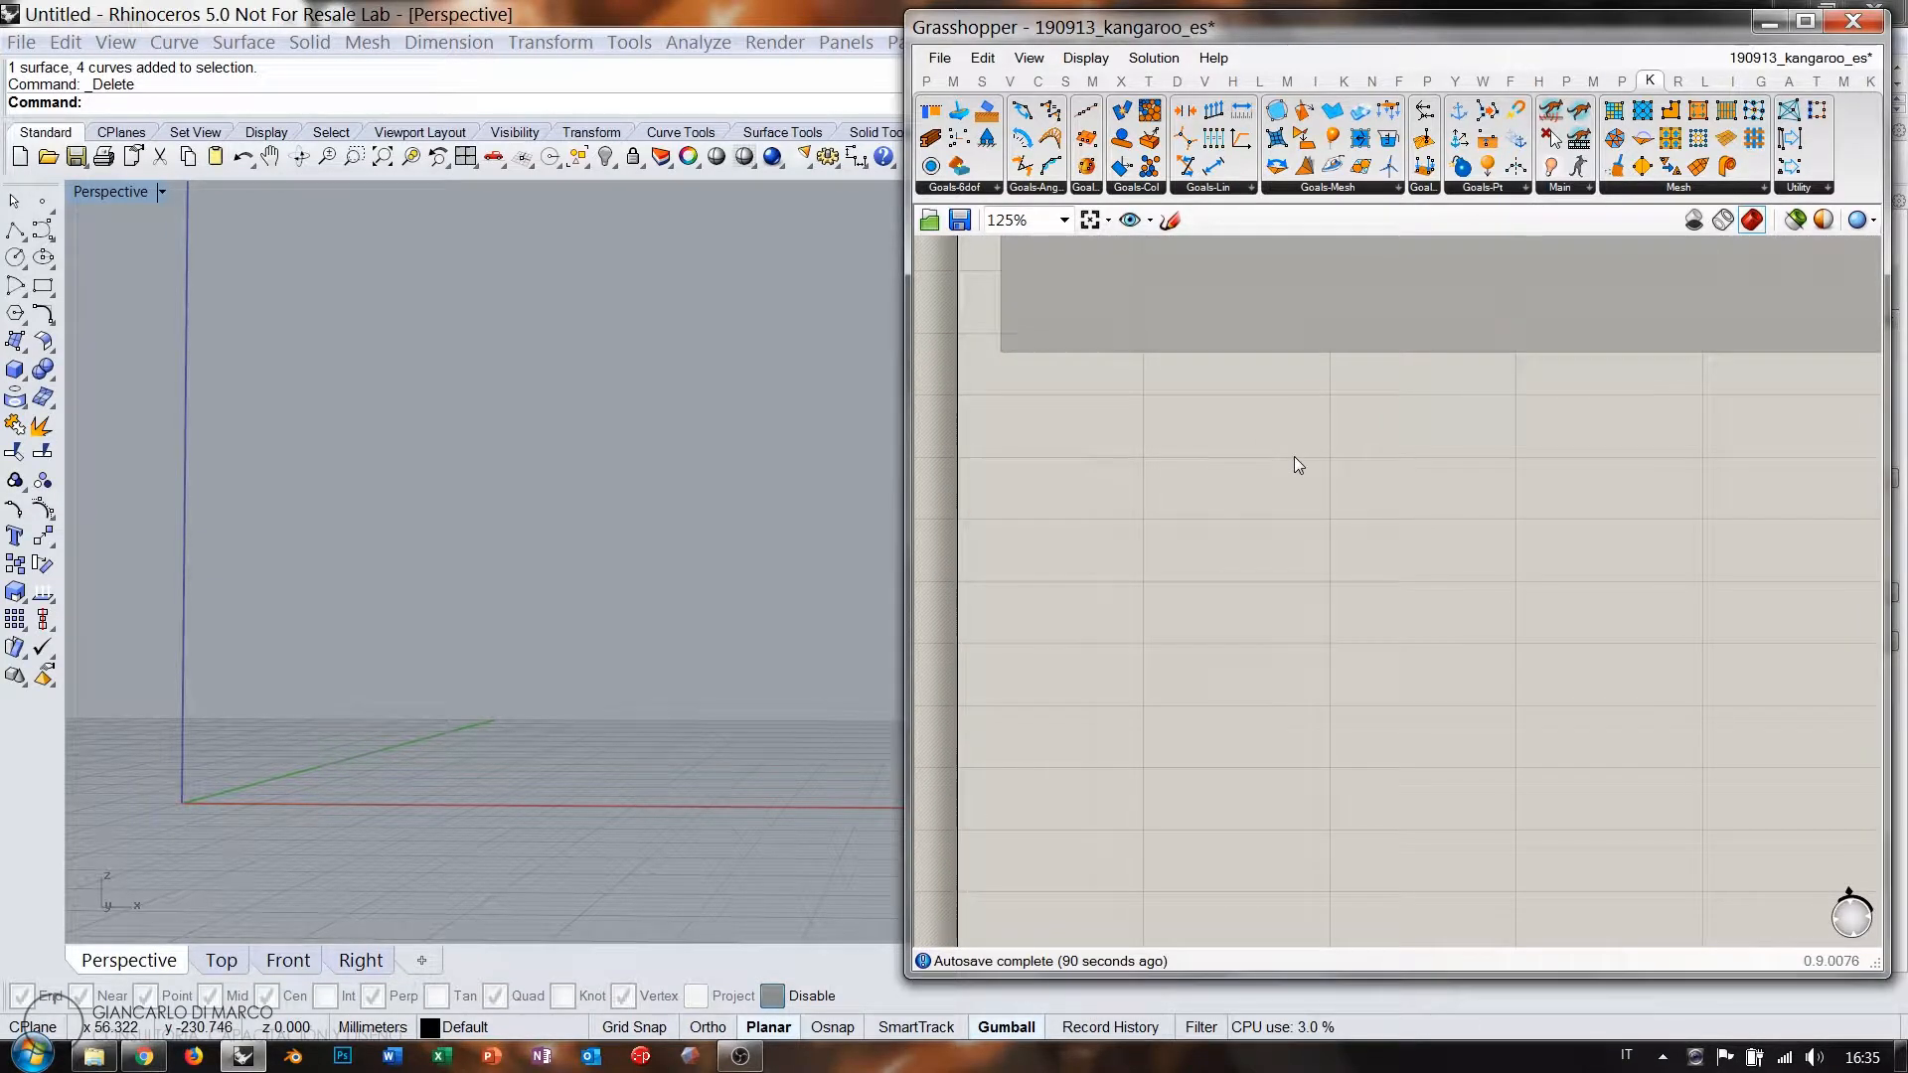
pyautogui.doubleClick(1249, 539)
pyautogui.write('nurbs')
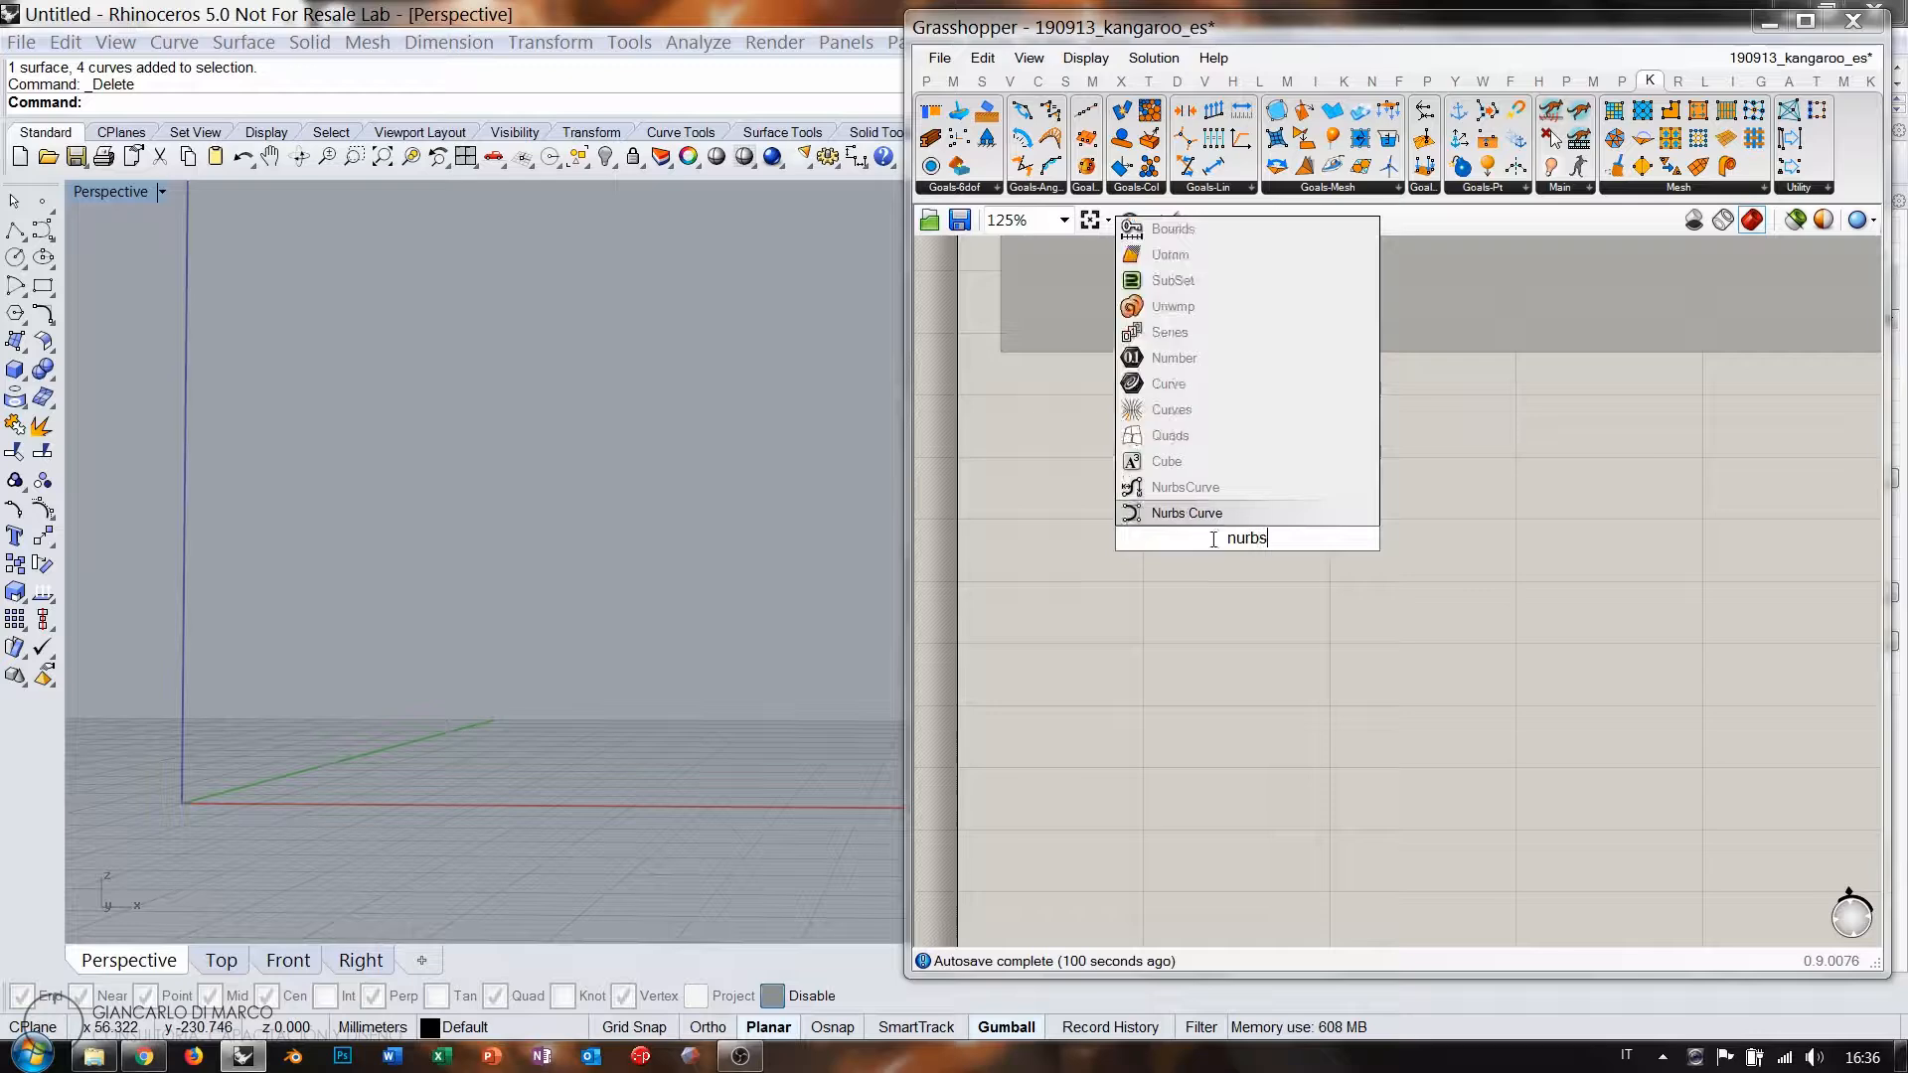
pyautogui.press('Return')
pyautogui.moveTo(1245, 534); pyautogui.dragTo(1410, 534)
# Add a Point parameter wired into the Nurbs Curve's Vertices, then show Rhino's Front view.
pyautogui.doubleClick(1208, 526)
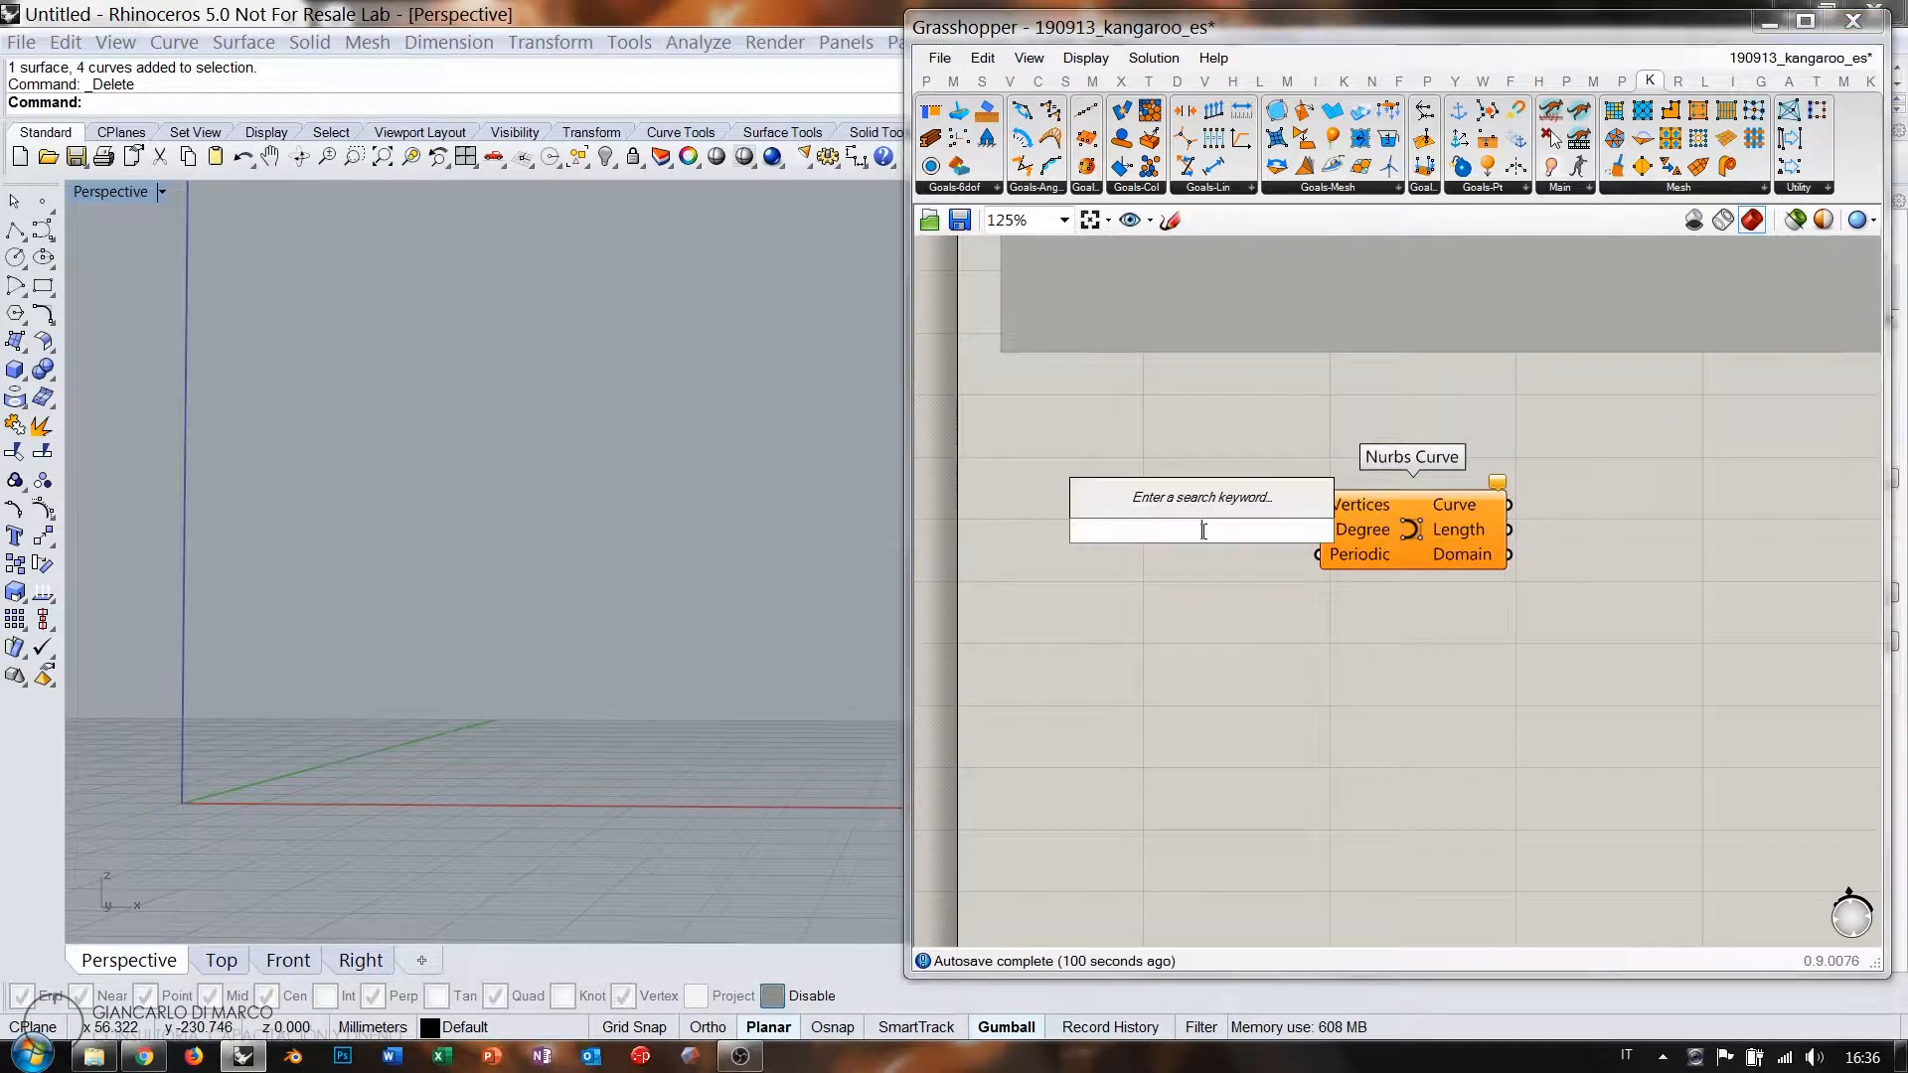
pyautogui.write('poi')
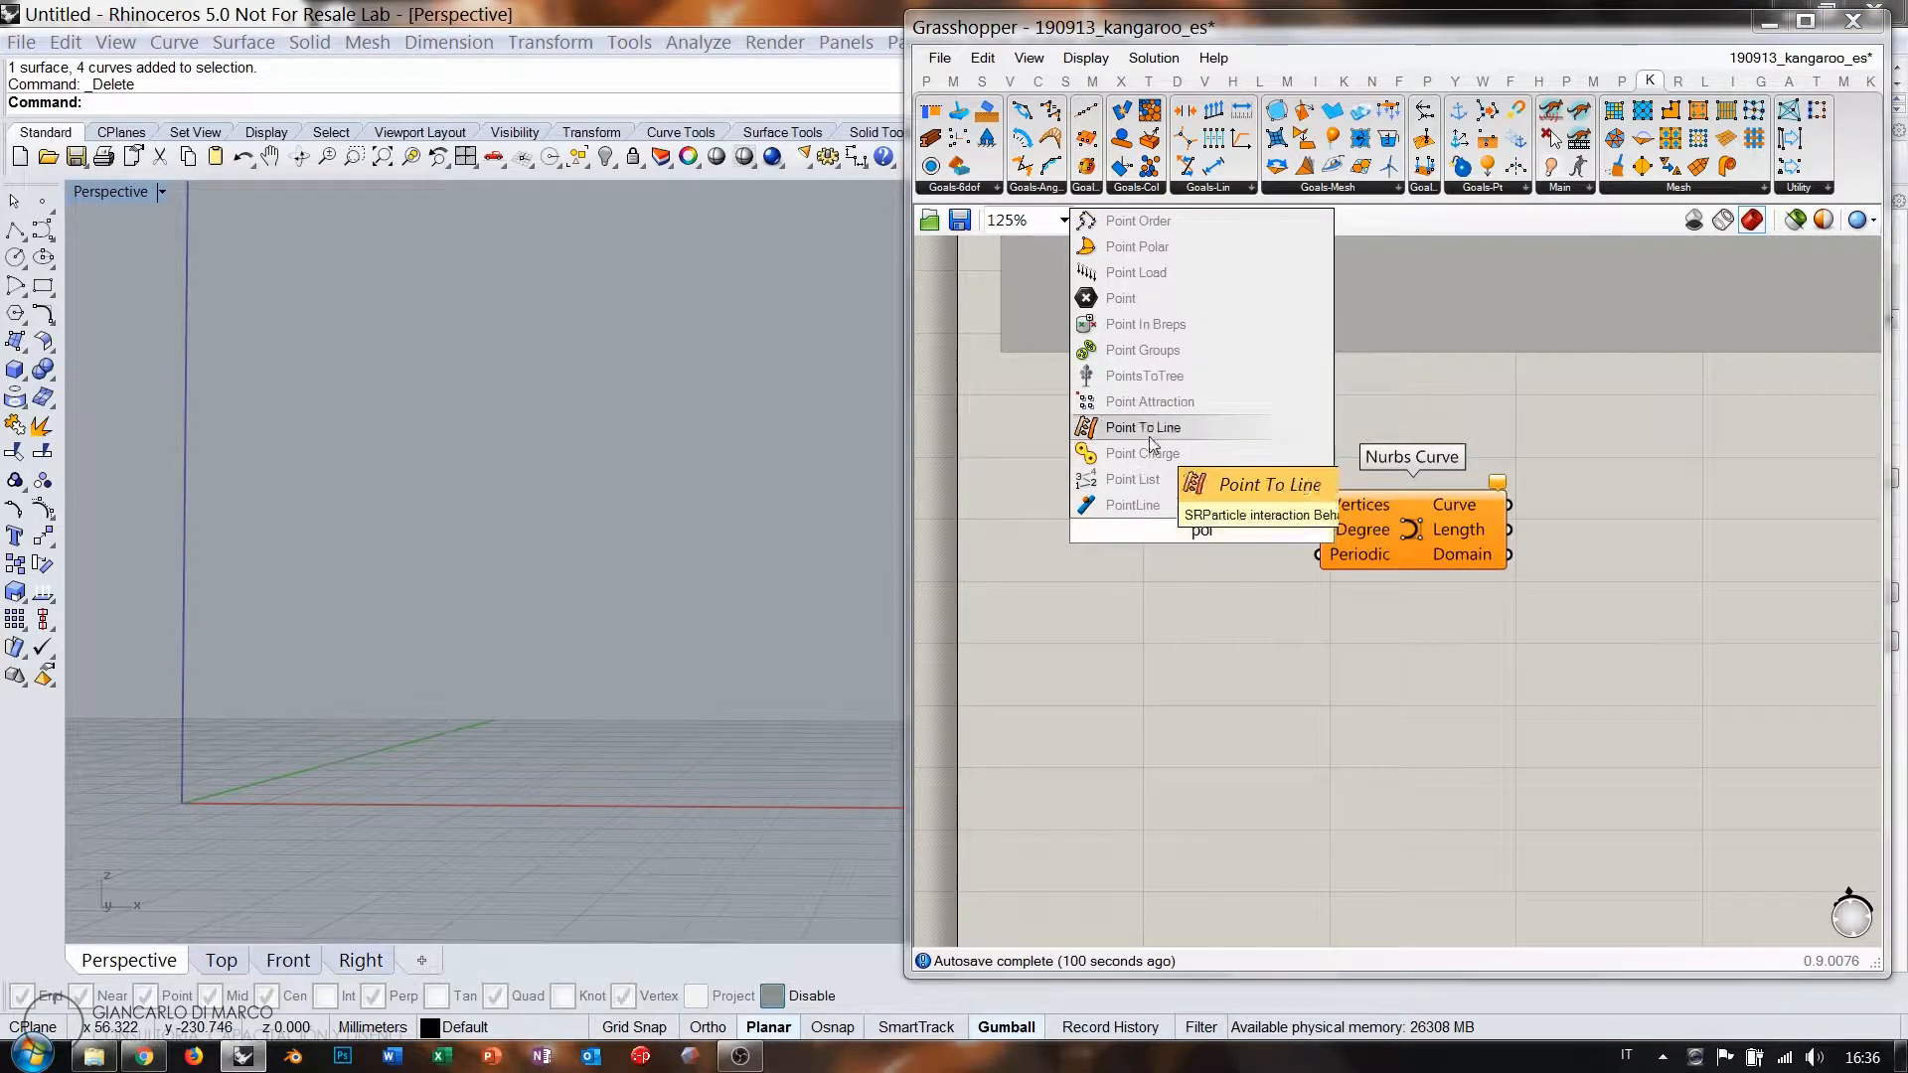
pyautogui.click(1121, 298)
pyautogui.moveTo(1280, 523); pyautogui.dragTo(1318, 505)
pyautogui.moveTo(1205, 527); pyautogui.dragTo(1228, 502)
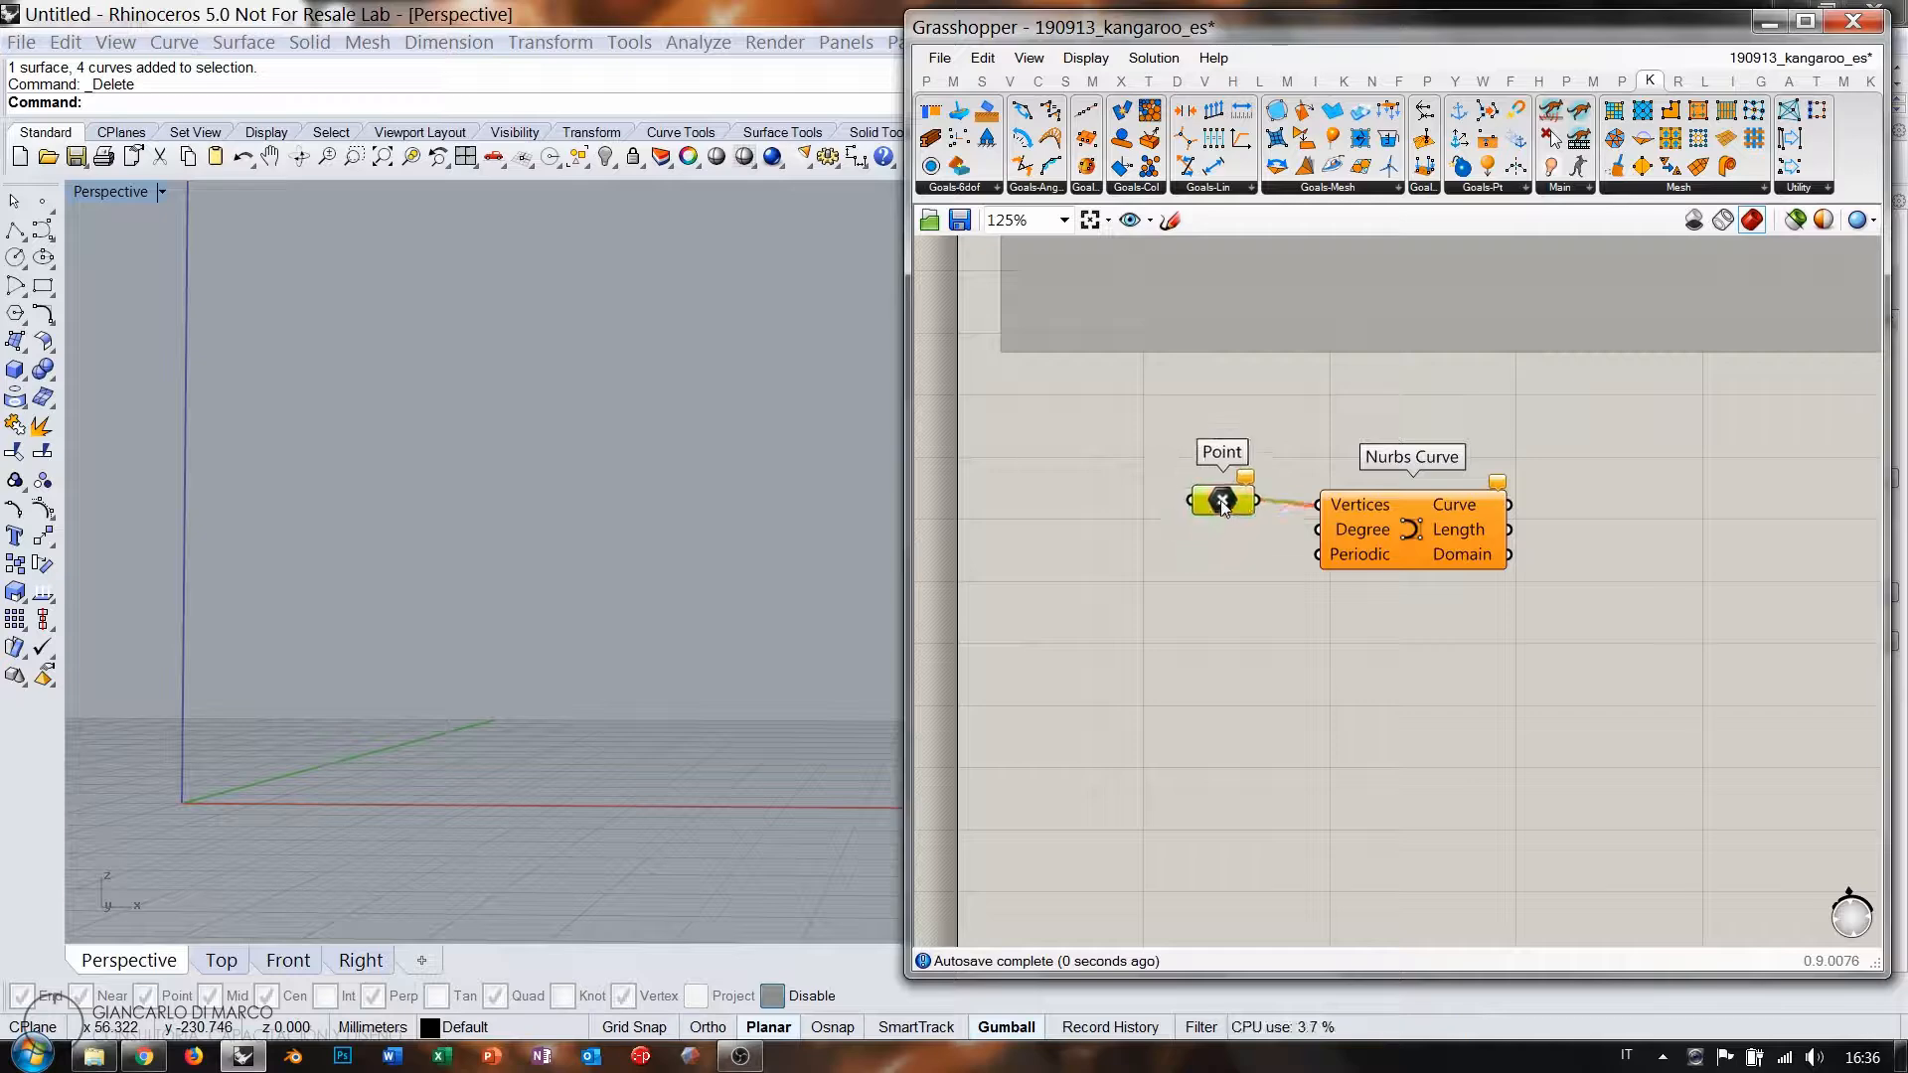
pyautogui.click(290, 958)
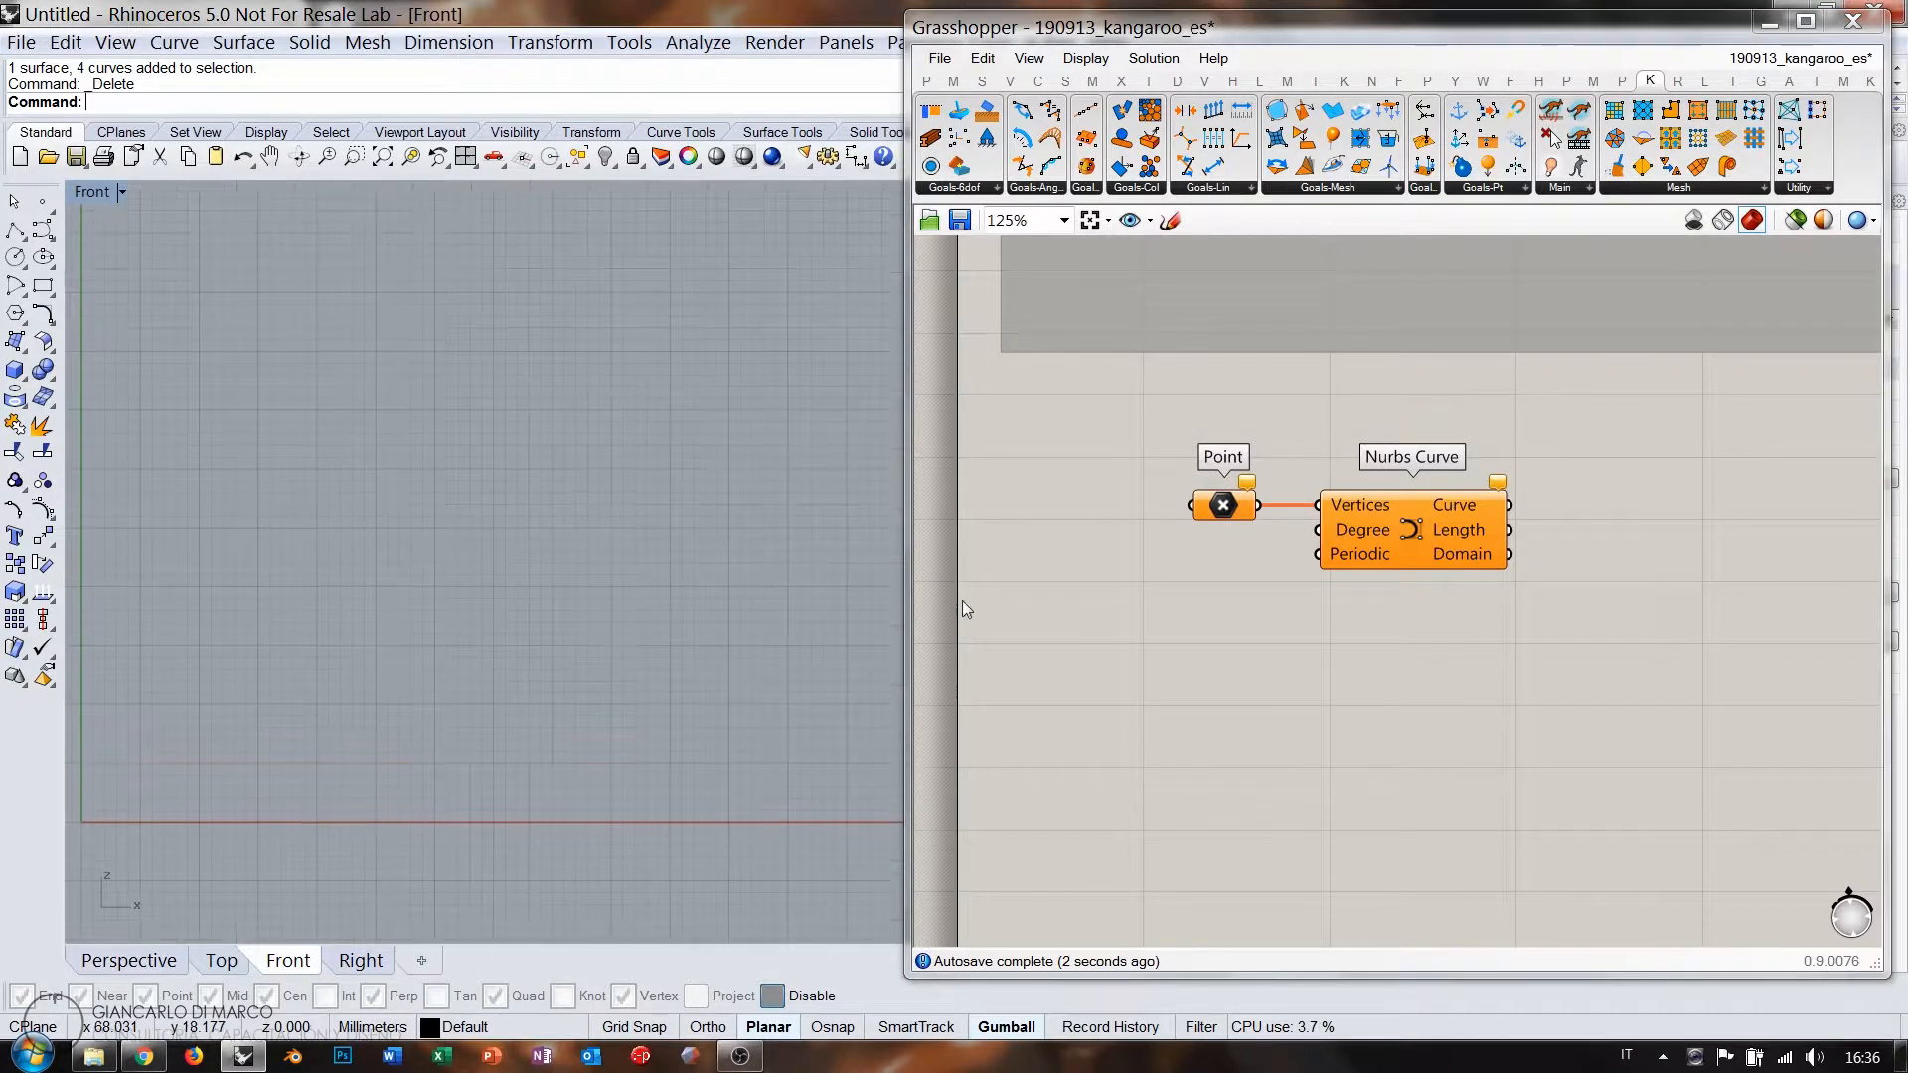
# Set multiple points on the Point parameter, picking nine zigzag locations across the Front view.
pyautogui.rightClick(1231, 510)
pyautogui.click(1278, 852)
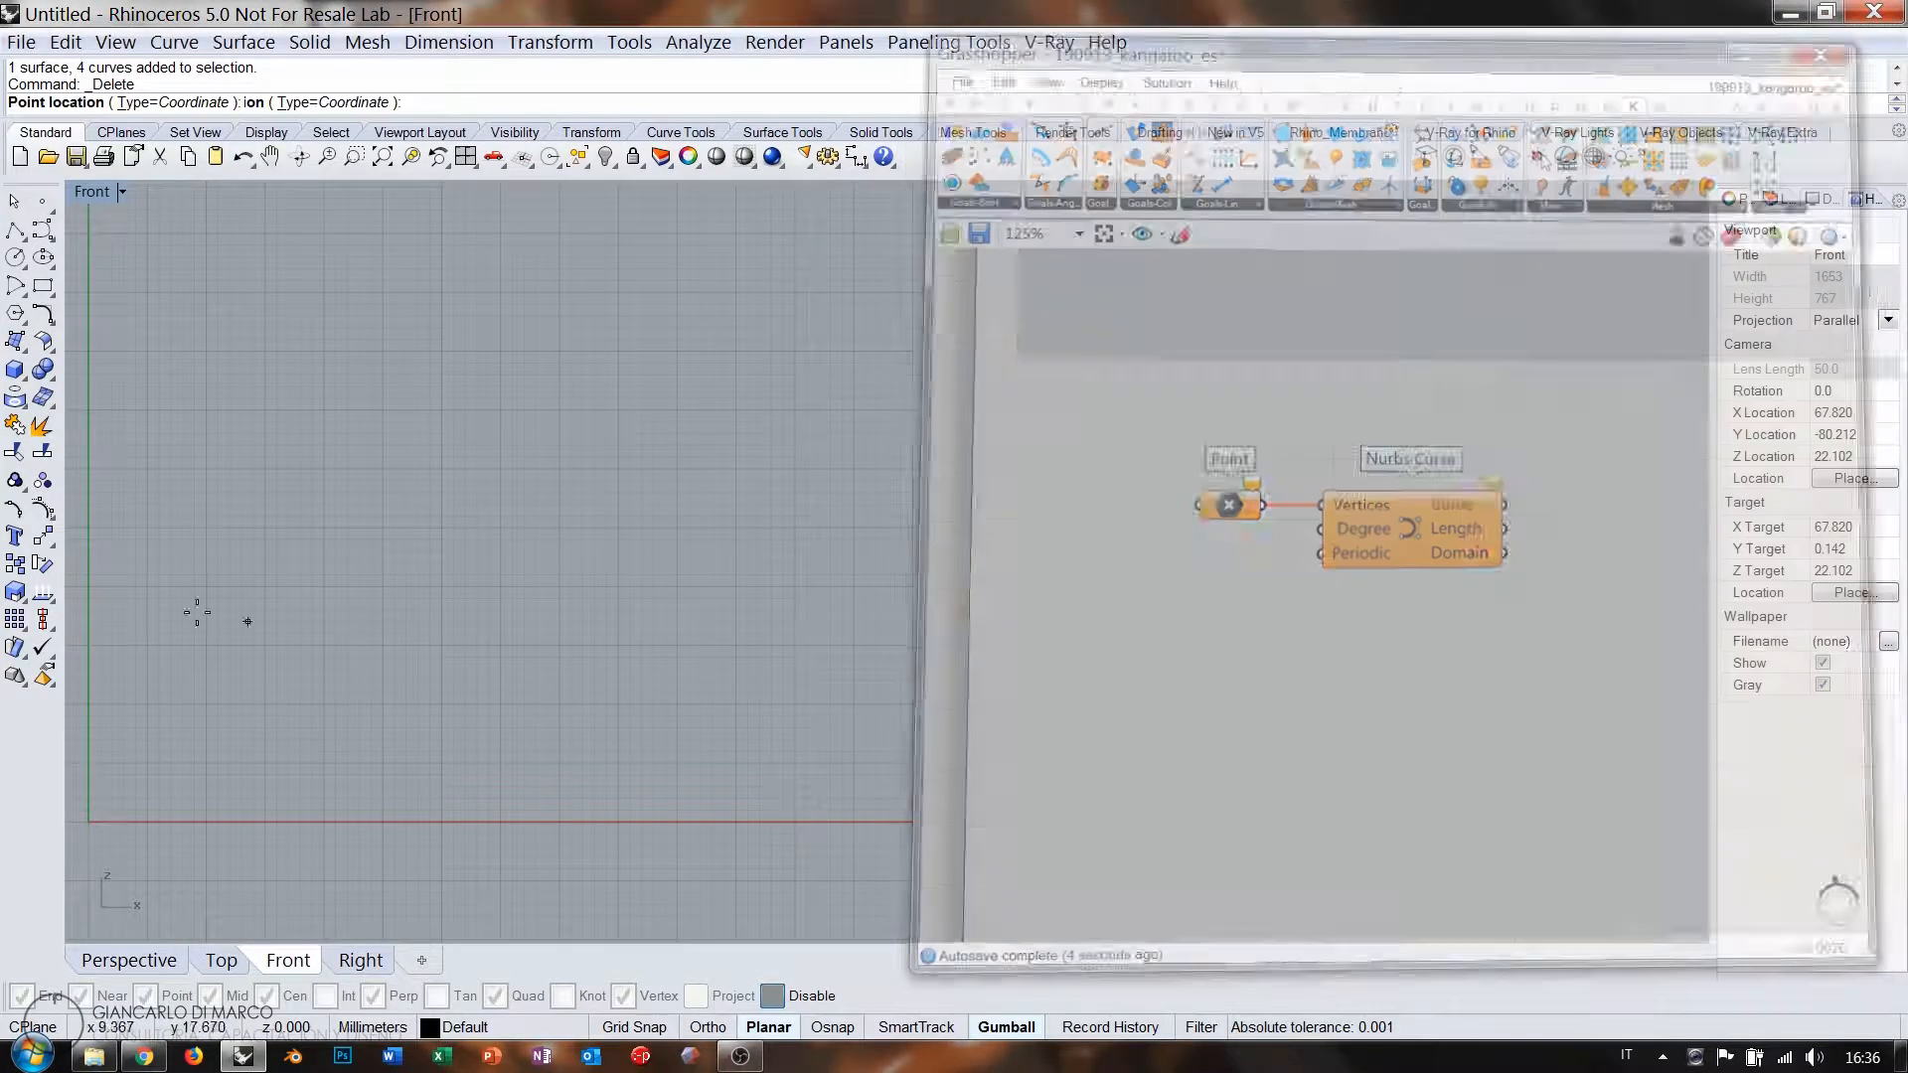
pyautogui.click(108, 548)
pyautogui.click(228, 433)
pyautogui.click(370, 386)
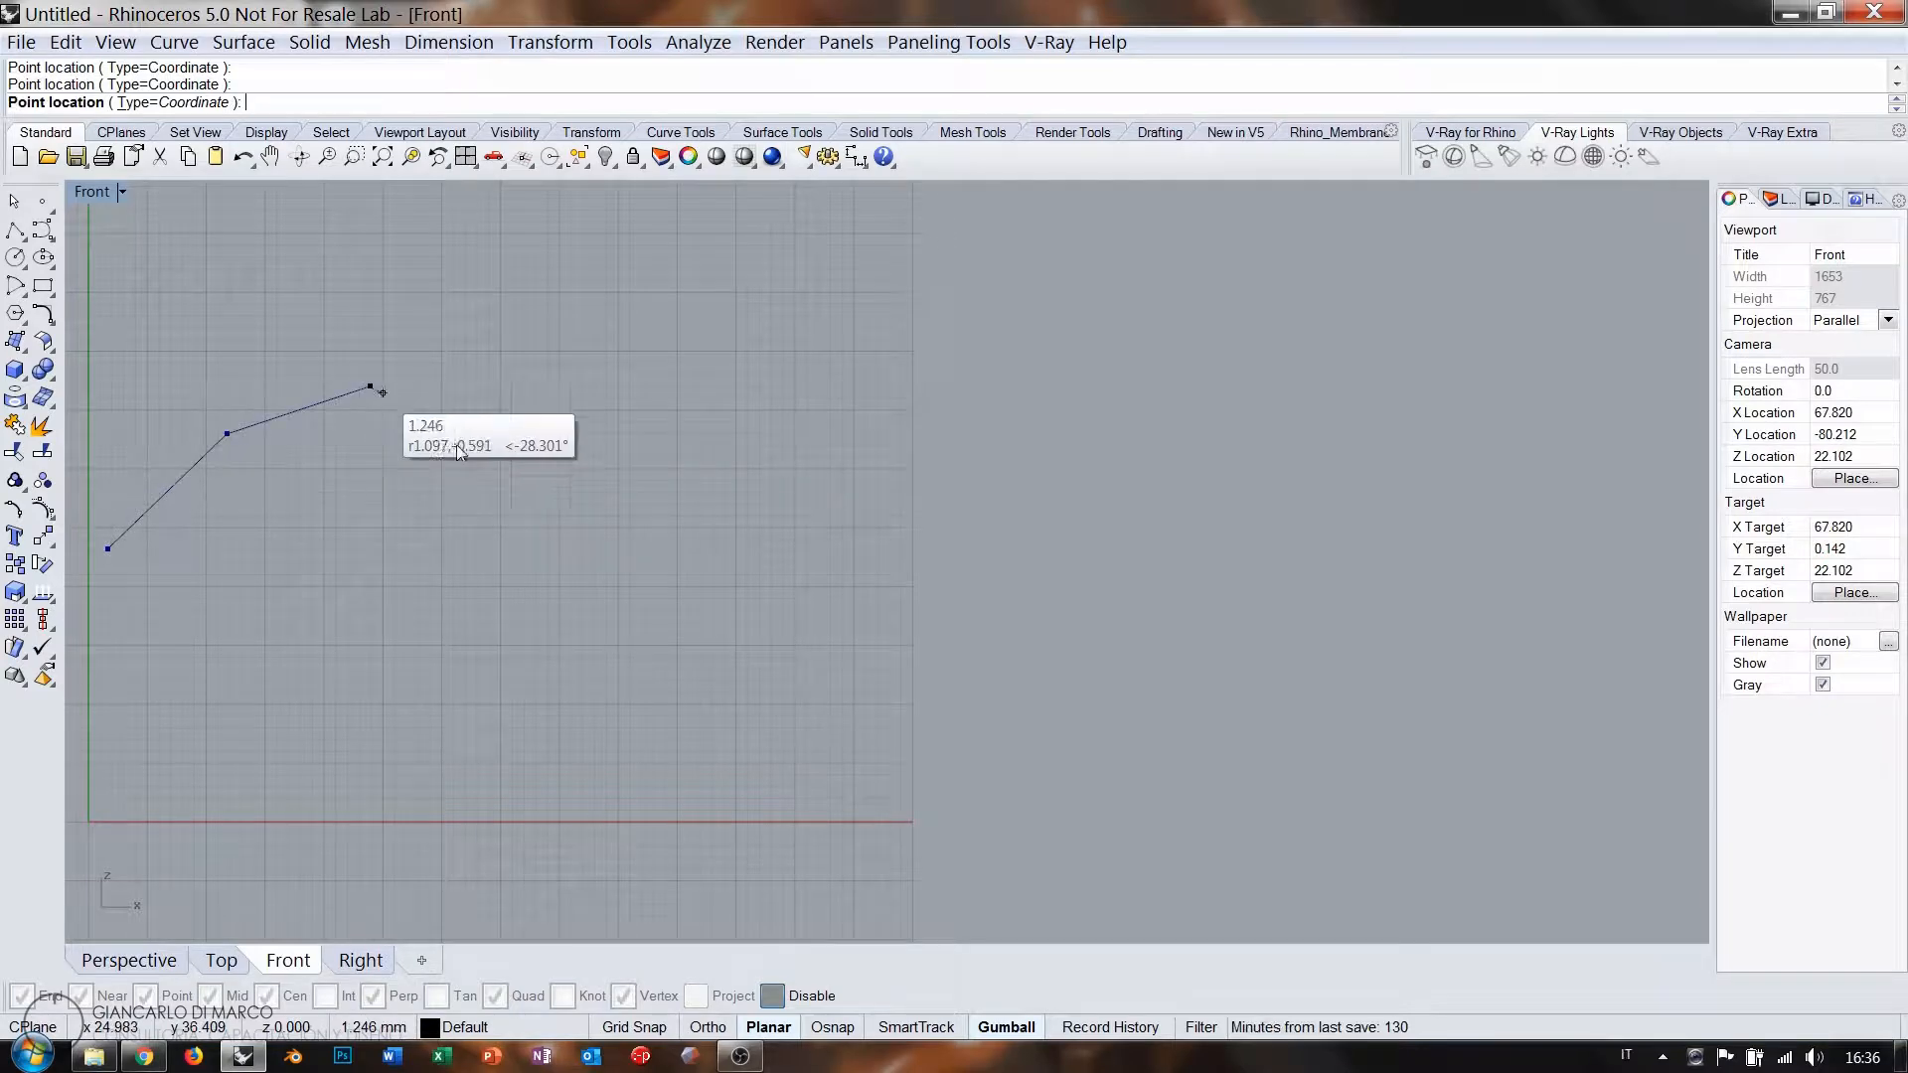
pyautogui.click(487, 480)
pyautogui.click(528, 587)
pyautogui.click(643, 598)
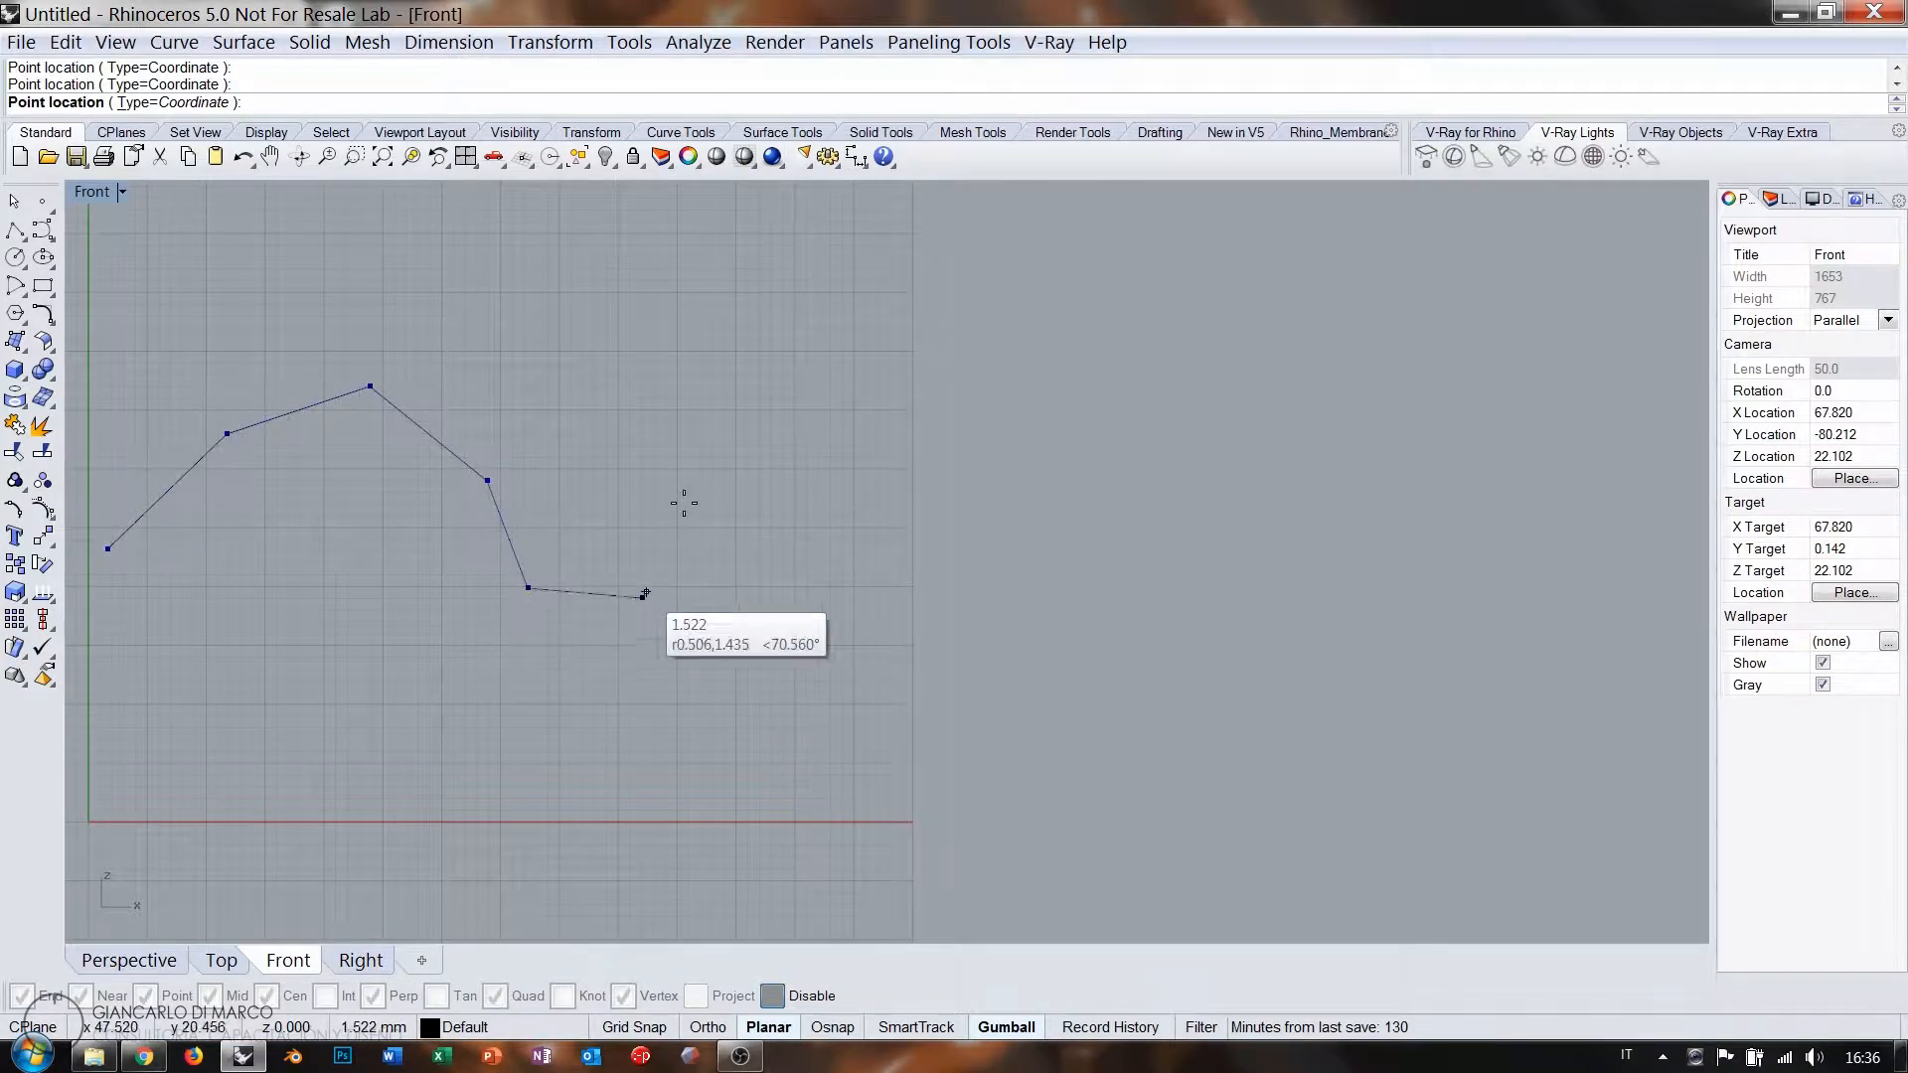
pyautogui.click(684, 503)
pyautogui.click(771, 383)
pyautogui.click(851, 367)
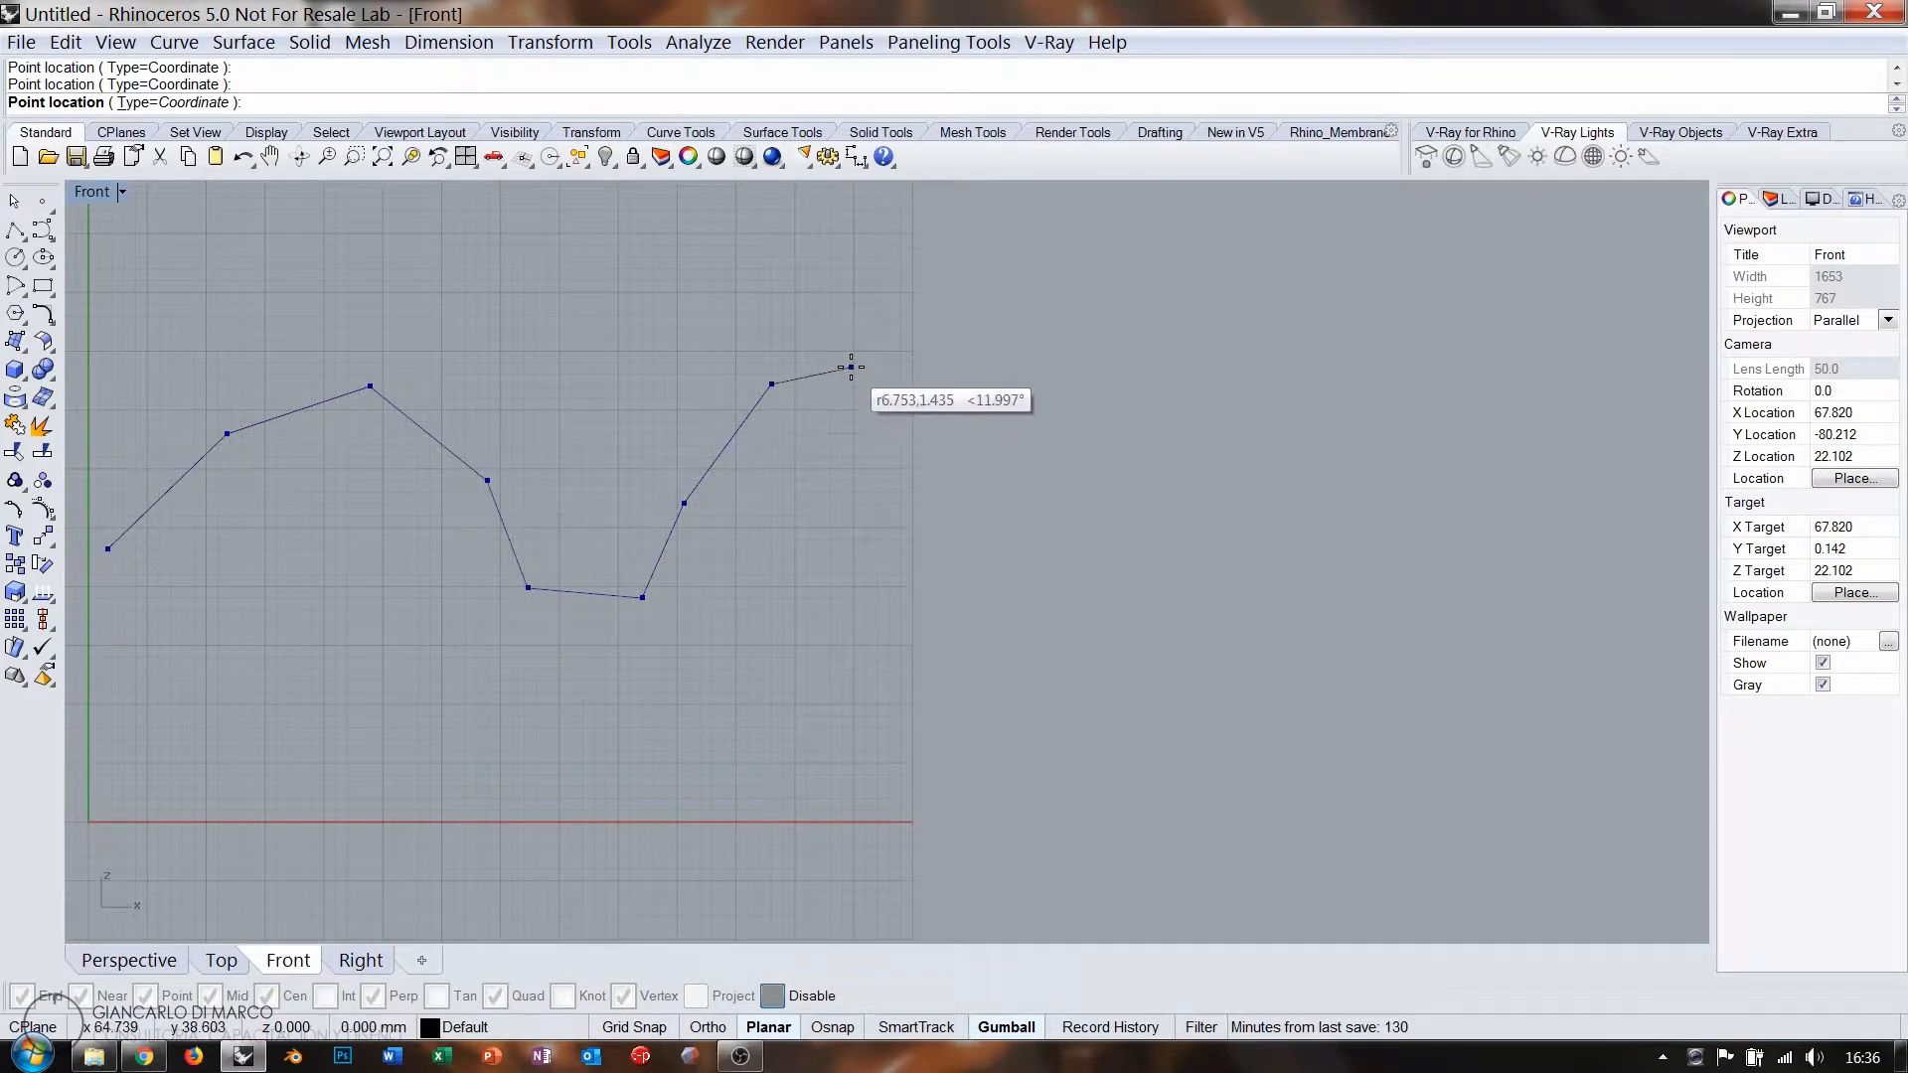
pyautogui.press('Return')
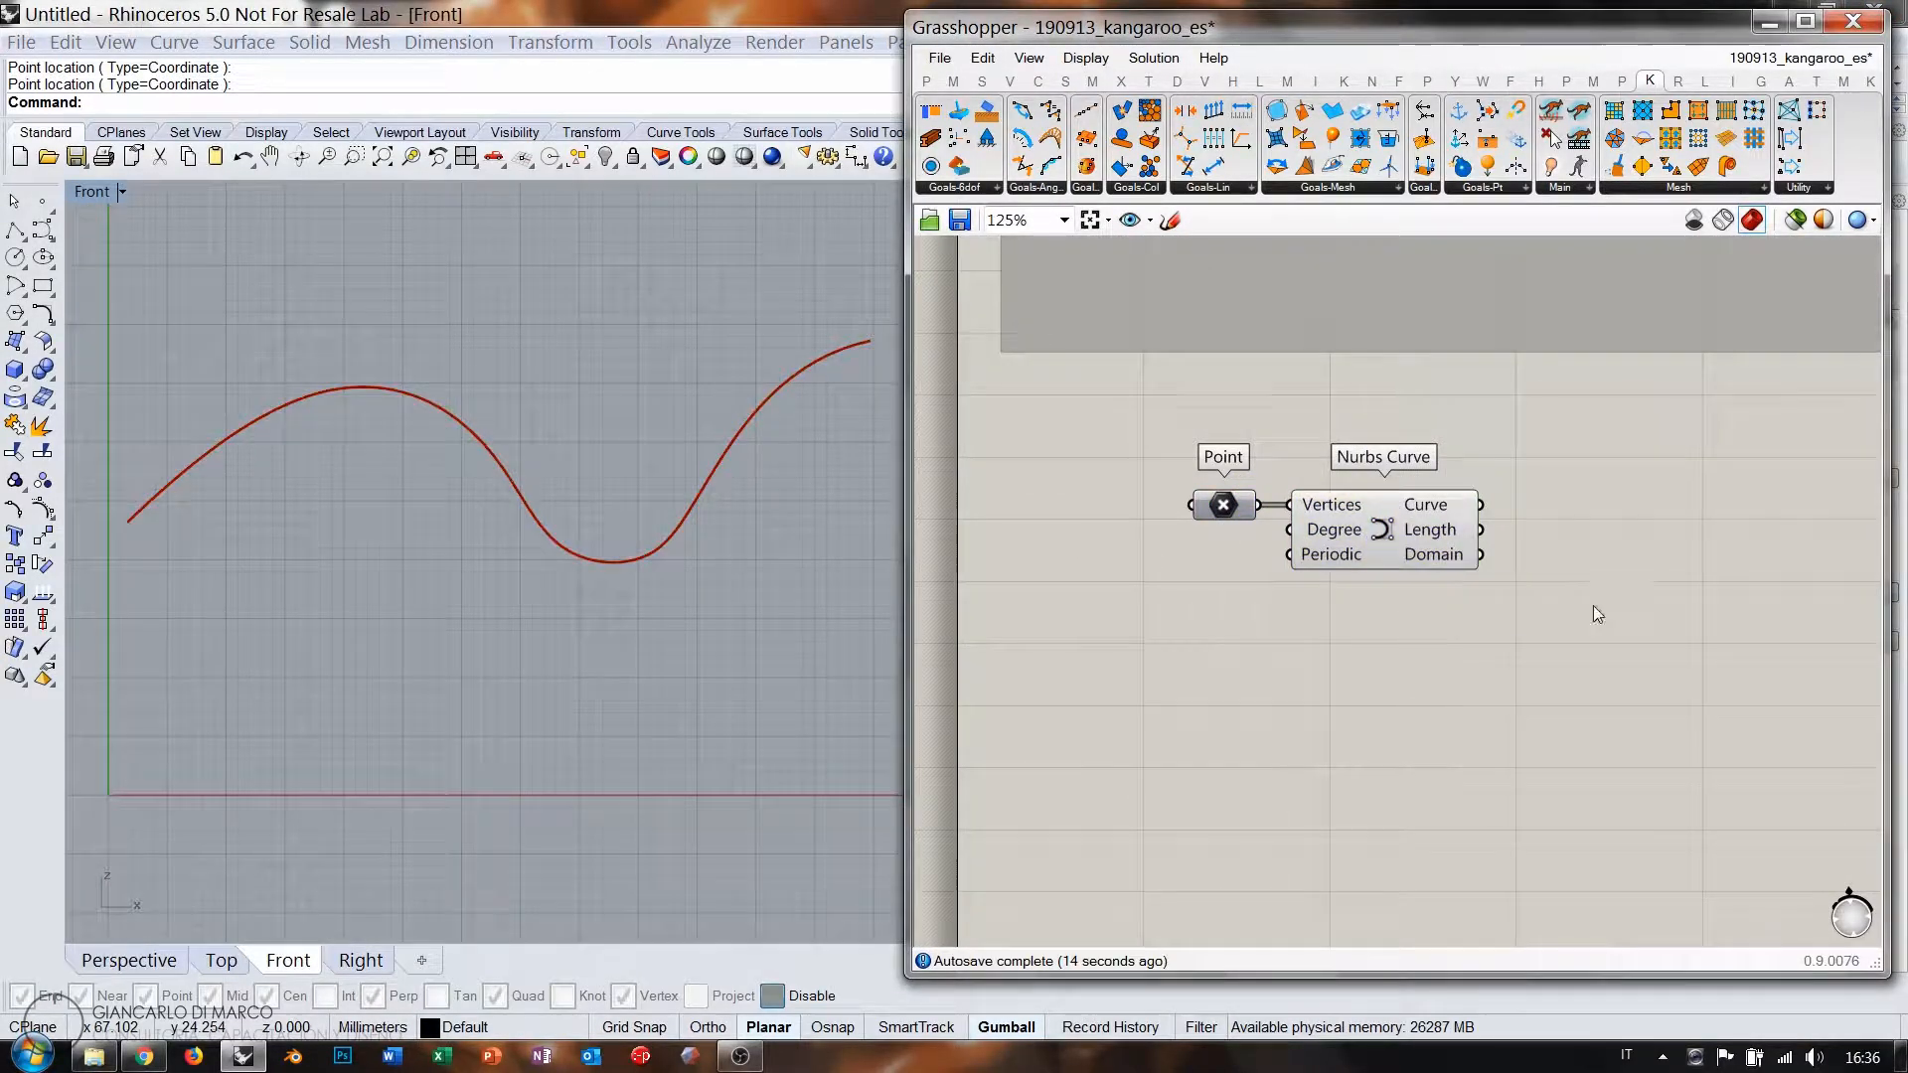
# Feed the Nurbs Curve into a Rebuild Curve with a Panel value of 1 as Degree.
pyautogui.moveTo(1594, 606); pyautogui.dragTo(1401, 608, button='right')
pyautogui.doubleClick(1402, 608)
pyautogui.write('reb')
pyautogui.click(1315, 583)
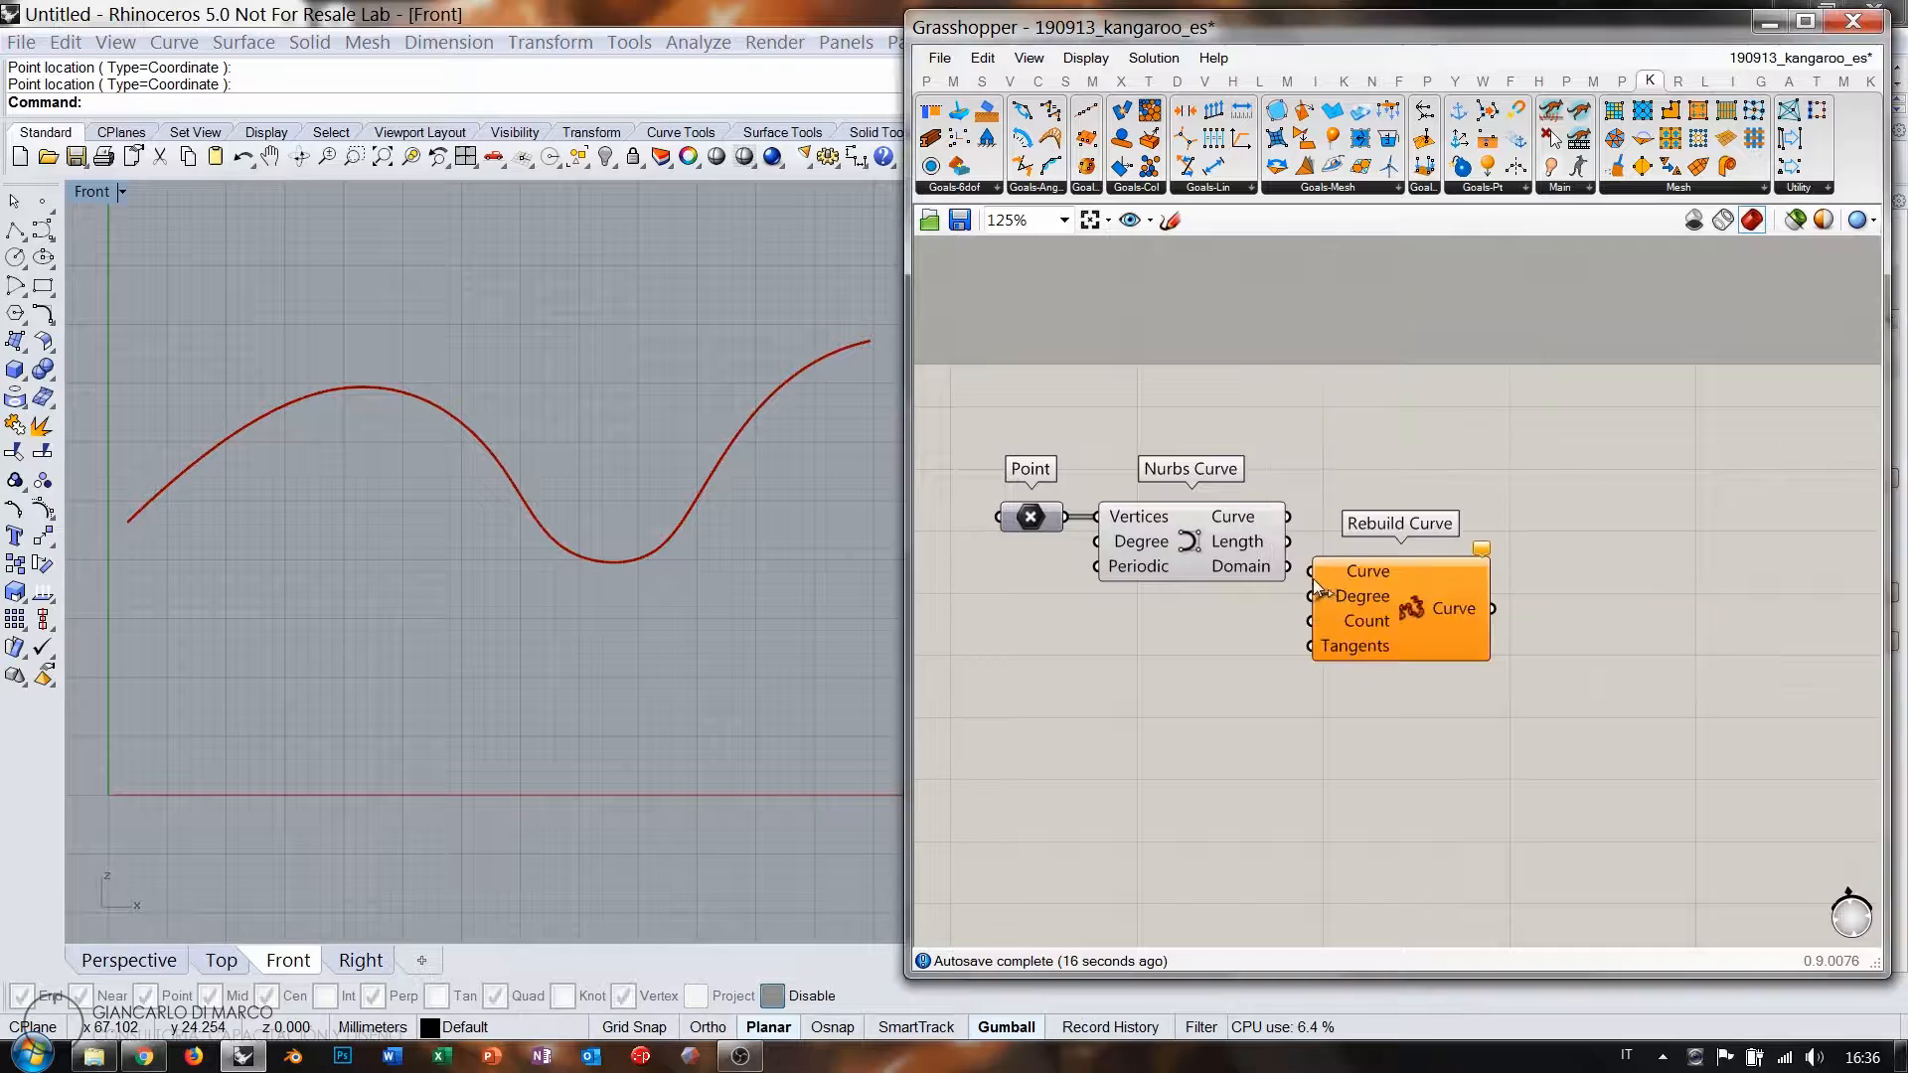
pyautogui.moveTo(1287, 517); pyautogui.dragTo(1425, 607)
pyautogui.doubleClick(1275, 646)
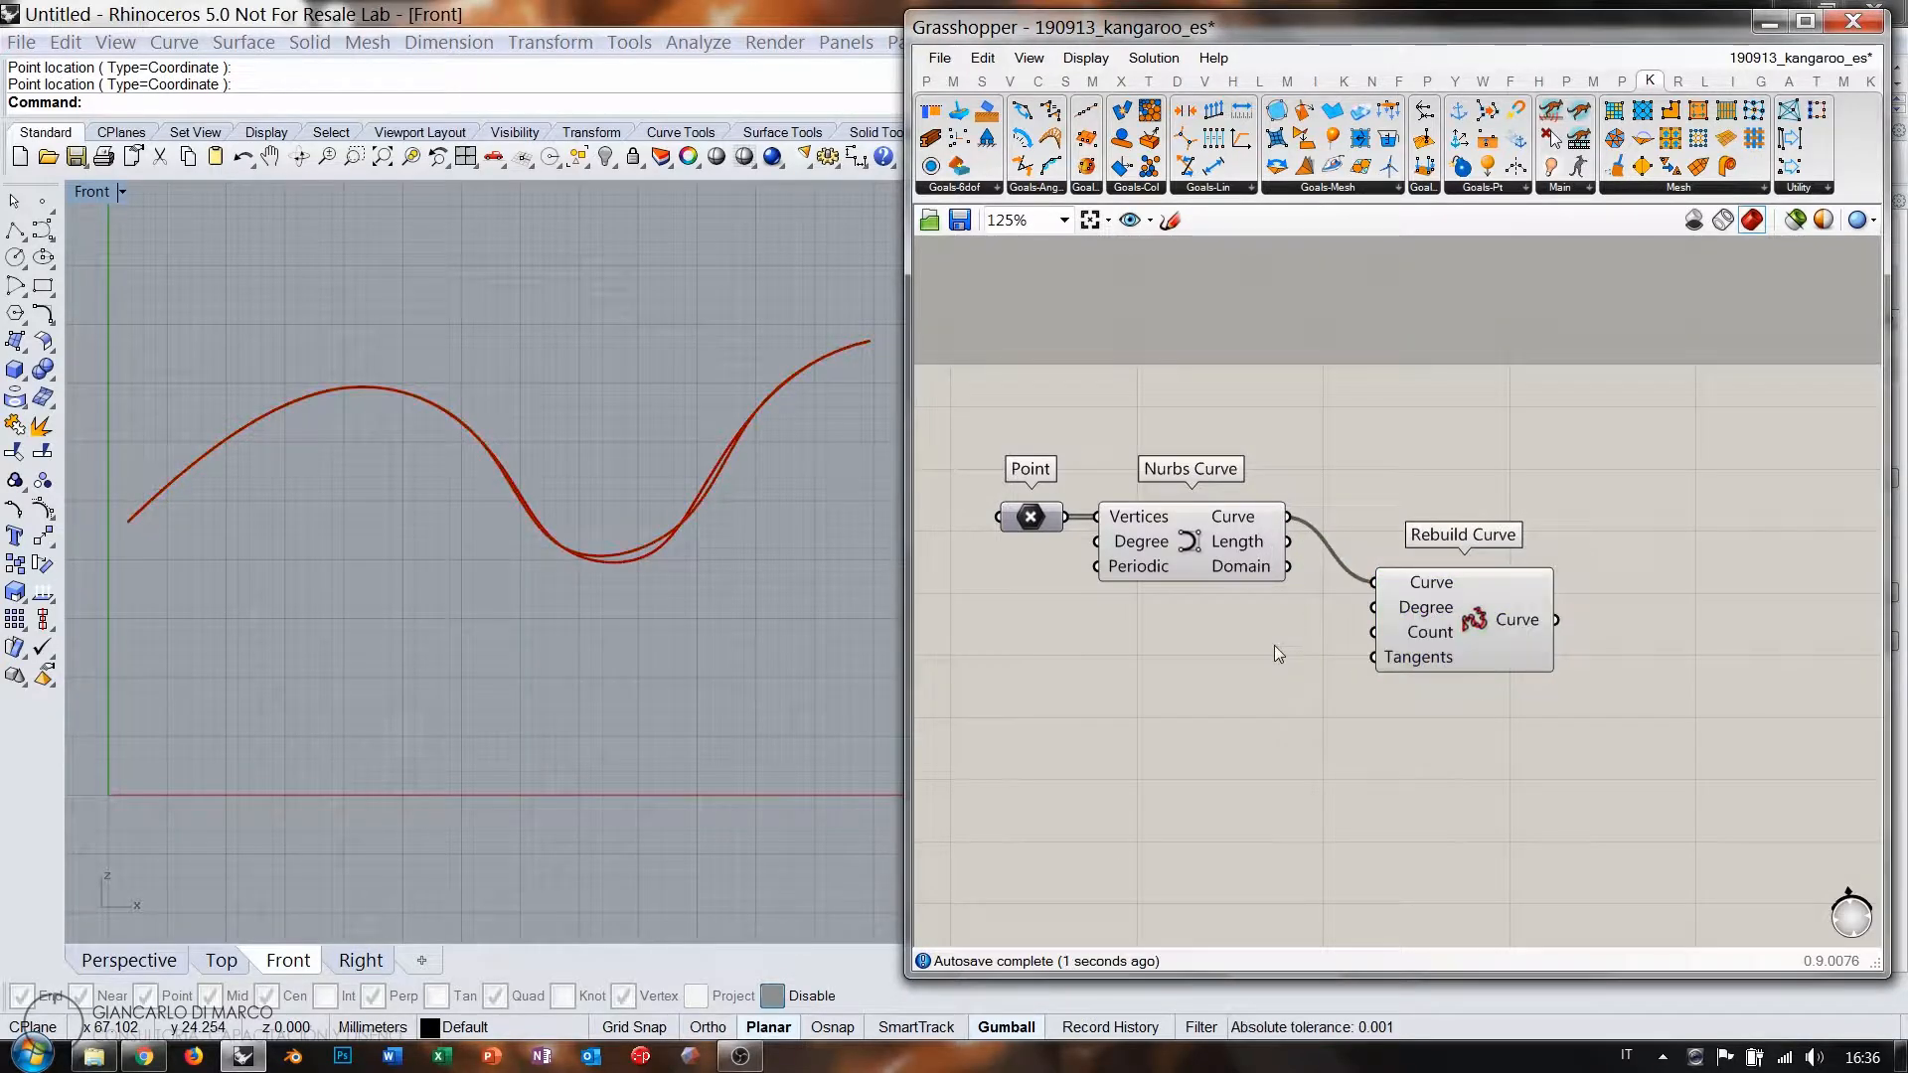
pyautogui.write('1')
pyautogui.press('Return')
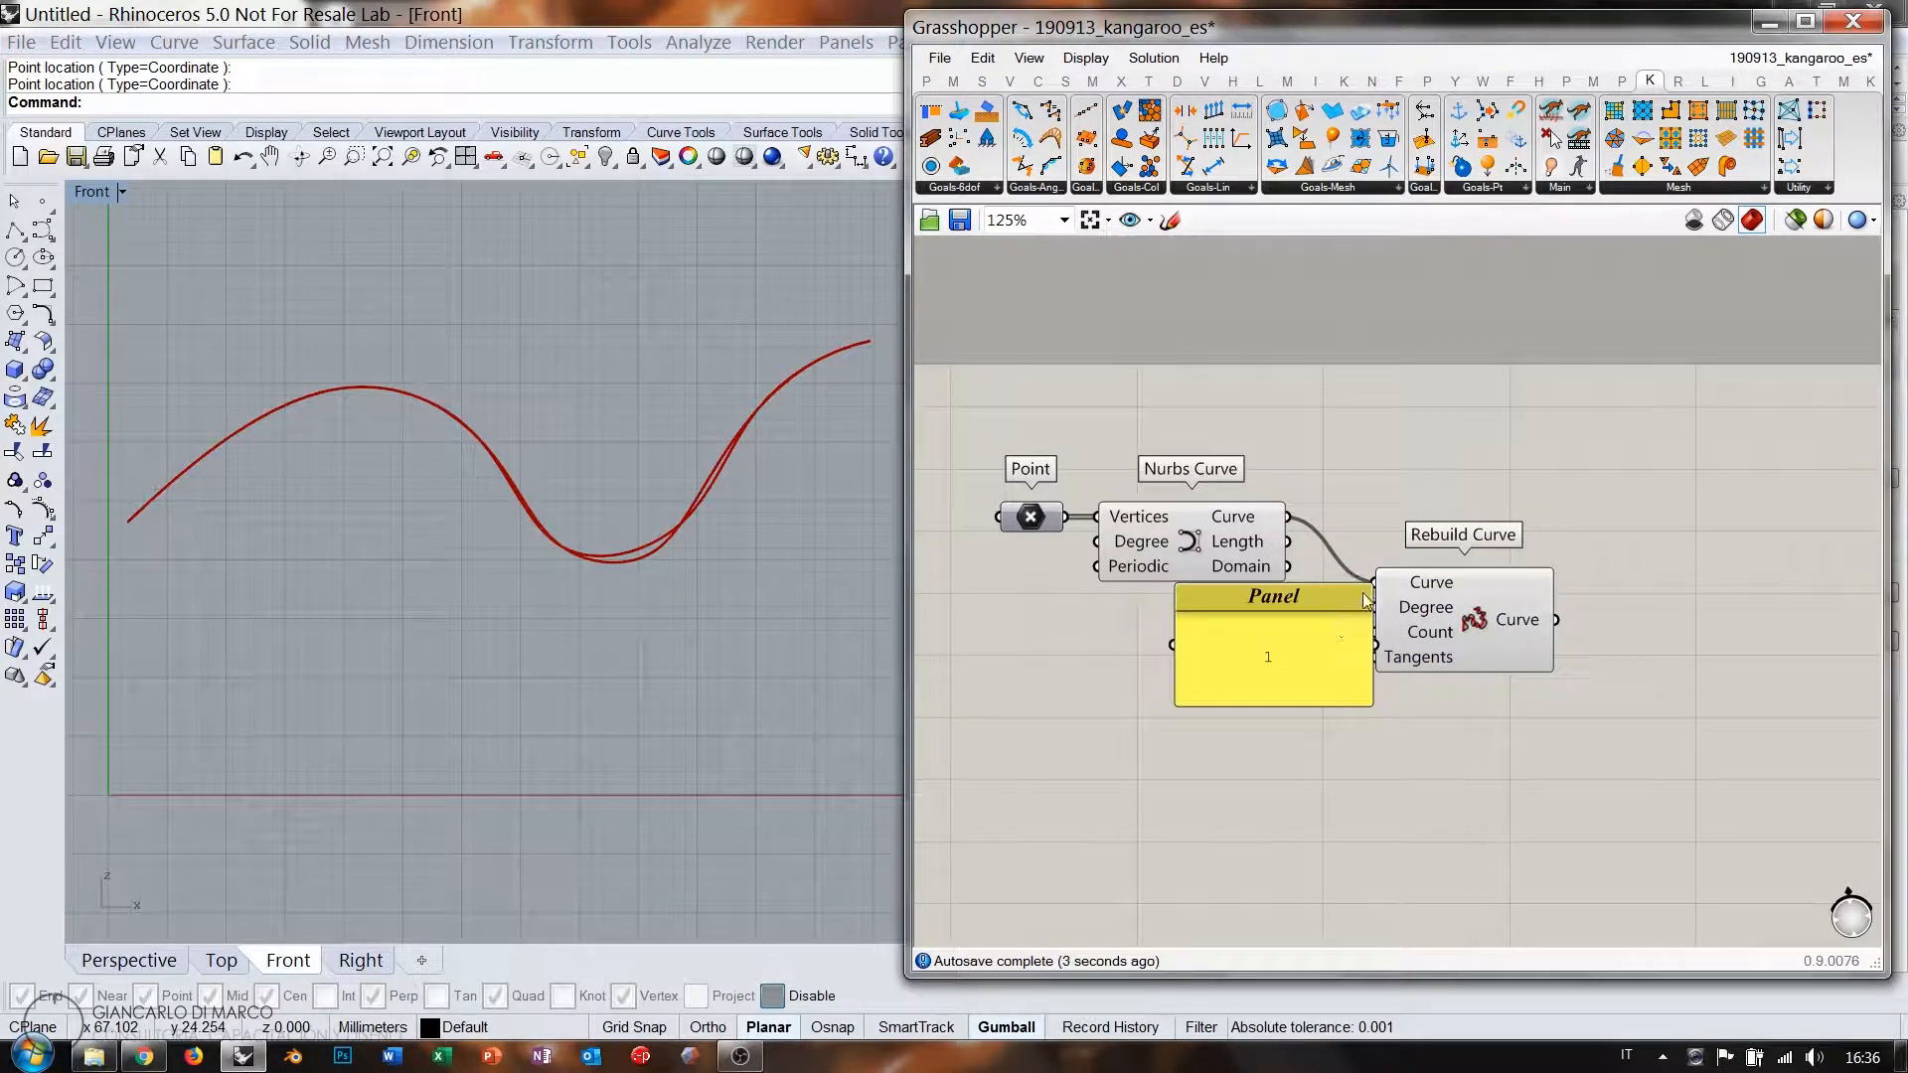
pyautogui.moveTo(1370, 586); pyautogui.dragTo(1352, 626)
pyautogui.moveTo(1467, 633); pyautogui.dragTo(1405, 598)
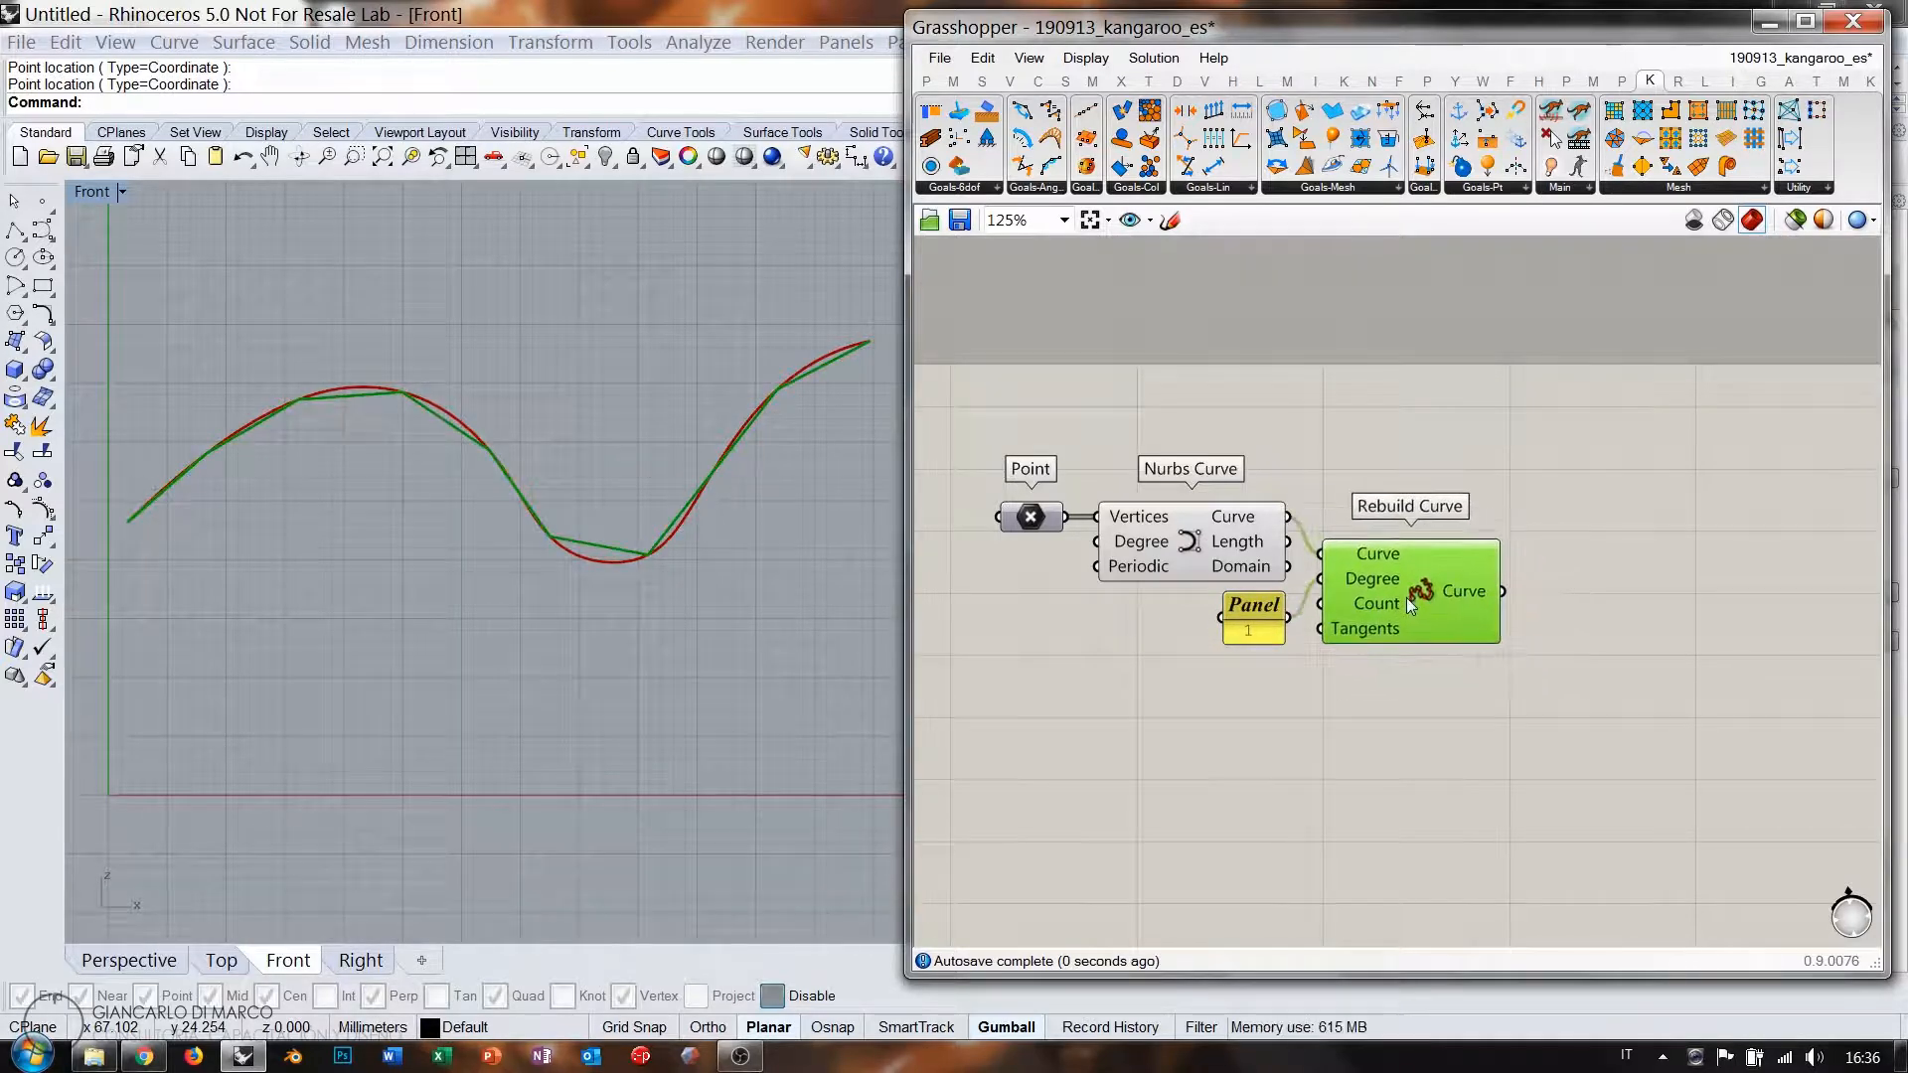
# Add an Explode component splitting the rebuilt polyline into its segments.
pyautogui.click(1302, 756)
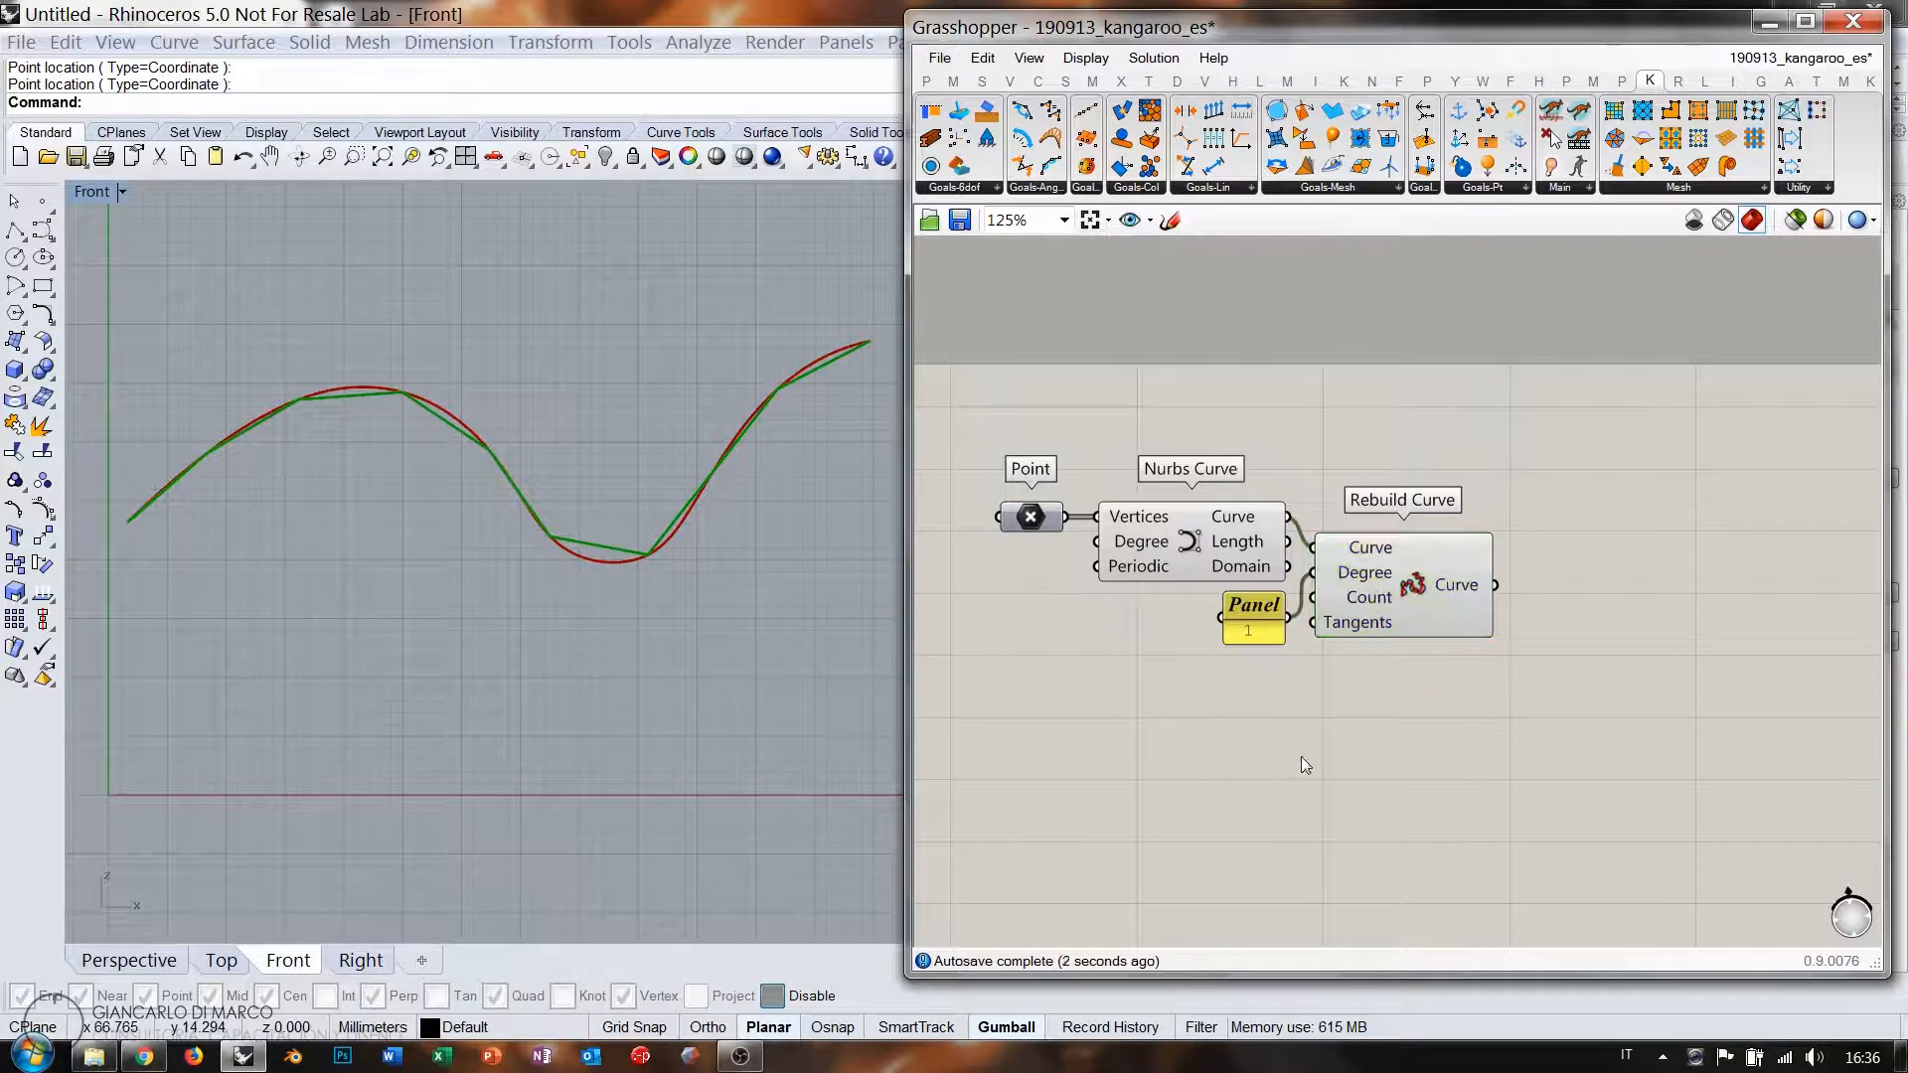
pyautogui.moveTo(1447, 647); pyautogui.dragTo(1376, 647, button='right')
pyautogui.click(1129, 547)
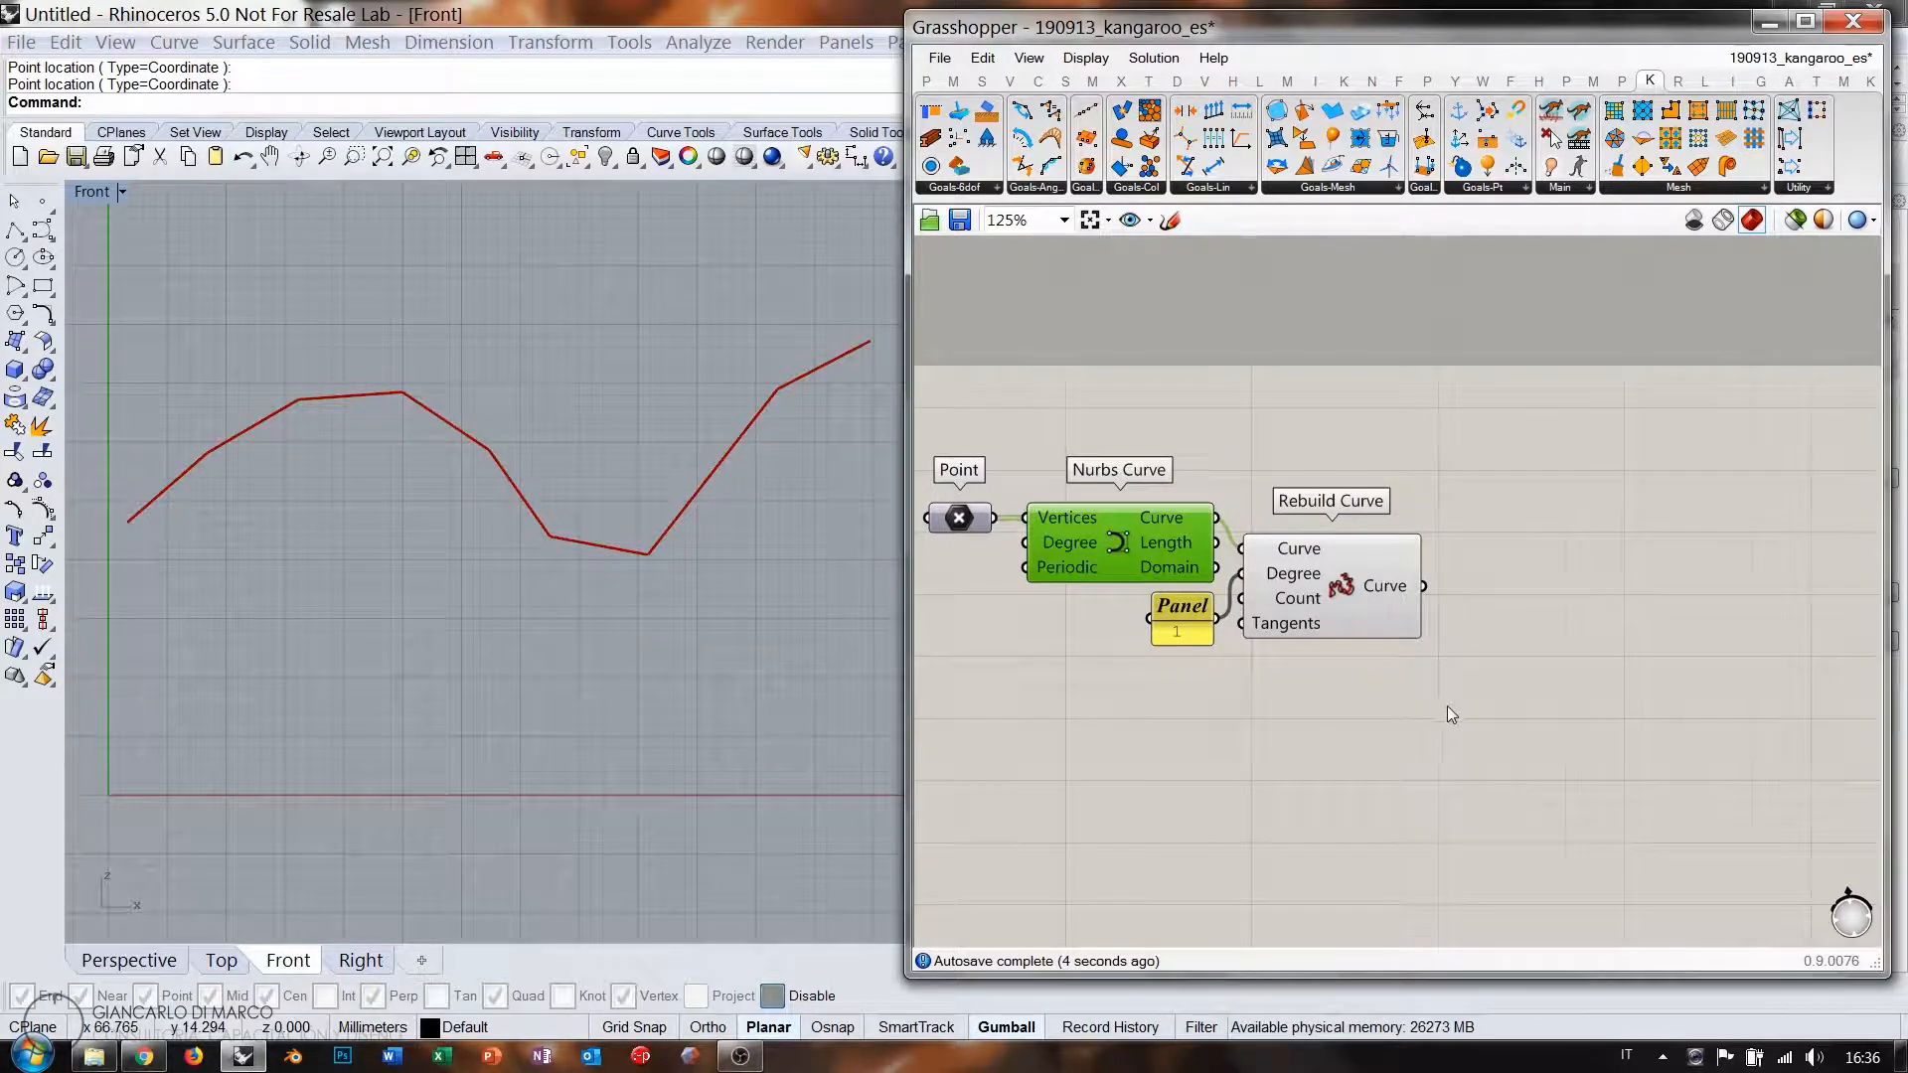
pyautogui.moveTo(1447, 706); pyautogui.dragTo(1361, 704, button='right')
pyautogui.doubleClick(1437, 589)
pyautogui.write('explode')
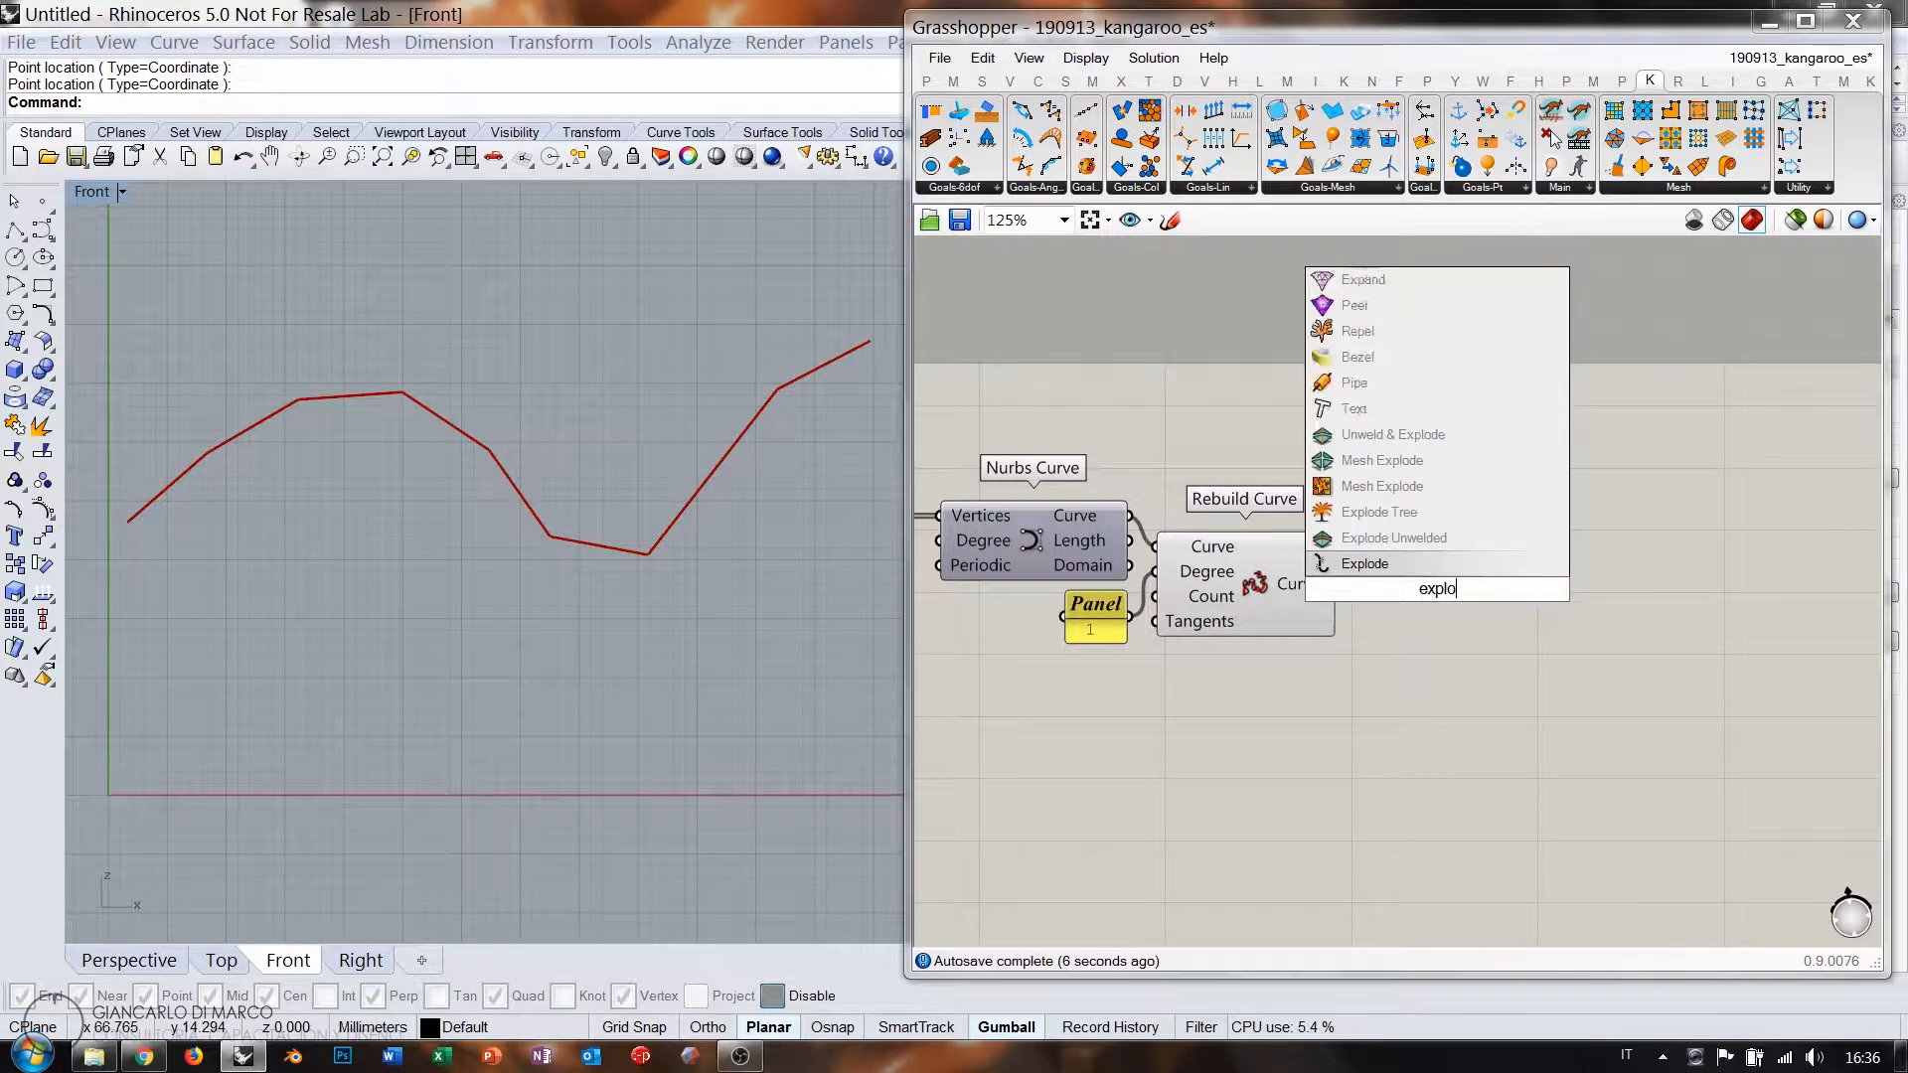
pyautogui.press('Return')
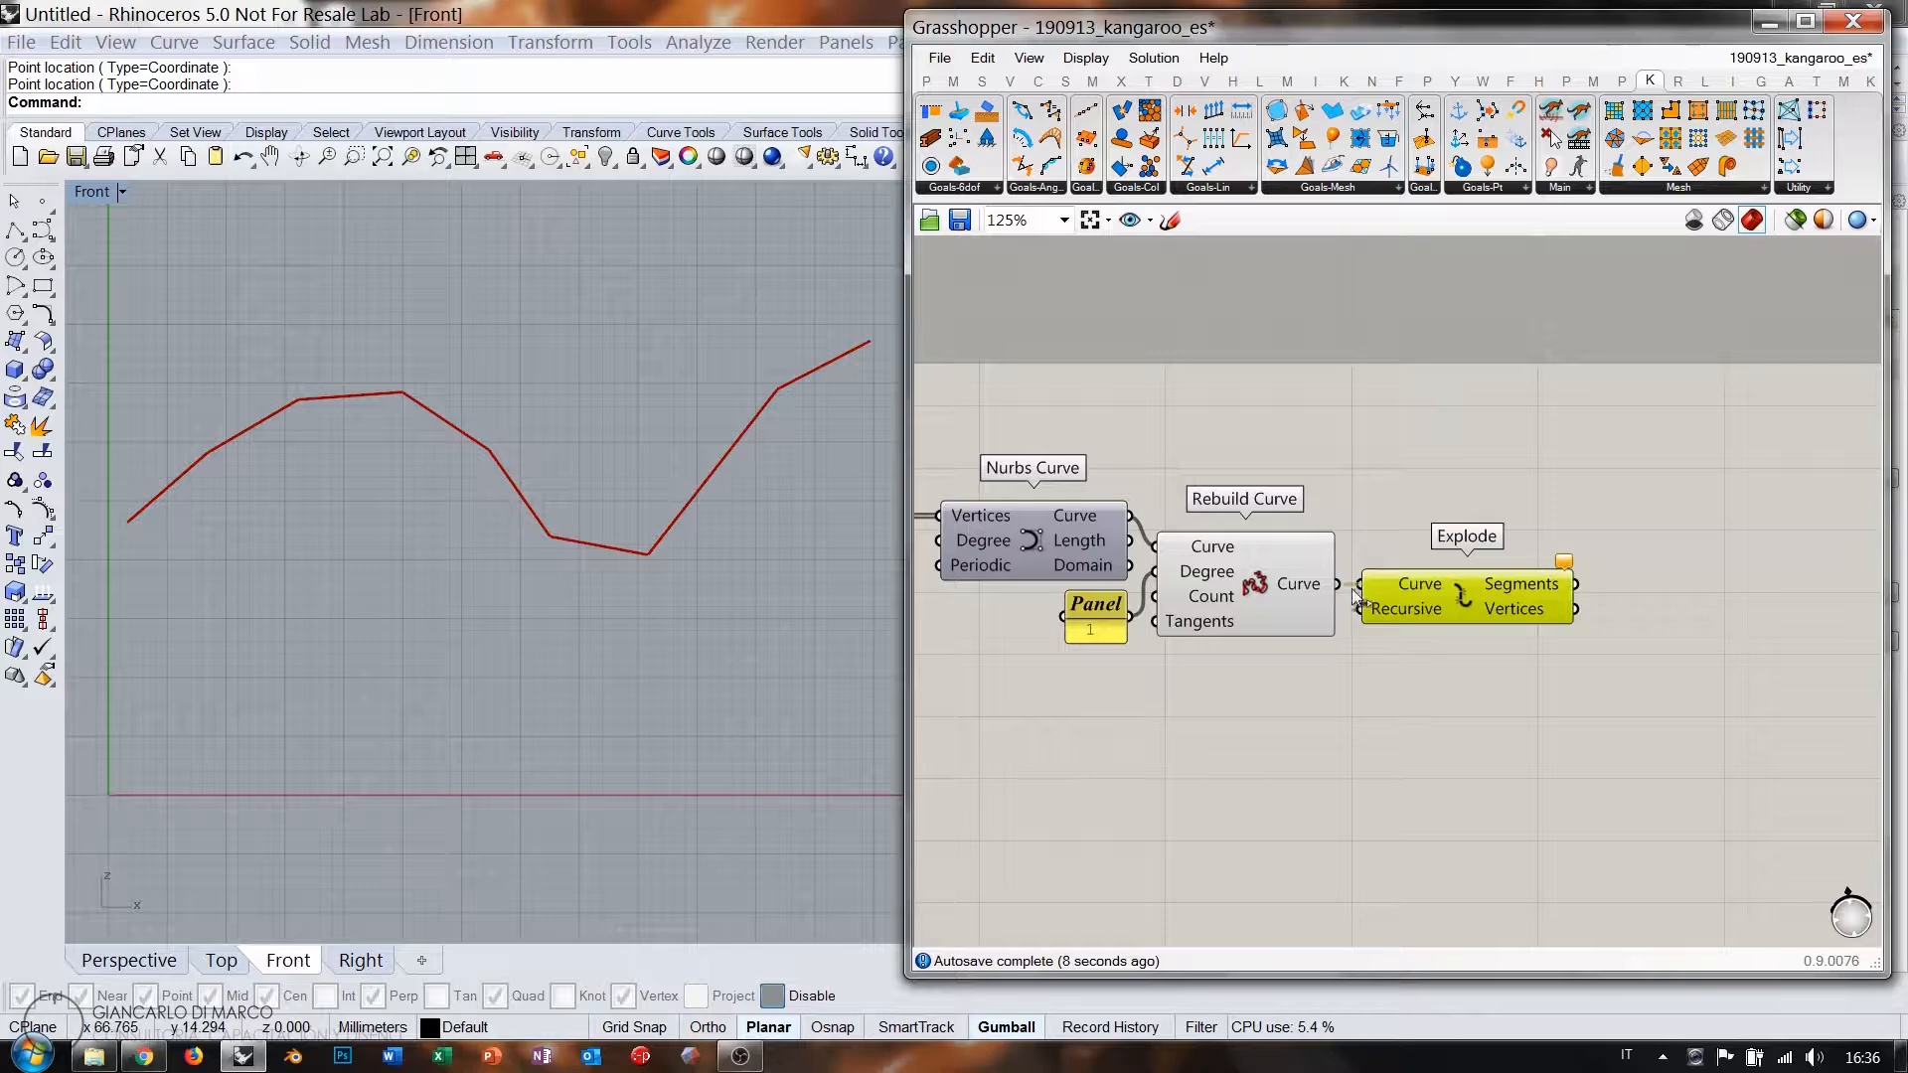
pyautogui.moveTo(1353, 589); pyautogui.dragTo(1457, 600)
pyautogui.click(1305, 589)
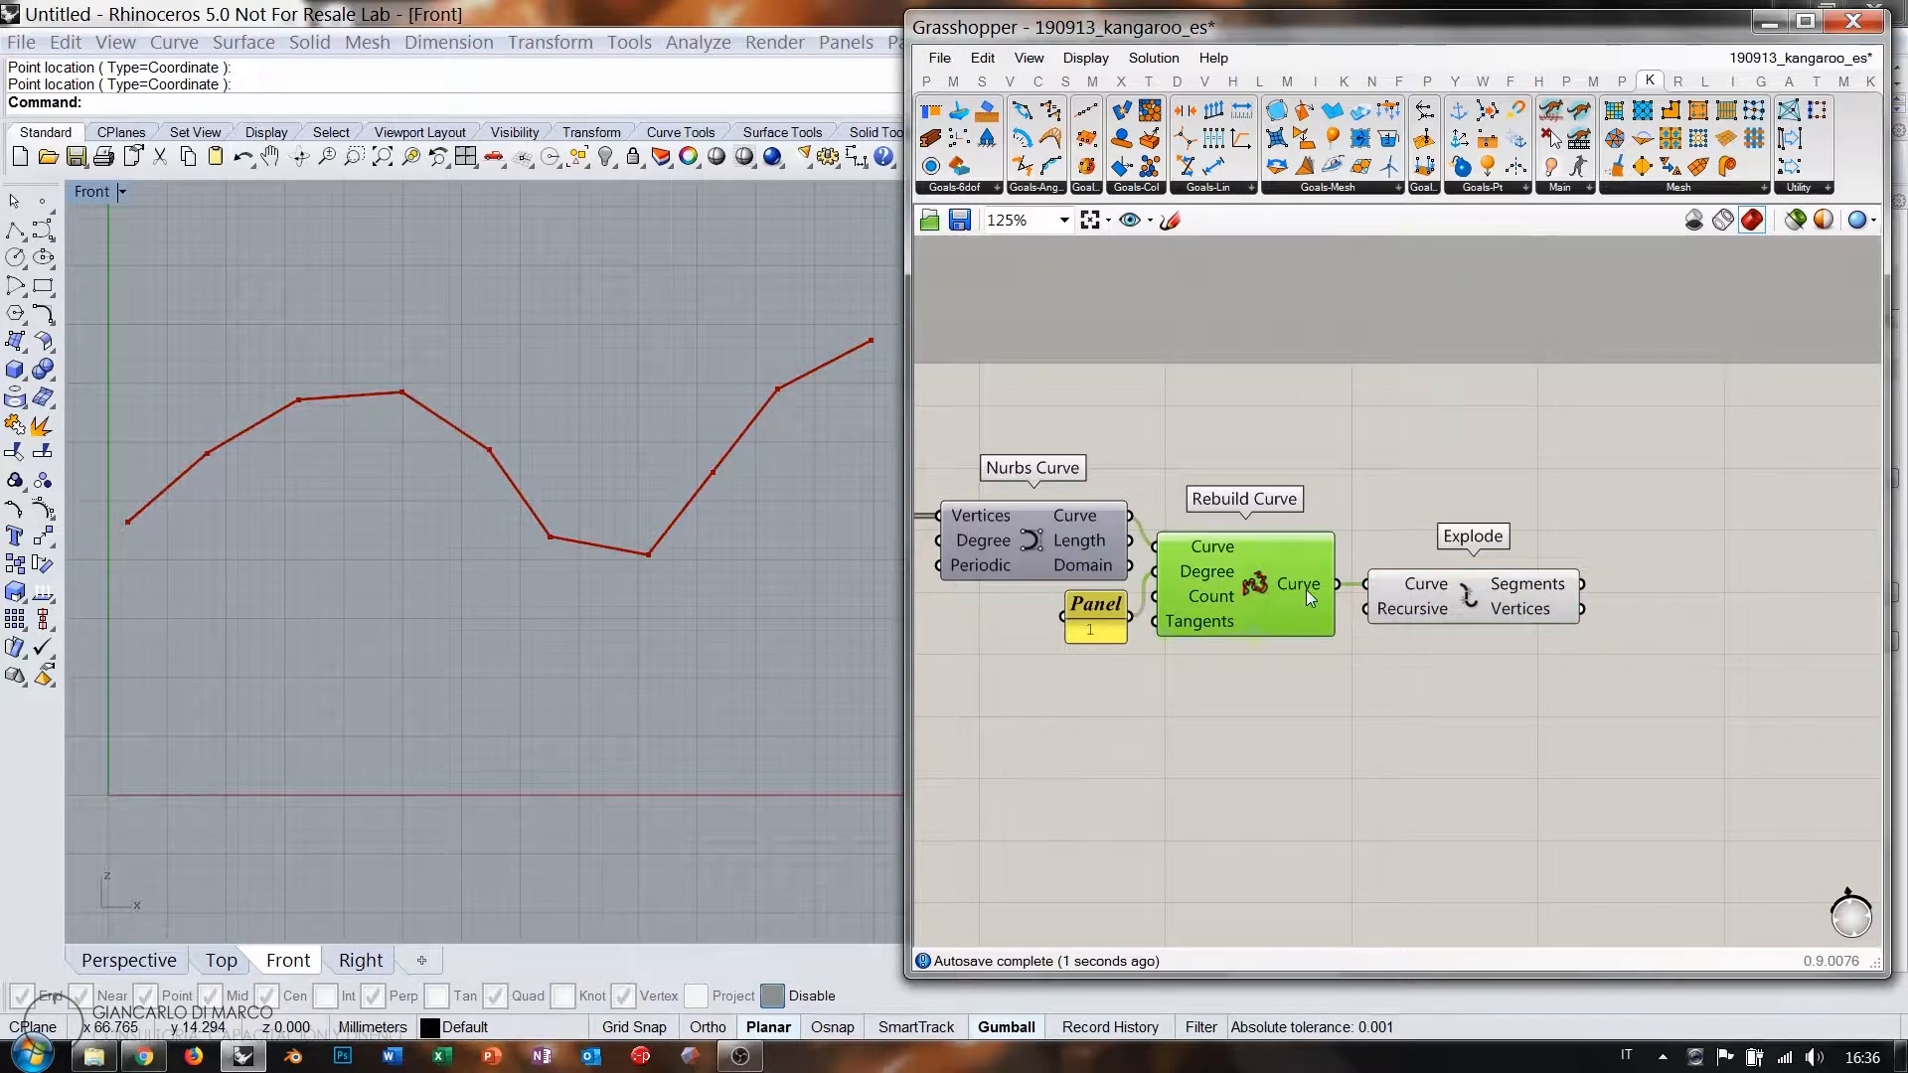
pyautogui.moveTo(1512, 589)
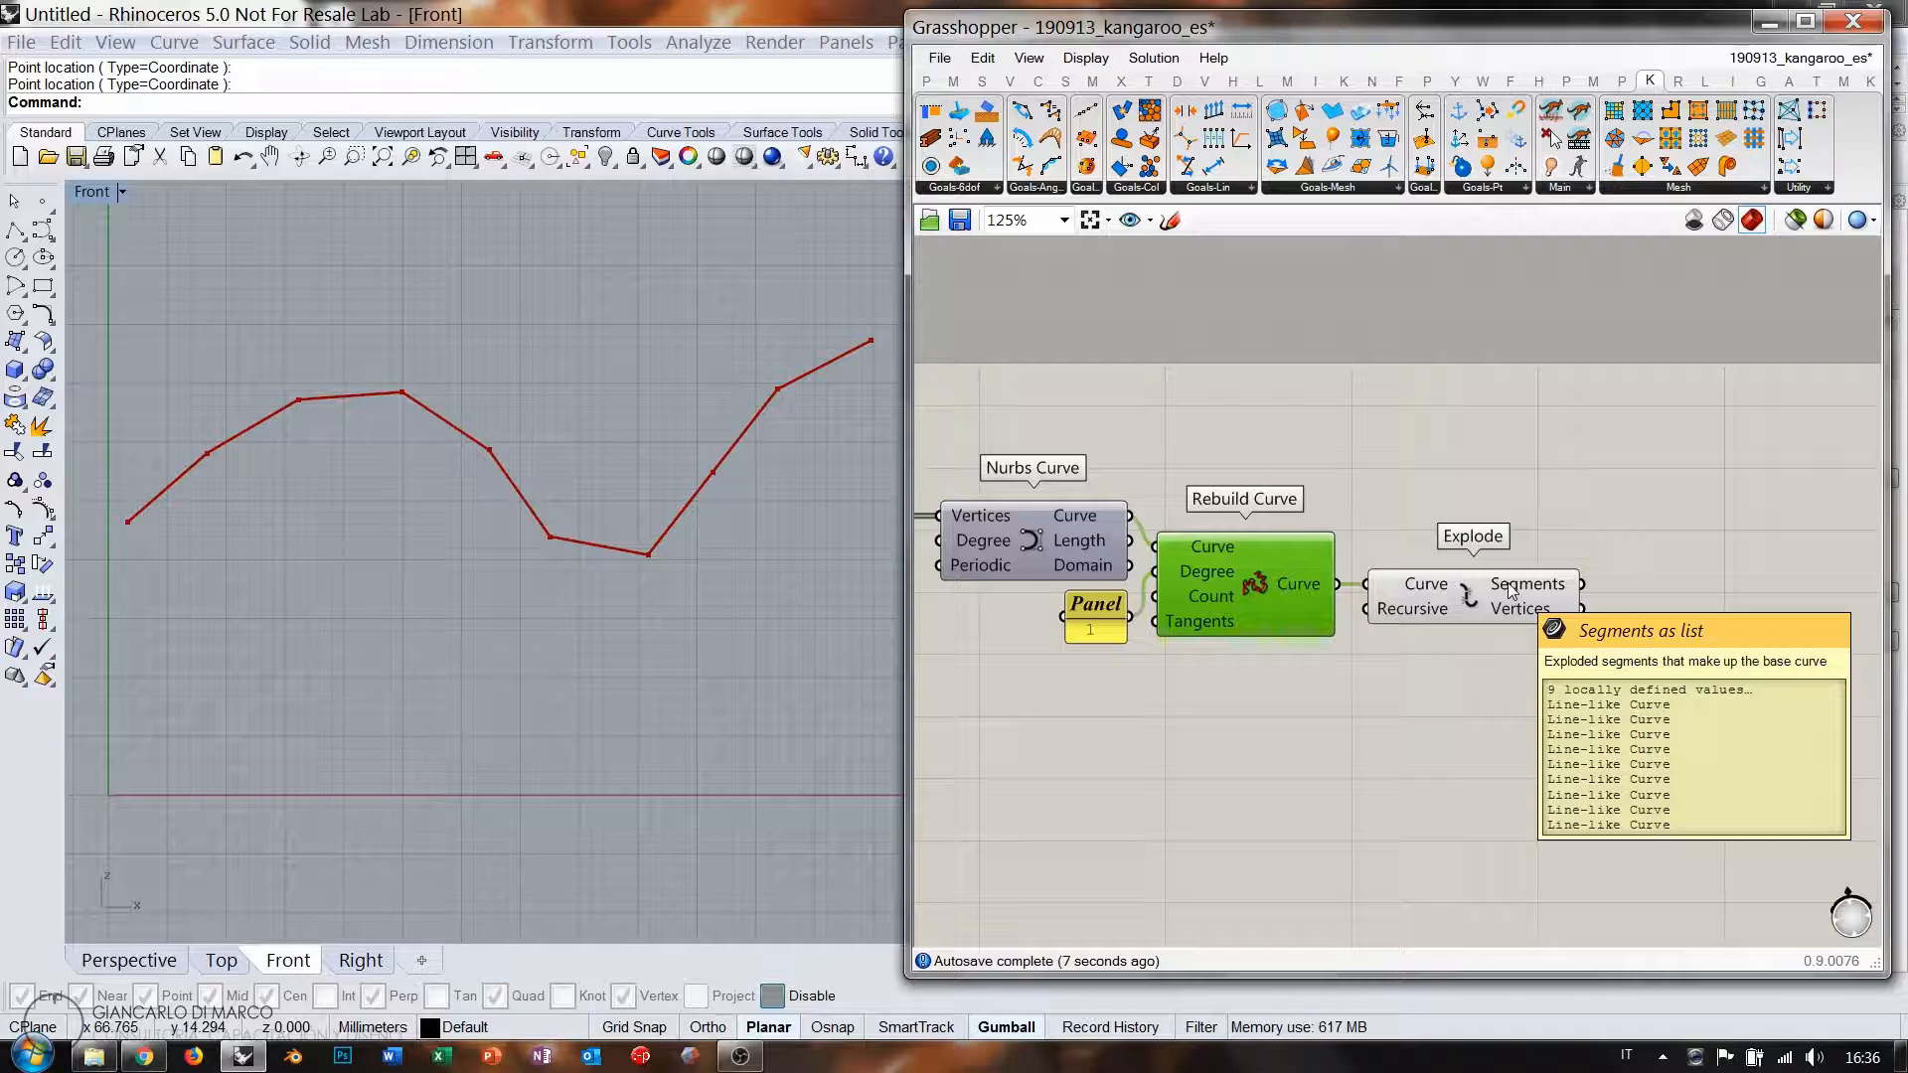
# Shift Rebuild Curve and Explode to the right to make room.
pyautogui.moveTo(1466, 660); pyautogui.dragTo(1307, 603)
pyautogui.moveTo(1282, 598); pyautogui.dragTo(1352, 598)
pyautogui.click(1273, 700)
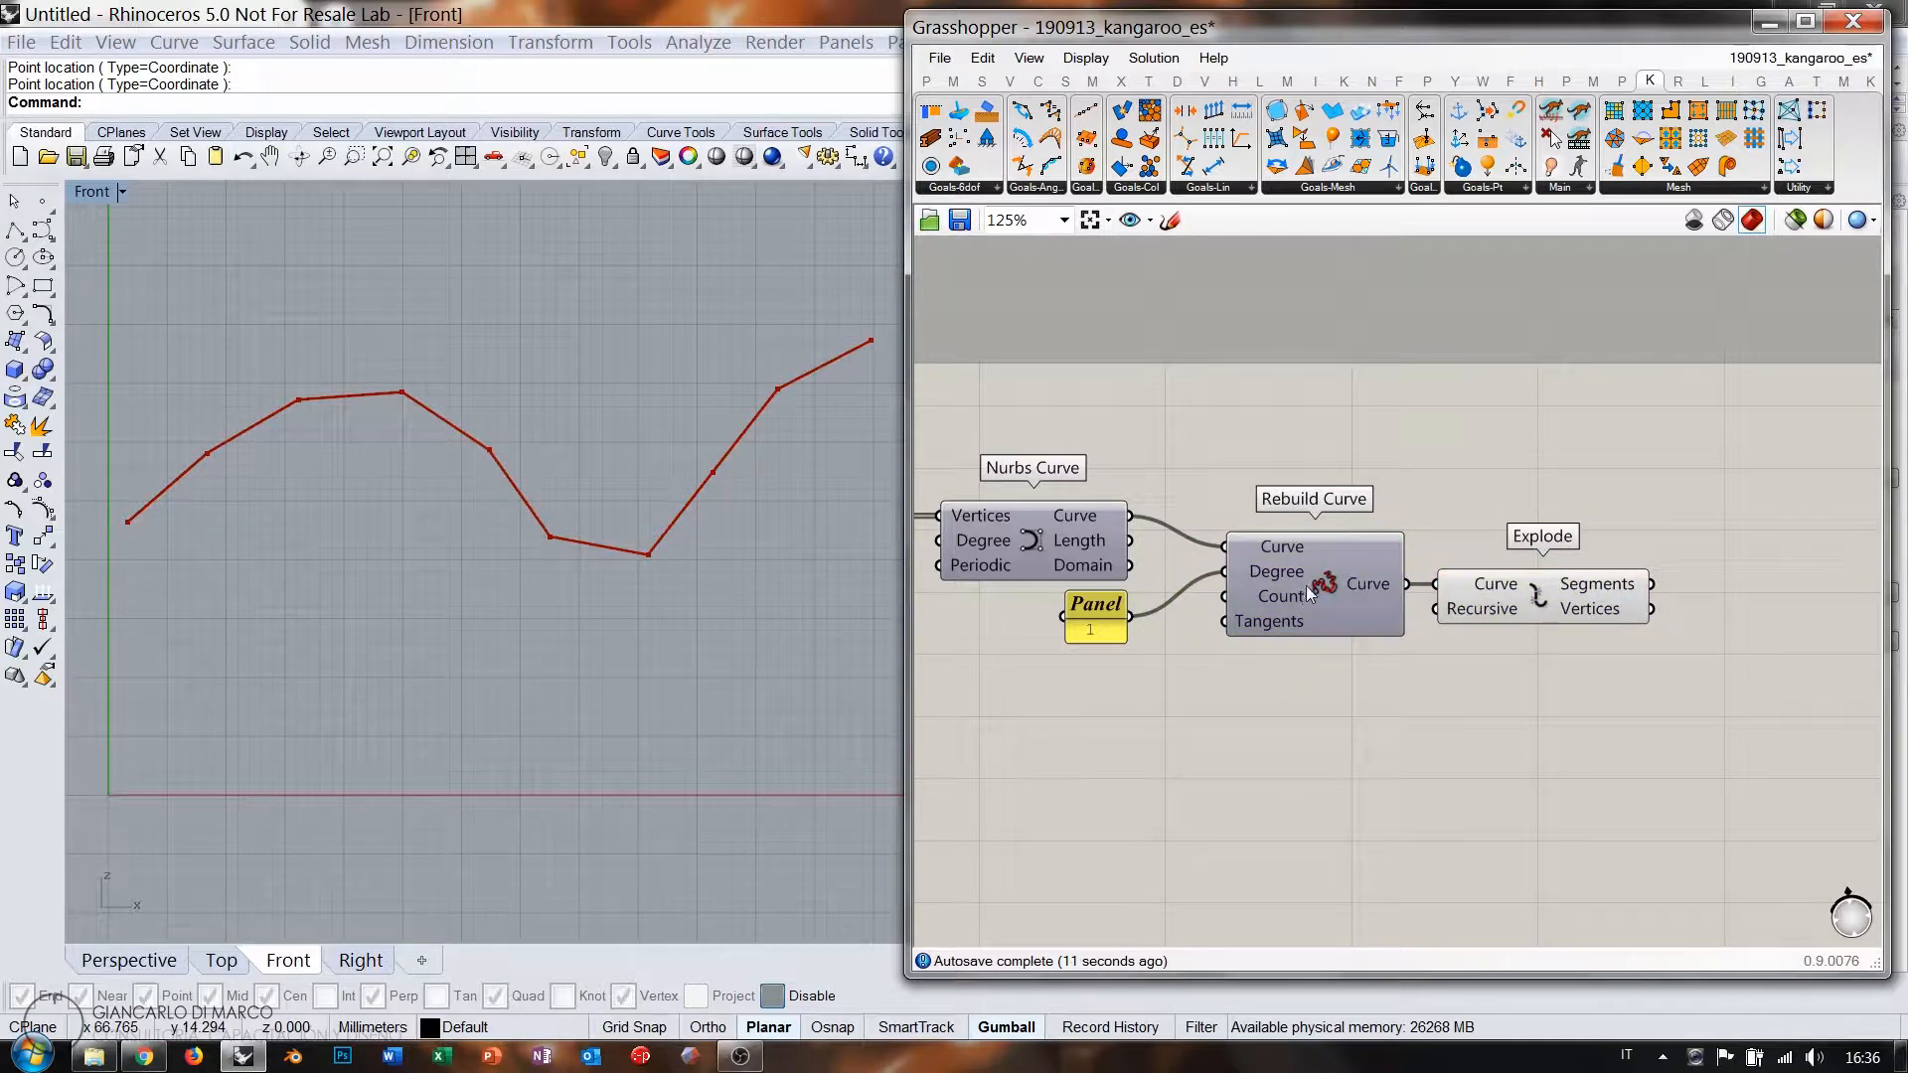
pyautogui.moveTo(1294, 599)
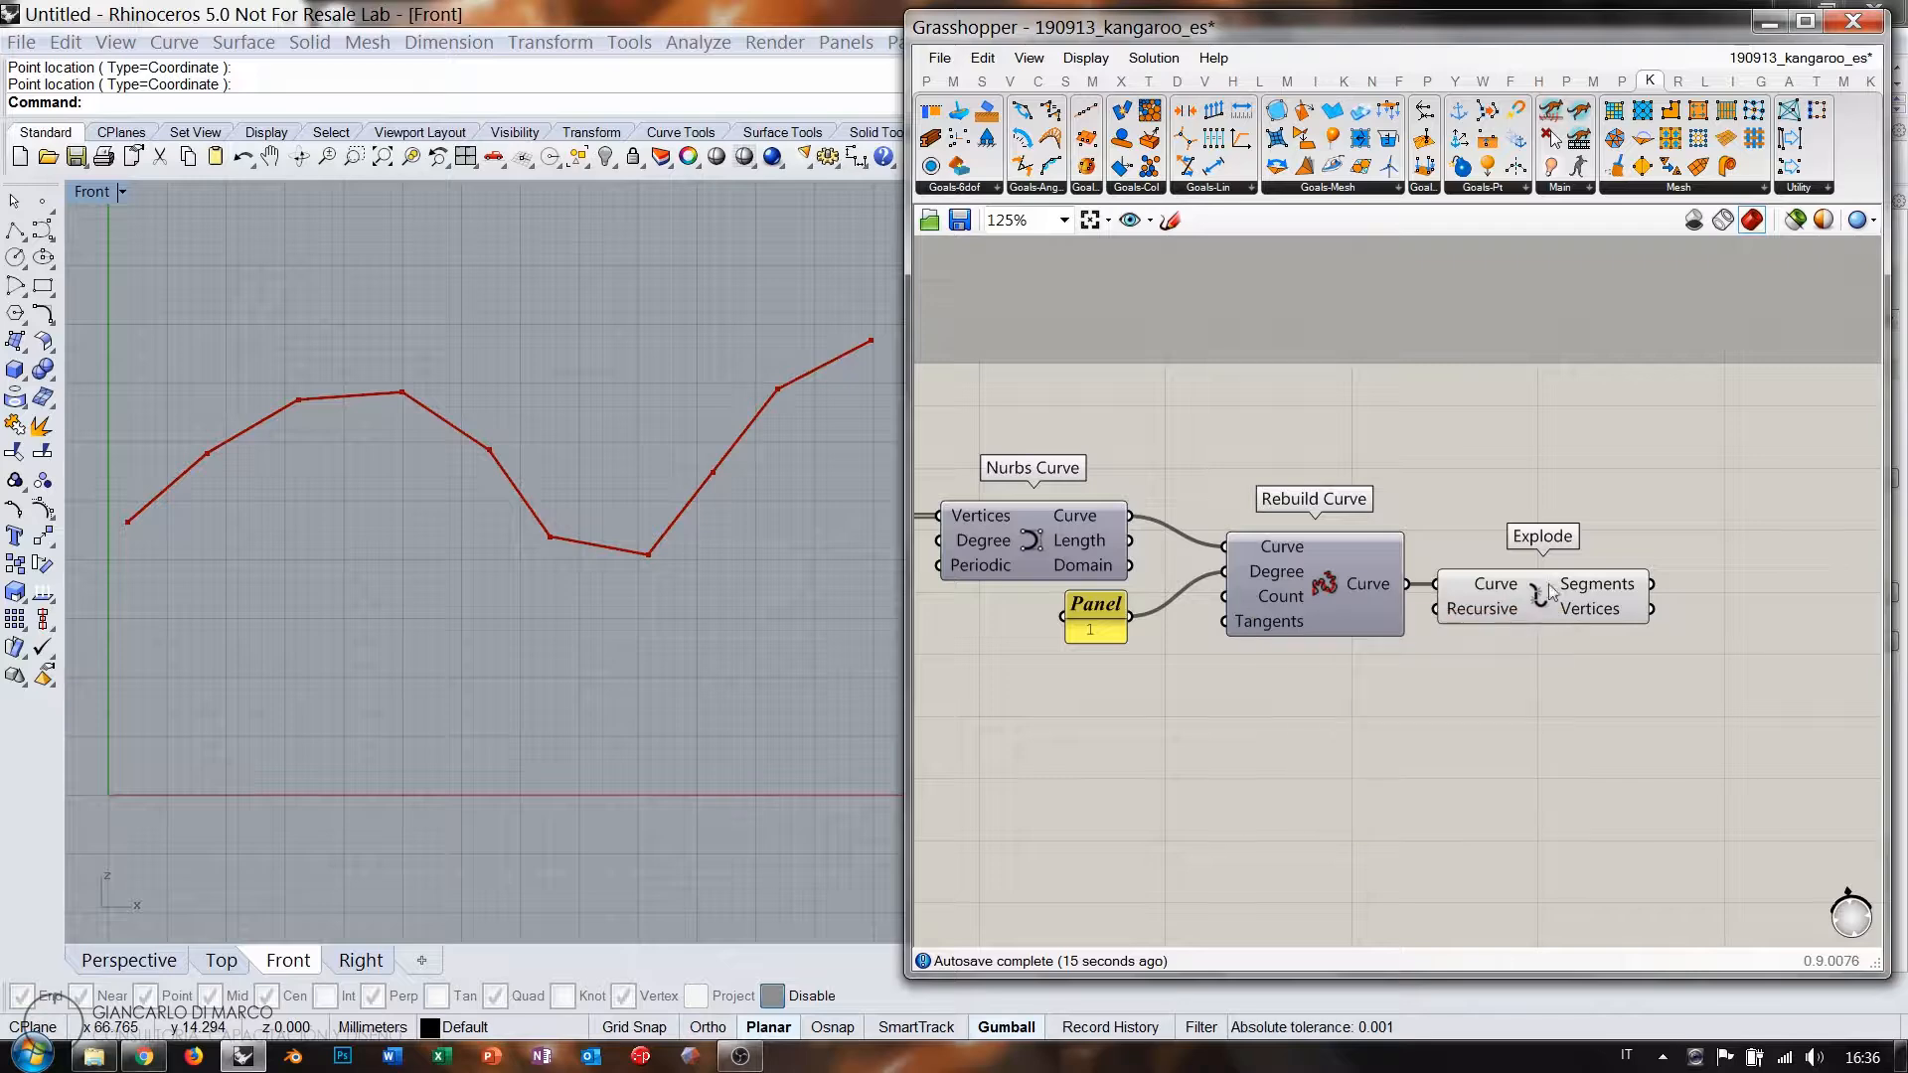
# Create a Number Slider at 11 and wire it into Rebuild Curve's Count.
pyautogui.doubleClick(1094, 700)
pyautogui.write('11')
pyautogui.press('Return')
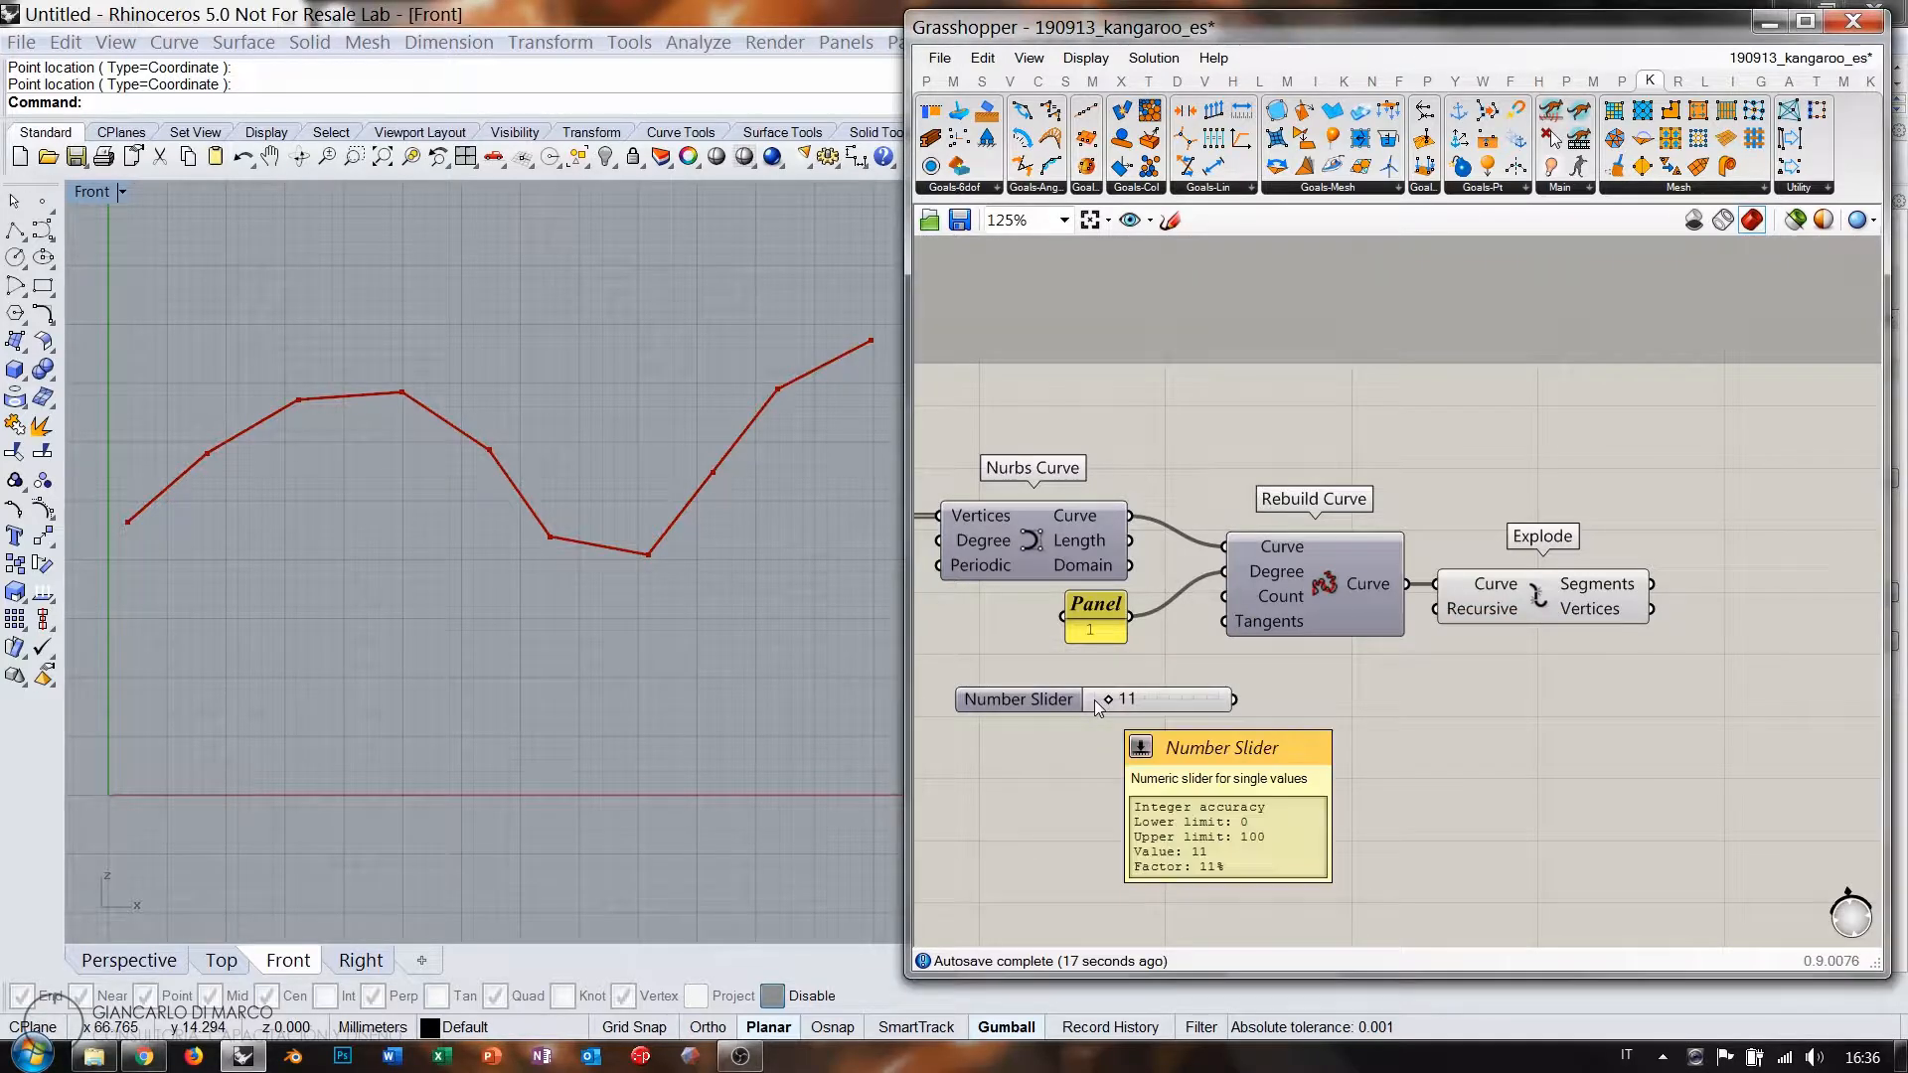
pyautogui.moveTo(1147, 702); pyautogui.dragTo(1052, 676)
pyautogui.moveTo(1224, 597); pyautogui.dragTo(1130, 667)
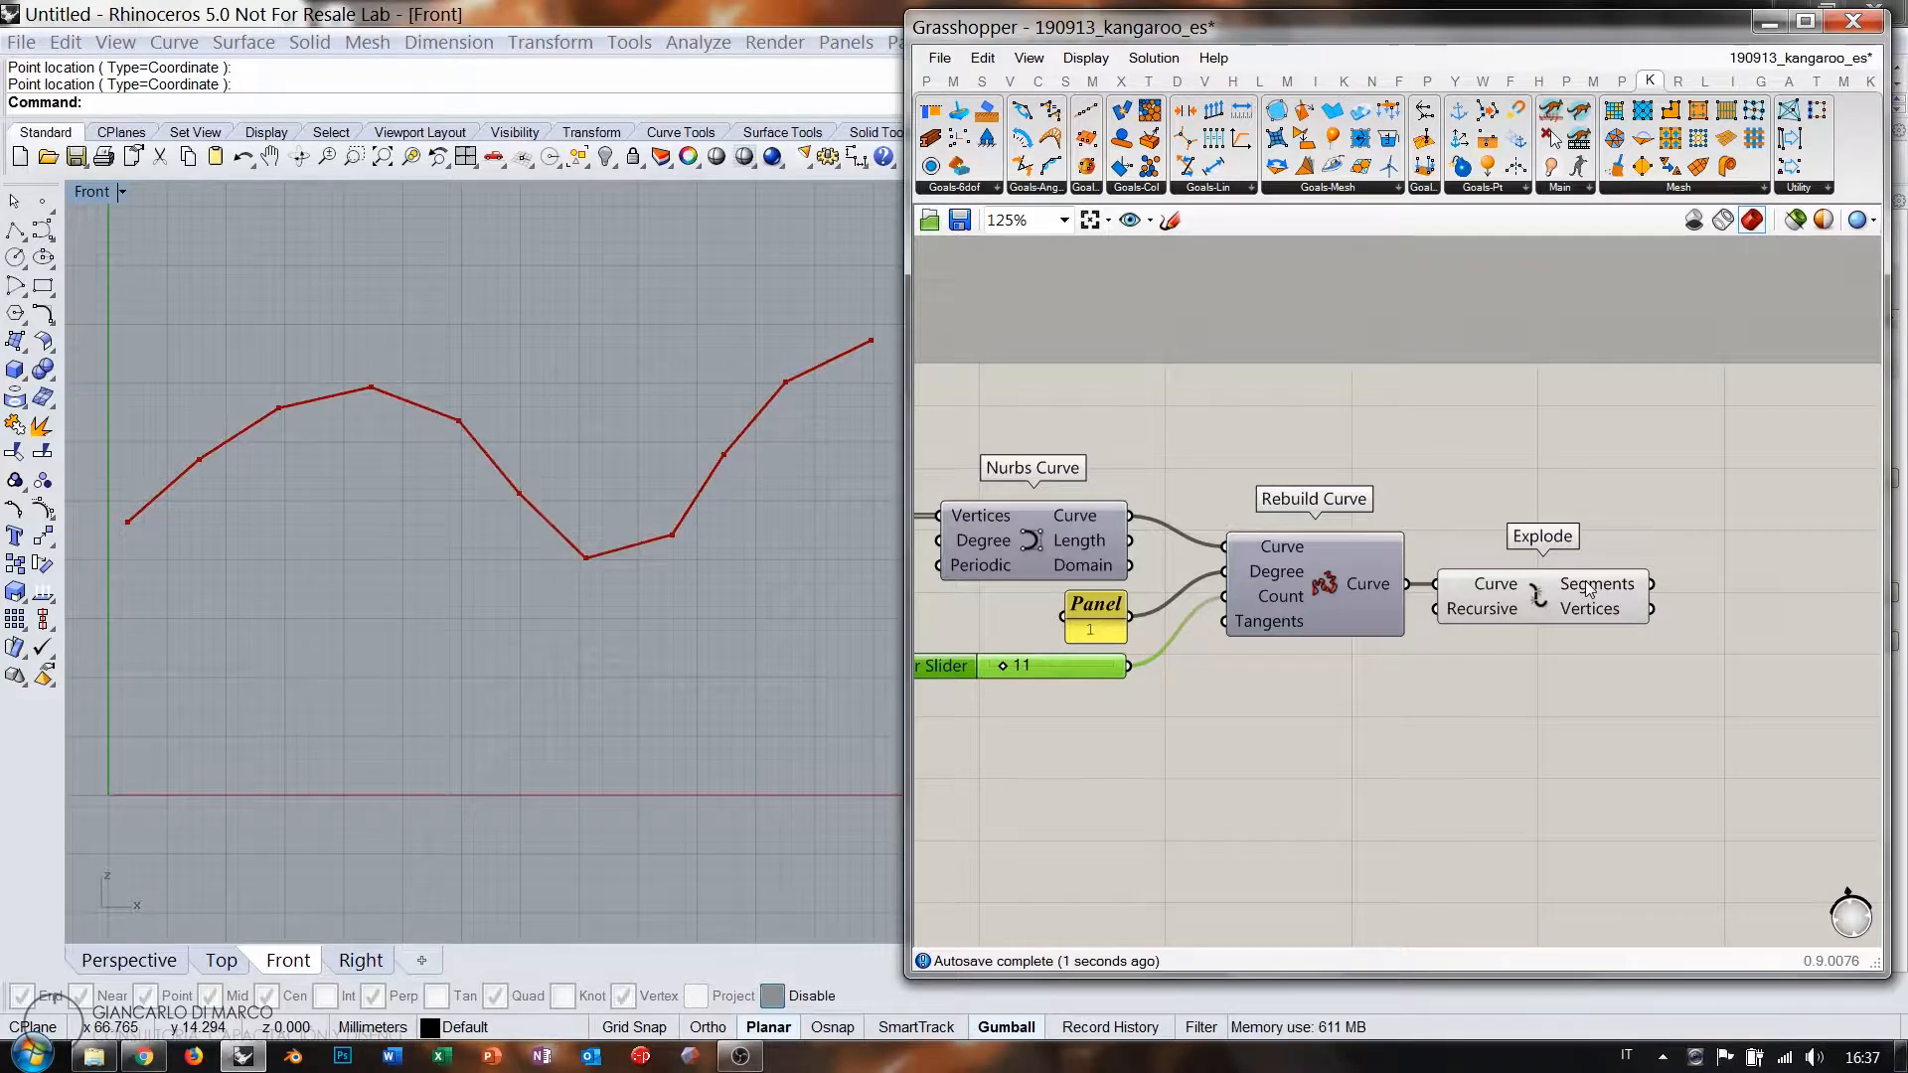
pyautogui.moveTo(1588, 586)
pyautogui.moveTo(1002, 668)
pyautogui.mouseDown()
pyautogui.moveTo(1022, 664)
pyautogui.moveTo(1000, 664)
pyautogui.mouseUp()
pyautogui.moveTo(1608, 676); pyautogui.dragTo(1248, 626)
pyautogui.click(1550, 691)
pyautogui.moveTo(1574, 646); pyautogui.dragTo(1273, 648, button='right')
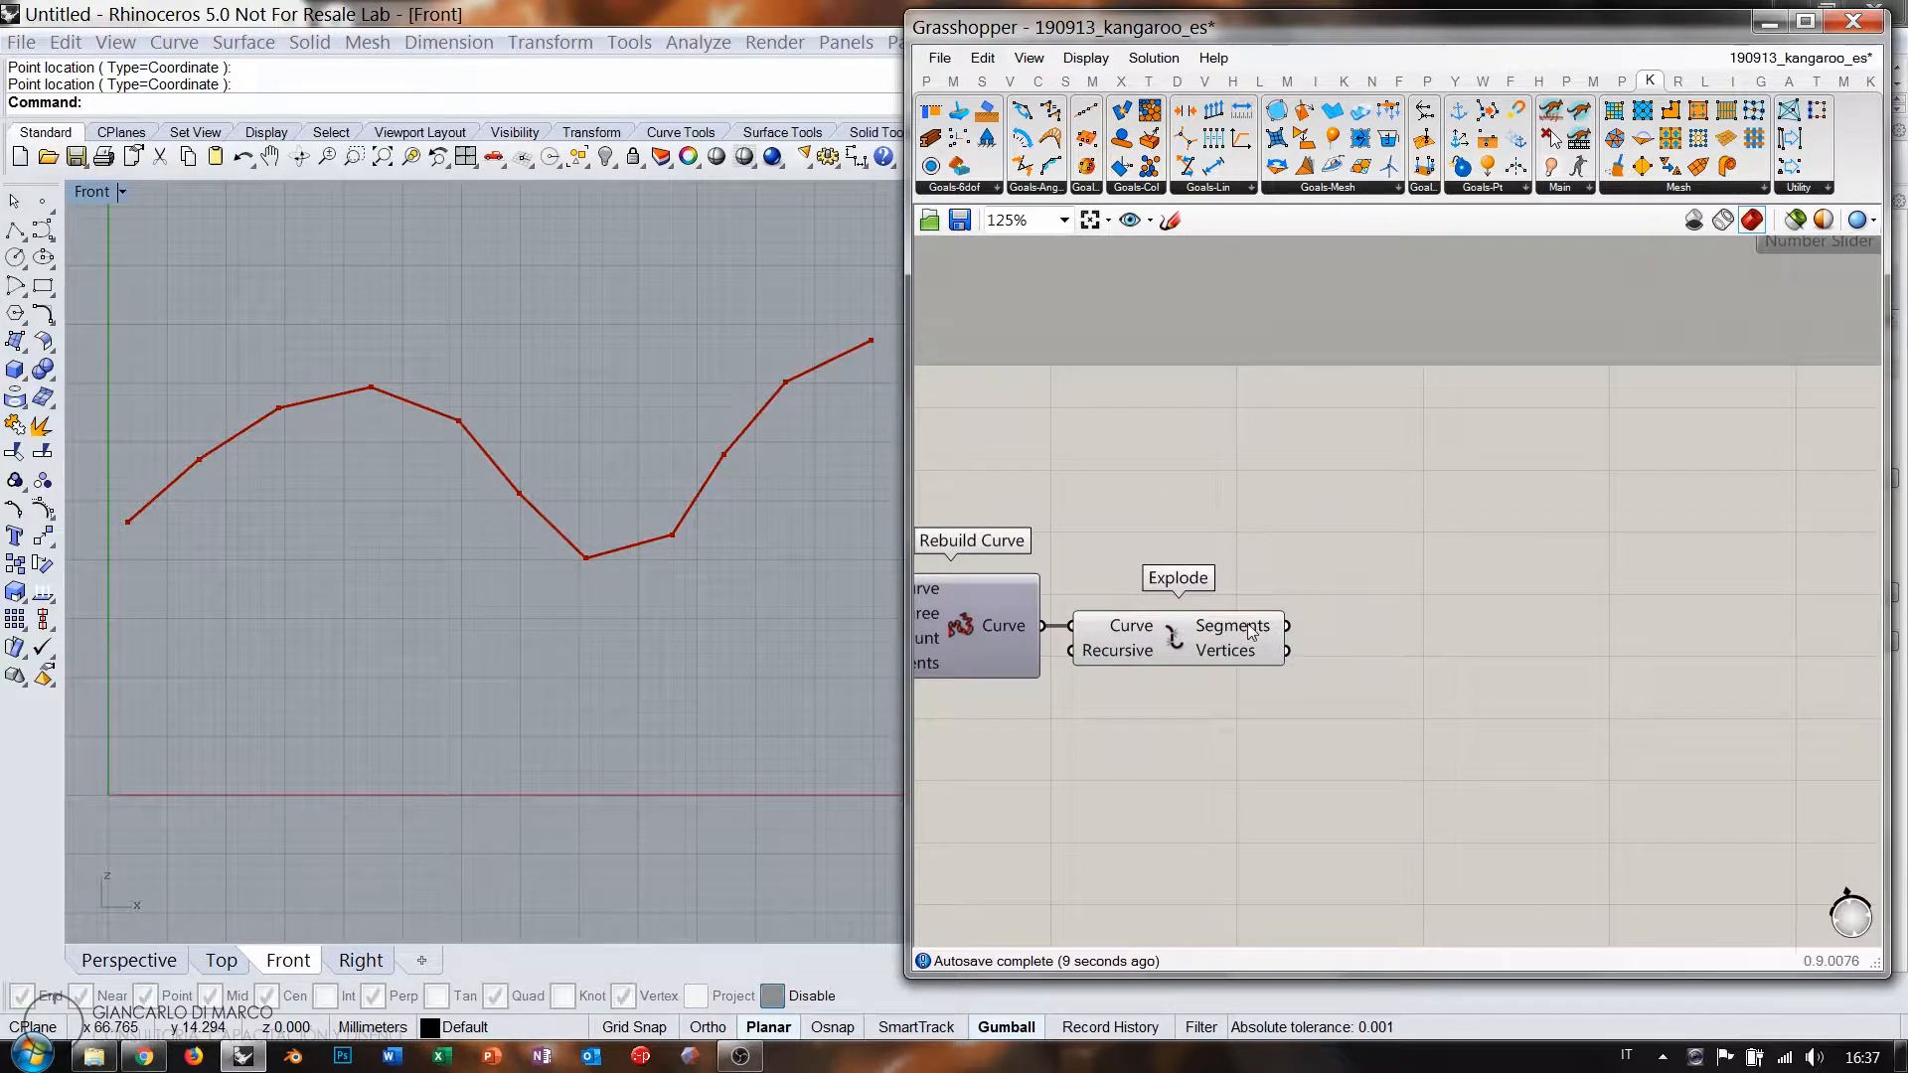
# Add a Kangaroo Length(Line) goal and a curve Length, both fed by Explode's segments.
pyautogui.click(1214, 167)
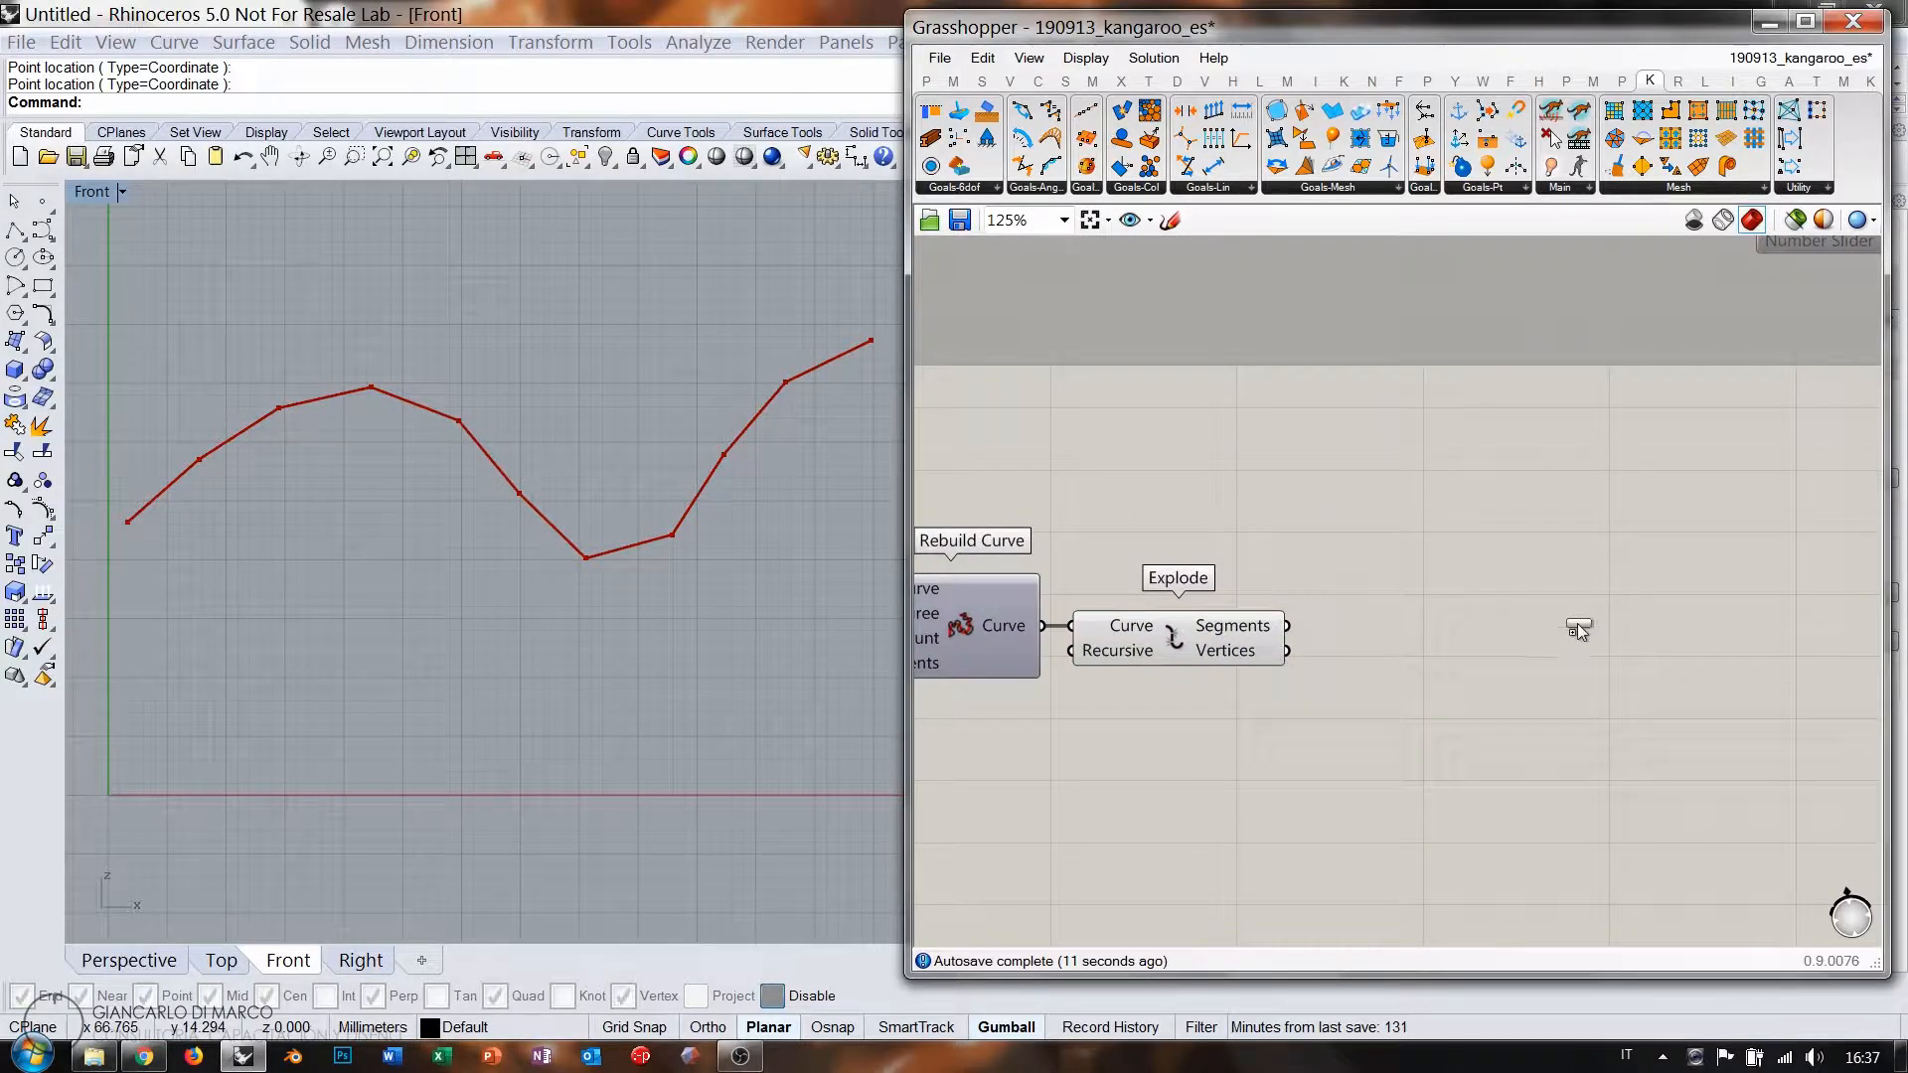
pyautogui.click(1579, 641)
pyautogui.moveTo(1560, 648); pyautogui.dragTo(1725, 653)
pyautogui.doubleClick(1453, 670)
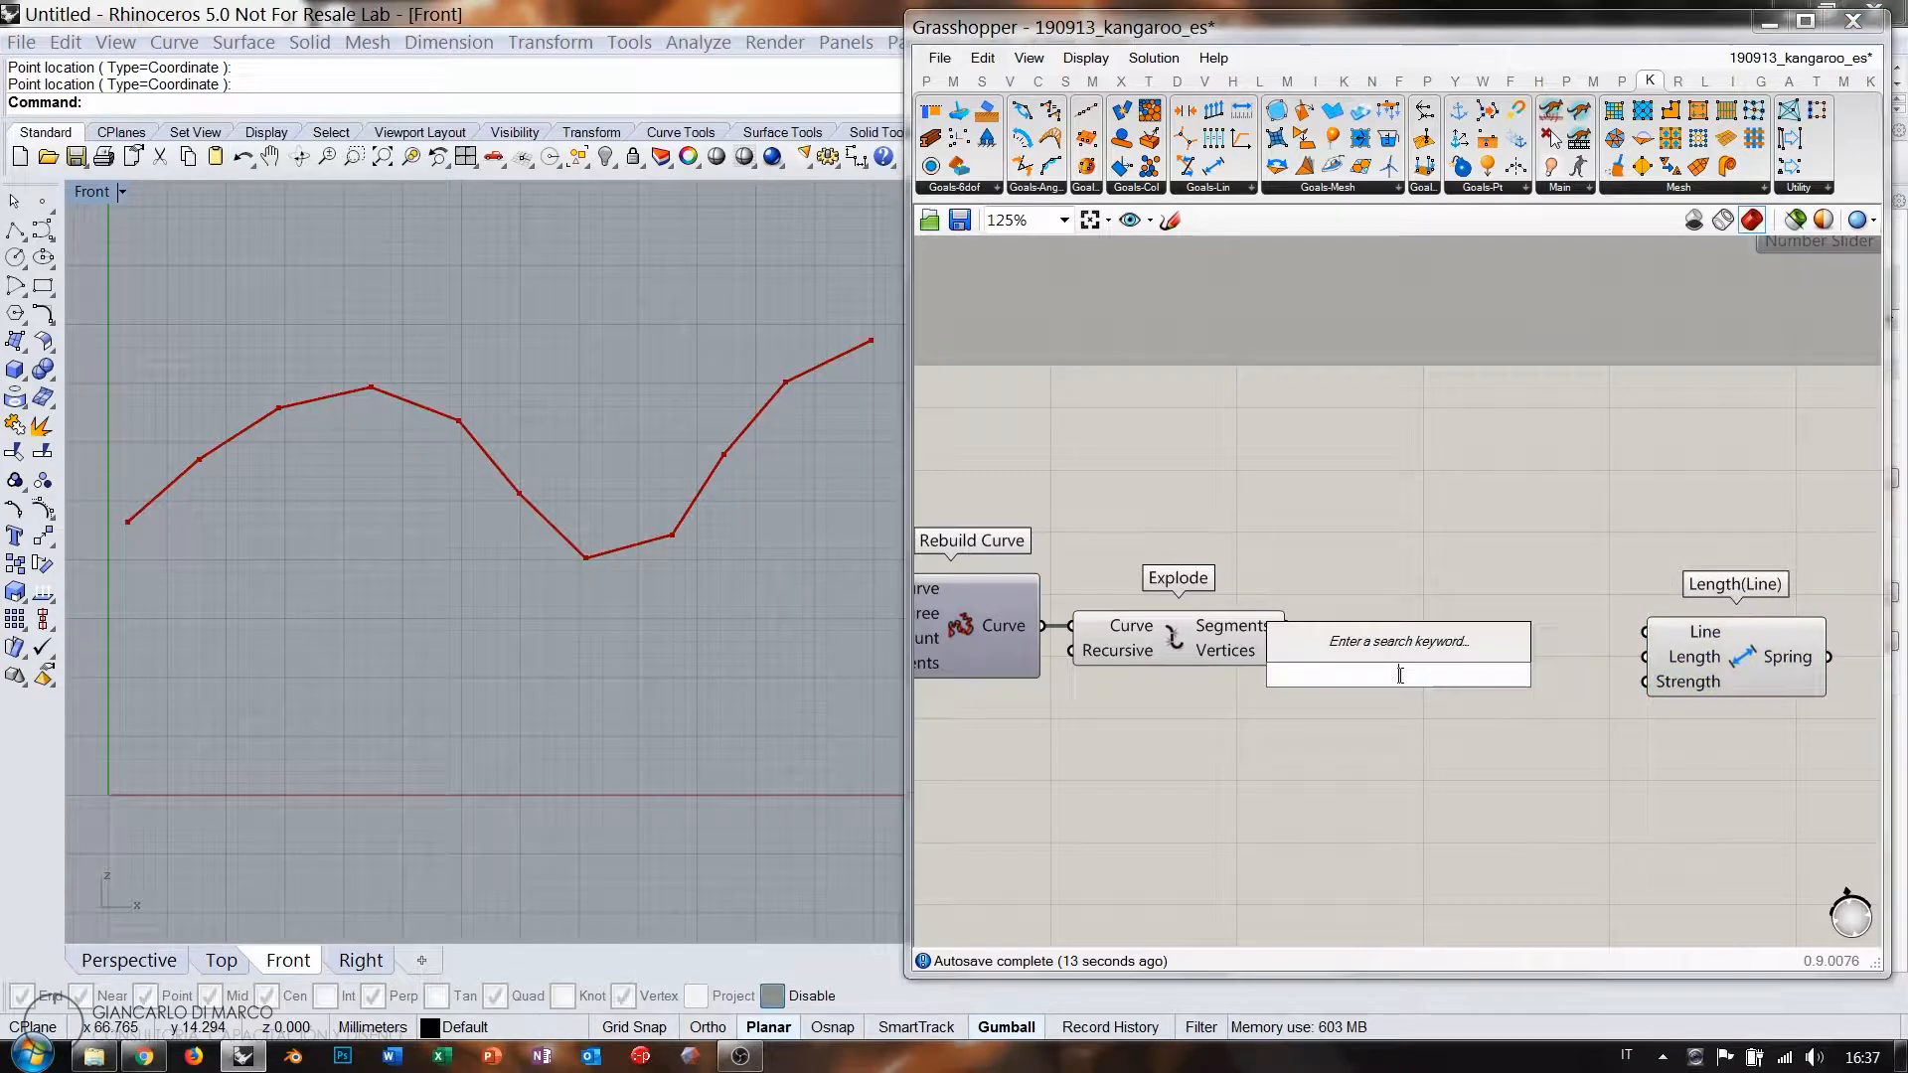
pyautogui.write('leng')
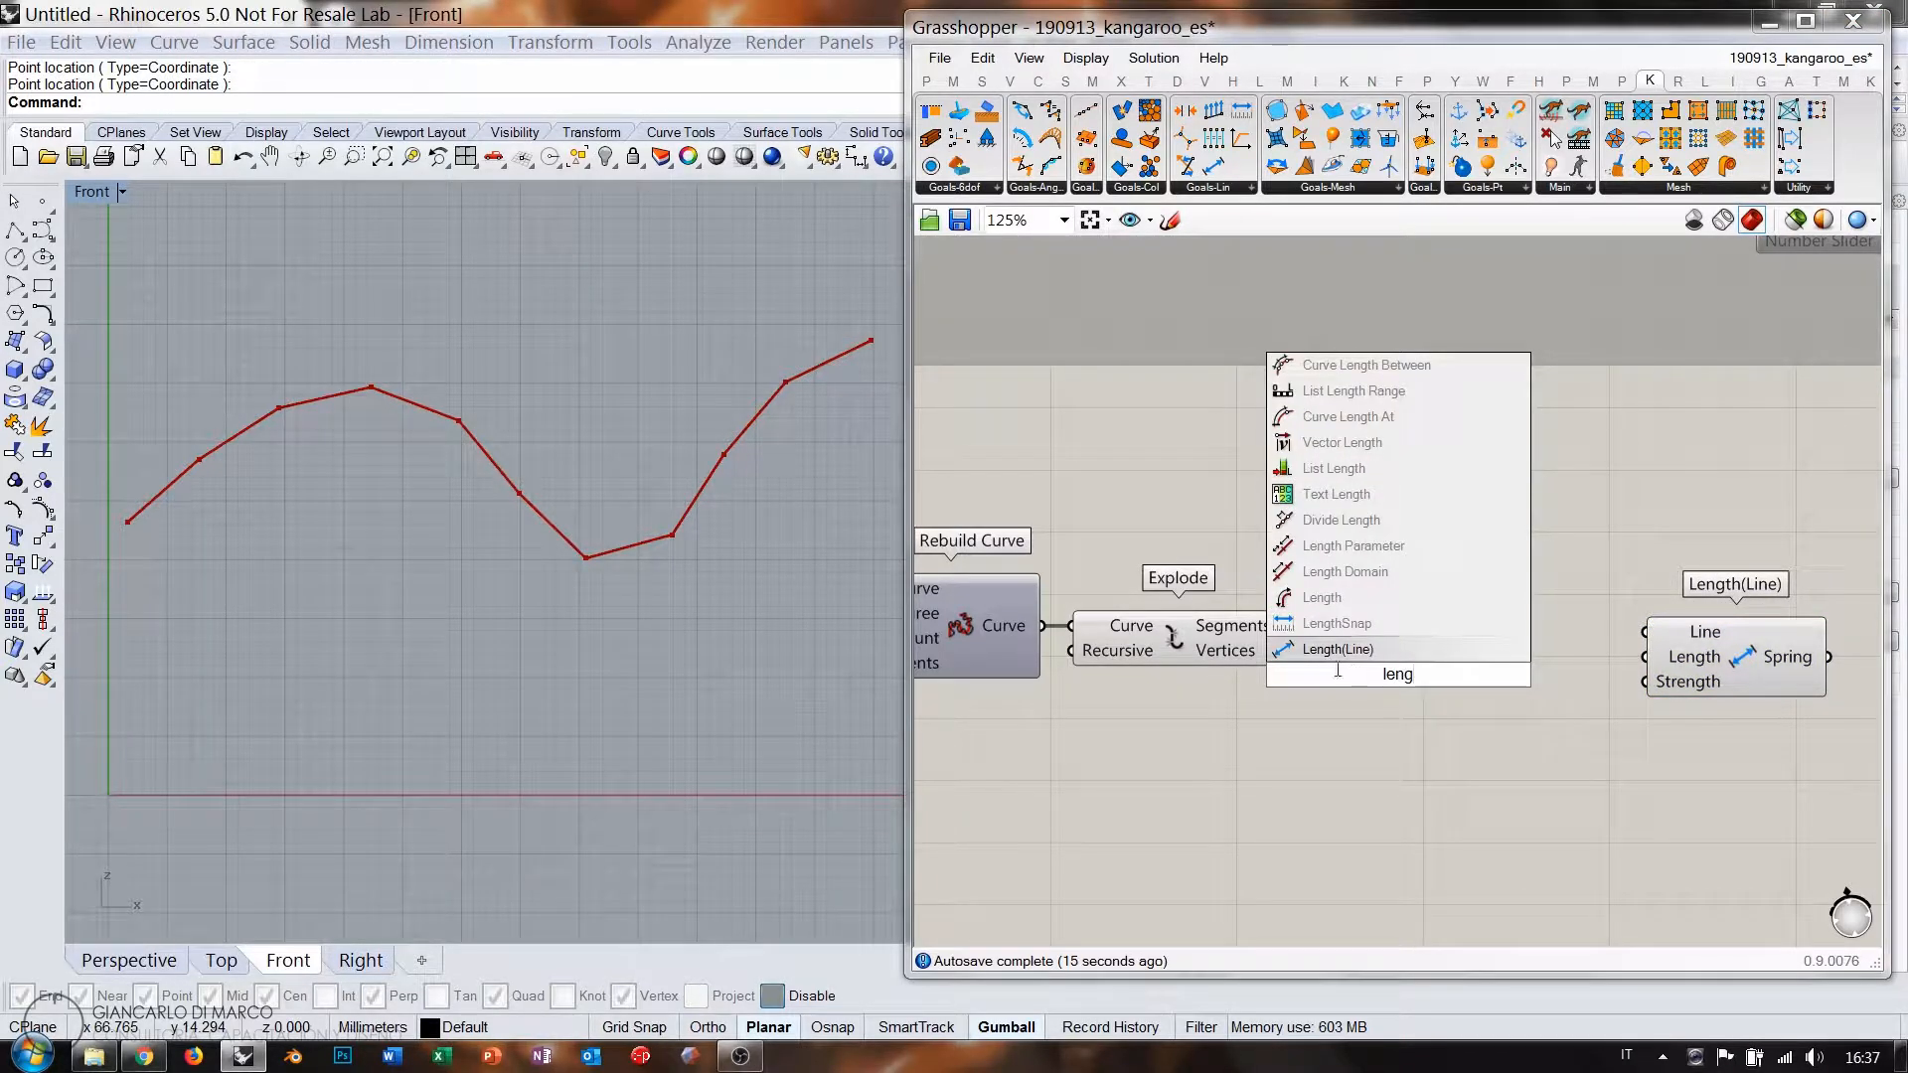
pyautogui.click(1322, 597)
pyautogui.moveTo(1289, 626); pyautogui.dragTo(1381, 707)
pyautogui.moveTo(1292, 629); pyautogui.dragTo(1645, 633)
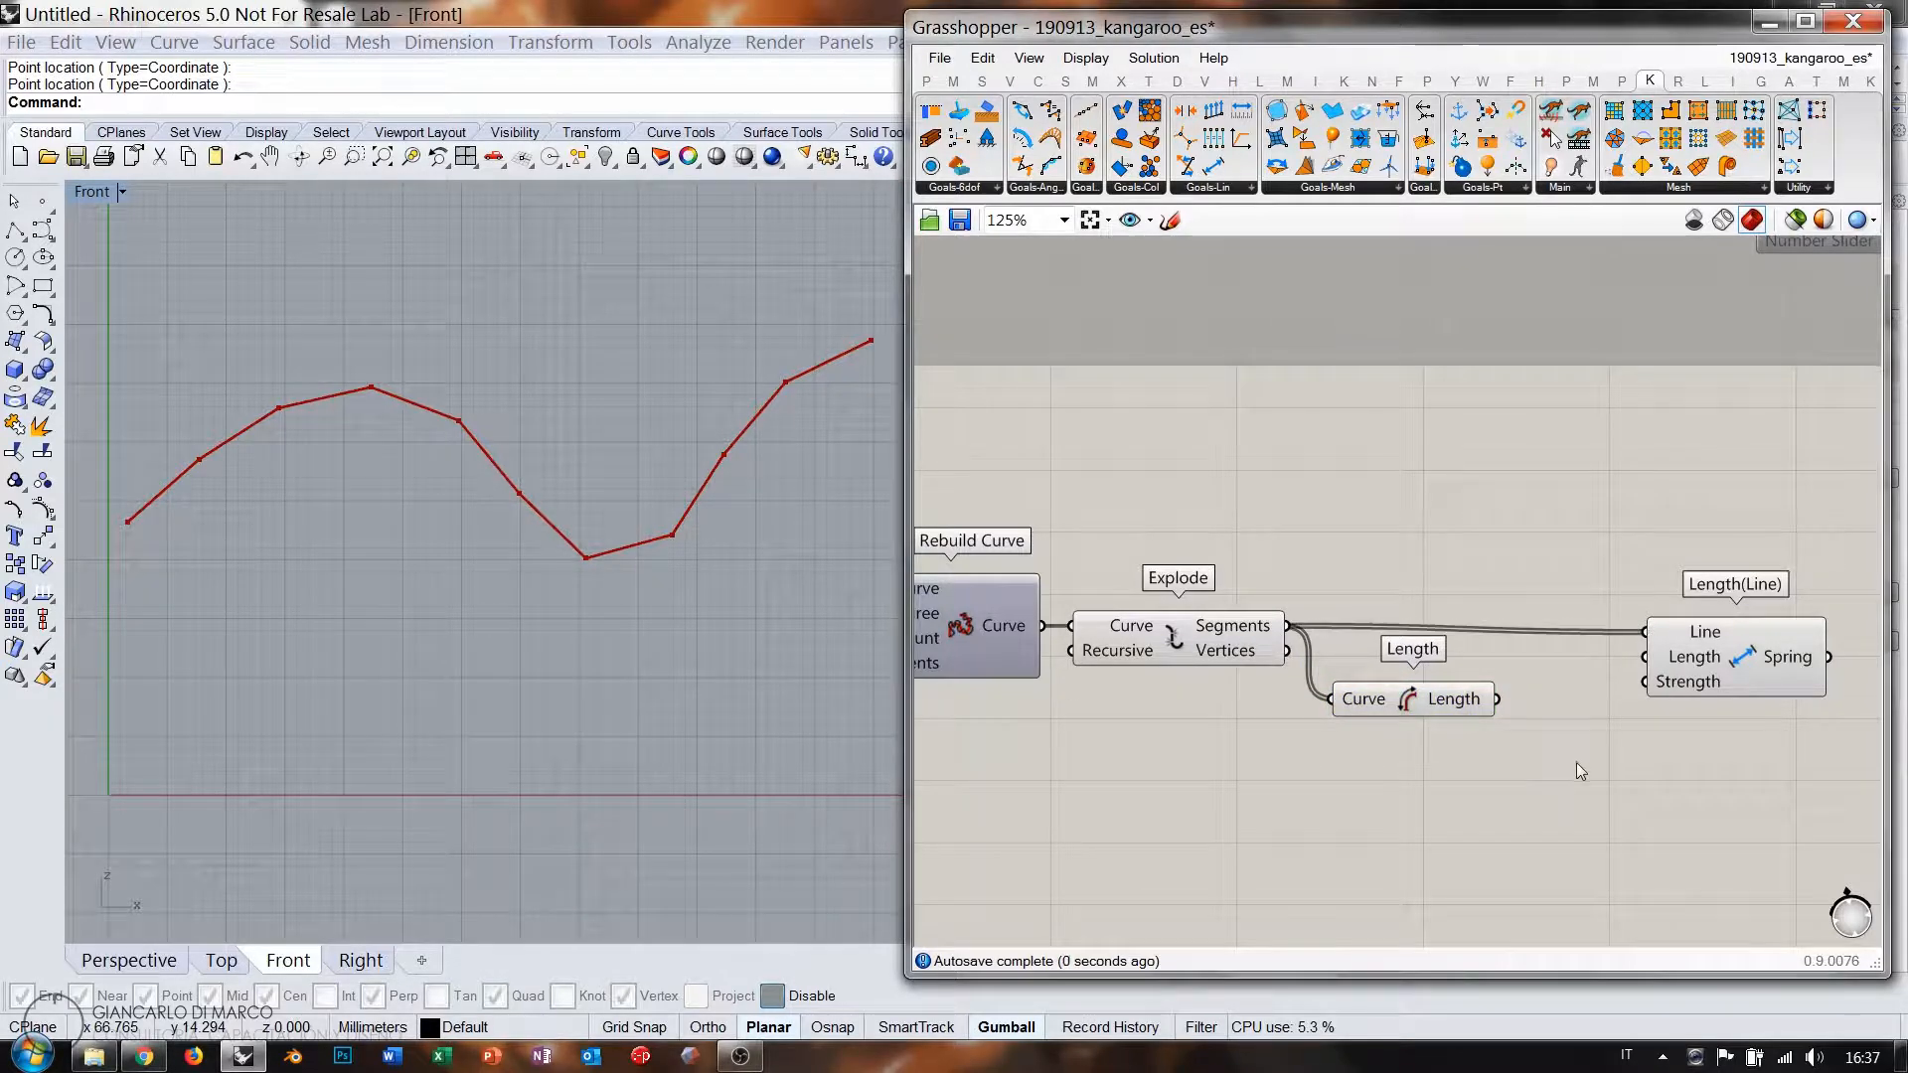
# Add a Multiplication taking the segment lengths as A, plus a 0.000 slider.
pyautogui.moveTo(1577, 761); pyautogui.dragTo(1497, 718, button='right')
pyautogui.doubleClick(1497, 718)
pyautogui.write('*')
pyautogui.press('Return')
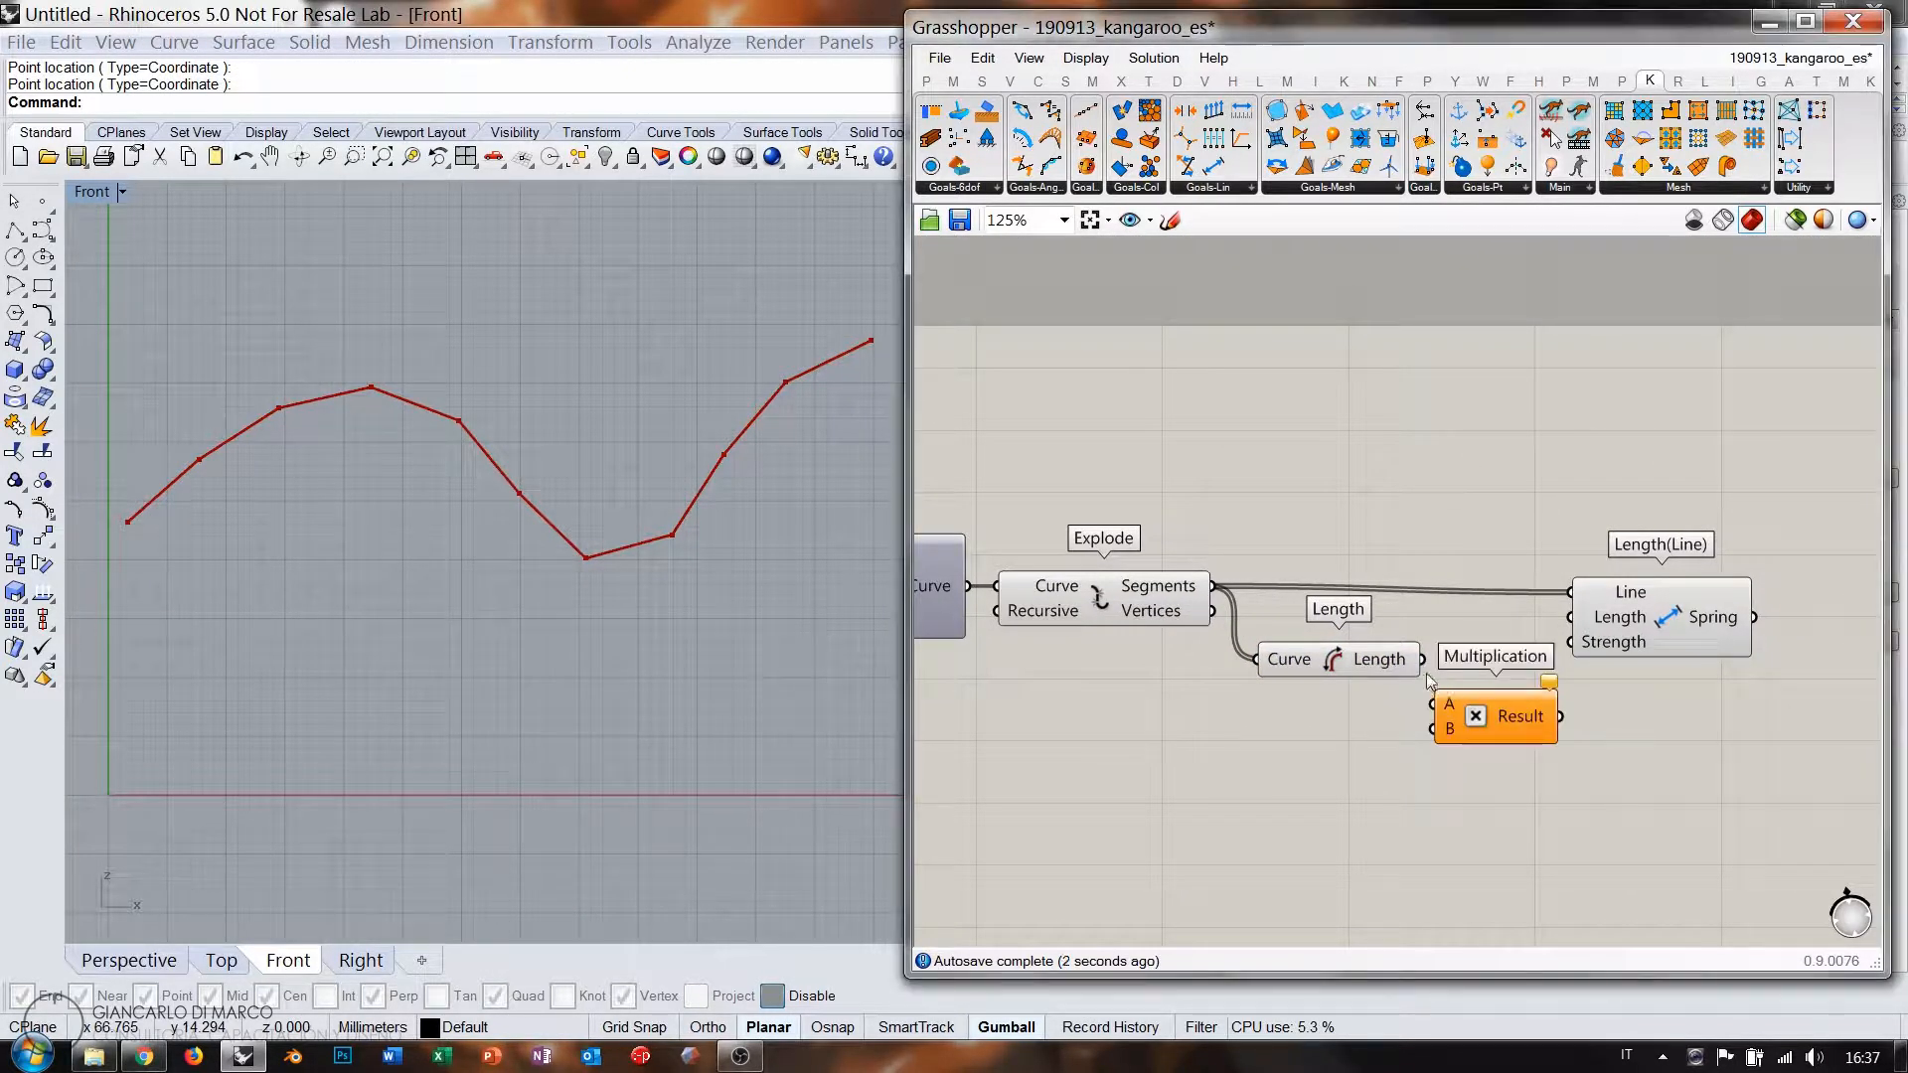
pyautogui.moveTo(1424, 660); pyautogui.dragTo(1485, 717)
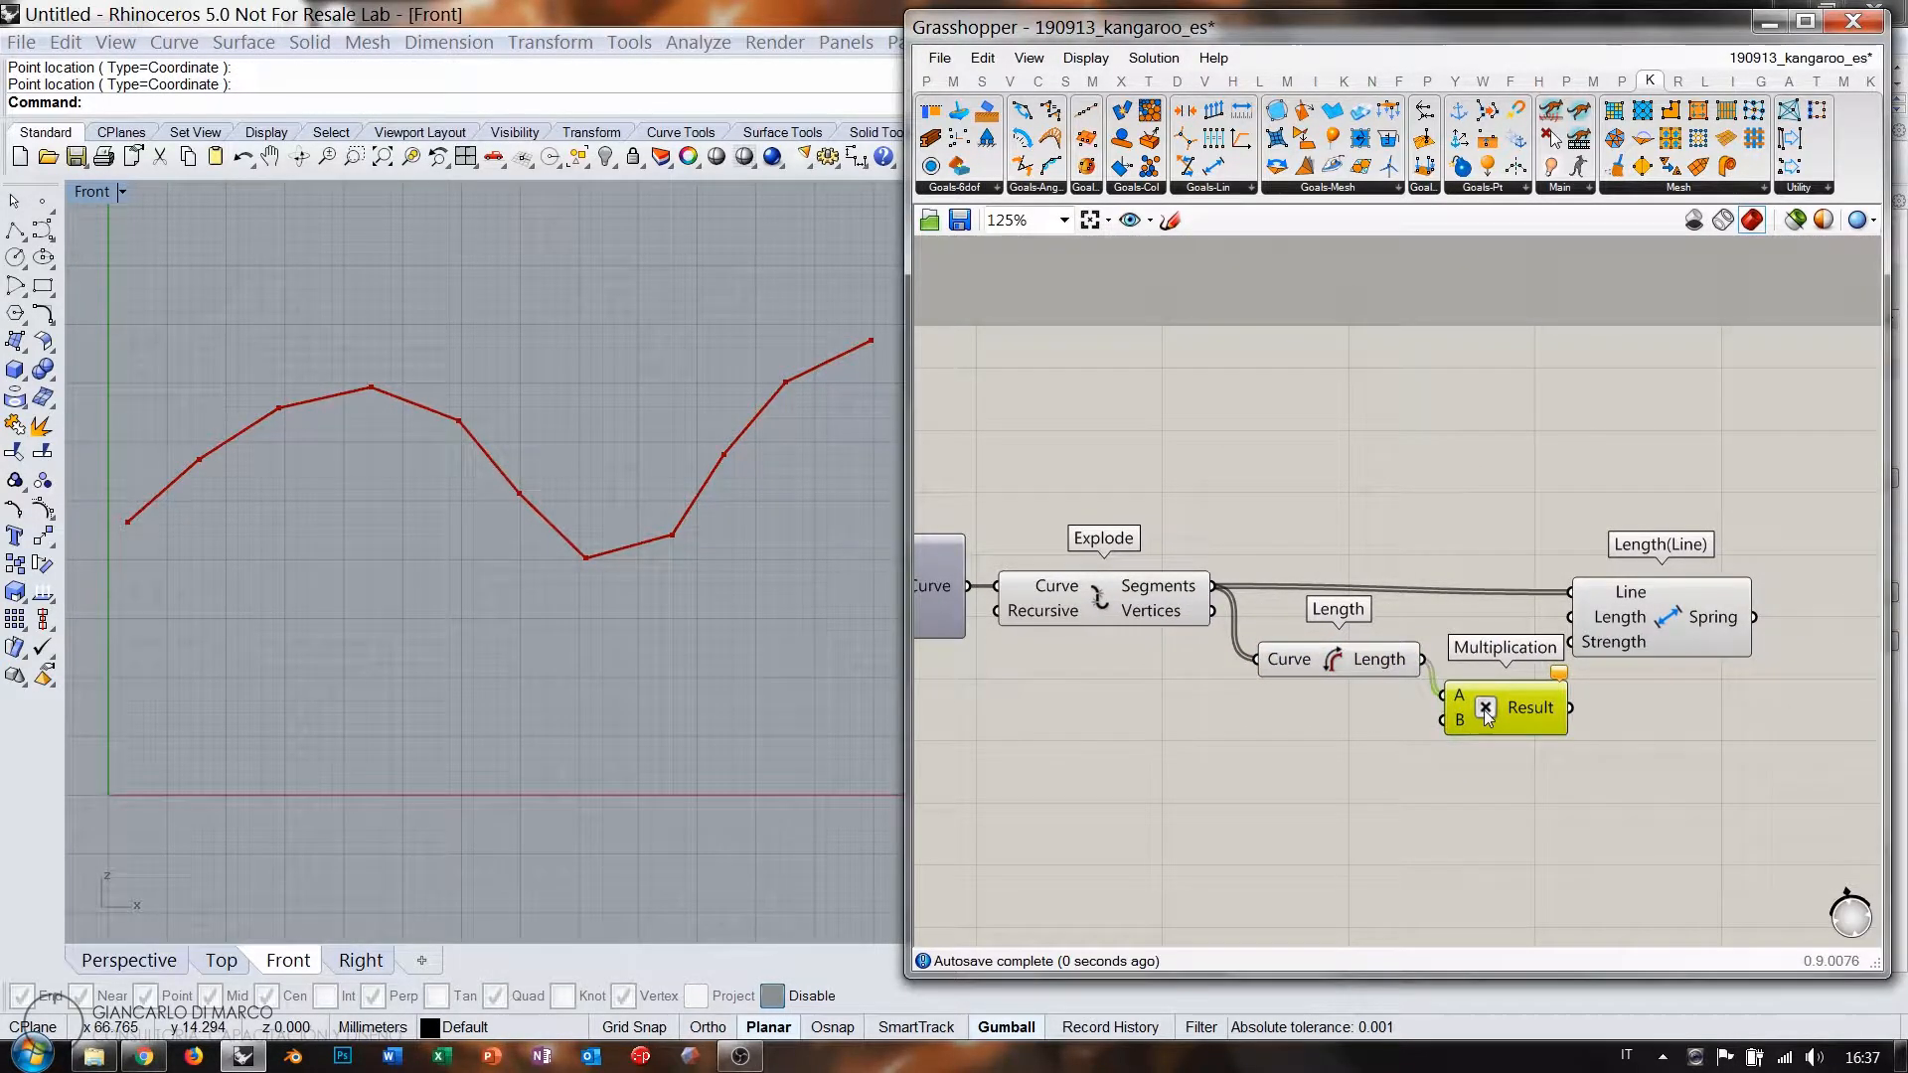
pyautogui.doubleClick(1064, 798)
pyautogui.write('0.00')
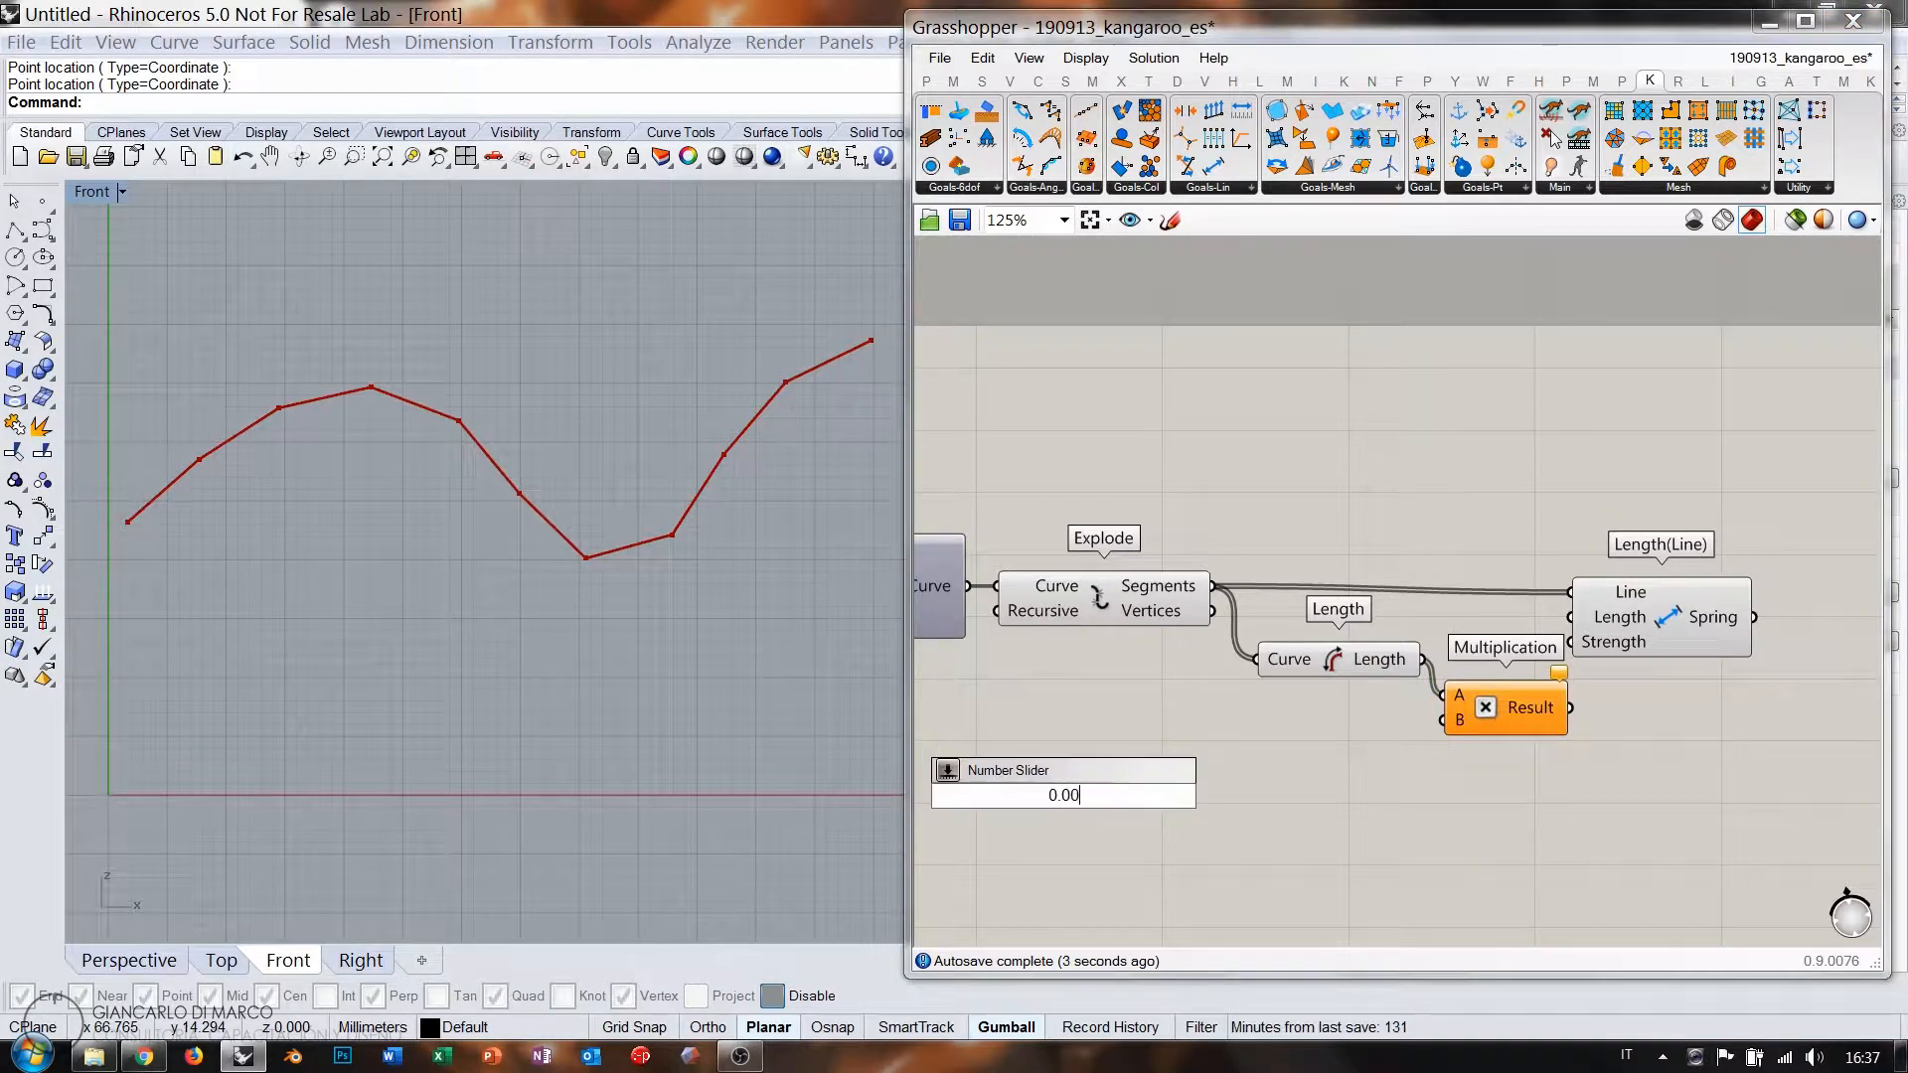
pyautogui.write('0')
pyautogui.doubleClick(1230, 779)
pyautogui.write('rand')
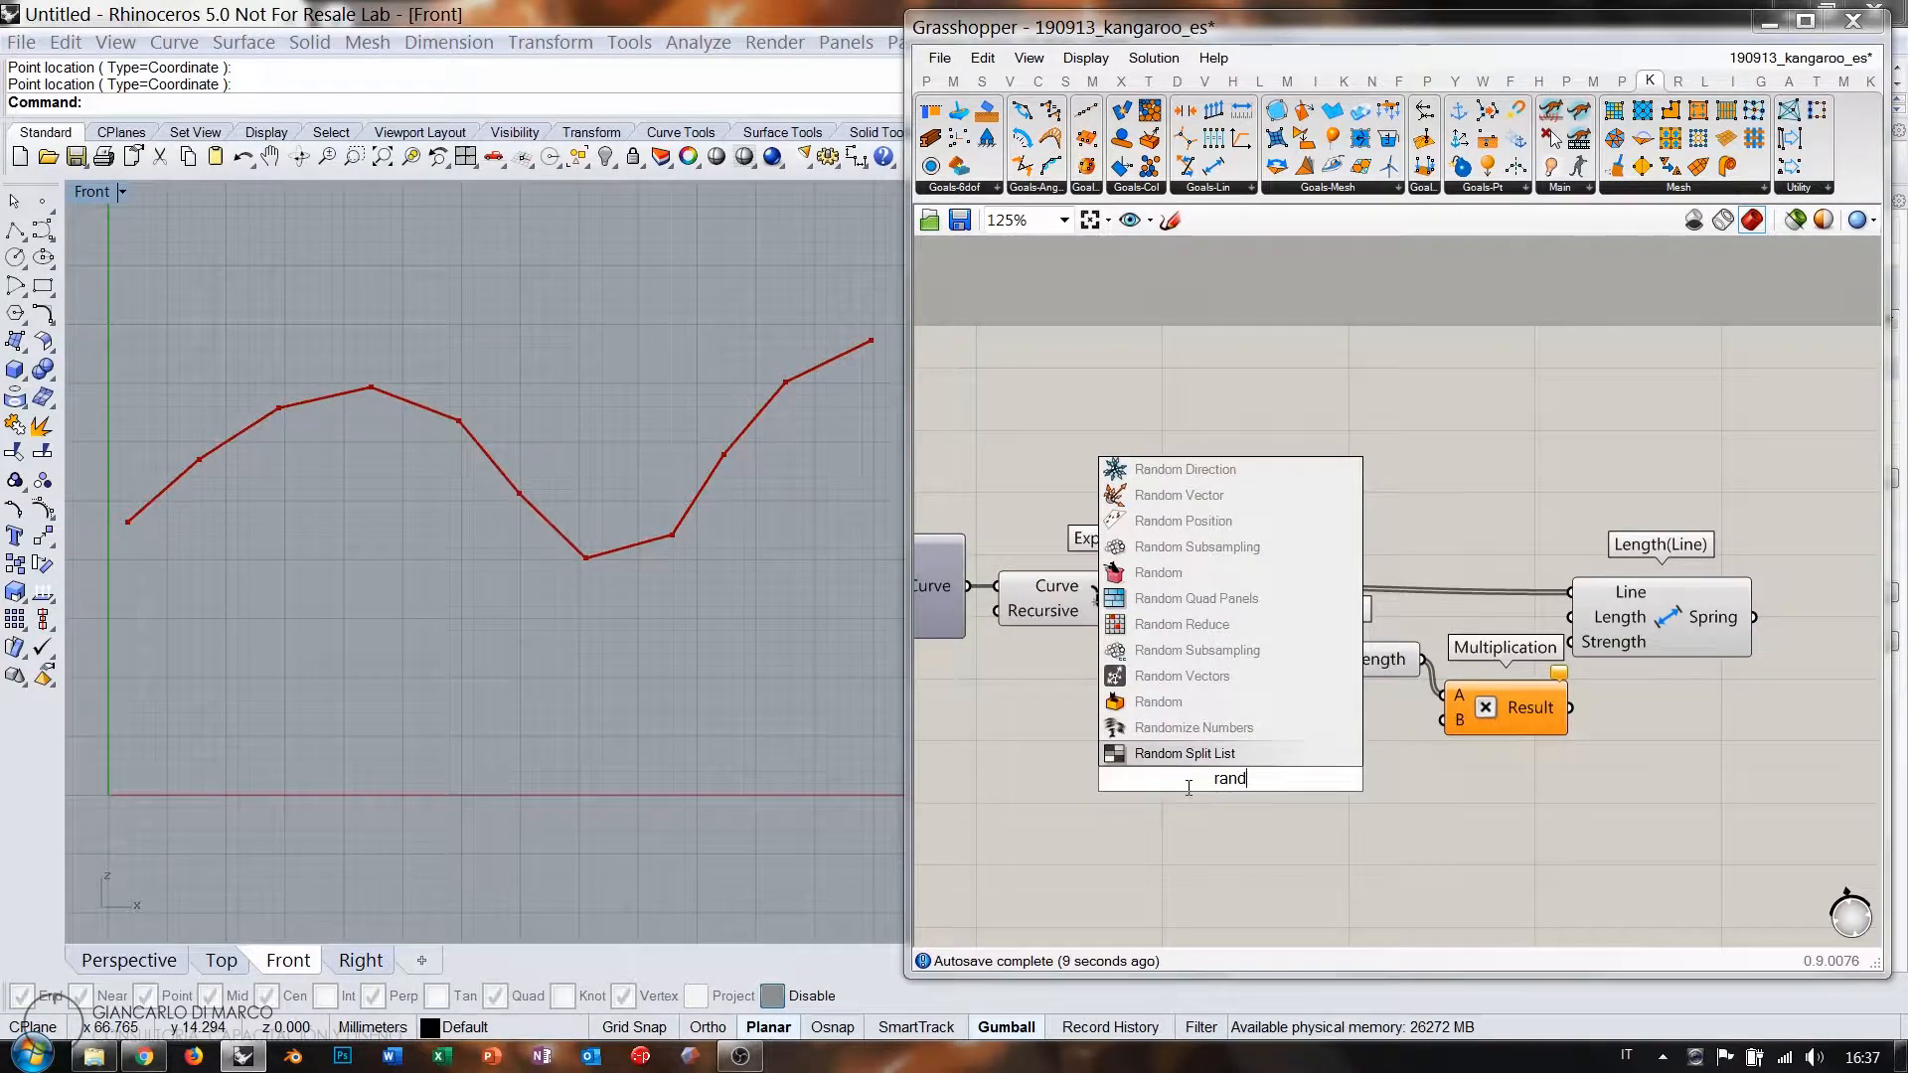
# Place a Random component below the Length component.
pyautogui.click(1178, 704)
pyautogui.moveTo(1284, 775); pyautogui.dragTo(1336, 764)
pyautogui.moveTo(1137, 742); pyautogui.dragTo(1401, 738, button='right')
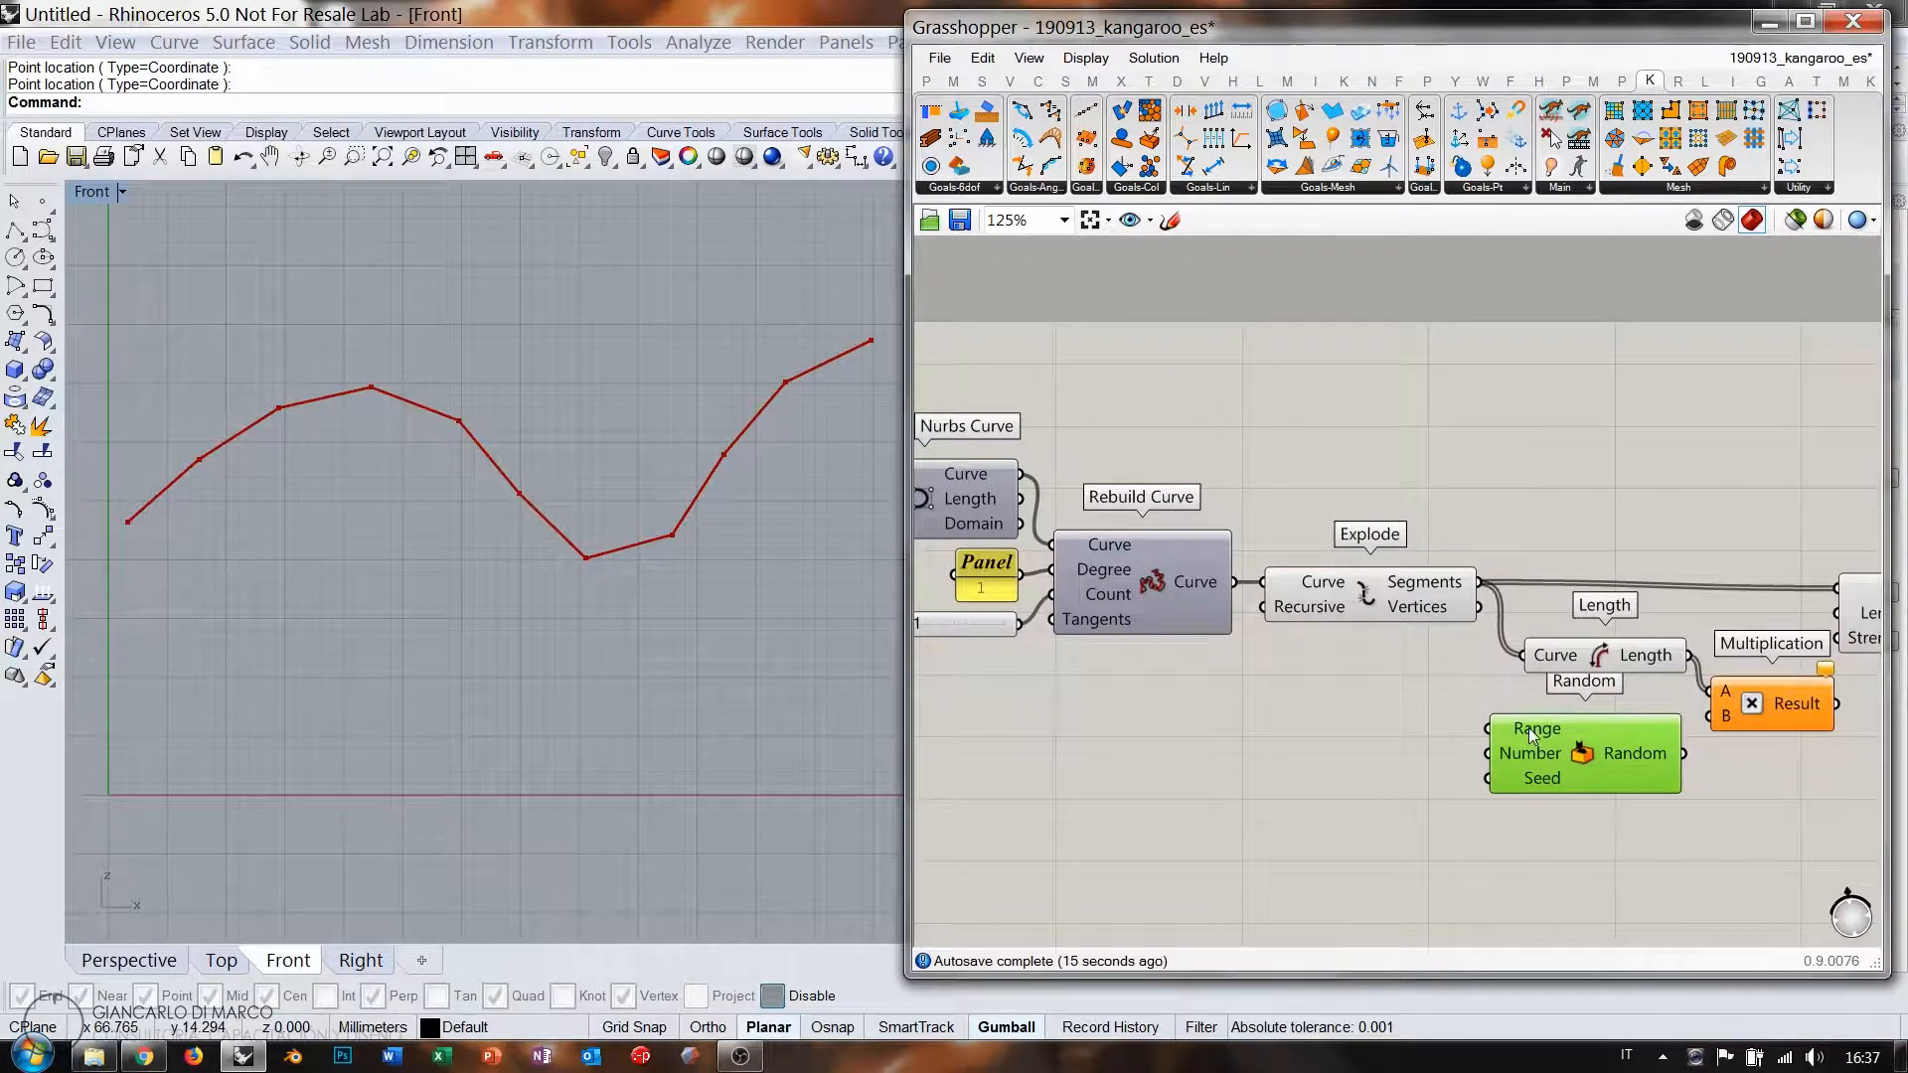
pyautogui.moveTo(1534, 733)
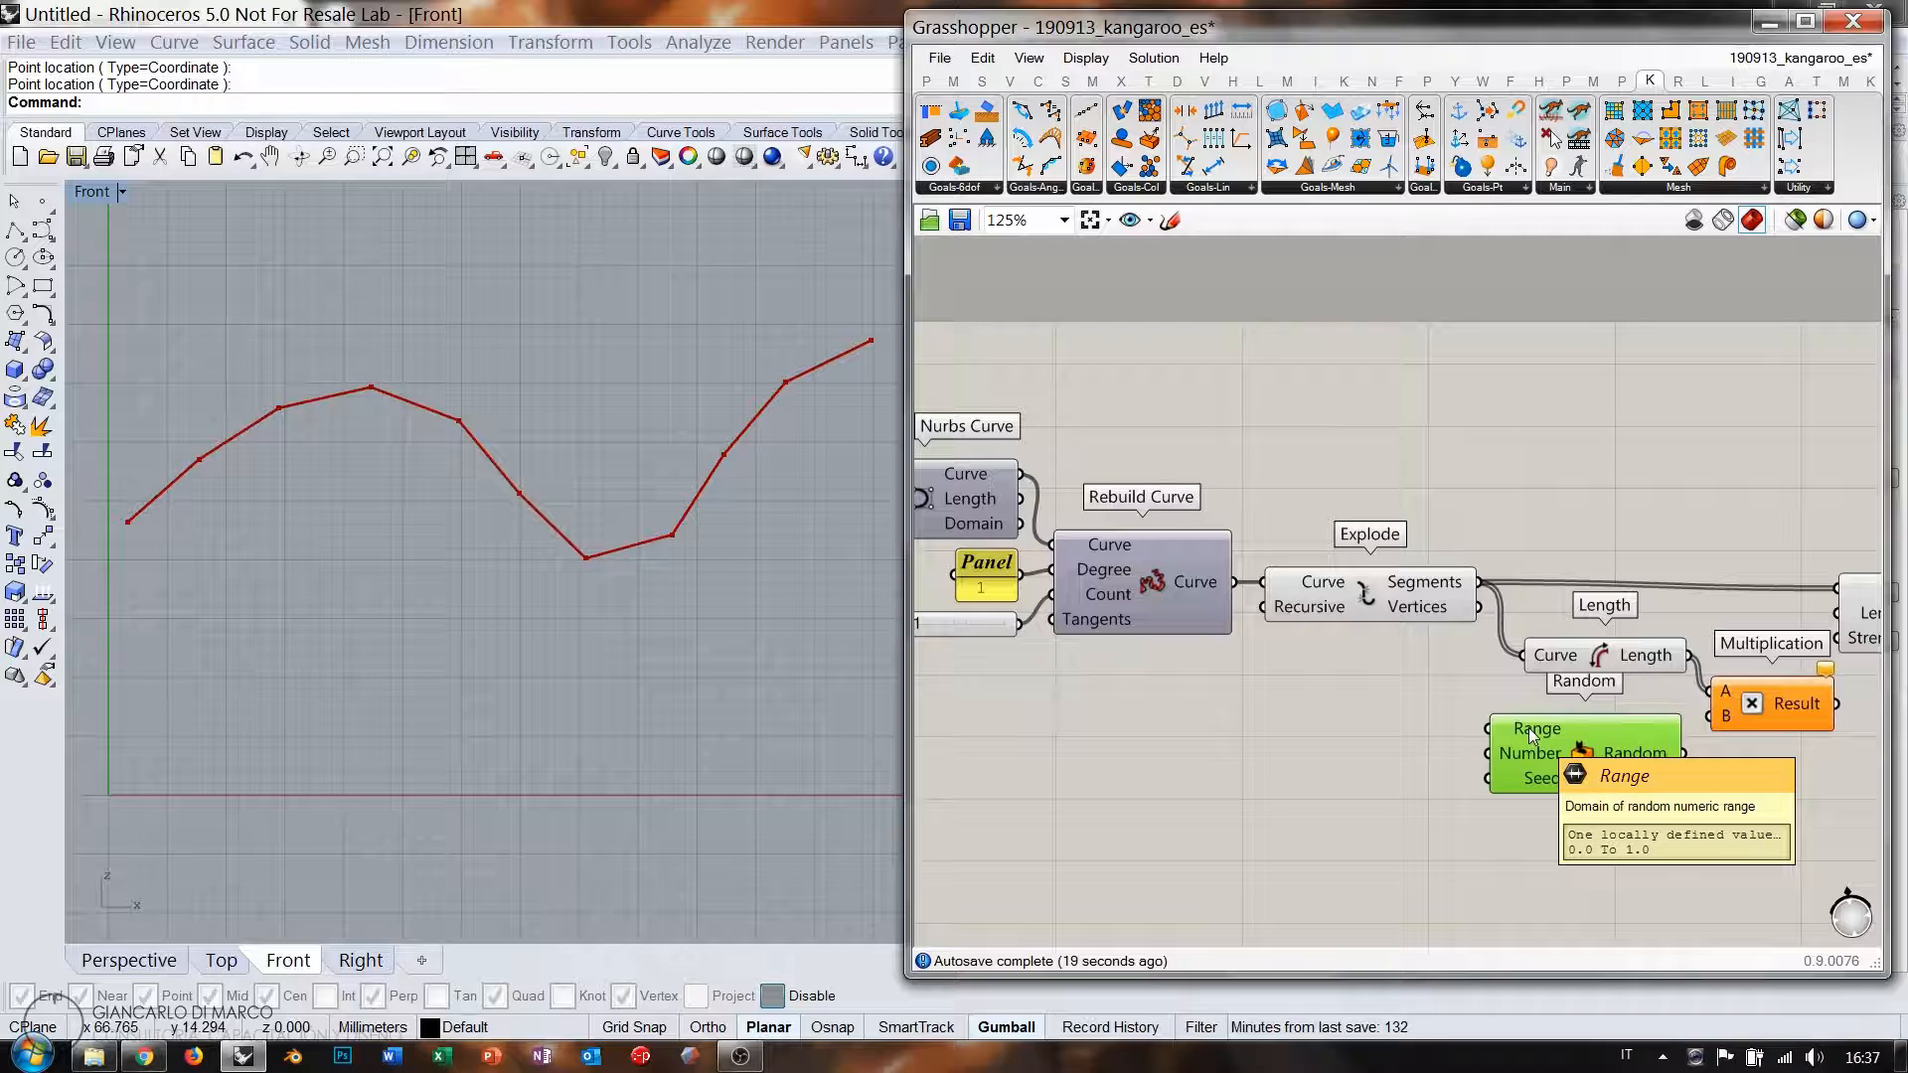
# Add a Construct Domain with number sliders at 0.000 and 1.000 for start and end.
pyautogui.doubleClick(1352, 724)
pyautogui.write('cd')
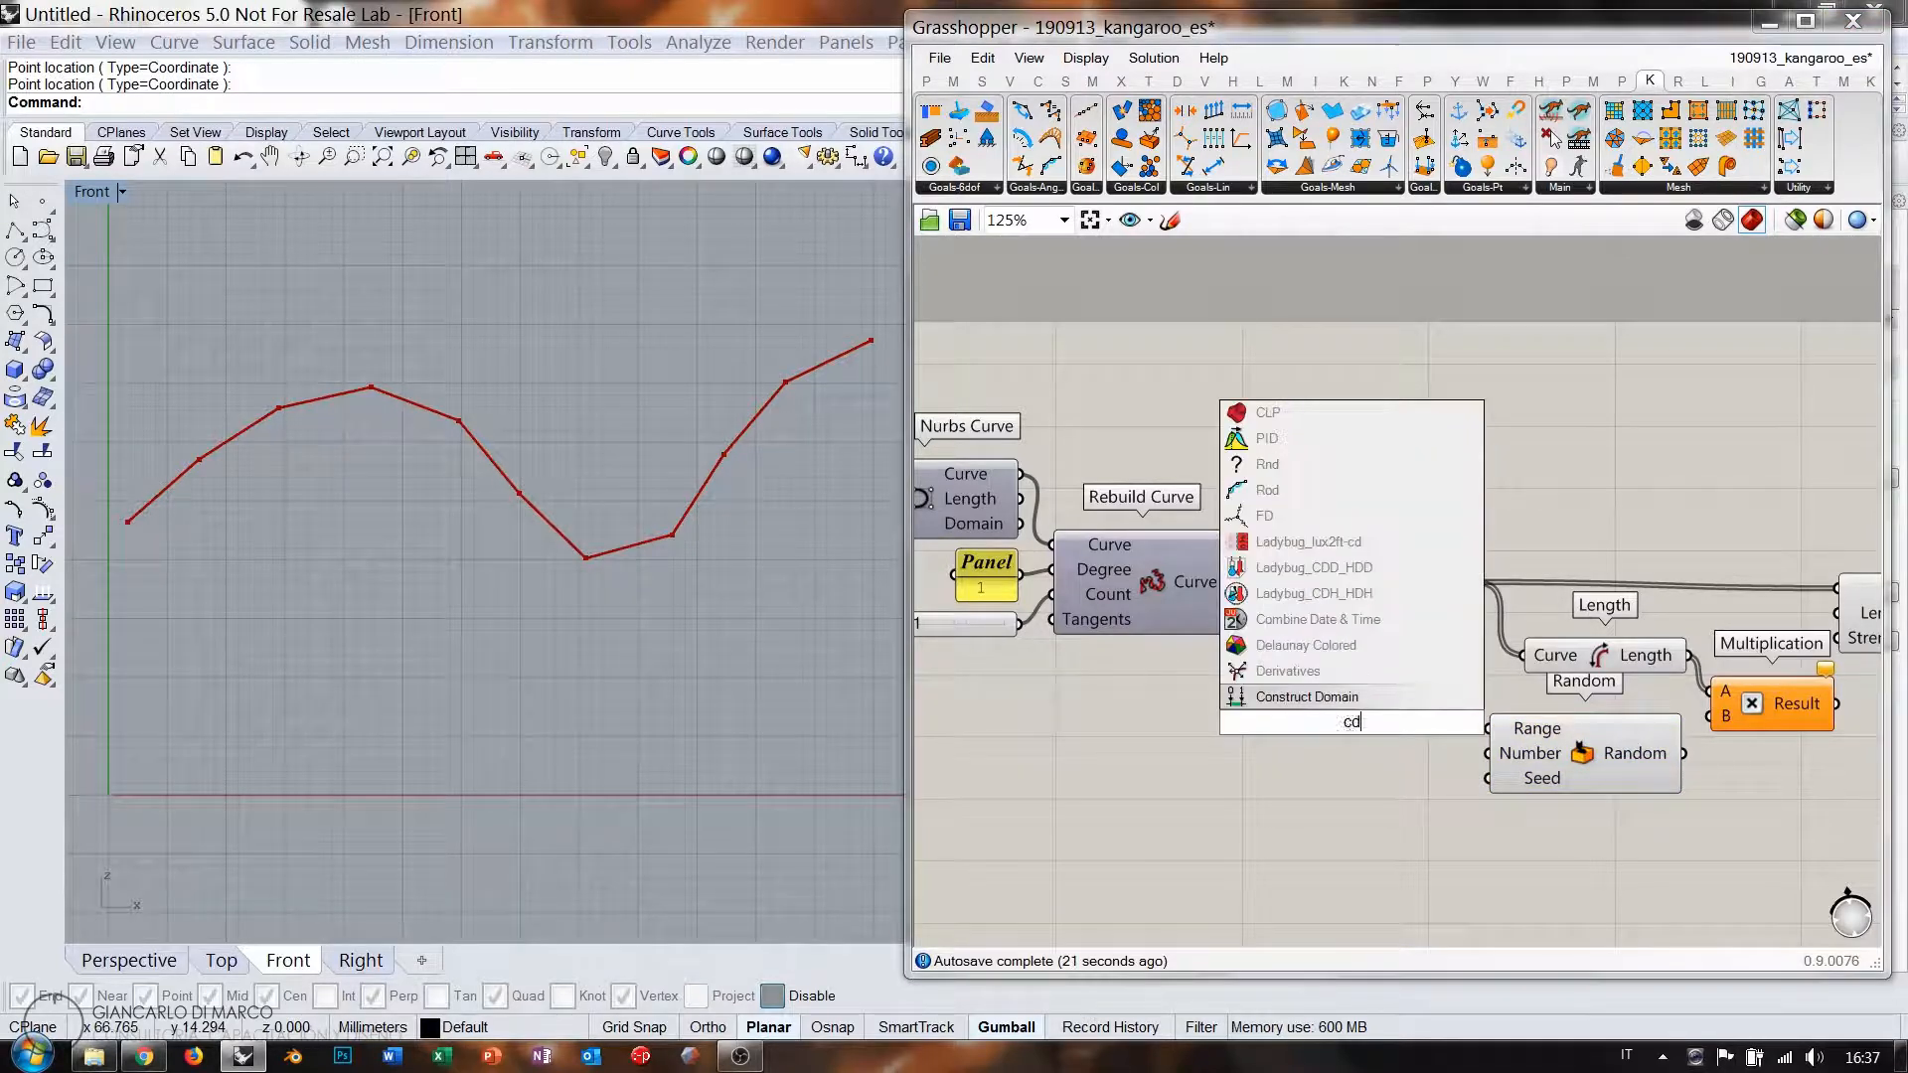
pyautogui.press('Return')
pyautogui.click(1095, 714)
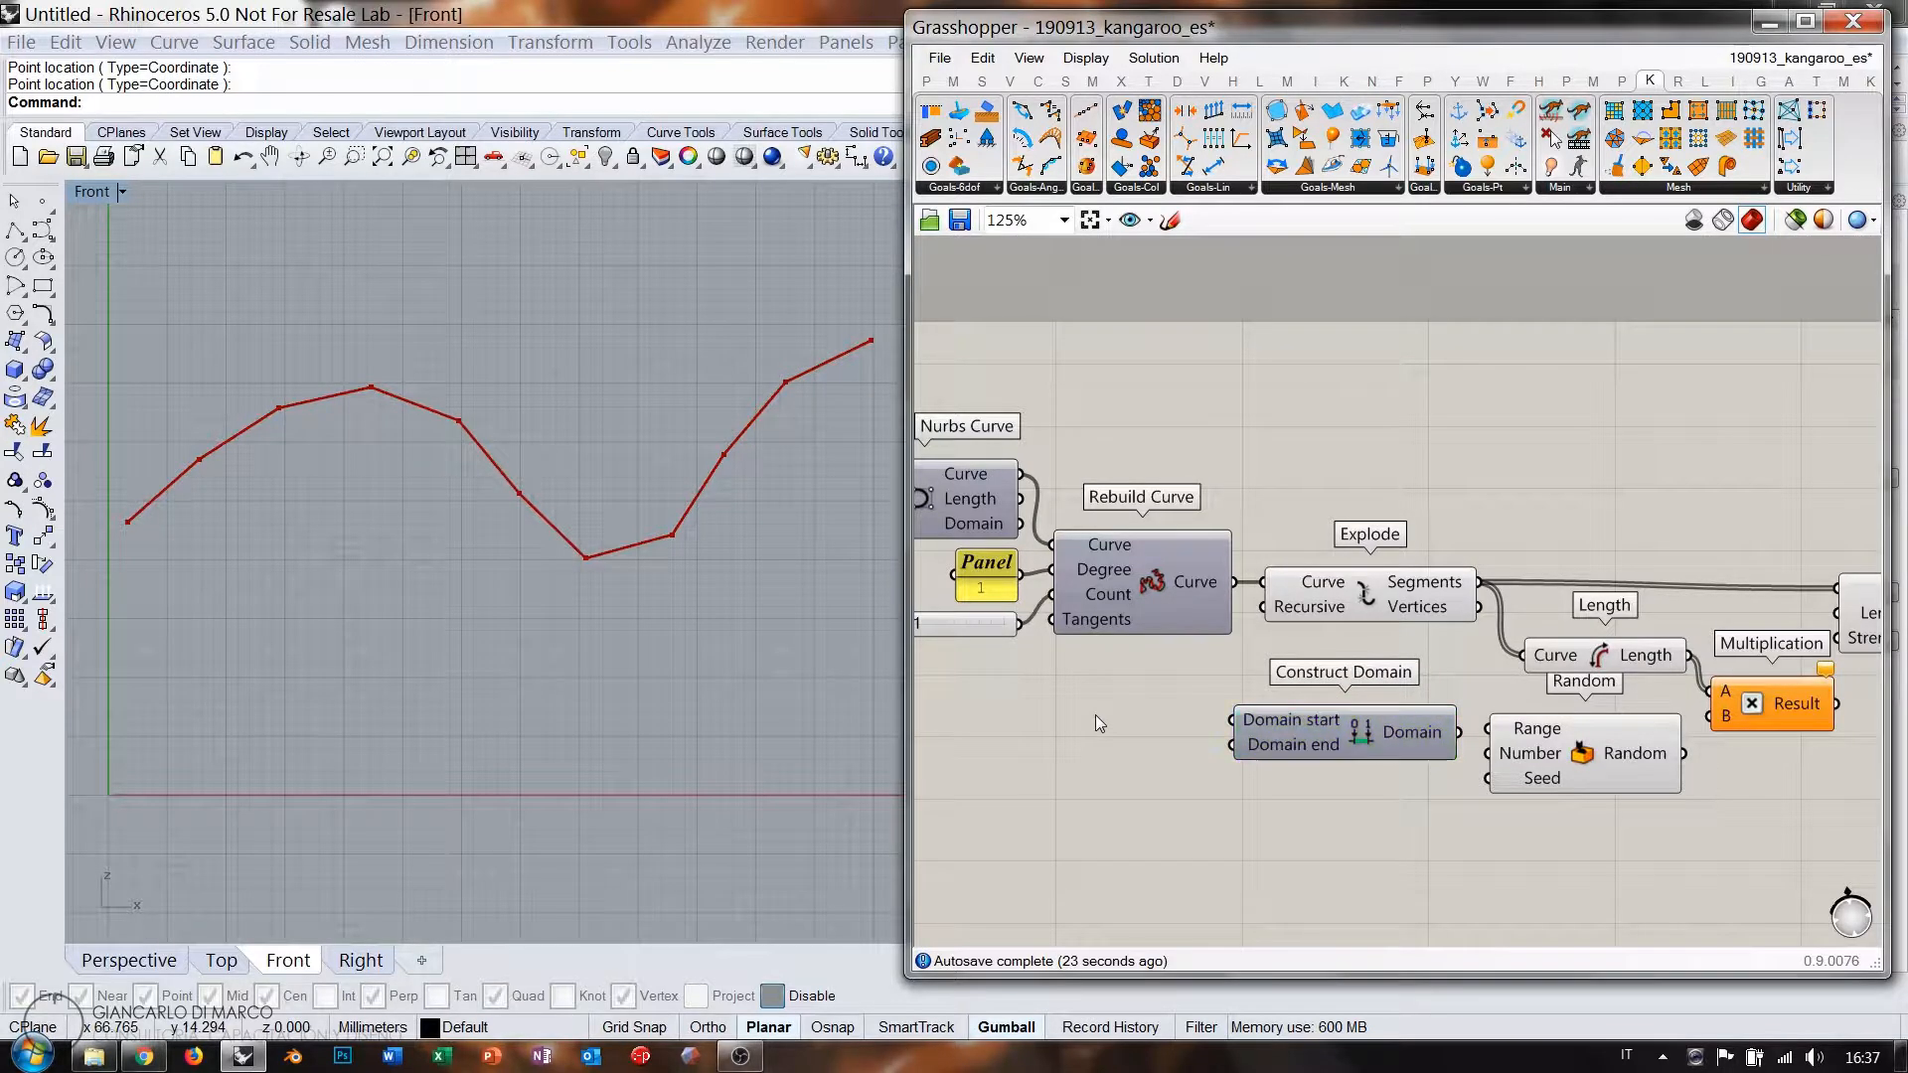
pyautogui.doubleClick(1095, 714)
pyautogui.write('0.000')
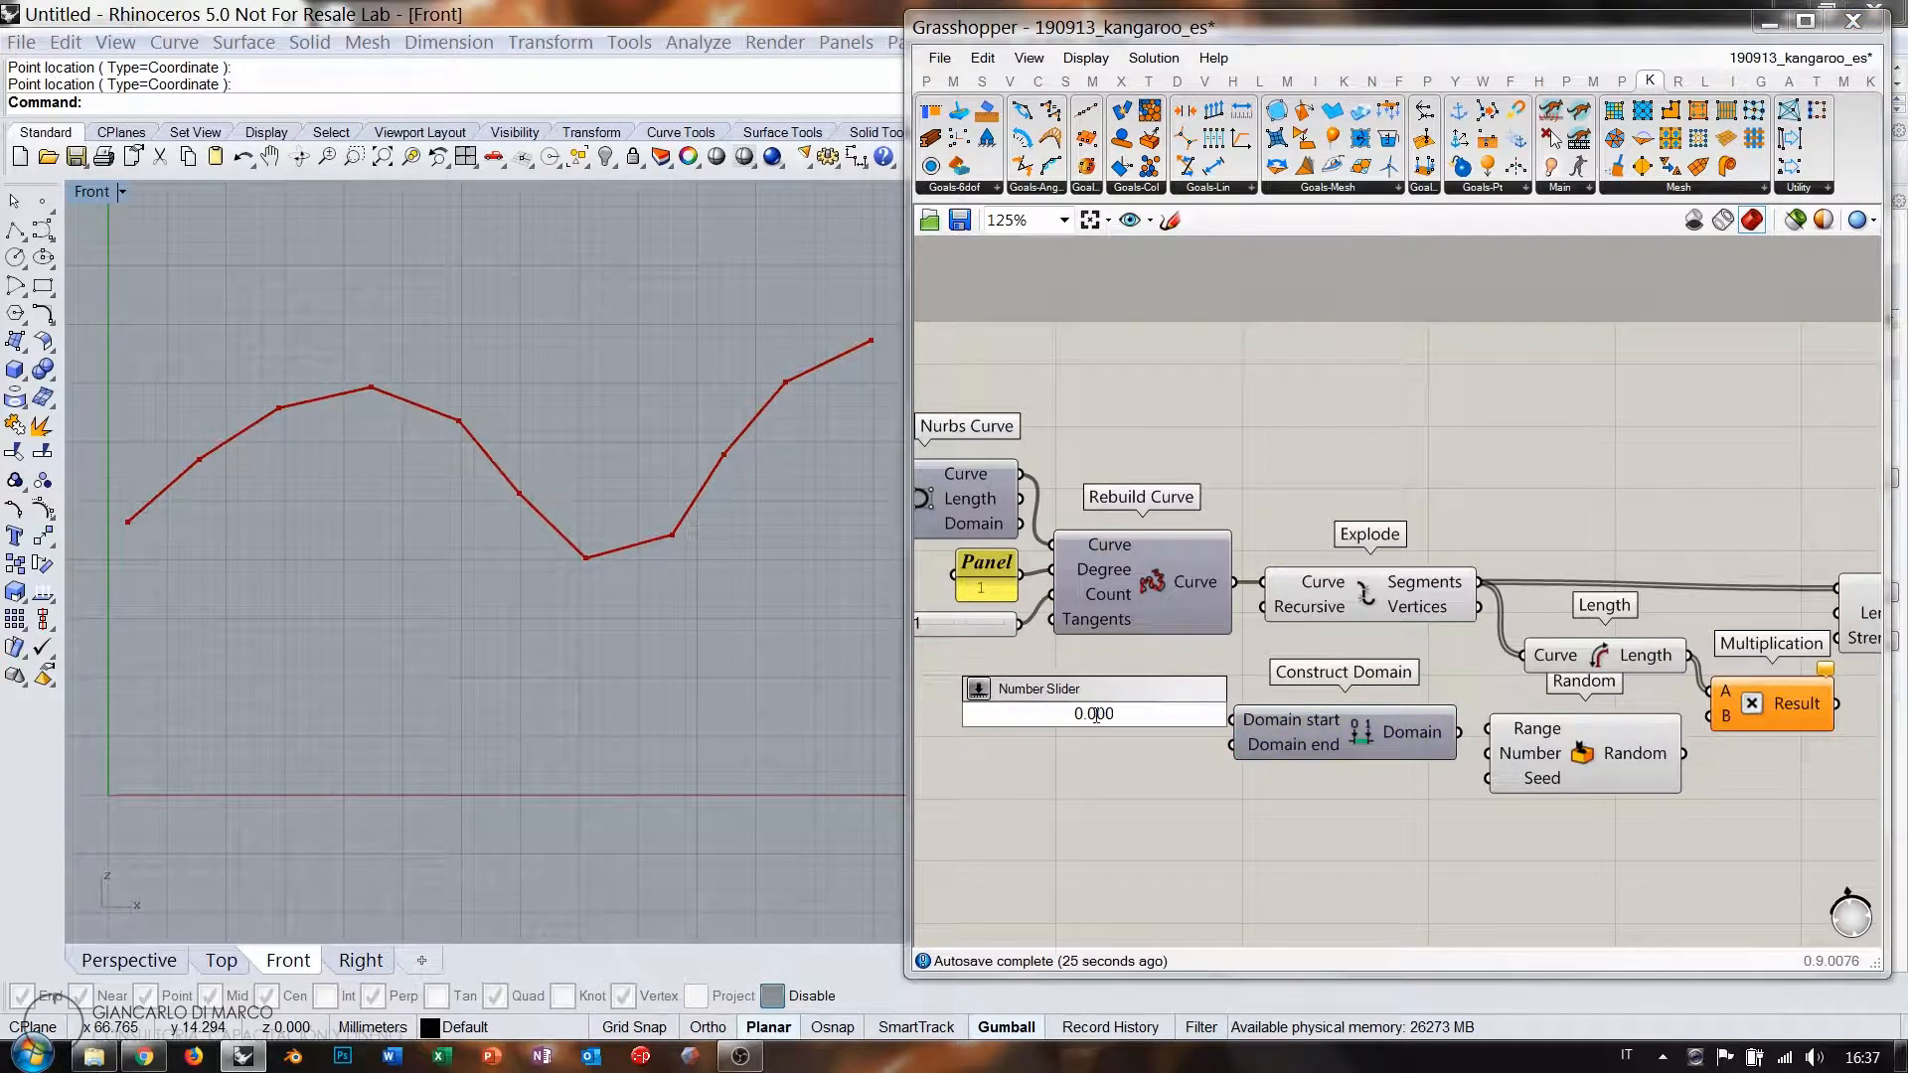
pyautogui.write('<1')
pyautogui.press('Return')
pyautogui.moveTo(1159, 712); pyautogui.dragTo(1129, 712)
pyautogui.doubleClick(1088, 765)
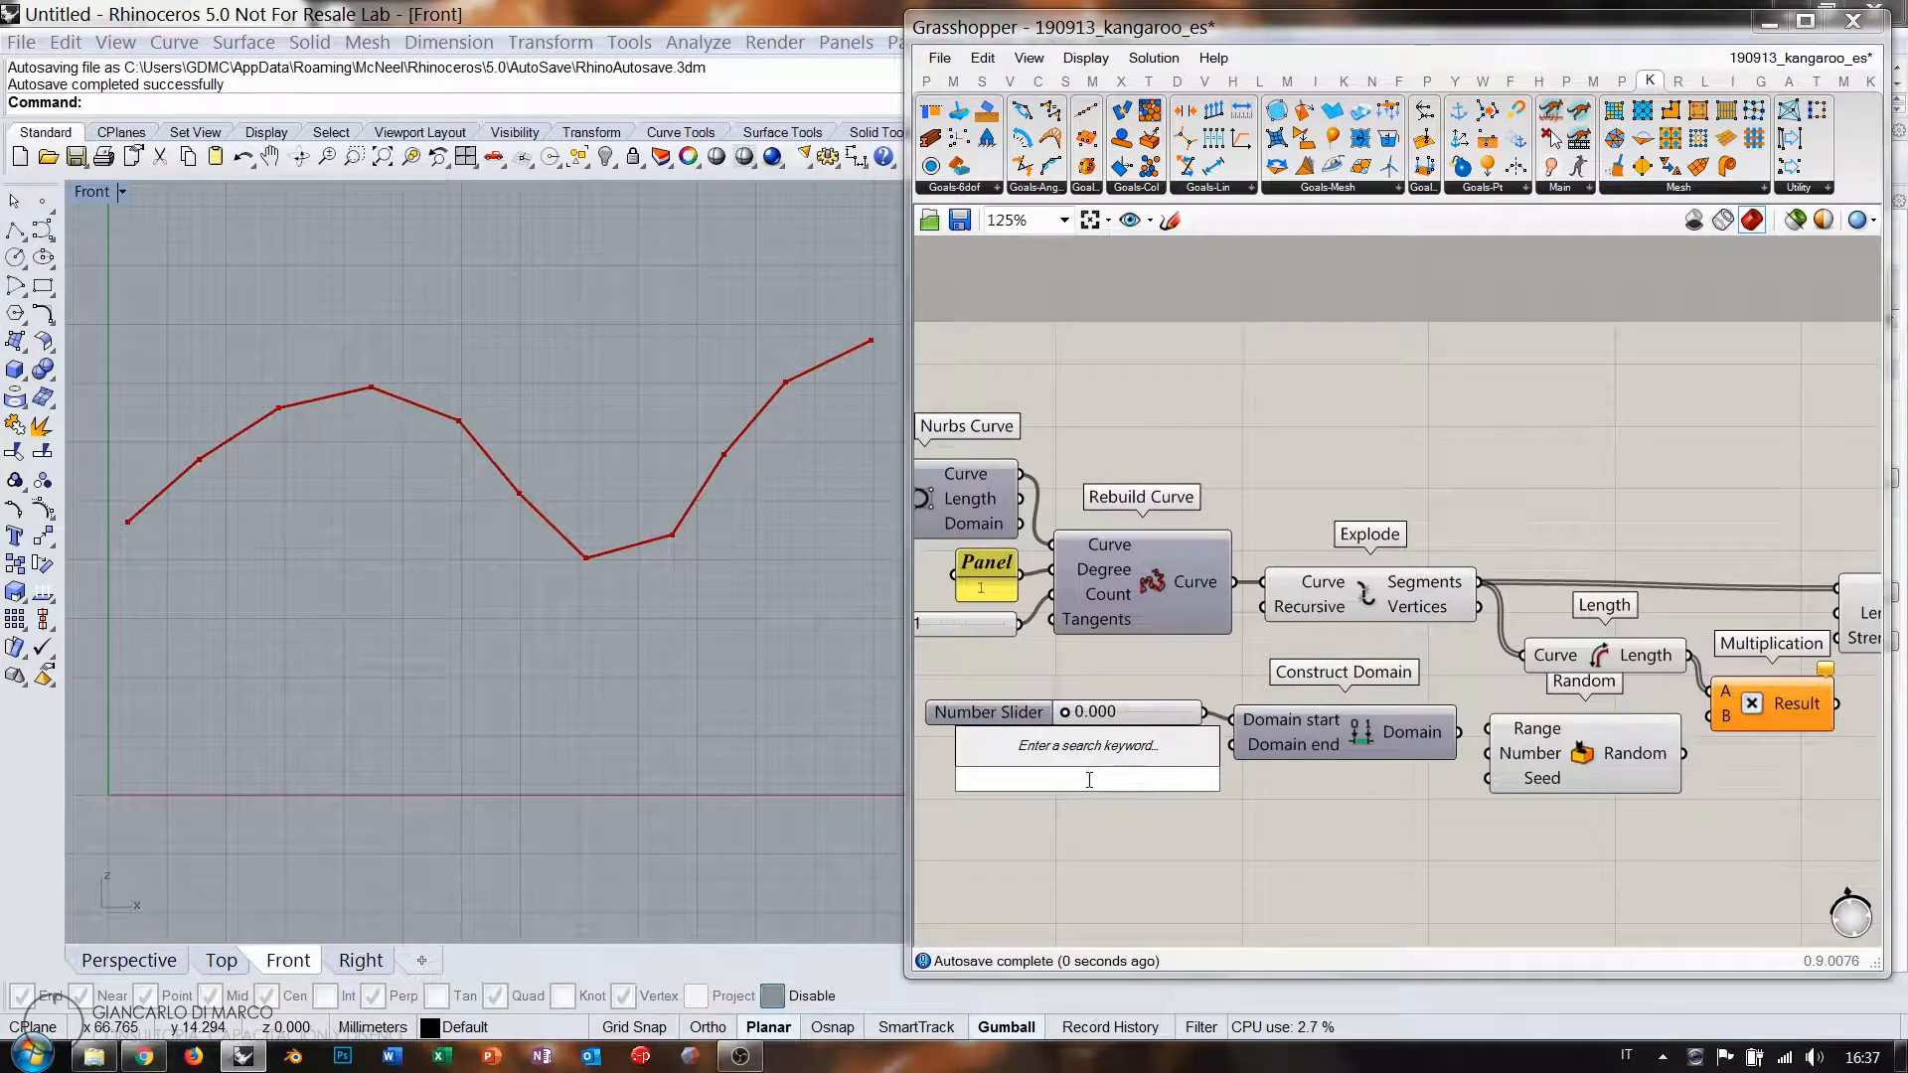
pyautogui.write('1.000z')
pyautogui.press('BackSpace')
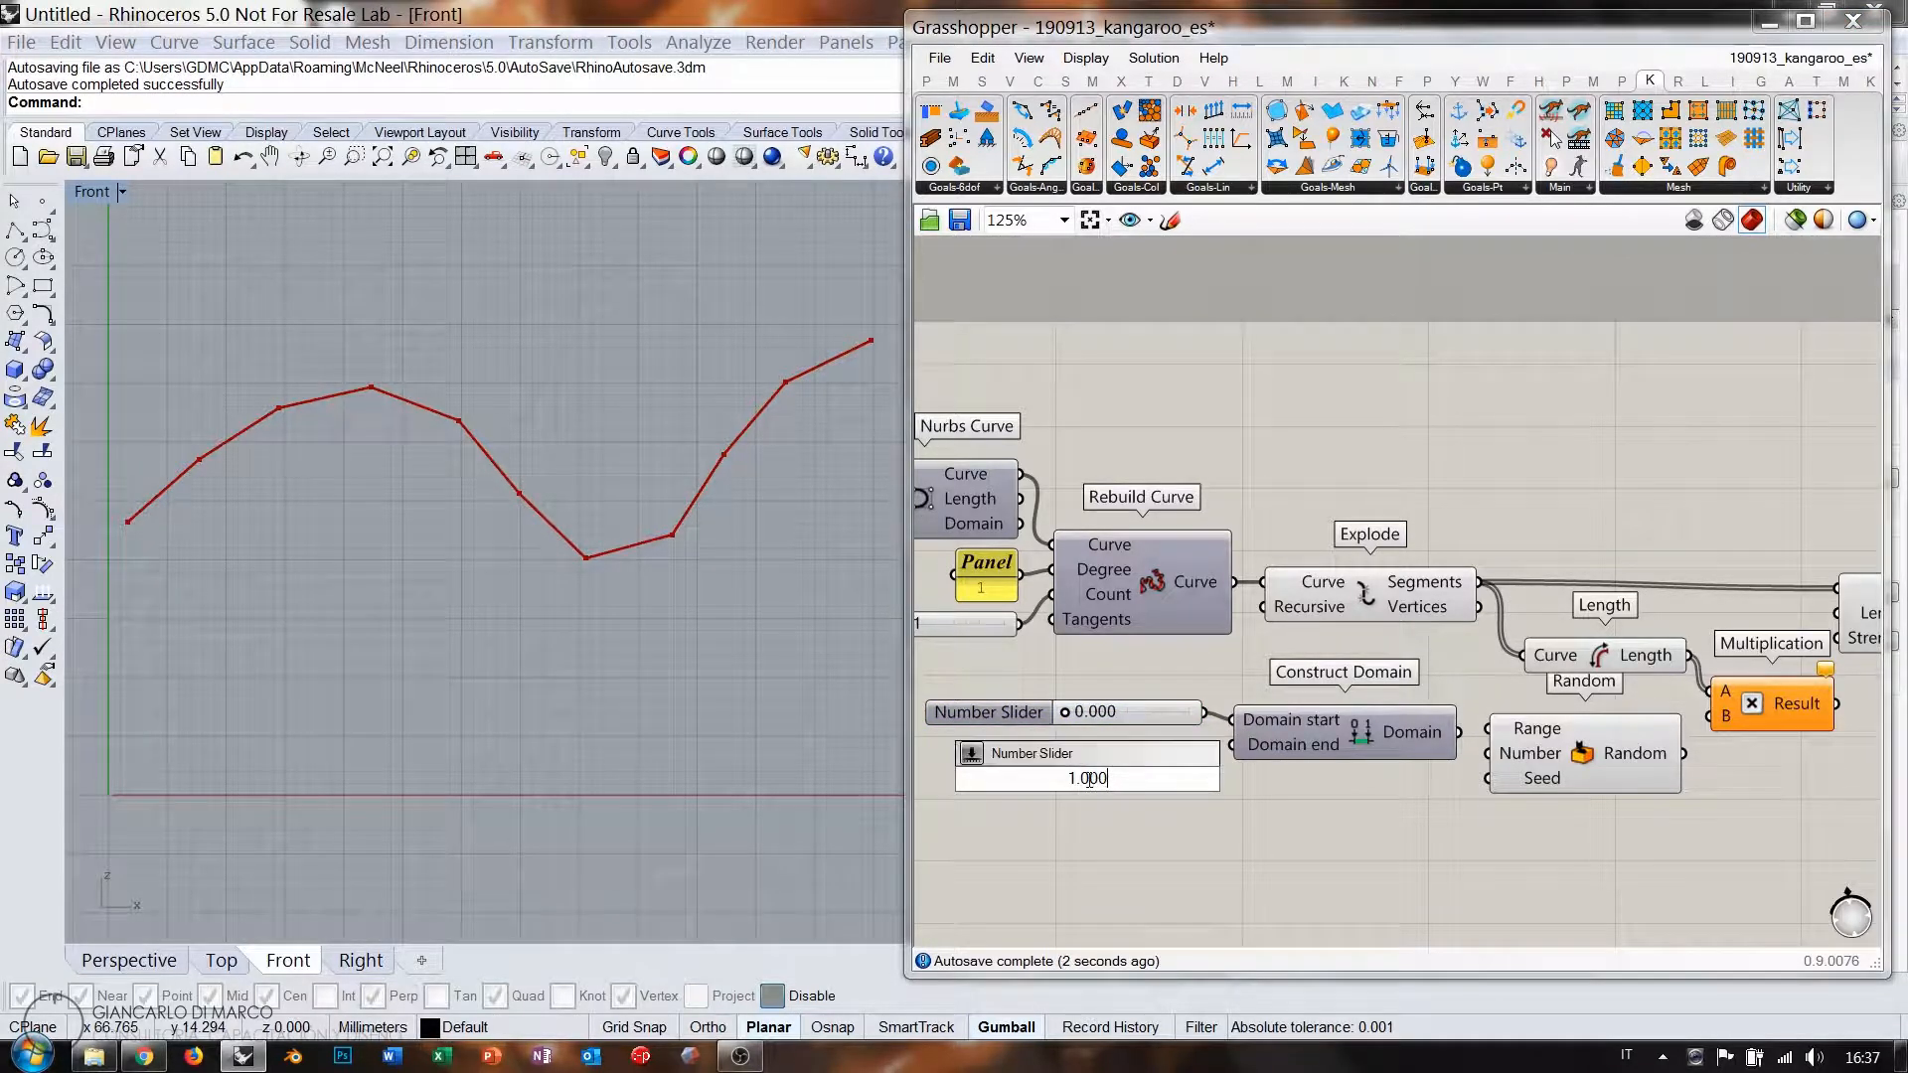
pyautogui.press('Return')
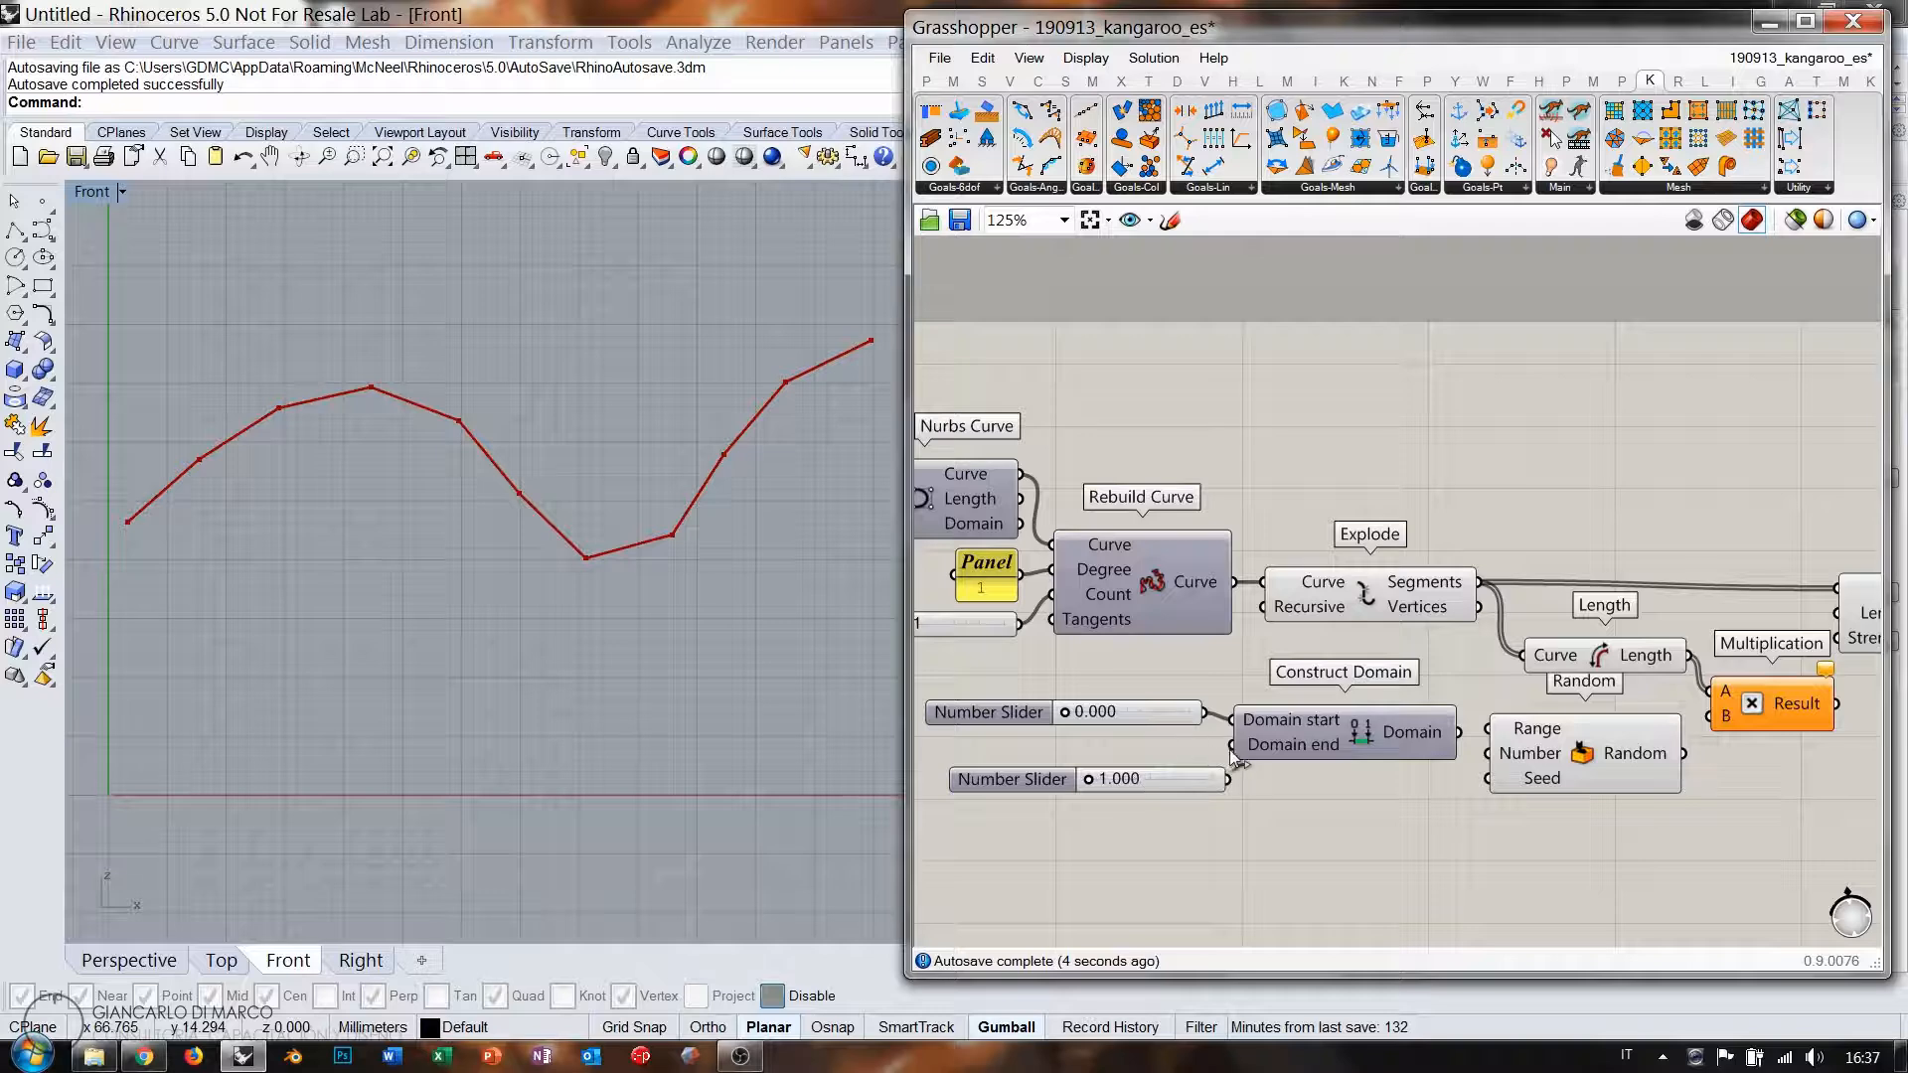
pyautogui.moveTo(1136, 783); pyautogui.dragTo(1167, 749)
pyautogui.click(1183, 787)
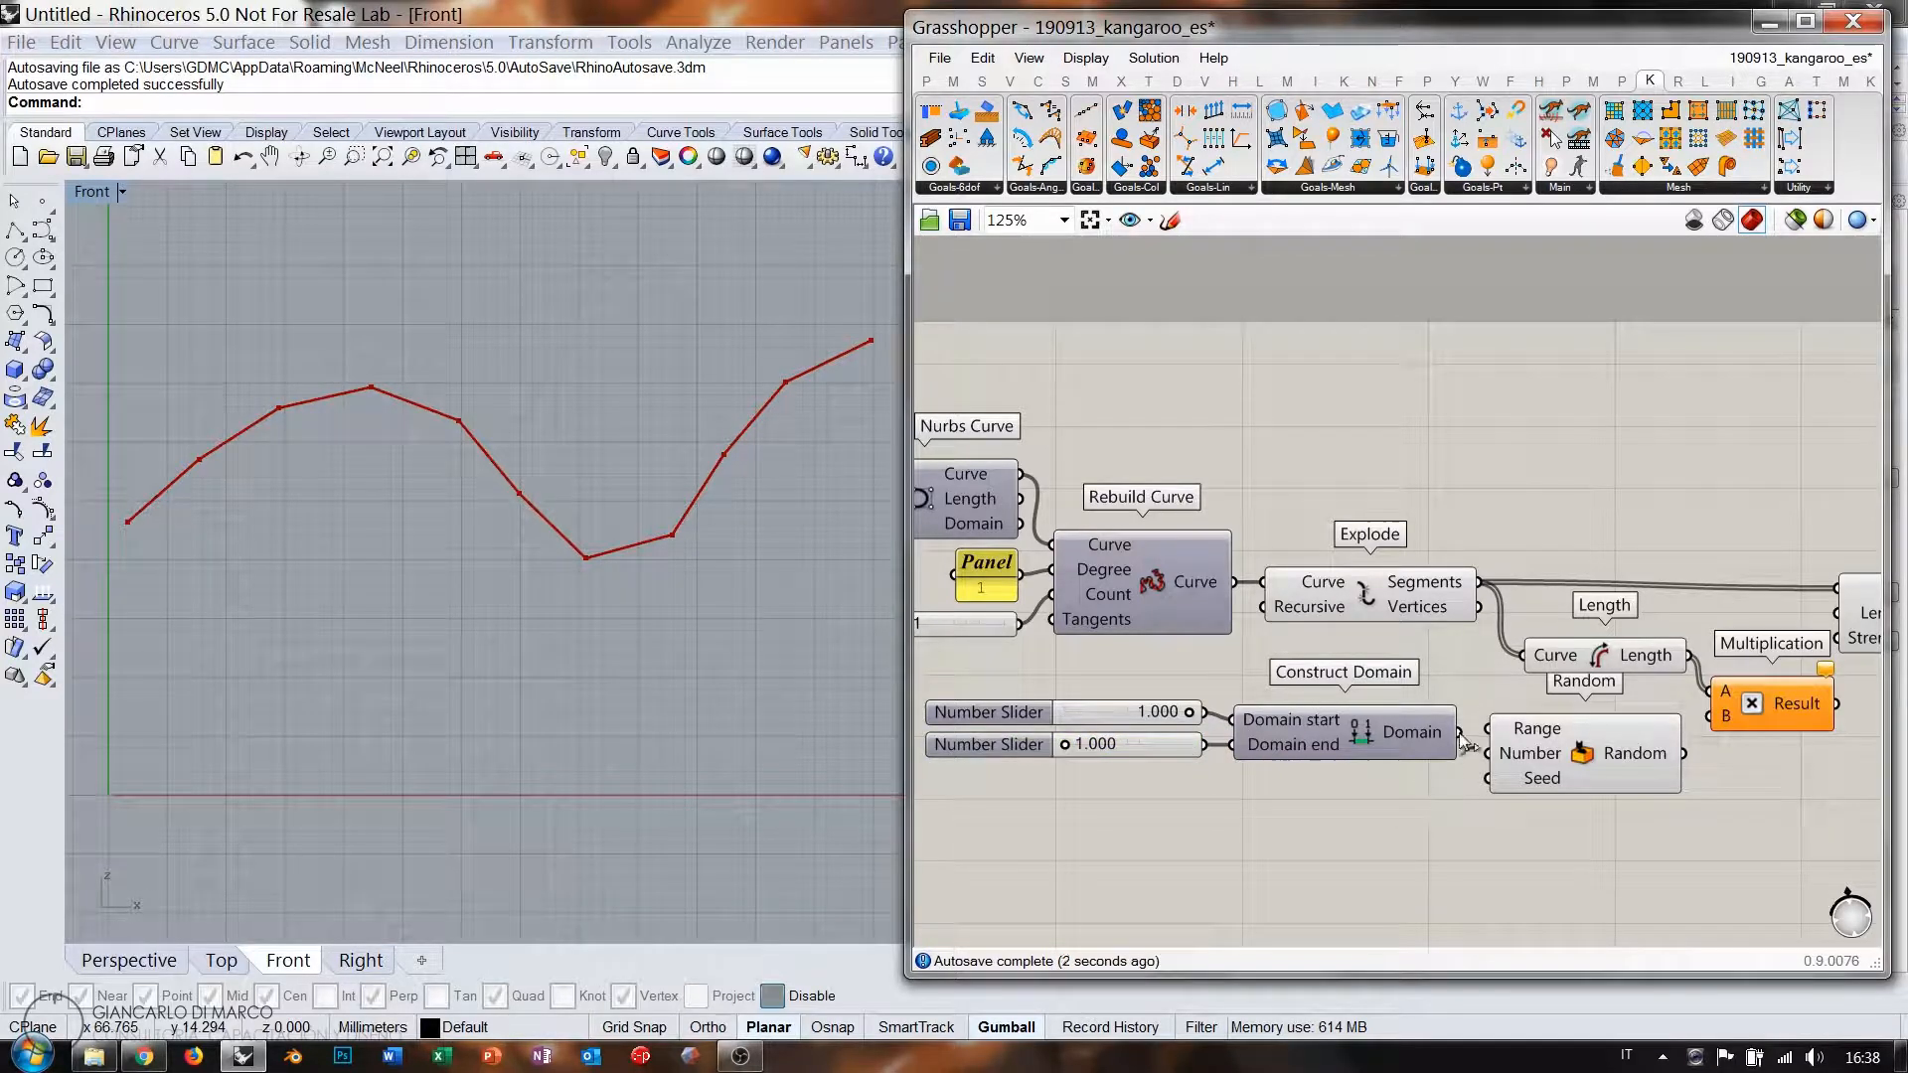
# Wire the domain into Random's Range and the point-count slider into its Number.
pyautogui.moveTo(1459, 733); pyautogui.dragTo(1529, 773)
pyautogui.click(1532, 807)
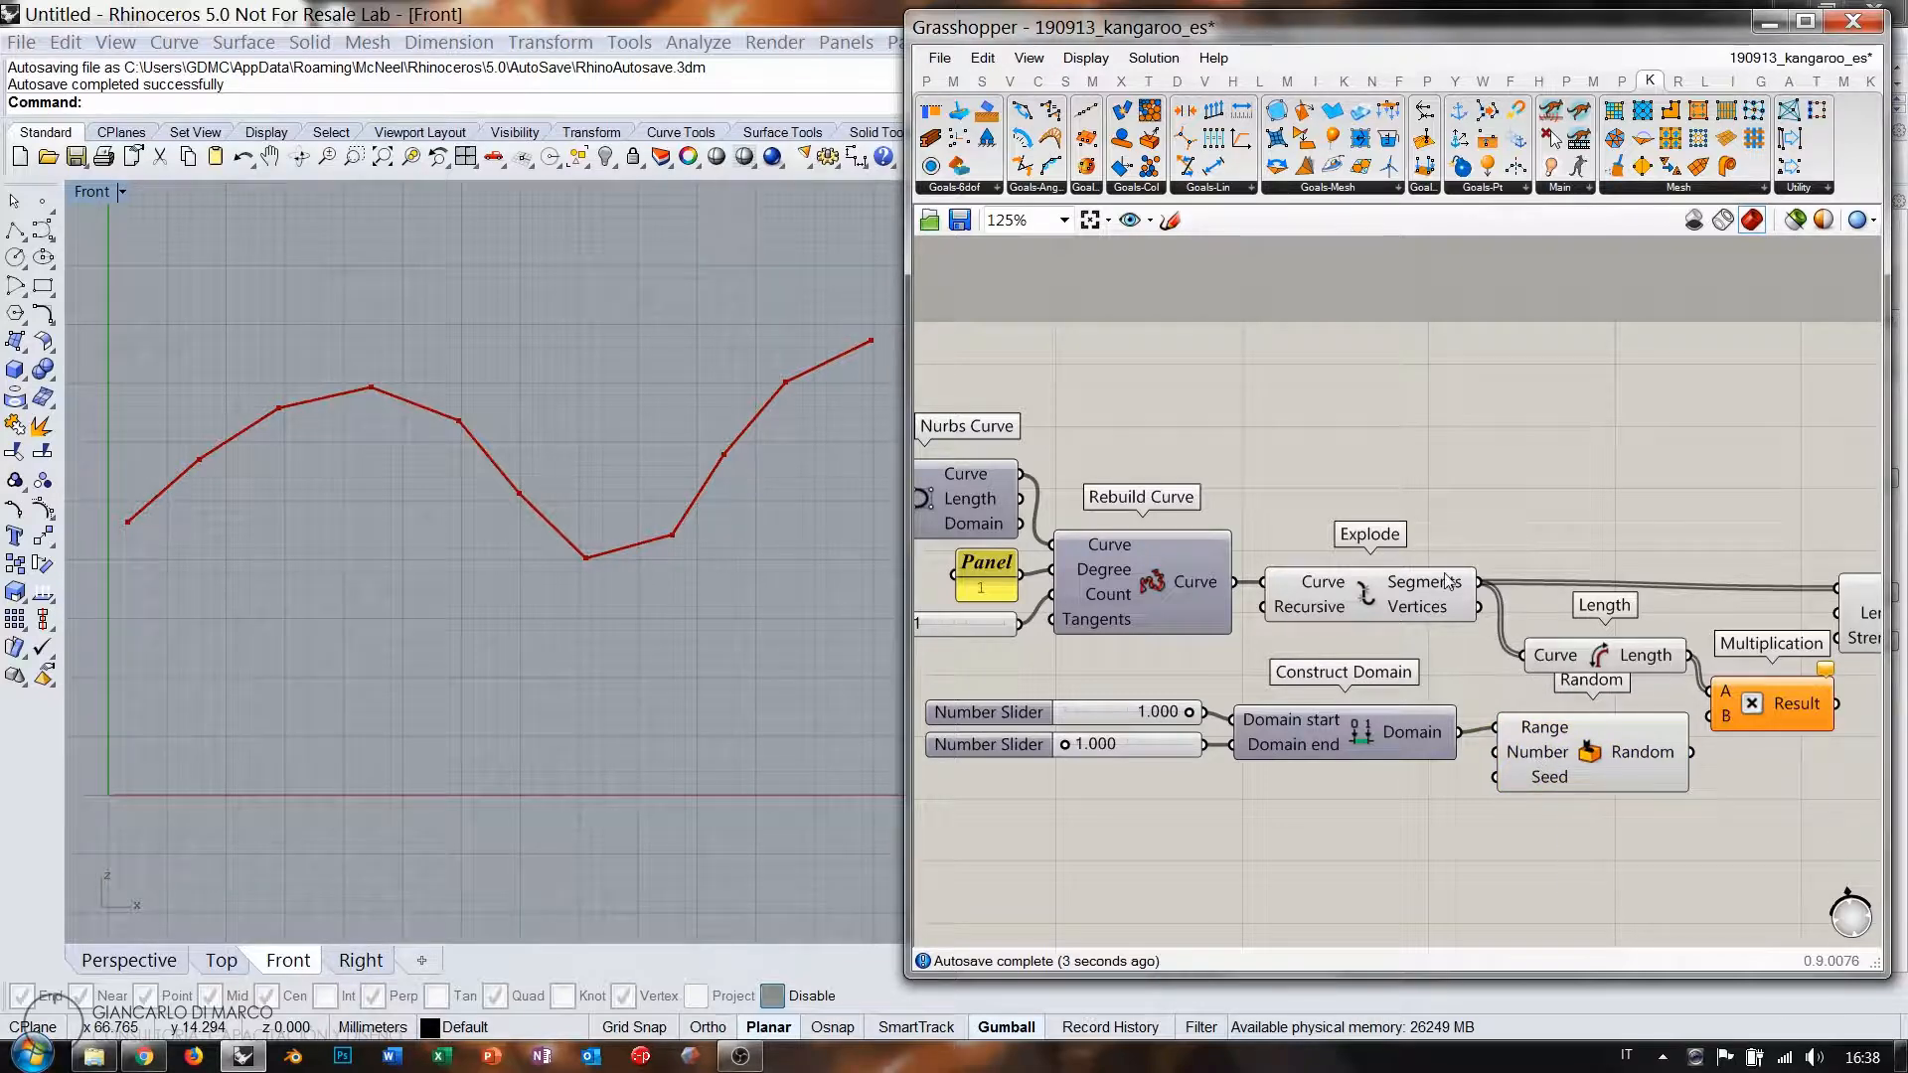
pyautogui.moveTo(1444, 579); pyautogui.dragTo(1601, 548, button='right')
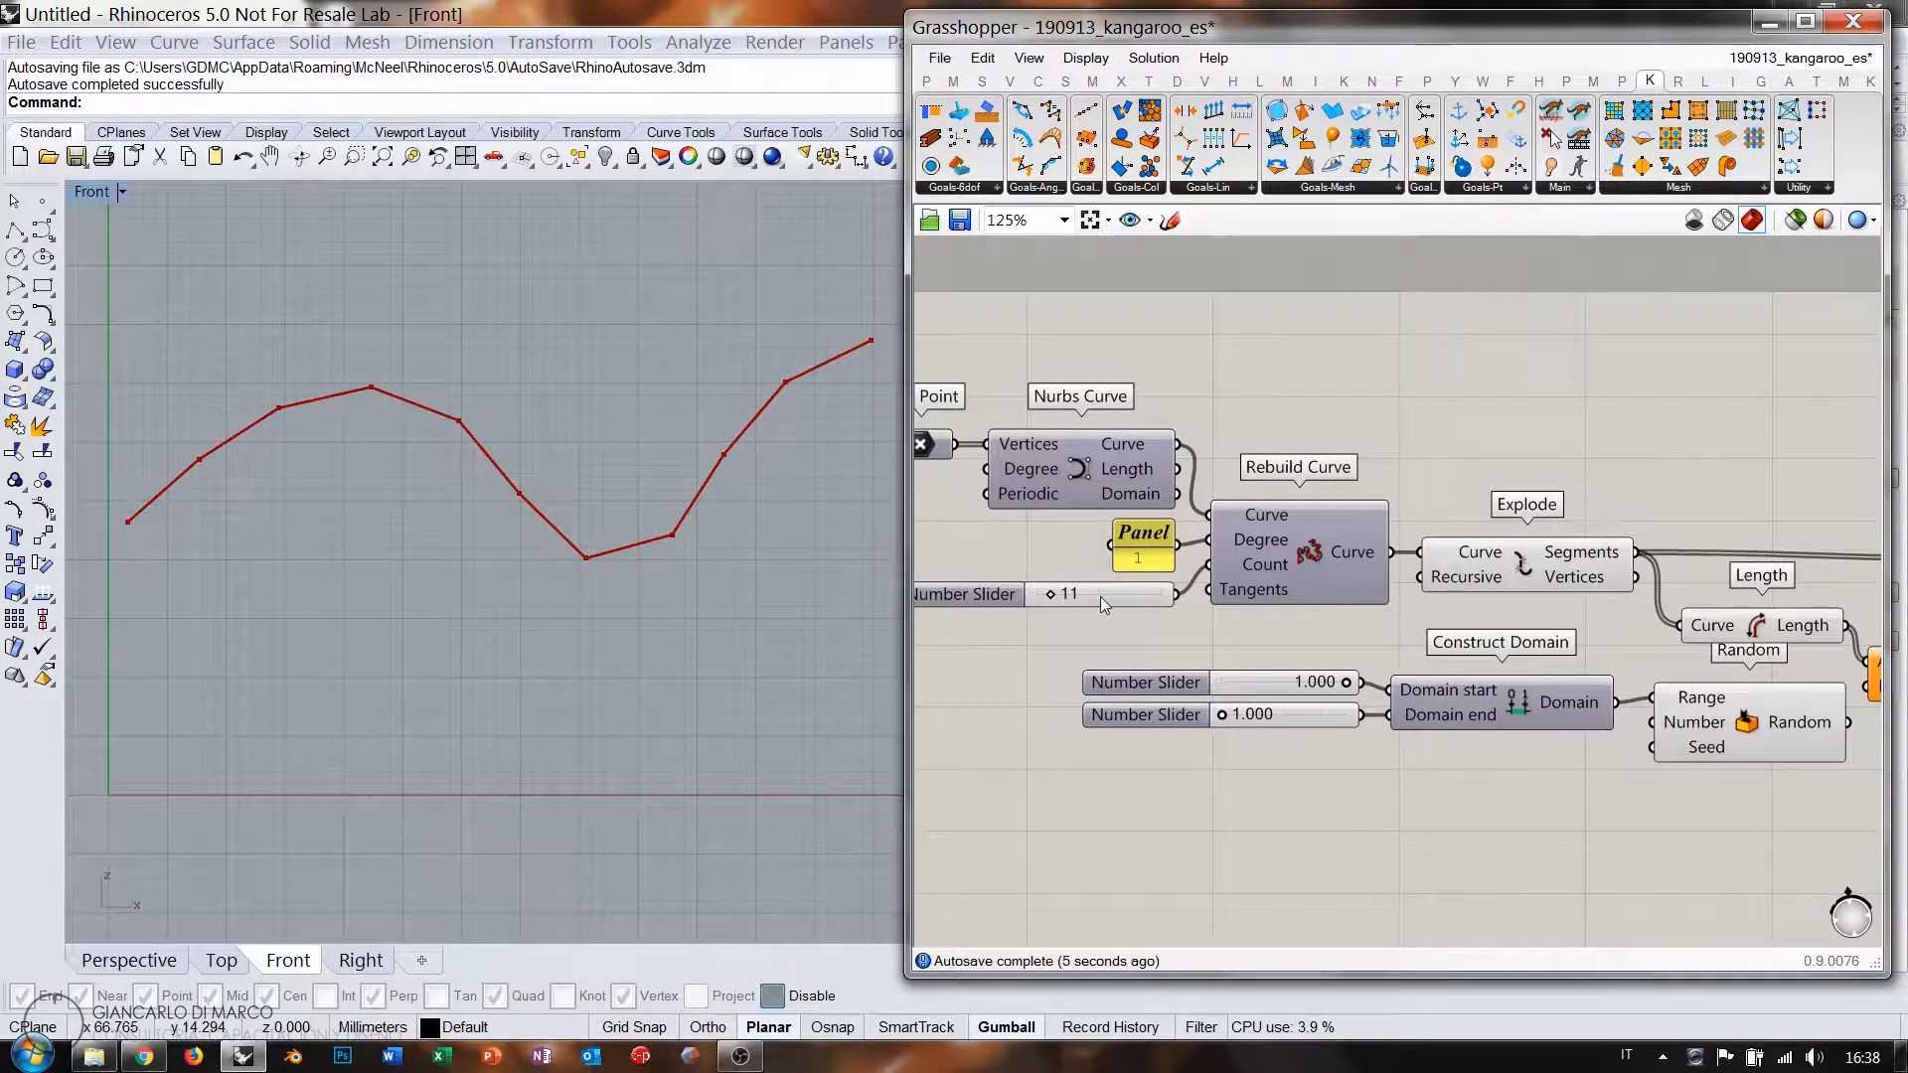
pyautogui.moveTo(1178, 595); pyautogui.dragTo(1652, 722)
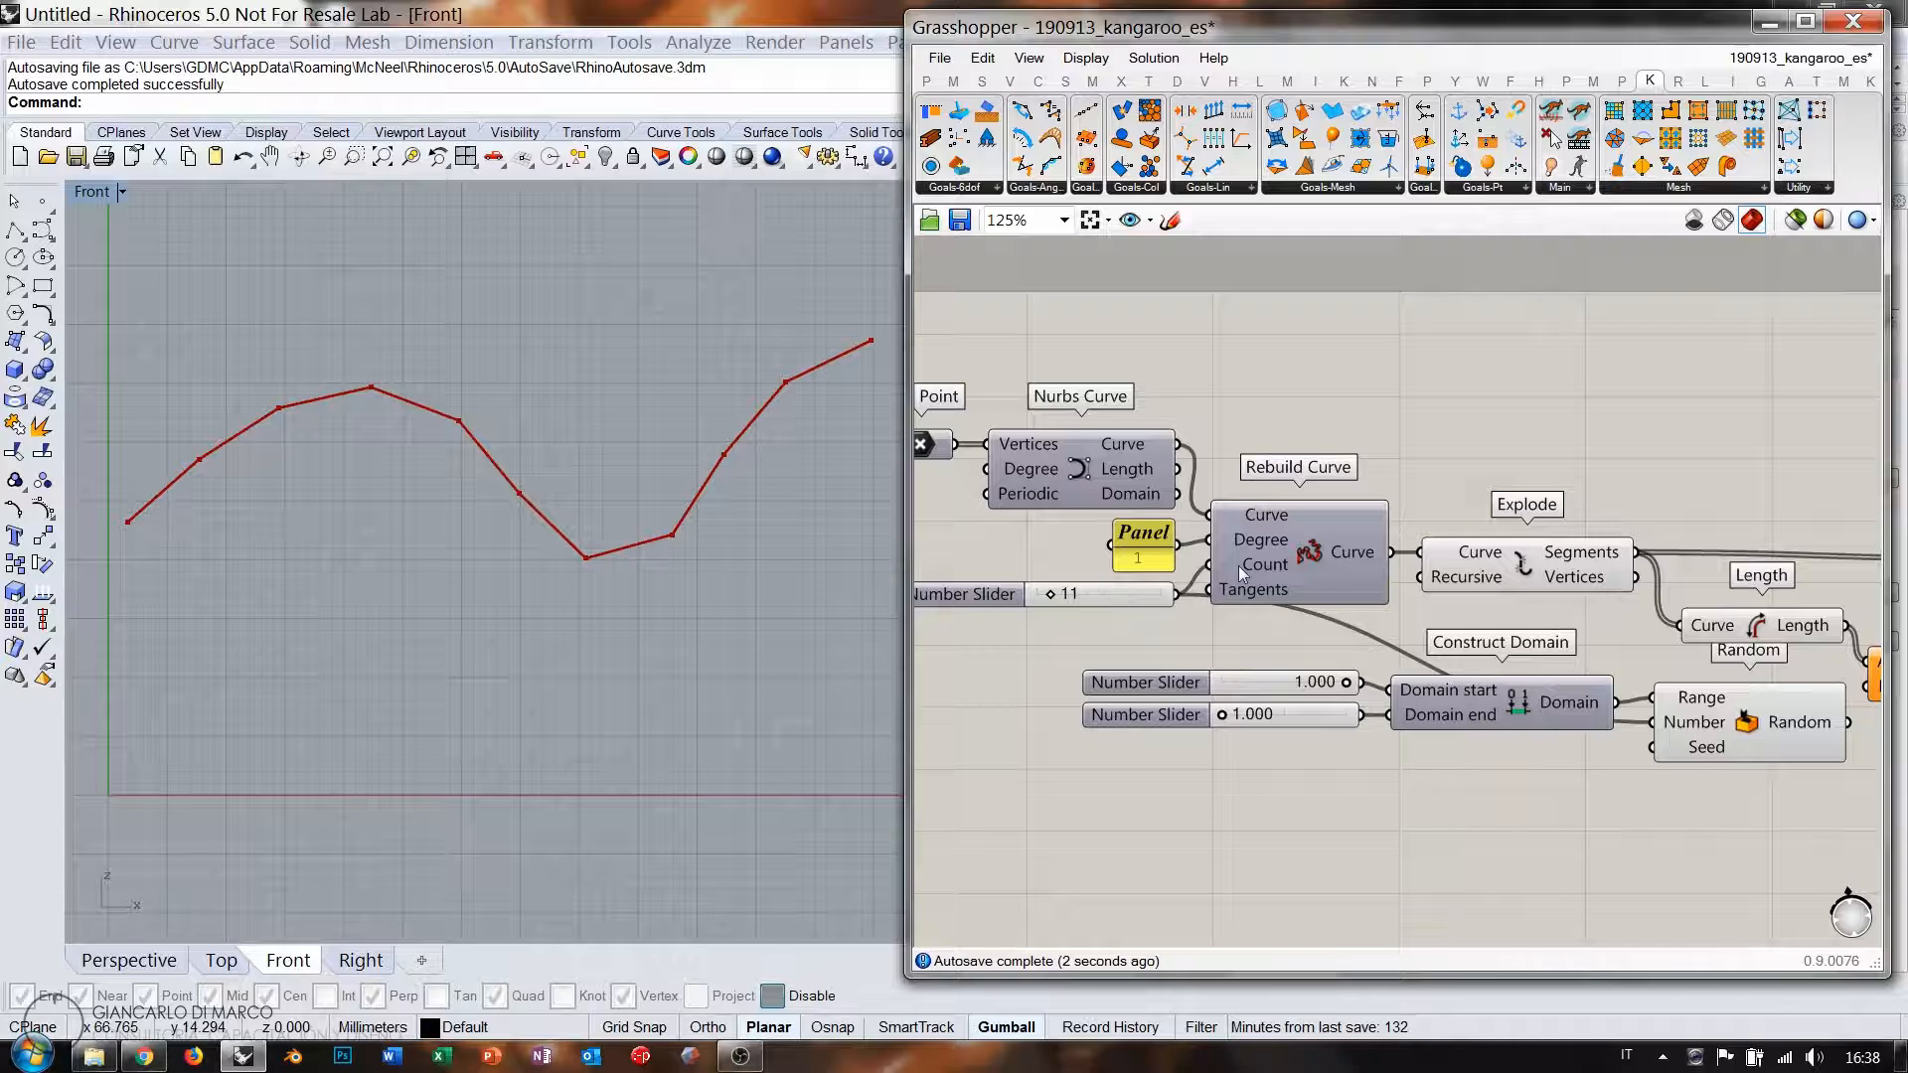
# Give Random's Number input the expression x-1.
pyautogui.rightClick(1582, 553)
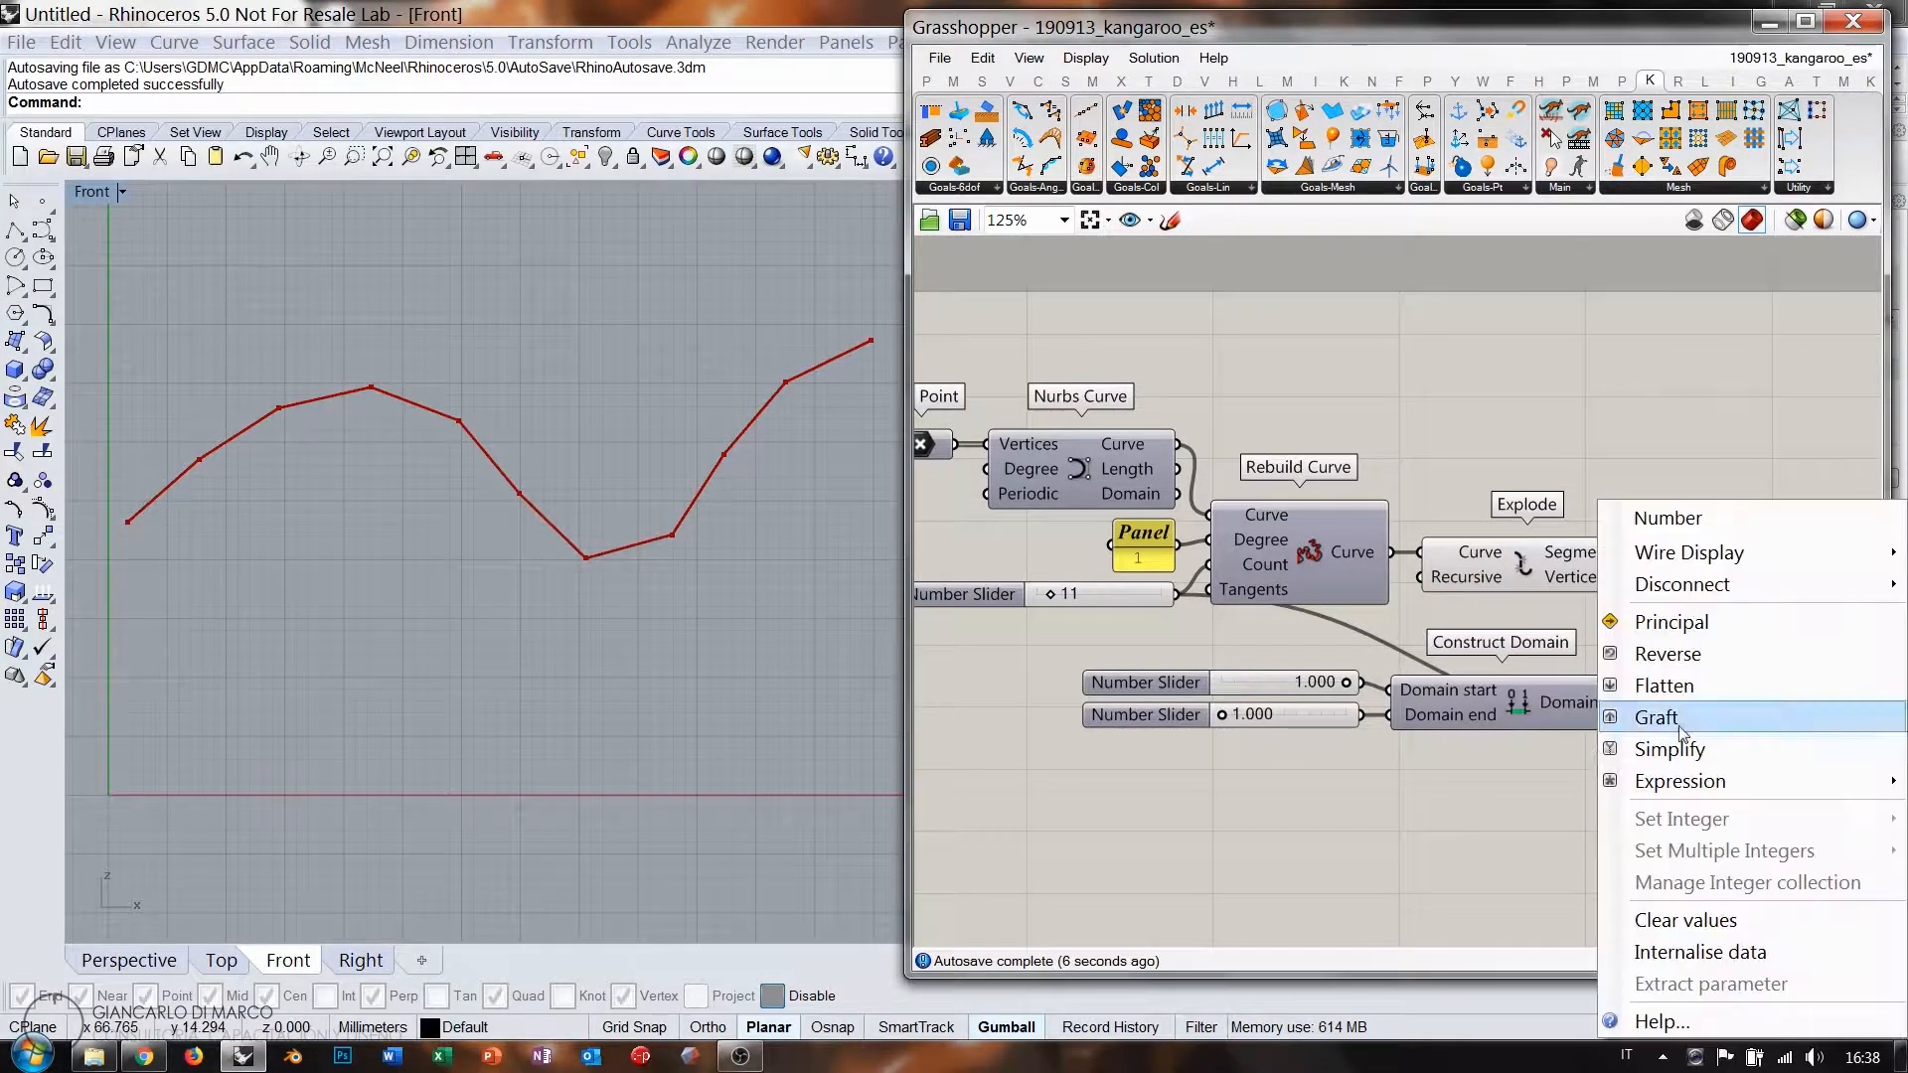
pyautogui.moveTo(1679, 781)
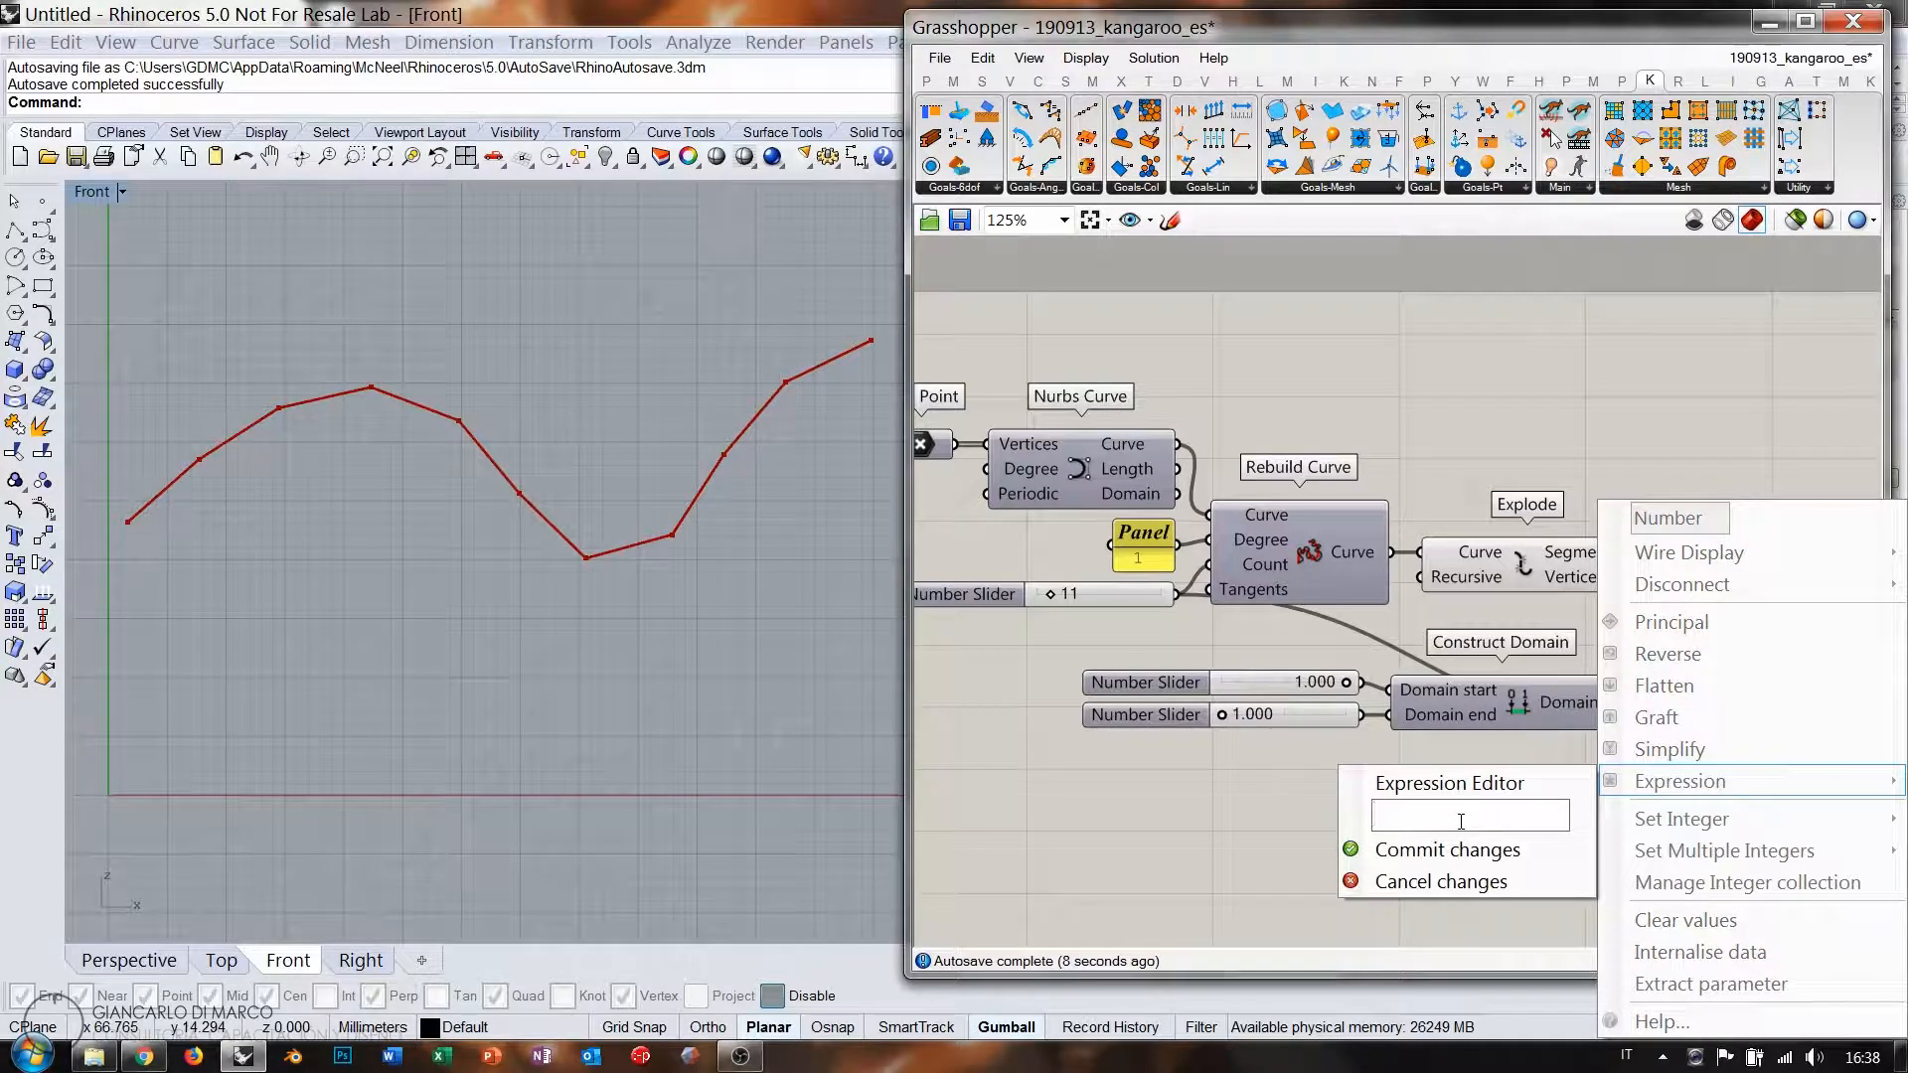
pyautogui.write('x-1')
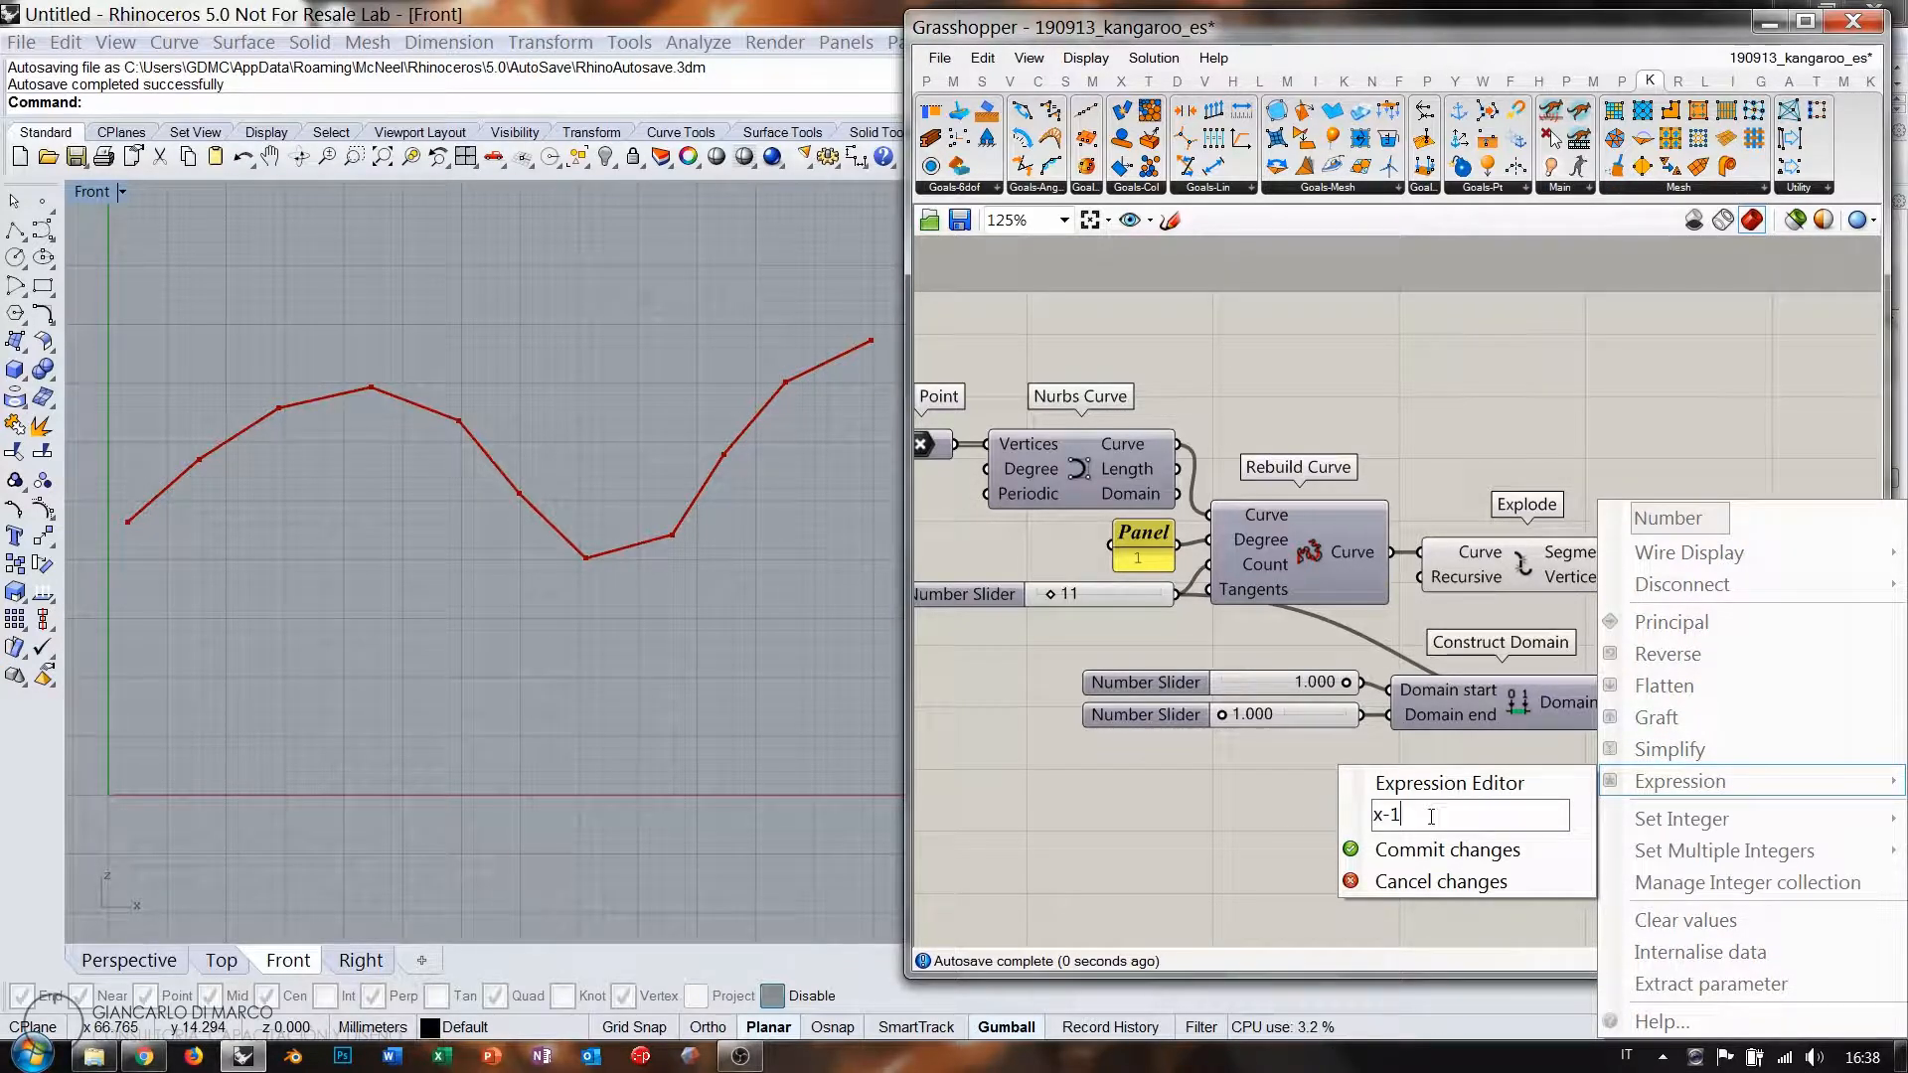
pyautogui.press('Return')
# Feed Random into Multiplication B and the product into the spring's Length input.
pyautogui.moveTo(1769, 746); pyautogui.dragTo(1318, 743, button='right')
pyautogui.moveTo(1371, 720)
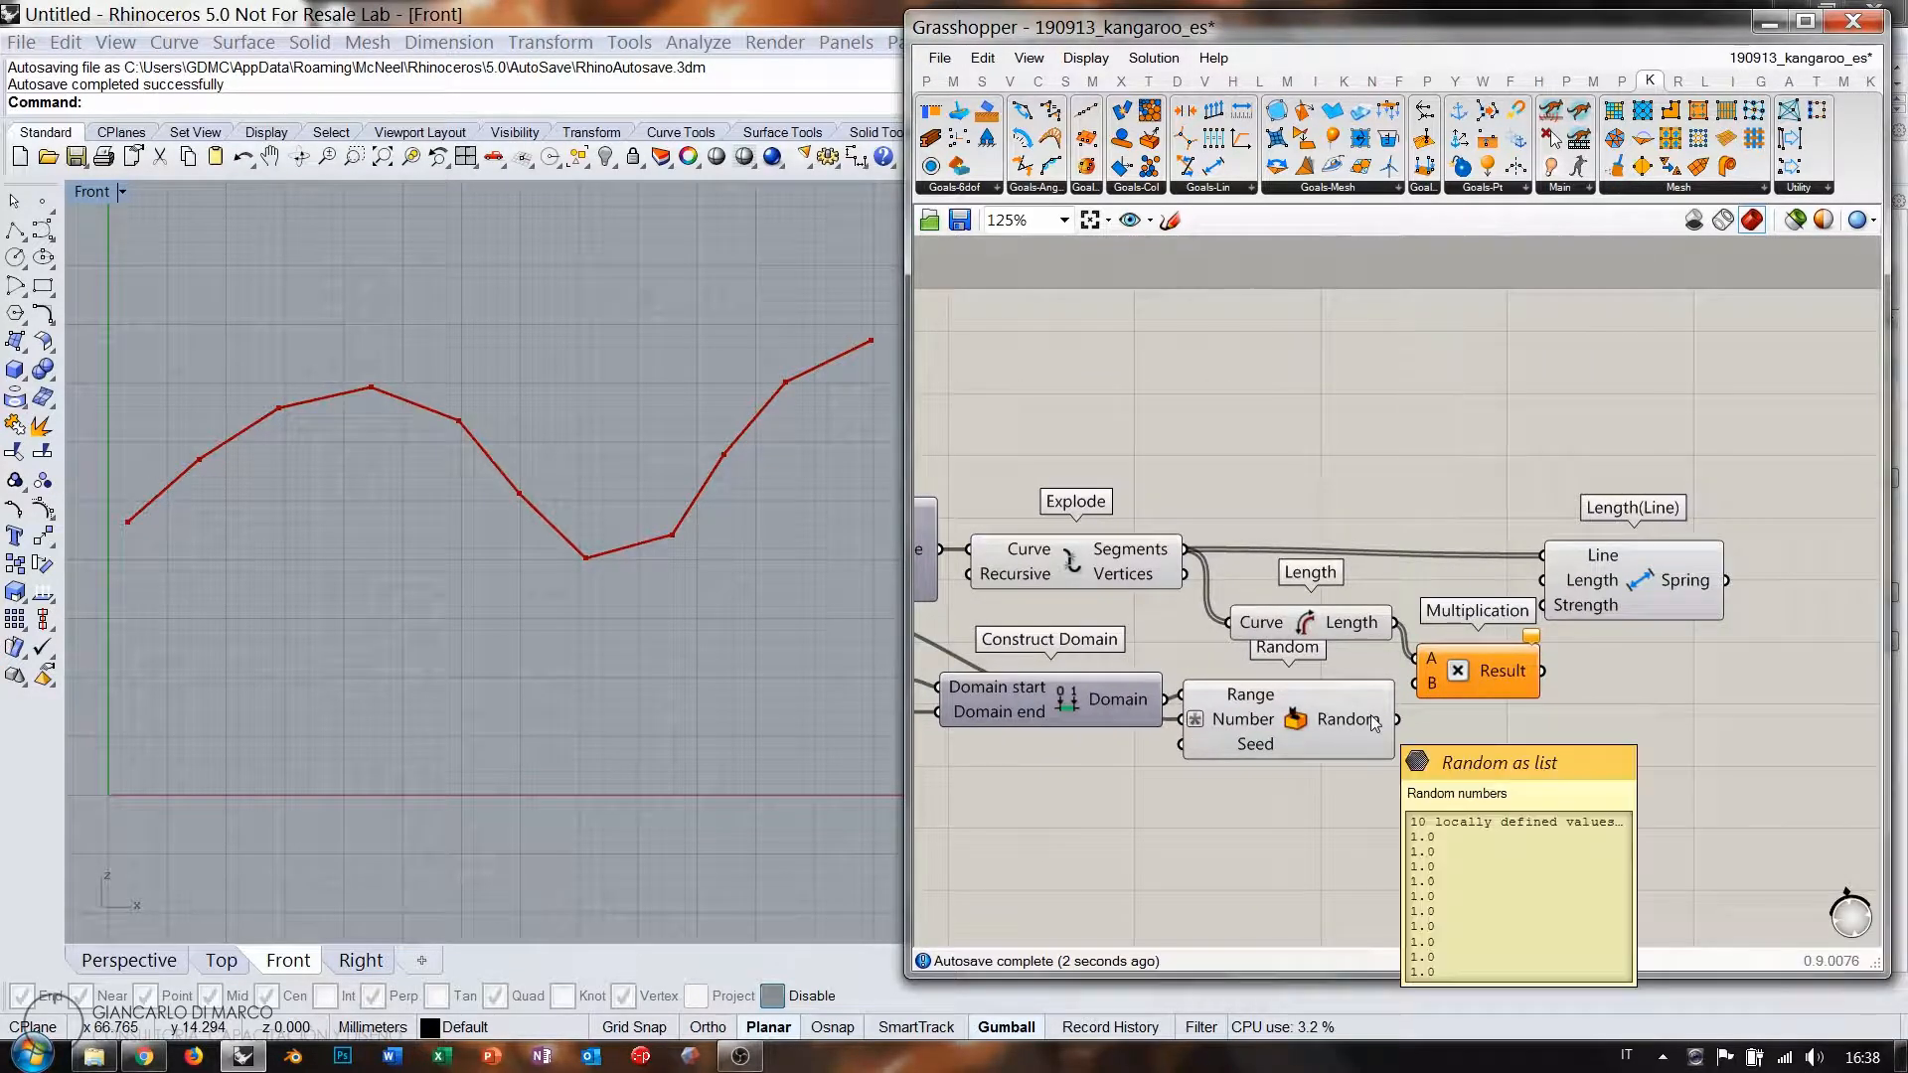
pyautogui.moveTo(1361, 629)
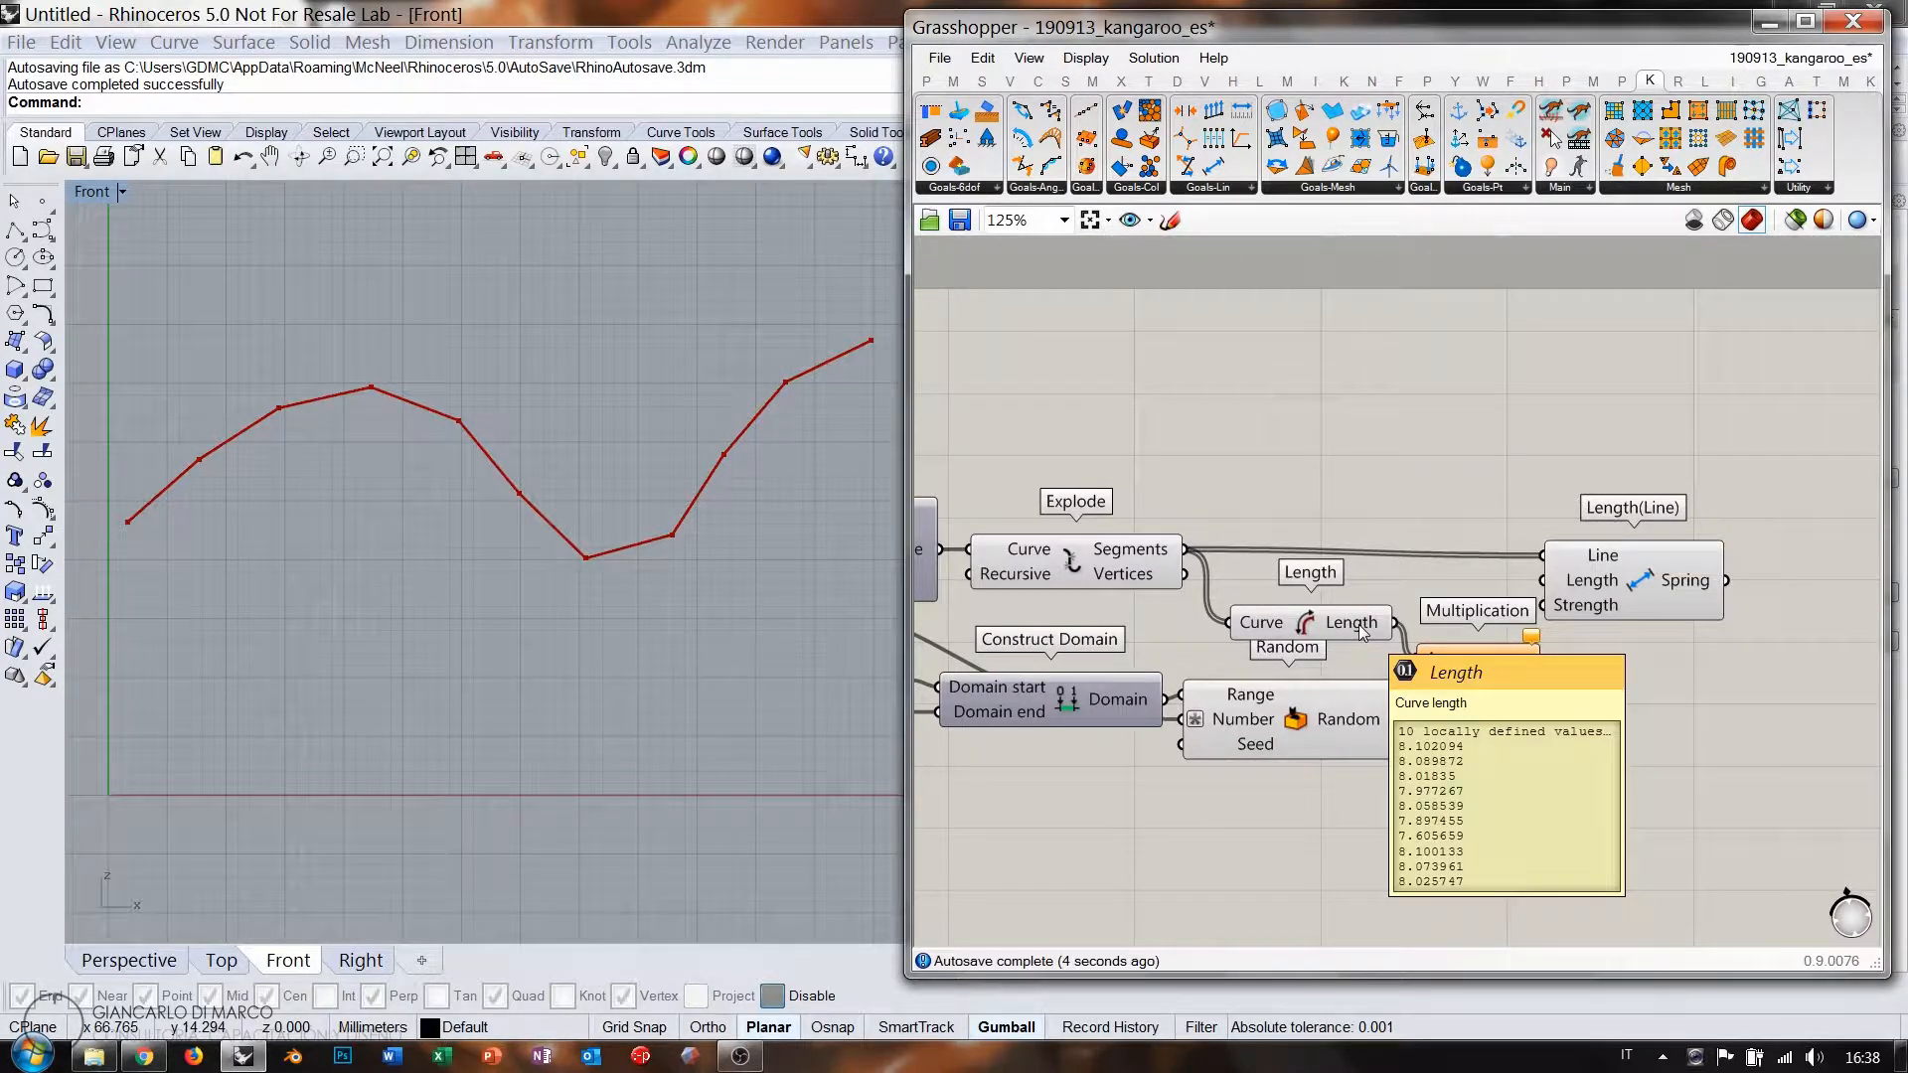
pyautogui.moveTo(1397, 719); pyautogui.dragTo(1418, 684)
pyautogui.moveTo(1584, 595); pyautogui.dragTo(1610, 584)
pyautogui.moveTo(1542, 671); pyautogui.dragTo(1571, 575)
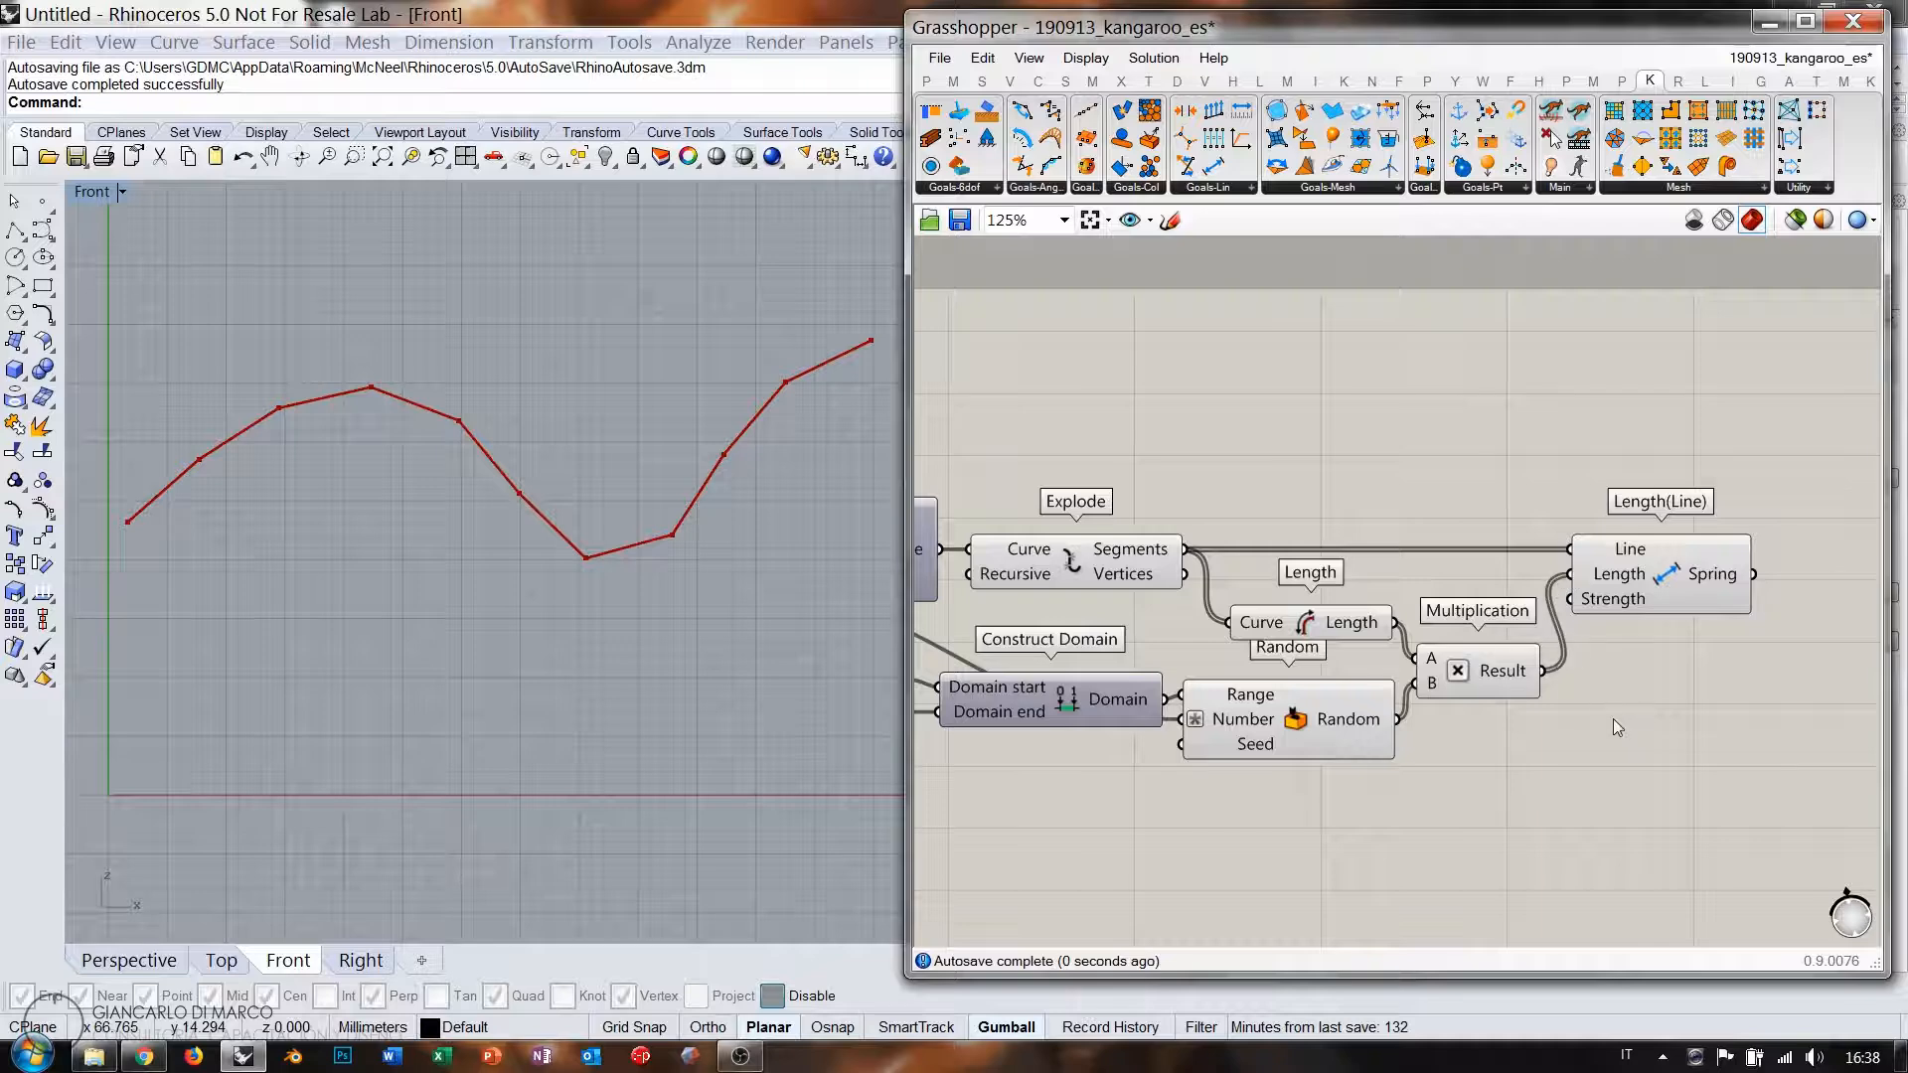
# Try different random range start values, such as 0.672 and 0.600.
pyautogui.moveTo(1174, 698); pyautogui.dragTo(1446, 661, button='right')
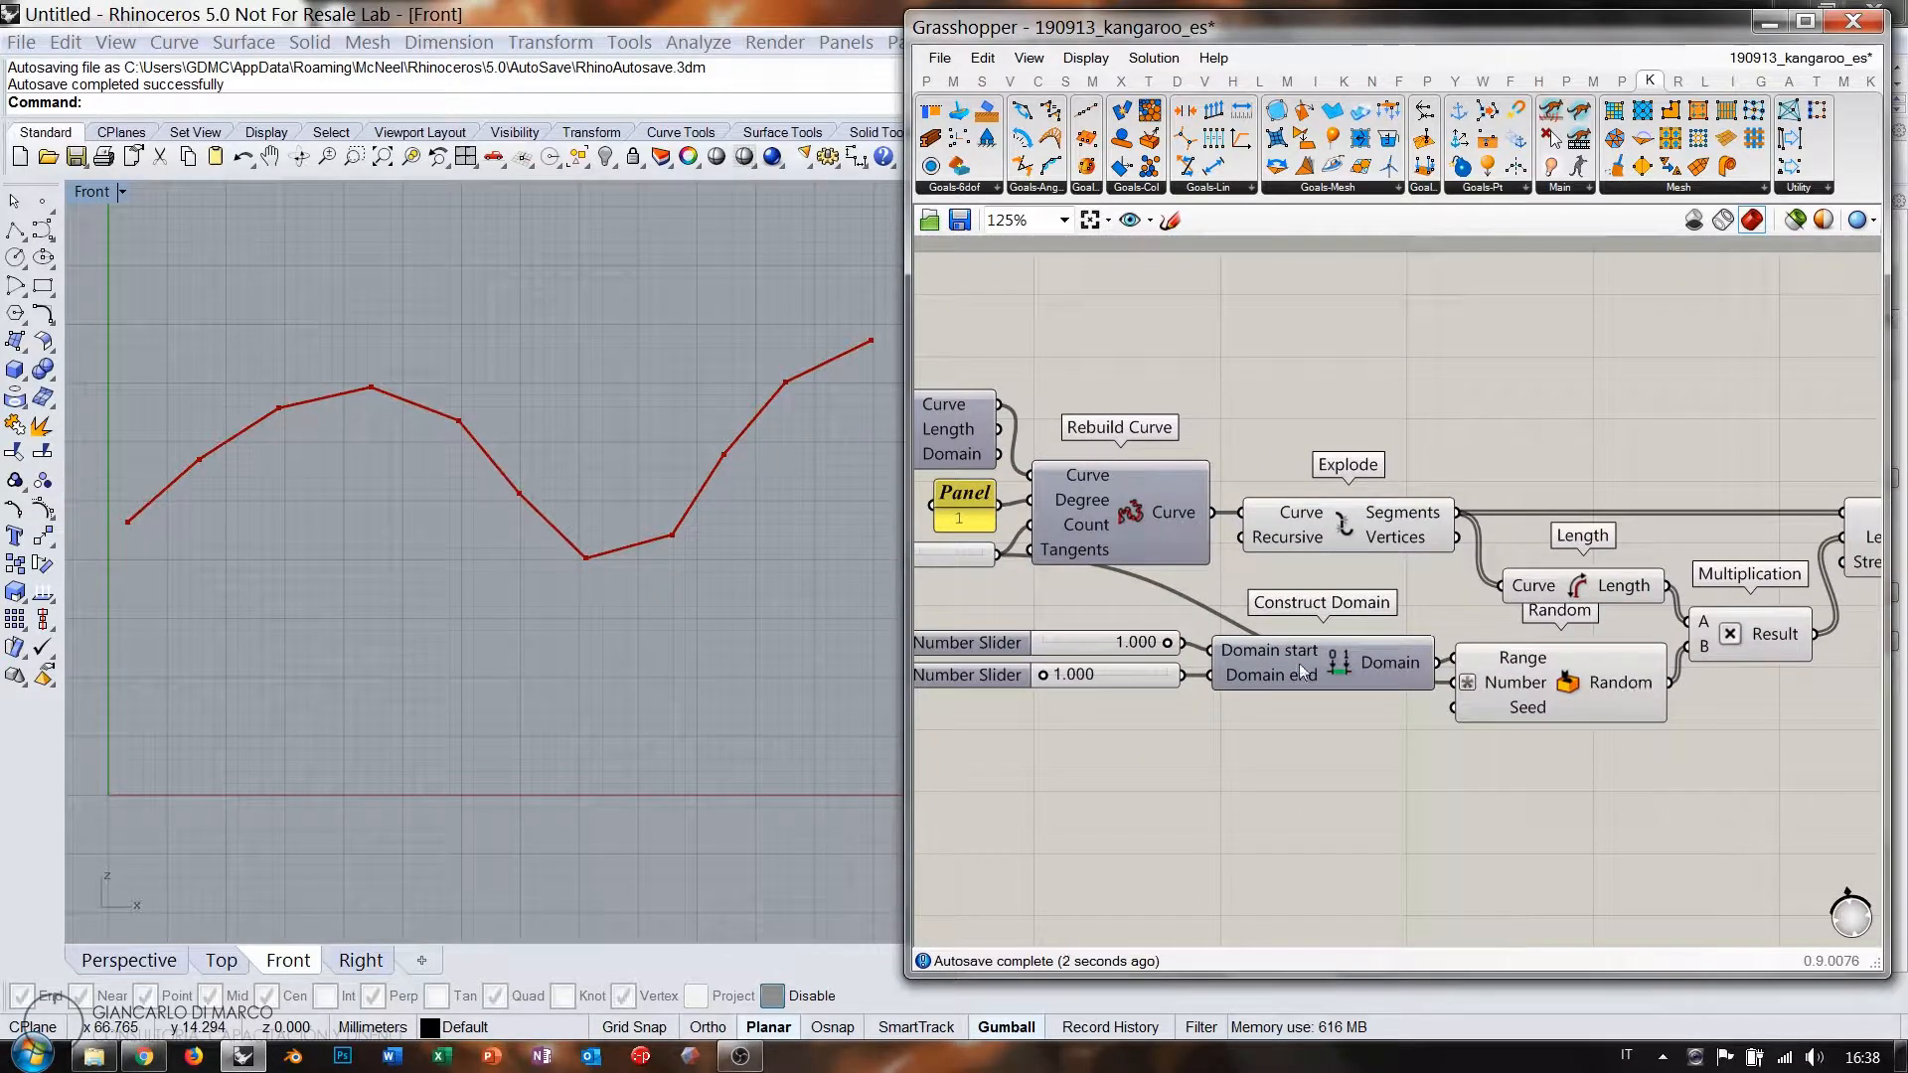
pyautogui.moveTo(1167, 643); pyautogui.dragTo(1127, 643)
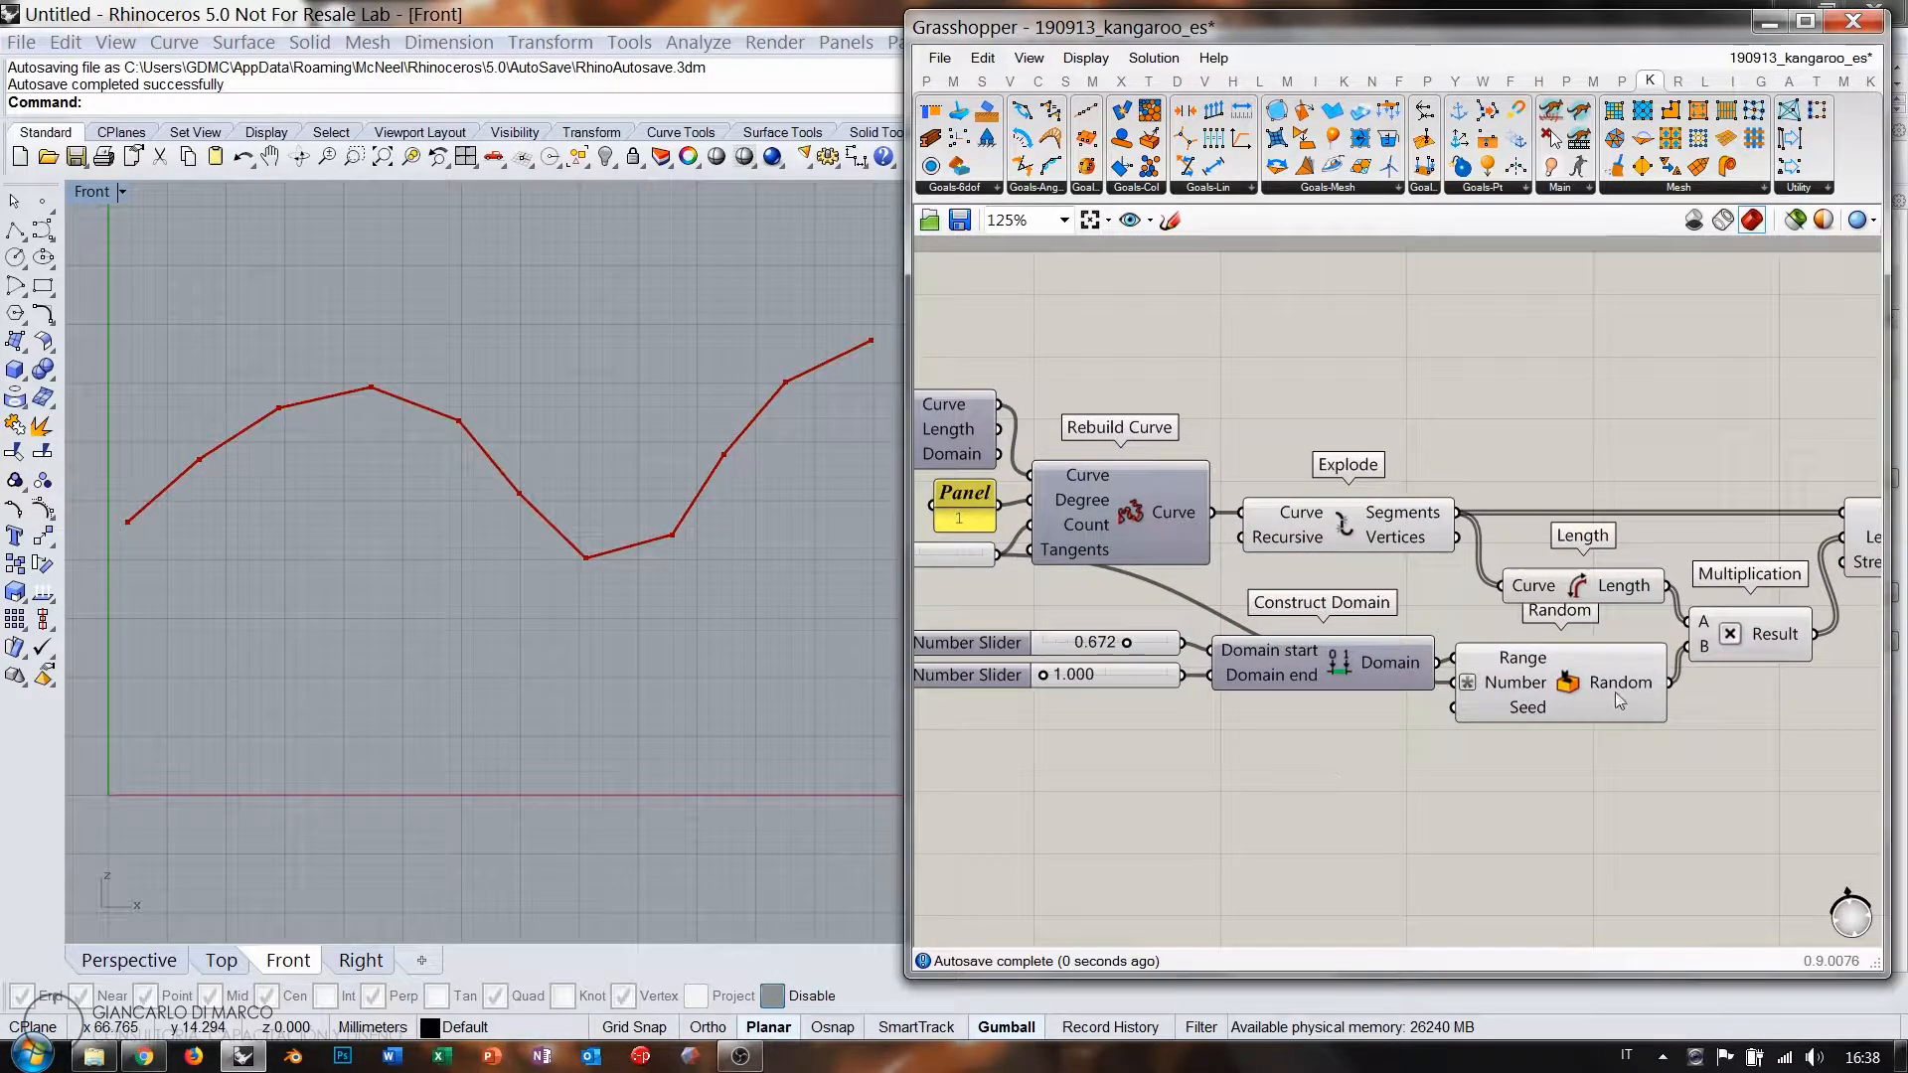
pyautogui.moveTo(1616, 682)
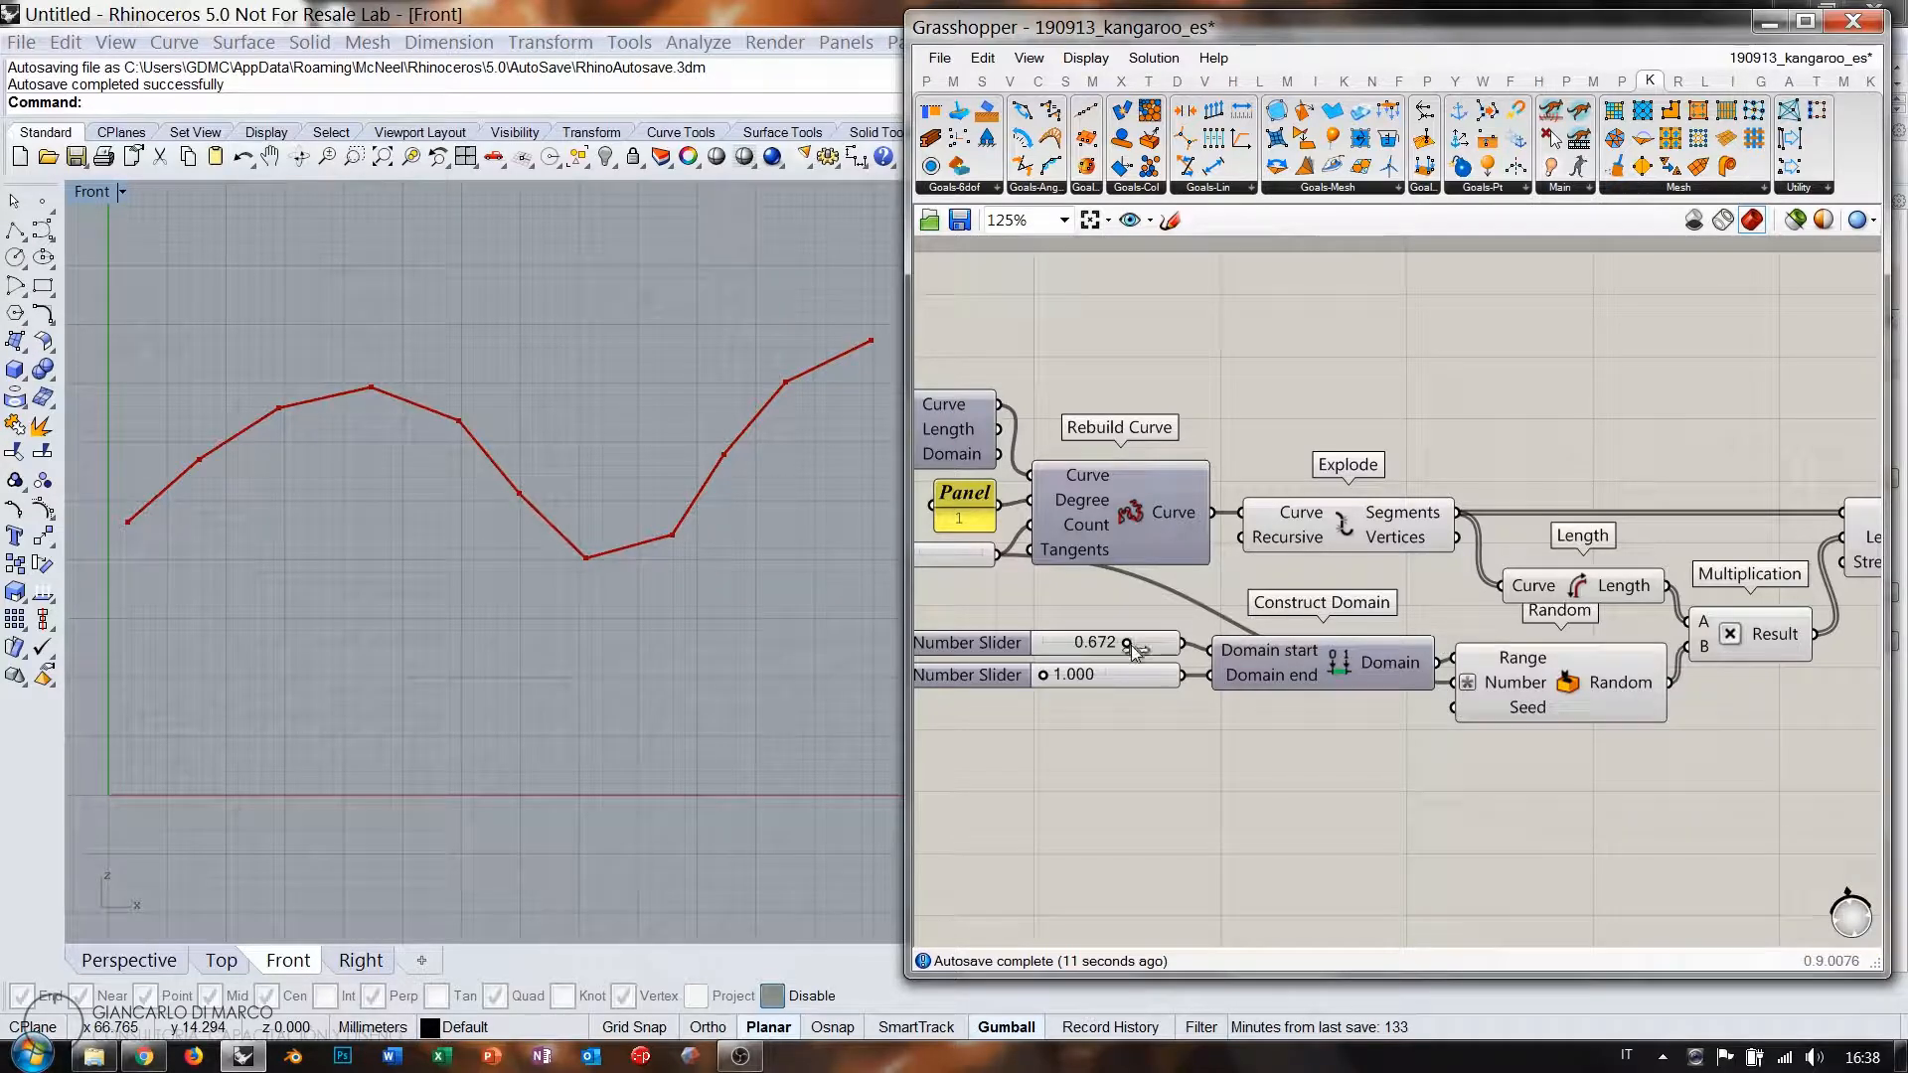
pyautogui.moveTo(1125, 642); pyautogui.dragTo(1207, 653)
pyautogui.moveTo(1754, 592); pyautogui.dragTo(1416, 622, button='right')
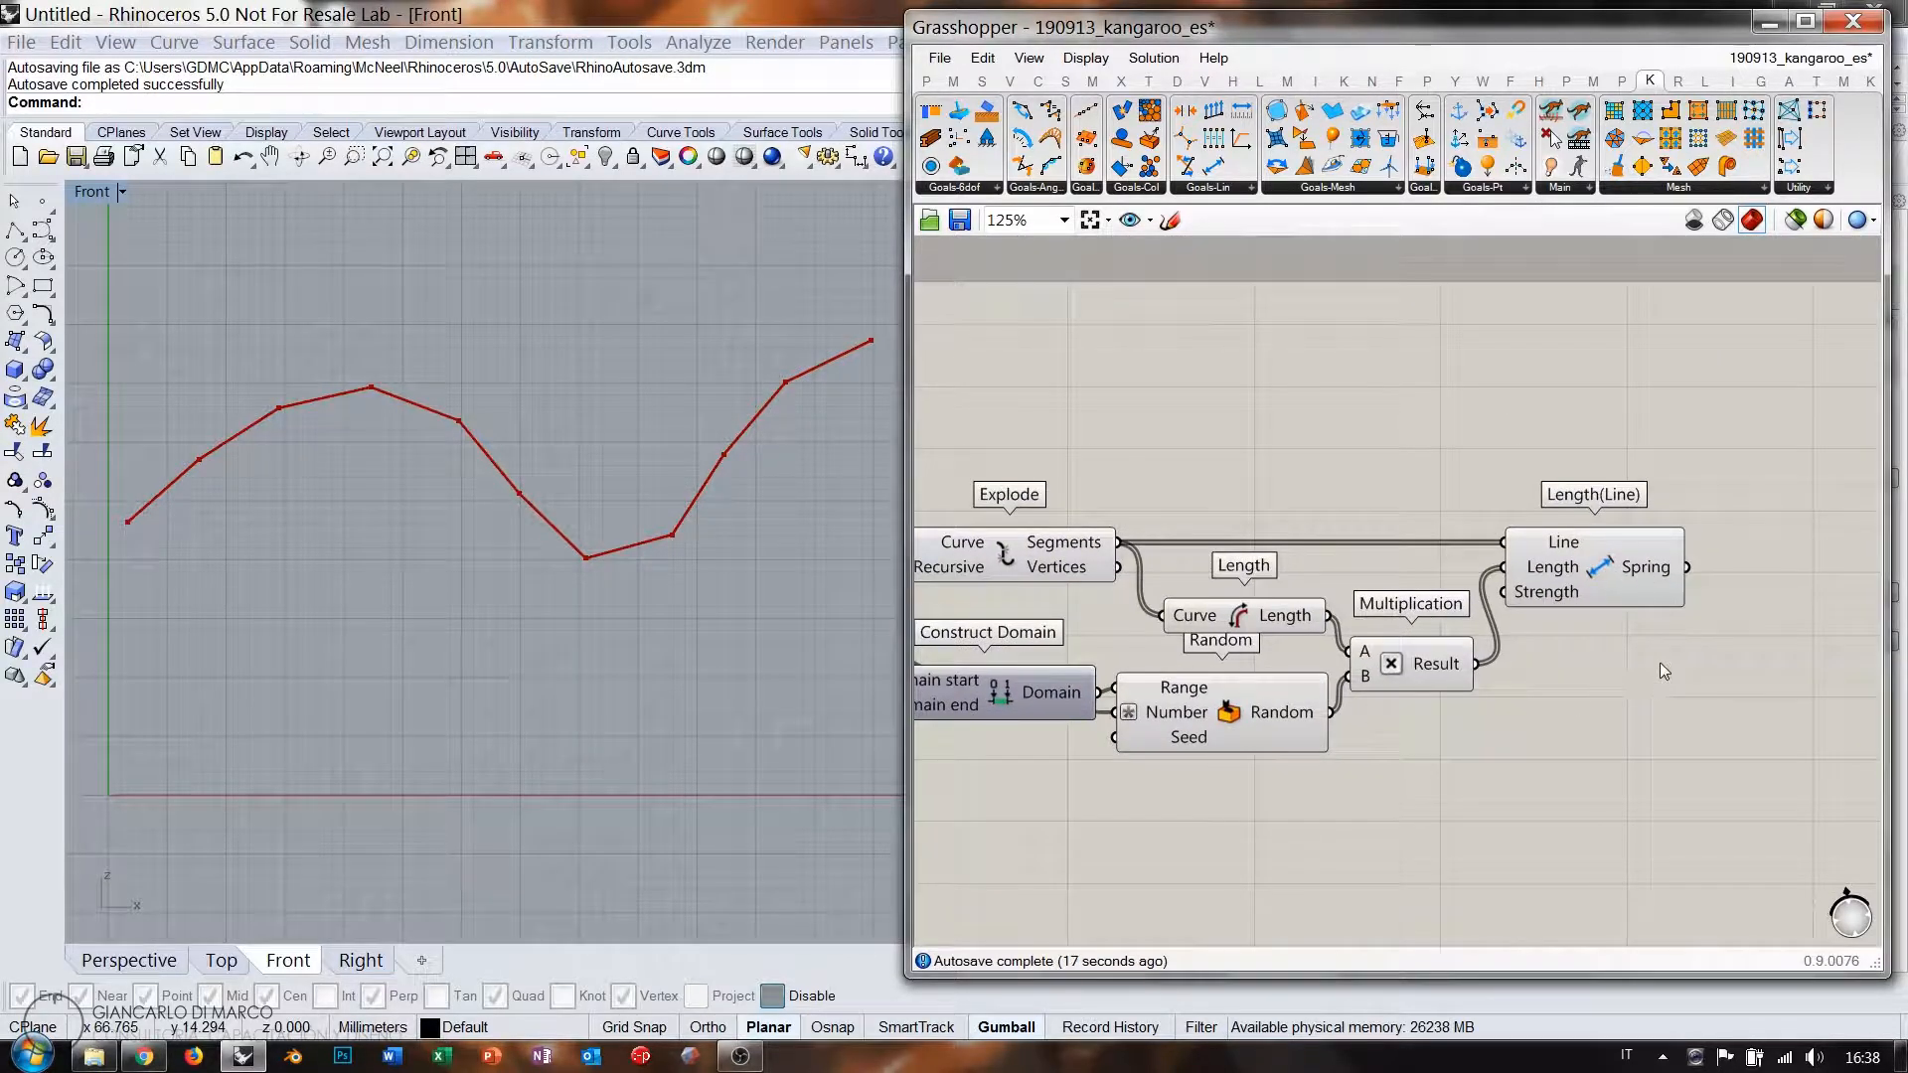
pyautogui.moveTo(1646, 577); pyautogui.dragTo(1385, 568, button='right')
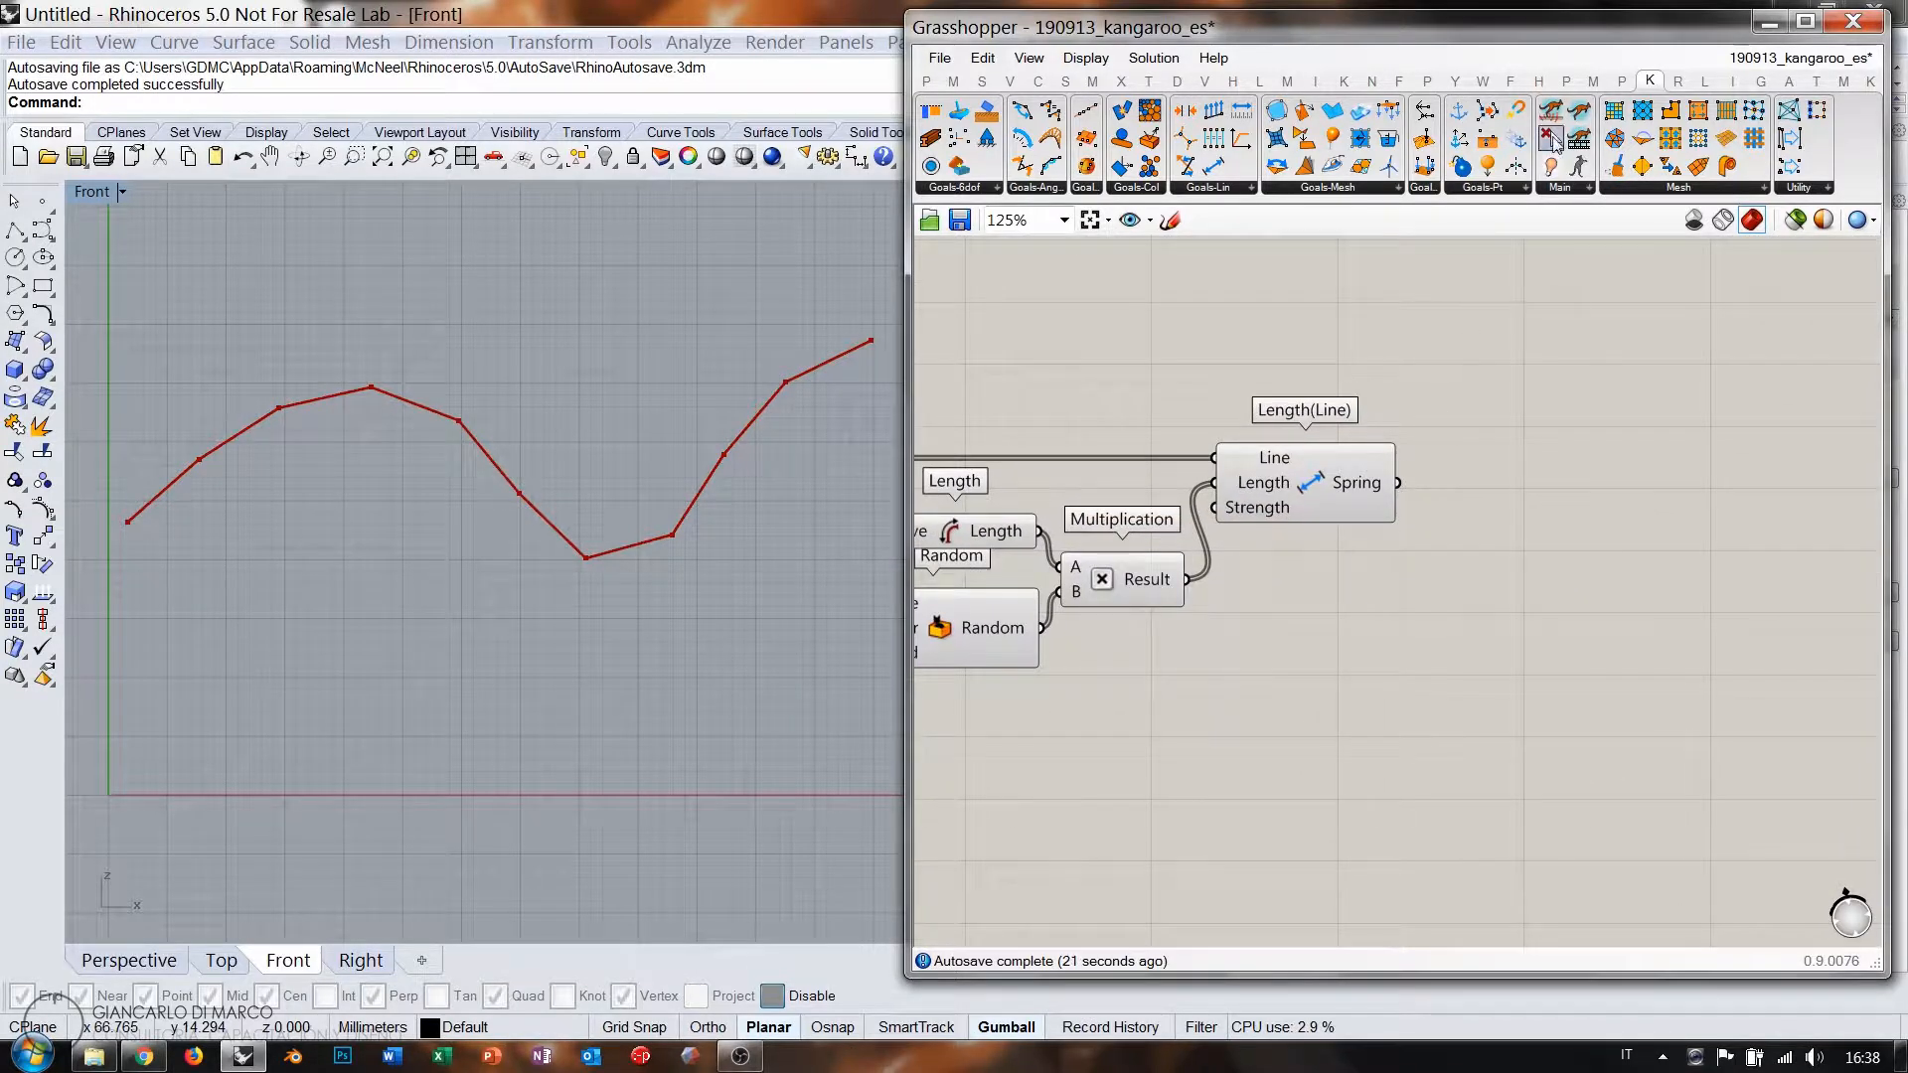
# Add a BouncySolver with a Boolean Toggle on On and a Button on Reset.
pyautogui.moveTo(1687, 660); pyautogui.dragTo(1687, 656)
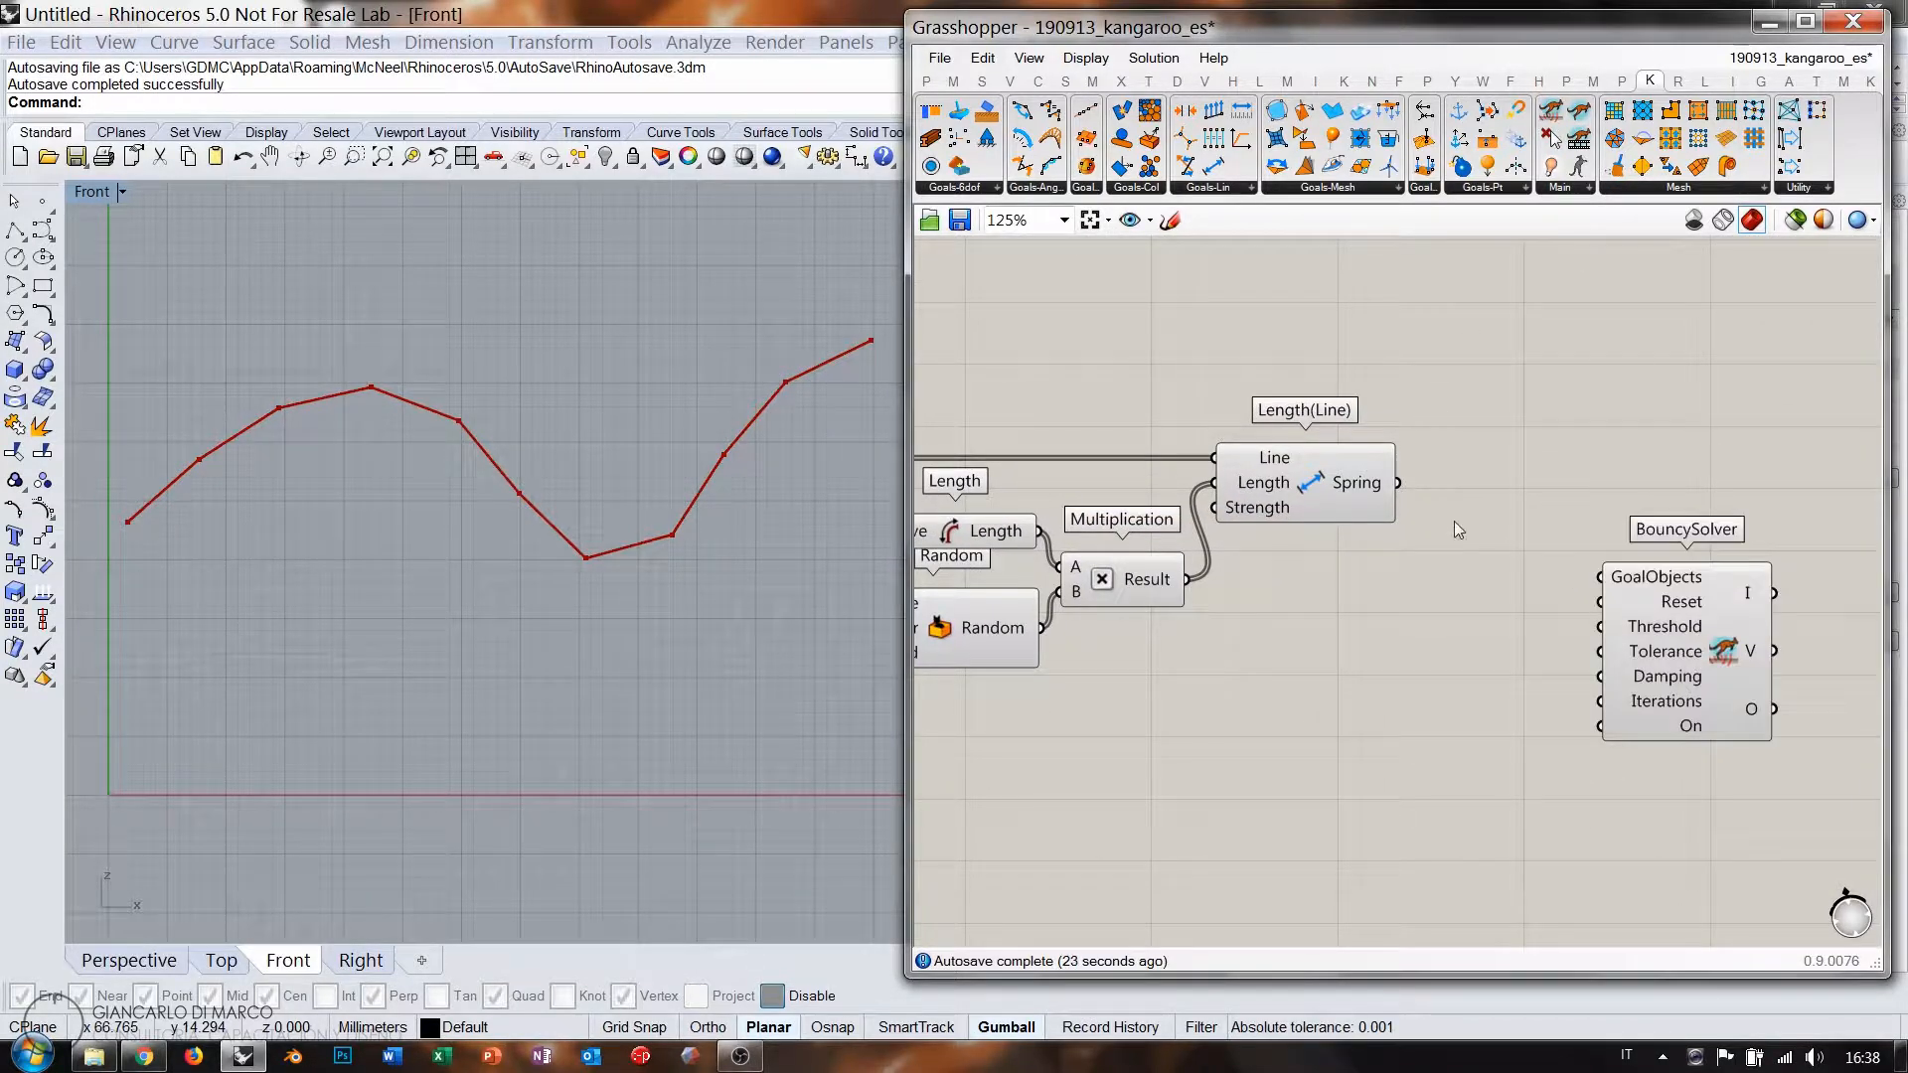
pyautogui.doubleClick(1451, 714)
pyautogui.write('tog')
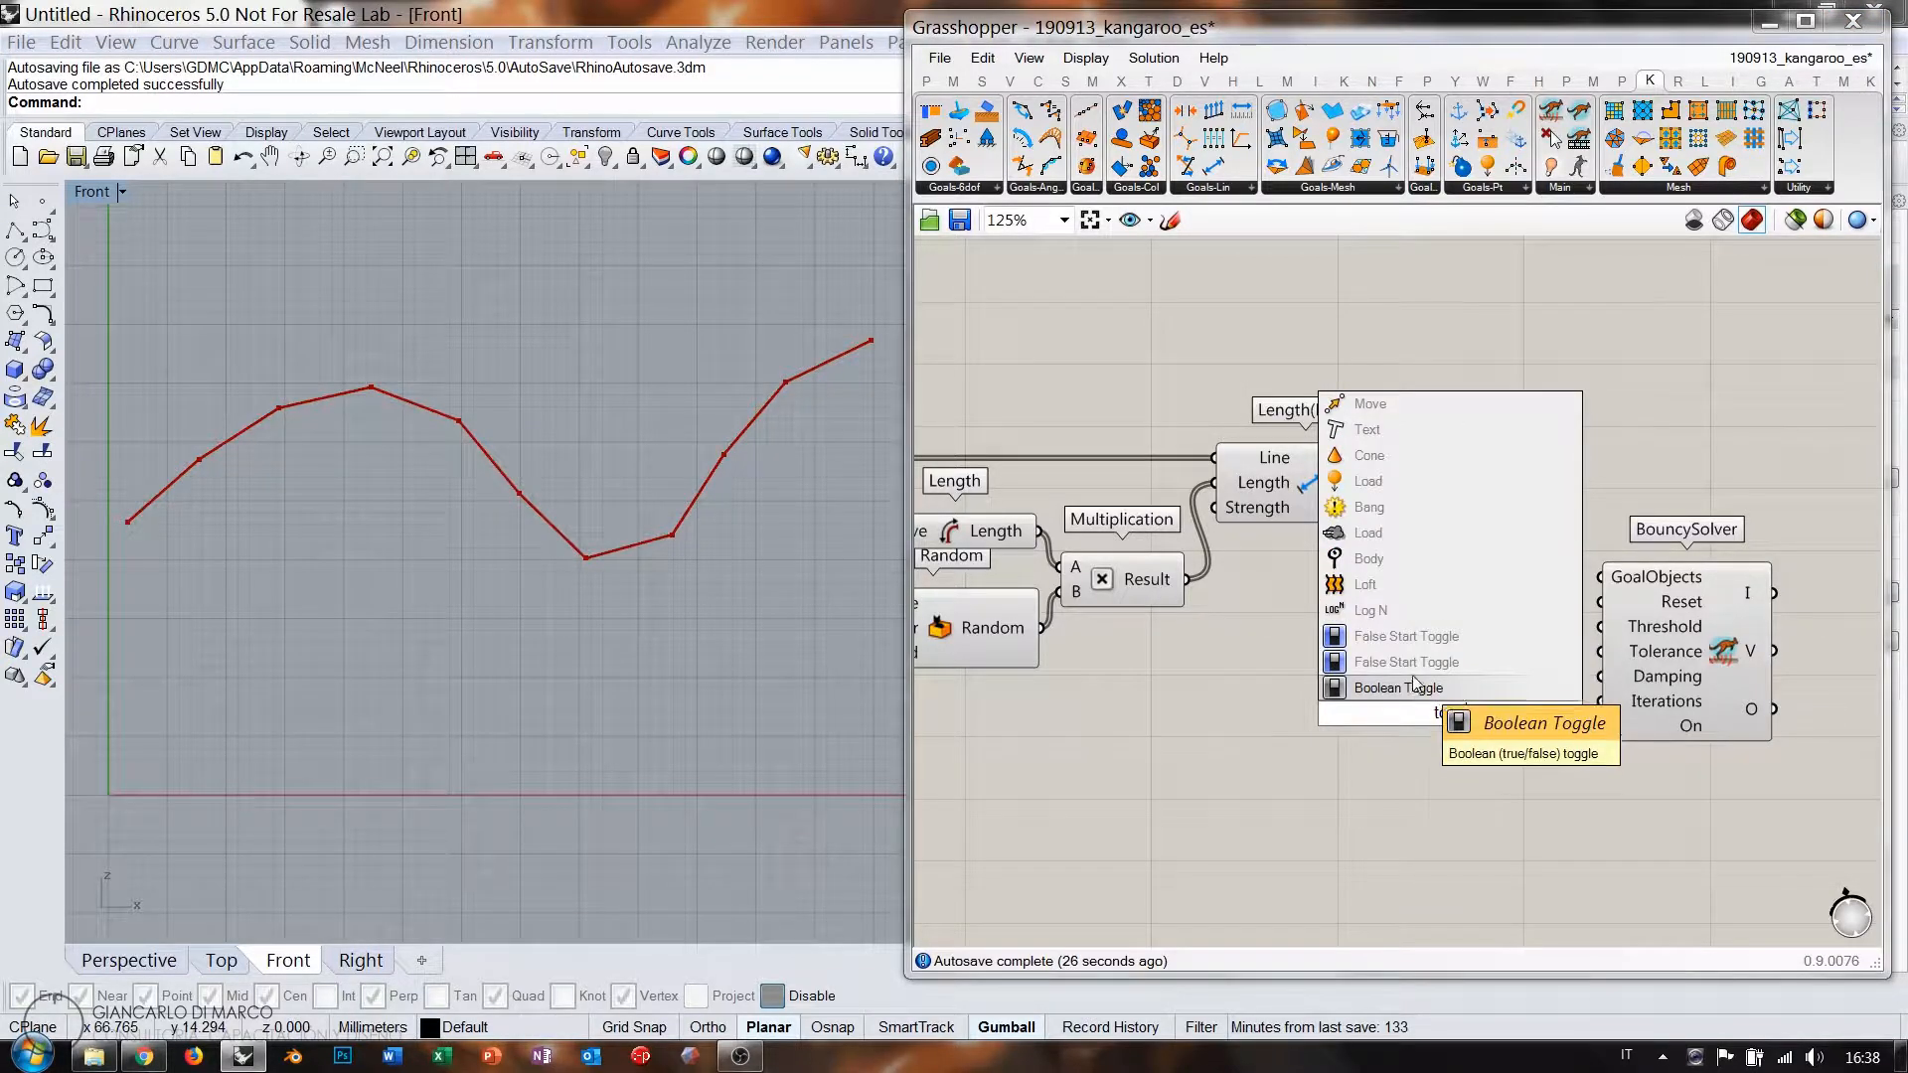
pyautogui.click(1417, 686)
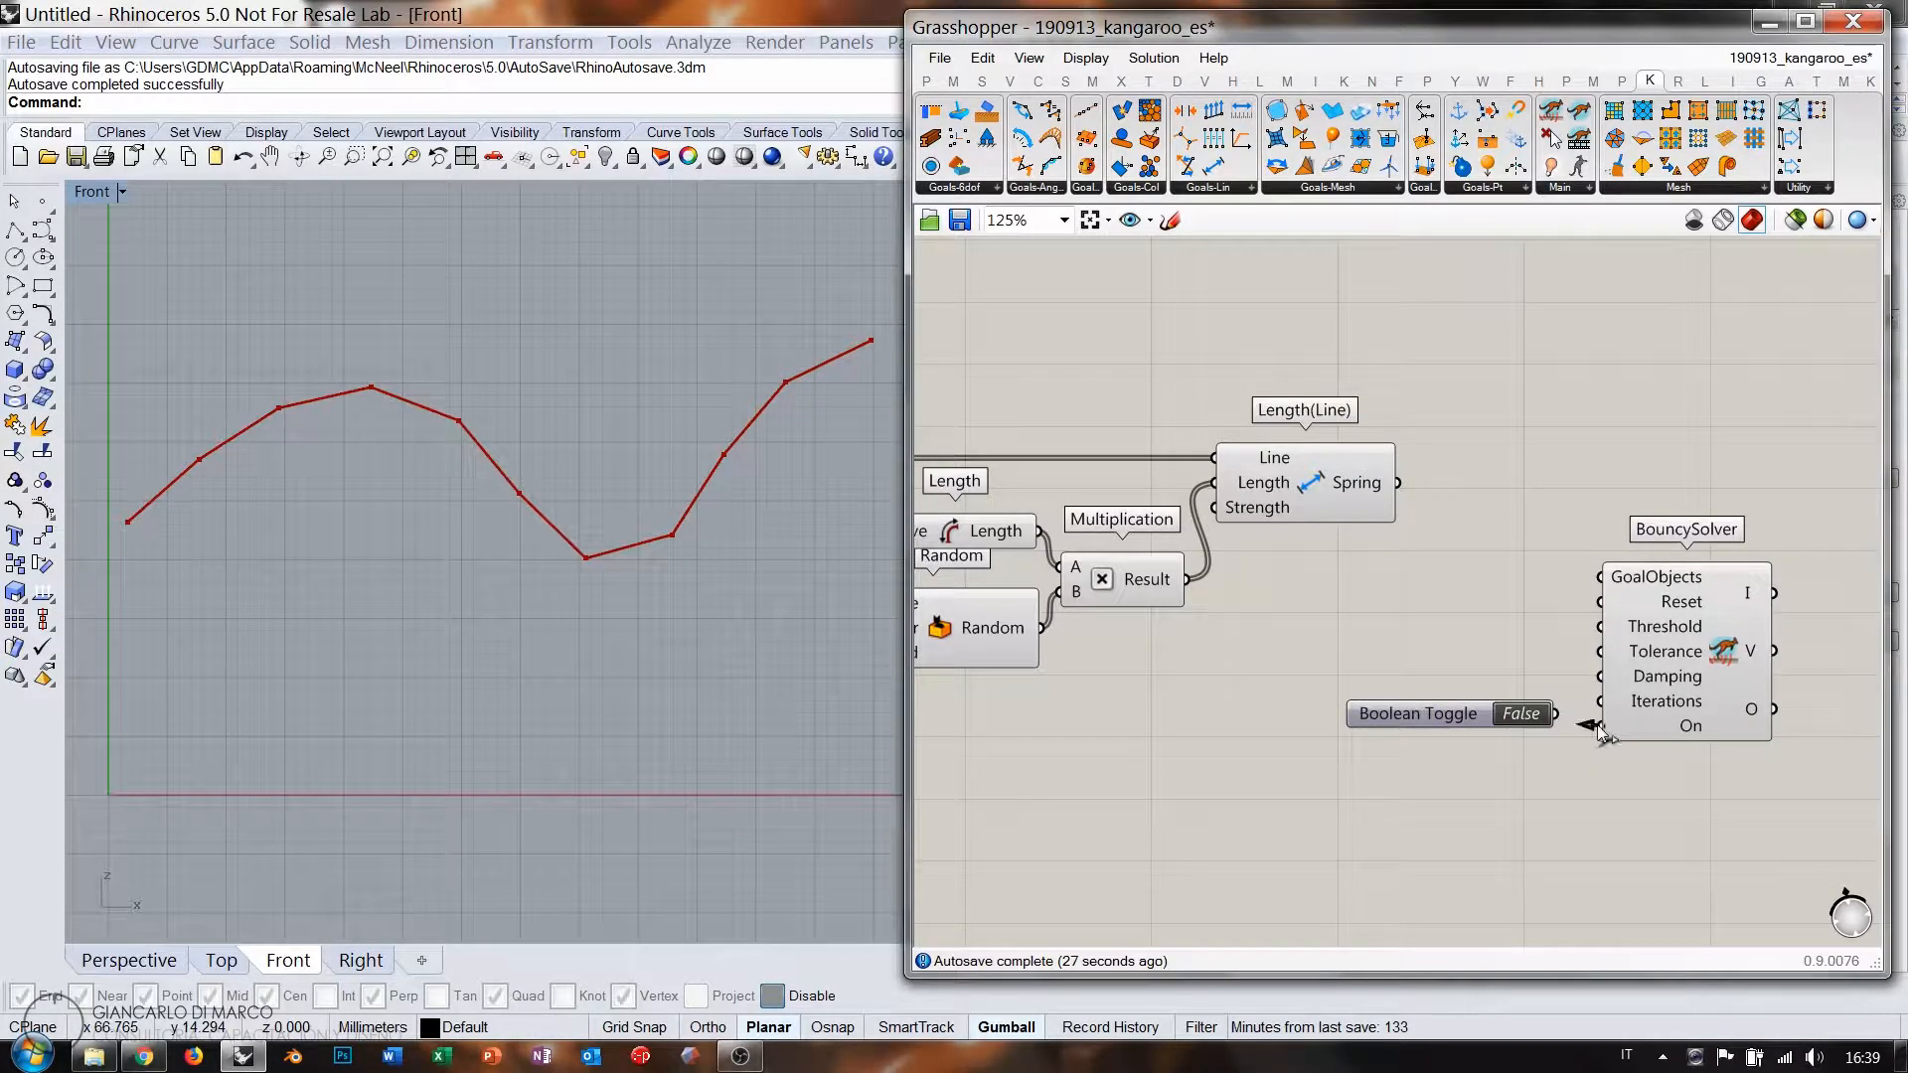
pyautogui.moveTo(1600, 734); pyautogui.dragTo(1600, 726)
pyautogui.doubleClick(1499, 635)
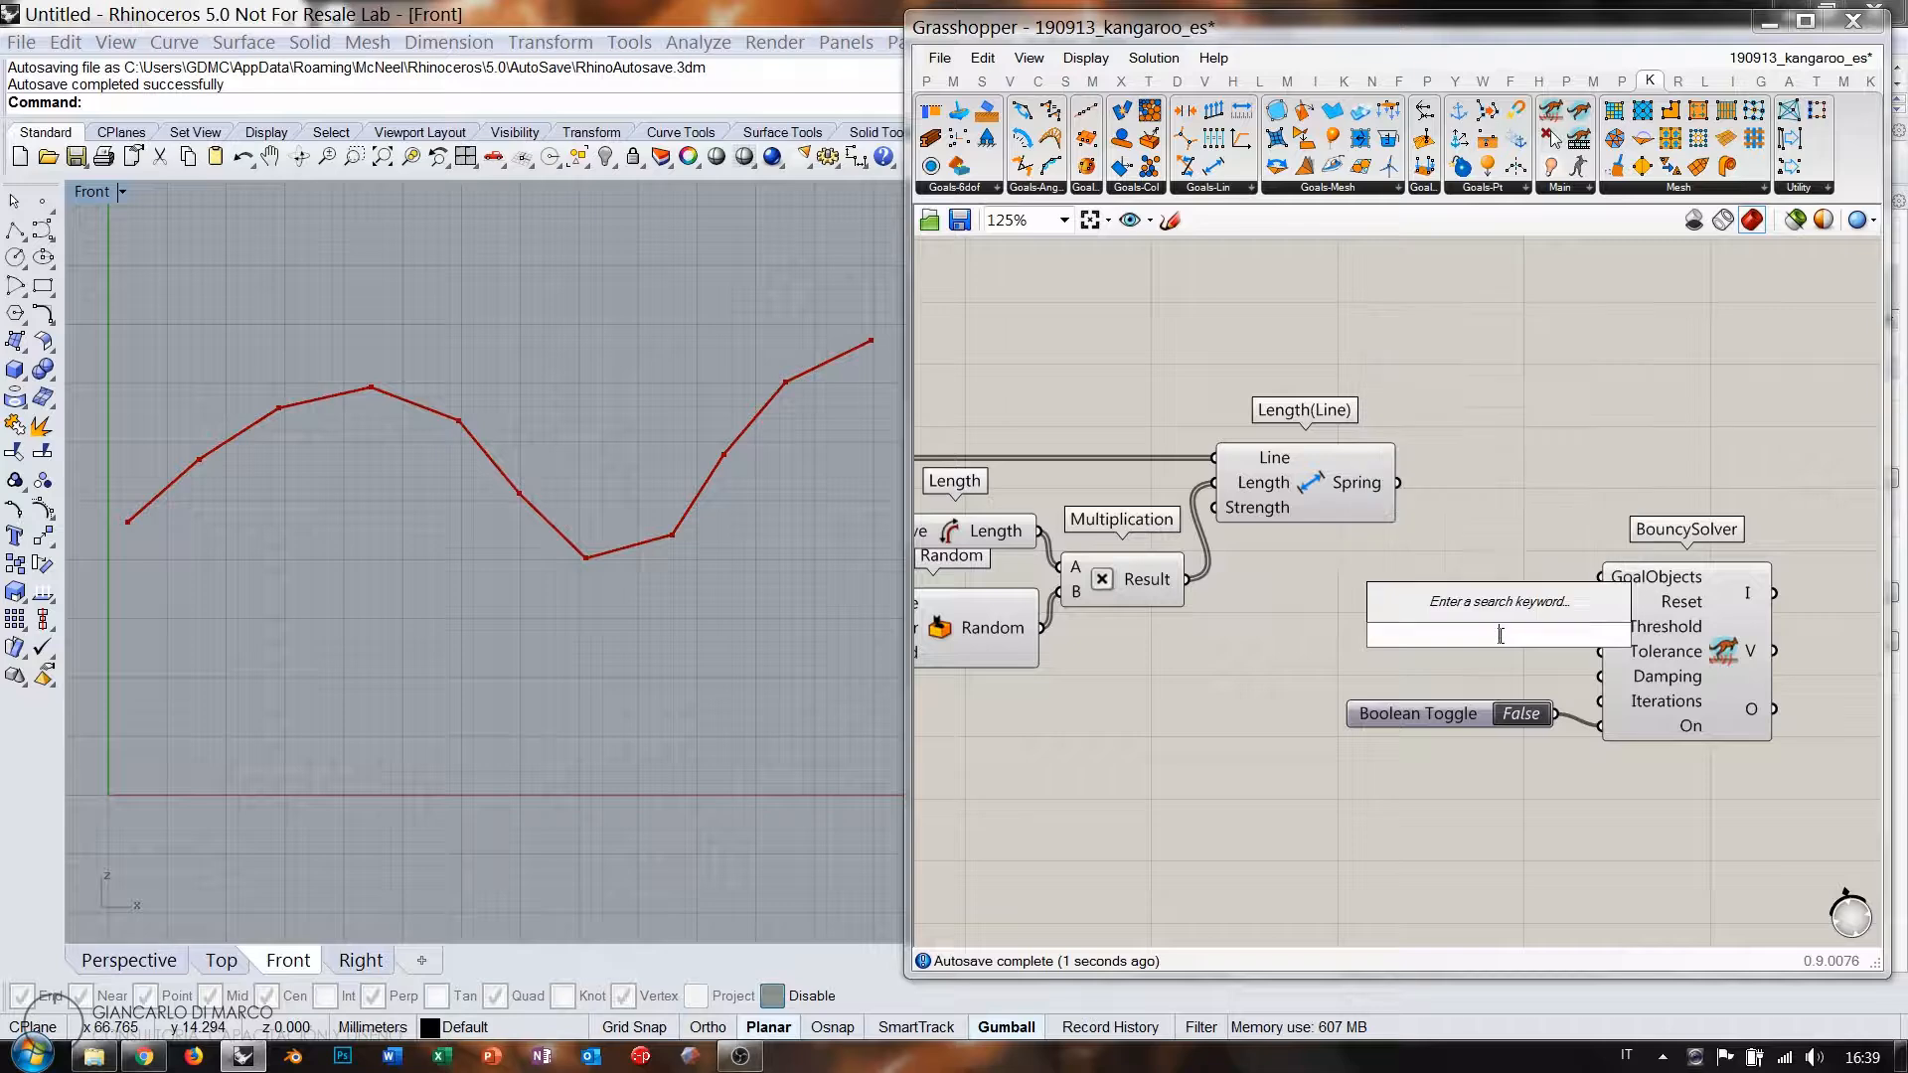
pyautogui.write('button')
pyautogui.click(1513, 656)
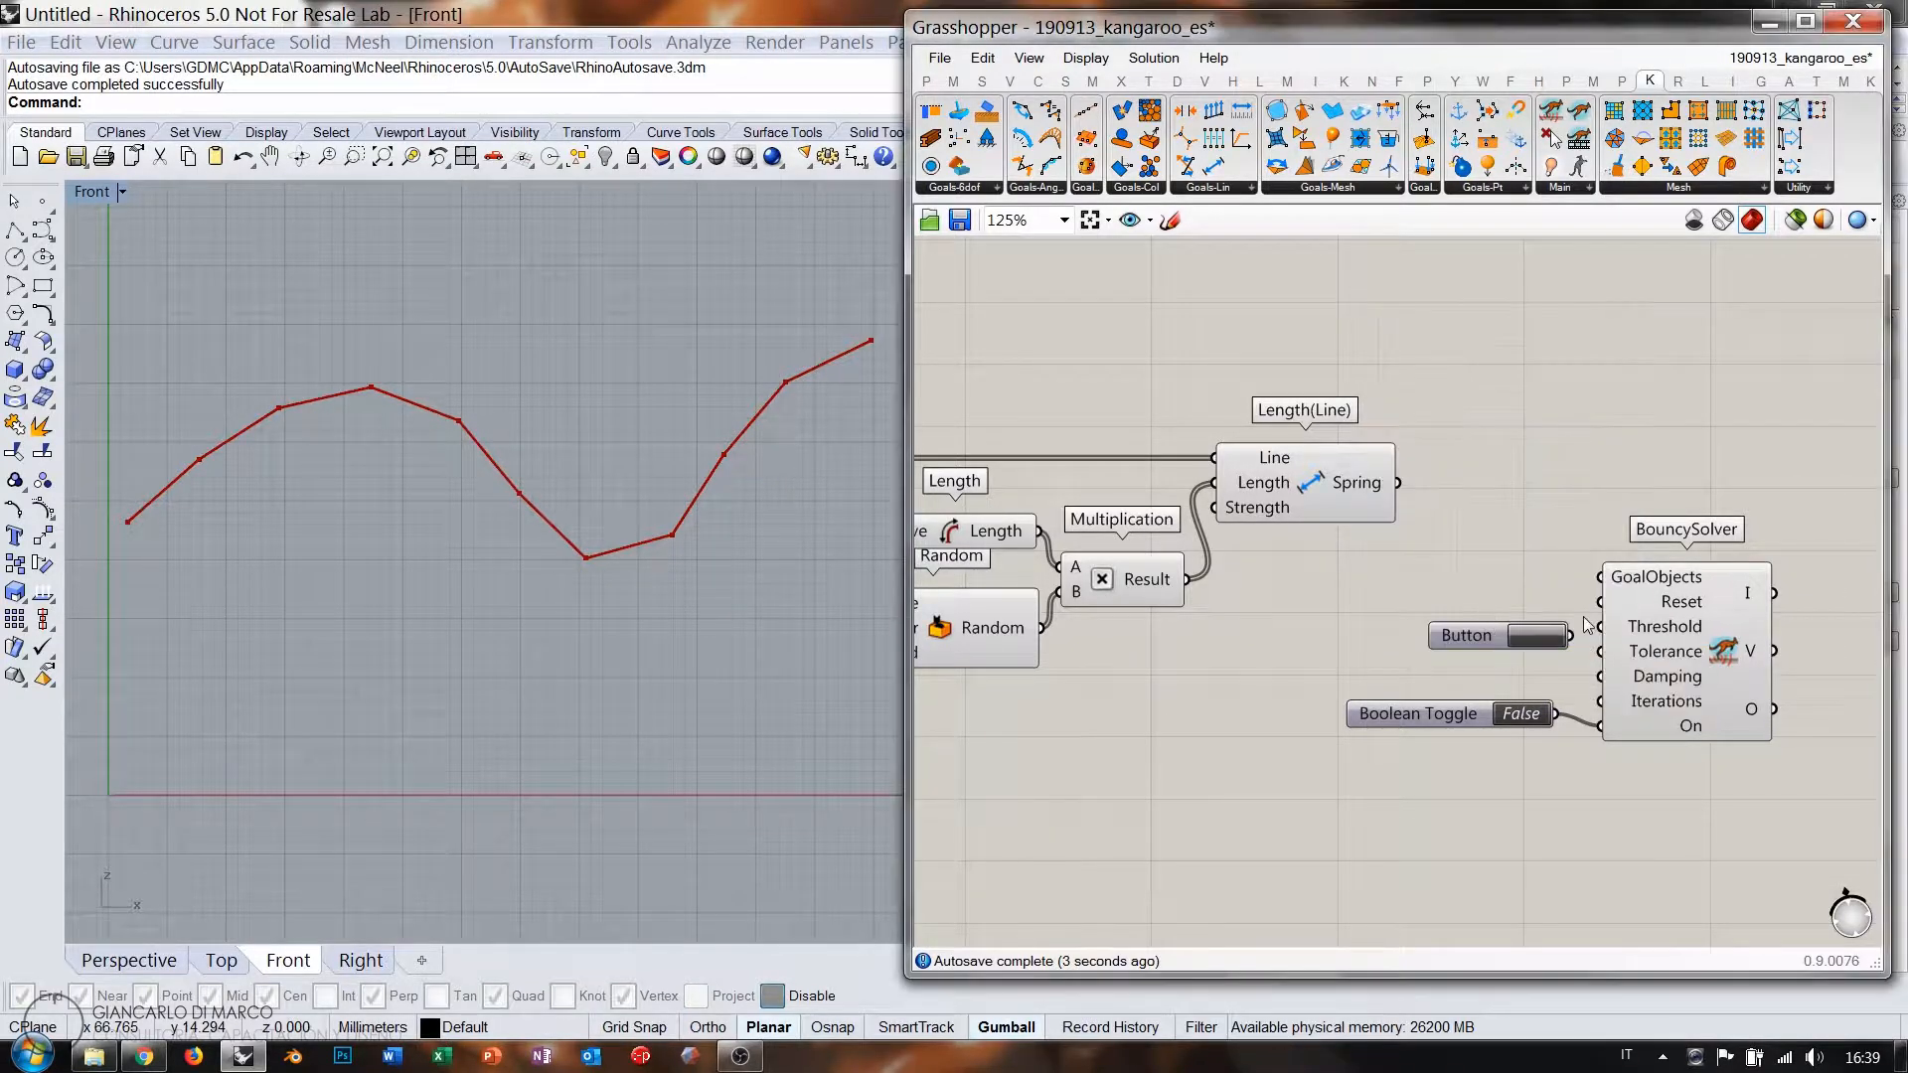
pyautogui.moveTo(1570, 635); pyautogui.dragTo(1600, 602)
pyautogui.moveTo(1457, 715); pyautogui.dragTo(1481, 697)
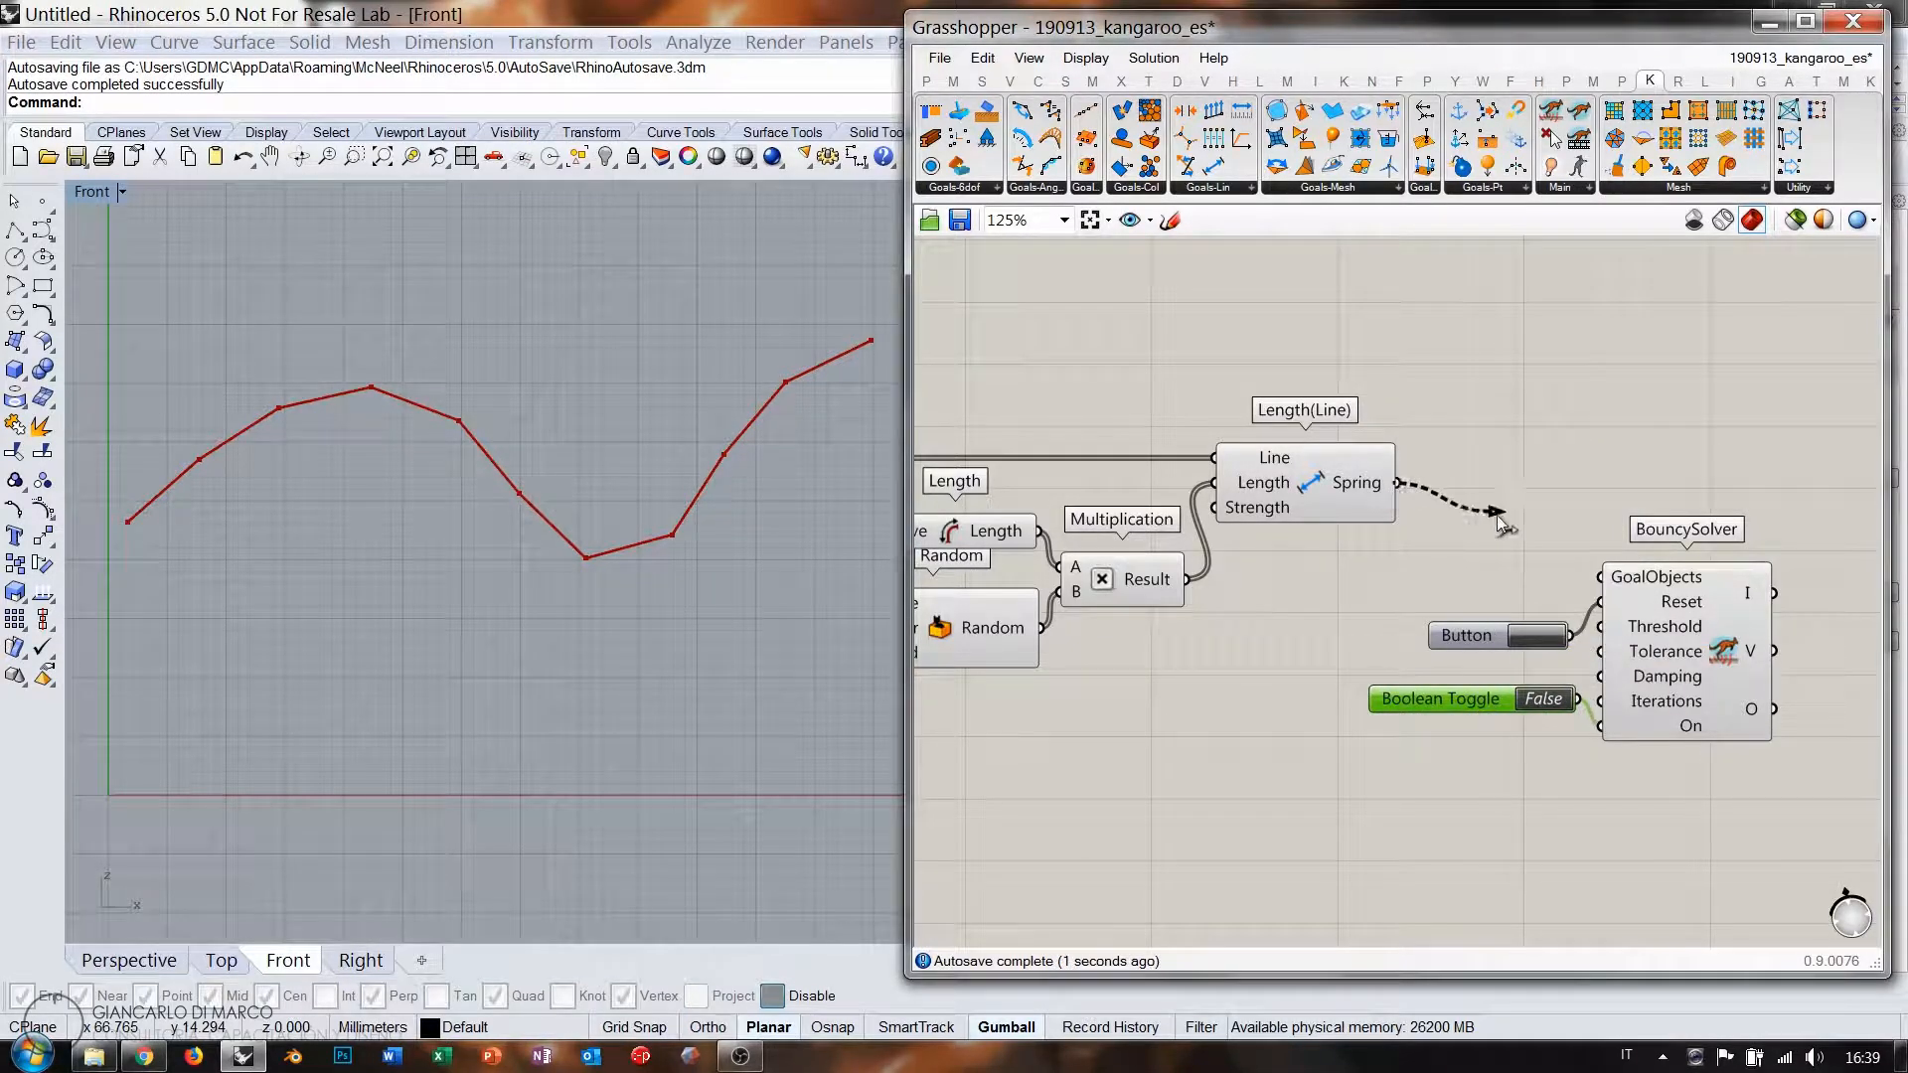
# Wire the springs into GoalObjects, run the solver, and lower the range start to 0.464.
pyautogui.moveTo(1500, 519); pyautogui.dragTo(1600, 577)
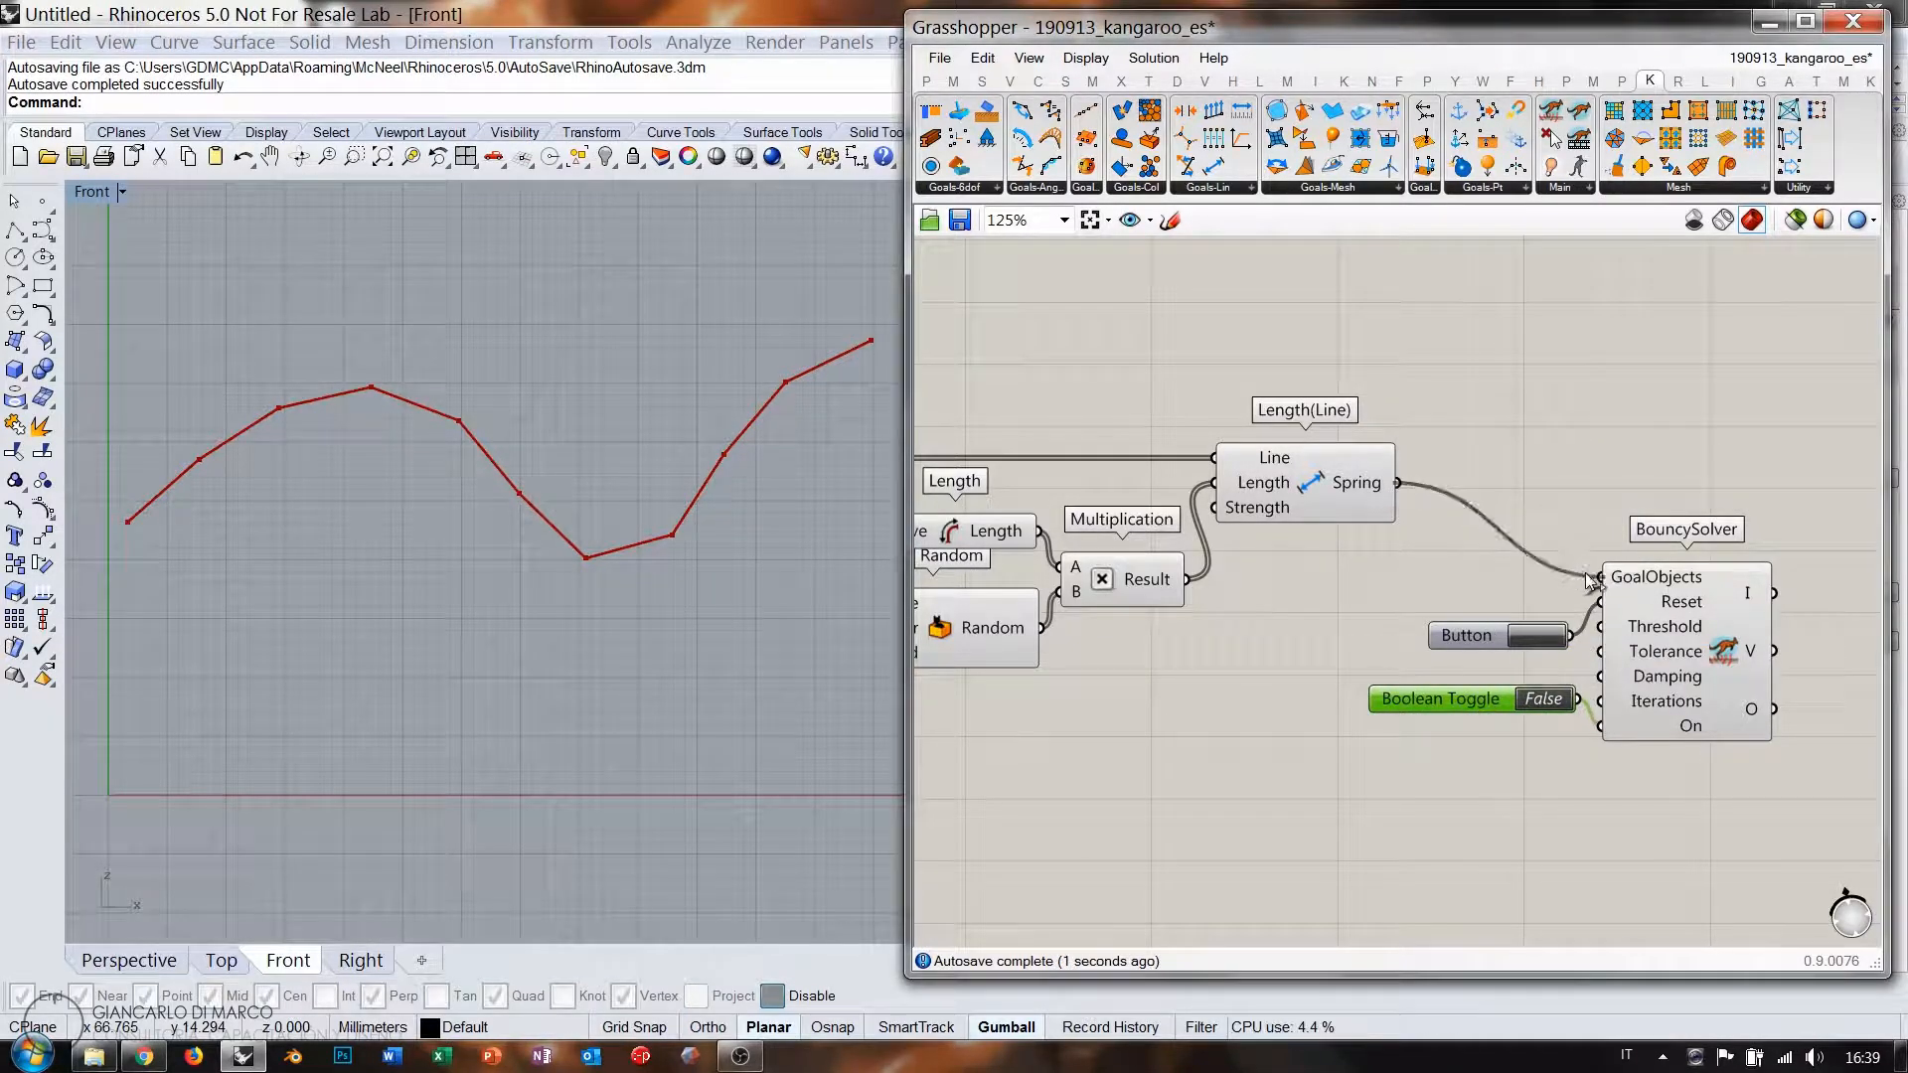
pyautogui.click(1545, 701)
pyautogui.moveTo(1067, 574); pyautogui.dragTo(1582, 546, button='right')
pyautogui.moveTo(1014, 582); pyautogui.dragTo(1223, 533, button='right')
pyautogui.moveTo(1266, 511); pyautogui.dragTo(1192, 517)
# Add an End Points component fed by the Nurbs Curve.
pyautogui.scroll(-5, 1332, 503)
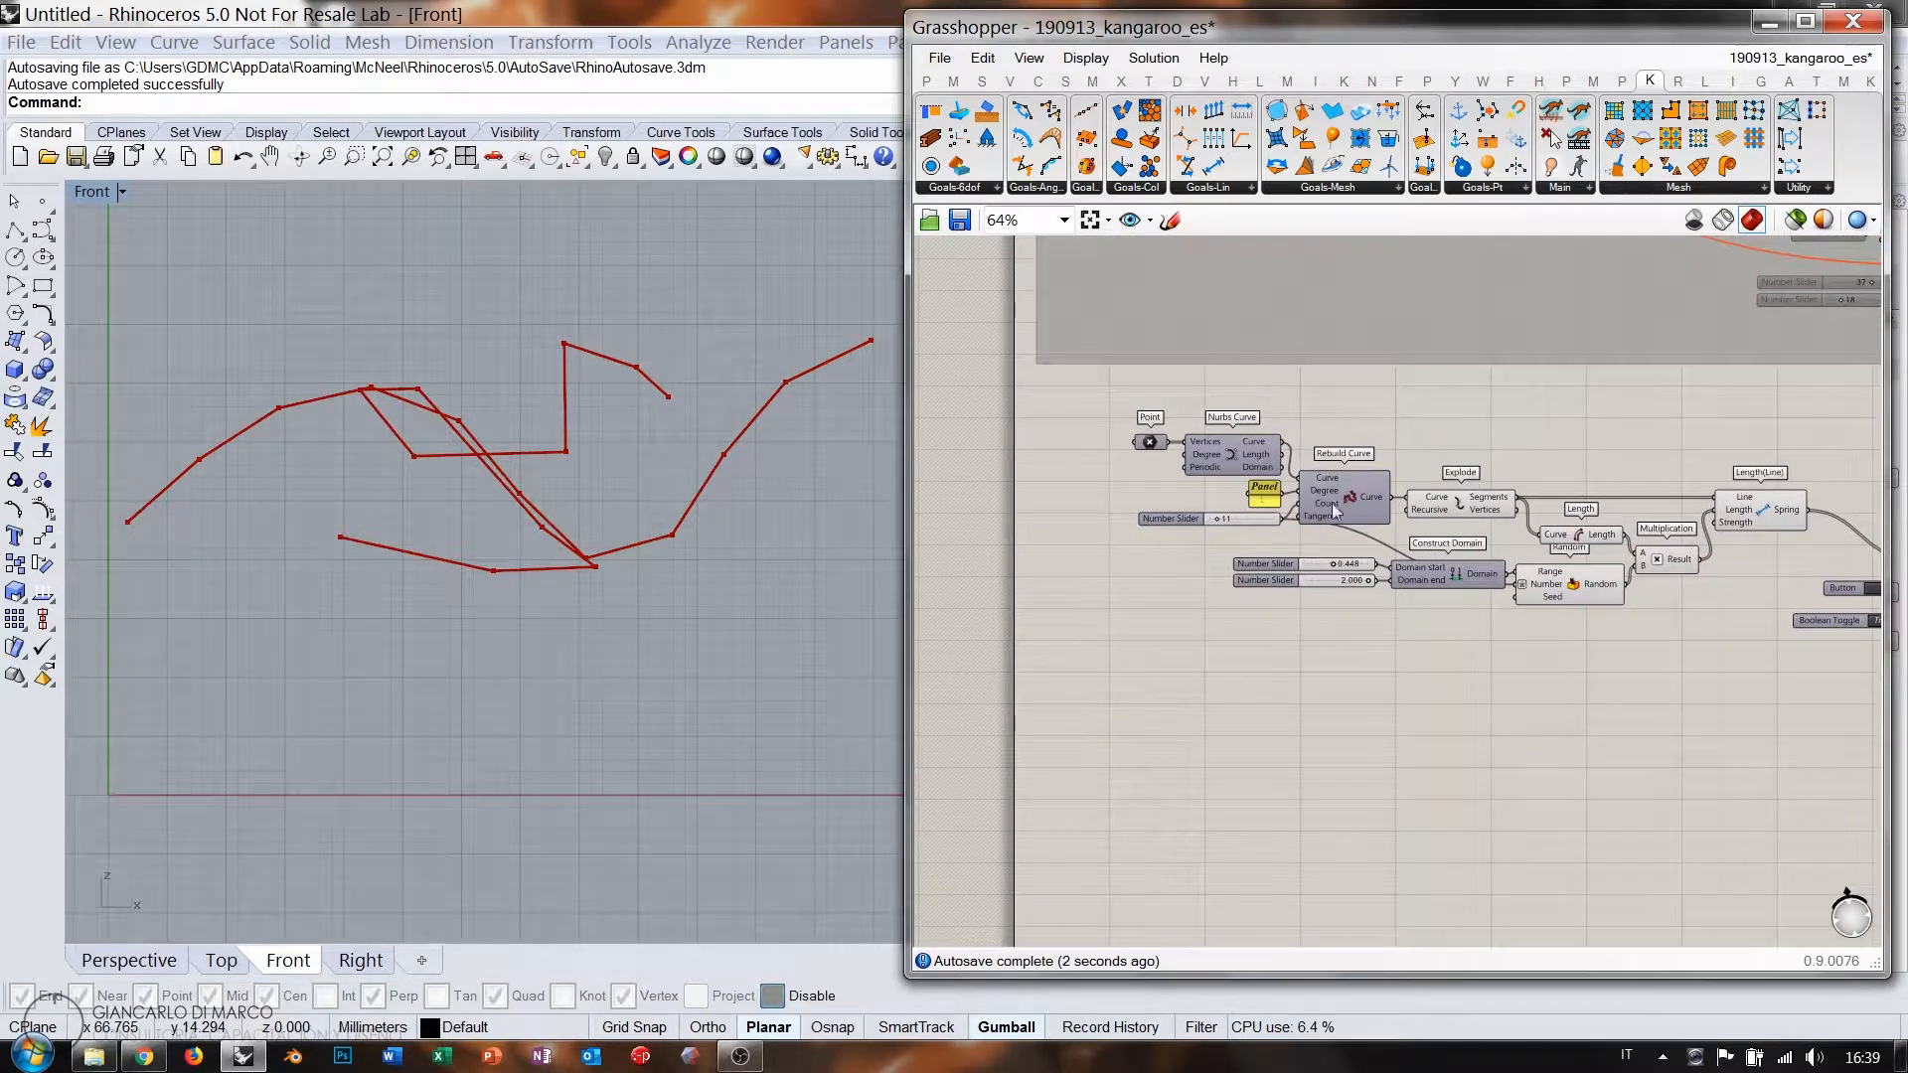
pyautogui.scroll(4, 1332, 503)
pyautogui.doubleClick(1423, 411)
pyautogui.write('en')
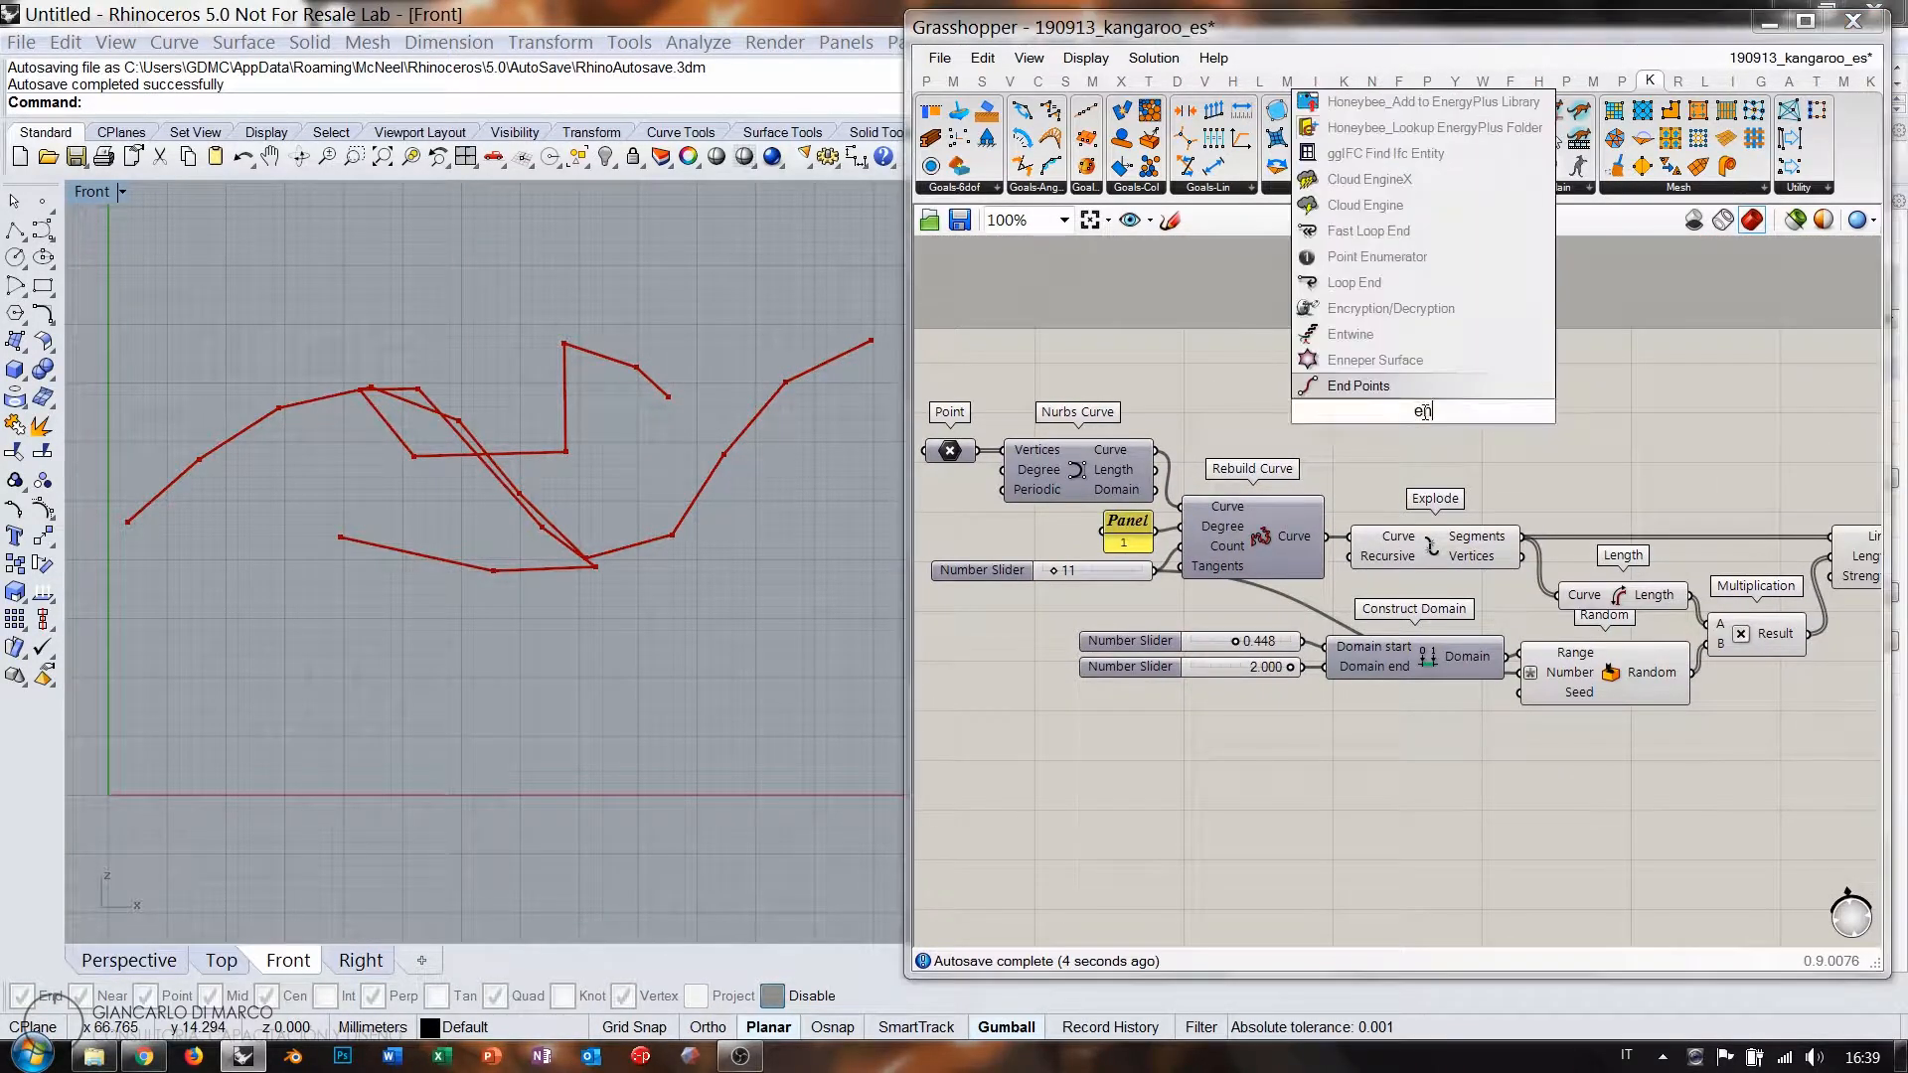
pyautogui.write('d')
pyautogui.press('Return')
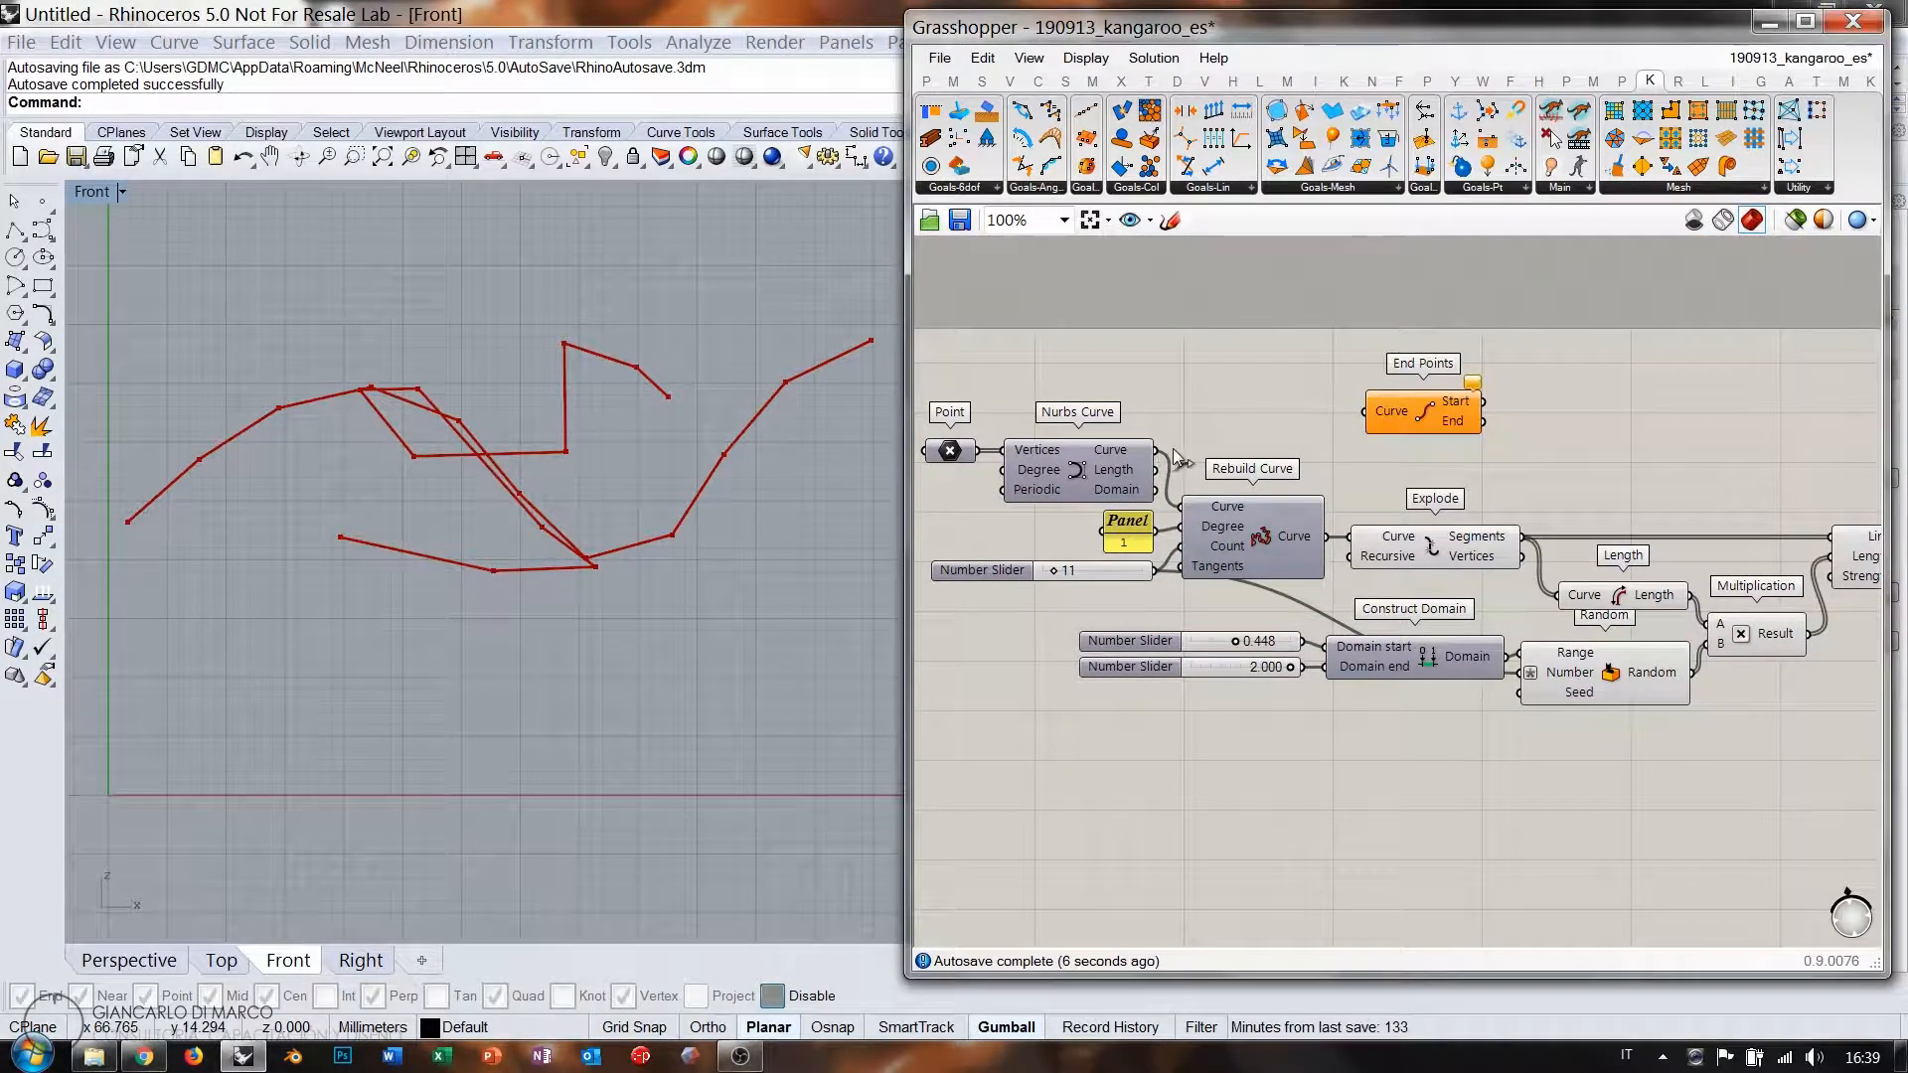
pyautogui.moveTo(1173, 452); pyautogui.dragTo(1361, 410)
pyautogui.moveTo(1512, 498); pyautogui.dragTo(1290, 496, button='right')
pyautogui.moveTo(1208, 410); pyautogui.dragTo(1475, 428)
pyautogui.moveTo(1475, 428); pyautogui.dragTo(1209, 433, button='right')
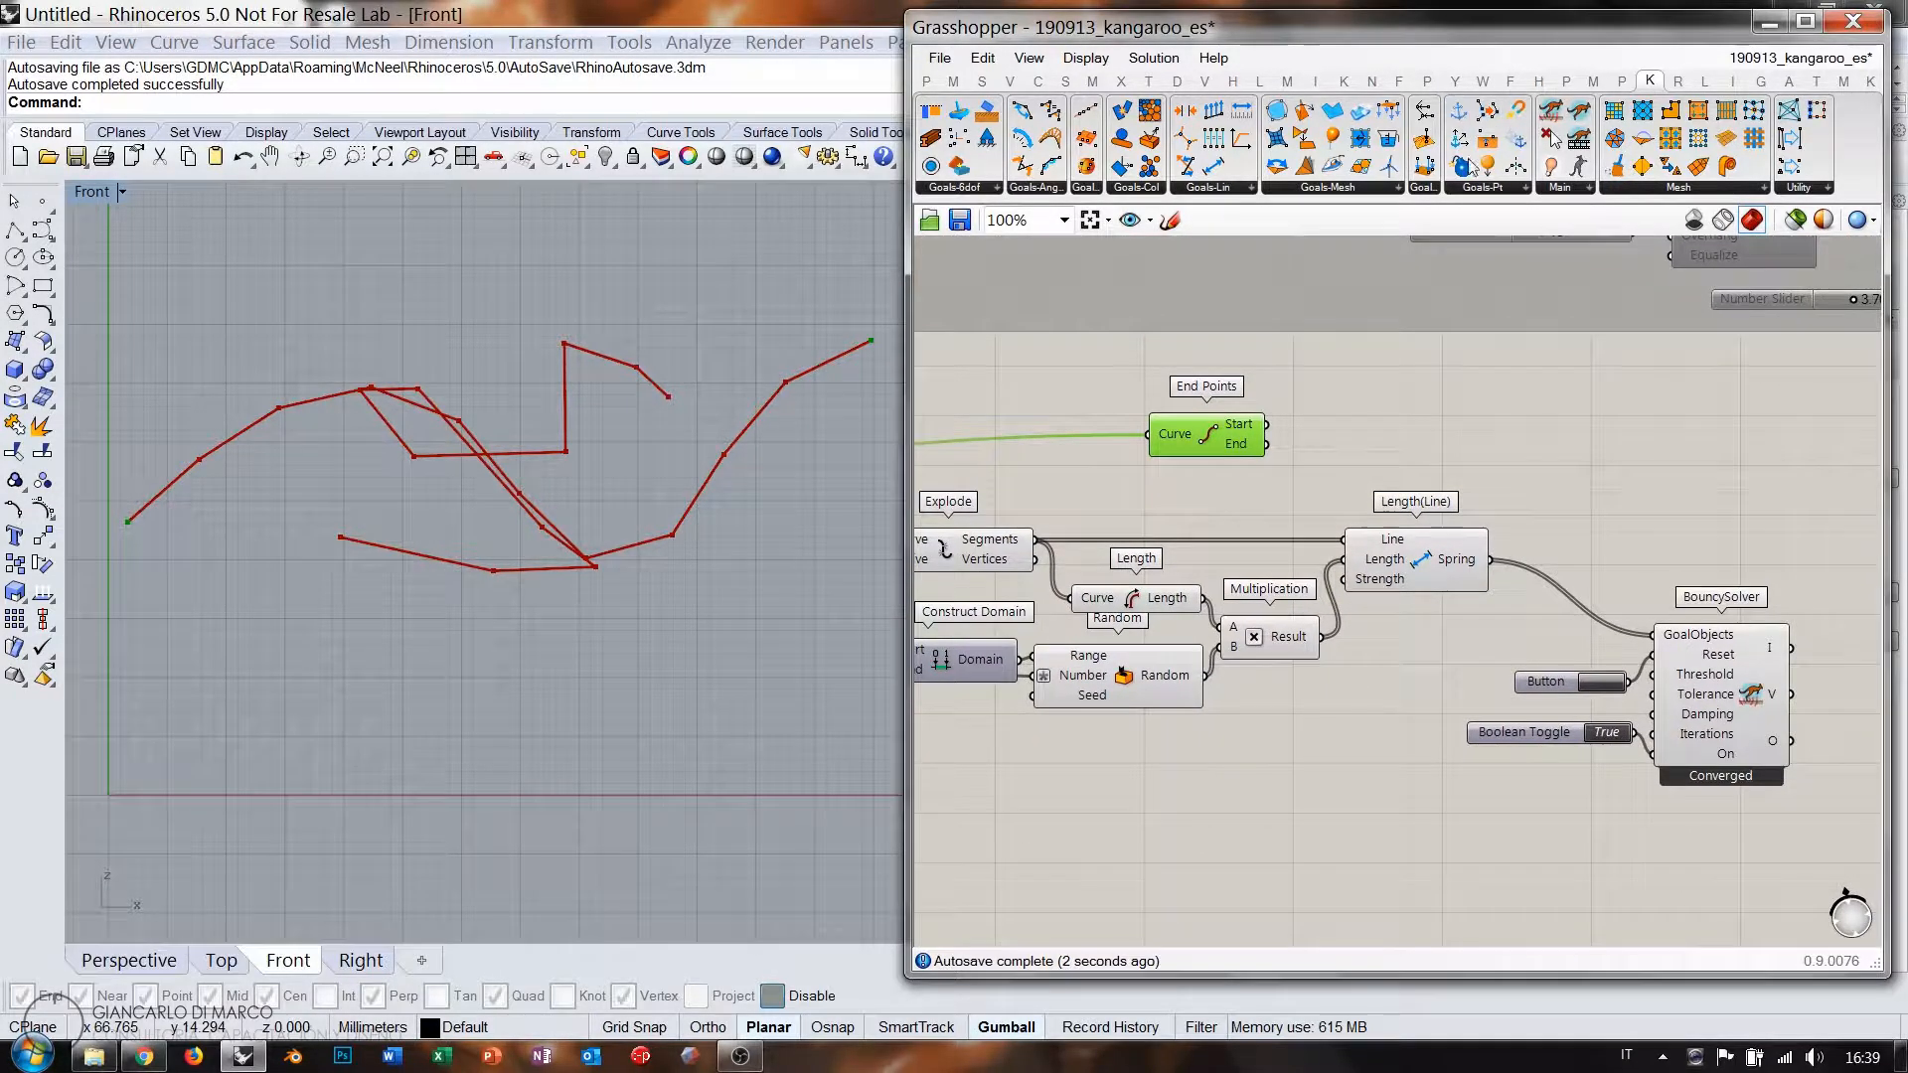
# Anchor both curve end points and feed the Anchor into the solver's GoalObjects.
pyautogui.moveTo(1470, 165); pyautogui.dragTo(1407, 450)
pyautogui.moveTo(1268, 425); pyautogui.dragTo(1350, 426)
pyautogui.keyDown('shift'); pyautogui.moveTo(1467, 445); pyautogui.dragTo(1653, 634); pyautogui.keyUp('shift')
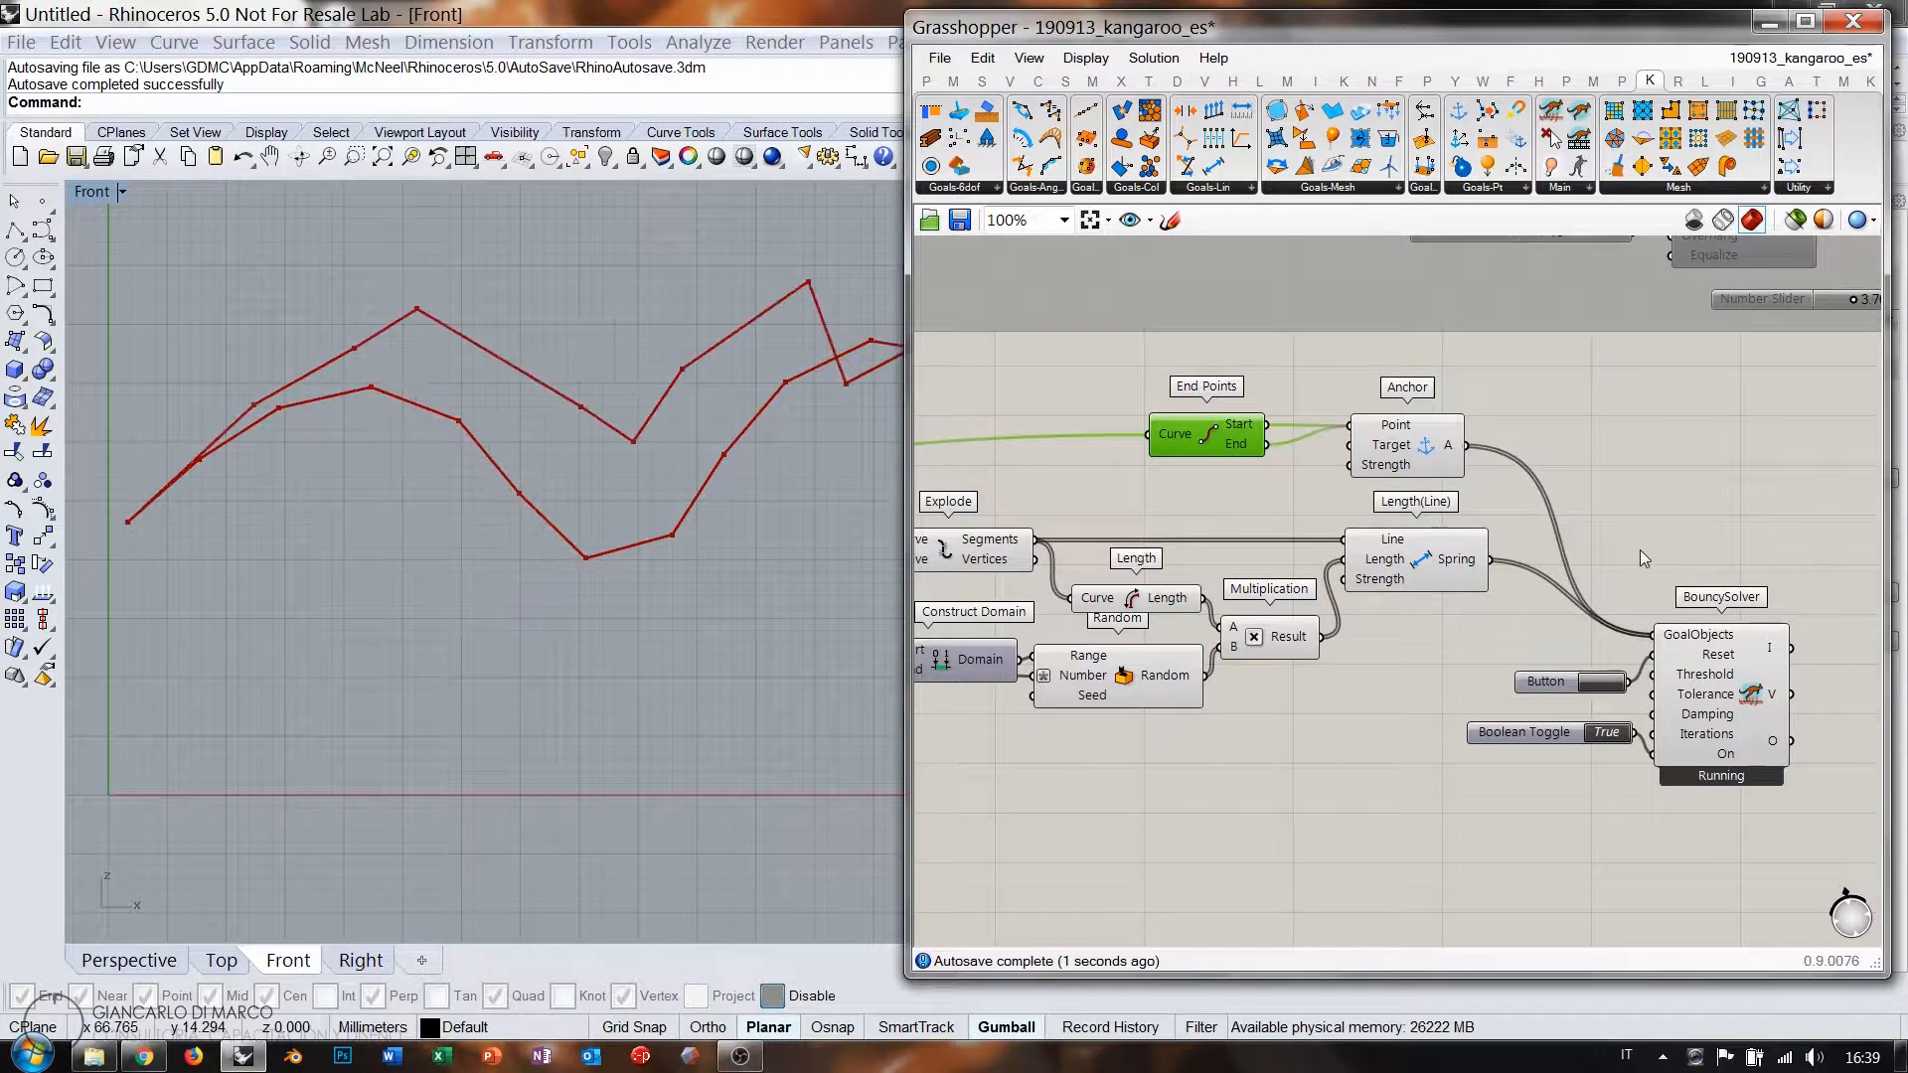
pyautogui.click(1640, 541)
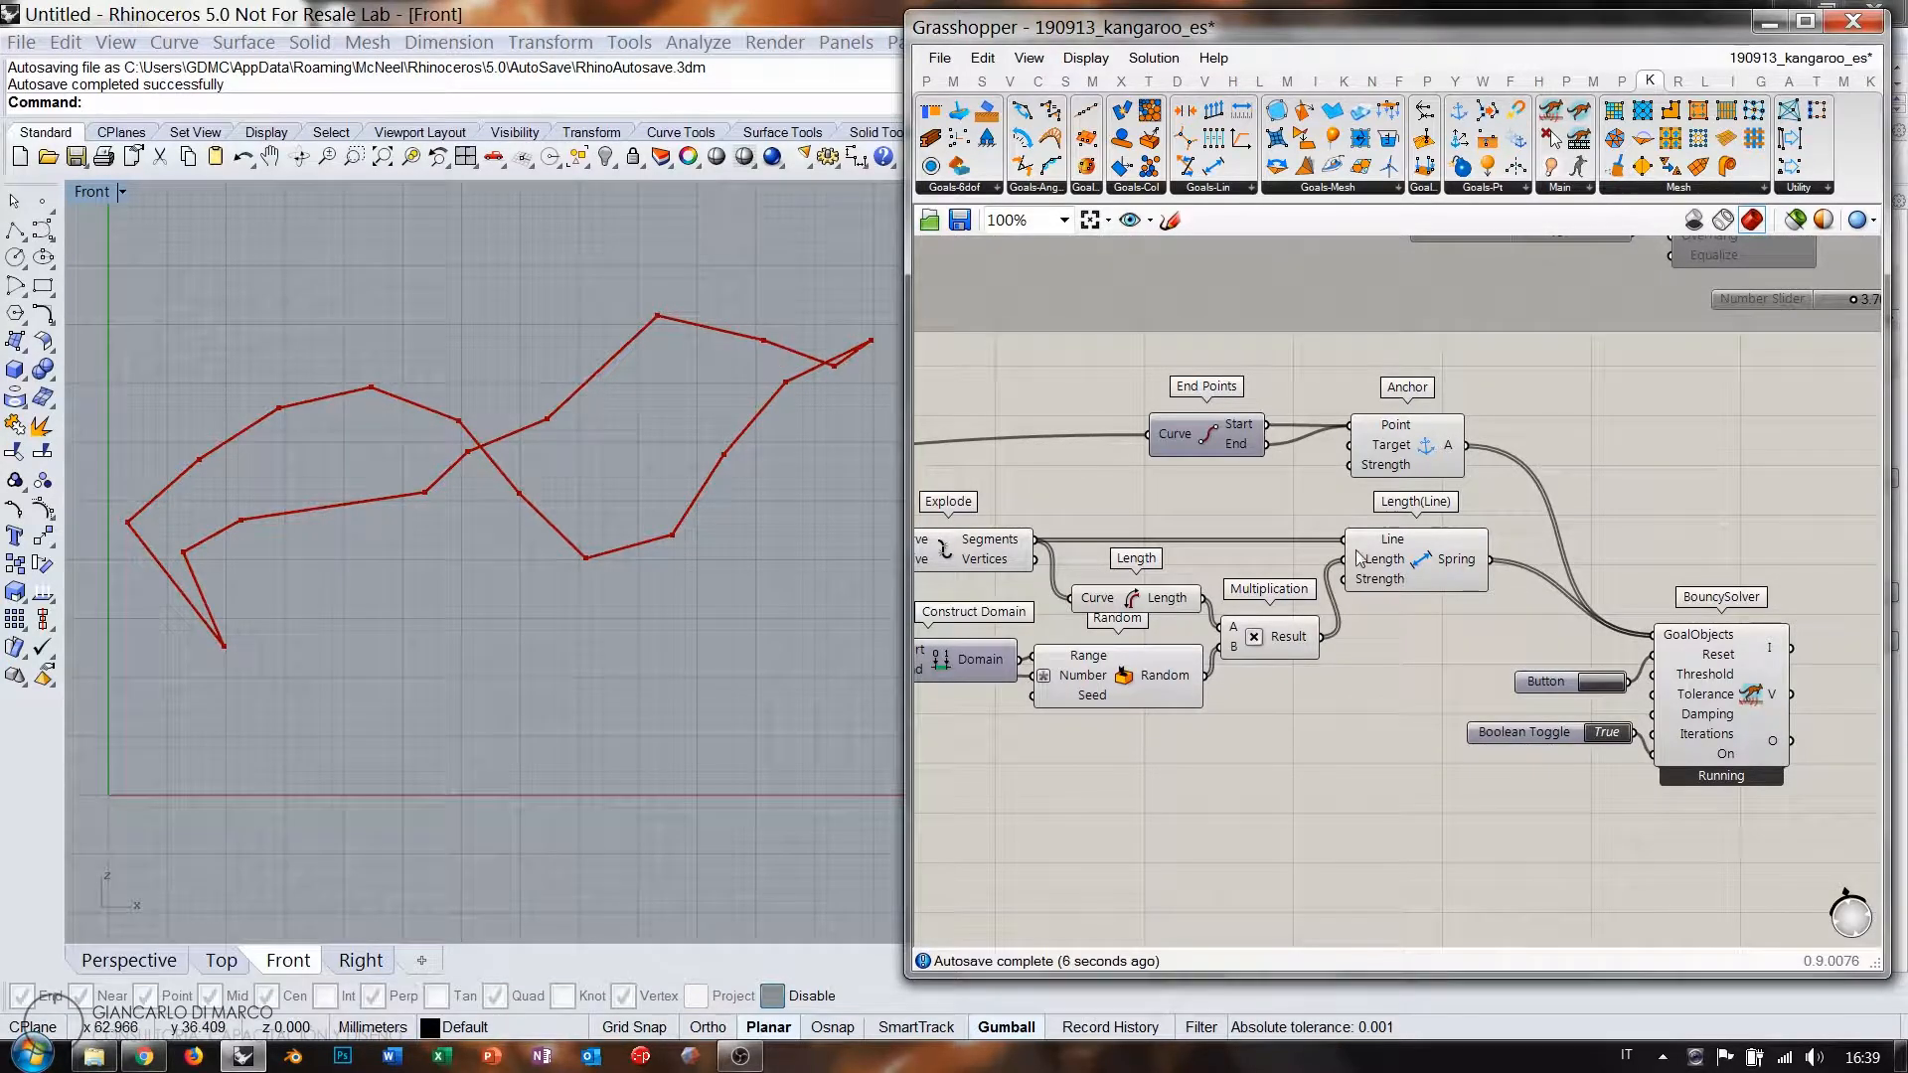
pyautogui.moveTo(1167, 518); pyautogui.dragTo(1362, 470, button='right')
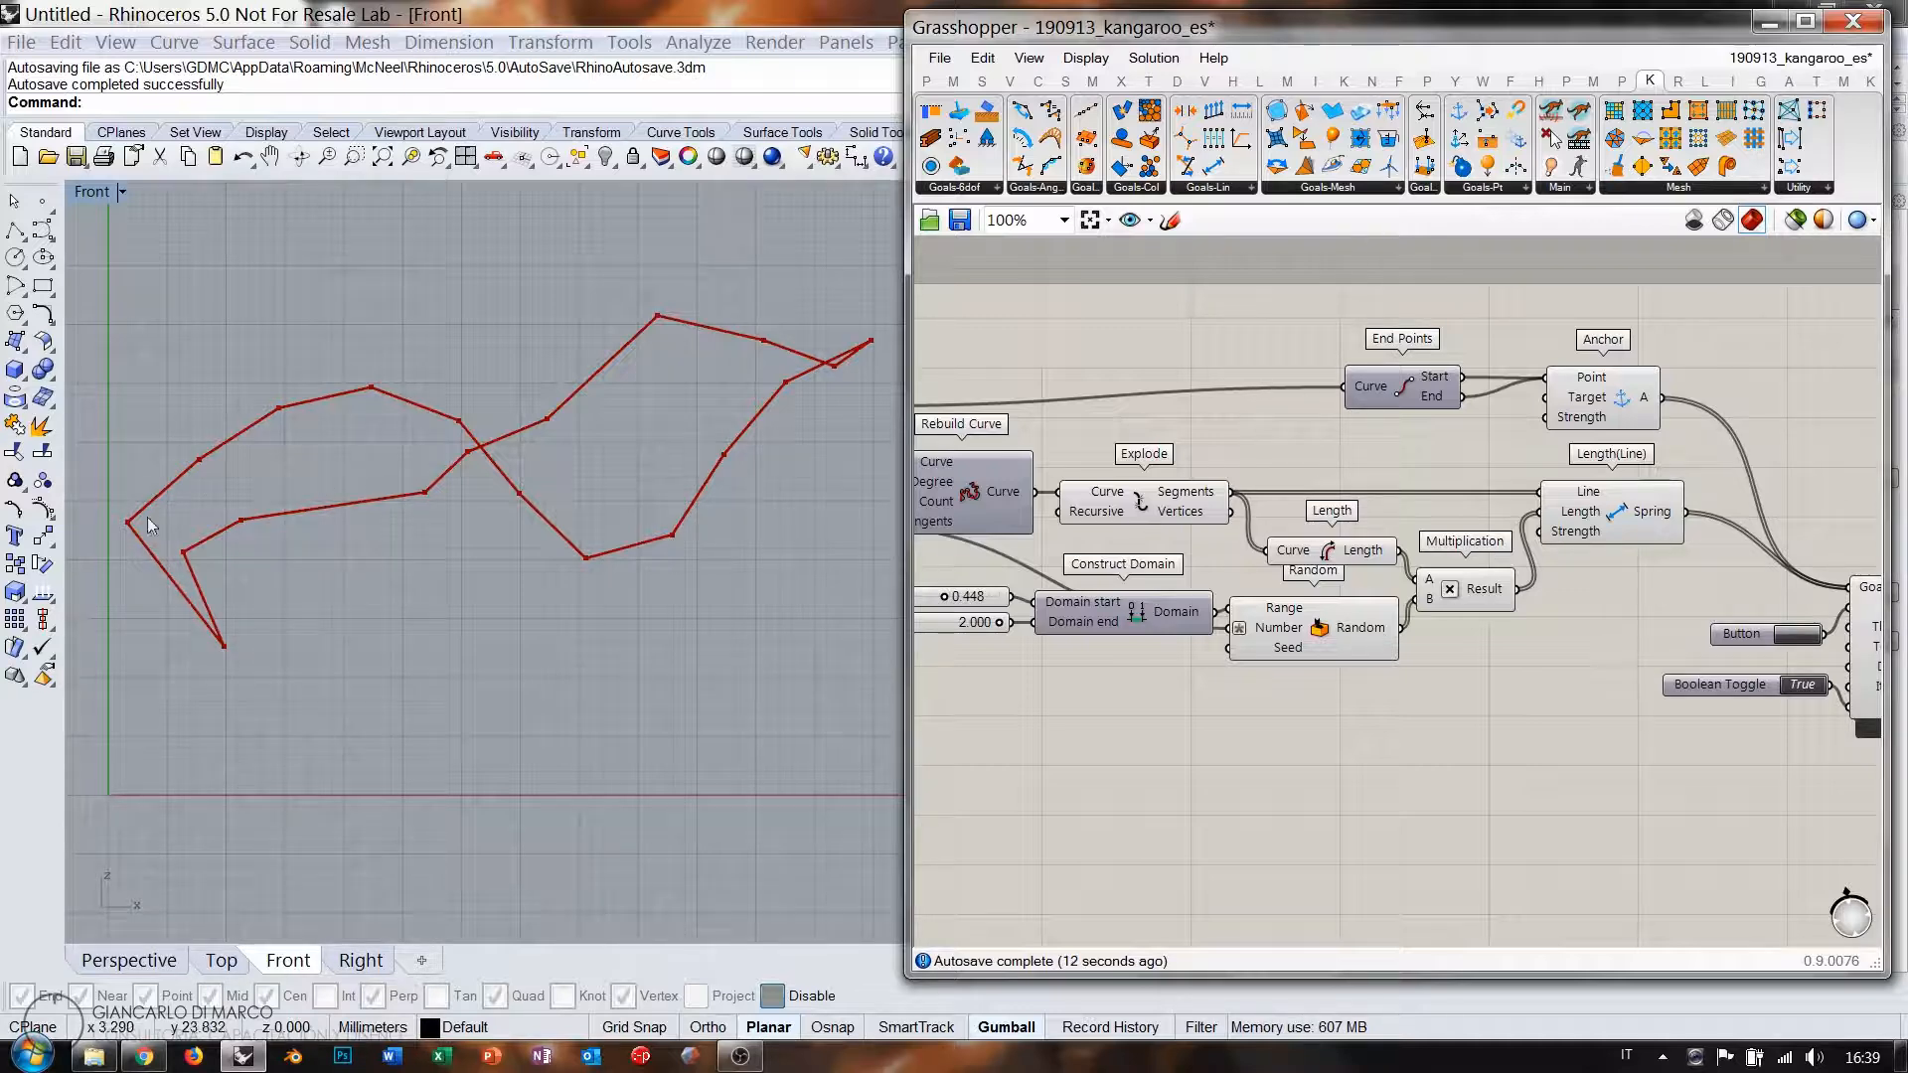
pyautogui.moveTo(1035, 549); pyautogui.dragTo(1319, 528, button='right')
# Show the smooth Nurbs Curve preview and place an OnCurve goal beside the solver.
pyautogui.click(1108, 391)
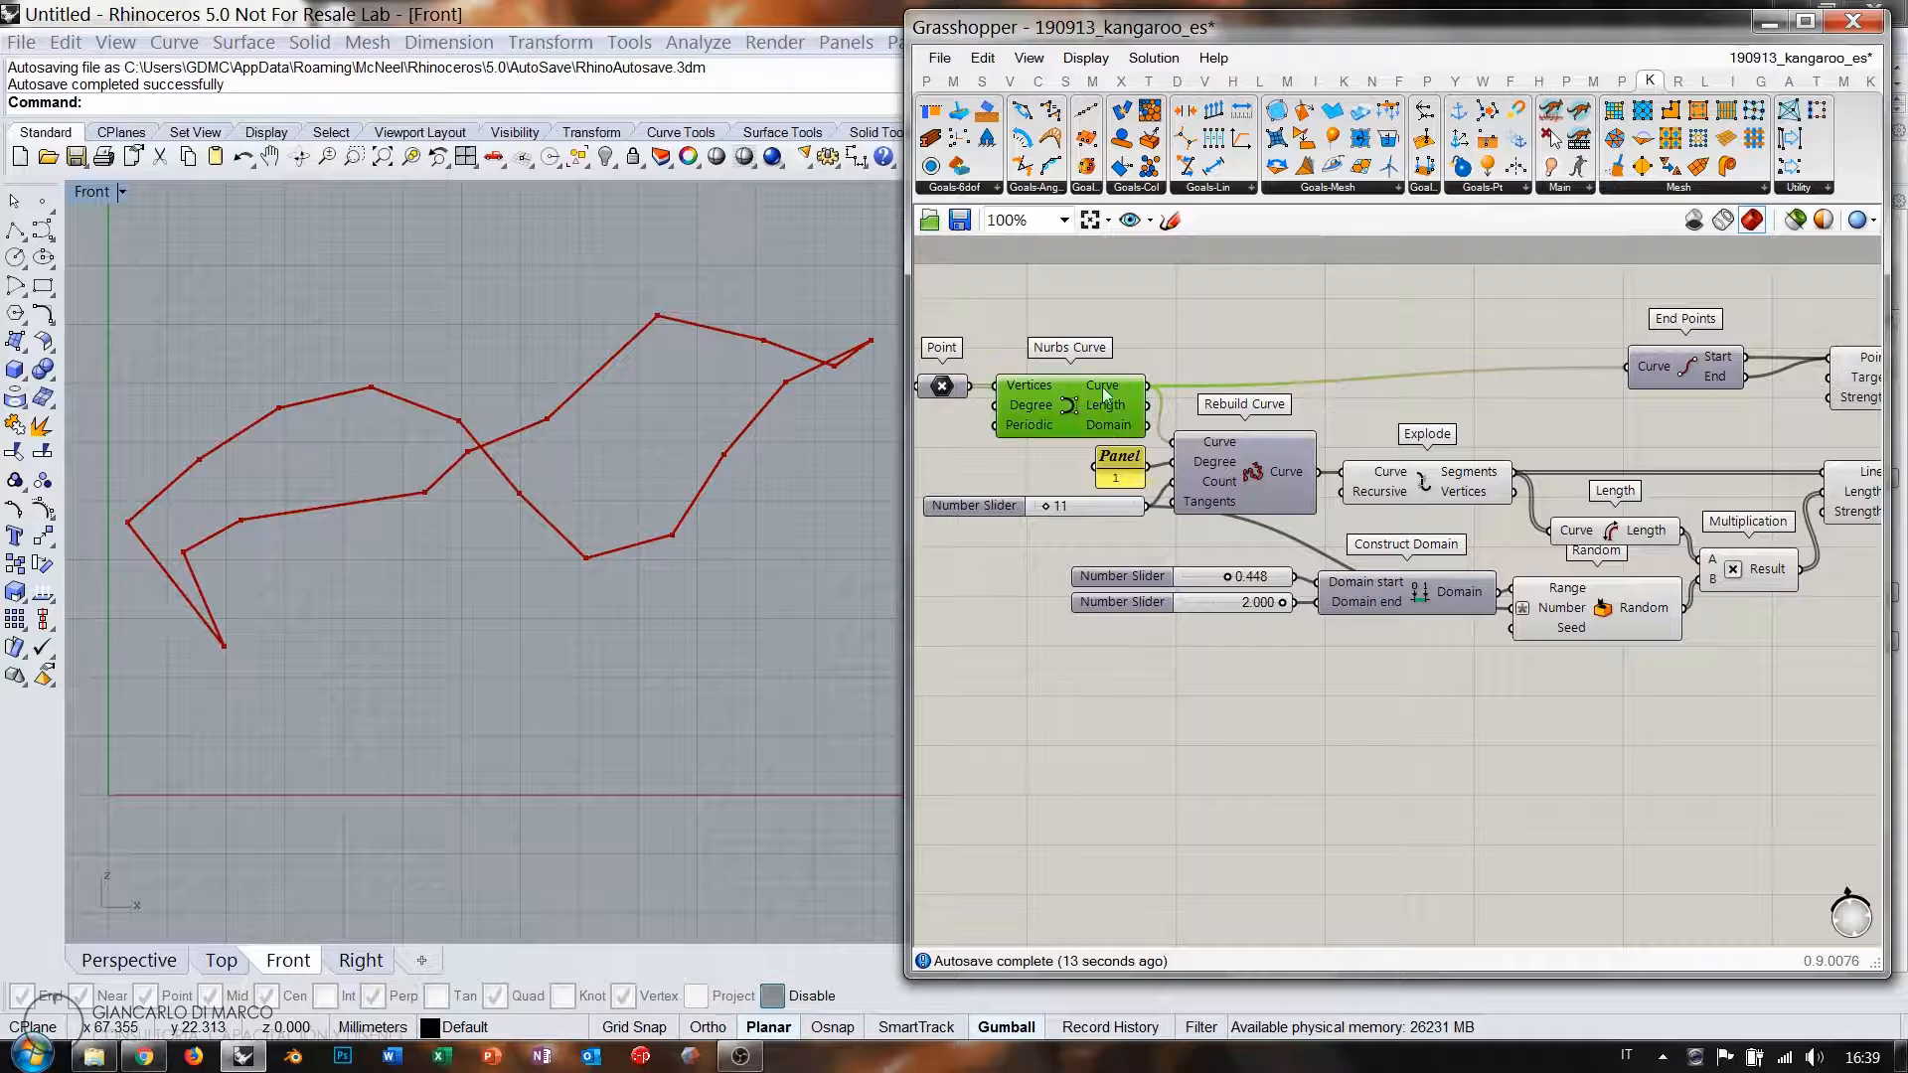
pyautogui.hotkey('ctrl', 'q')
pyautogui.click(1201, 339)
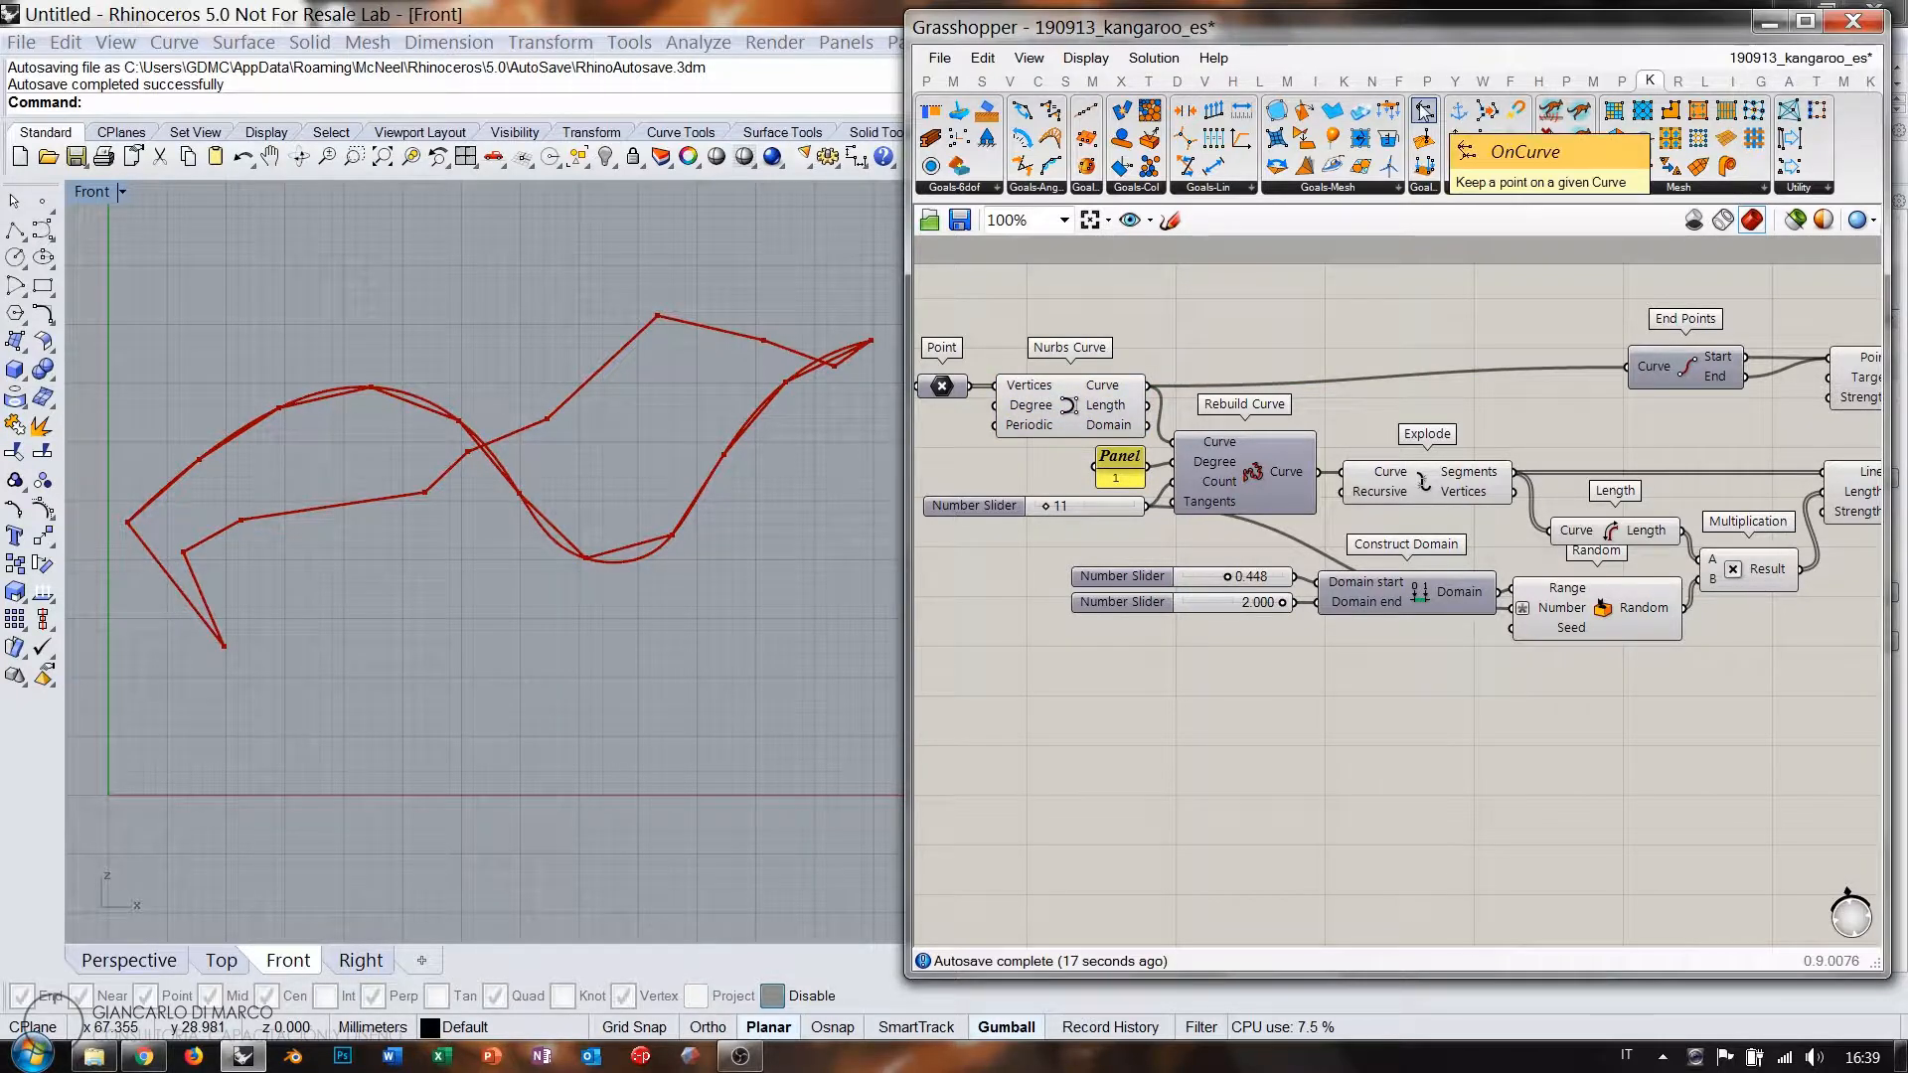
pyautogui.moveTo(1423, 112); pyautogui.dragTo(1784, 720)
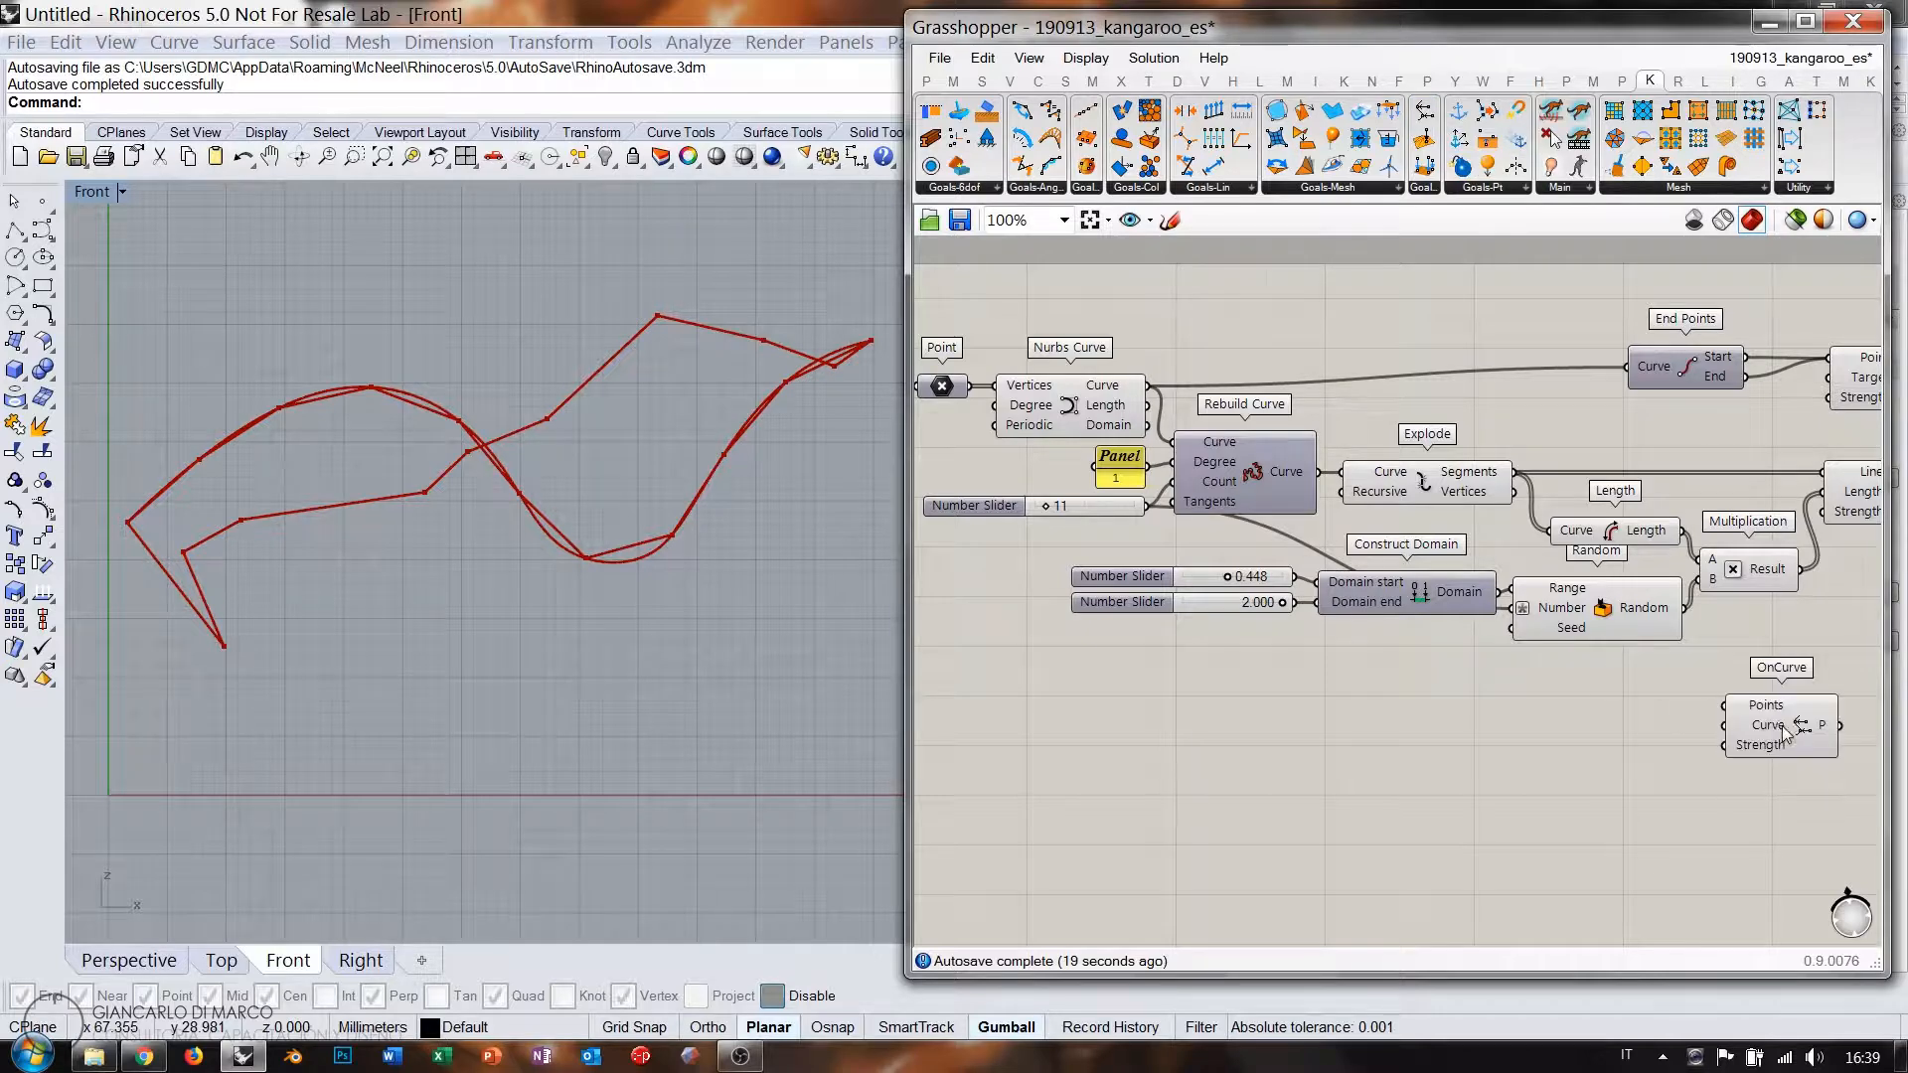
pyautogui.moveTo(1784, 720); pyautogui.dragTo(1457, 720, button='right')
pyautogui.moveTo(1457, 720); pyautogui.dragTo(1531, 692)
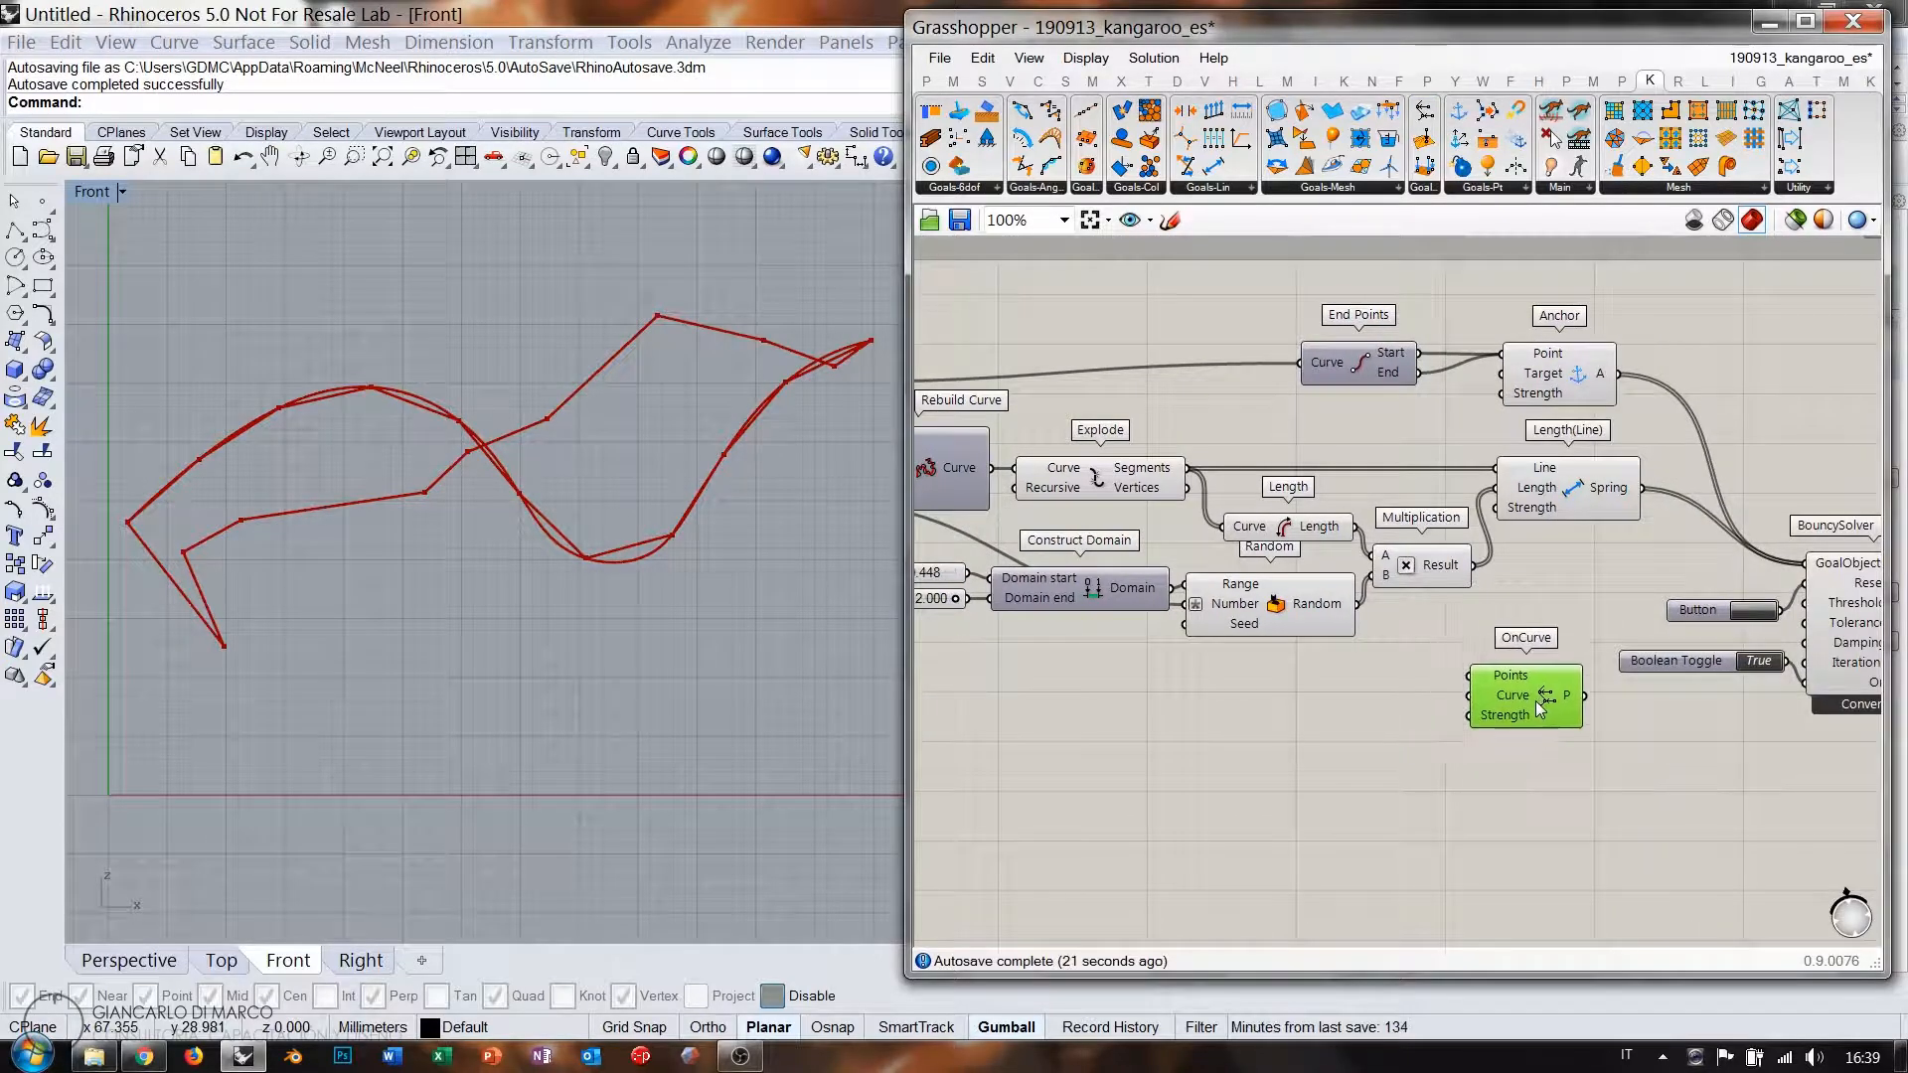
# Wire Explode's vertices to OnCurve Points and the Nurbs Curve to Curve, then hide its preview.
pyautogui.click(1129, 497)
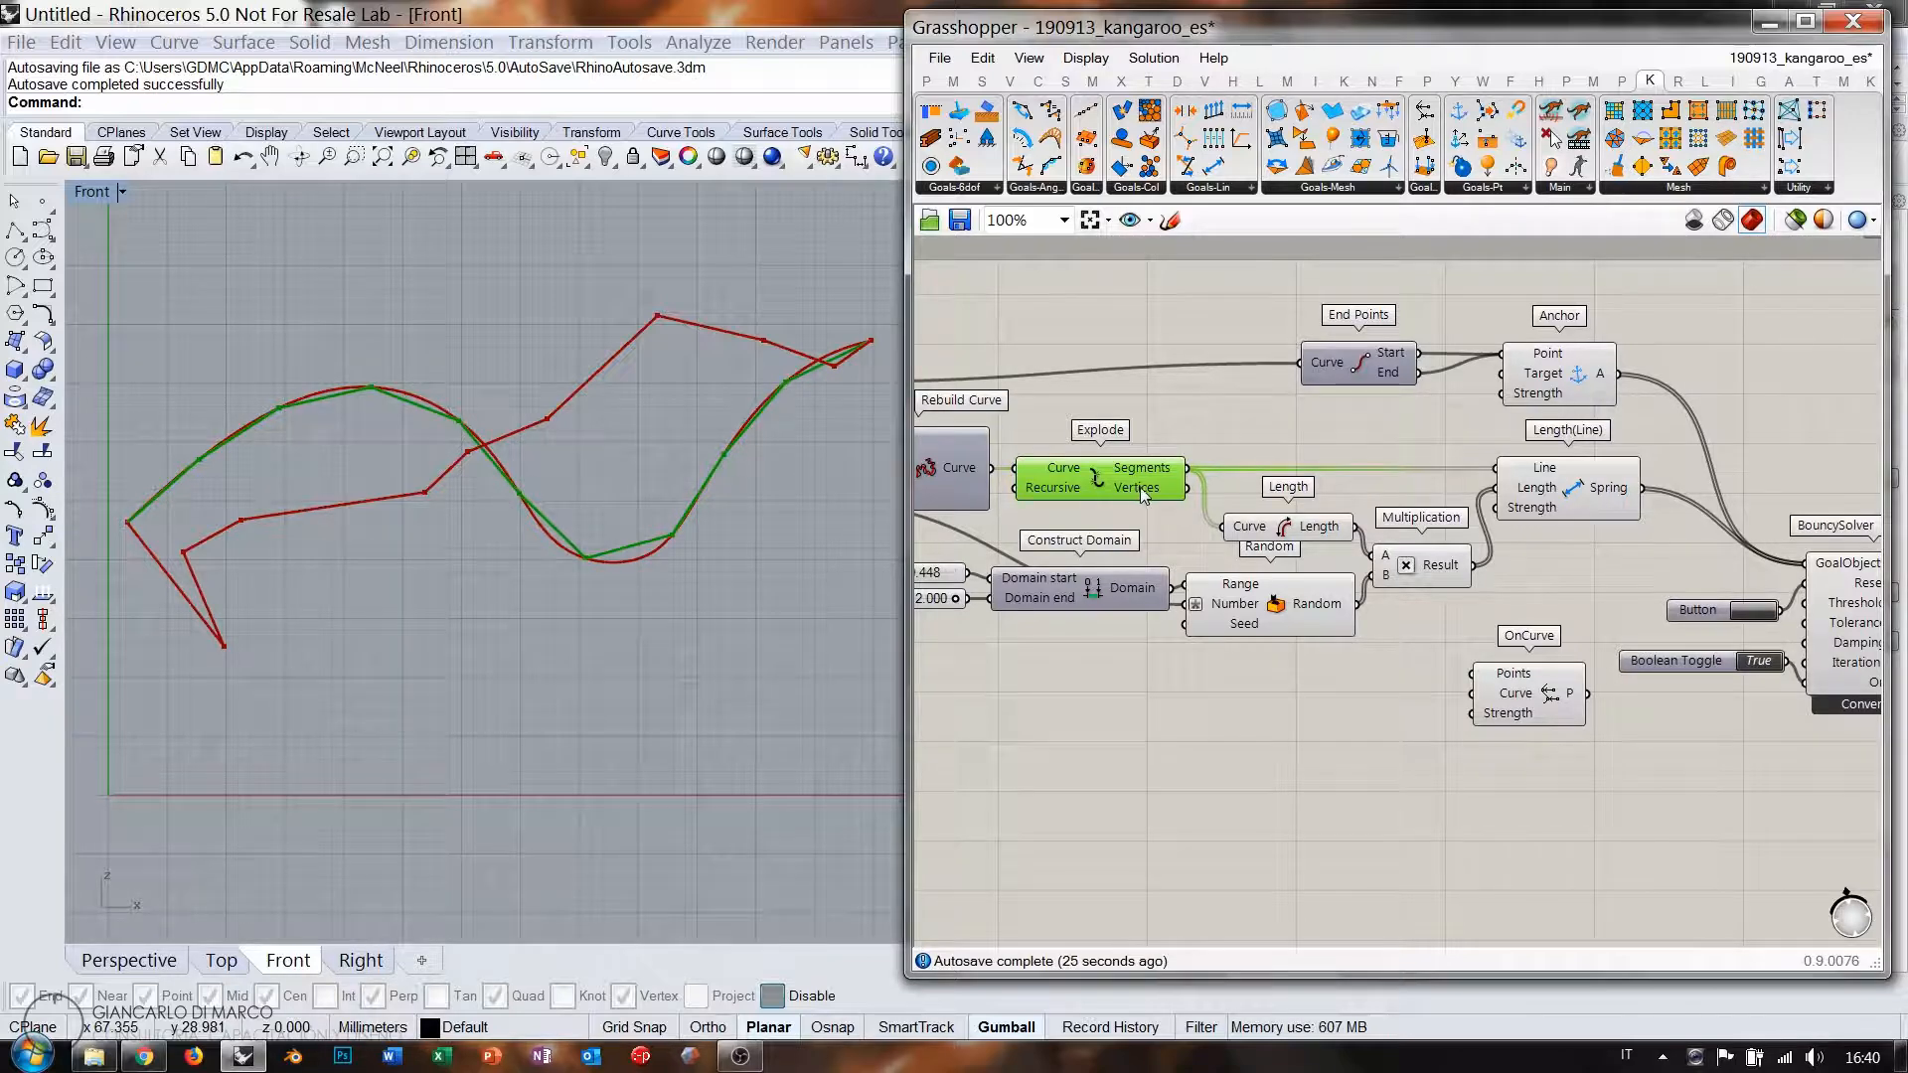
pyautogui.moveTo(1188, 488); pyautogui.dragTo(1472, 674)
pyautogui.moveTo(1117, 540); pyautogui.dragTo(1384, 546, button='right')
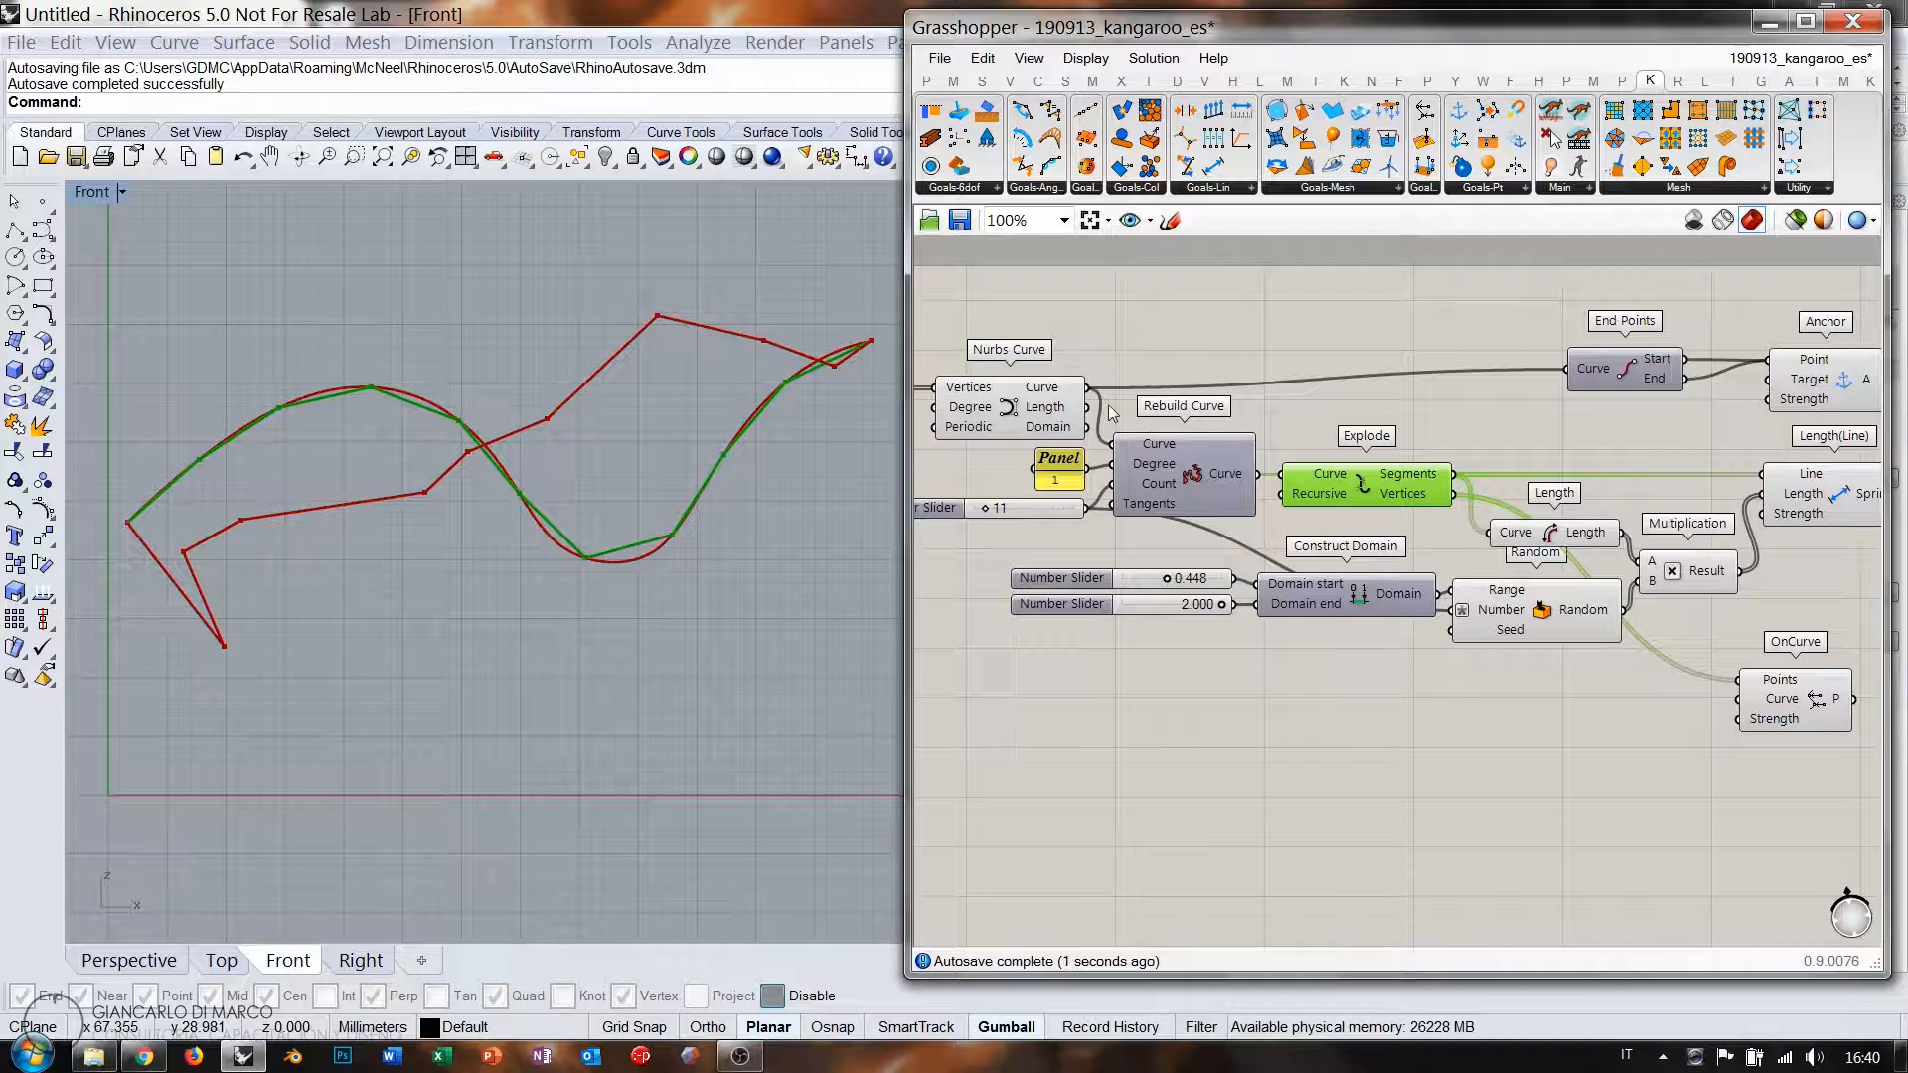
pyautogui.moveTo(1088, 390); pyautogui.dragTo(1739, 699)
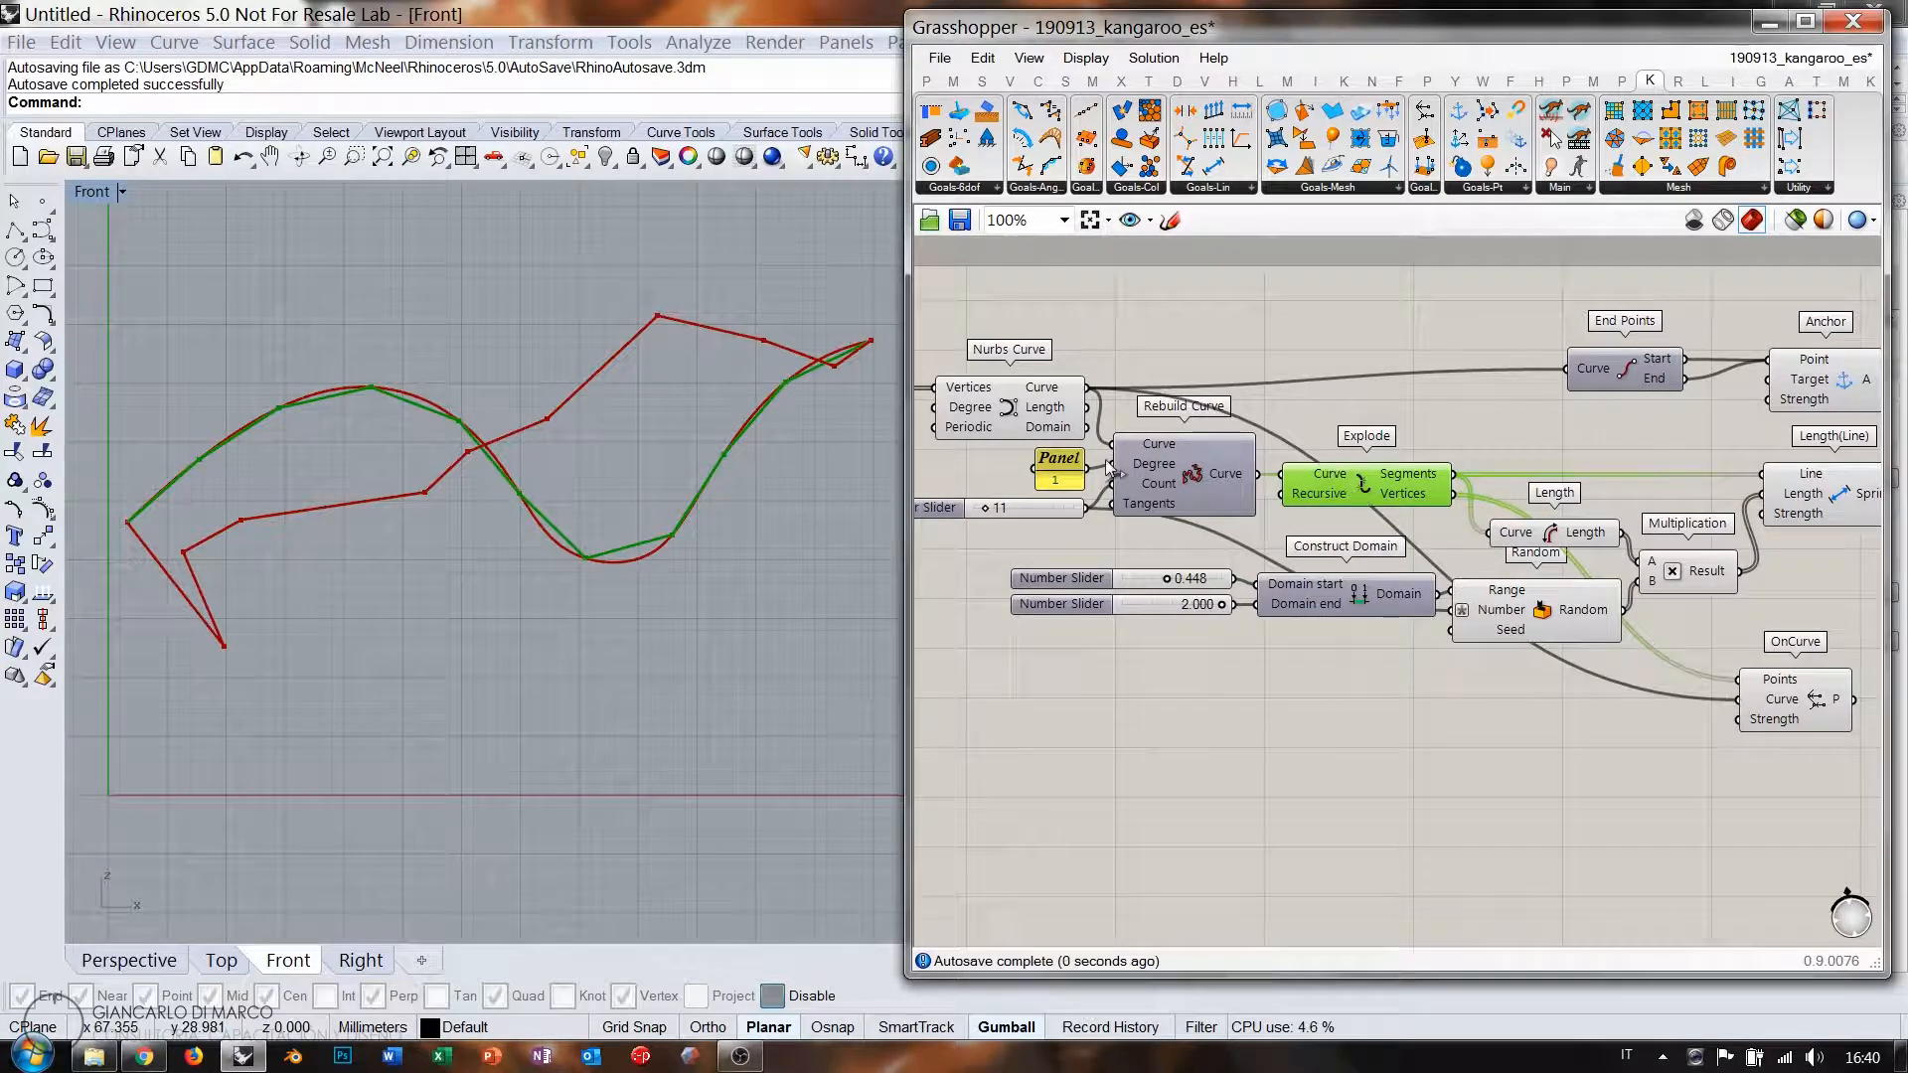
pyautogui.click(1046, 429)
pyautogui.hotkey('ctrl', 'q')
pyautogui.moveTo(1714, 583); pyautogui.dragTo(1267, 560, button='right')
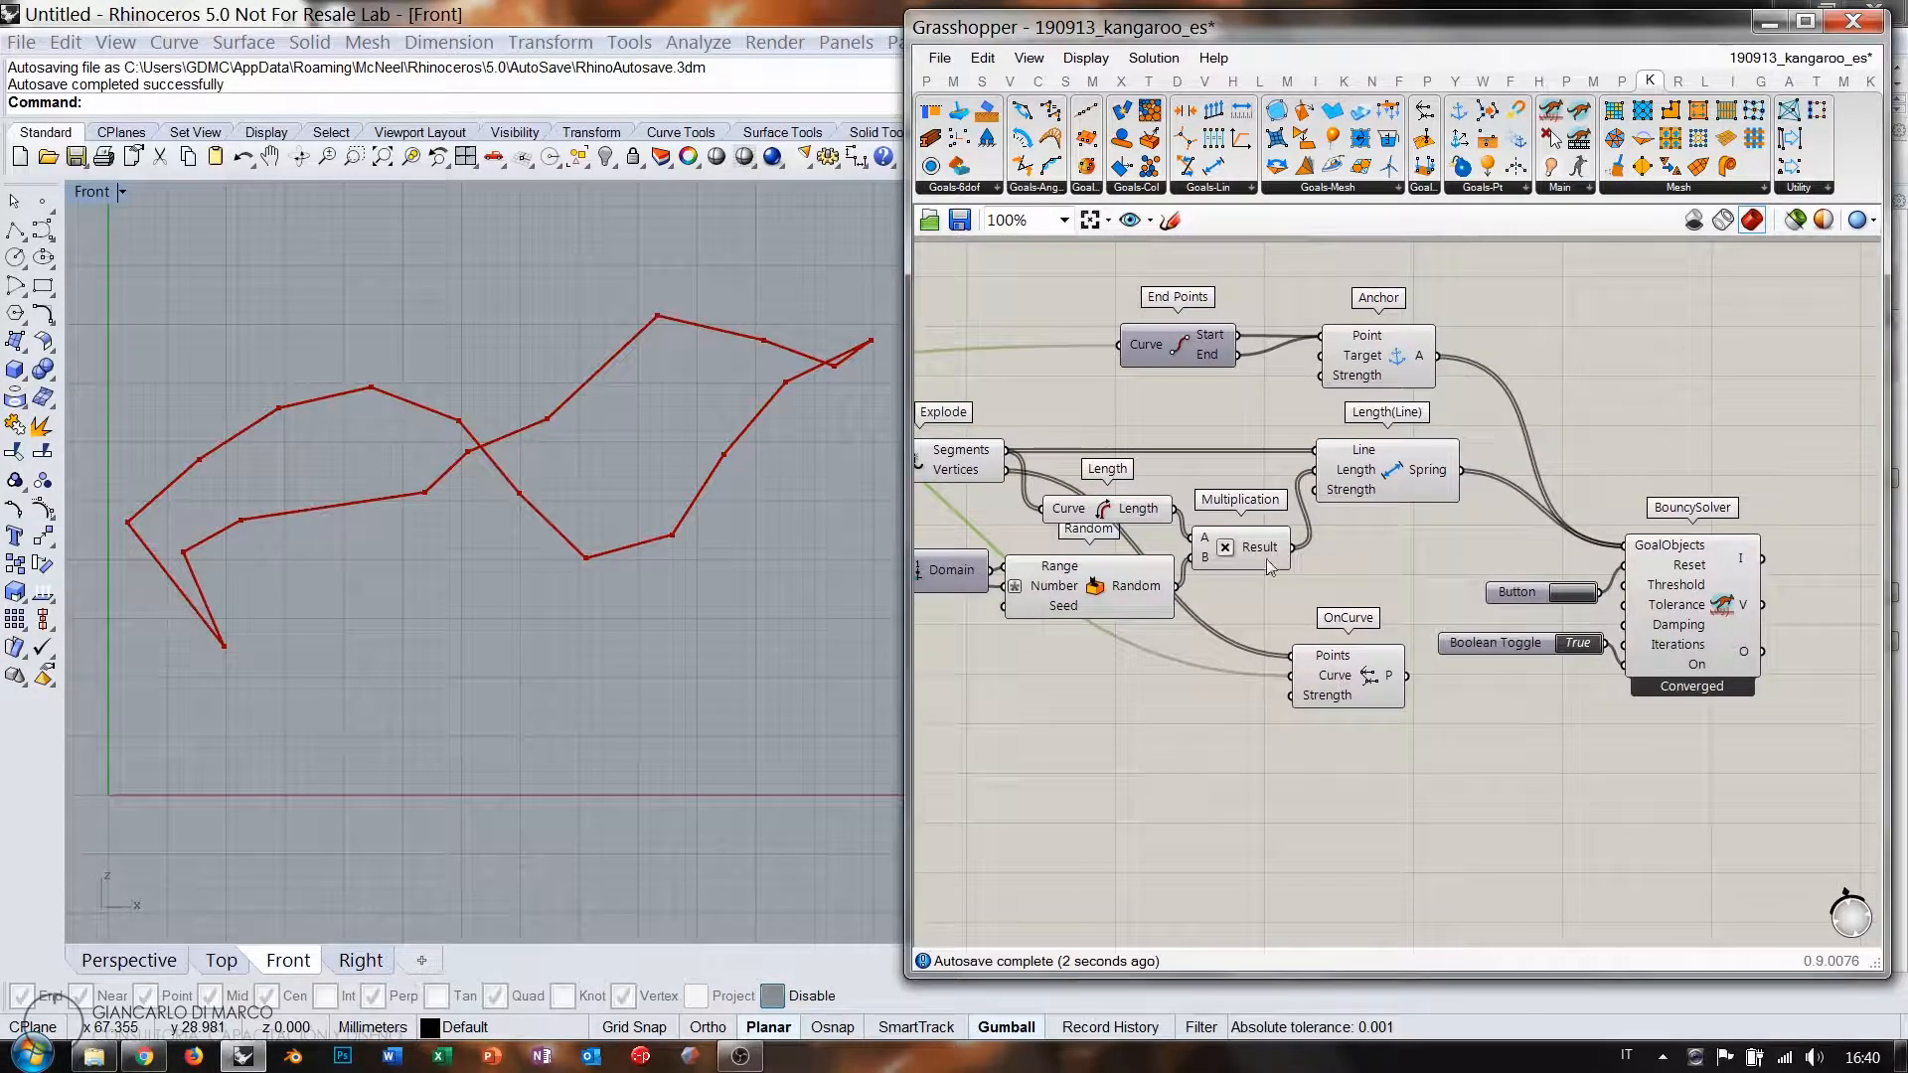
pyautogui.scroll(-3, 1414, 533)
# Add the OnCurve goal to the BouncySolver's GoalObjects.
pyautogui.click(1208, 483)
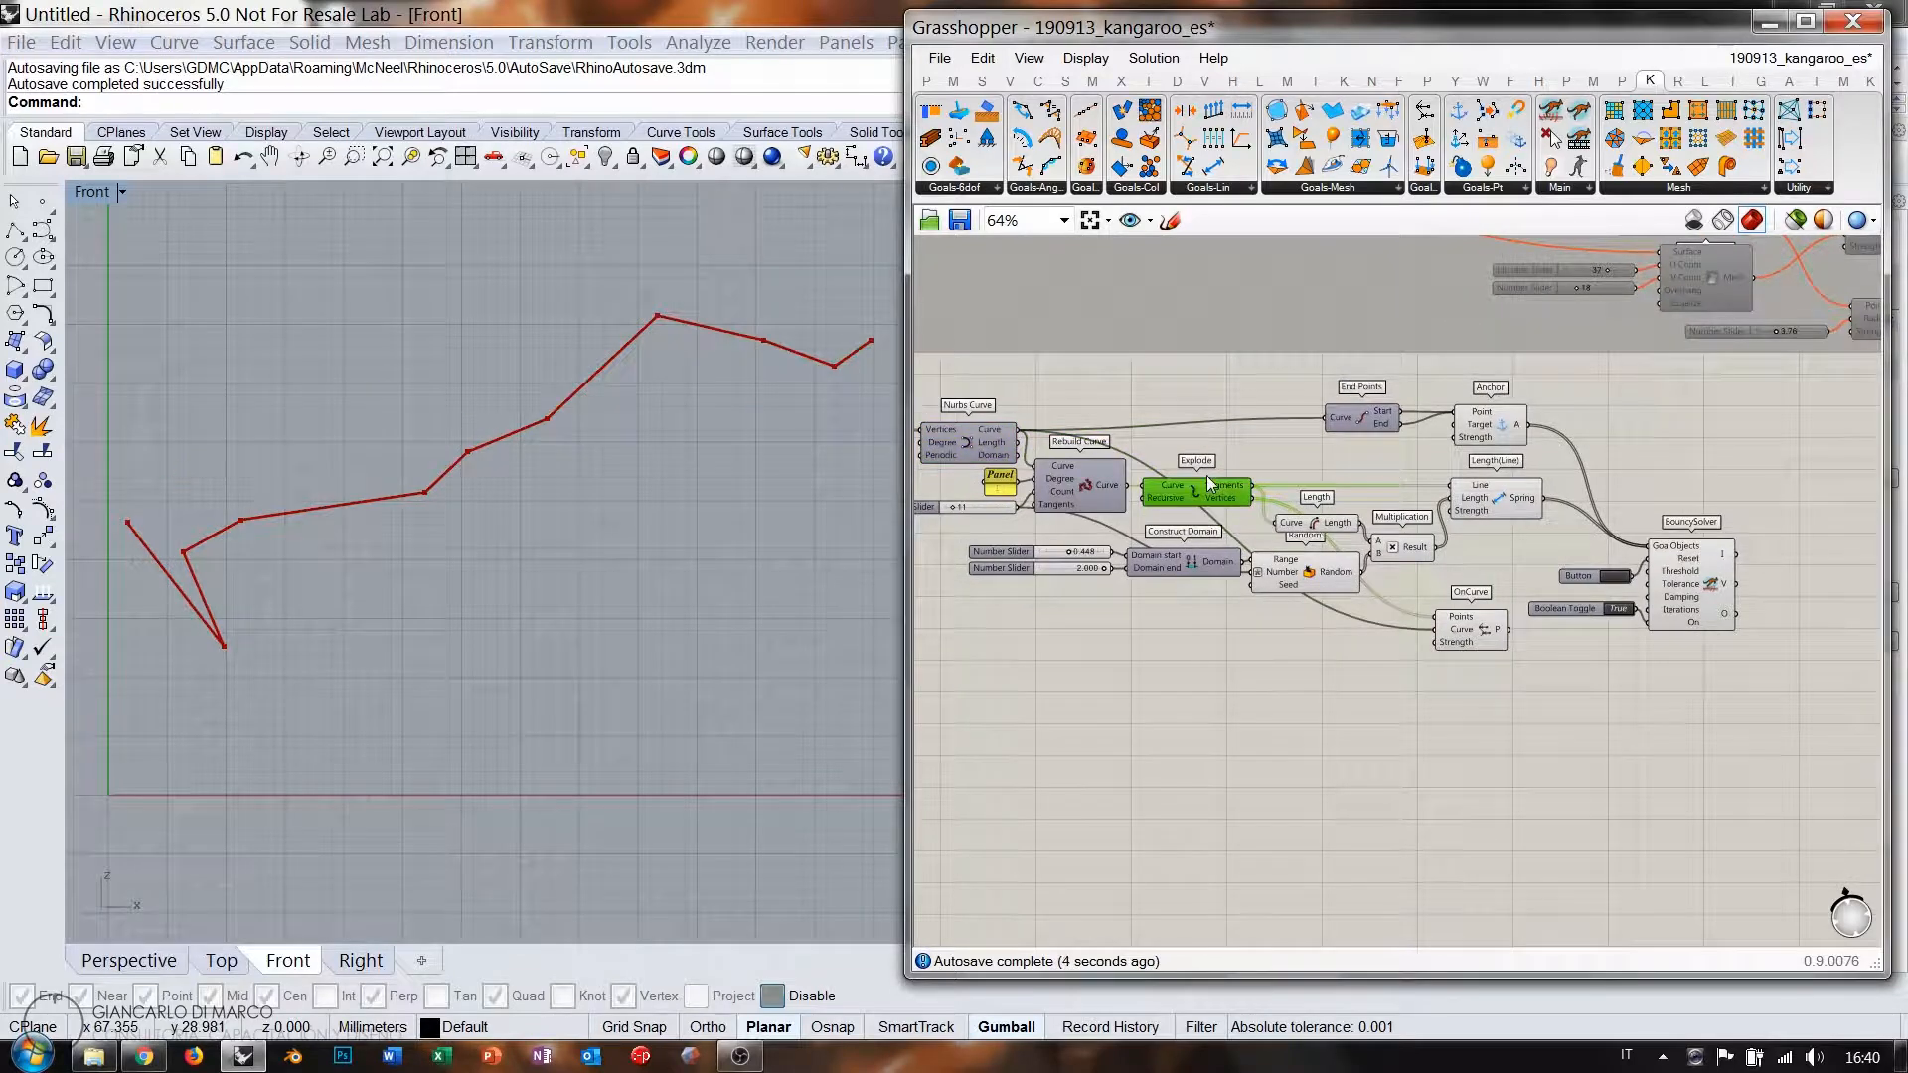
pyautogui.moveTo(1536, 571); pyautogui.dragTo(1437, 643, button='right')
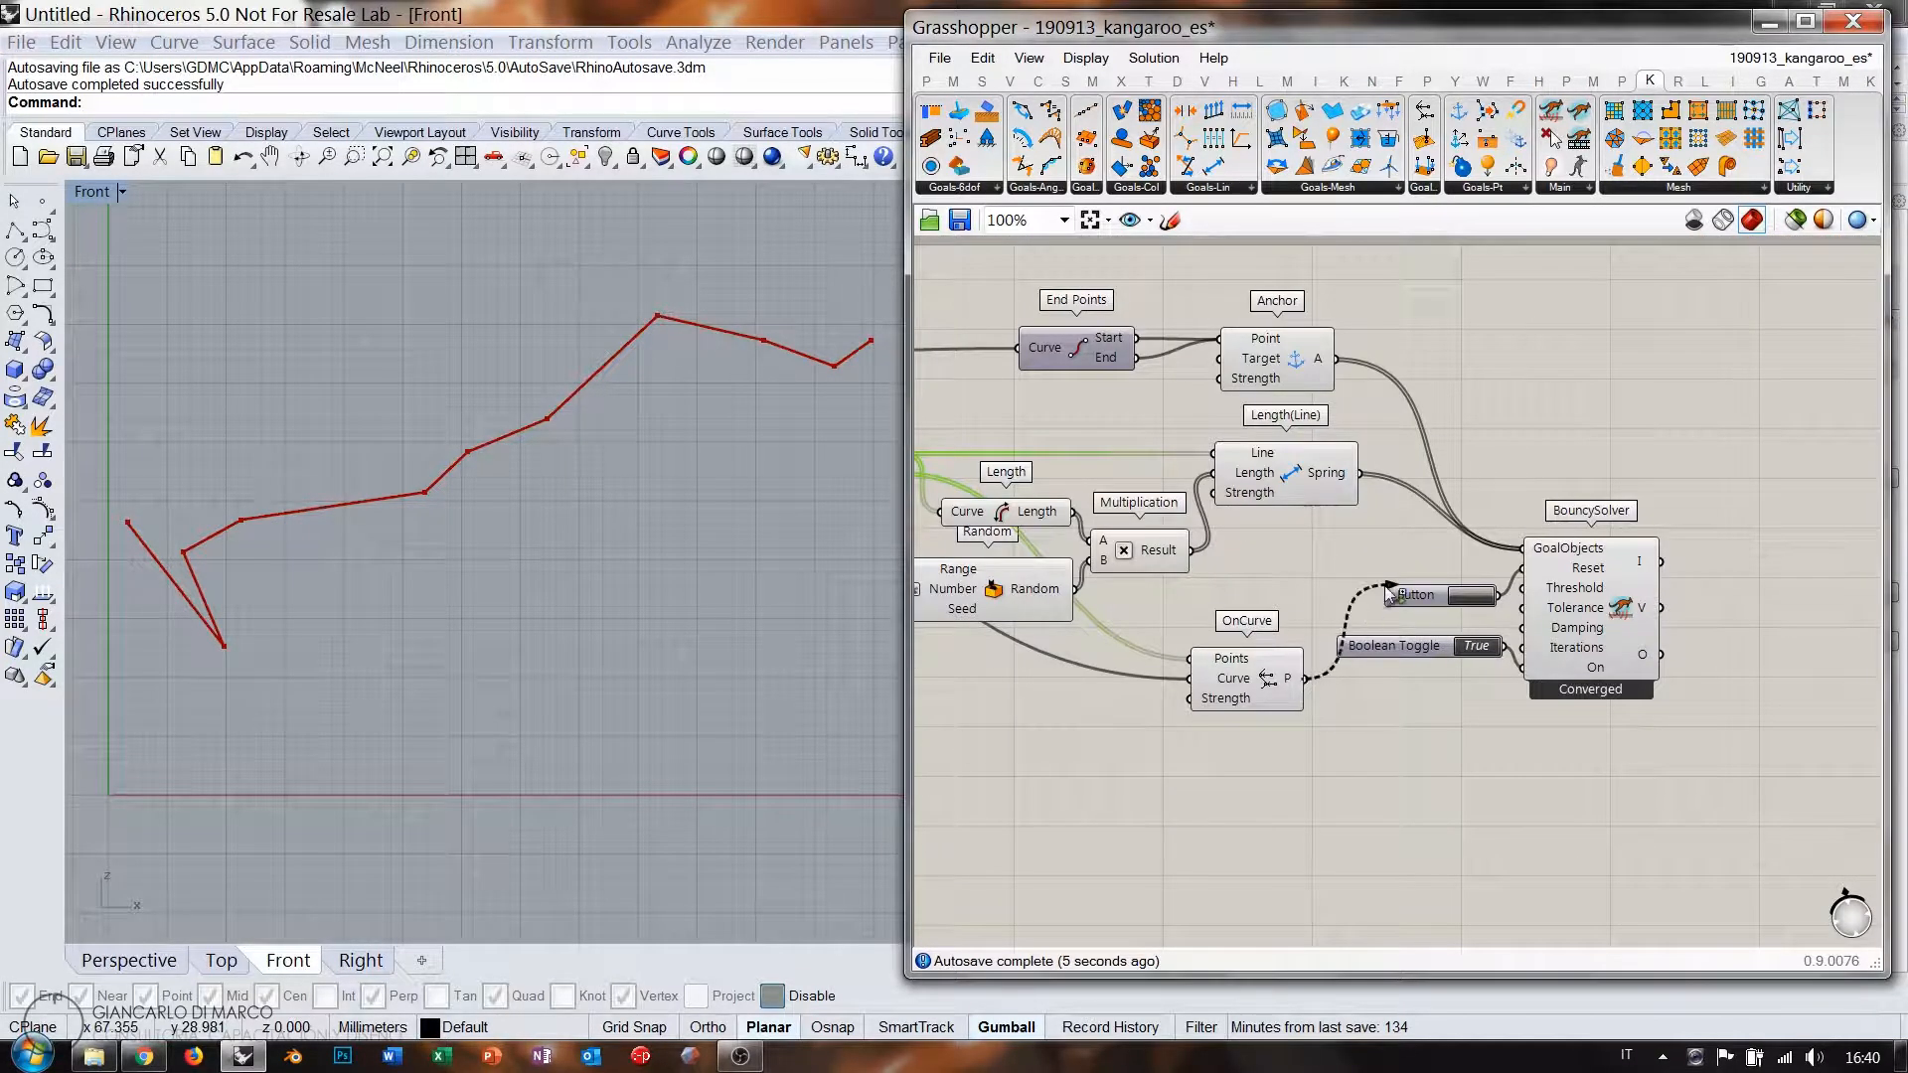
pyautogui.keyDown('shift'); pyautogui.moveTo(1390, 592); pyautogui.dragTo(1523, 547); pyautogui.keyUp('shift')
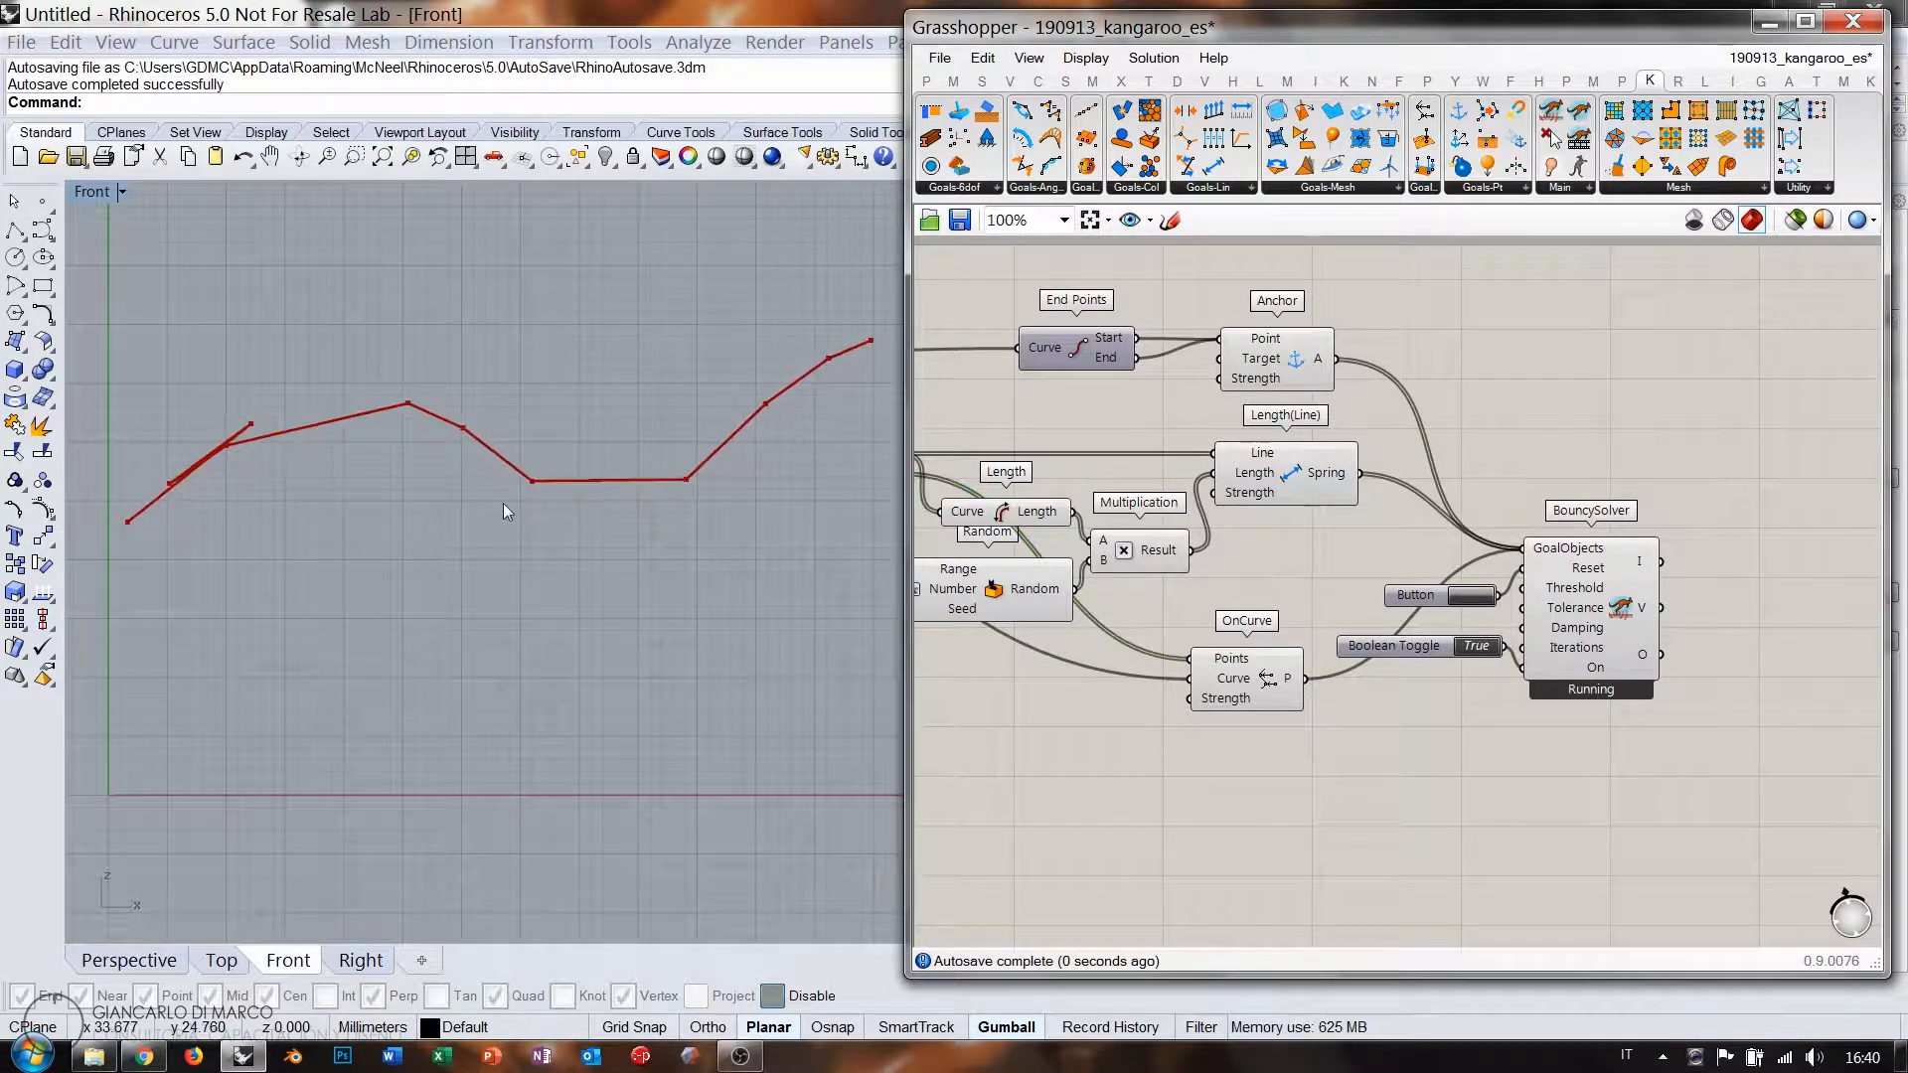
# Set the random length domain sliders to 0.504 and 1.452.
pyautogui.moveTo(1081, 543); pyautogui.dragTo(1489, 552, button='right')
pyautogui.scroll(3, 1043, 584)
pyautogui.moveTo(1047, 580); pyautogui.dragTo(1123, 565, button='right')
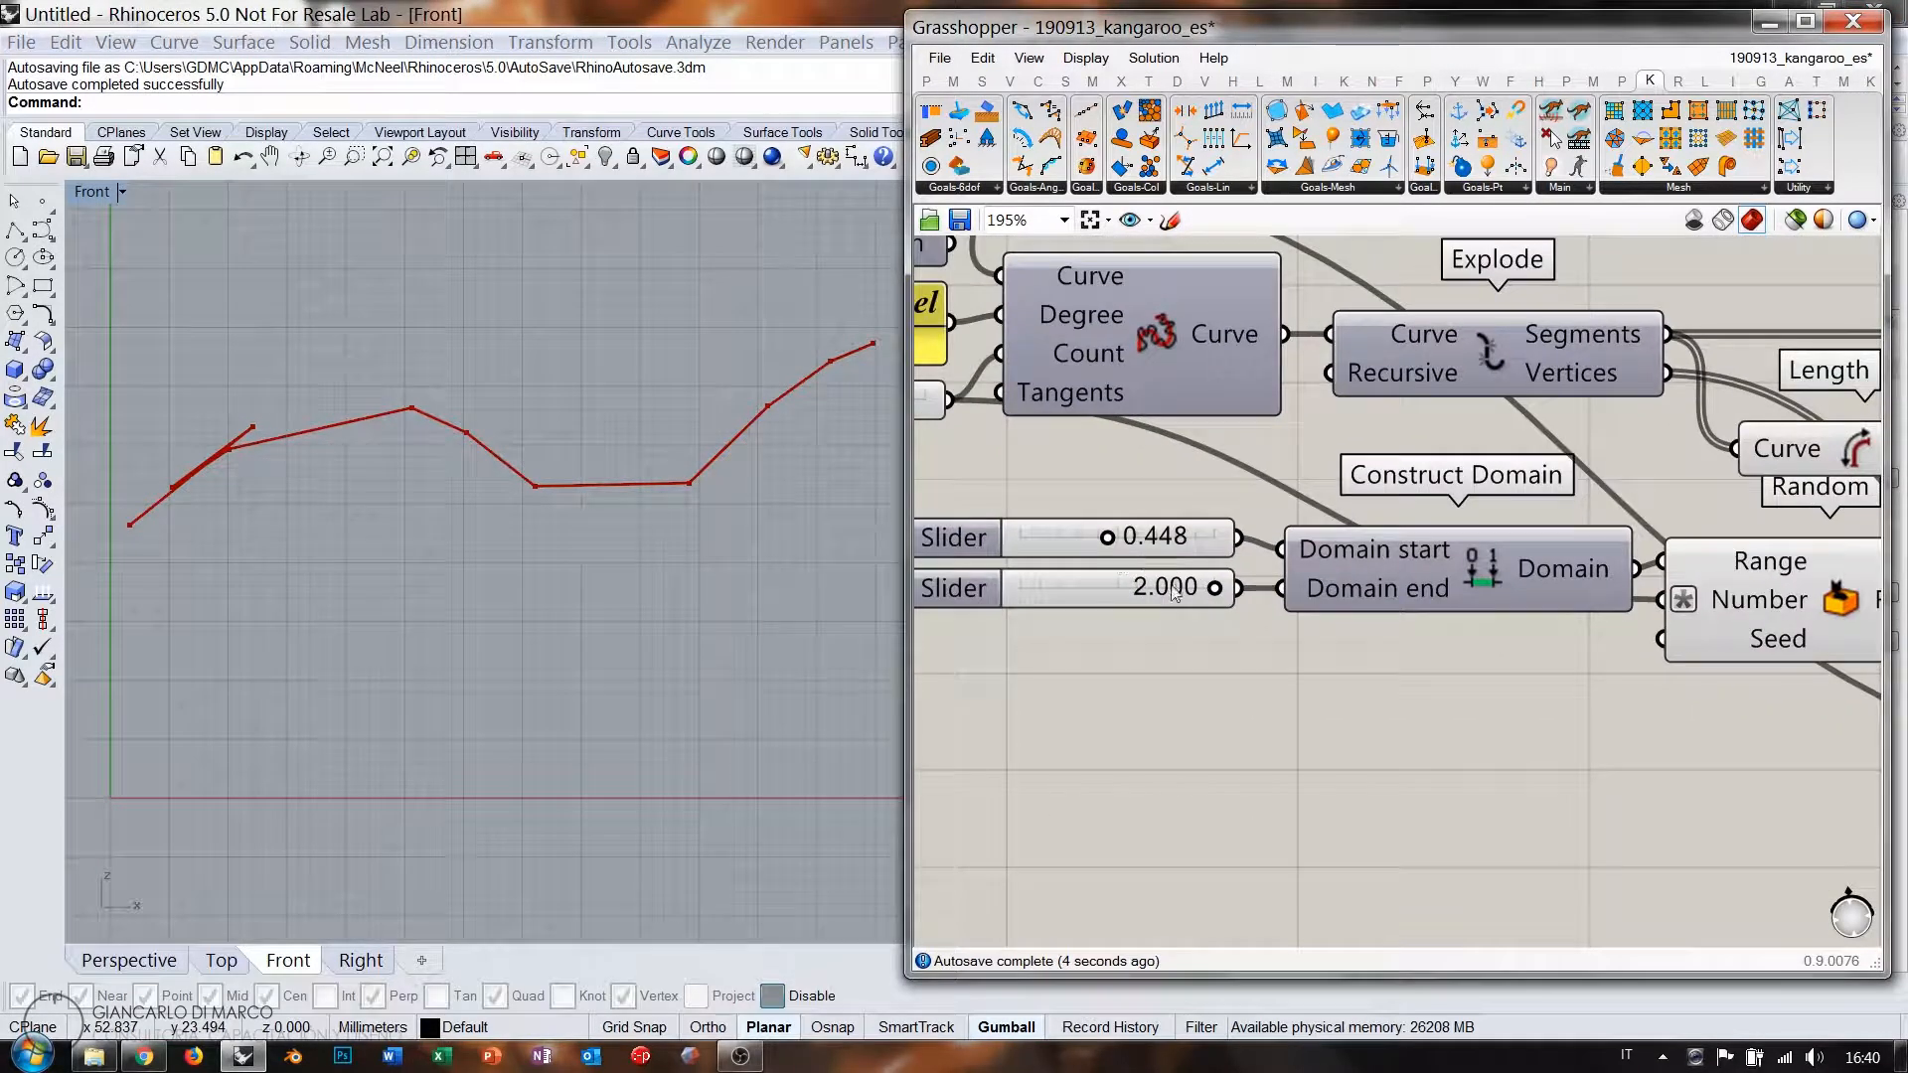
pyautogui.moveTo(1213, 591); pyautogui.dragTo(1118, 543)
pyautogui.moveTo(1107, 478); pyautogui.dragTo(1334, 596, button='right')
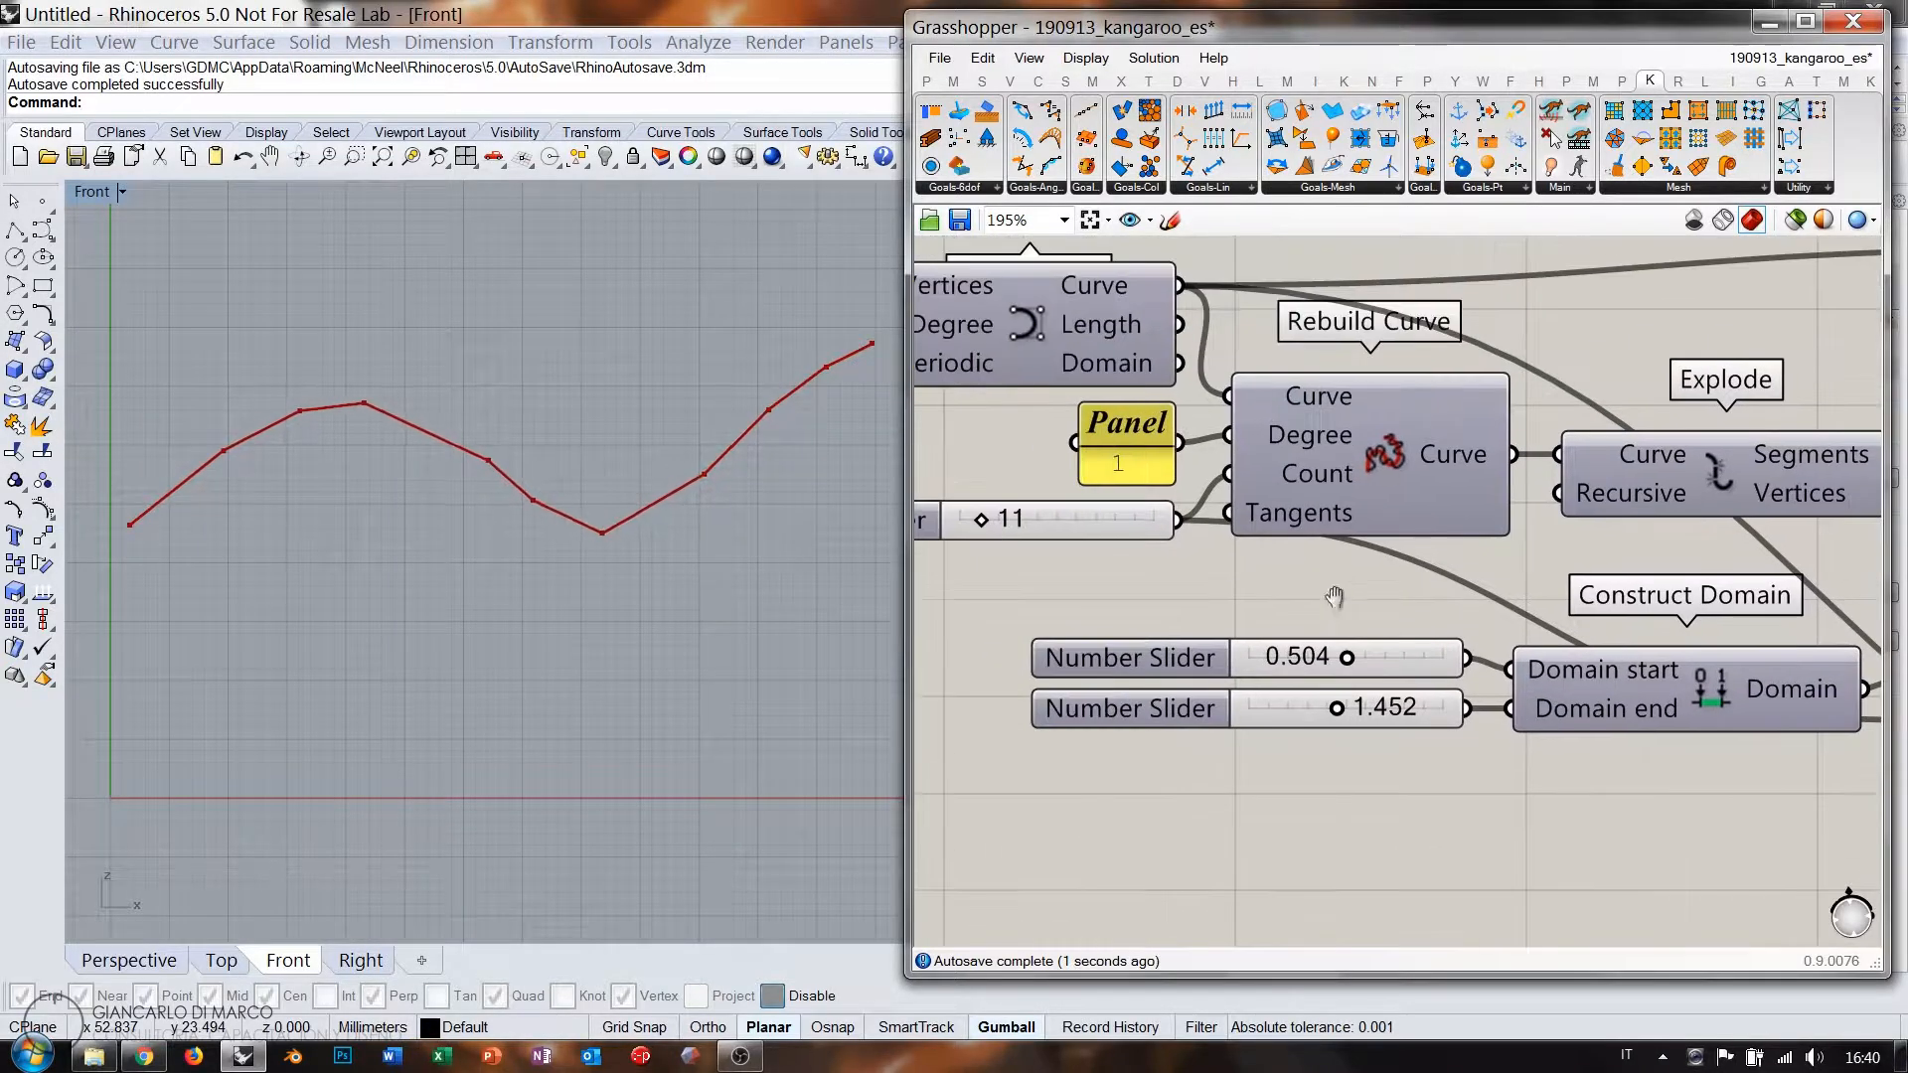
pyautogui.scroll(-1, 1310, 577)
# Show the Nurbs Curve preview and return to the solver, OnCurve and Random components.
pyautogui.moveTo(1153, 411); pyautogui.dragTo(1275, 470, button='right')
pyautogui.click(1276, 466)
pyautogui.hotkey('ctrl', 'q')
pyautogui.click(1438, 318)
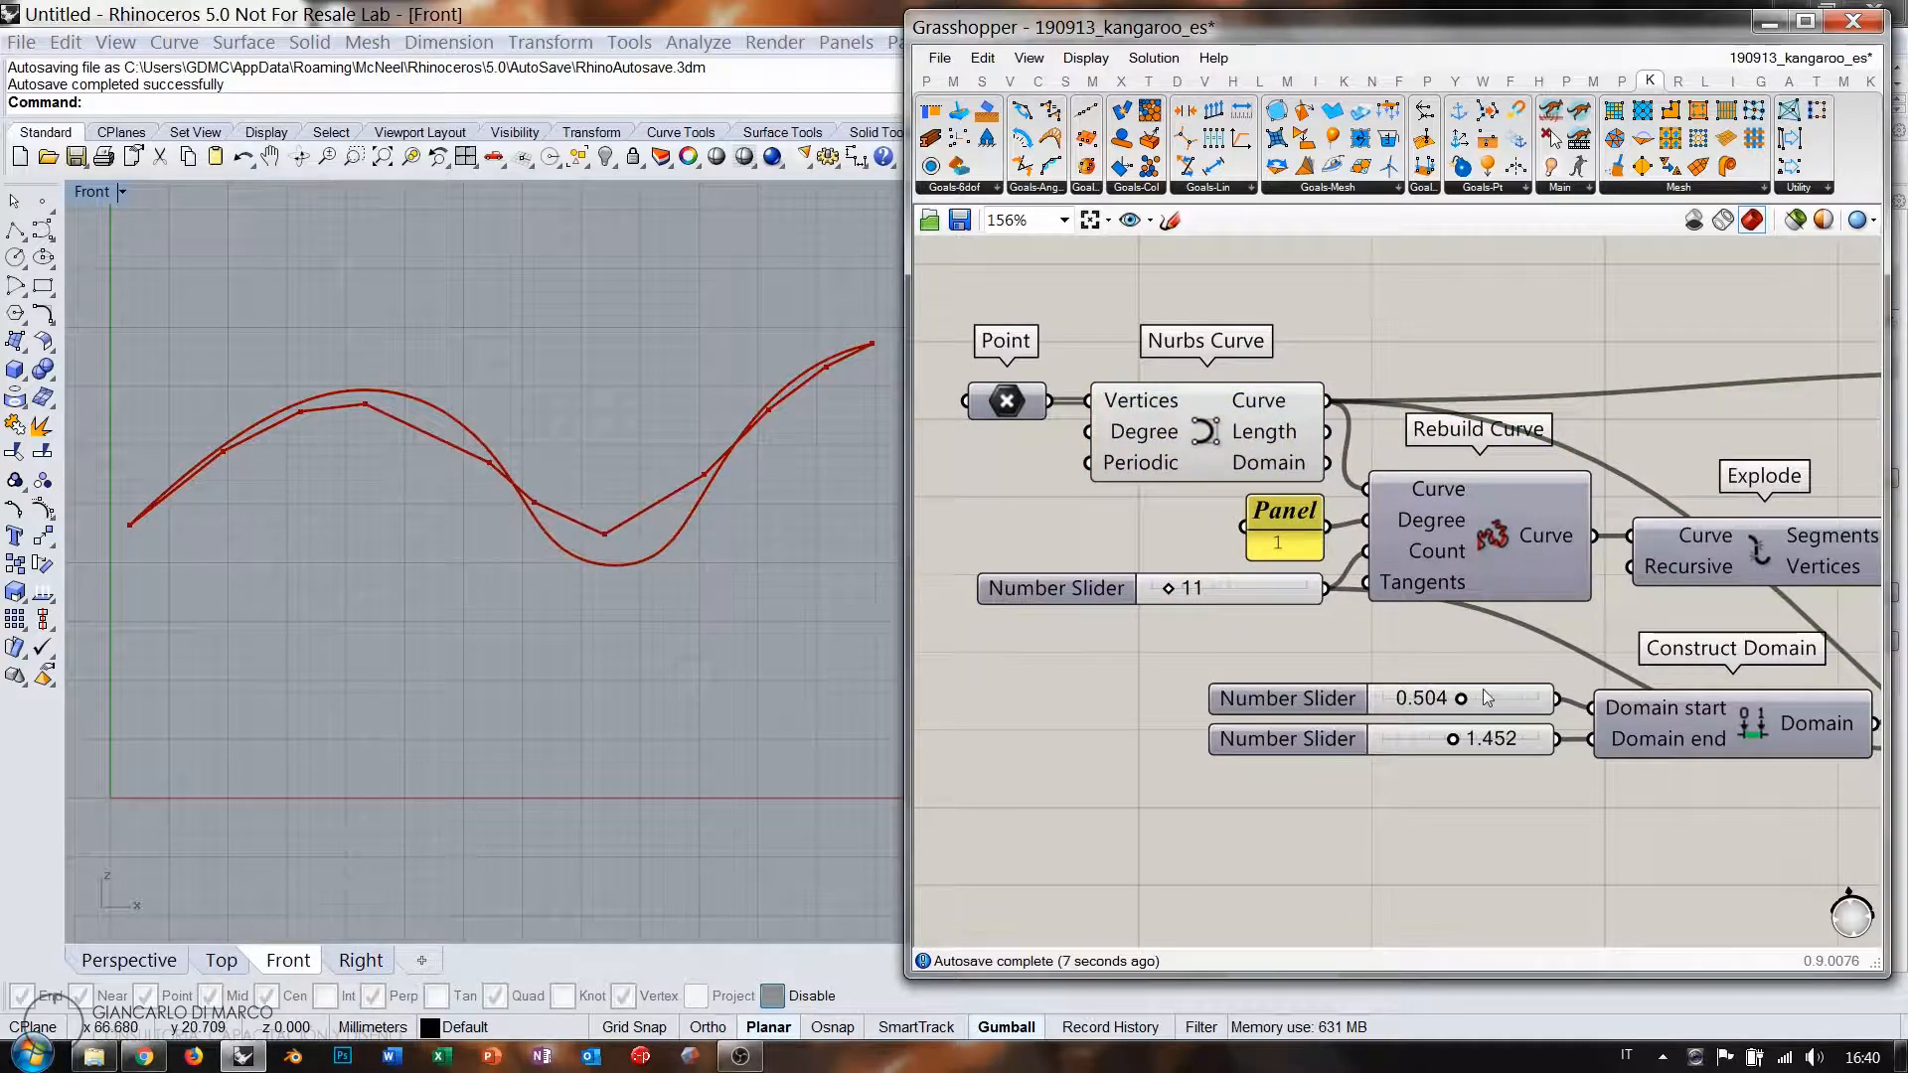
pyautogui.moveTo(1602, 700); pyautogui.dragTo(1147, 608, button='right')
pyautogui.moveTo(1590, 598); pyautogui.dragTo(1260, 579, button='right')
pyautogui.moveTo(1532, 660); pyautogui.dragTo(1297, 580, button='right')
pyautogui.scroll(-2, 1297, 580)
pyautogui.moveTo(1536, 612); pyautogui.dragTo(1484, 605, button='right')
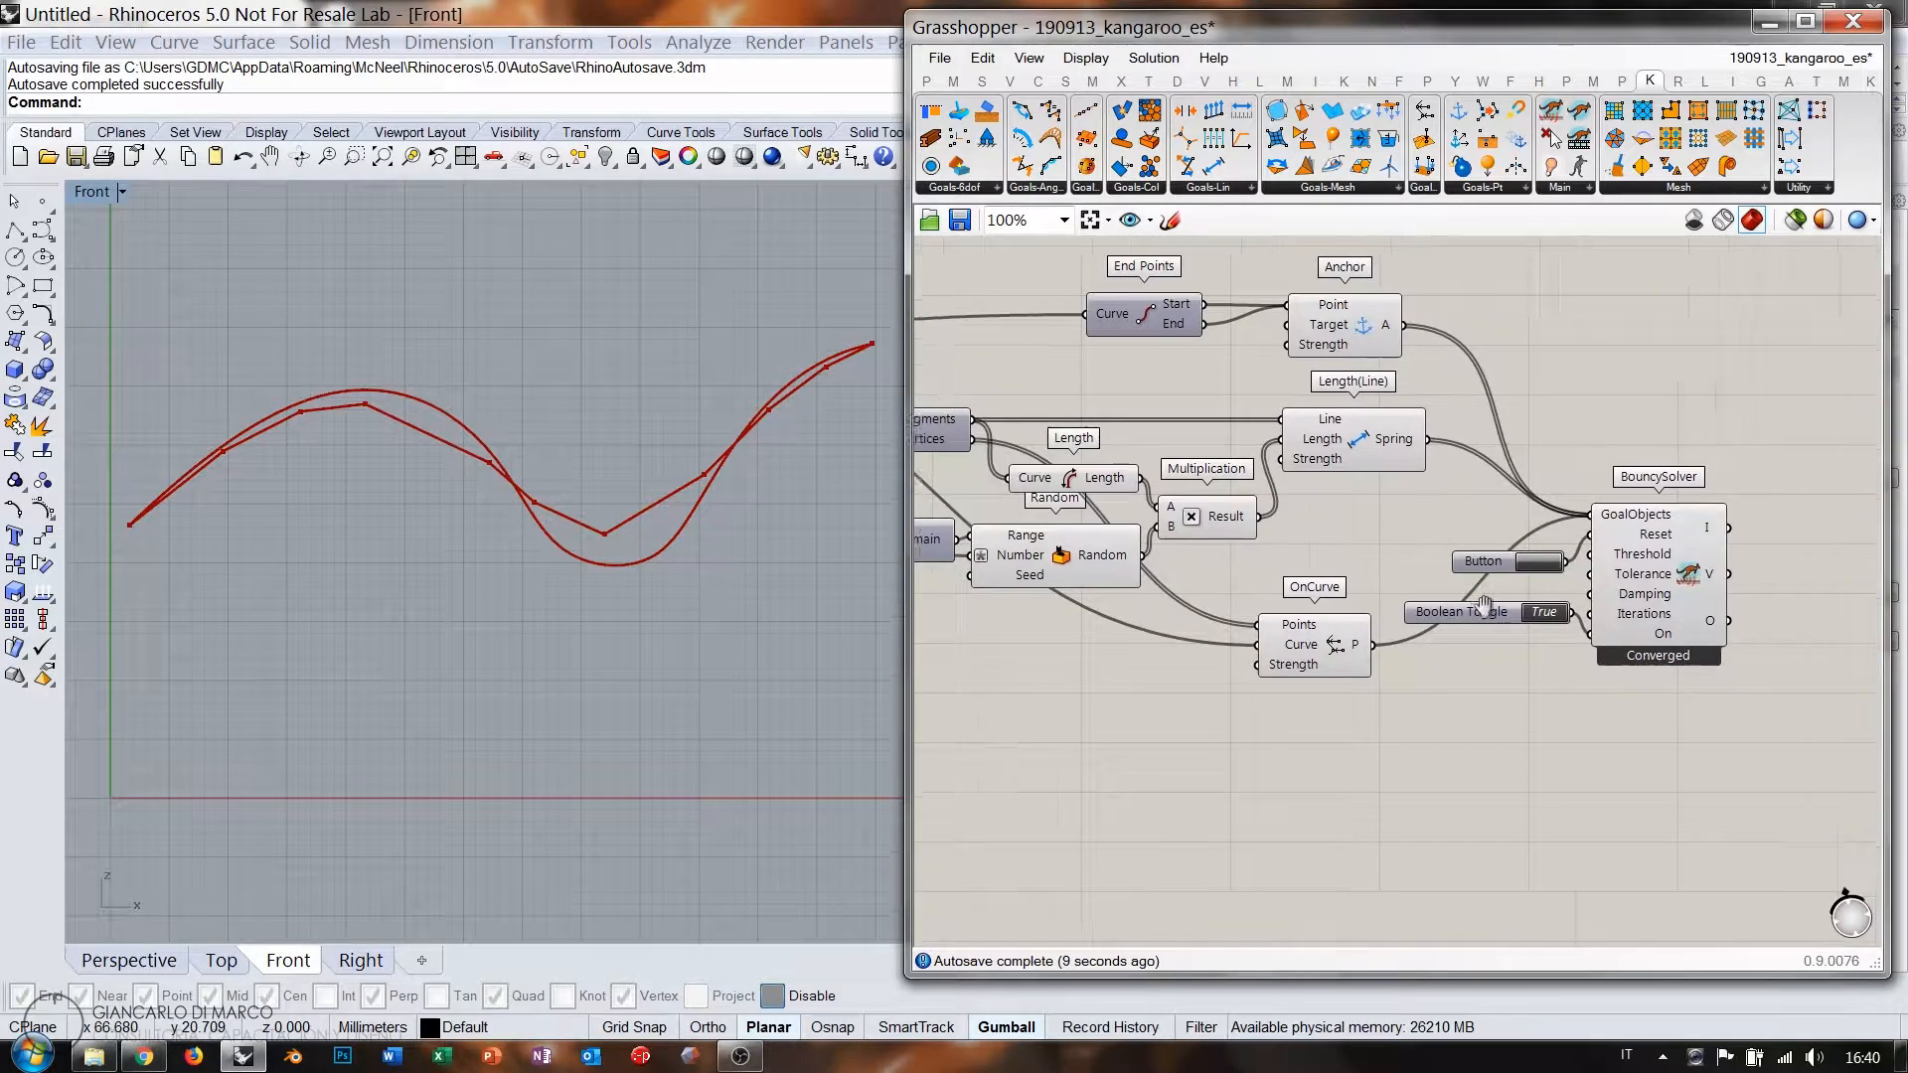
pyautogui.scroll(4, 1327, 668)
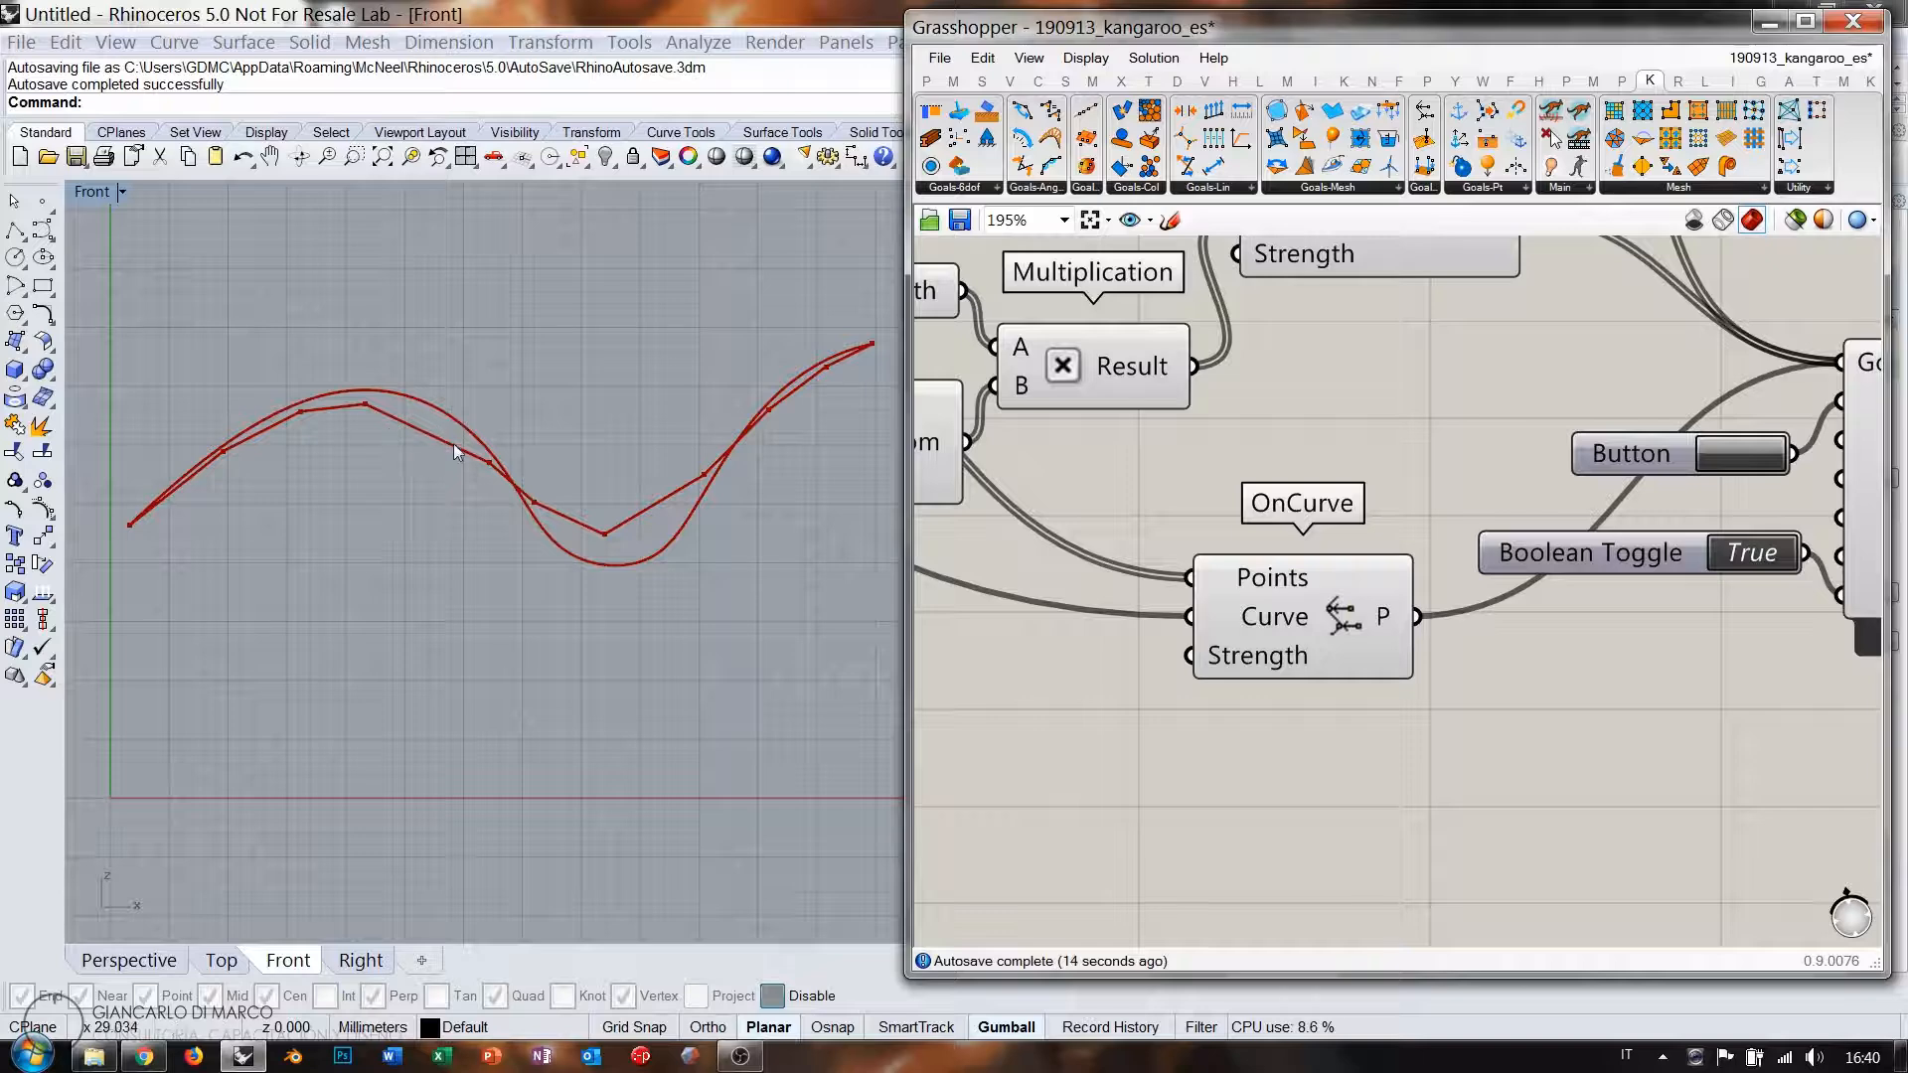
pyautogui.moveTo(979, 738); pyautogui.dragTo(1256, 740, button='right')
# Create a 1.00–100 number slider and set it to about 37.
pyautogui.doubleClick(1256, 740)
pyautogui.write('1.00')
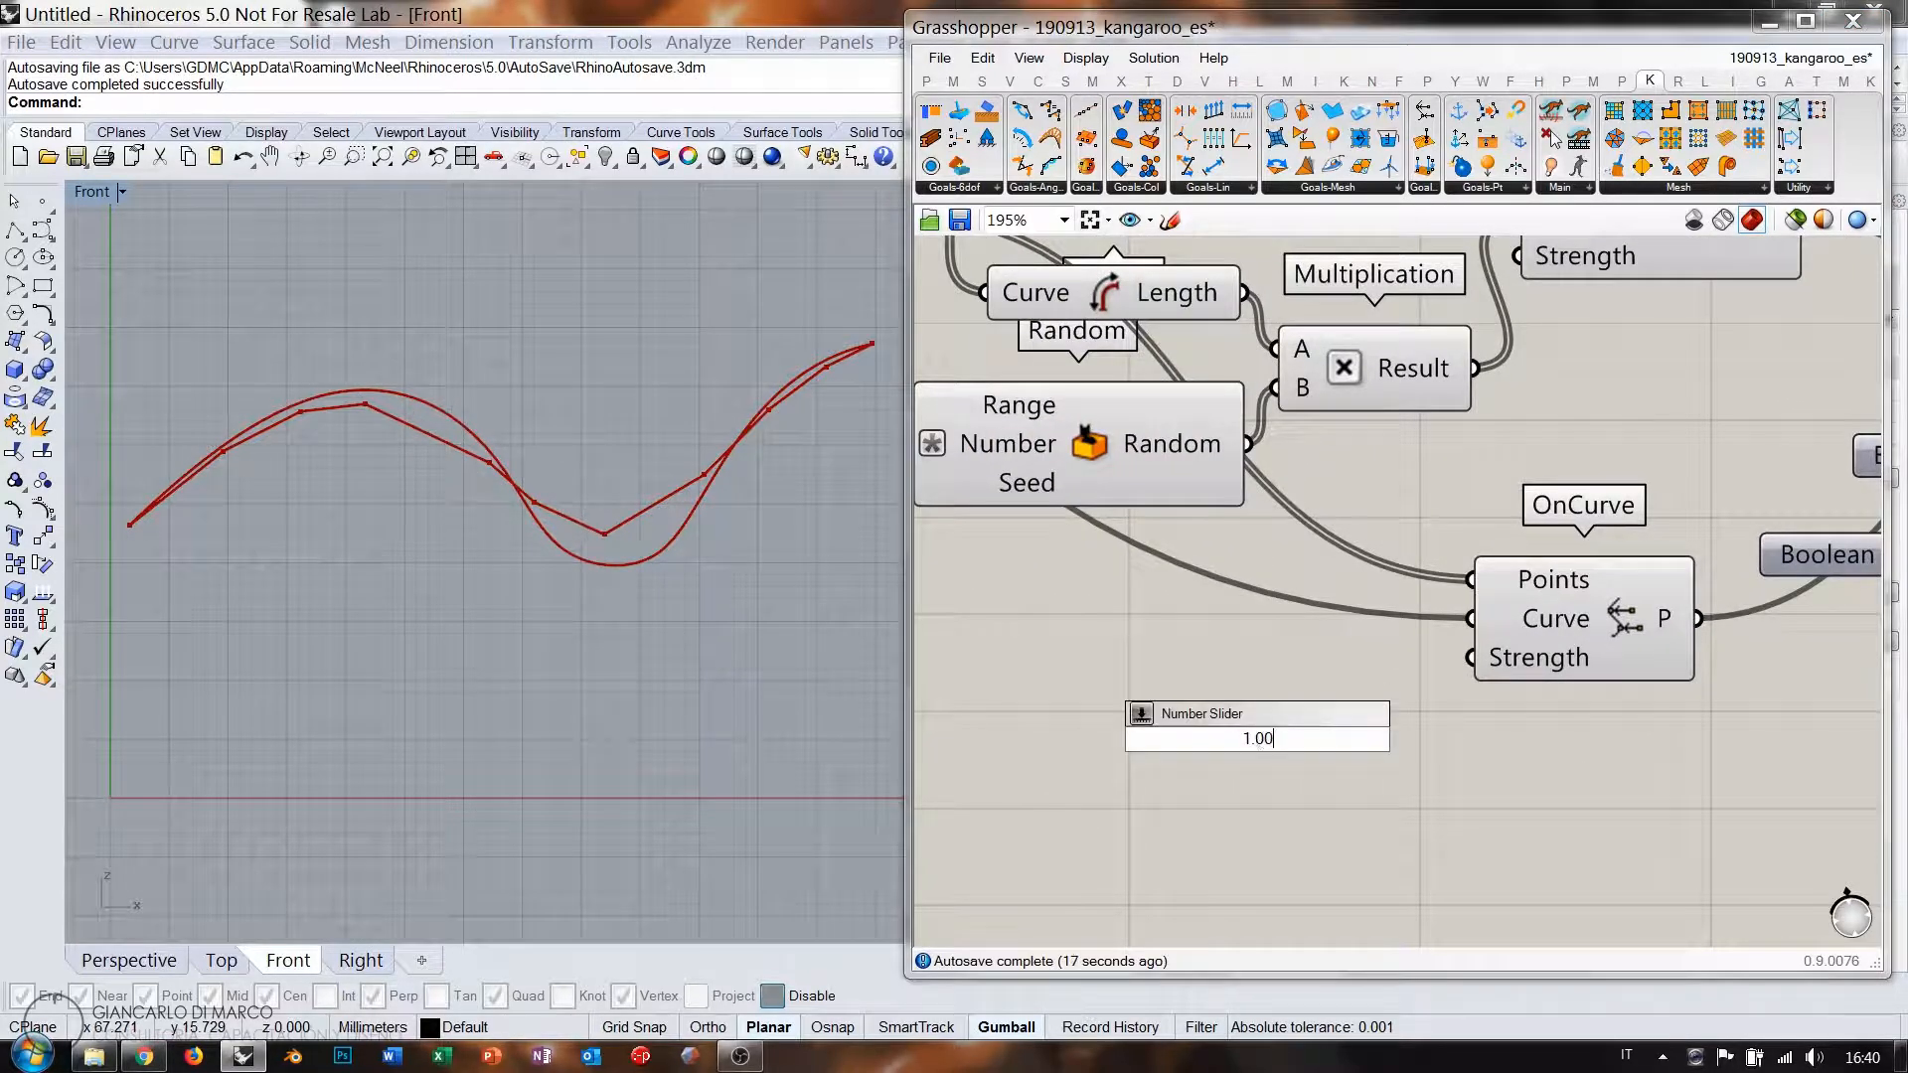
pyautogui.write('<100')
pyautogui.press('Return')
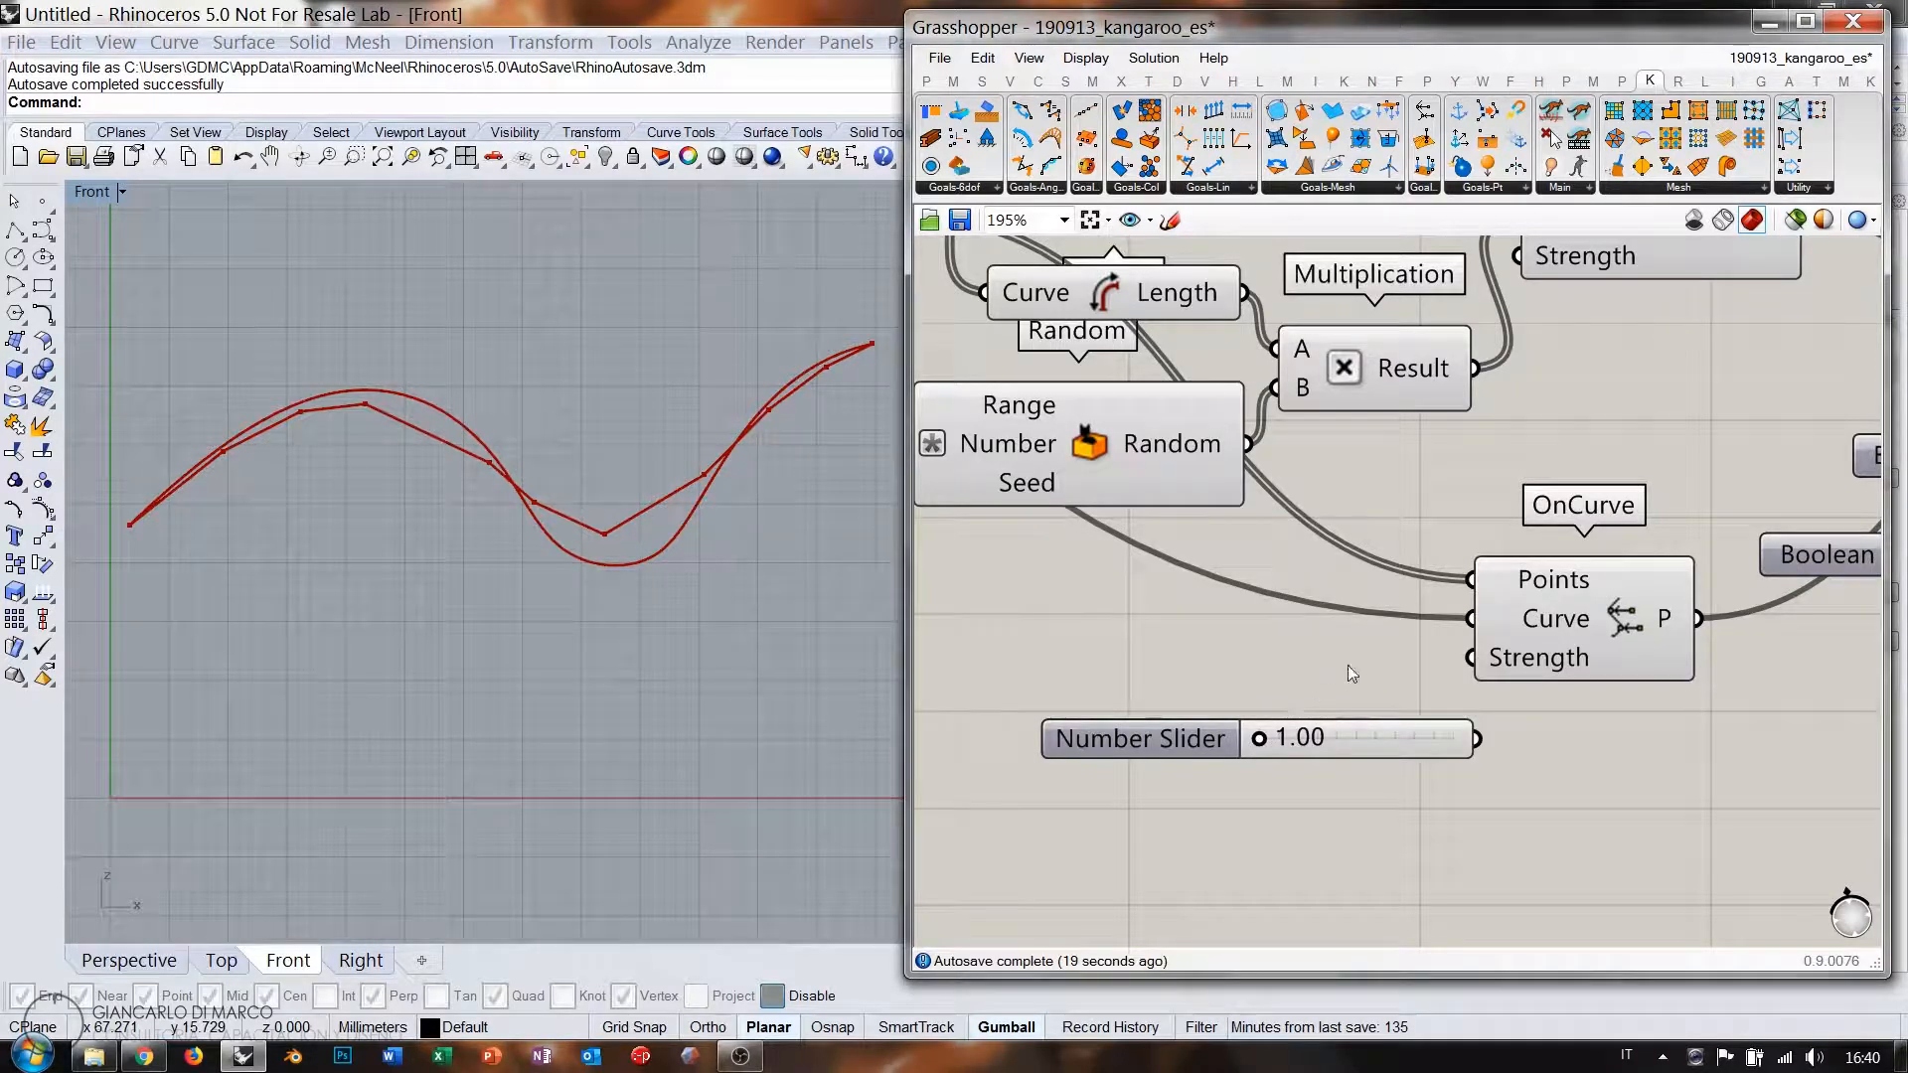
pyautogui.moveTo(1266, 738); pyautogui.dragTo(1534, 766)
# Set the random spring-length range to 0.226–1.914.
pyautogui.scroll(-5, 1510, 760)
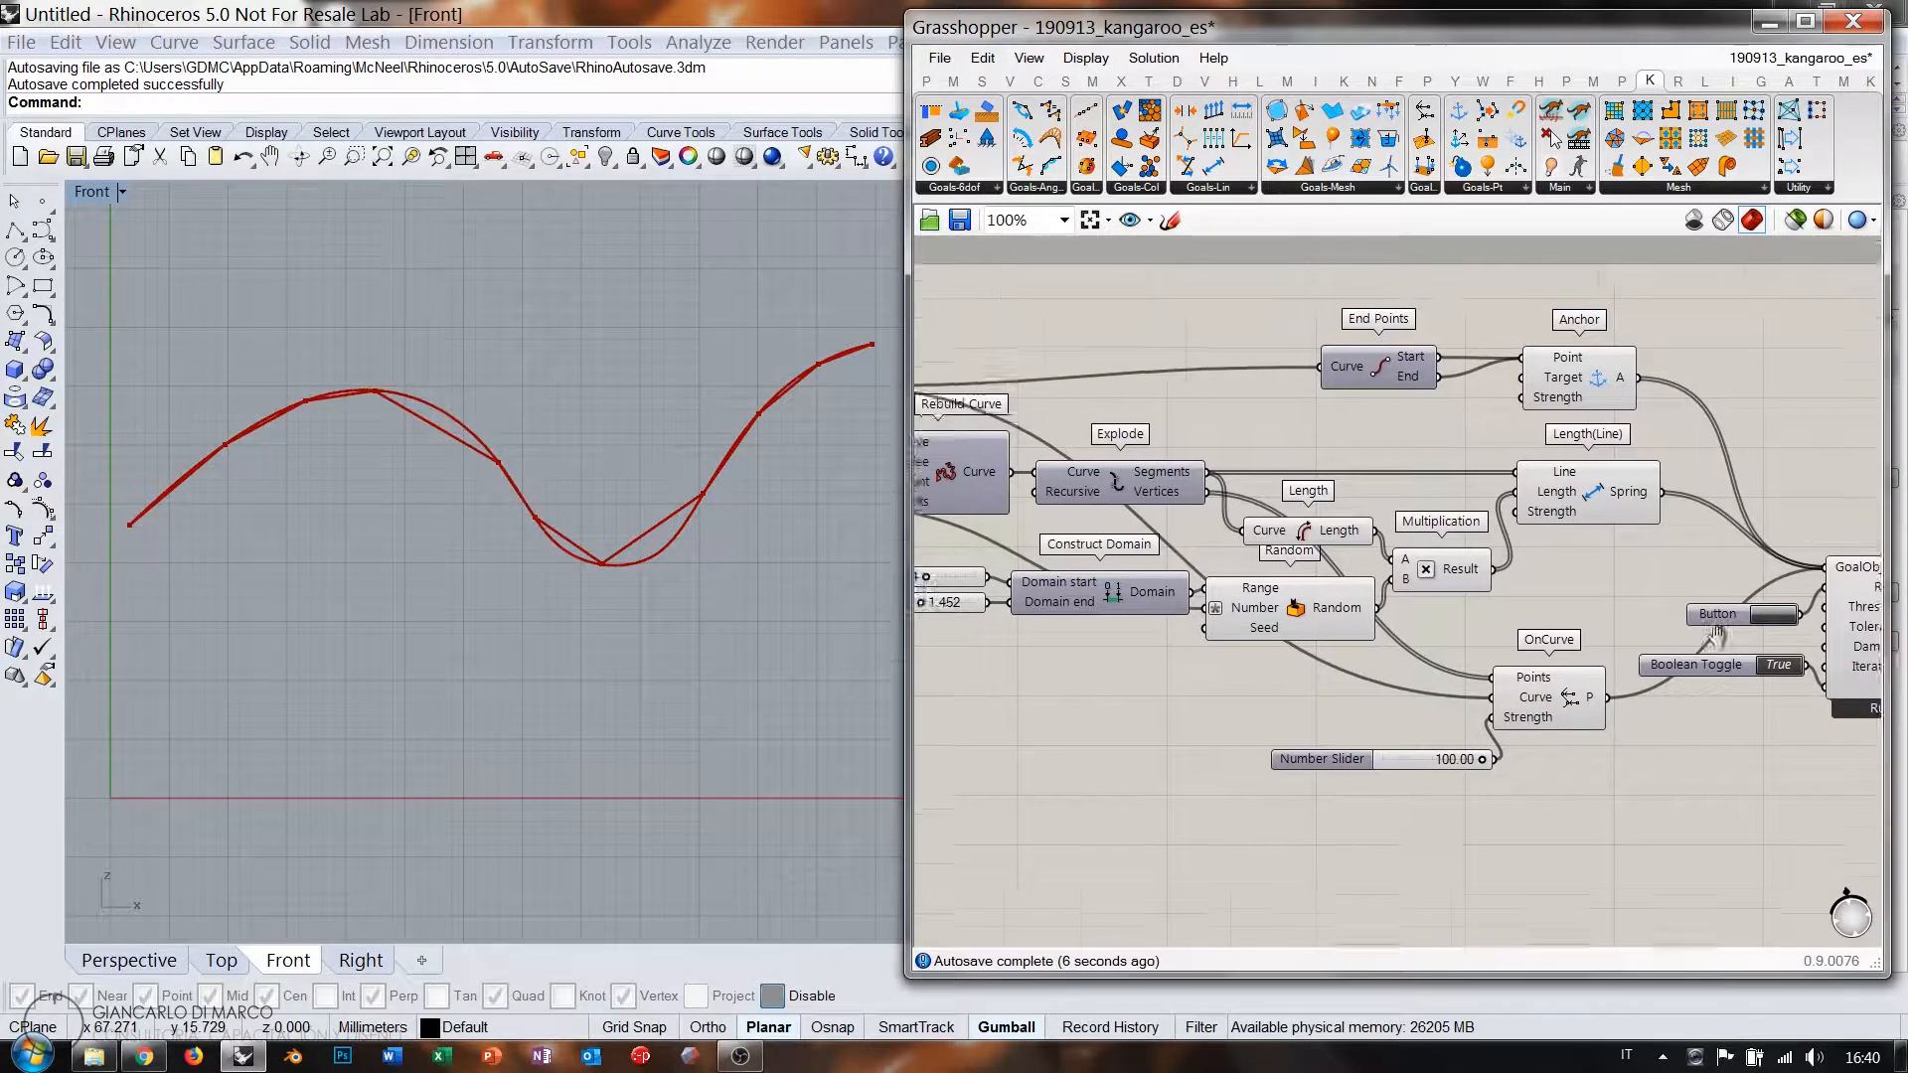
pyautogui.scroll(5, 1243, 595)
pyautogui.moveTo(1353, 618); pyautogui.dragTo(1434, 618)
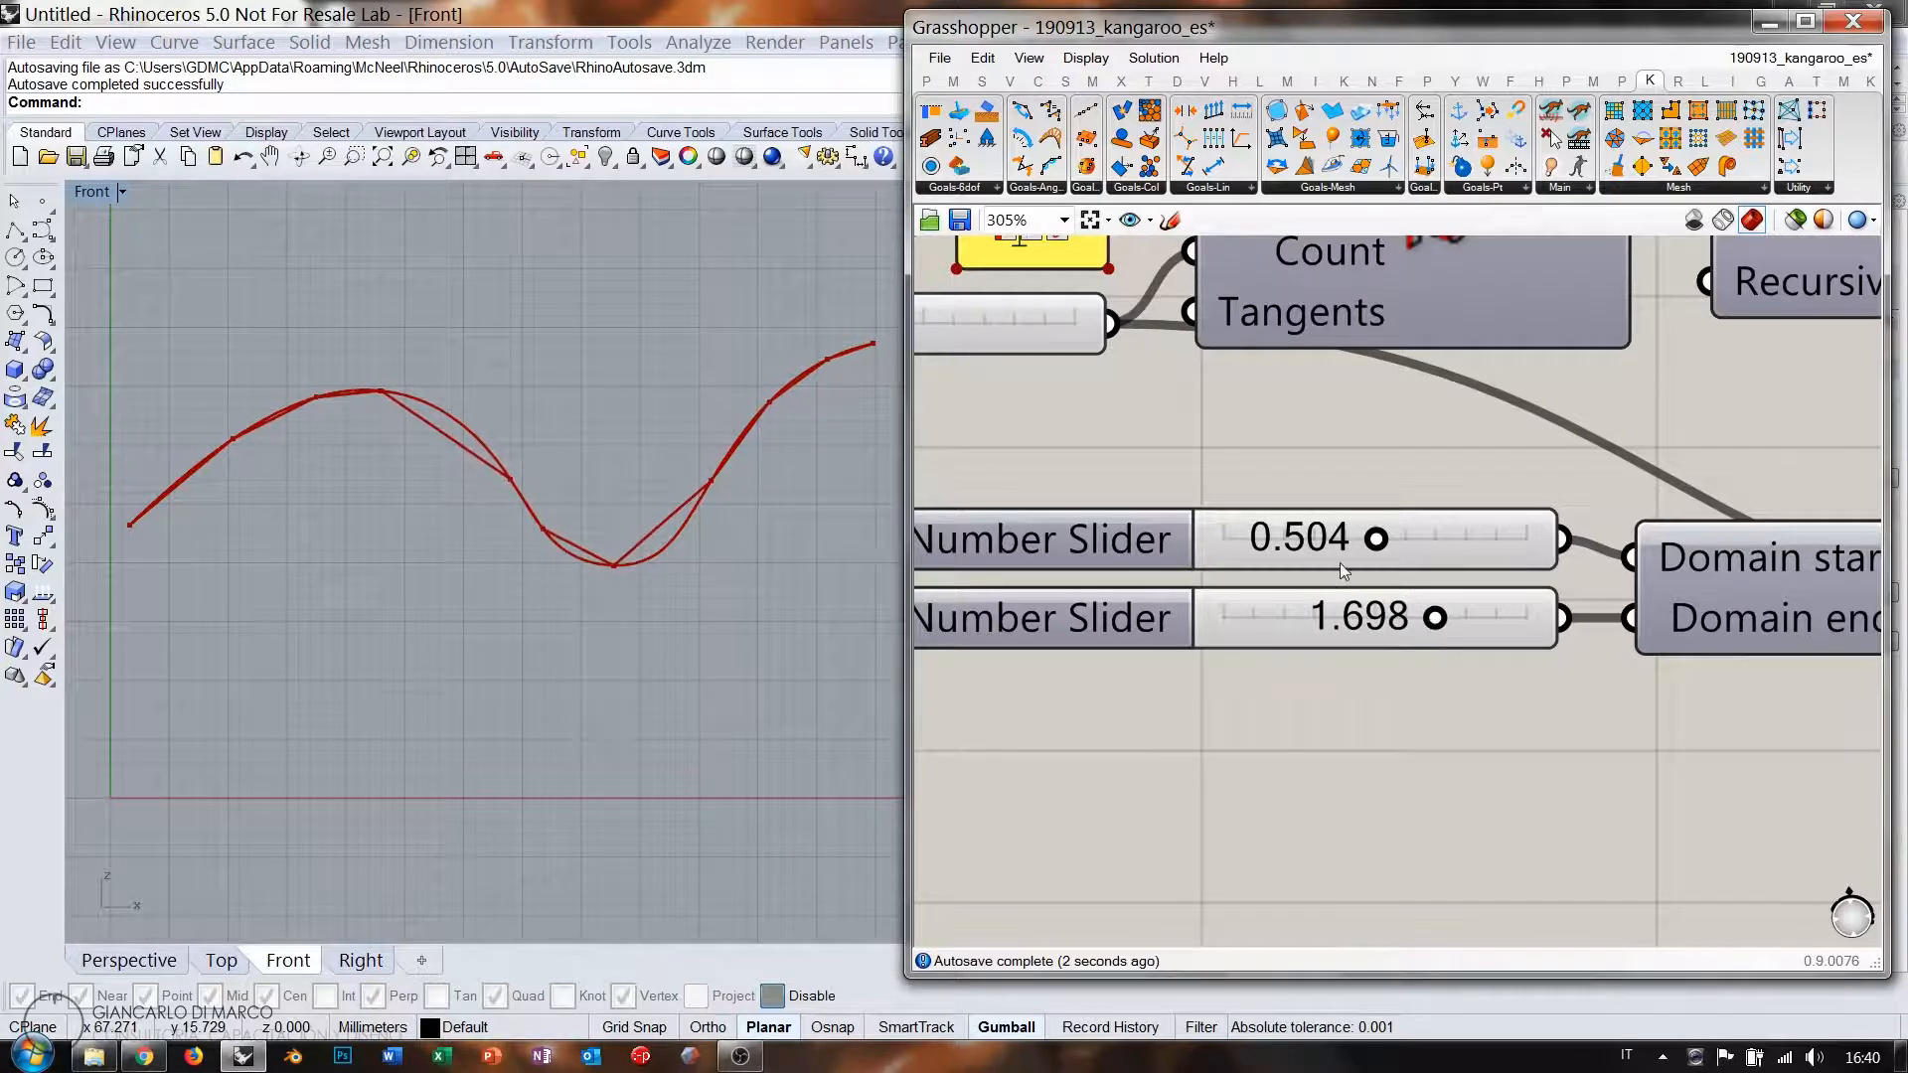
pyautogui.moveTo(1370, 543); pyautogui.dragTo(1511, 582)
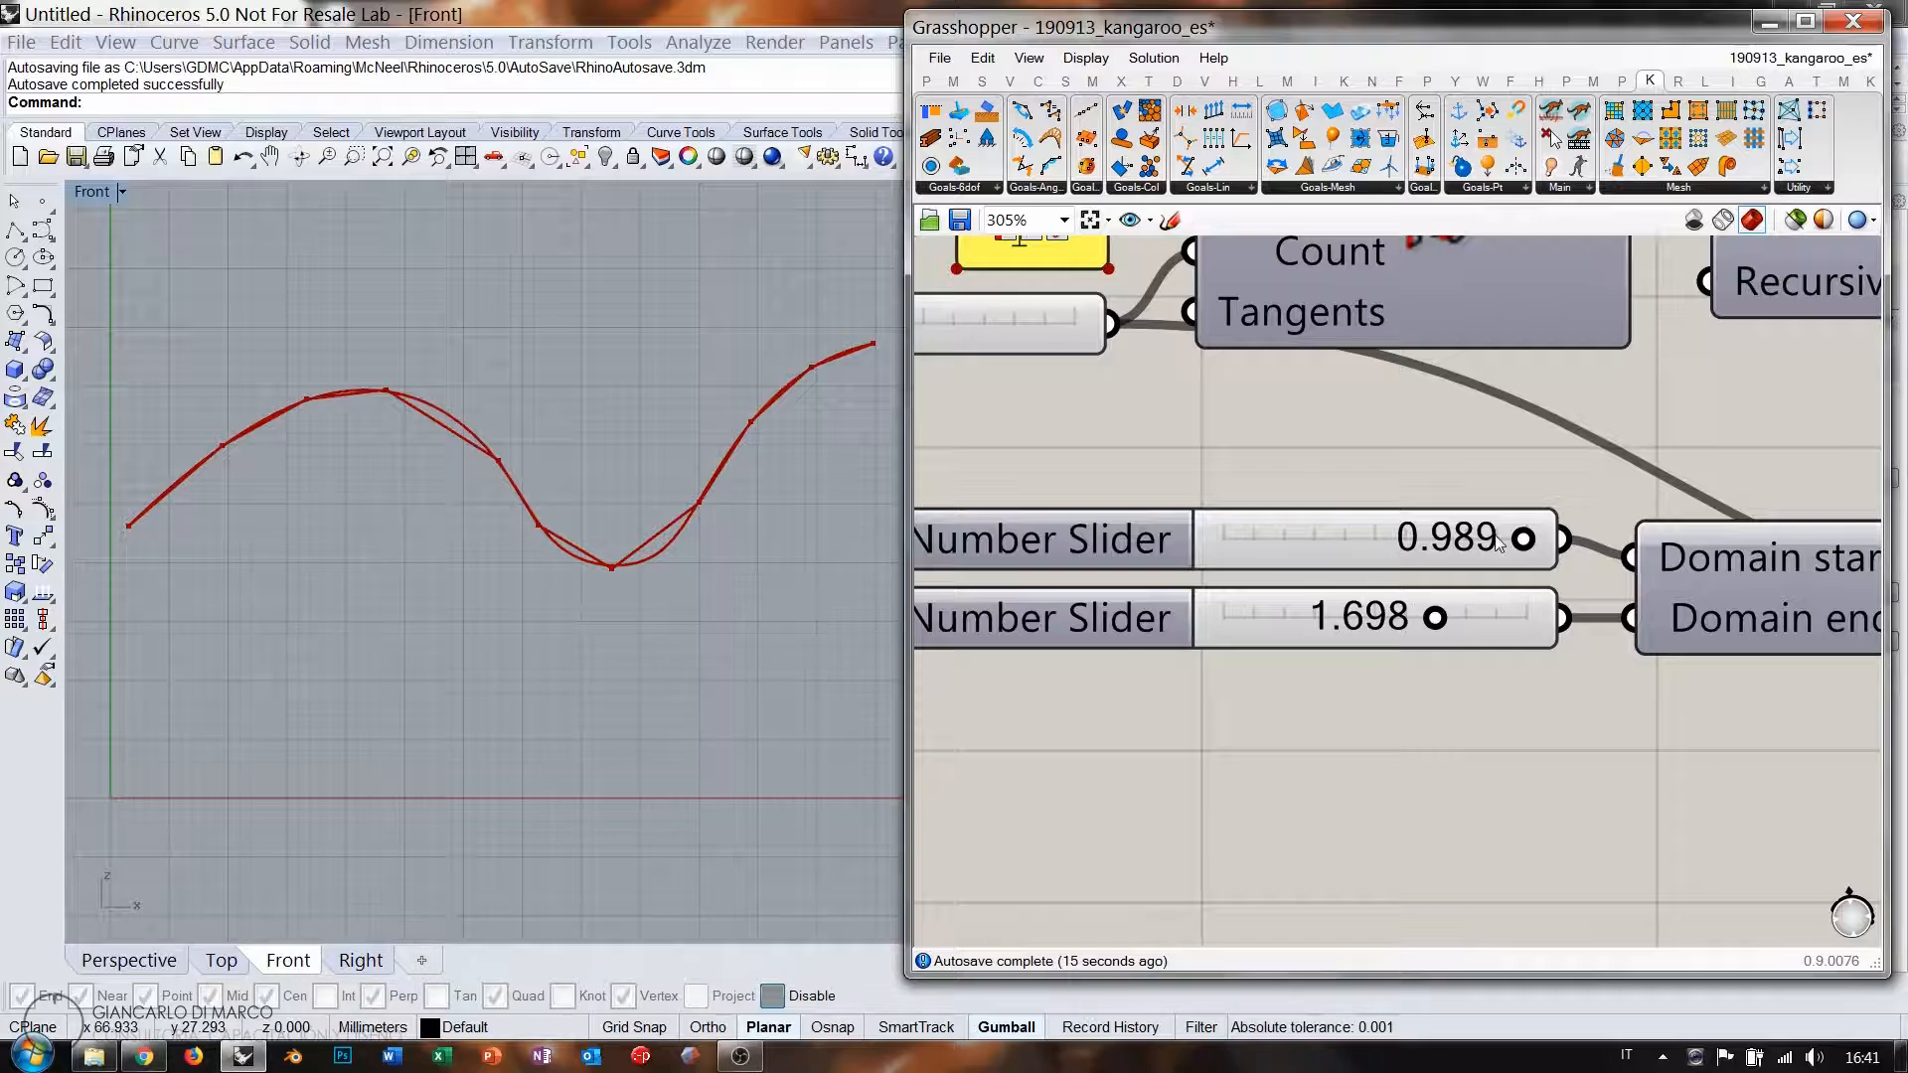
pyautogui.moveTo(1498, 542); pyautogui.dragTo(1292, 542)
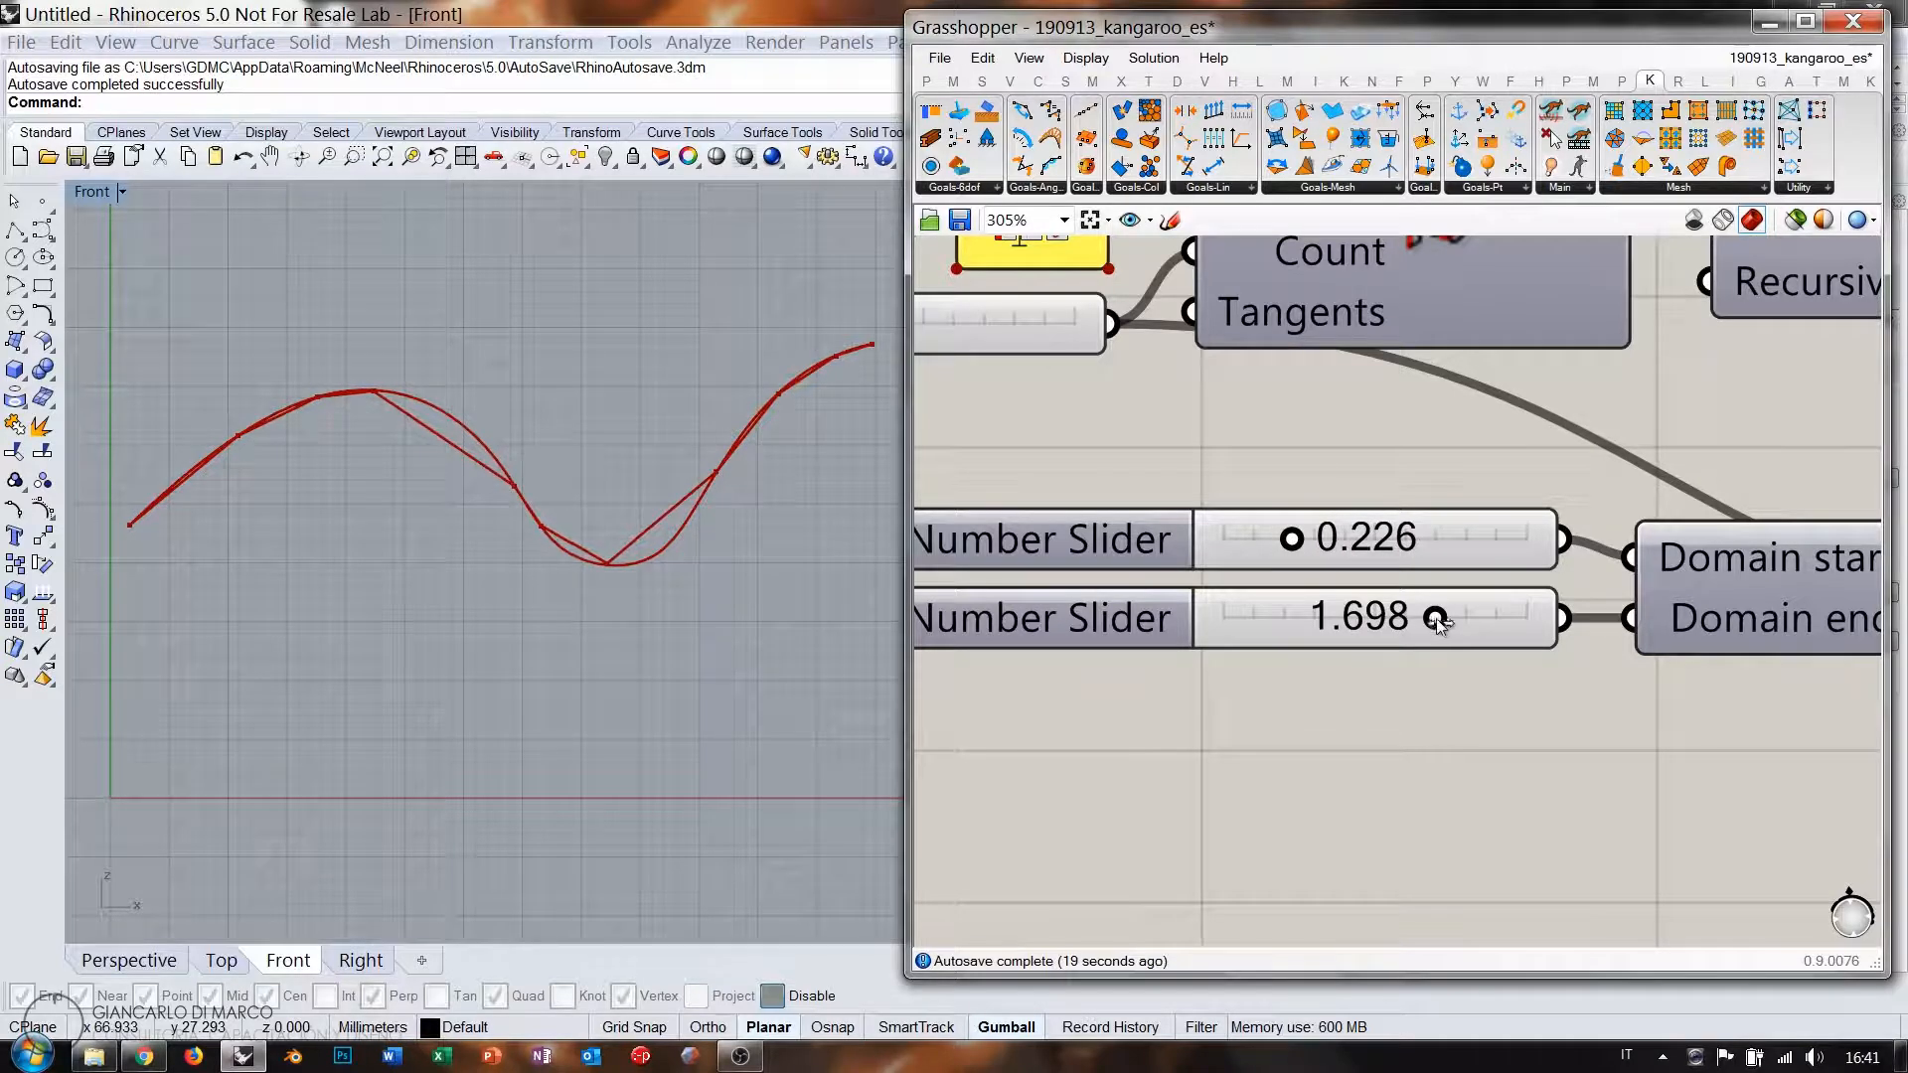
pyautogui.moveTo(1436, 620); pyautogui.dragTo(1501, 642)
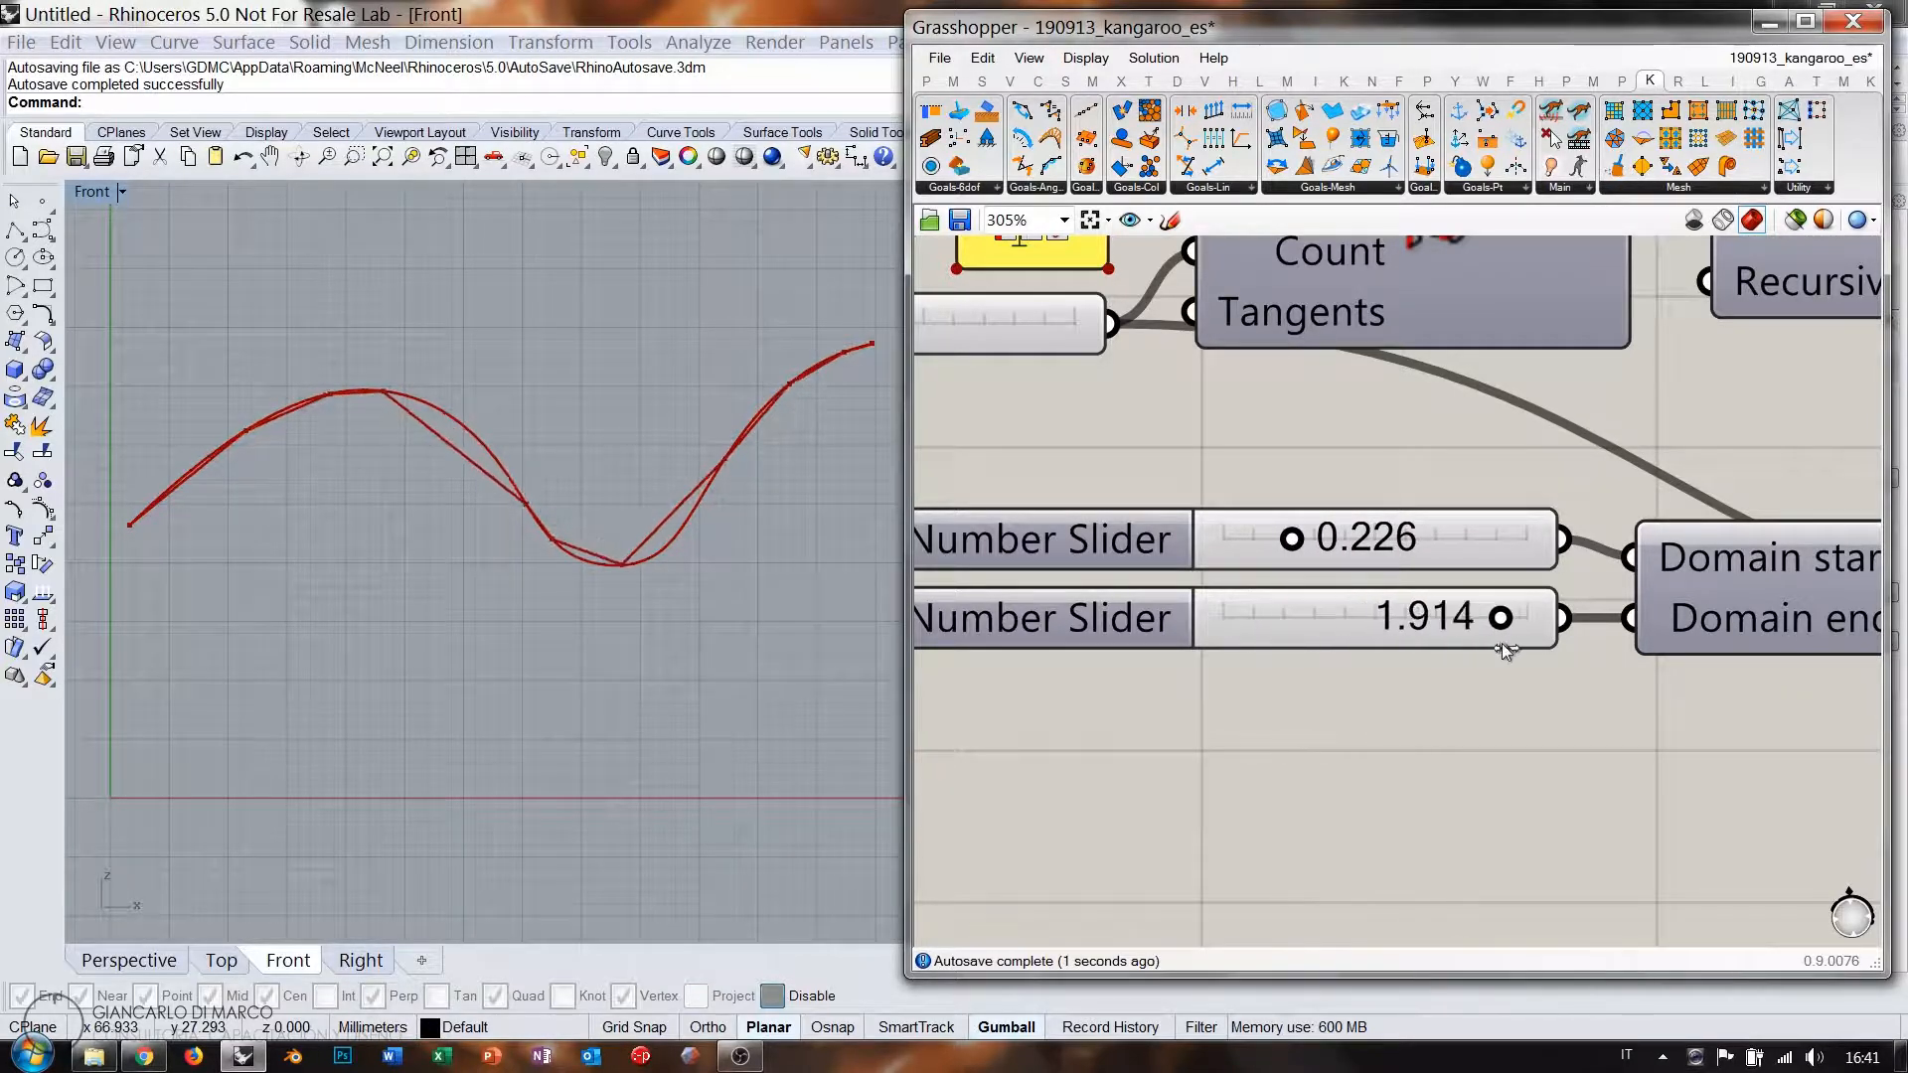
# Move the strength slider next to the OnCurve goal.
pyautogui.moveTo(1466, 609); pyautogui.dragTo(1259, 476, button='right')
pyautogui.scroll(-5, 1256, 471)
pyautogui.moveTo(1848, 587); pyautogui.dragTo(1576, 586, button='right')
pyautogui.scroll(3, 1577, 587)
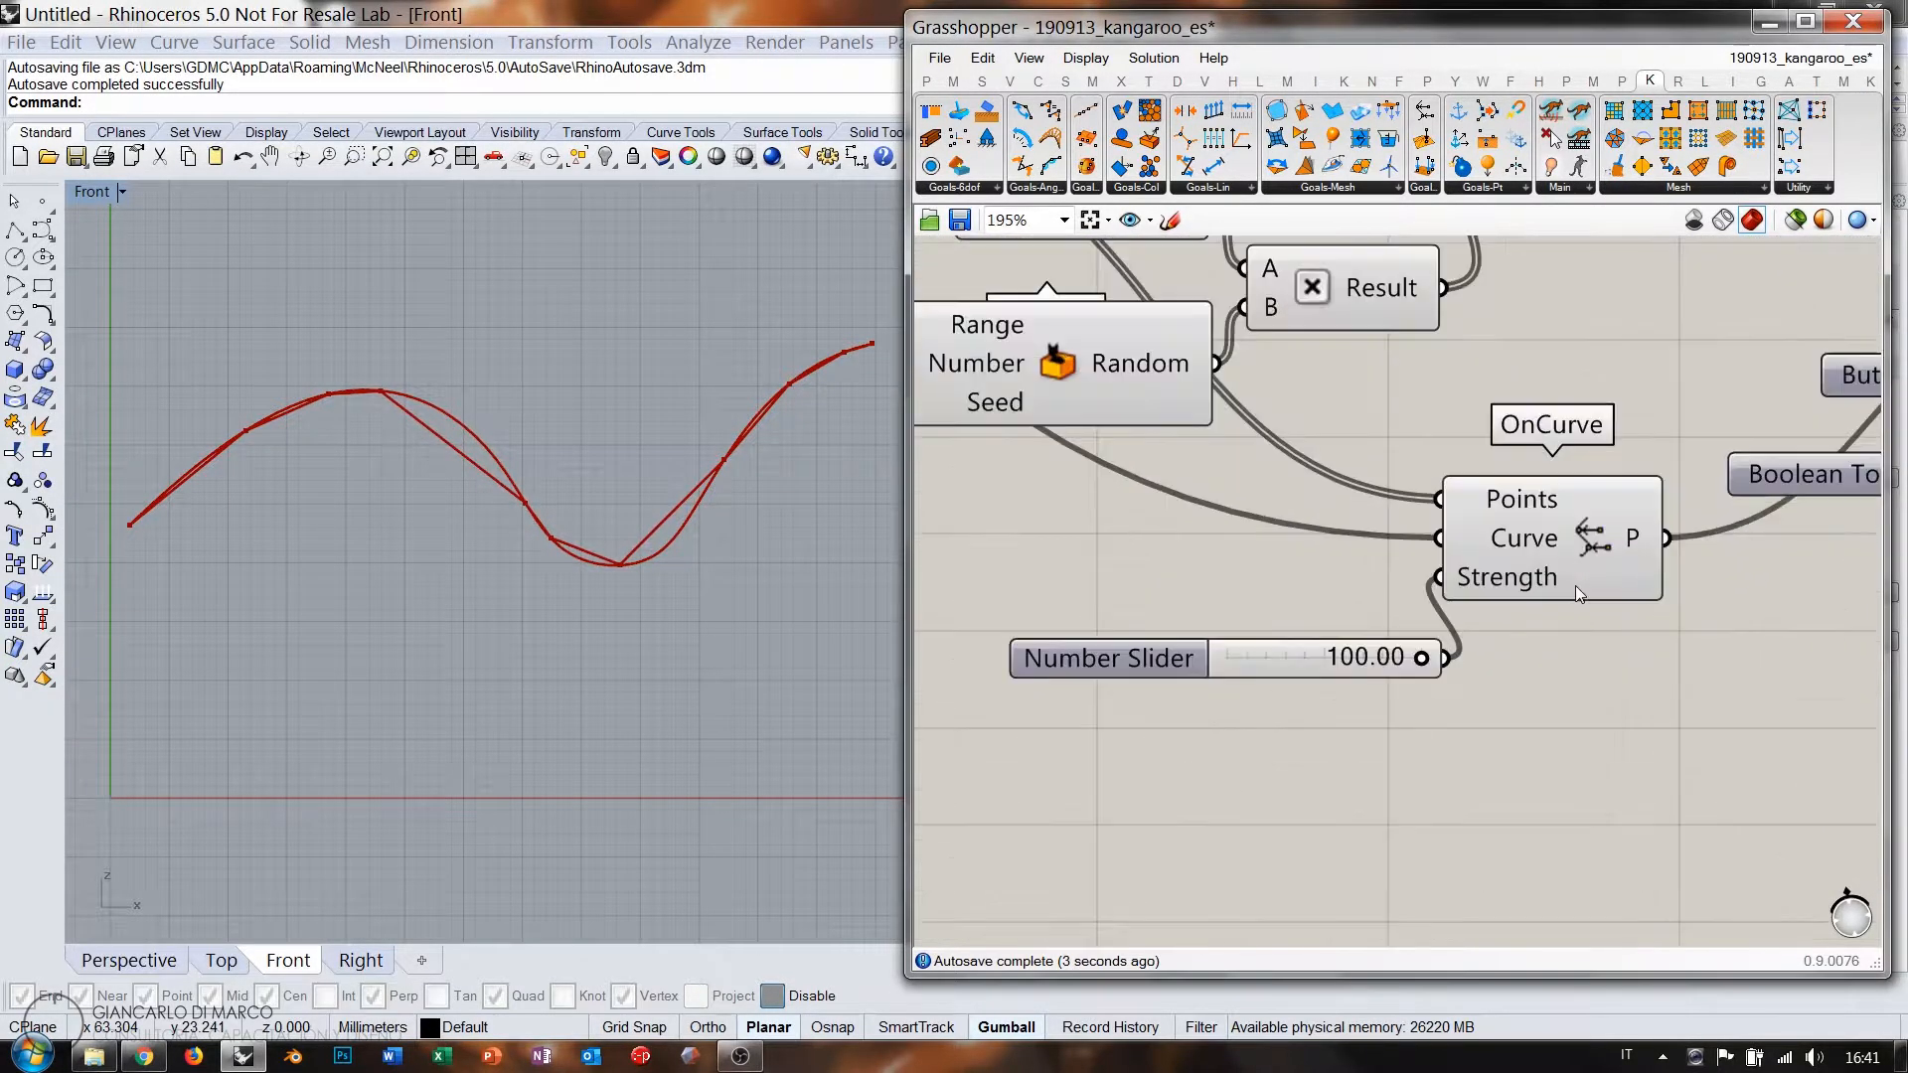
pyautogui.moveTo(1334, 646); pyautogui.dragTo(1288, 610)
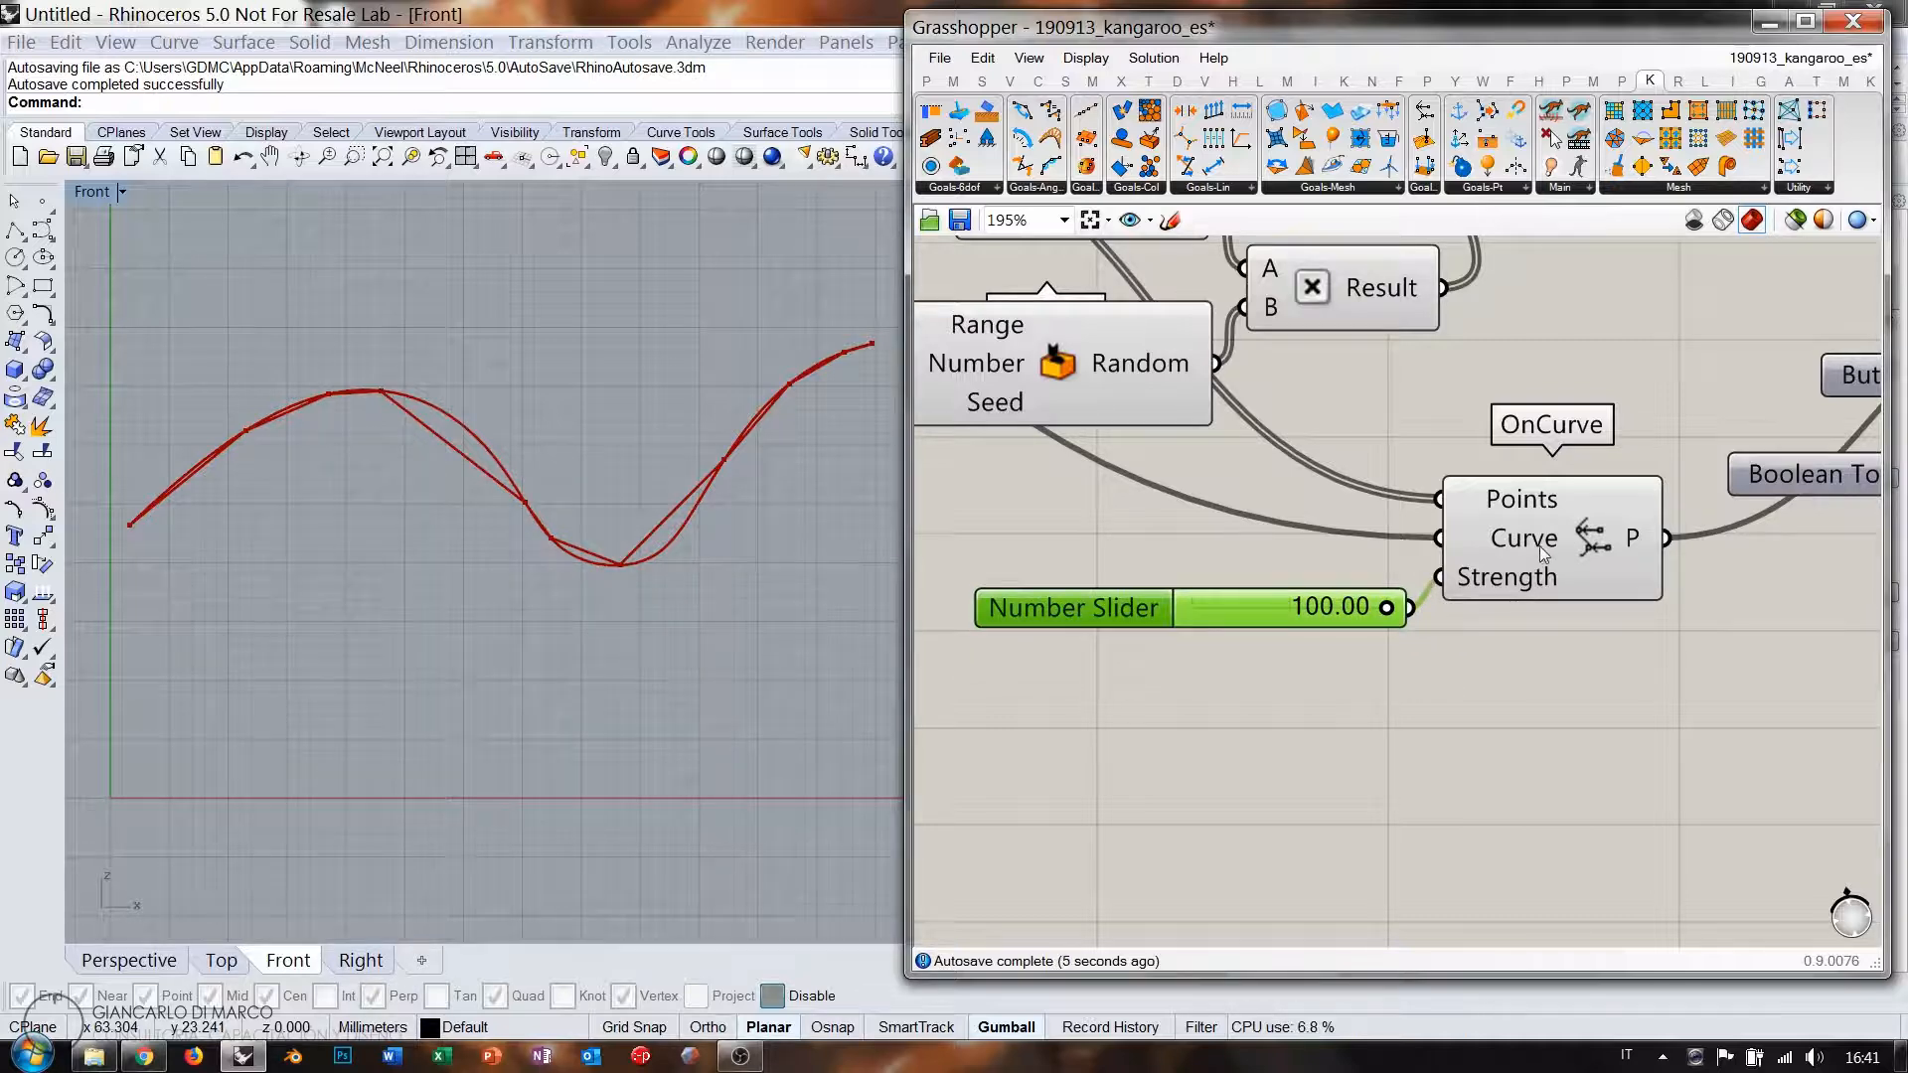
pyautogui.moveTo(1328, 578); pyautogui.dragTo(1061, 652, button='right')
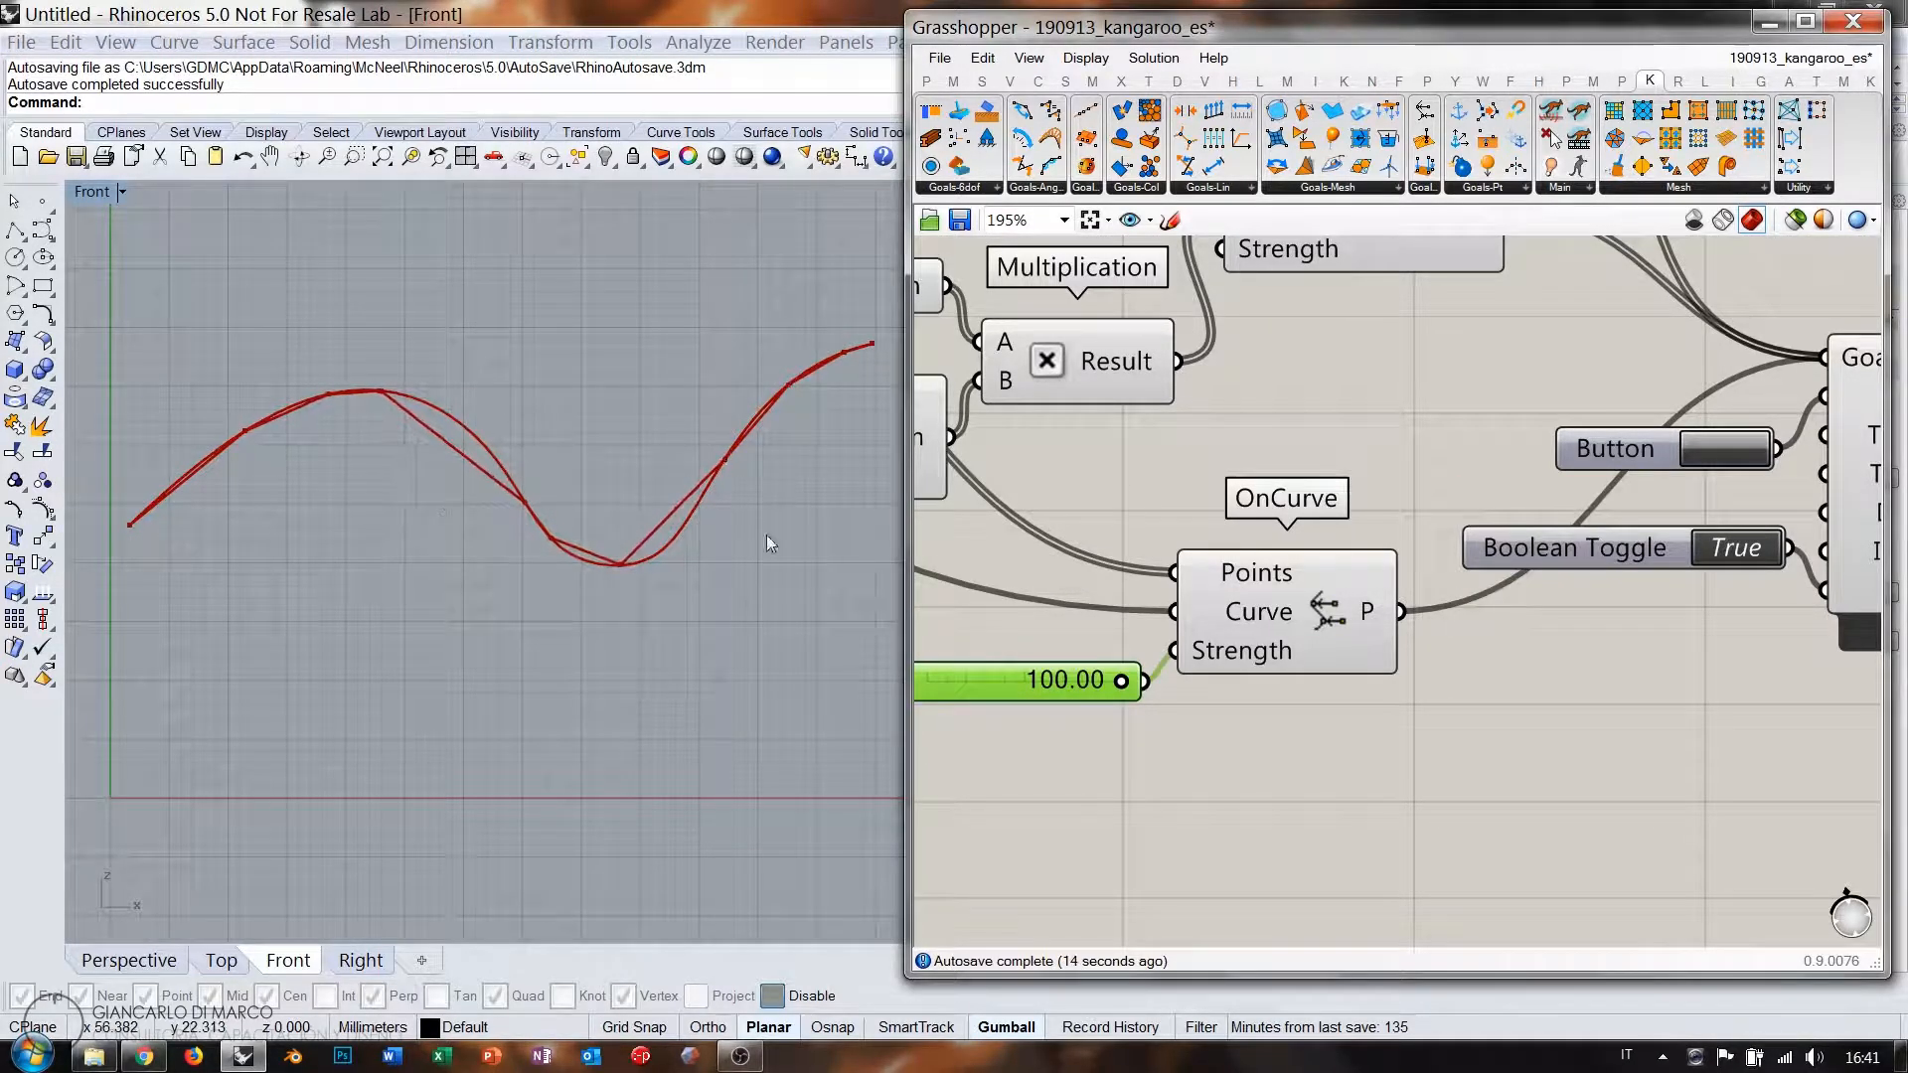
# Switch the solver off, reset the chain, and switch it back on to relax.
pyautogui.click(1725, 552)
pyautogui.scroll(-5, 1295, 517)
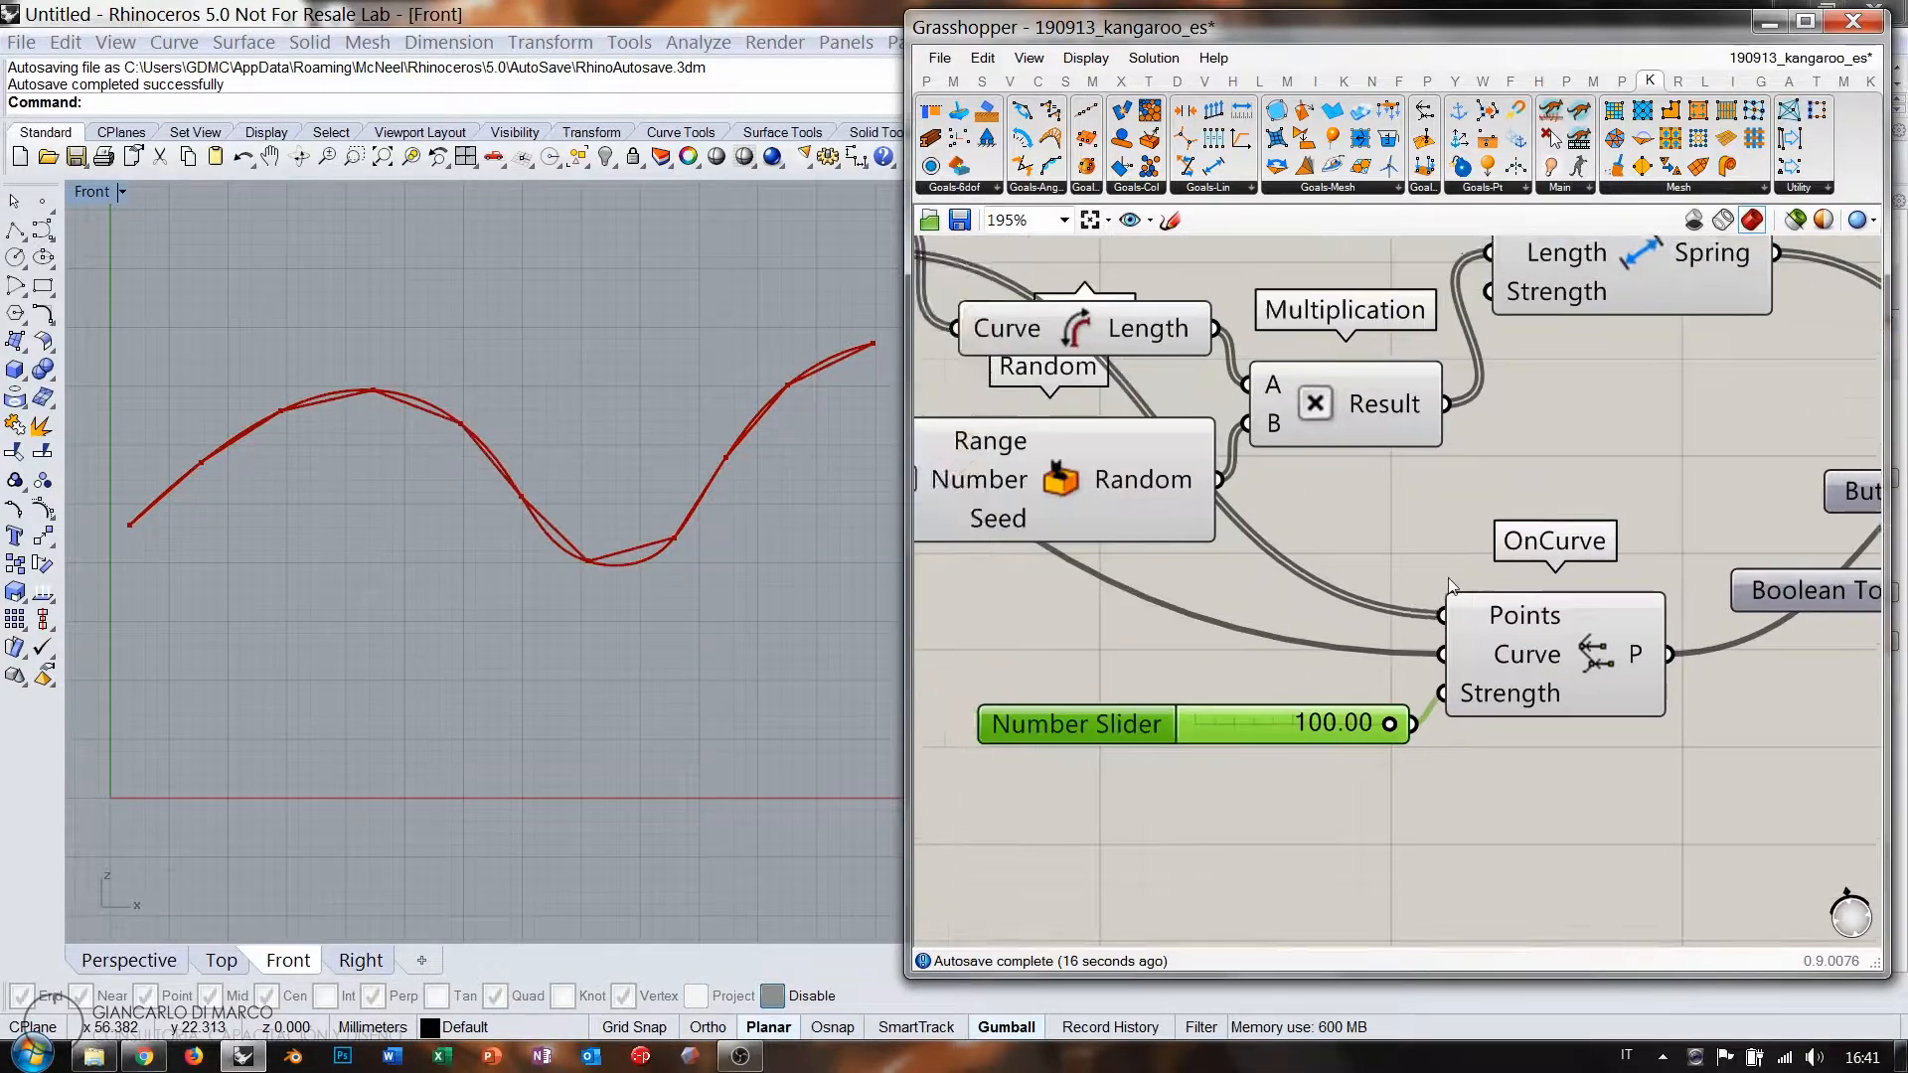
pyautogui.scroll(5, 1292, 511)
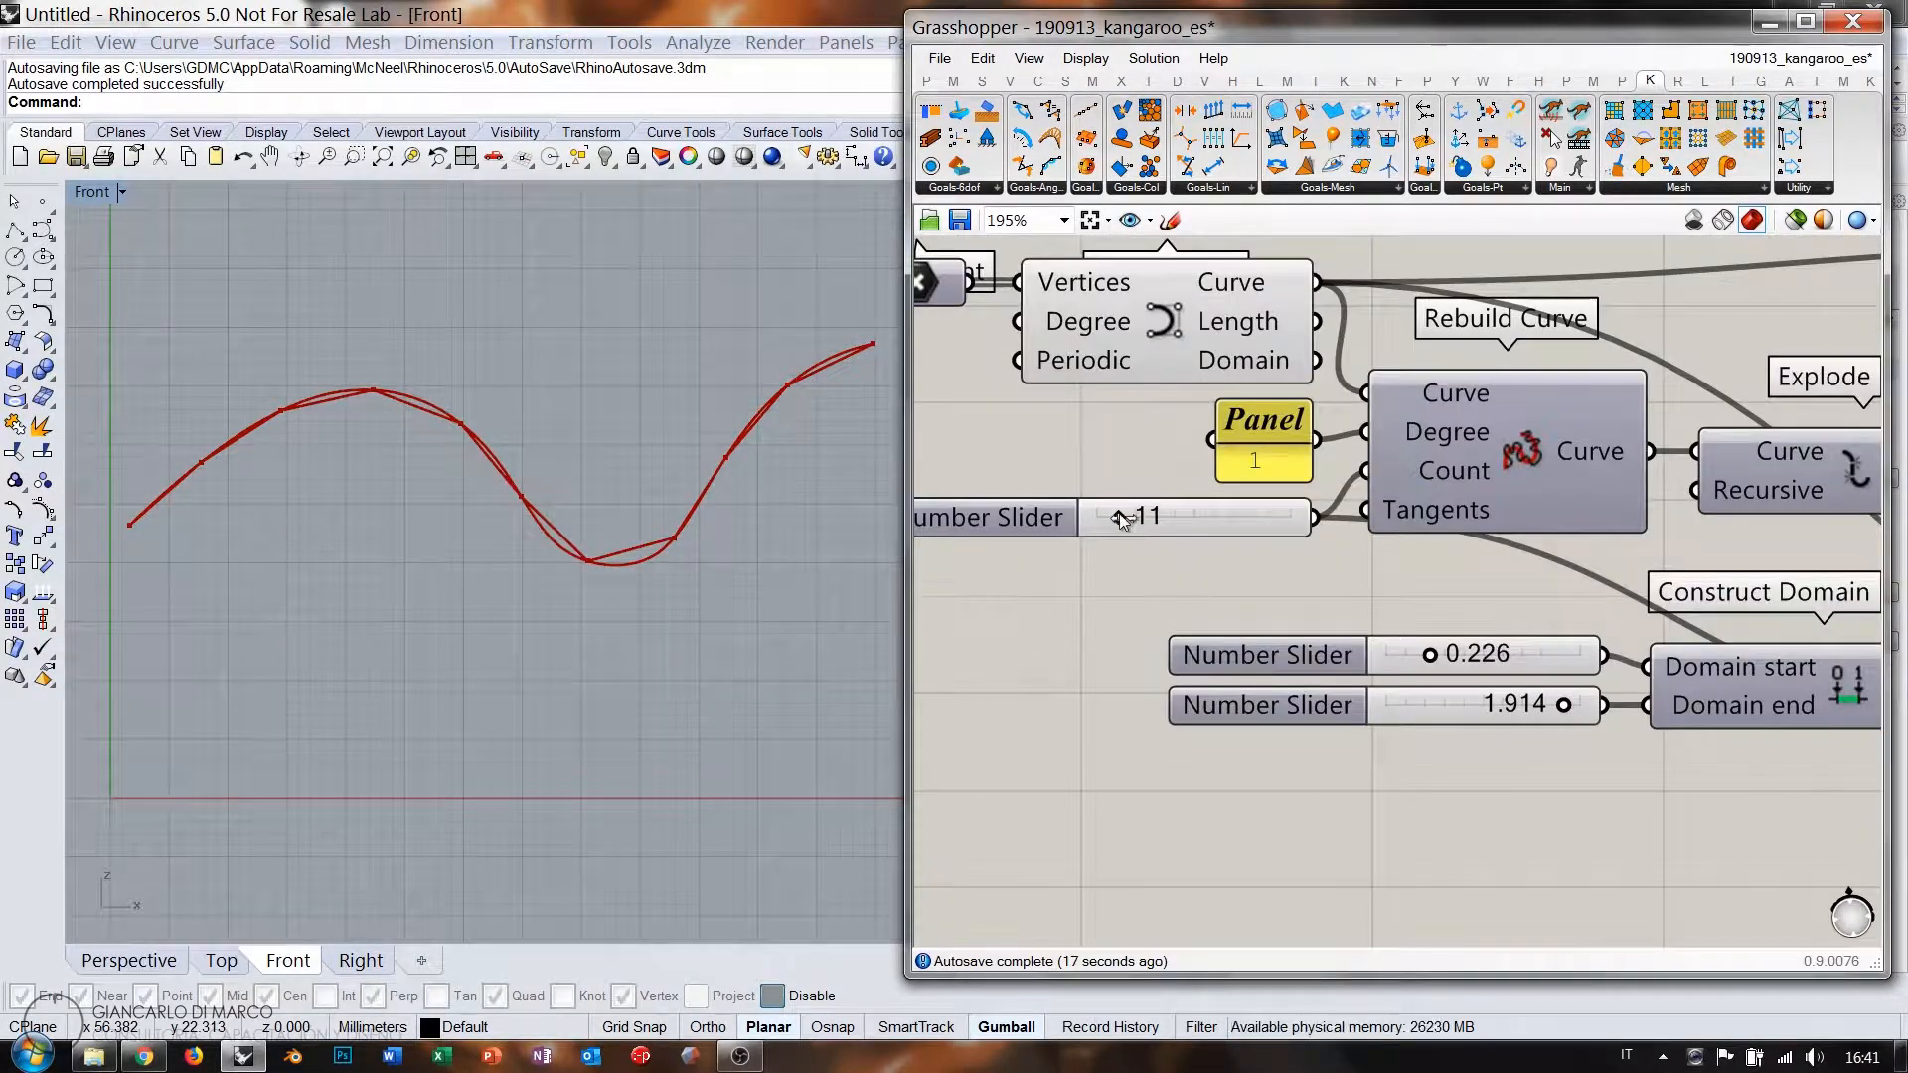
pyautogui.scroll(-5, 1568, 576)
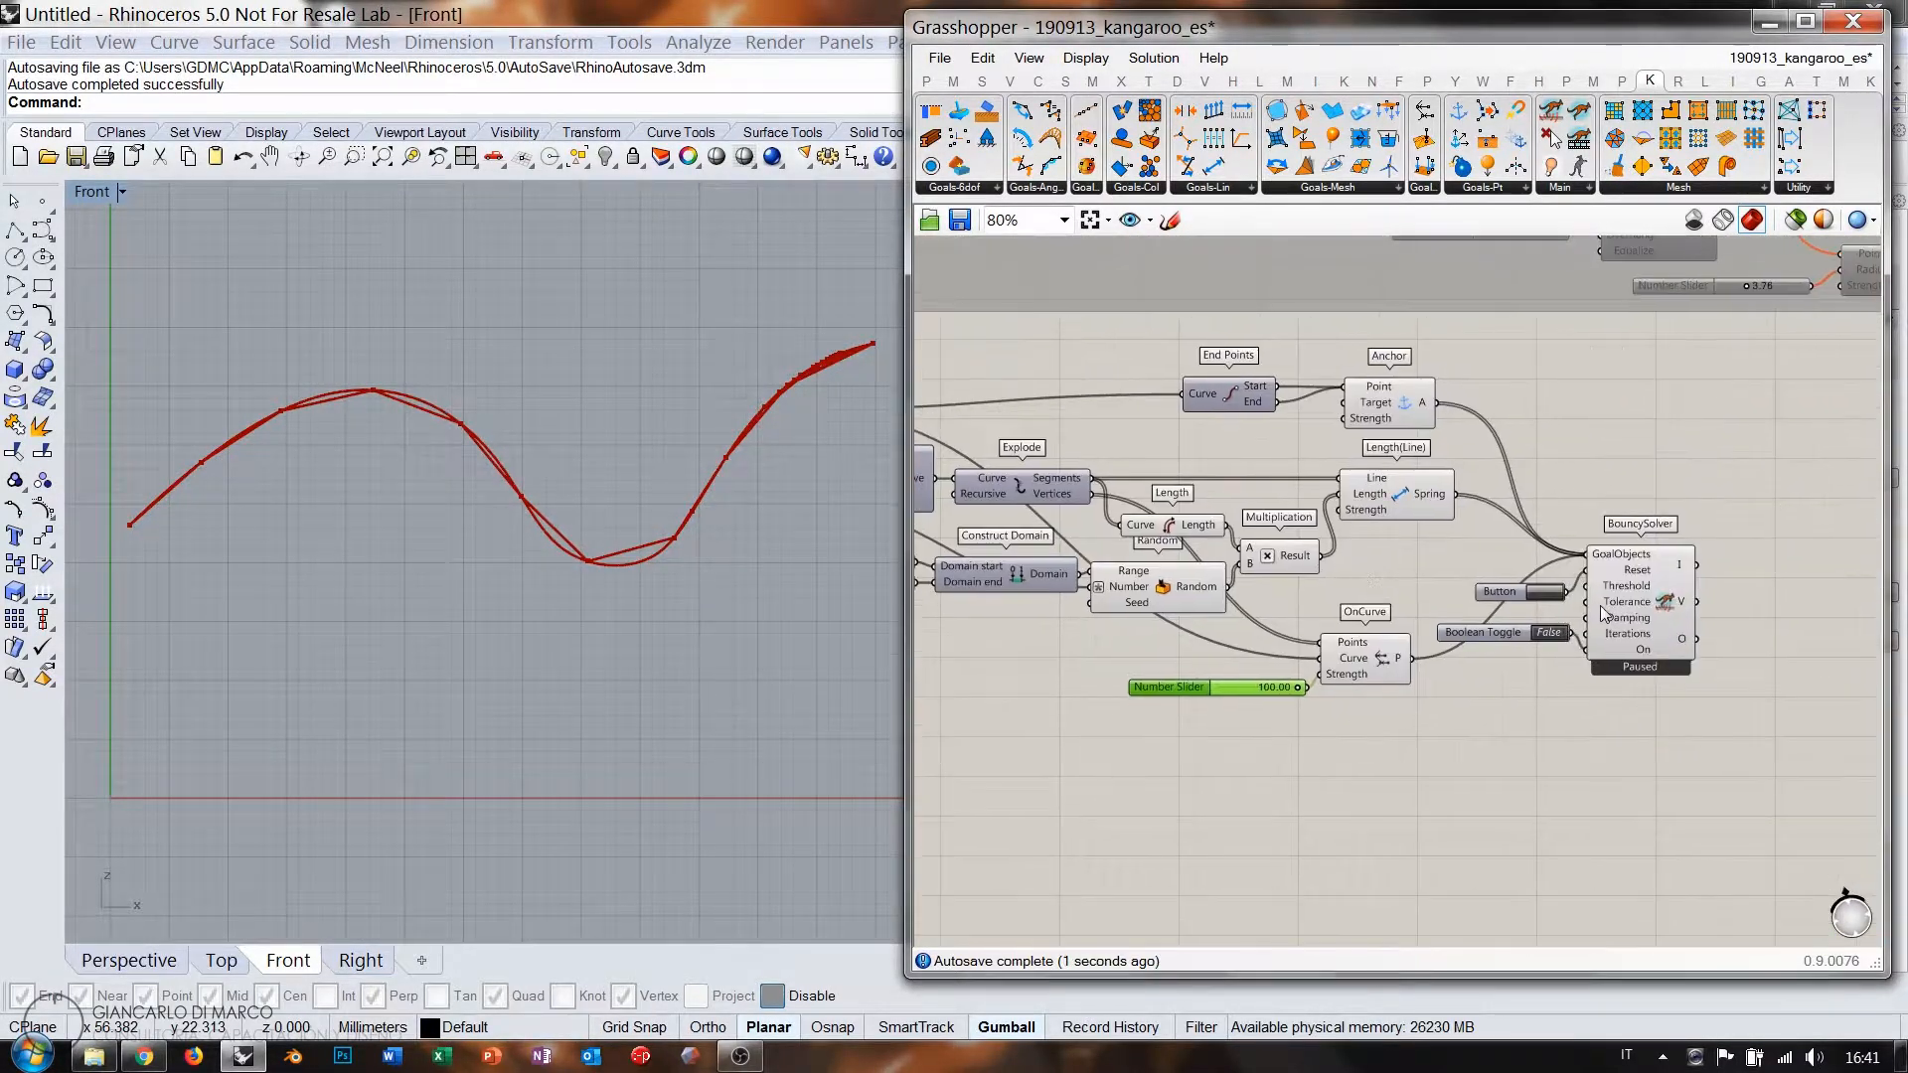
pyautogui.scroll(5, 1478, 567)
pyautogui.click(1476, 563)
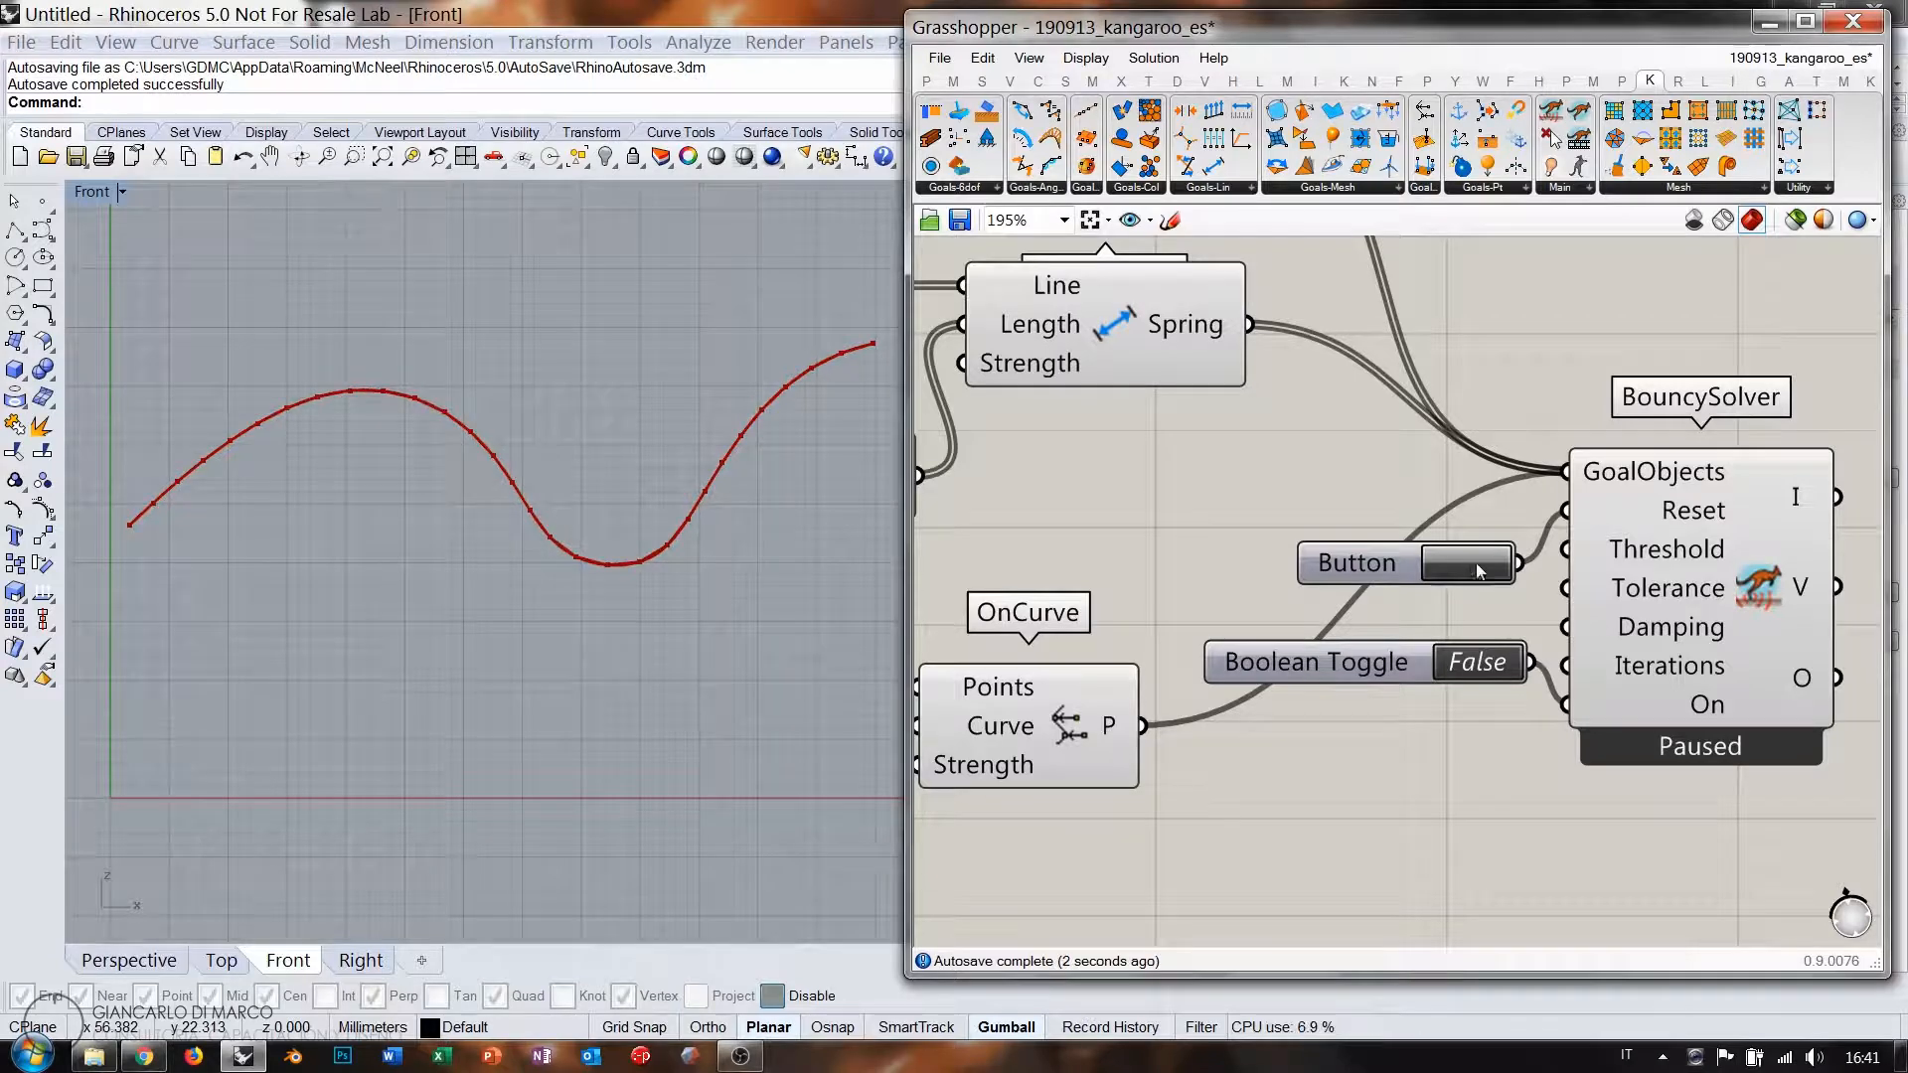
pyautogui.click(1481, 666)
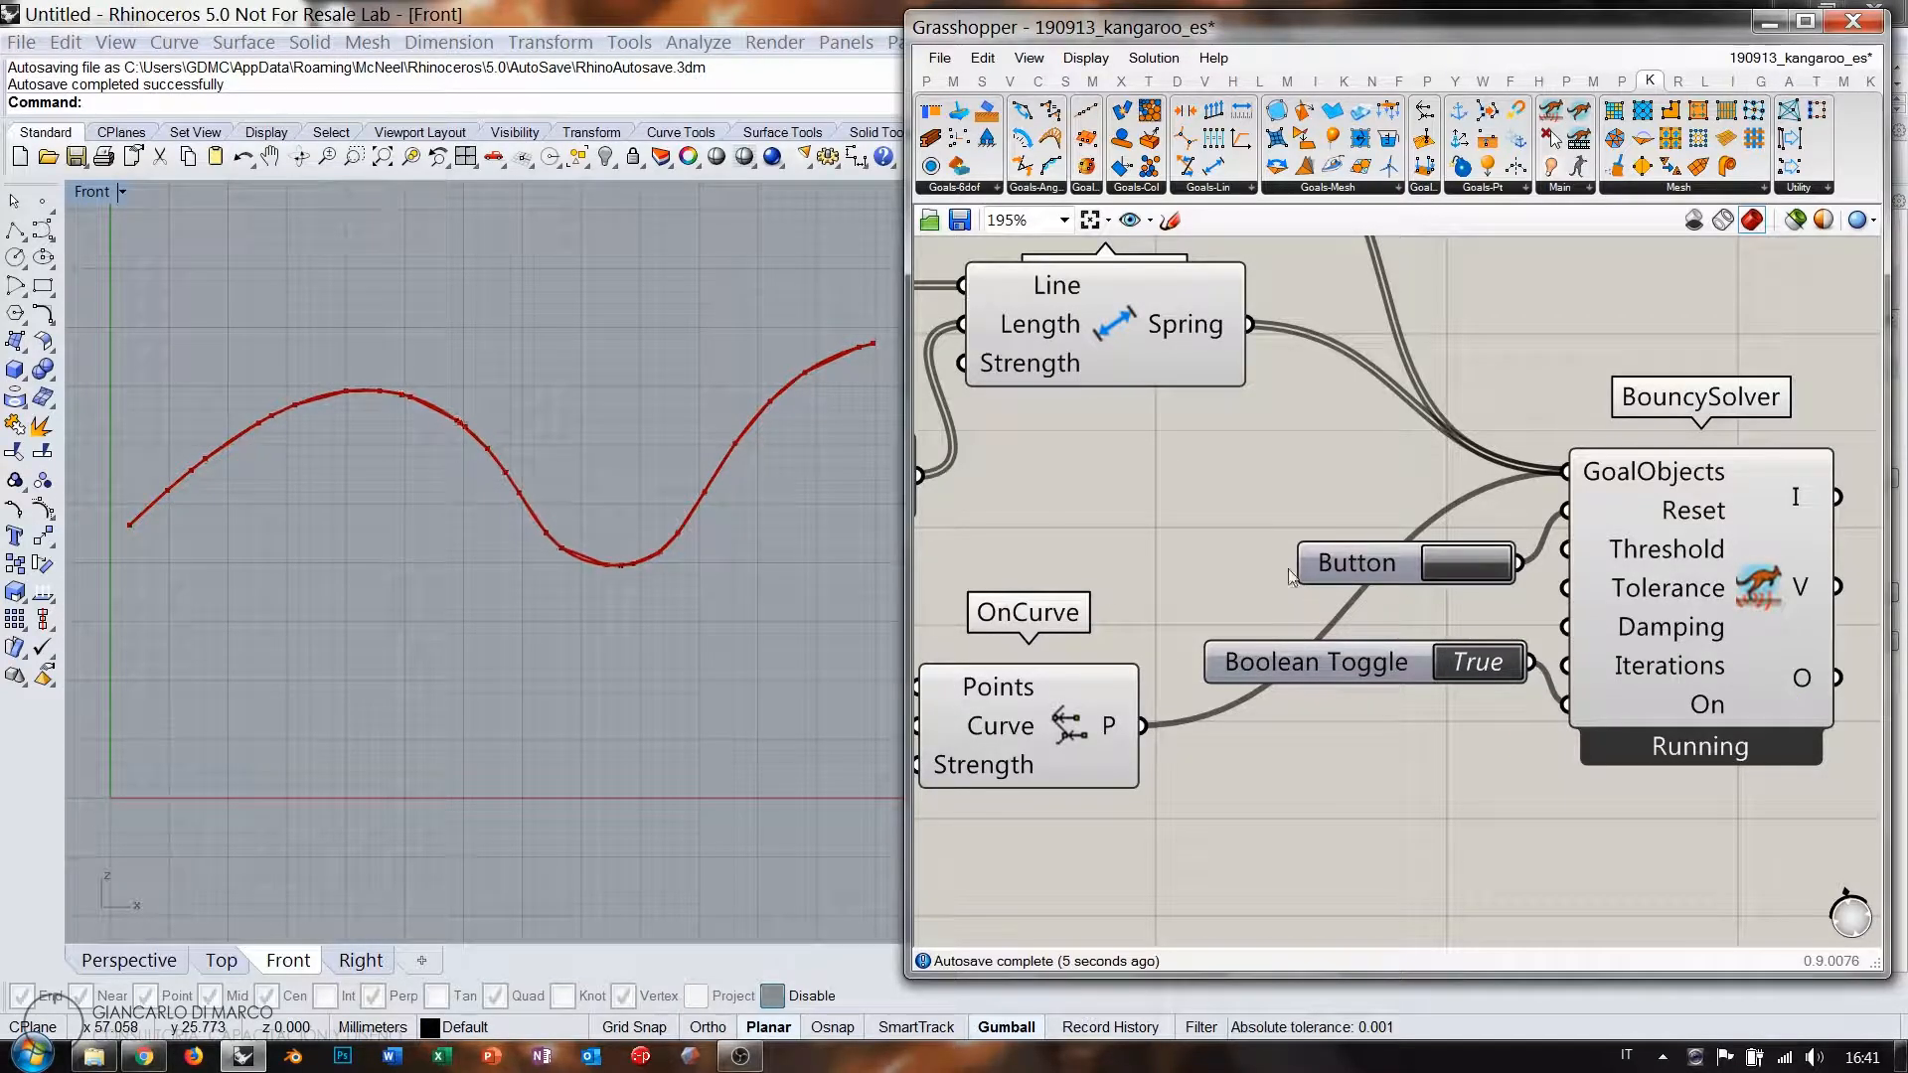
# Inspect the relaxed chain in the Front view alongside Anchor, OnCurve and BouncySolver.
pyautogui.scroll(-5, 1117, 509)
pyautogui.moveTo(1117, 509); pyautogui.dragTo(1498, 565, button='right')
pyautogui.scroll(-1, 1498, 564)
pyautogui.scroll(3, 1030, 453)
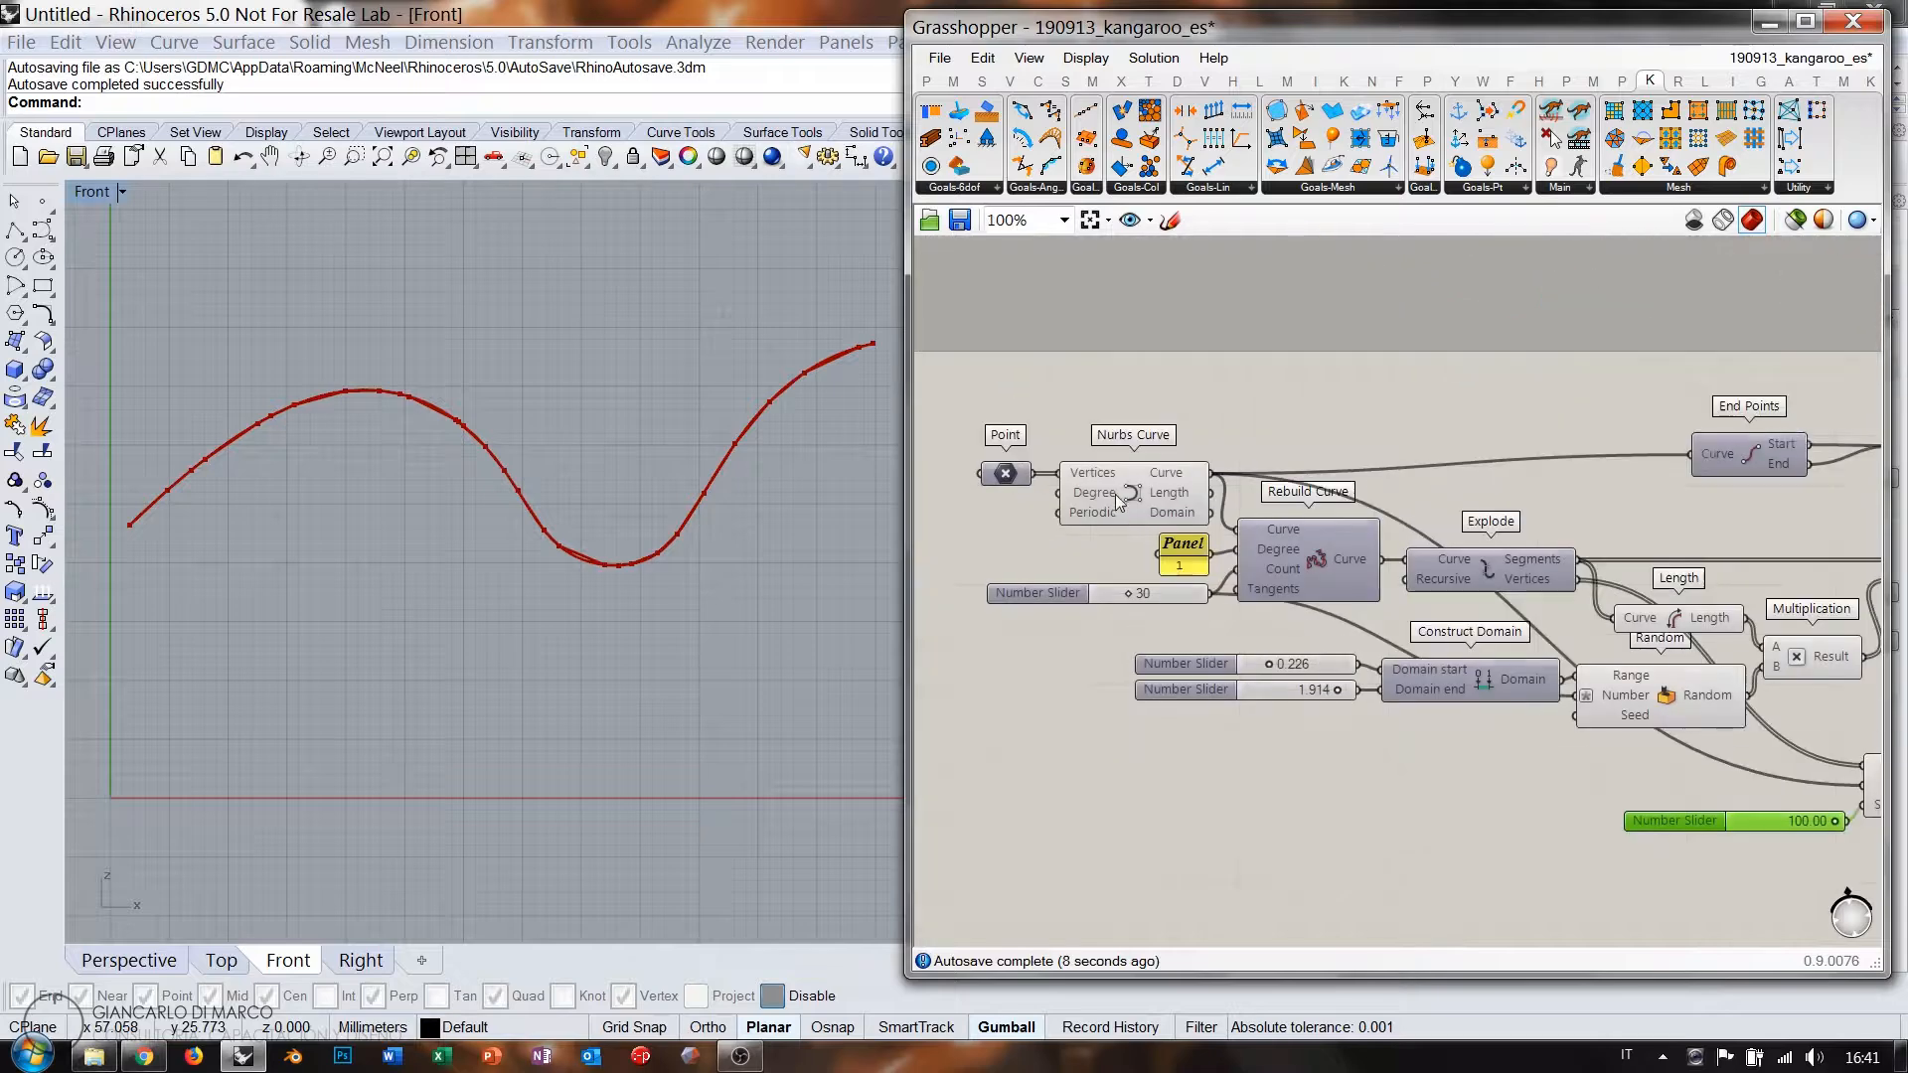
pyautogui.click(1178, 500)
pyautogui.moveTo(1332, 652); pyautogui.dragTo(954, 560, button='right')
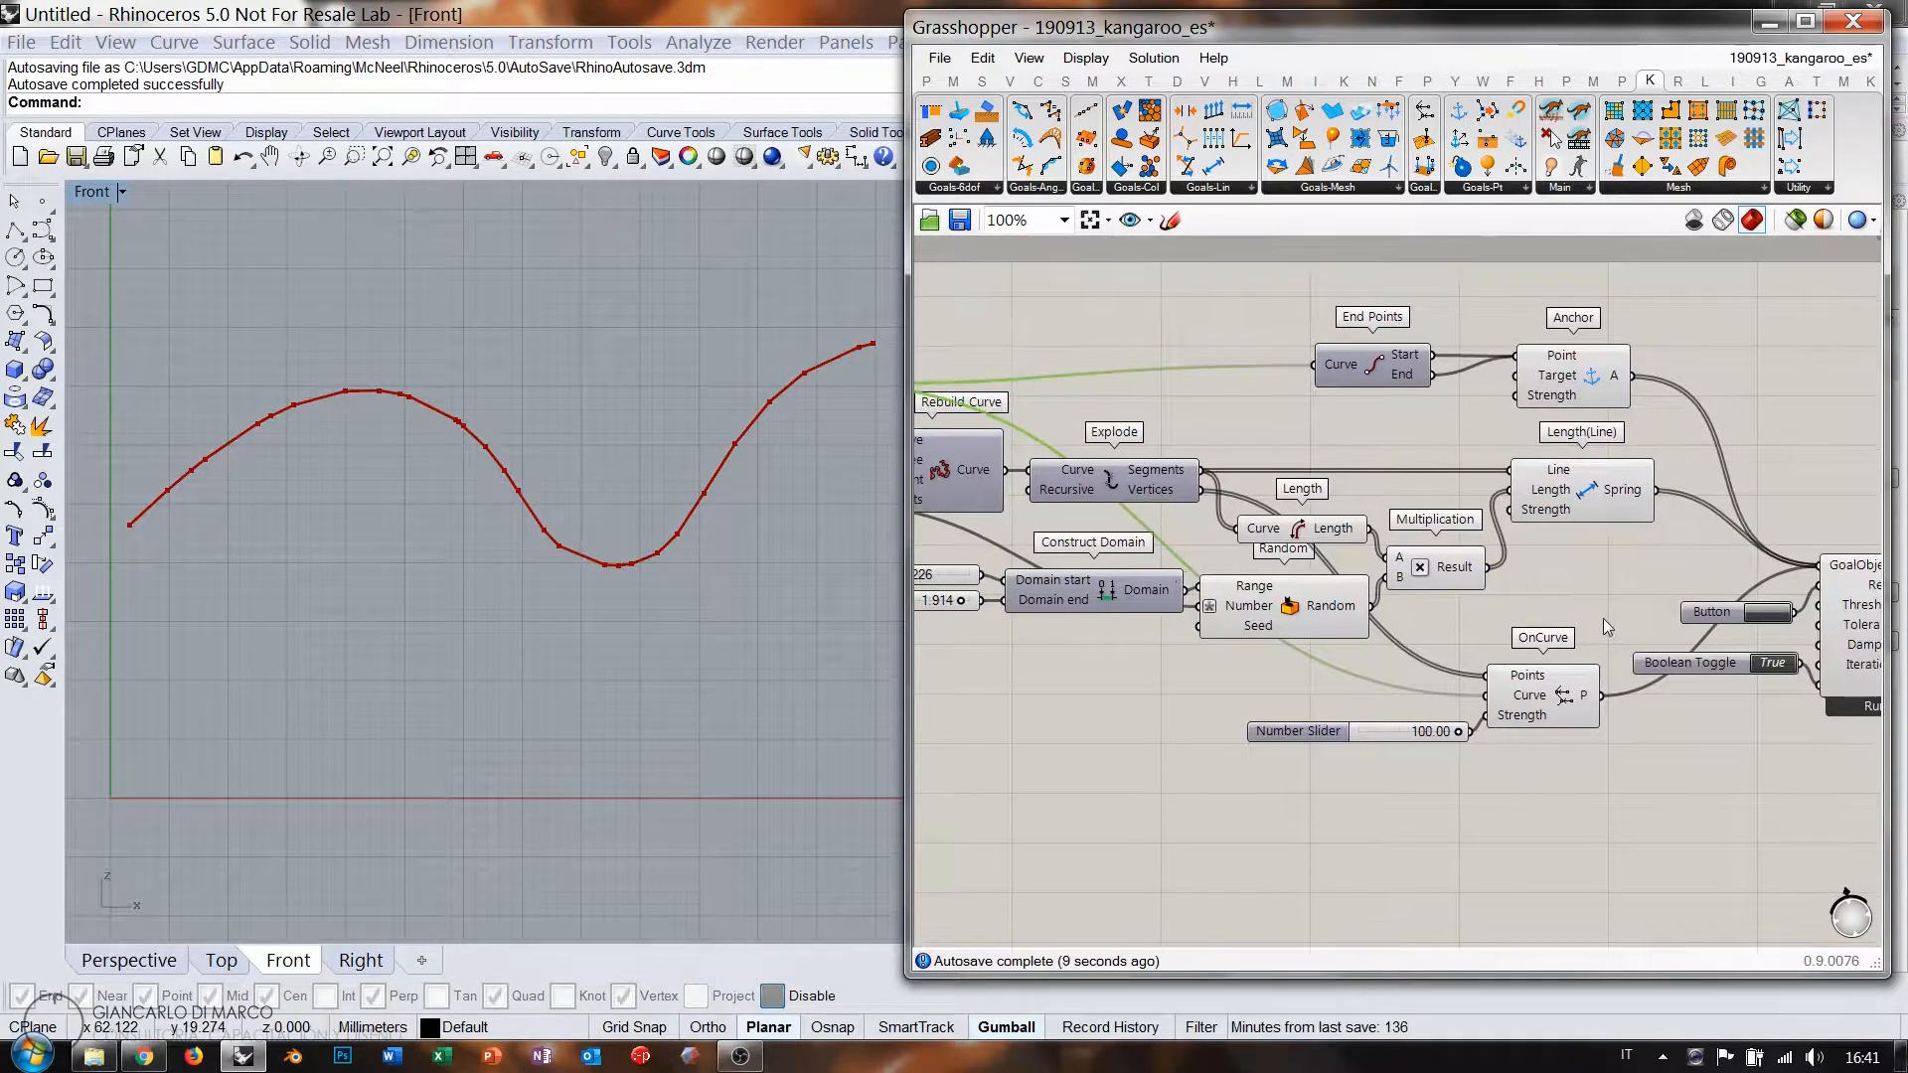
pyautogui.moveTo(1602, 620); pyautogui.dragTo(1176, 580, button='right')
pyautogui.scroll(11, 439, 422)
pyautogui.moveTo(422, 393); pyautogui.dragTo(430, 319, button='right')
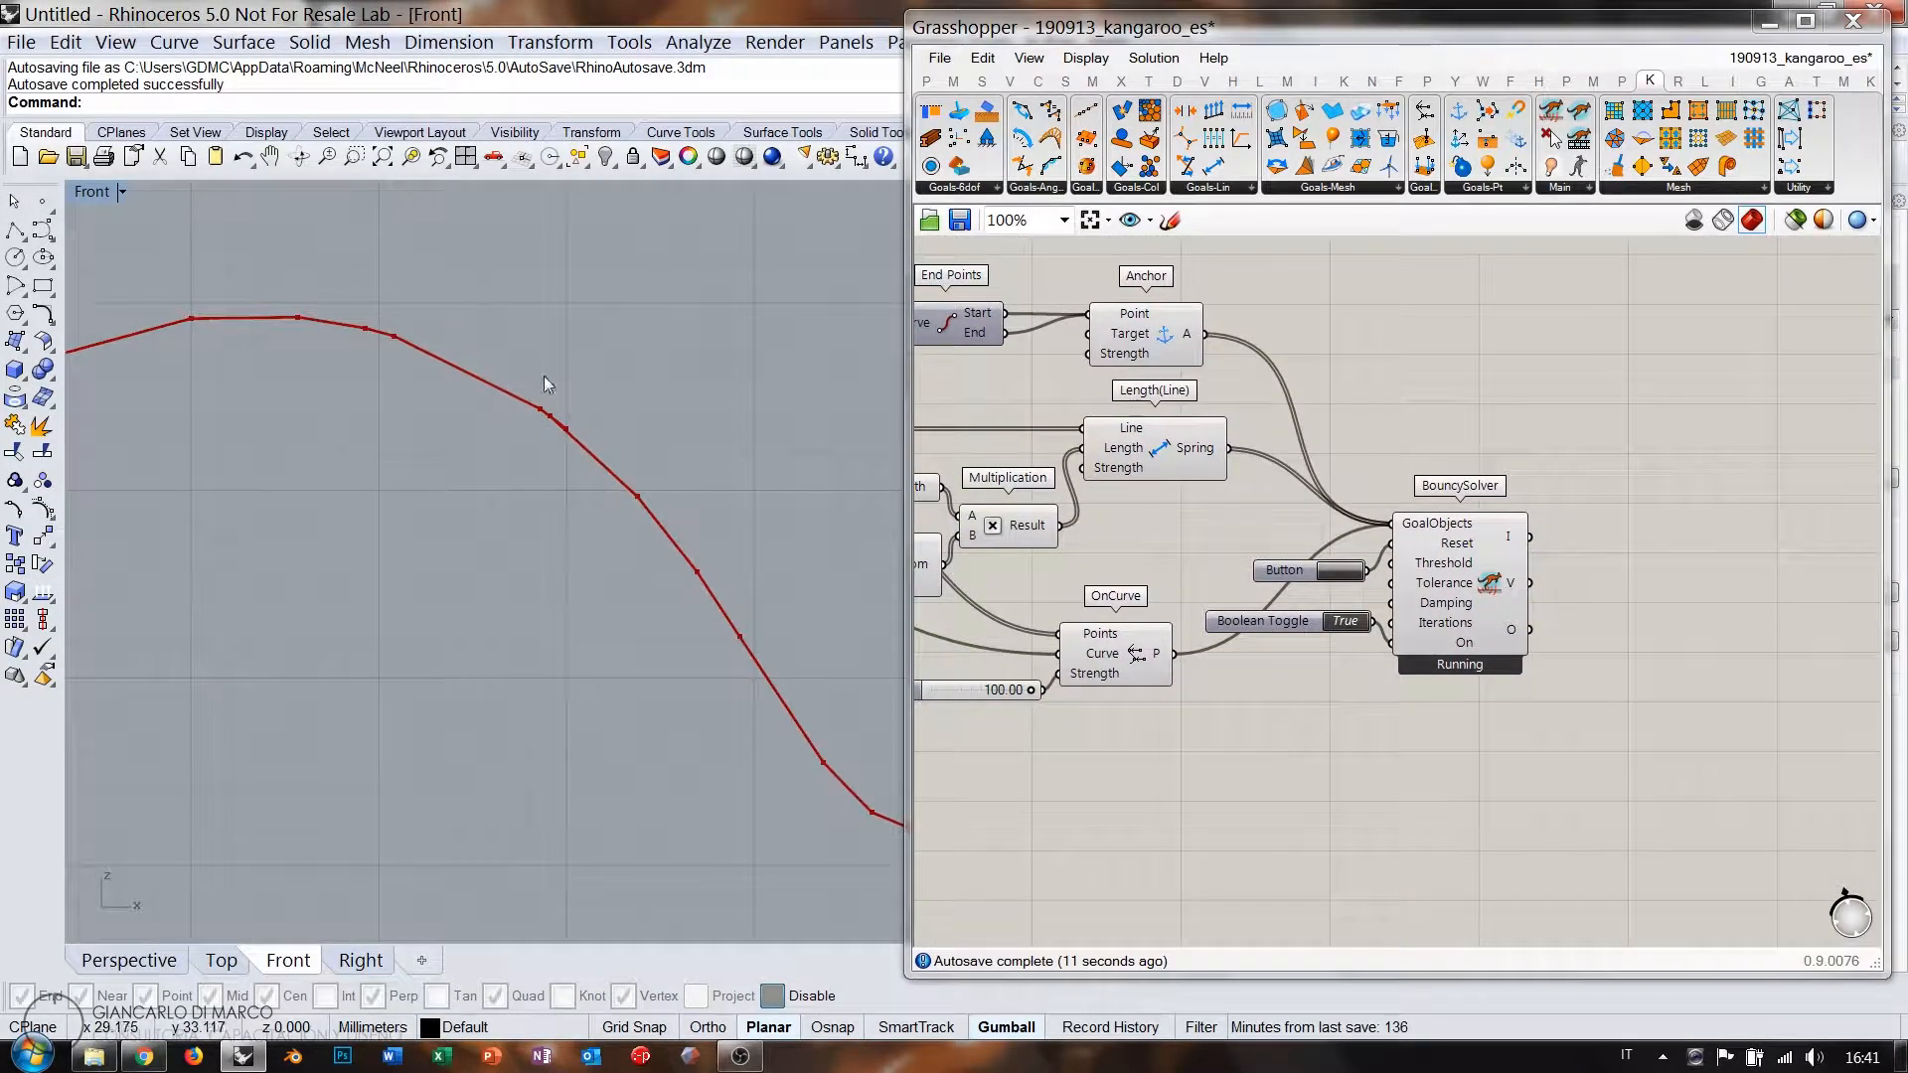
pyautogui.scroll(-6, 493, 374)
pyautogui.moveTo(614, 436); pyautogui.dragTo(544, 440, button='right')
# Lower the upper random length bound below 1.914.
pyautogui.moveTo(1073, 622); pyautogui.dragTo(1409, 621, button='right')
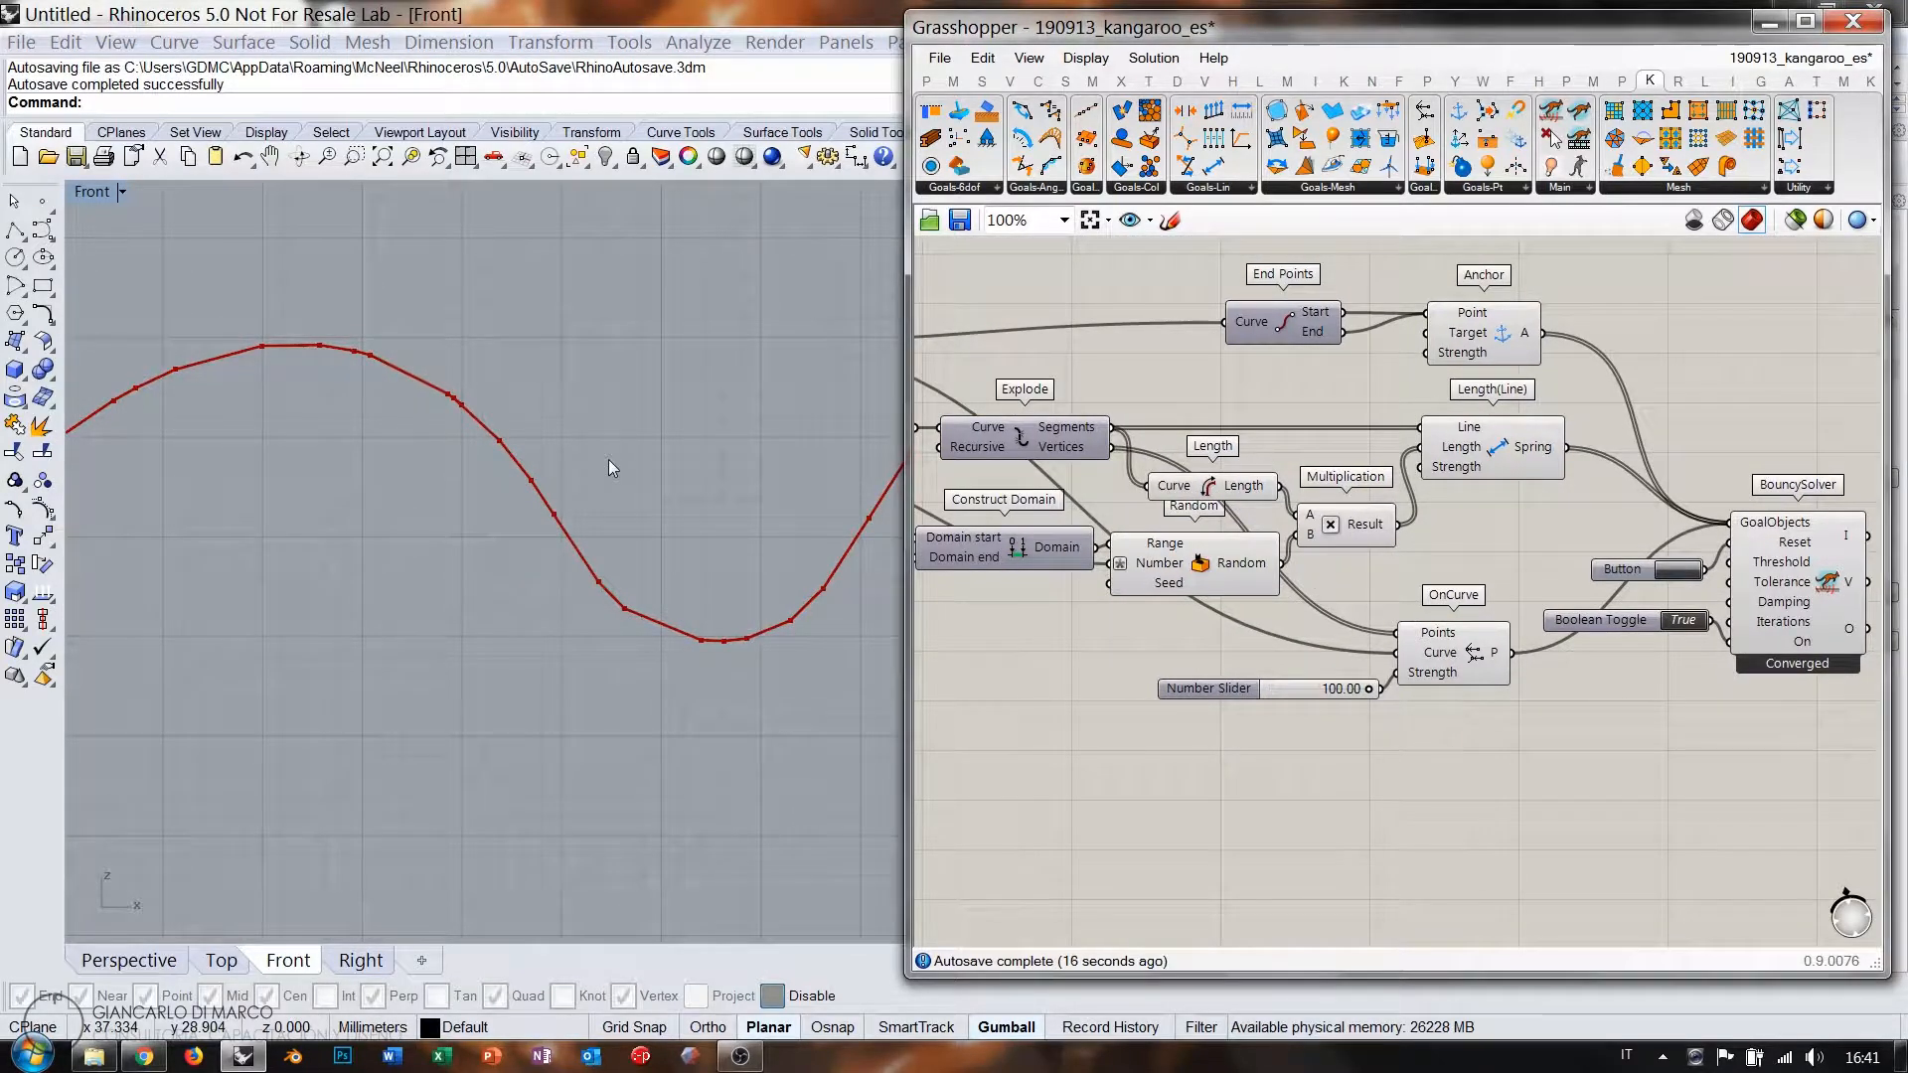
pyautogui.moveTo(1194, 644); pyautogui.dragTo(1274, 697, button='right')
pyautogui.moveTo(1071, 617); pyautogui.dragTo(1260, 673, button='right')
pyautogui.scroll(6, 1100, 650)
pyautogui.moveTo(1100, 650); pyautogui.dragTo(1258, 673, button='right')
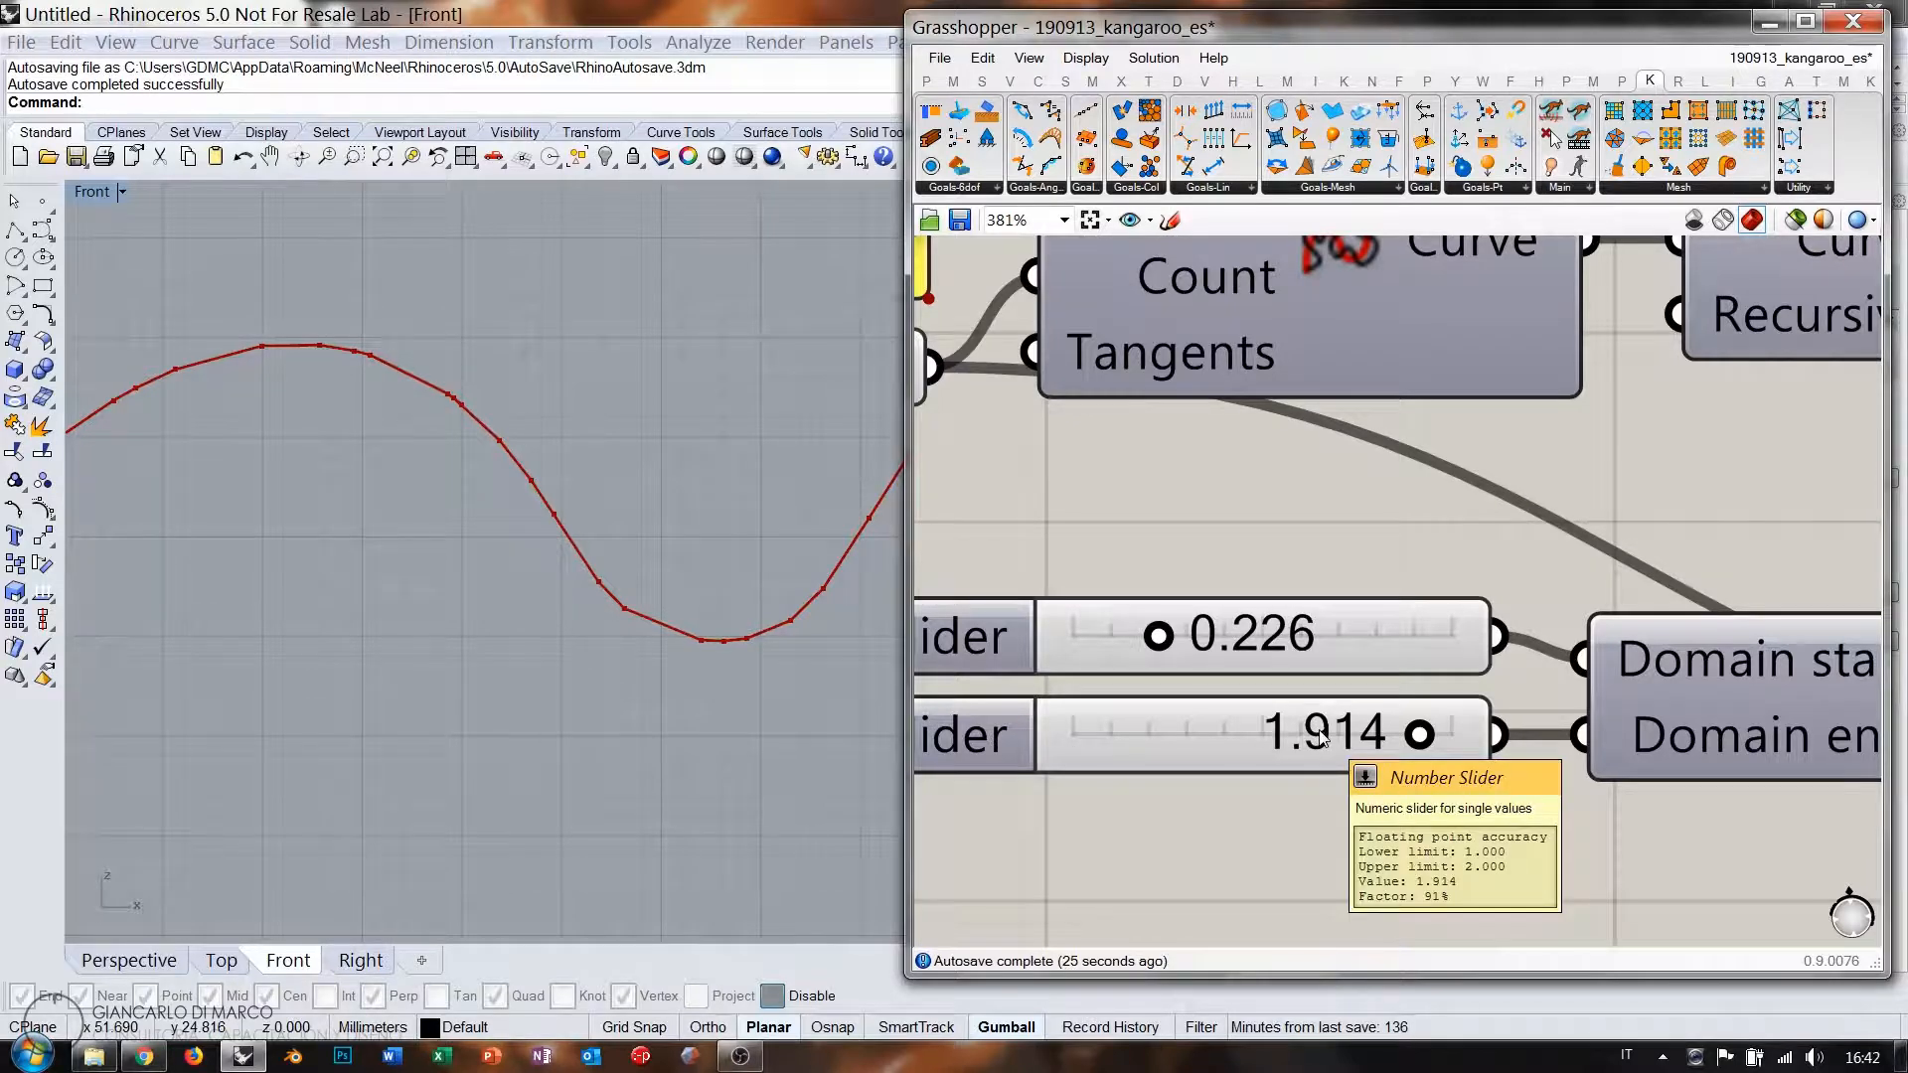
pyautogui.scroll(10, 462, 445)
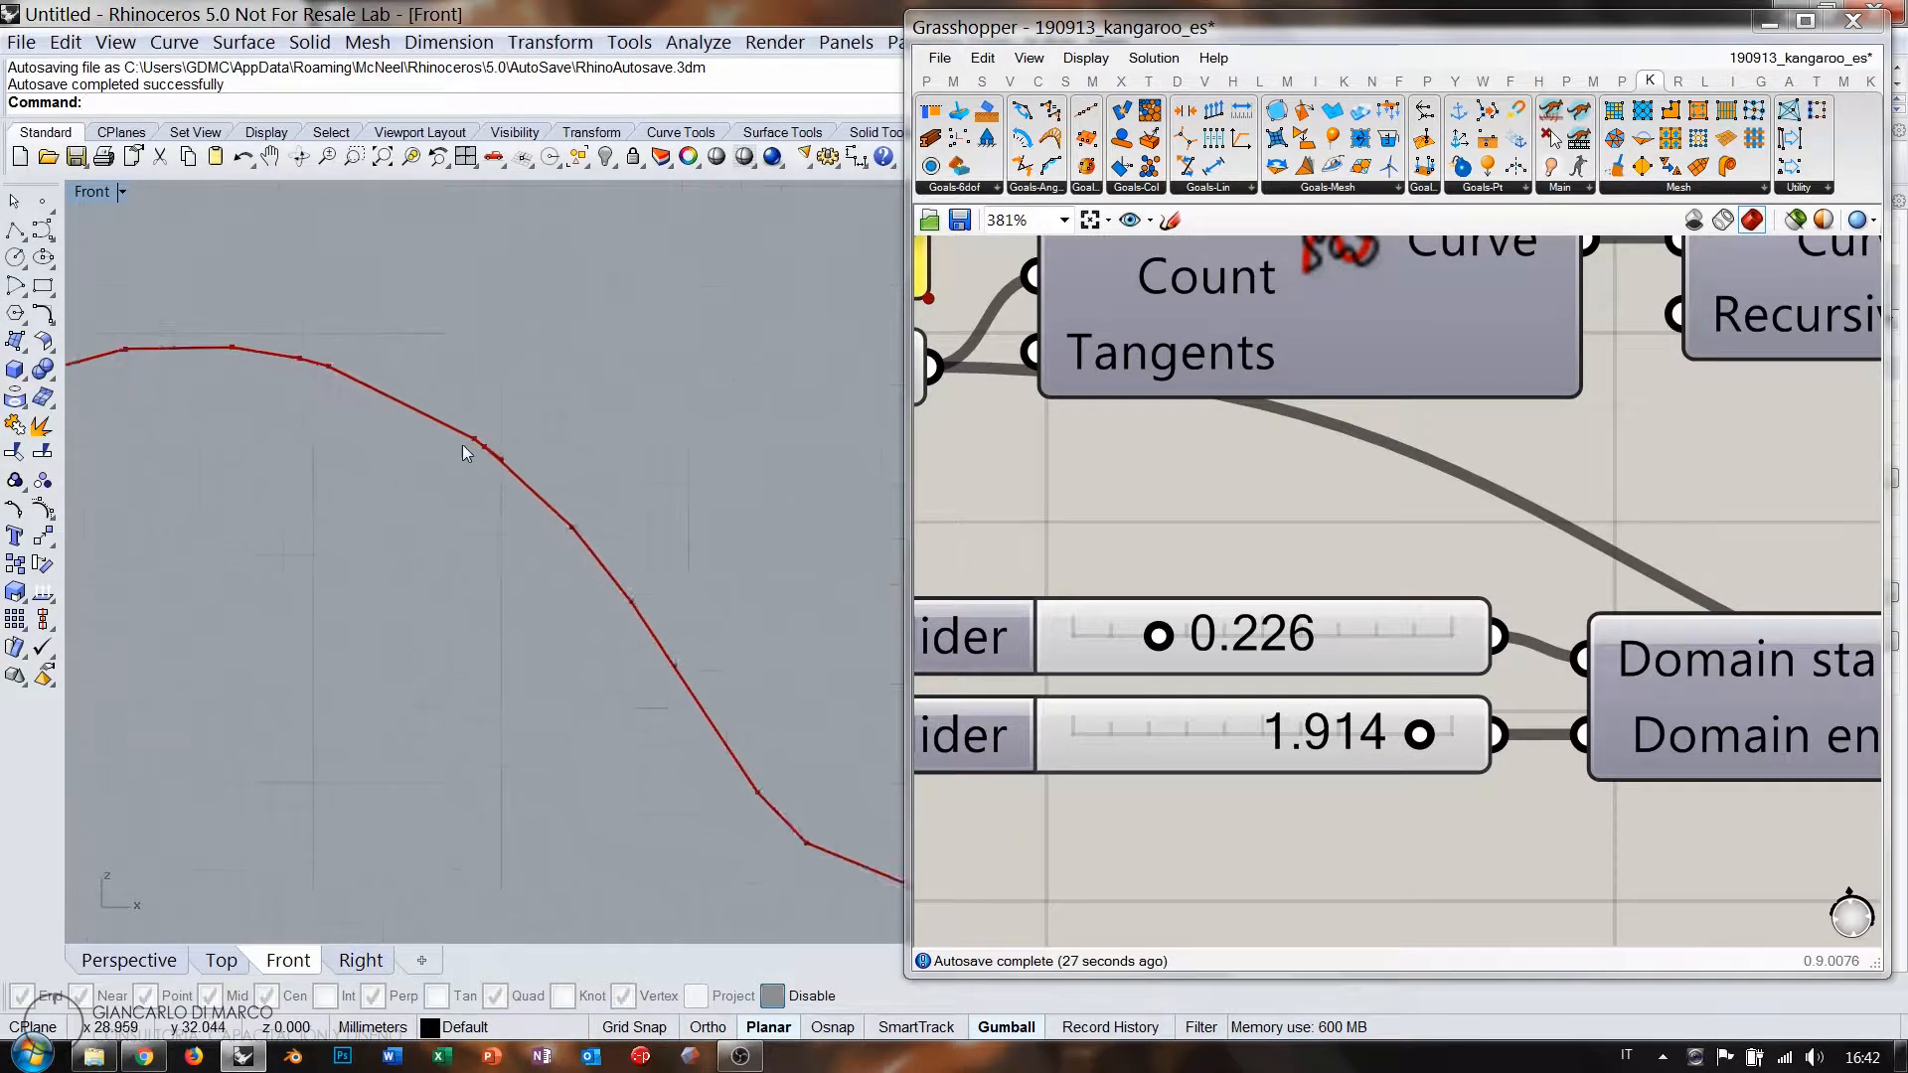
pyautogui.scroll(4, 440, 429)
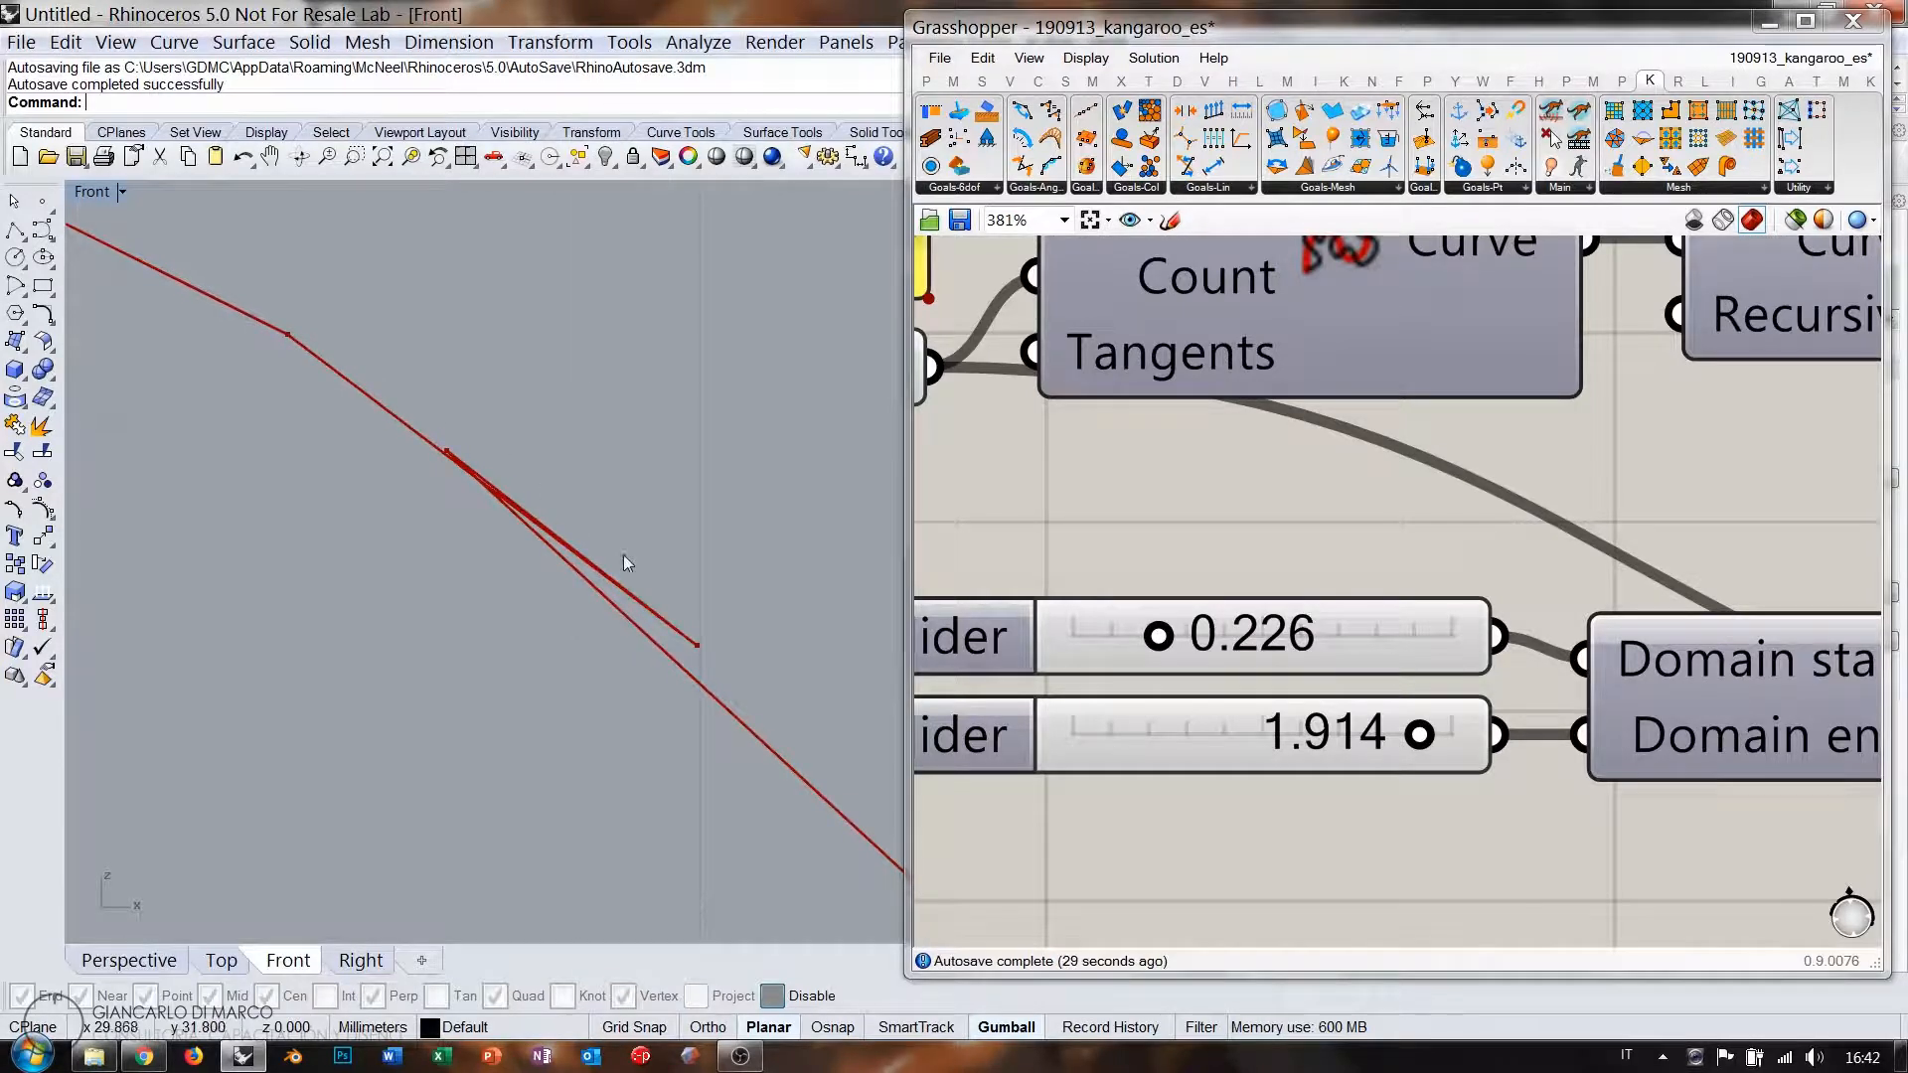
pyautogui.scroll(2, 623, 563)
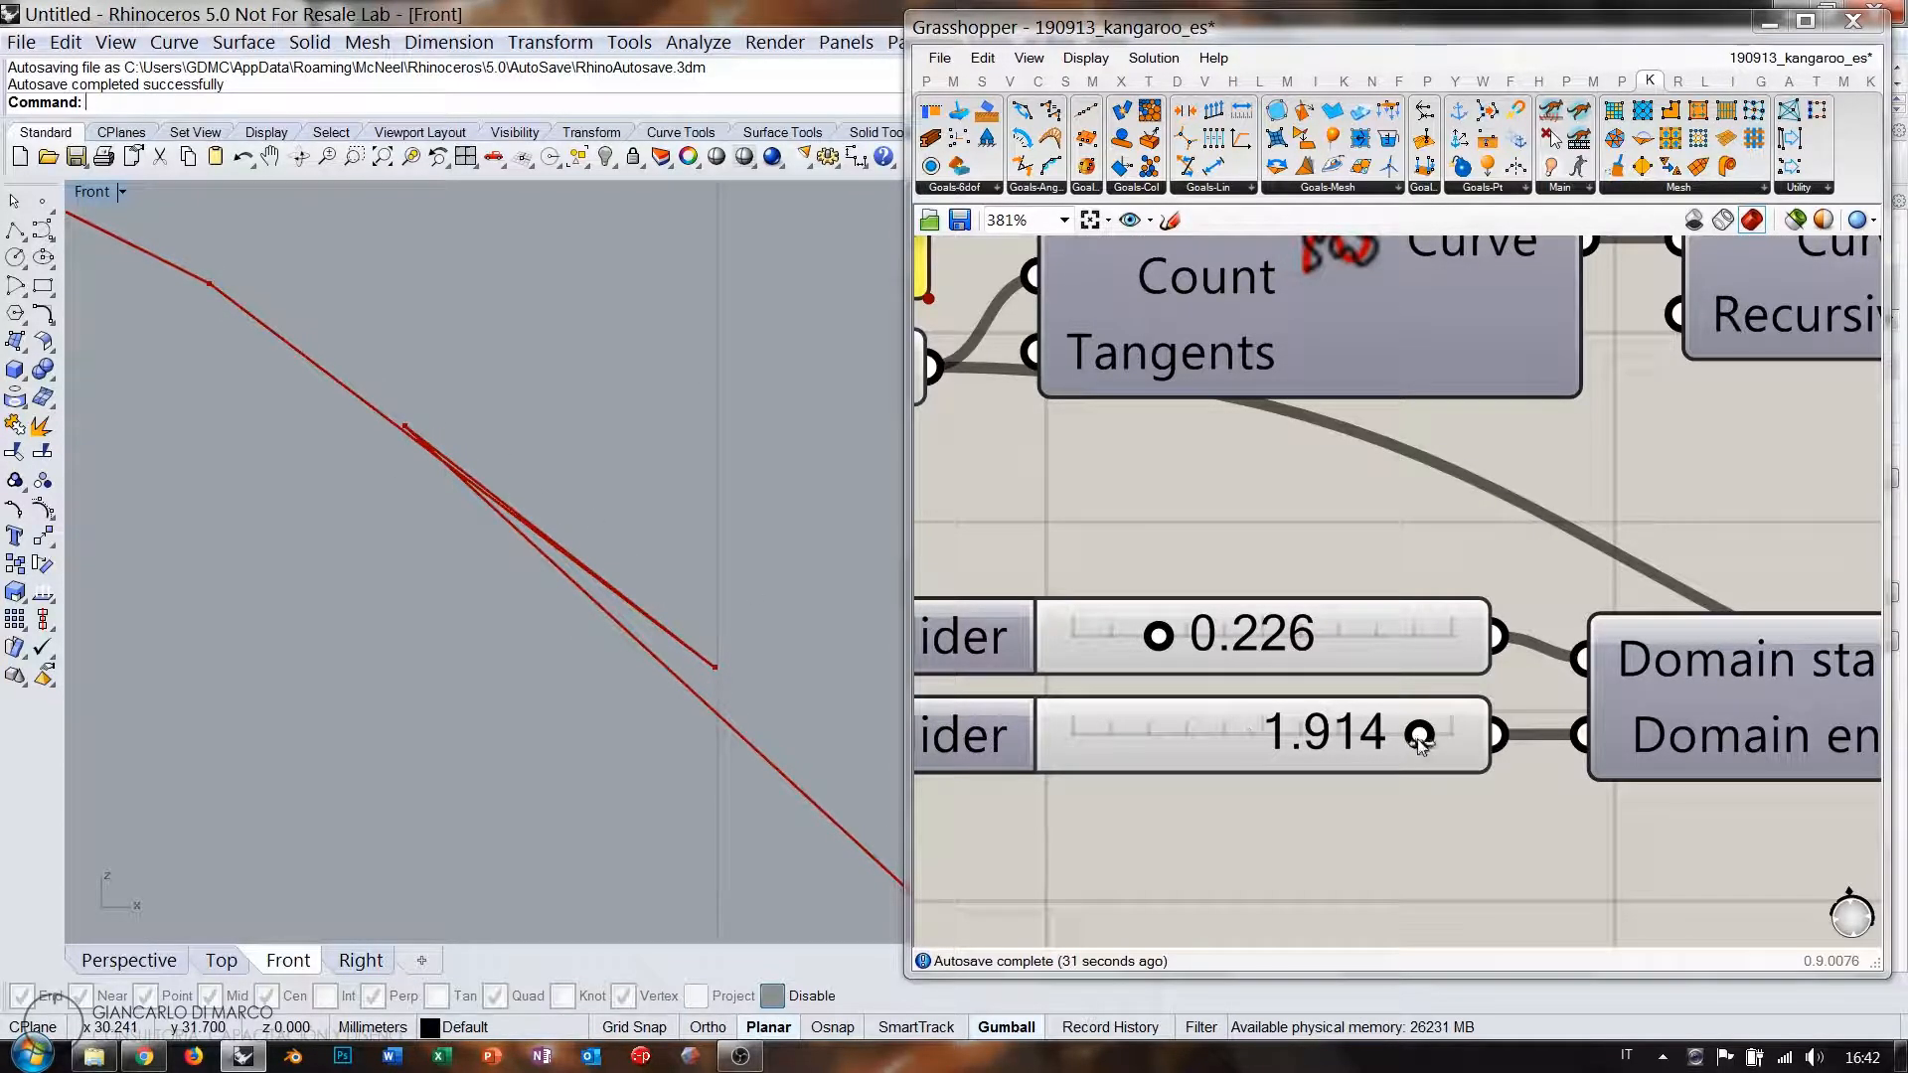
pyautogui.moveTo(1420, 737); pyautogui.dragTo(1321, 748)
pyautogui.scroll(3, 405, 597)
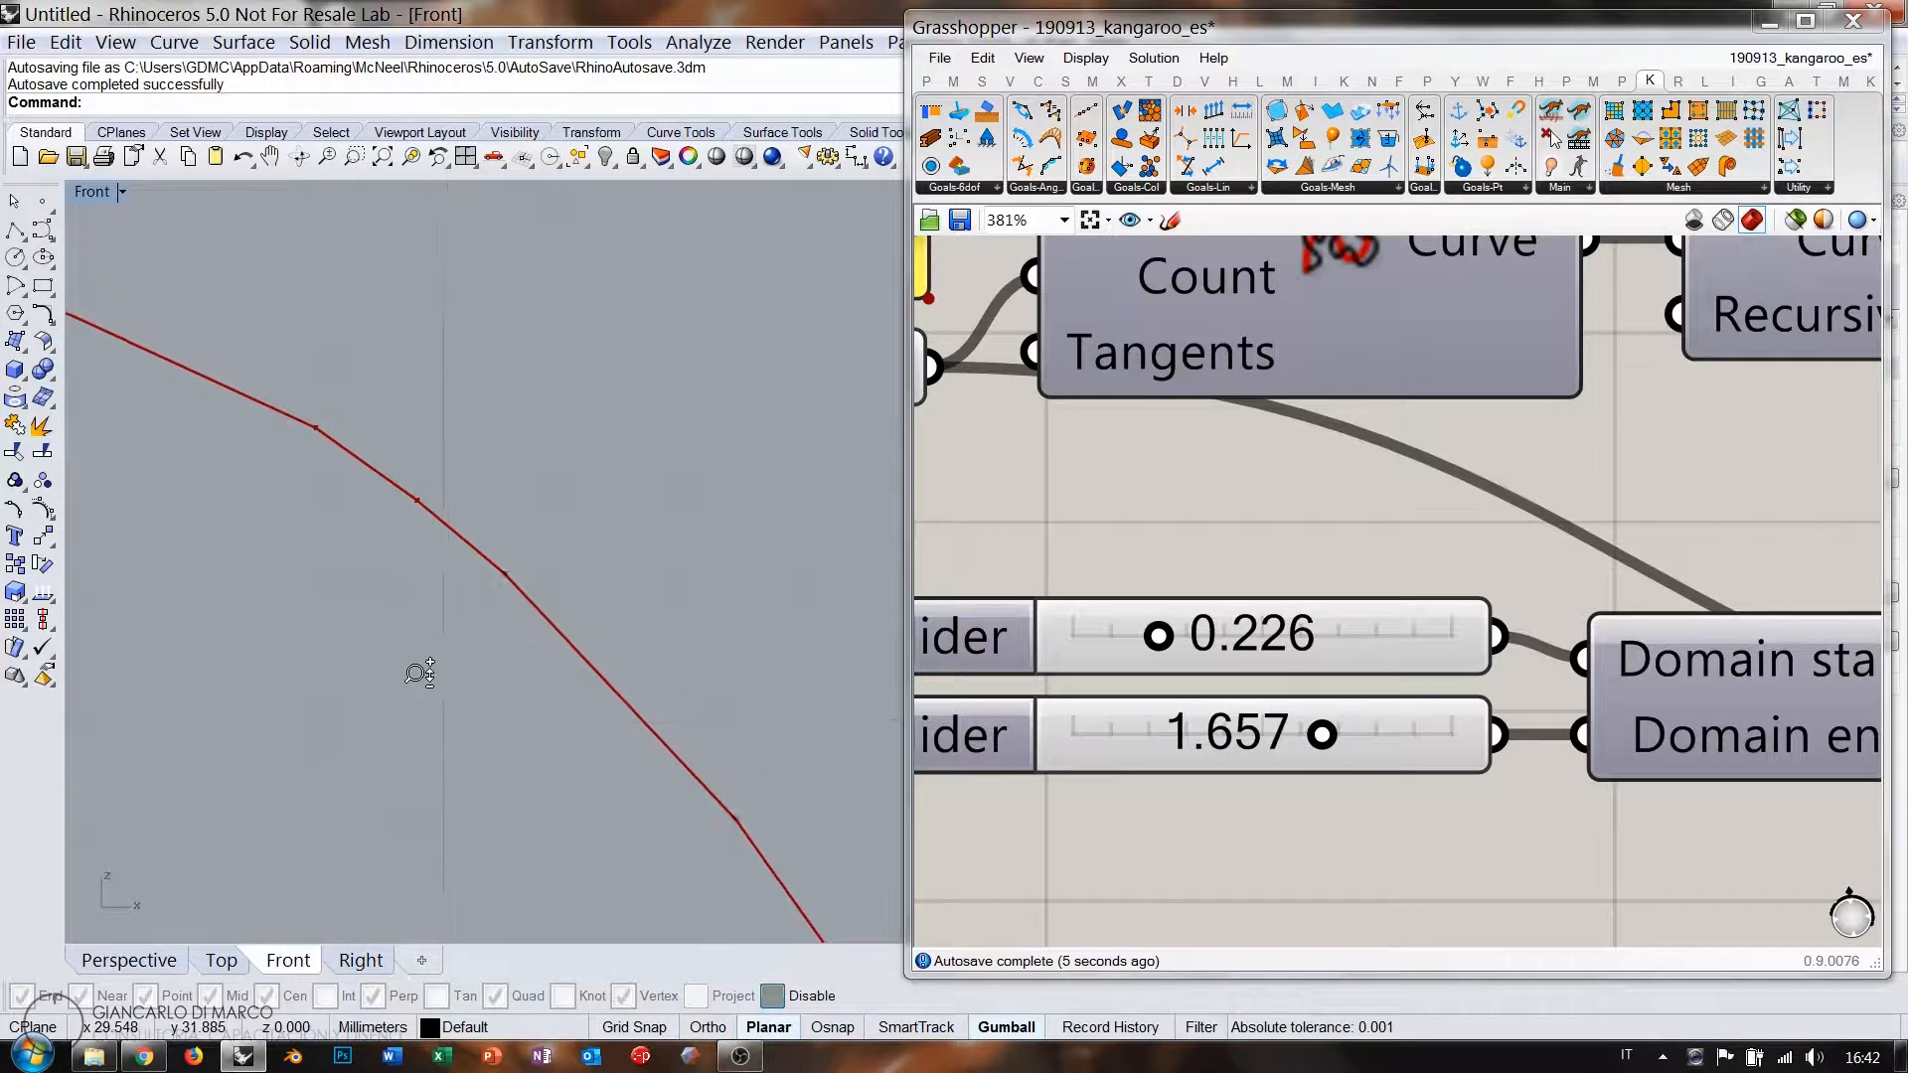
pyautogui.scroll(-5, 417, 674)
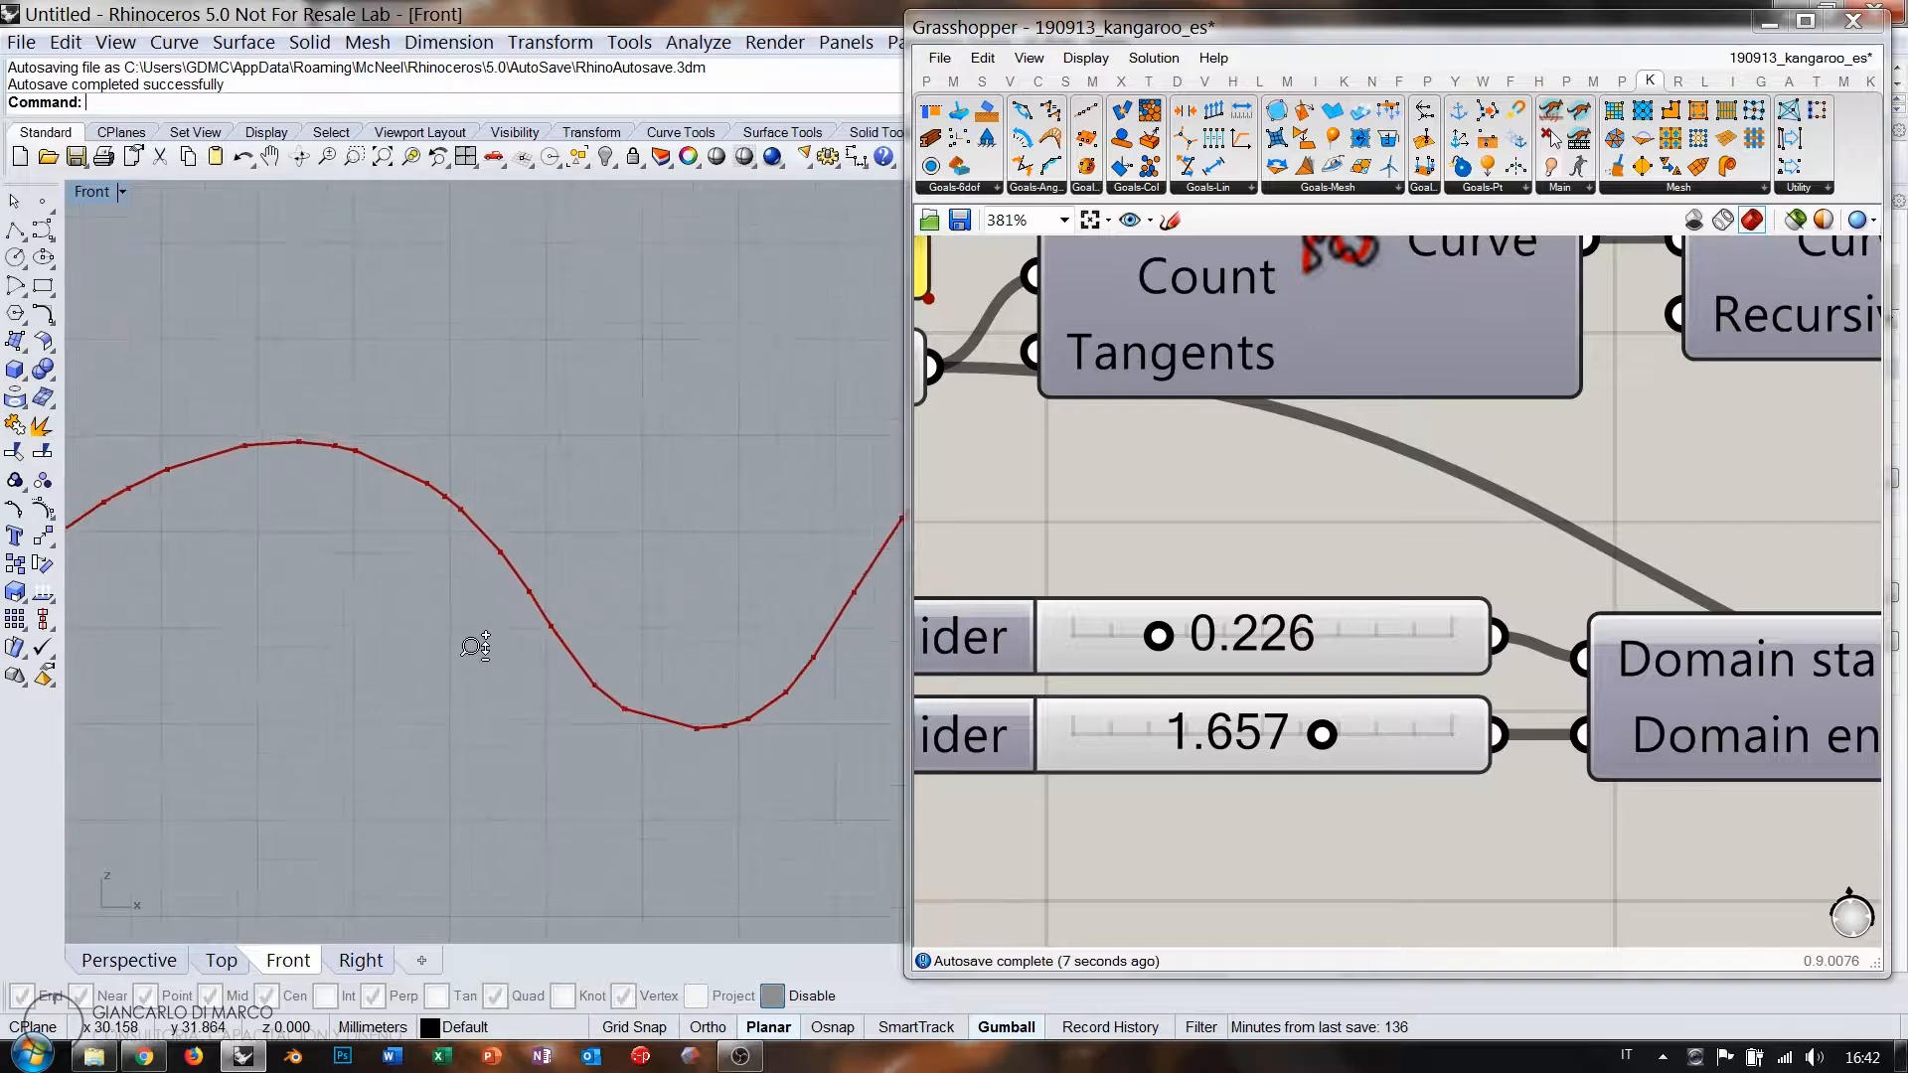
pyautogui.scroll(-4, 475, 647)
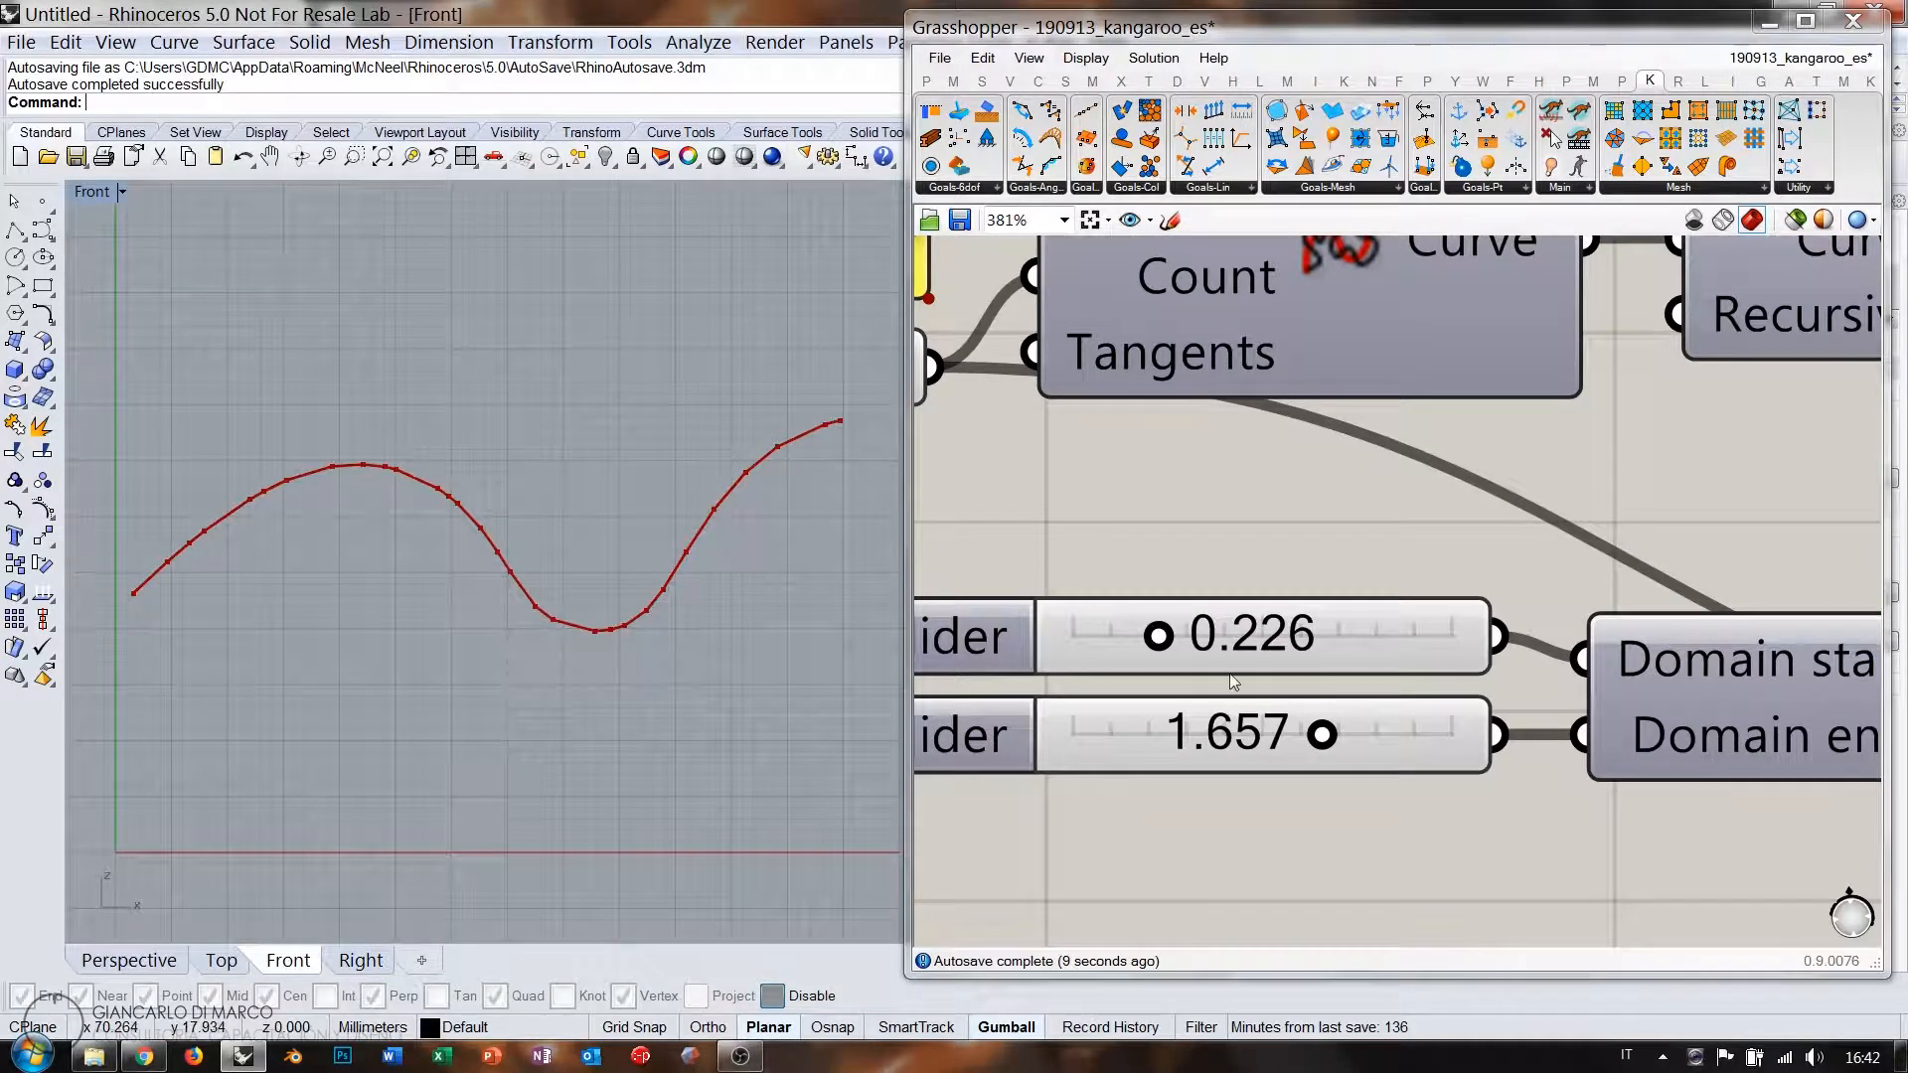
pyautogui.scroll(-5, 1179, 556)
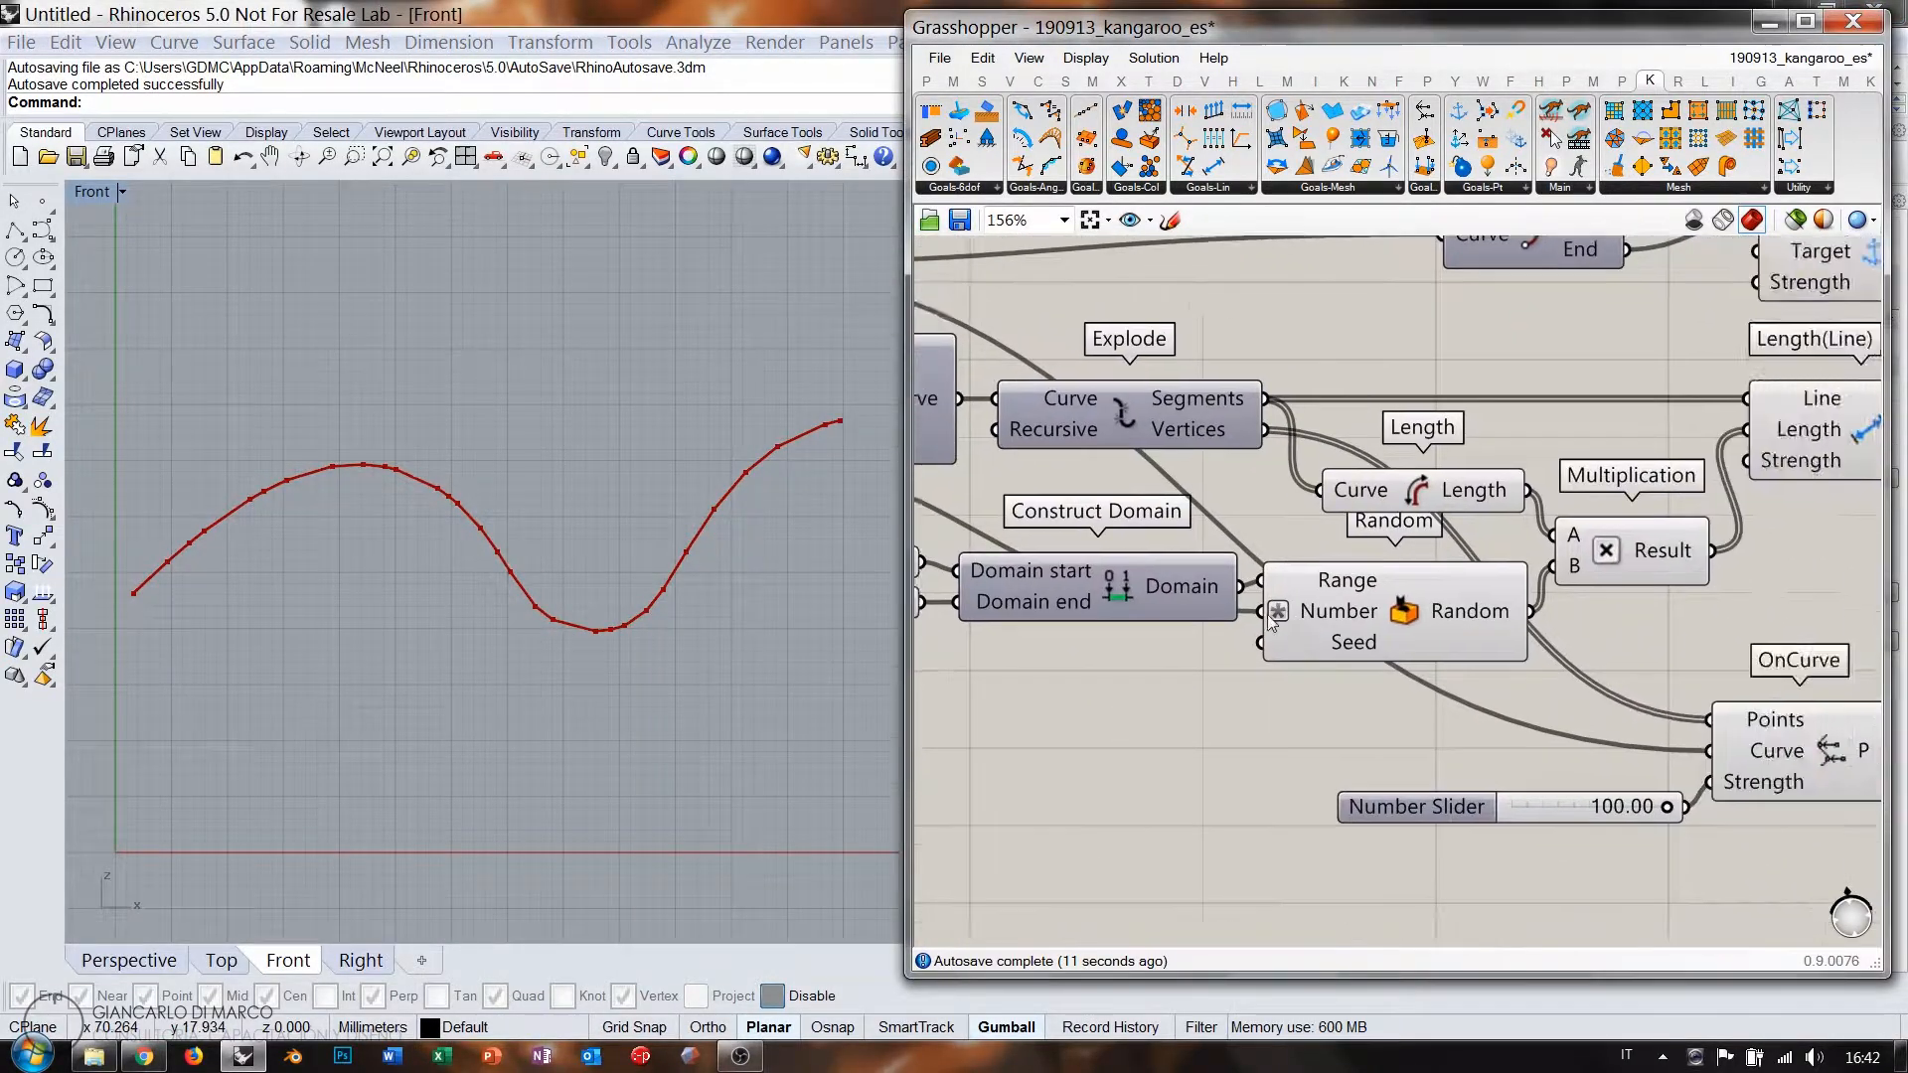
pyautogui.scroll(-4, 1271, 621)
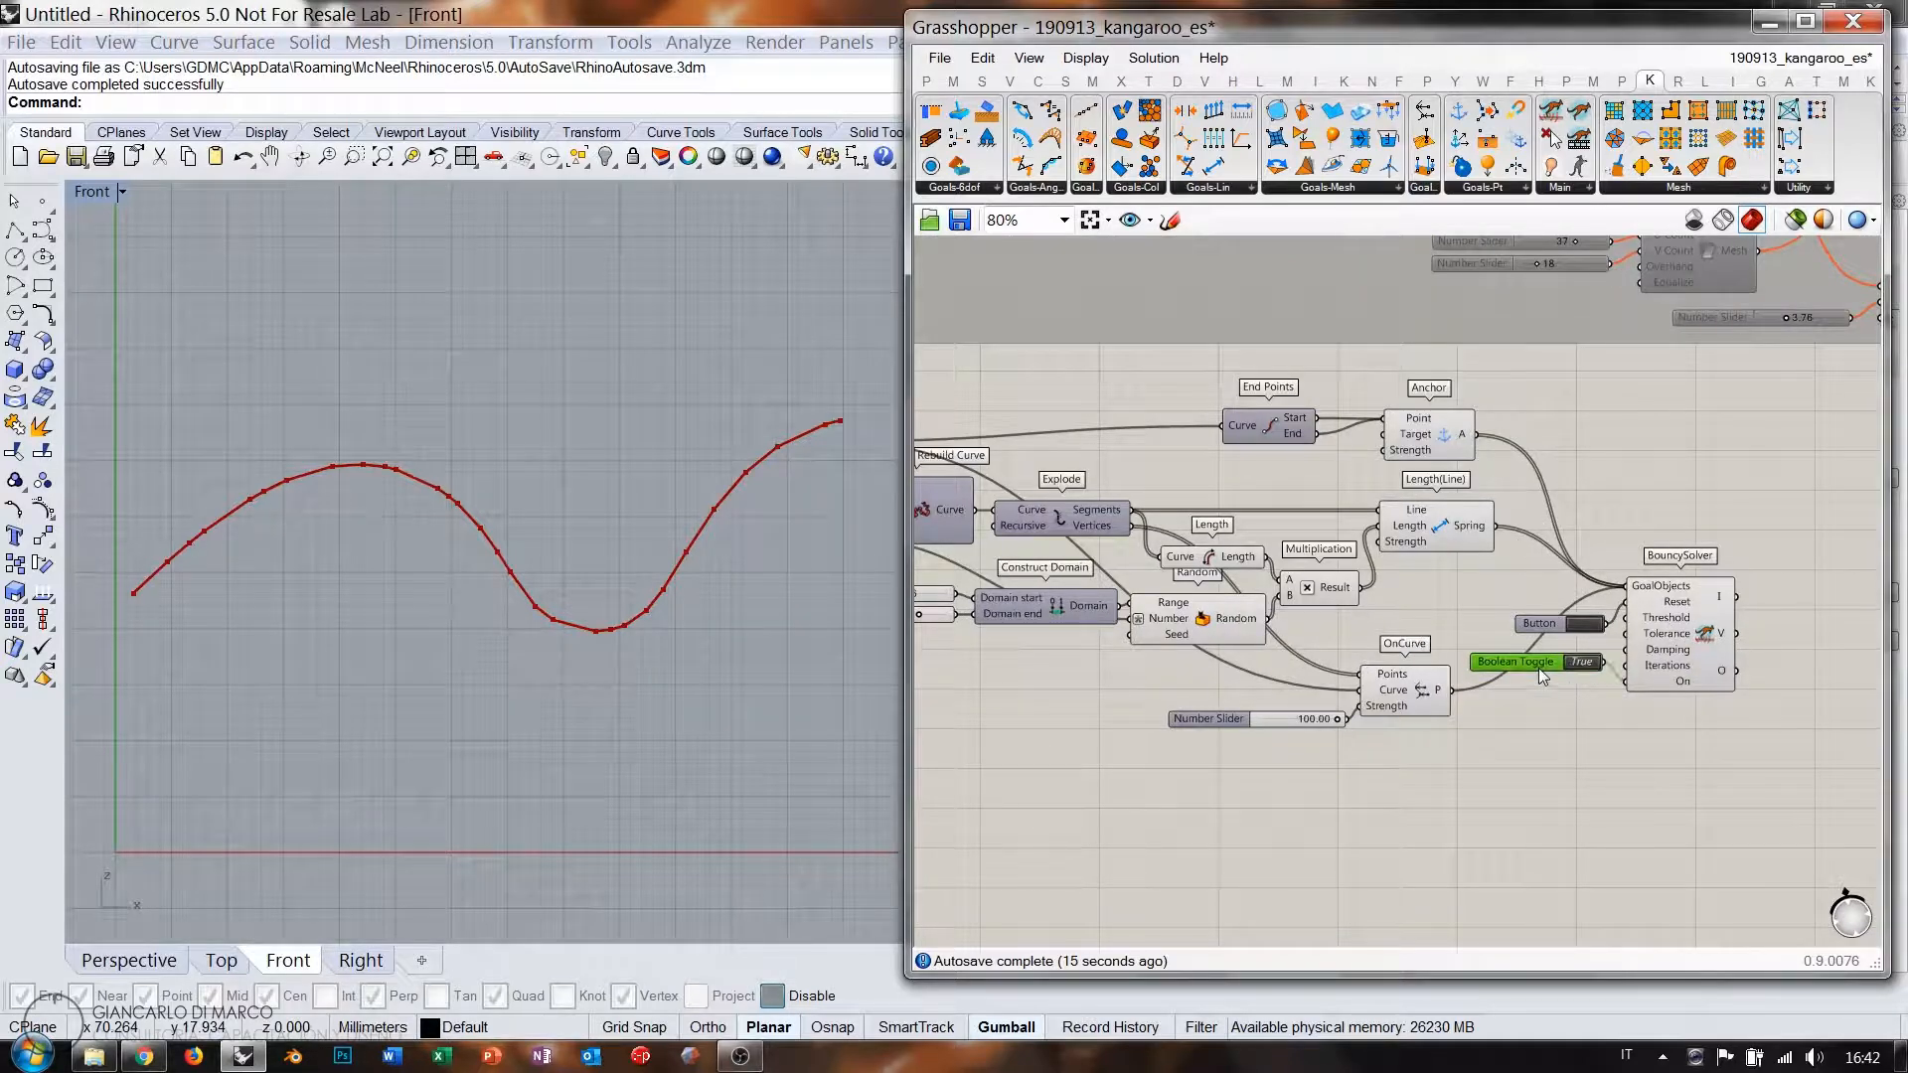
# Set the Boolean Toggle to False, reset the simulation, and box-select the chain components.
pyautogui.moveTo(1539, 668); pyautogui.dragTo(1540, 660)
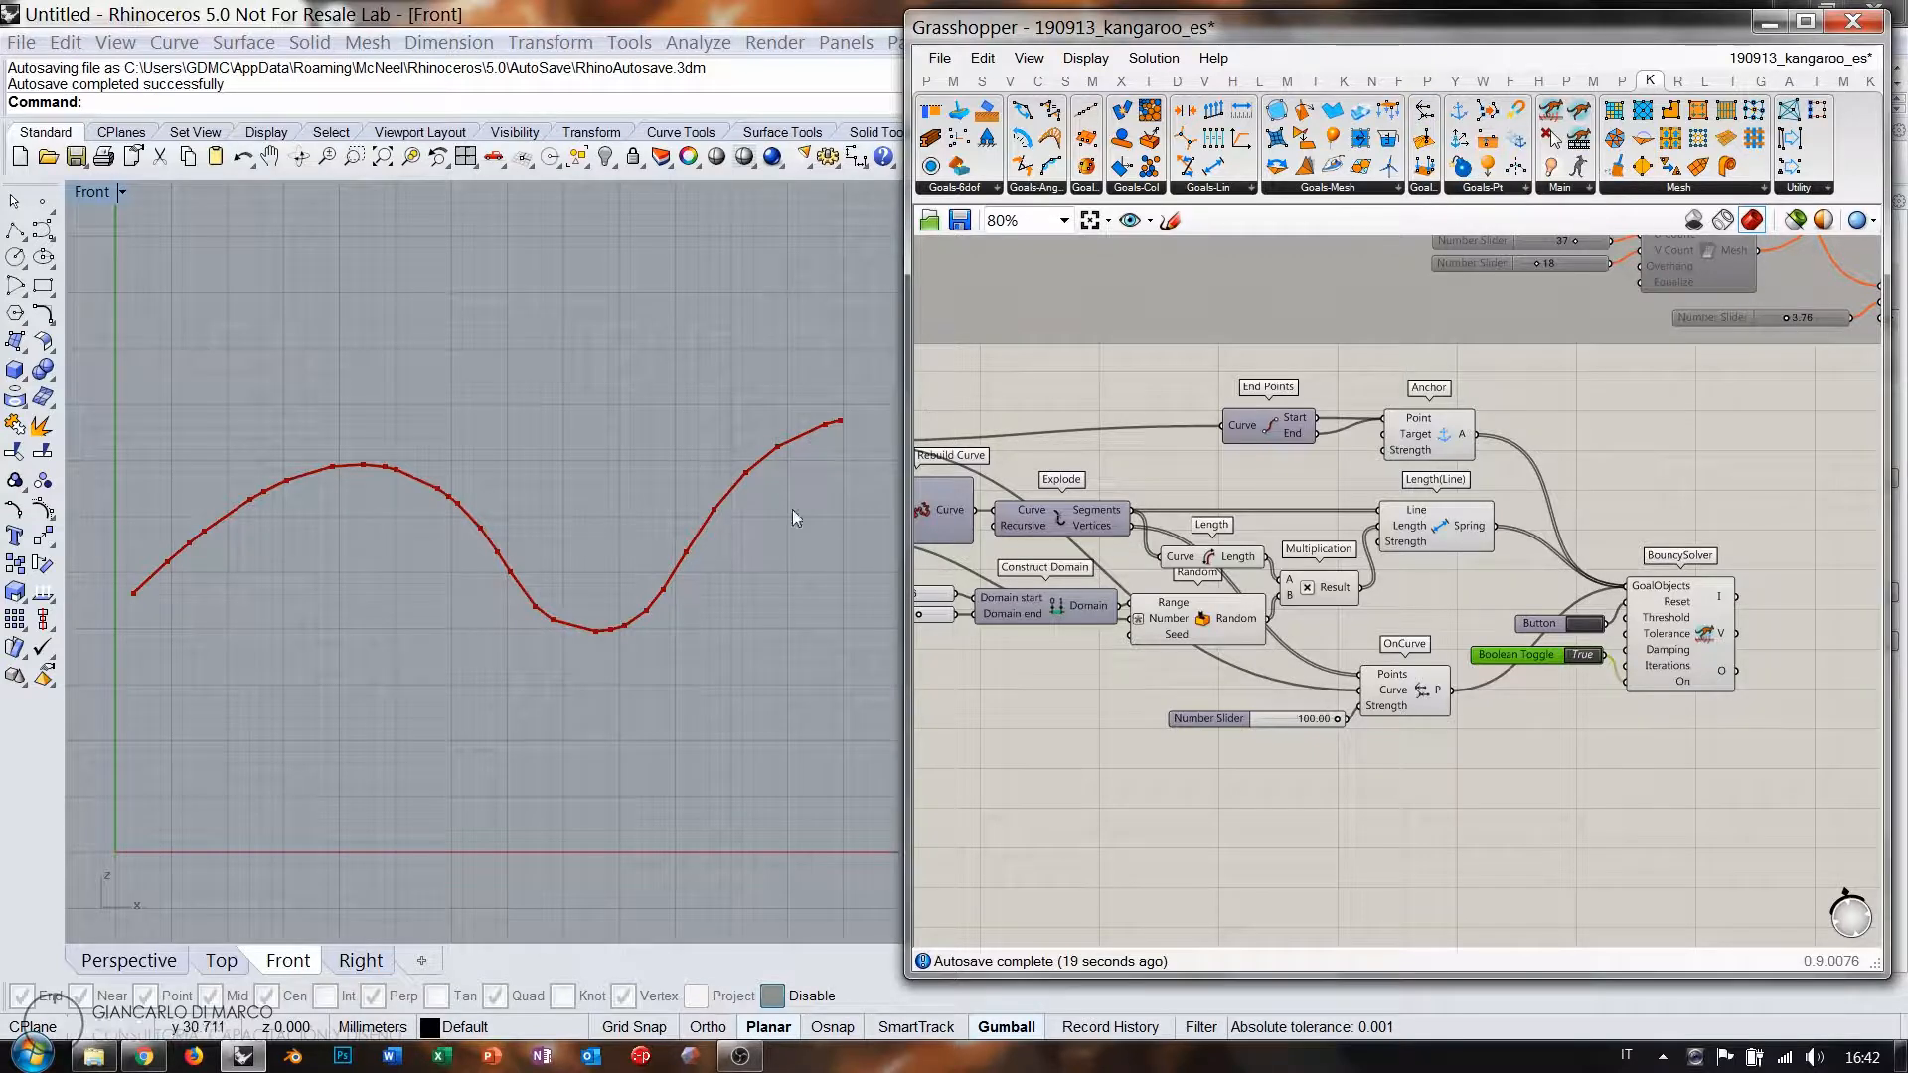
pyautogui.click(1588, 625)
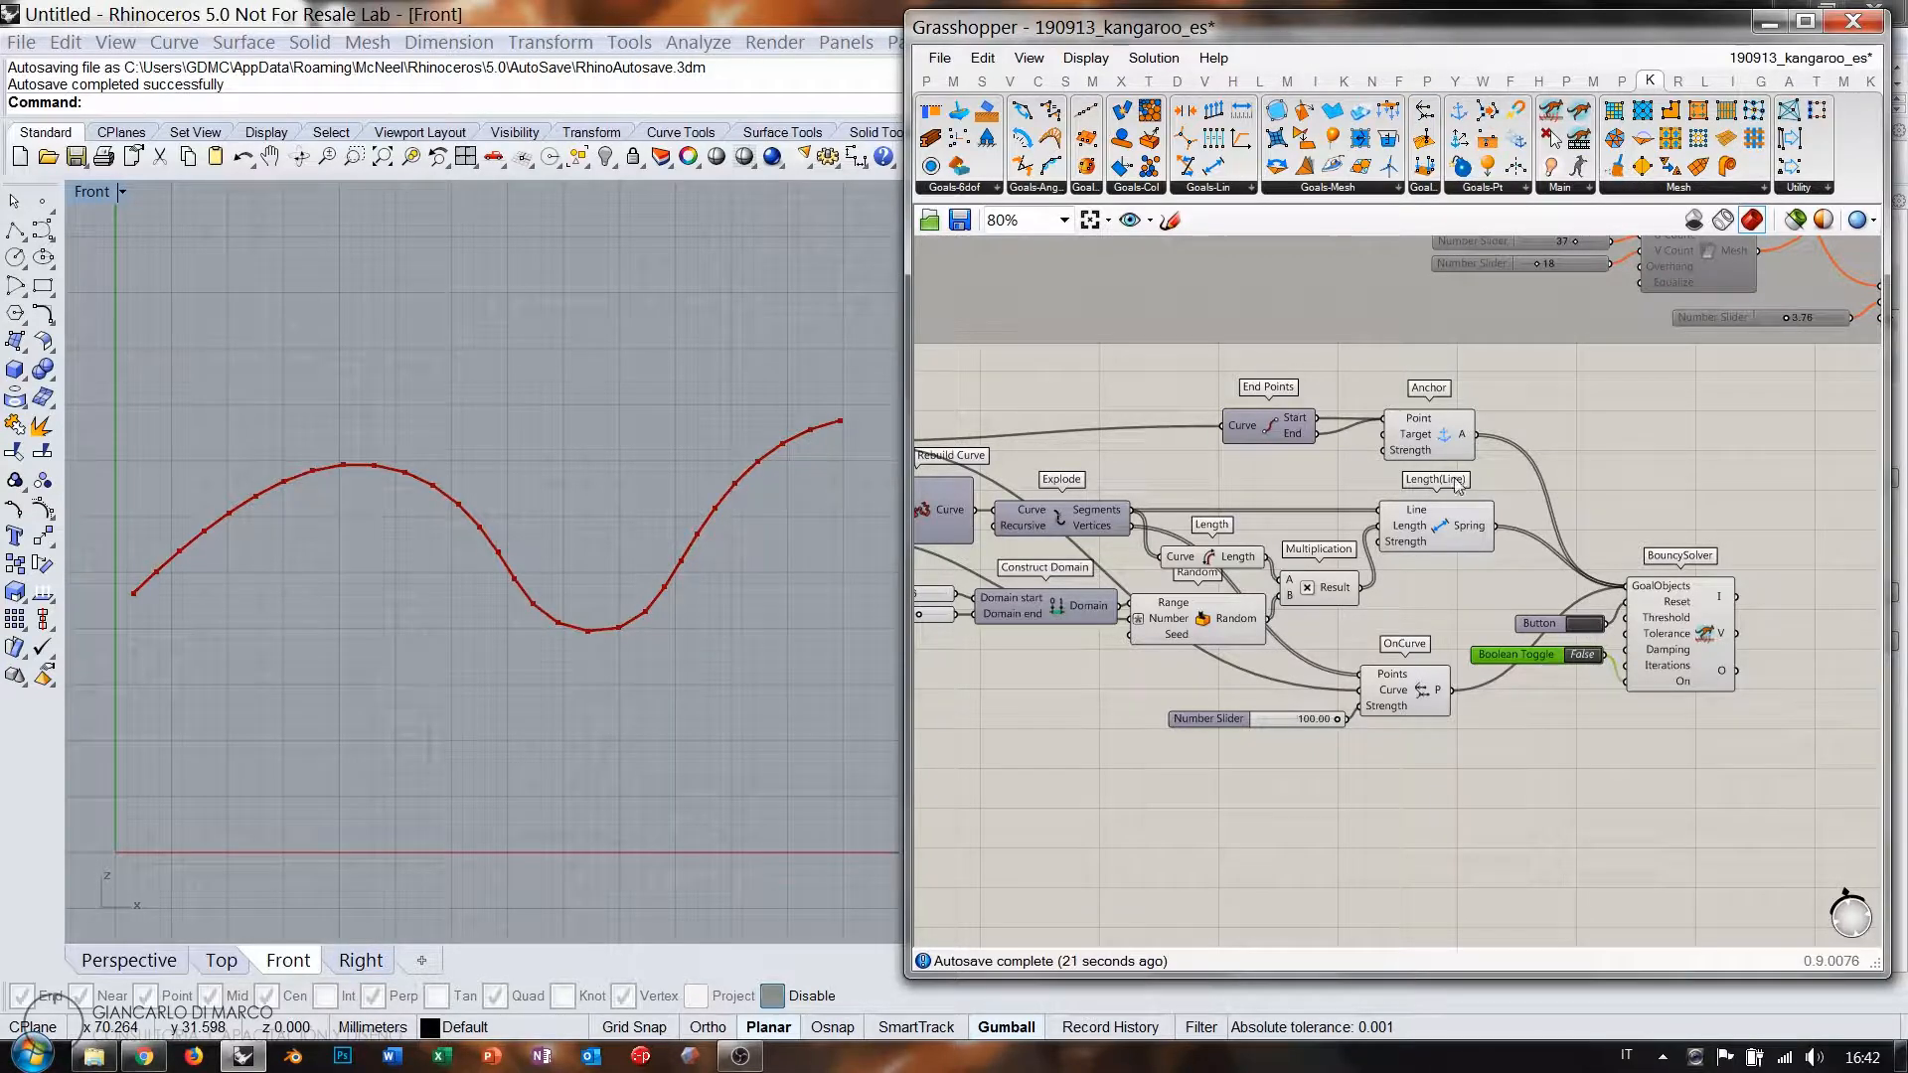
pyautogui.moveTo(1270, 513); pyautogui.dragTo(1469, 543, button='right')
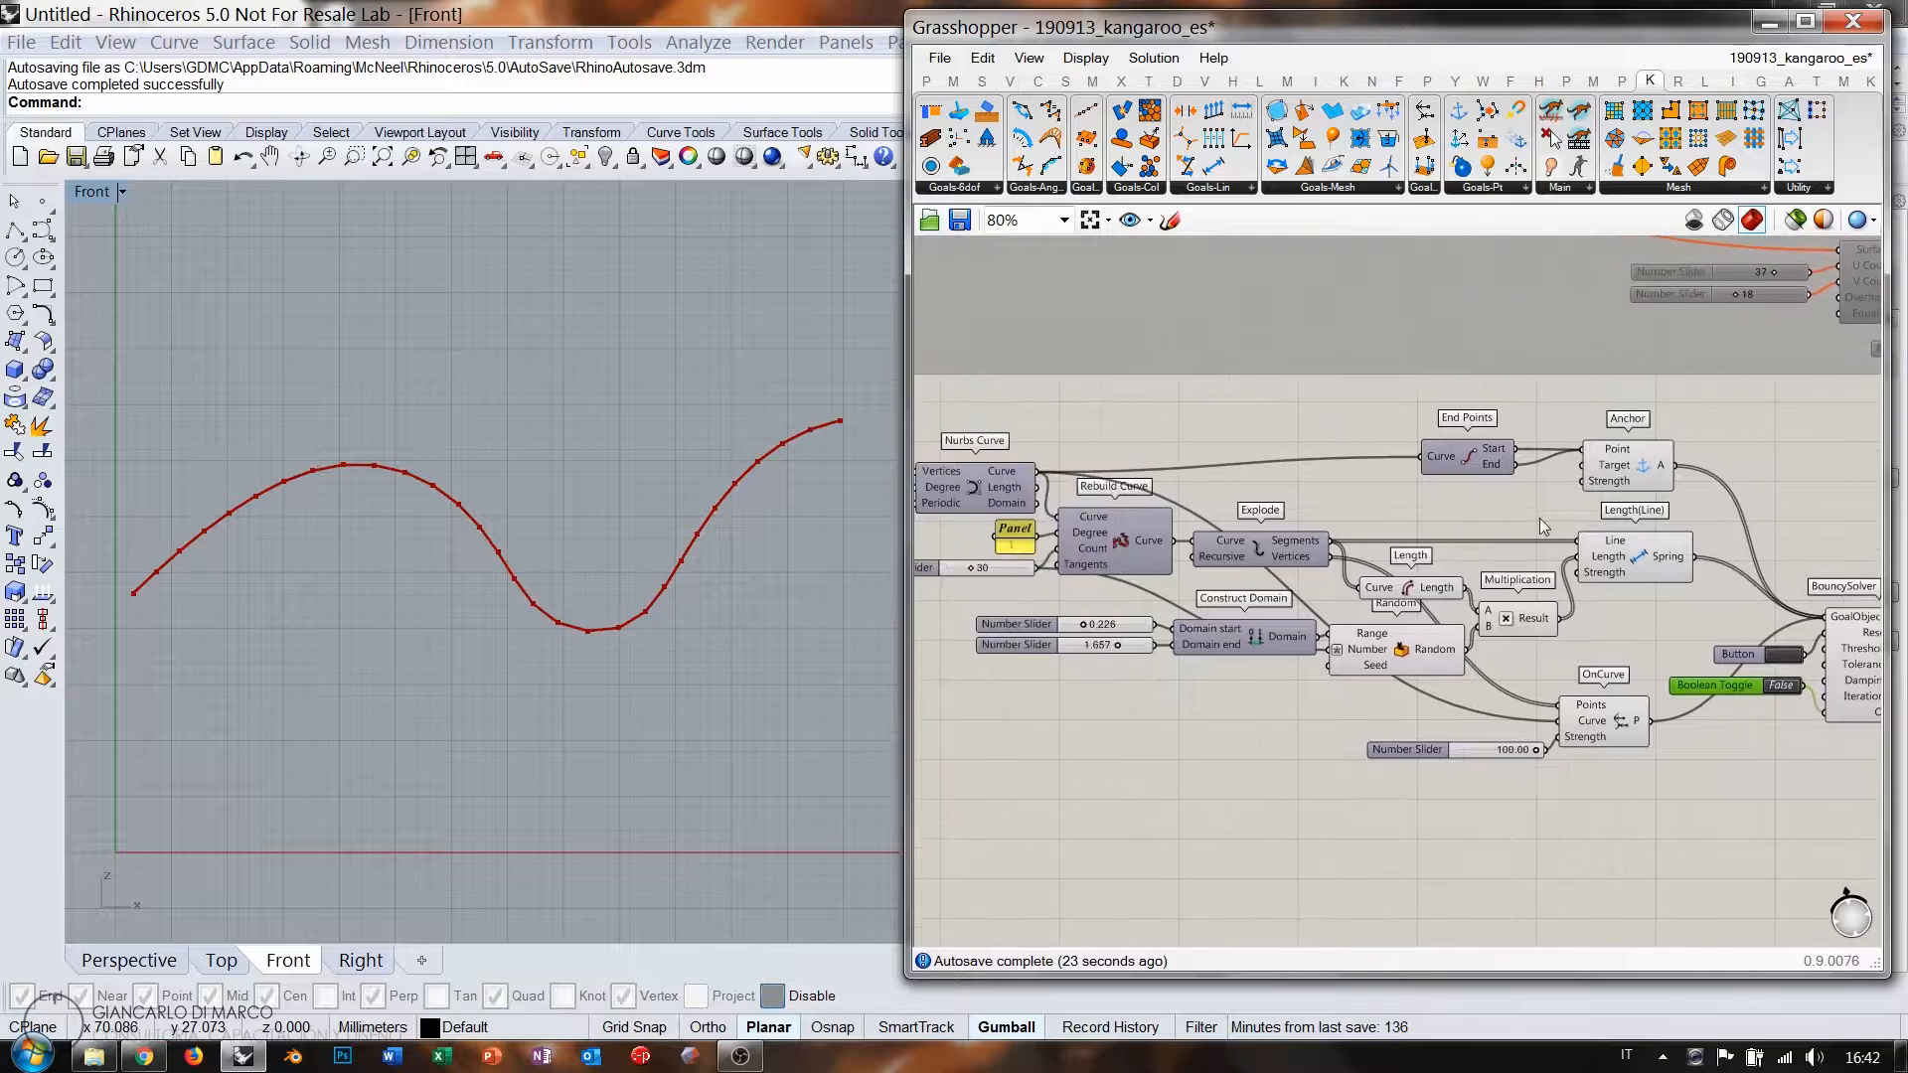
pyautogui.scroll(-1, 1540, 516)
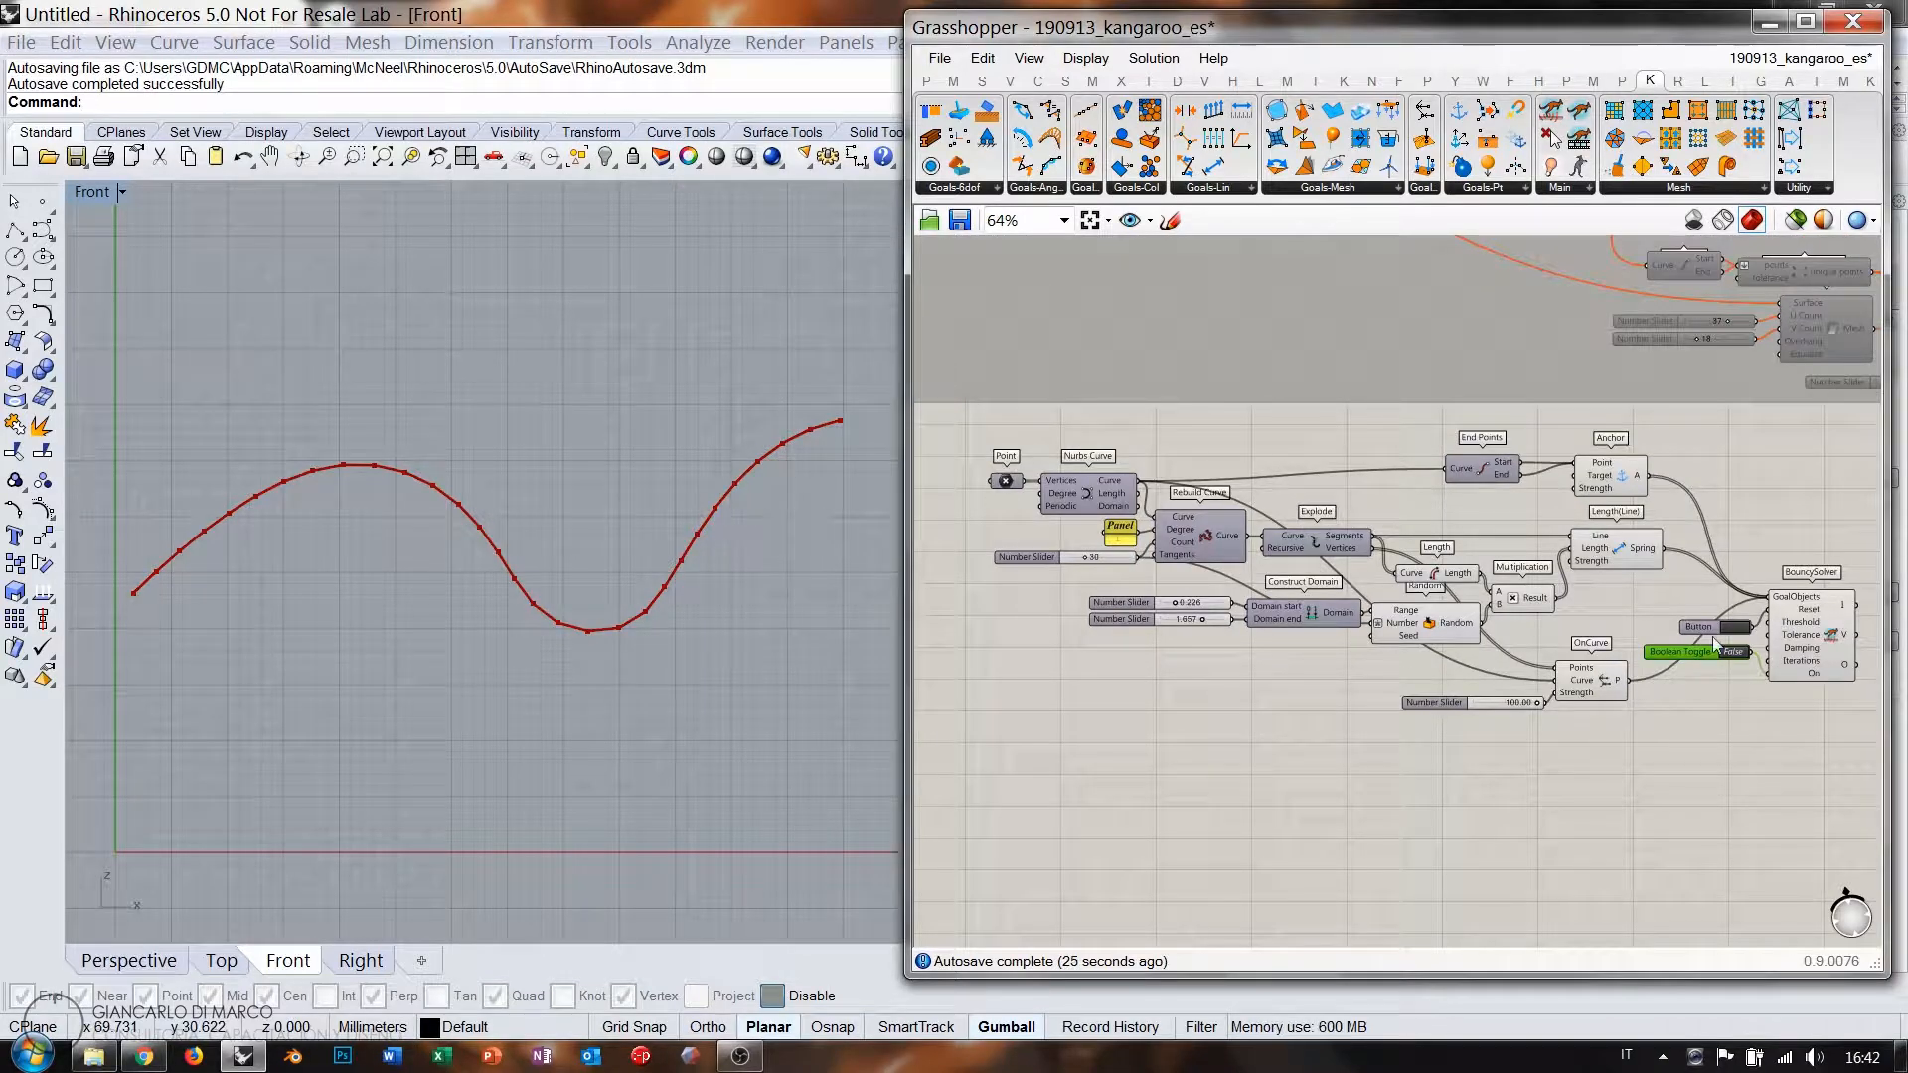
pyautogui.moveTo(1819, 744); pyautogui.dragTo(938, 438)
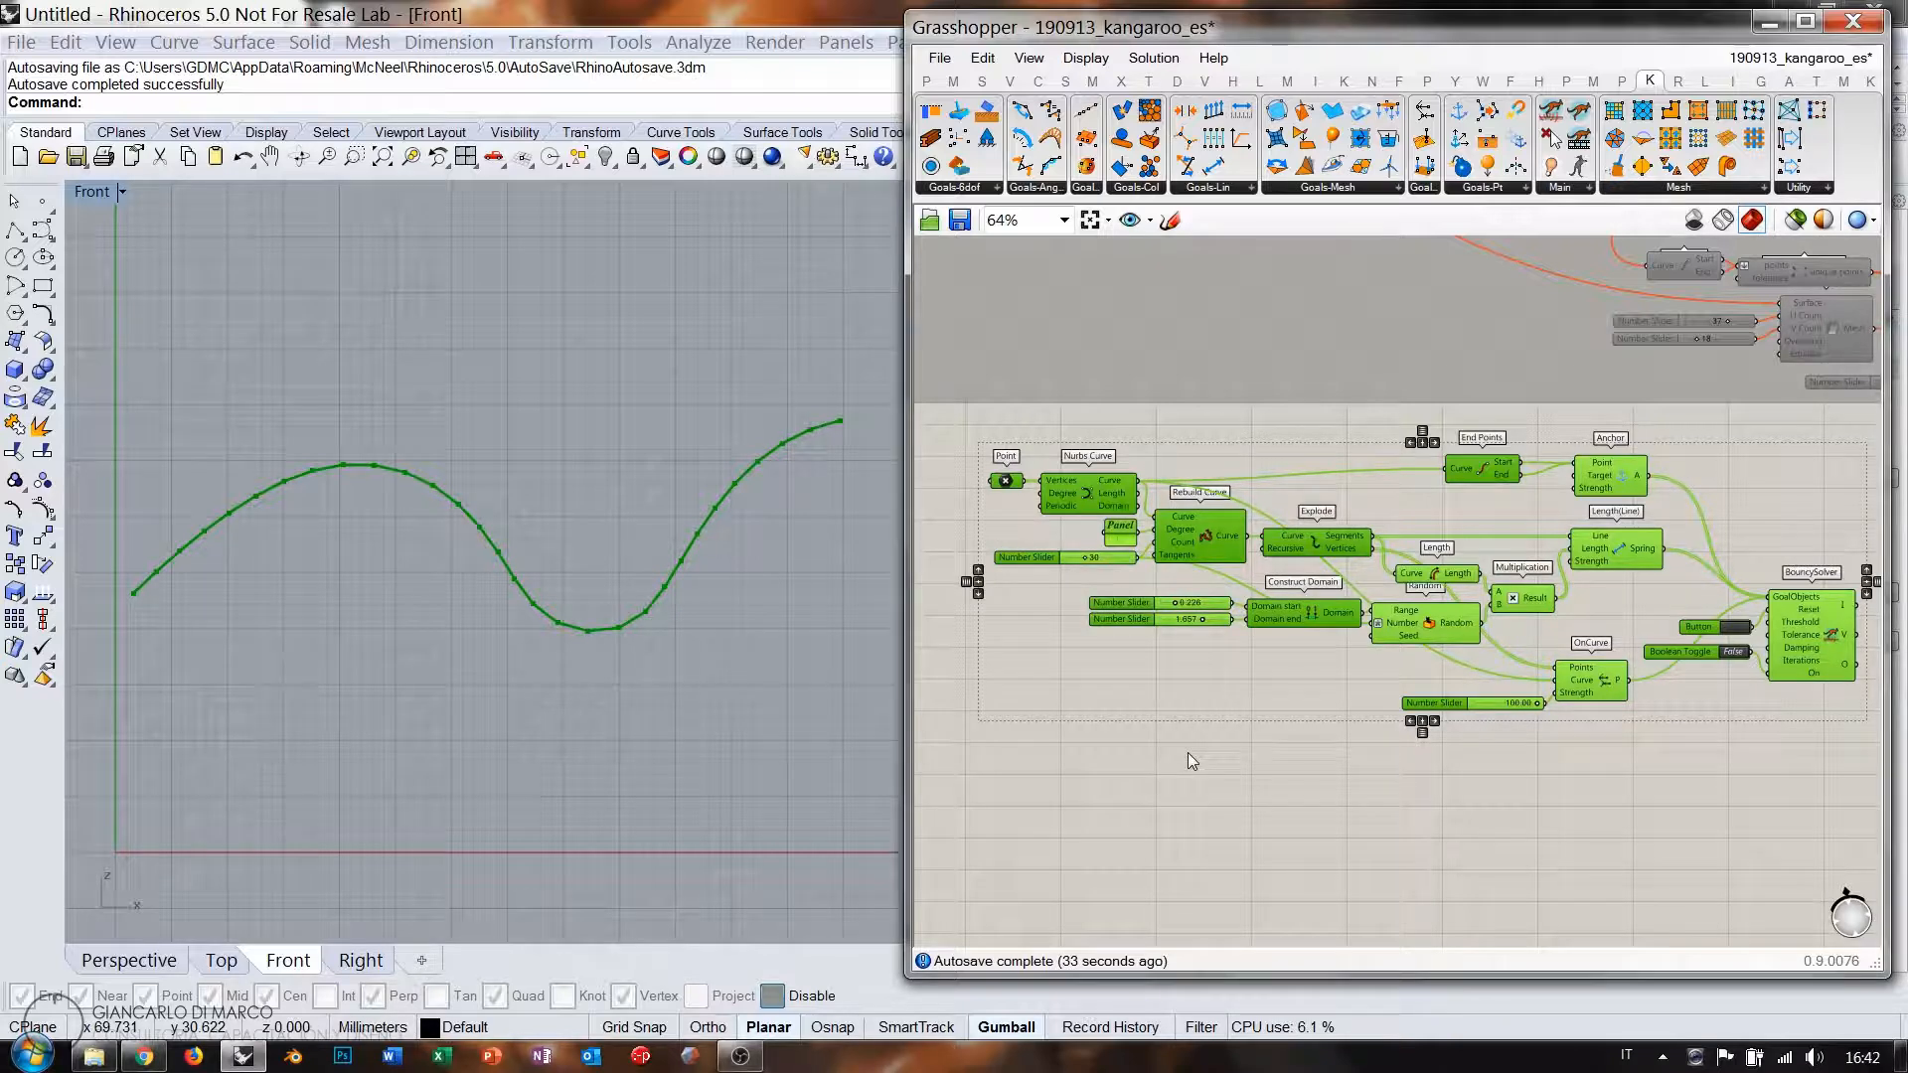
# Copy the BouncySolver with its Button and Toggle and place the copy below.
pyautogui.click(1221, 680)
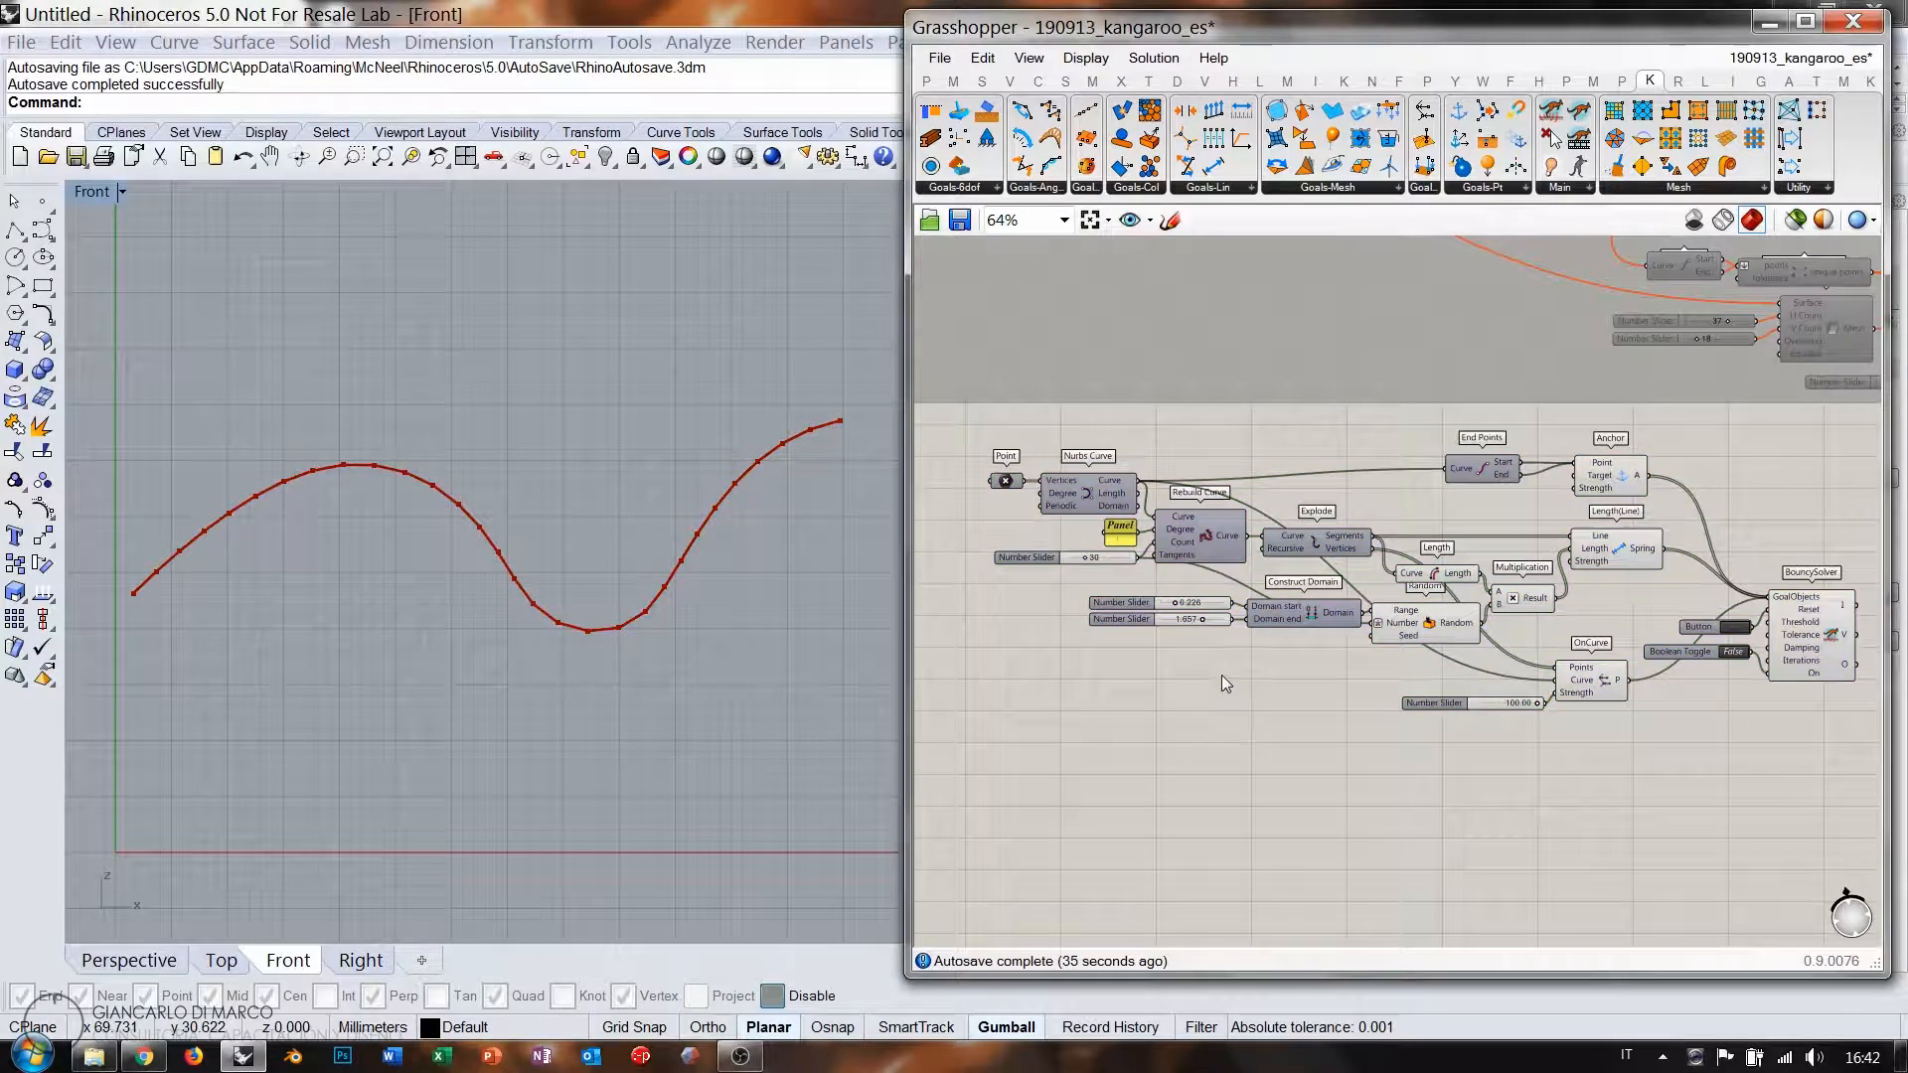
pyautogui.moveTo(1875, 731); pyautogui.dragTo(1747, 660, button='right')
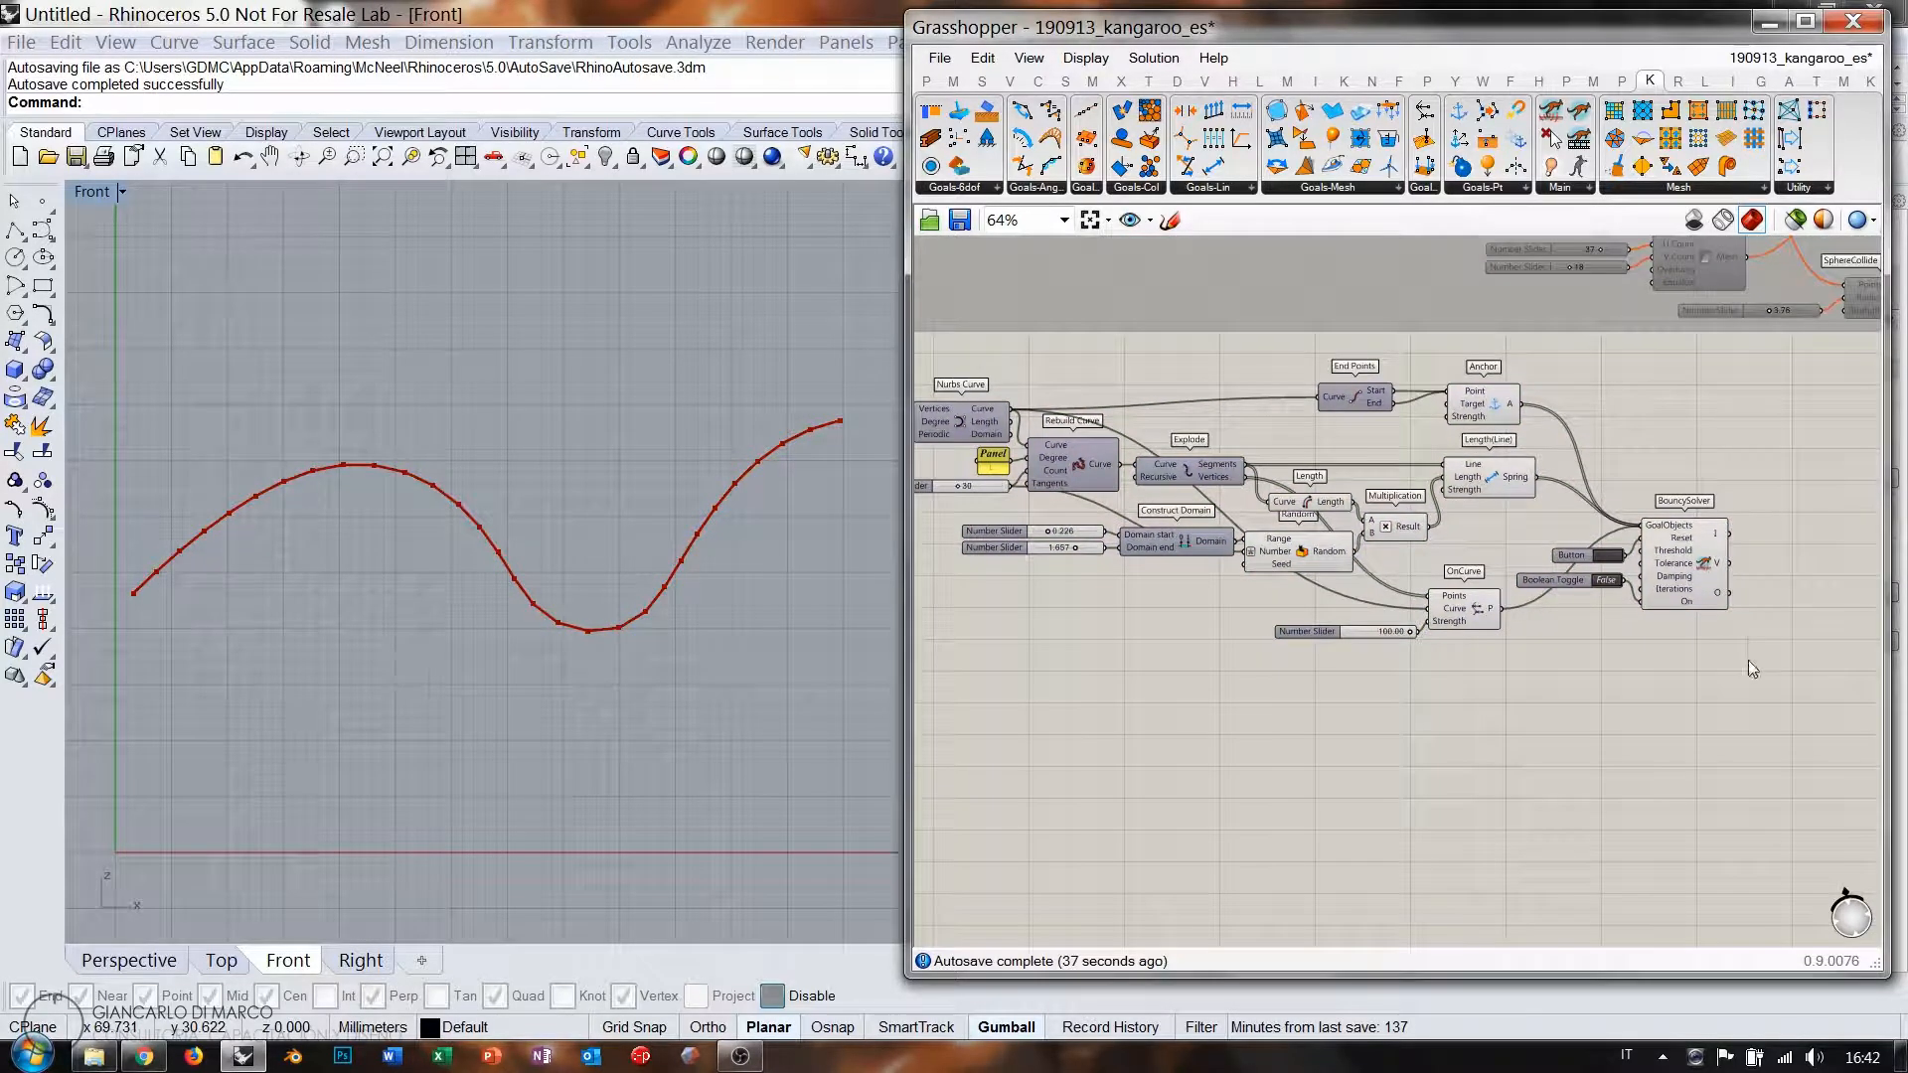
pyautogui.moveTo(1751, 668); pyautogui.dragTo(1577, 505)
pyautogui.hotkey('ctrl', 'c')
pyautogui.hotkey('ctrl', 'v')
pyautogui.moveTo(1680, 581); pyautogui.dragTo(1696, 850)
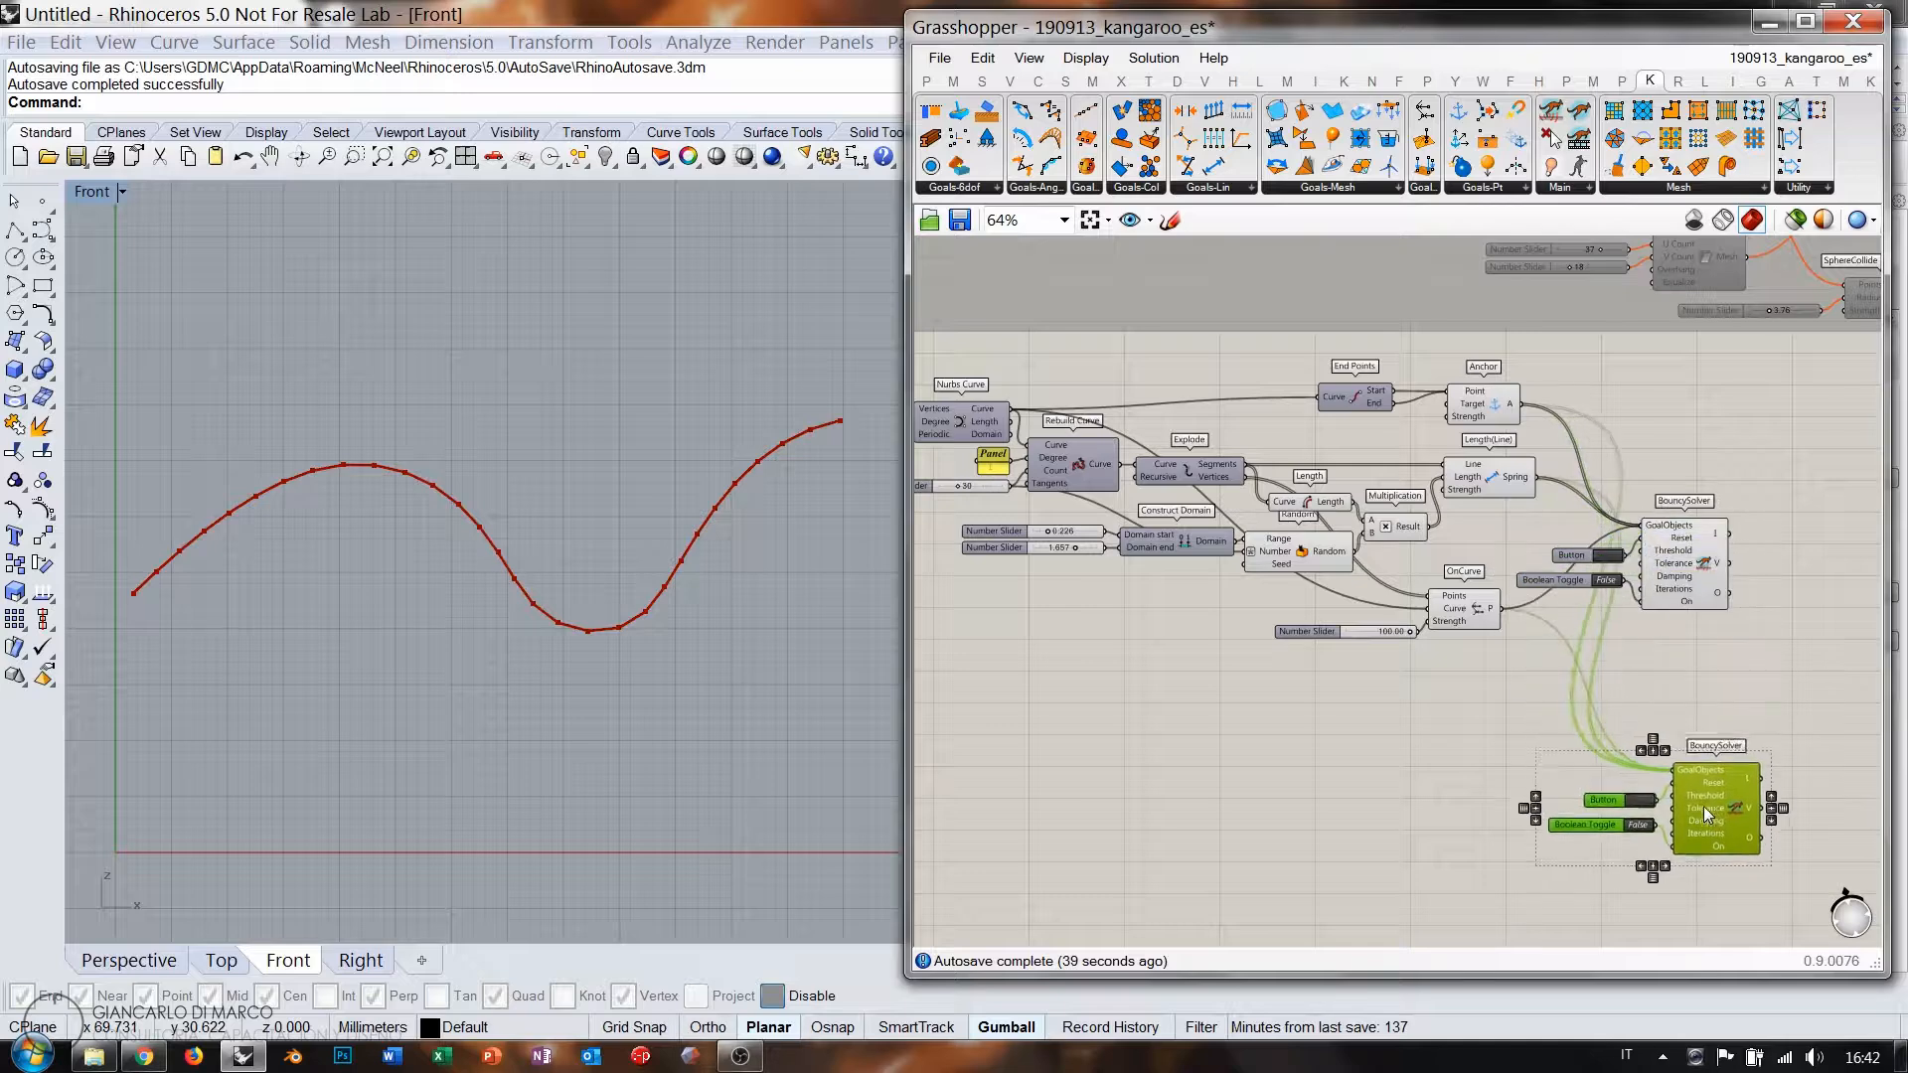
pyautogui.click(1675, 676)
# Reset the copied solver and disconnect all wires from its GoalObjects.
pyautogui.scroll(6, 1726, 838)
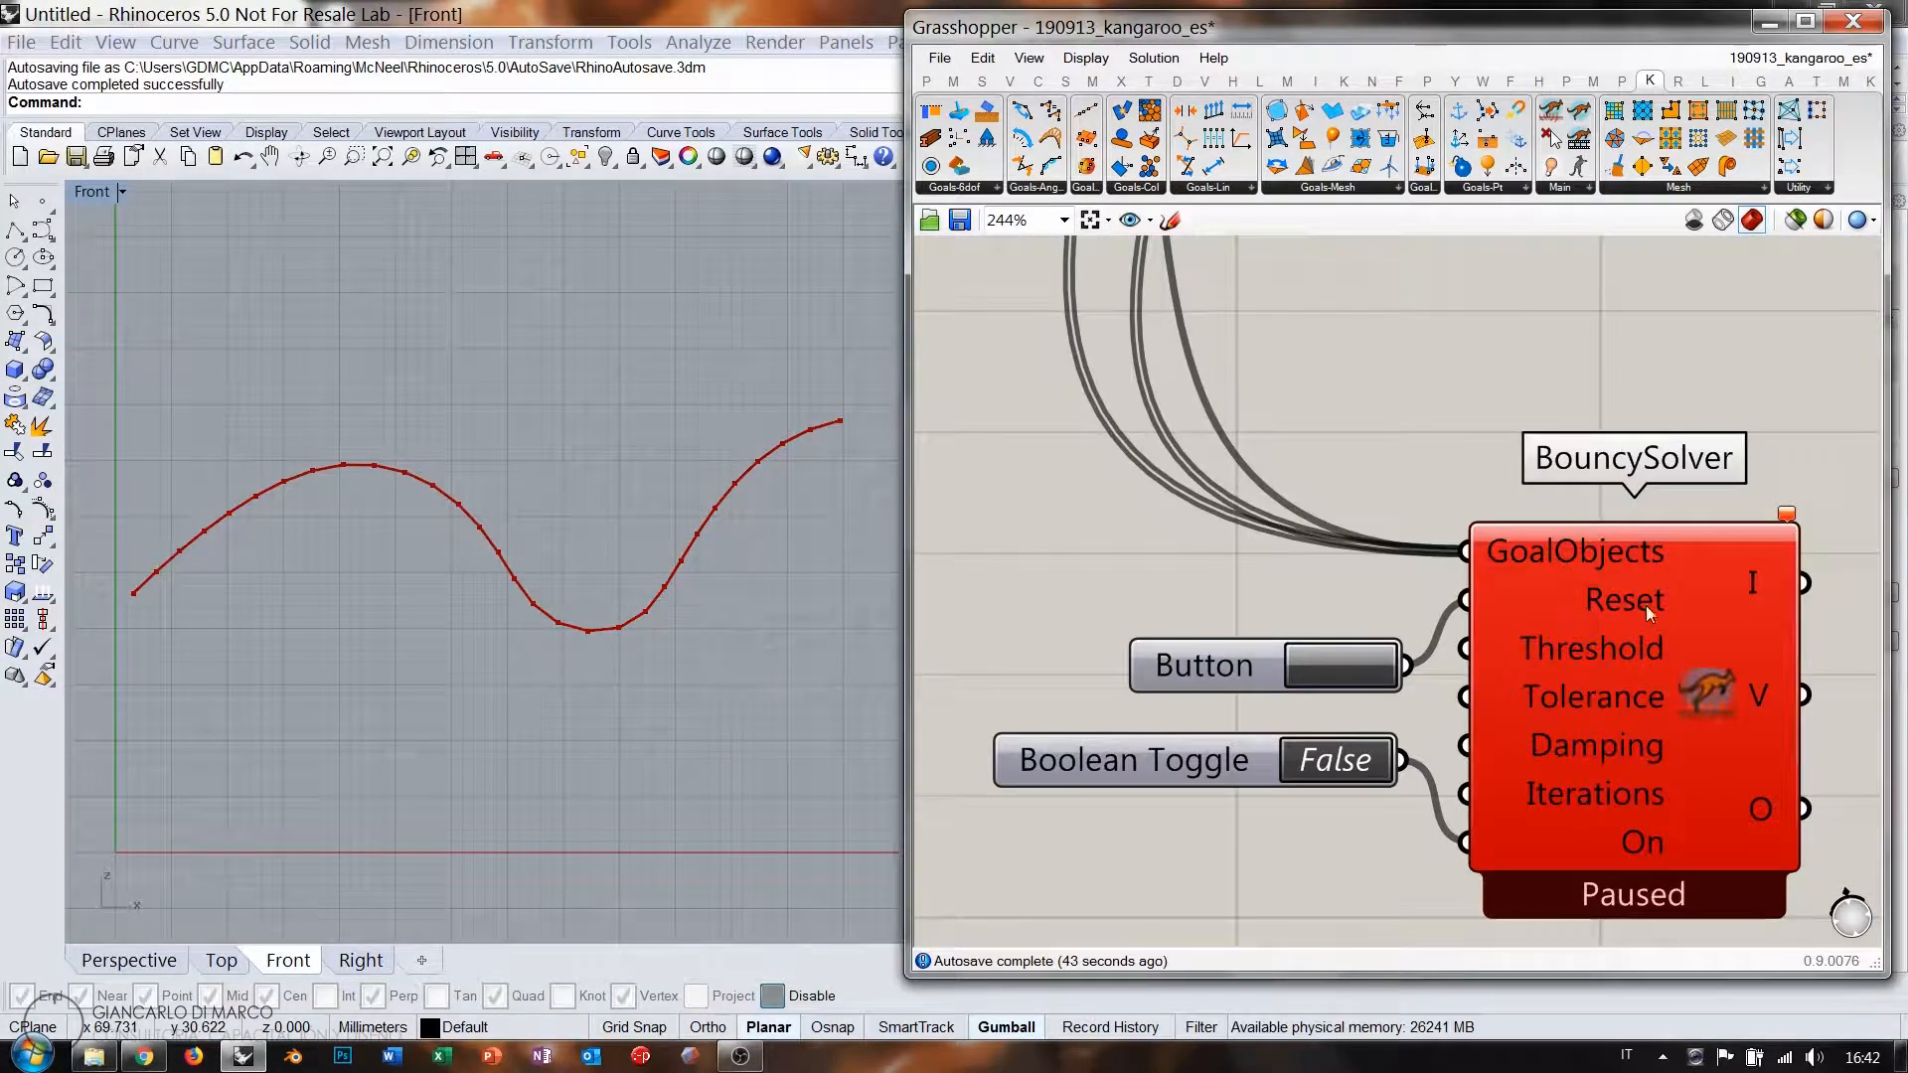
pyautogui.scroll(-3, 1548, 719)
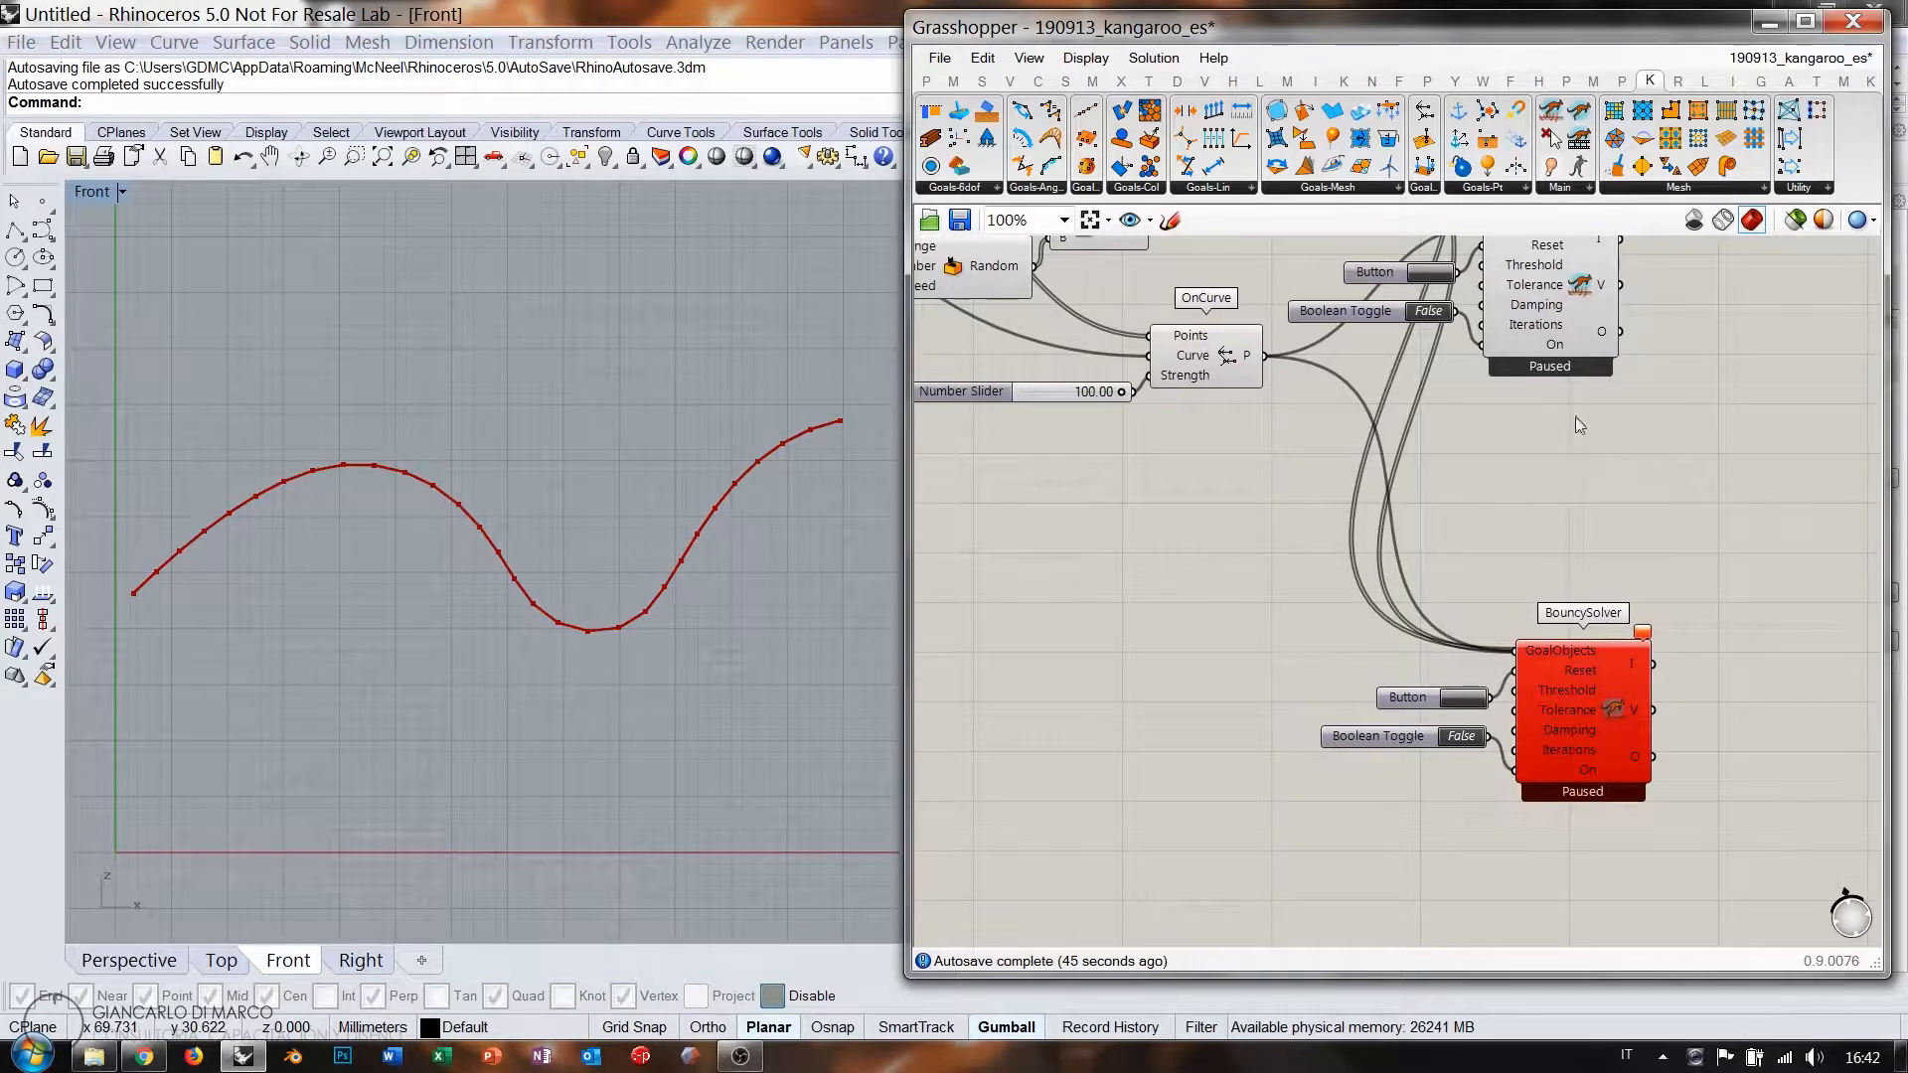
pyautogui.click(1469, 700)
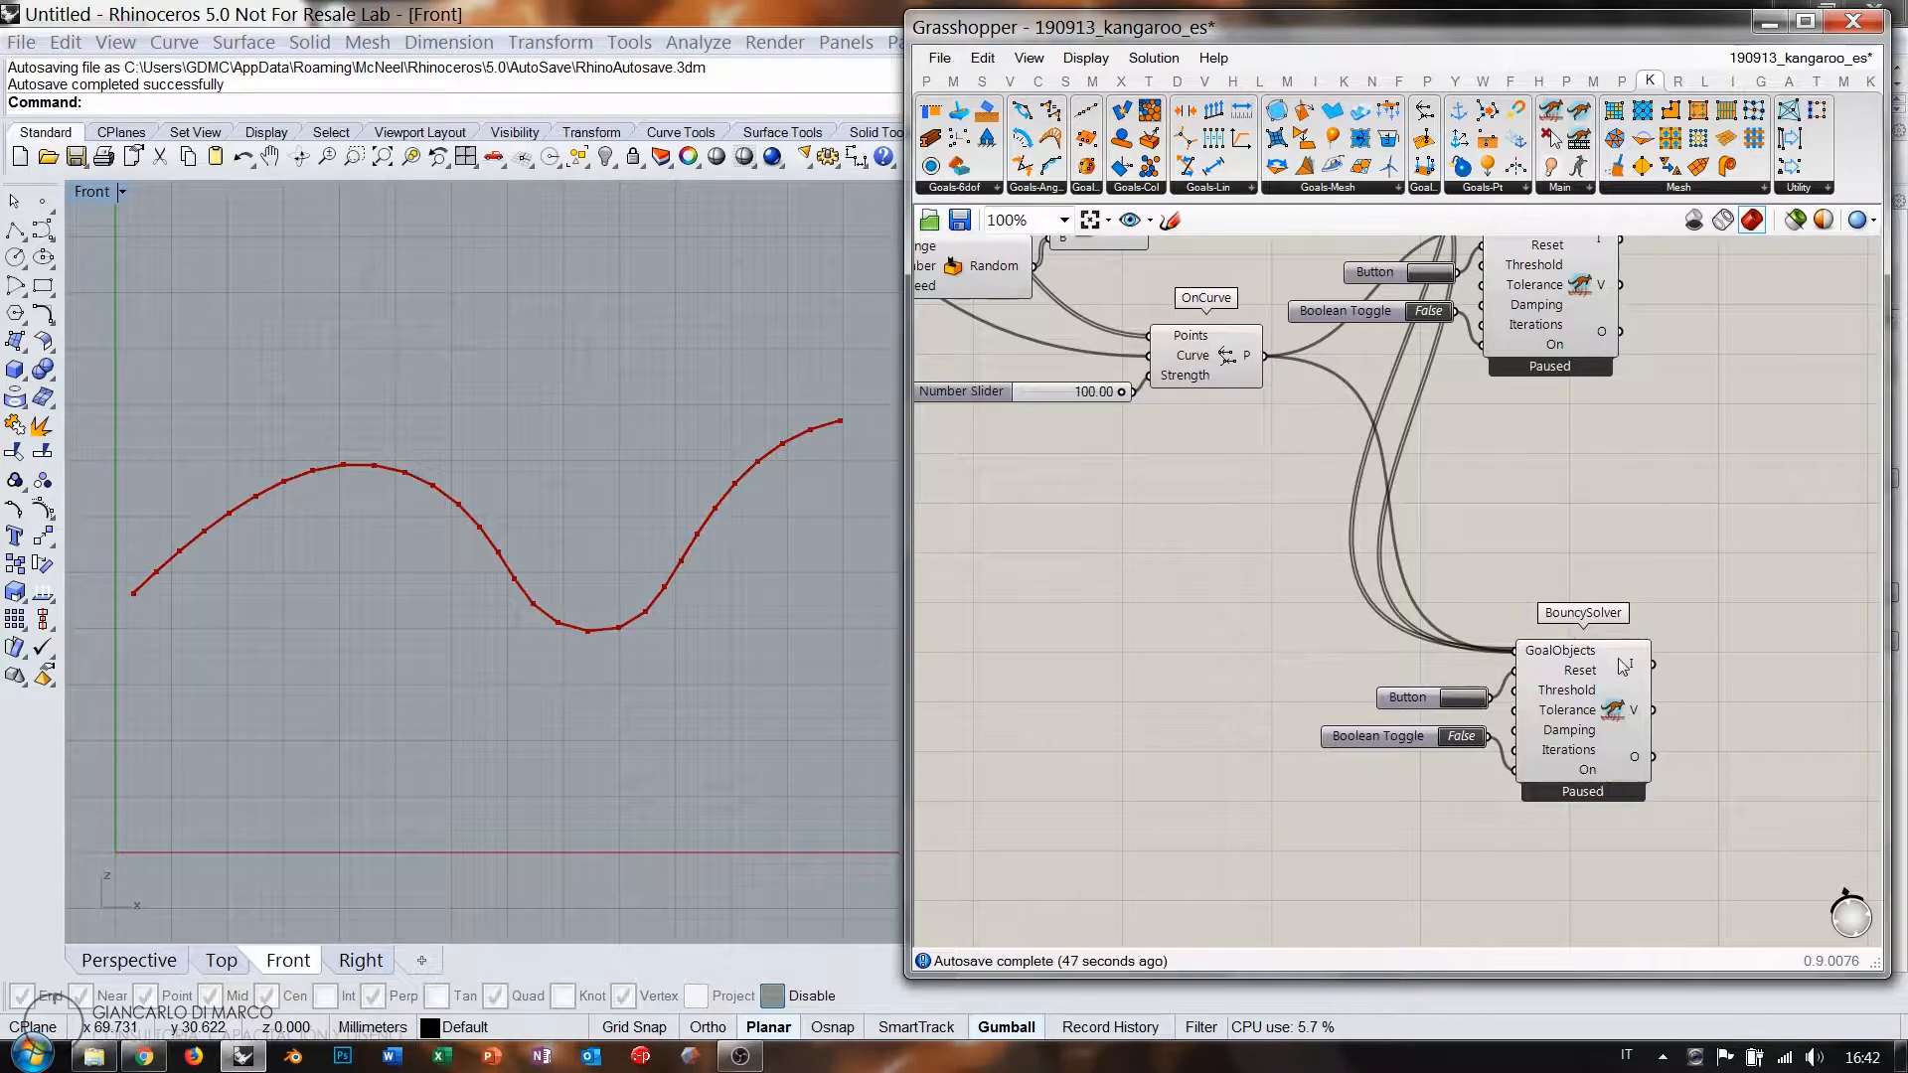
pyautogui.scroll(-2, 1566, 711)
pyautogui.scroll(5, 1550, 696)
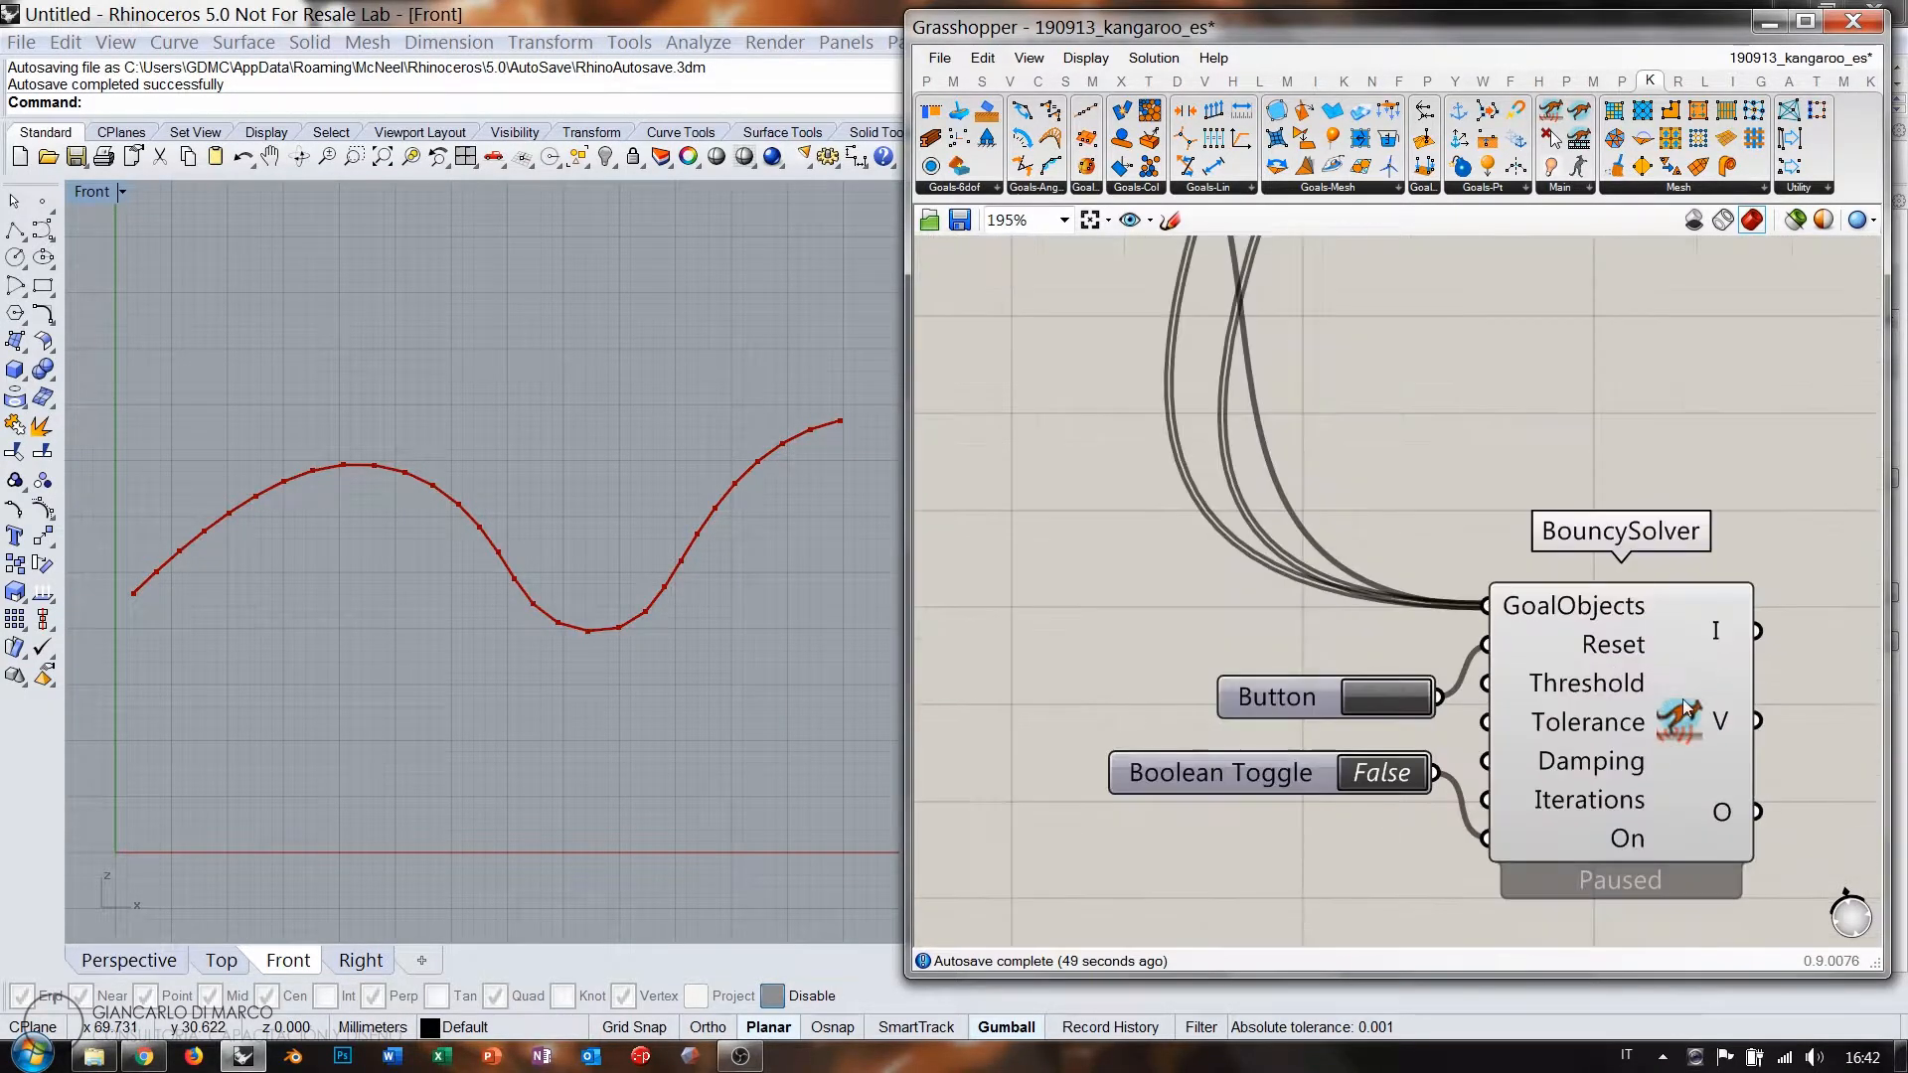
pyautogui.rightClick(1555, 614)
pyautogui.moveTo(1633, 617)
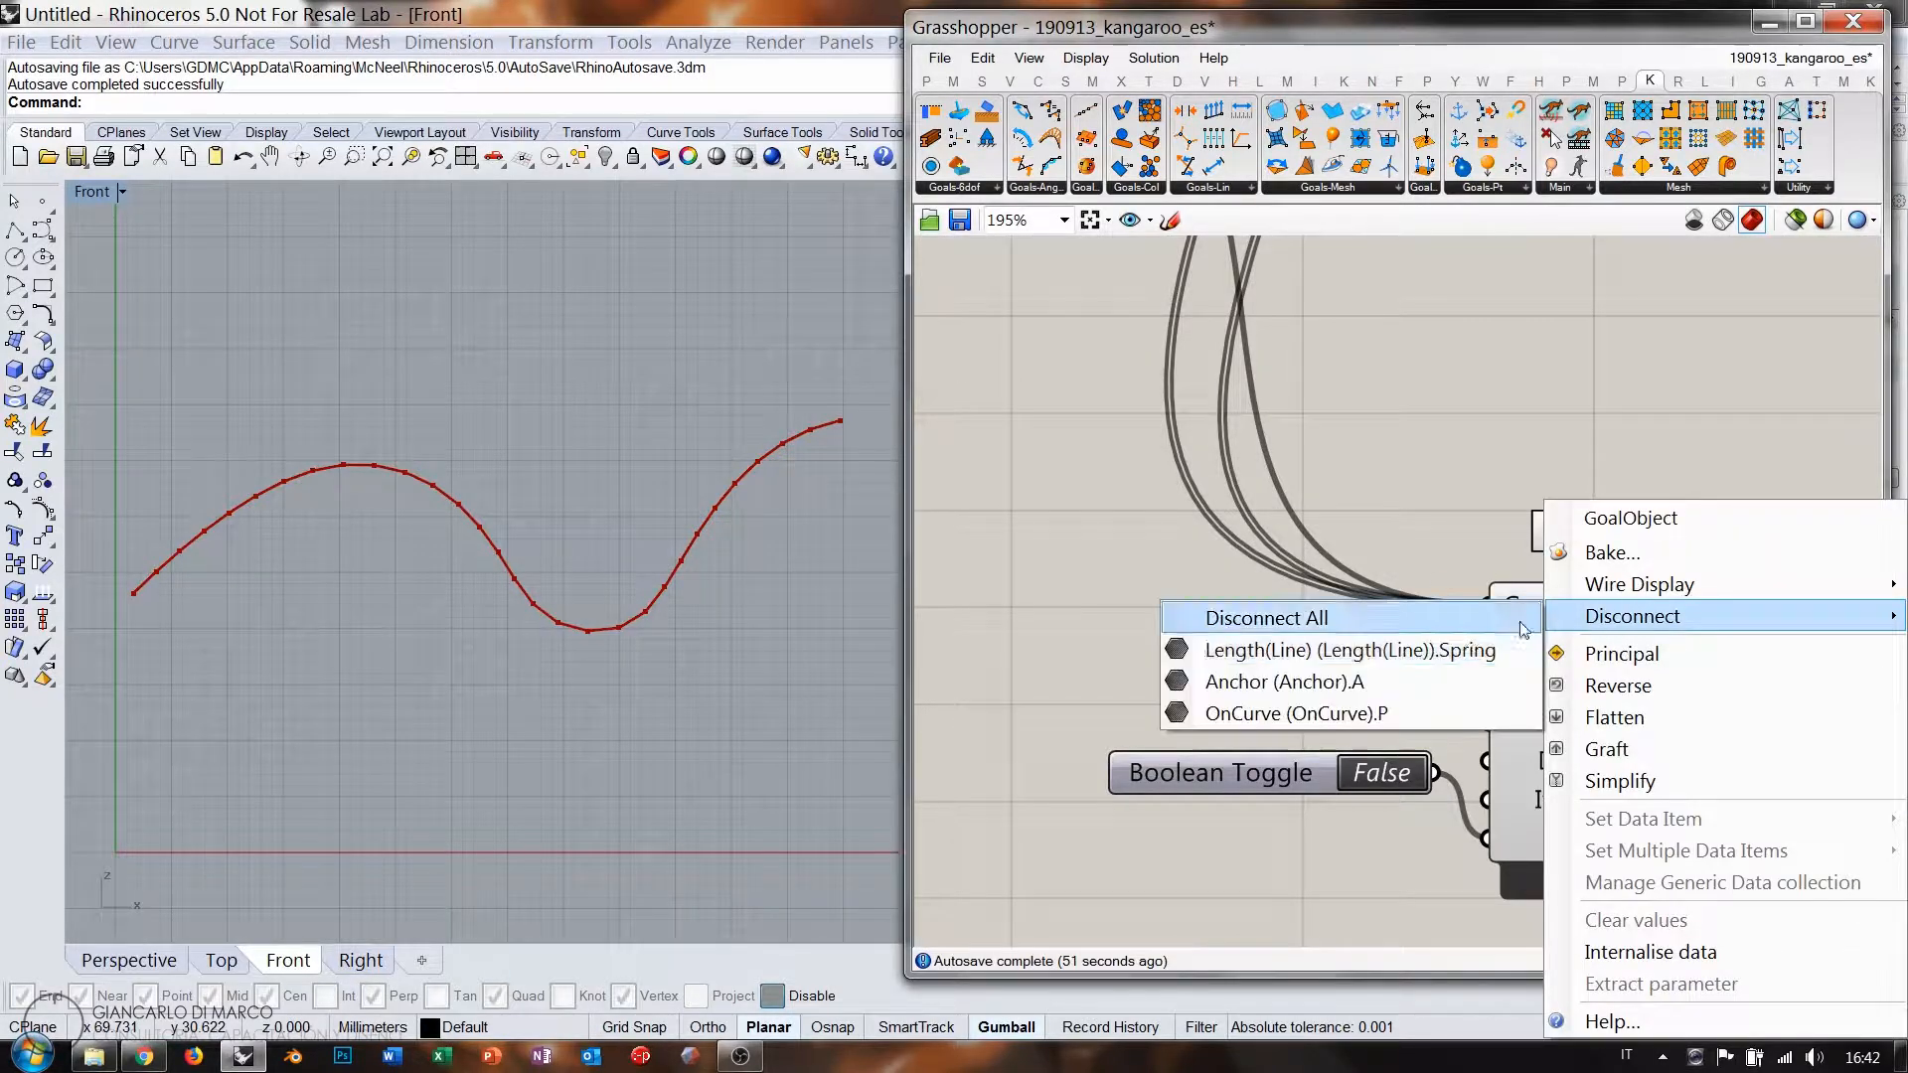
pyautogui.click(1253, 613)
pyautogui.scroll(-6, 1630, 674)
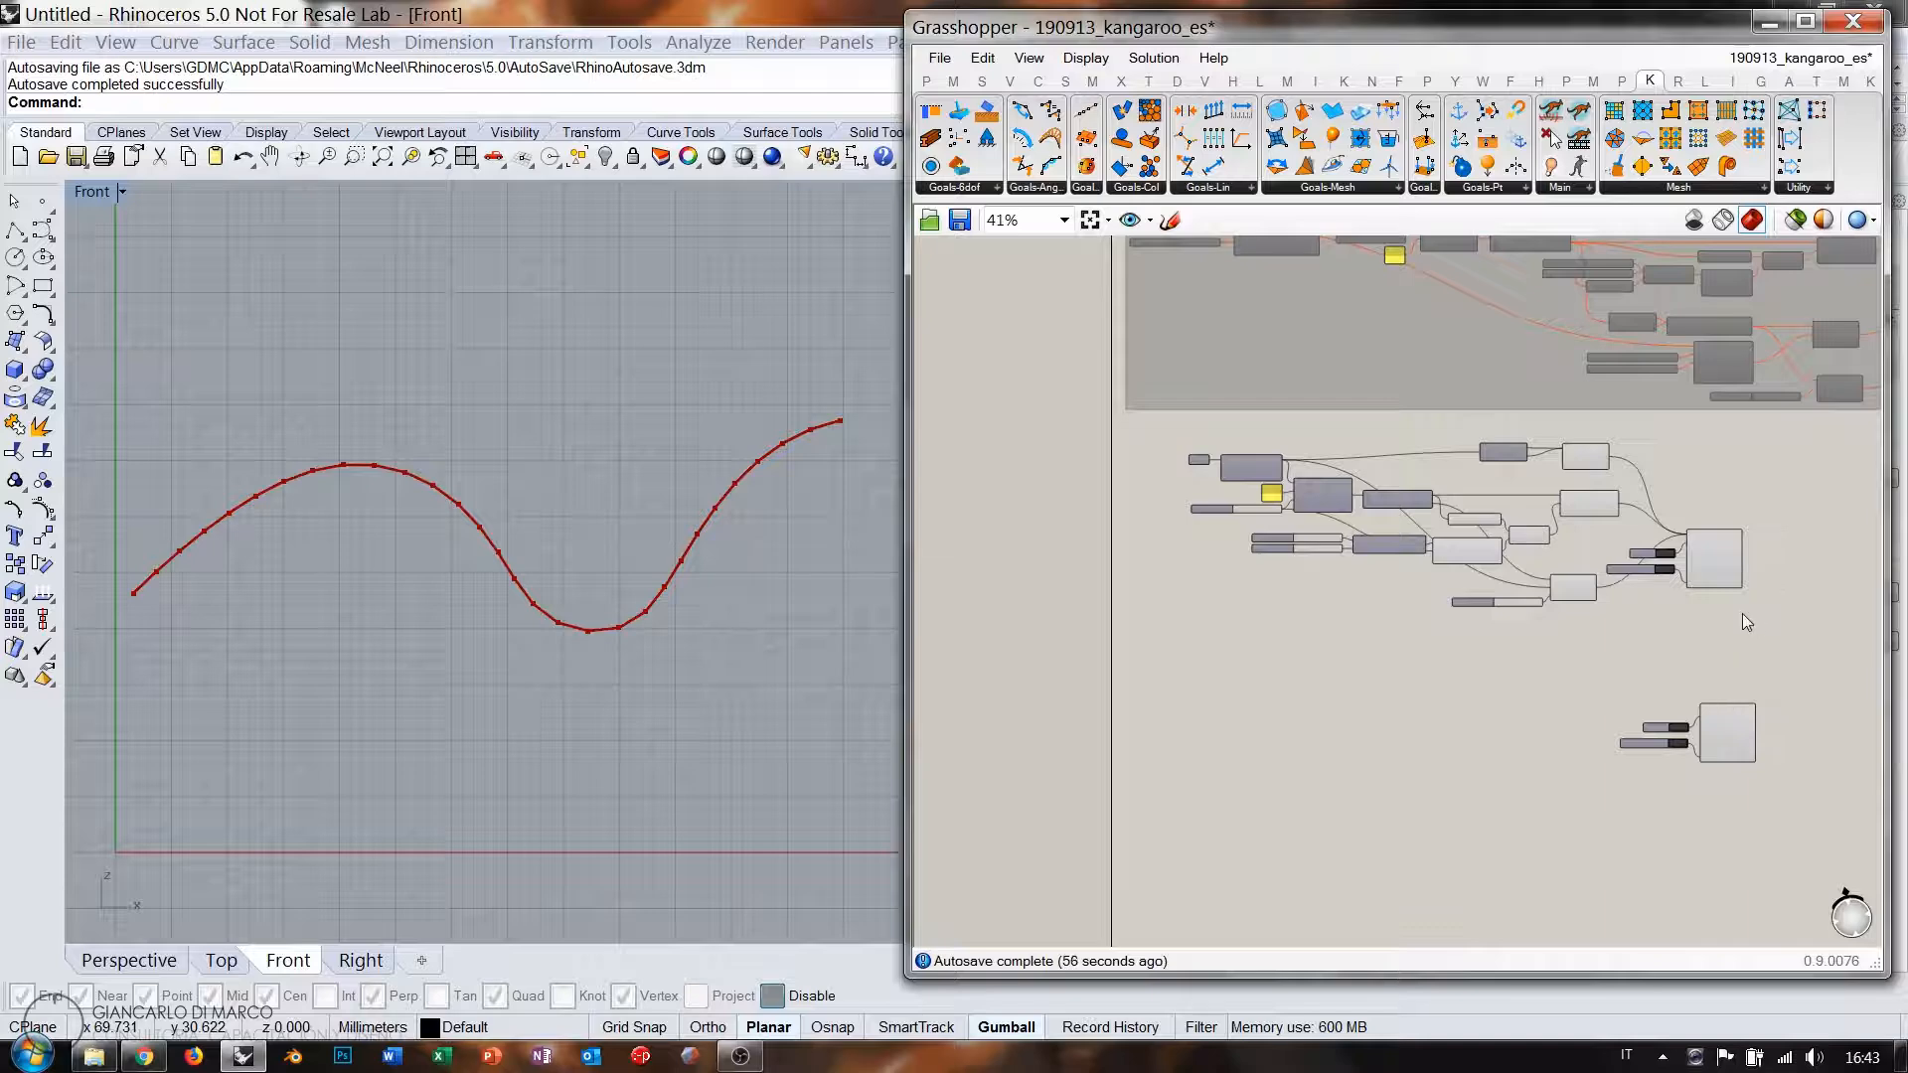
# Group and disable the original chain definition.
pyautogui.moveTo(1743, 612); pyautogui.dragTo(1115, 435)
pyautogui.hotkey('ctrl', 'g')
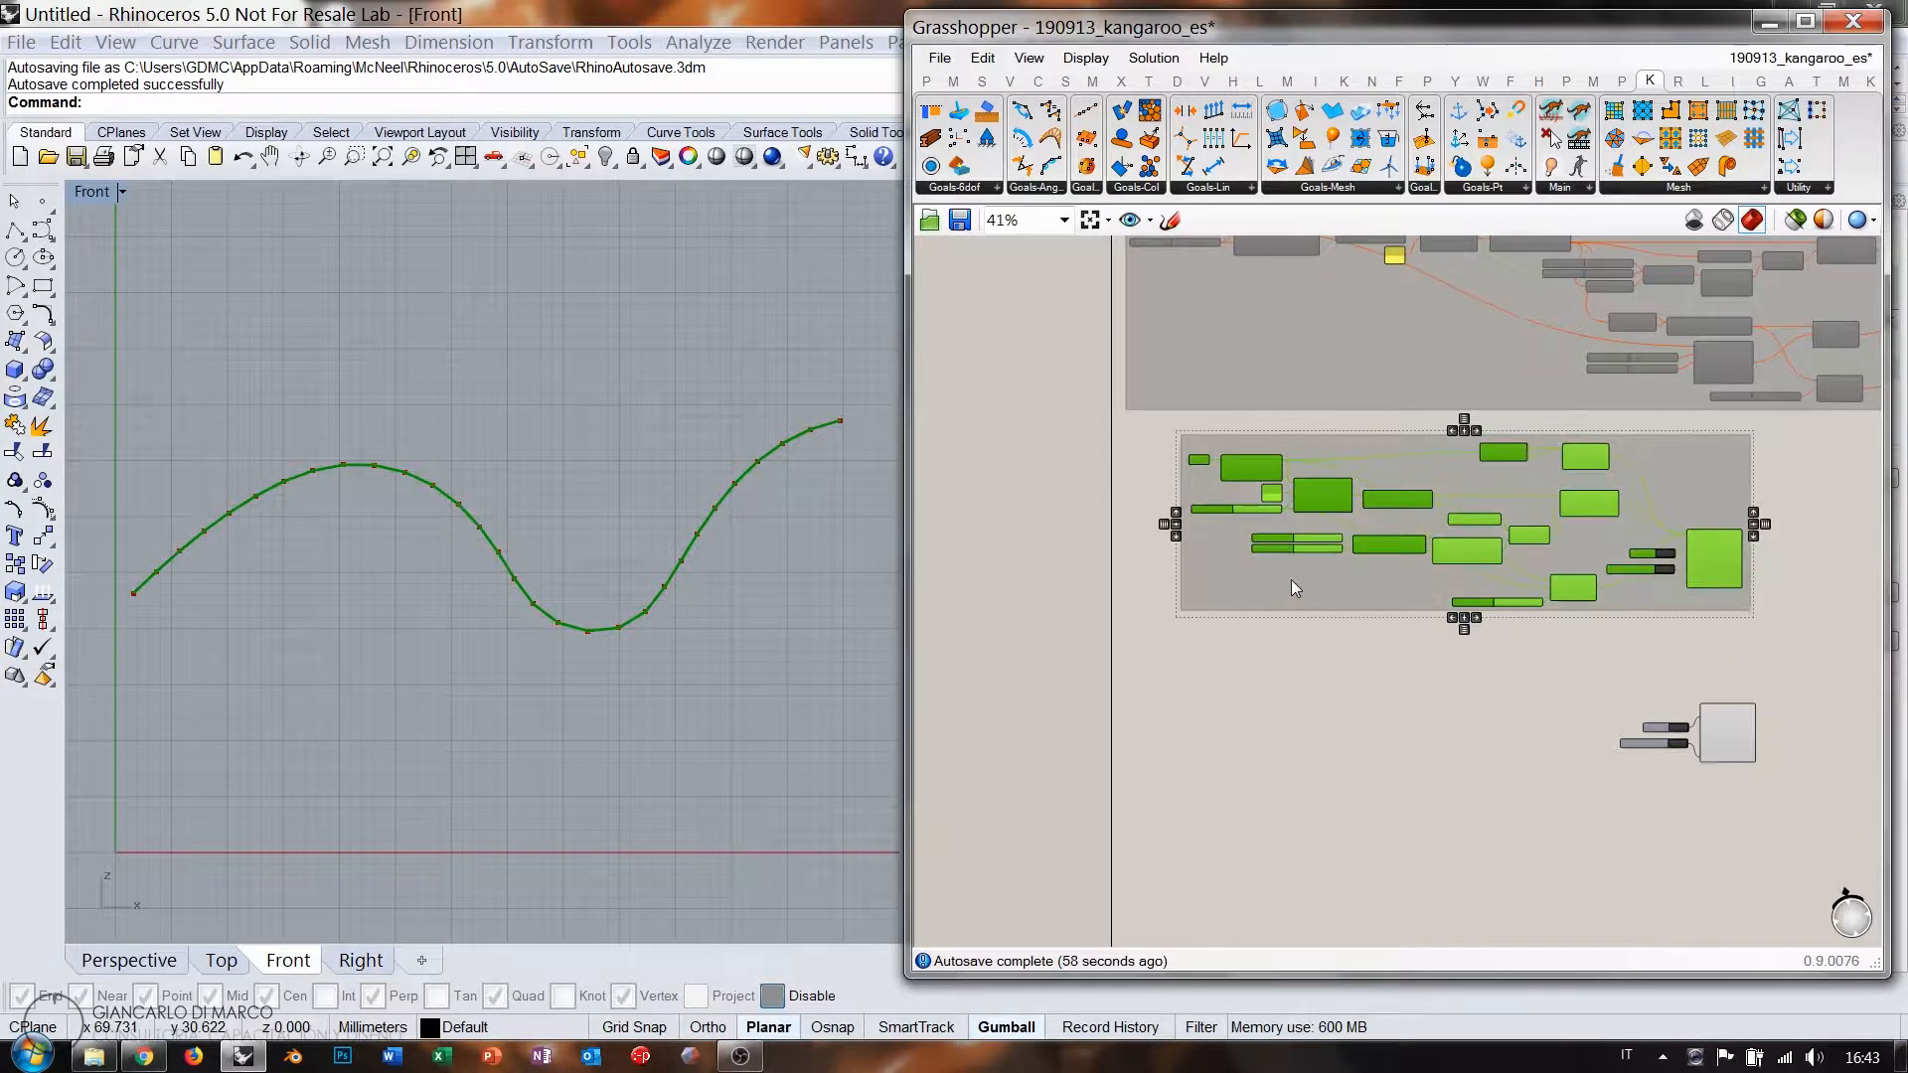
pyautogui.hotkey('ctrl', 'e')
pyautogui.moveTo(1209, 585); pyautogui.dragTo(1145, 556)
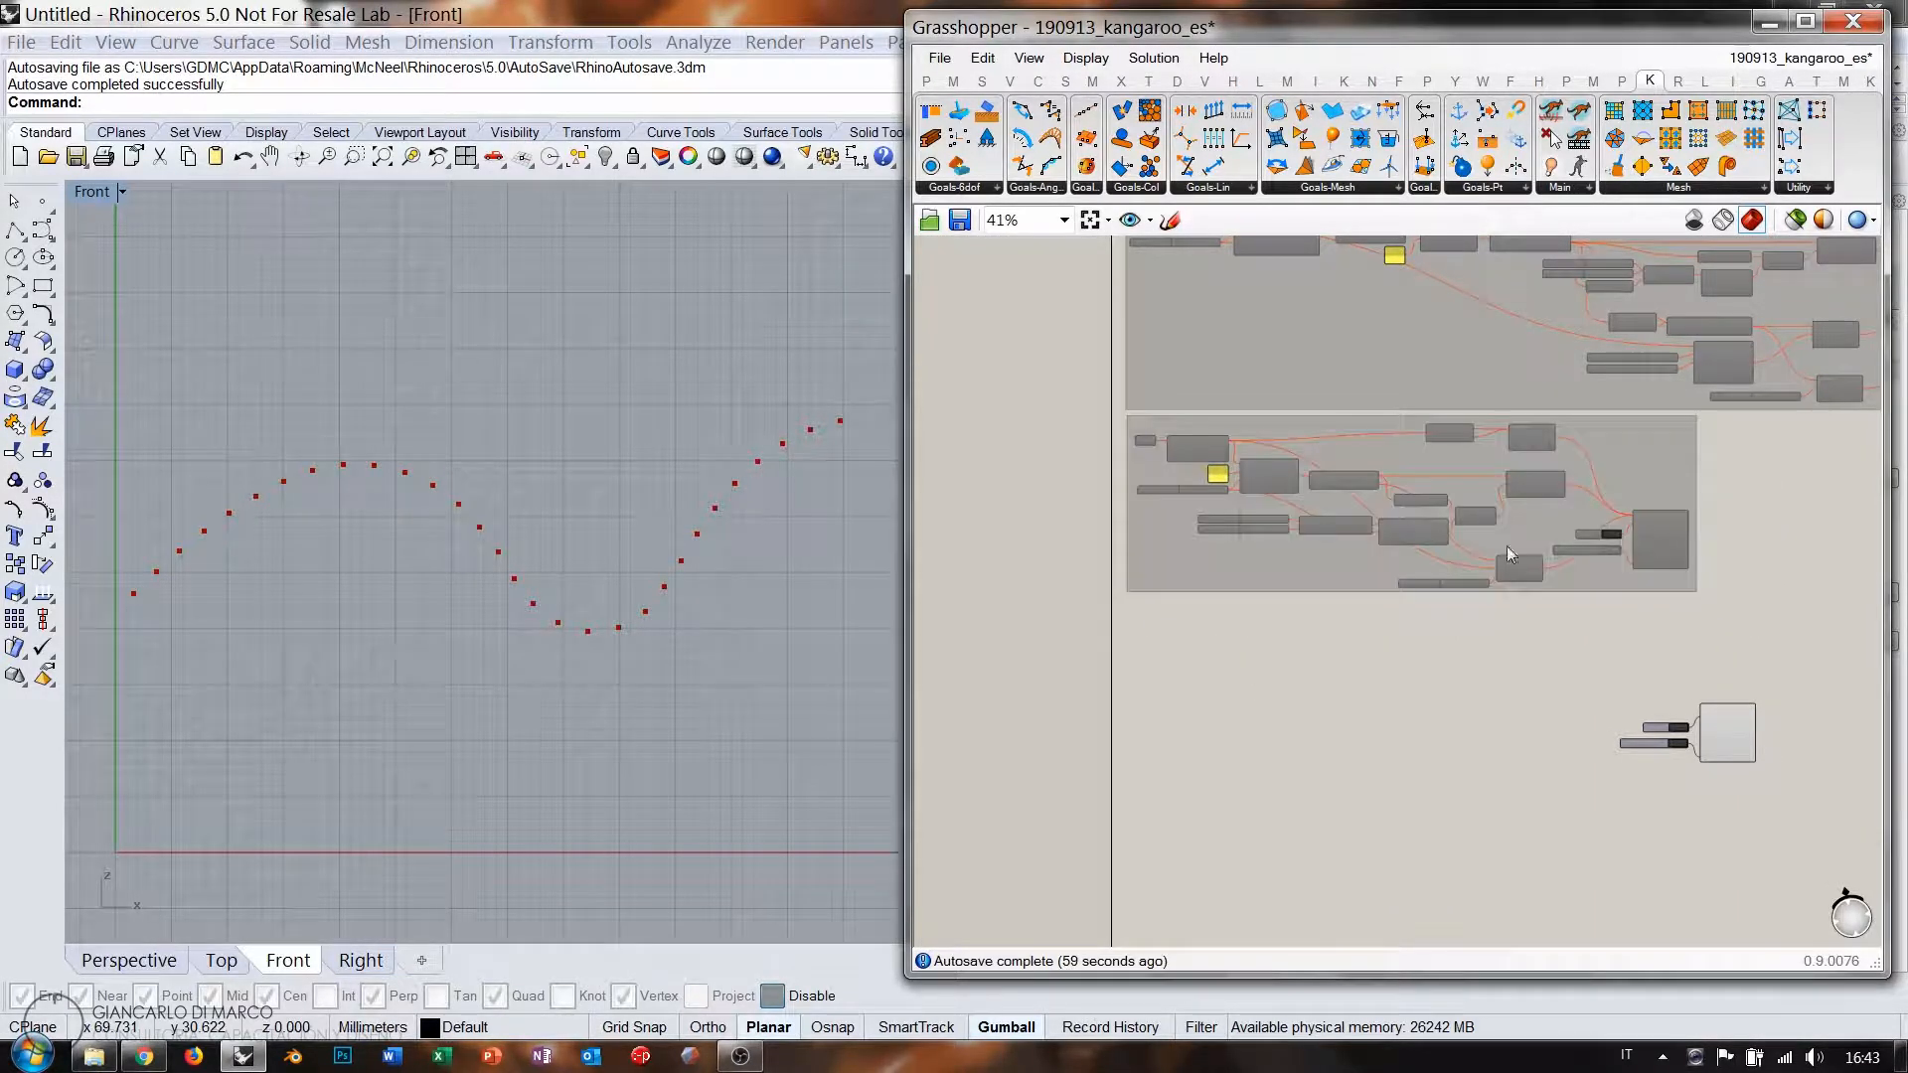
pyautogui.click(1732, 745)
# Add a Line parameter referencing a new diagonal line drawn from lower left to upper right in Rhino.
pyautogui.scroll(4, 1716, 767)
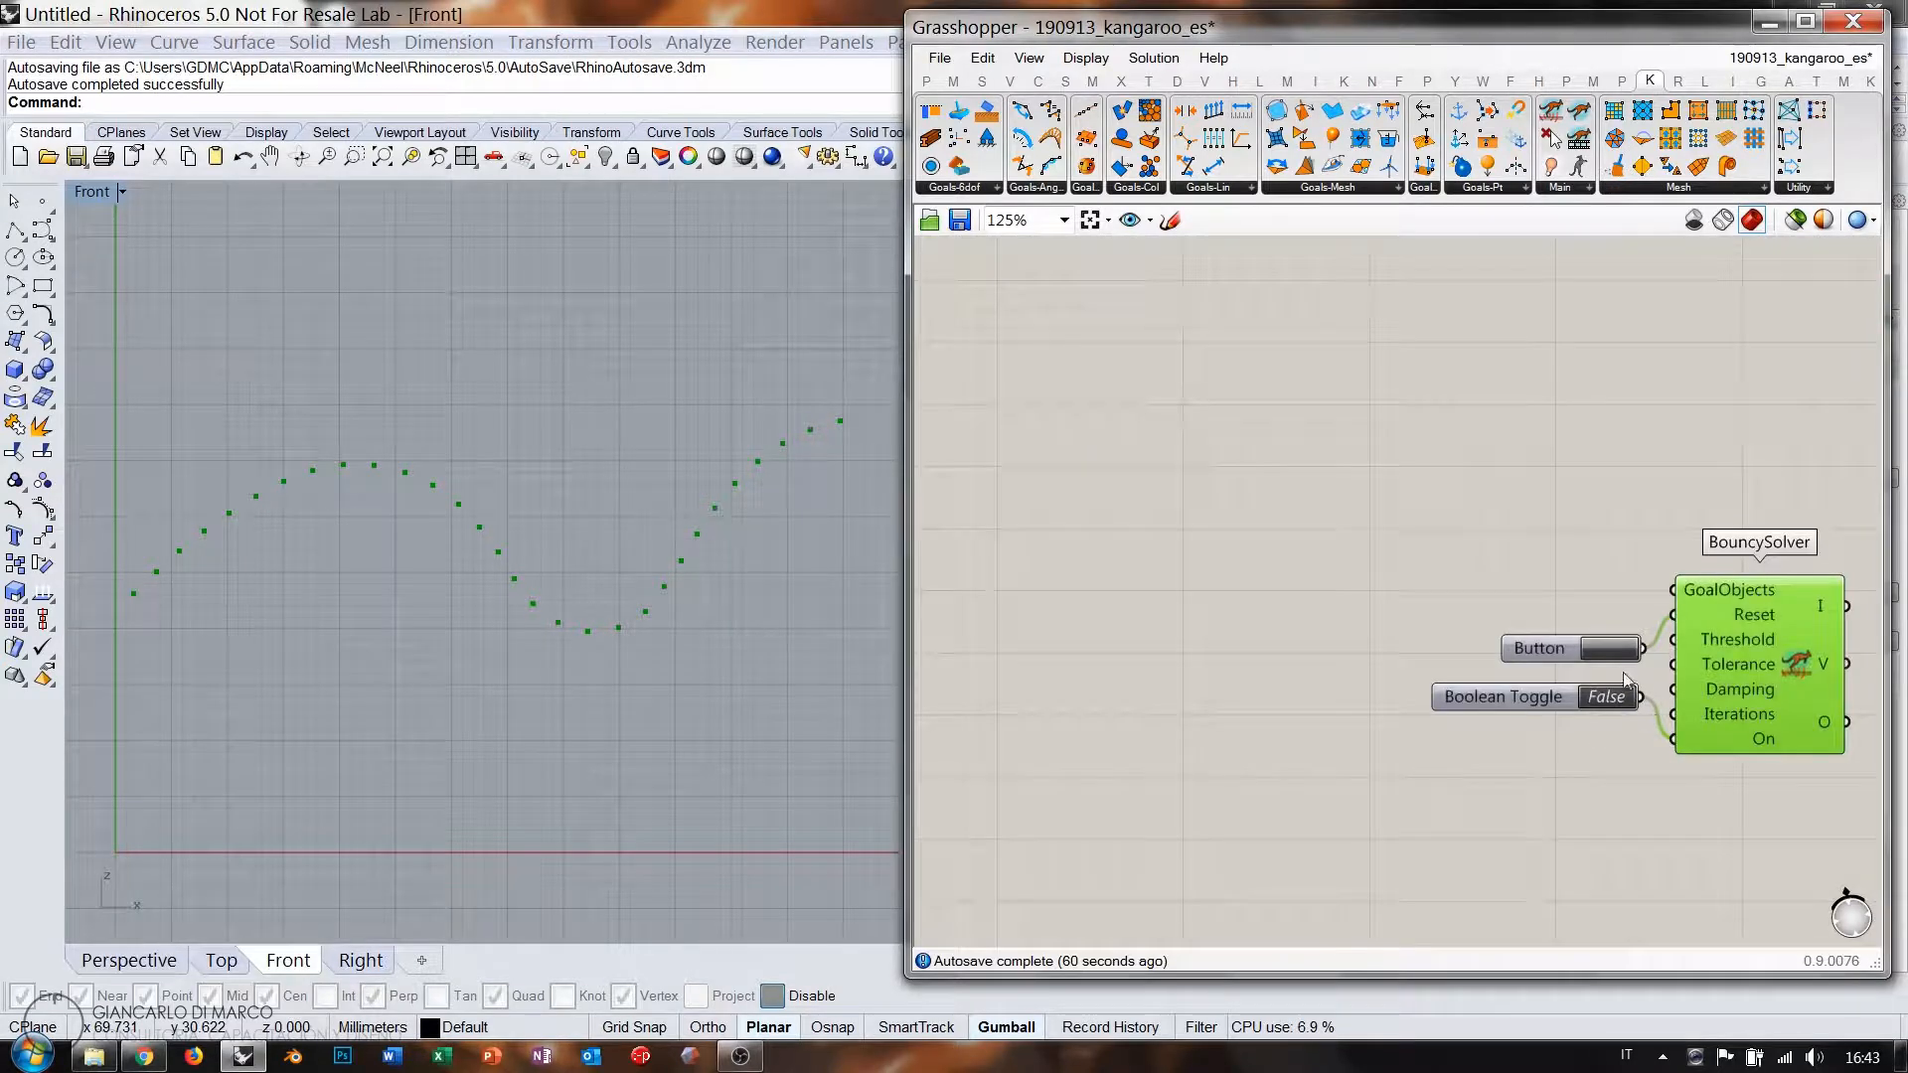
pyautogui.click(1655, 571)
pyautogui.scroll(-4, 1655, 571)
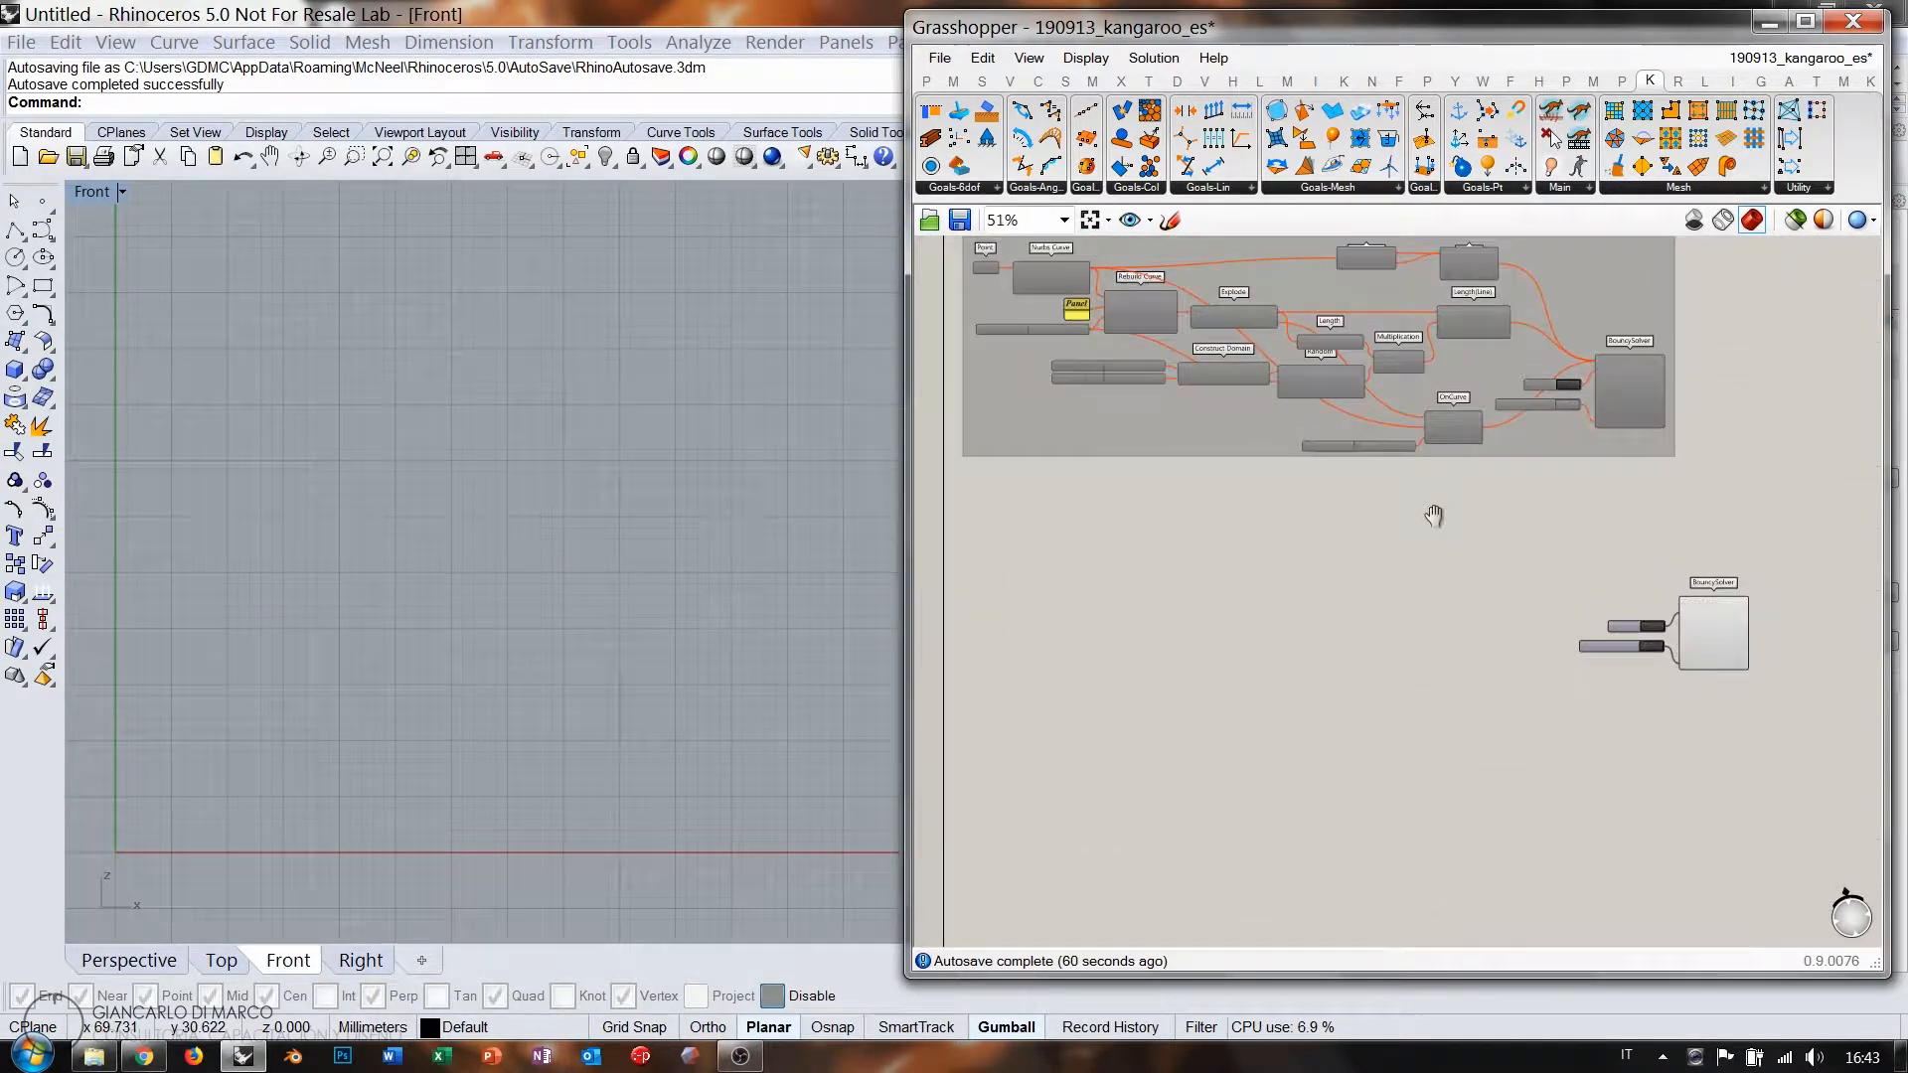
pyautogui.doubleClick(1137, 576)
pyautogui.write('lin')
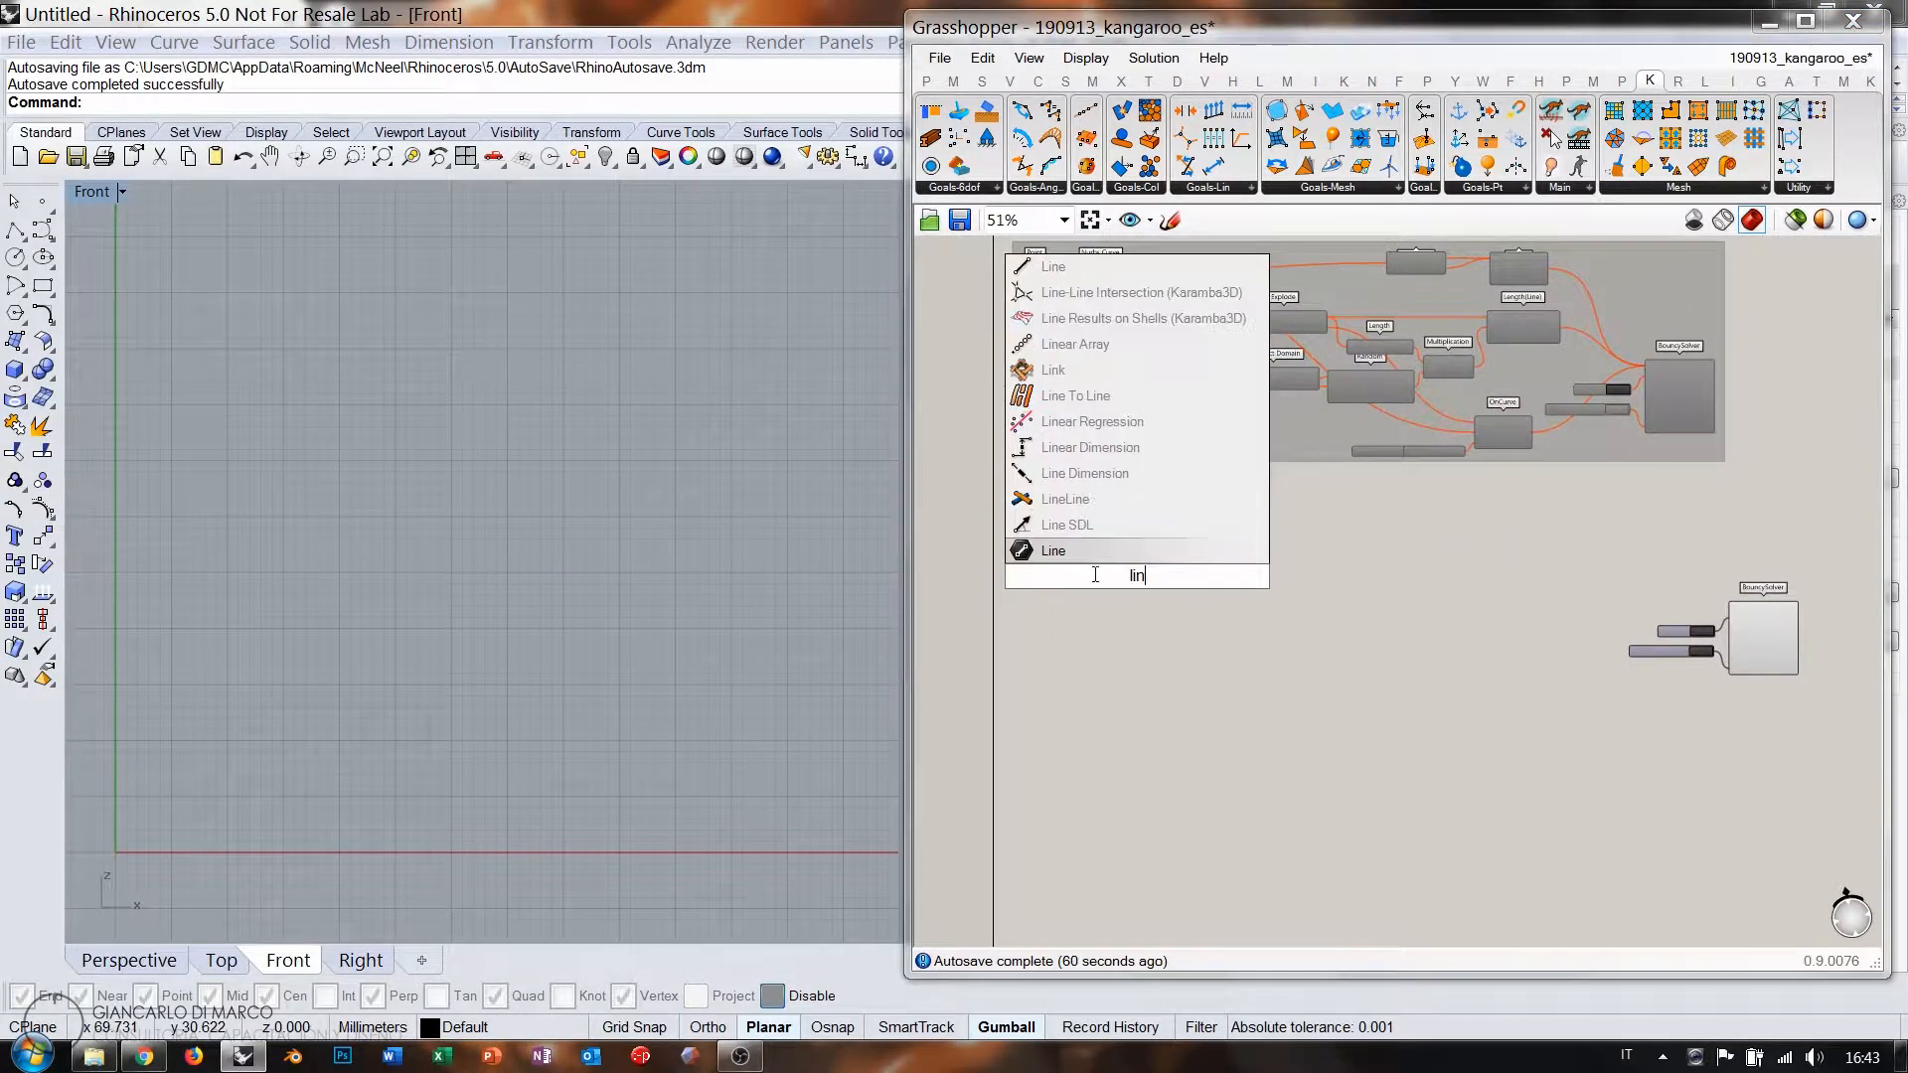
pyautogui.click(1076, 557)
pyautogui.rightClick(1138, 572)
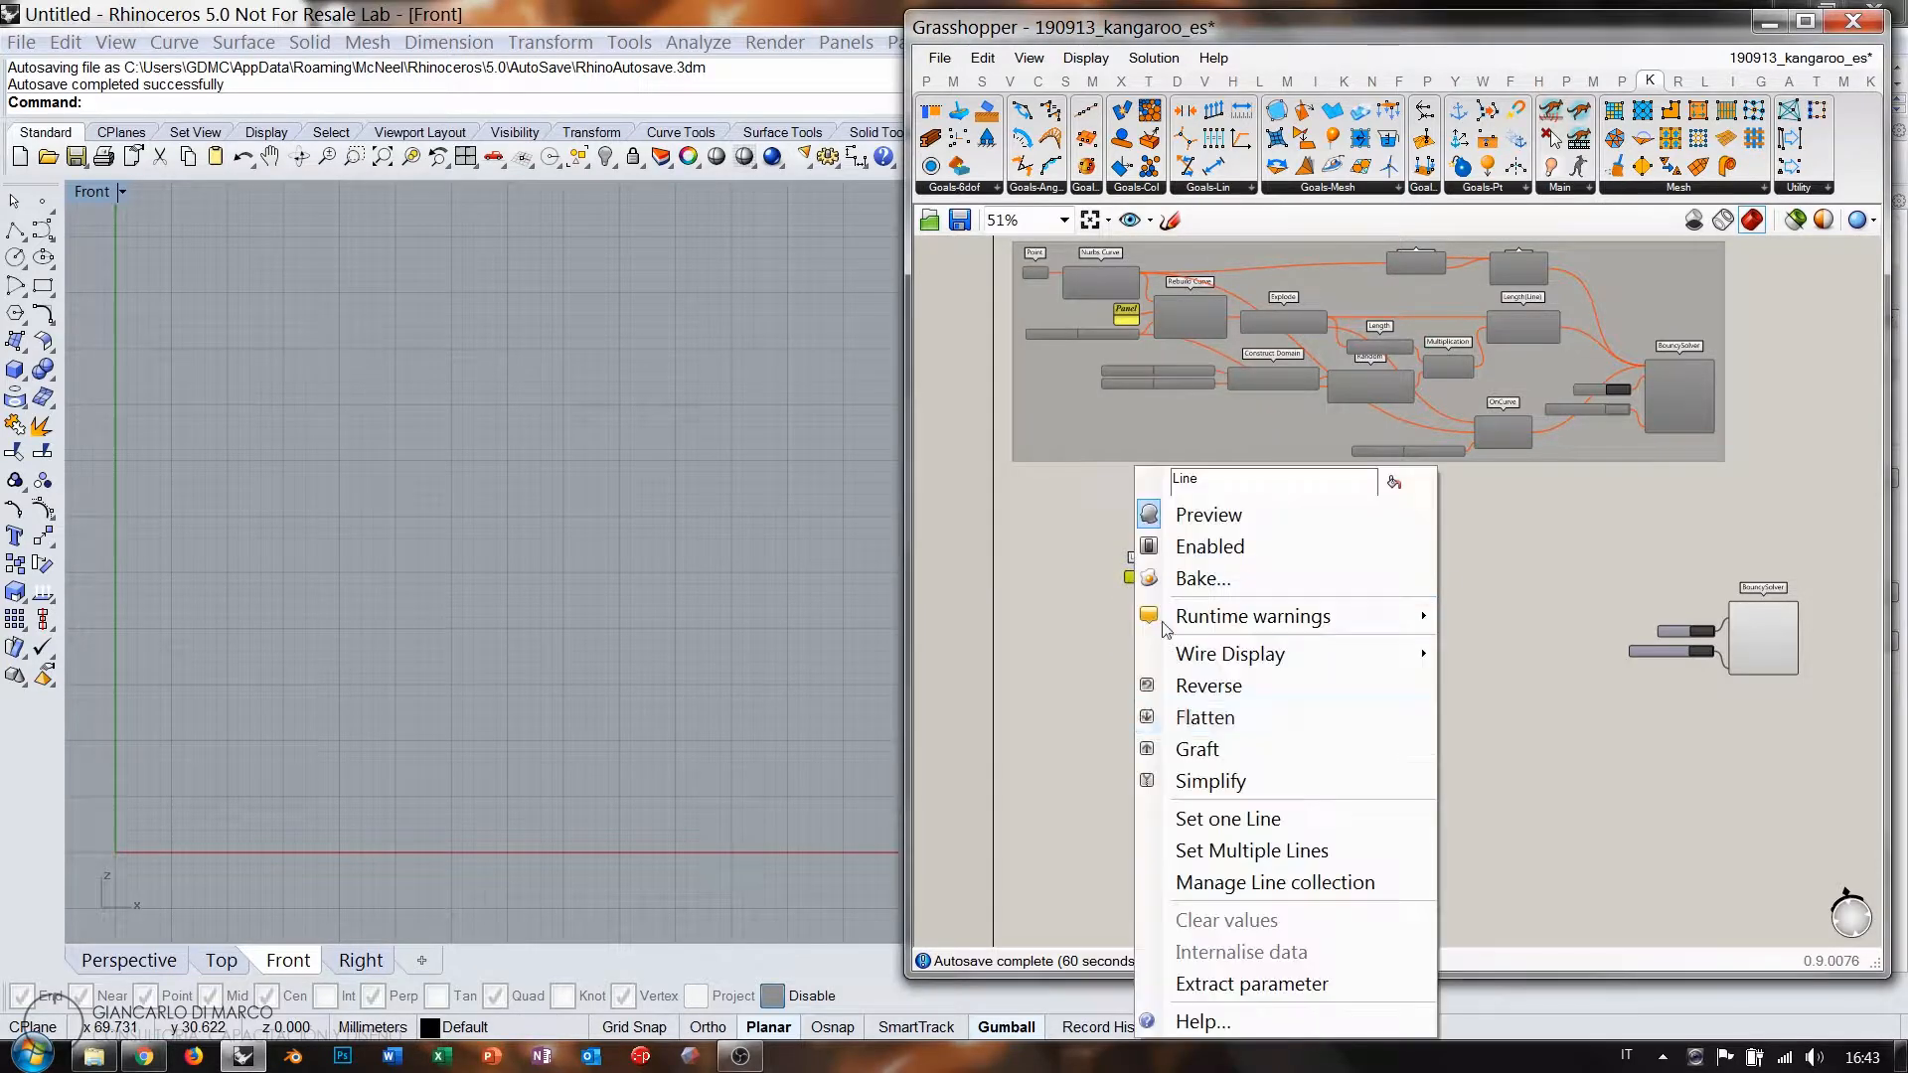
pyautogui.click(1228, 817)
pyautogui.click(146, 616)
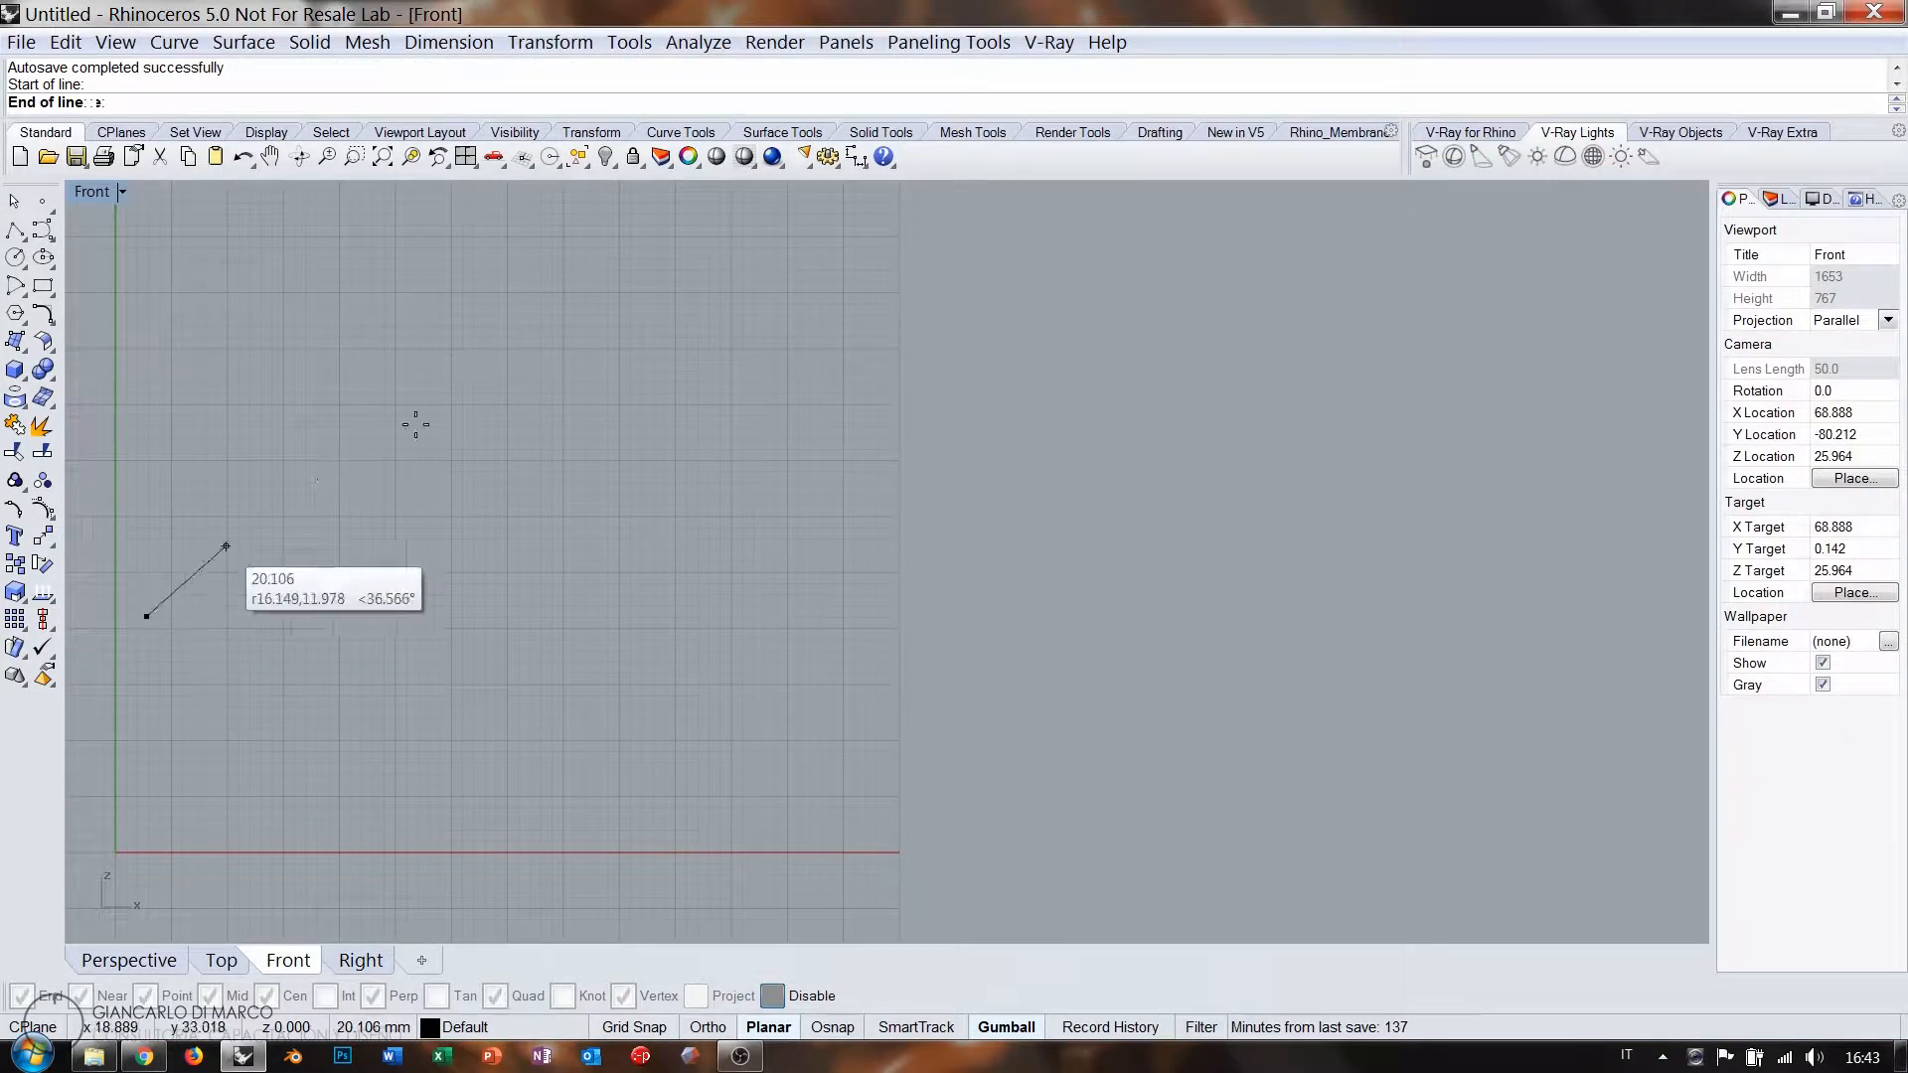
pyautogui.click(704, 284)
pyautogui.click(1272, 684)
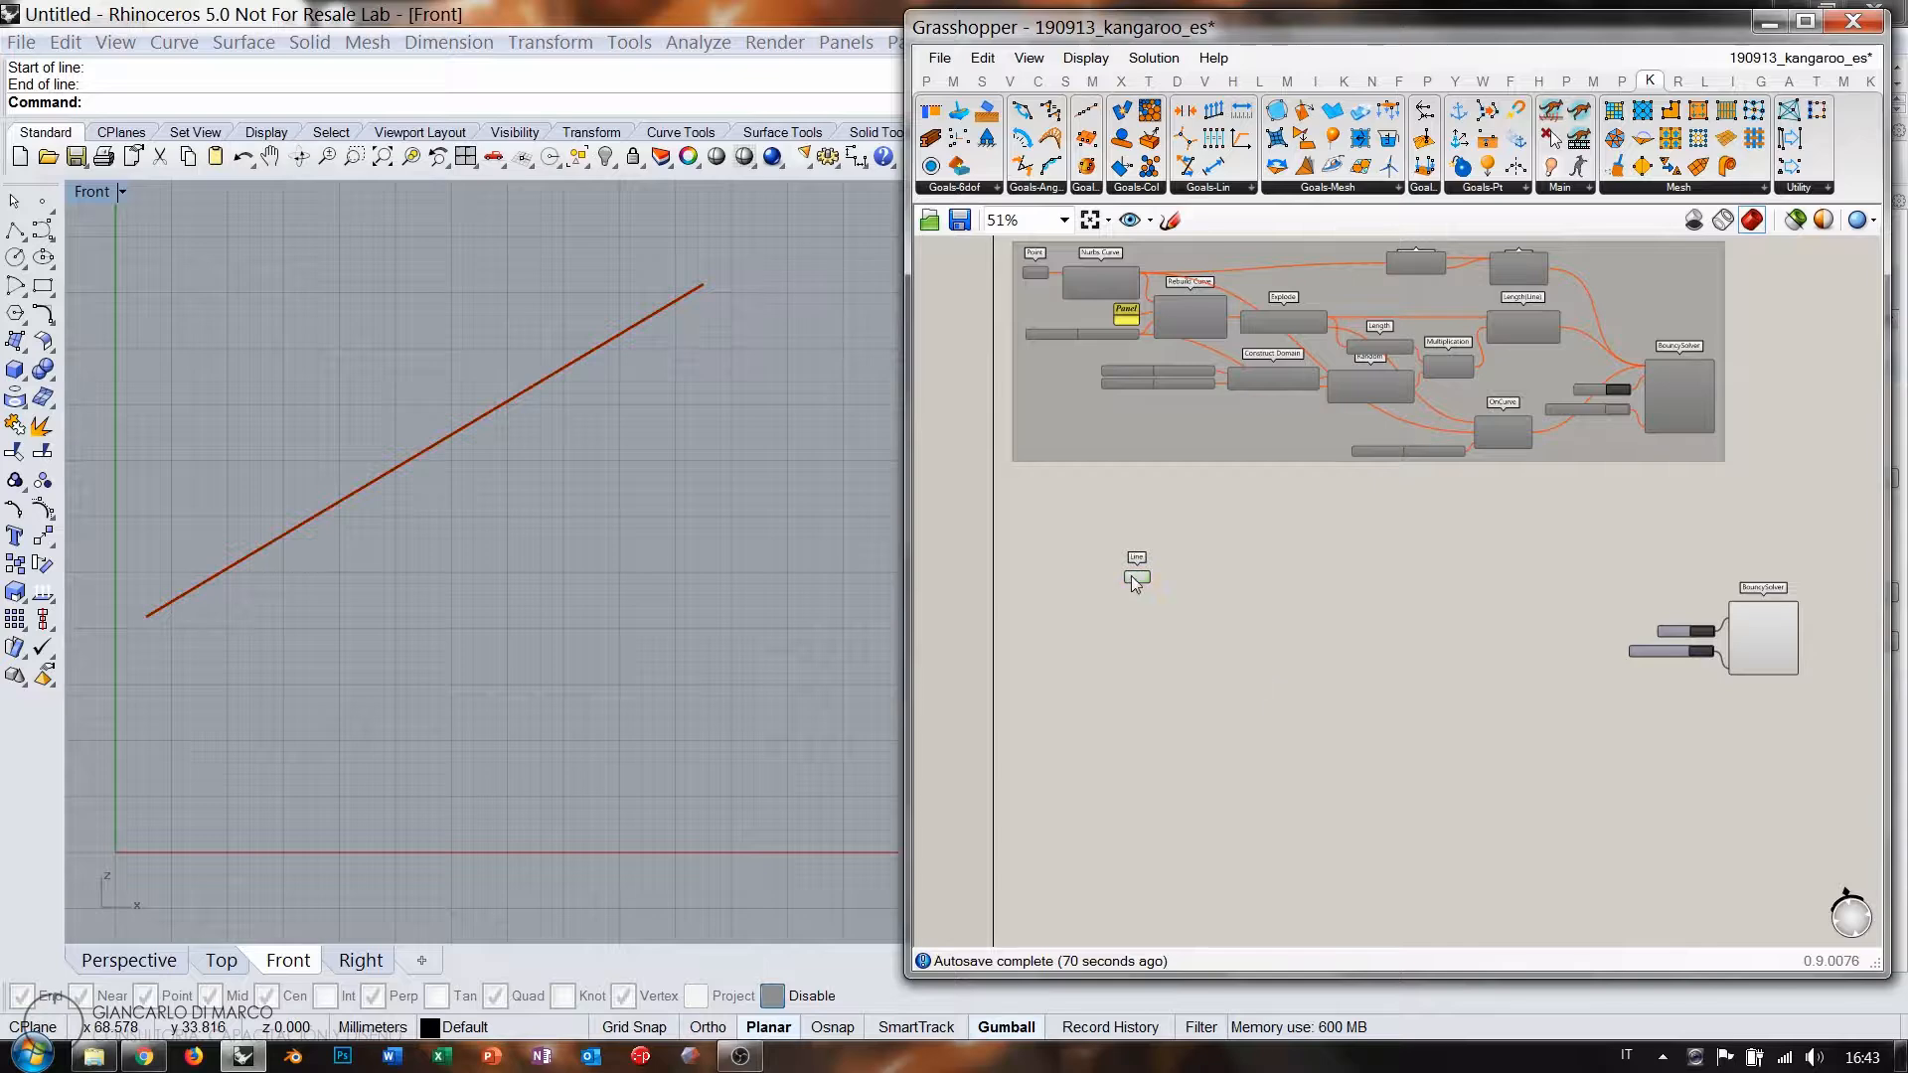
pyautogui.click(1148, 577)
# Add a Point On Curve component fed by the line and set it to 0.43.
pyautogui.doubleClick(1231, 553)
pyautogui.write('poi')
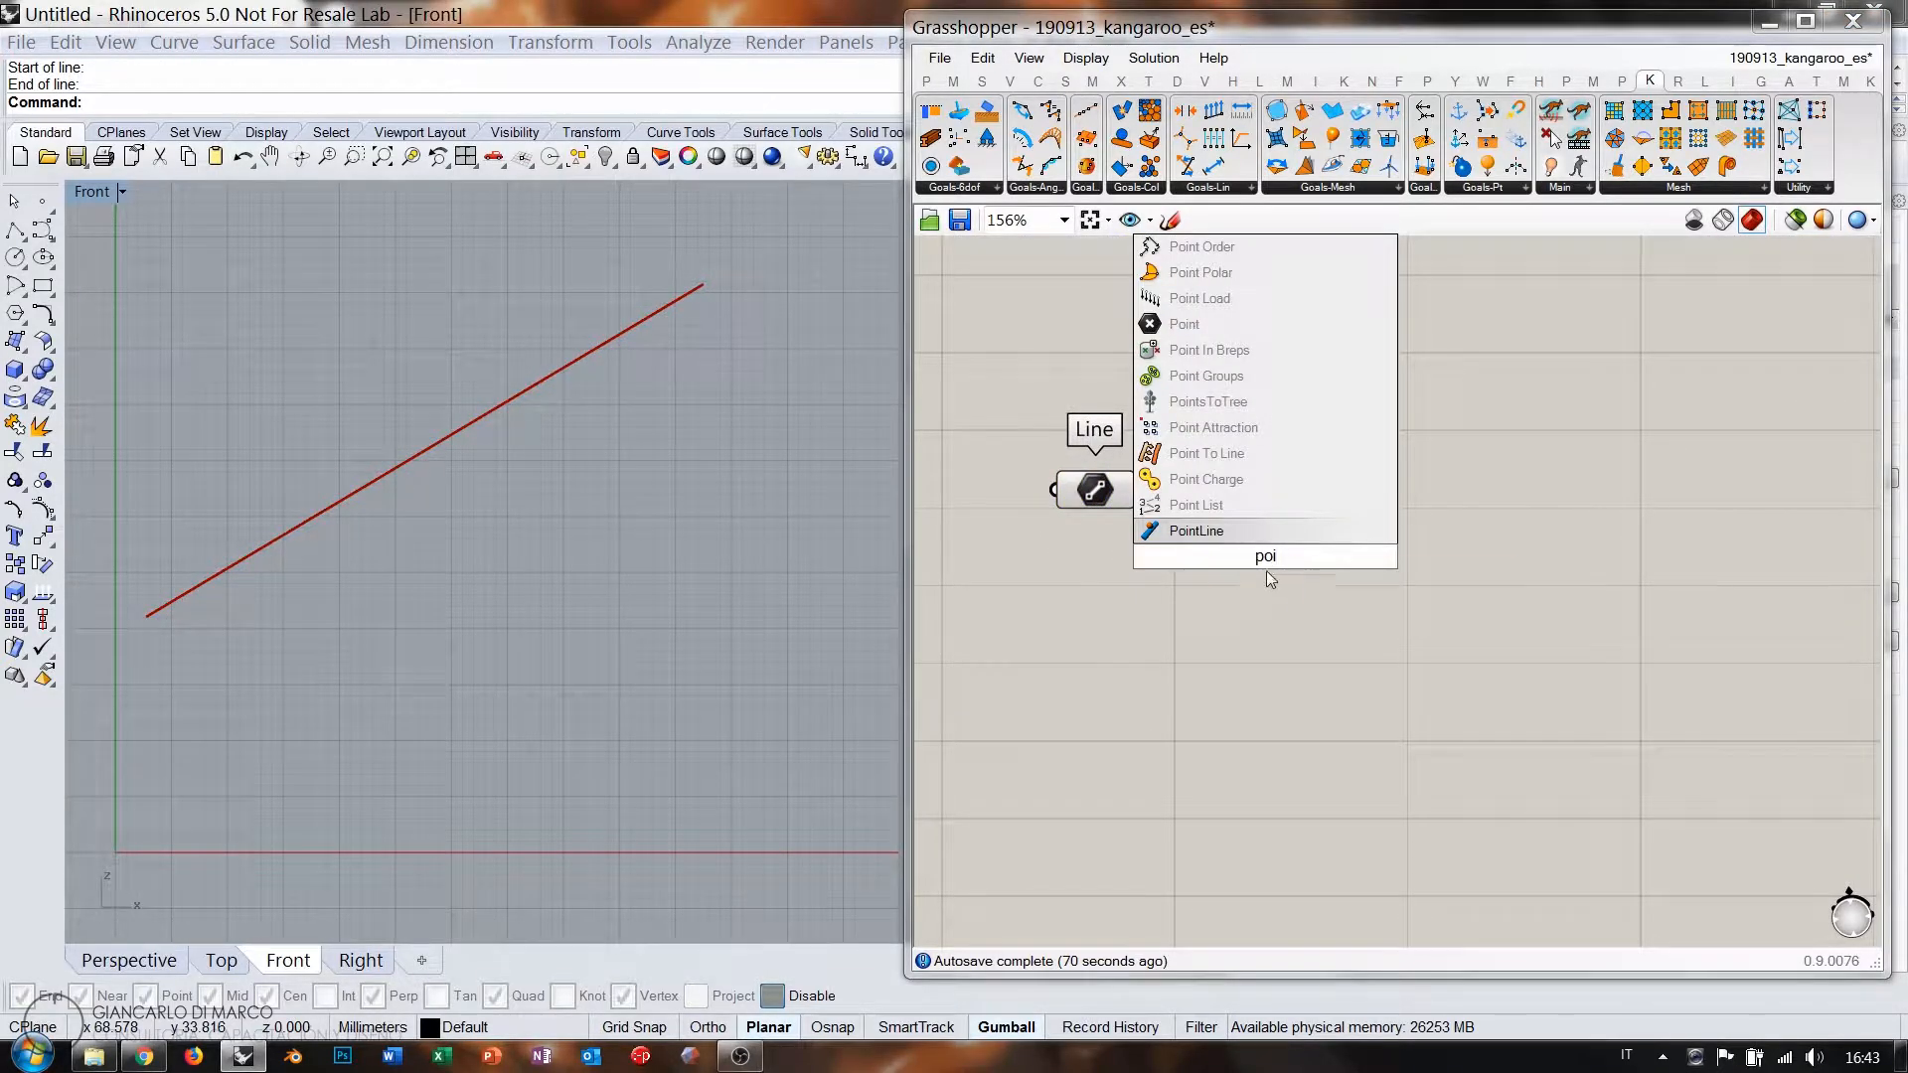
pyautogui.write('oc')
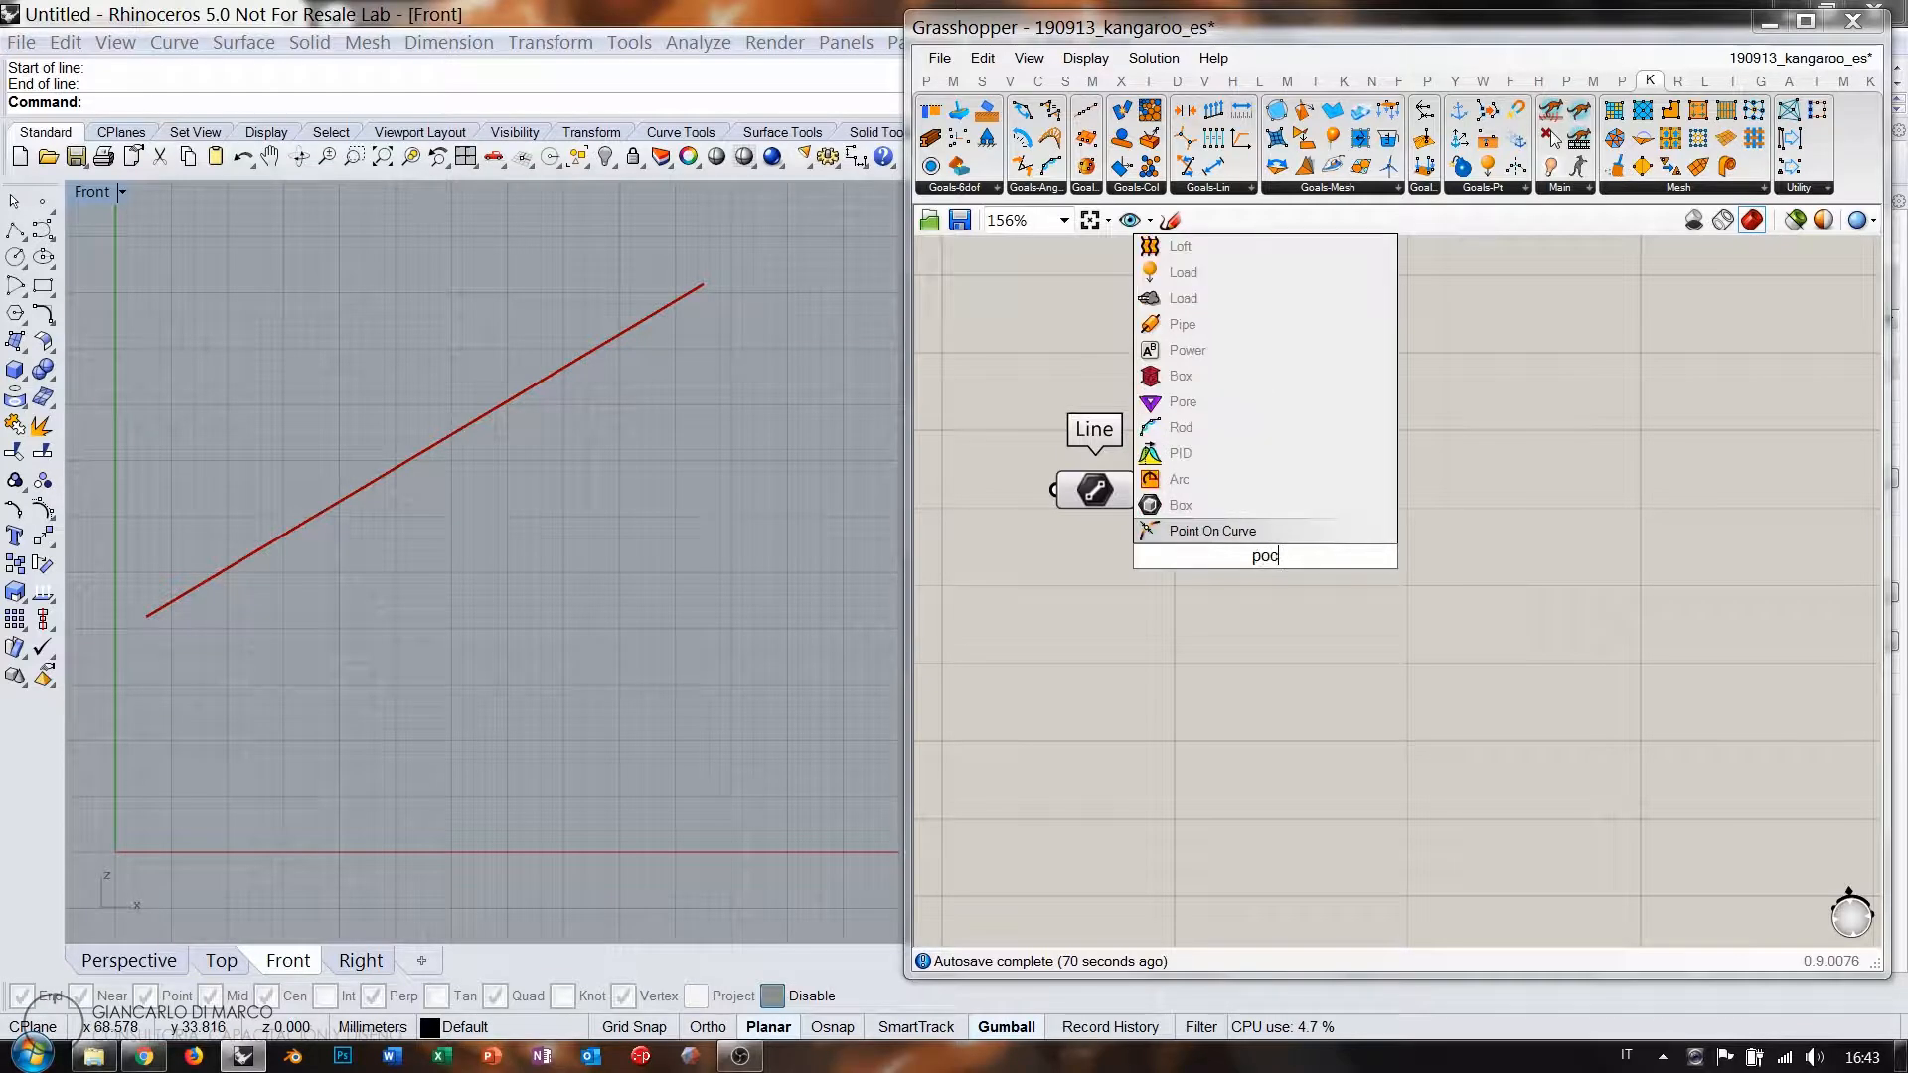
pyautogui.click(1222, 535)
pyautogui.moveTo(1180, 555); pyautogui.dragTo(1287, 537)
pyautogui.moveTo(1394, 631); pyautogui.dragTo(1282, 545, button='right')
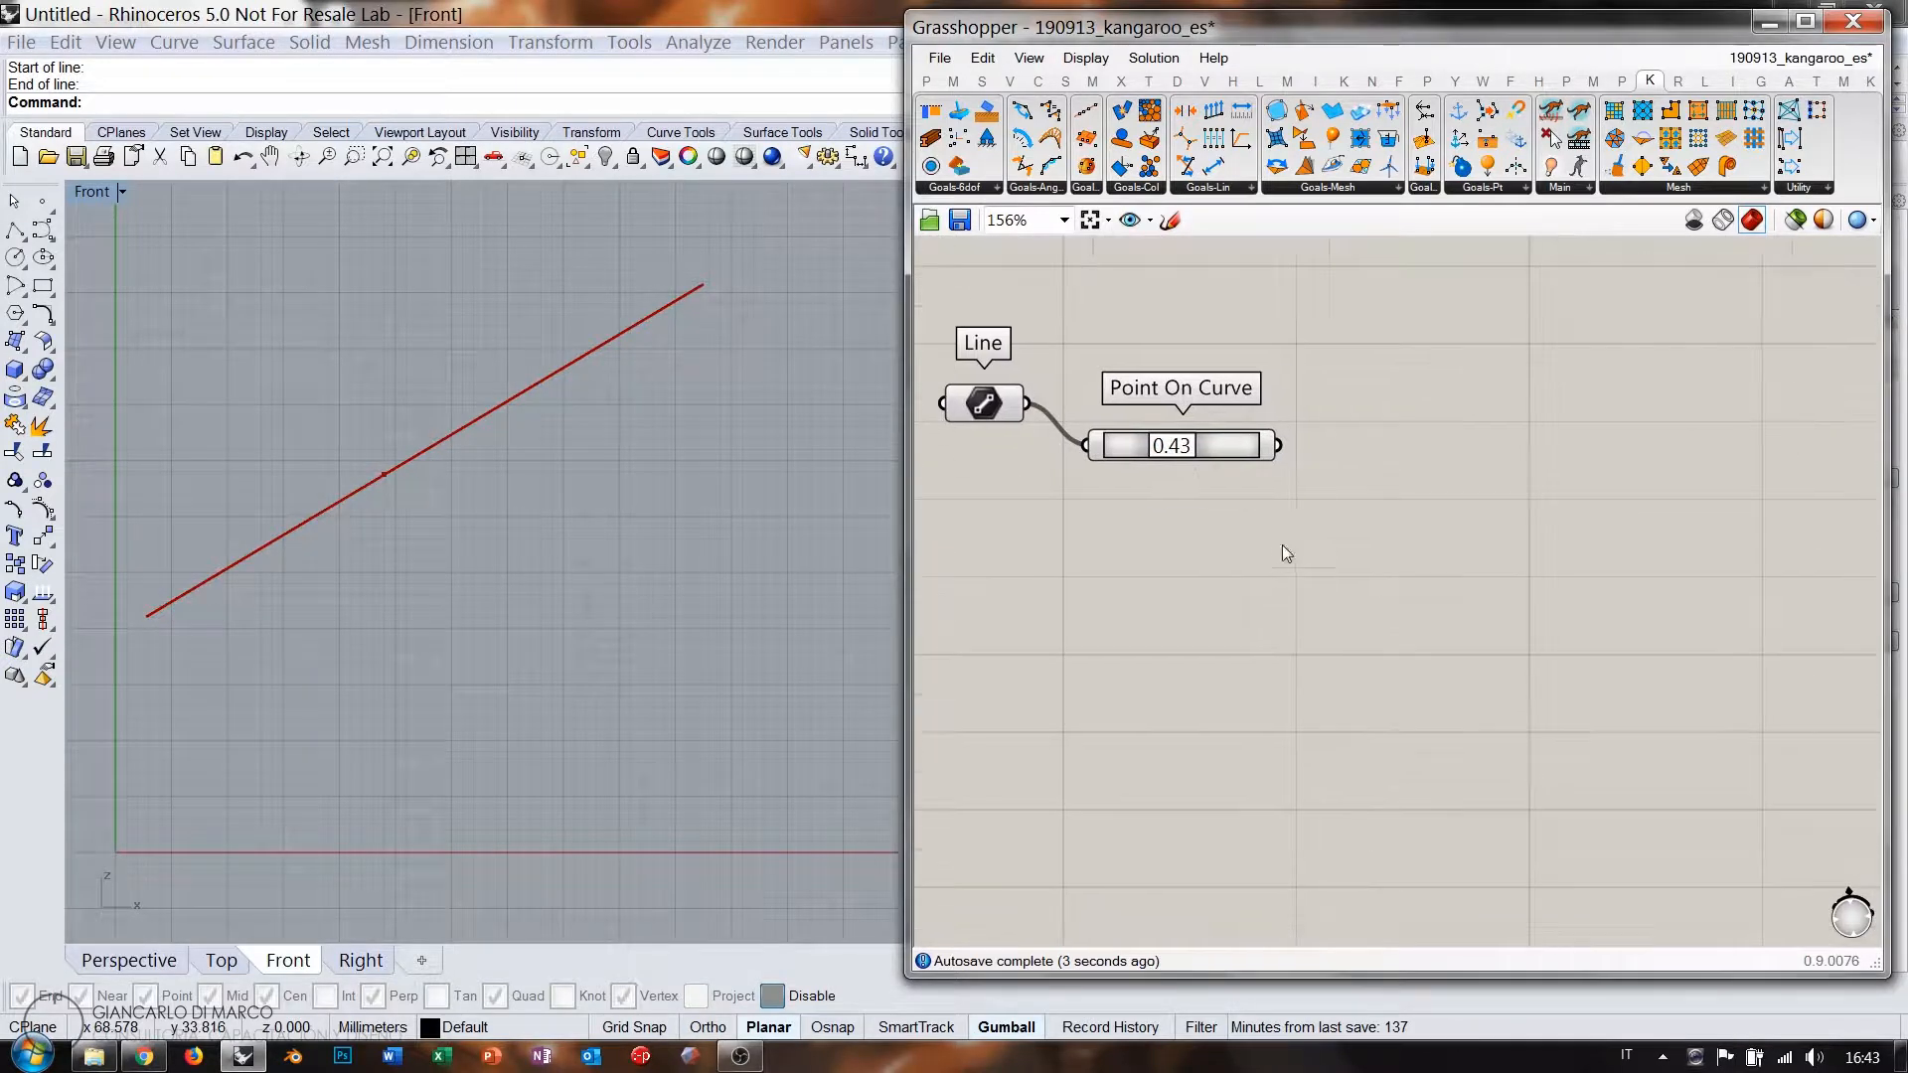
pyautogui.moveTo(1219, 445); pyautogui.dragTo(1207, 403)
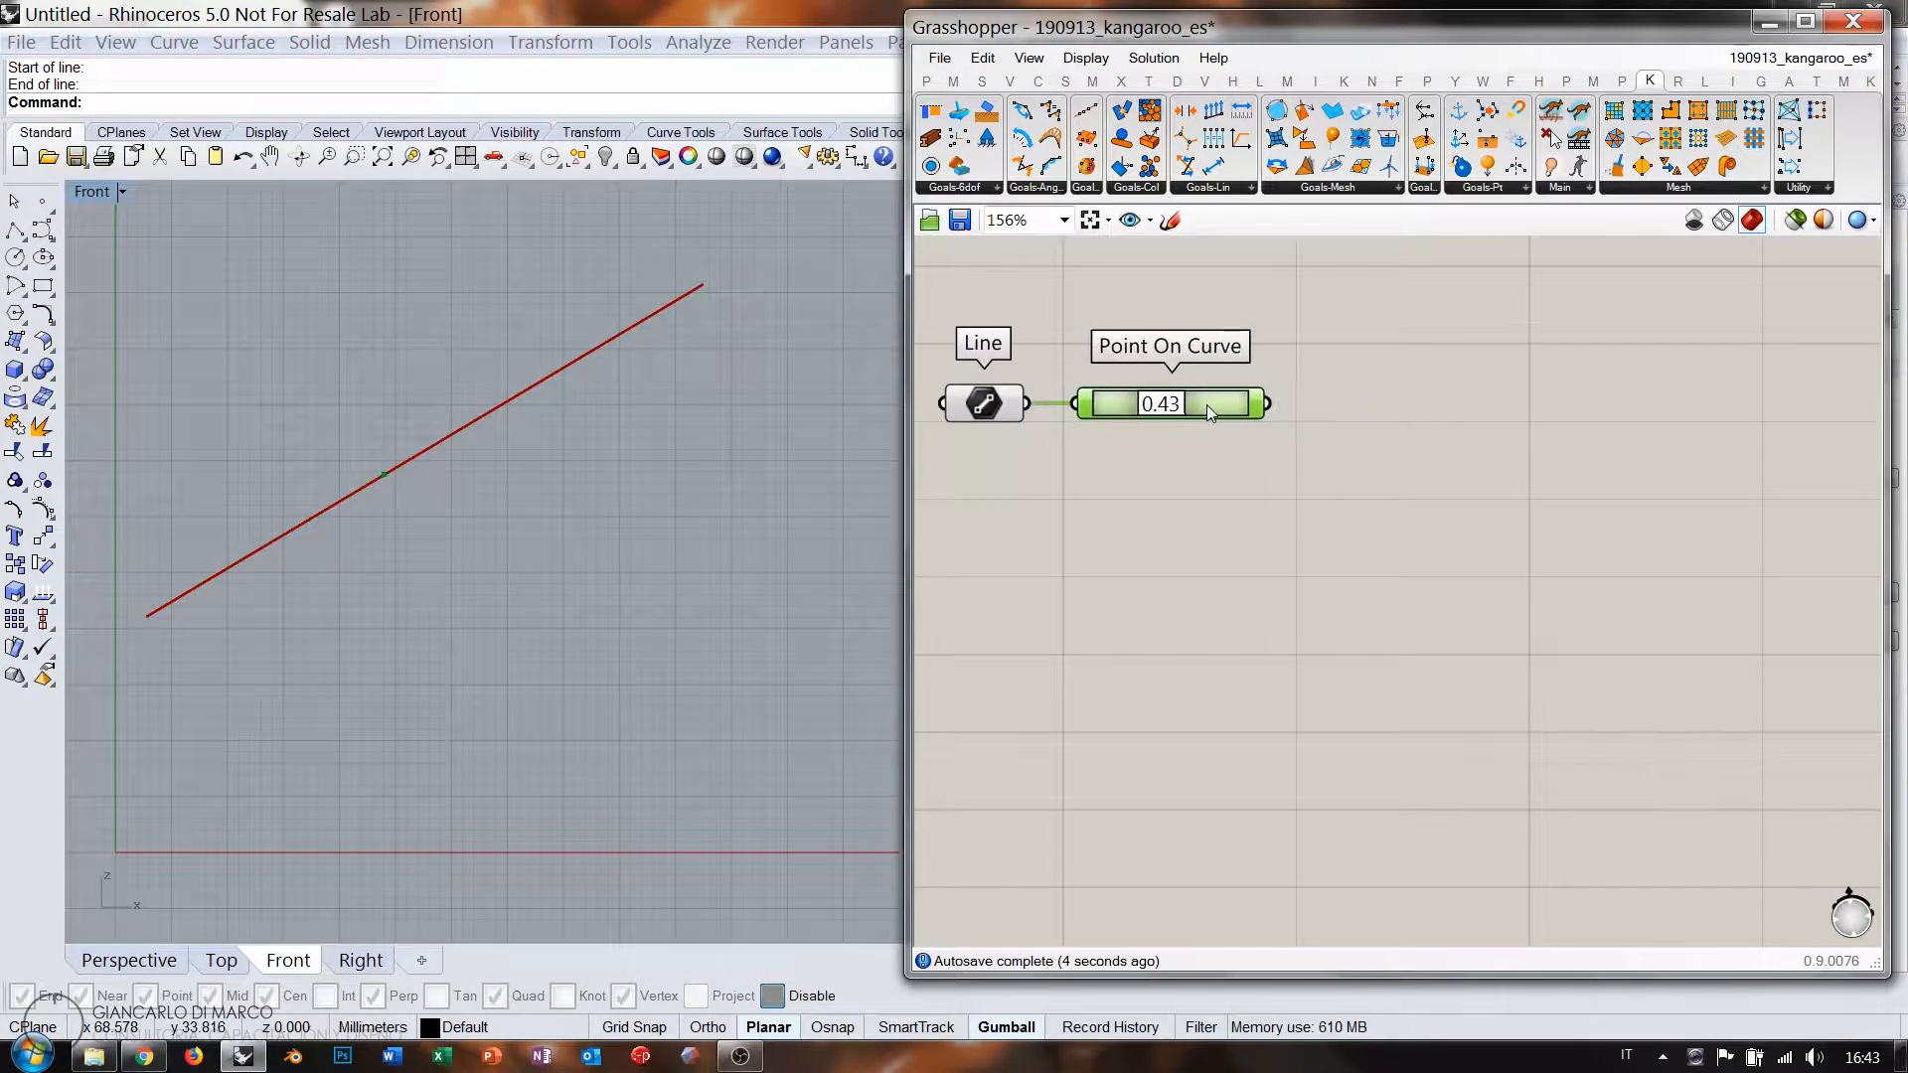
# Add an empty Point parameter to the canvas.
pyautogui.doubleClick(1173, 573)
pyautogui.write('poi')
pyautogui.click(1090, 334)
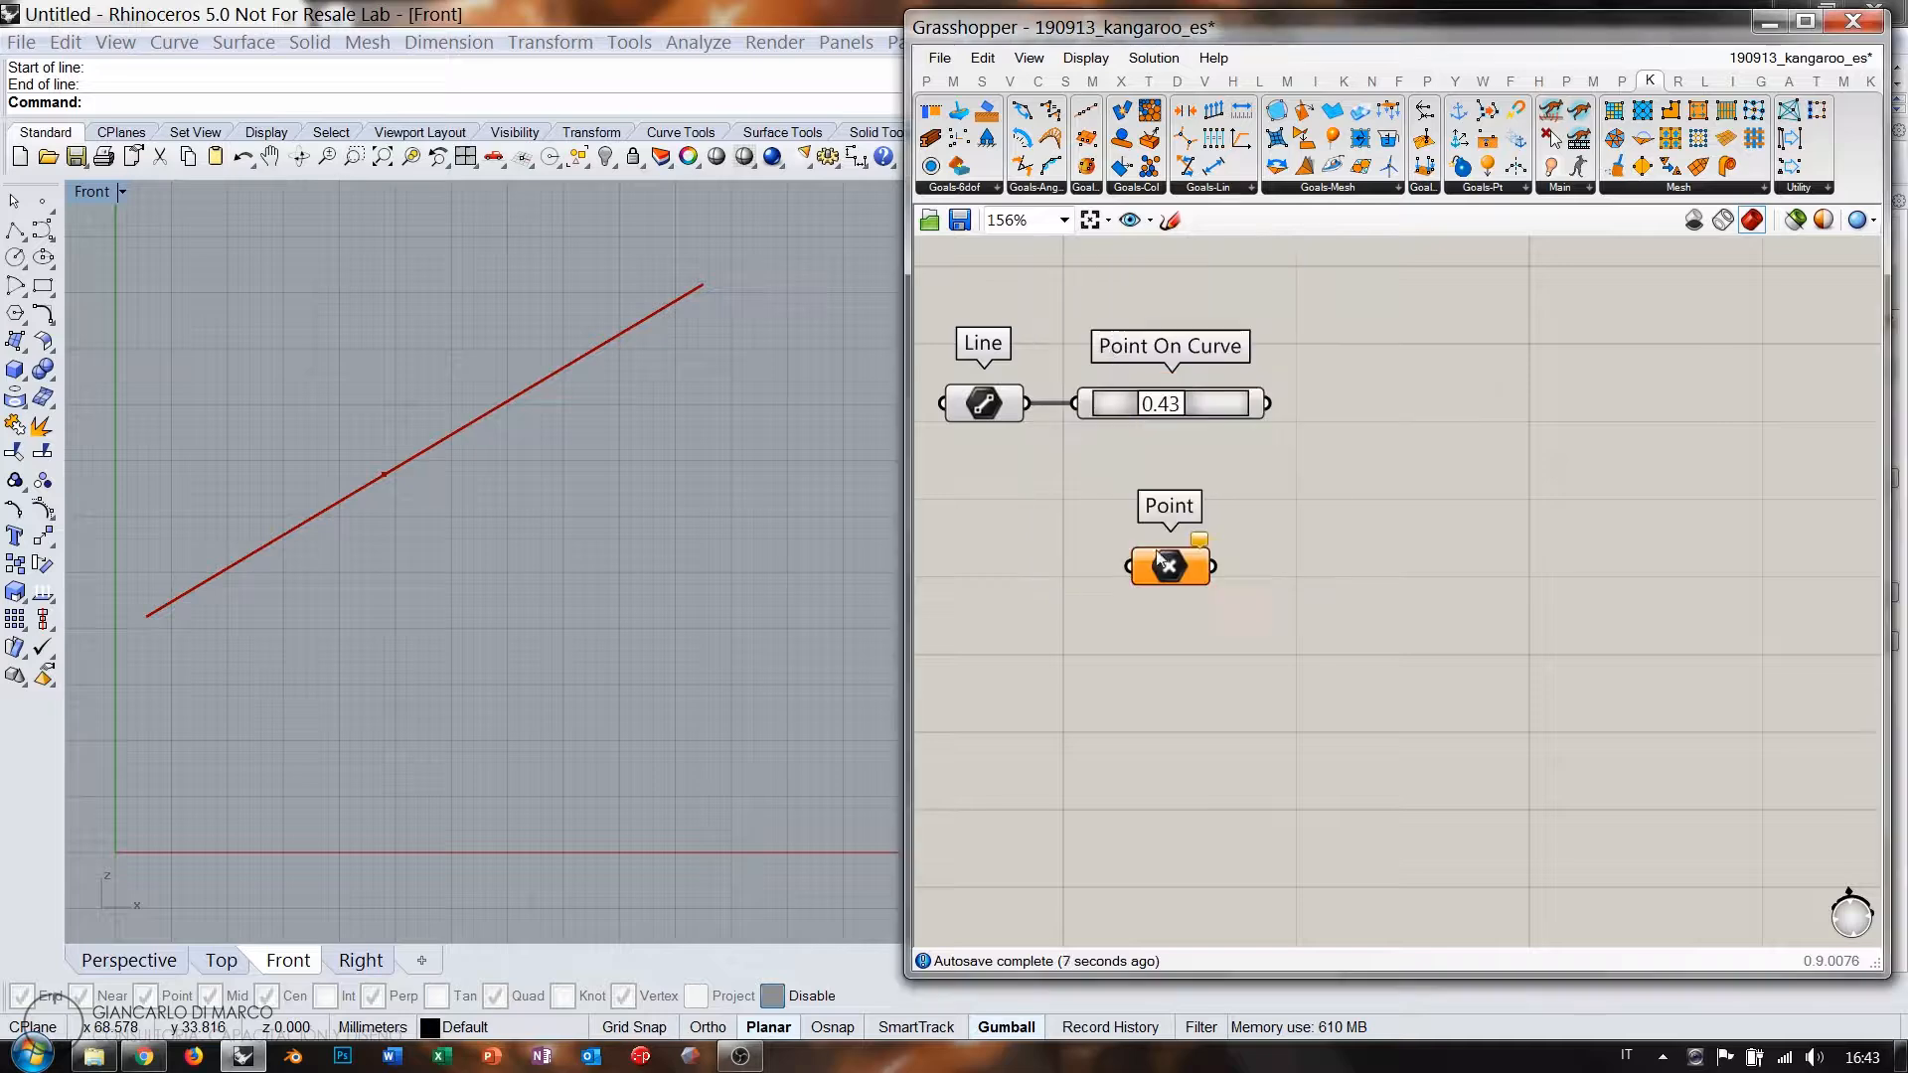
# Set the Point parameter to a point picked below the diagonal line in Rhino.
pyautogui.rightClick(1168, 566)
pyautogui.click(1239, 813)
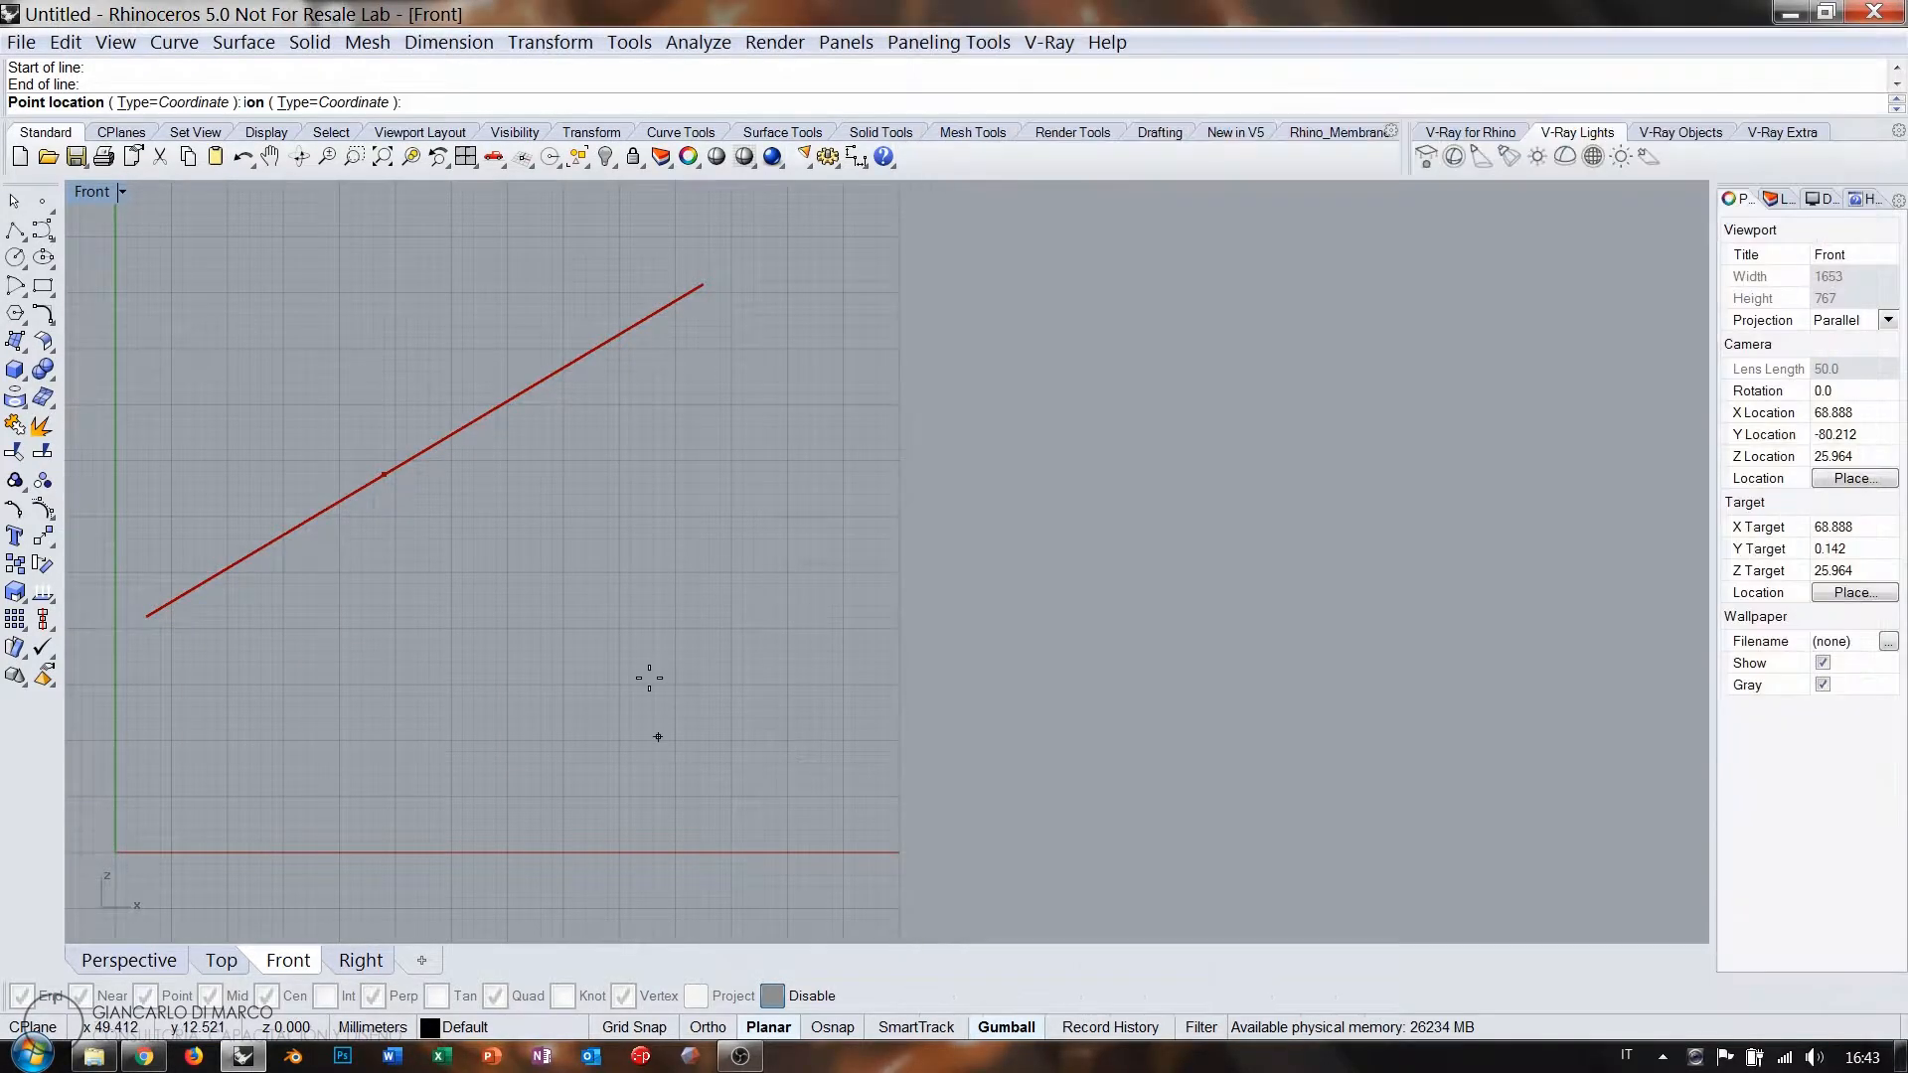
pyautogui.click(626, 676)
pyautogui.moveTo(1169, 565); pyautogui.dragTo(1211, 524)
# Build a Line from the point at 0.32 on the diagonal to the picked point.
pyautogui.doubleClick(1400, 481)
pyautogui.write('line')
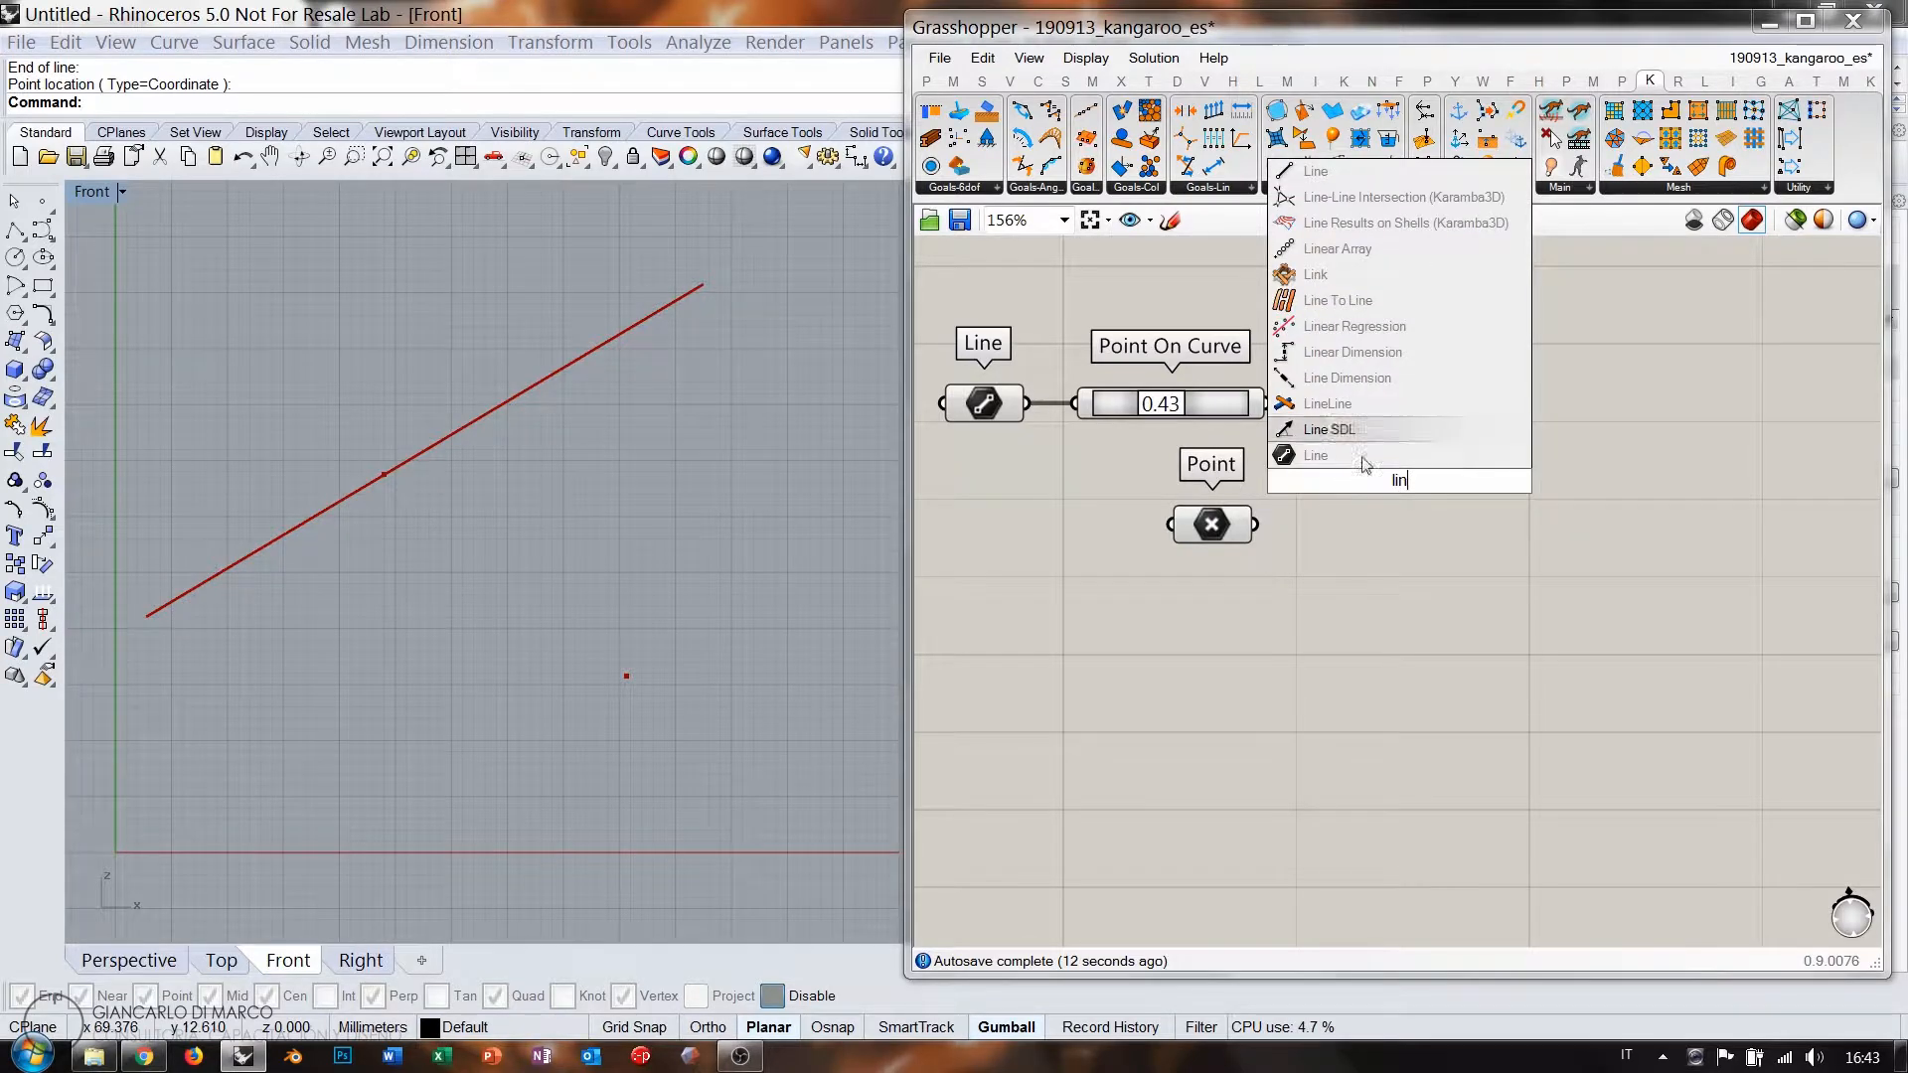
pyautogui.click(1304, 225)
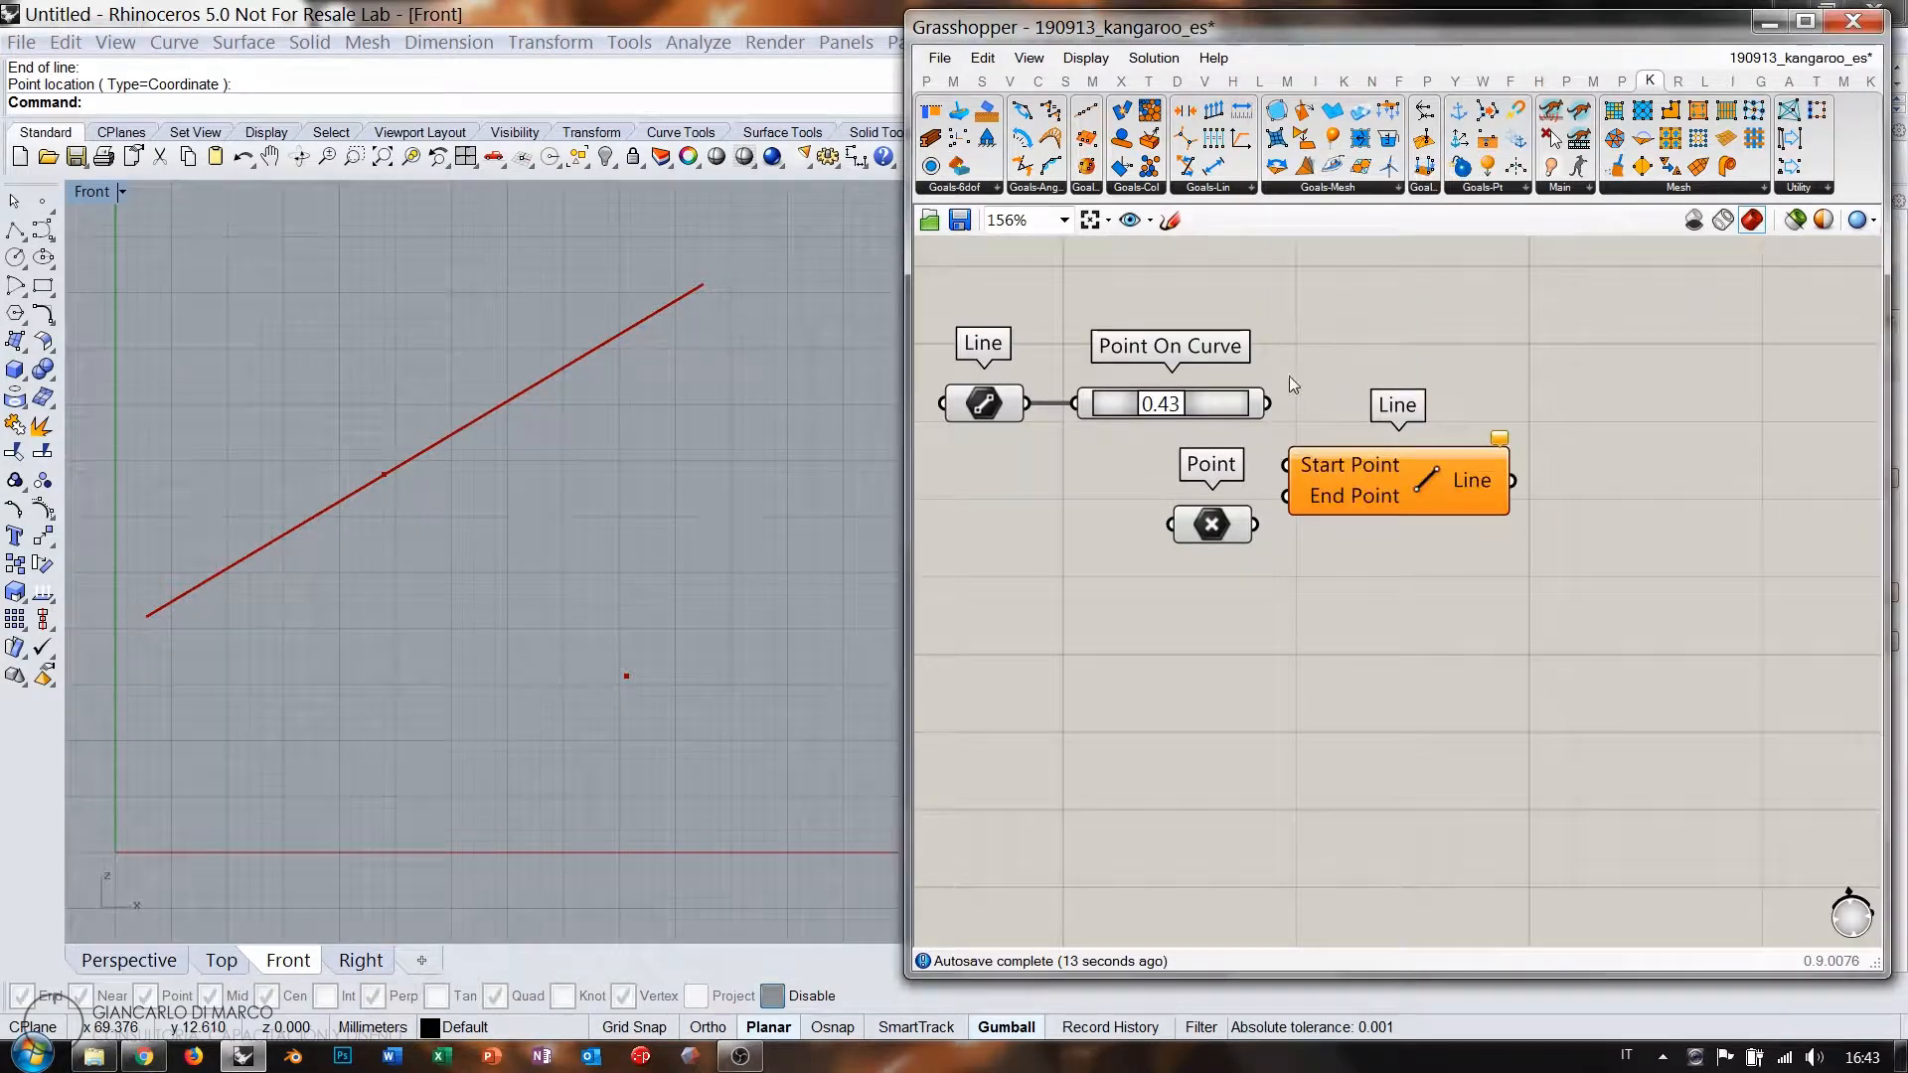
pyautogui.moveTo(1337, 485); pyautogui.dragTo(1355, 469)
pyautogui.click(1278, 482)
pyautogui.moveTo(1203, 524); pyautogui.dragTo(1214, 519)
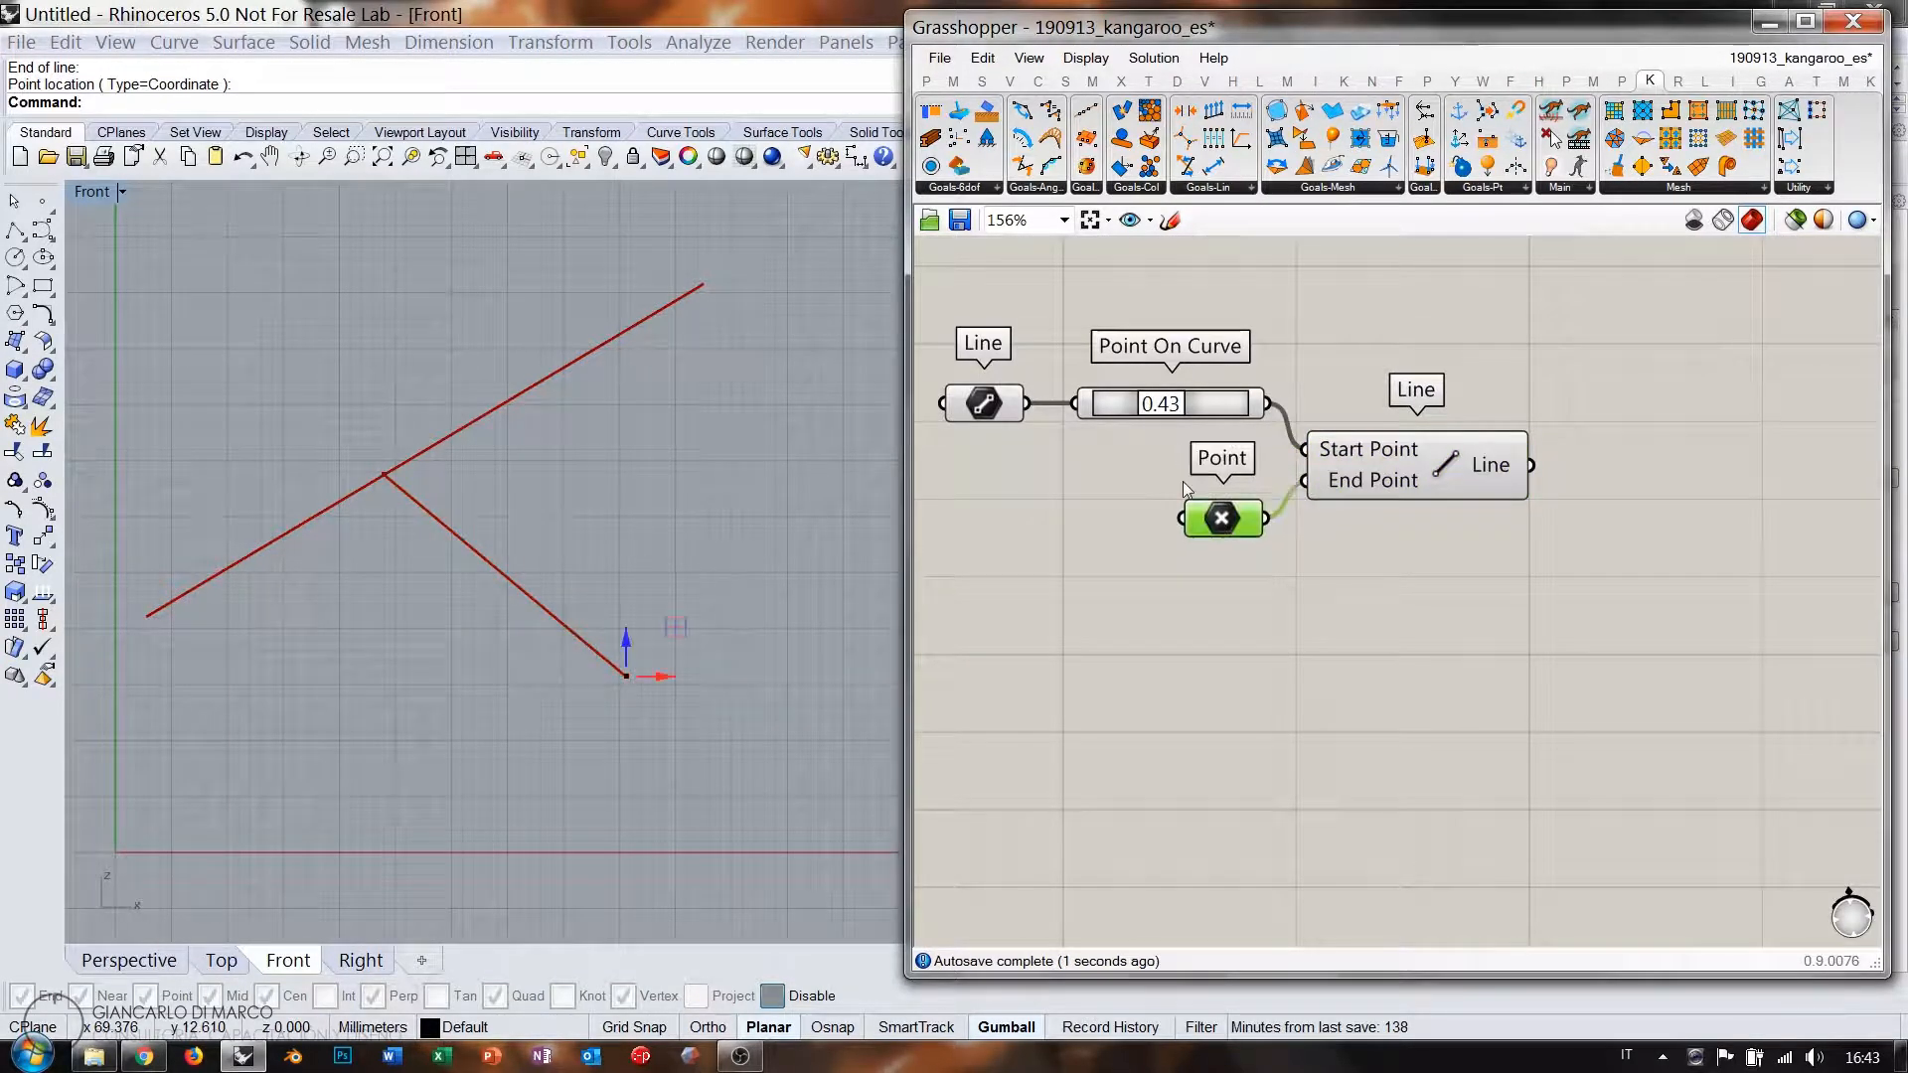
pyautogui.click(1181, 478)
pyautogui.moveTo(1155, 413)
pyautogui.mouseDown()
pyautogui.moveTo(1204, 412)
pyautogui.moveTo(1148, 413)
pyautogui.mouseUp()
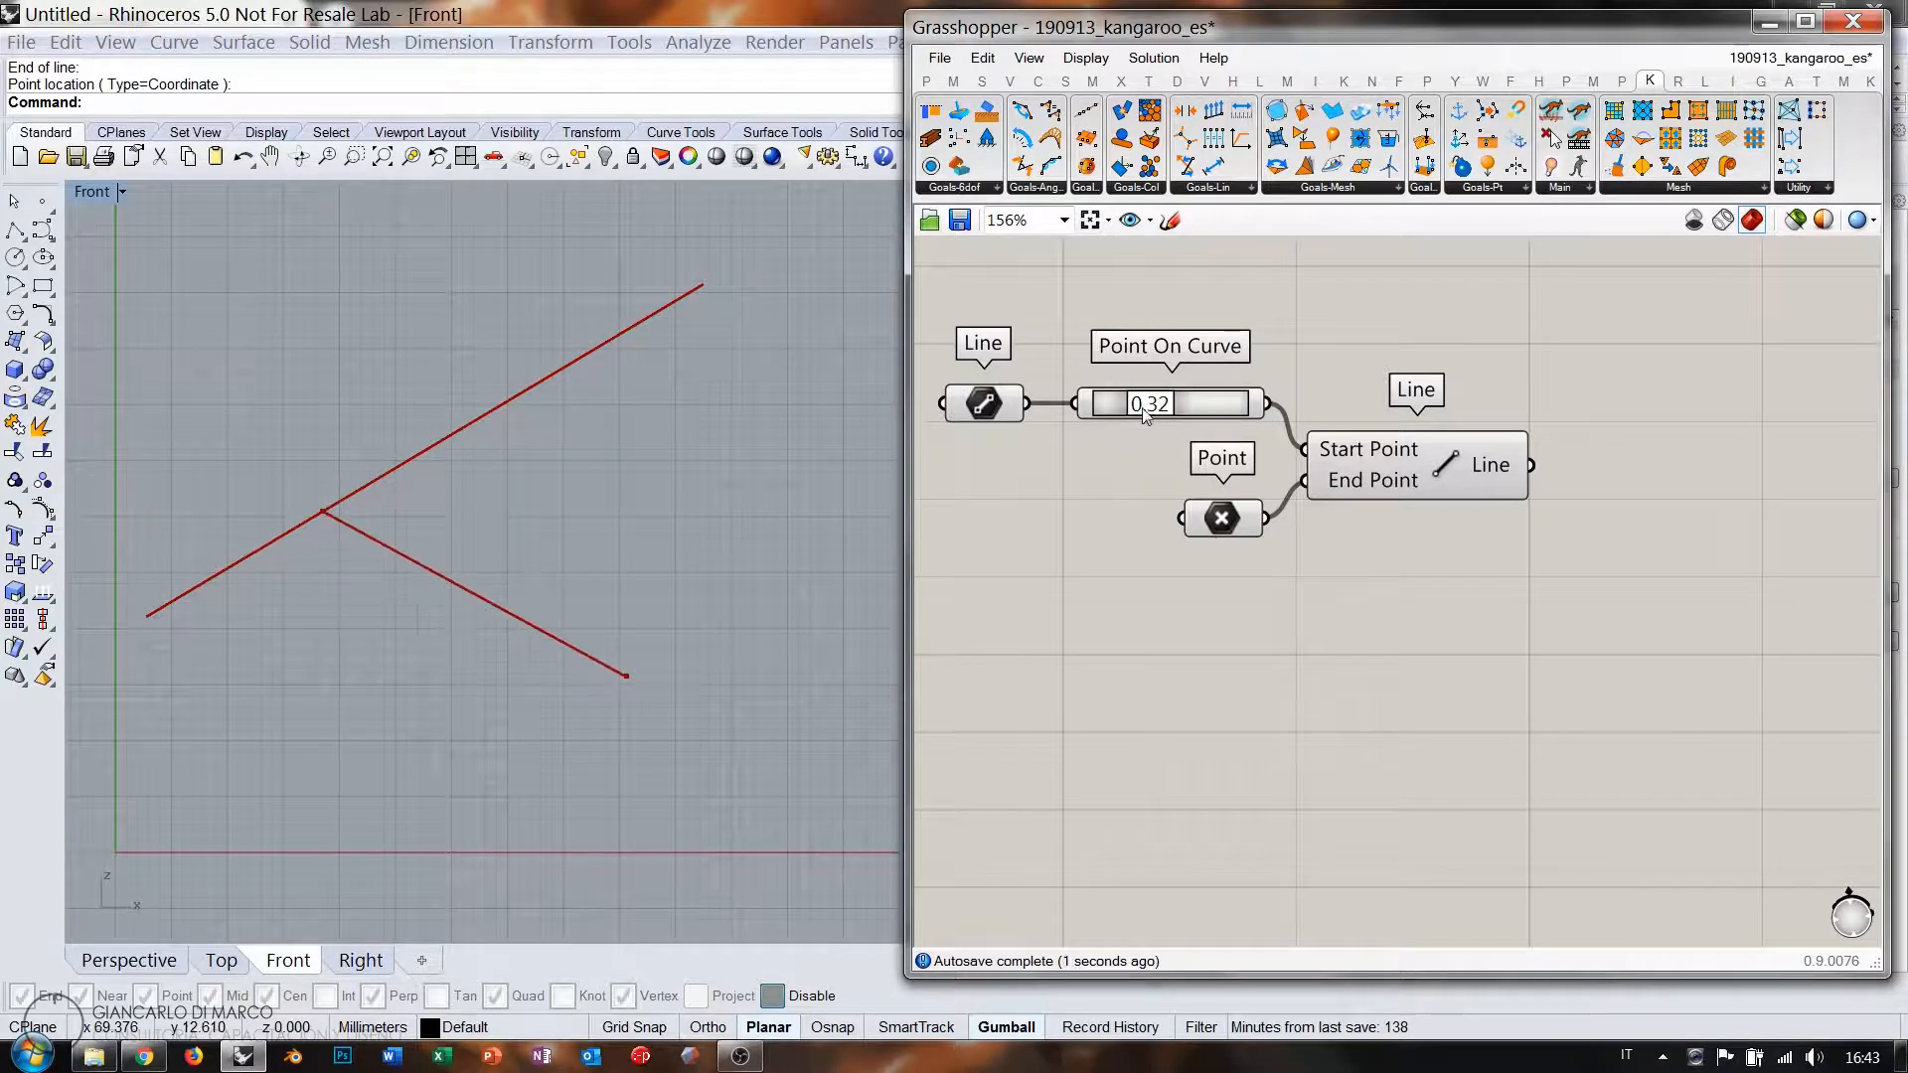
pyautogui.click(1228, 514)
pyautogui.moveTo(626, 676); pyautogui.dragTo(649, 631)
pyautogui.click(979, 685)
# Add a Kangaroo Length(Line) spring goal for the new line.
pyautogui.moveTo(1612, 552); pyautogui.dragTo(1422, 541, button='right')
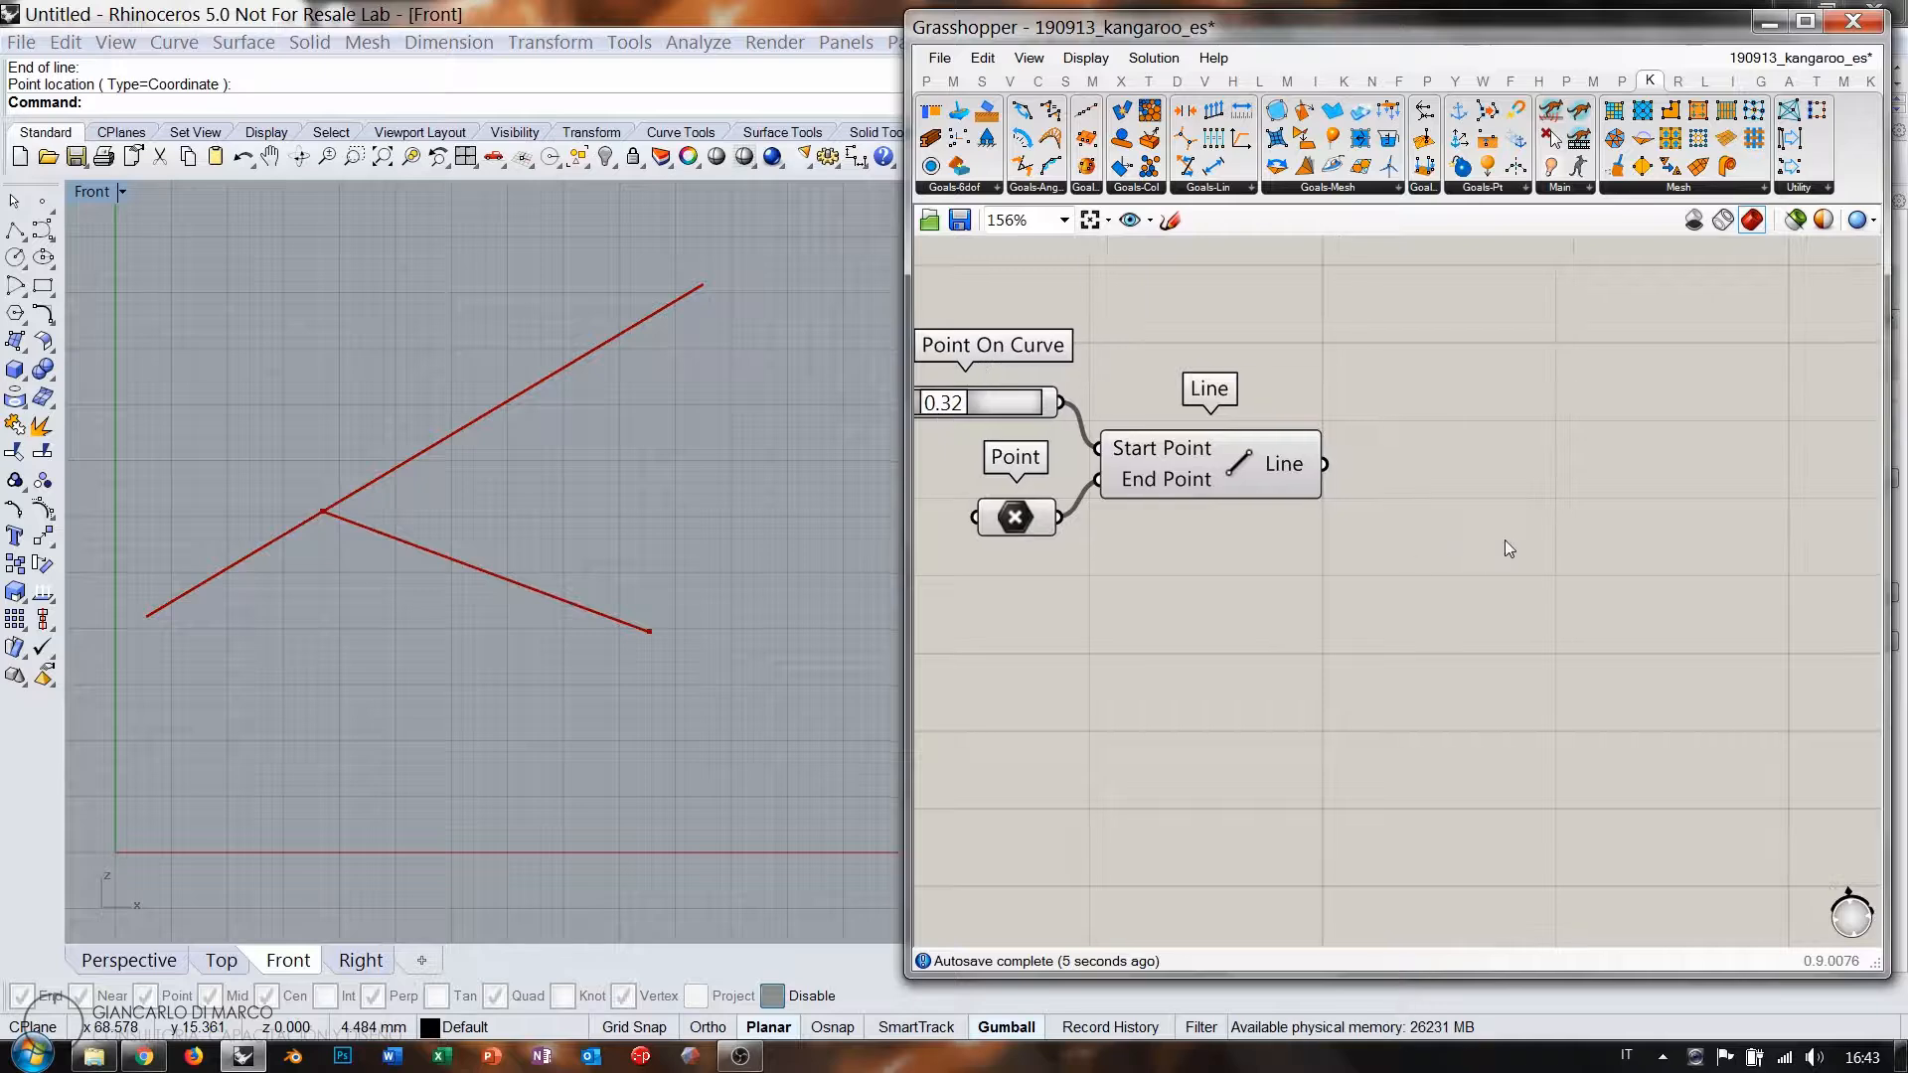
pyautogui.doubleClick(1559, 515)
pyautogui.moveTo(1205, 173); pyautogui.dragTo(1557, 500)
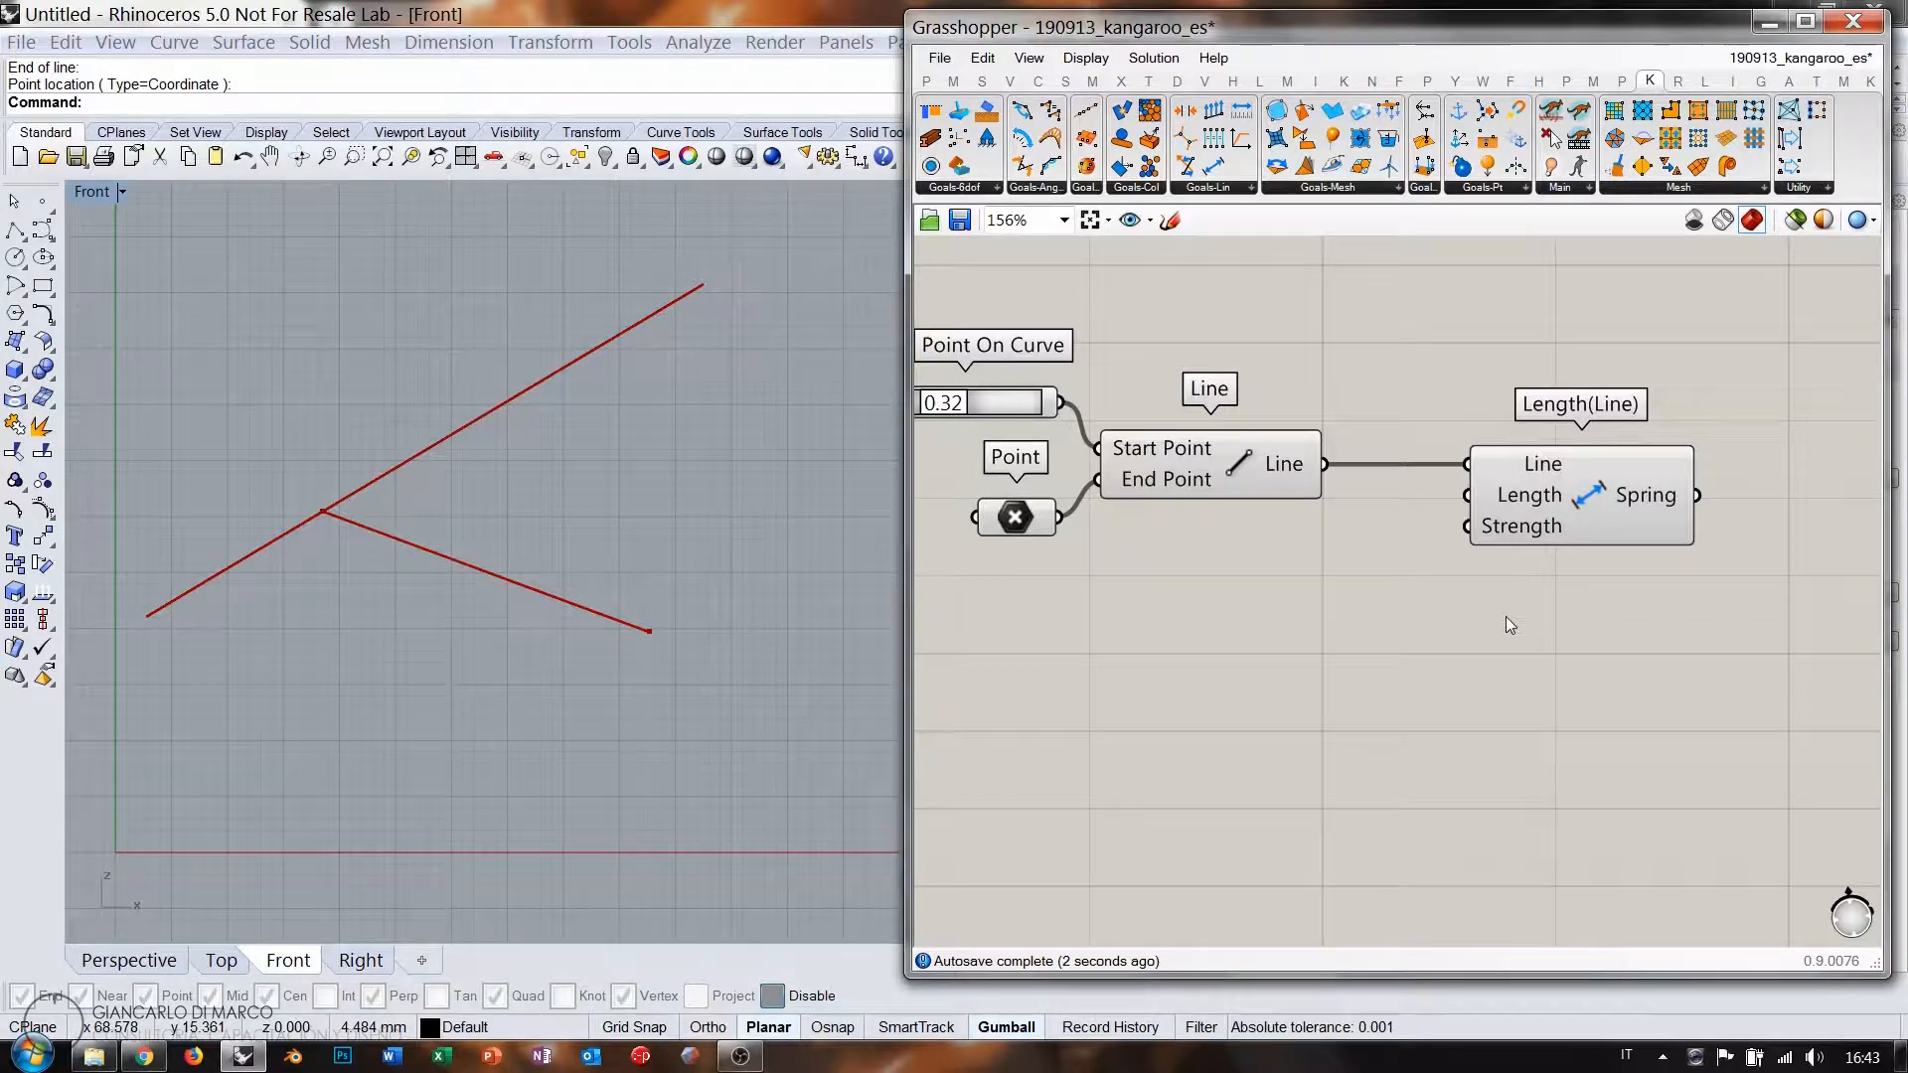
# Anchor the picked end point with a Kangaroo Anchor goal.
pyautogui.moveTo(1636, 607); pyautogui.dragTo(1274, 563, button='right')
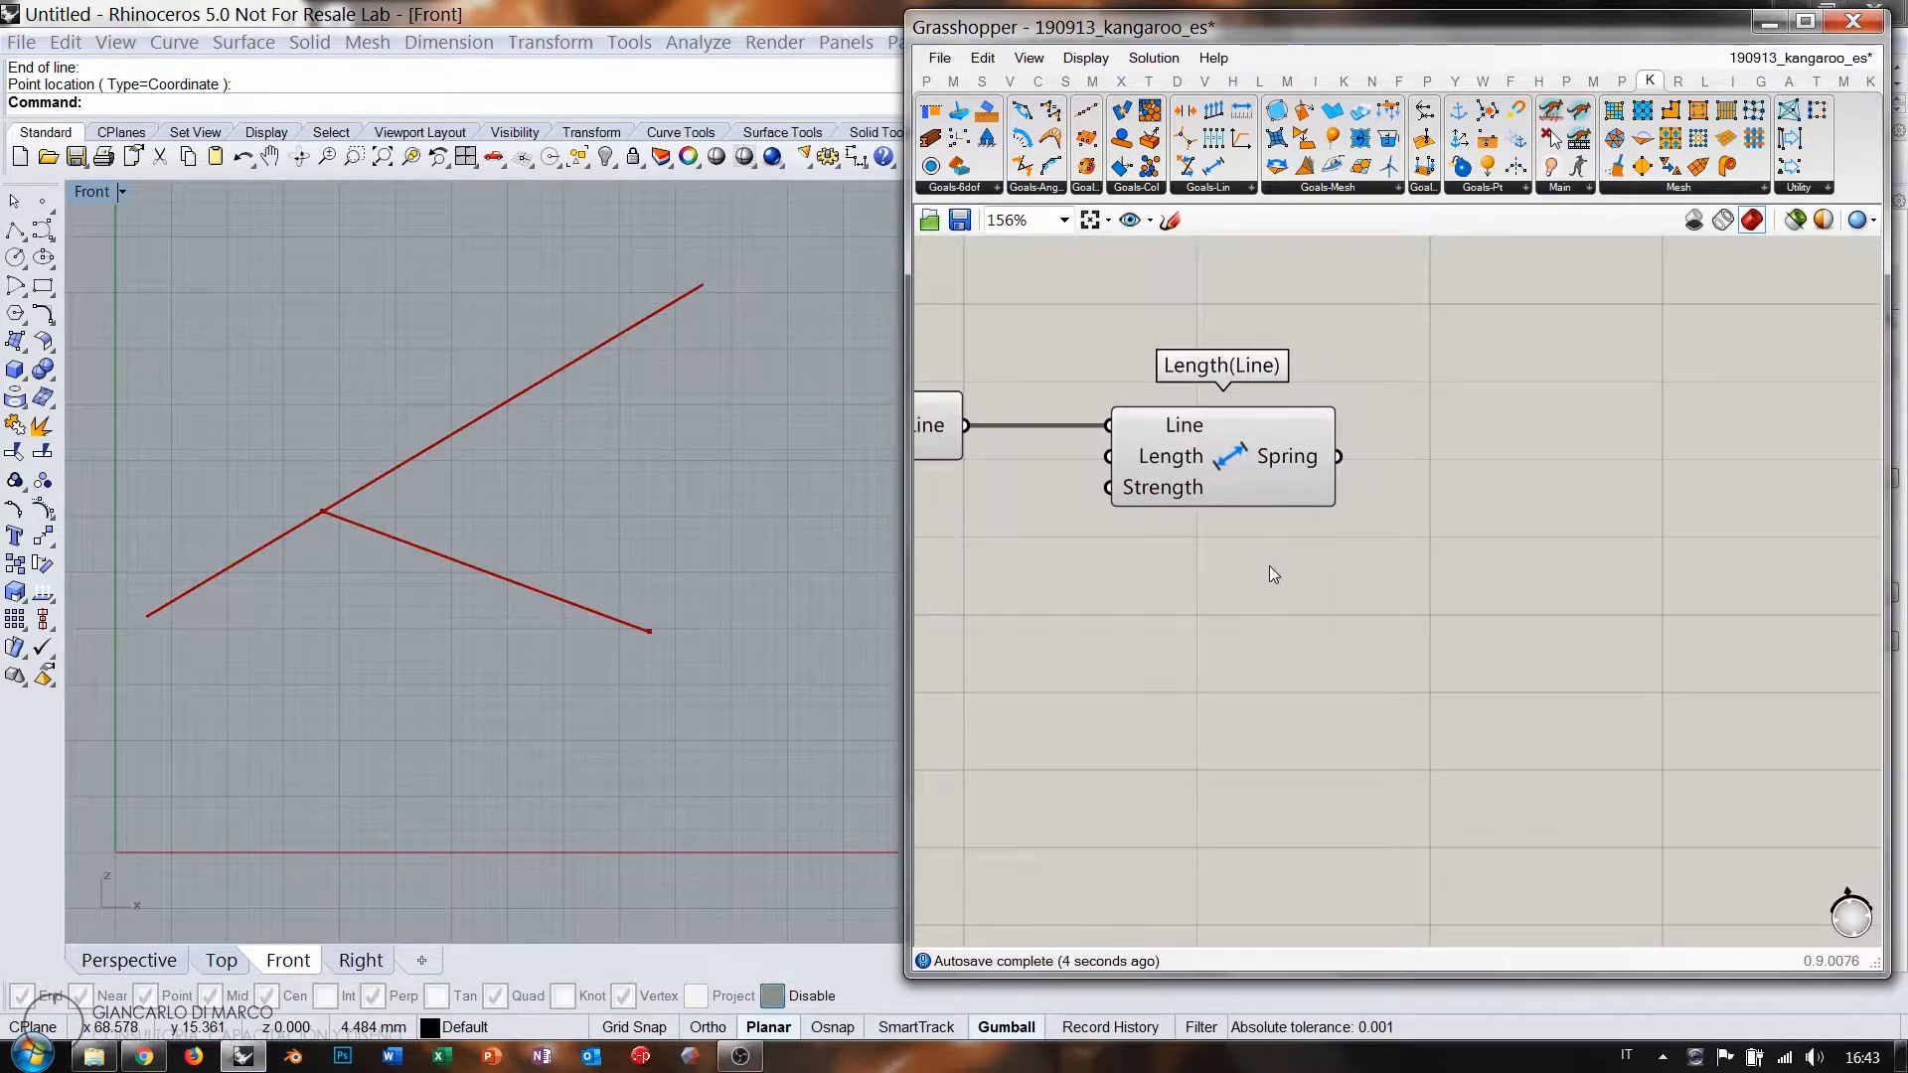
pyautogui.moveTo(1106, 505); pyautogui.dragTo(1392, 554, button='right')
pyautogui.scroll(-1, 1461, 496)
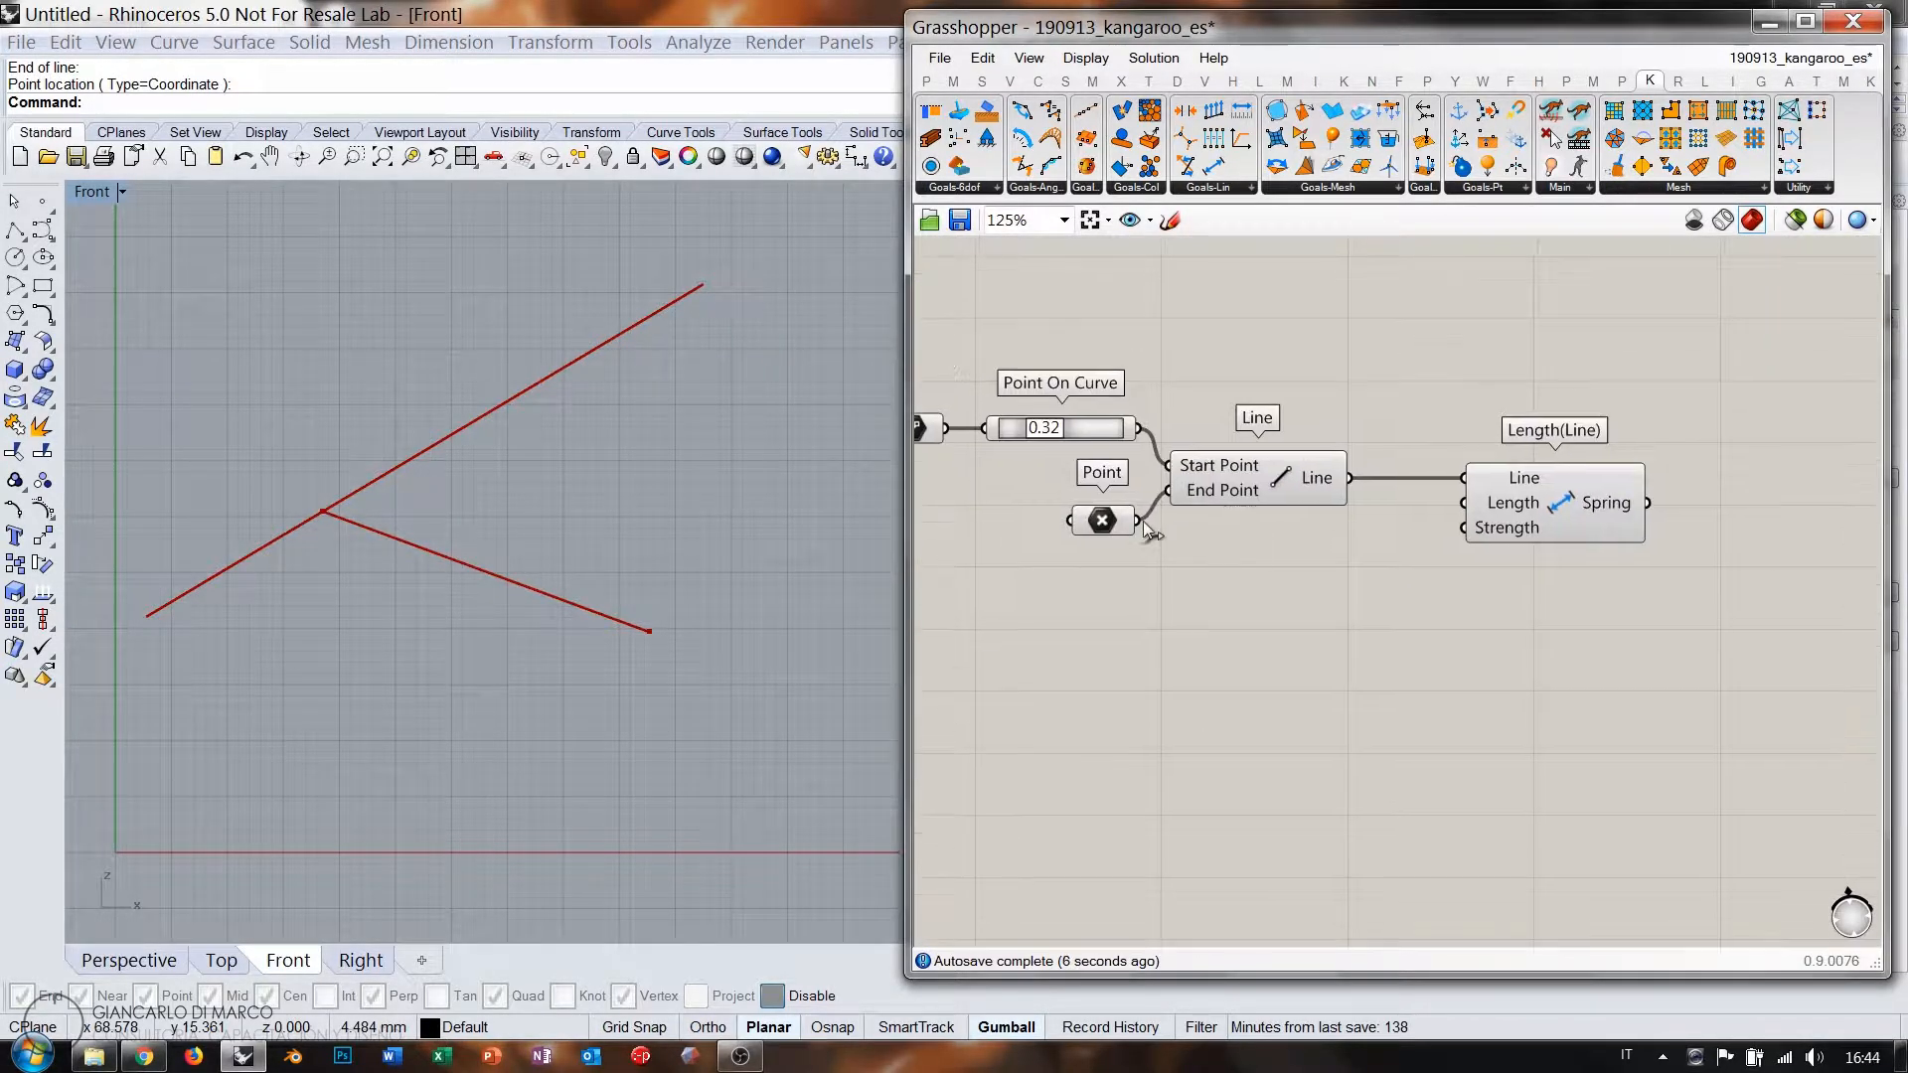
pyautogui.moveTo(1110, 525); pyautogui.dragTo(1103, 549)
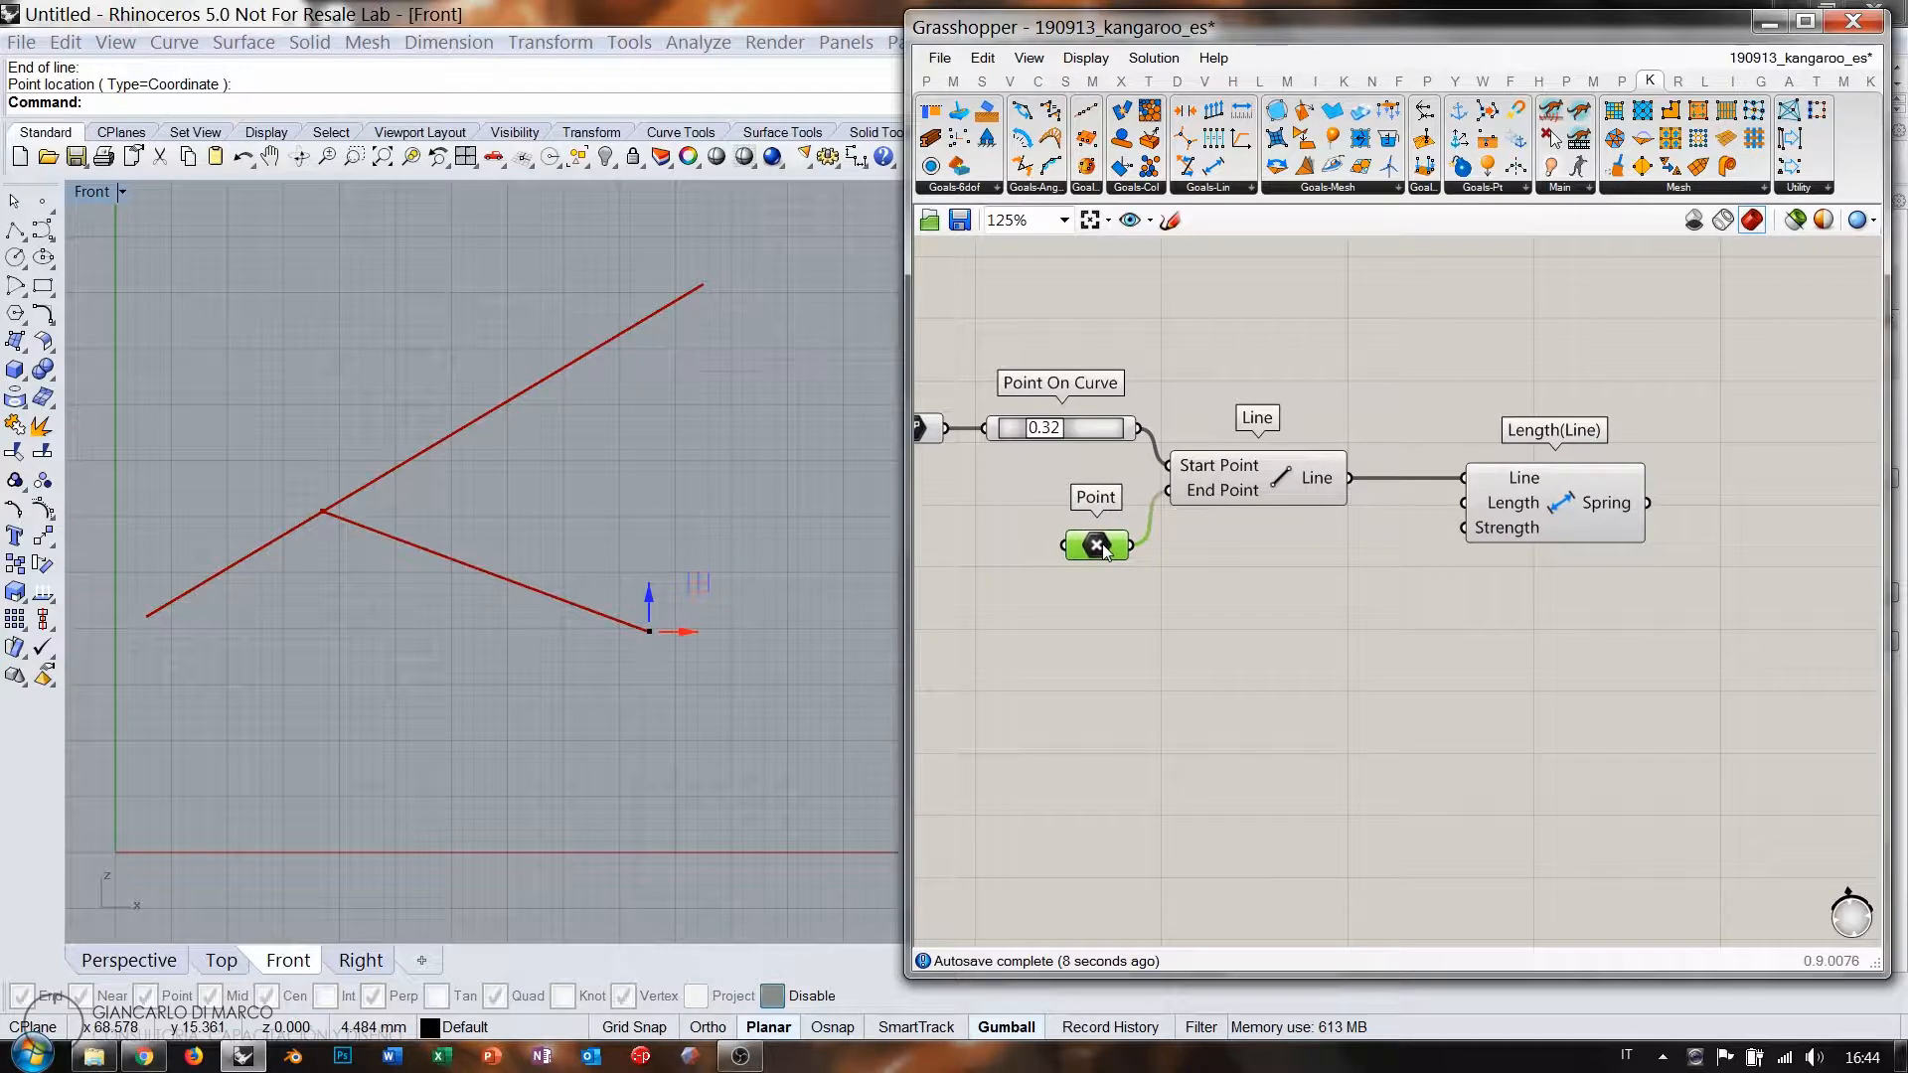
pyautogui.click(1219, 590)
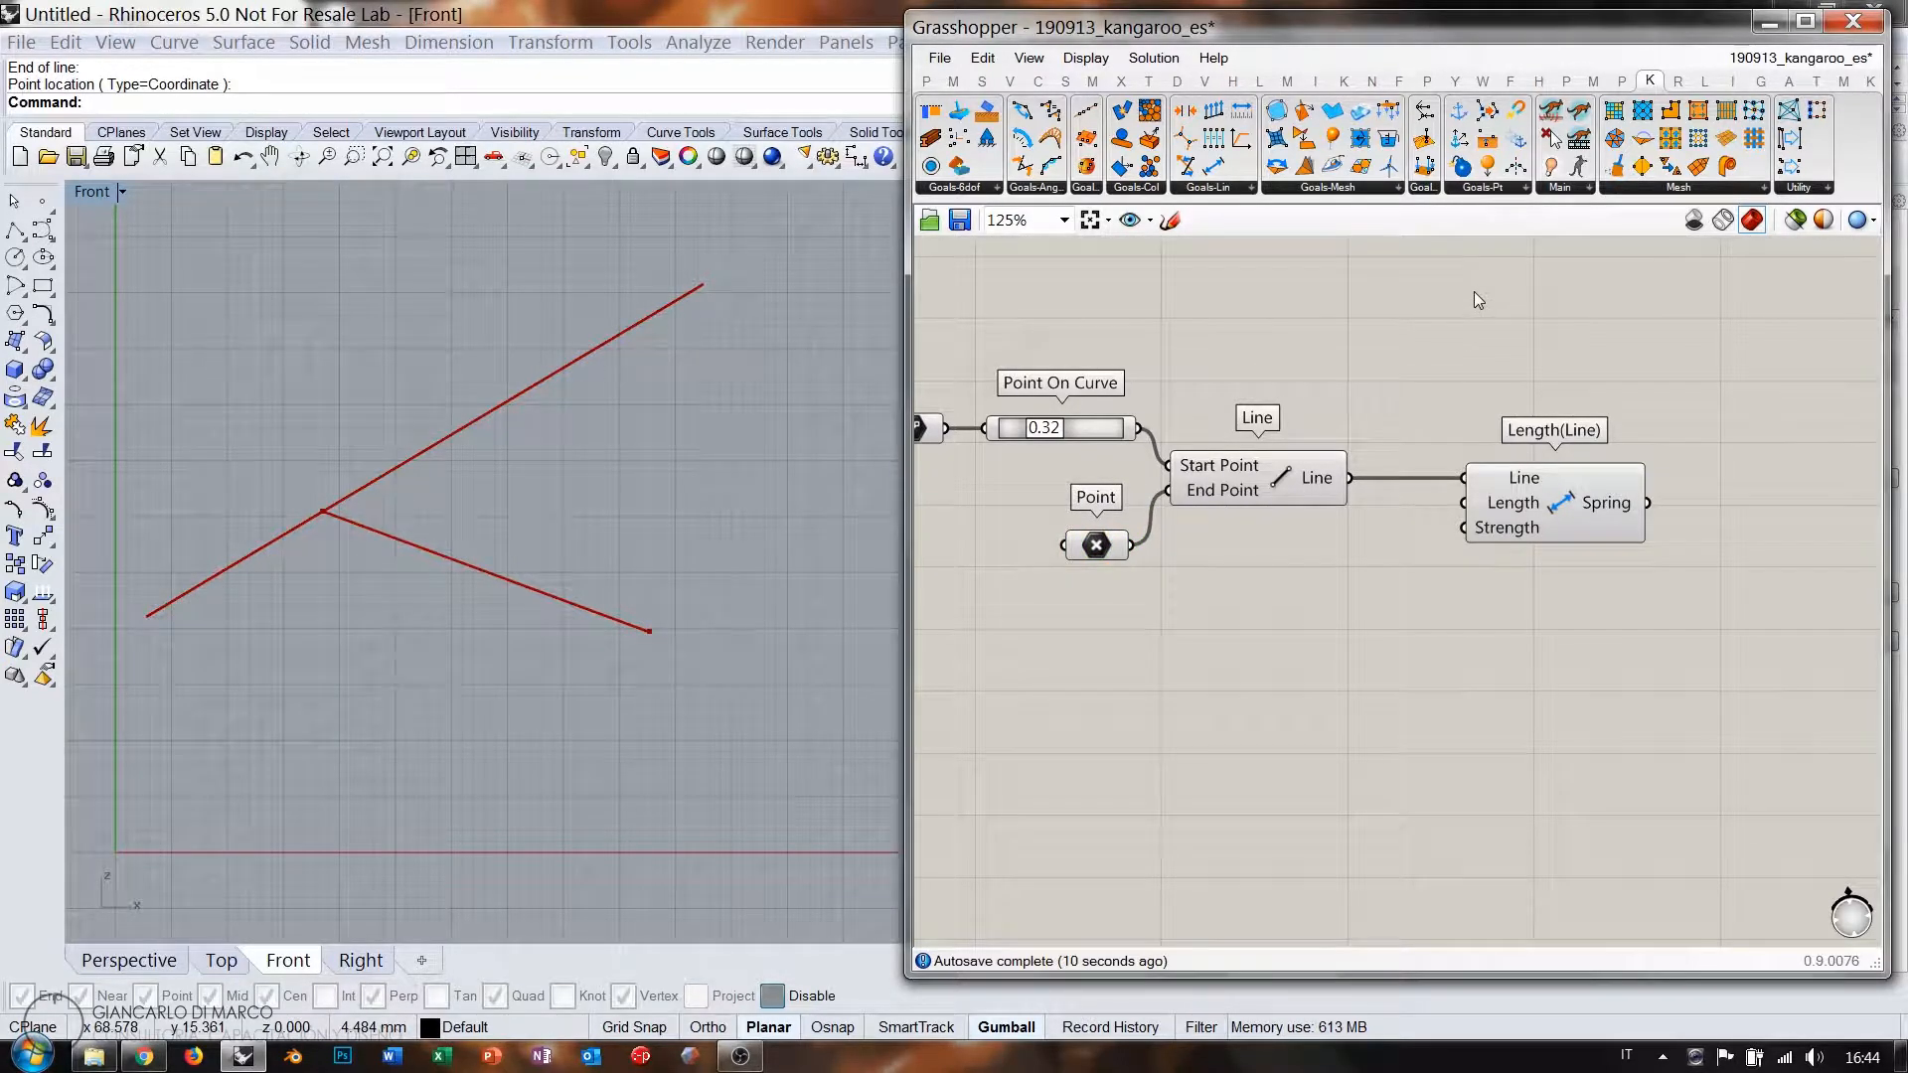
pyautogui.moveTo(1547, 667); pyautogui.dragTo(1548, 666)
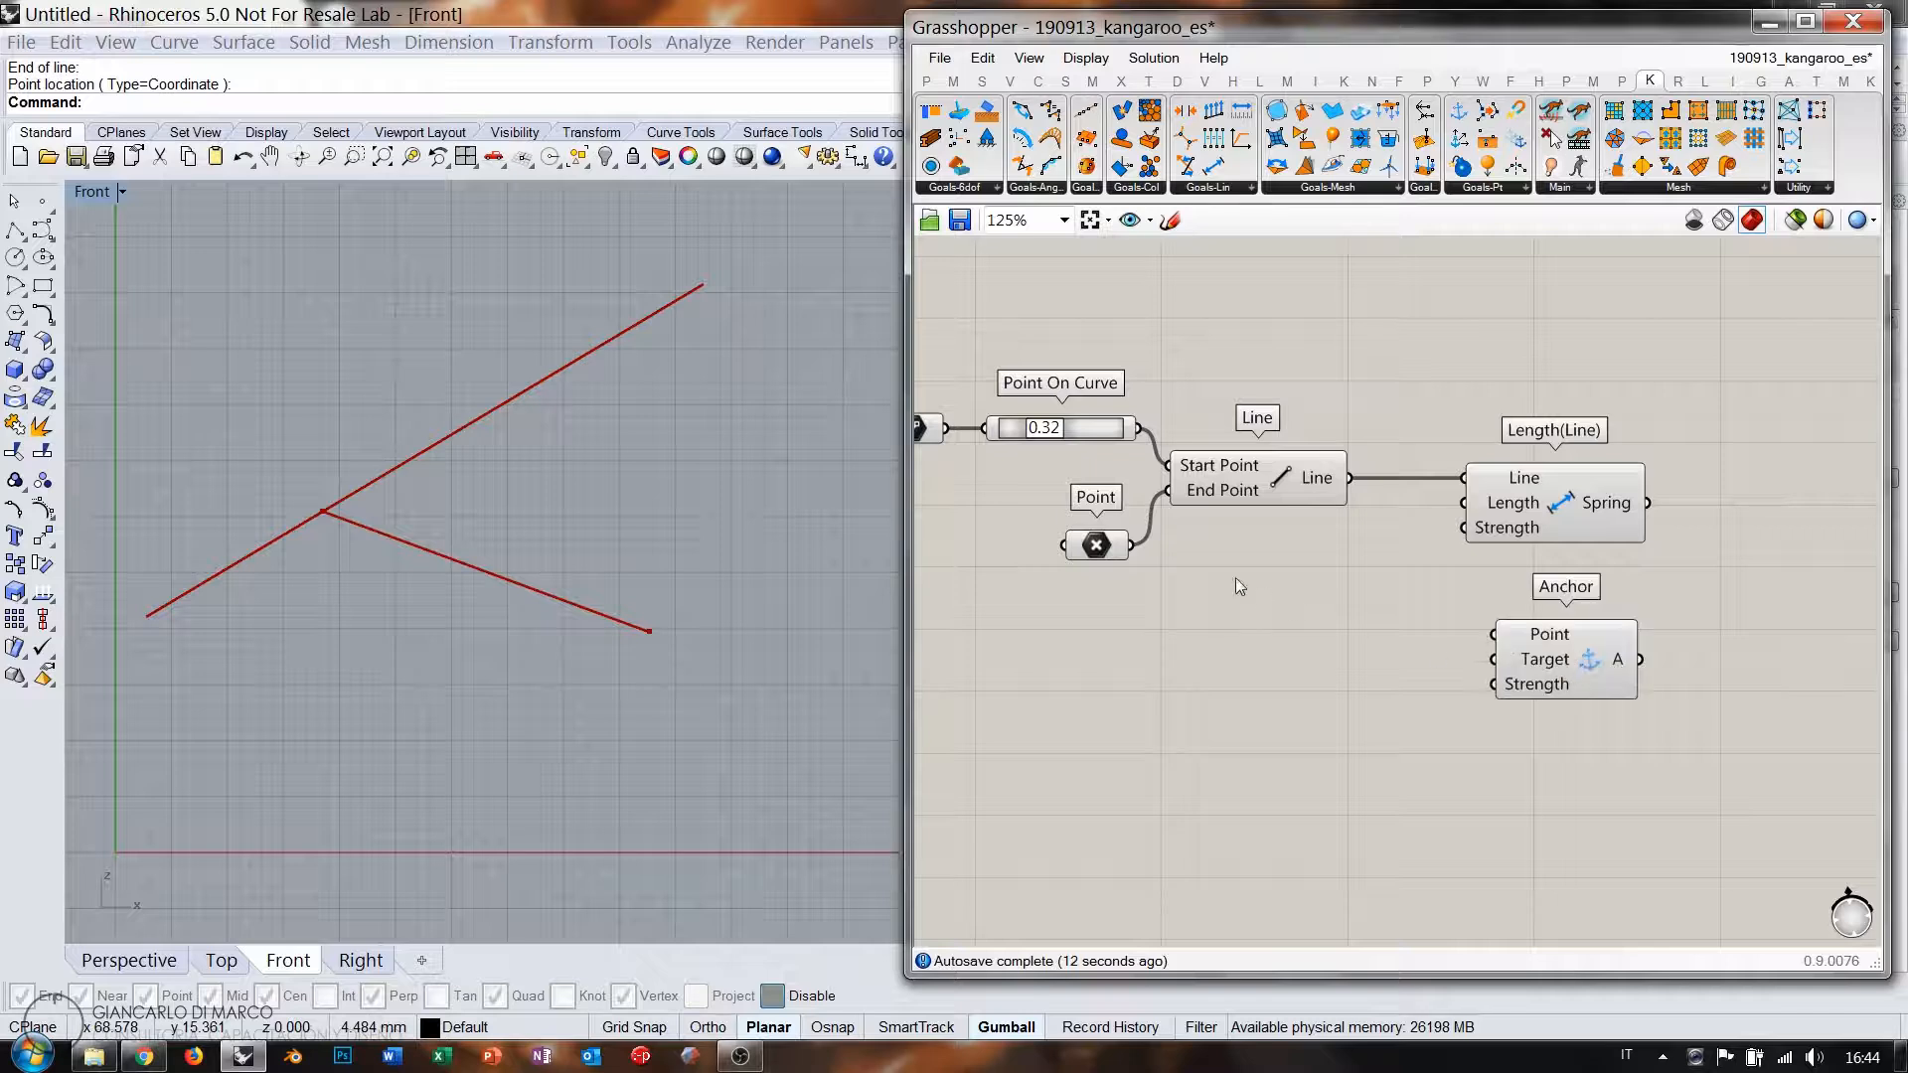
pyautogui.moveTo(1131, 544); pyautogui.dragTo(1496, 634)
pyautogui.moveTo(1547, 660); pyautogui.dragTo(1546, 631)
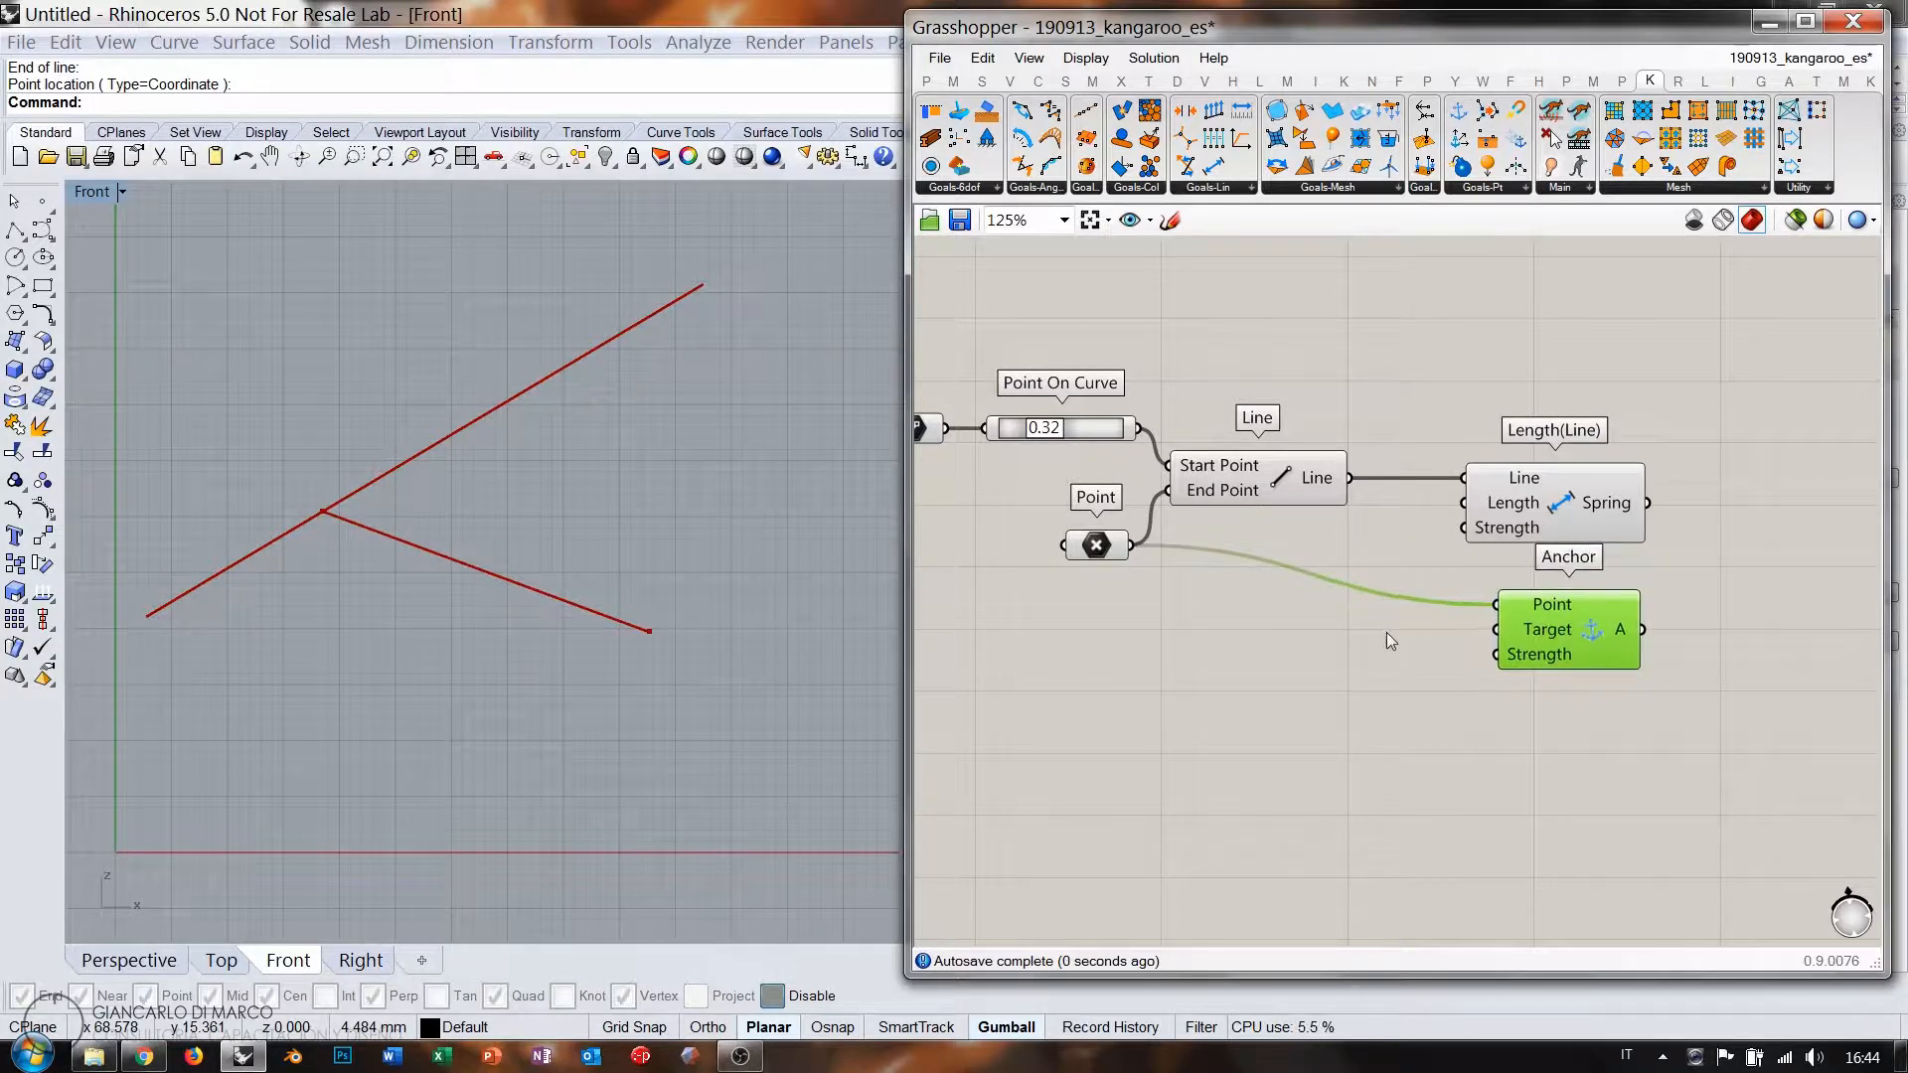
pyautogui.click(1316, 574)
# Rearrange the Point, Line and Length(Line) components on the canvas.
pyautogui.moveTo(1105, 553); pyautogui.dragTo(1088, 611)
pyautogui.click(1171, 676)
pyautogui.moveTo(1263, 475); pyautogui.dragTo(1277, 504)
pyautogui.moveTo(1536, 501); pyautogui.dragTo(1529, 532)
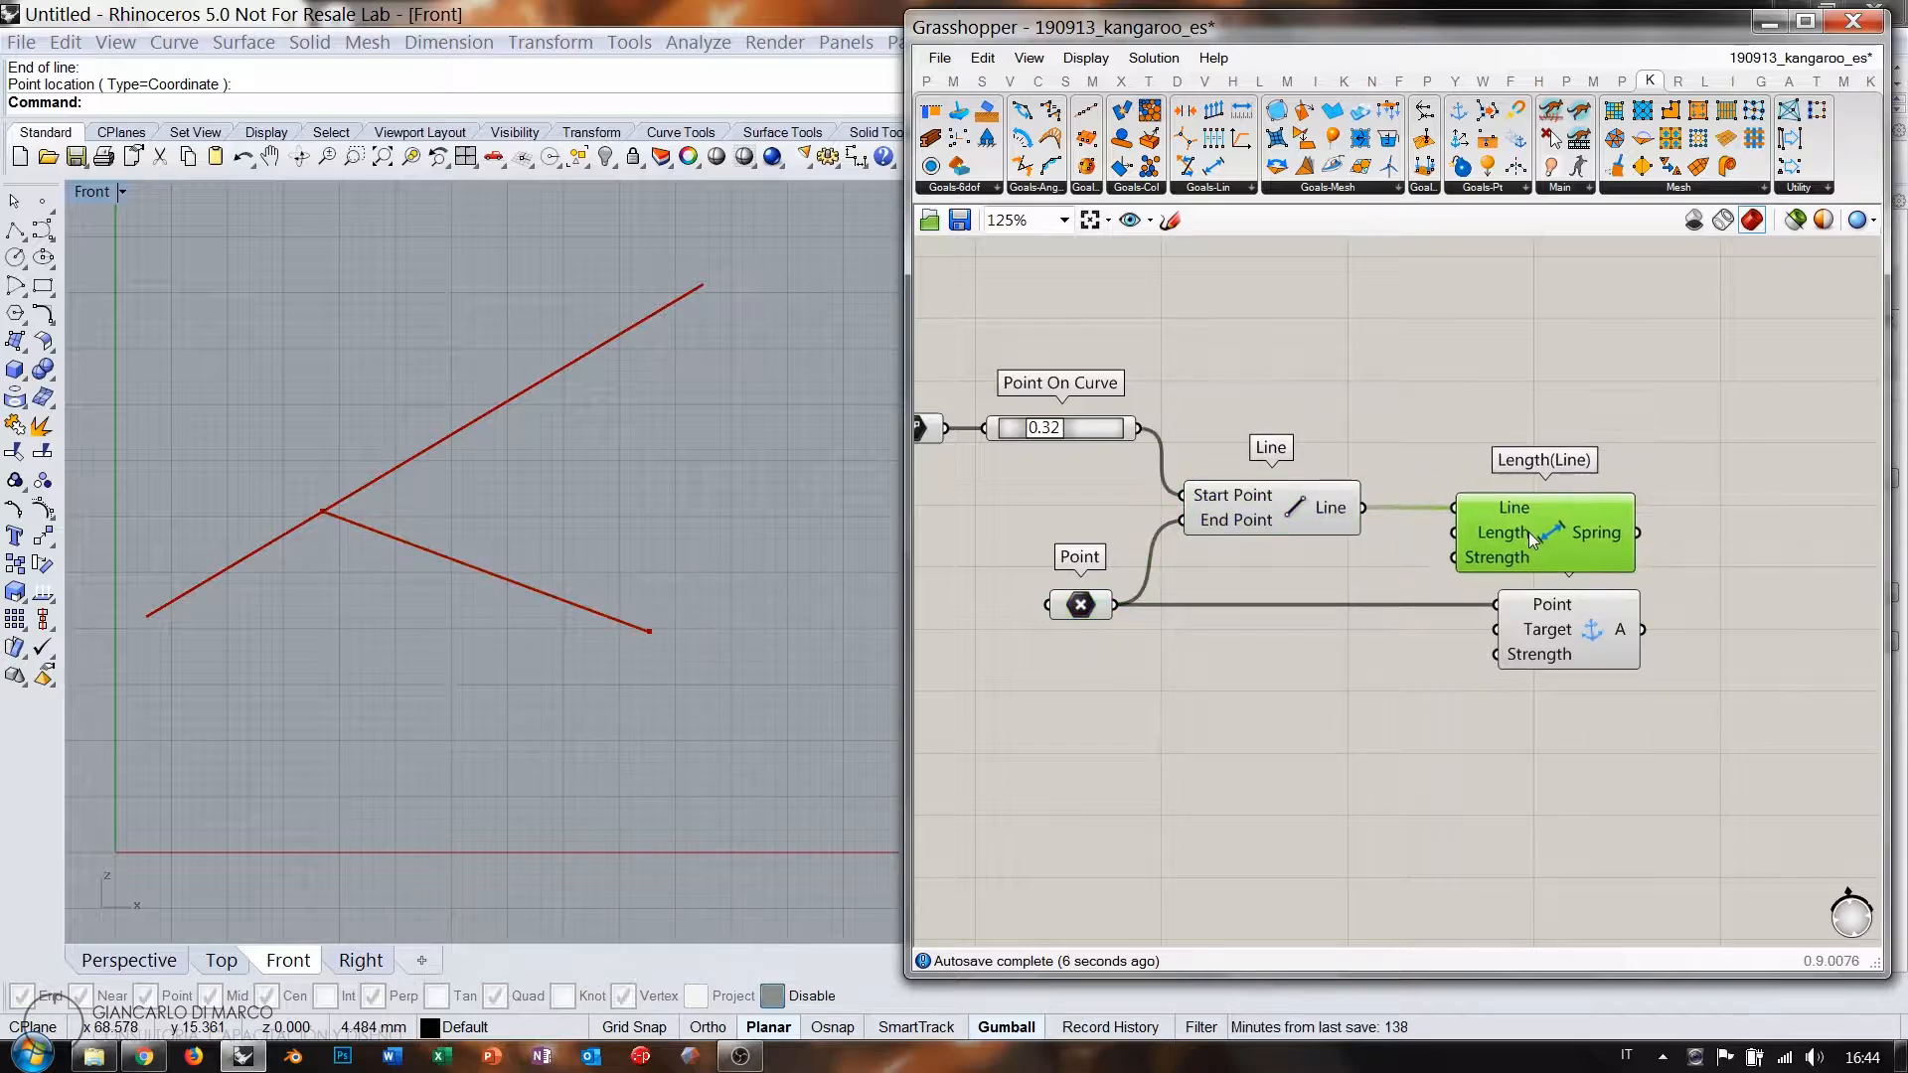
pyautogui.click(1513, 408)
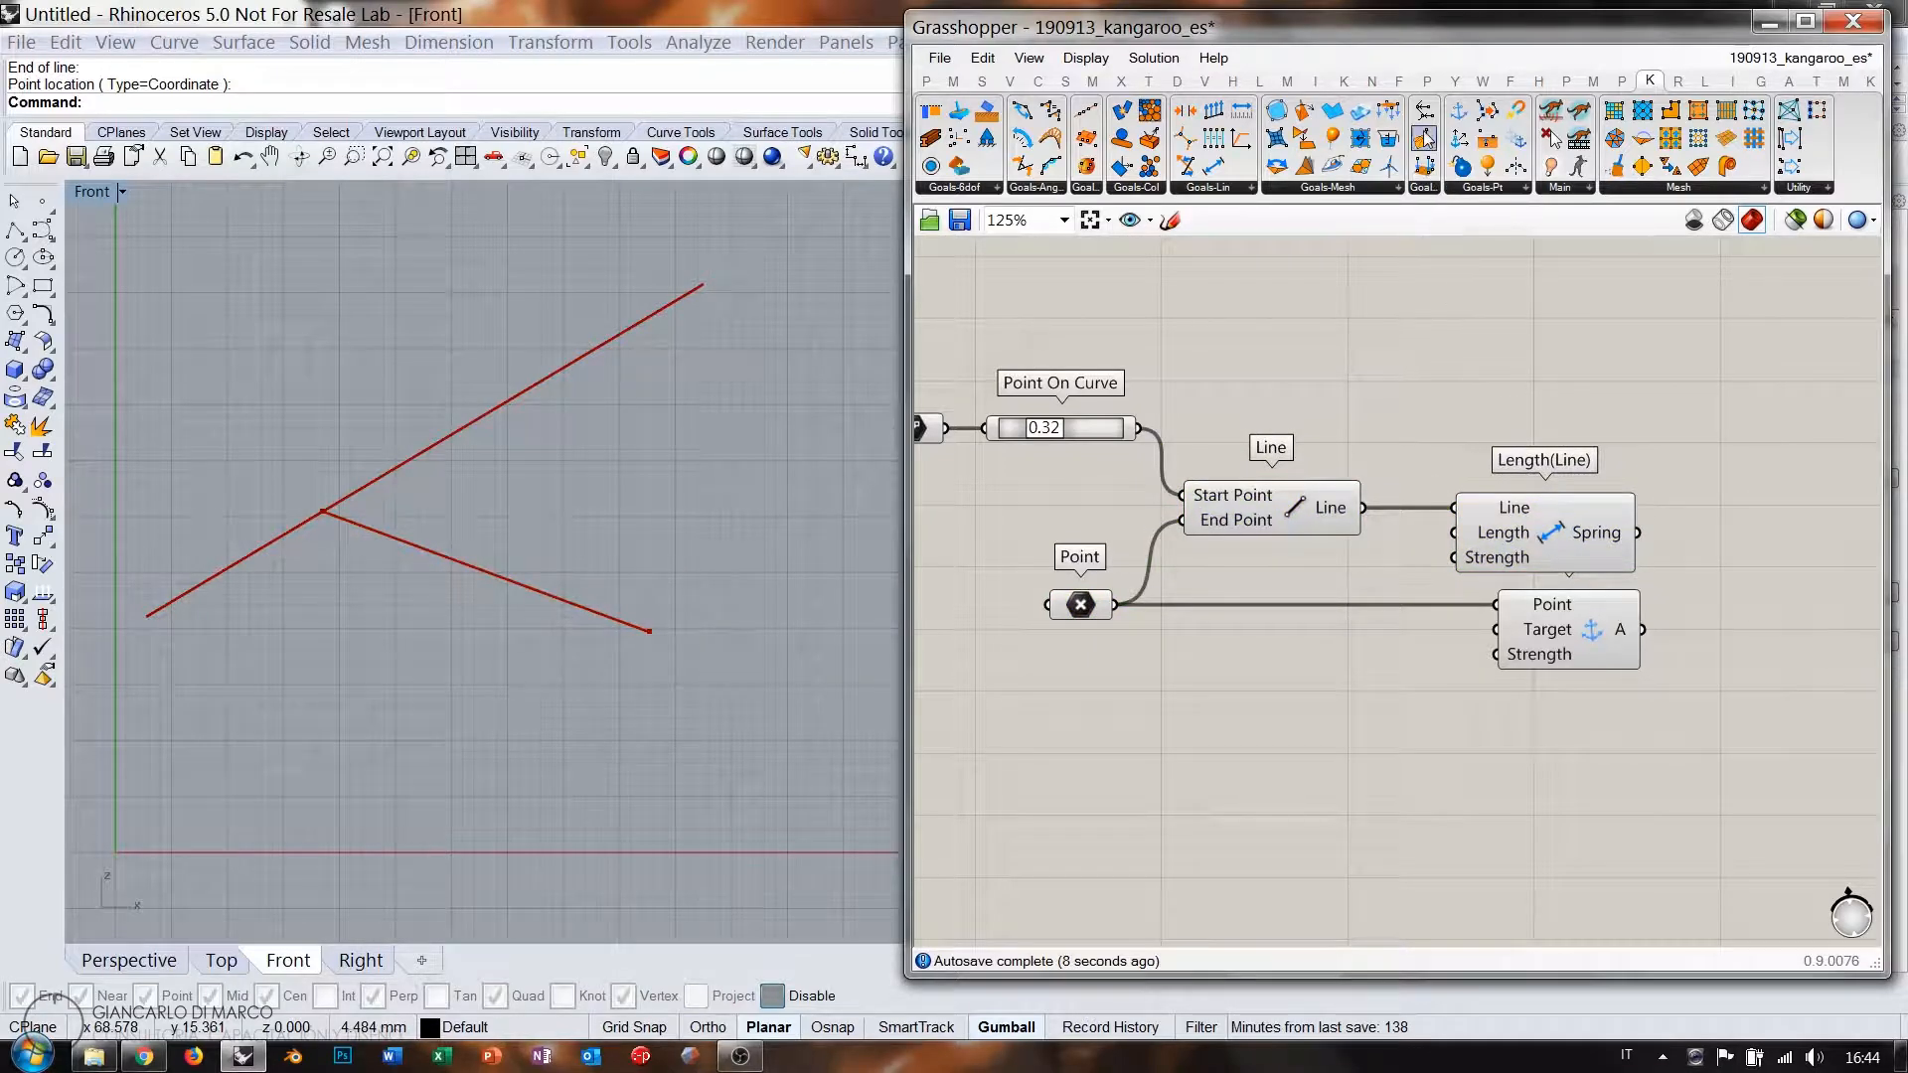
# Add an OnCurve goal with the junction point as Points and the original line as Curve.
pyautogui.moveTo(1426, 118); pyautogui.dragTo(1411, 356)
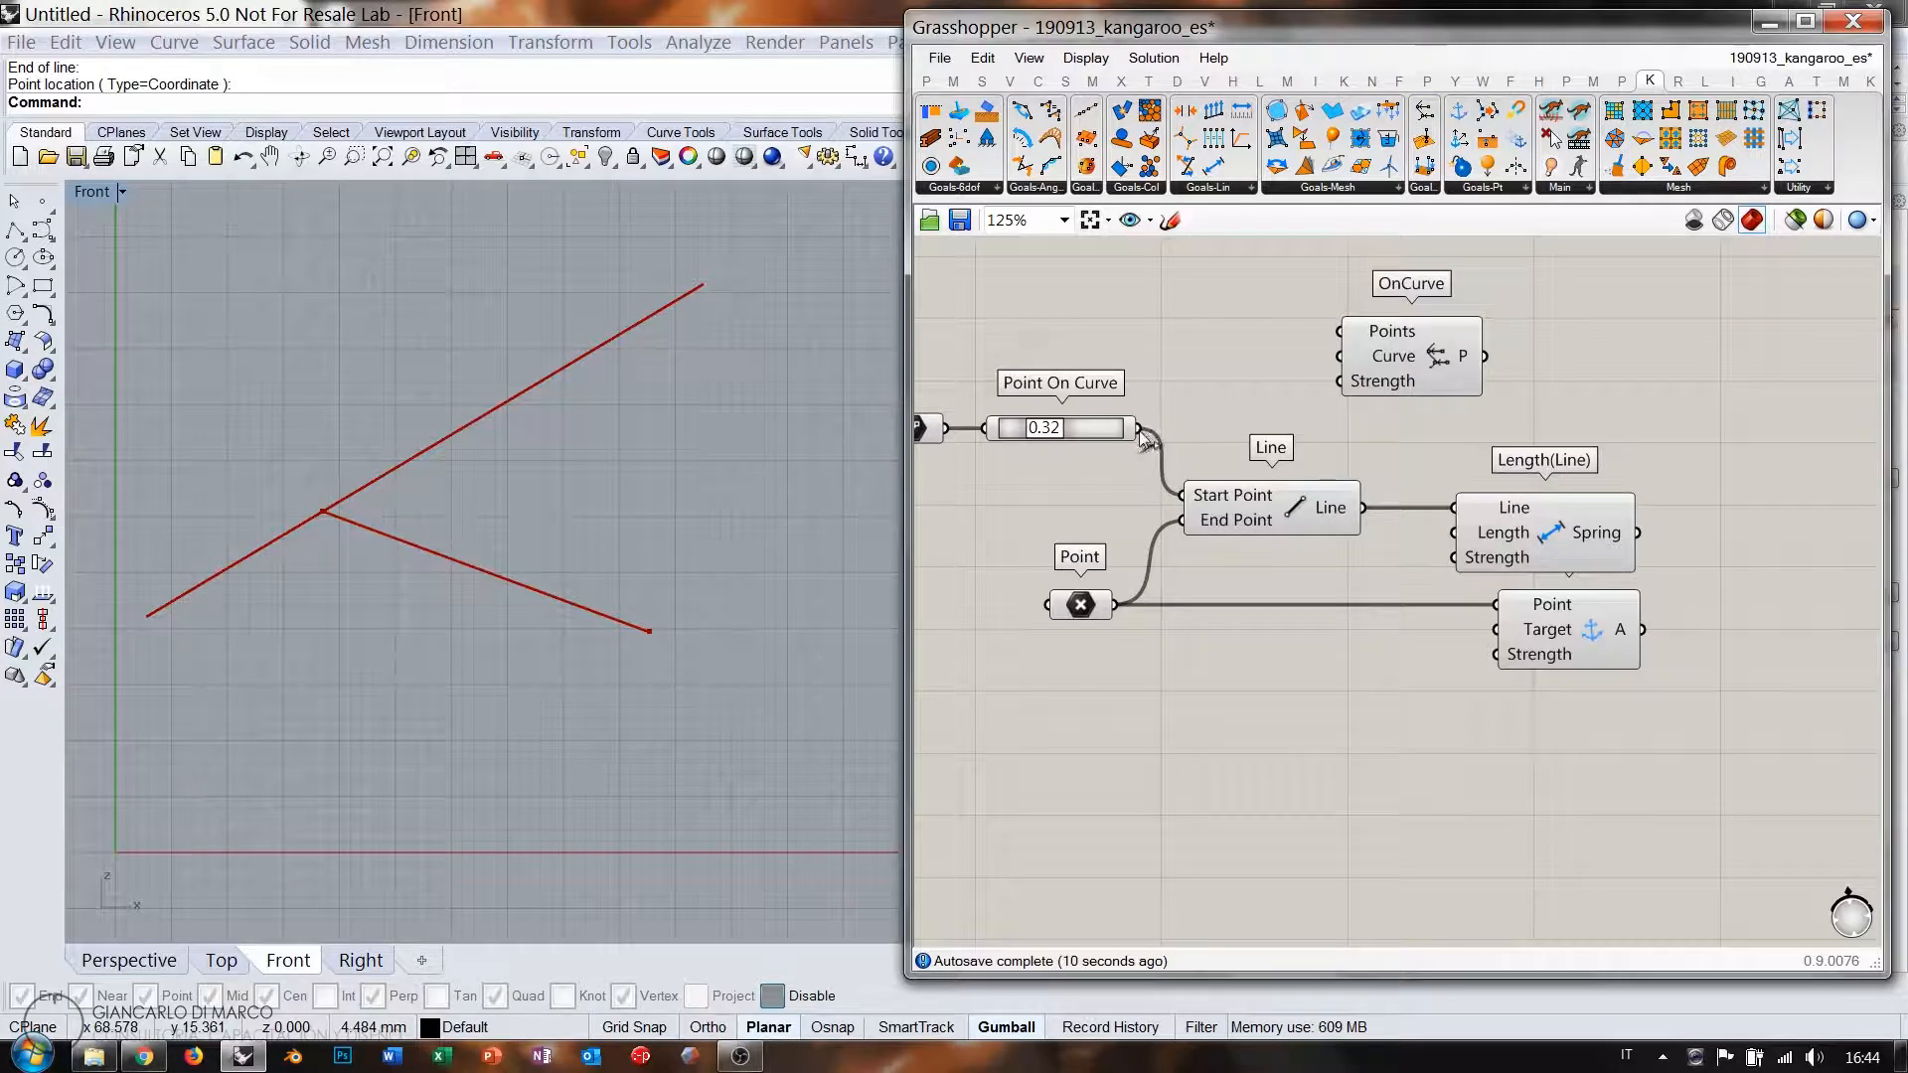
pyautogui.moveTo(1139, 429); pyautogui.dragTo(1341, 331)
pyautogui.moveTo(1232, 387); pyautogui.dragTo(1344, 387, button='right')
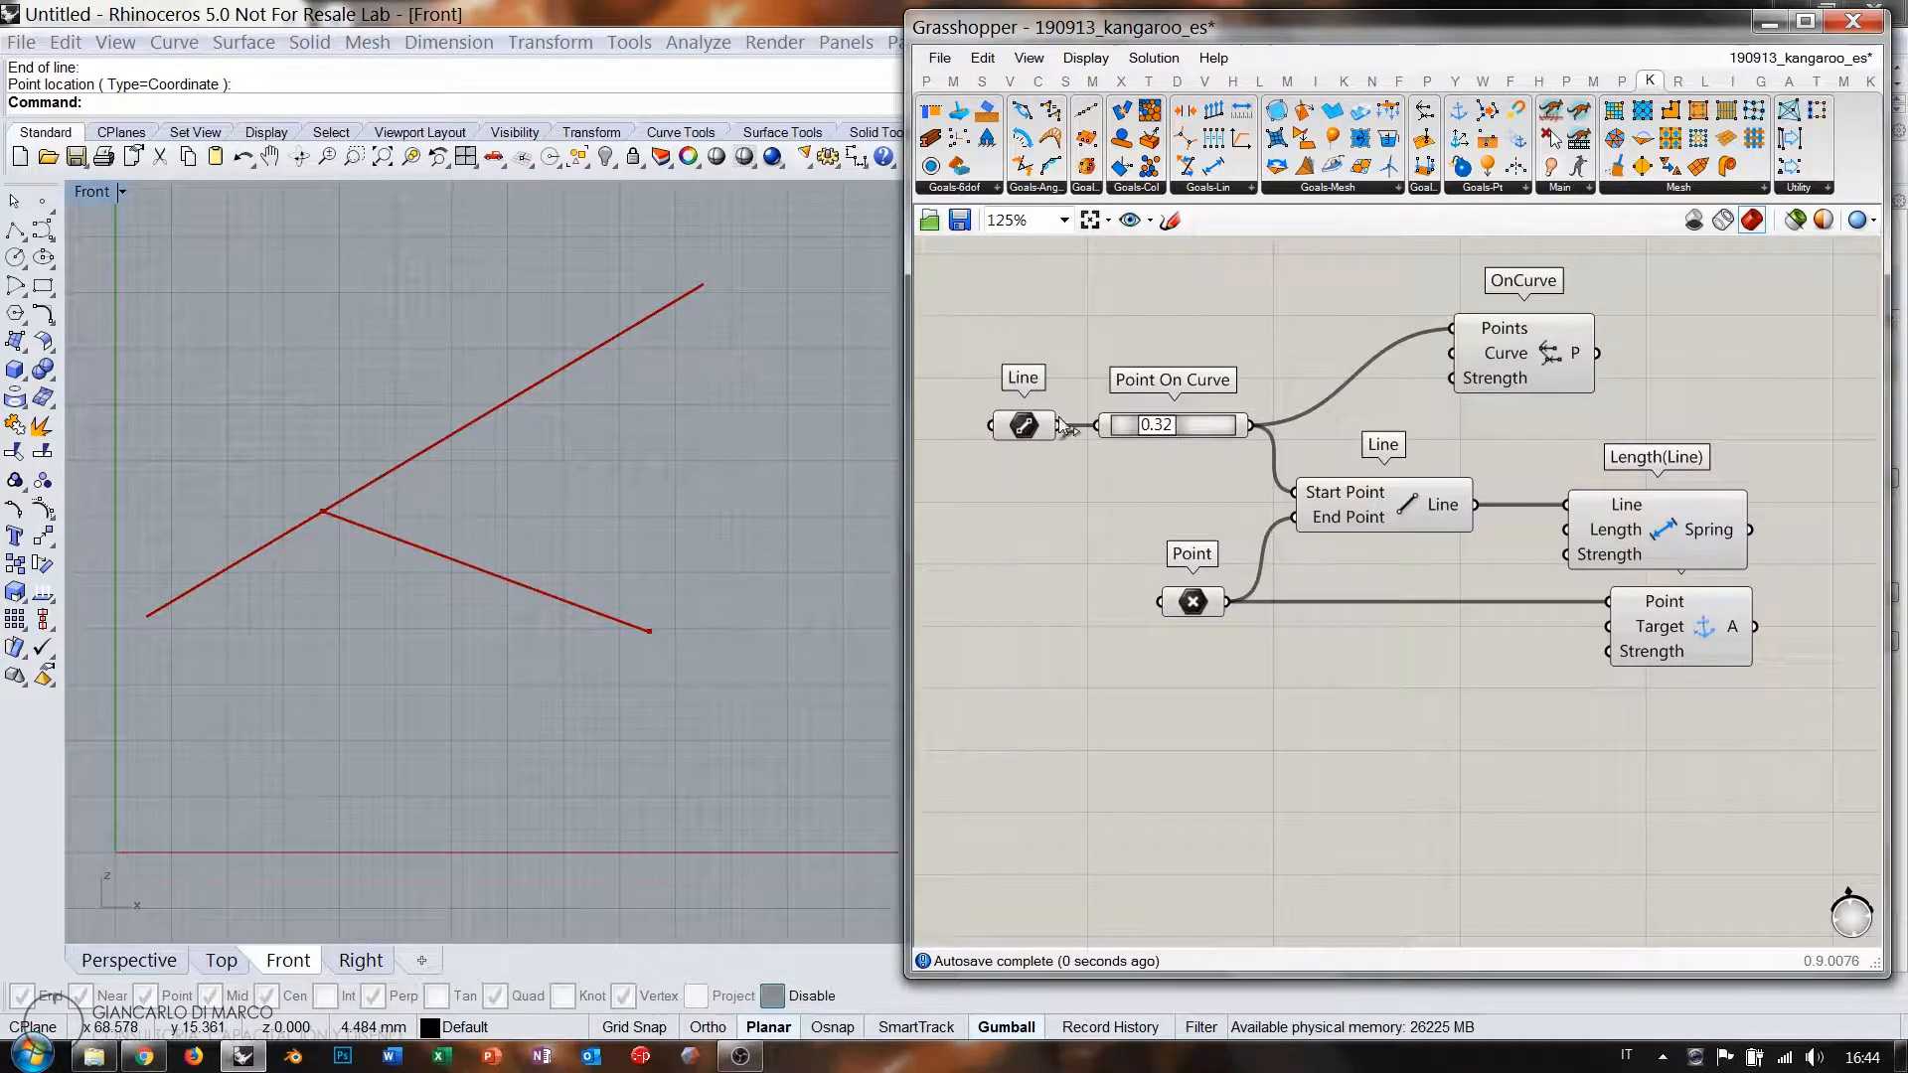
pyautogui.click(1024, 372)
pyautogui.moveTo(1054, 371); pyautogui.dragTo(1453, 355)
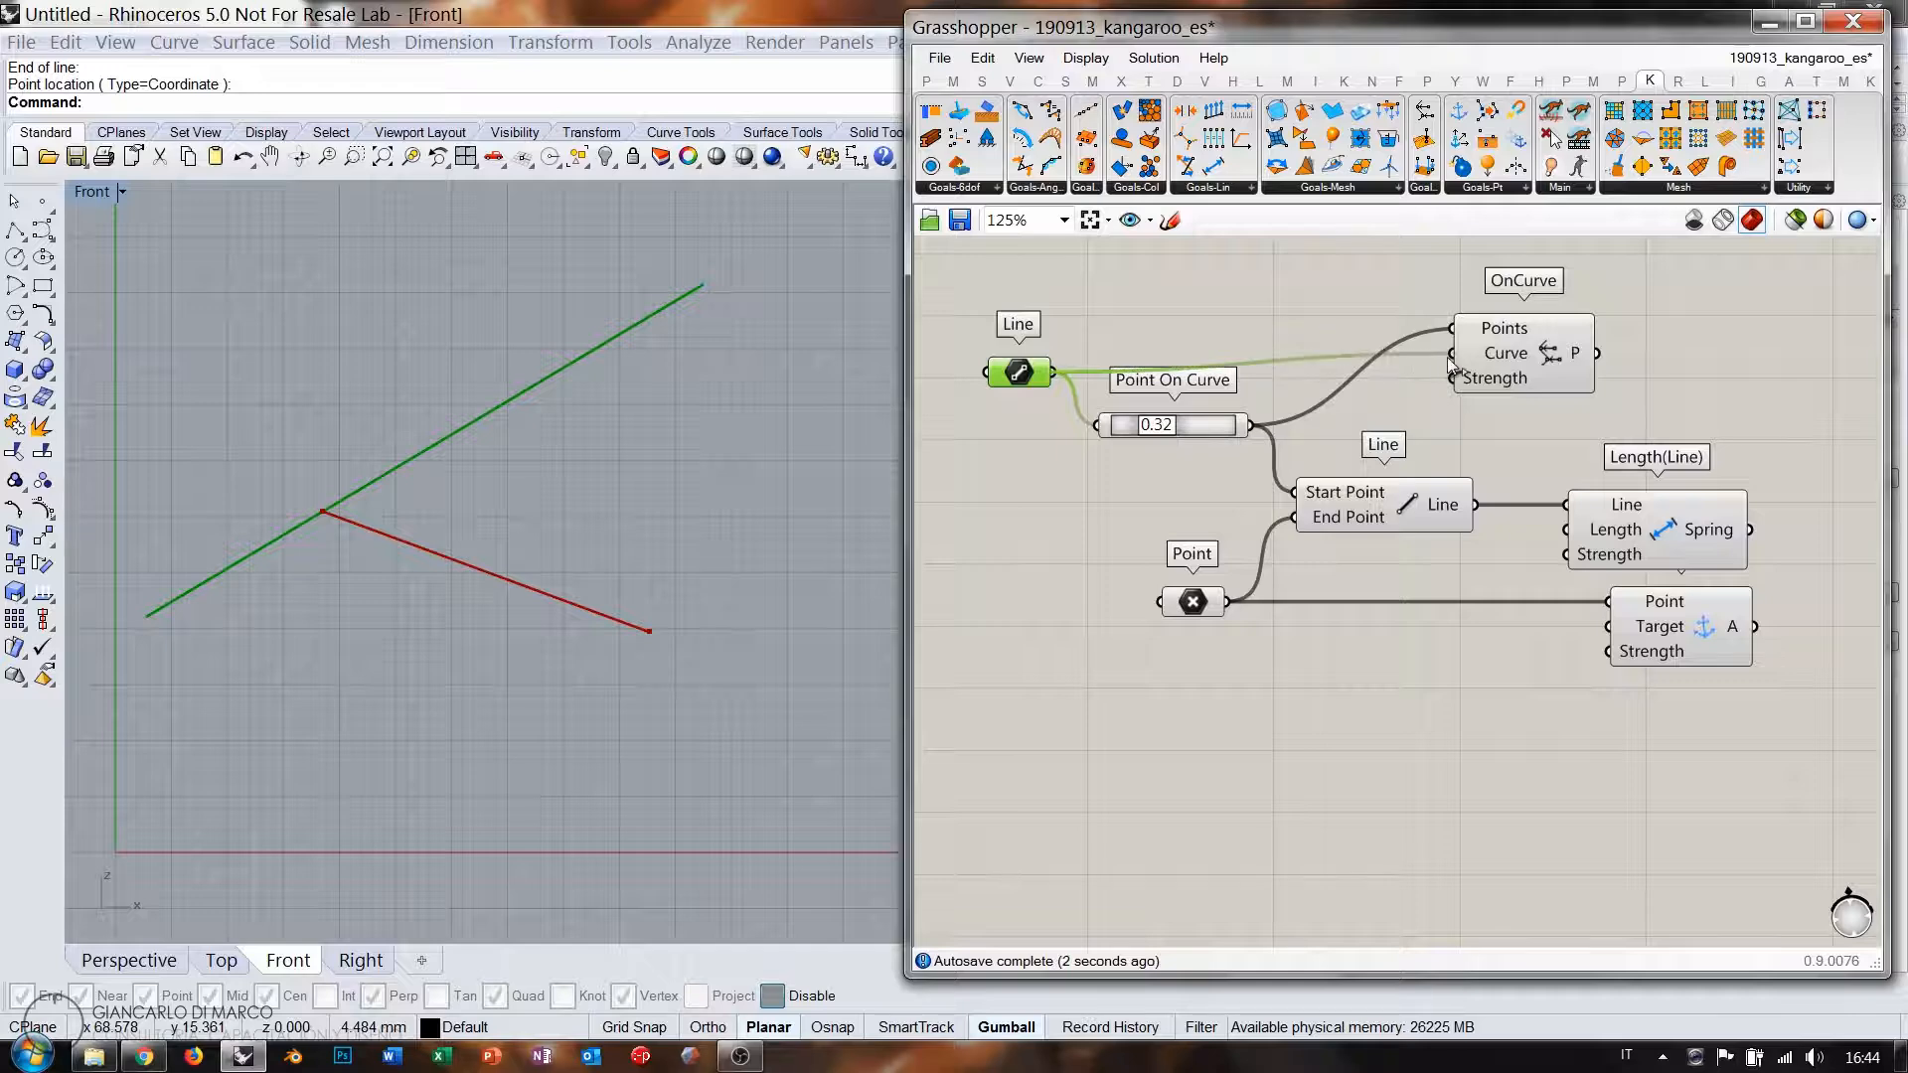
pyautogui.moveTo(1031, 374); pyautogui.dragTo(1033, 355)
pyautogui.click(1133, 394)
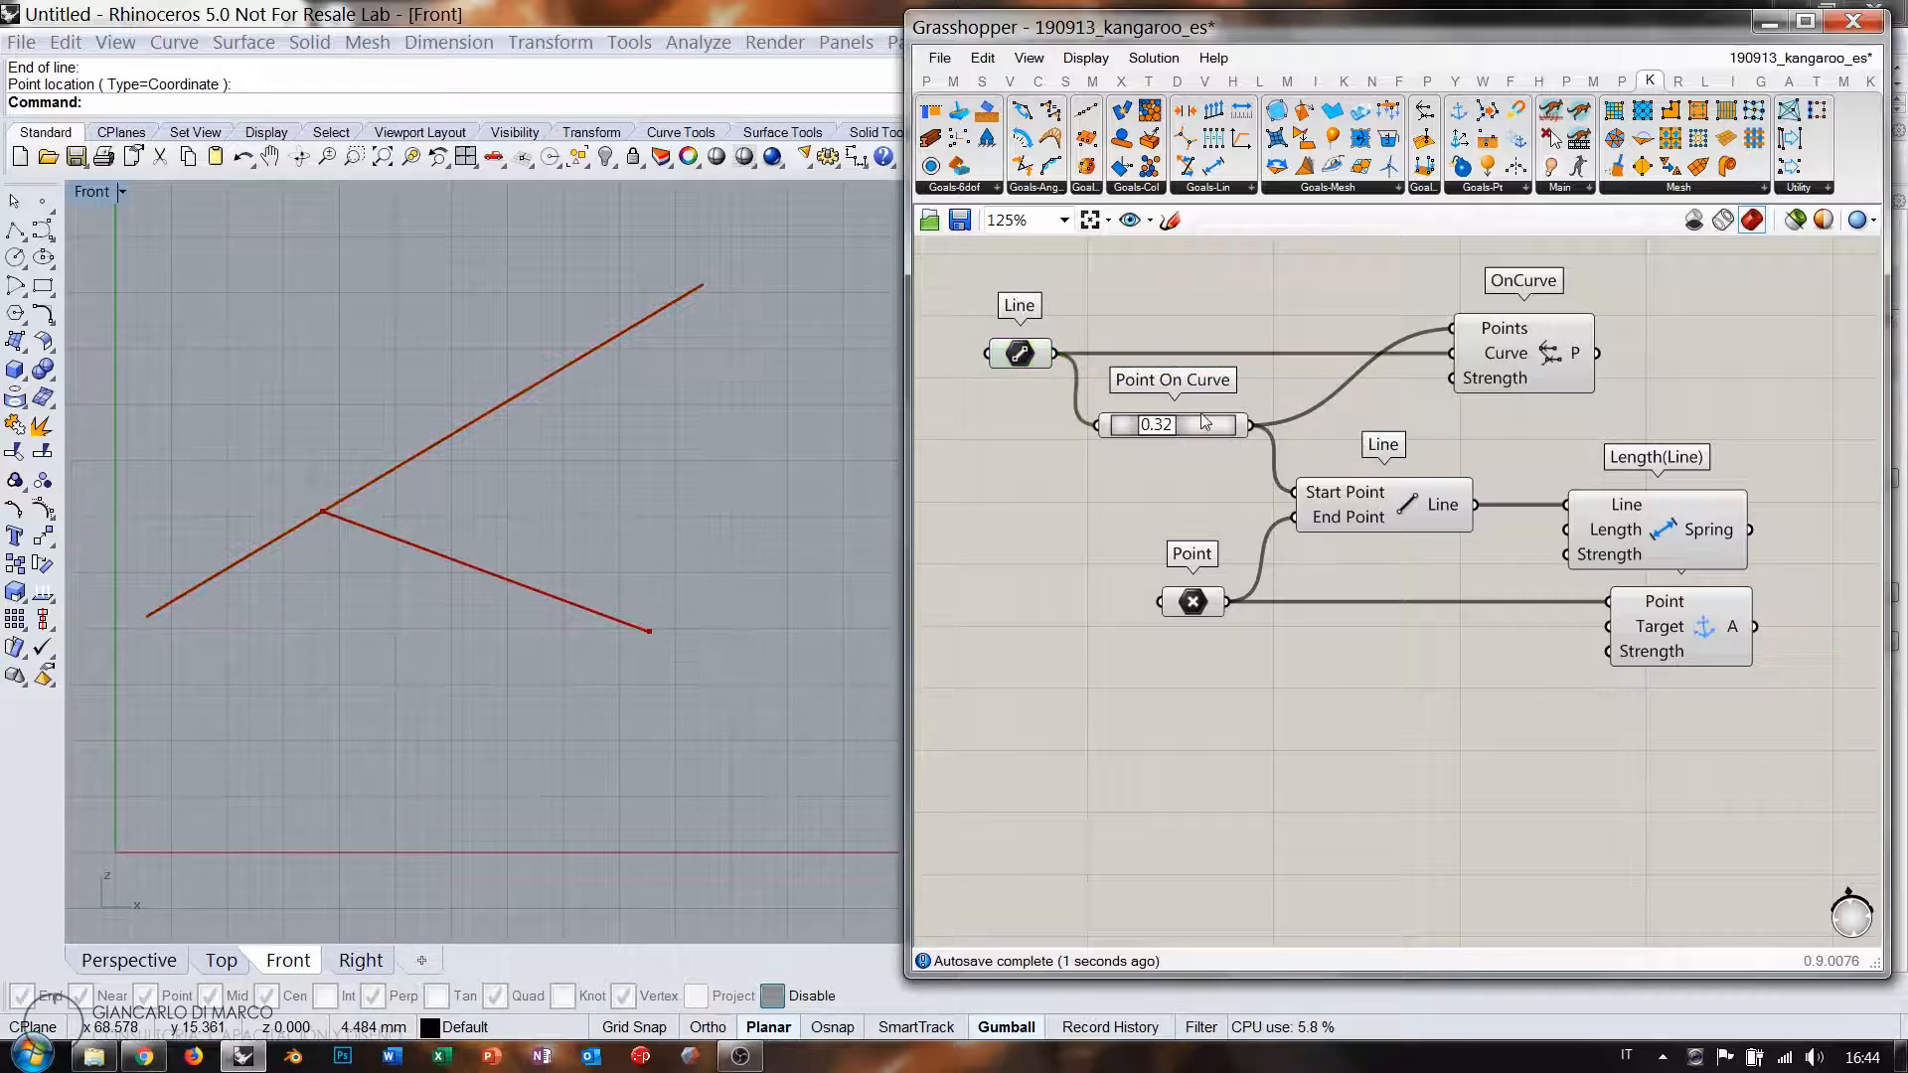
# Slide the Point On Curve junction to 0.40 along the line.
pyautogui.moveTo(1580, 436); pyautogui.dragTo(1403, 451, button='right')
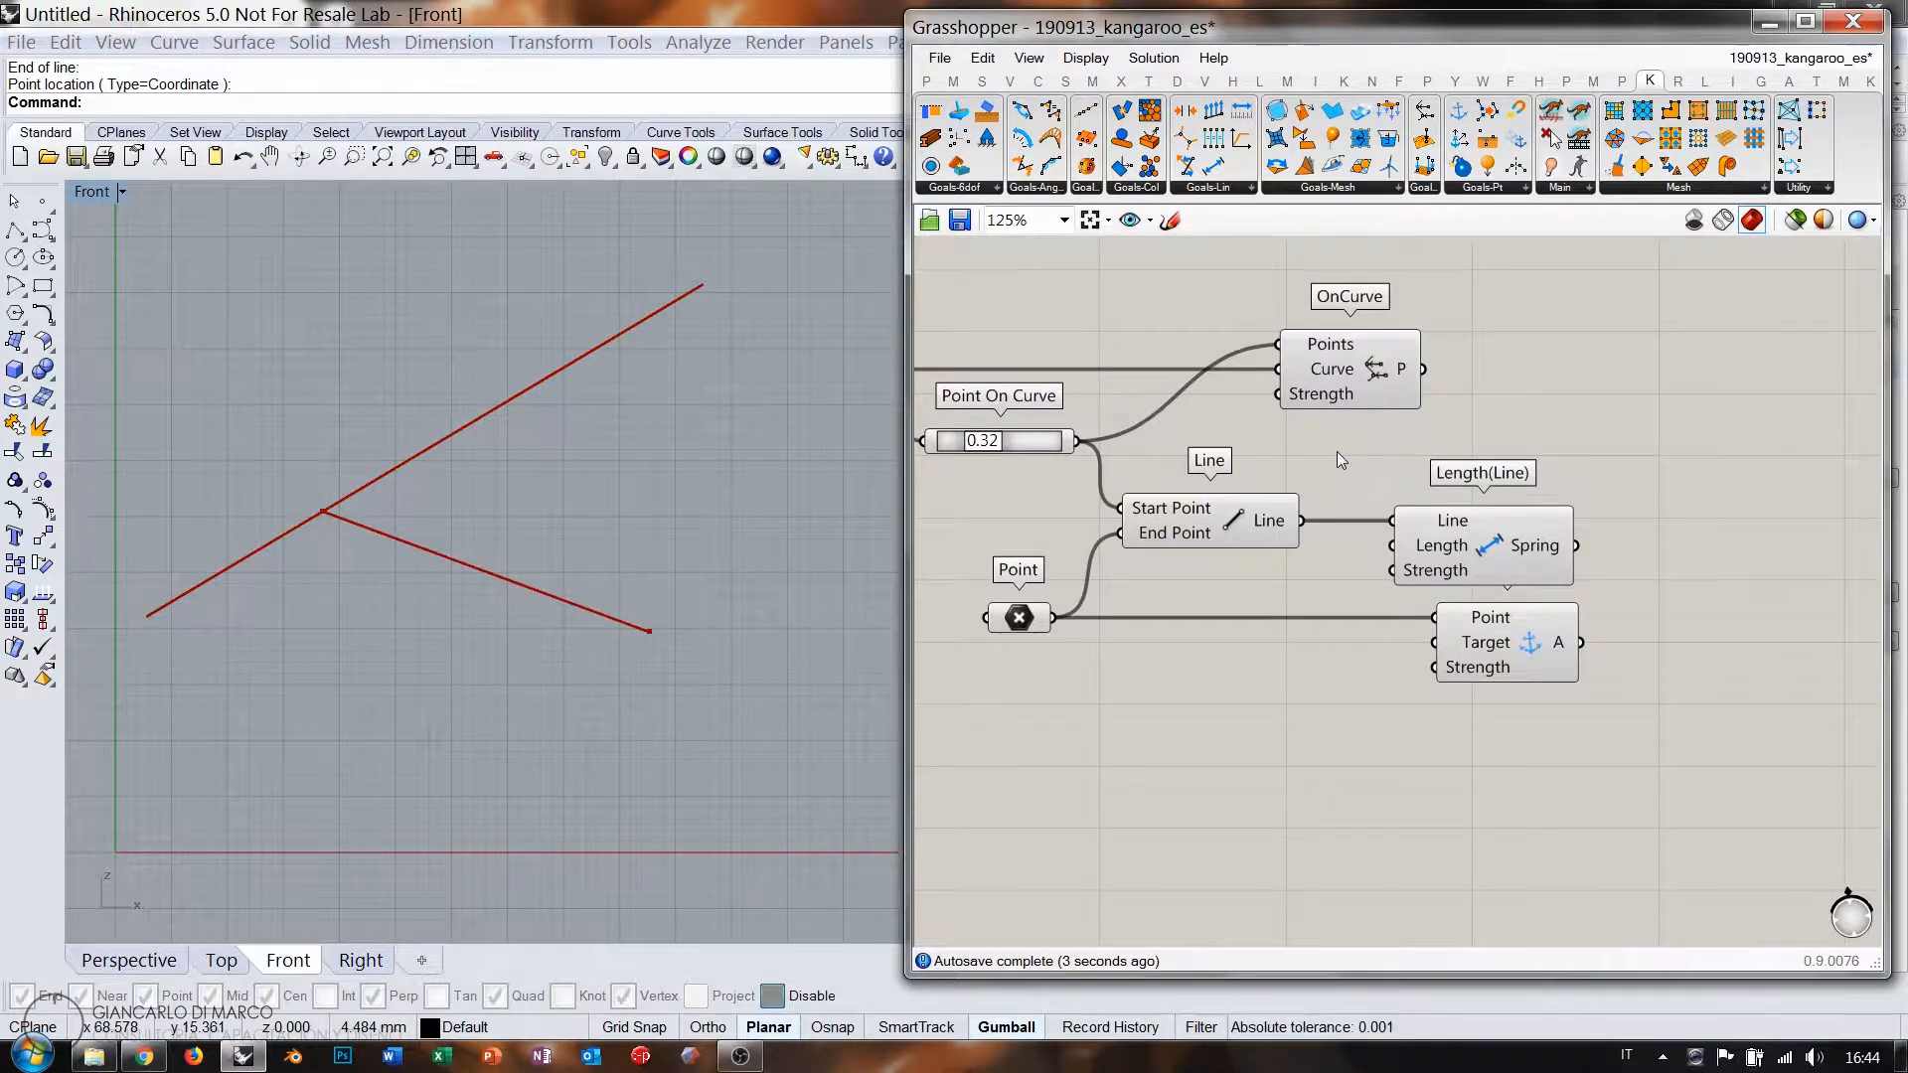
pyautogui.moveTo(1147, 465); pyautogui.dragTo(1239, 472, button='right')
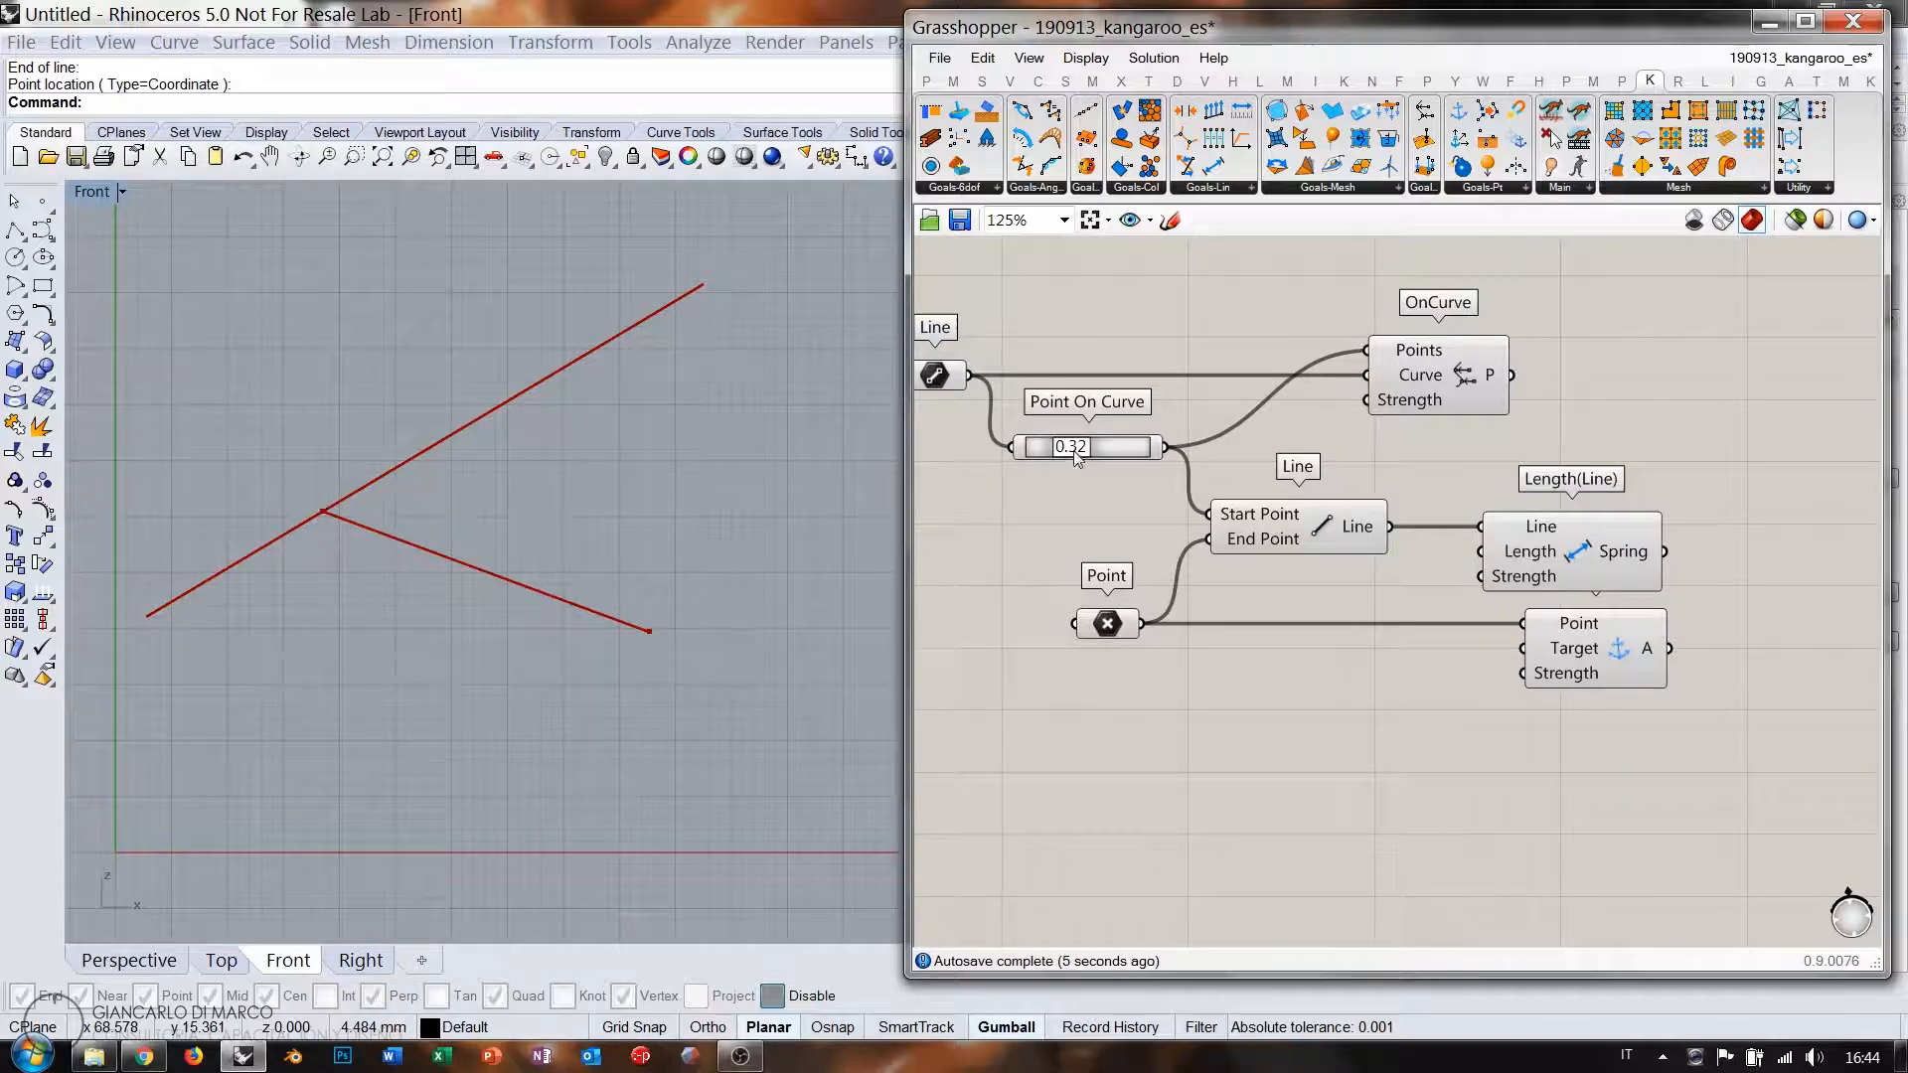
pyautogui.moveTo(1077, 455)
pyautogui.mouseDown()
pyautogui.moveTo(1111, 455)
pyautogui.moveTo(1076, 453)
pyautogui.mouseUp()
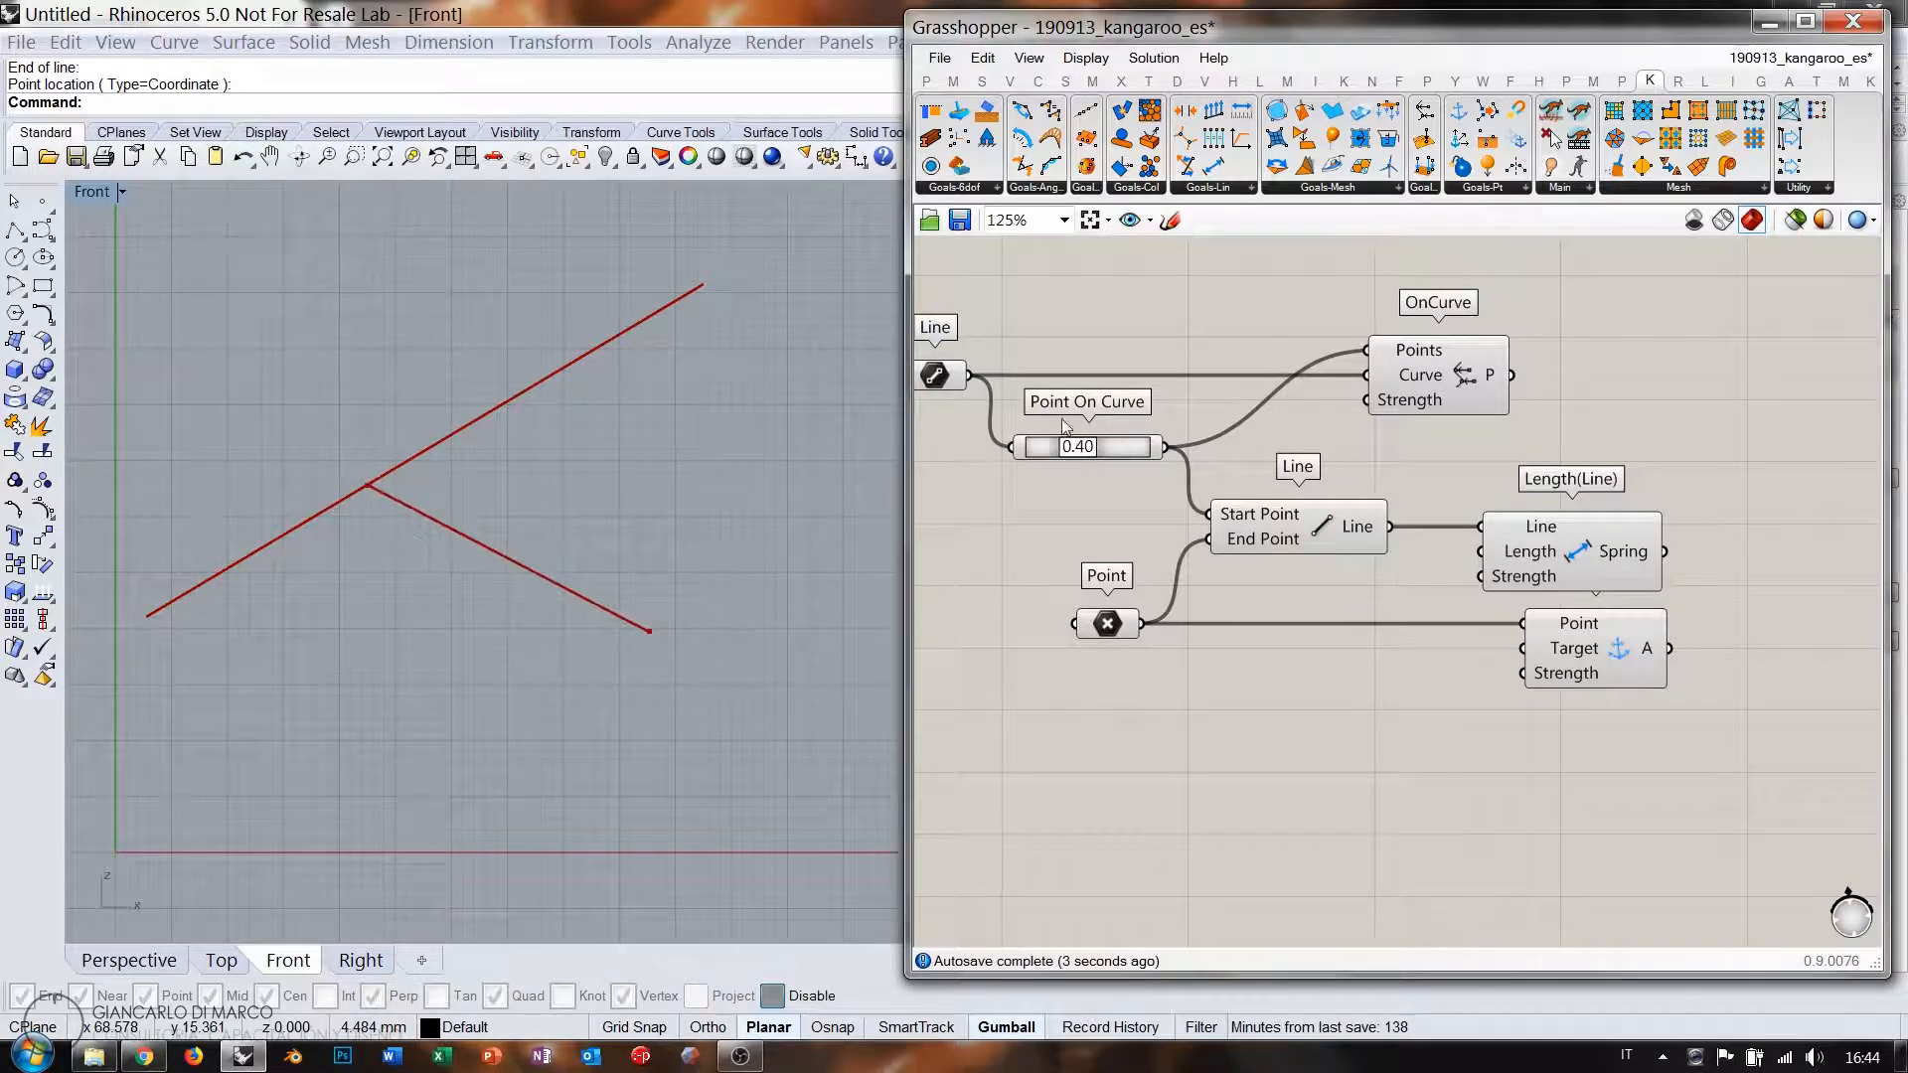
pyautogui.click(1107, 452)
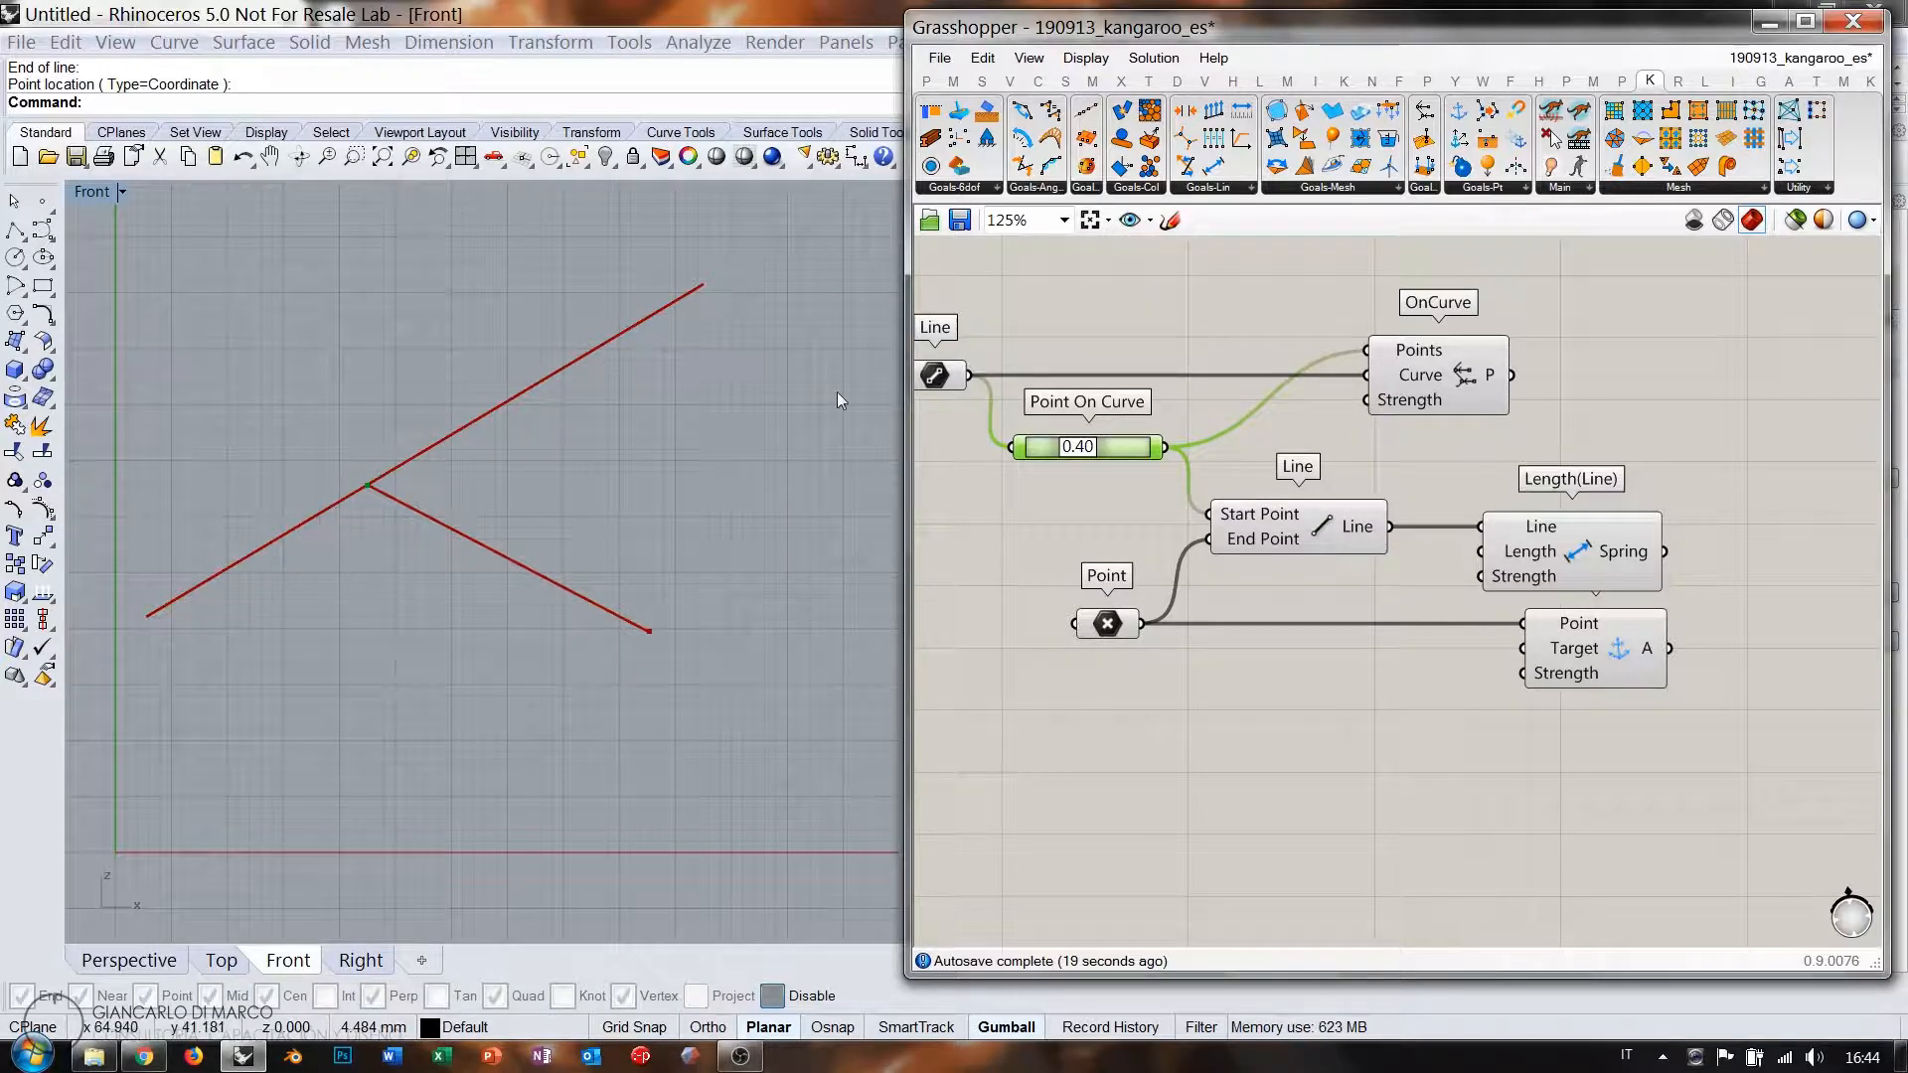
# Delete the redundant new BouncySolver and move the existing solver with its Button and Toggle.
pyautogui.click(1458, 374)
pyautogui.moveTo(1462, 375); pyautogui.dragTo(1608, 376)
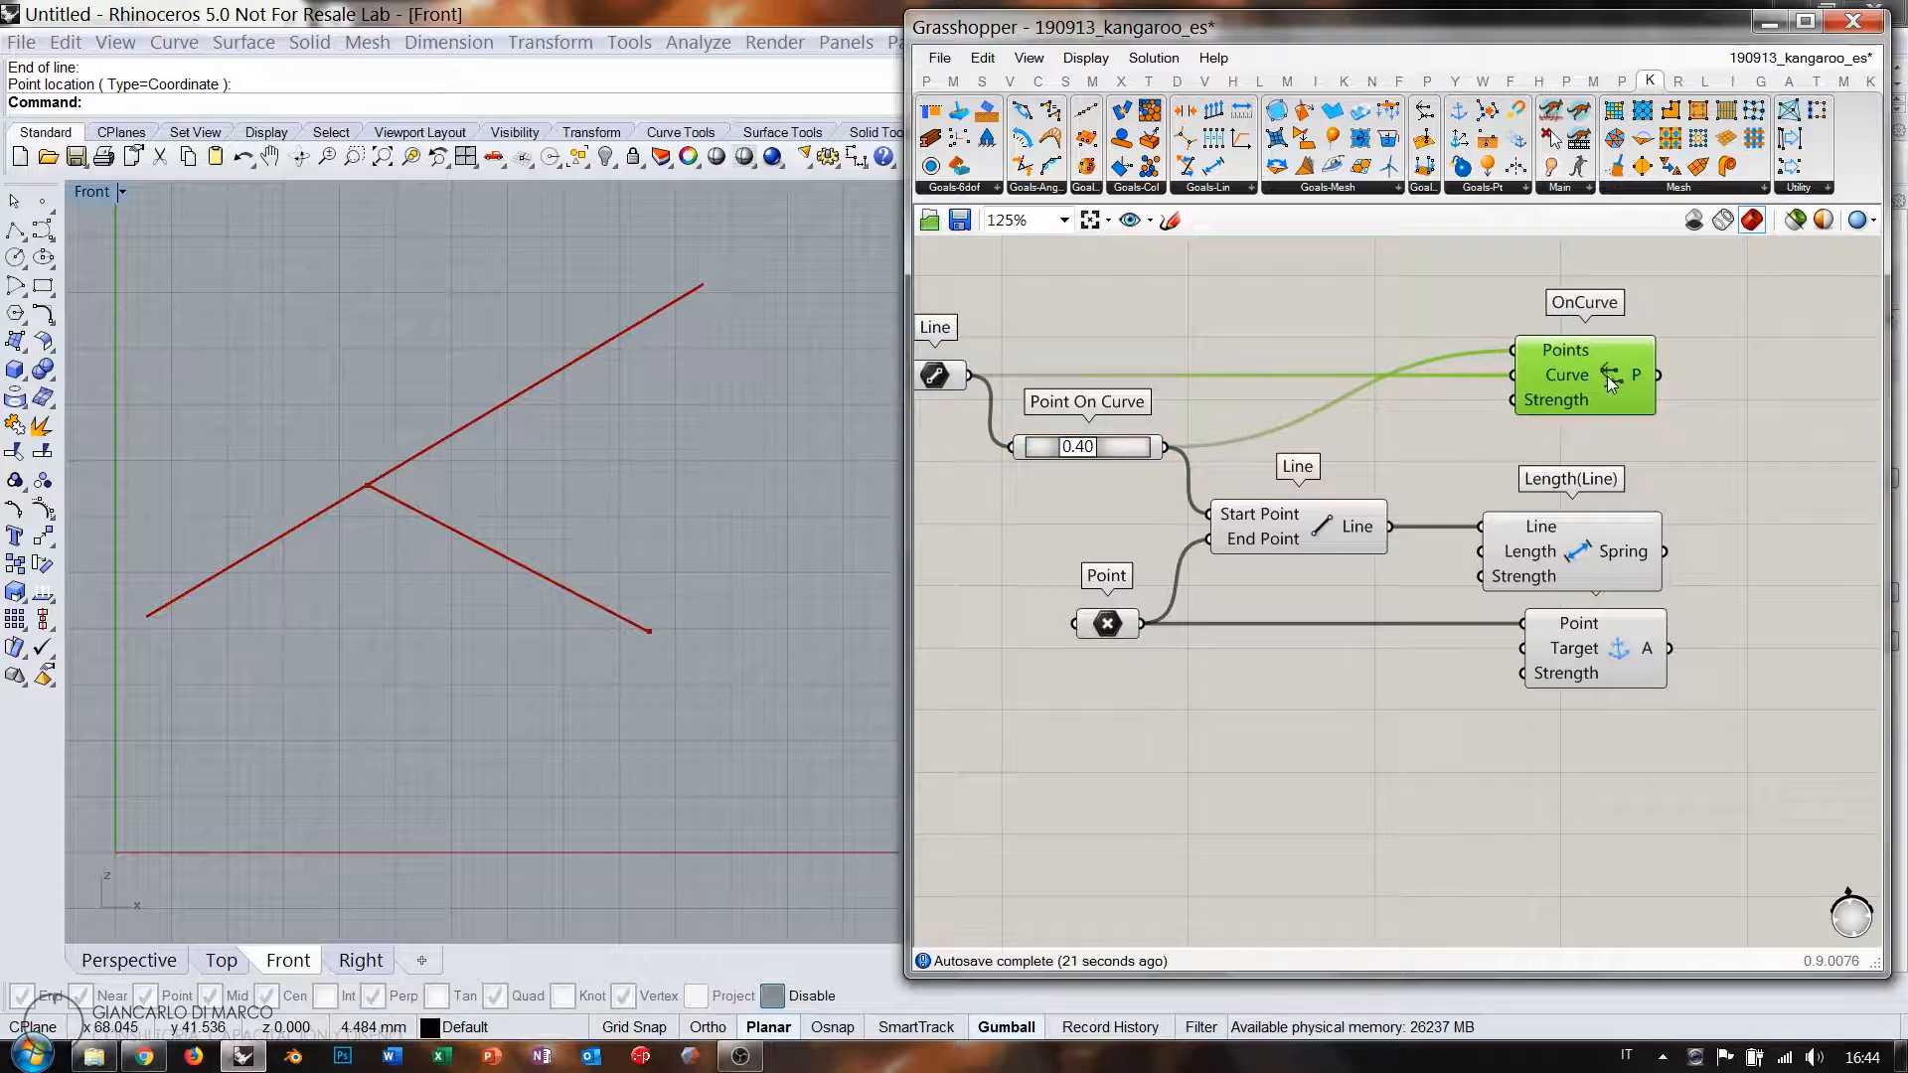
pyautogui.click(1759, 534)
pyautogui.moveTo(1761, 534); pyautogui.dragTo(1512, 523, button='right')
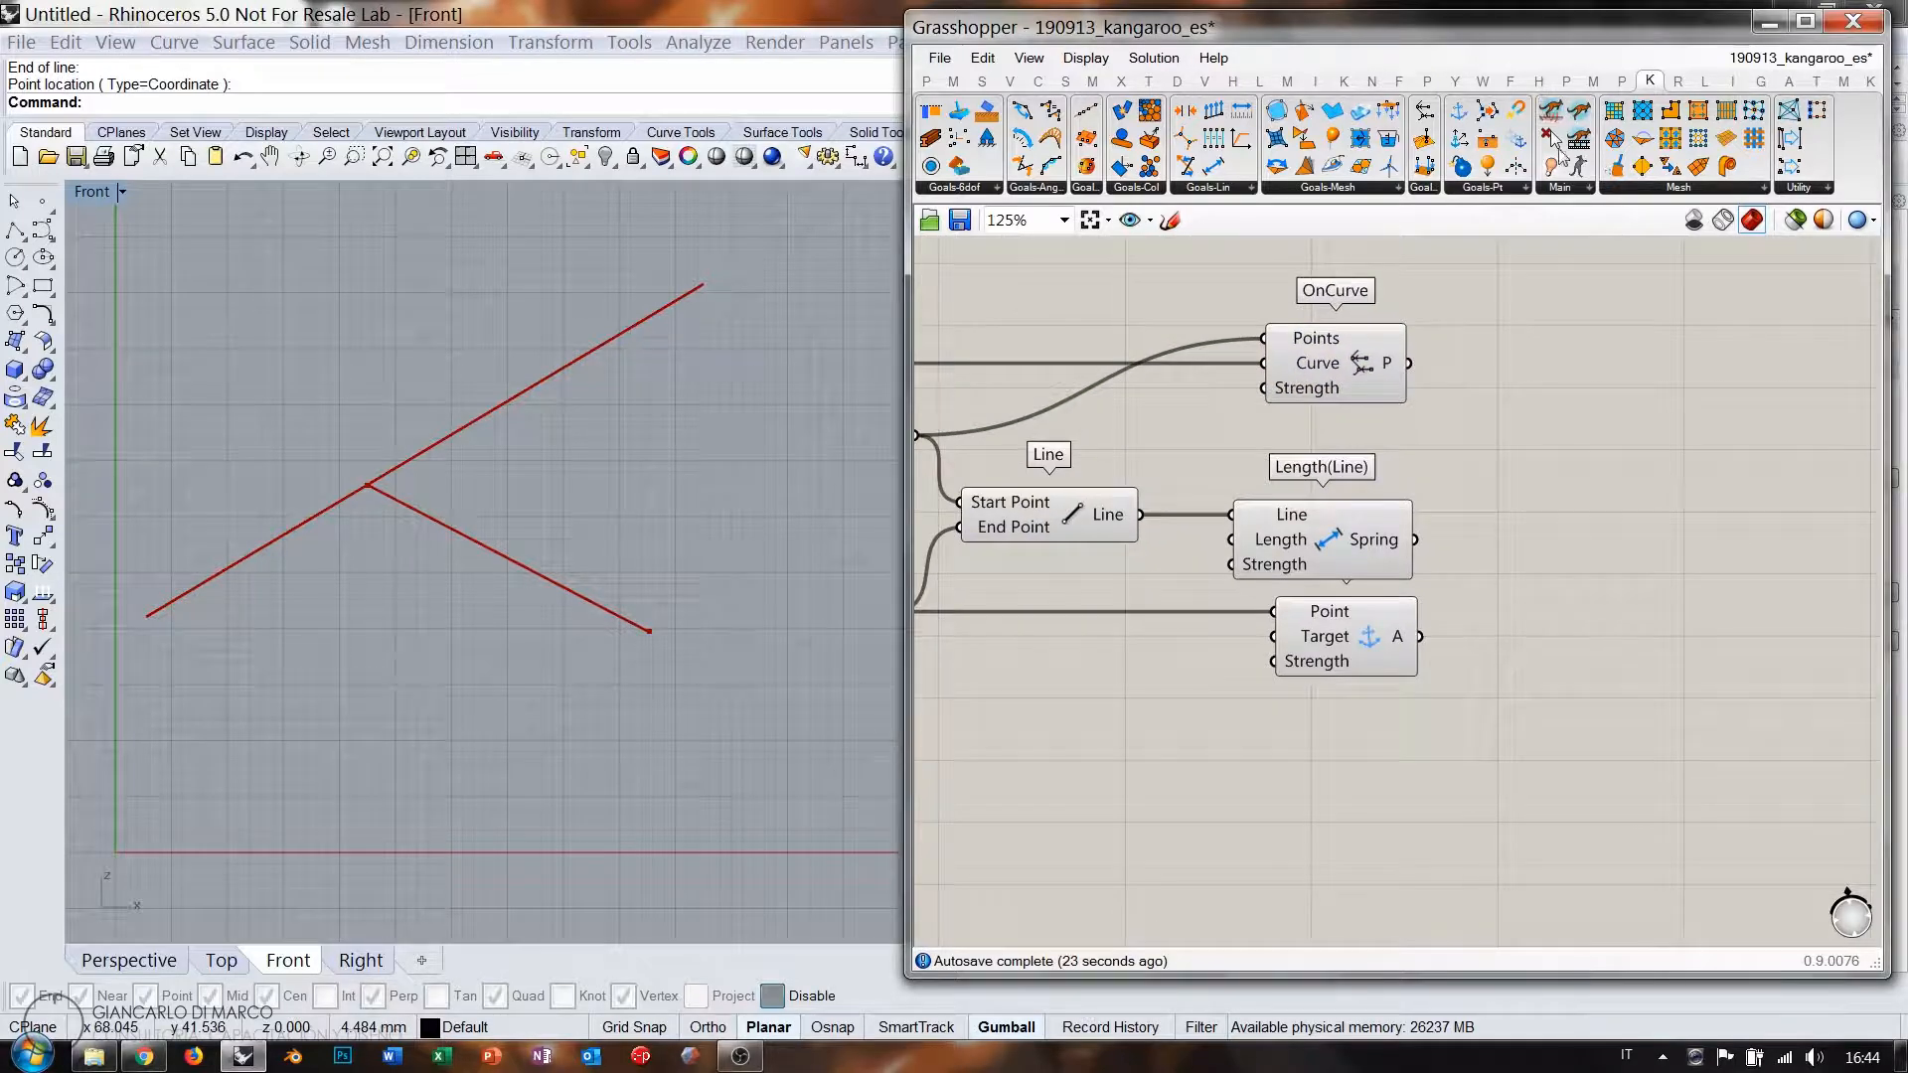
pyautogui.moveTo(1559, 151); pyautogui.dragTo(1751, 538)
pyautogui.click(1727, 567)
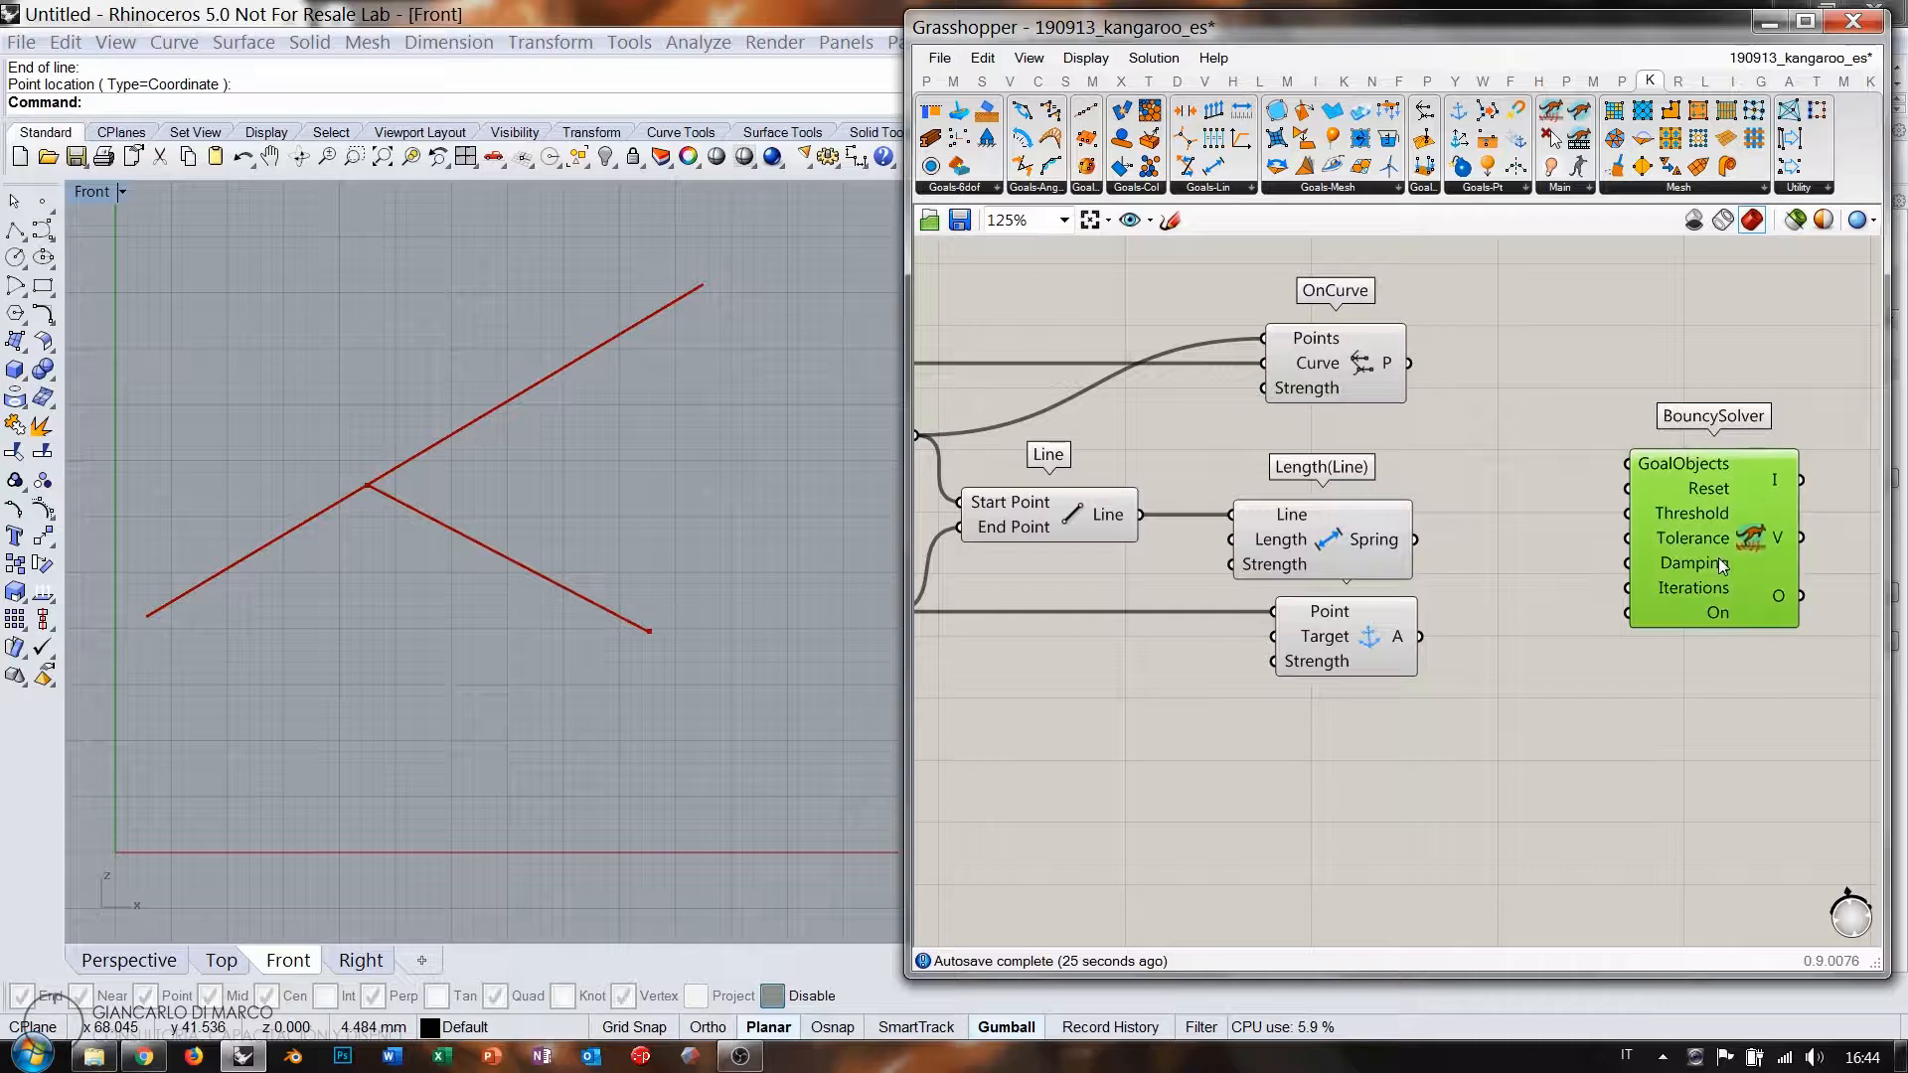
pyautogui.press('Delete')
pyautogui.moveTo(1712, 549); pyautogui.dragTo(1519, 535, button='right')
pyautogui.scroll(-4, 1519, 535)
pyautogui.moveTo(1795, 540); pyautogui.dragTo(1590, 594)
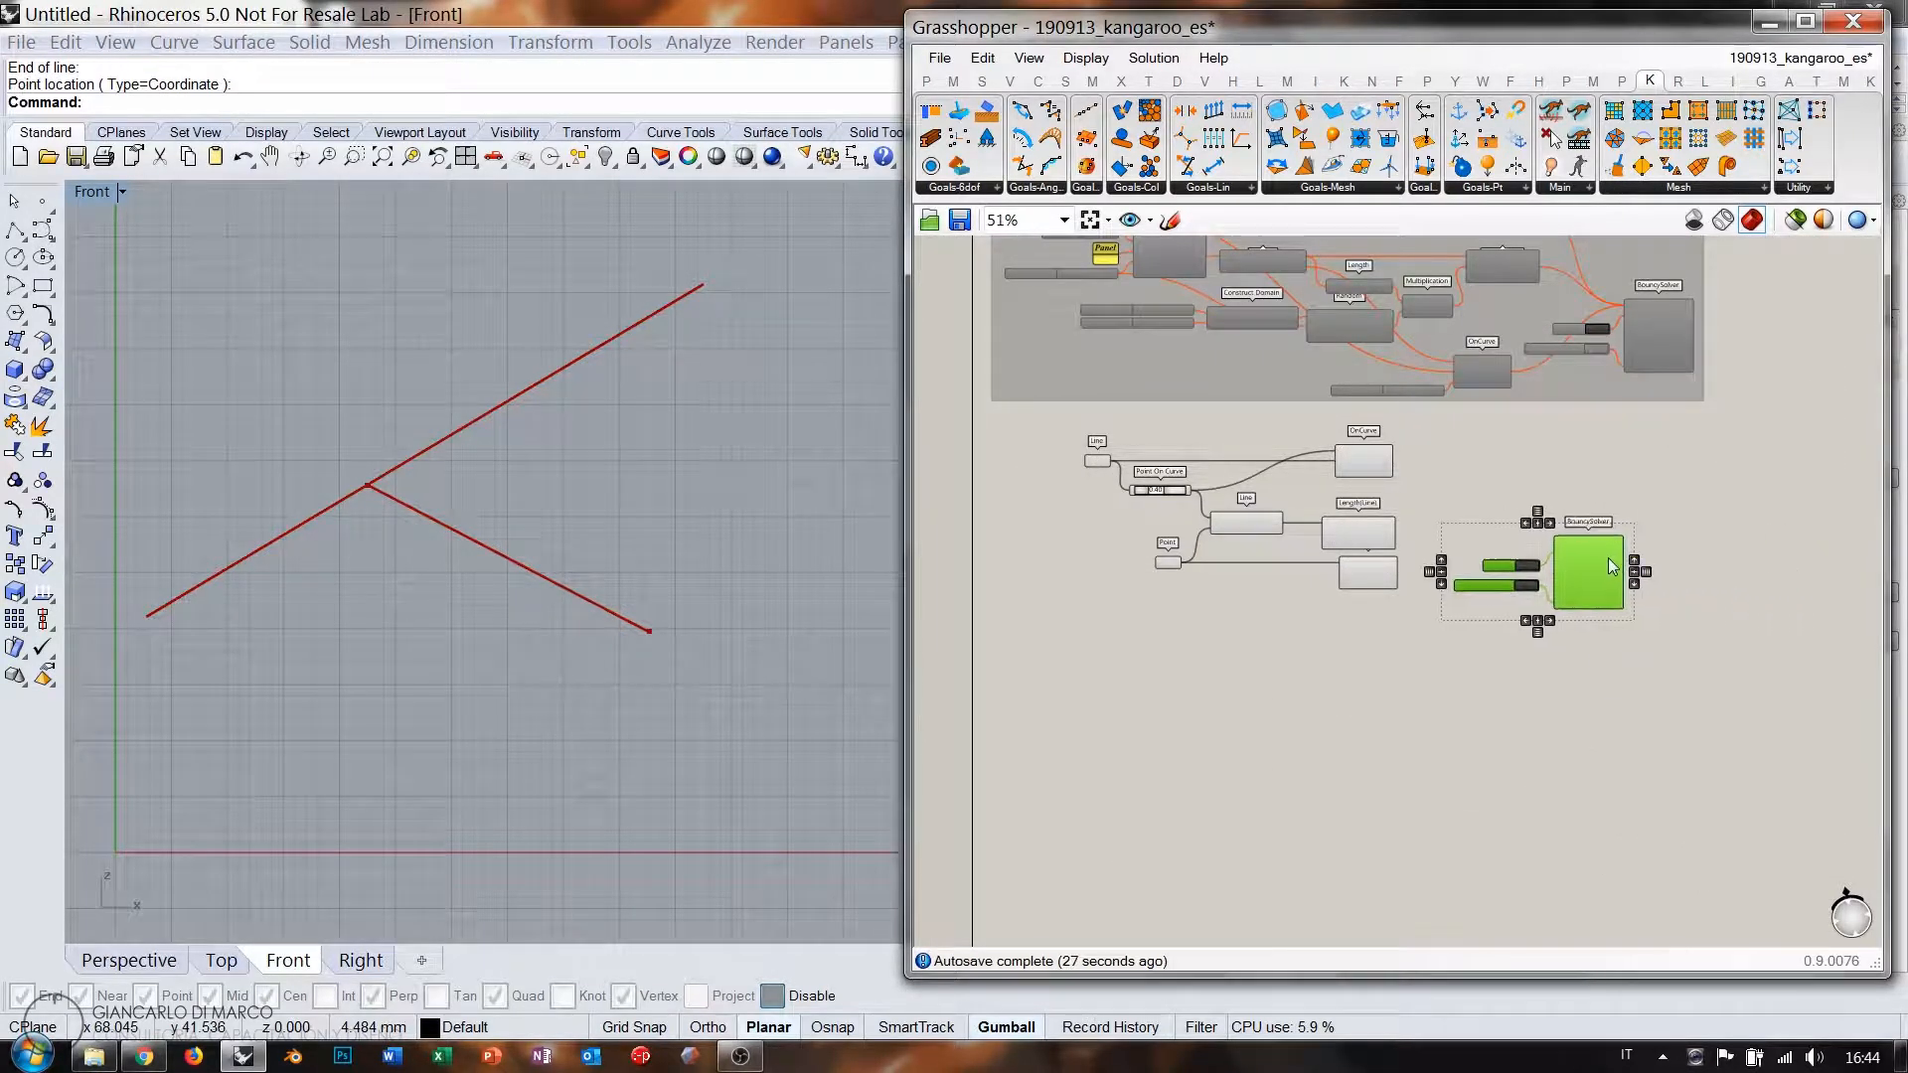
pyautogui.scroll(5, 1524, 520)
pyautogui.click(1457, 473)
# Wire the OnCurve and spring goals into the existing solver's GoalObjects.
pyautogui.moveTo(1204, 373); pyautogui.dragTo(1591, 573)
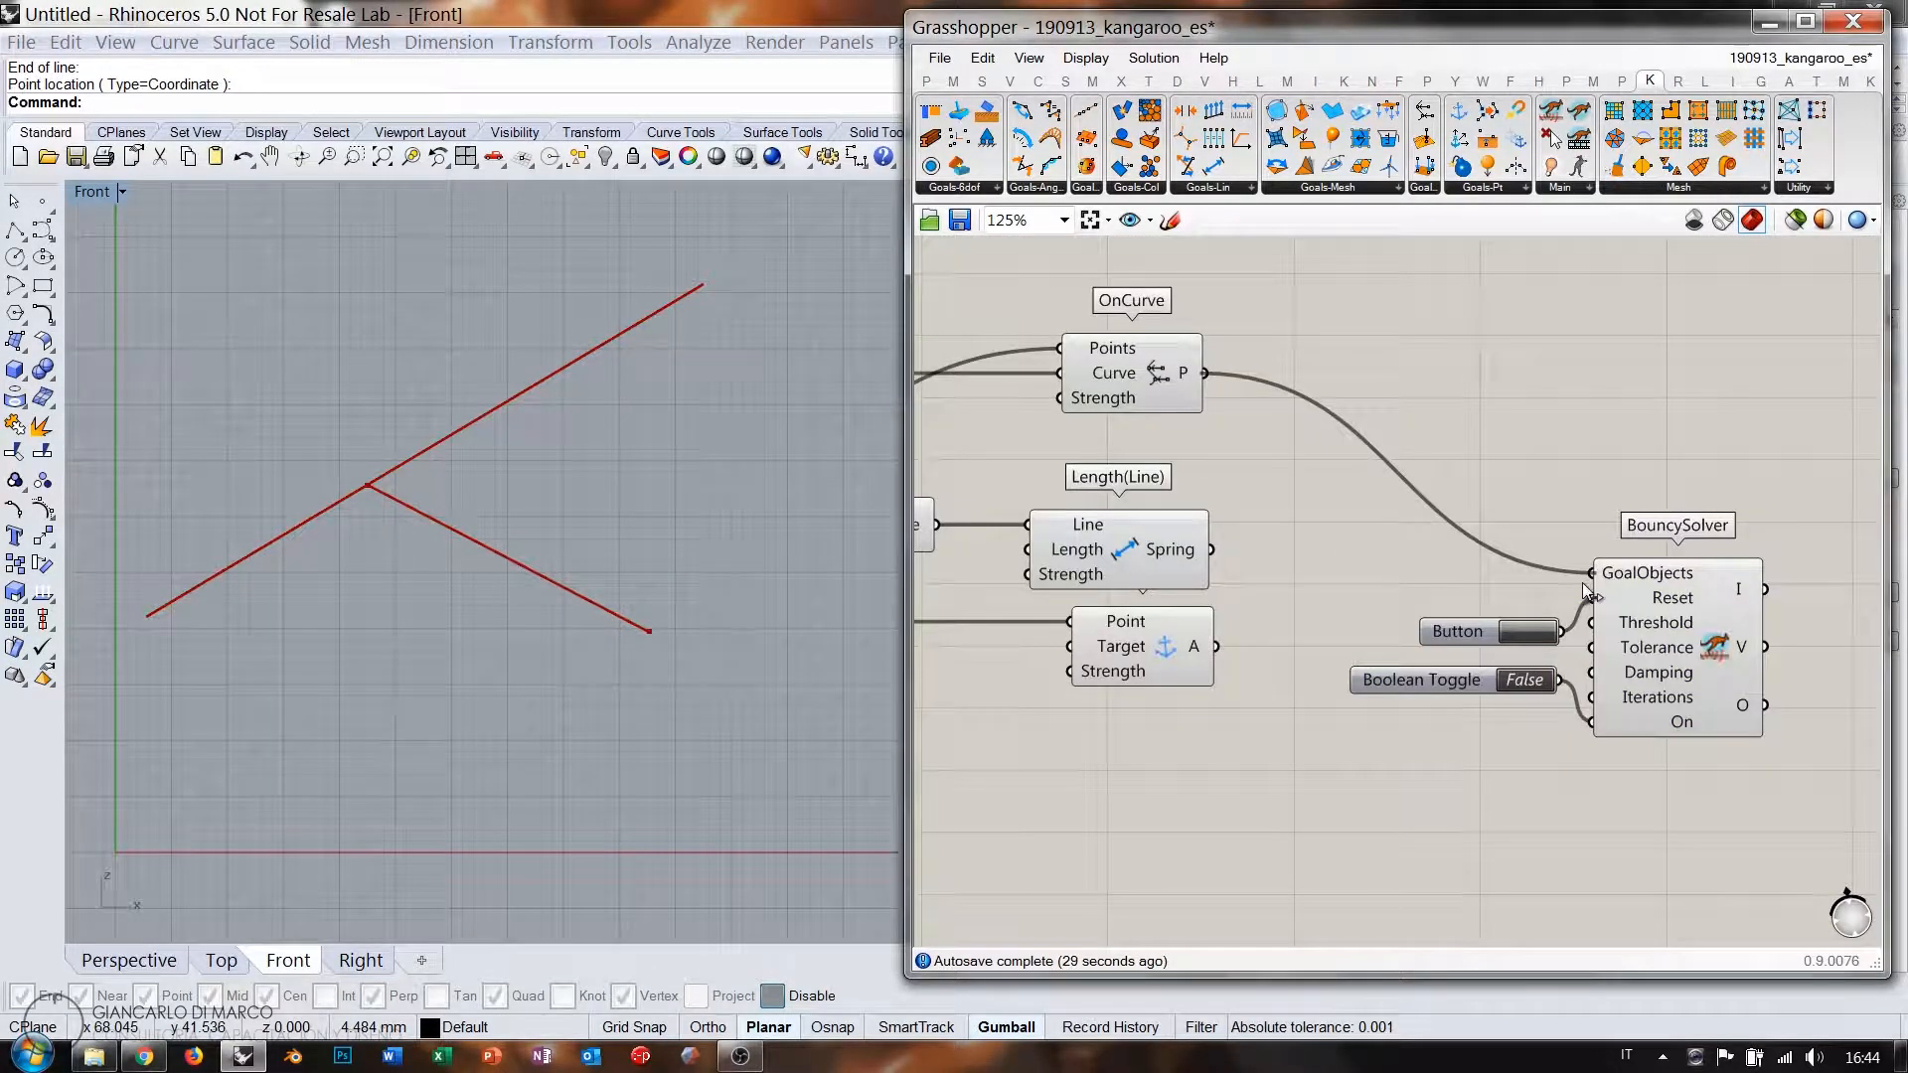
pyautogui.moveTo(1211, 549); pyautogui.dragTo(1216, 646)
pyautogui.scroll(-4, 1355, 627)
# Hide the new chain components' previews, keeping the original line visible.
pyautogui.moveTo(1336, 510); pyautogui.dragTo(998, 673)
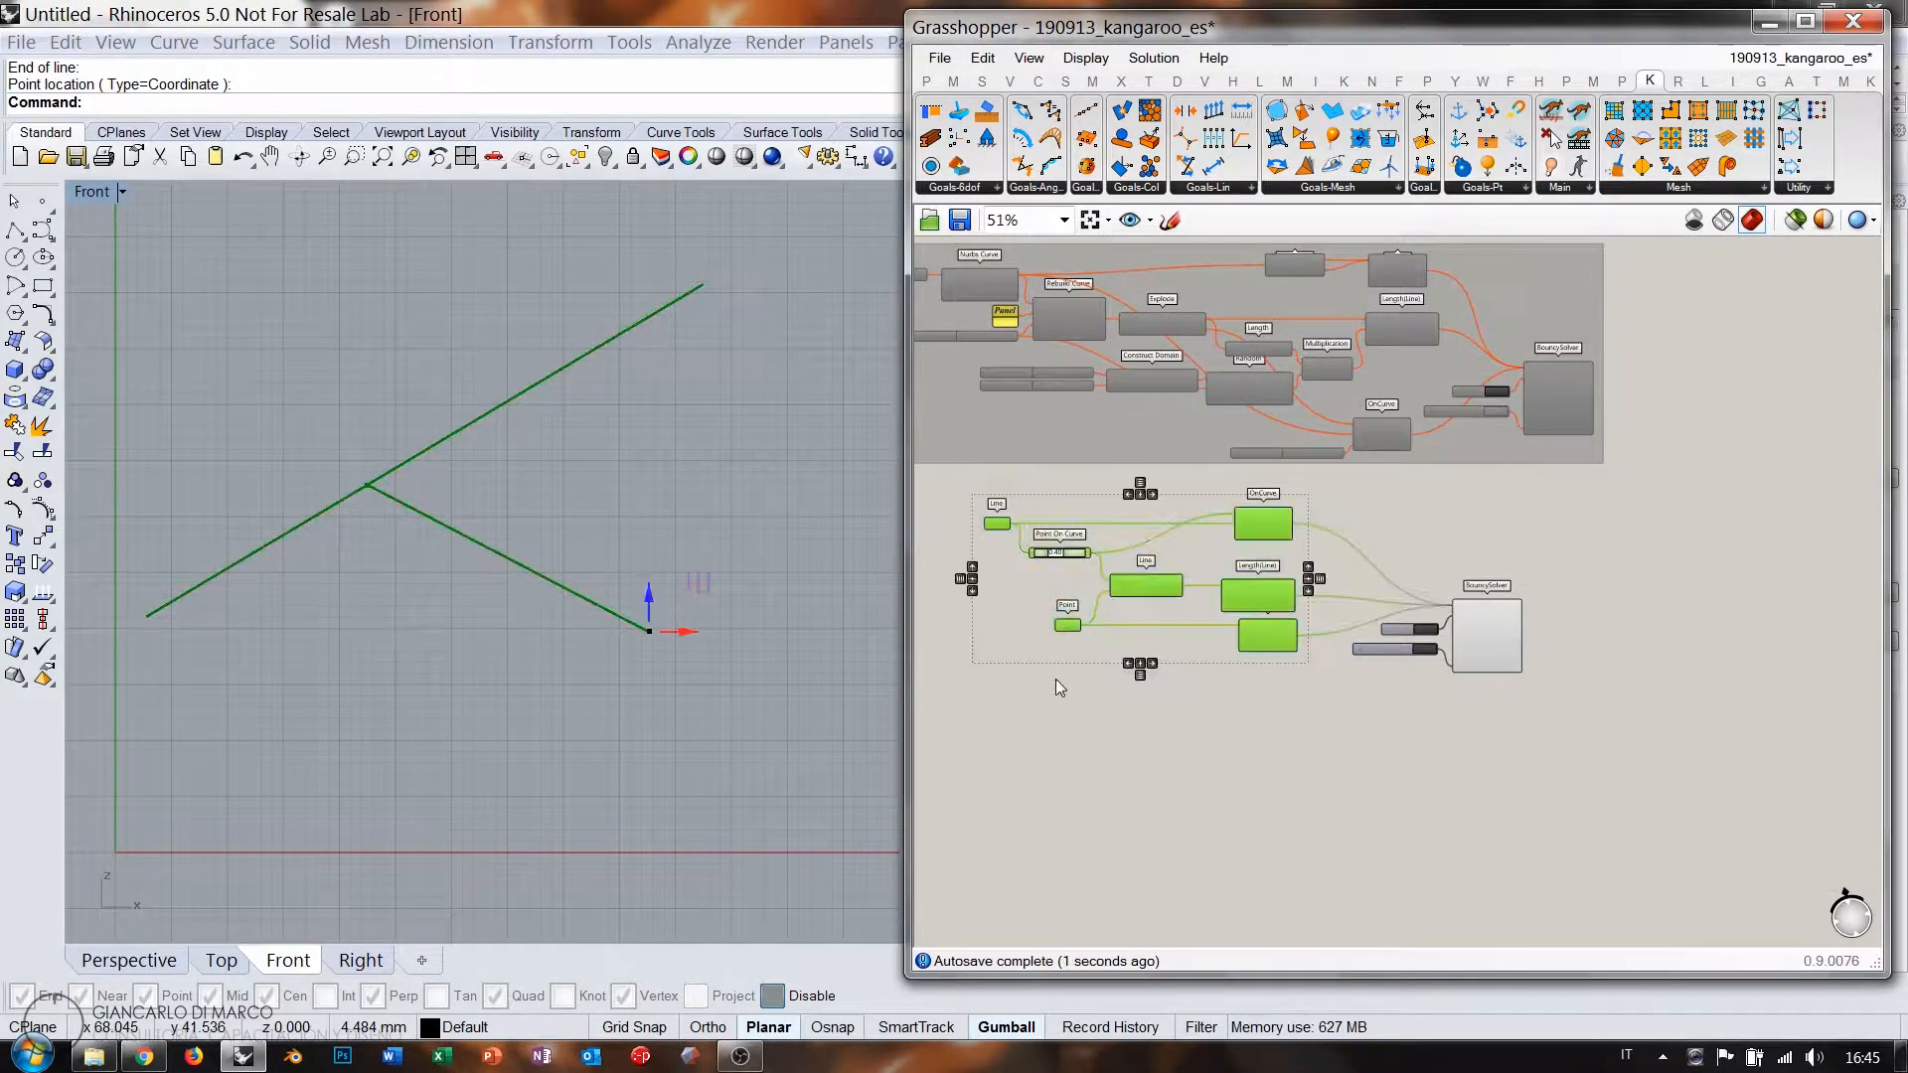
pyautogui.hotkey('ctrl', 'q')
pyautogui.click(1219, 762)
pyautogui.scroll(5, 1066, 544)
pyautogui.moveTo(1066, 543); pyautogui.dragTo(1266, 539, button='right')
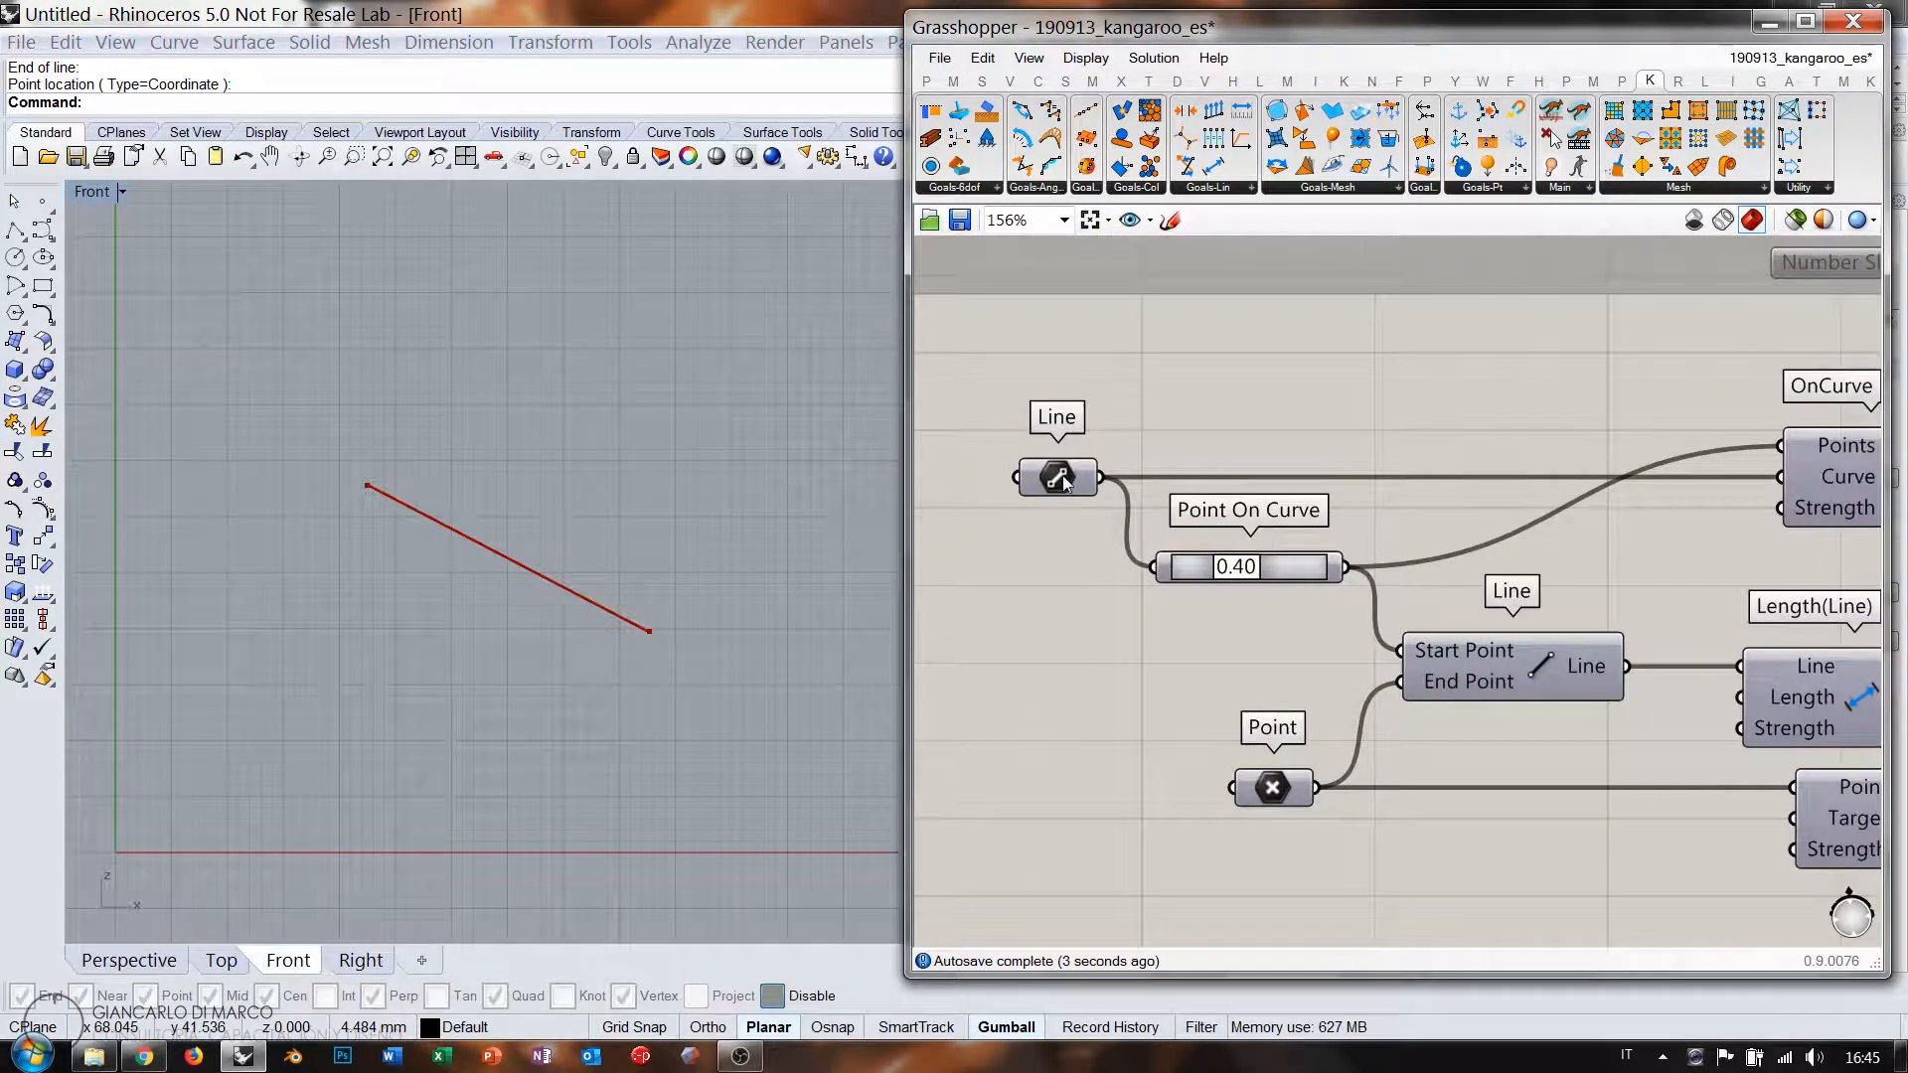
pyautogui.click(1061, 477)
pyautogui.hotkey('ctrl', 'q')
pyautogui.click(1285, 433)
# Set the solver's Boolean Toggle to True so the chain converges.
pyautogui.scroll(-3, 1103, 469)
pyautogui.moveTo(1571, 601); pyautogui.dragTo(1401, 586, button='right')
pyautogui.scroll(3, 1465, 617)
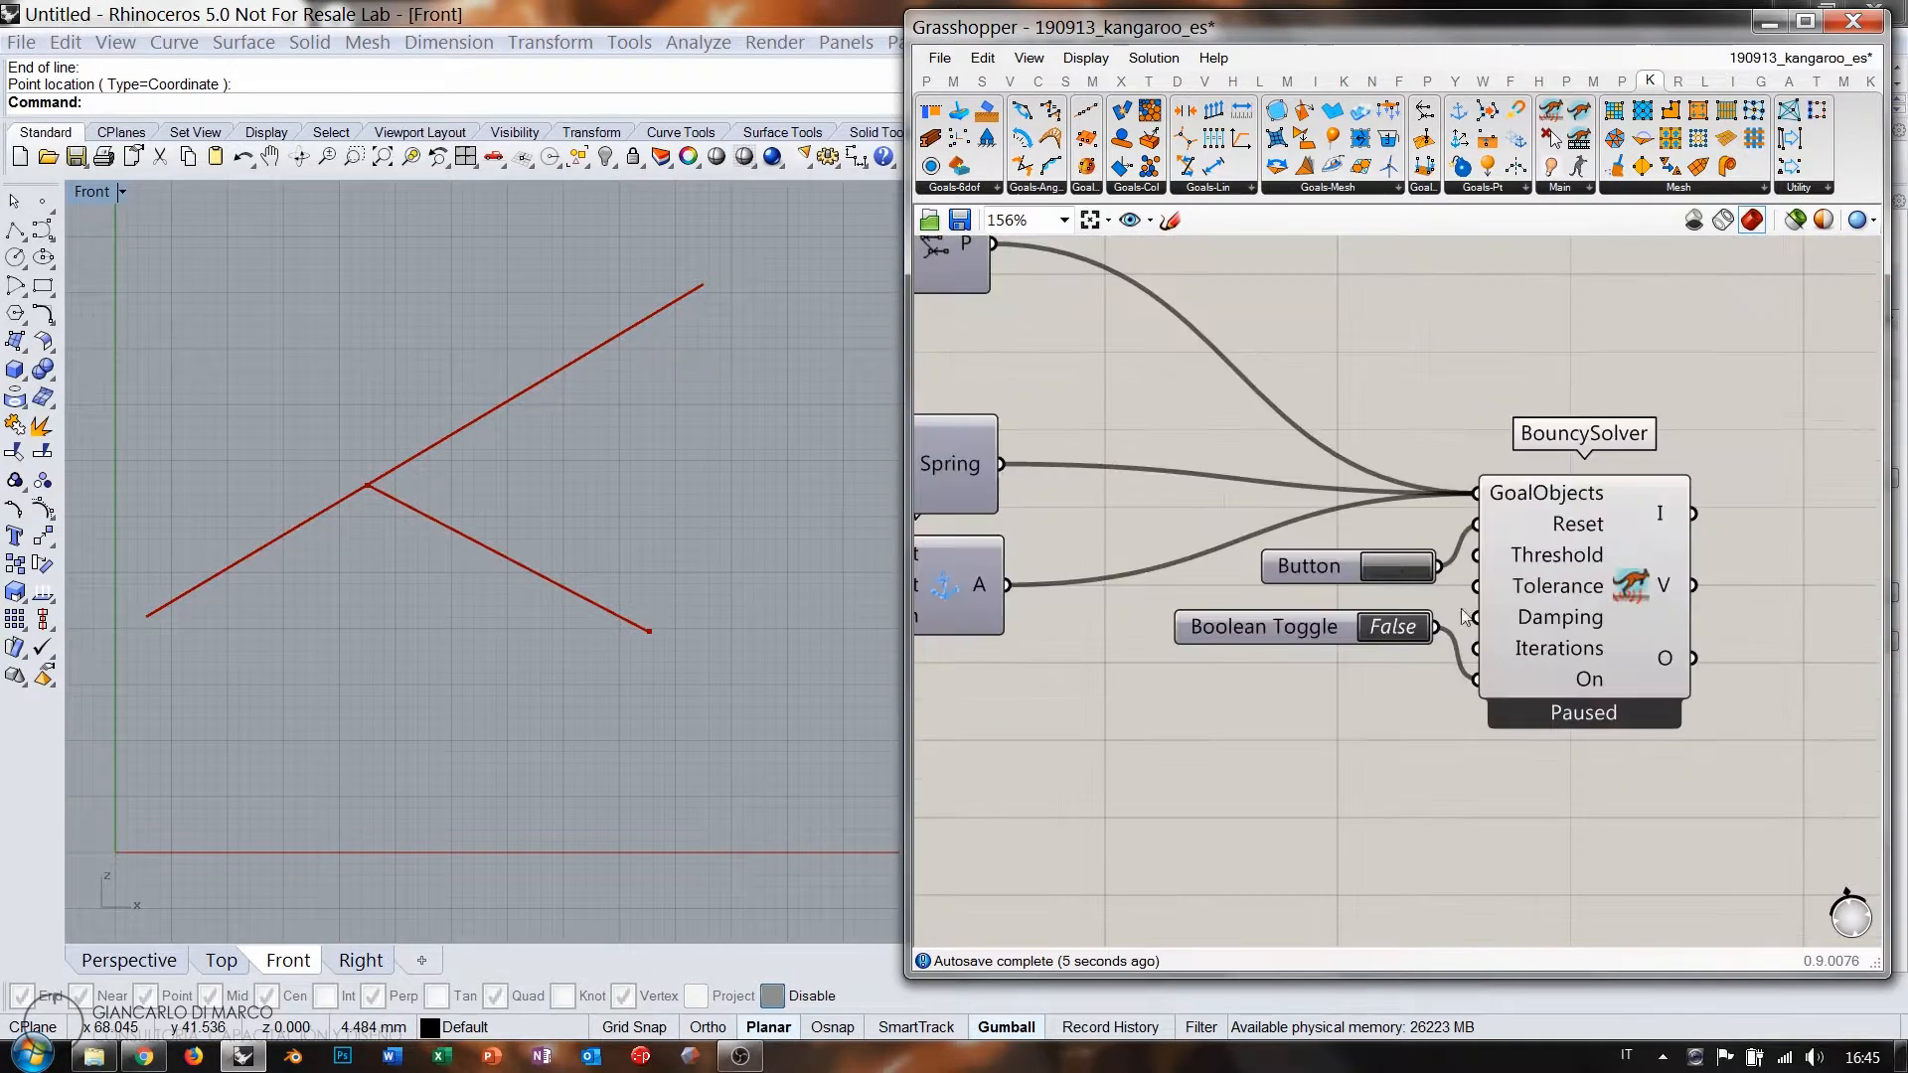
pyautogui.doubleClick(1391, 628)
pyautogui.moveTo(1289, 661); pyautogui.dragTo(1498, 656, button='right')
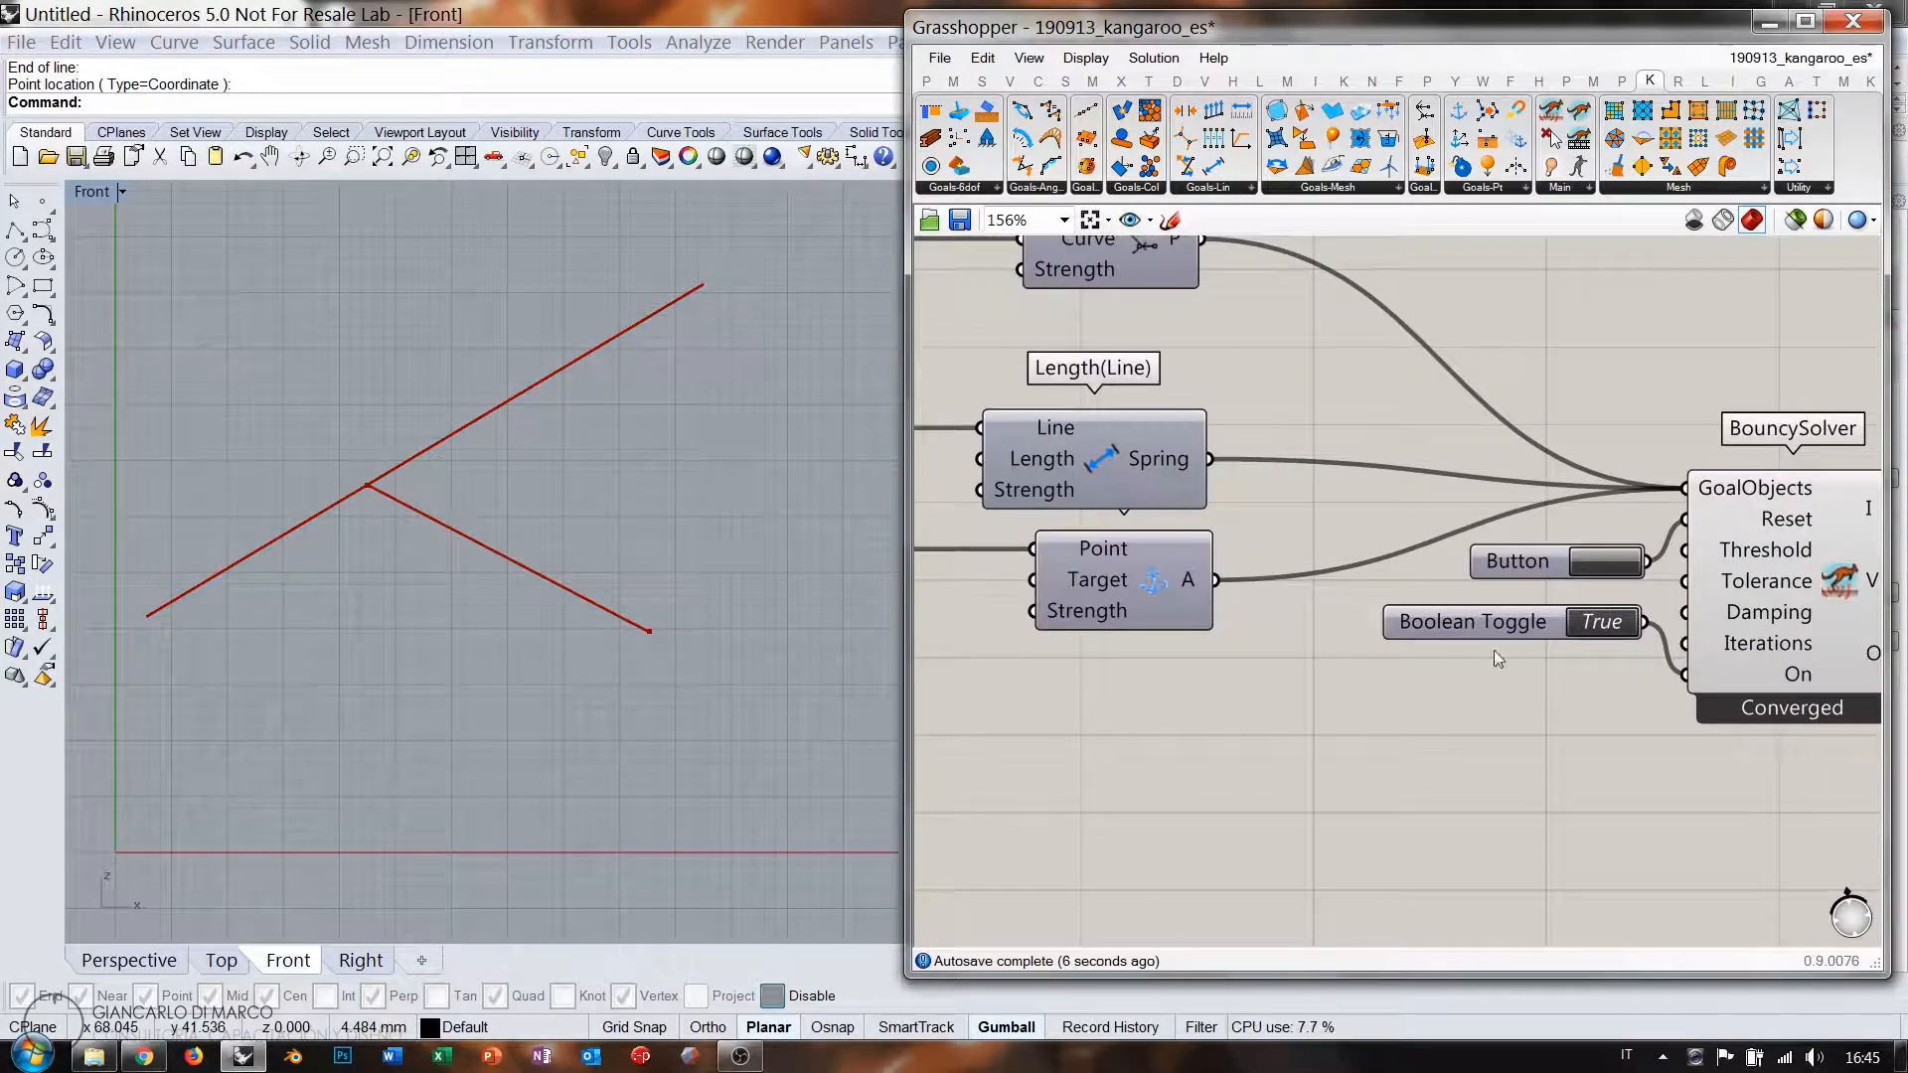
pyautogui.scroll(-2, 1704, 608)
pyautogui.moveTo(1162, 493); pyautogui.dragTo(1357, 505, button='right')
pyautogui.scroll(1, 1487, 513)
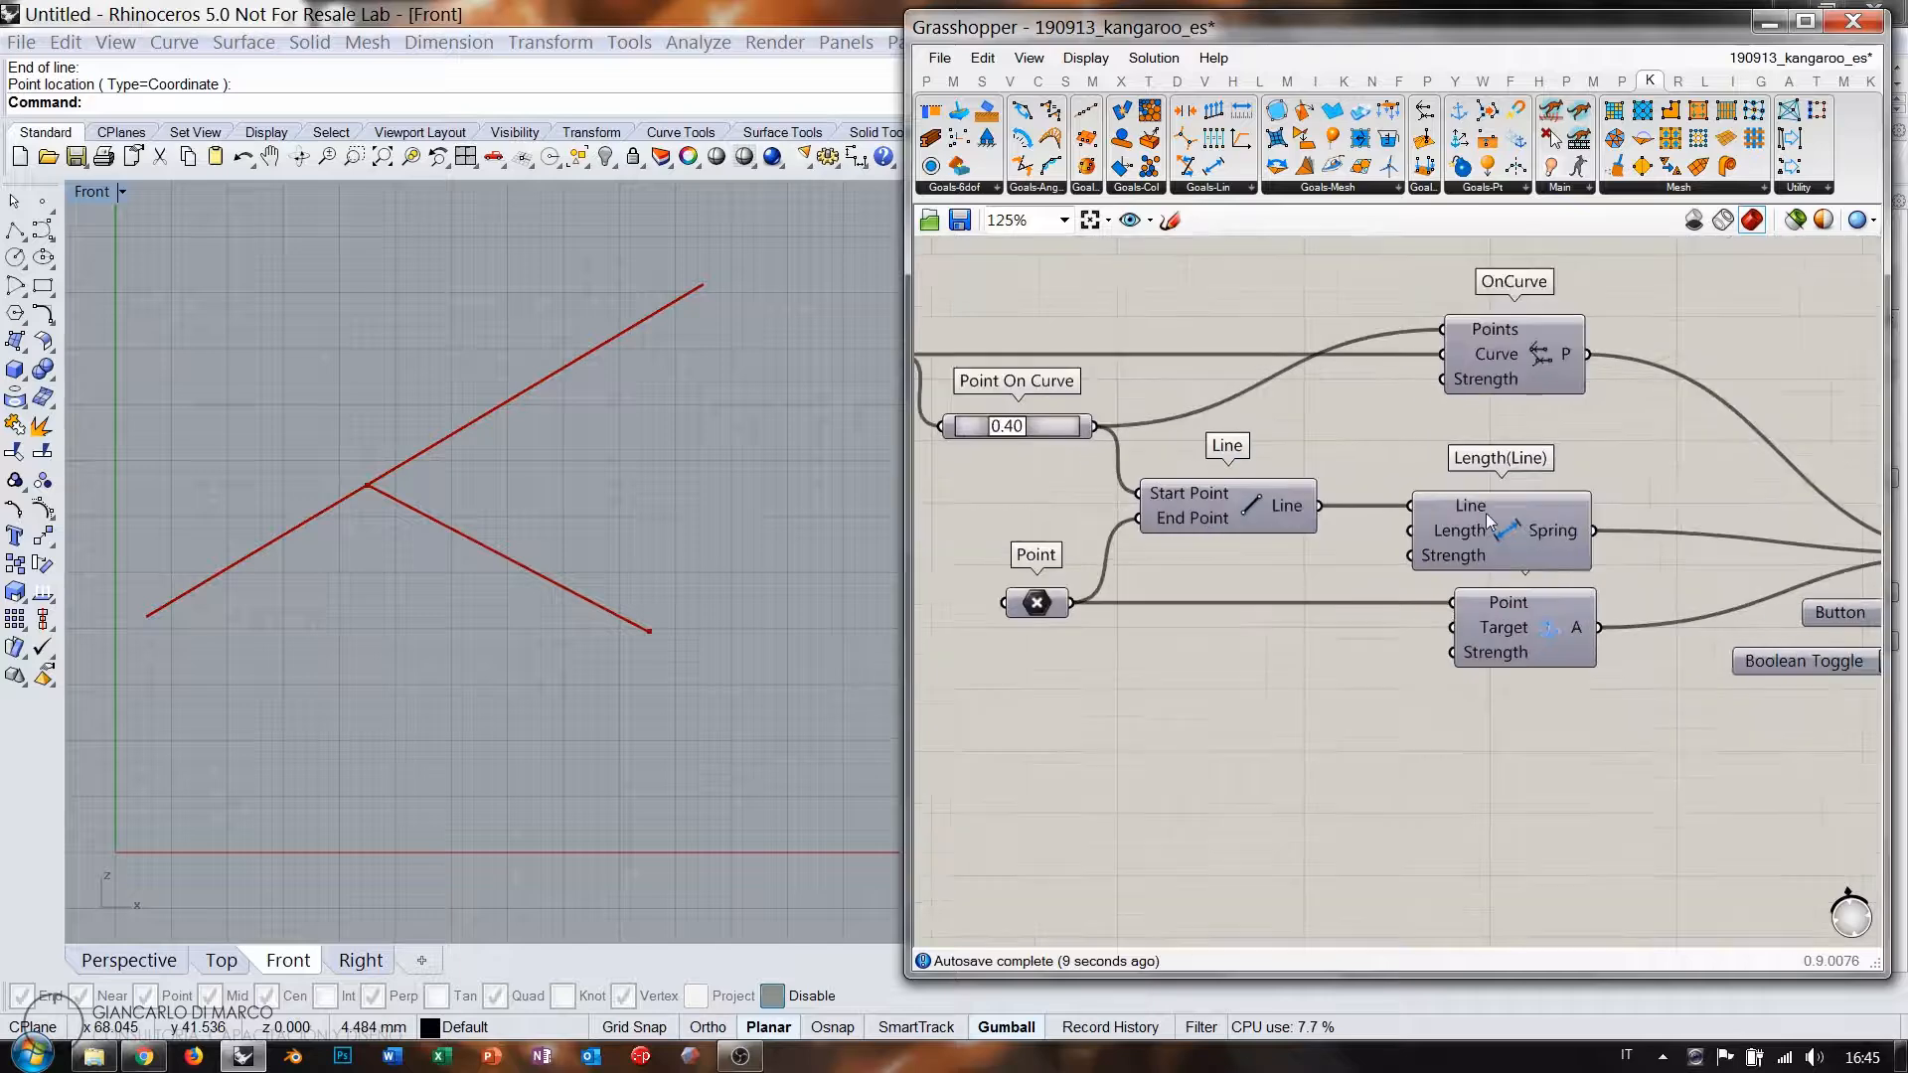
pyautogui.moveTo(1544, 464); pyautogui.dragTo(1541, 494, button='right')
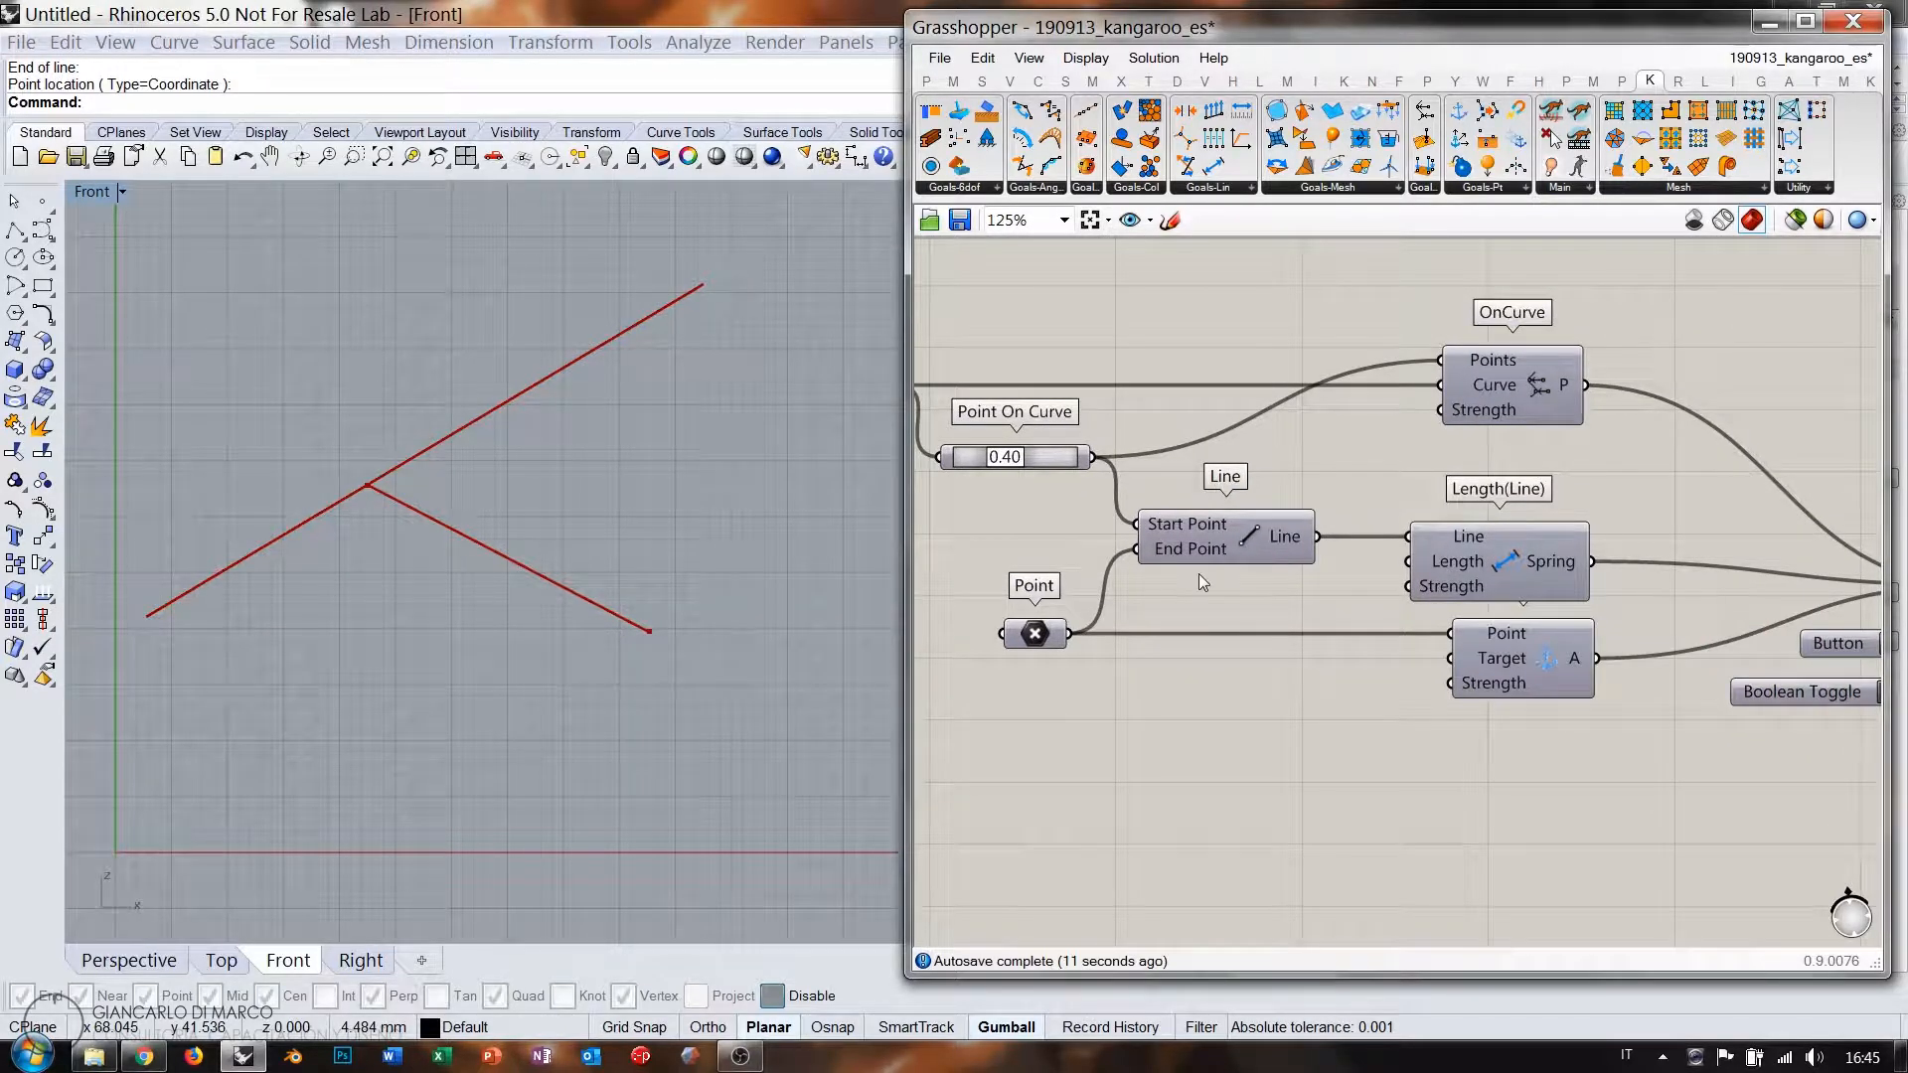
# Move the Point On Curve, Line, Point and Line parameter group up on the canvas.
pyautogui.moveTo(1248, 656); pyautogui.dragTo(1044, 445)
pyautogui.moveTo(1044, 437); pyautogui.dragTo(1214, 435, button='right')
pyautogui.keyDown('shift'); pyautogui.click(1050, 388); pyautogui.keyUp('shift')
pyautogui.moveTo(1331, 508); pyautogui.dragTo(1186, 513)
pyautogui.click(1360, 497)
pyautogui.click(1280, 541)
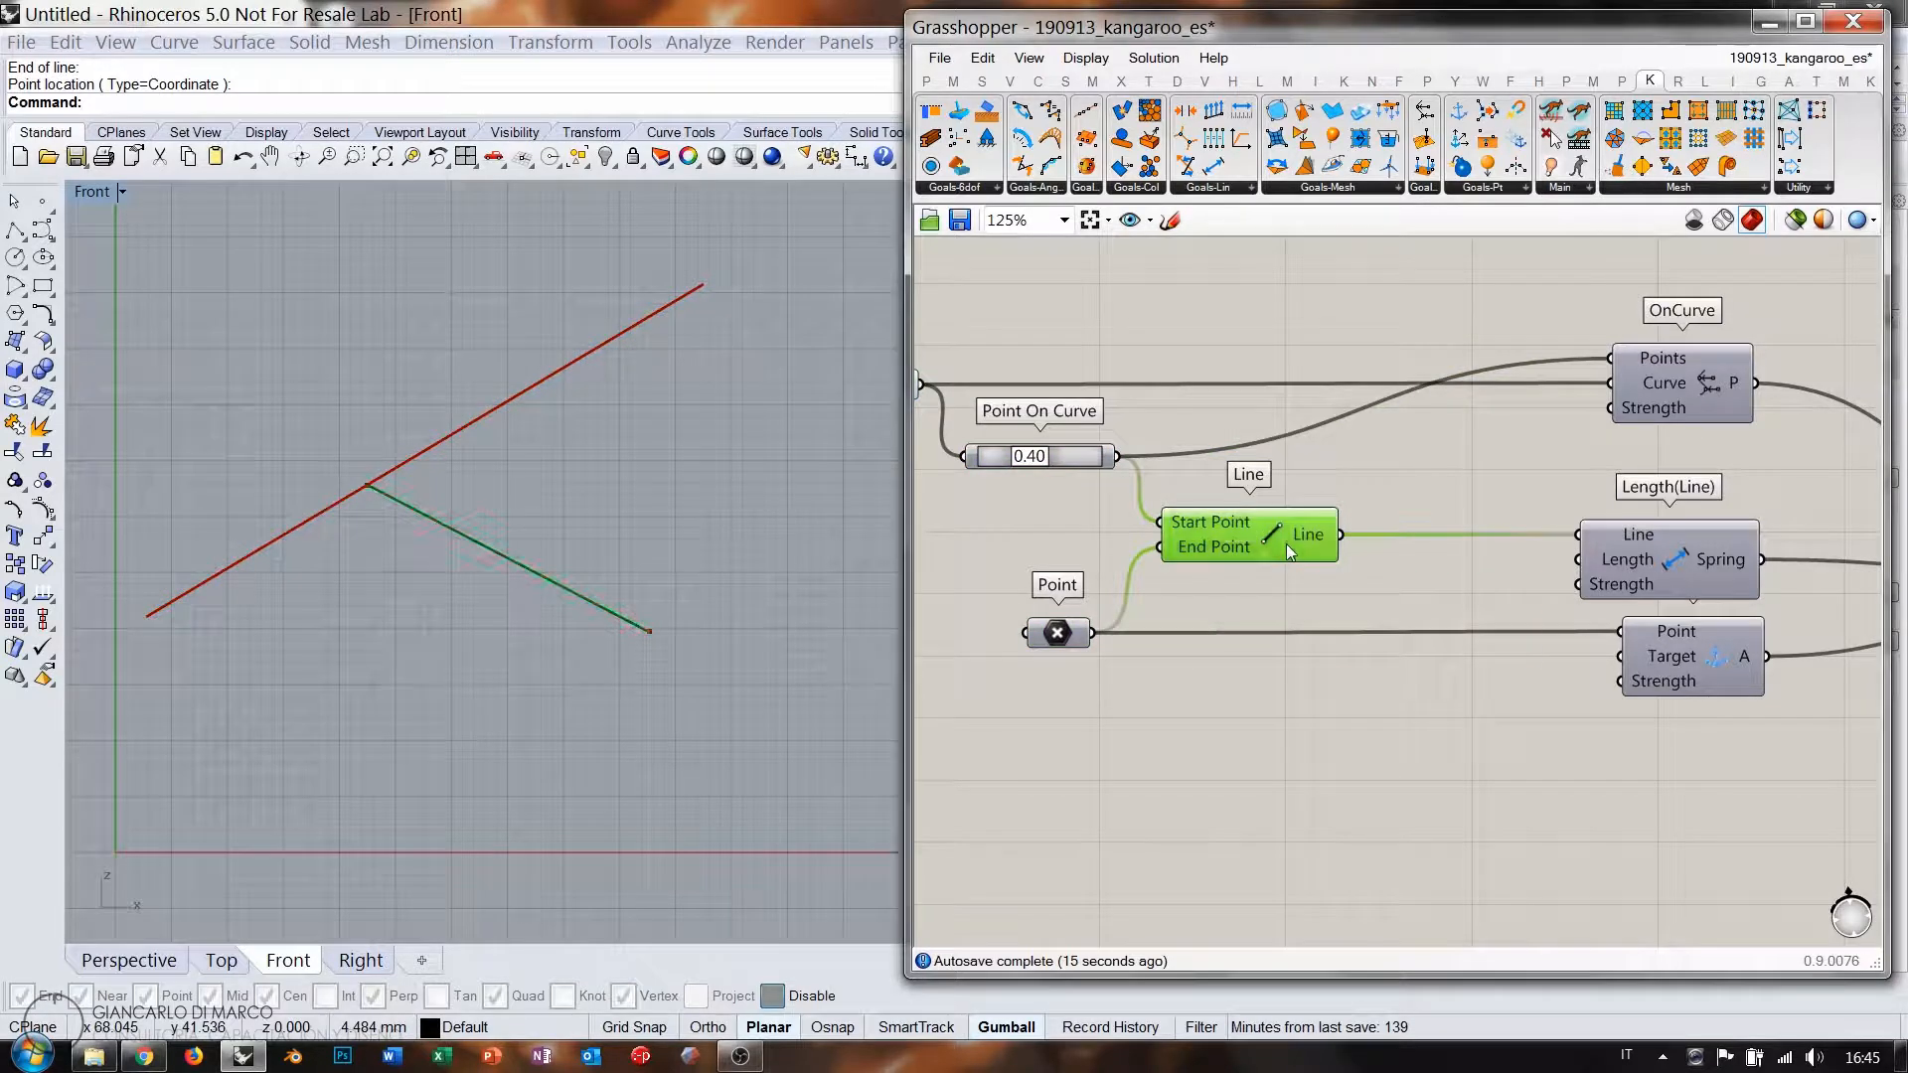
# Add a Multiplication component with a 1.000 factor slider feeding its B input.
pyautogui.doubleClick(1429, 603)
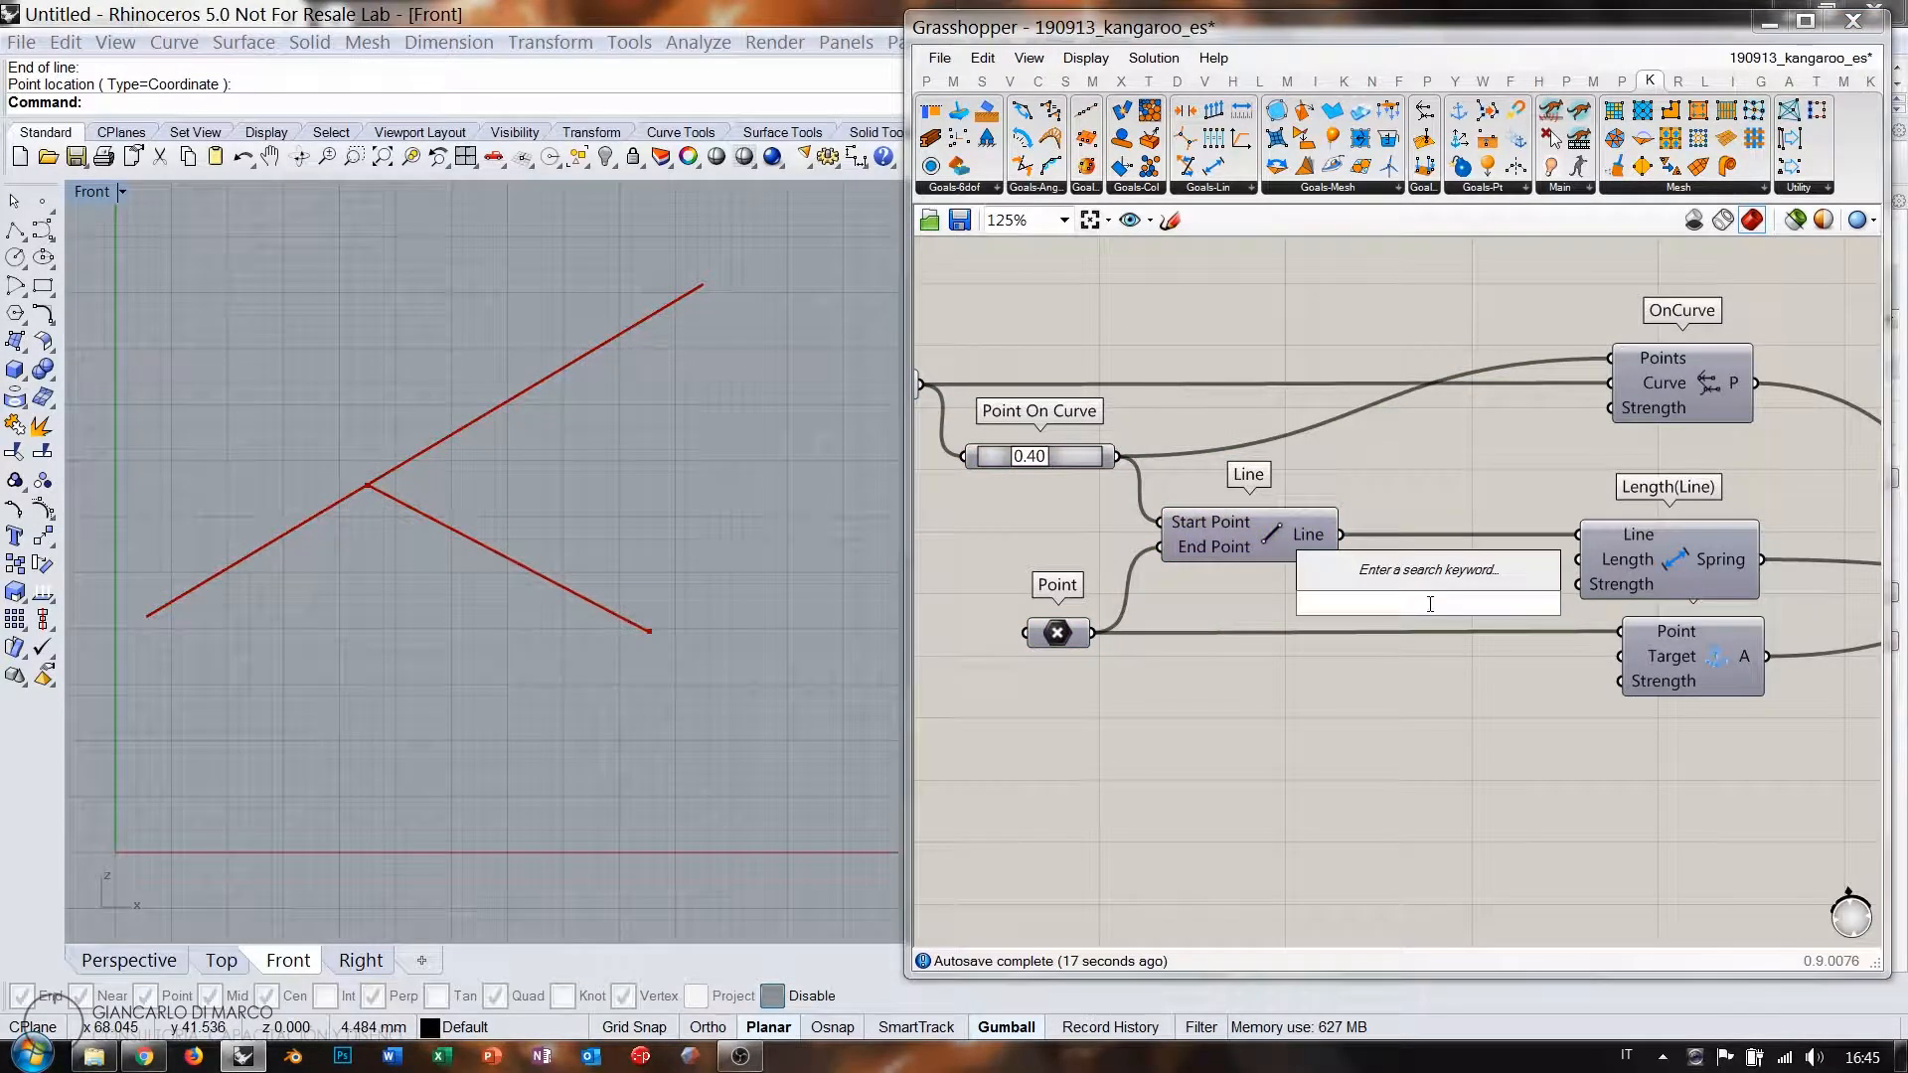
pyautogui.write('*')
pyautogui.press('Return')
pyautogui.moveTo(1418, 598); pyautogui.dragTo(1427, 590)
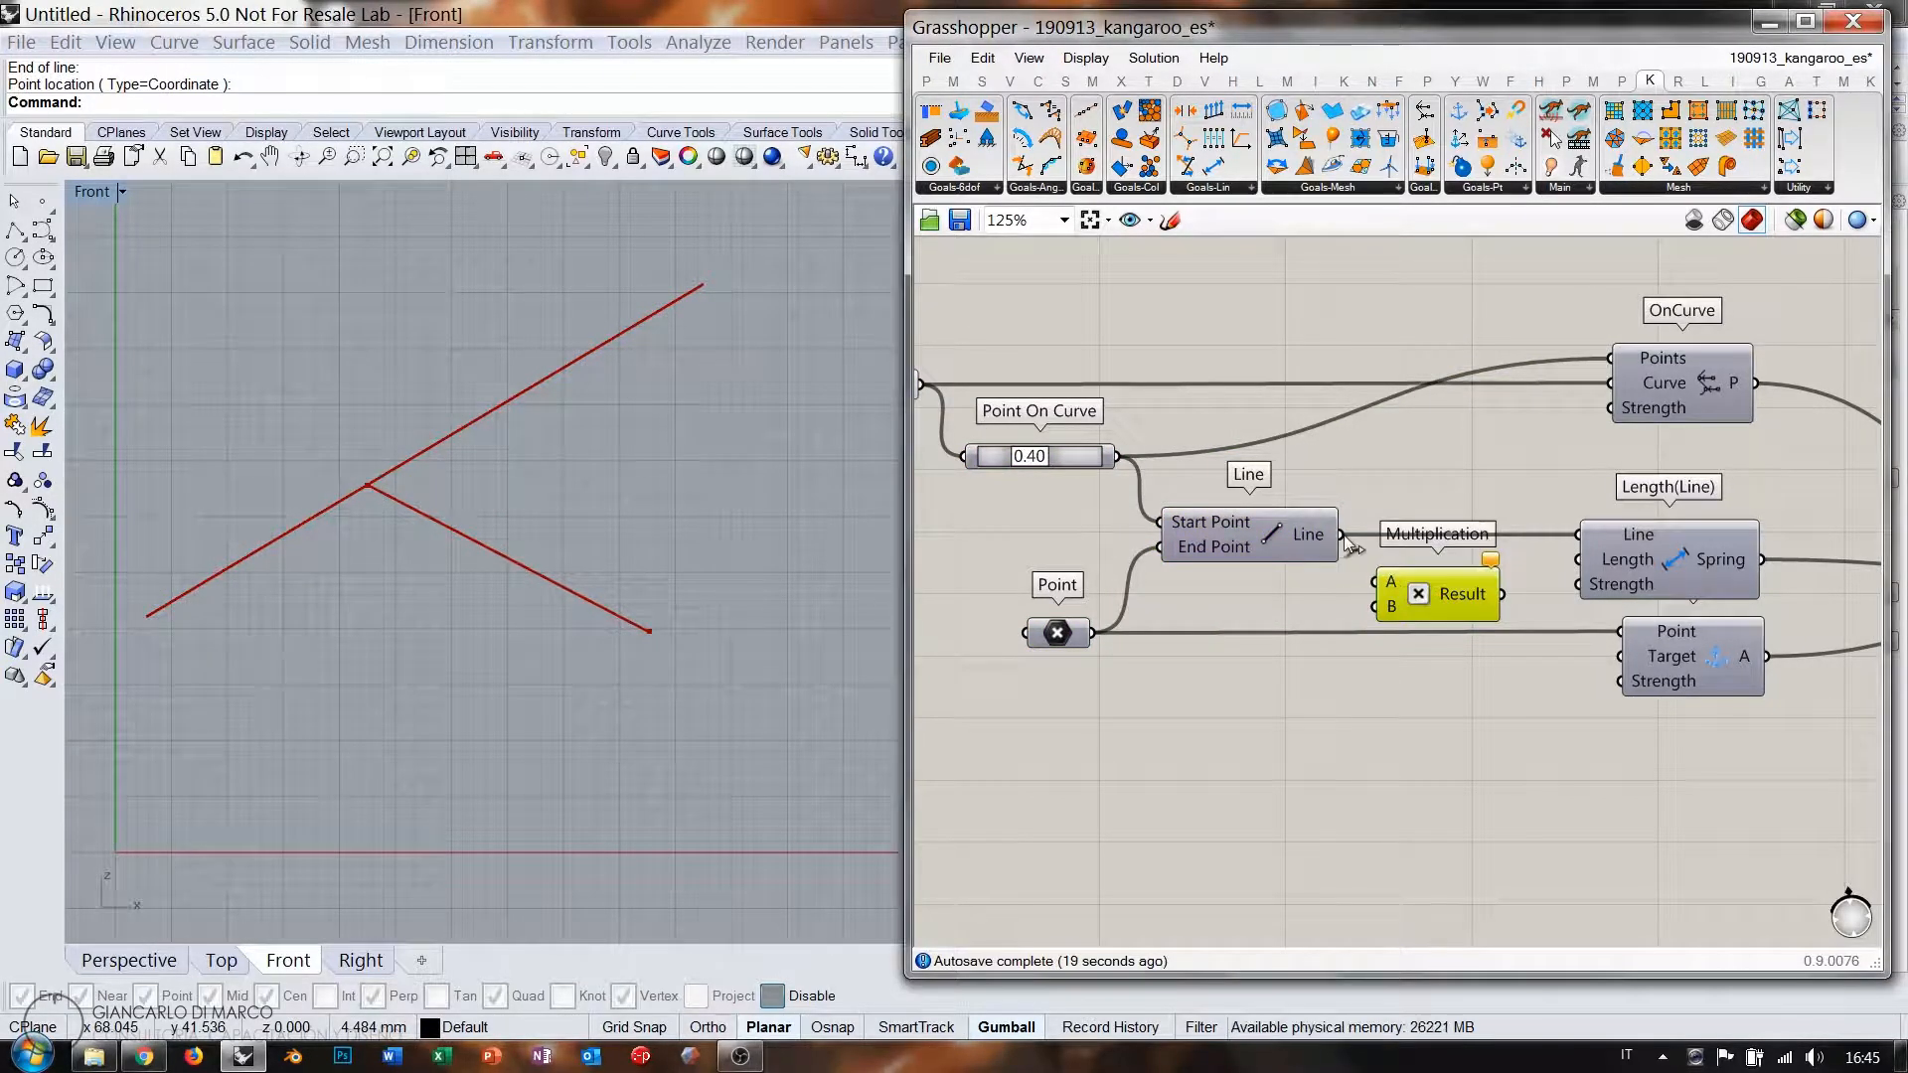
pyautogui.doubleClick(1317, 661)
pyautogui.write('0.00')
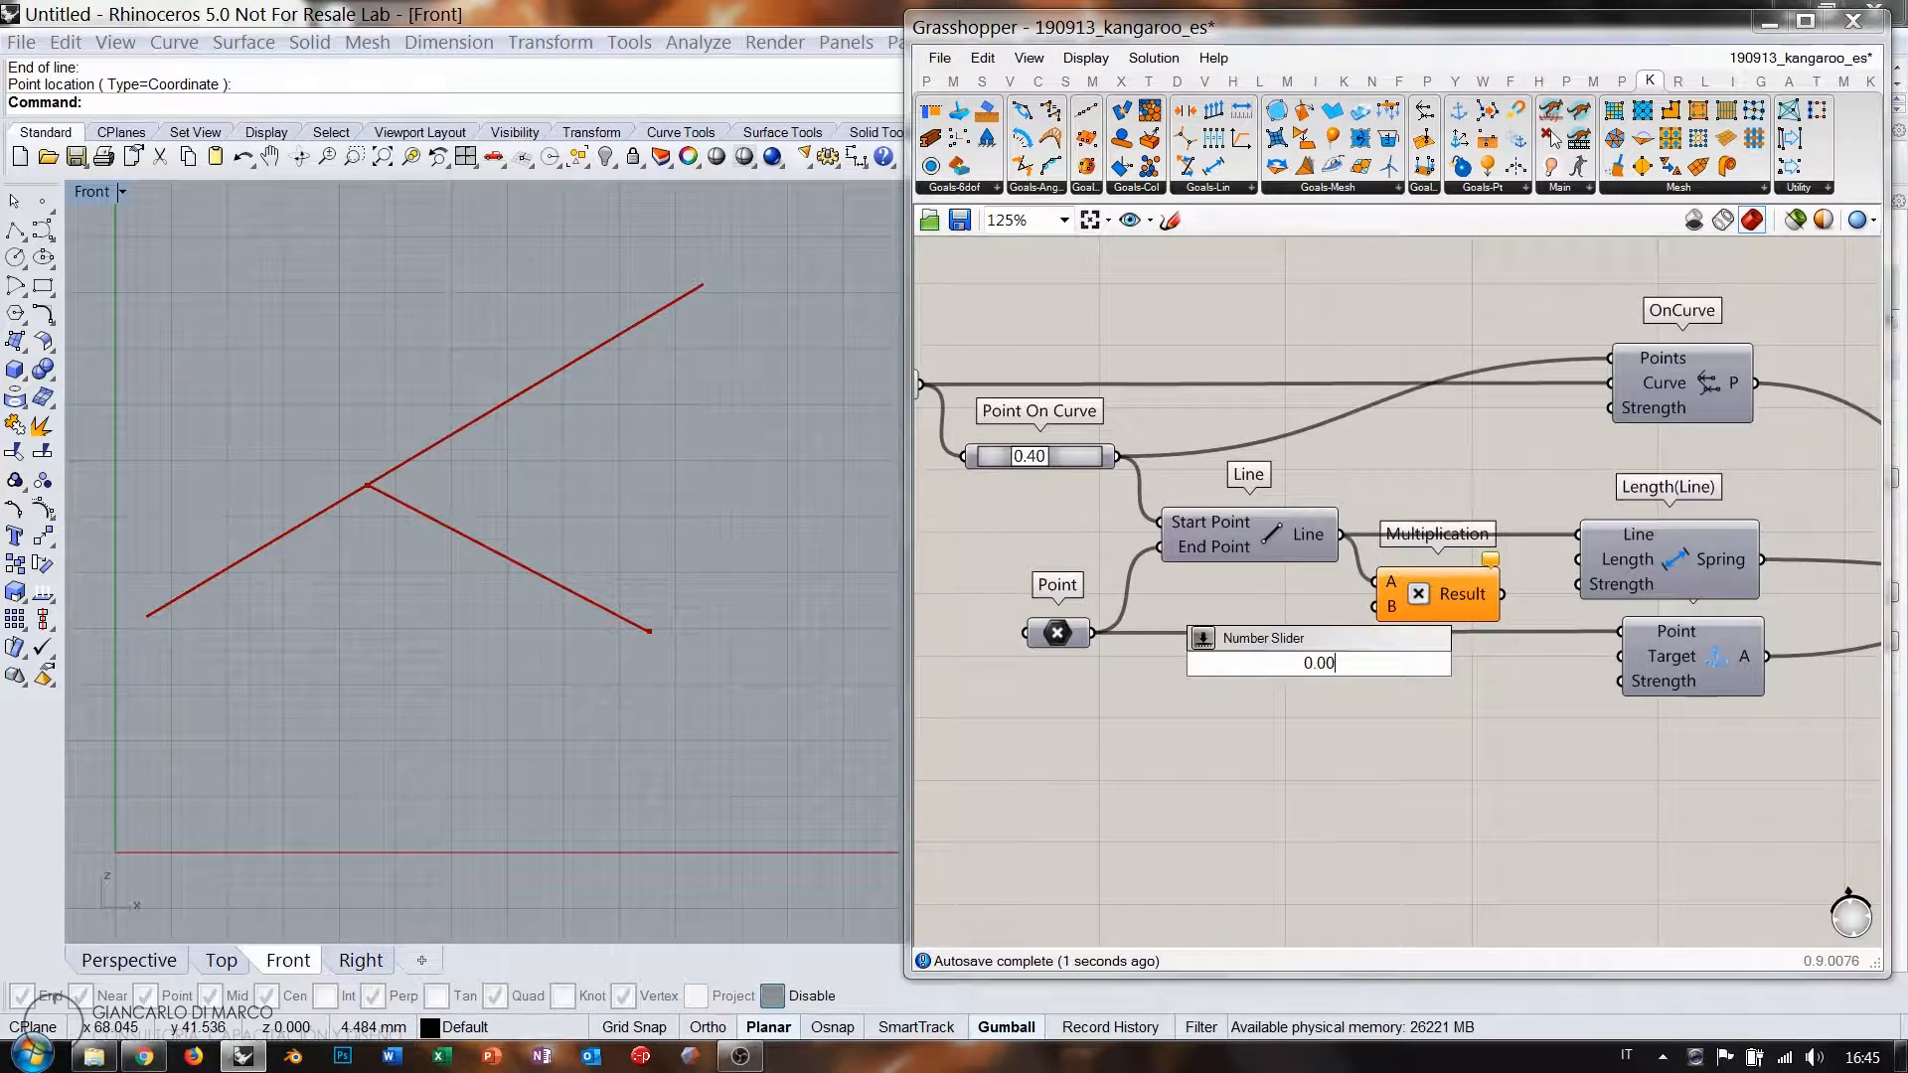
pyautogui.write('0<1<2')
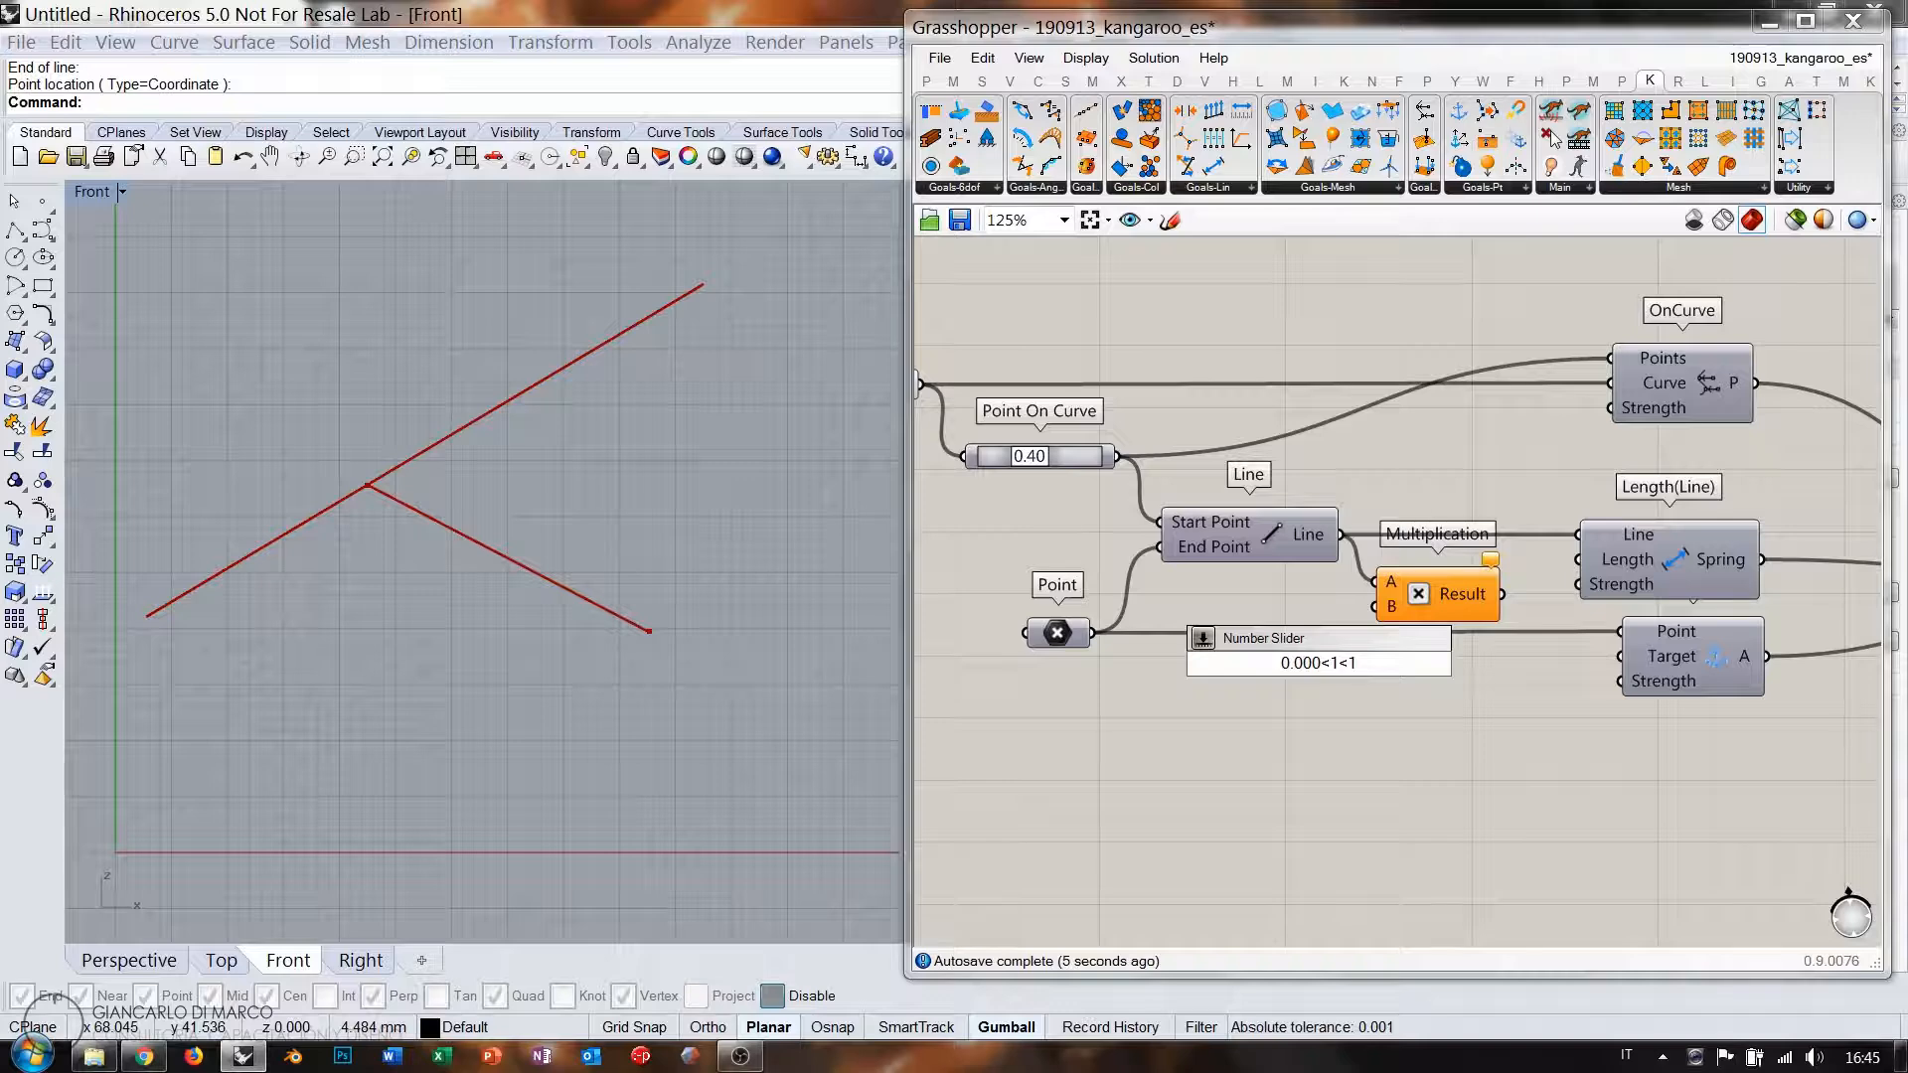
pyautogui.press('Return')
pyautogui.moveTo(1377, 607); pyautogui.dragTo(1321, 609)
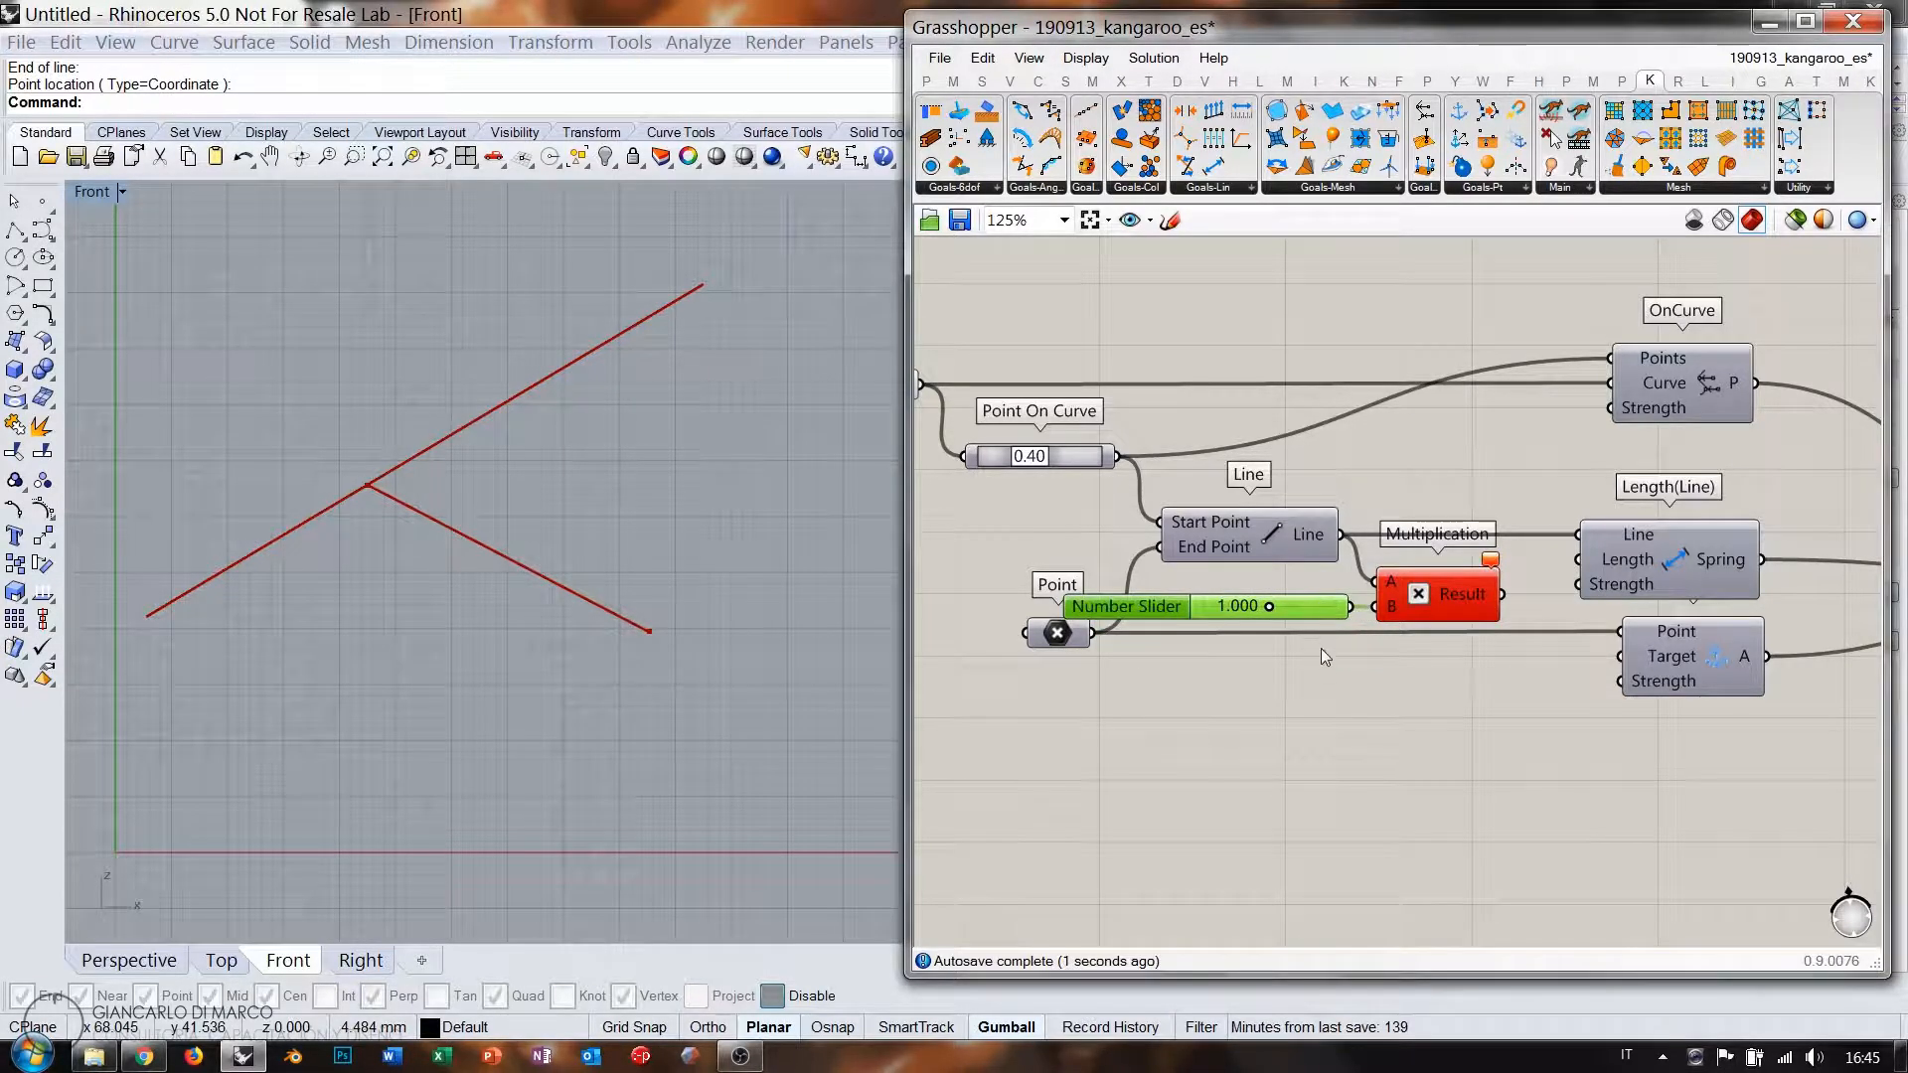
pyautogui.click(1322, 652)
# Insert a Length component measuring the line into the Multiplication's A input.
pyautogui.scroll(3, 1327, 626)
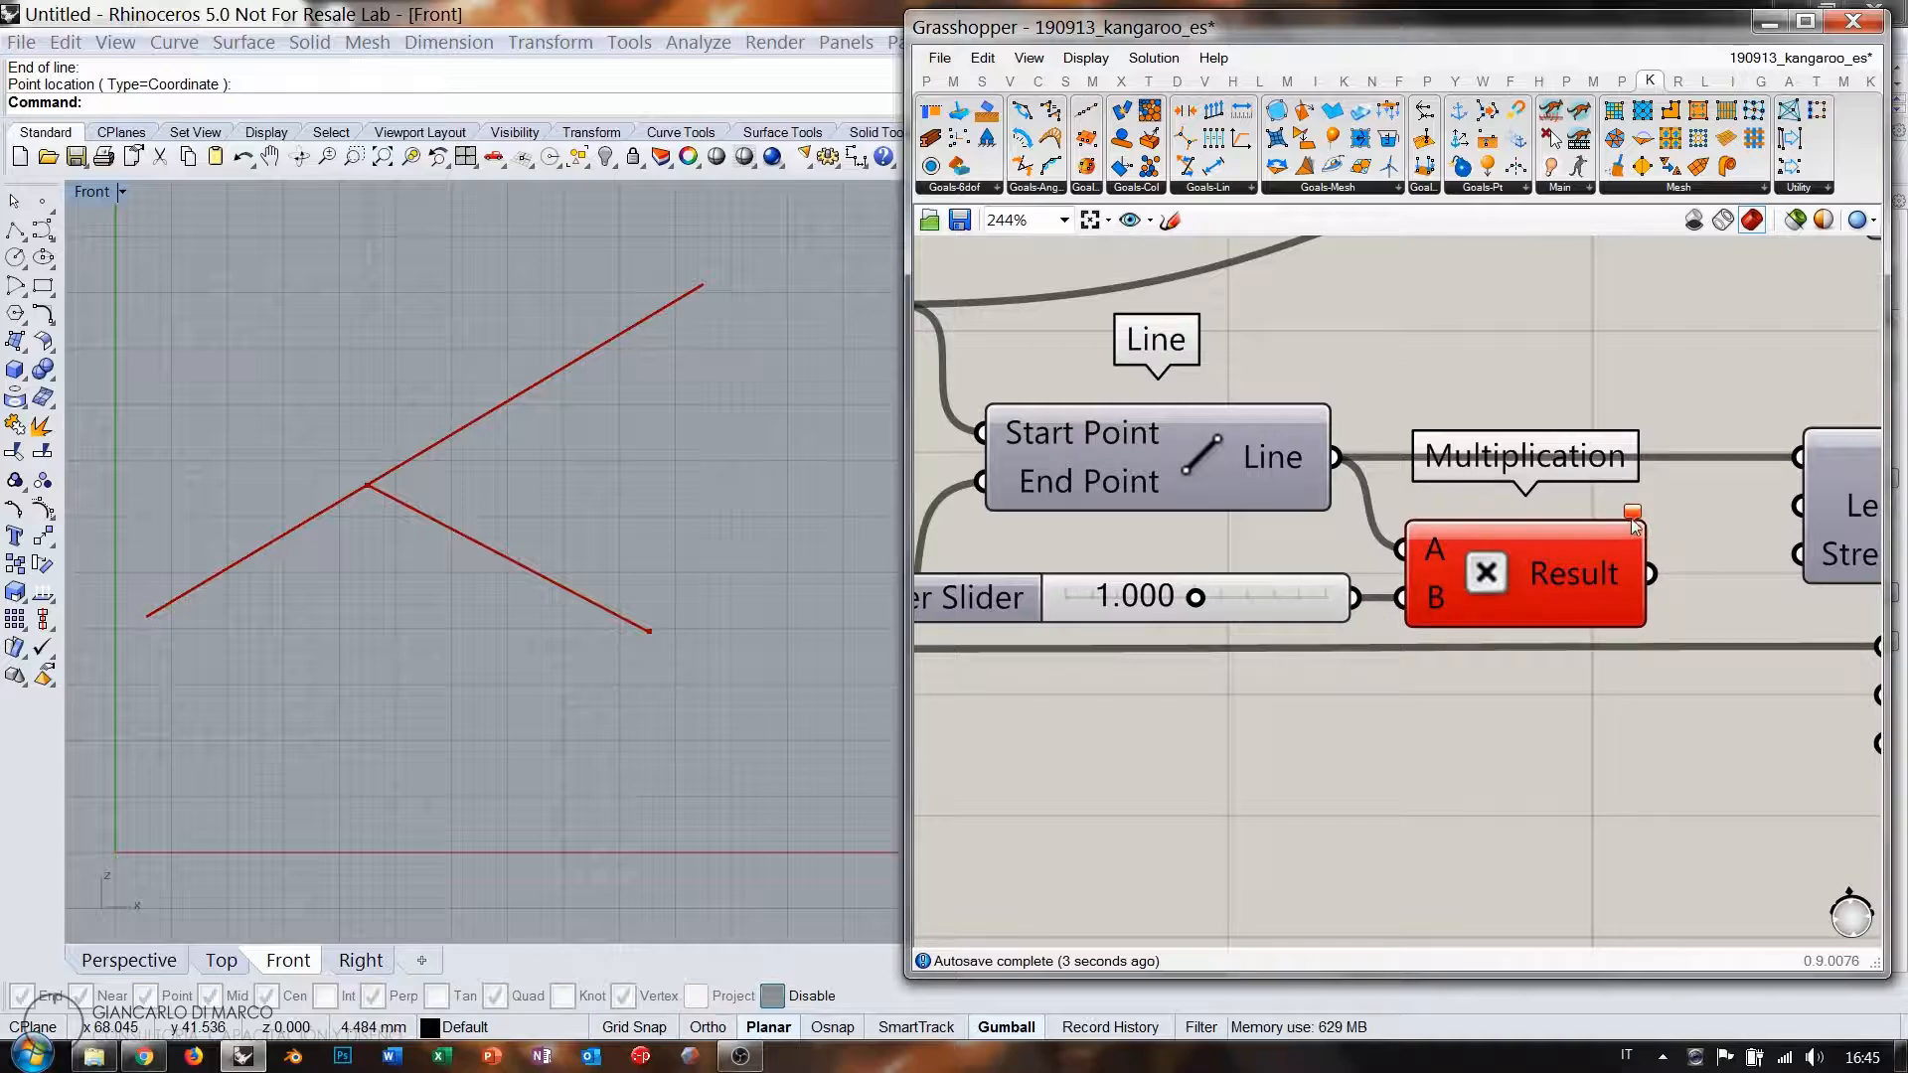
pyautogui.moveTo(1634, 515)
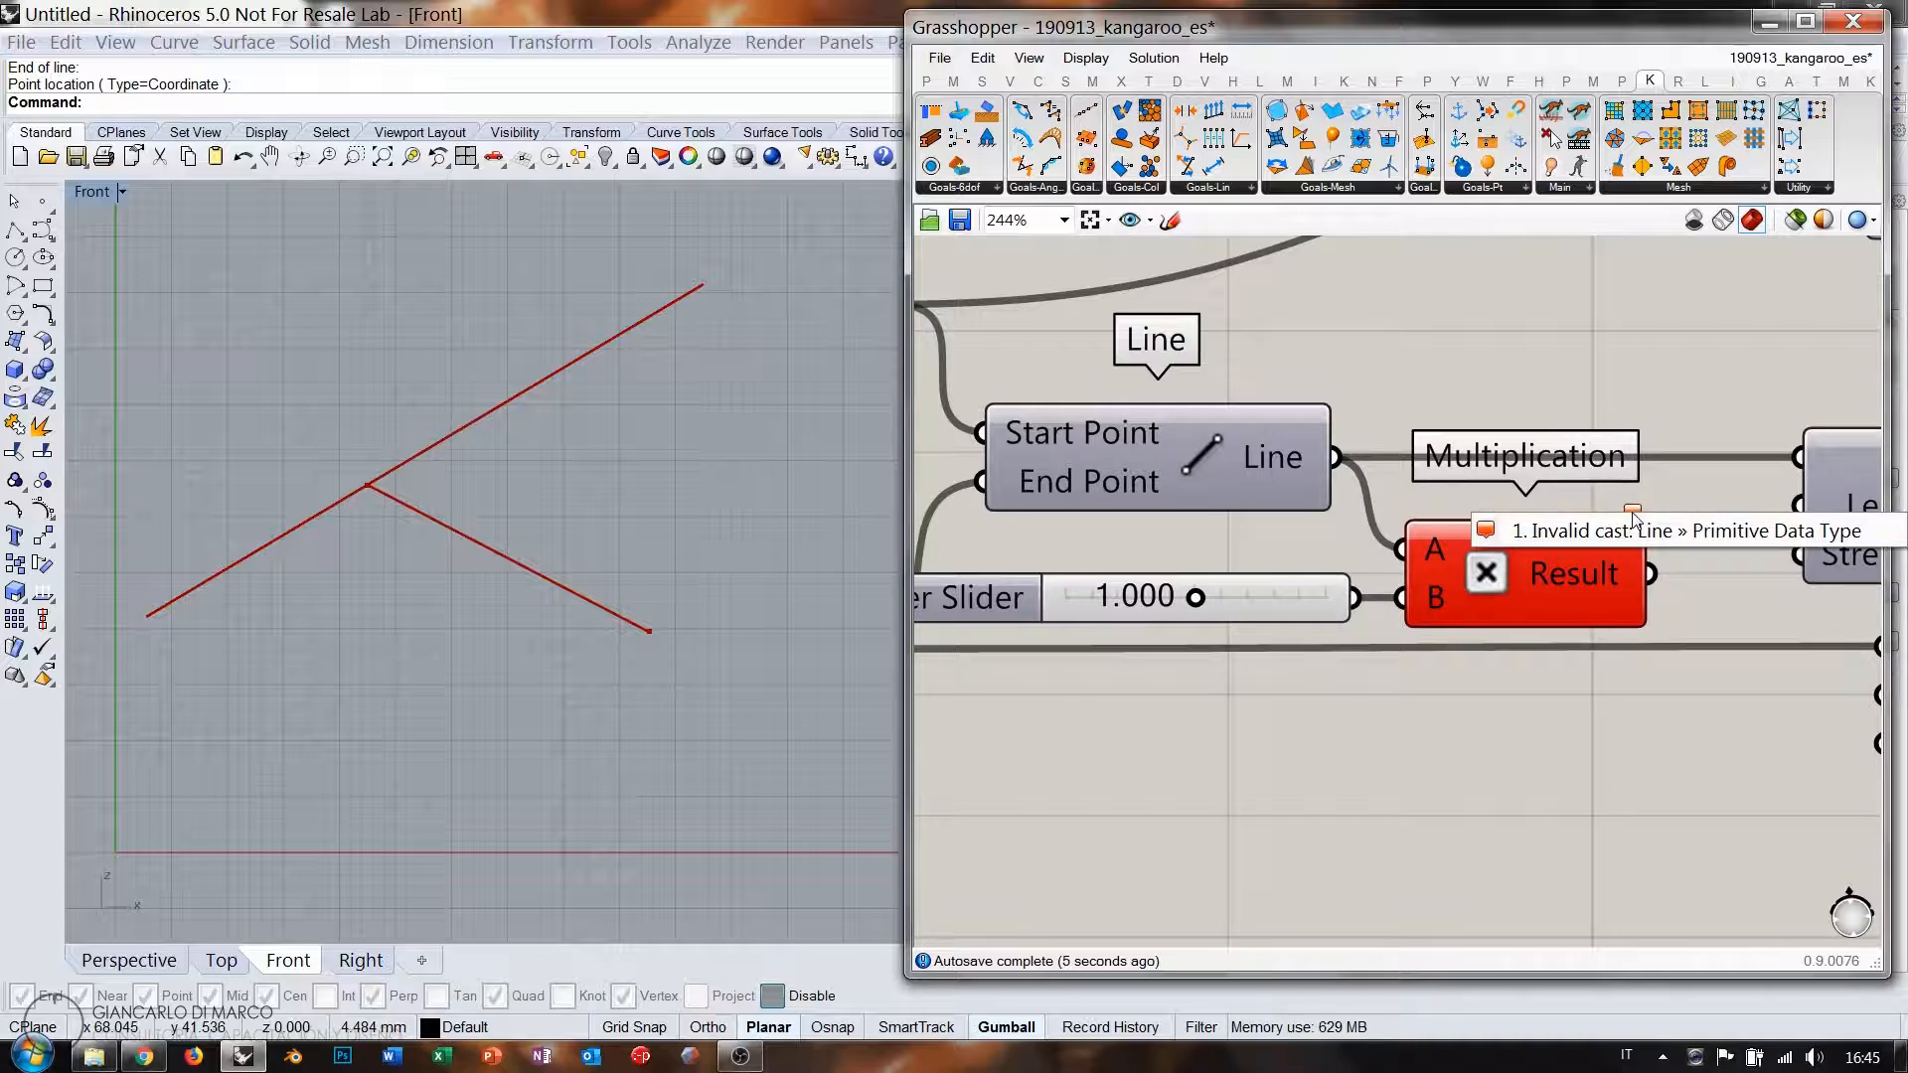
pyautogui.scroll(-4, 1330, 528)
pyautogui.moveTo(1265, 509); pyautogui.dragTo(1209, 509)
pyautogui.click(1329, 453)
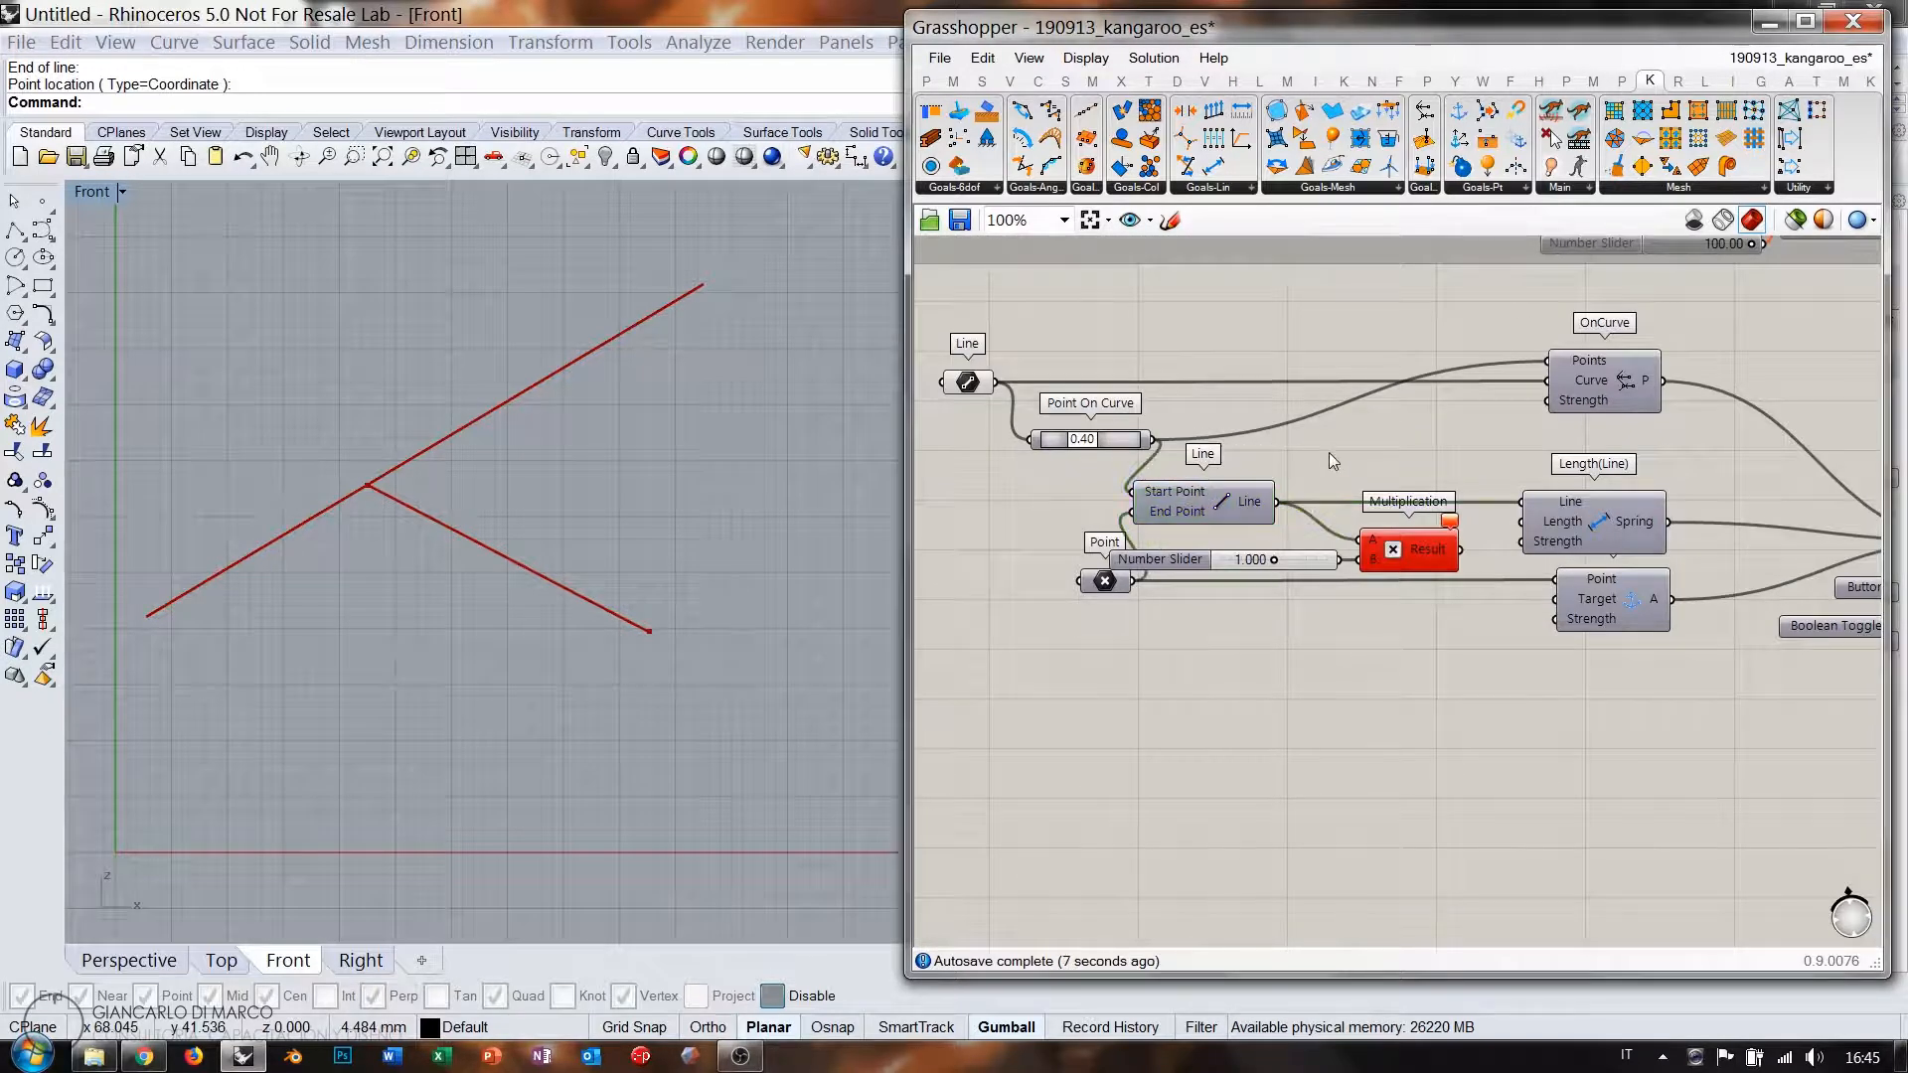
pyautogui.doubleClick(1331, 455)
pyautogui.write('le')
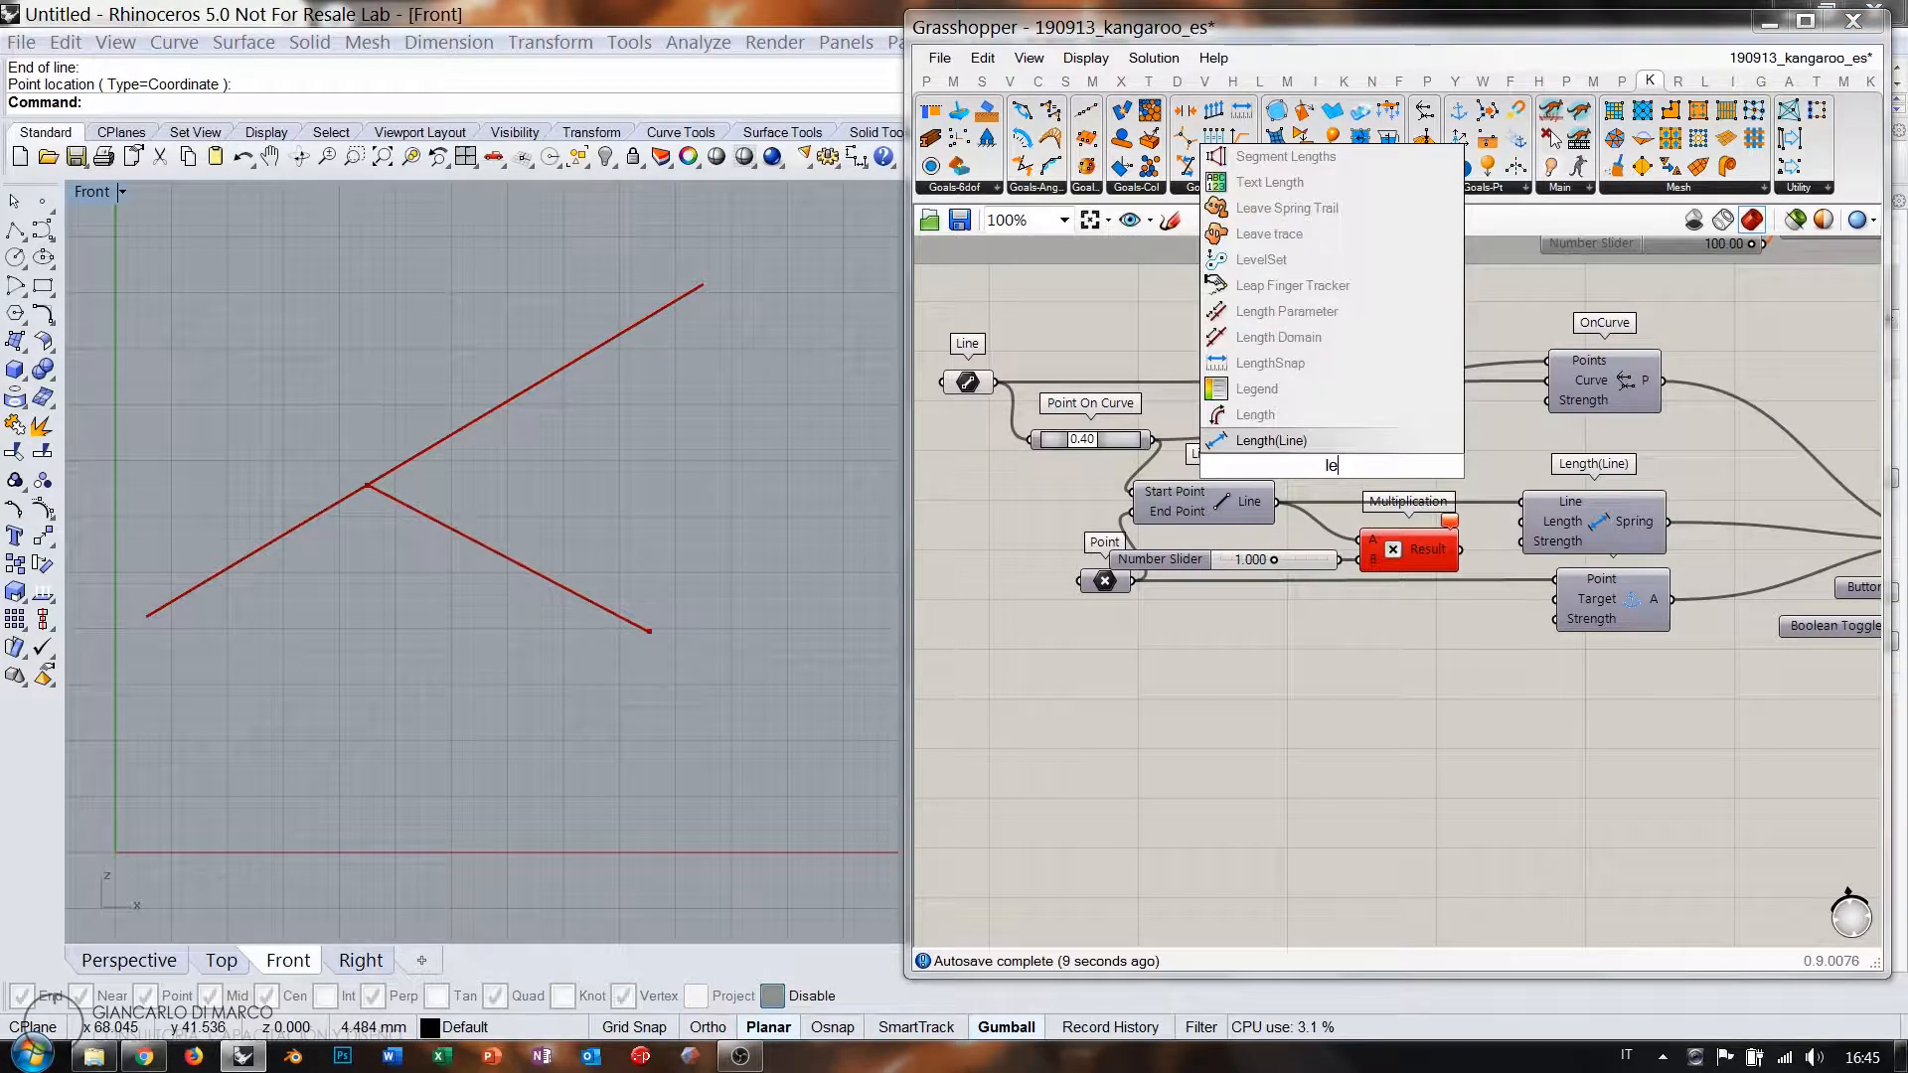
pyautogui.write('ngth')
pyautogui.click(1267, 441)
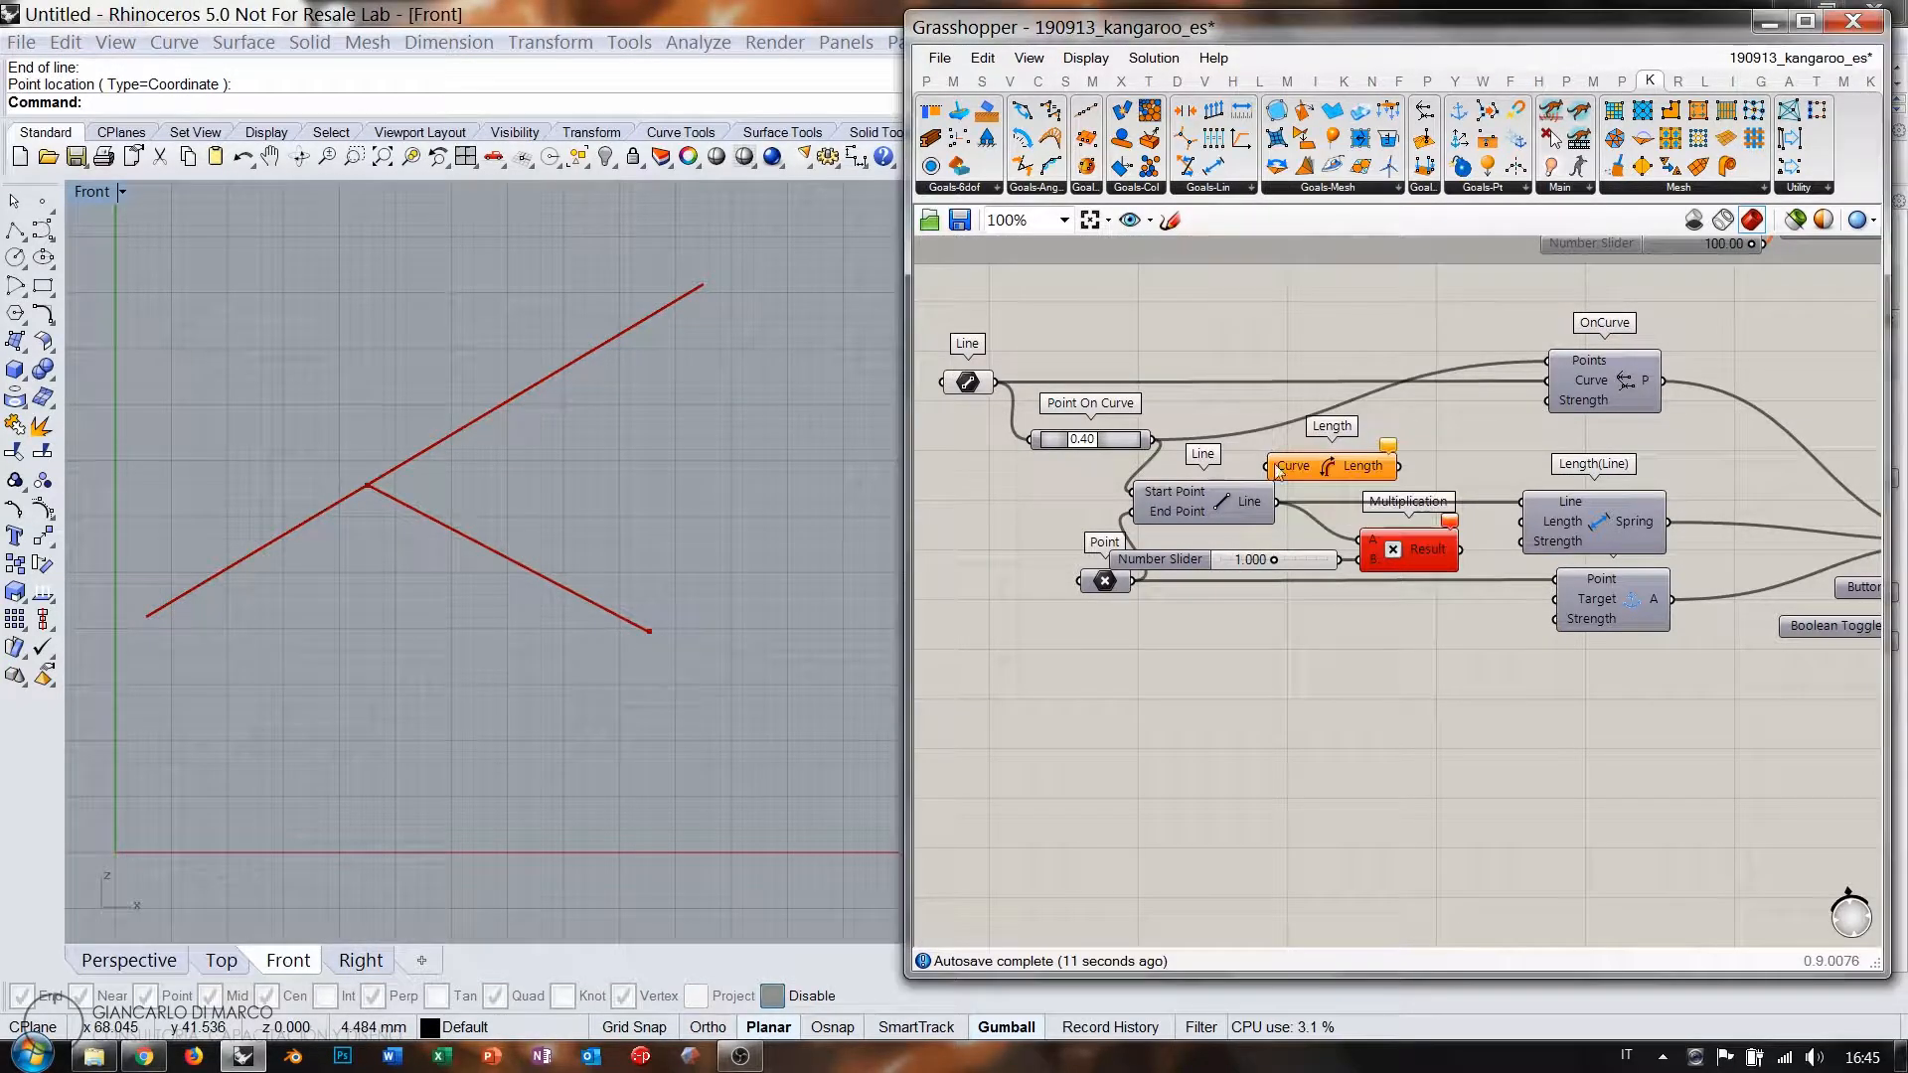
pyautogui.moveTo(1322, 474); pyautogui.dragTo(1440, 552)
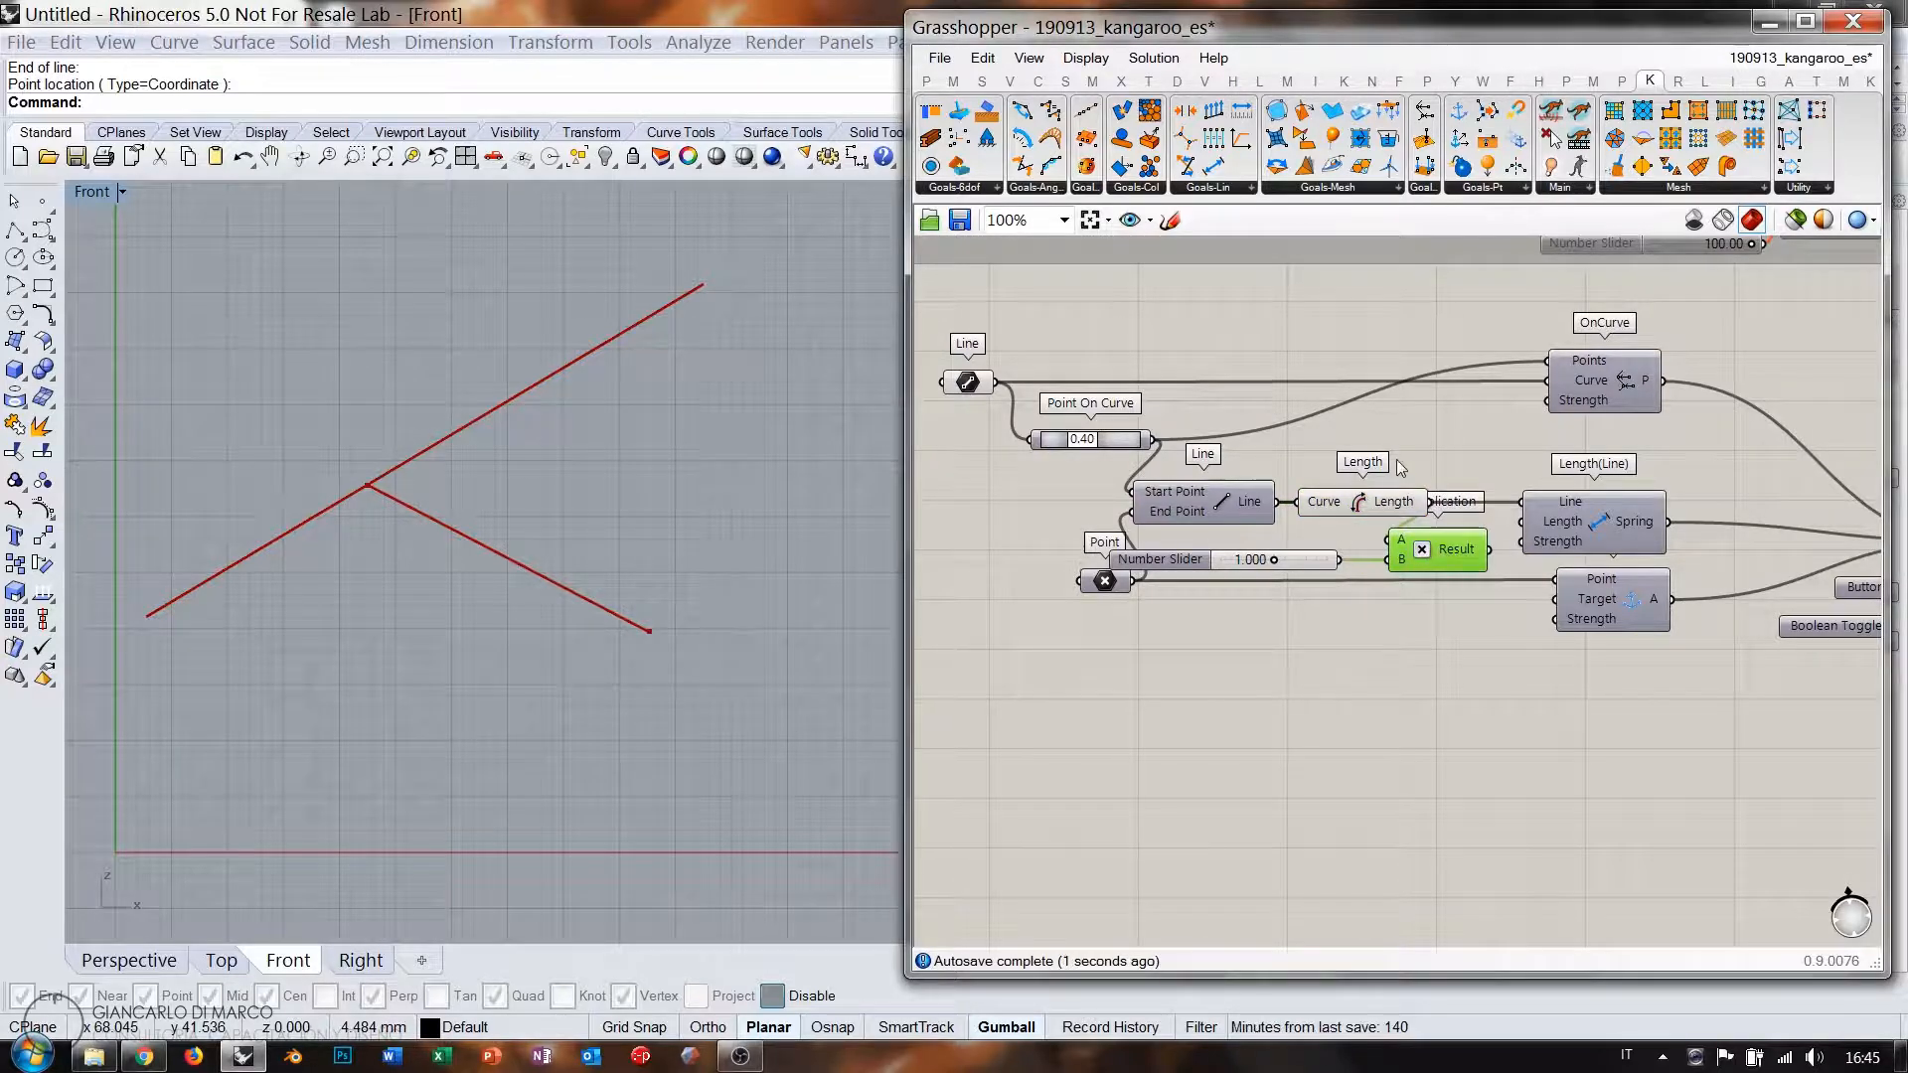
pyautogui.scroll(2, 1416, 648)
pyautogui.click(1416, 648)
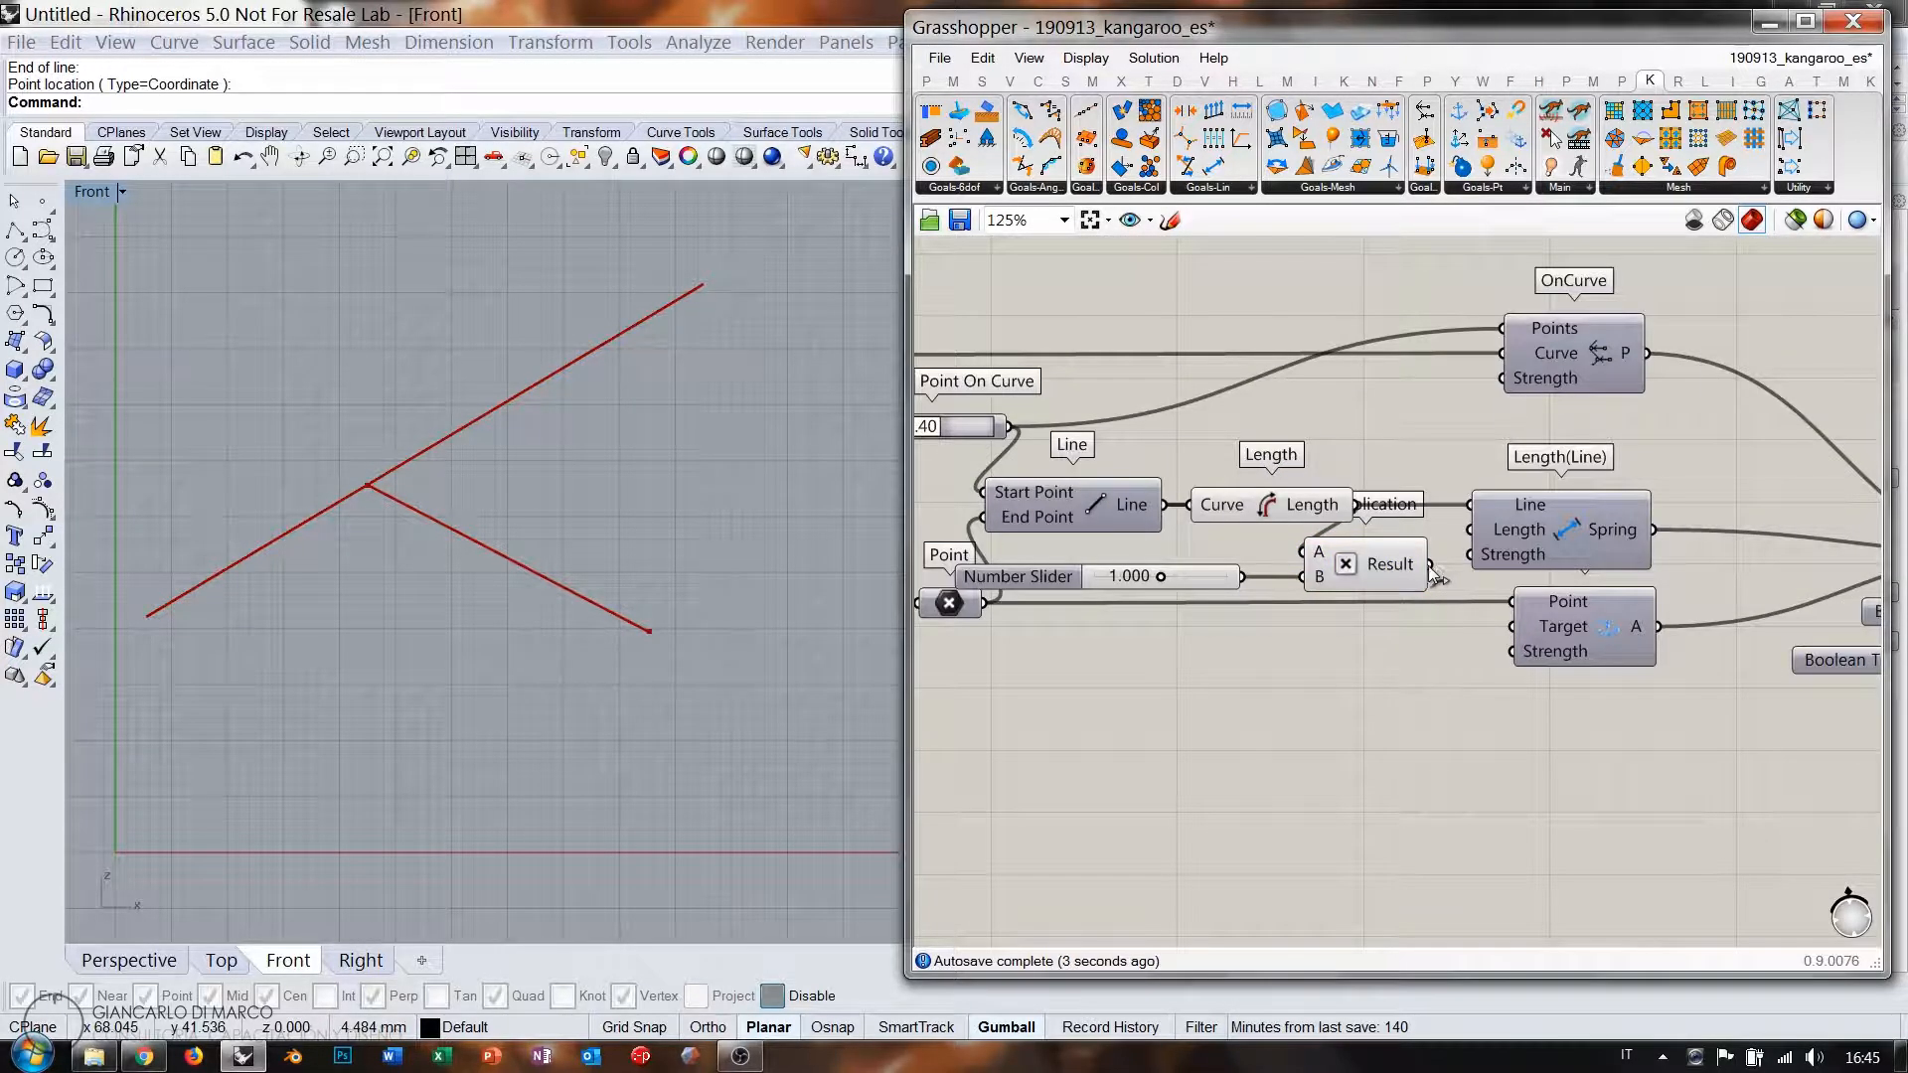
pyautogui.scroll(1, 1262, 575)
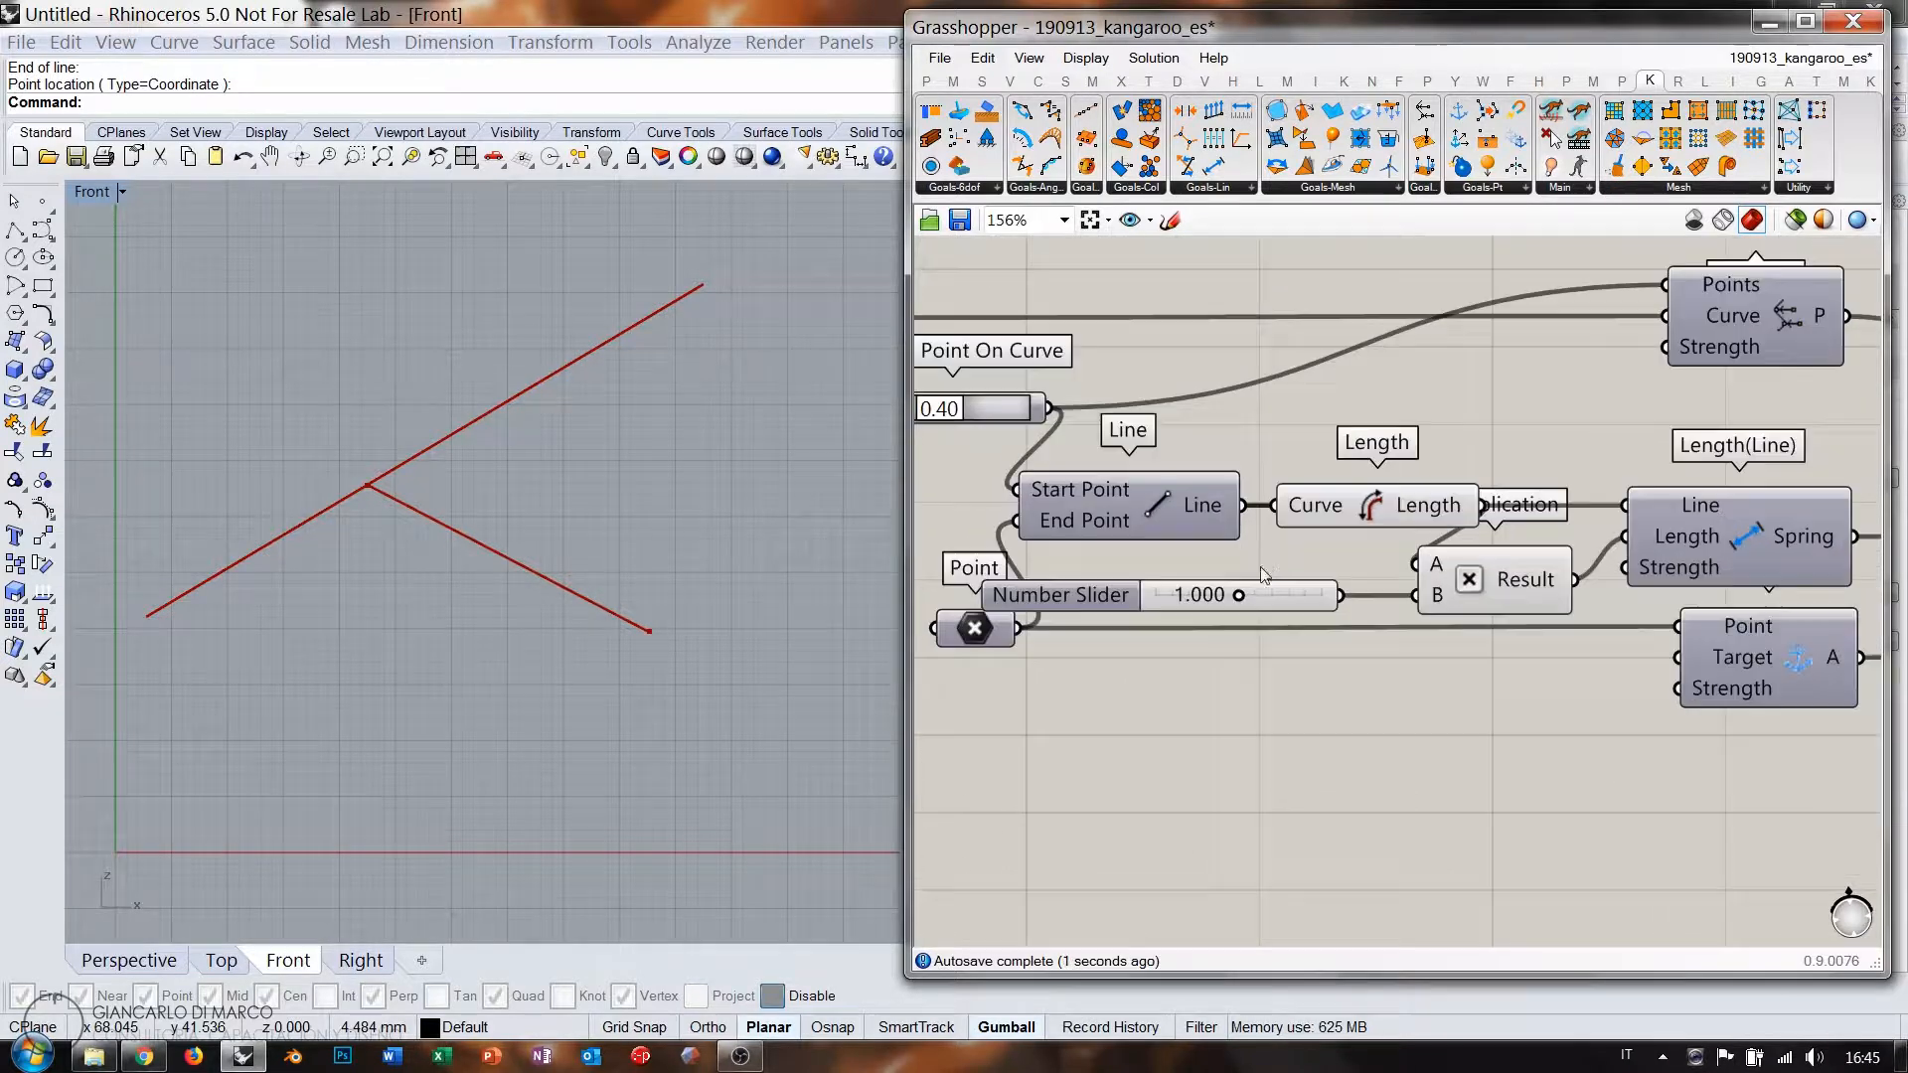
pyautogui.moveTo(1015, 628); pyautogui.dragTo(1011, 680)
# Lower the length factor to 0.677 and drive OnCurve Strength with a 100 slider.
pyautogui.moveTo(1239, 594)
pyautogui.mouseDown()
pyautogui.moveTo(1215, 593)
pyautogui.moveTo(1260, 593)
pyautogui.moveTo(1188, 592)
pyautogui.moveTo(1279, 592)
pyautogui.moveTo(1207, 592)
pyautogui.mouseUp()
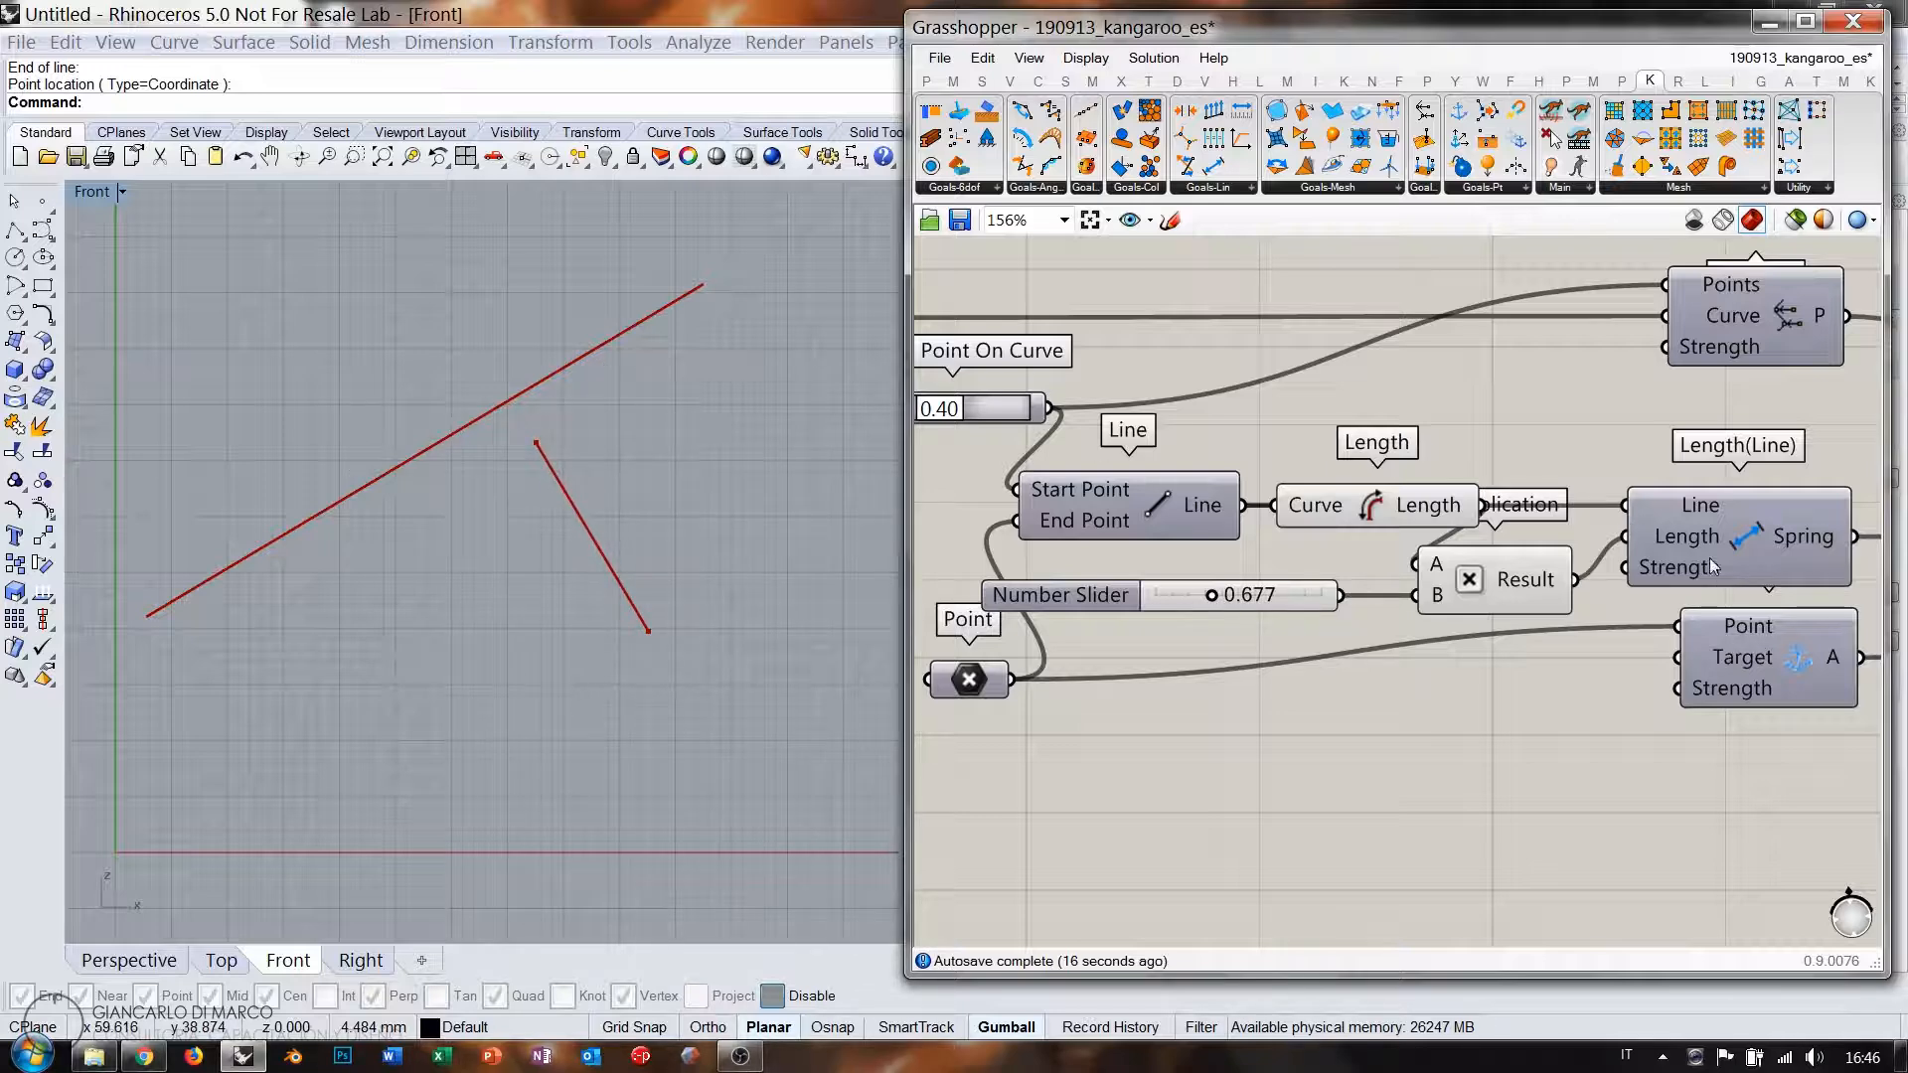
pyautogui.moveTo(1724, 483); pyautogui.dragTo(1608, 598, button='right')
pyautogui.moveTo(1598, 464)
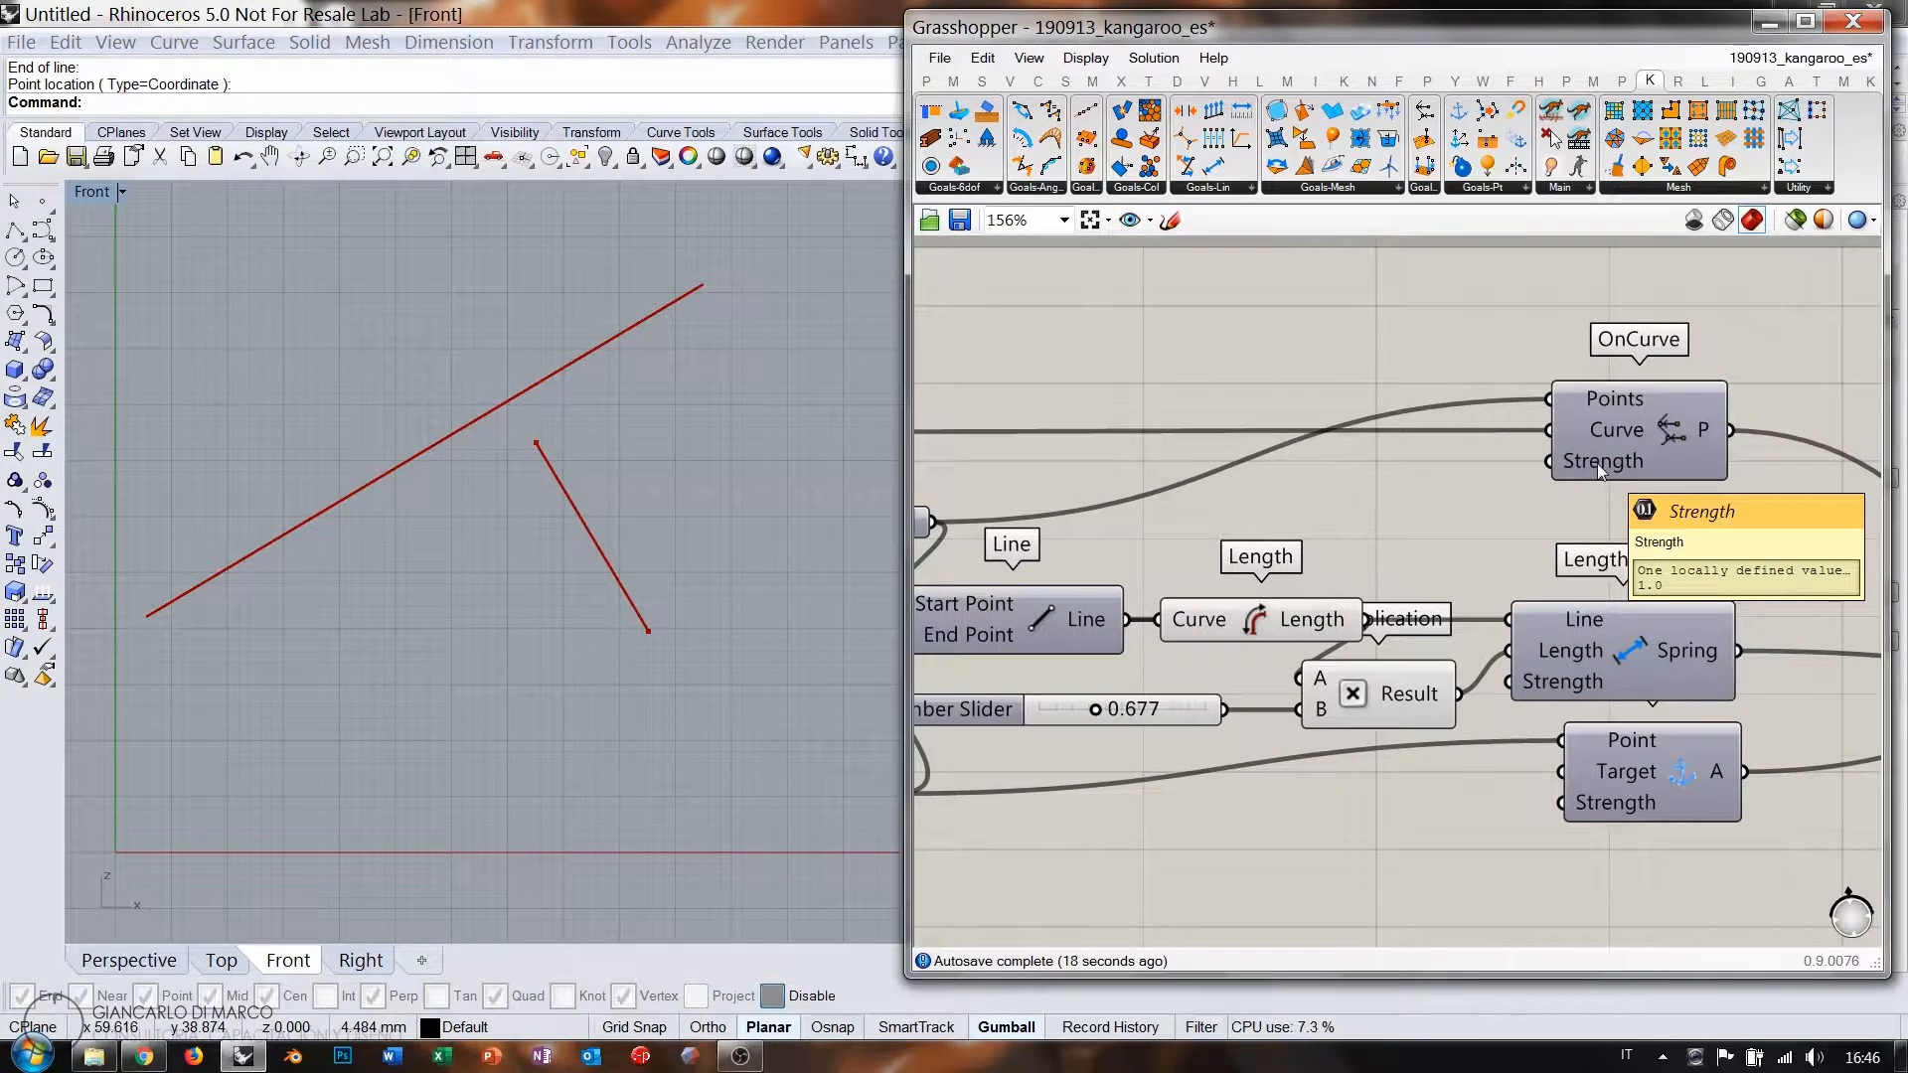
pyautogui.doubleClick(1434, 487)
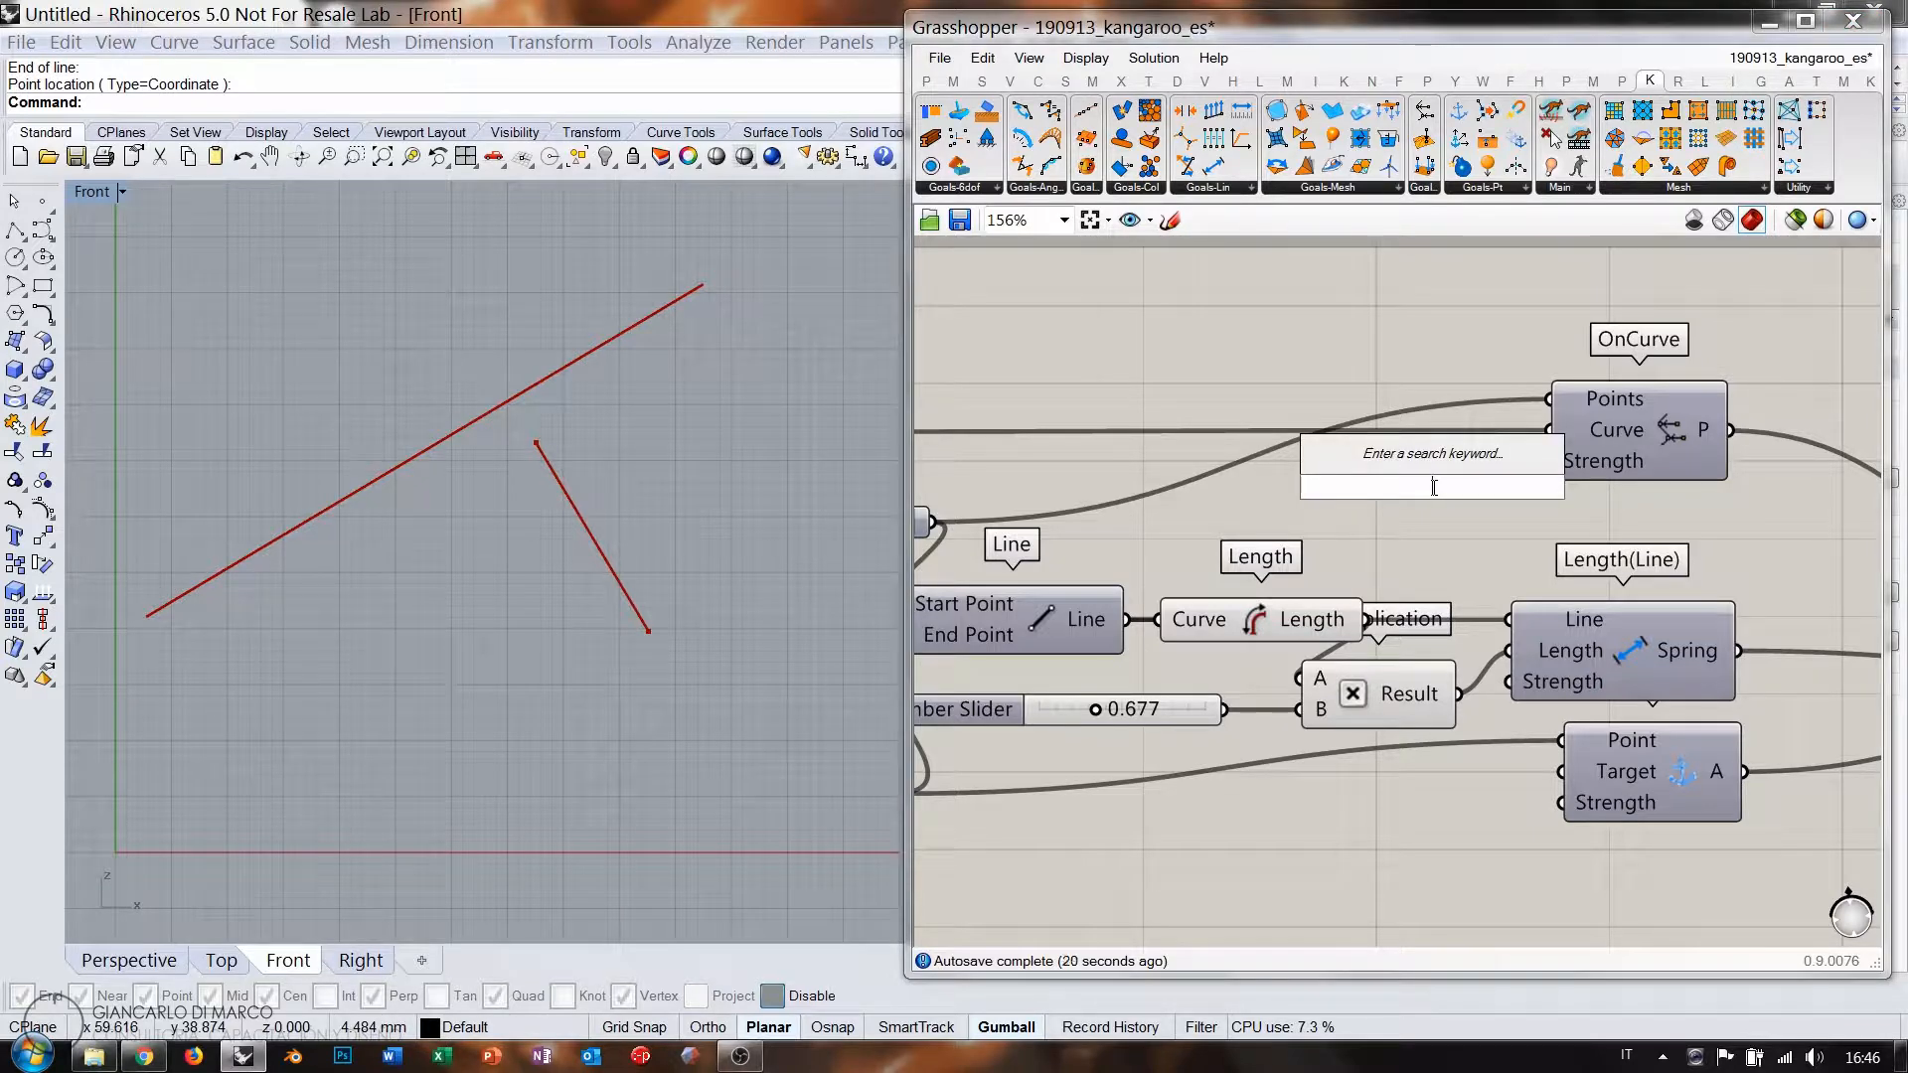
pyautogui.write('11')
pyautogui.press('Return')
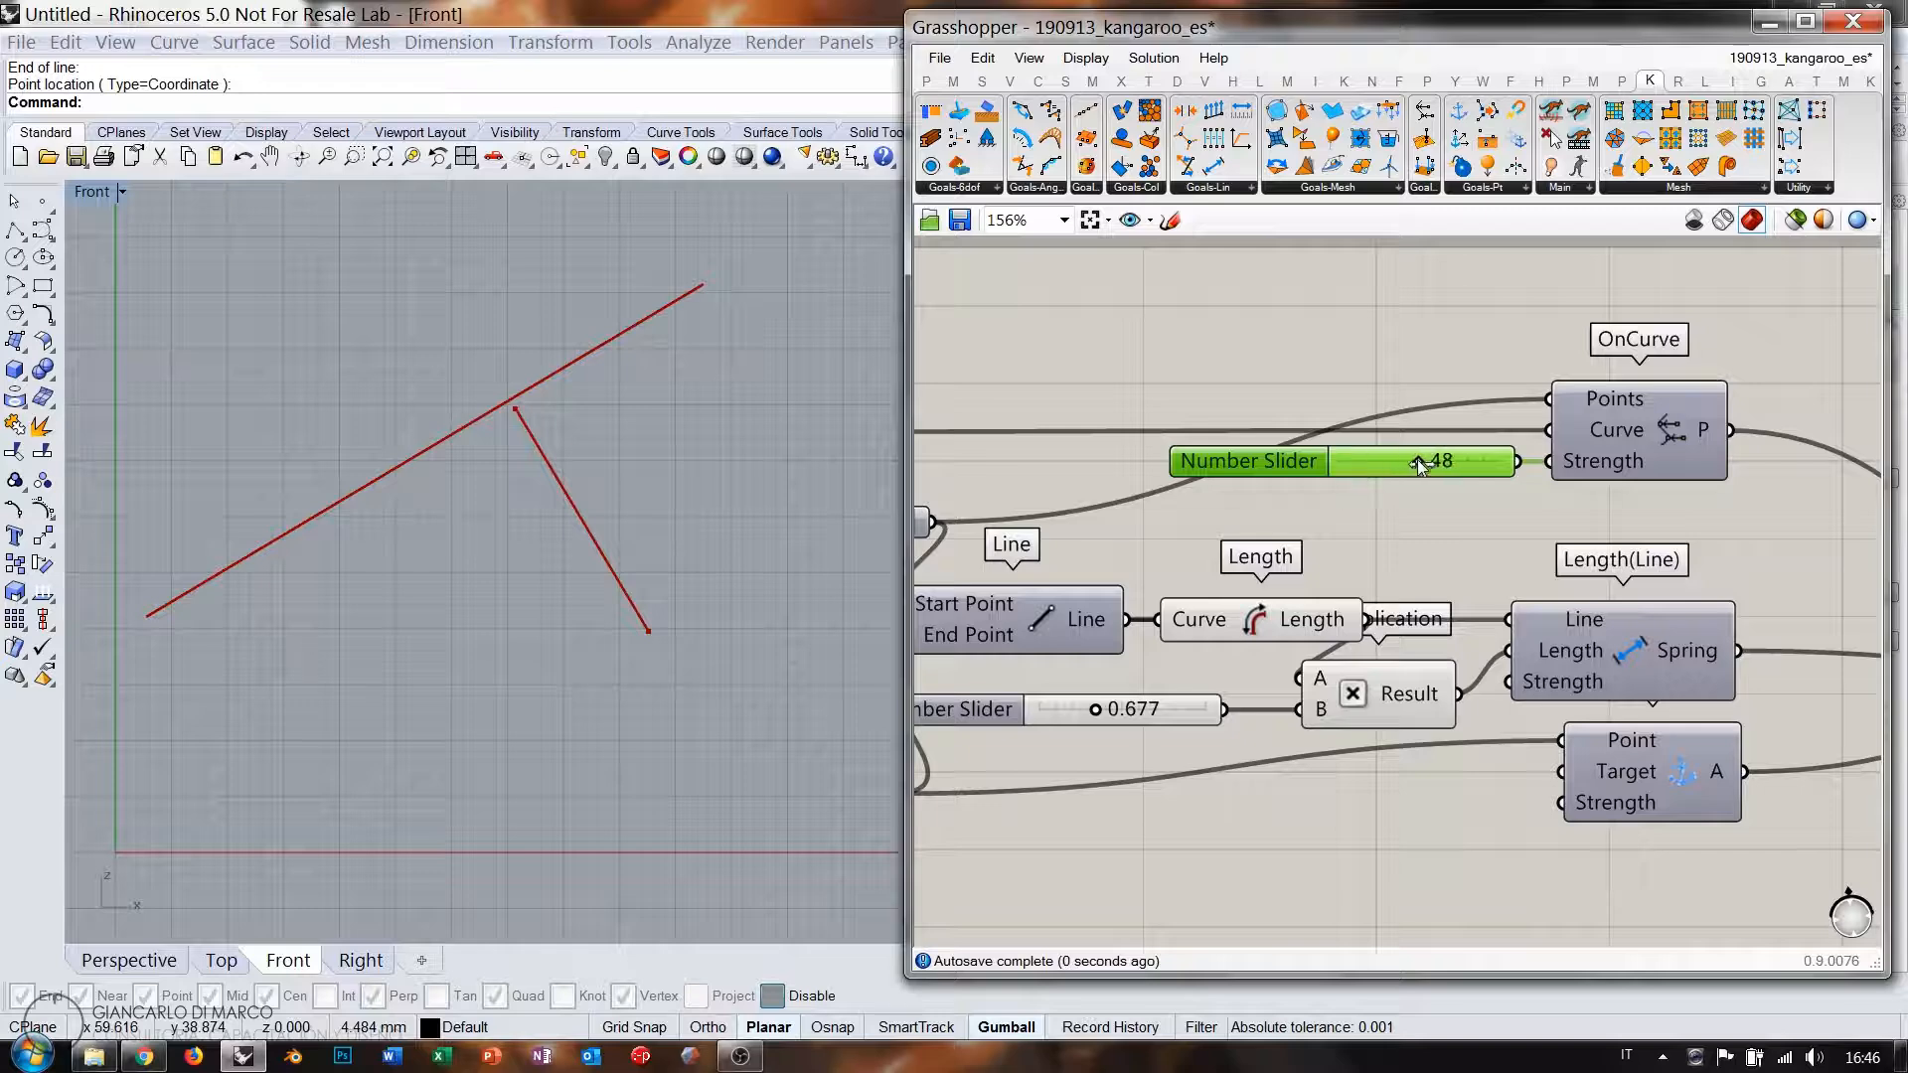
pyautogui.moveTo(1419, 464); pyautogui.dragTo(1570, 463)
pyautogui.moveTo(1090, 757); pyautogui.dragTo(1102, 749, button='right')
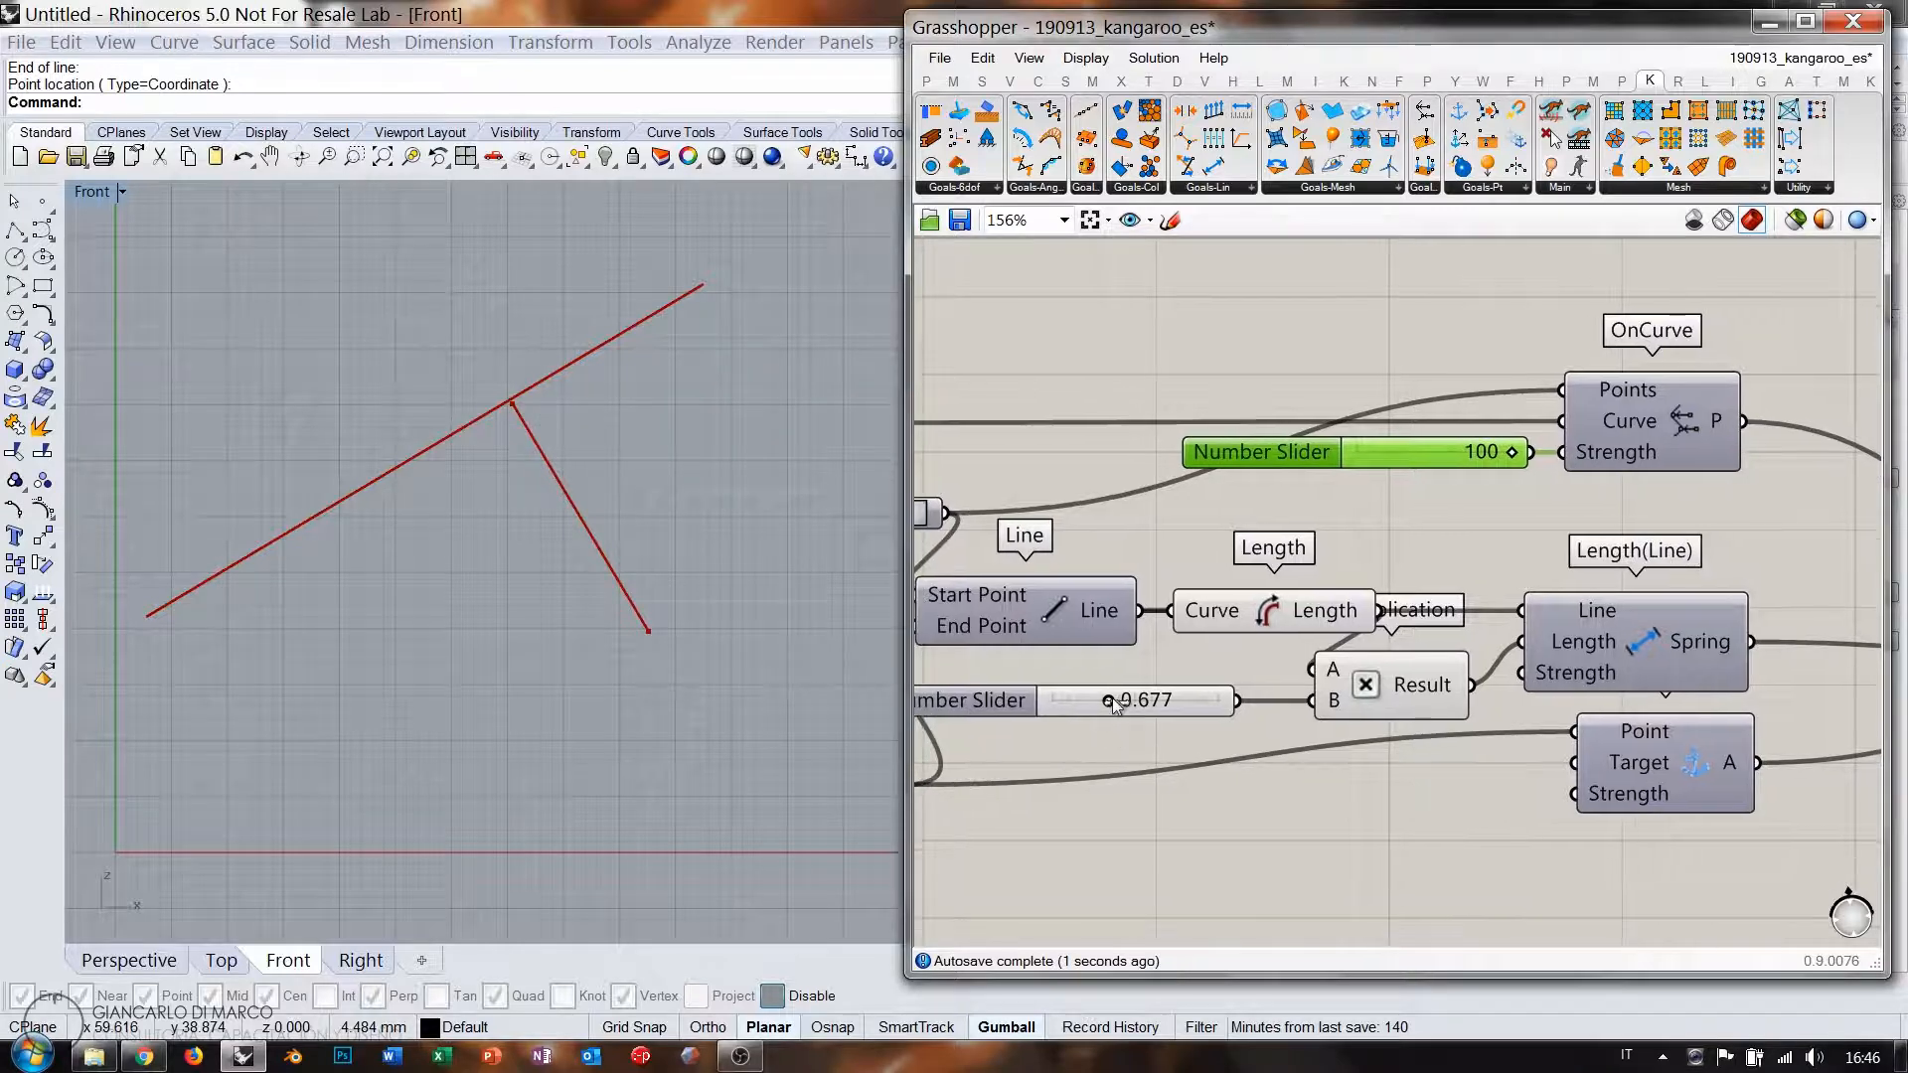
# Test the length factor slider at 2.000, then return it to 1.000.
pyautogui.moveTo(1051, 705); pyautogui.dragTo(1139, 712)
pyautogui.scroll(-4, 1123, 440)
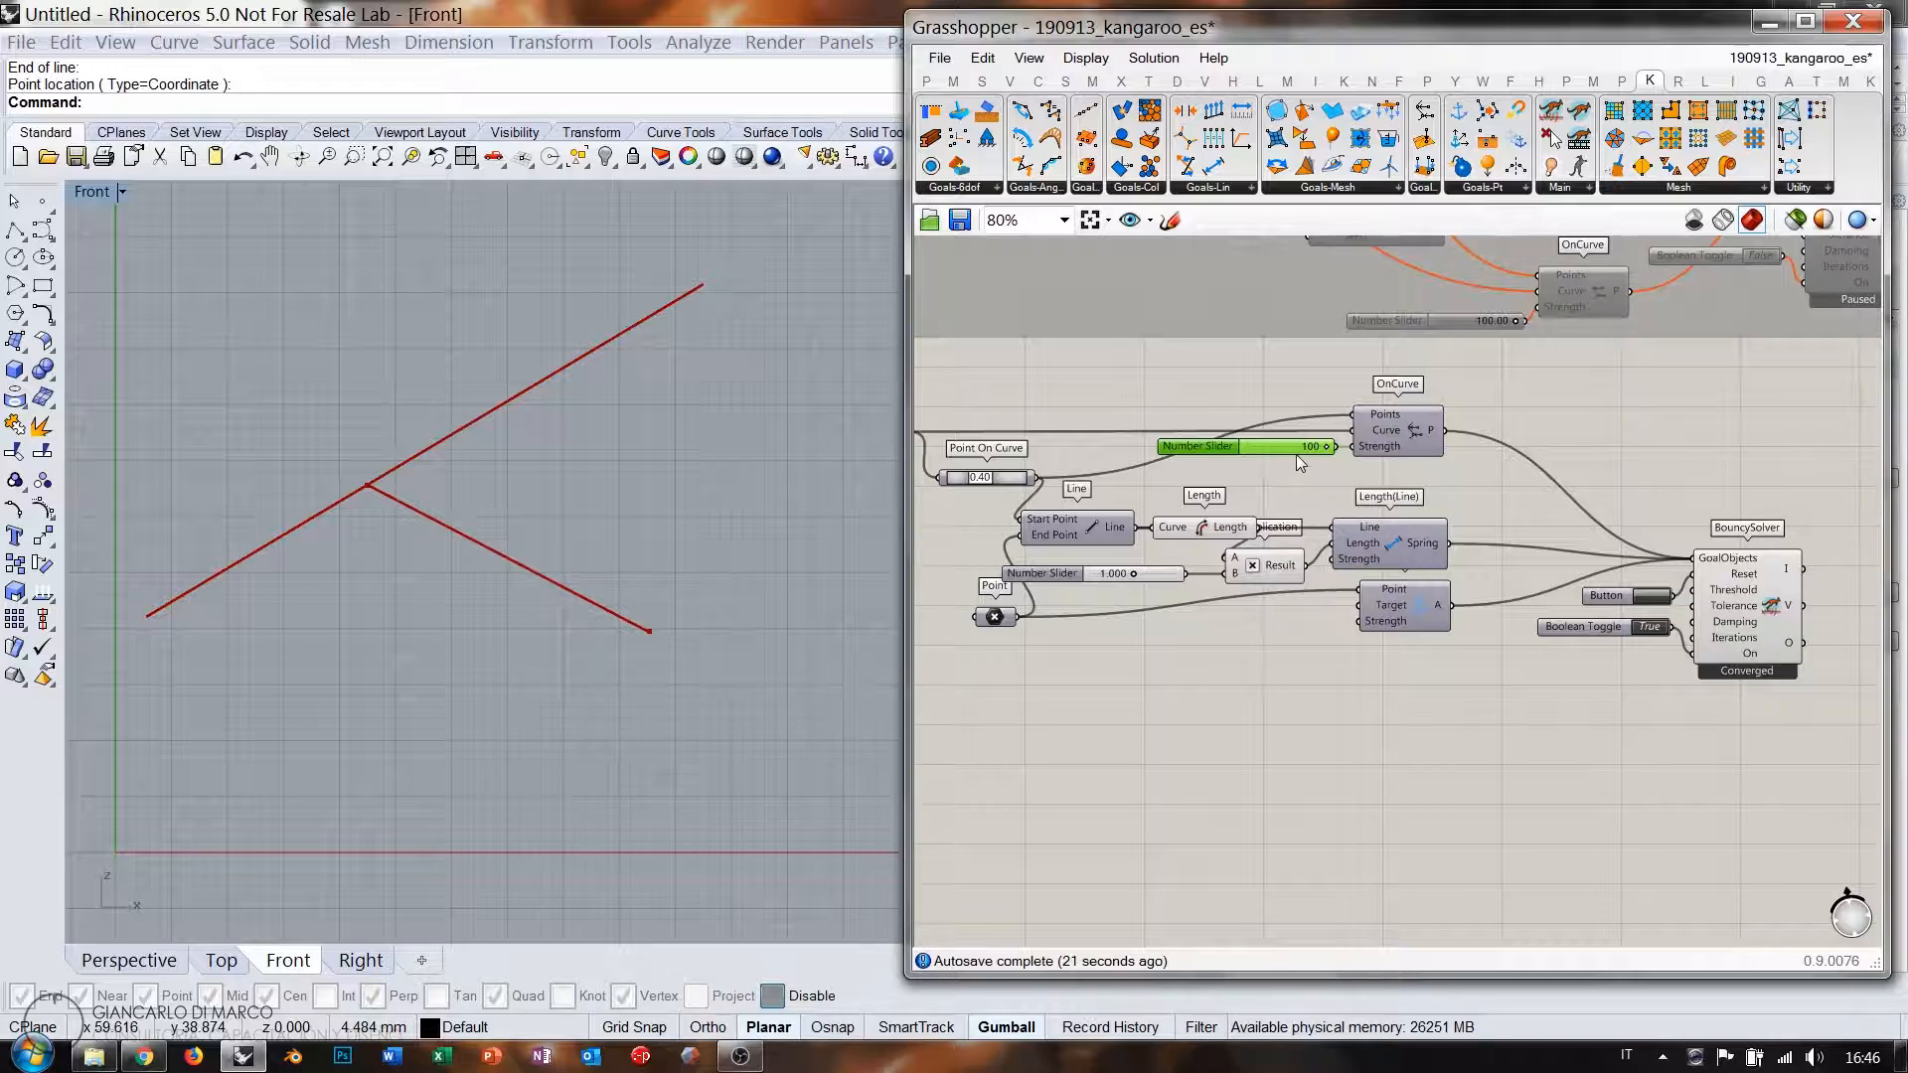
pyautogui.moveTo(1266, 492); pyautogui.dragTo(1385, 496, button='right')
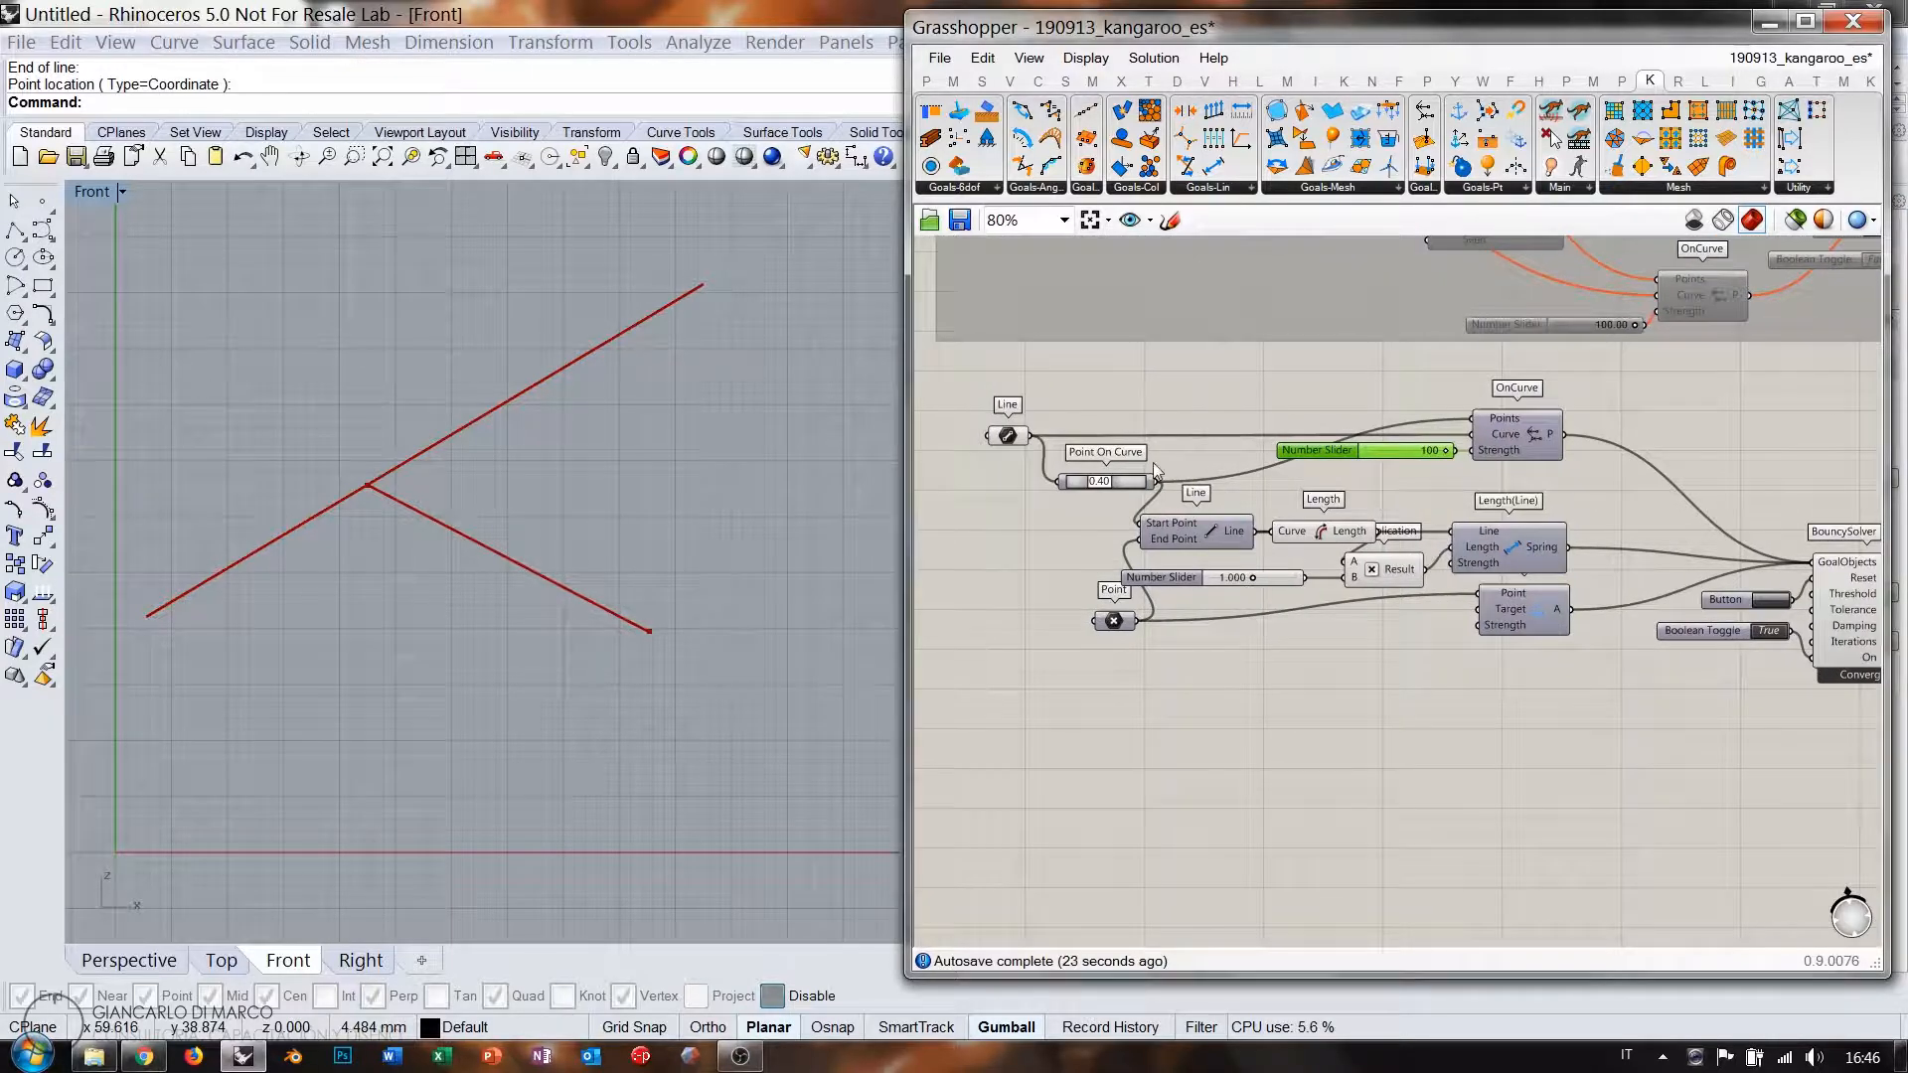
pyautogui.scroll(-2, 1316, 454)
pyautogui.scroll(4, 1625, 576)
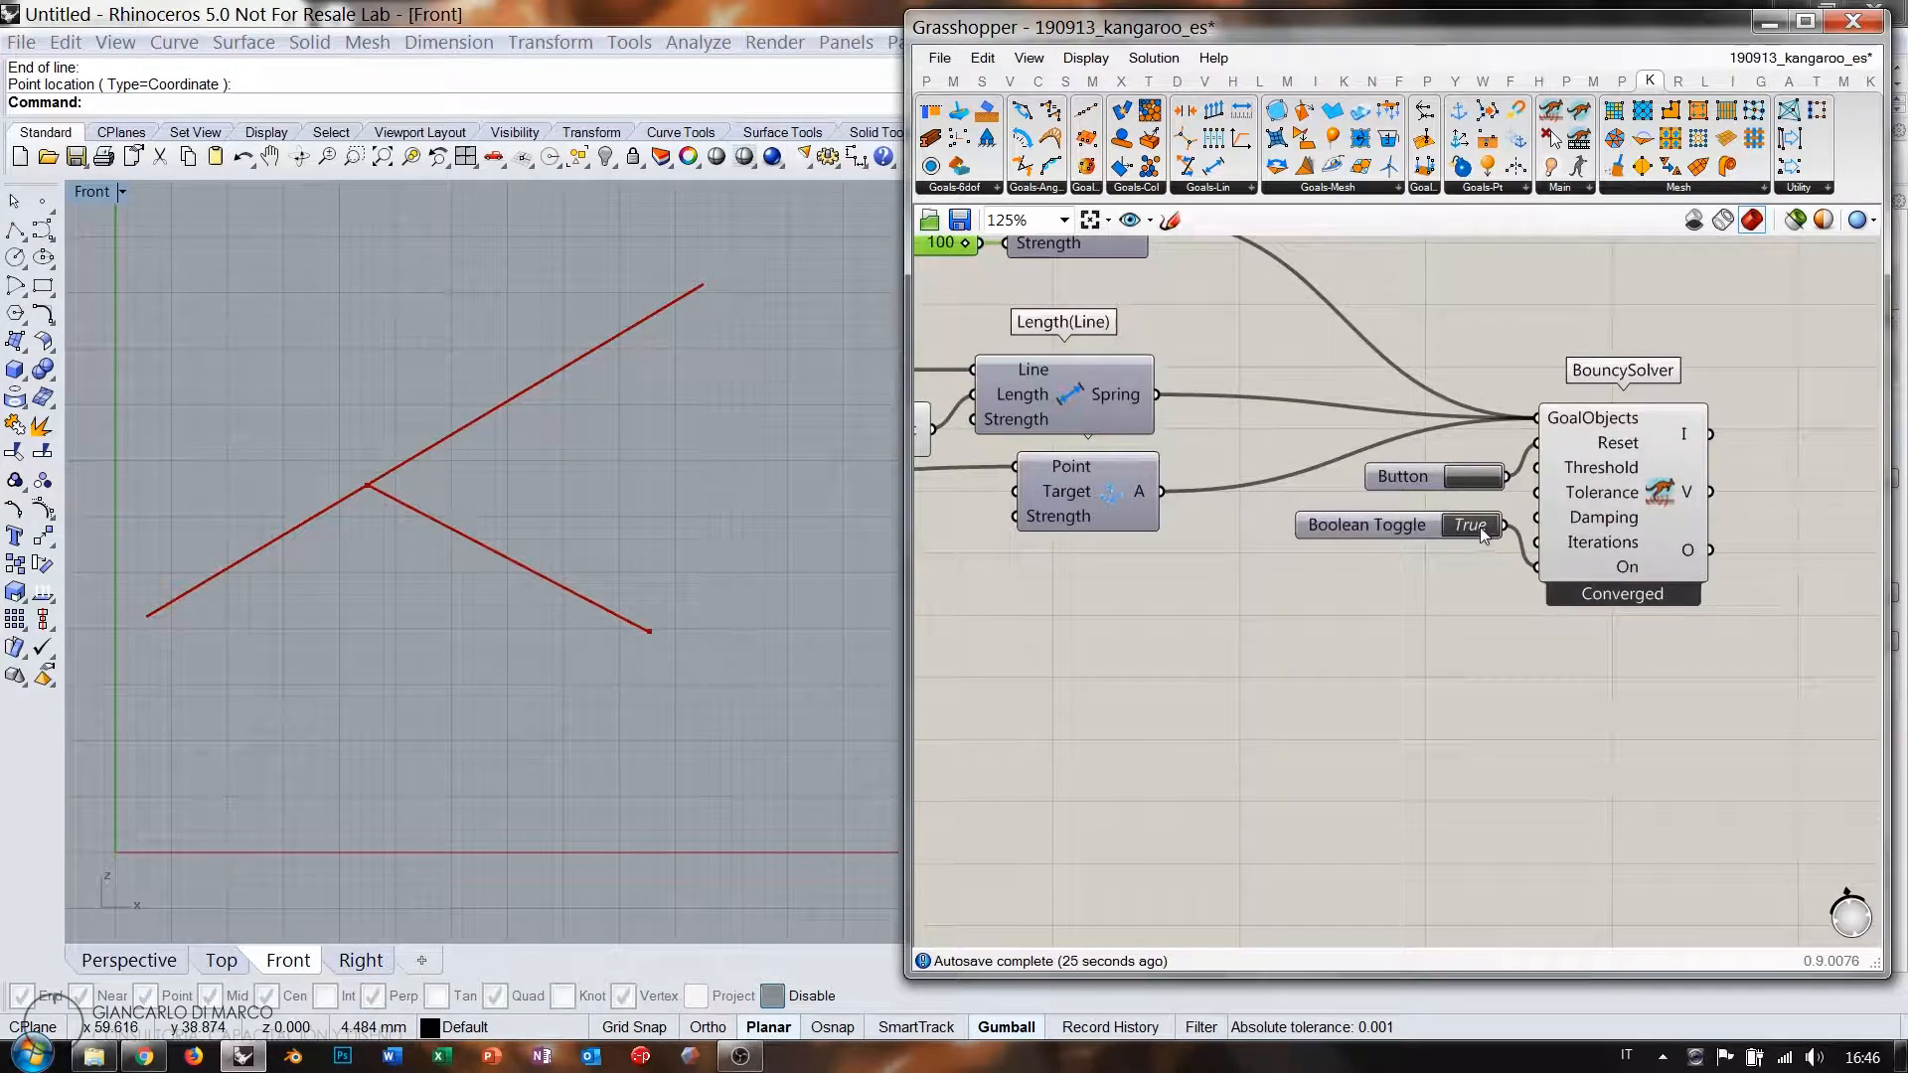
pyautogui.scroll(-4, 1488, 495)
# Group and disable every component of the chain definition, then move the group aside.
pyautogui.moveTo(1749, 633); pyautogui.dragTo(934, 376)
pyautogui.hotkey('ctrl', 'g')
pyautogui.hotkey('ctrl', 'e')
pyautogui.click(1232, 629)
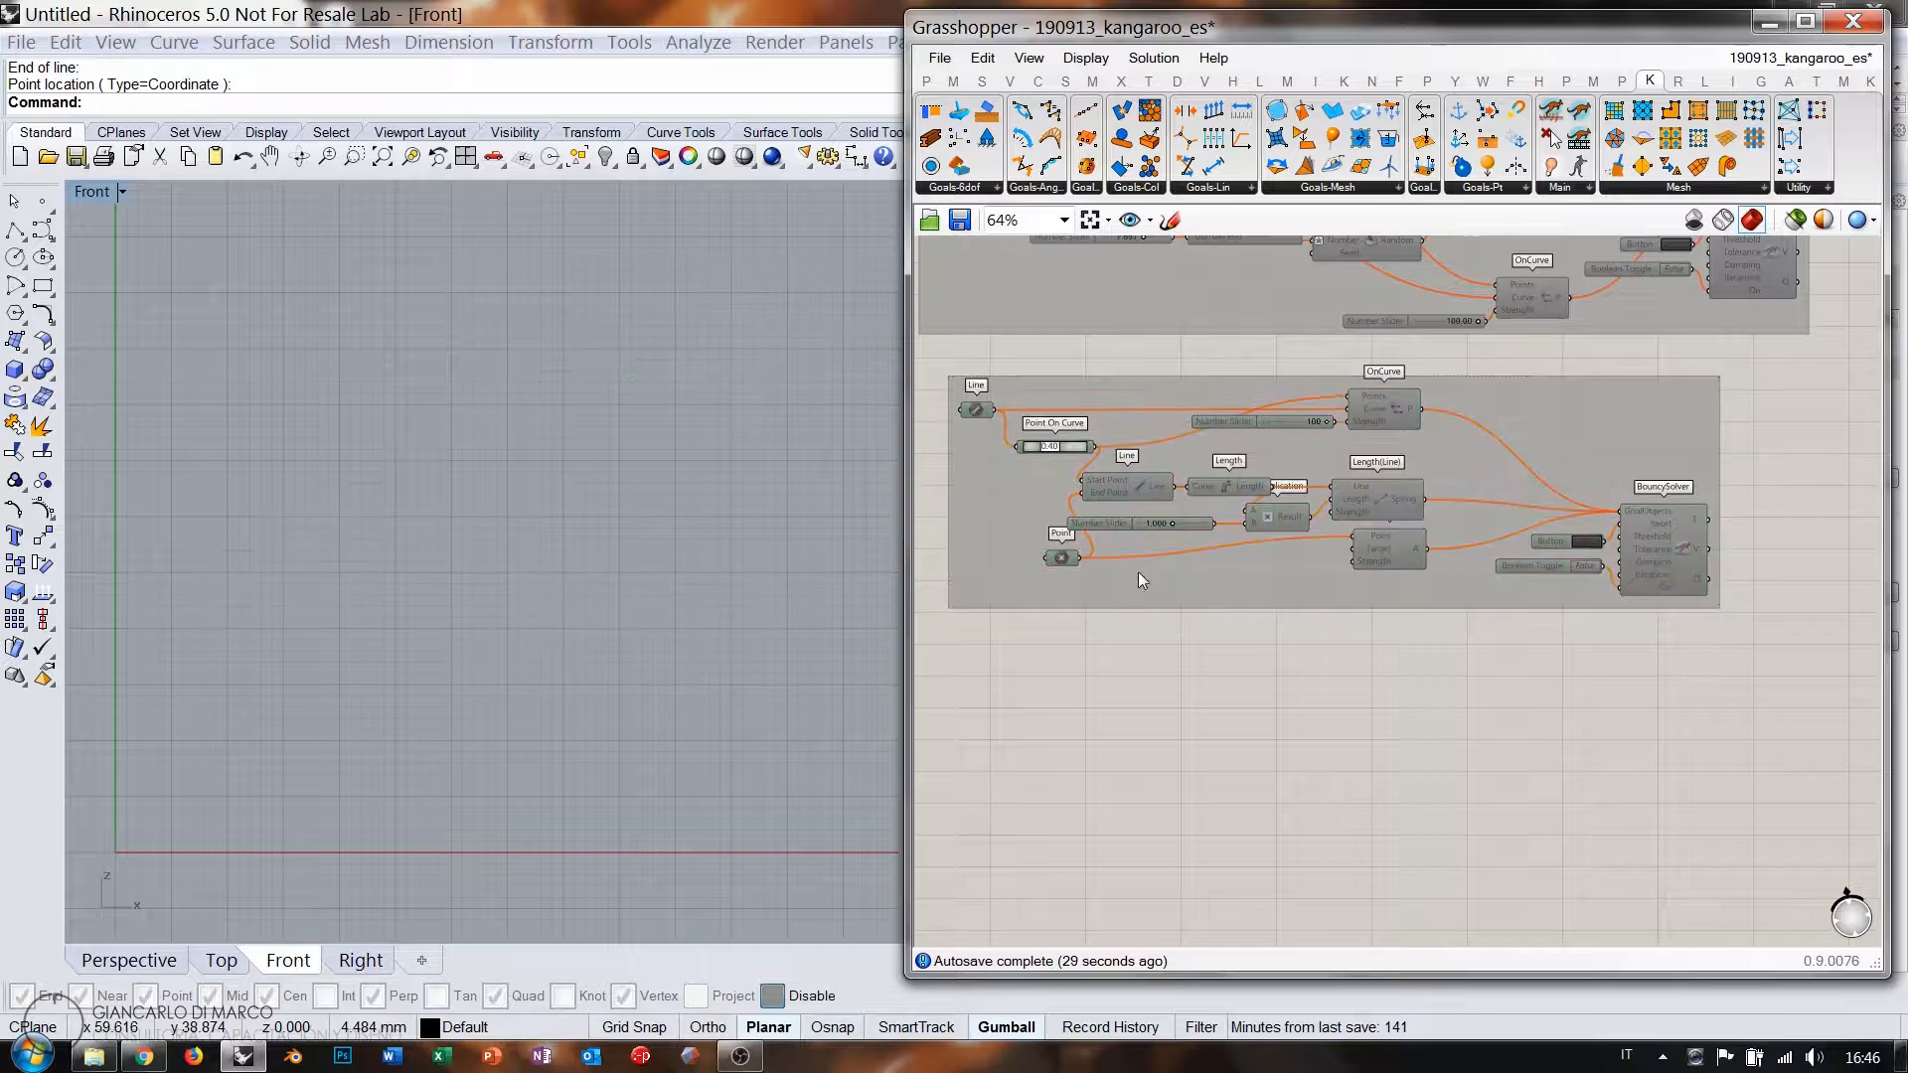
pyautogui.moveTo(1021, 487); pyautogui.dragTo(1142, 543, button='right')
pyautogui.moveTo(1142, 542); pyautogui.dragTo(1111, 515)
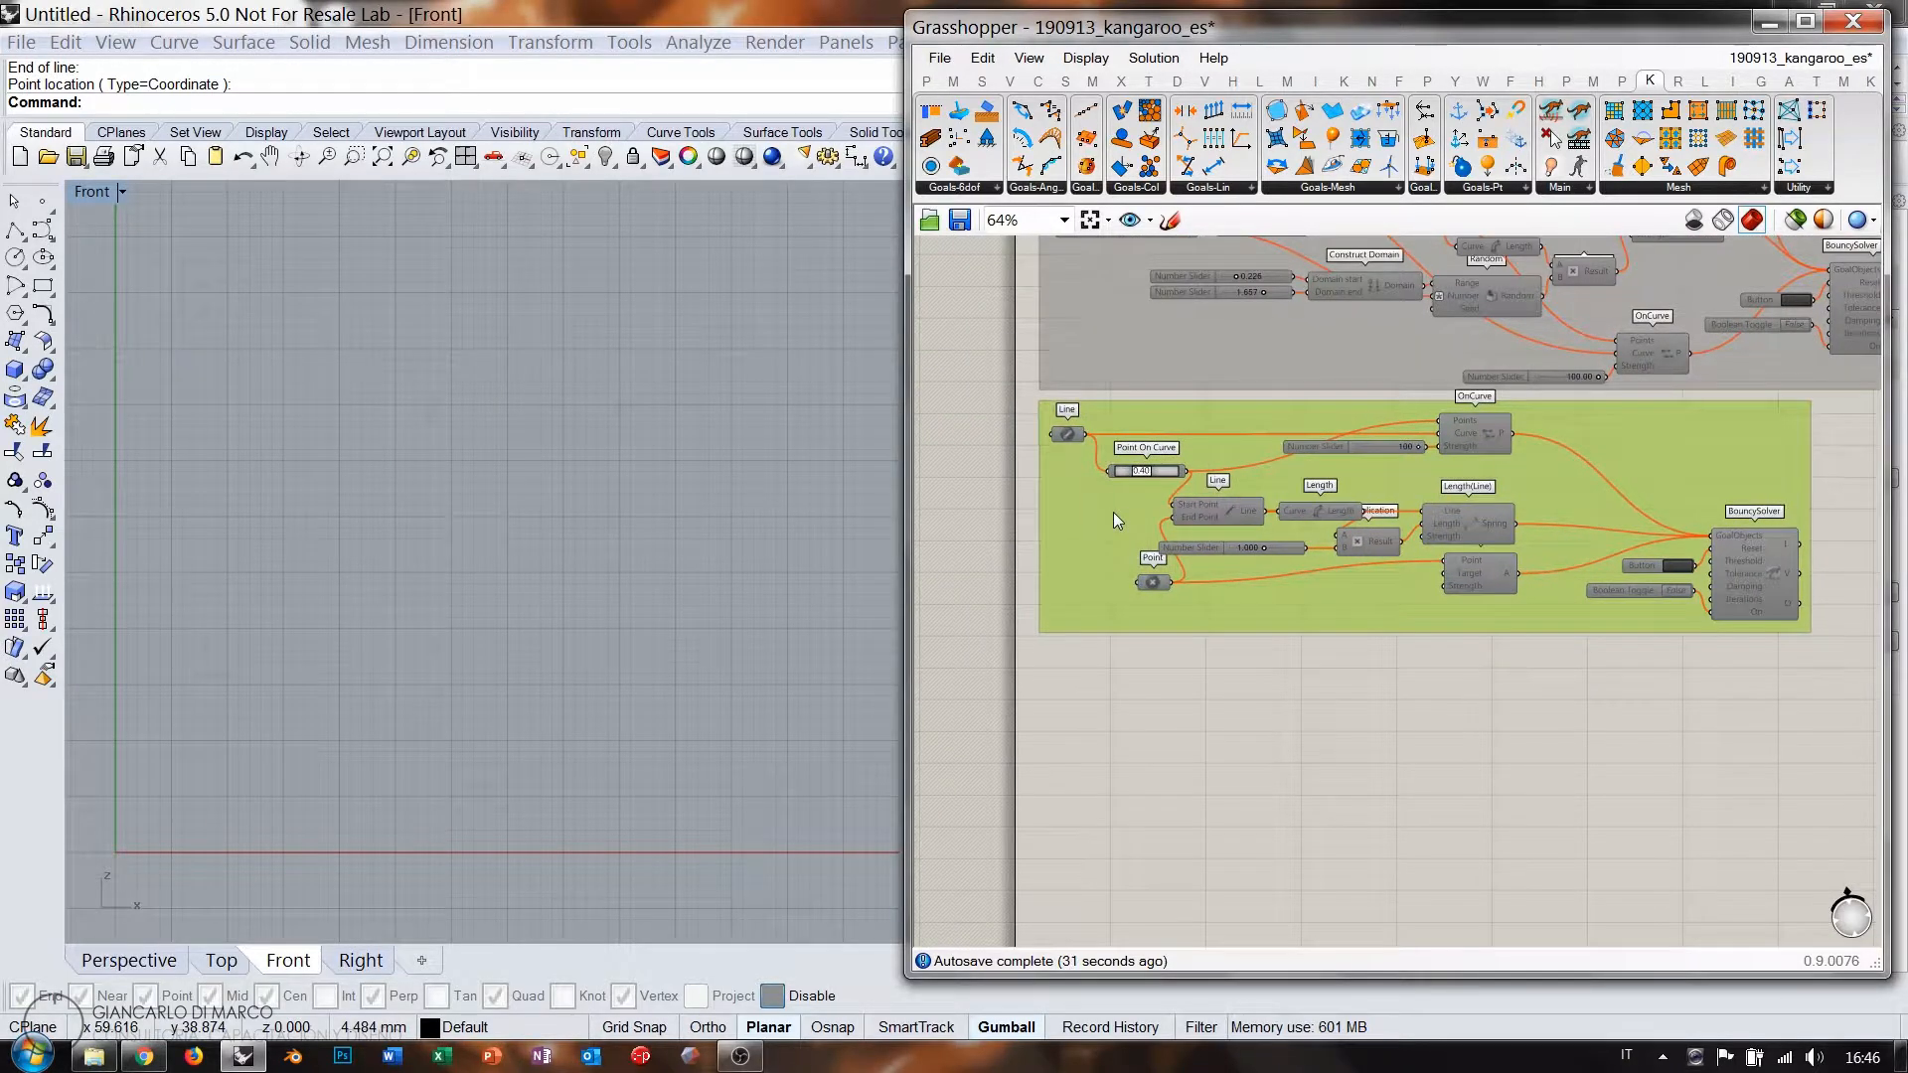
pyautogui.press('Delete')
pyautogui.scroll(4, 1184, 451)
# Add two Point parameters, each set from a point picked in Rhino's Front view.
pyautogui.doubleClick(1184, 451)
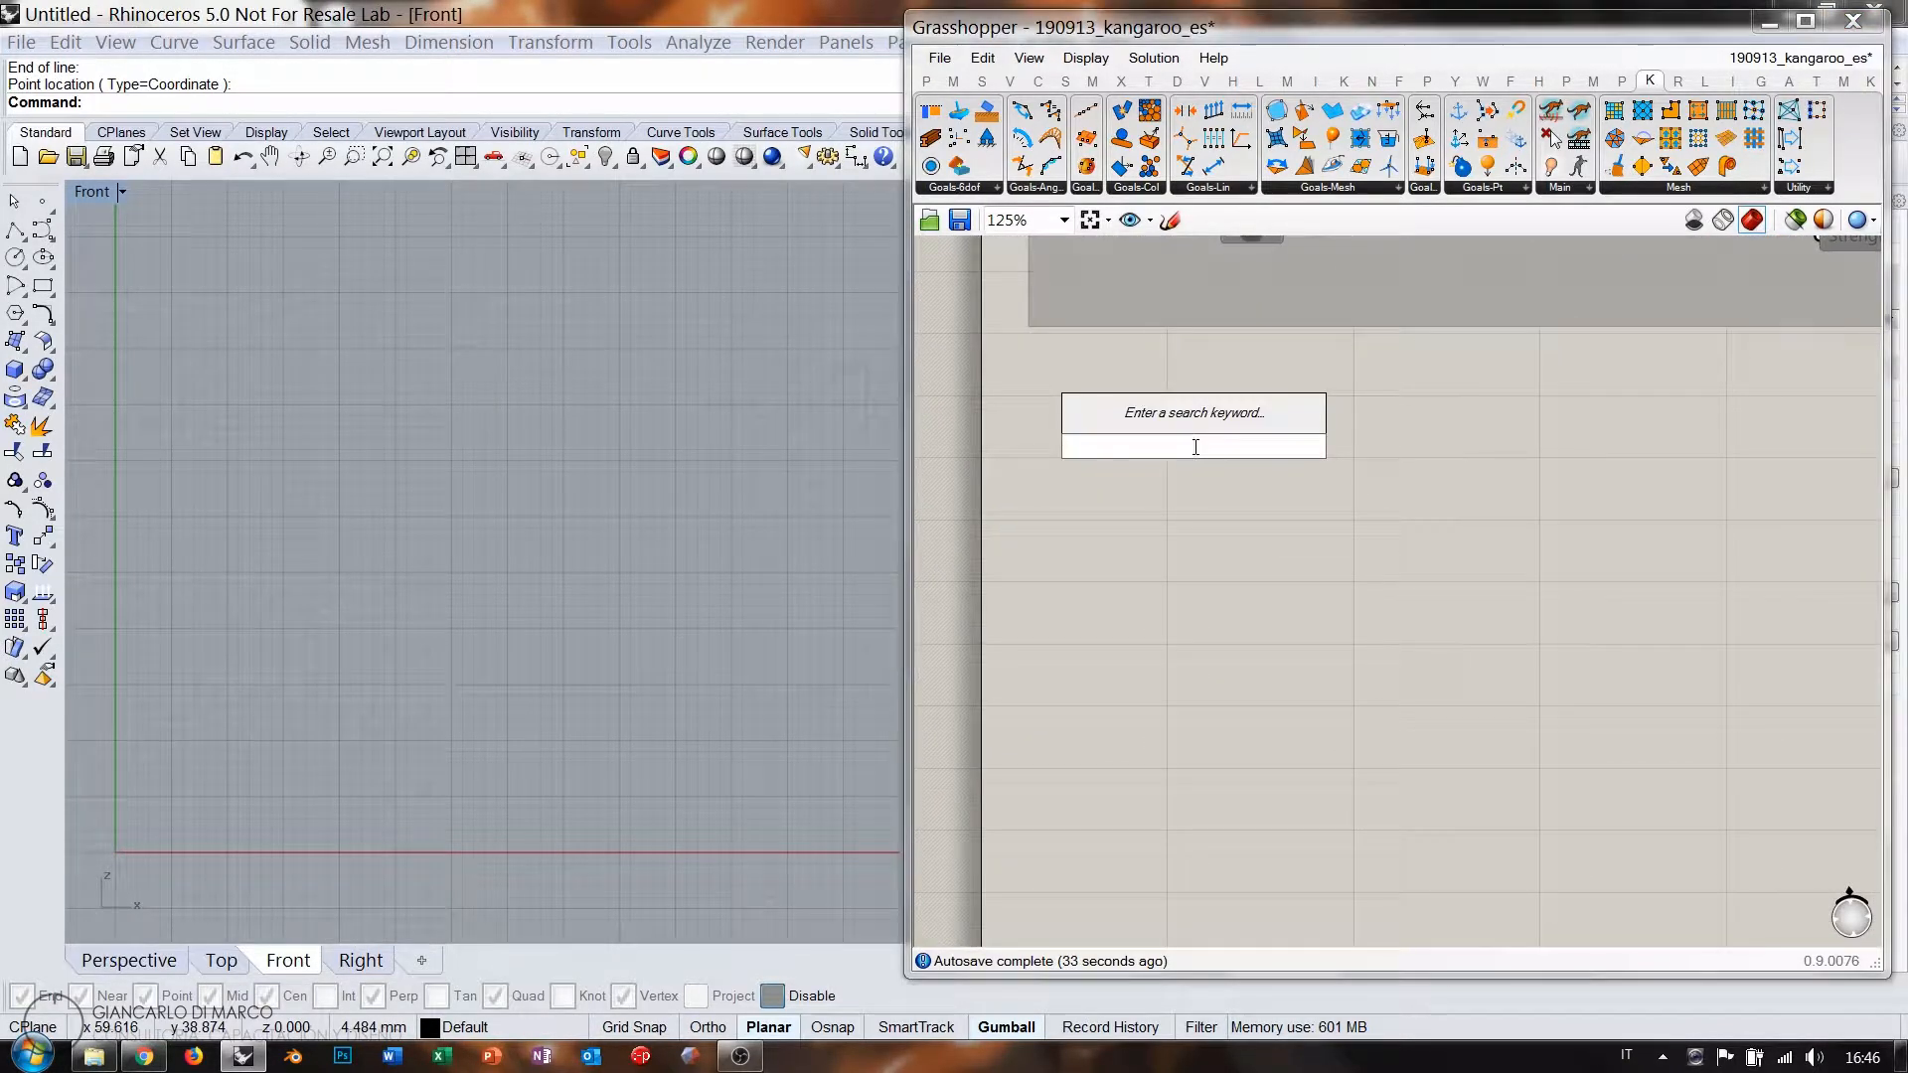
pyautogui.write('point')
pyautogui.press('Return')
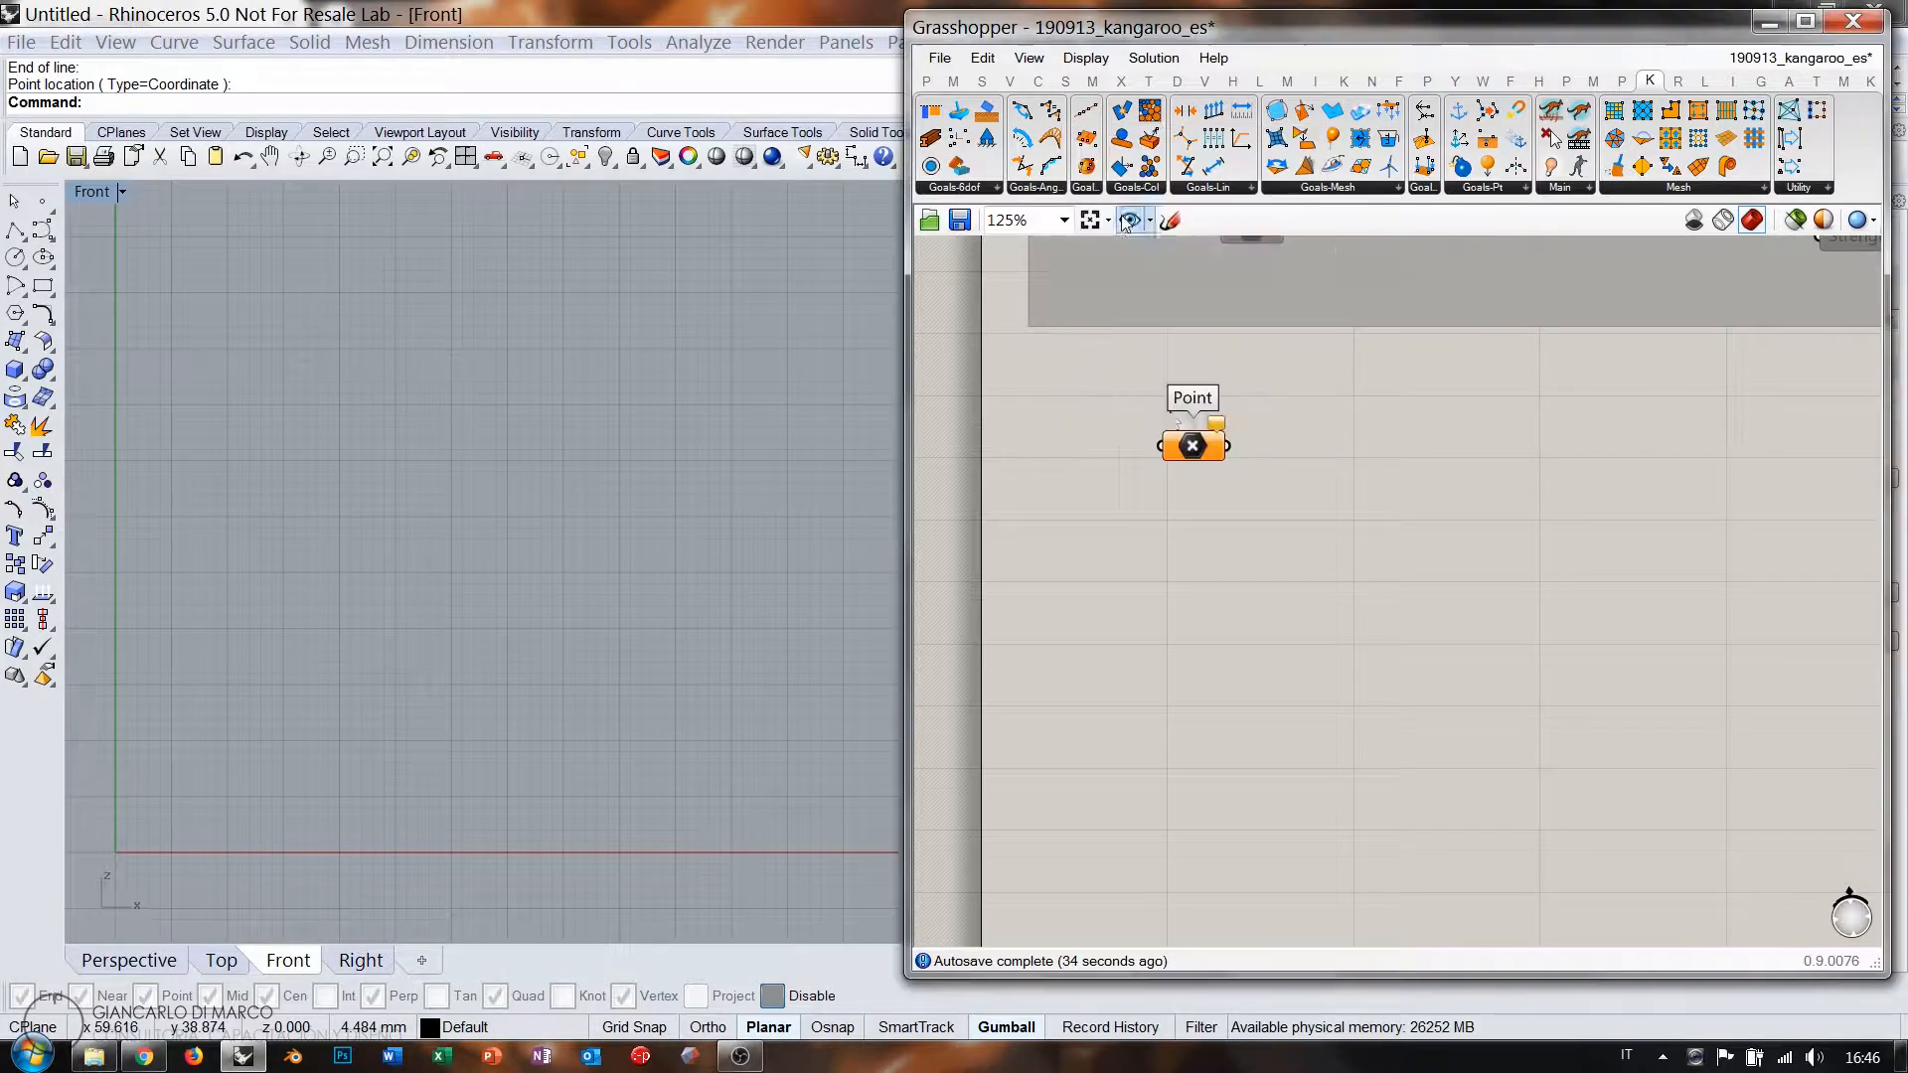
pyautogui.rightClick(1192, 449)
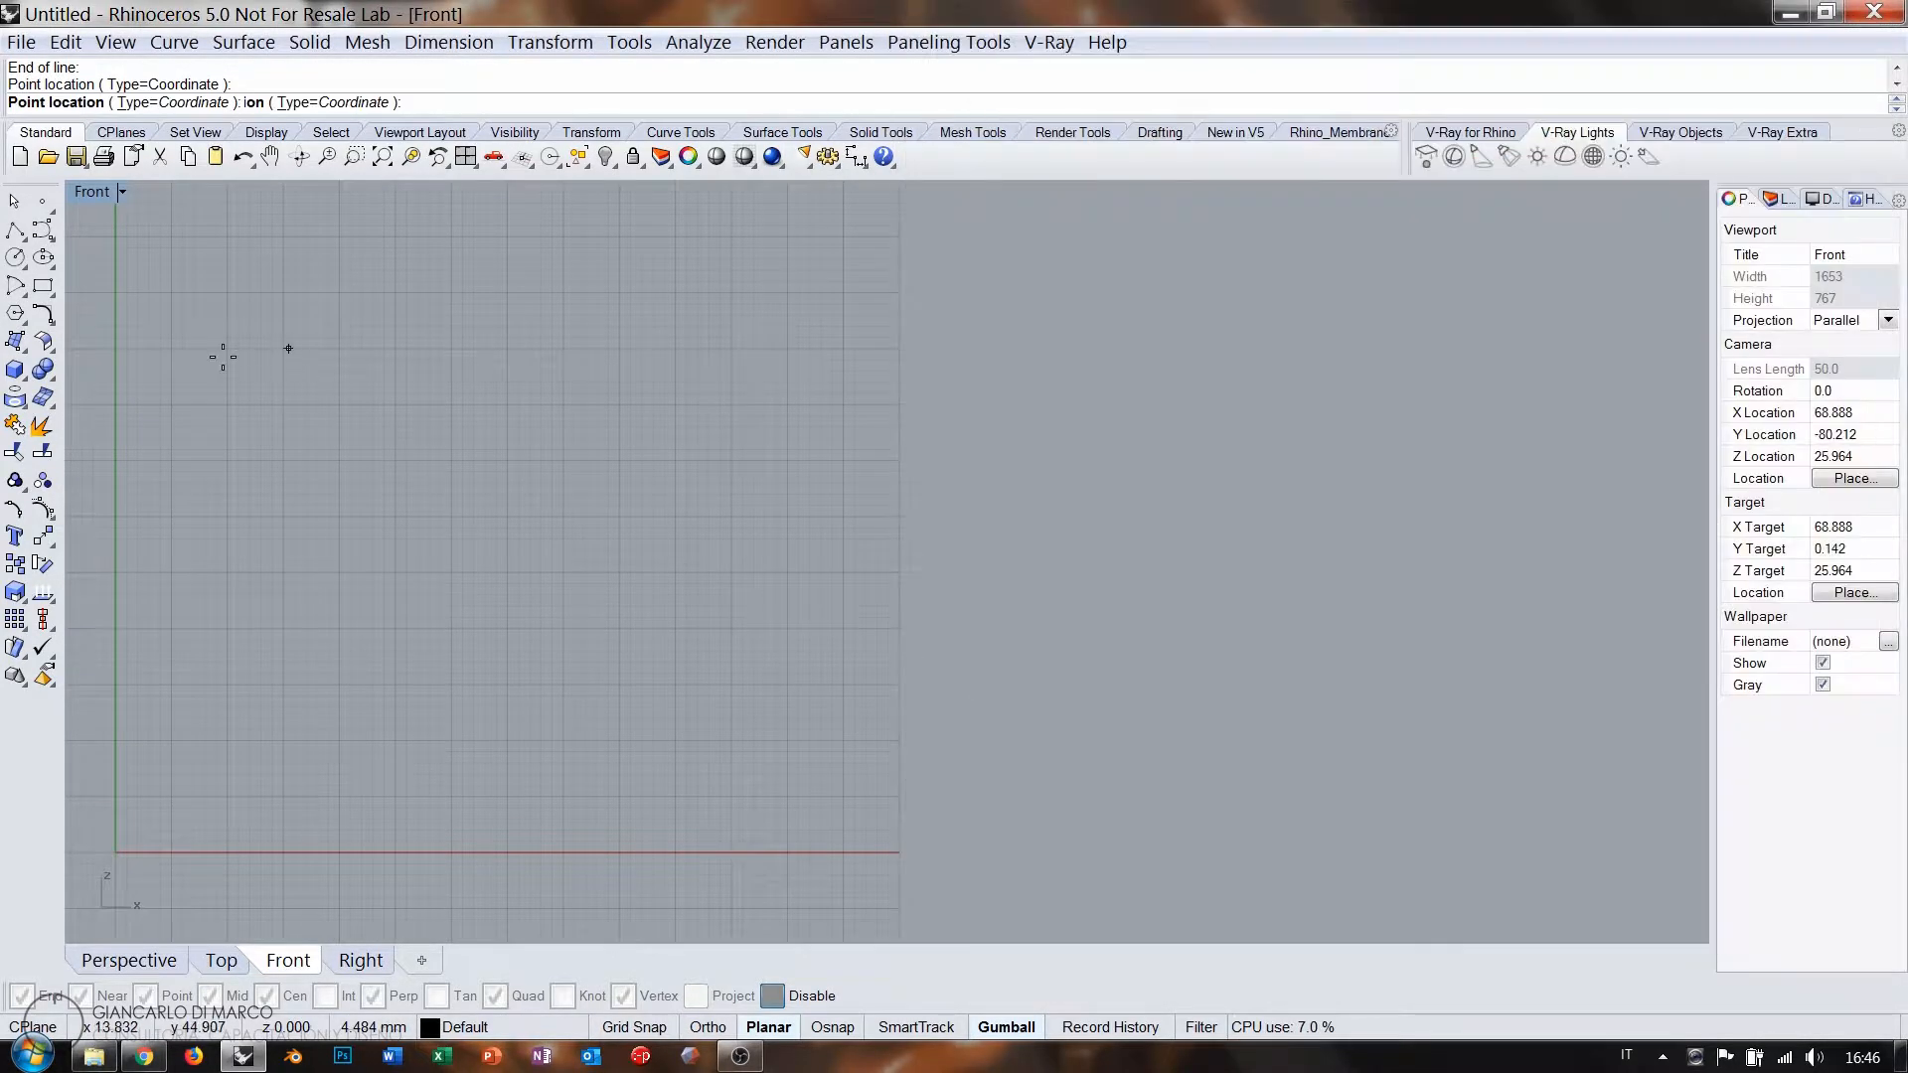
pyautogui.click(193, 390)
pyautogui.moveTo(1176, 445); pyautogui.dragTo(1112, 500)
pyautogui.rightClick(1143, 502)
pyautogui.click(1223, 820)
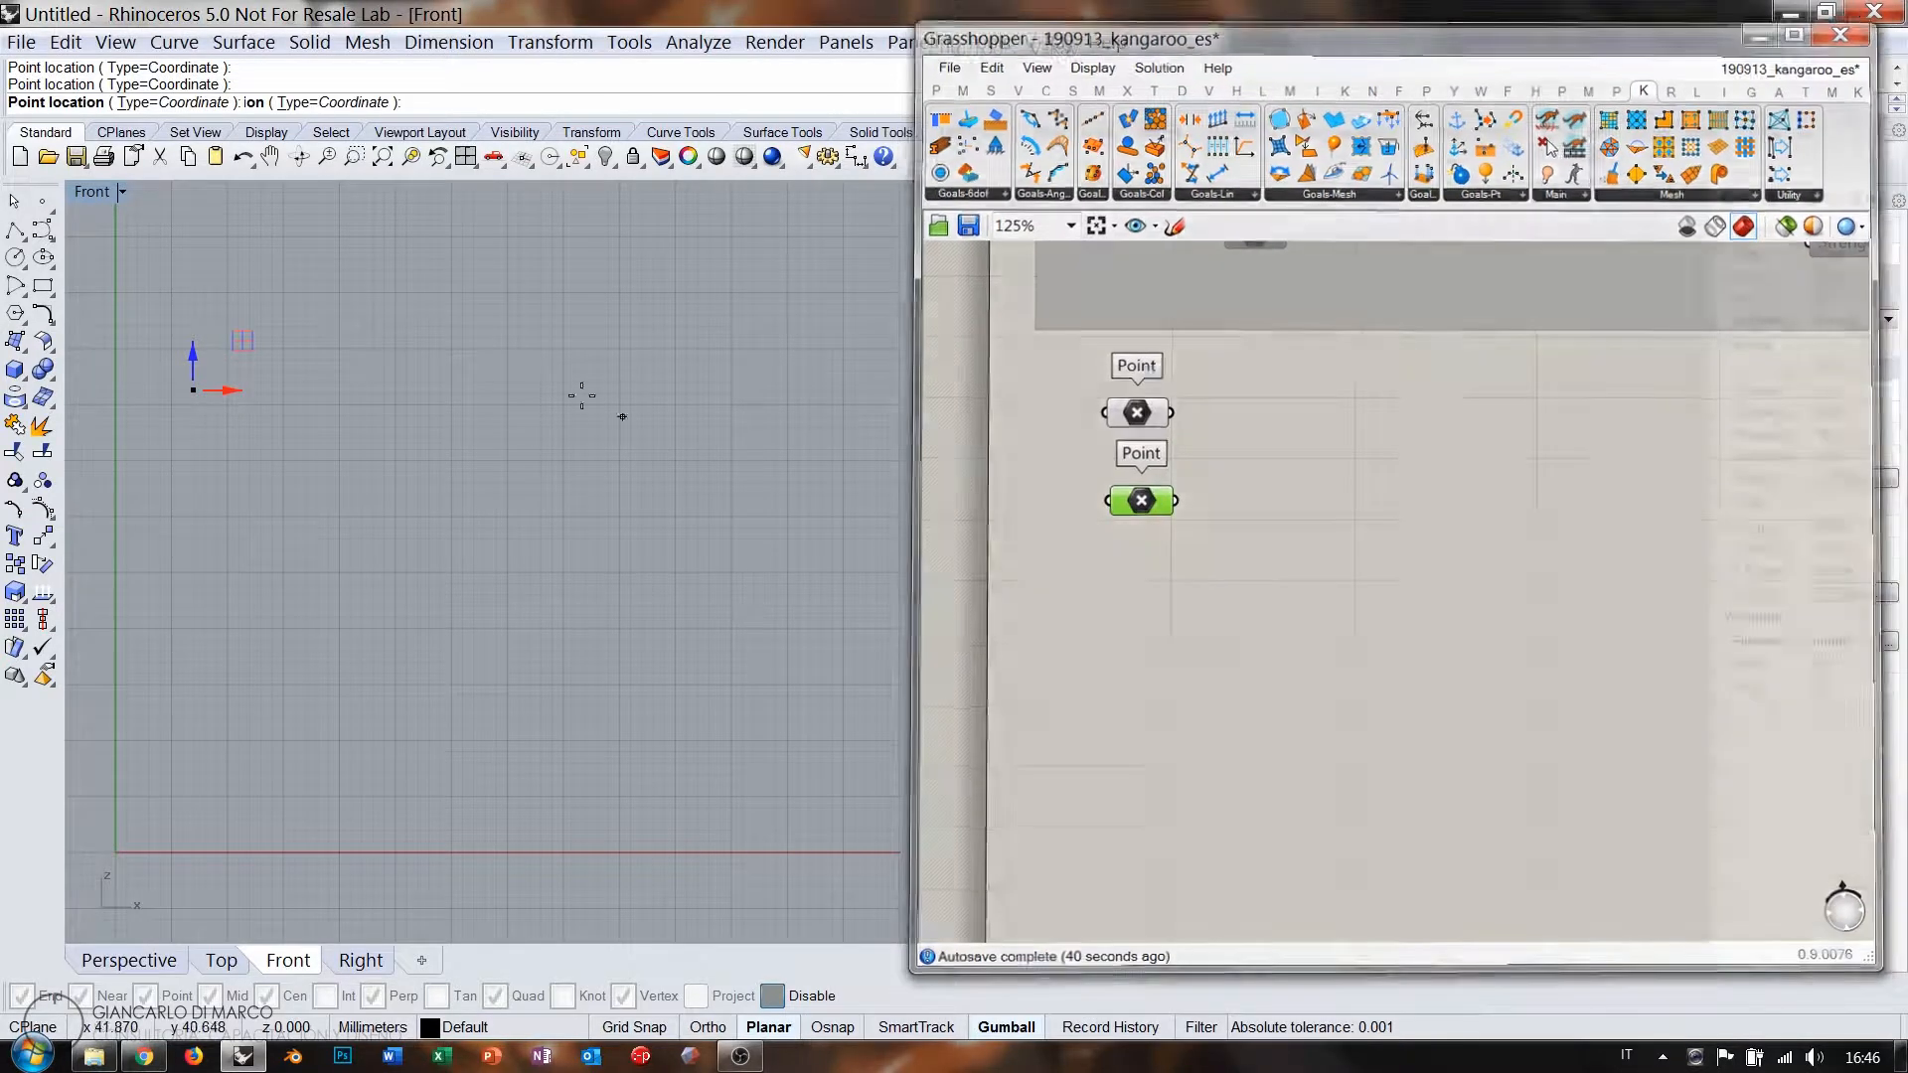
pyautogui.click(604, 344)
# Add a Line component running from the first point to the second.
pyautogui.doubleClick(1278, 454)
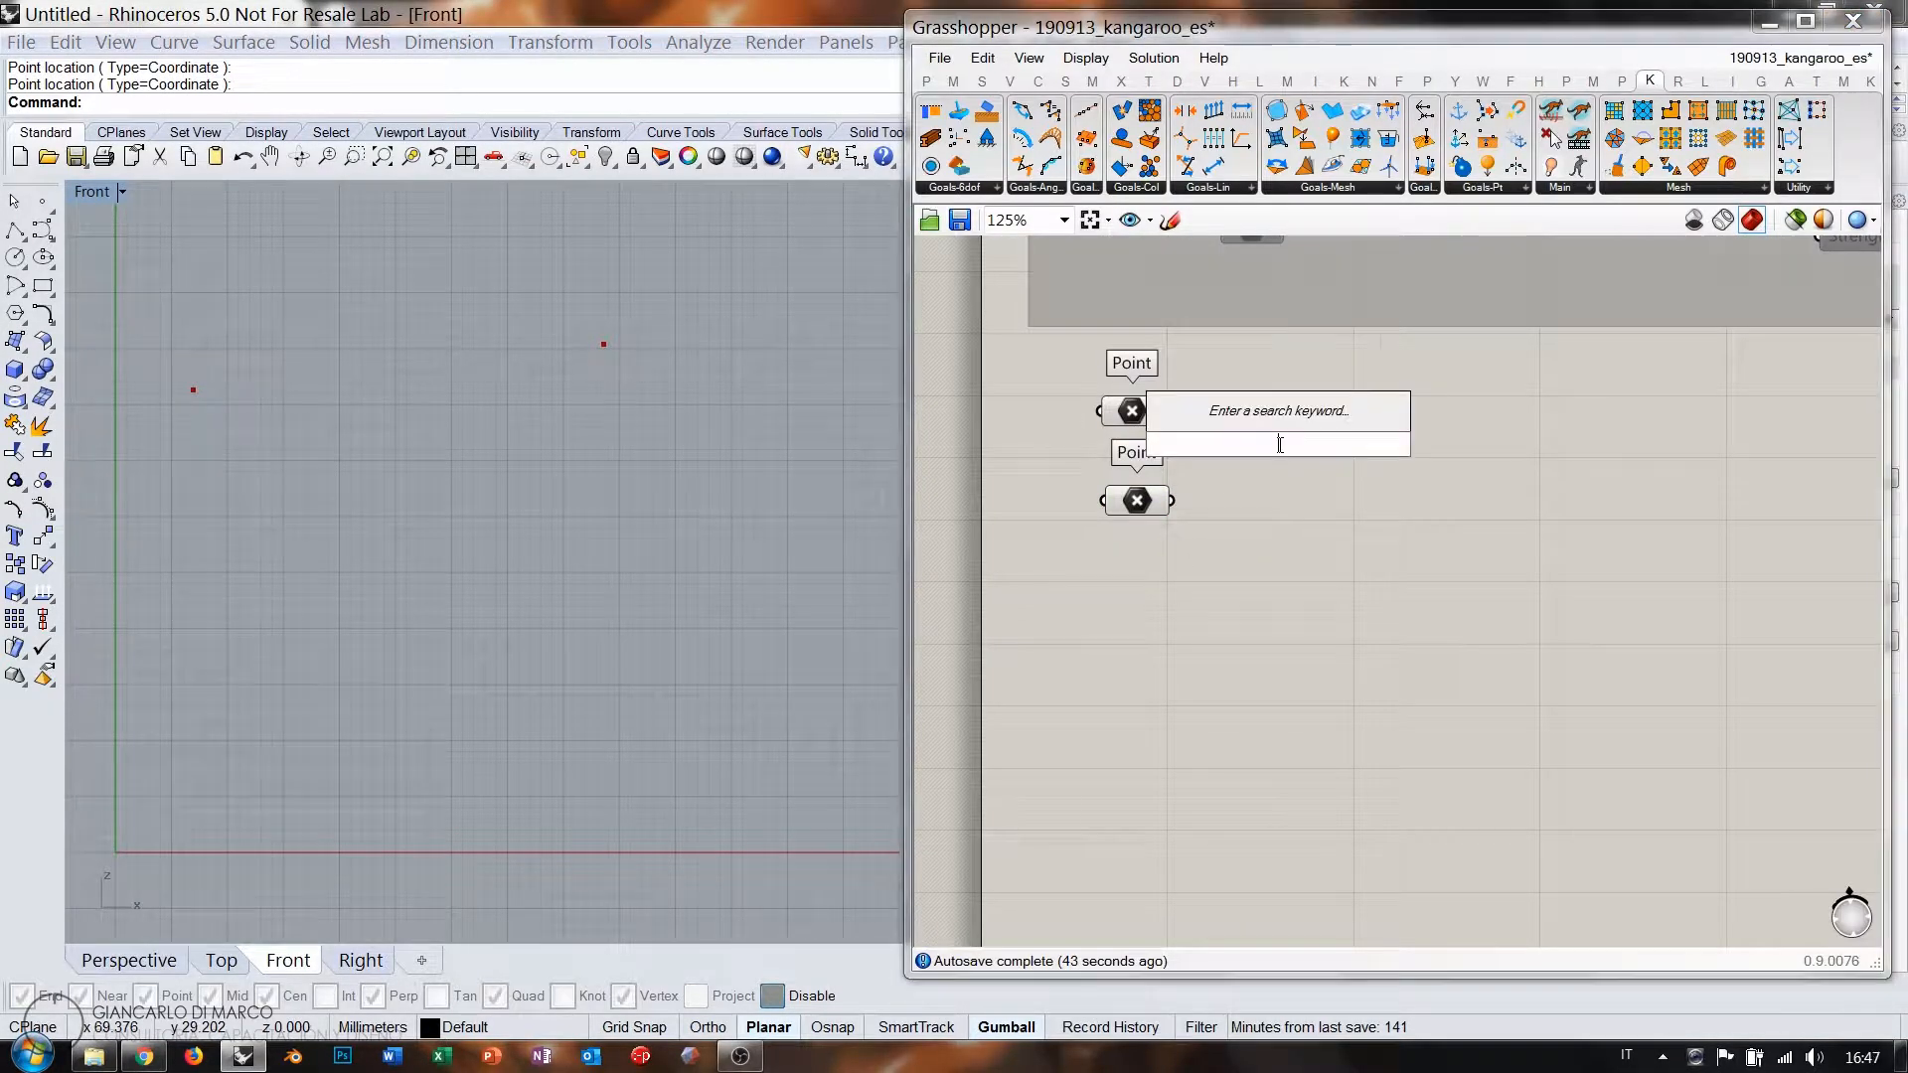
pyautogui.write('lin')
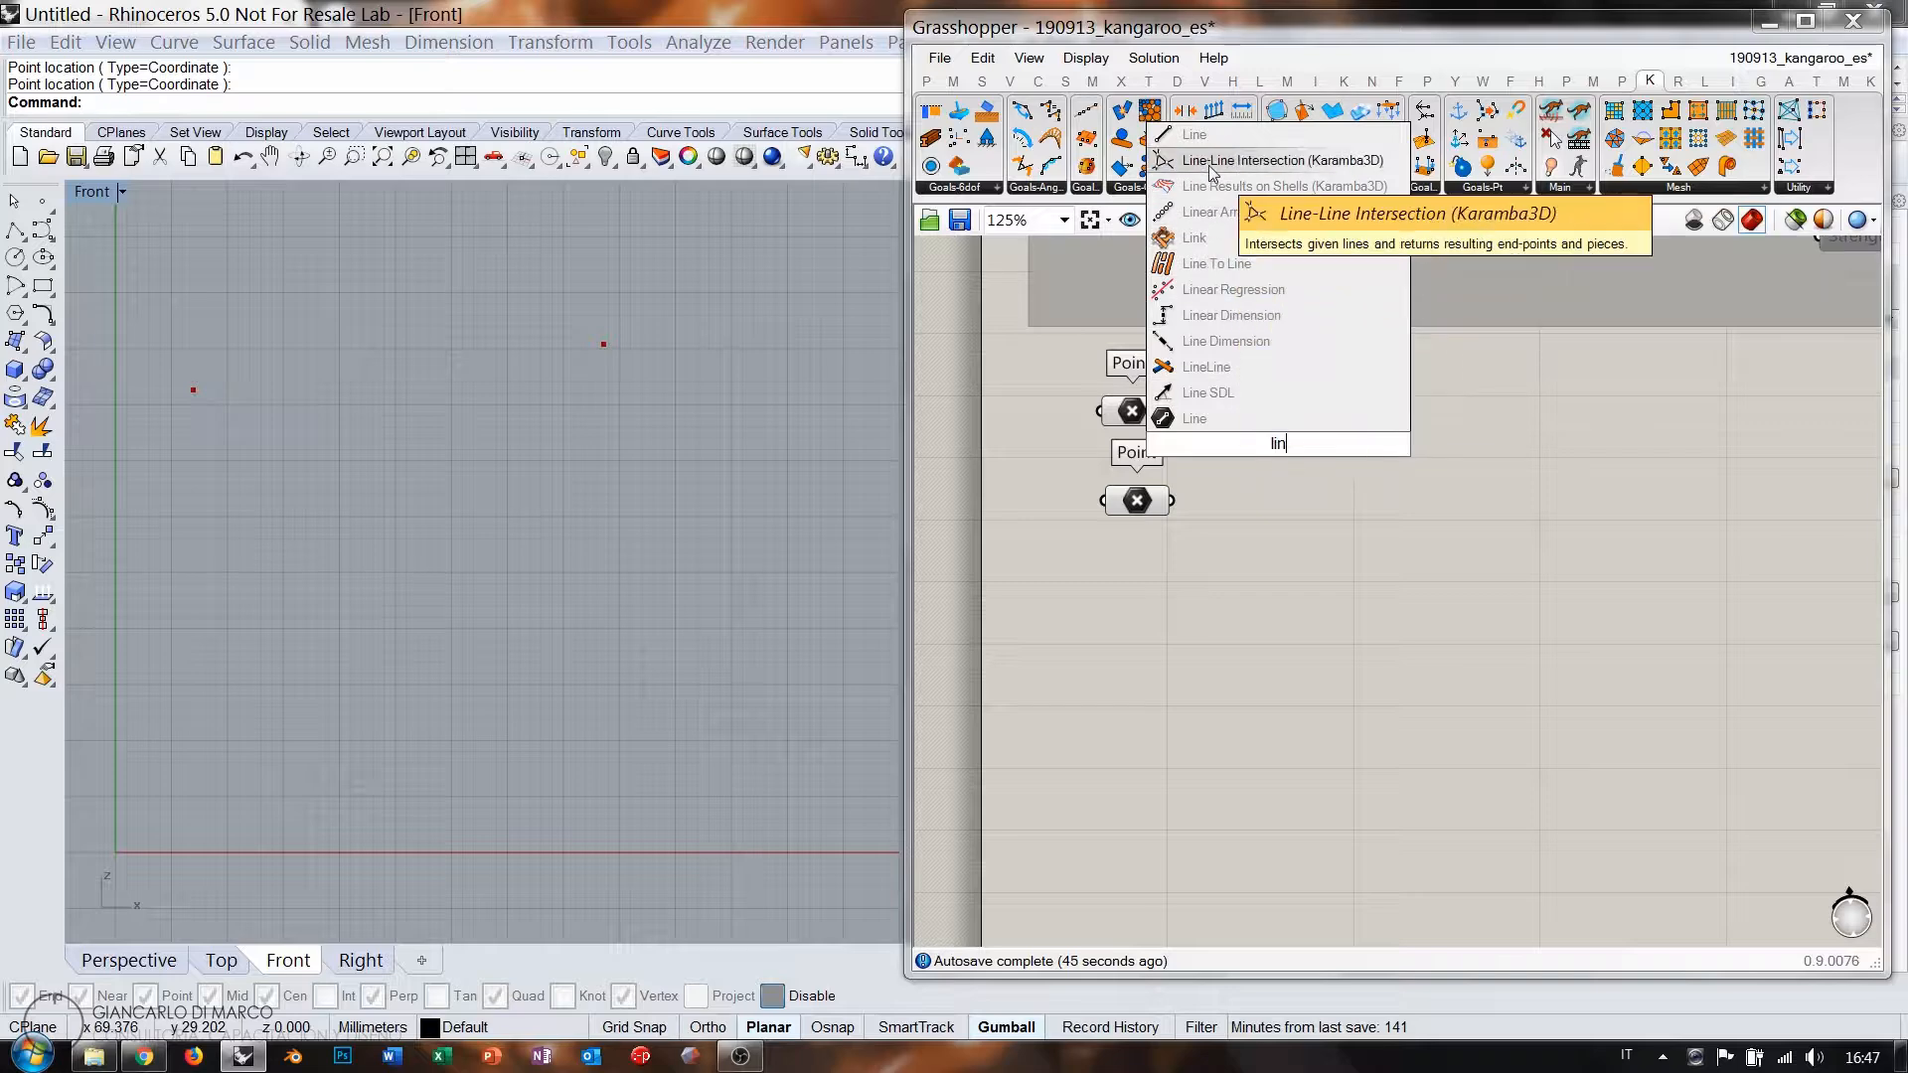
pyautogui.click(1282, 160)
pyautogui.hotkey('ctrl', 'z')
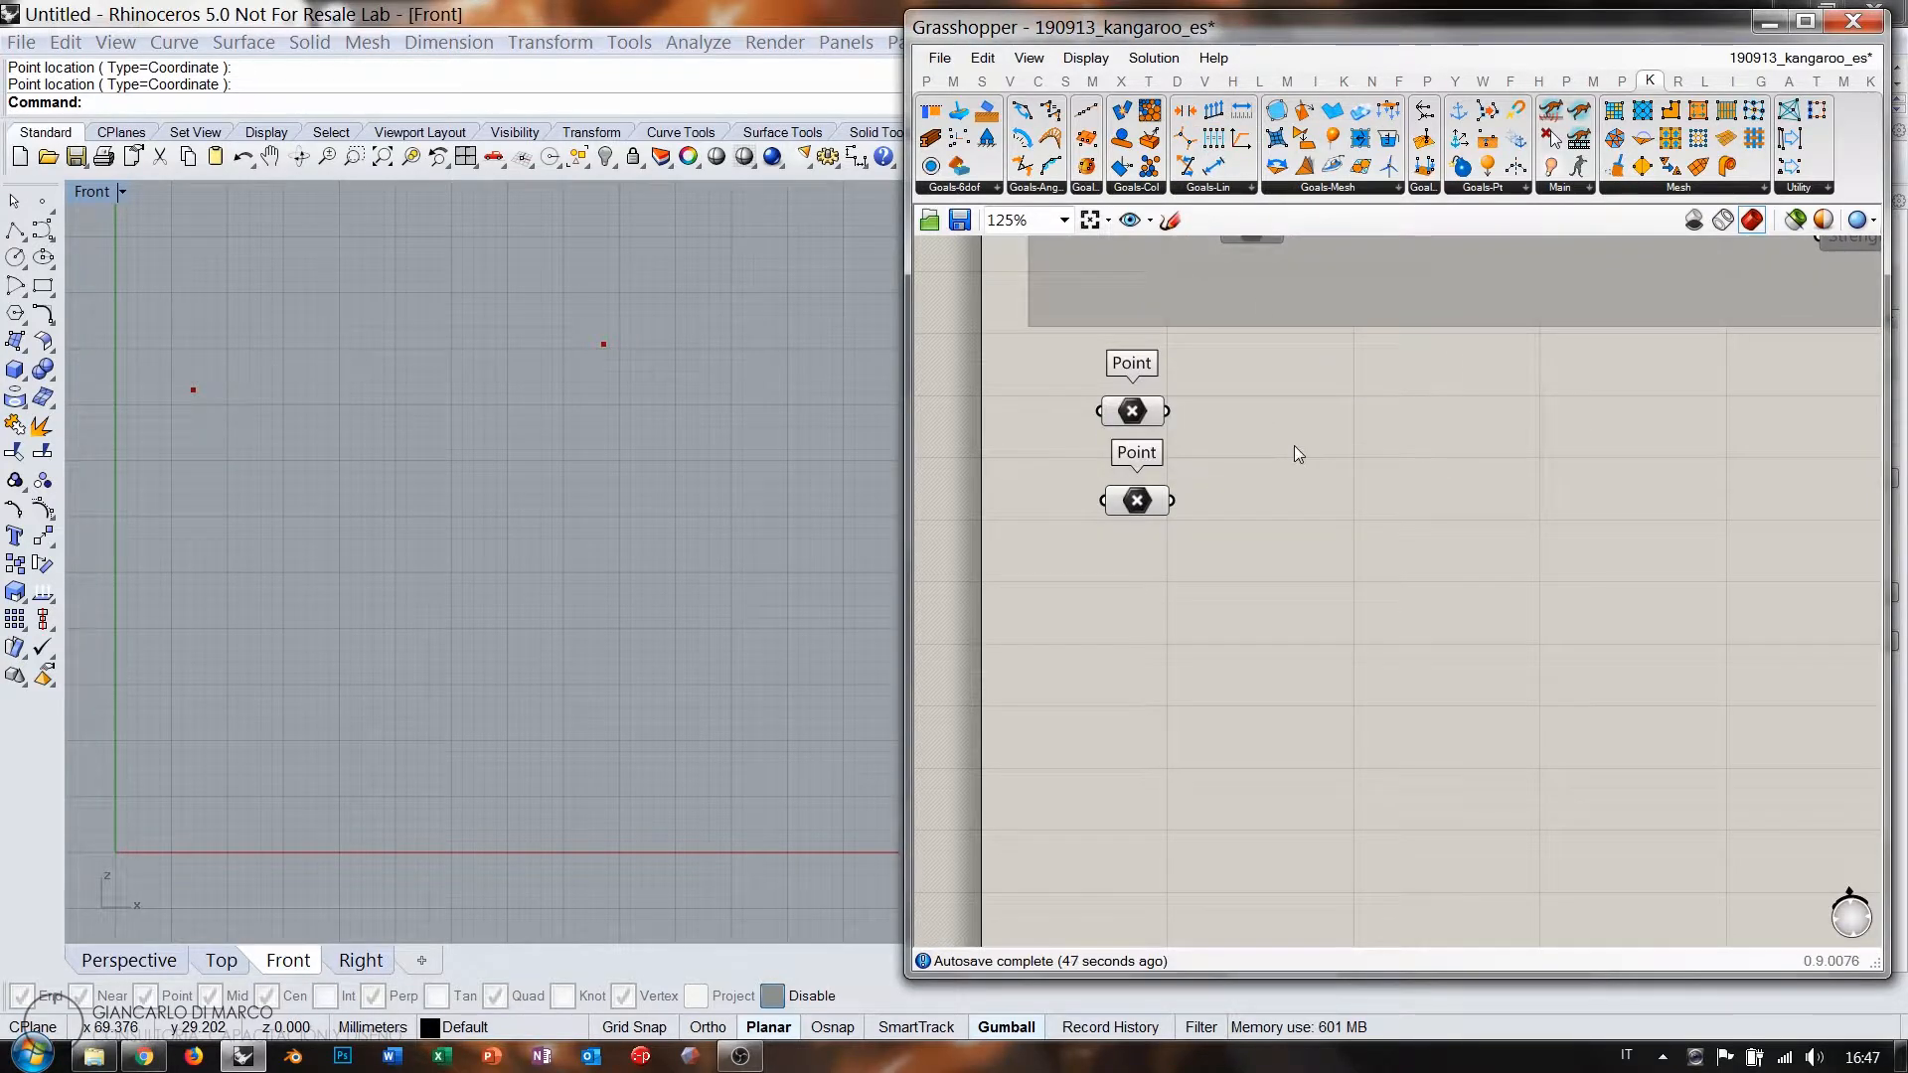
pyautogui.doubleClick(1294, 445)
pyautogui.write('lin')
pyautogui.press('Return')
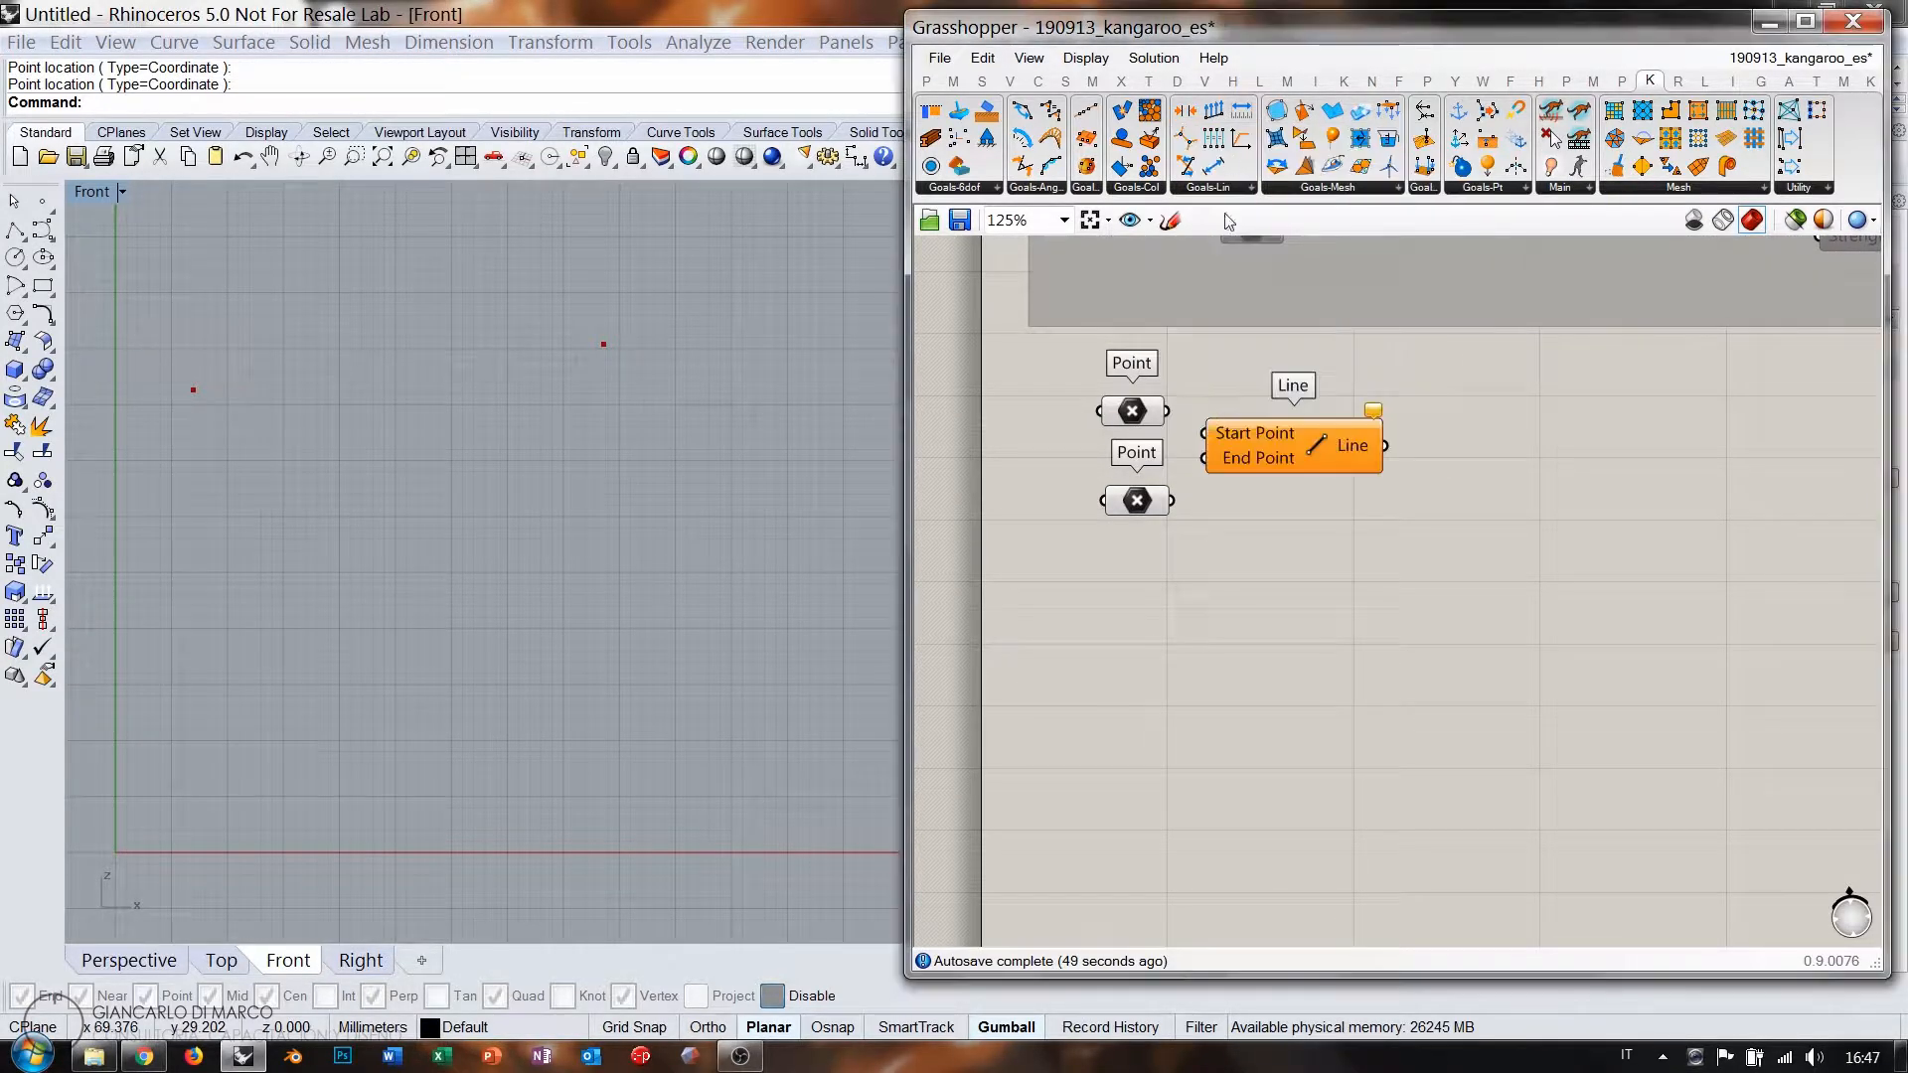
pyautogui.moveTo(1164, 412); pyautogui.dragTo(1205, 435)
pyautogui.moveTo(1205, 457); pyautogui.dragTo(1173, 500)
pyautogui.moveTo(1253, 442); pyautogui.dragTo(1260, 451)
pyautogui.doubleClick(1485, 473)
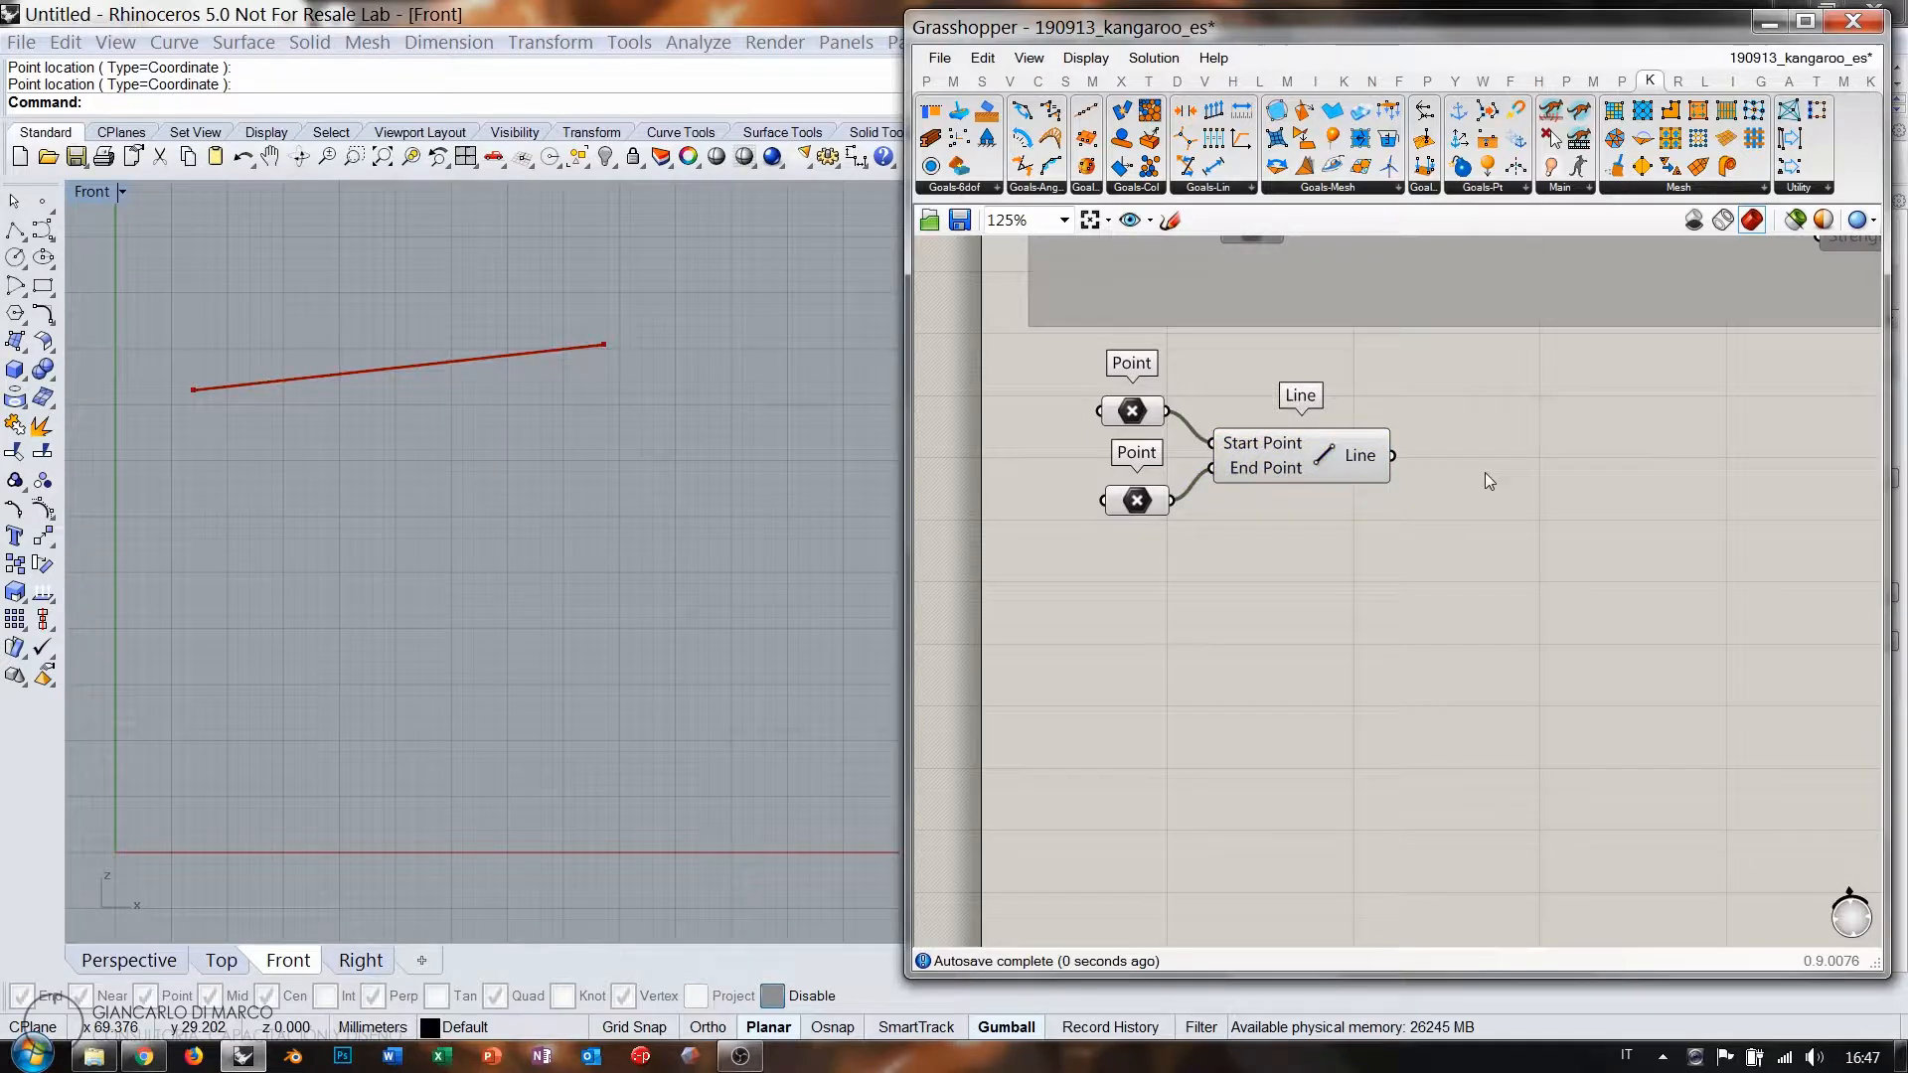
# Rebuild the new line with Rebuild Curve, its Count set by an 11 slider.
pyautogui.write('reb')
pyautogui.press('Return')
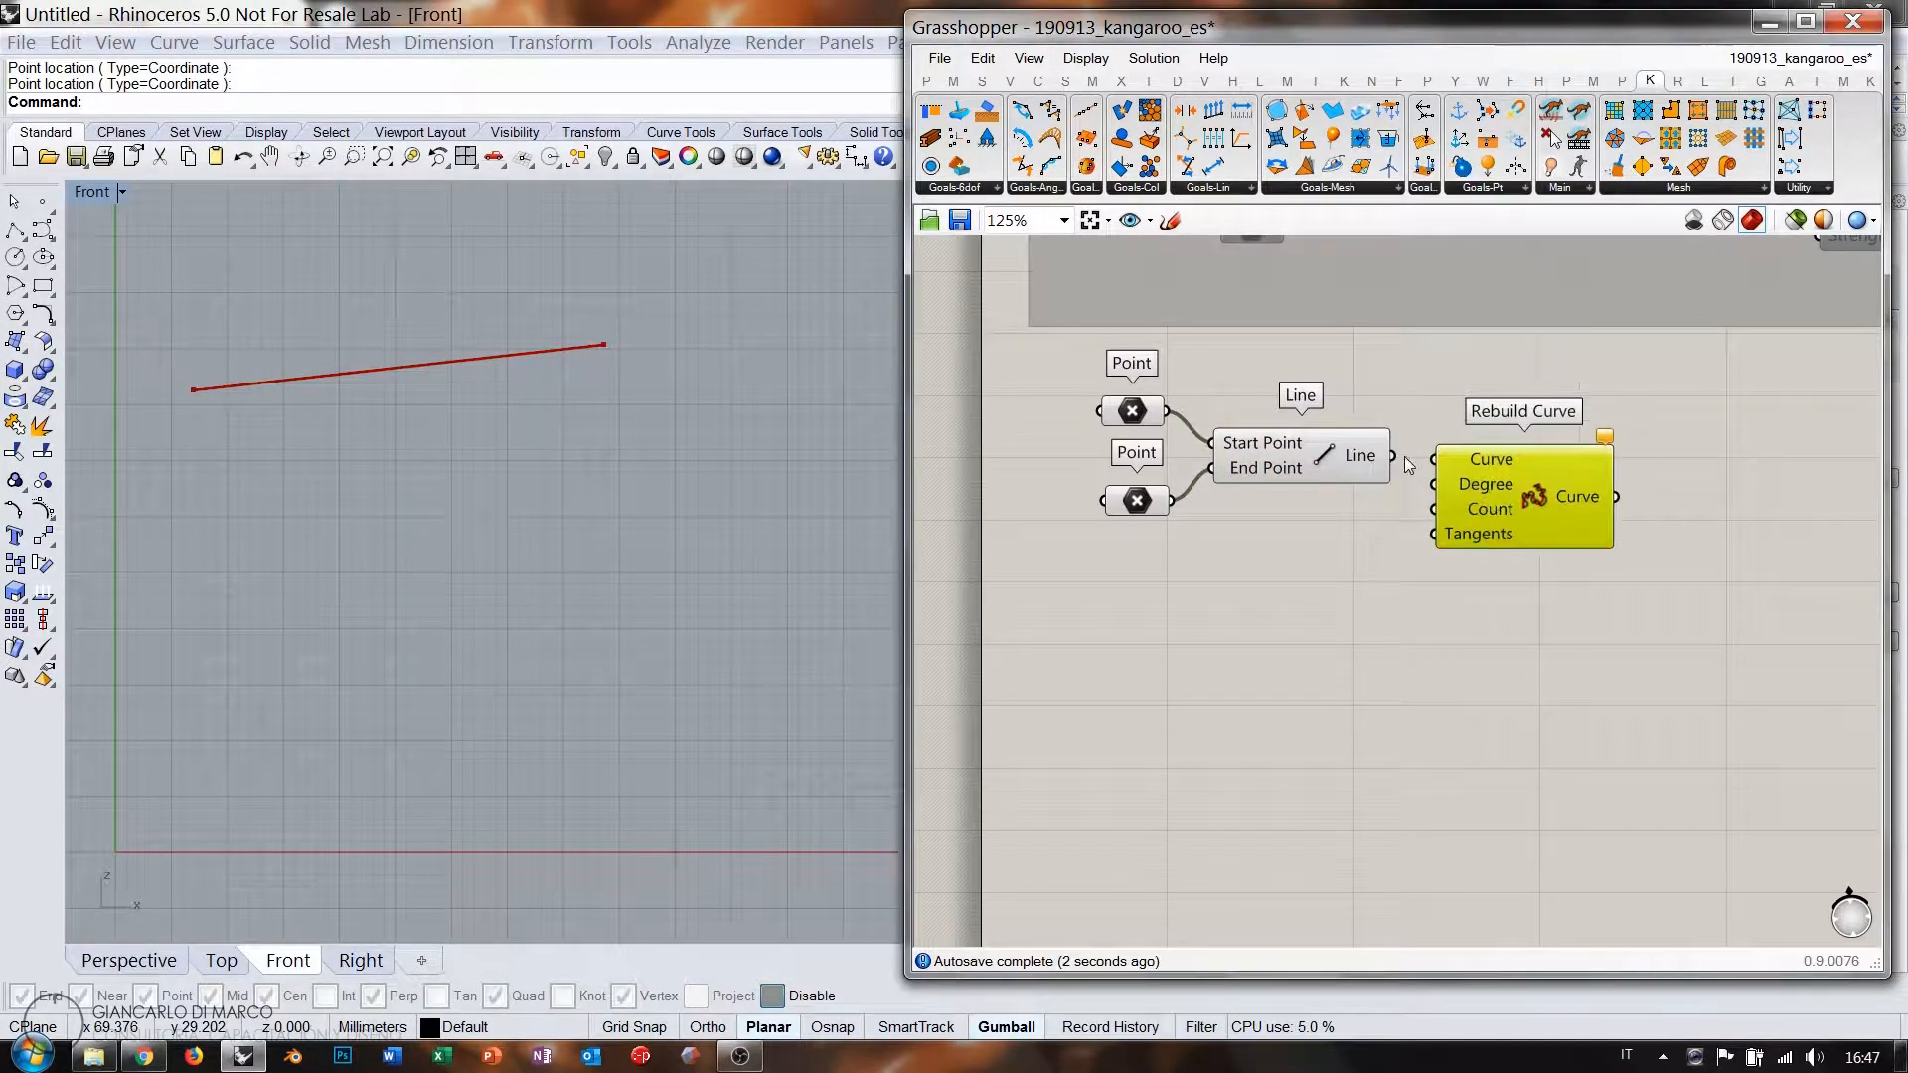
pyautogui.moveTo(1469, 487); pyautogui.dragTo(1483, 483)
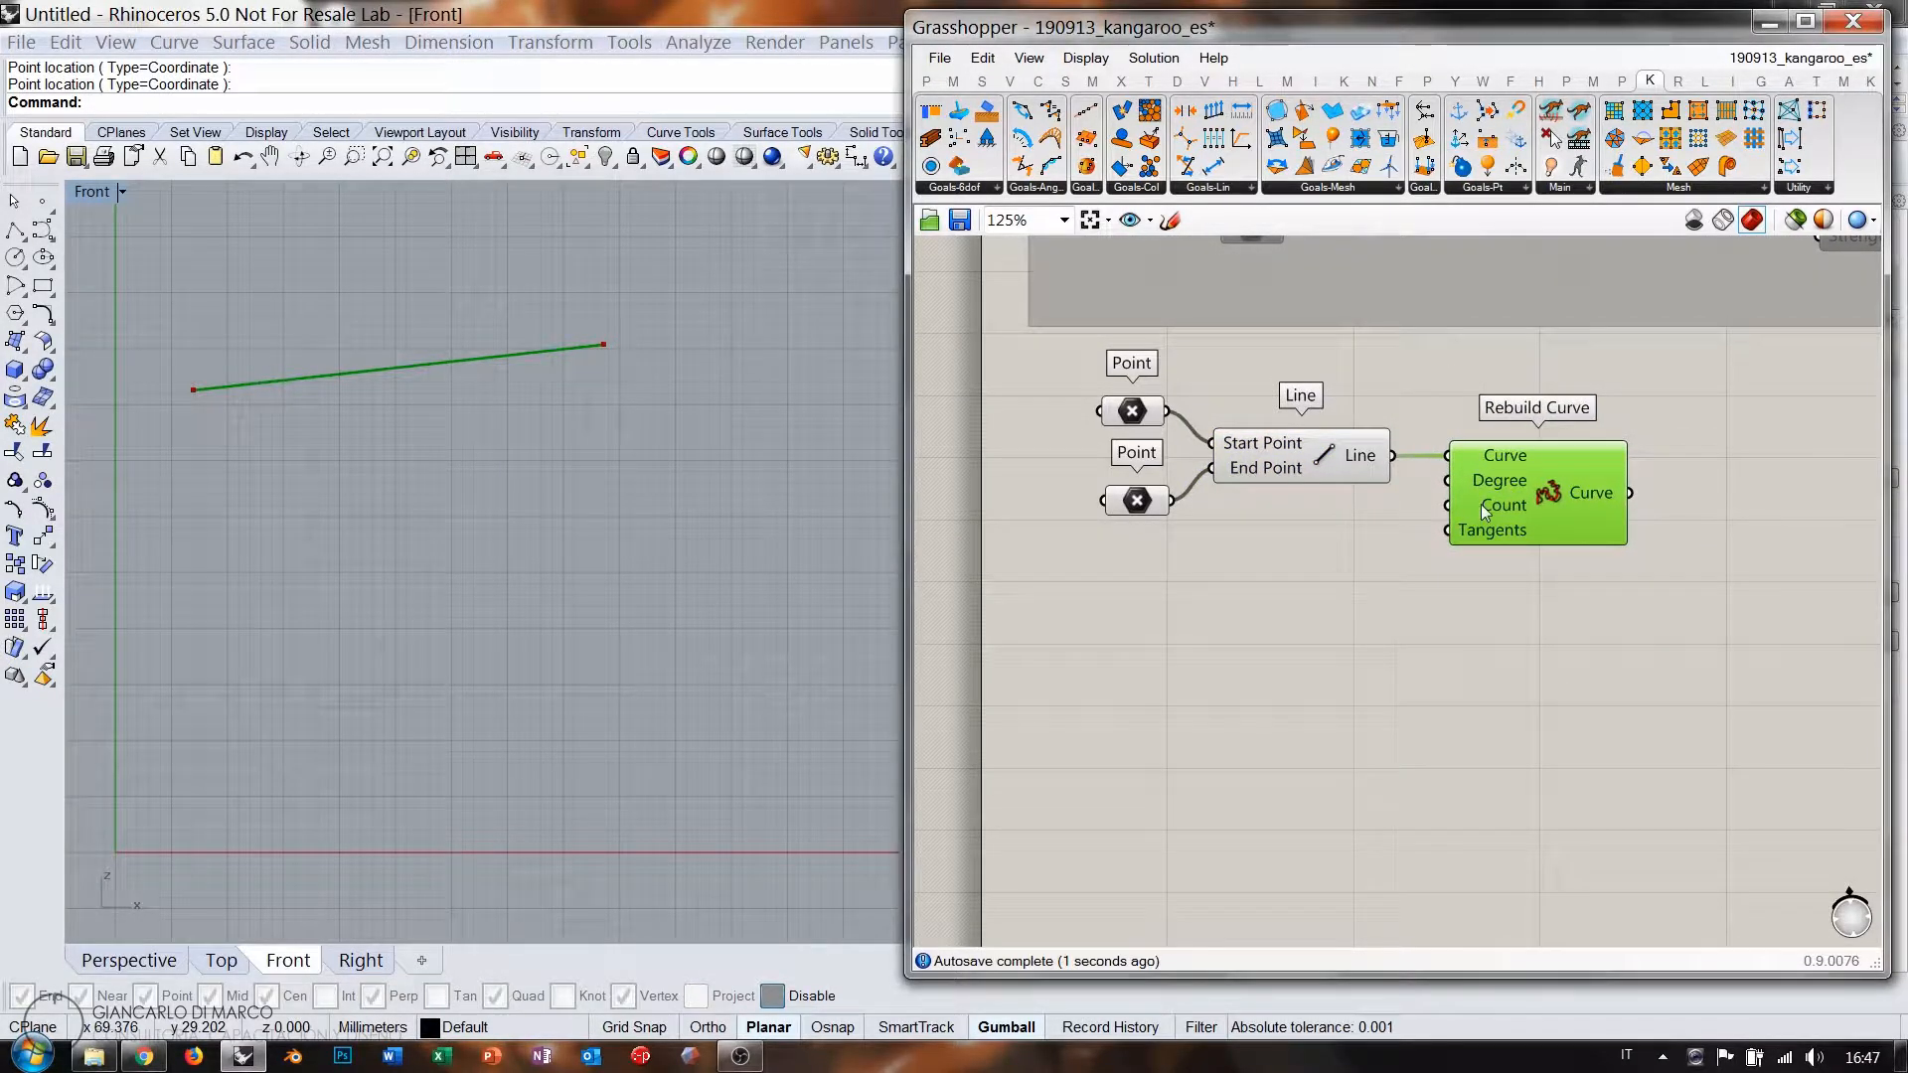
pyautogui.doubleClick(1348, 553)
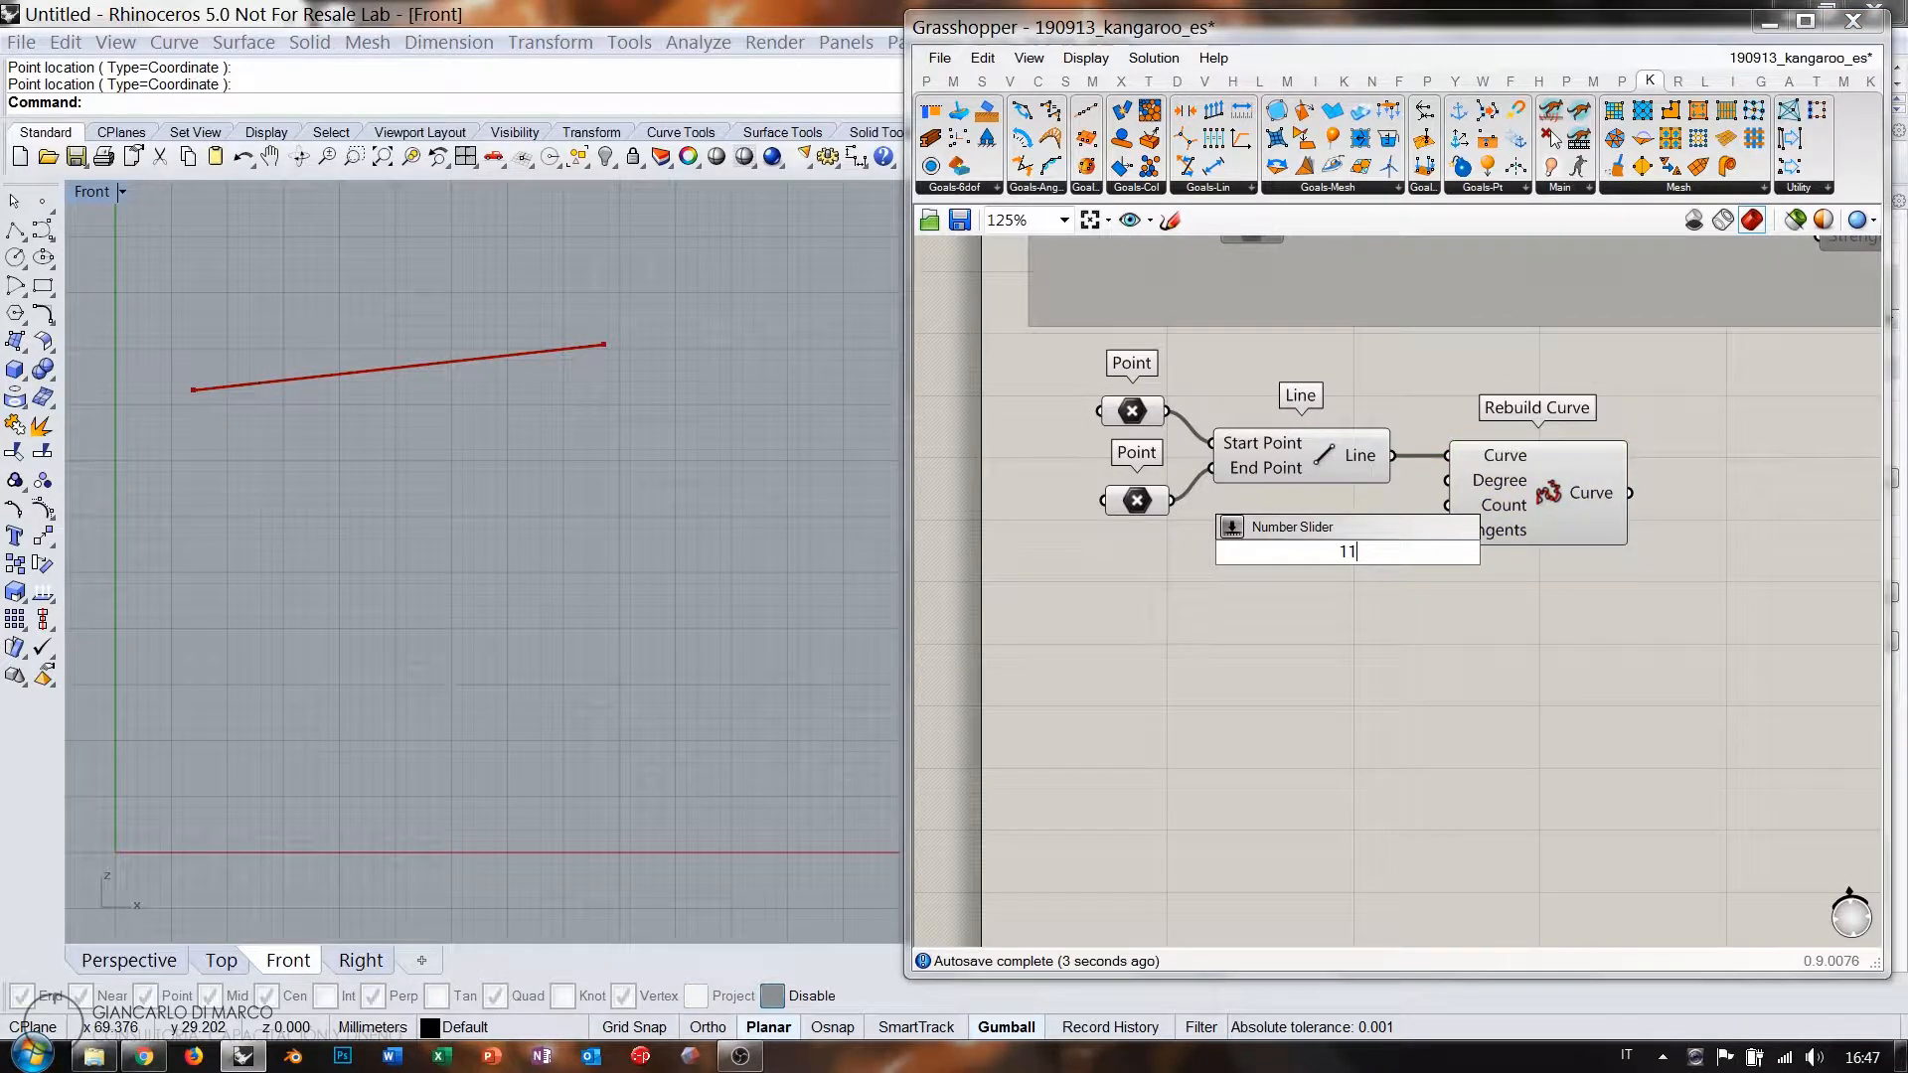
pyautogui.press('Return')
pyautogui.moveTo(1446, 508); pyautogui.dragTo(1431, 554)
pyautogui.moveTo(1397, 554); pyautogui.dragTo(1382, 544)
pyautogui.click(1431, 621)
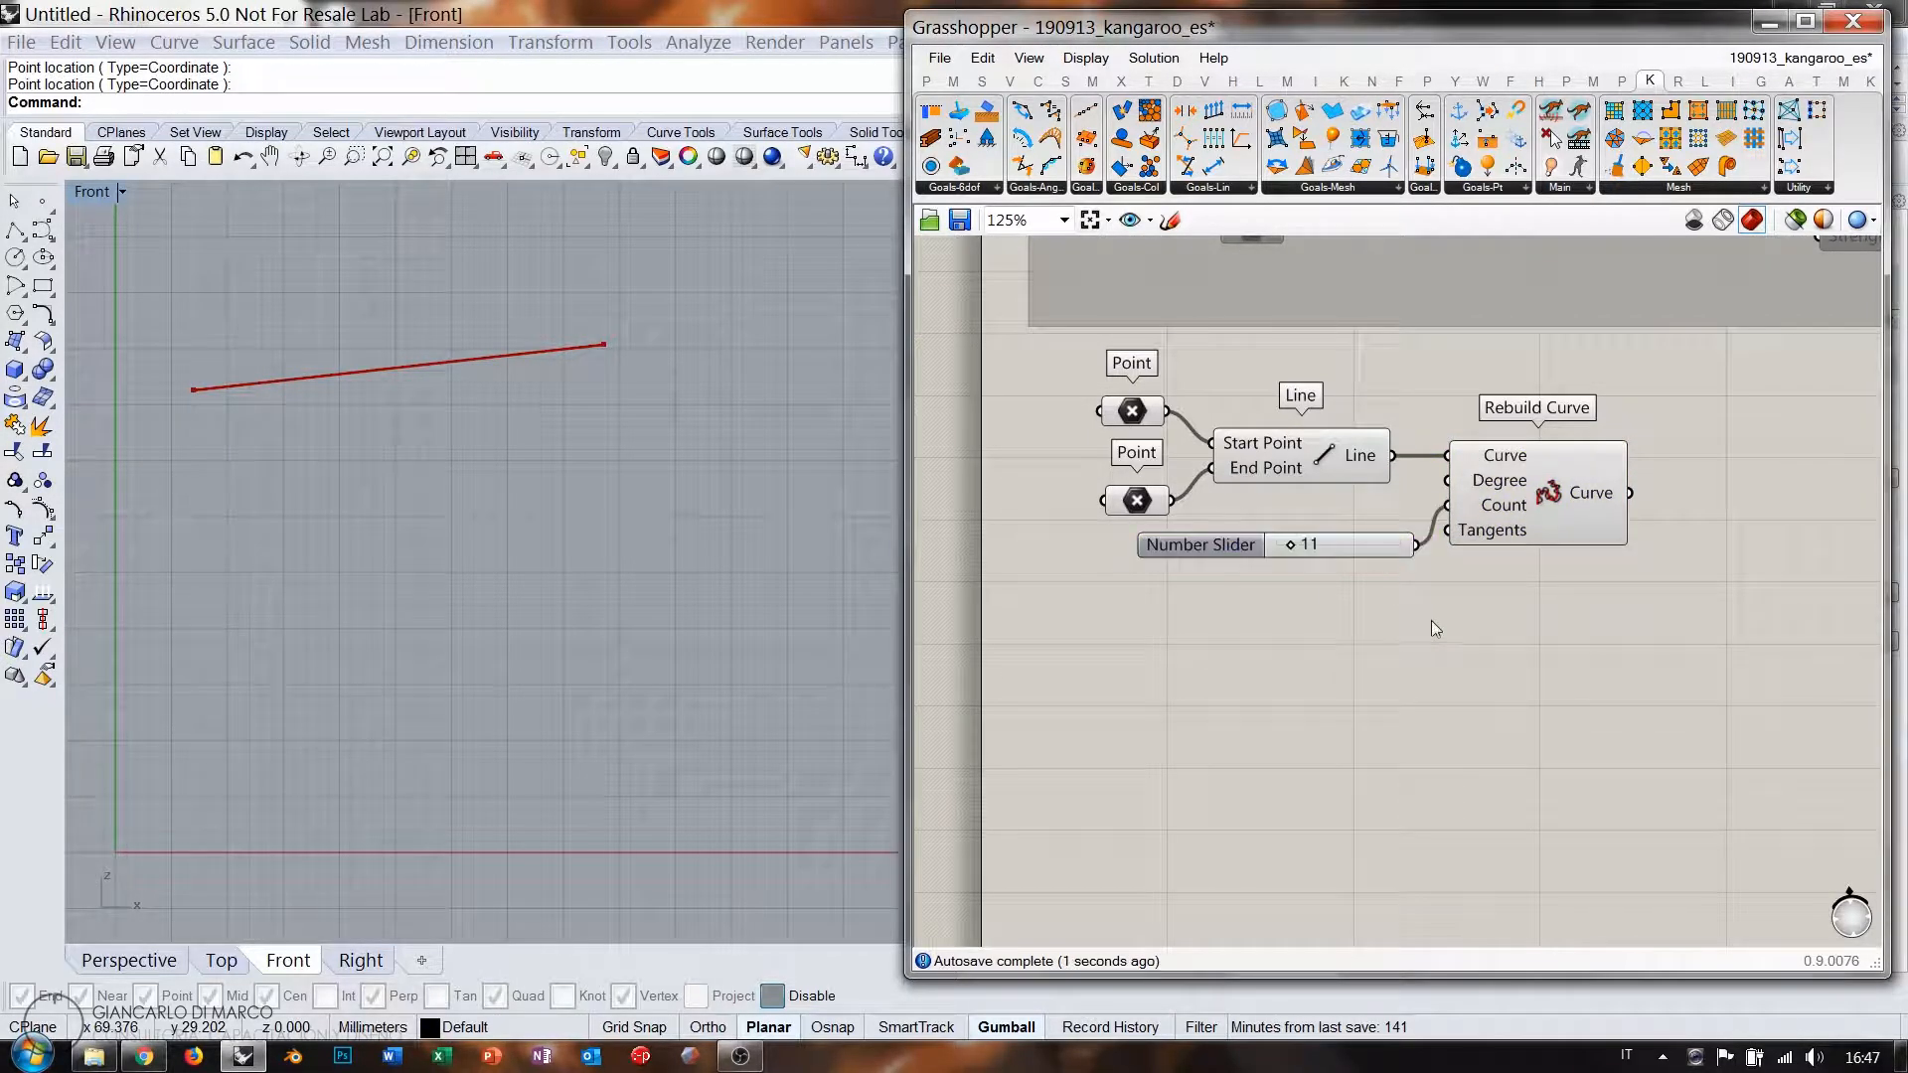
# Explode the rebuilt curve into segments and hide the rebuilt curve's preview.
pyautogui.click(1325, 454)
pyautogui.click(1539, 489)
pyautogui.moveTo(1674, 573); pyautogui.dragTo(1475, 521, button='right')
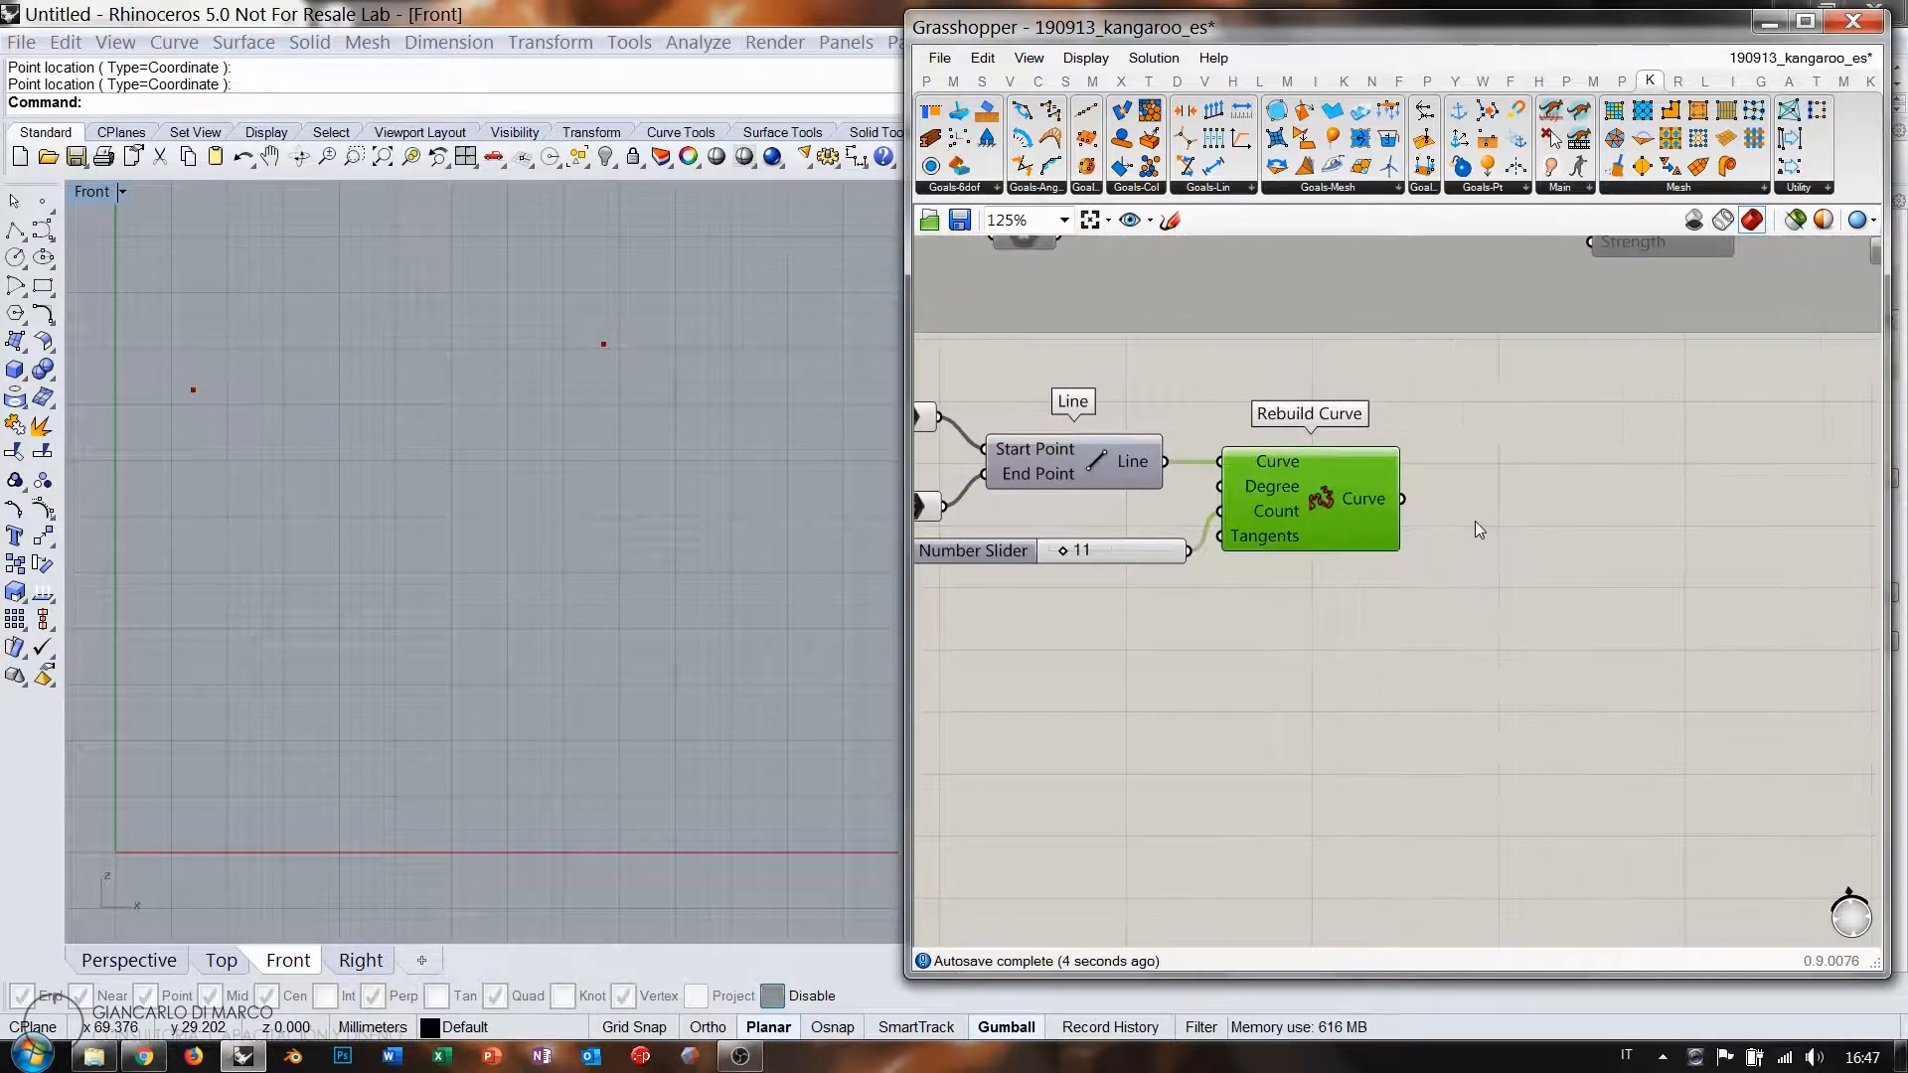
pyautogui.doubleClick(1475, 521)
pyautogui.write('explo')
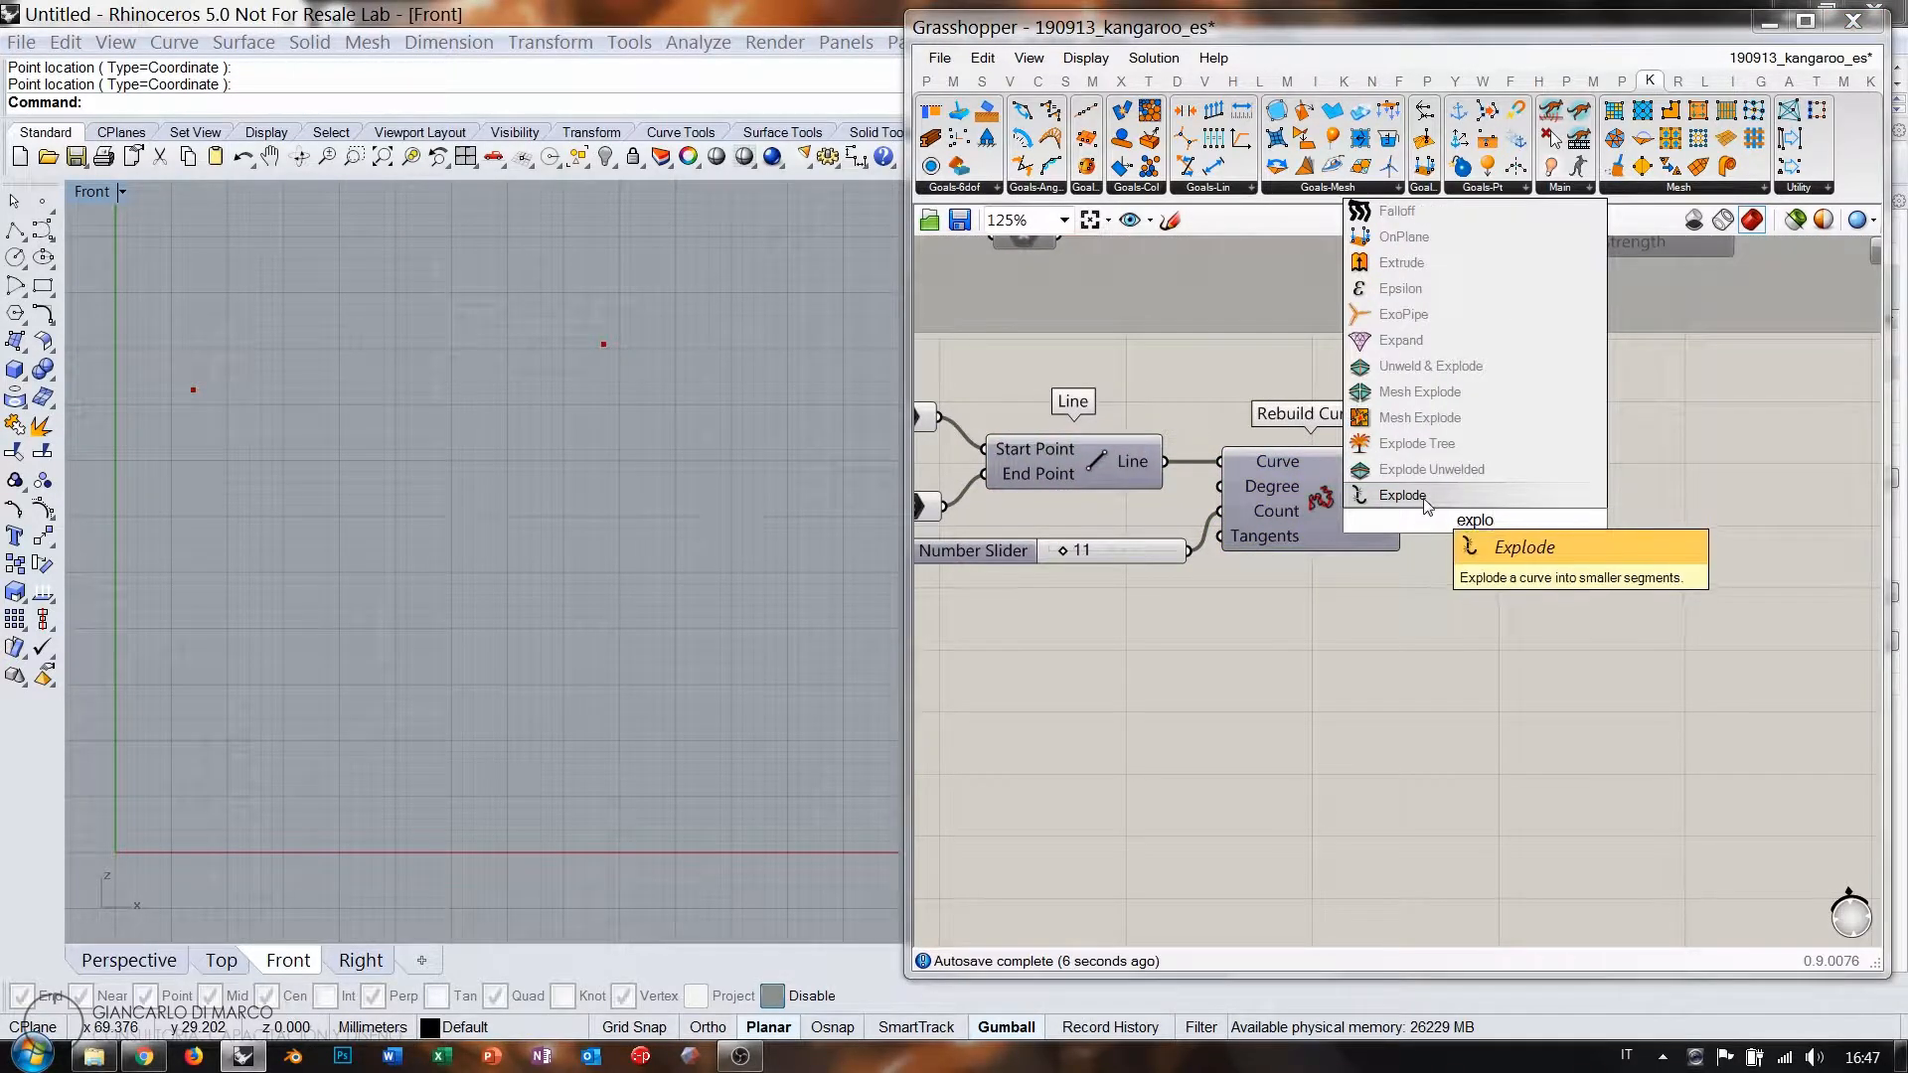
pyautogui.click(1396, 494)
pyautogui.moveTo(1416, 514); pyautogui.dragTo(1384, 543)
pyautogui.click(1489, 555)
pyautogui.hotkey('ctrl', 'q')
pyautogui.moveTo(1517, 513); pyautogui.dragTo(1512, 519)
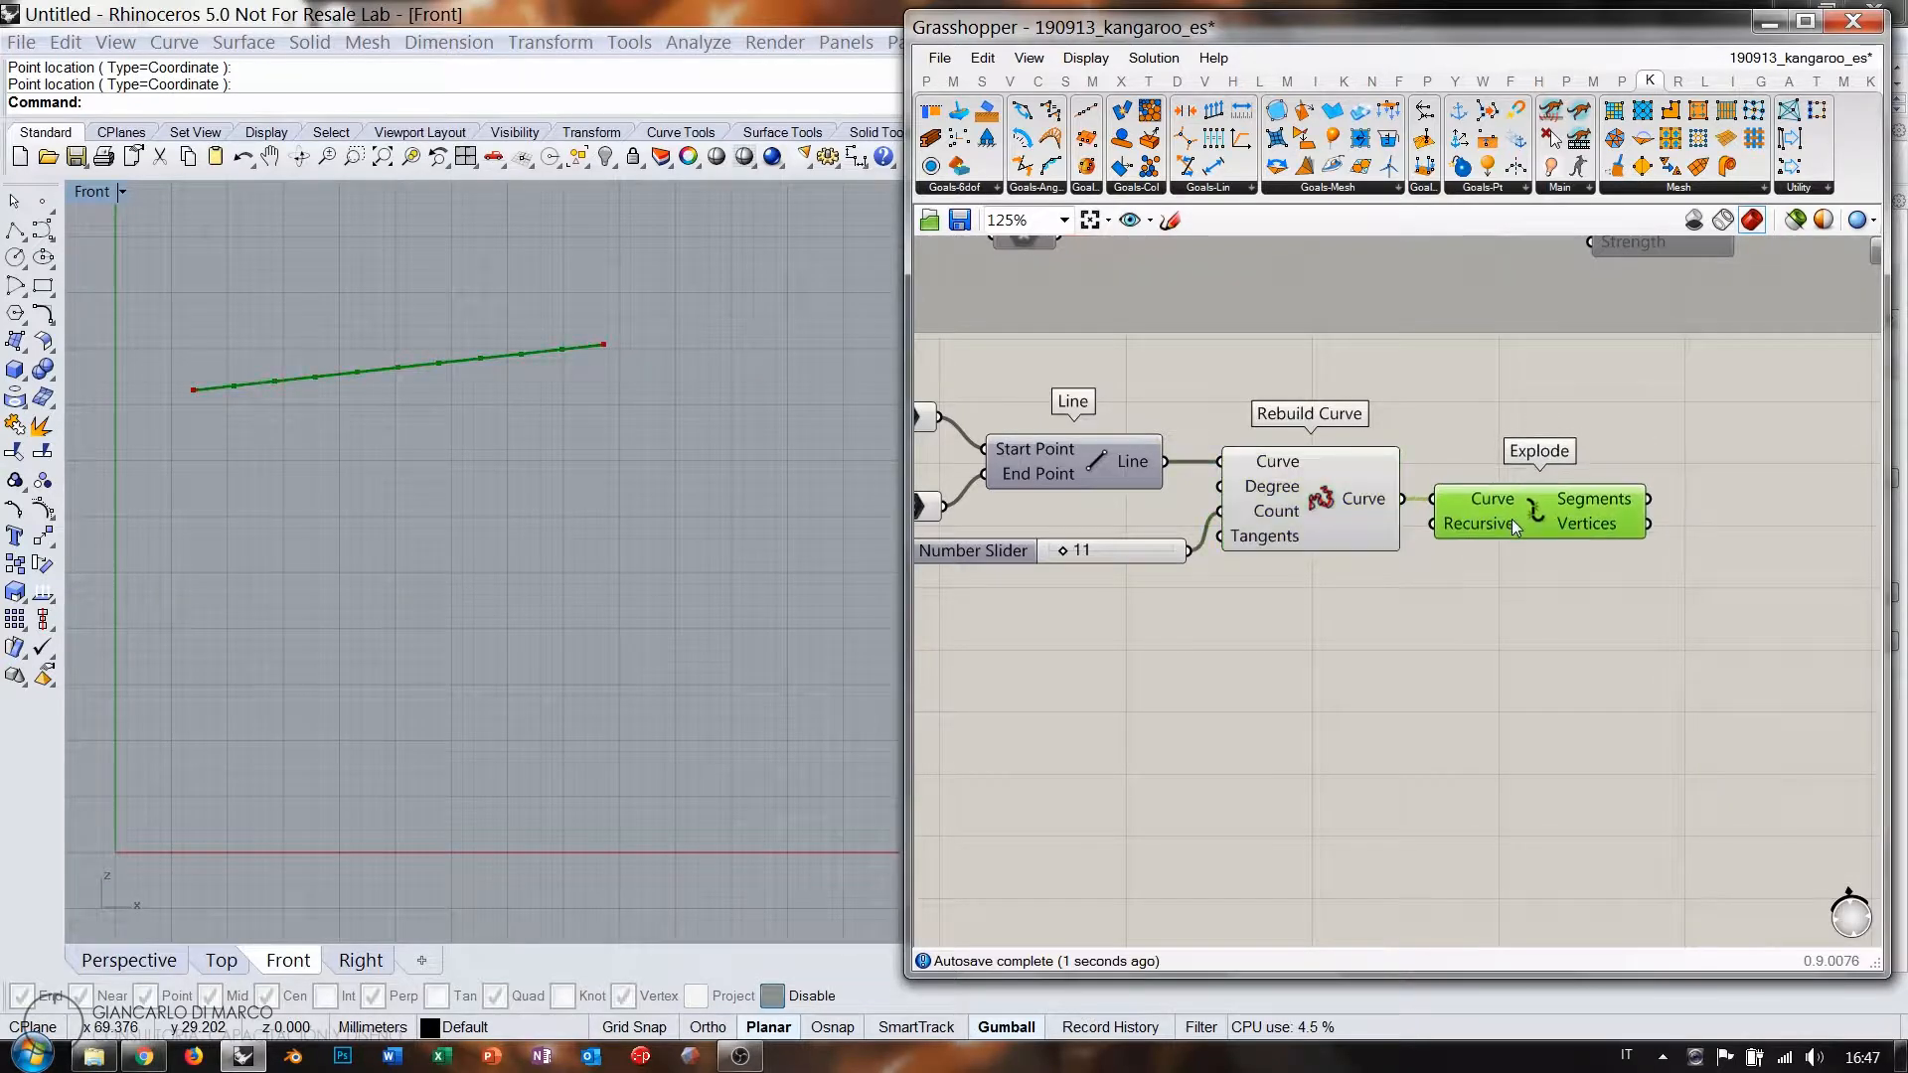
pyautogui.click(1481, 577)
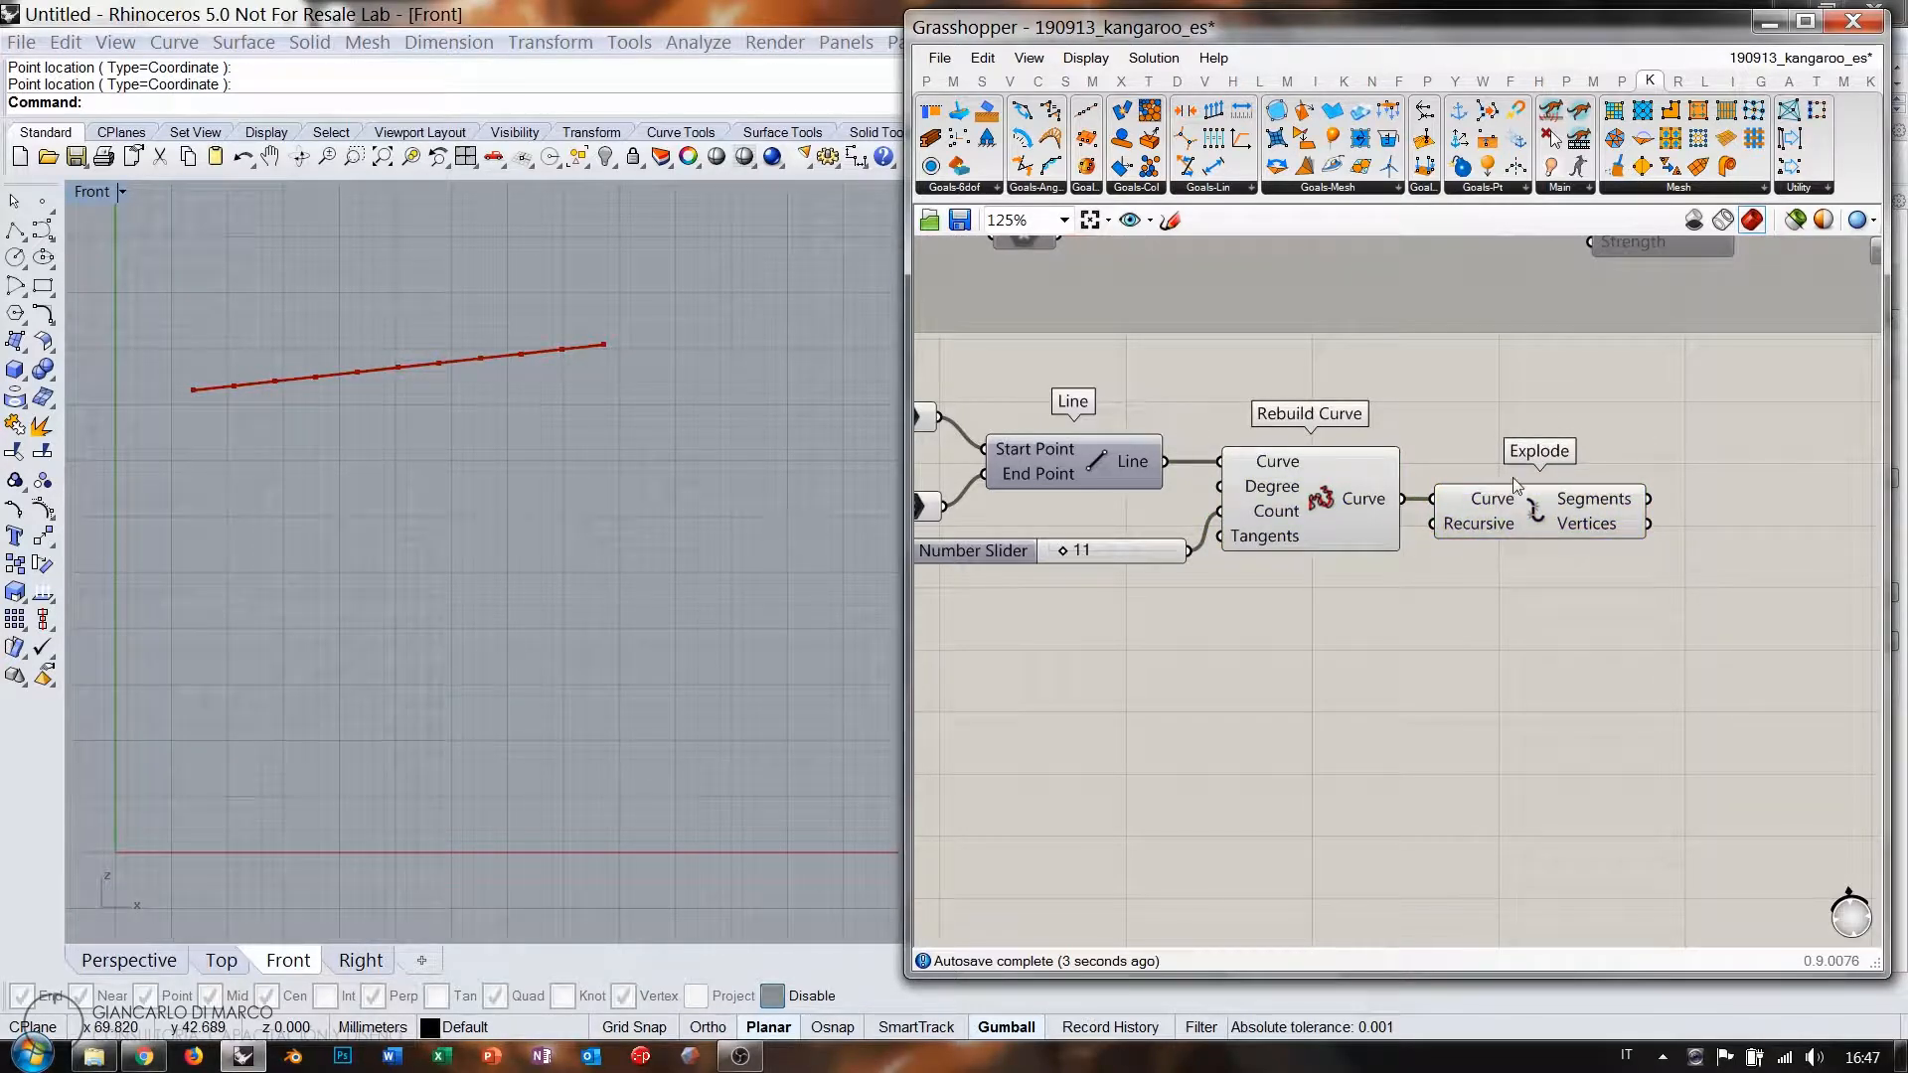
# Anchor both end points with a Kangaroo Anchor goal placed to the right.
pyautogui.scroll(-2, 1517, 485)
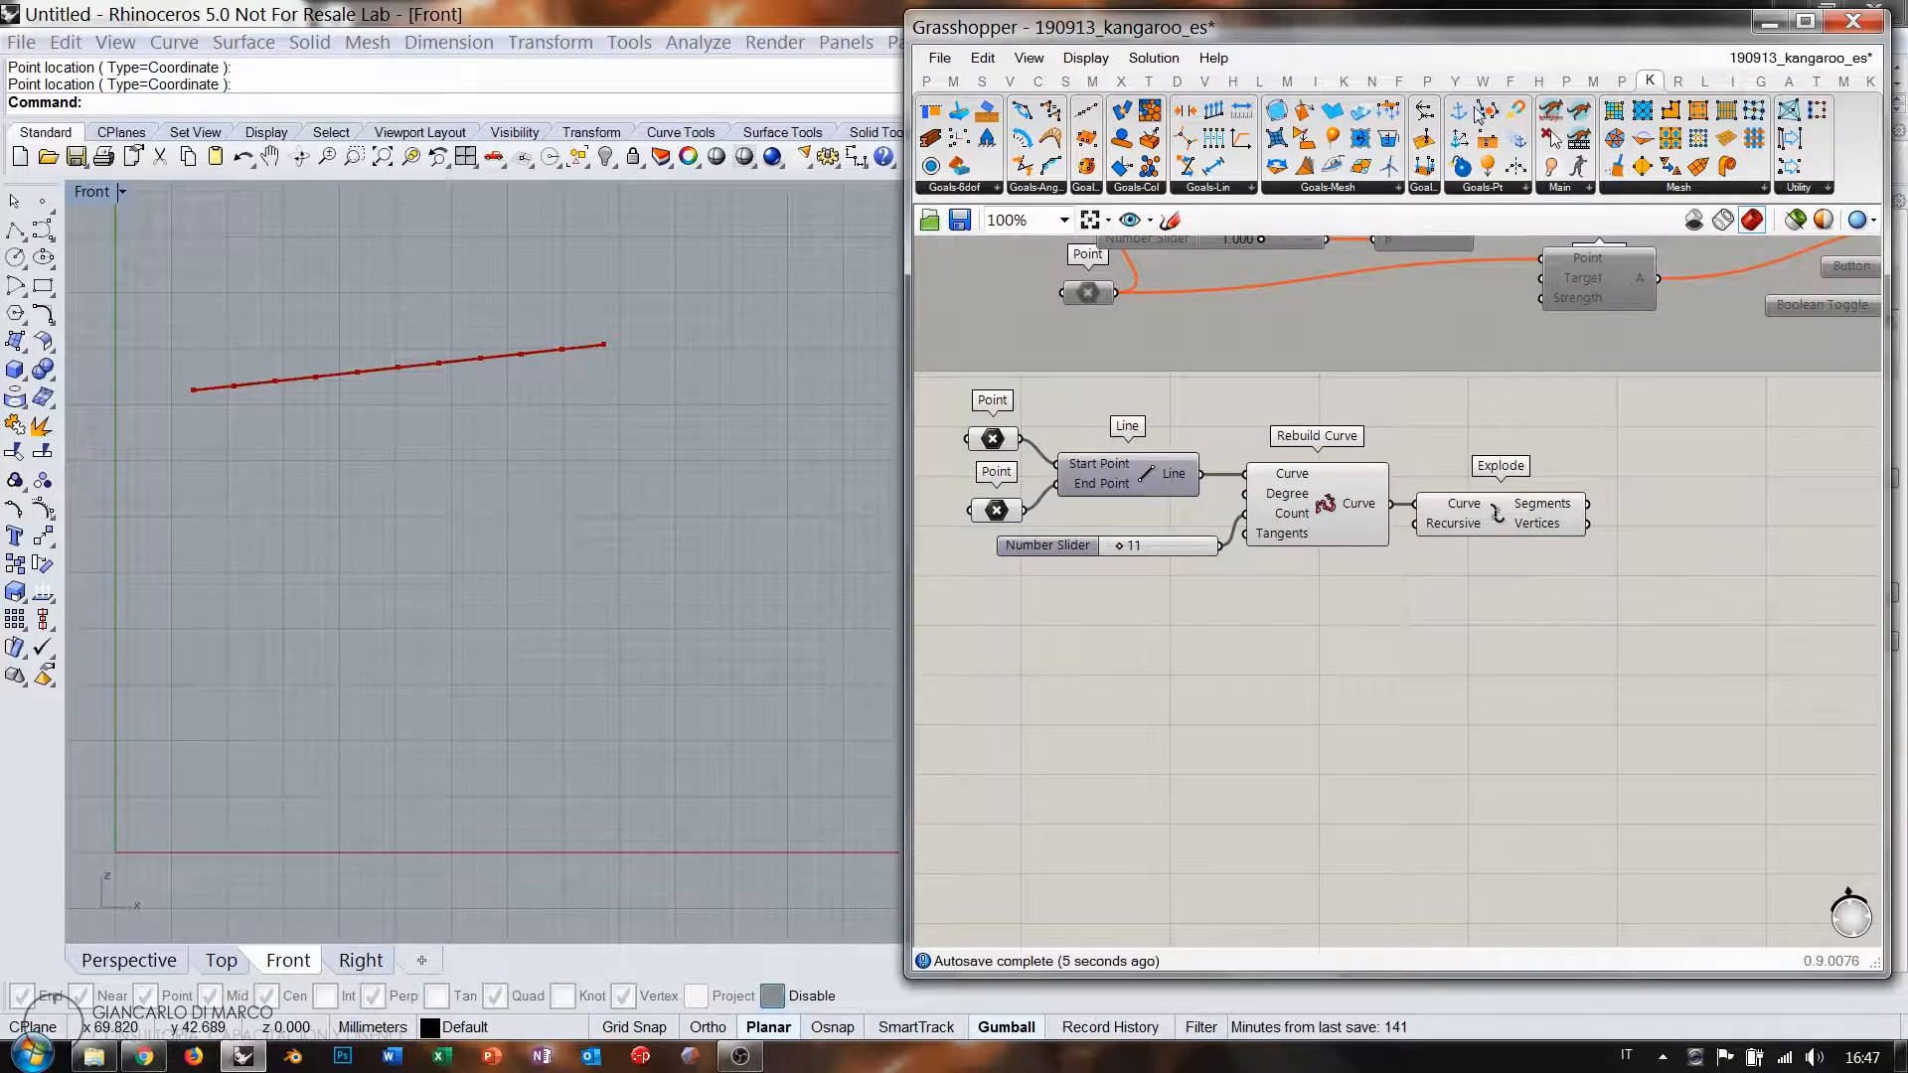
pyautogui.moveTo(1477, 111); pyautogui.dragTo(1554, 456)
pyautogui.moveTo(1204, 418); pyautogui.dragTo(1206, 418)
pyautogui.moveTo(1021, 438); pyautogui.dragTo(1000, 511)
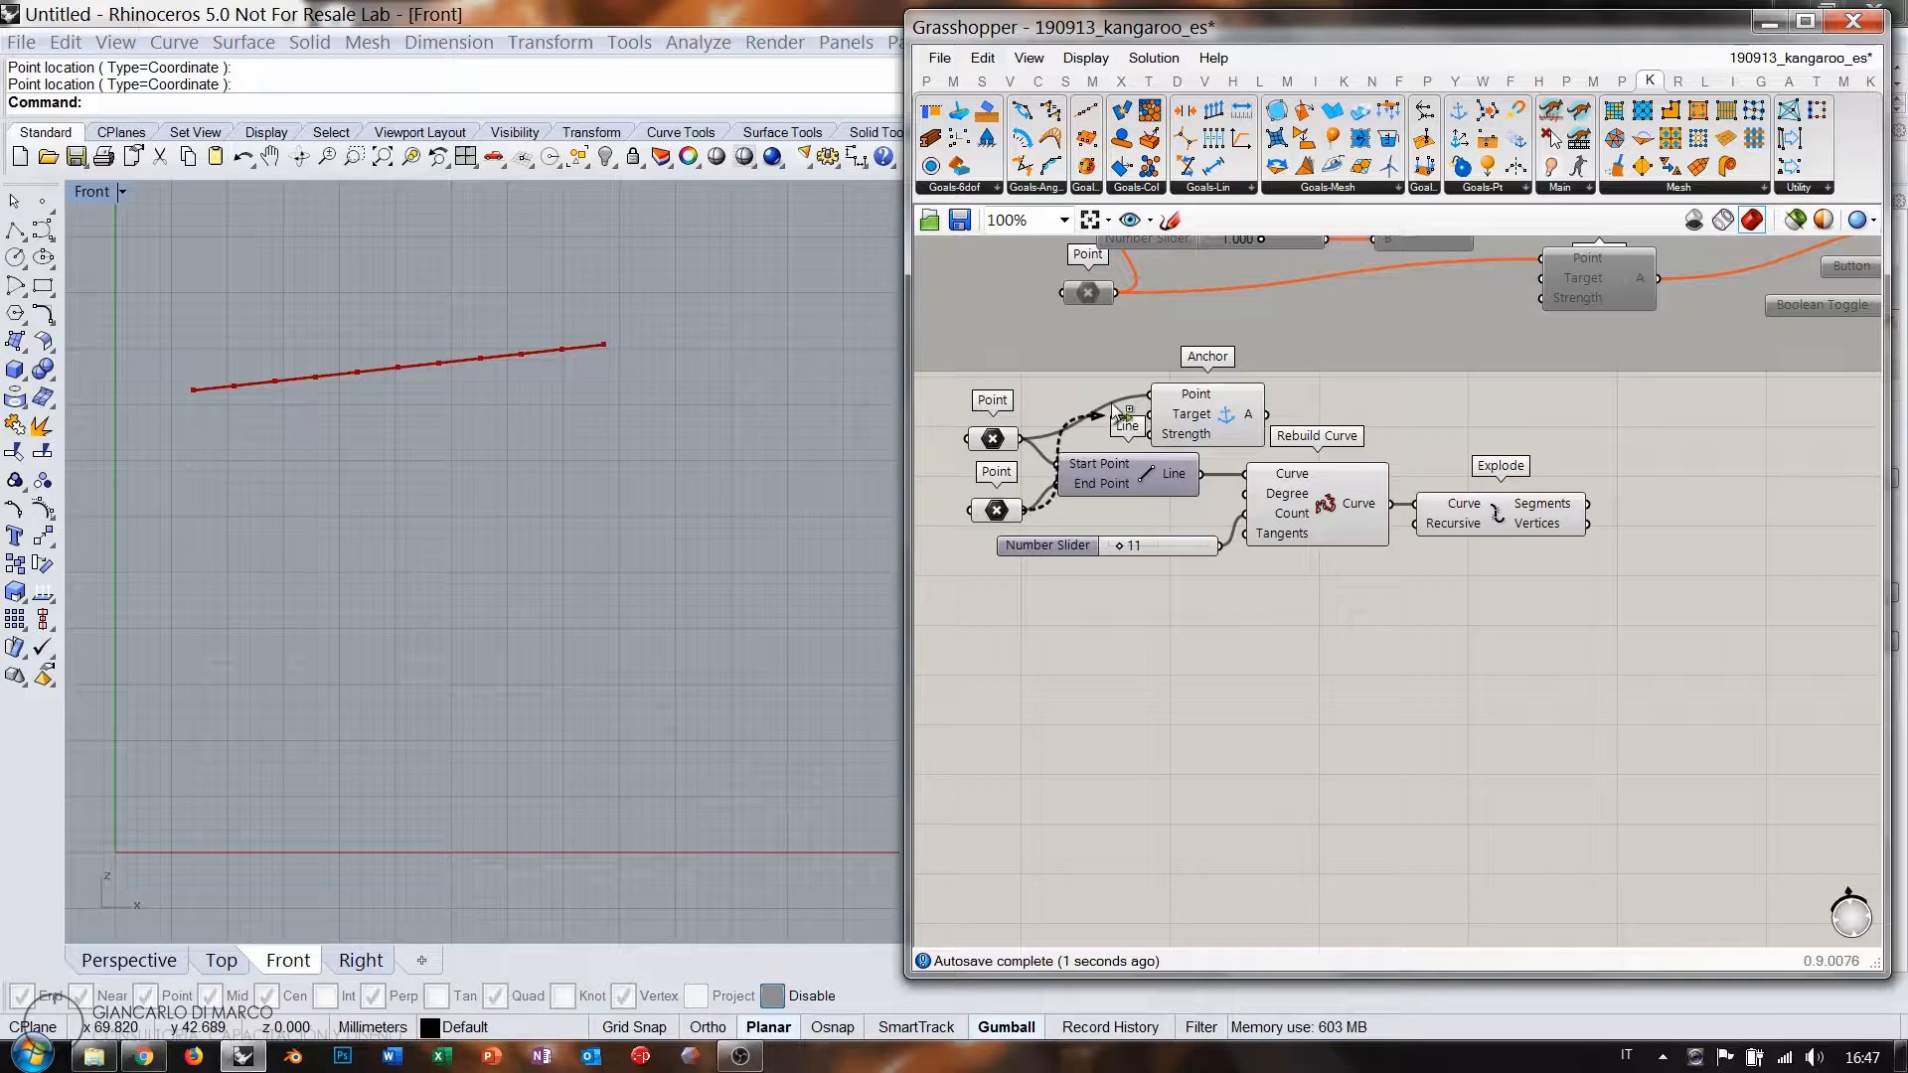
pyautogui.moveTo(1210, 418); pyautogui.dragTo(1753, 457)
pyautogui.click(1717, 547)
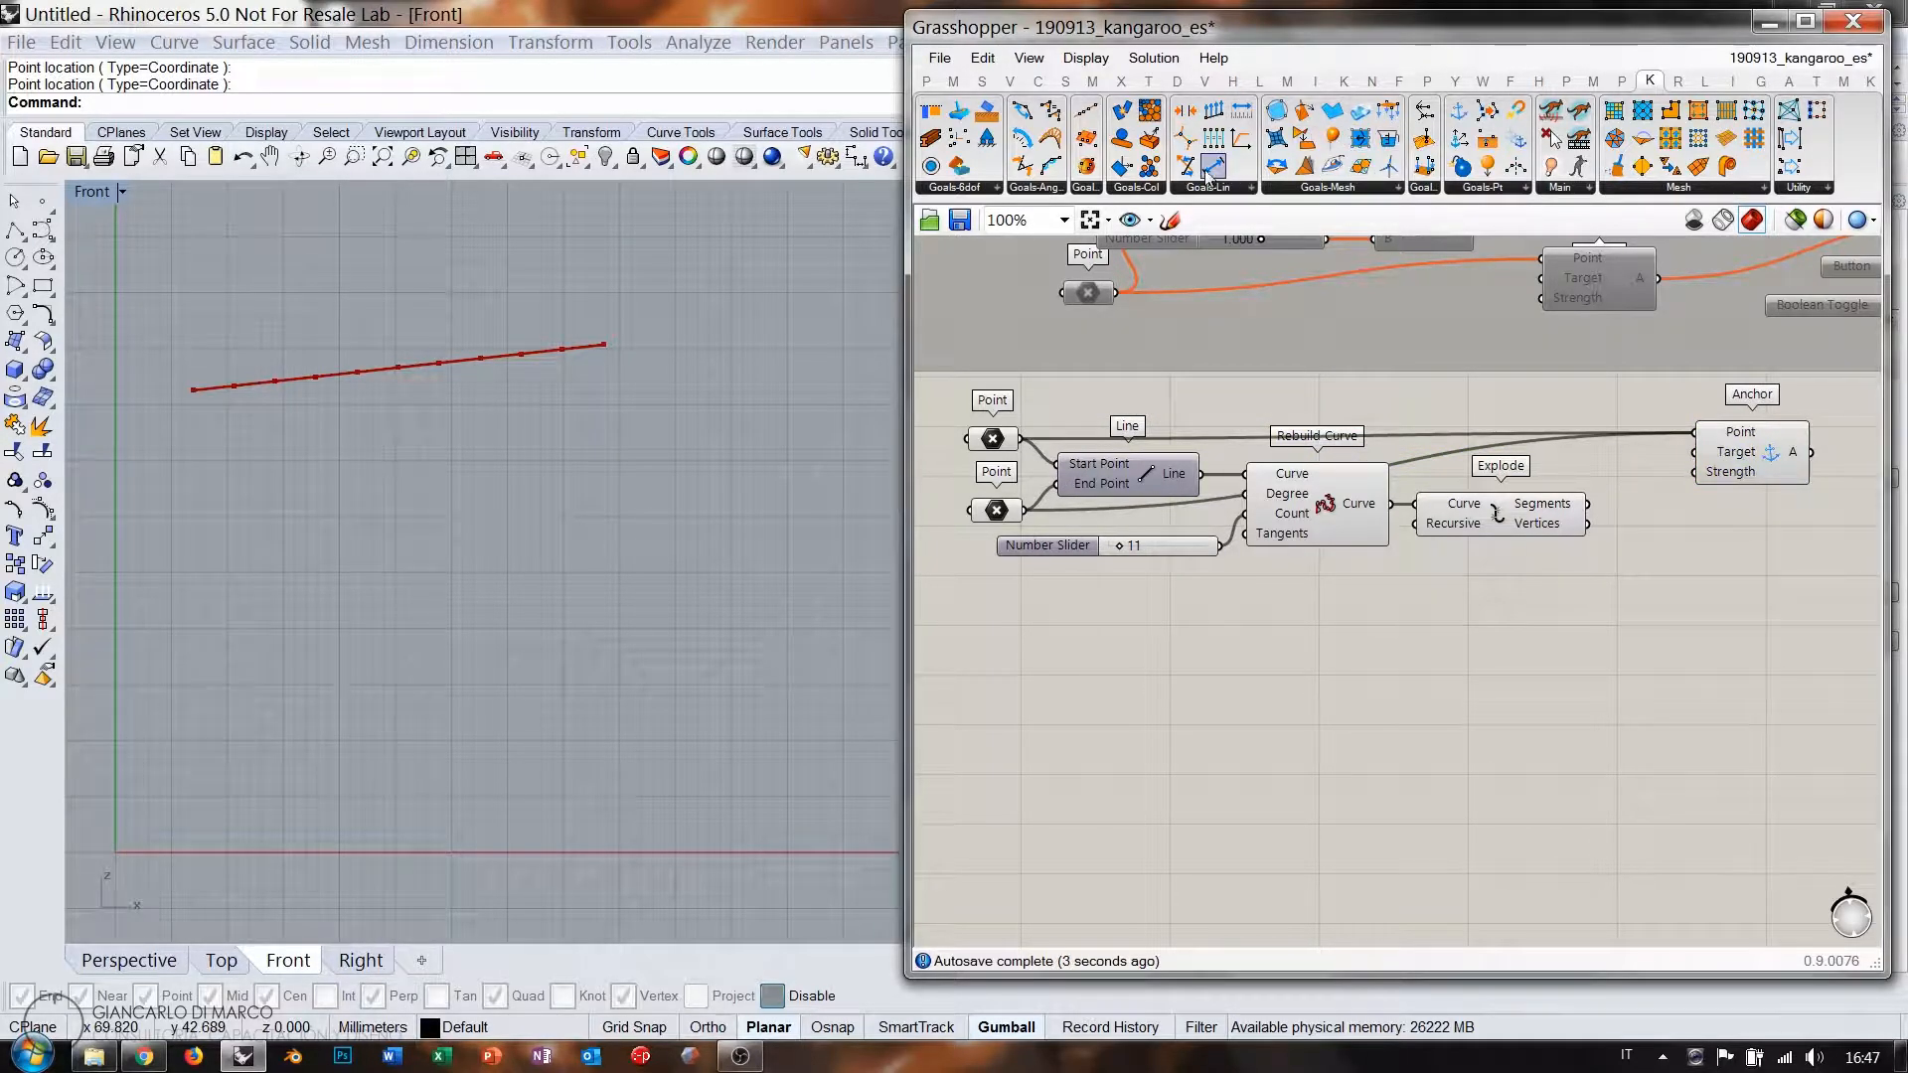
# Turn Explode's segments into springs with a Length(Line) goal below the Anchor.
pyautogui.moveTo(1214, 167); pyautogui.dragTo(1754, 549)
pyautogui.moveTo(1589, 504); pyautogui.dragTo(1694, 533)
pyautogui.moveTo(1727, 603); pyautogui.dragTo(1528, 634, button='right')
pyautogui.moveTo(1569, 578); pyautogui.dragTo(1577, 551)
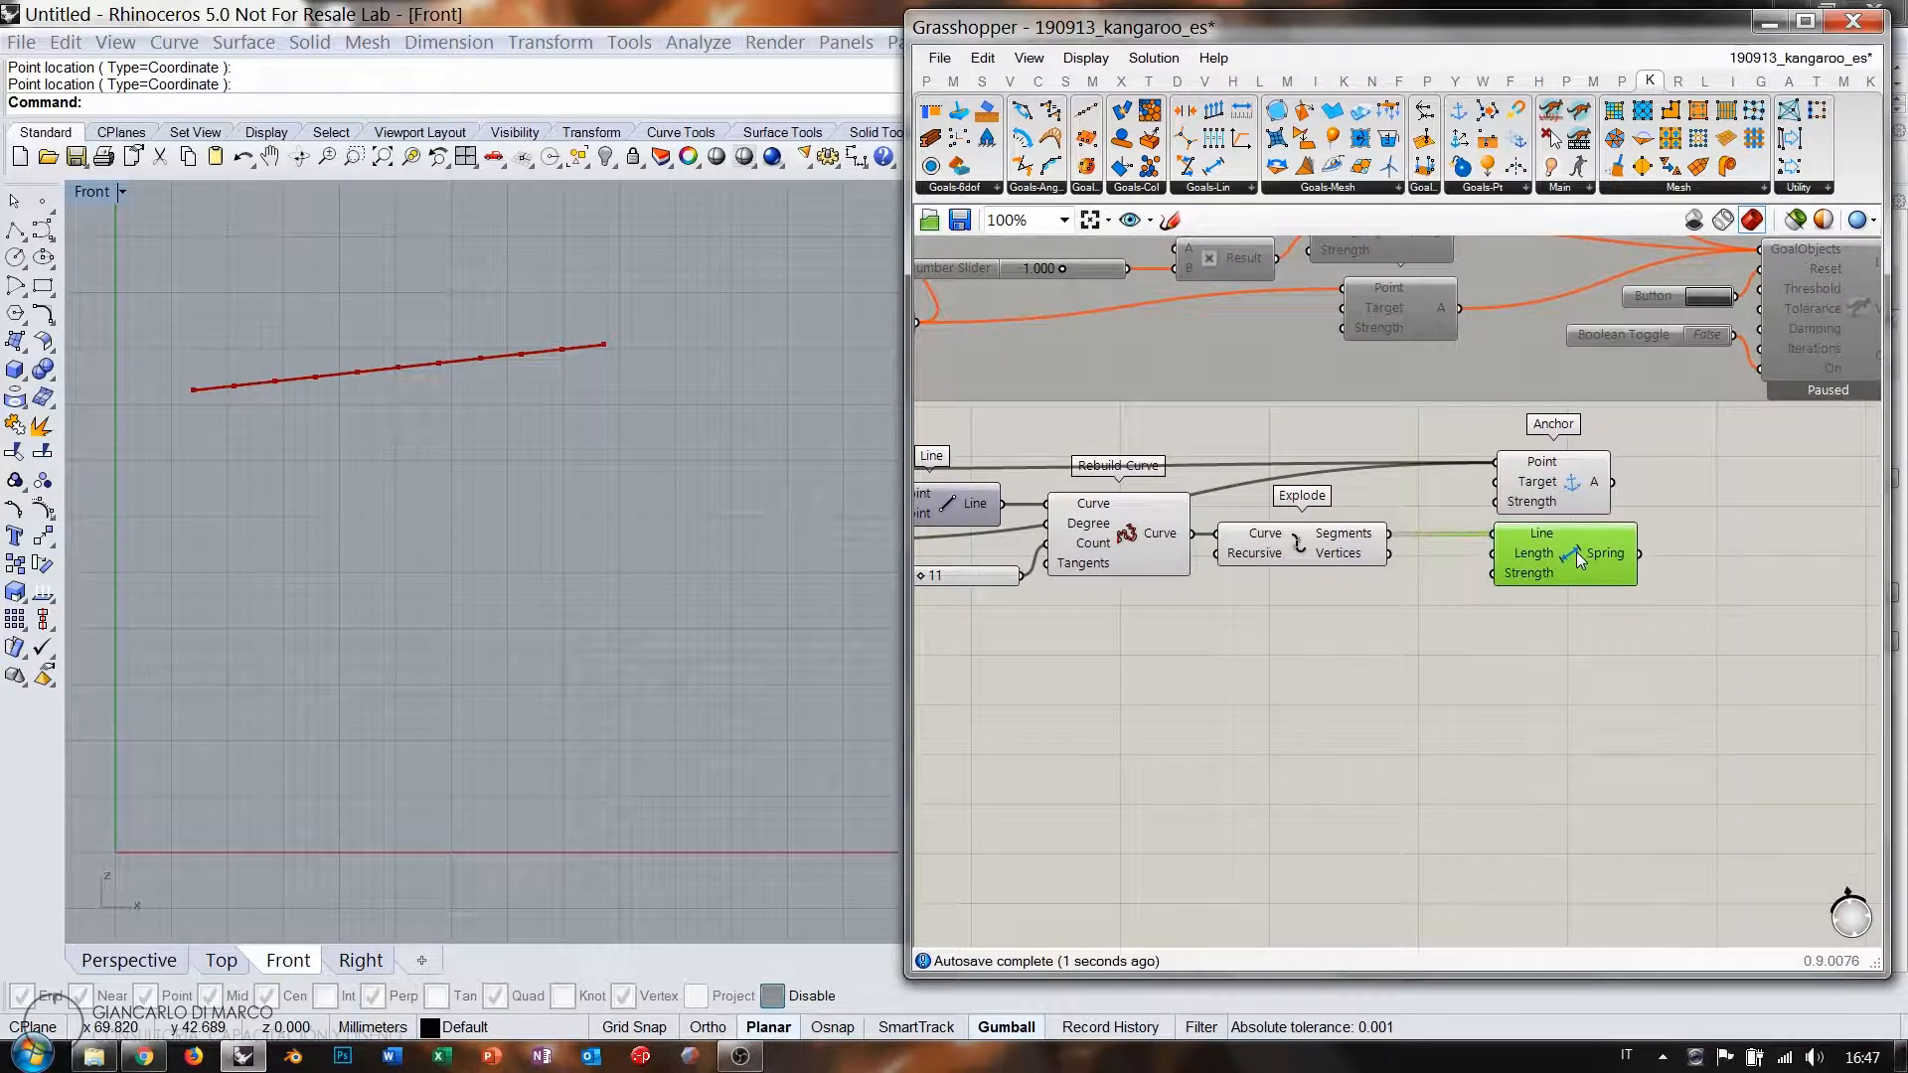
pyautogui.click(1571, 620)
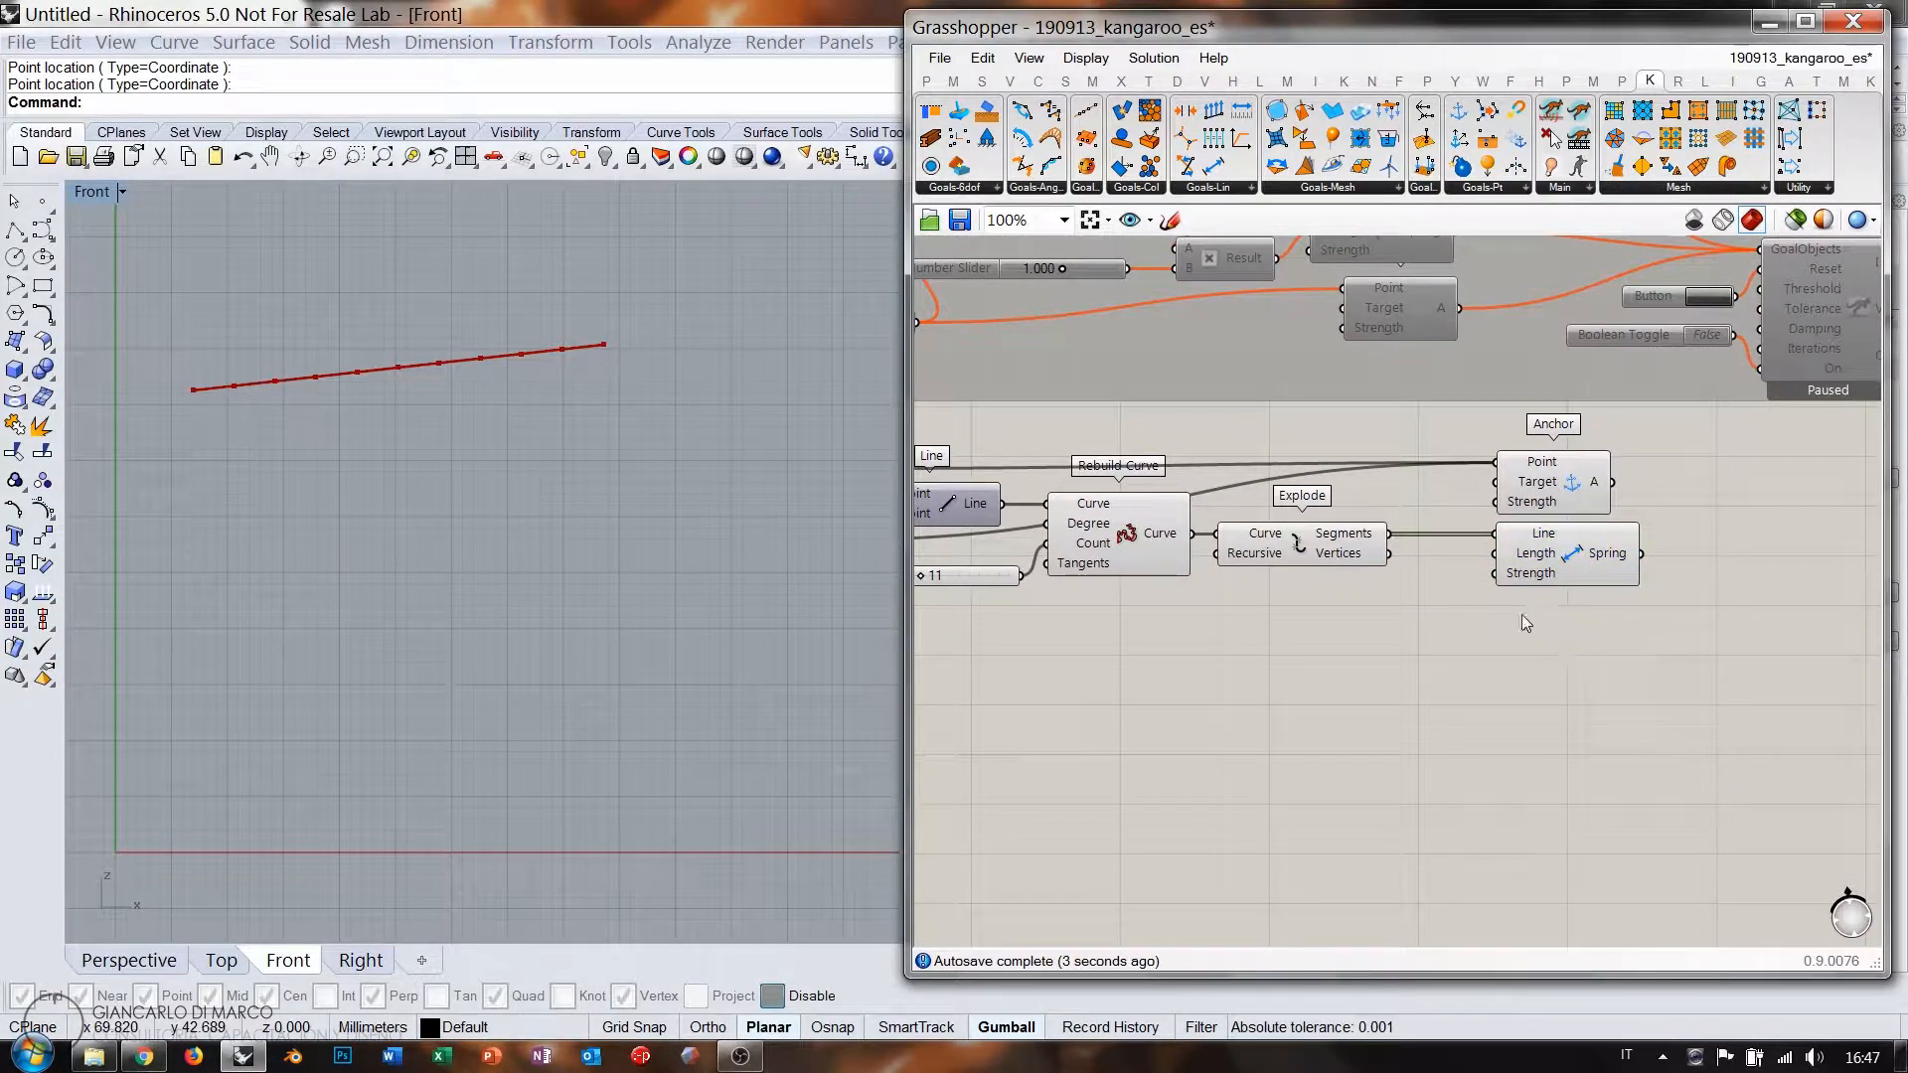
# Load Explode's vertices with a Unary goal and right-align the Anchor, Spring and Unary goals.
pyautogui.moveTo(1425, 590); pyautogui.dragTo(1445, 541, button='right')
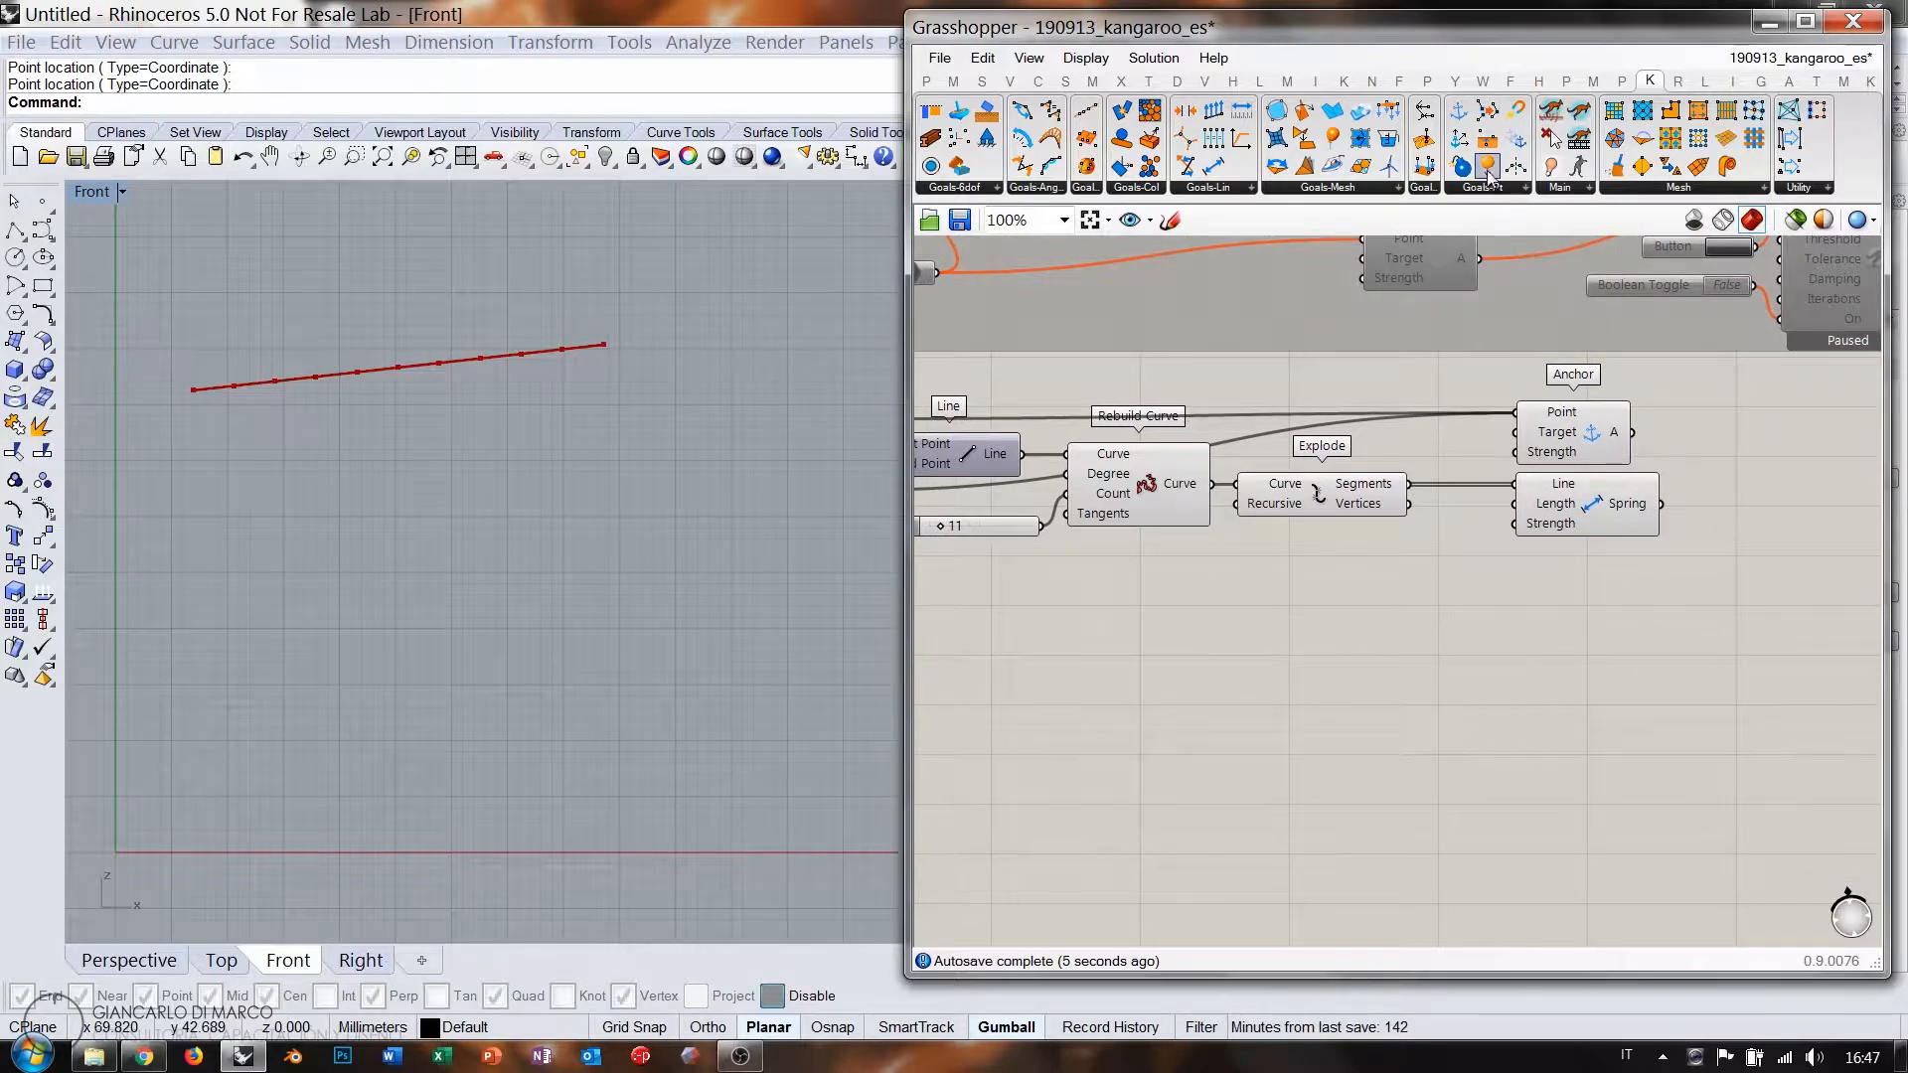
pyautogui.moveTo(1409, 503); pyautogui.dragTo(1599, 580)
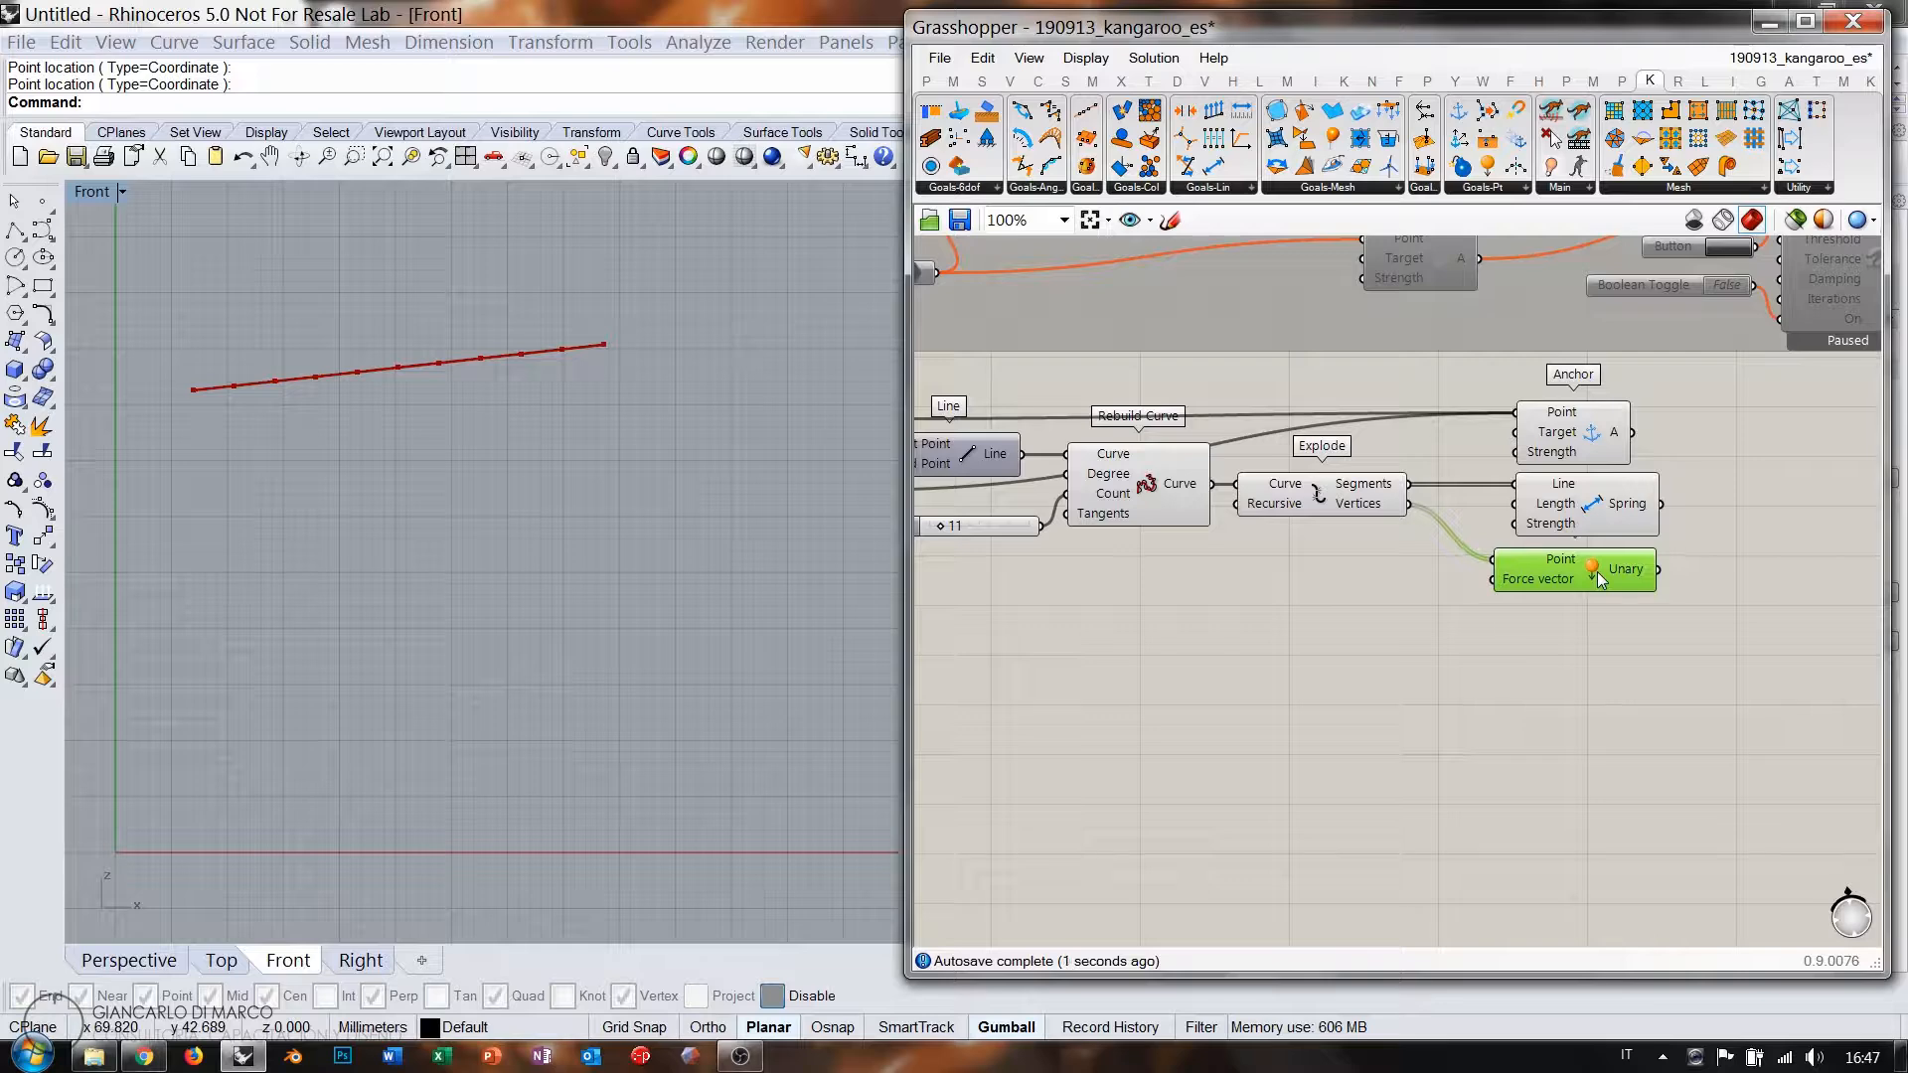
pyautogui.moveTo(1698, 410); pyautogui.dragTo(1582, 615)
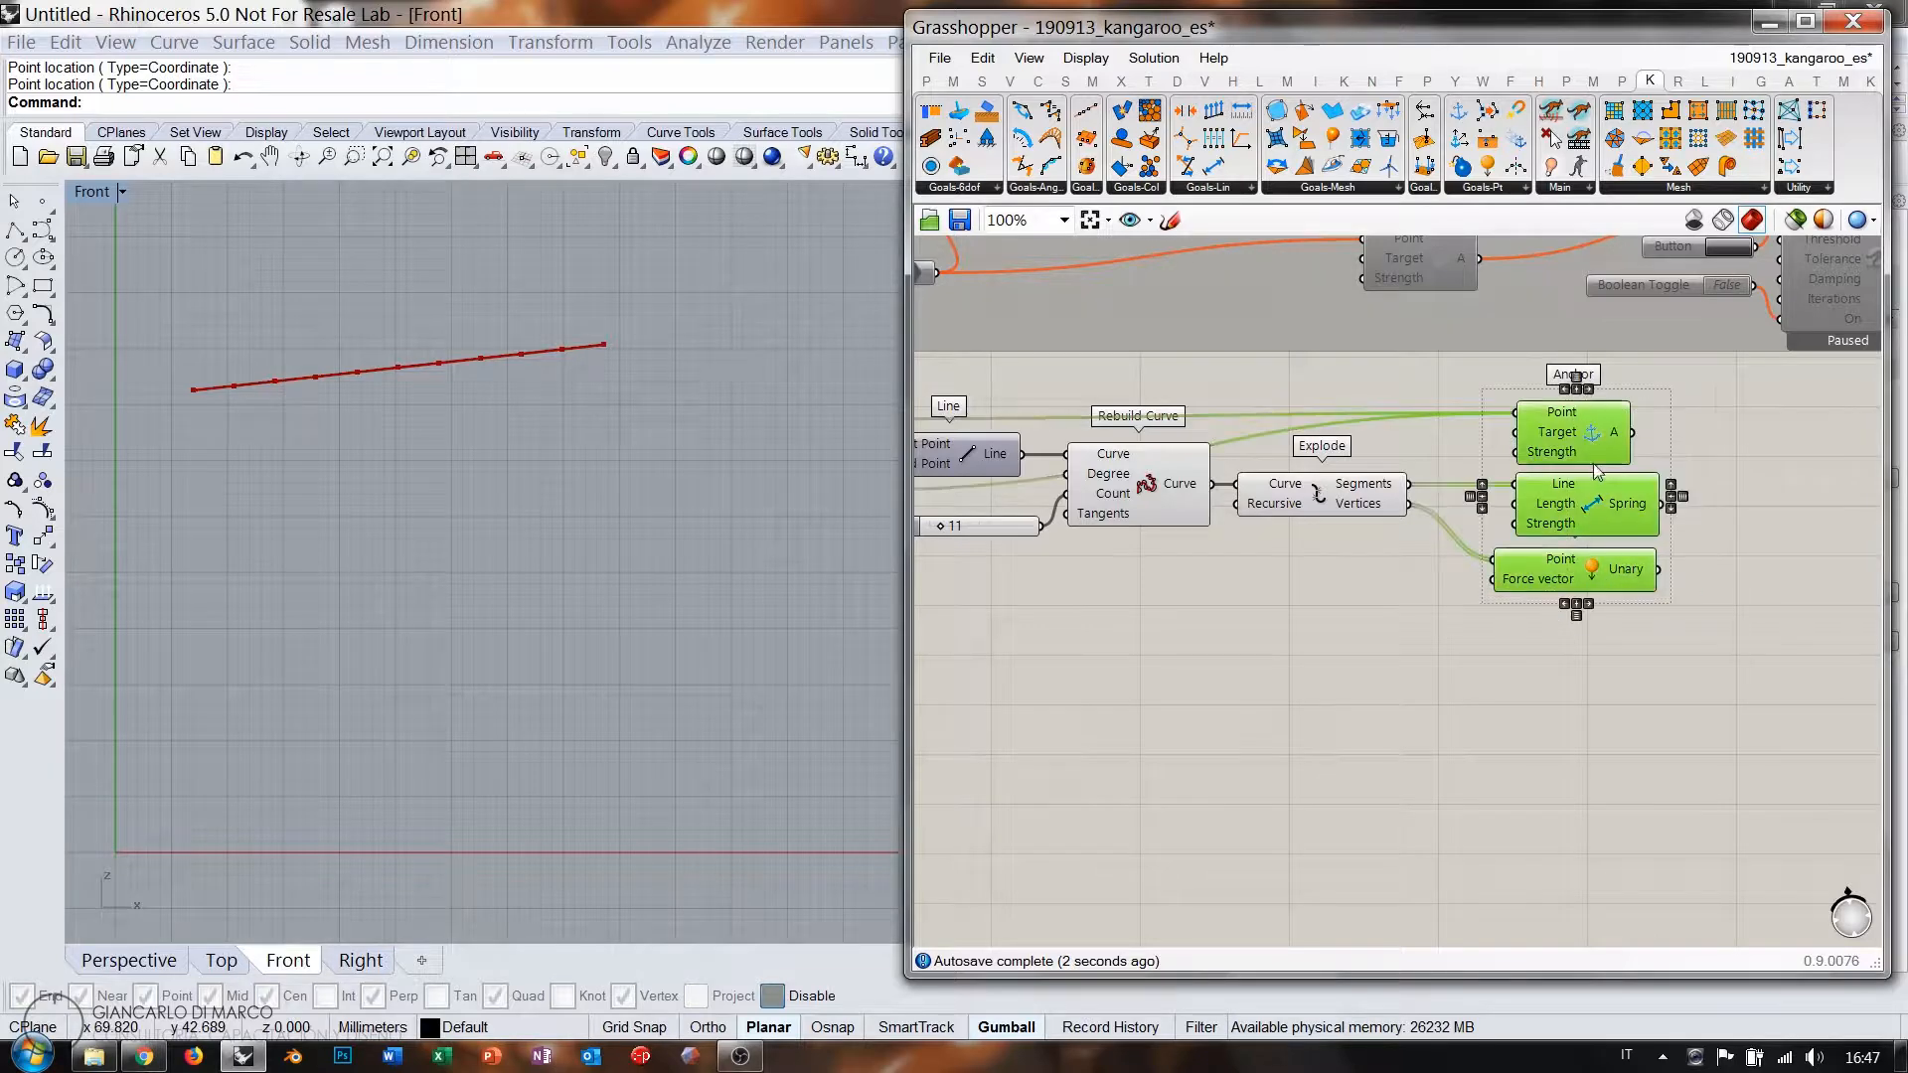
pyautogui.click(1588, 388)
pyautogui.click(1688, 532)
pyautogui.moveTo(1688, 533); pyautogui.dragTo(1374, 534, button='right')
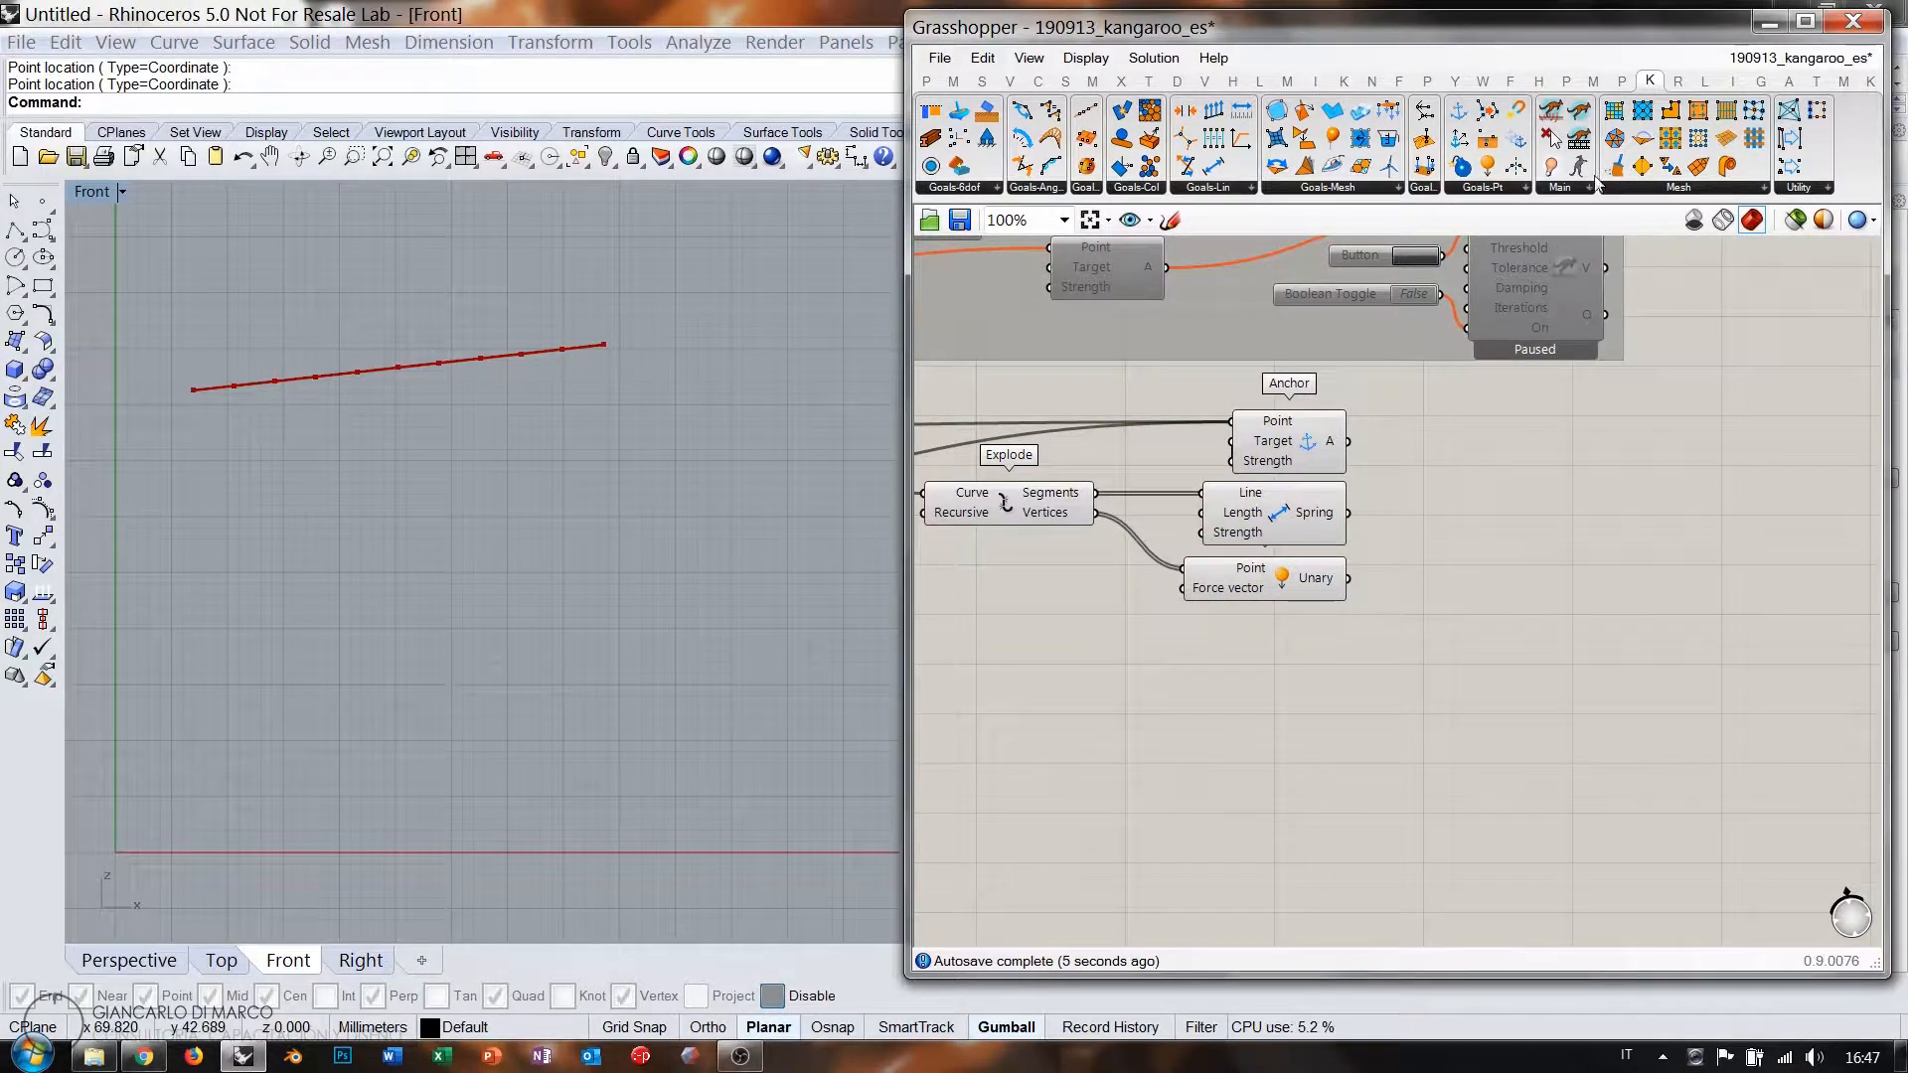
pyautogui.keyDown('shift'); pyautogui.click(1363, 262); pyautogui.keyUp('shift')
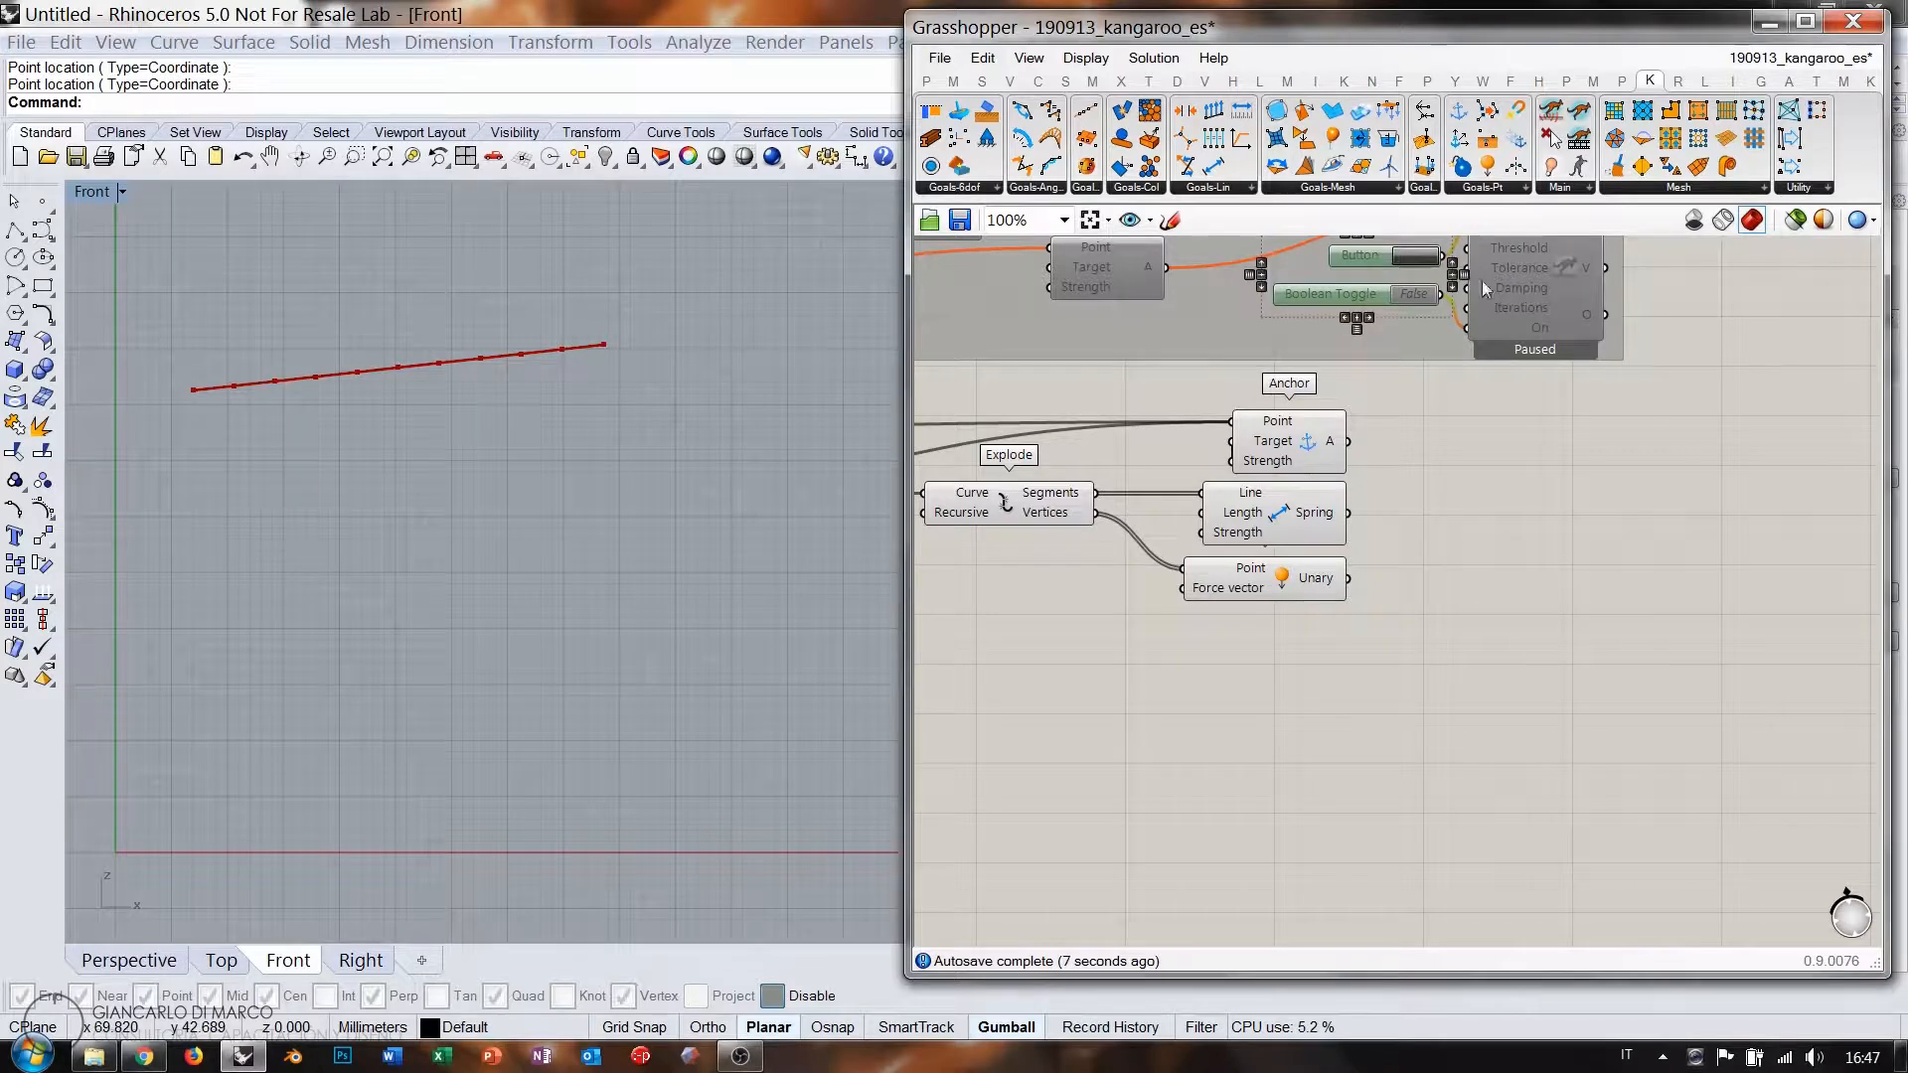
# Copy the Button, Toggle and BouncySolver, then rewire GoalObjects to the Anchor, Spring and Unary goals.
pyautogui.keyDown('shift'); pyautogui.click(1519, 292); pyautogui.keyUp('shift')
pyautogui.hotkey('ctrl', 'c')
pyautogui.hotkey('ctrl', 'v')
pyautogui.moveTo(1560, 284); pyautogui.dragTo(1601, 533)
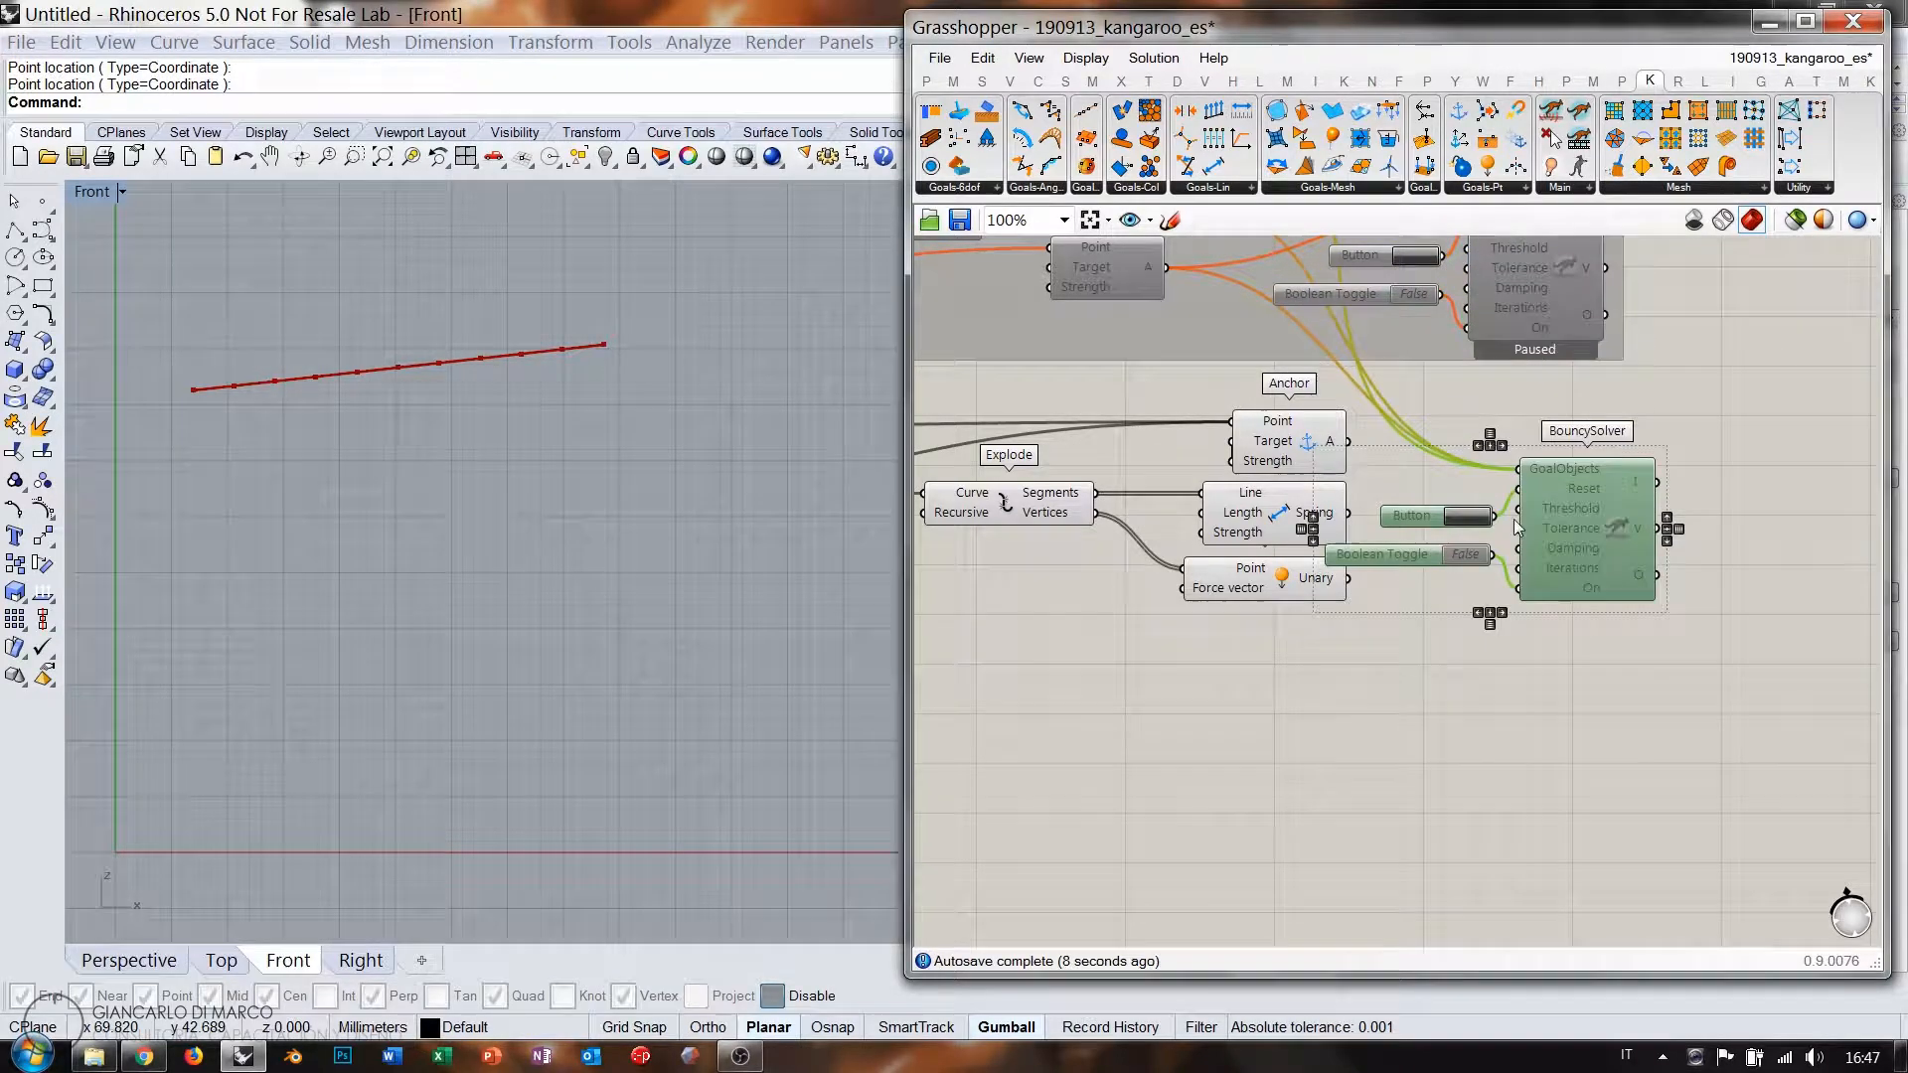
pyautogui.rightClick(1574, 477)
pyautogui.moveTo(1640, 584)
pyautogui.click(1302, 584)
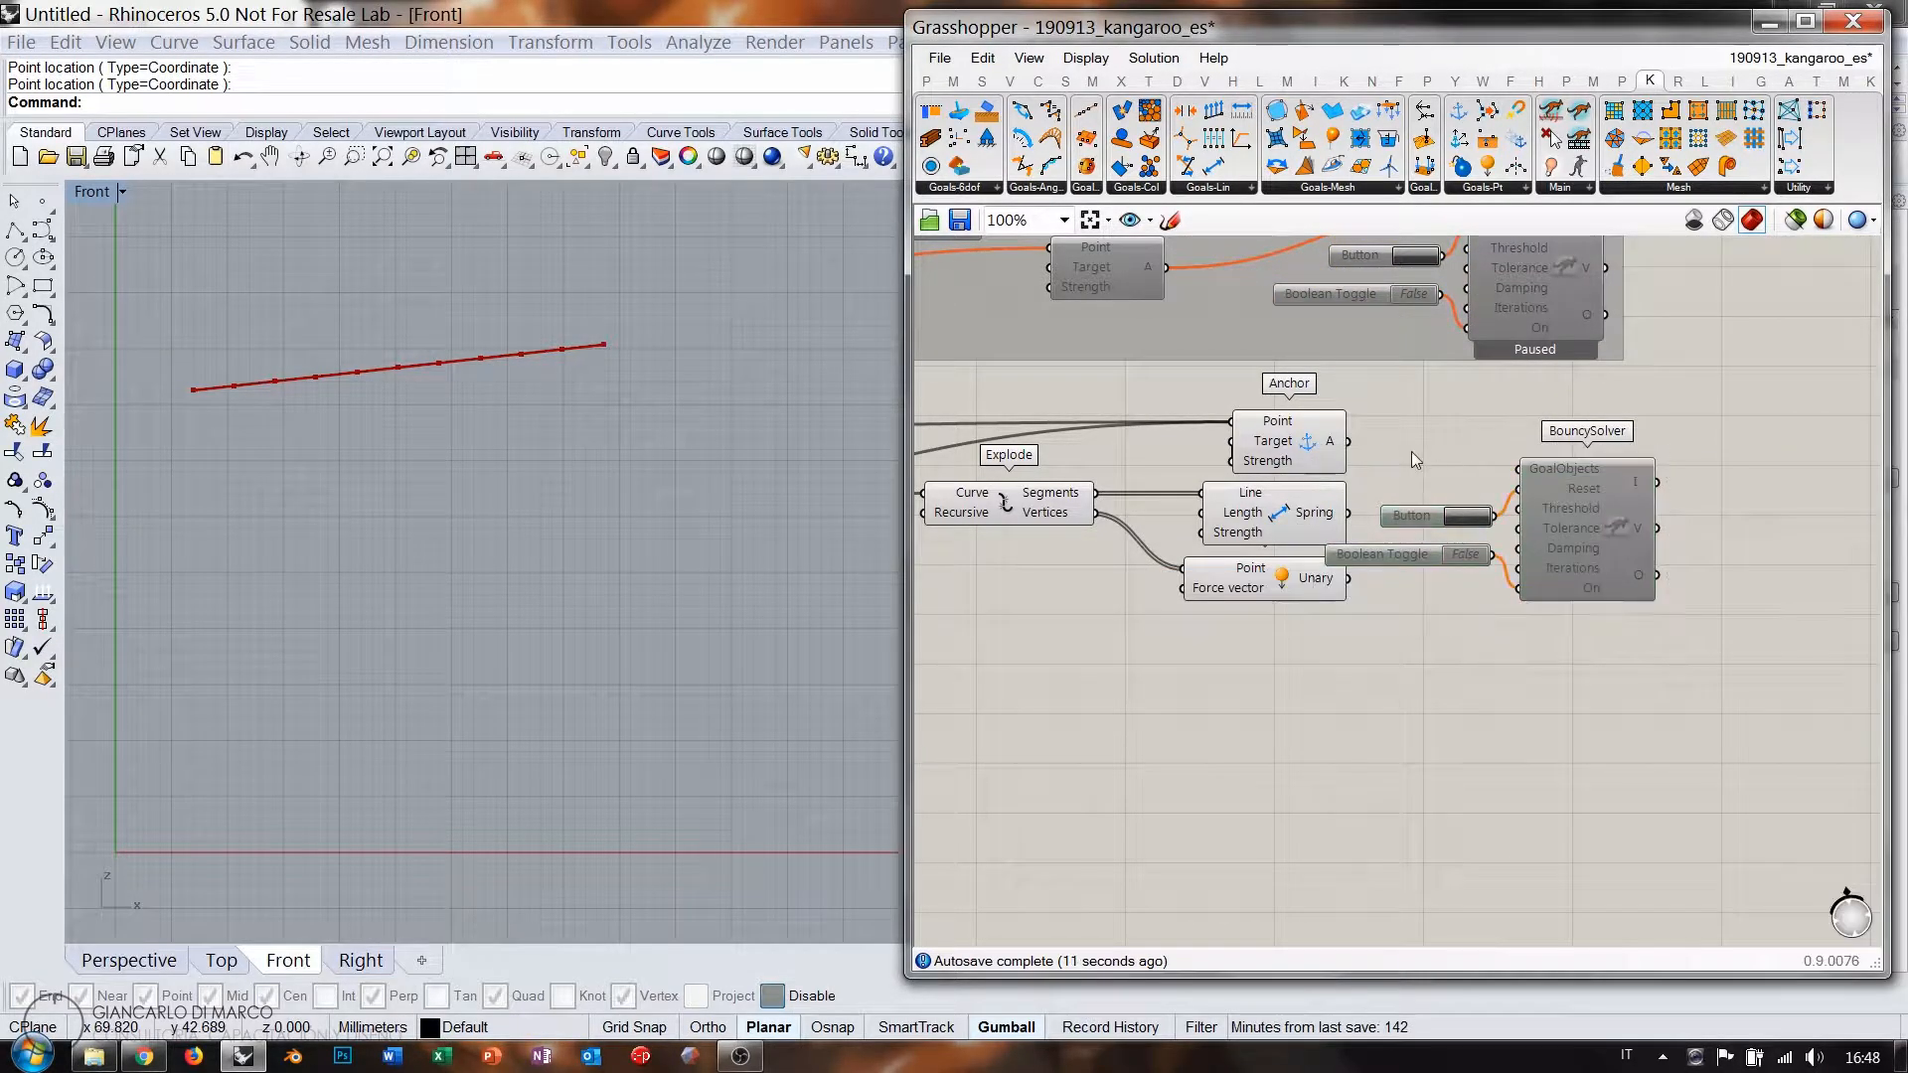
pyautogui.keyDown('shift'); pyautogui.moveTo(1349, 440); pyautogui.dragTo(1521, 469); pyautogui.keyUp('shift')
pyautogui.keyDown('shift'); pyautogui.moveTo(1348, 512); pyautogui.dragTo(1521, 469); pyautogui.keyUp('shift')
pyautogui.keyDown('shift'); pyautogui.moveTo(1348, 578); pyautogui.dragTo(1538, 481); pyautogui.keyUp('shift')
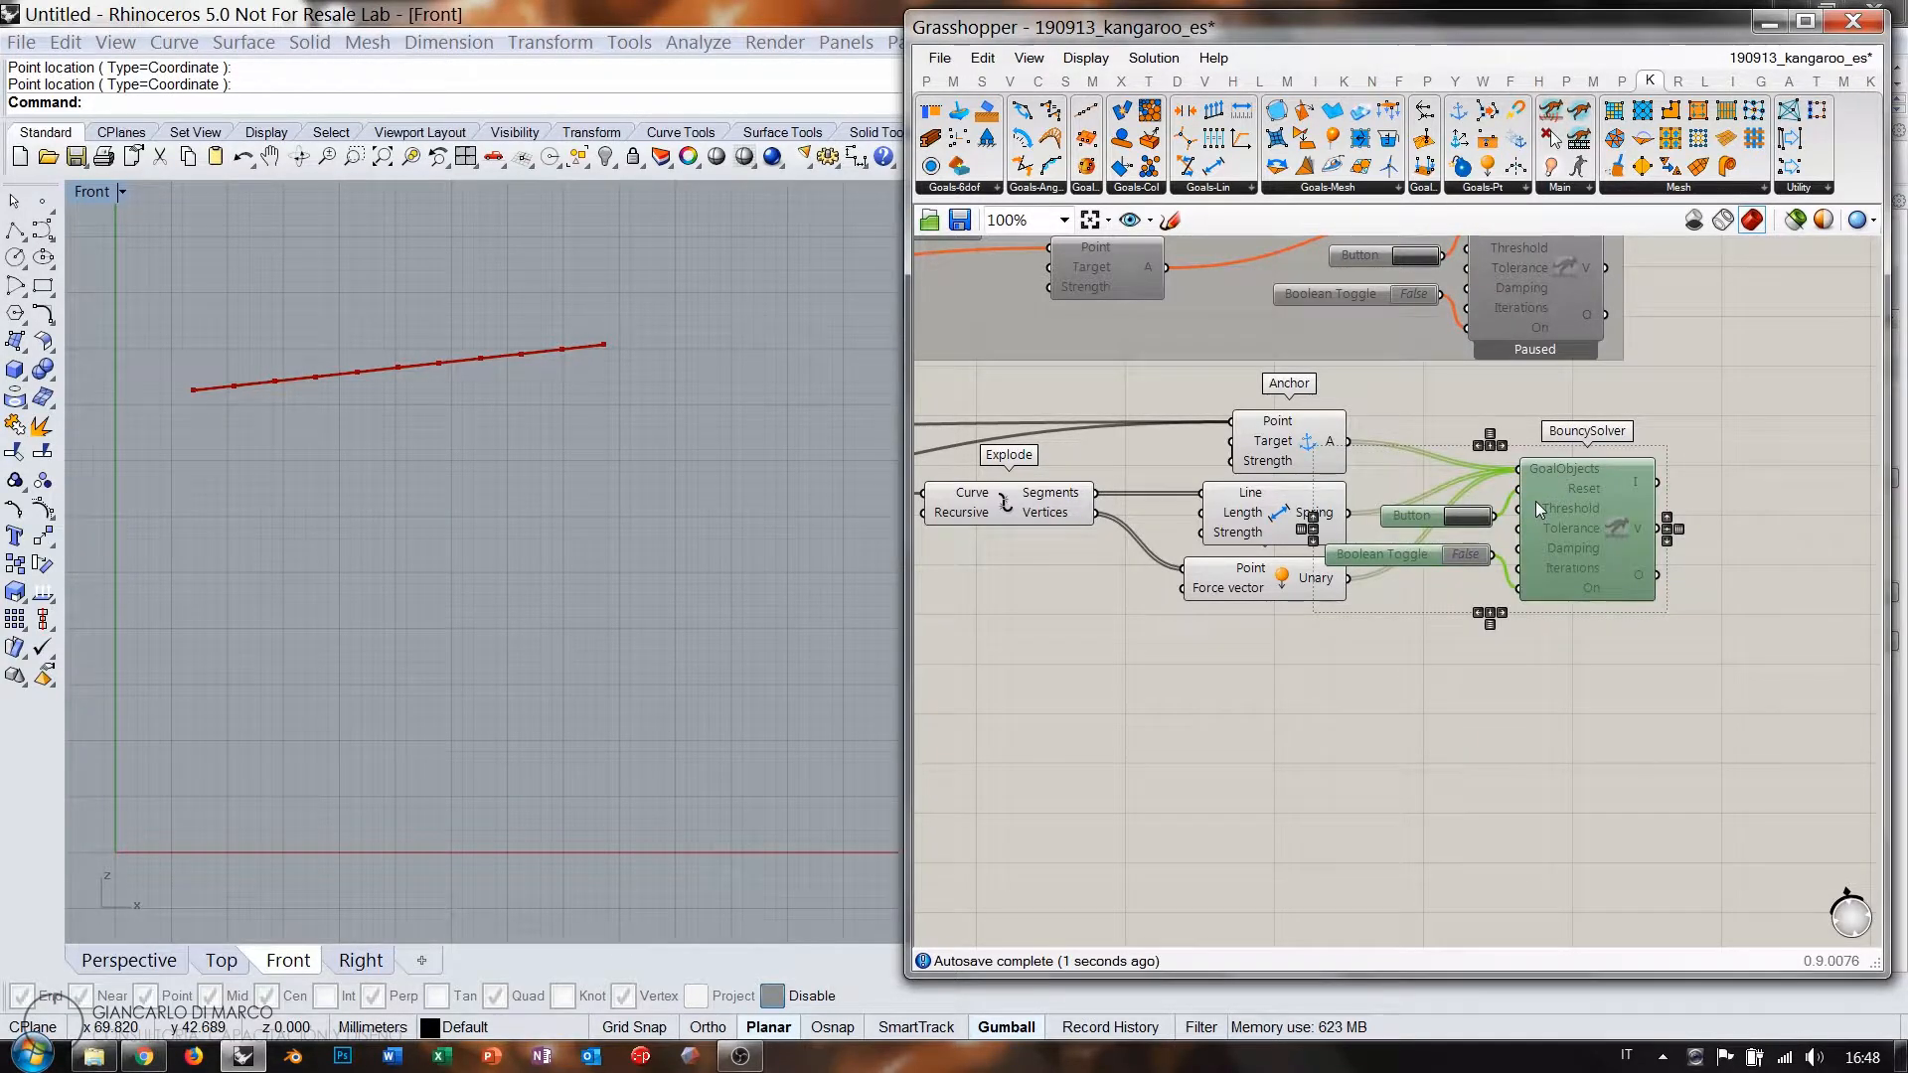
# Run the new solver to sag the chain into an arch, then switch it off and reset.
pyautogui.click(1547, 629)
pyautogui.doubleClick(1465, 553)
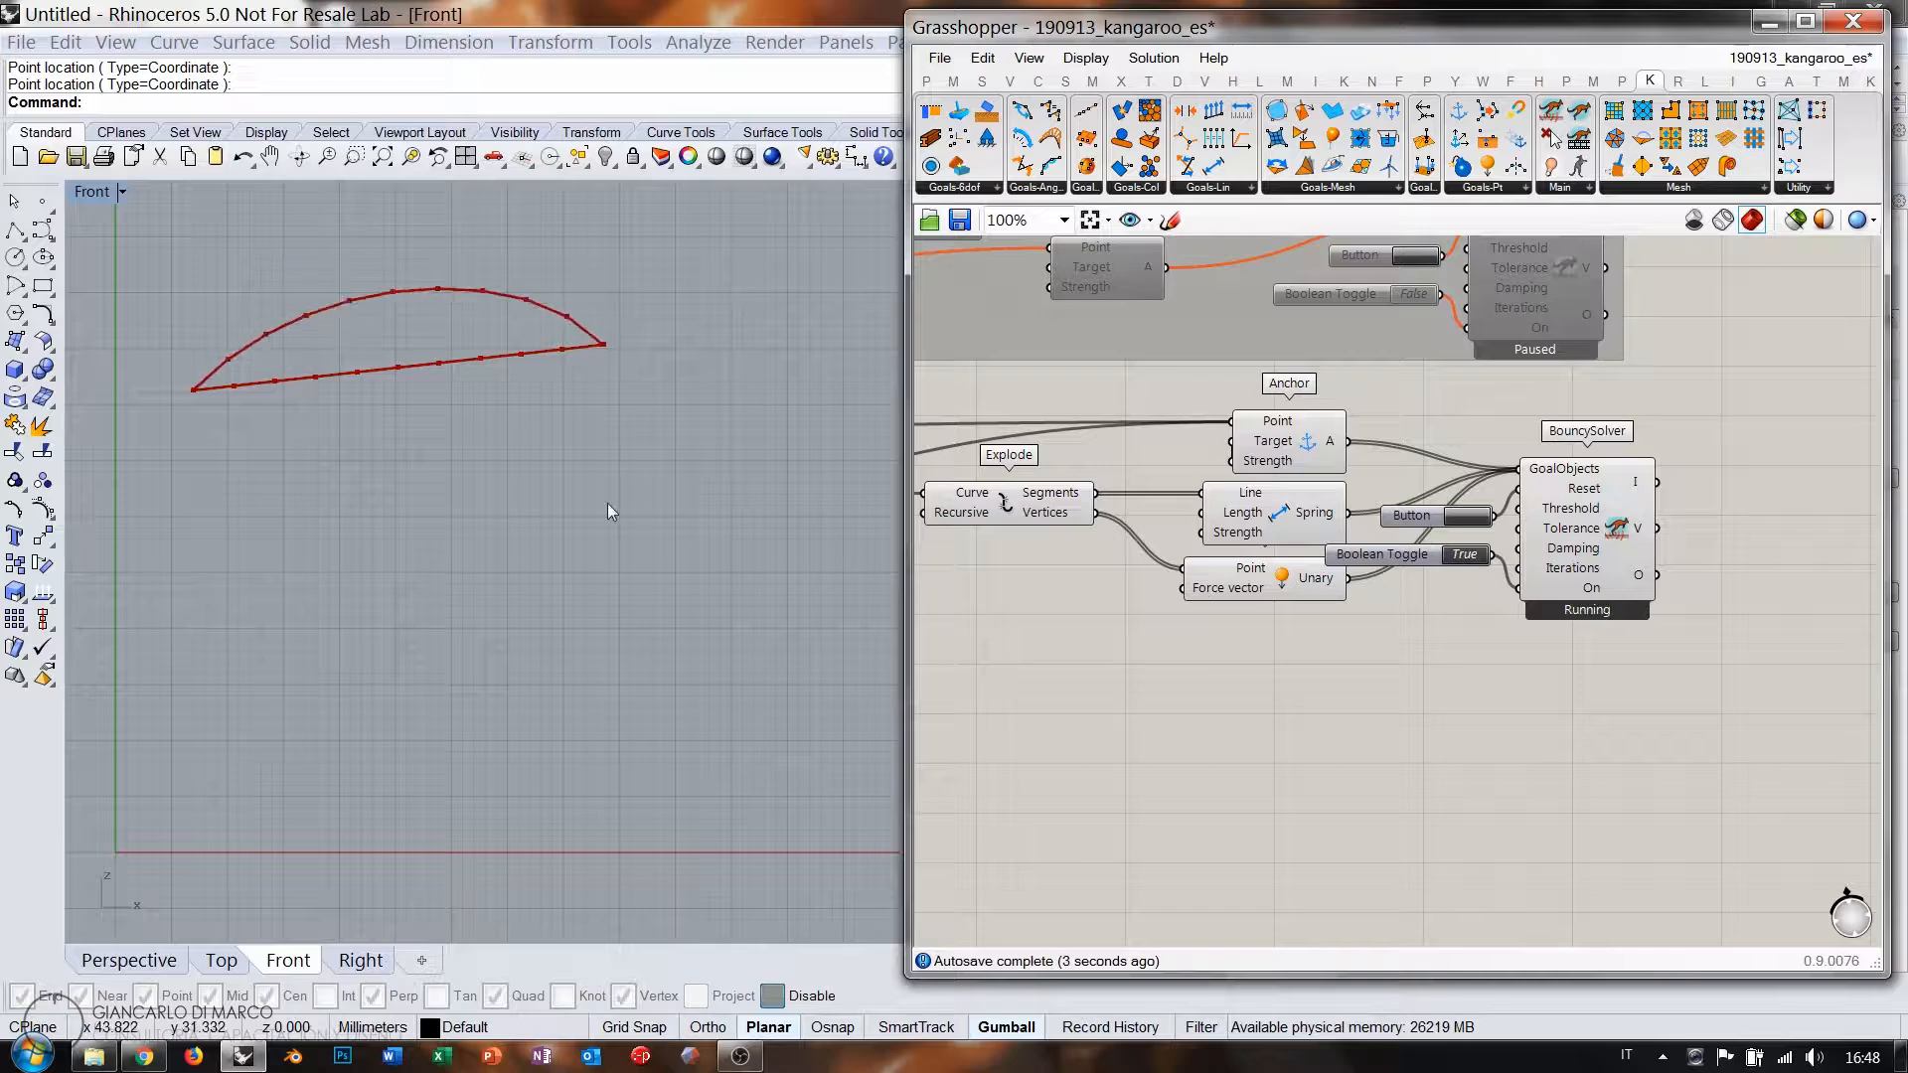
pyautogui.moveTo(470, 407); pyautogui.dragTo(530, 603, button='right')
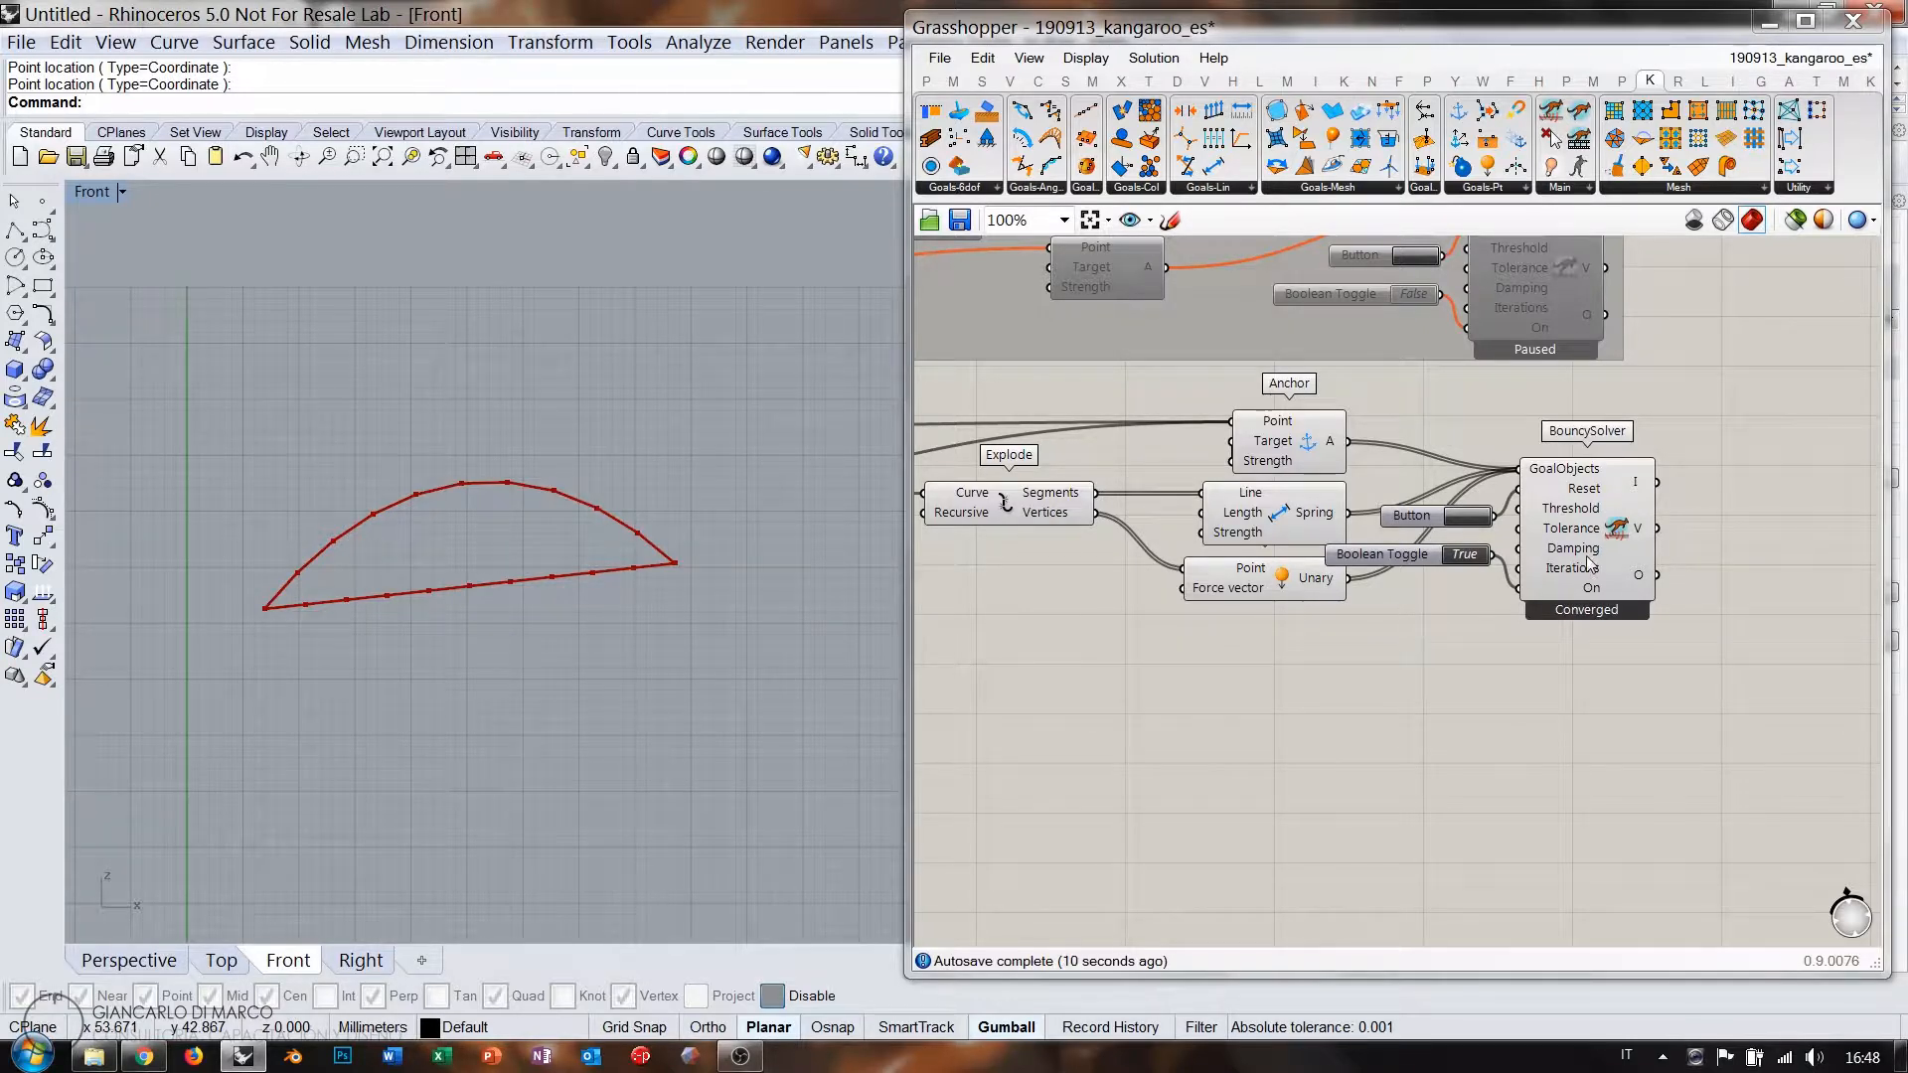
pyautogui.doubleClick(1465, 553)
pyautogui.click(1465, 523)
pyautogui.moveTo(984, 595); pyautogui.dragTo(1507, 578, button='right')
pyautogui.doubleClick(1321, 662)
pyautogui.write('po')
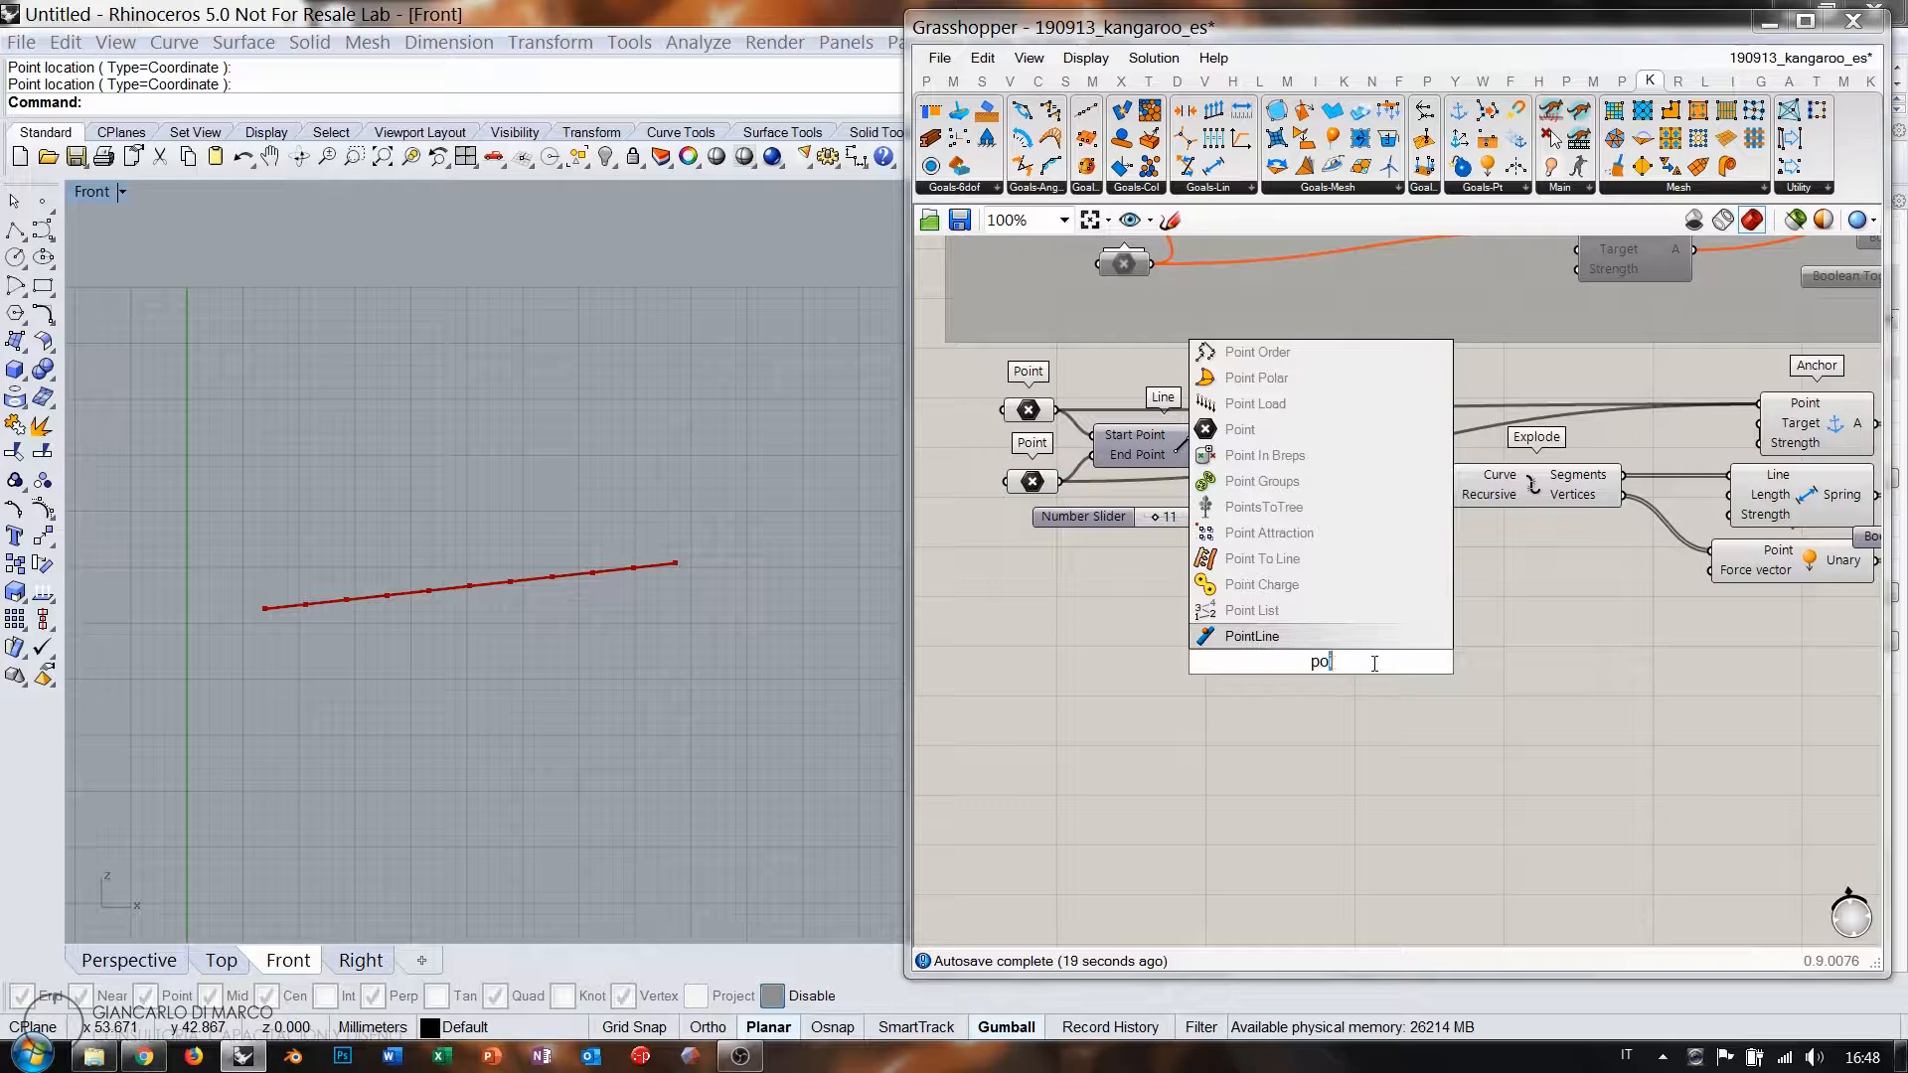
pyautogui.write('ic')
# Add a Point On Curve component fed by the original line.
pyautogui.click(1294, 637)
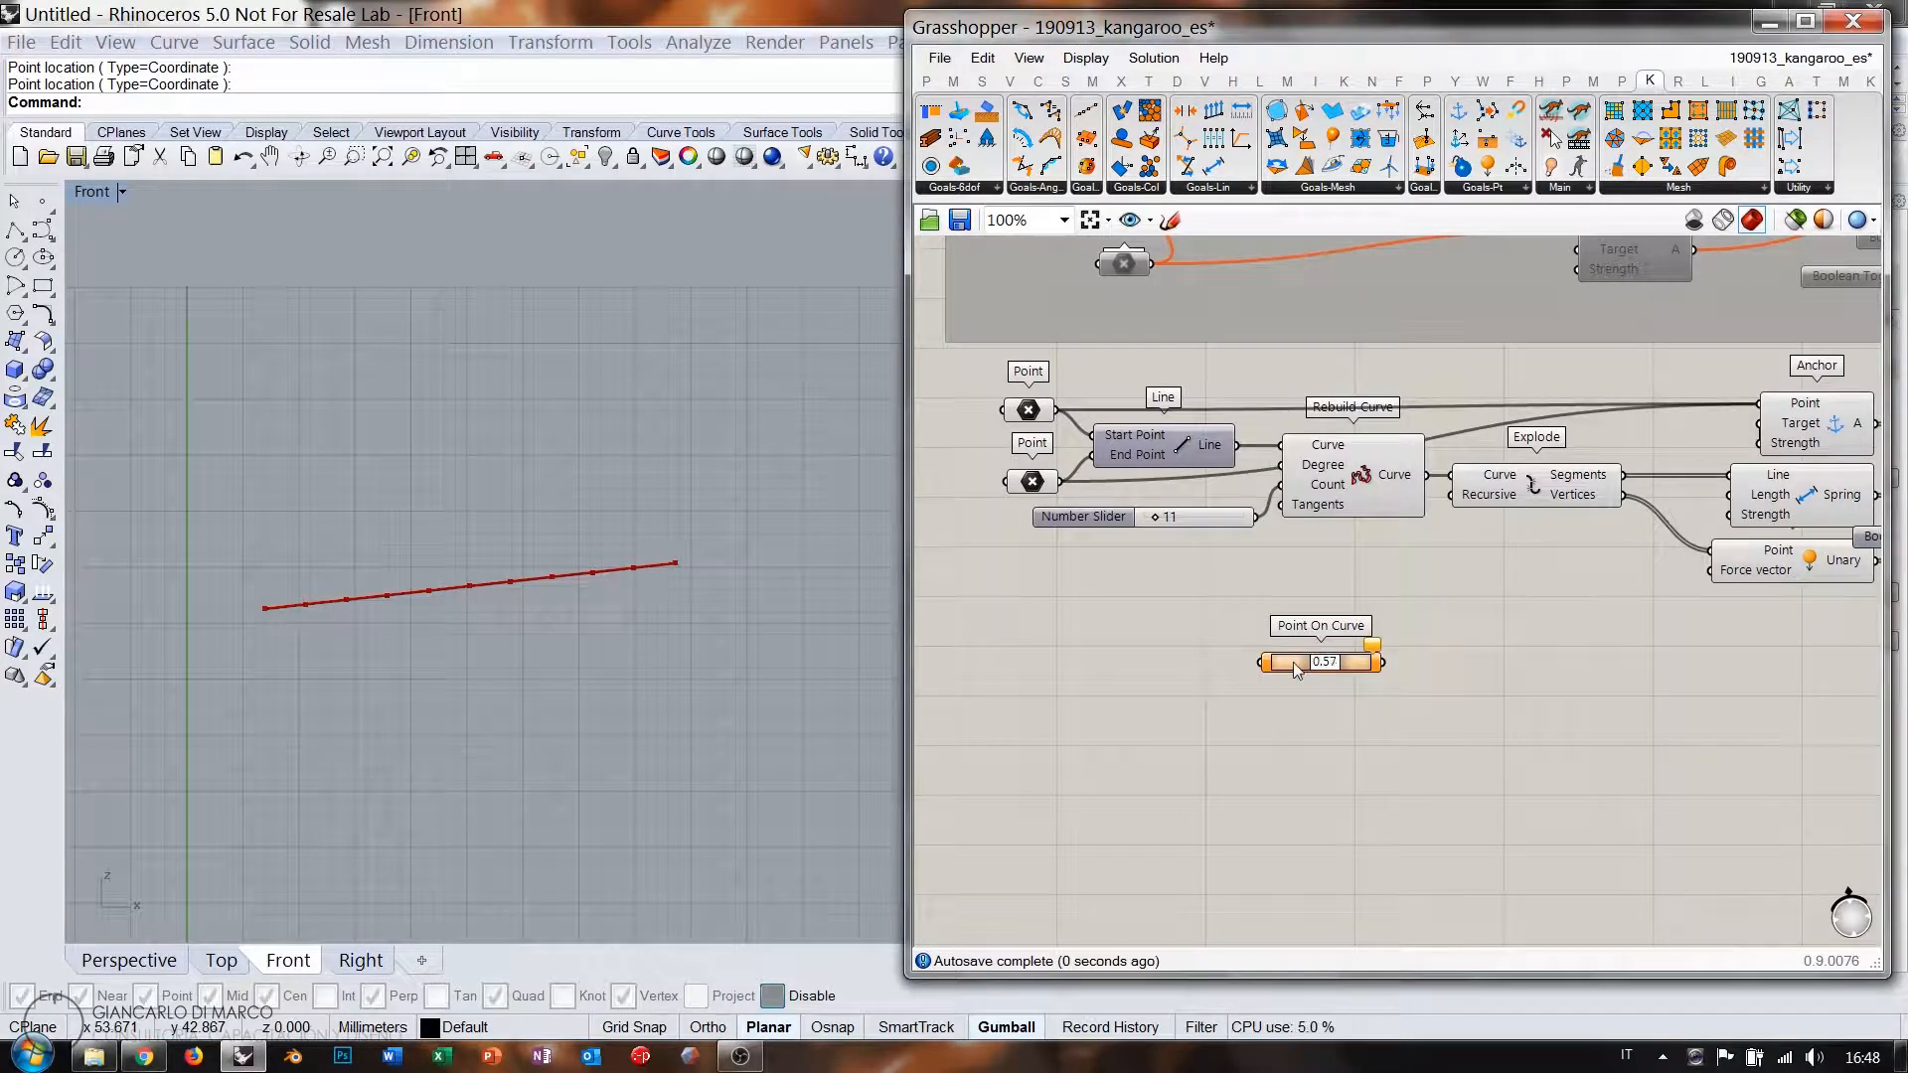
pyautogui.moveTo(1292, 662); pyautogui.dragTo(1298, 638)
pyautogui.moveTo(1352, 569); pyautogui.dragTo(1206, 561, button='right')
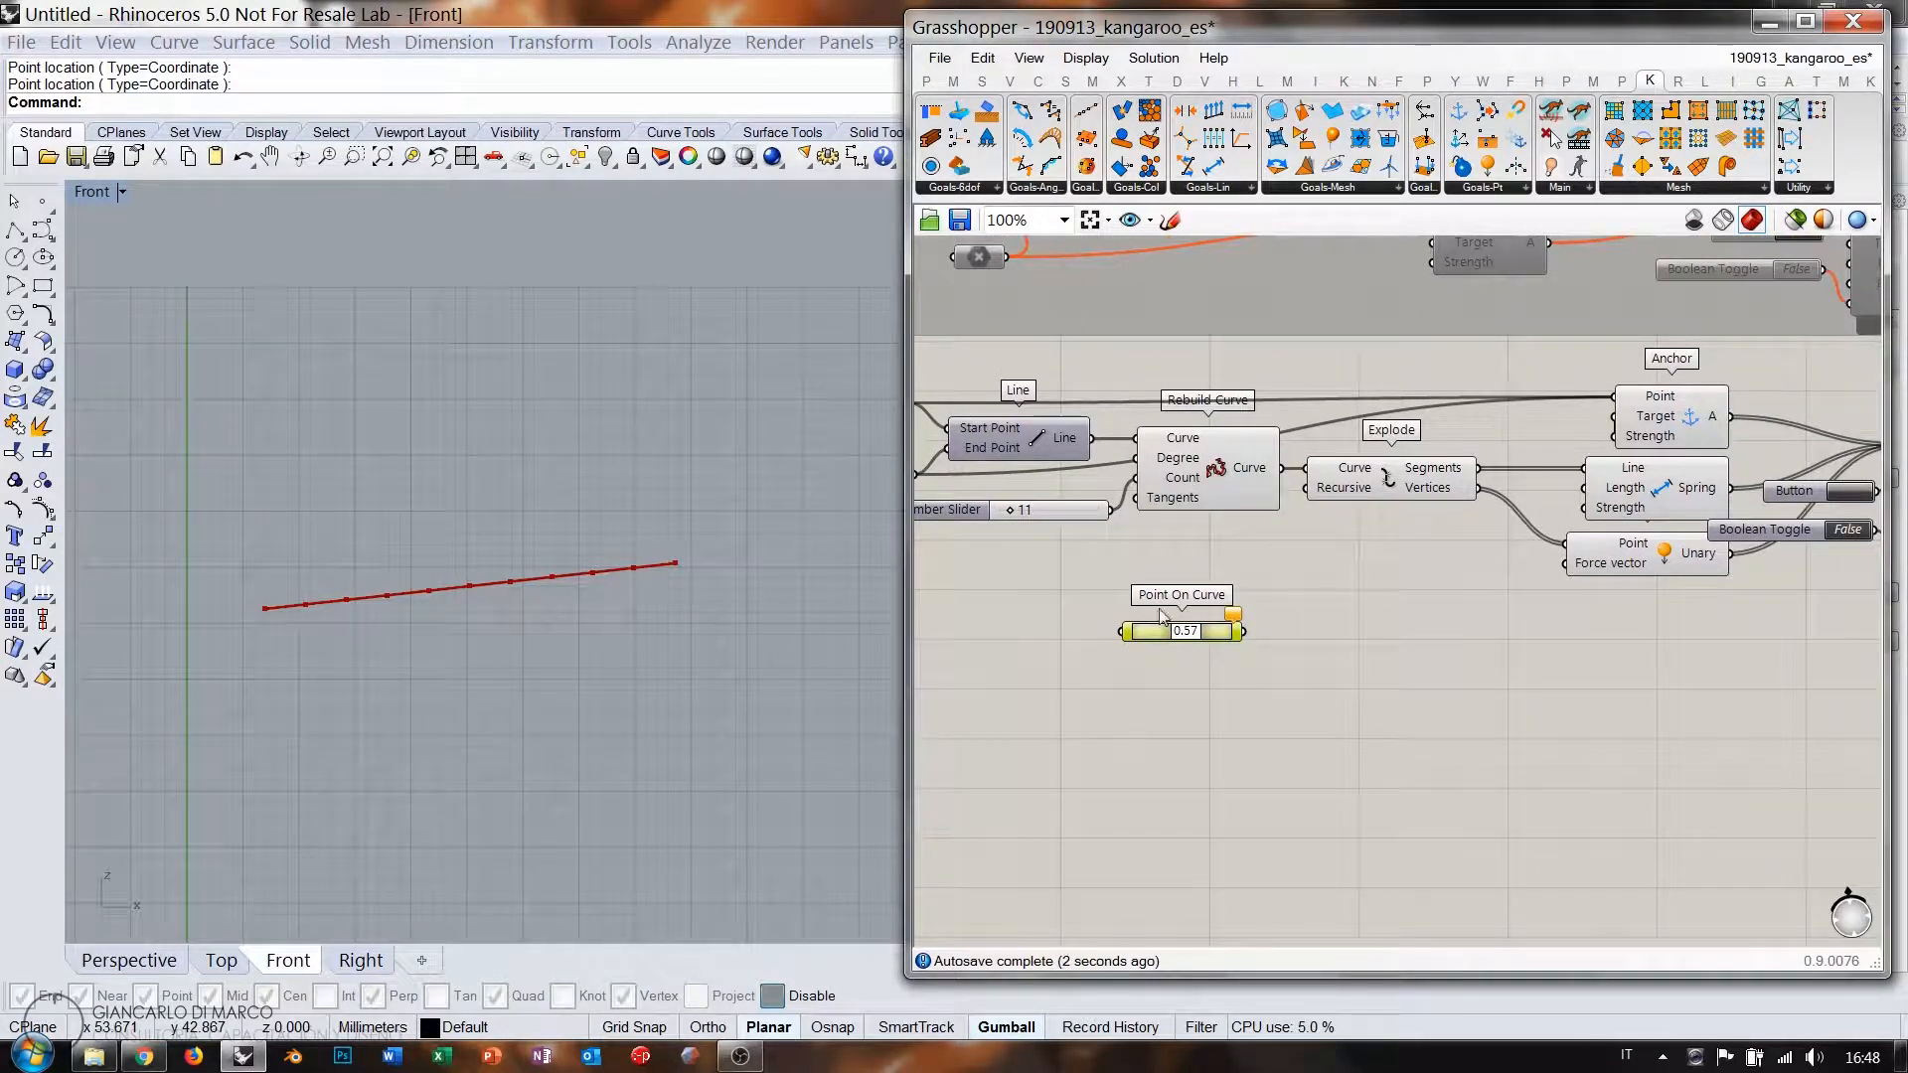
pyautogui.moveTo(1161, 625); pyautogui.dragTo(1237, 615)
pyautogui.moveTo(1284, 473); pyautogui.dragTo(1218, 619)
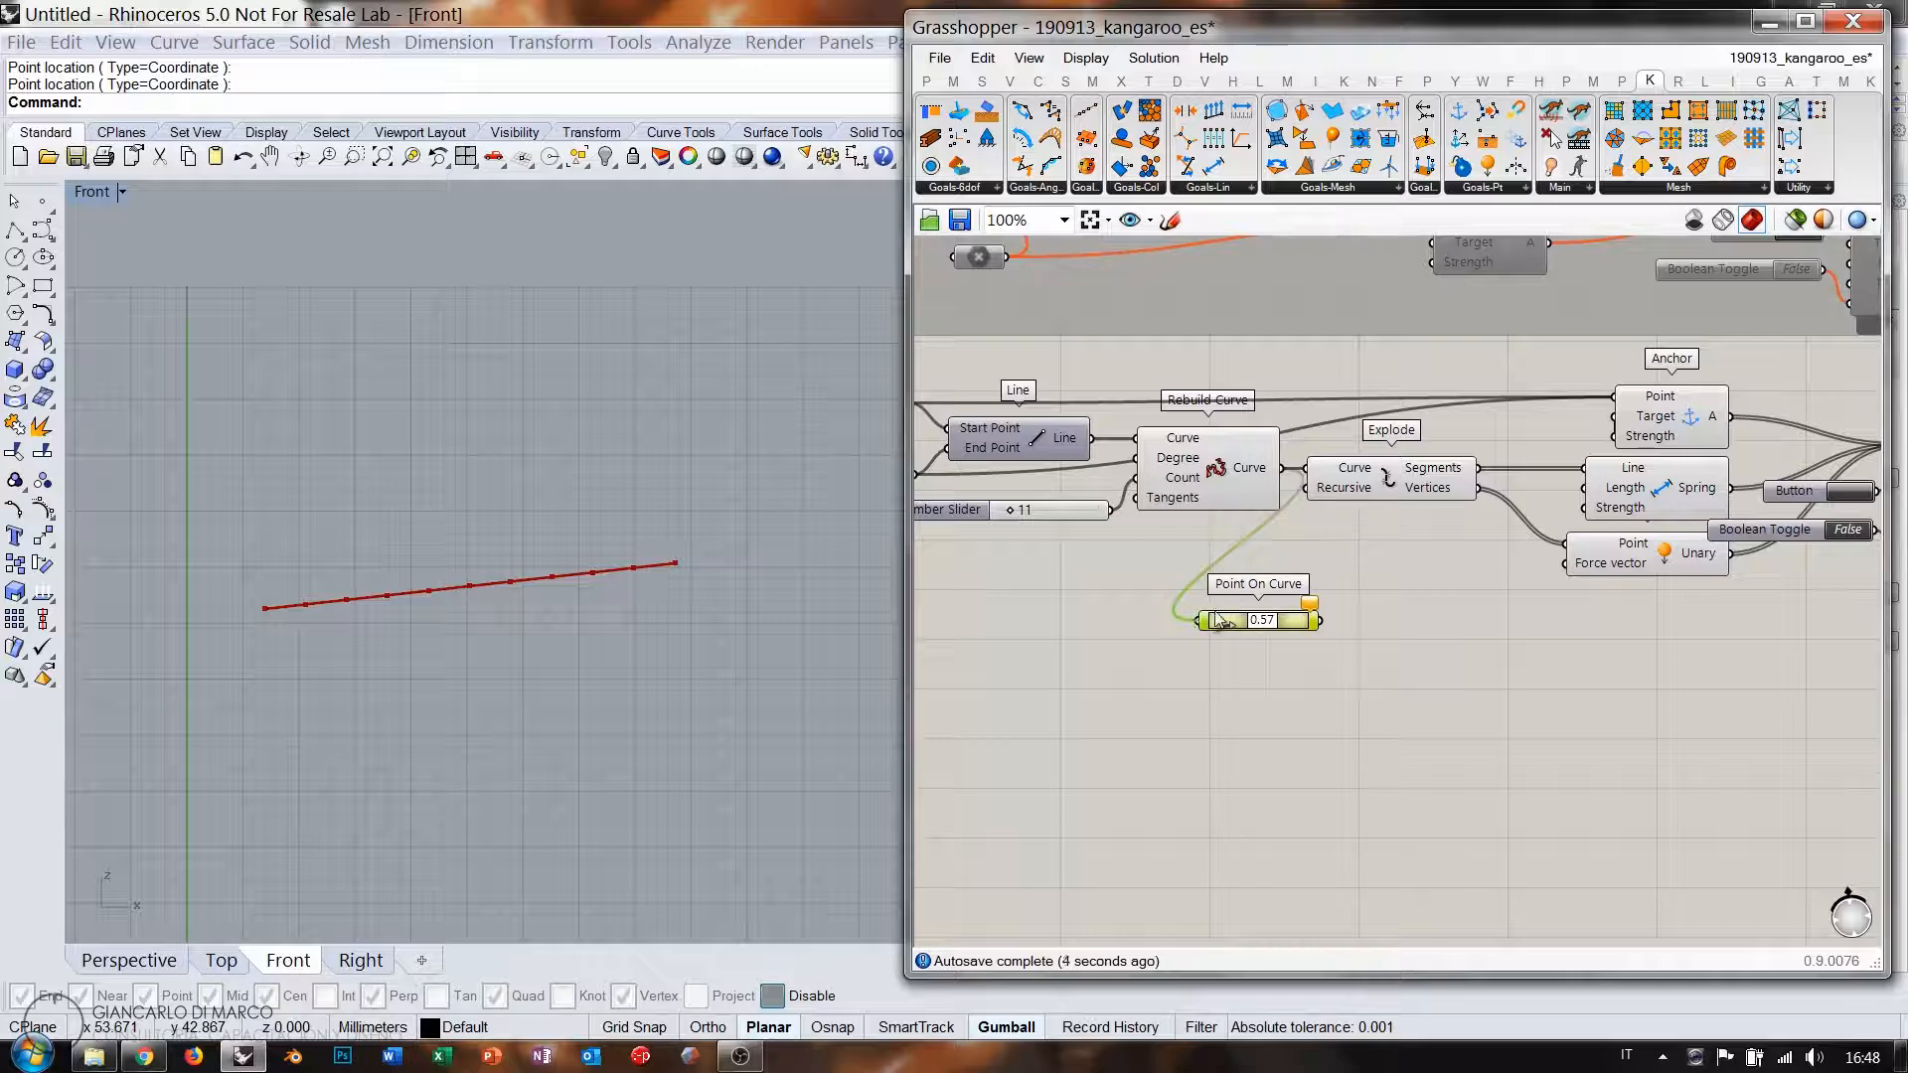
pyautogui.moveTo(1092, 438); pyautogui.dragTo(1172, 567)
pyautogui.moveTo(1352, 582); pyautogui.dragTo(1326, 628, button='right')
# Find the chain vertex closest to the curve point, with the position set to 0.17.
pyautogui.doubleClick(1326, 628)
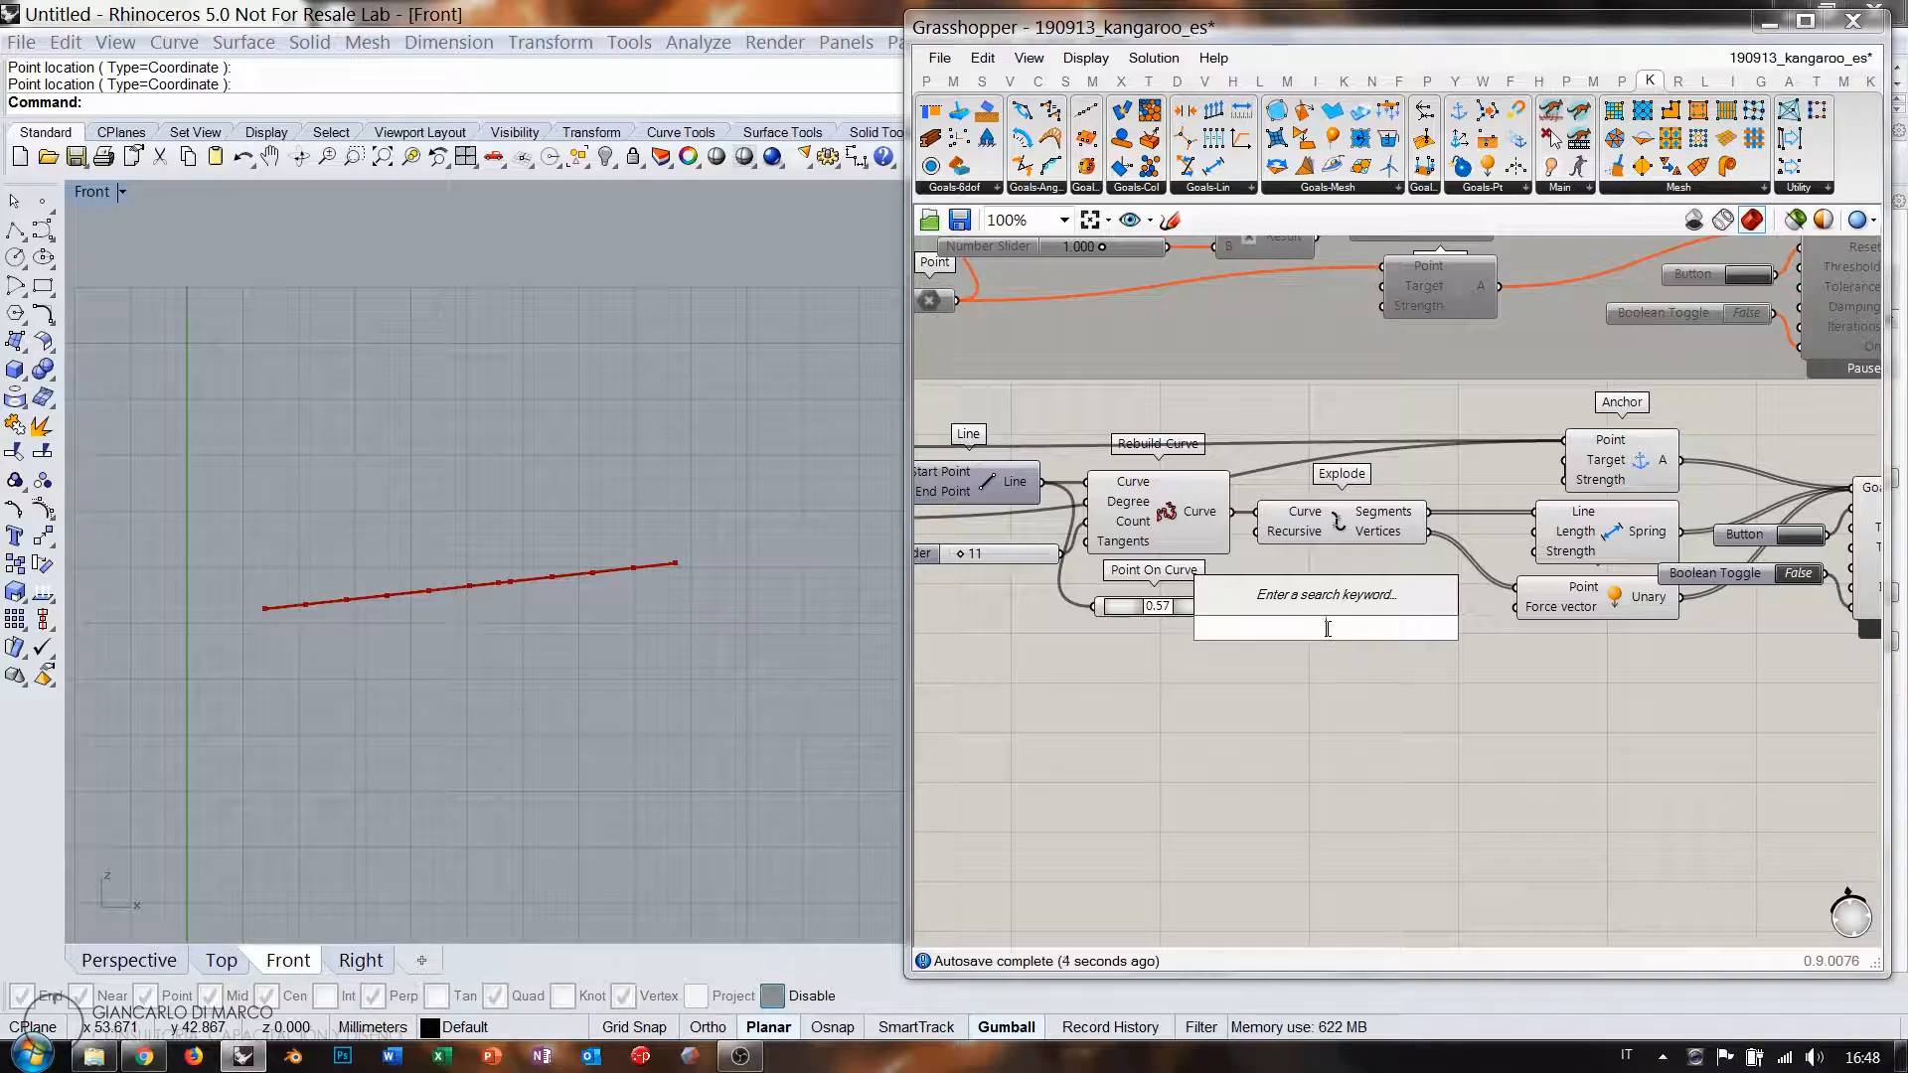
pyautogui.write('closest')
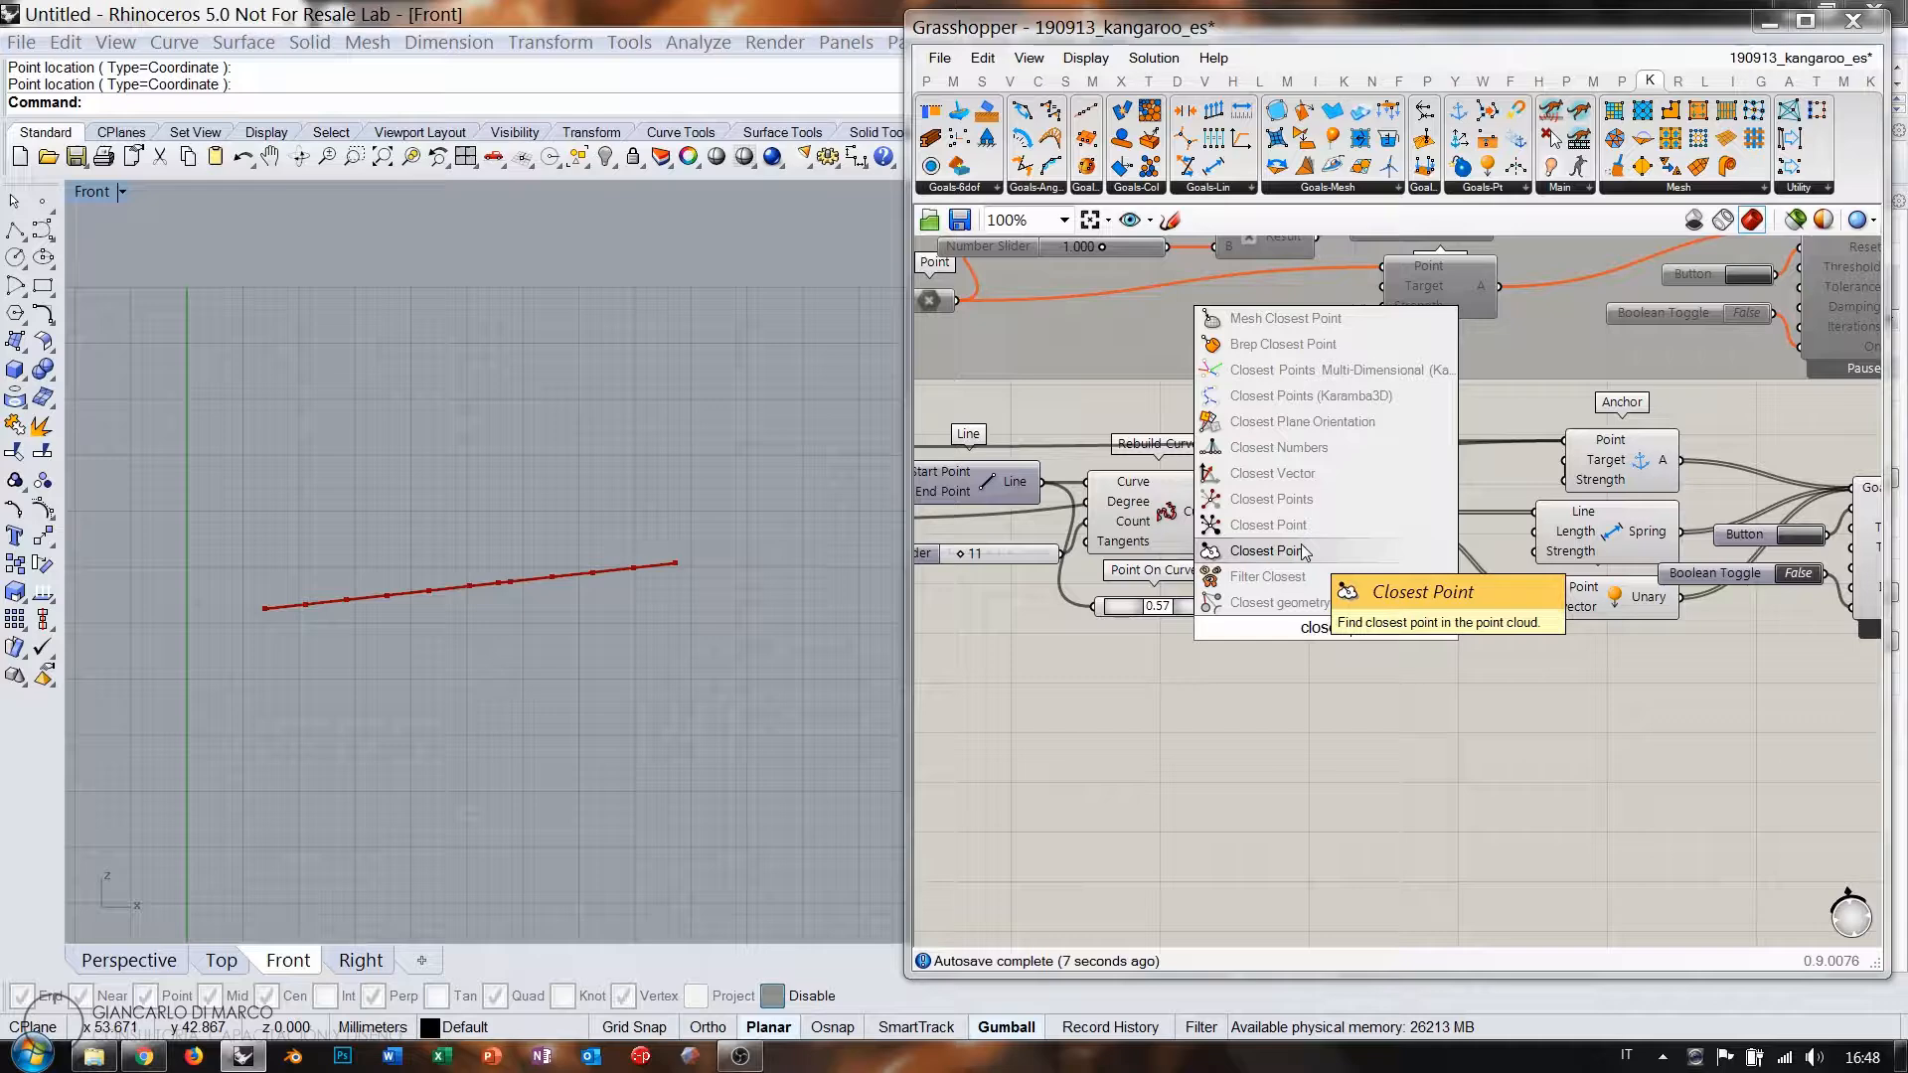
pyautogui.click(1269, 550)
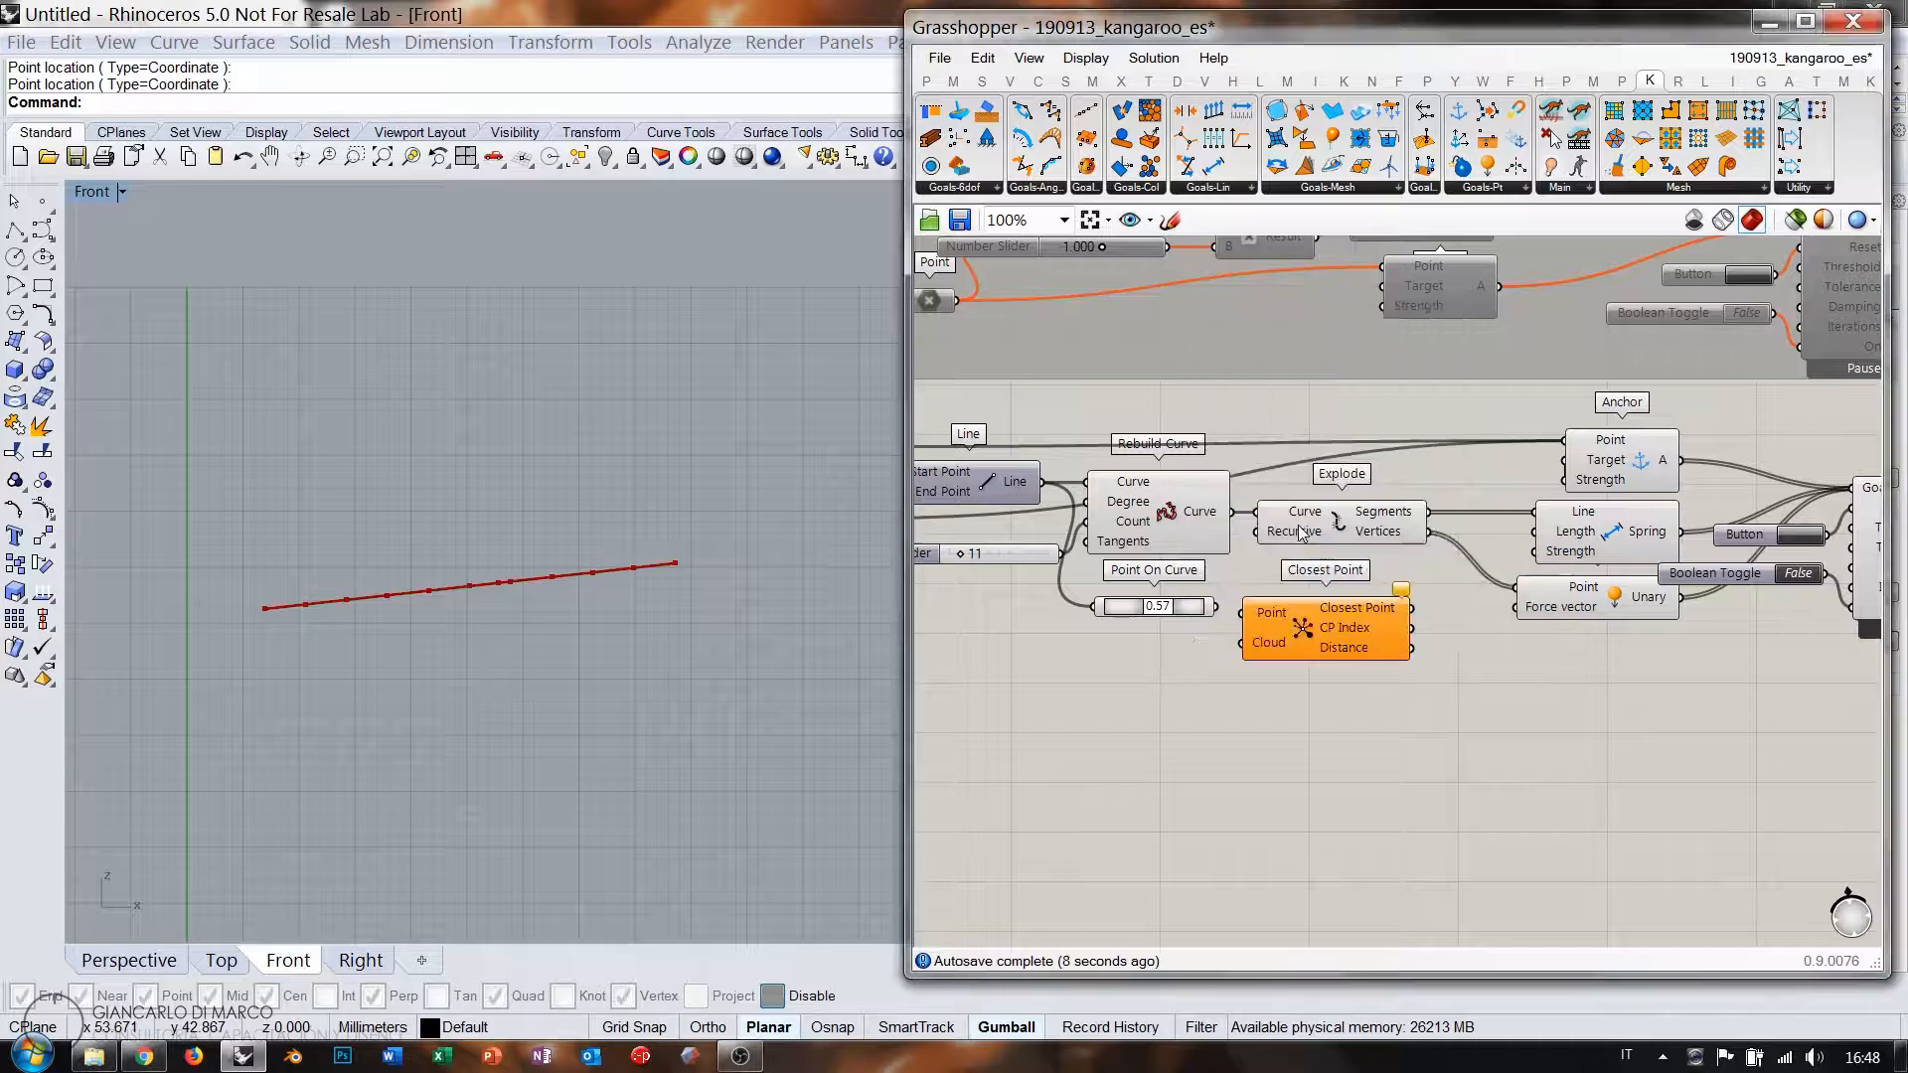
pyautogui.moveTo(1220, 611); pyautogui.dragTo(1368, 647)
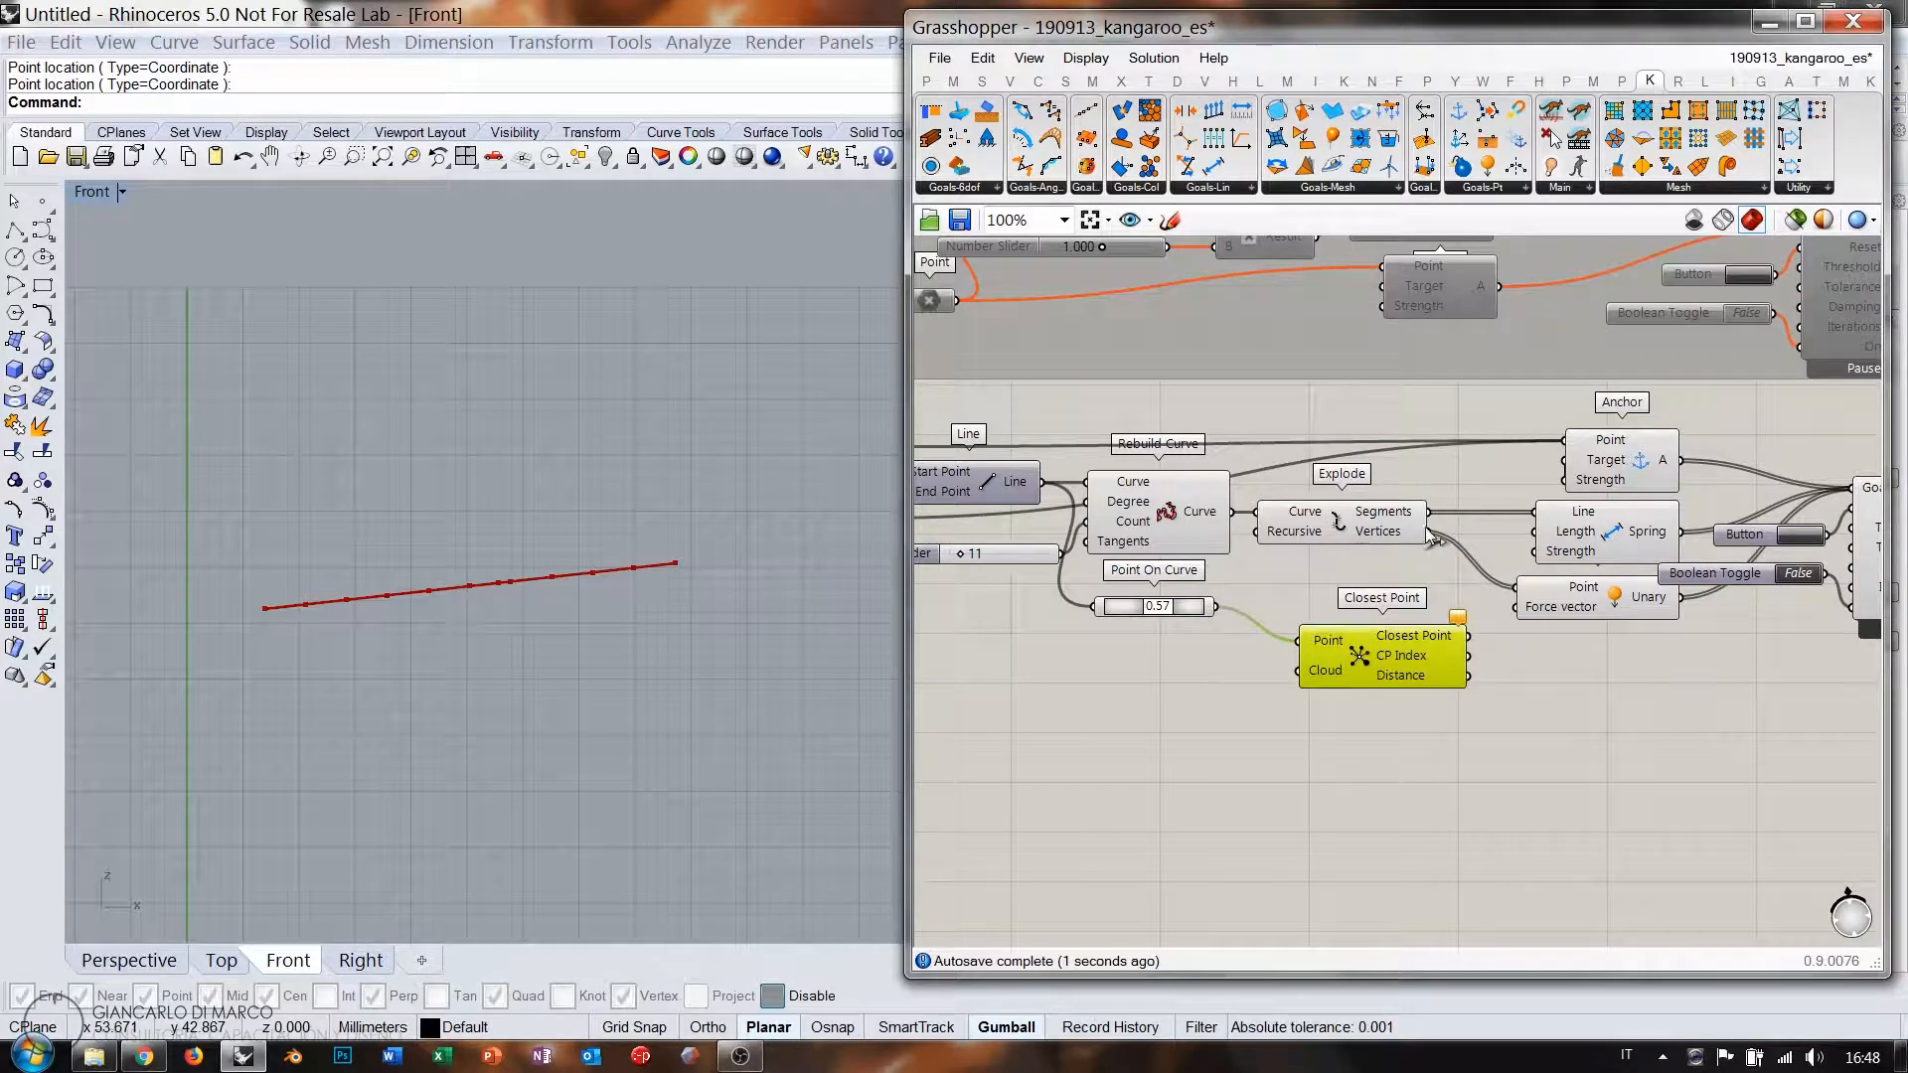
pyautogui.moveTo(1431, 533); pyautogui.dragTo(1374, 657)
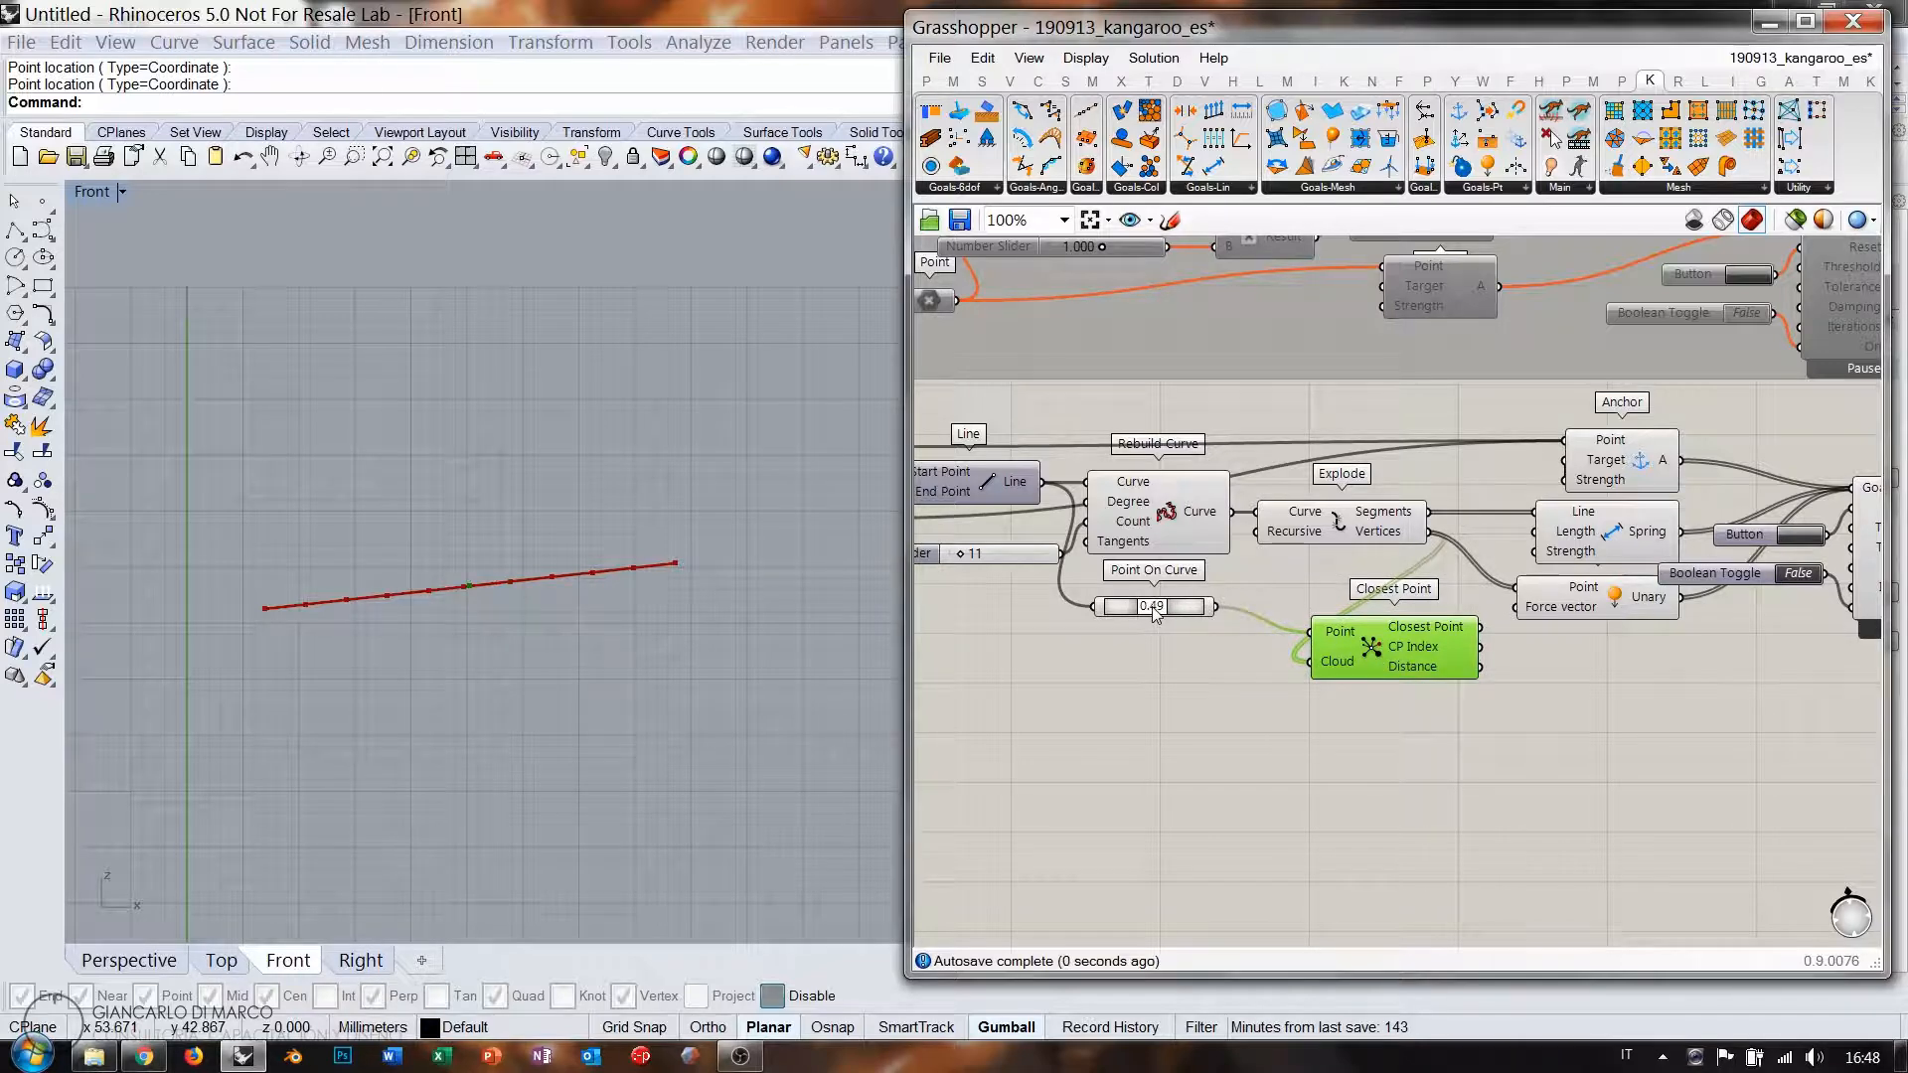
pyautogui.moveTo(1139, 613); pyautogui.dragTo(1136, 610)
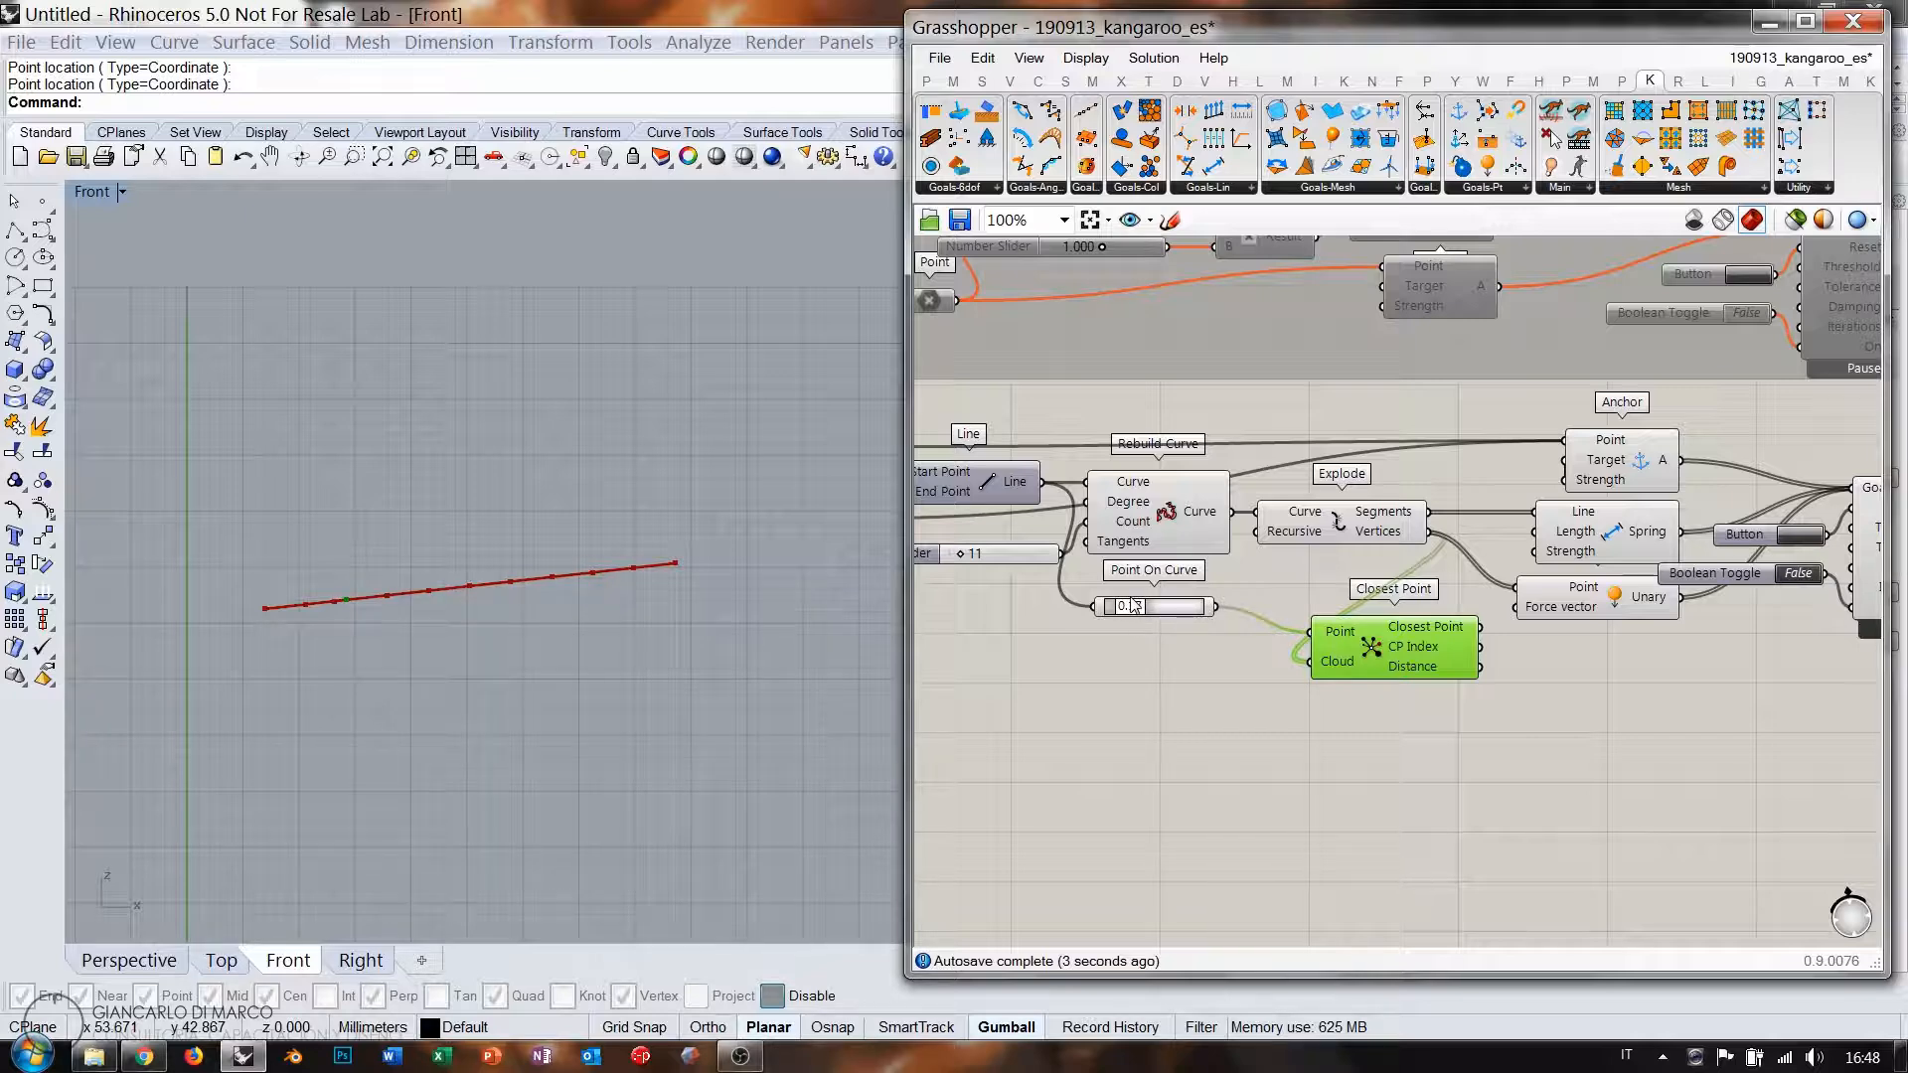
# Tidy Closest Point beside its inputs and add a Line SDL component.
pyautogui.moveTo(1380, 653); pyautogui.dragTo(1360, 713)
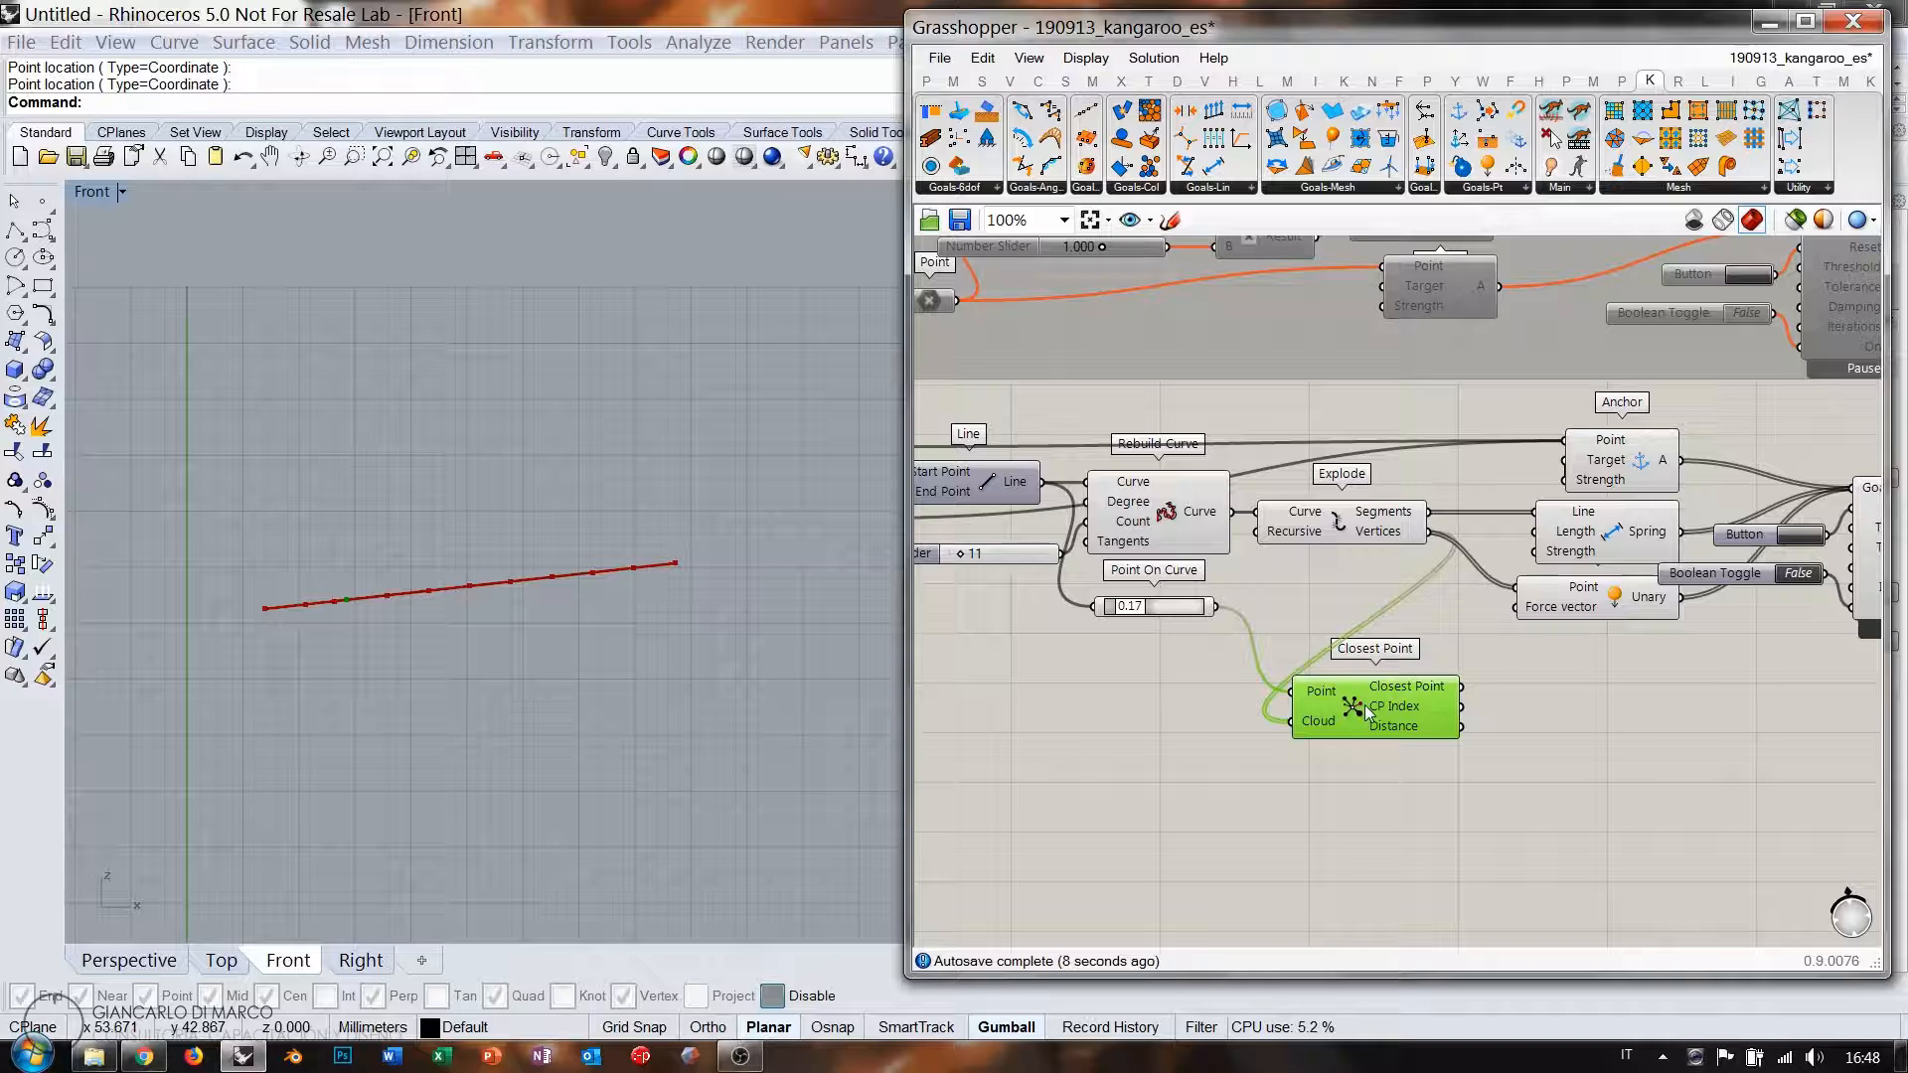
pyautogui.moveTo(1530, 724); pyautogui.dragTo(1324, 689, button='right')
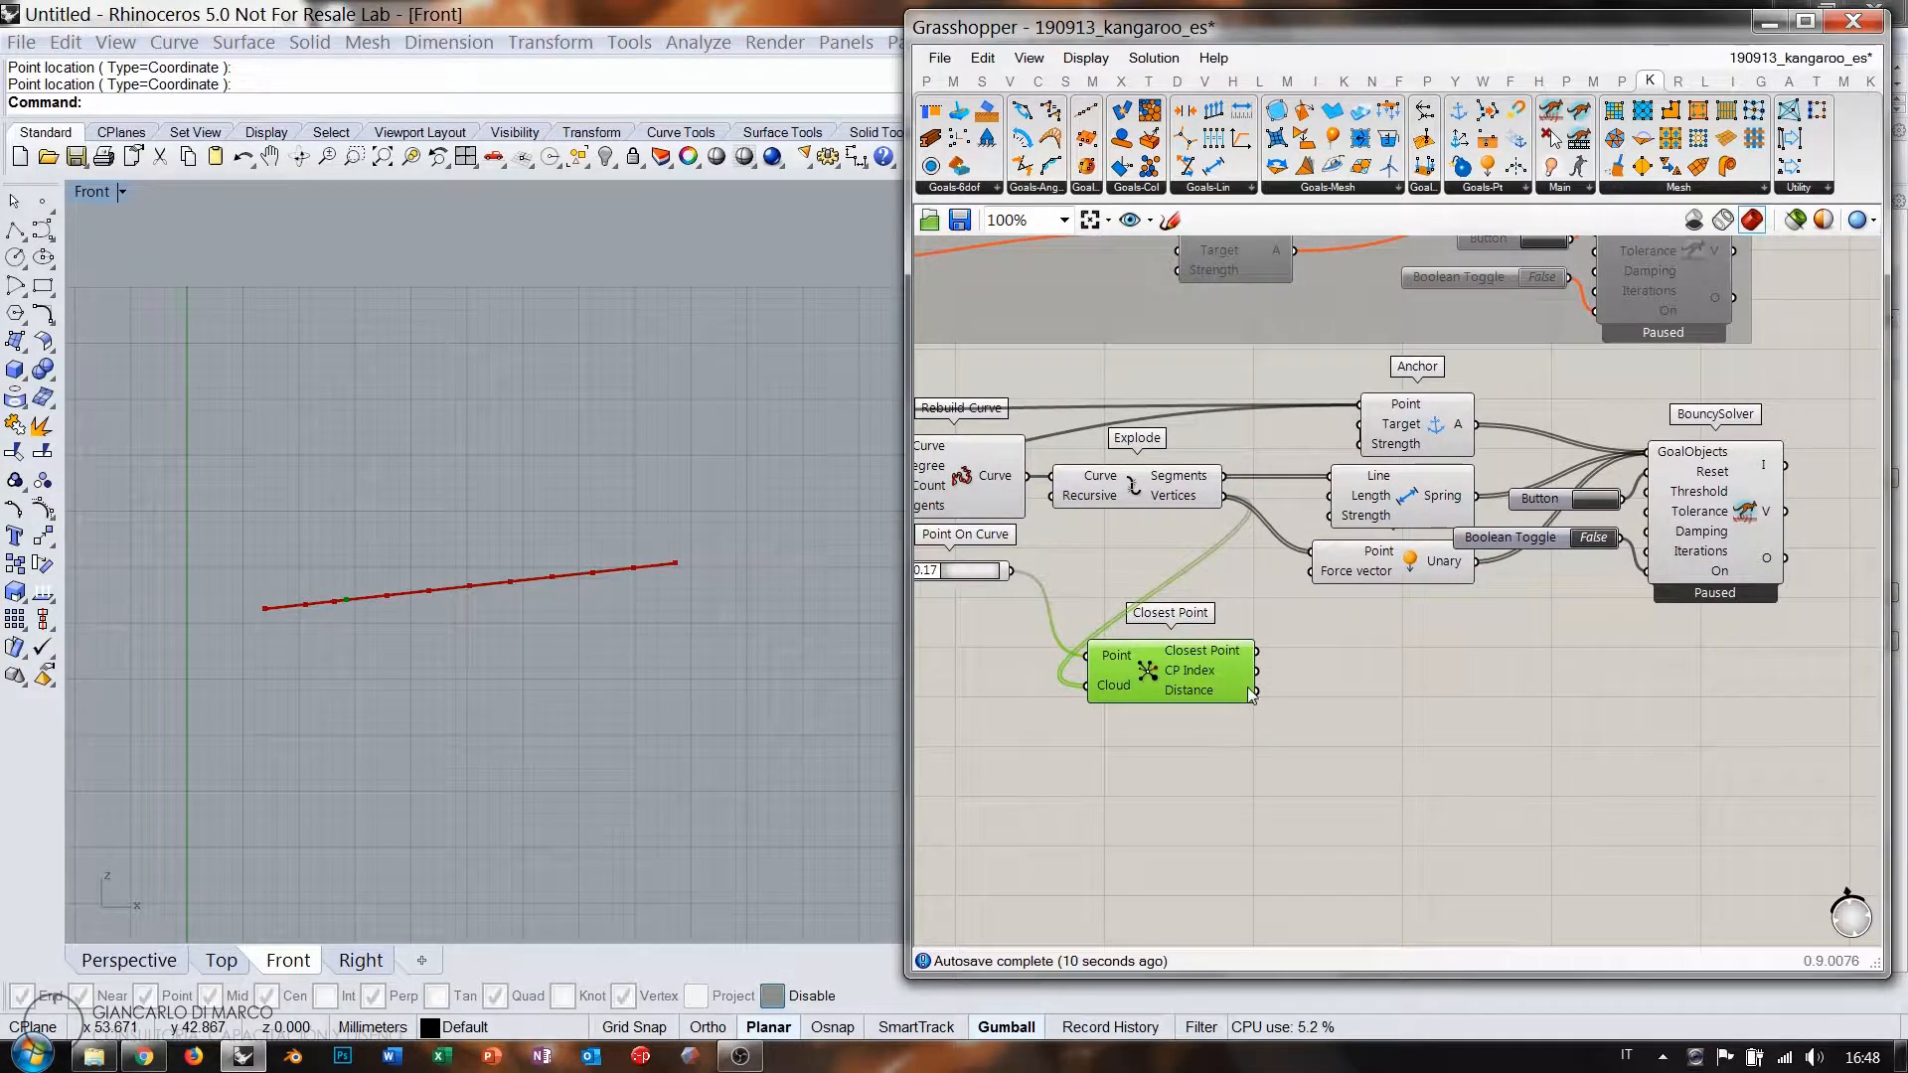
pyautogui.moveTo(1171, 680); pyautogui.dragTo(1141, 678)
pyautogui.click(1359, 722)
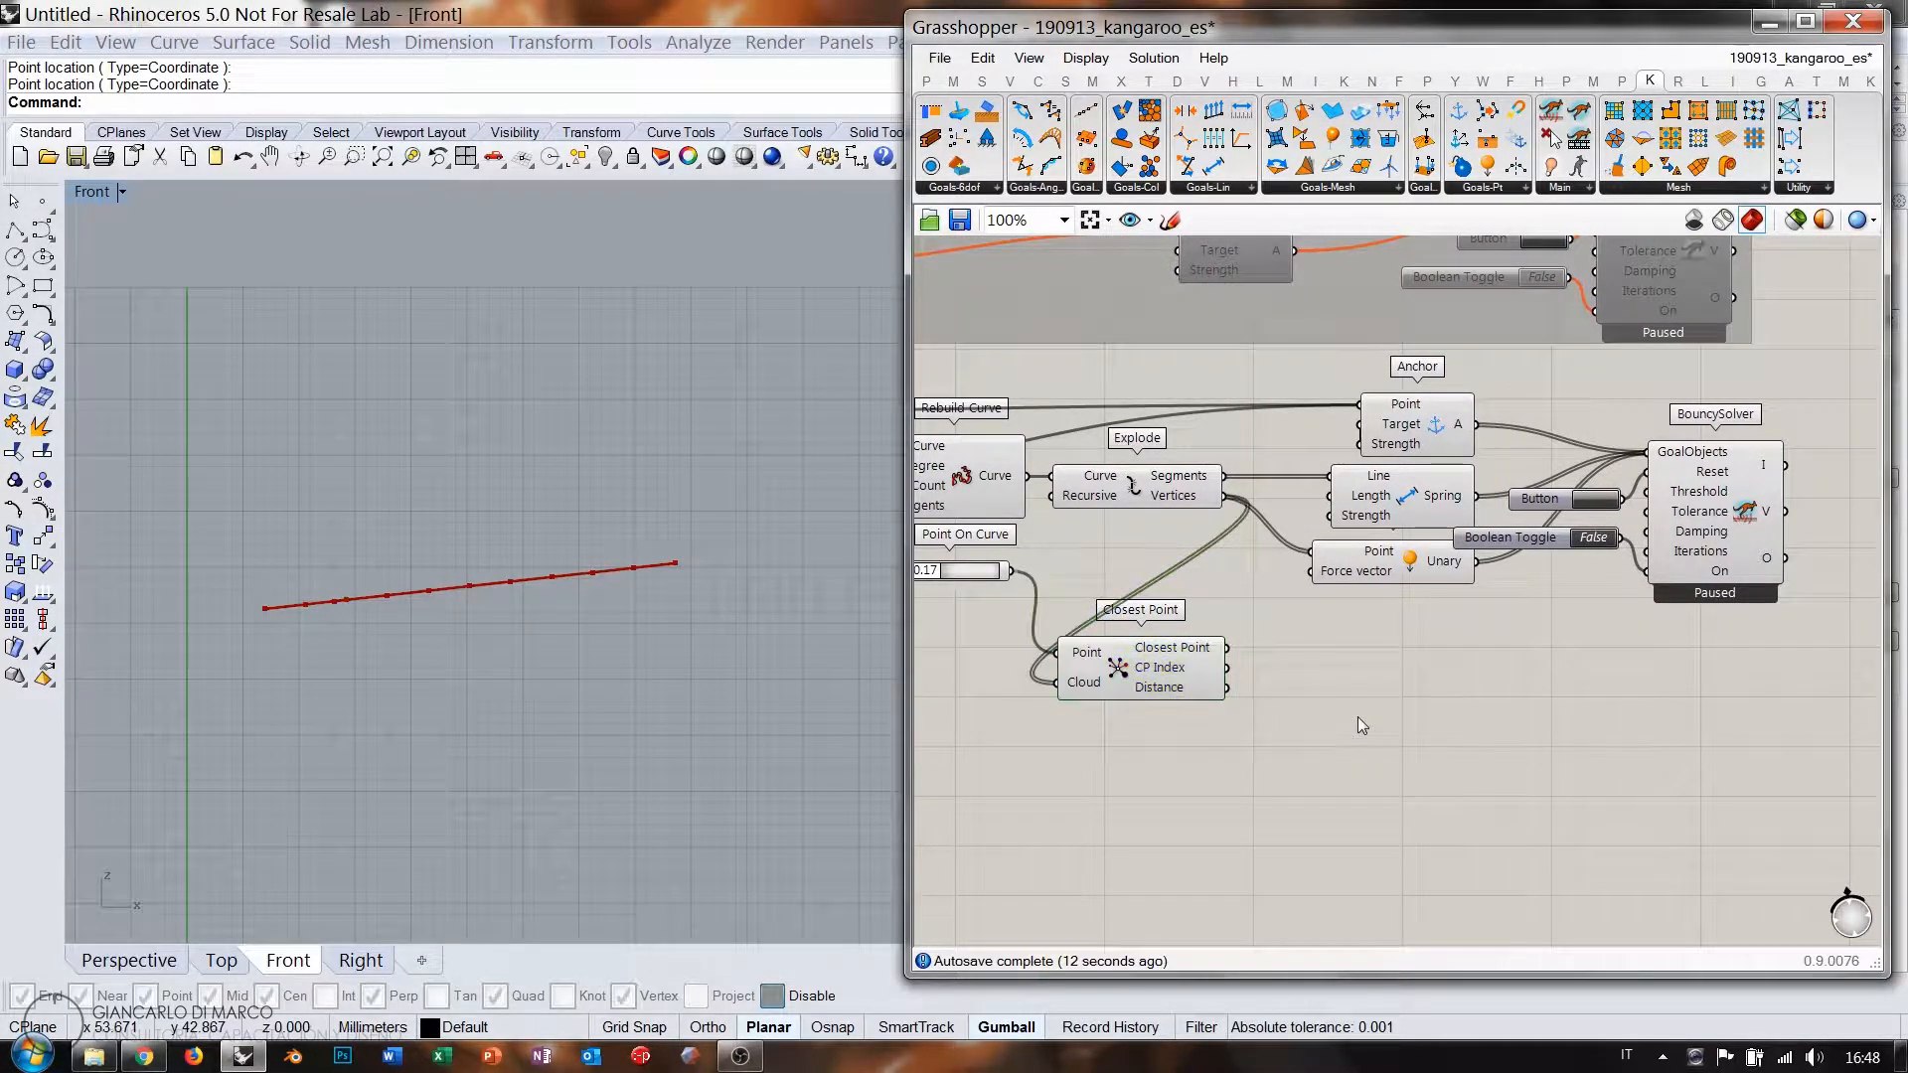
pyautogui.doubleClick(1358, 717)
pyautogui.write('sdl')
pyautogui.click(1281, 695)
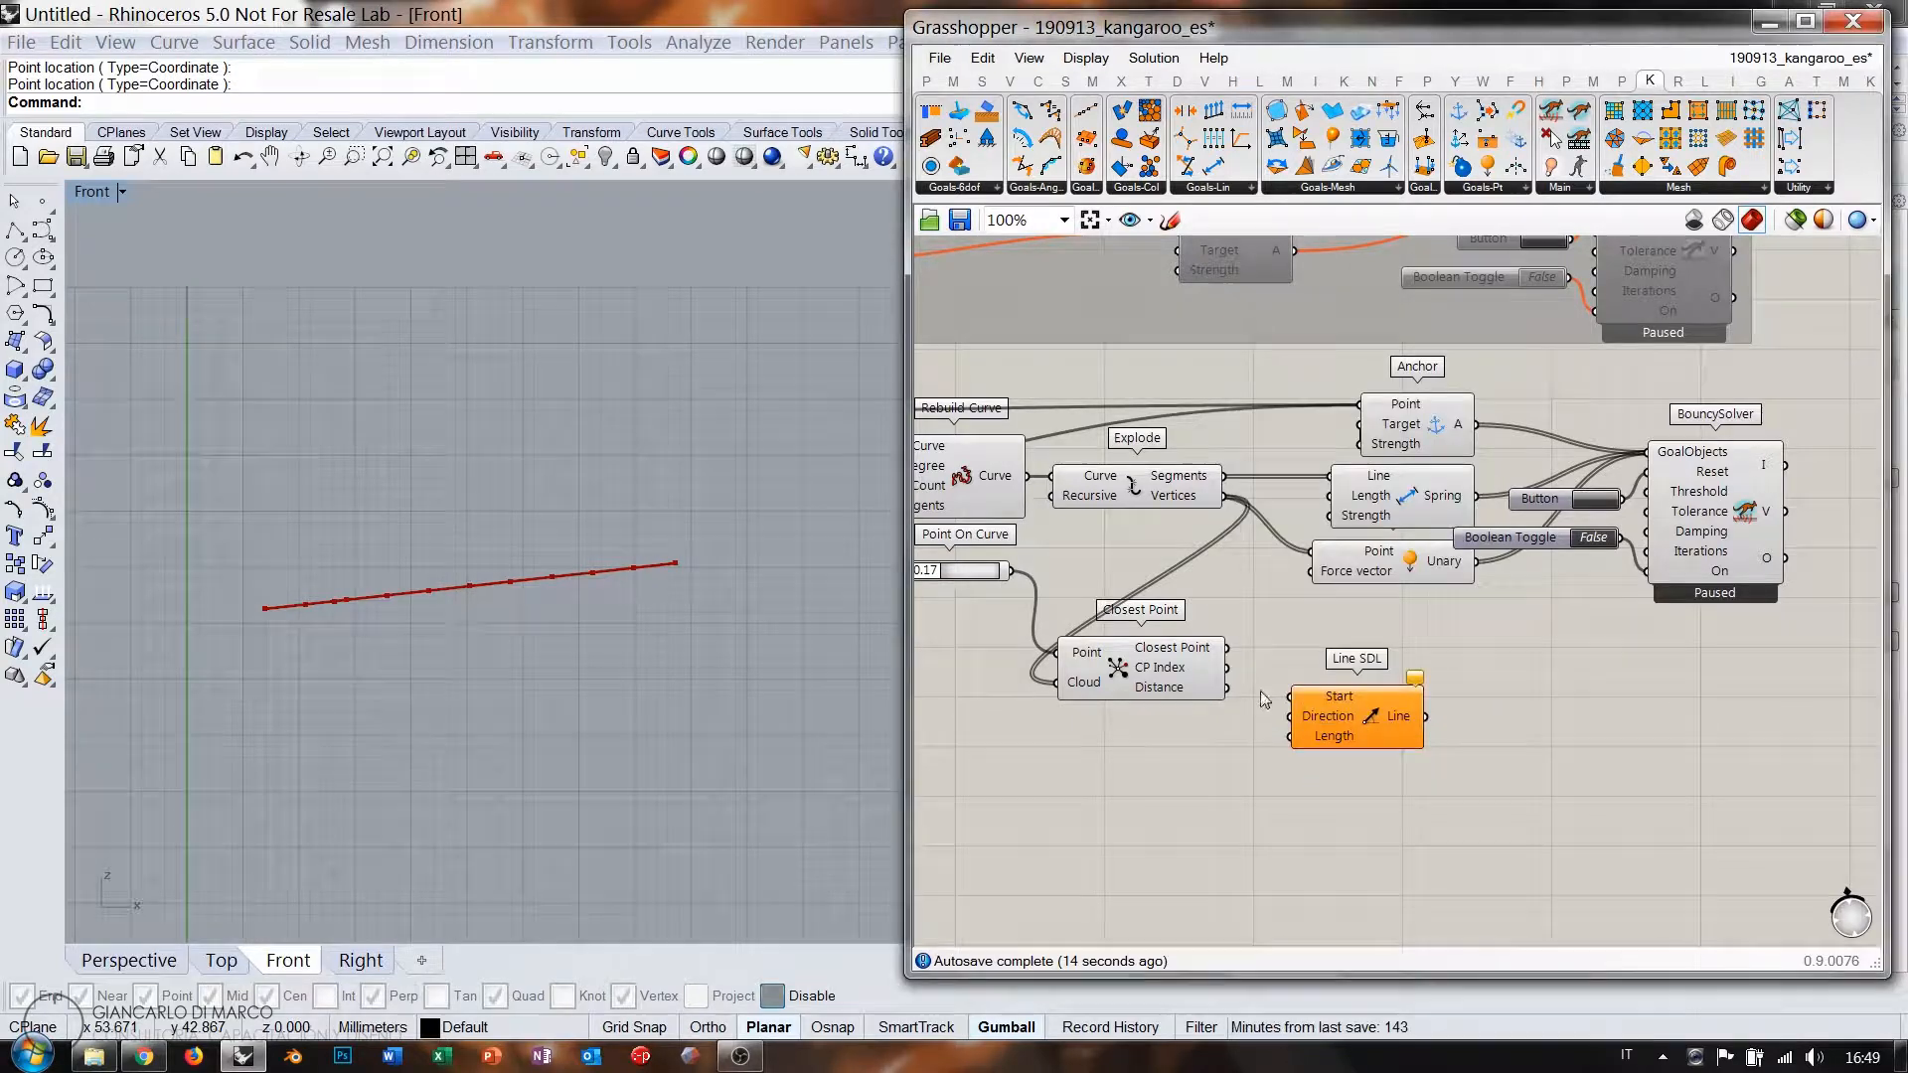
# Start the Line SDL at the closest chain vertex and place it beside Closest Point.
pyautogui.moveTo(1289, 689); pyautogui.dragTo(1310, 717)
pyautogui.click(1161, 757)
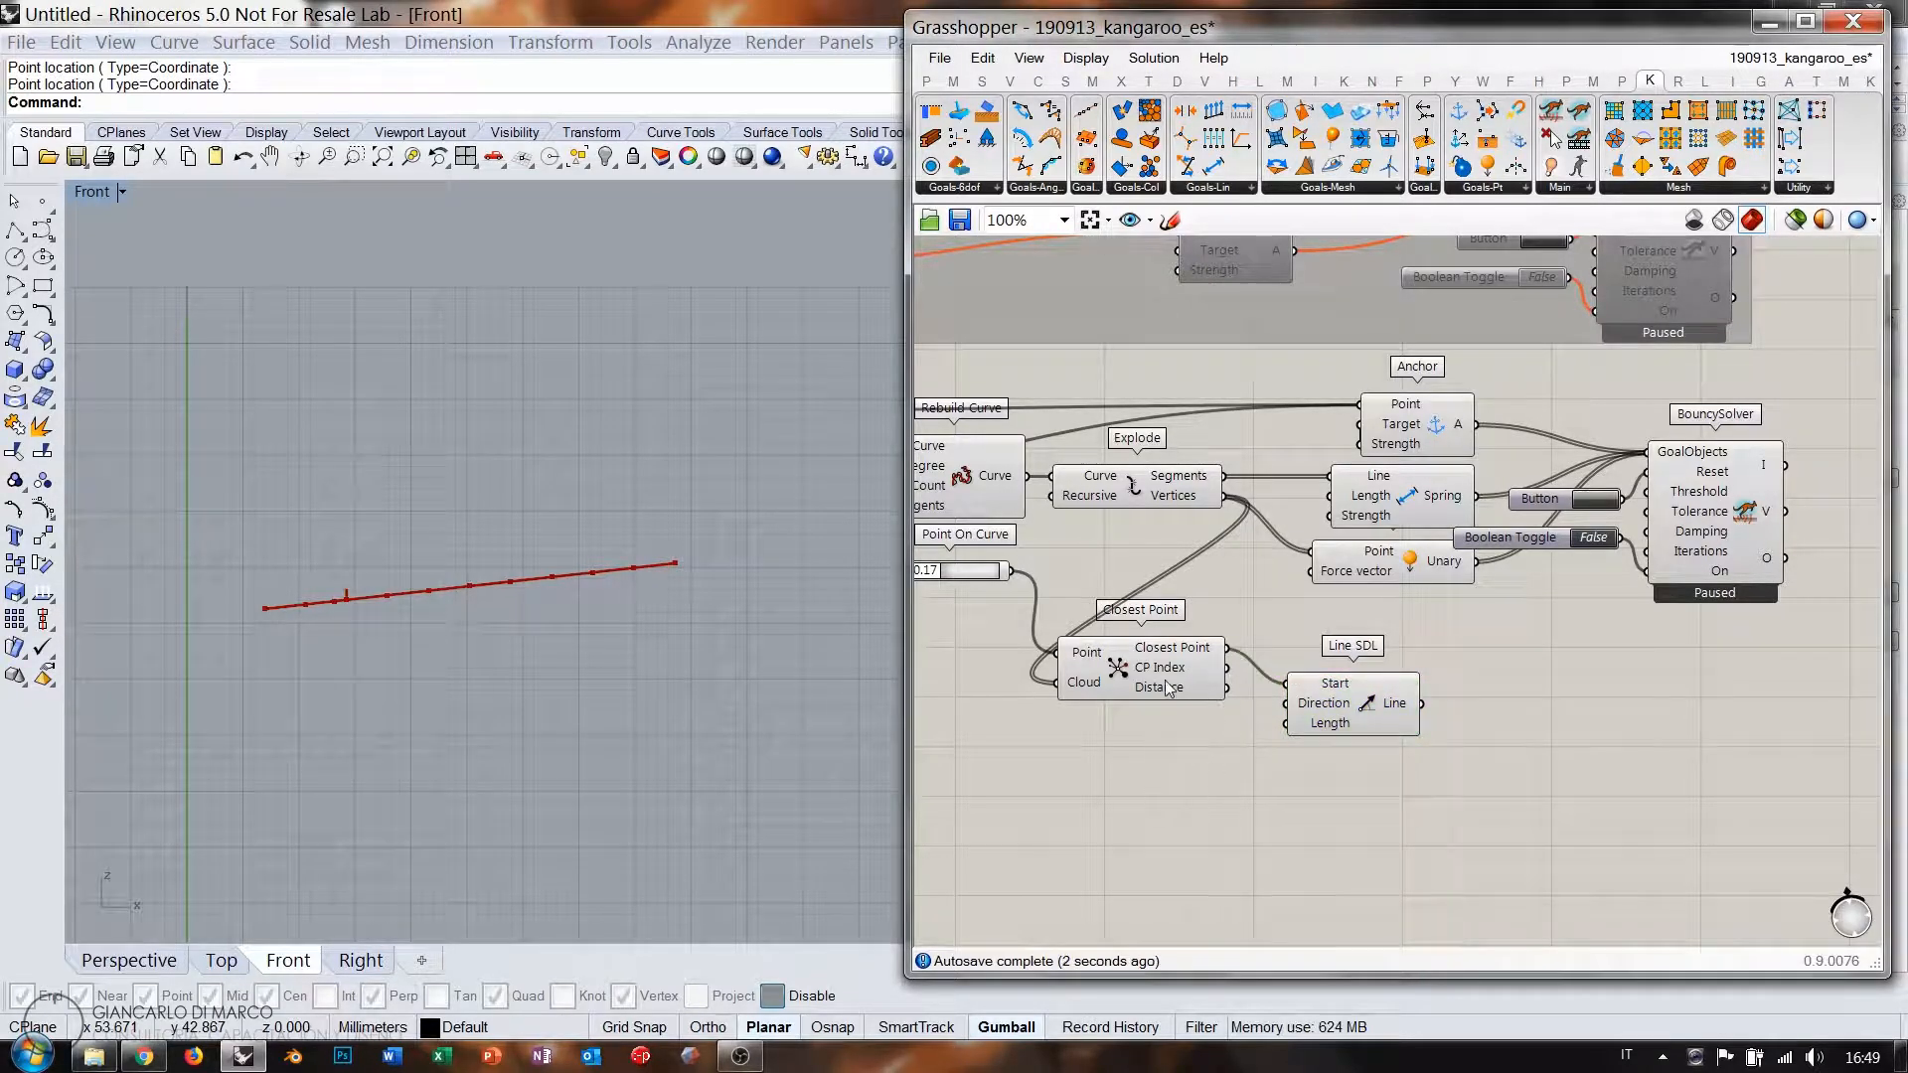
pyautogui.moveTo(1165, 681); pyautogui.dragTo(1019, 699)
pyautogui.moveTo(1310, 700); pyautogui.dragTo(1160, 692)
pyautogui.moveTo(1084, 727); pyautogui.dragTo(1303, 693, button='right')
# Drive the vertical line's Length with a Number Slider set to 24.
pyautogui.doubleClick(1237, 738)
pyautogui.write('"1')
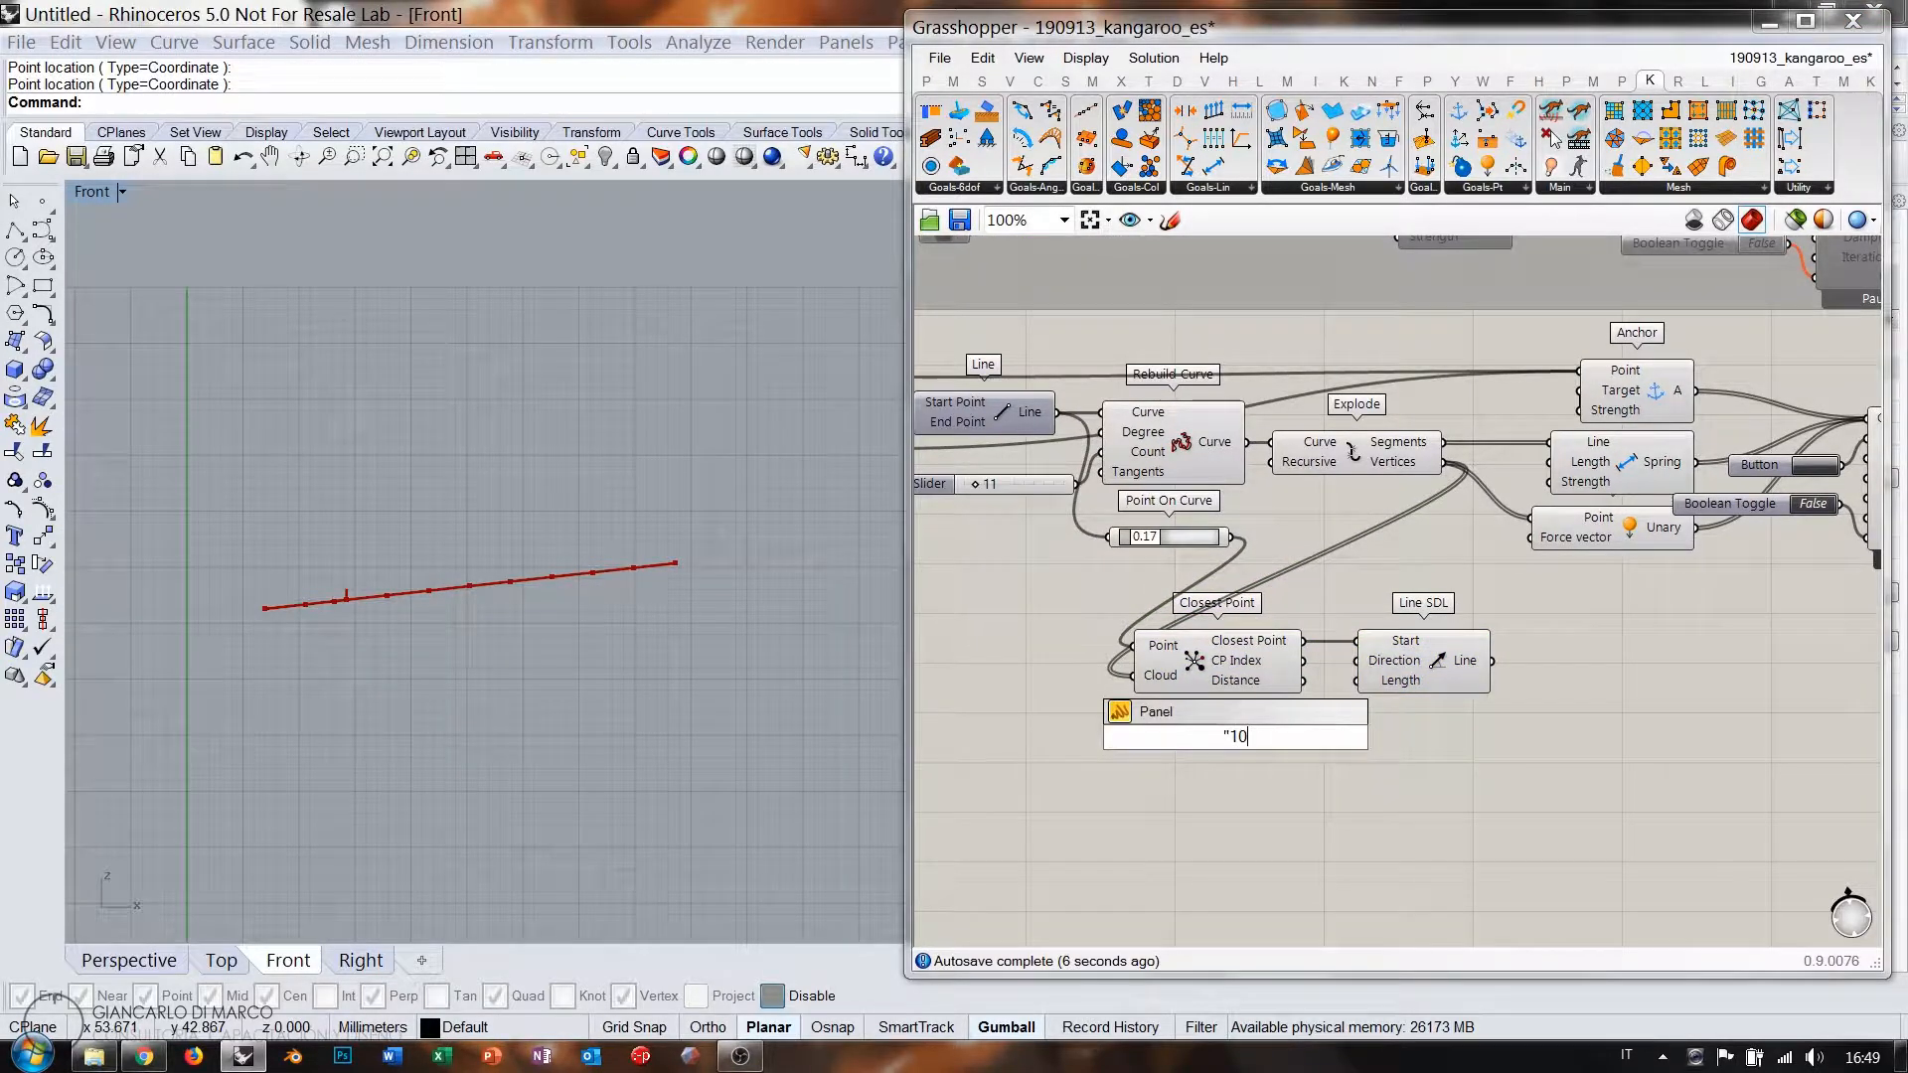
pyautogui.write('0')
pyautogui.press('Return')
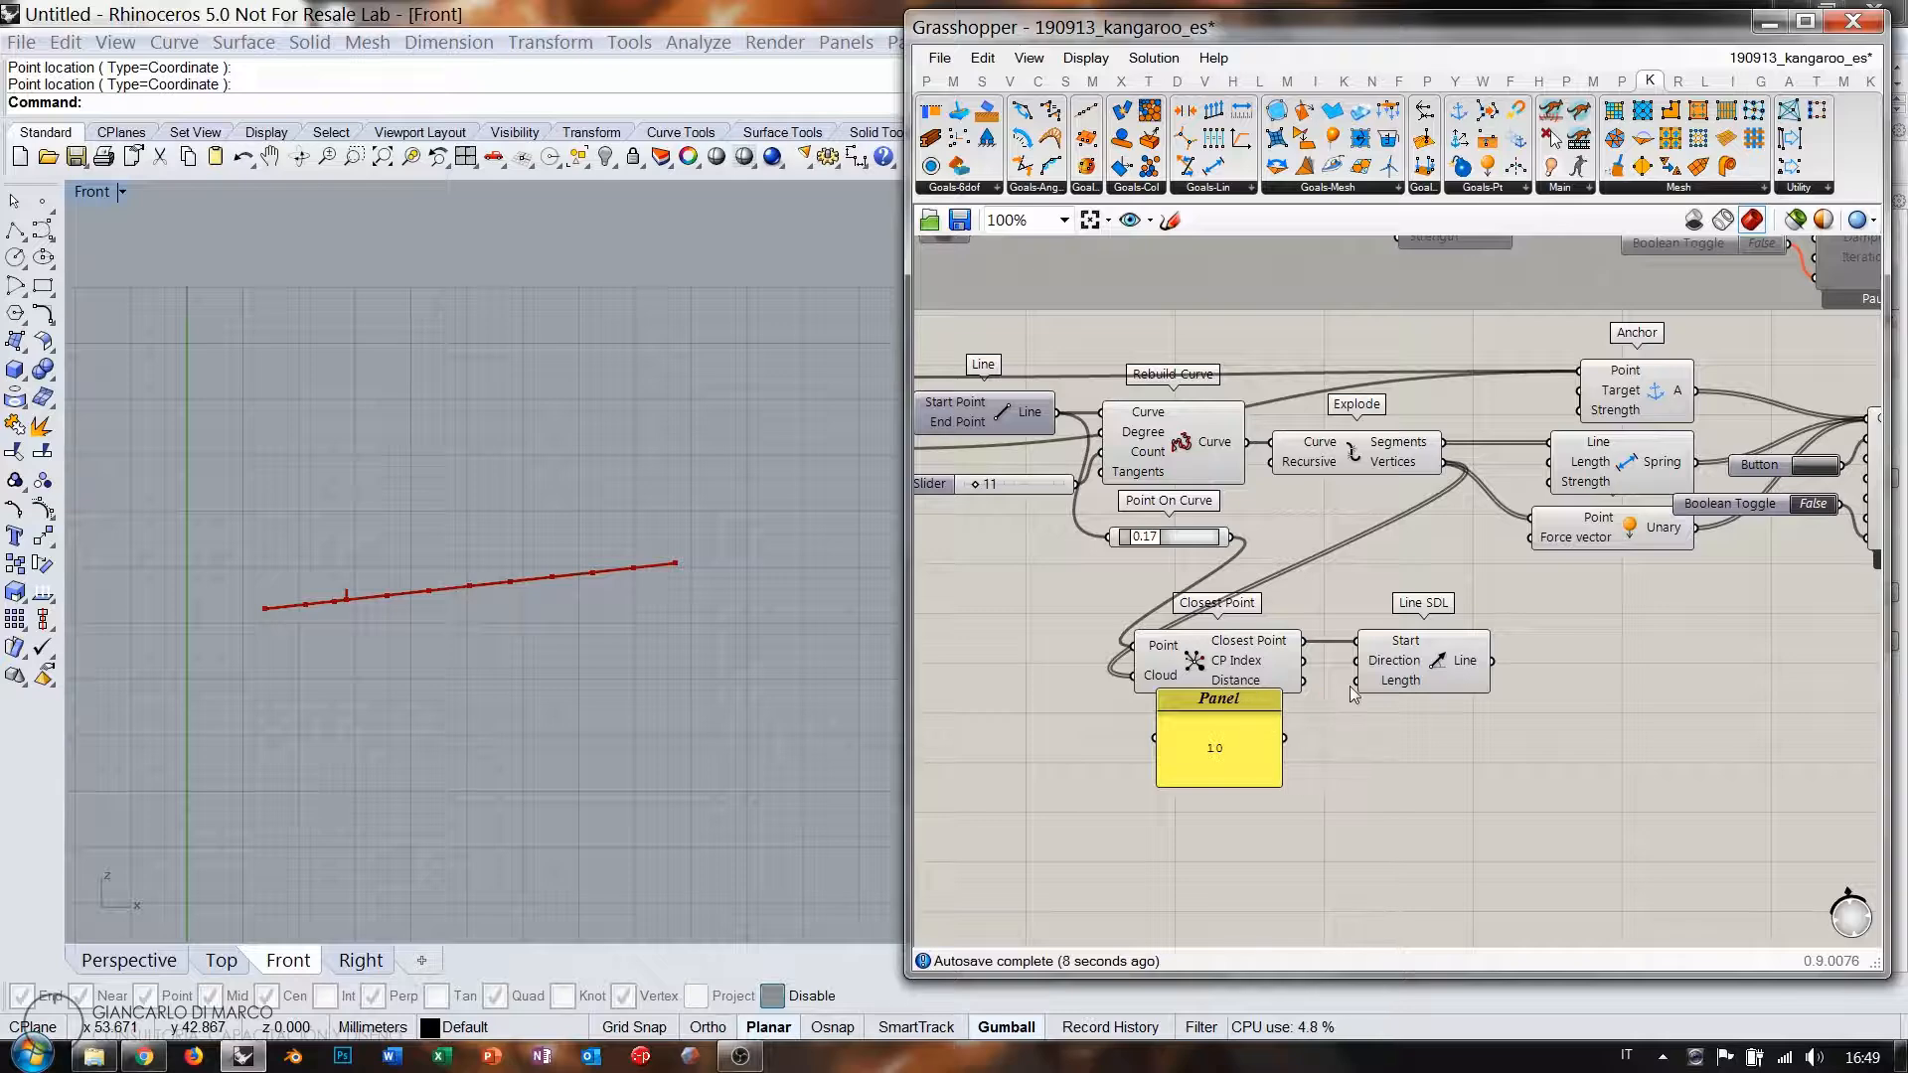
pyautogui.moveTo(1165, 694); pyautogui.dragTo(1276, 733)
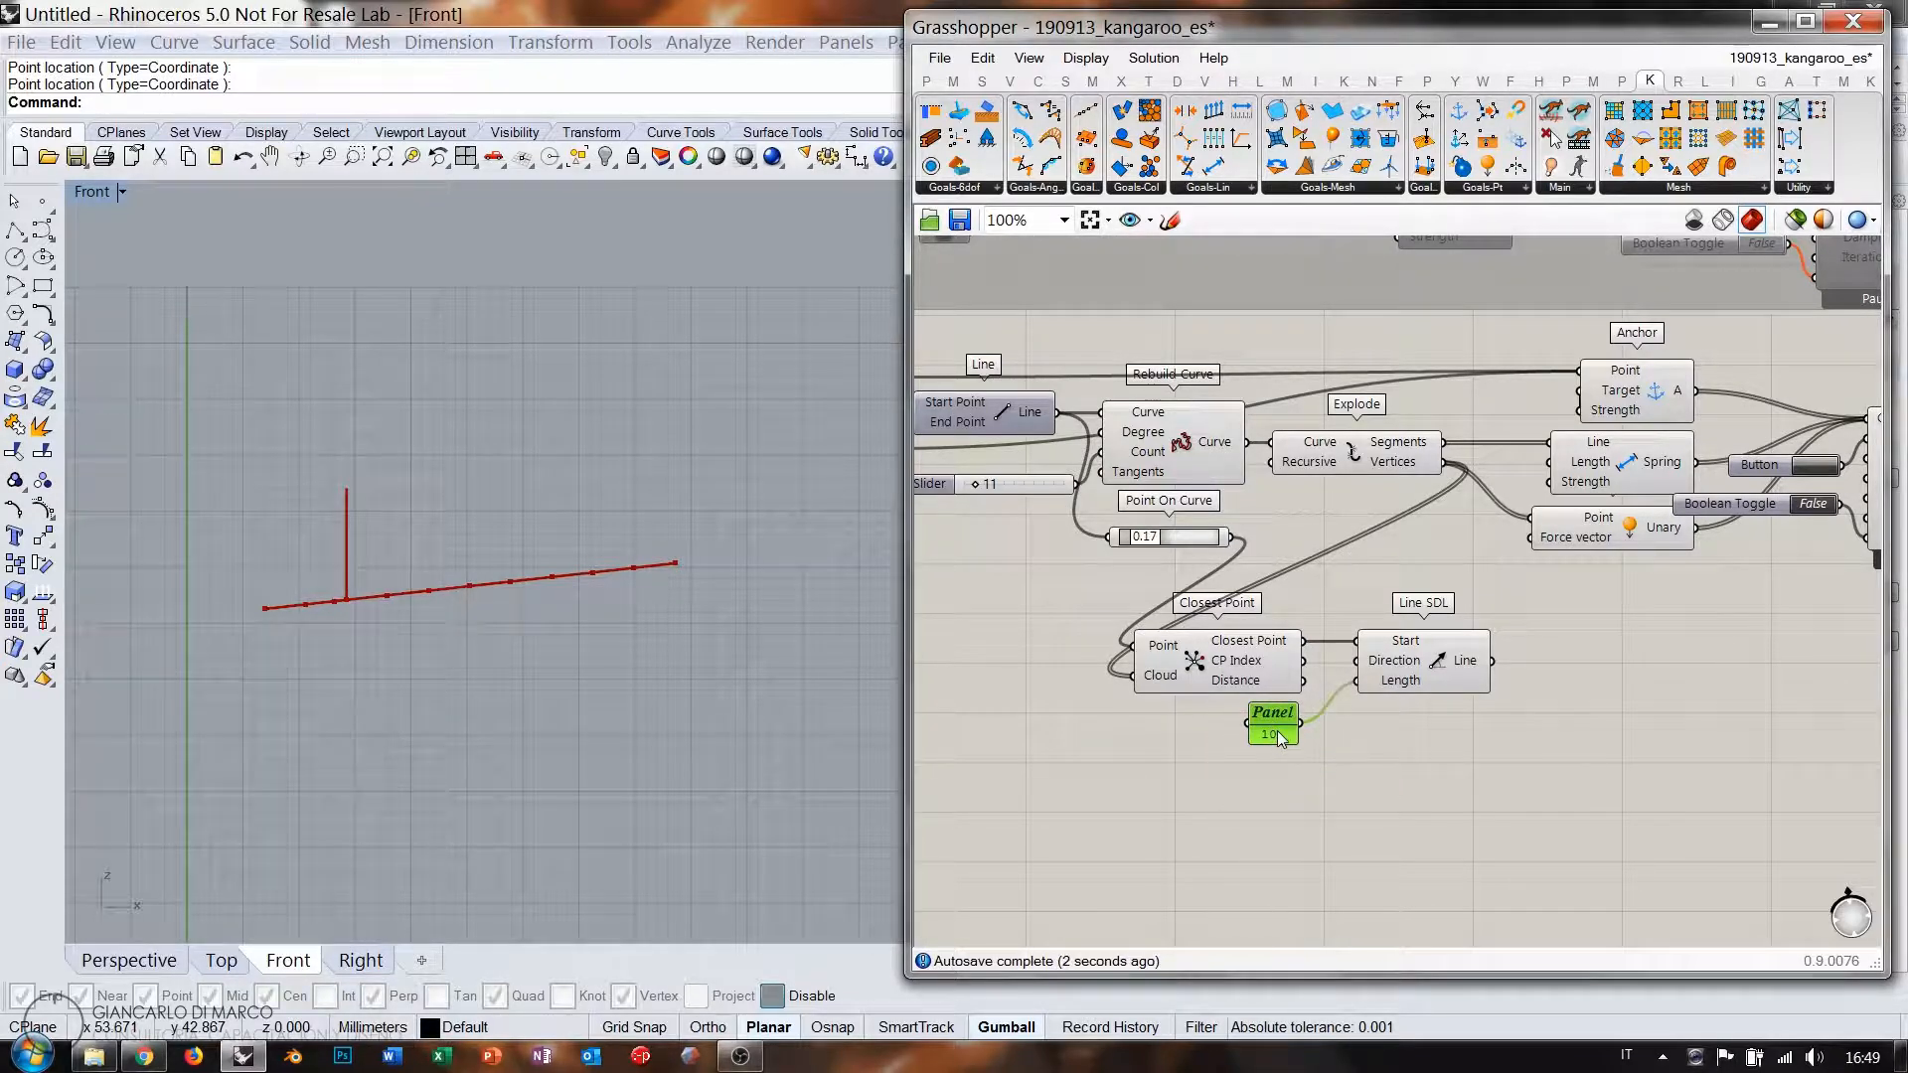
pyautogui.press('Delete')
pyautogui.doubleClick(1252, 739)
pyautogui.write('11')
pyautogui.press('Return')
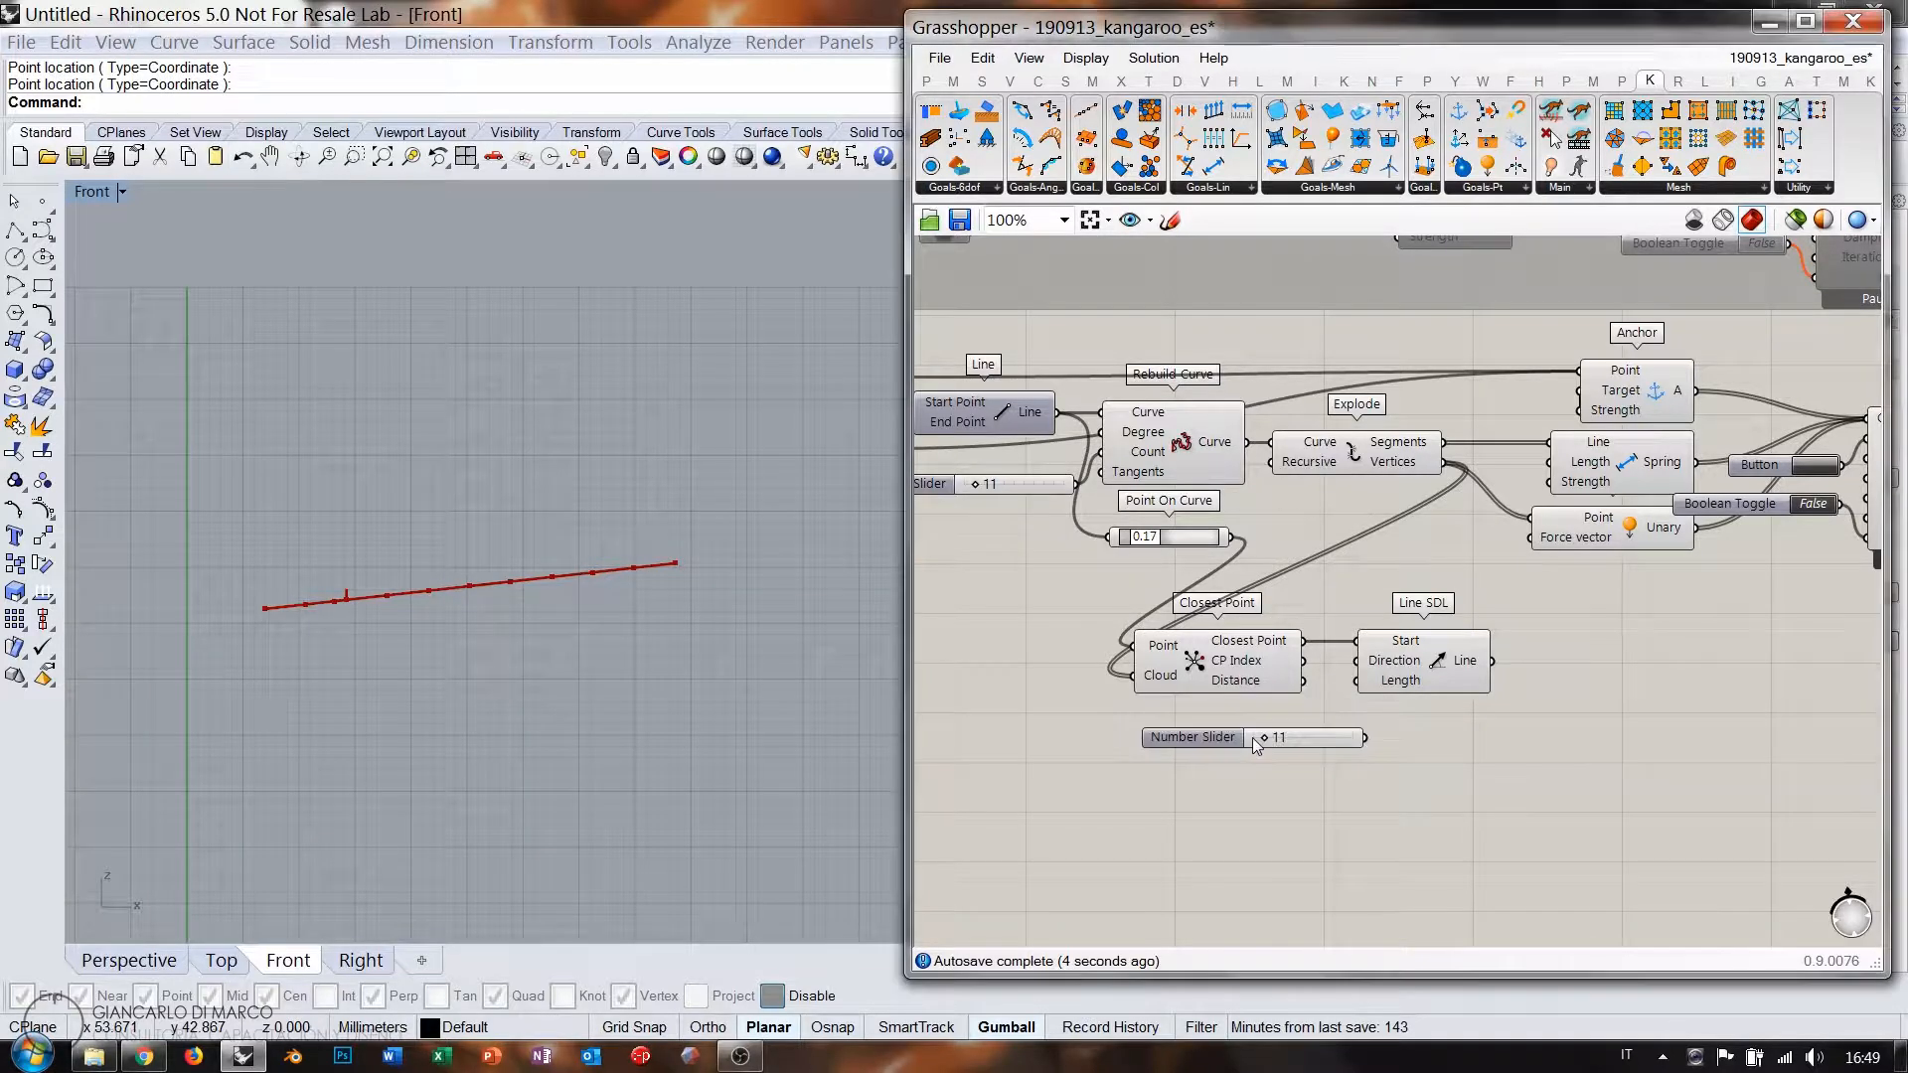
pyautogui.moveTo(1370, 741); pyautogui.dragTo(1365, 737)
pyautogui.moveTo(1329, 743); pyautogui.dragTo(1129, 711)
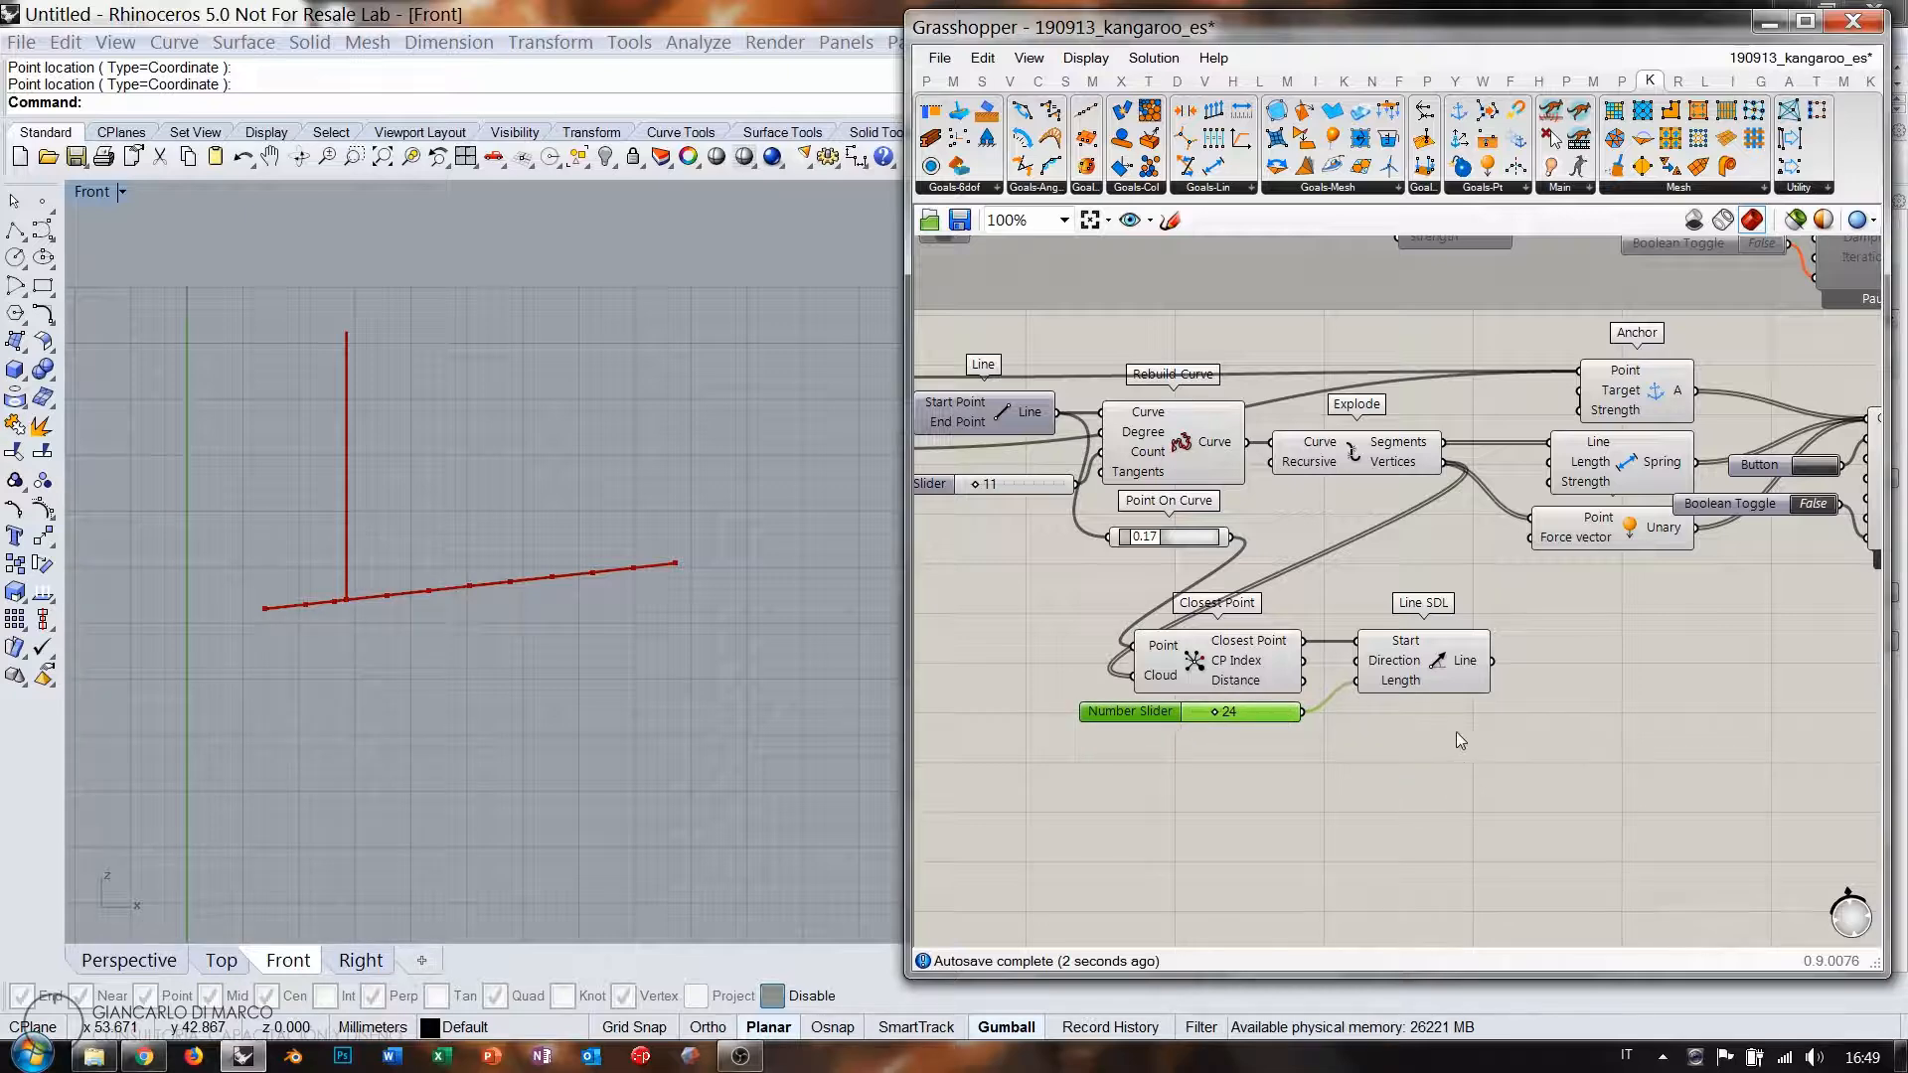
# Move Point On Curve beside Closest Point and select Rebuild Curve and Explode for copying.
pyautogui.moveTo(1204, 542); pyautogui.dragTo(1074, 650)
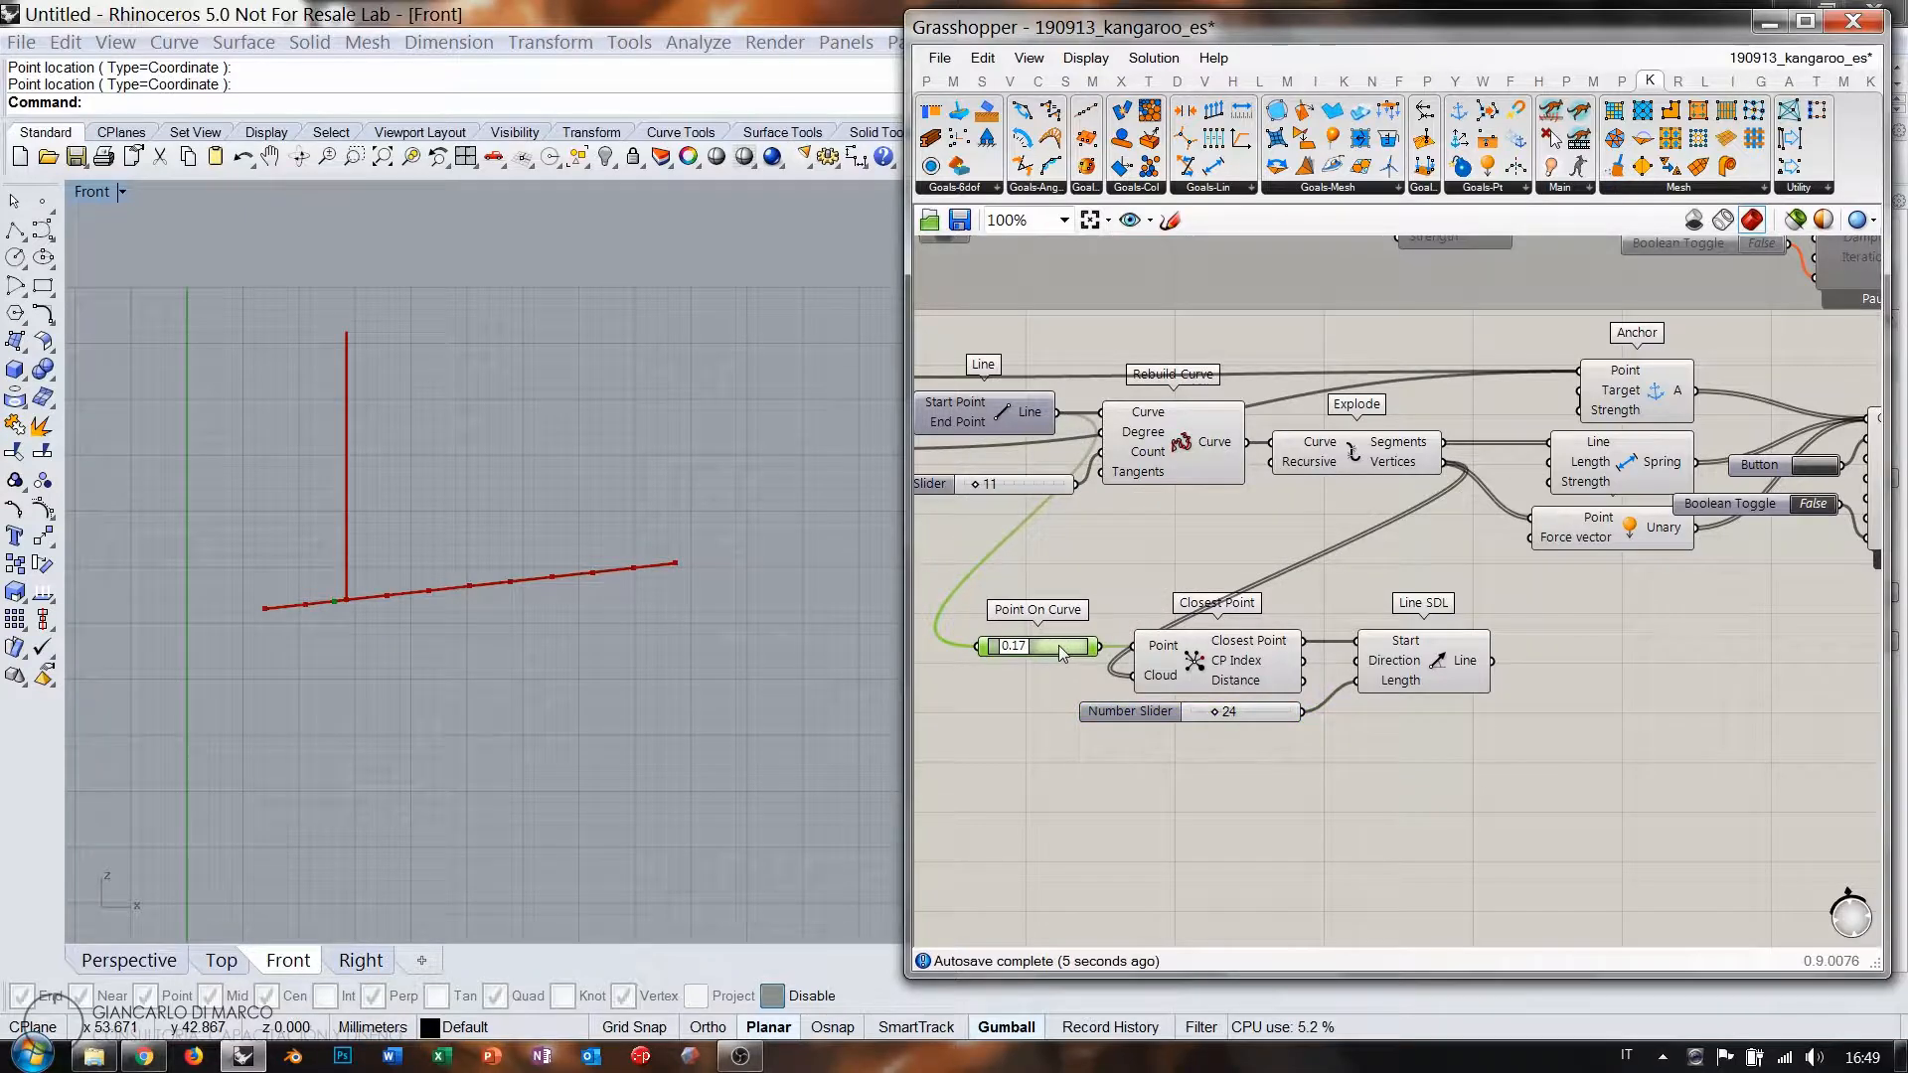
pyautogui.moveTo(1301, 620)
pyautogui.mouseDown(button='right')
pyautogui.moveTo(1178, 616)
pyautogui.moveTo(1319, 590)
pyautogui.mouseUp(button='right')
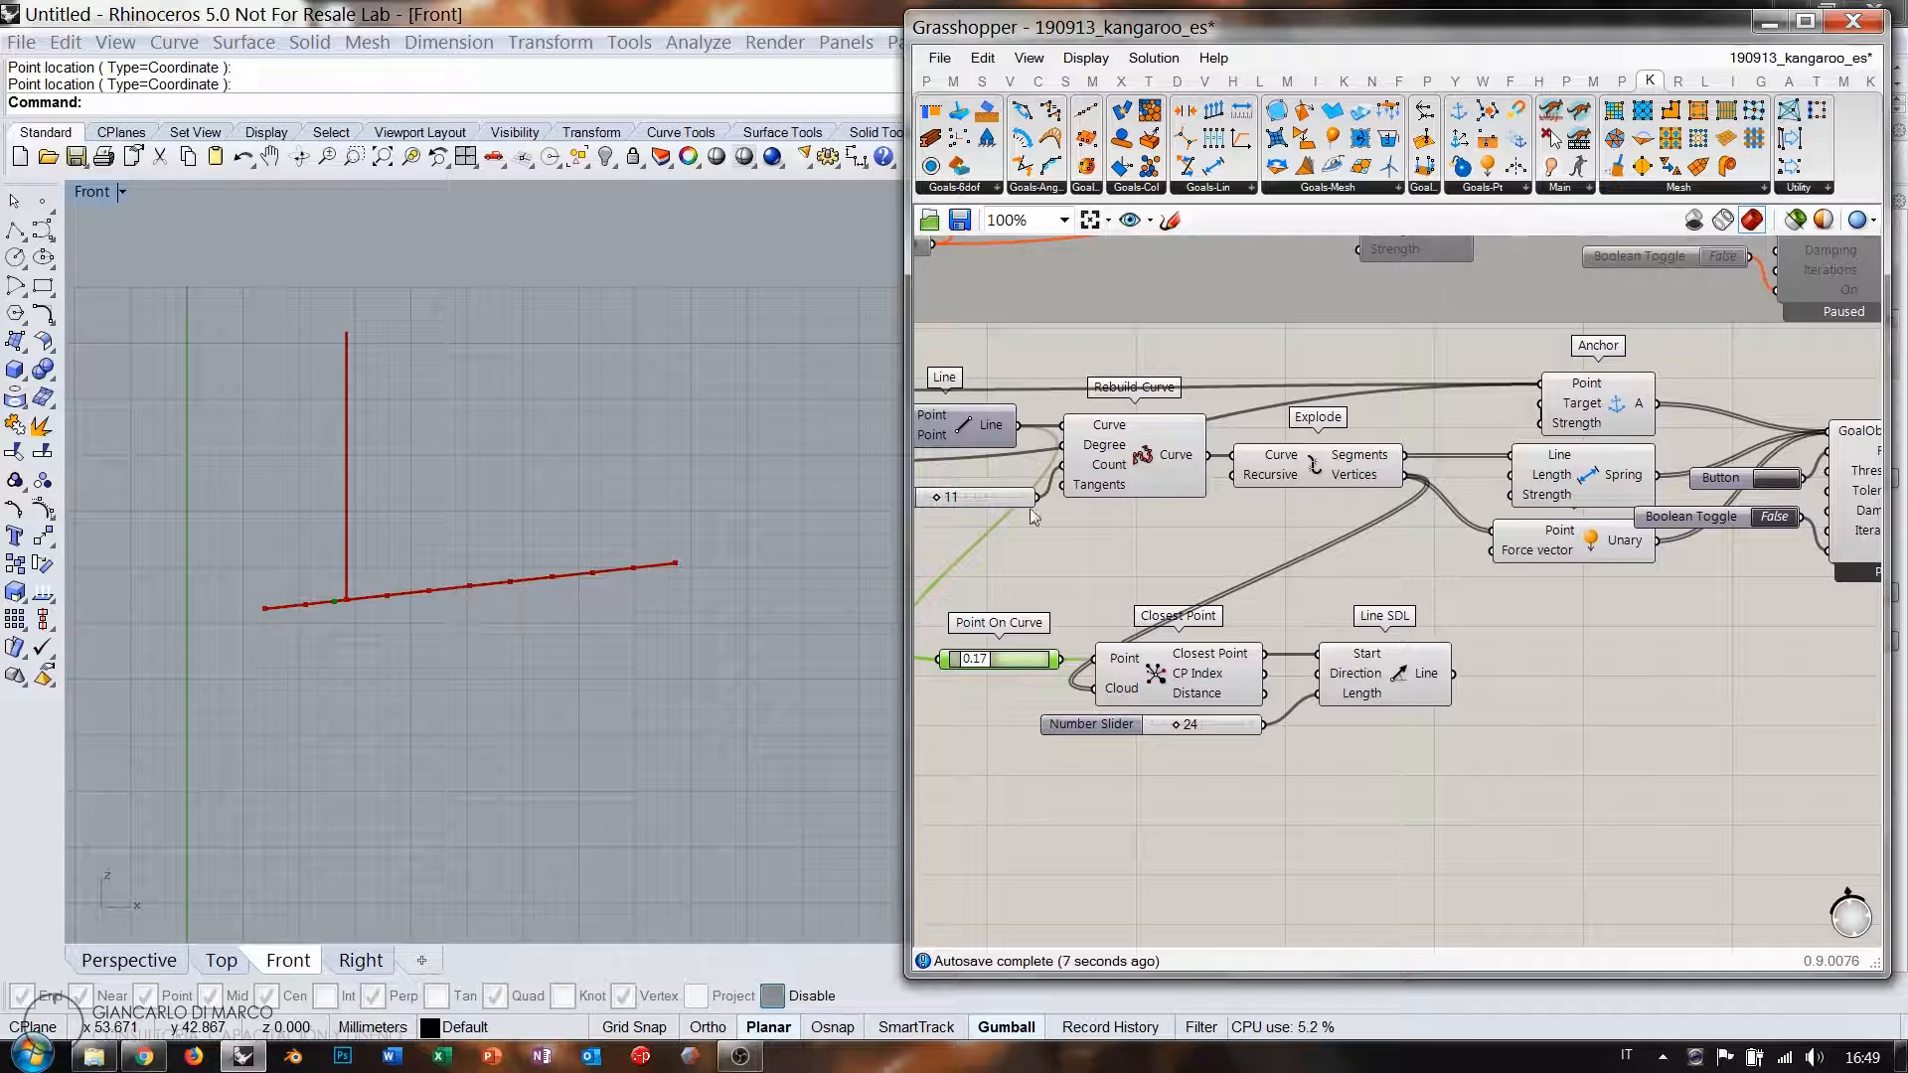
pyautogui.click(1093, 481)
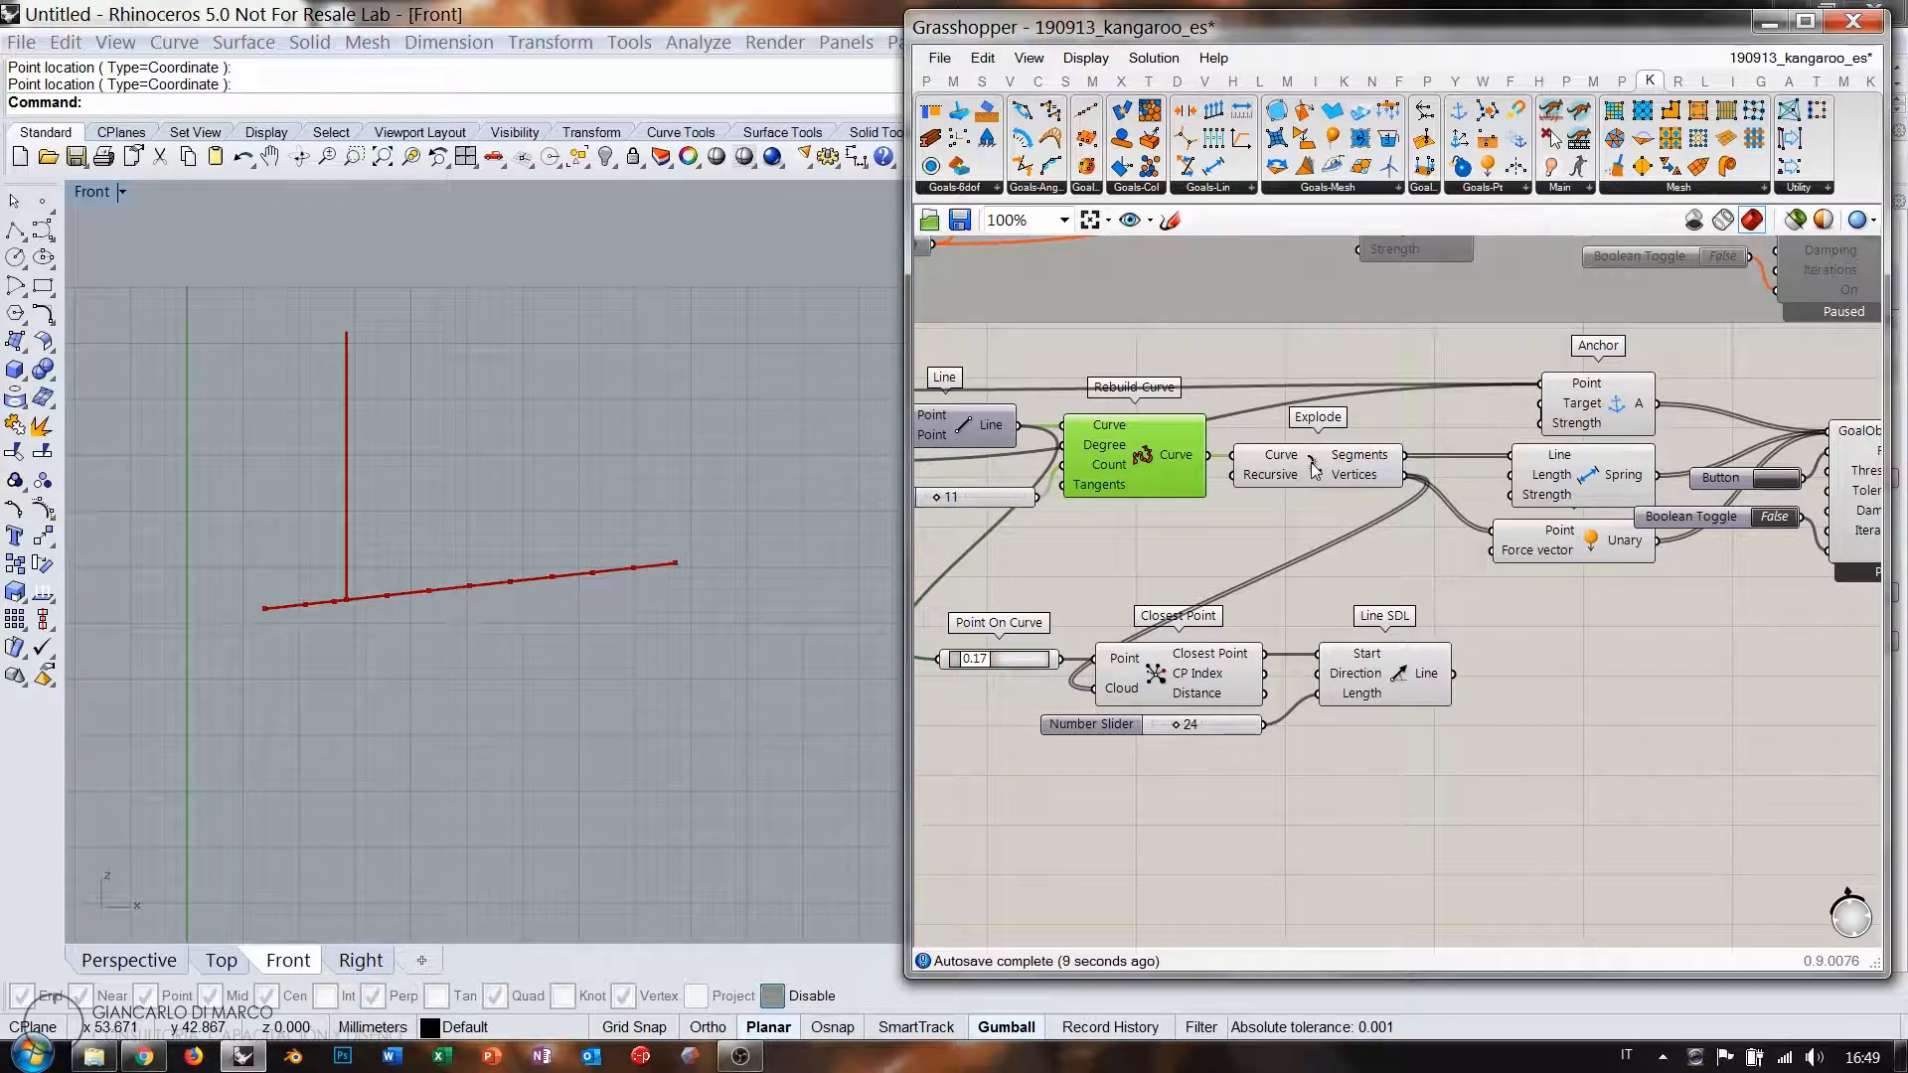
pyautogui.keyDown('shift'); pyautogui.click(1313, 465); pyautogui.keyUp('shift')
# Duplicate the Rebuild Curve and Explode components and feed the vertical Line SDL into the copy.
pyautogui.hotkey('ctrl', 'c')
pyautogui.hotkey('ctrl', 'v')
pyautogui.moveTo(1335, 496); pyautogui.dragTo(1547, 715)
pyautogui.click(1600, 771)
pyautogui.moveTo(1740, 734); pyautogui.dragTo(1607, 534)
# Wire the new chain's Segments into Spring Line and its Vertices into Unary Point.
pyautogui.scroll(-3, 1708, 771)
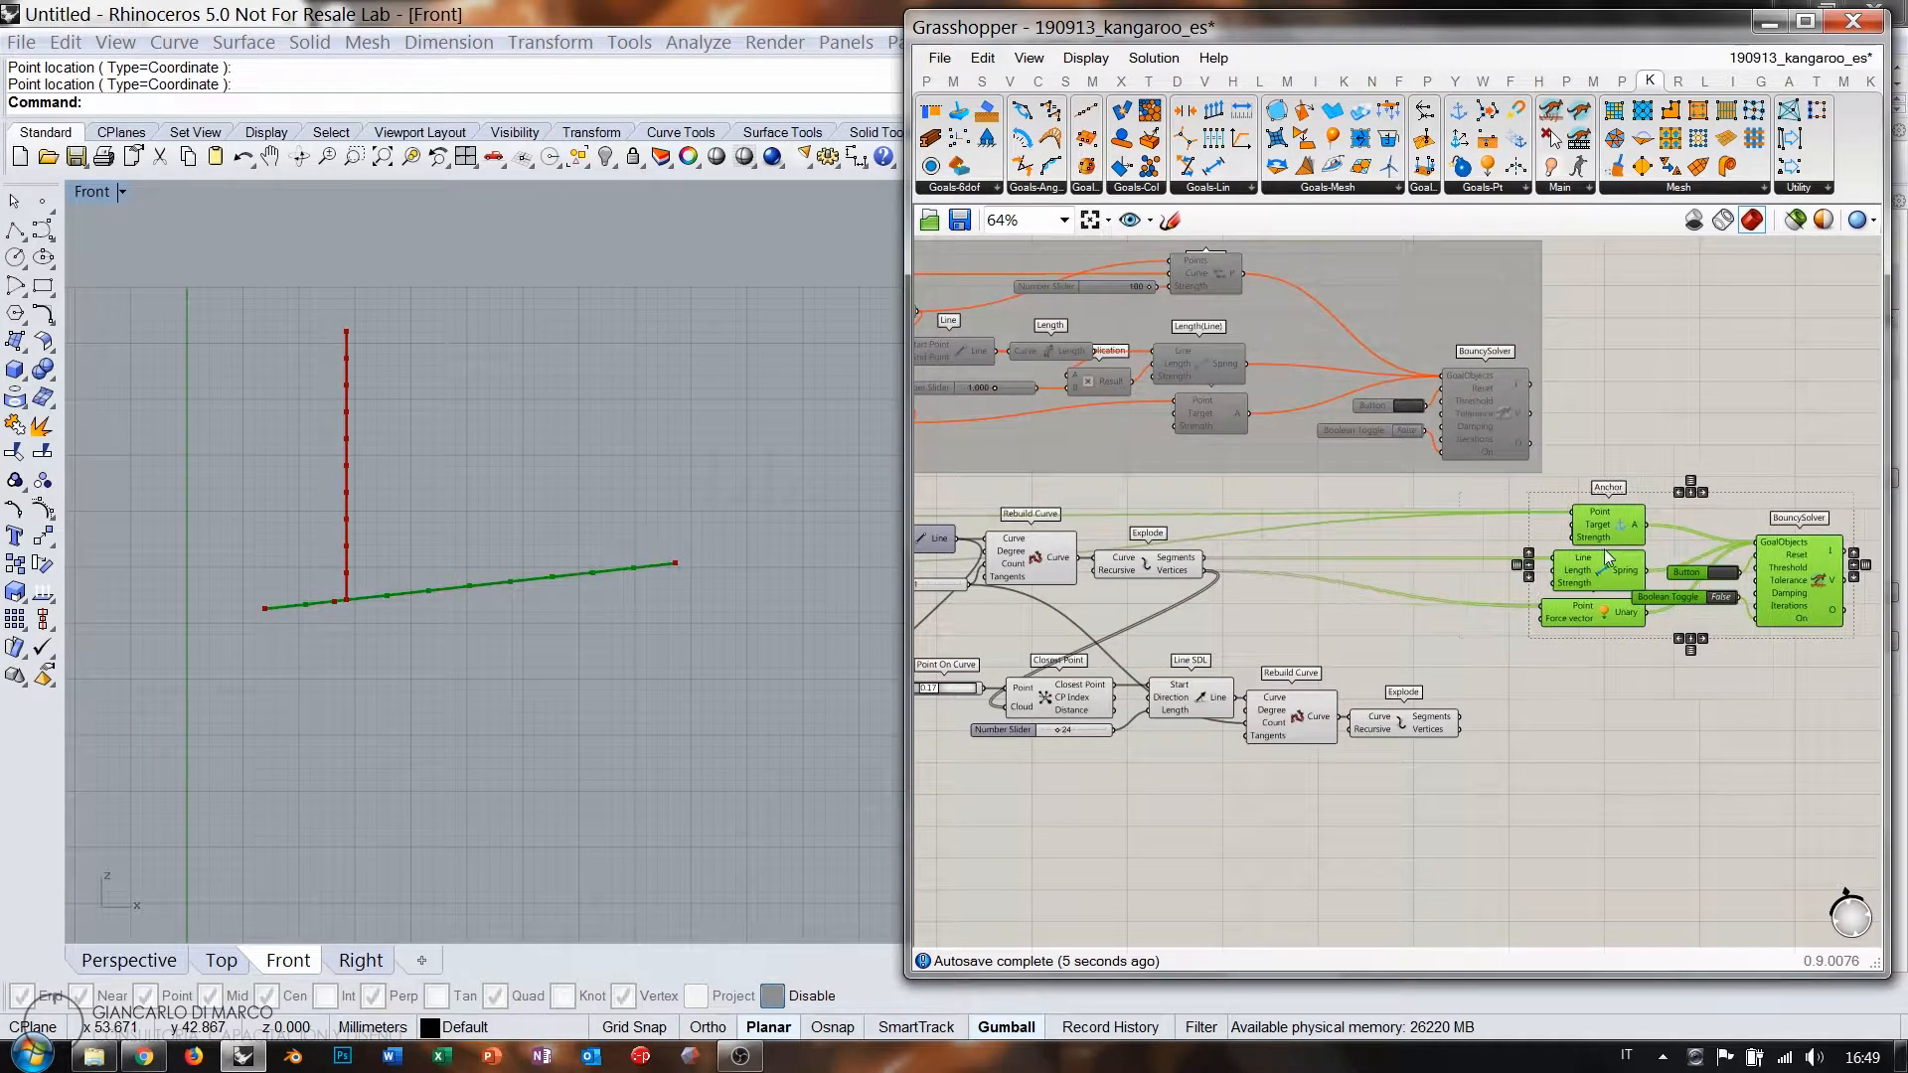
pyautogui.click(1491, 695)
pyautogui.scroll(4, 1451, 711)
pyautogui.moveTo(1554, 678); pyautogui.dragTo(1312, 762, button='right')
pyautogui.scroll(-1, 1486, 709)
pyautogui.moveTo(1256, 799); pyautogui.dragTo(1435, 487)
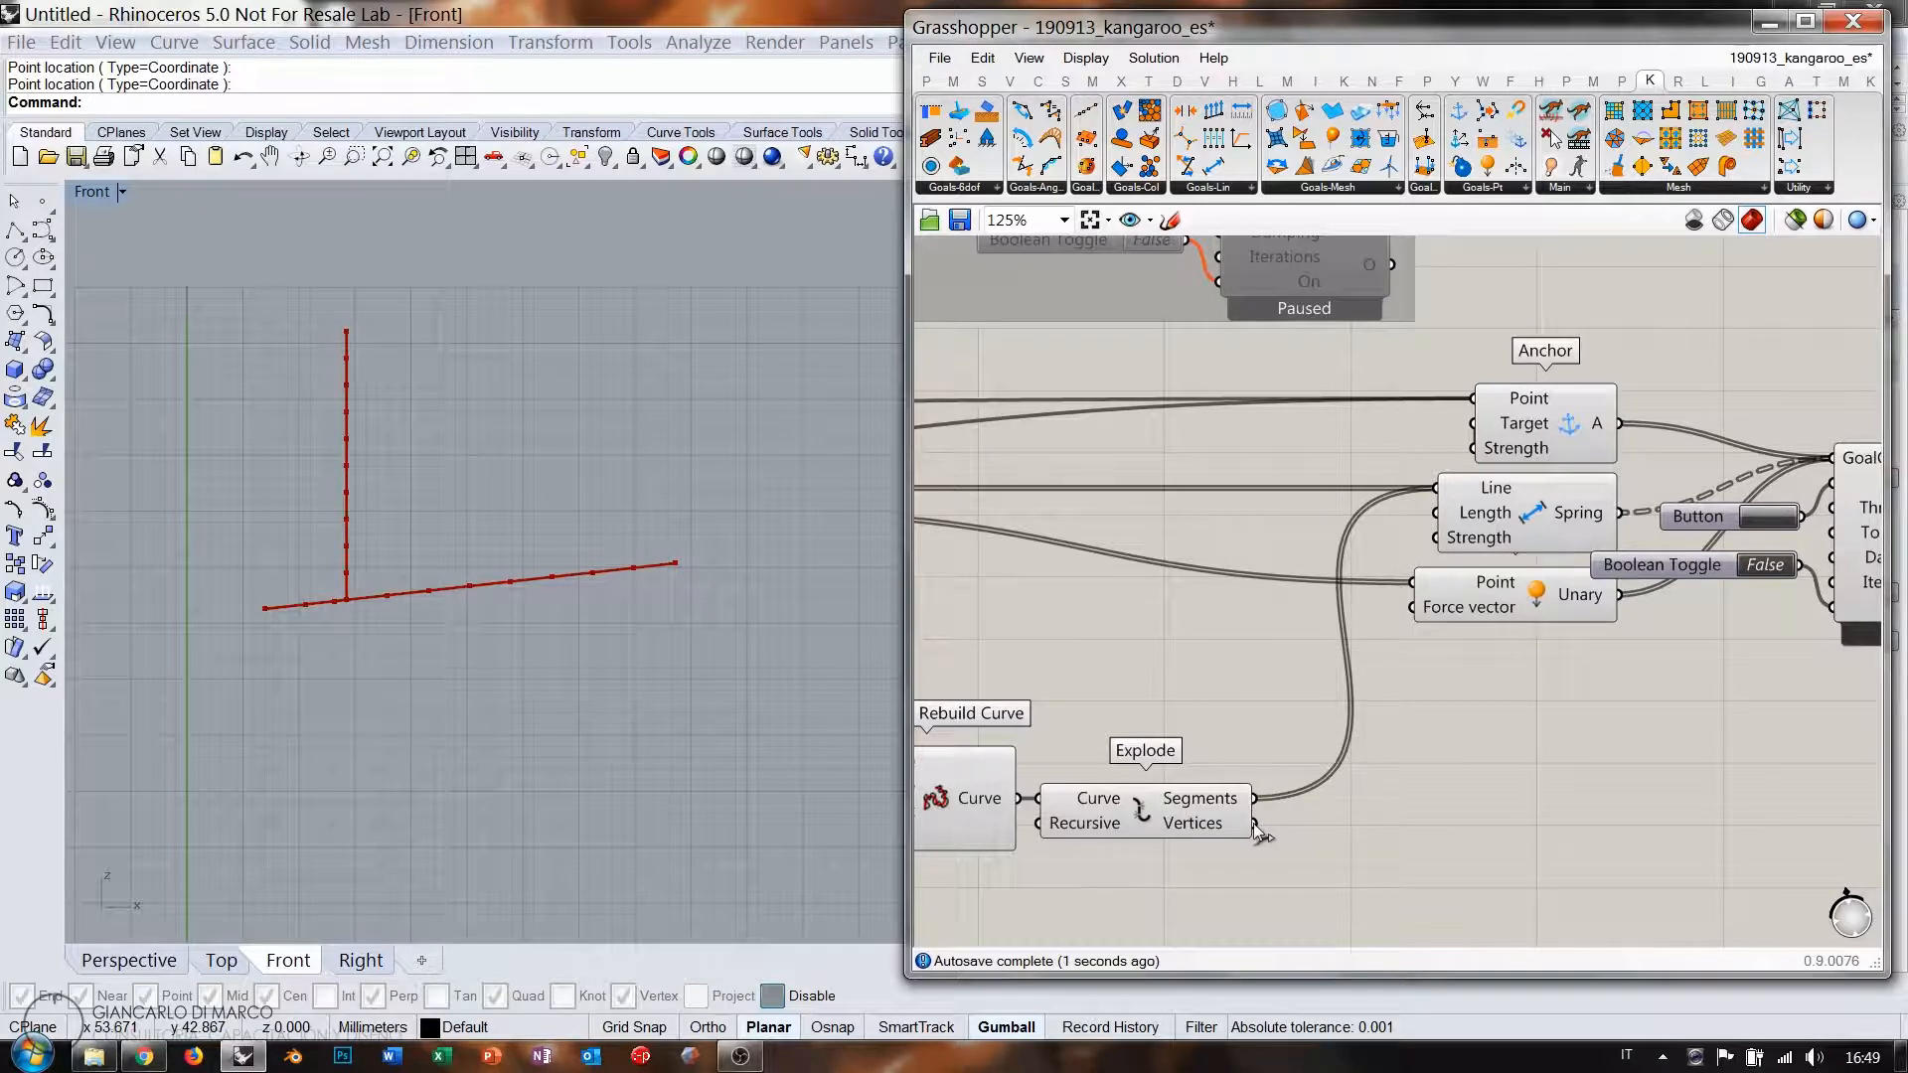
pyautogui.moveTo(1254, 824); pyautogui.dragTo(1416, 583)
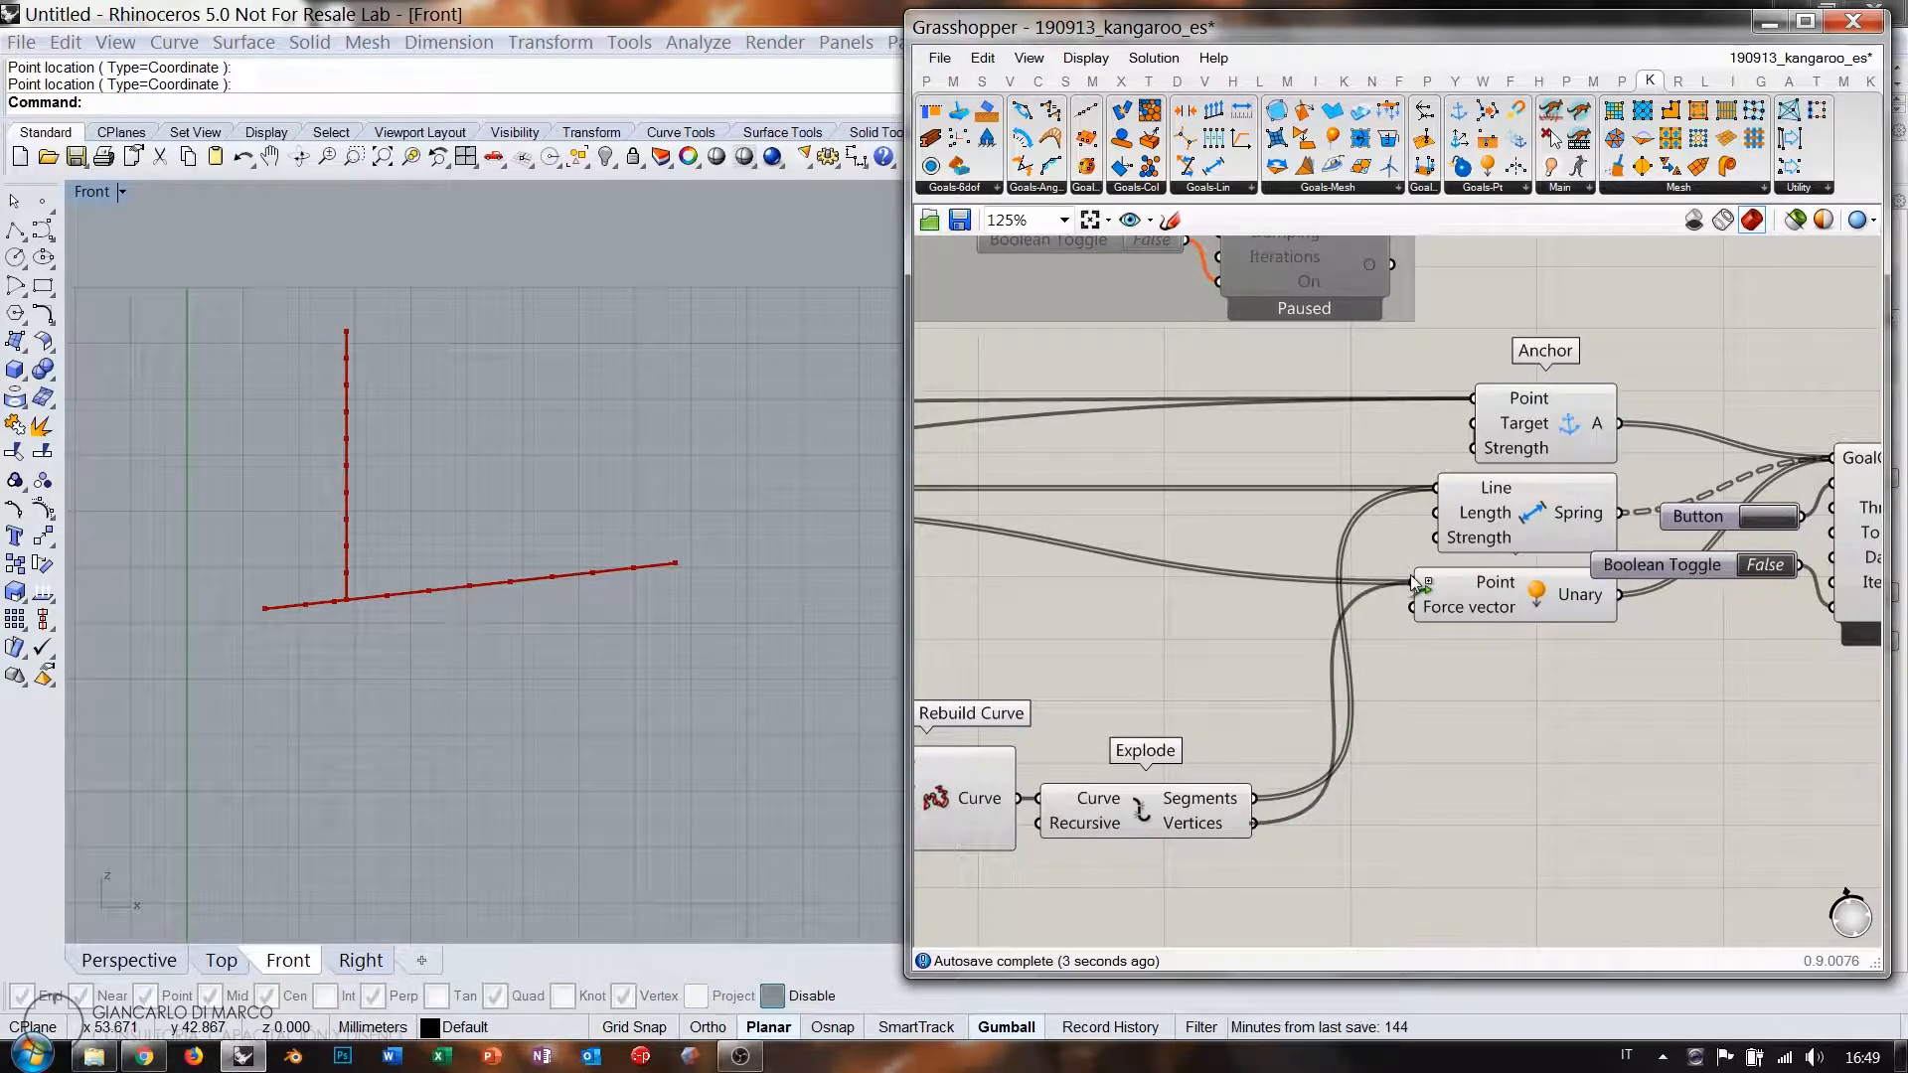
# Set the Boolean Toggle to True so both chains deform into an arch.
pyautogui.scroll(-2, 1438, 602)
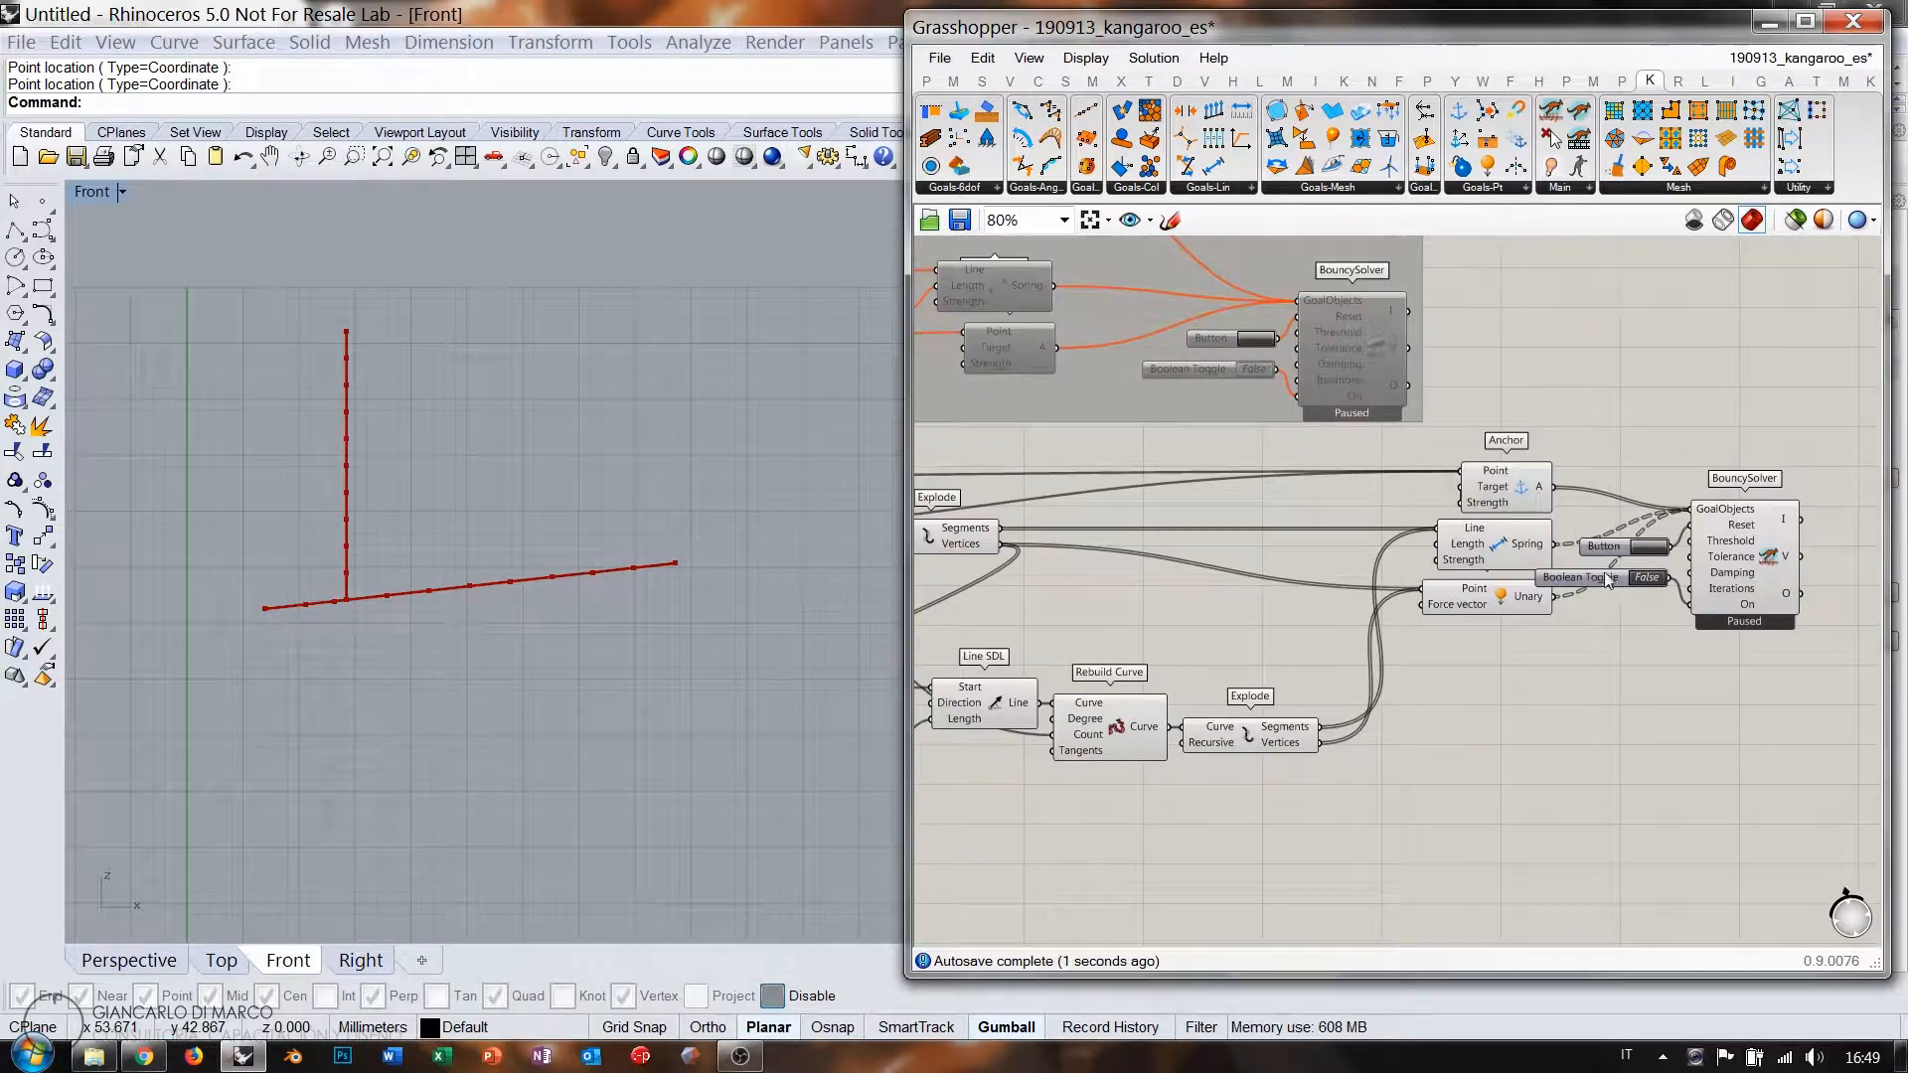
pyautogui.doubleClick(1649, 580)
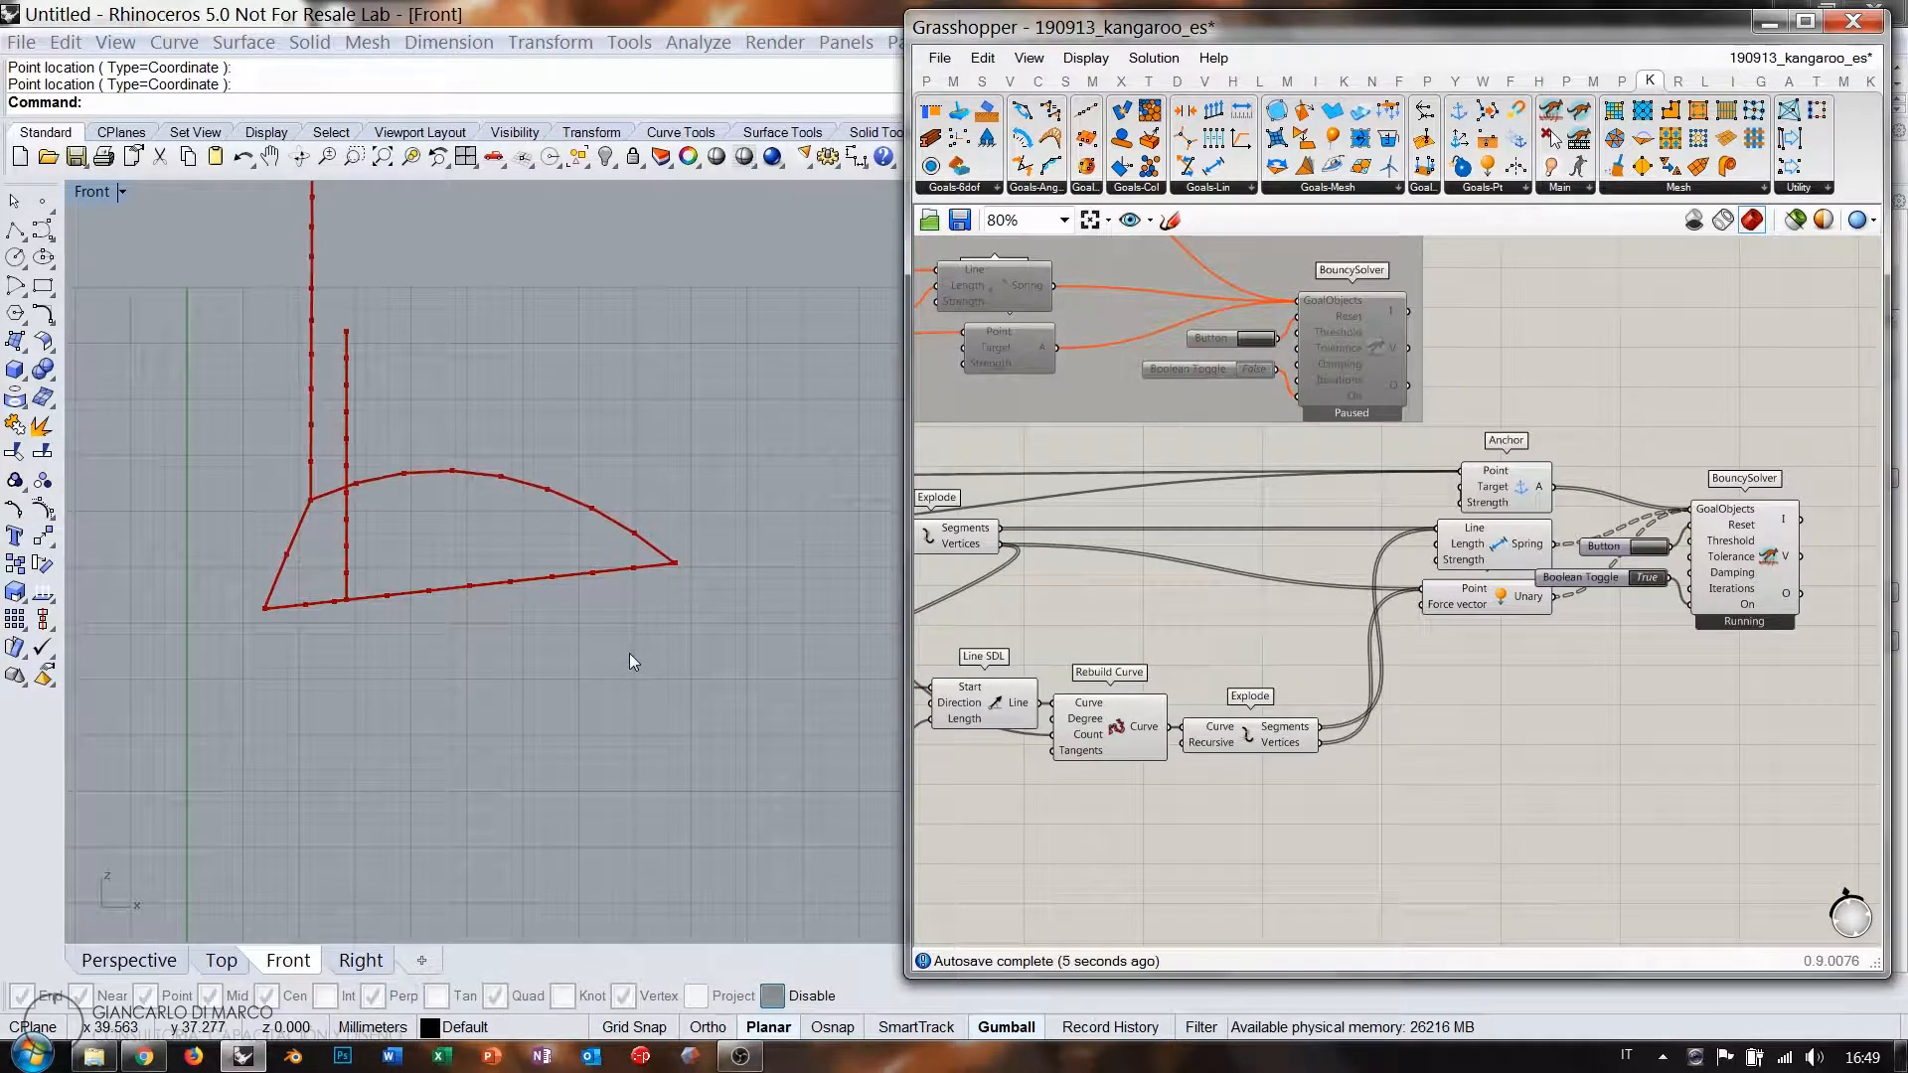
pyautogui.moveTo(598, 576); pyautogui.dragTo(598, 686, button='right')
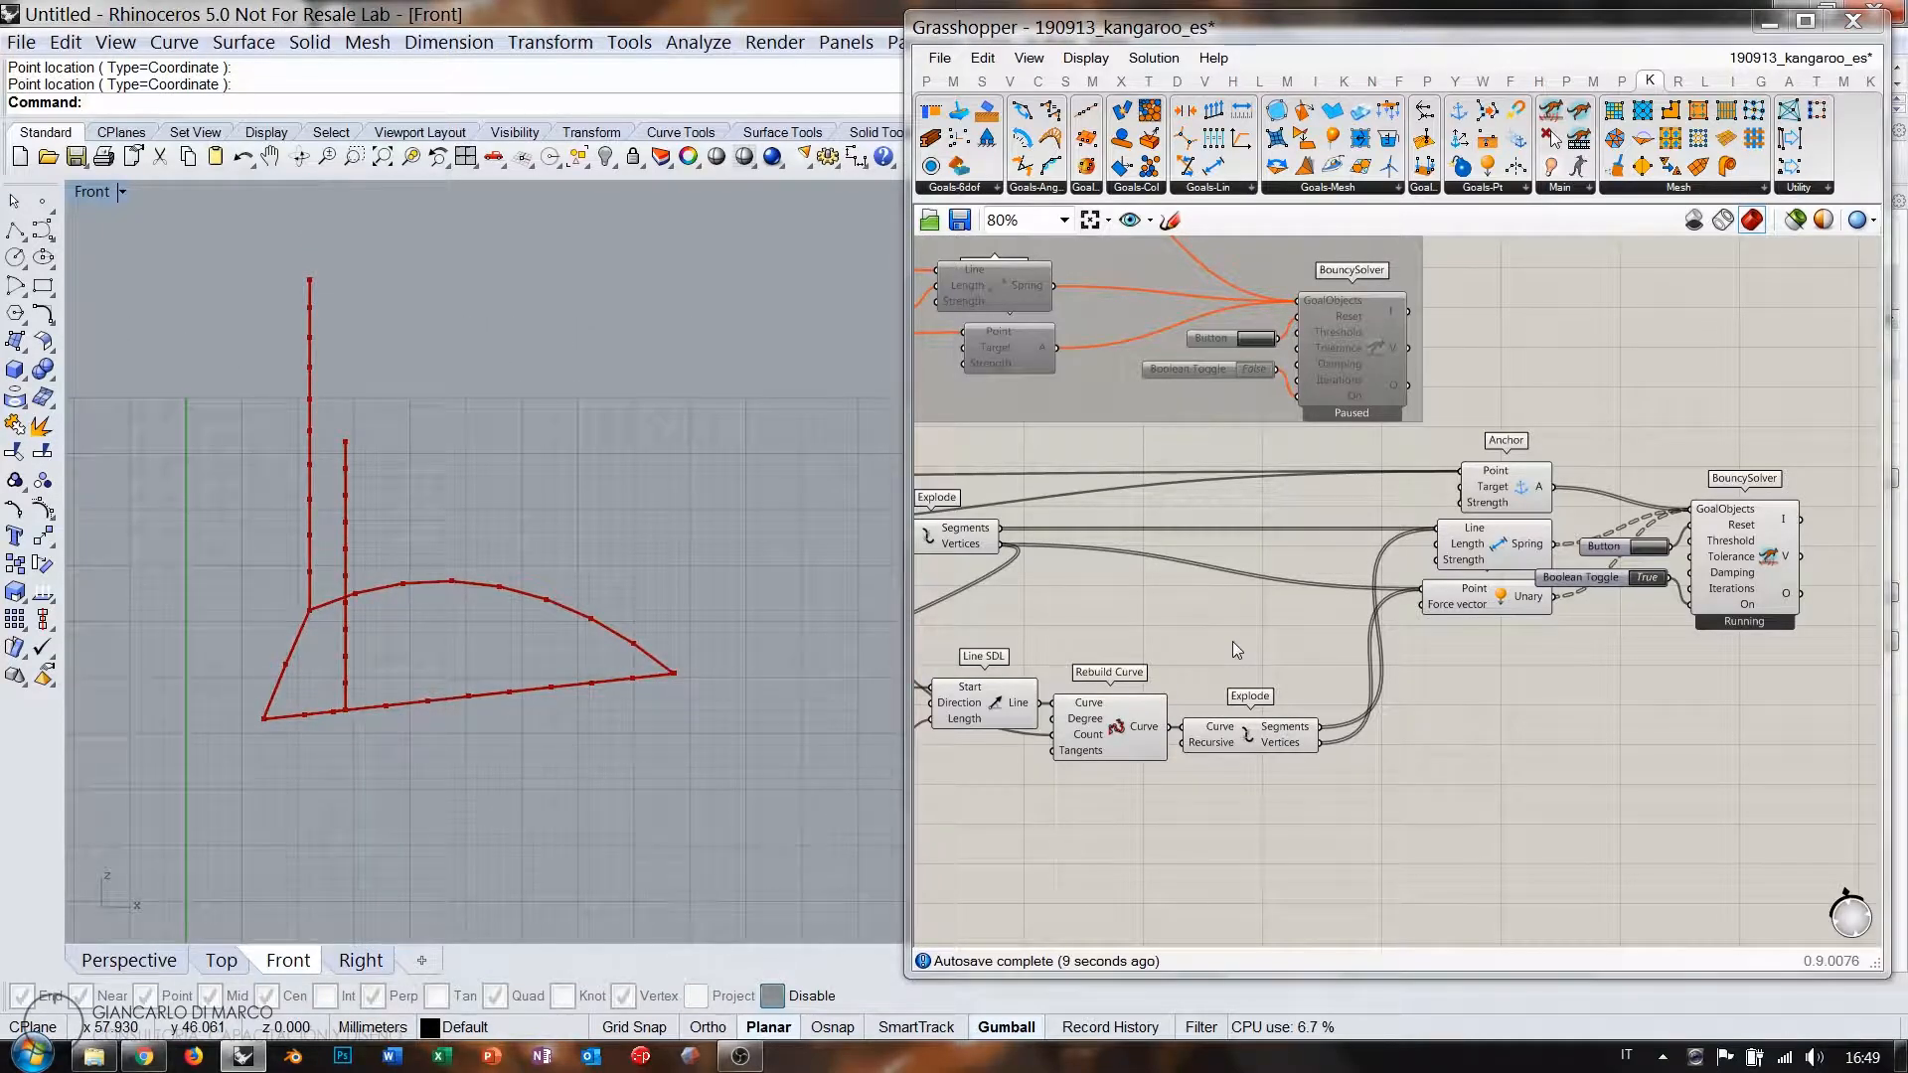
pyautogui.moveTo(1178, 592); pyautogui.dragTo(1328, 600, button='right')
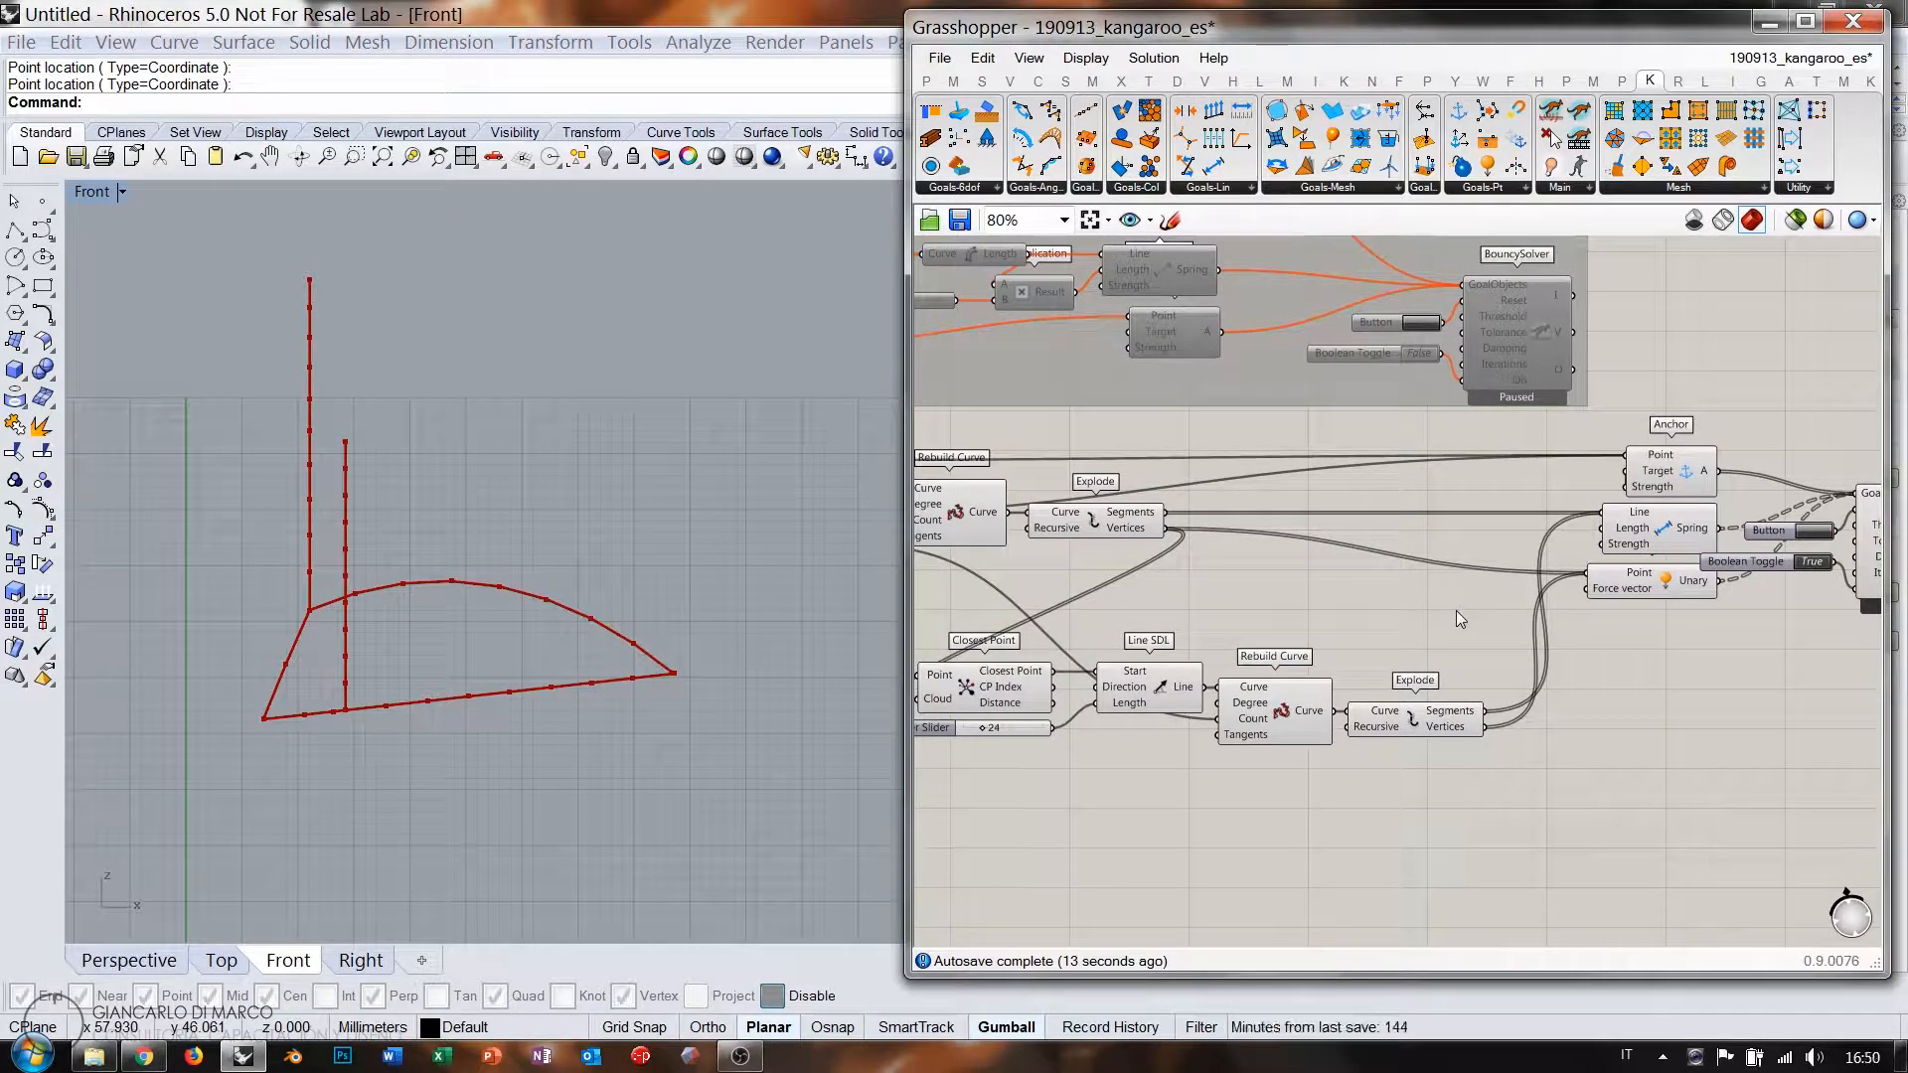
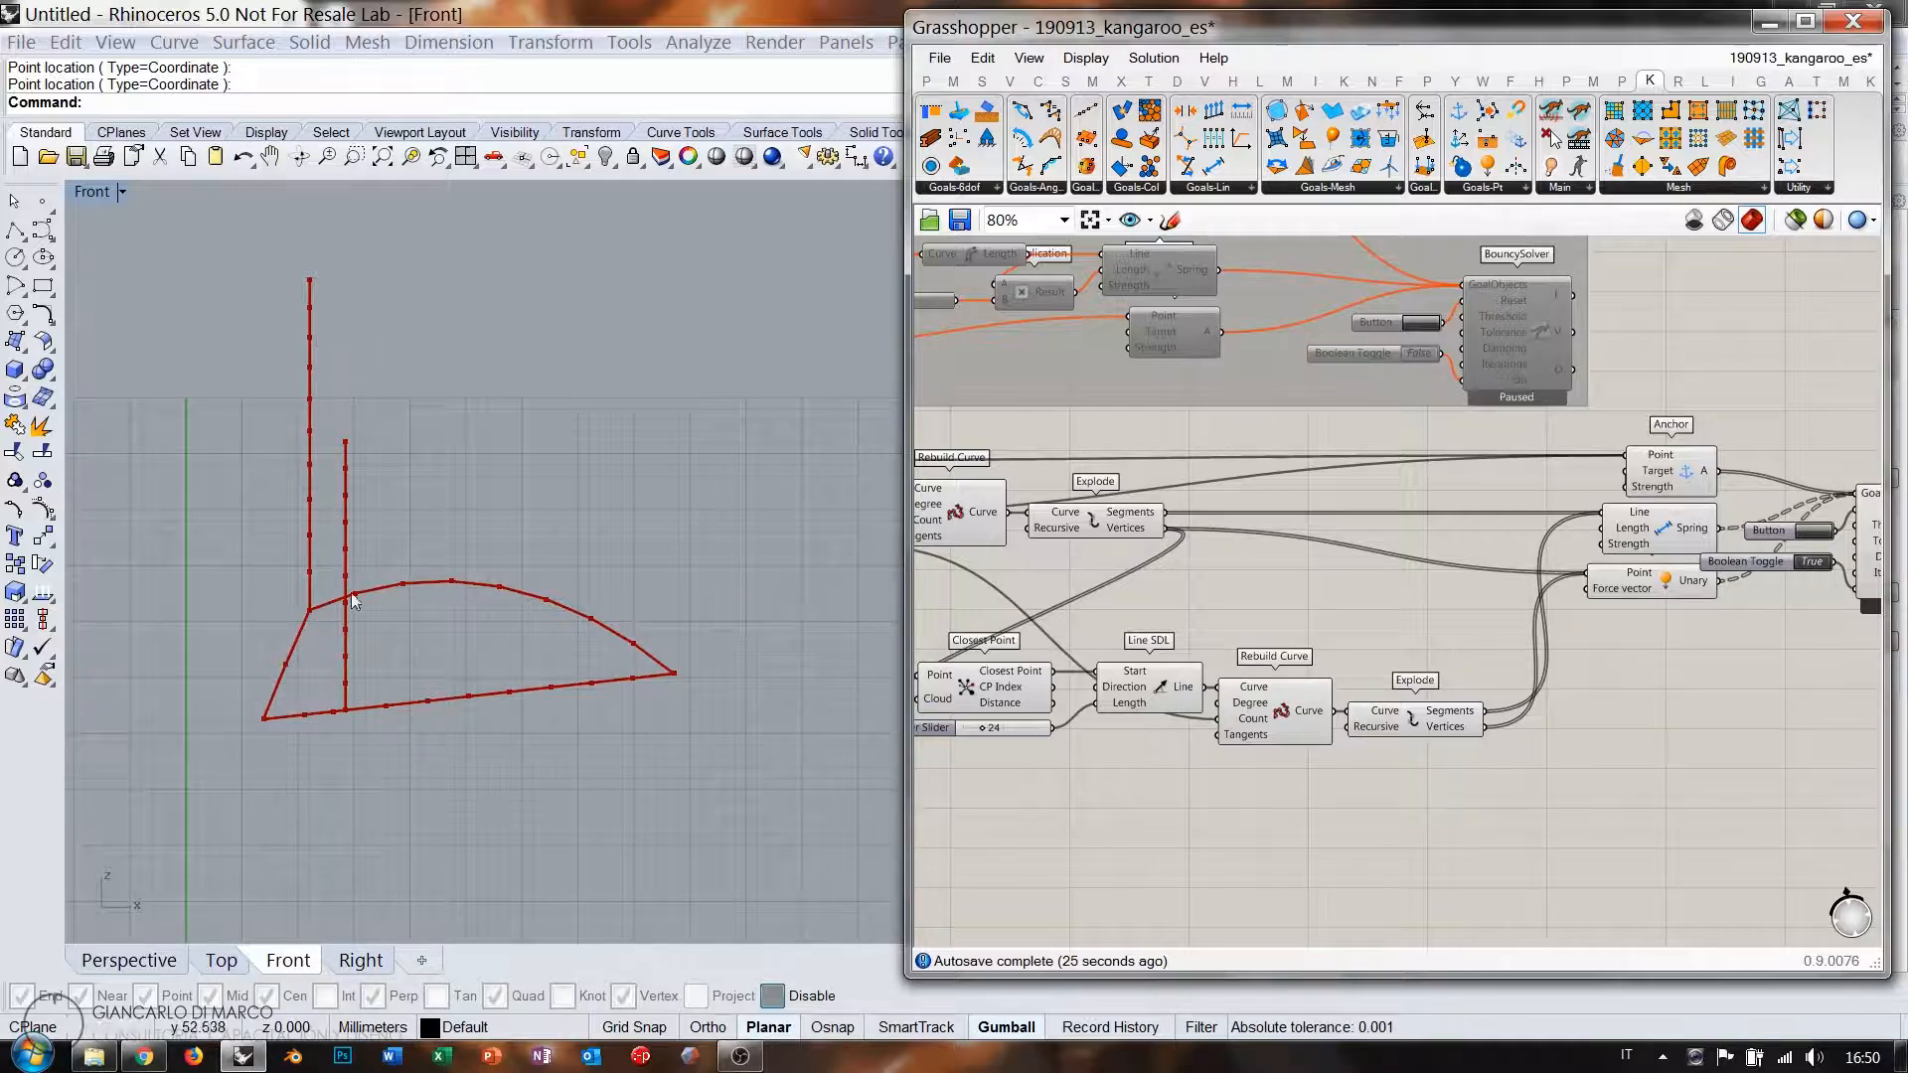
# Reposition the Point On Curve component beside the Closest Point component.
pyautogui.moveTo(1067, 654); pyautogui.dragTo(1430, 537, button='right')
pyautogui.scroll(4, 1333, 529)
pyautogui.click(1444, 551)
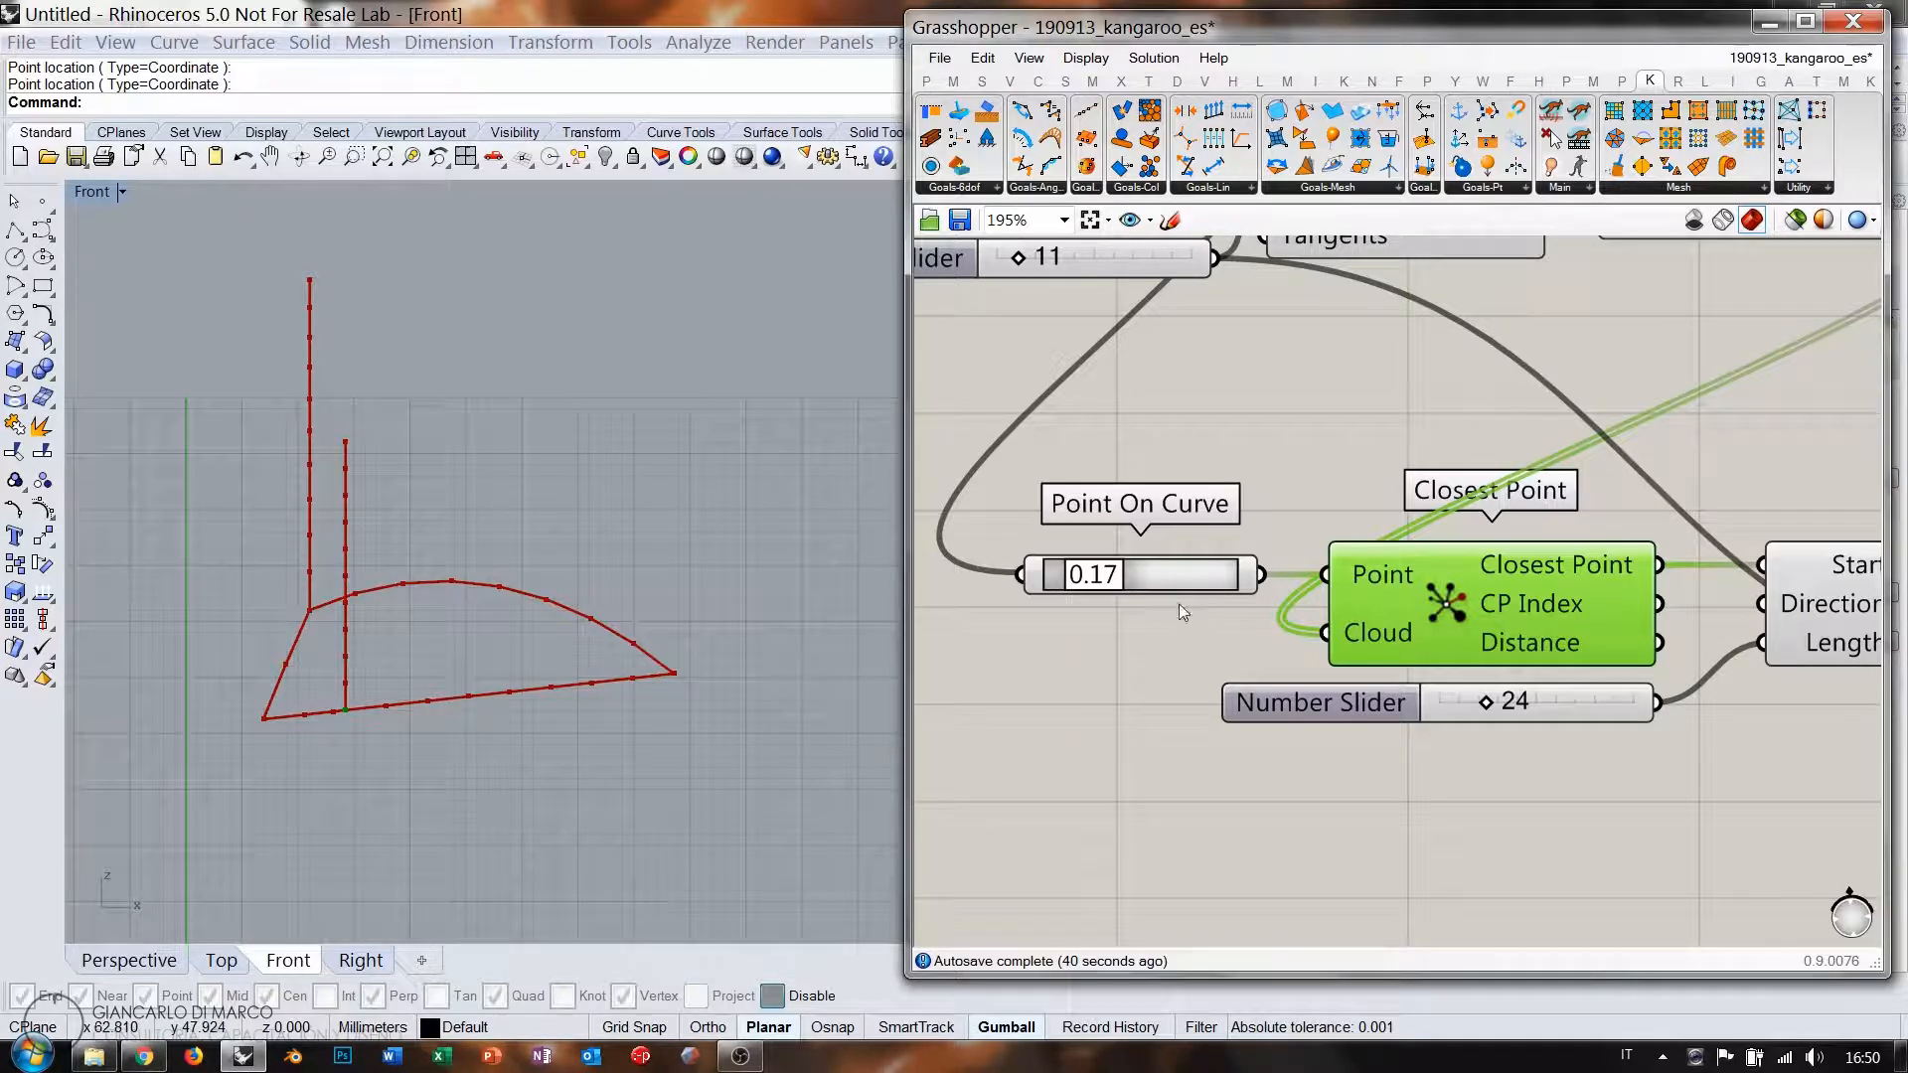
pyautogui.moveTo(1185, 583); pyautogui.dragTo(1191, 477)
pyautogui.moveTo(1462, 563); pyautogui.dragTo(1177, 574, button='right')
pyautogui.scroll(-1, 1174, 569)
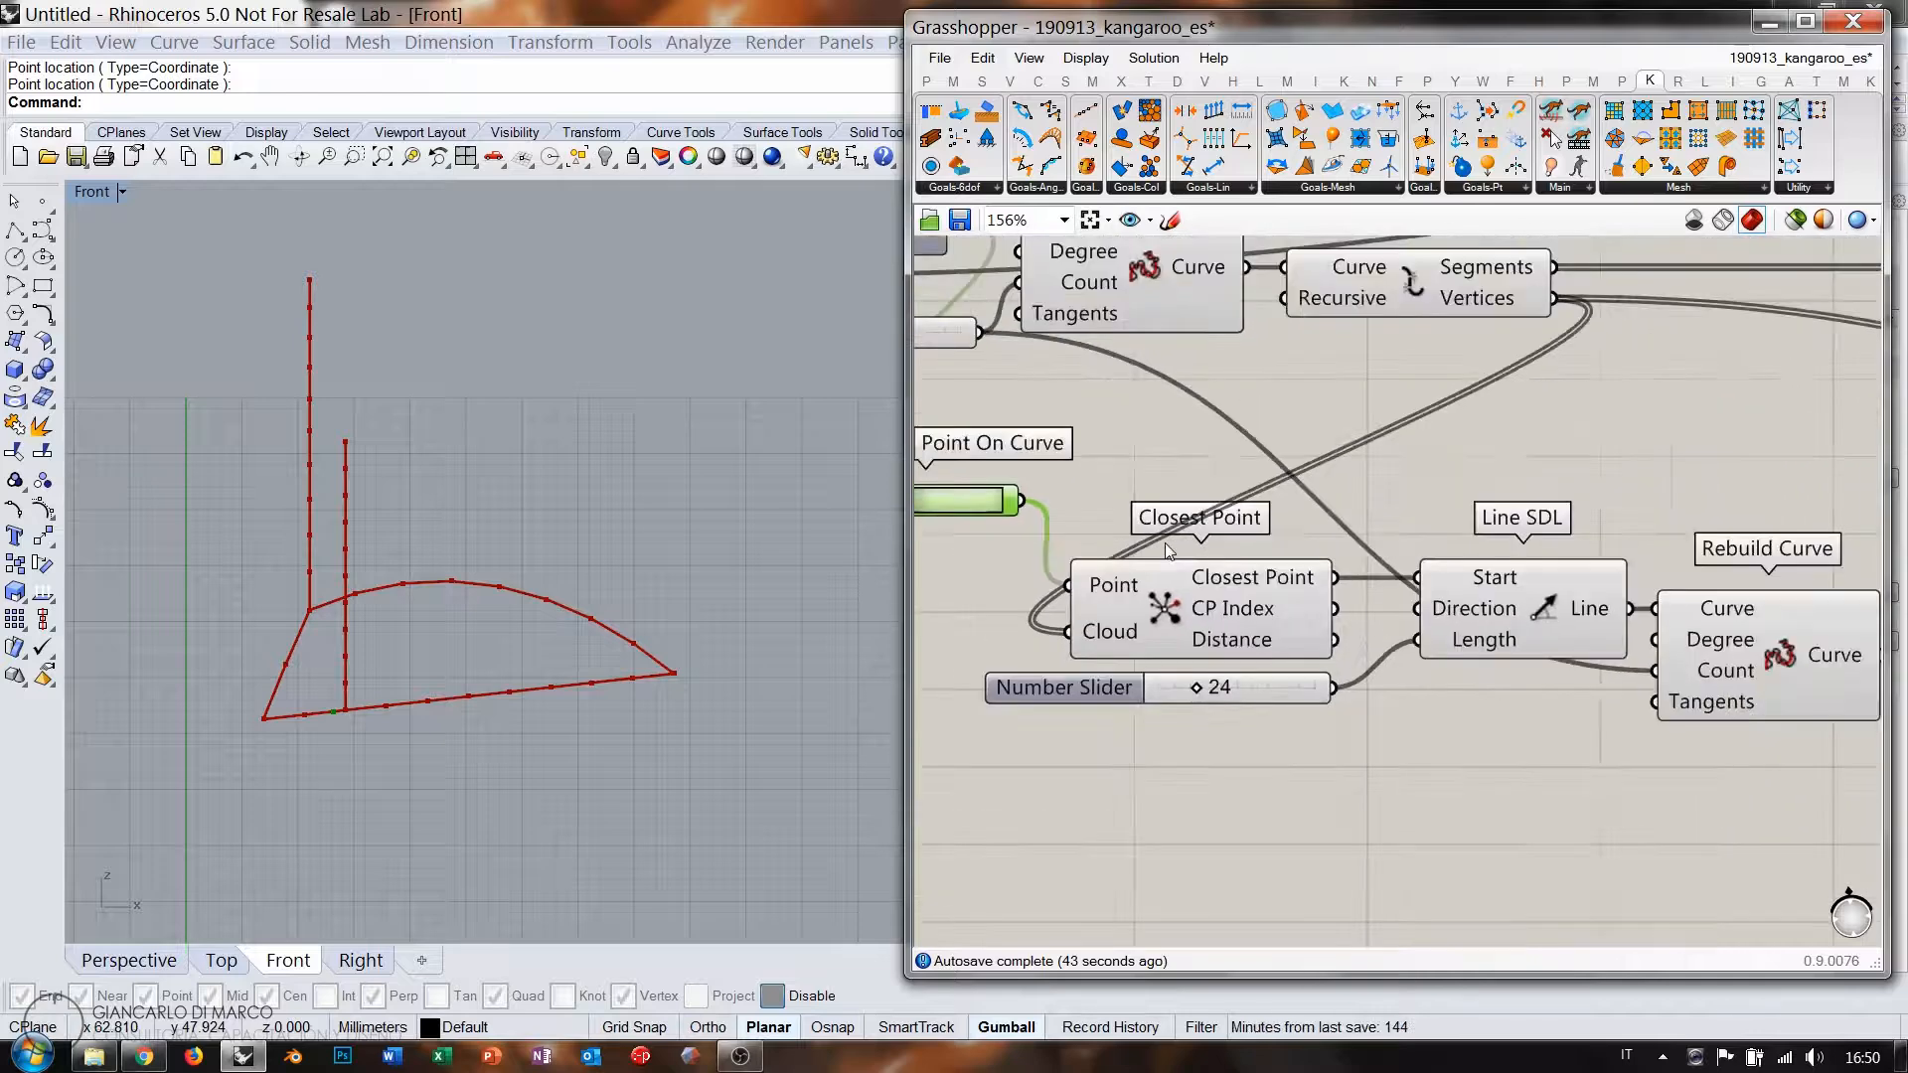
pyautogui.scroll(-1, 1167, 549)
# Set Point On Curve to 0.25 and wire its output into Line SDL's Start.
pyautogui.moveTo(1049, 509); pyautogui.dragTo(1103, 497)
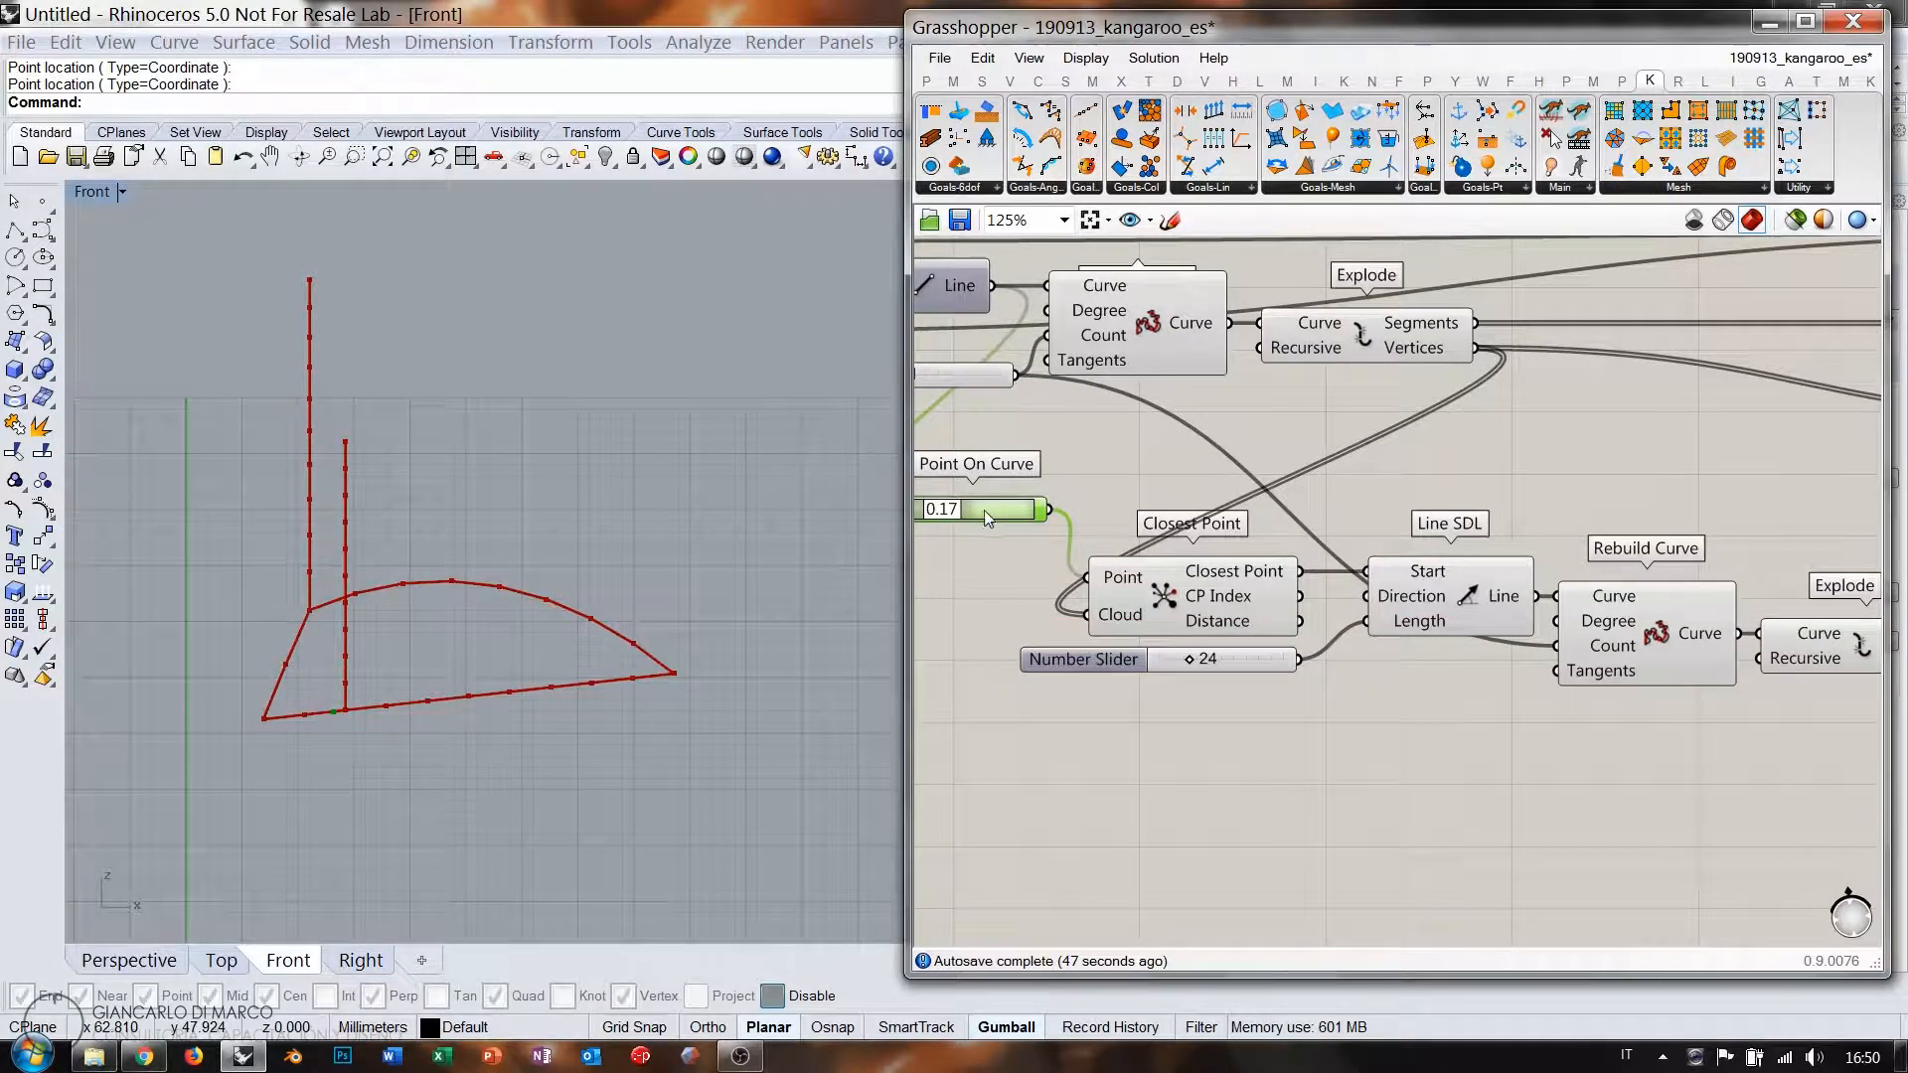
pyautogui.moveTo(951, 513); pyautogui.dragTo(1367, 570)
pyautogui.moveTo(1470, 583); pyautogui.dragTo(1222, 658, button='right')
pyautogui.scroll(-3, 1220, 658)
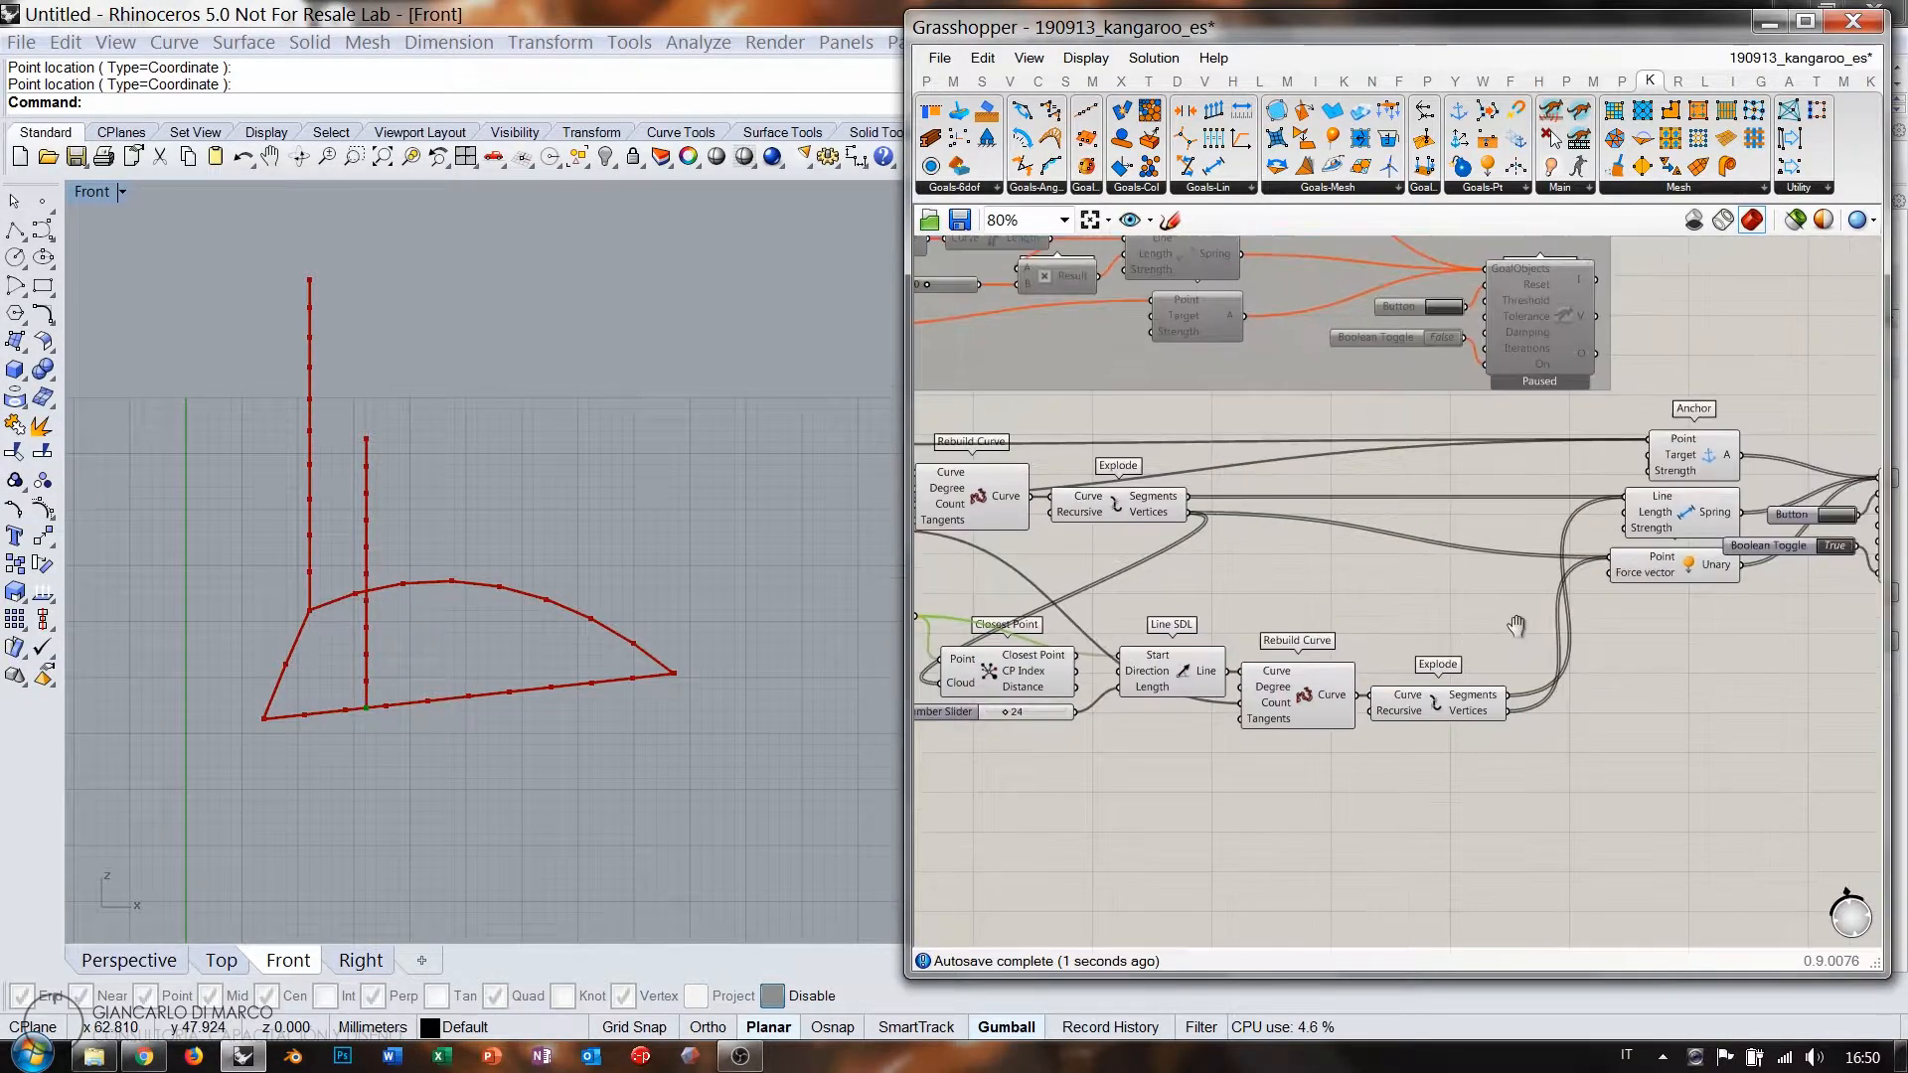
# Reset the Kangaroo simulation and pause the solver so the lines return straight.
pyautogui.click(1655, 539)
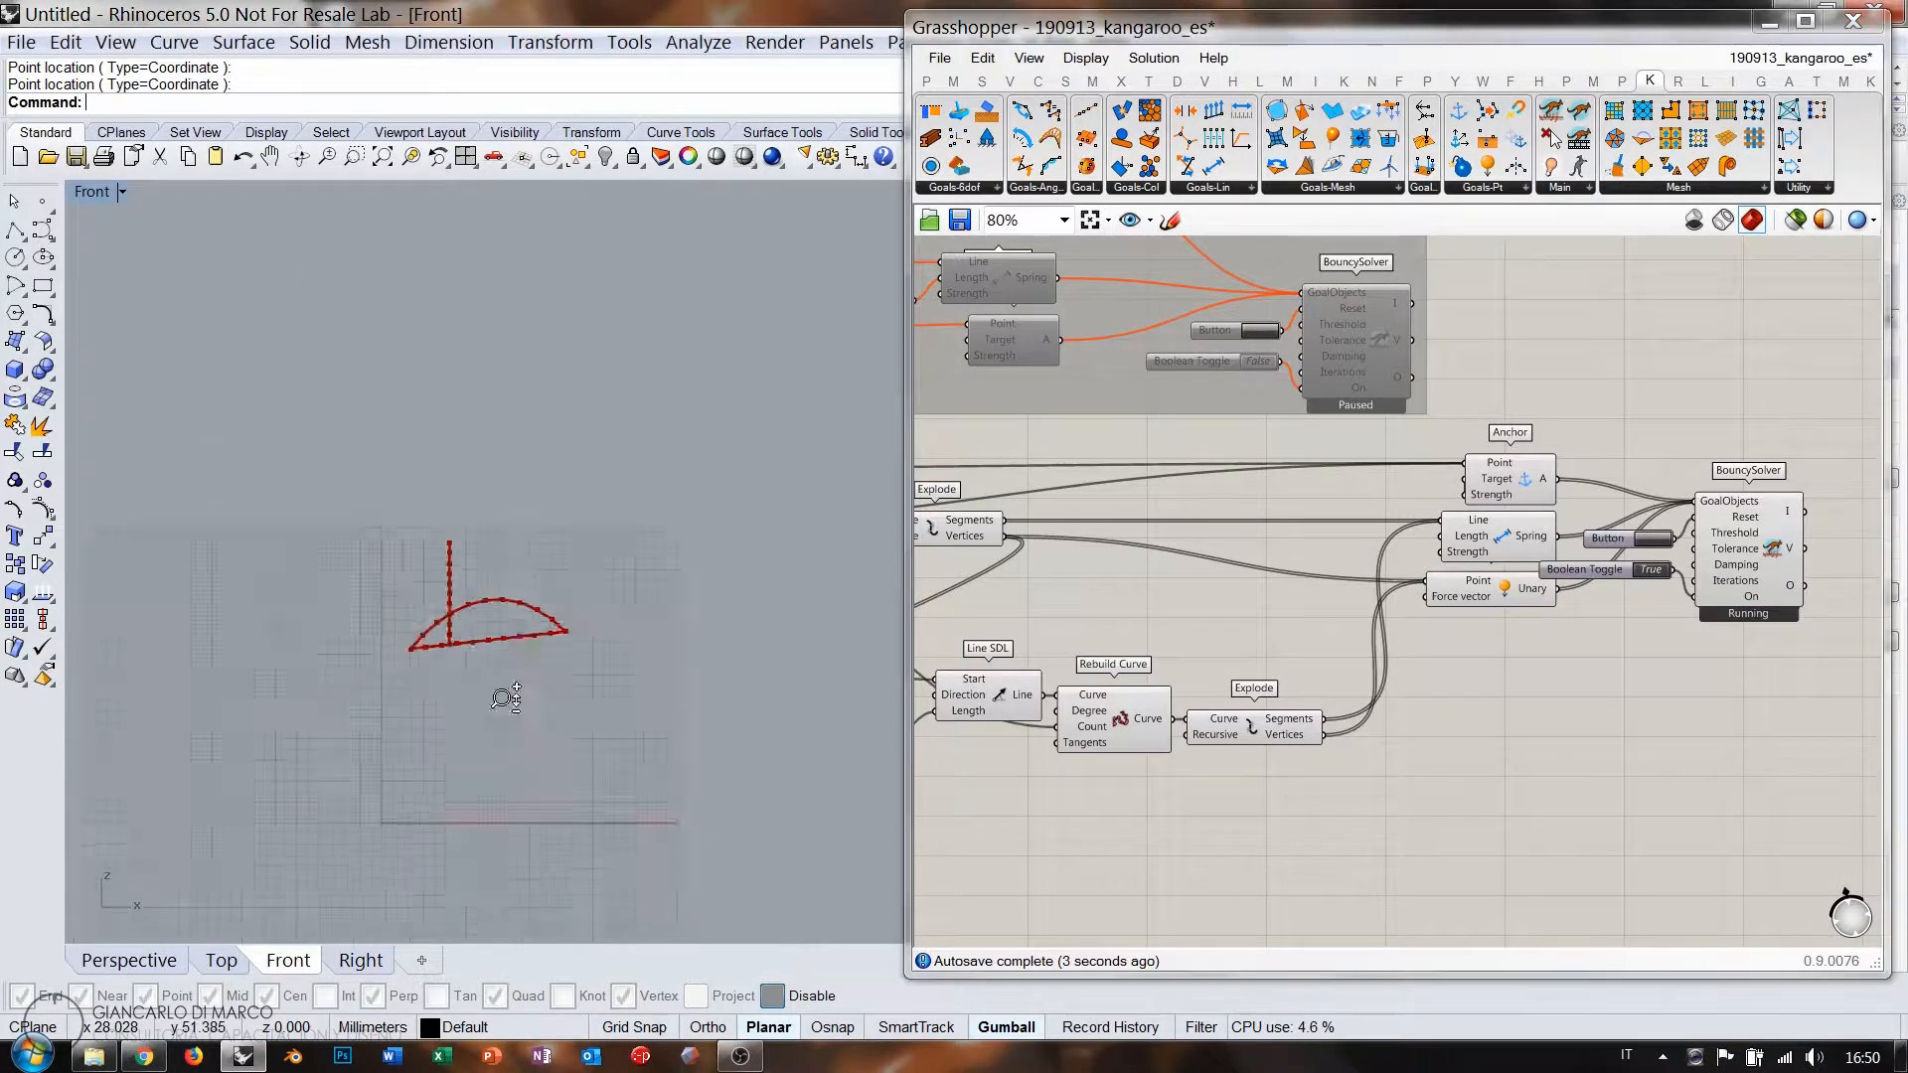
pyautogui.scroll(-10, 507, 790)
pyautogui.scroll(10, 505, 765)
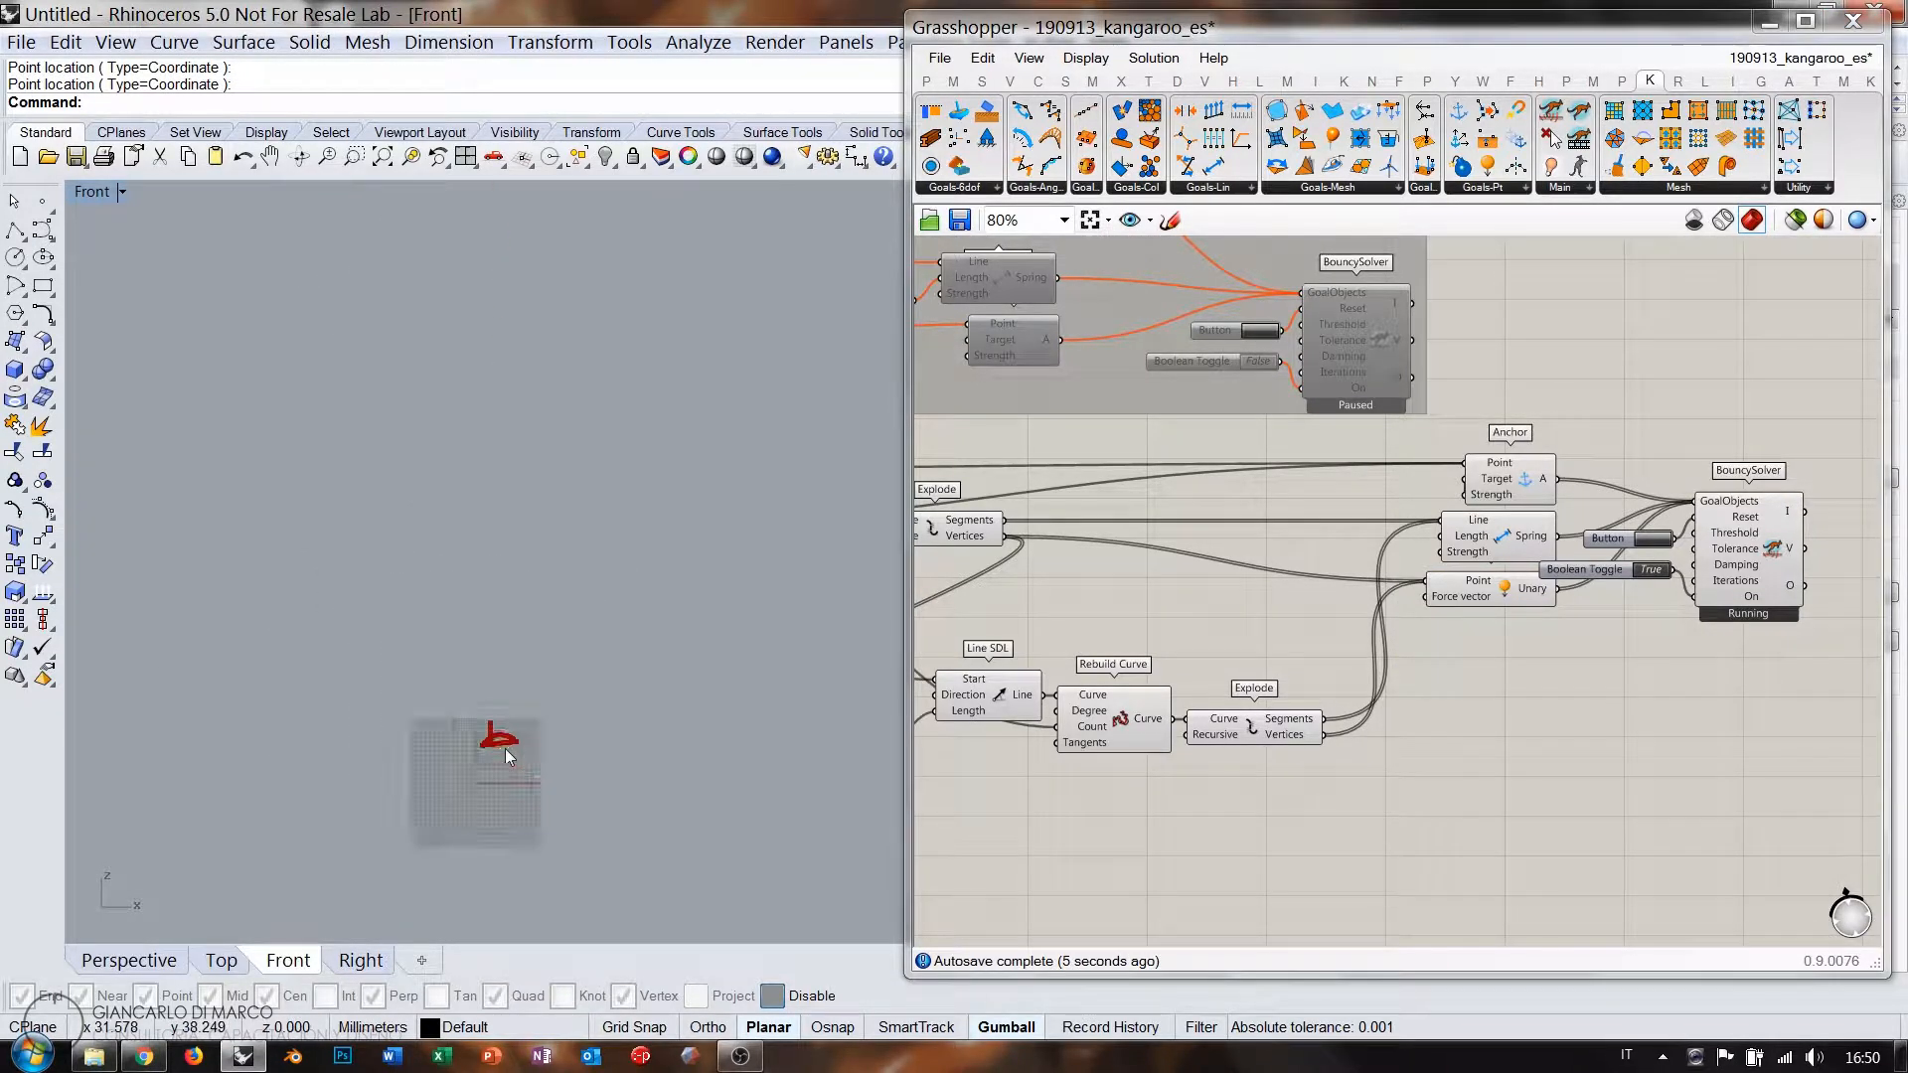
pyautogui.click(1649, 571)
pyautogui.click(1652, 542)
pyautogui.moveTo(1085, 705); pyautogui.dragTo(1460, 643, button='right')
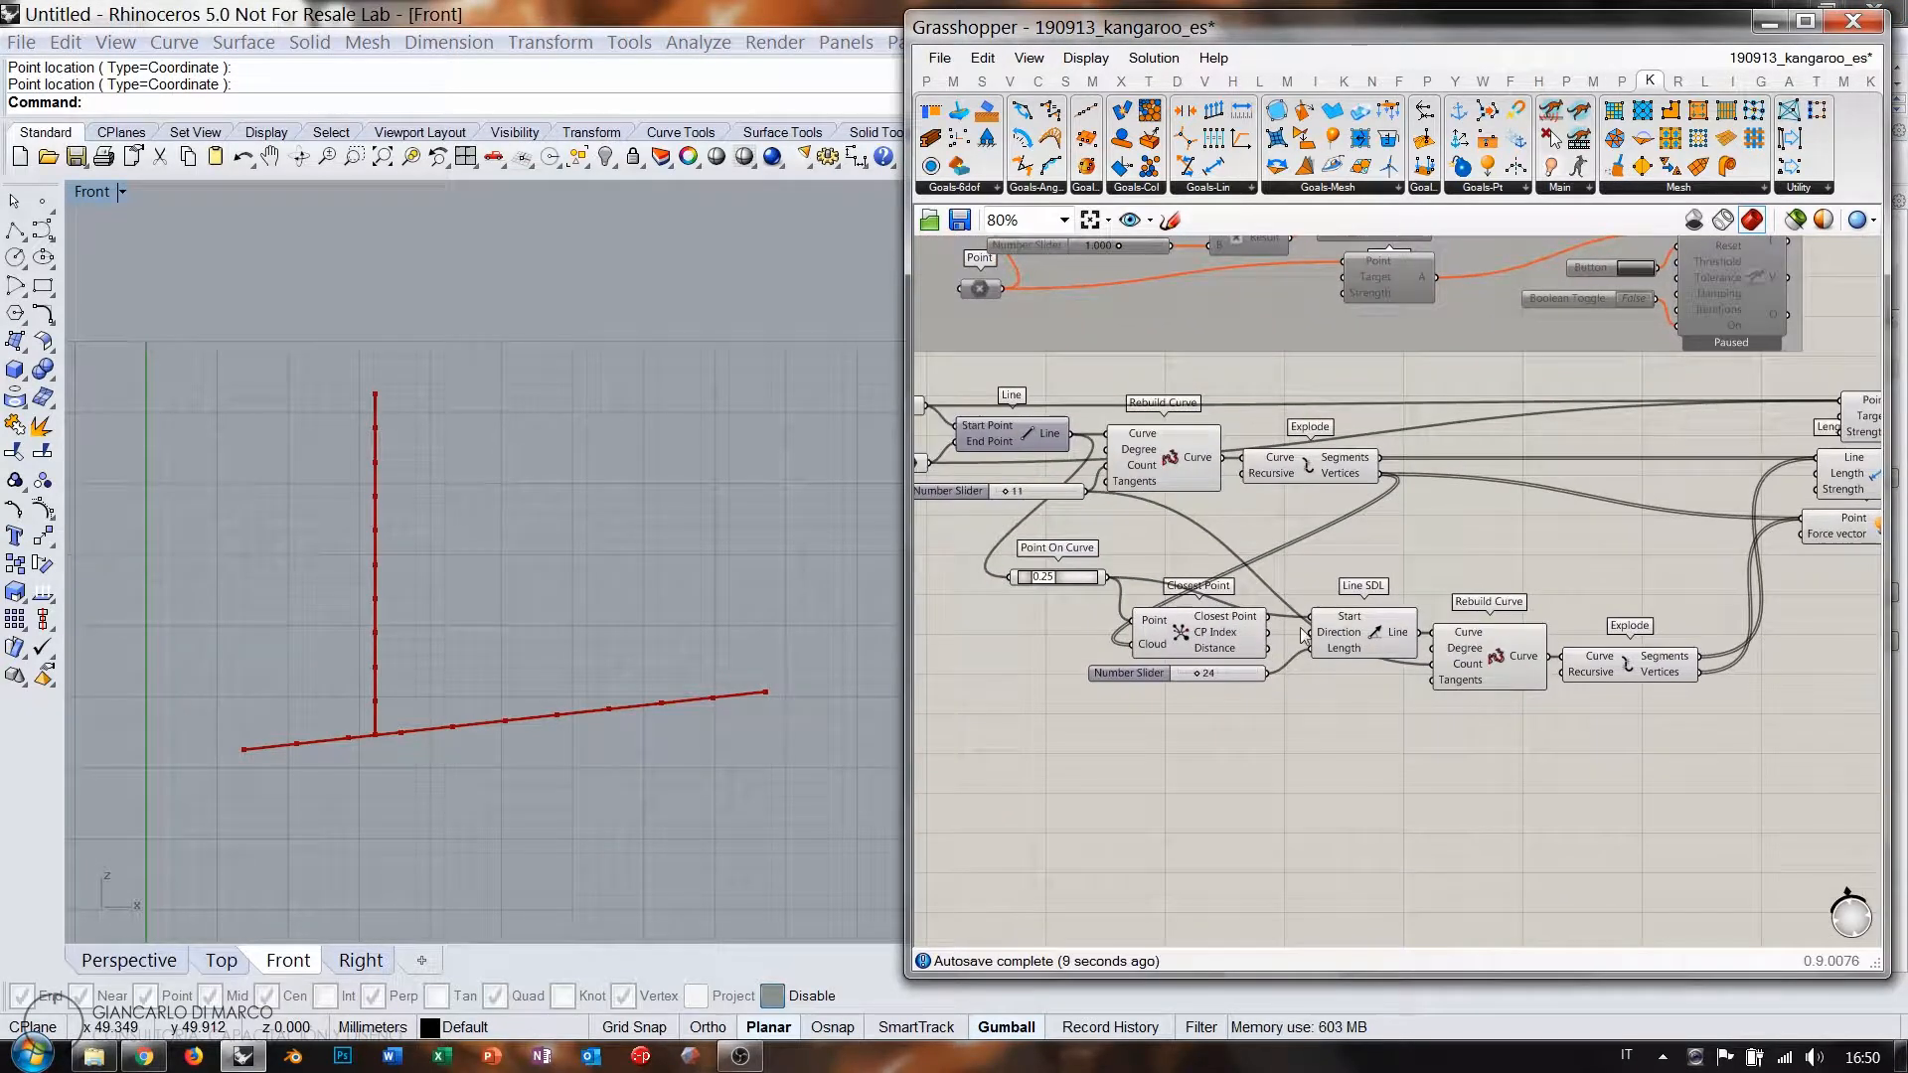
# Delete Closest Point and move Point On Curve and the 24 slider into the freed space.
pyautogui.moveTo(1176, 642); pyautogui.dragTo(1187, 632)
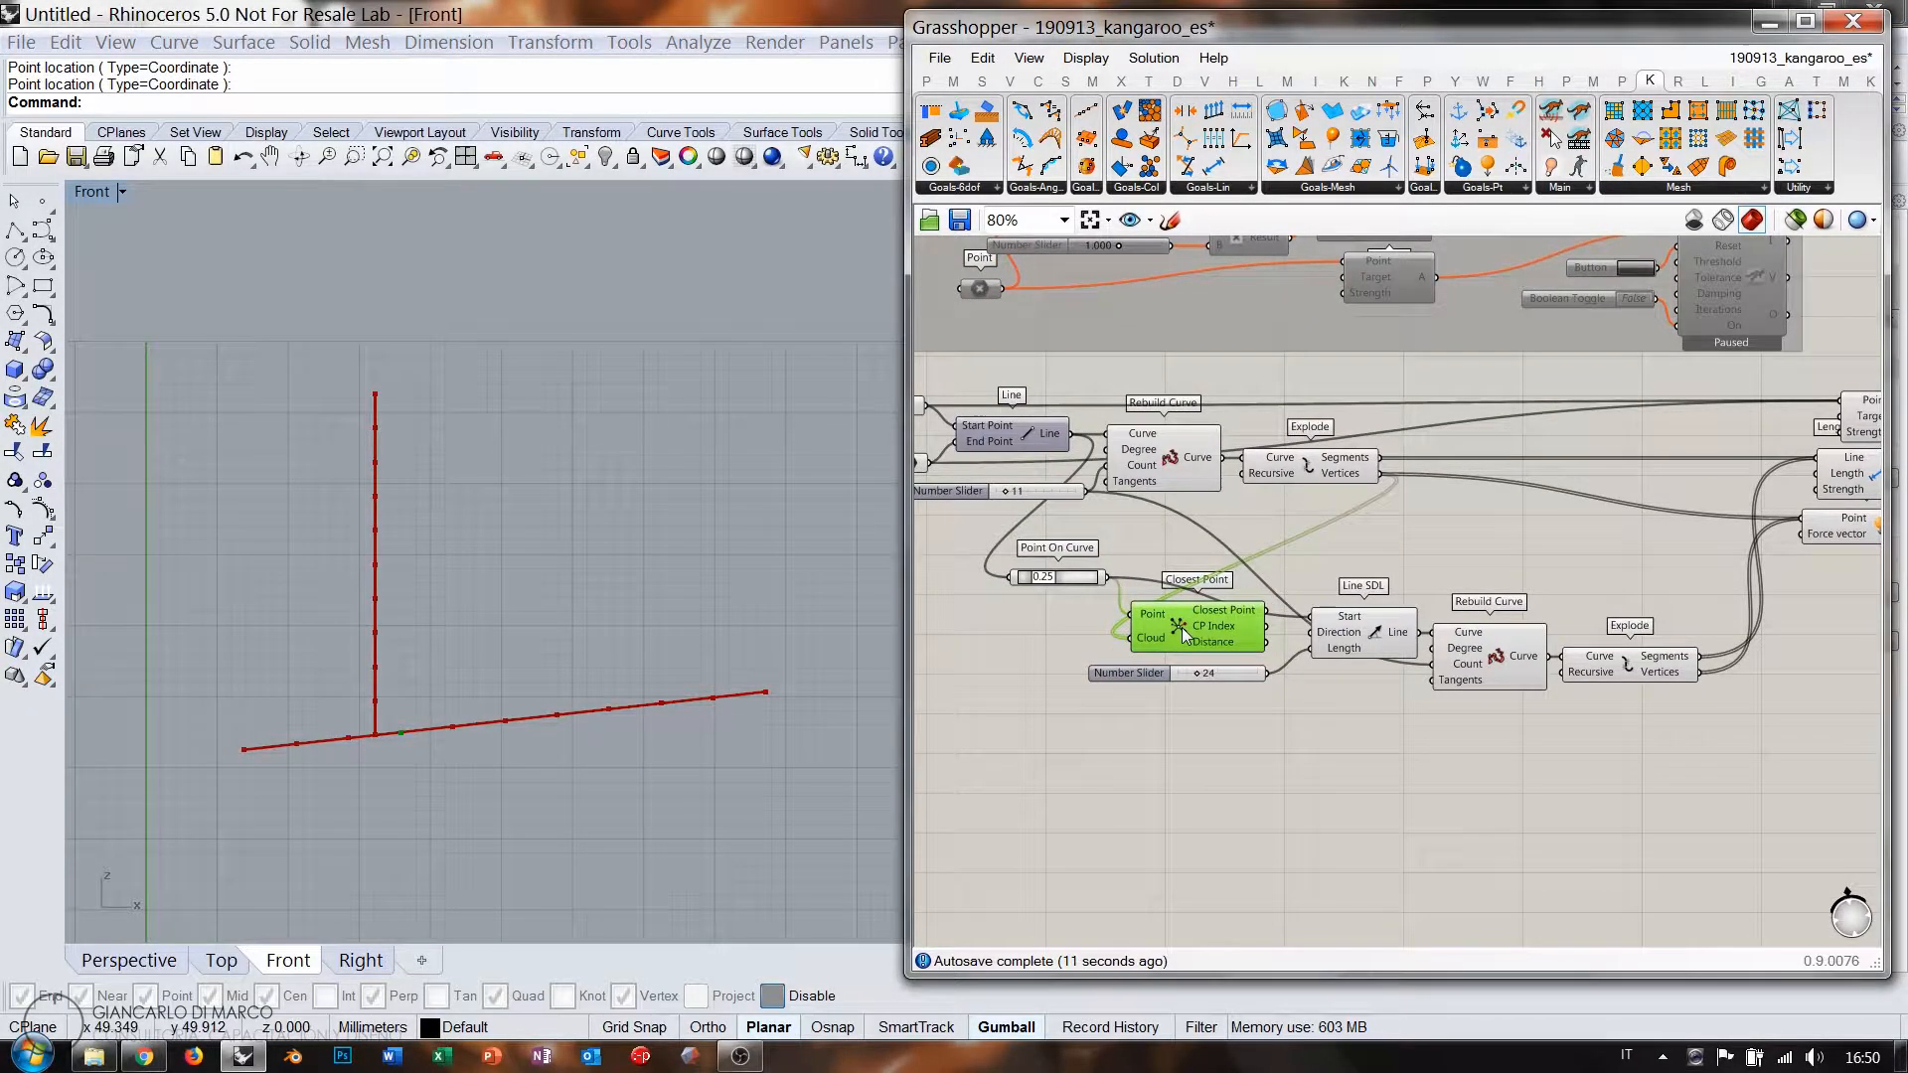
pyautogui.press('Delete')
pyautogui.moveTo(1081, 579); pyautogui.dragTo(1258, 649)
pyautogui.click(1357, 700)
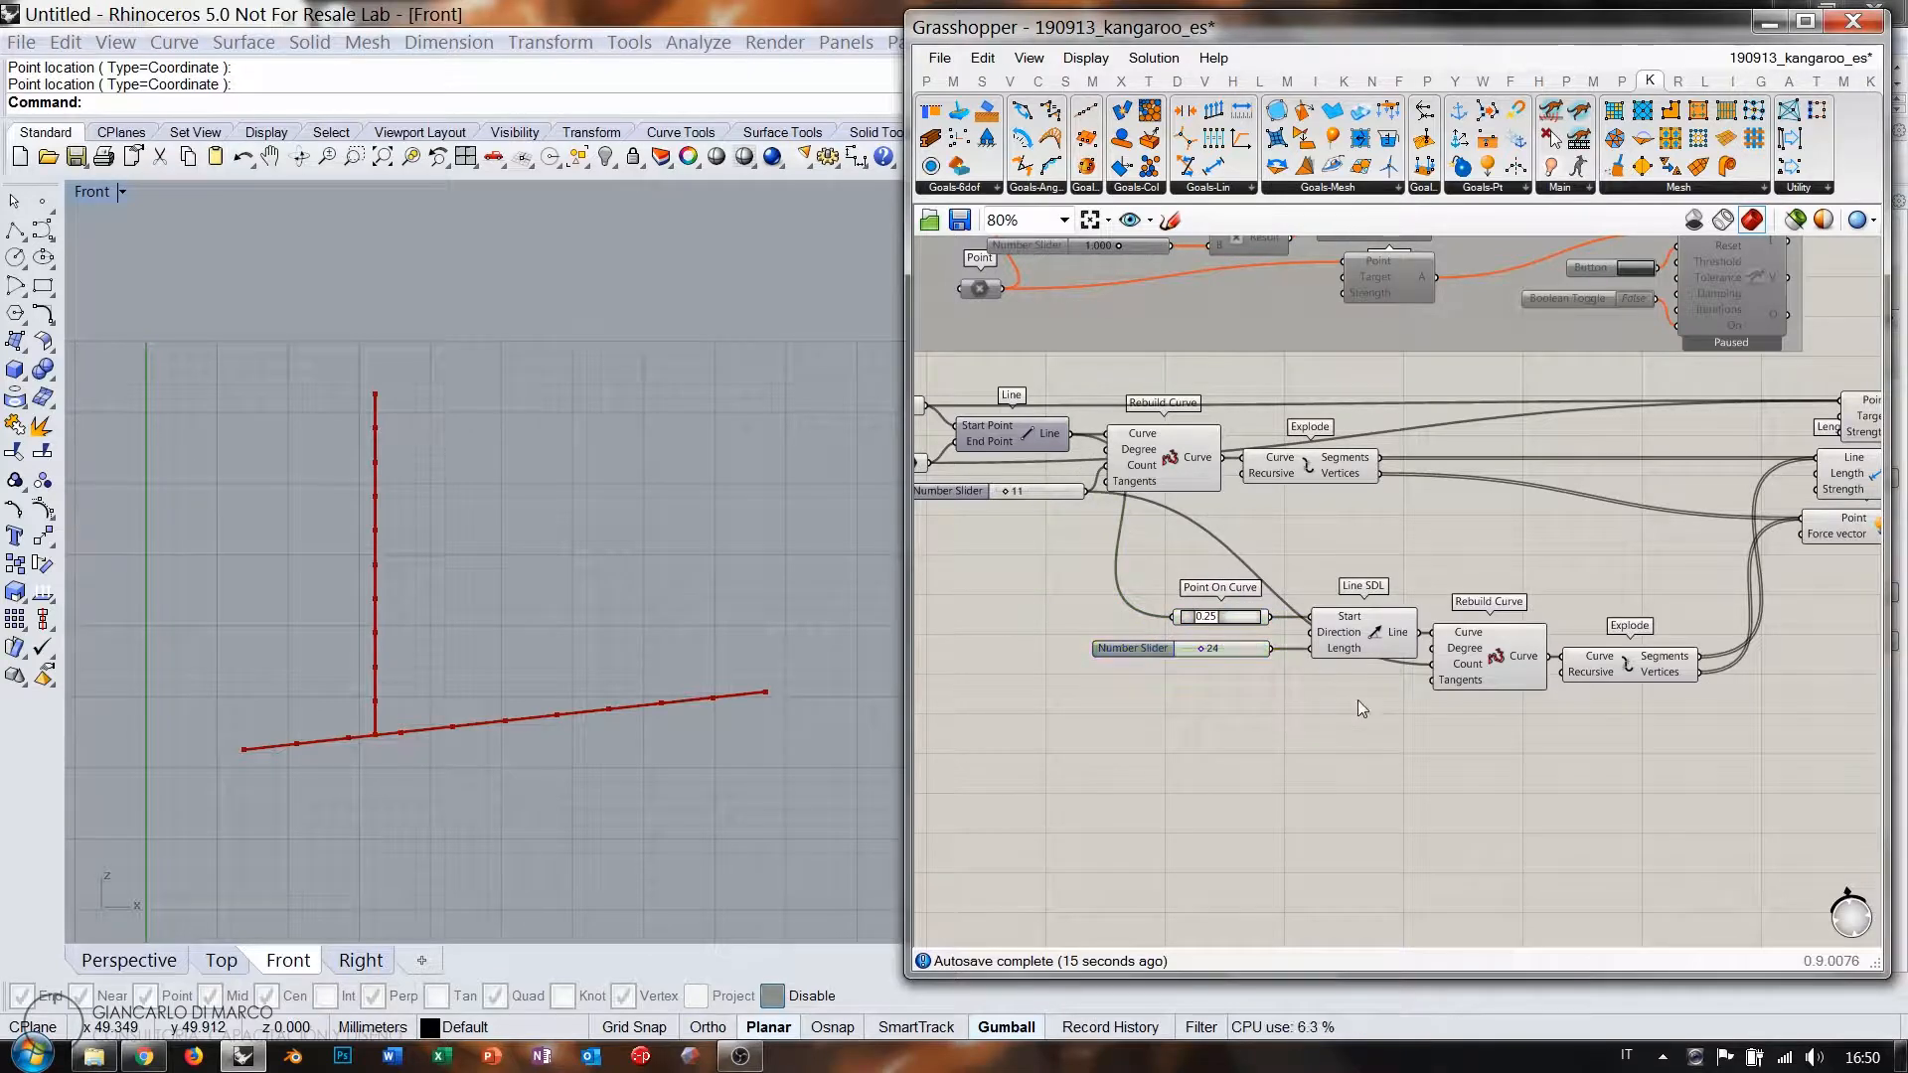
pyautogui.moveTo(1501, 610); pyautogui.dragTo(1380, 689, button='right')
pyautogui.scroll(1, 1384, 698)
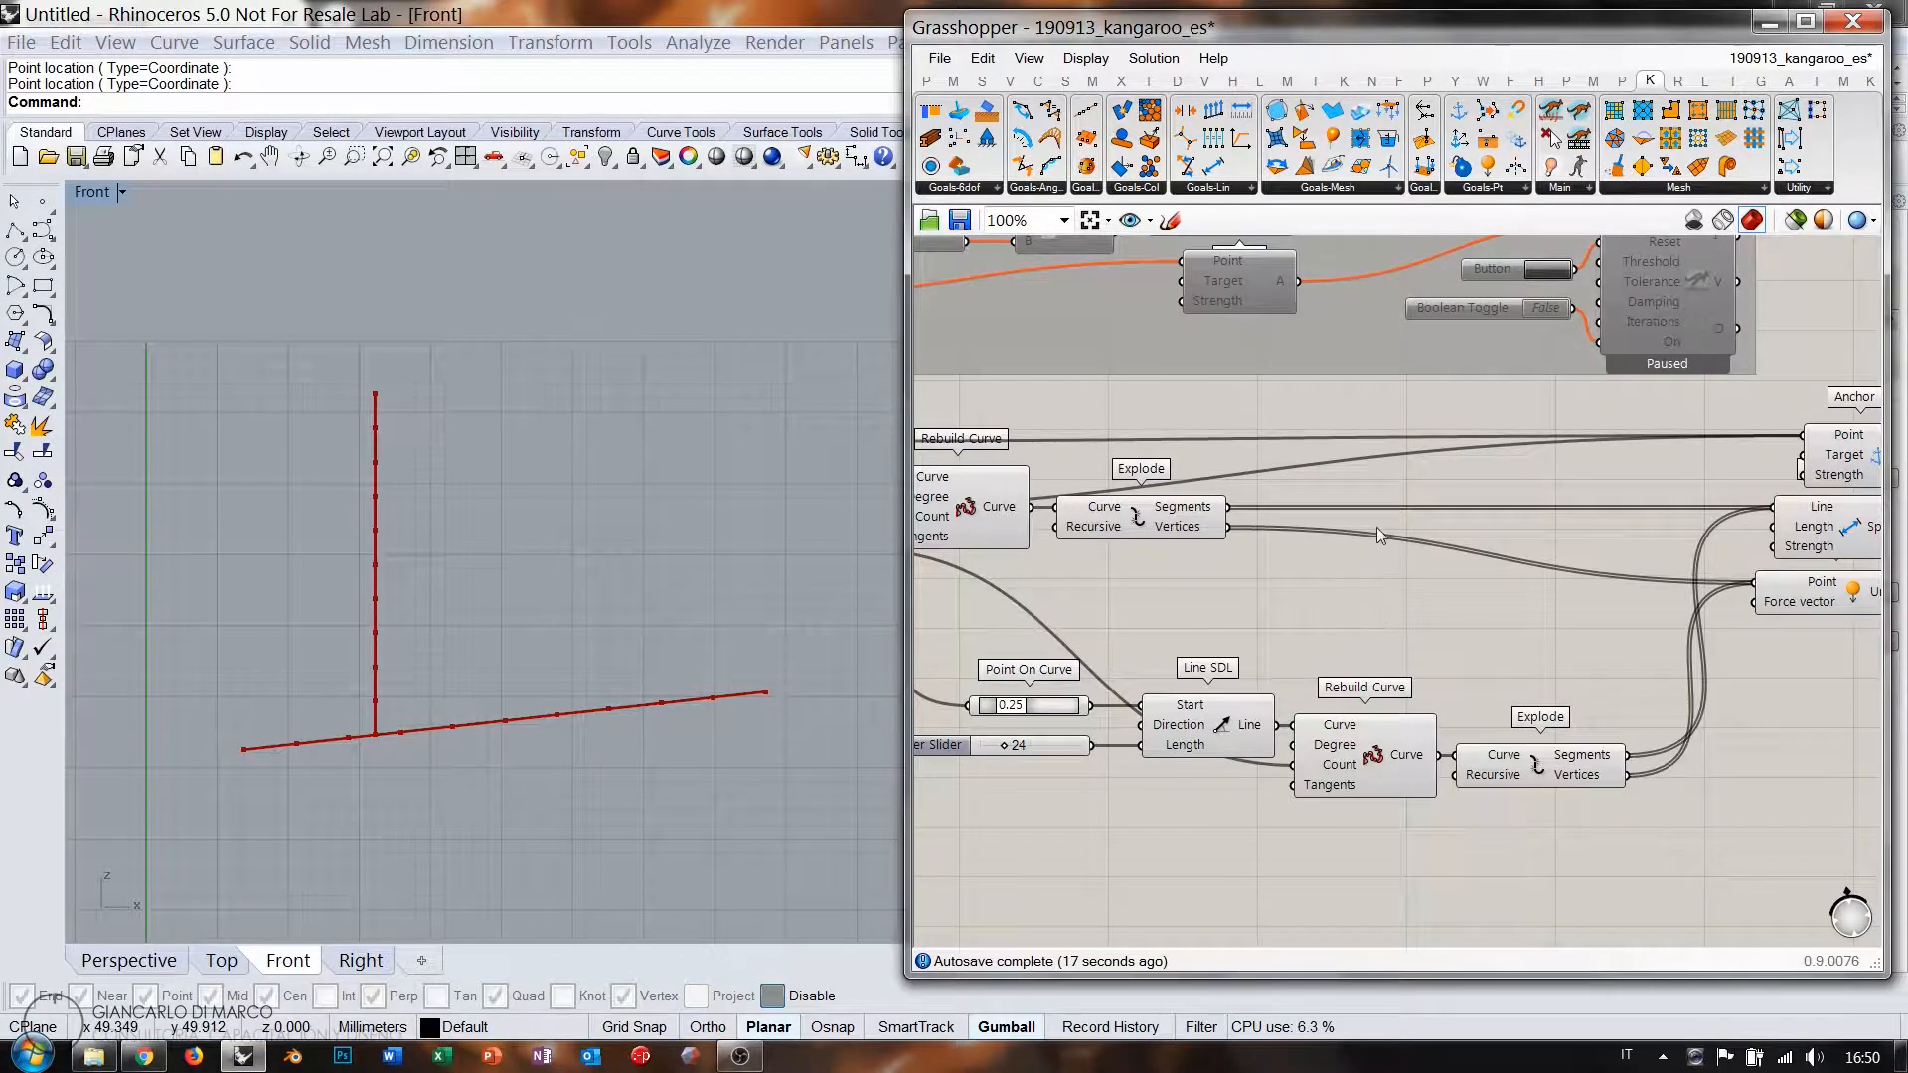
# Add a Kangaroo OnCurve goal with Point On Curve feeding its Points input.
pyautogui.moveTo(1536, 592); pyautogui.dragTo(1518, 644)
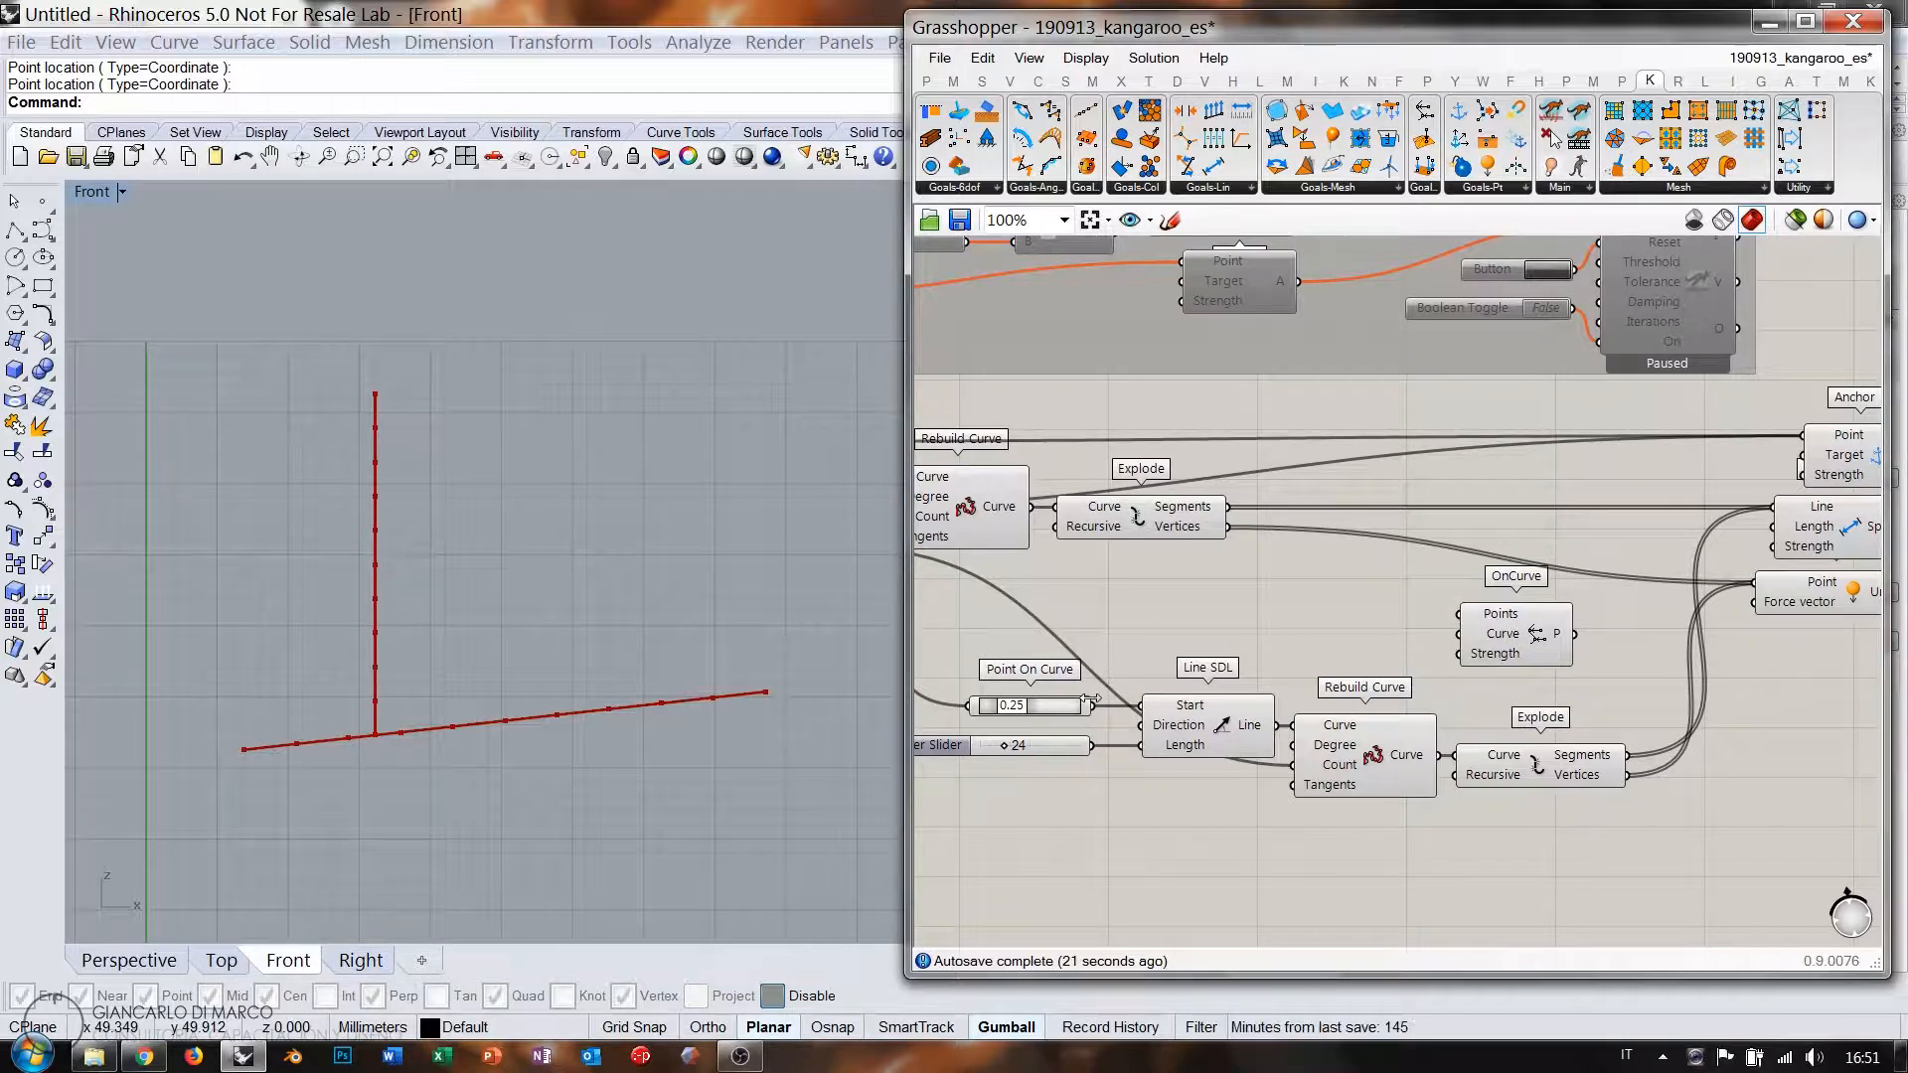
pyautogui.moveTo(1092, 706); pyautogui.dragTo(1457, 615)
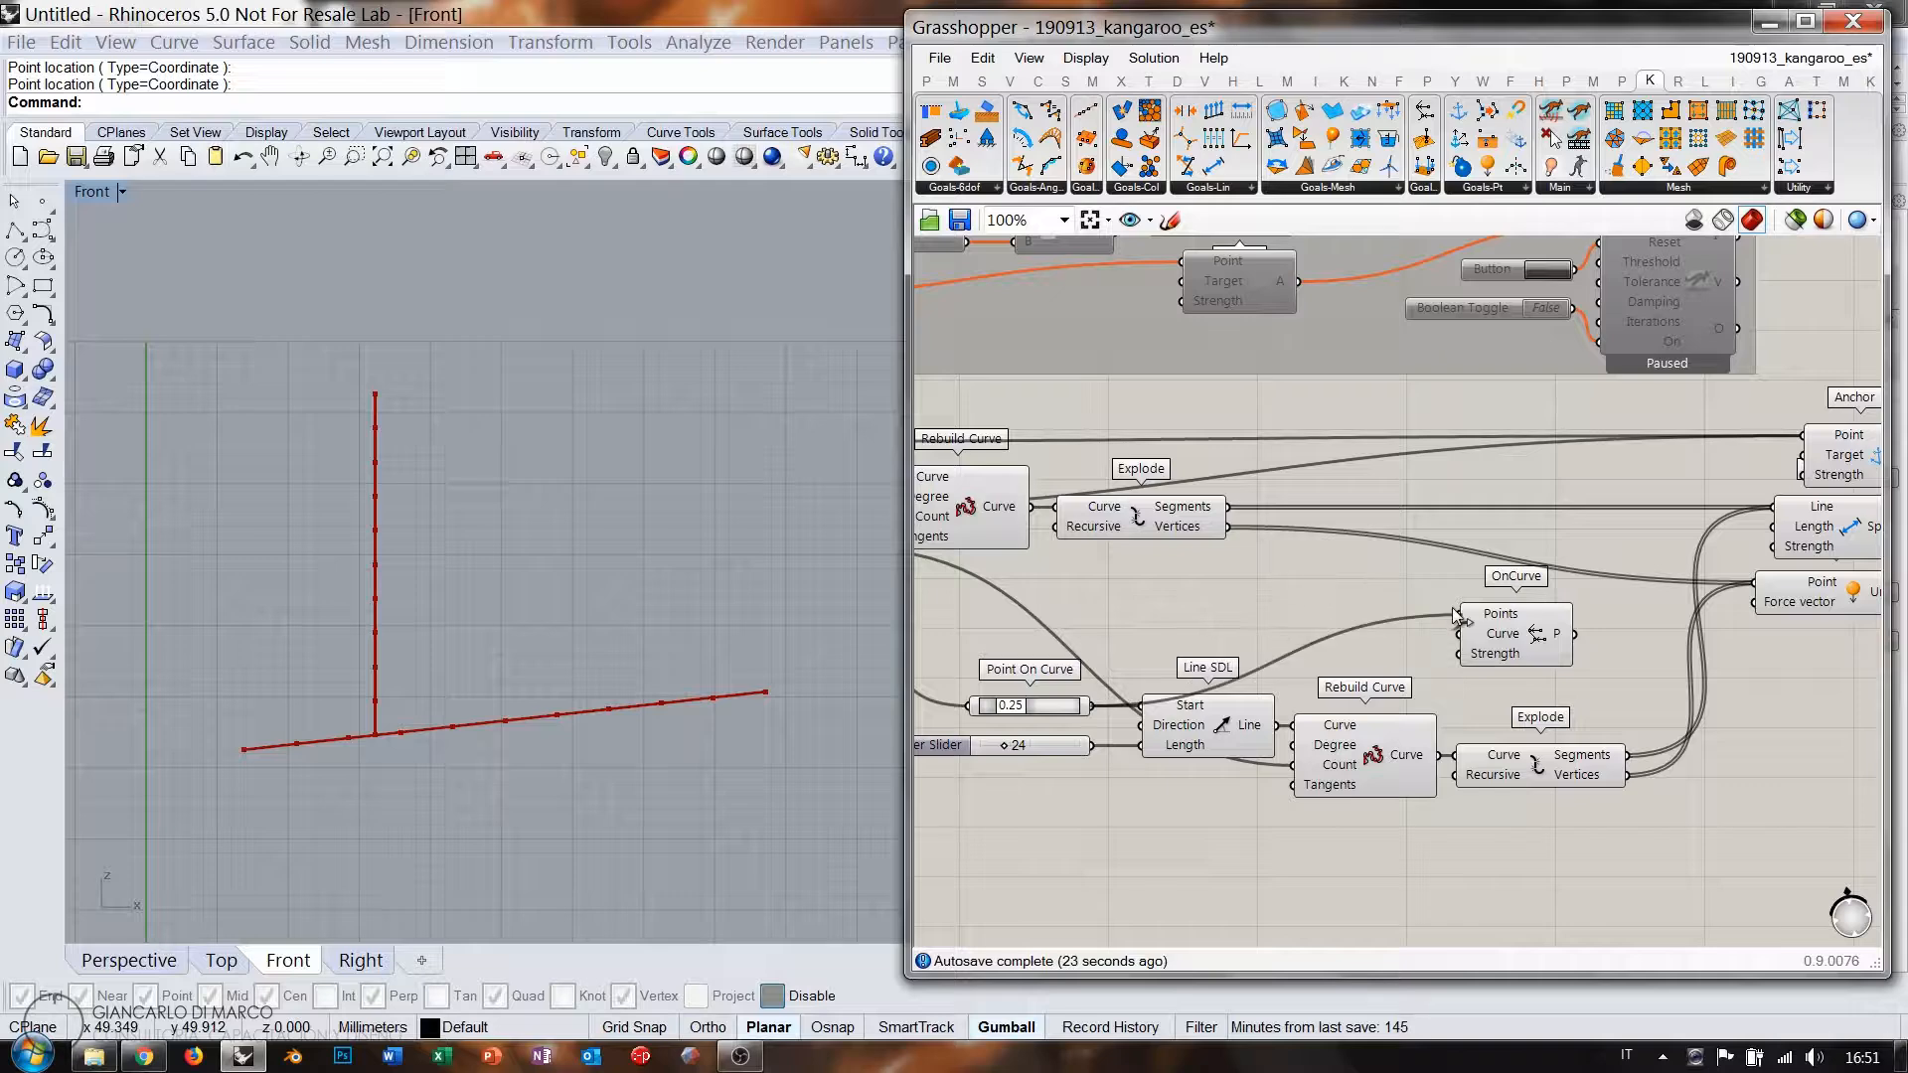
pyautogui.scroll(-2, 1357, 587)
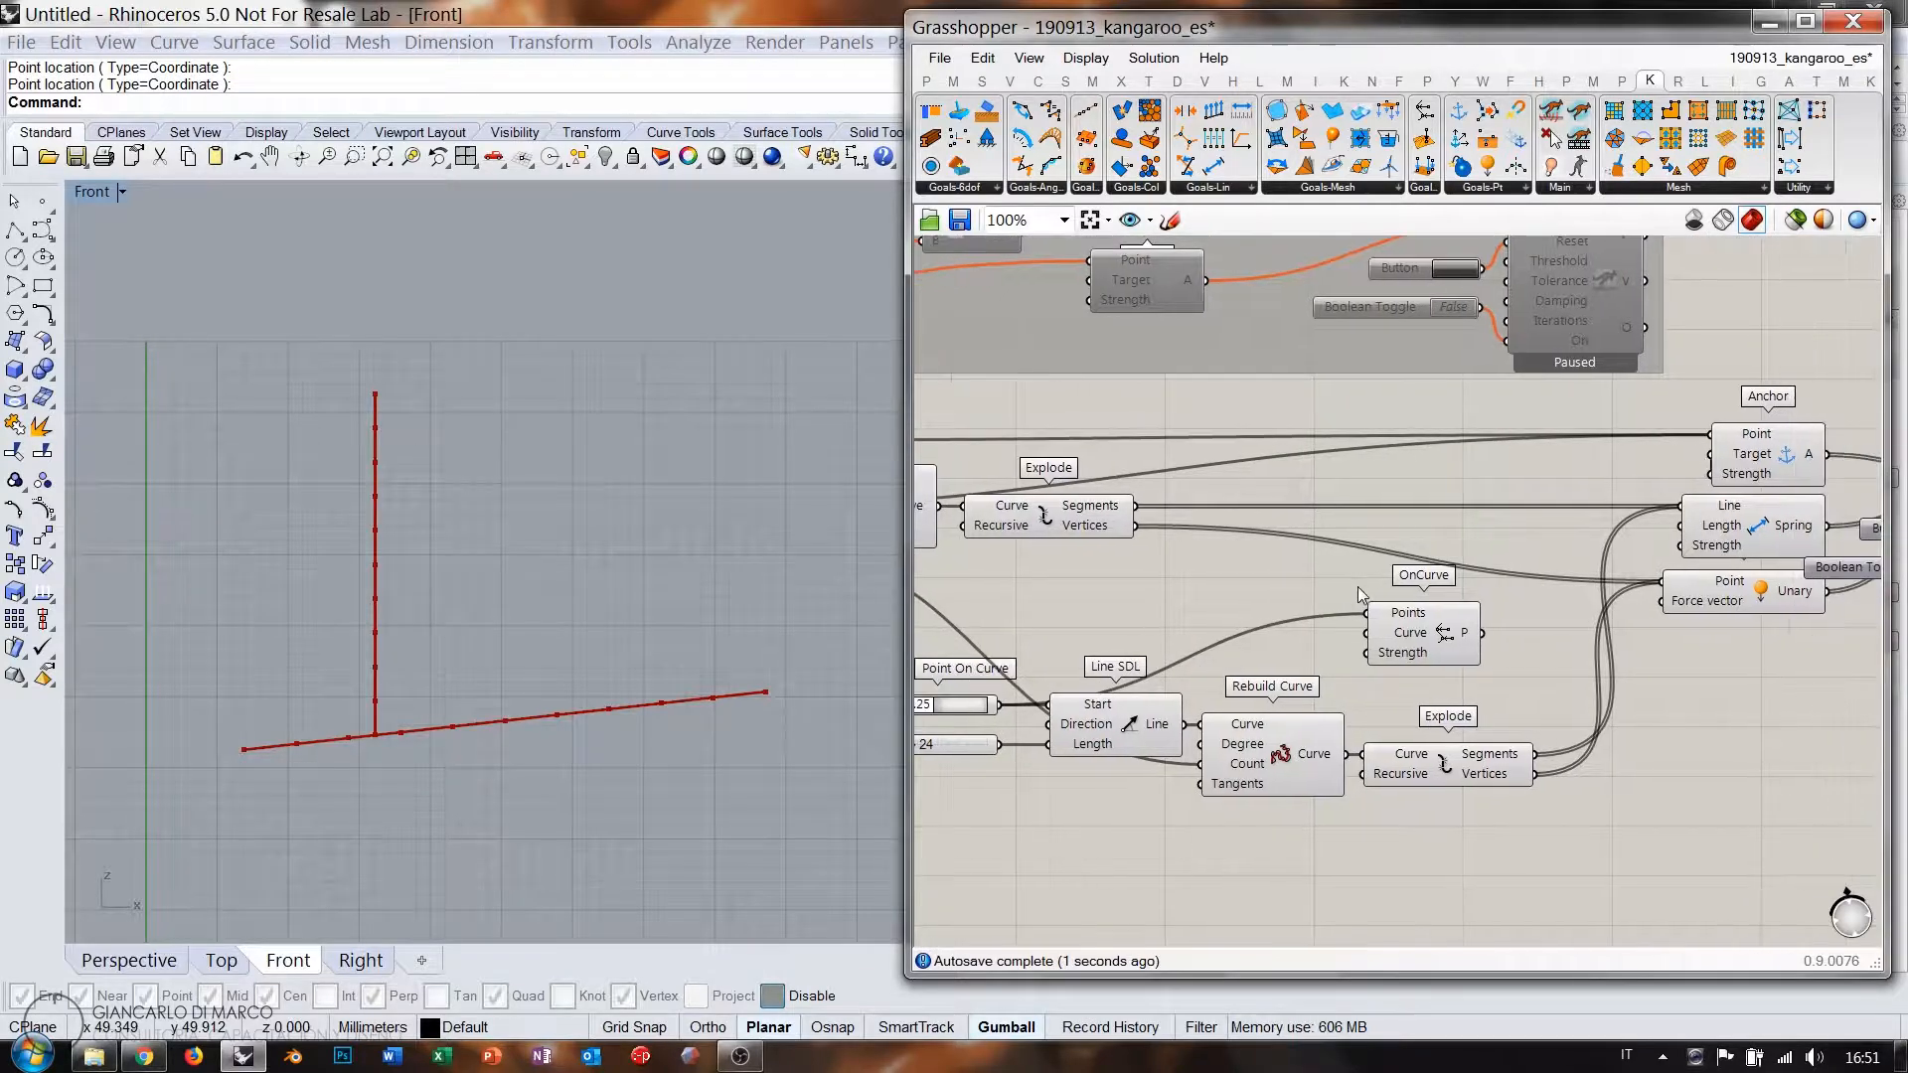
pyautogui.click(1451, 626)
pyautogui.moveTo(1451, 626); pyautogui.dragTo(1479, 632)
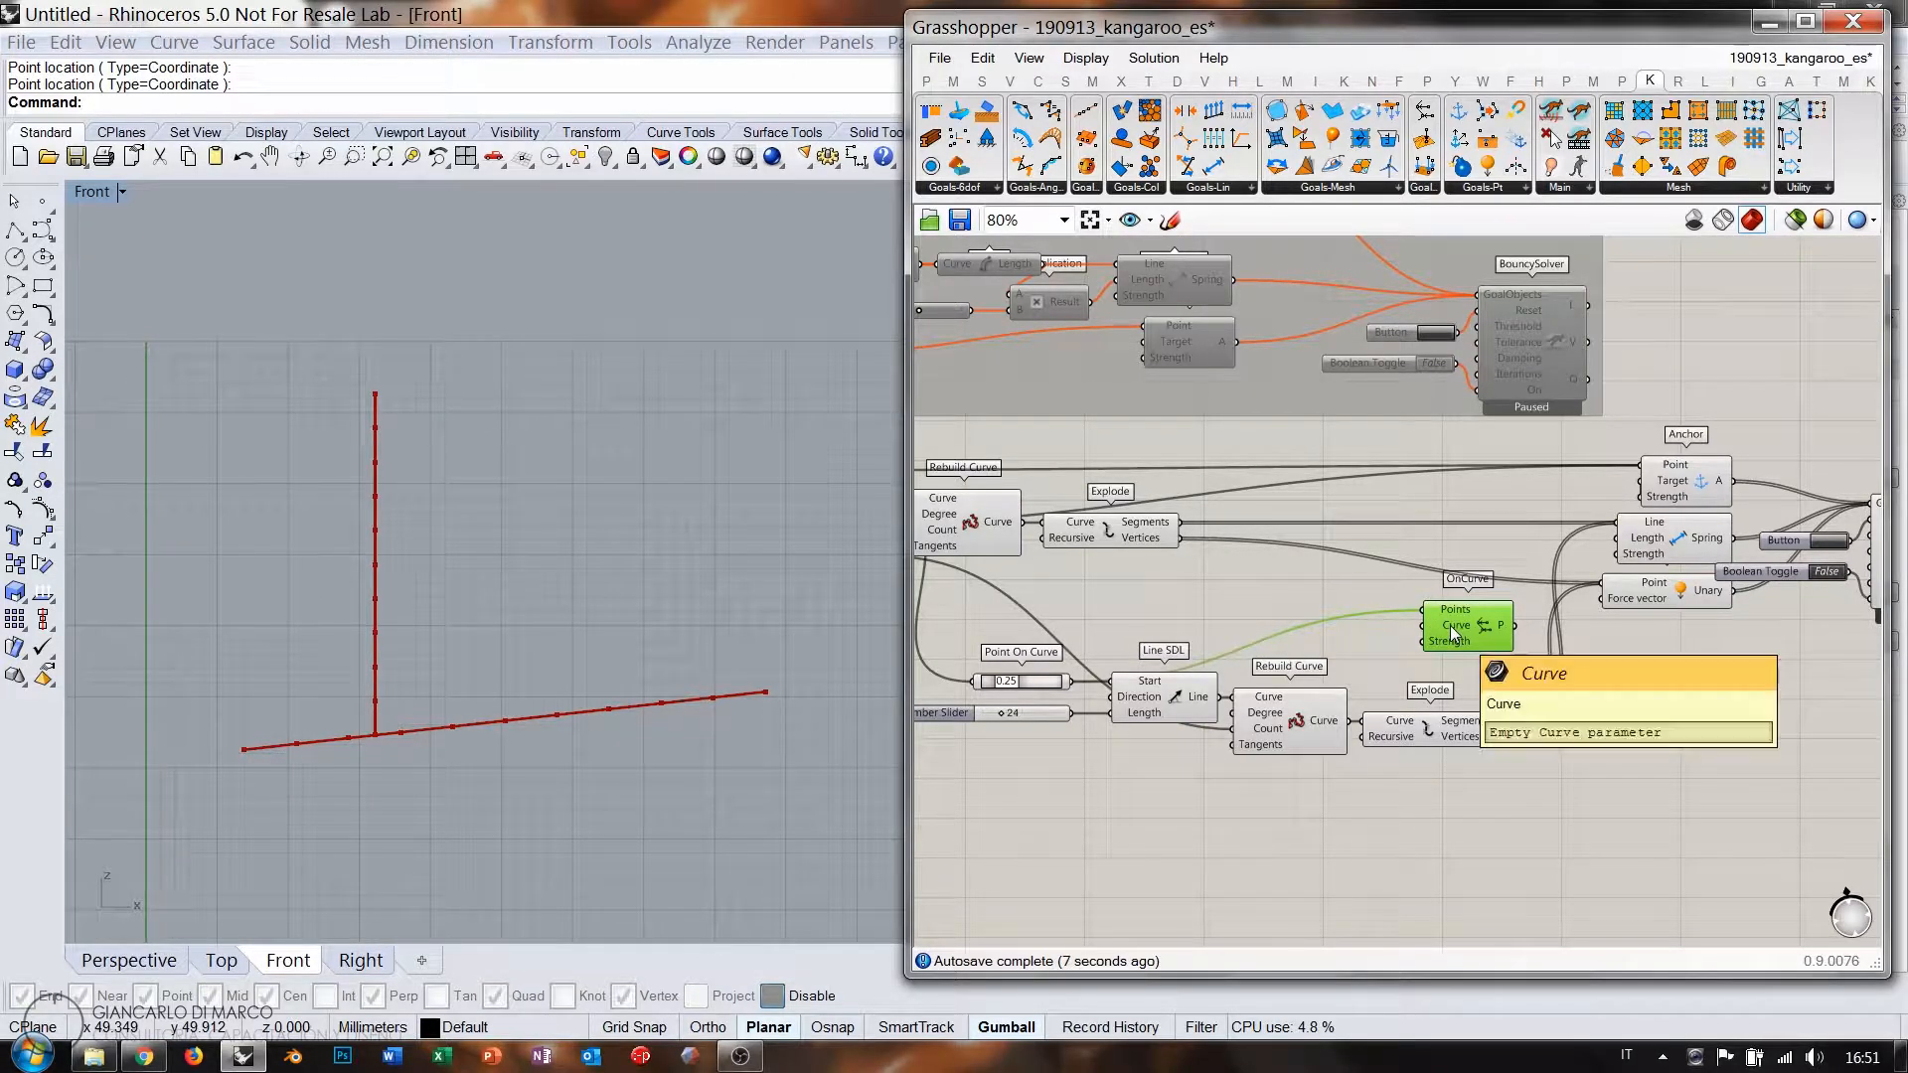
# Wire the rebuilt base curve into OnCurve's Curve, and OnCurve into BouncySolver's goals.
pyautogui.moveTo(1288, 583); pyautogui.dragTo(1345, 557, button='right')
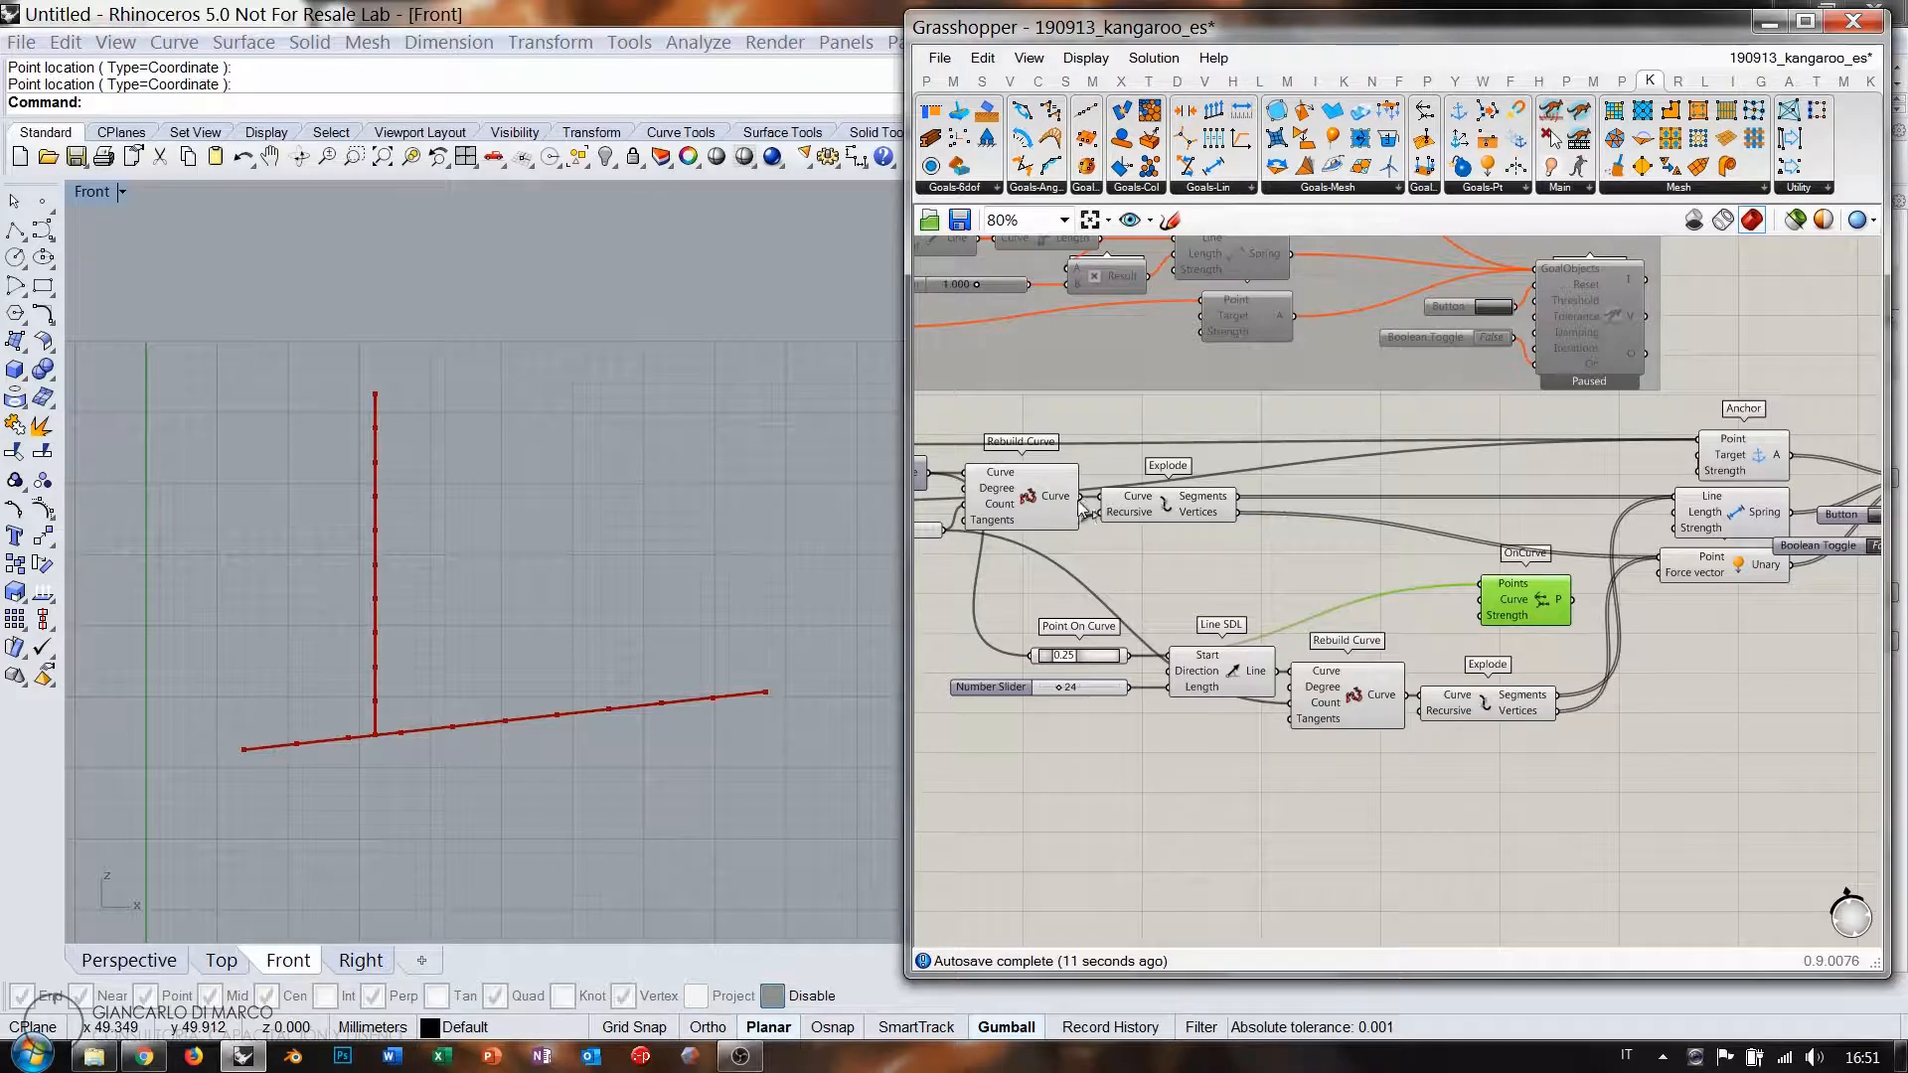
pyautogui.moveTo(1085, 510); pyautogui.dragTo(1101, 517, button='right')
pyautogui.moveTo(1119, 497); pyautogui.dragTo(1520, 600)
pyautogui.moveTo(1654, 651); pyautogui.dragTo(1365, 677, button='right')
pyautogui.moveTo(1319, 628); pyautogui.dragTo(1535, 659)
pyautogui.moveTo(1626, 533); pyautogui.dragTo(1669, 507)
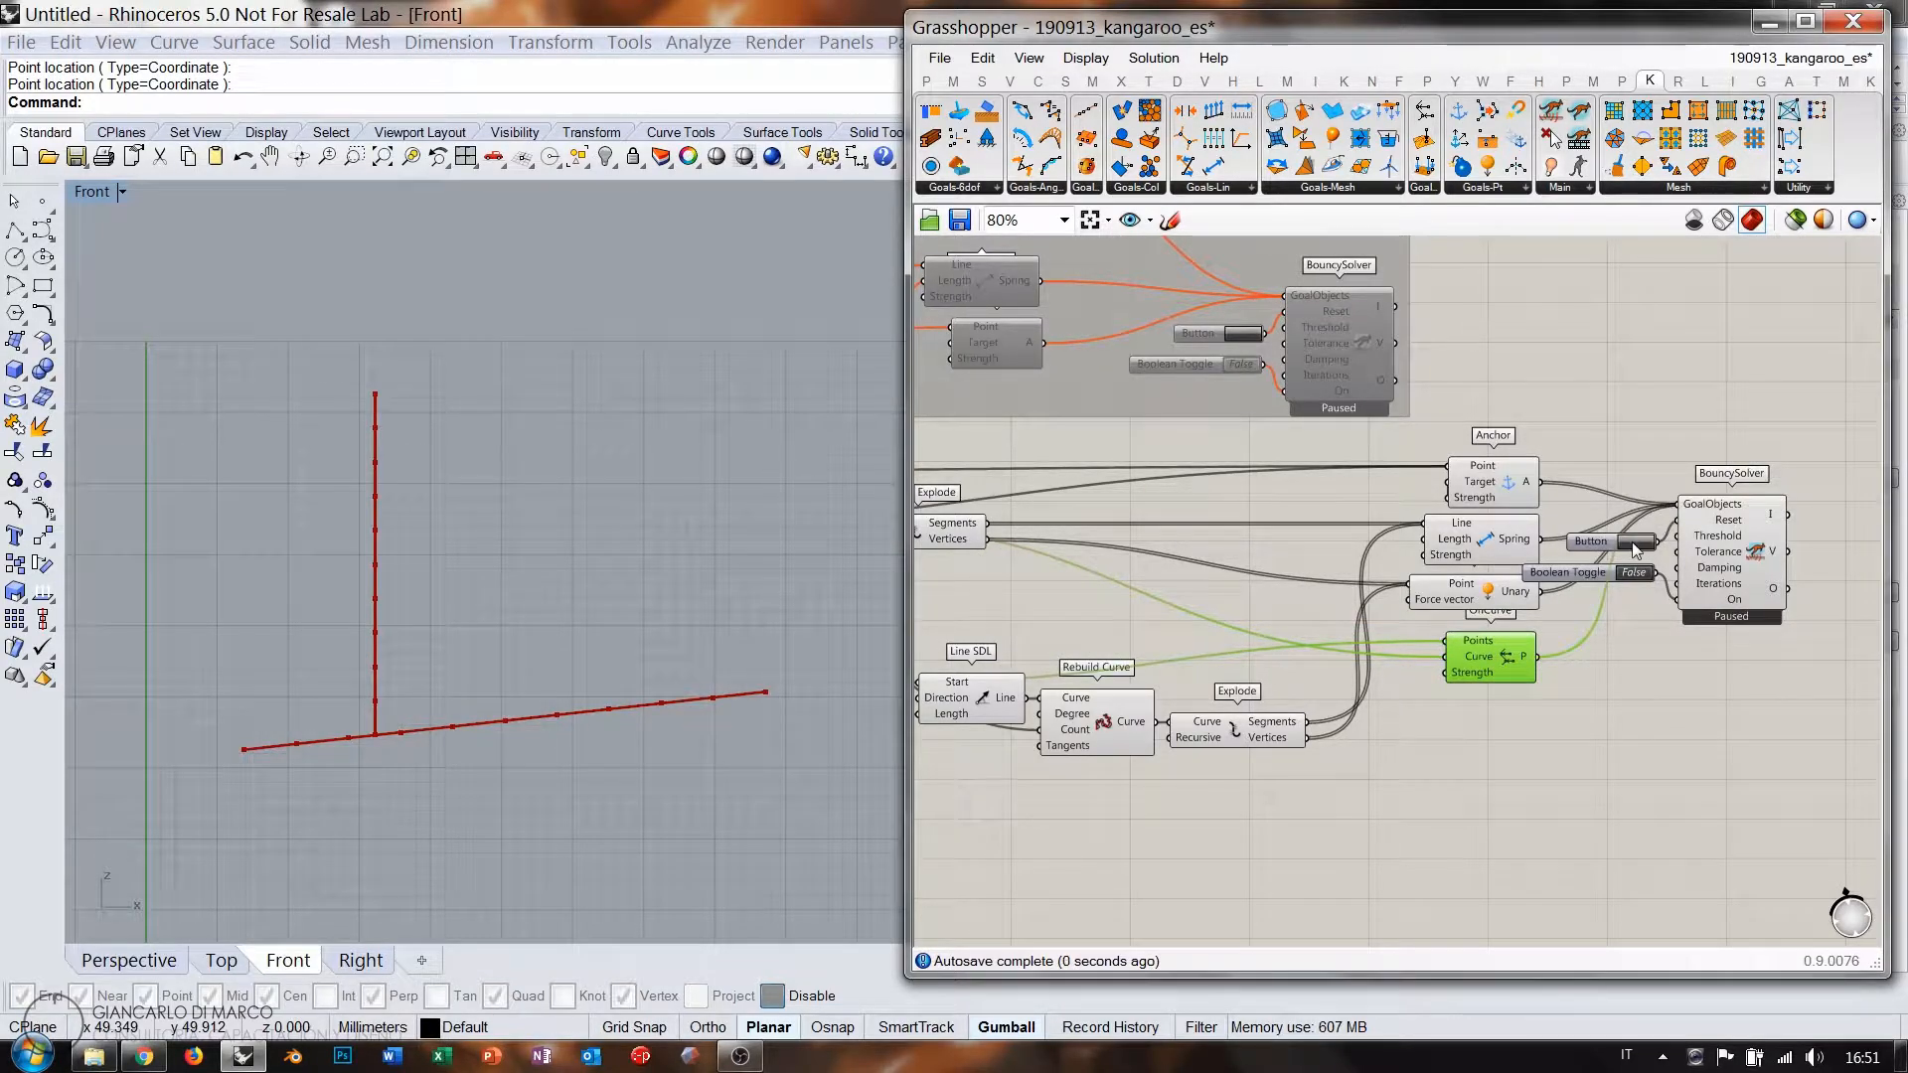
# Run the simulation and add an OnCurve Strength slider, raising it from 11 to 45.
pyautogui.doubleClick(1636, 573)
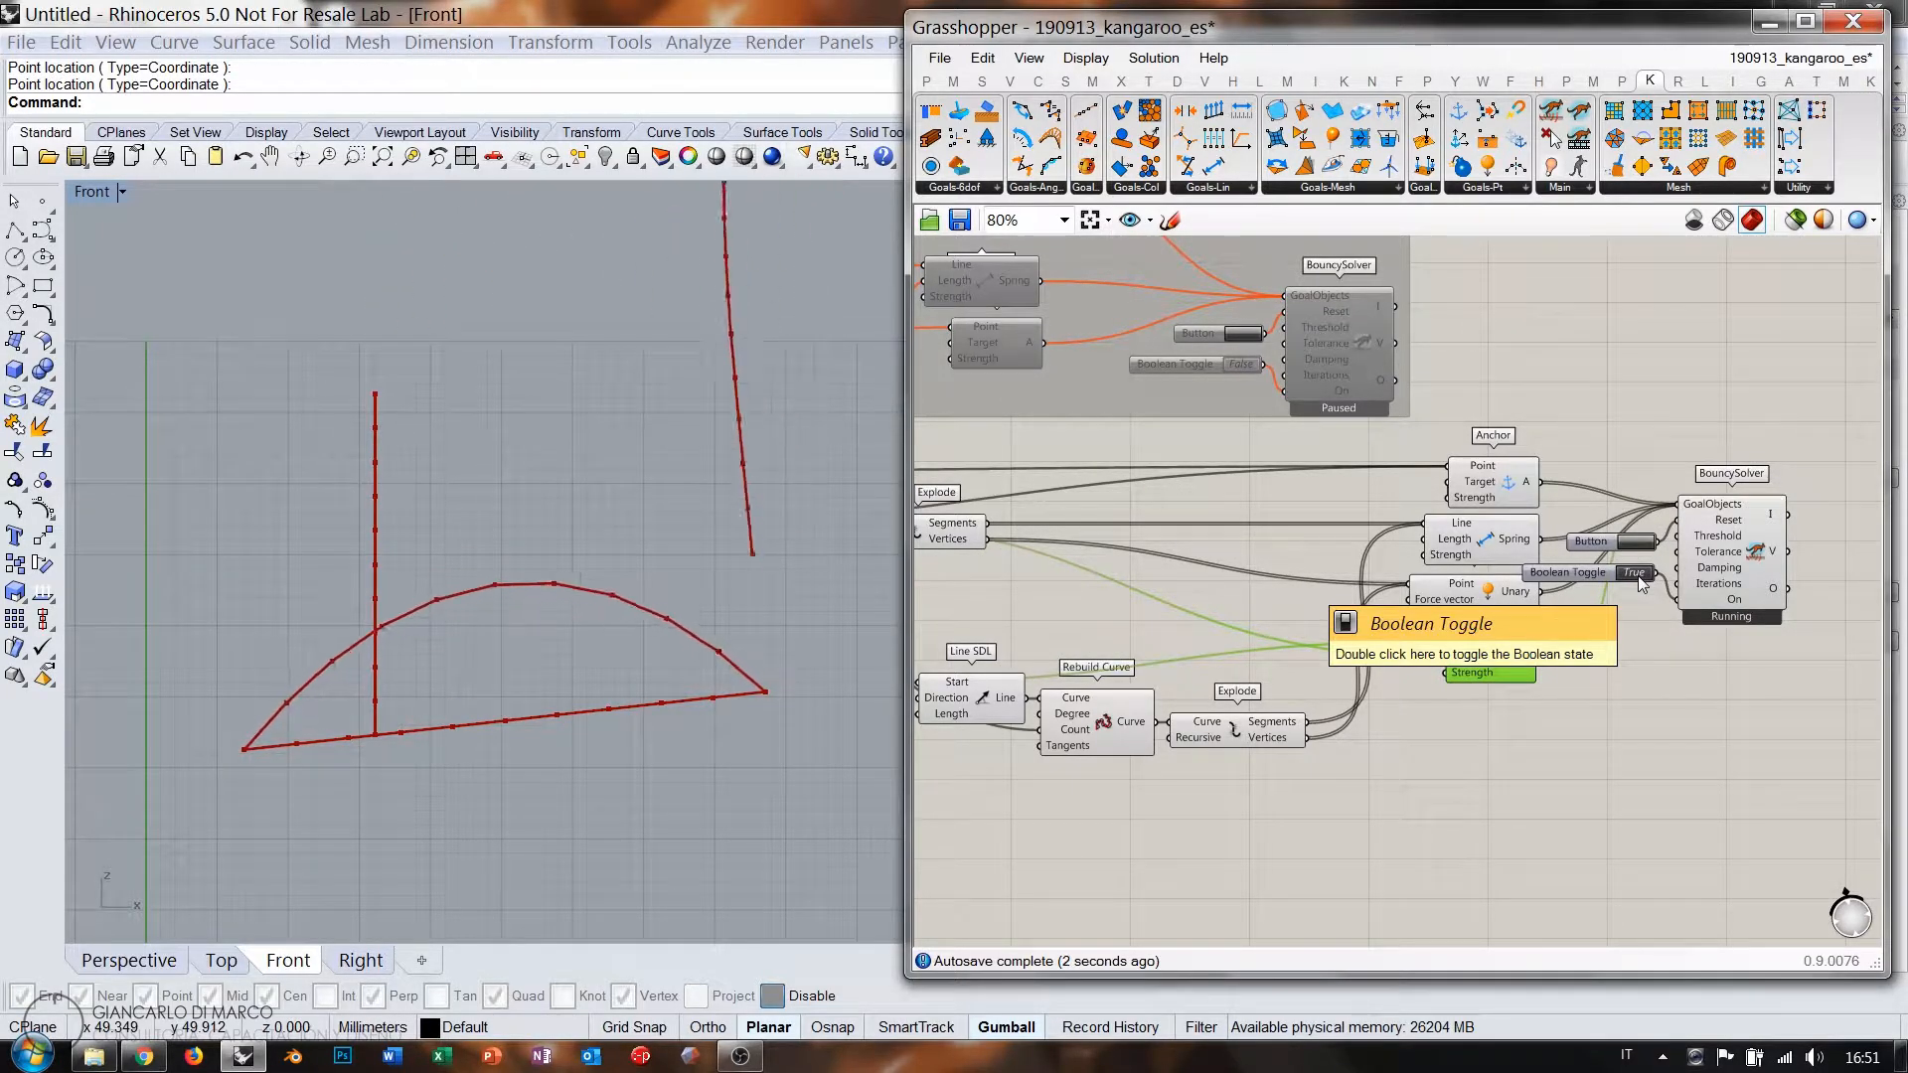
pyautogui.scroll(-1, 556, 551)
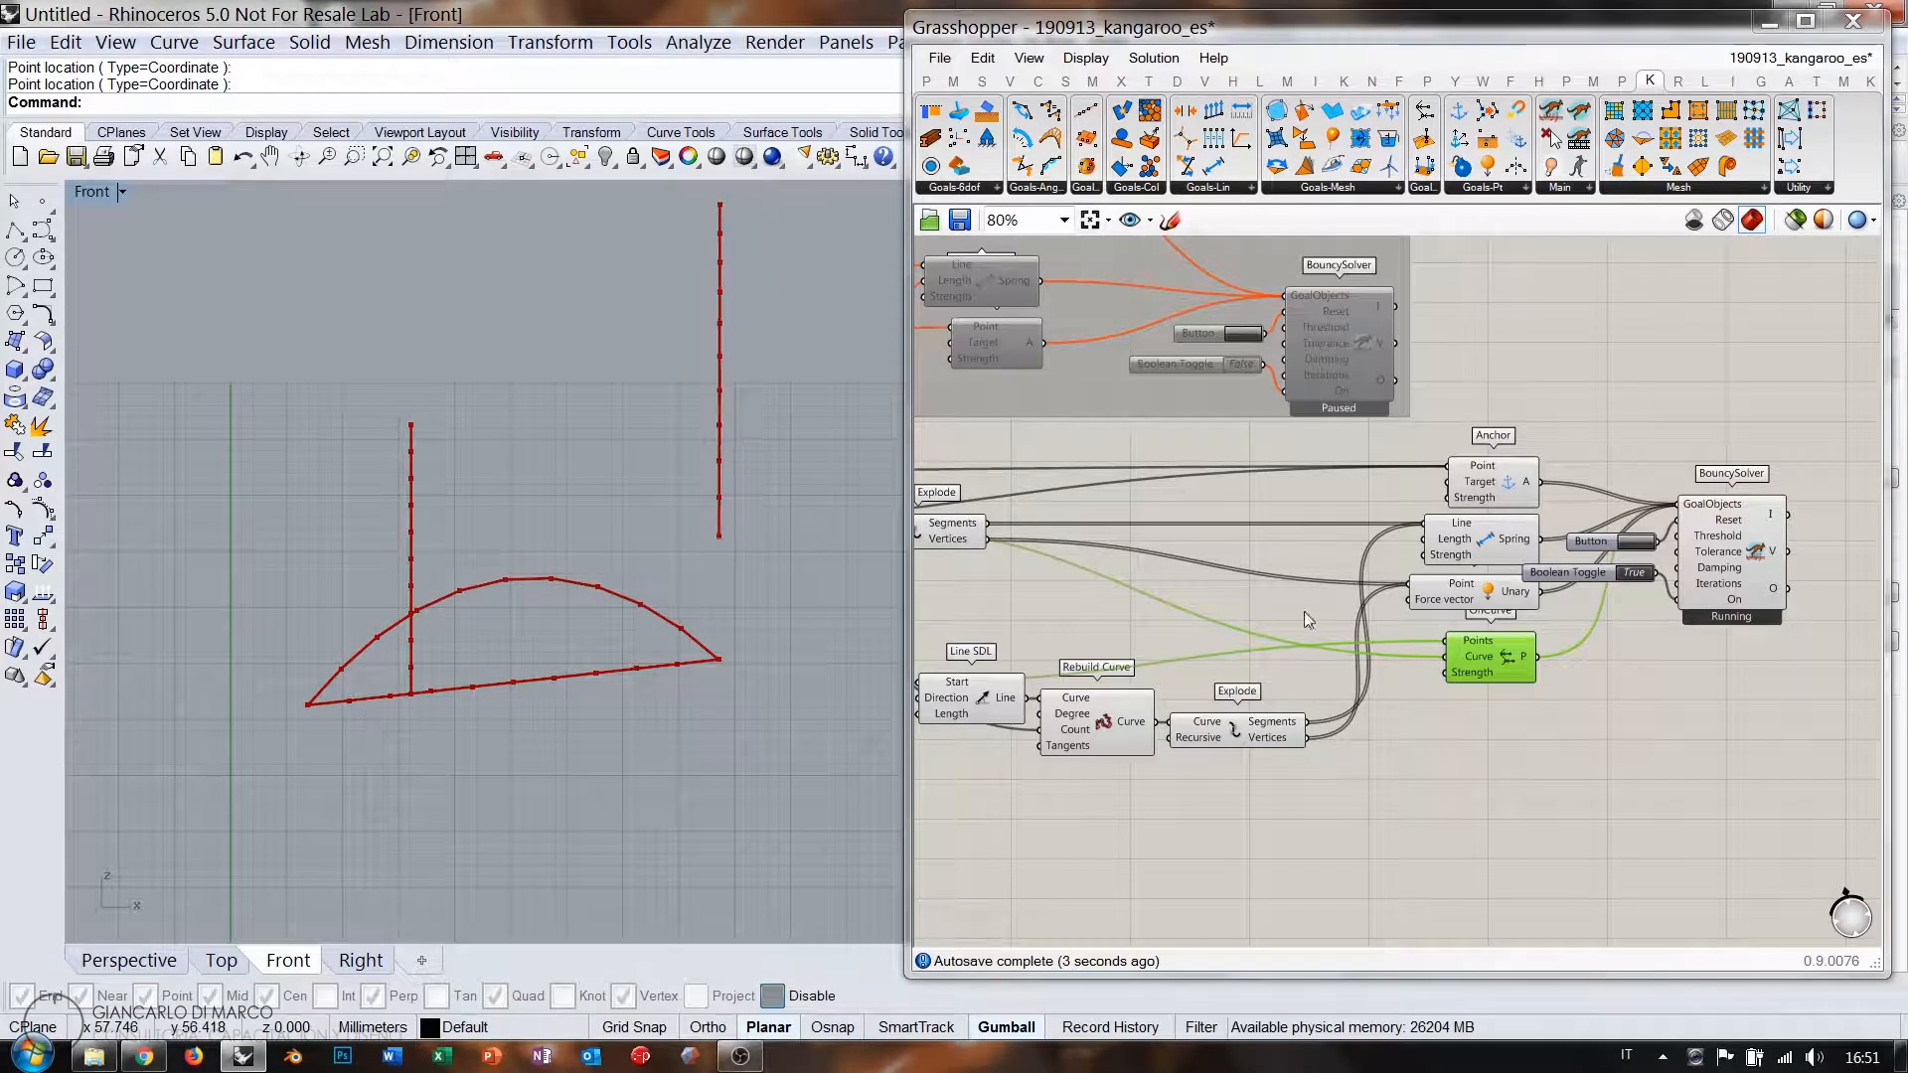
pyautogui.scroll(3, 1491, 652)
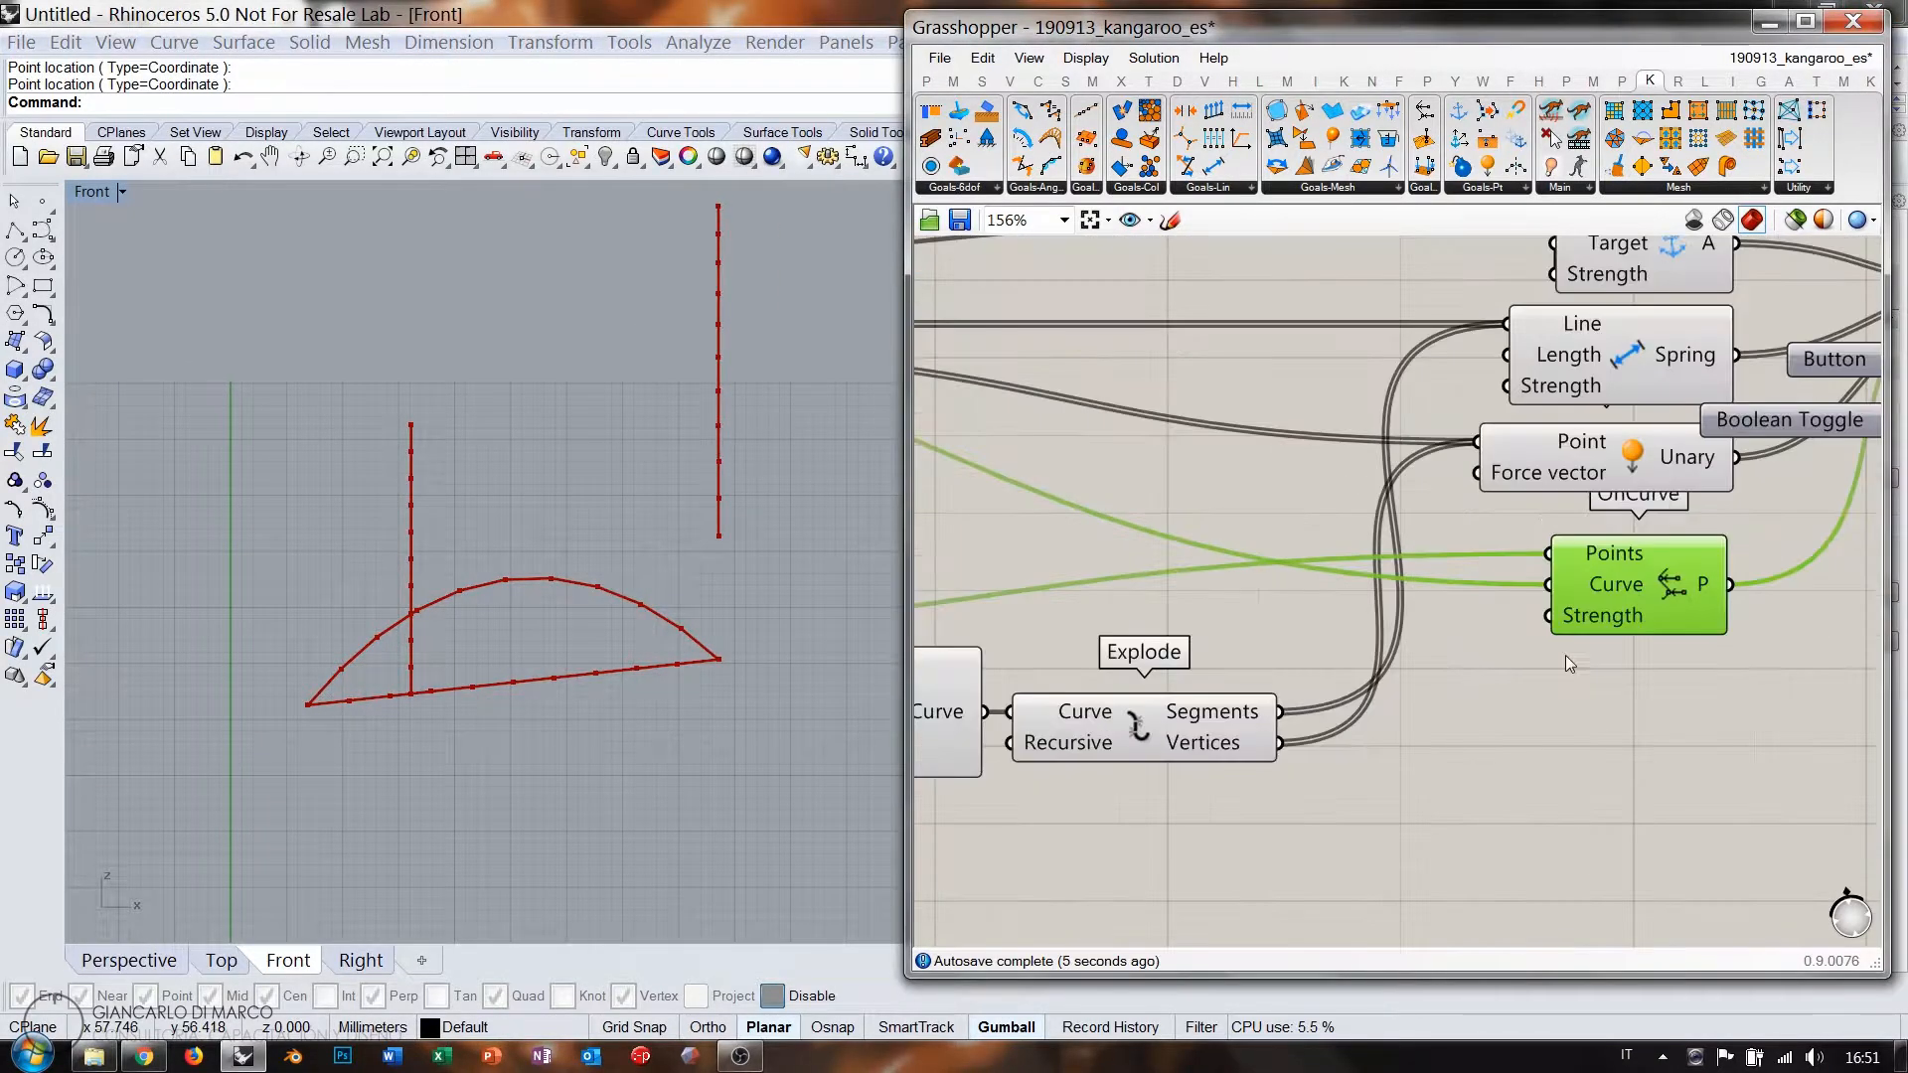
pyautogui.doubleClick(1479, 684)
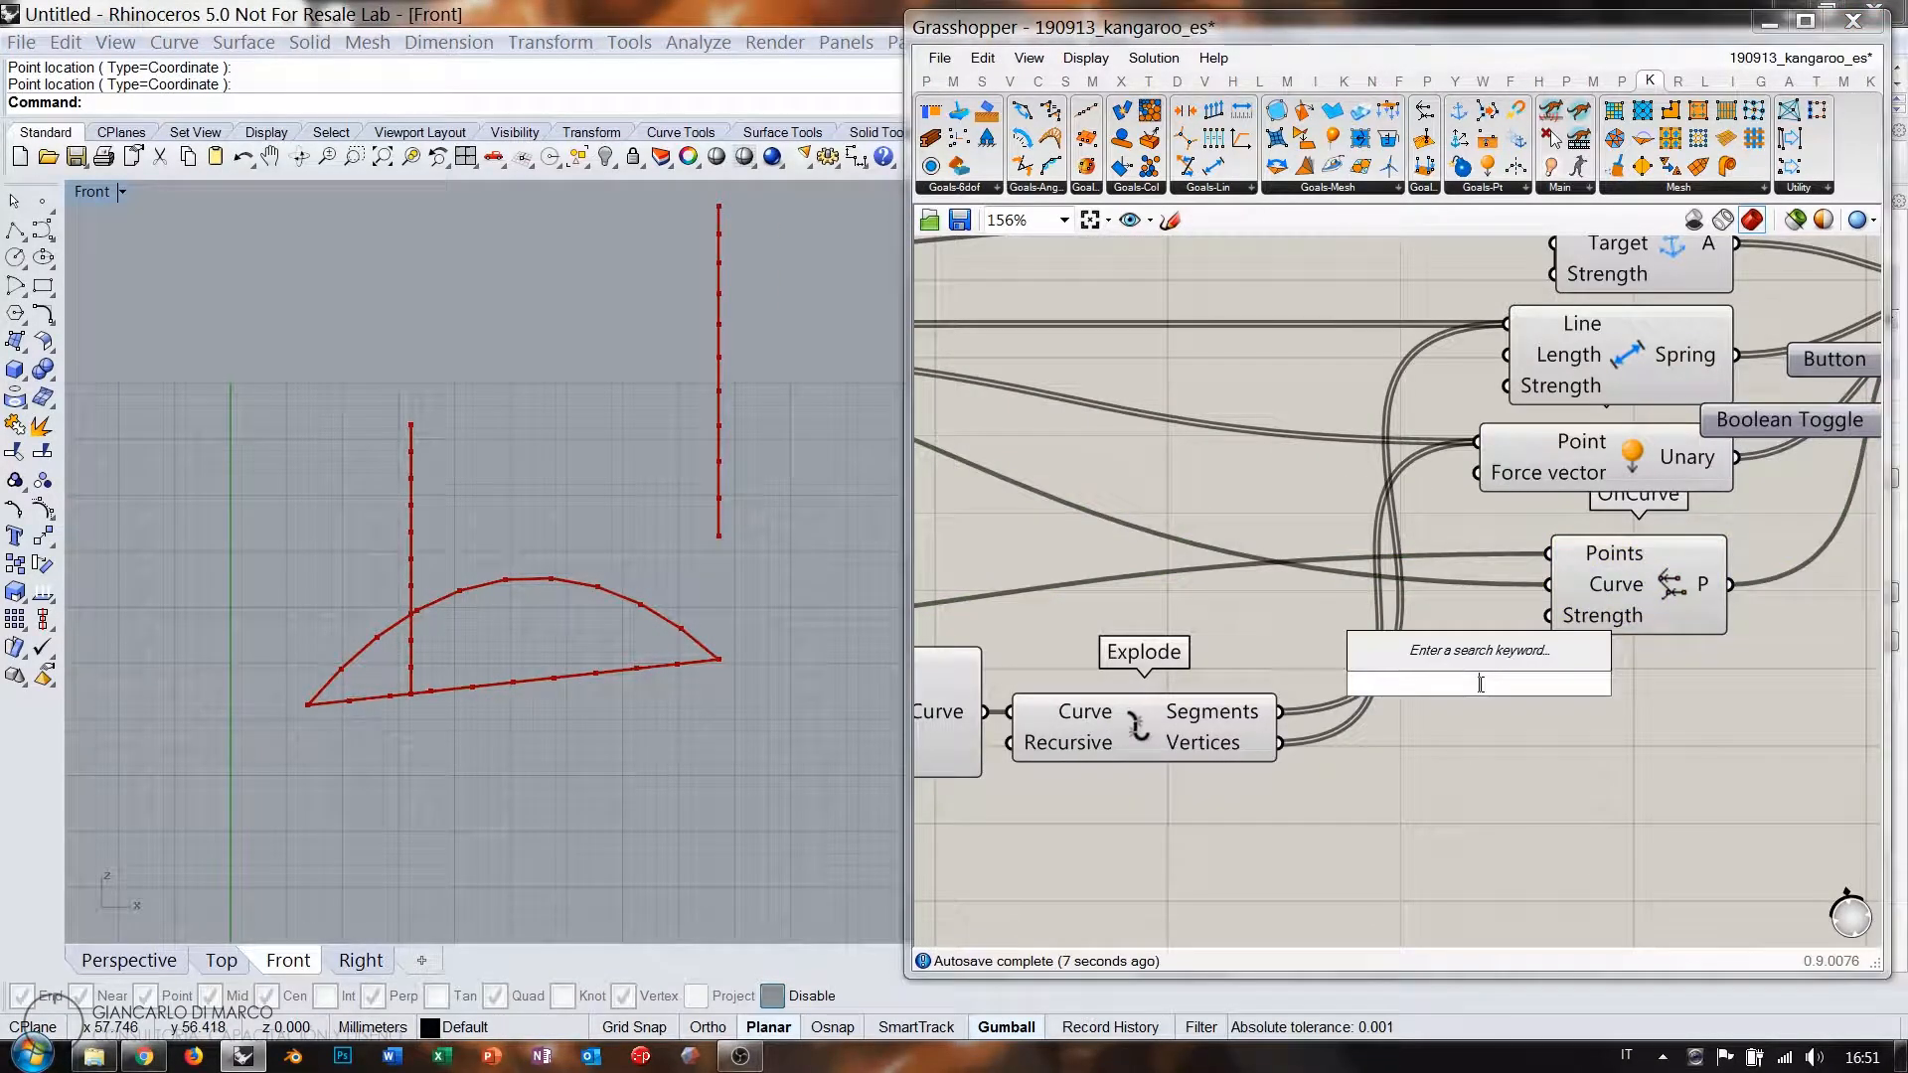
pyautogui.write('11')
pyautogui.press('Return')
pyautogui.moveTo(1630, 690); pyautogui.dragTo(1461, 644)
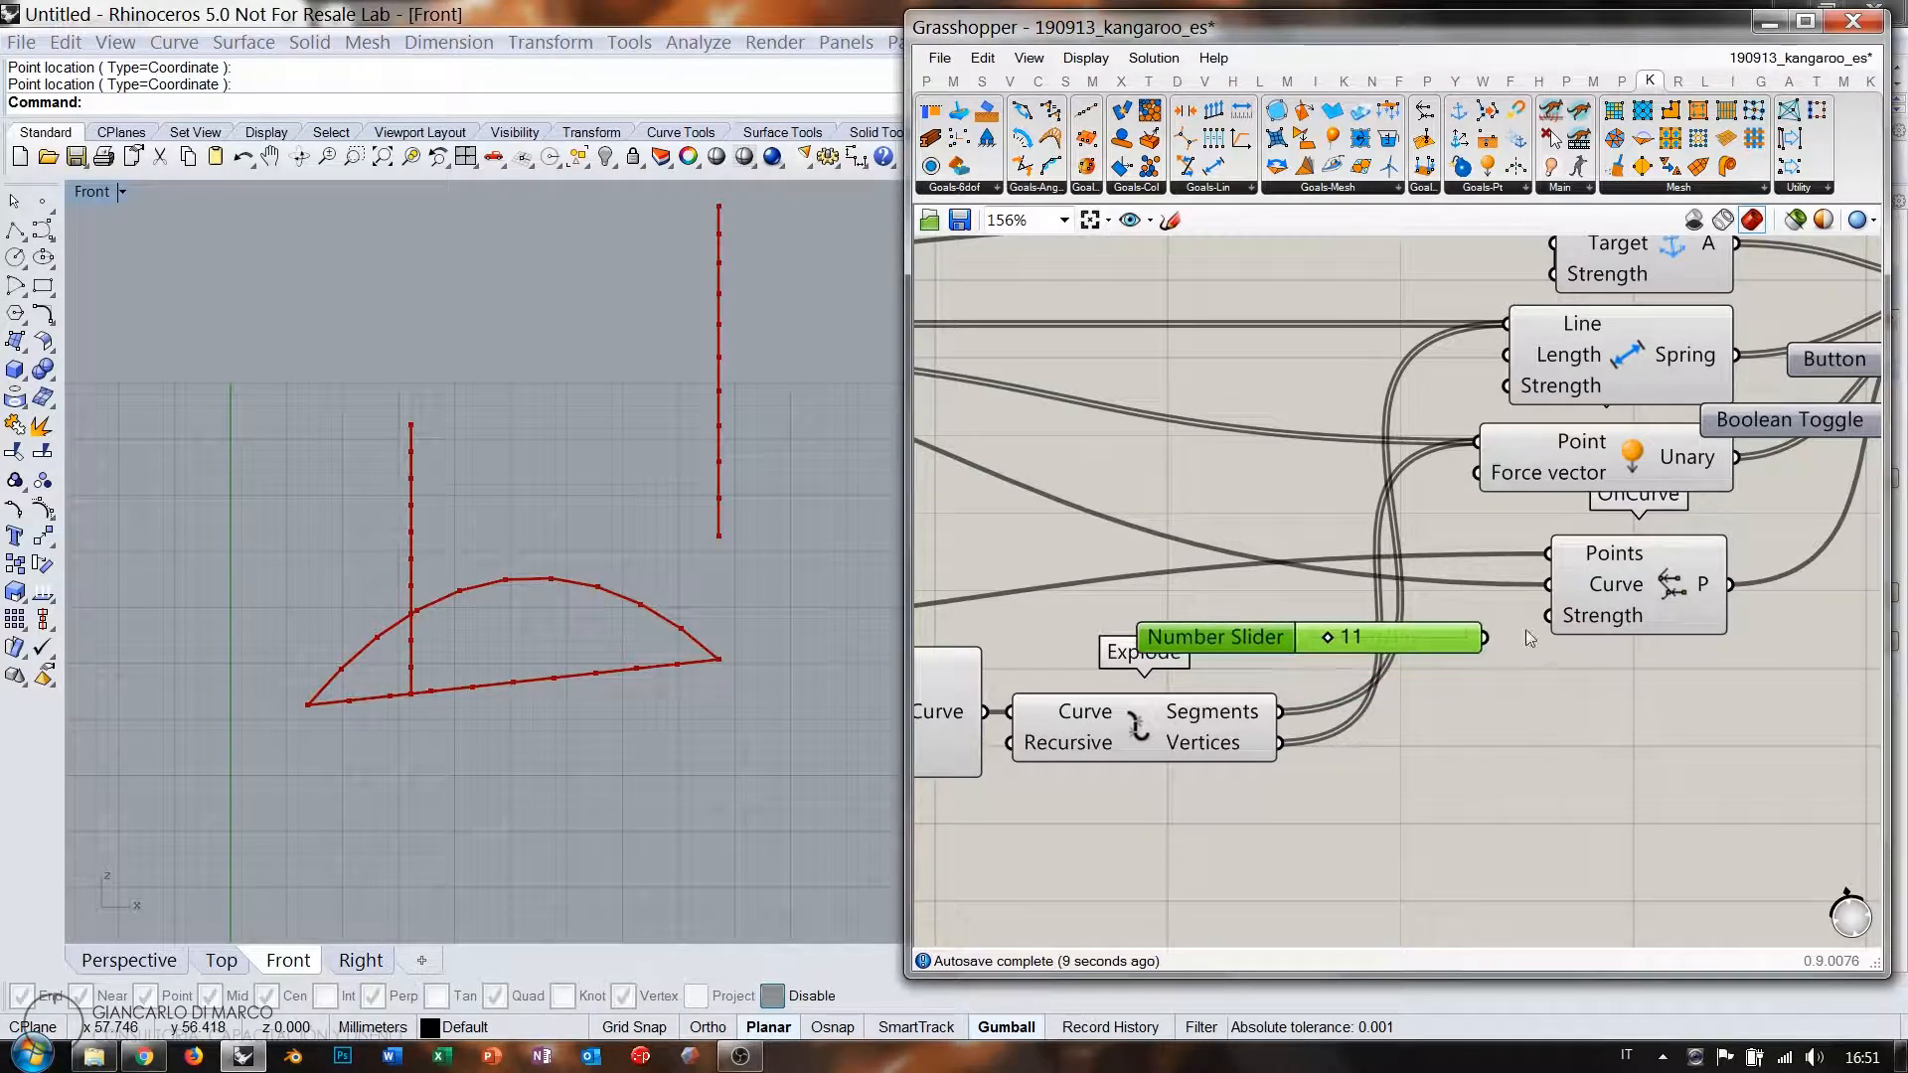
pyautogui.moveTo(1328, 638); pyautogui.dragTo(1384, 640)
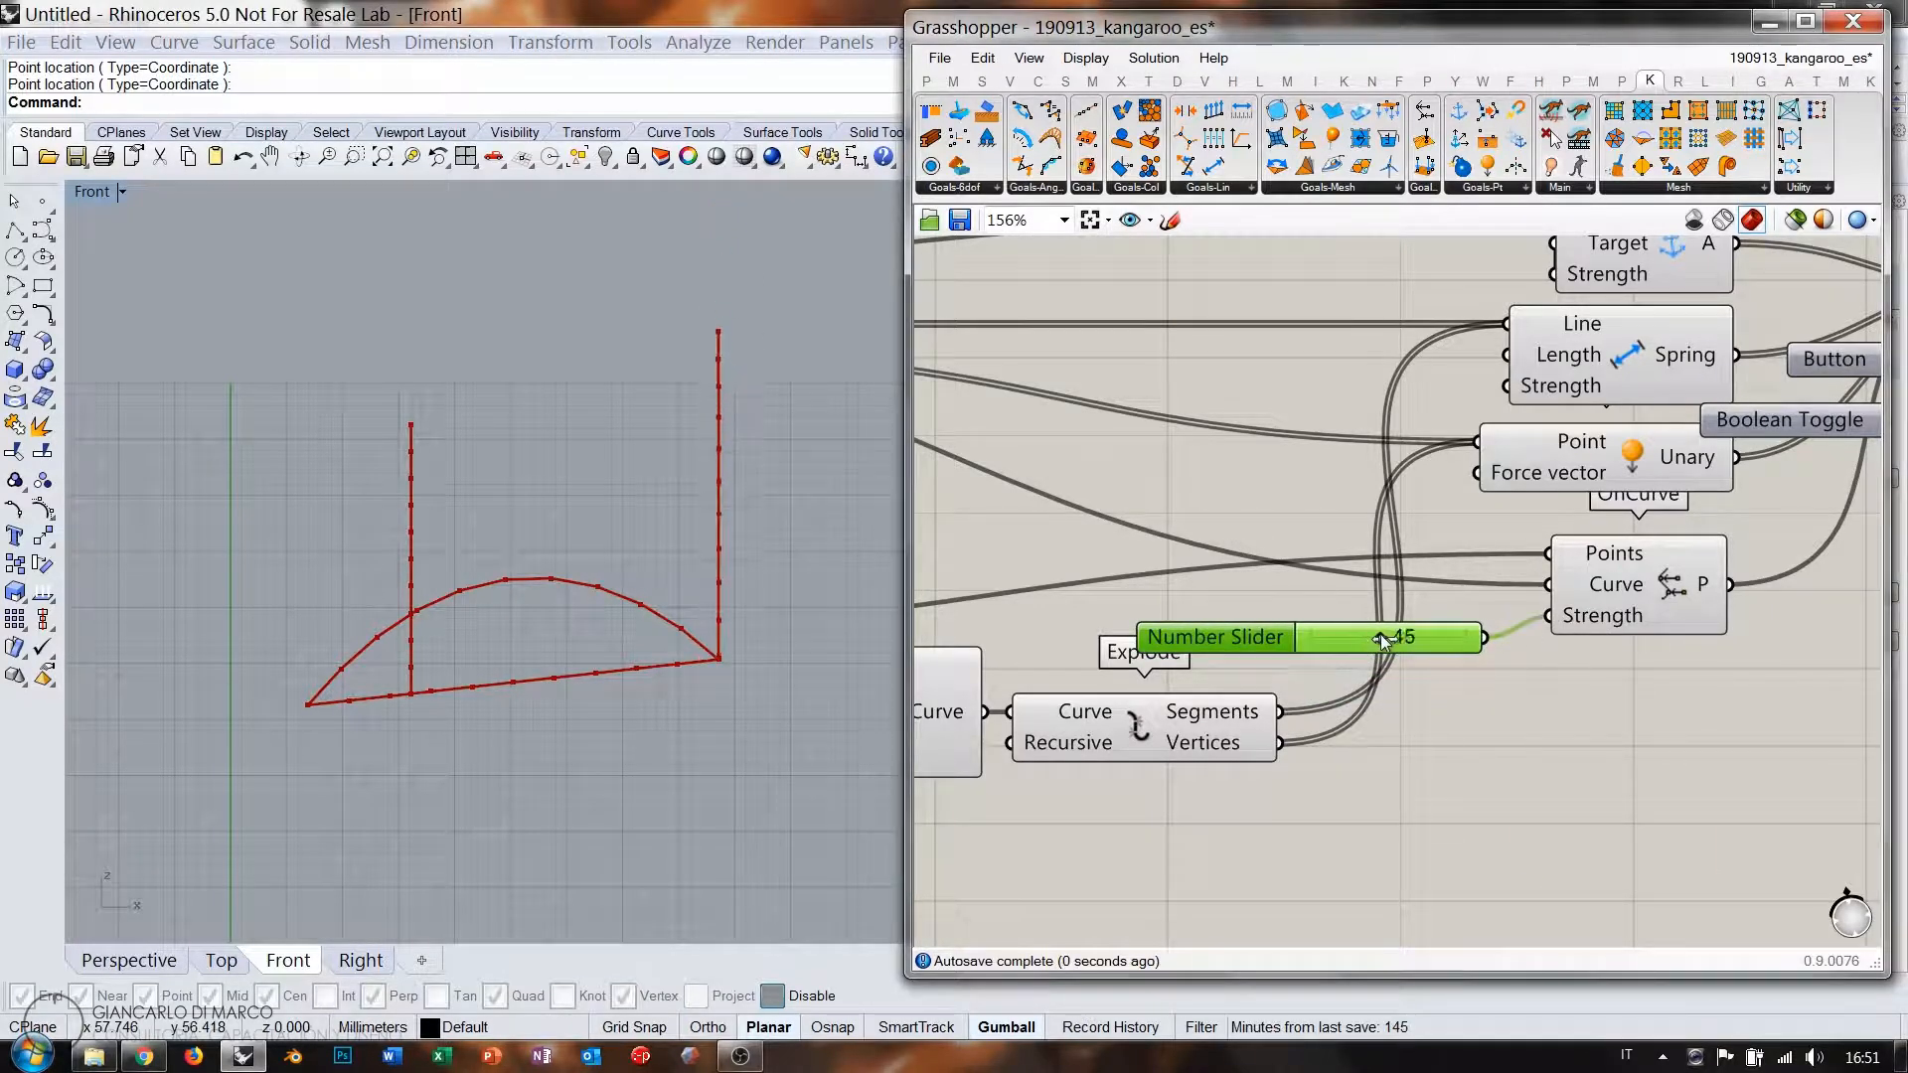
# Reset and rerun the simulation several times to test the stronger OnCurve goal.
pyautogui.scroll(-3, 1400, 684)
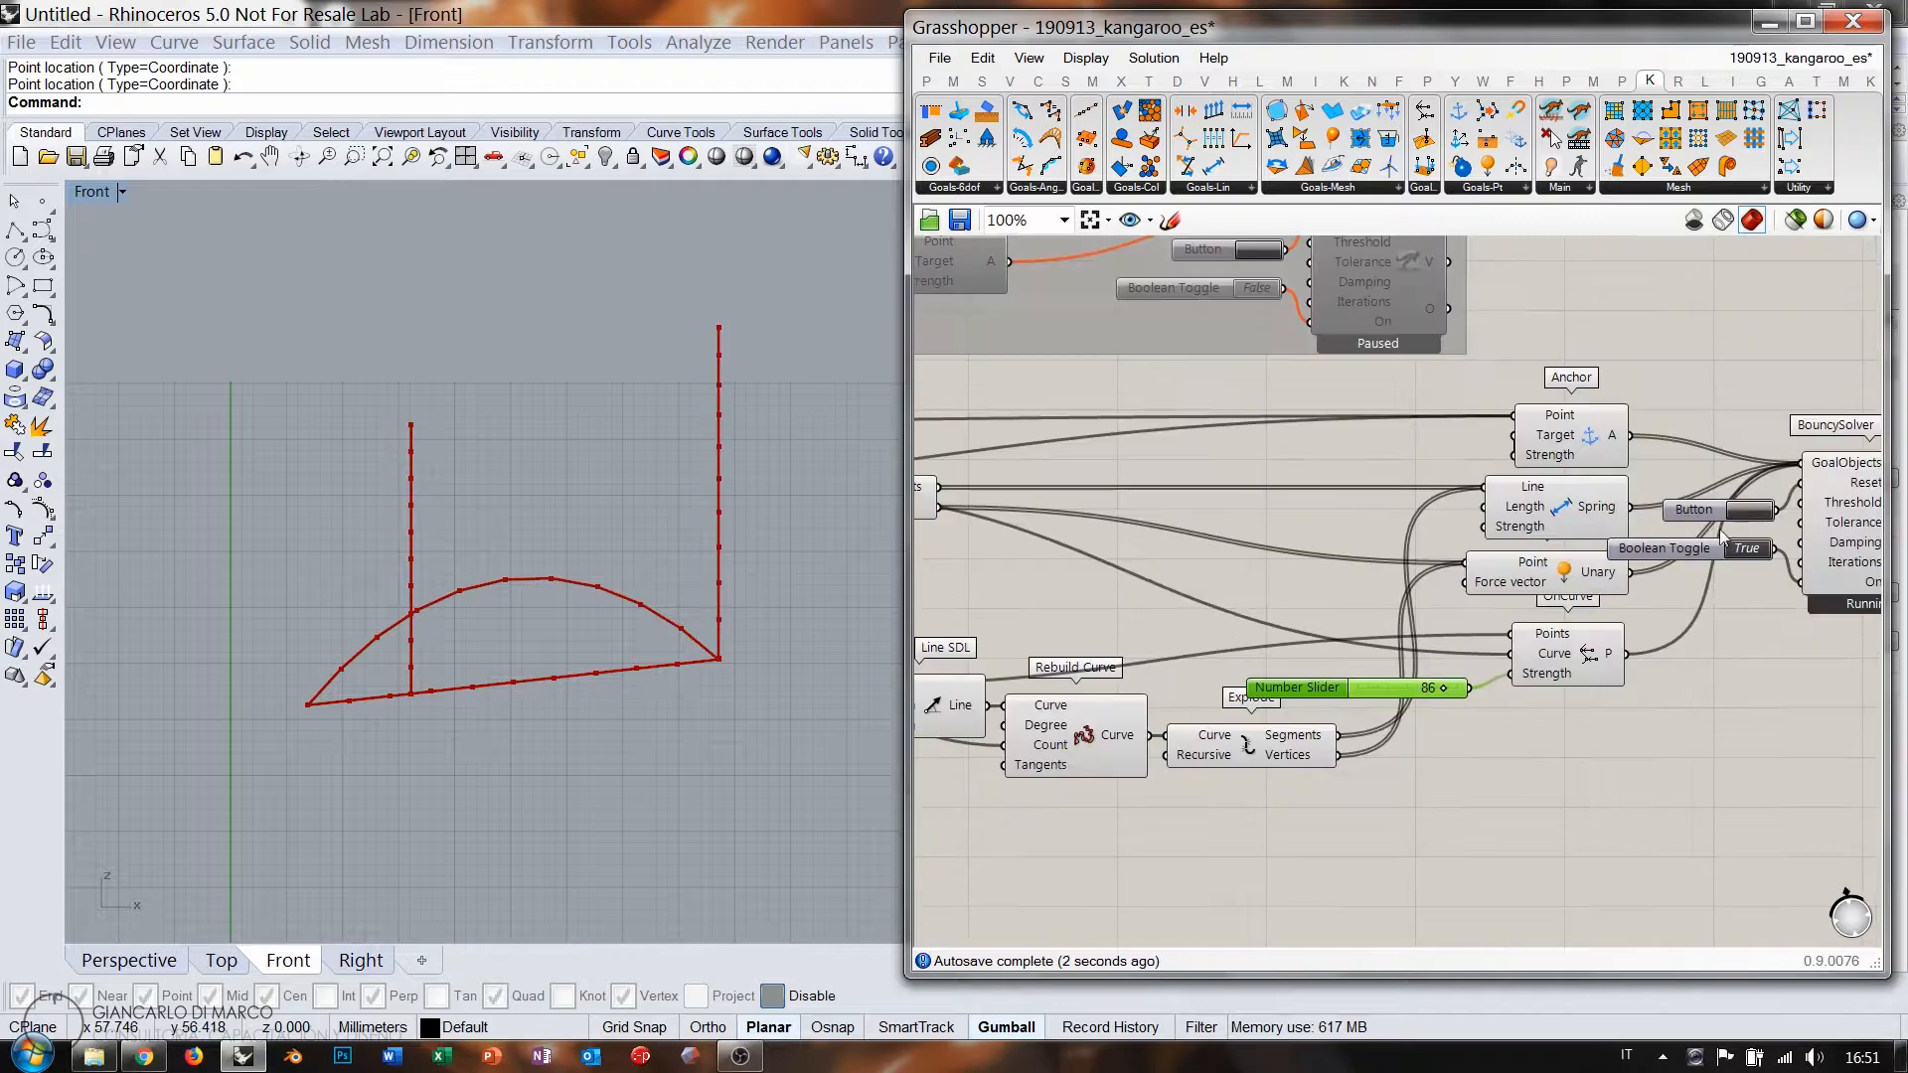
pyautogui.click(1738, 509)
pyautogui.click(1738, 509)
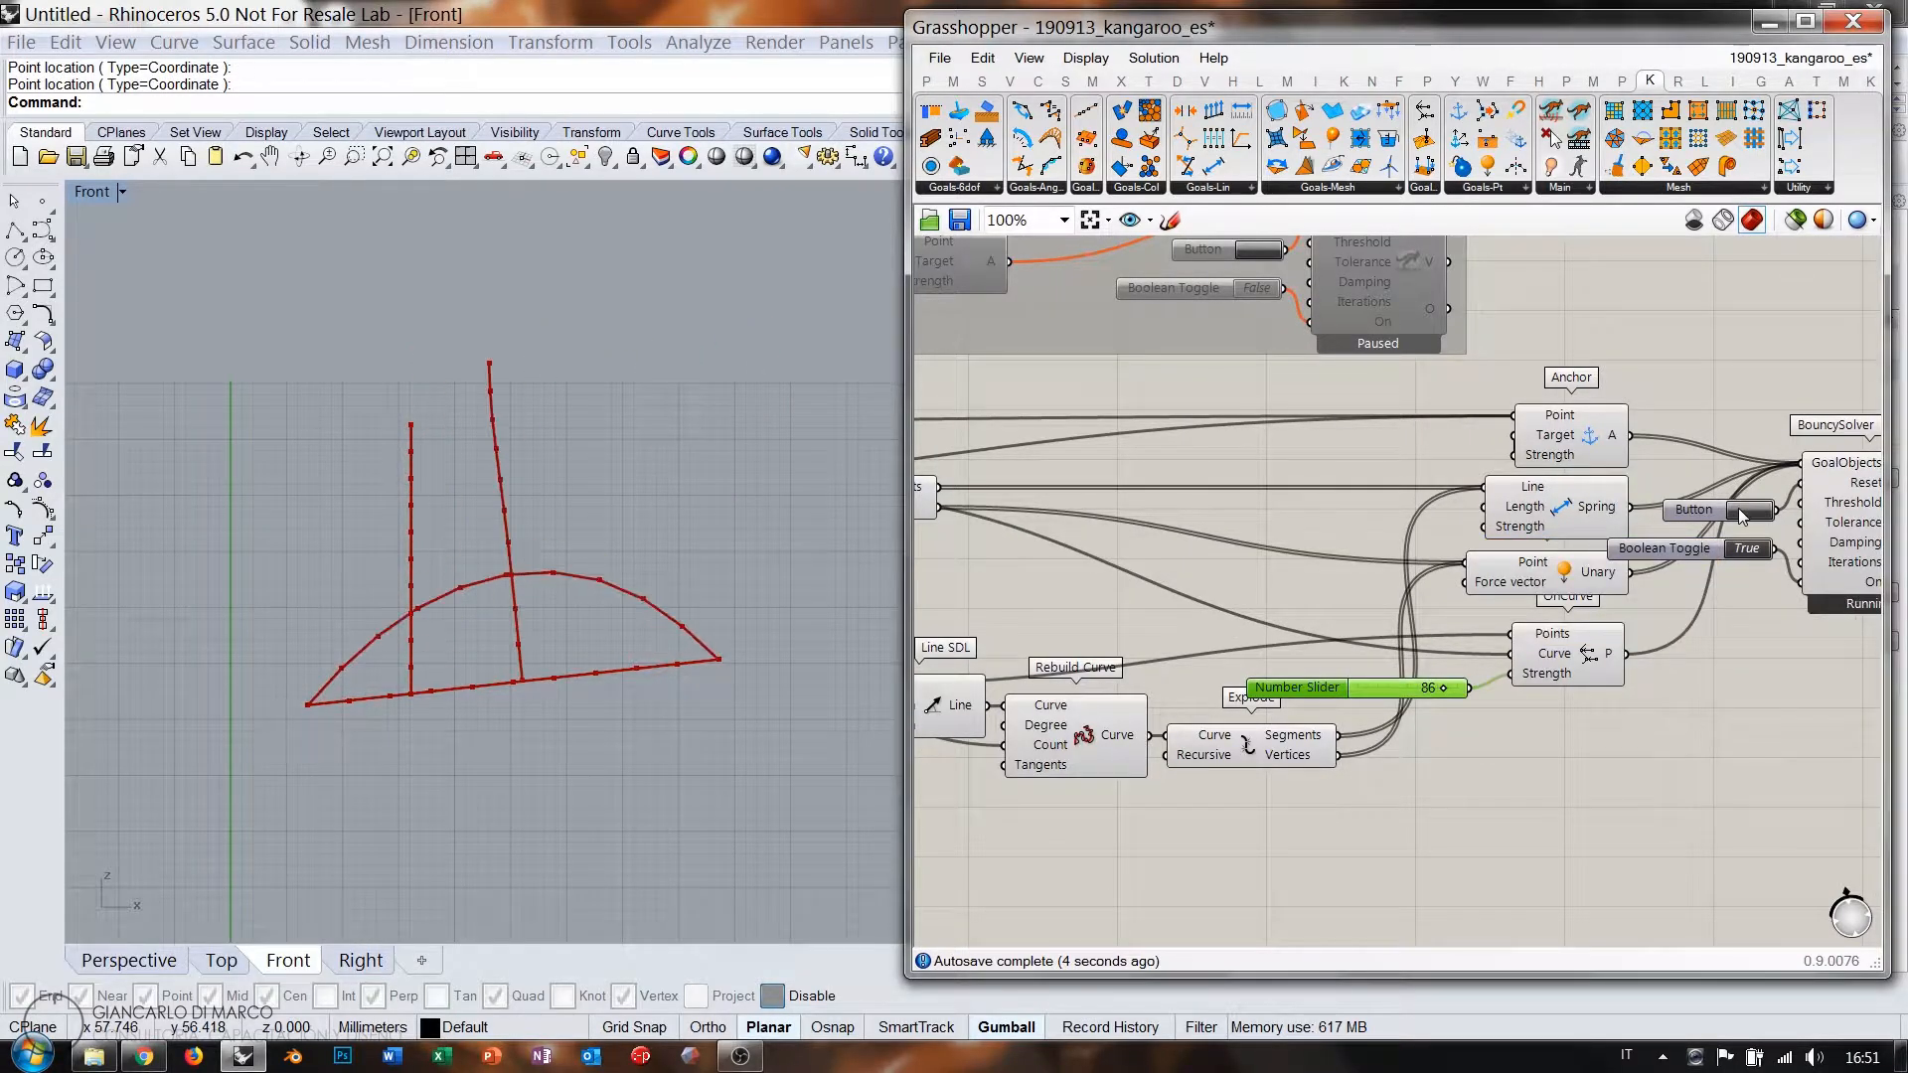
pyautogui.click(1738, 509)
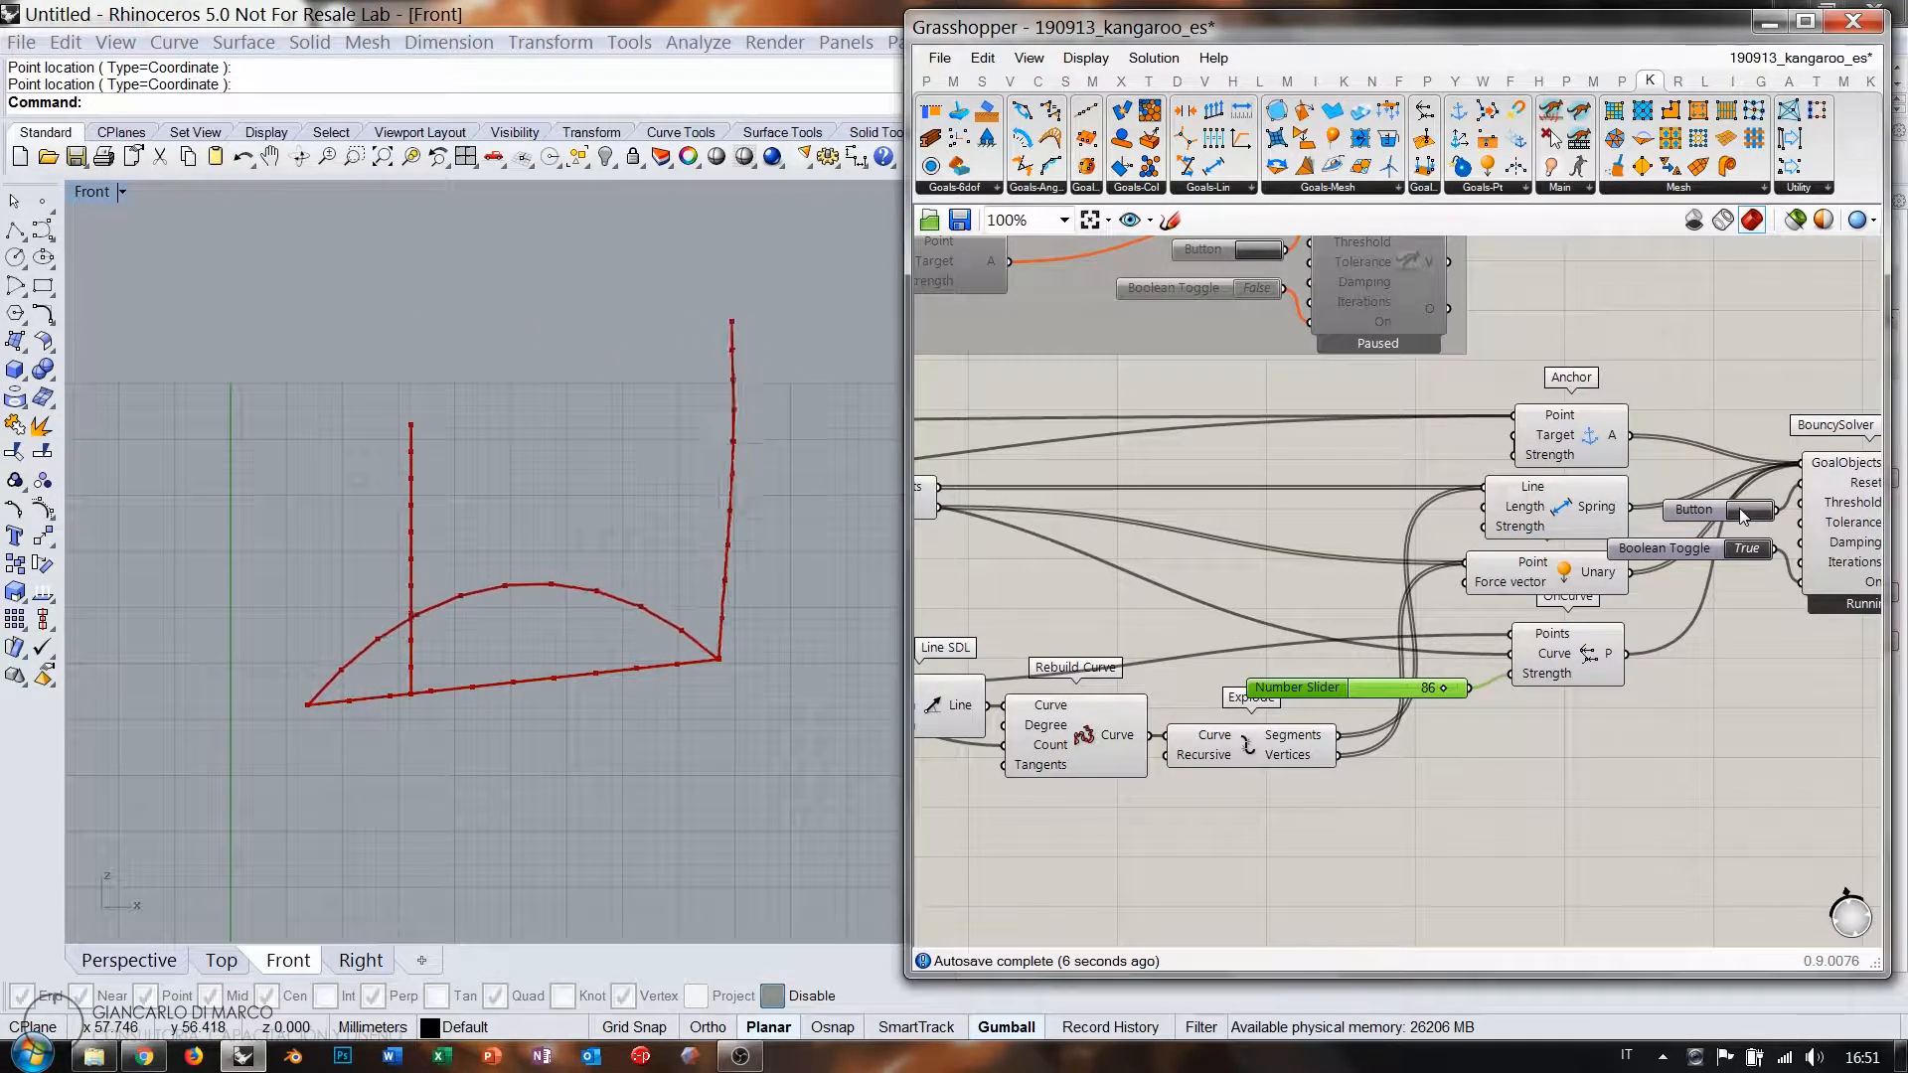
pyautogui.click(1740, 509)
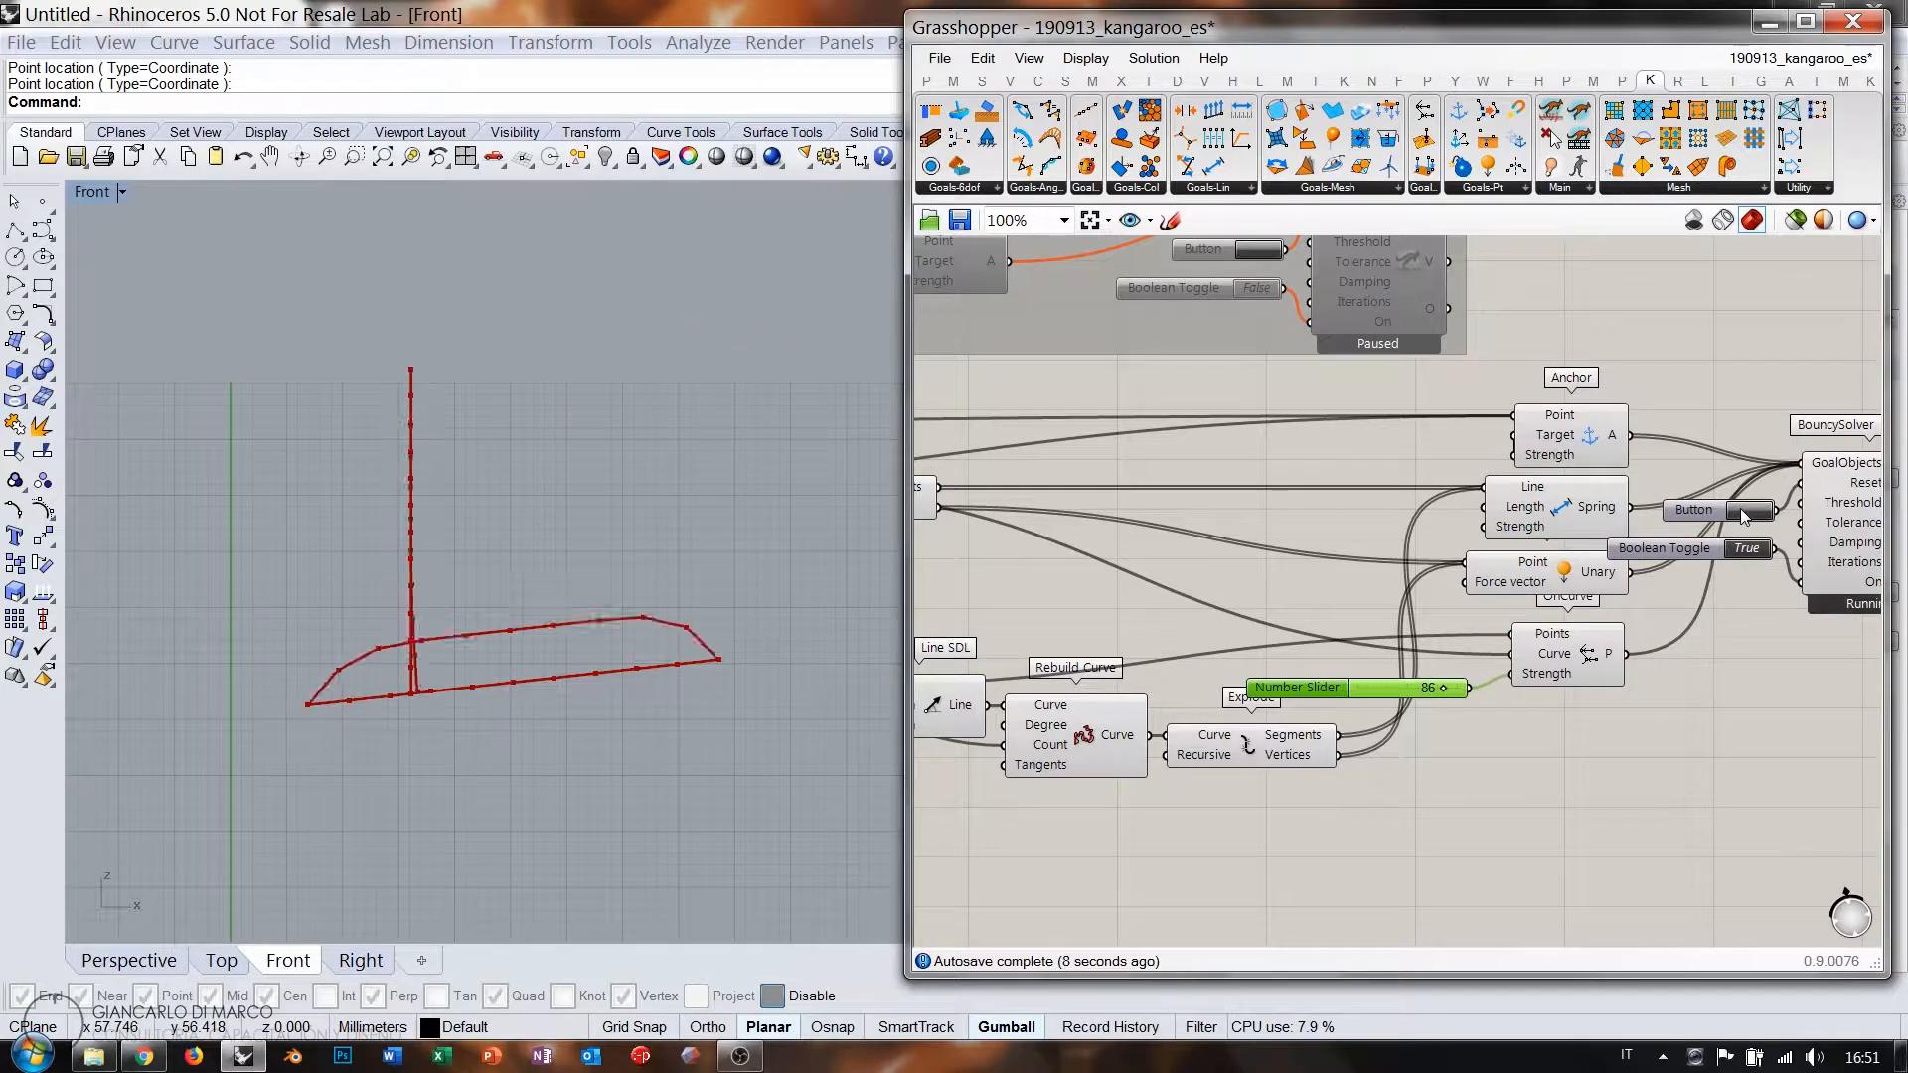
# Connect the exploded Segments to OnCurve's Curve input and reset to test it.
pyautogui.moveTo(1194, 550); pyautogui.dragTo(1366, 600, button='right')
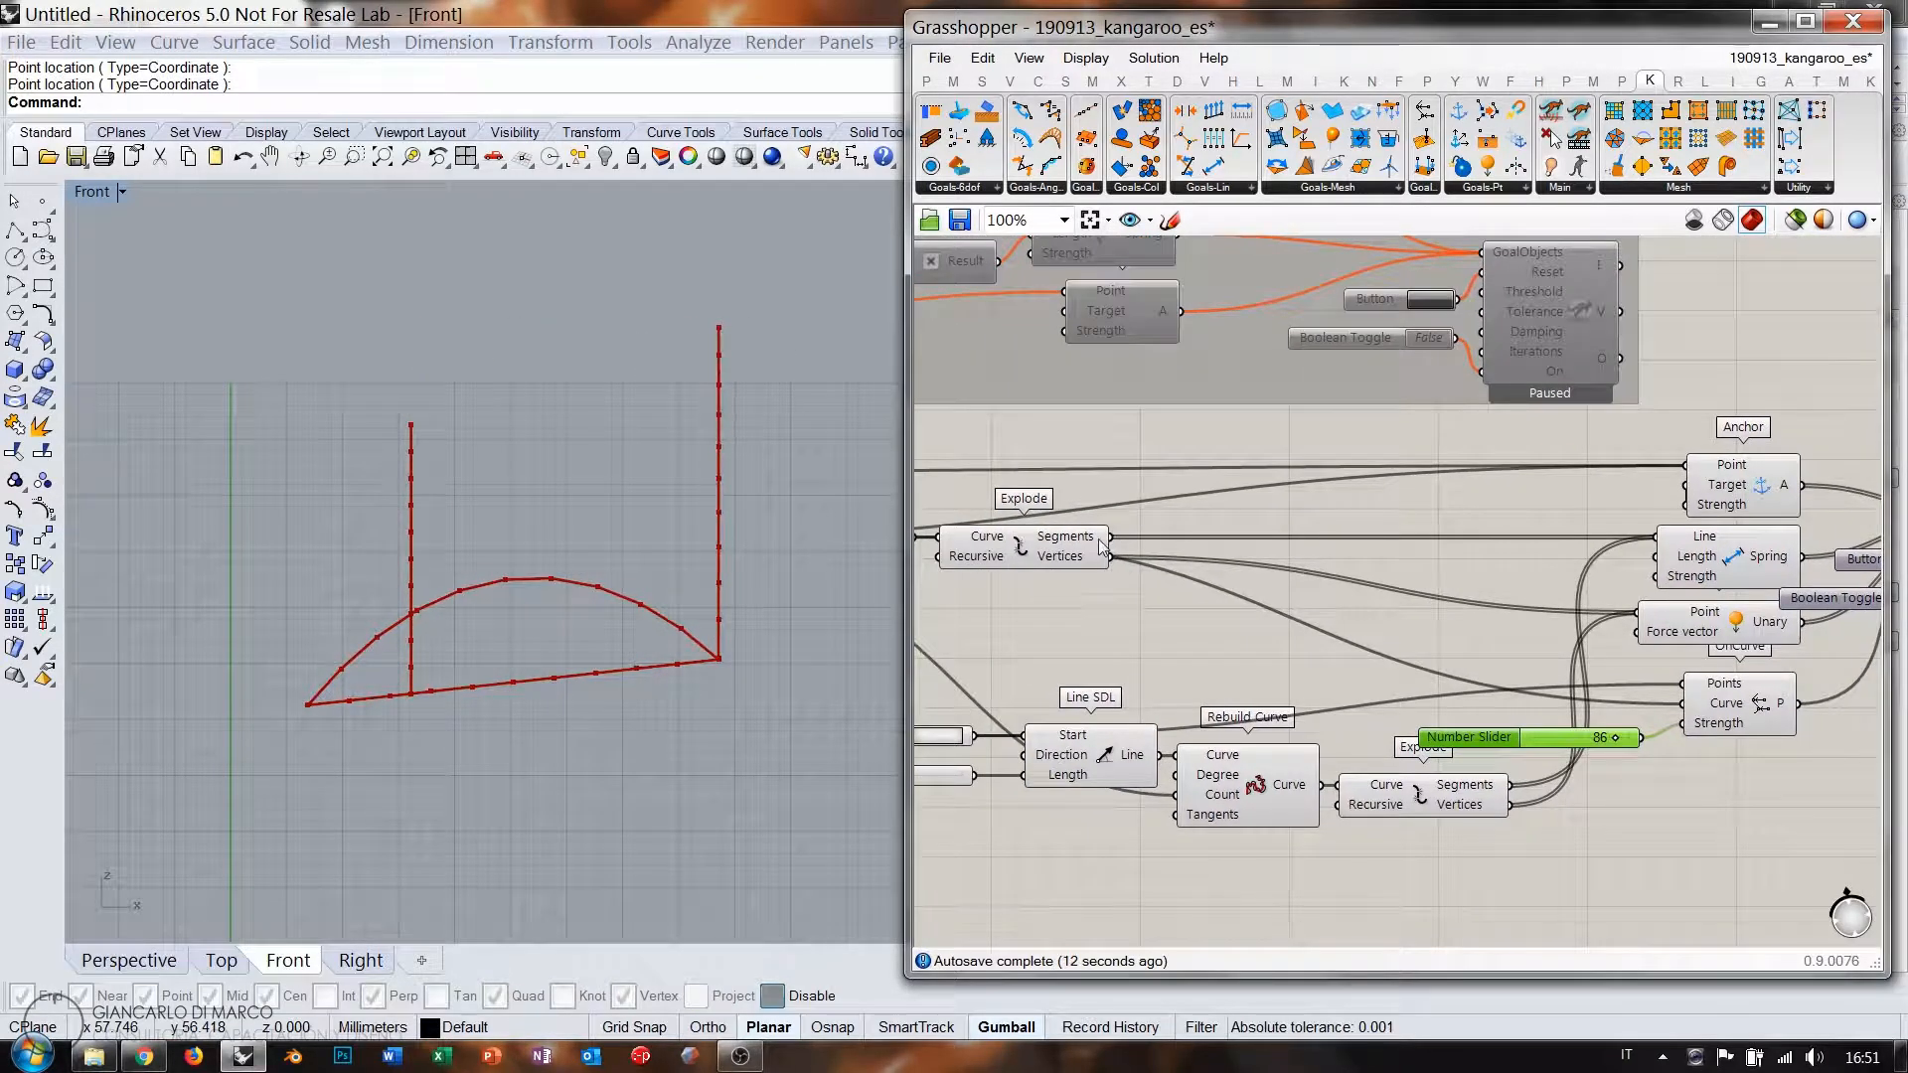
pyautogui.moveTo(1399, 593); pyautogui.dragTo(1683, 704)
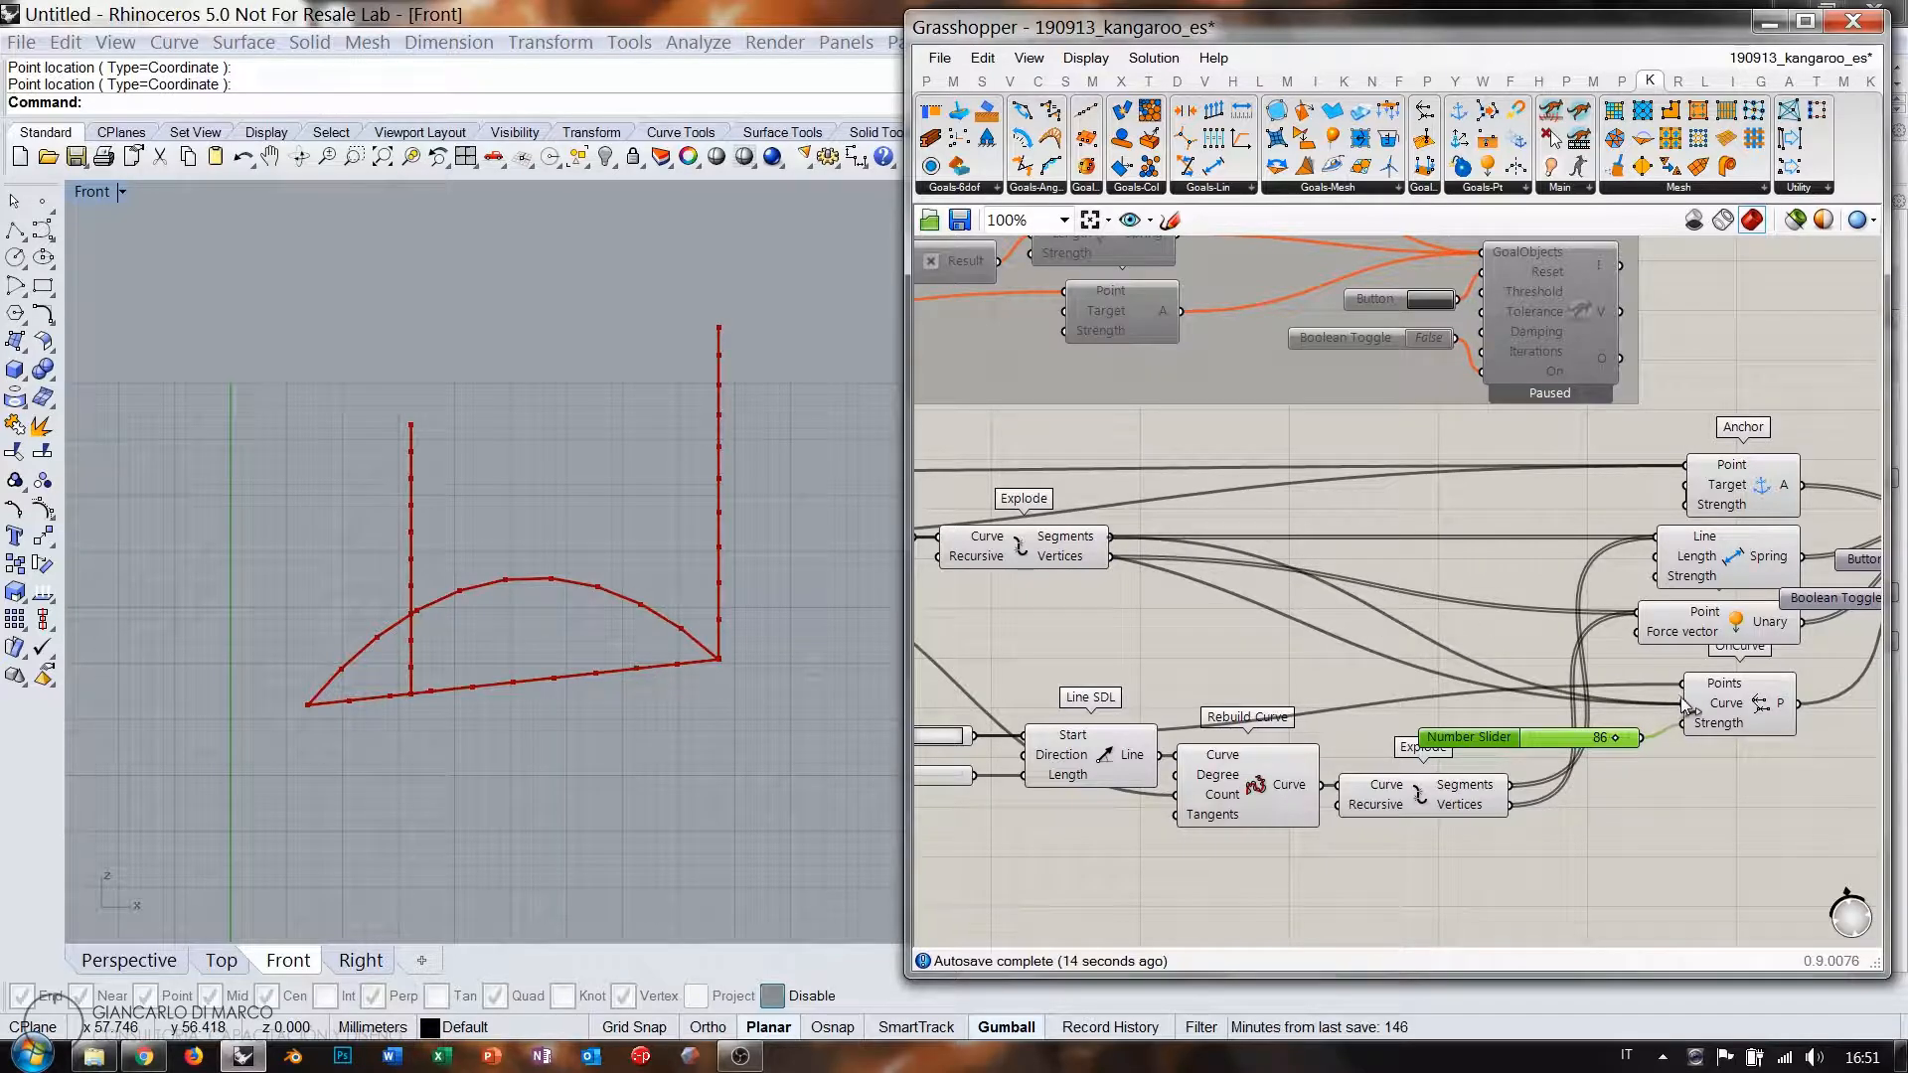
pyautogui.moveTo(1760, 641); pyautogui.dragTo(1547, 641, button='right')
pyautogui.click(1699, 560)
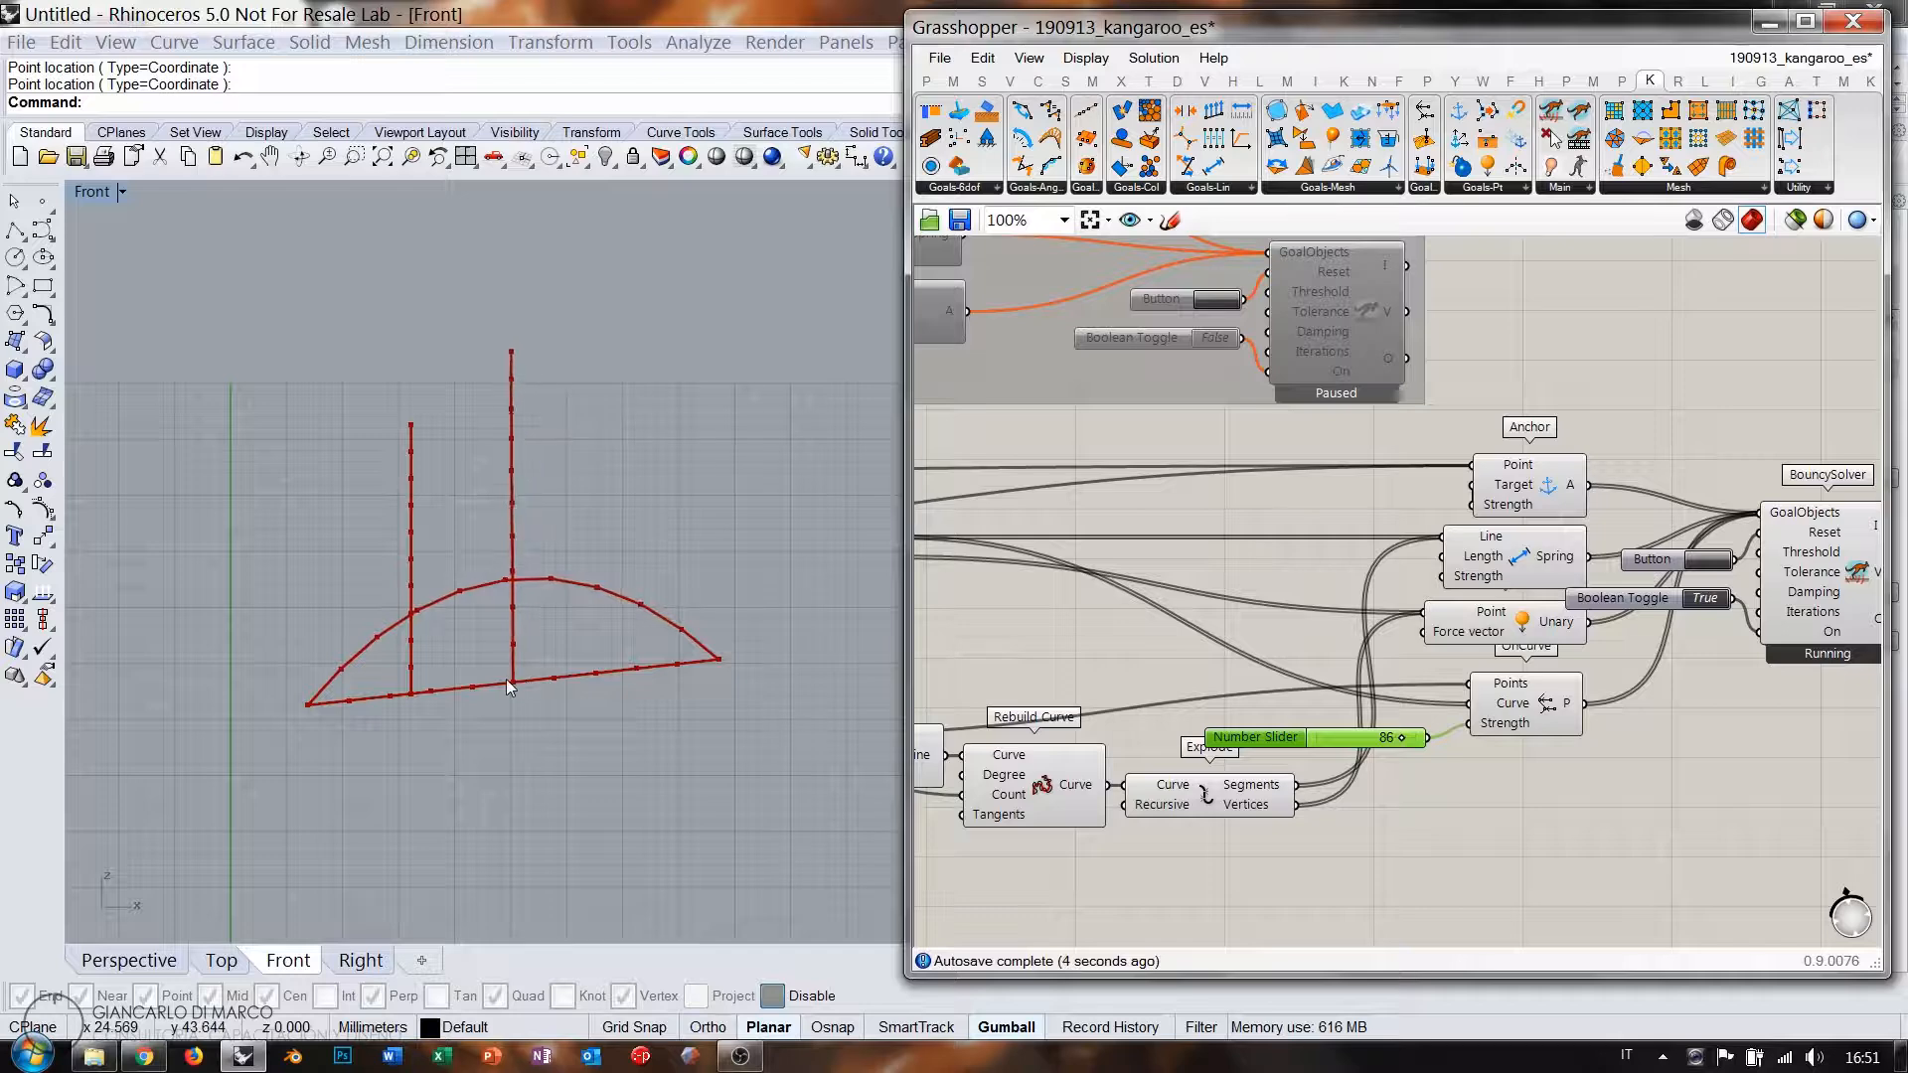
pyautogui.moveTo(1268, 626); pyautogui.dragTo(1416, 613, button='right')
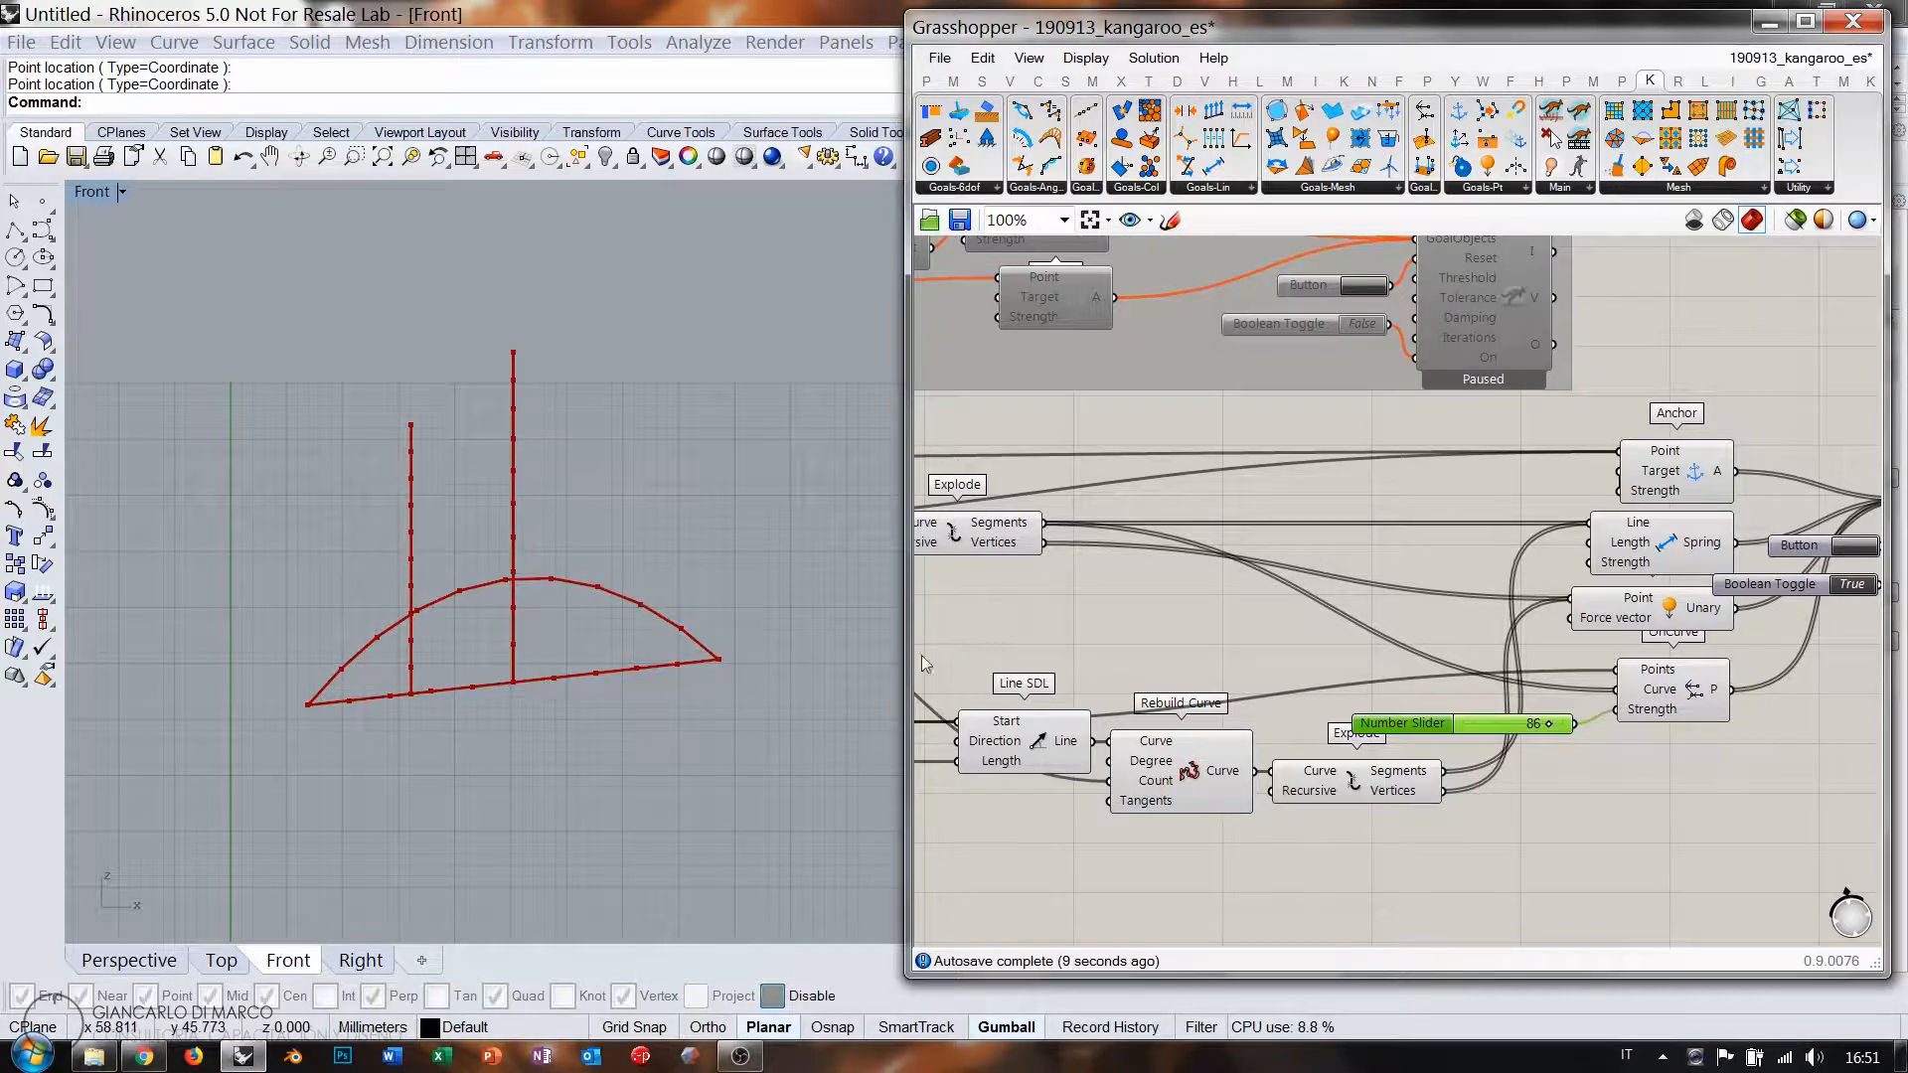
# Slide the vertical line along the curve to 0.57, then to 0.64.
pyautogui.moveTo(1159, 687); pyautogui.dragTo(1534, 628, button='right')
pyautogui.scroll(5, 1205, 664)
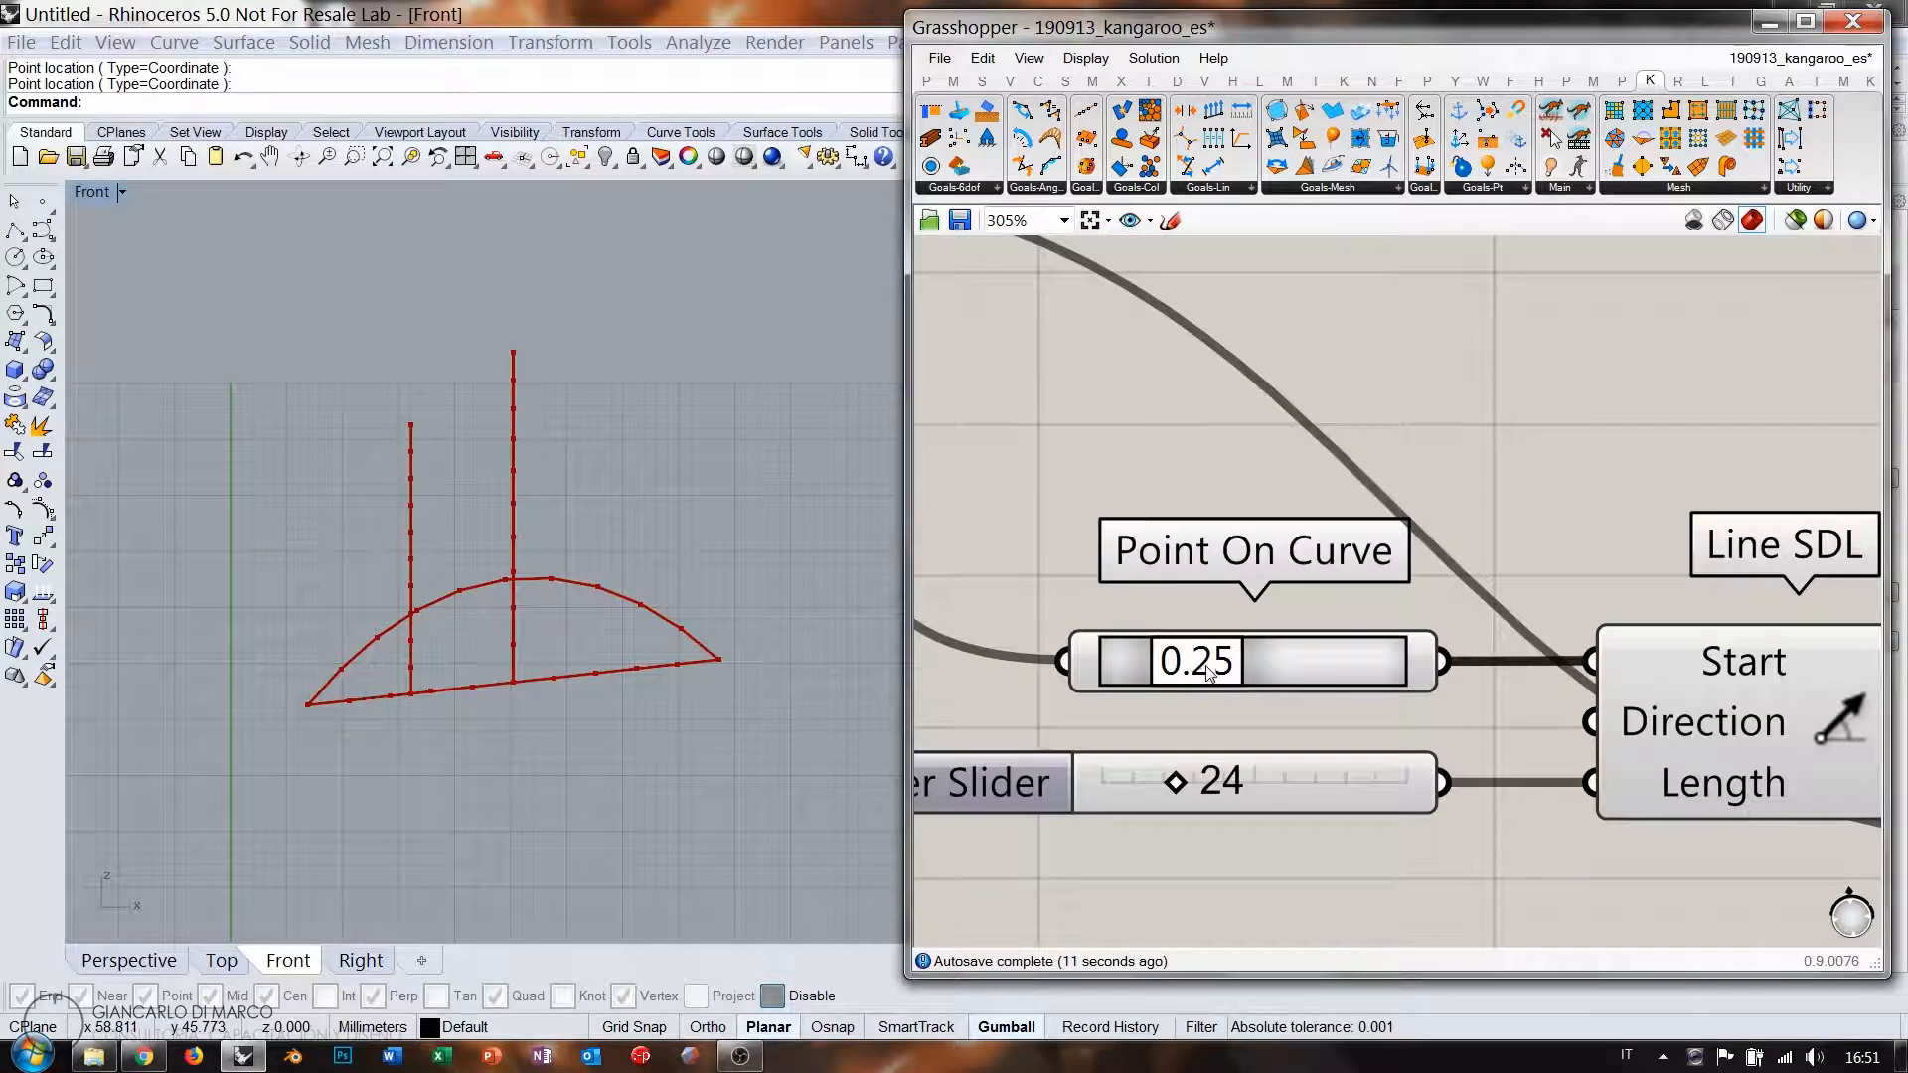
pyautogui.moveTo(1210, 673); pyautogui.dragTo(1294, 665)
pyautogui.moveTo(1621, 678); pyautogui.dragTo(1208, 672, button='right')
pyautogui.scroll(-4, 1209, 672)
# Reset the Kangaroo simulation twice and view the whole definition.
pyautogui.moveTo(1647, 622); pyautogui.dragTo(1234, 622, button='right')
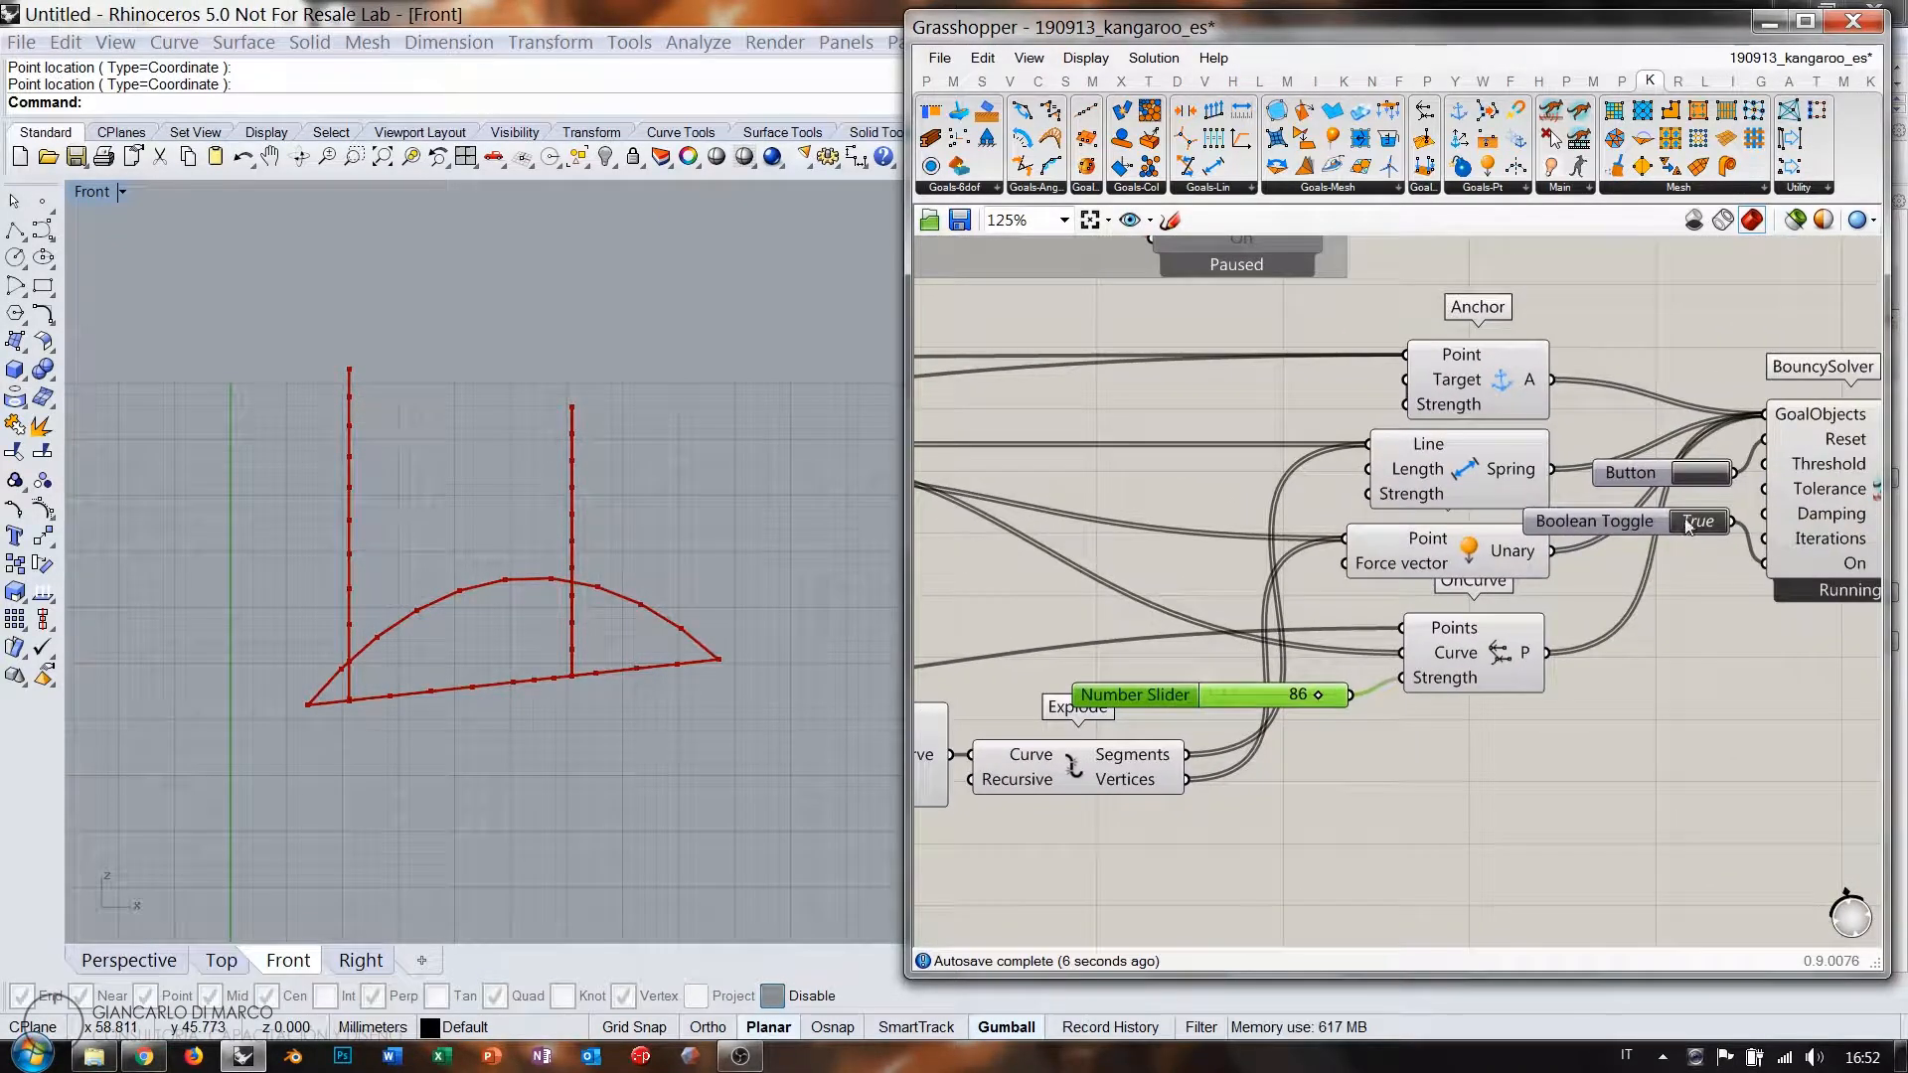
pyautogui.click(1700, 475)
pyautogui.click(1699, 475)
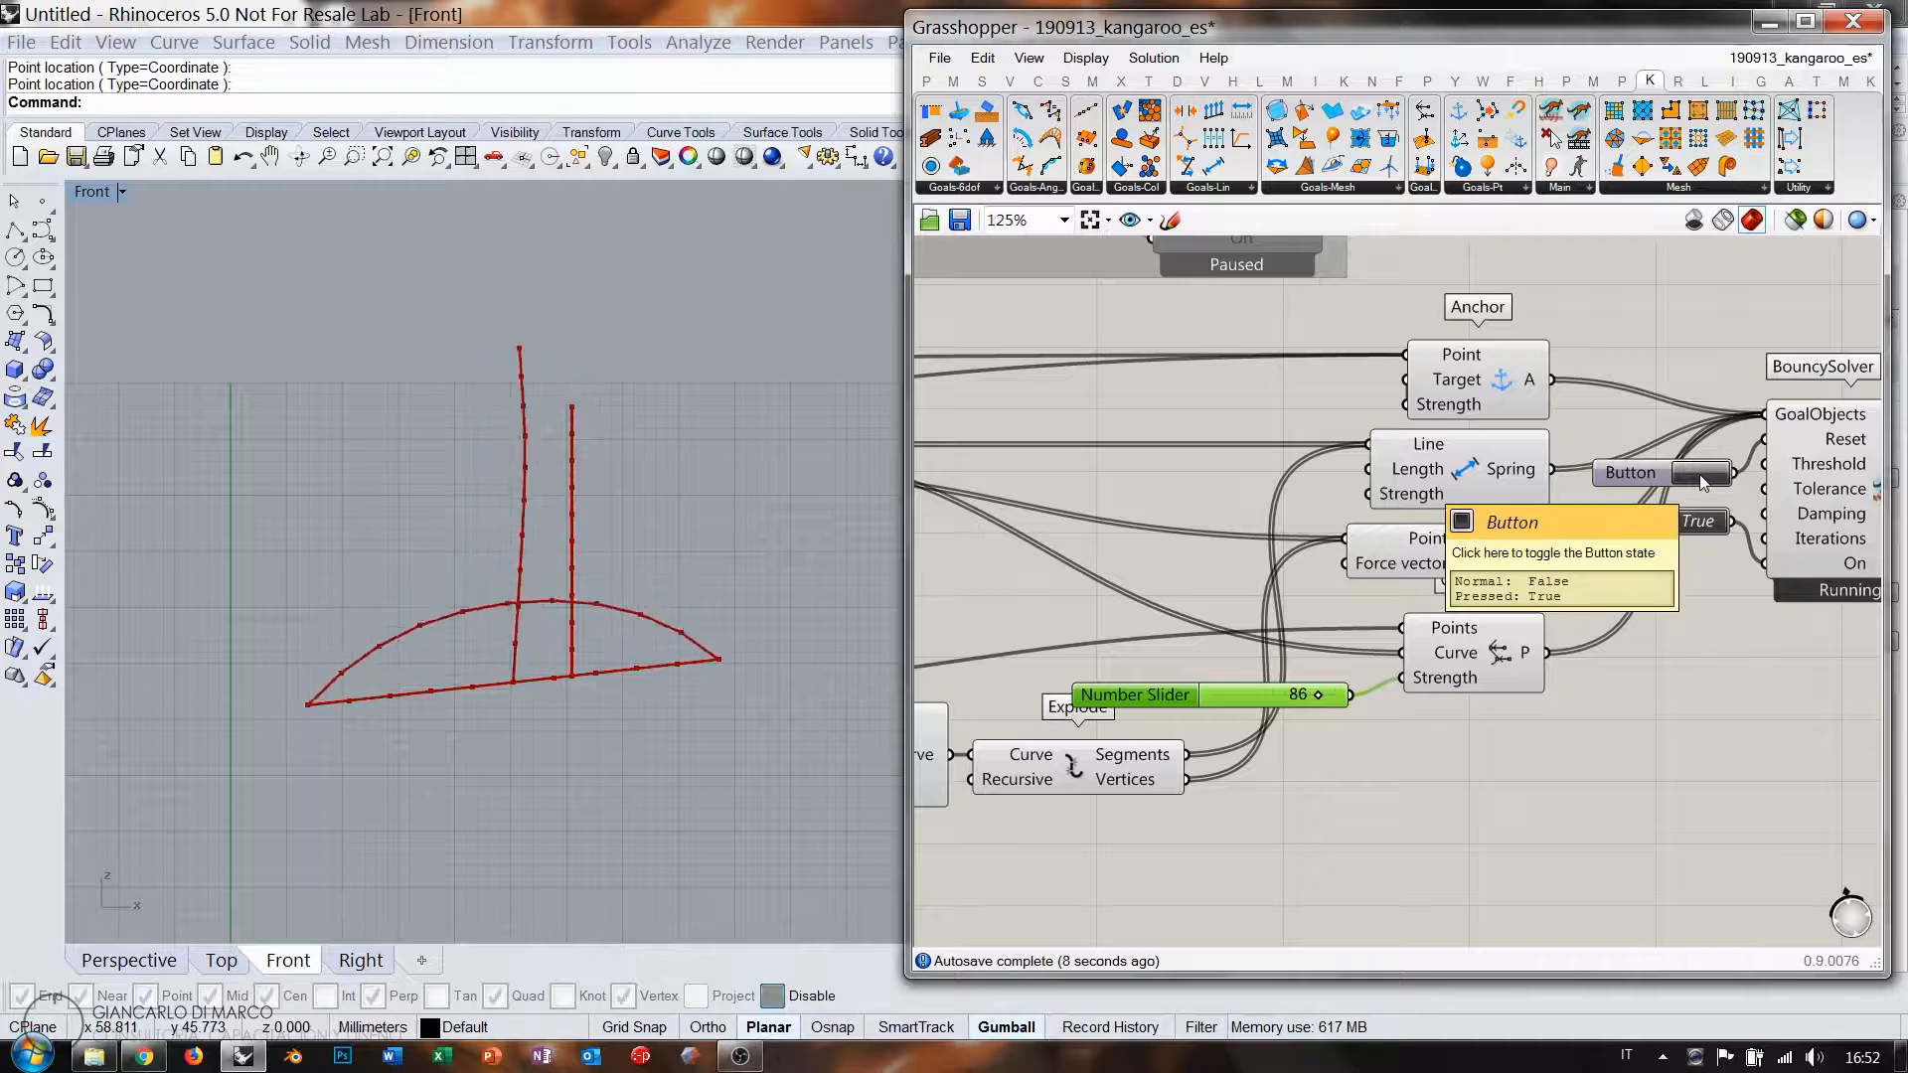
pyautogui.moveTo(1360, 614); pyautogui.dragTo(1573, 613, button='right')
pyautogui.scroll(-2, 1574, 612)
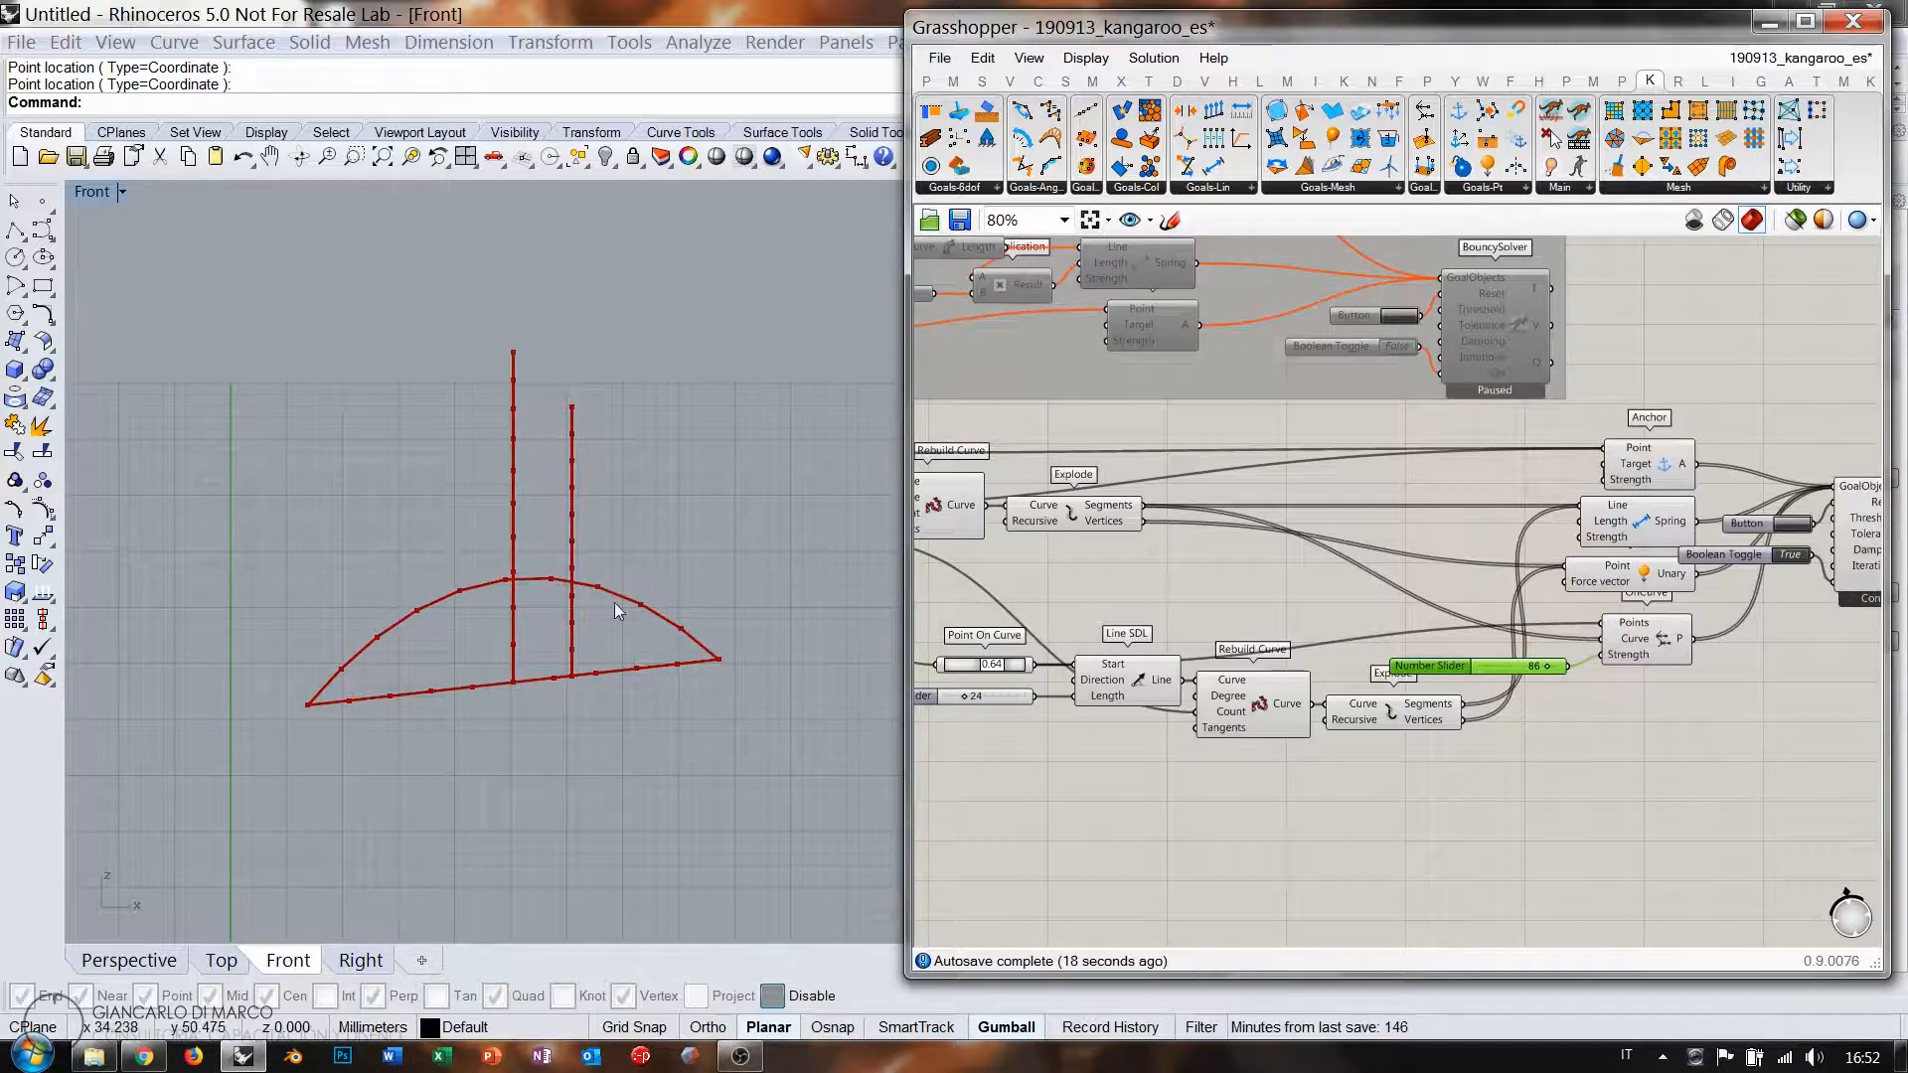
# Pause the solver by switching the Boolean Toggle to False.
pyautogui.scroll(-3, 934, 581)
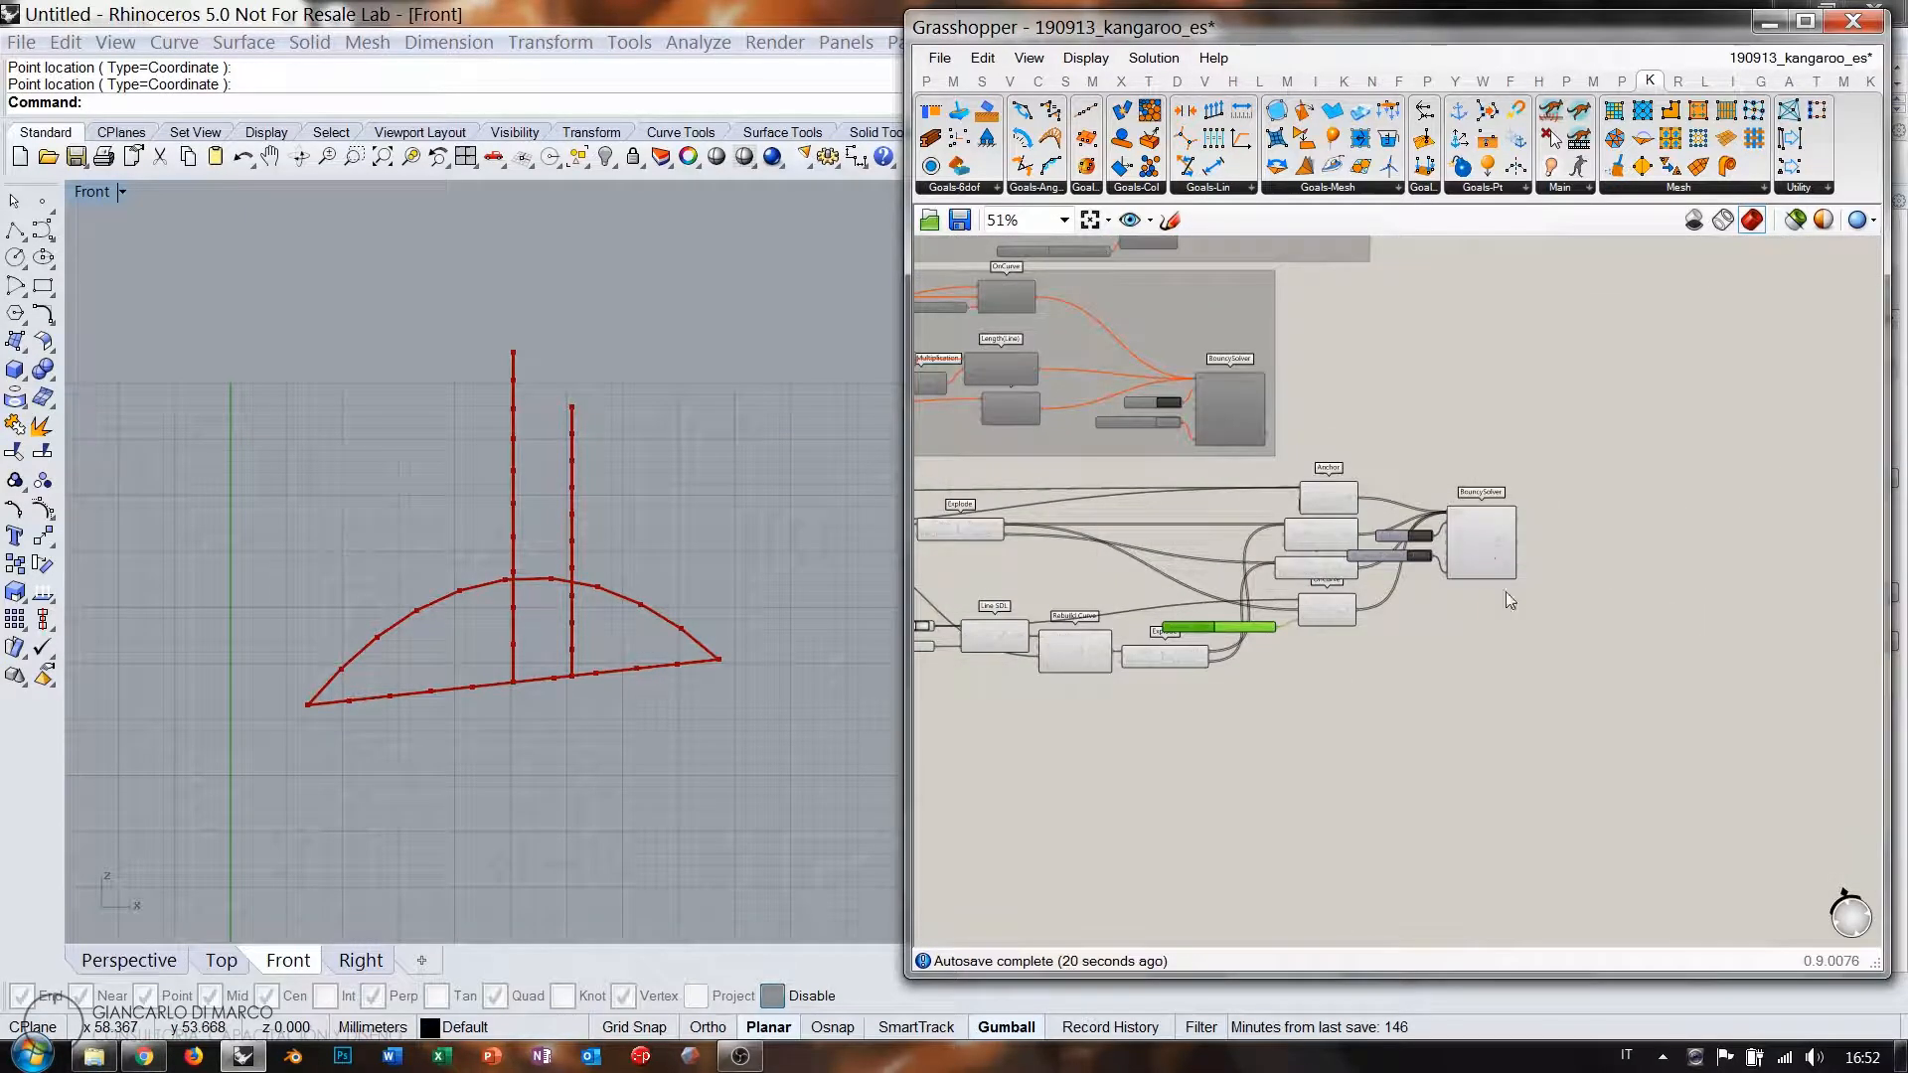
pyautogui.scroll(5, 1463, 544)
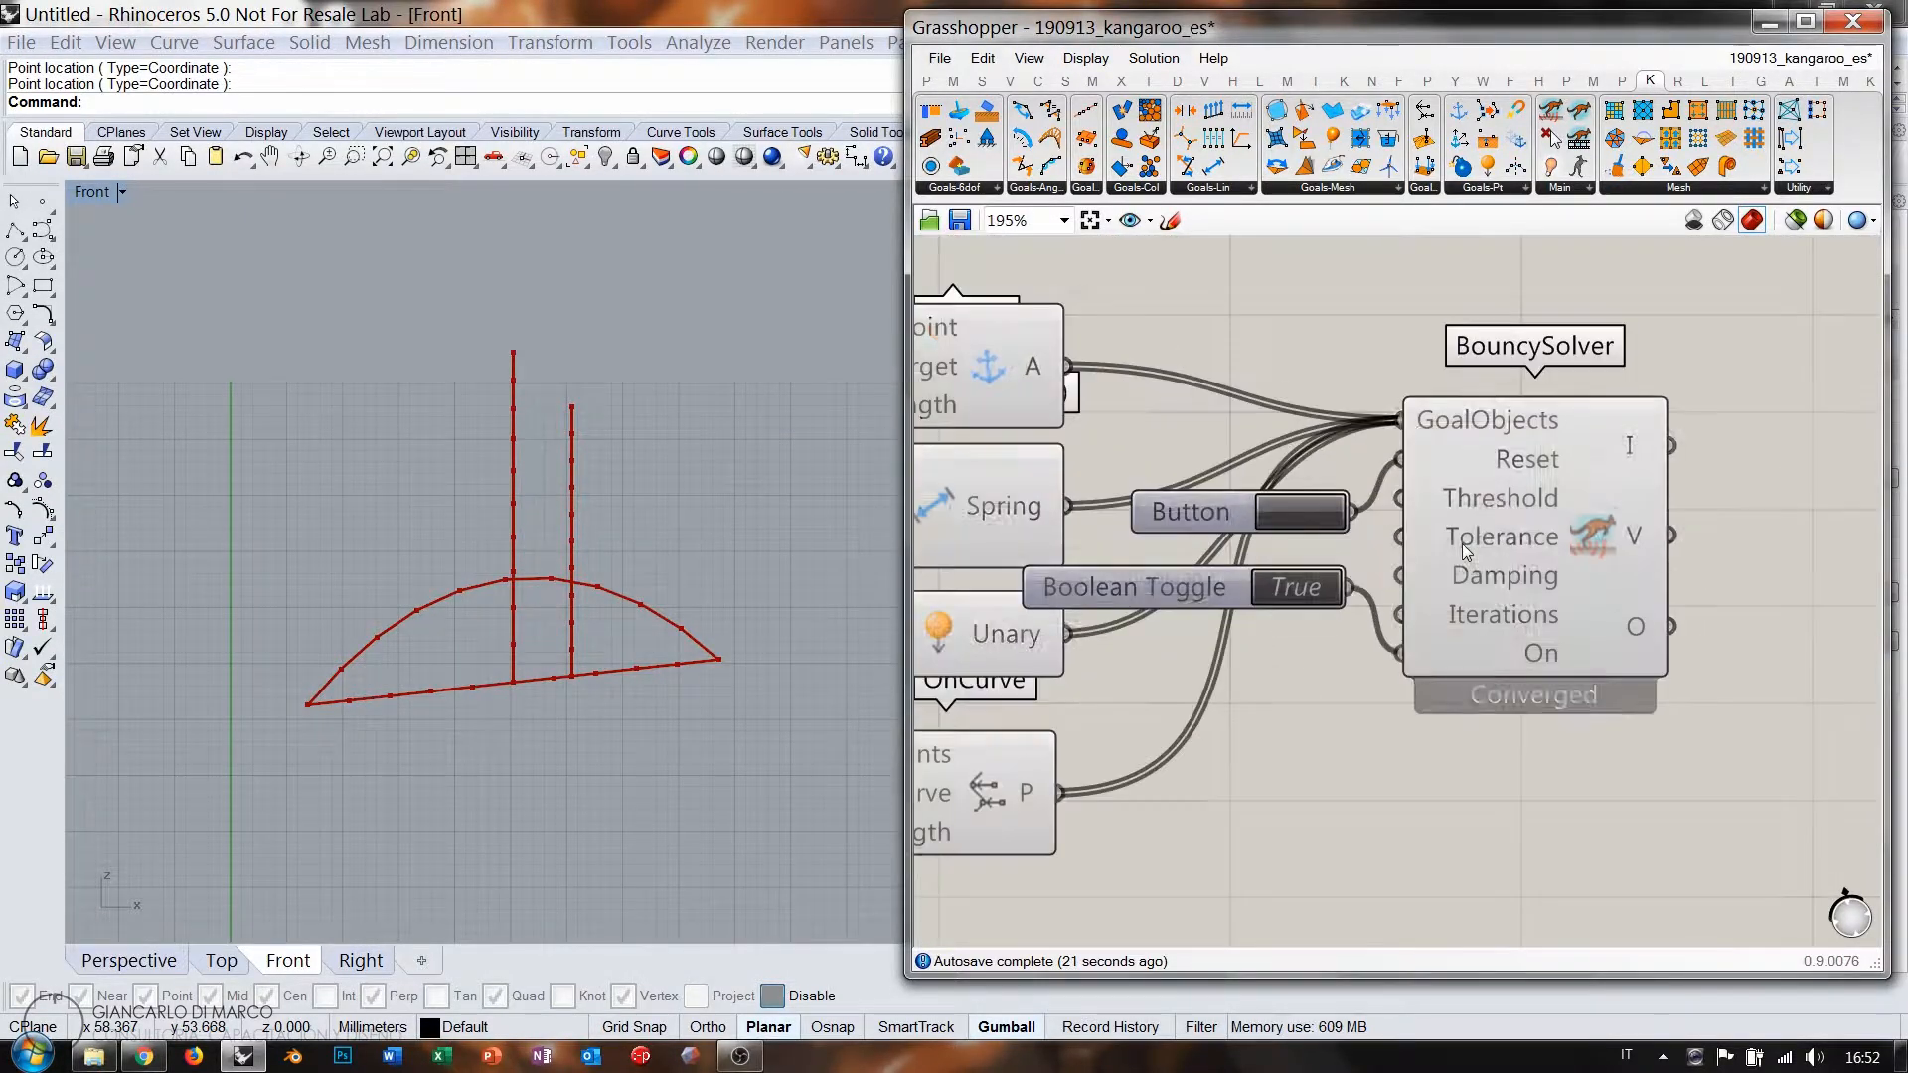
pyautogui.doubleClick(1308, 594)
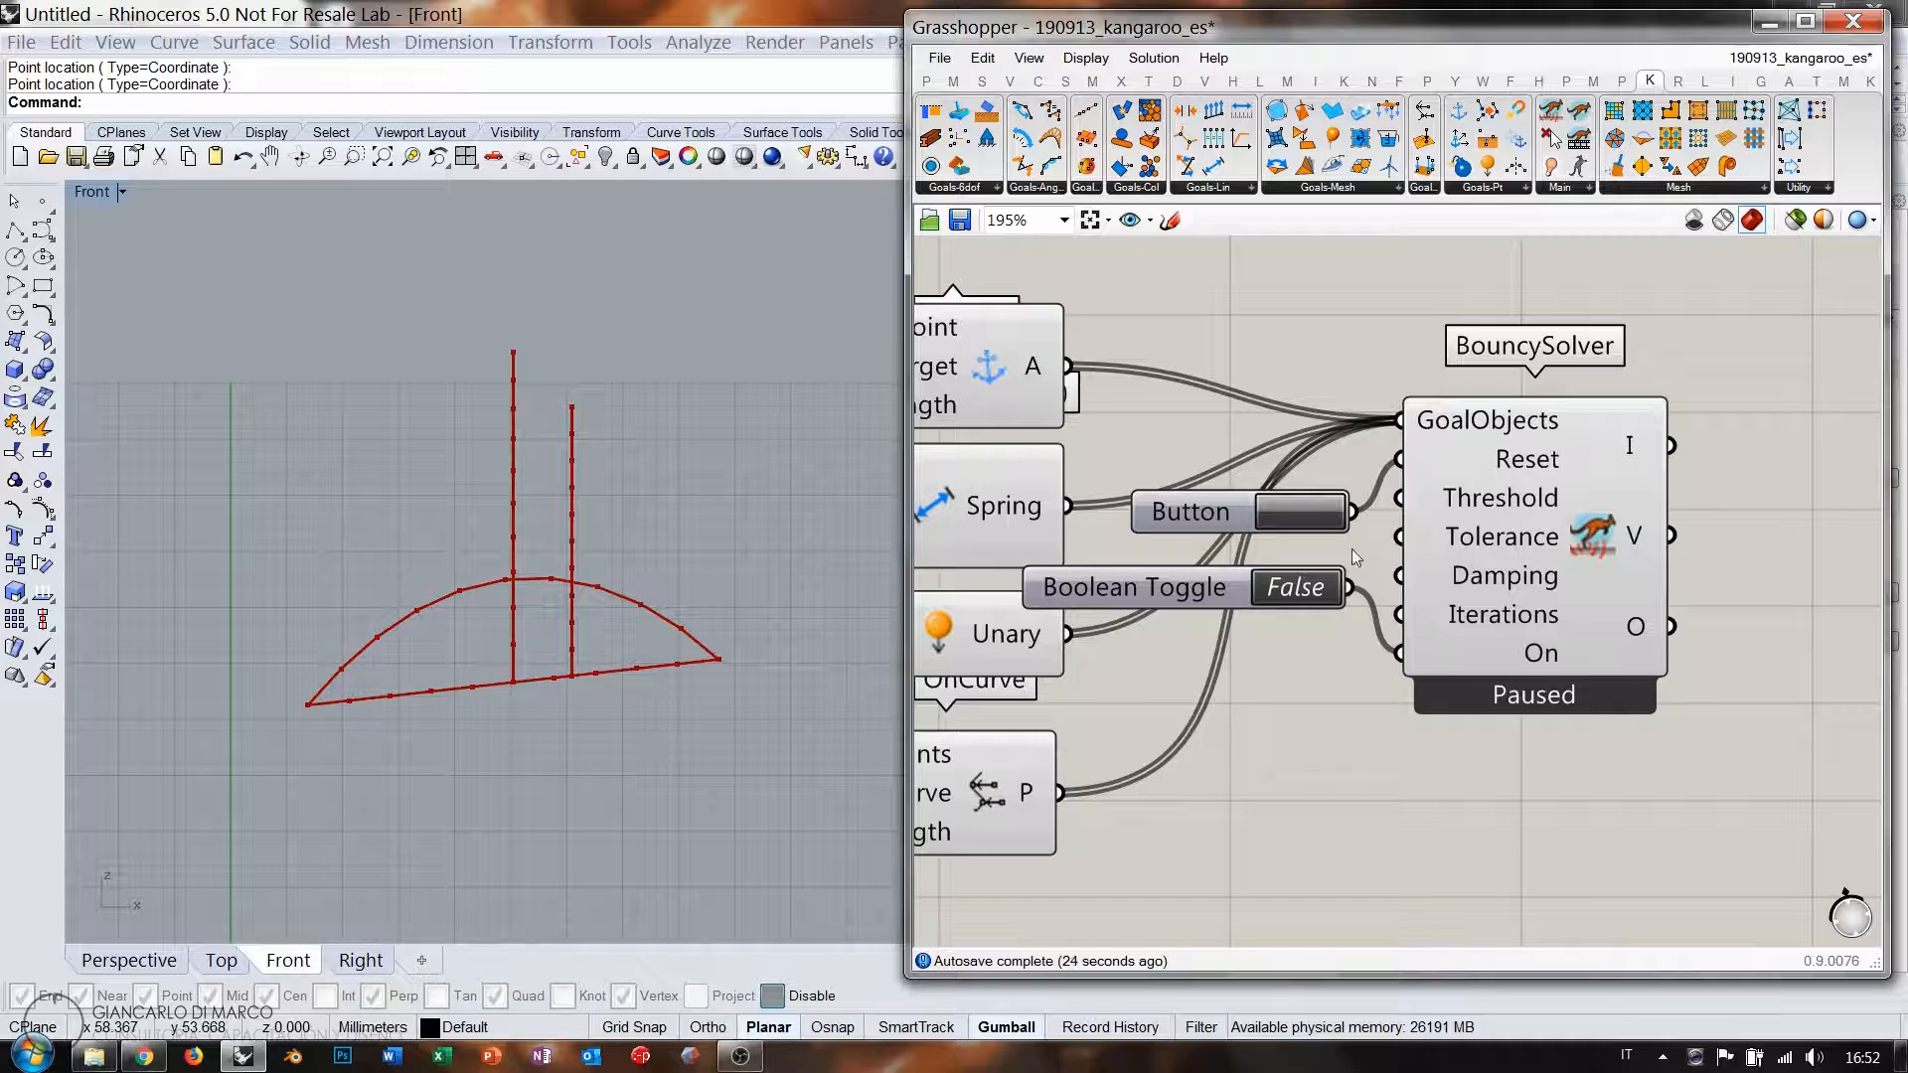
pyautogui.scroll(-4, 1356, 557)
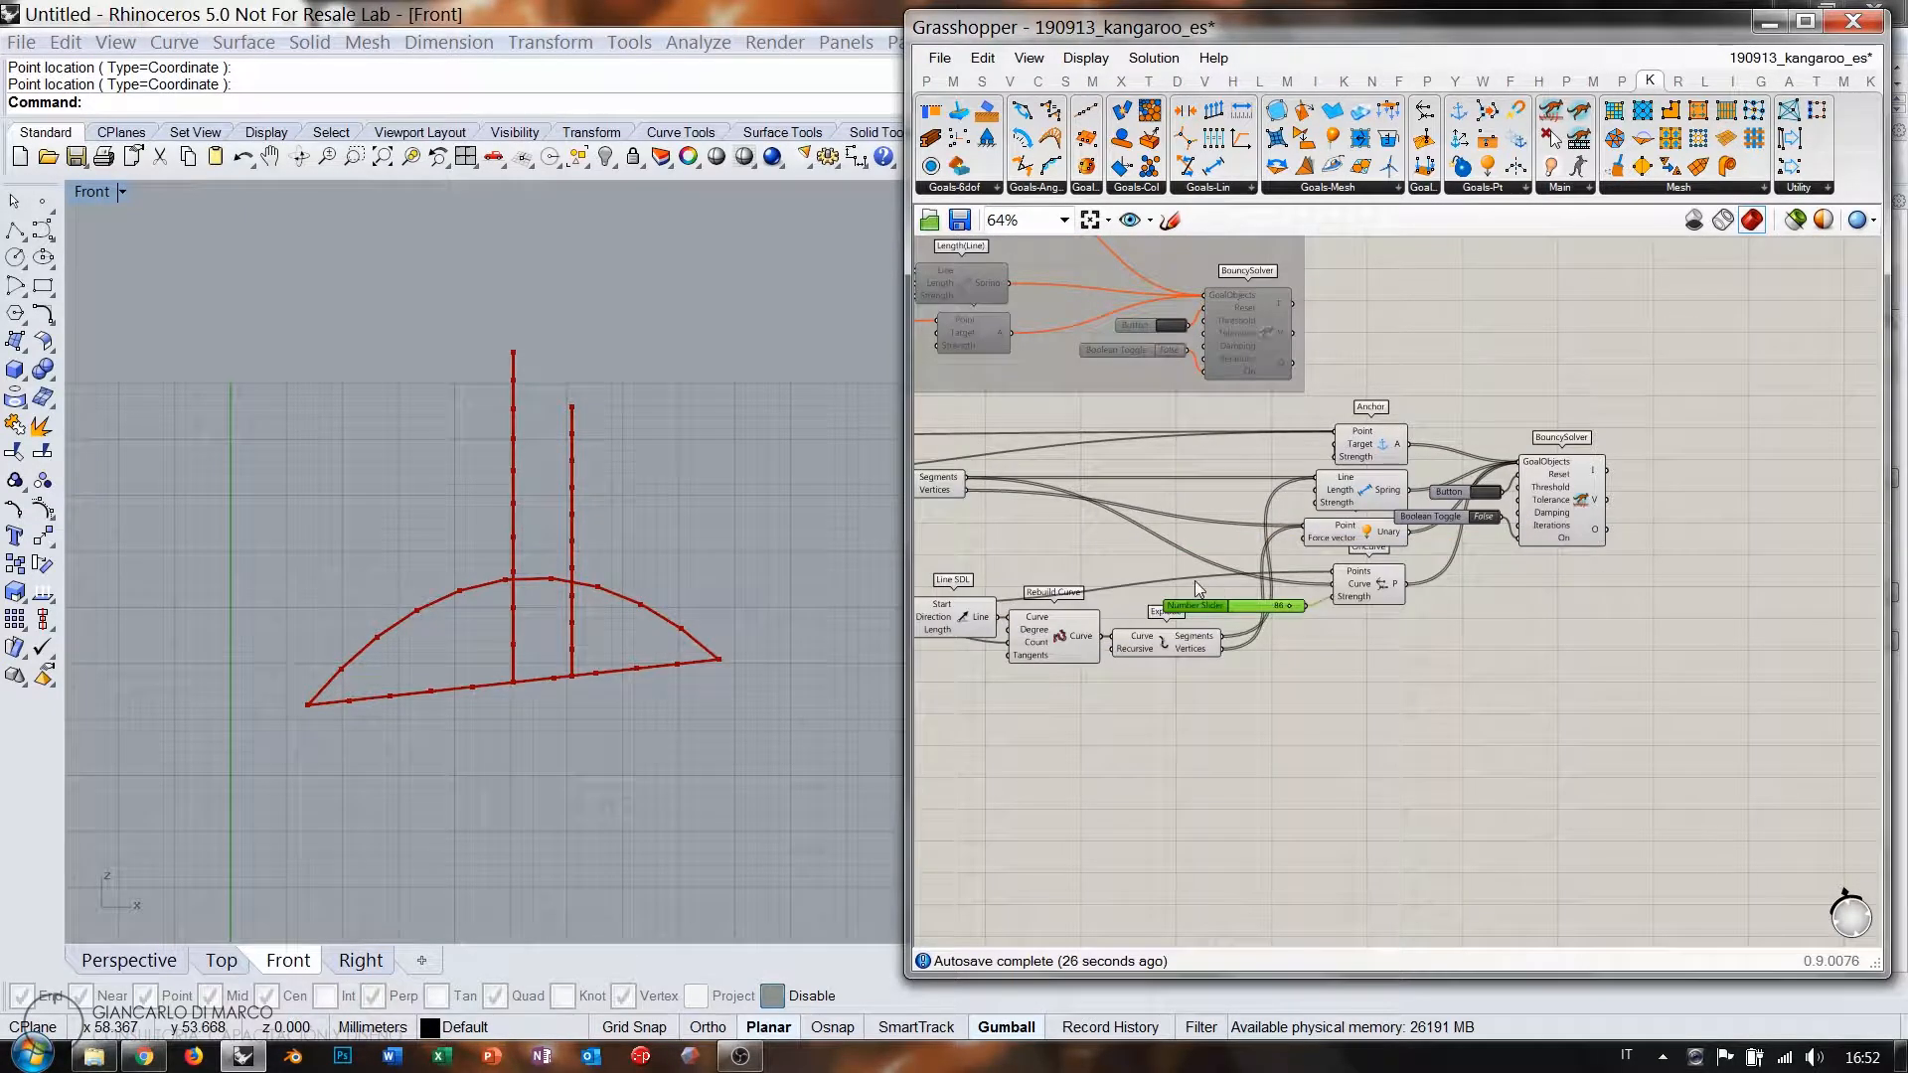
pyautogui.scroll(6, 1316, 587)
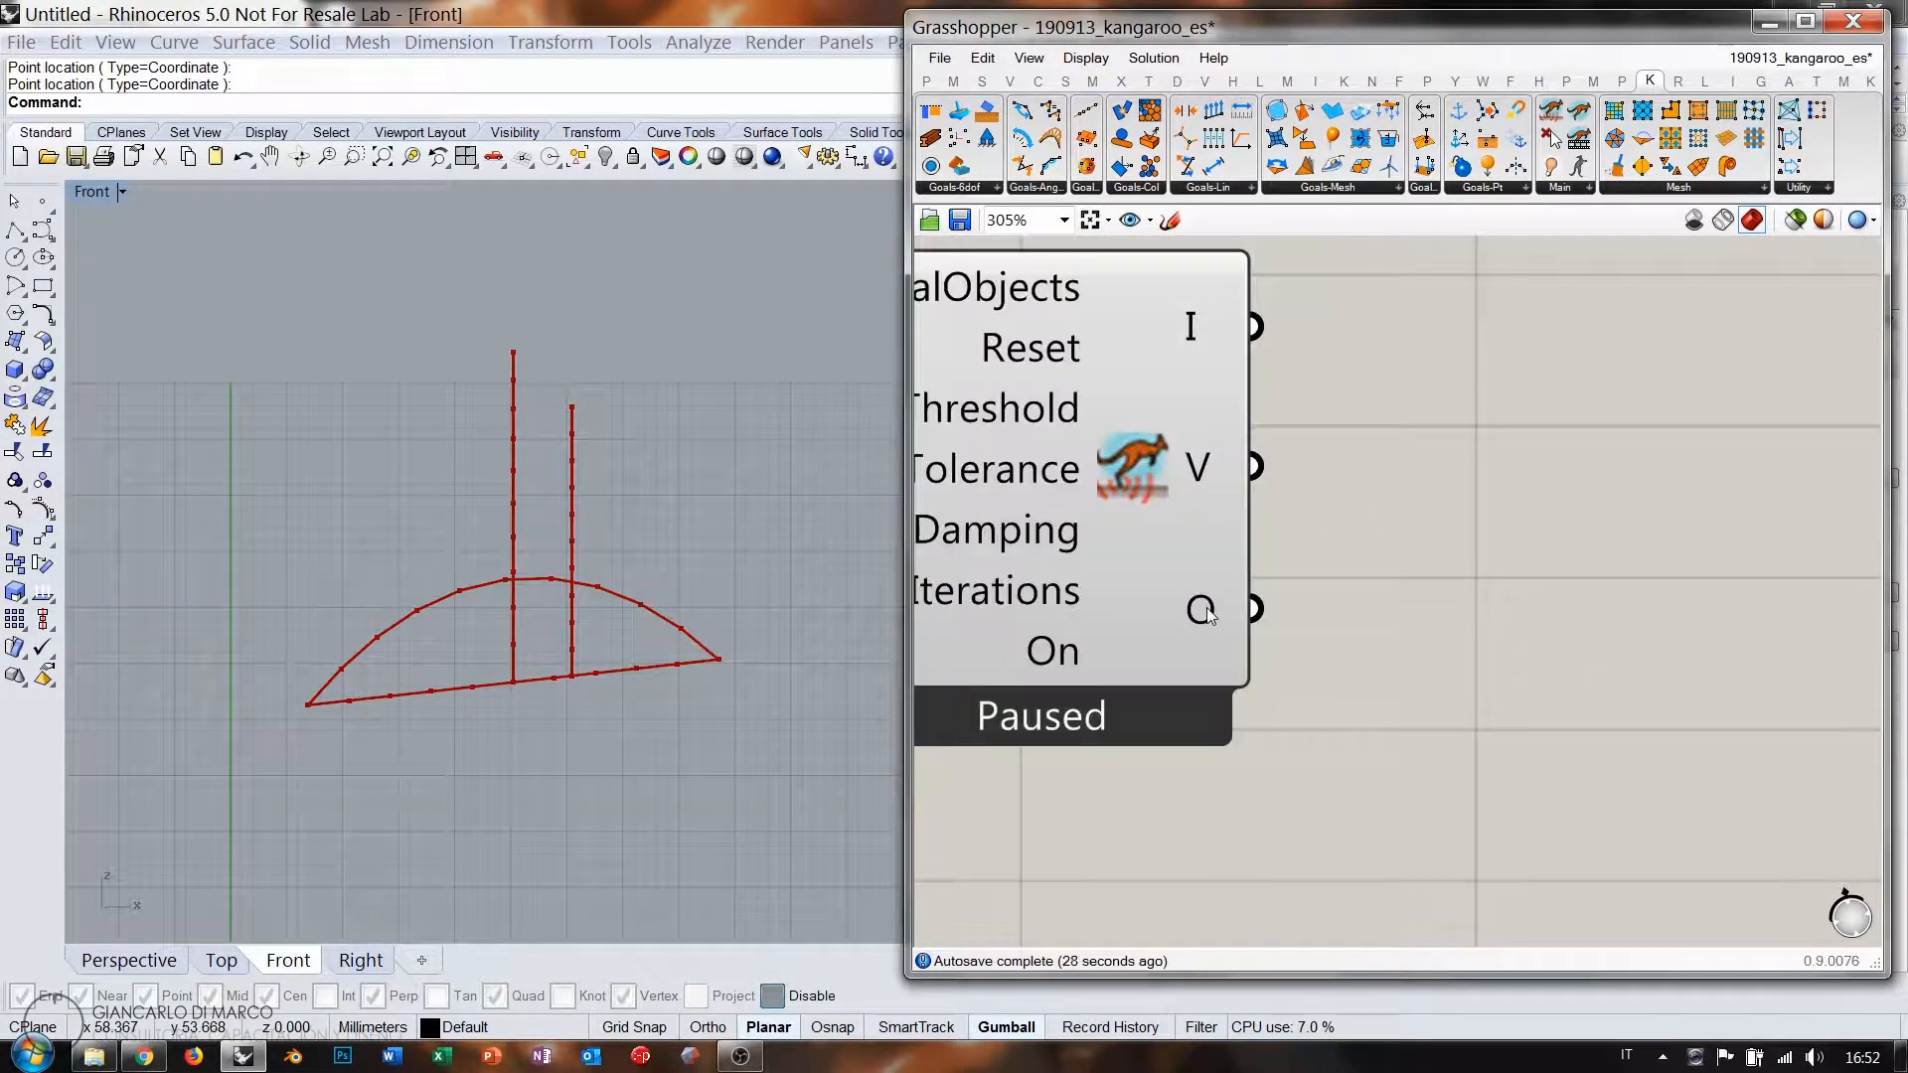
# Add a Line parameter via 'lin' search, wire the solver's O output to it, and preview.
pyautogui.moveTo(1205, 608)
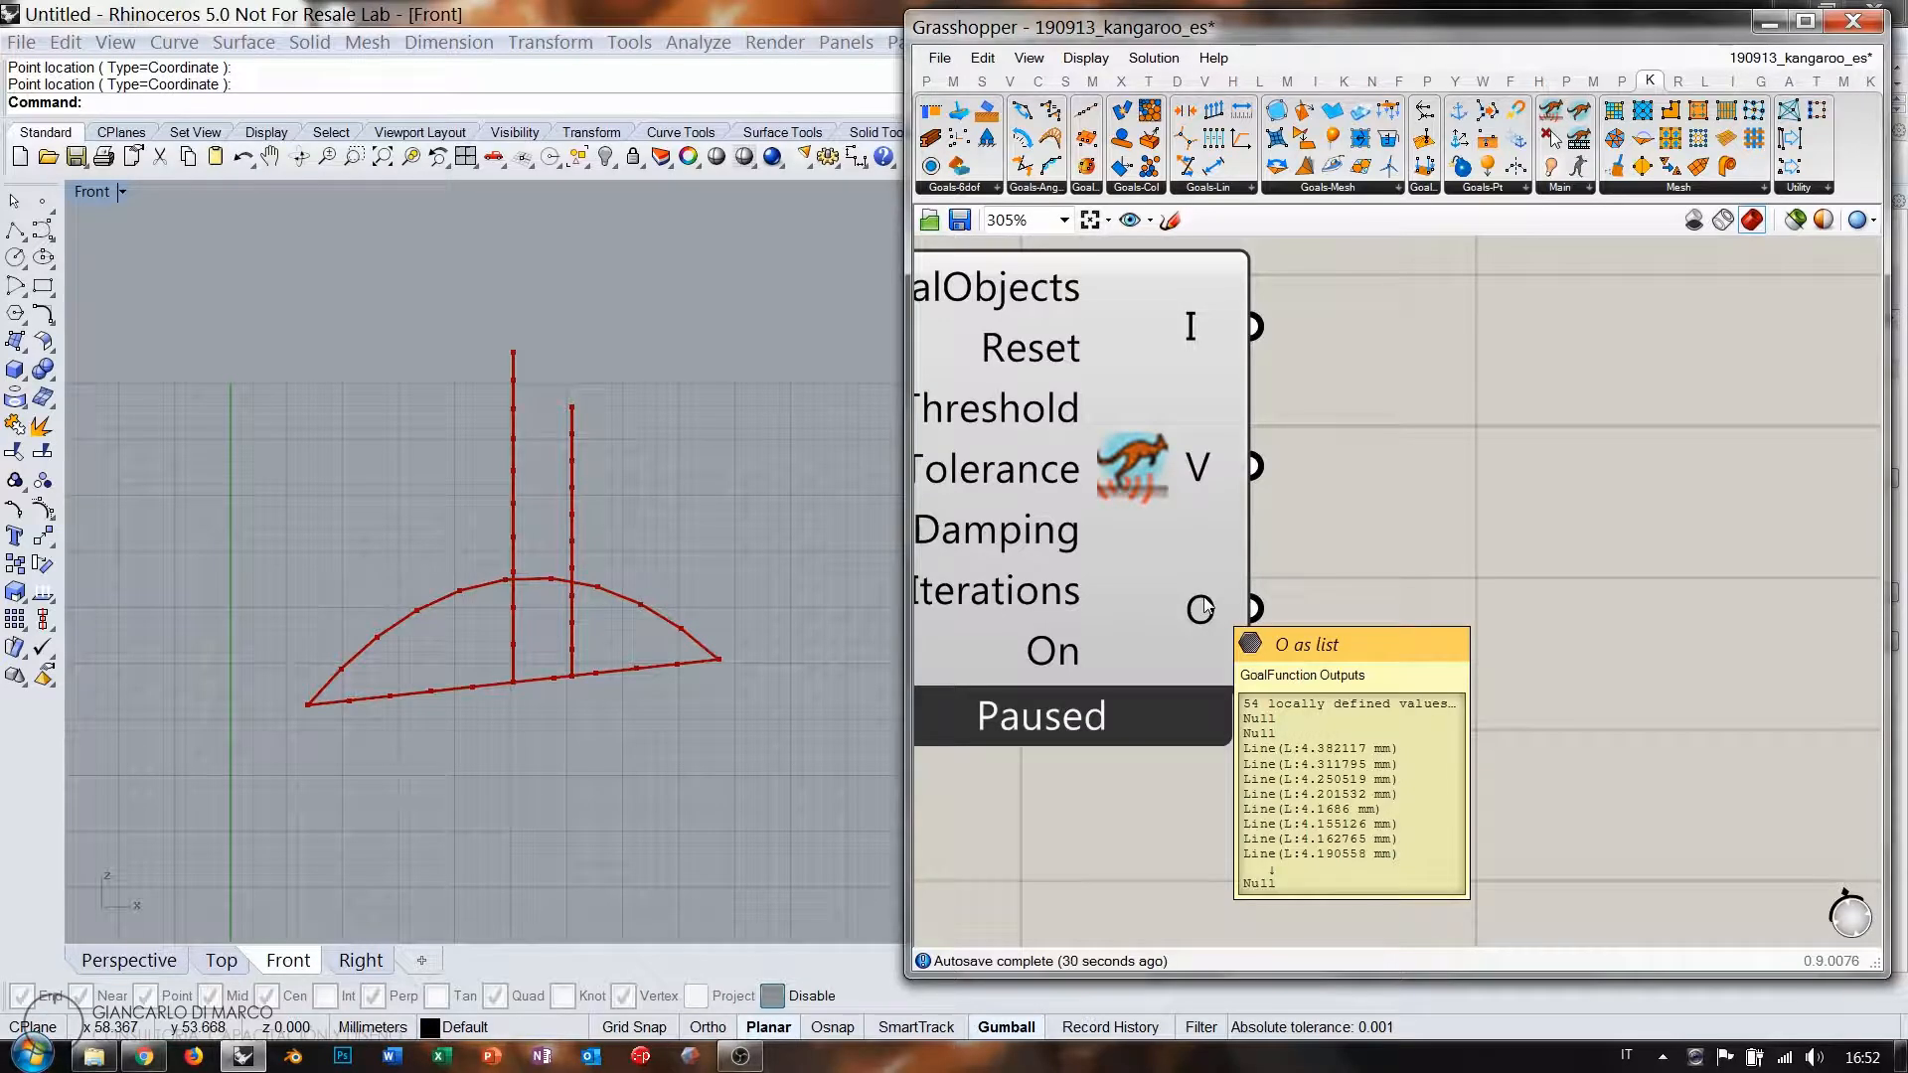
pyautogui.doubleClick(1510, 655)
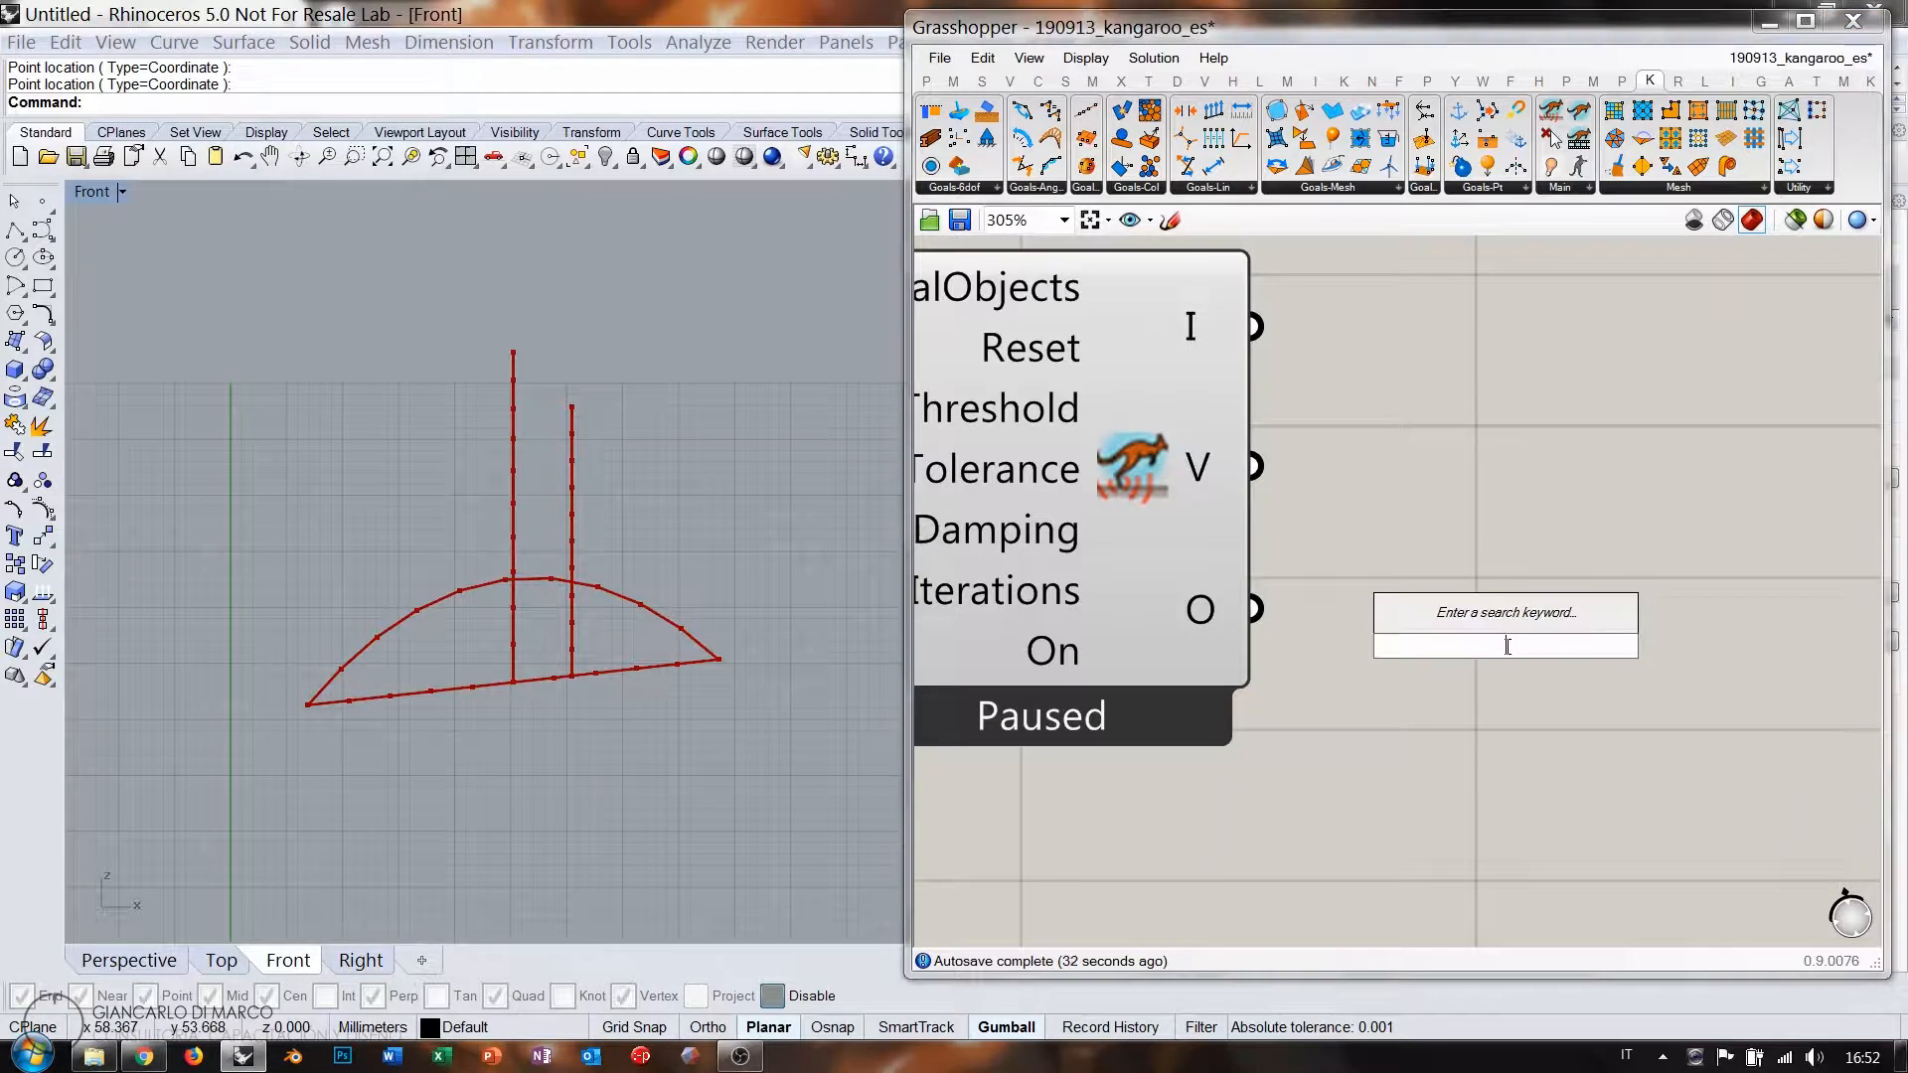
pyautogui.write('lin')
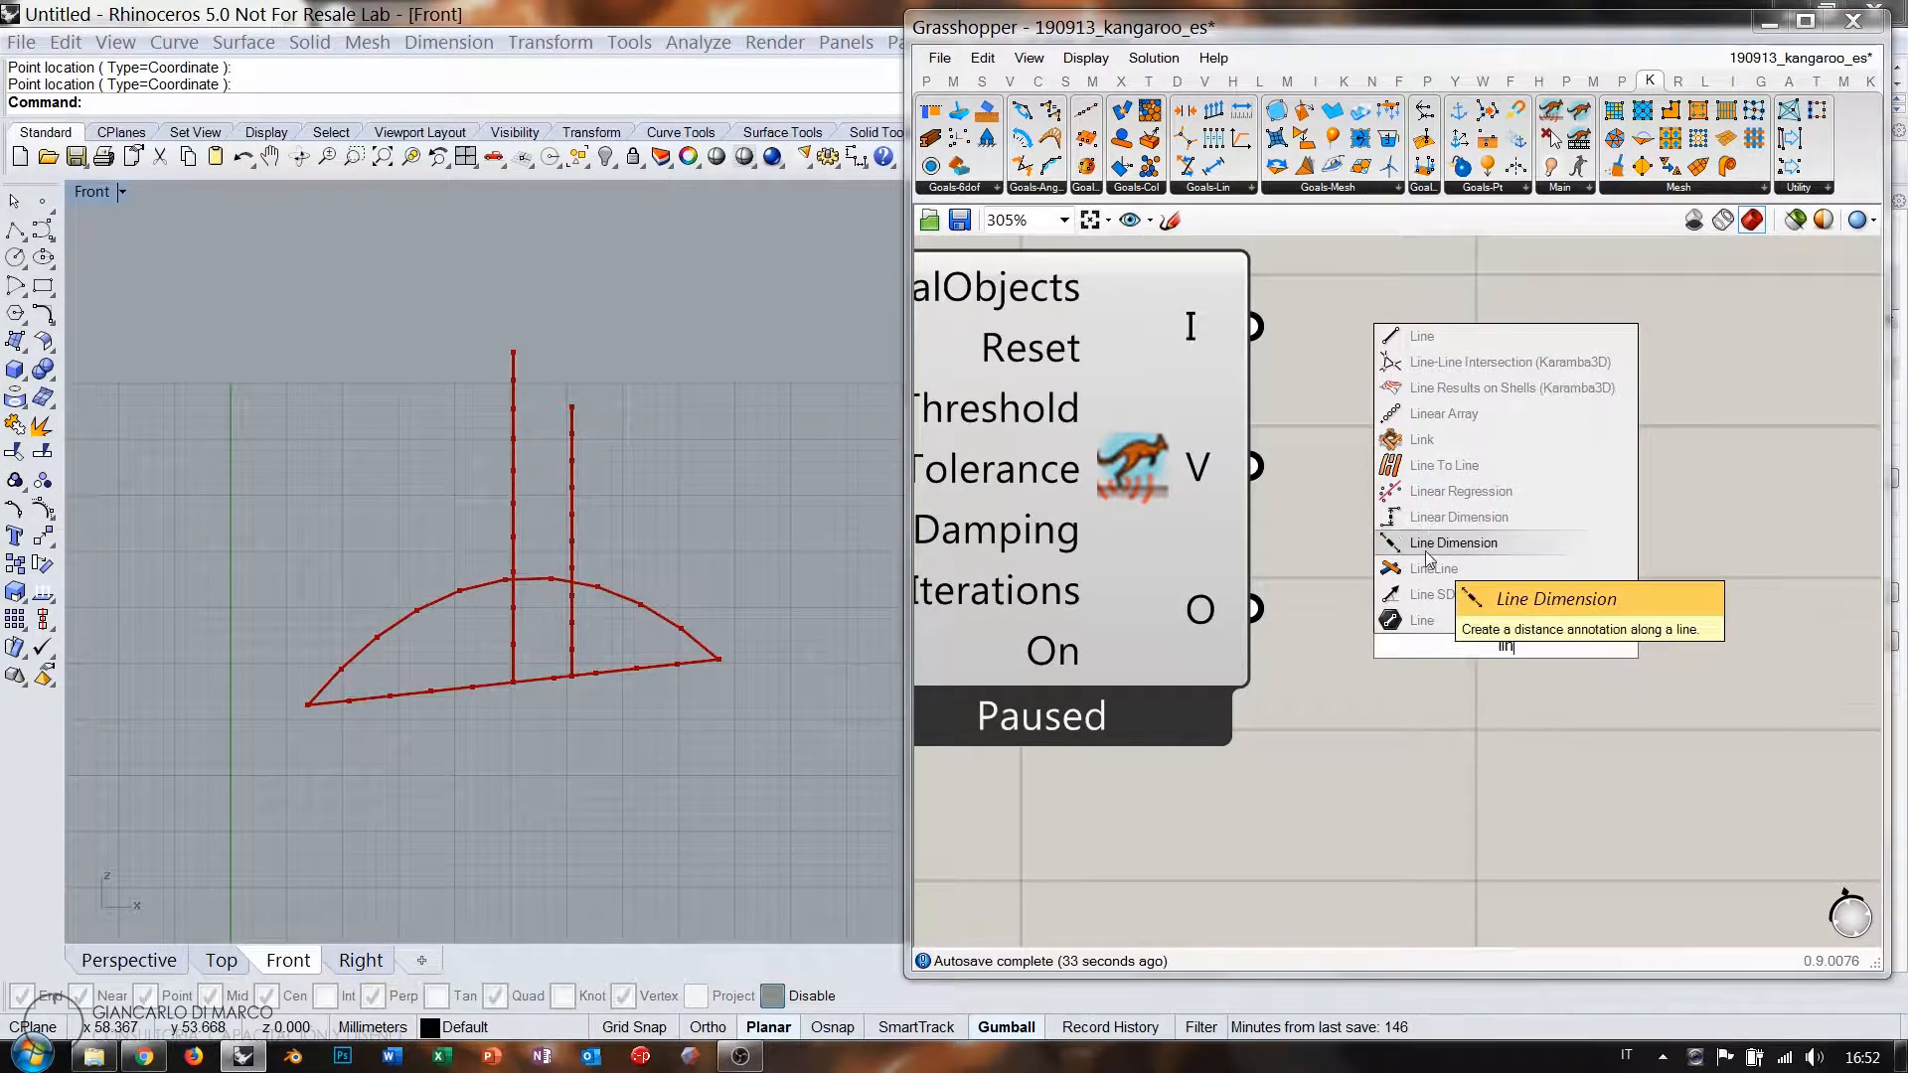
pyautogui.click(1422, 620)
pyautogui.moveTo(1258, 610); pyautogui.dragTo(1421, 646)
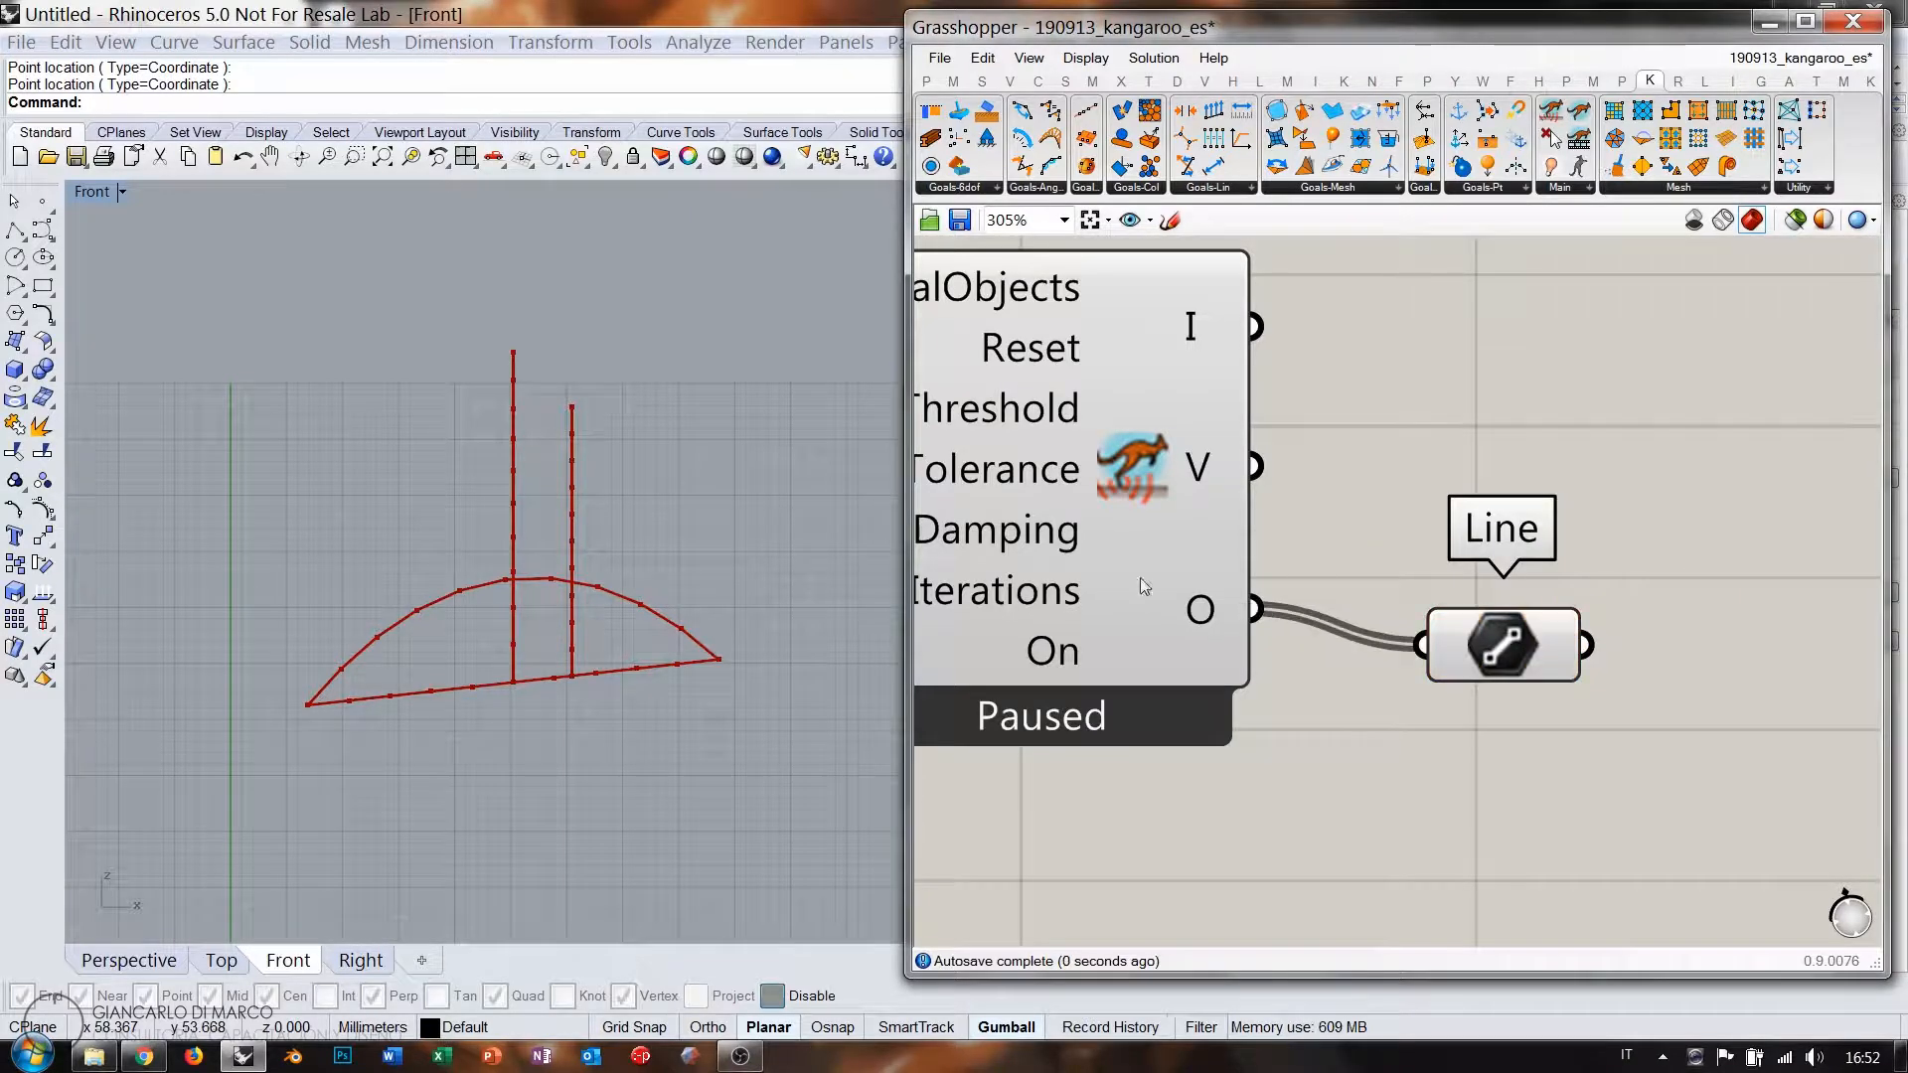
pyautogui.click(1142, 587)
pyautogui.moveTo(1453, 663); pyautogui.dragTo(1270, 603, button='right')
pyautogui.click(1320, 601)
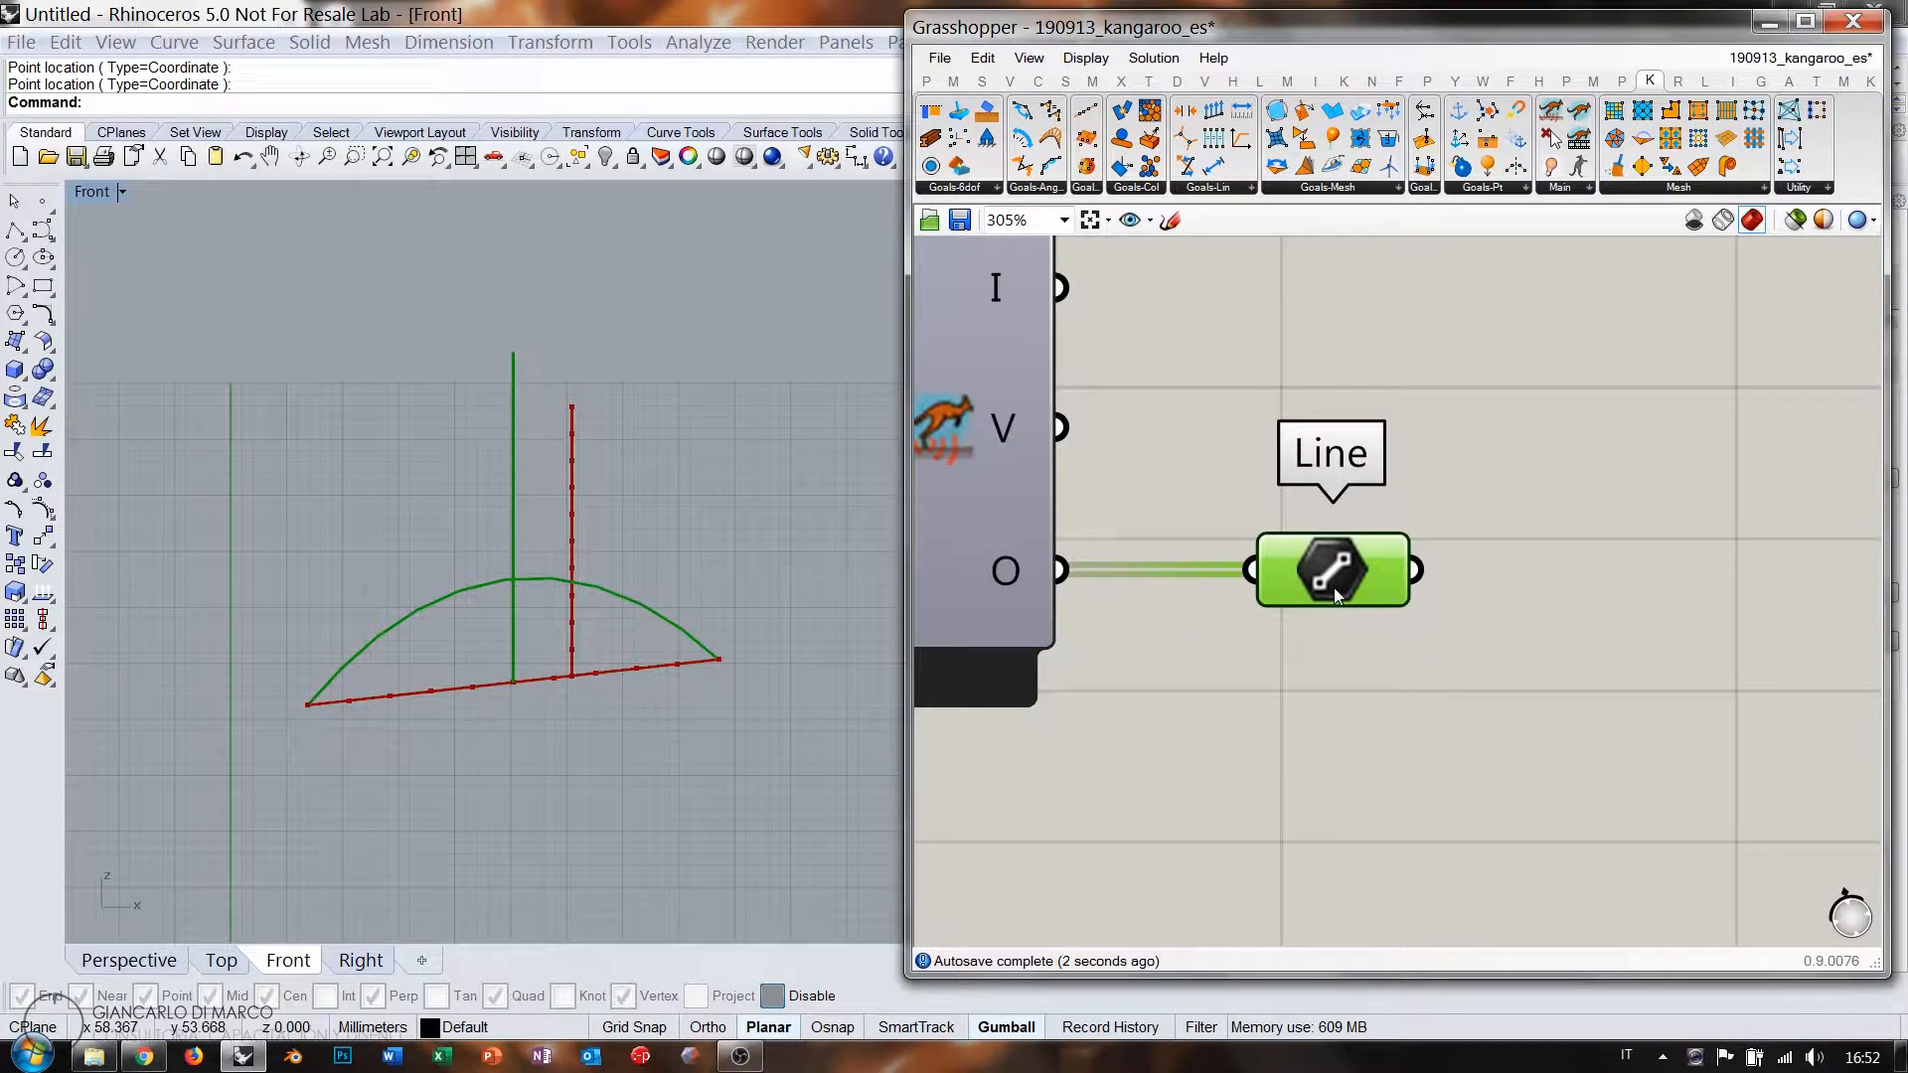
pyautogui.click(1330, 658)
pyautogui.moveTo(1336, 659); pyautogui.dragTo(1415, 625, button='right')
# Disconnect Explode's Segments from Spring Line and its Vertices from Unary Point.
pyautogui.scroll(-7, 1499, 607)
pyautogui.scroll(2, 1453, 582)
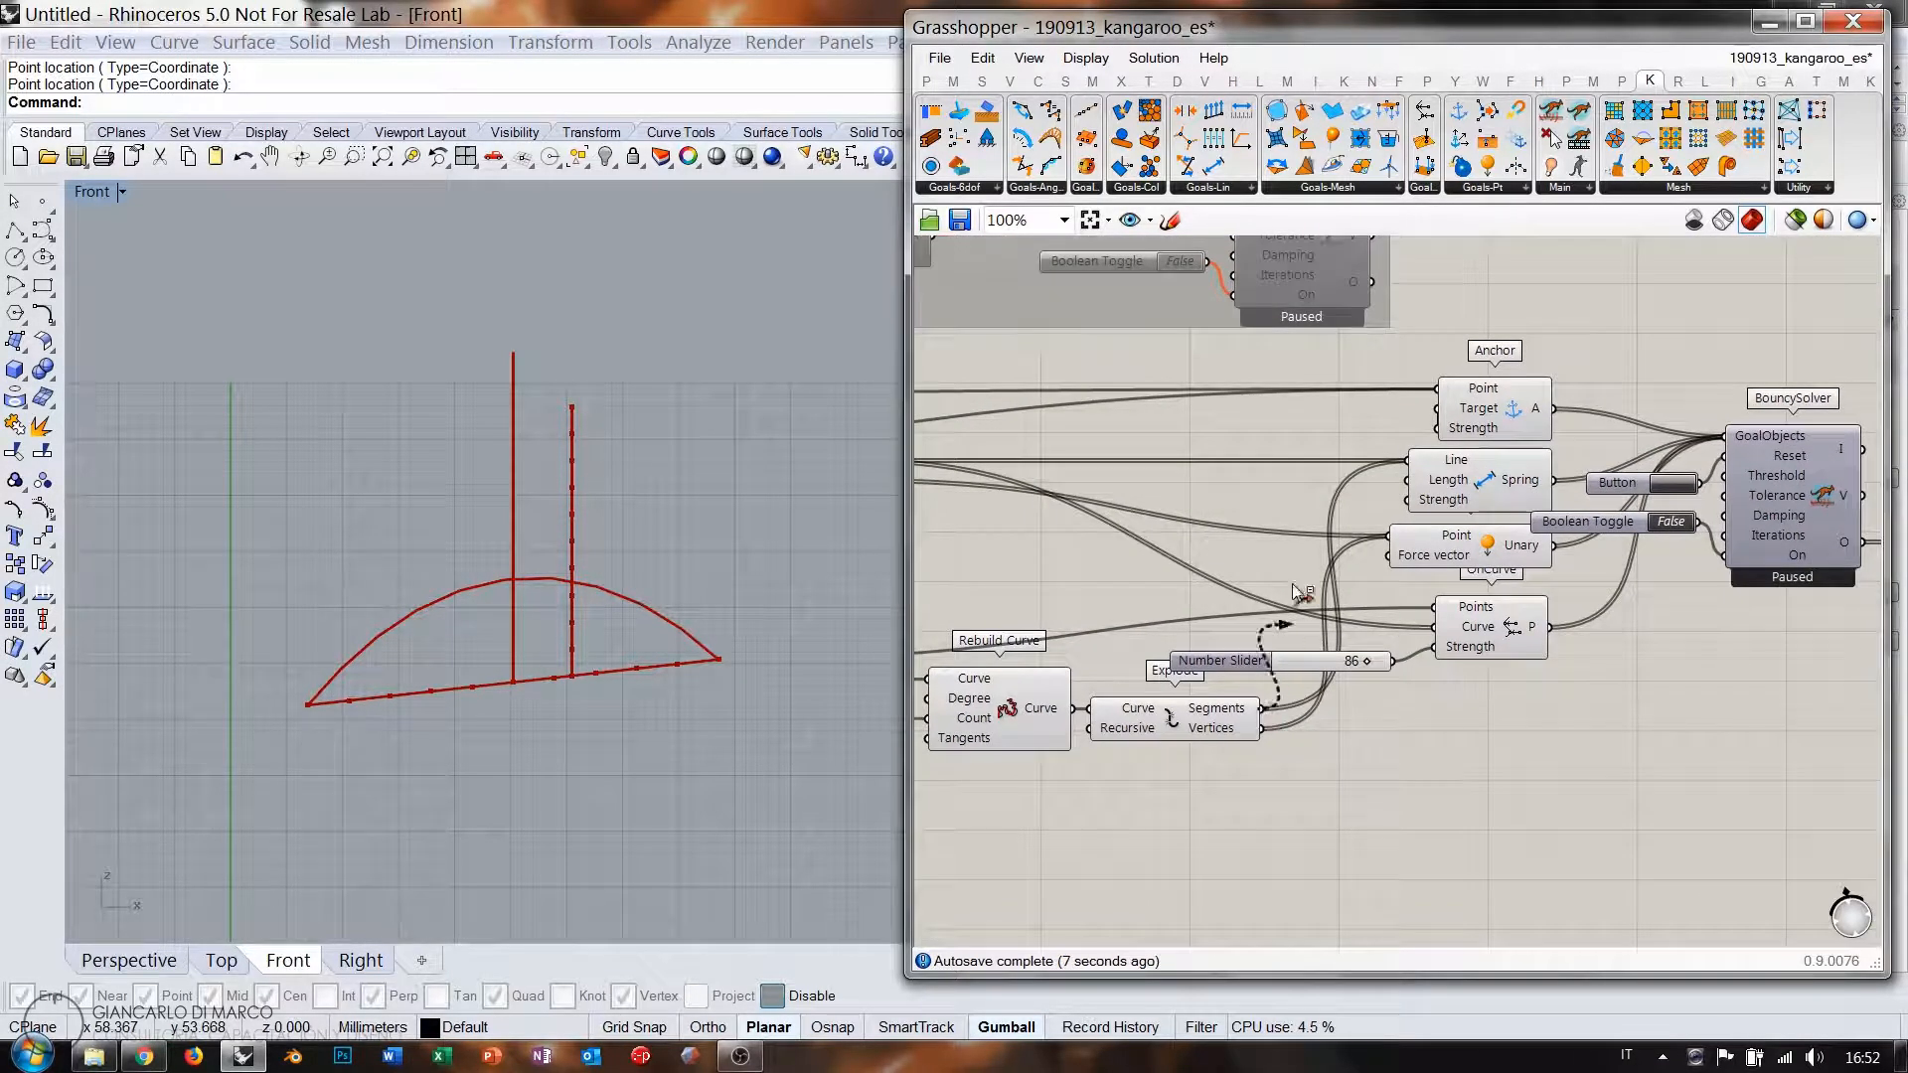
pyautogui.keyDown('ctrl'); pyautogui.moveTo(1297, 593); pyautogui.dragTo(1407, 460); pyautogui.keyUp('ctrl')
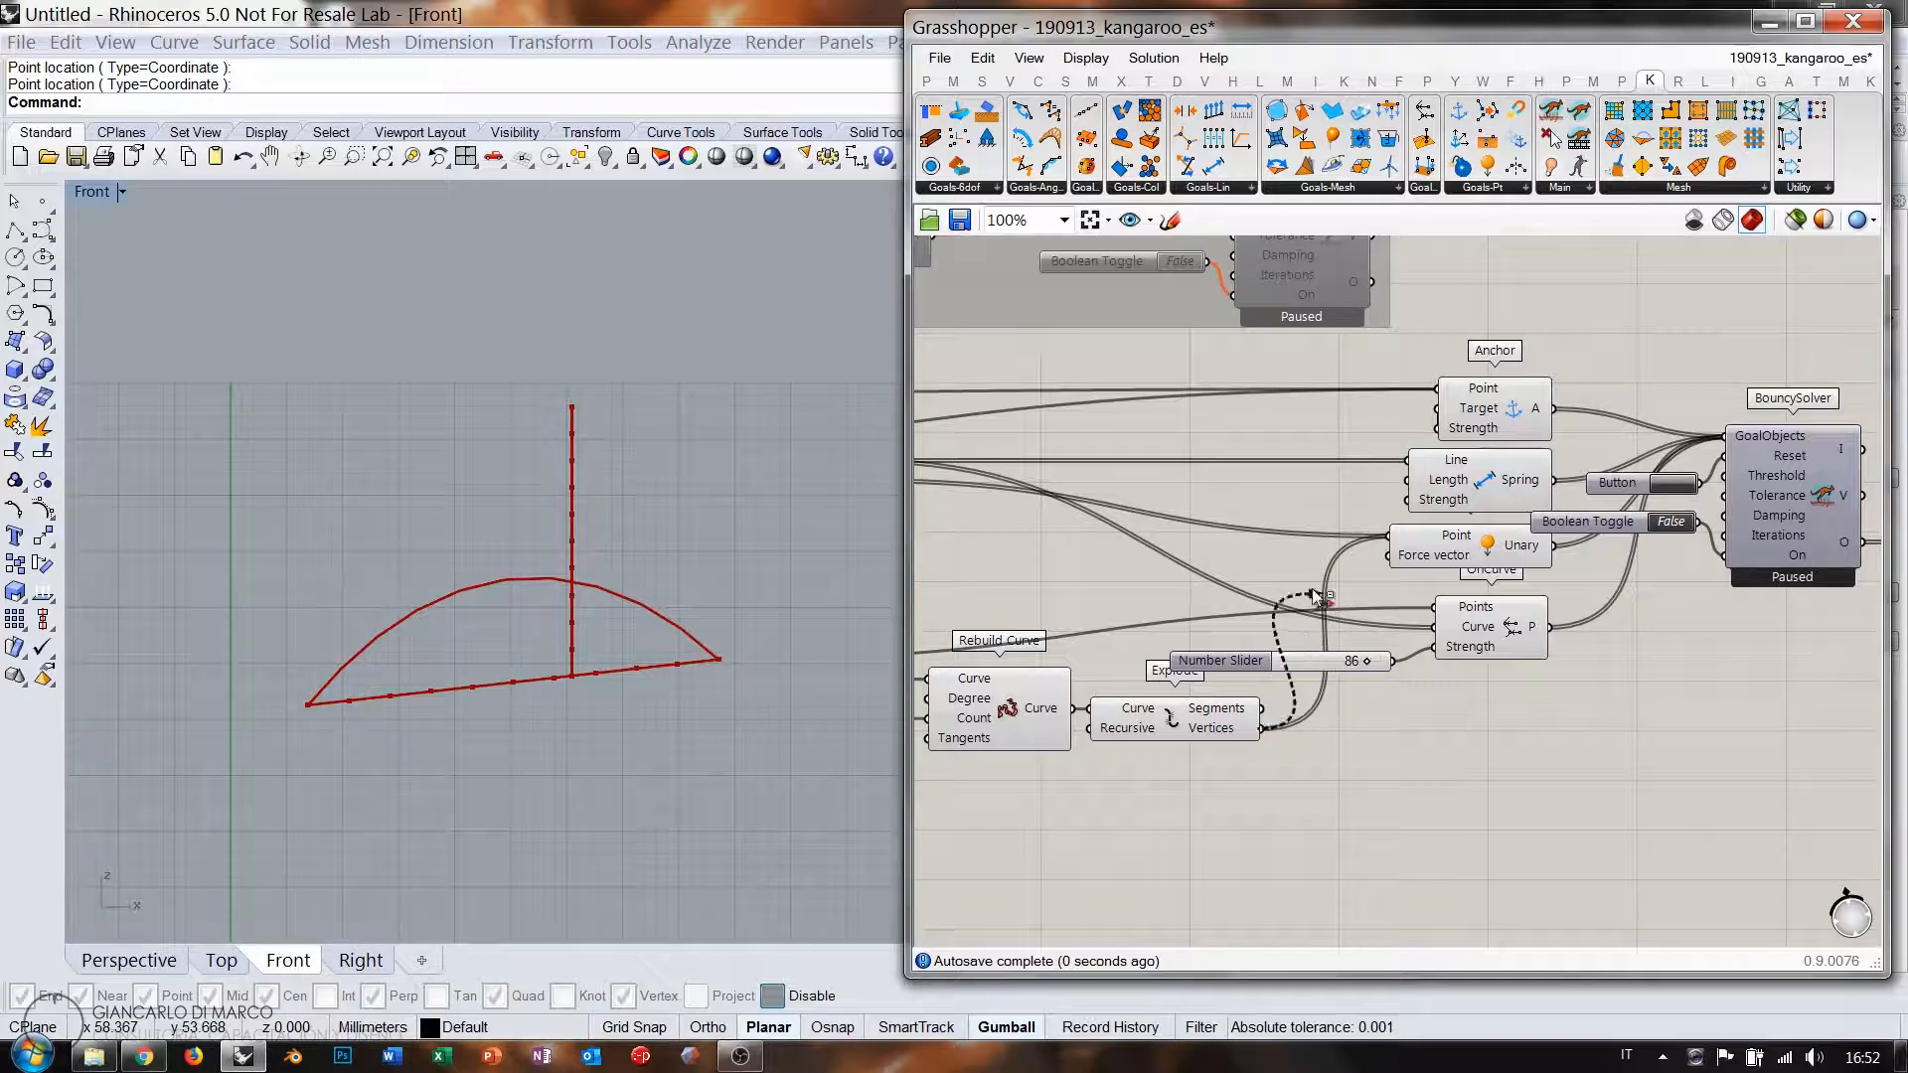
pyautogui.keyDown('ctrl'); pyautogui.moveTo(1318, 597); pyautogui.dragTo(1389, 539); pyautogui.keyUp('ctrl')
# Toggle the solver on to re-form the arch, pause it, and preview the arch in the Line parameter.
pyautogui.moveTo(1674, 530); pyautogui.dragTo(1377, 547, button='right')
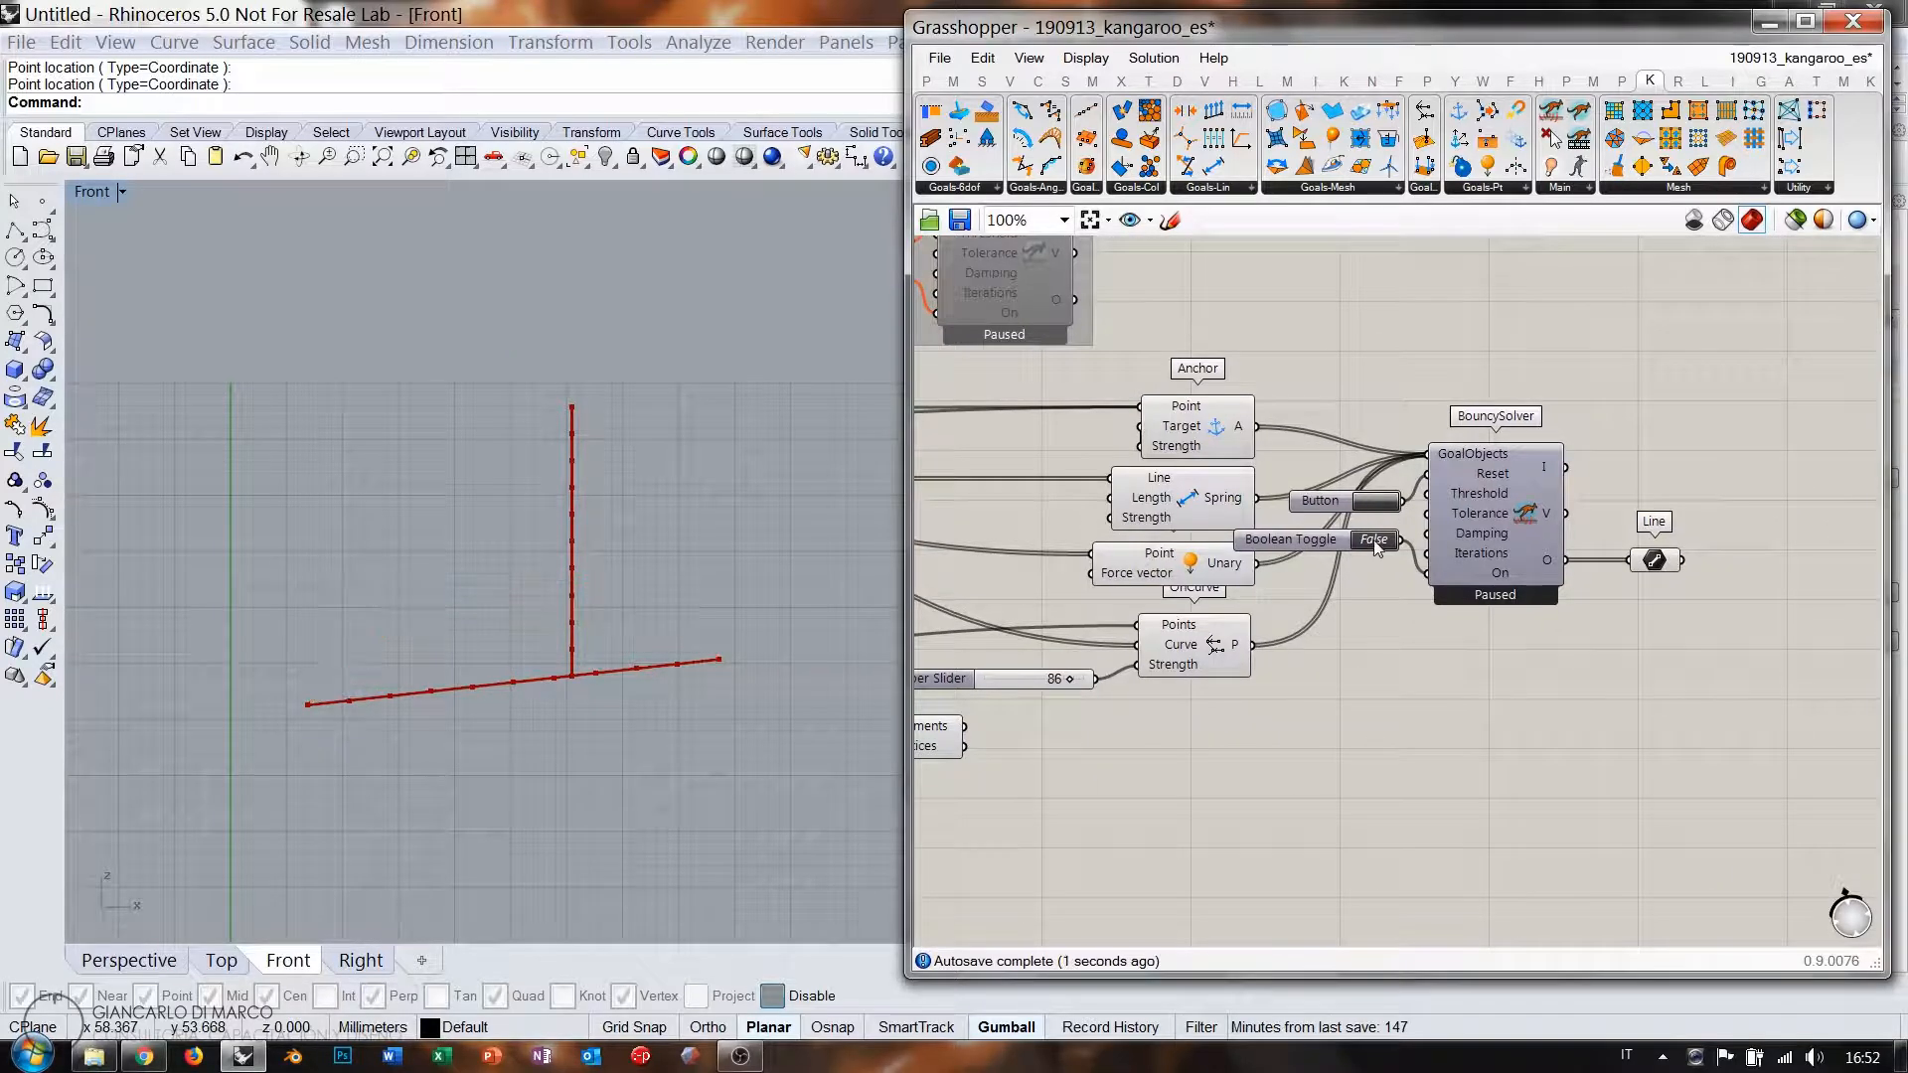
pyautogui.doubleClick(1373, 540)
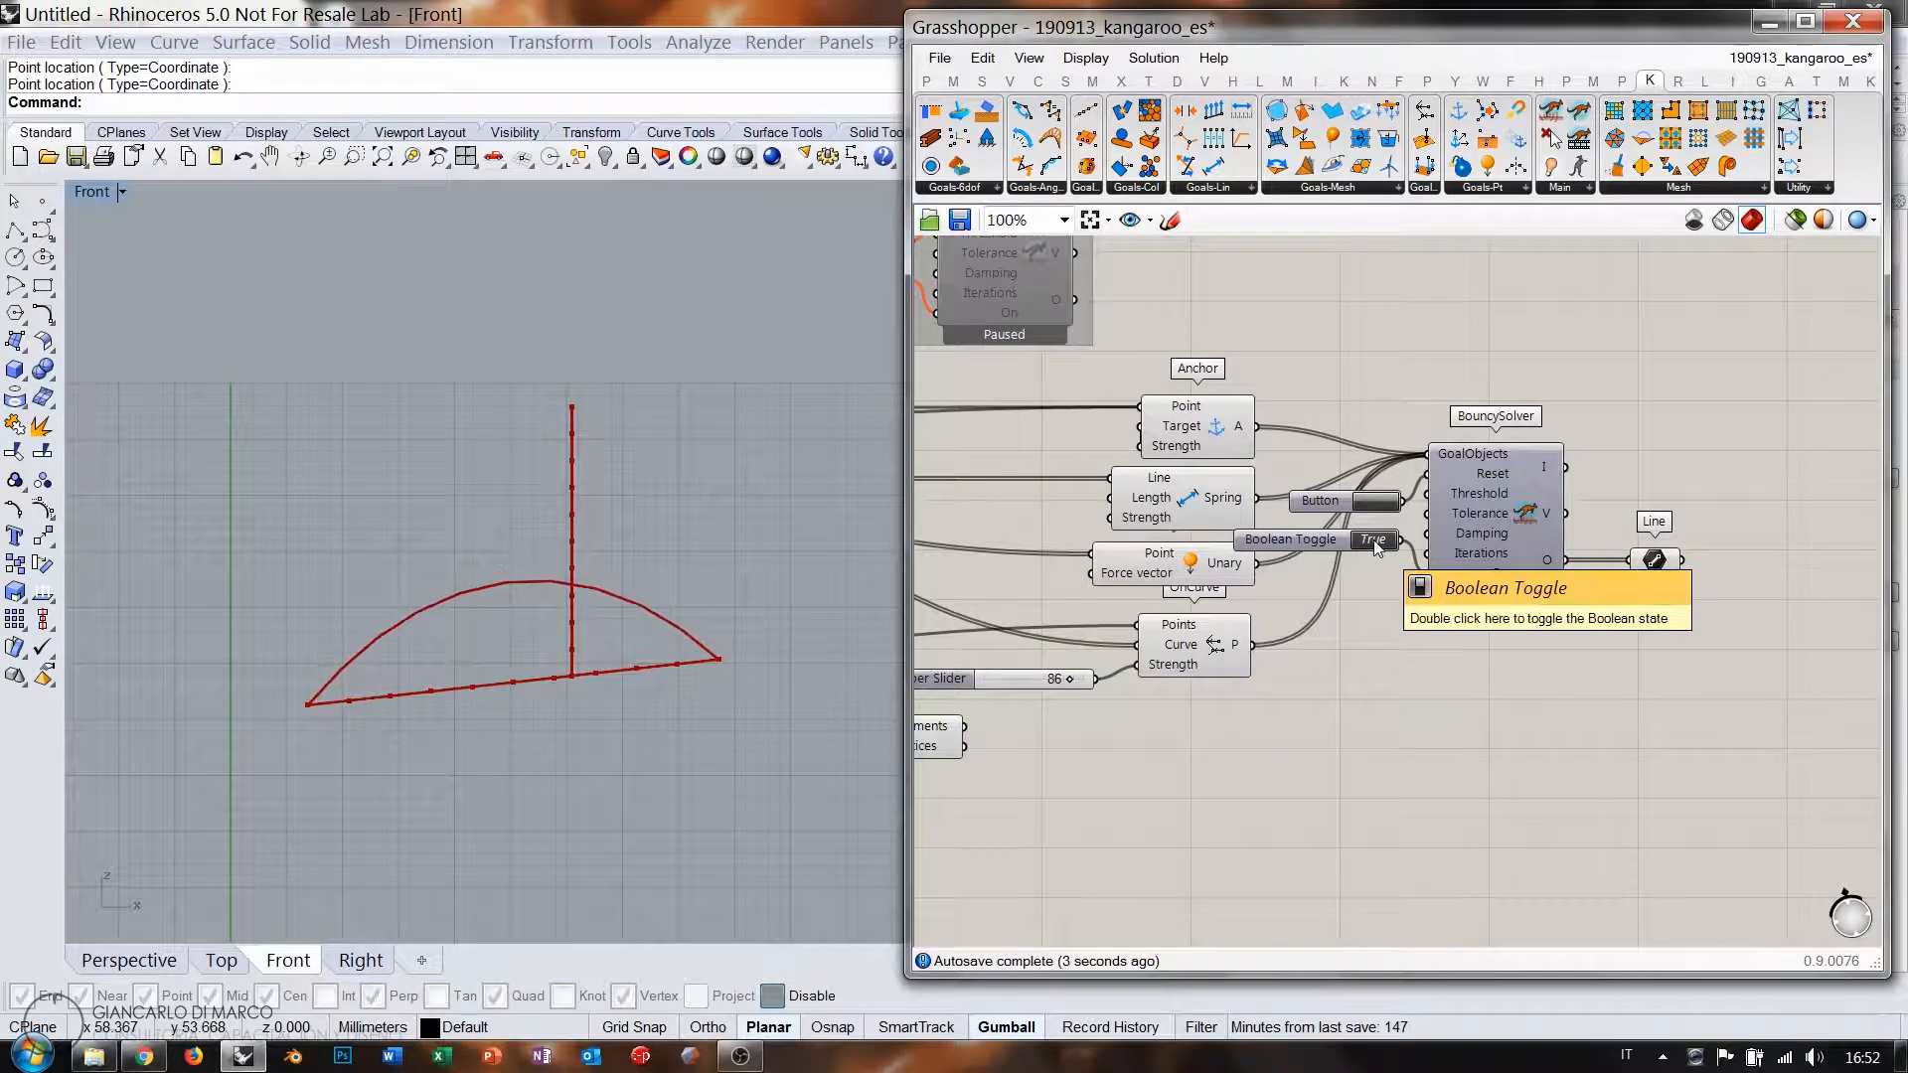
pyautogui.scroll(3, 1416, 604)
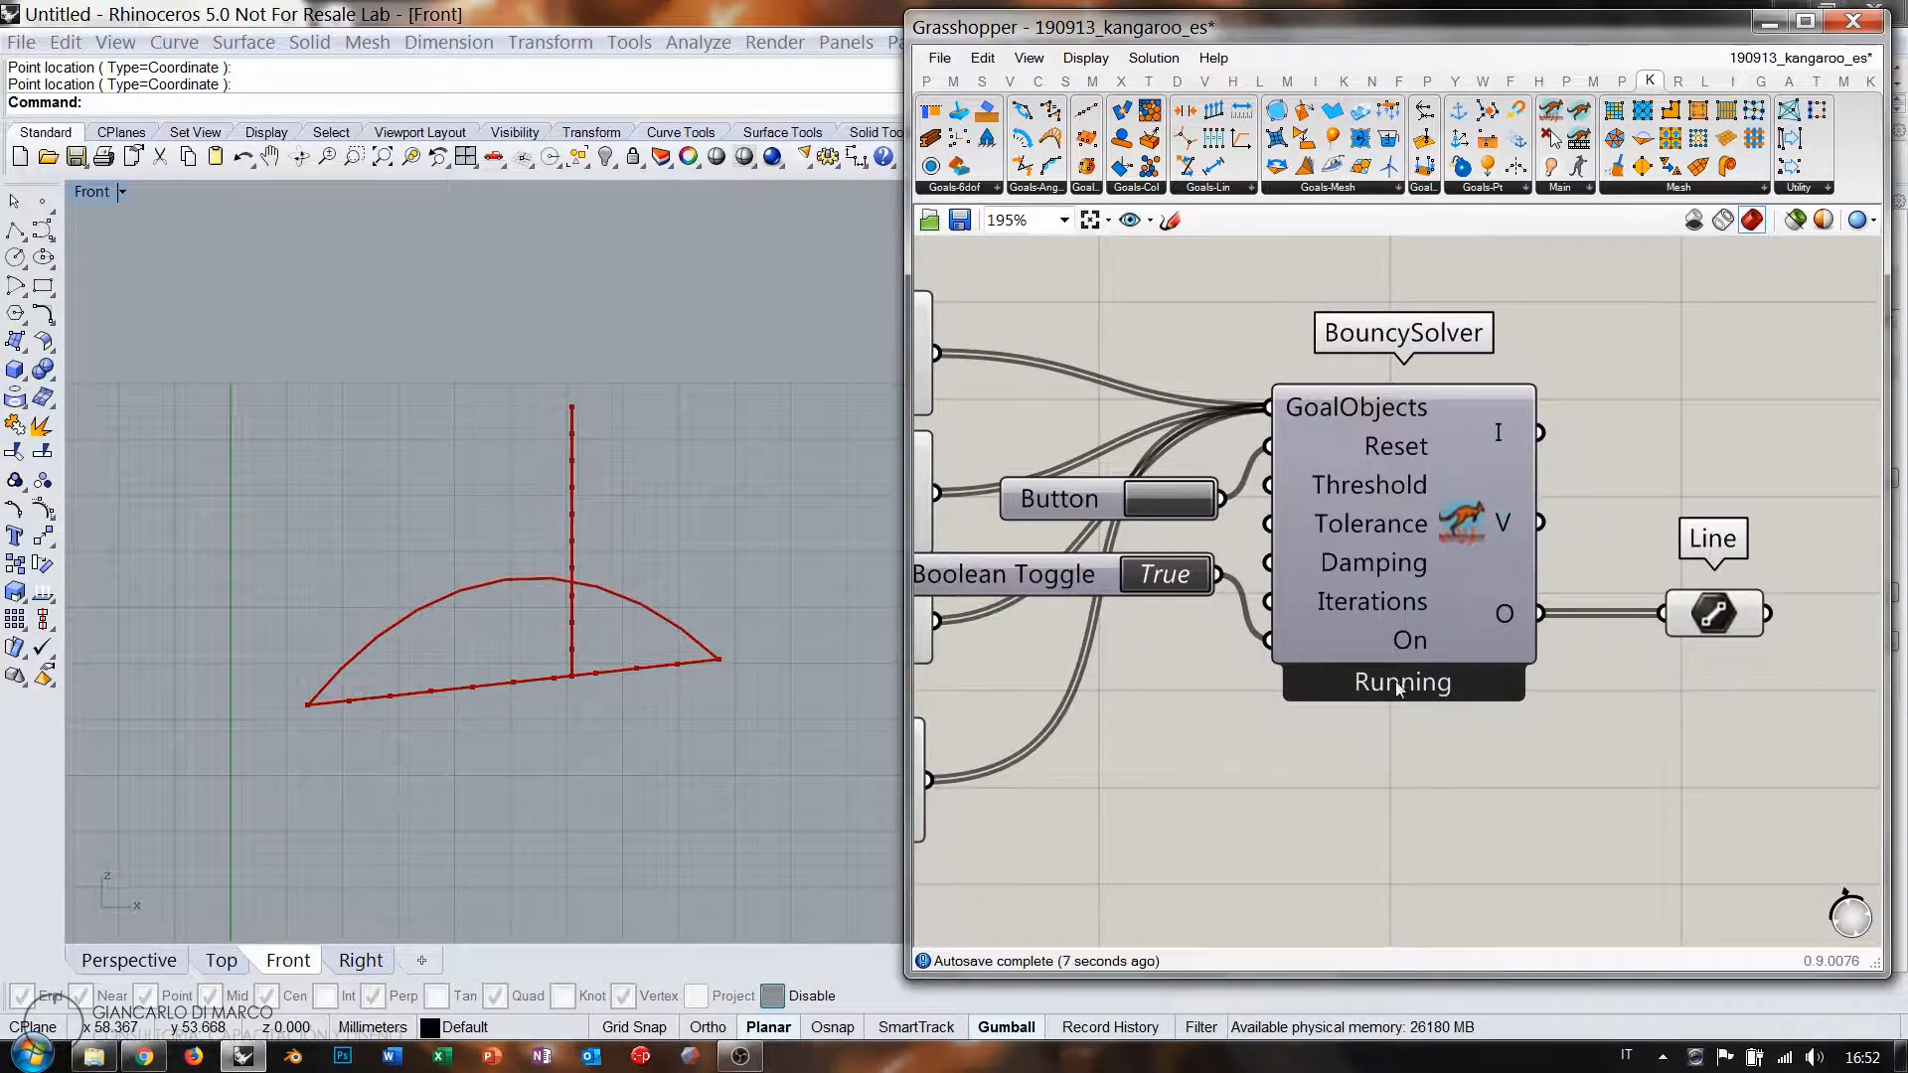
pyautogui.doubleClick(1179, 579)
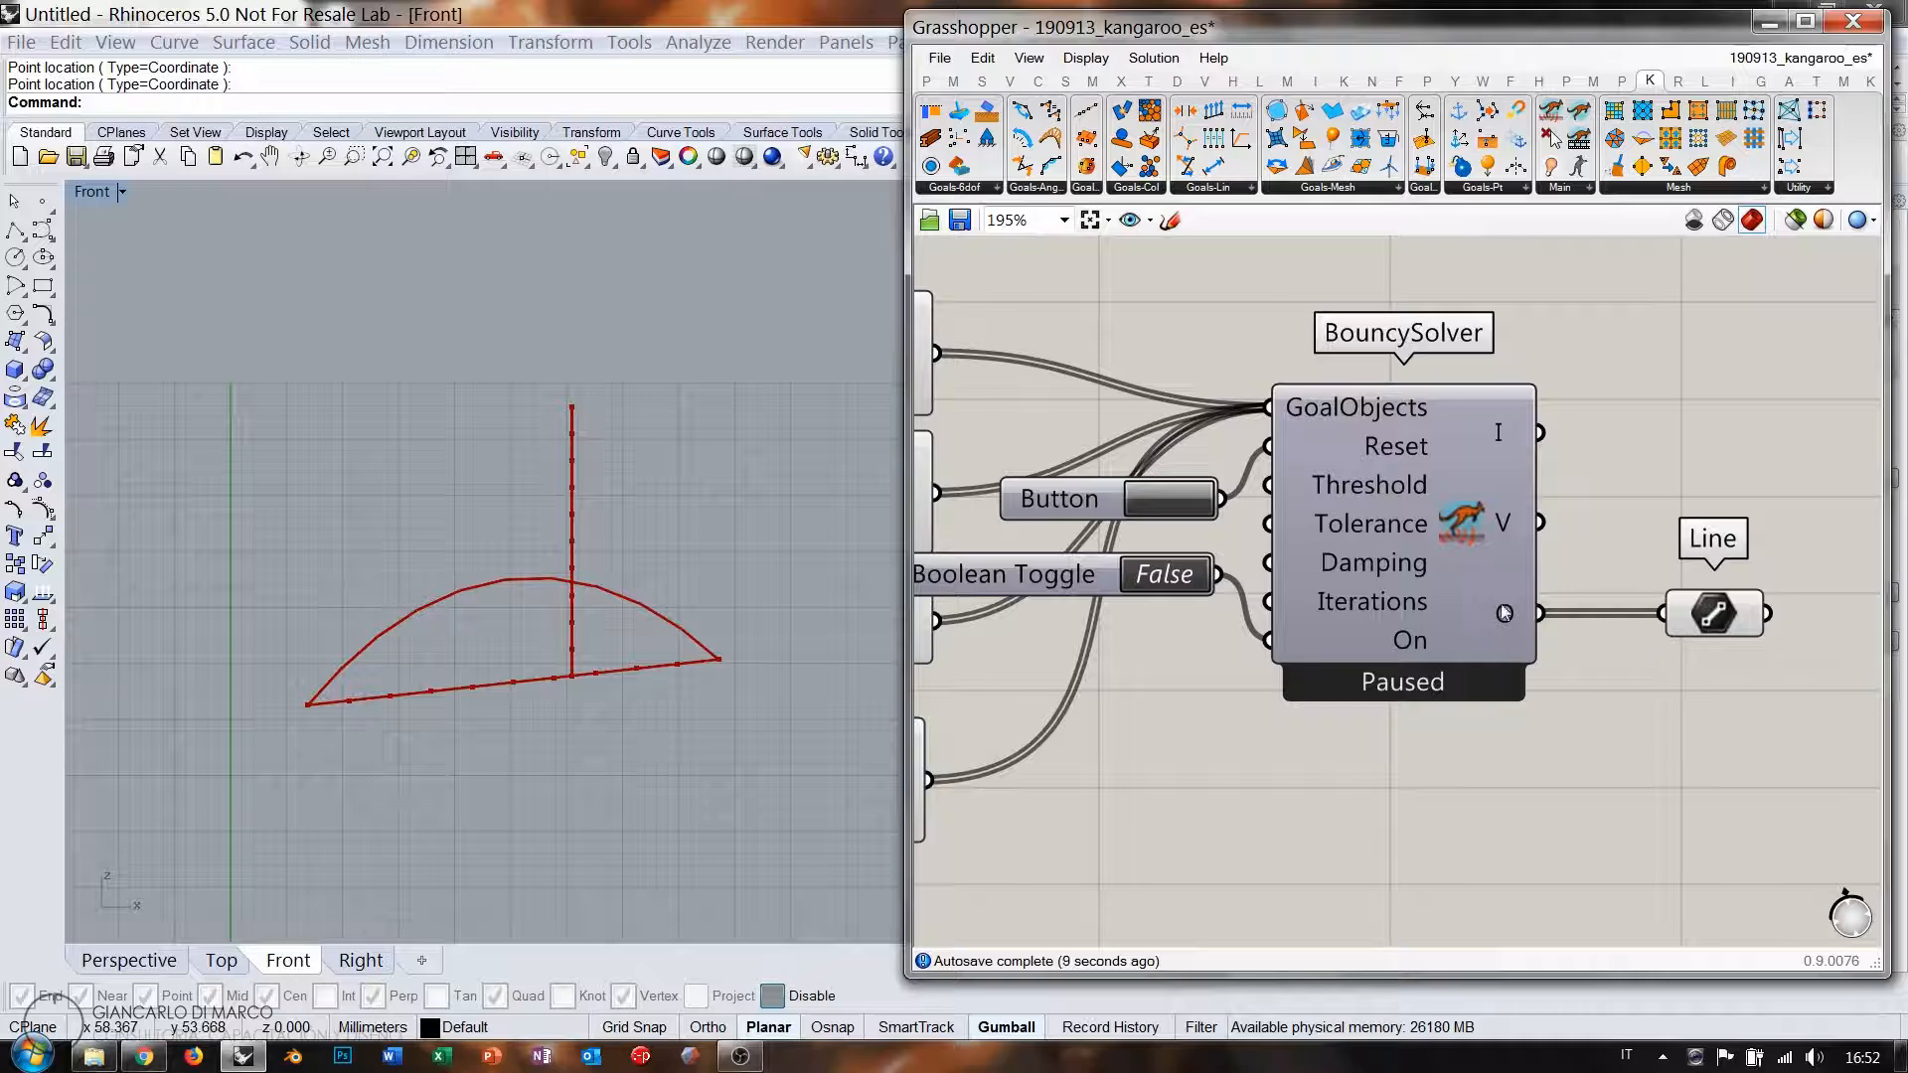
pyautogui.click(1718, 620)
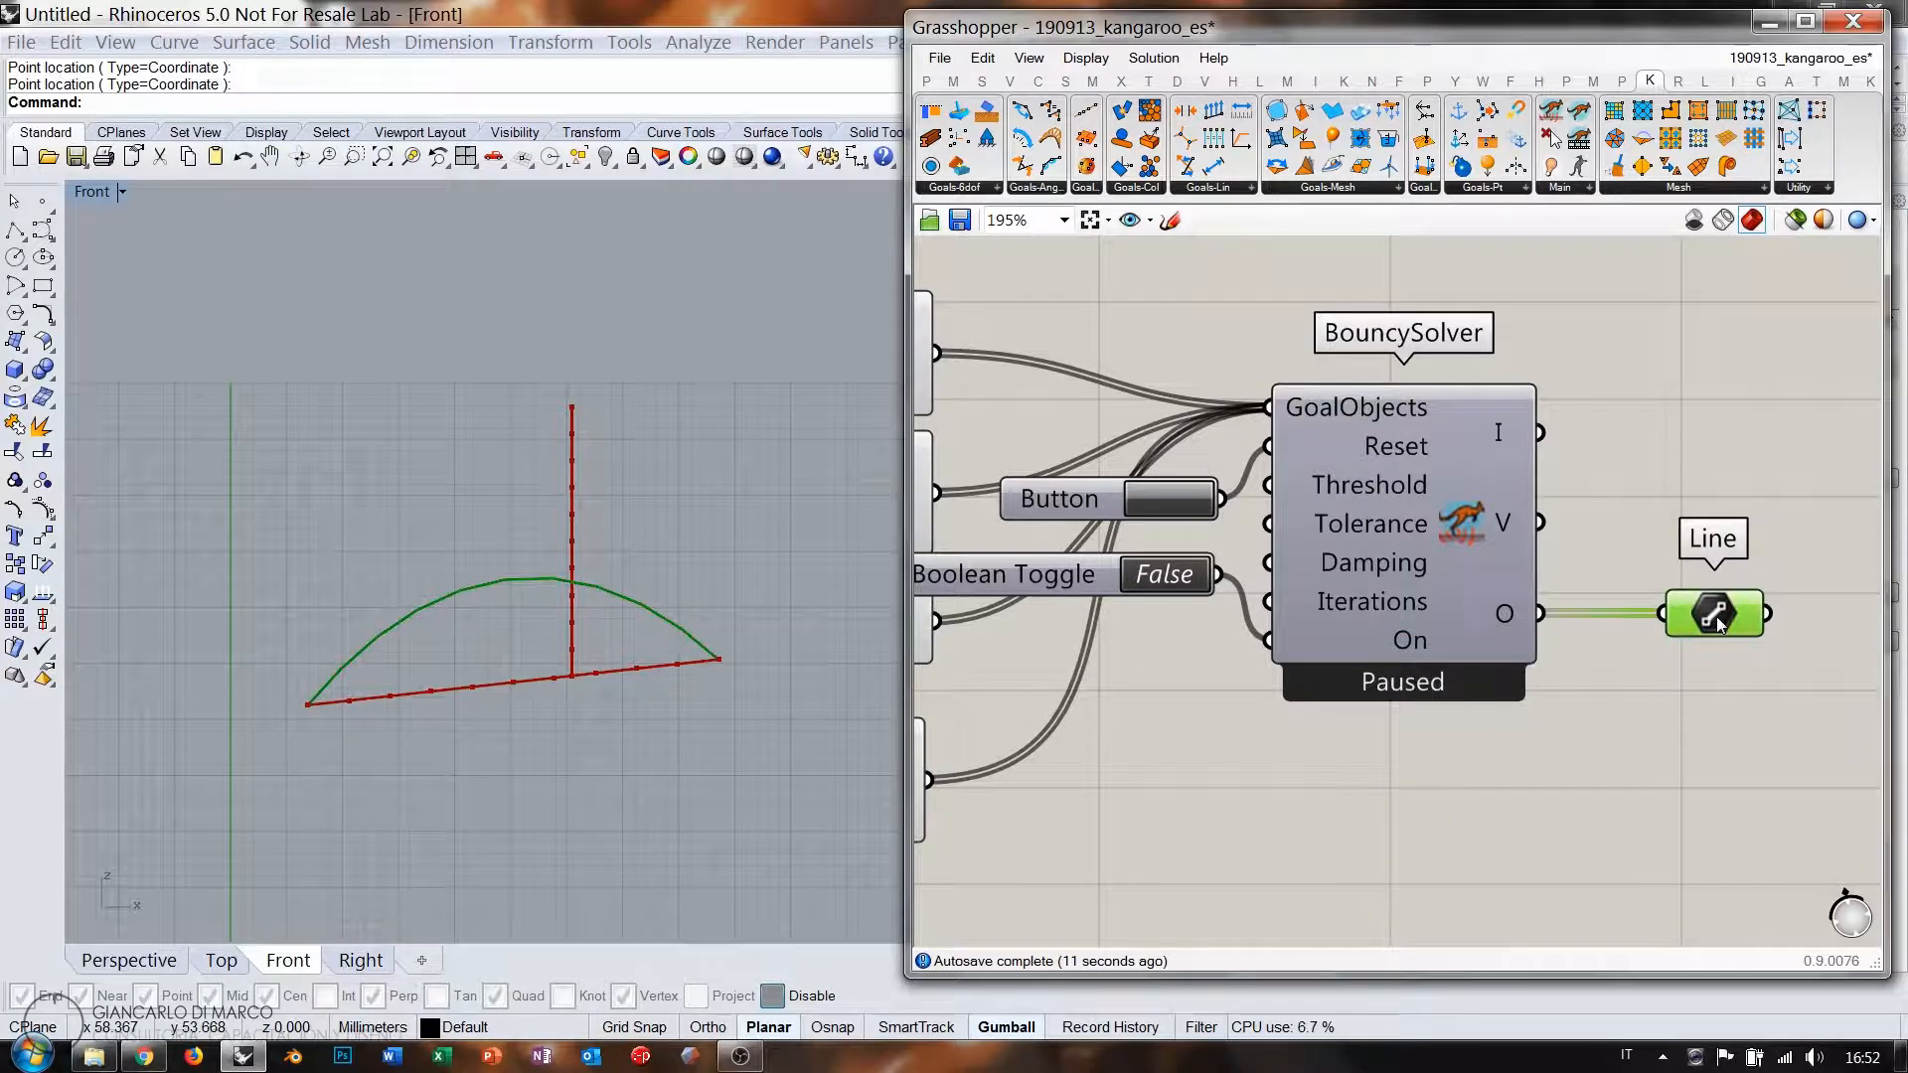
pyautogui.moveTo(1724, 680); pyautogui.dragTo(1329, 616, button='right')
pyautogui.click(1329, 616)
pyautogui.moveTo(1333, 567); pyautogui.dragTo(1282, 567)
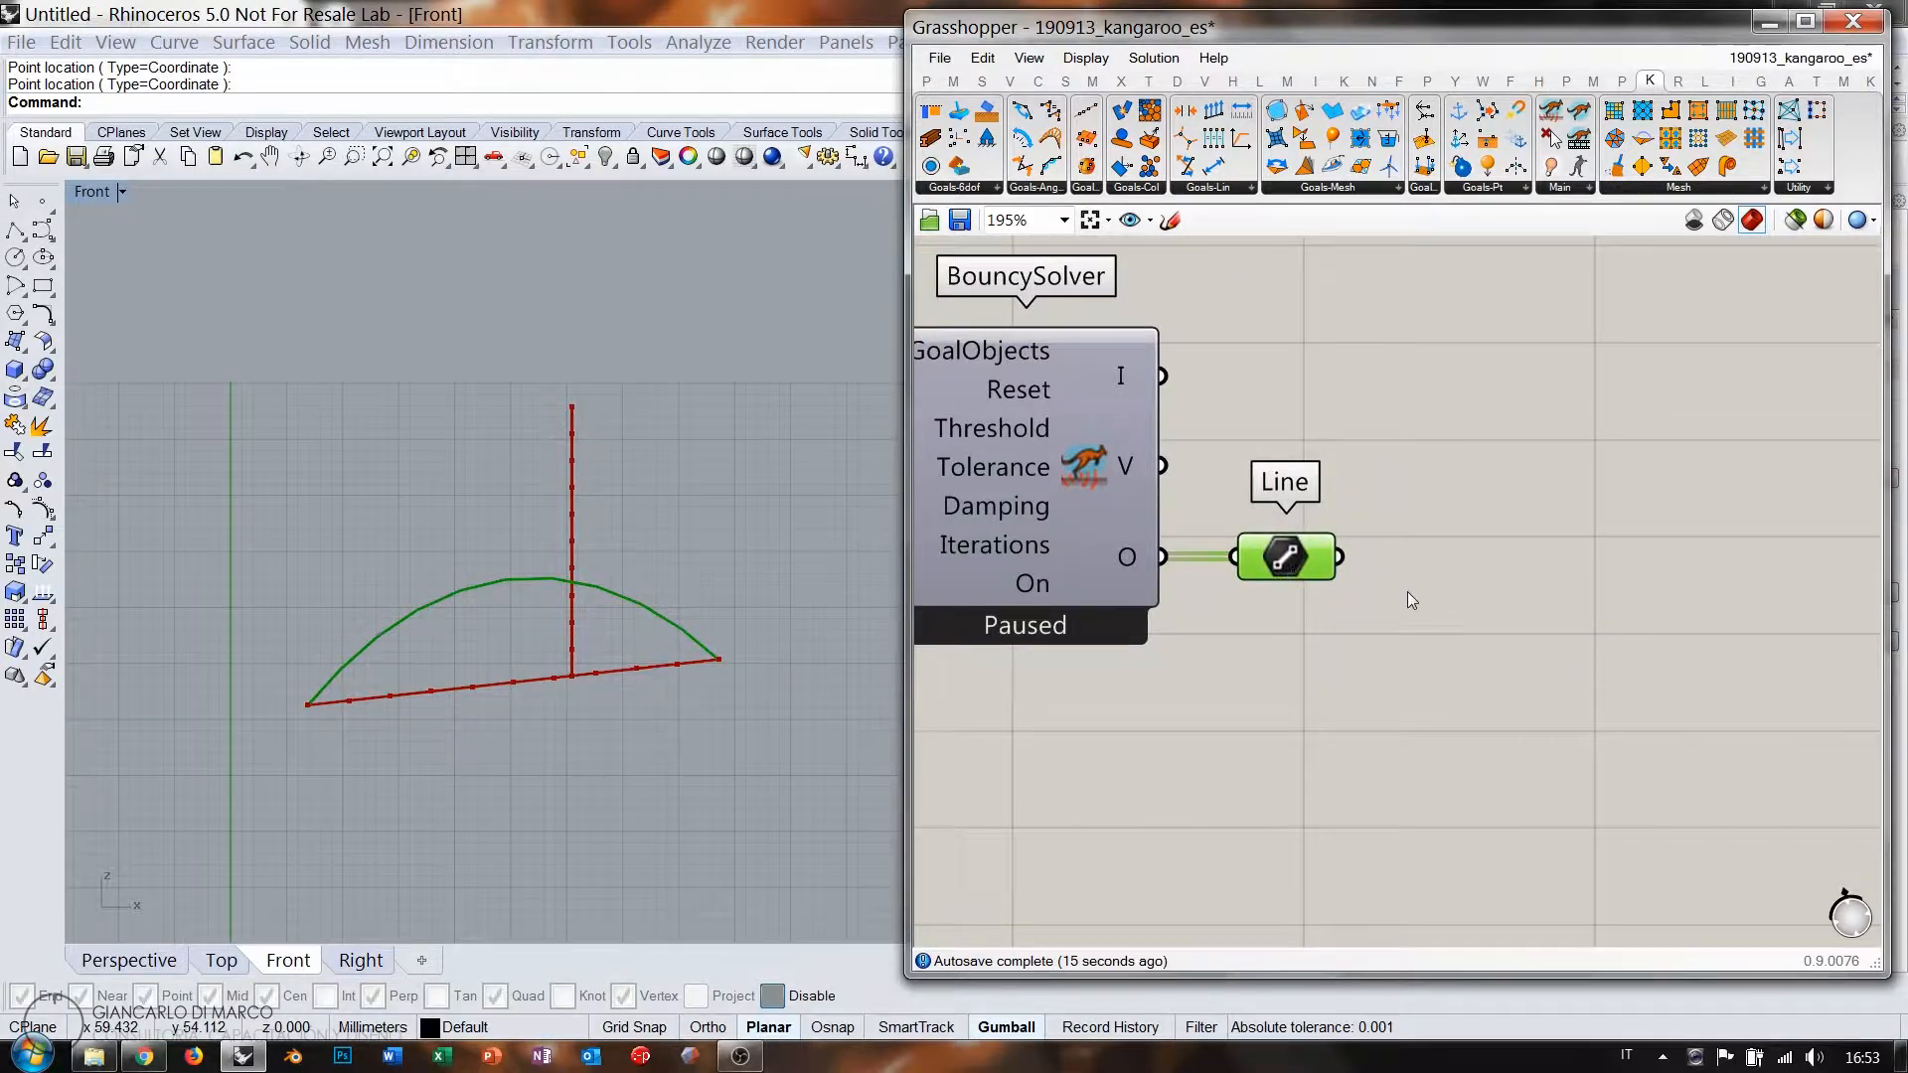
# Add a Join Curves component after the Line parameter and hide the Line's preview.
pyautogui.doubleClick(1442, 590)
pyautogui.write('join')
pyautogui.click(1370, 583)
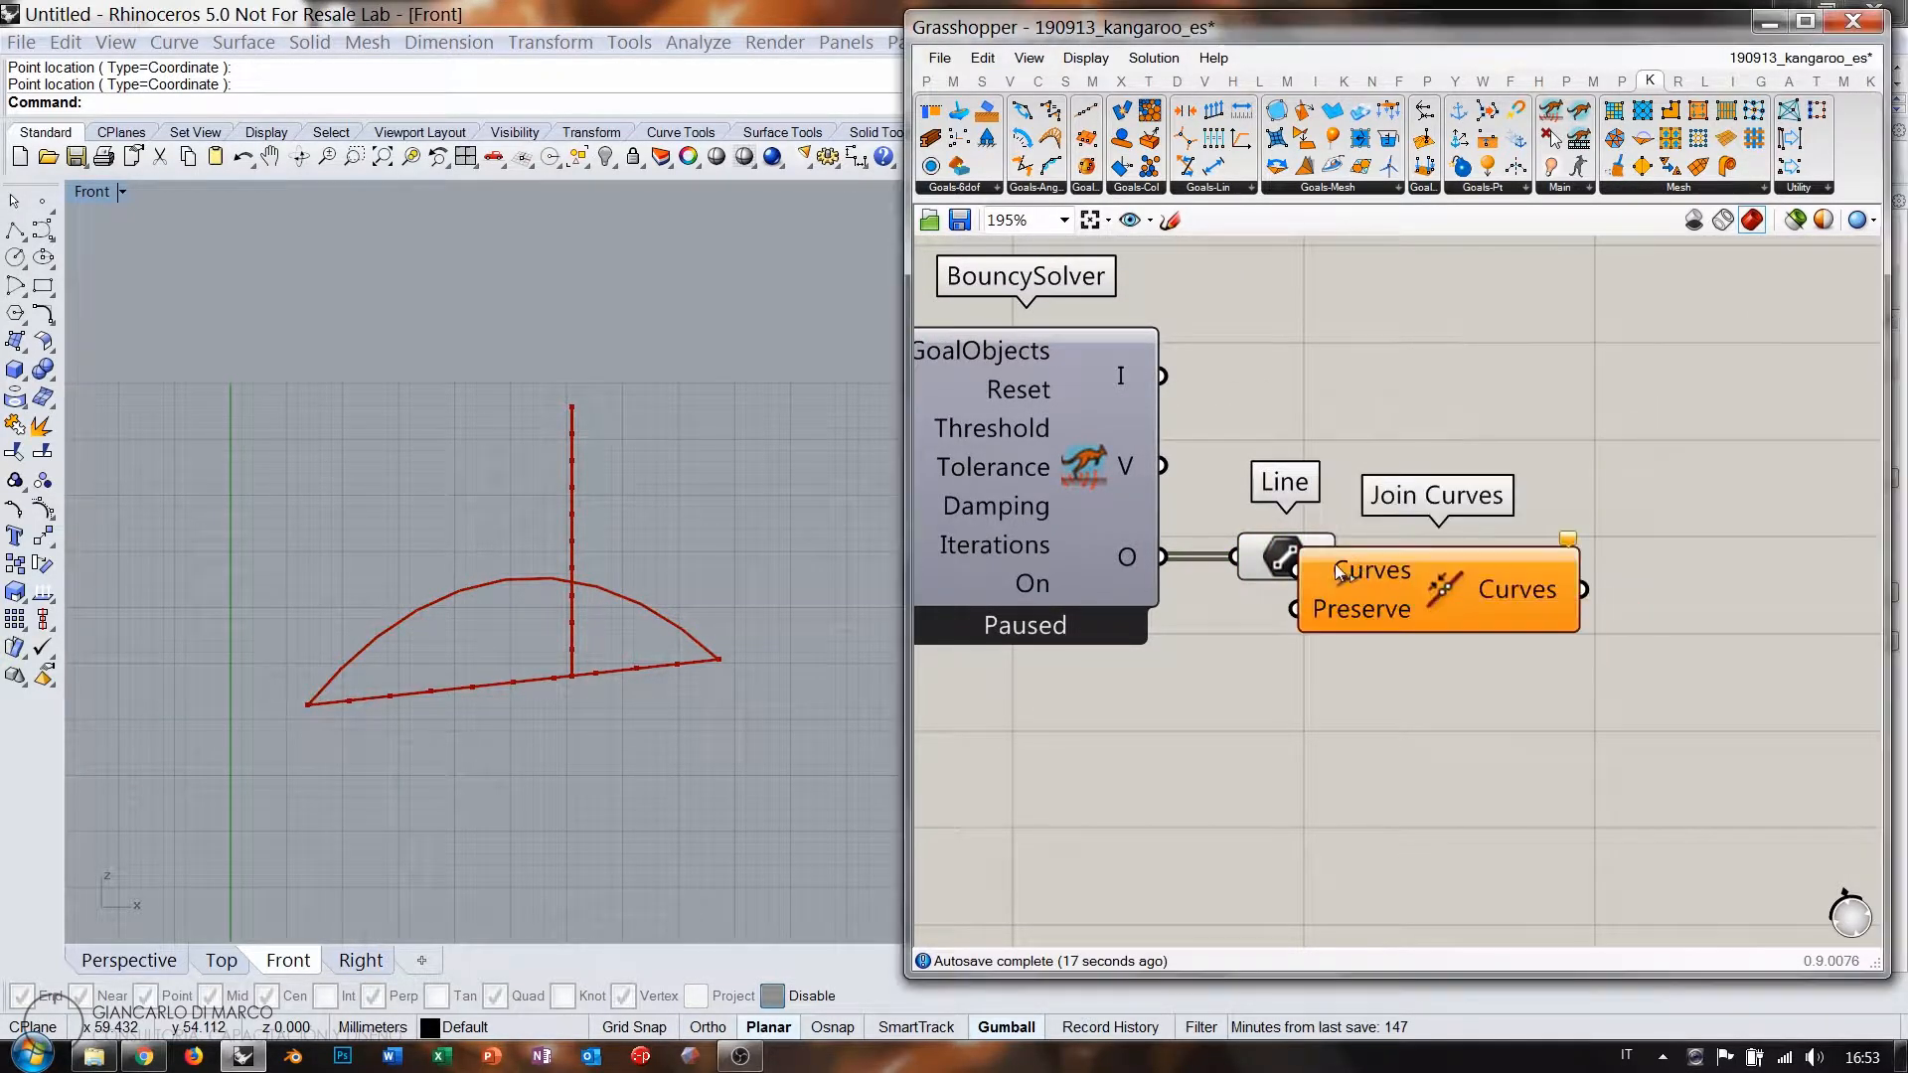
pyautogui.moveTo(1404, 574); pyautogui.dragTo(1422, 572)
pyautogui.click(1503, 641)
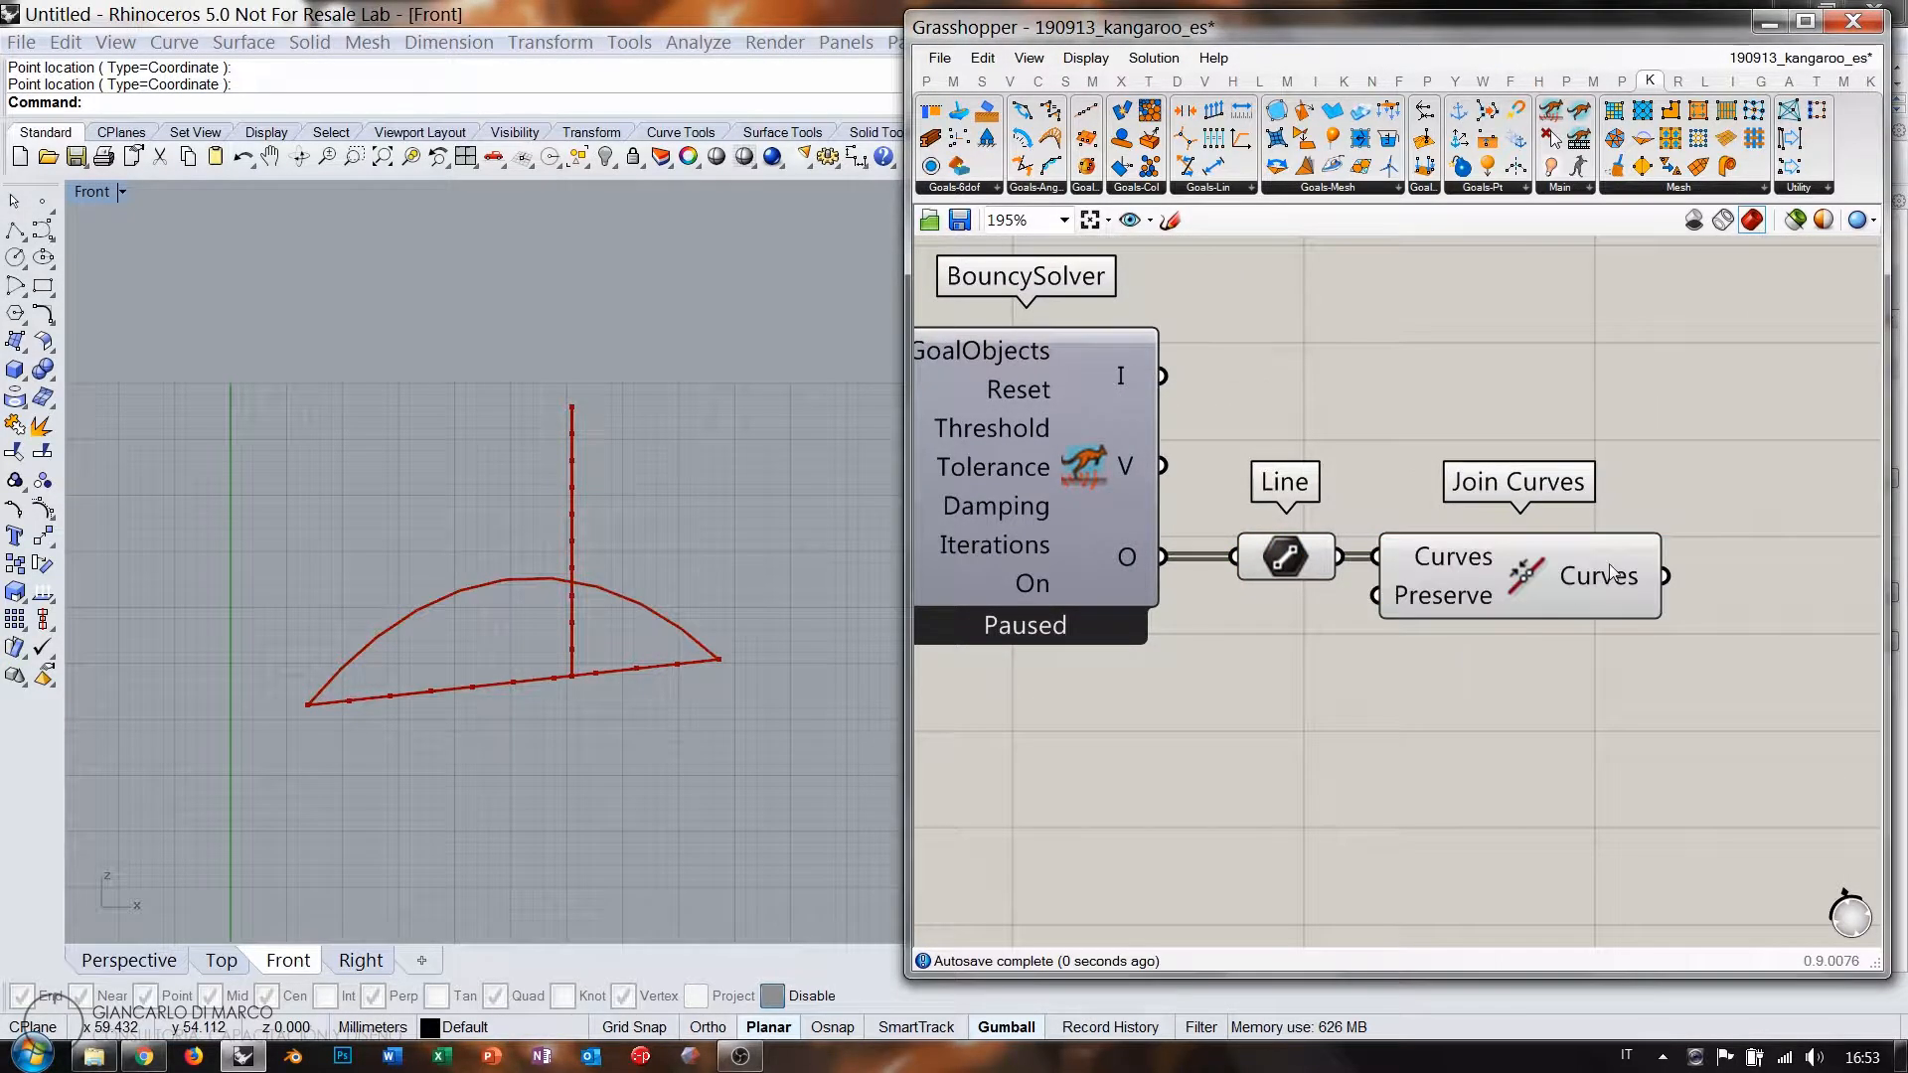
pyautogui.moveTo(1610, 564)
pyautogui.click(1547, 587)
pyautogui.hotkey('ctrl', 'q')
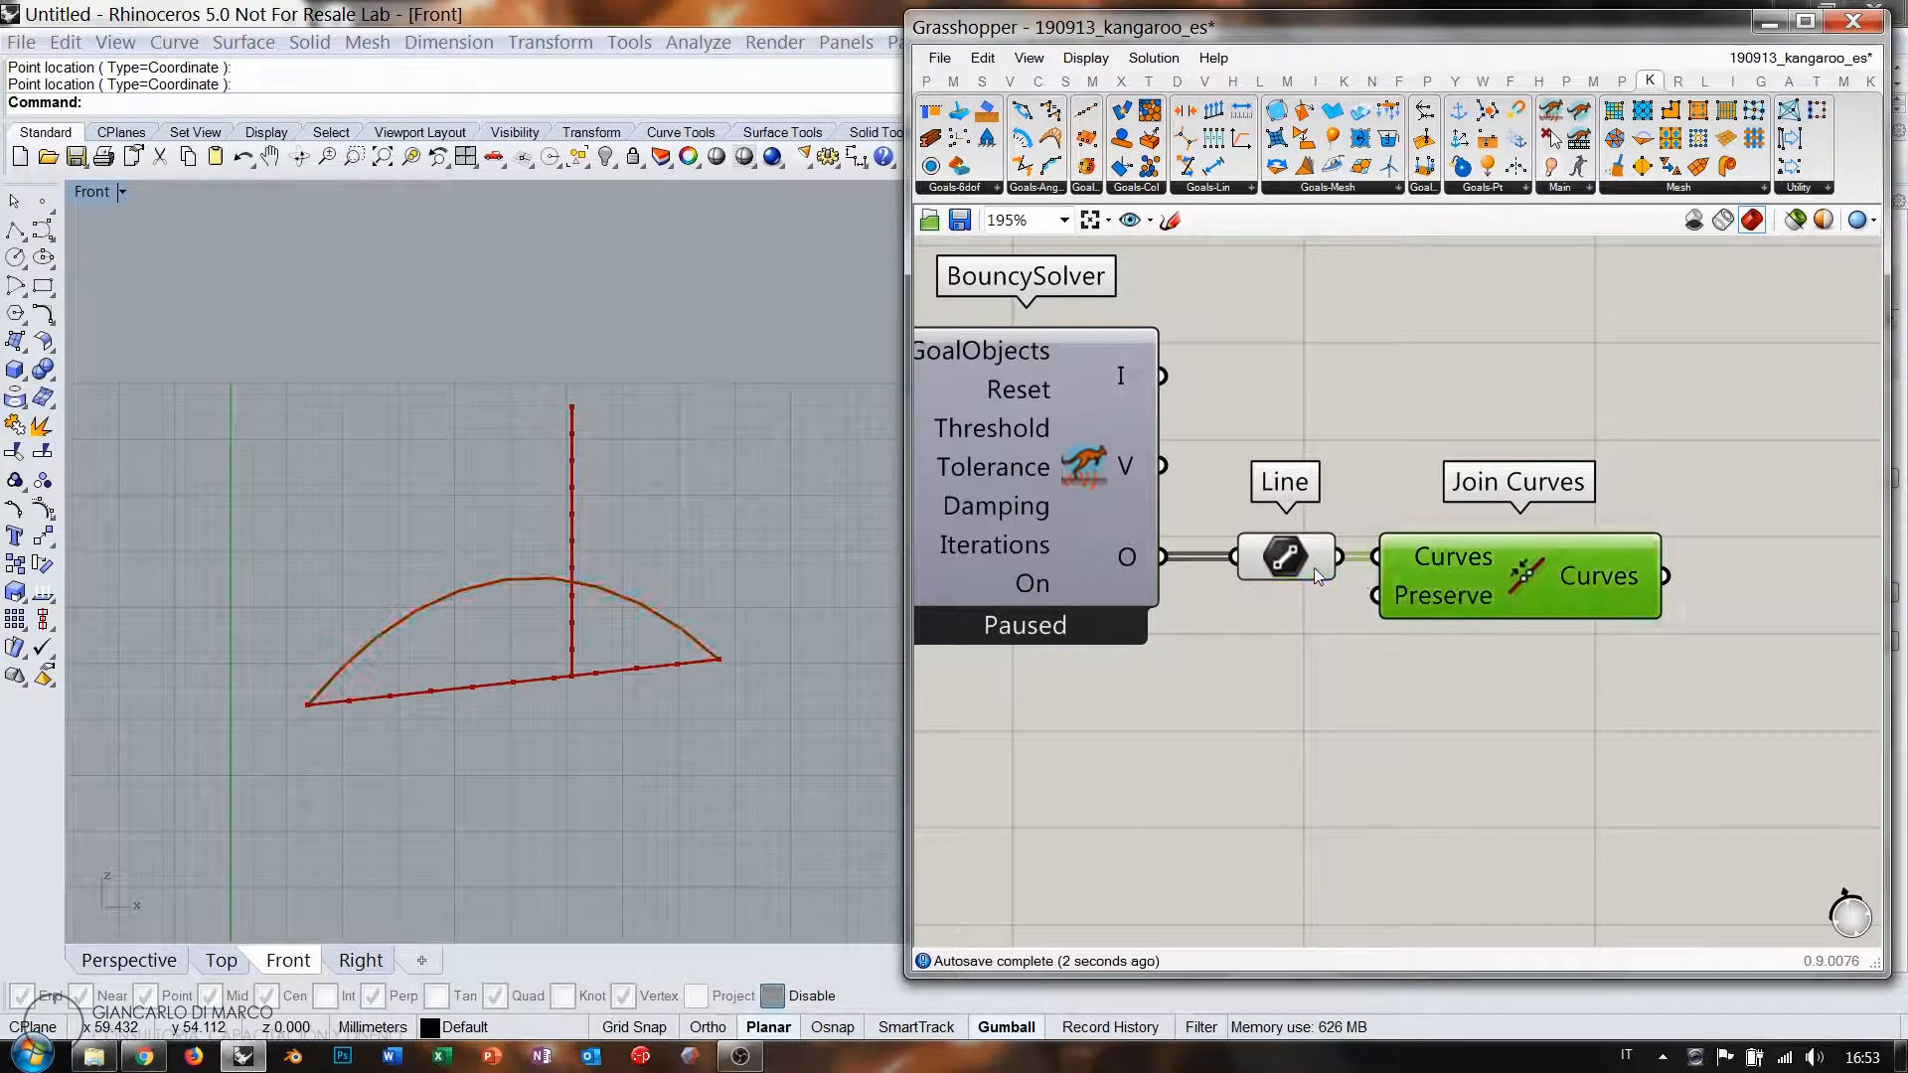
pyautogui.click(1314, 566)
pyautogui.hotkey('ctrl', 'q')
pyautogui.click(1525, 583)
pyautogui.hotkey('ctrl', 'q')
pyautogui.click(1529, 659)
# Window-select the lower group of components and move it up and to the right.
pyautogui.scroll(-6, 1574, 578)
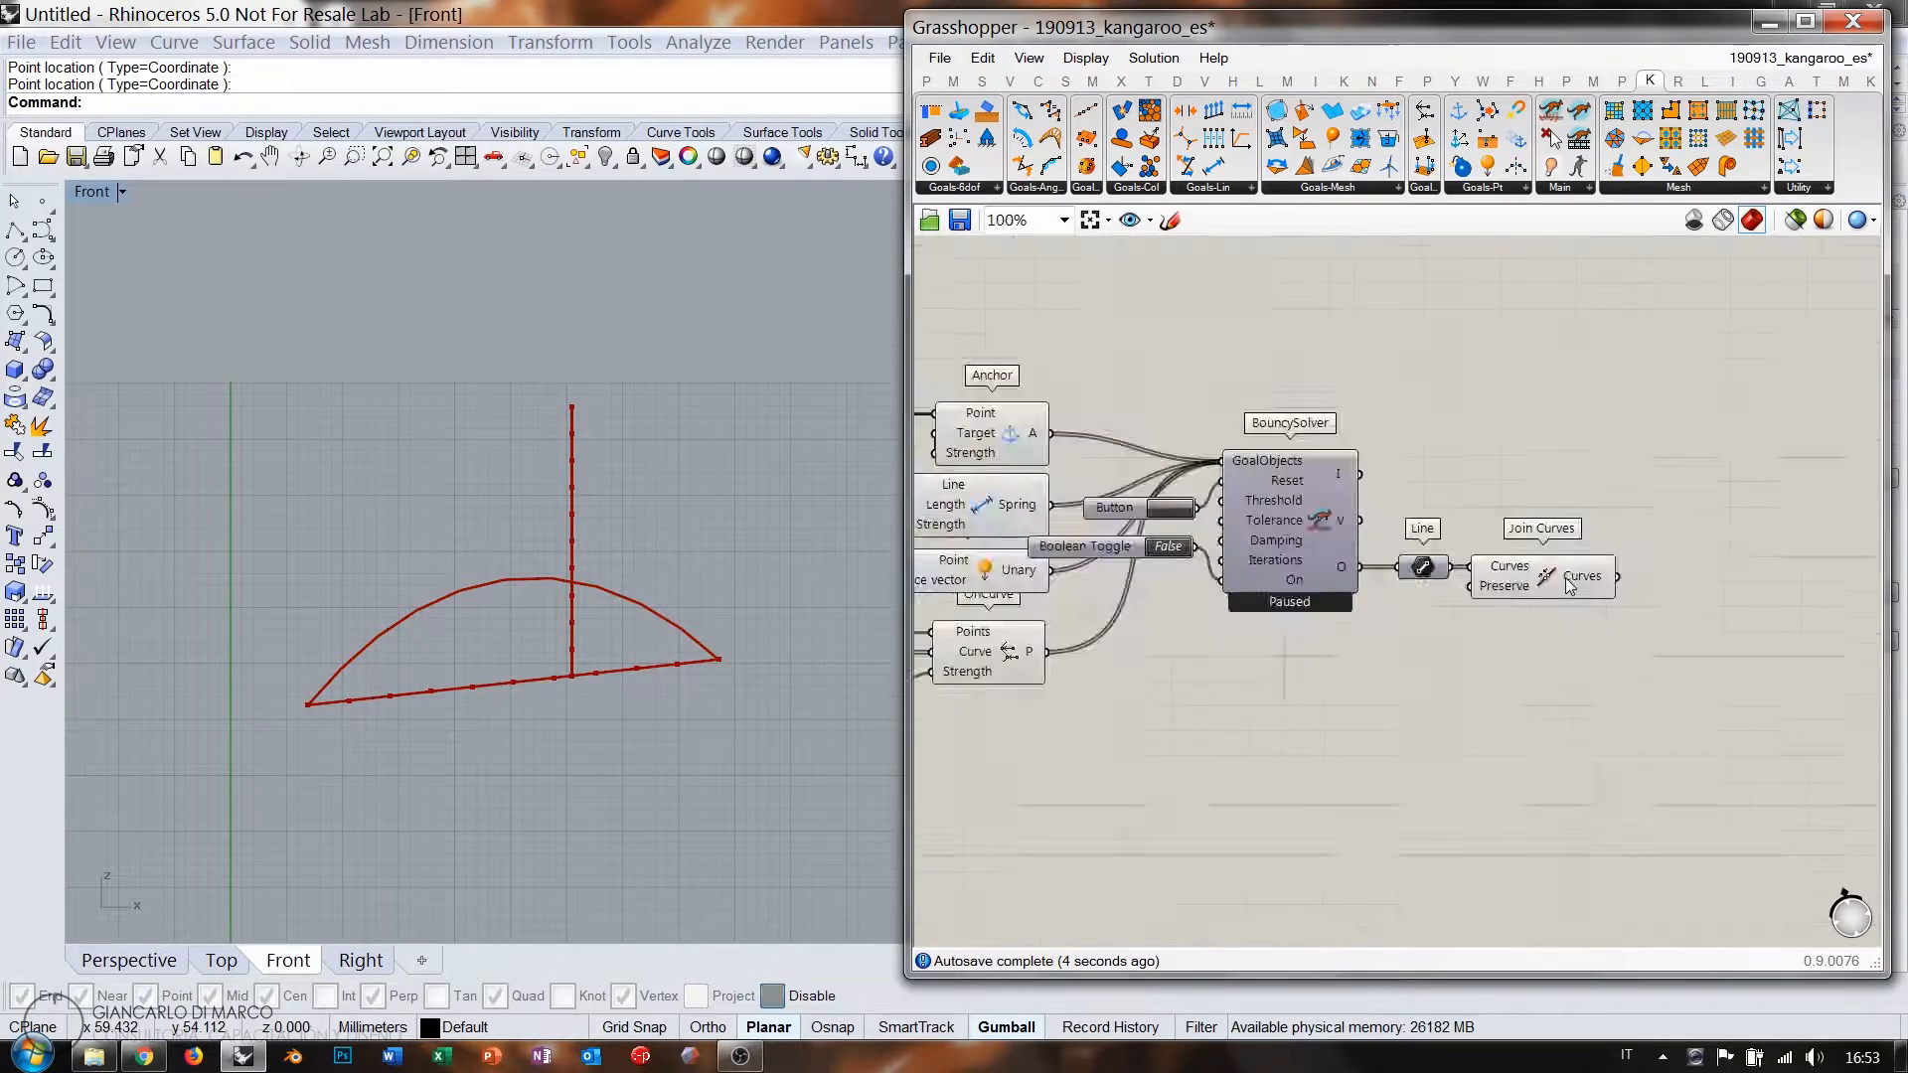
pyautogui.moveTo(1375, 593); pyautogui.dragTo(1453, 605, button='right')
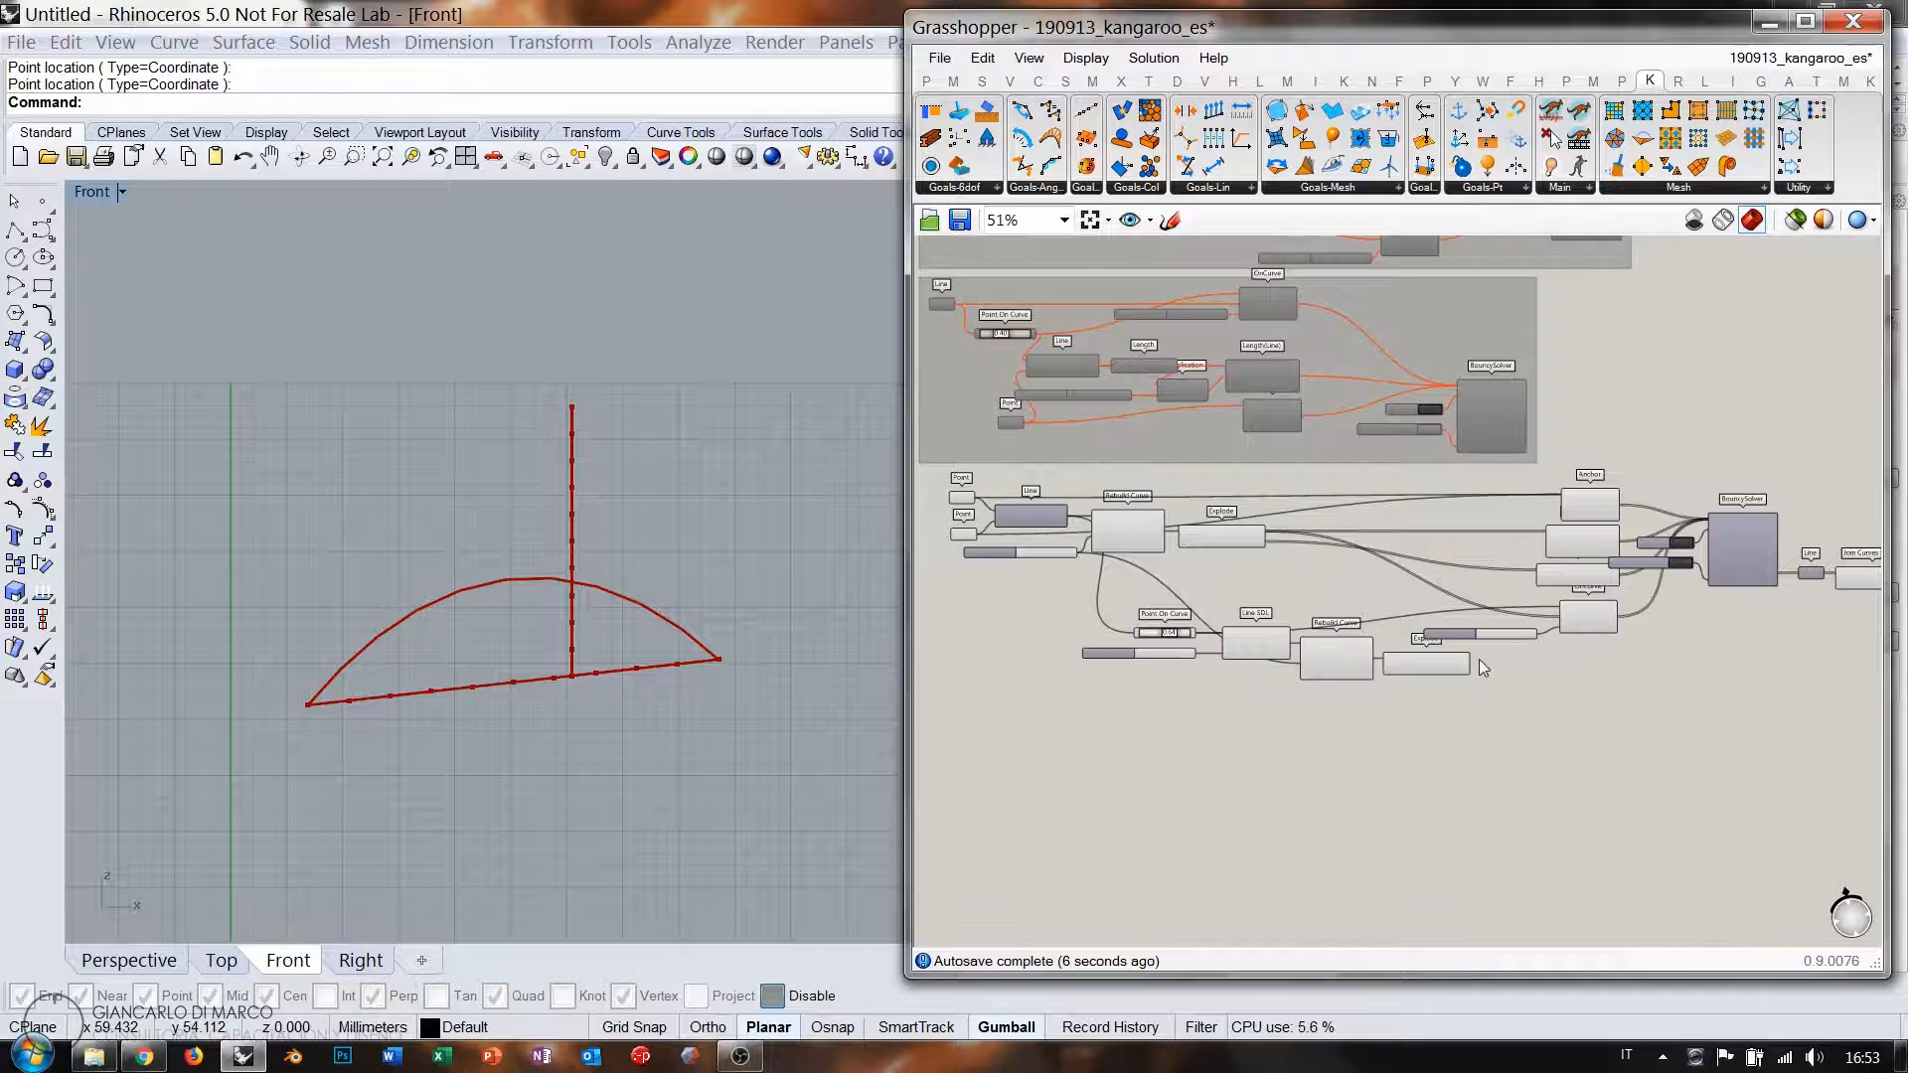
pyautogui.scroll(2, 1307, 683)
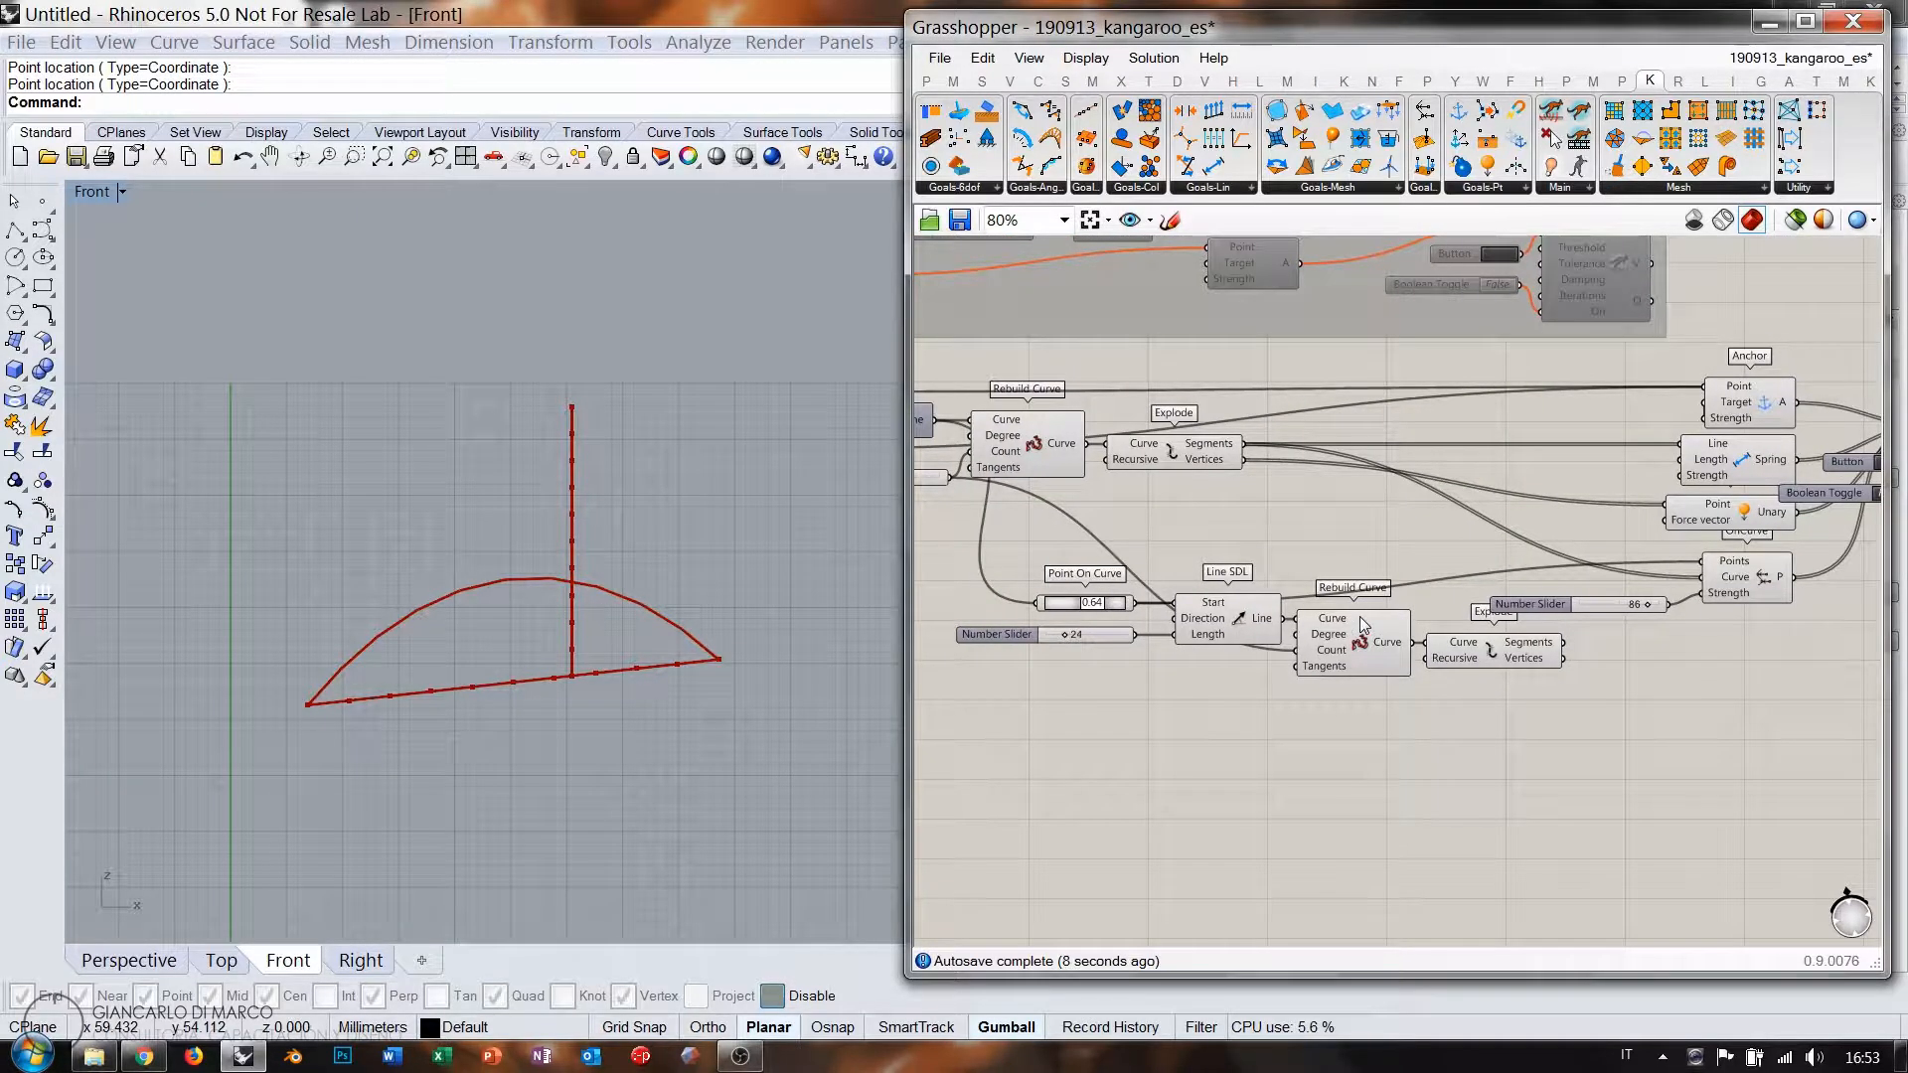
pyautogui.moveTo(1799, 575); pyautogui.dragTo(1552, 619, button='right')
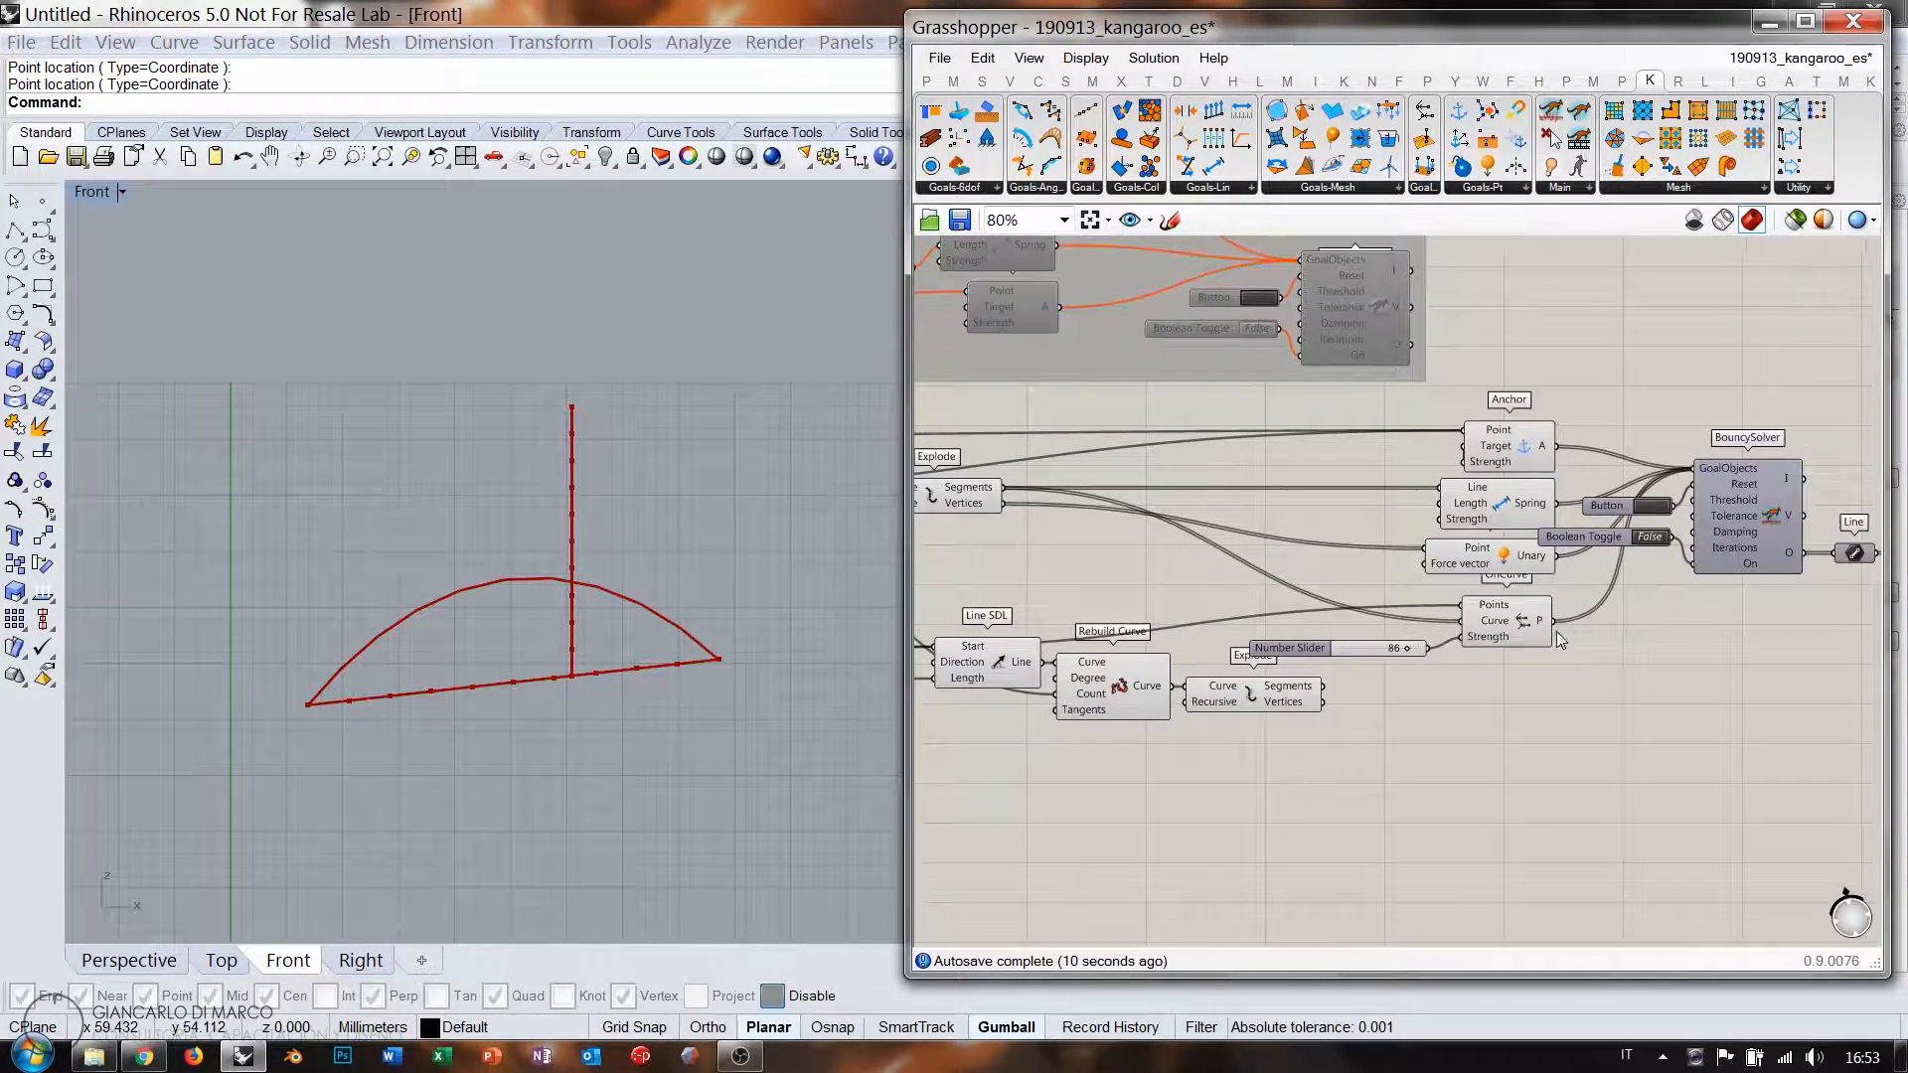
pyautogui.scroll(-1, 1595, 647)
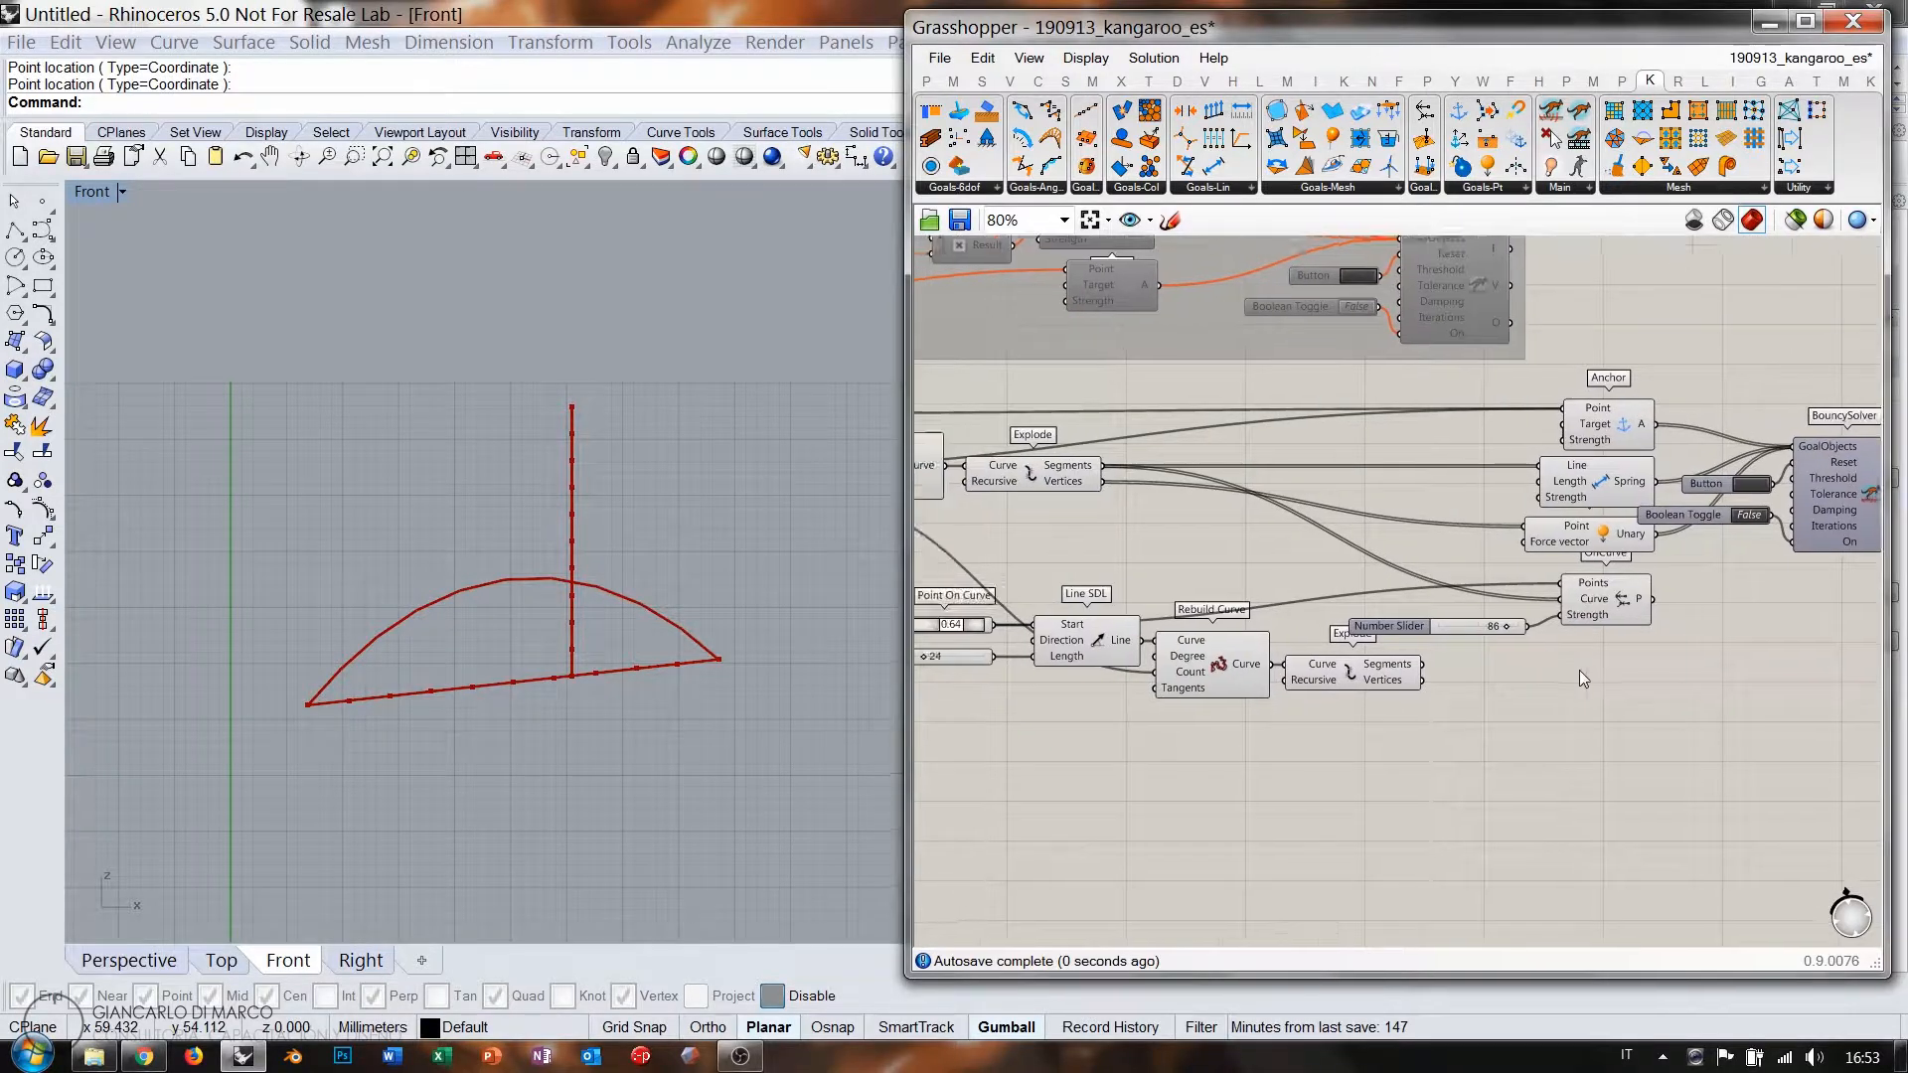
pyautogui.moveTo(1674, 710); pyautogui.dragTo(984, 599)
pyautogui.scroll(-2, 1105, 595)
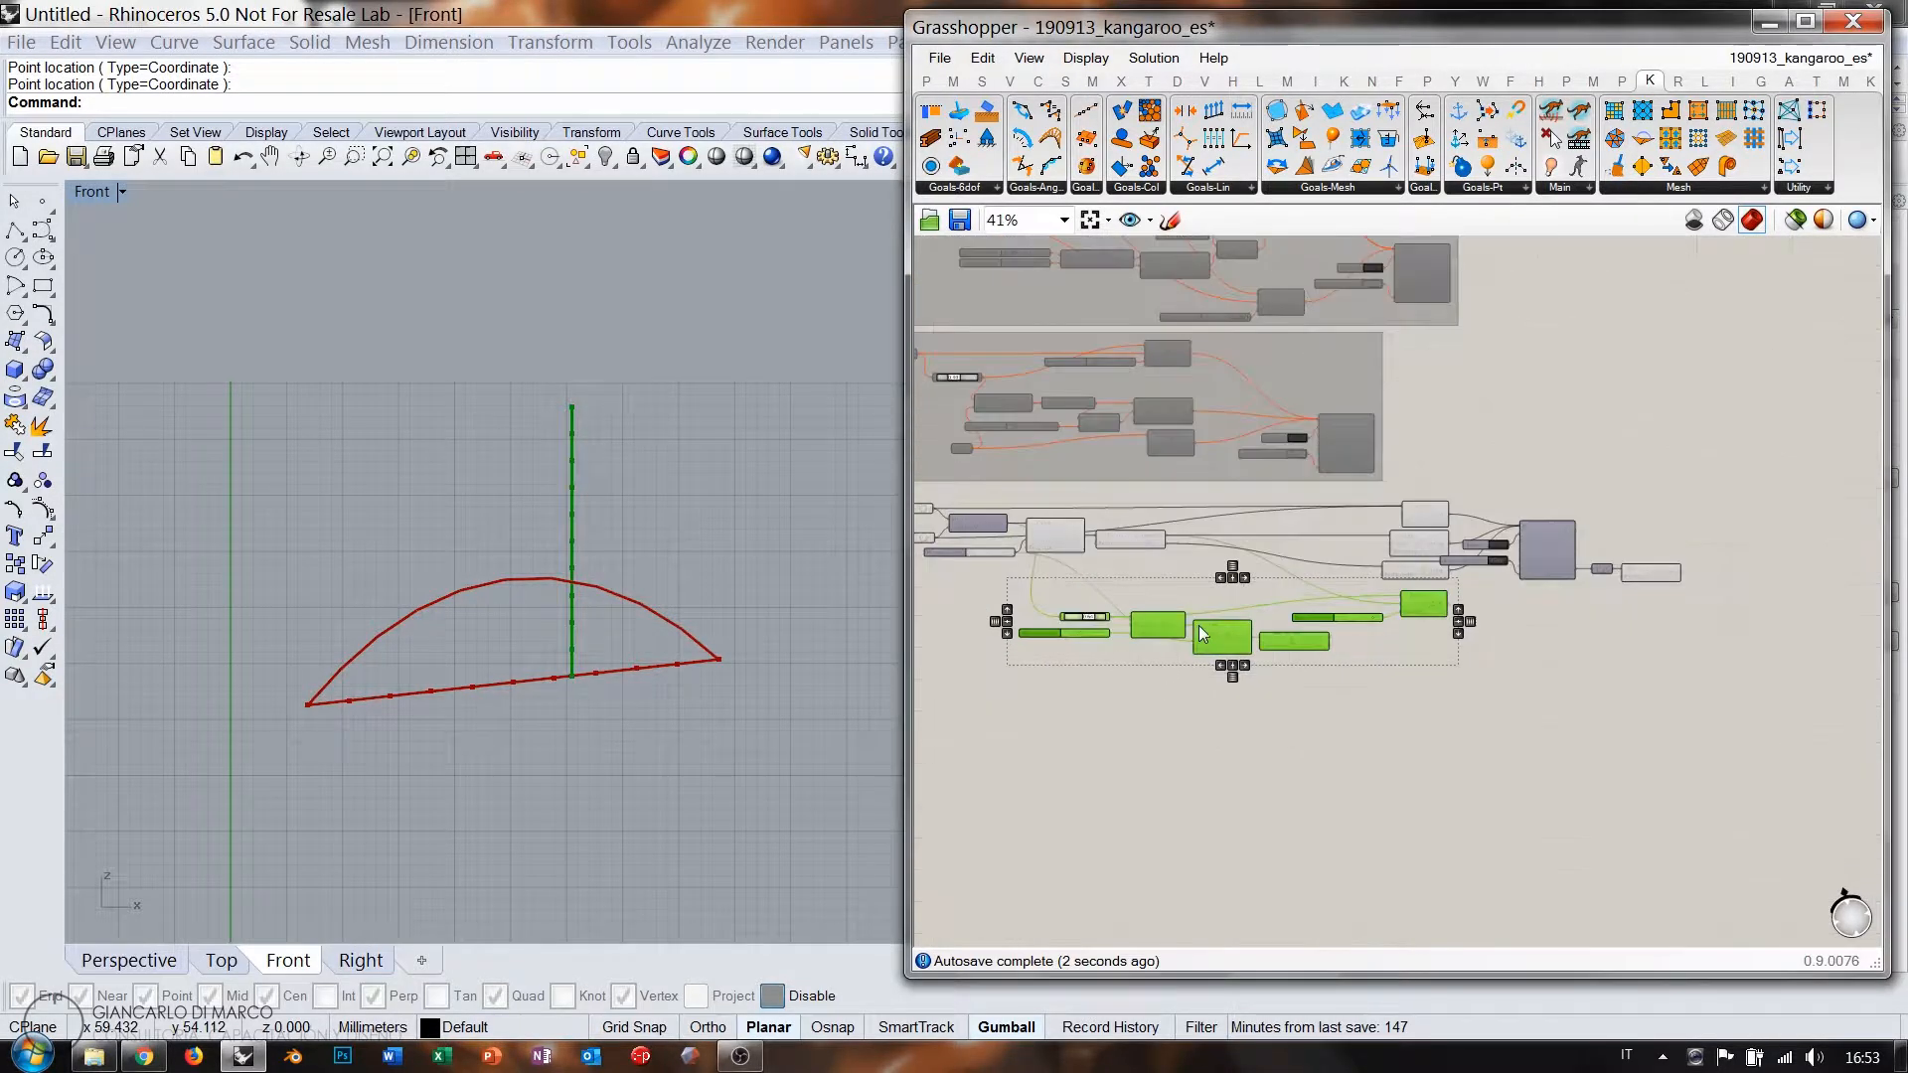
pyautogui.moveTo(1203, 634); pyautogui.dragTo(1730, 662)
pyautogui.moveTo(1731, 672); pyautogui.dragTo(1457, 685, button='right')
pyautogui.scroll(4, 1457, 685)
pyautogui.moveTo(1339, 637); pyautogui.dragTo(1438, 567)
pyautogui.click(1455, 624)
# Wire the Join Curves output into OnCurve's Curve input.
pyautogui.moveTo(1447, 621); pyautogui.dragTo(1141, 758, button='right')
pyautogui.scroll(-1, 1101, 614)
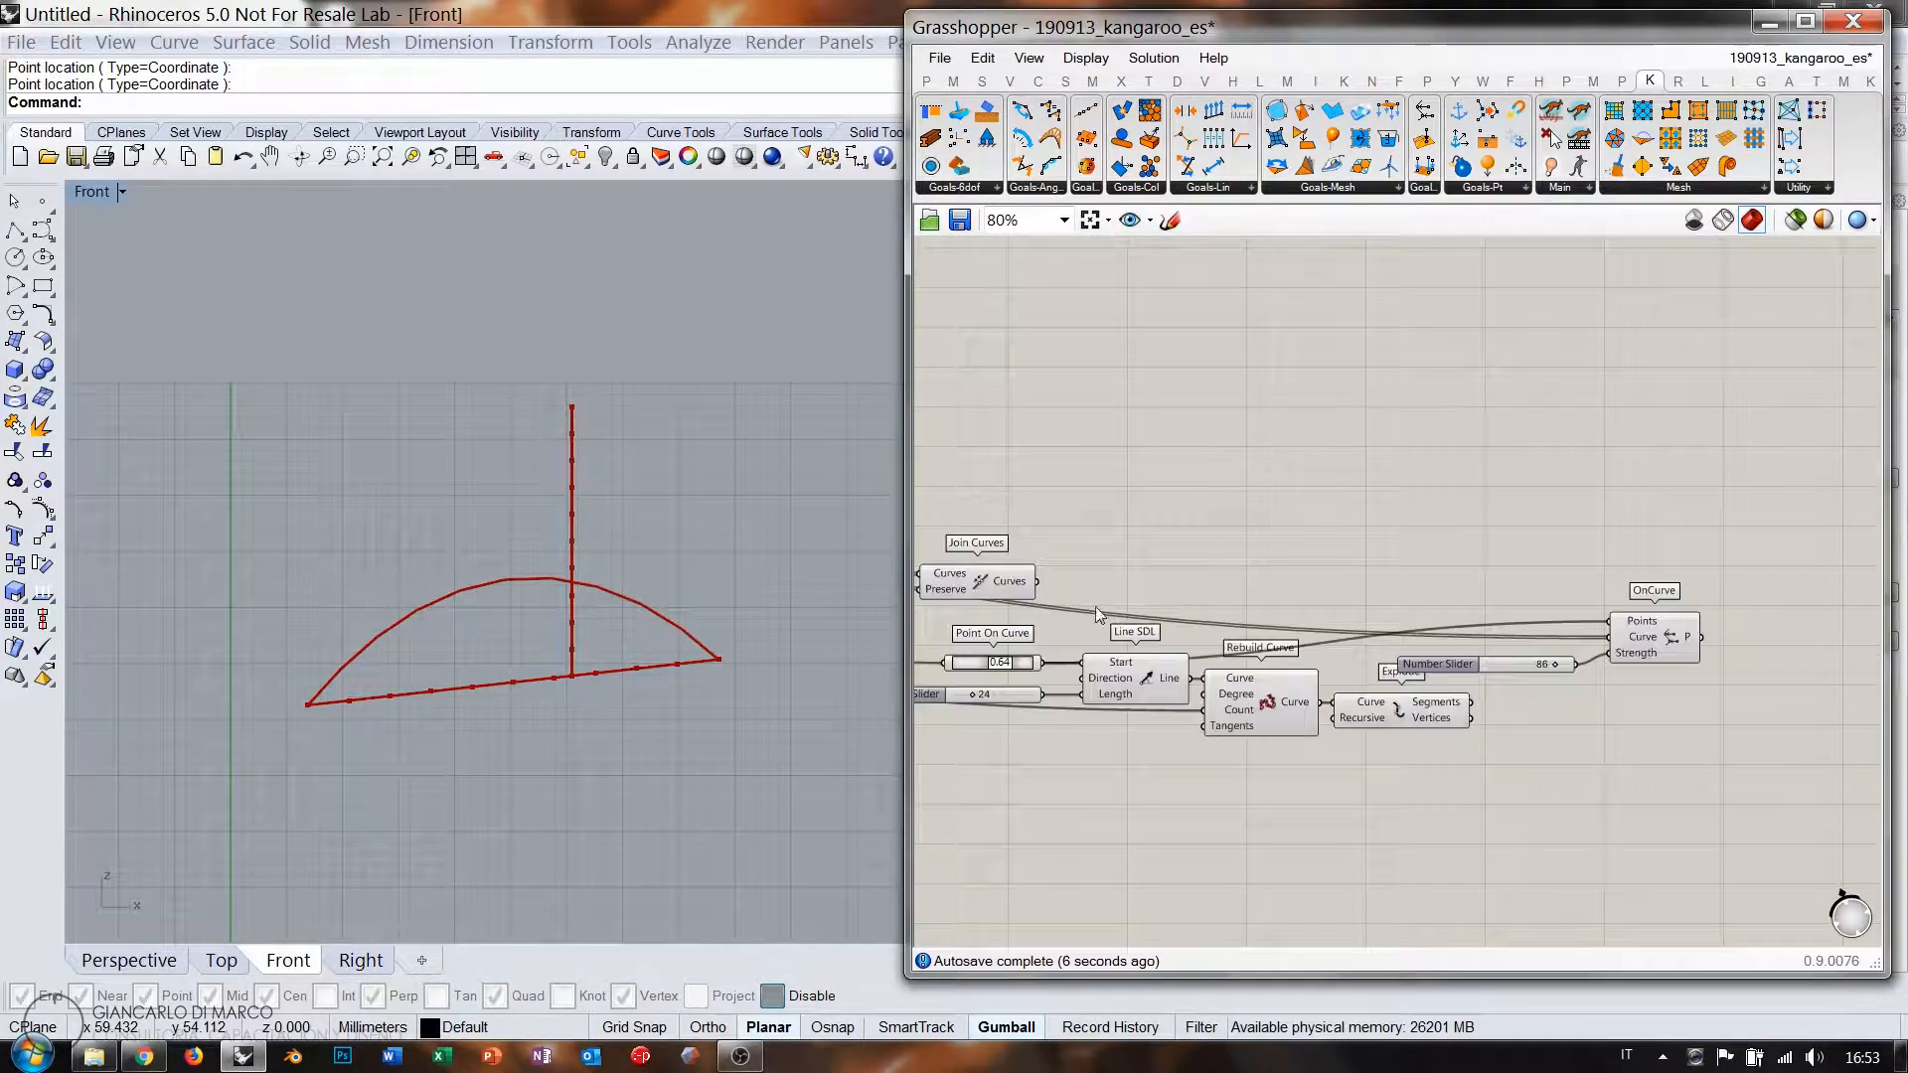
pyautogui.rightClick(994, 584)
pyautogui.click(980, 579)
pyautogui.click(981, 578)
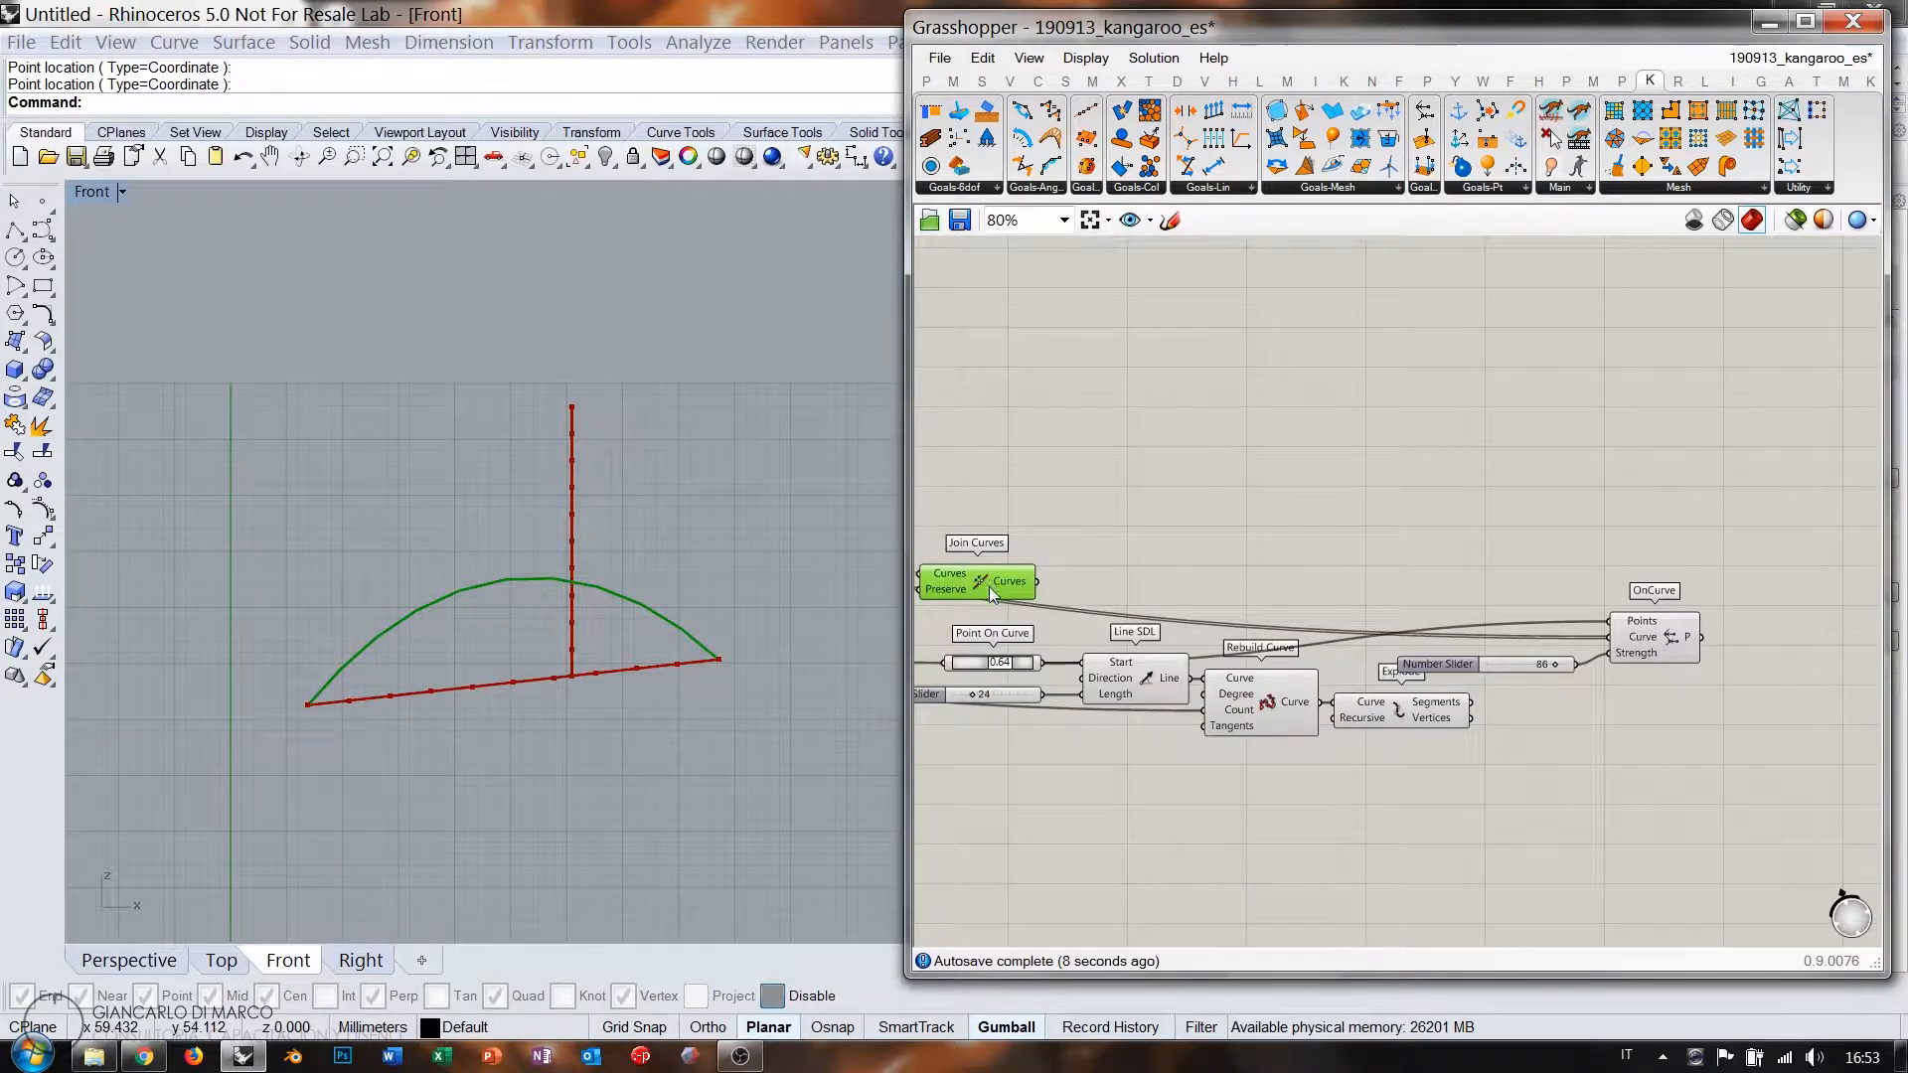
pyautogui.moveTo(1004, 573); pyautogui.dragTo(1064, 580, button='right')
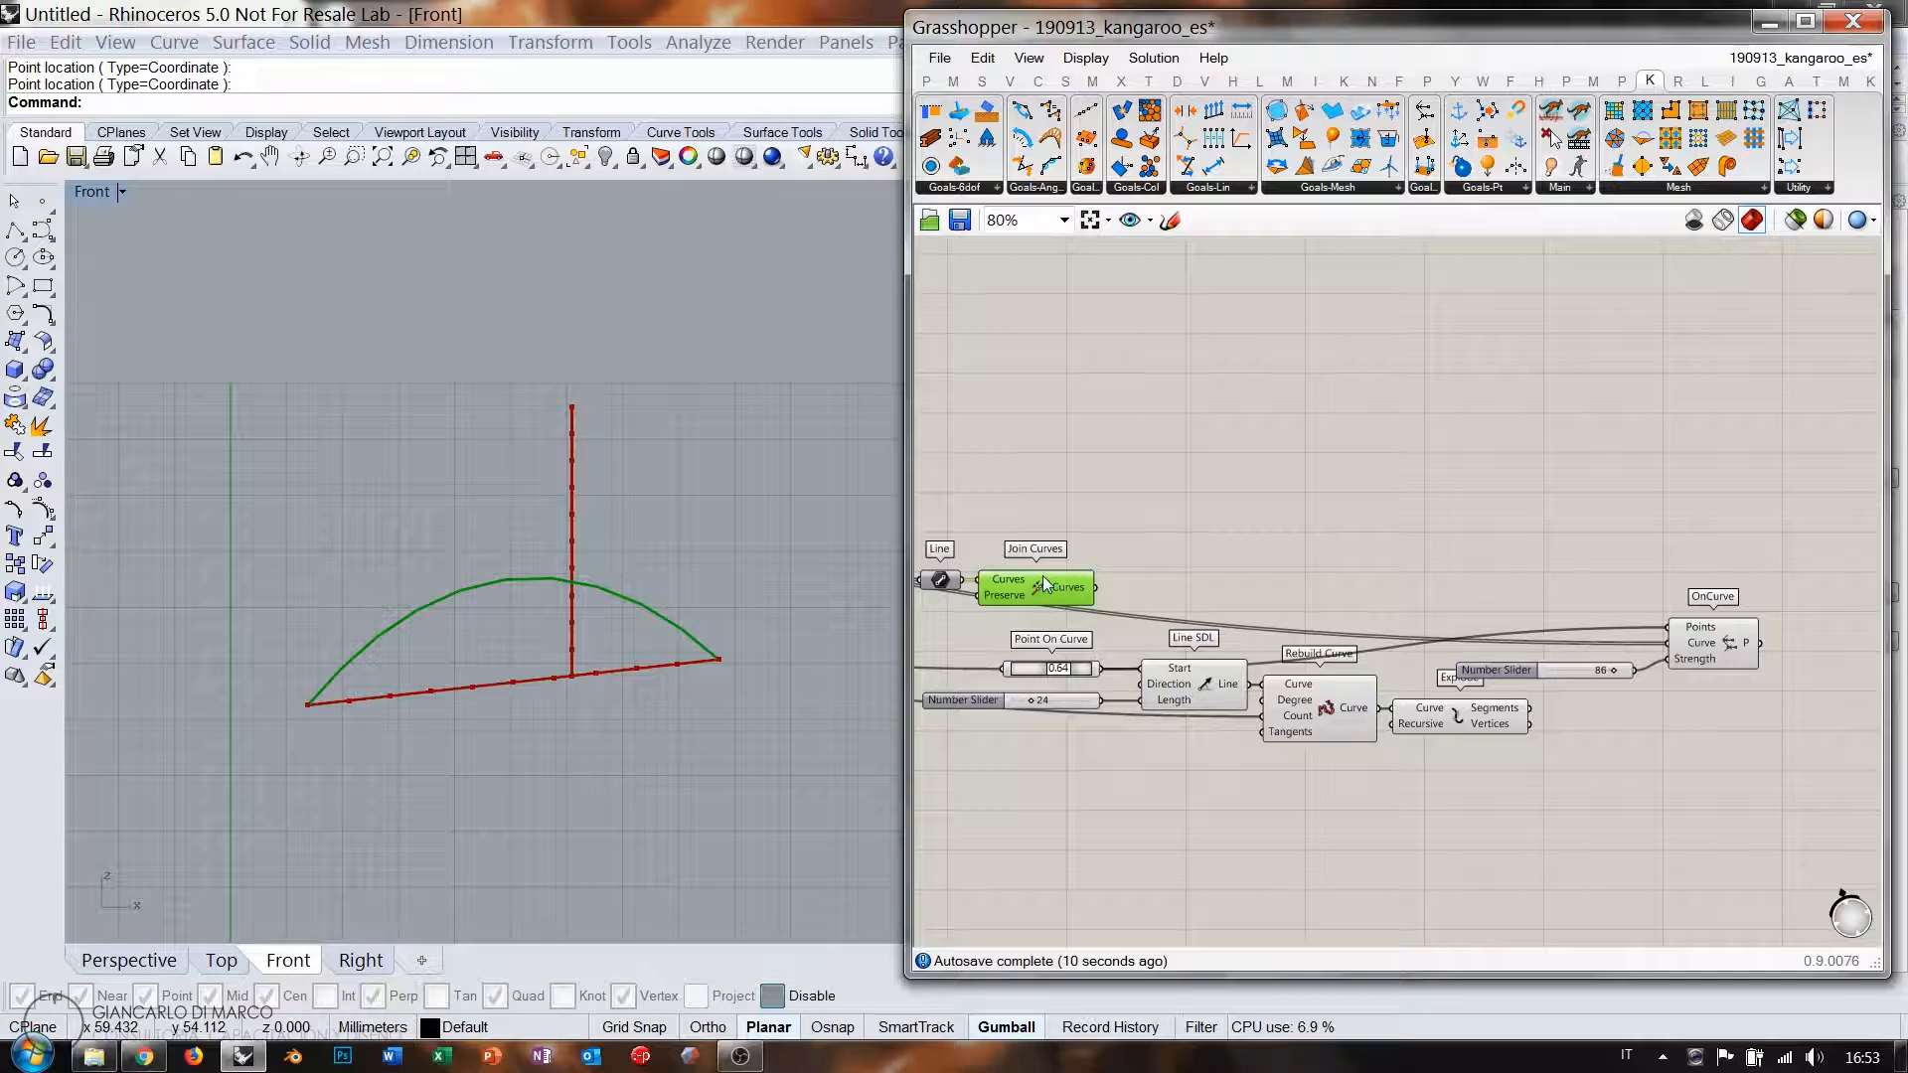
pyautogui.moveTo(1707, 527); pyautogui.dragTo(1581, 545, button='right')
pyautogui.moveTo(1076, 607); pyautogui.dragTo(1120, 583, button='right')
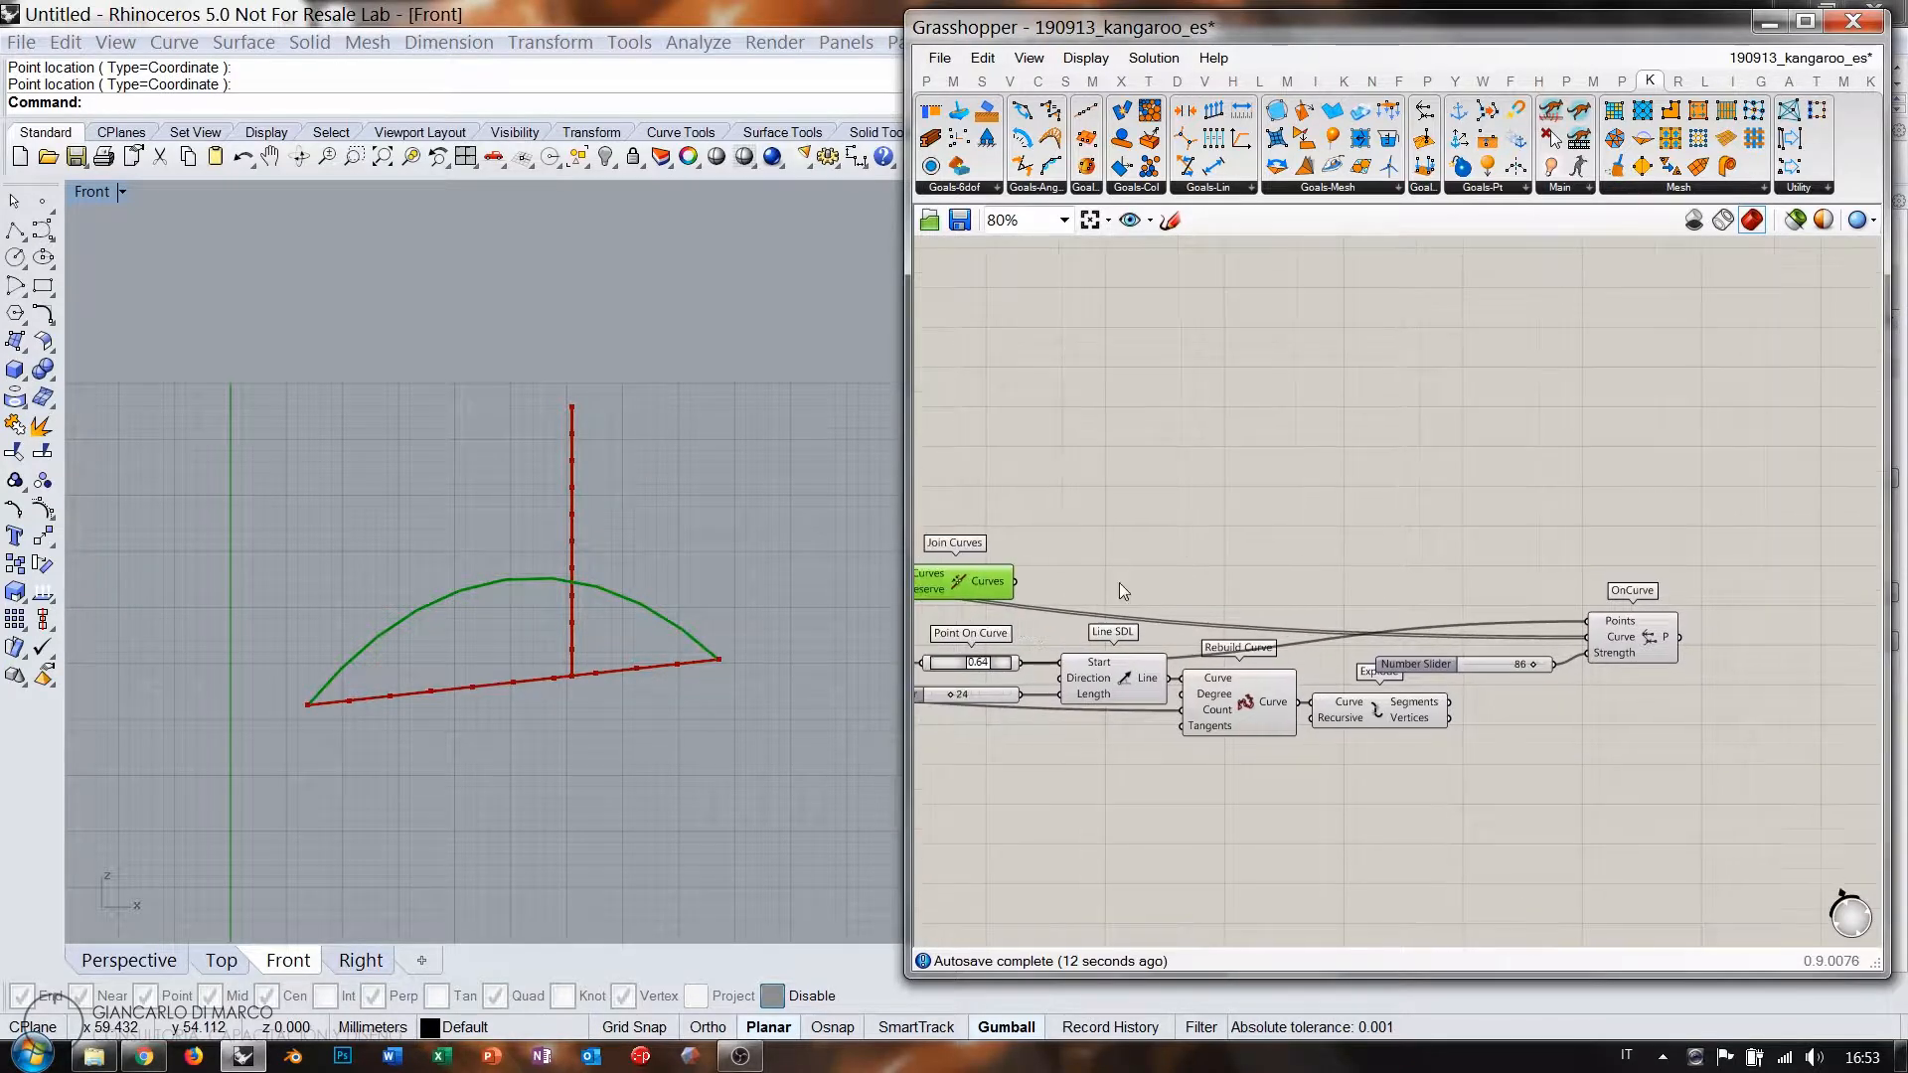
pyautogui.moveTo(1012, 588); pyautogui.dragTo(1588, 638)
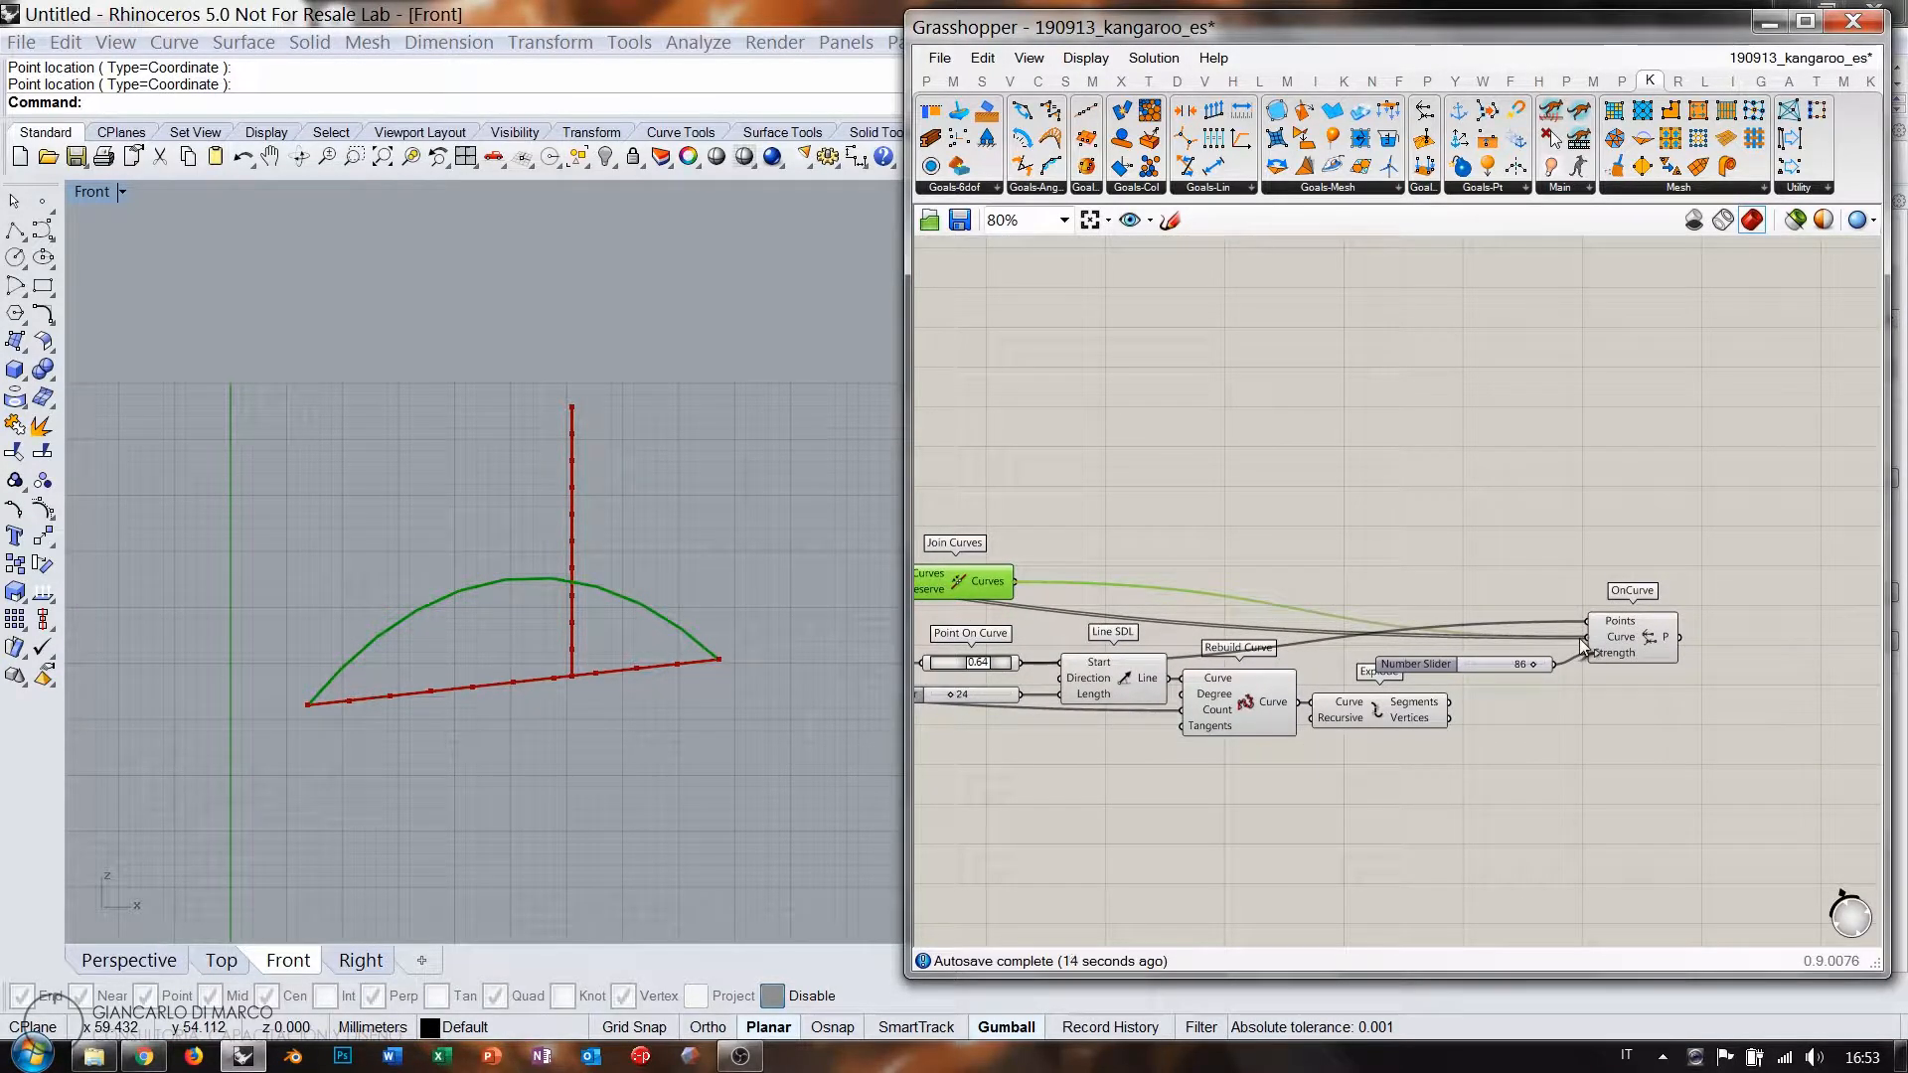
pyautogui.click(1577, 702)
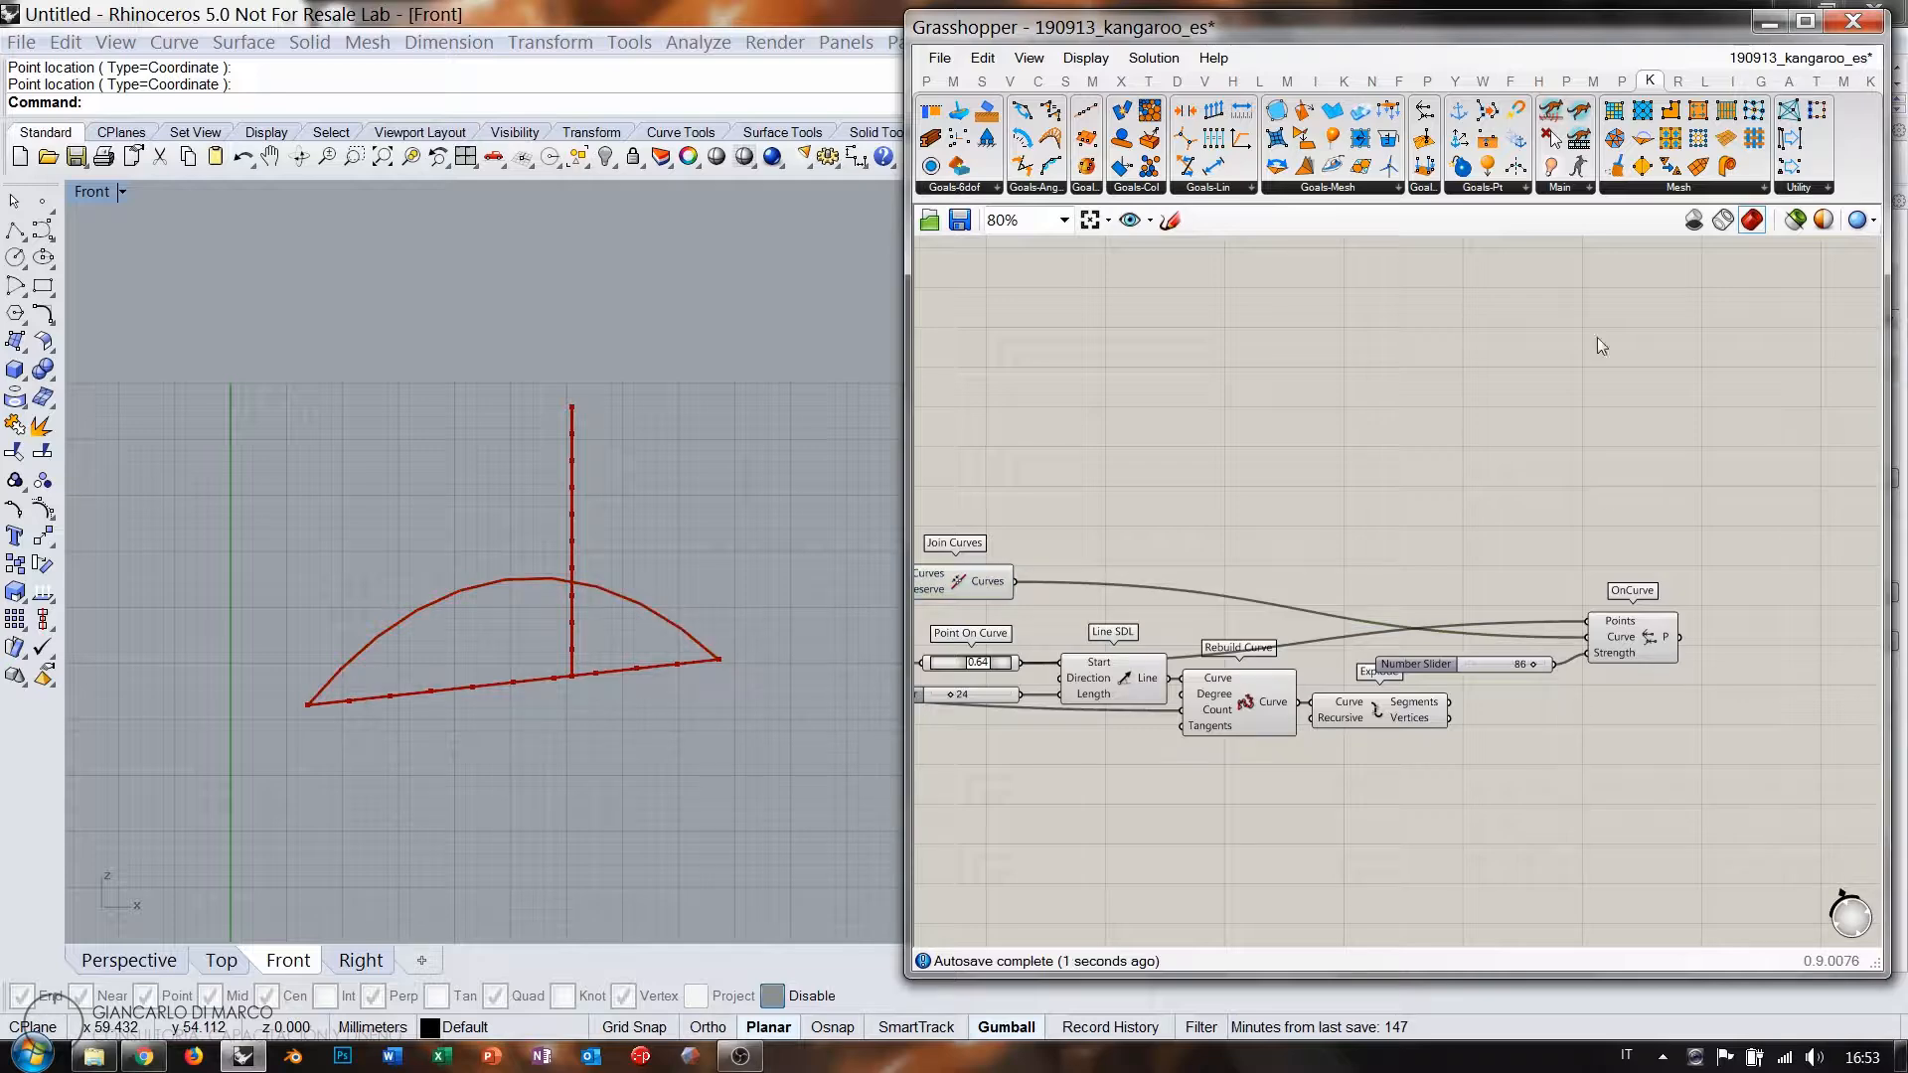
# Add a Load goal on the exploded vertices and a Spring goal on the exploded segments.
pyautogui.moveTo(1645, 486); pyautogui.dragTo(1621, 542)
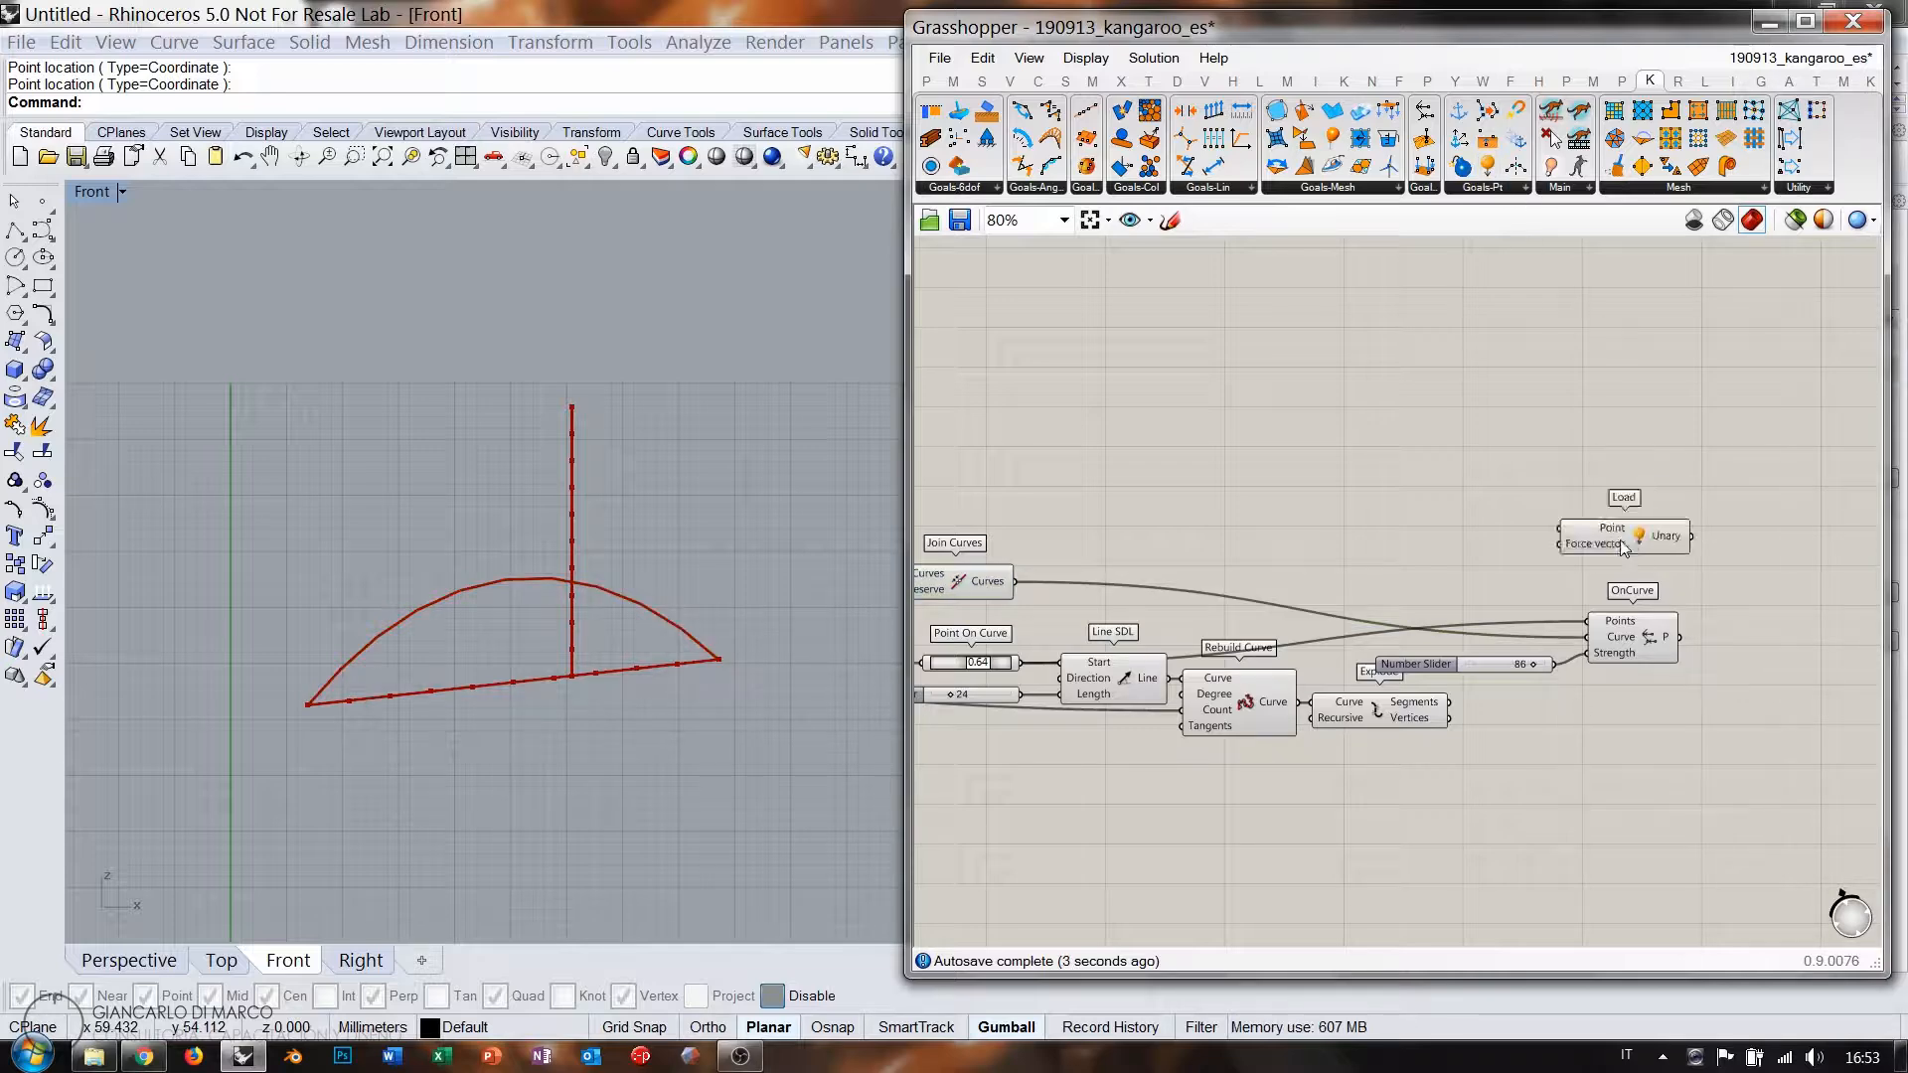
pyautogui.moveTo(1449, 718); pyautogui.dragTo(1620, 559)
pyautogui.click(1614, 410)
pyautogui.moveTo(1214, 166); pyautogui.dragTo(1636, 479)
pyautogui.moveTo(1449, 701); pyautogui.dragTo(1573, 502)
# Hide the previews of the two Point components with Ctrl+Q.
pyautogui.scroll(-1, 1645, 443)
pyautogui.moveTo(1674, 431); pyautogui.dragTo(1083, 694)
pyautogui.click(1213, 440)
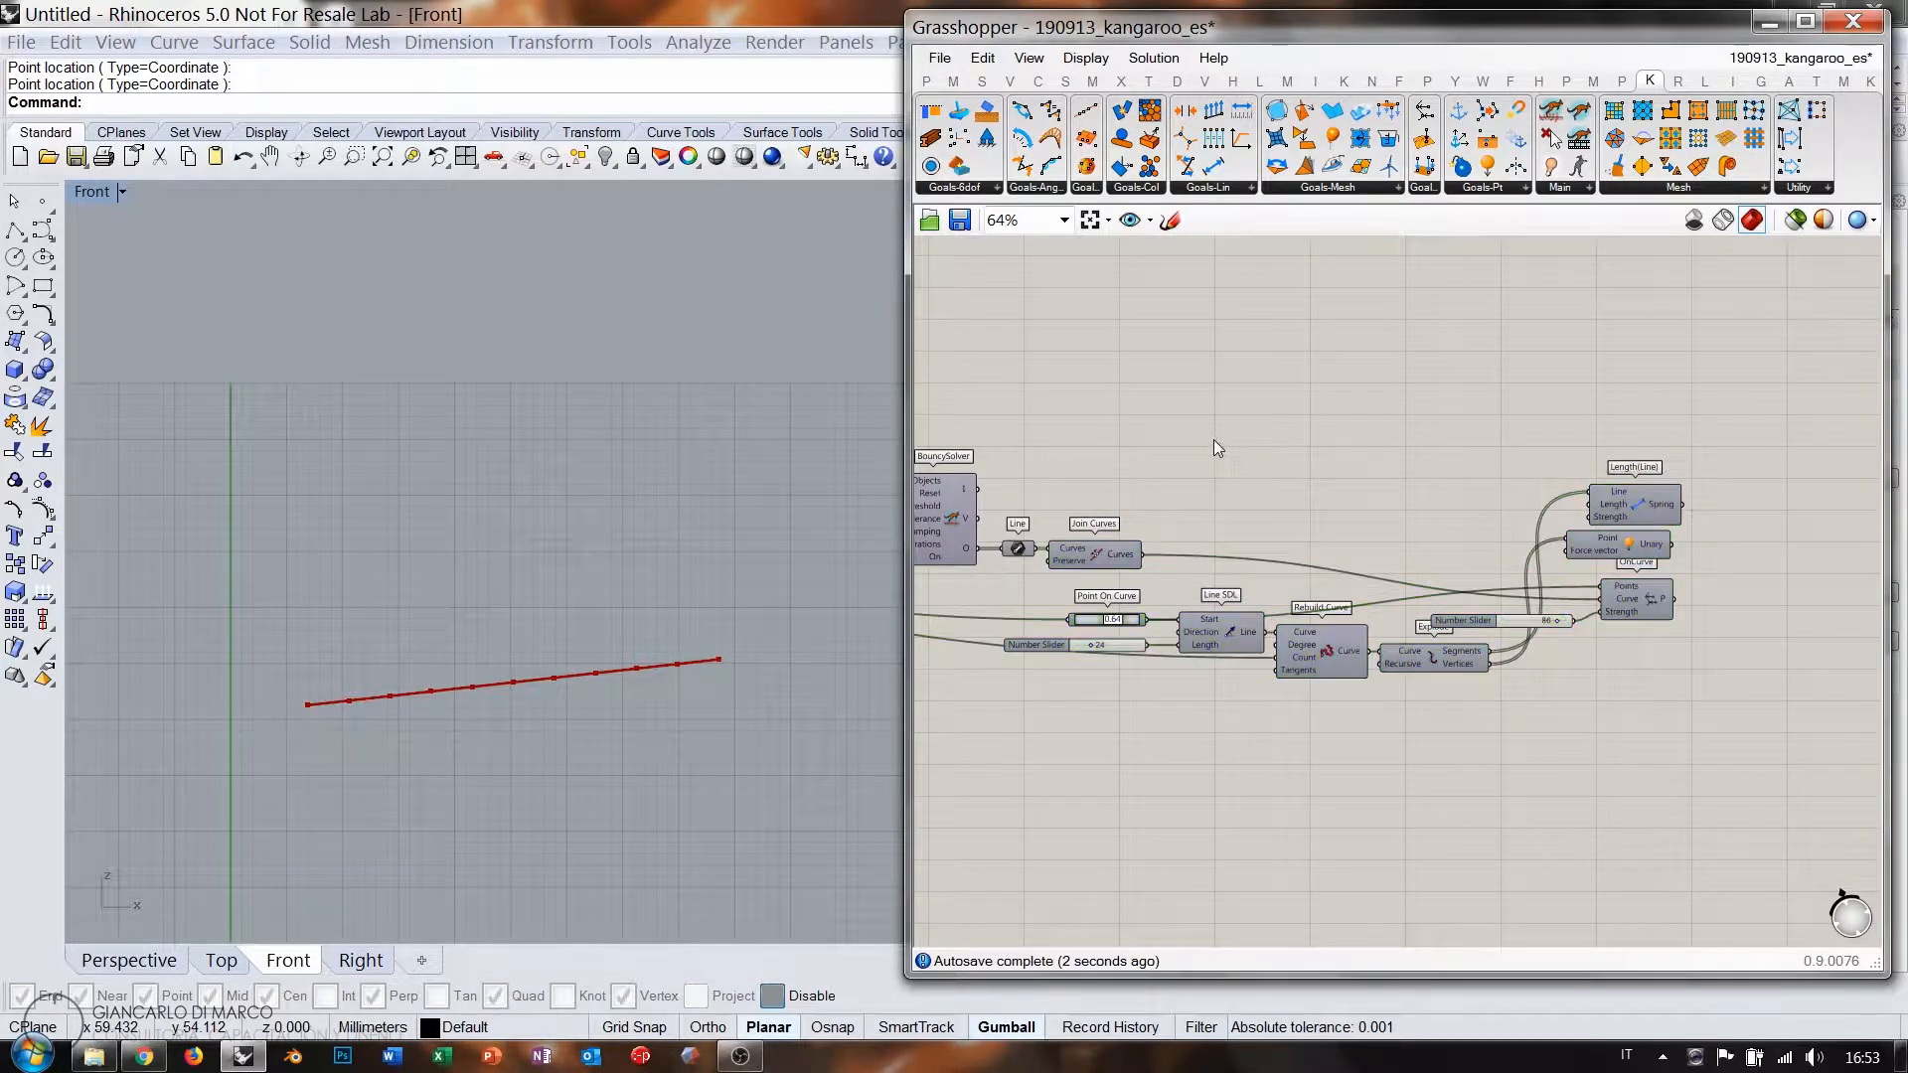
pyautogui.moveTo(1214, 444); pyautogui.dragTo(1679, 473, button='right')
pyautogui.moveTo(1158, 624); pyautogui.dragTo(1718, 666, button='right')
pyautogui.moveTo(1376, 652); pyautogui.dragTo(1209, 544)
pyautogui.moveTo(1828, 679); pyautogui.dragTo(1409, 635, button='right')
pyautogui.moveTo(1151, 623); pyautogui.dragTo(1572, 607, button='right')
pyautogui.scroll(-2, 1572, 608)
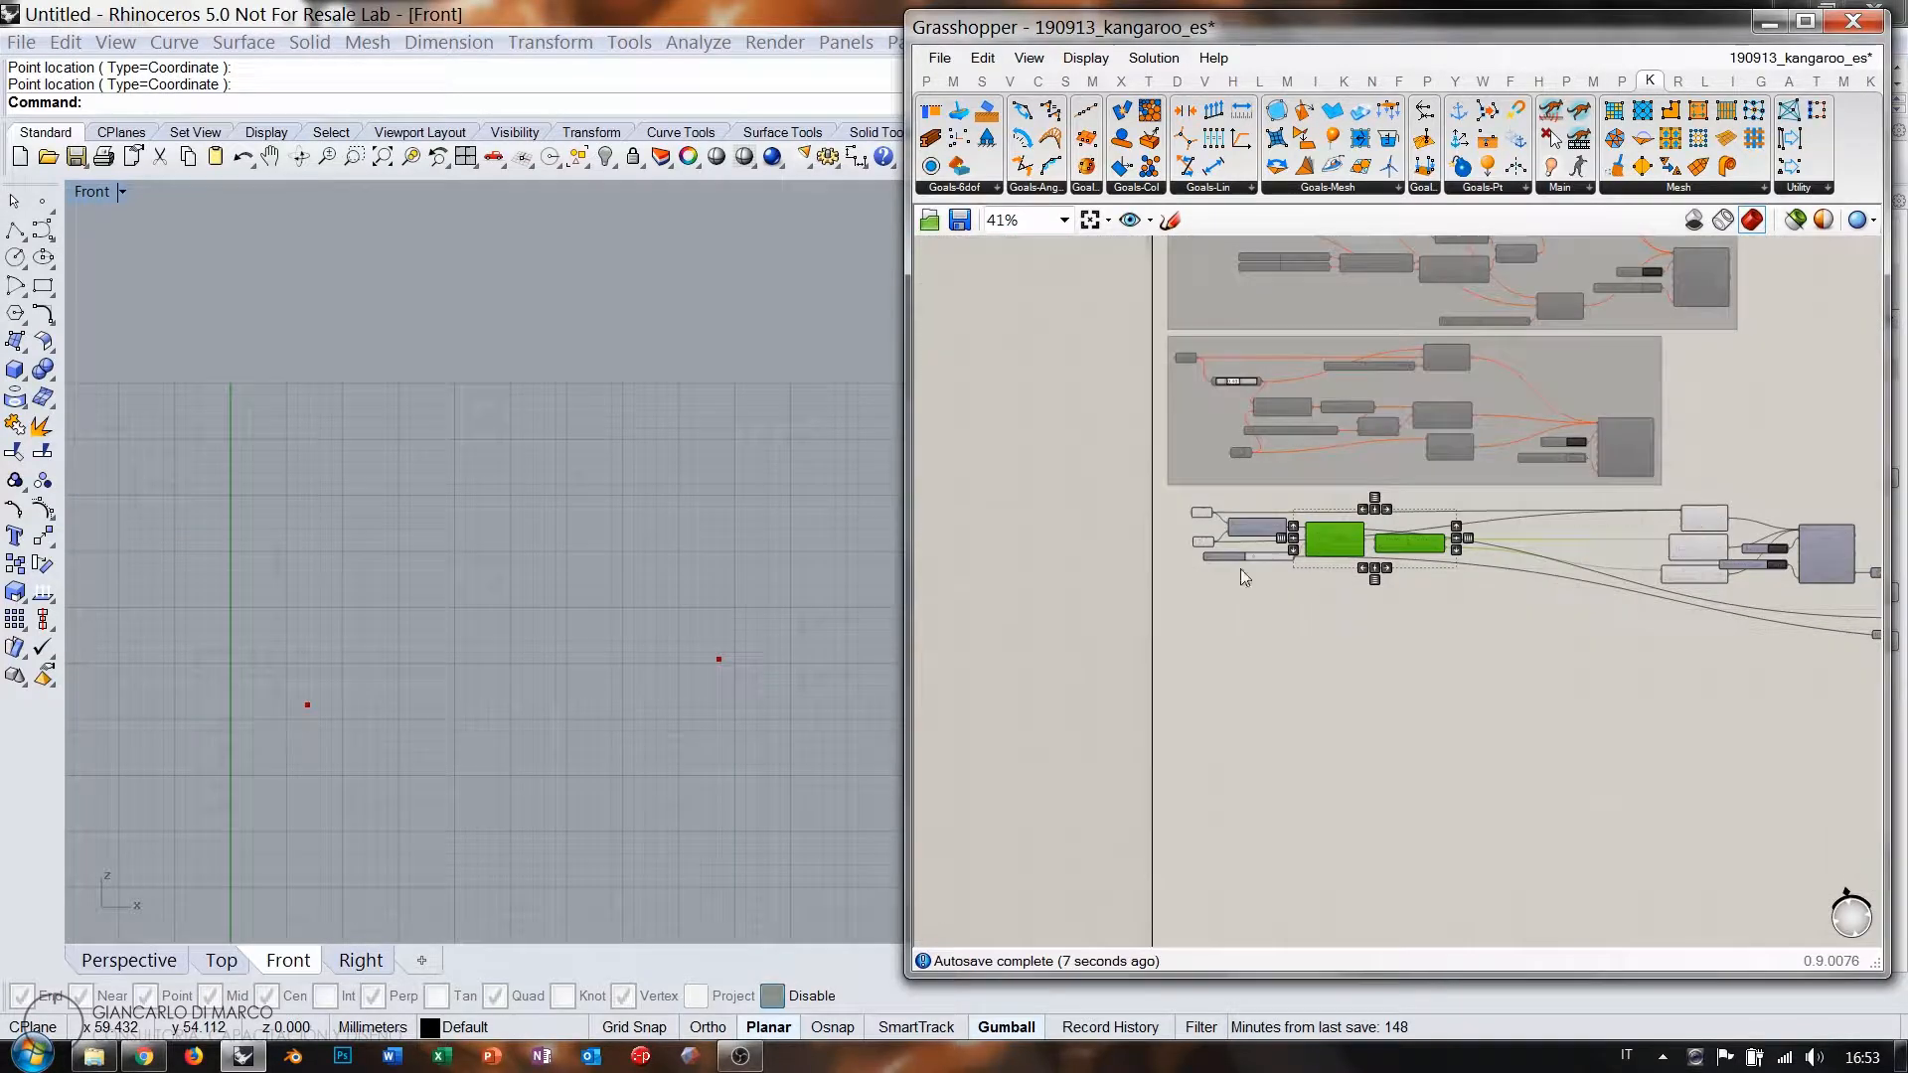
pyautogui.moveTo(1113, 570); pyautogui.dragTo(1253, 495)
pyautogui.hotkey('ctrl', 'q')
# Check the curve produced by the Join Curves component.
pyautogui.moveTo(1779, 581); pyautogui.dragTo(1326, 584, button='right')
pyautogui.scroll(4, 1464, 592)
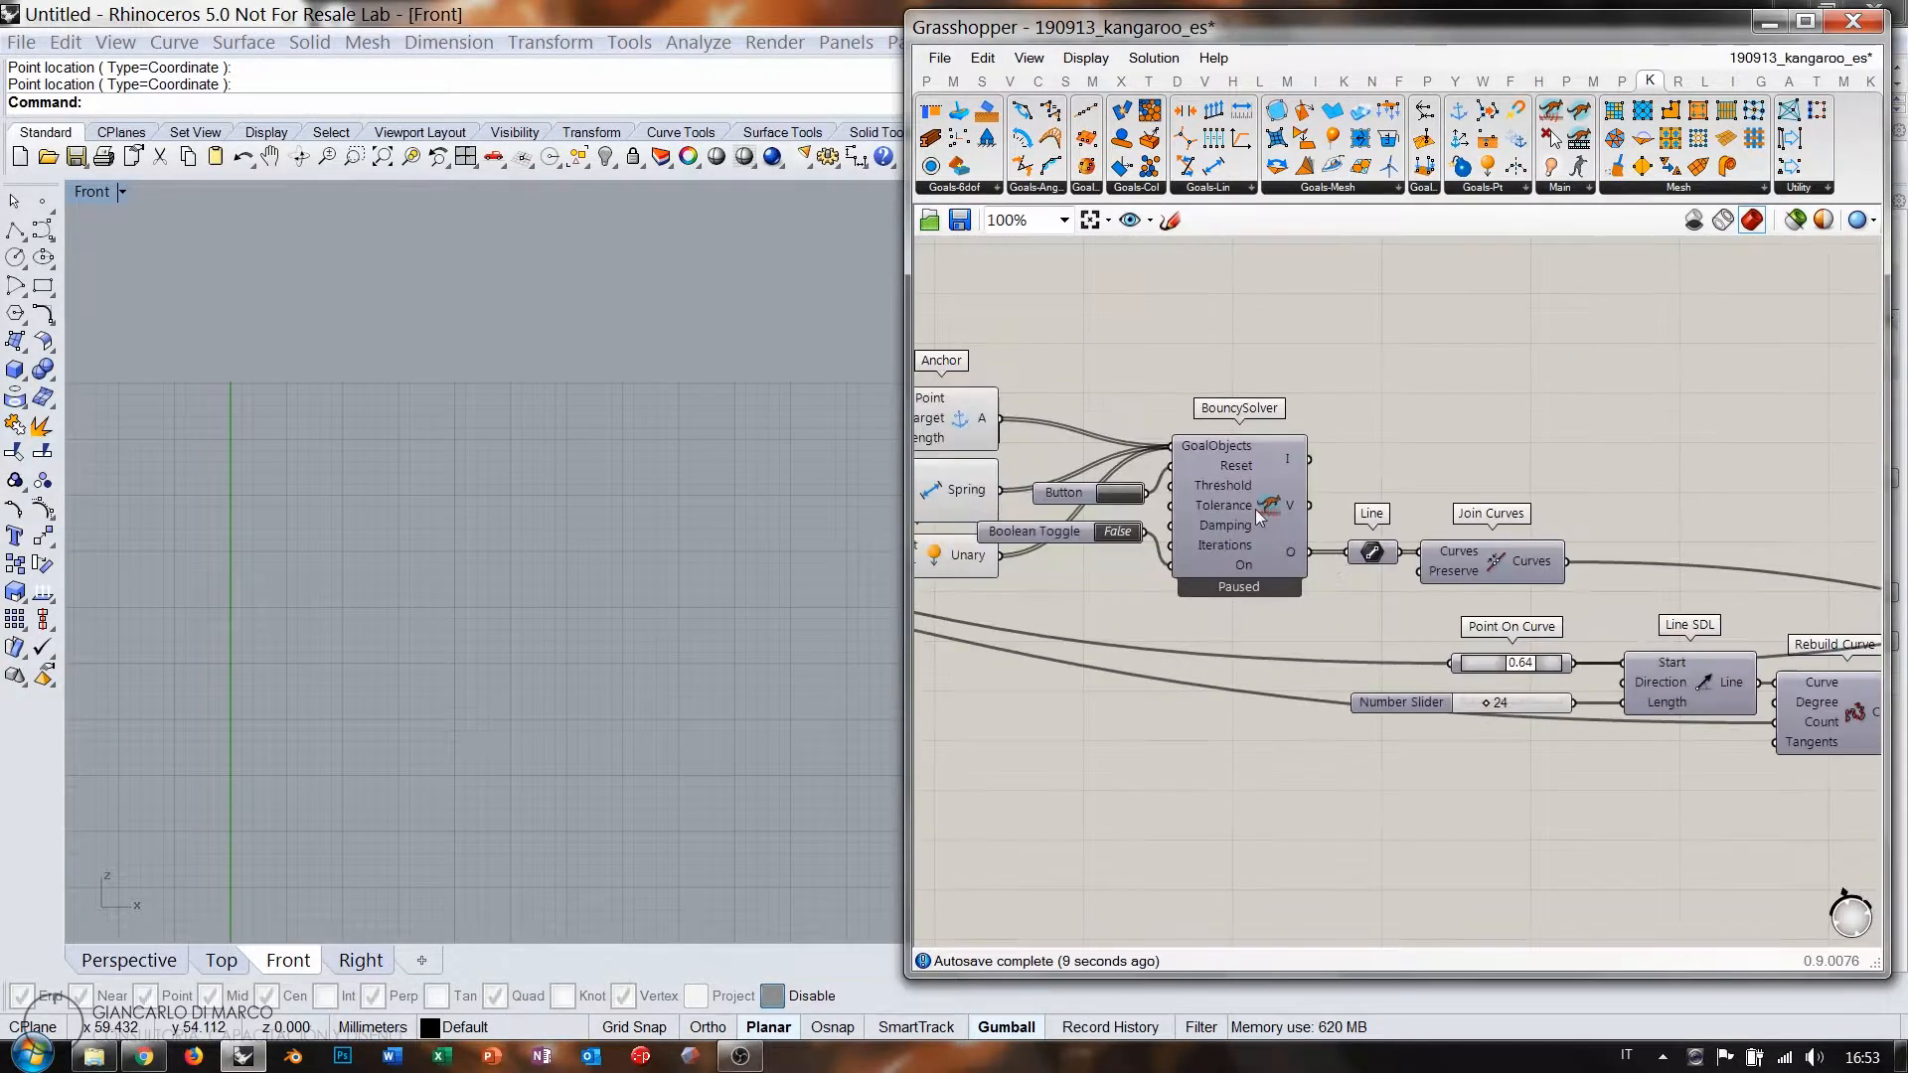
pyautogui.click(1508, 554)
pyautogui.click(1590, 518)
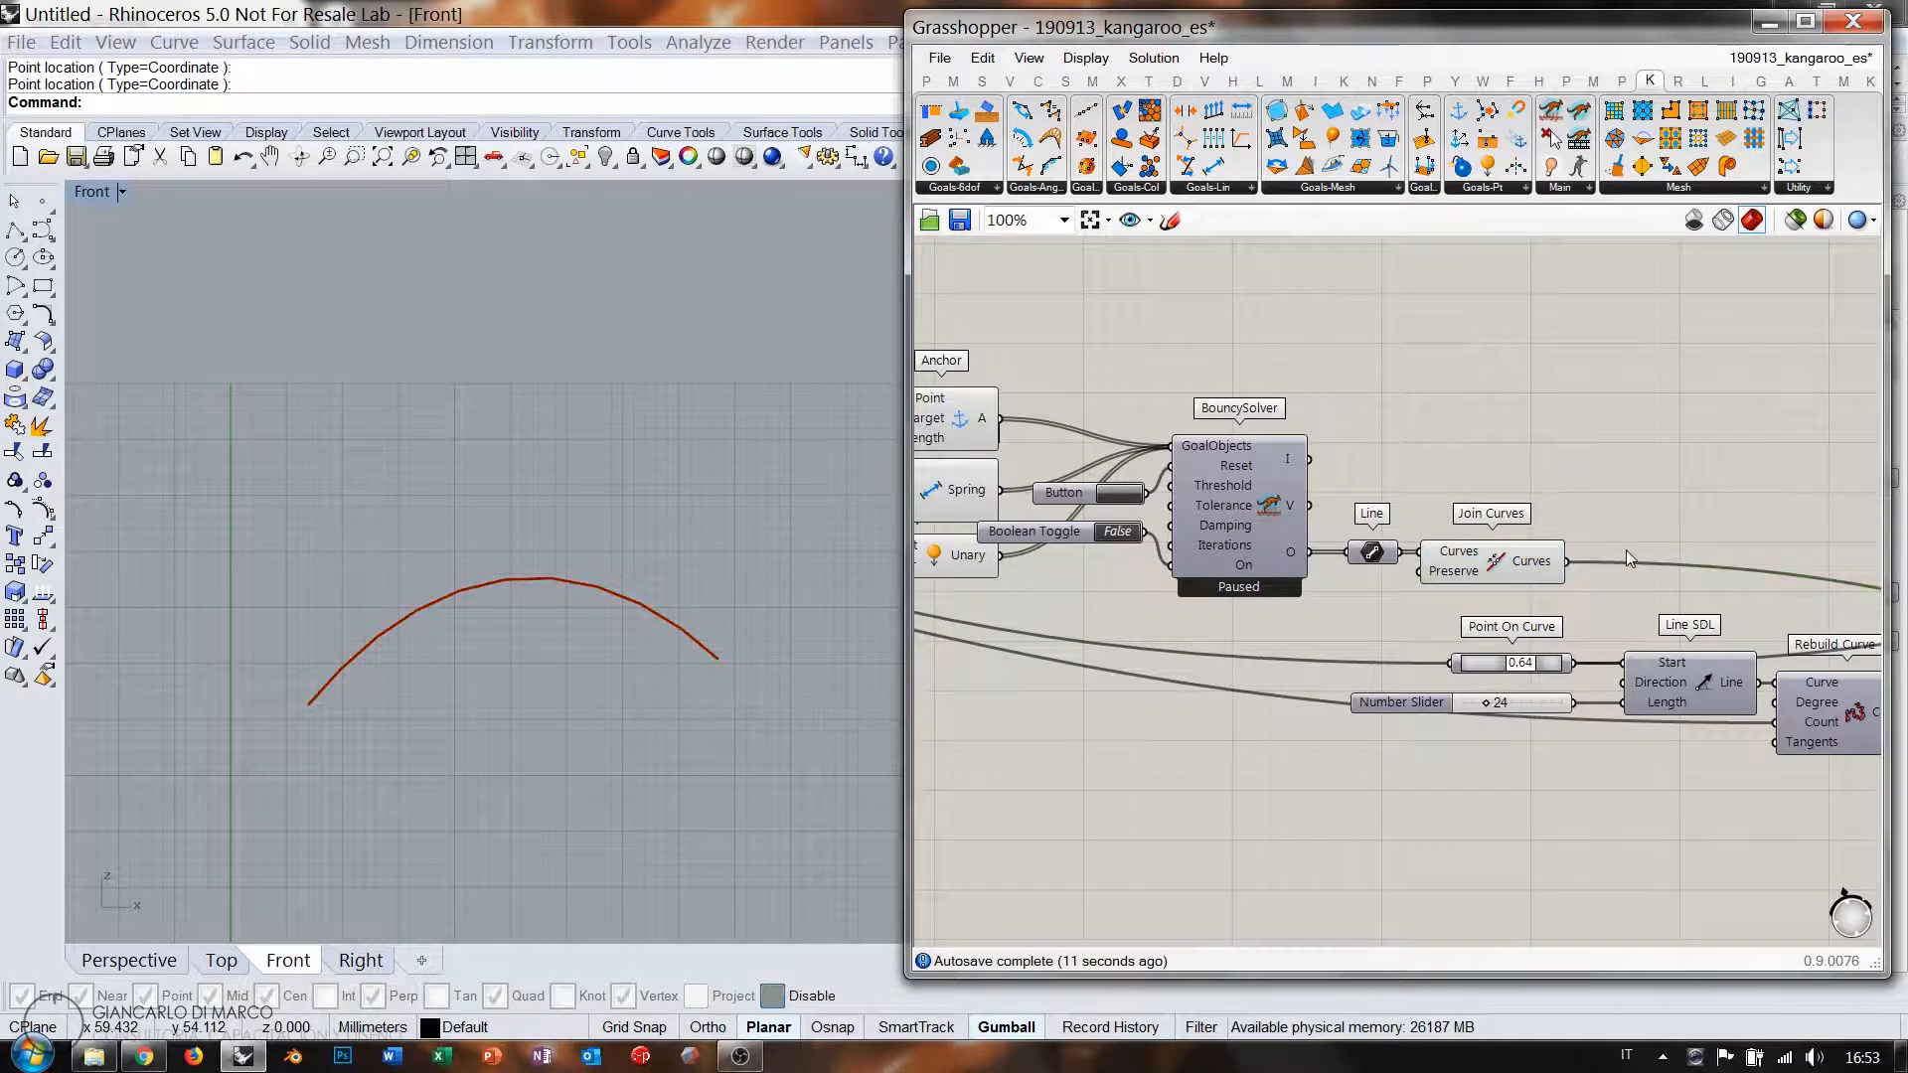
pyautogui.moveTo(1676, 559); pyautogui.dragTo(1196, 550, button='right')
pyautogui.scroll(-2, 1345, 535)
pyautogui.moveTo(1594, 552); pyautogui.dragTo(1278, 576, button='right')
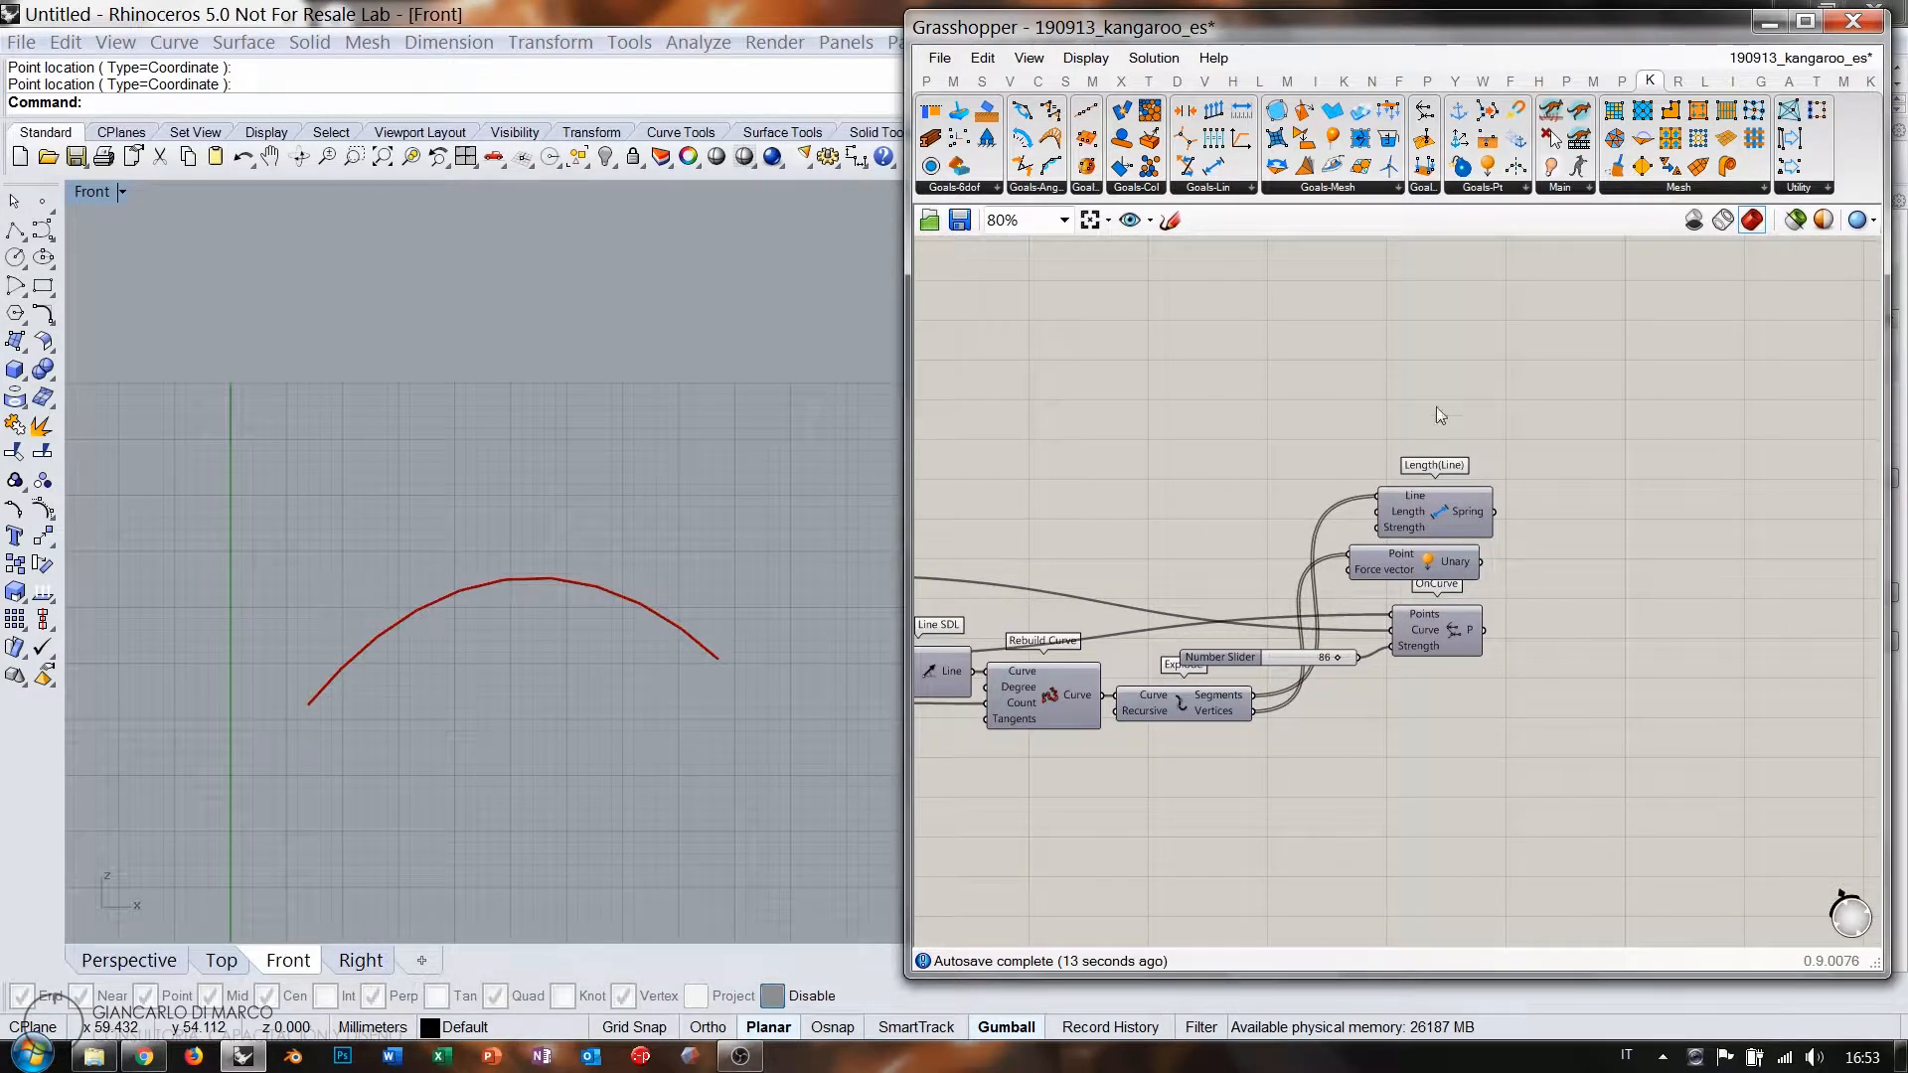
# Duplicate the BouncySolver with its Button and Boolean Toggle to the right.
pyautogui.moveTo(1116, 523); pyautogui.dragTo(1747, 447, button='right')
pyautogui.moveTo(1187, 351); pyautogui.dragTo(1079, 544)
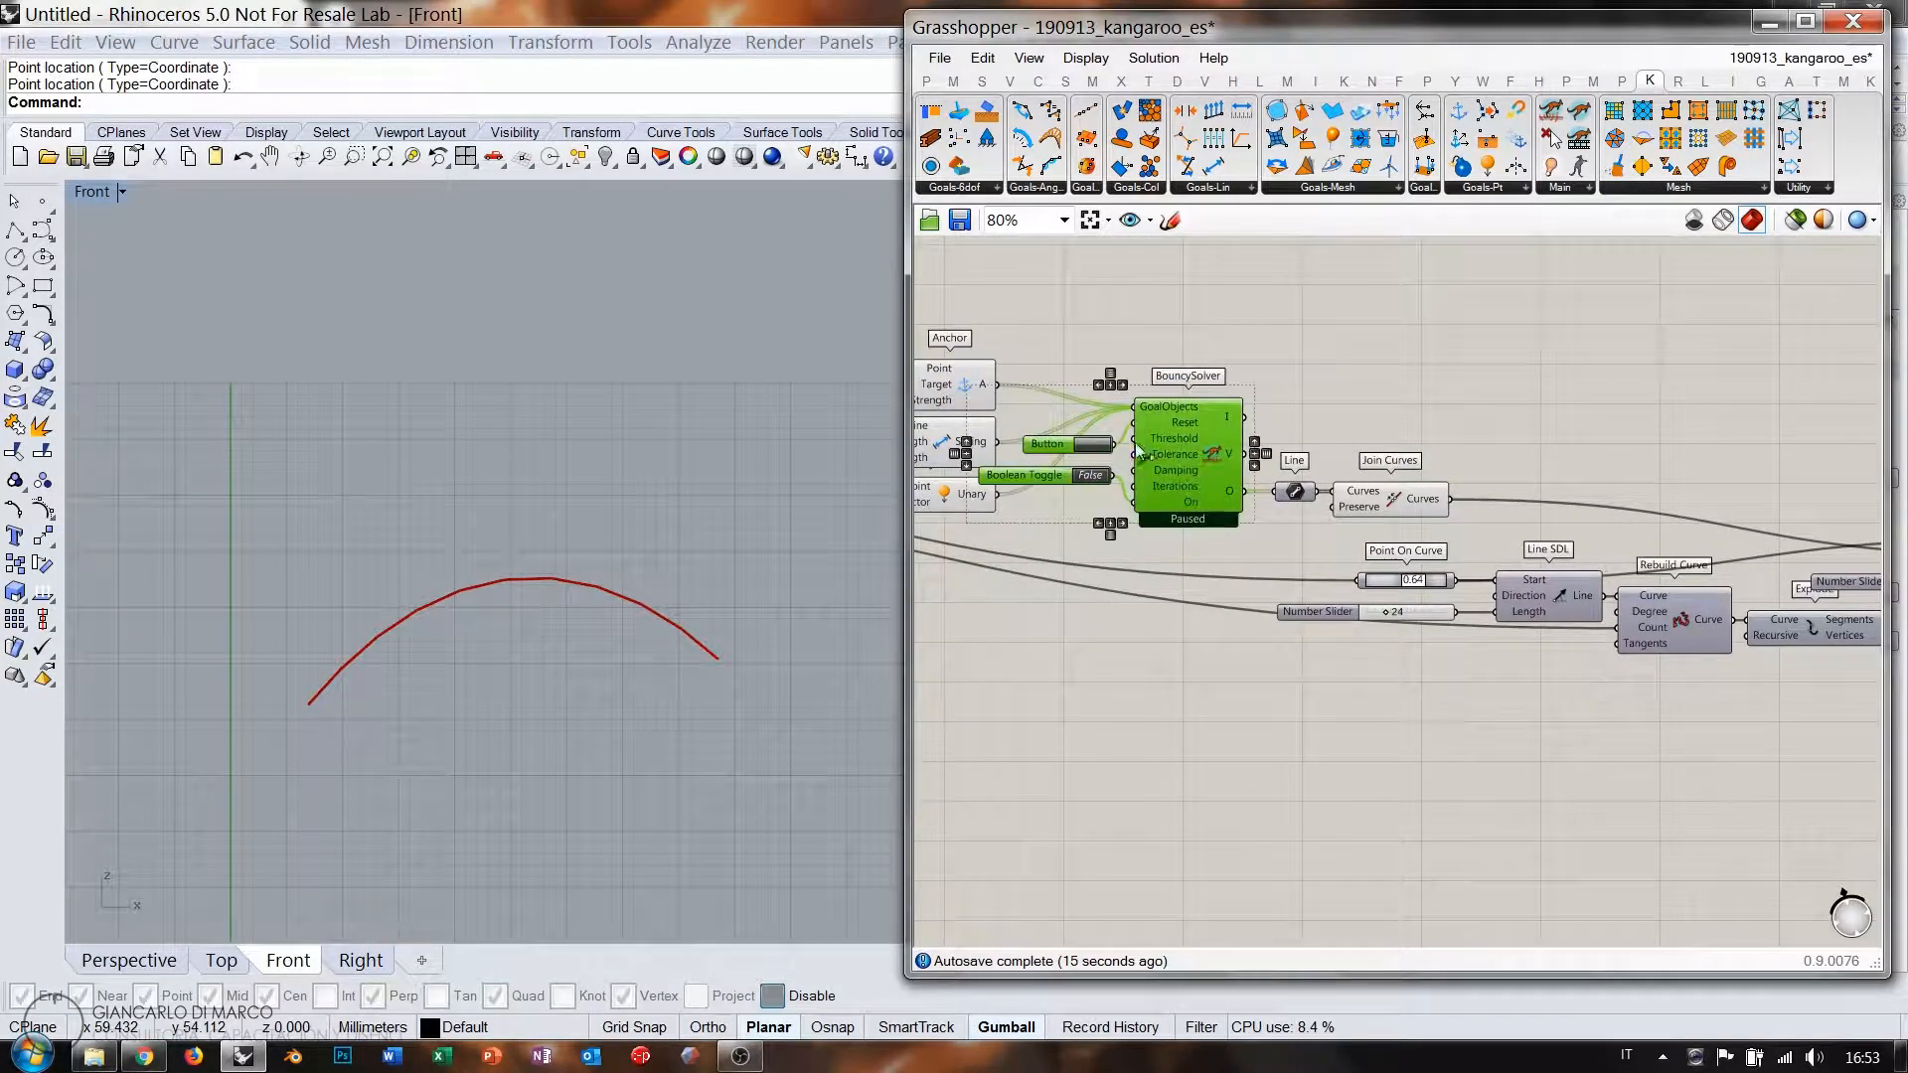
pyautogui.moveTo(1231, 448); pyautogui.dragTo(1053, 431, button='right')
pyautogui.scroll(-1, 1052, 431)
pyautogui.keyDown('alt'); pyautogui.moveTo(1052, 431); pyautogui.dragTo(1515, 582); pyautogui.keyUp('alt')
pyautogui.scroll(4, 1372, 463)
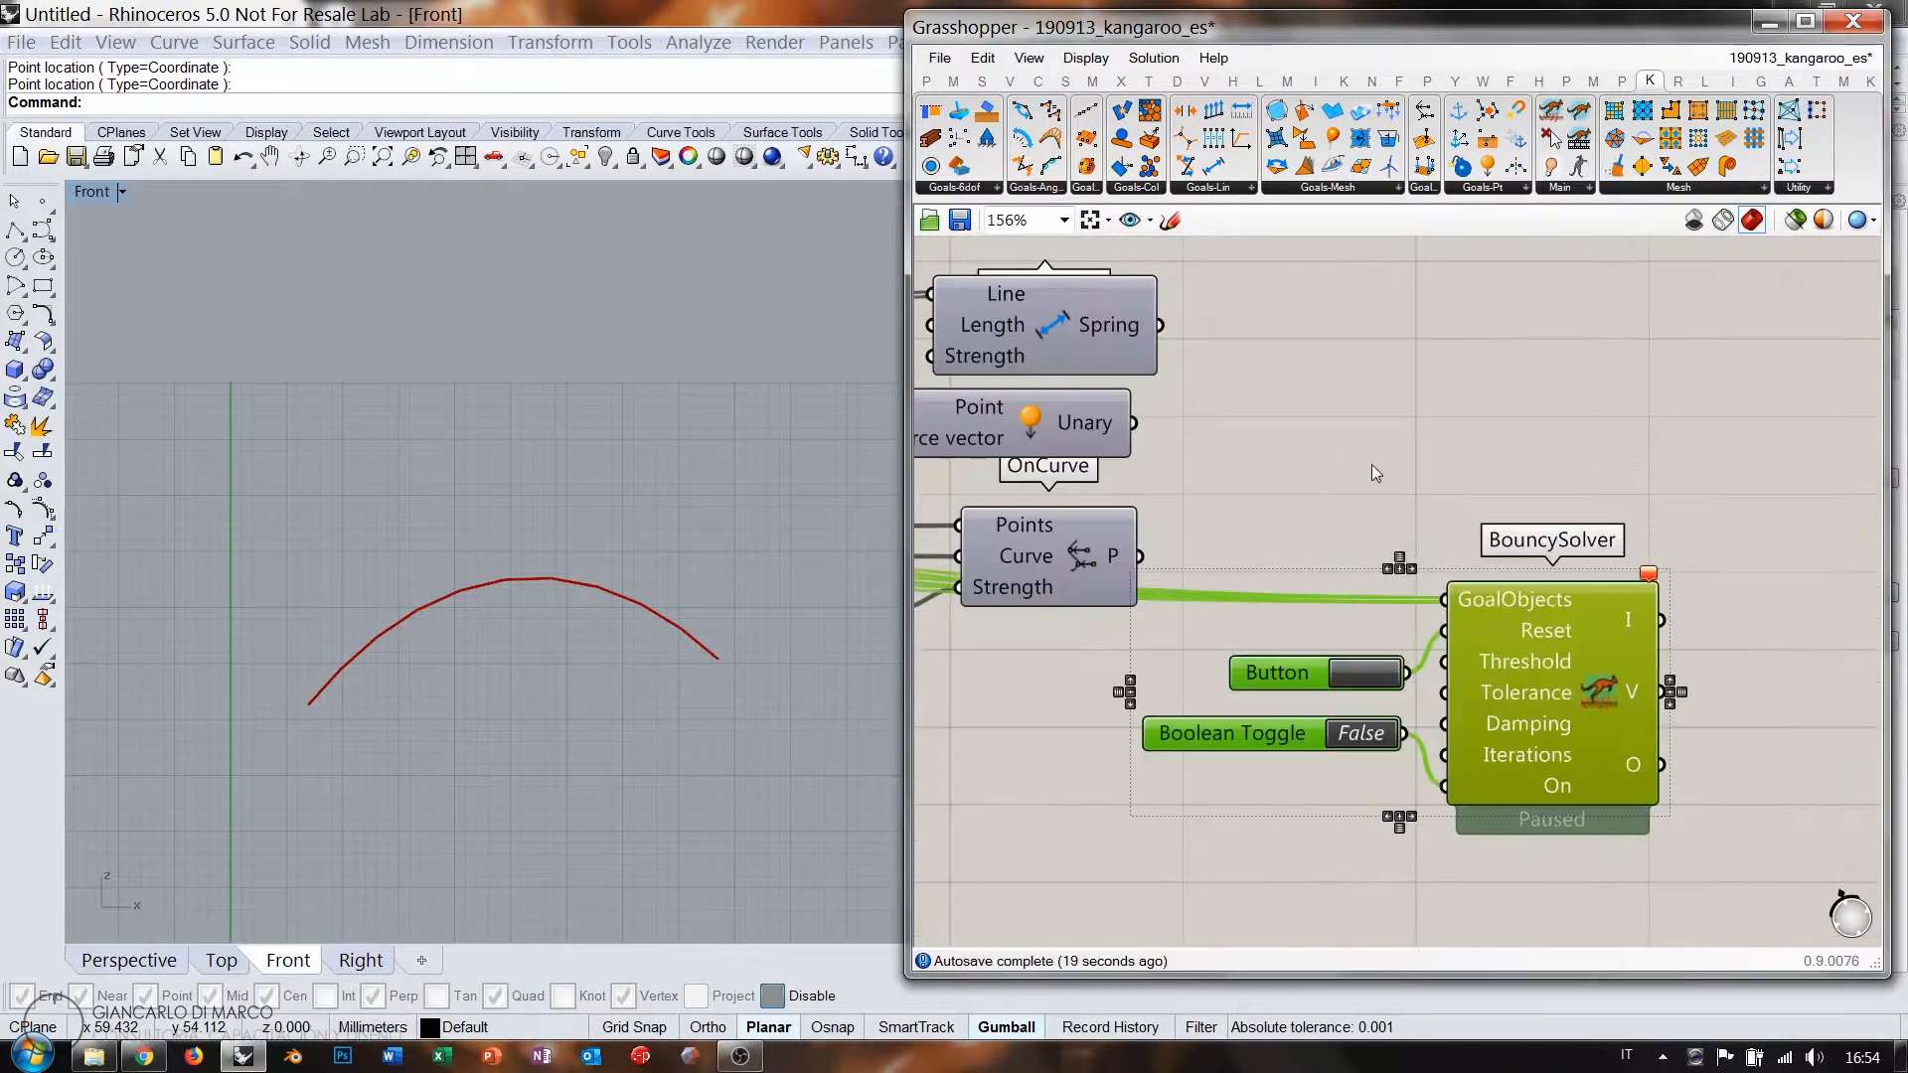
pyautogui.click(1342, 443)
# Wire the Spring, Unary and OnCurve goals into the new solver's GoalObjects.
pyautogui.moveTo(1218, 334); pyautogui.dragTo(1504, 609)
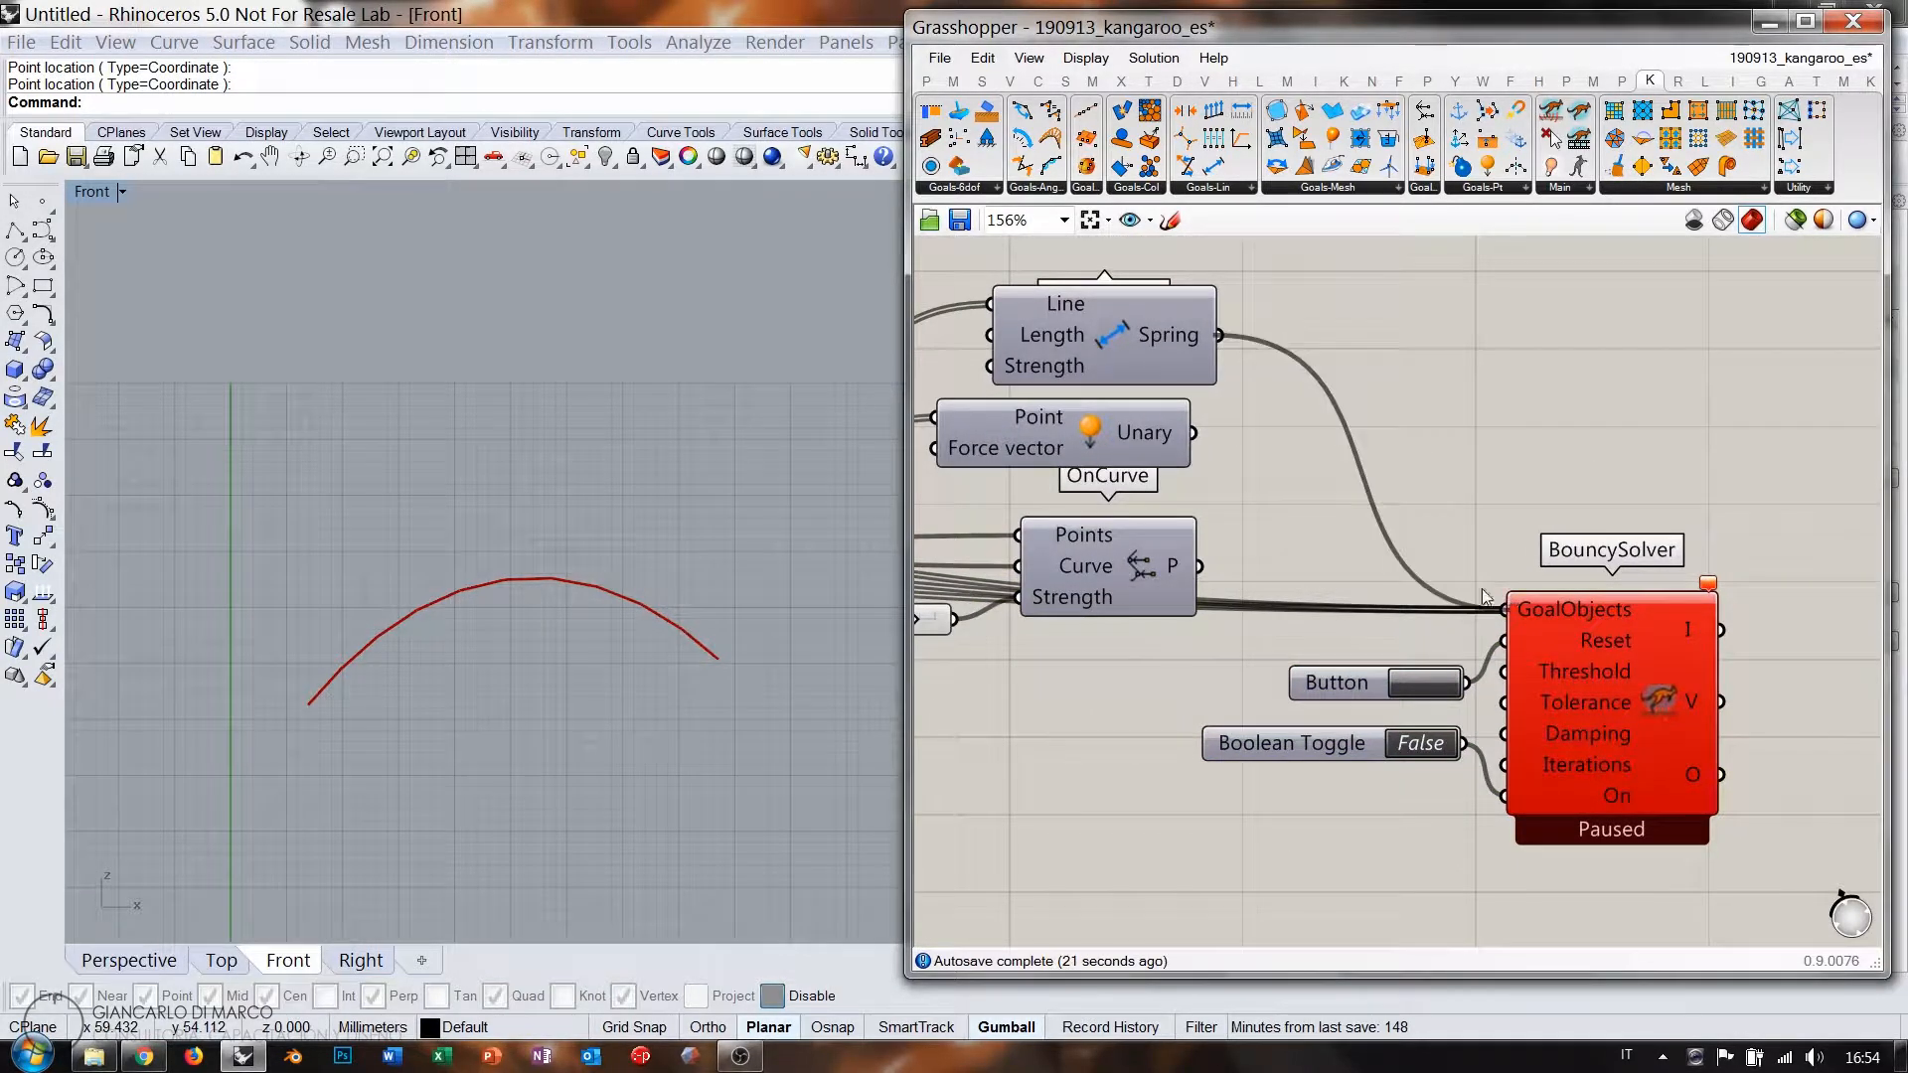
pyautogui.keyDown('shift'); pyautogui.moveTo(1193, 434); pyautogui.dragTo(1503, 609); pyautogui.keyUp('shift')
pyautogui.keyDown('shift'); pyautogui.moveTo(1205, 578); pyautogui.dragTo(1504, 609); pyautogui.keyUp('shift')
pyautogui.click(1578, 439)
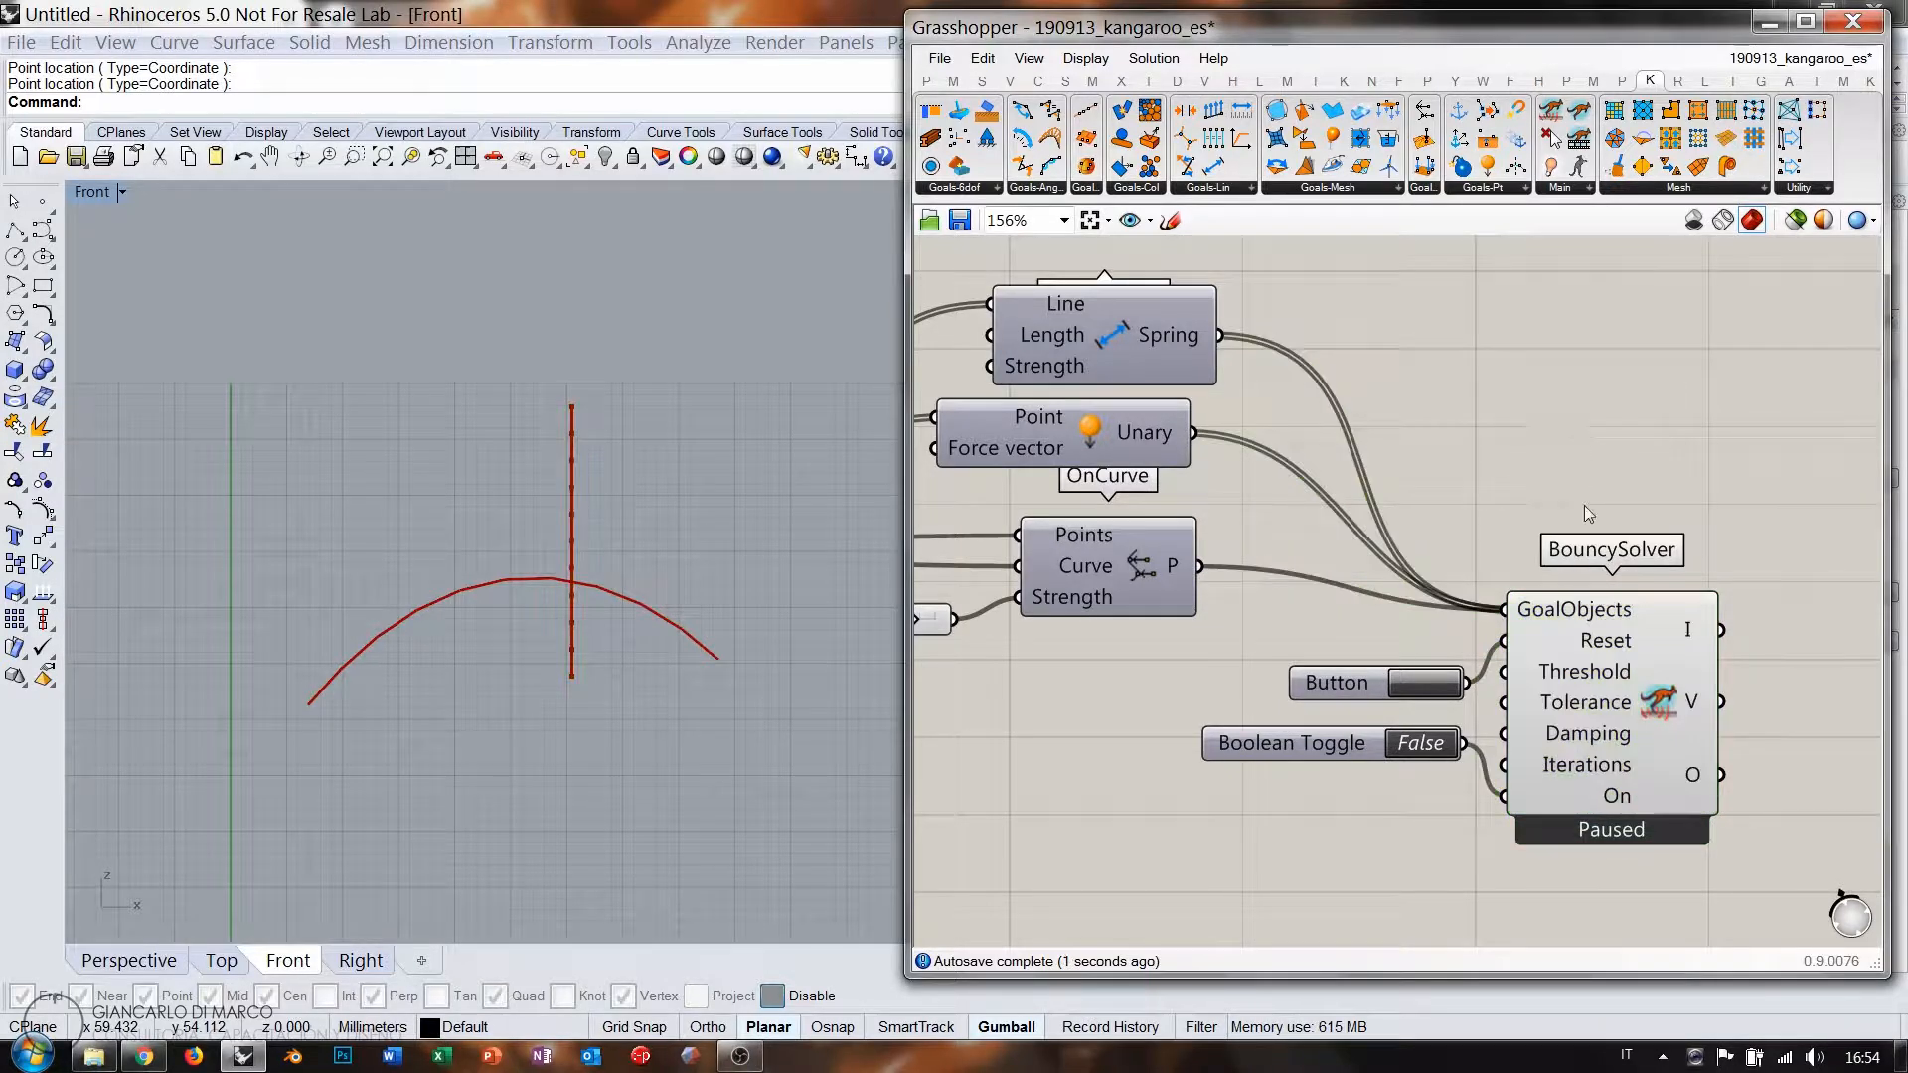
# Set the new solver's Boolean Toggle to True so it runs.
pyautogui.click(1423, 746)
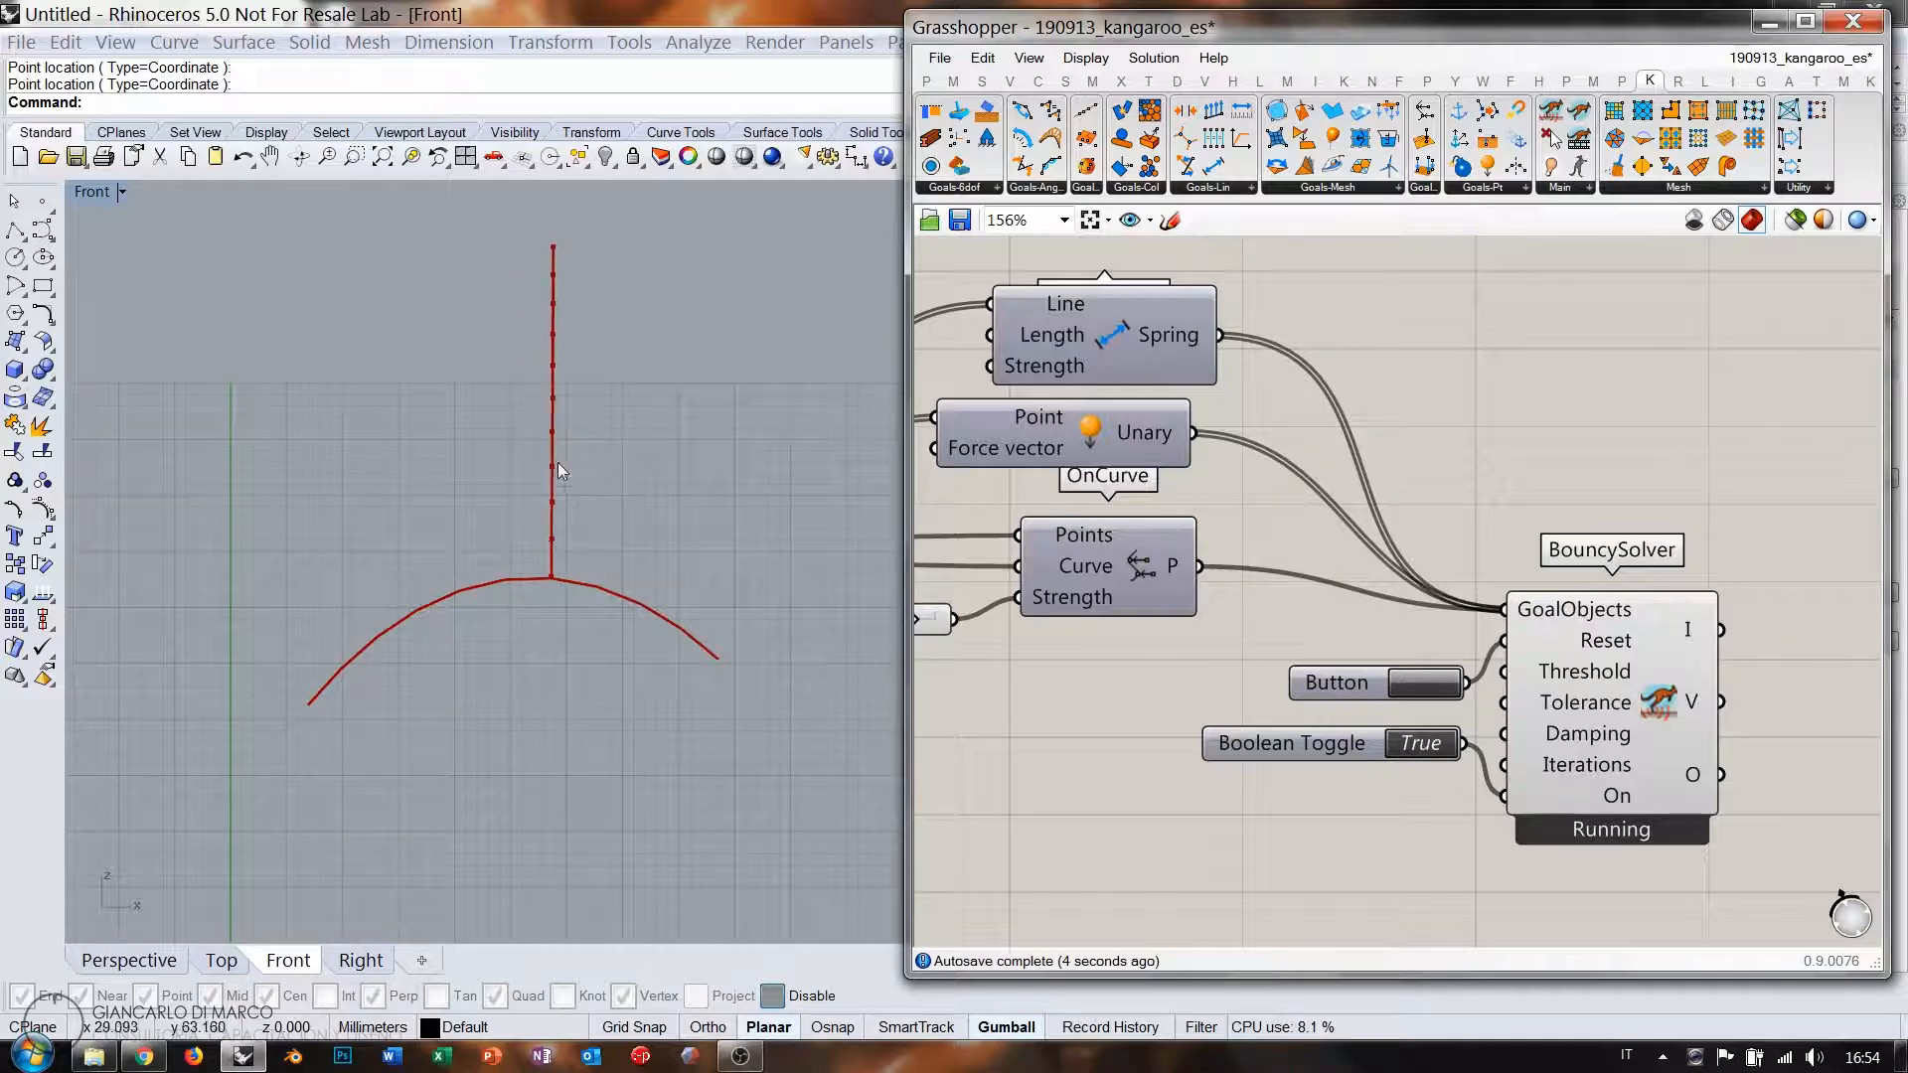
pyautogui.scroll(-3, 1332, 554)
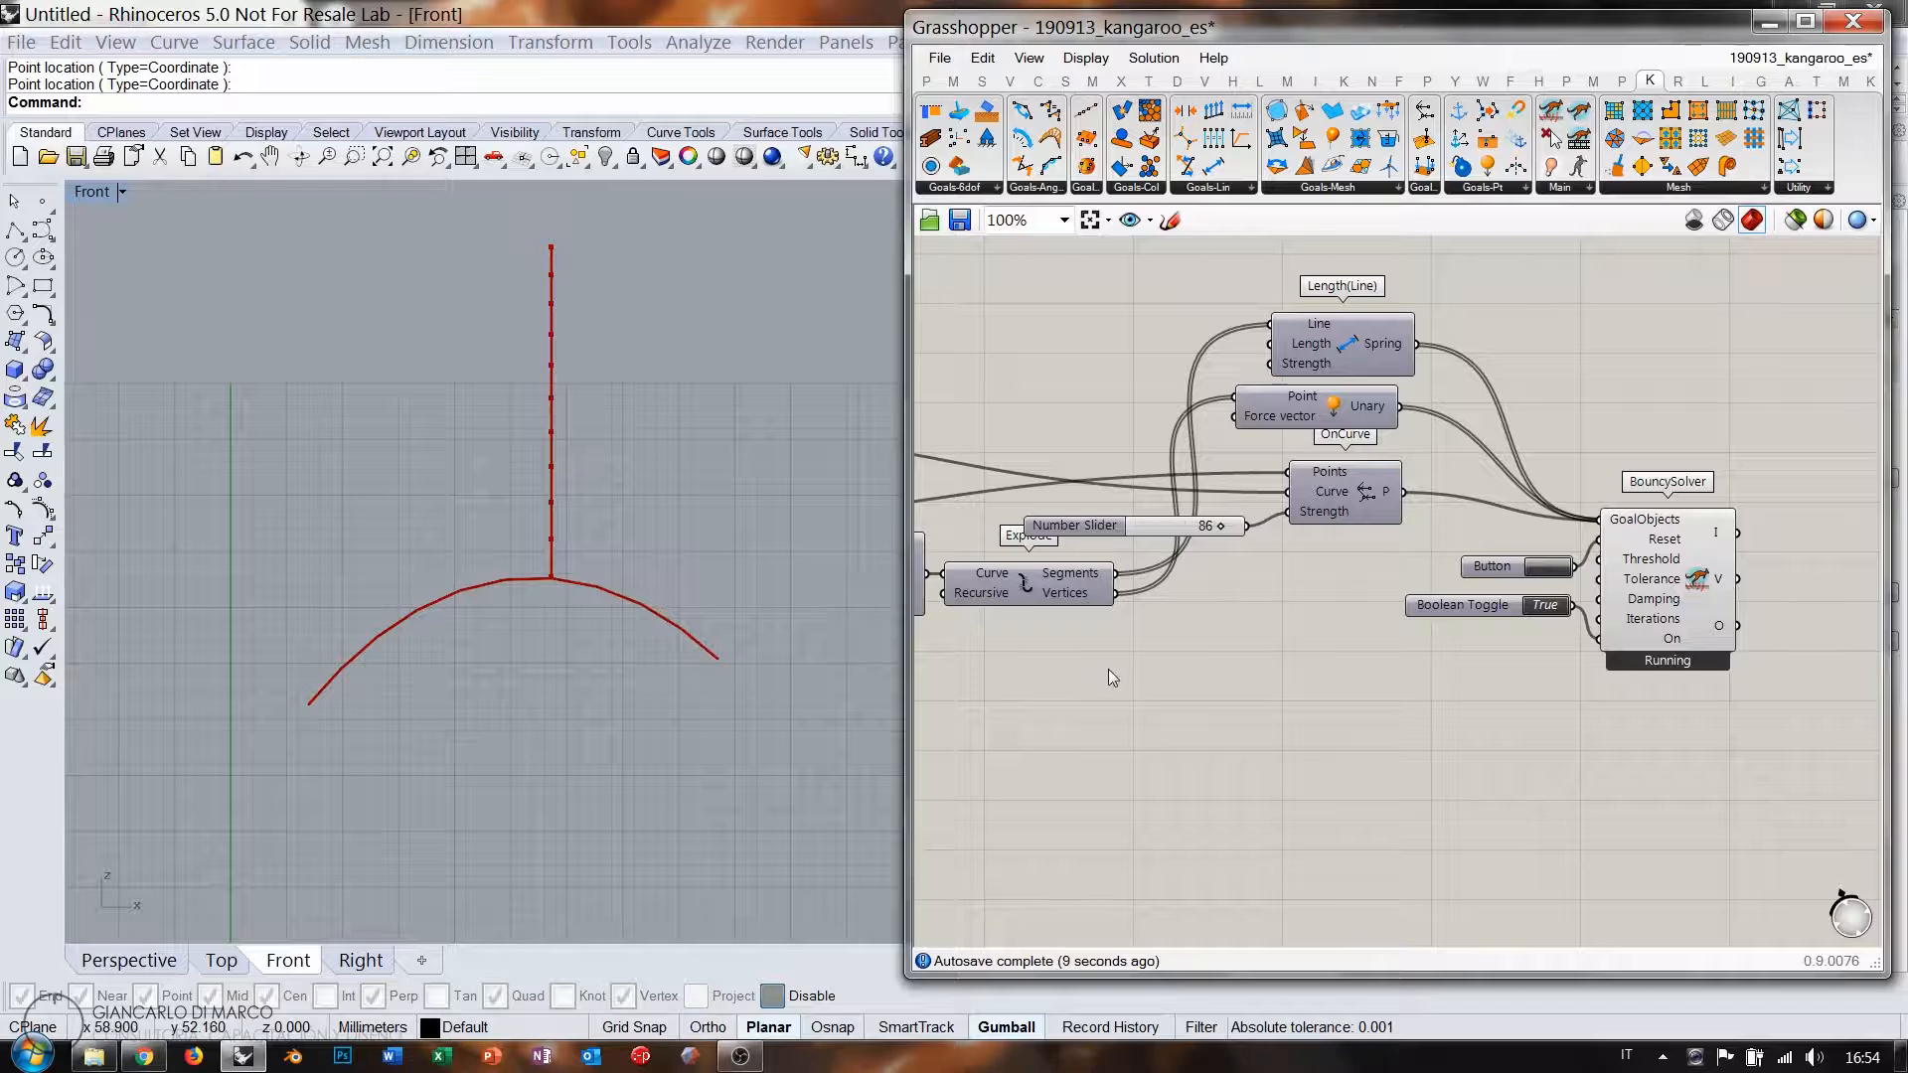
pyautogui.moveTo(1040, 648); pyautogui.dragTo(1751, 642, button='right')
pyautogui.moveTo(1175, 520); pyautogui.dragTo(1252, 540, button='right')
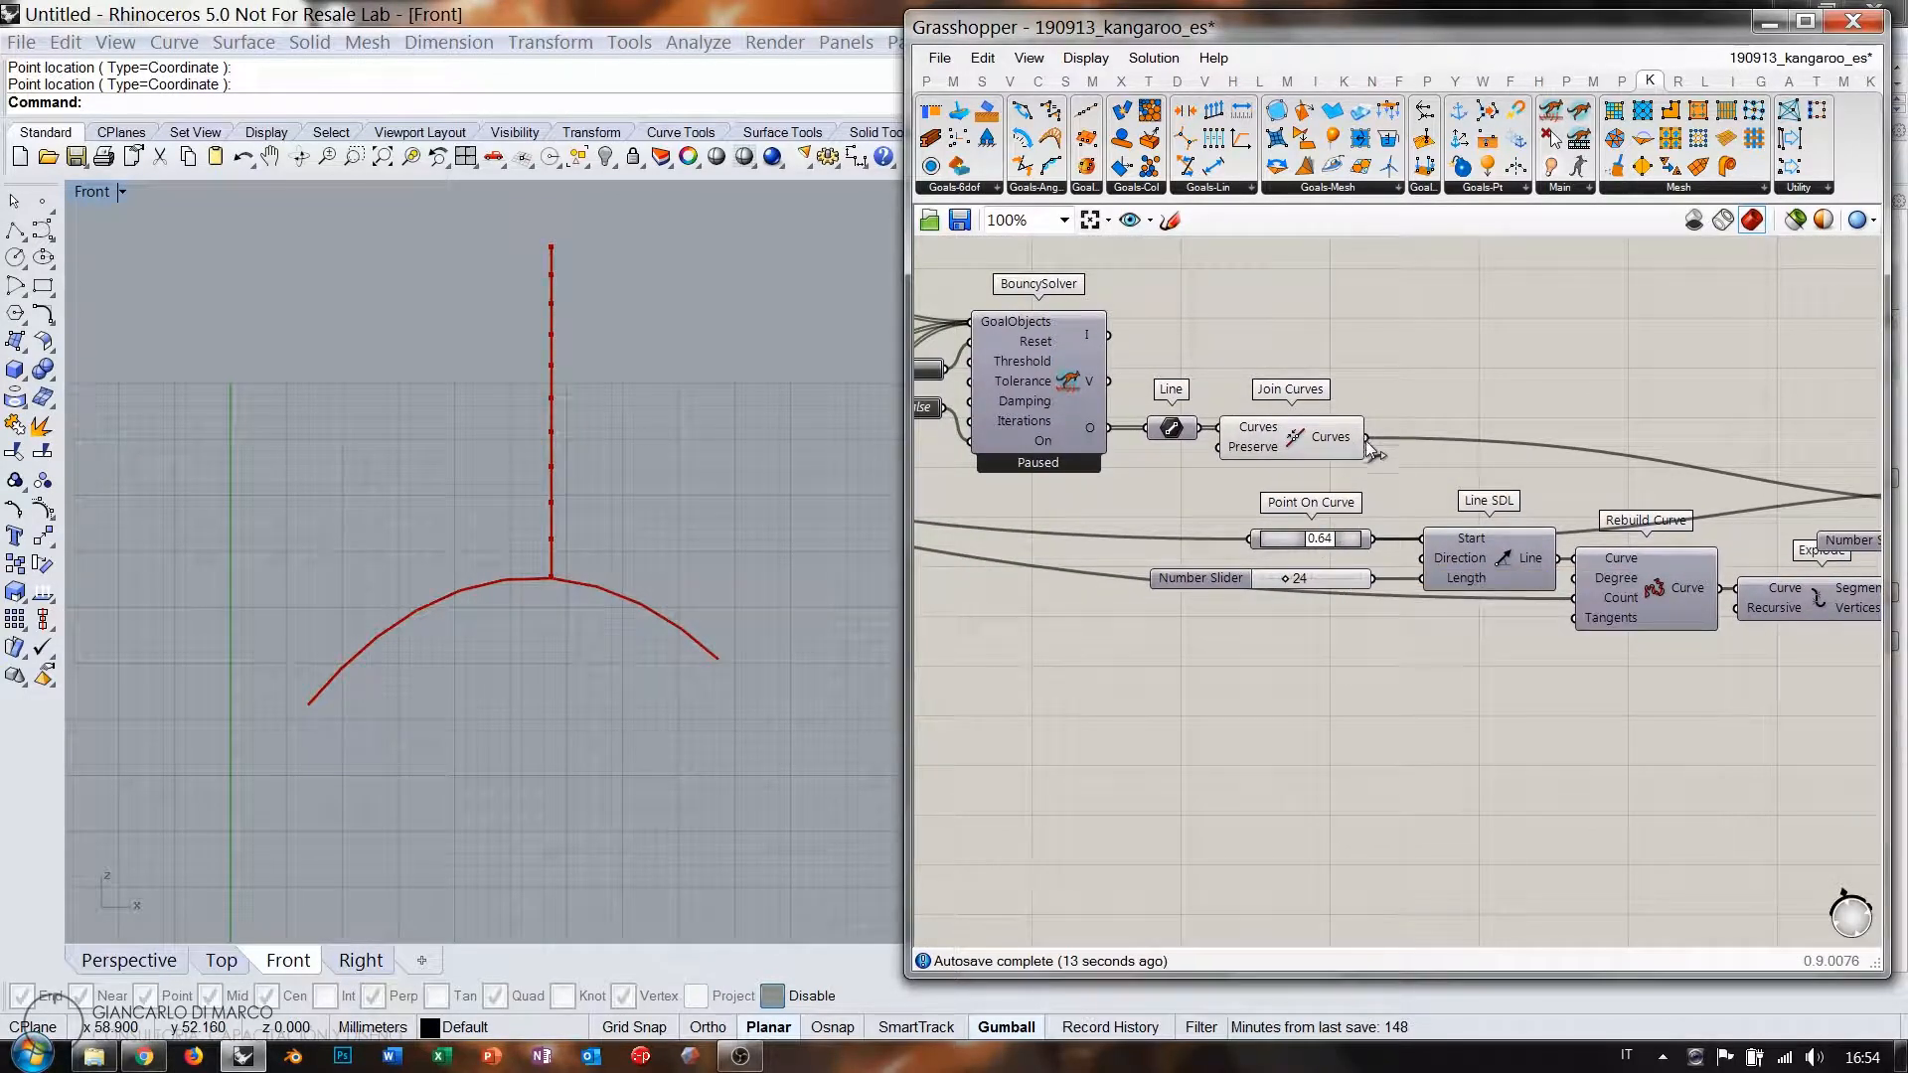
# Feed the joined arch curve into Point On Curve and adjust its parameter slider.
pyautogui.moveTo(1369, 445); pyautogui.dragTo(1297, 537)
pyautogui.moveTo(1661, 606); pyautogui.dragTo(1207, 561, button='right')
pyautogui.moveTo(1739, 543); pyautogui.dragTo(1600, 539, button='right')
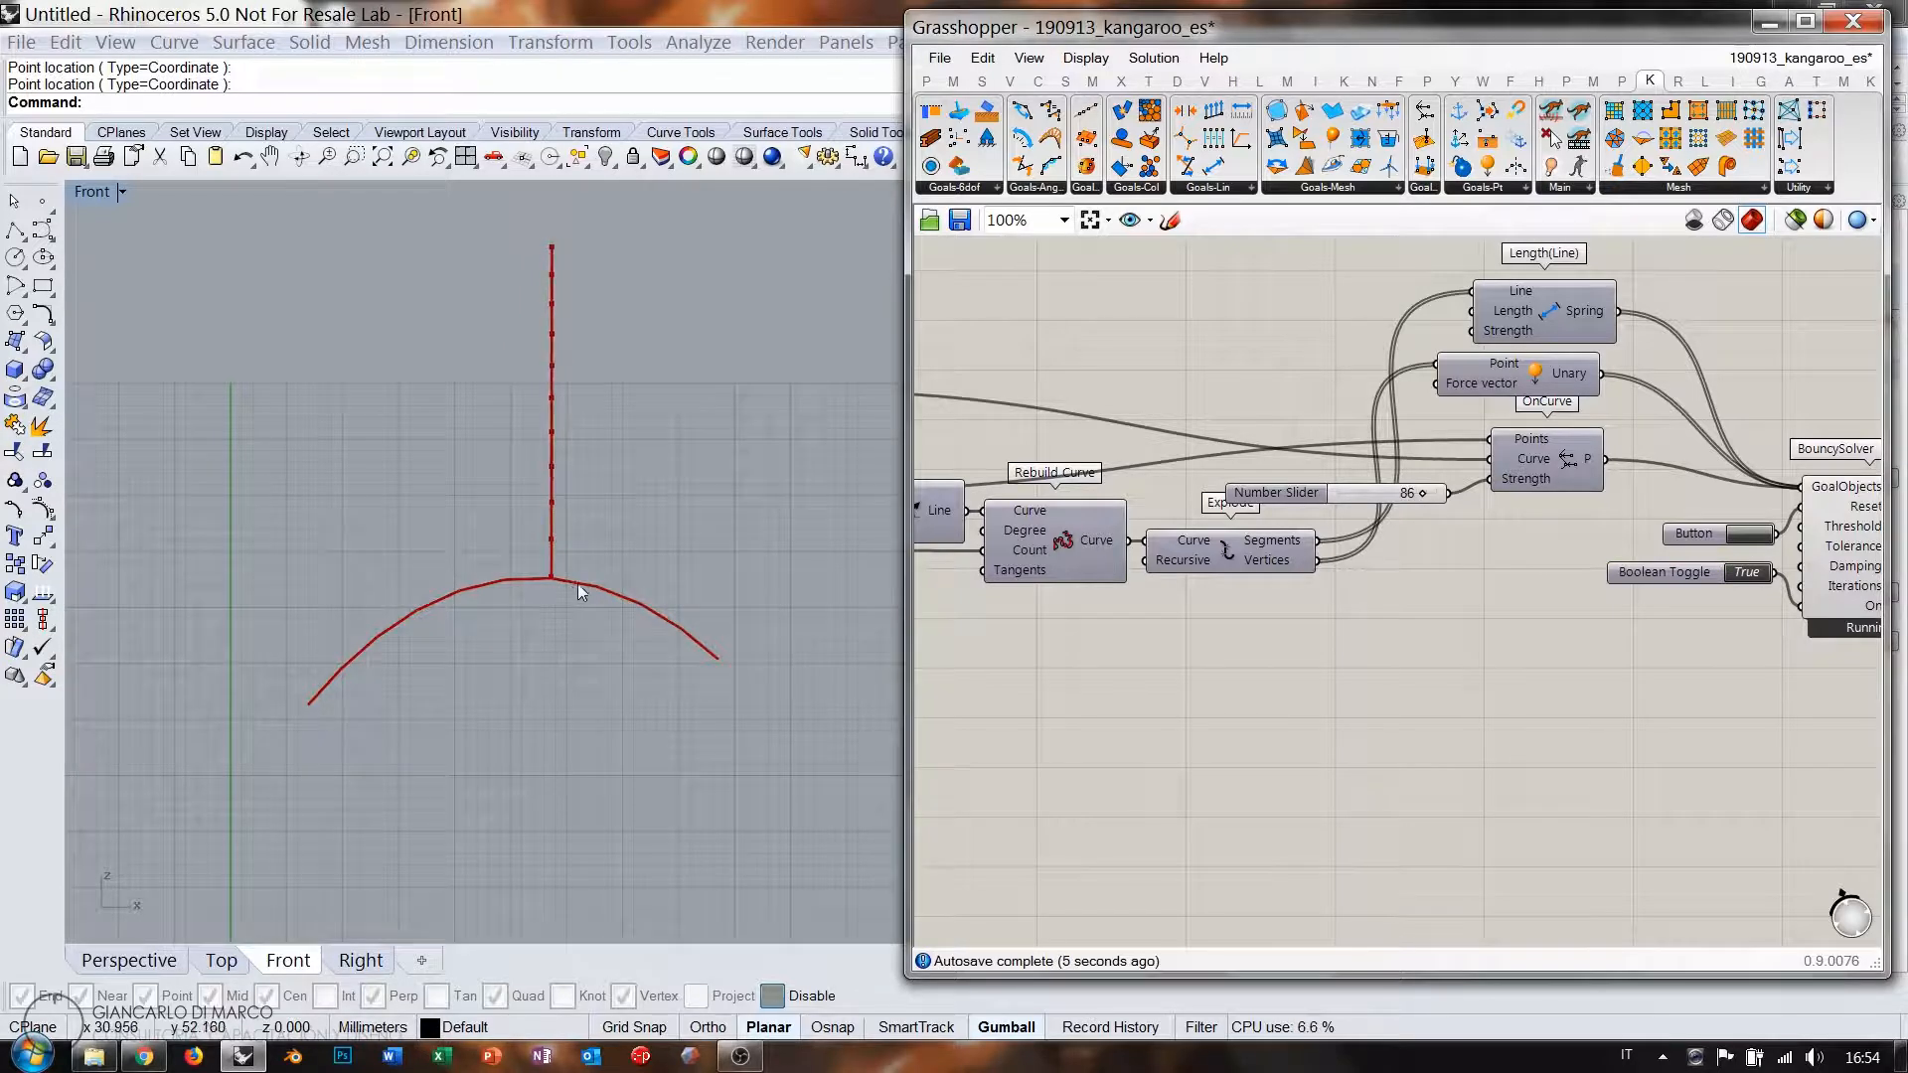
pyautogui.scroll(-3, 1590, 556)
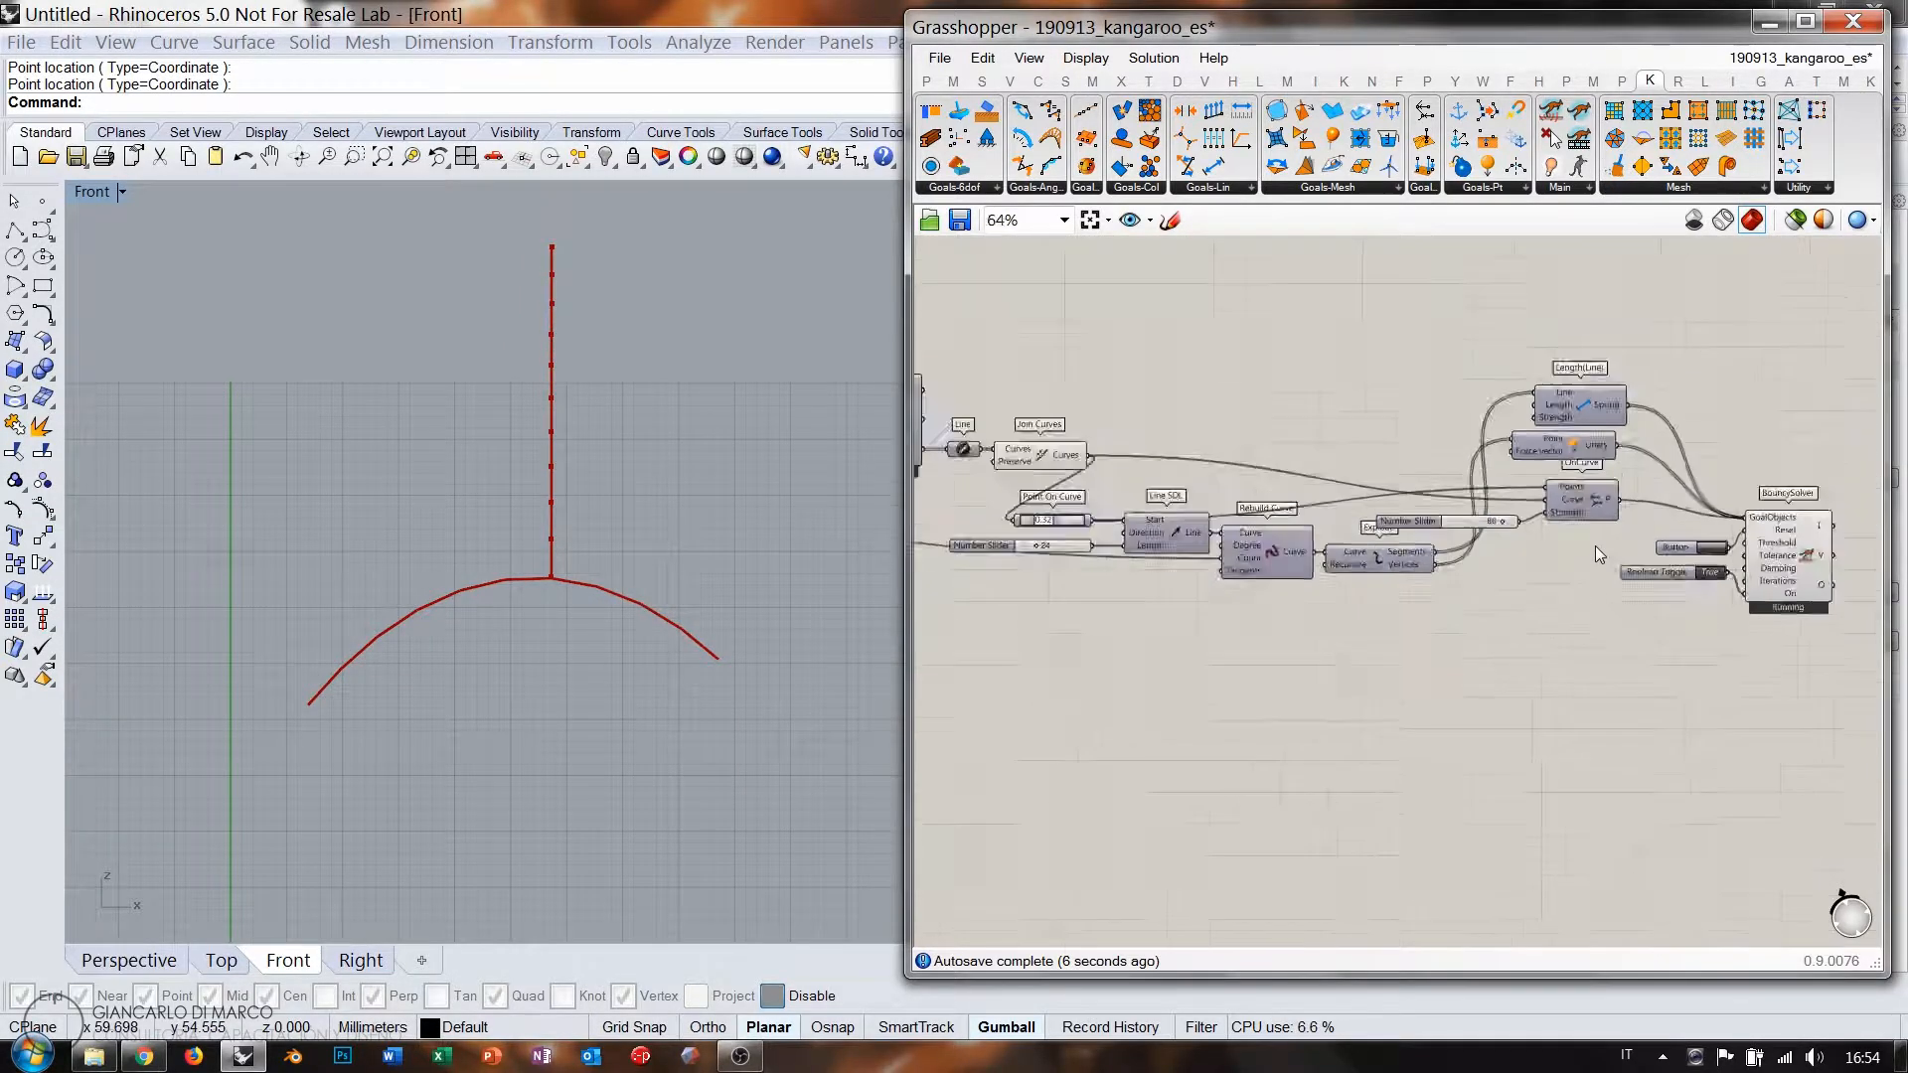
pyautogui.scroll(-1, 1595, 545)
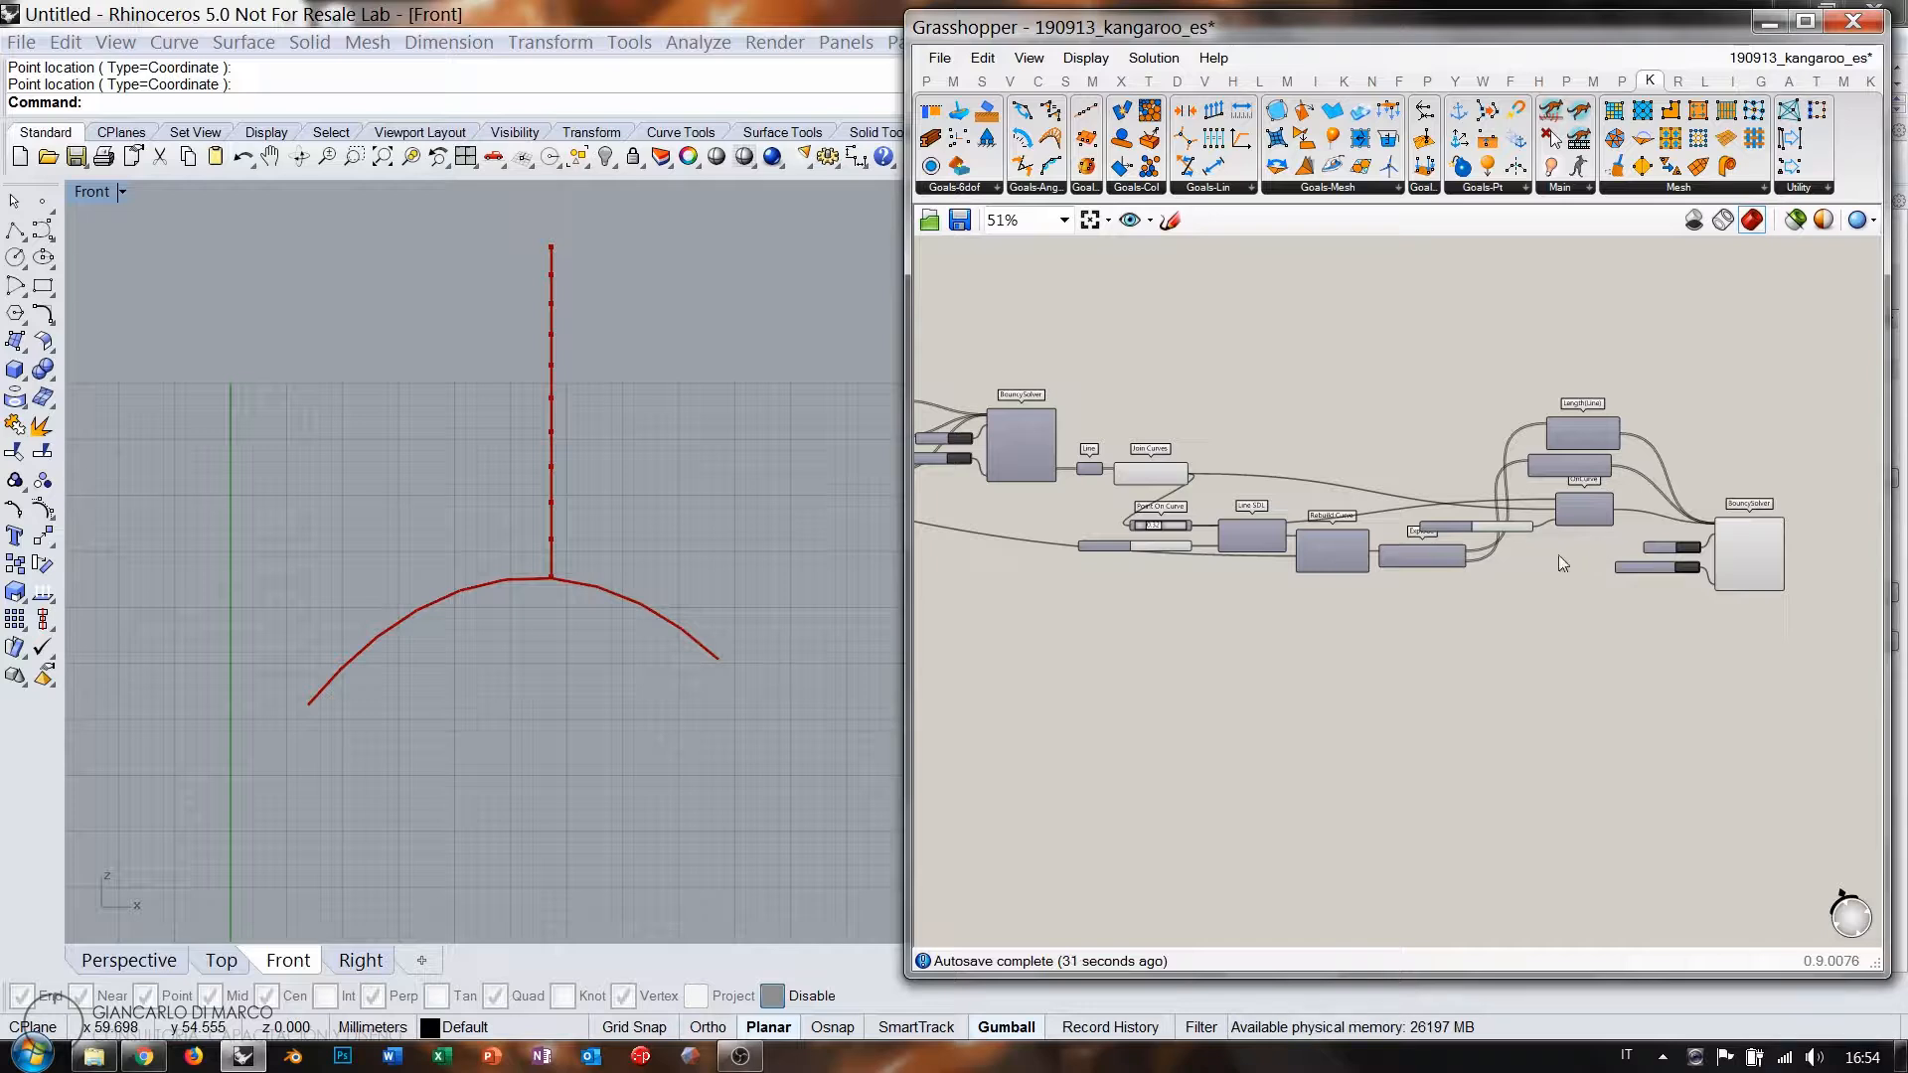
pyautogui.click(1682, 548)
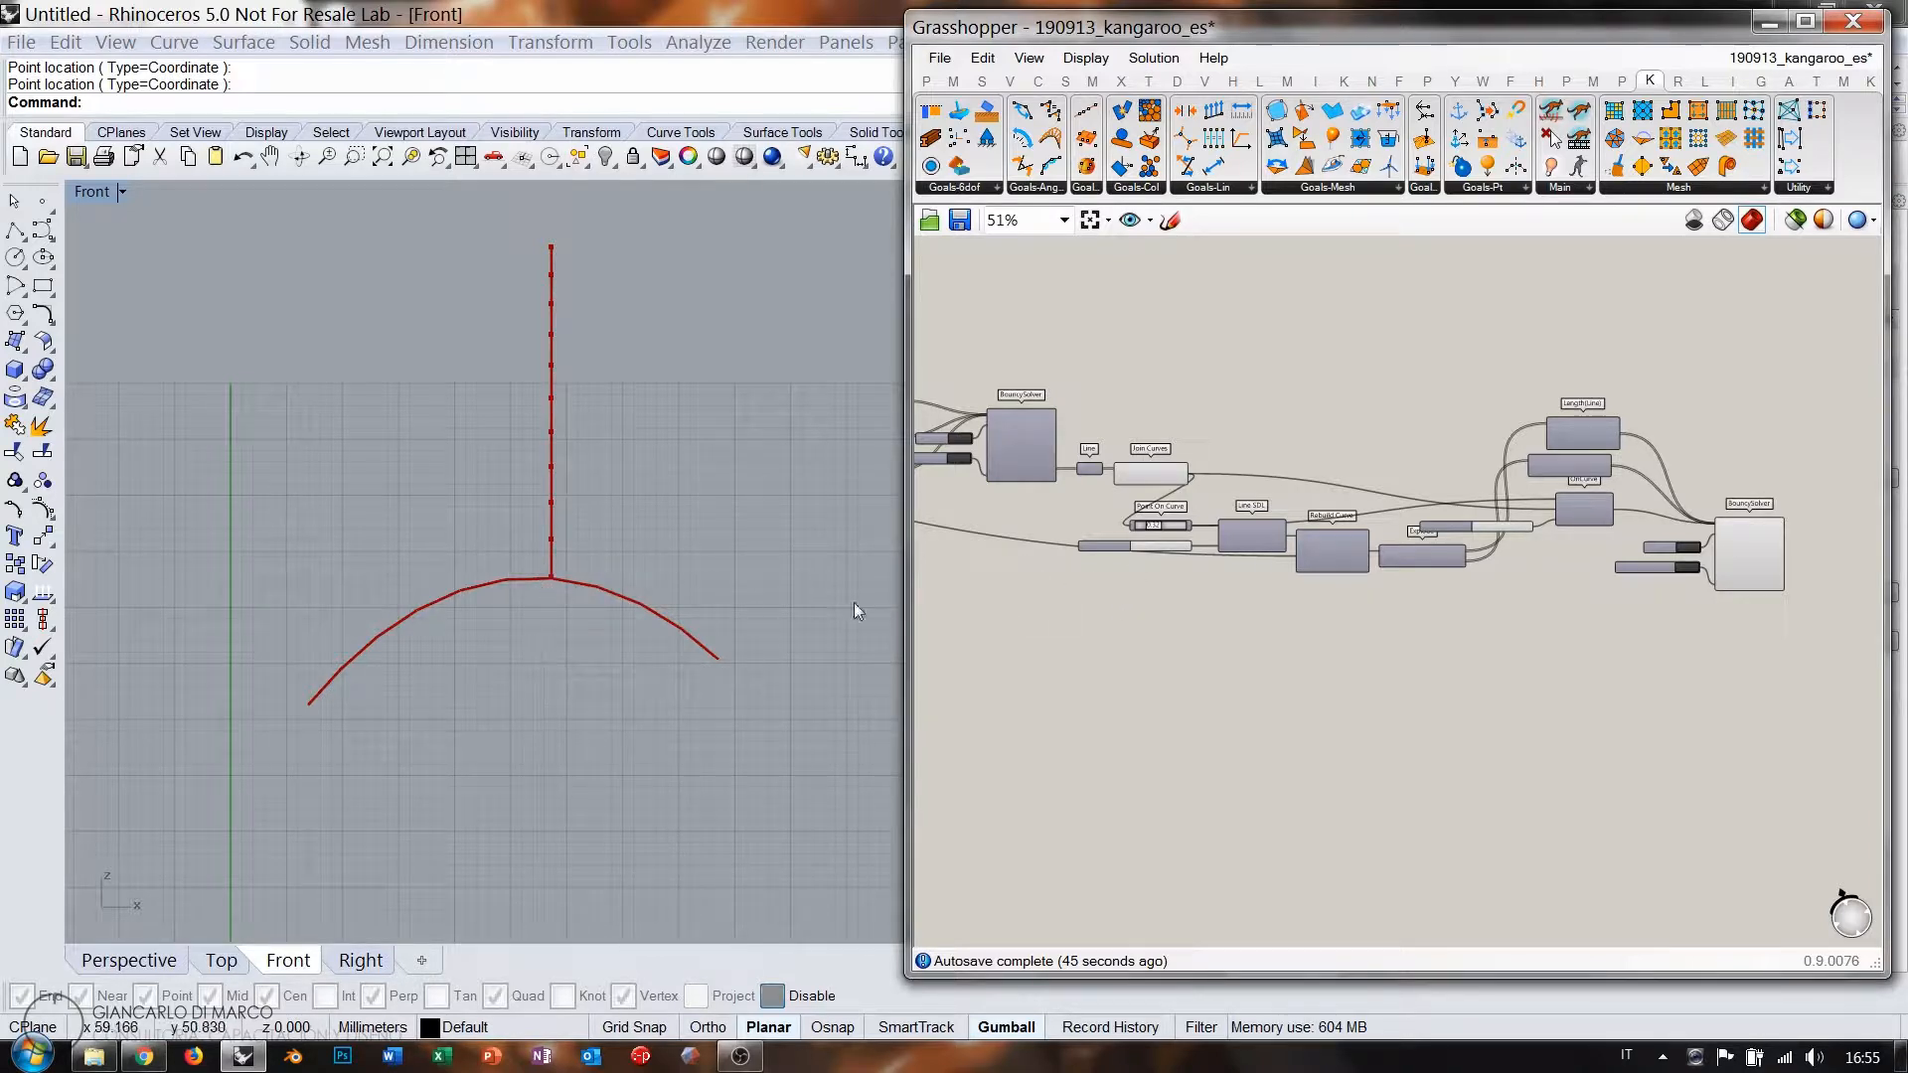
pyautogui.moveTo(1009, 606); pyautogui.dragTo(1465, 607, button='right')
pyautogui.moveTo(1048, 574); pyautogui.dragTo(1064, 621, button='right')
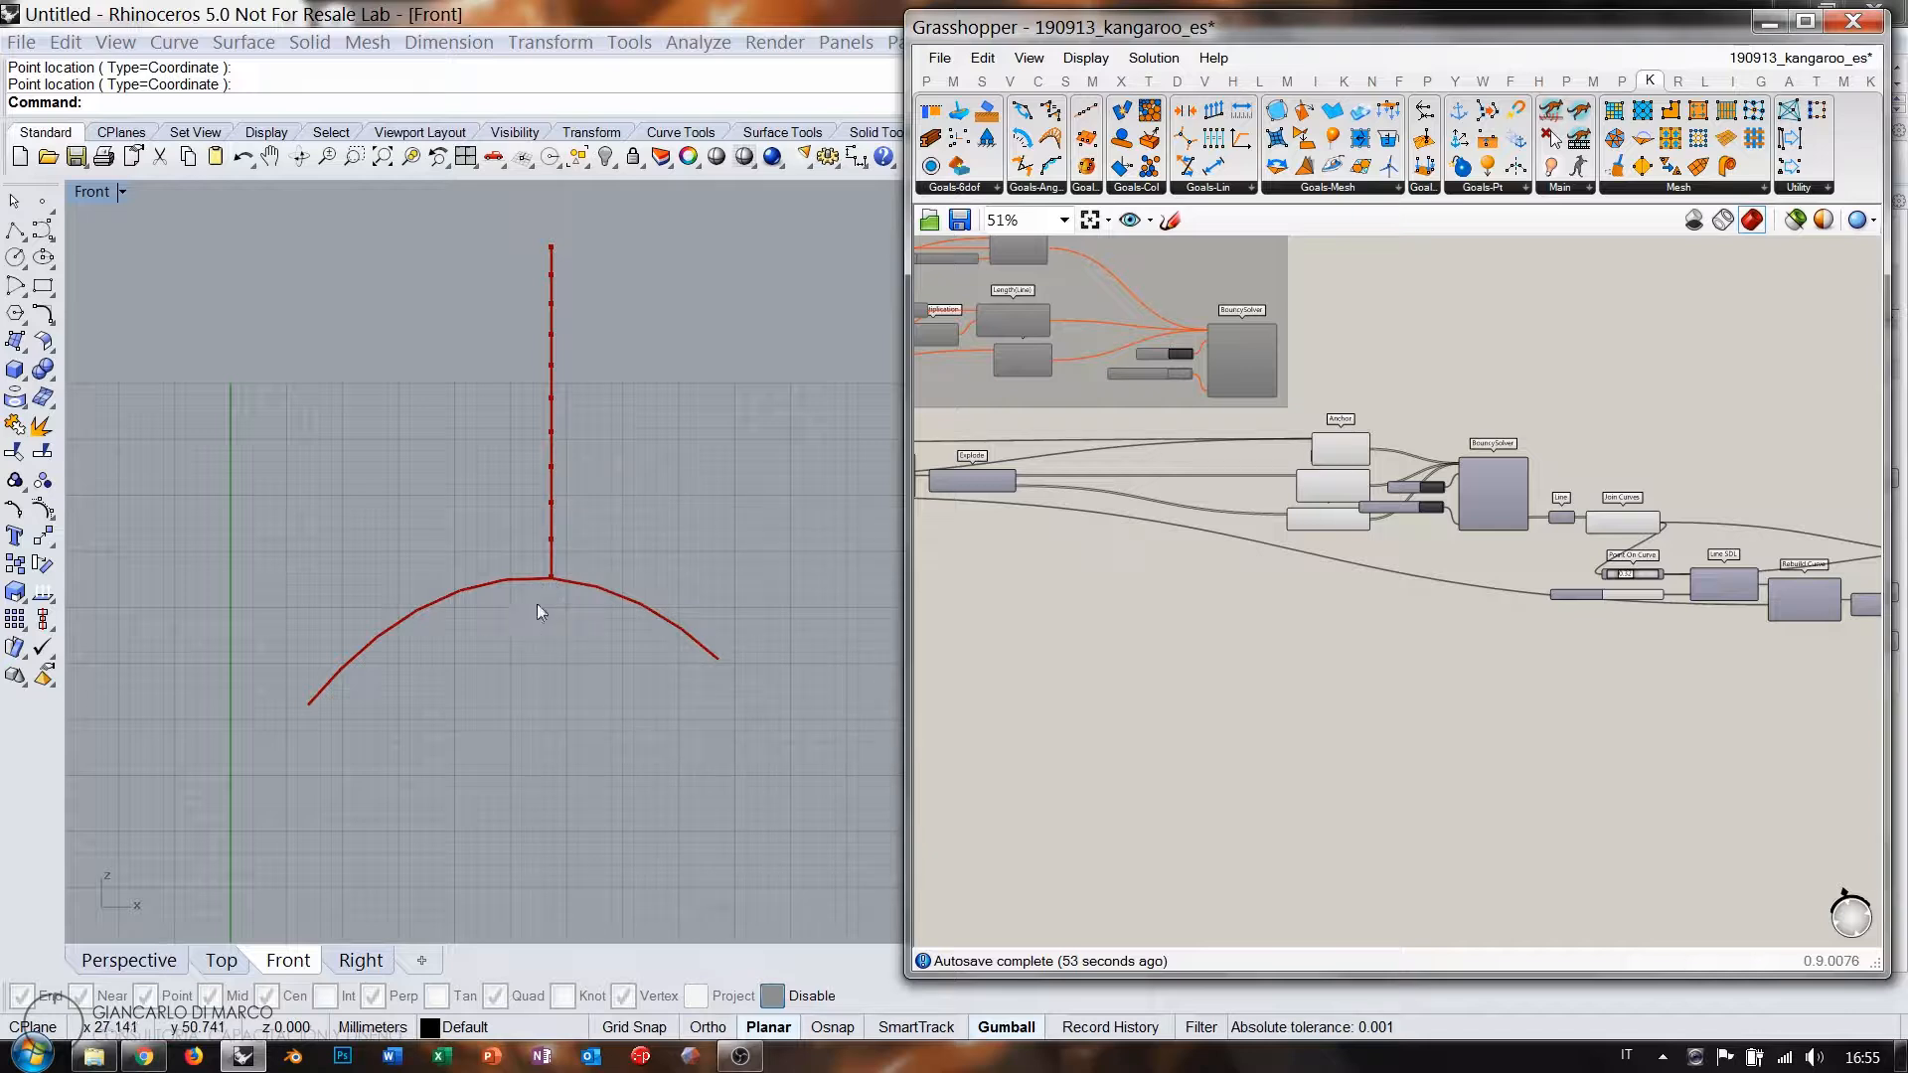
pyautogui.moveTo(1306, 588); pyautogui.dragTo(1237, 600, button='right')
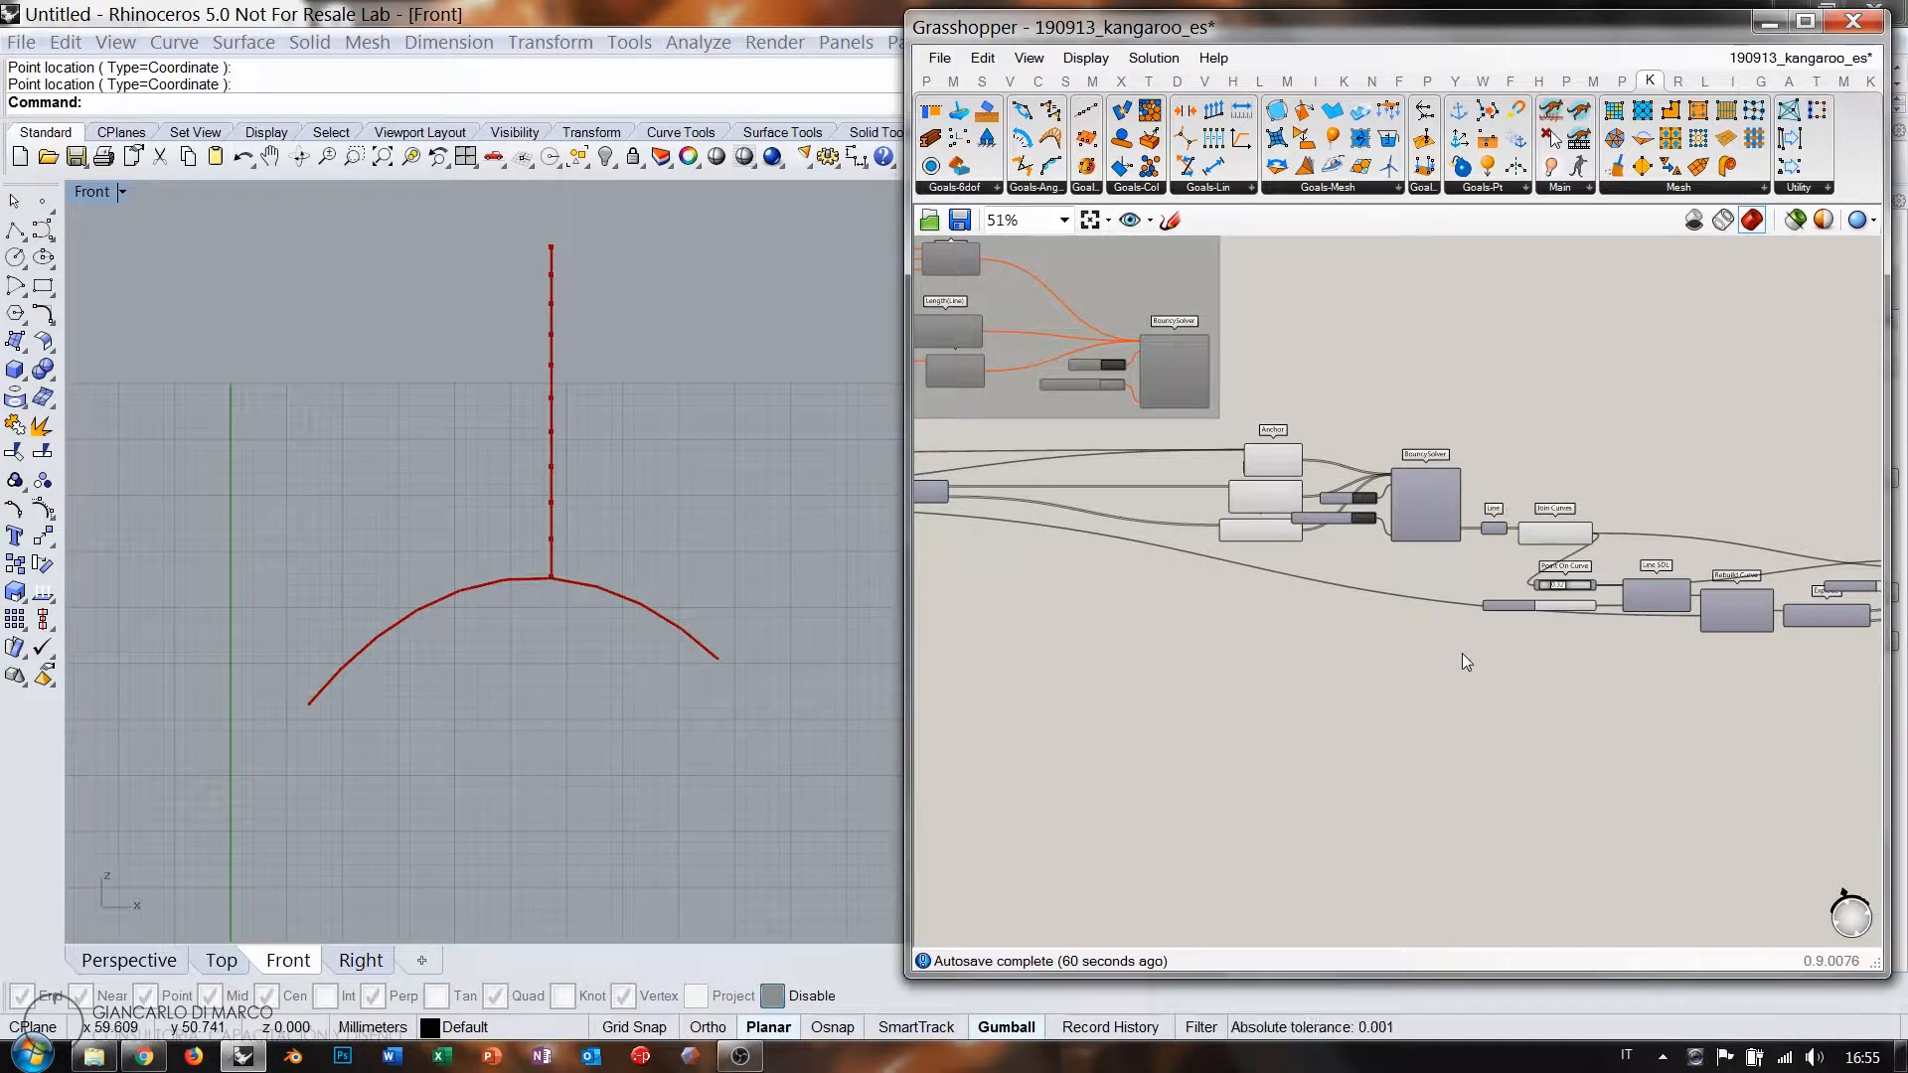
pyautogui.scroll(-5, 1196, 646)
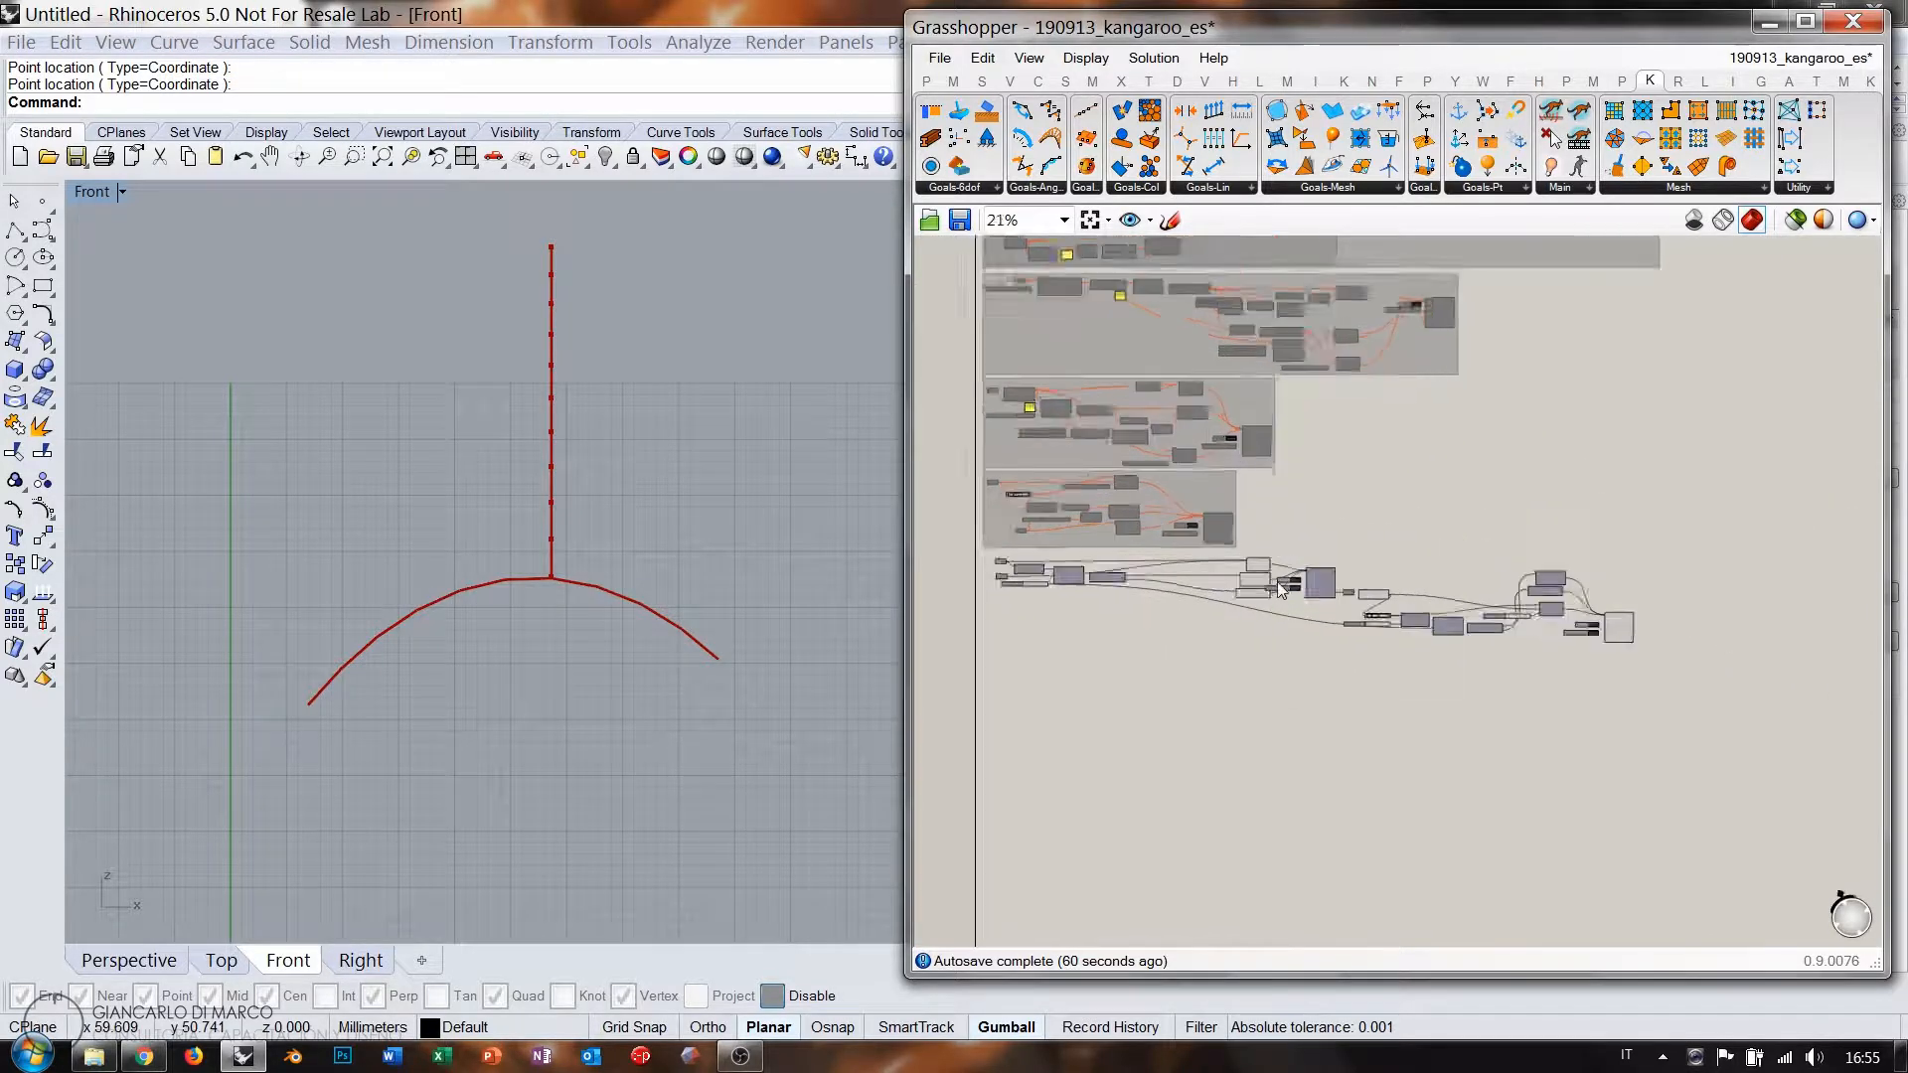
# Move the three goal components and the solver group left and down.
pyautogui.scroll(4, 1278, 582)
pyautogui.moveTo(1232, 652); pyautogui.dragTo(1170, 527)
pyautogui.moveTo(1188, 568); pyautogui.dragTo(1457, 577, button='right')
pyautogui.moveTo(1486, 584); pyautogui.dragTo(1243, 590)
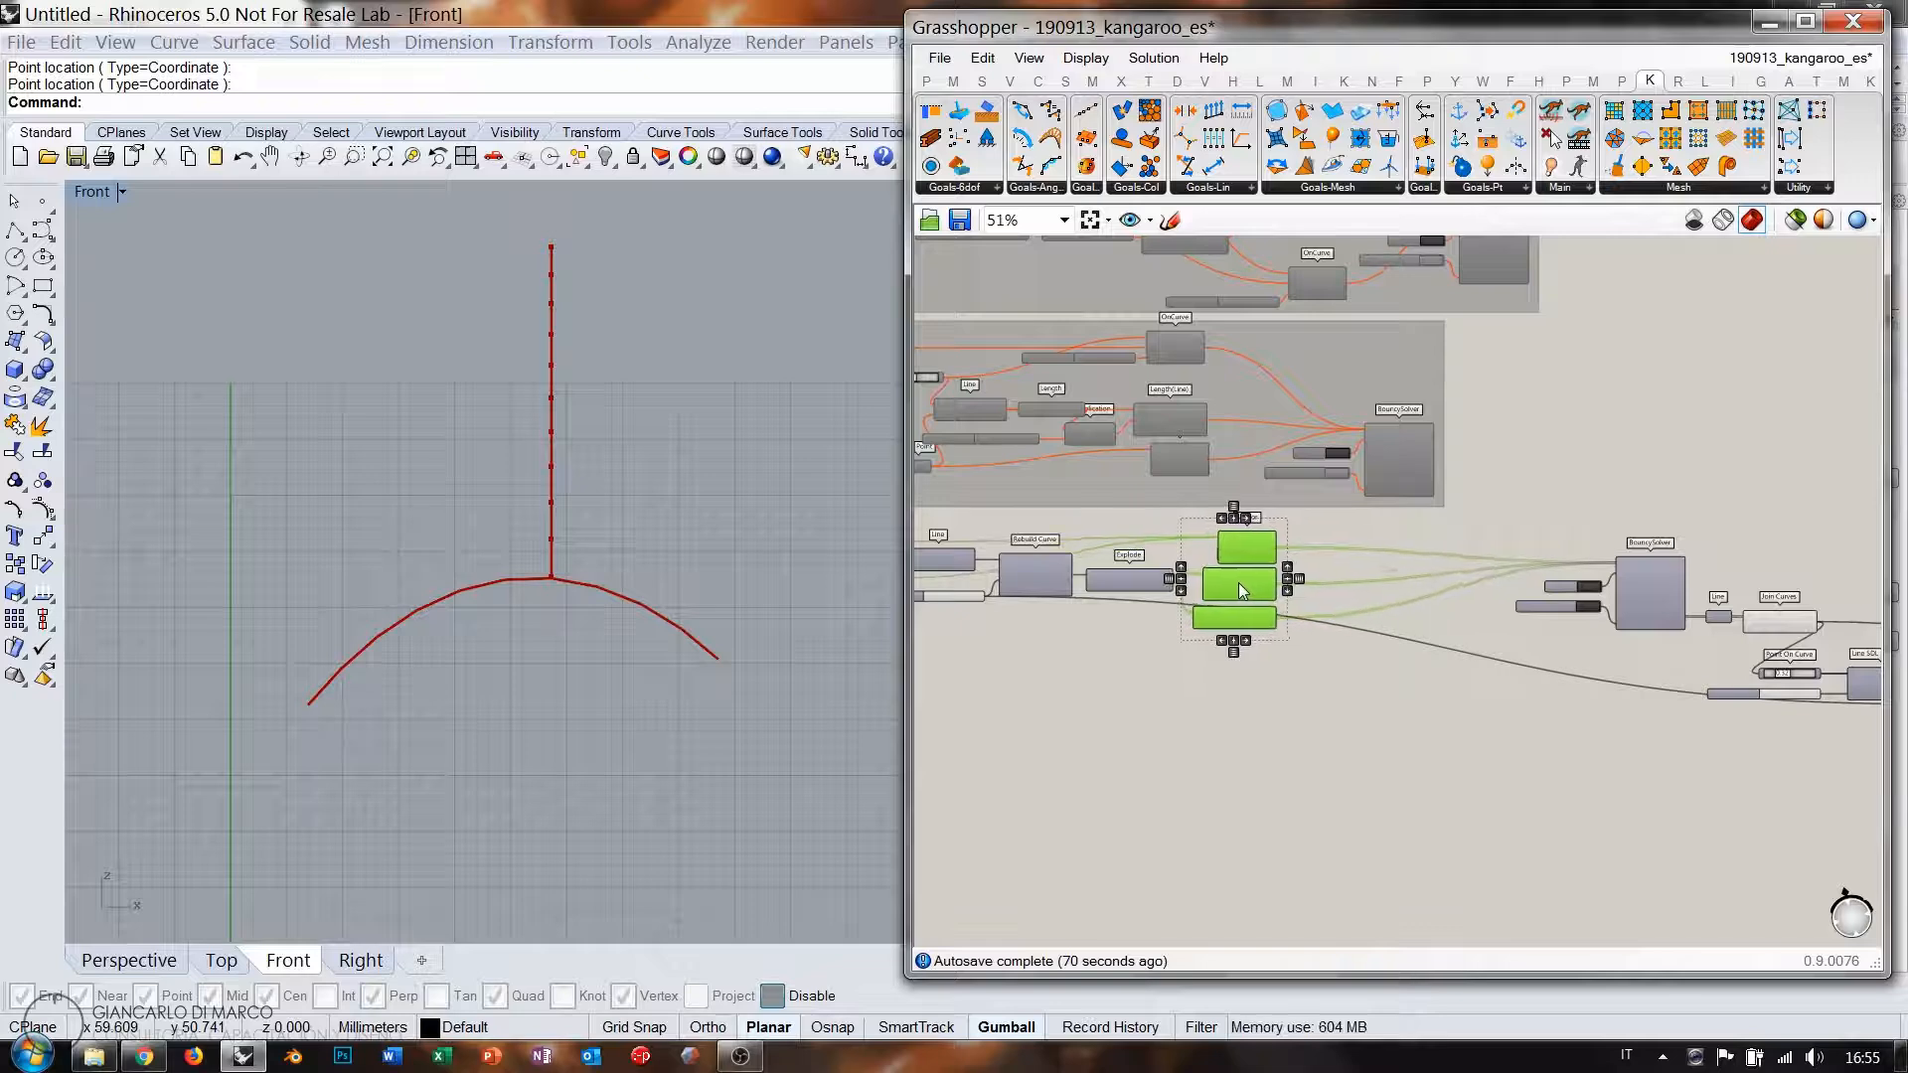
pyautogui.moveTo(1641, 646); pyautogui.dragTo(1511, 542)
pyautogui.moveTo(1650, 582); pyautogui.dragTo(1373, 635)
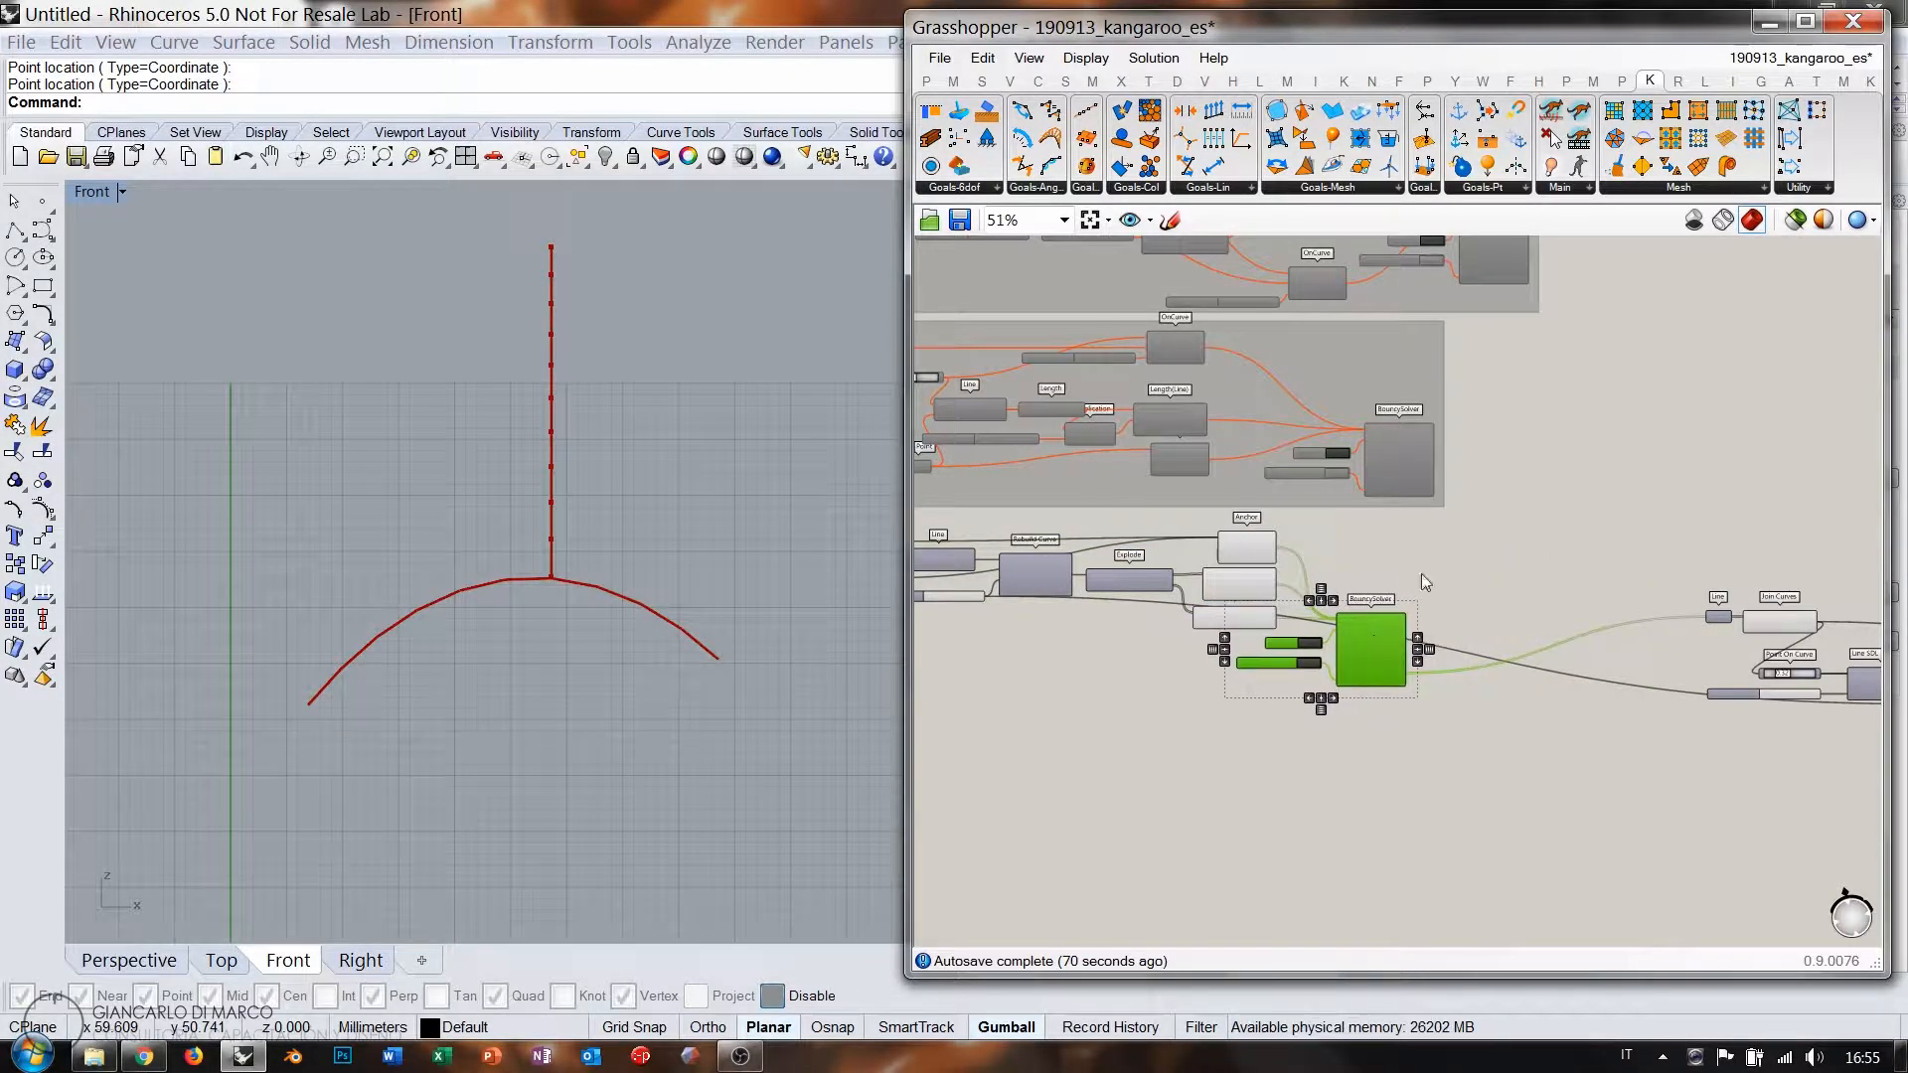
pyautogui.click(1422, 575)
pyautogui.moveTo(1714, 669); pyautogui.dragTo(1317, 650, button='right')
pyautogui.scroll(-1, 1314, 648)
# Move the downstream component chain next to the solver.
pyautogui.moveTo(1624, 632); pyautogui.dragTo(1501, 628, button='right')
pyautogui.moveTo(1865, 542); pyautogui.dragTo(1110, 727)
pyautogui.moveTo(1177, 700); pyautogui.dragTo(1297, 672, button='right')
pyautogui.moveTo(1361, 581); pyautogui.dragTo(1136, 620)
pyautogui.click(1133, 600)
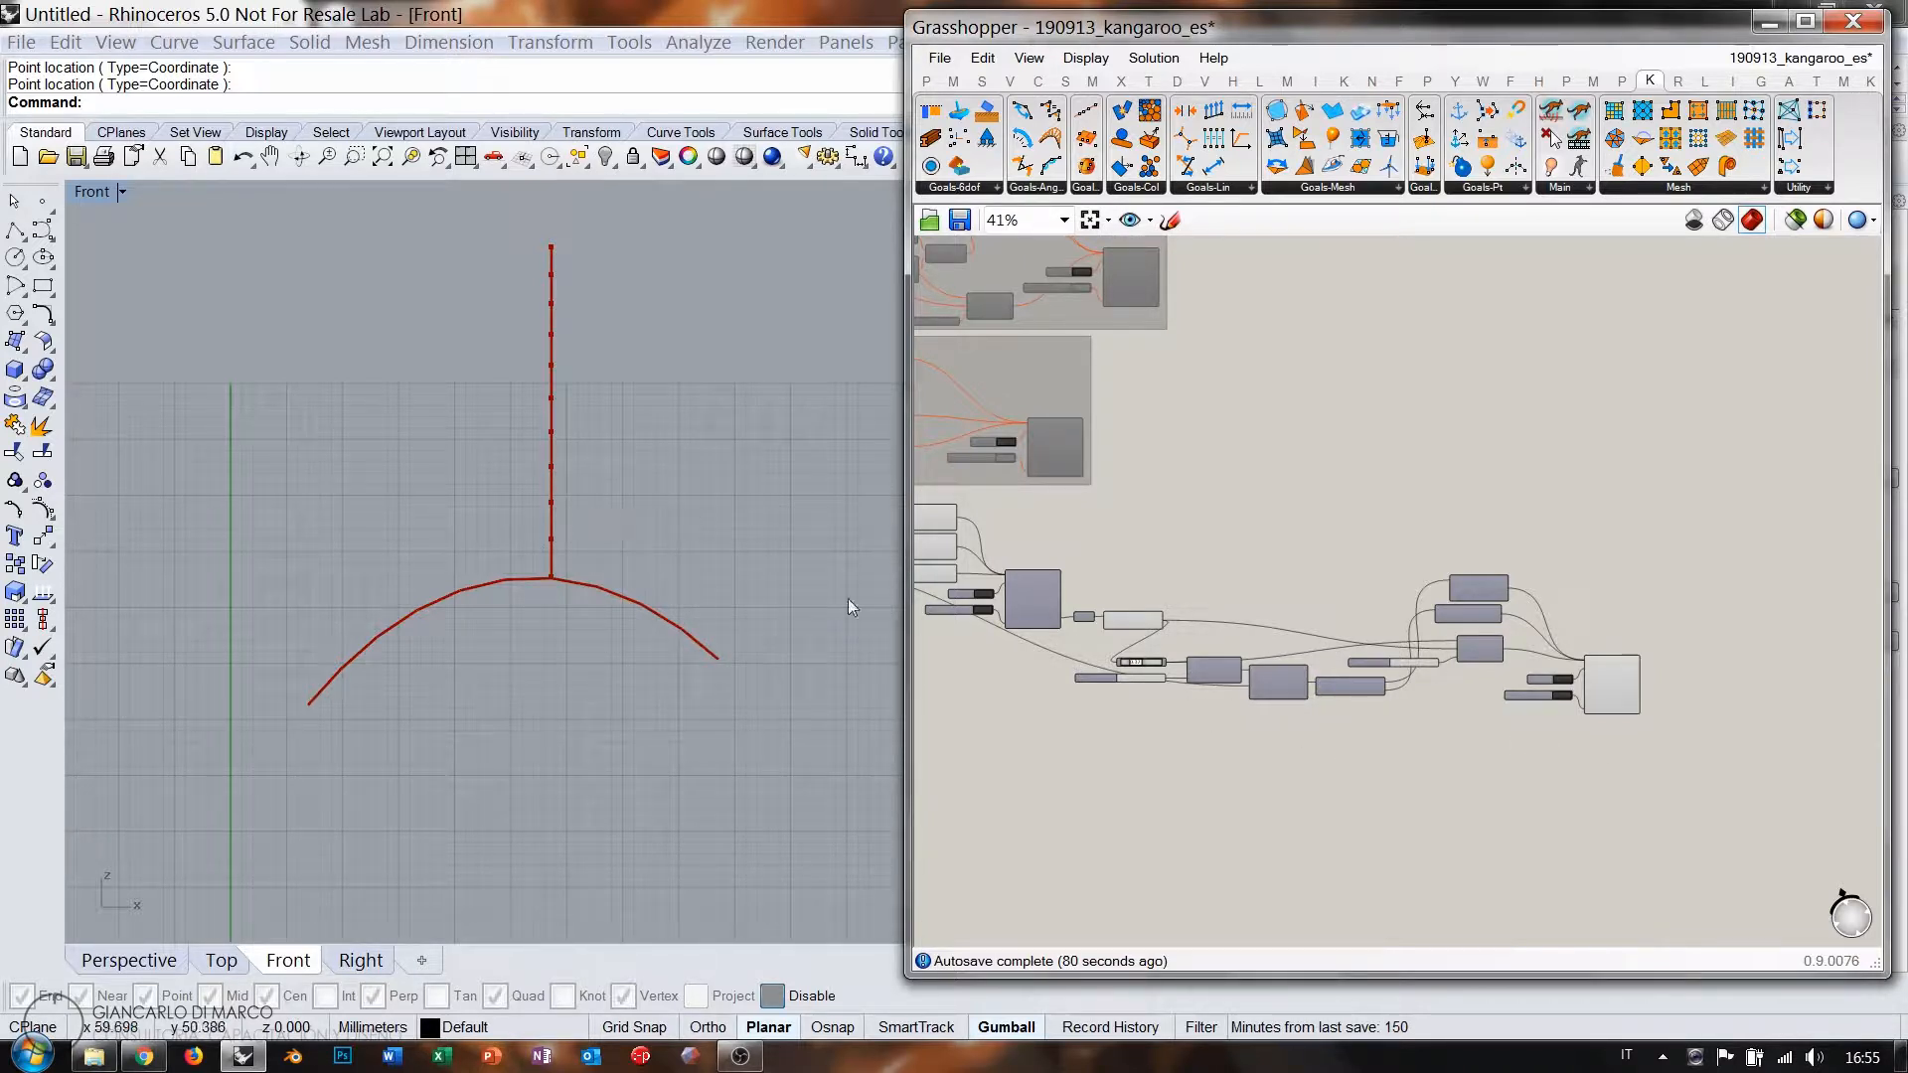
pyautogui.moveTo(1089, 617); pyautogui.dragTo(1434, 623, button='right')
pyautogui.scroll(-2, 1433, 616)
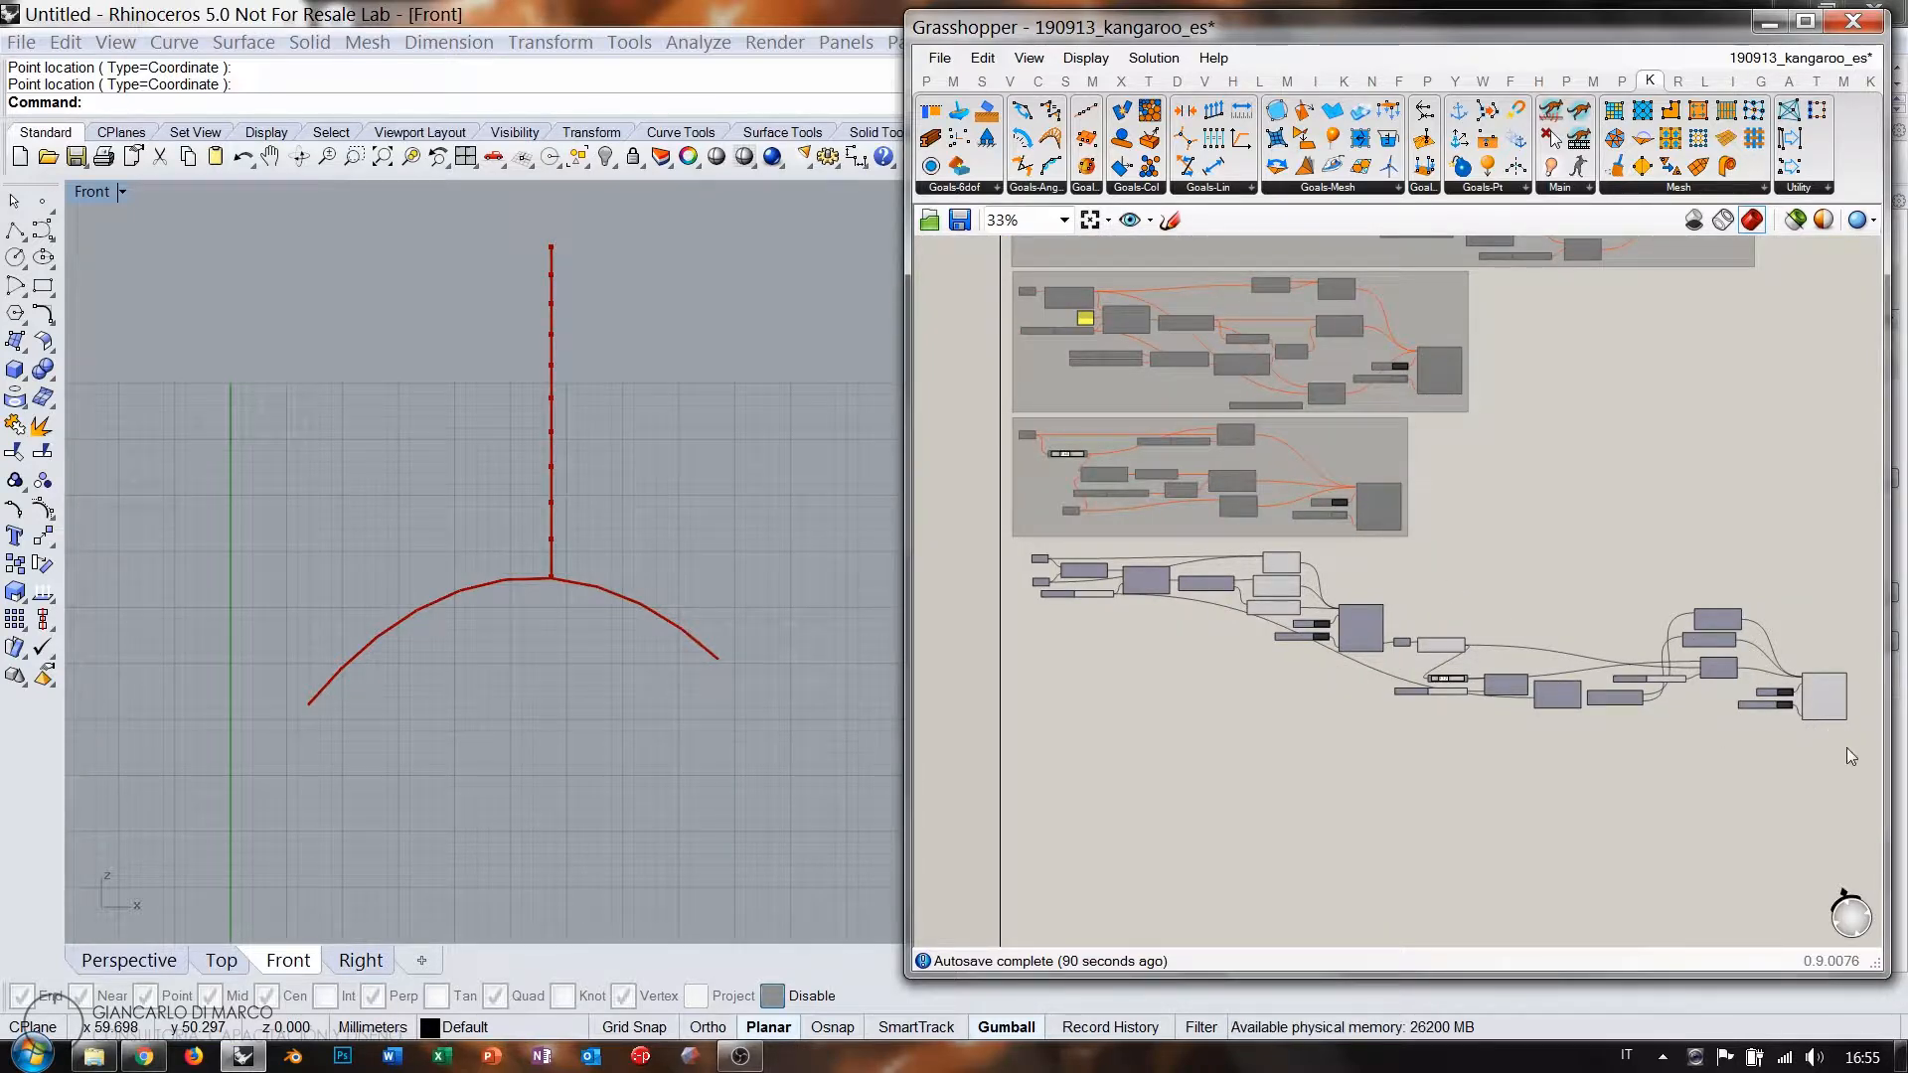
pyautogui.moveTo(1846, 747); pyautogui.dragTo(987, 550)
pyautogui.scroll(6, 1811, 698)
# Set the Boolean Toggle to False and reset the solver with its Button.
pyautogui.click(1712, 738)
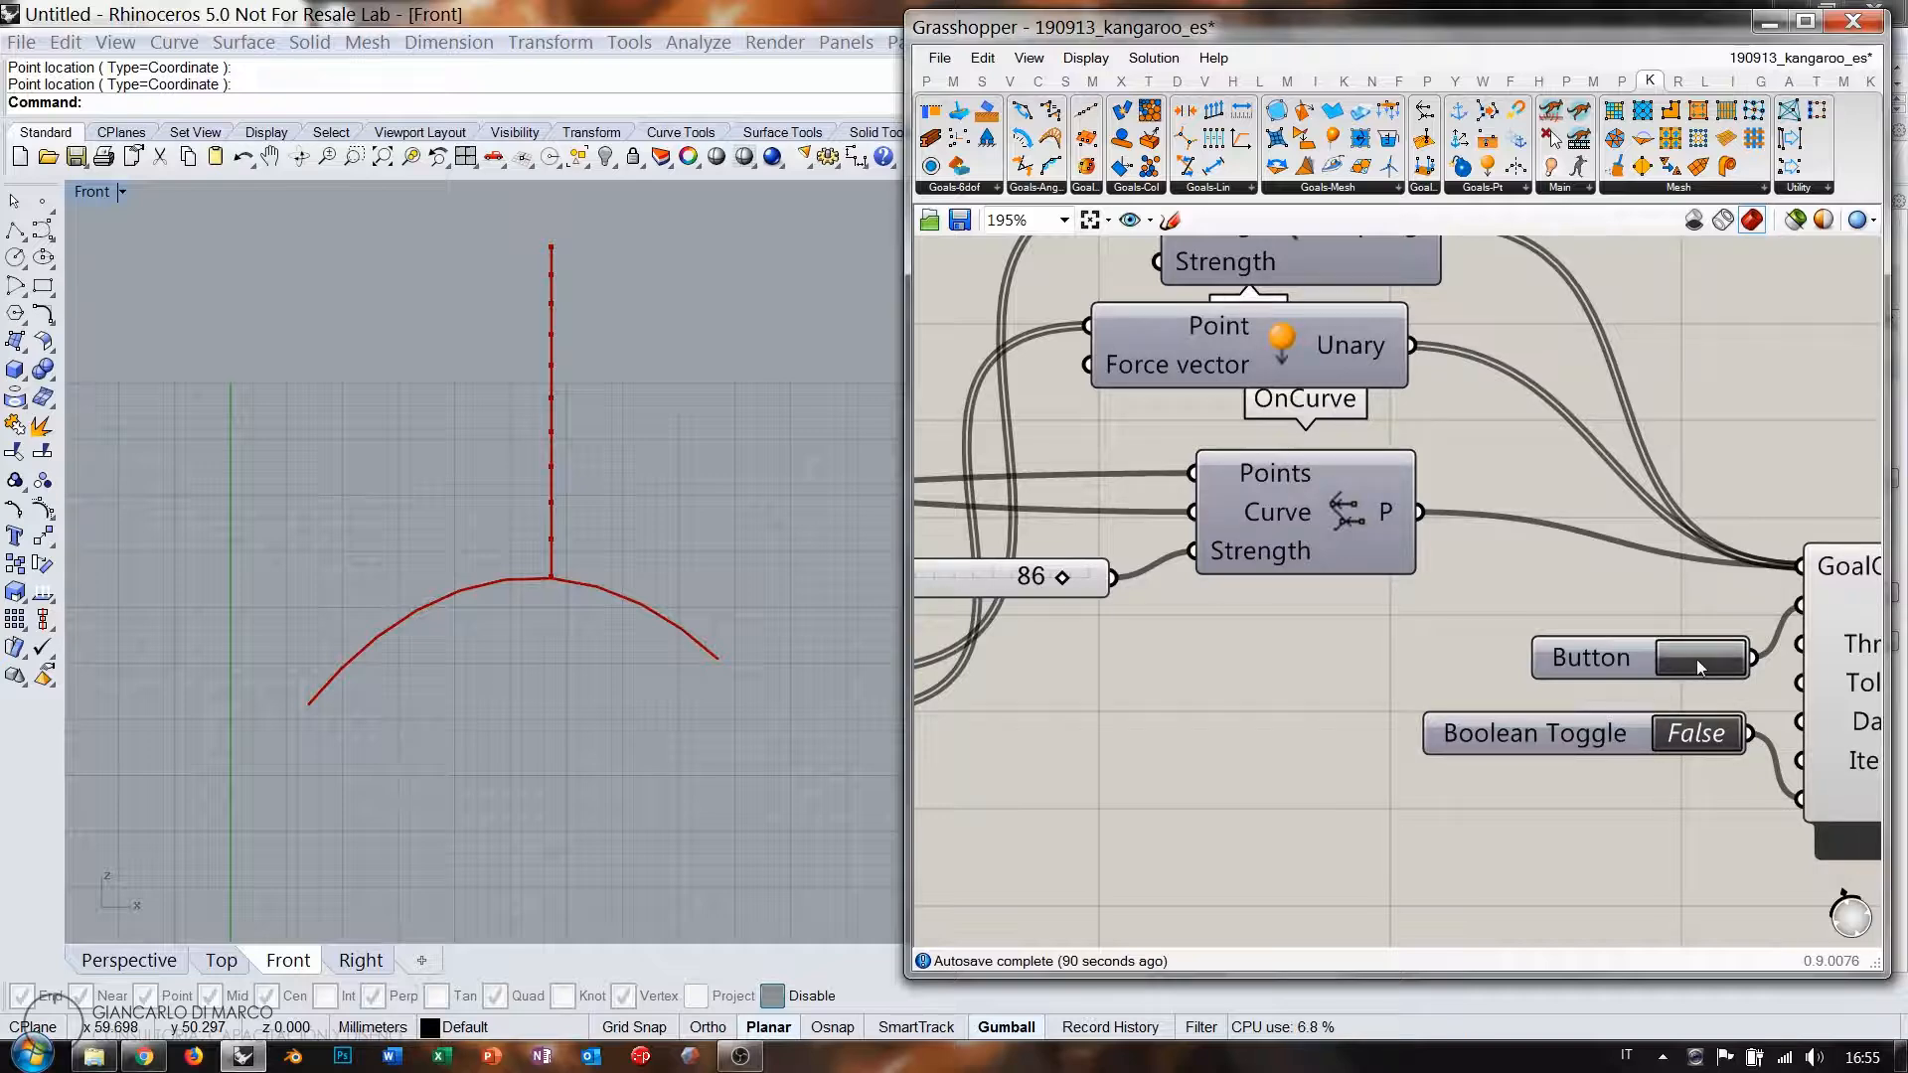
pyautogui.scroll(-6, 1127, 592)
pyautogui.scroll(3, 1334, 618)
pyautogui.scroll(3, 1334, 618)
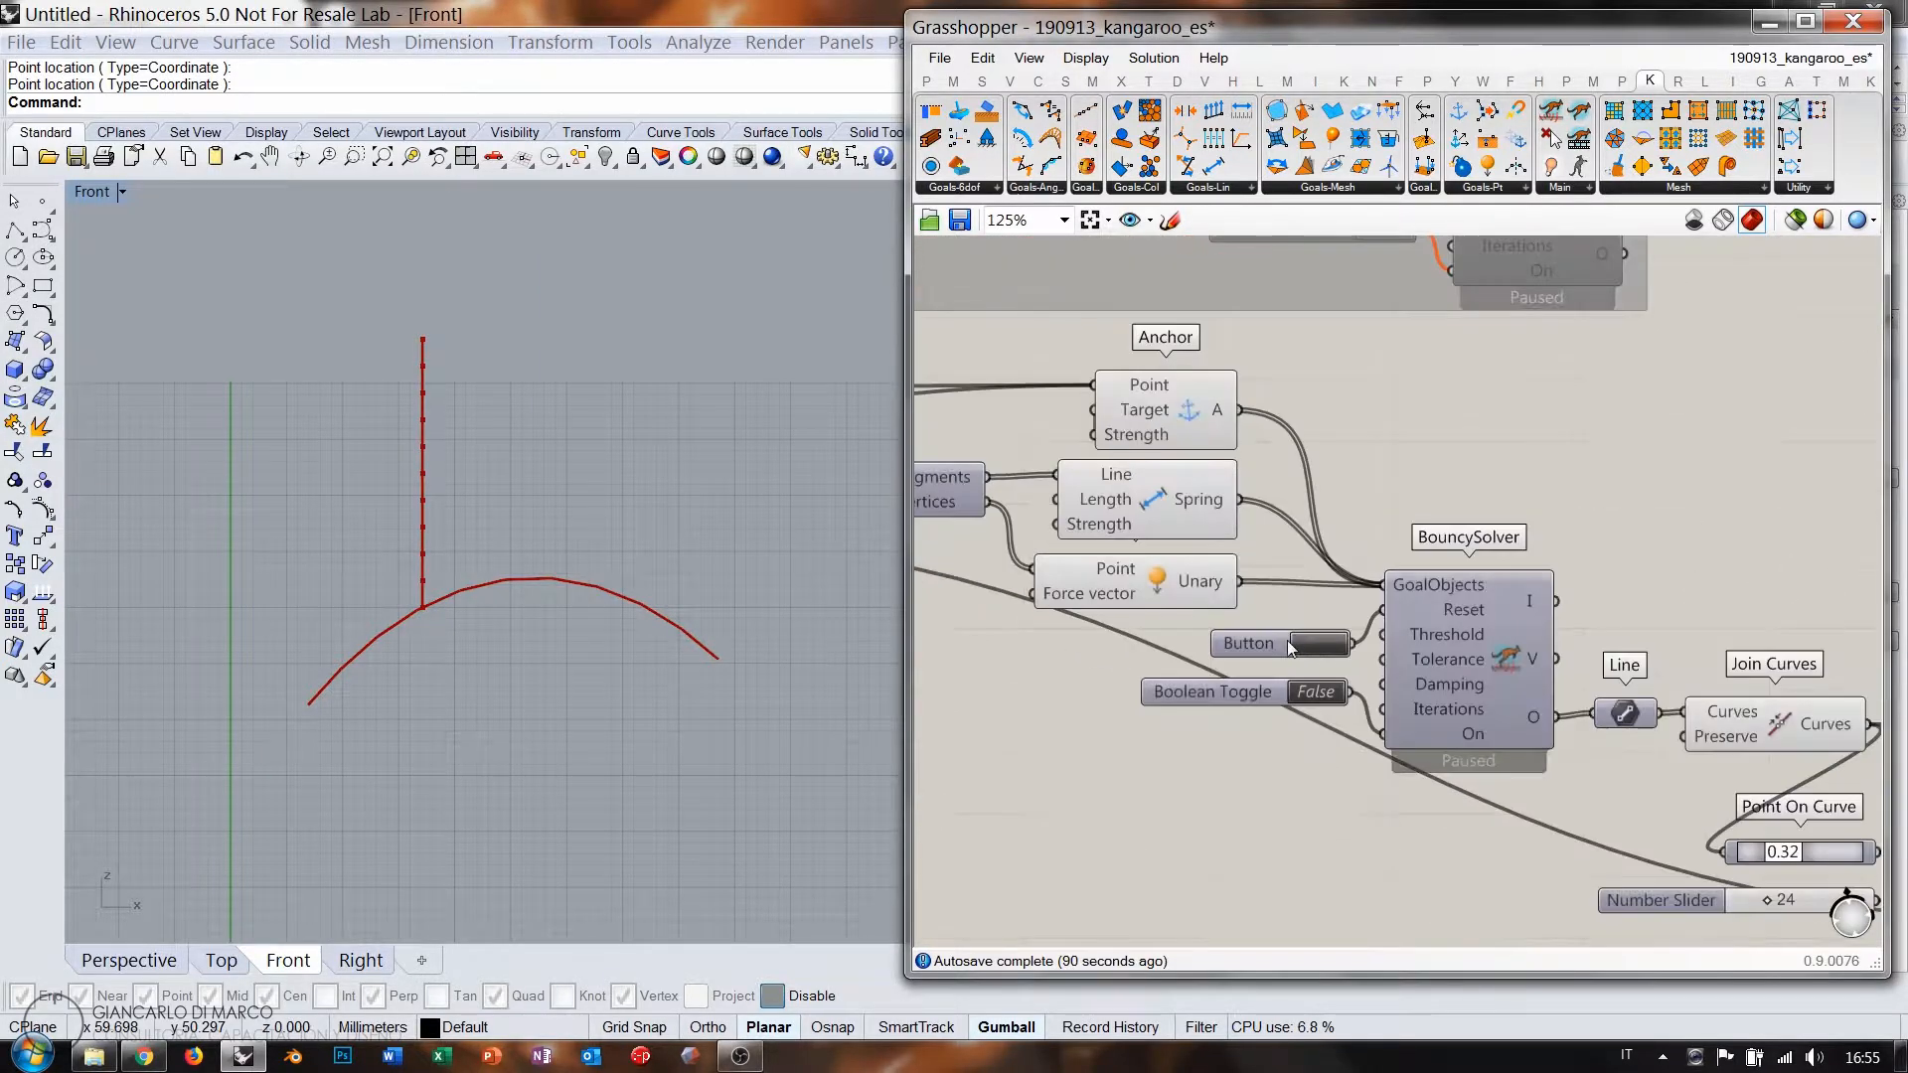
pyautogui.click(1322, 646)
# Reset the simulation once more with the solver's Button.
pyautogui.scroll(-5, 1633, 740)
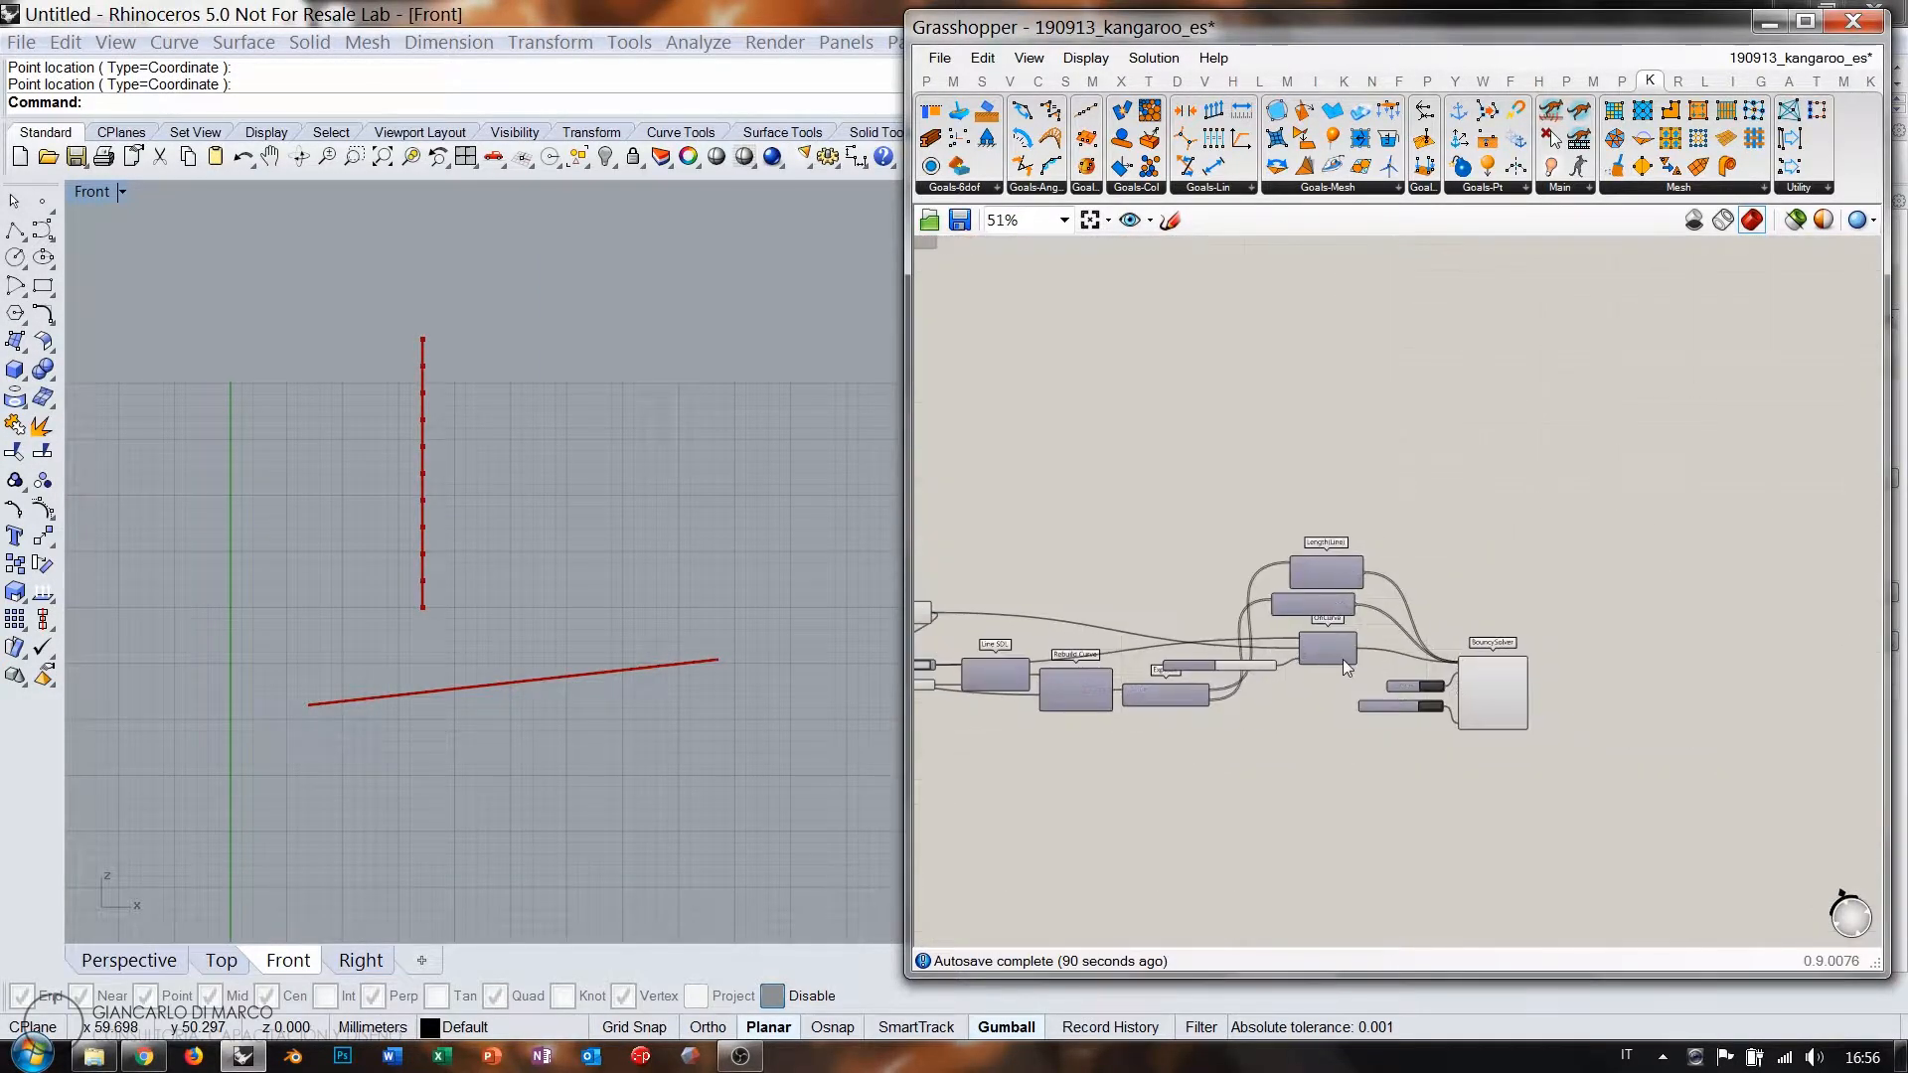
pyautogui.scroll(3, 1343, 659)
pyautogui.click(1457, 702)
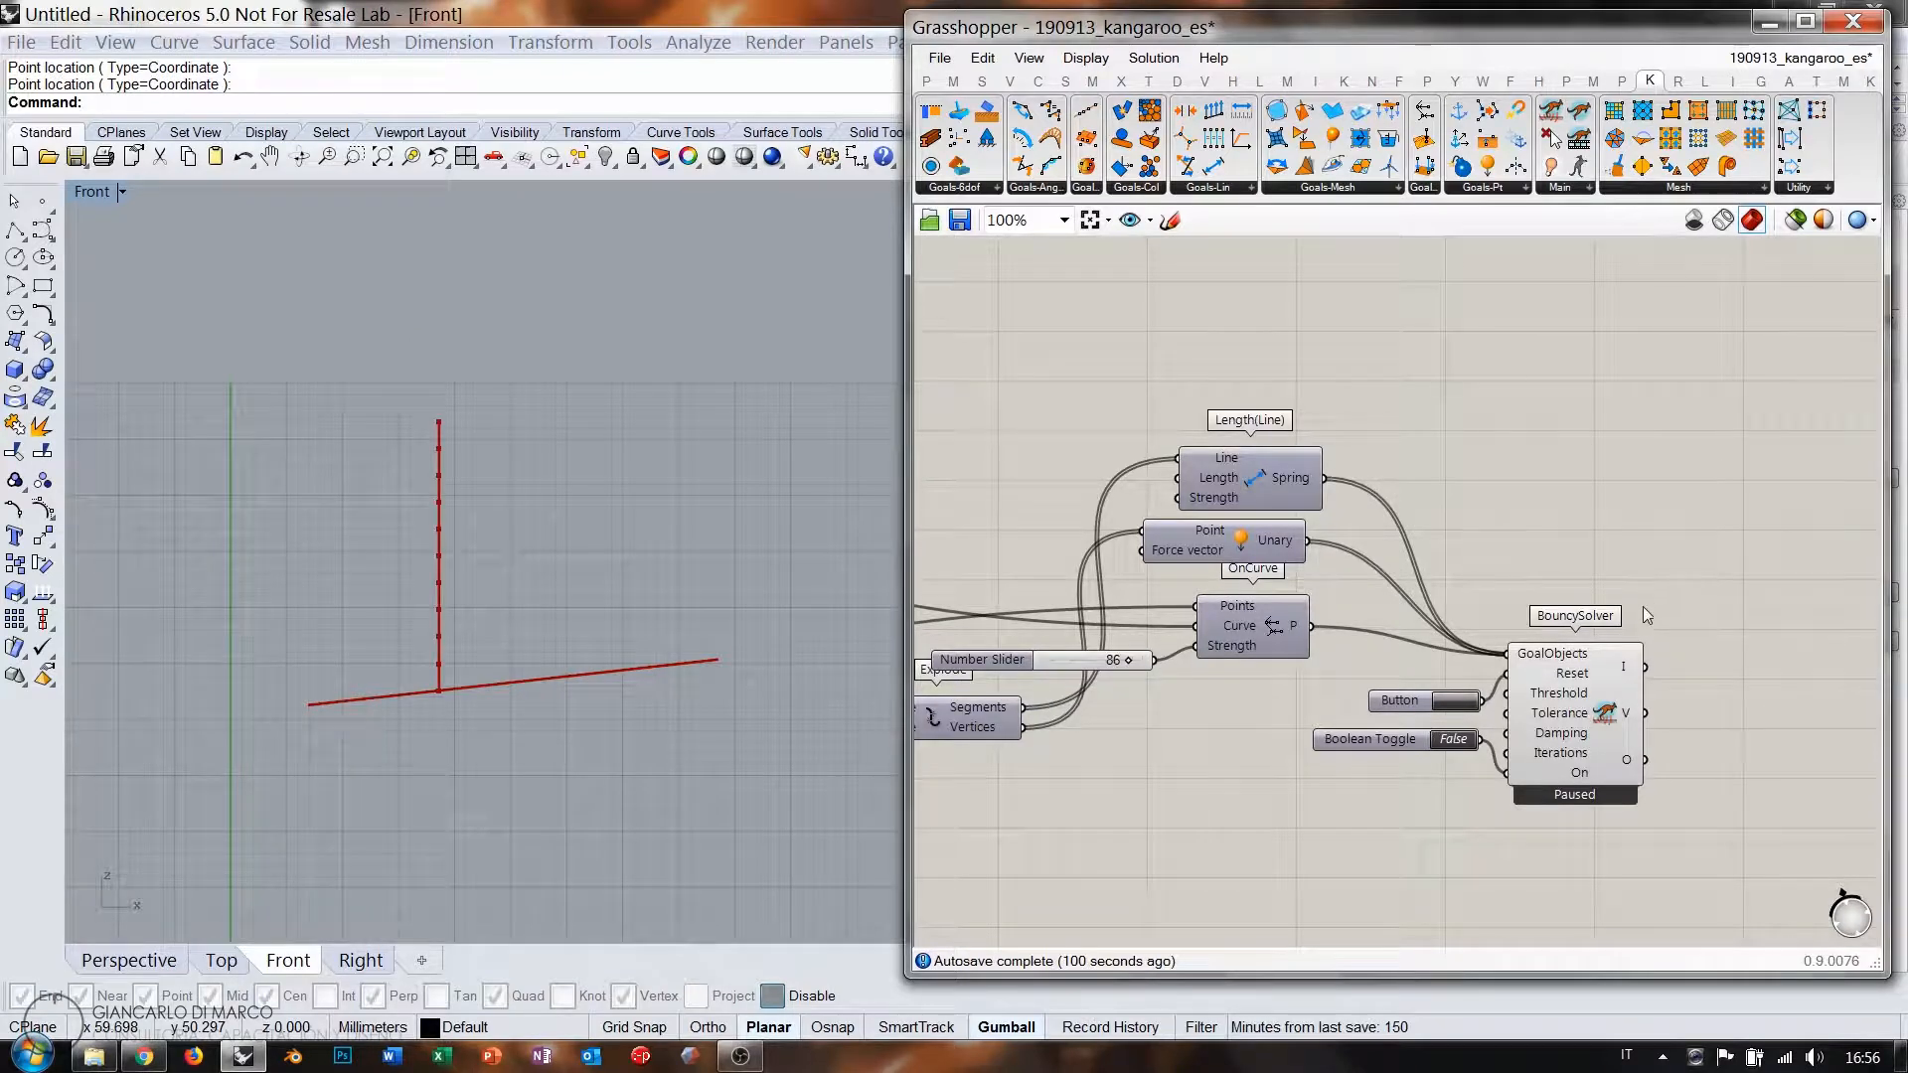
# Group the bottom component cluster with Ctrl+G, disable it with Ctrl+E, and nudge it left.
pyautogui.scroll(-5, 1547, 676)
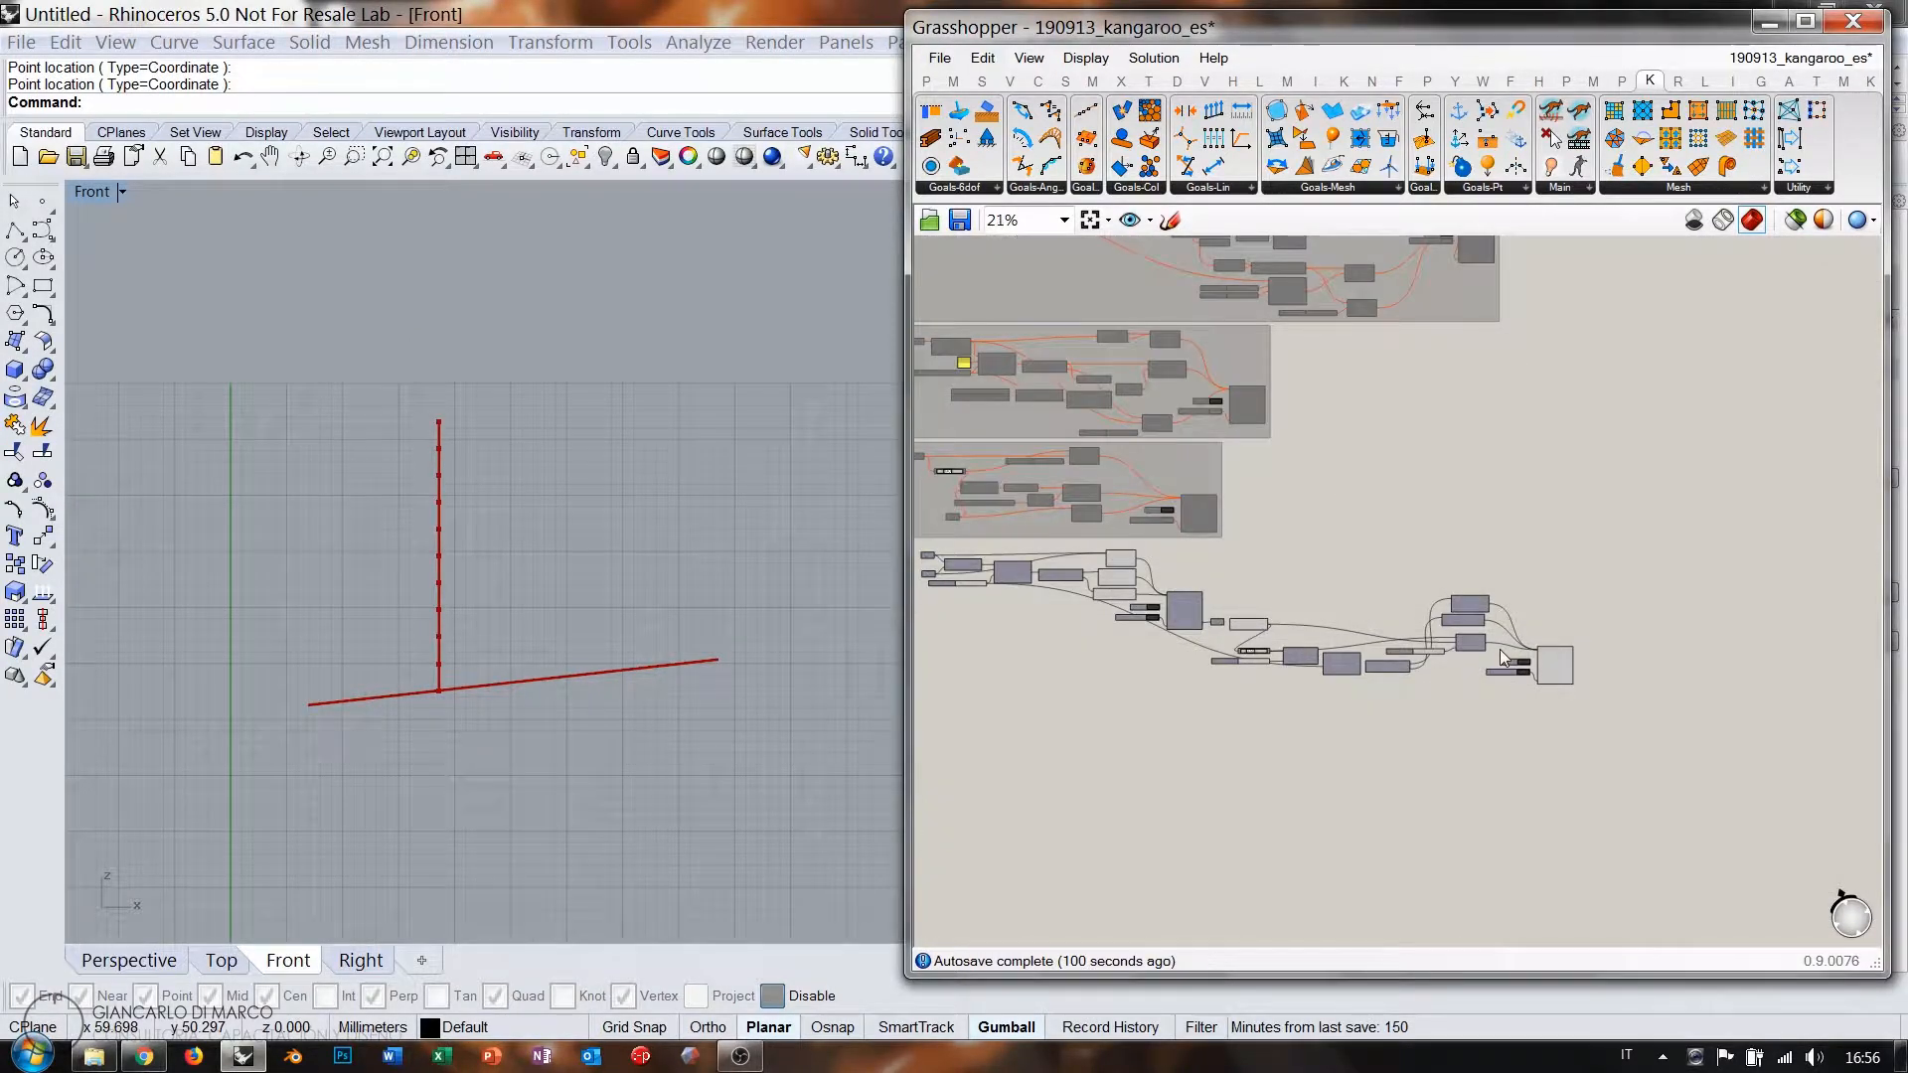
pyautogui.moveTo(1597, 702); pyautogui.dragTo(969, 568)
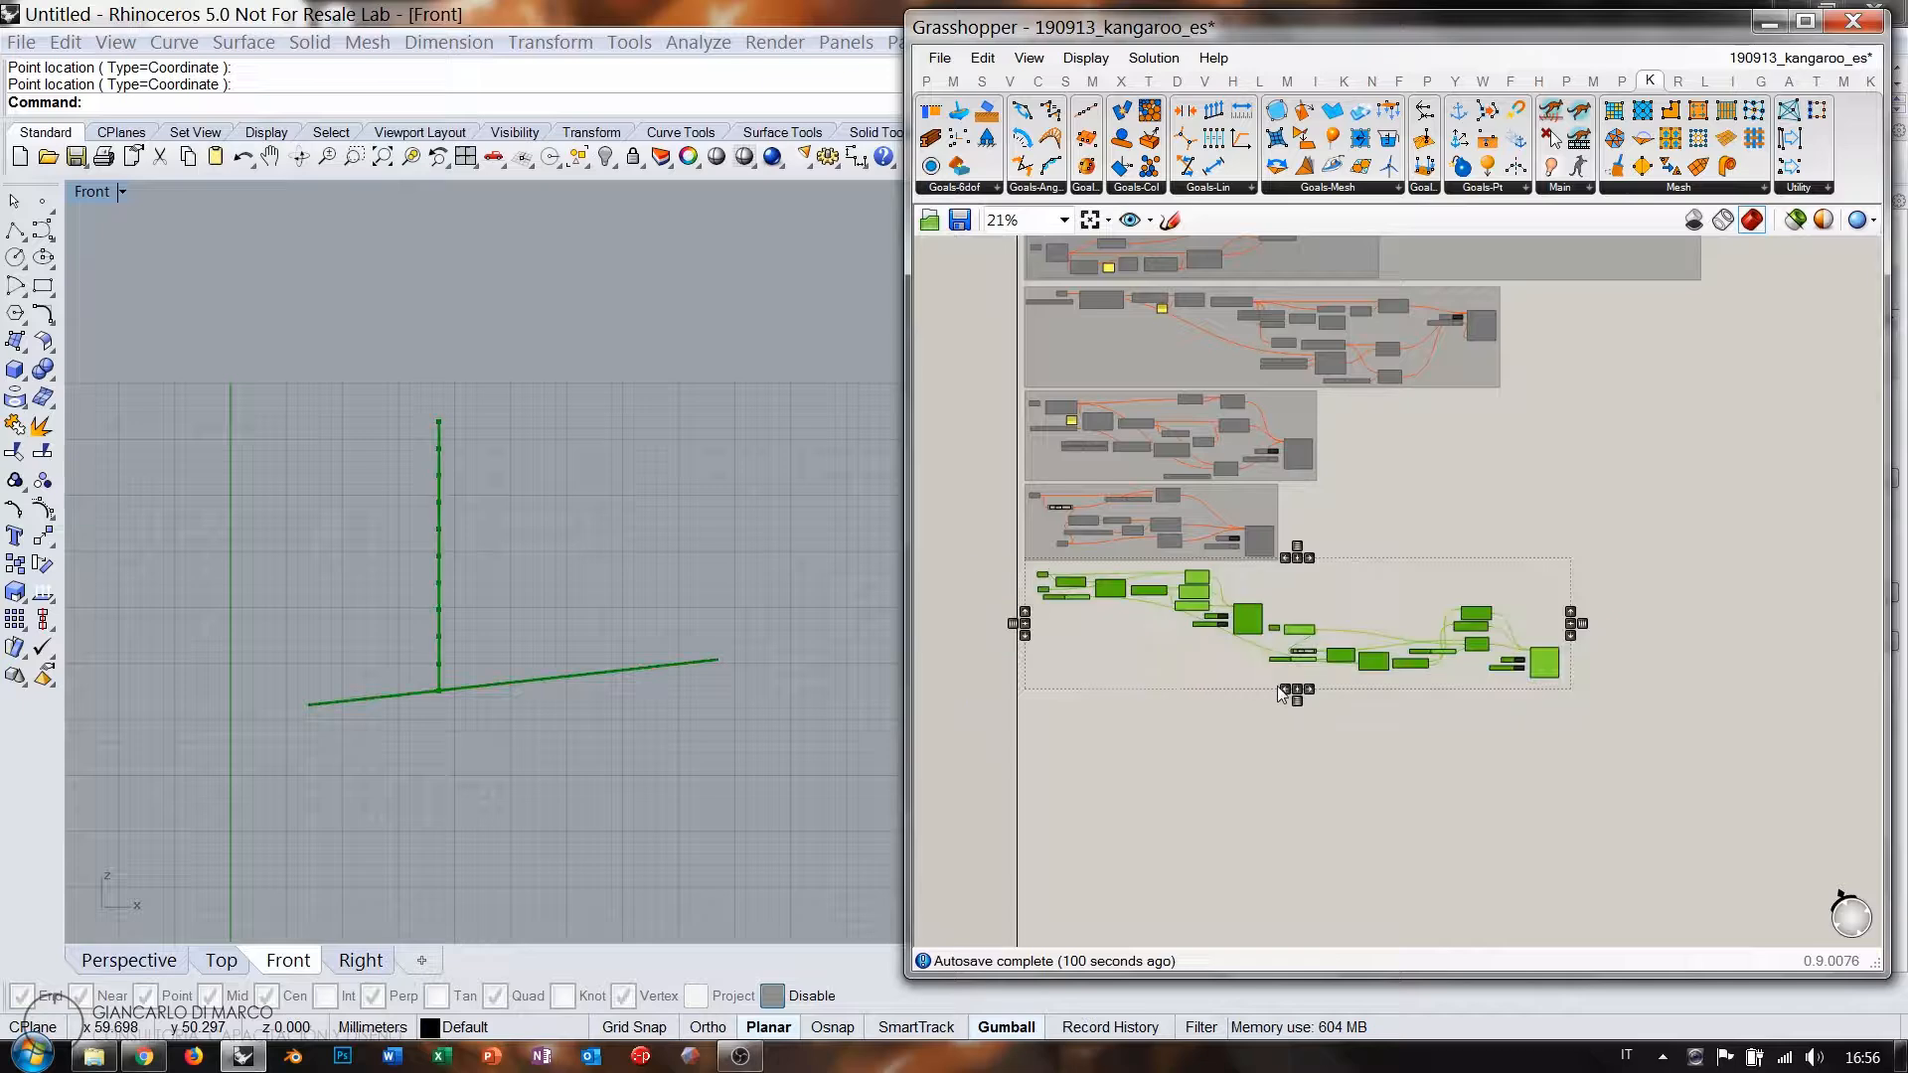
pyautogui.hotkey('ctrl', 'g')
pyautogui.hotkey('ctrl', 'e')
pyautogui.click(1227, 772)
pyautogui.moveTo(1090, 662); pyautogui.dragTo(1083, 660)
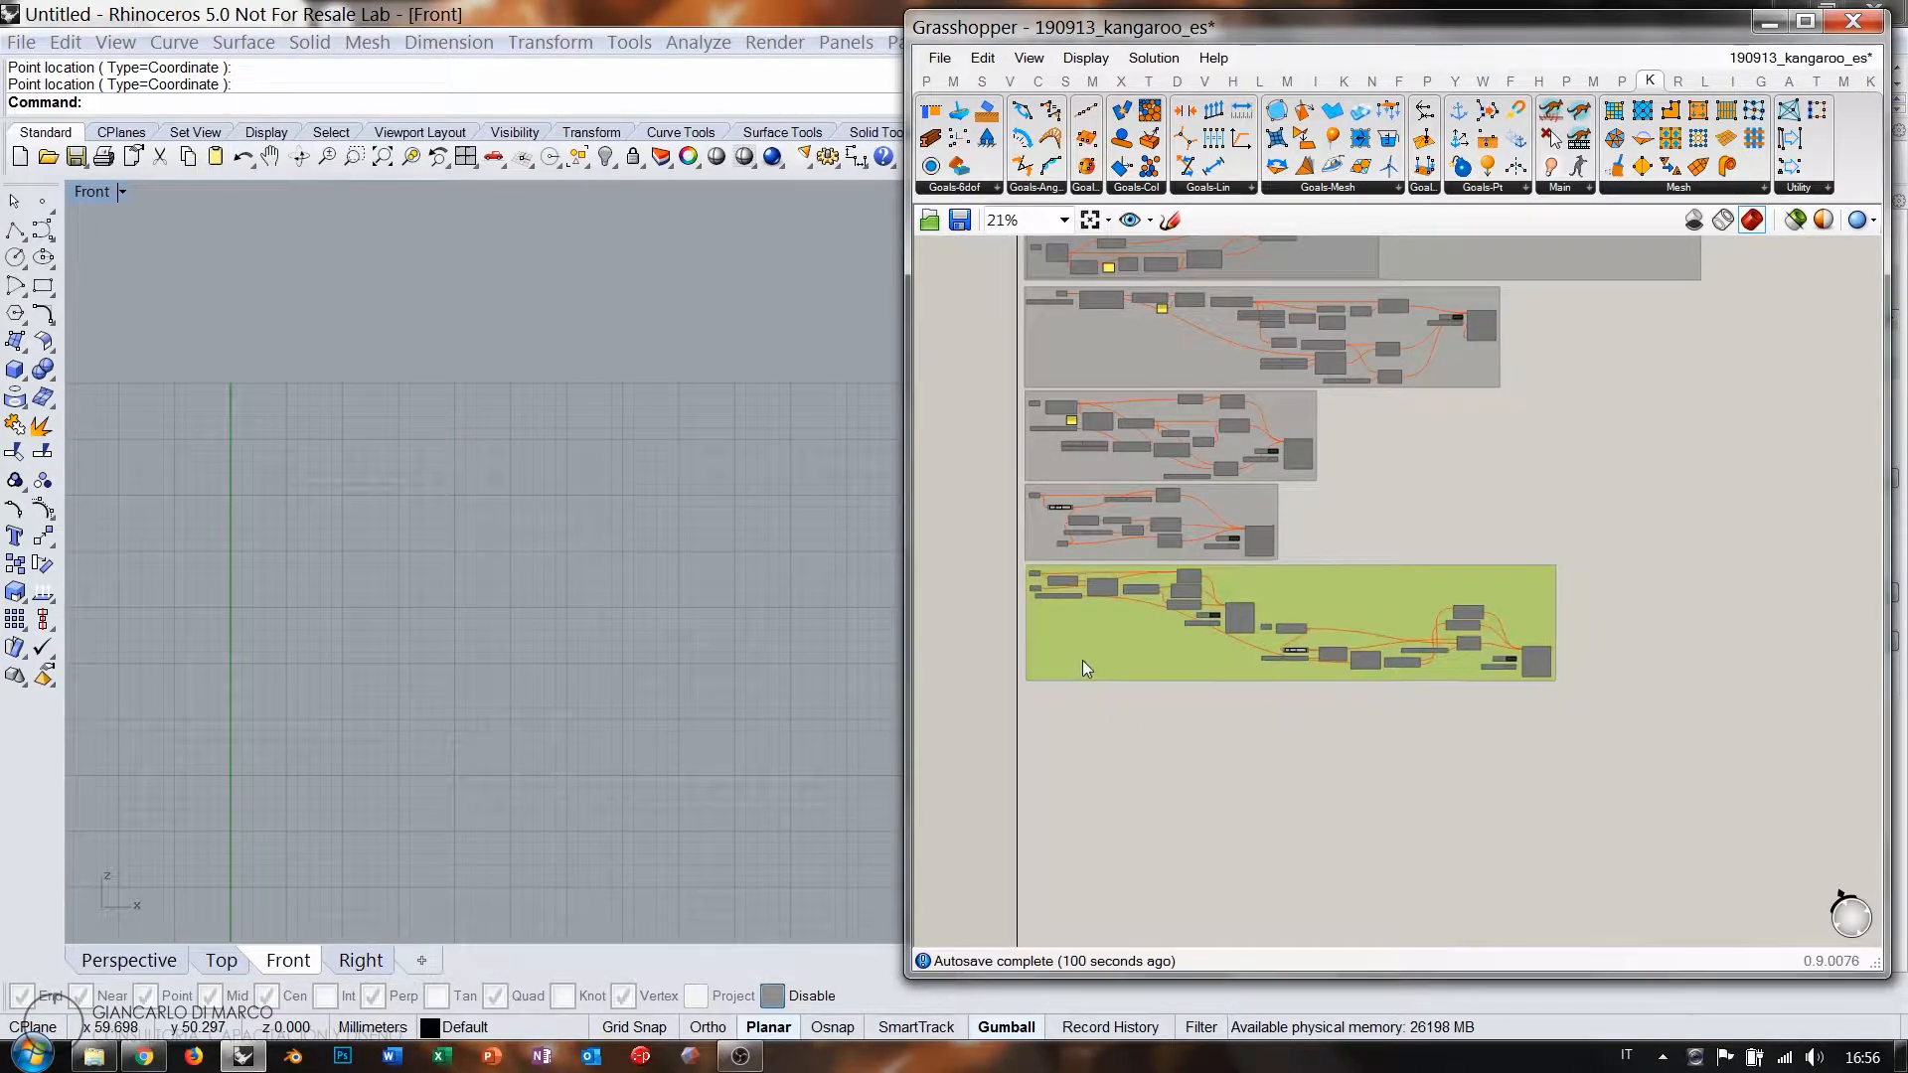
pyautogui.click(1095, 712)
pyautogui.scroll(4, 1036, 607)
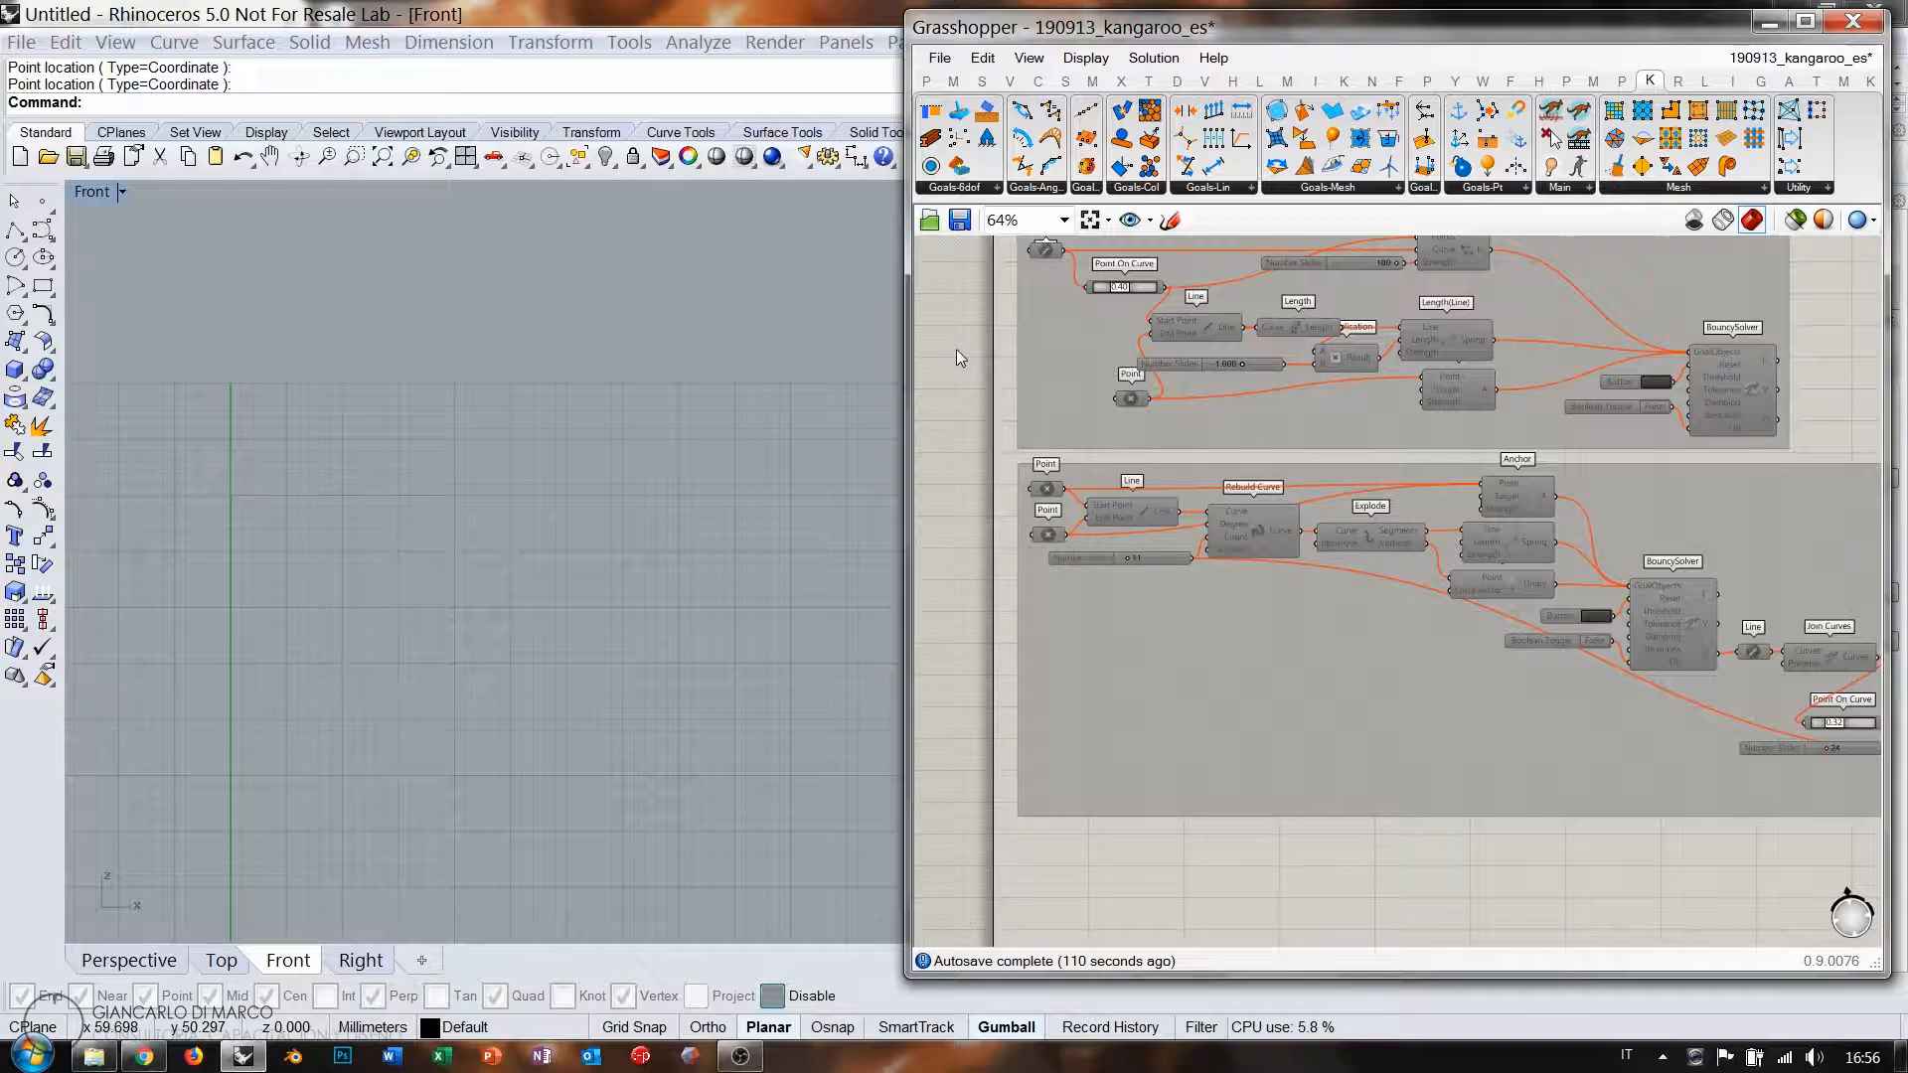
pyautogui.click(939, 58)
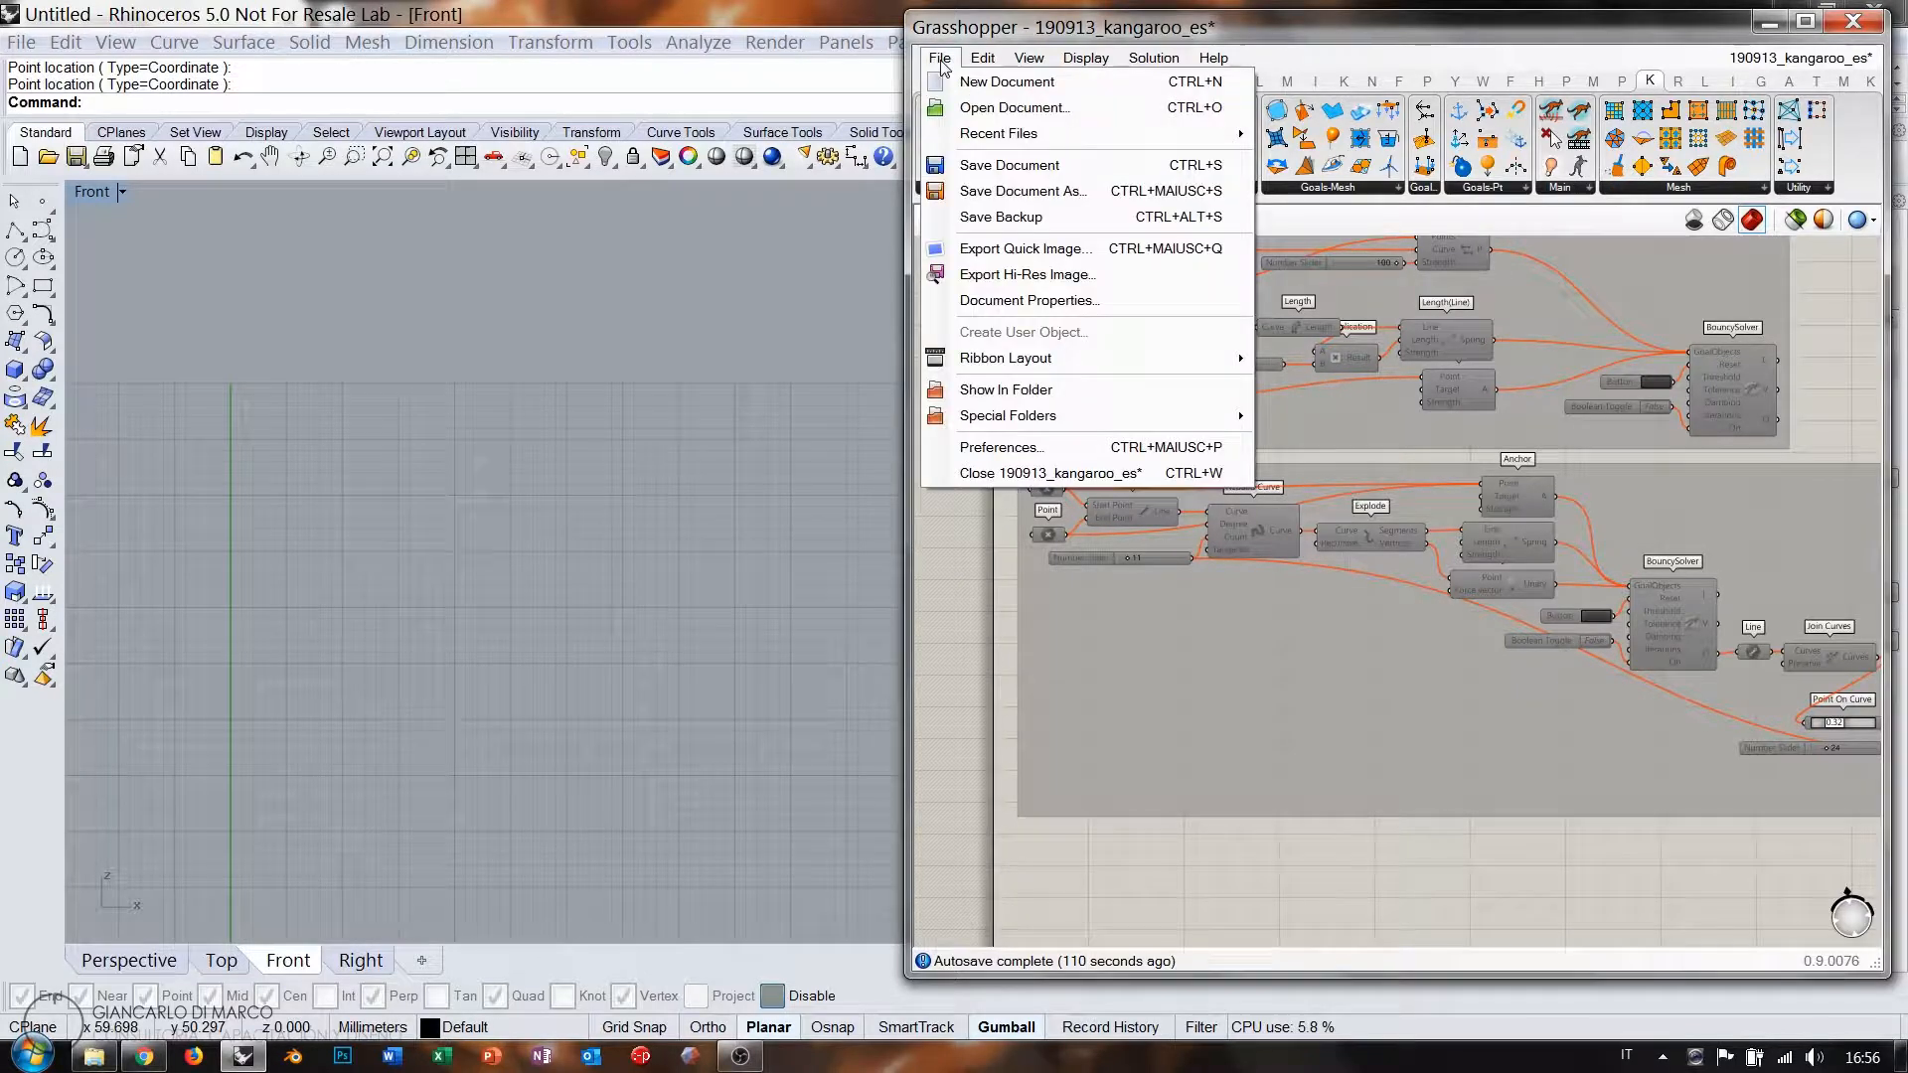
# Save the definition as 190916_kangaroo_es in the 190319_KANGAROO_ES folder.
pyautogui.click(1006, 191)
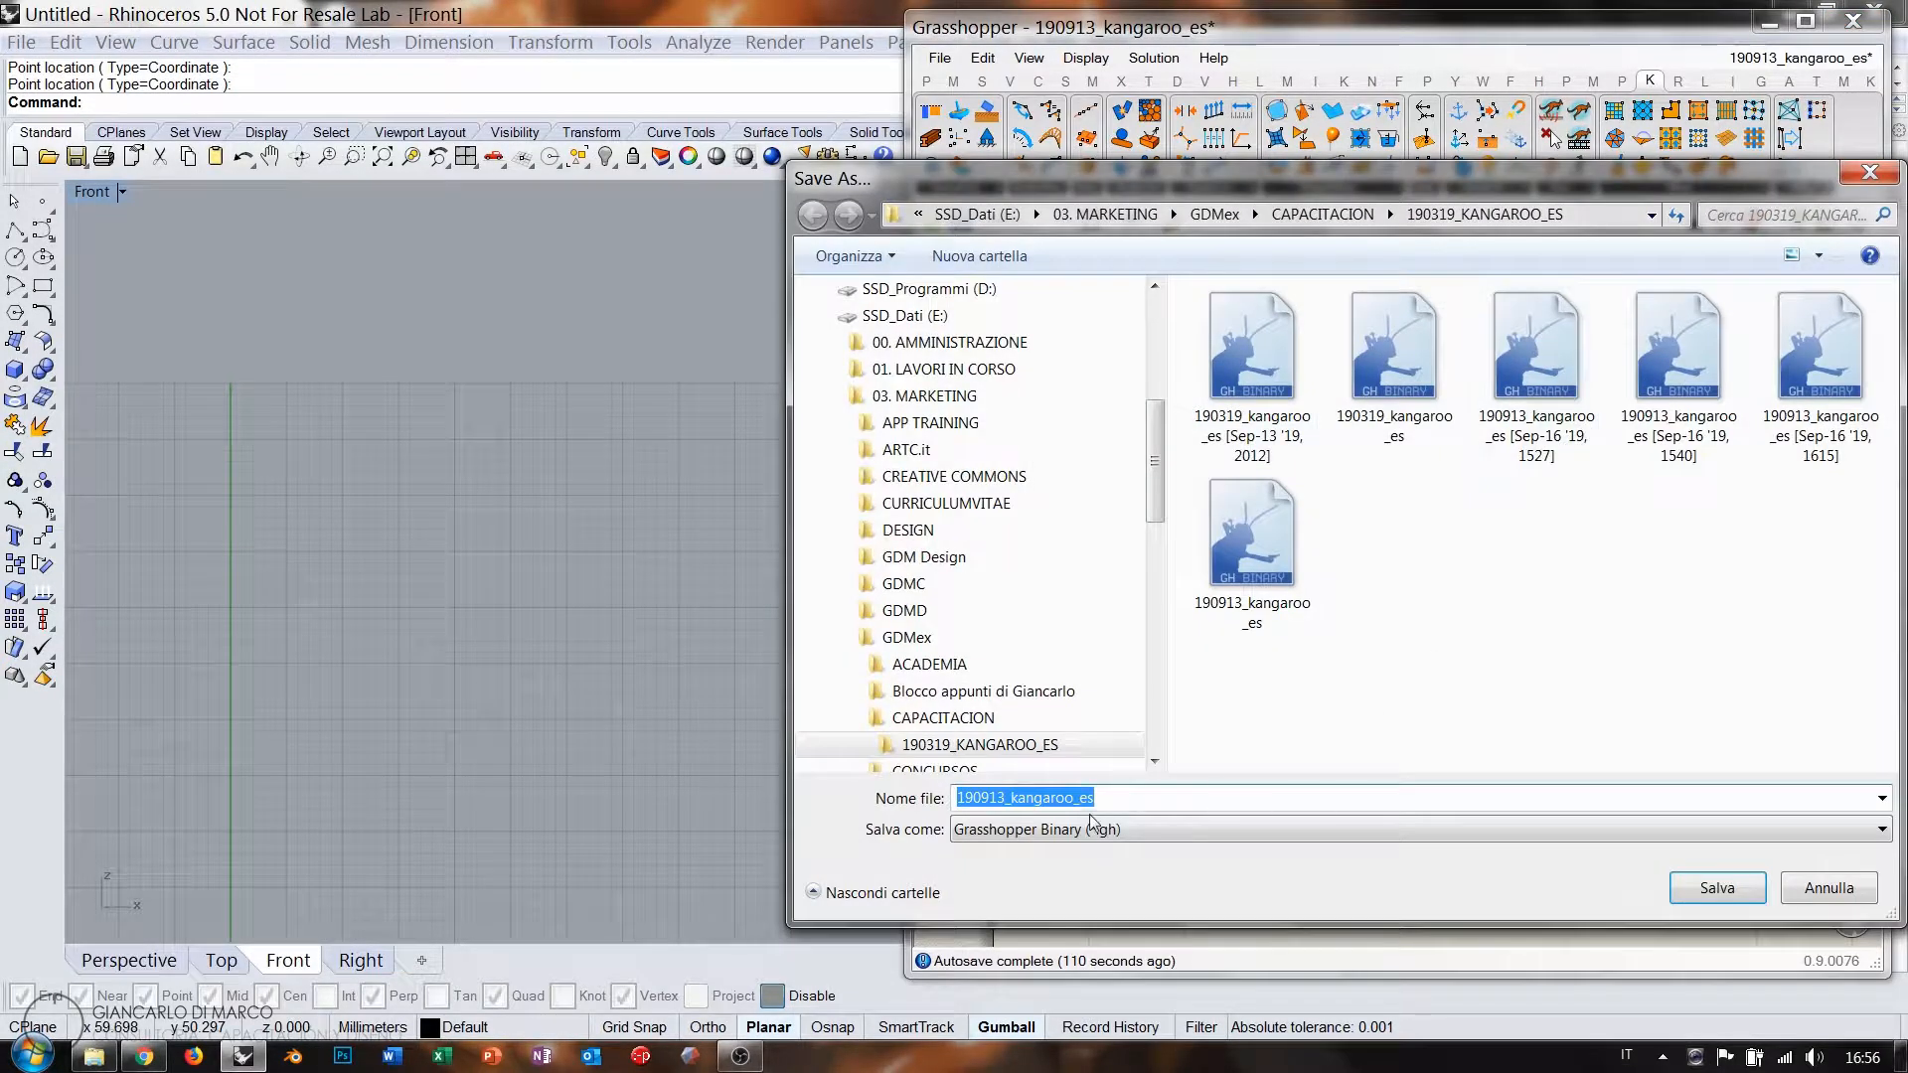
pyautogui.click(1001, 797)
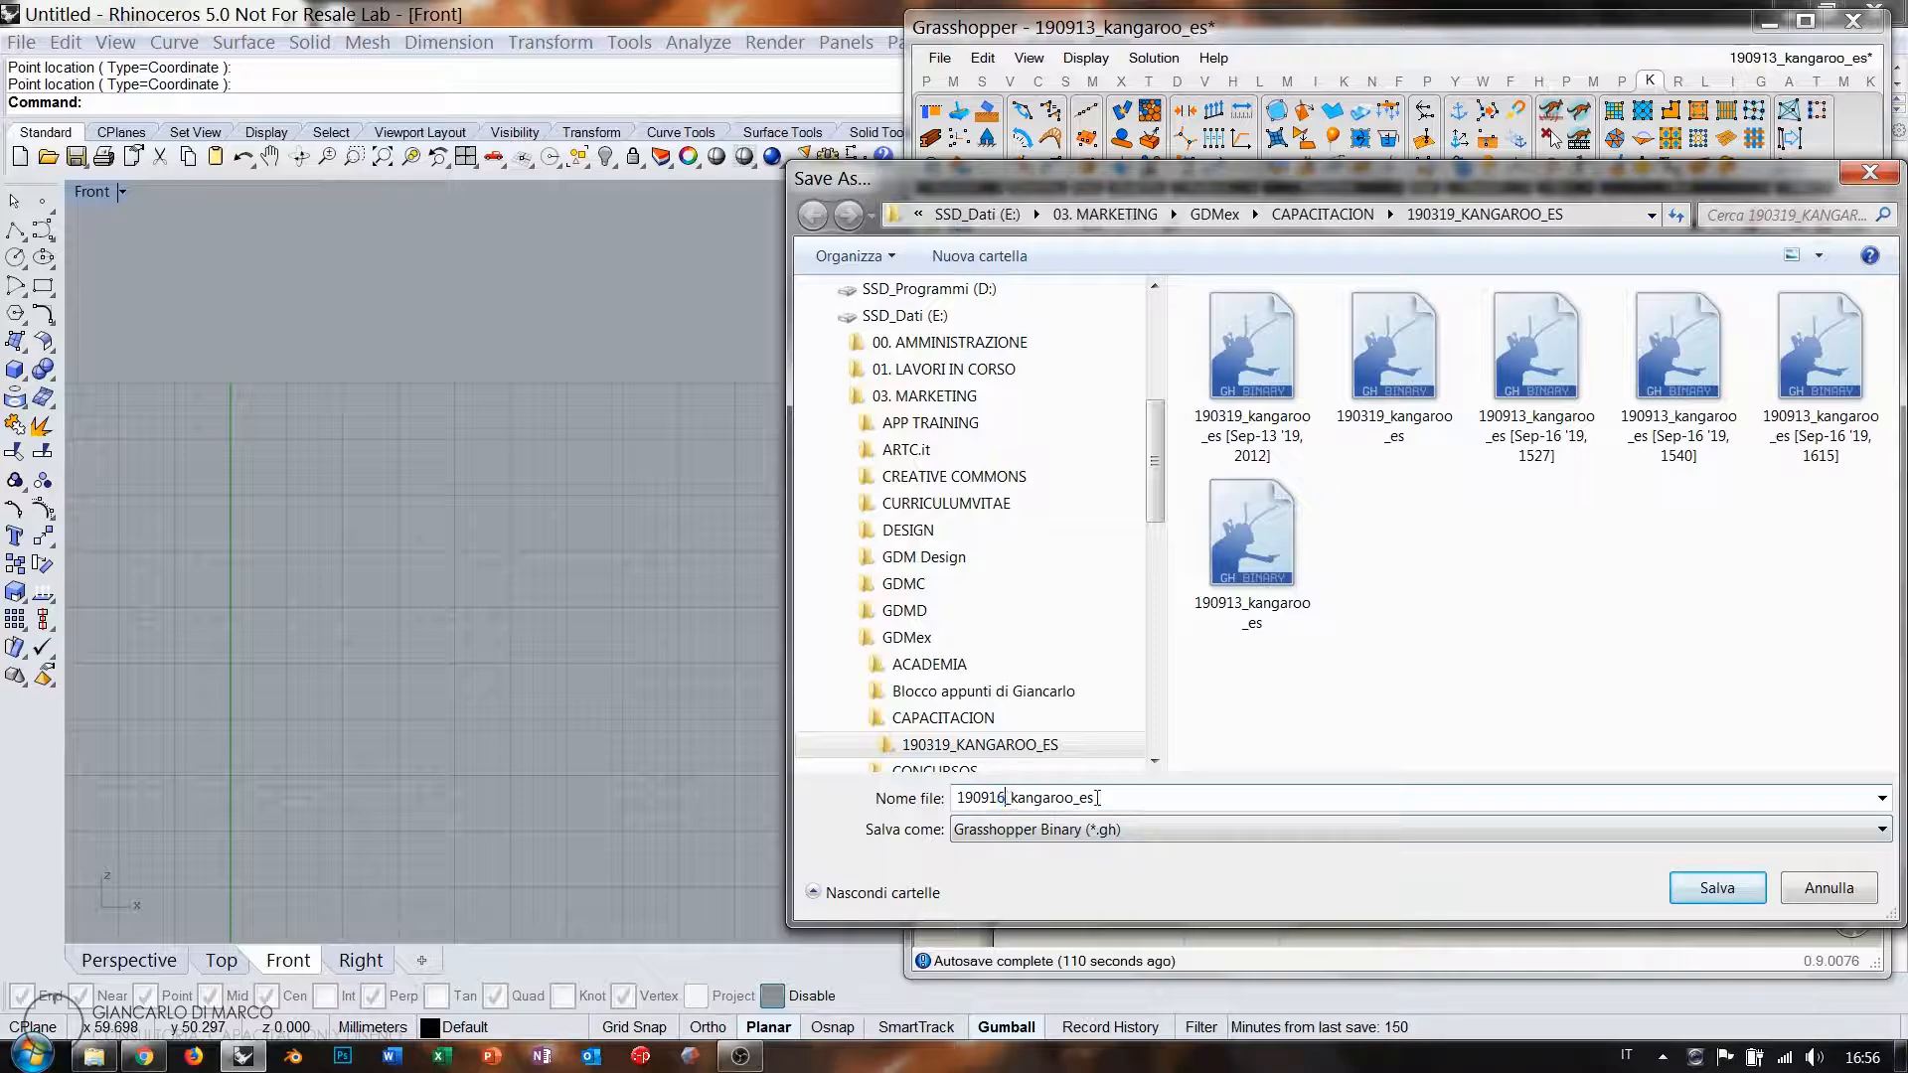
pyautogui.click(1689, 885)
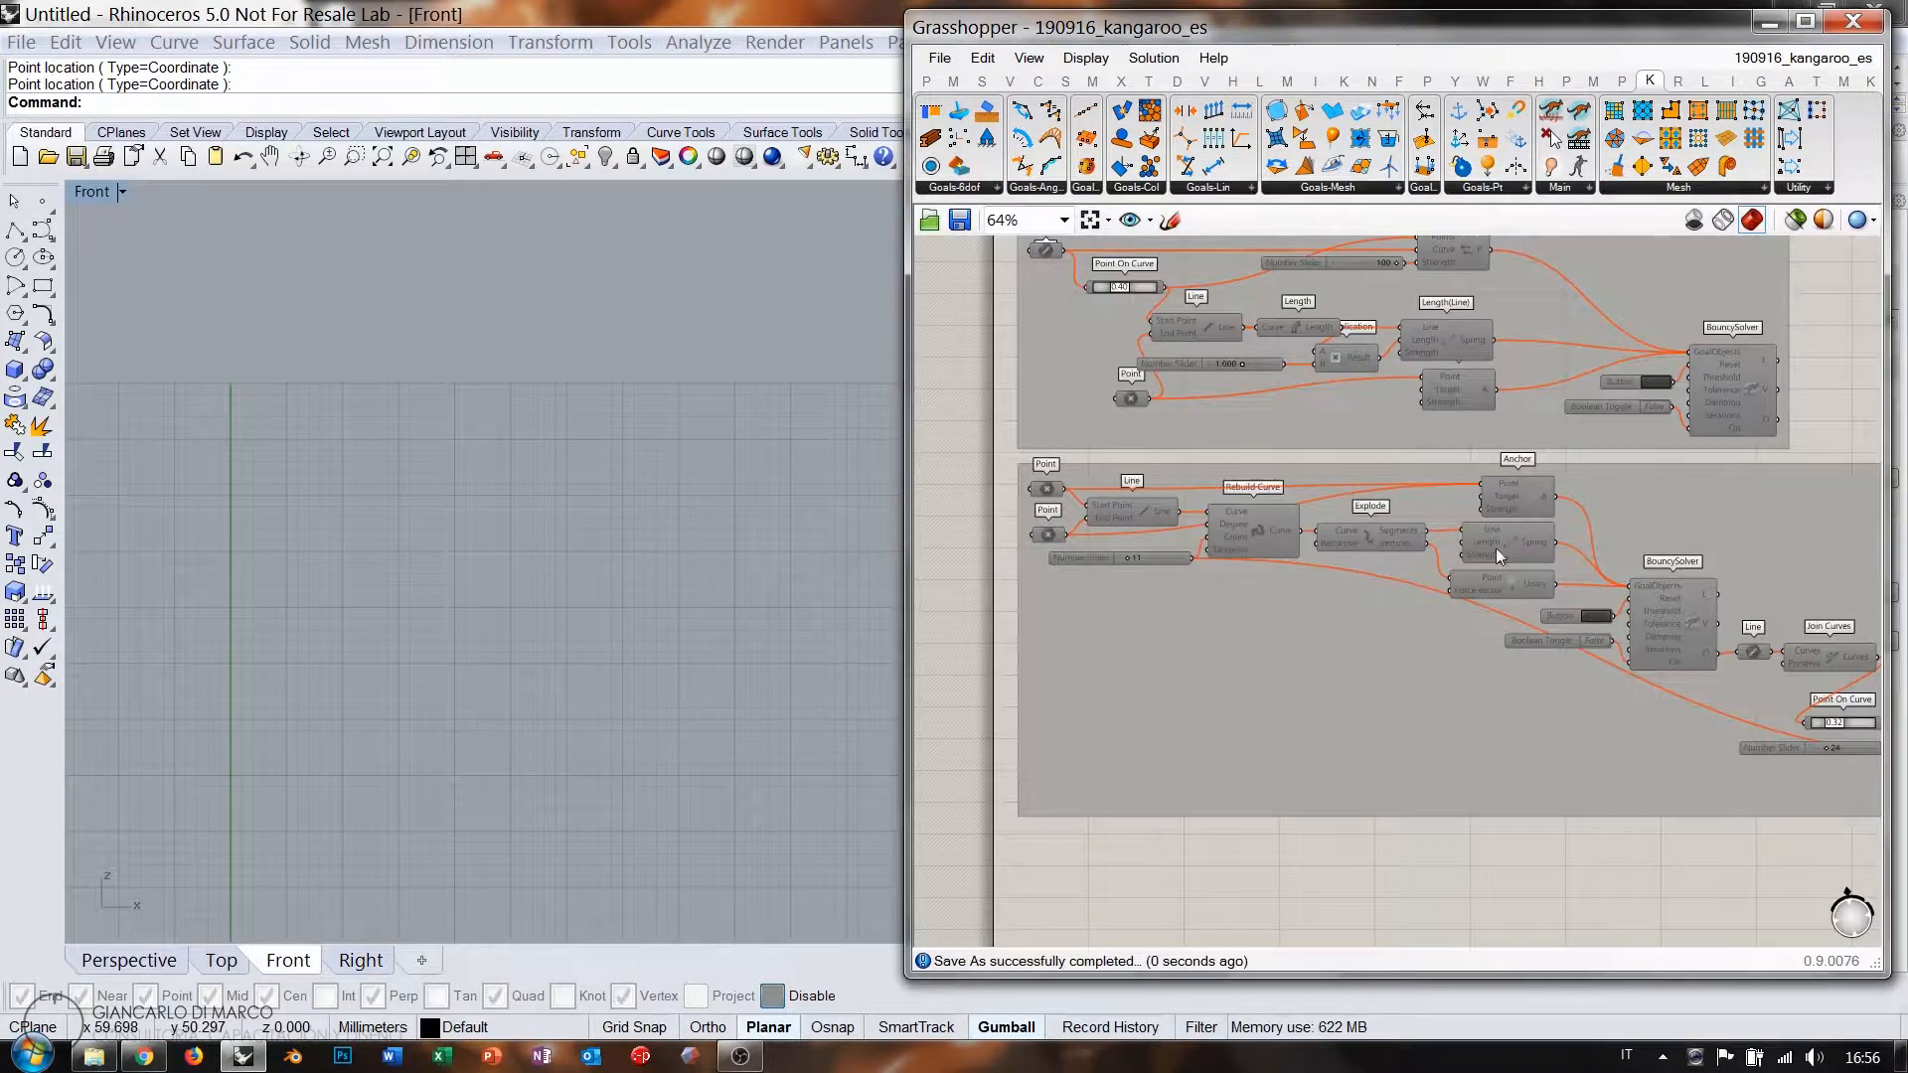
pyautogui.moveTo(1495, 547); pyautogui.dragTo(1406, 392, button='right')
pyautogui.moveTo(1348, 454); pyautogui.dragTo(1348, 405, button='right')
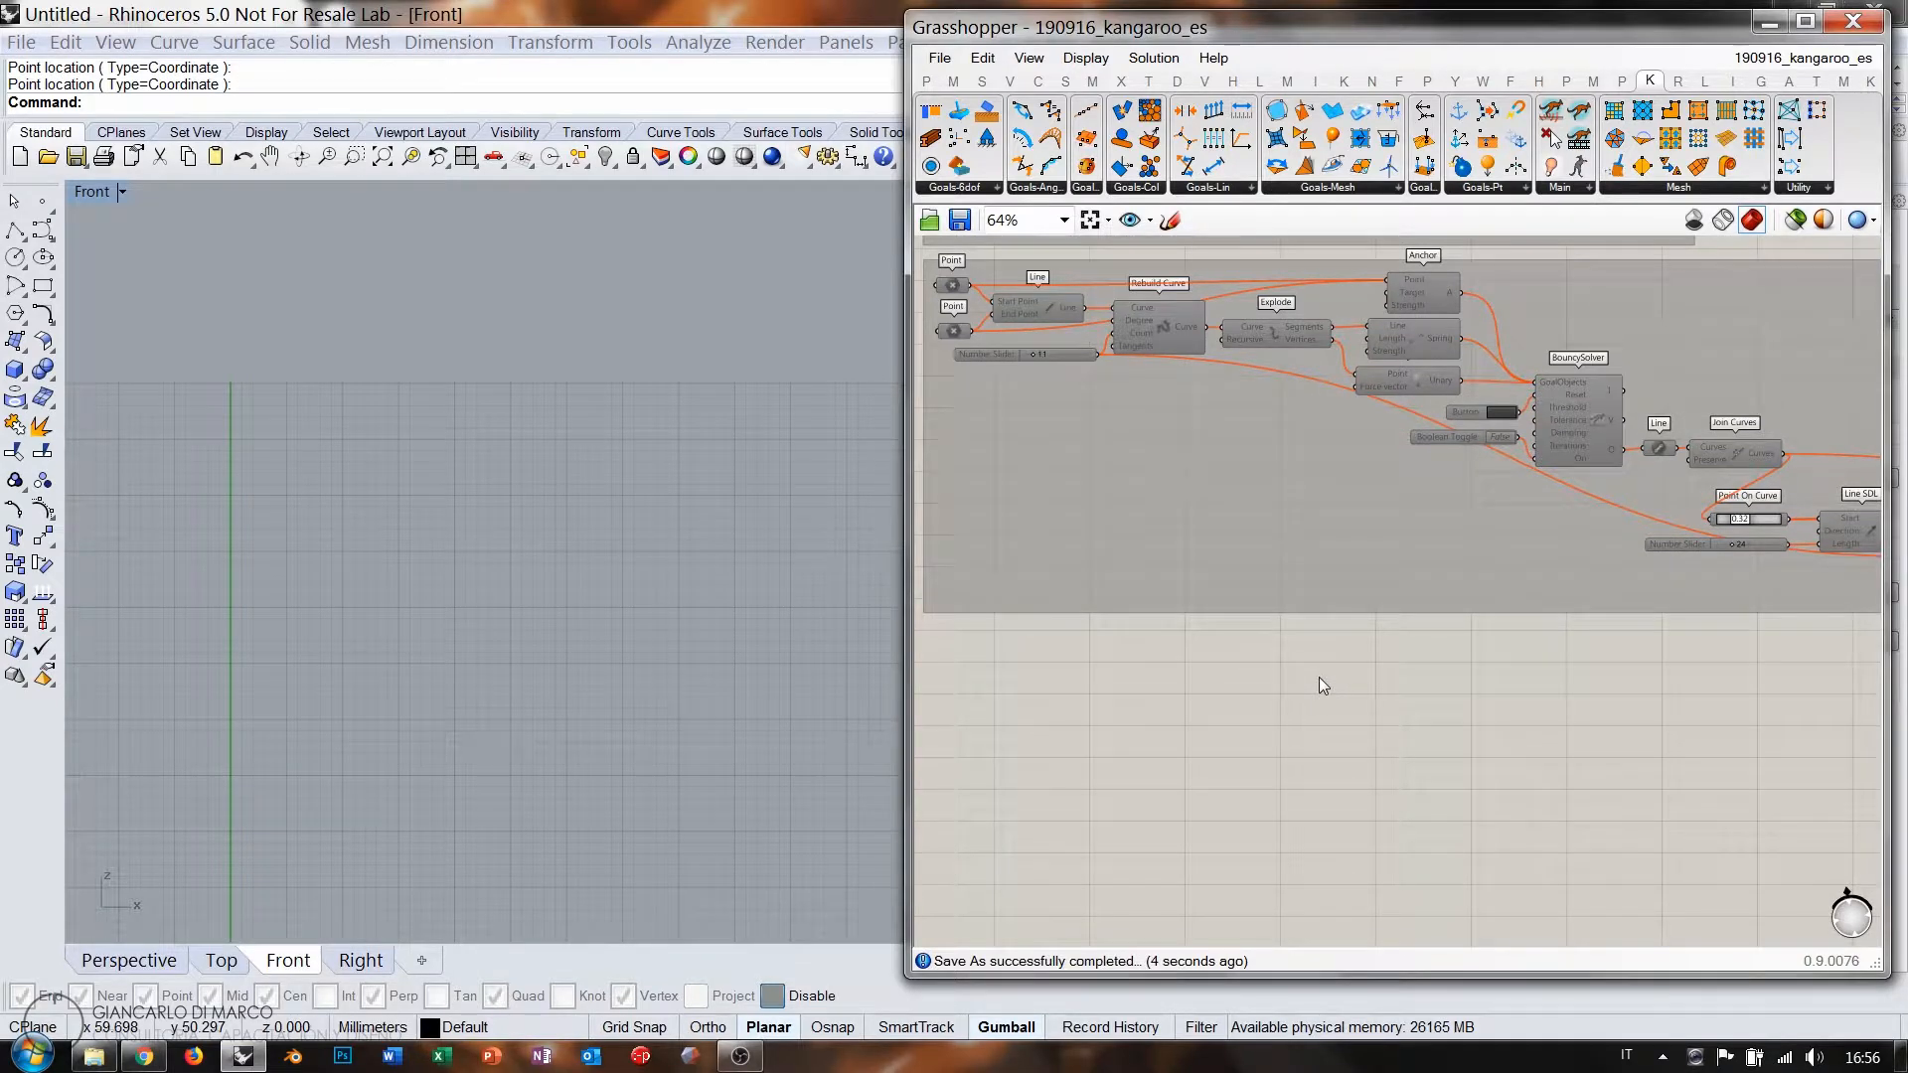
# Reposition the Front viewport around the origin axes.
pyautogui.moveTo(377, 852); pyautogui.dragTo(450, 433, button='right')
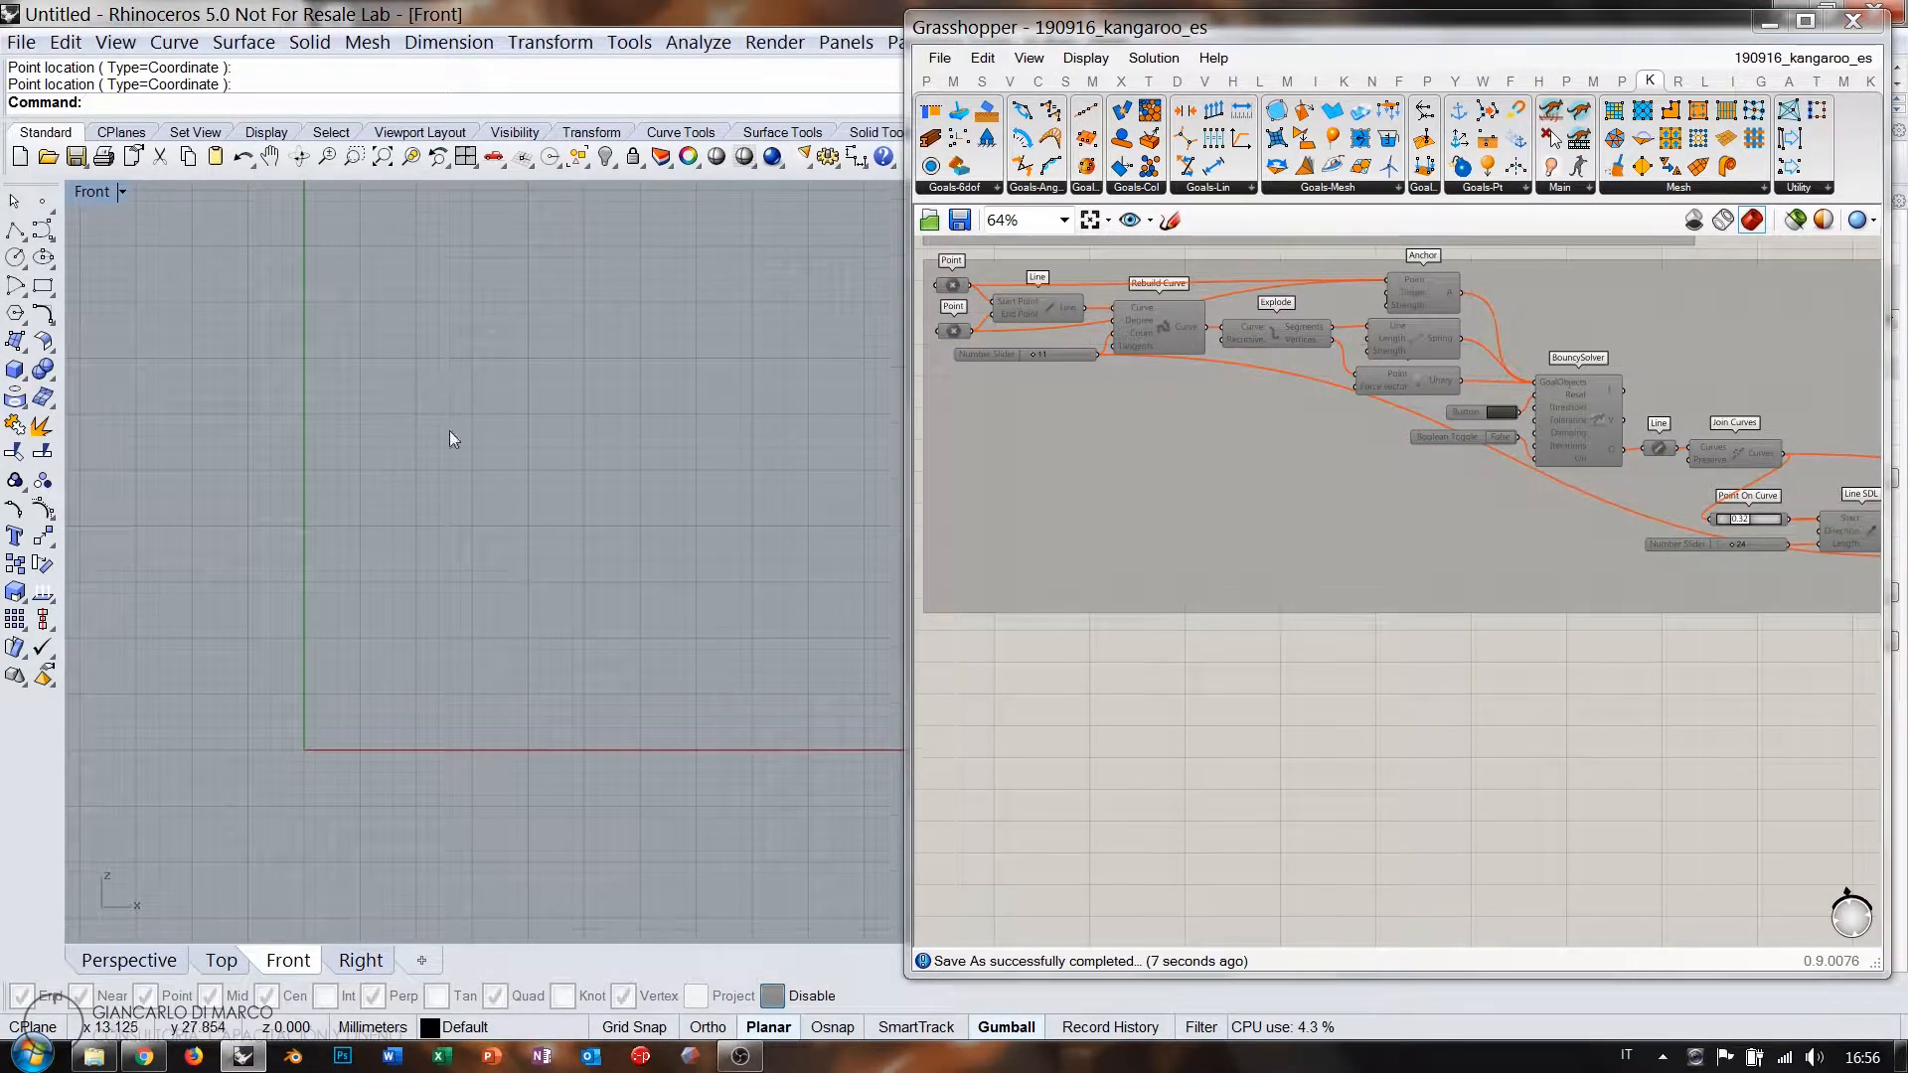
pyautogui.scroll(4, 437, 712)
pyautogui.scroll(1, 438, 719)
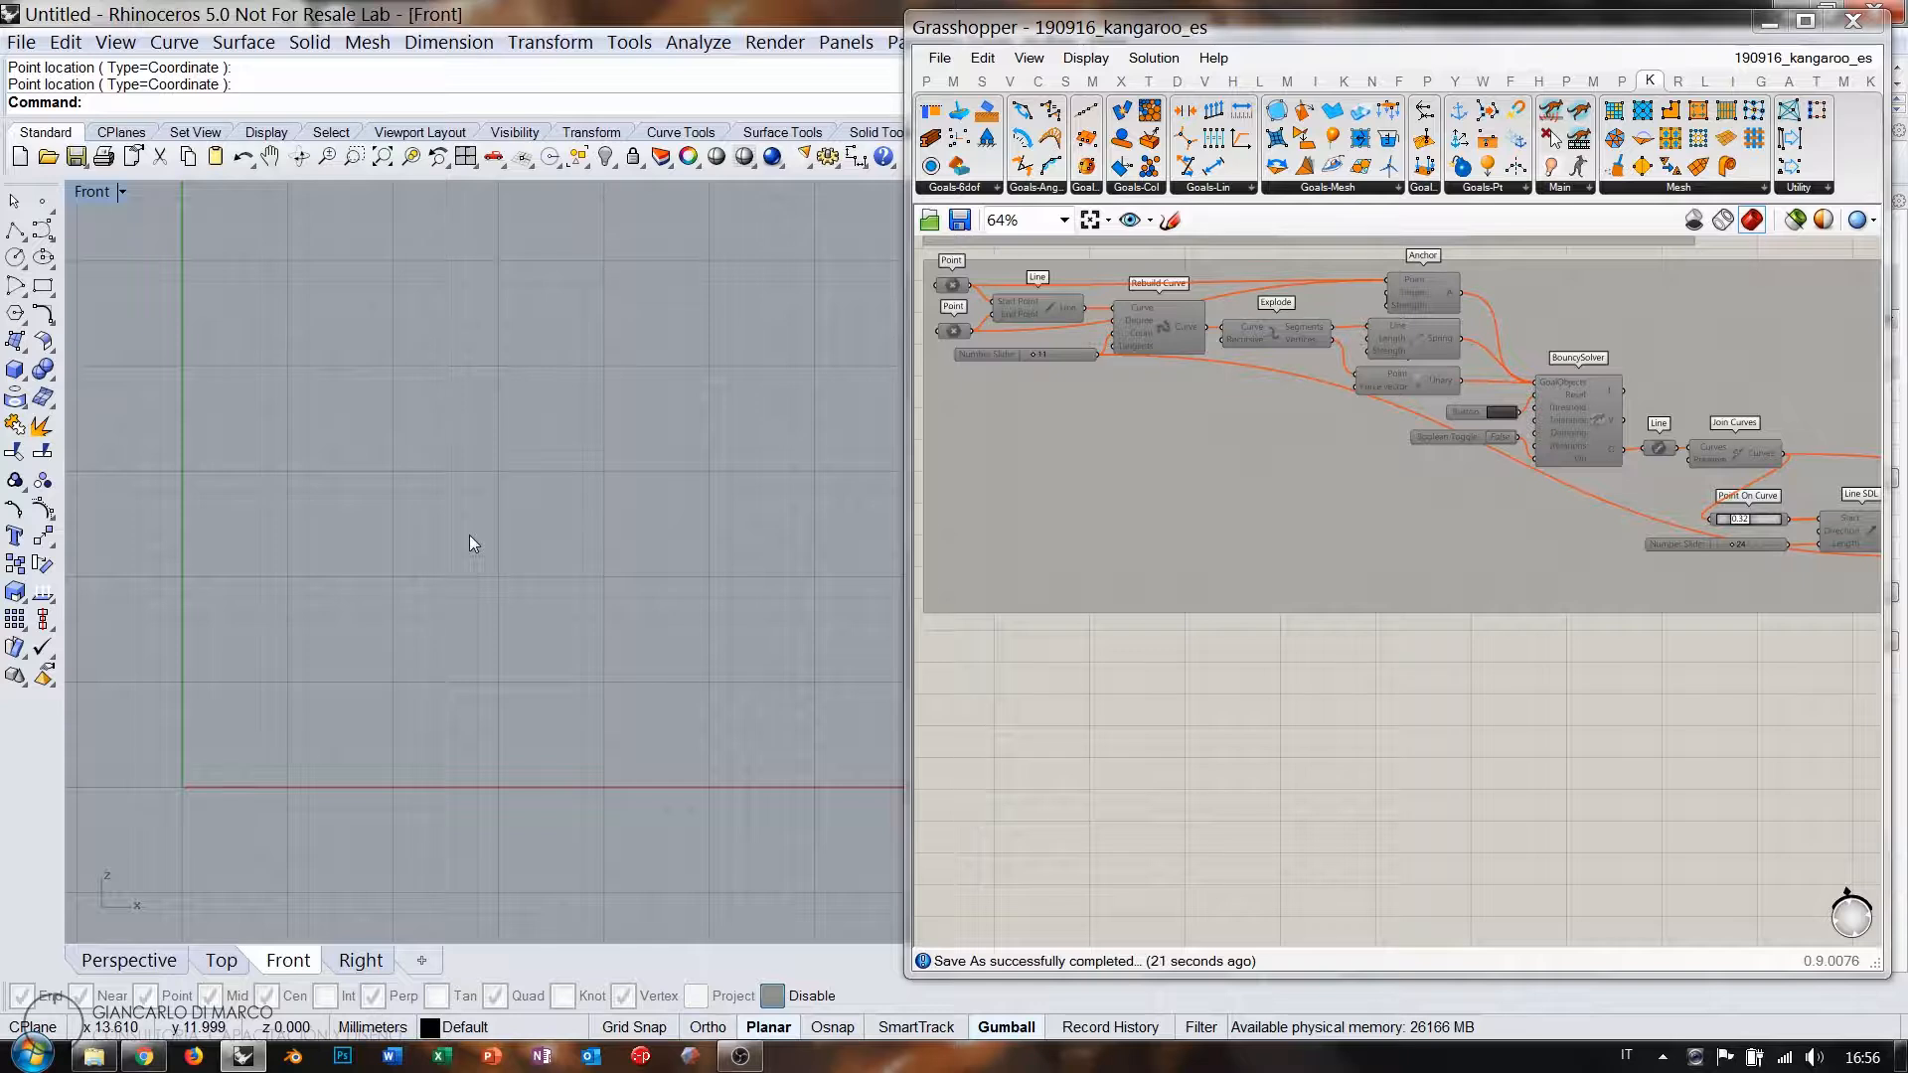
pyautogui.moveTo(469, 537); pyautogui.dragTo(452, 569, button='right')
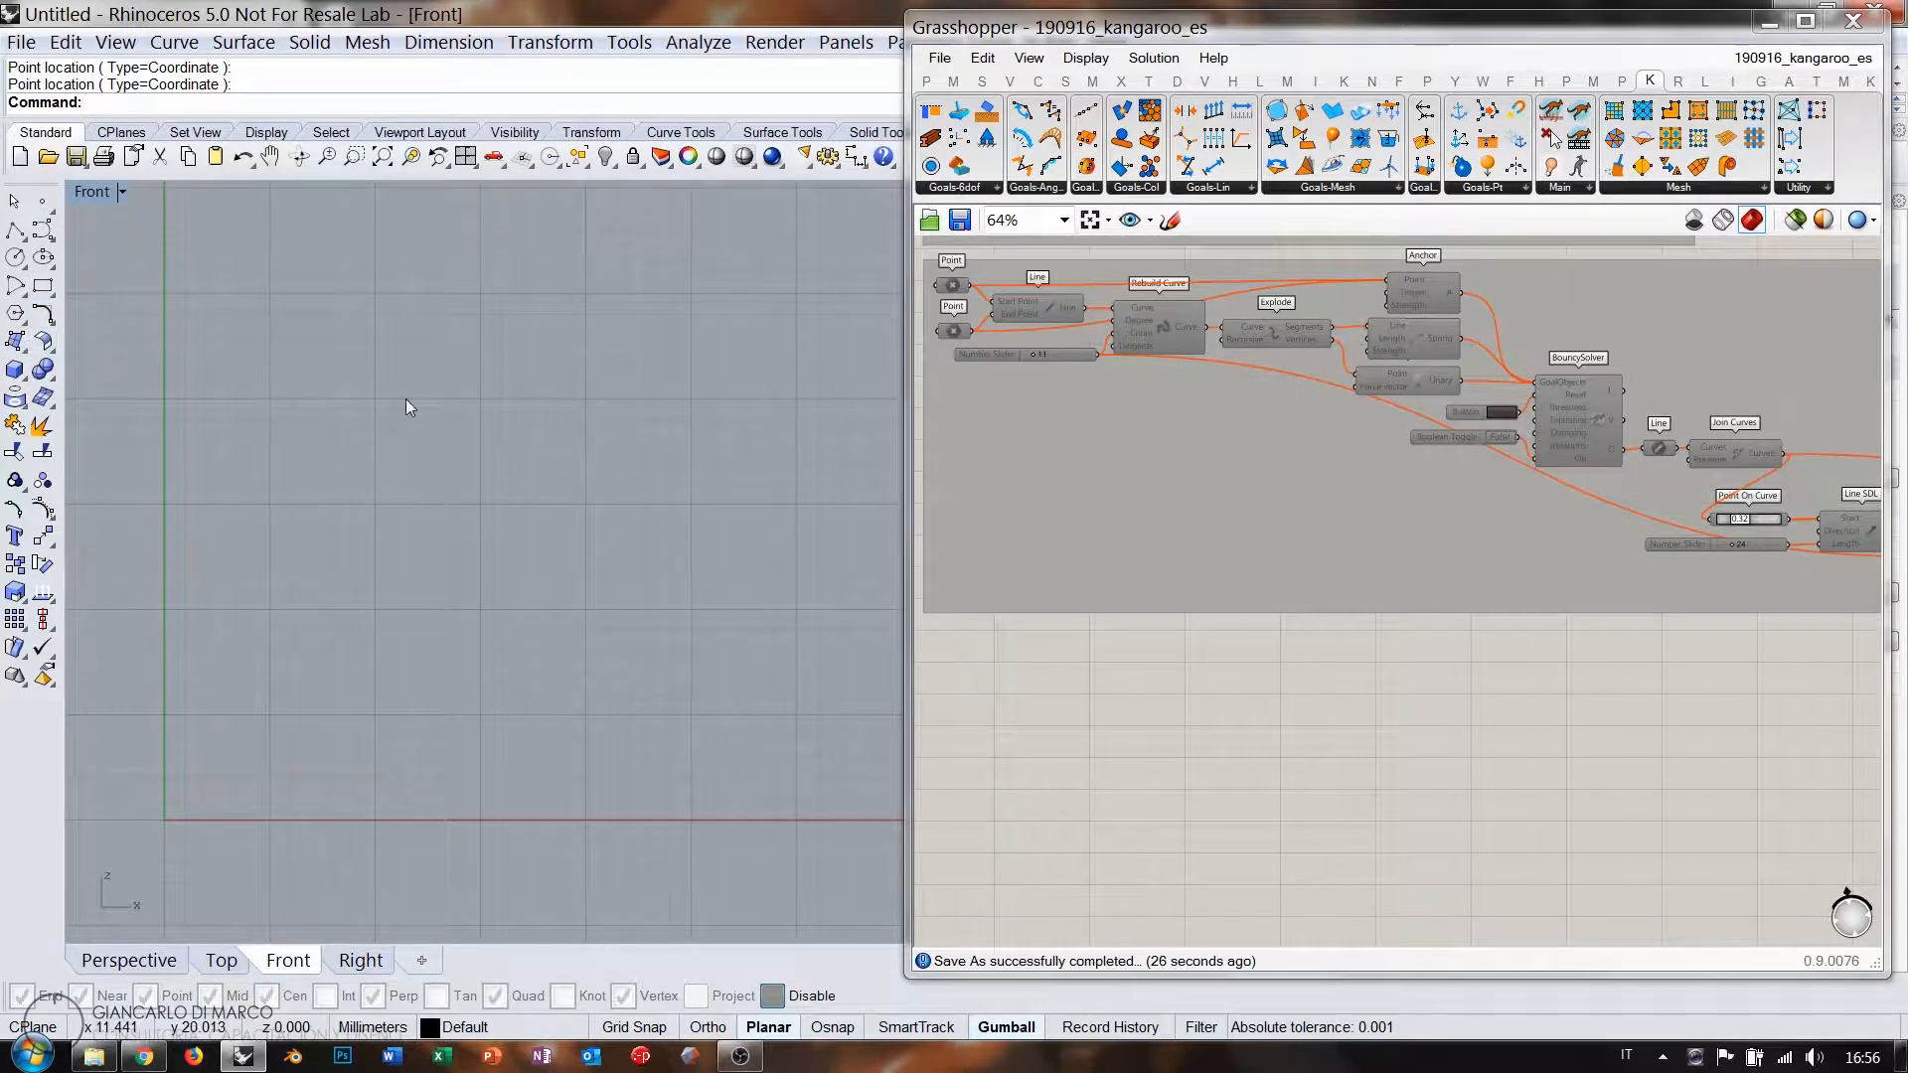
# Copy the Hexagon Cells Surface parameter and drop the duplicate below all groups.
pyautogui.moveTo(1083, 381); pyautogui.dragTo(1197, 631, button='right')
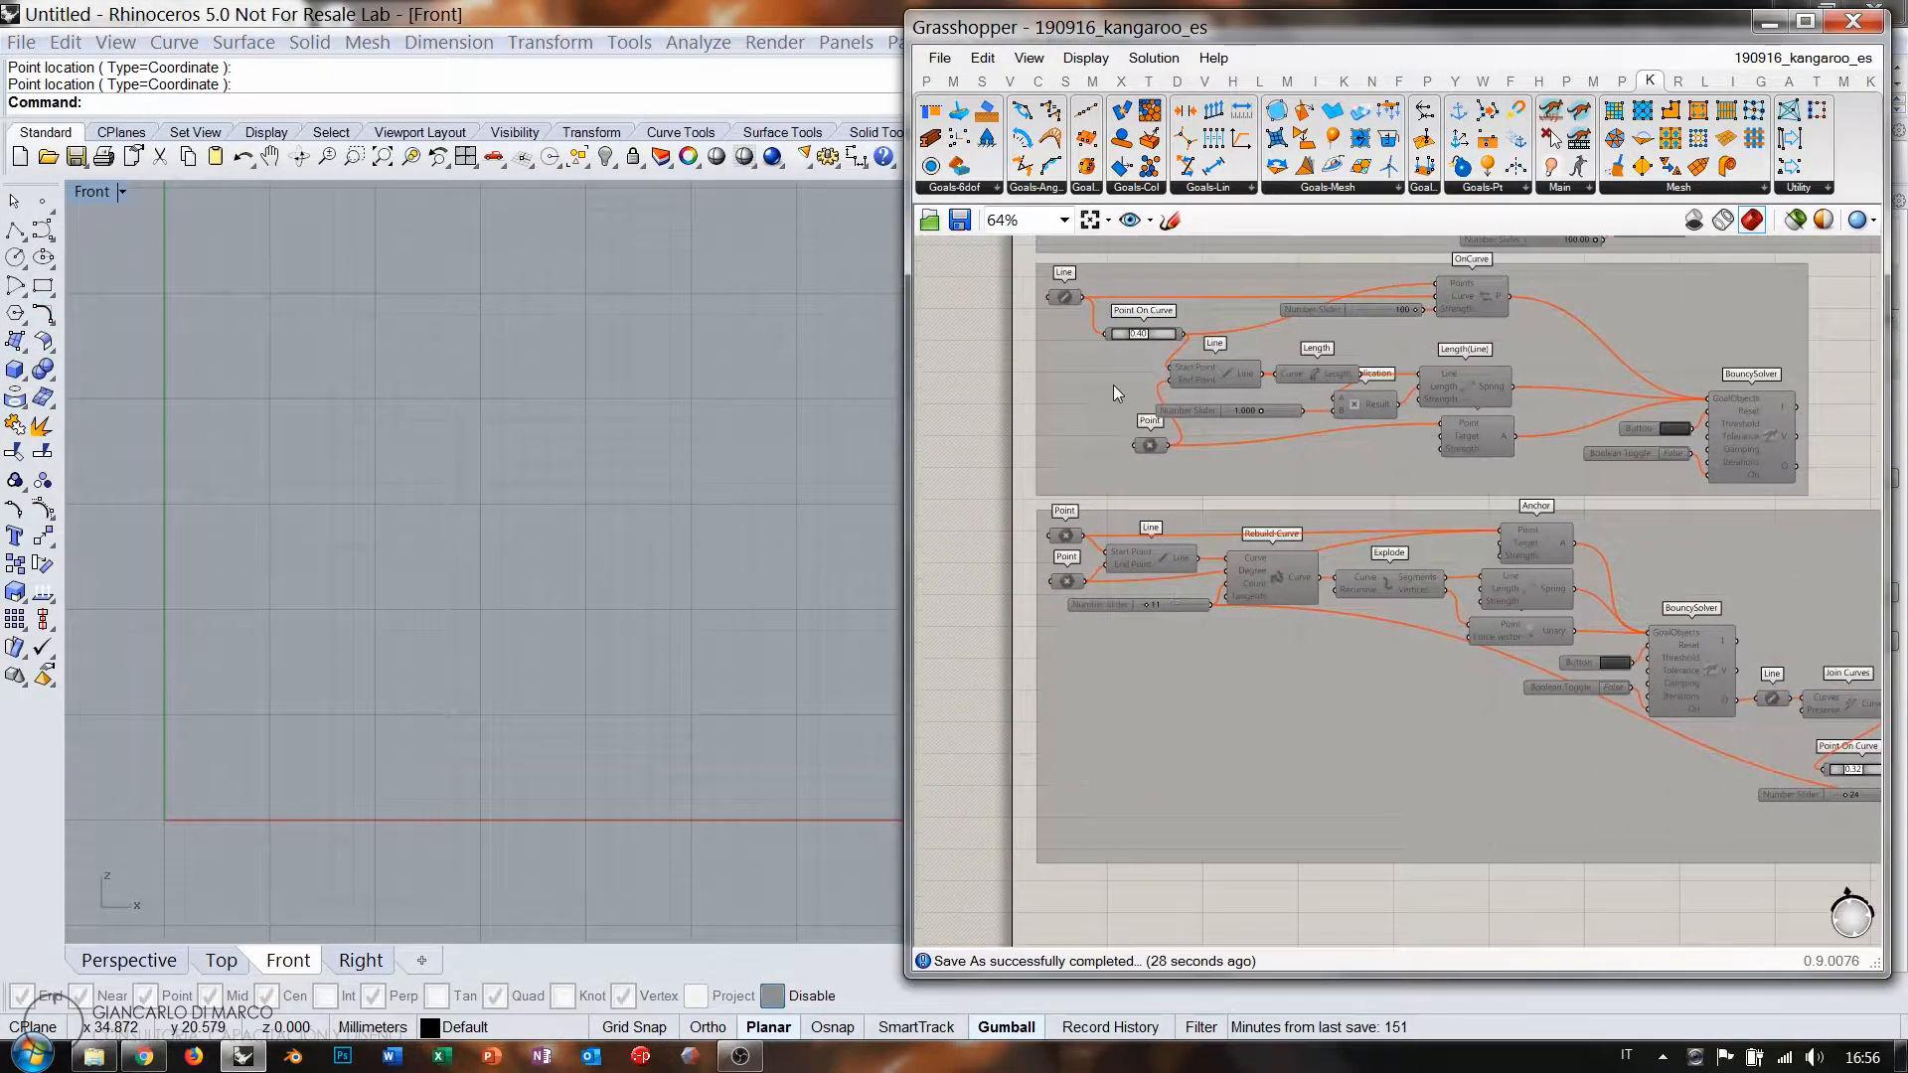
pyautogui.moveTo(1330, 291); pyautogui.dragTo(1323, 671, button='right')
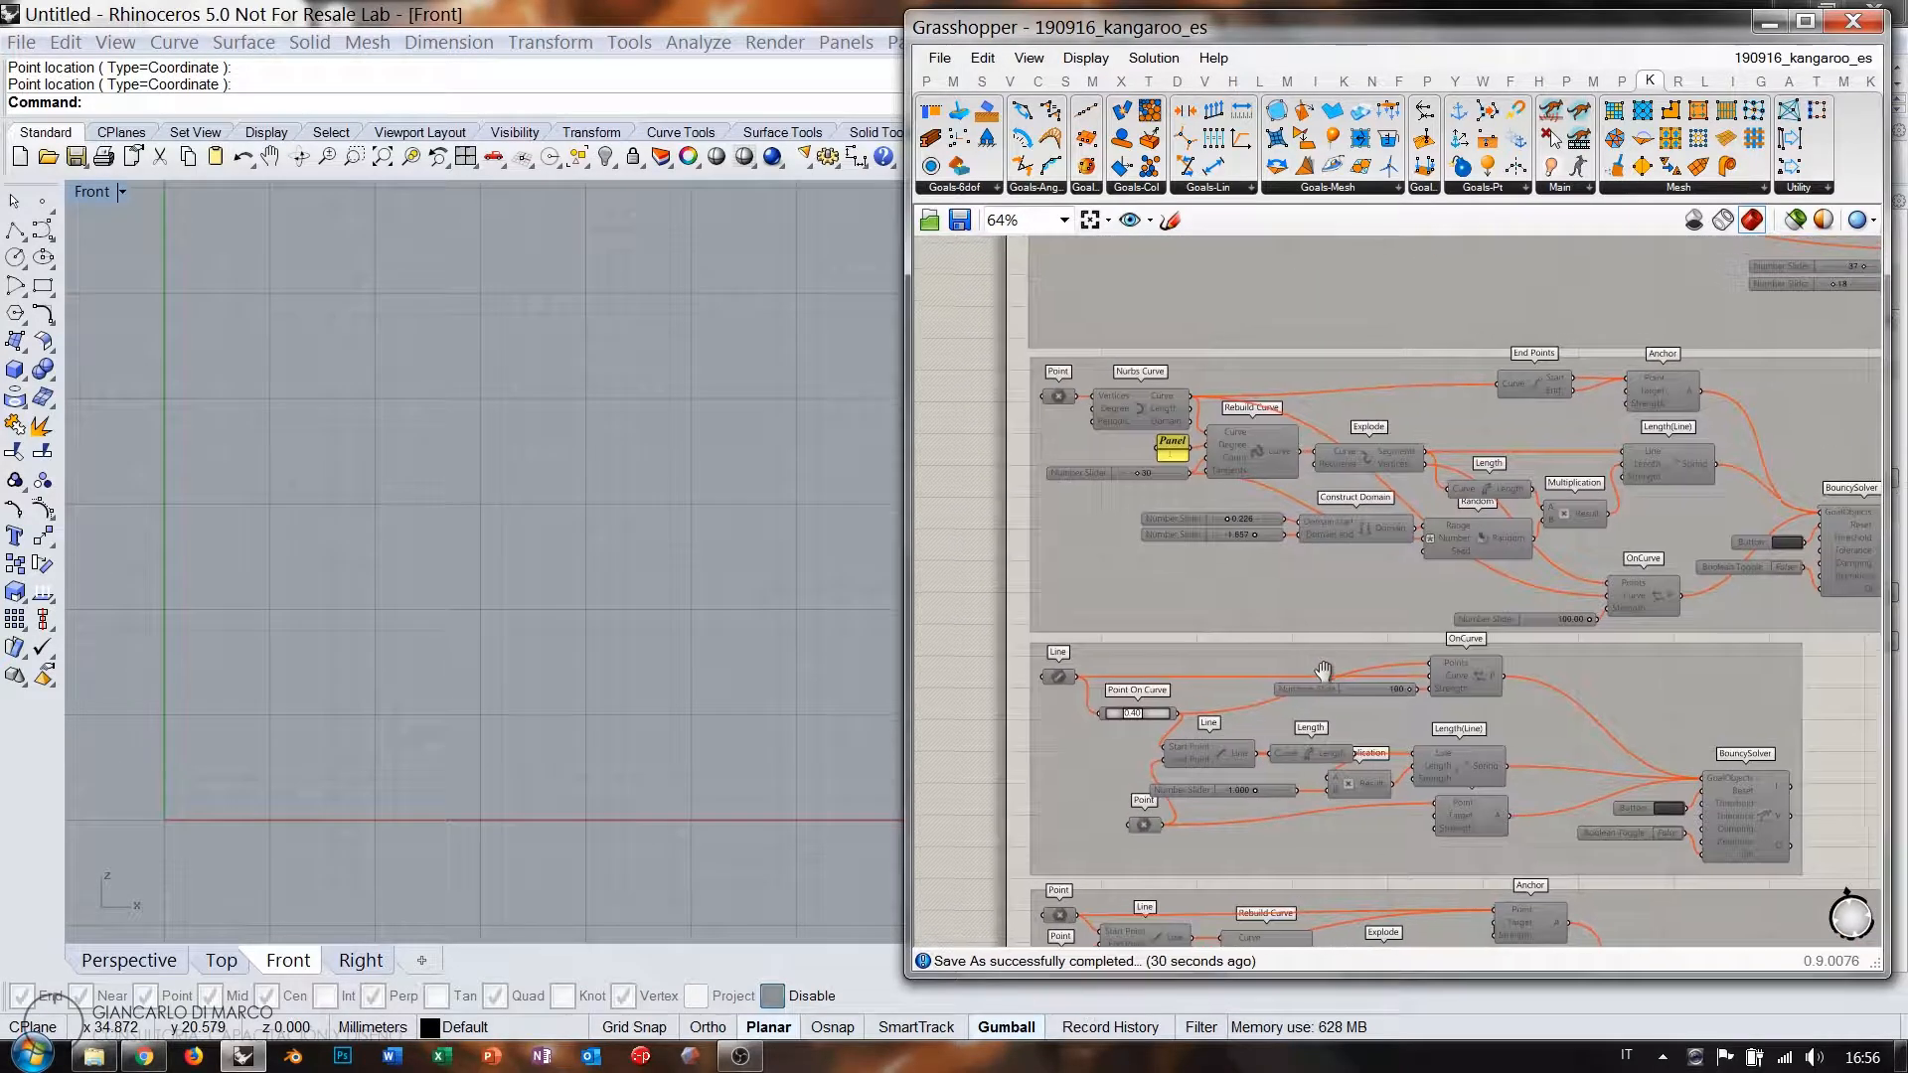
pyautogui.scroll(-4, 1292, 596)
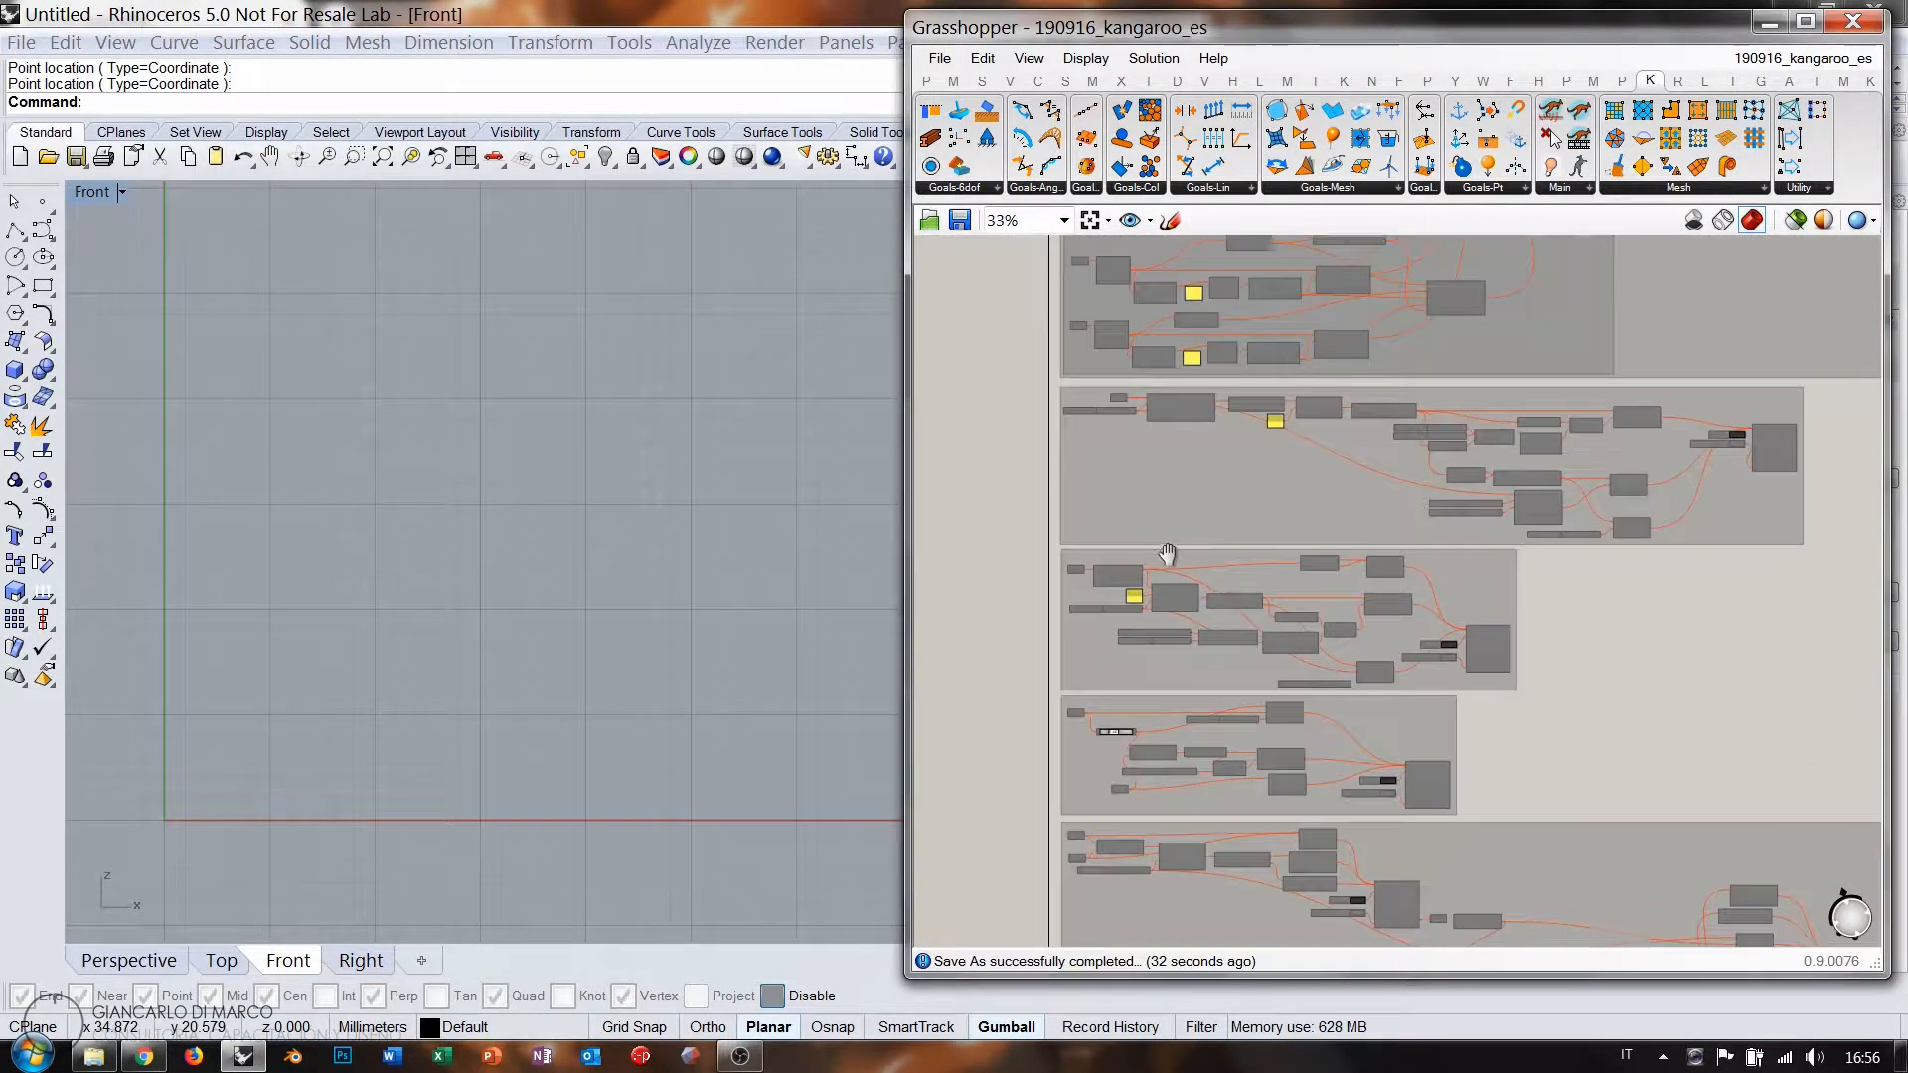
pyautogui.scroll(5, 1168, 554)
pyautogui.hotkey('ctrl', 'c')
pyautogui.hotkey('ctrl', 'v')
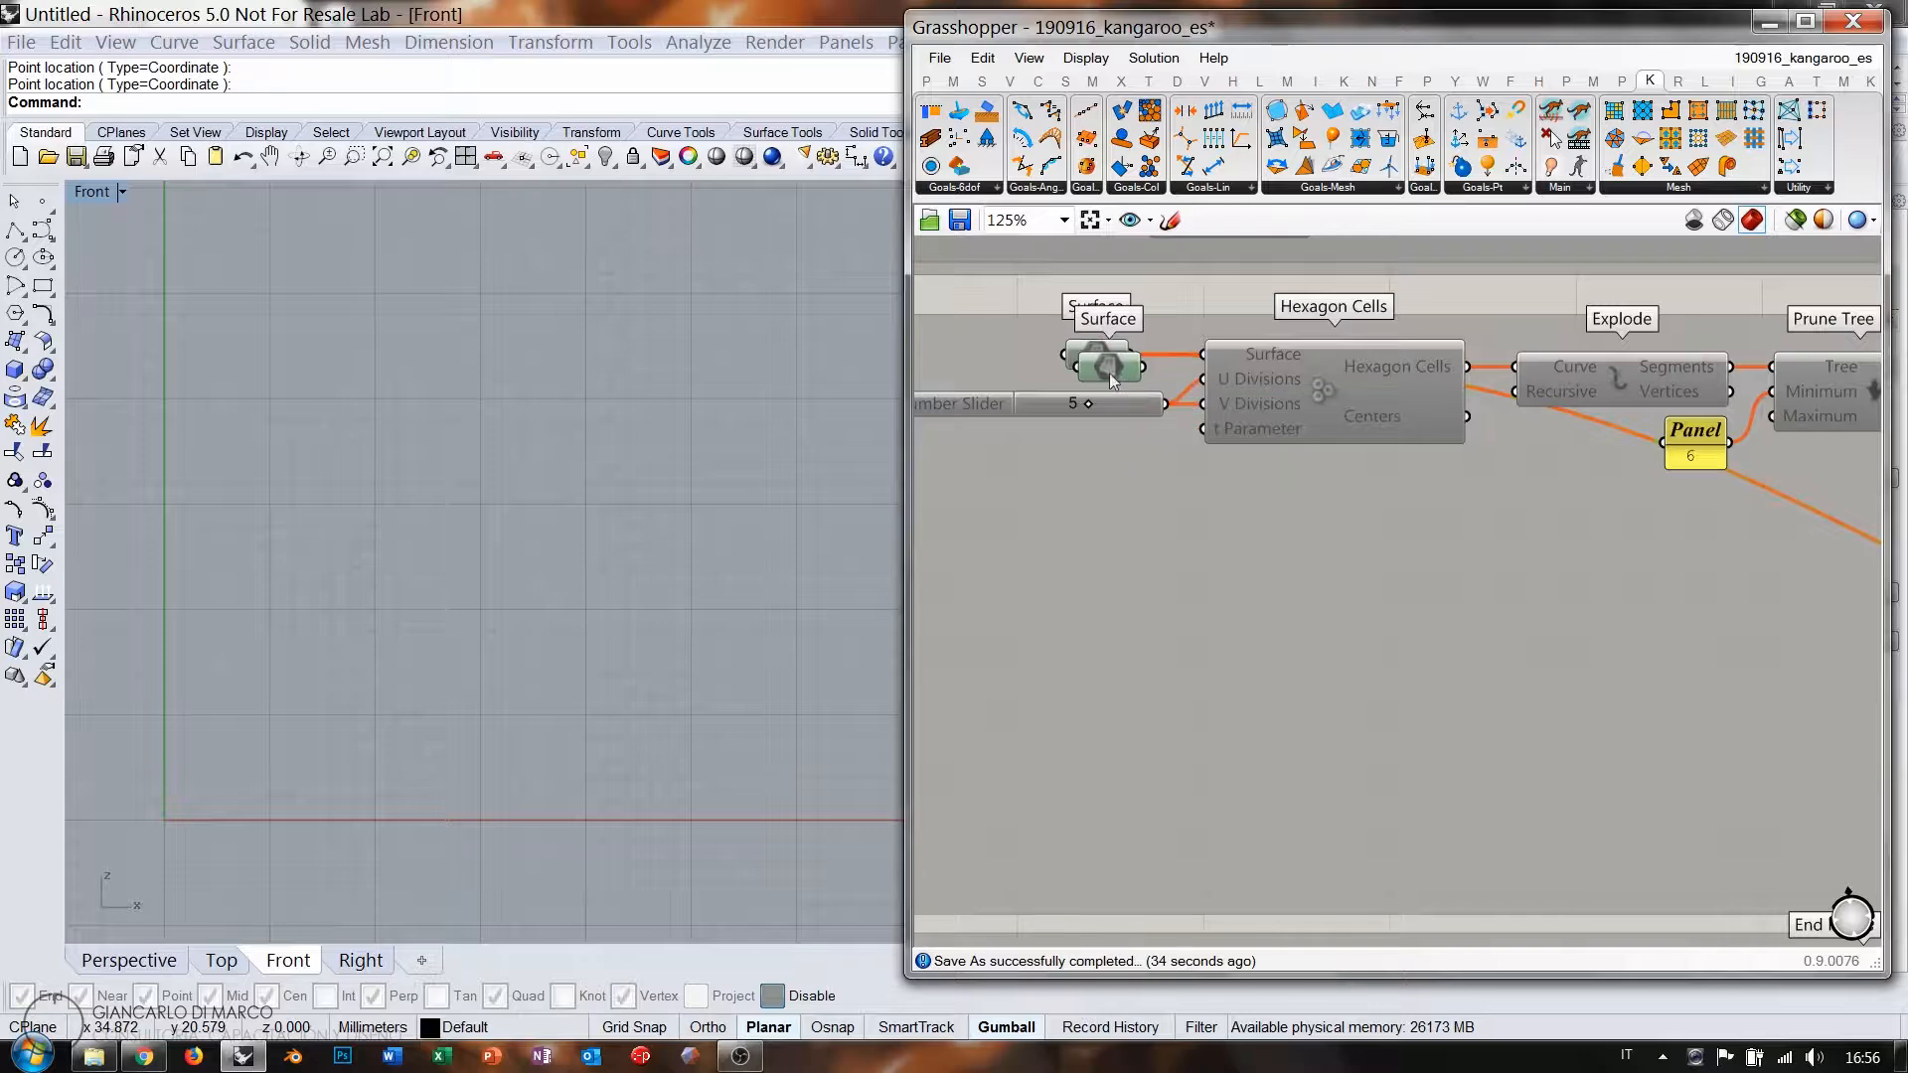
pyautogui.moveTo(1096, 437); pyautogui.dragTo(1253, 375, button='right')
pyautogui.scroll(-3, 1265, 376)
pyautogui.moveTo(1266, 336); pyautogui.dragTo(1098, 681)
pyautogui.moveTo(1130, 823); pyautogui.dragTo(1025, 436, button='right')
pyautogui.scroll(-1, 1004, 368)
pyautogui.moveTo(993, 302); pyautogui.dragTo(1081, 753)
# Enable the Surface copy with Ctrl+E so its preview shows.
pyautogui.hotkey('ctrl', 'e')
pyautogui.click(1097, 796)
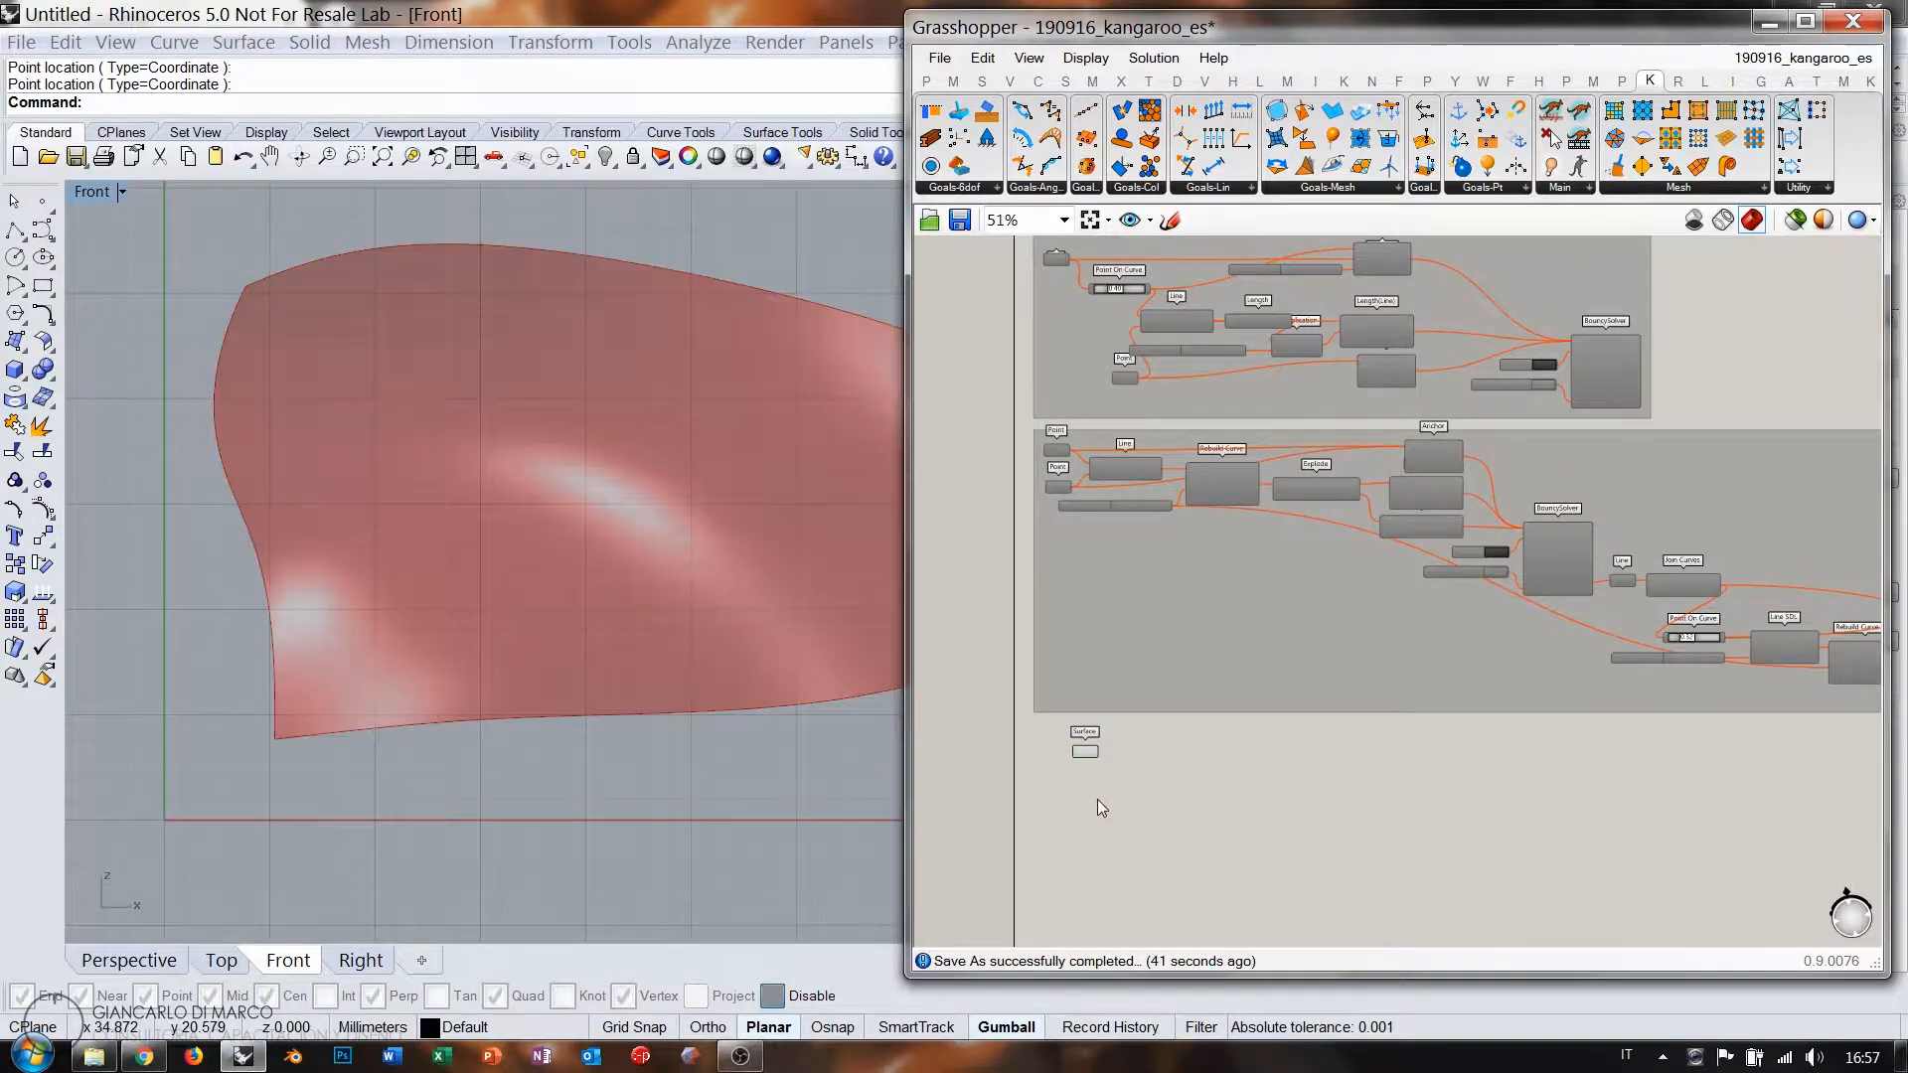
pyautogui.scroll(-4, 554, 665)
pyautogui.scroll(5, 1097, 766)
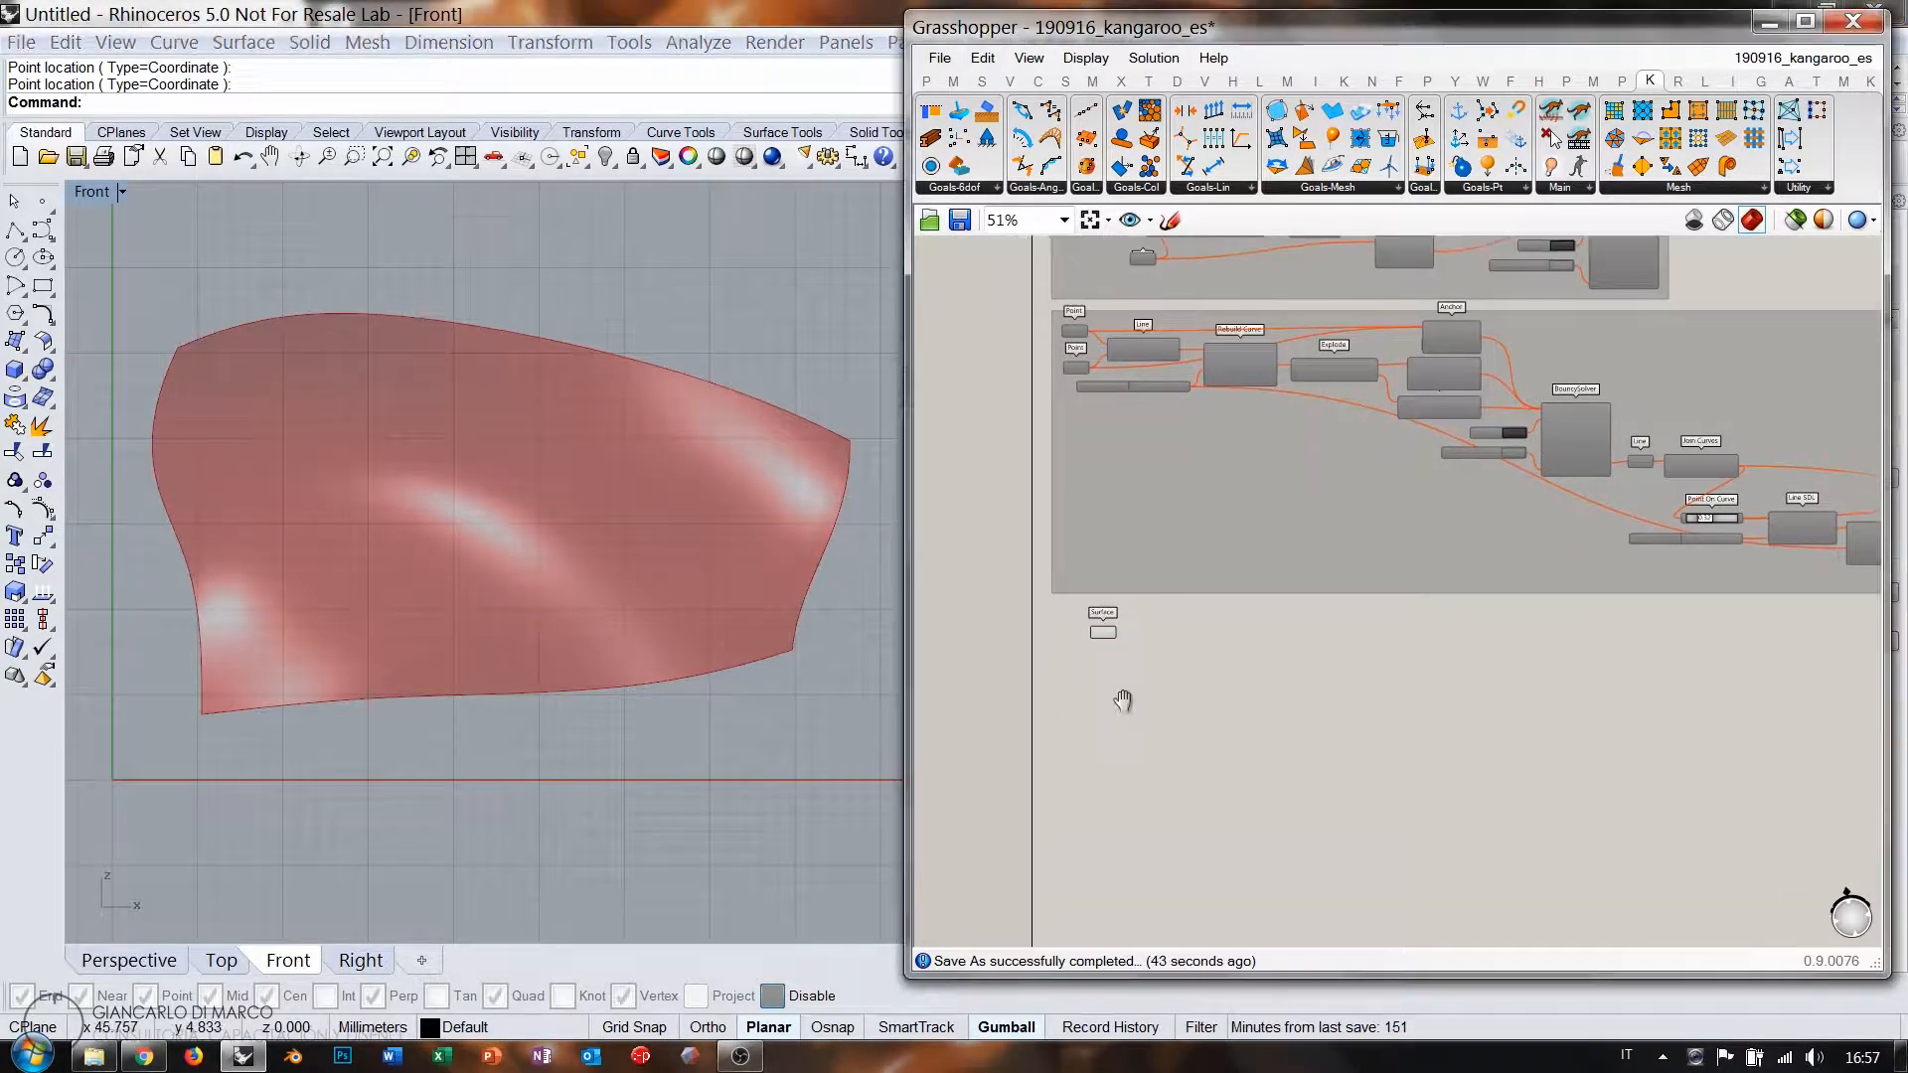
pyautogui.click(1069, 592)
pyautogui.click(1251, 619)
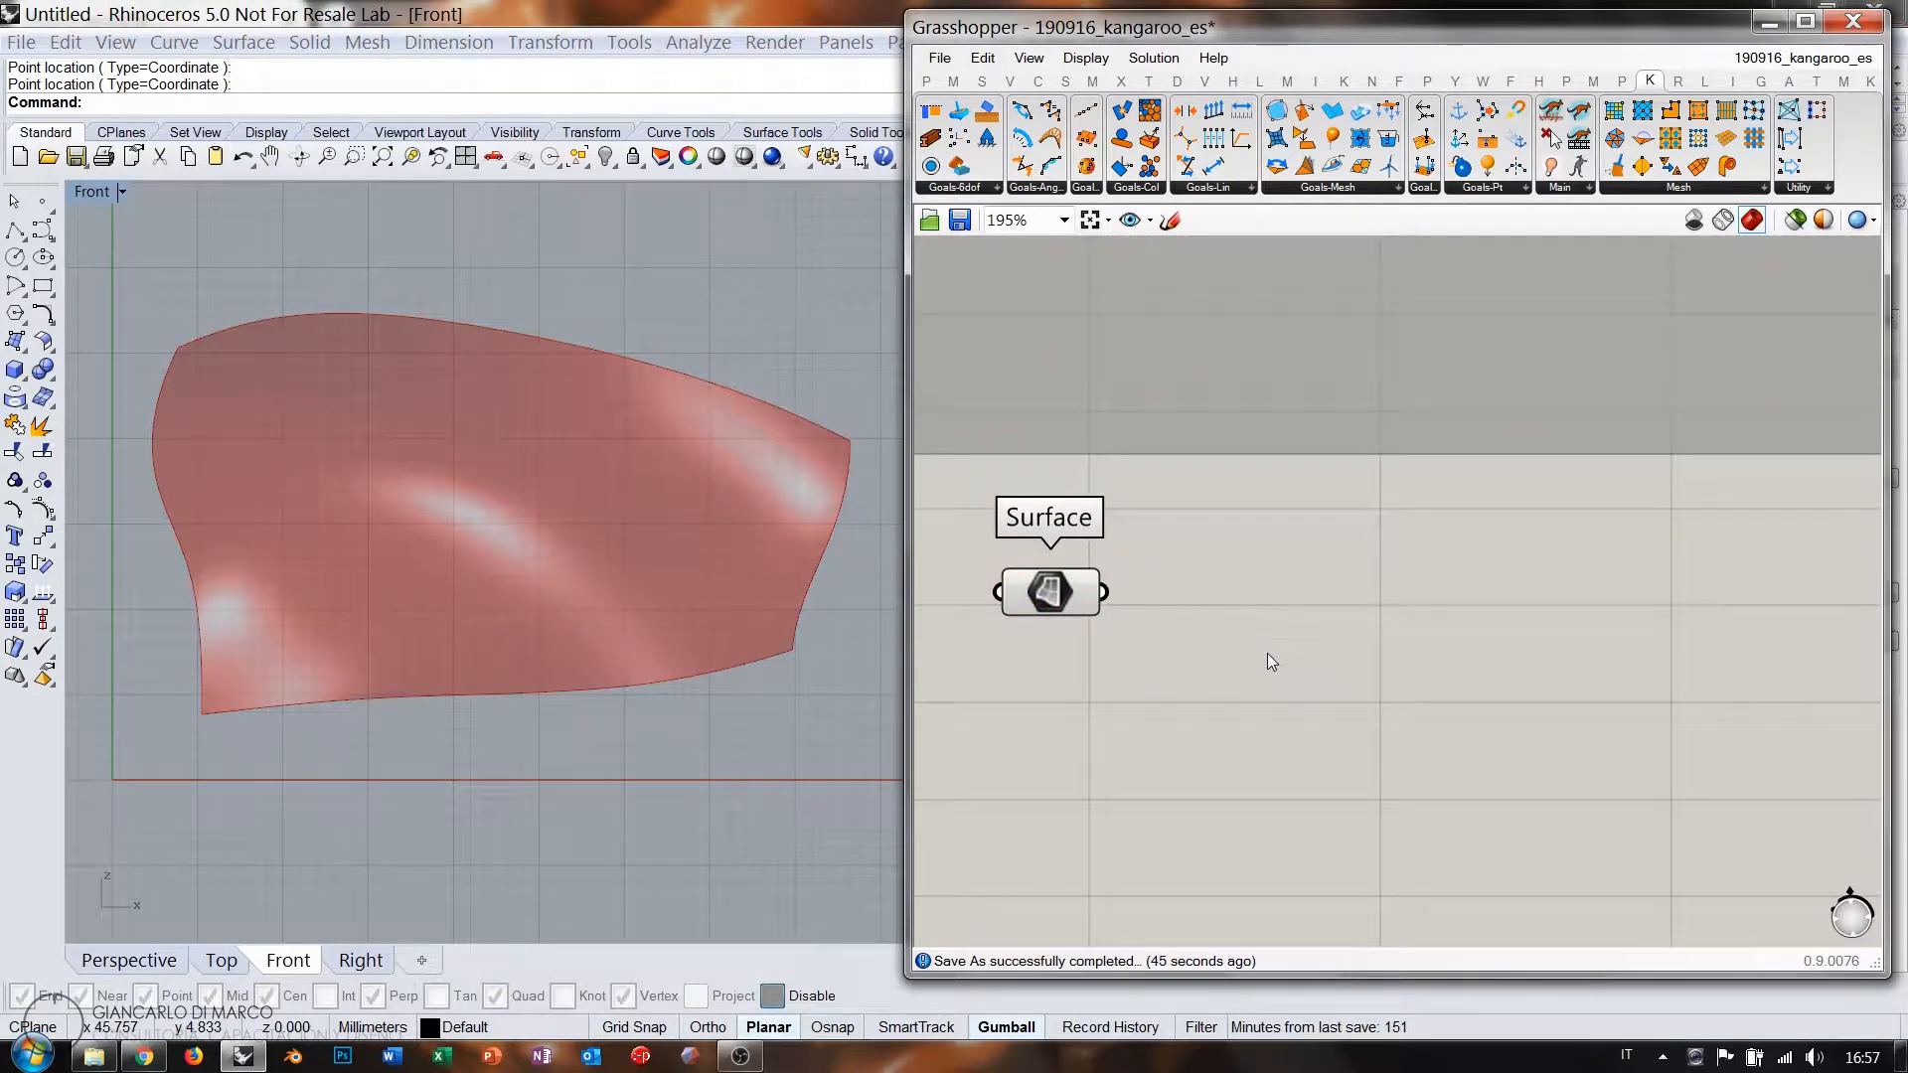
# Add a LunchBox Quad Panels component fed by the Surface, giving 100 panels.
pyautogui.doubleClick(1273, 642)
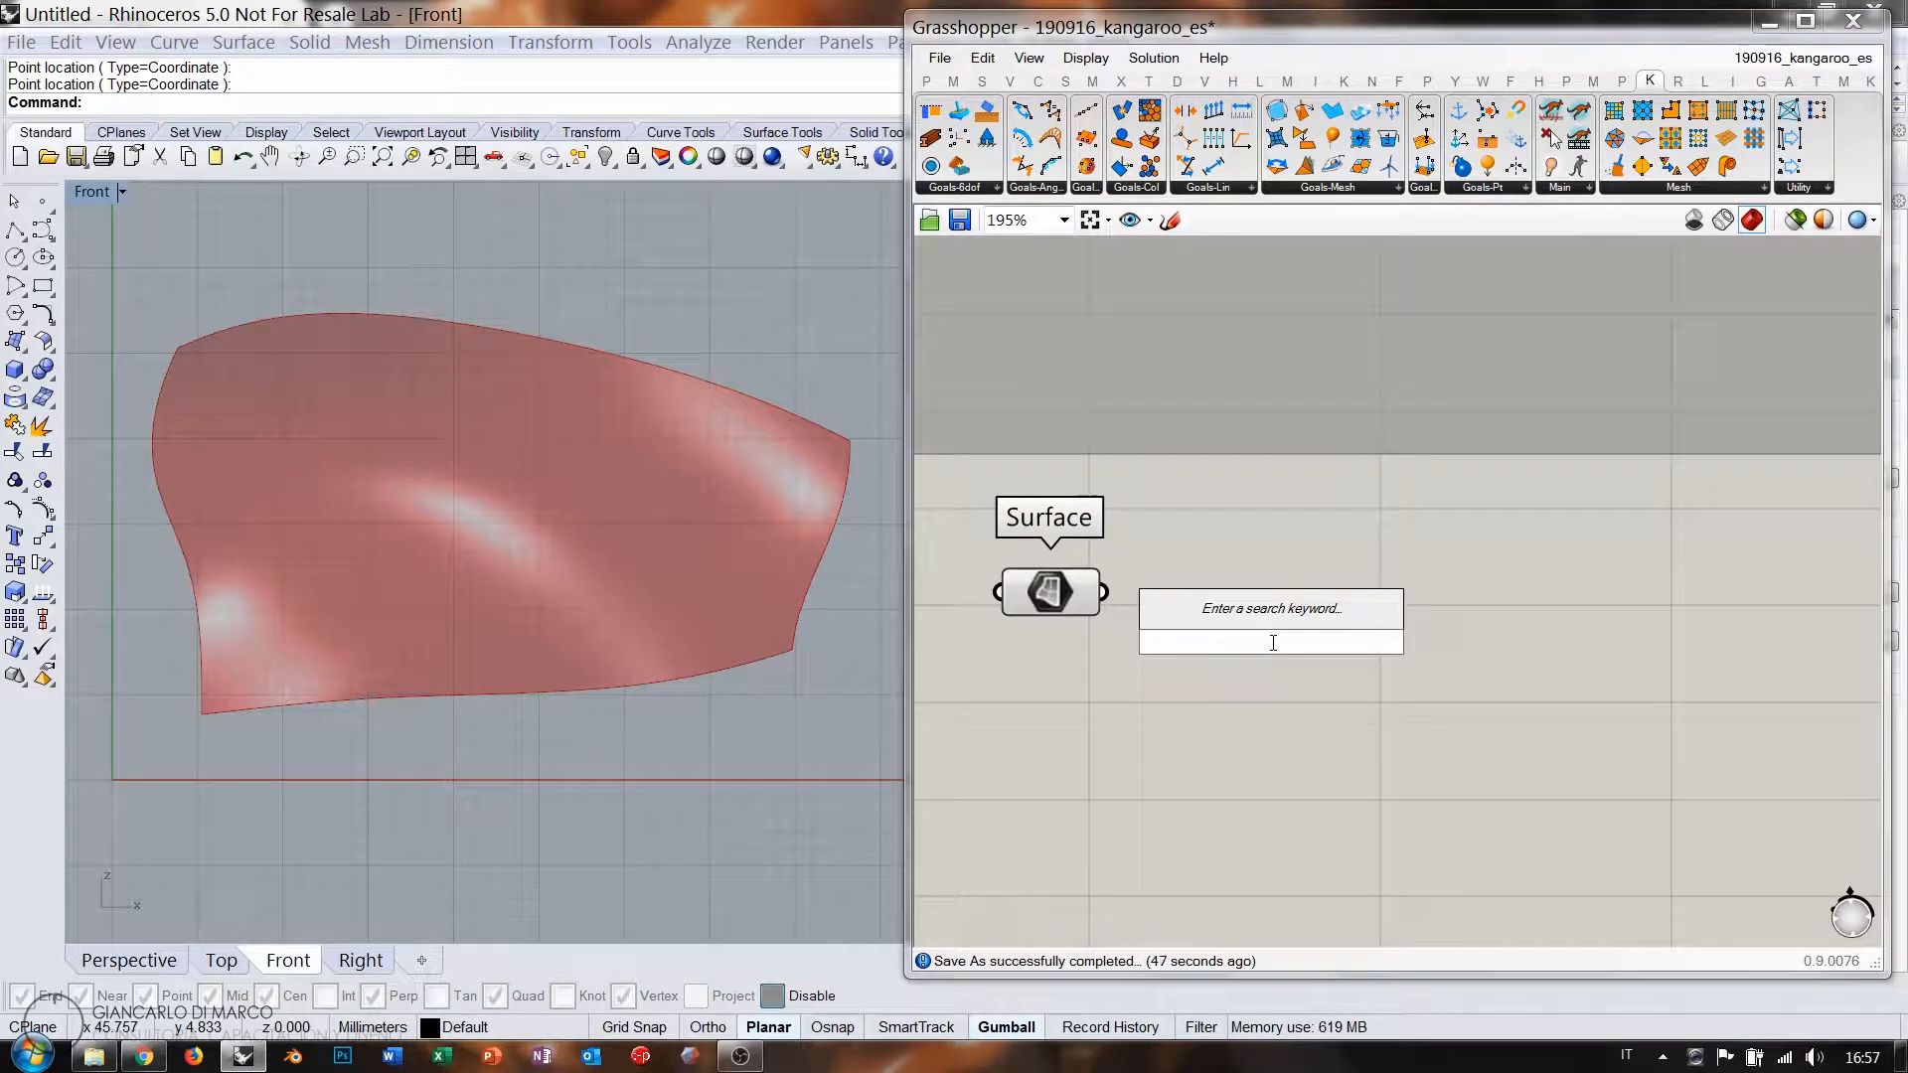
pyautogui.click(1306, 540)
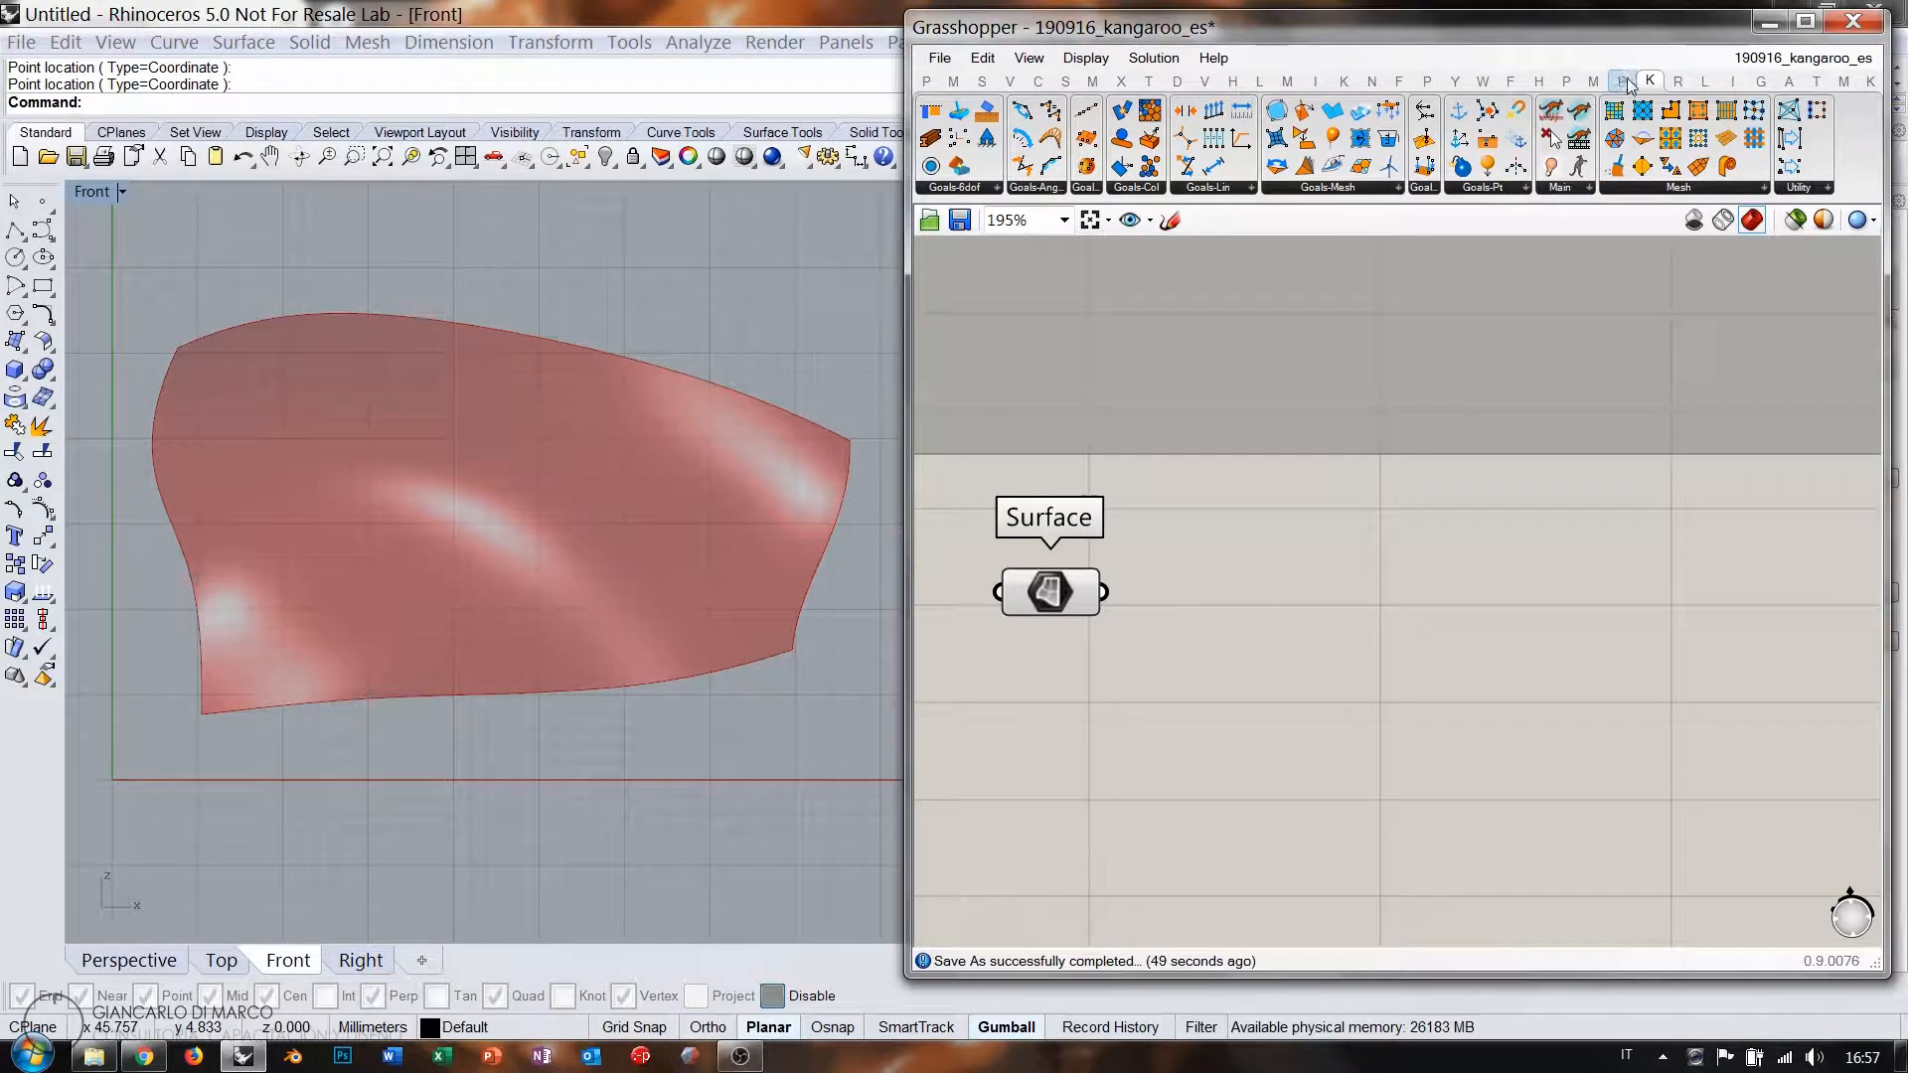
pyautogui.click(1706, 80)
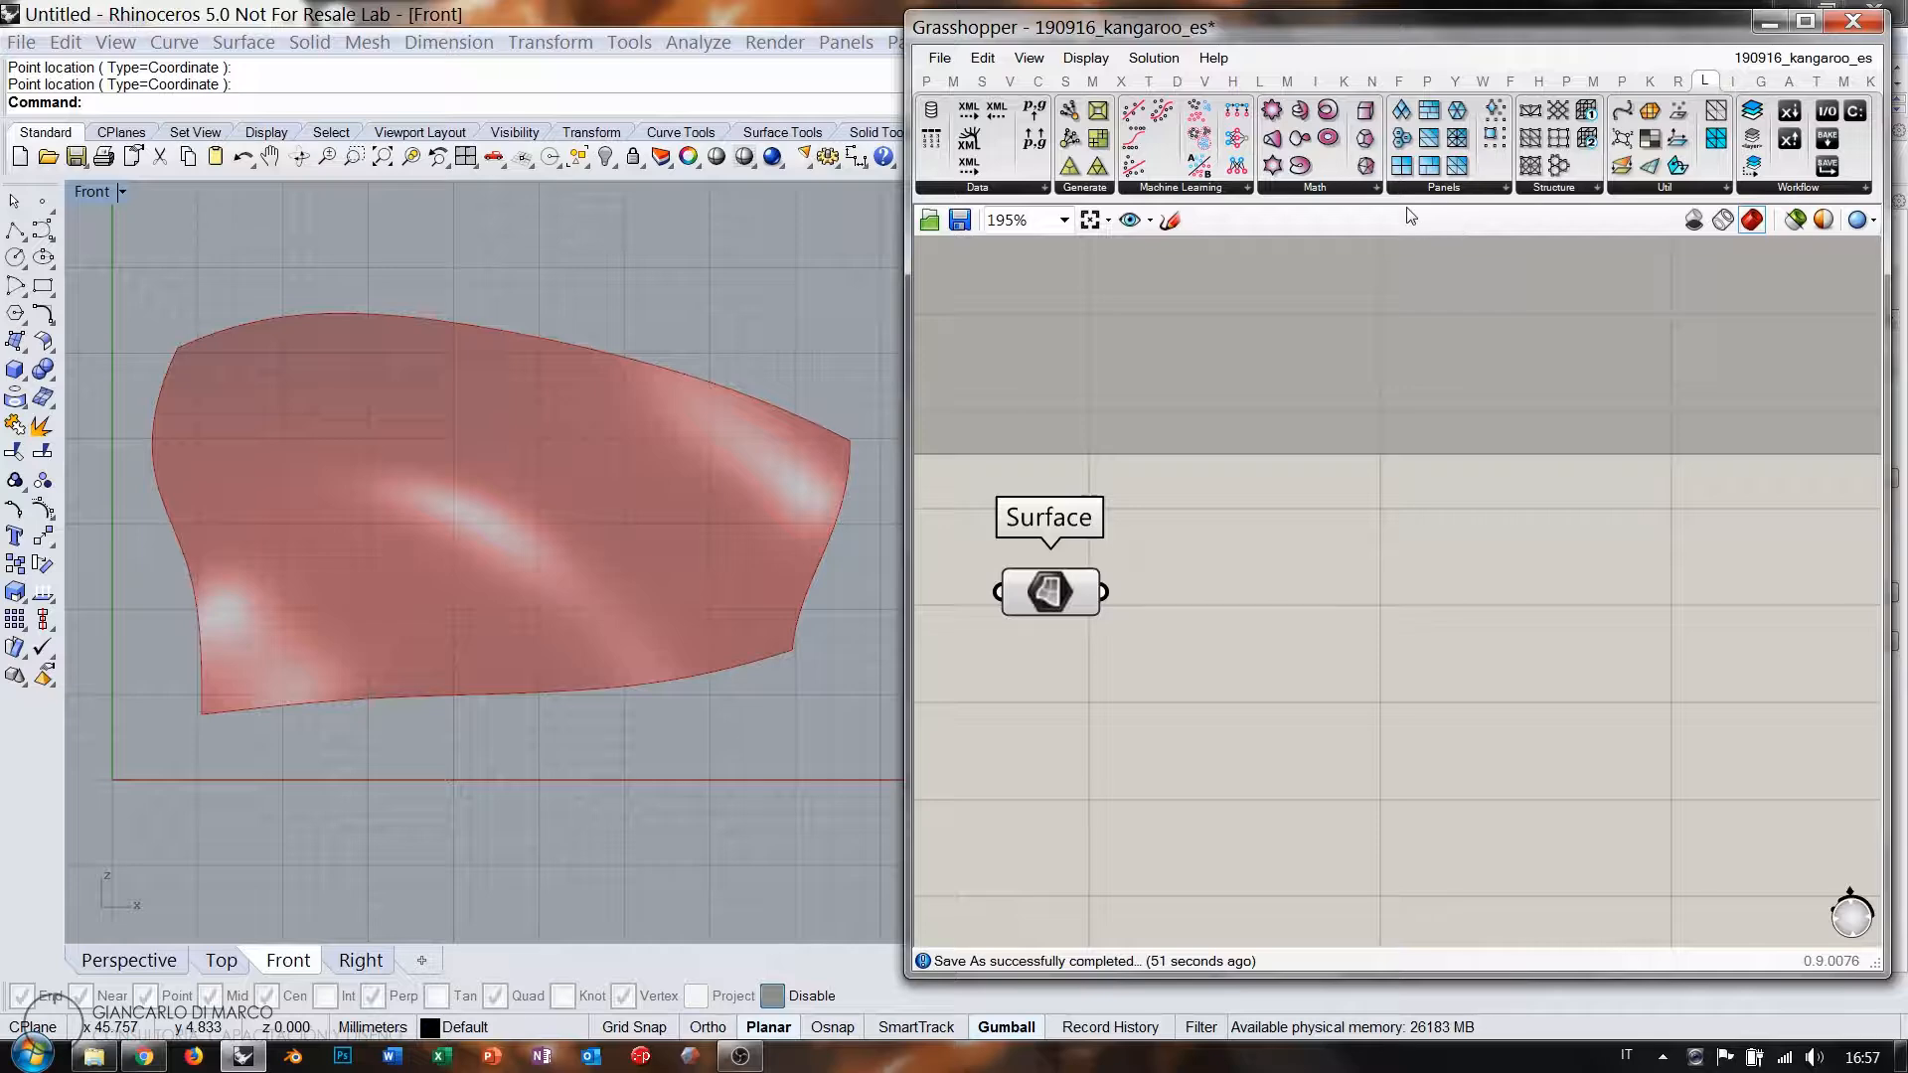
pyautogui.moveTo(1401, 165); pyautogui.dragTo(1265, 686)
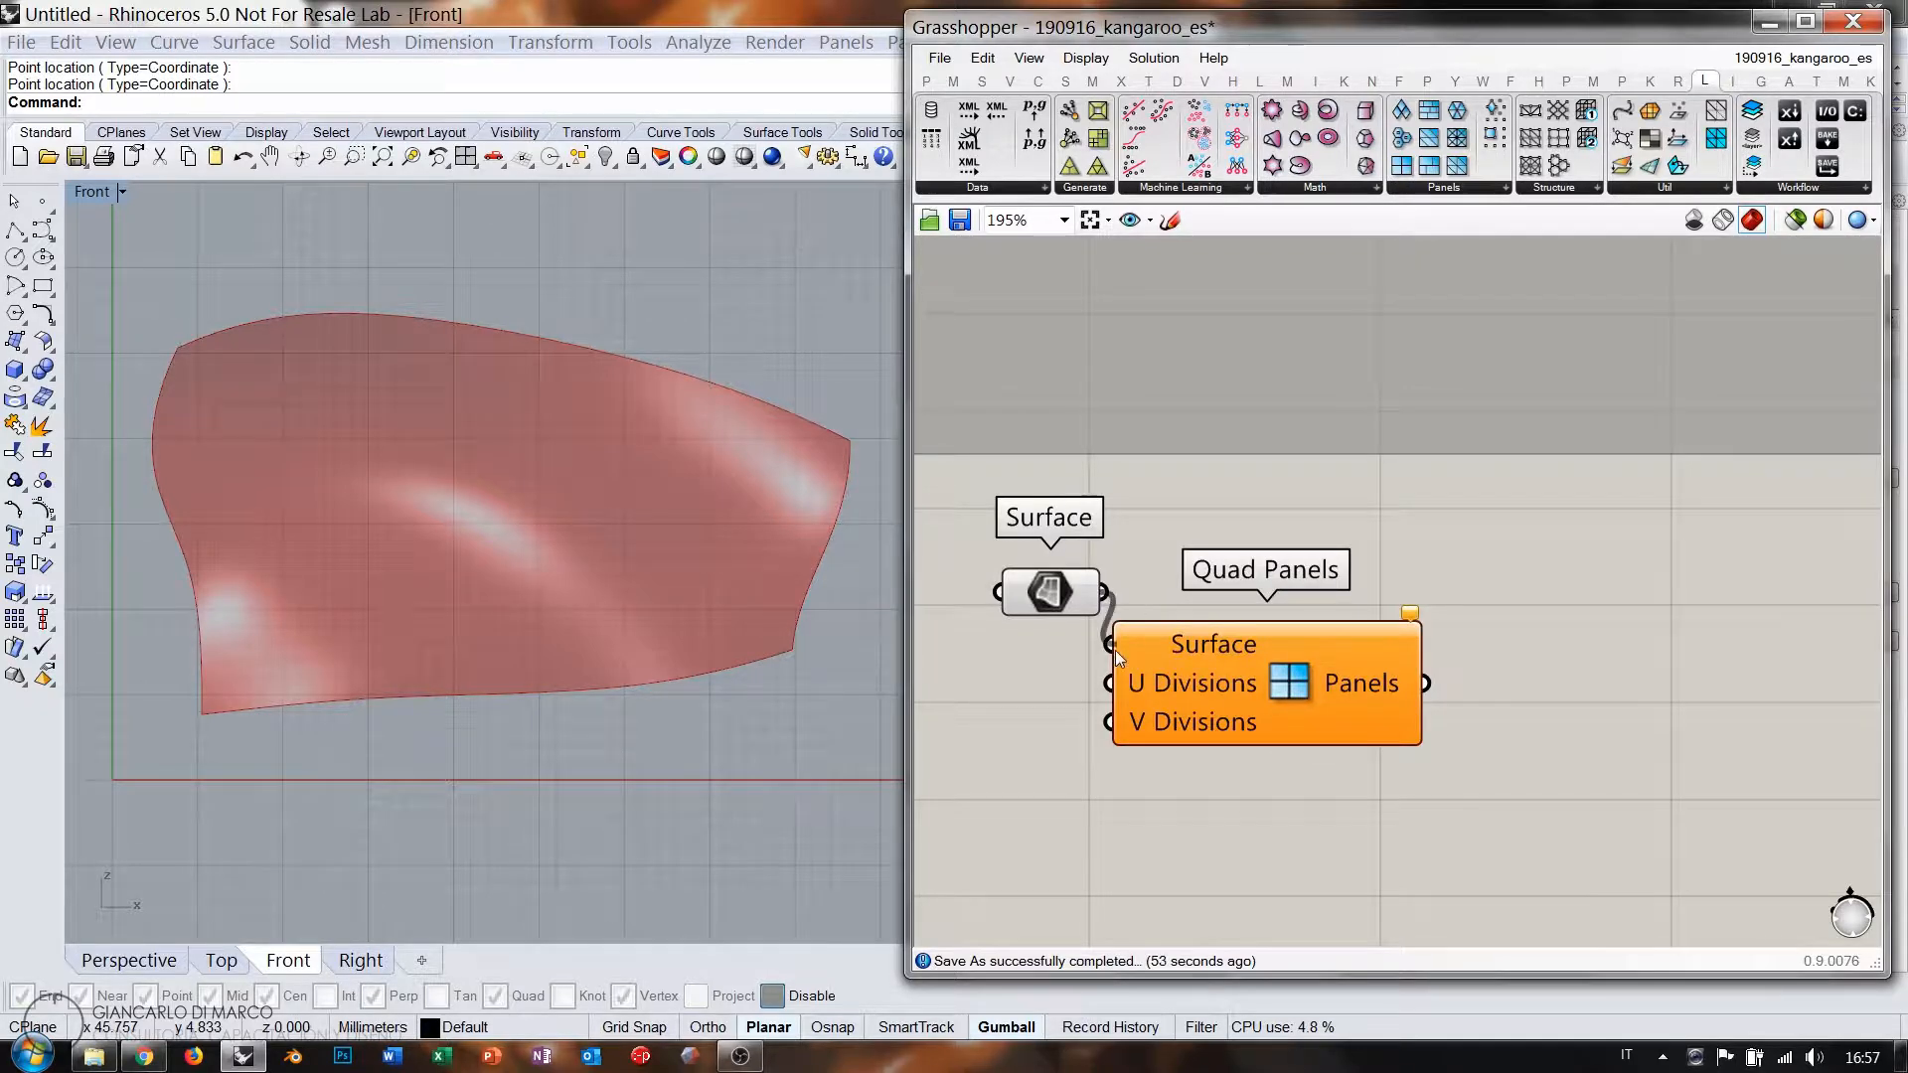
pyautogui.moveTo(1115, 651); pyautogui.dragTo(1115, 652)
pyautogui.moveTo(1245, 686); pyautogui.dragTo(1296, 681)
pyautogui.click(1198, 541)
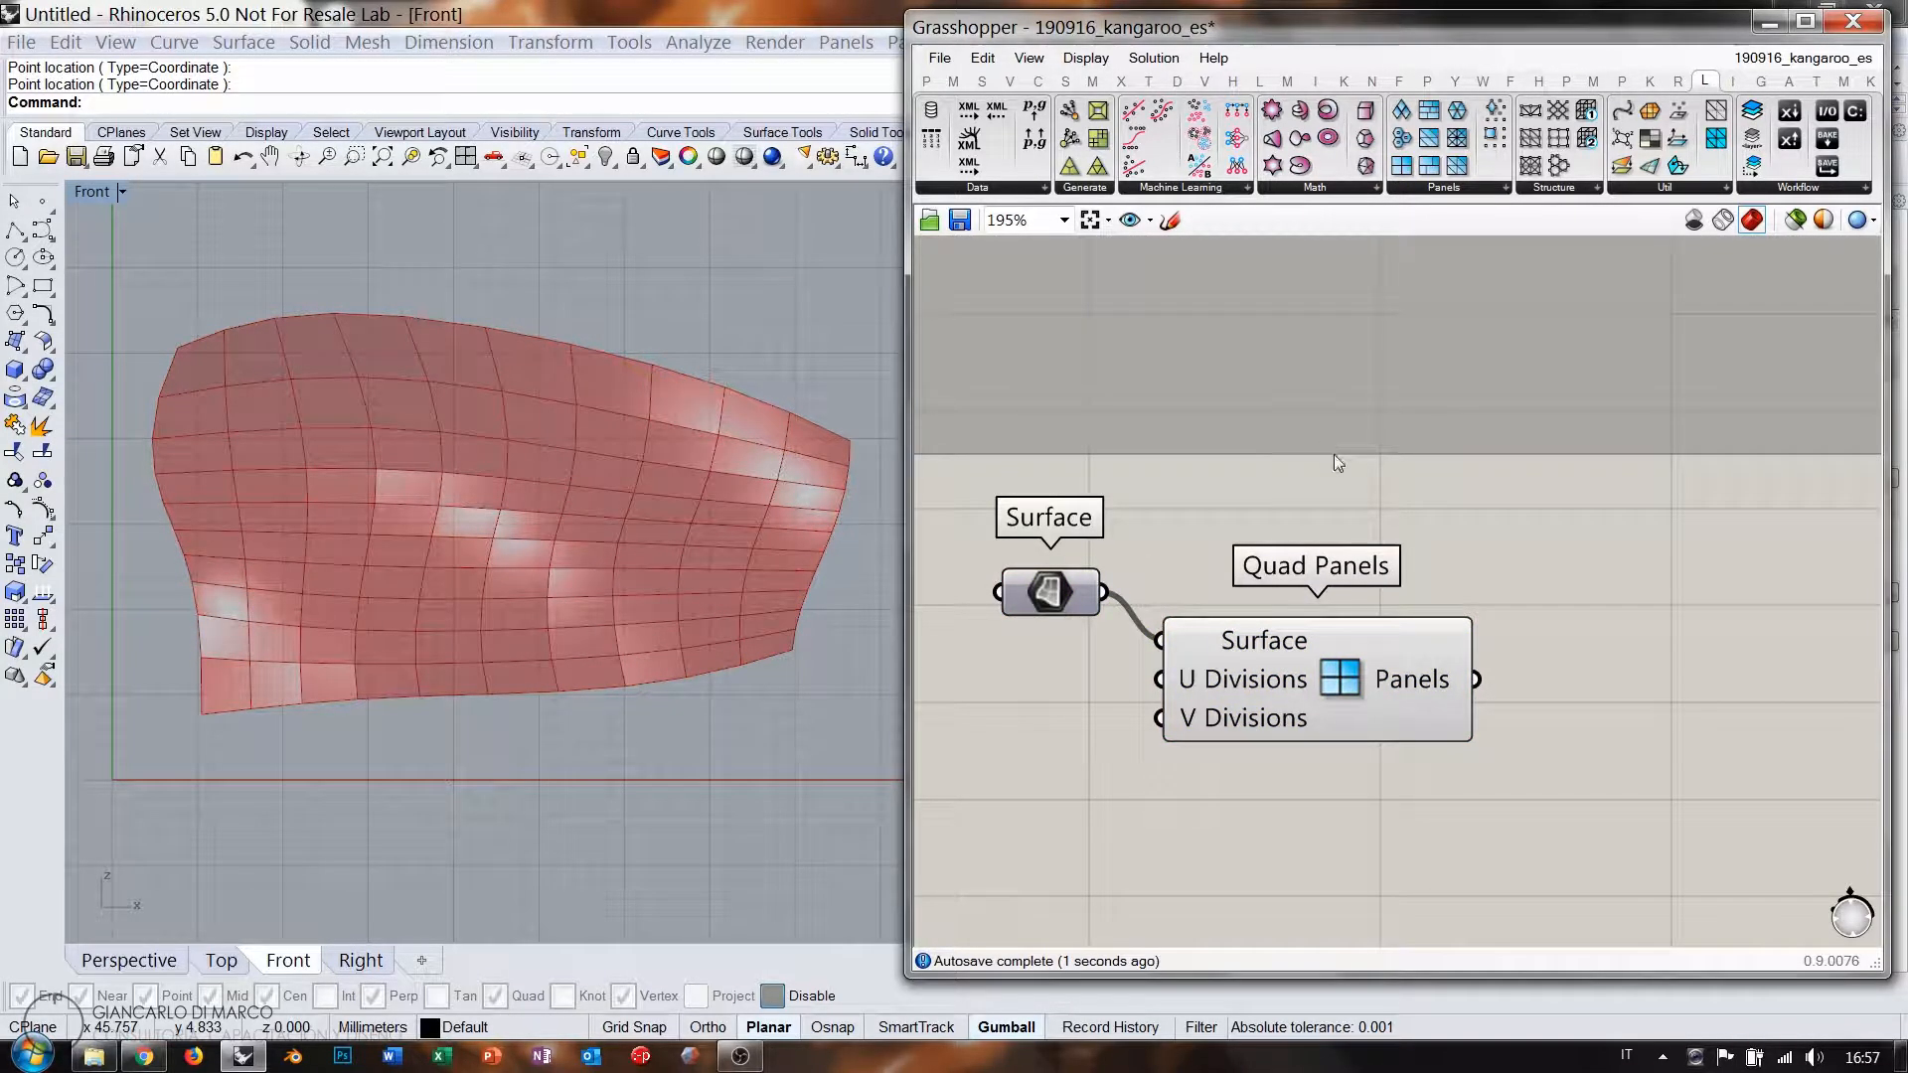
pyautogui.moveTo(550, 587)
pyautogui.mouseDown(button='right')
pyautogui.moveTo(524, 515)
pyautogui.moveTo(544, 572)
pyautogui.mouseUp(button='right')
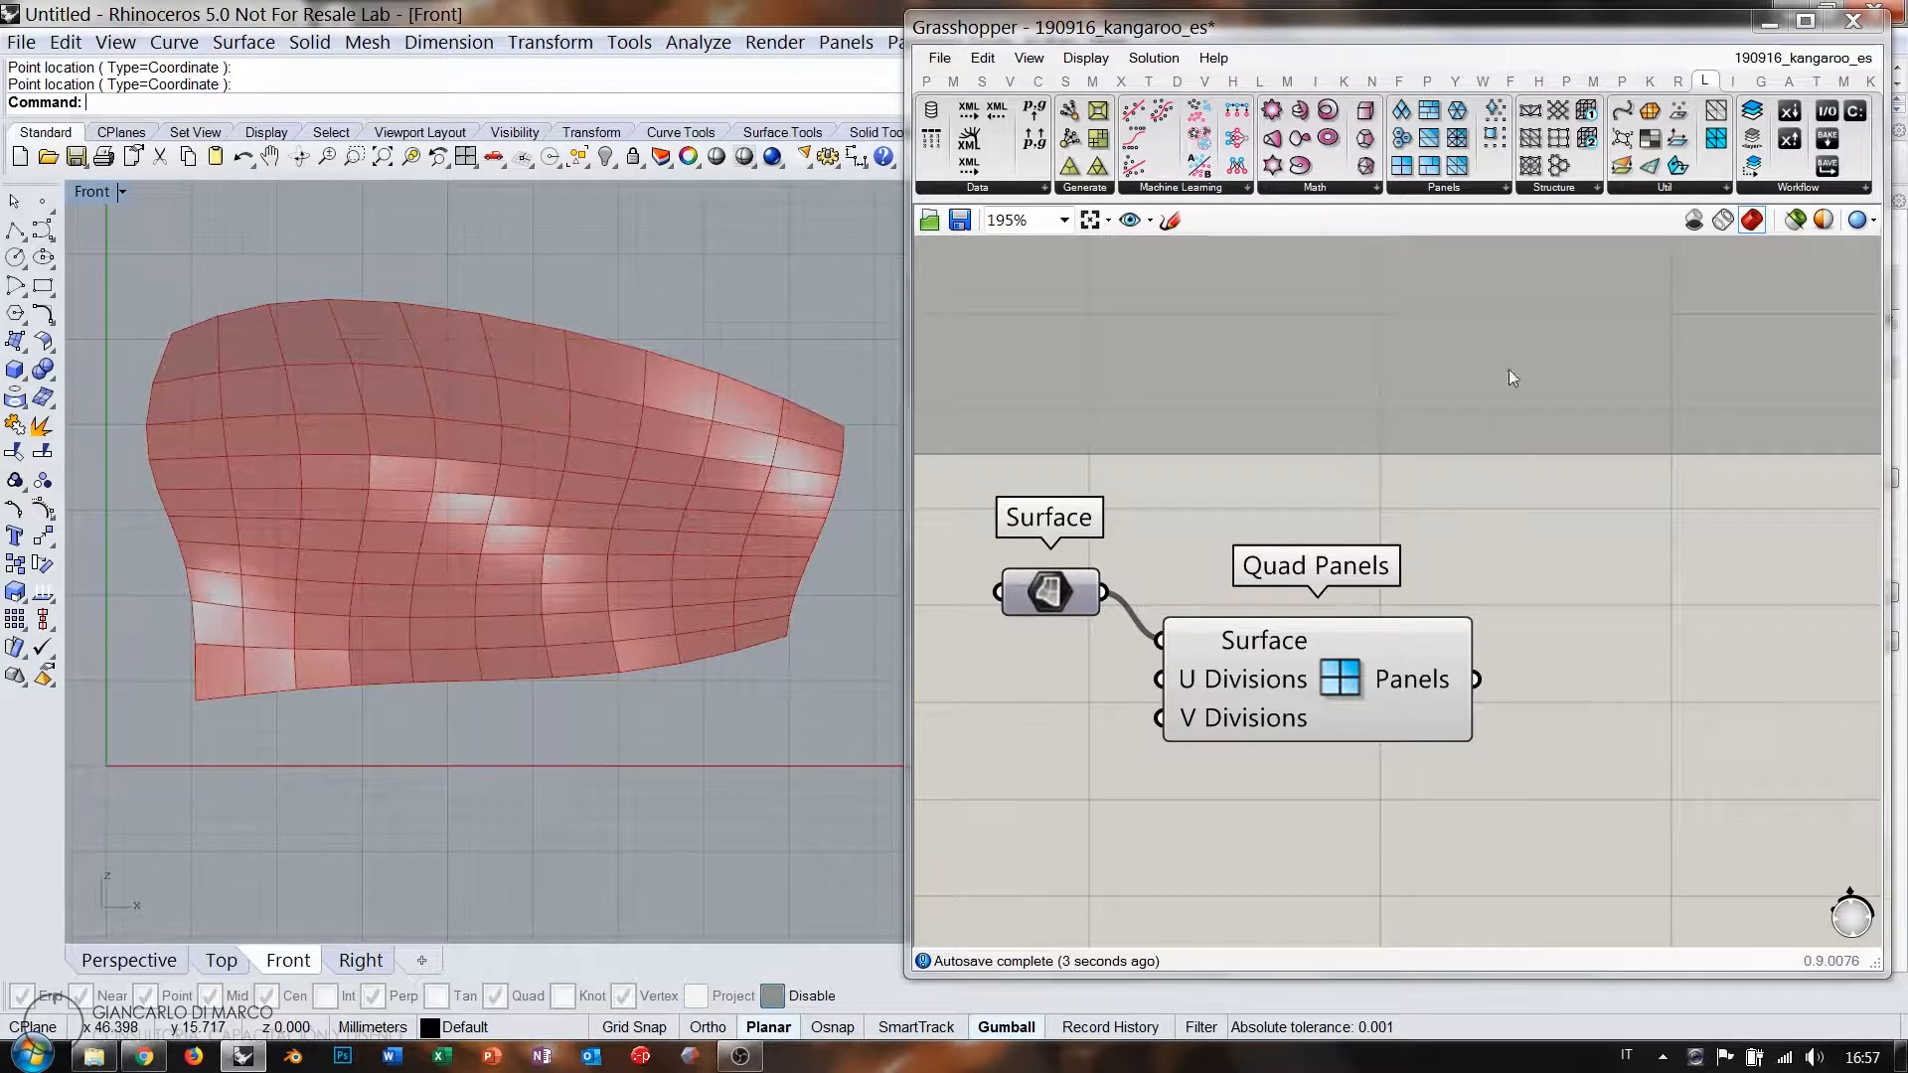
# Show the Kangaroo components and move Quad Panels up and to the left.
pyautogui.click(1650, 80)
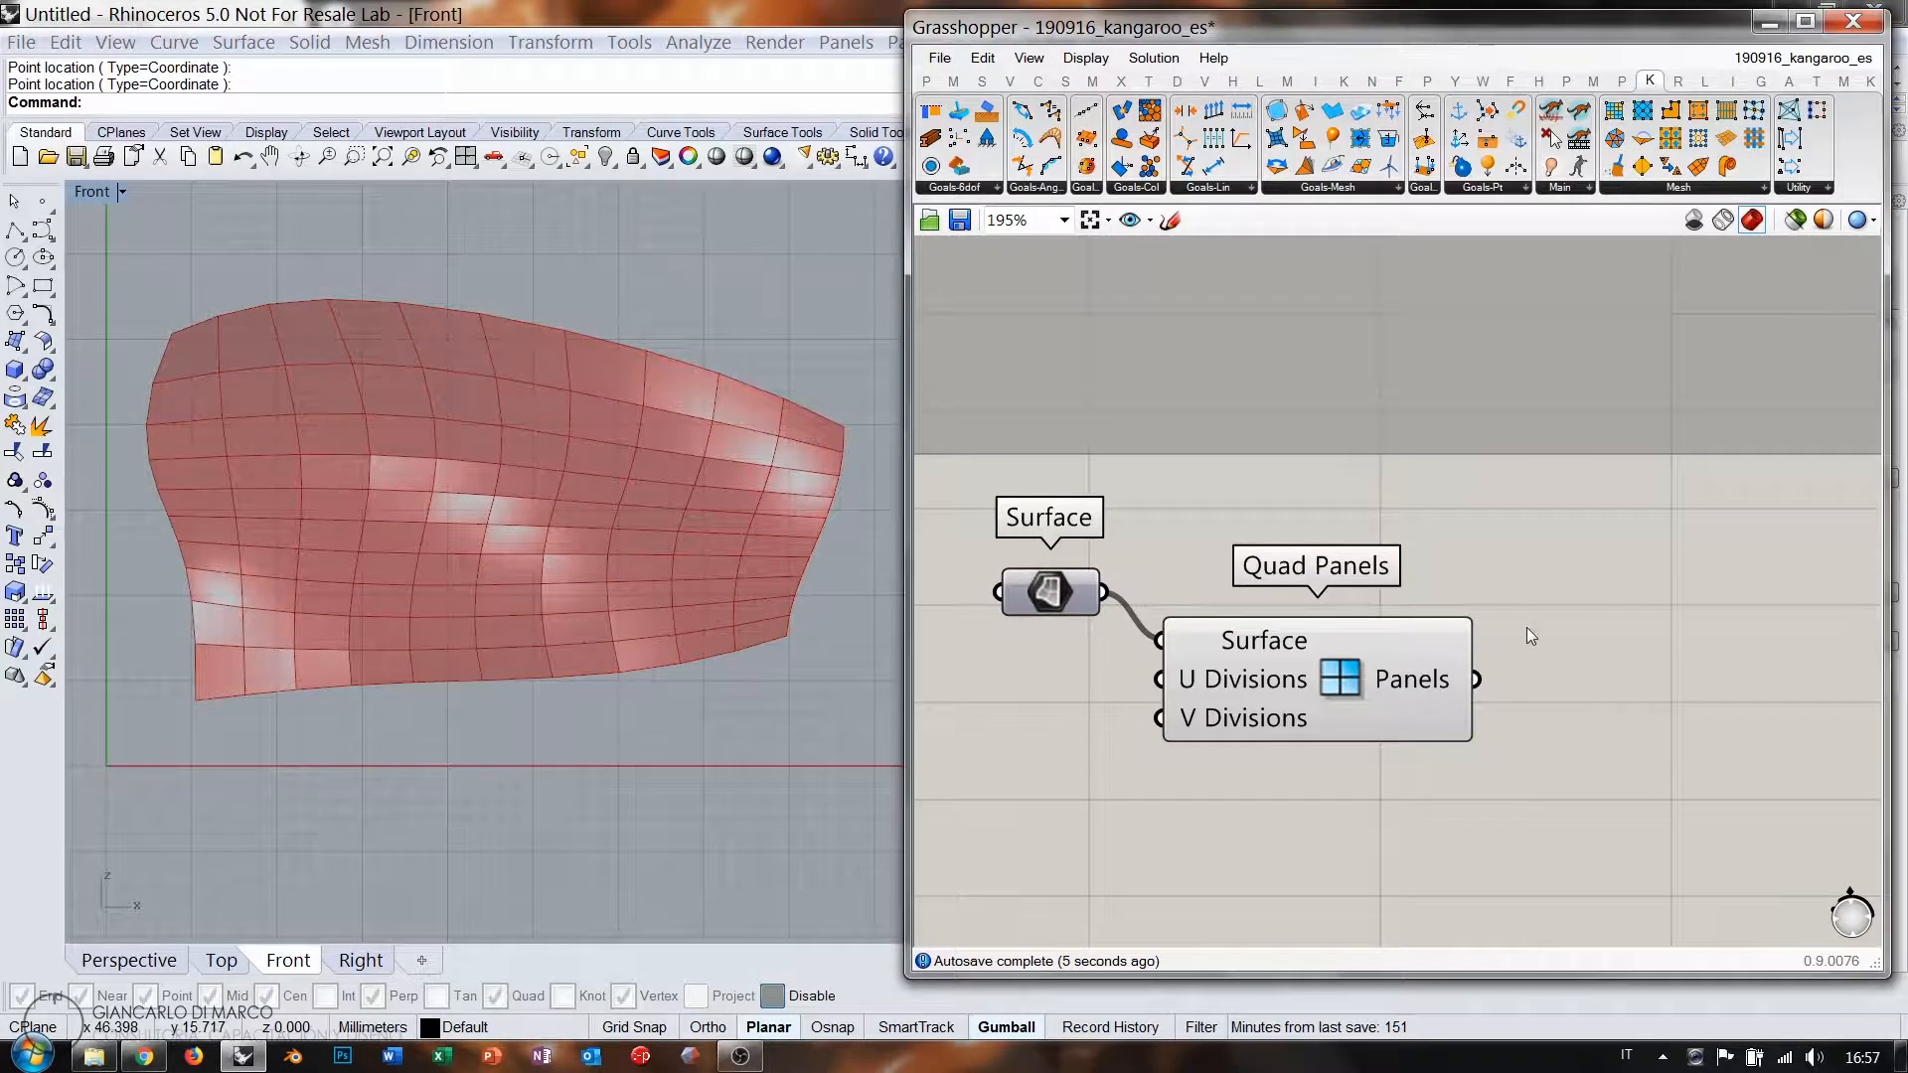
pyautogui.click(1423, 683)
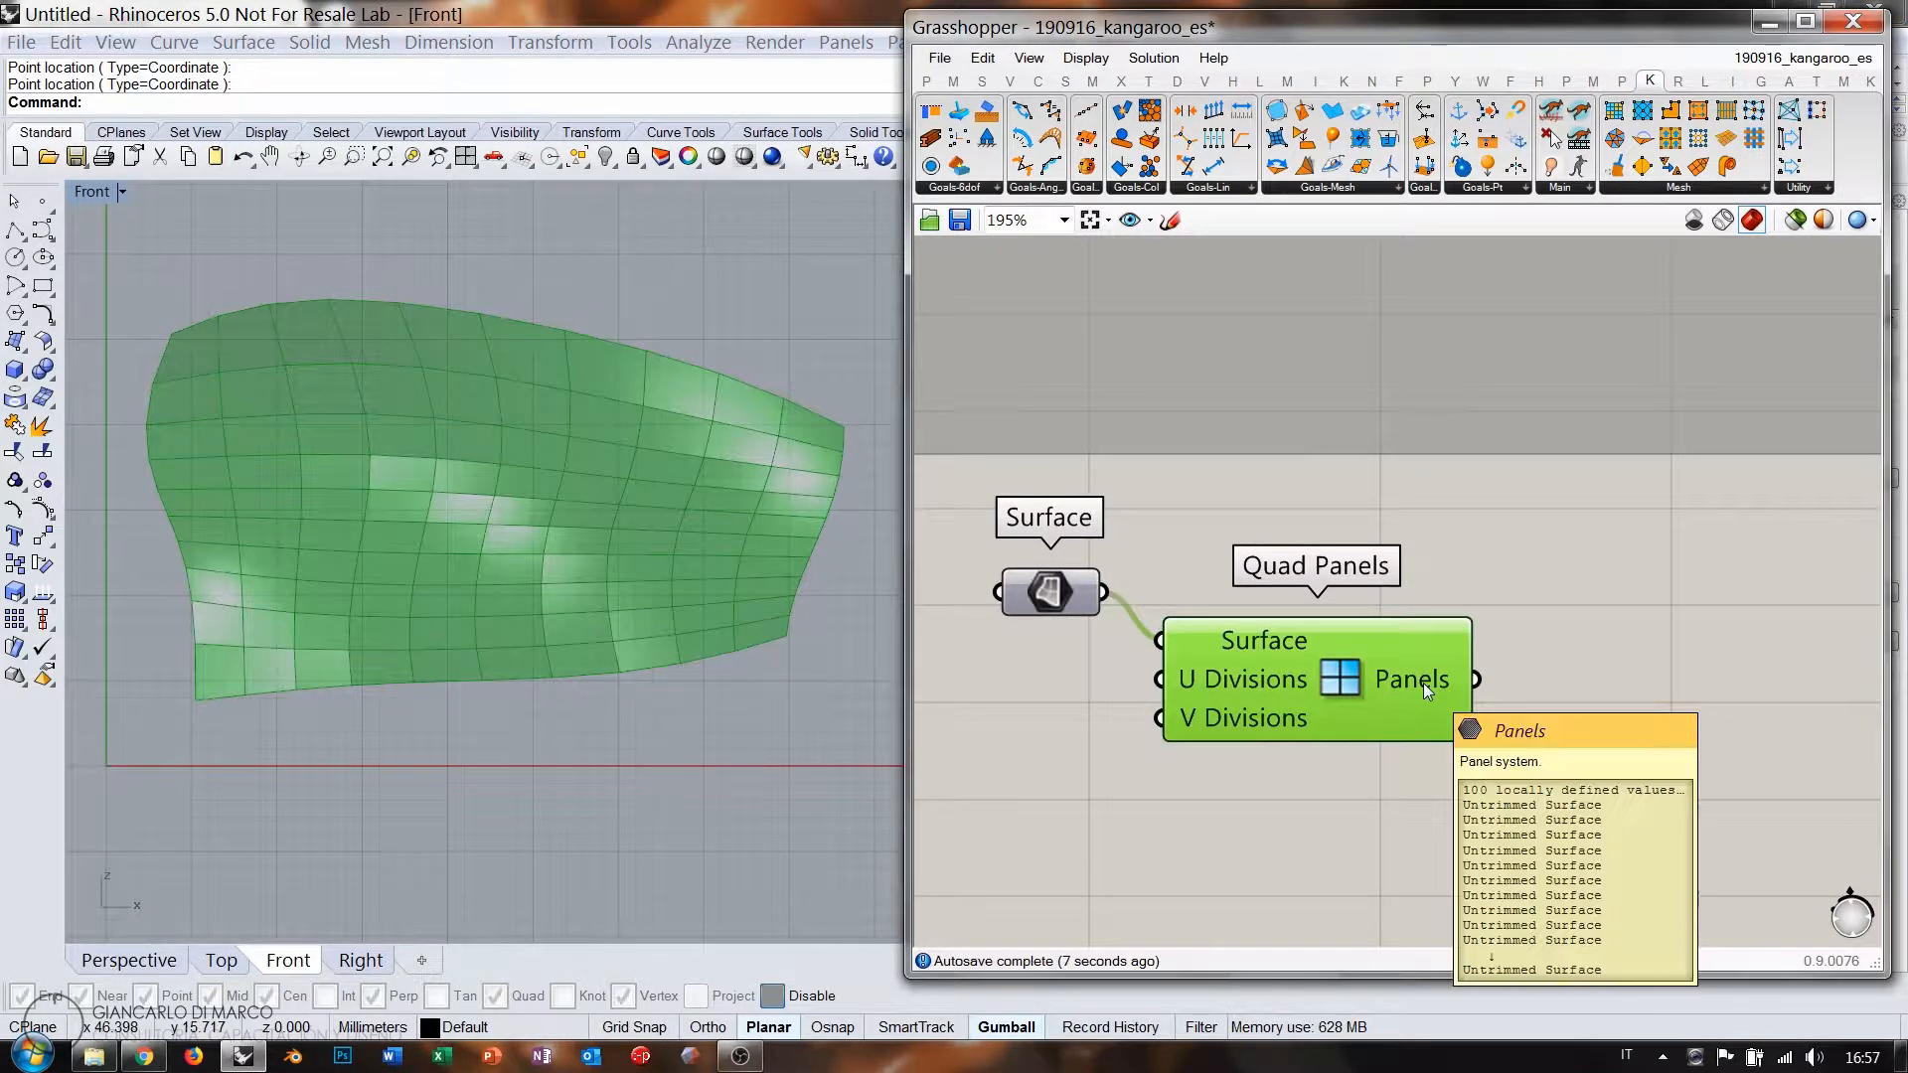
pyautogui.moveTo(1316, 682); pyautogui.dragTo(1306, 636)
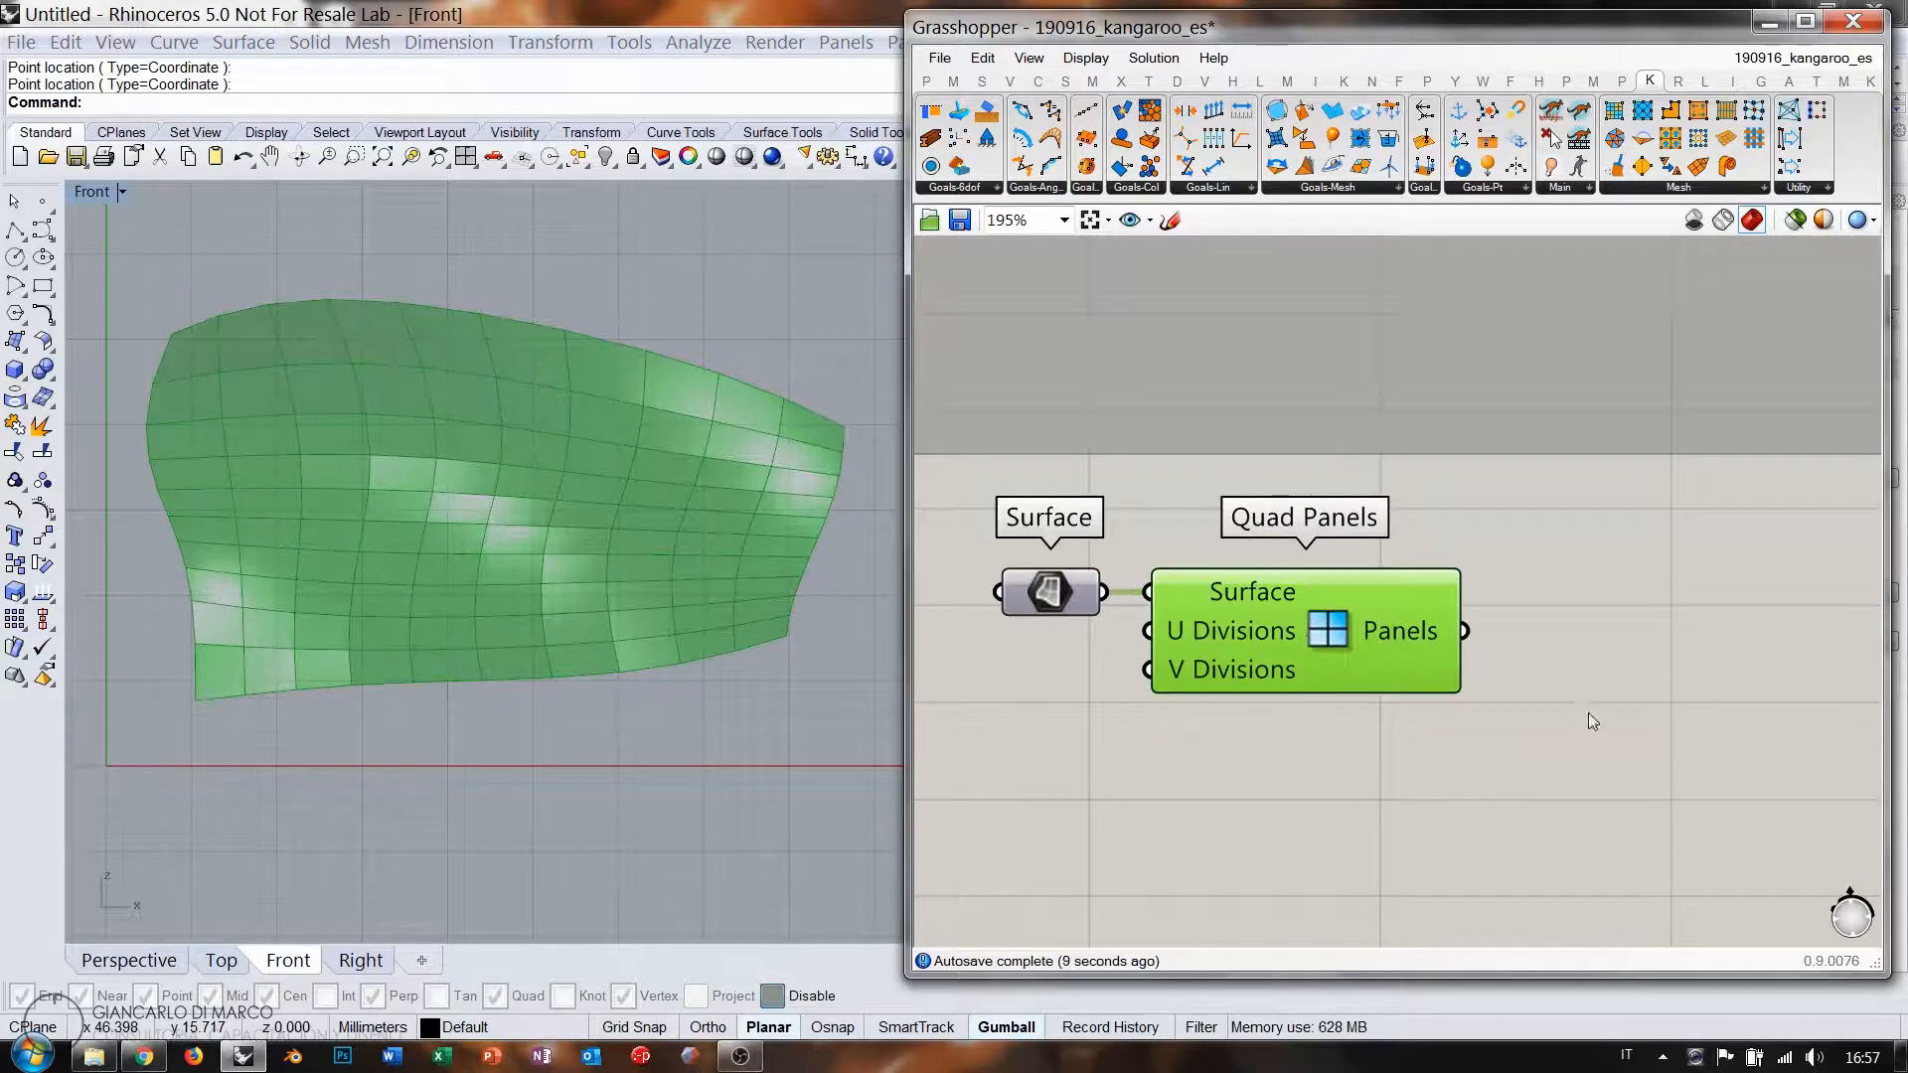
pyautogui.click(1614, 652)
pyautogui.doubleClick(1614, 652)
# Place a Deconstruct Brep via 'deb' and feed it the Quad Panels' Panels output.
pyautogui.write('deb')
pyautogui.click(1566, 602)
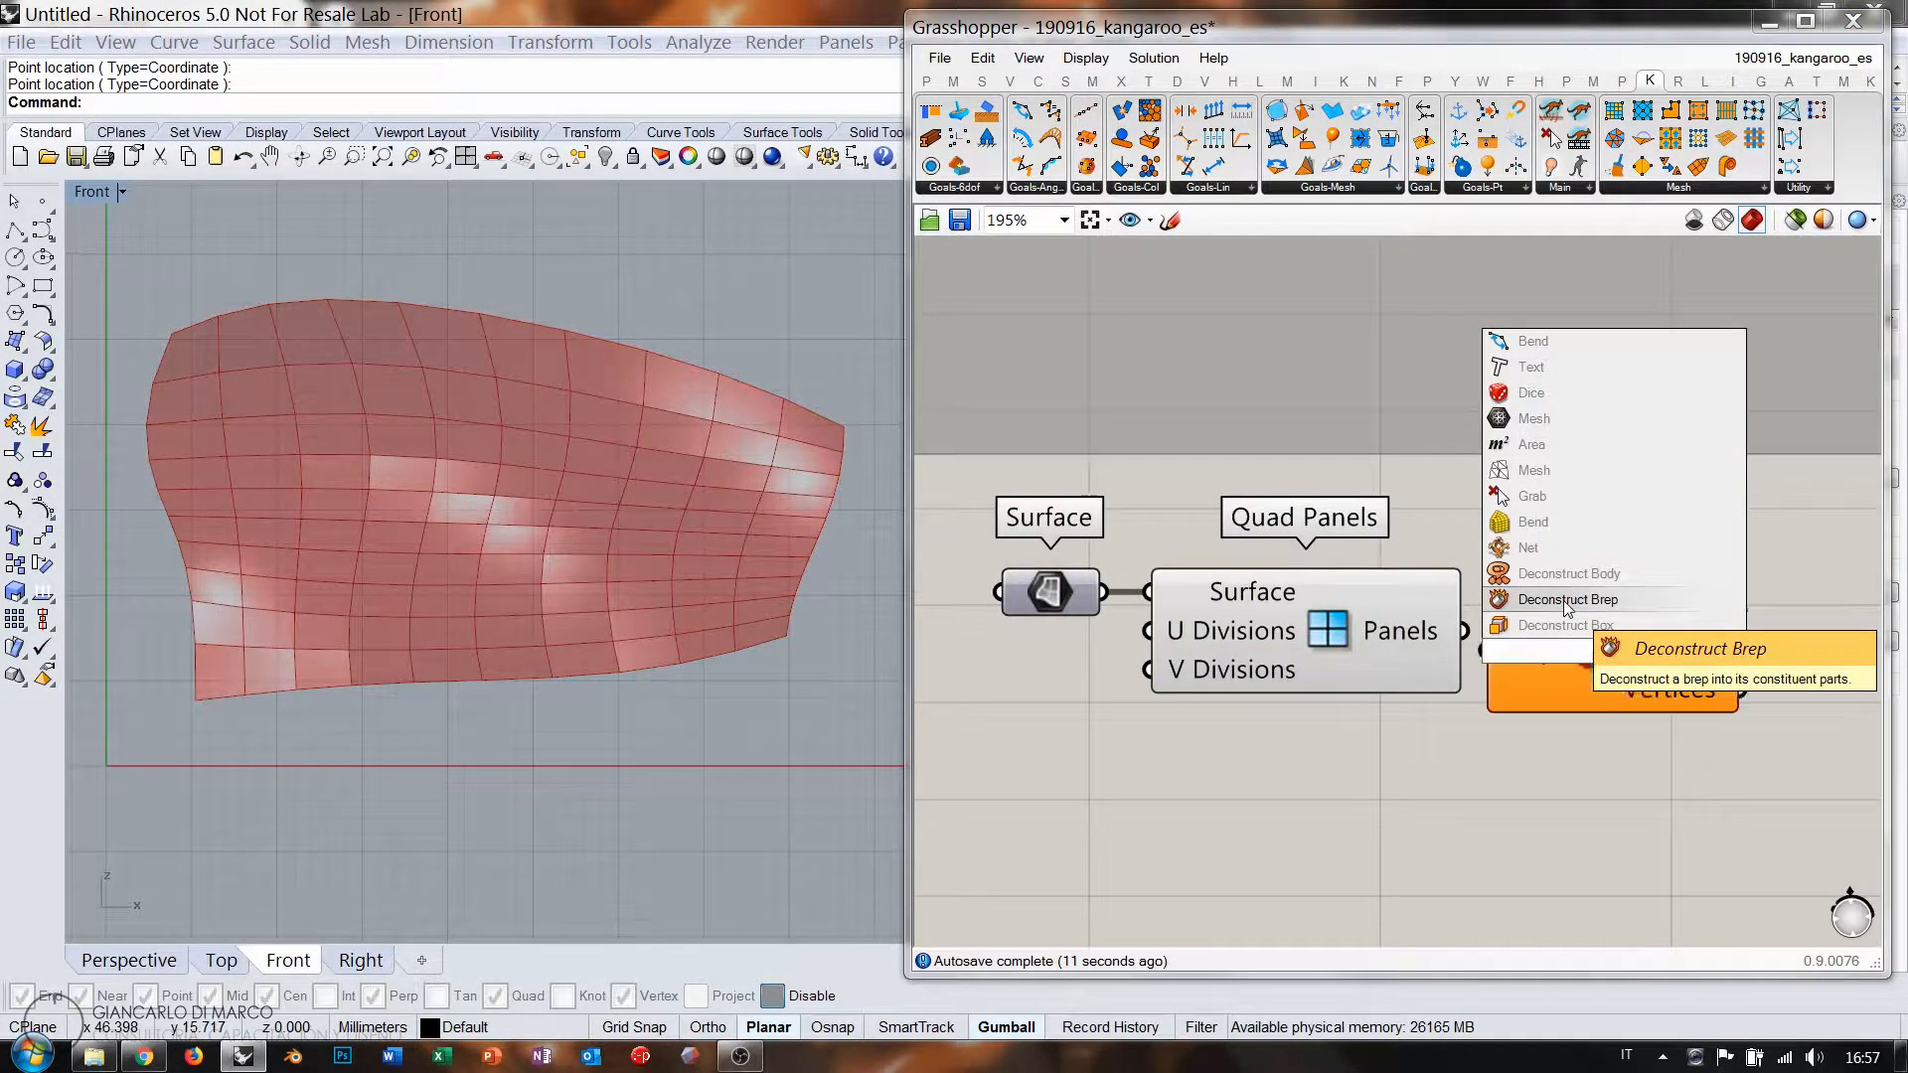
pyautogui.click(1373, 642)
pyautogui.moveTo(1465, 631); pyautogui.dragTo(1485, 648)
pyautogui.click(1580, 638)
pyautogui.click(1619, 715)
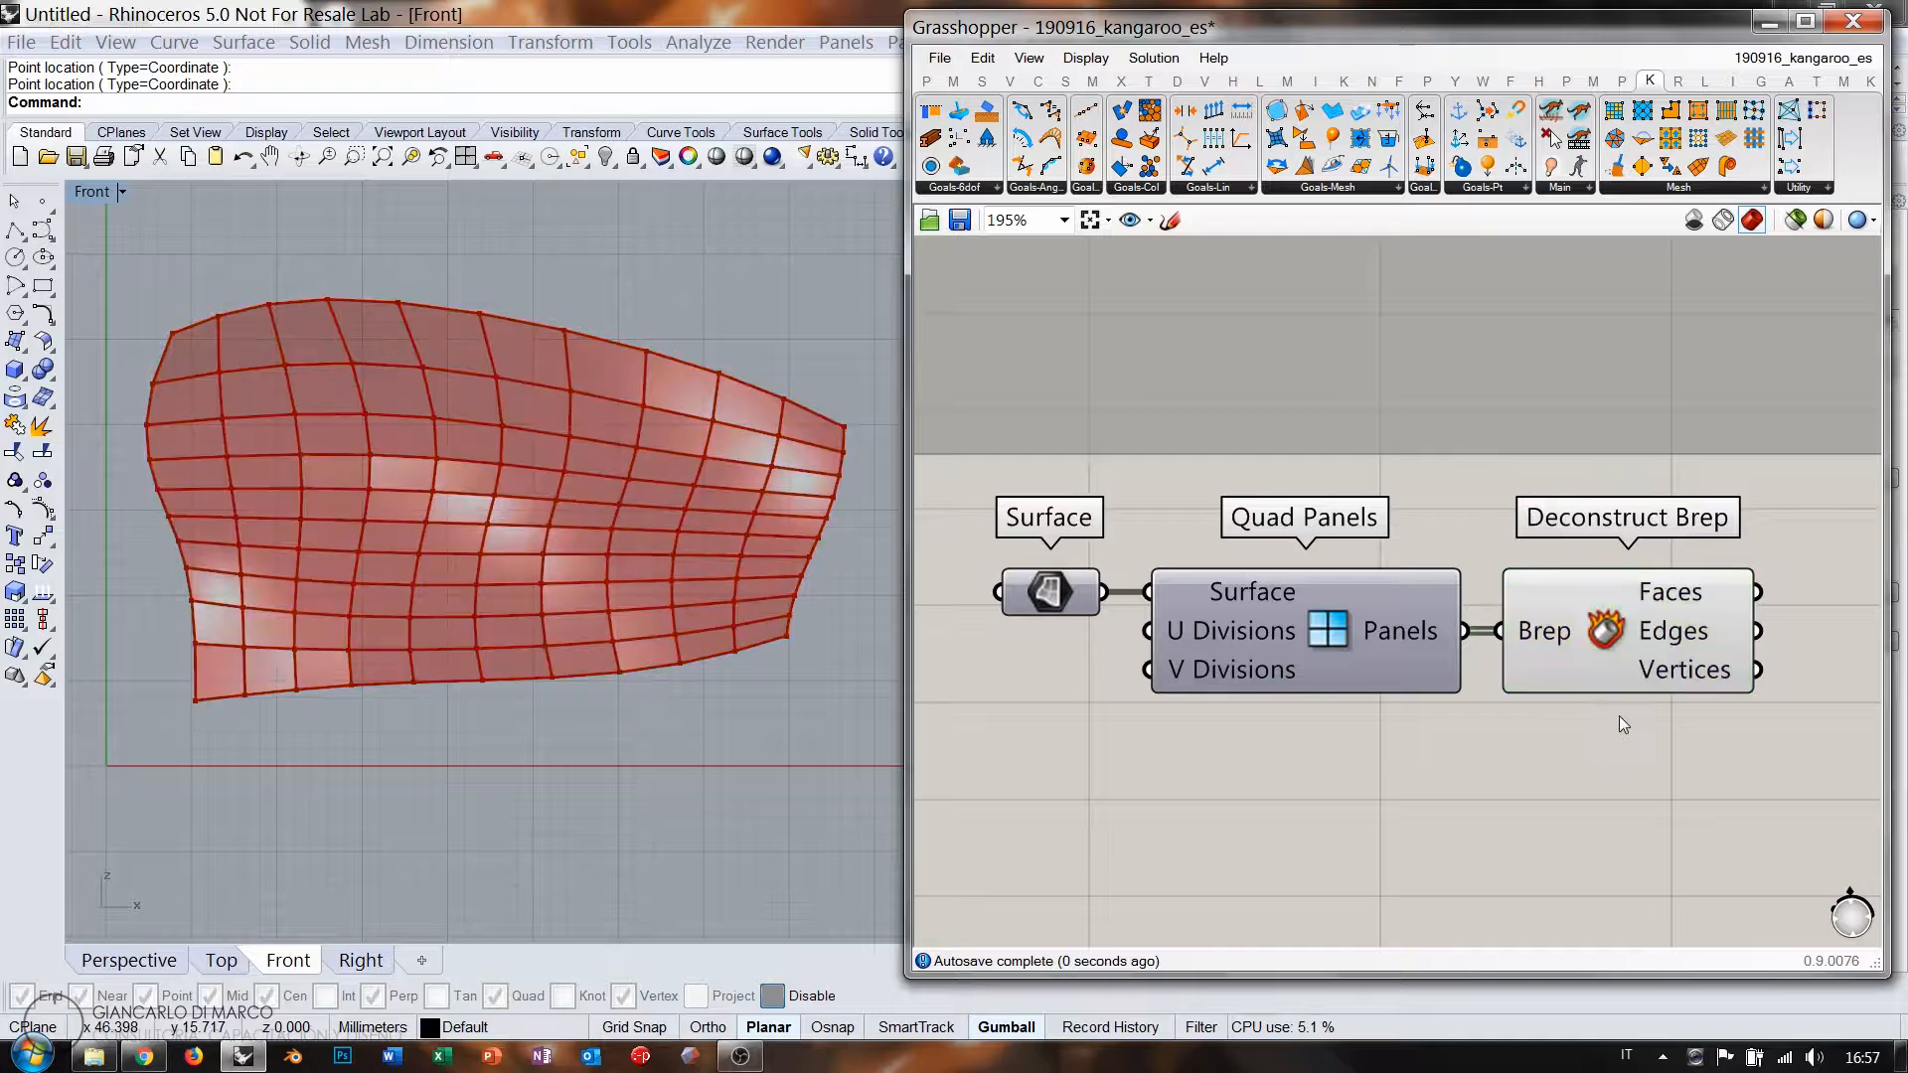
pyautogui.moveTo(1596, 732); pyautogui.dragTo(1317, 723, button='right')
# Inspect Deconstruct Brep's faces, edges and vertices outputs.
pyautogui.moveTo(1380, 606)
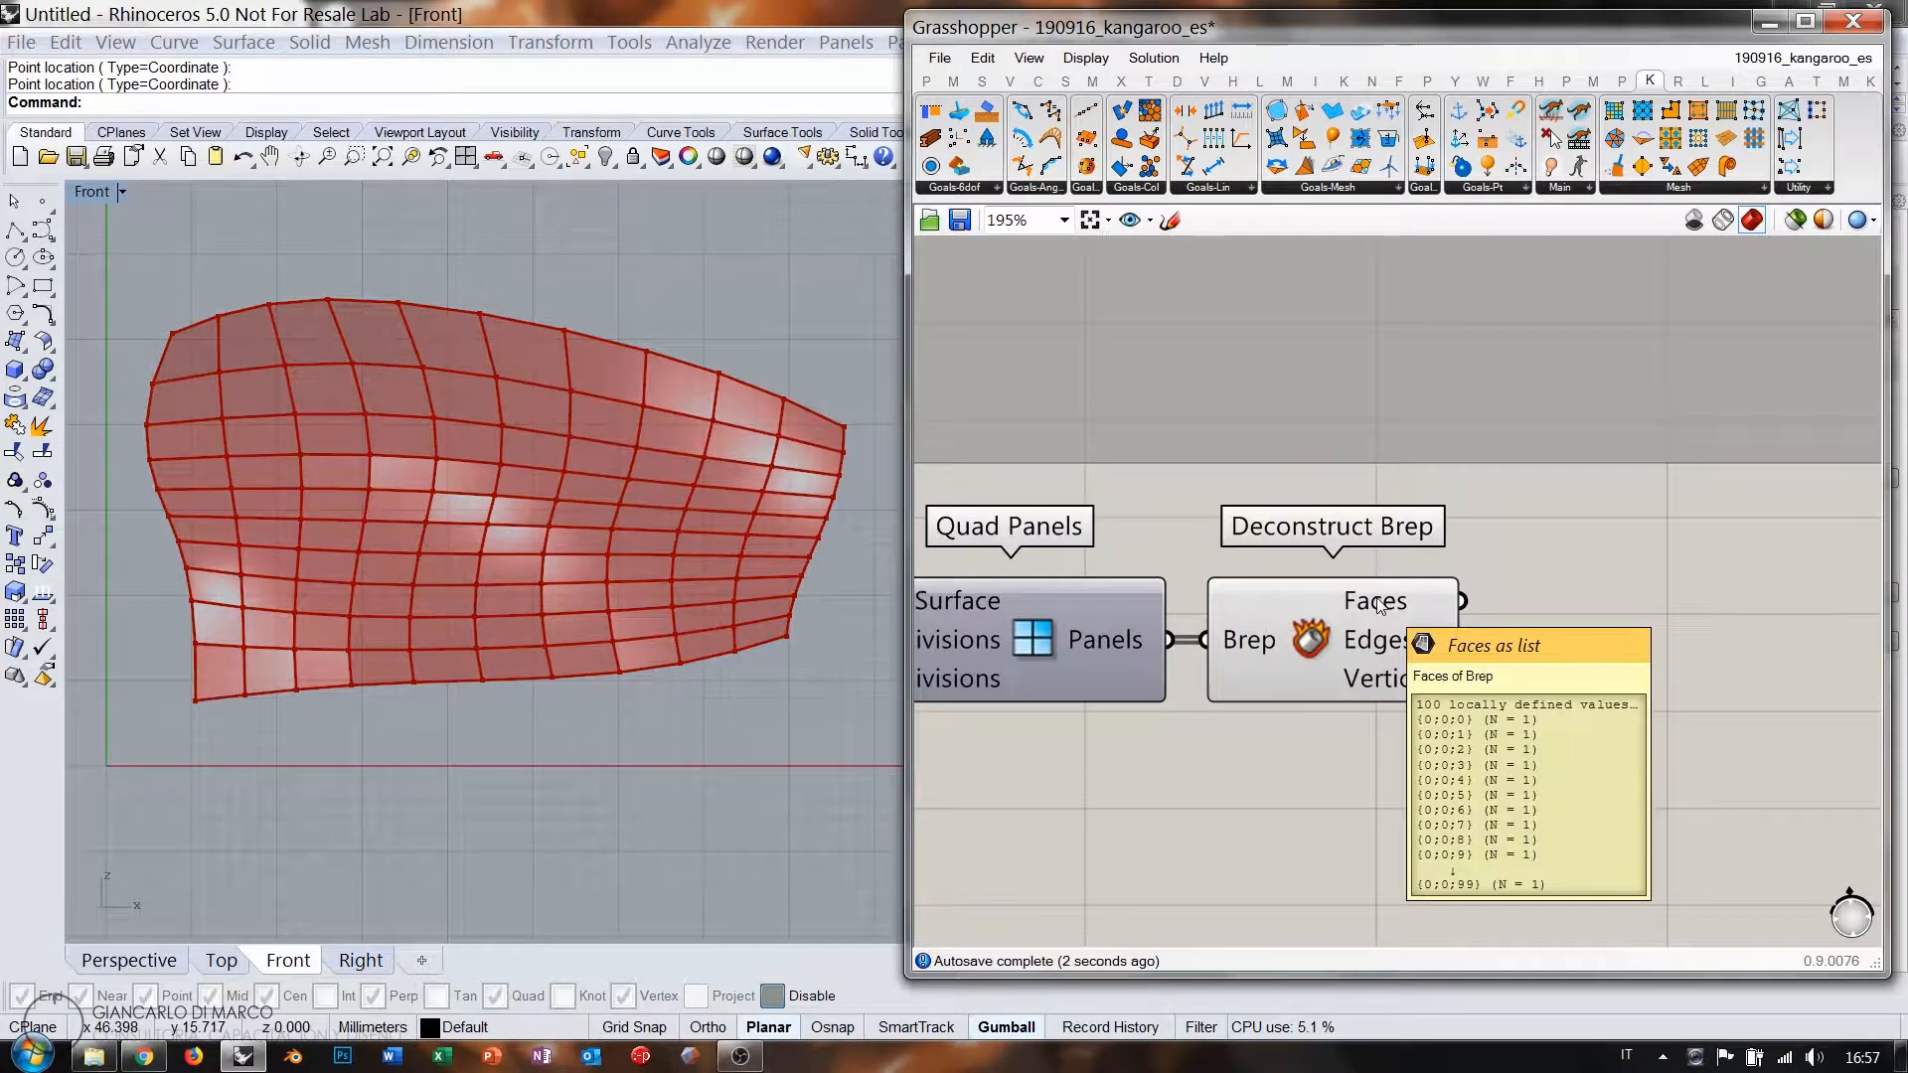
pyautogui.moveTo(1406, 651)
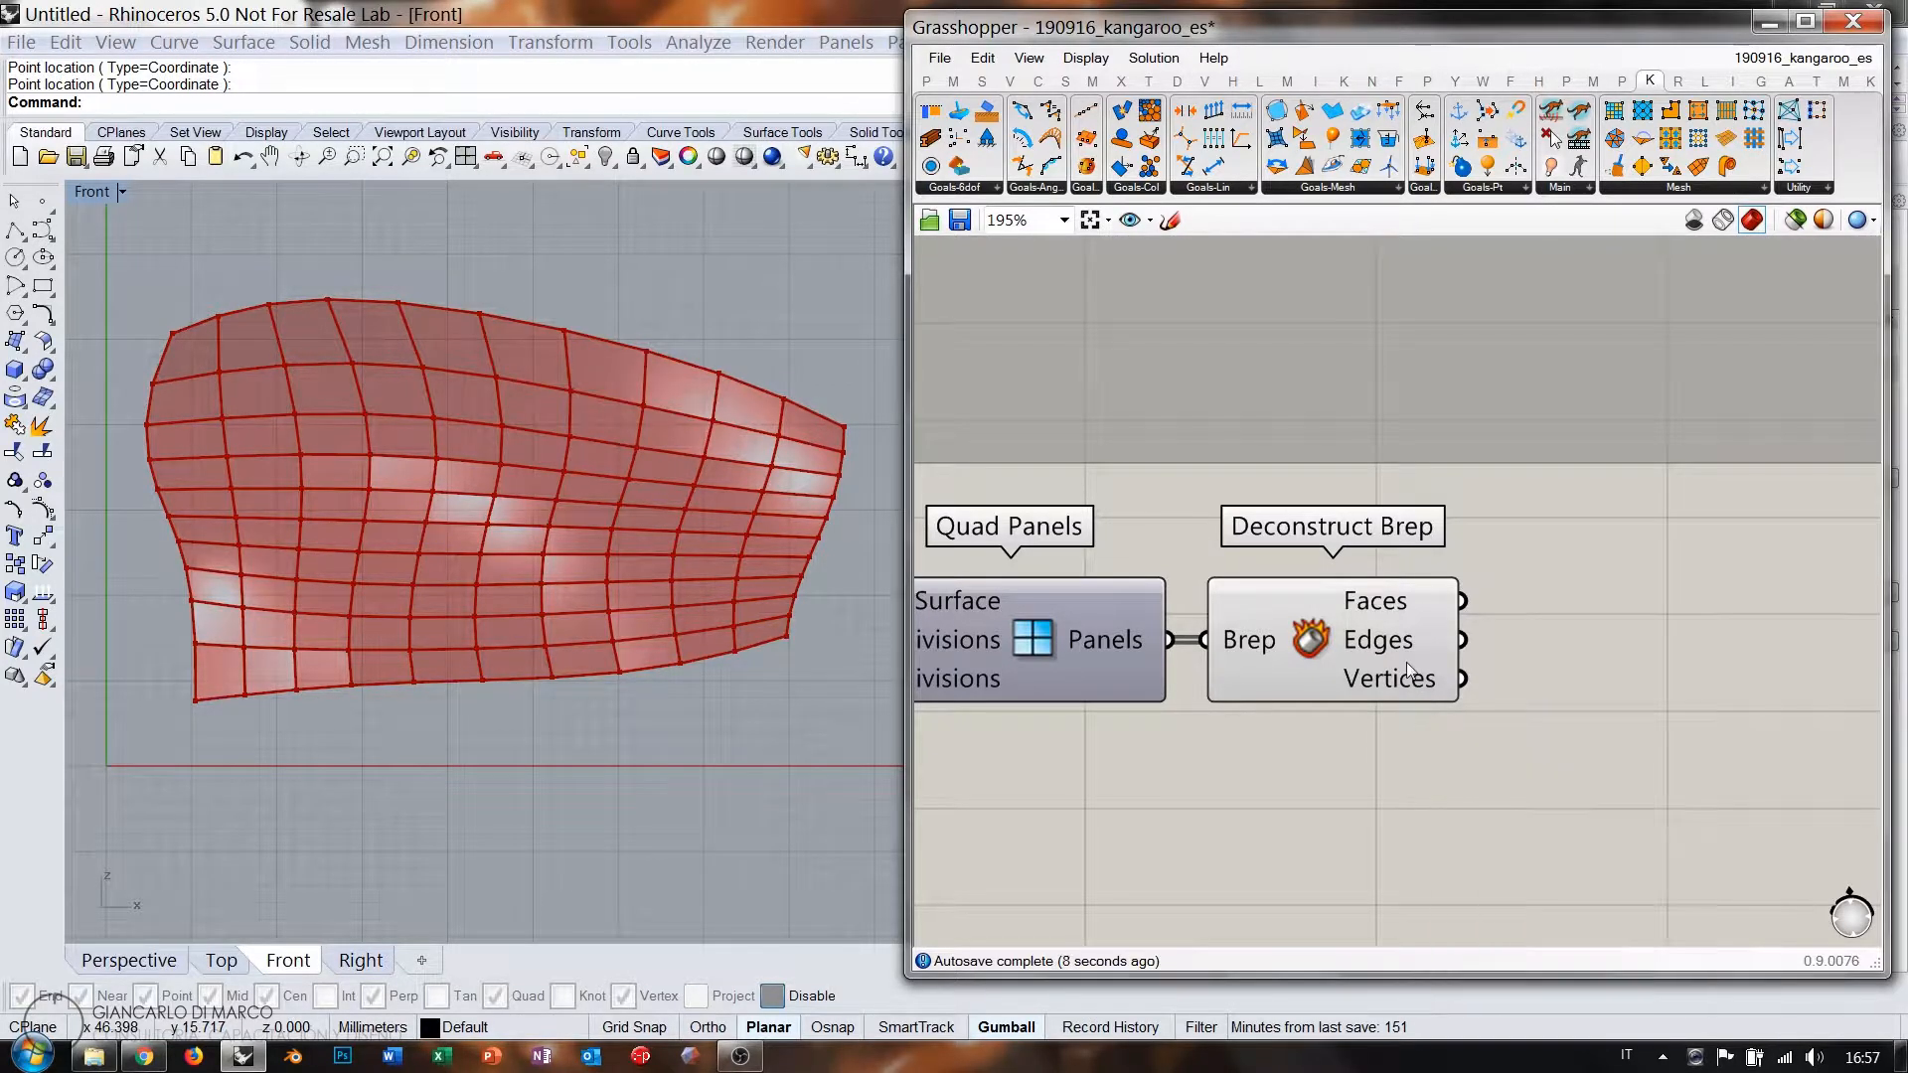
pyautogui.moveTo(1596, 590); pyautogui.dragTo(1504, 588, button='right')
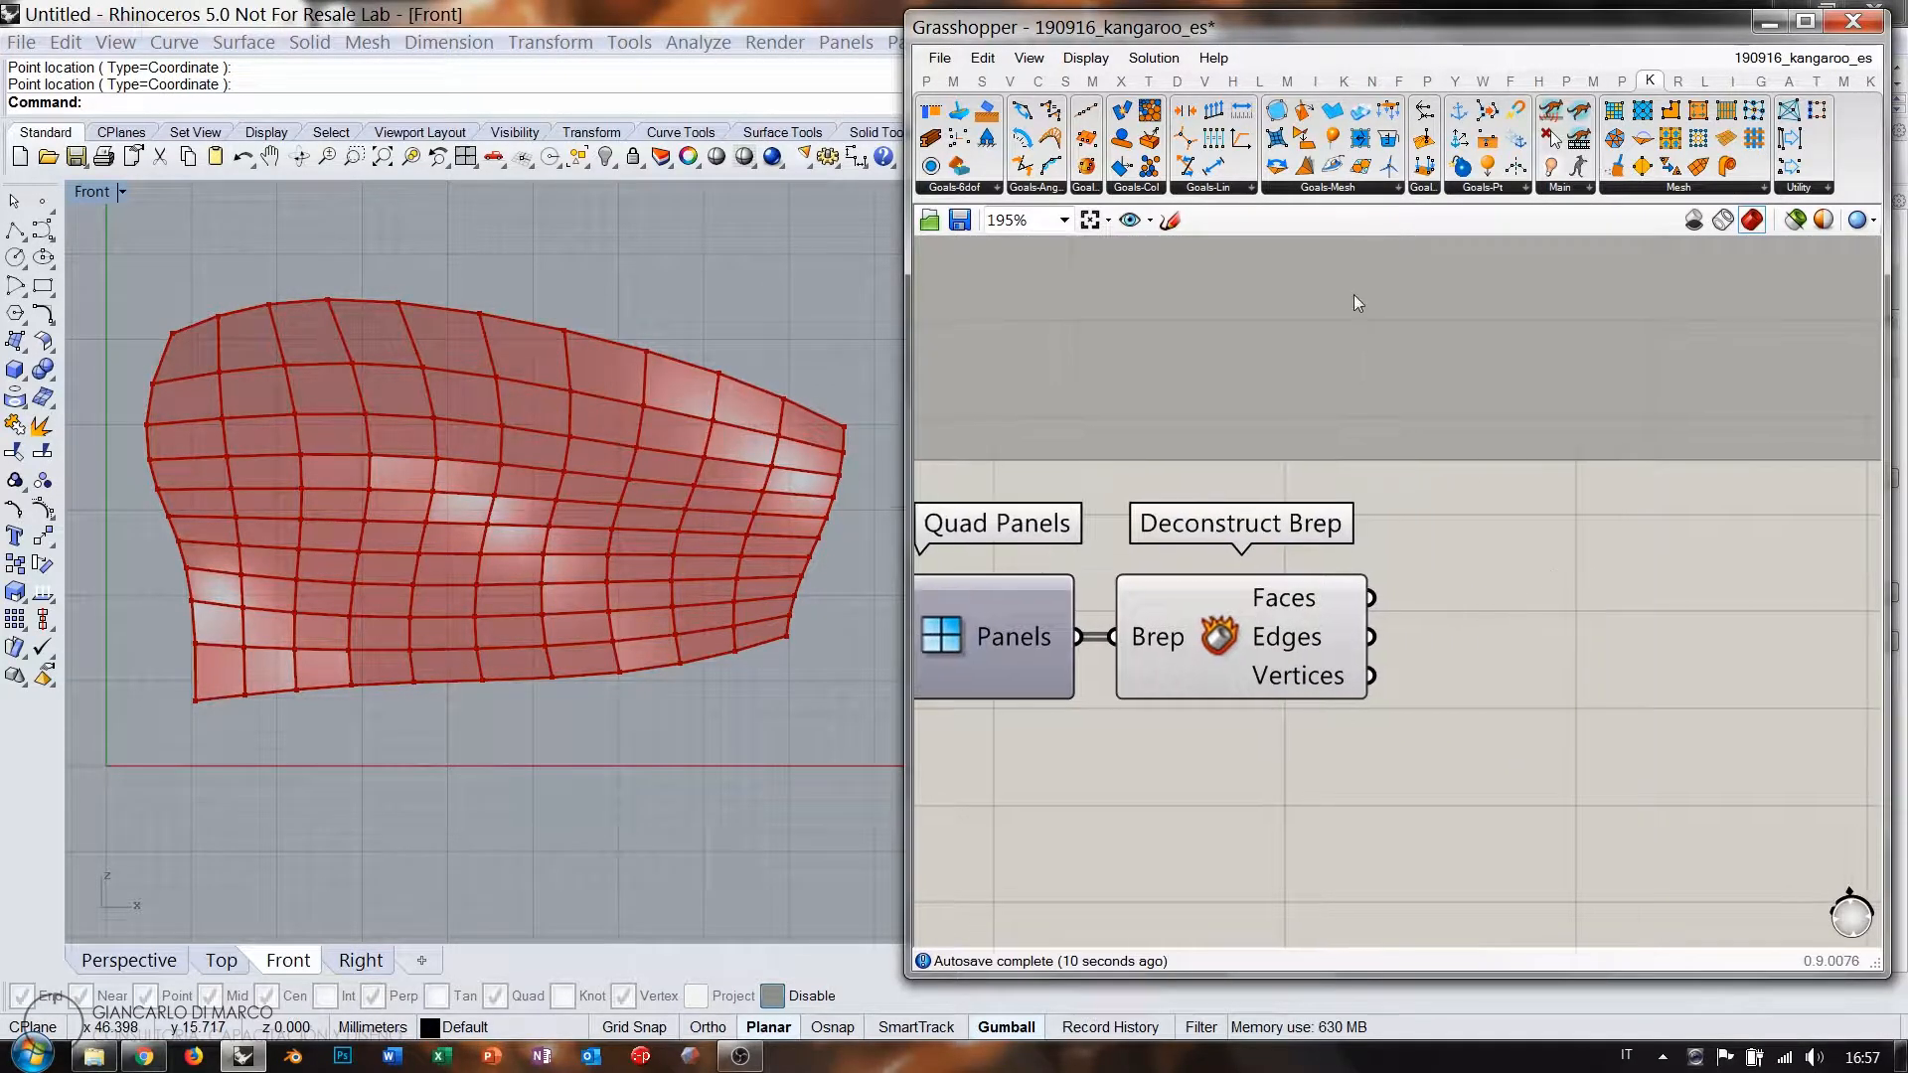
pyautogui.click(1342, 189)
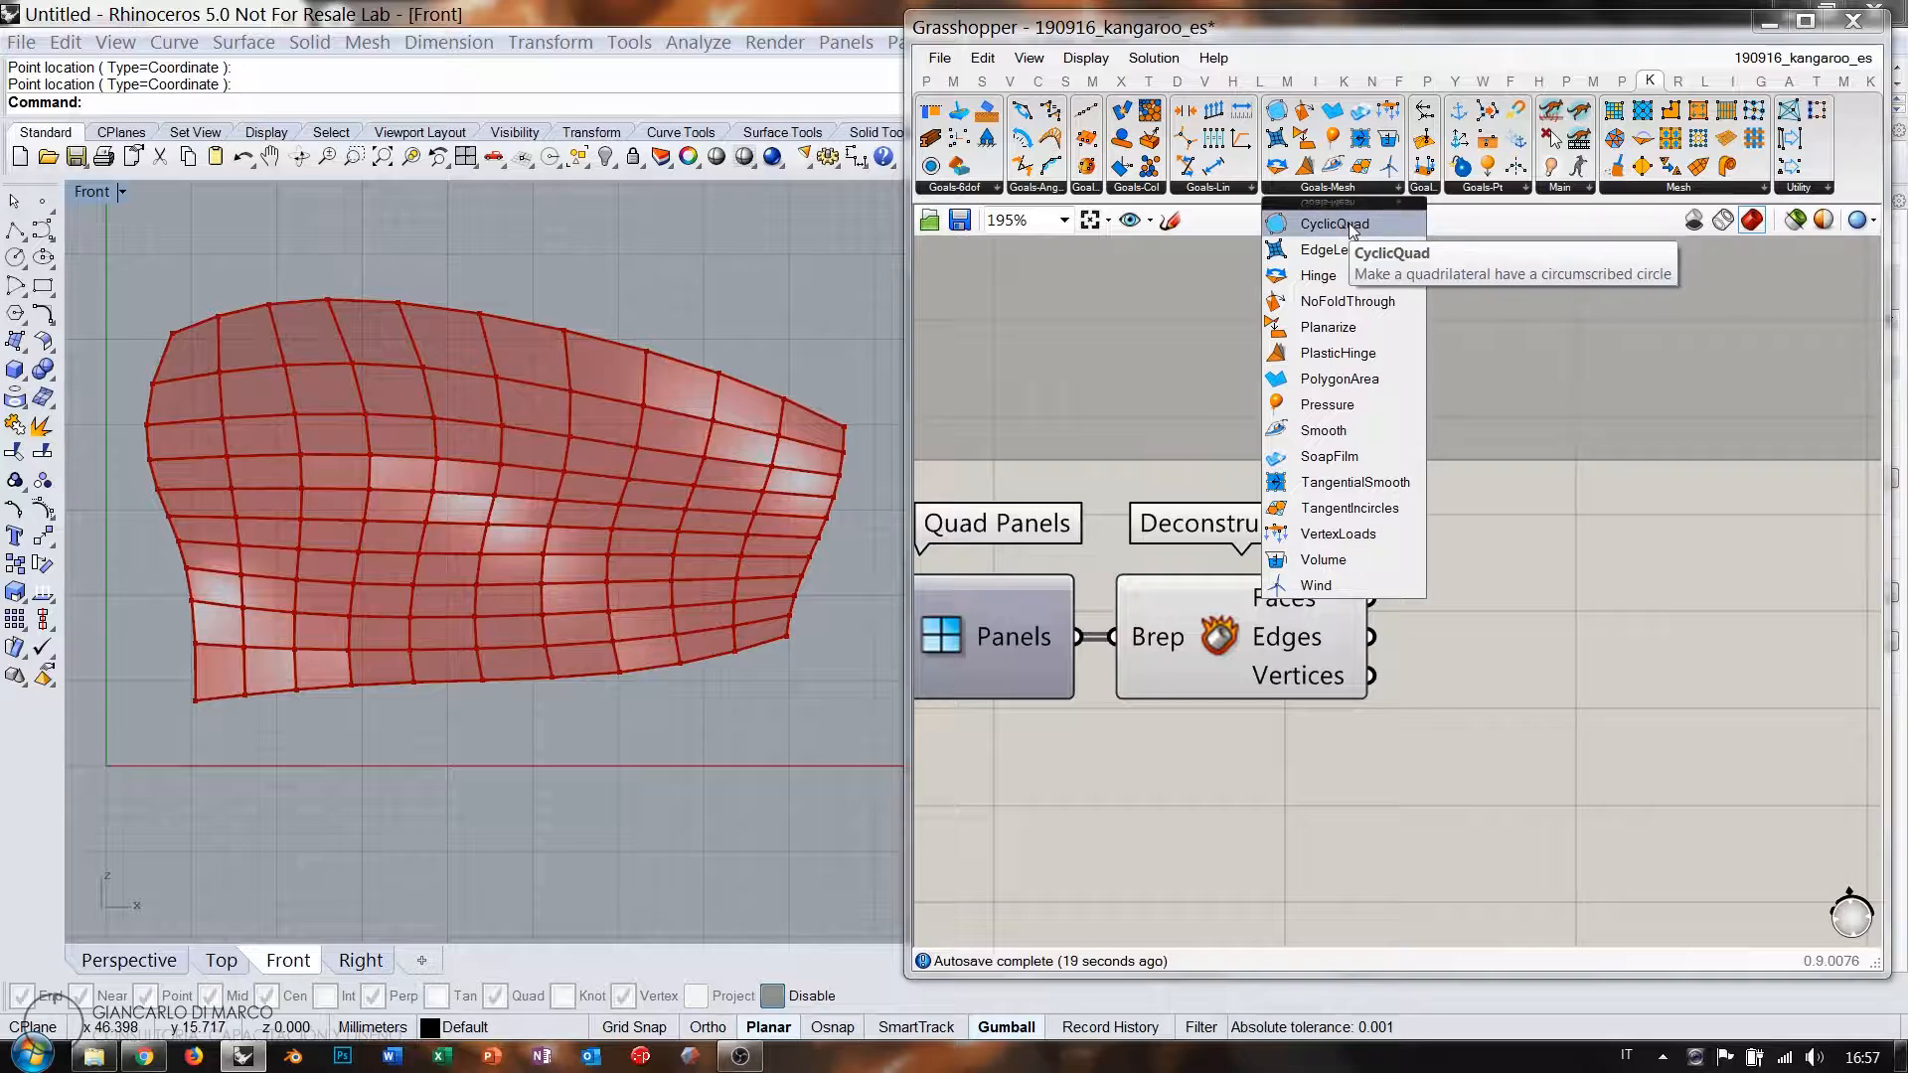
# Place a CyclicQuad goal from Goals-Mesh below Deconstruct Brep.
pyautogui.click(1352, 227)
pyautogui.click(1270, 786)
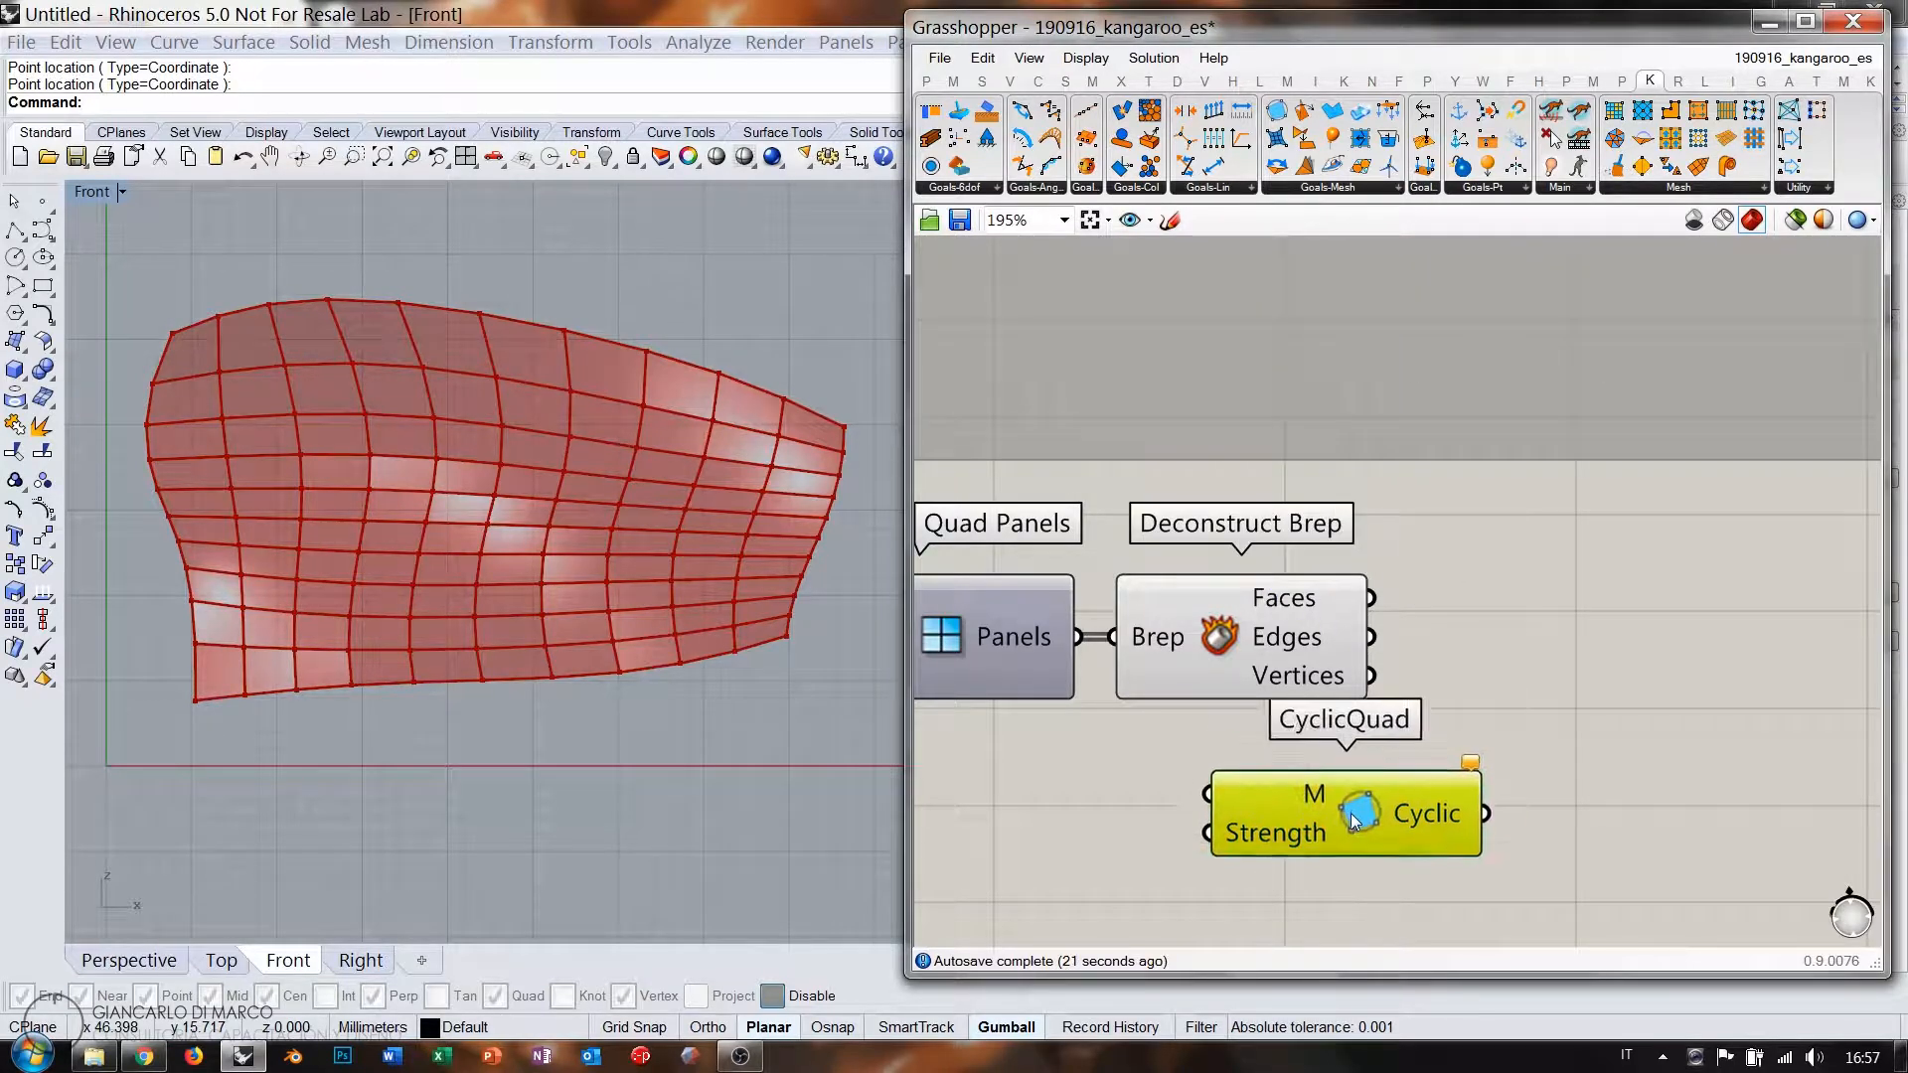
pyautogui.moveTo(1273, 724); pyautogui.dragTo(1465, 639, button='right')
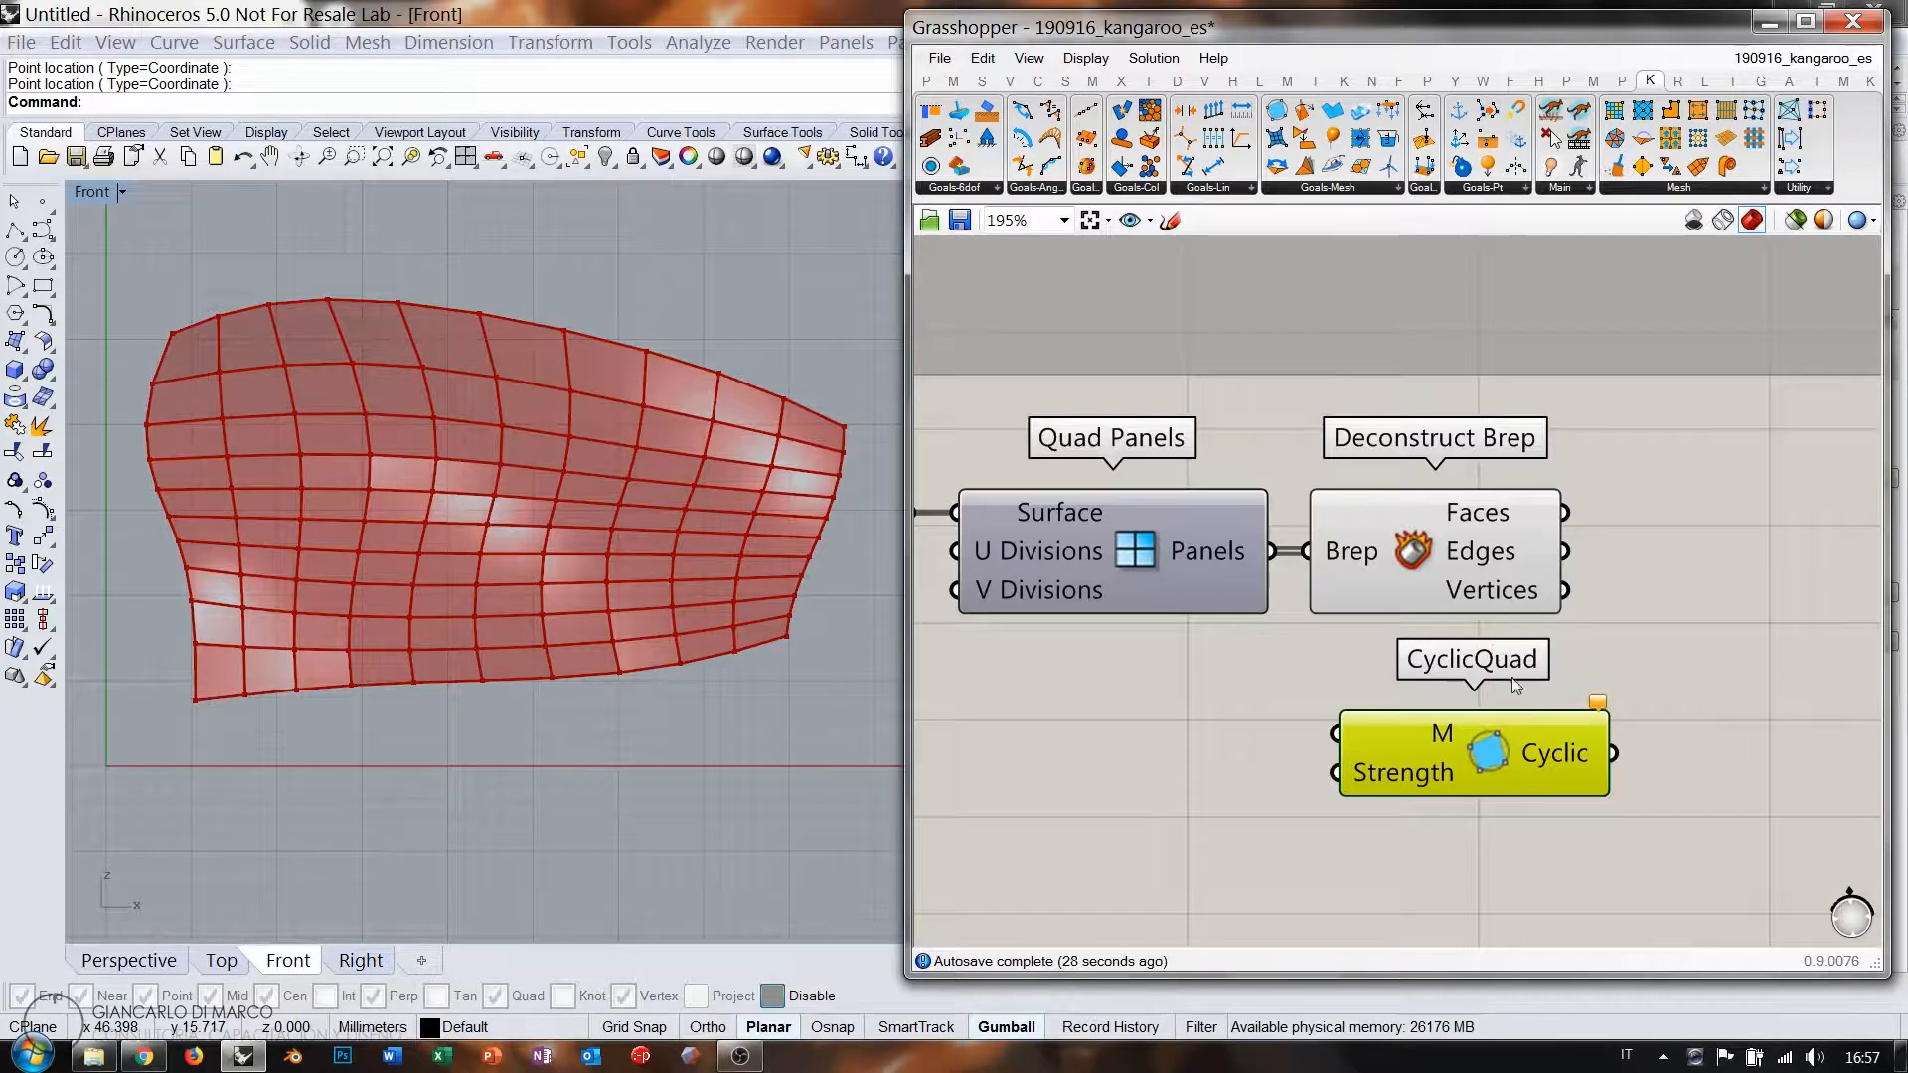
pyautogui.scroll(5, 1465, 768)
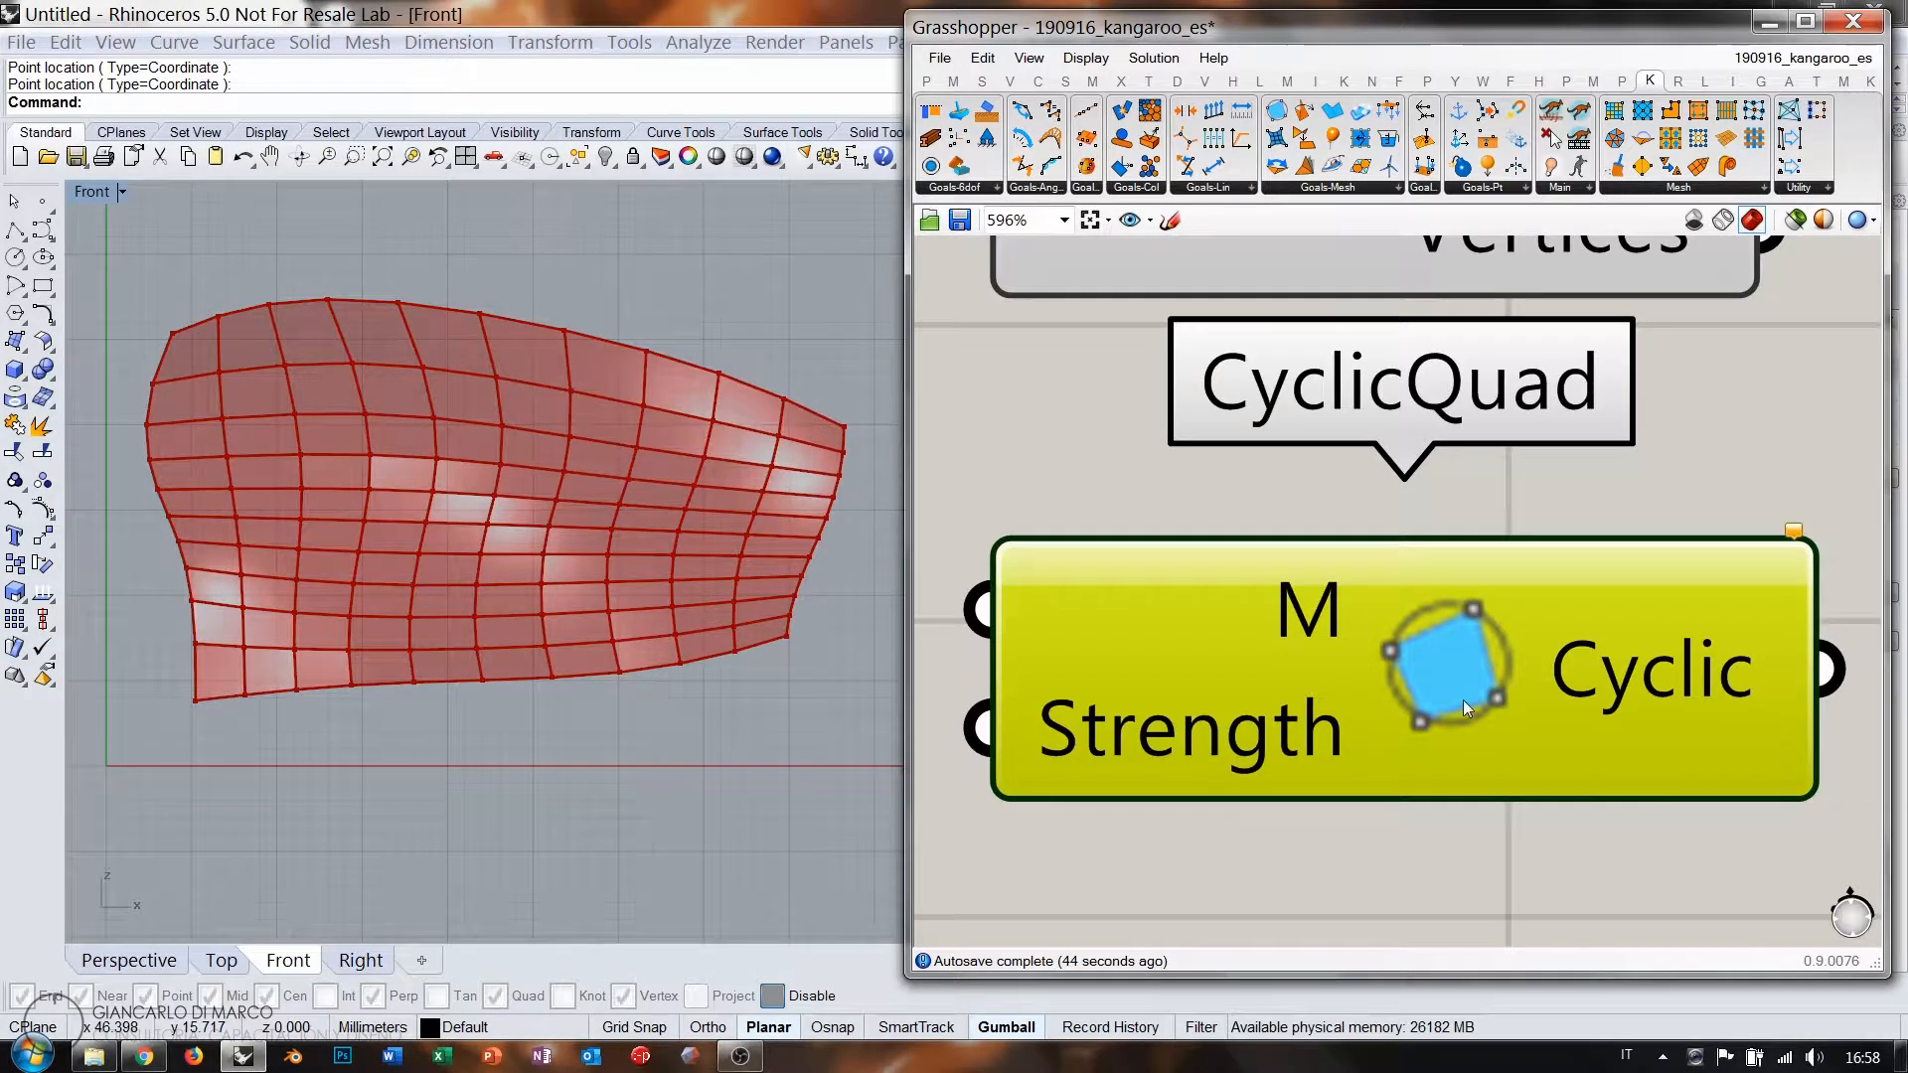
pyautogui.moveTo(1463, 700)
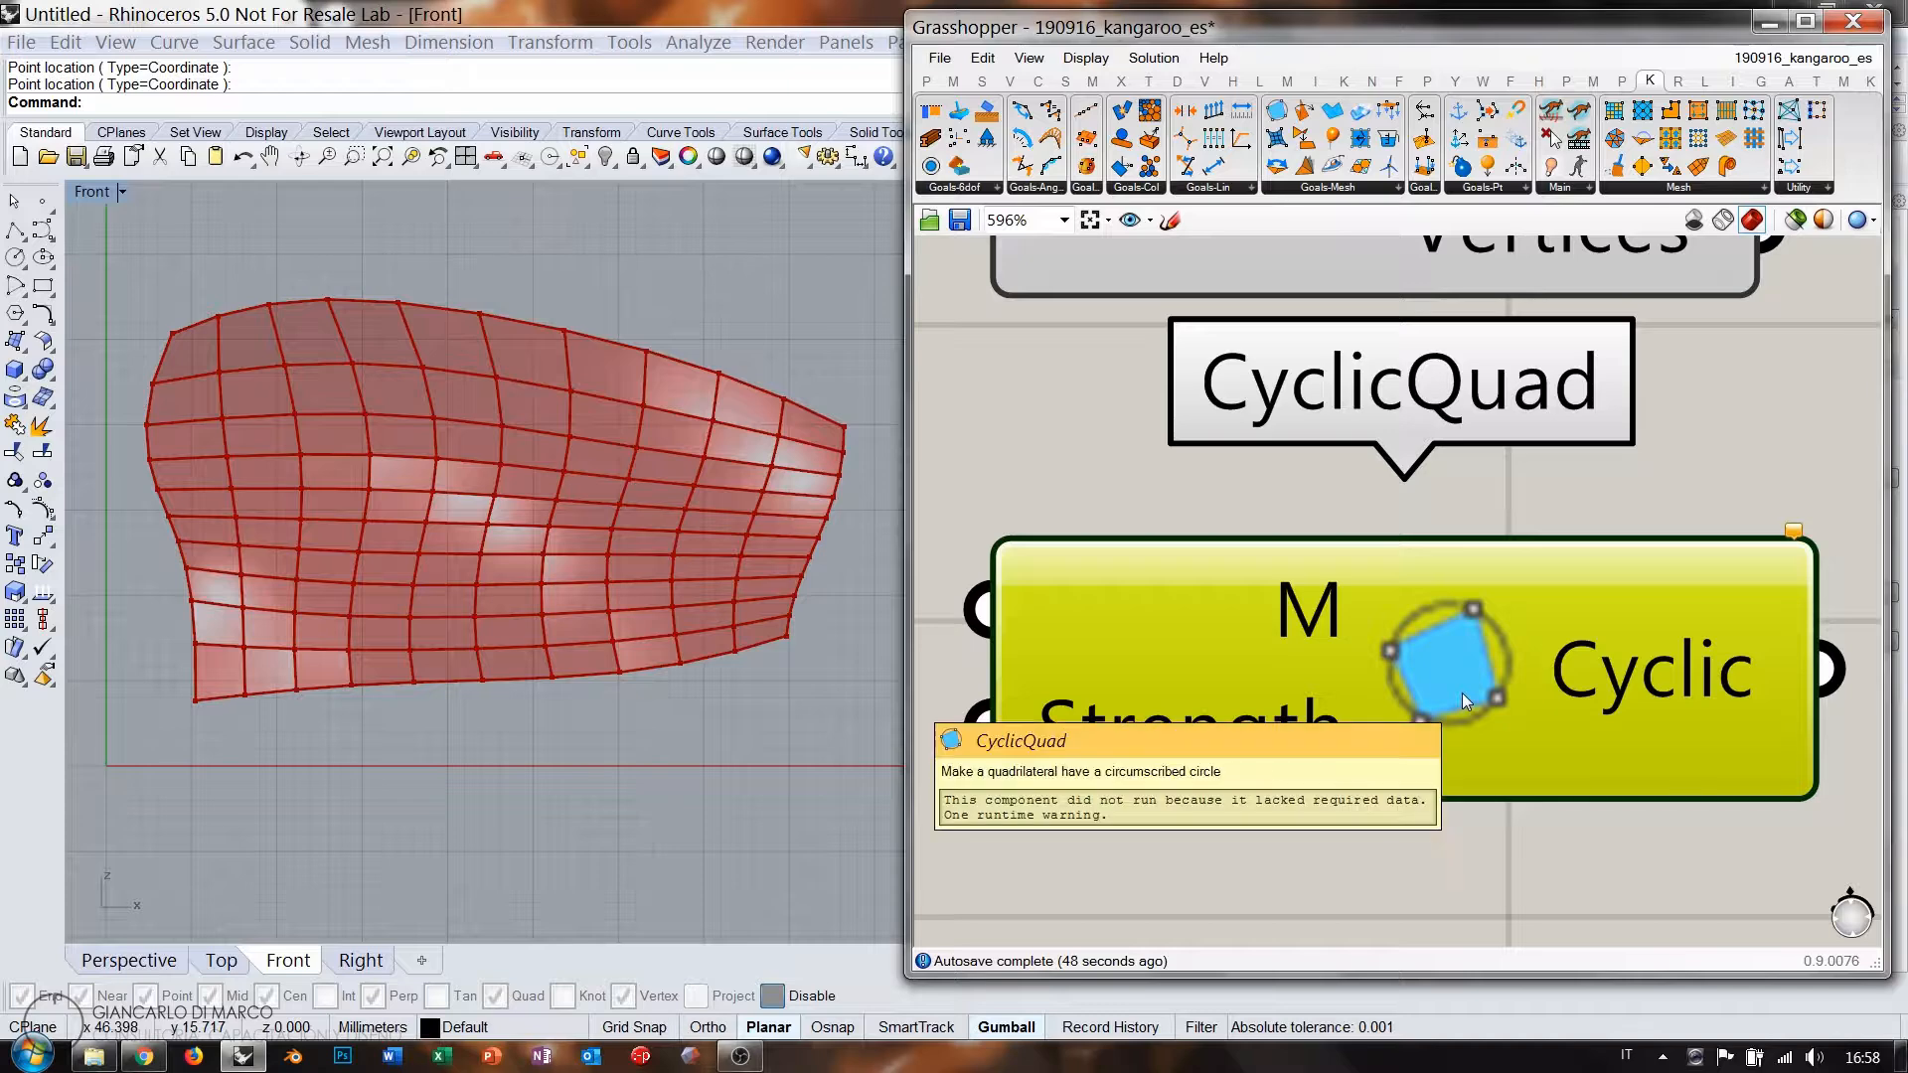
pyautogui.scroll(-5, 1427, 575)
pyautogui.scroll(-1, 1427, 572)
# Hide the Quad Panels and Deconstruct Brep previews with Ctrl+Q and shift them right.
pyautogui.moveTo(1427, 571); pyautogui.dragTo(1420, 638, button='right')
pyautogui.click(1392, 521)
pyautogui.hotkey('ctrl', 'q')
pyautogui.moveTo(1625, 561); pyautogui.dragTo(1019, 467)
pyautogui.moveTo(1181, 509); pyautogui.dragTo(1465, 519)
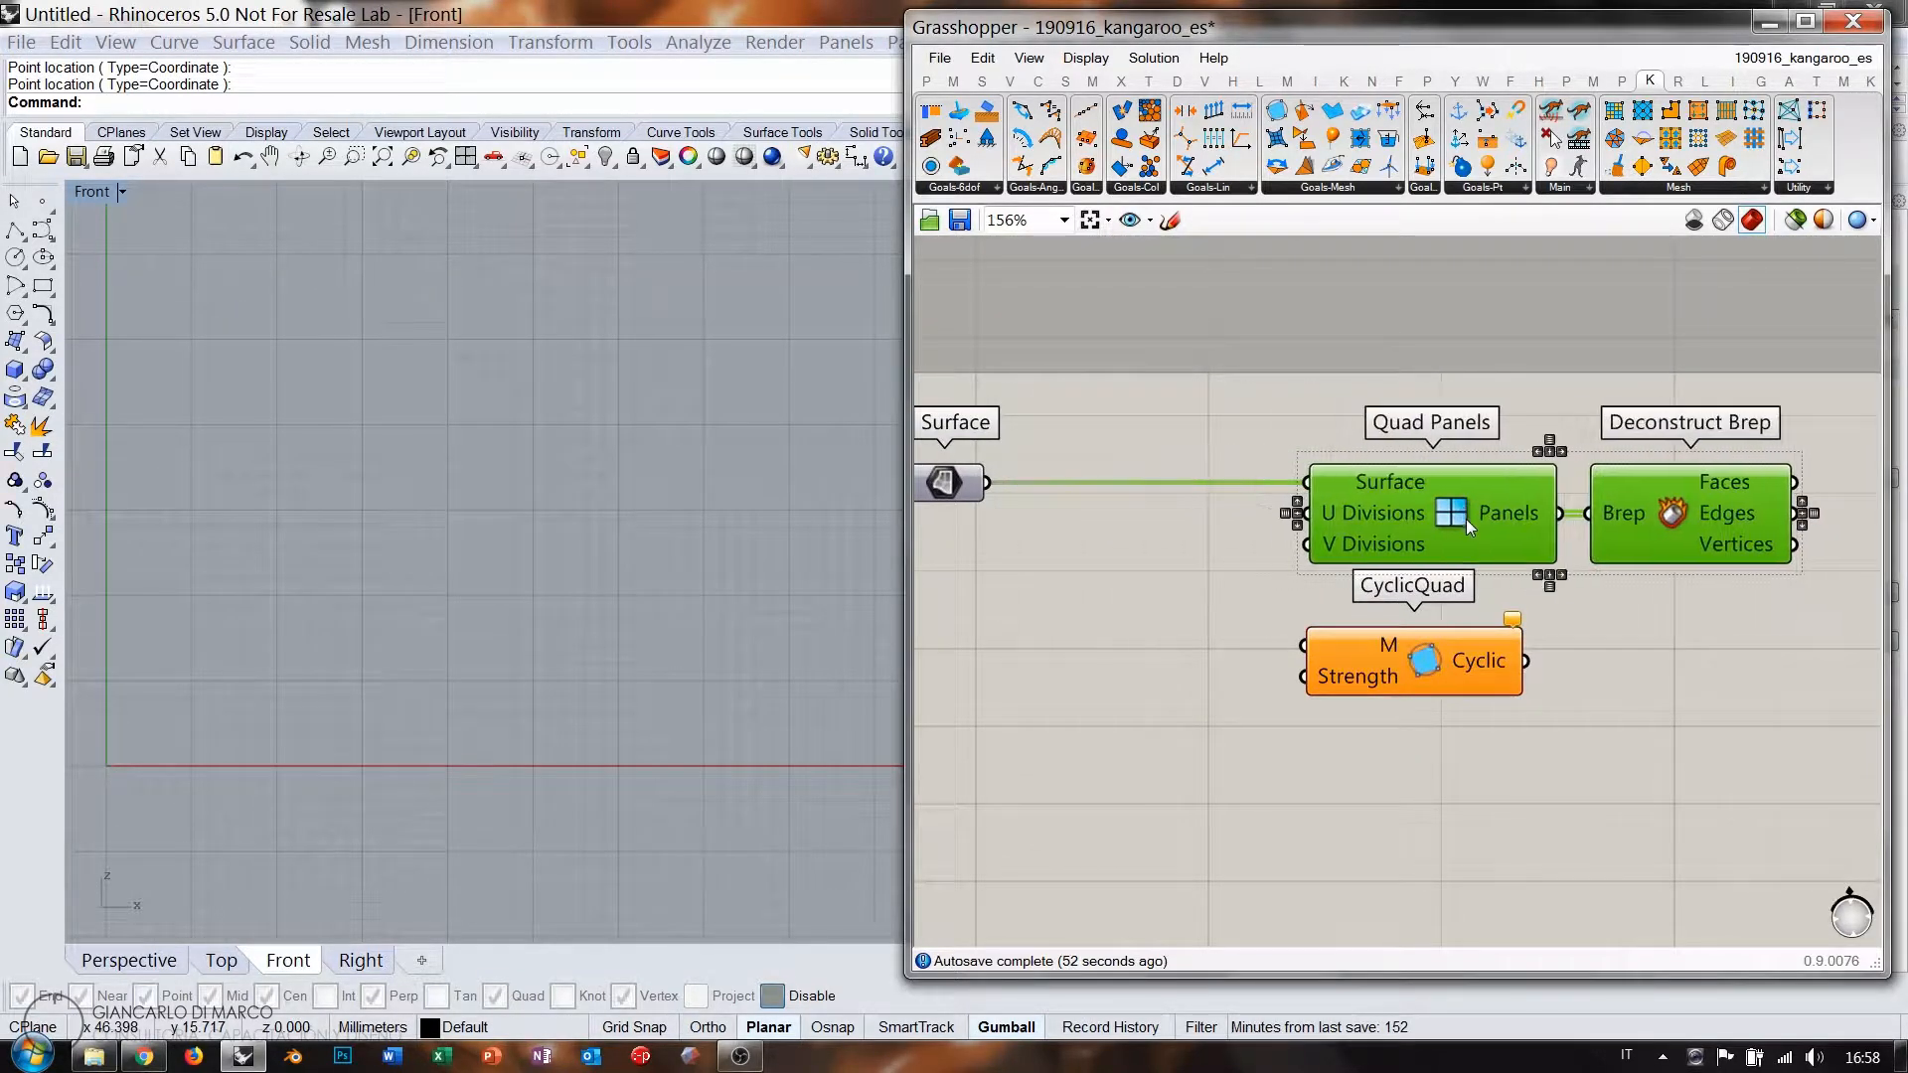
# Rearrange Quad Panels, Deconstruct Brep, CyclicQuad and the Surface parameter on the canvas.
pyautogui.click(1594, 659)
pyautogui.moveTo(1656, 577); pyautogui.dragTo(1430, 529)
pyautogui.moveTo(1392, 676); pyautogui.dragTo(1410, 765)
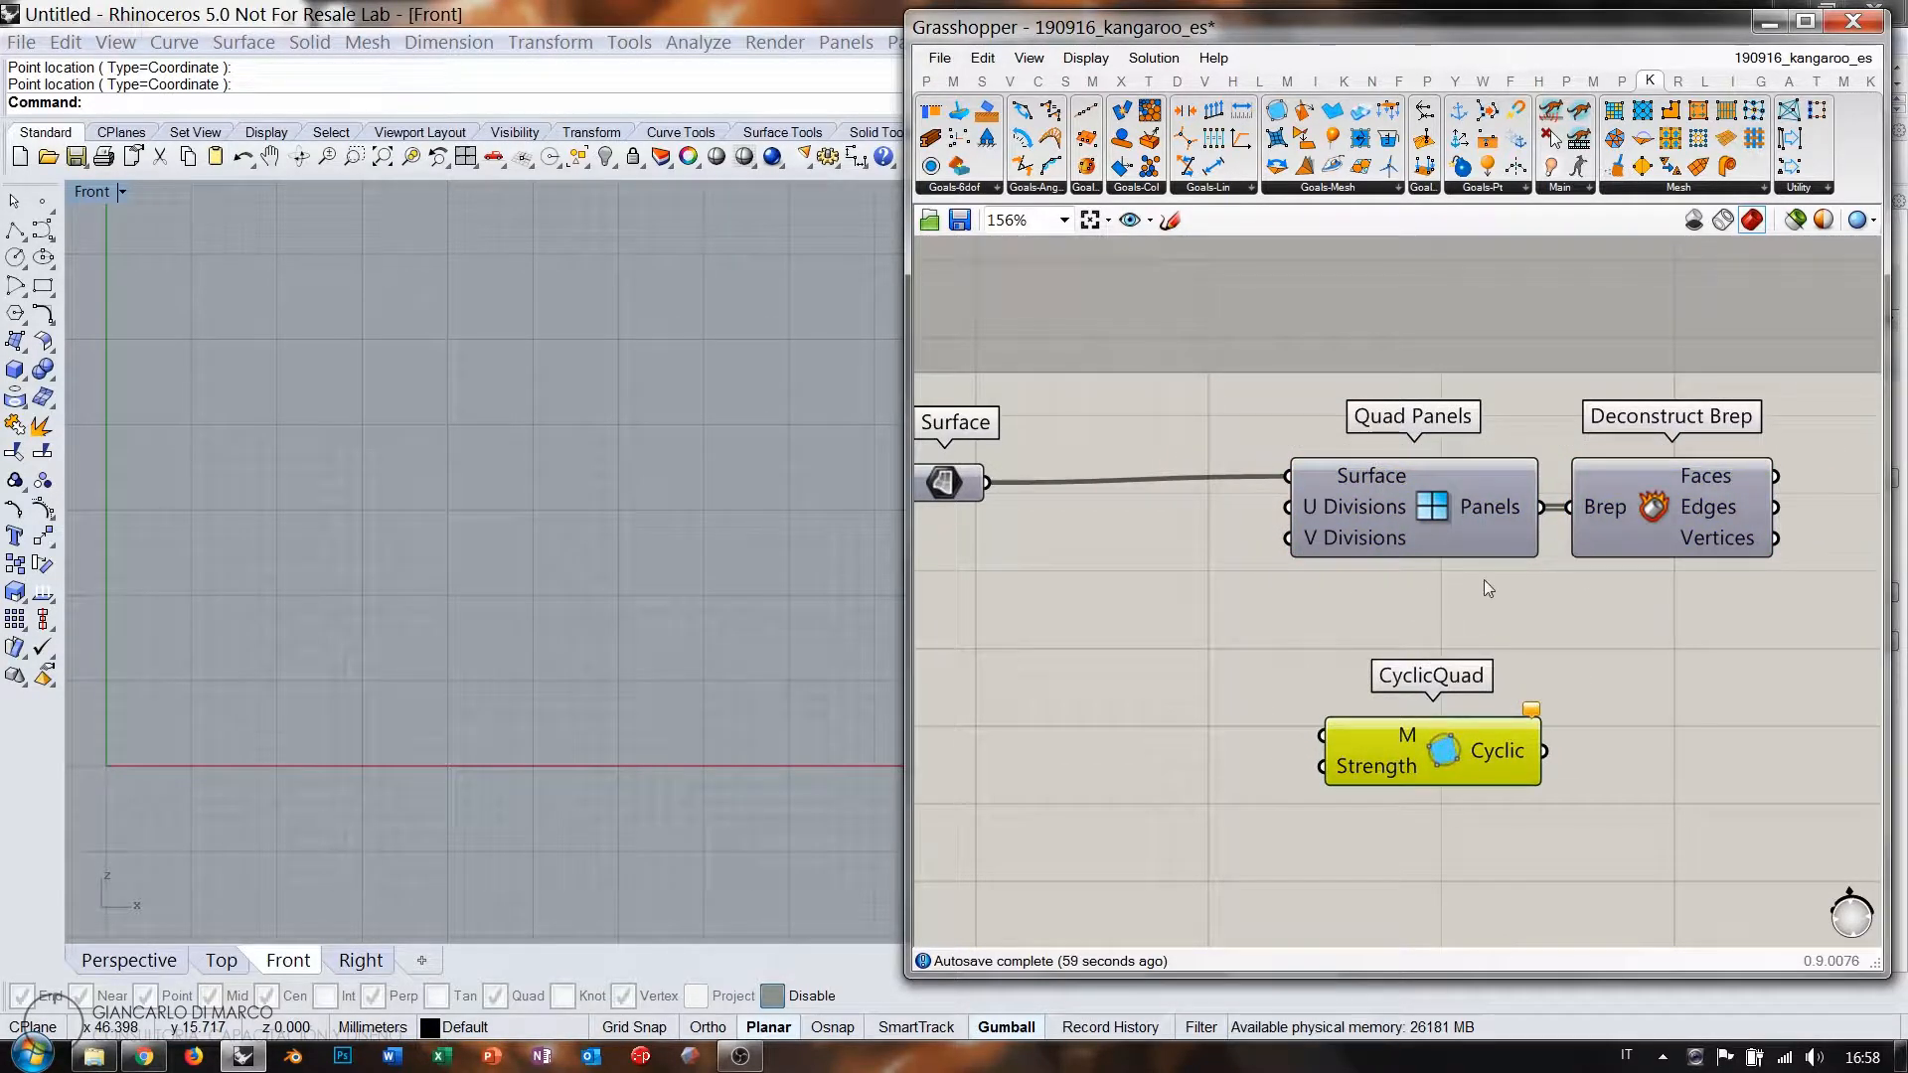
pyautogui.moveTo(957, 487); pyautogui.dragTo(966, 561)
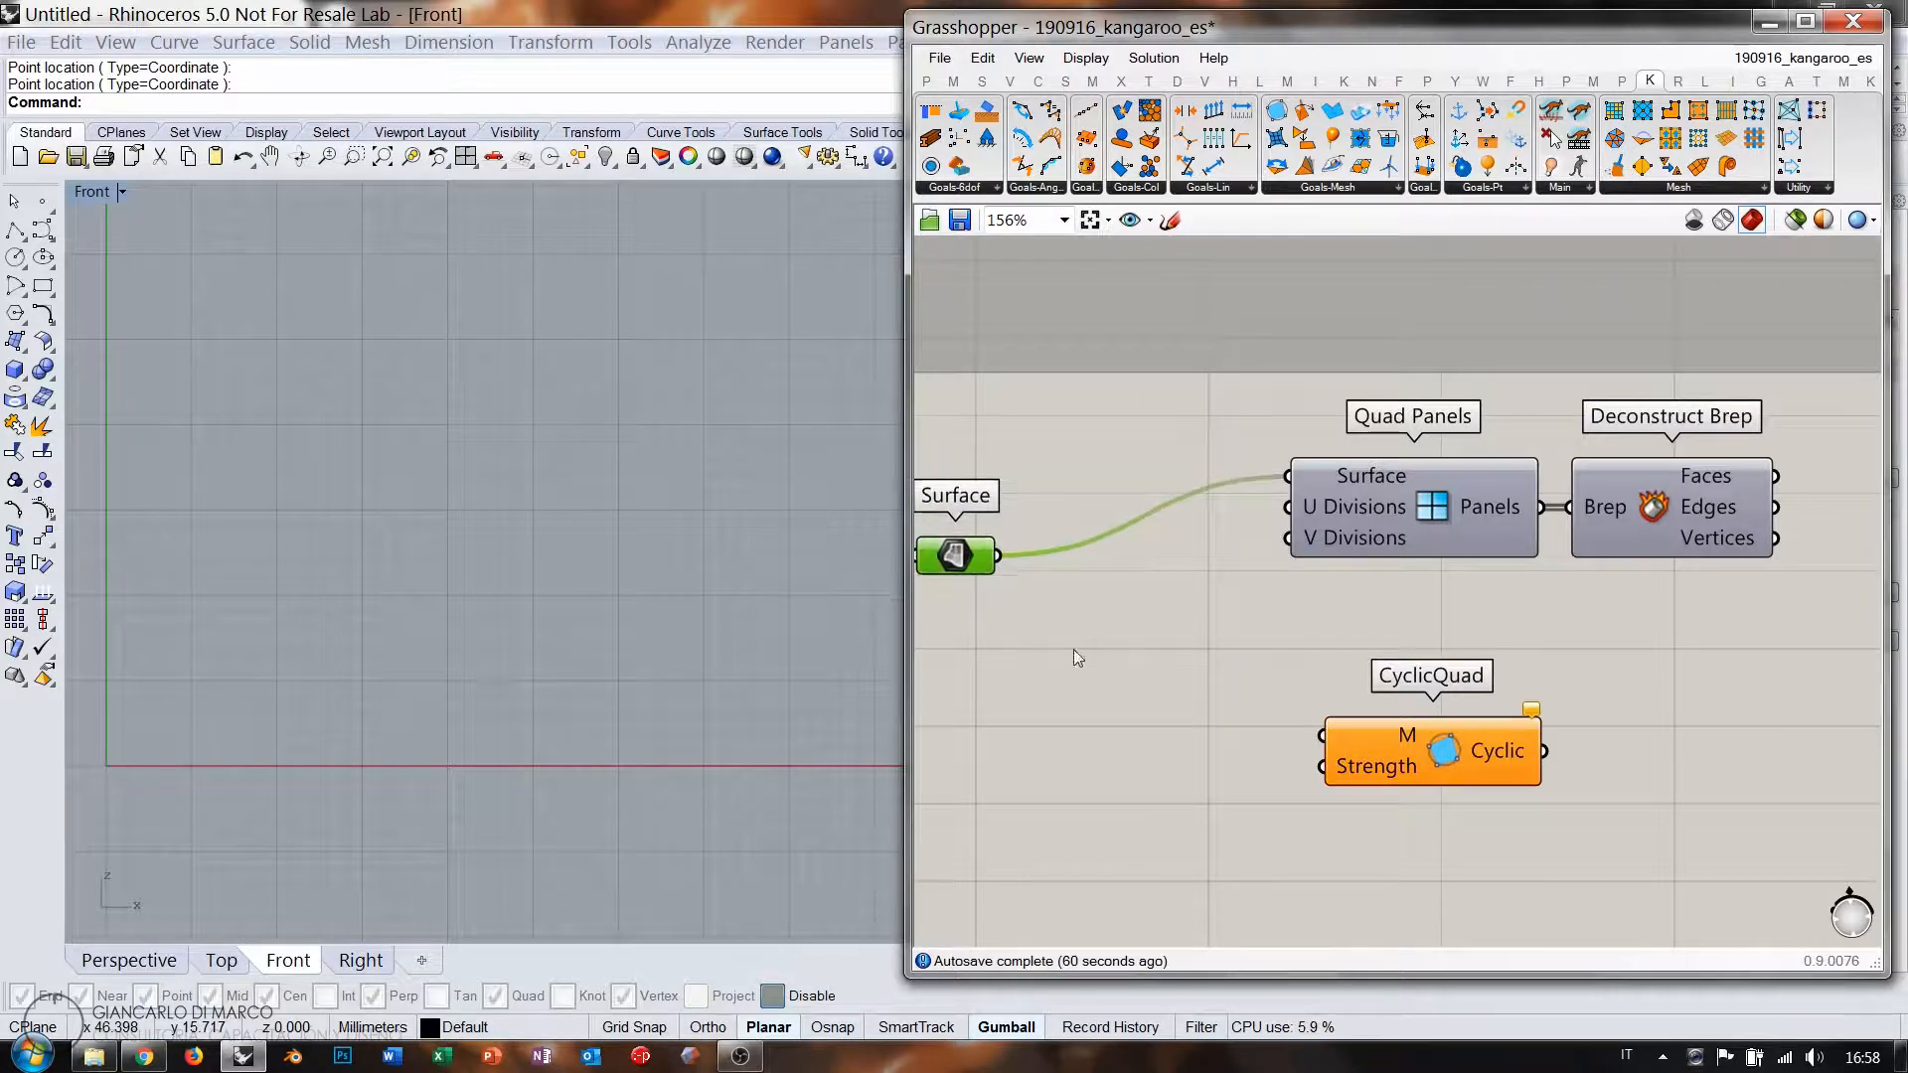
# Add a Mesh Surface ('ms') fed by the Surface, and wire its Mesh into CyclicQuad's M input.
pyautogui.doubleClick(1092, 668)
pyautogui.write('ms')
pyautogui.press('Return')
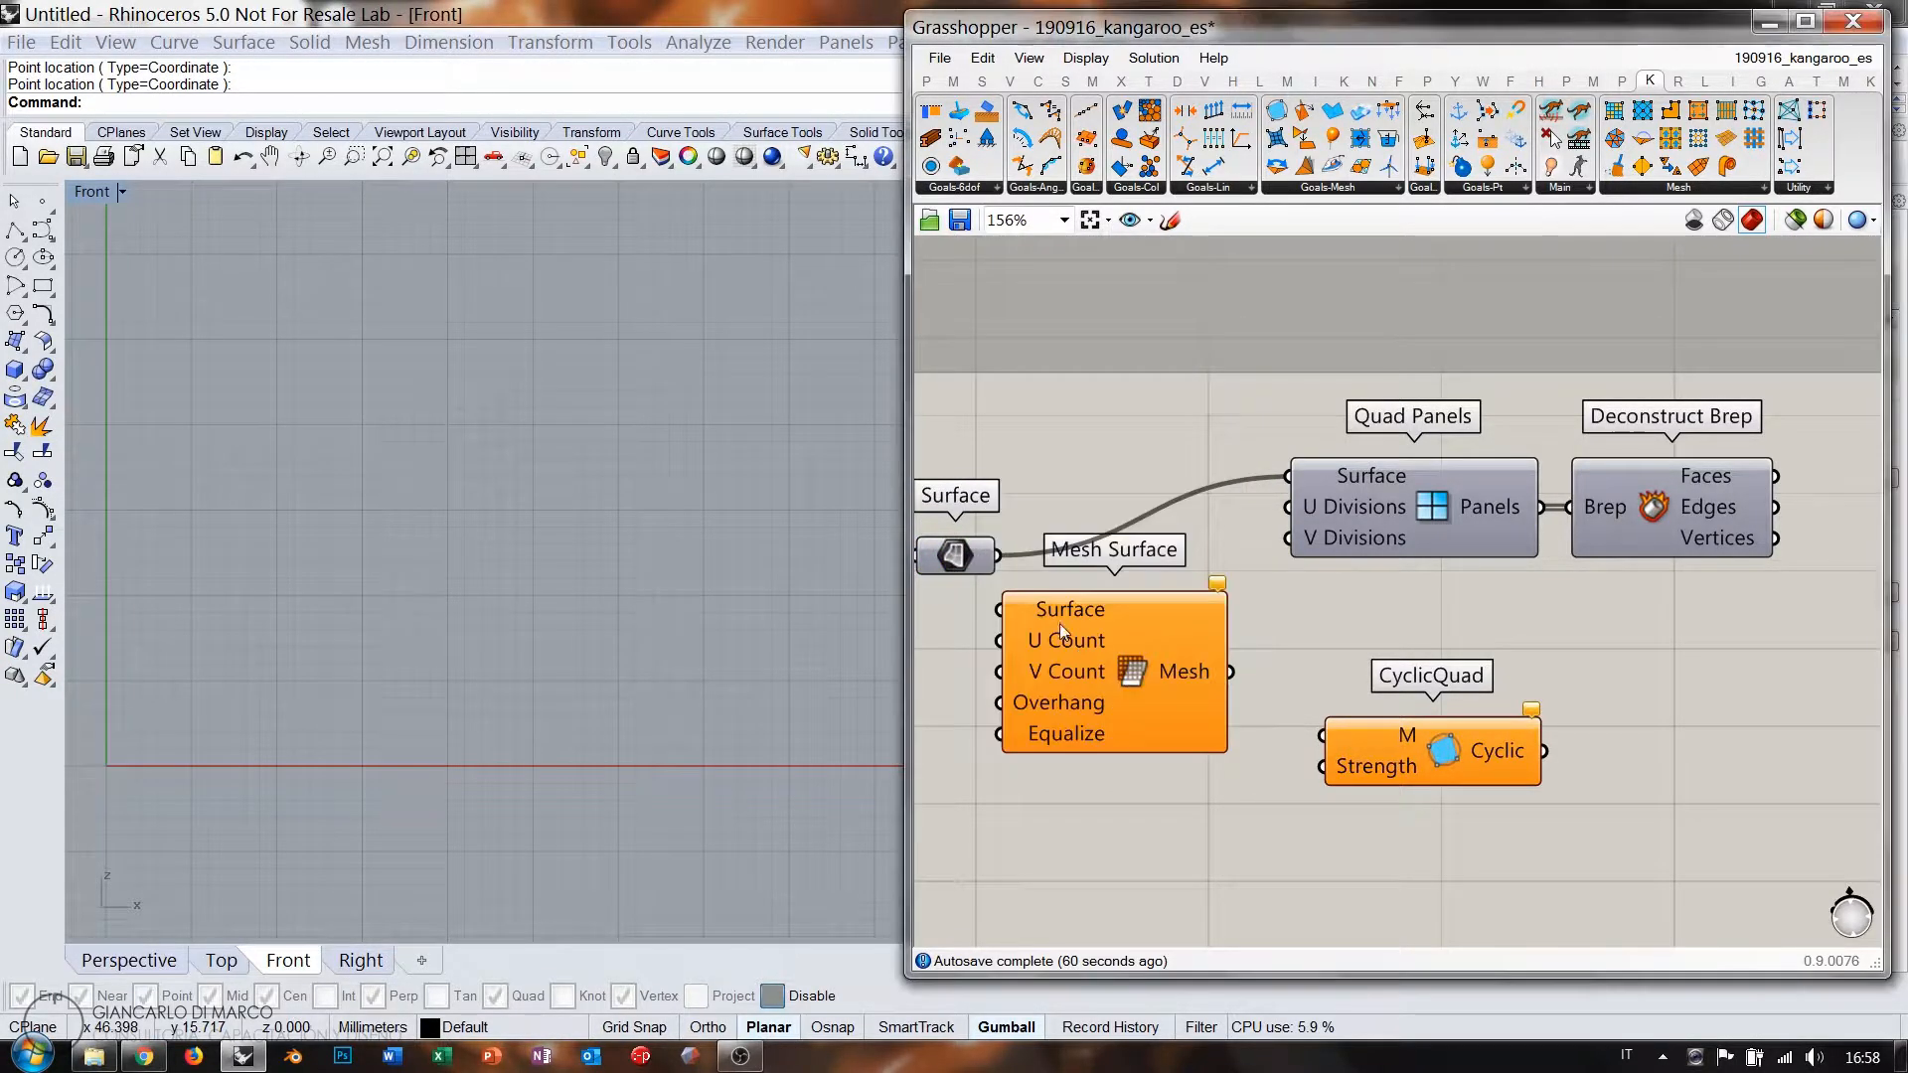
pyautogui.moveTo(1005, 604); pyautogui.dragTo(1001, 609)
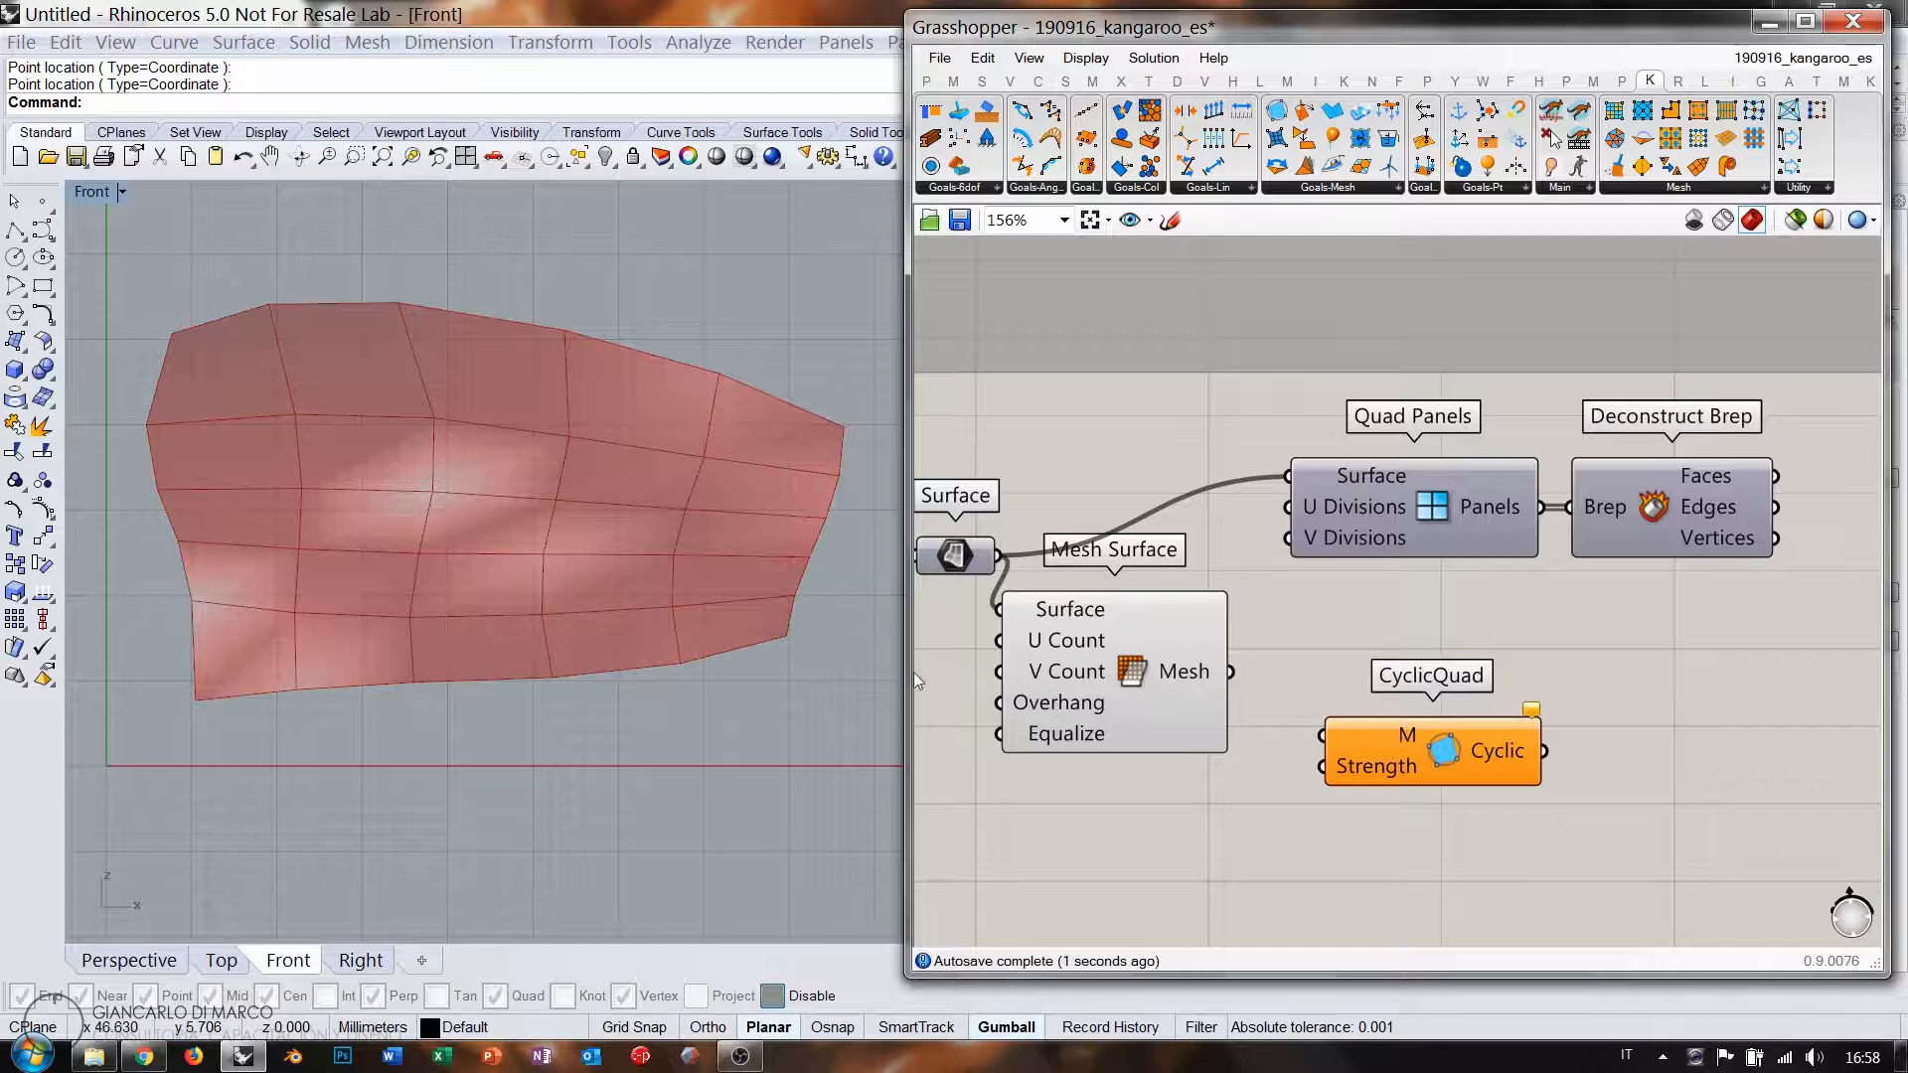
pyautogui.moveTo(1113, 681); pyautogui.dragTo(1137, 706)
pyautogui.moveTo(1379, 737); pyautogui.dragTo(1447, 716)
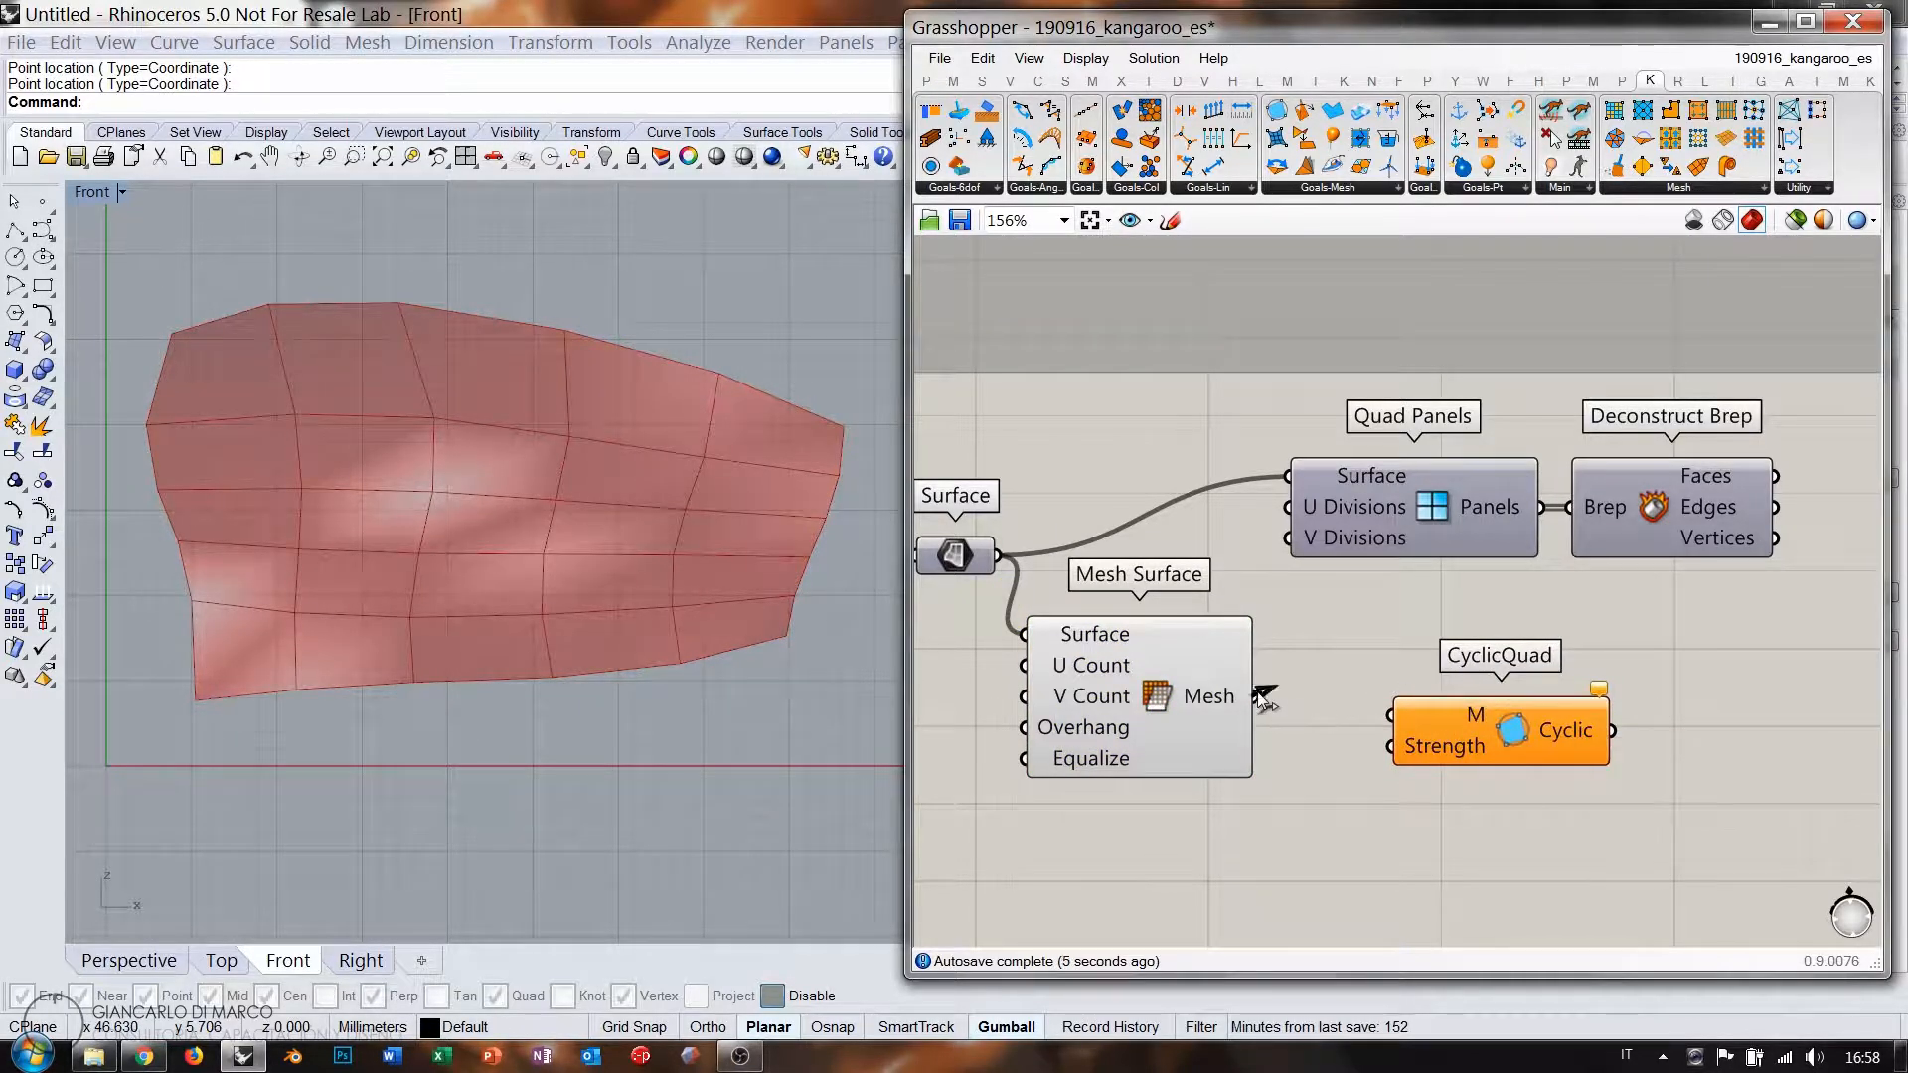
pyautogui.moveTo(1259, 696); pyautogui.dragTo(1413, 740)
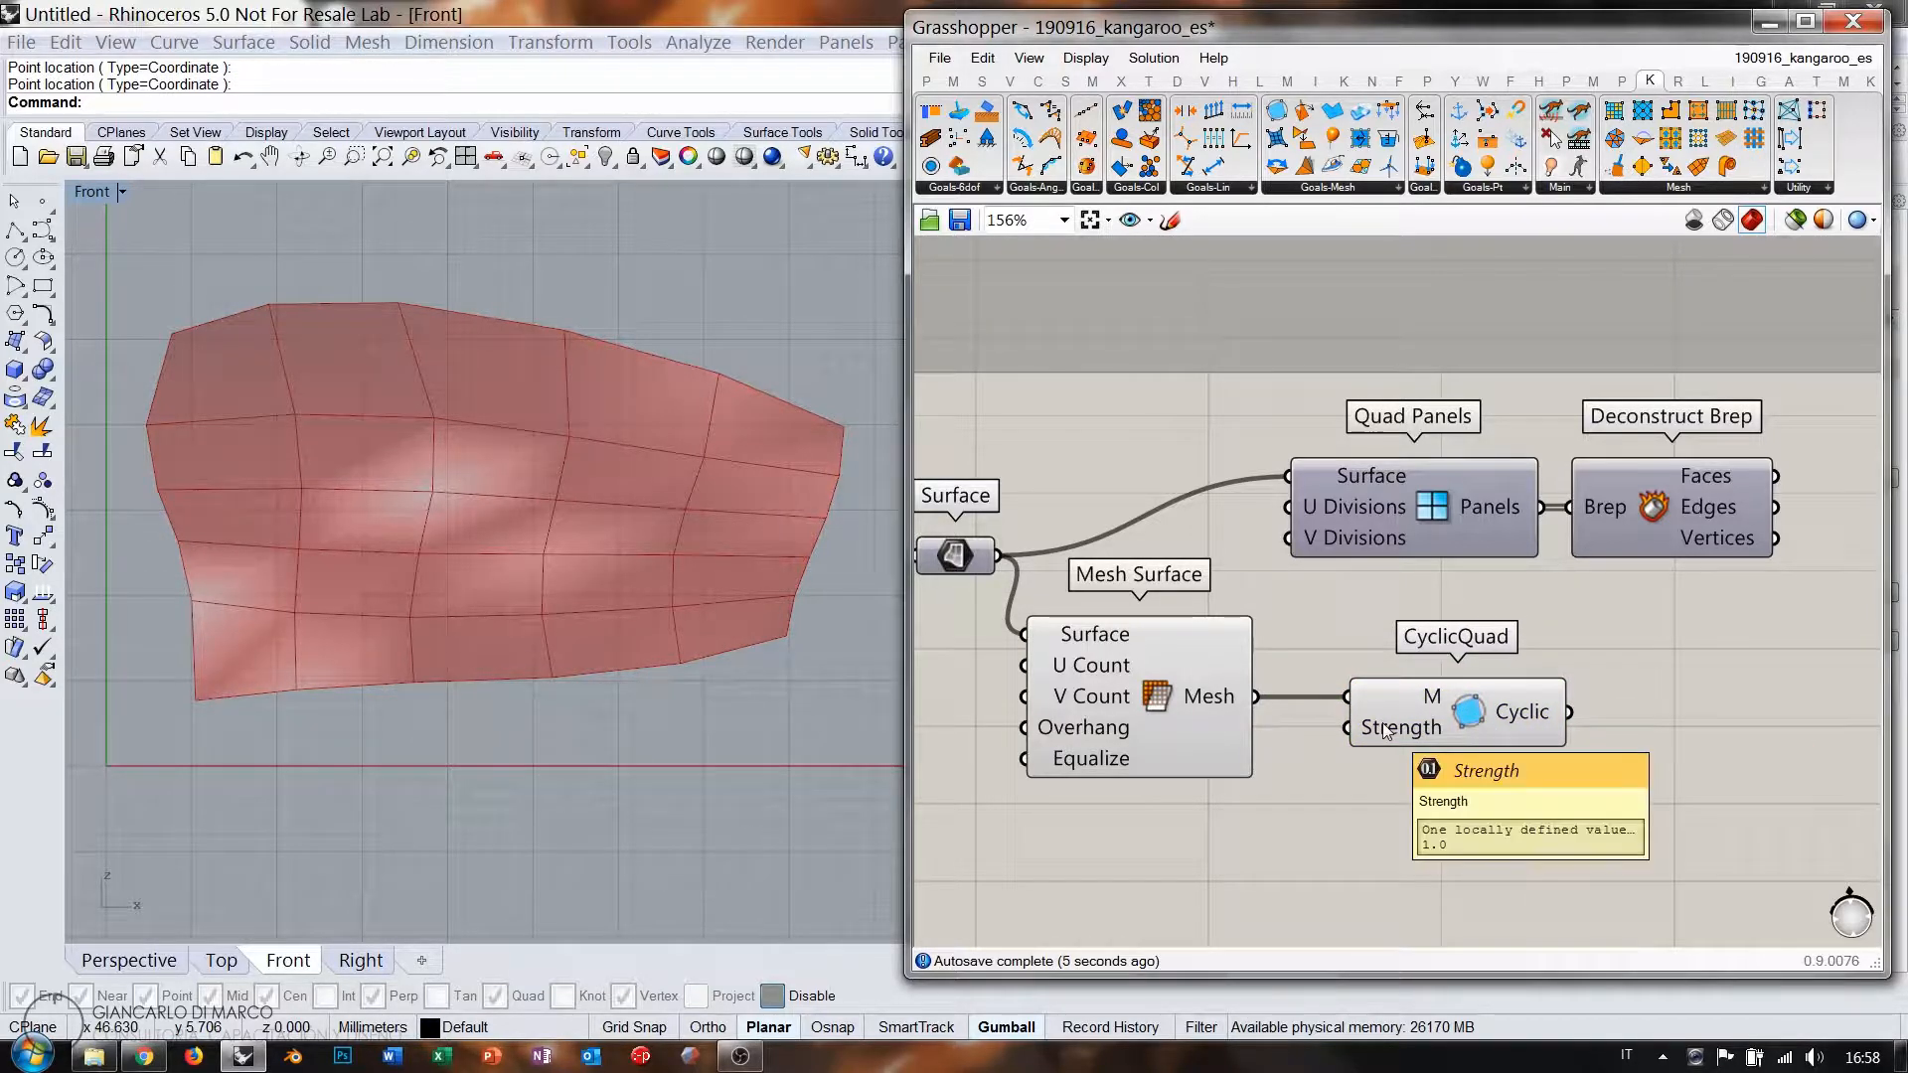
pyautogui.click(1171, 694)
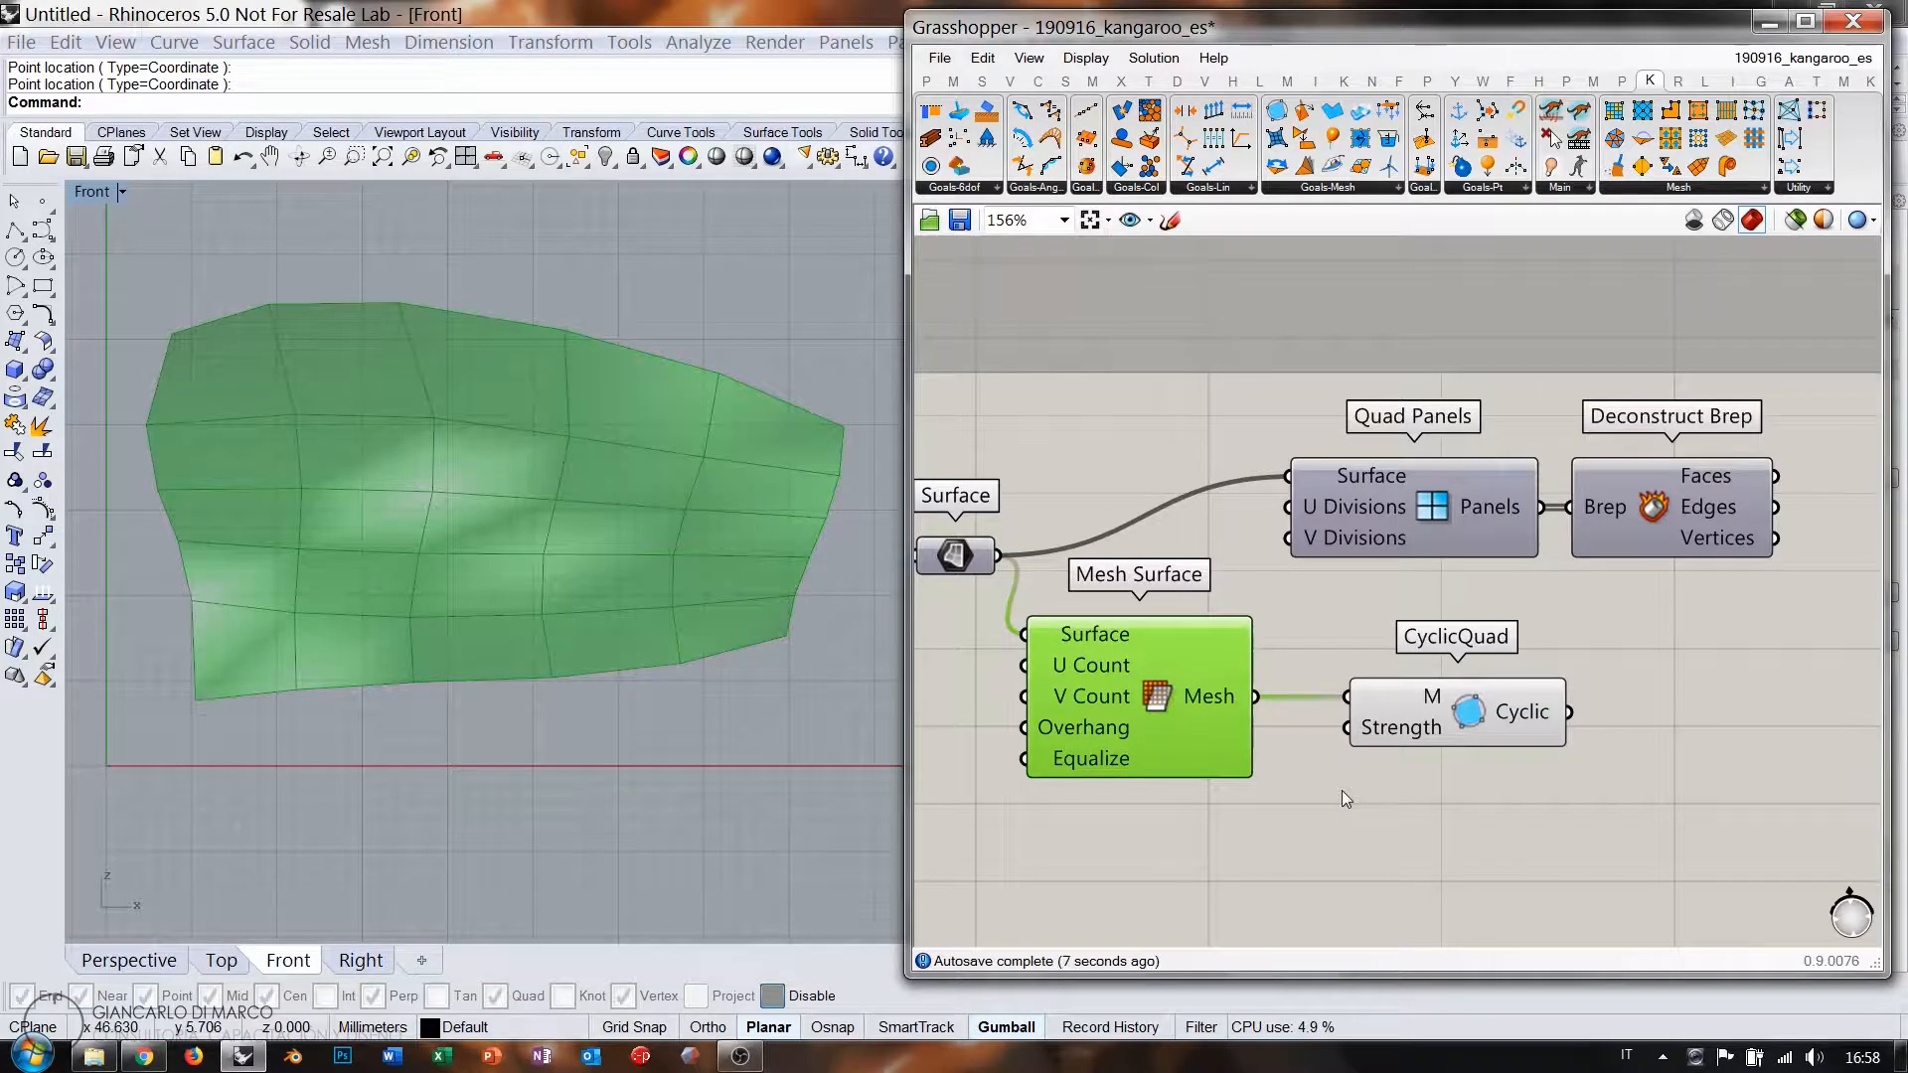
# Drop an unconnected BouncySolver onto the canvas.
pyautogui.moveTo(1564, 782); pyautogui.dragTo(1389, 735, button='right')
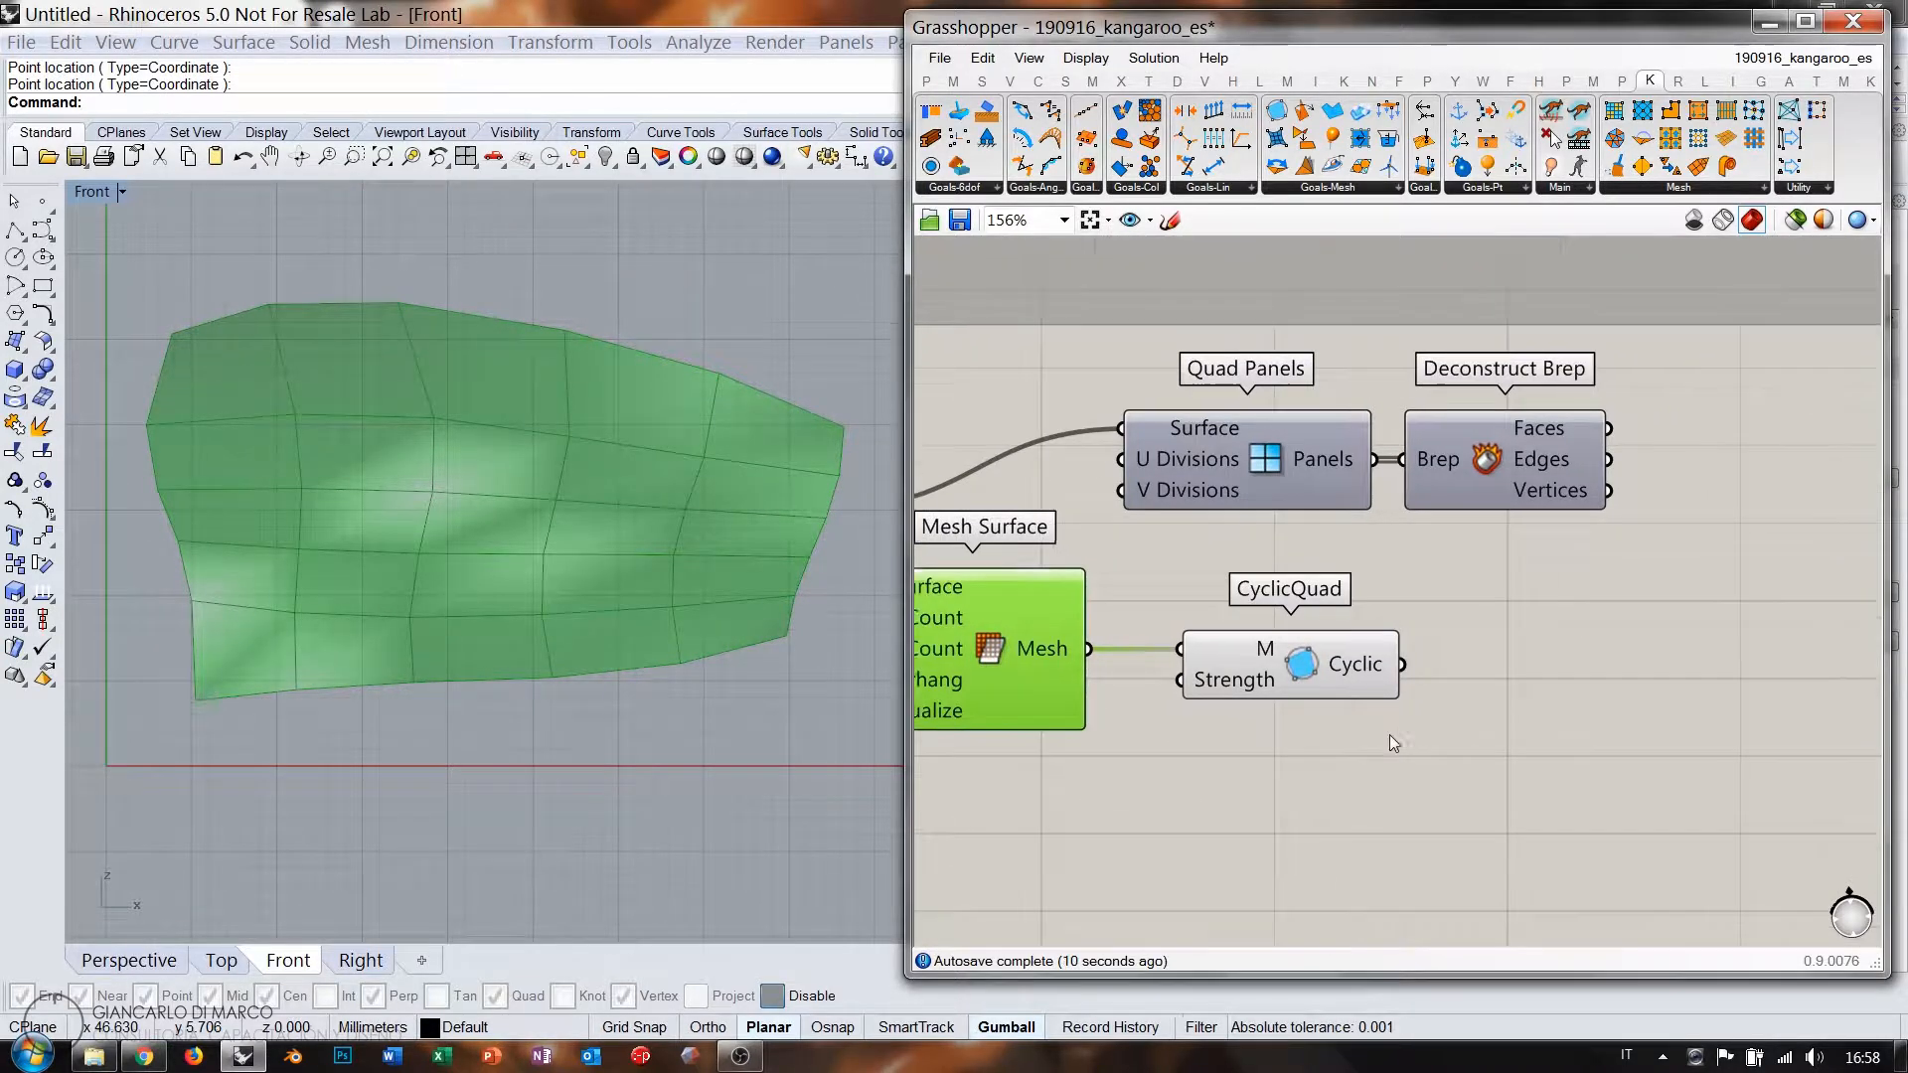
pyautogui.click(1388, 735)
pyautogui.scroll(-2, 1327, 648)
pyautogui.moveTo(1592, 679); pyautogui.dragTo(1549, 690, button='right')
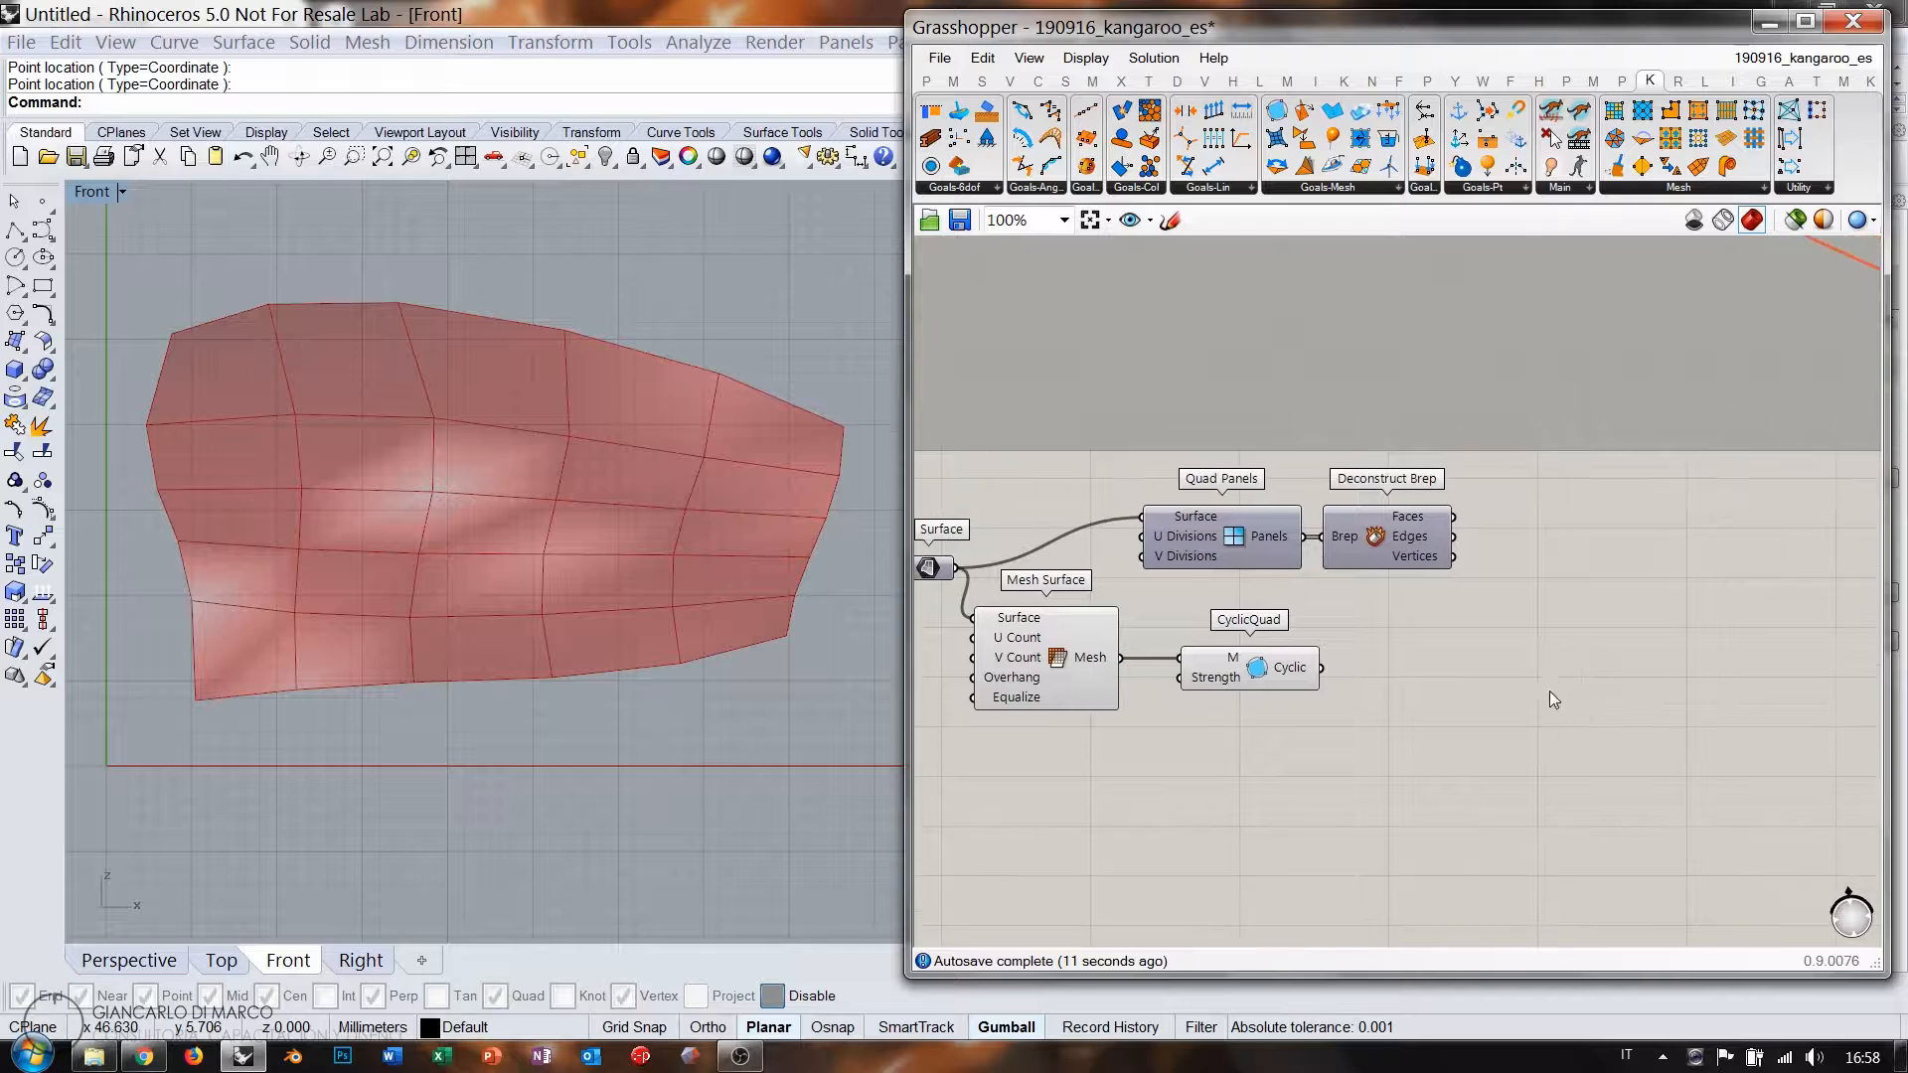
pyautogui.moveTo(1607, 621); pyautogui.dragTo(1607, 621)
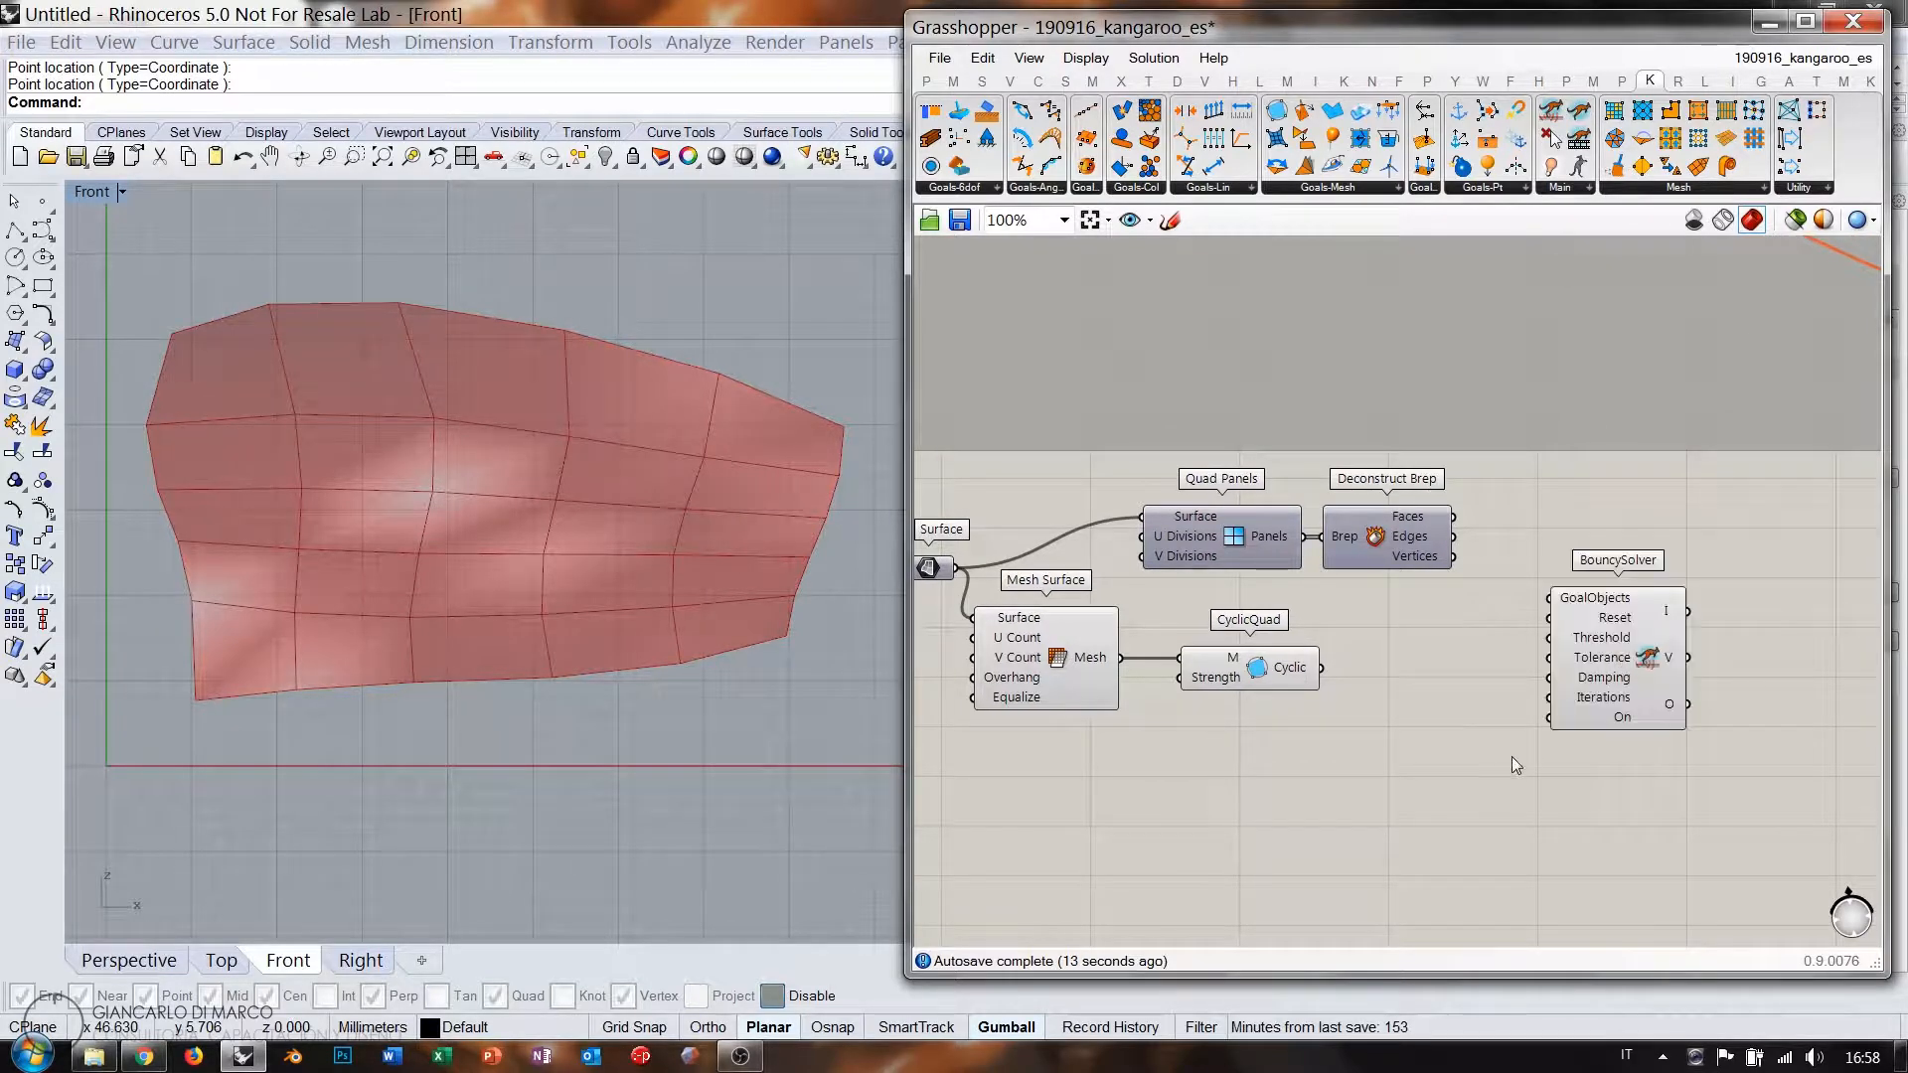
# Add a Boolean Toggle and a Button, and wire CyclicQuad's Cyclic output into GoalObjects.
pyautogui.doubleClick(1511, 756)
pyautogui.write('toggle')
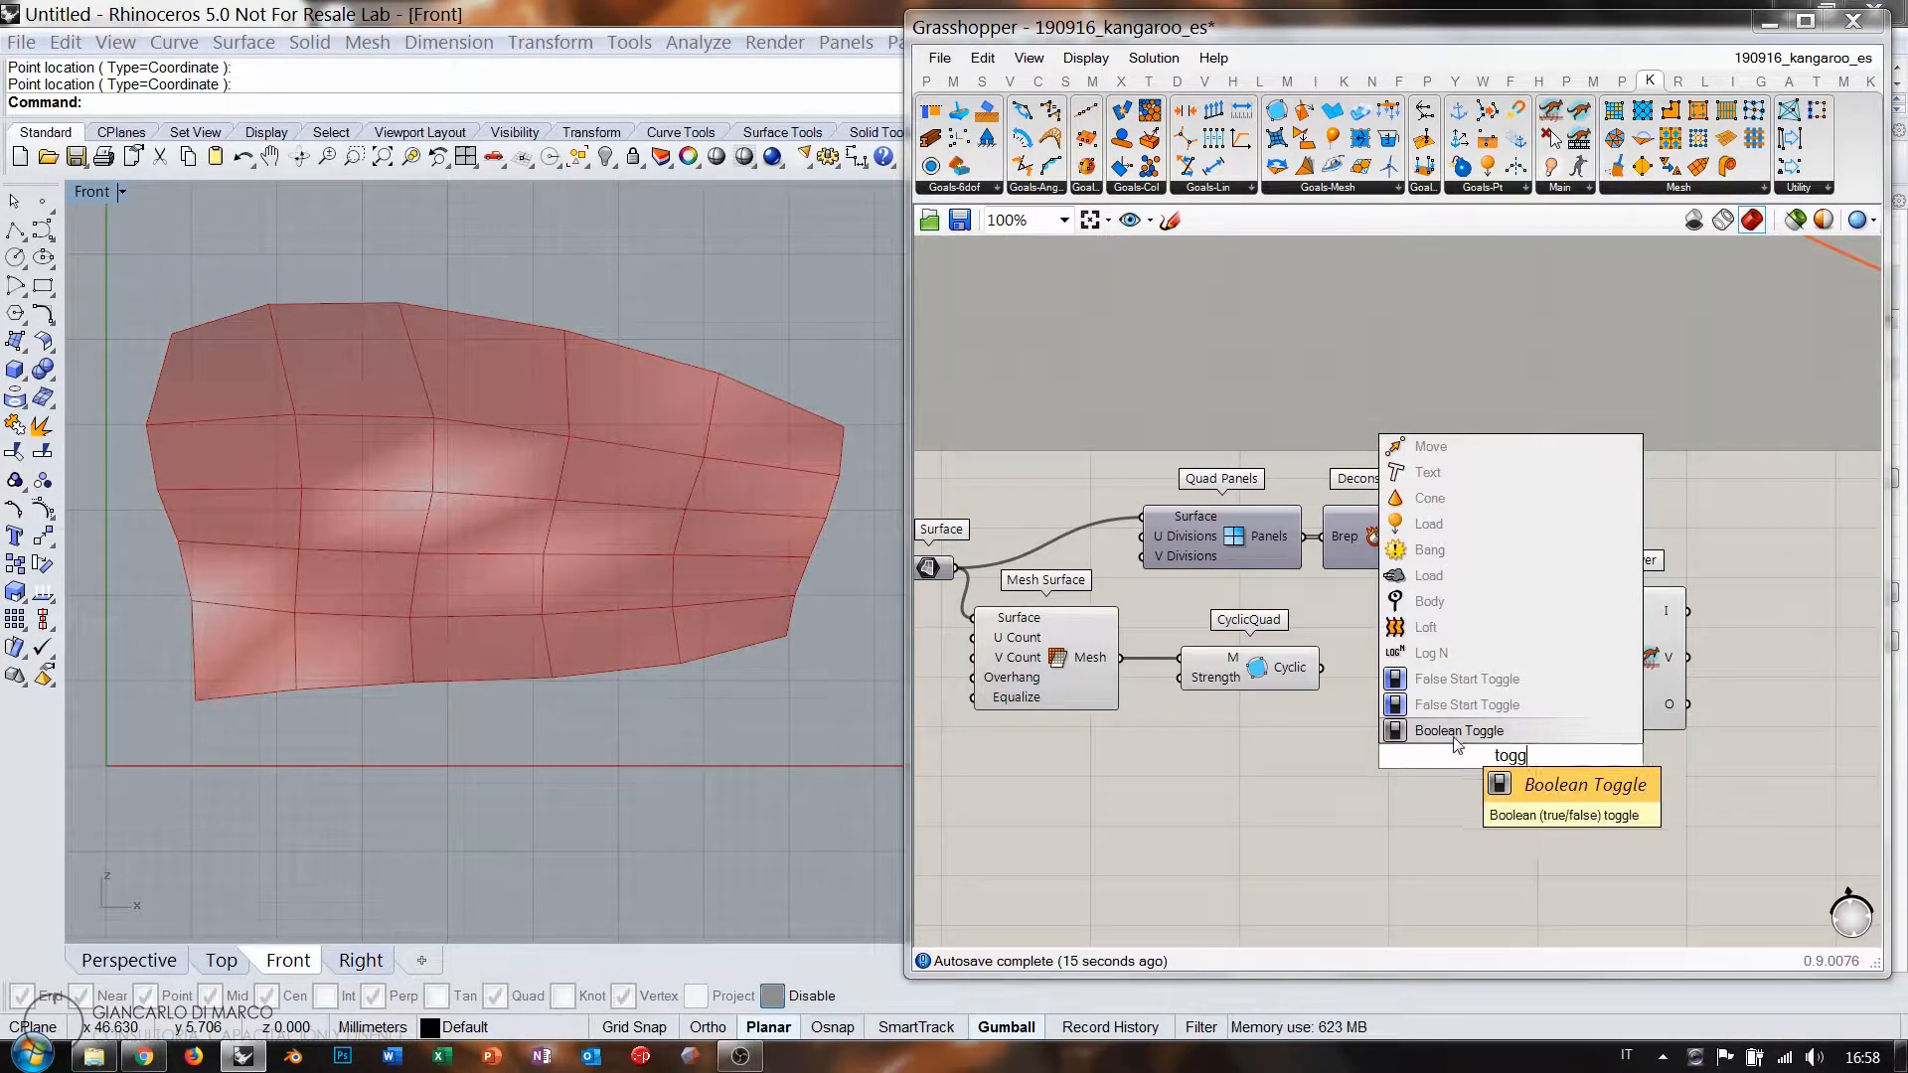
pyautogui.press('Return')
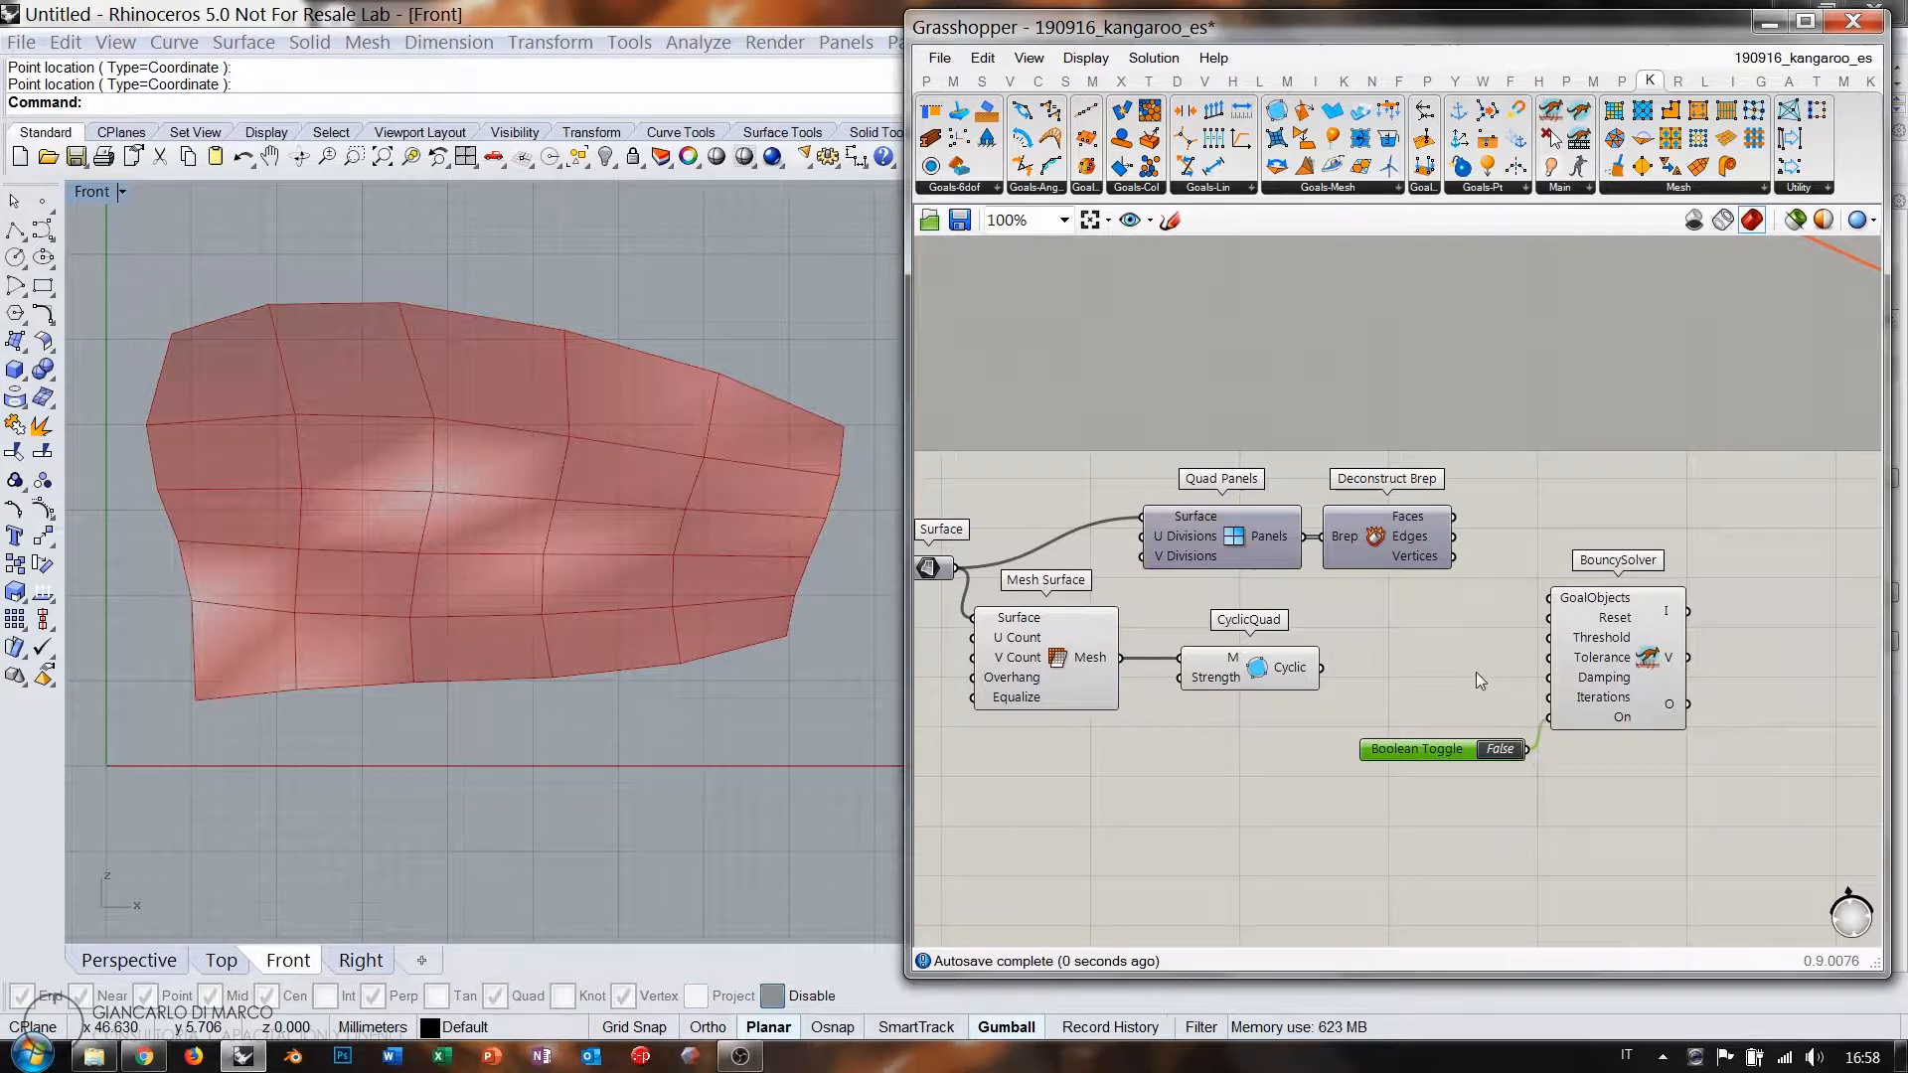
pyautogui.doubleClick(1476, 672)
pyautogui.write('butt')
pyautogui.click(1452, 648)
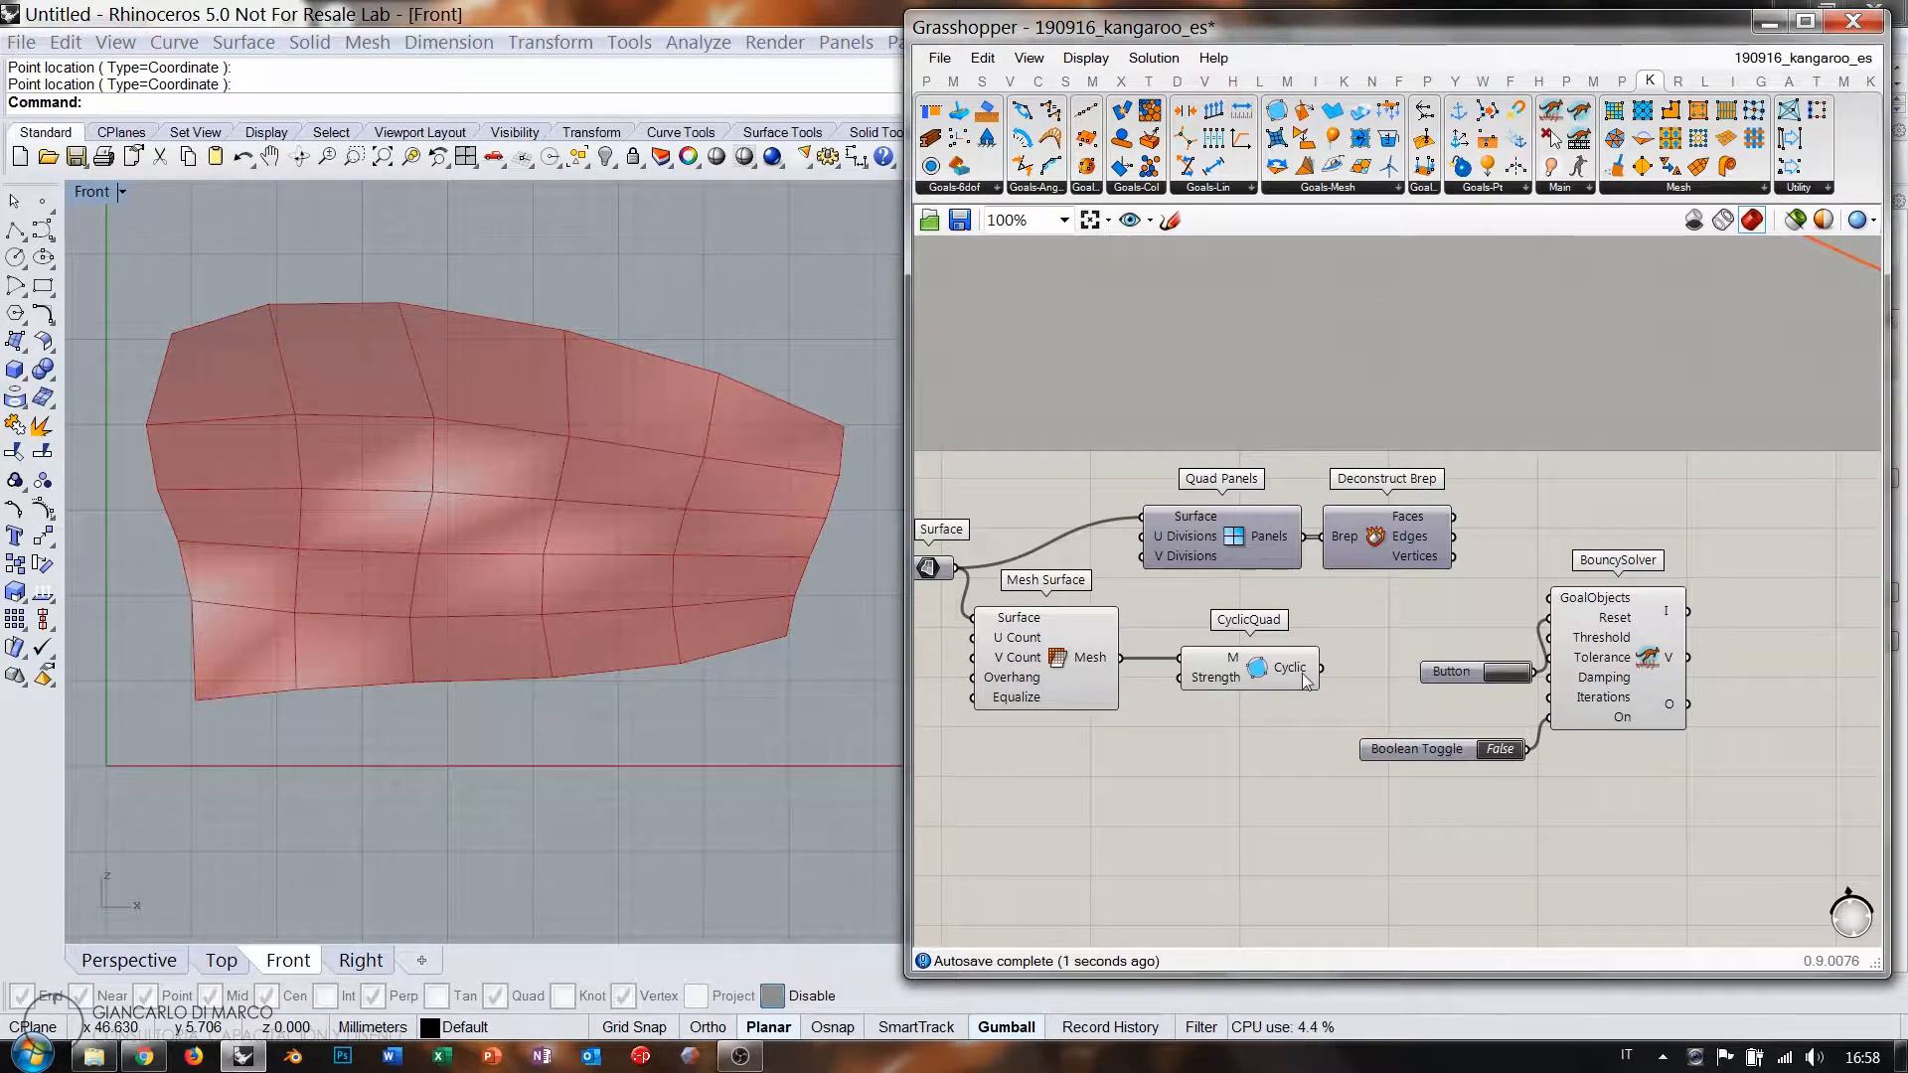
pyautogui.moveTo(1318, 669); pyautogui.dragTo(1549, 597)
# Hide the Mesh Surface preview, move the Boolean Toggle up, and reset the BouncySolver.
pyautogui.click(1507, 673)
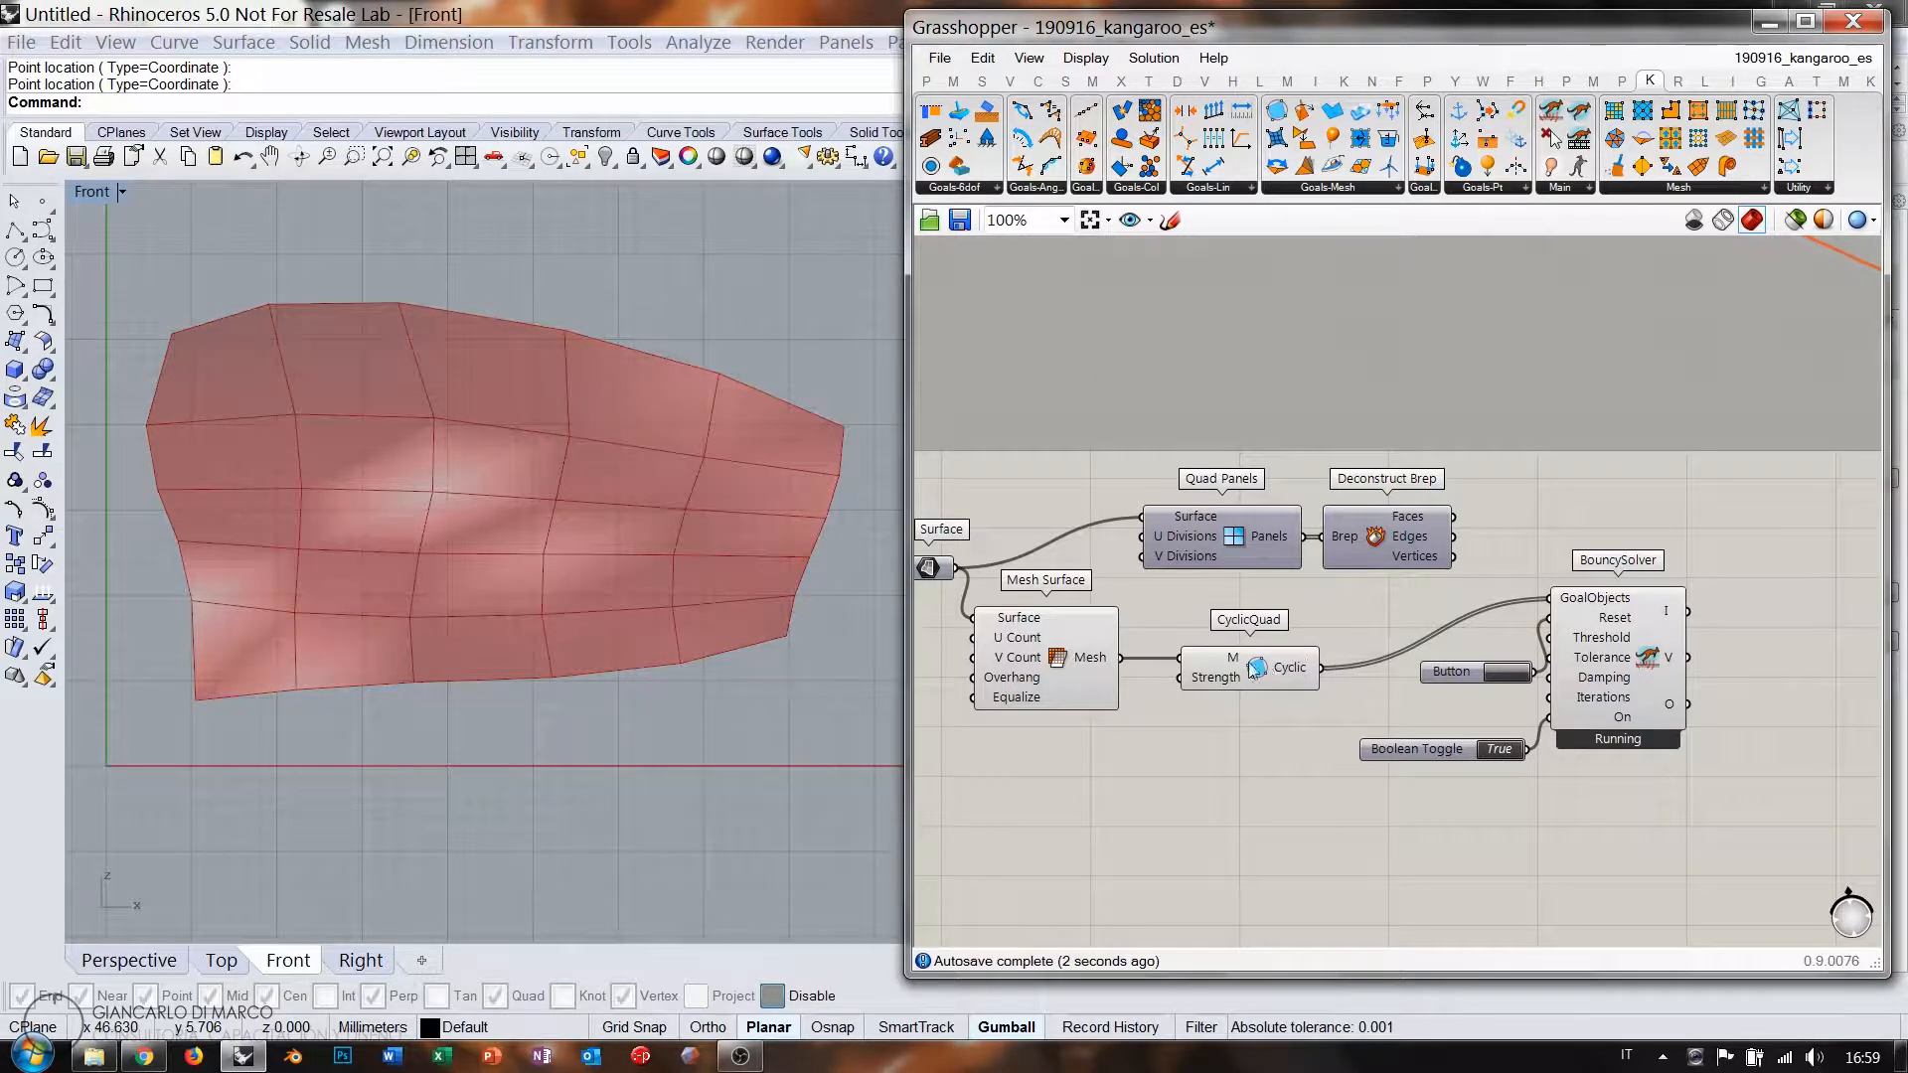
pyautogui.moveTo(1181, 677); pyautogui.dragTo(1103, 674)
pyautogui.click(1087, 682)
pyautogui.hotkey('ctrl', 'q')
pyautogui.click(1244, 759)
pyautogui.click(1615, 651)
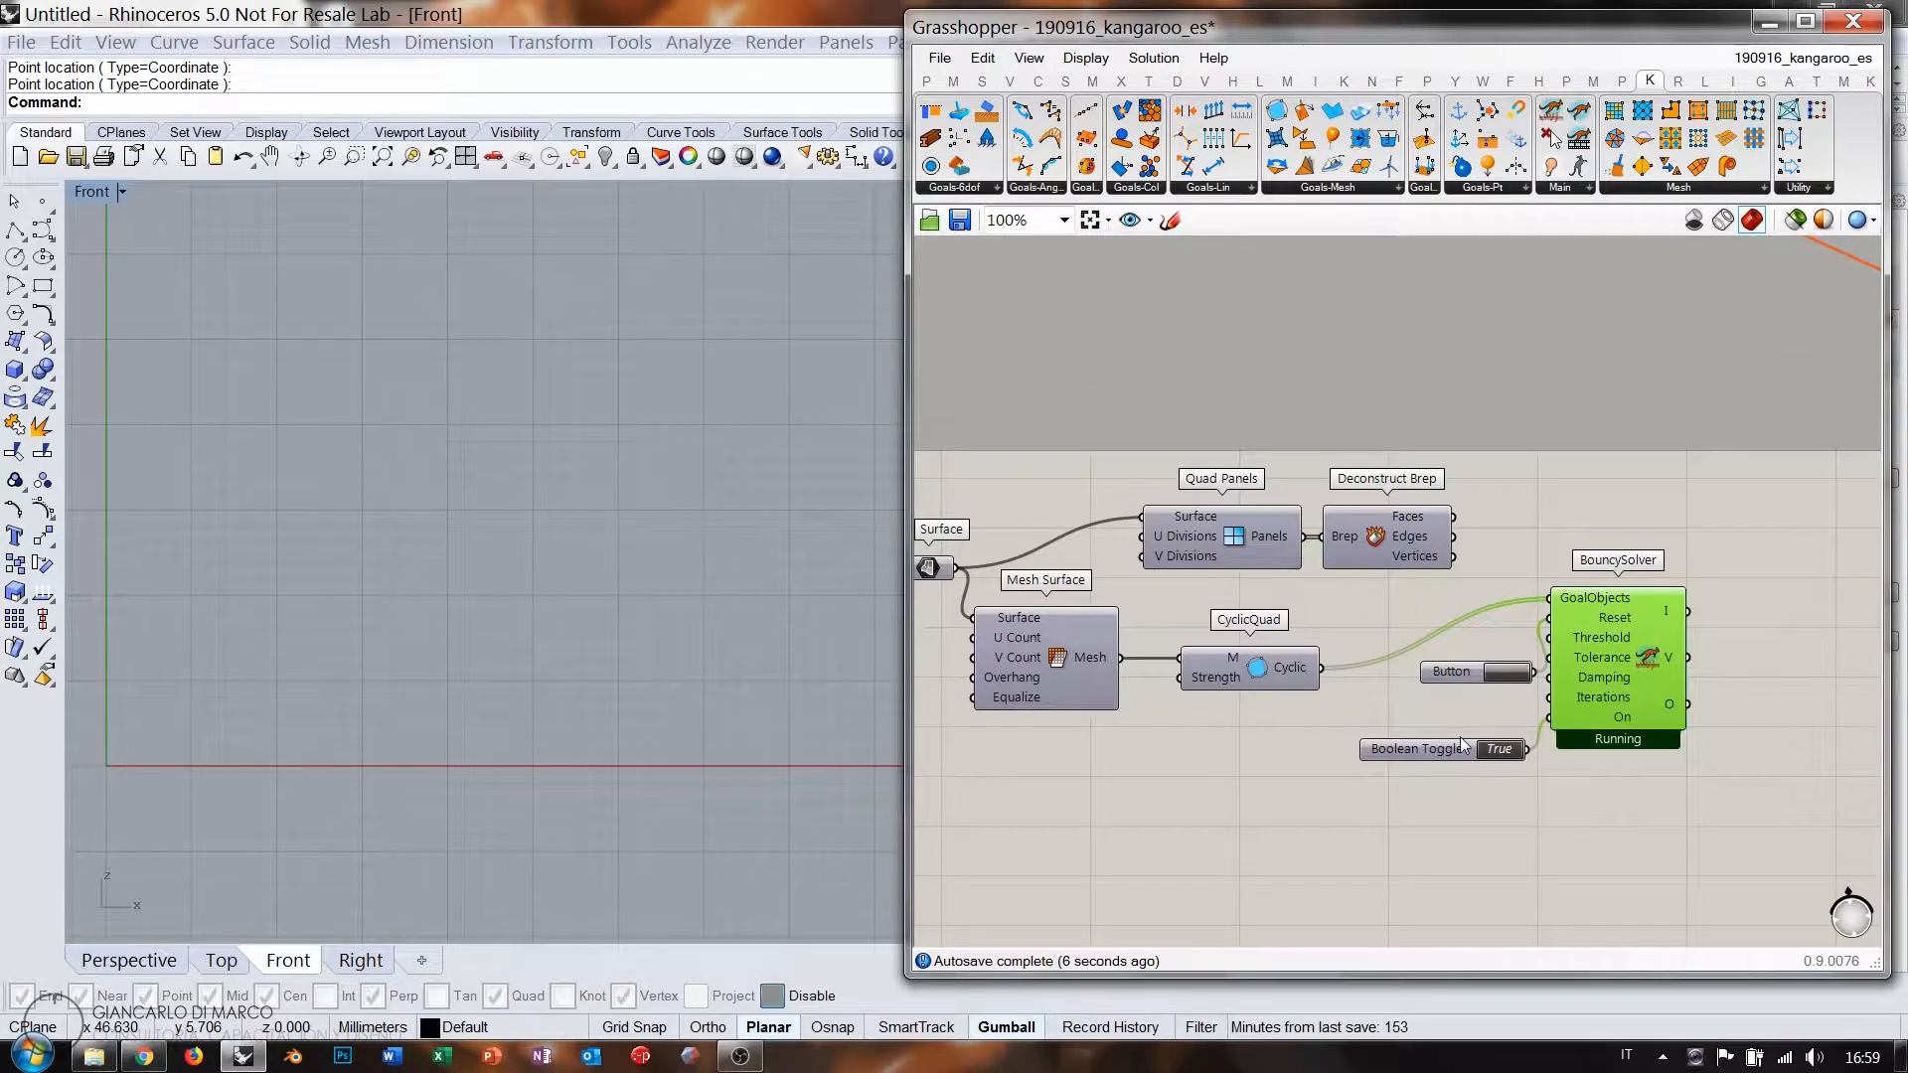
pyautogui.moveTo(1457, 748); pyautogui.dragTo(1454, 707)
pyautogui.click(1507, 673)
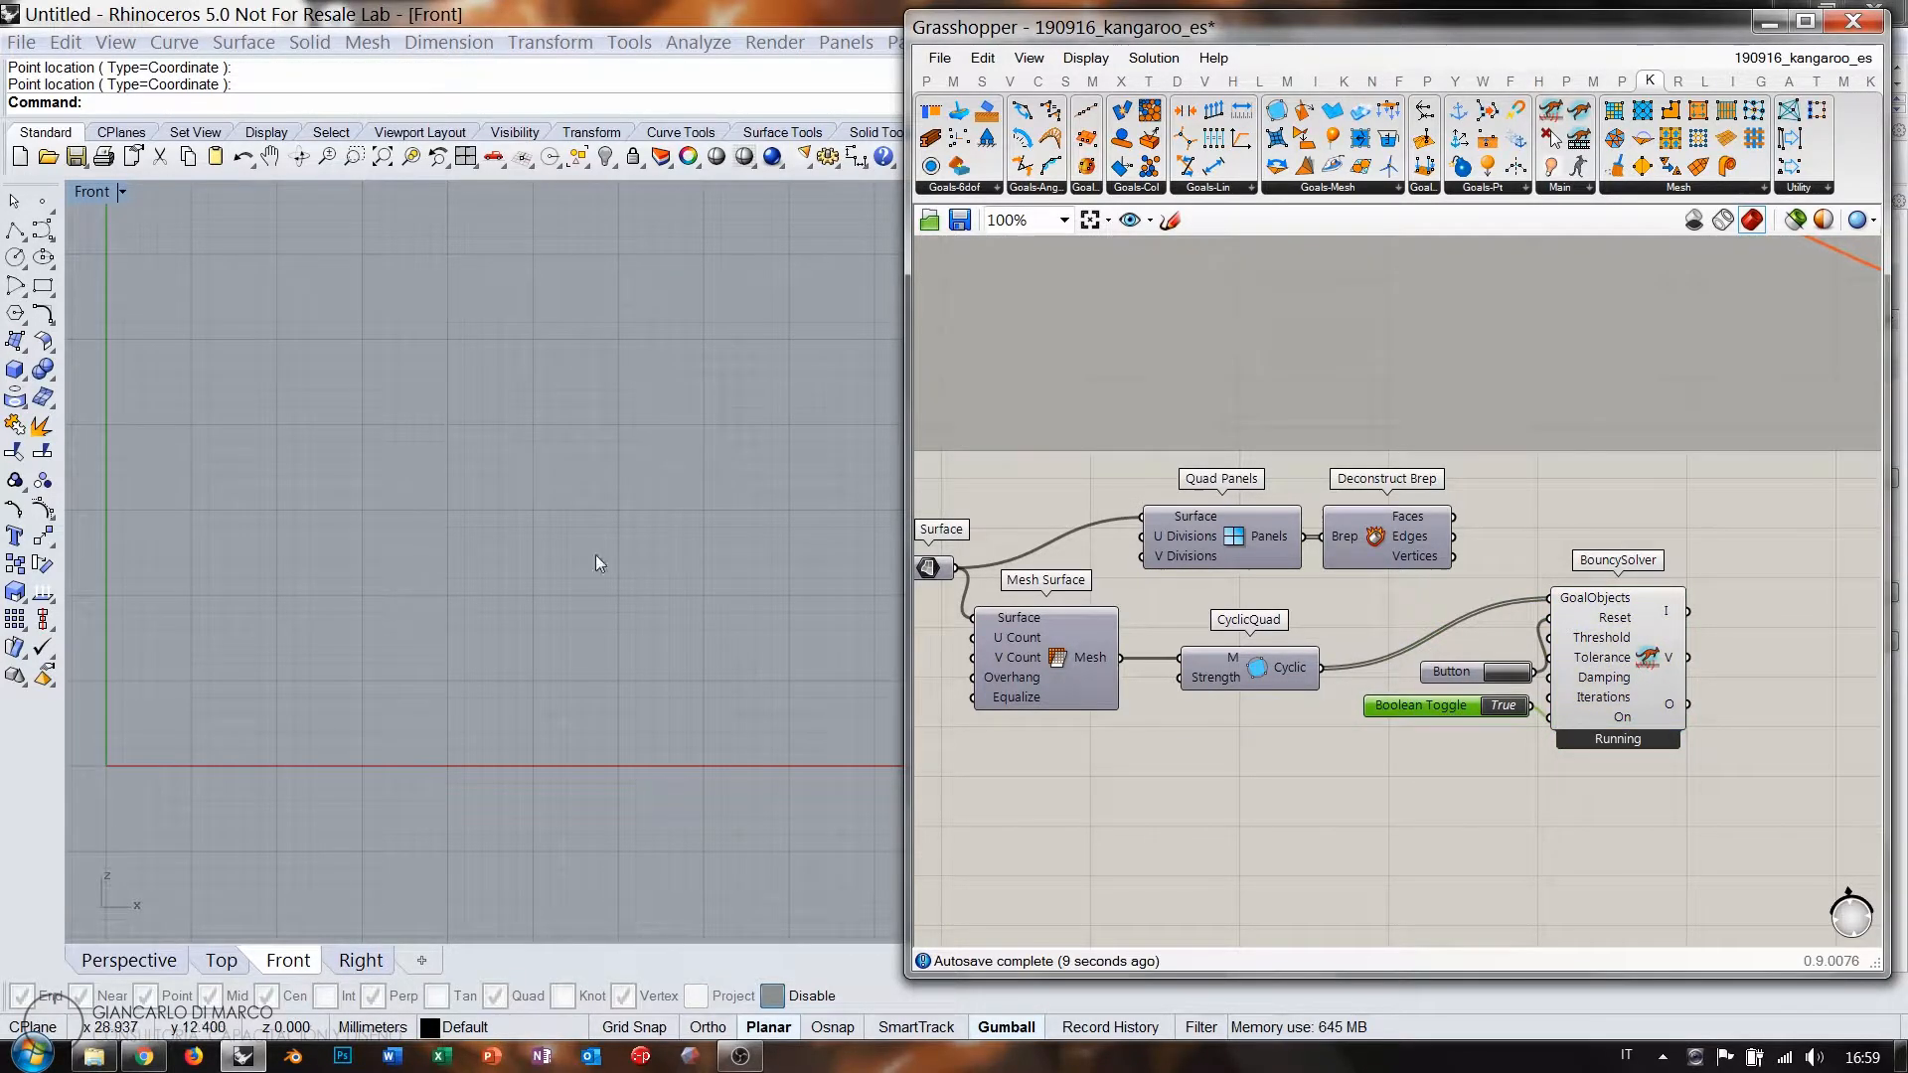
# Switch to the Perspective viewport and reset the simulation repeatedly back to the original point grid.
pyautogui.keyDown('ctrl'); pyautogui.moveTo(555, 543); pyautogui.dragTo(552, 624, button='right'); pyautogui.keyUp('ctrl')
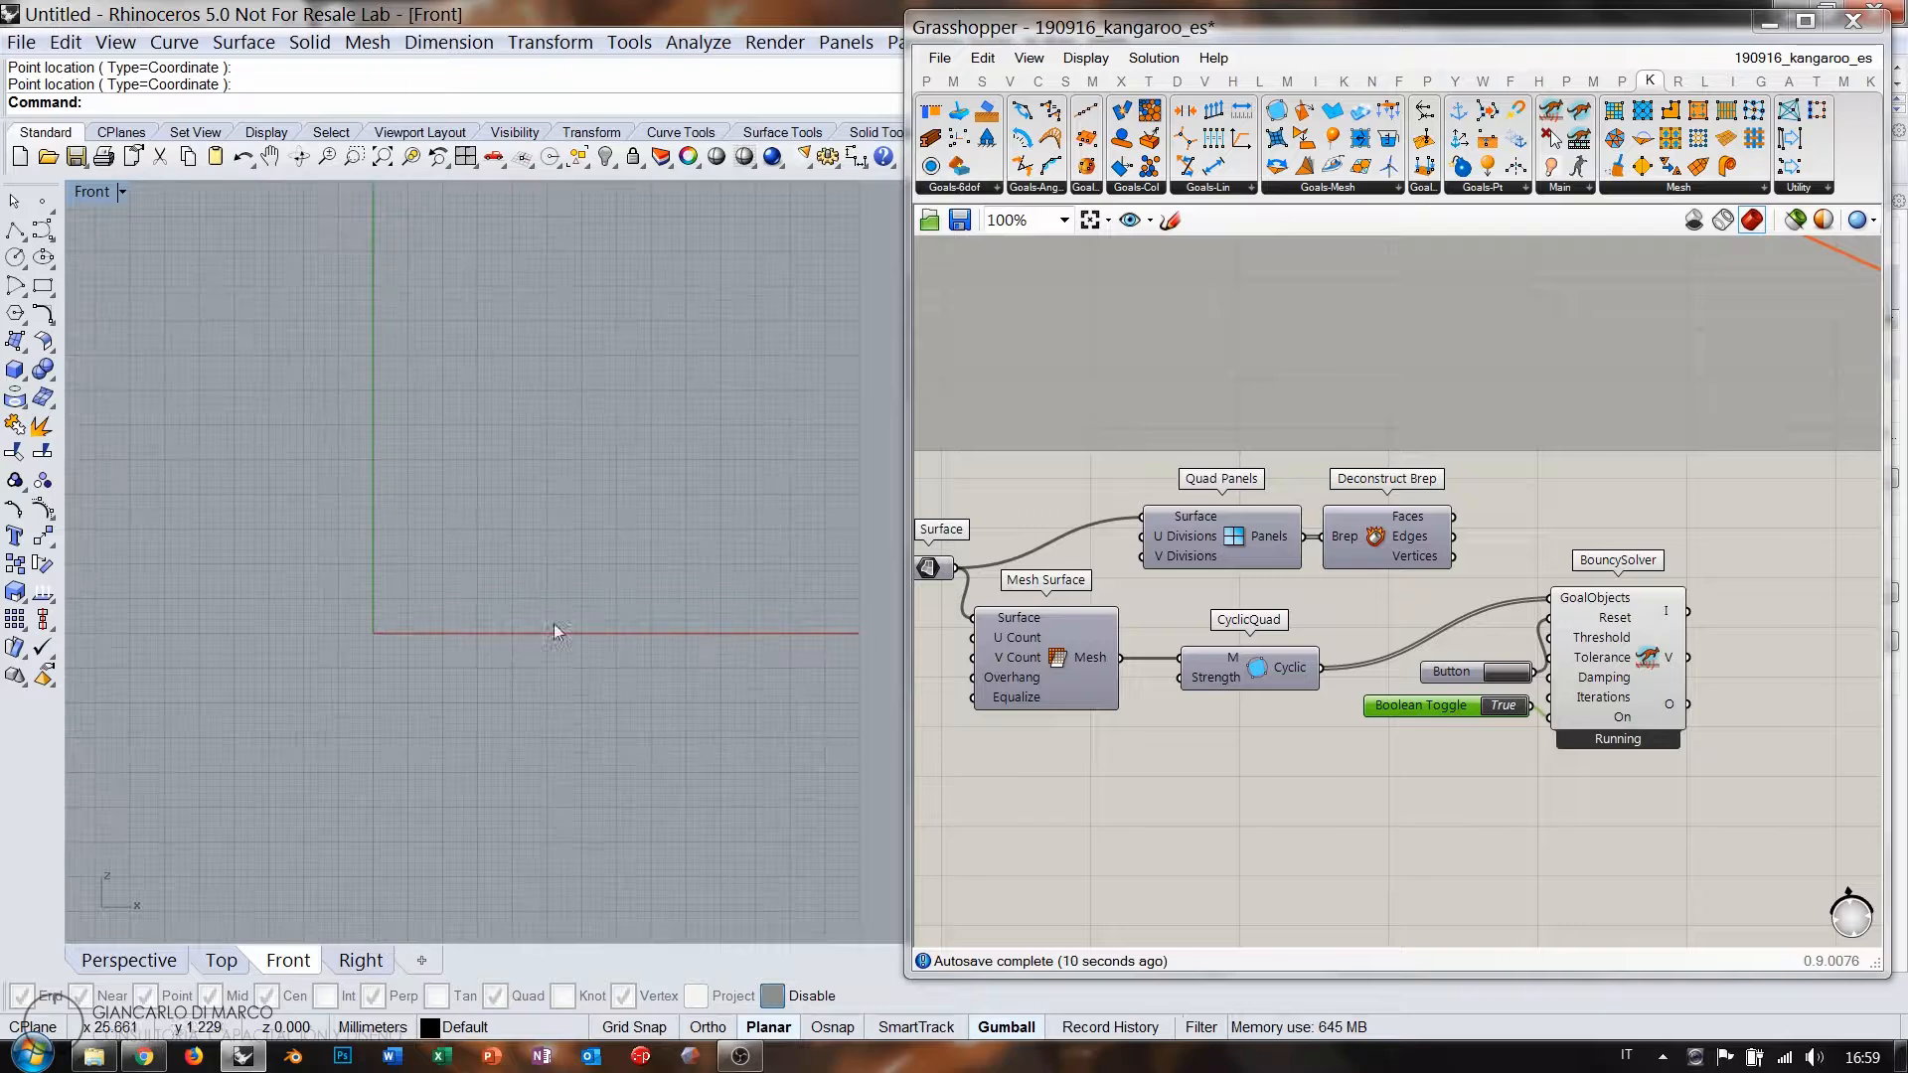
pyautogui.click(128, 960)
pyautogui.click(1492, 672)
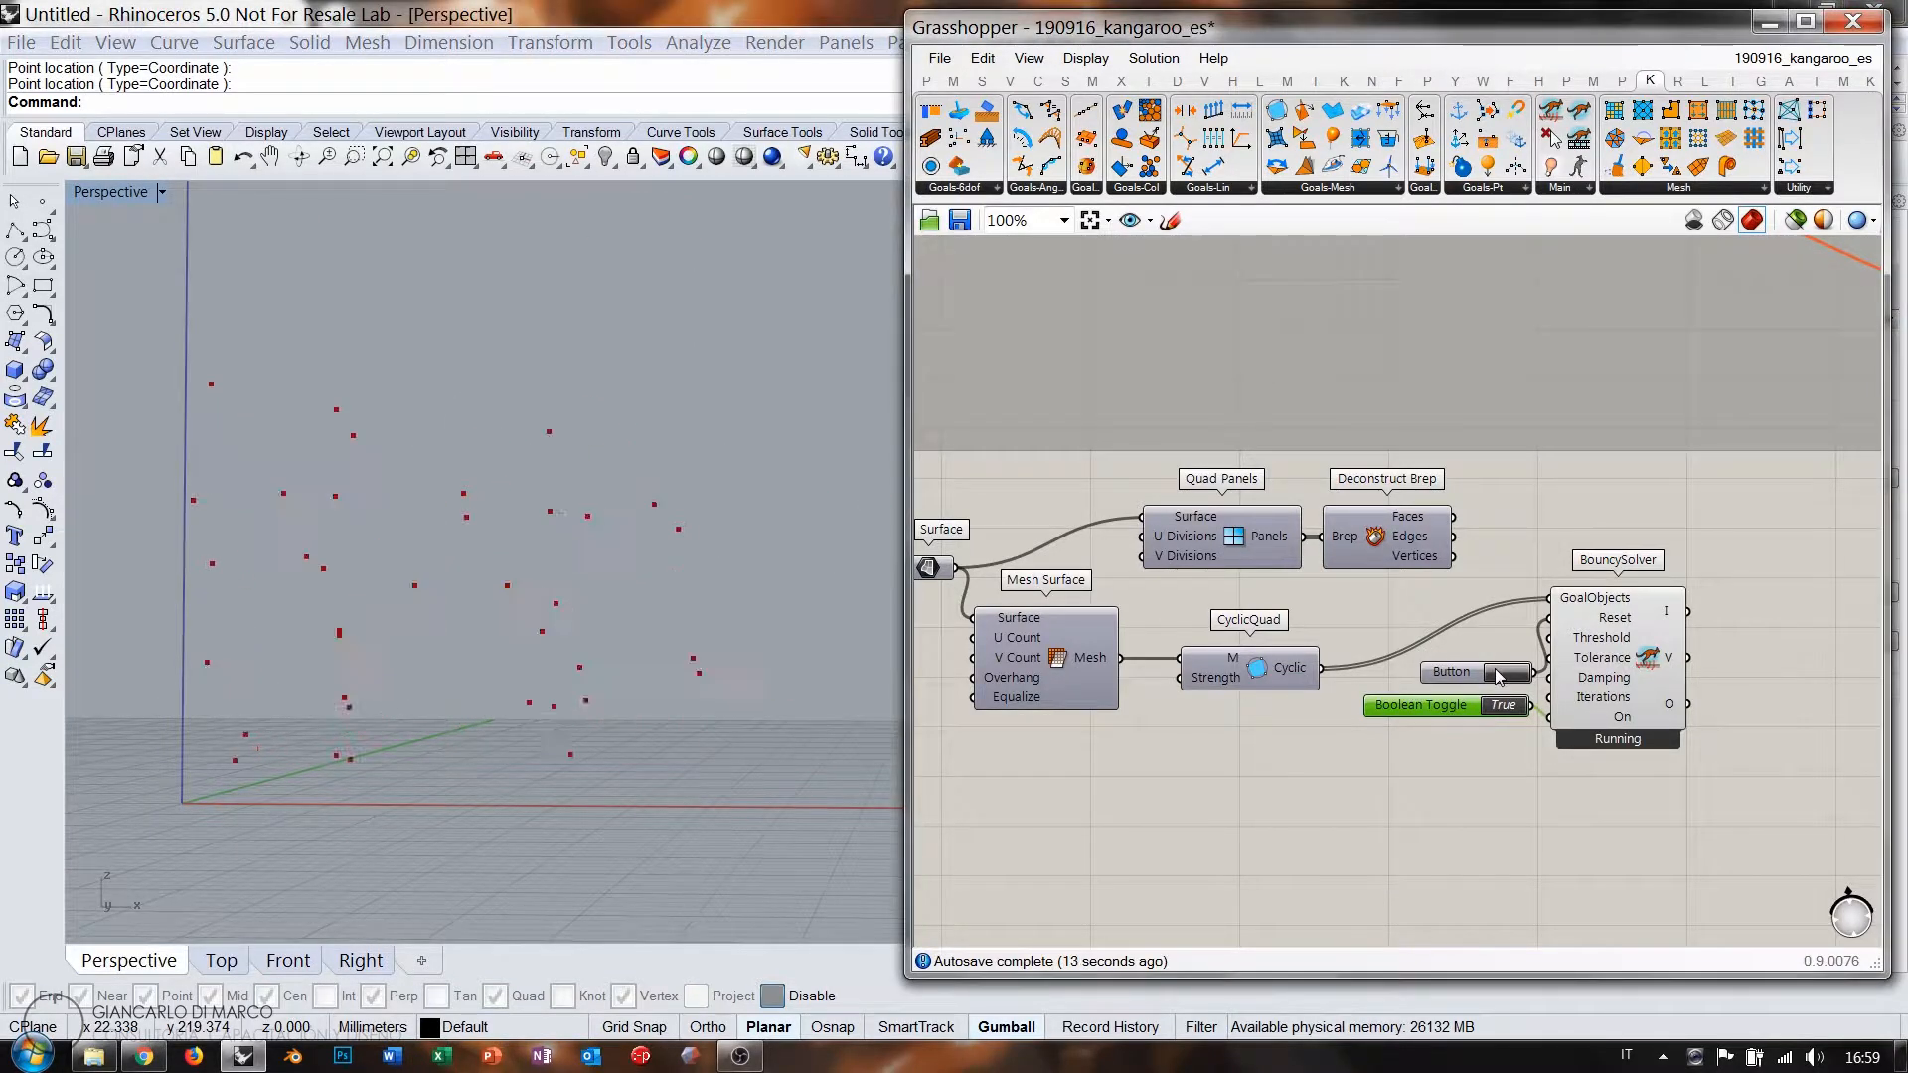
pyautogui.click(1498, 673)
pyautogui.click(1499, 673)
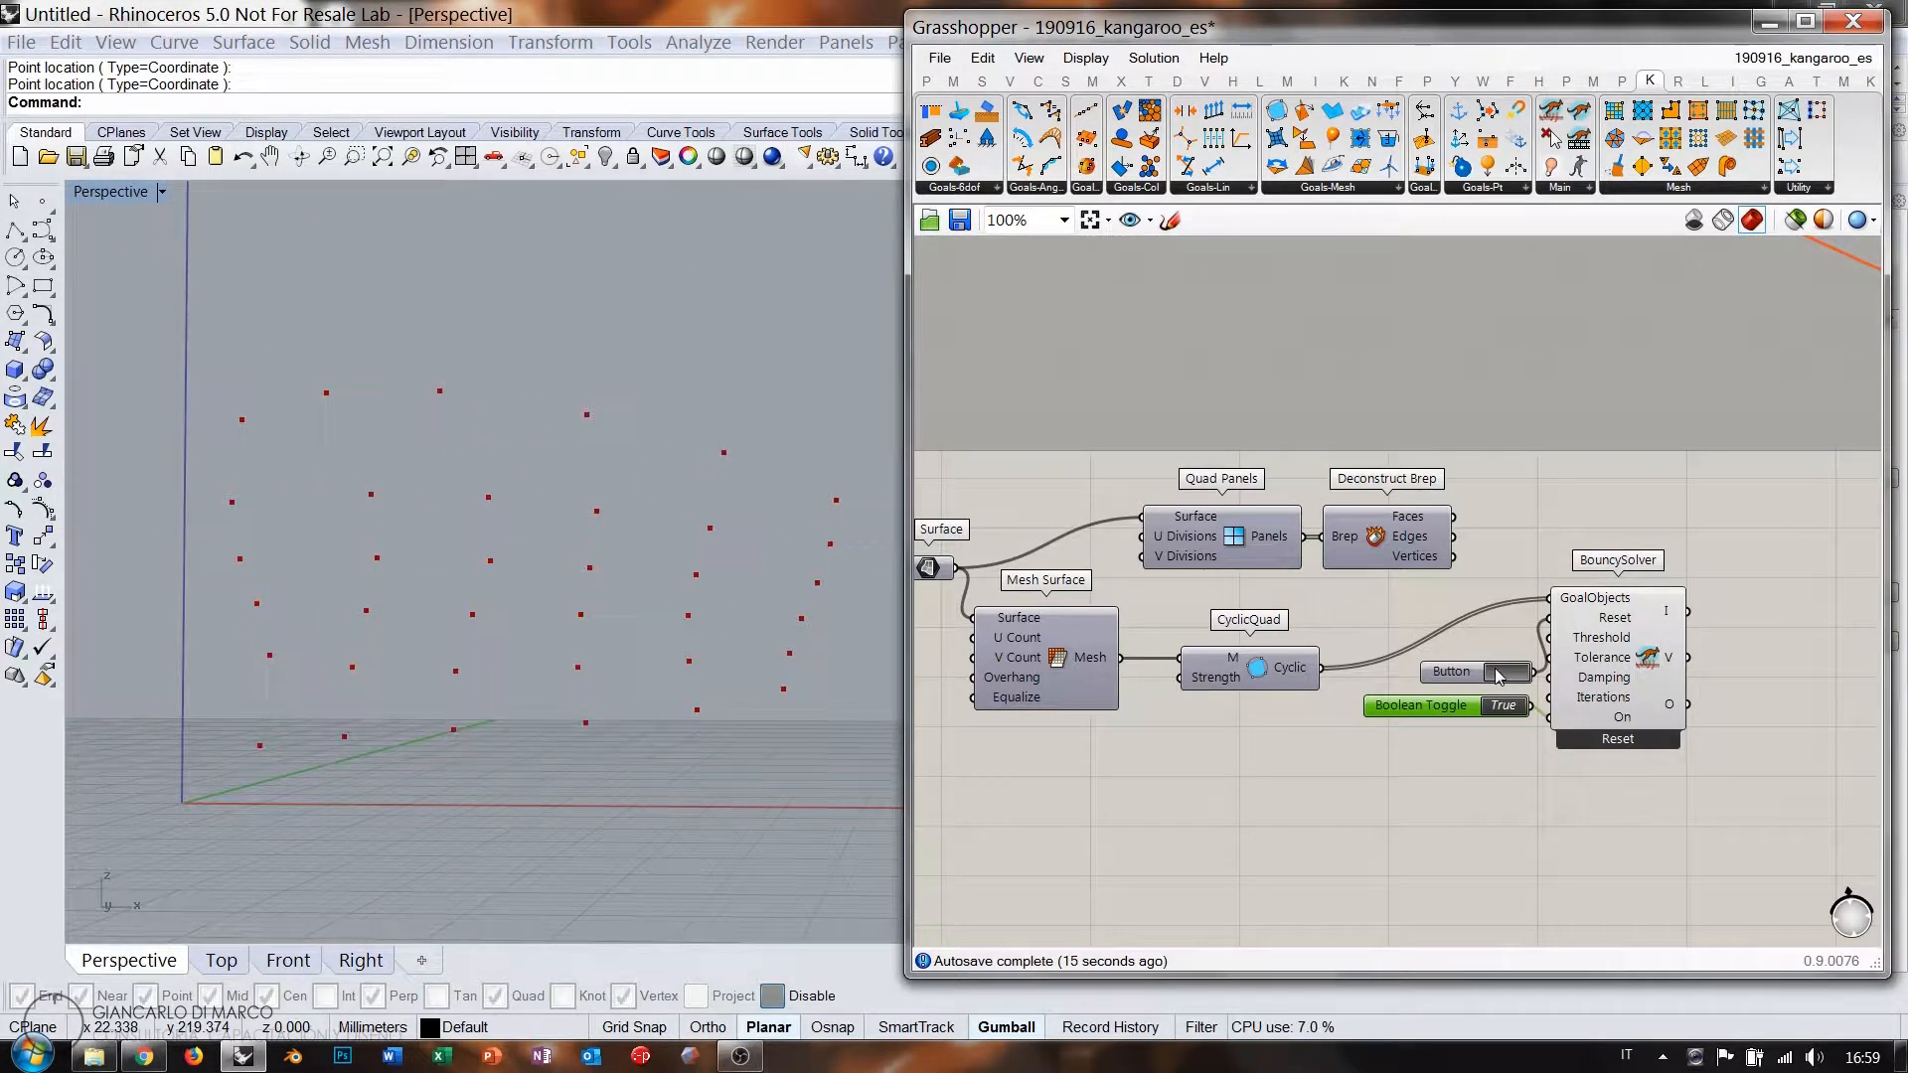
pyautogui.click(1498, 673)
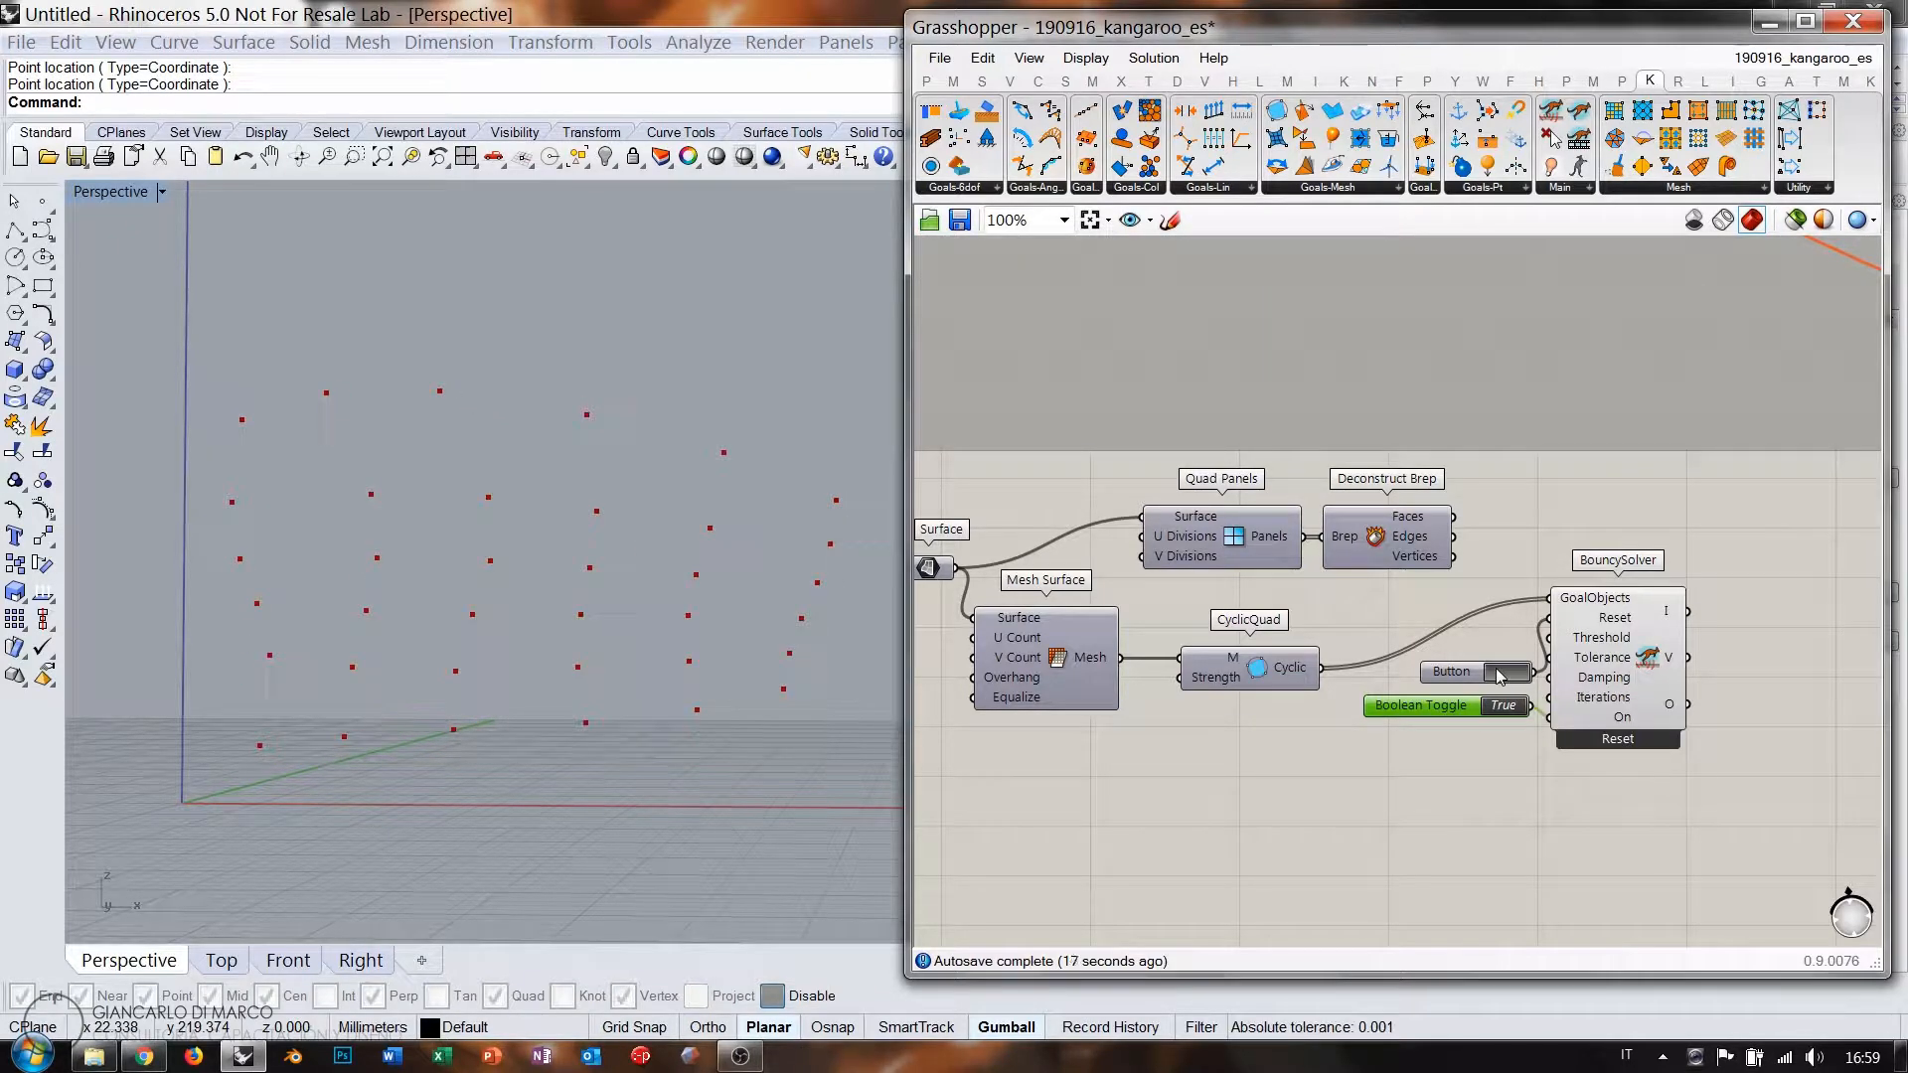
pyautogui.click(1499, 673)
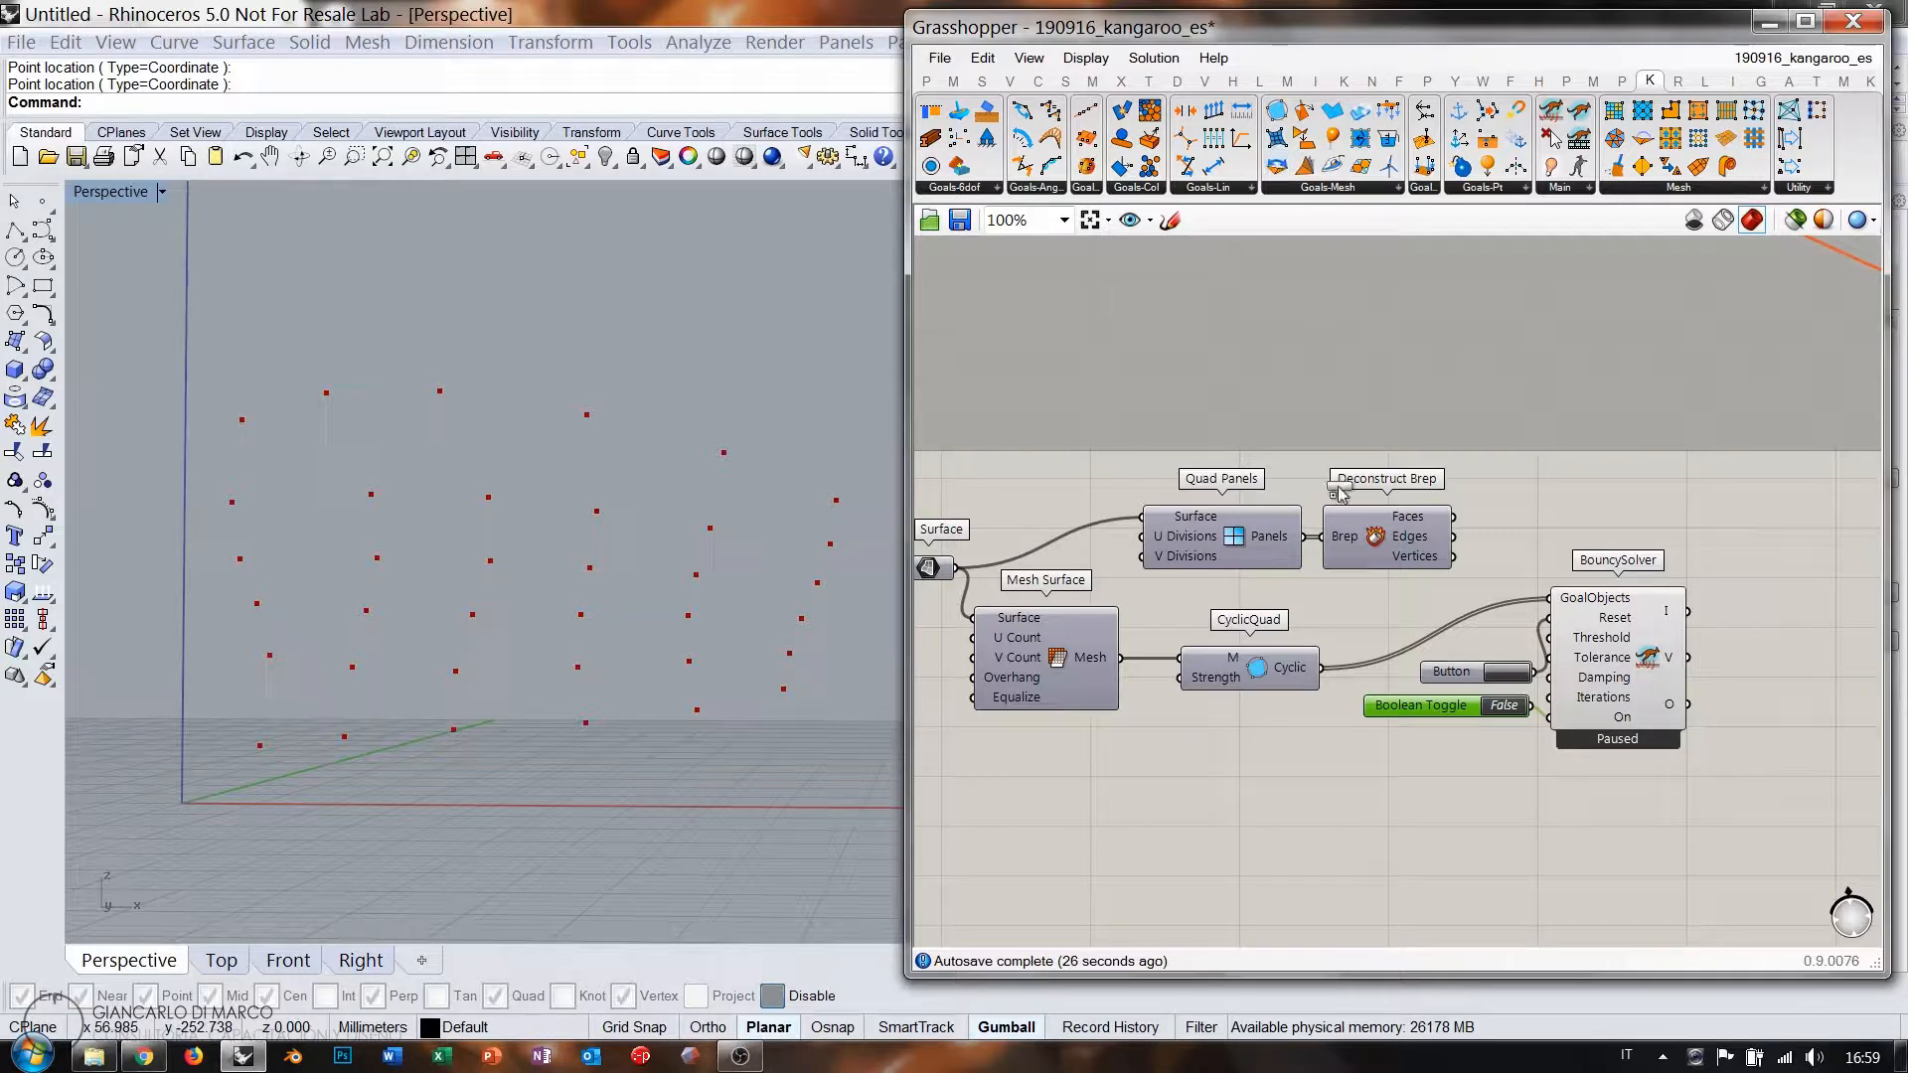
pyautogui.moveTo(1267, 752); pyautogui.dragTo(1260, 751)
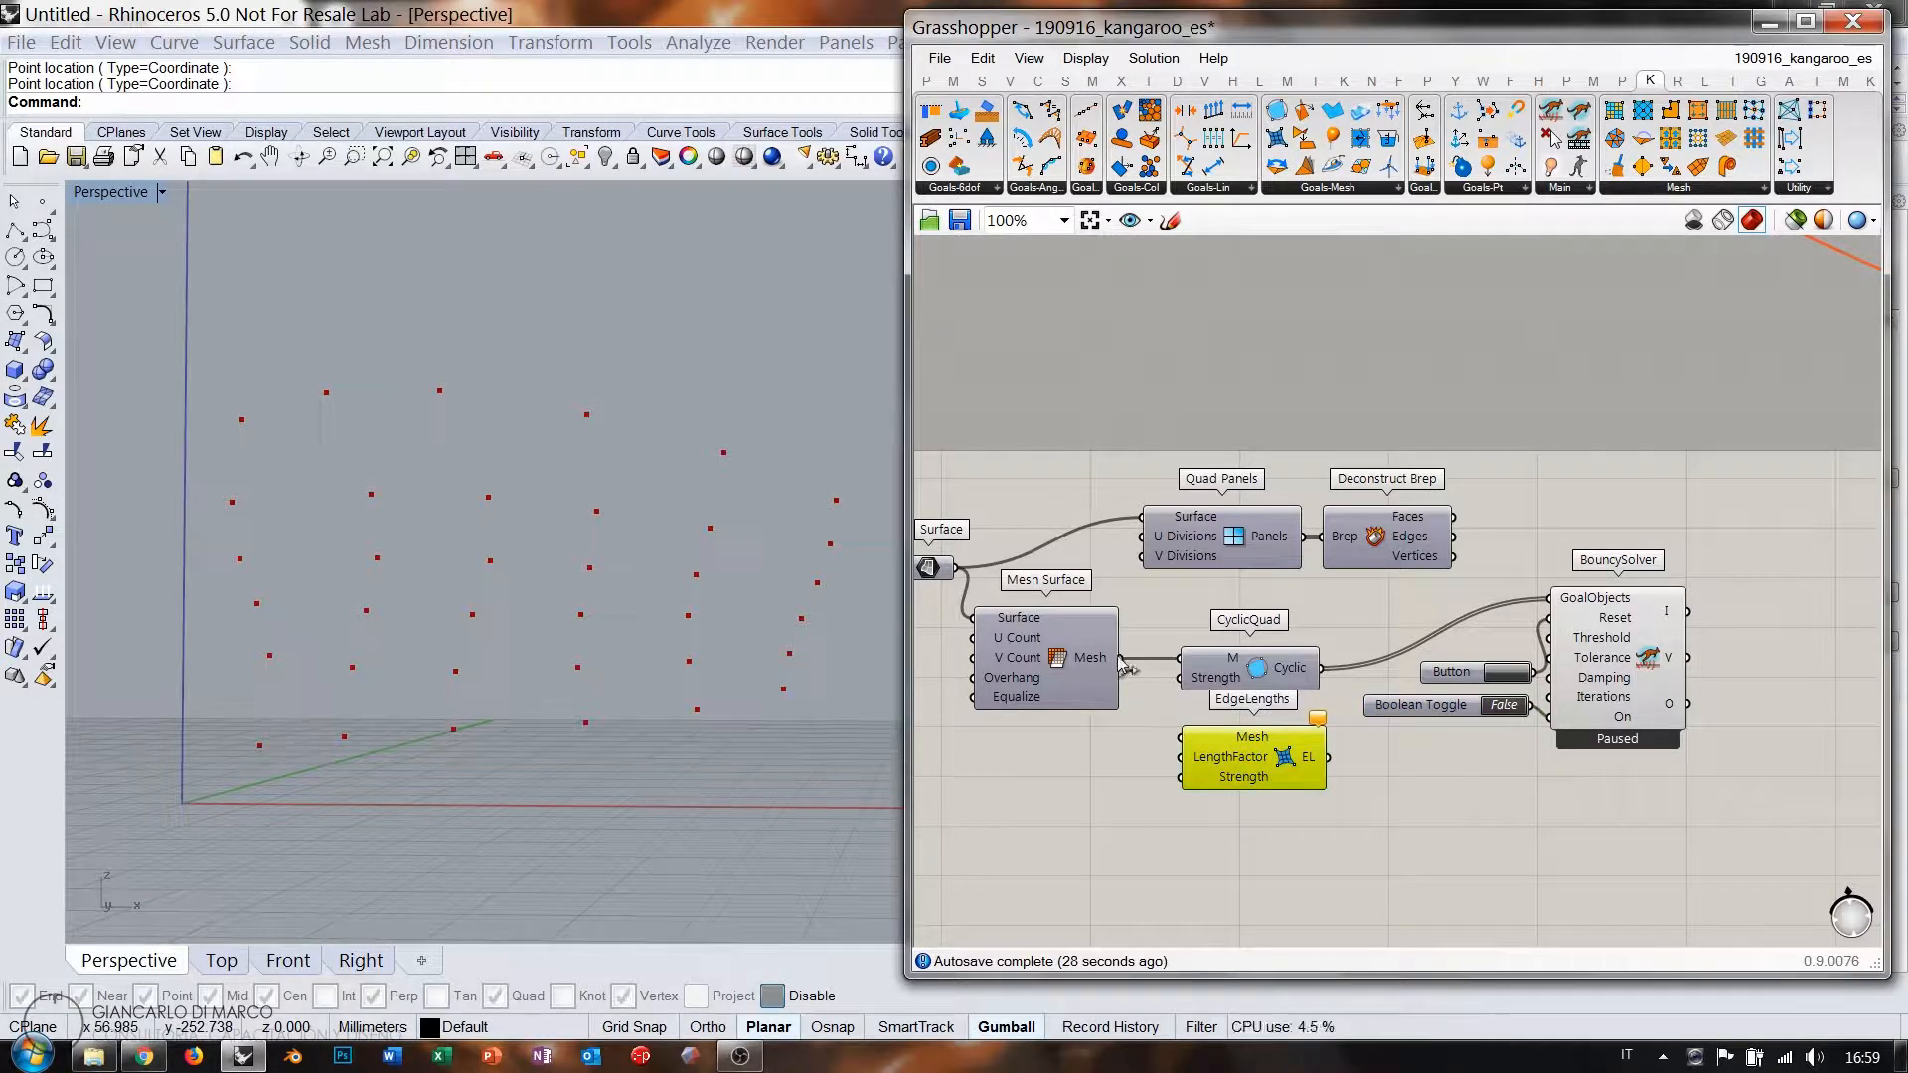
# Feed the surface mesh into EdgeLengths, add it to GoalObjects, and toggle the solver to True.
pyautogui.moveTo(1121, 658); pyautogui.dragTo(1203, 737)
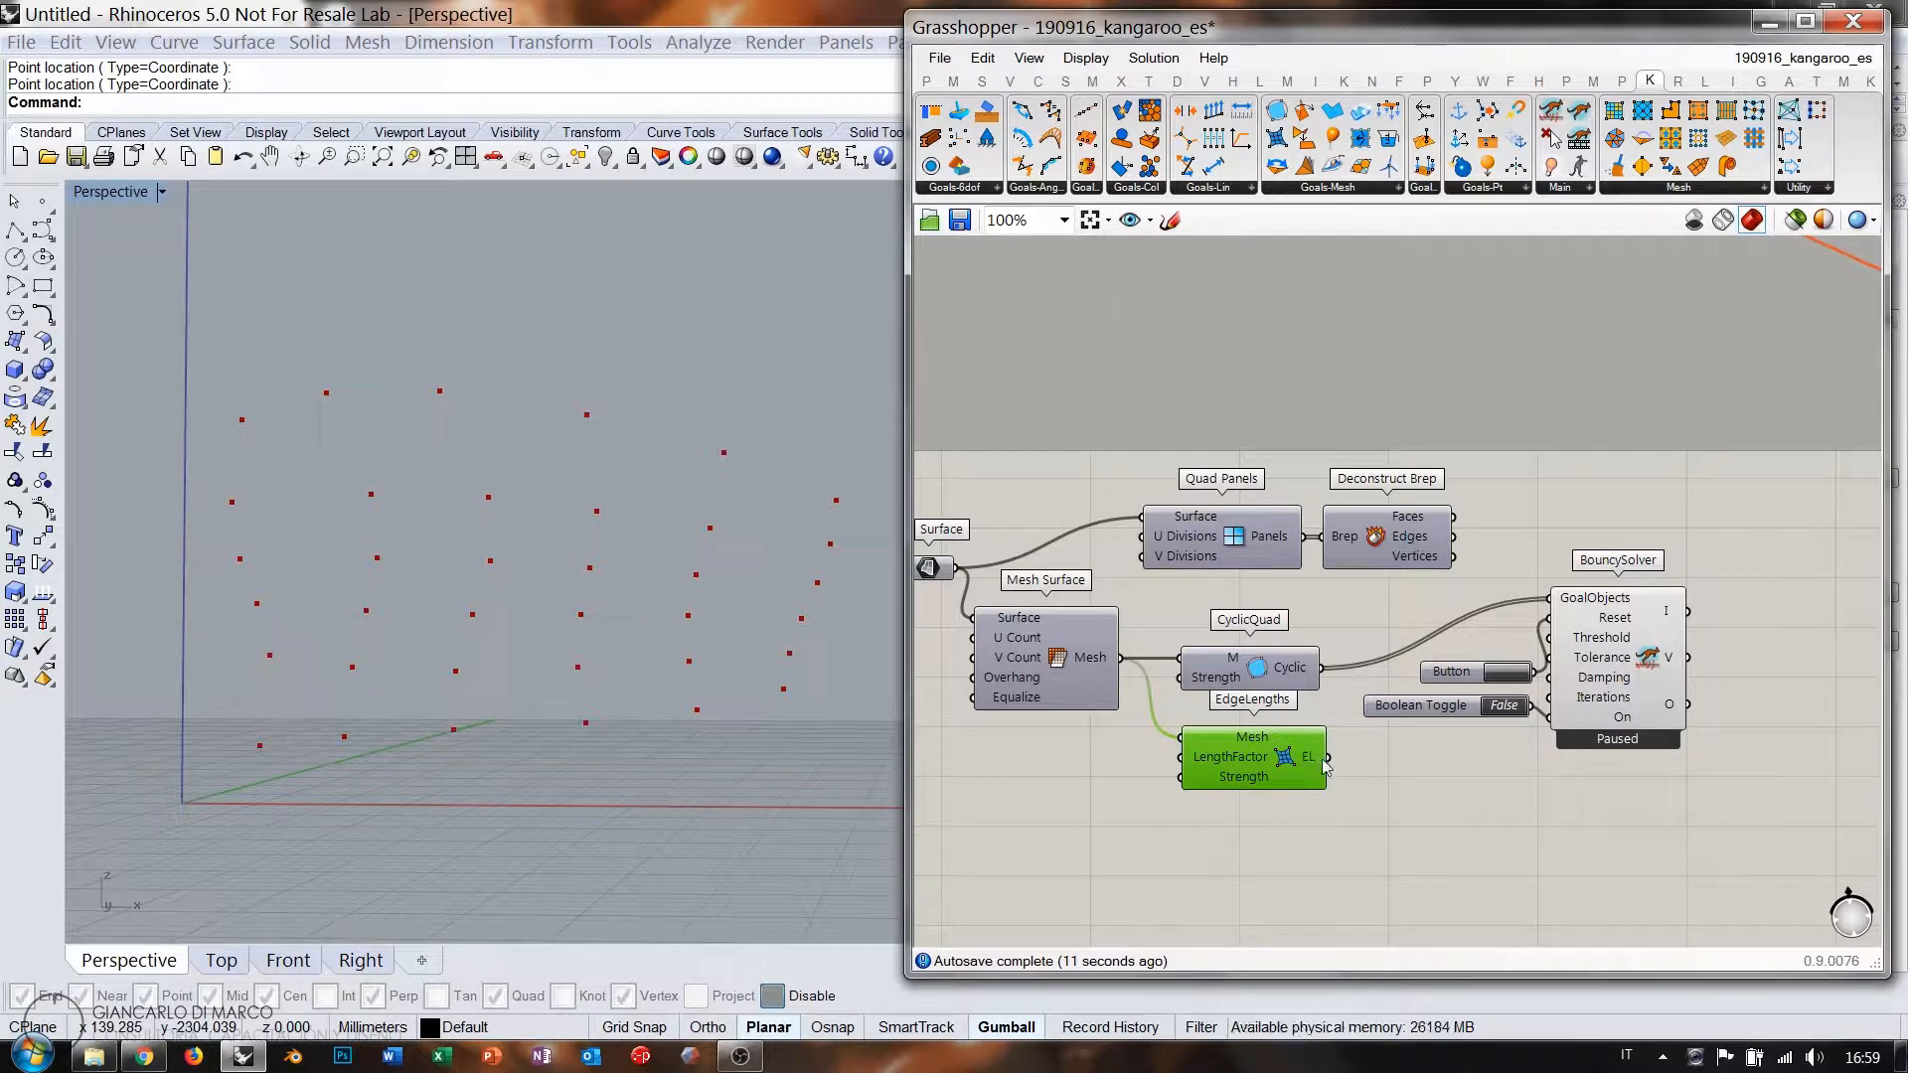
pyautogui.keyDown('shift'); pyautogui.moveTo(1329, 758); pyautogui.dragTo(1543, 607); pyautogui.keyUp('shift')
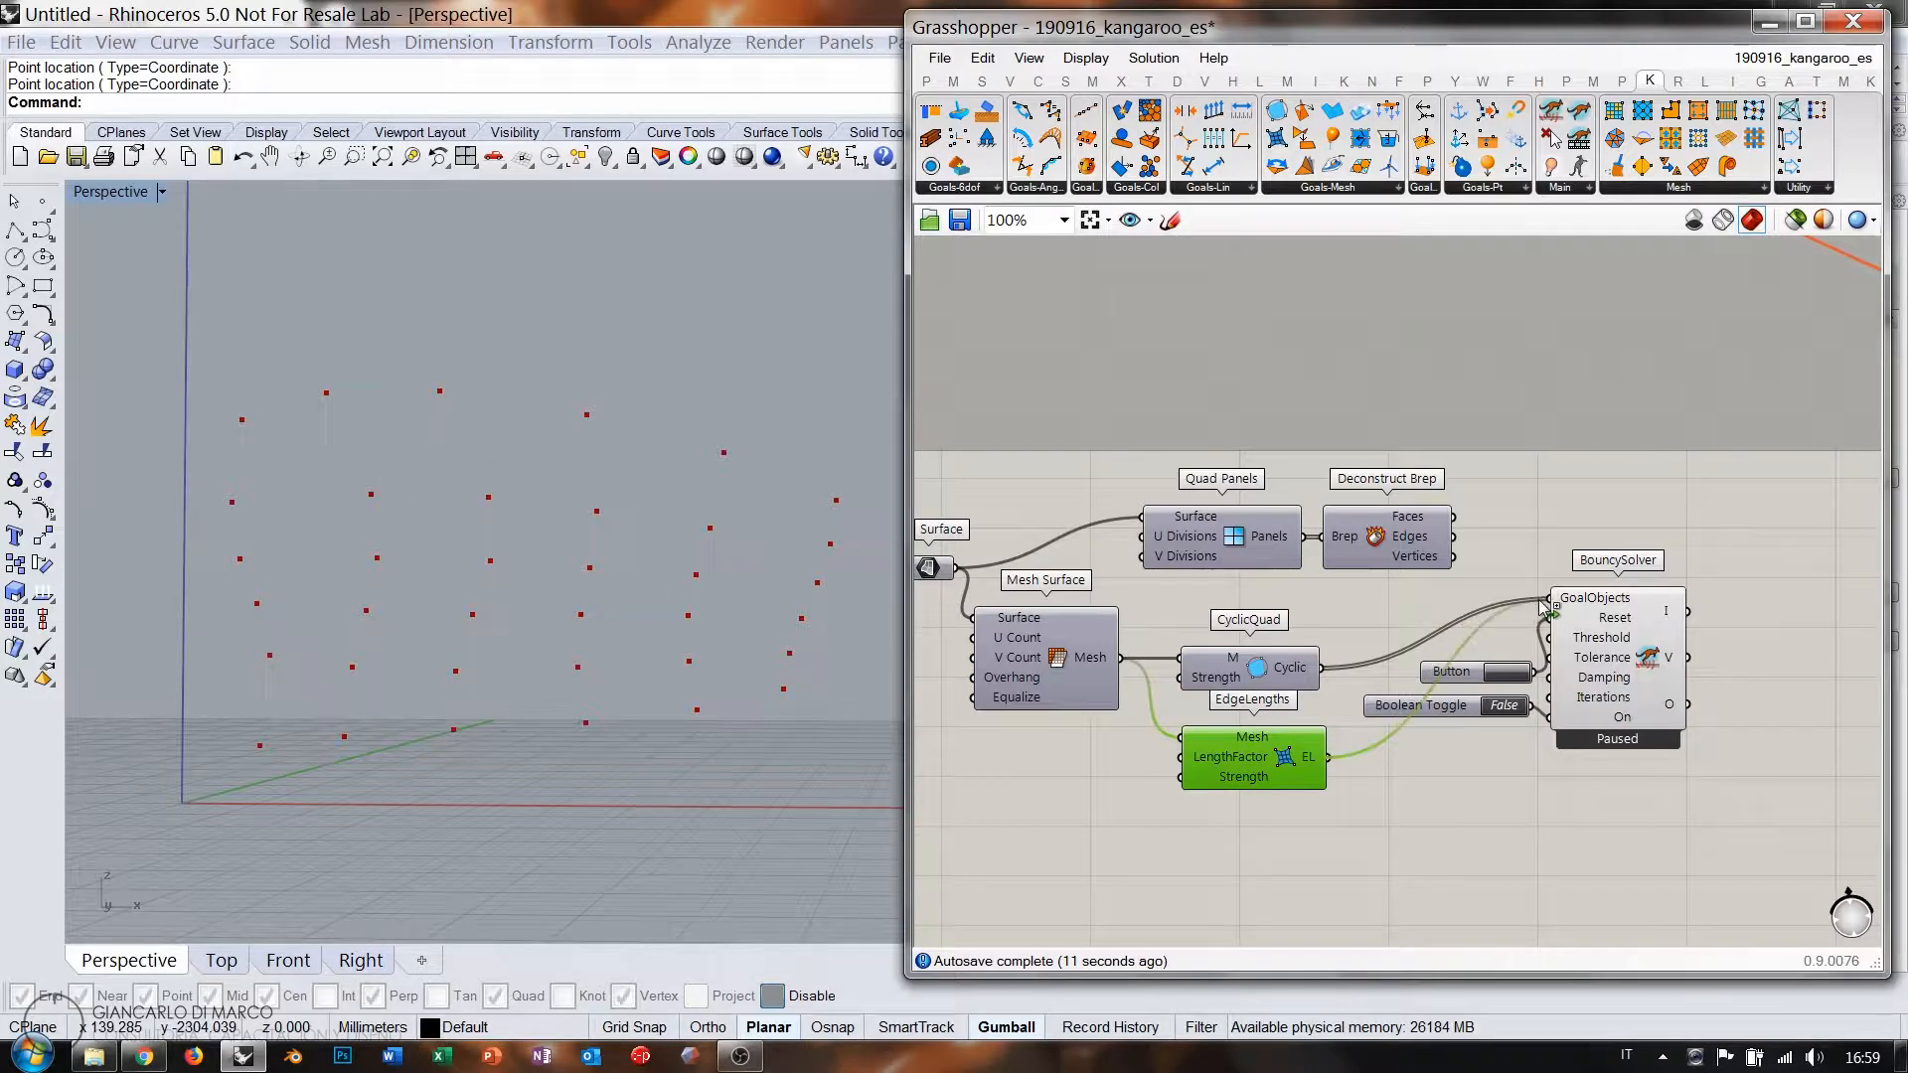
pyautogui.doubleClick(1505, 707)
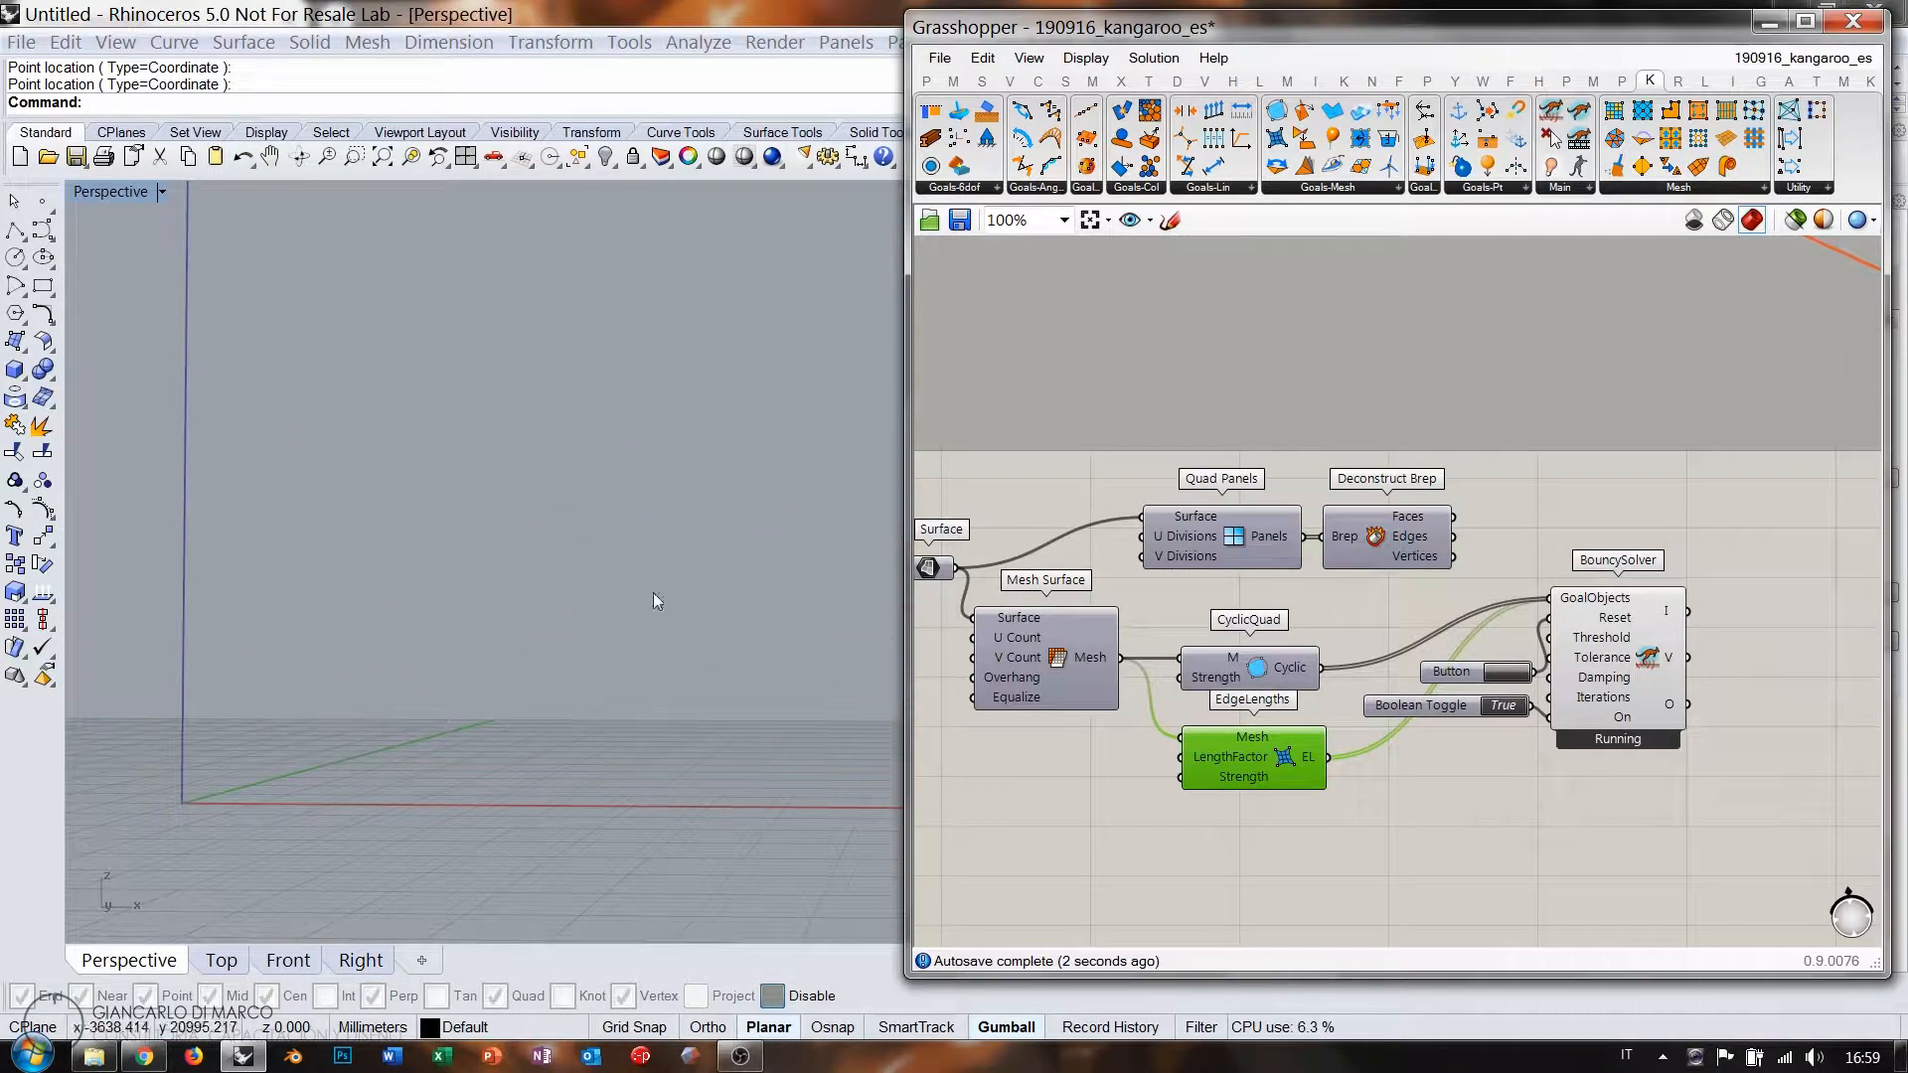
pyautogui.scroll(-8, 452, 567)
pyautogui.moveTo(455, 569); pyautogui.dragTo(487, 651, button='right')
pyautogui.moveTo(725, 664); pyautogui.dragTo(621, 621, button='right')
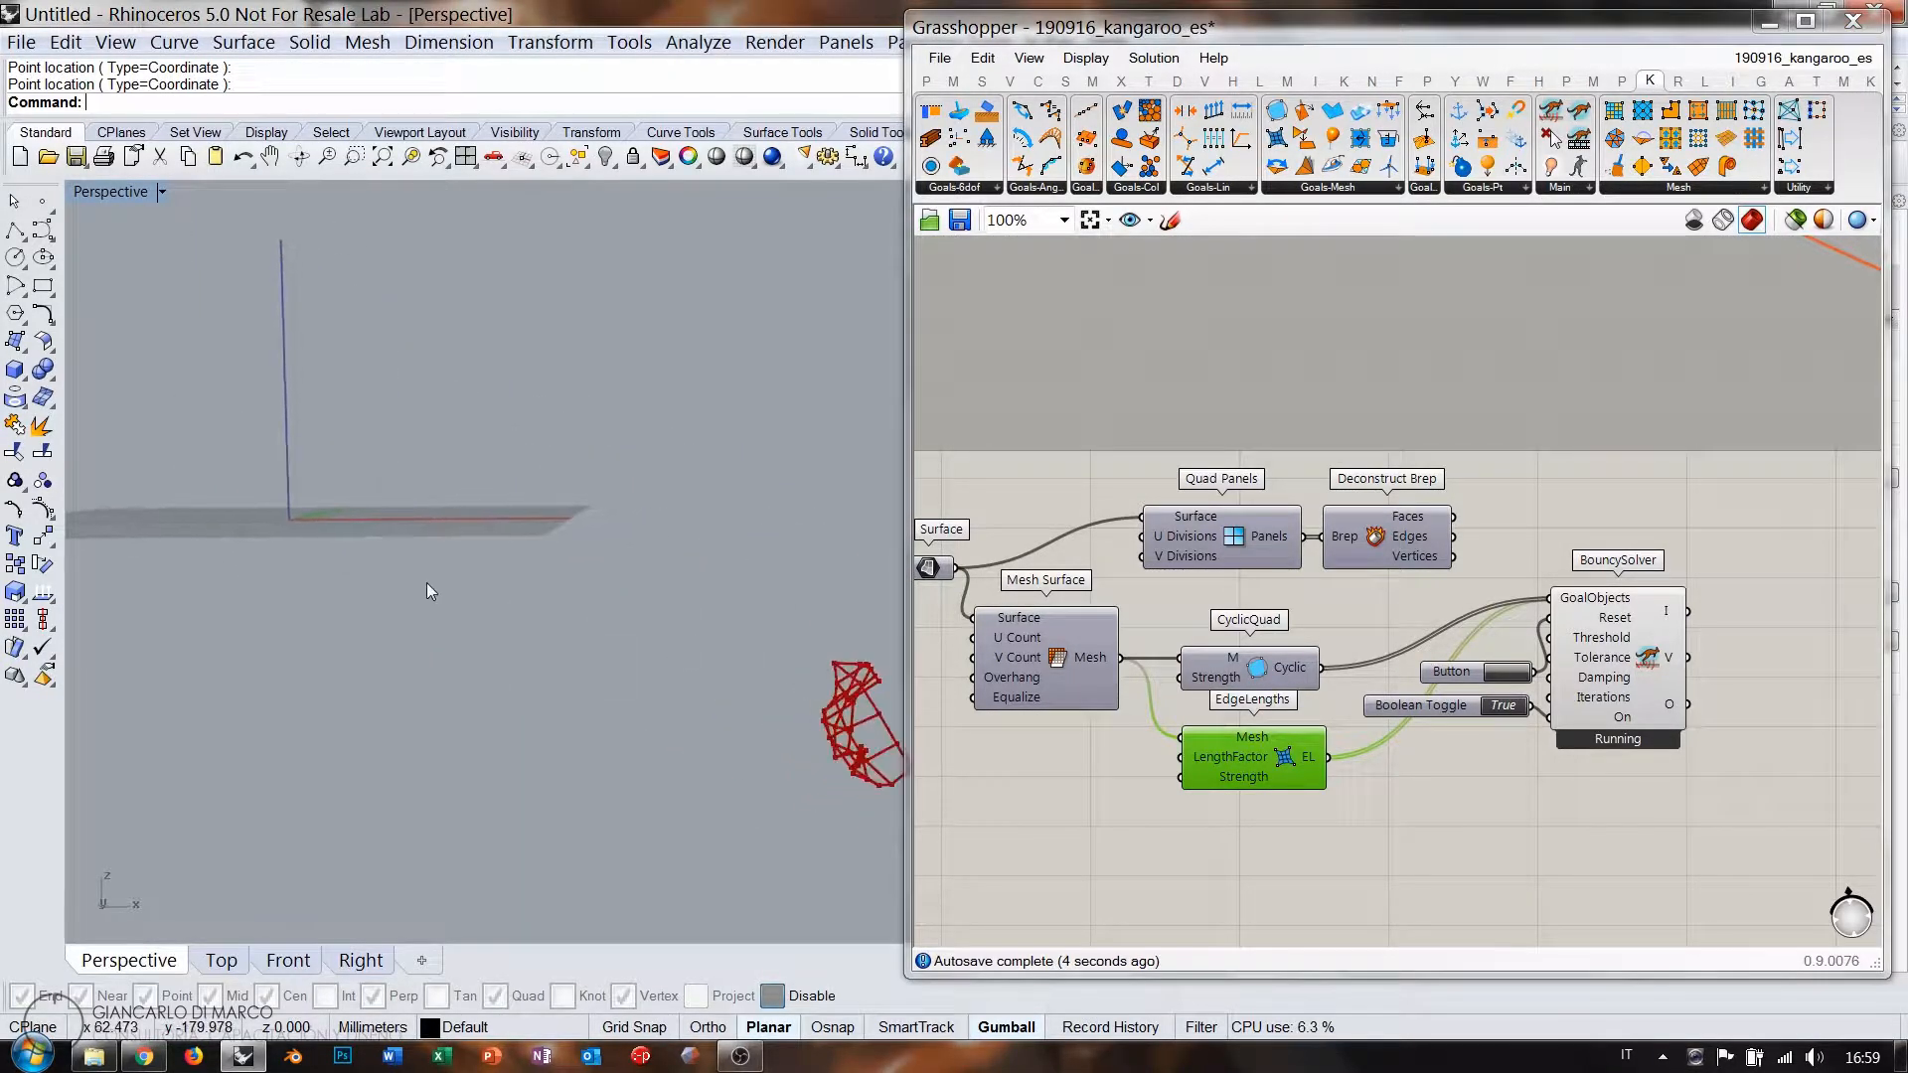
pyautogui.moveTo(426, 582); pyautogui.dragTo(631, 649, button='right')
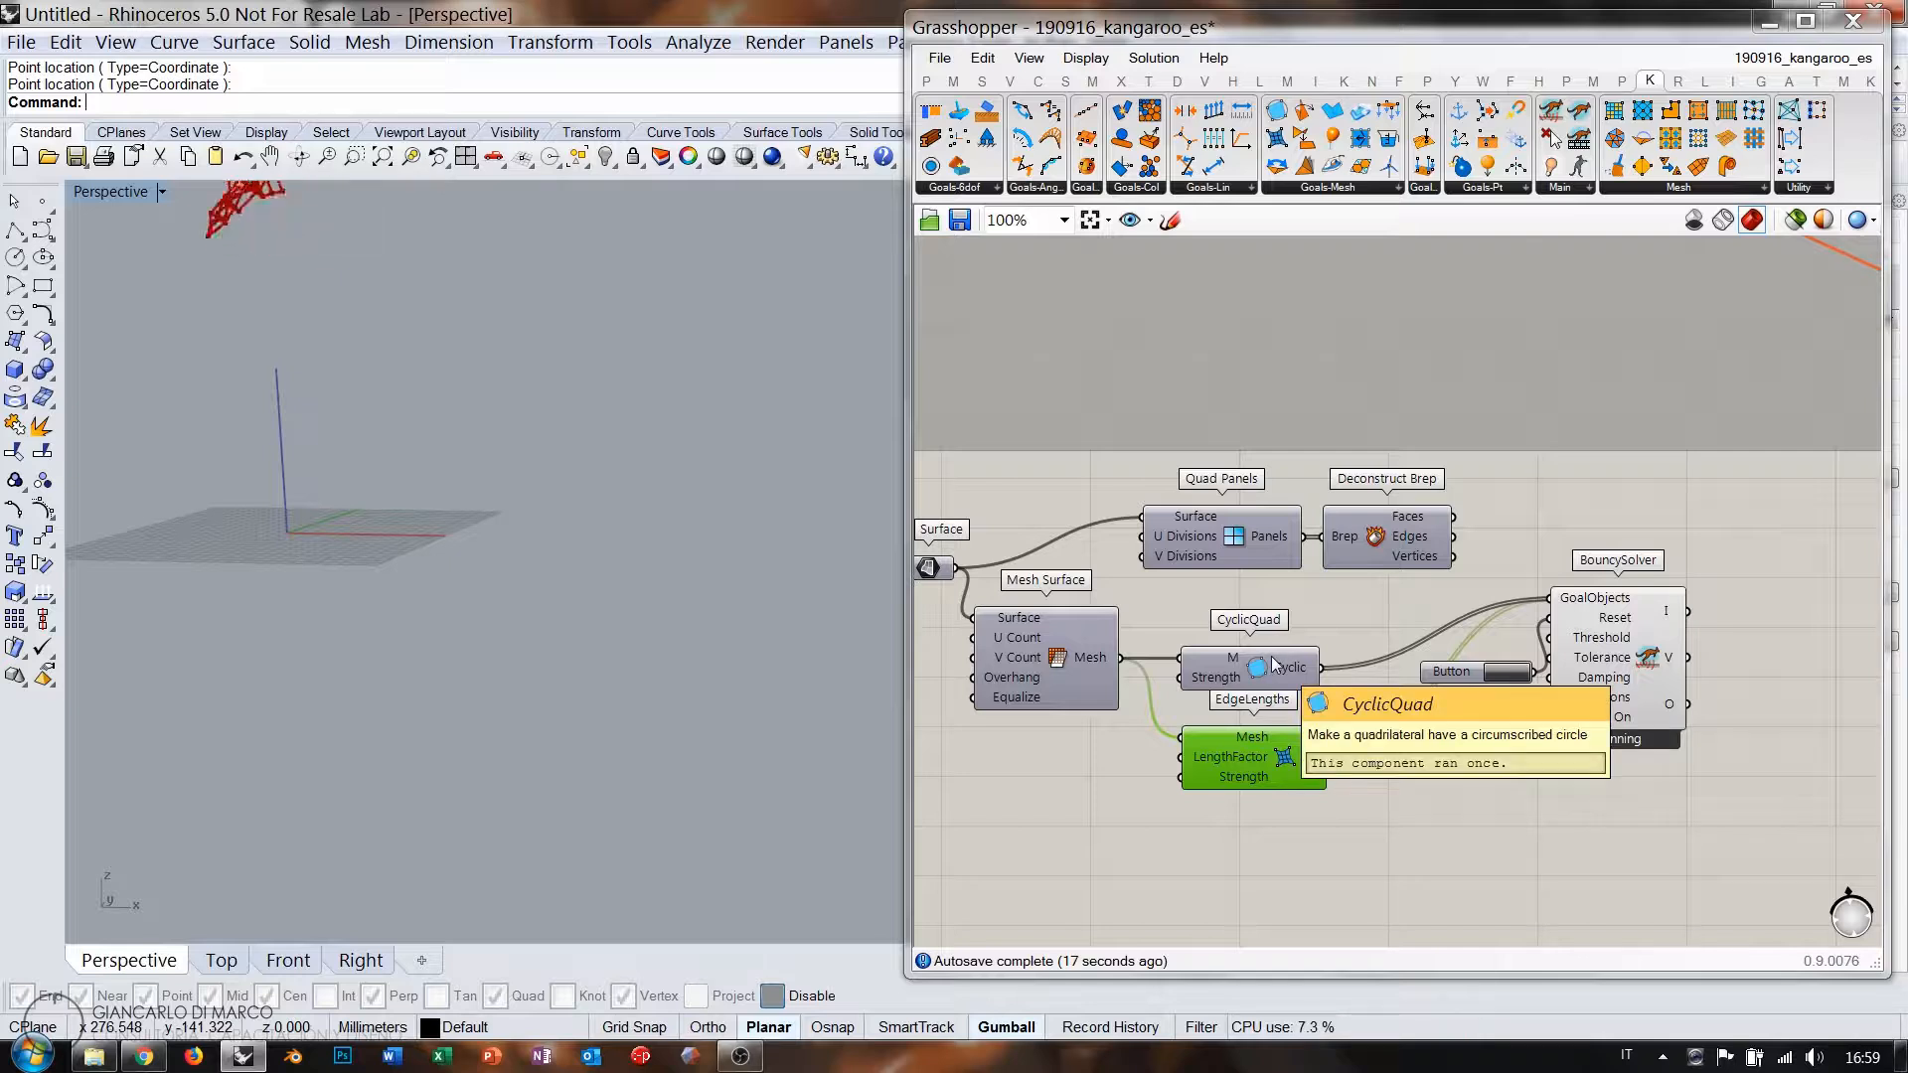
# Zoom and pan the Rhino view to follow the collapsing mesh, then recentre the canvas.
pyautogui.scroll(-1, 440, 570)
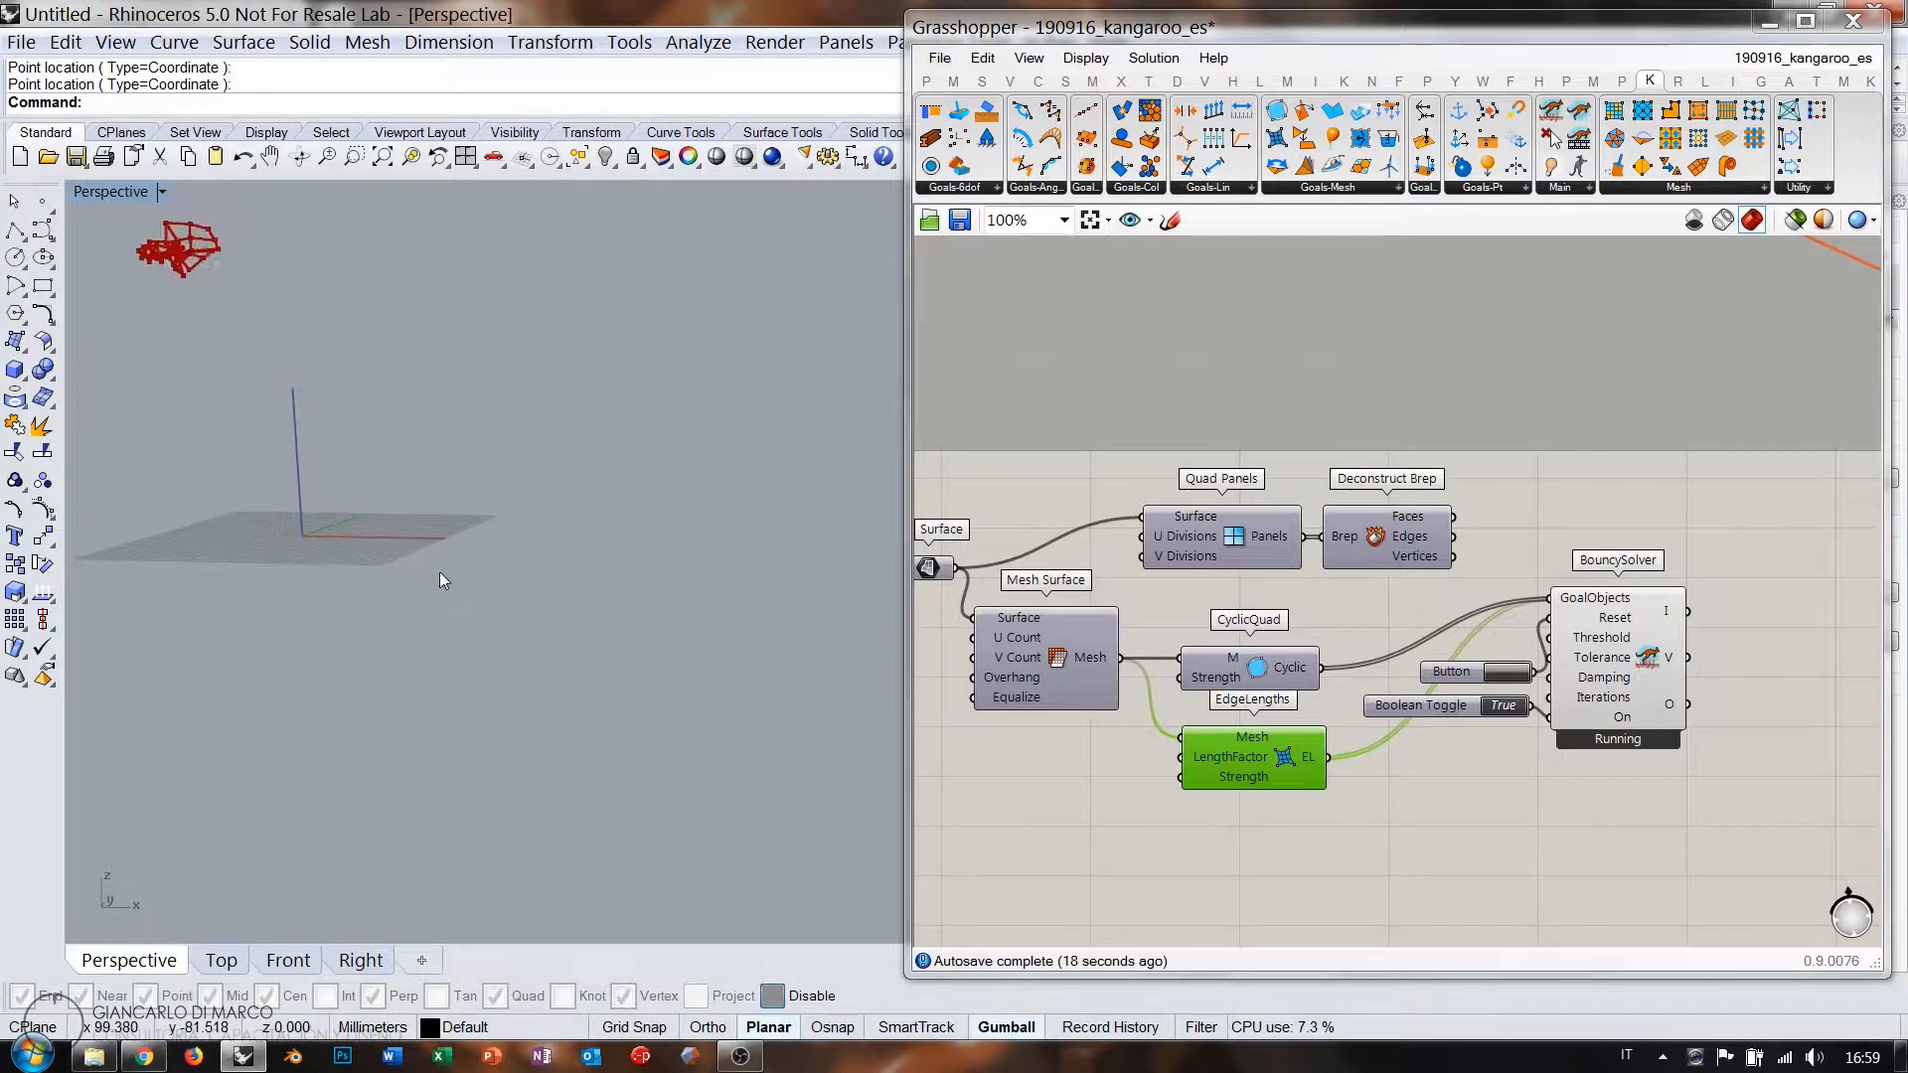
pyautogui.keyDown('shift'); pyautogui.moveTo(359, 485); pyautogui.dragTo(576, 592, button='right'); pyautogui.keyUp('shift')
pyautogui.moveTo(576, 593); pyautogui.dragTo(613, 570, button='right')
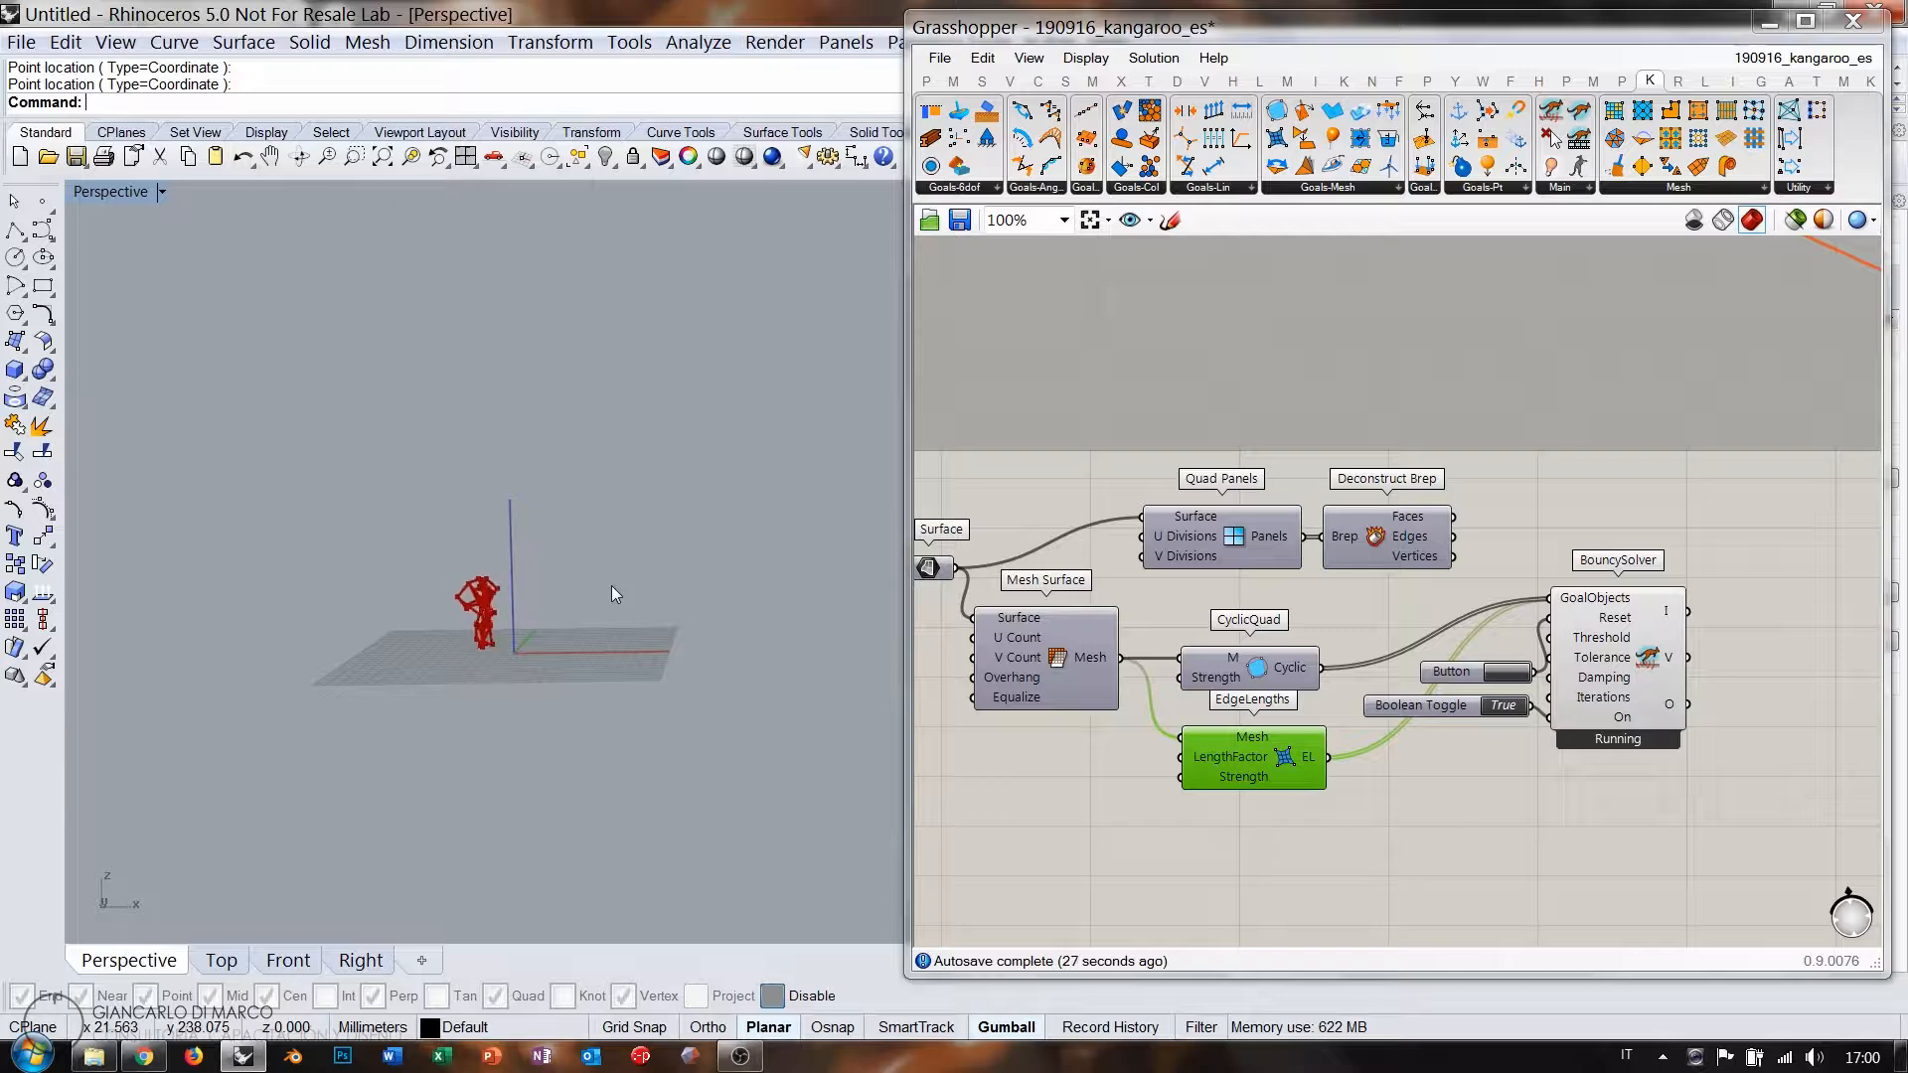
pyautogui.scroll(-2, 501, 586)
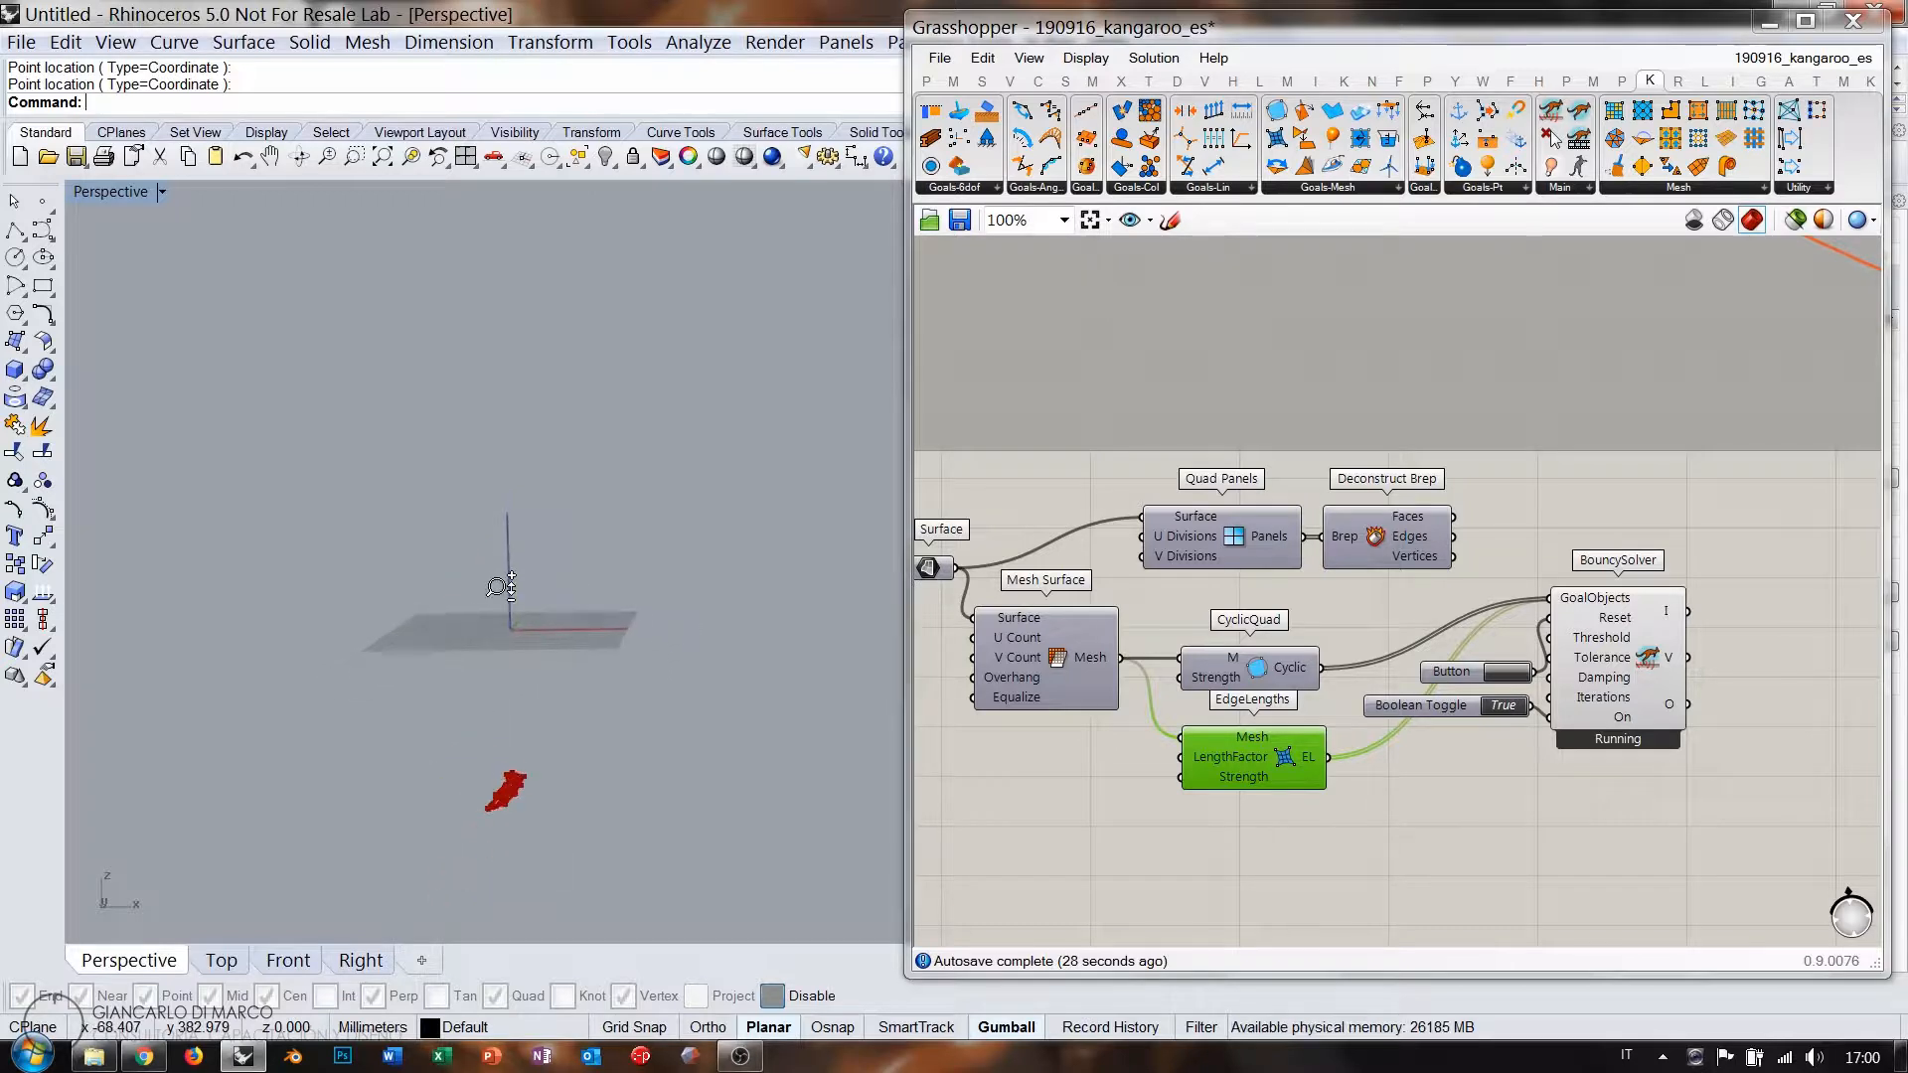
pyautogui.keyDown('ctrl'); pyautogui.moveTo(501, 586); pyautogui.dragTo(505, 595, button='right'); pyautogui.keyUp('ctrl')
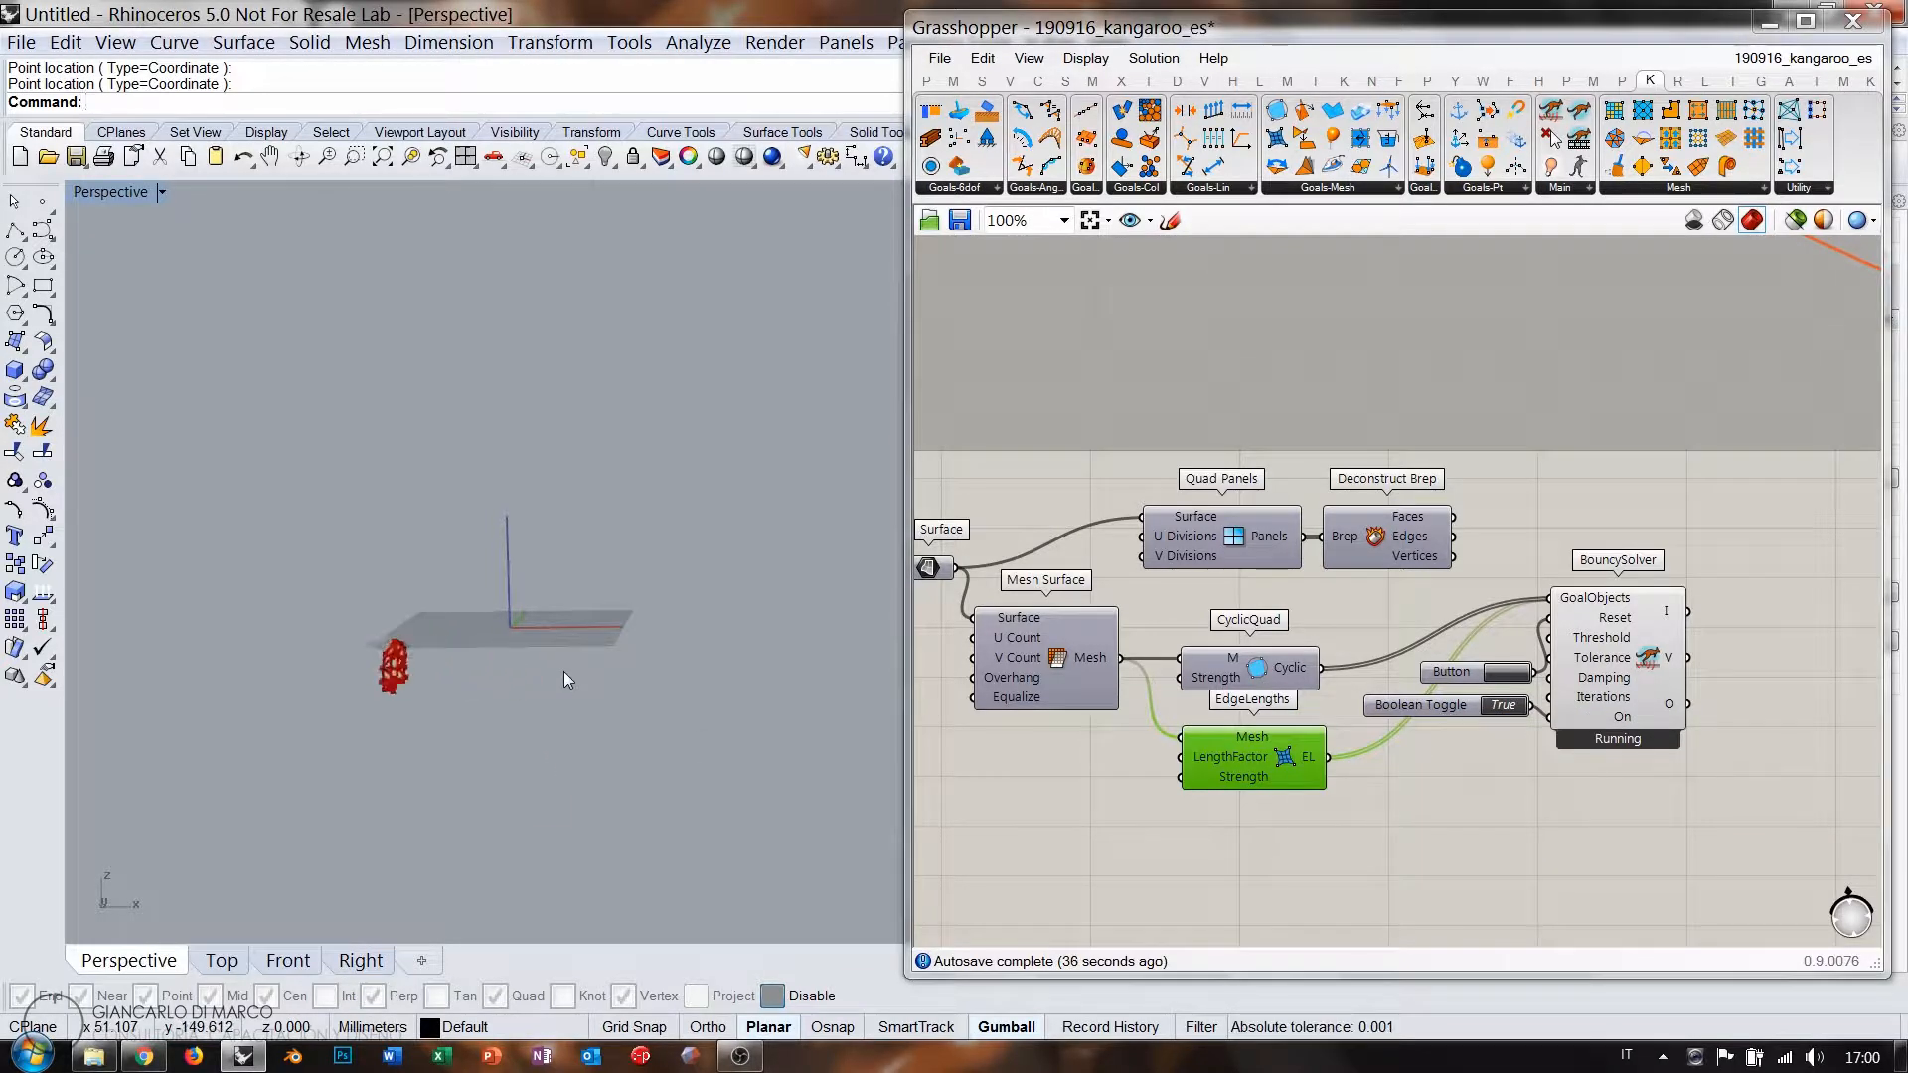
pyautogui.click(1414, 776)
pyautogui.moveTo(1147, 733); pyautogui.dragTo(1322, 623, button='right')
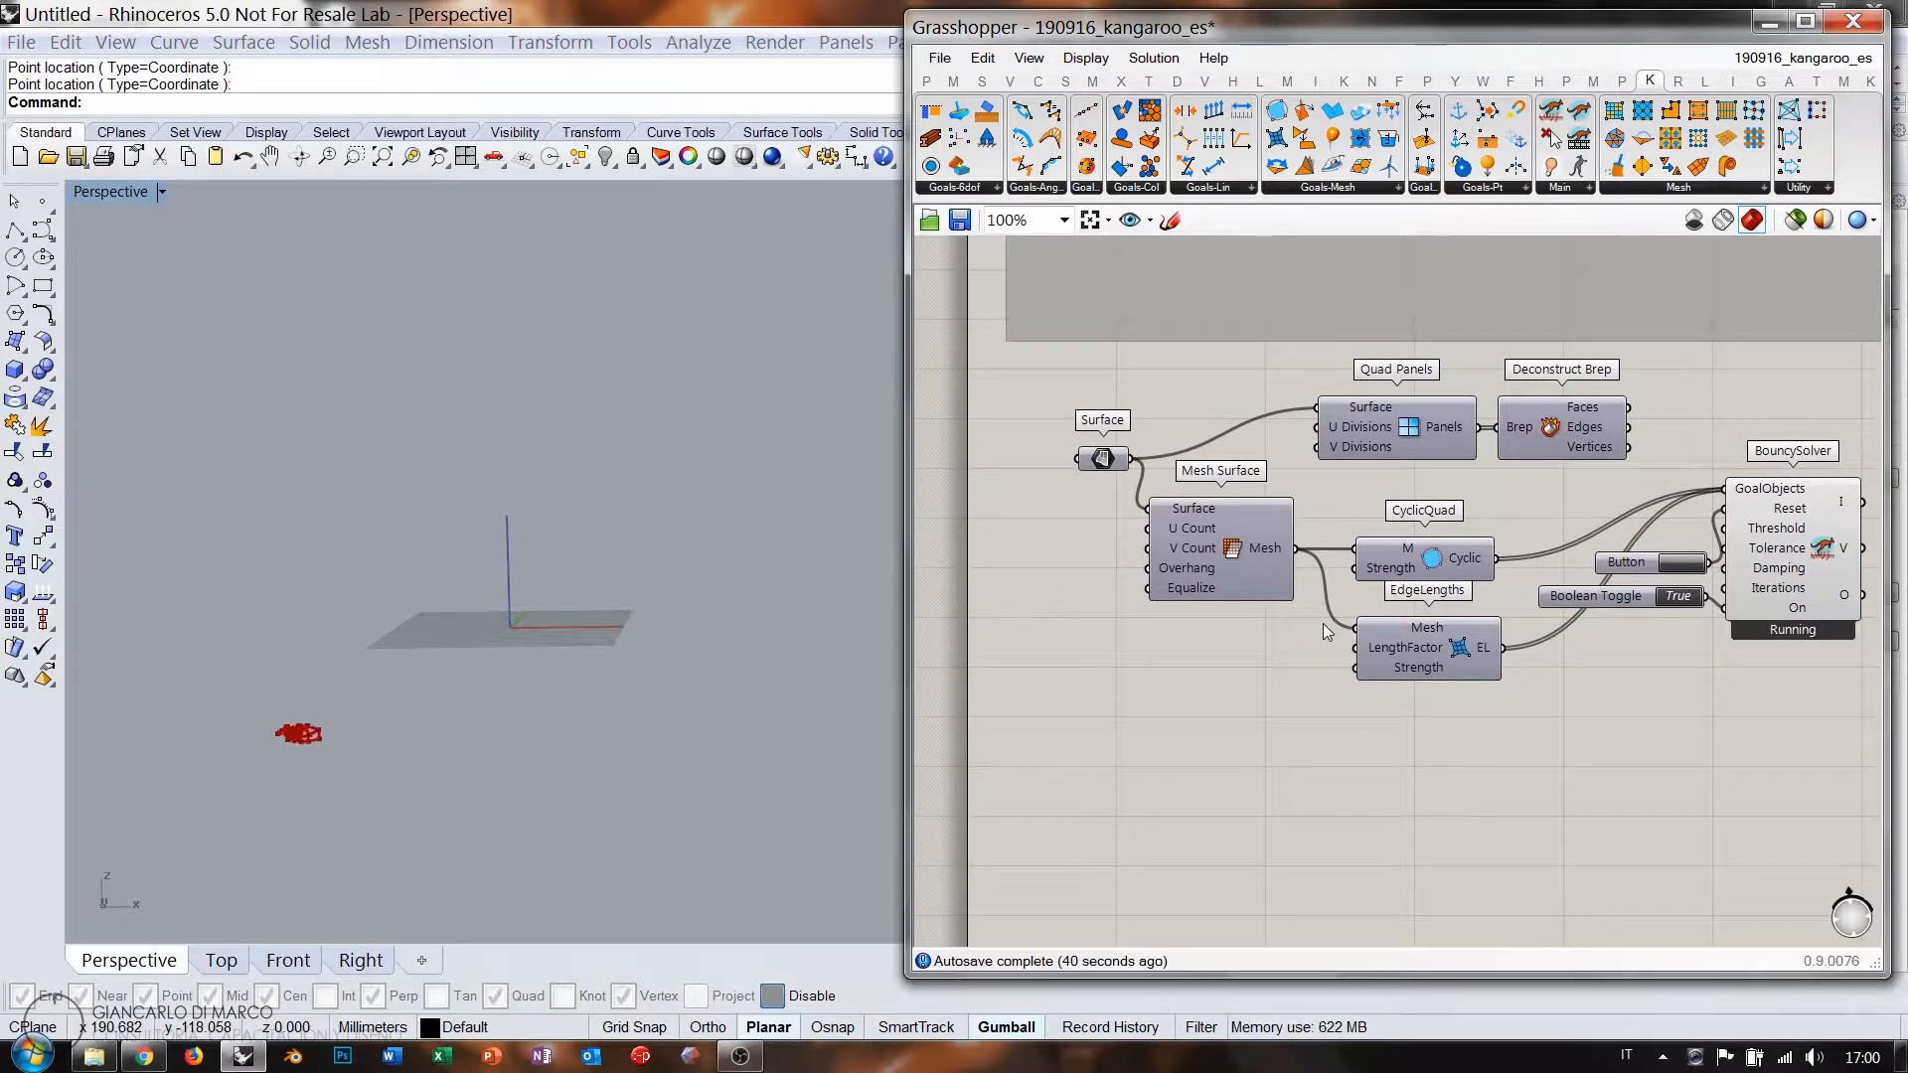
pyautogui.scroll(1, 1322, 623)
pyautogui.moveTo(1446, 739); pyautogui.dragTo(1439, 700, button='right')
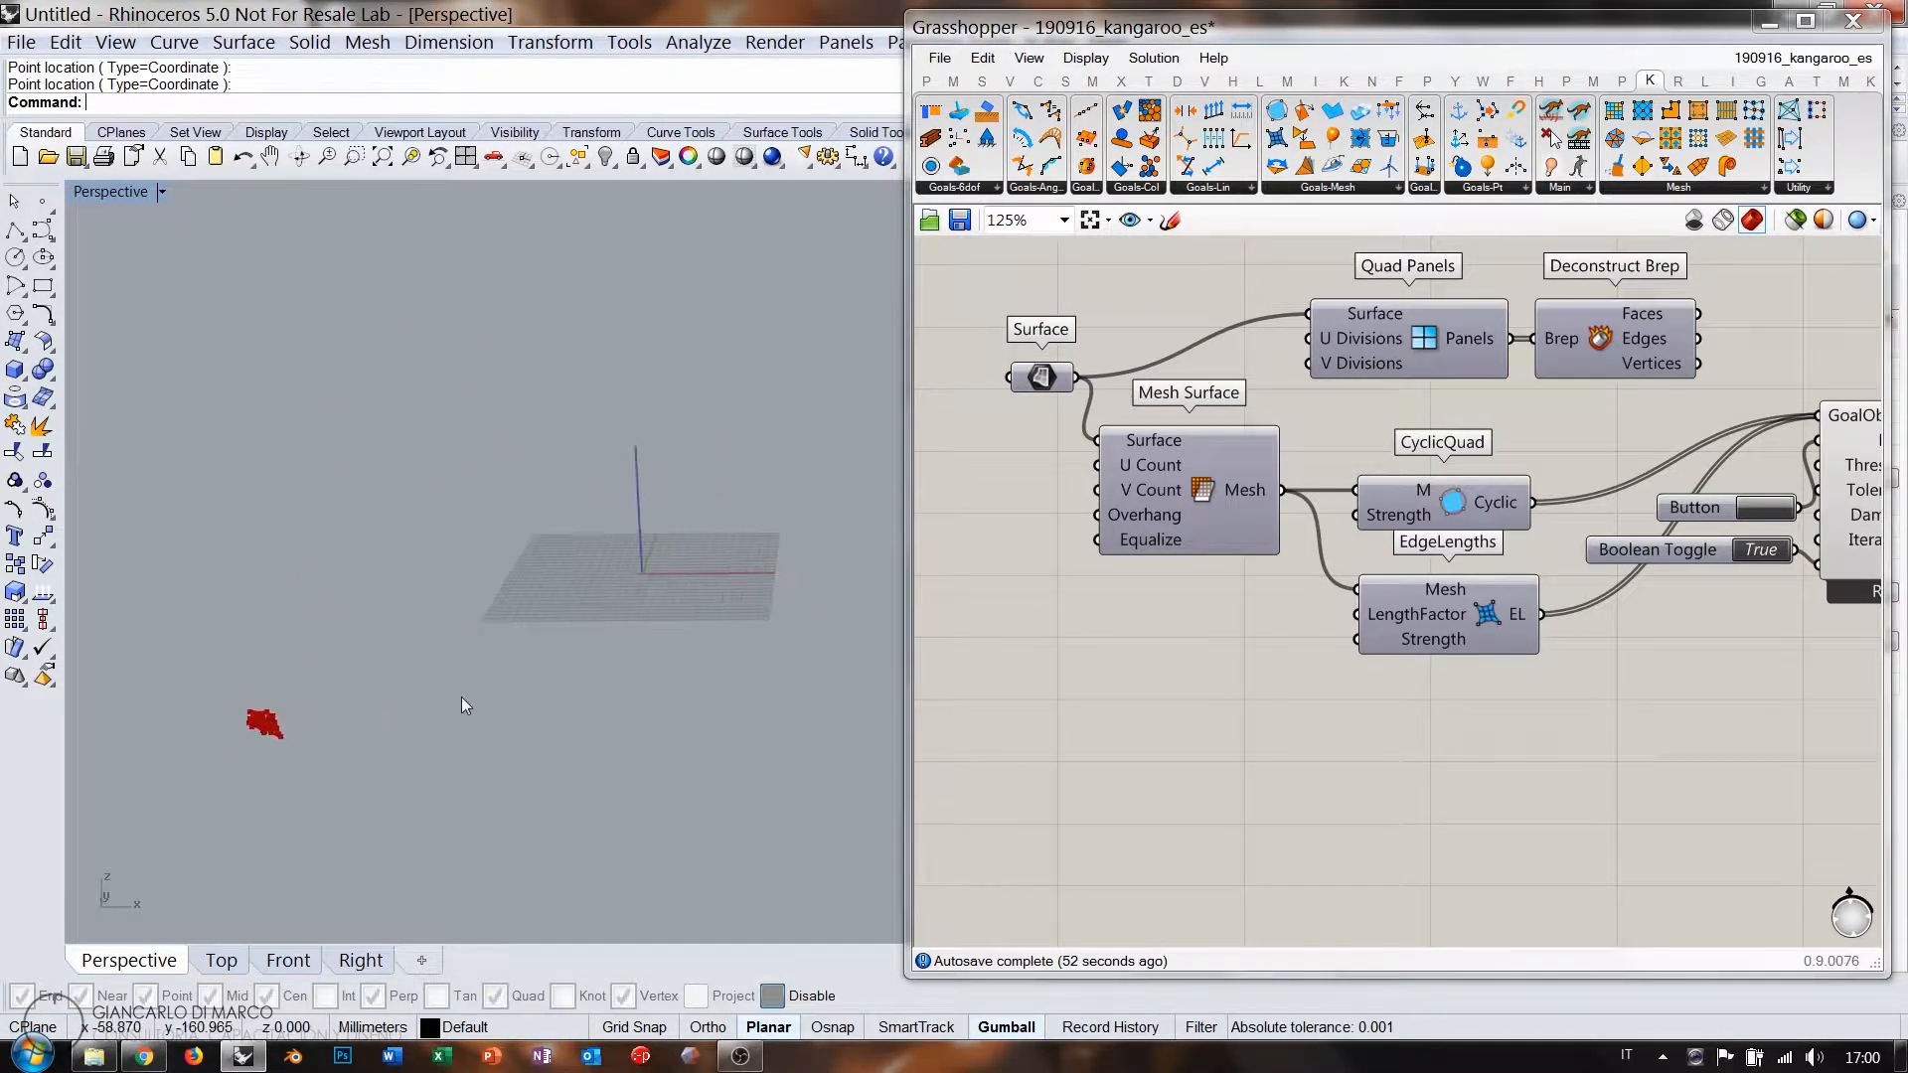
pyautogui.scroll(-3, 477, 697)
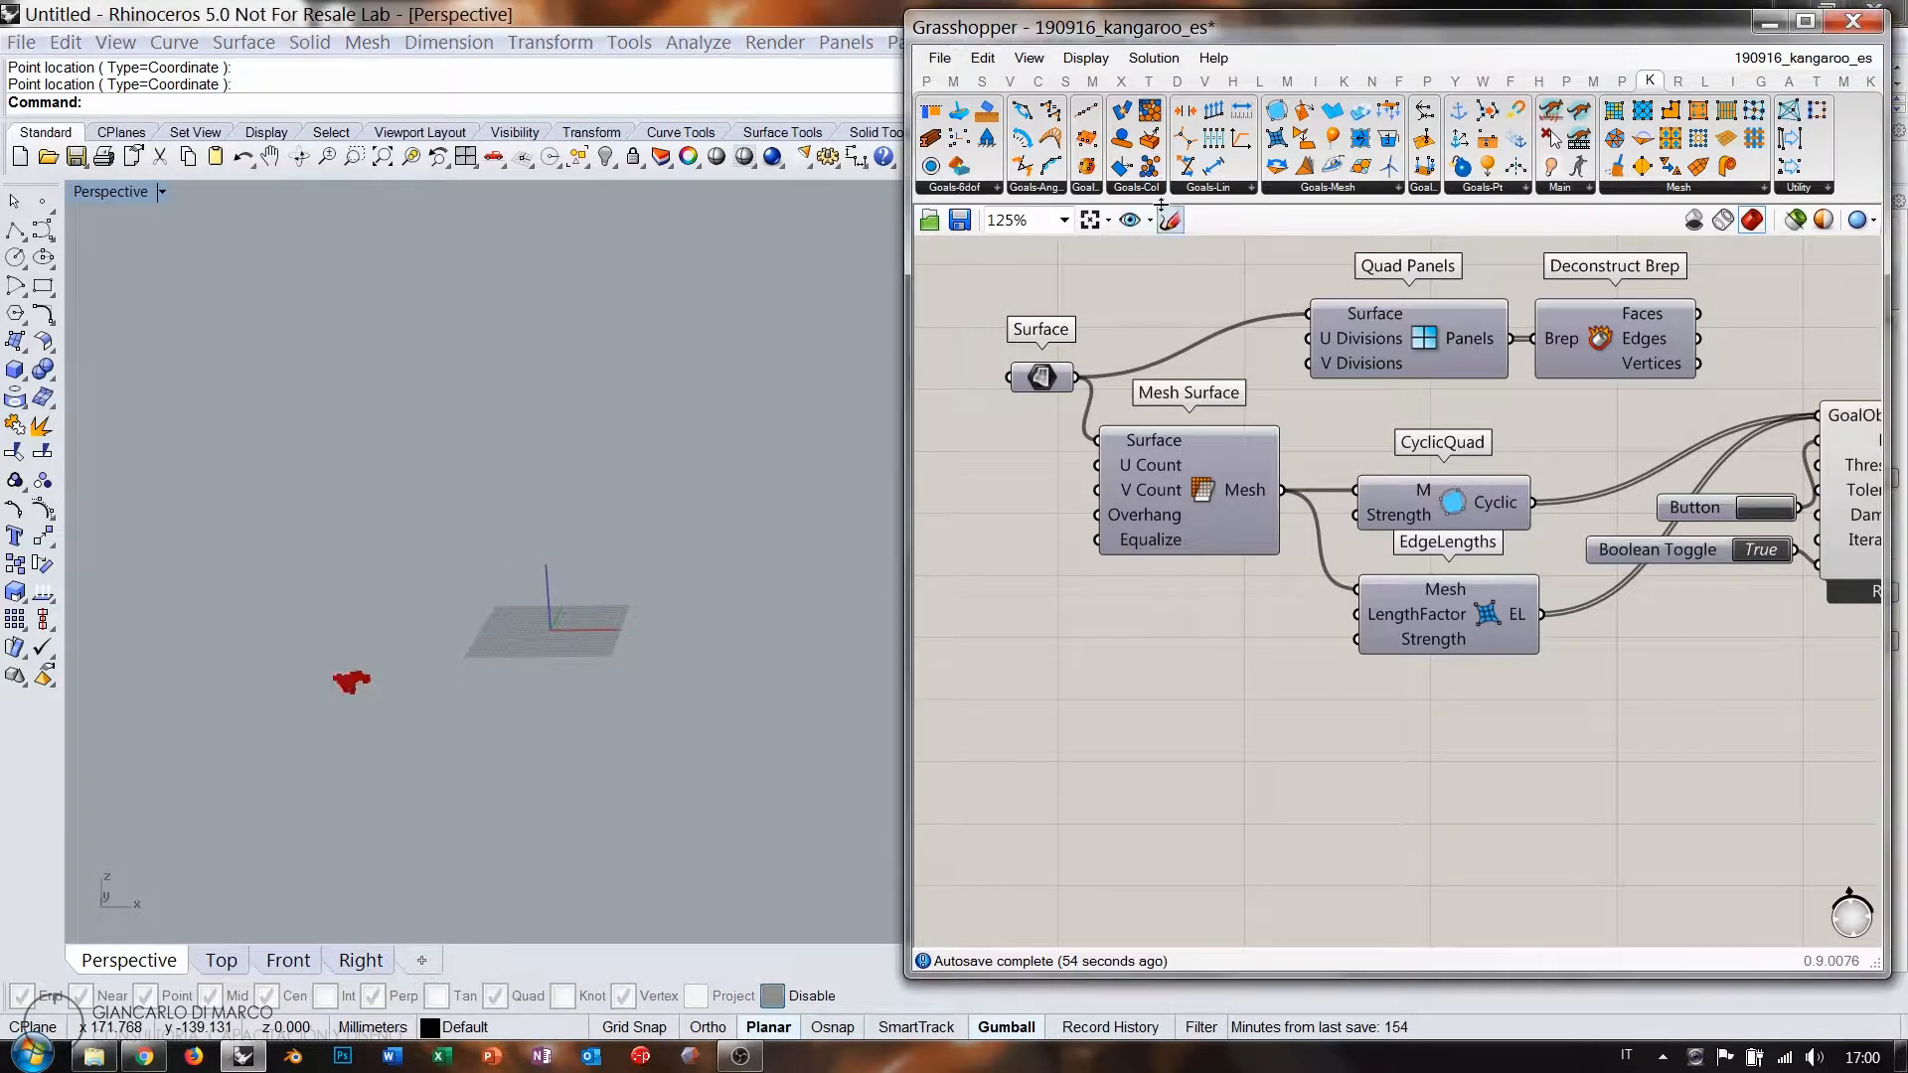
# Place SphereCollide and feed it the surface mesh's vertices through a hidden Deconstruct Mesh ('dem').
pyautogui.moveTo(1448, 747); pyautogui.dragTo(1462, 757)
pyautogui.doubleClick(1238, 696)
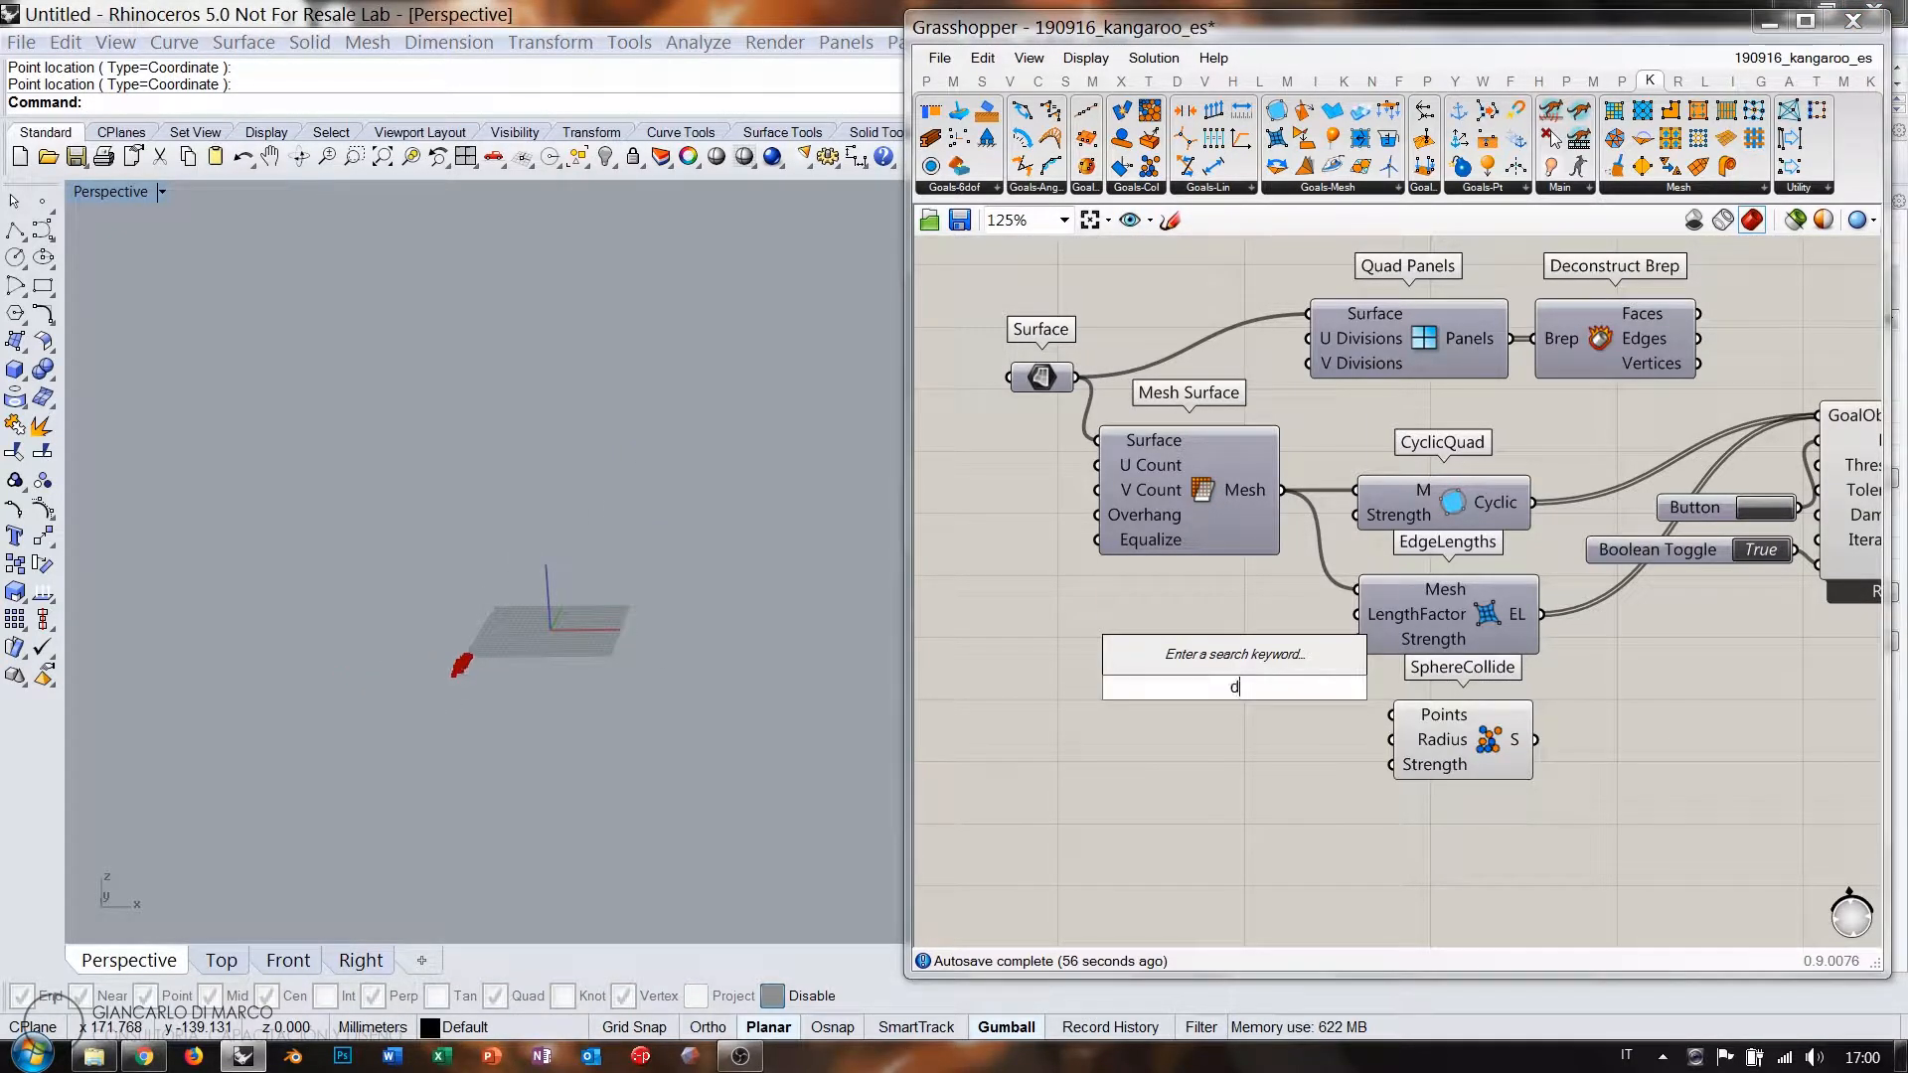
pyautogui.write('de')
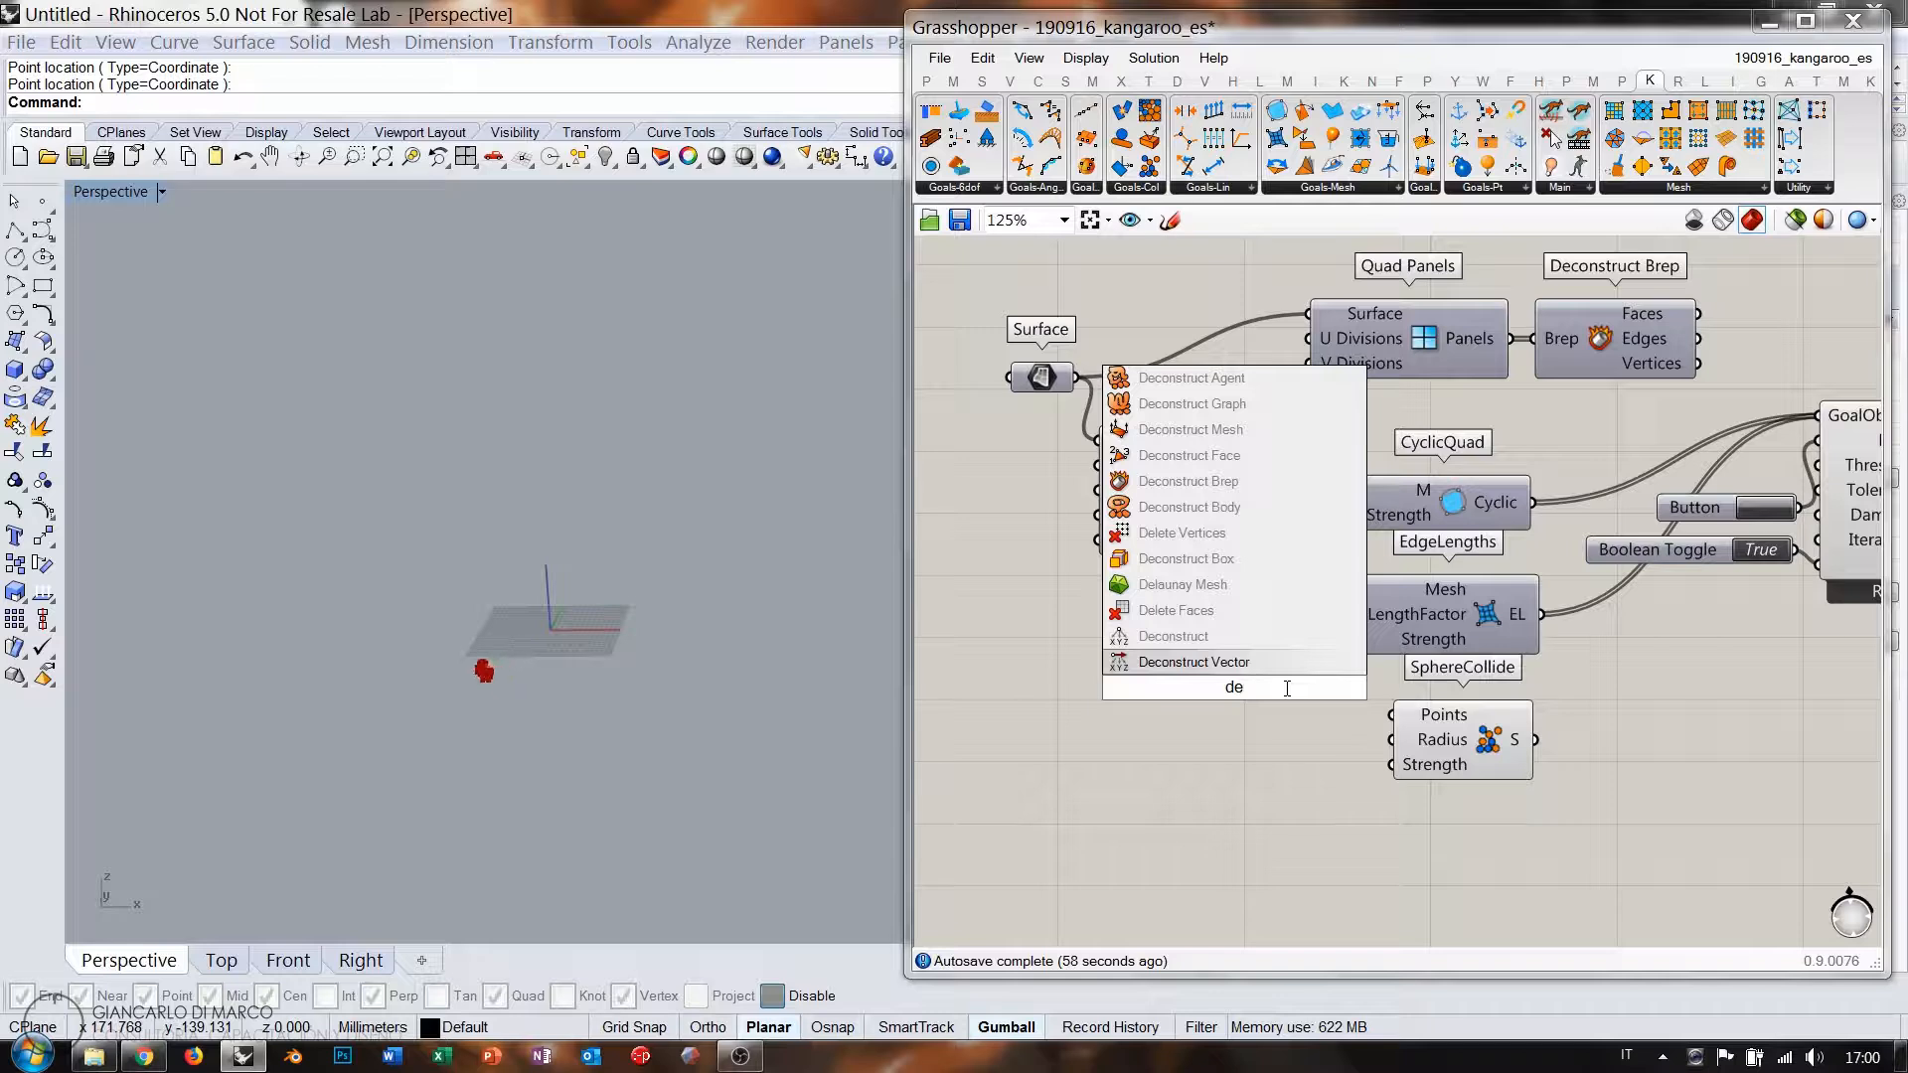
pyautogui.write('m')
pyautogui.click(1249, 664)
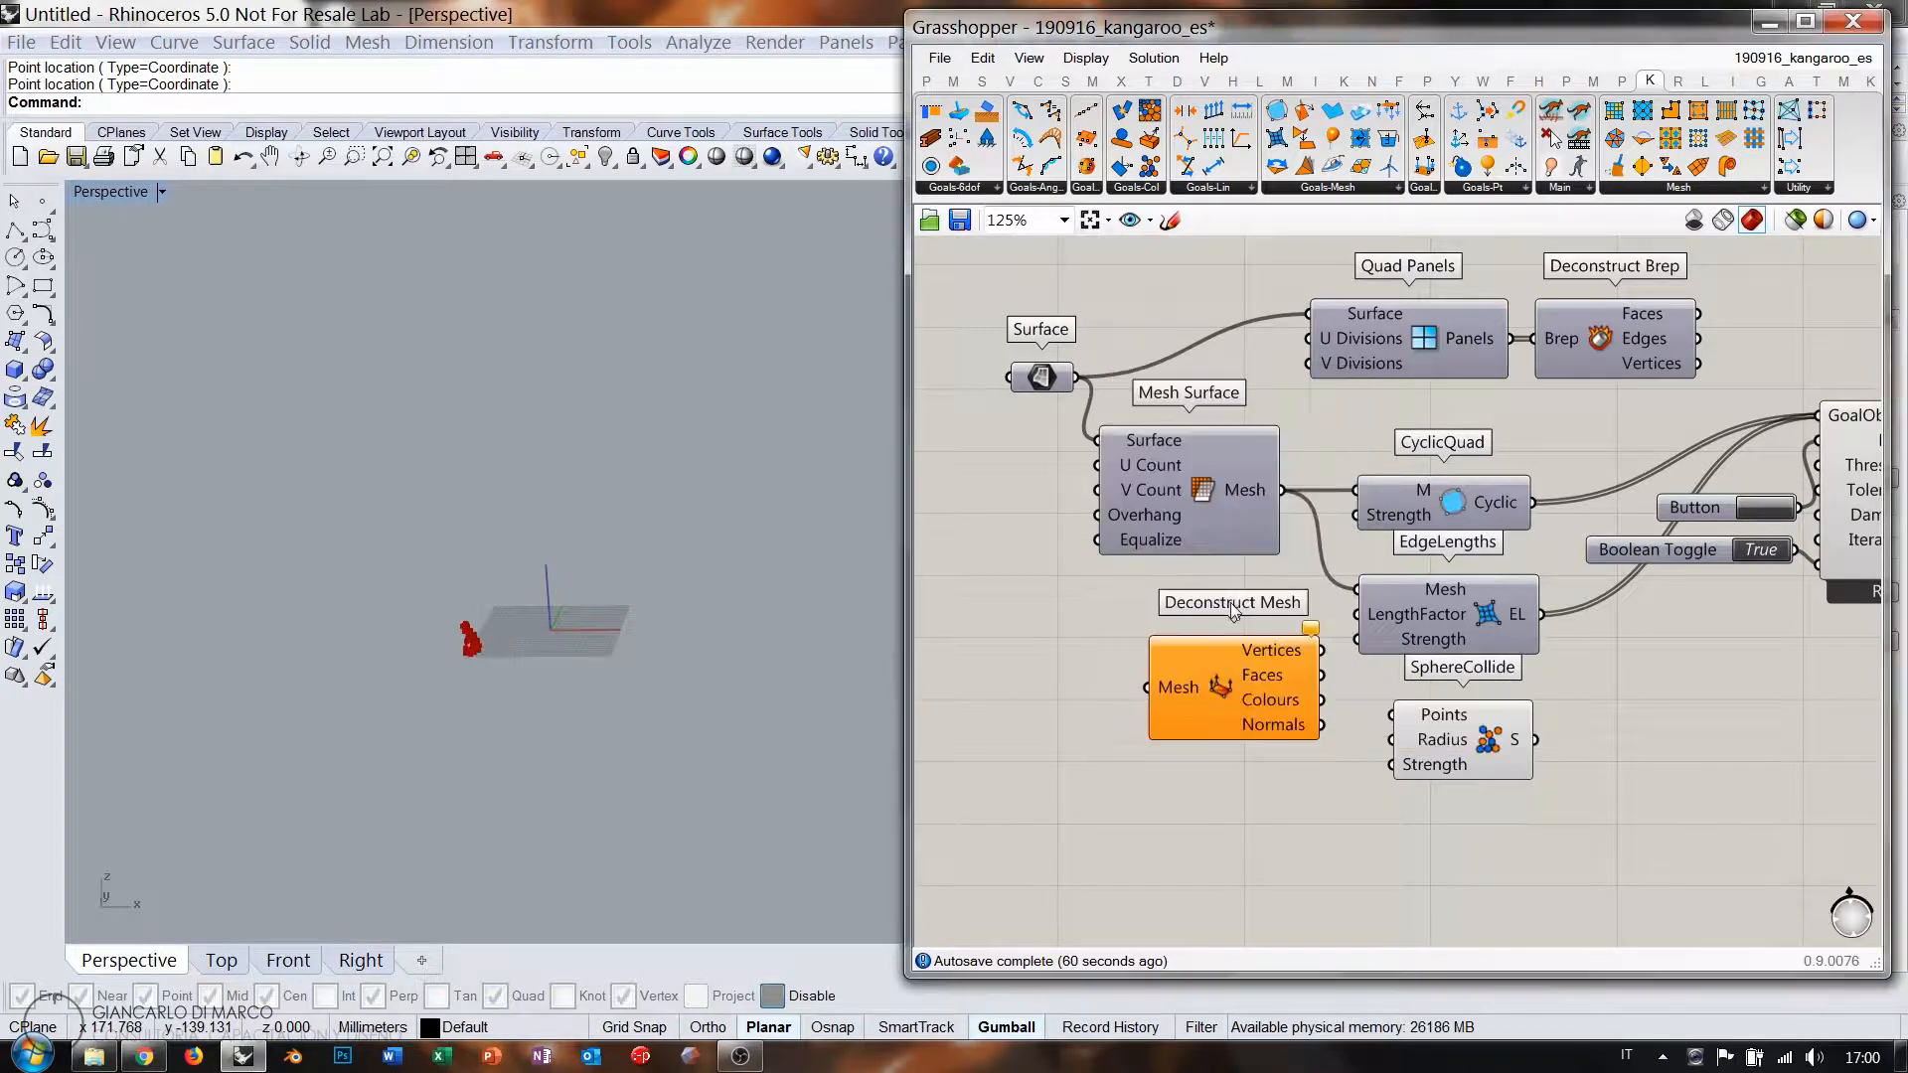
pyautogui.moveTo(1282, 490); pyautogui.dragTo(1147, 688)
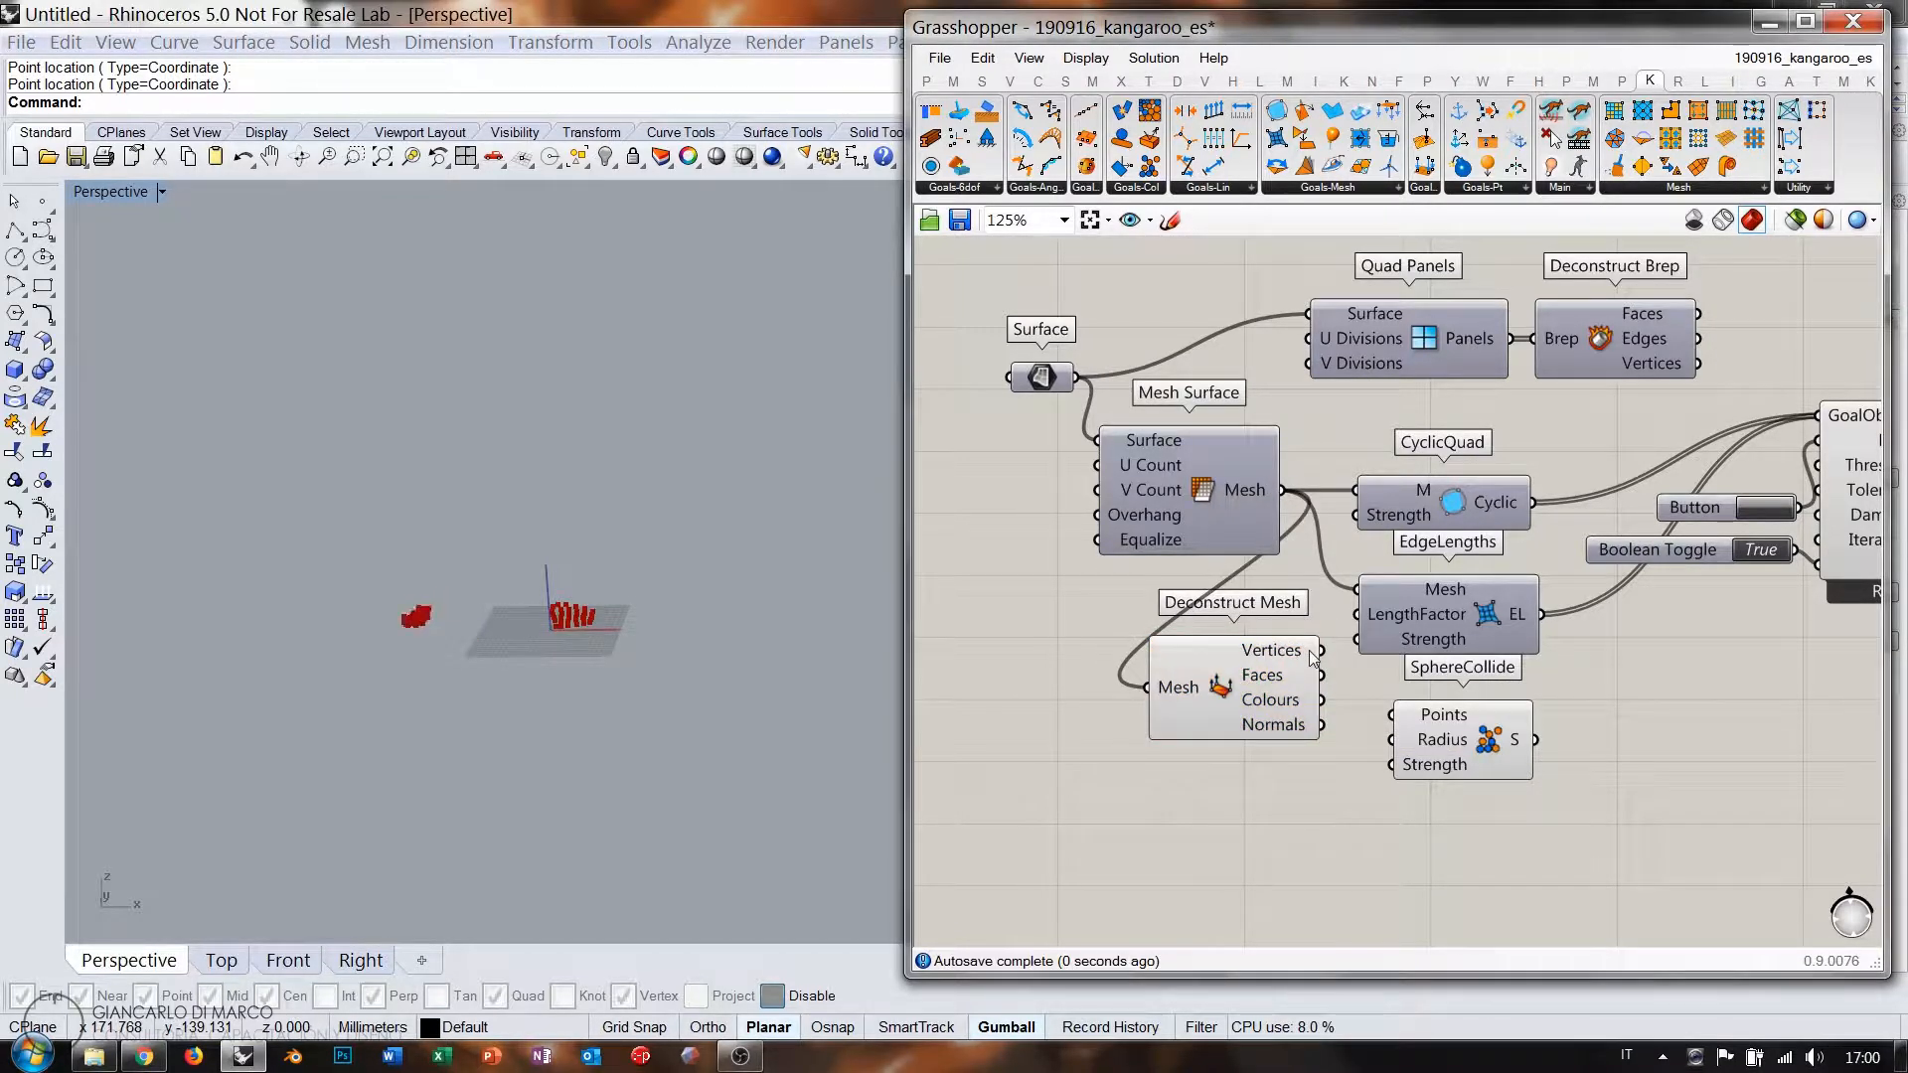
pyautogui.click(1312, 729)
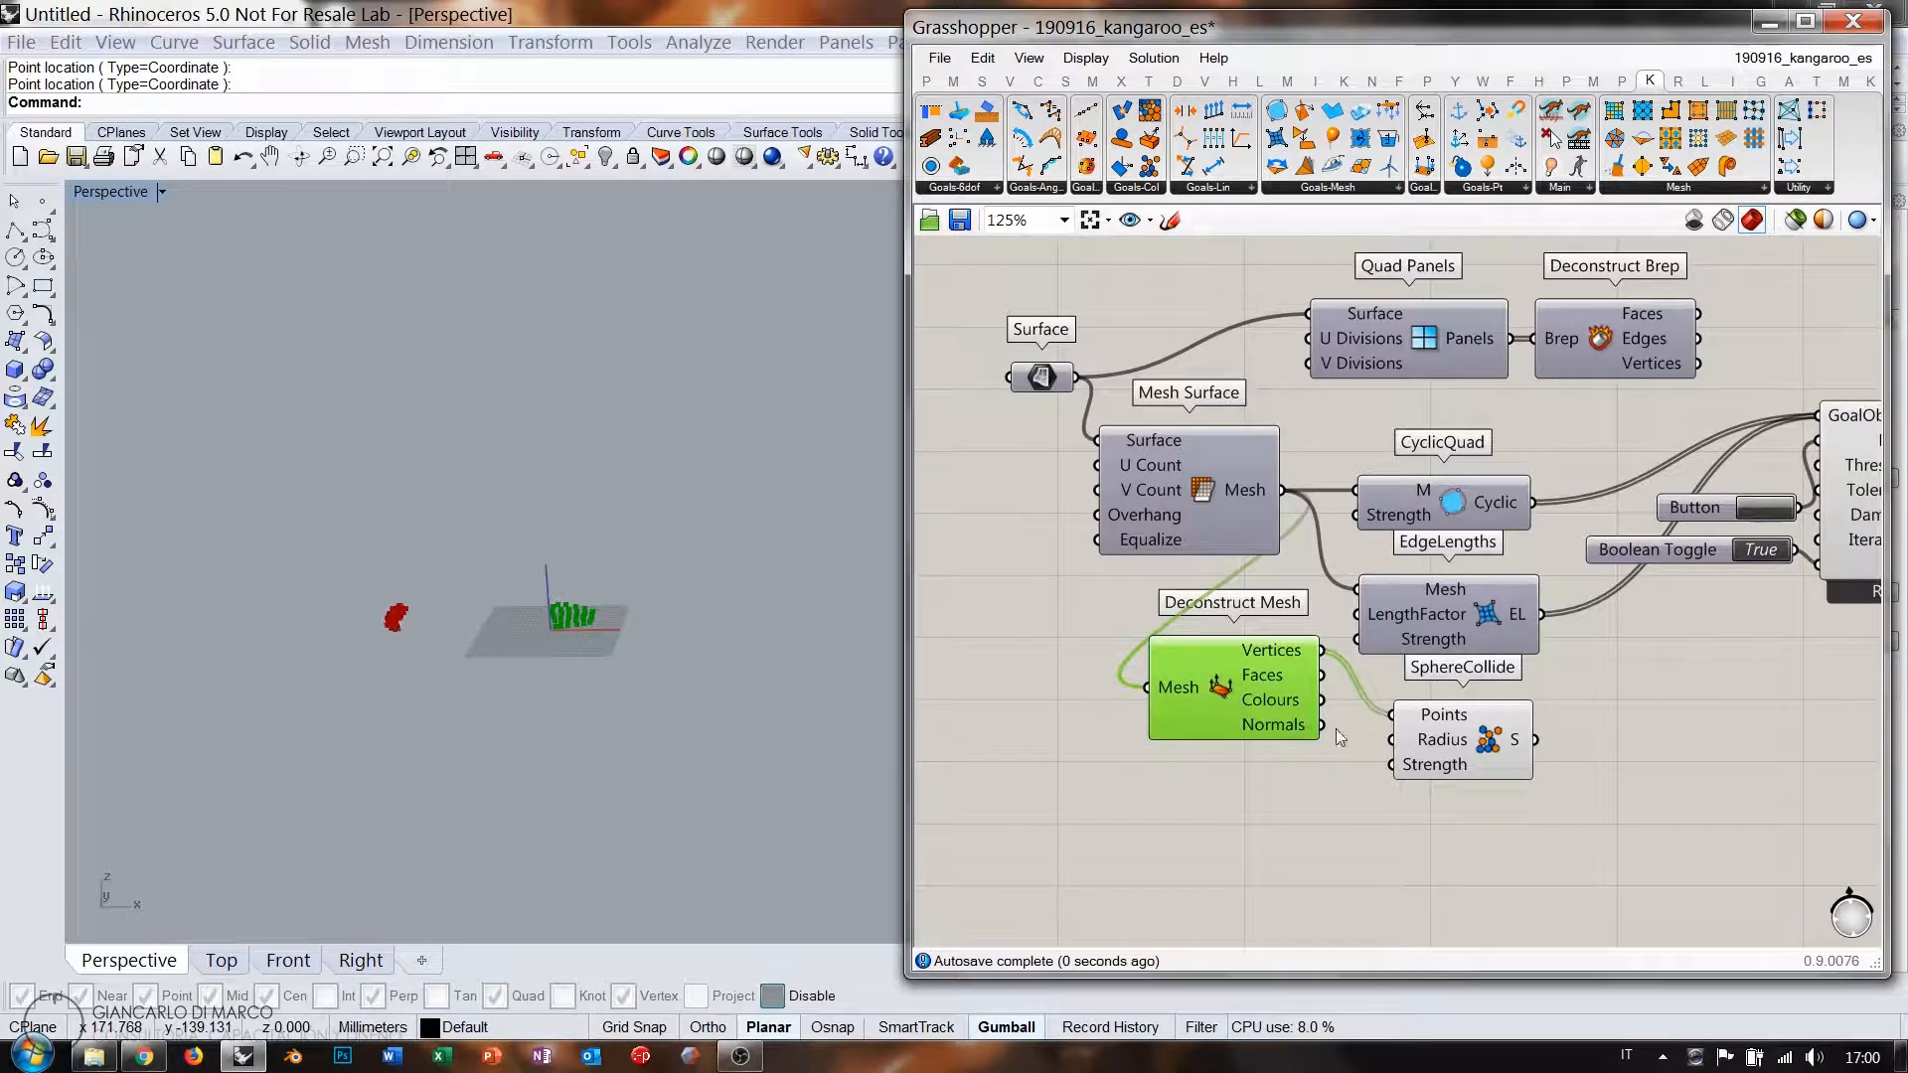
pyautogui.hotkey('ctrl', 'q')
# Wire SphereCollide's output into the BouncySolver's GoalObjects.
pyautogui.click(1519, 752)
pyautogui.hotkey('ctrl', 'q')
pyautogui.moveTo(1669, 587); pyautogui.dragTo(1804, 432)
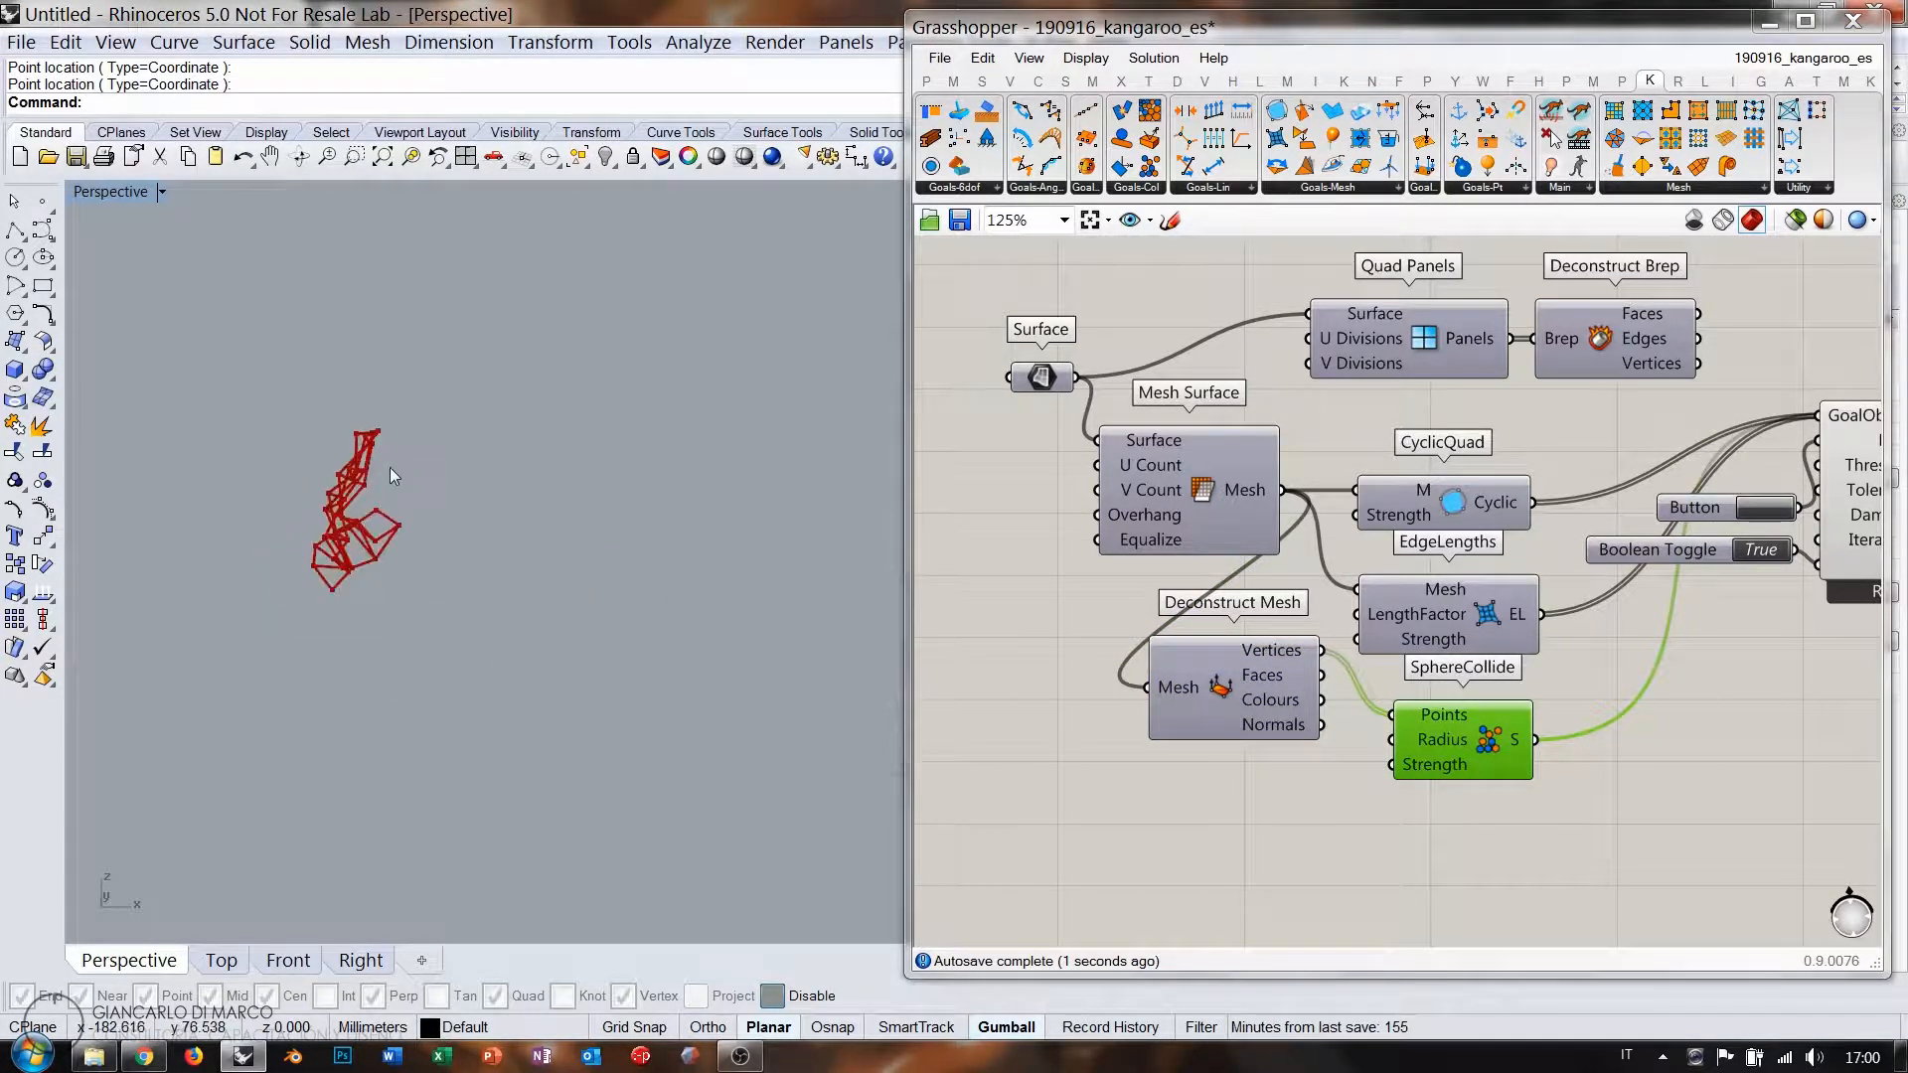
pyautogui.scroll(-5, 391, 565)
pyautogui.keyDown('shift'); pyautogui.moveTo(673, 596); pyautogui.dragTo(507, 724, button='right'); pyautogui.keyUp('shift')
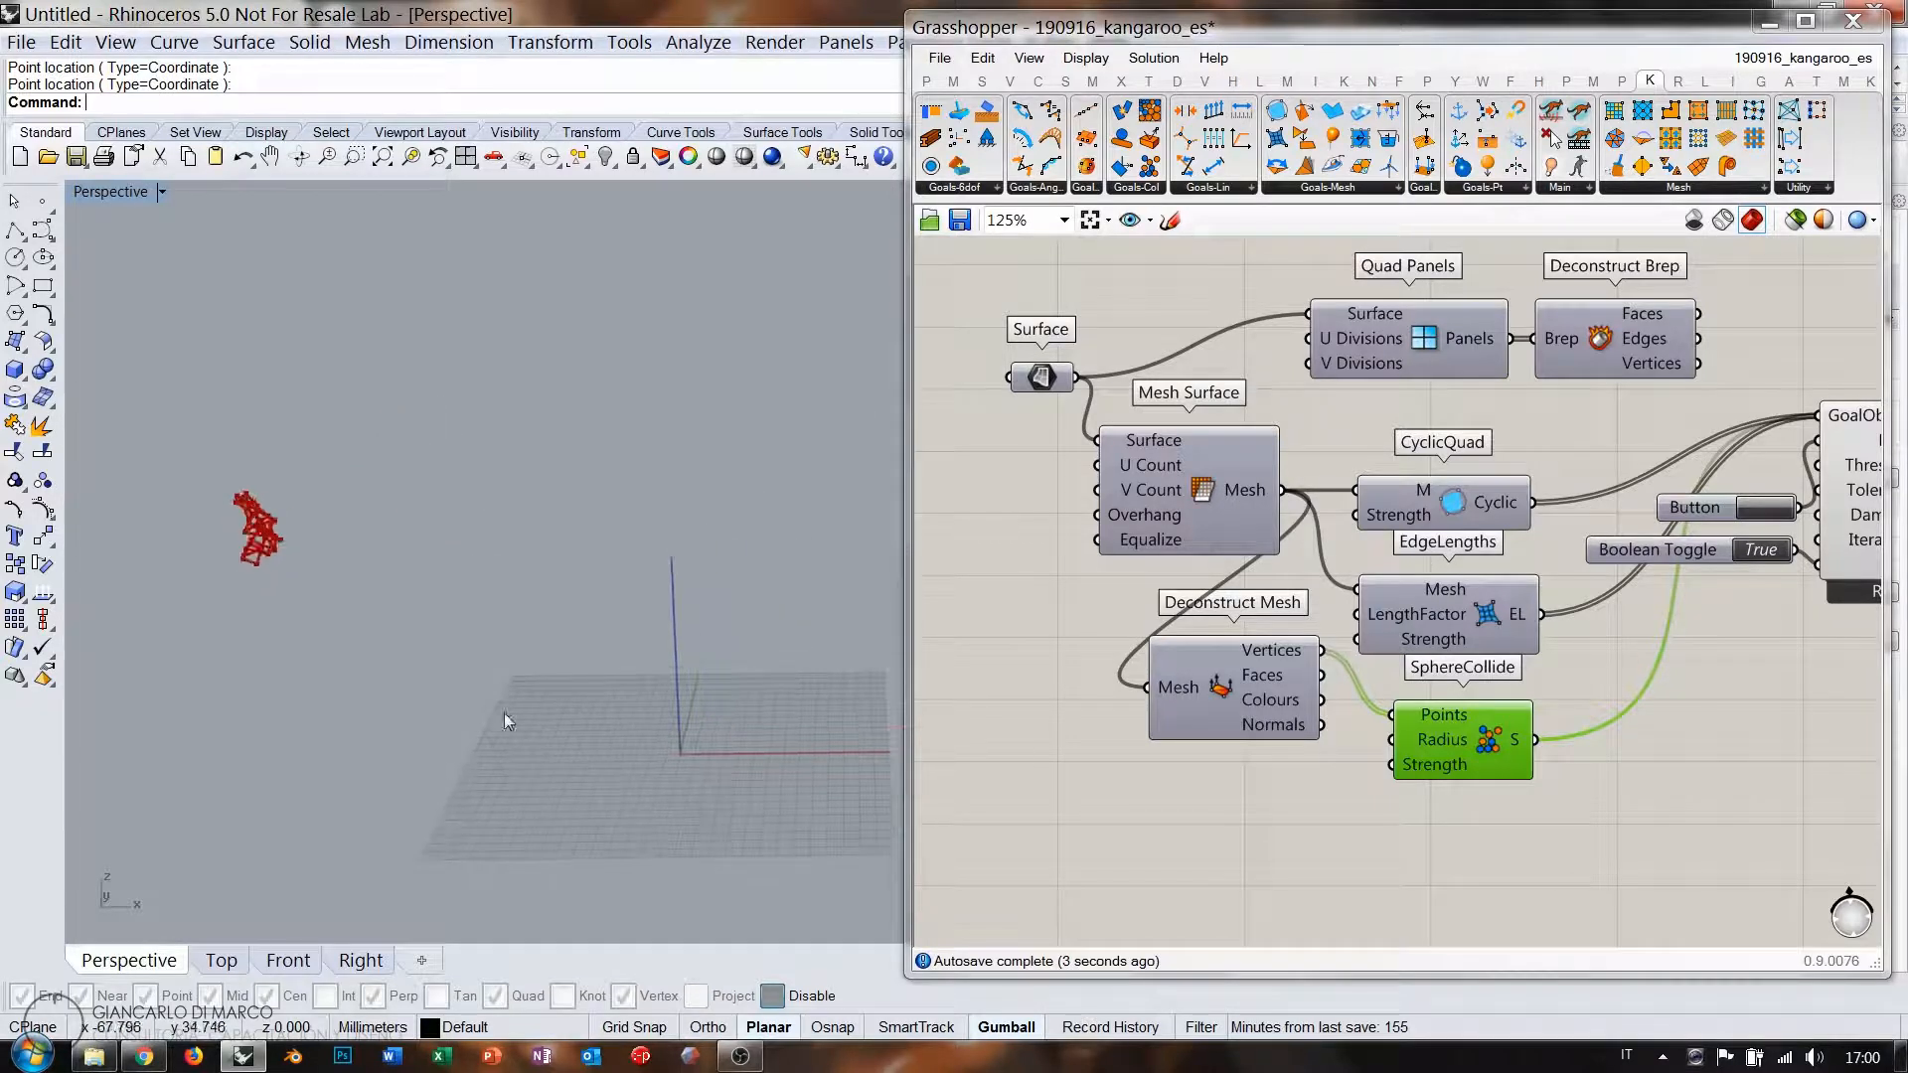
# Create a 1-to-10 Number Slider driving SphereCollide's Radius and increase it.
pyautogui.doubleClick(1274, 814)
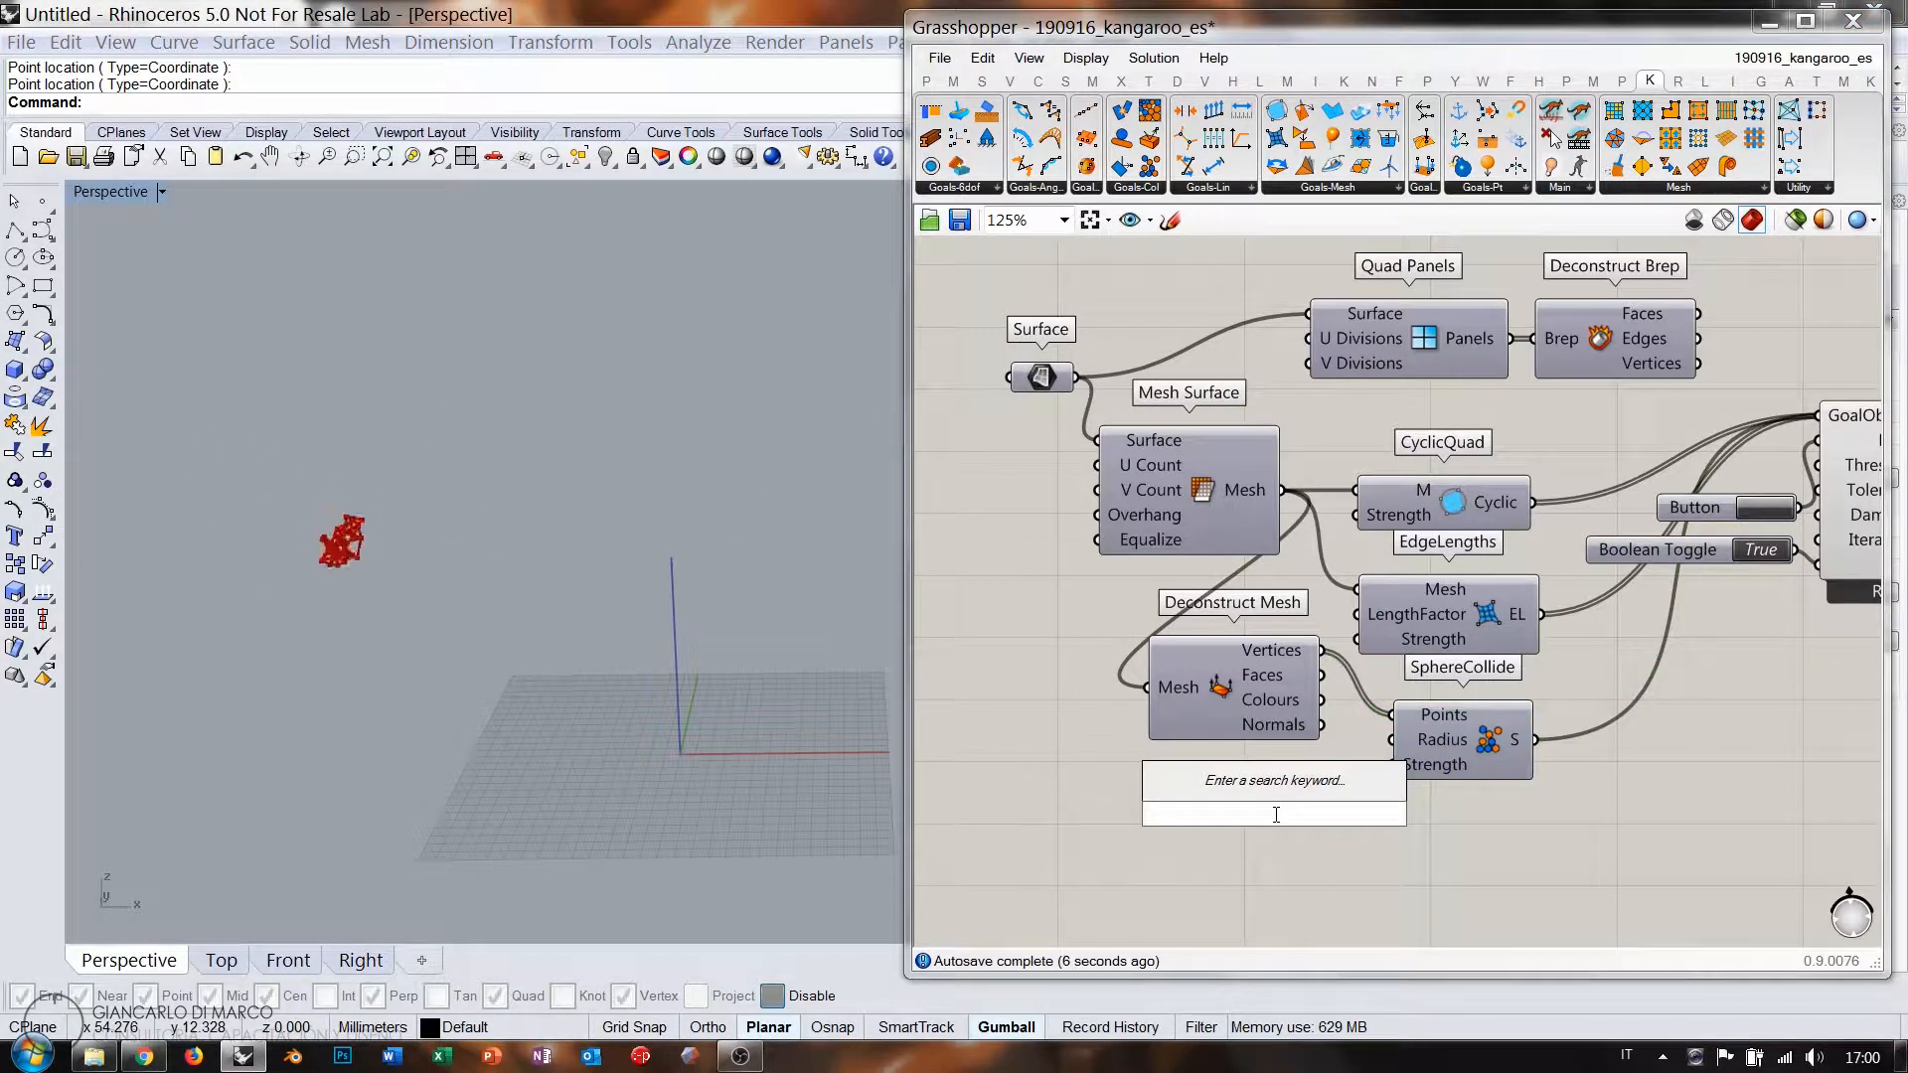
pyautogui.write('1.00<10')
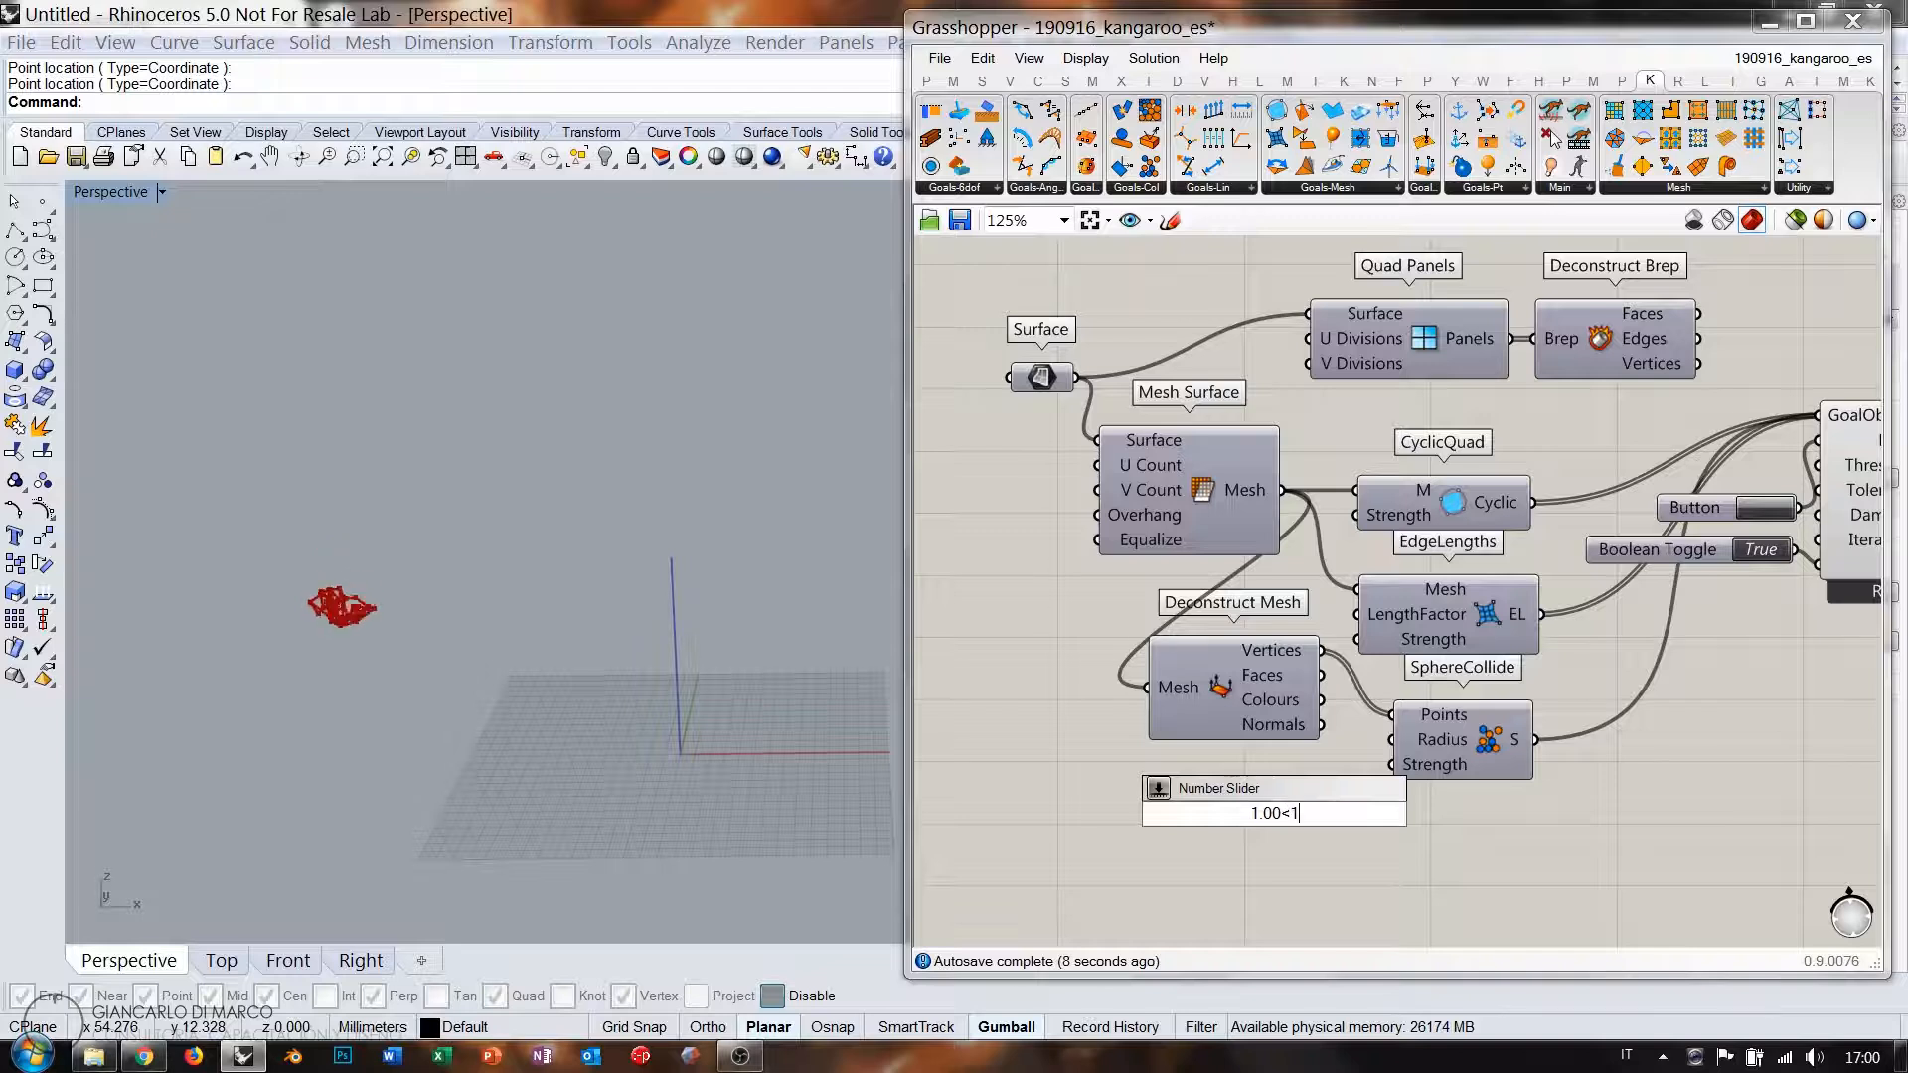
pyautogui.press('Return')
pyautogui.moveTo(1328, 816); pyautogui.dragTo(1258, 777)
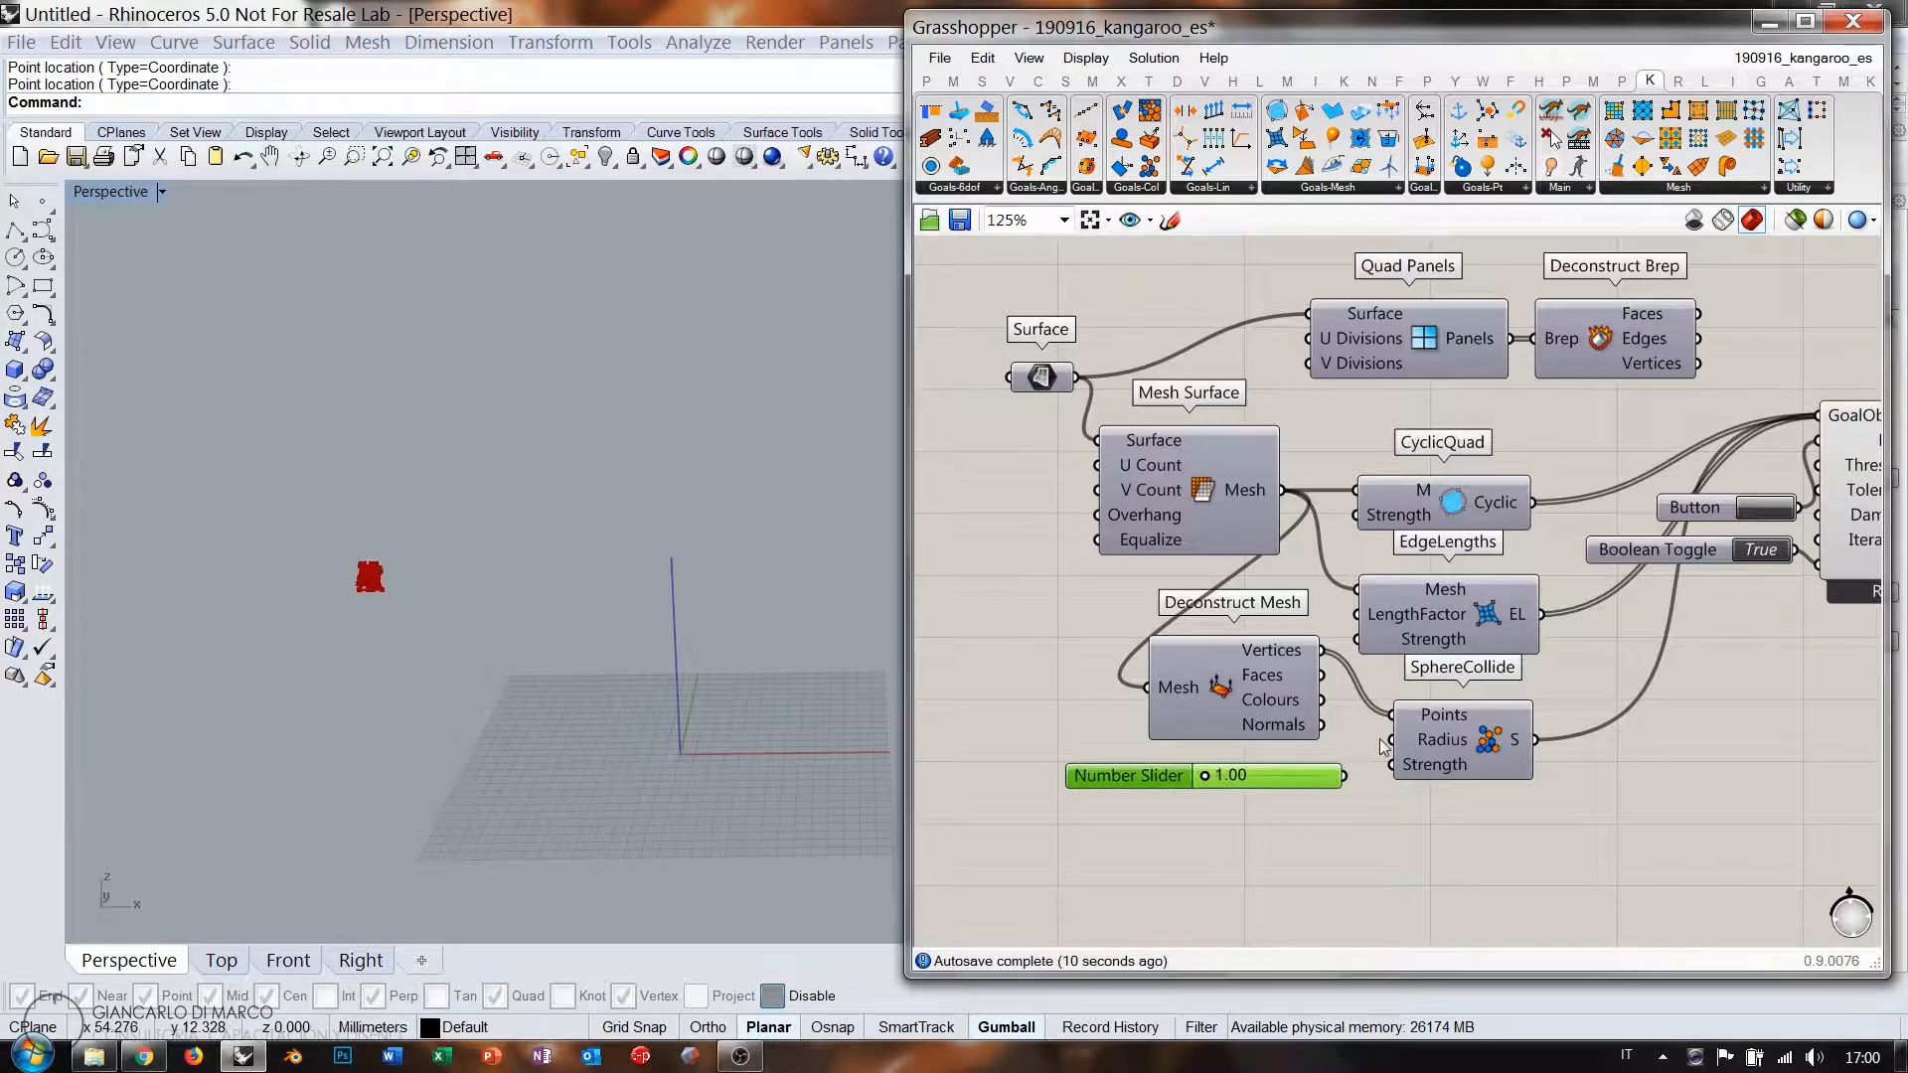
pyautogui.moveTo(1392, 740); pyautogui.dragTo(1345, 776)
pyautogui.moveTo(1208, 777)
pyautogui.mouseDown()
pyautogui.moveTo(1291, 777)
pyautogui.moveTo(1246, 777)
pyautogui.mouseUp()
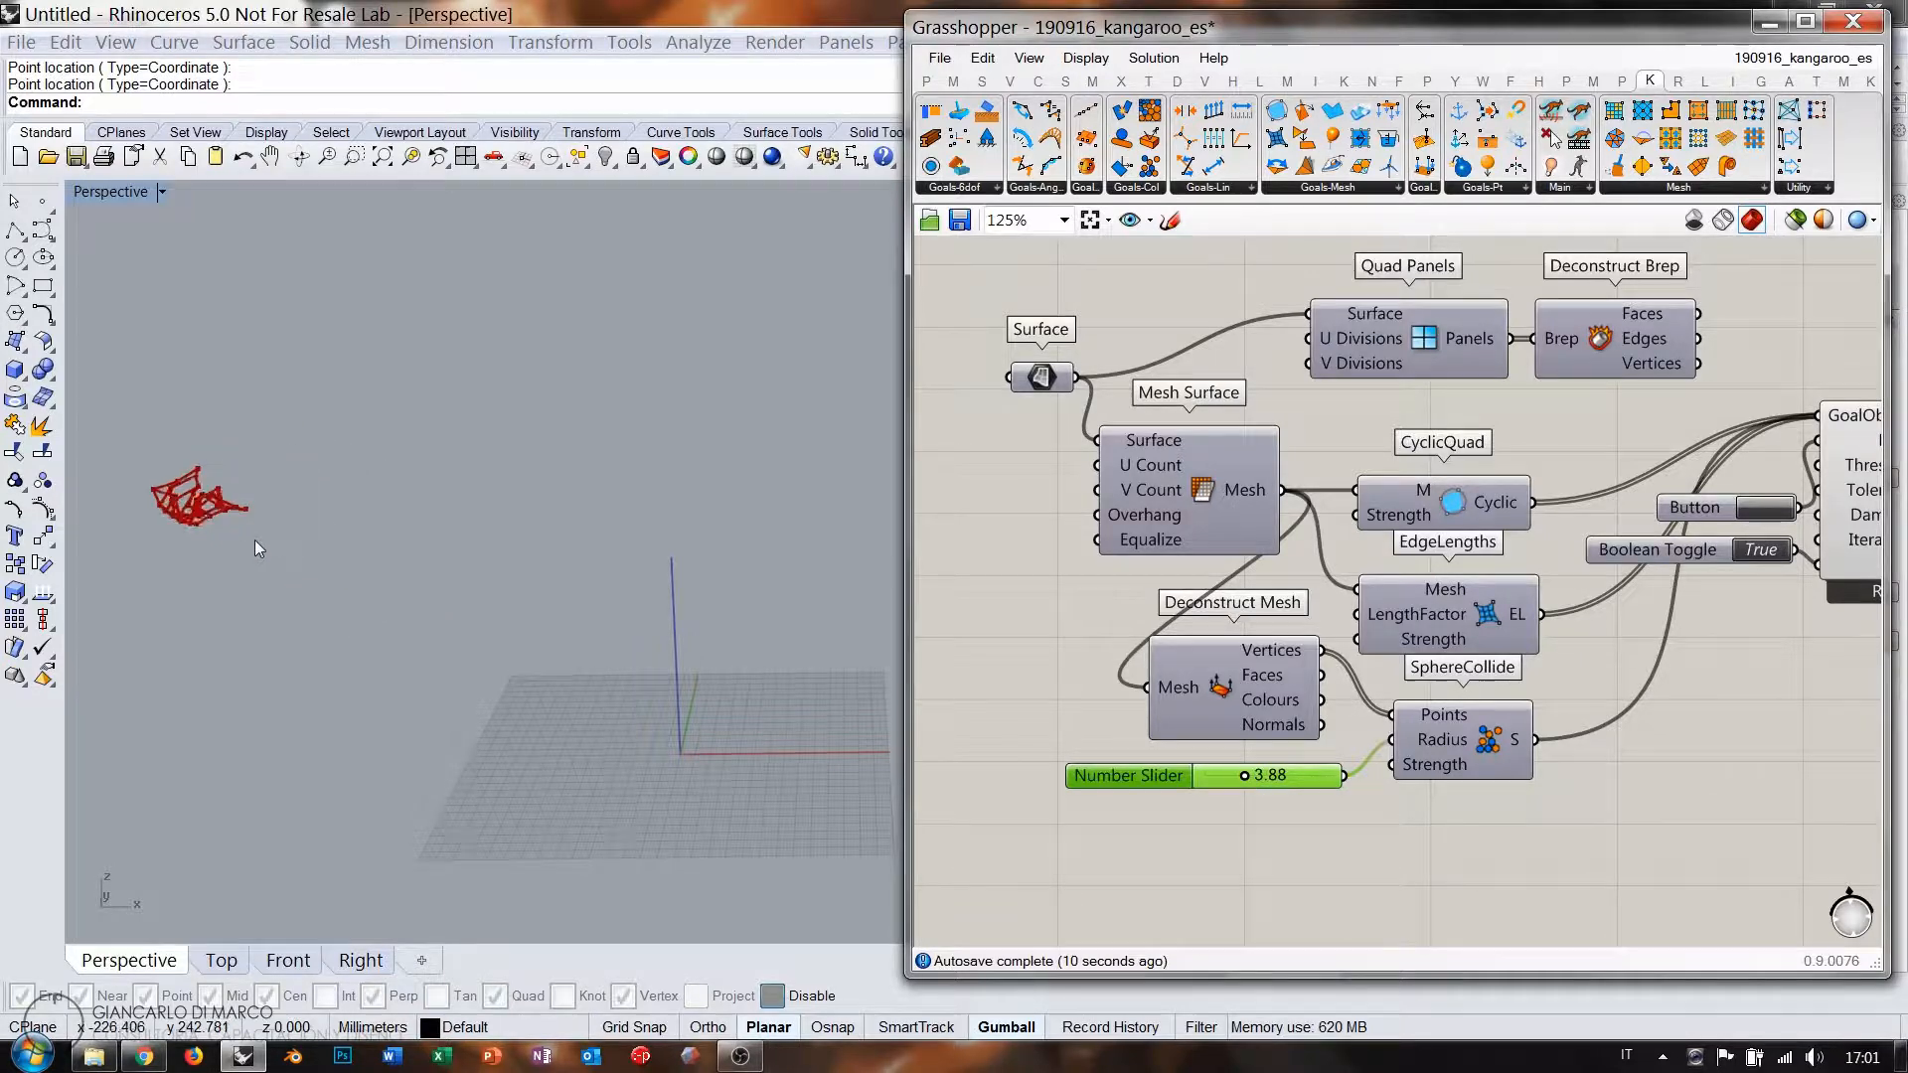
# Fine-tune the SphereCollide radius to 3.59 while watching the mesh.
pyautogui.moveTo(382, 512); pyautogui.dragTo(613, 563, button='right')
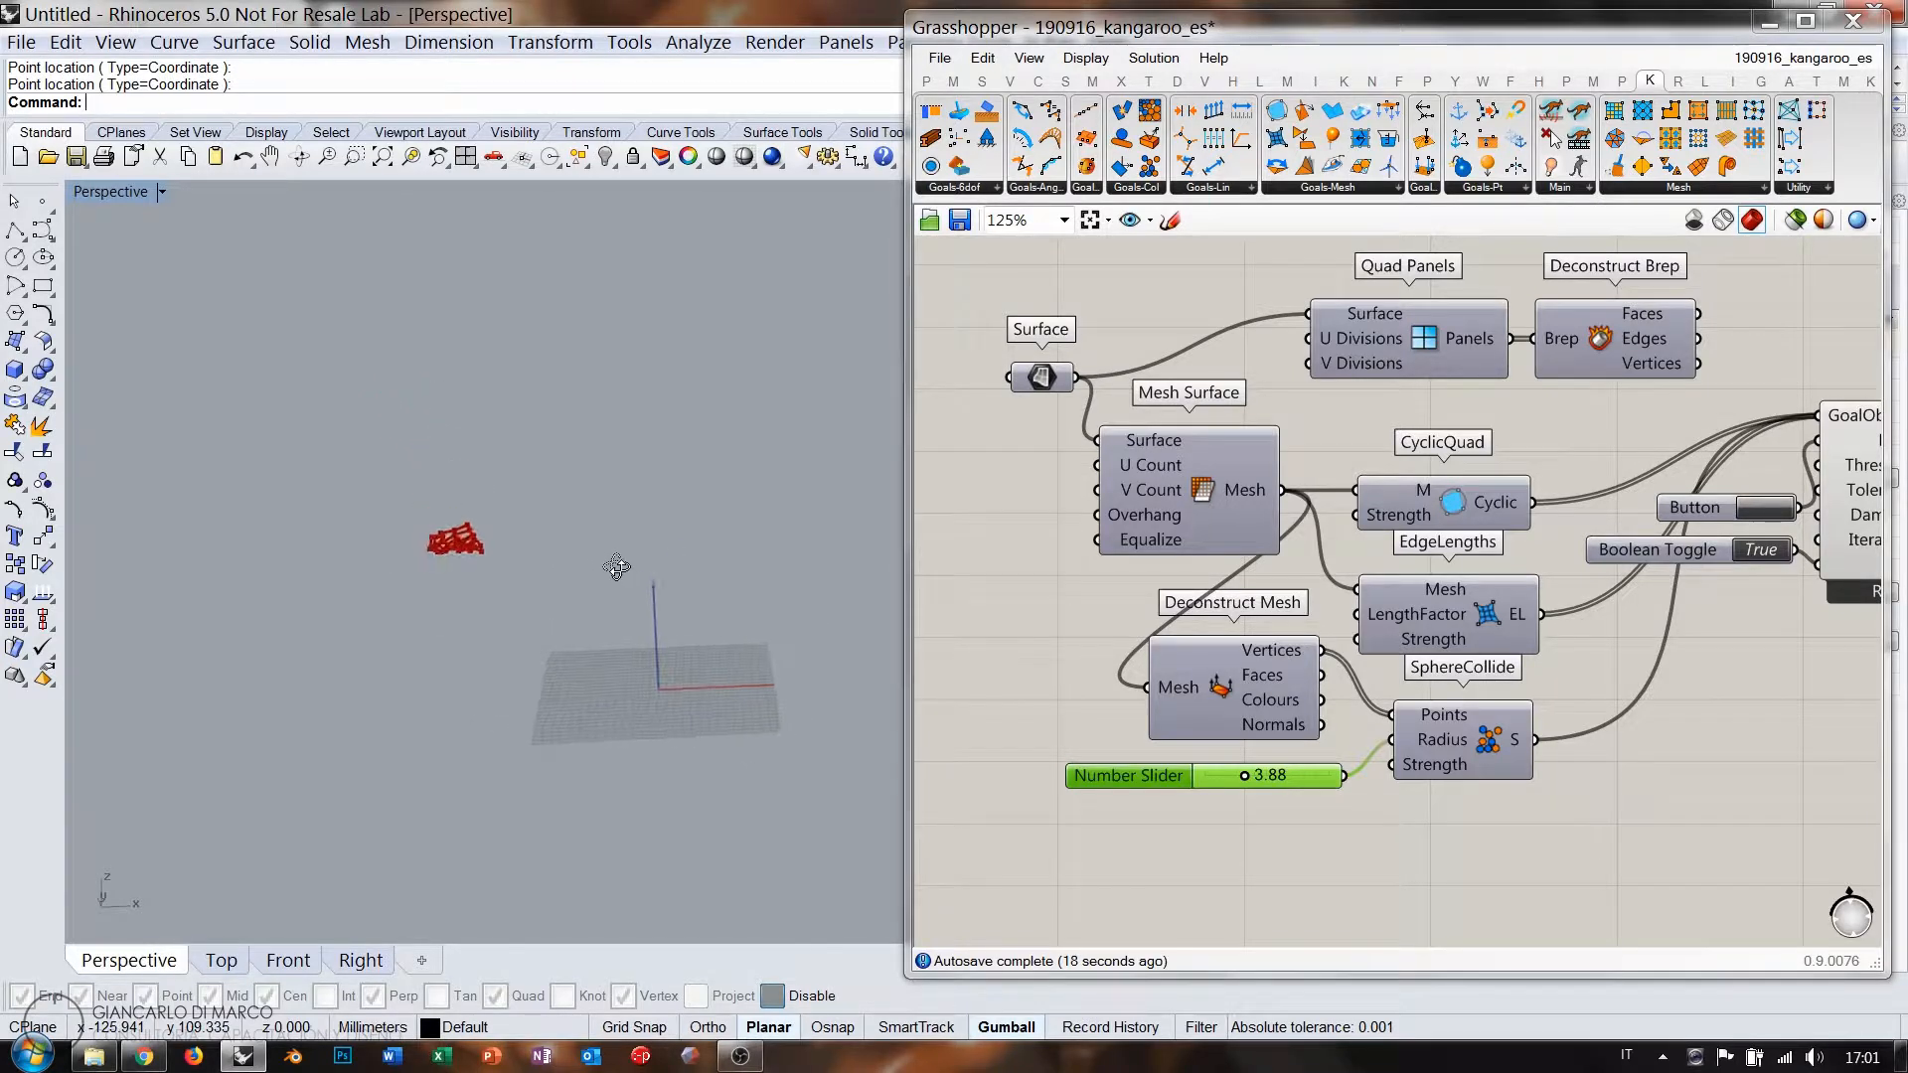
pyautogui.scroll(4, 678, 630)
pyautogui.moveTo(678, 630); pyautogui.dragTo(628, 632, button='right')
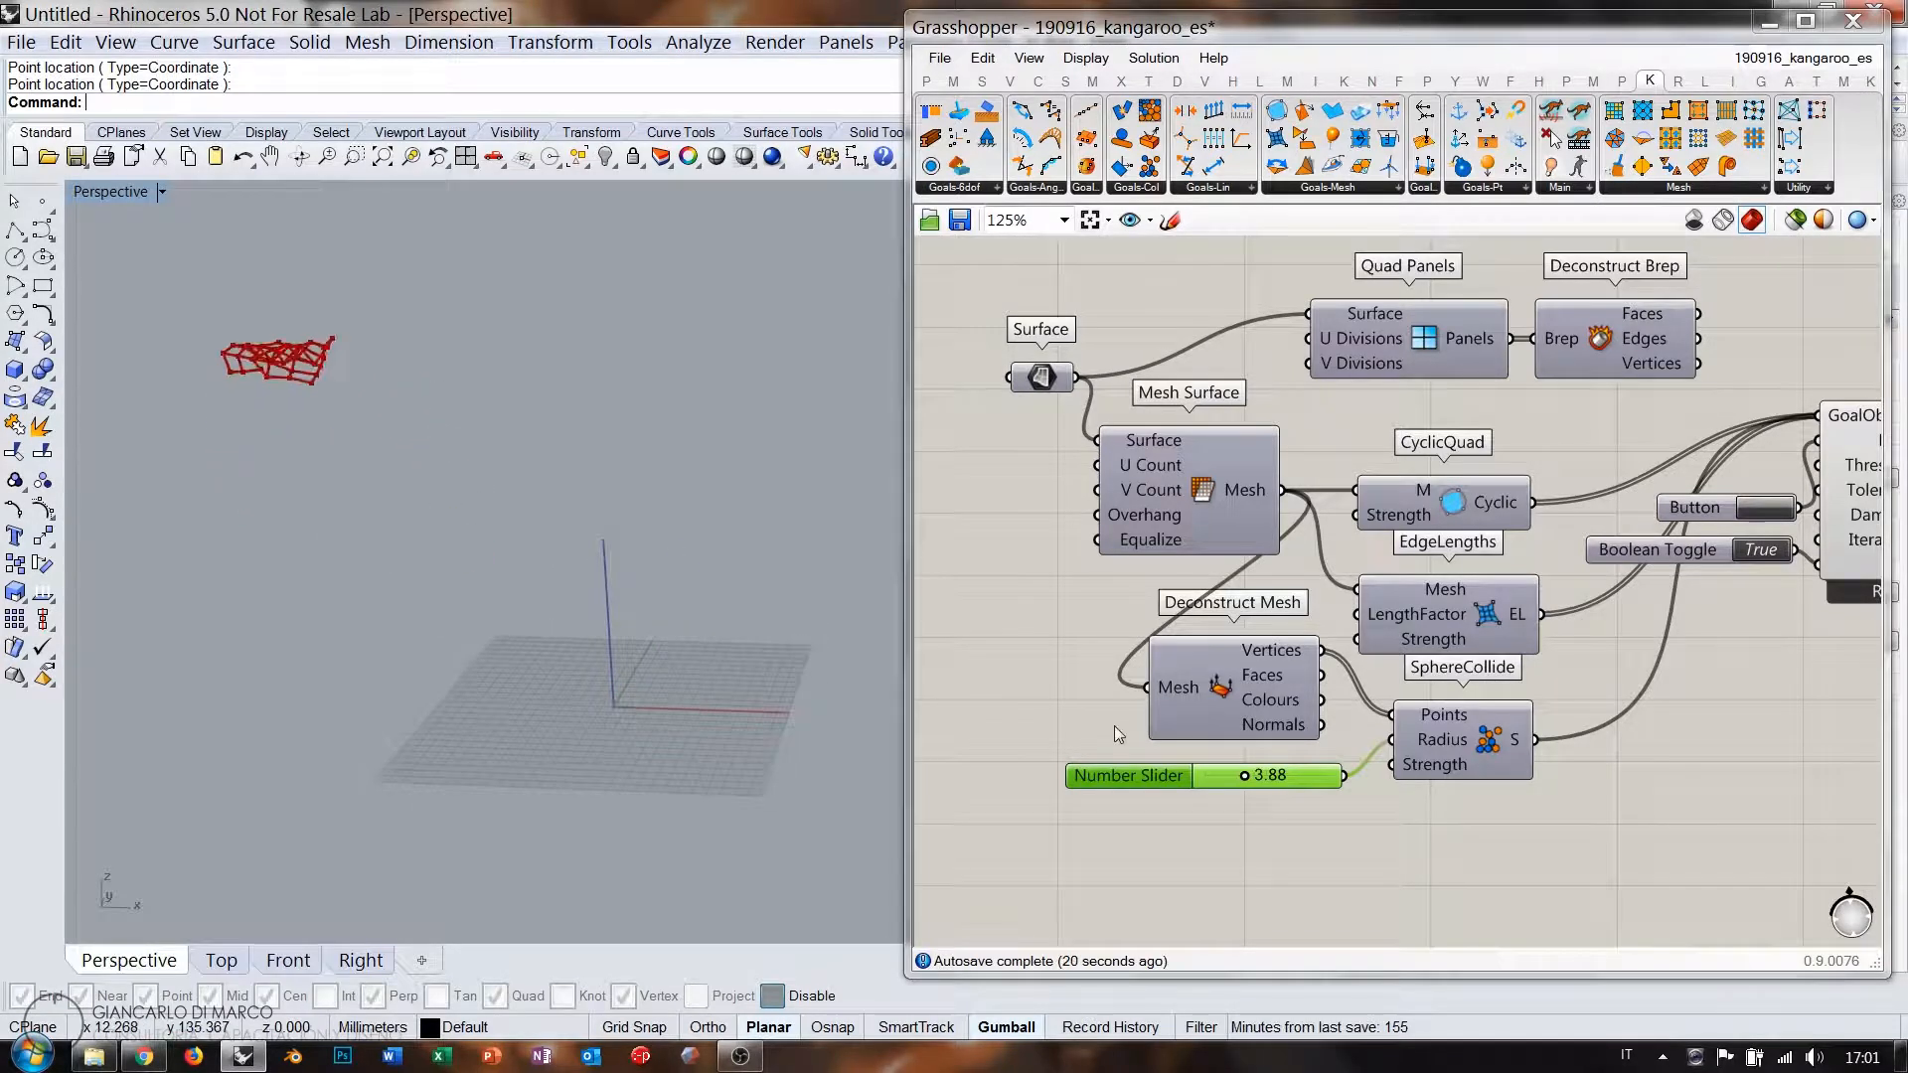
pyautogui.moveTo(1244, 775); pyautogui.dragTo(1231, 780)
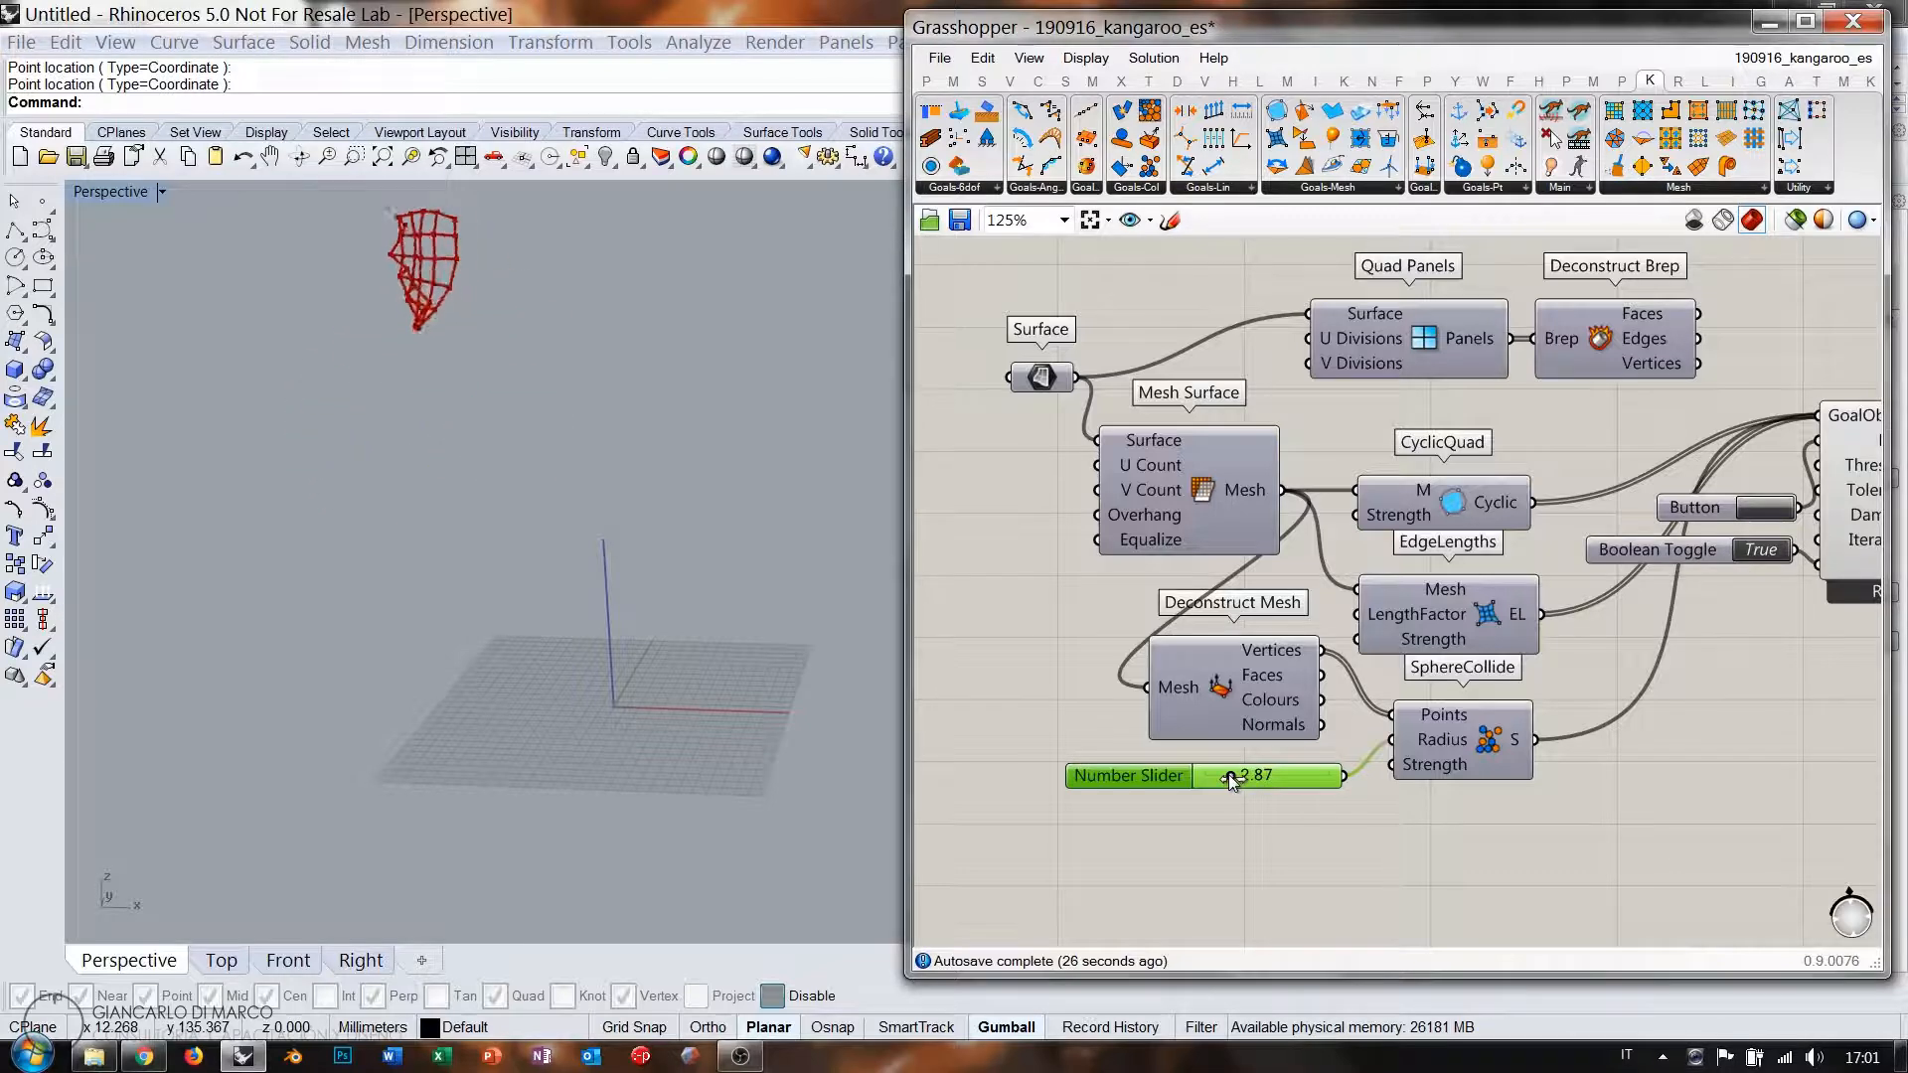
pyautogui.moveTo(1230, 780); pyautogui.dragTo(1241, 780)
pyautogui.moveTo(1442, 702); pyautogui.dragTo(1397, 712, button='right')
# Set the Boolean Toggle to False and reset the mesh to its starting shape.
pyautogui.scroll(-1, 984, 773)
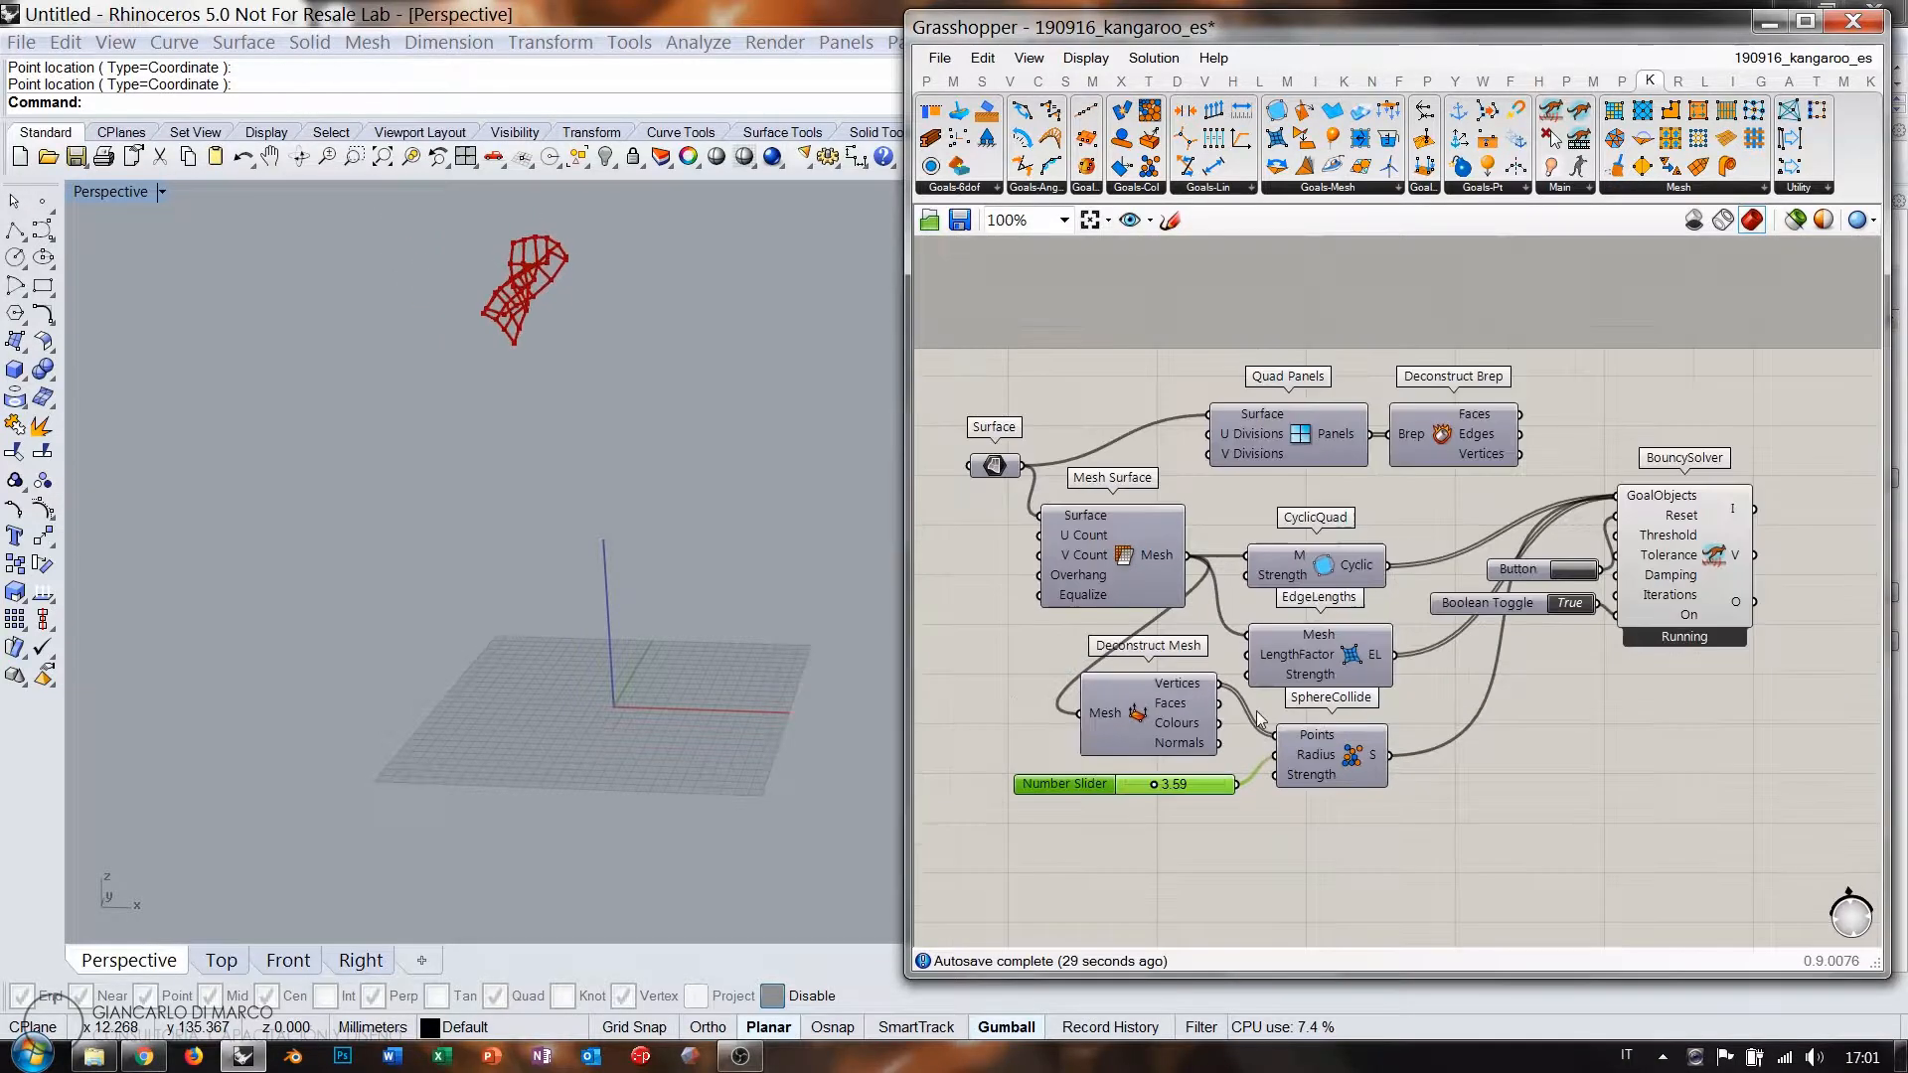
pyautogui.doubleClick(1570, 602)
pyautogui.click(1574, 571)
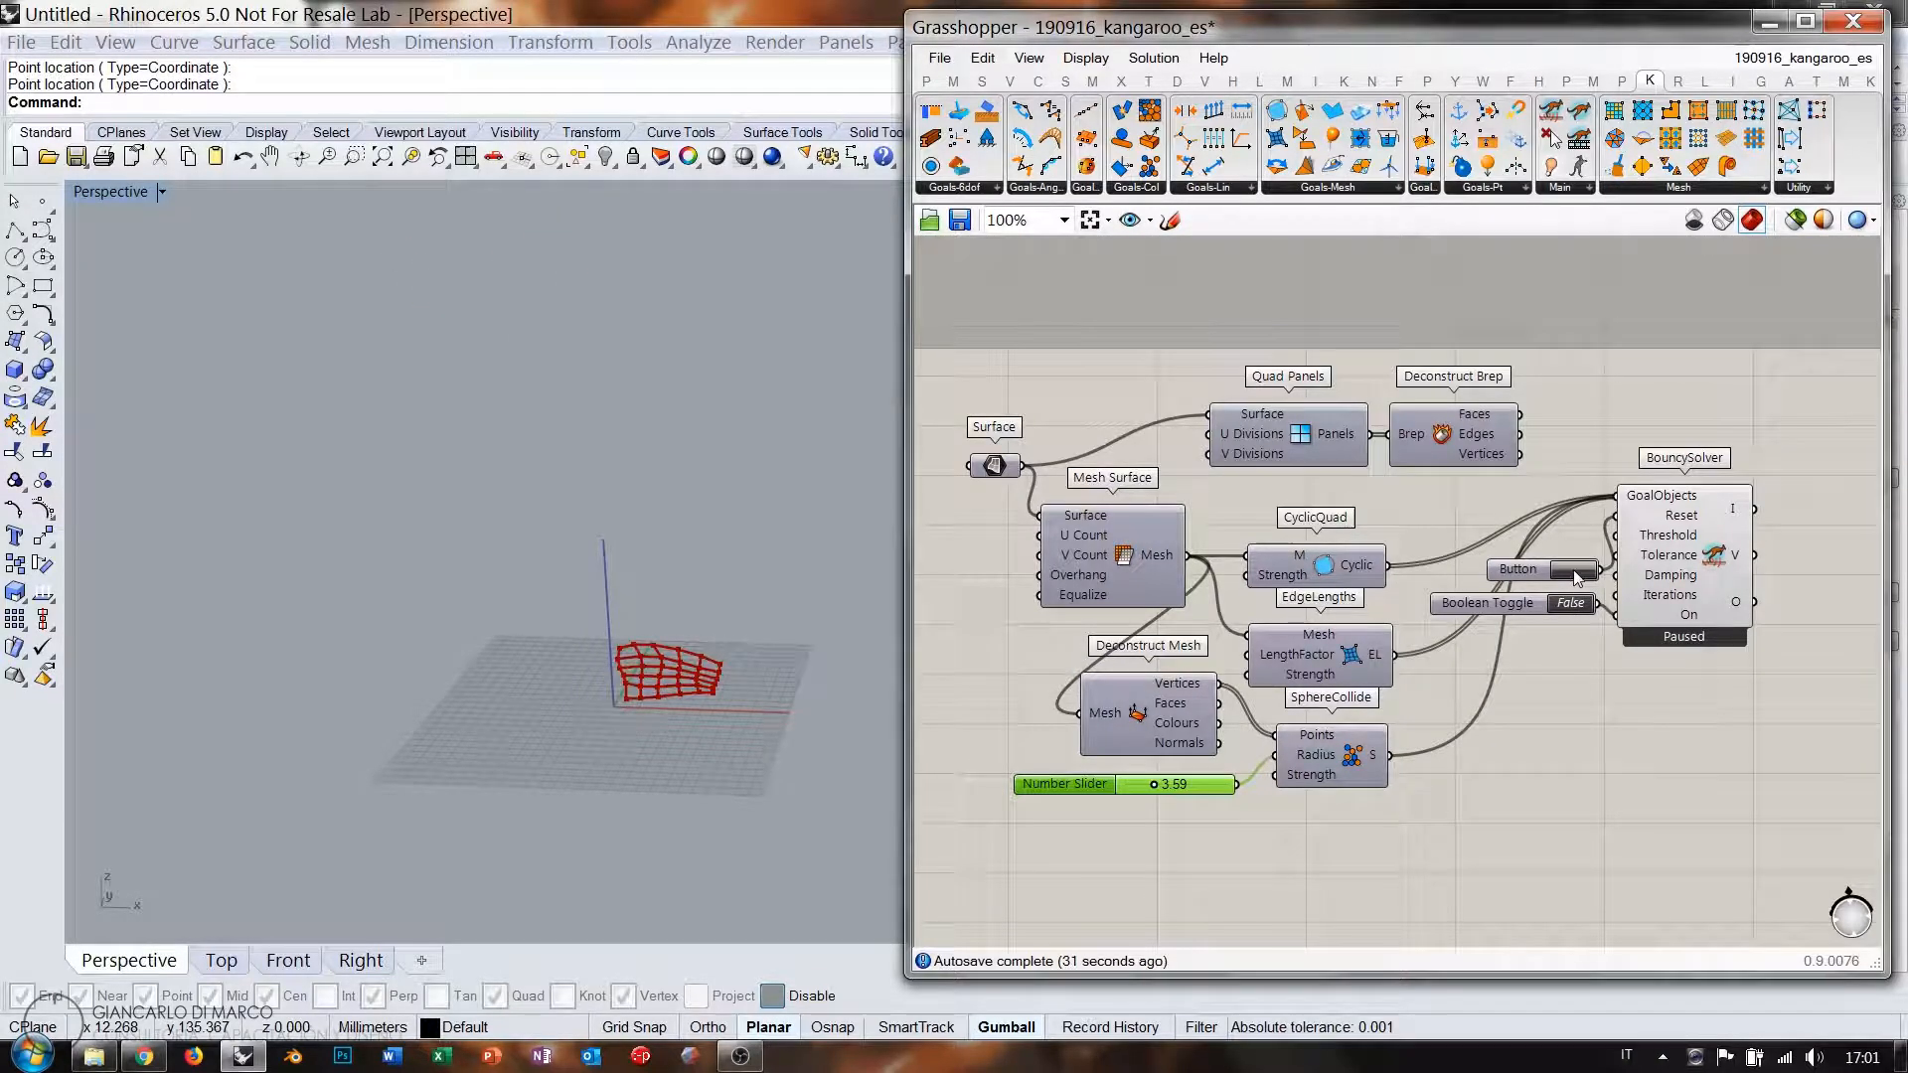
pyautogui.keyDown('shift'); pyautogui.moveTo(745, 716); pyautogui.dragTo(641, 631, button='right'); pyautogui.keyUp('shift')
pyautogui.scroll(4, 629, 621)
pyautogui.moveTo(1299, 709); pyautogui.dragTo(1343, 626, button='right')
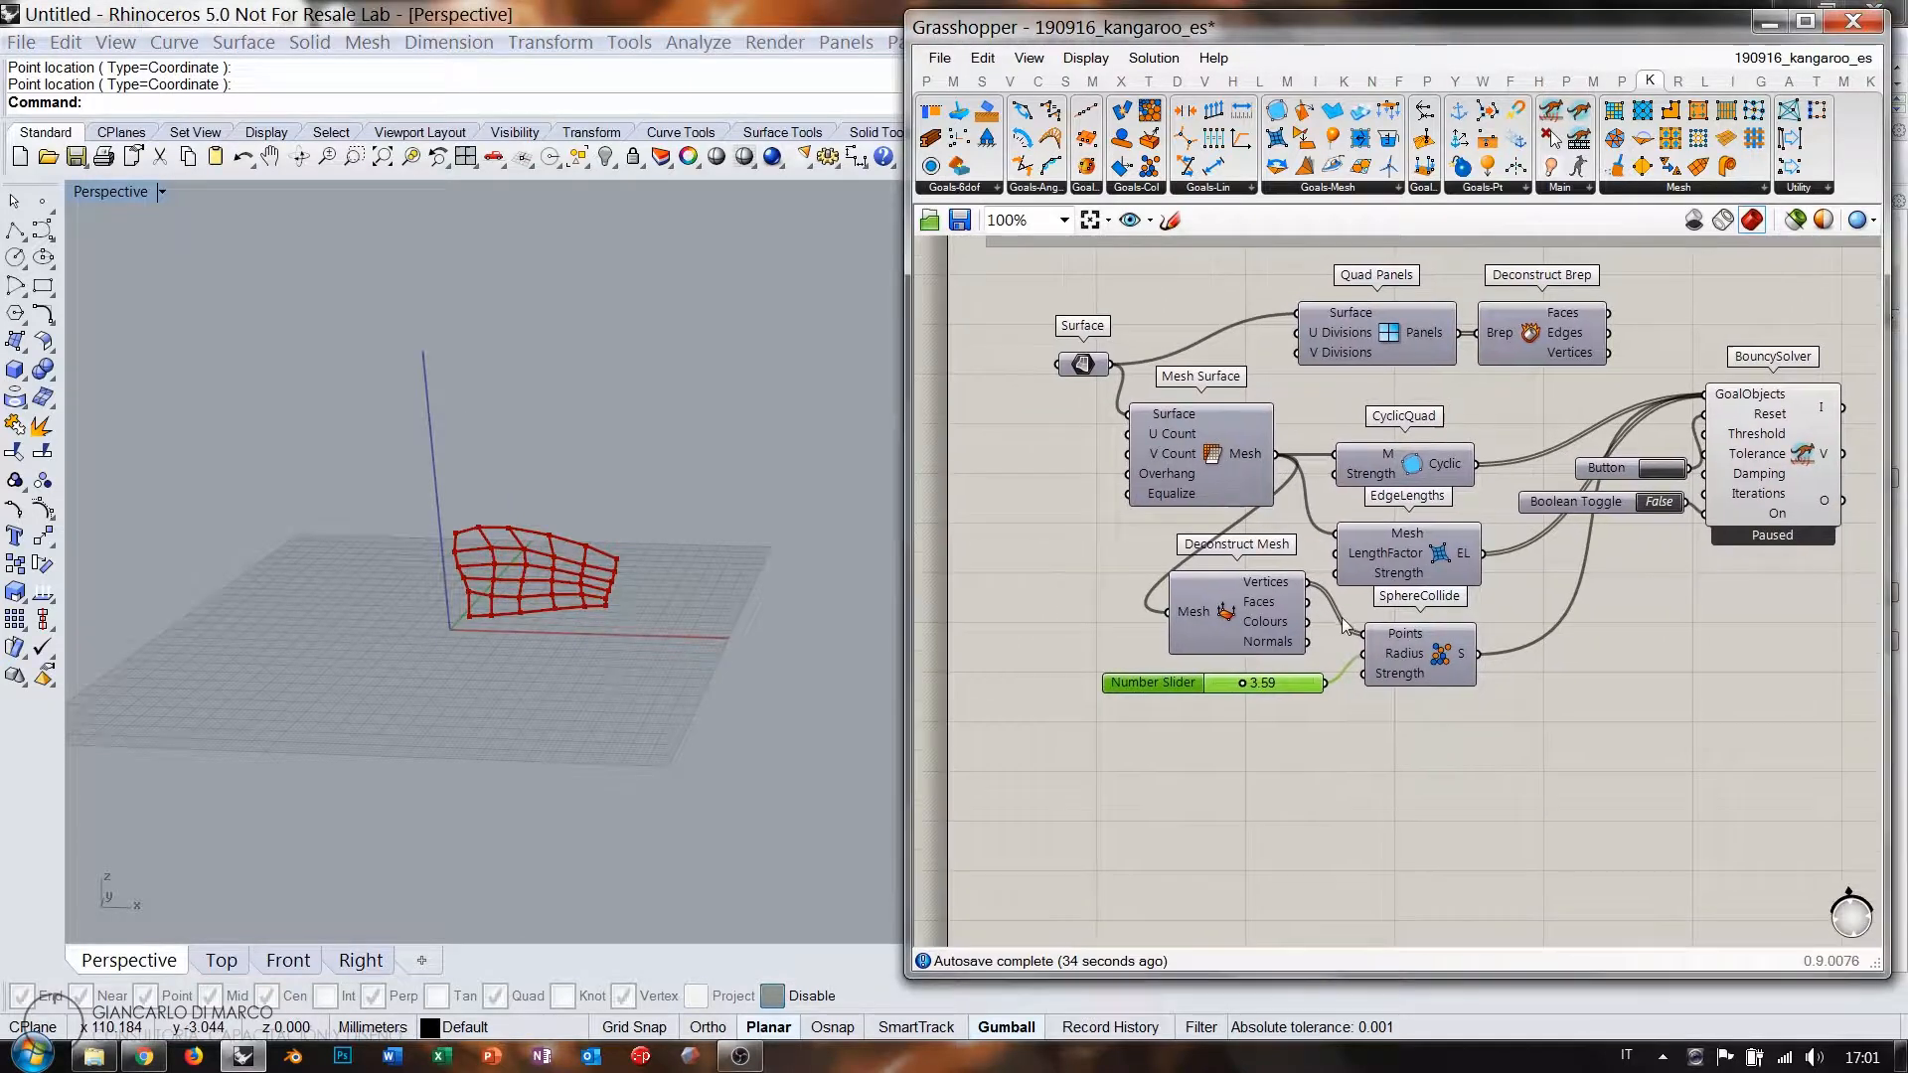
# Add a Mesh Sphere Ex component via the 'mesh sp' search.
pyautogui.doubleClick(1216, 838)
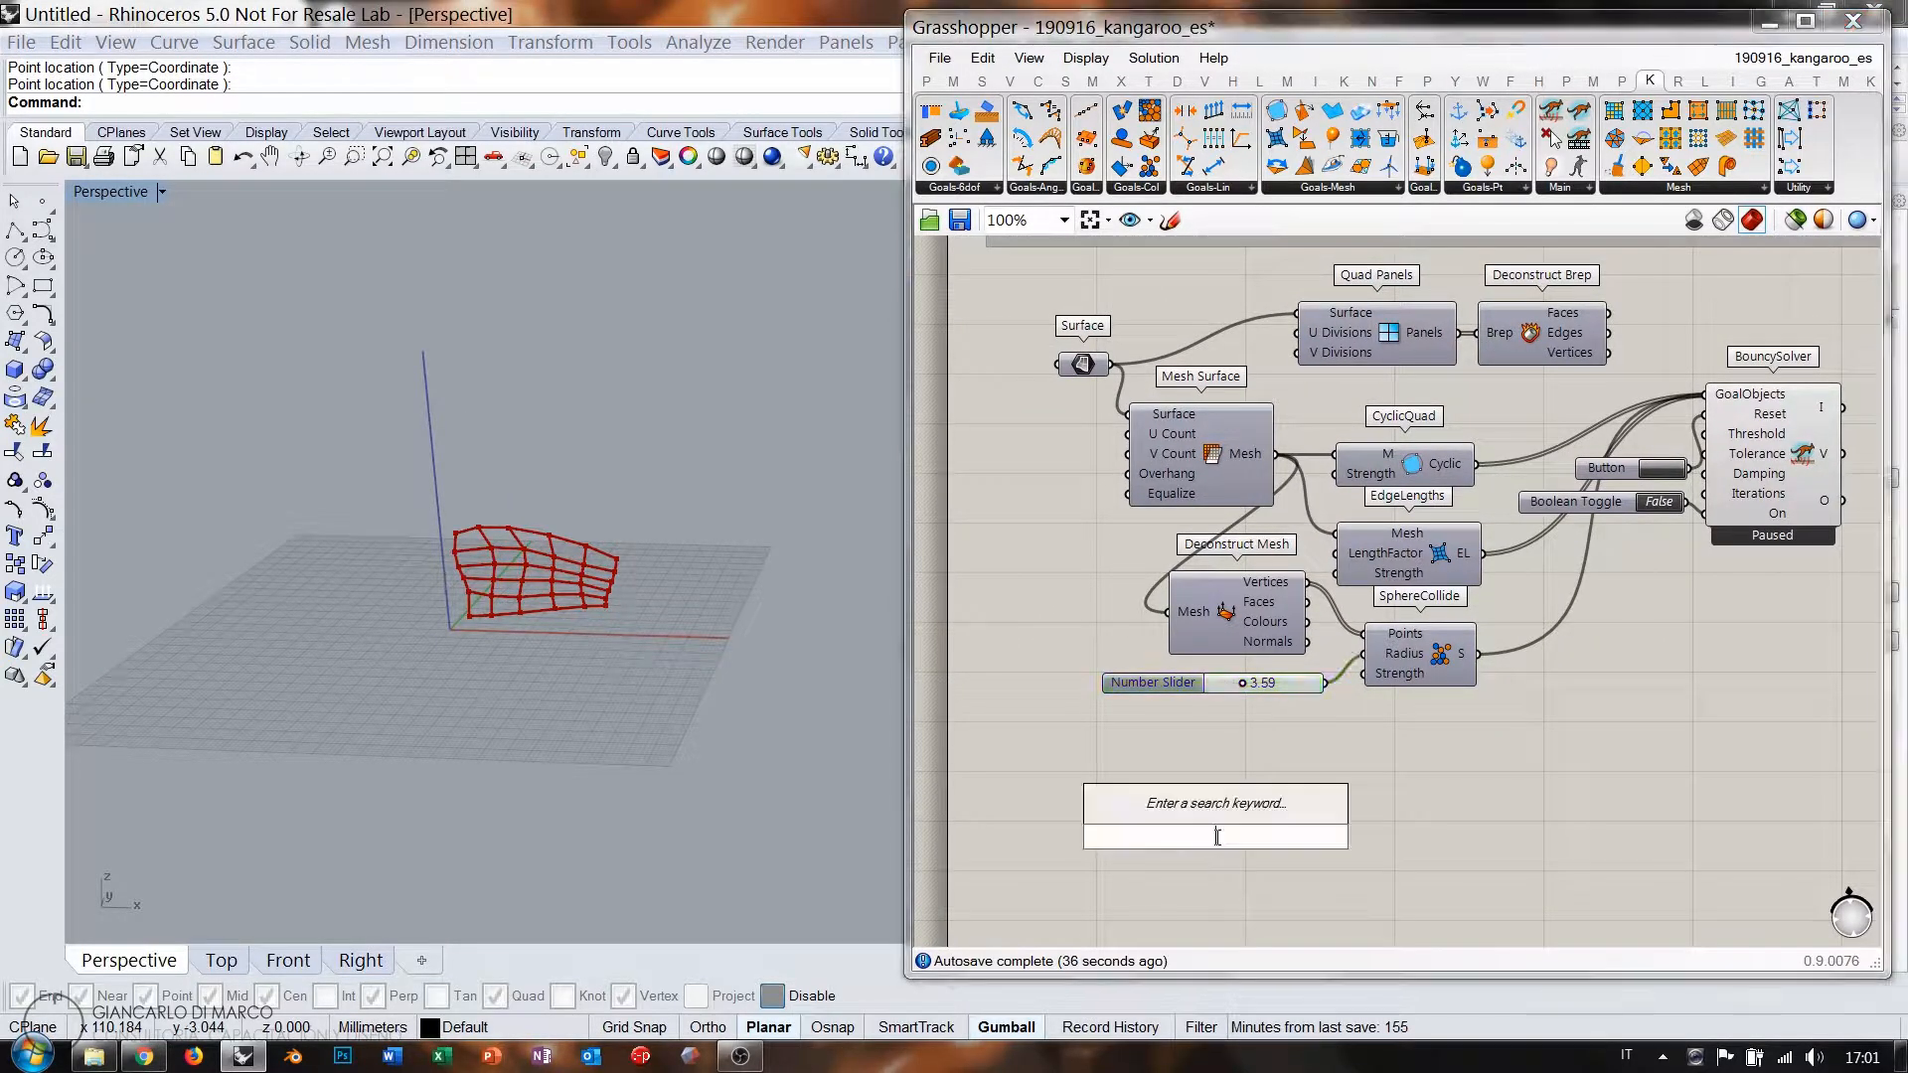
pyautogui.write('mes')
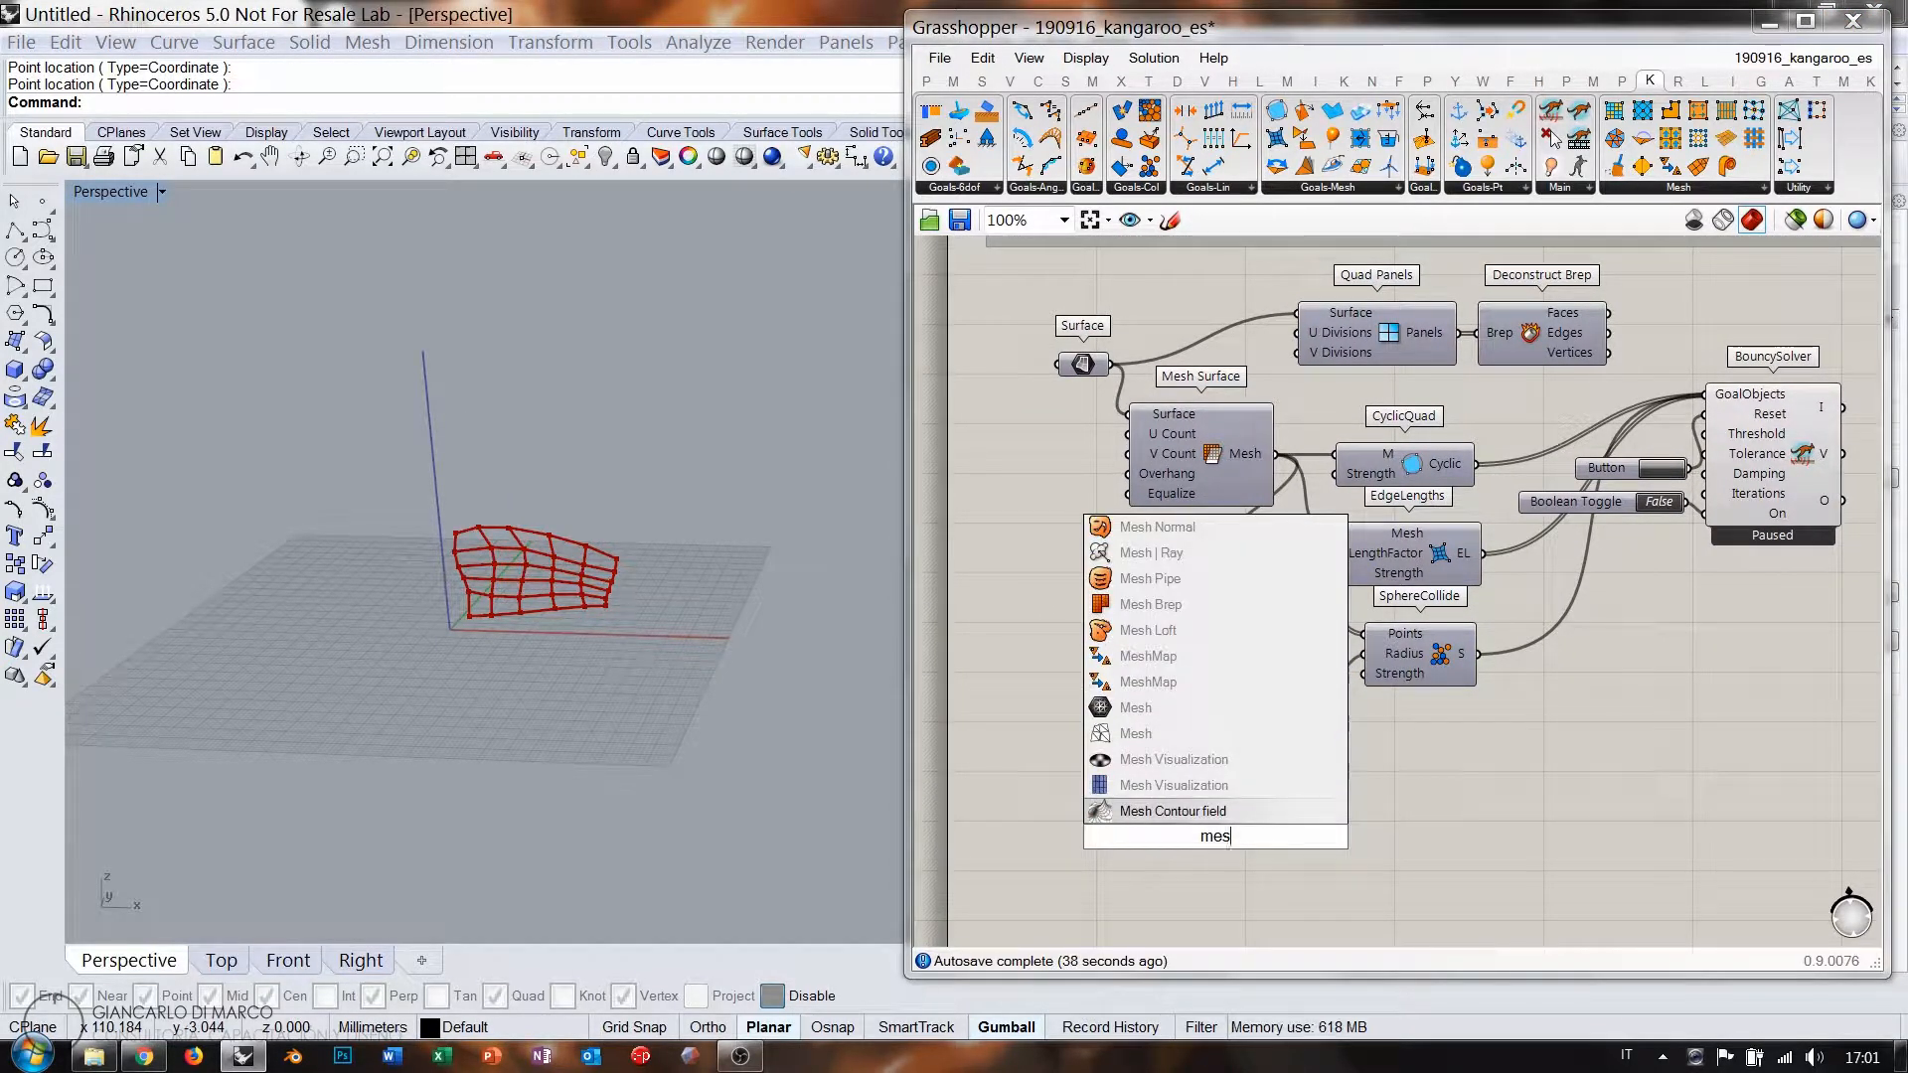
pyautogui.write('h')
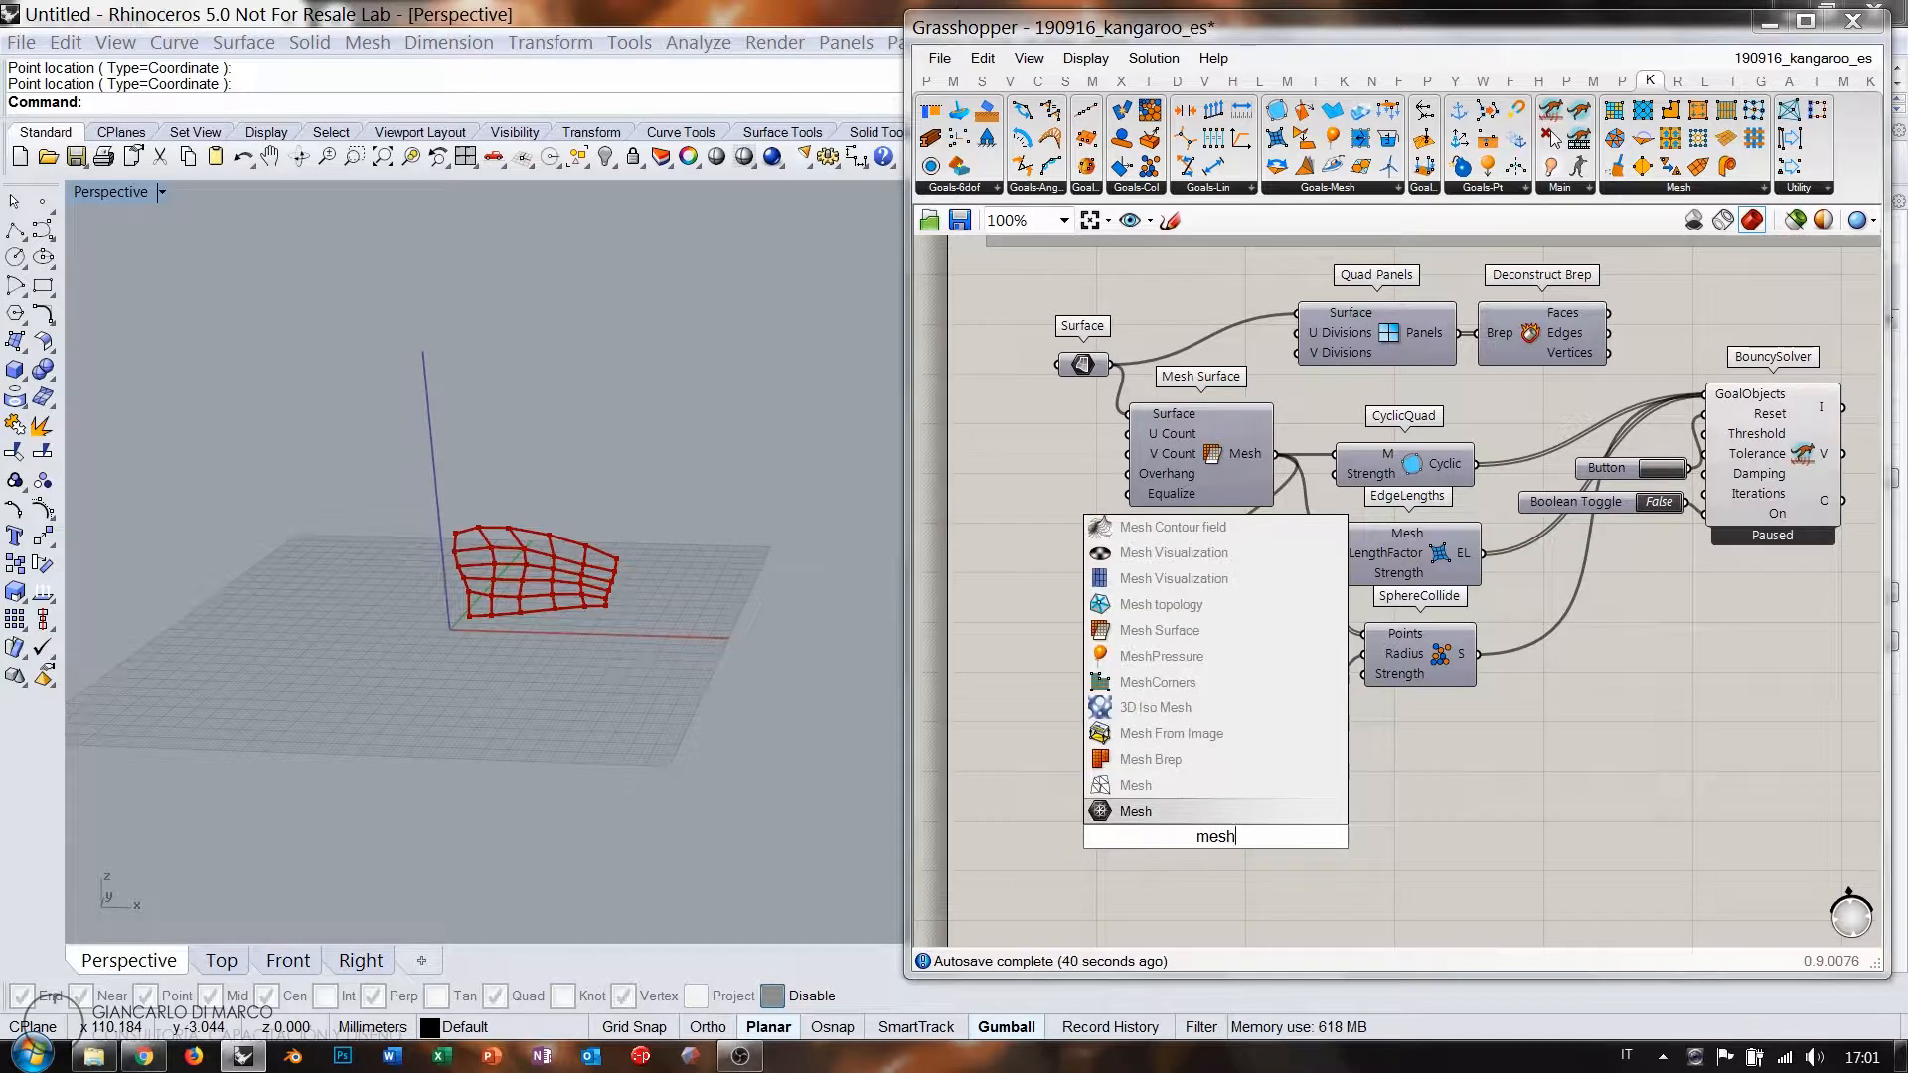
pyautogui.write(' s')
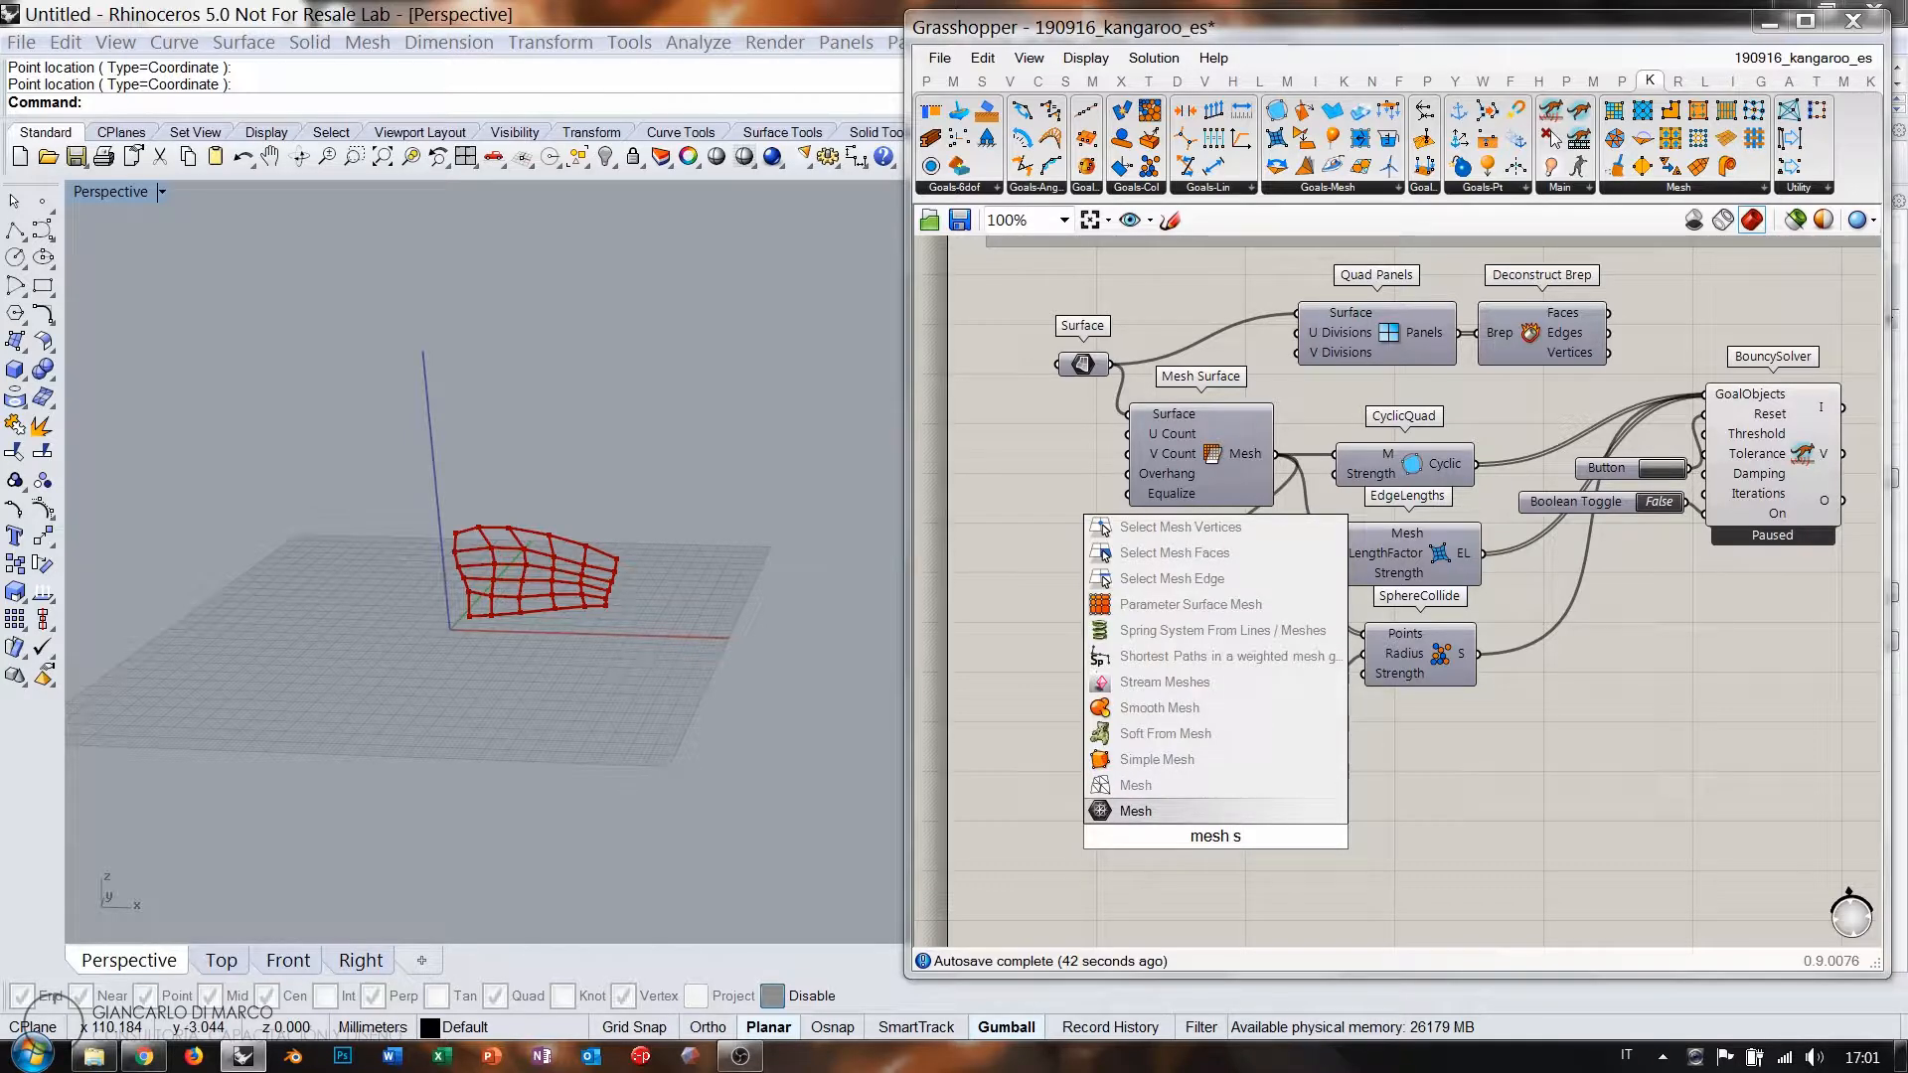
pyautogui.write('p')
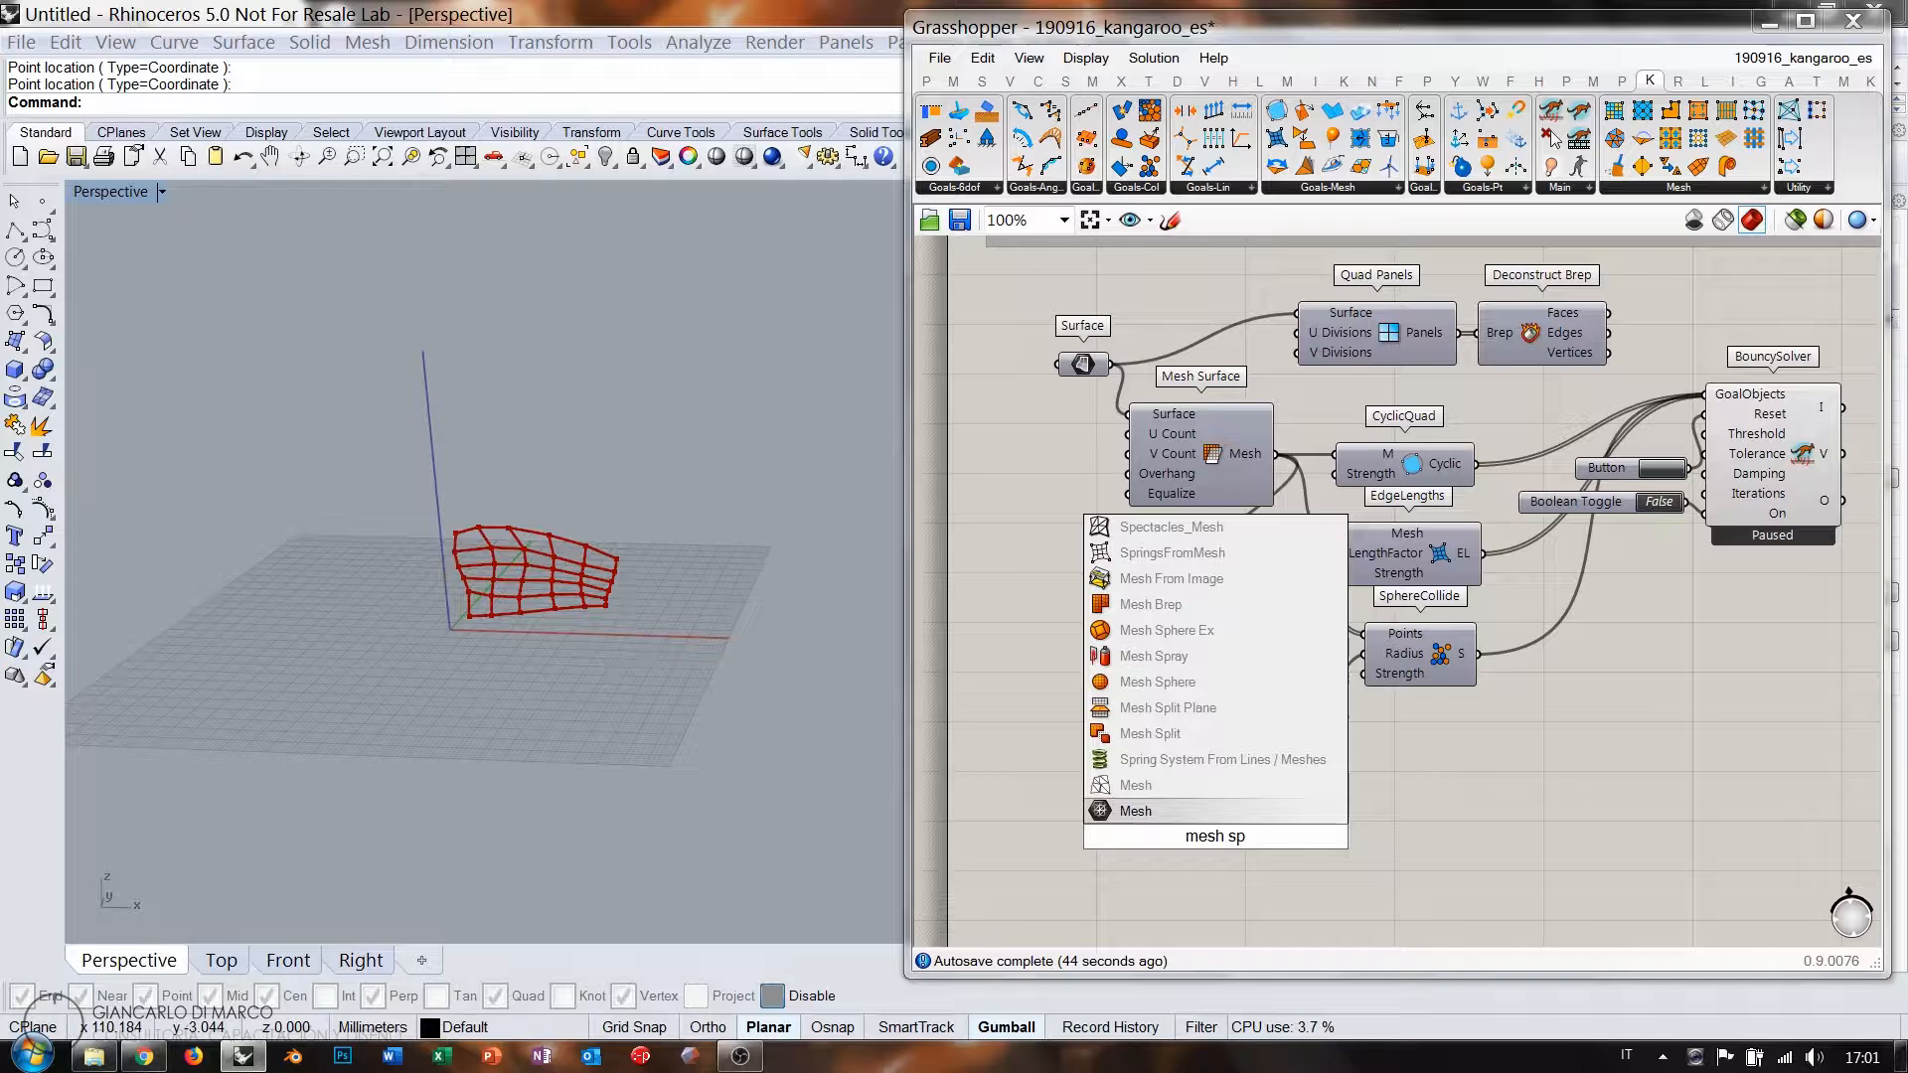
pyautogui.click(1183, 630)
pyautogui.moveTo(472, 656); pyautogui.dragTo(589, 569, button='right')
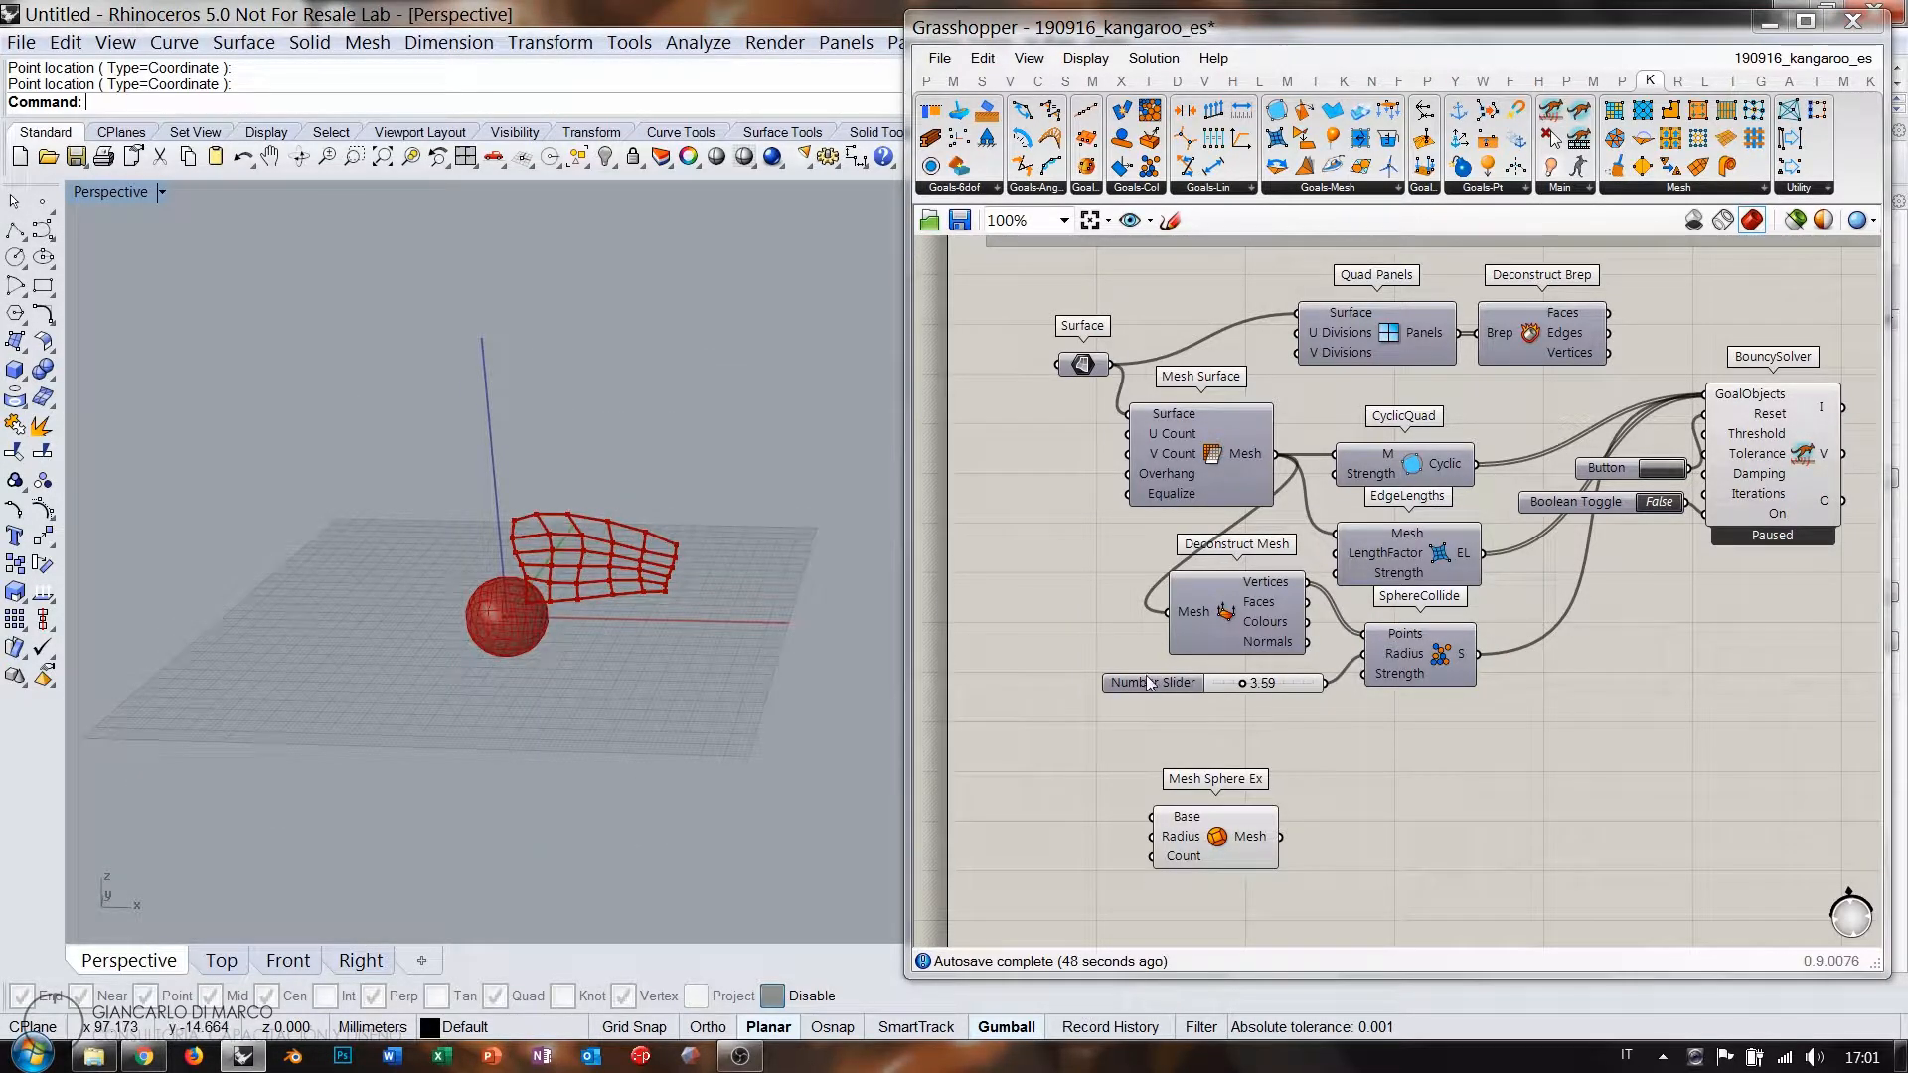
pyautogui.moveTo(1165, 827); pyautogui.dragTo(1369, 831)
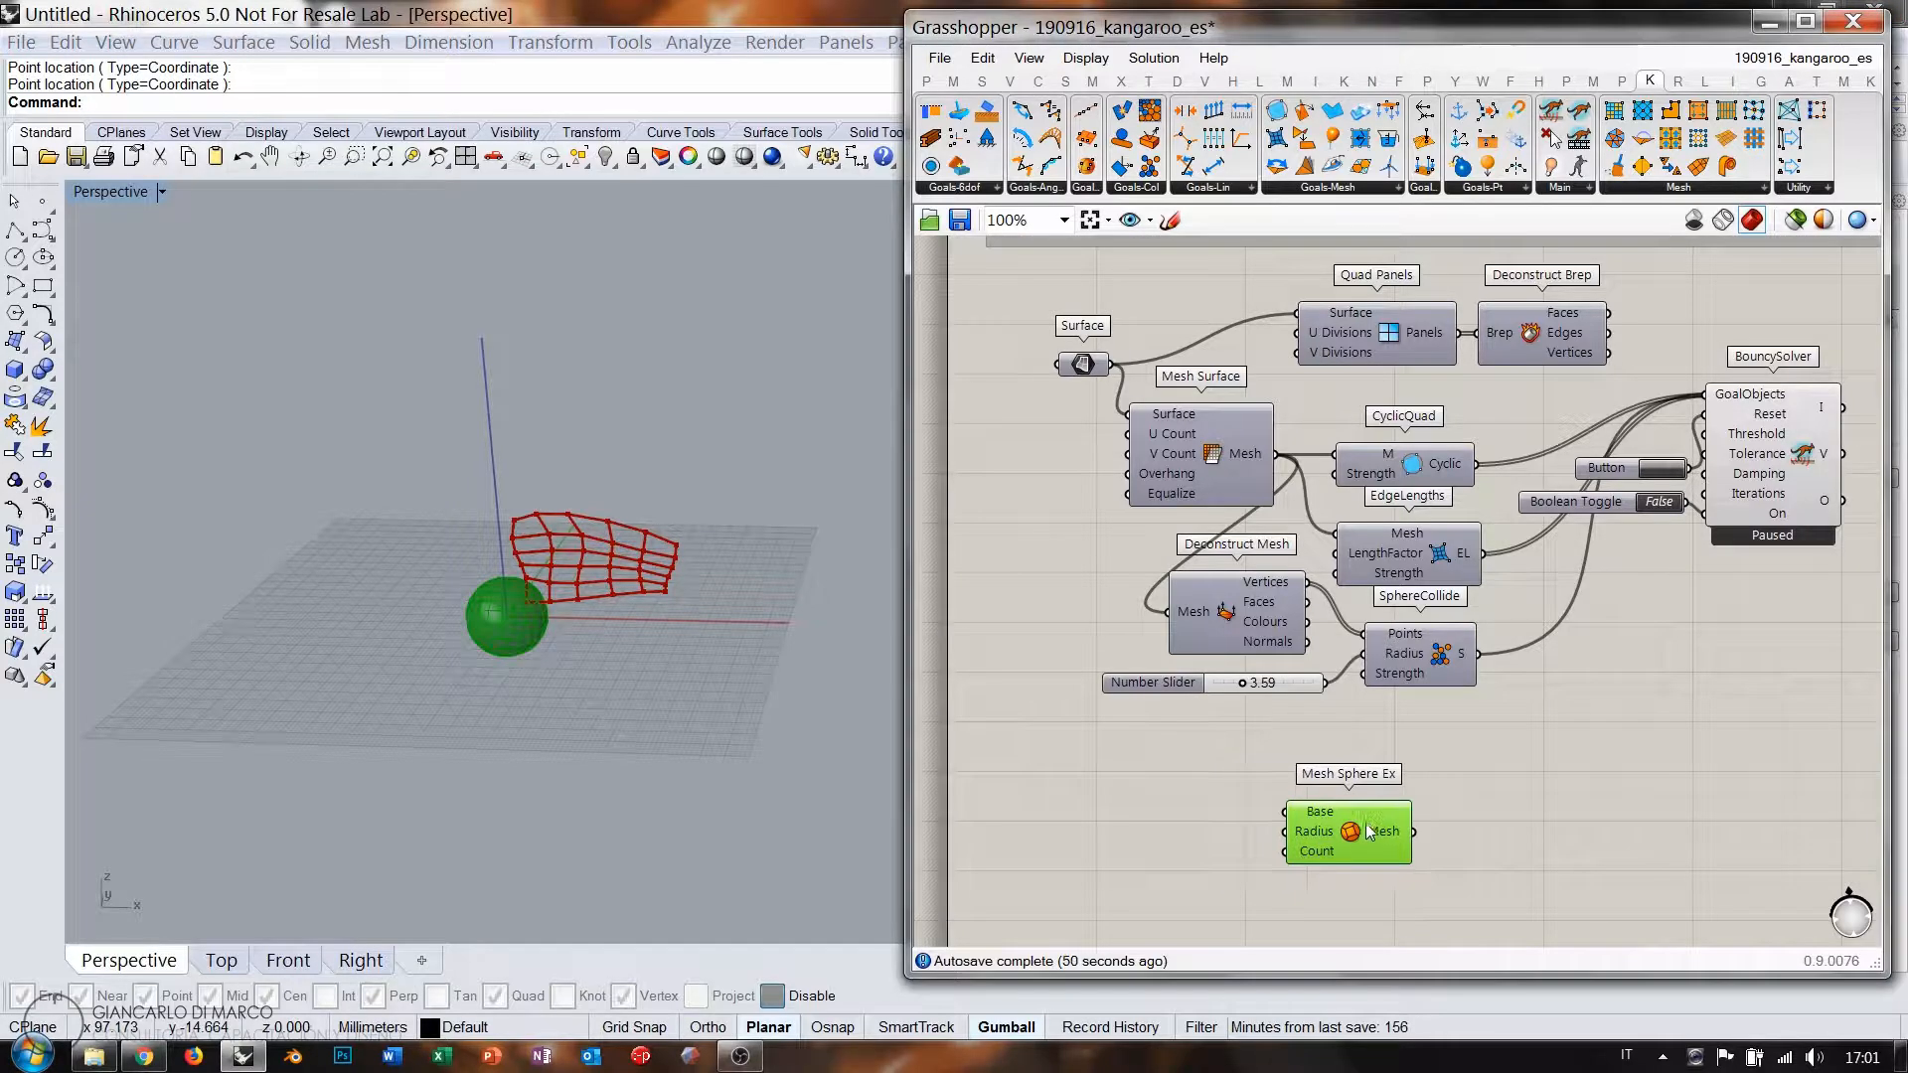
# Add an Area component on the Surface and wire its Centroid into the sphere's Base.
pyautogui.doubleClick(1137, 795)
pyautogui.write('area')
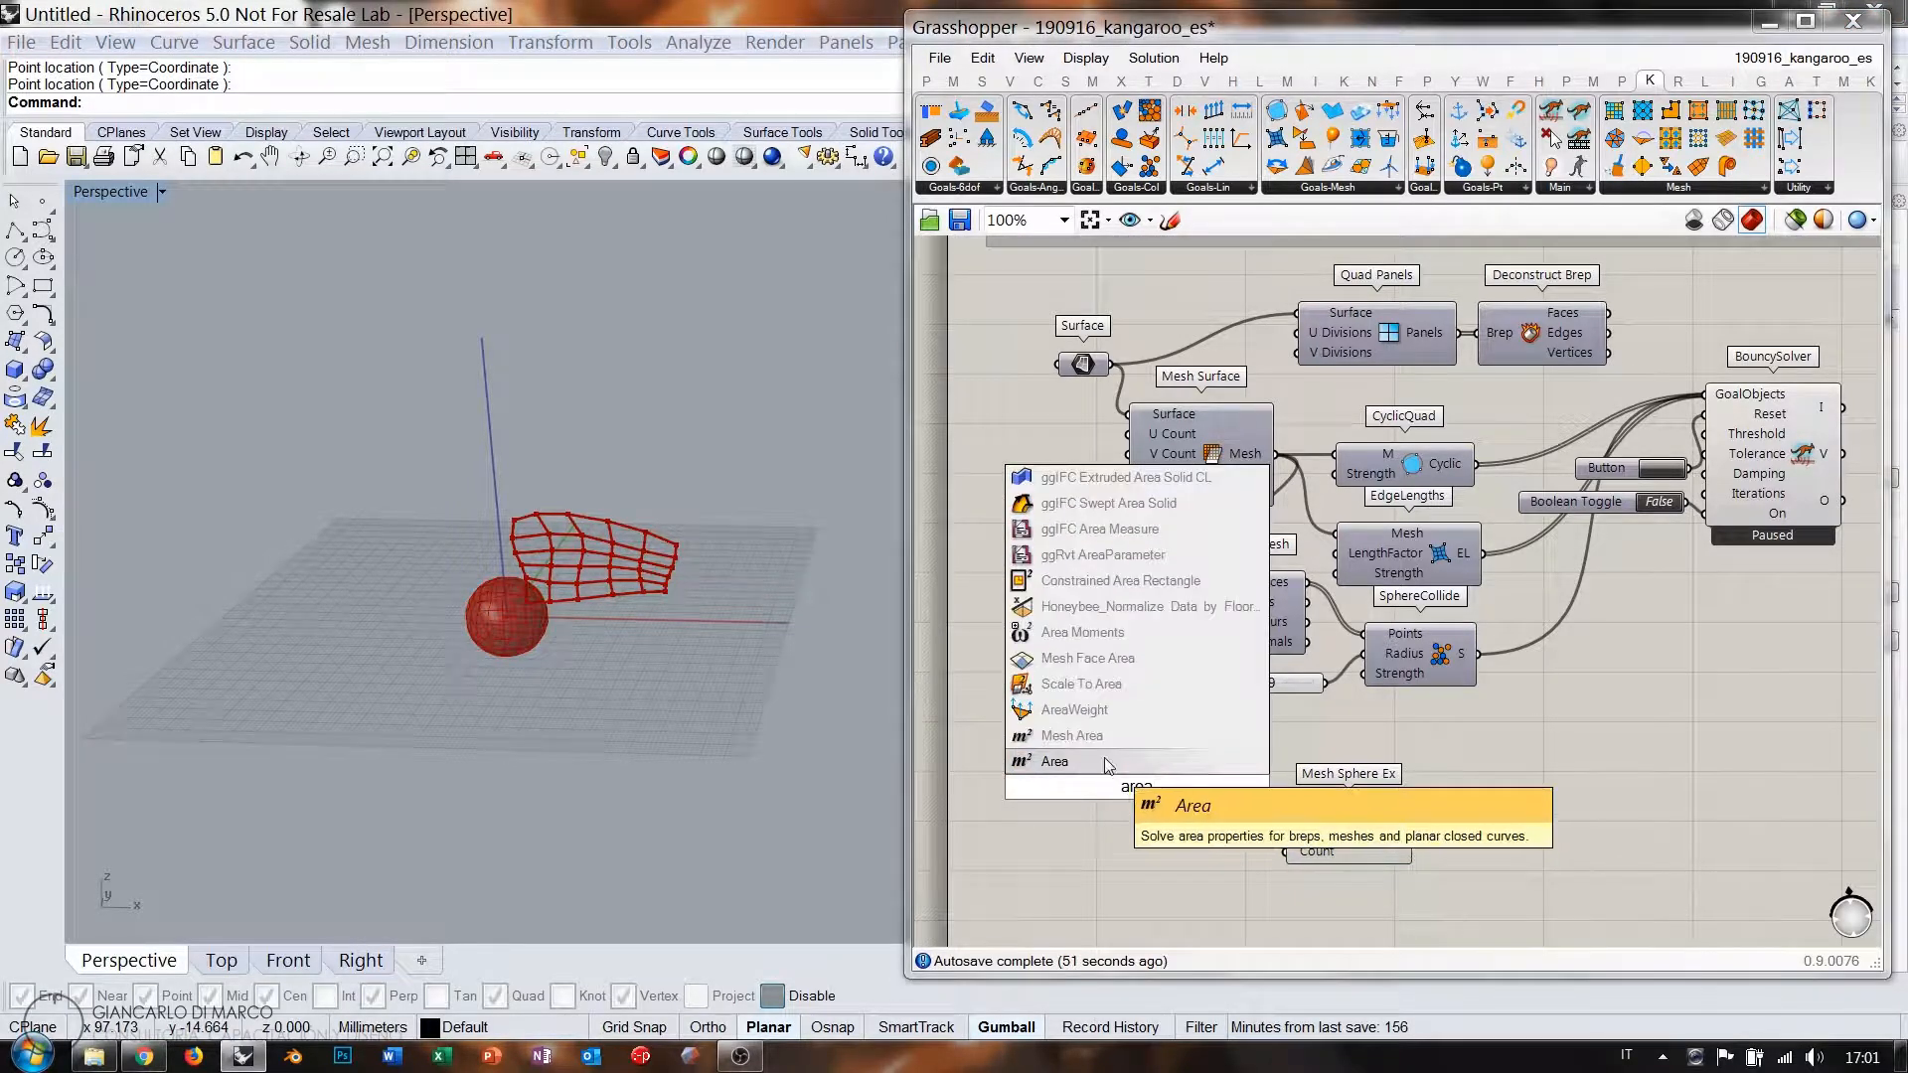
pyautogui.press('Return')
pyautogui.moveTo(1113, 434); pyautogui.dragTo(1056, 787)
pyautogui.moveTo(1214, 803); pyautogui.dragTo(1348, 826)
pyautogui.doubleClick(1169, 878)
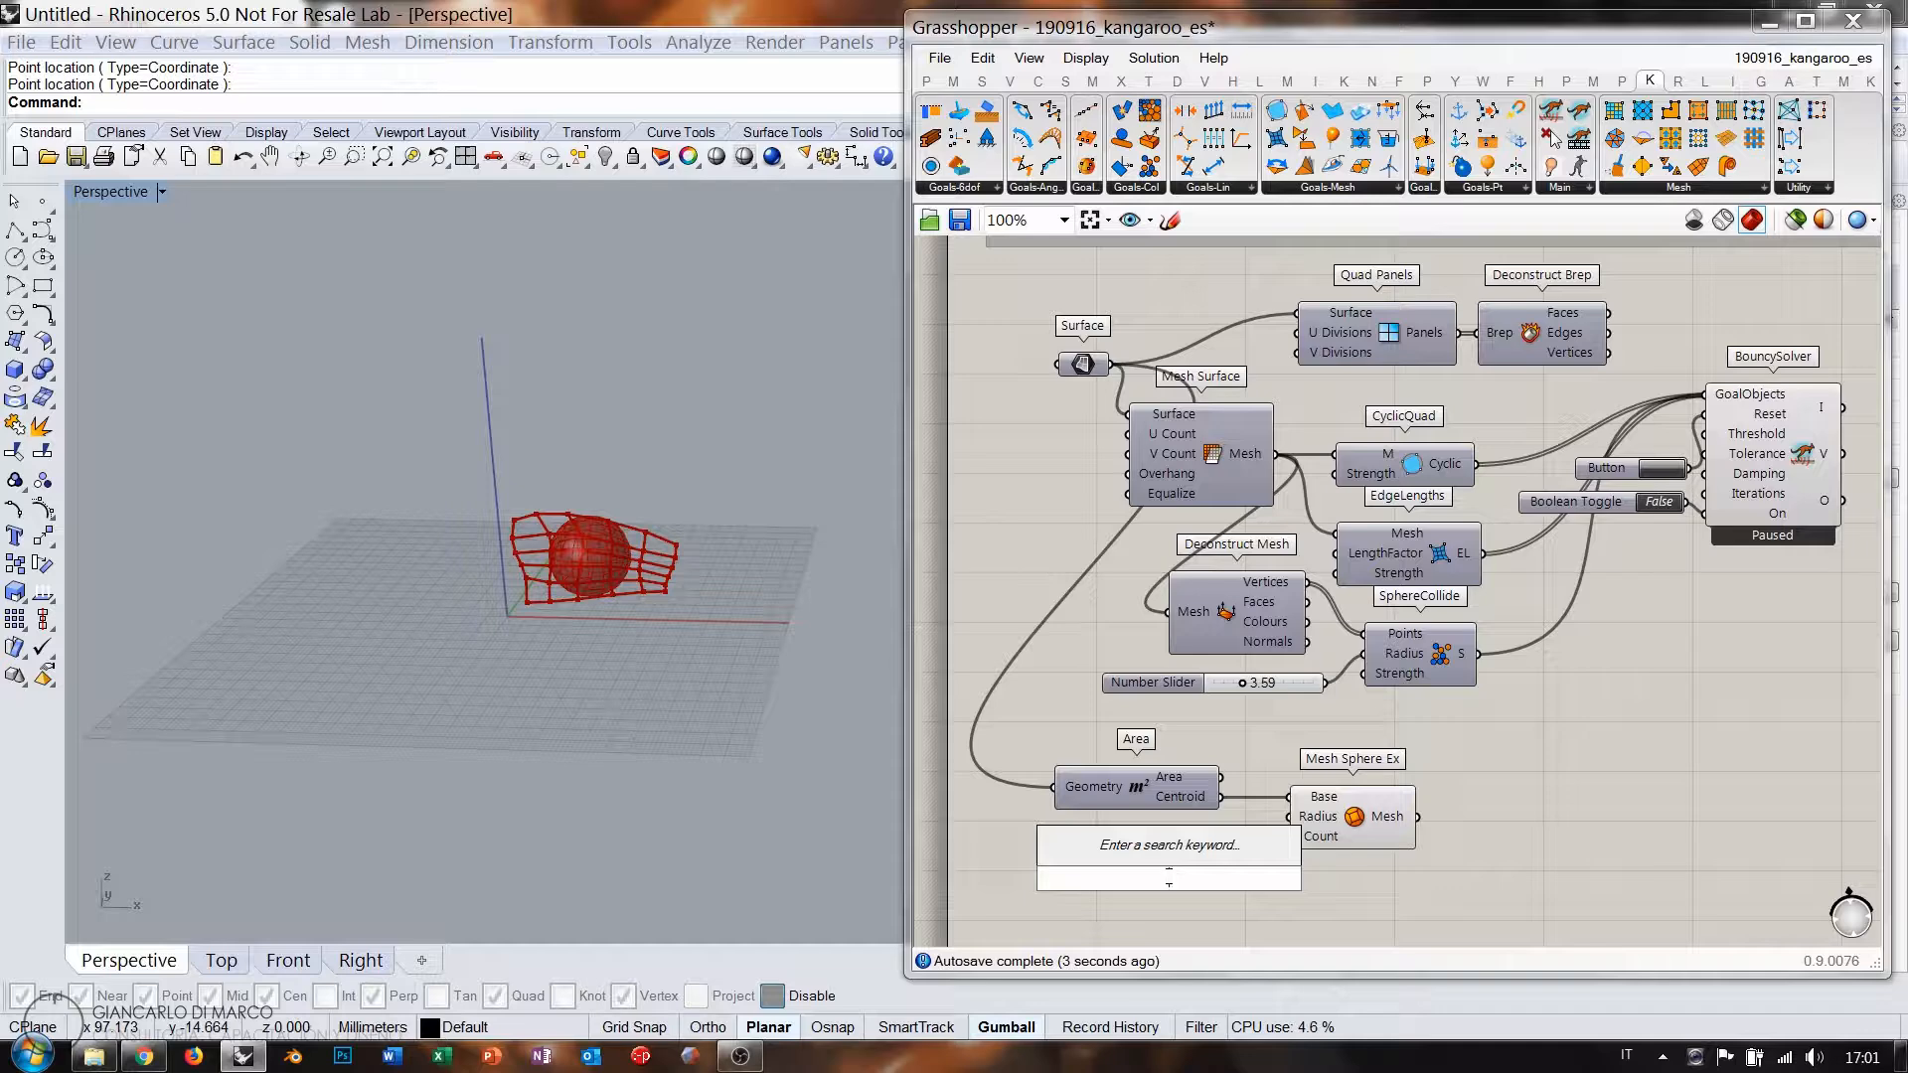
# Create a Number Slider at 101 and use it as Mesh Sphere Ex's Radius.
pyautogui.write('1')
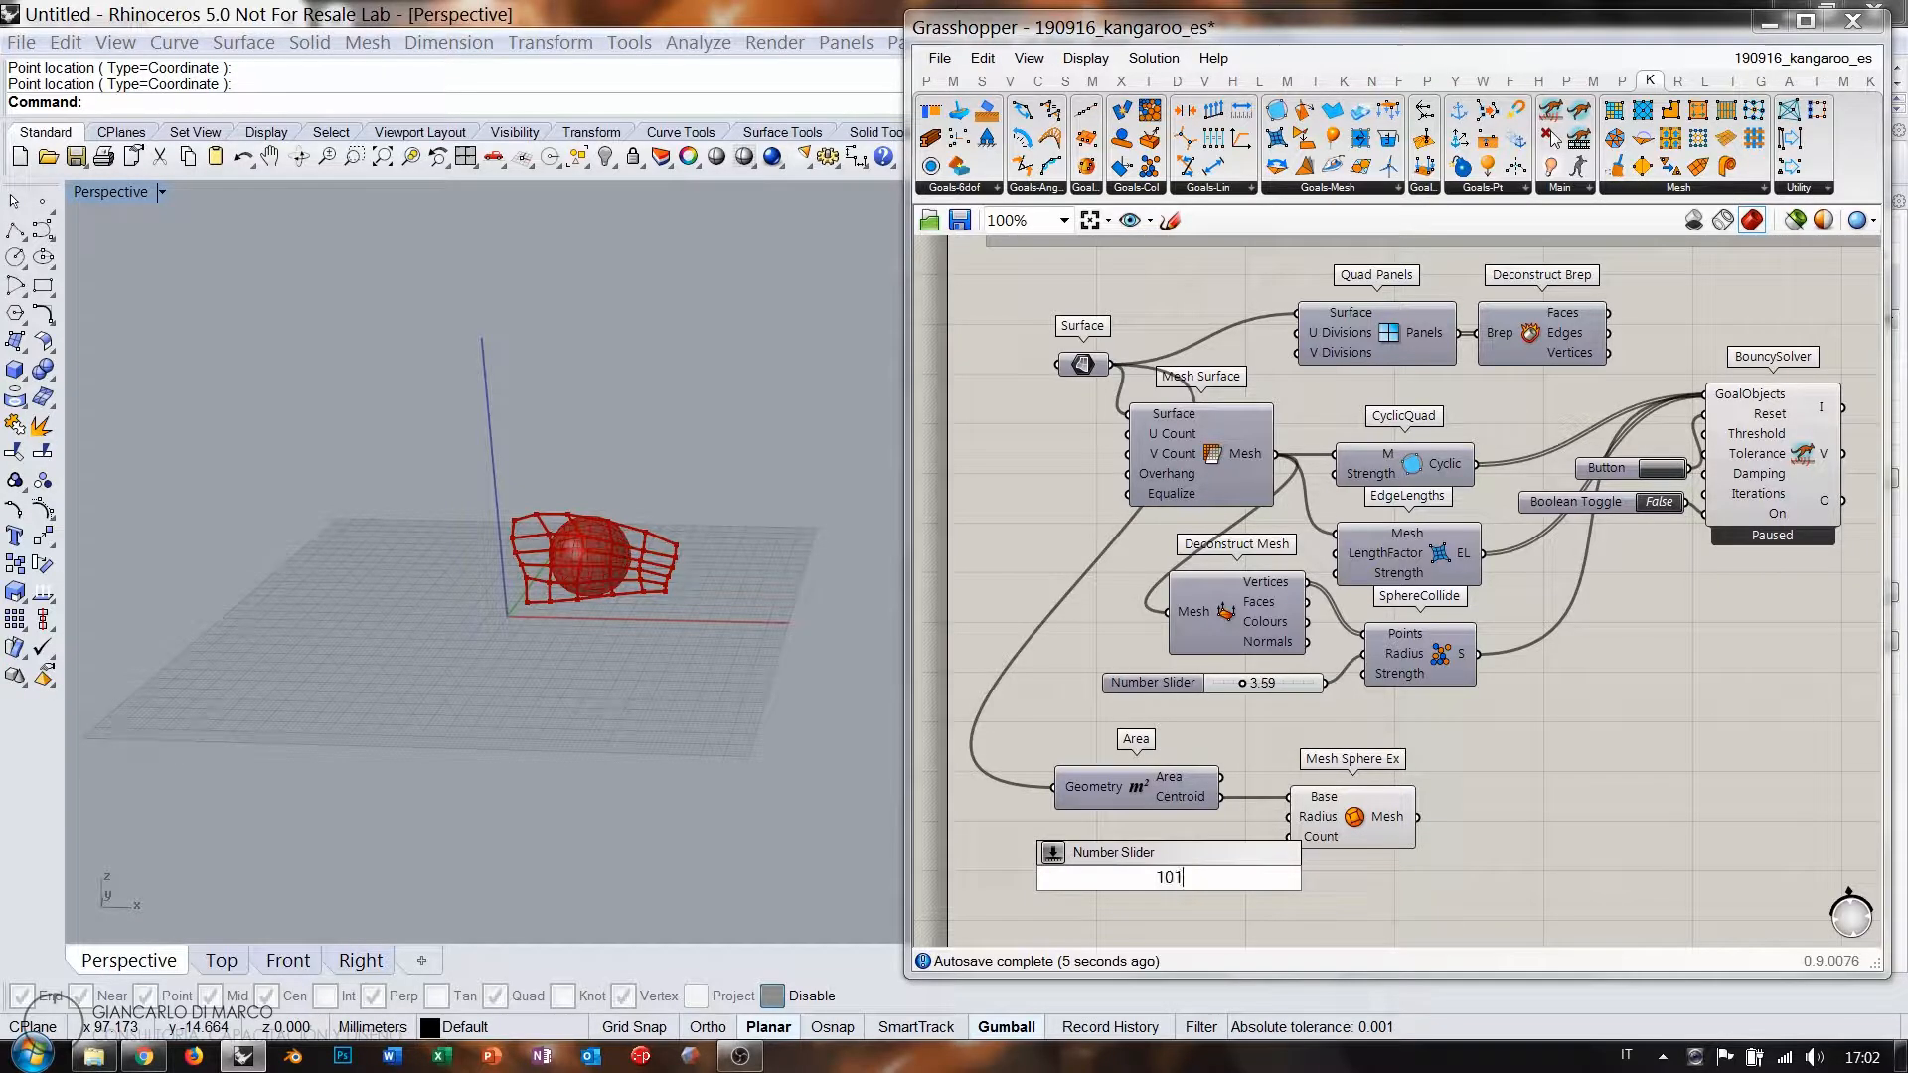
pyautogui.write('01')
pyautogui.press('Return')
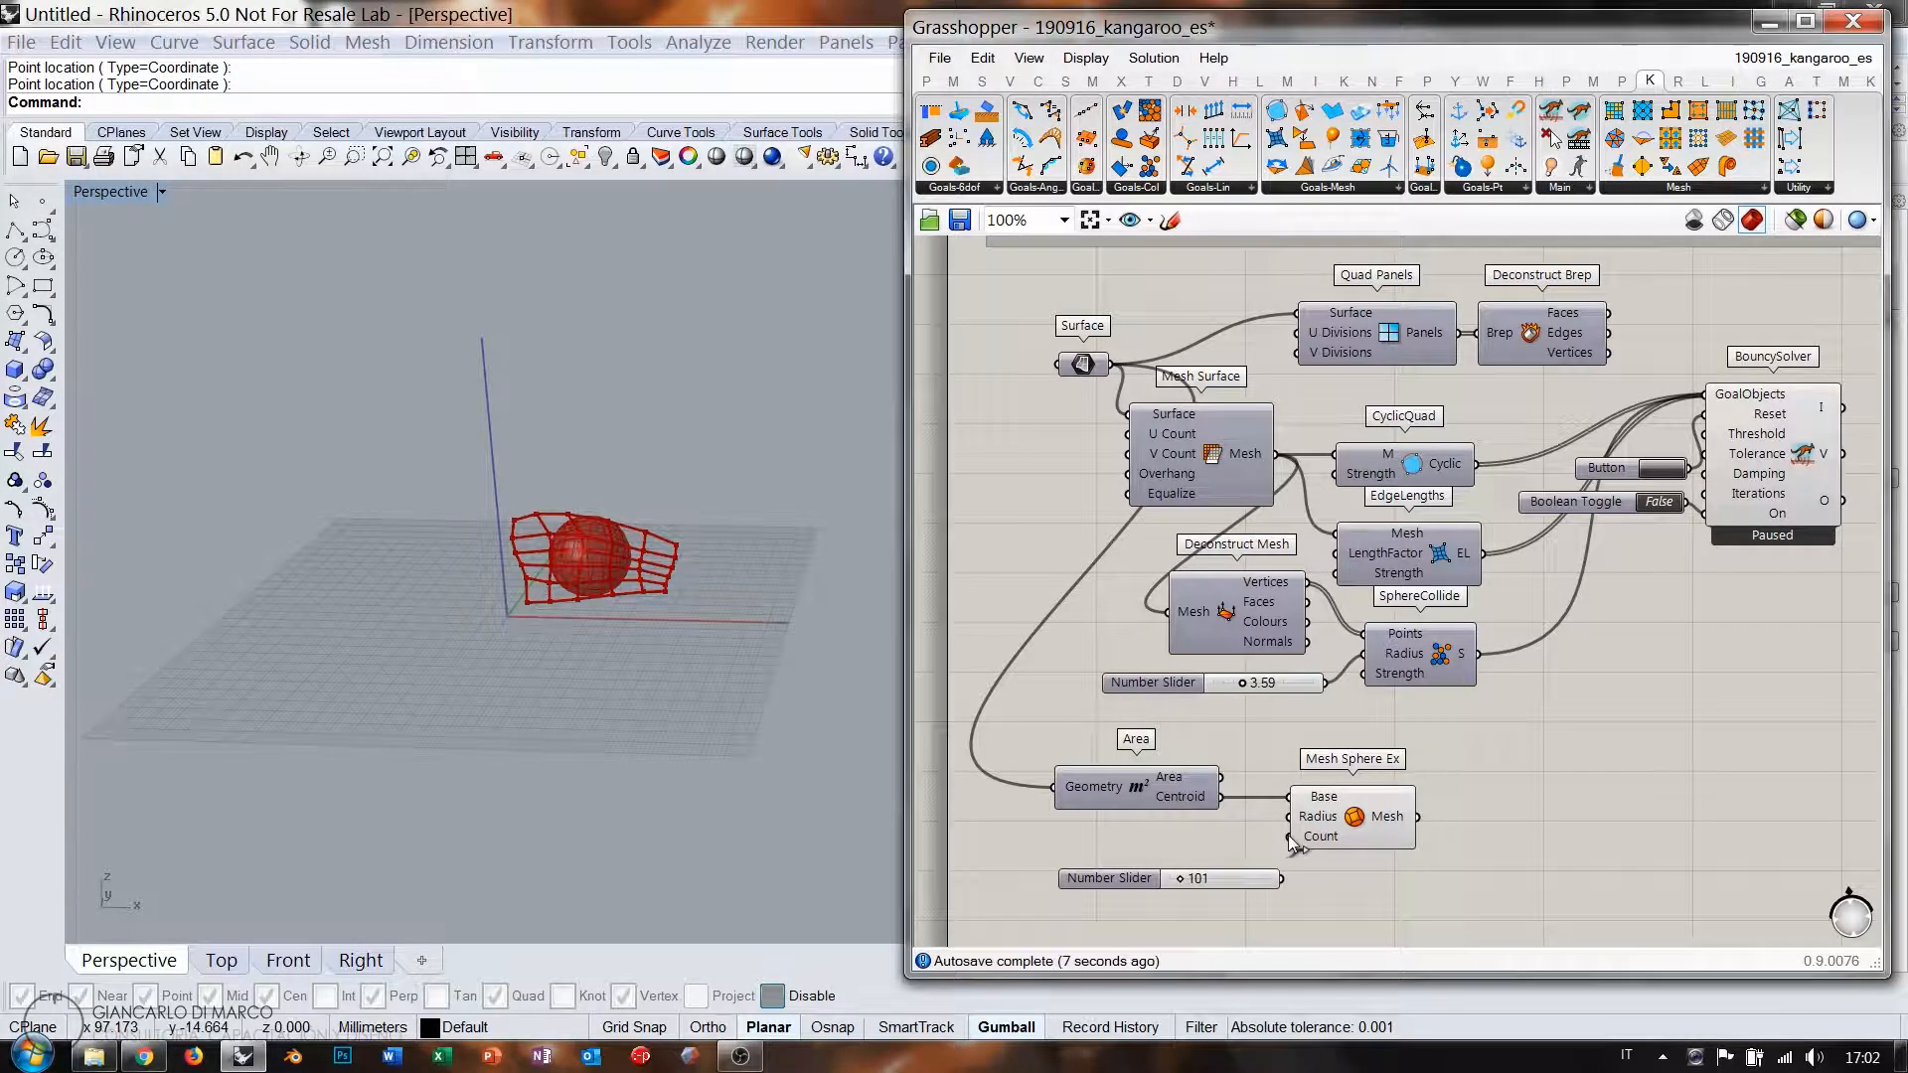
pyautogui.moveTo(1242, 881); pyautogui.dragTo(1193, 835)
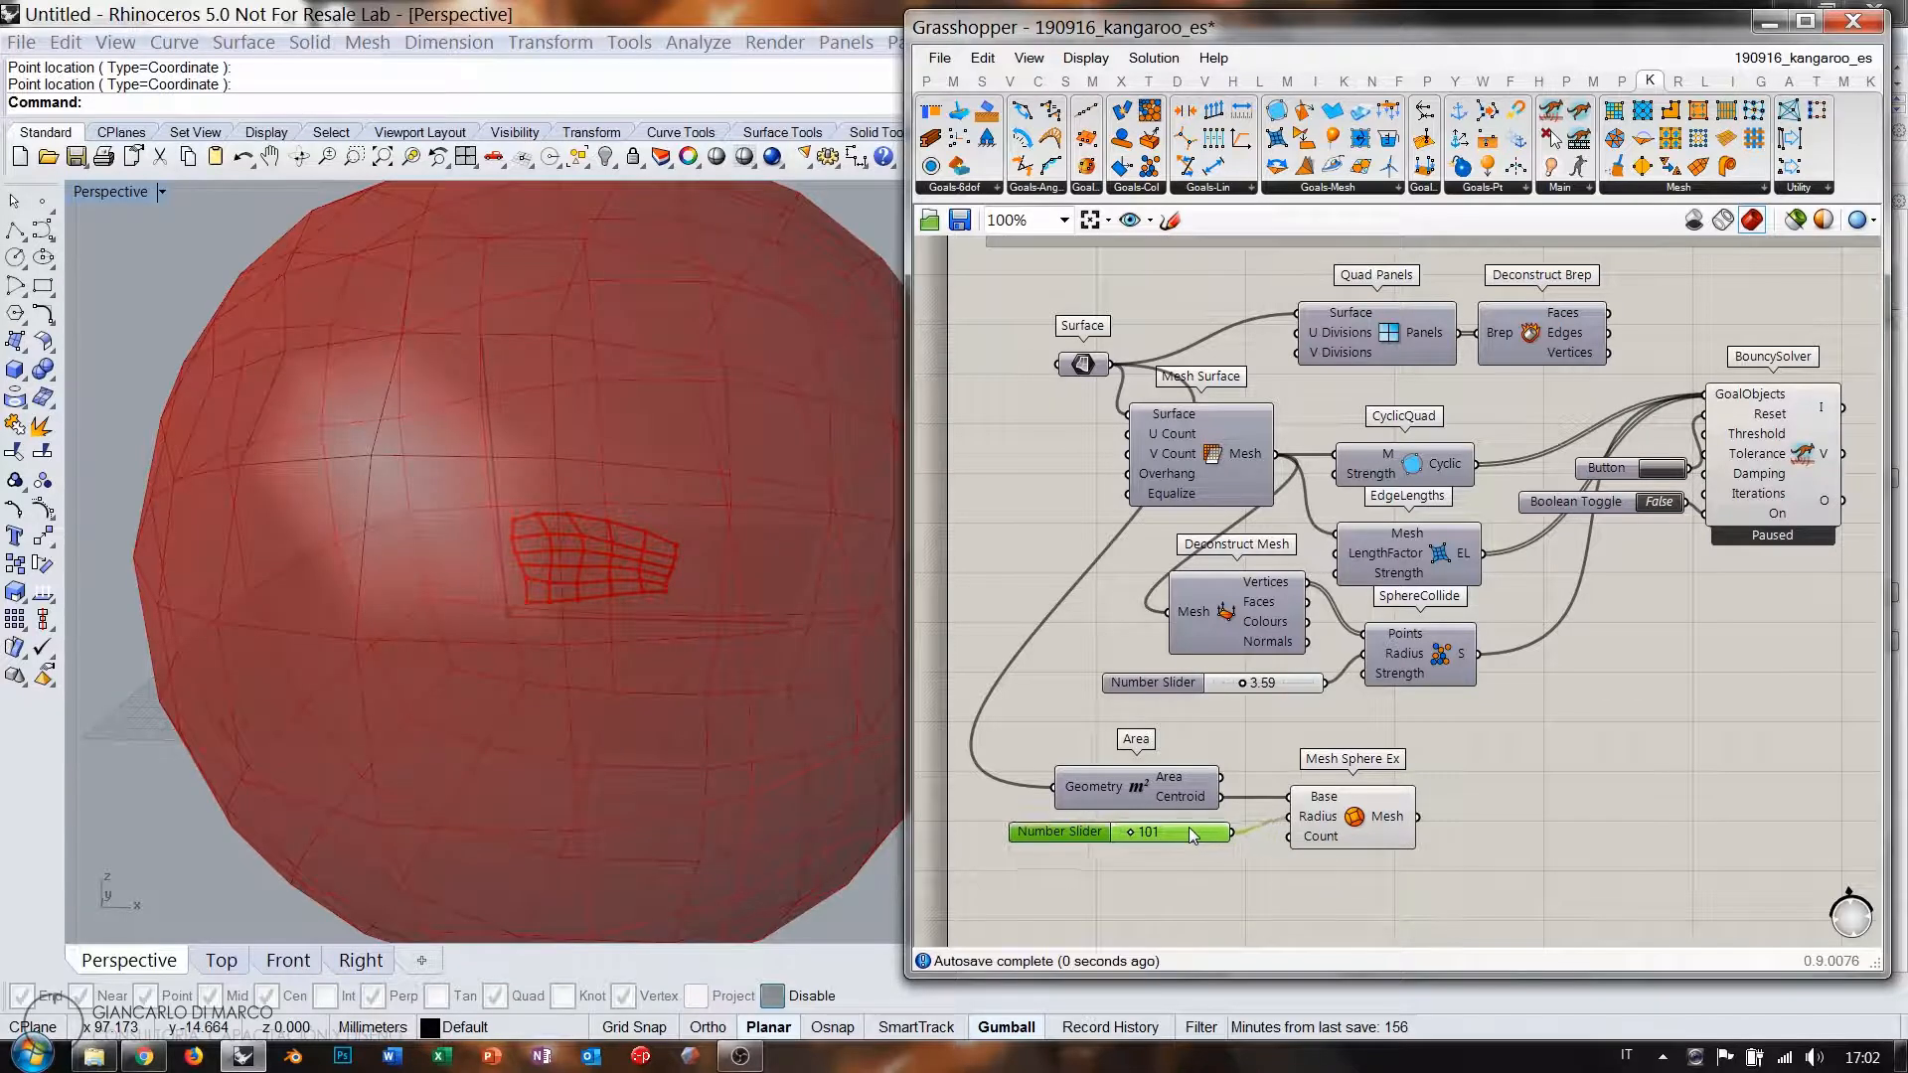
pyautogui.moveTo(705, 682); pyautogui.dragTo(656, 570, button='right')
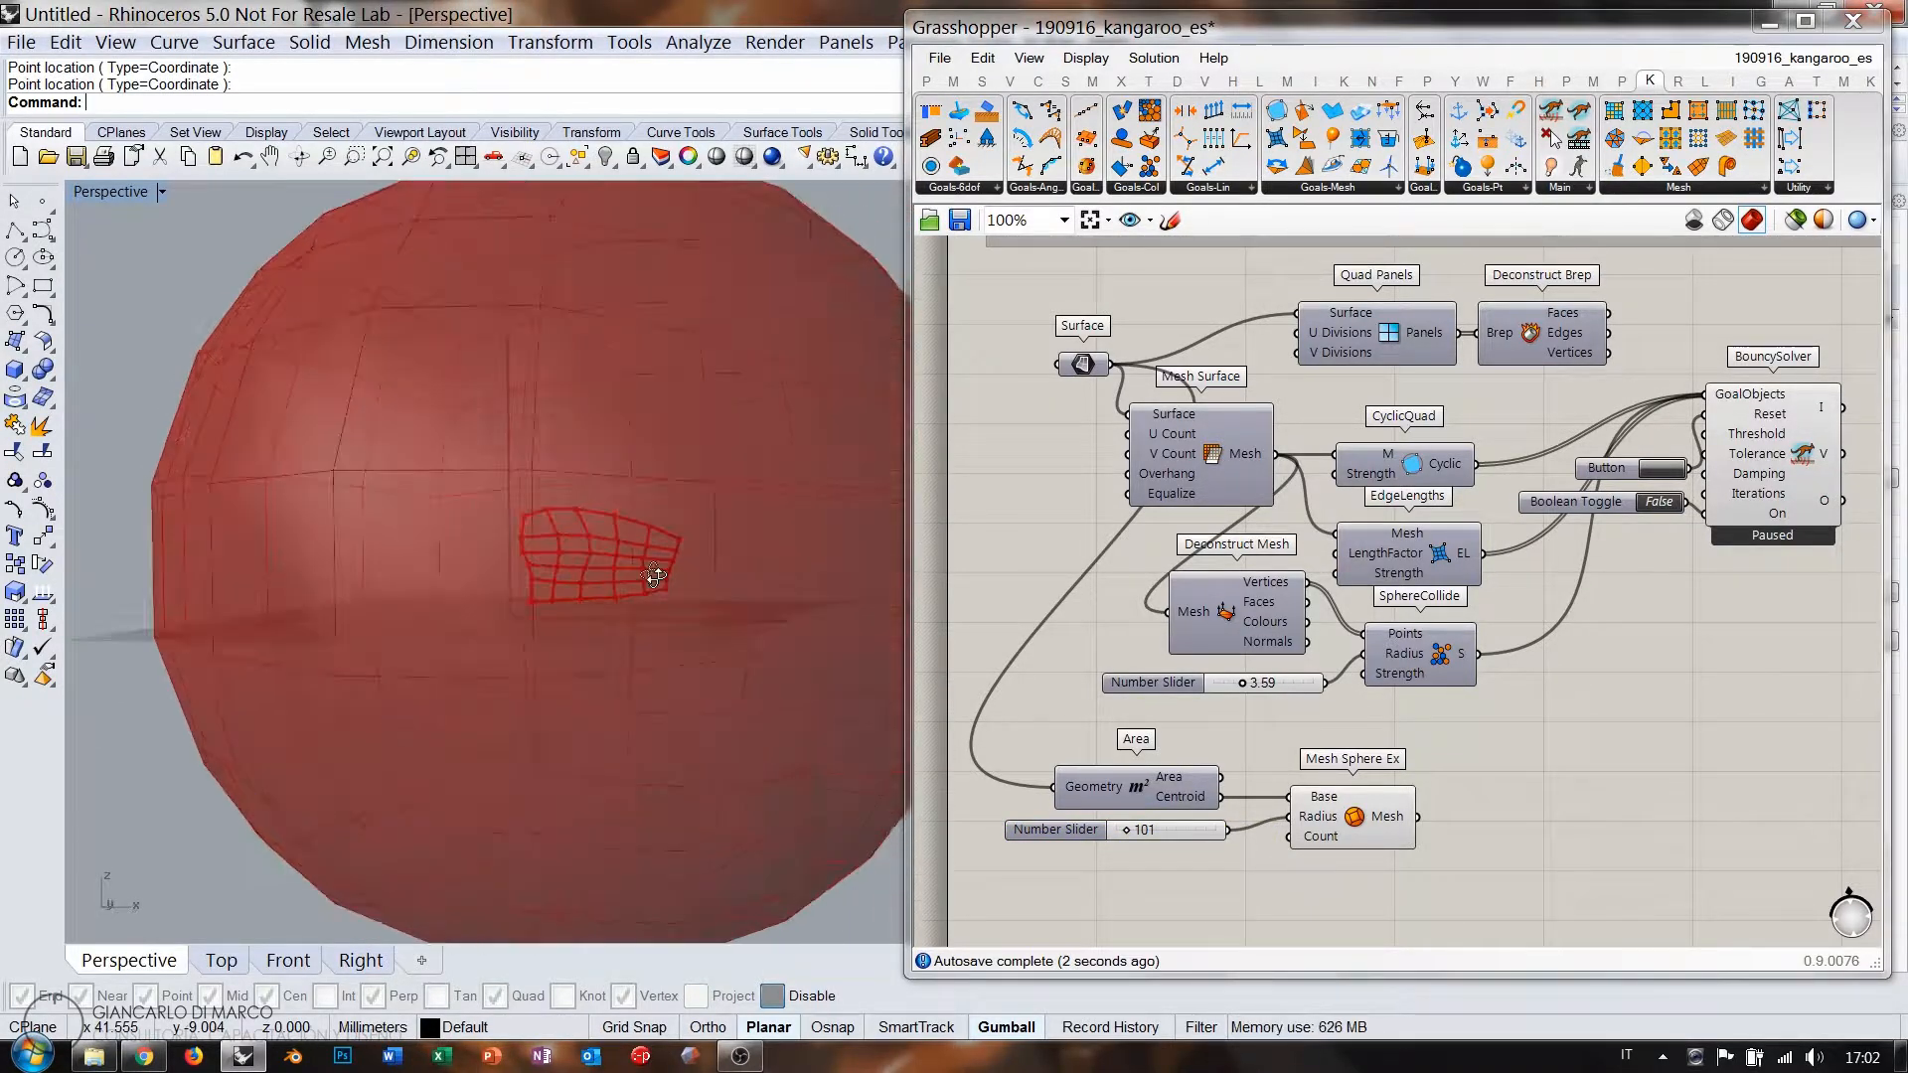
pyautogui.scroll(-2, 510, 592)
pyautogui.scroll(-3, 511, 592)
pyautogui.scroll(4, 1262, 714)
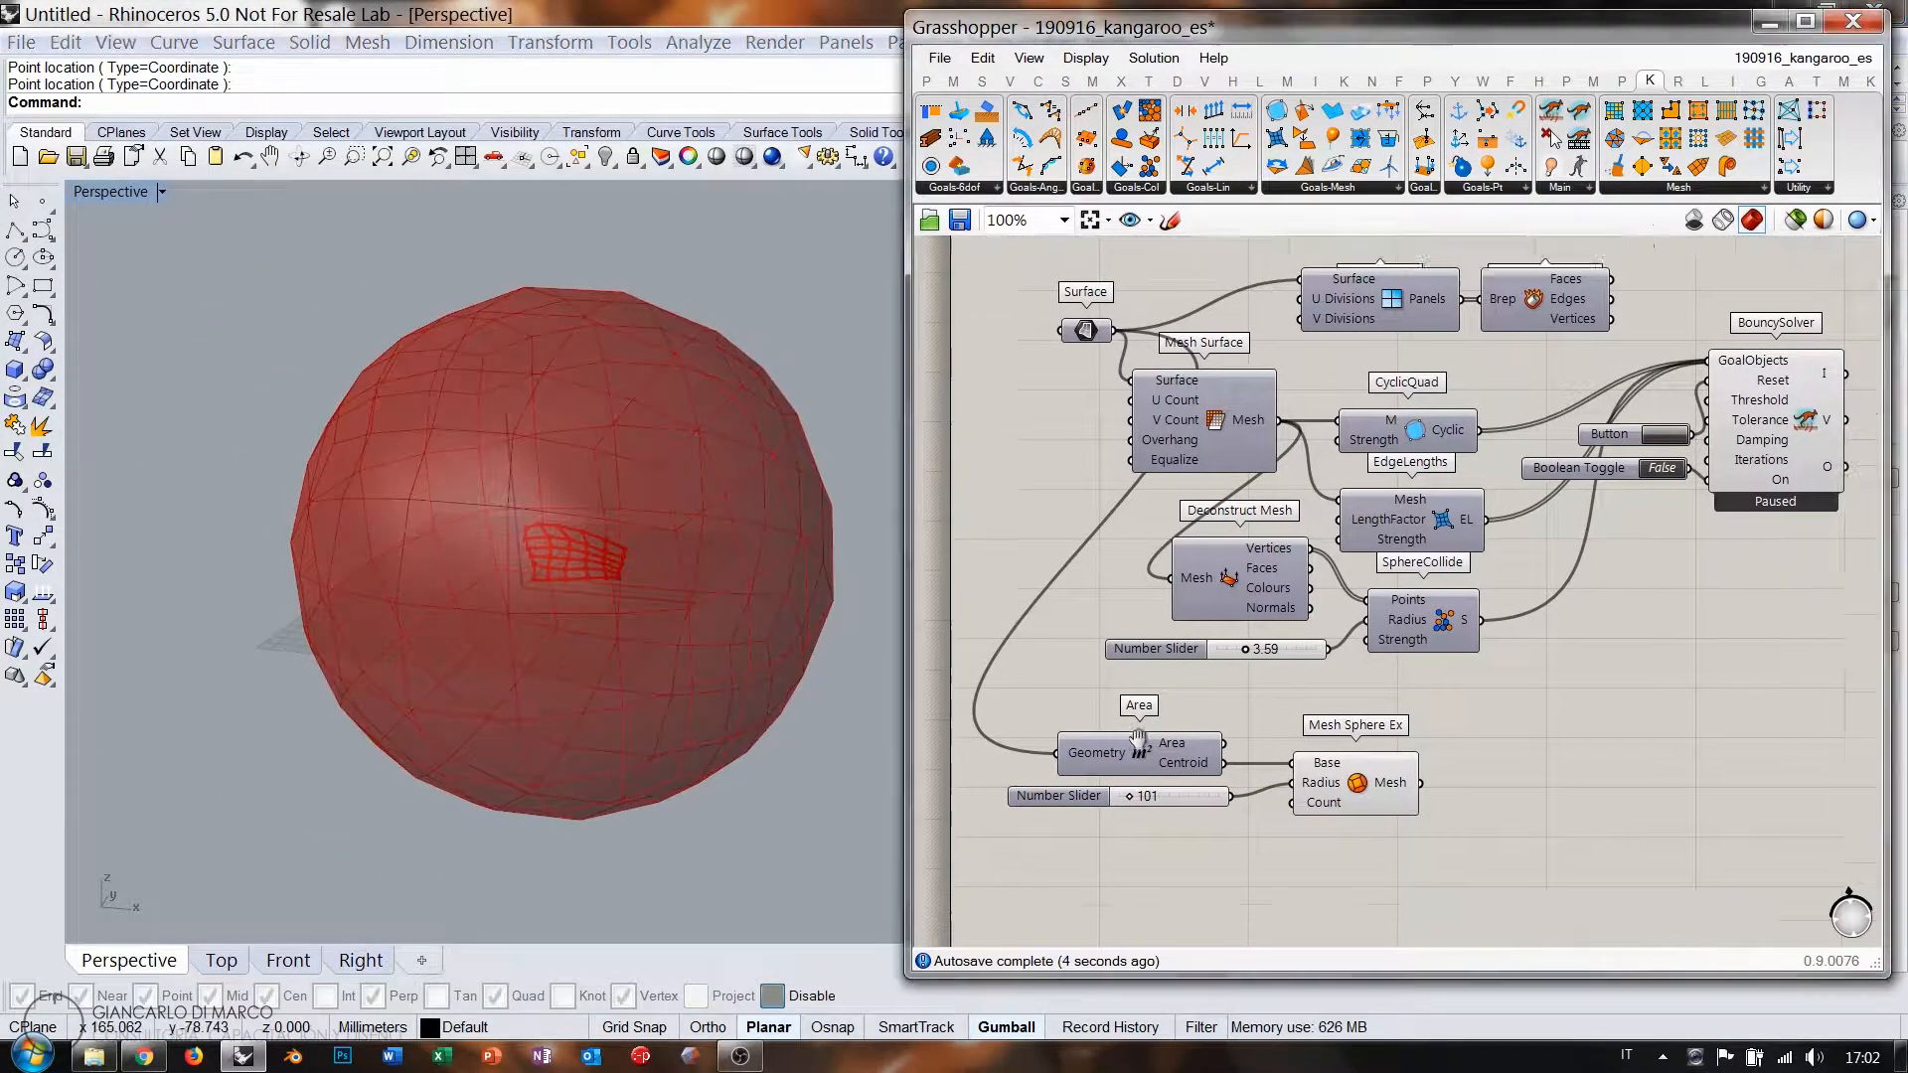
pyautogui.scroll(1, 1263, 713)
pyautogui.moveTo(1269, 689); pyautogui.dragTo(1254, 682)
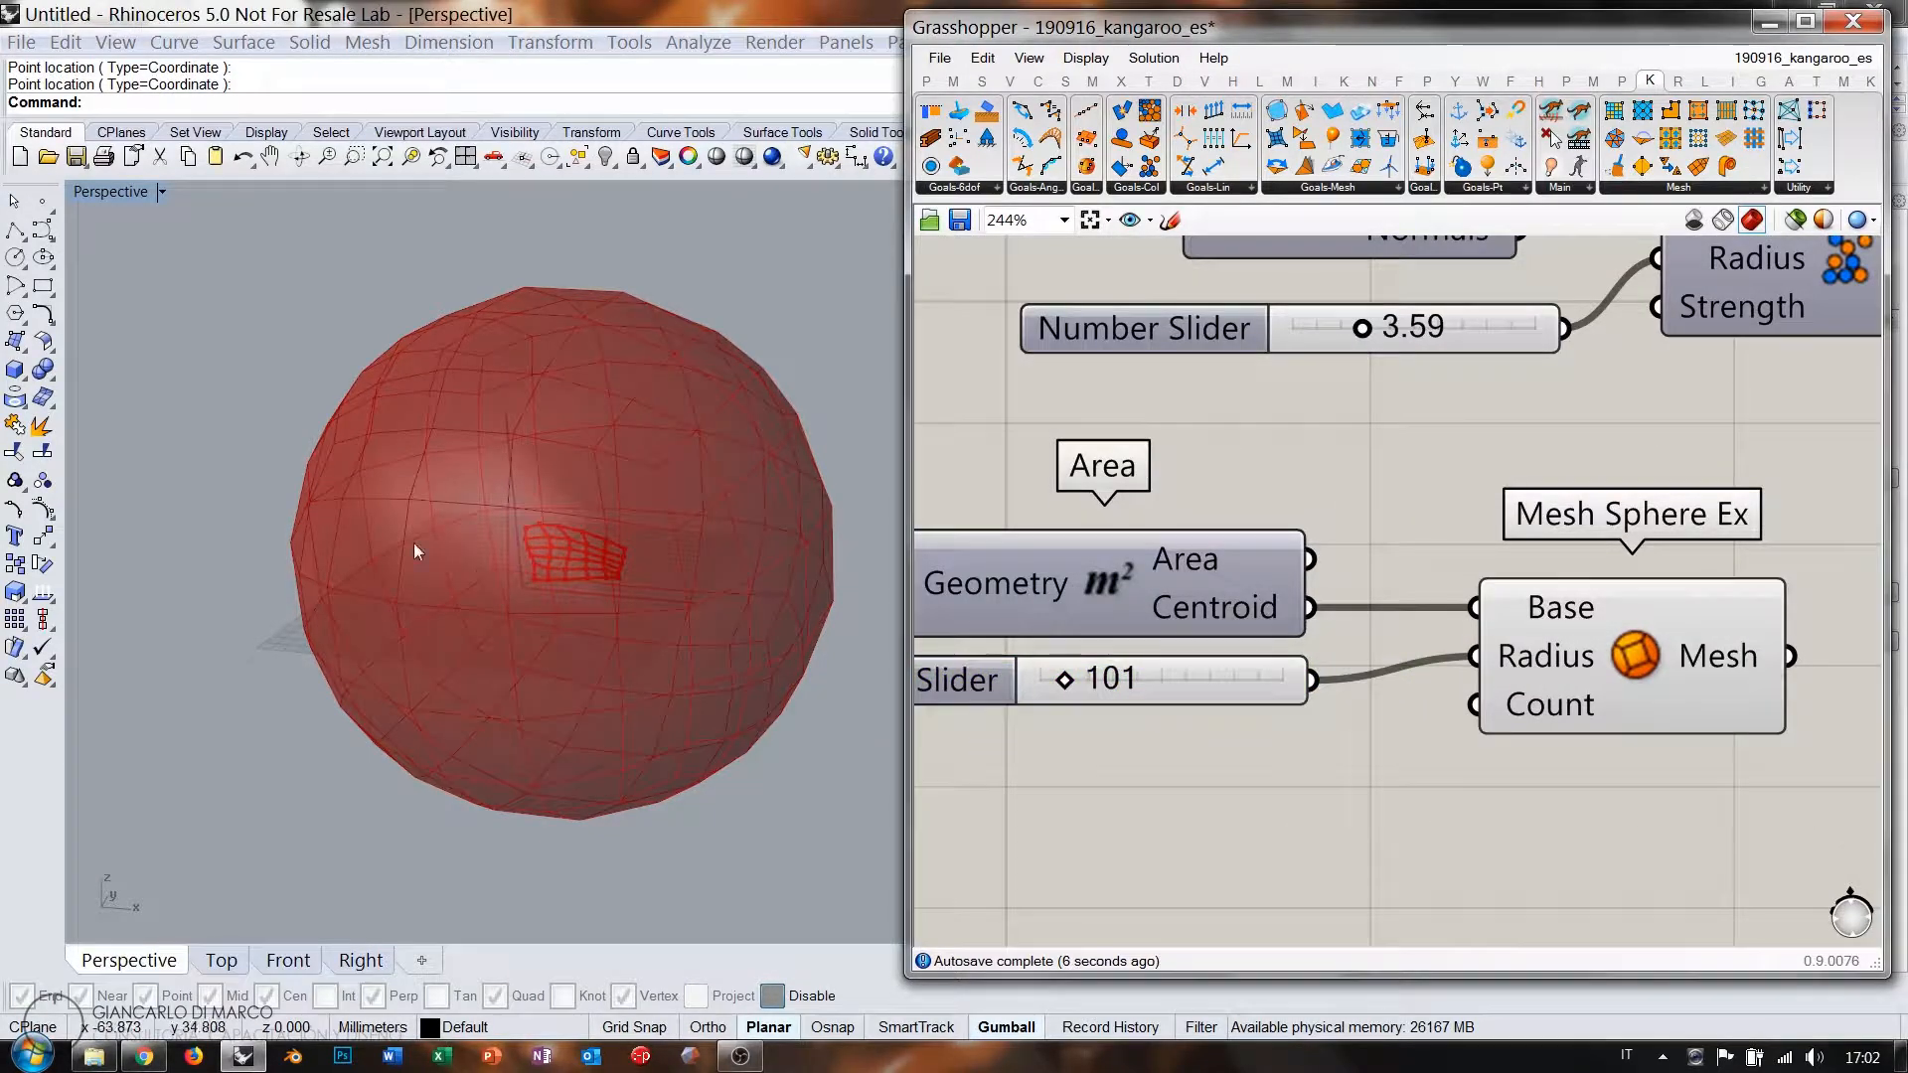
pyautogui.moveTo(414, 542); pyautogui.dragTo(434, 546, button='right')
# Switch the preview to wireframe to see the mesh inside the sphere.
pyautogui.click(1724, 217)
pyautogui.moveTo(682, 547)
pyautogui.mouseDown(button='right')
pyautogui.moveTo(593, 491)
pyautogui.moveTo(539, 487)
pyautogui.mouseUp(button='right')
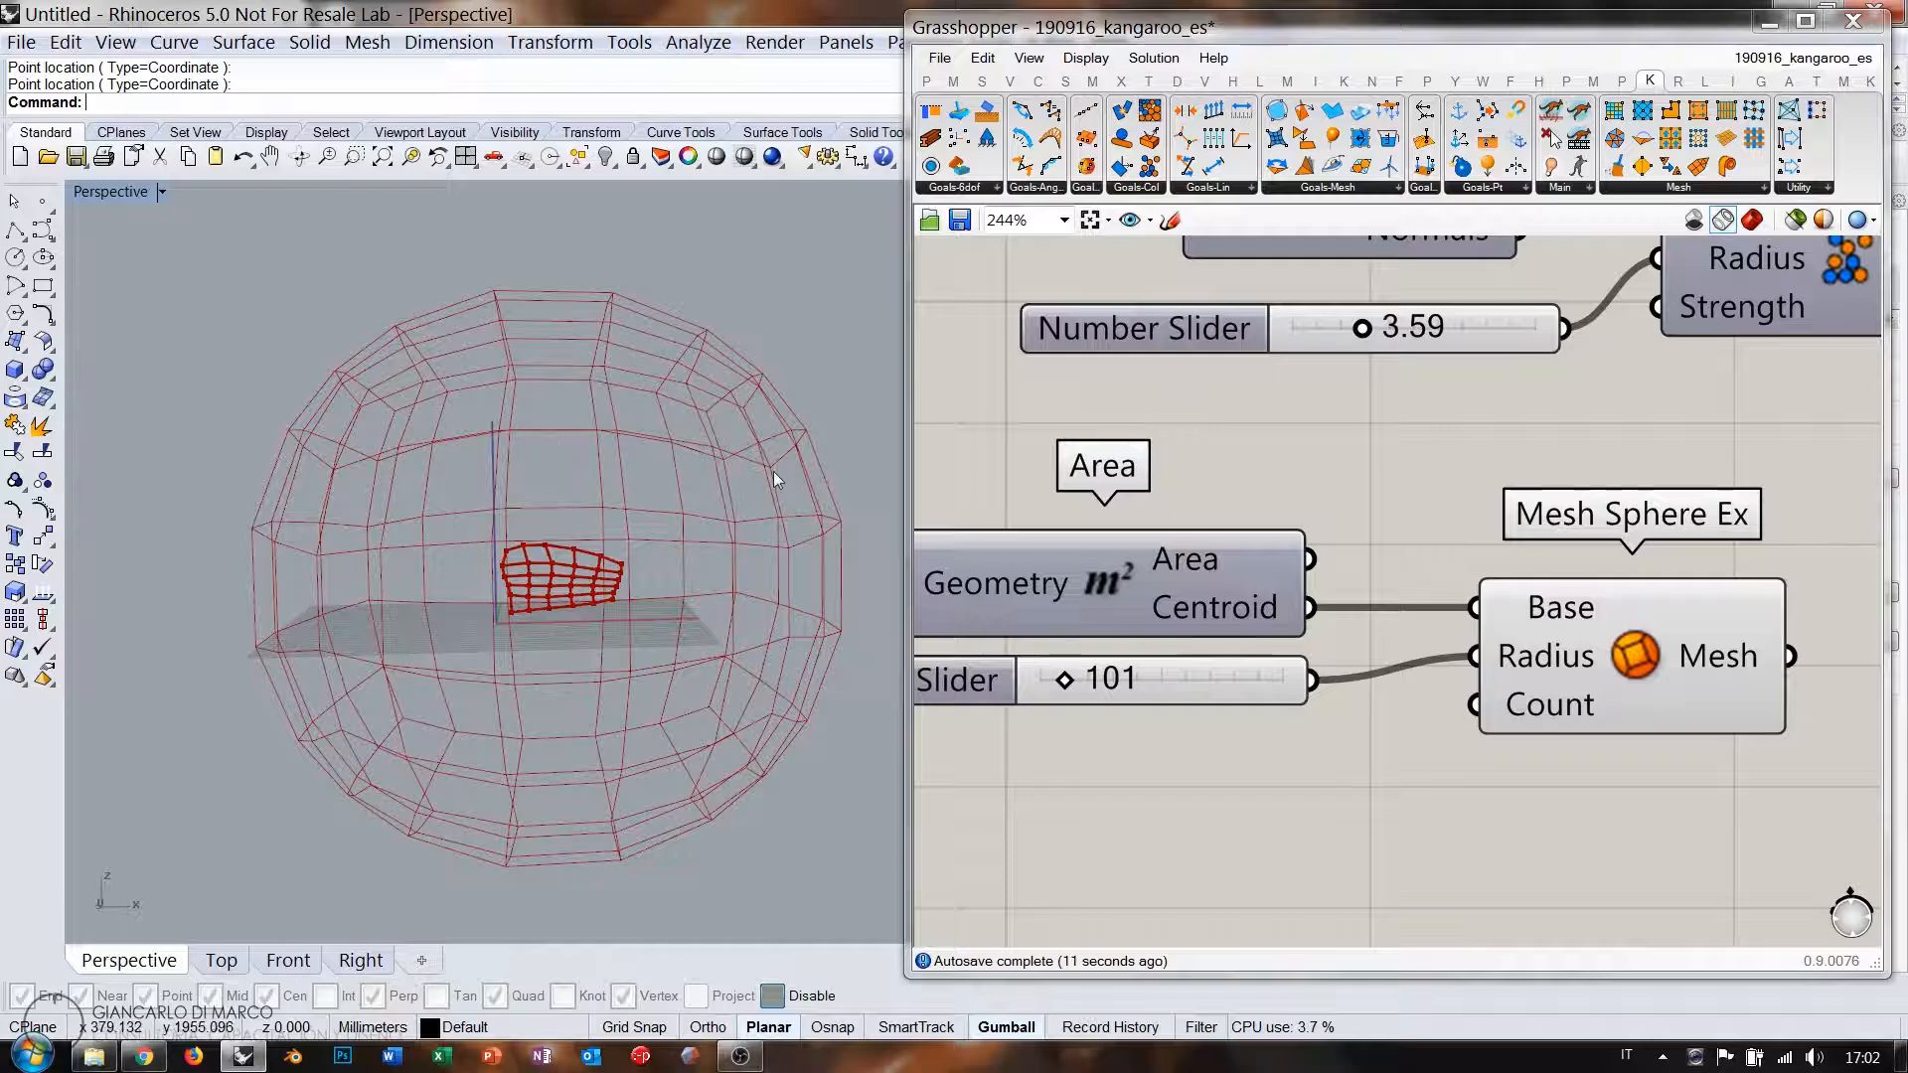
pyautogui.moveTo(773, 471); pyautogui.dragTo(686, 547, button='right')
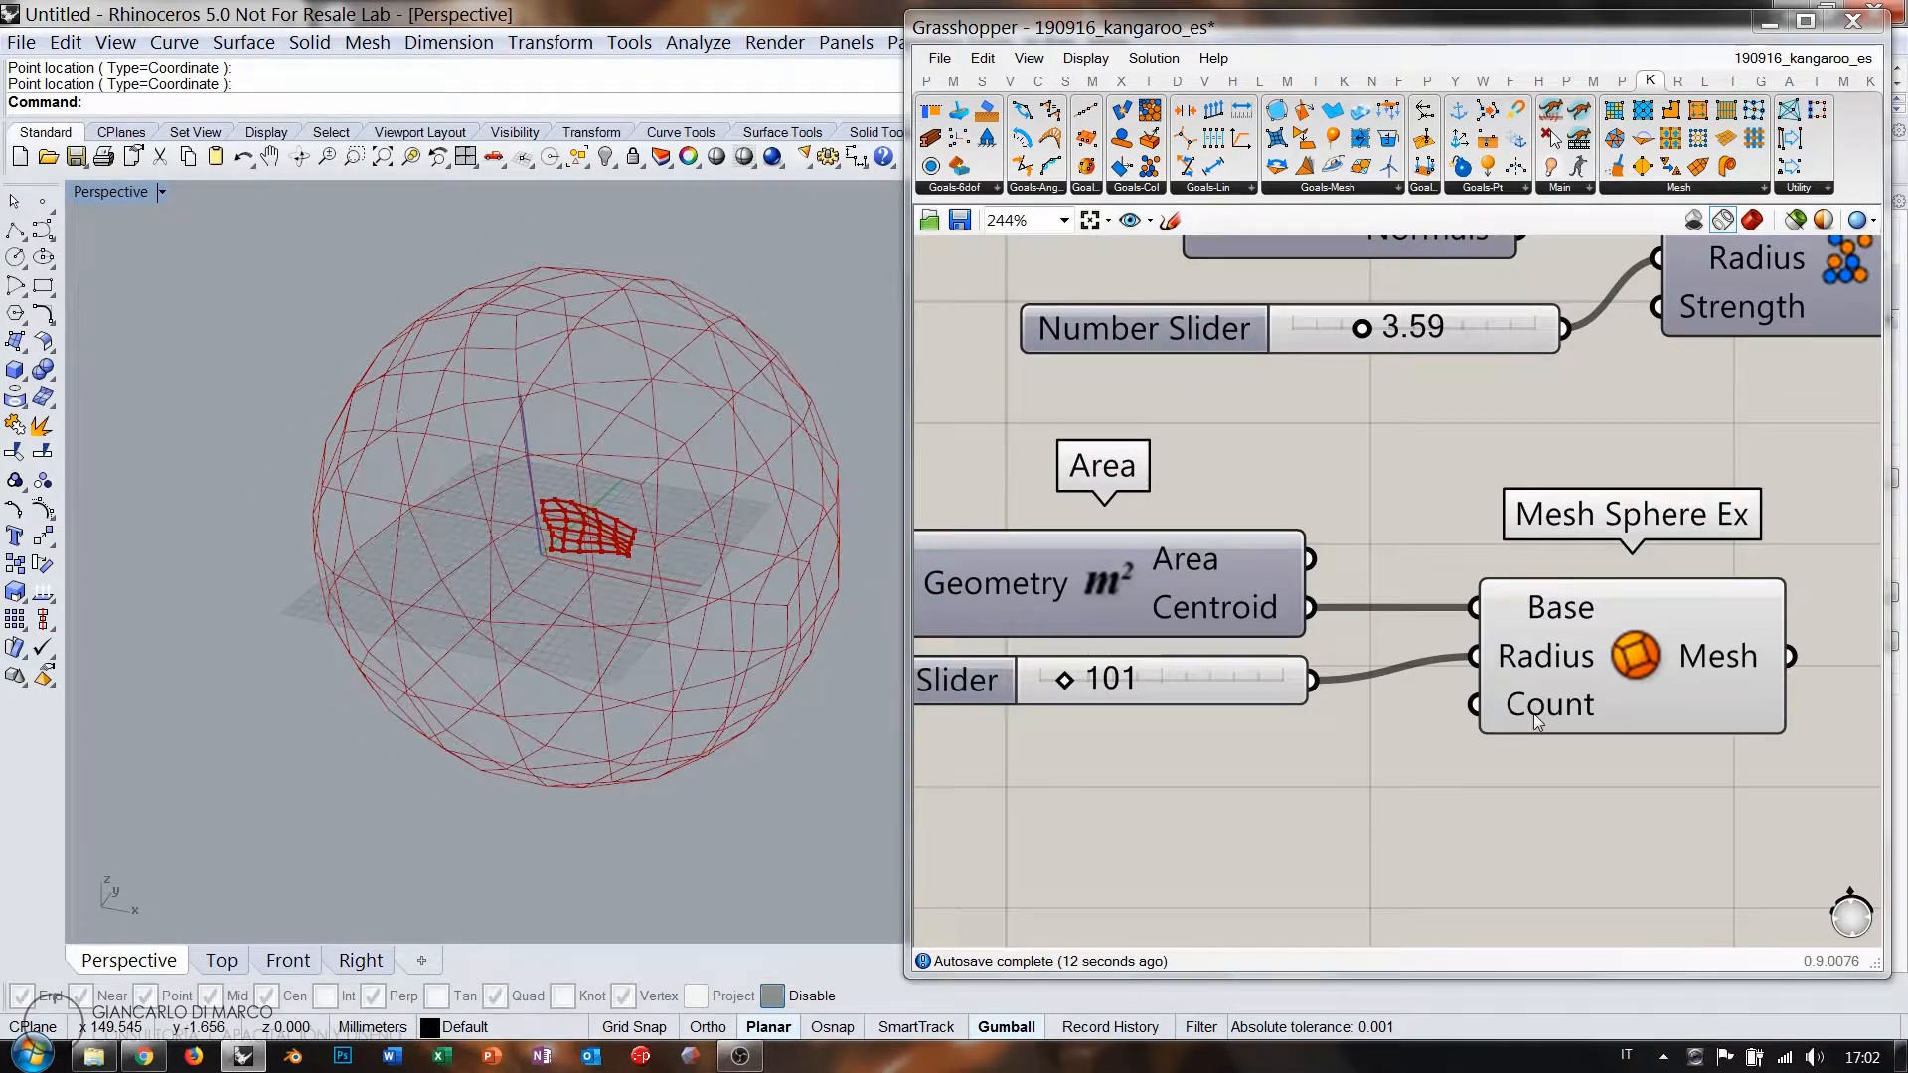
# Add a slider for the sphere's Count and raise it to 16.
pyautogui.moveTo(1541, 710)
pyautogui.doubleClick(1203, 805)
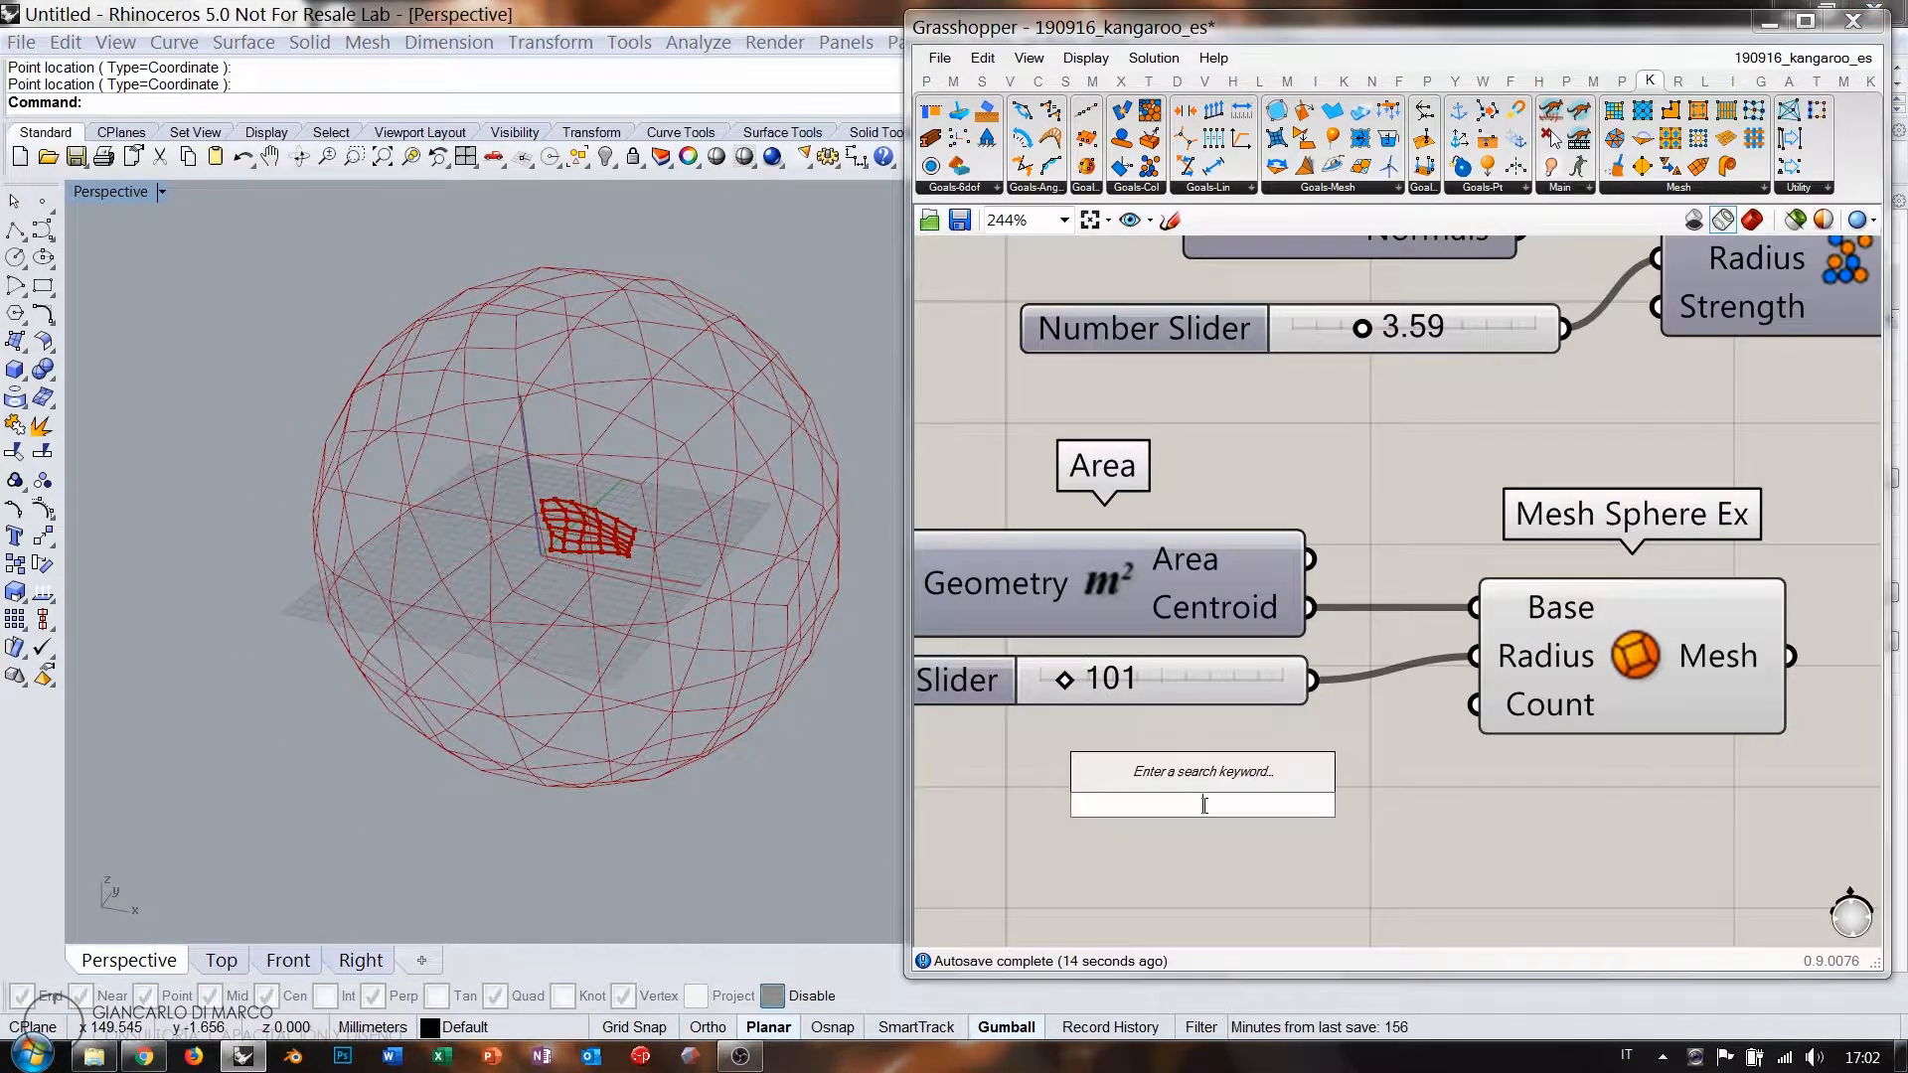
pyautogui.write('10')
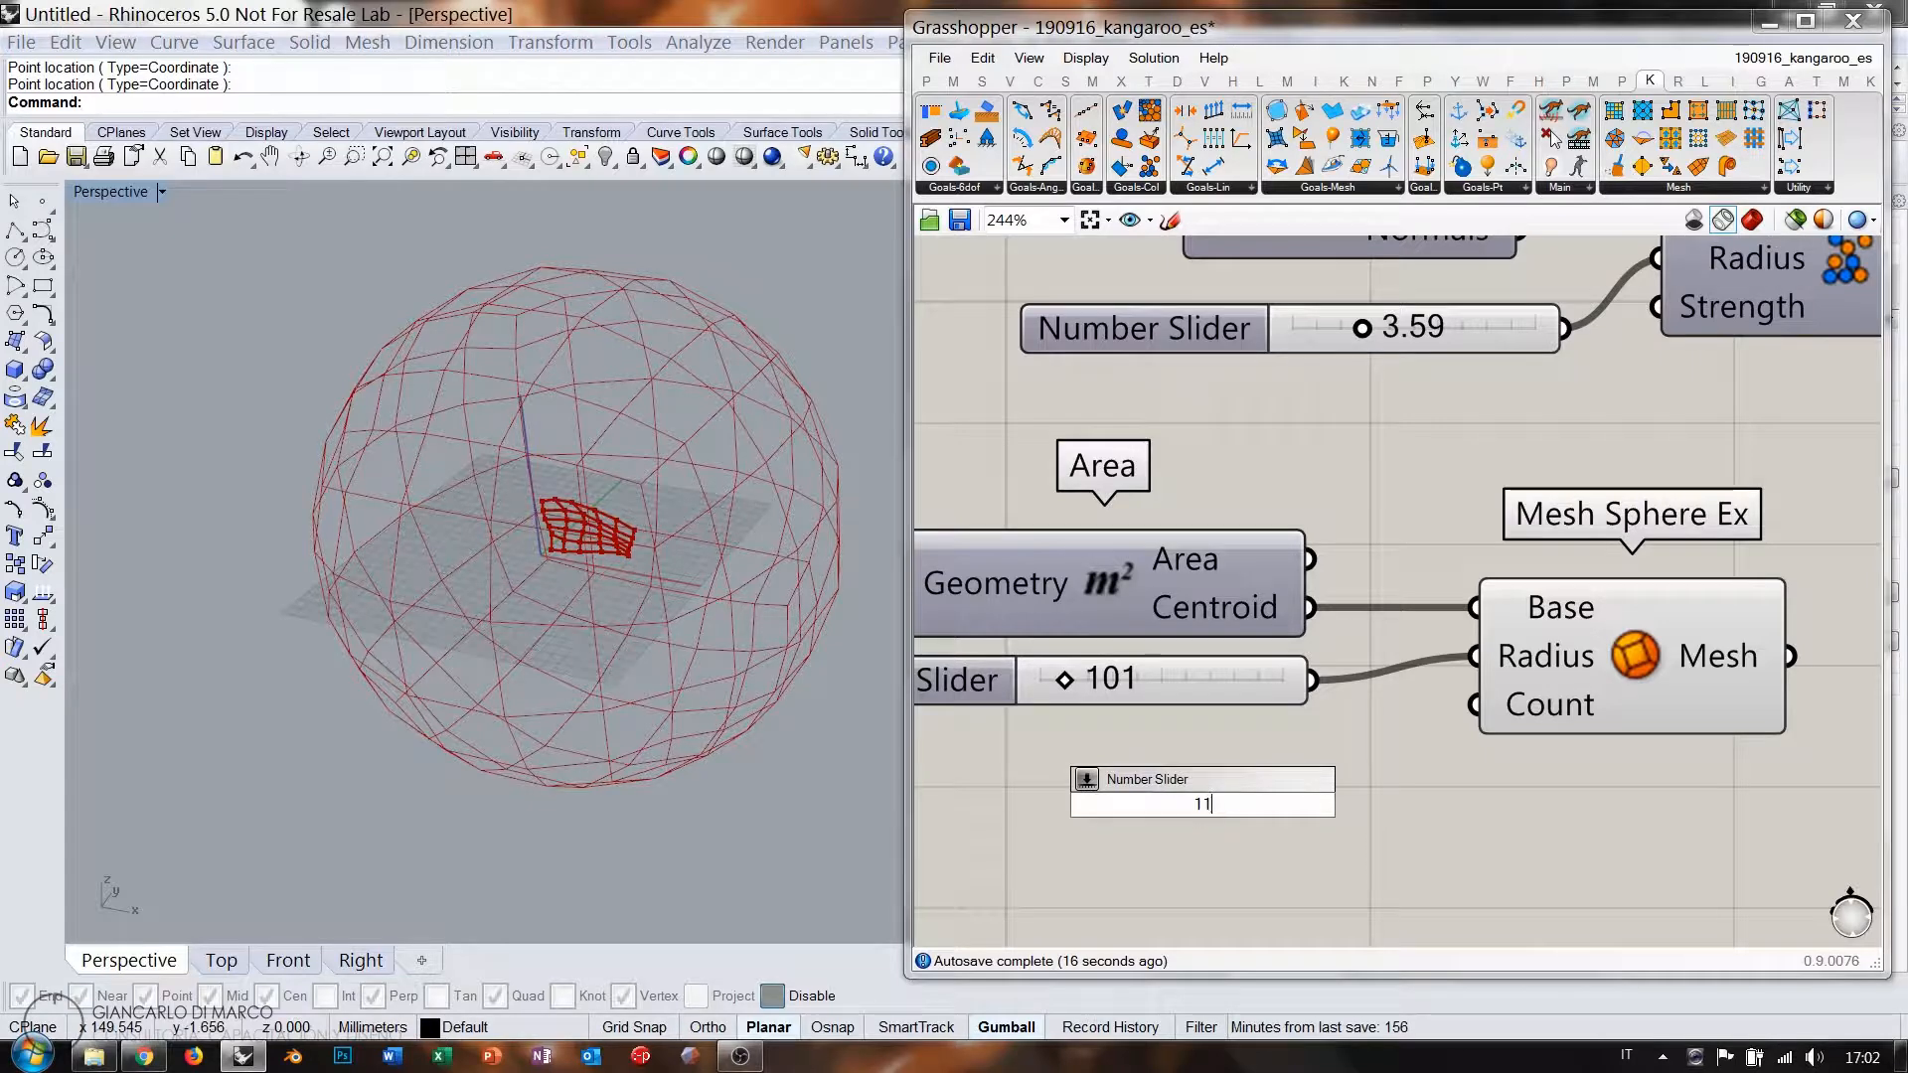
pyautogui.press('Return')
pyautogui.moveTo(1475, 707); pyautogui.dragTo(1248, 744)
pyautogui.moveTo(1069, 752)
pyautogui.mouseDown()
pyautogui.moveTo(1122, 752)
pyautogui.moveTo(1061, 753)
pyautogui.moveTo(1083, 752)
pyautogui.mouseUp()
# Reposition the Area, sliders and Mesh Sphere Ex together and recentre the canvas.
pyautogui.scroll(-4, 1083, 753)
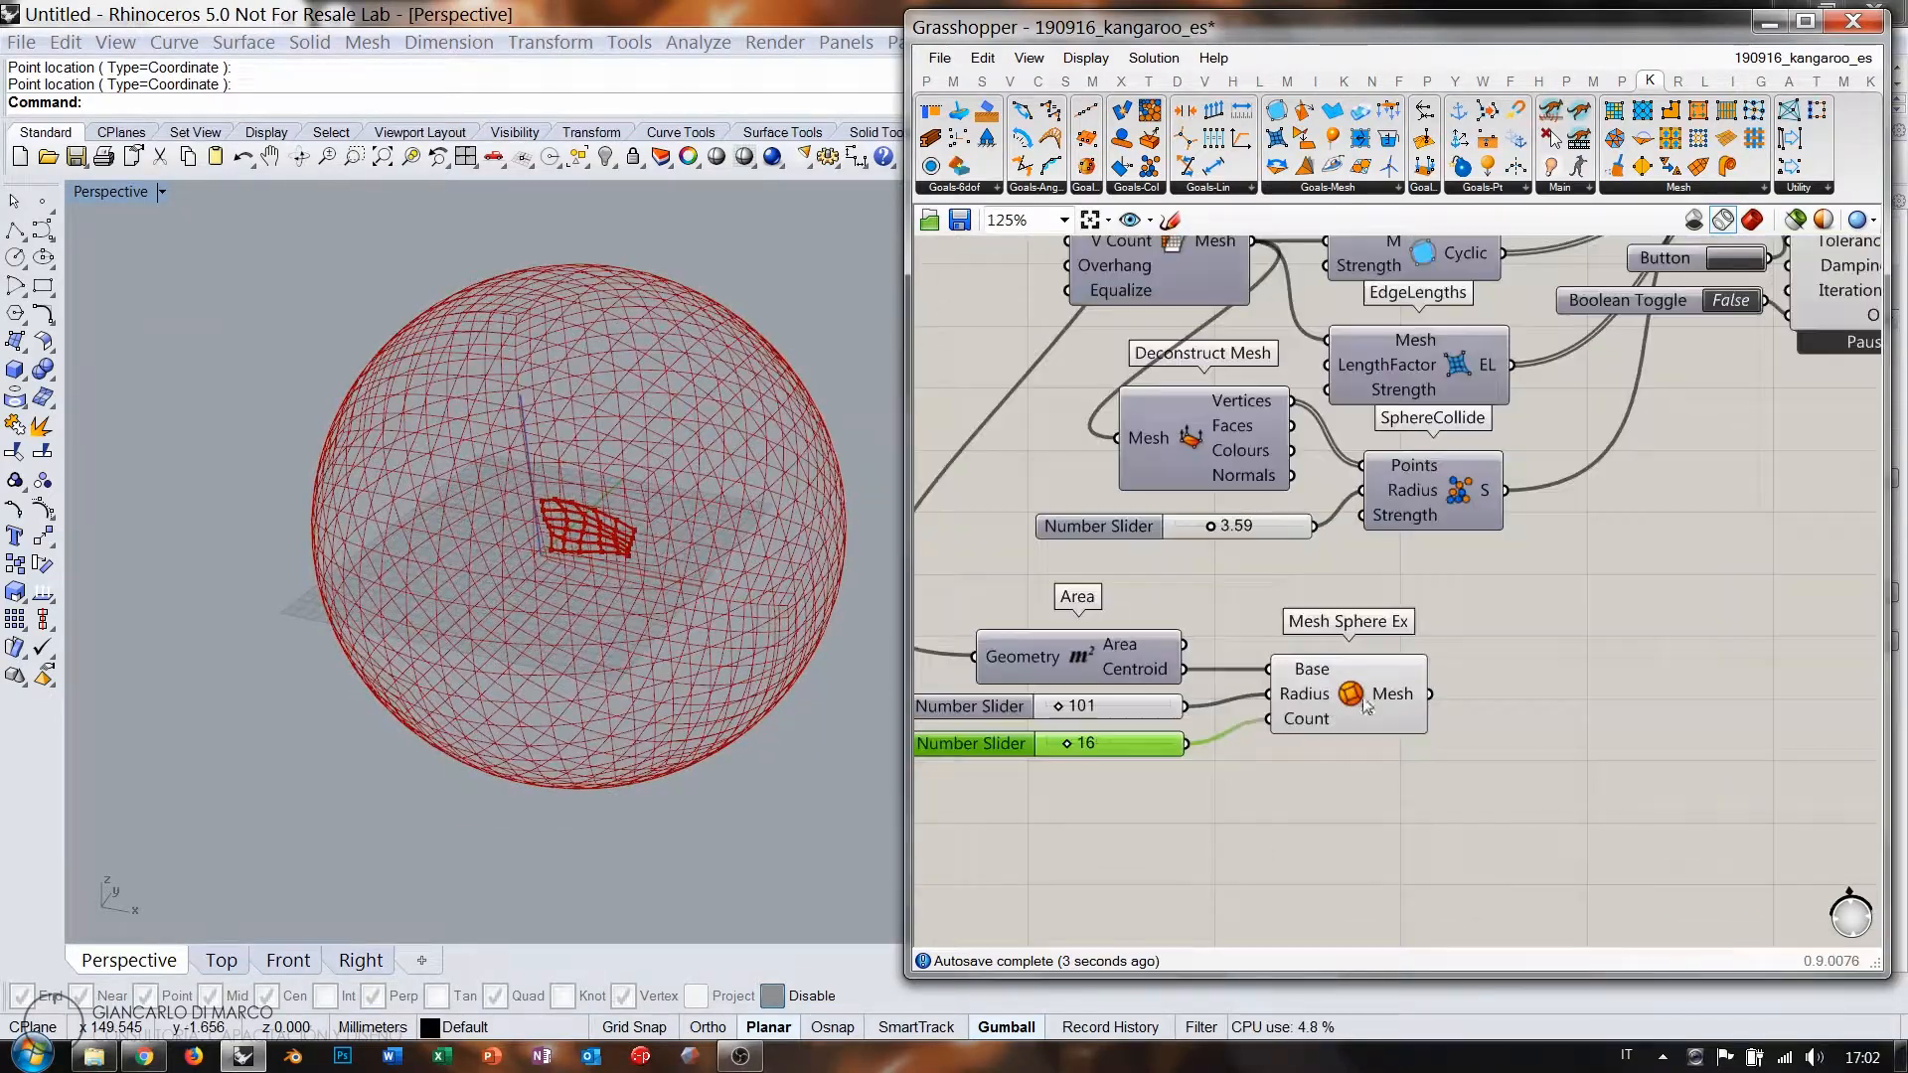
pyautogui.click(1307, 713)
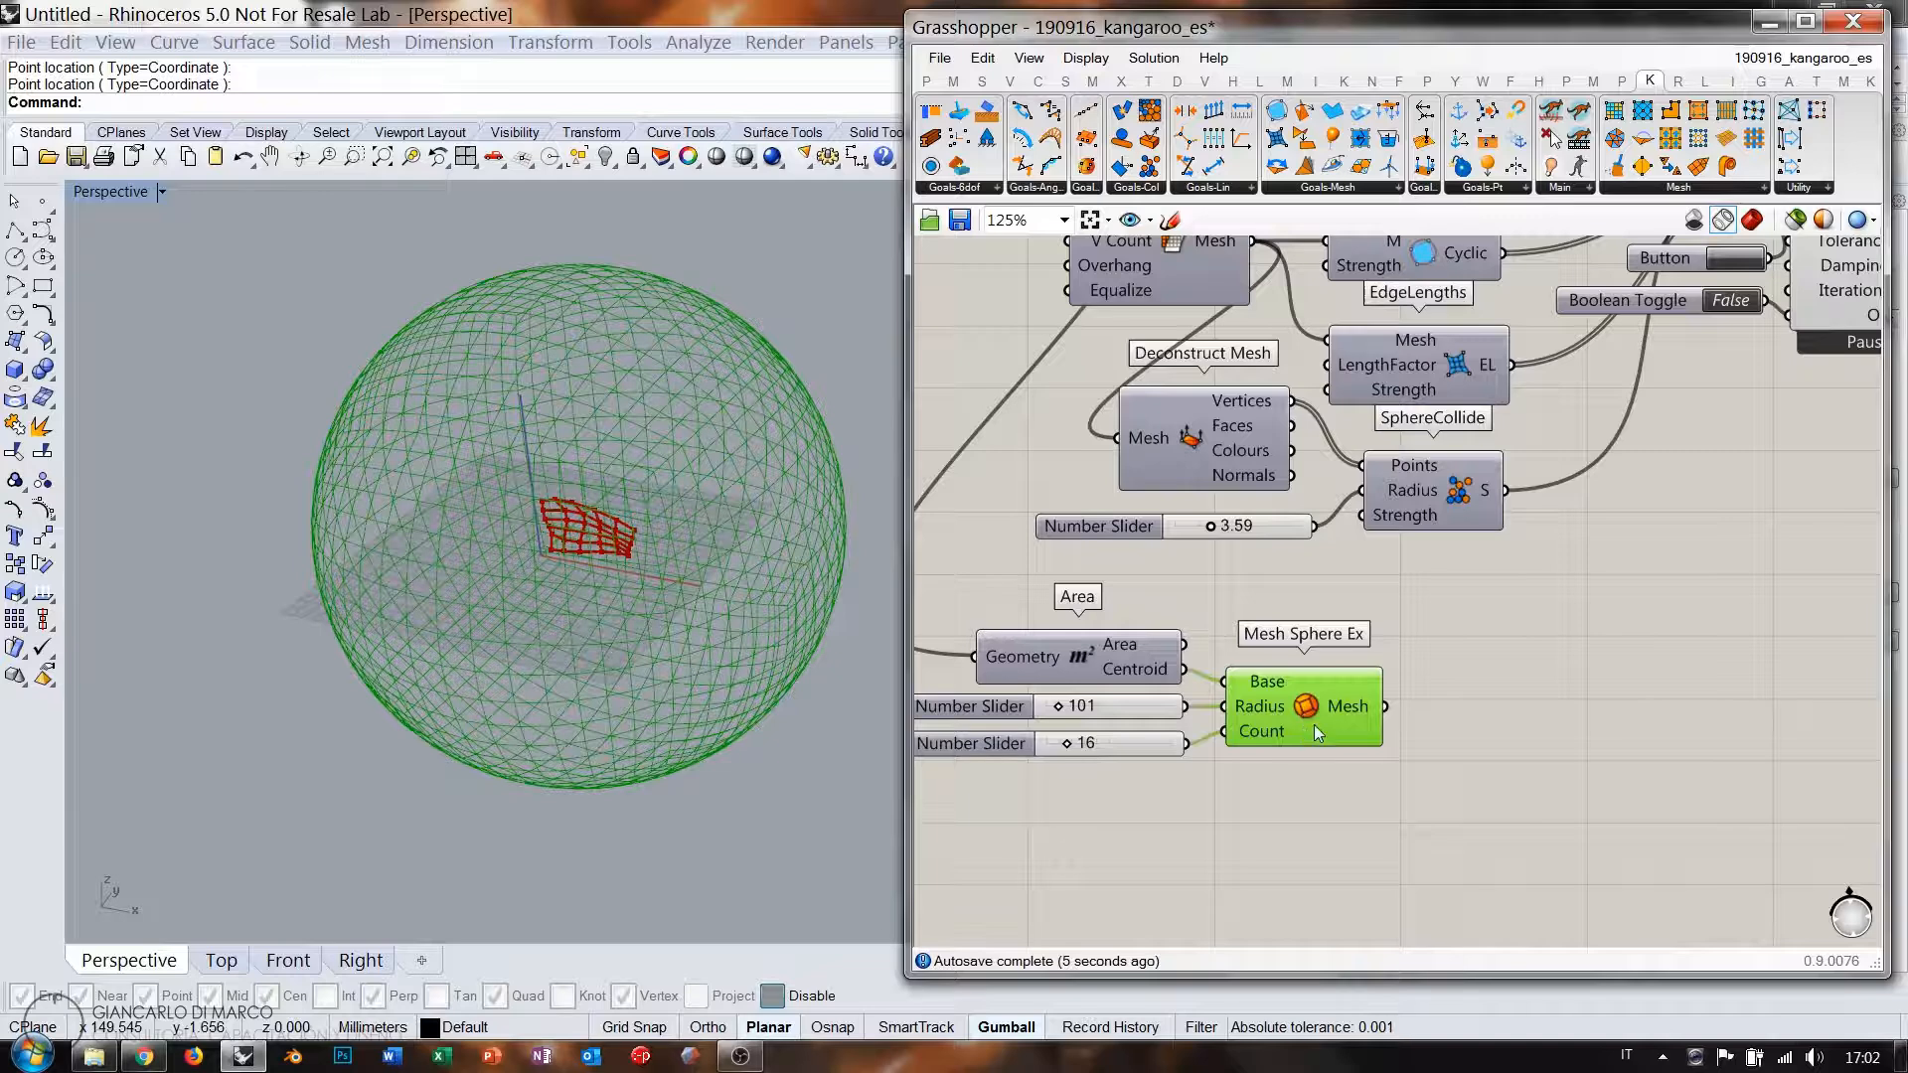
pyautogui.moveTo(1346, 802); pyautogui.dragTo(1087, 649)
pyautogui.moveTo(1311, 710); pyautogui.dragTo(1218, 686)
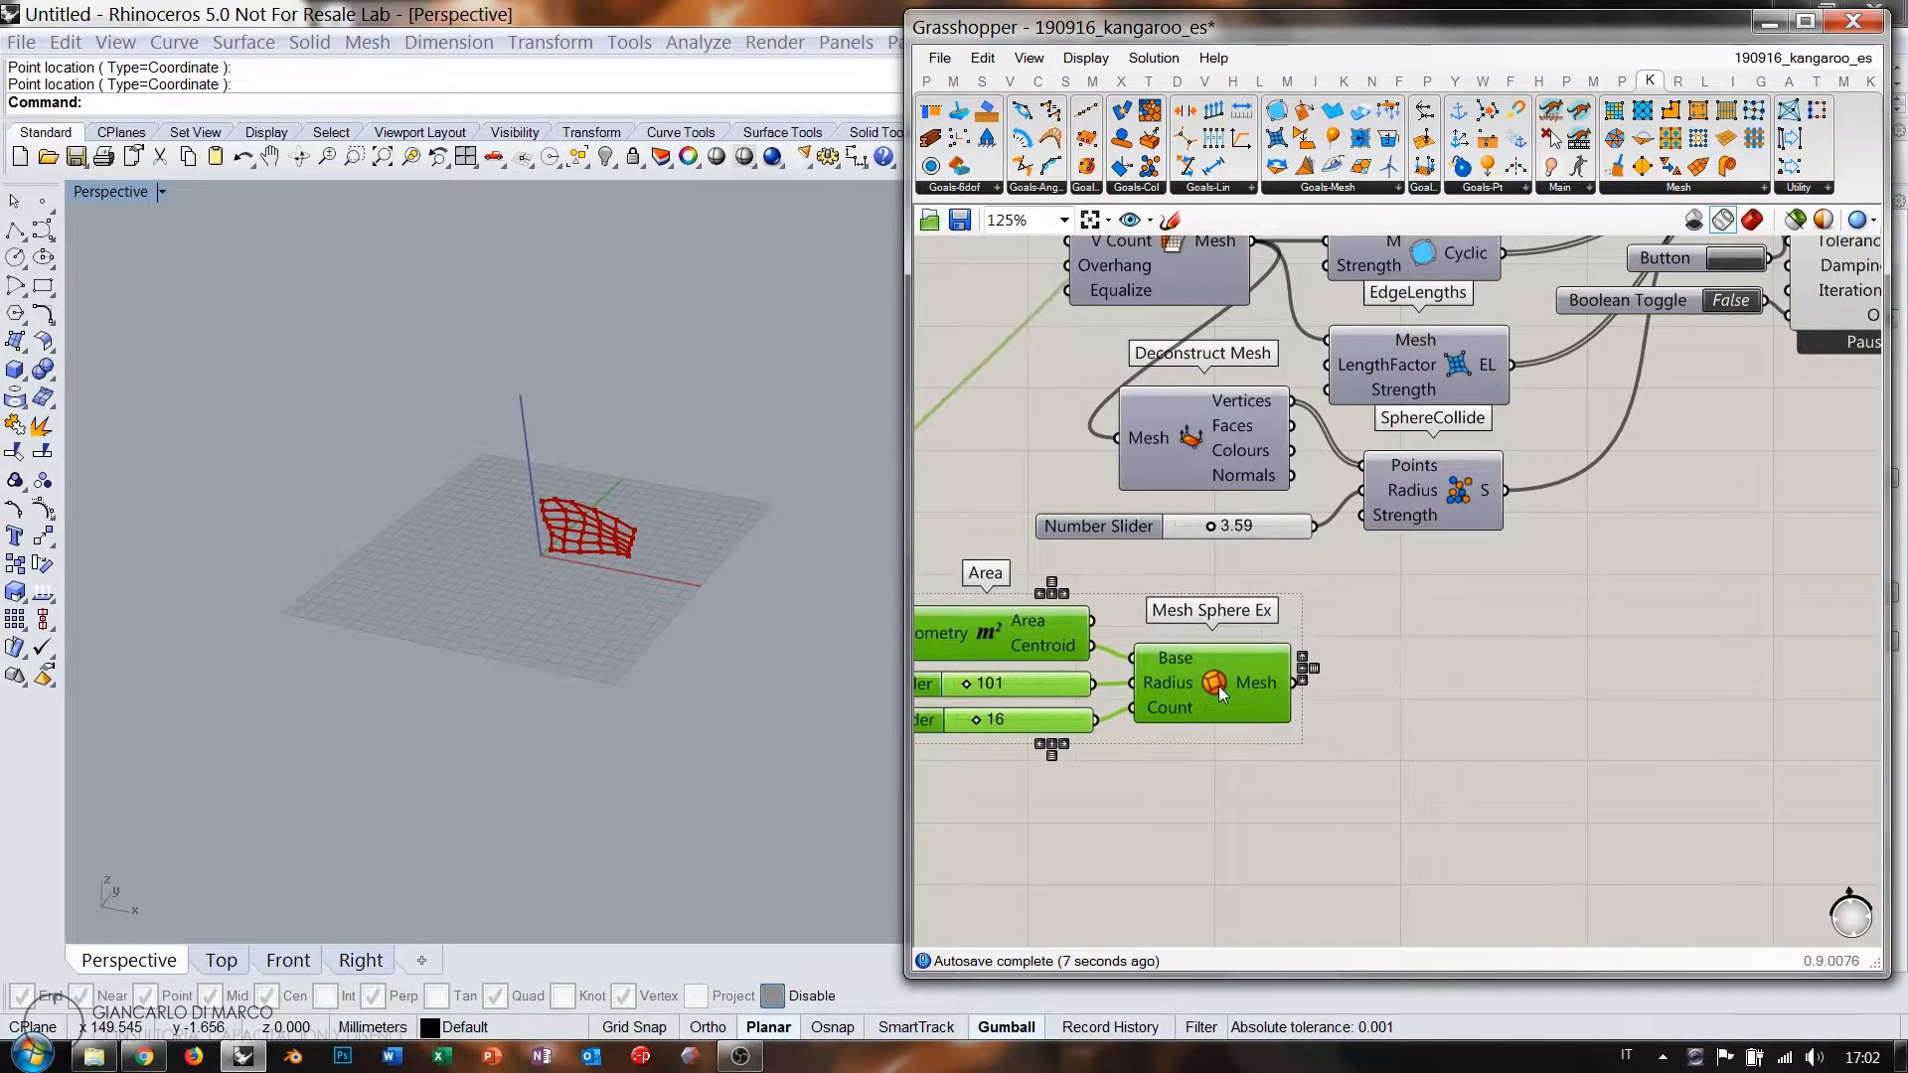
pyautogui.moveTo(1220, 693); pyautogui.dragTo(1359, 701, button='right')
pyautogui.moveTo(1447, 609); pyautogui.dragTo(1323, 662, button='right')
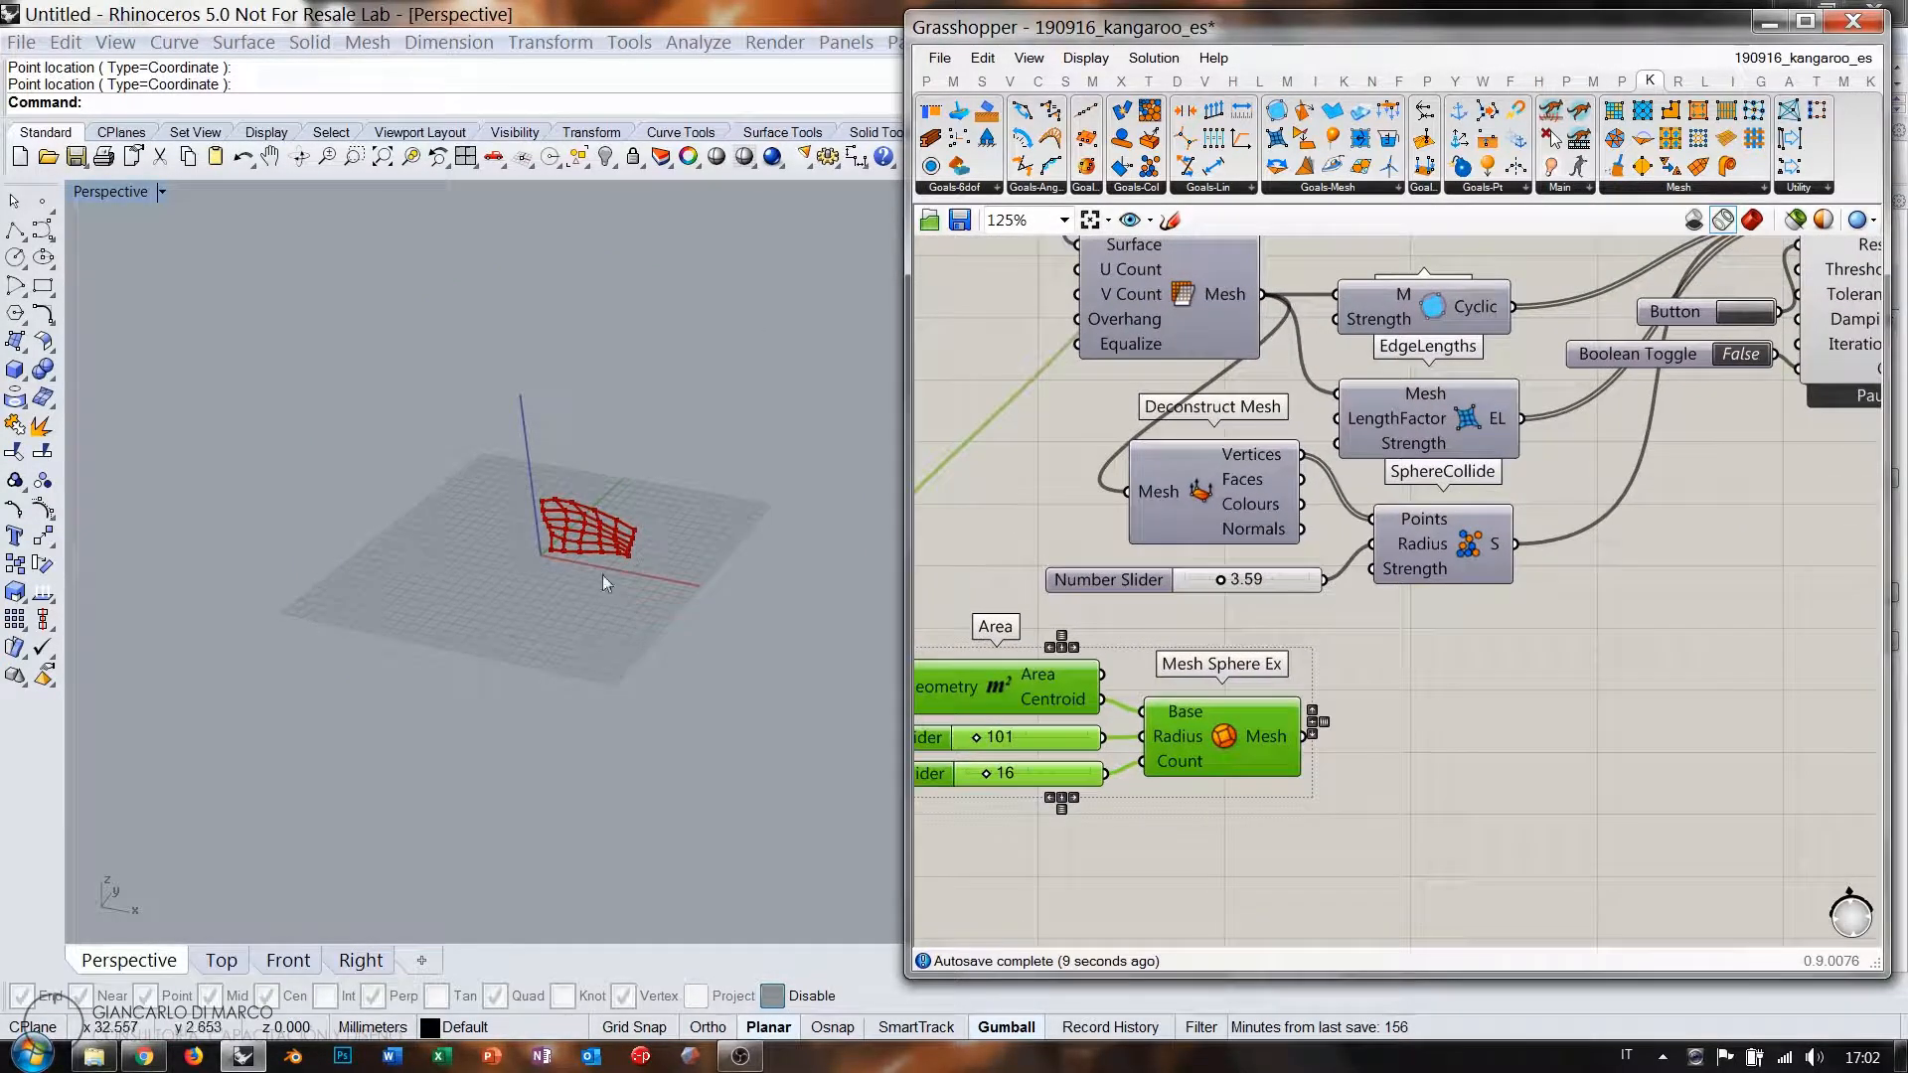
pyautogui.click(1447, 720)
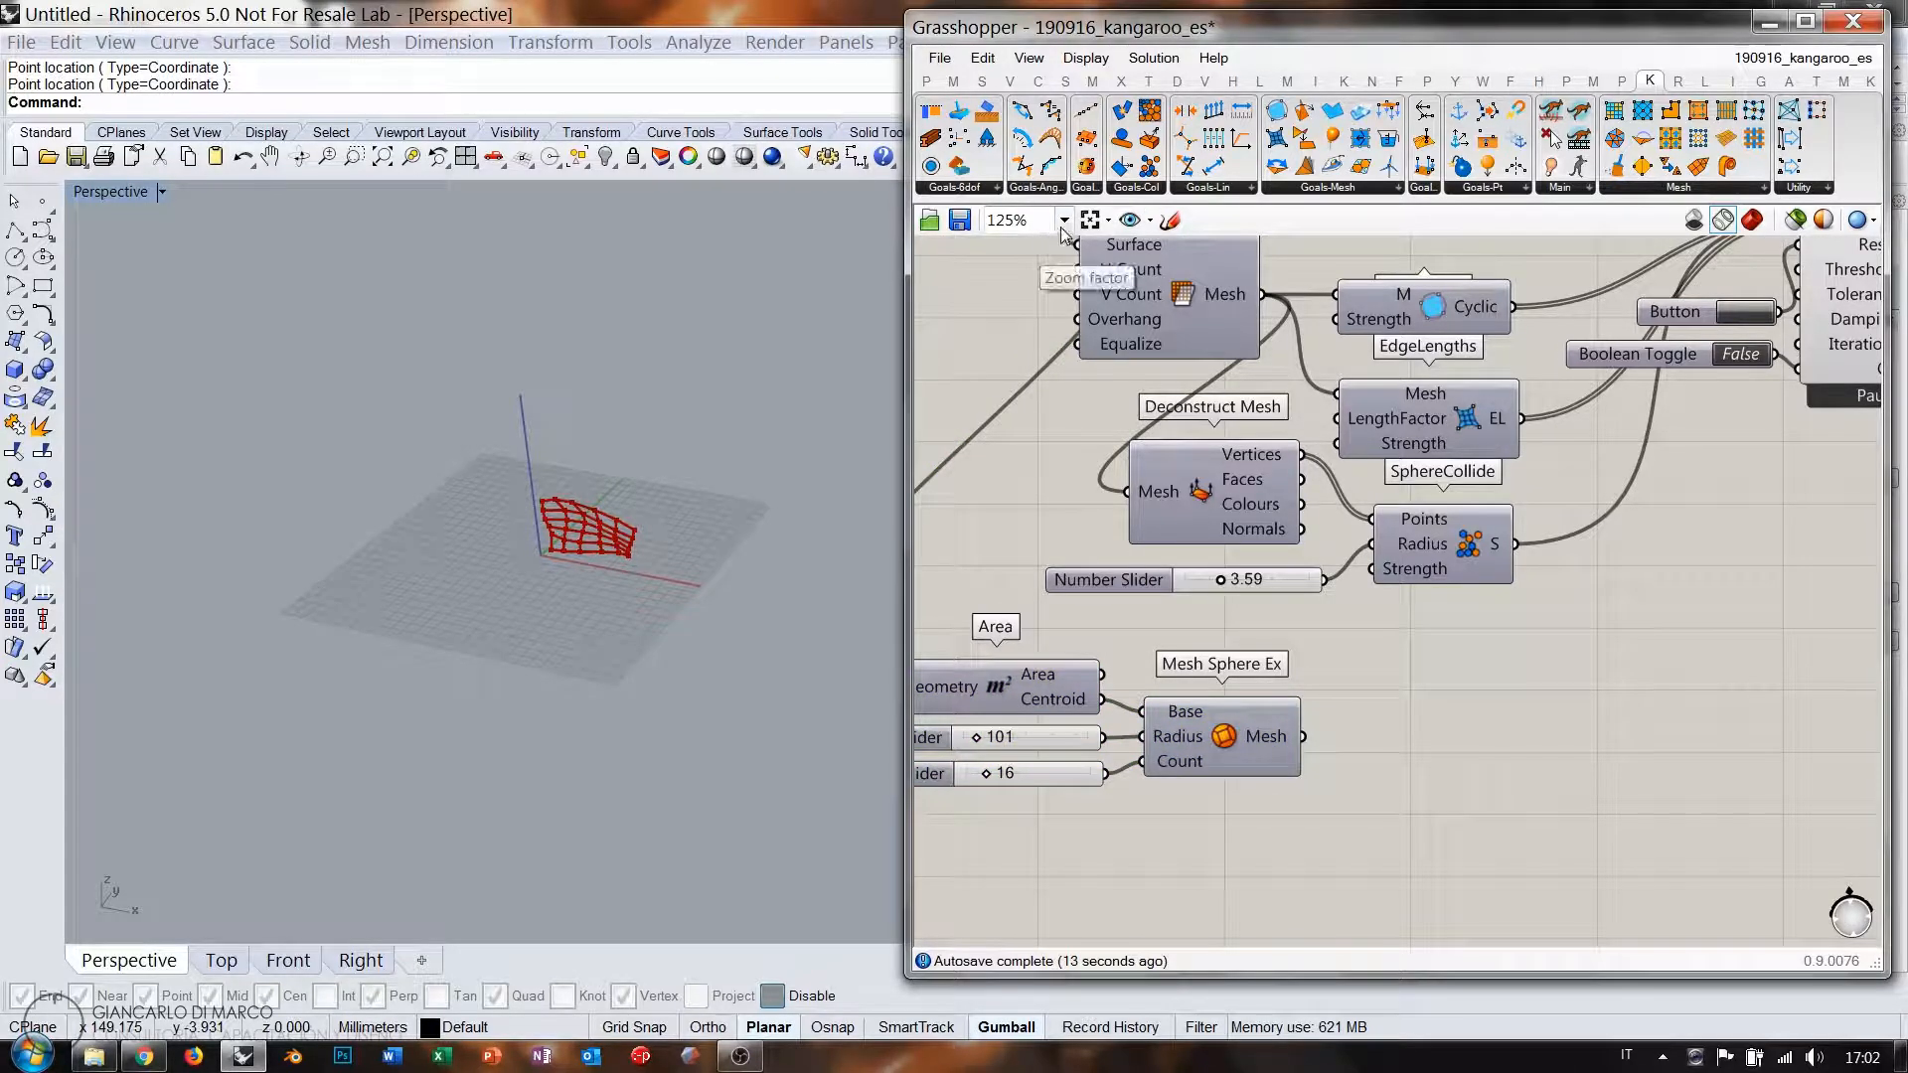
# Place SolidPointCollide with the mesh Vertices as Points and the sphere mesh as Solid.
pyautogui.click(1139, 189)
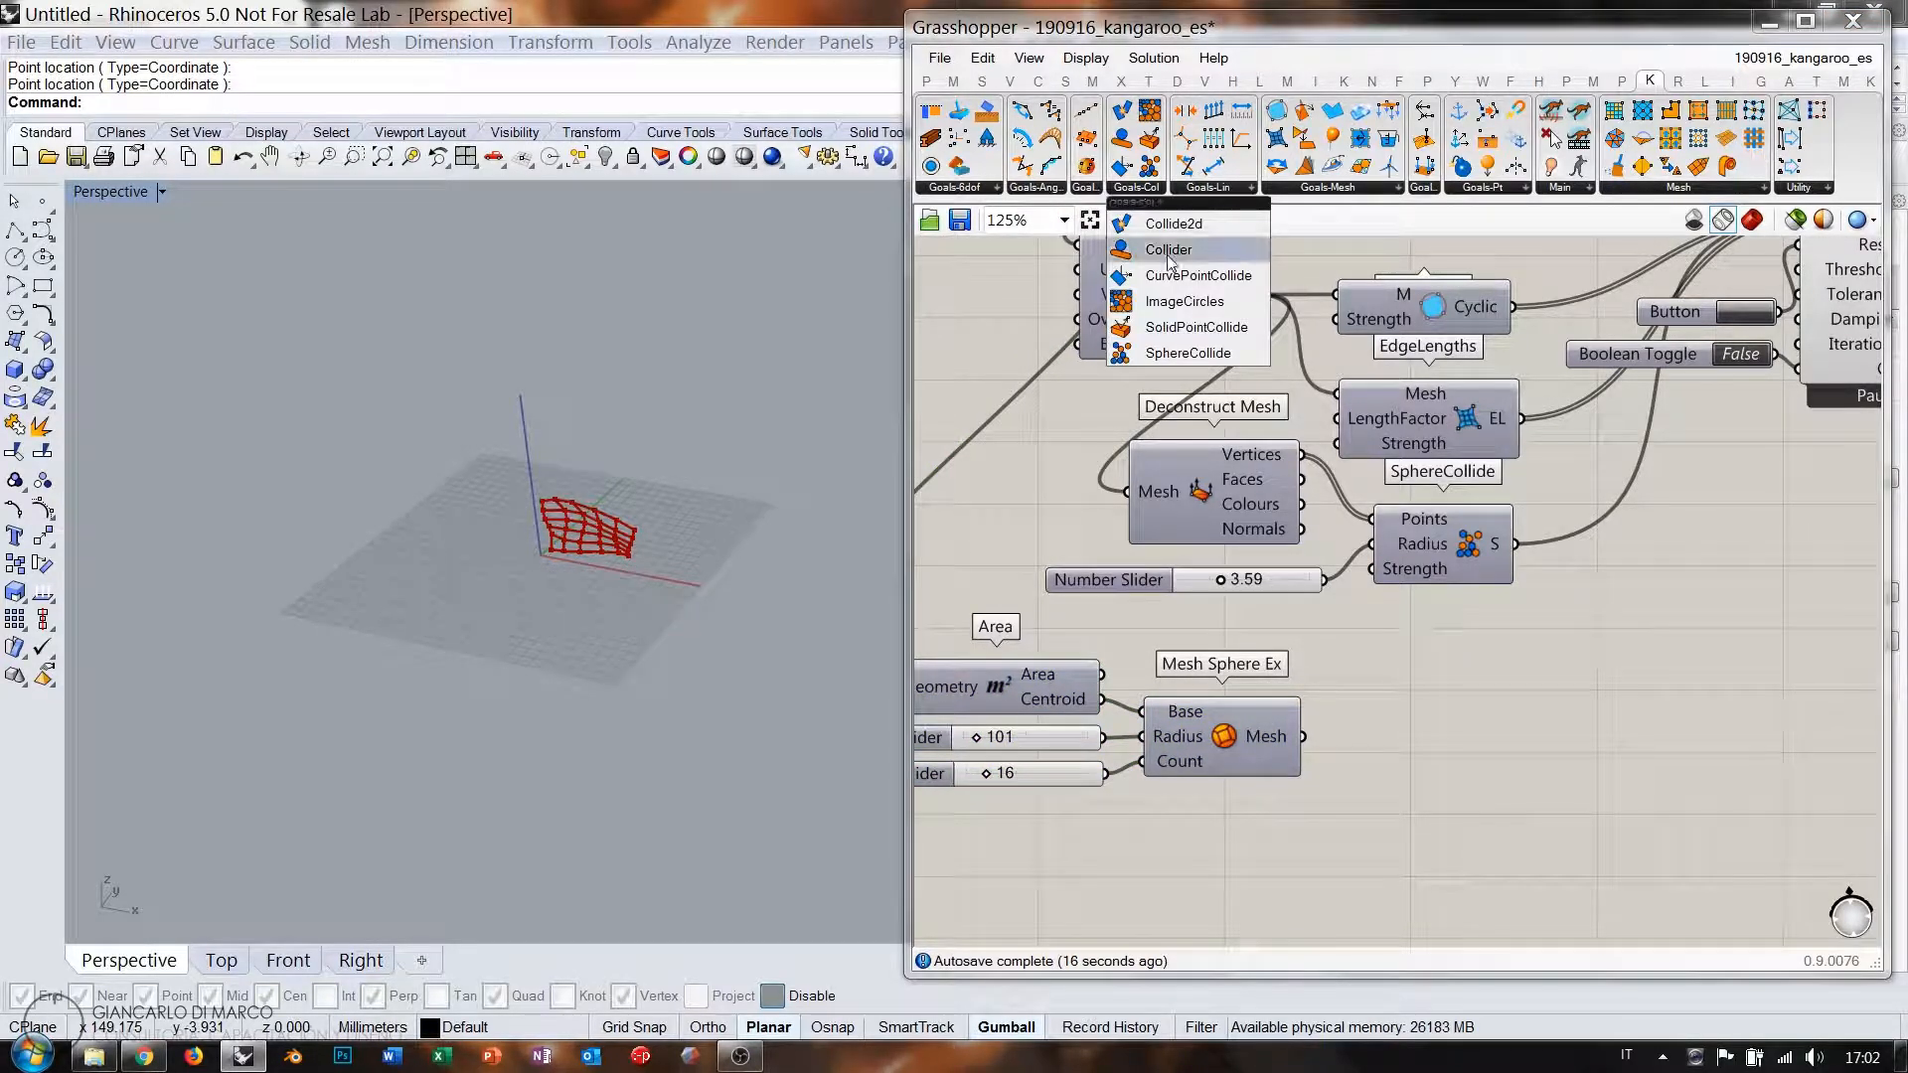
pyautogui.click(1198, 329)
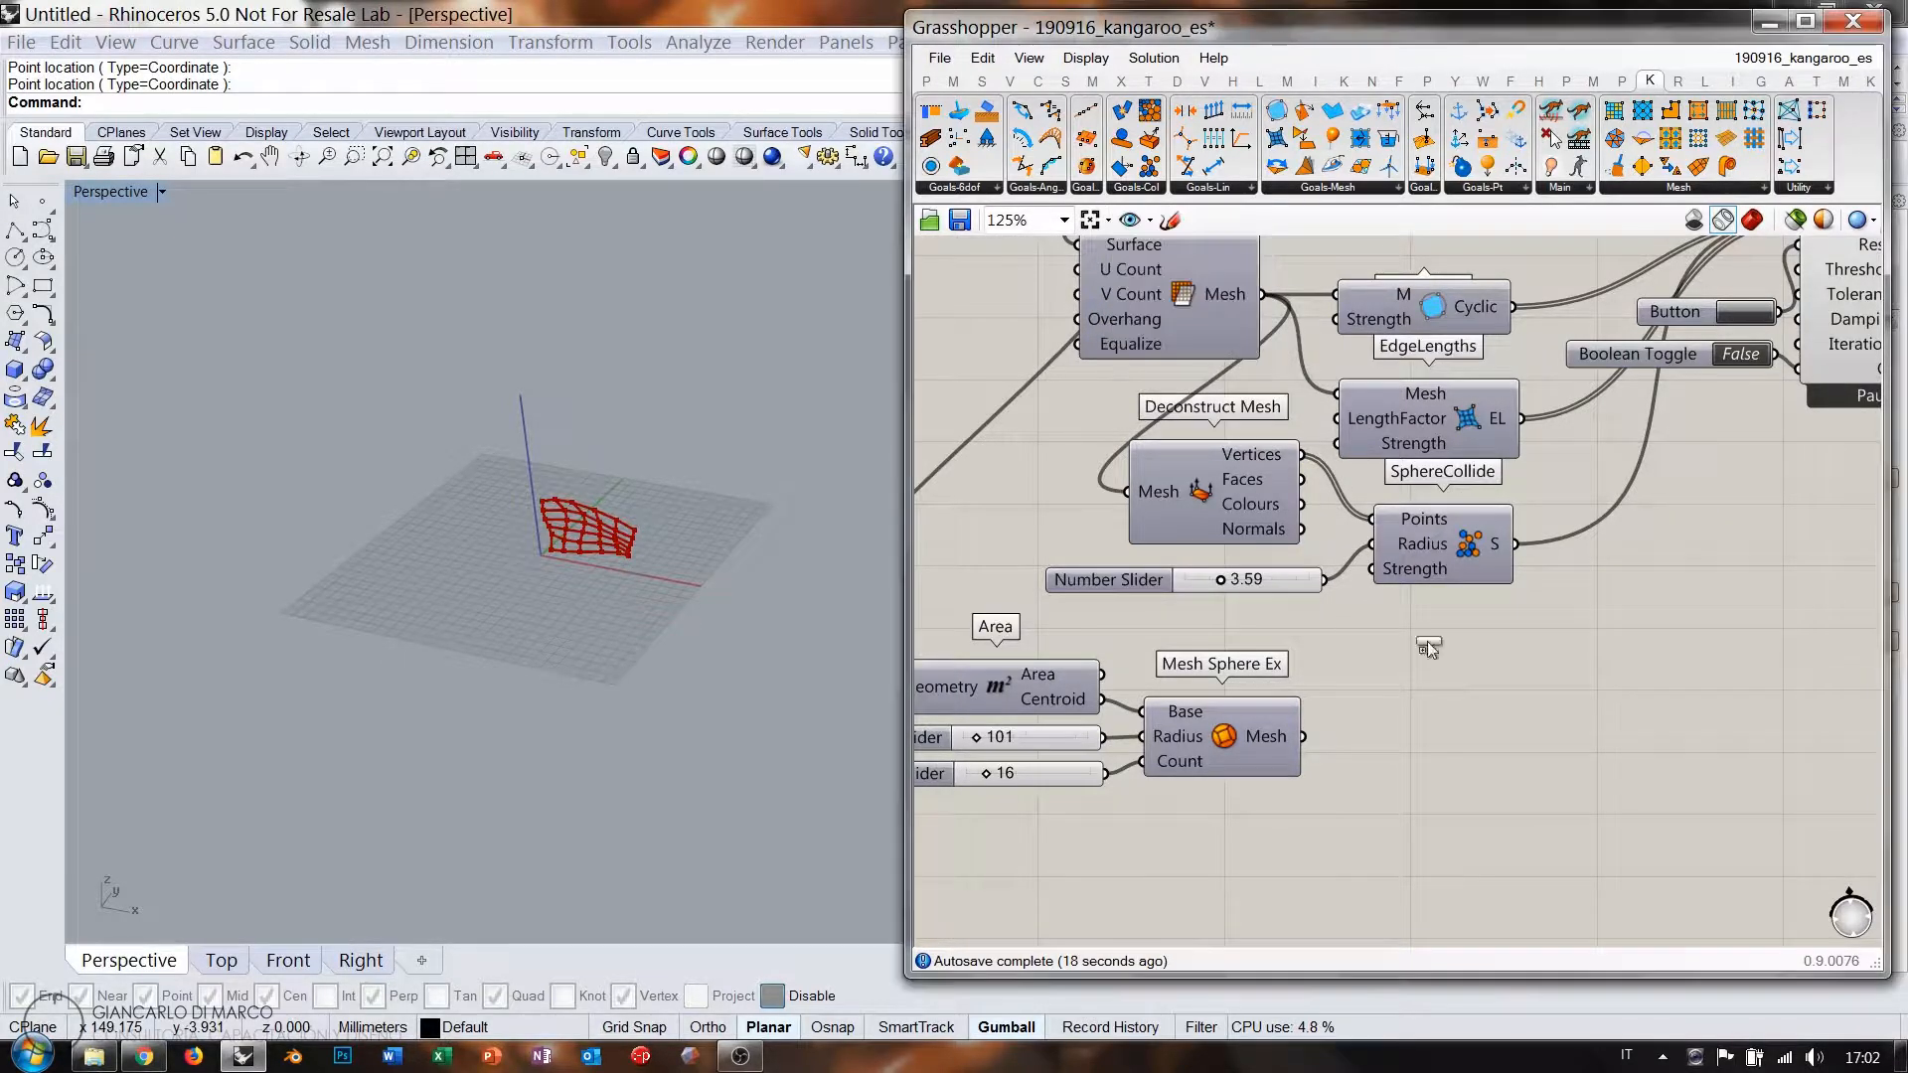
pyautogui.click(1479, 782)
pyautogui.click(1405, 654)
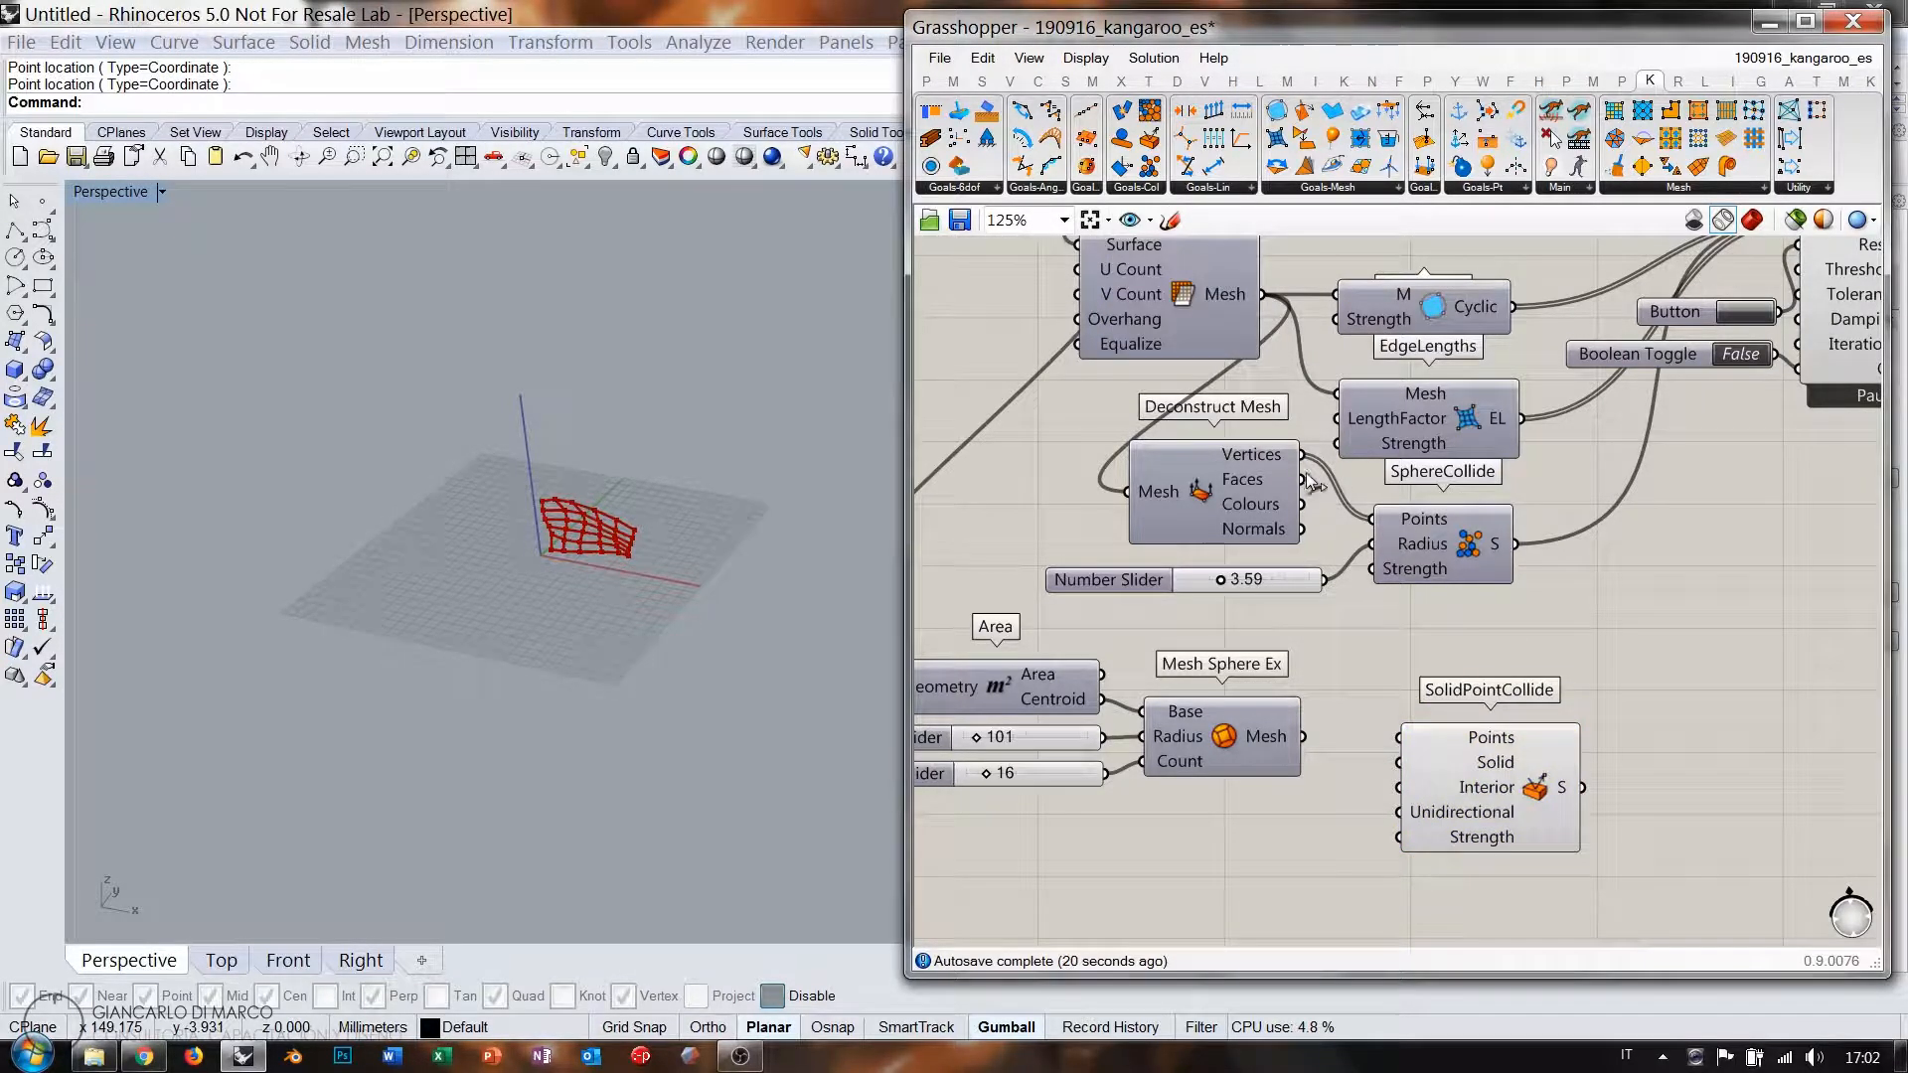
pyautogui.moveTo(1347, 544); pyautogui.dragTo(1399, 738)
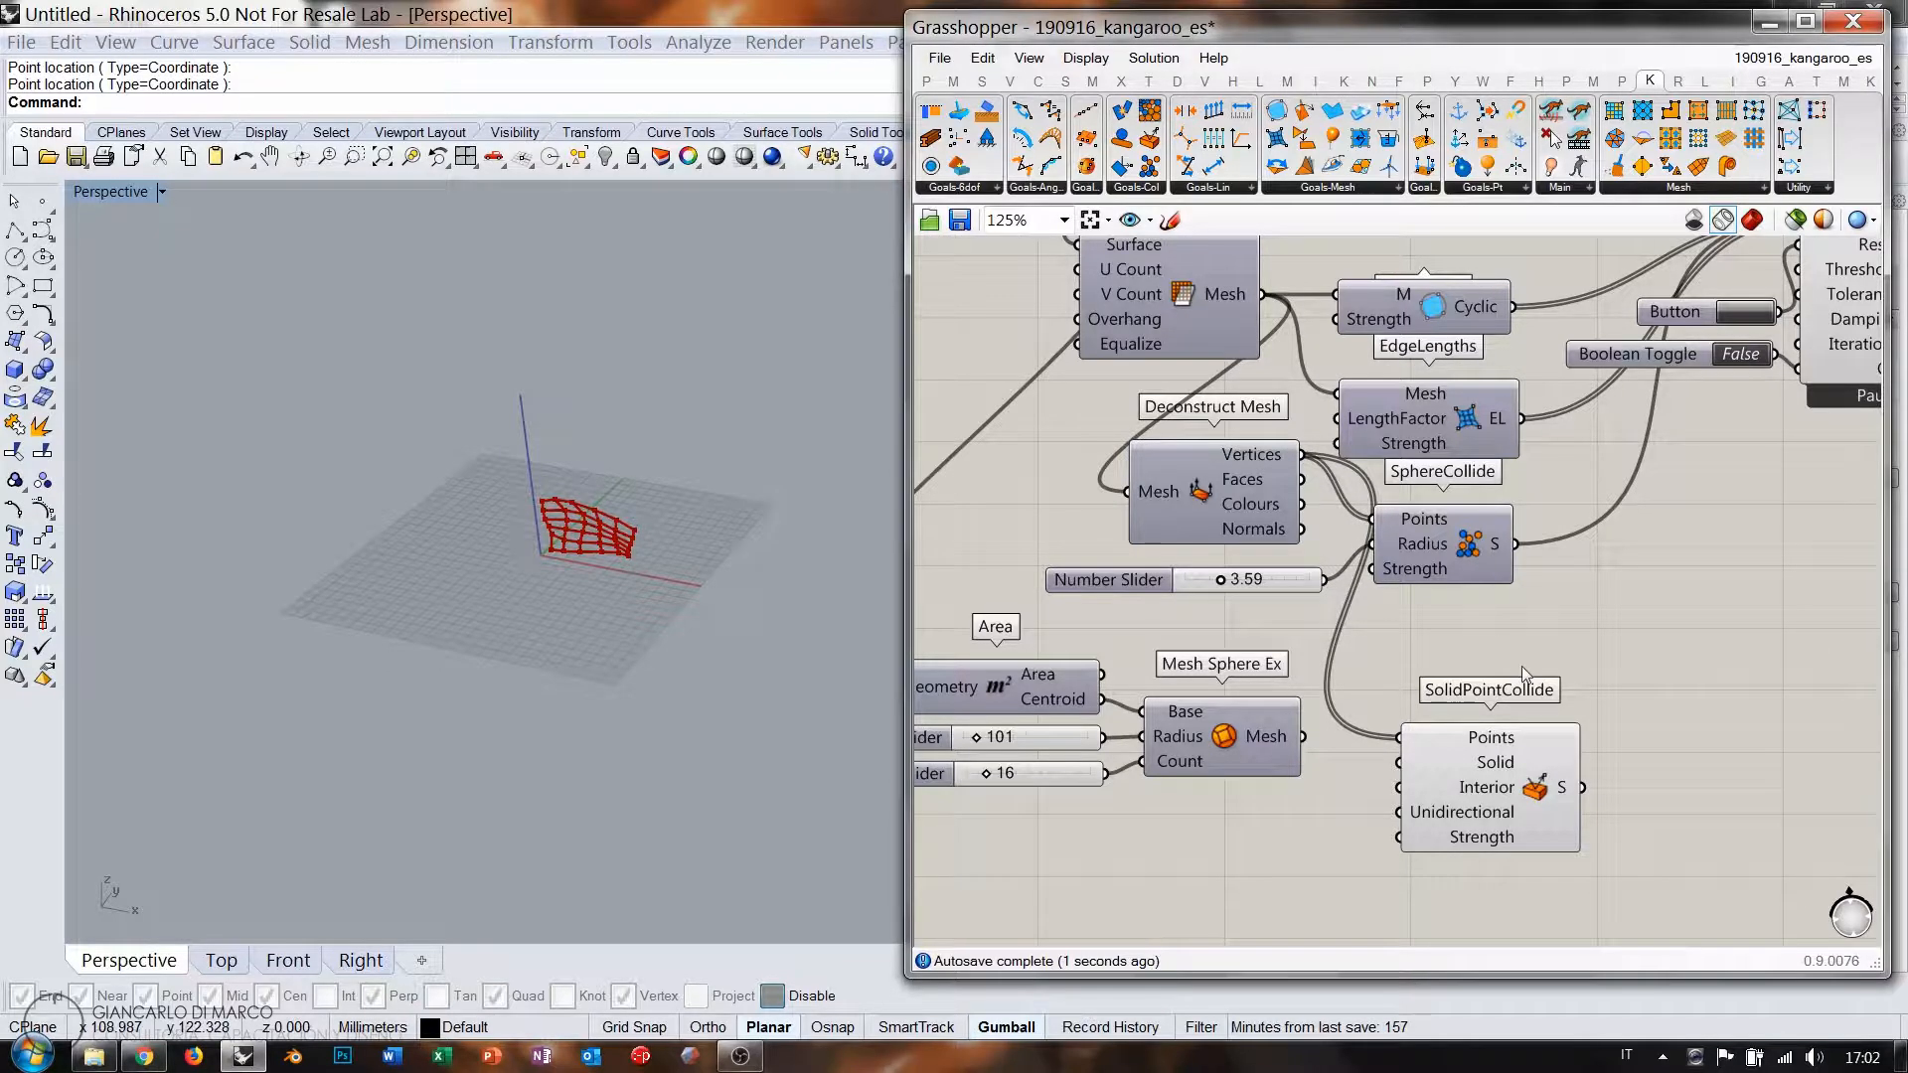
pyautogui.scroll(3, 1386, 574)
pyautogui.moveTo(1332, 578); pyautogui.dragTo(1472, 626)
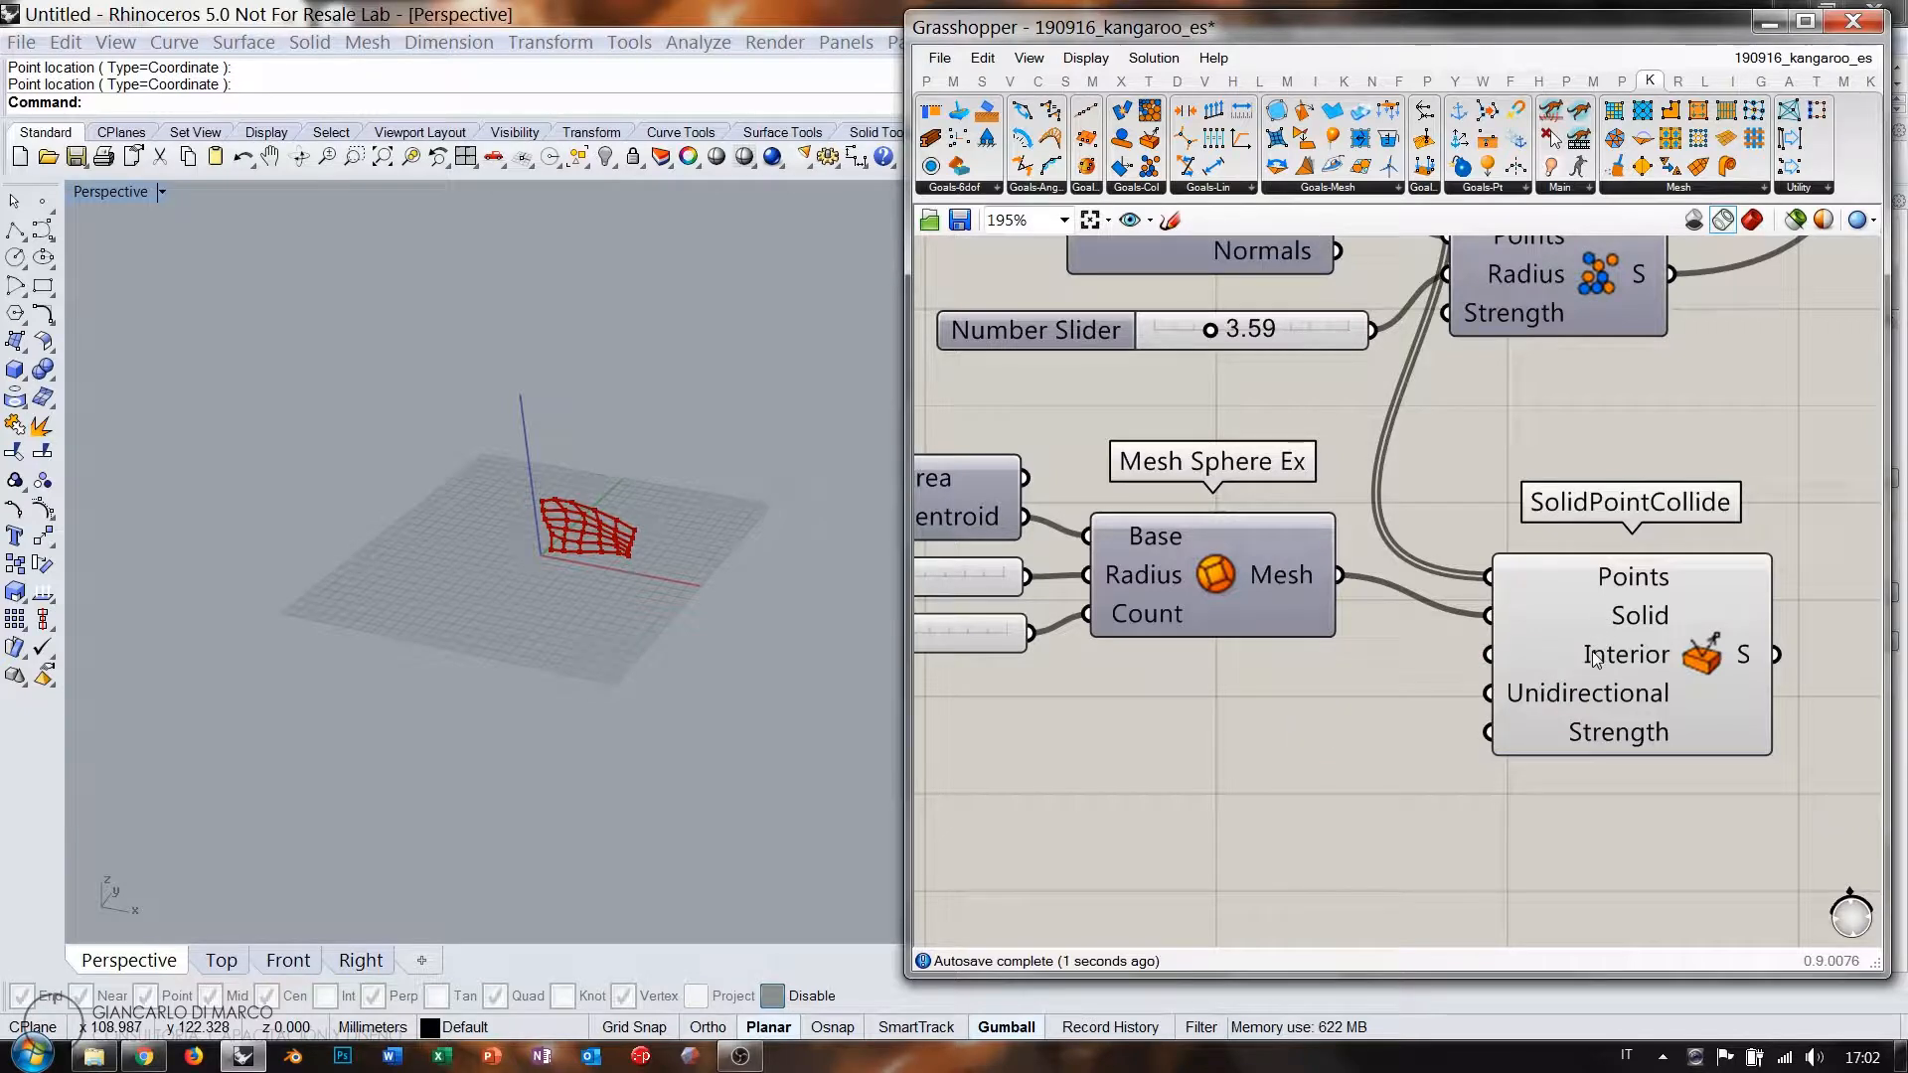
# Invert SolidPointCollide's Interior input so points stay inside the sphere.
pyautogui.moveTo(1594, 659)
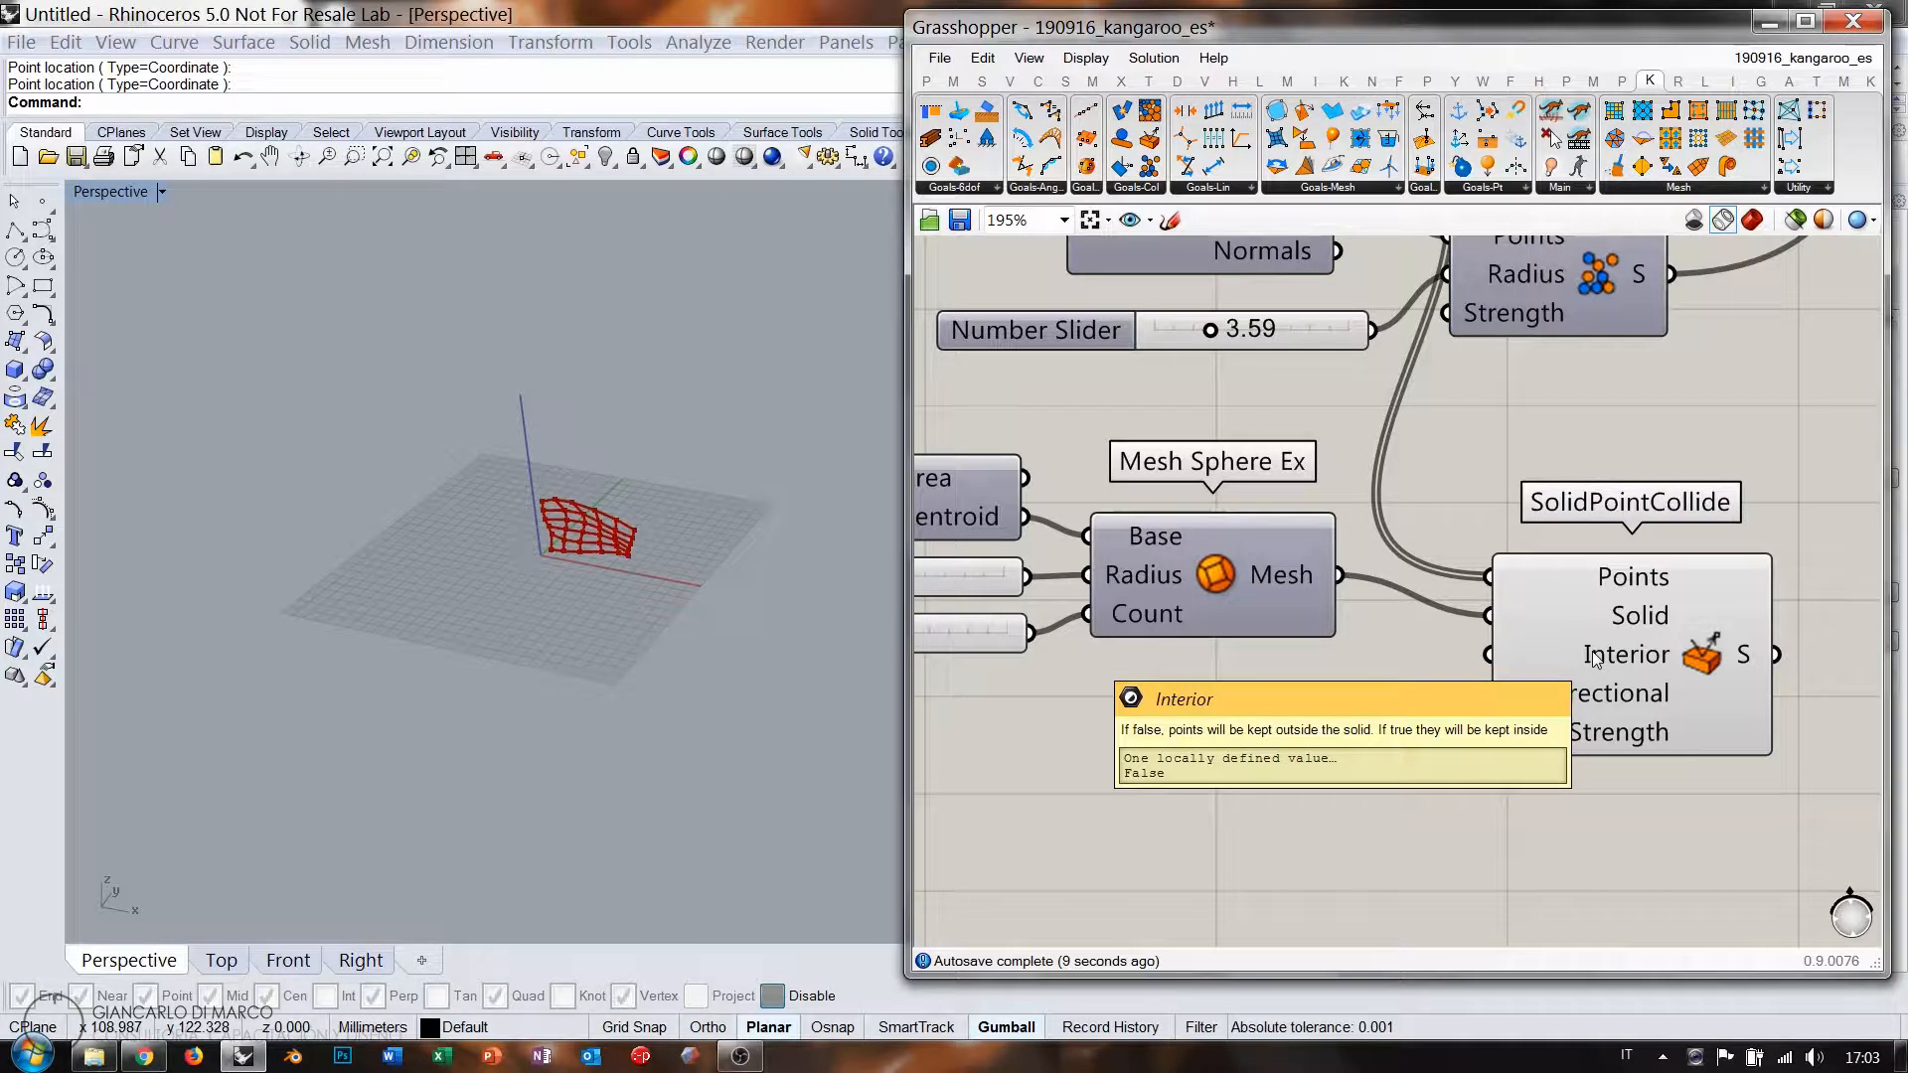
pyautogui.moveTo(583, 582); pyautogui.dragTo(587, 550, button='right')
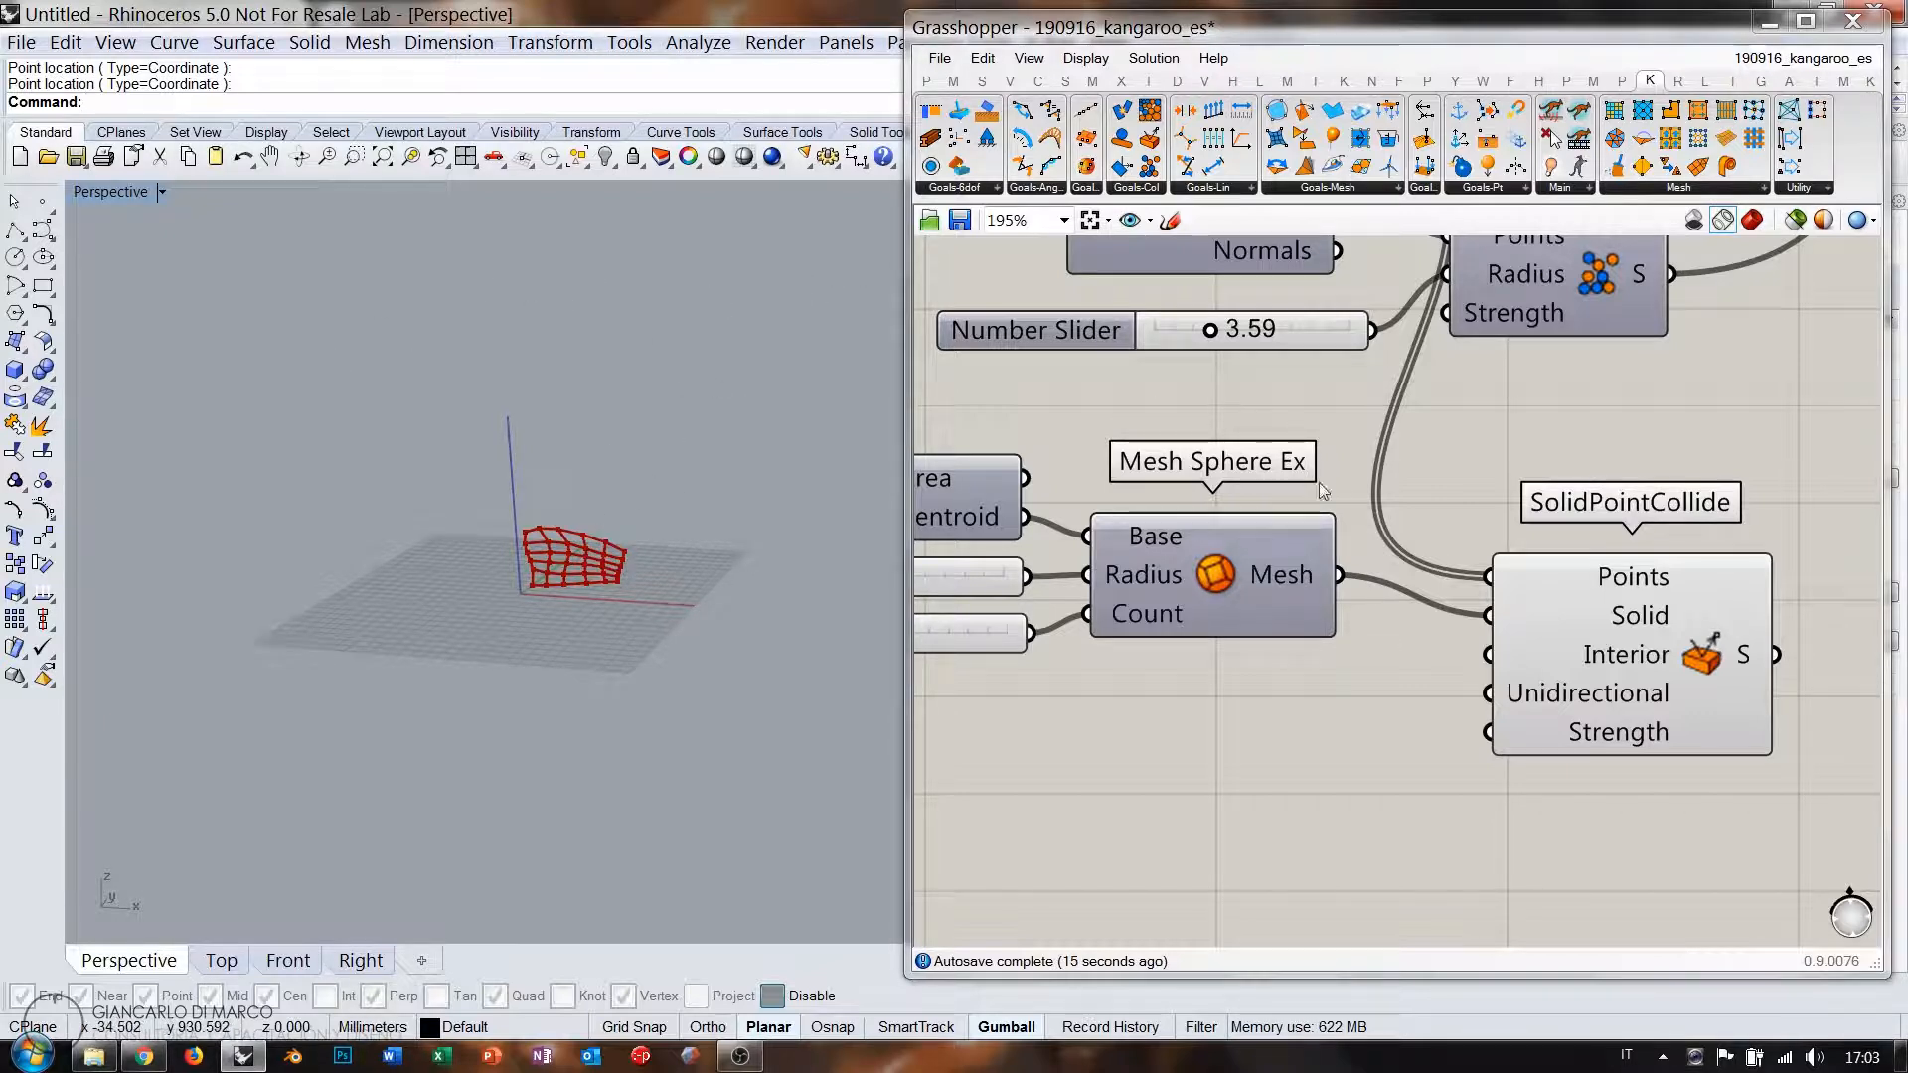
pyautogui.rightClick(1602, 658)
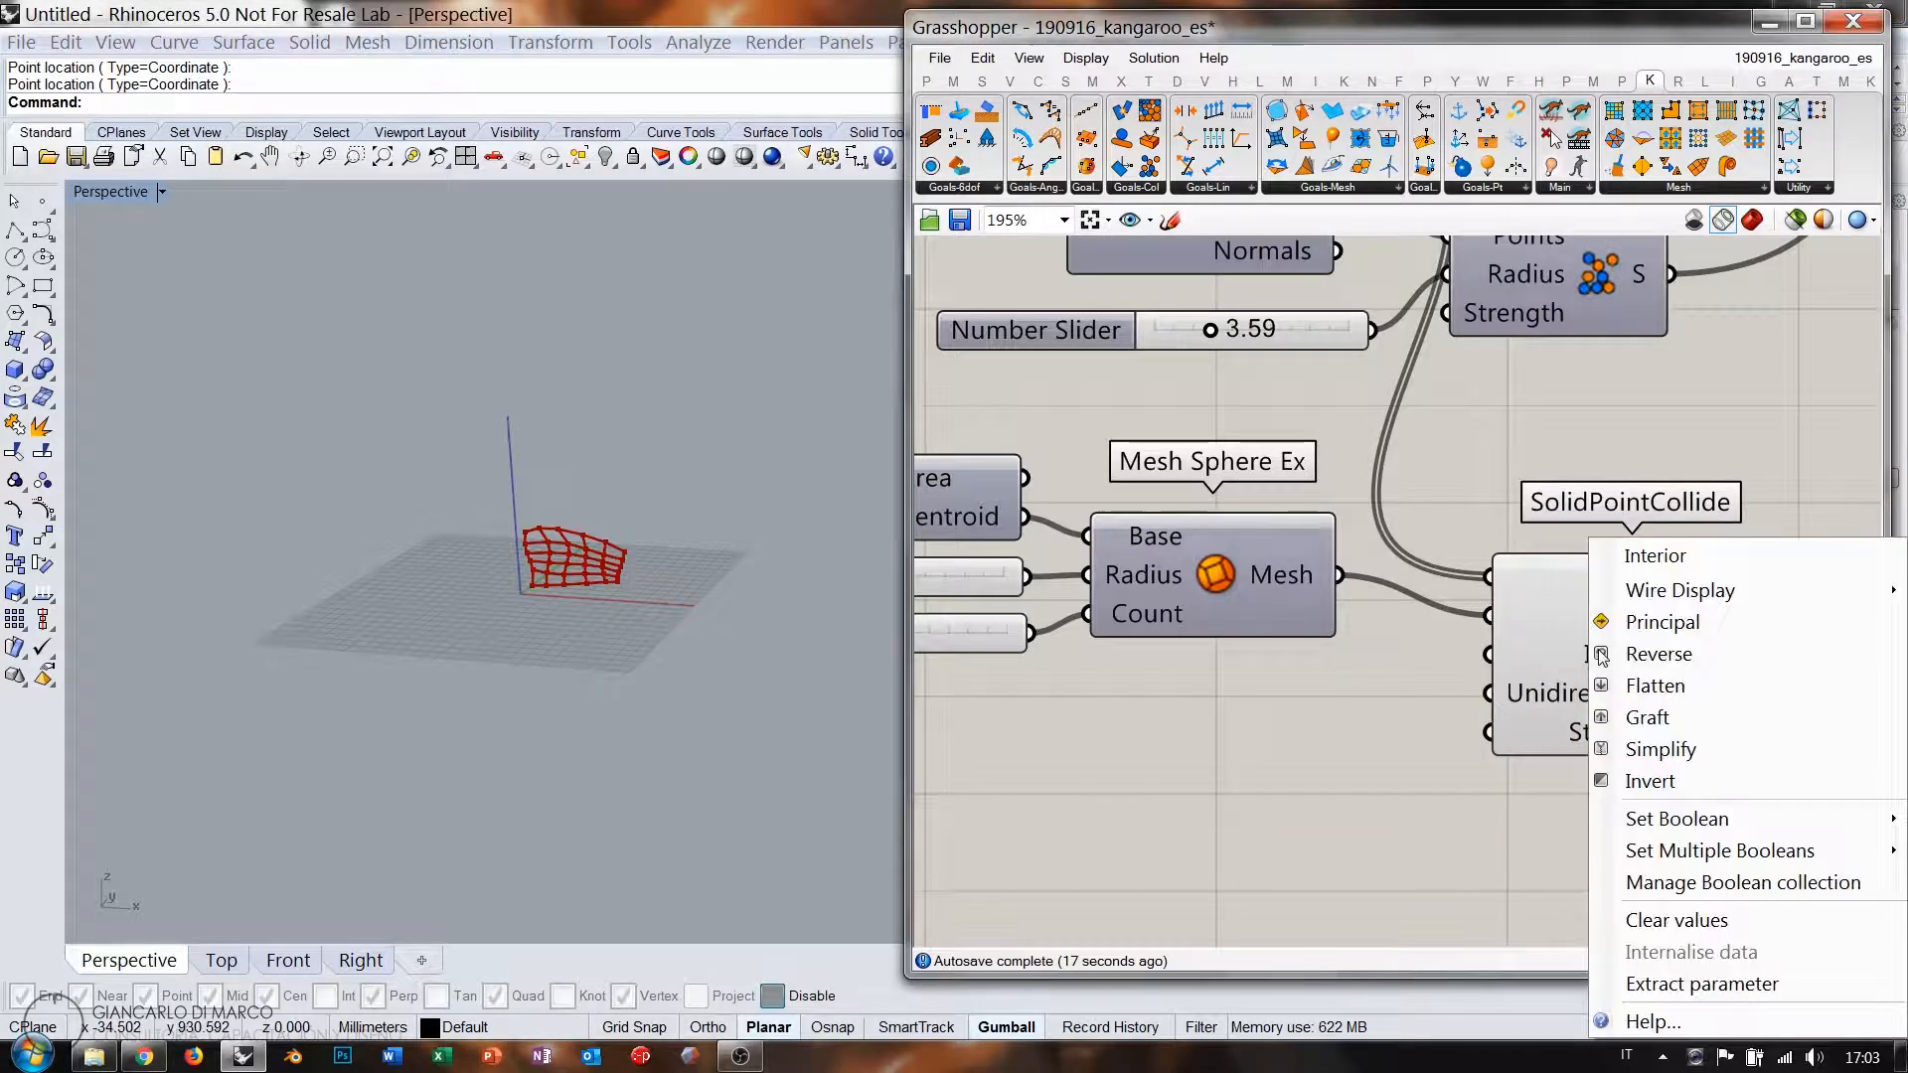
pyautogui.click(1655, 781)
# Wire SolidPointCollide's output into the BouncySolver's GoalObjects.
pyautogui.scroll(-4, 1239, 681)
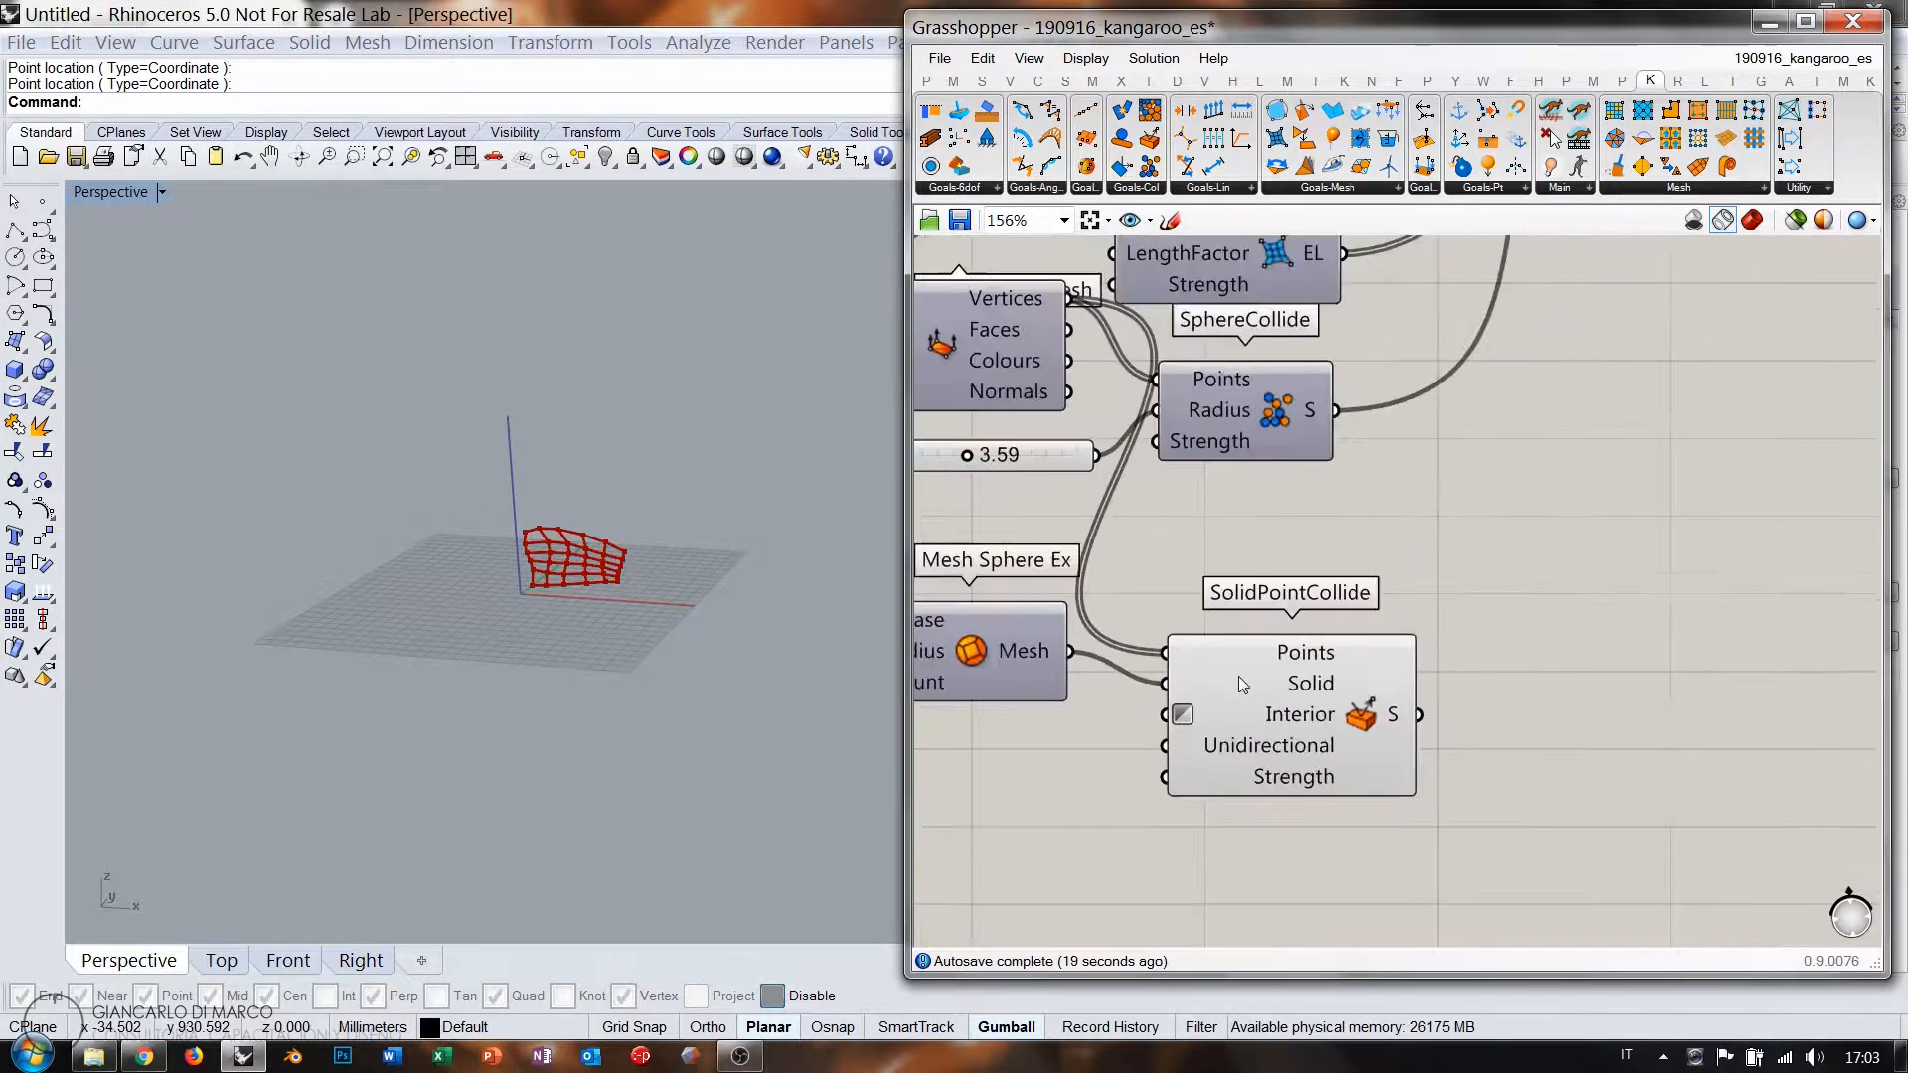
pyautogui.moveTo(1369, 675); pyautogui.dragTo(1330, 706, button='right')
pyautogui.click(1262, 765)
pyautogui.keyDown('shift'); pyautogui.moveTo(1297, 759); pyautogui.dragTo(1471, 320); pyautogui.keyUp('shift')
pyautogui.click(1437, 449)
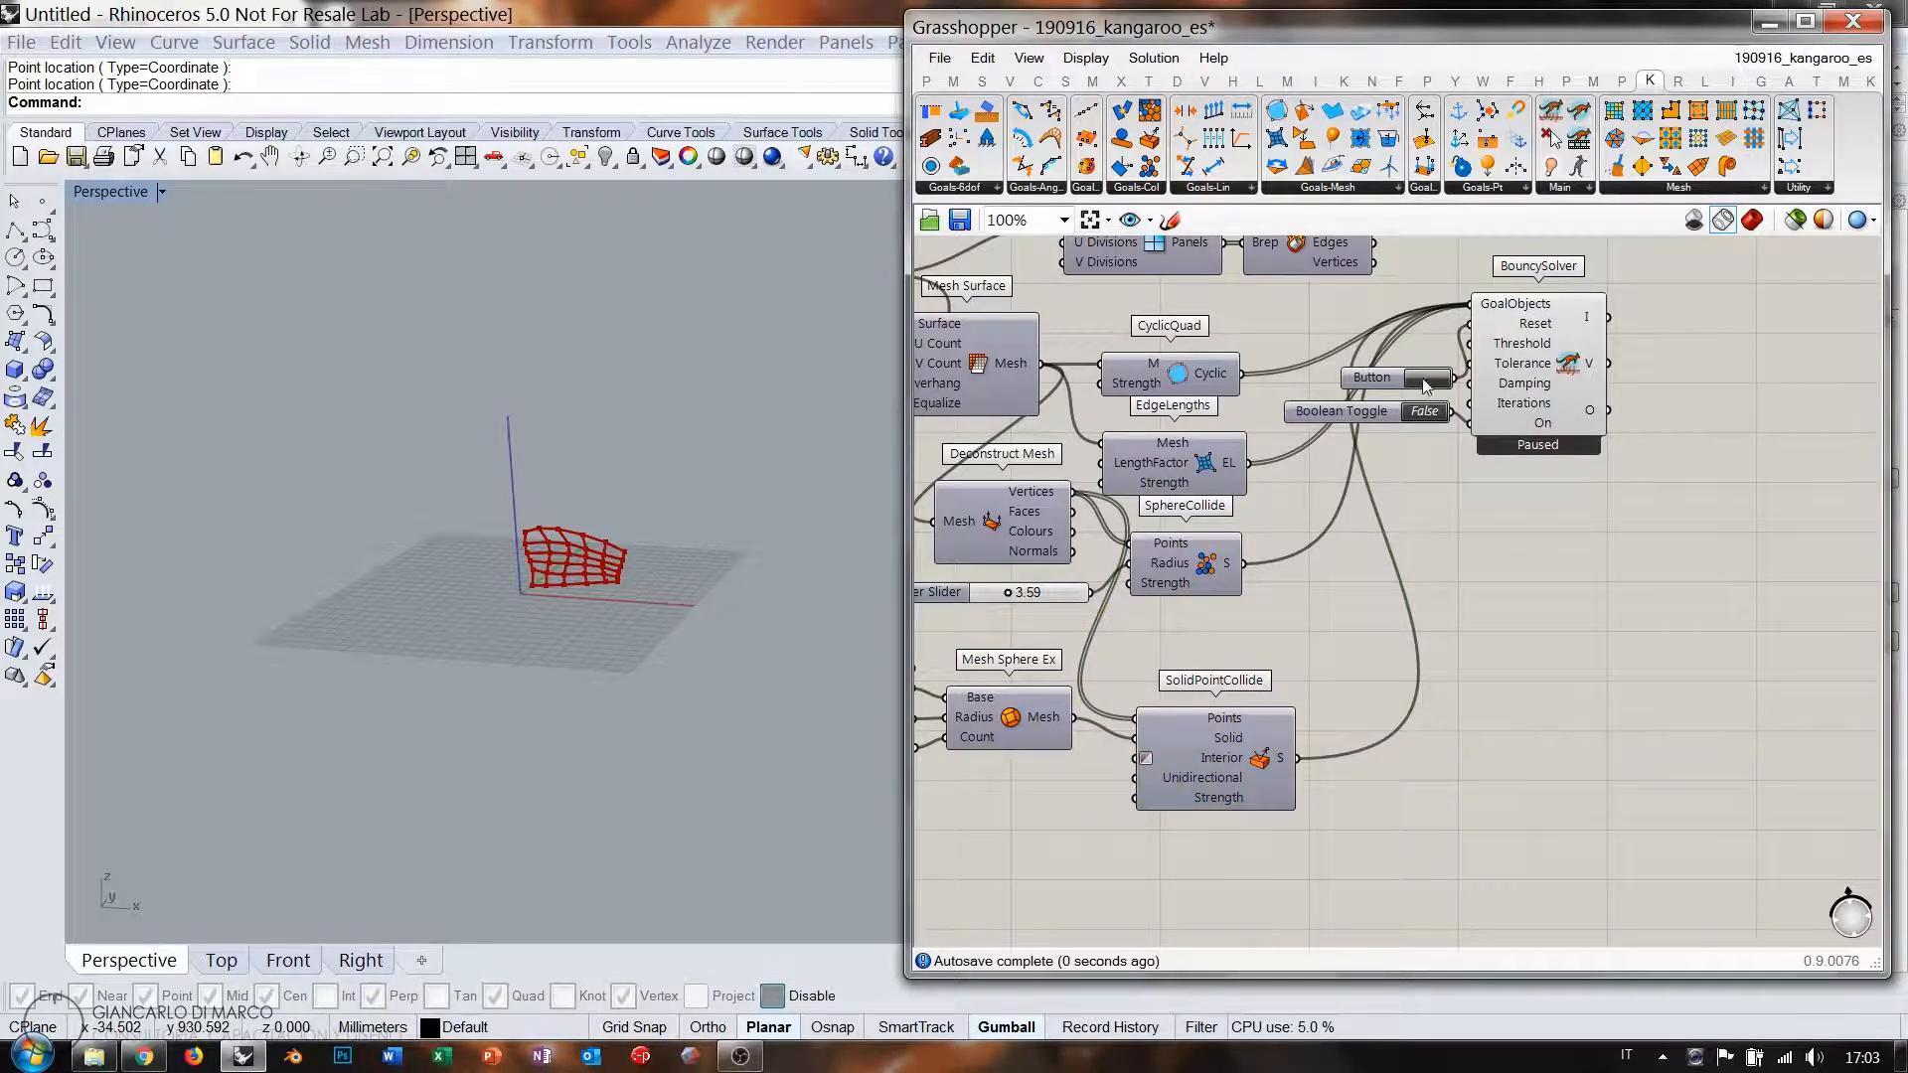
# Start the Kangaroo simulation and turn on the Mesh Sphere Ex preview in the viewport.
pyautogui.doubleClick(1424, 411)
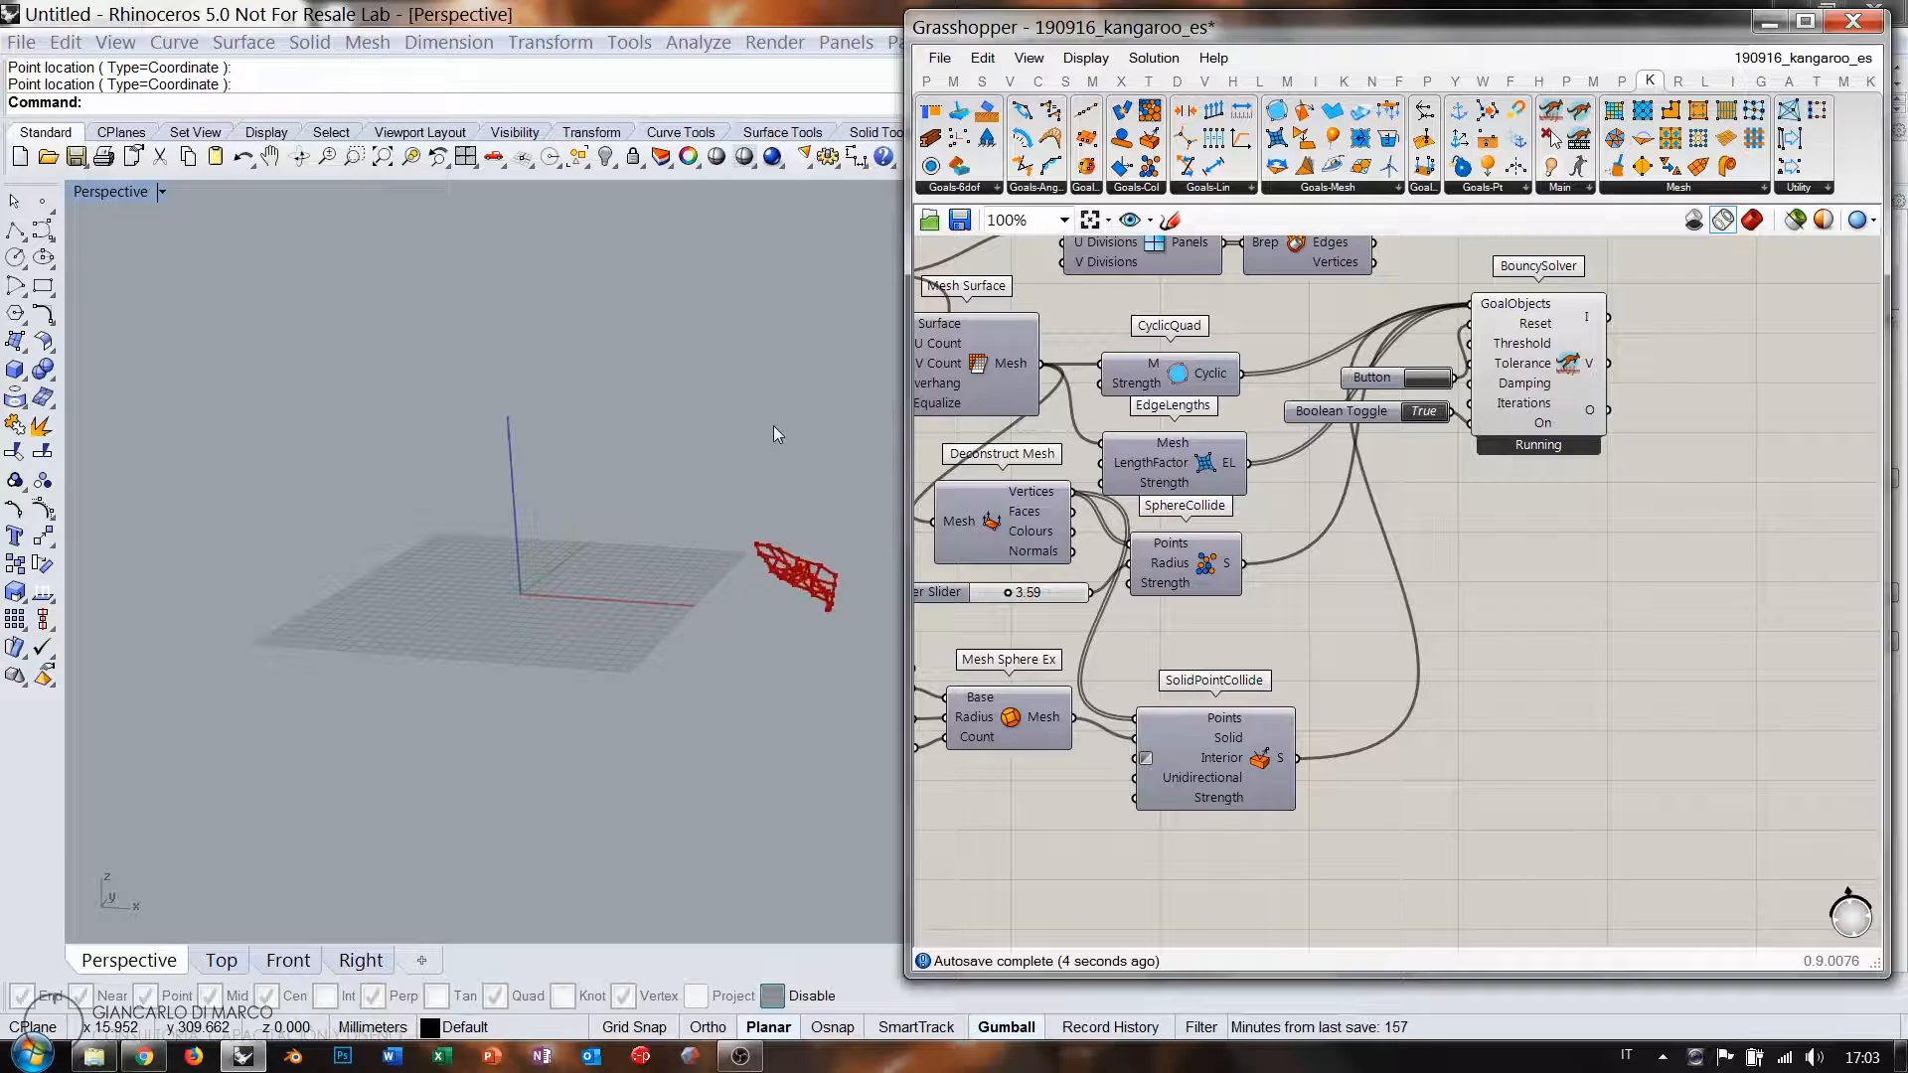
pyautogui.click(998, 719)
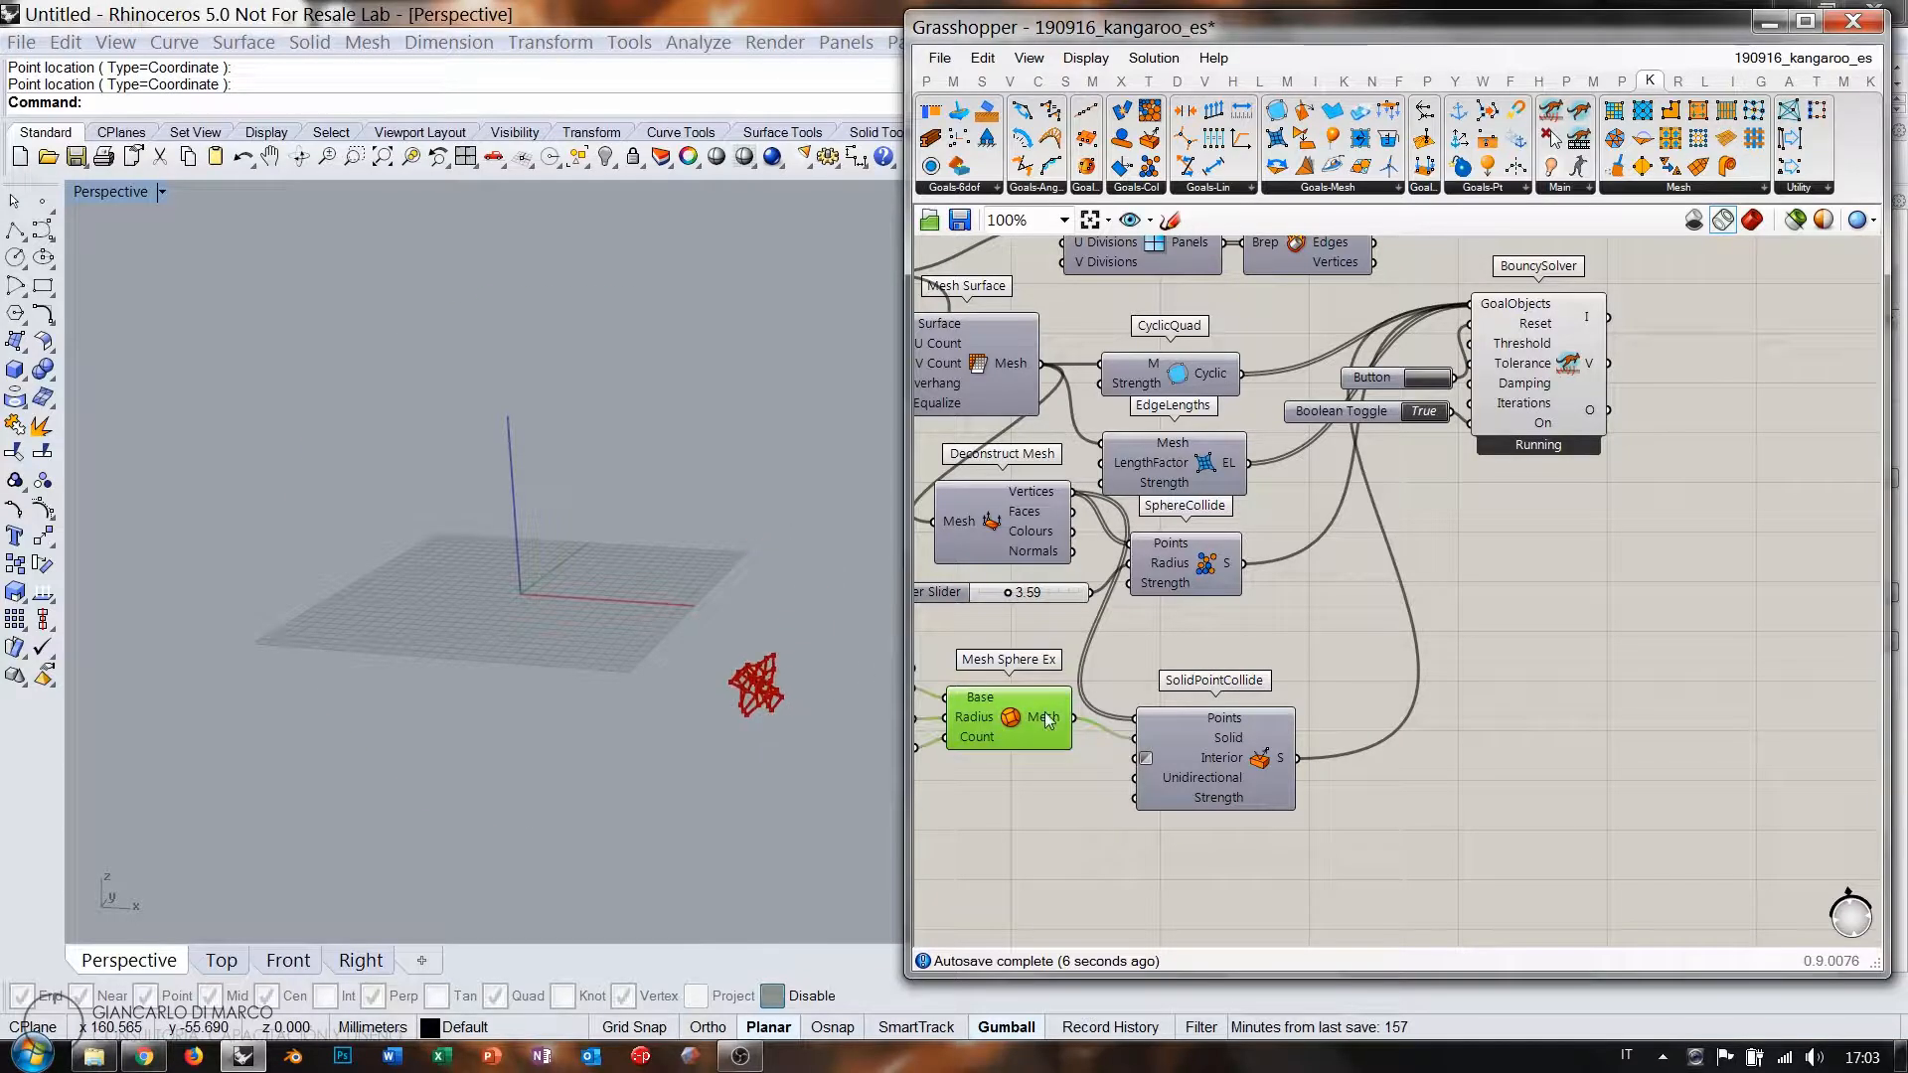
pyautogui.hotkey('ctrl', 'q')
pyautogui.click(1073, 636)
pyautogui.moveTo(774, 623); pyautogui.dragTo(604, 521, button='right')
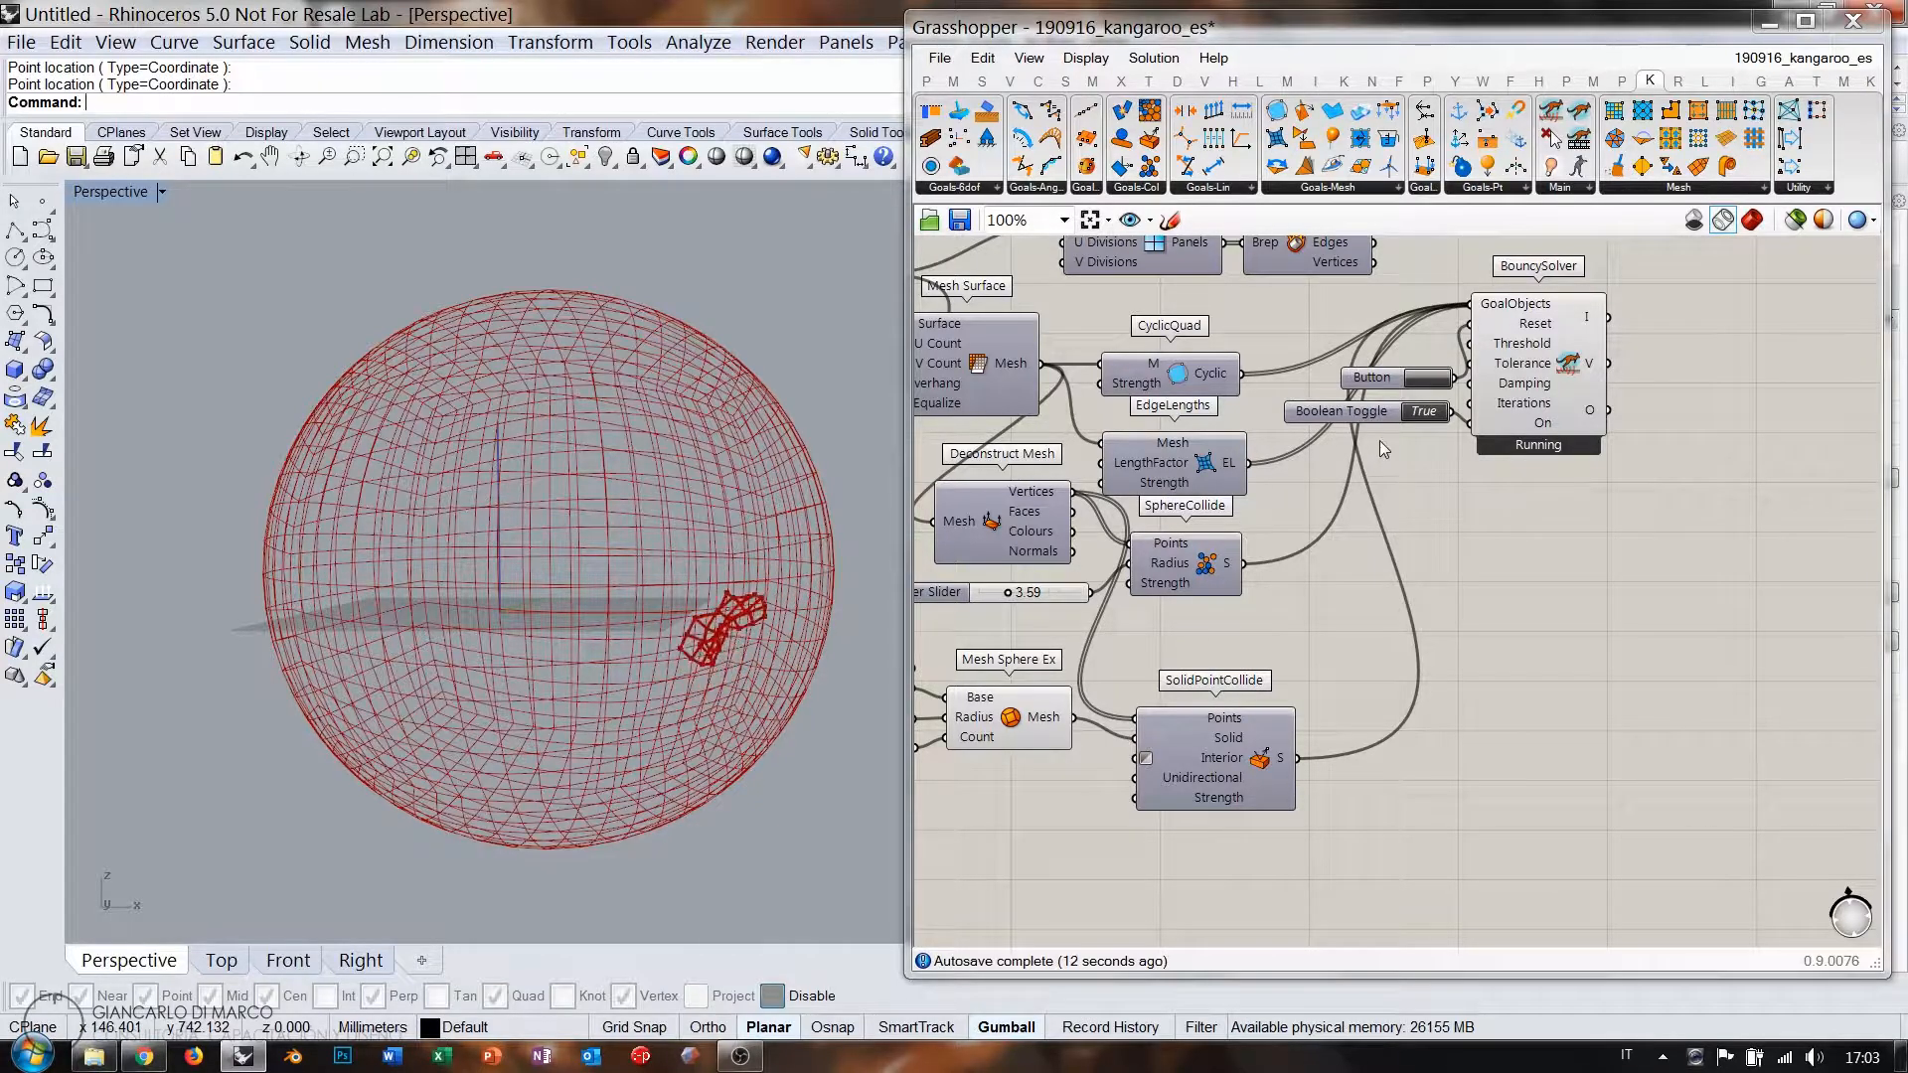
# Lower the SphereCollide radius slider to 1.00 and widen the model view beside Grasshopper.
pyautogui.moveTo(1079, 497); pyautogui.dragTo(1460, 512, button='right')
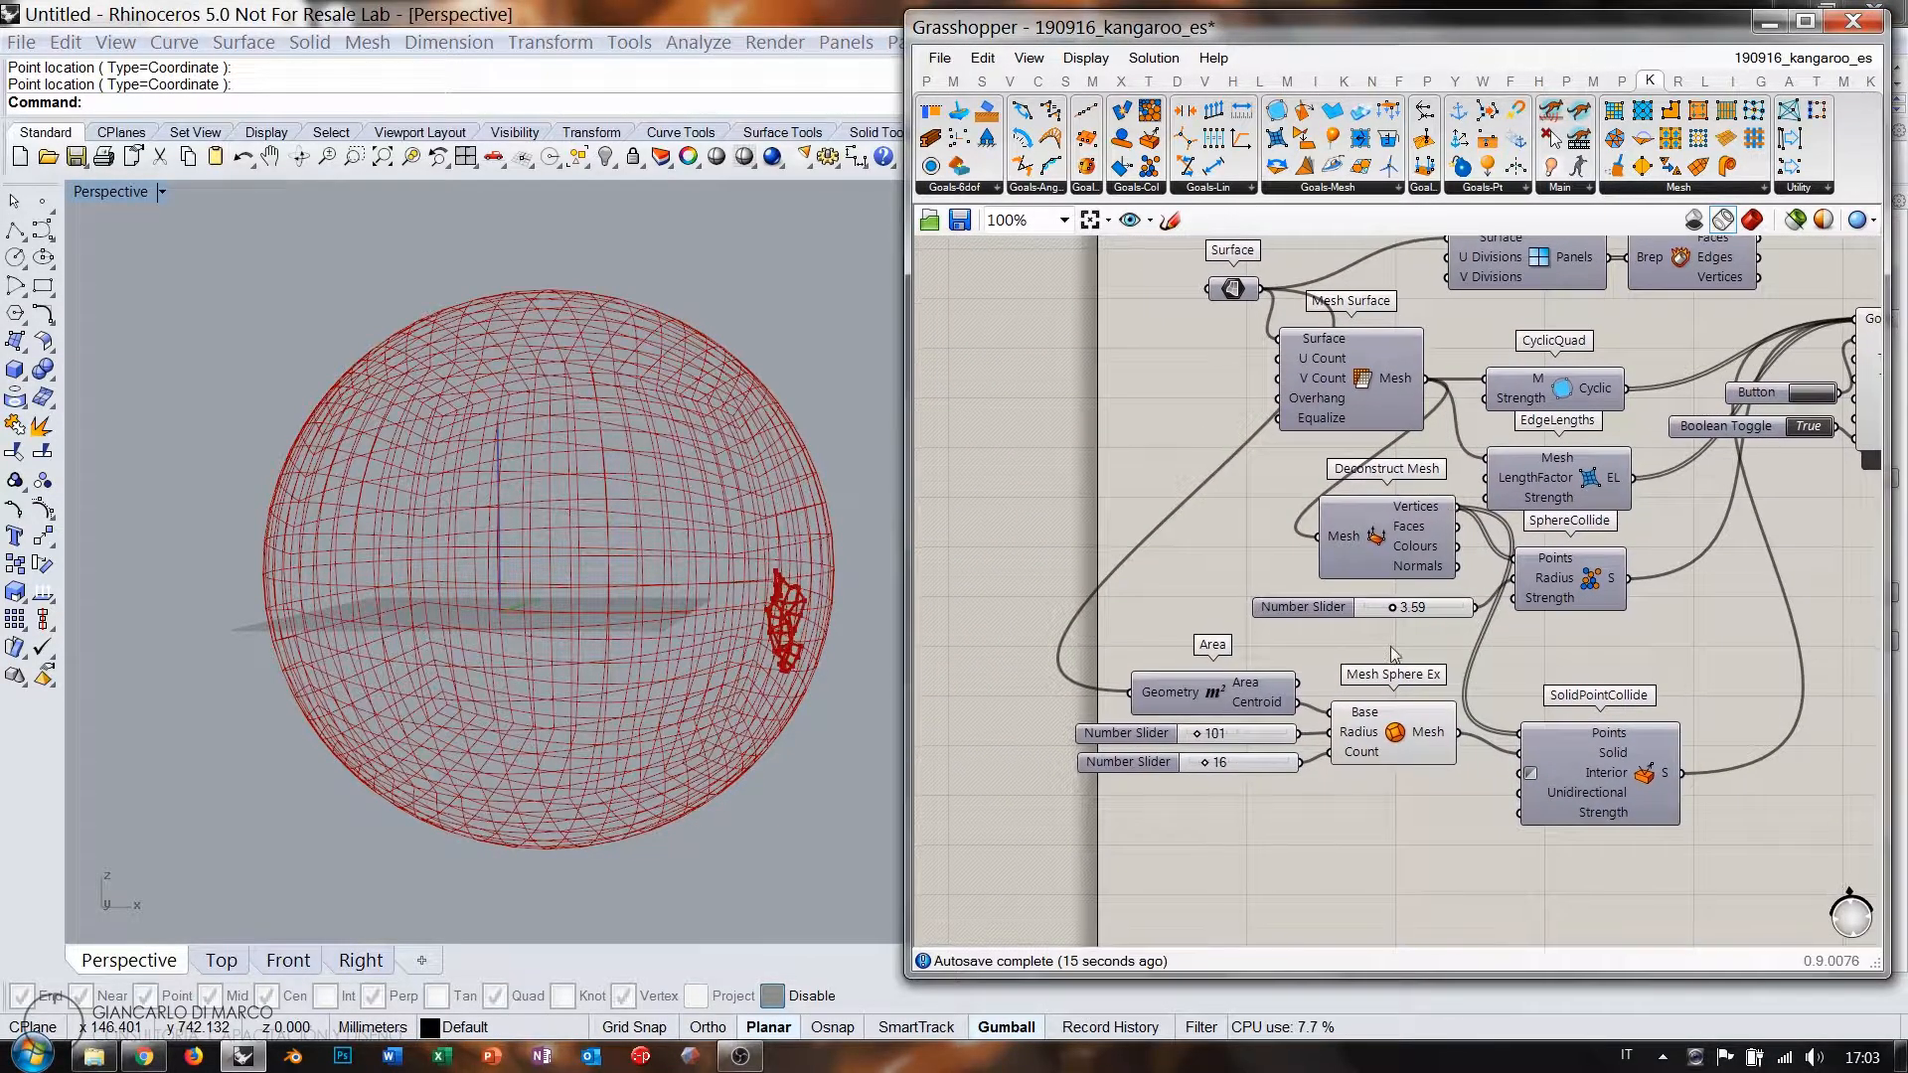
pyautogui.scroll(1, 1392, 632)
pyautogui.moveTo(1392, 601); pyautogui.dragTo(1354, 603)
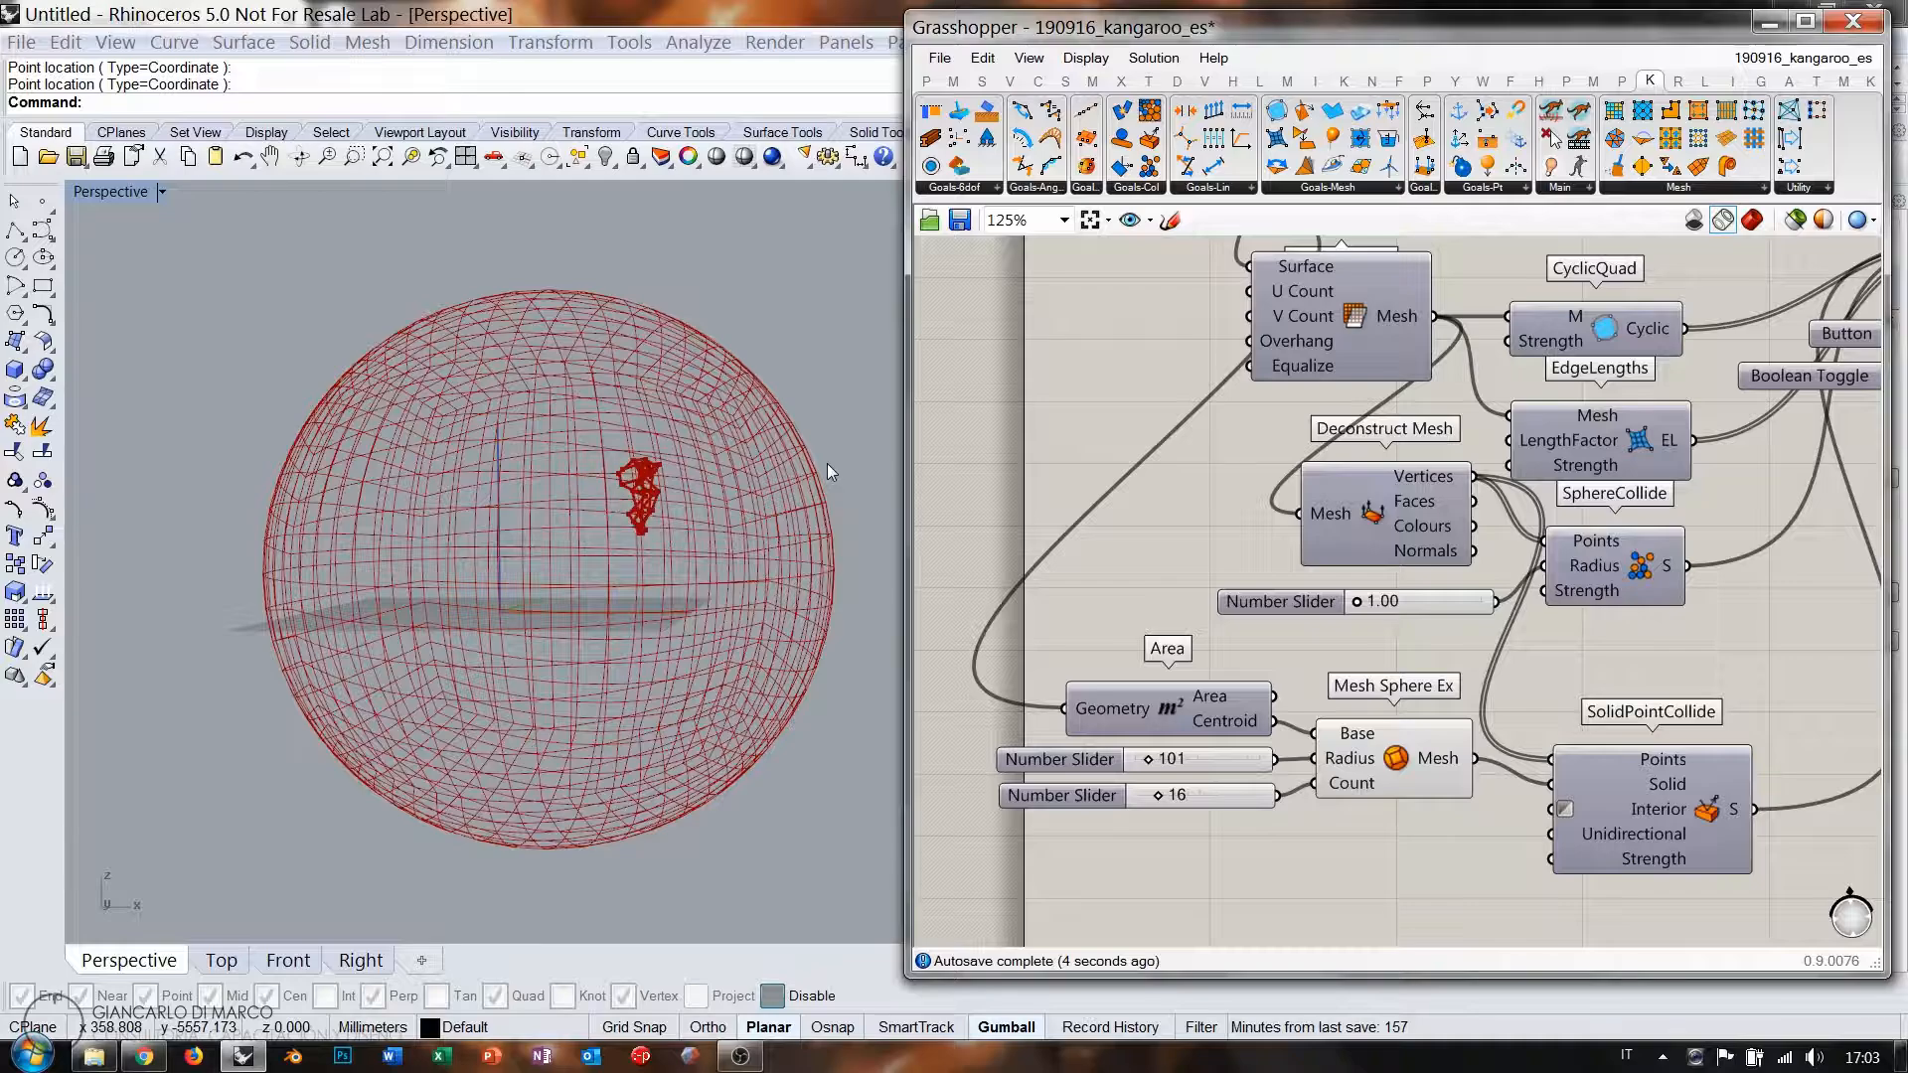
pyautogui.moveTo(826, 444); pyautogui.dragTo(733, 414, button='right')
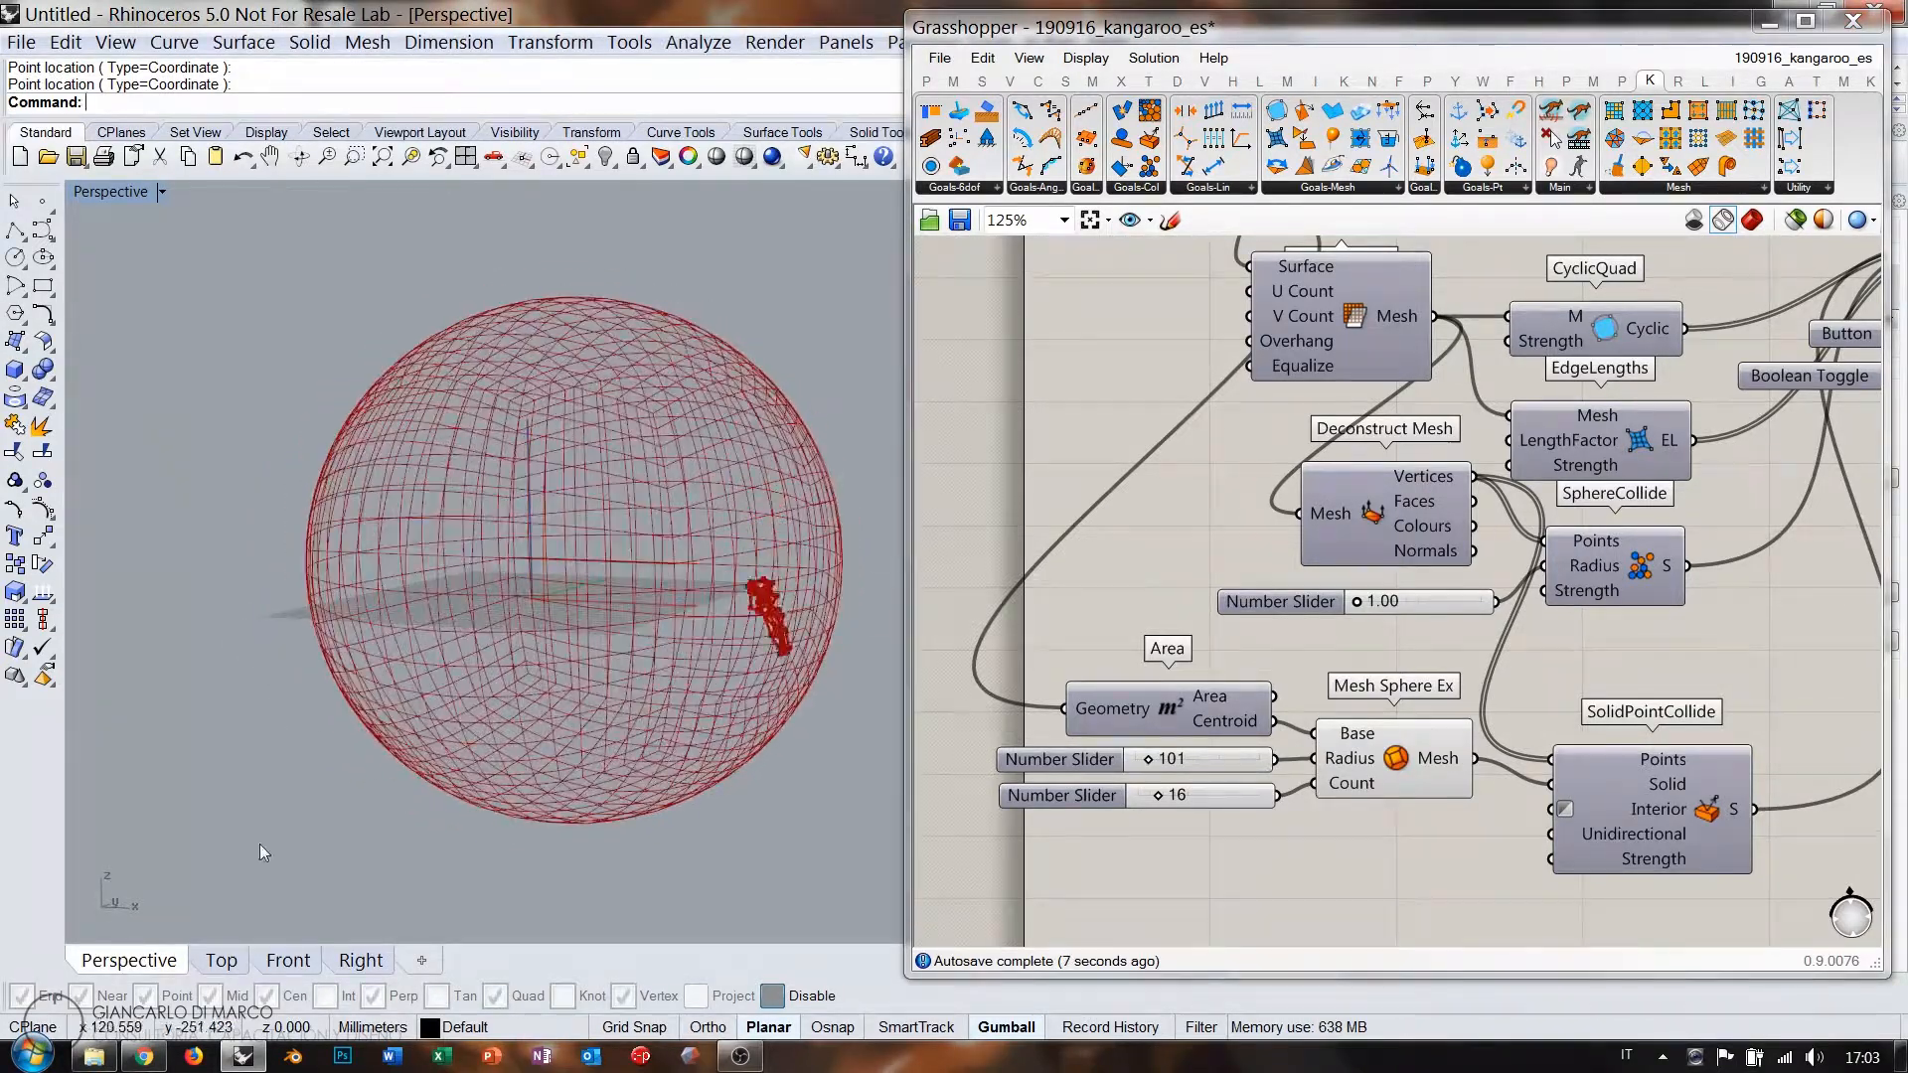
pyautogui.moveTo(904, 288); pyautogui.dragTo(1343, 288)
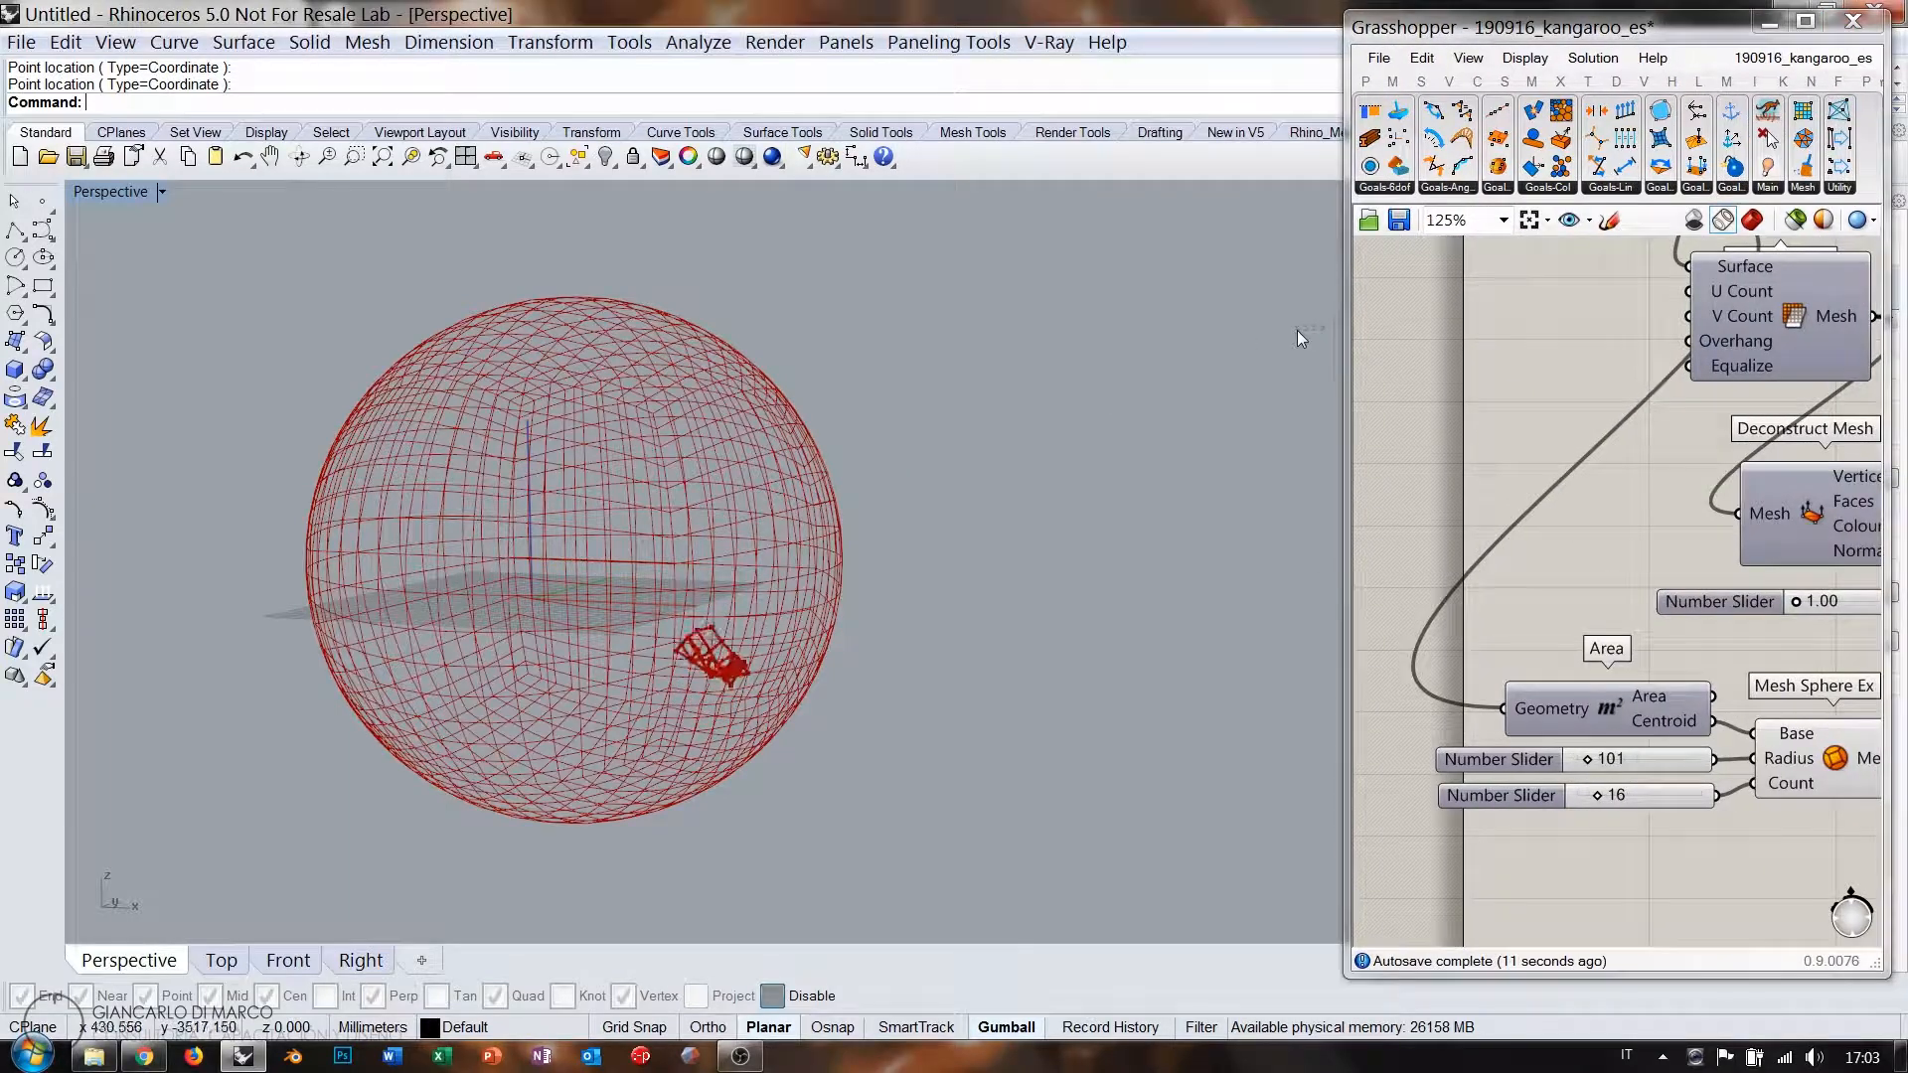
# Restore the four-viewport layout and zoom out Top and Front until the large sphere fits.
pyautogui.doubleClick(133, 189)
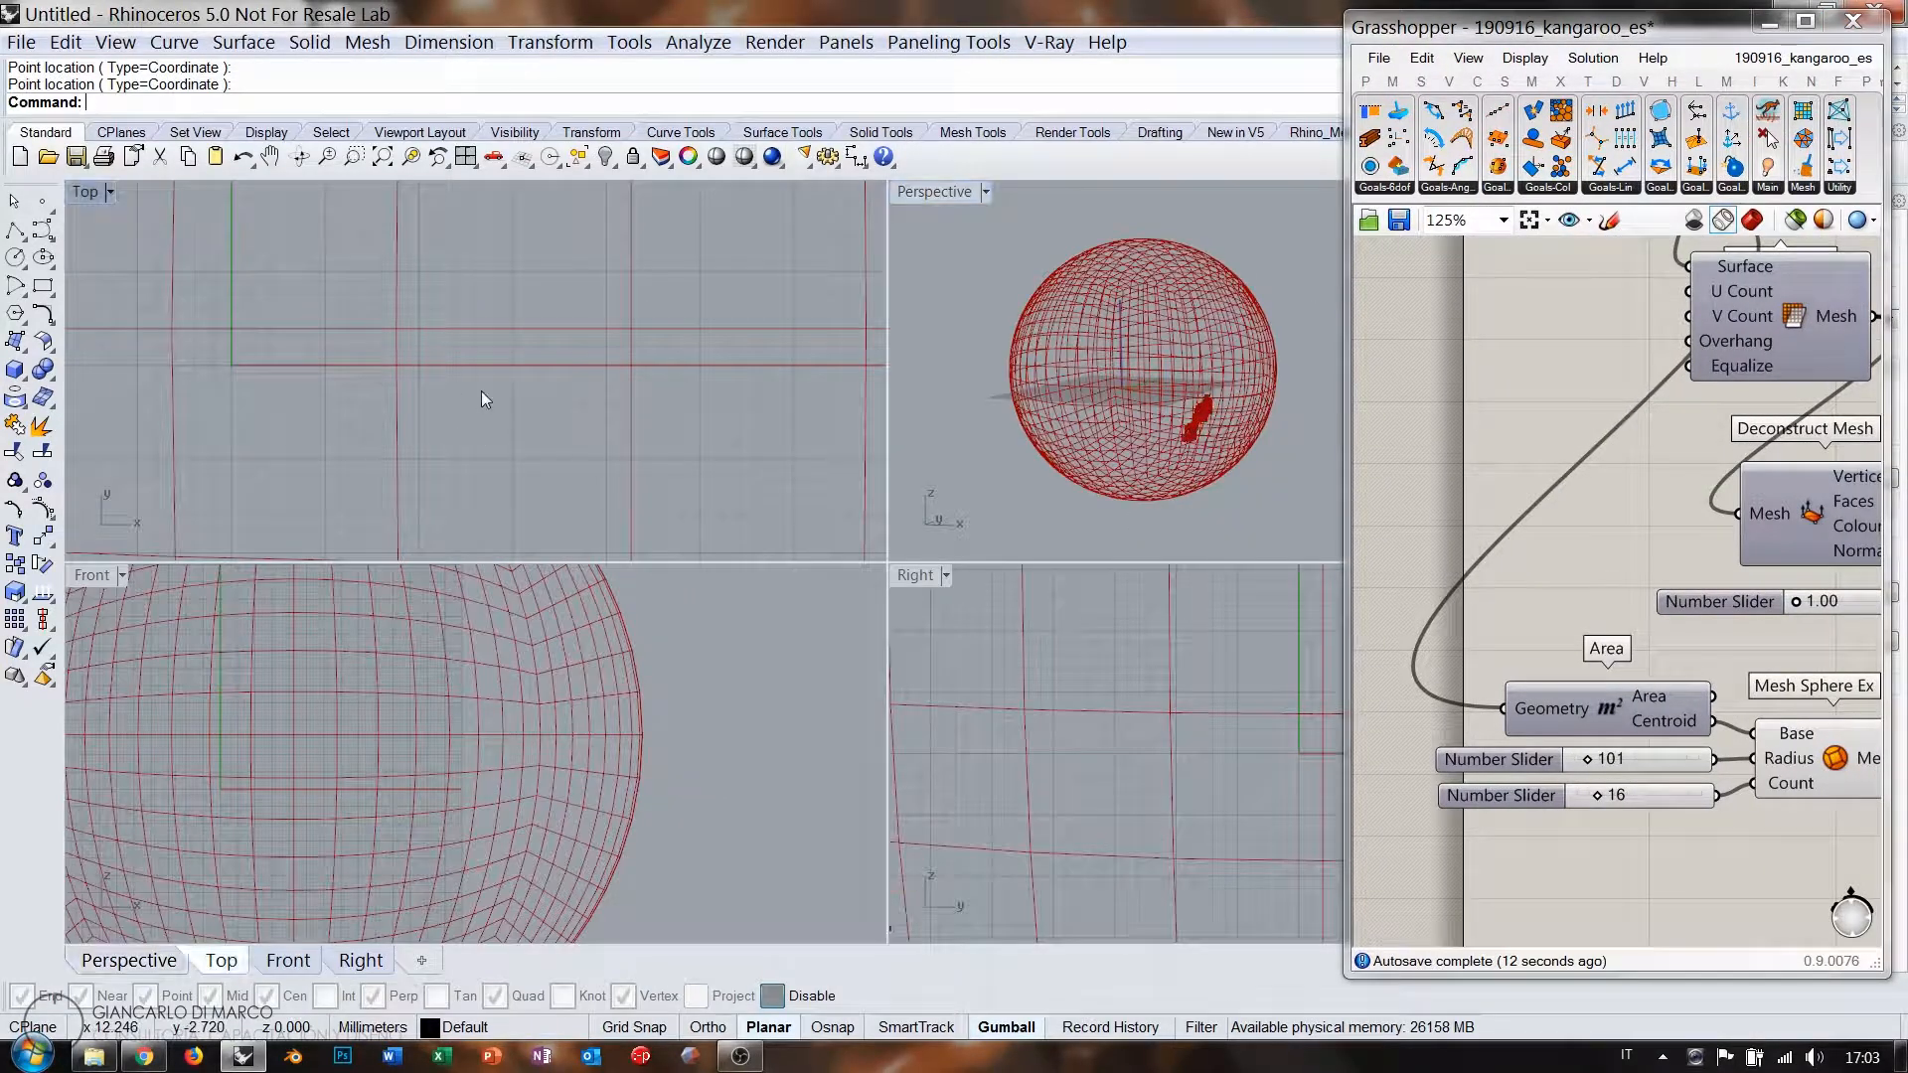
pyautogui.click(463, 366)
pyautogui.scroll(-10, 464, 366)
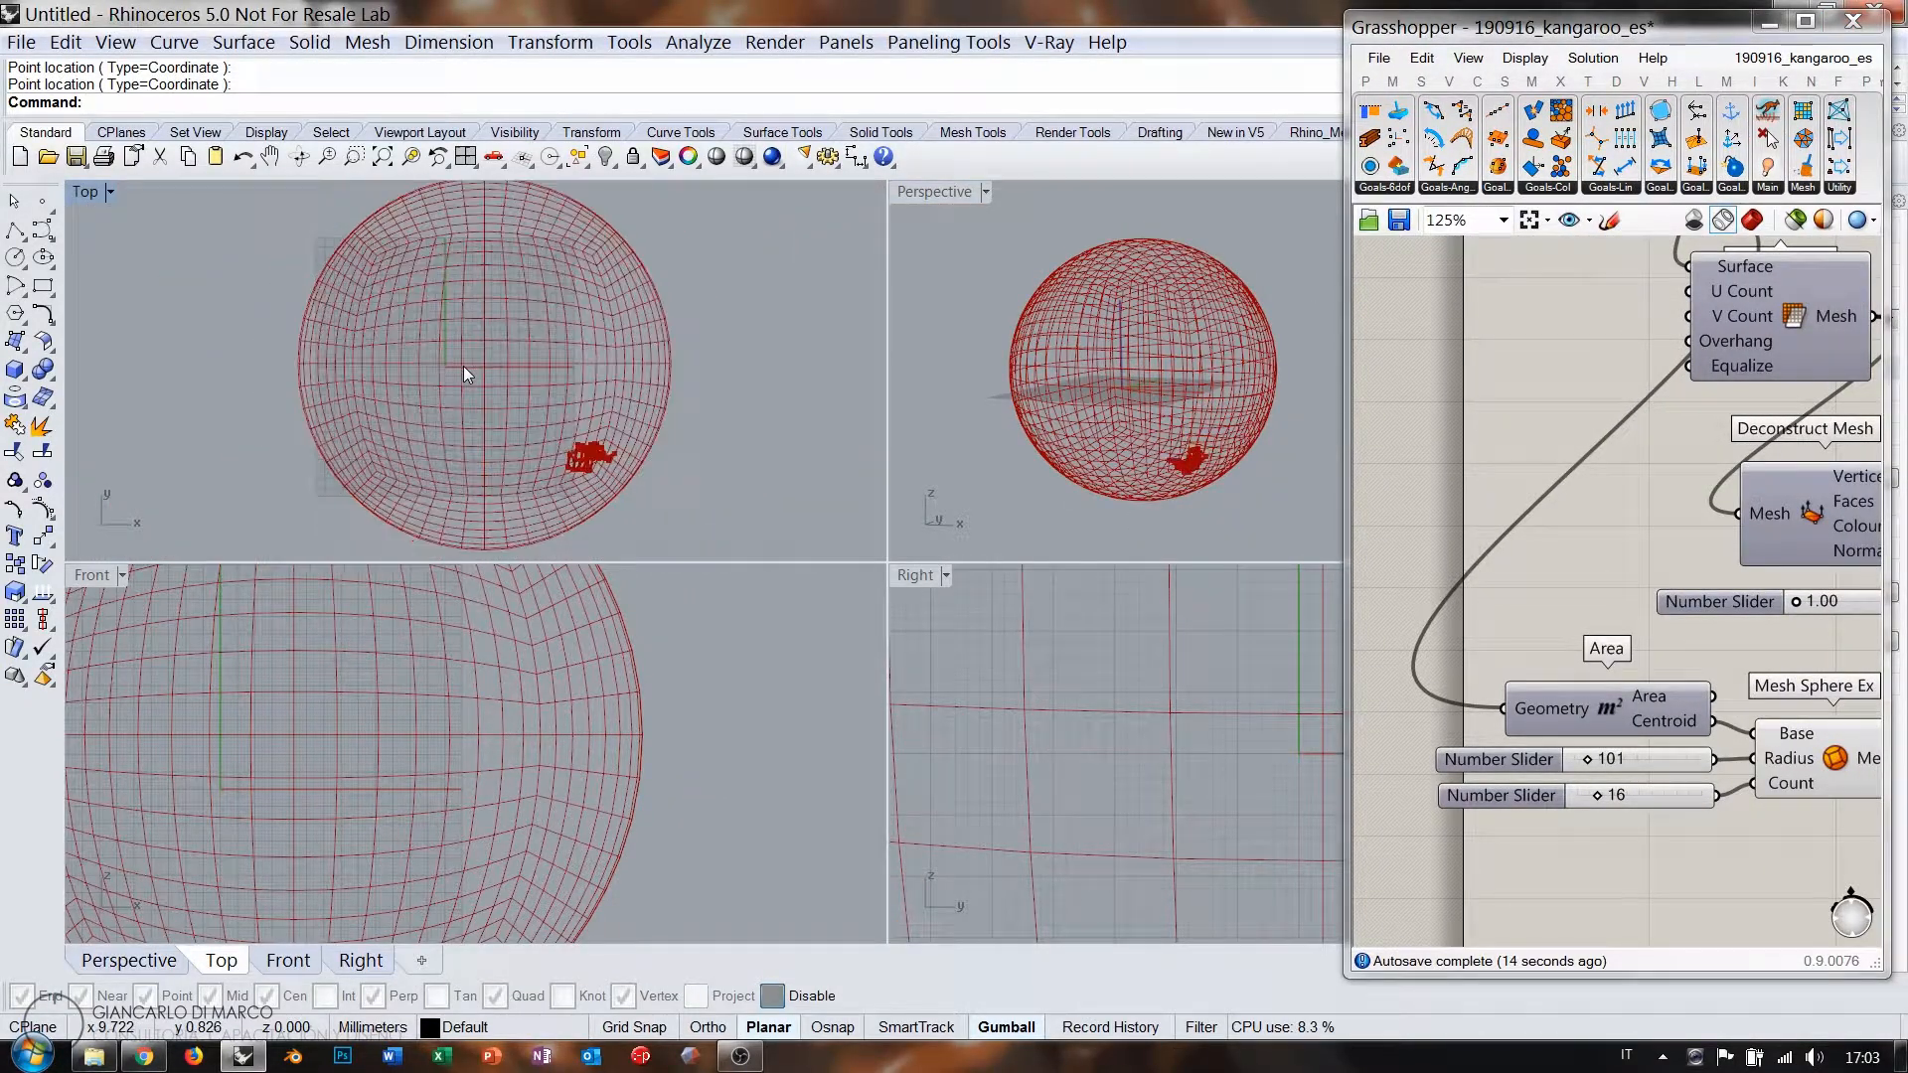
pyautogui.click(572, 772)
pyautogui.scroll(-10, 572, 771)
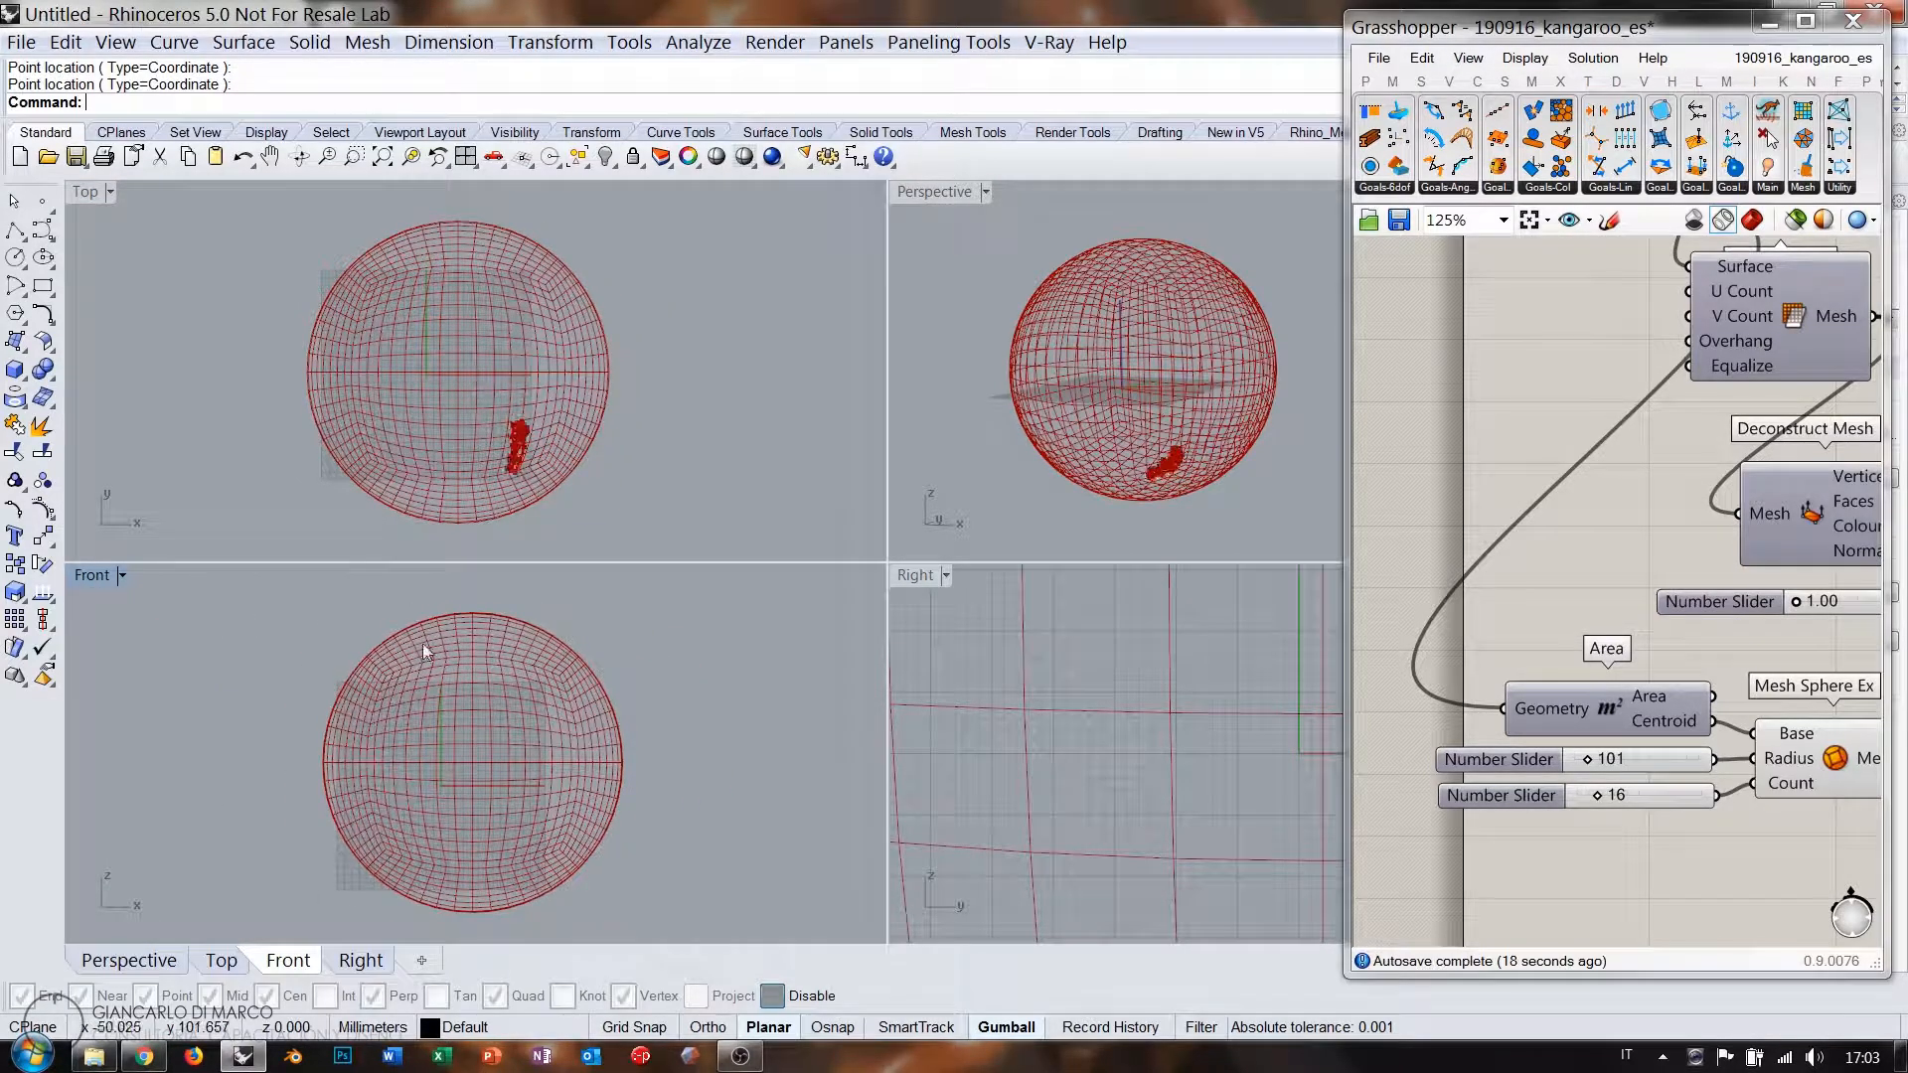
pyautogui.scroll(-10, 1151, 754)
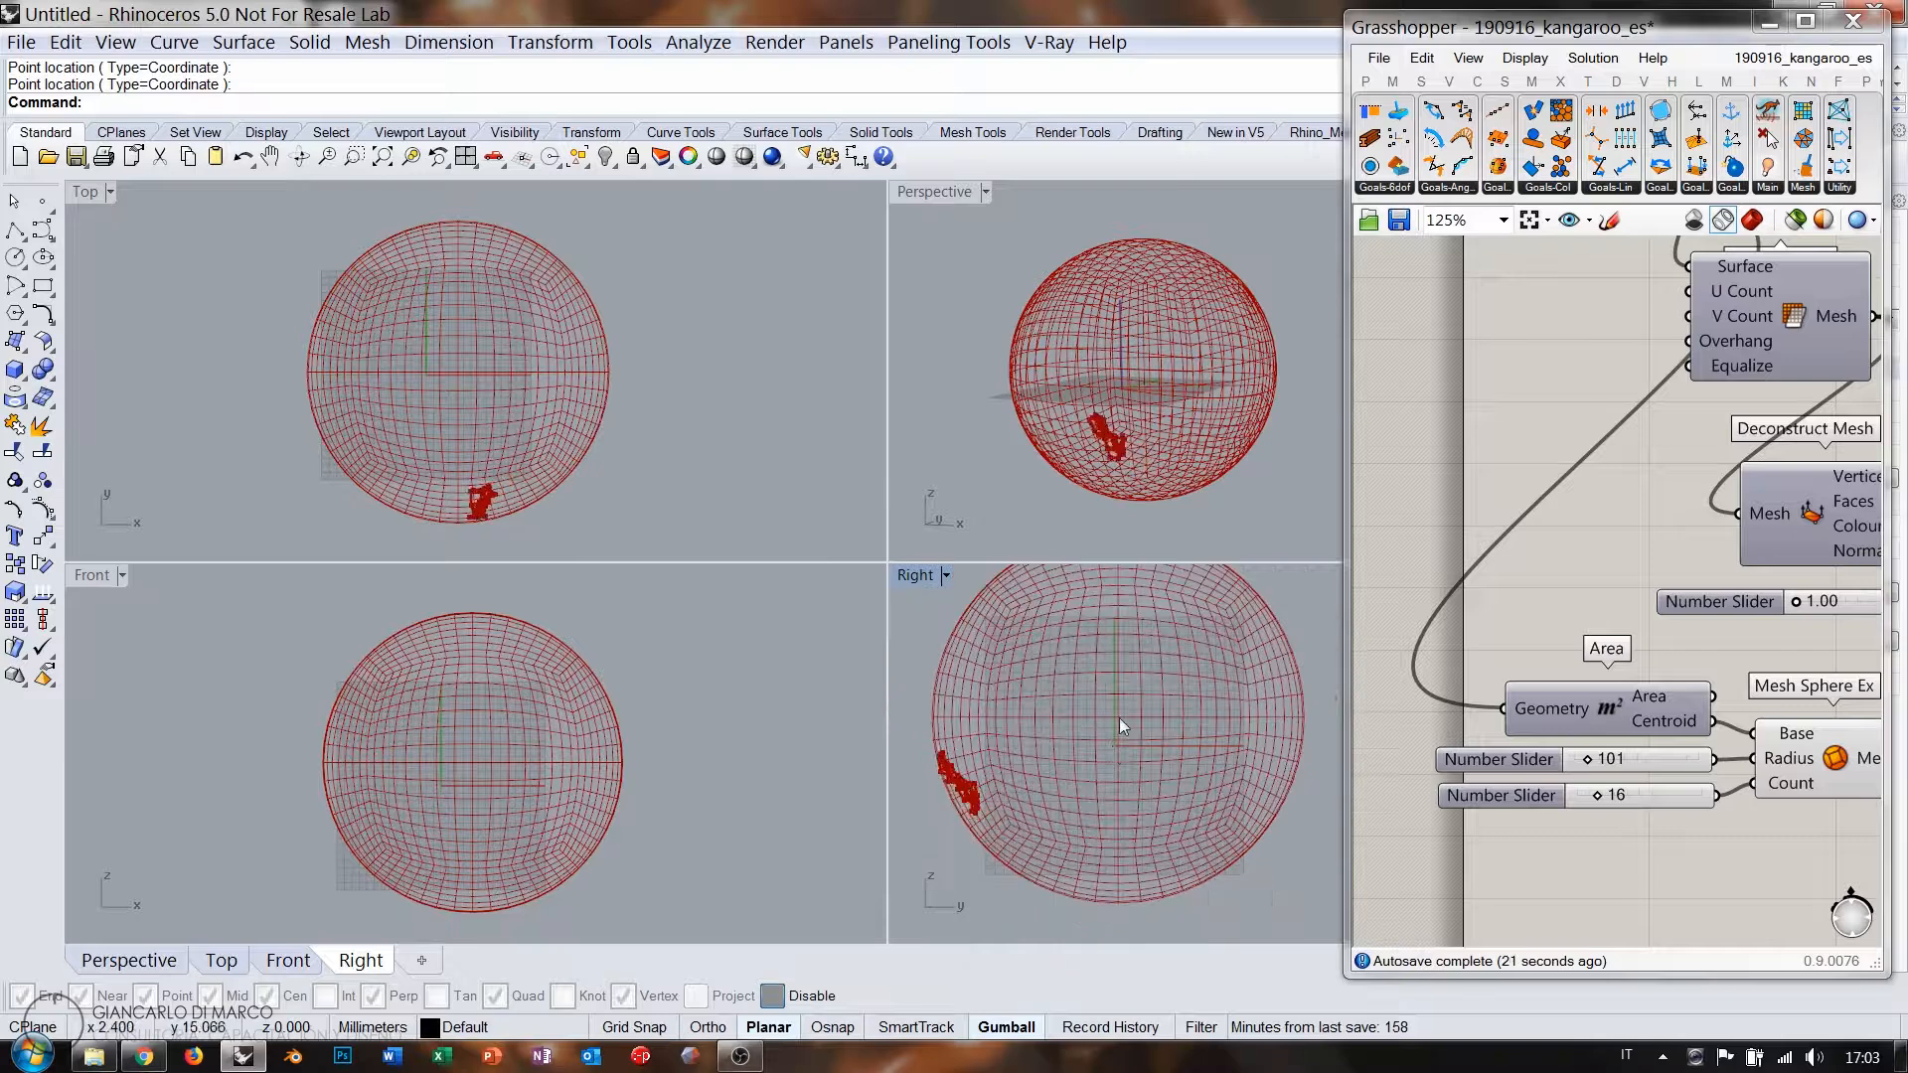
pyautogui.scroll(-3, 1126, 738)
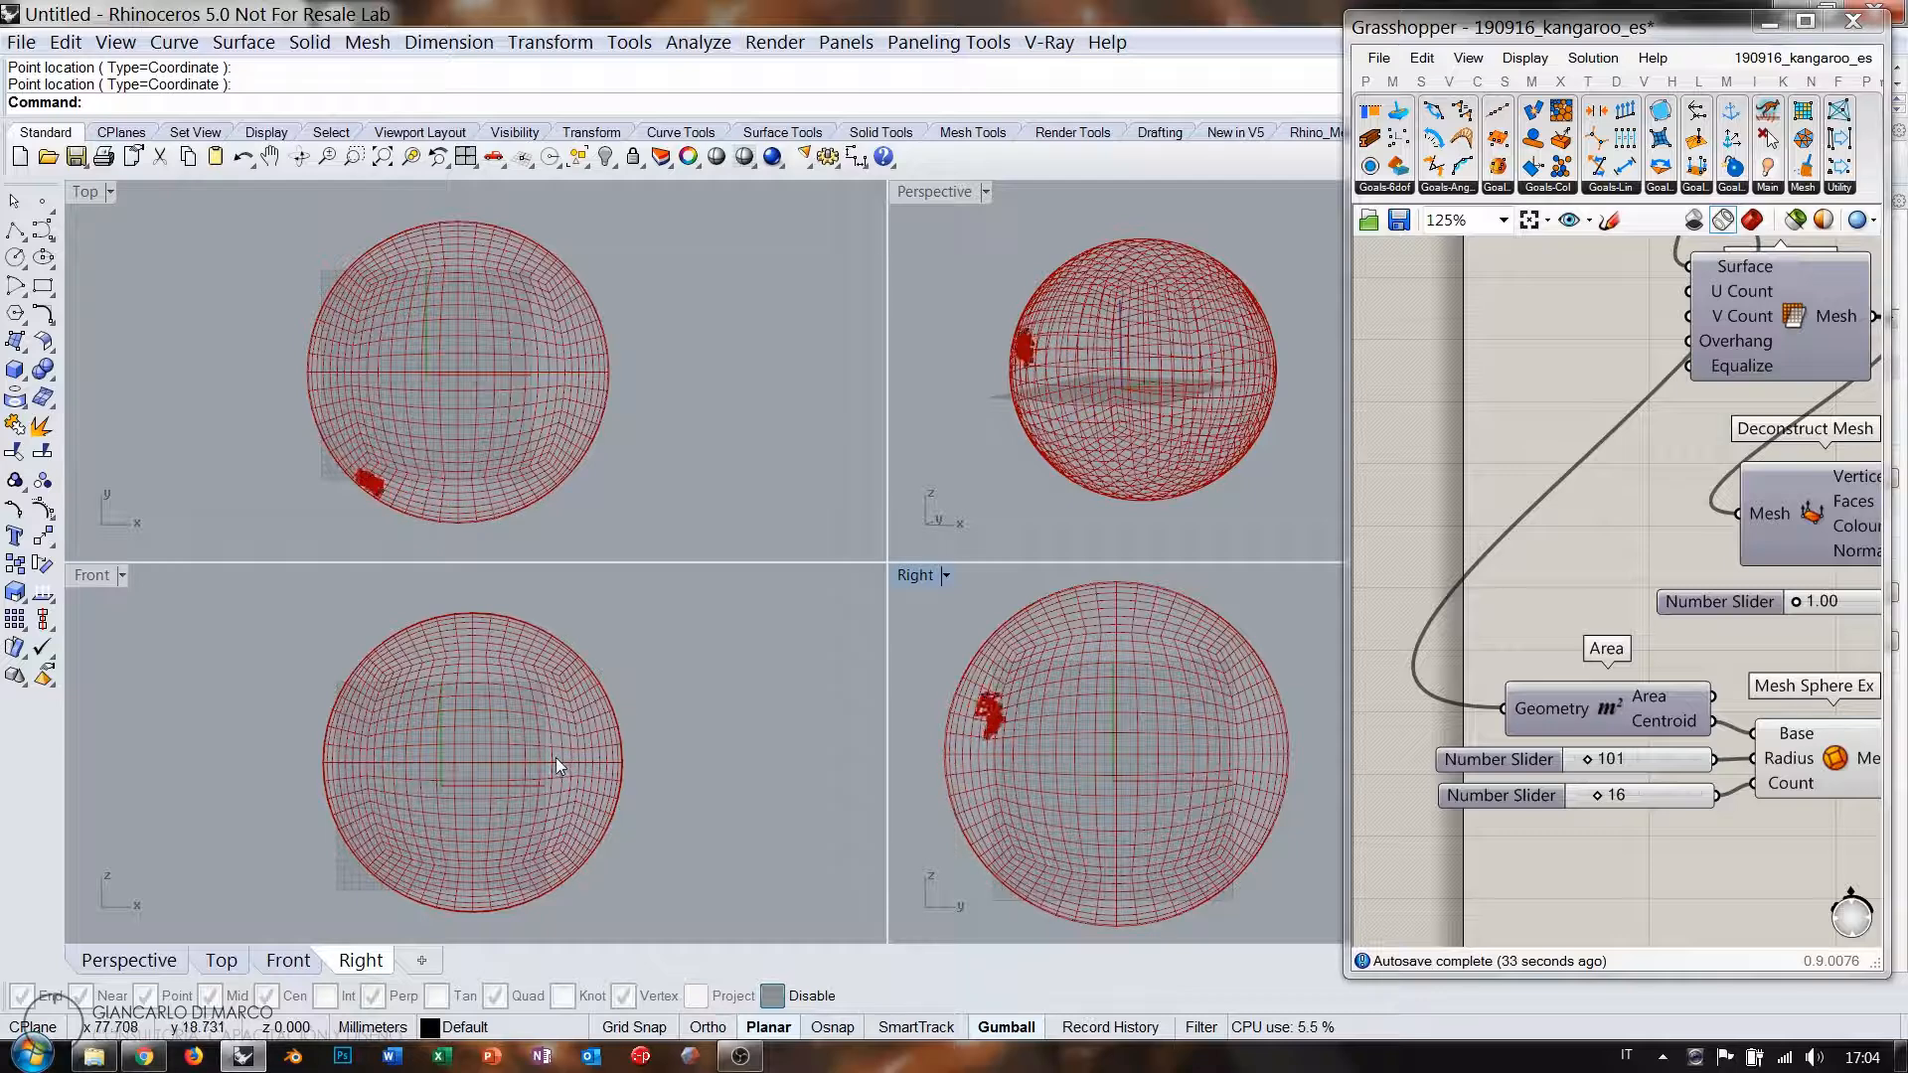
pyautogui.moveTo(556, 757); pyautogui.dragTo(545, 745, button='right')
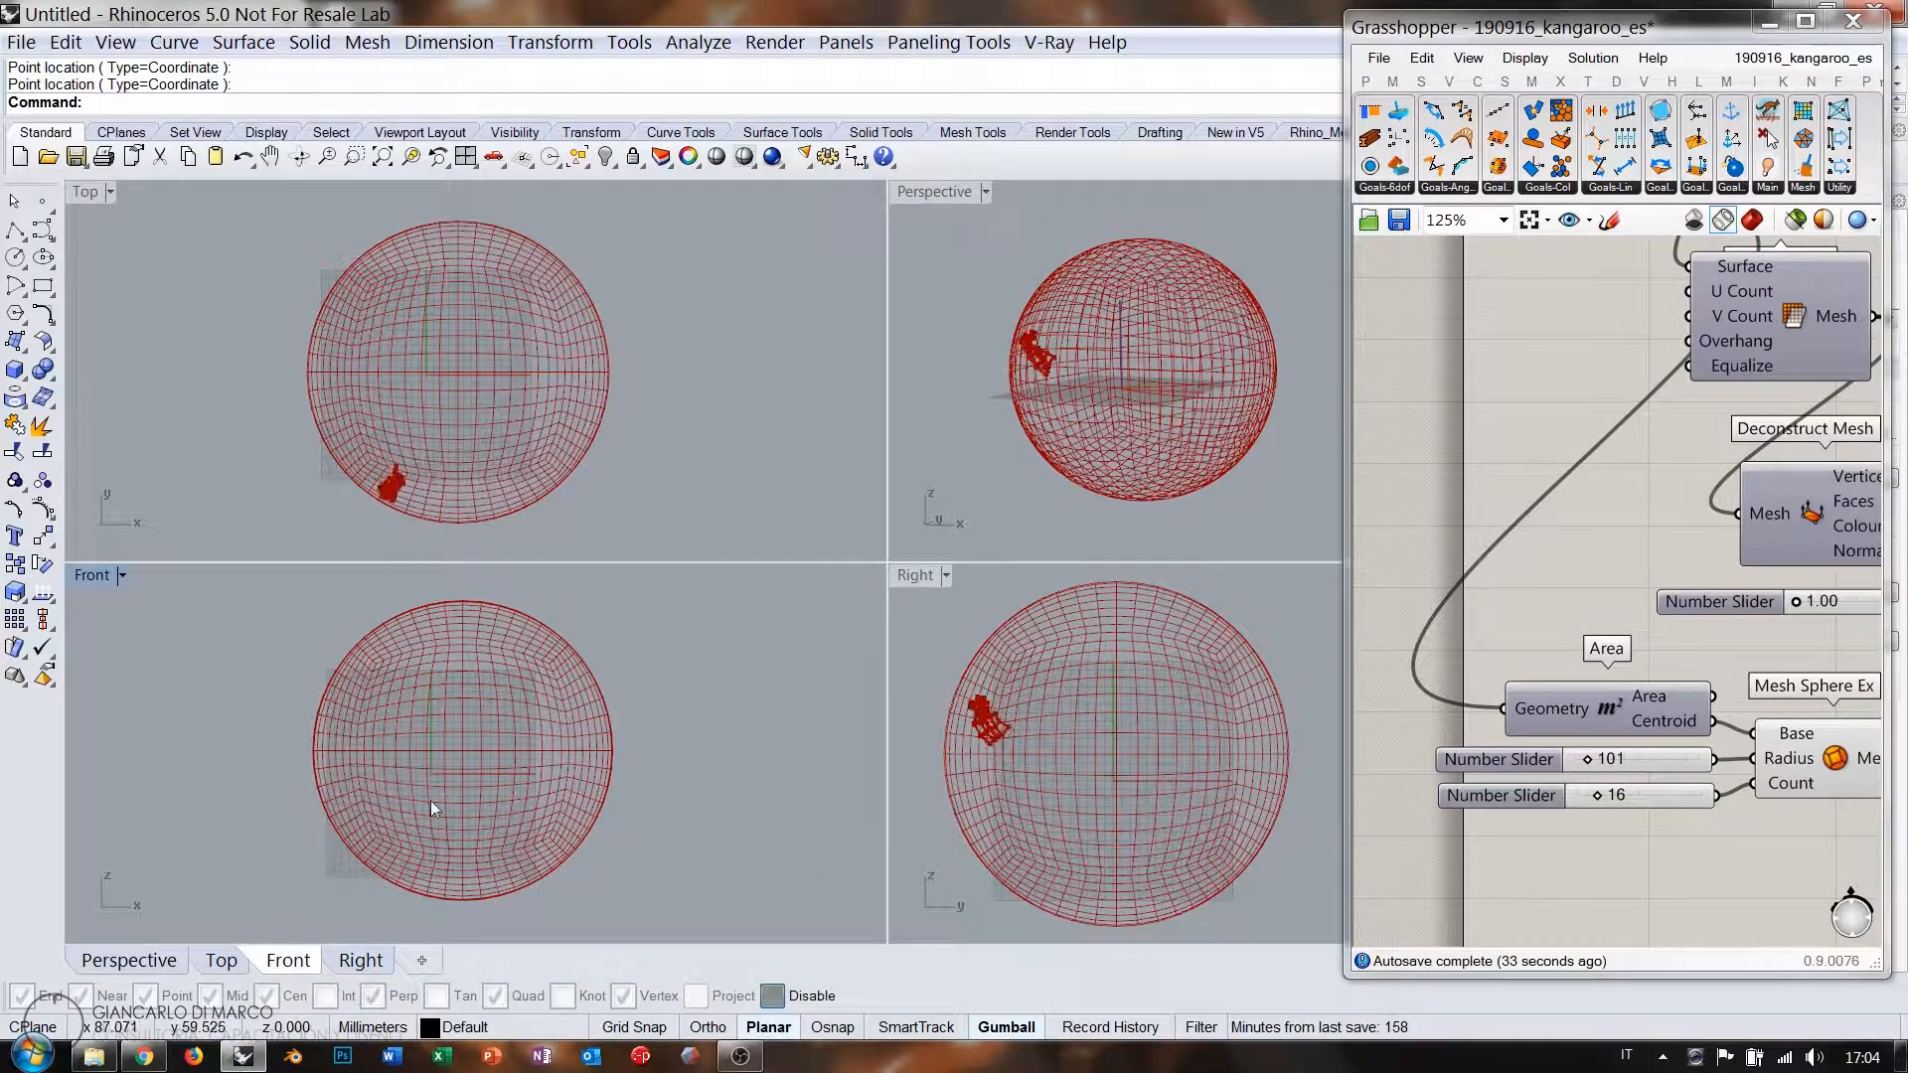
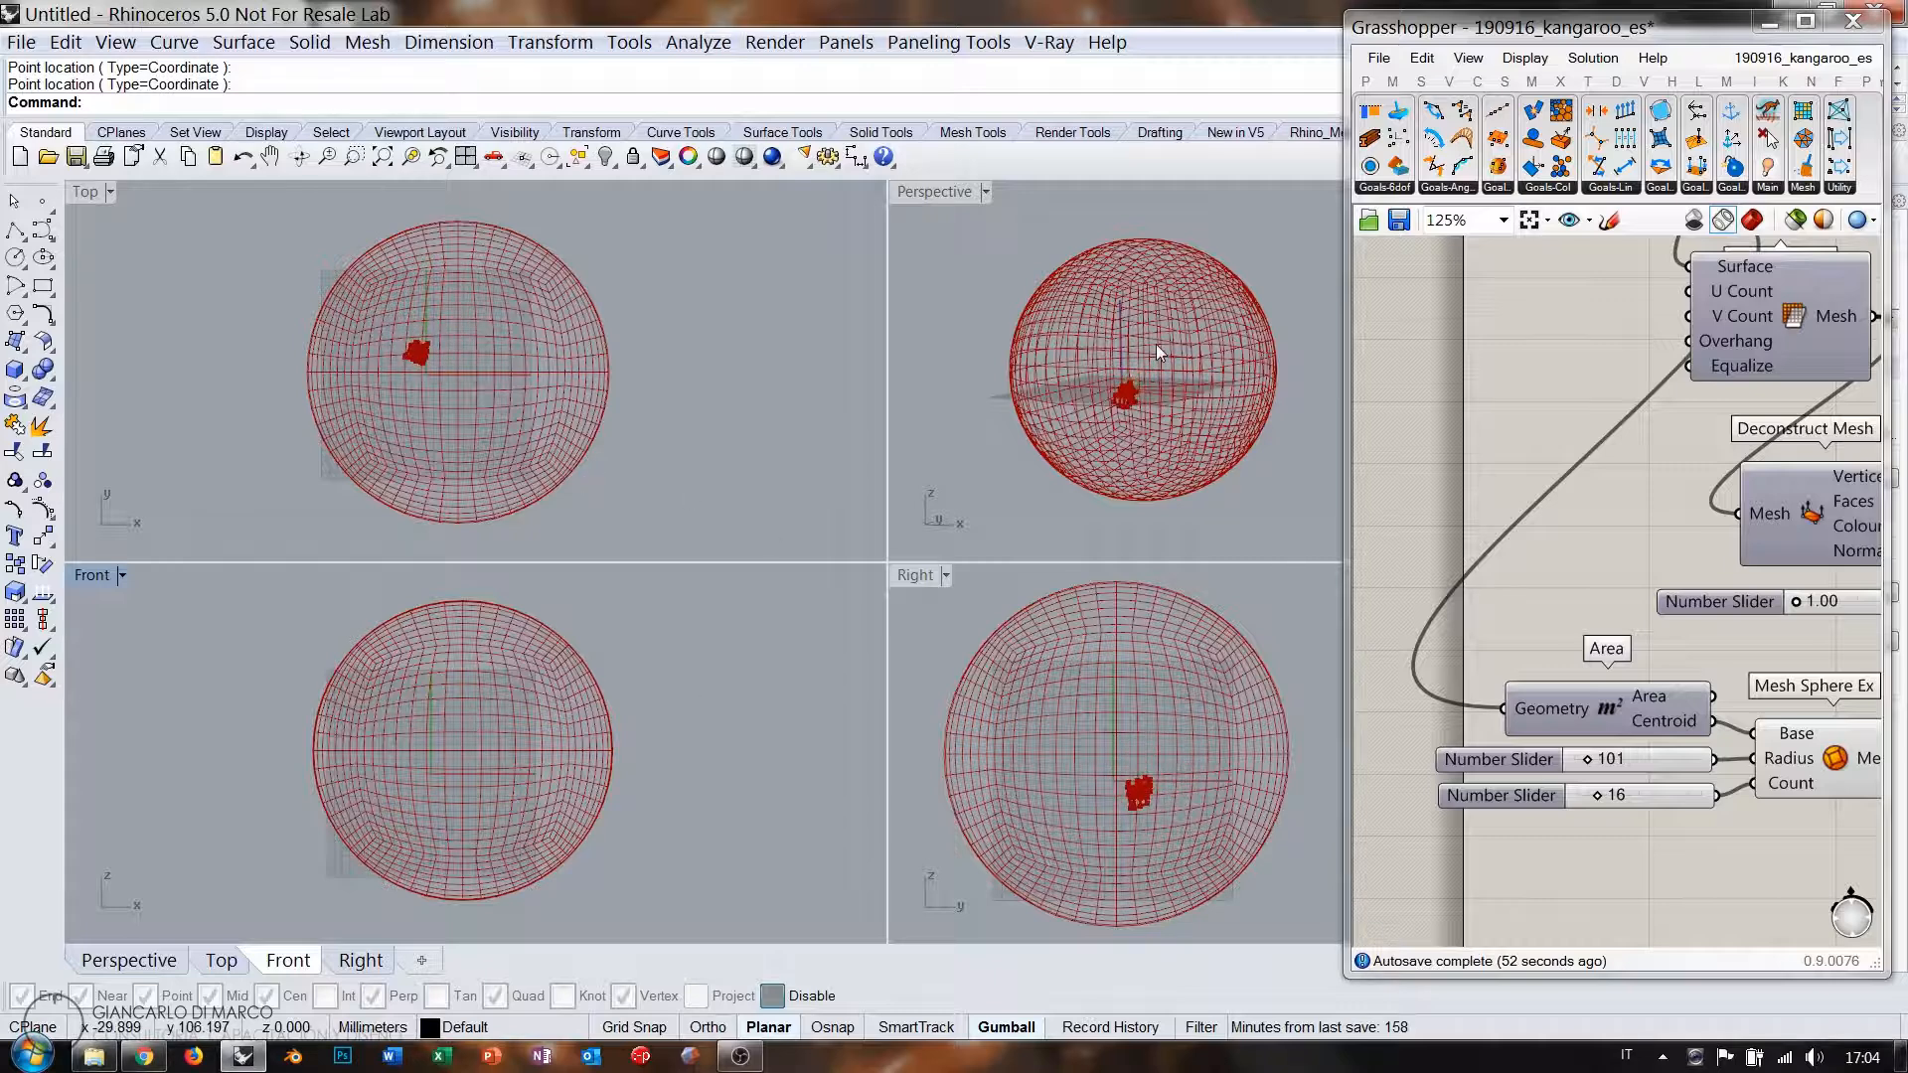
# Maximize the Perspective viewport and orbit it so the sphere tilts.
pyautogui.scroll(3, 1143, 348)
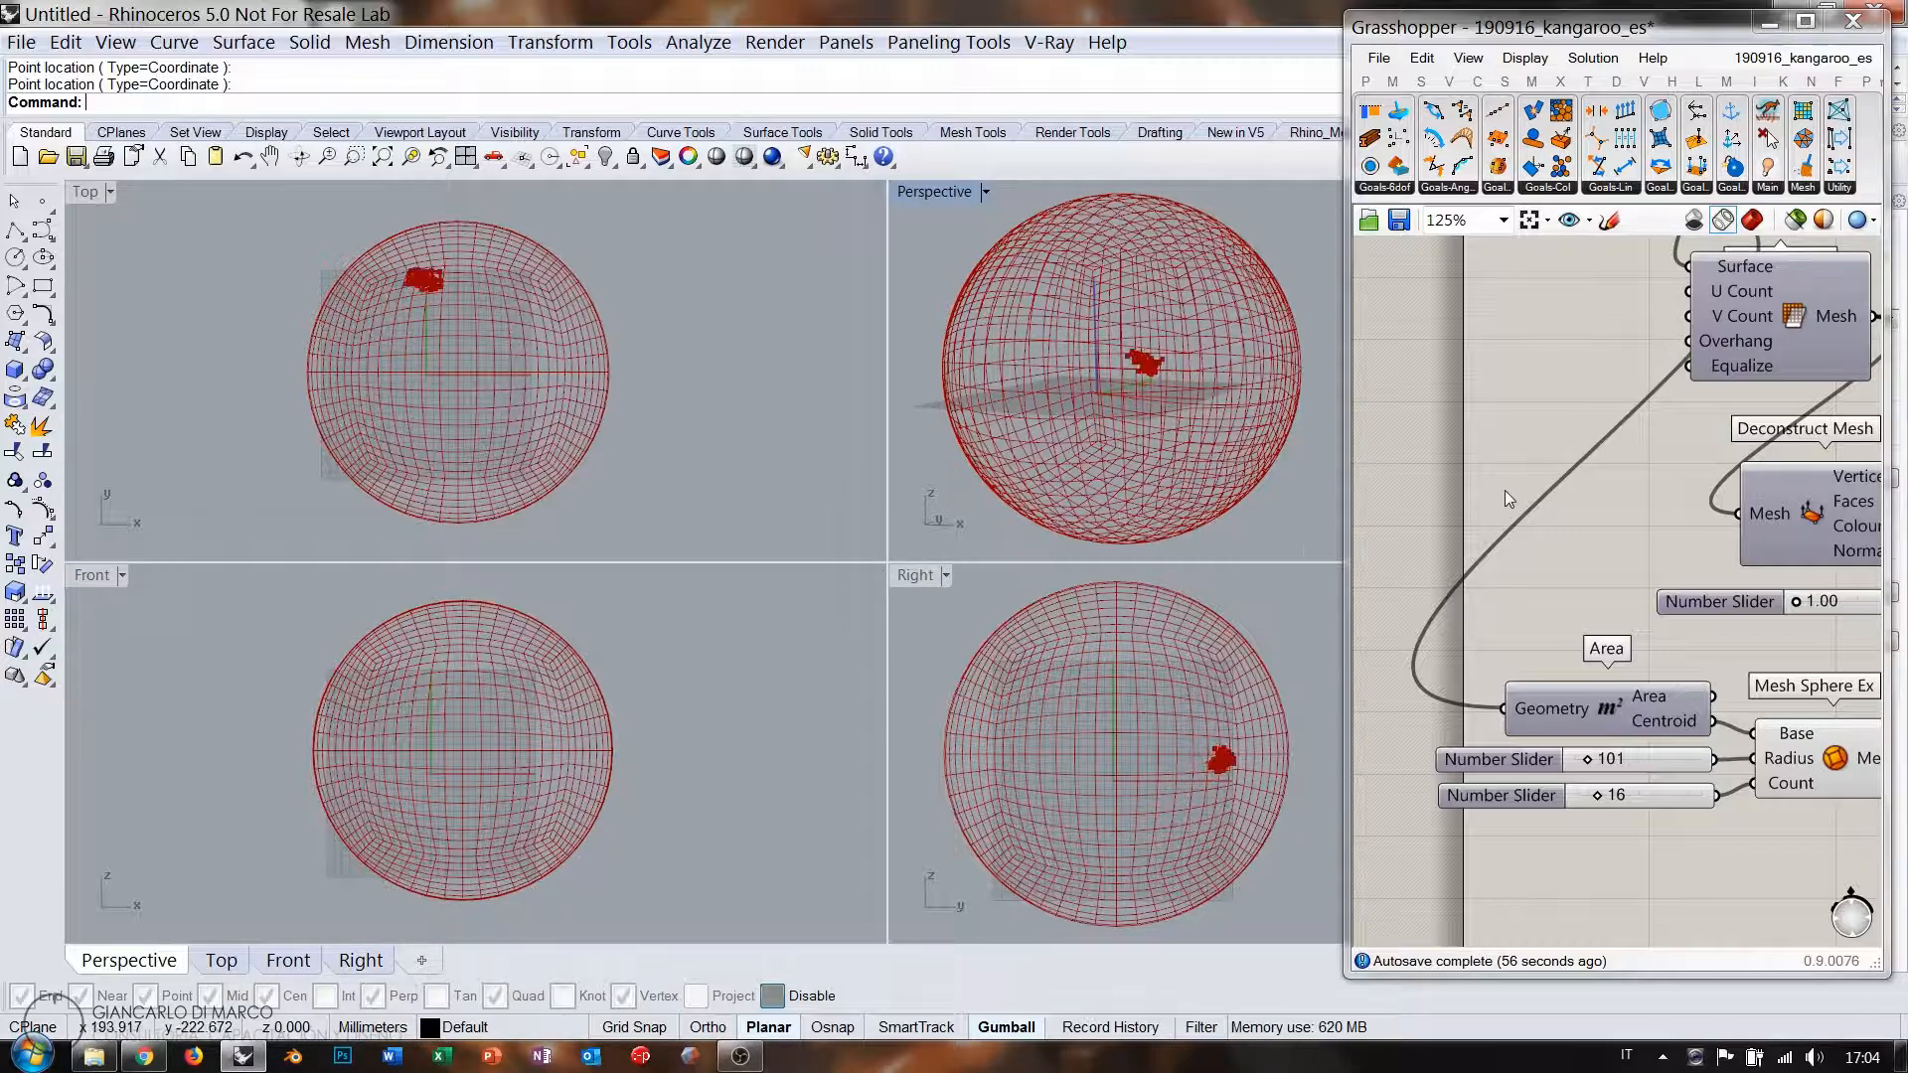
pyautogui.doubleClick(928, 196)
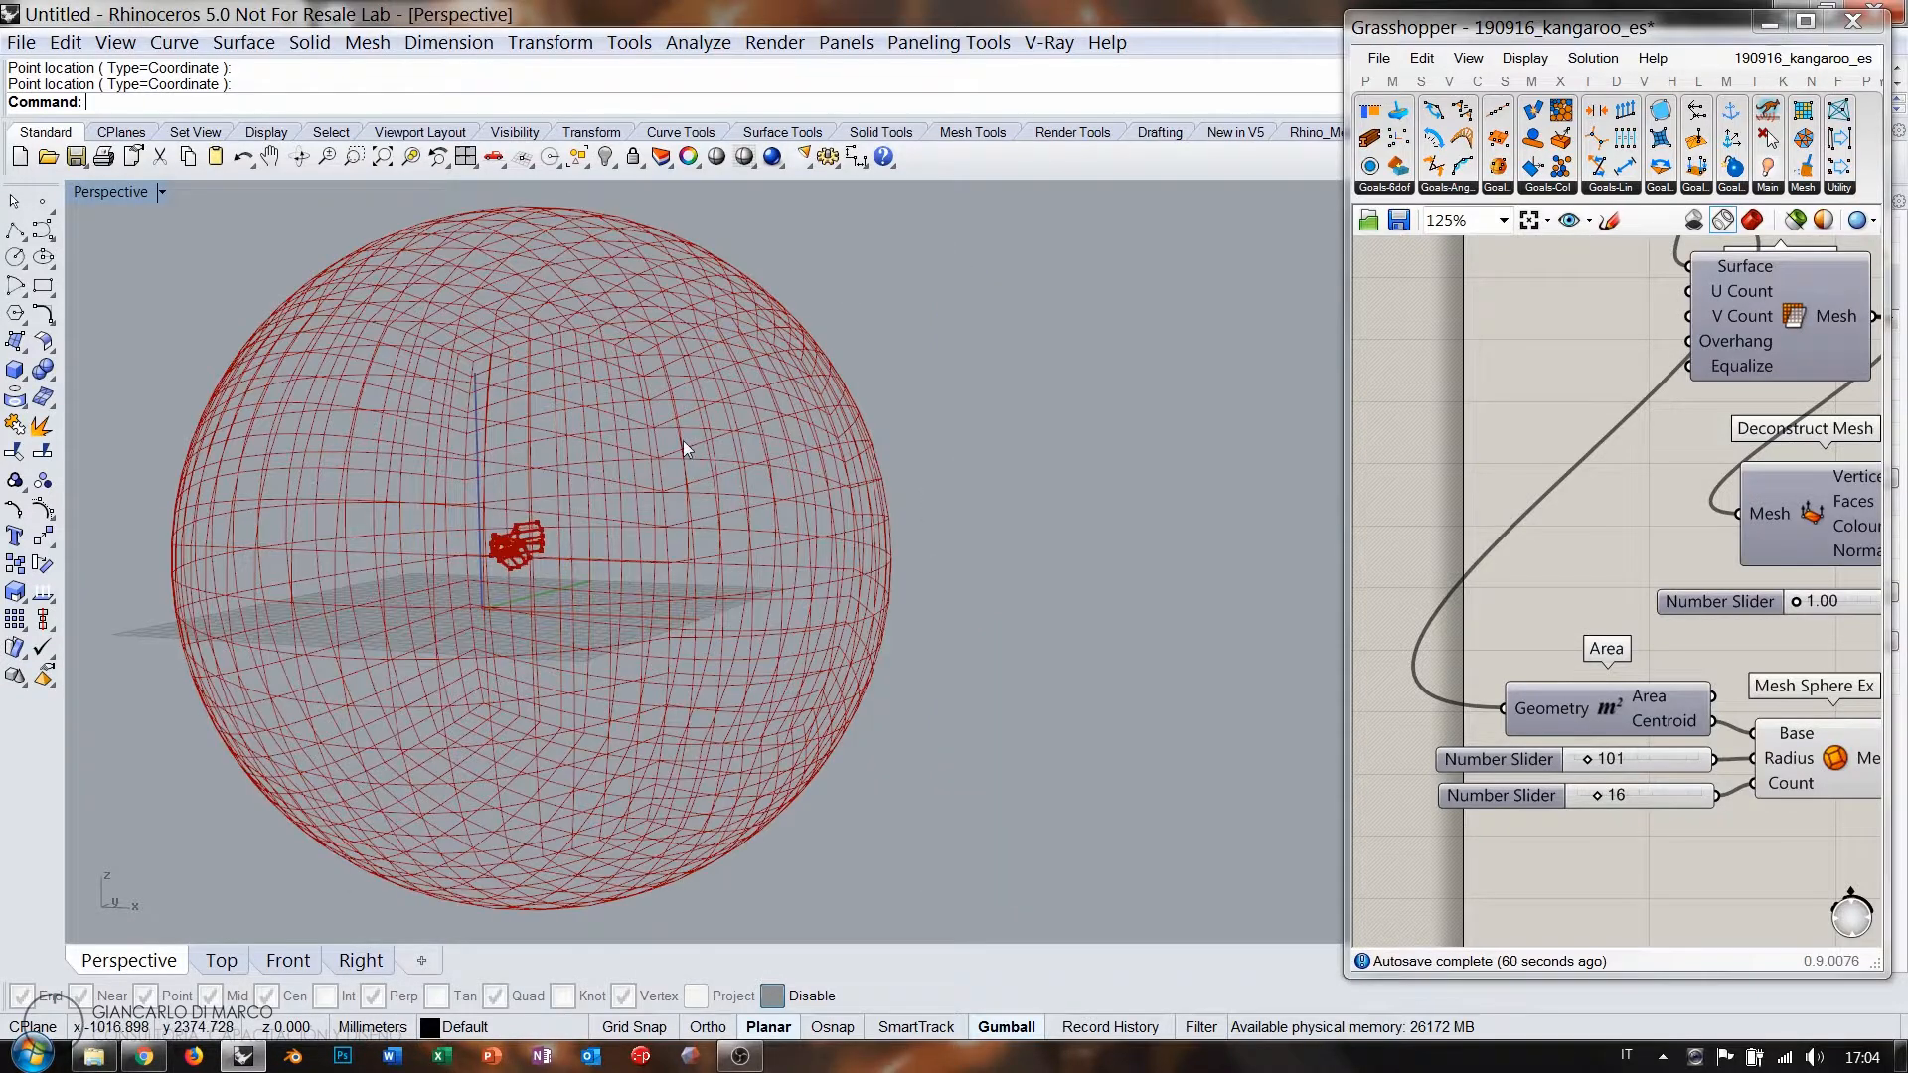
pyautogui.moveTo(682, 439); pyautogui.dragTo(924, 505, button='right')
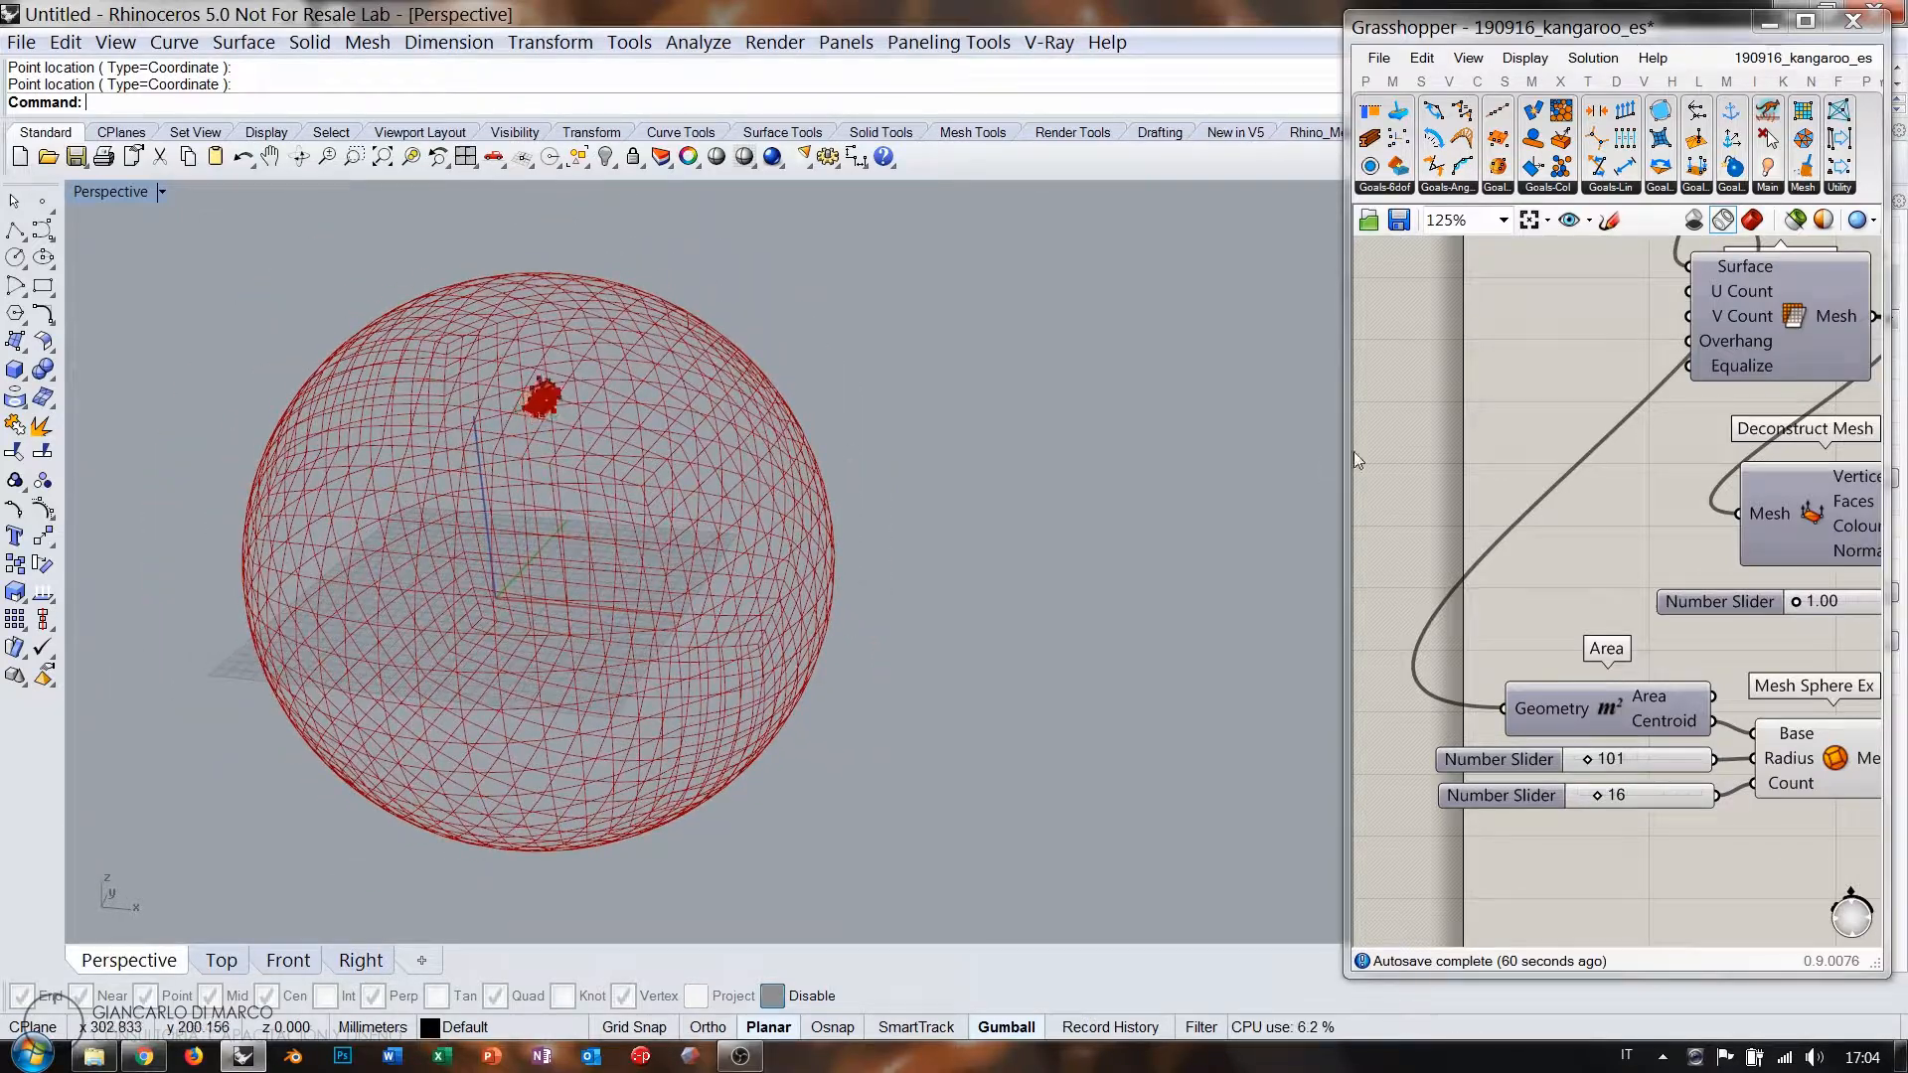
# Widen the Grasshopper window and move Deconstruct Mesh below the slider with the Area and sphere group.
pyautogui.moveTo(1346, 450); pyautogui.dragTo(969, 462)
pyautogui.moveTo(1498, 508); pyautogui.dragTo(1394, 557, button='right')
pyautogui.click(1362, 570)
pyautogui.moveTo(1361, 571); pyautogui.dragTo(1367, 724)
pyautogui.moveTo(1352, 898); pyautogui.dragTo(1129, 757)
pyautogui.moveTo(1253, 822); pyautogui.dragTo(1374, 711, button='right')
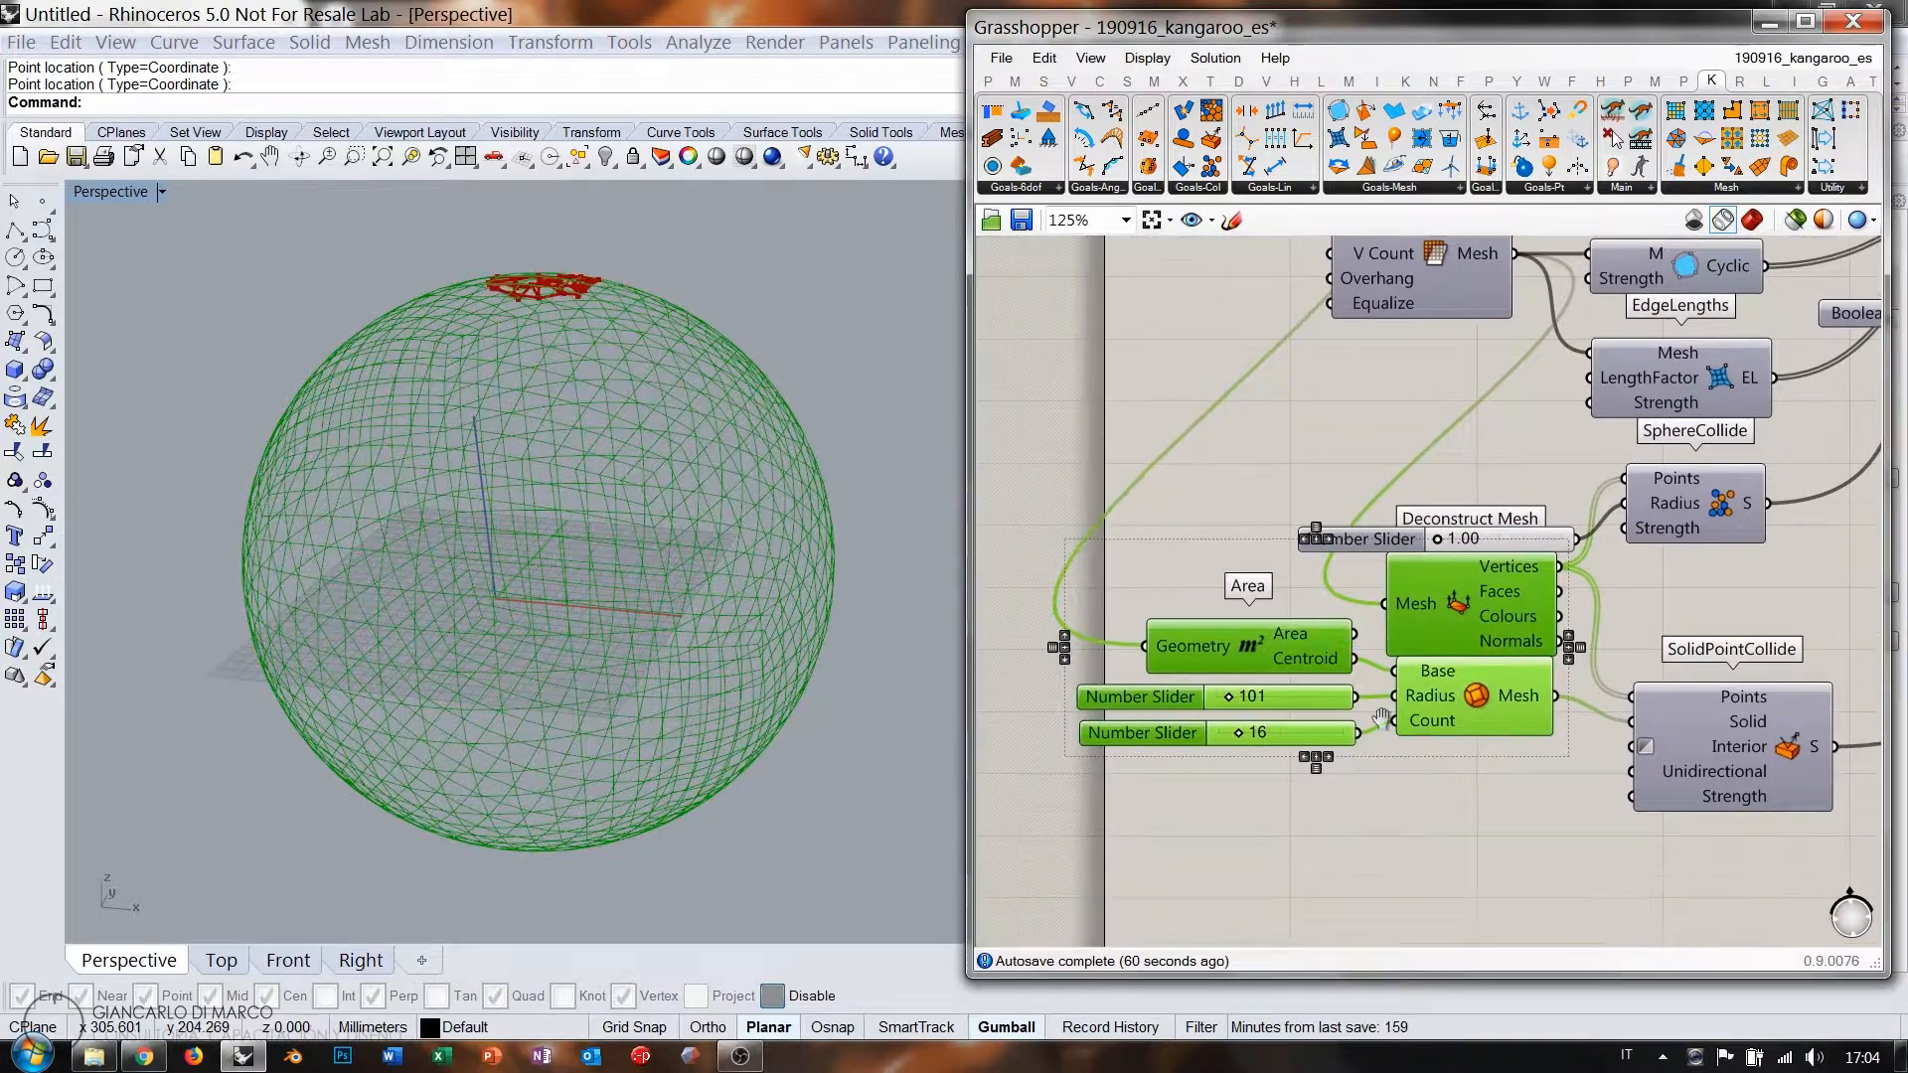
# Nudge the selected group and the Deconstruct Mesh component into tidier positions.
pyautogui.moveTo(1471, 701); pyautogui.dragTo(1471, 748)
pyautogui.click(1471, 792)
pyautogui.moveTo(1476, 672); pyautogui.dragTo(1472, 653)
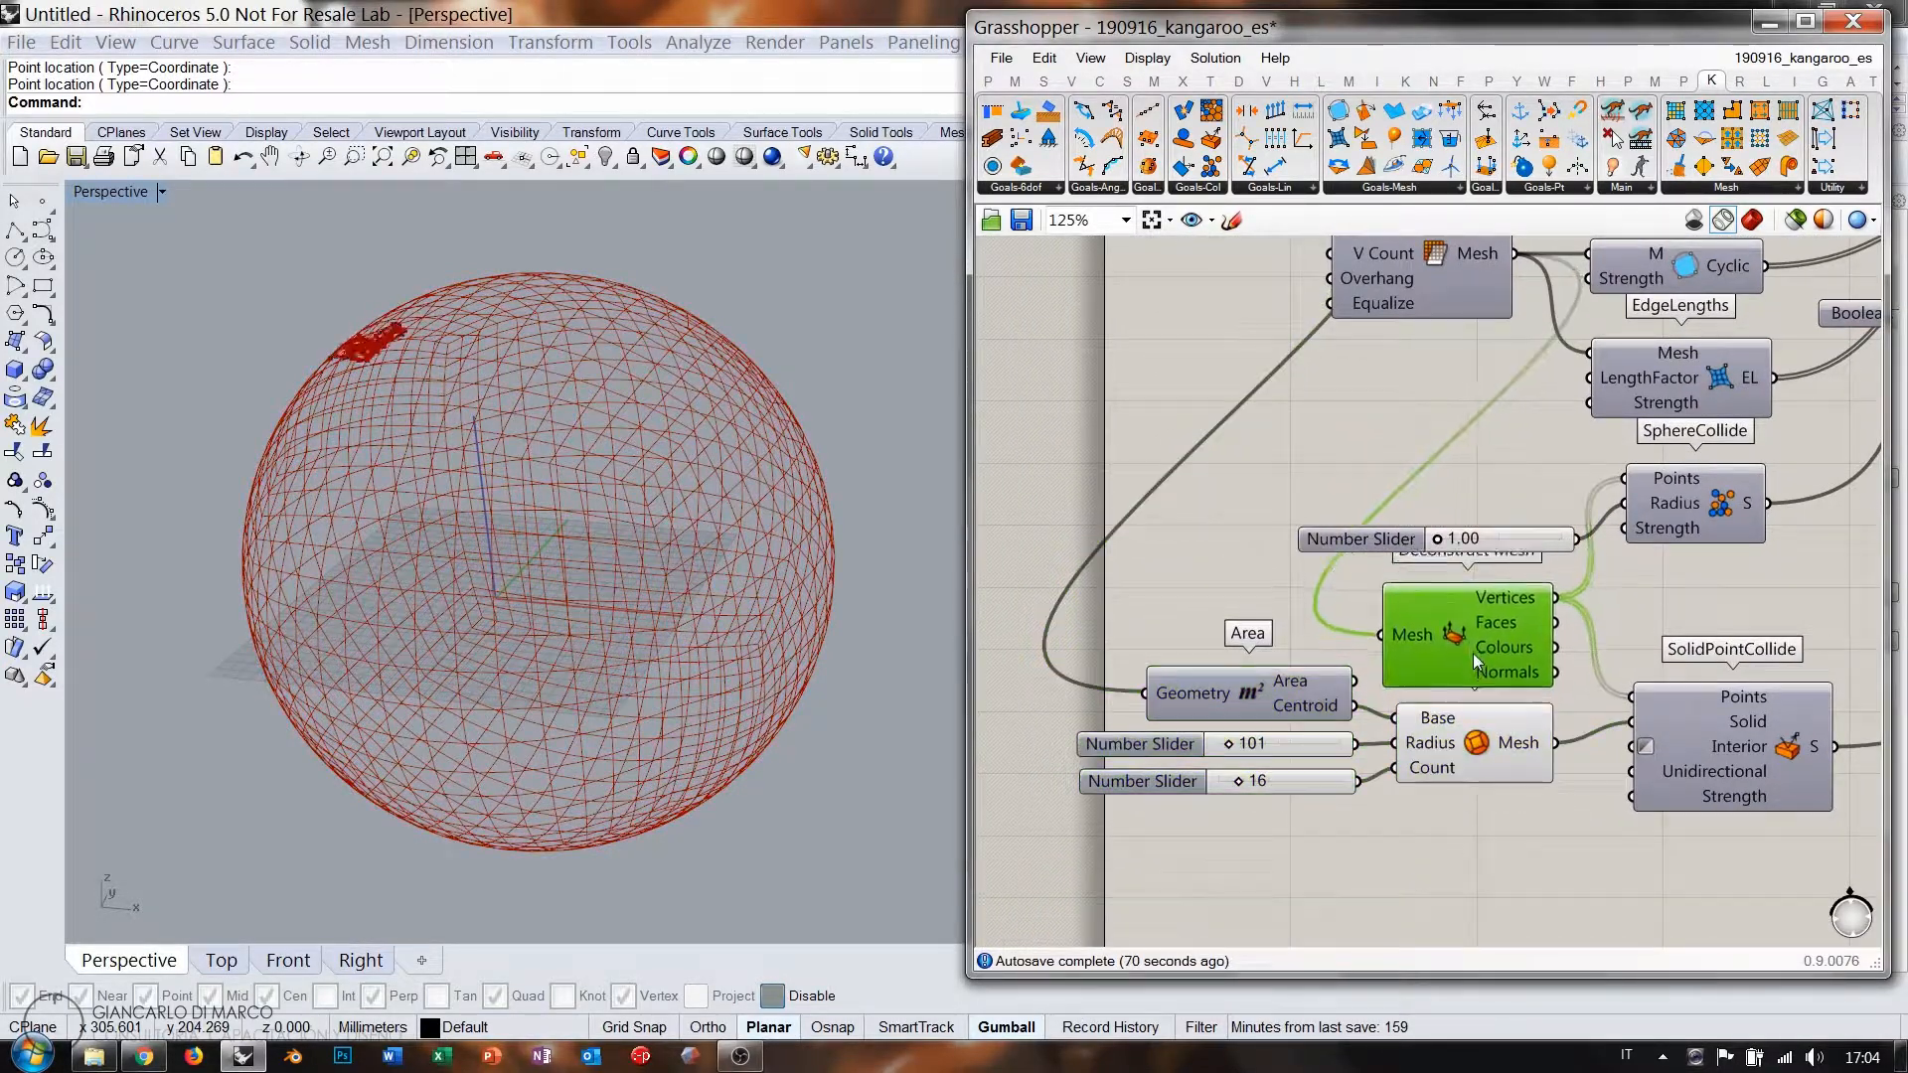
pyautogui.click(1468, 412)
# Create a 0.000<1< Number Slider beside EdgeLengths LengthFactor, set to 2.000.
pyautogui.doubleClick(1435, 413)
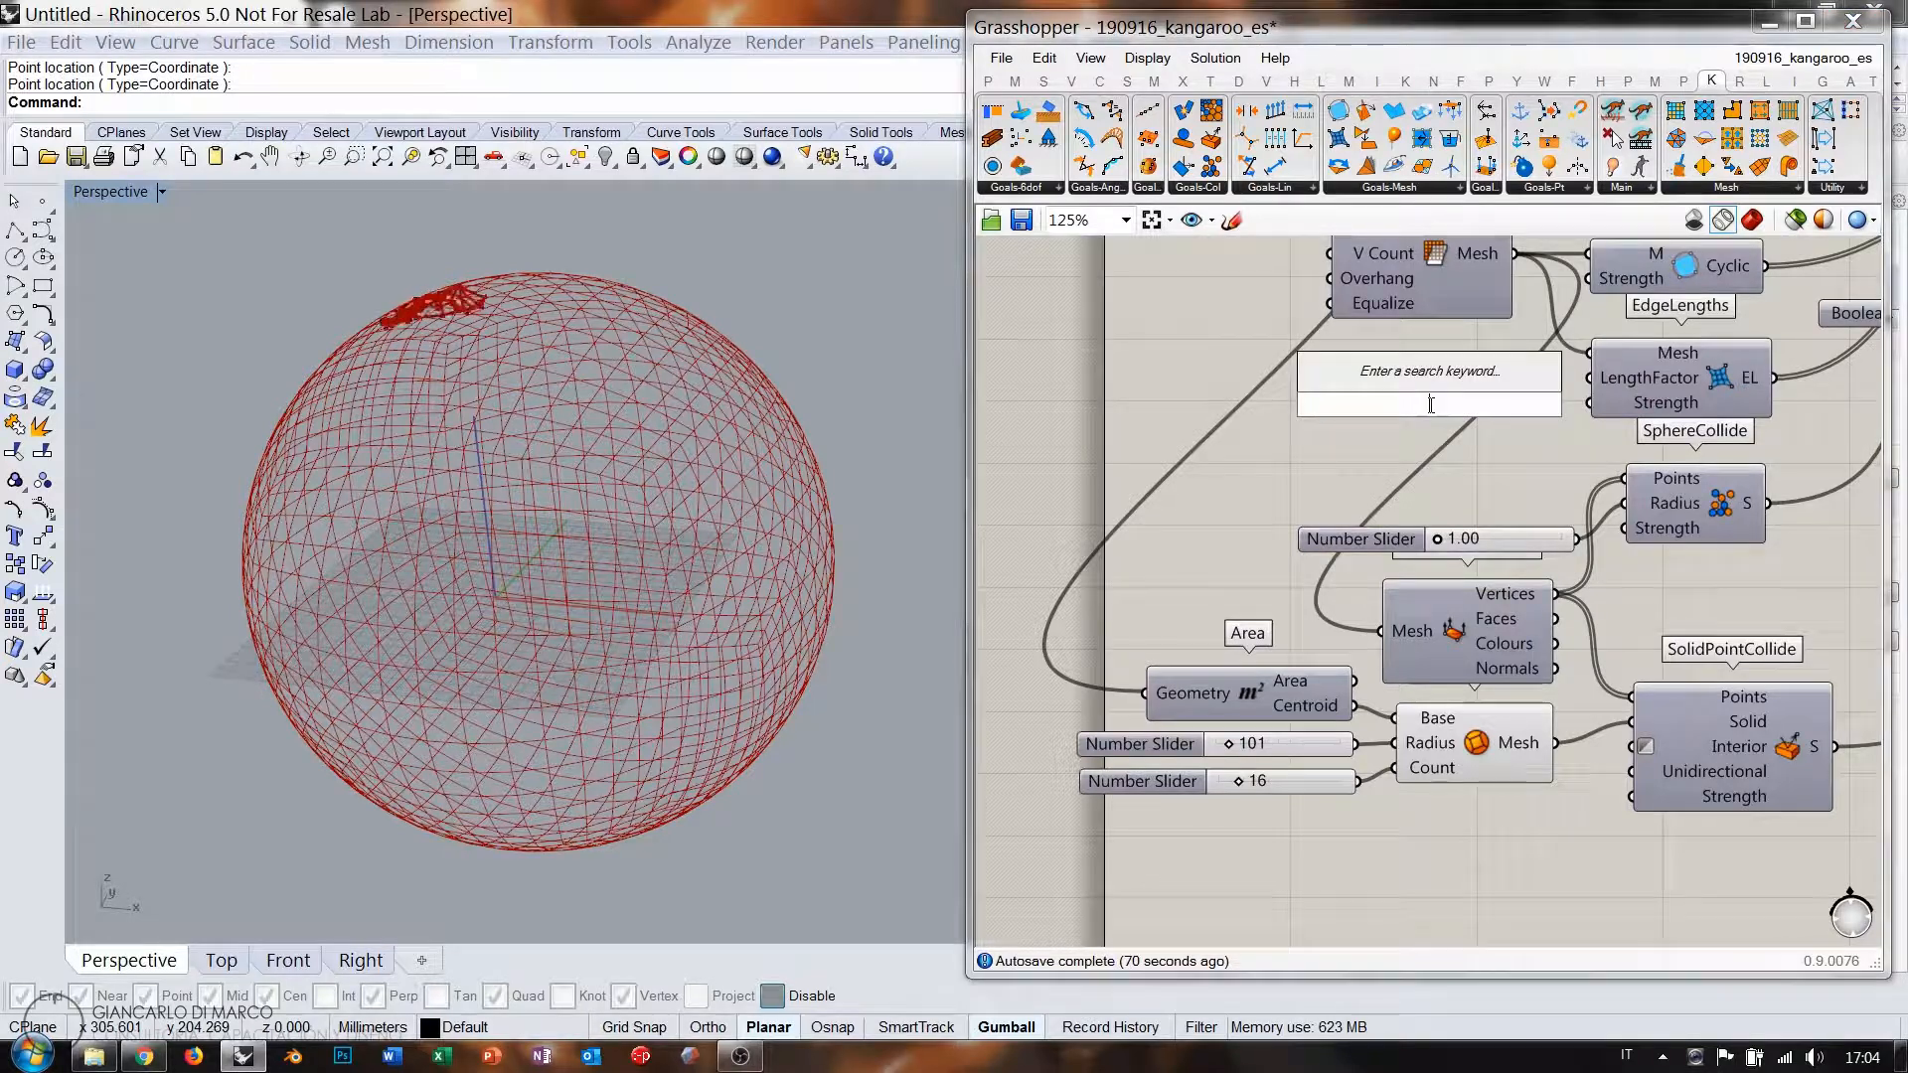
pyautogui.write('1')
pyautogui.press('Return')
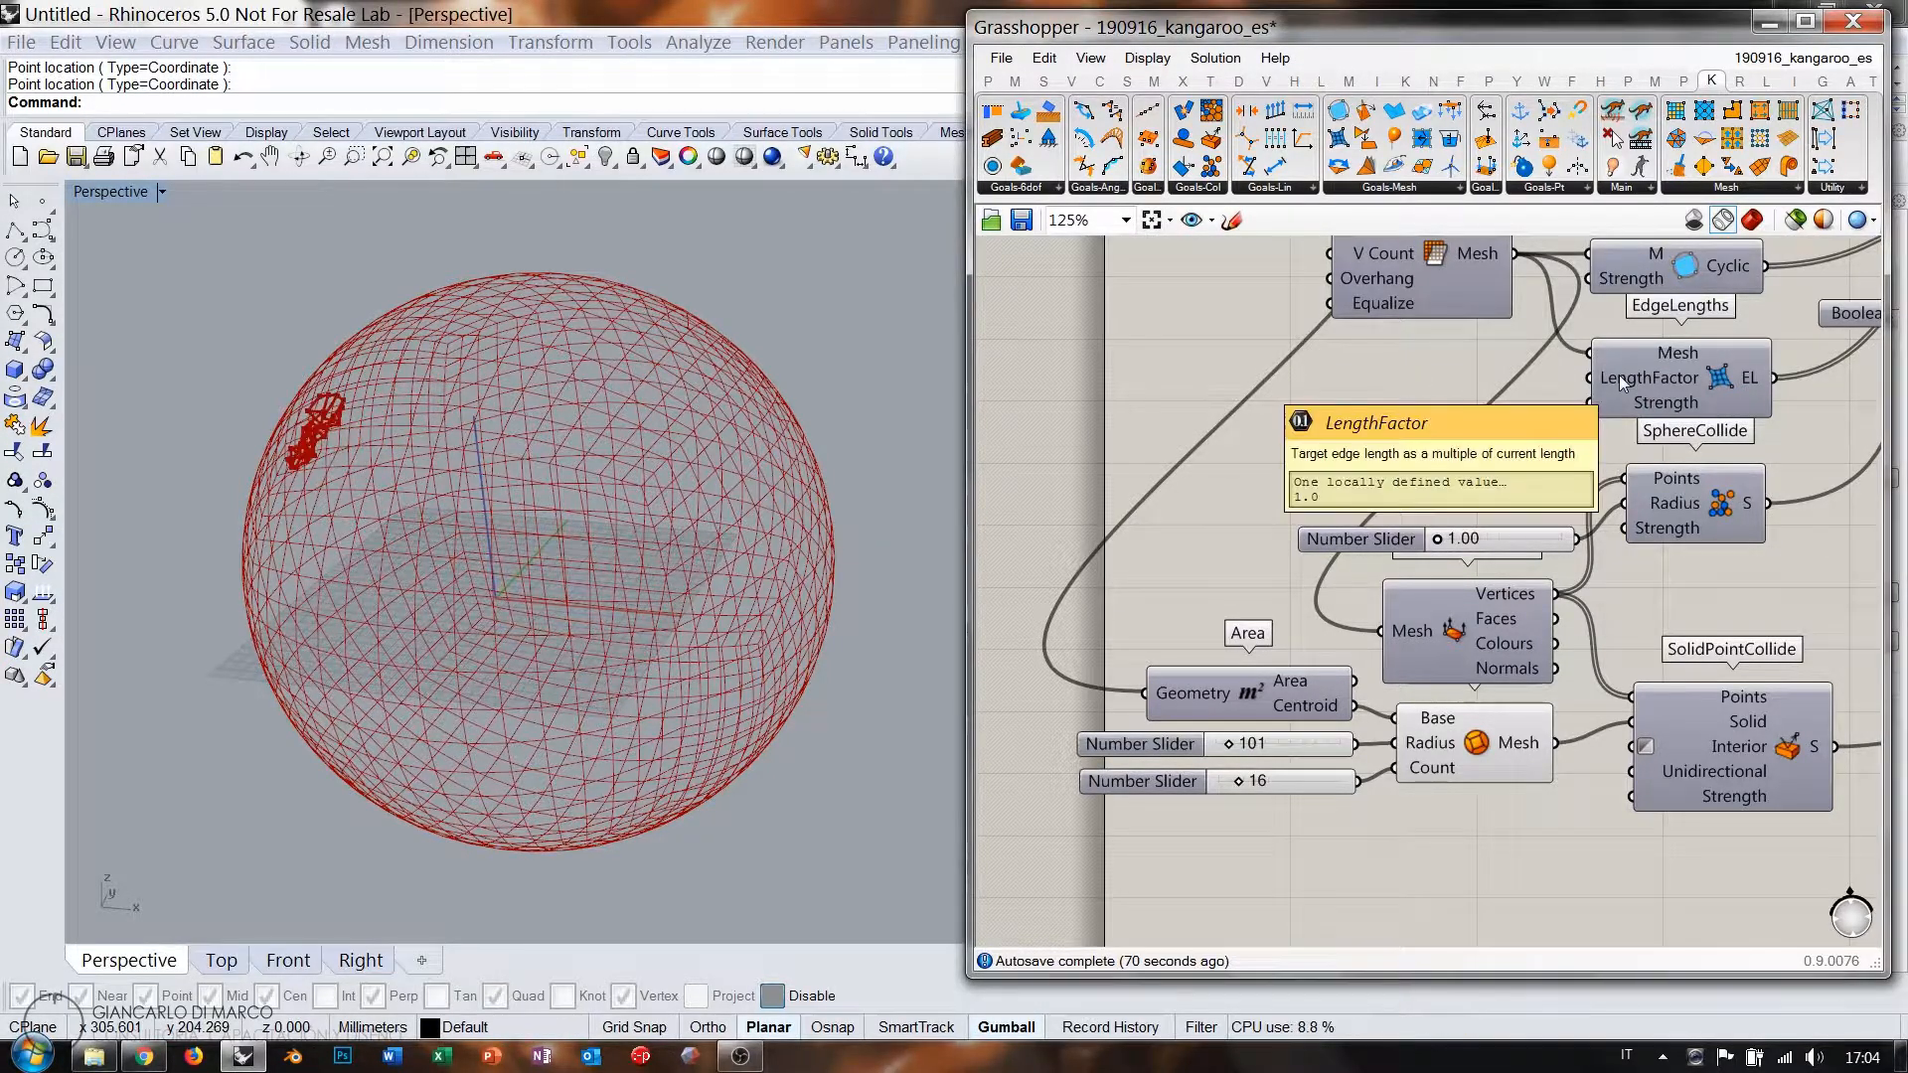
pyautogui.doubleClick(1451, 429)
pyautogui.write('0.000<1')
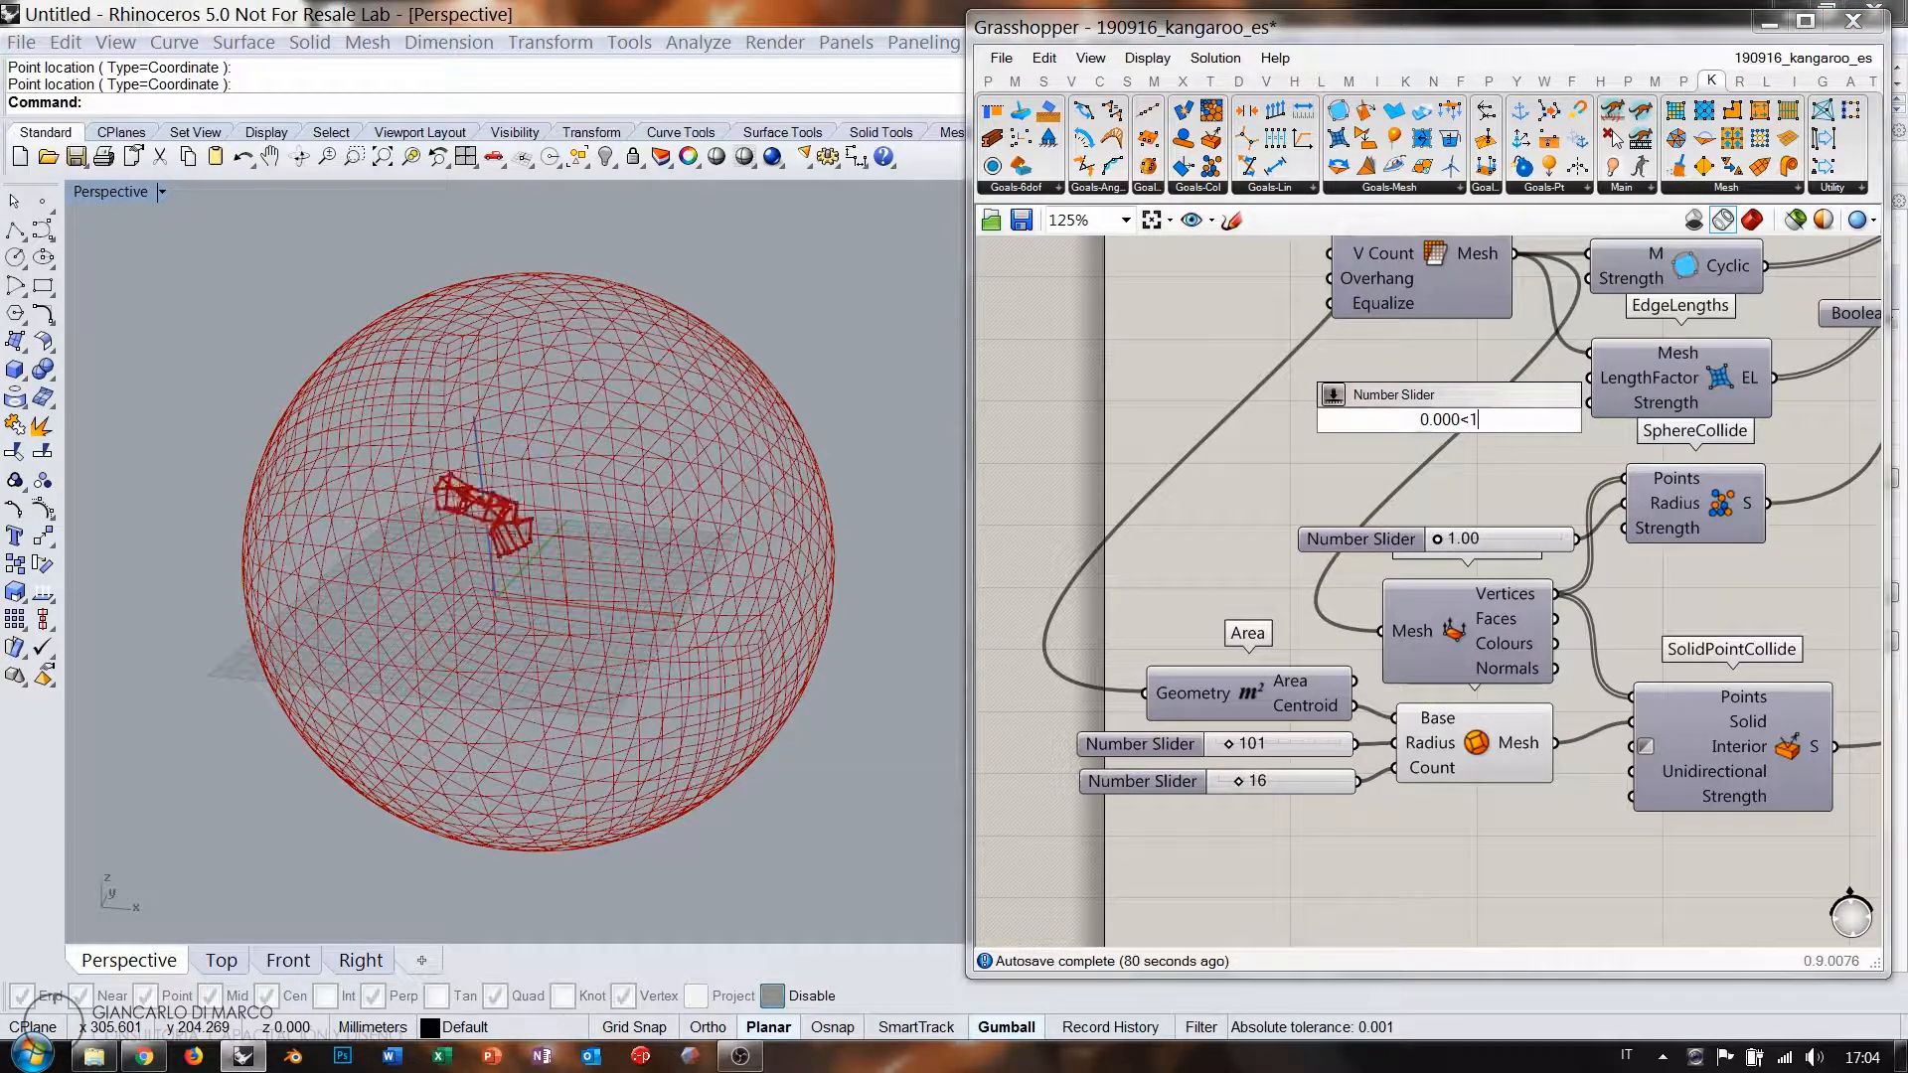
pyautogui.write('<')
pyautogui.press('Return')
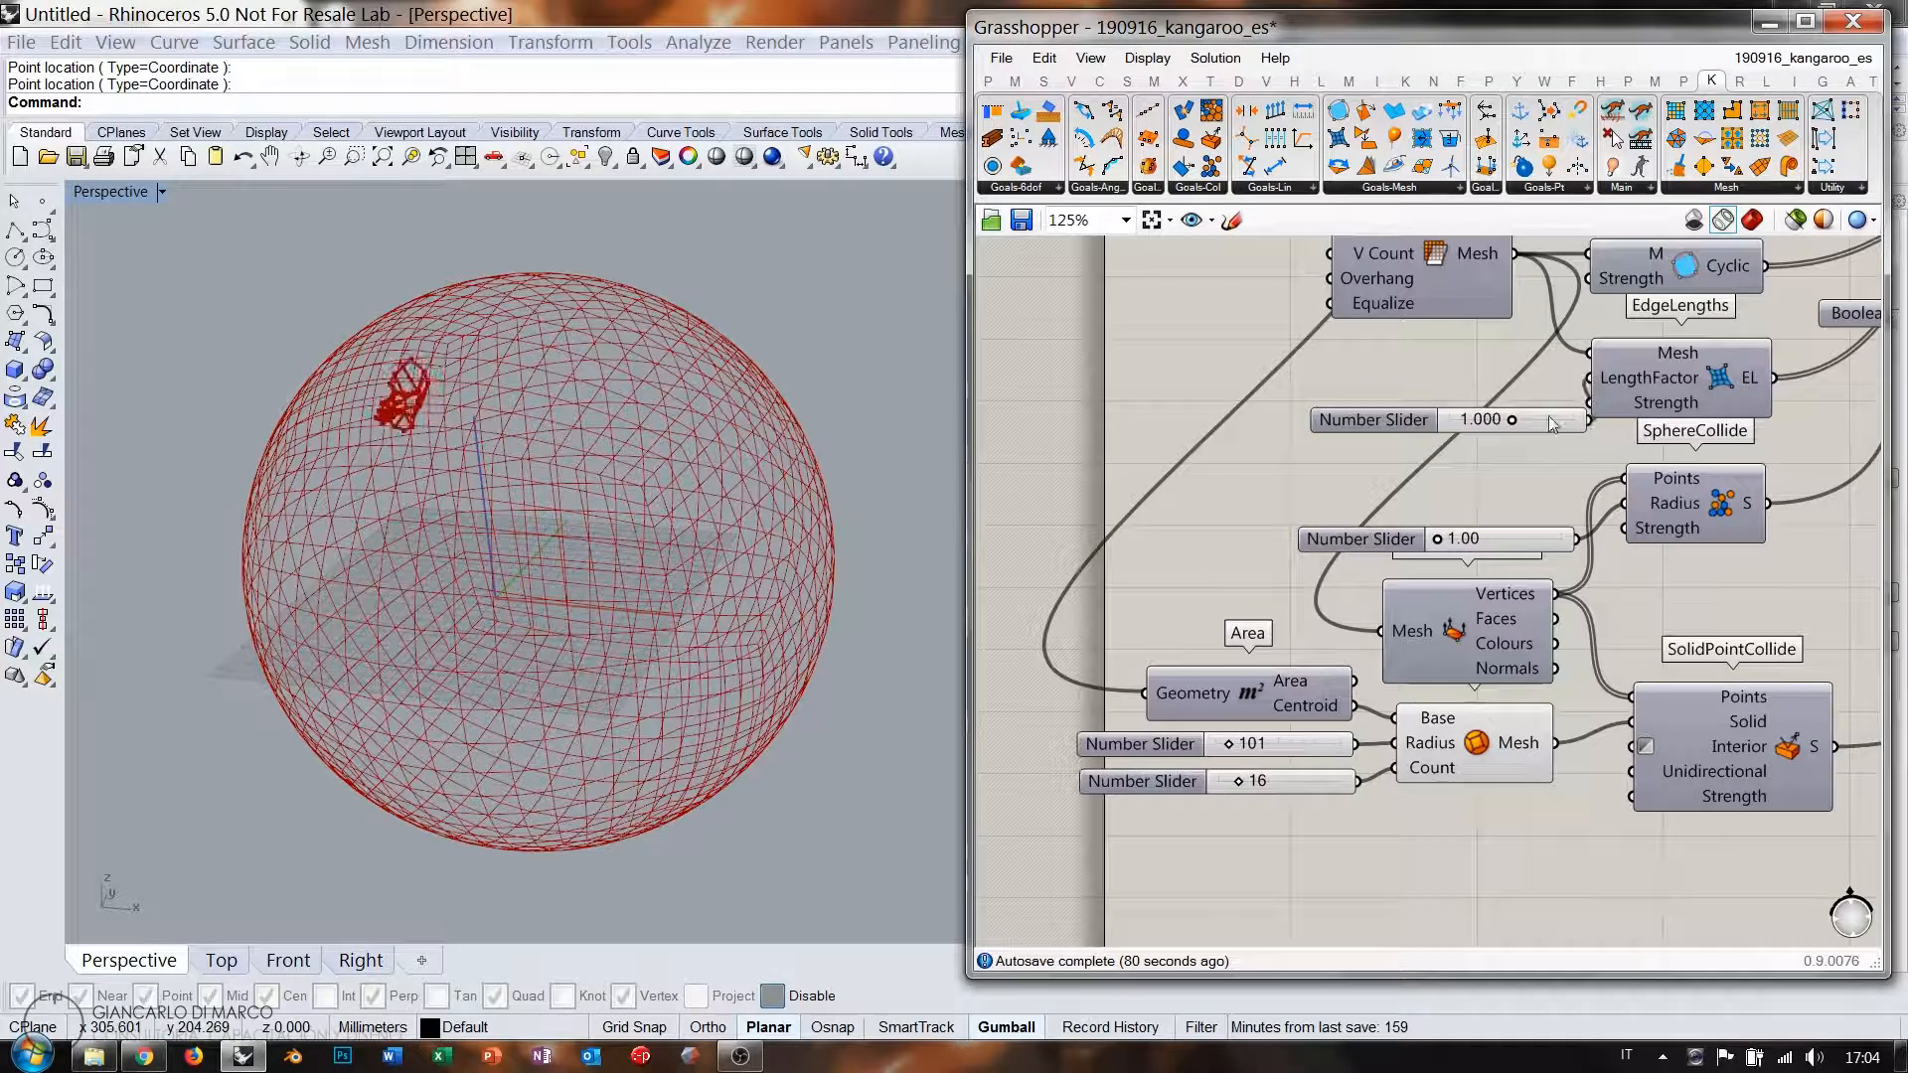
pyautogui.moveTo(1552, 422)
pyautogui.mouseDown()
pyautogui.moveTo(1512, 404)
pyautogui.moveTo(1543, 401)
pyautogui.mouseUp()
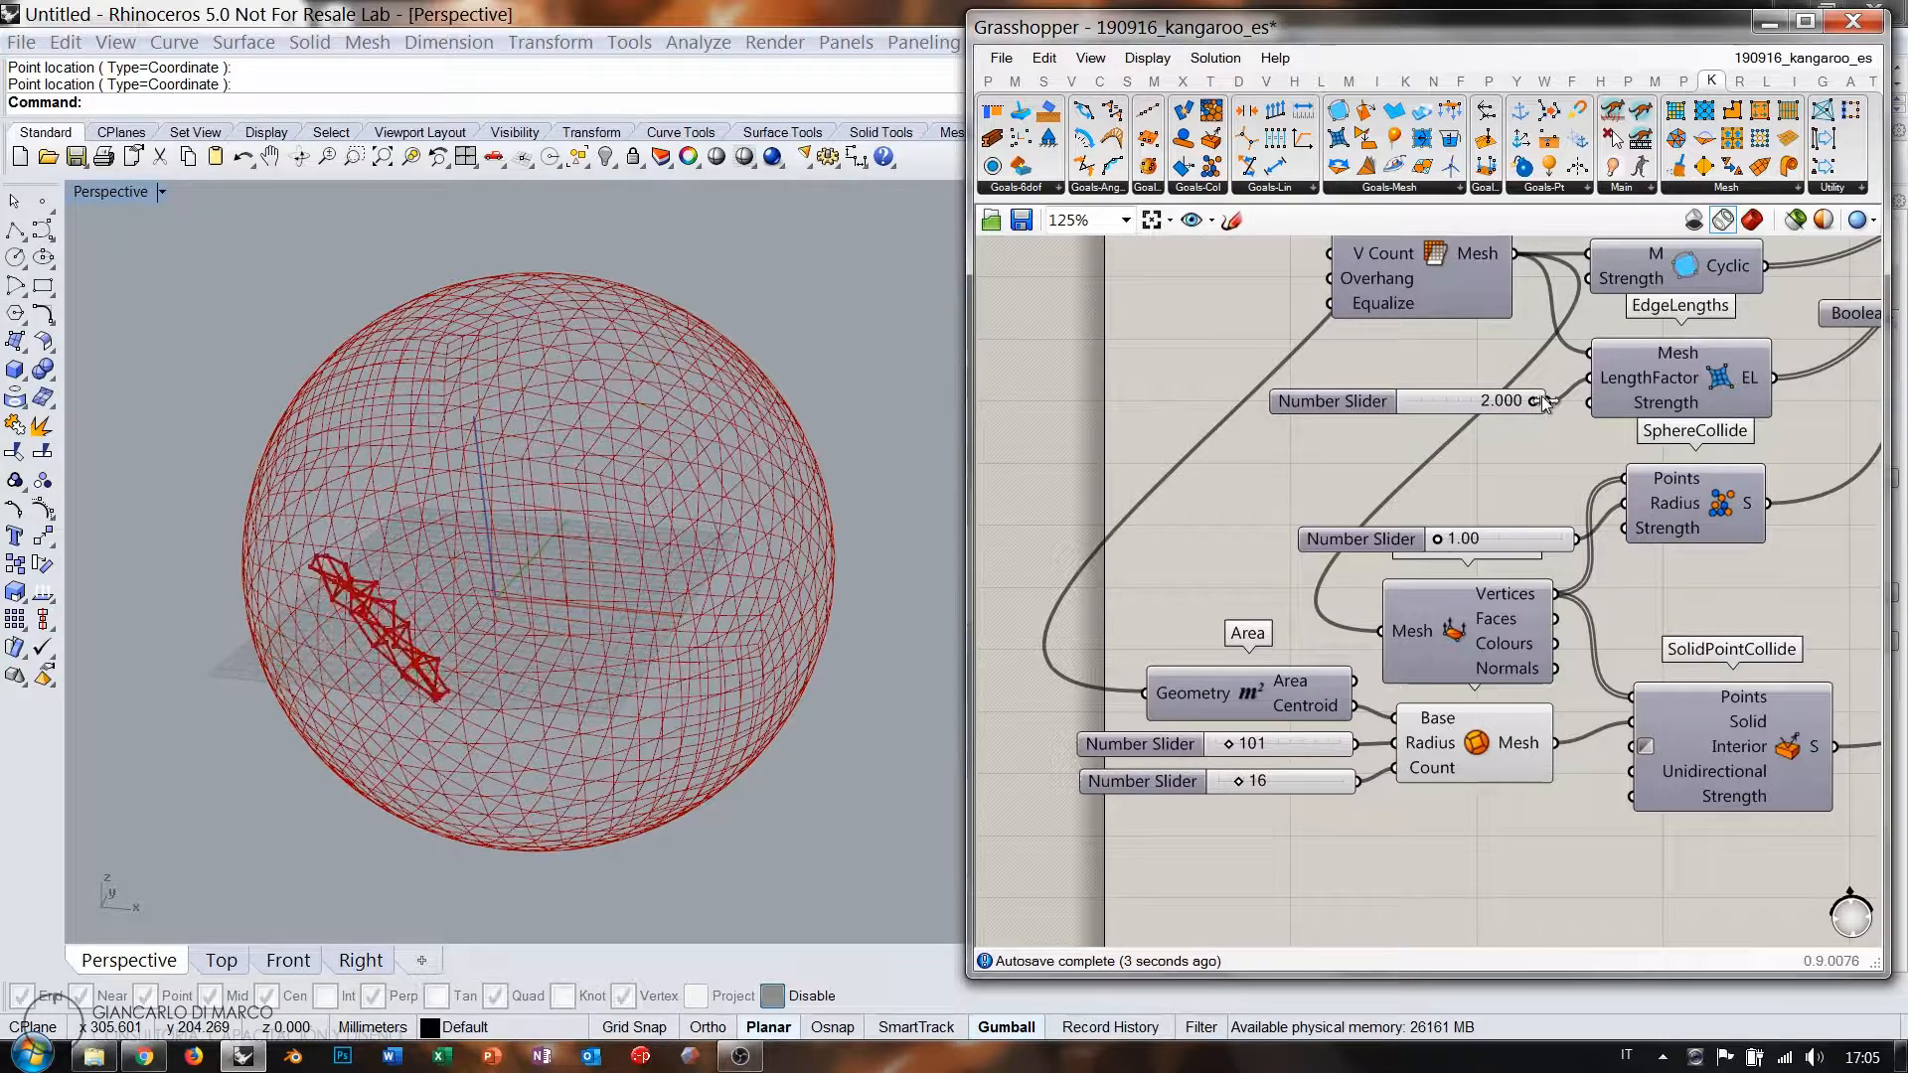
pyautogui.moveTo(532, 648); pyautogui.dragTo(844, 557, button='right')
# Add a Mesh parameter wired from the BouncySolver's O output.
pyautogui.scroll(-7, 1278, 538)
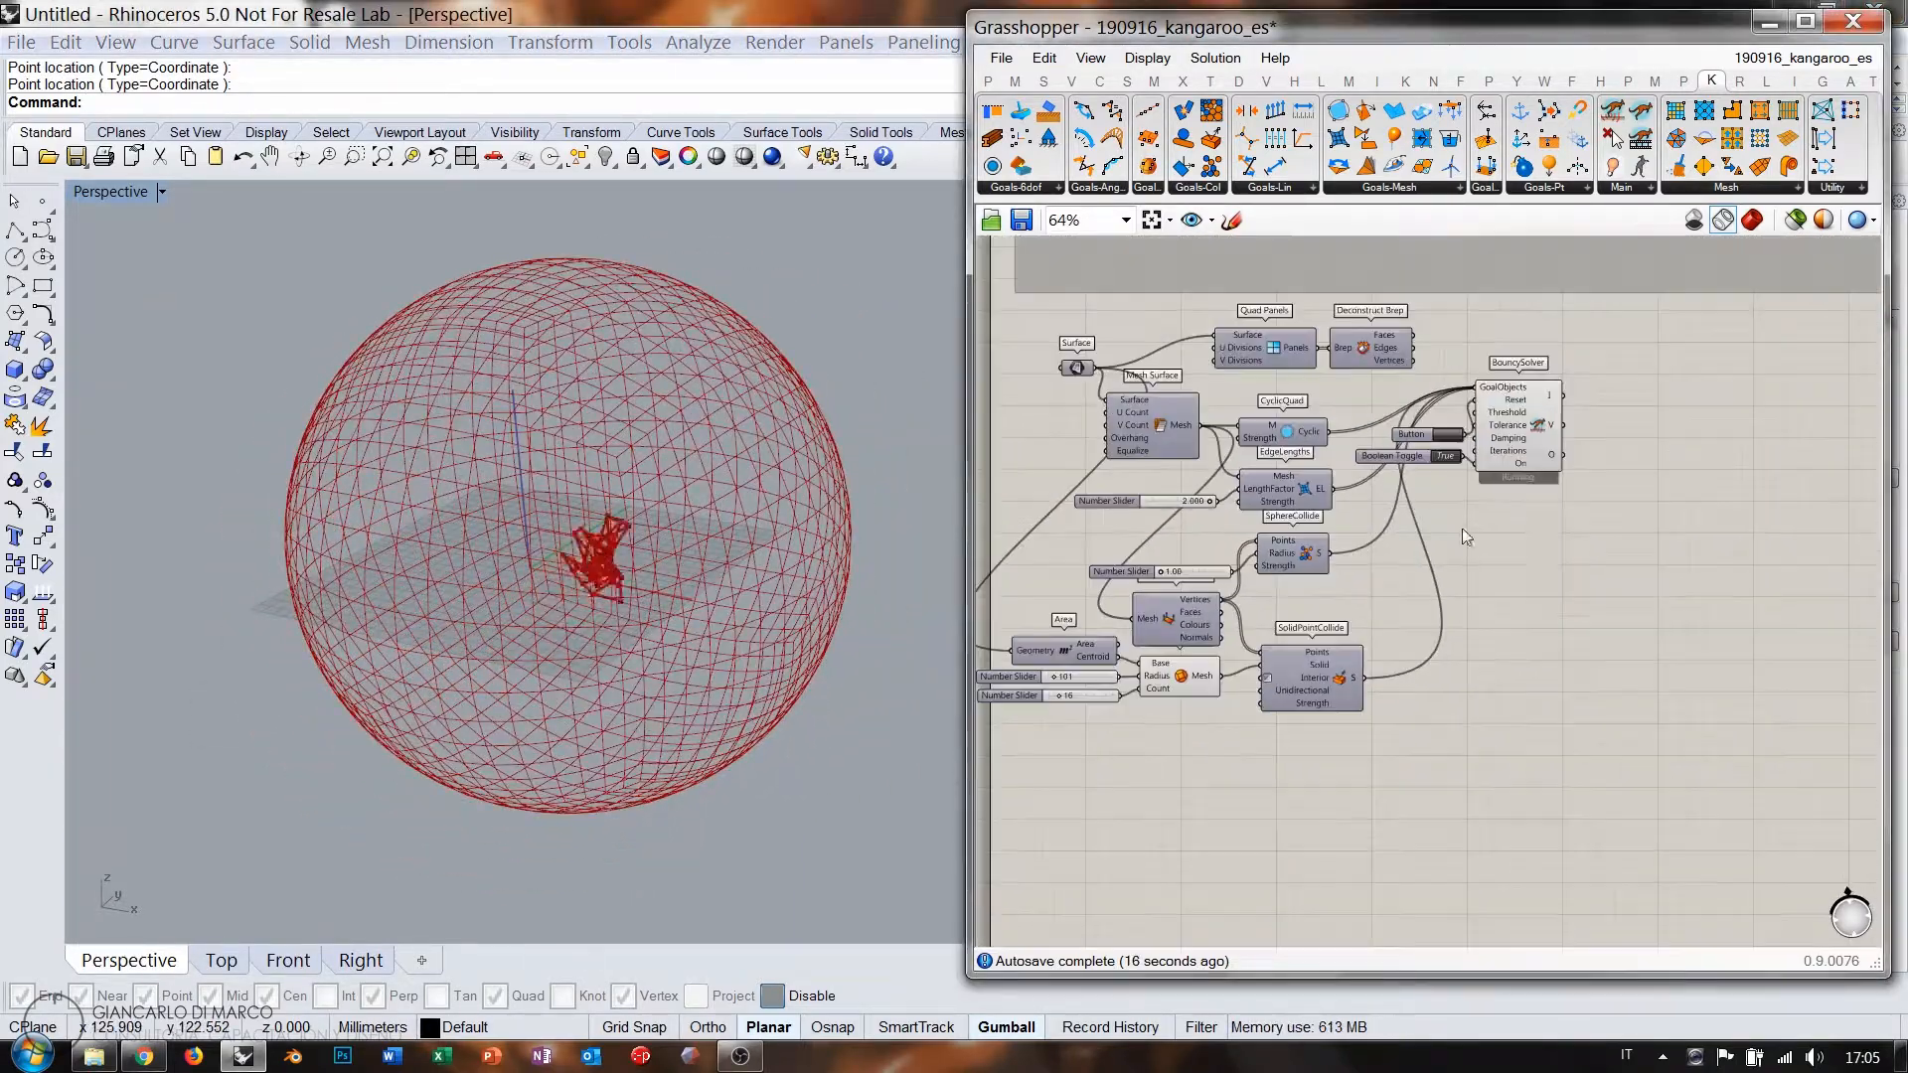
pyautogui.moveTo(1463, 528); pyautogui.dragTo(1464, 561, button='right')
pyautogui.scroll(3, 1464, 561)
pyautogui.click(1461, 512)
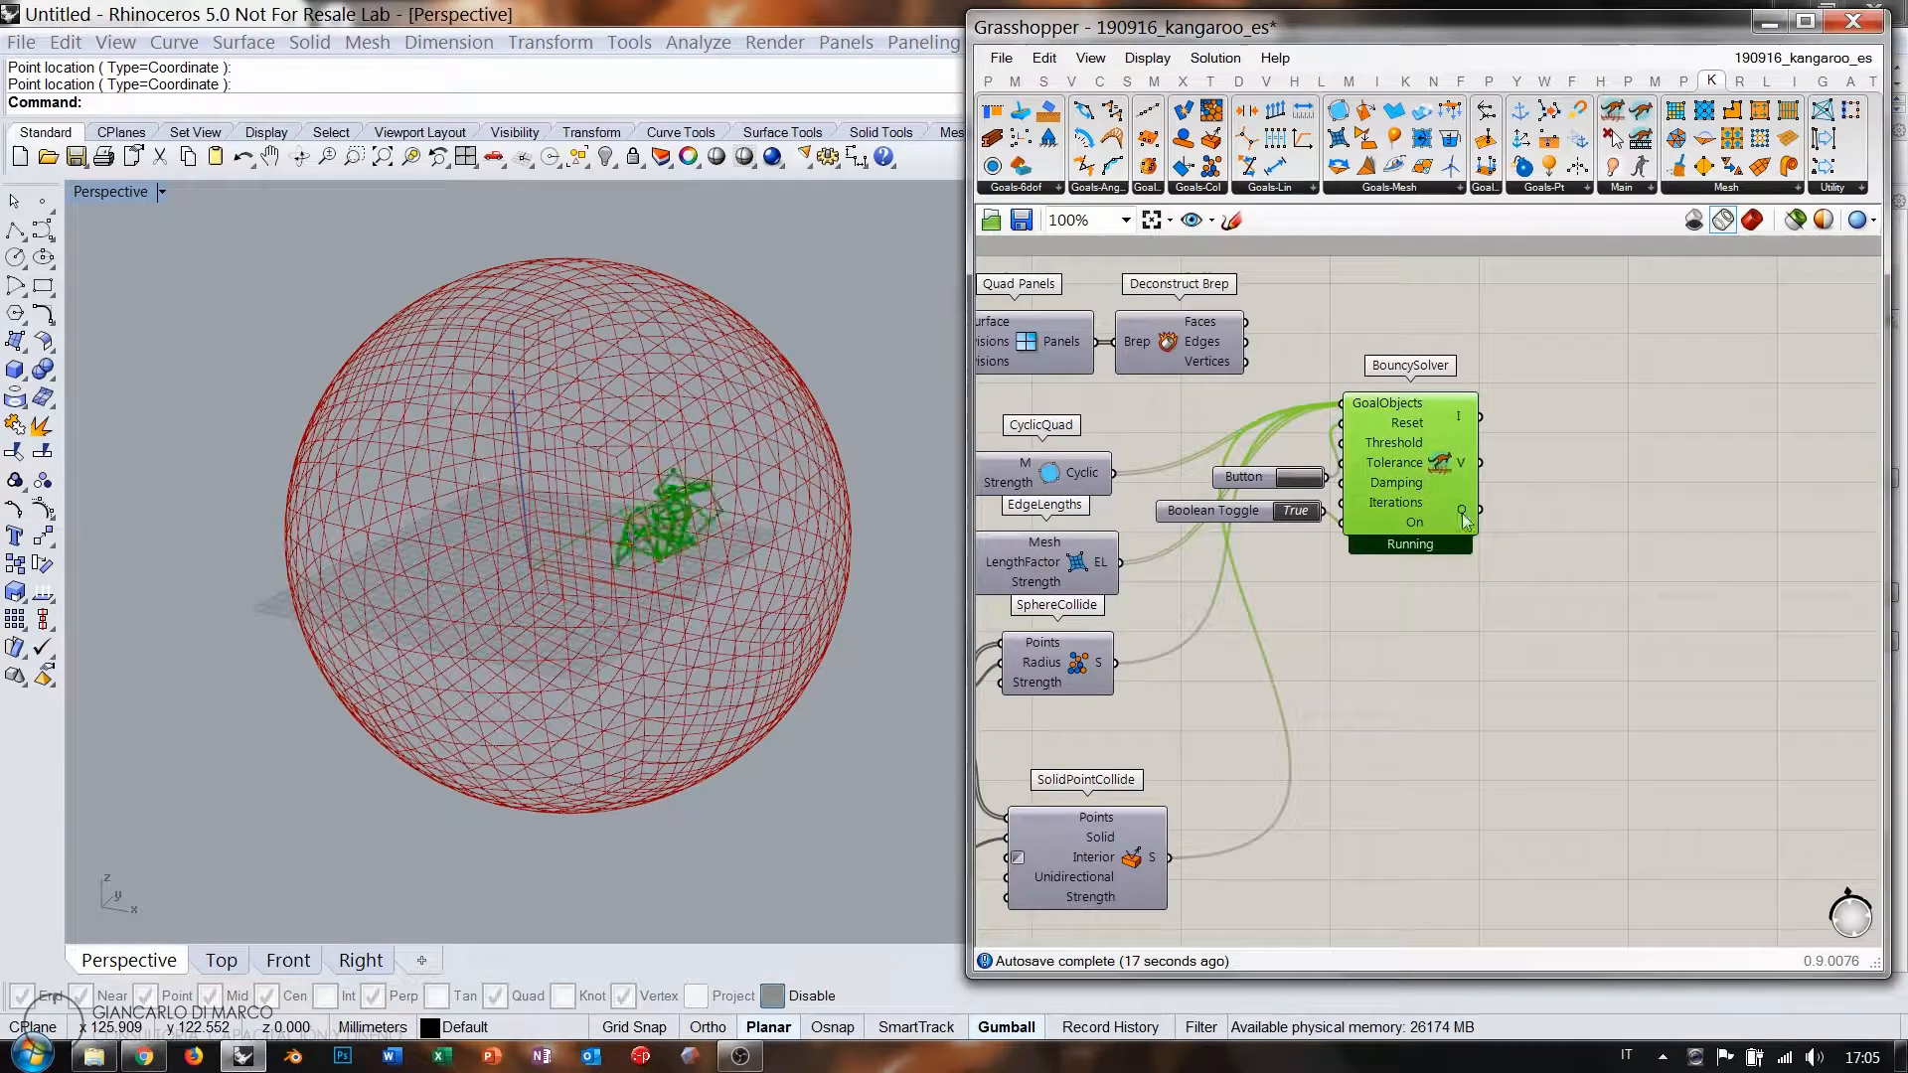
pyautogui.moveTo(1571, 587); pyautogui.dragTo(1457, 609, button='right')
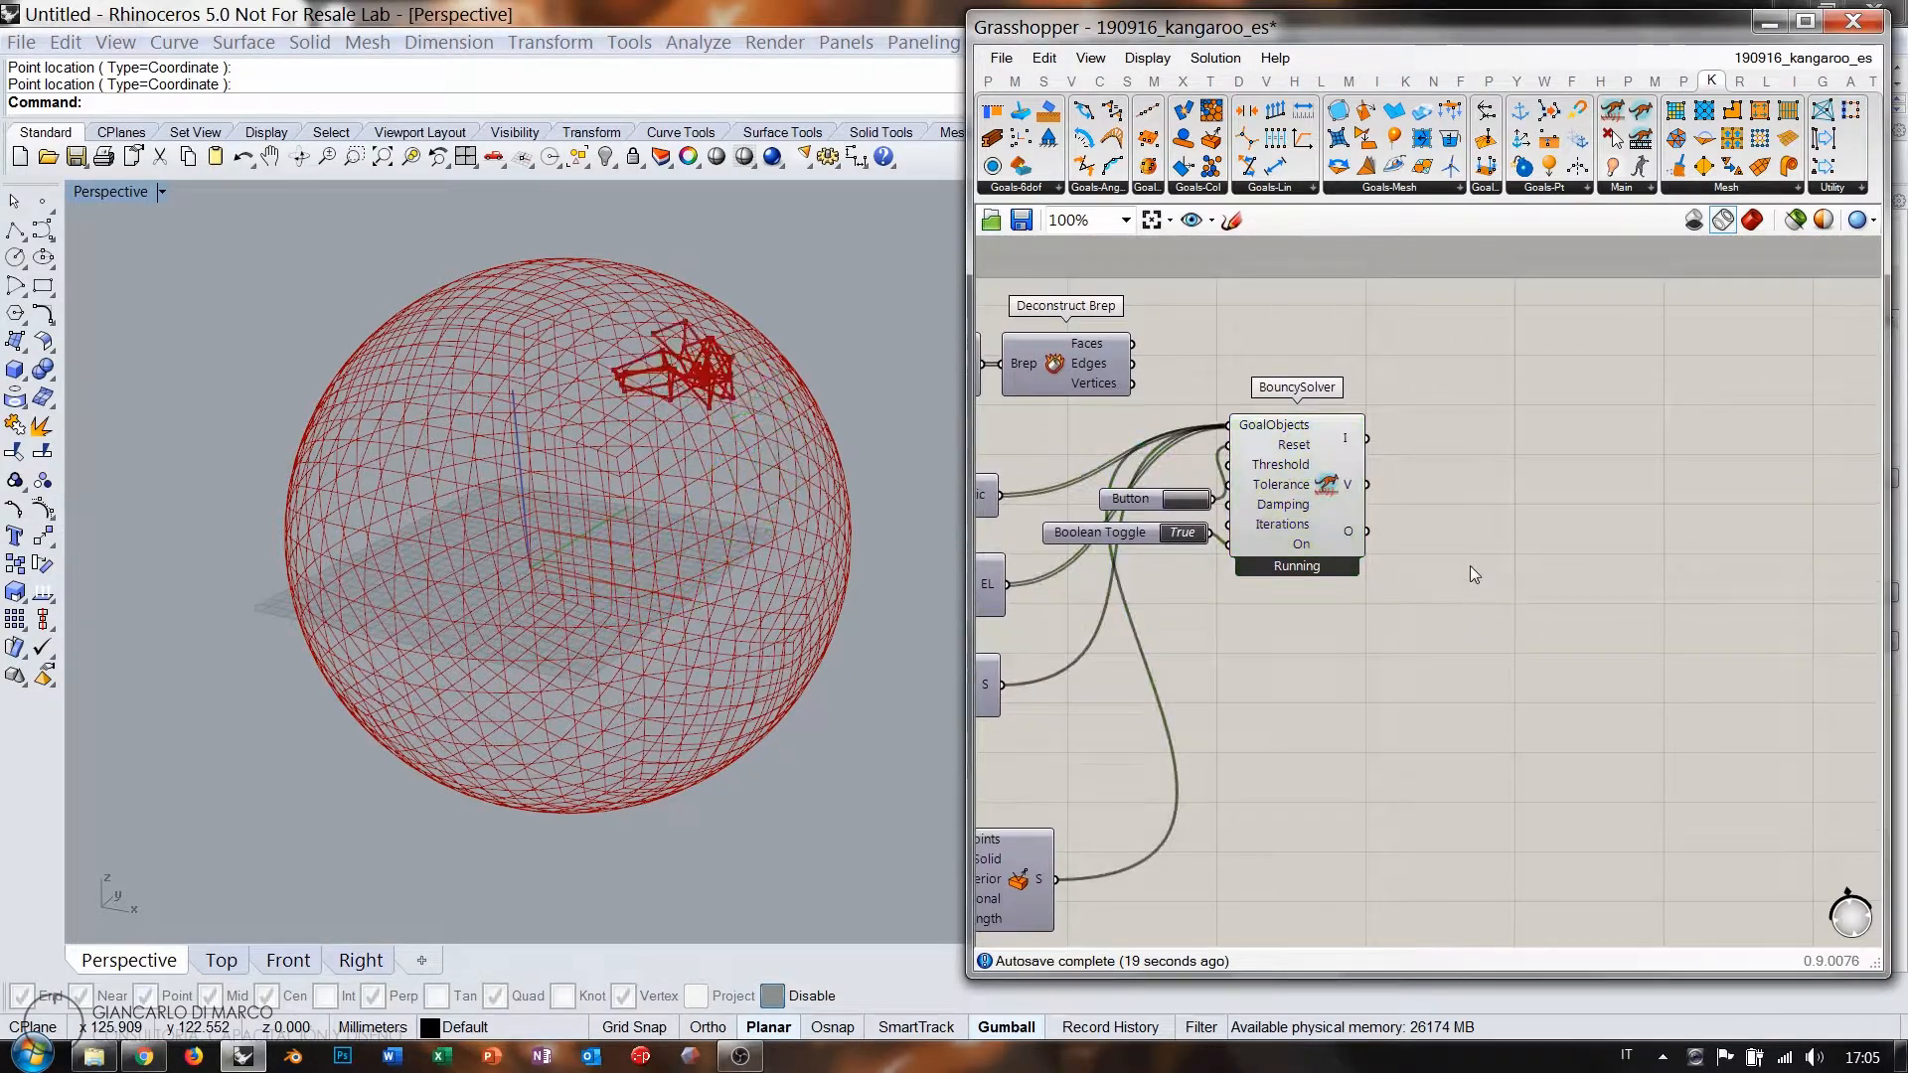
pyautogui.doubleClick(1470, 564)
pyautogui.write('mesh')
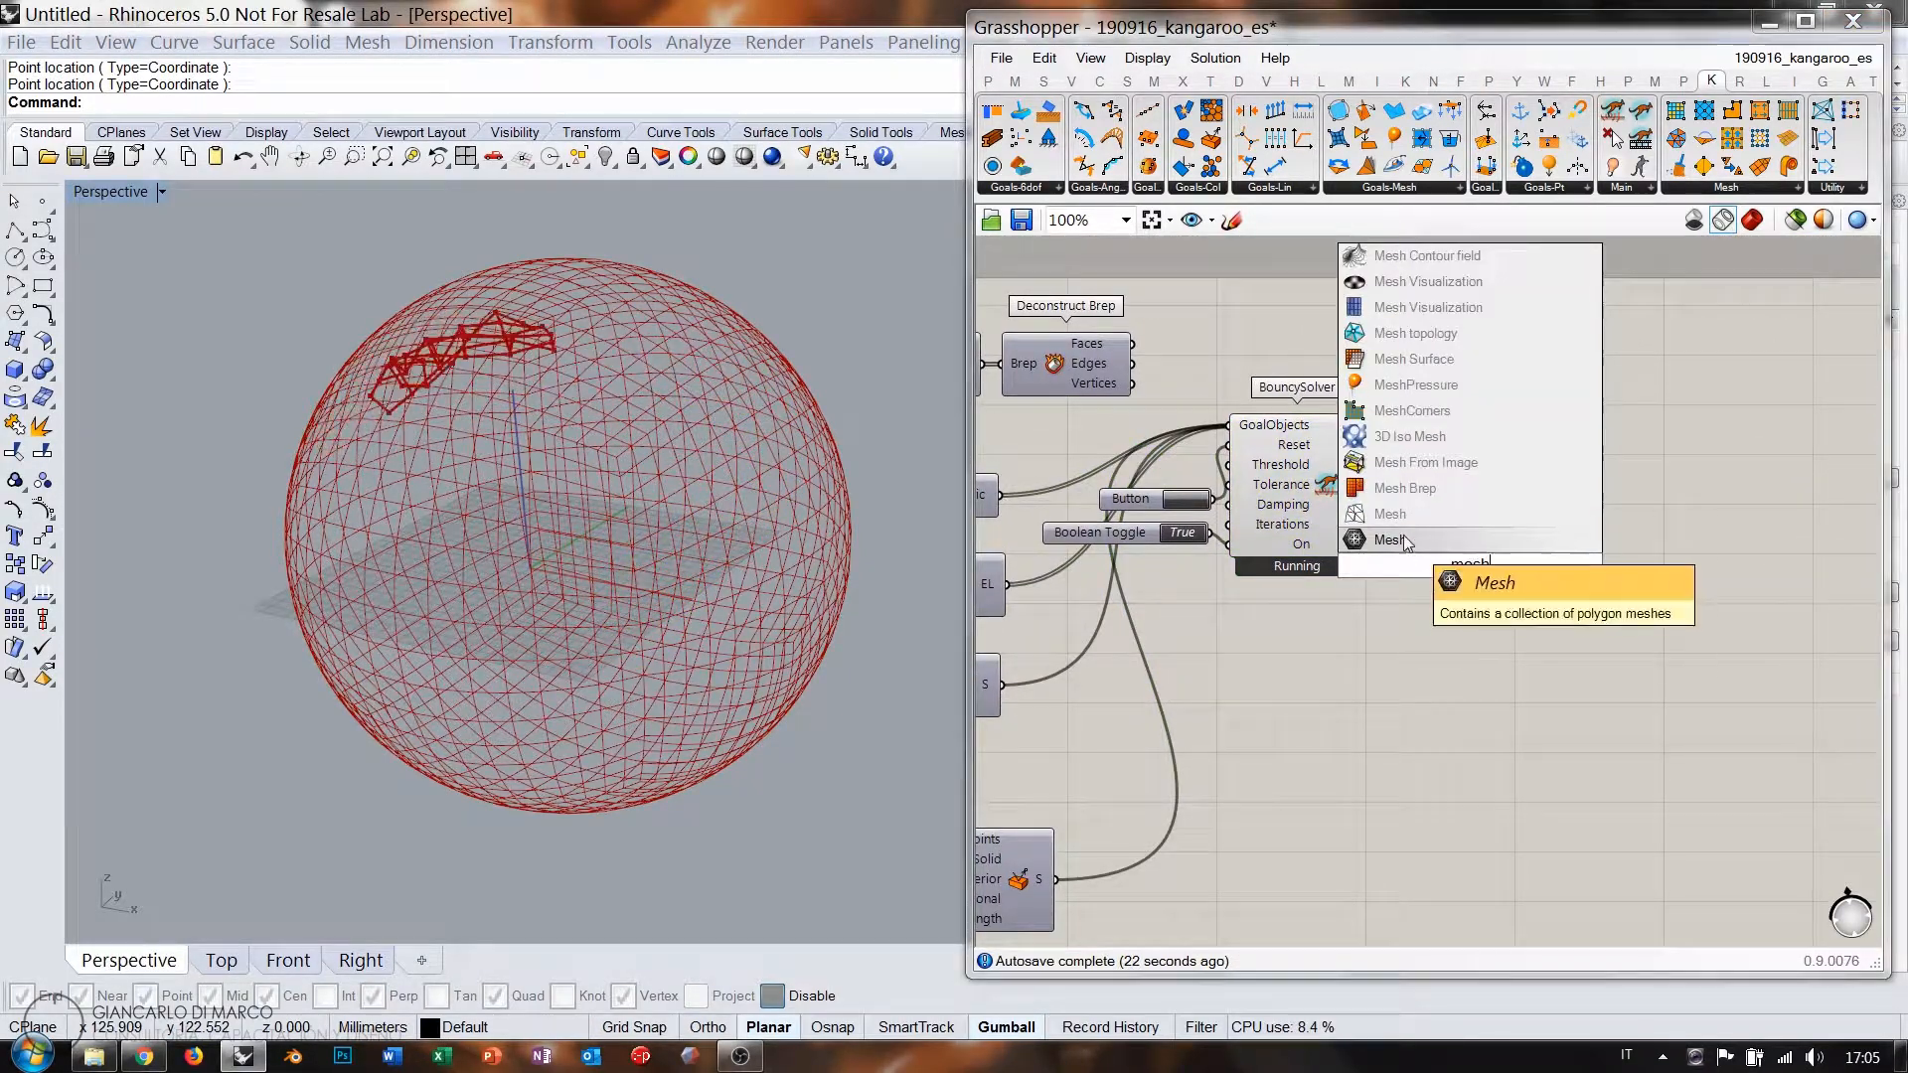
pyautogui.click(1400, 531)
pyautogui.moveTo(1367, 533); pyautogui.dragTo(1449, 567)
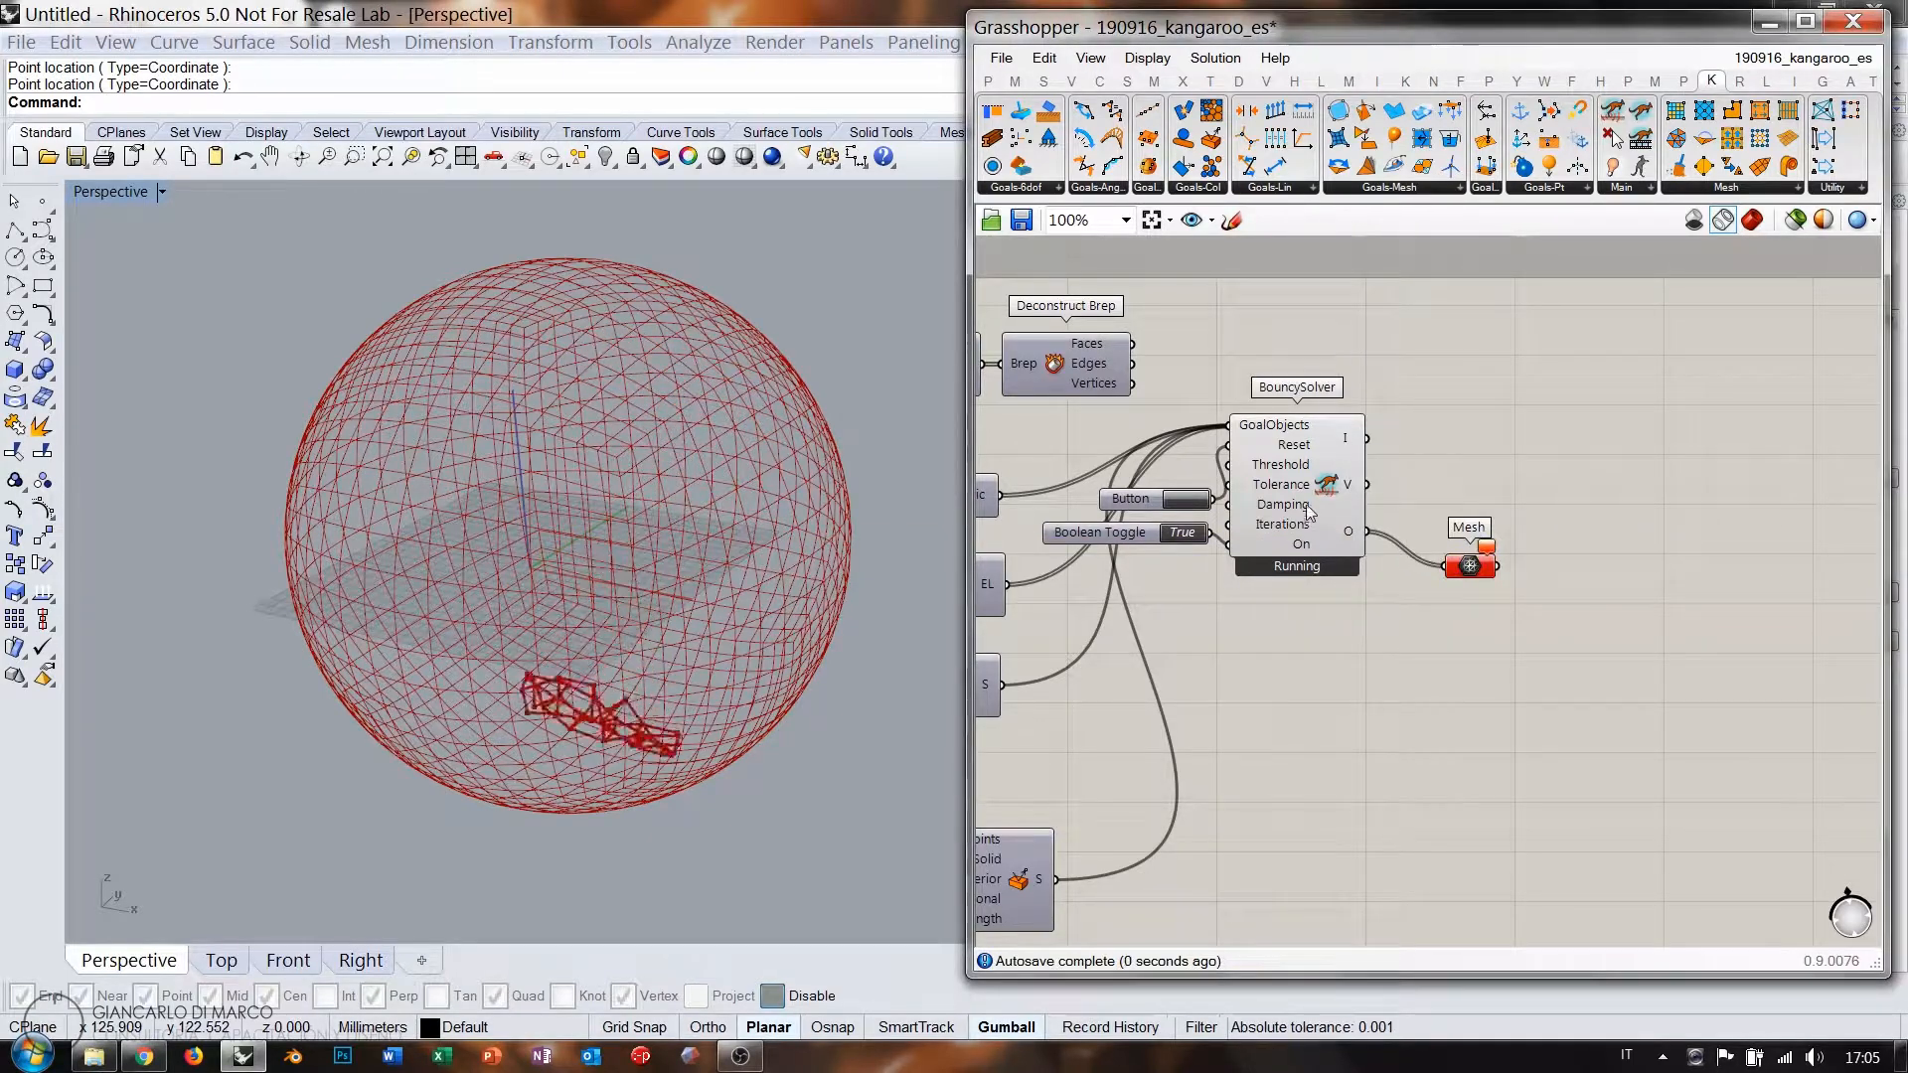
# Add a Null Item component and feed the Mesh parameter into its Item input.
pyautogui.click(1307, 505)
pyautogui.click(1549, 610)
pyautogui.moveTo(1548, 610); pyautogui.dragTo(1425, 588, button='right')
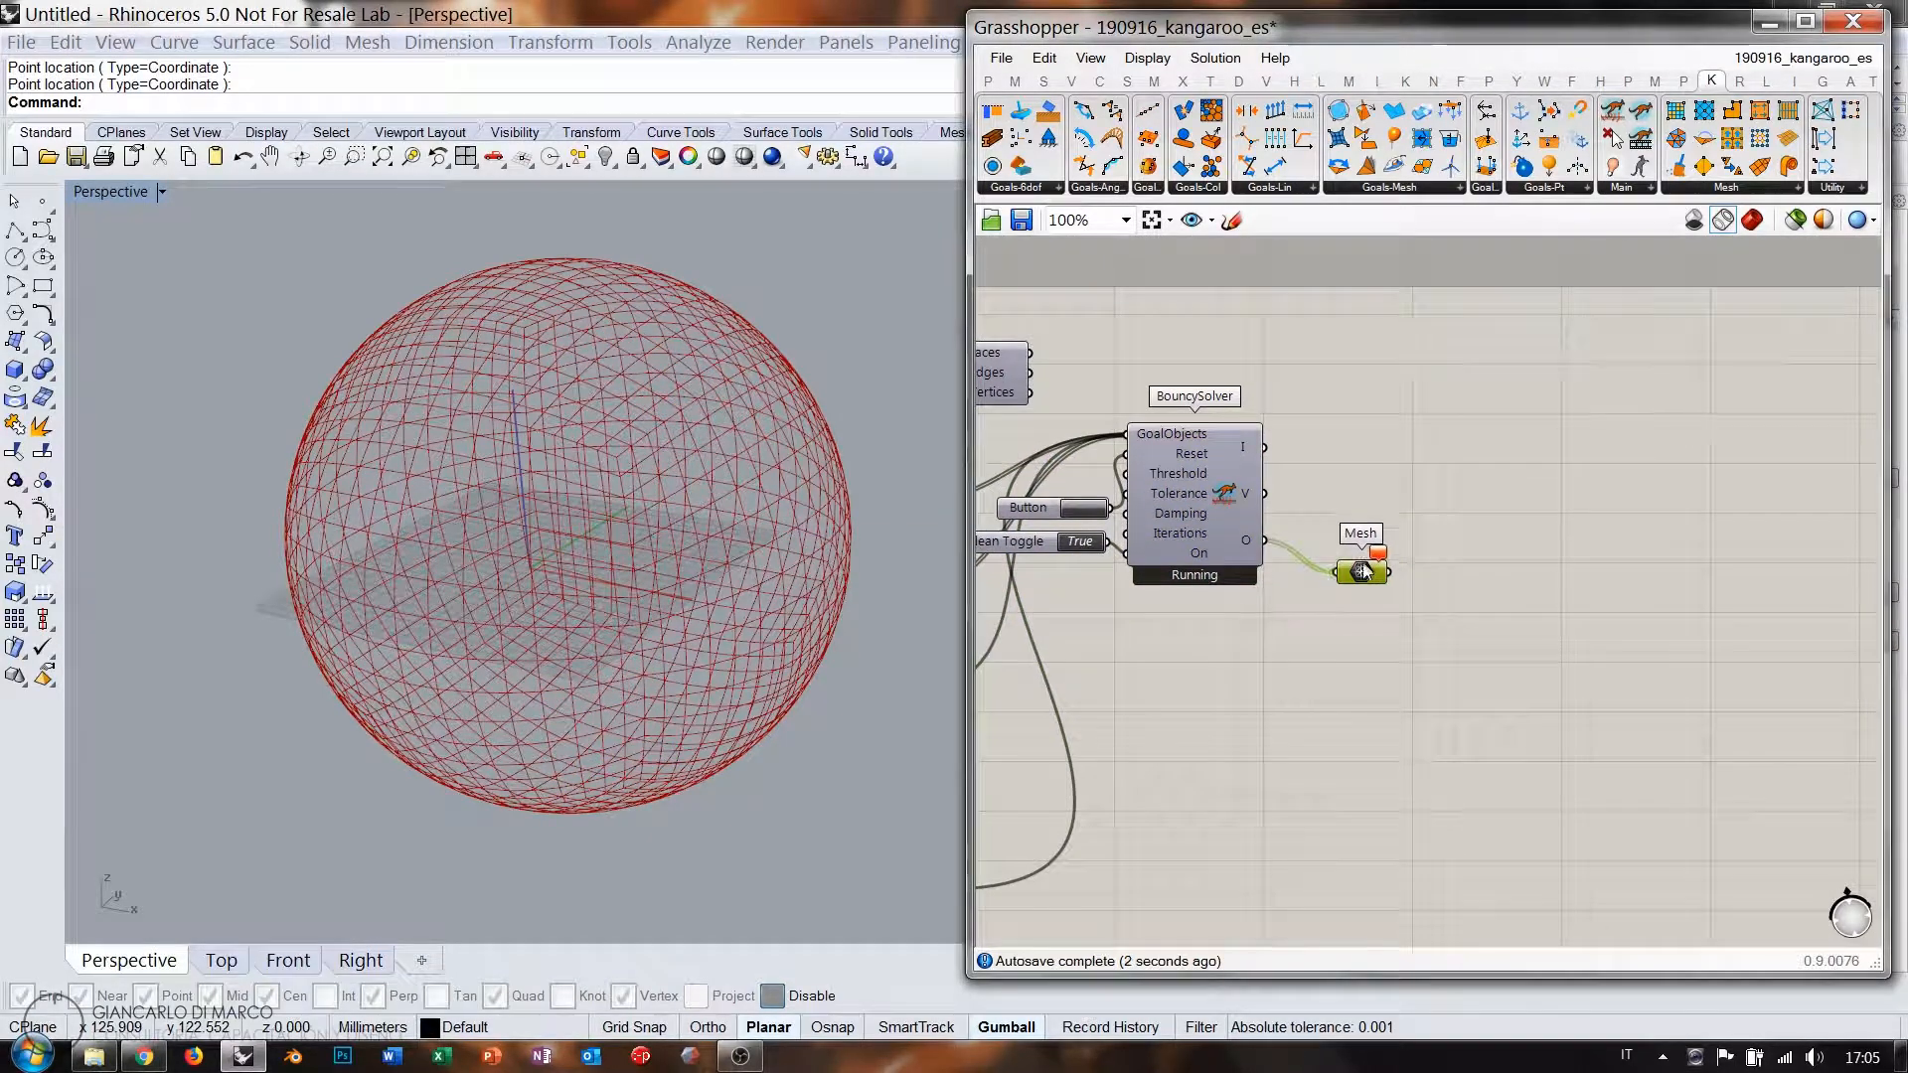
pyautogui.scroll(3, 1388, 555)
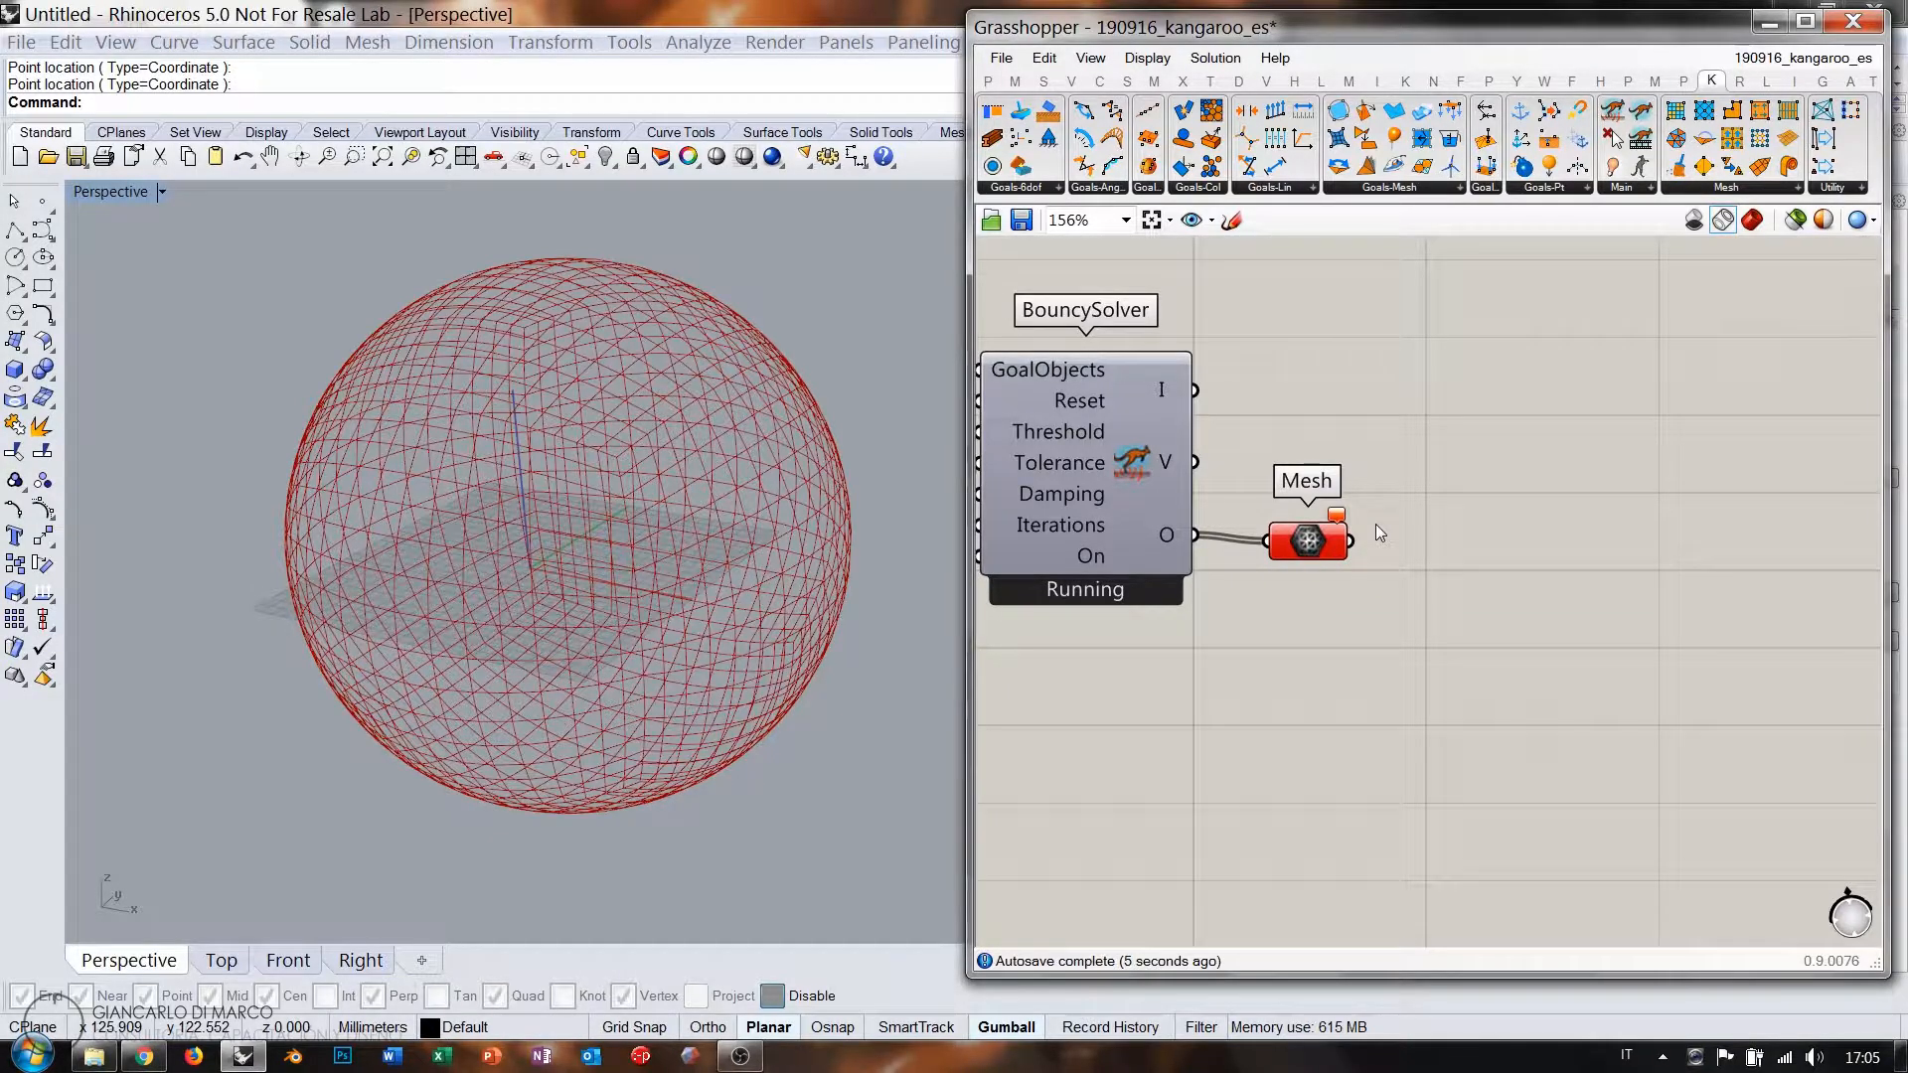
pyautogui.doubleClick(1419, 549)
pyautogui.write('null')
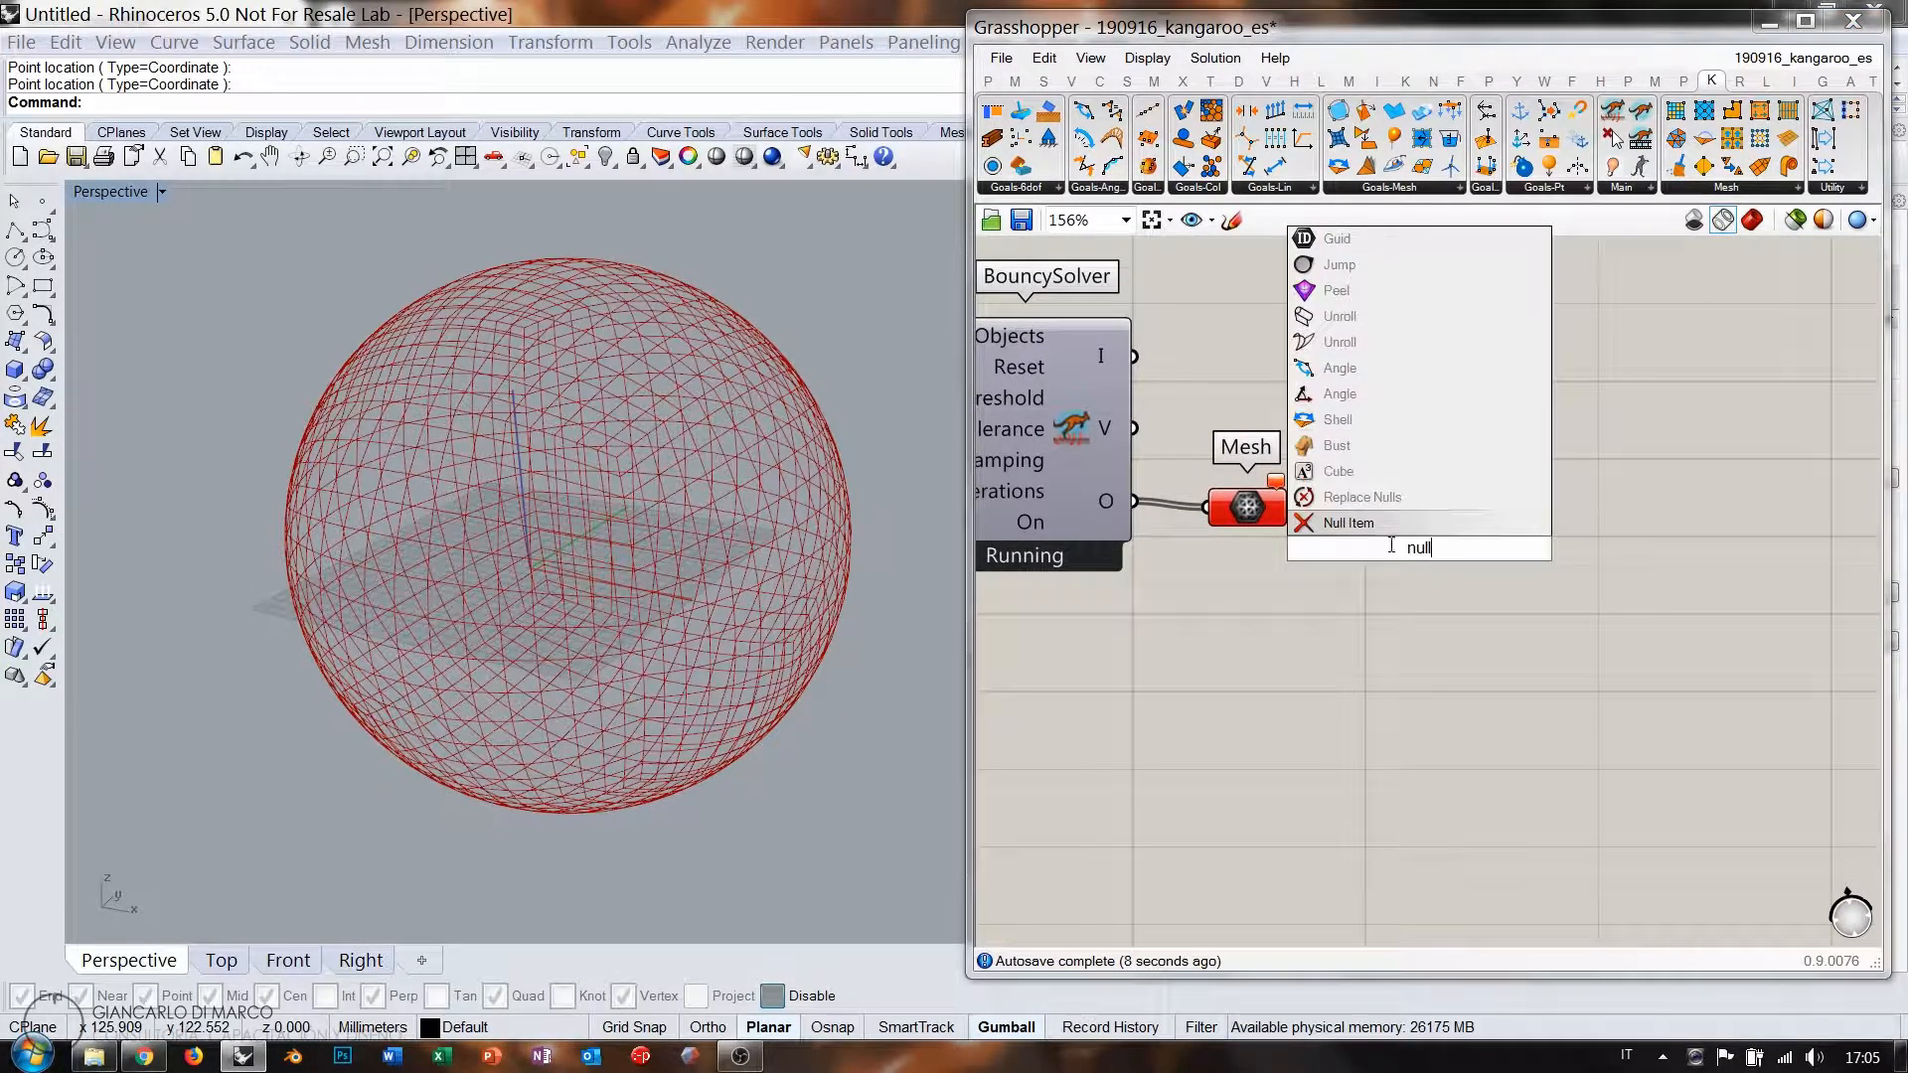
pyautogui.press('Return')
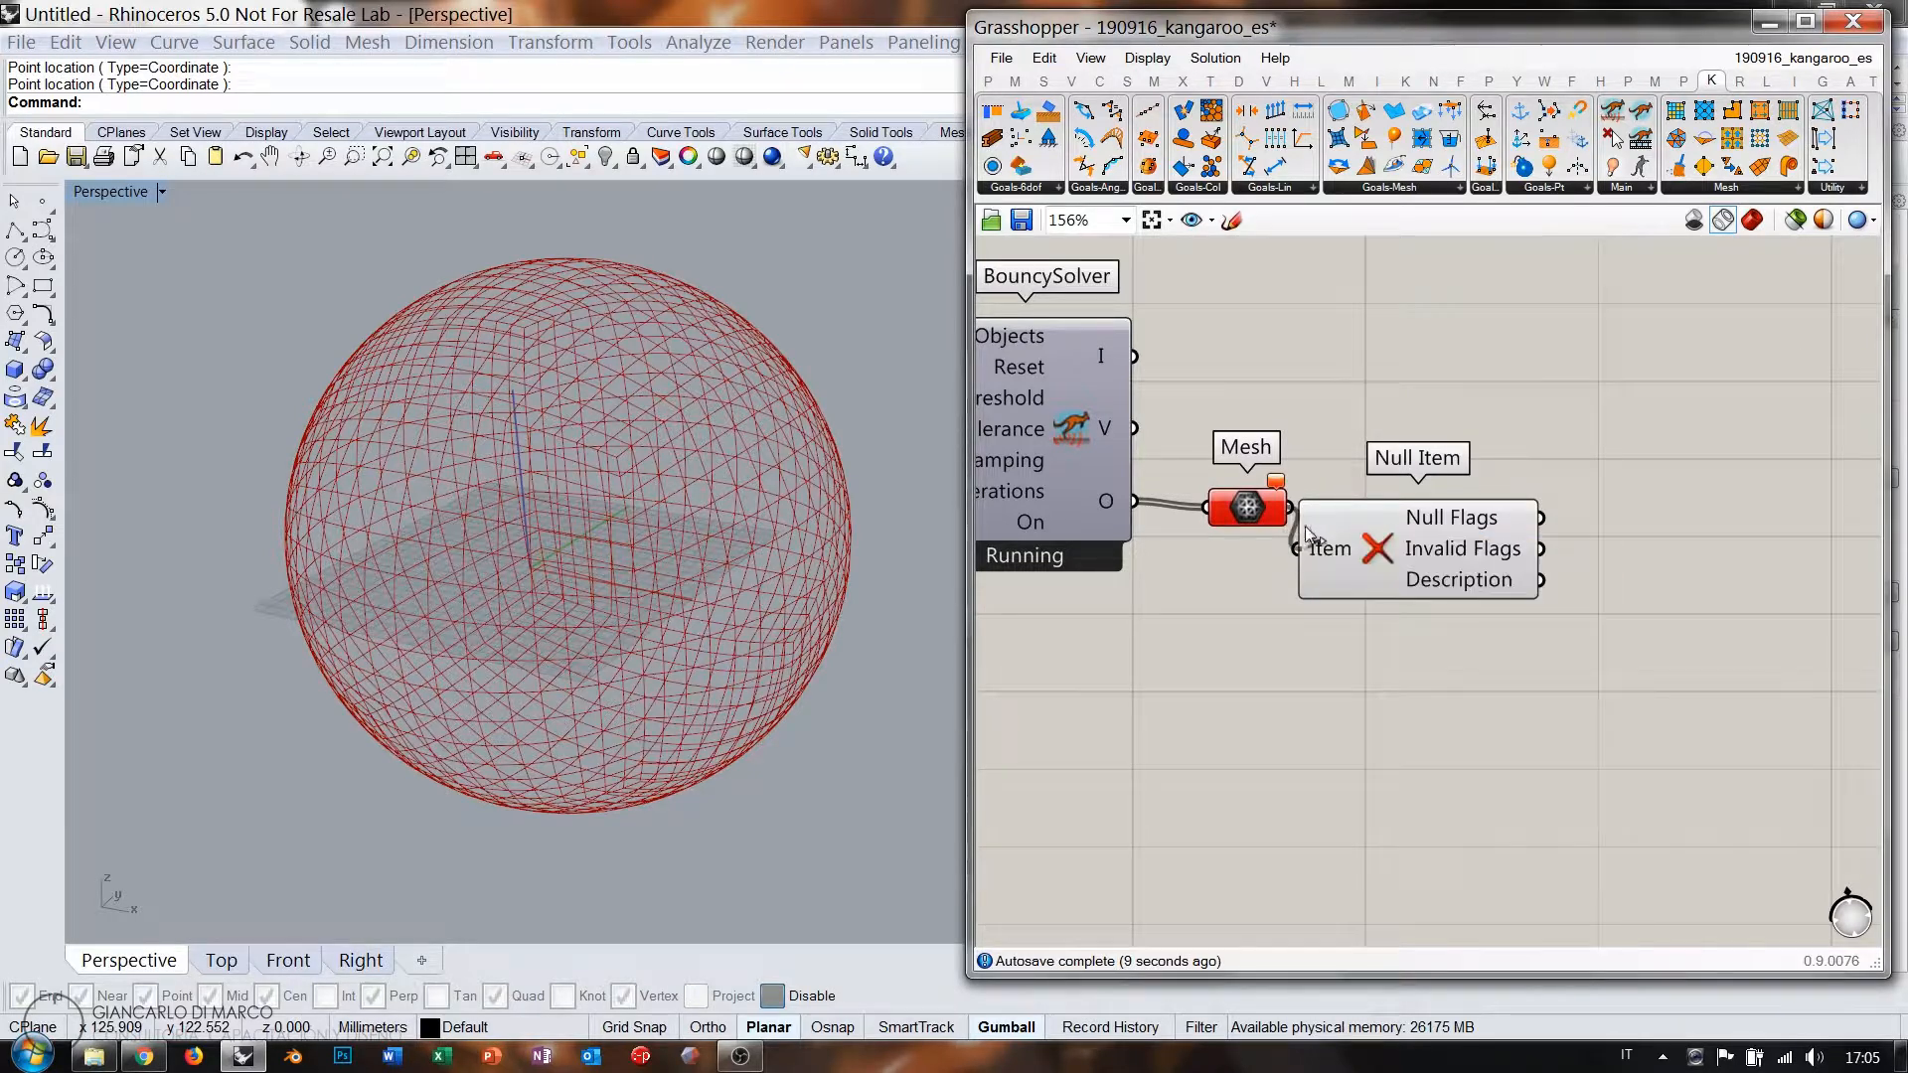
pyautogui.moveTo(1308, 534); pyautogui.dragTo(1297, 548)
# Pan around the definition and place Null Item below the Mesh parameter.
pyautogui.moveTo(984, 397); pyautogui.dragTo(1431, 580, button='right')
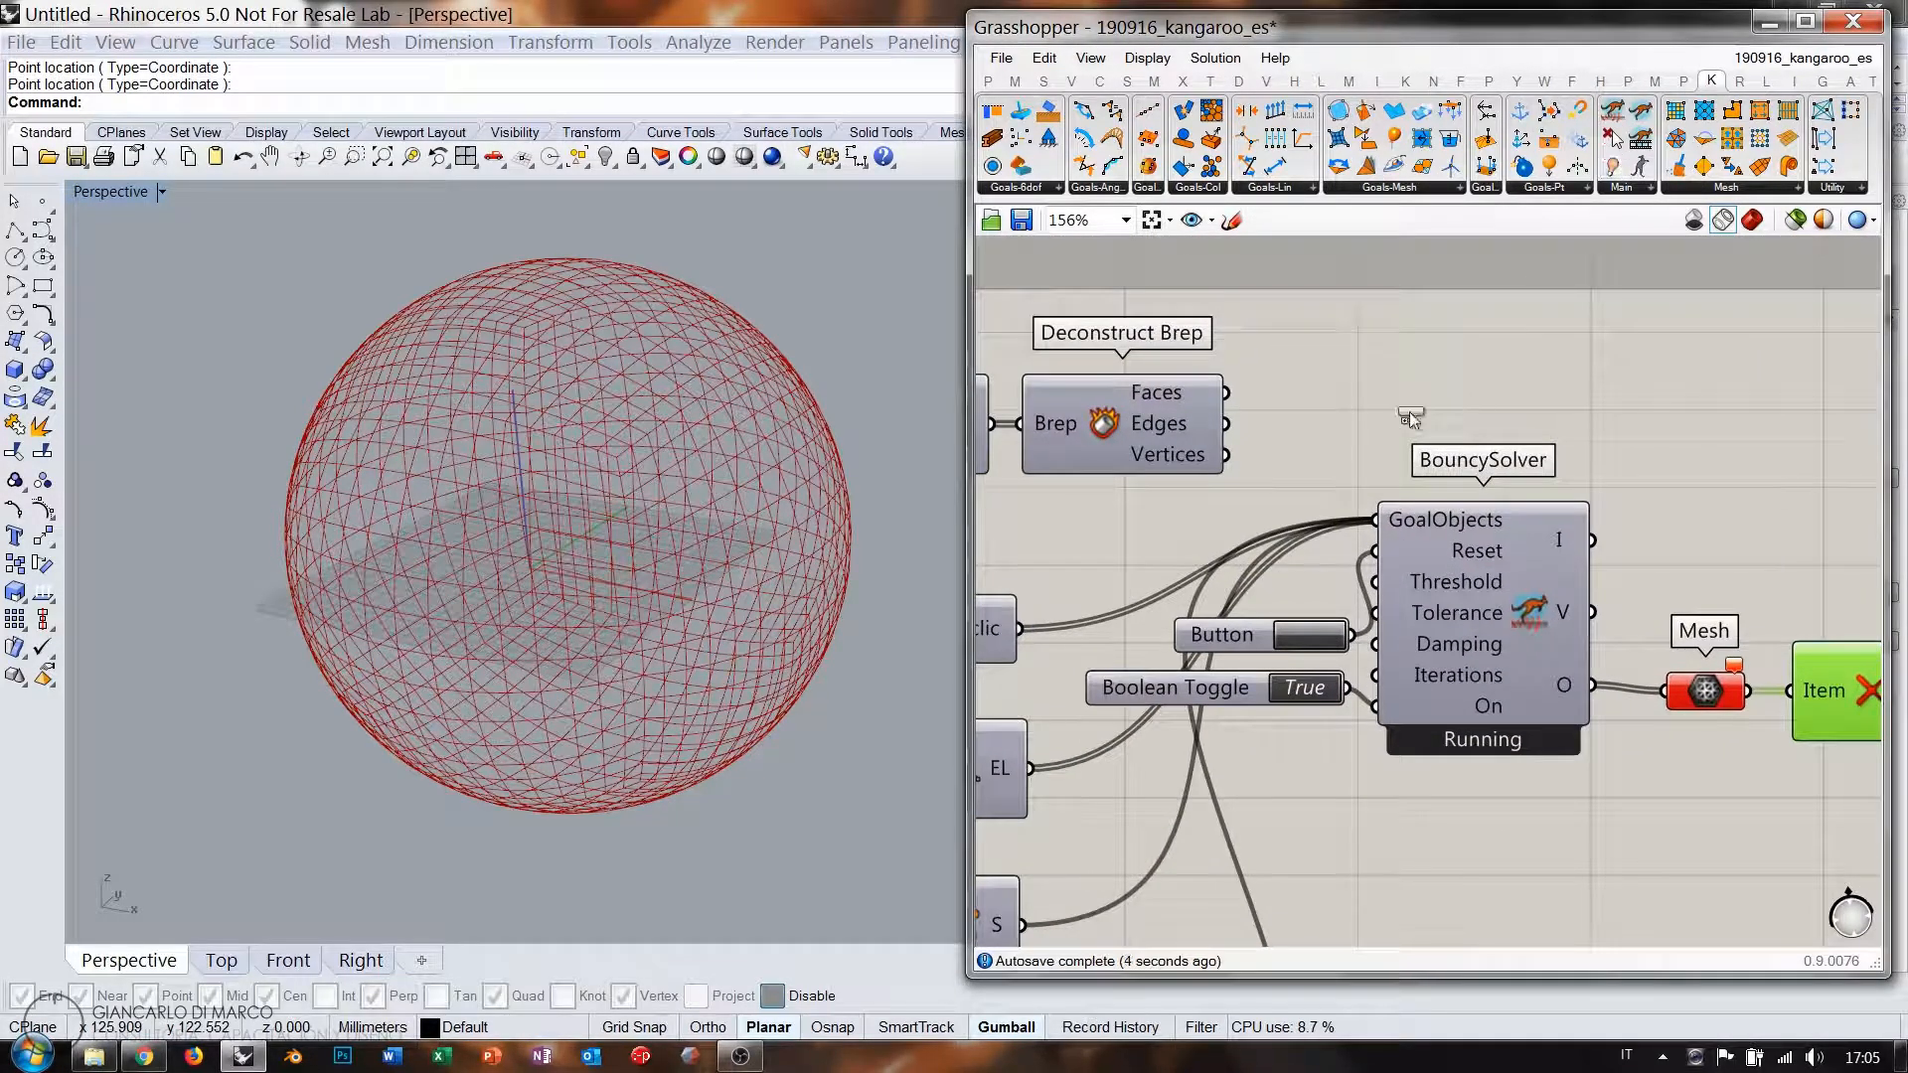
pyautogui.moveTo(1119, 527); pyautogui.dragTo(1301, 467, button='right')
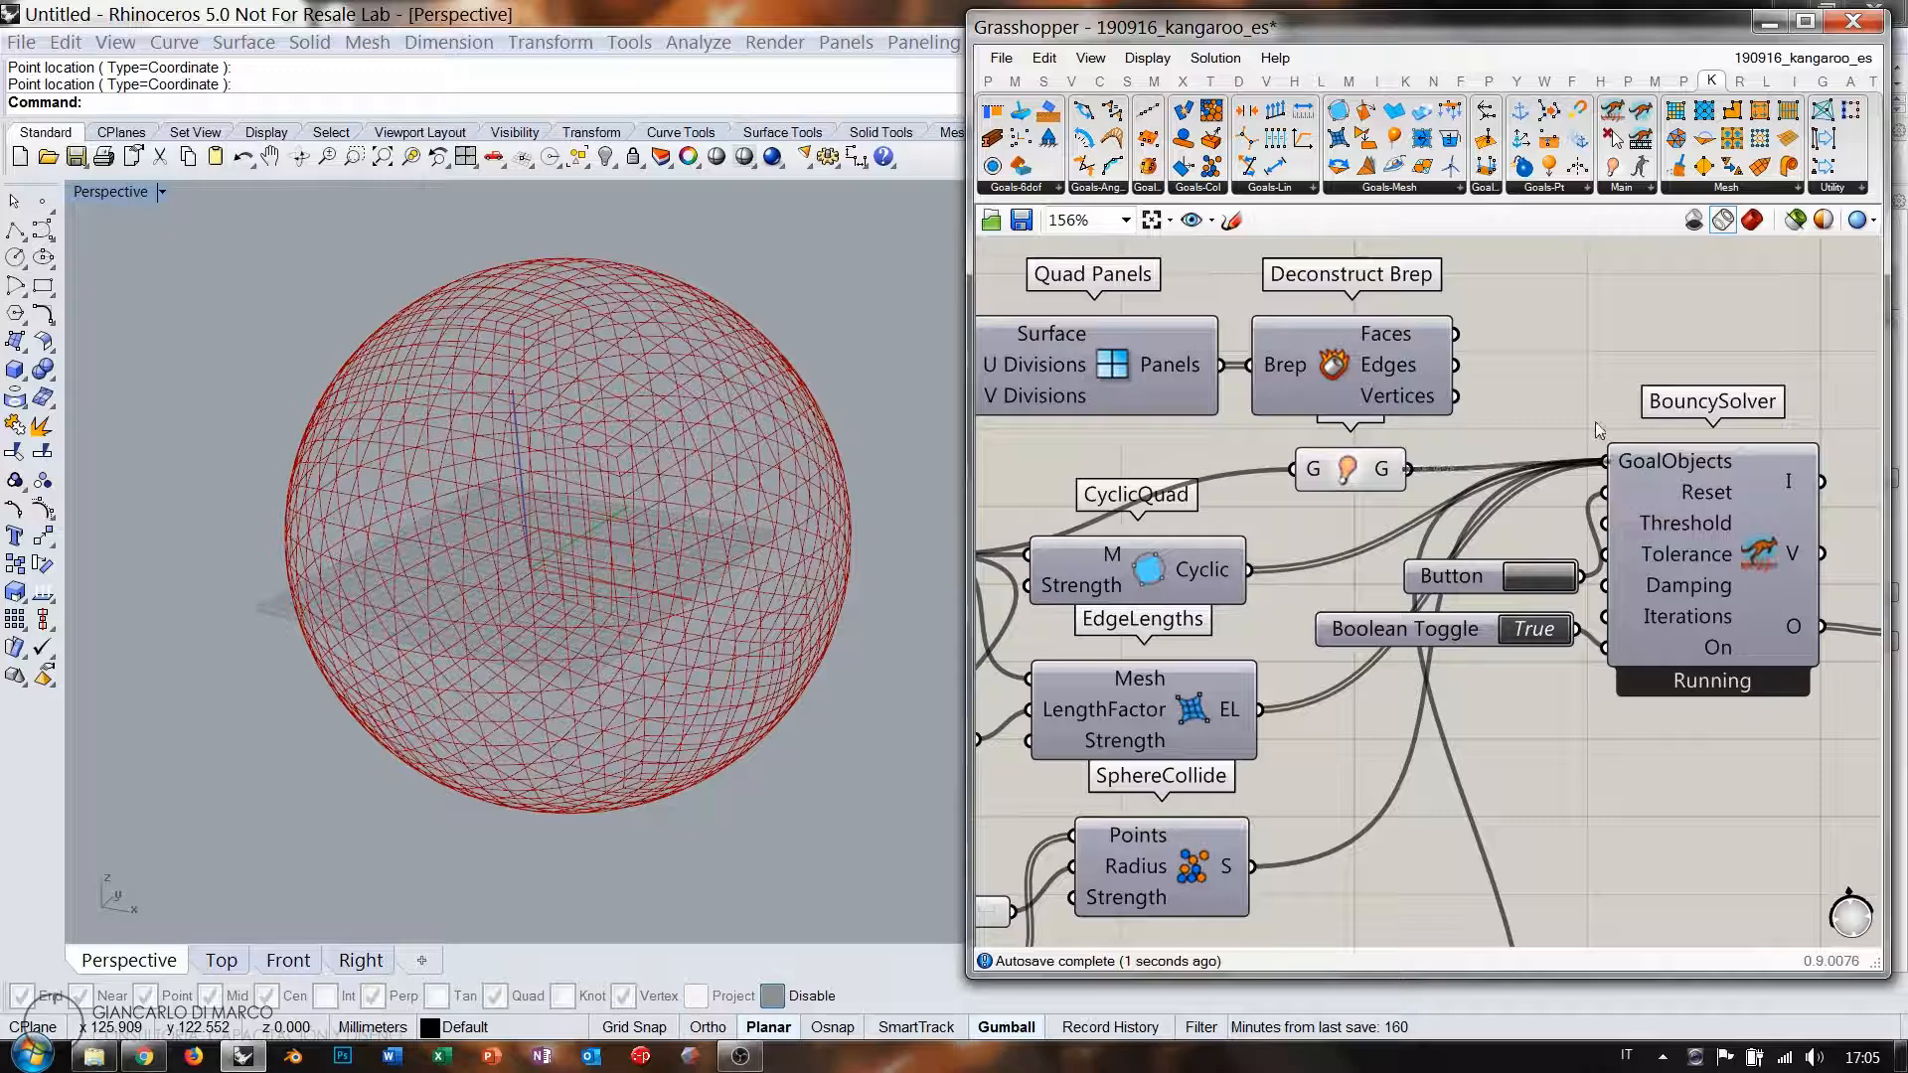
pyautogui.moveTo(1730, 677); pyautogui.dragTo(1202, 570, button='right')
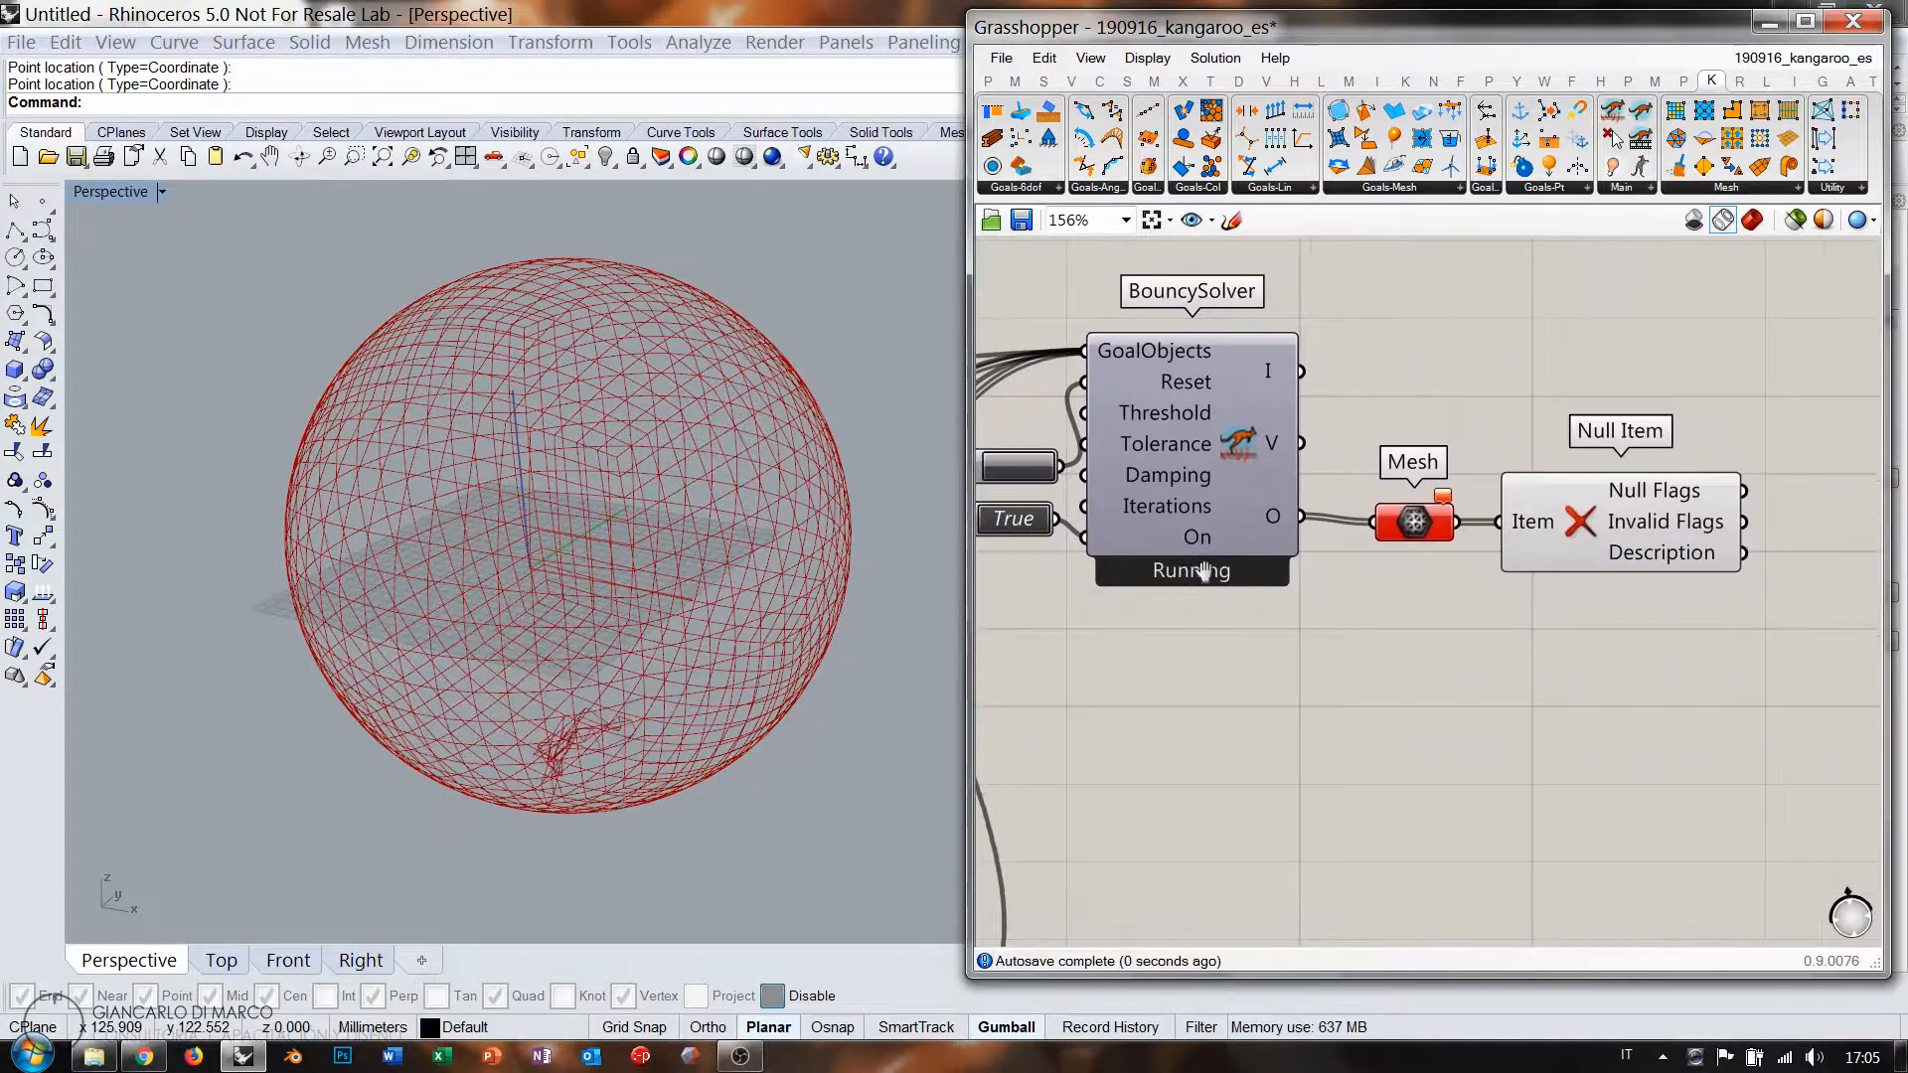
pyautogui.moveTo(1360, 584); pyautogui.dragTo(1157, 563, button='right')
pyautogui.moveTo(1372, 531); pyautogui.dragTo(1393, 642)
pyautogui.moveTo(1469, 535); pyautogui.dragTo(1304, 537, button='right')
# Add a Cull Pattern taking the Mesh list, with its pattern input inverted.
pyautogui.click(1429, 517)
pyautogui.doubleClick(1429, 515)
pyautogui.write('cull')
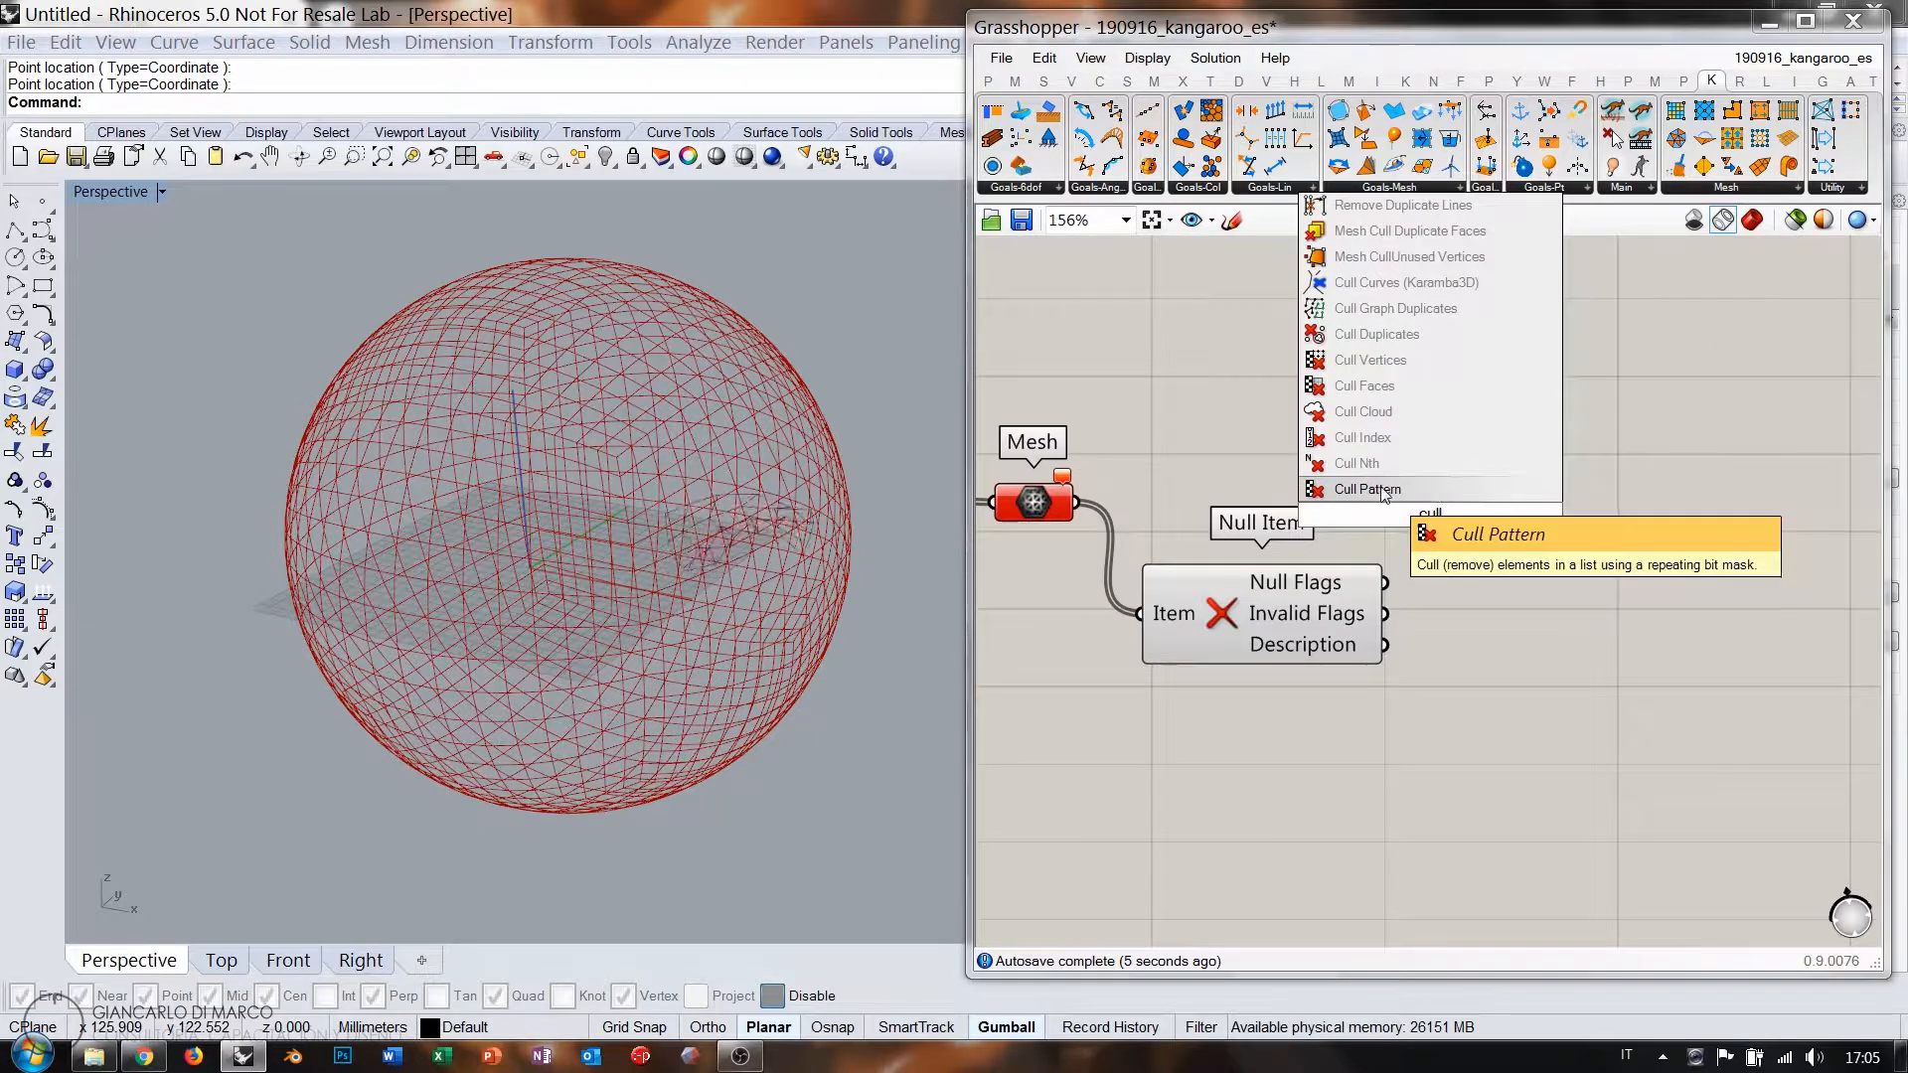
pyautogui.press('Return')
pyautogui.moveTo(1085, 512); pyautogui.dragTo(1318, 499)
pyautogui.moveTo(1465, 515); pyautogui.dragTo(1588, 517)
pyautogui.rightClick(1480, 540)
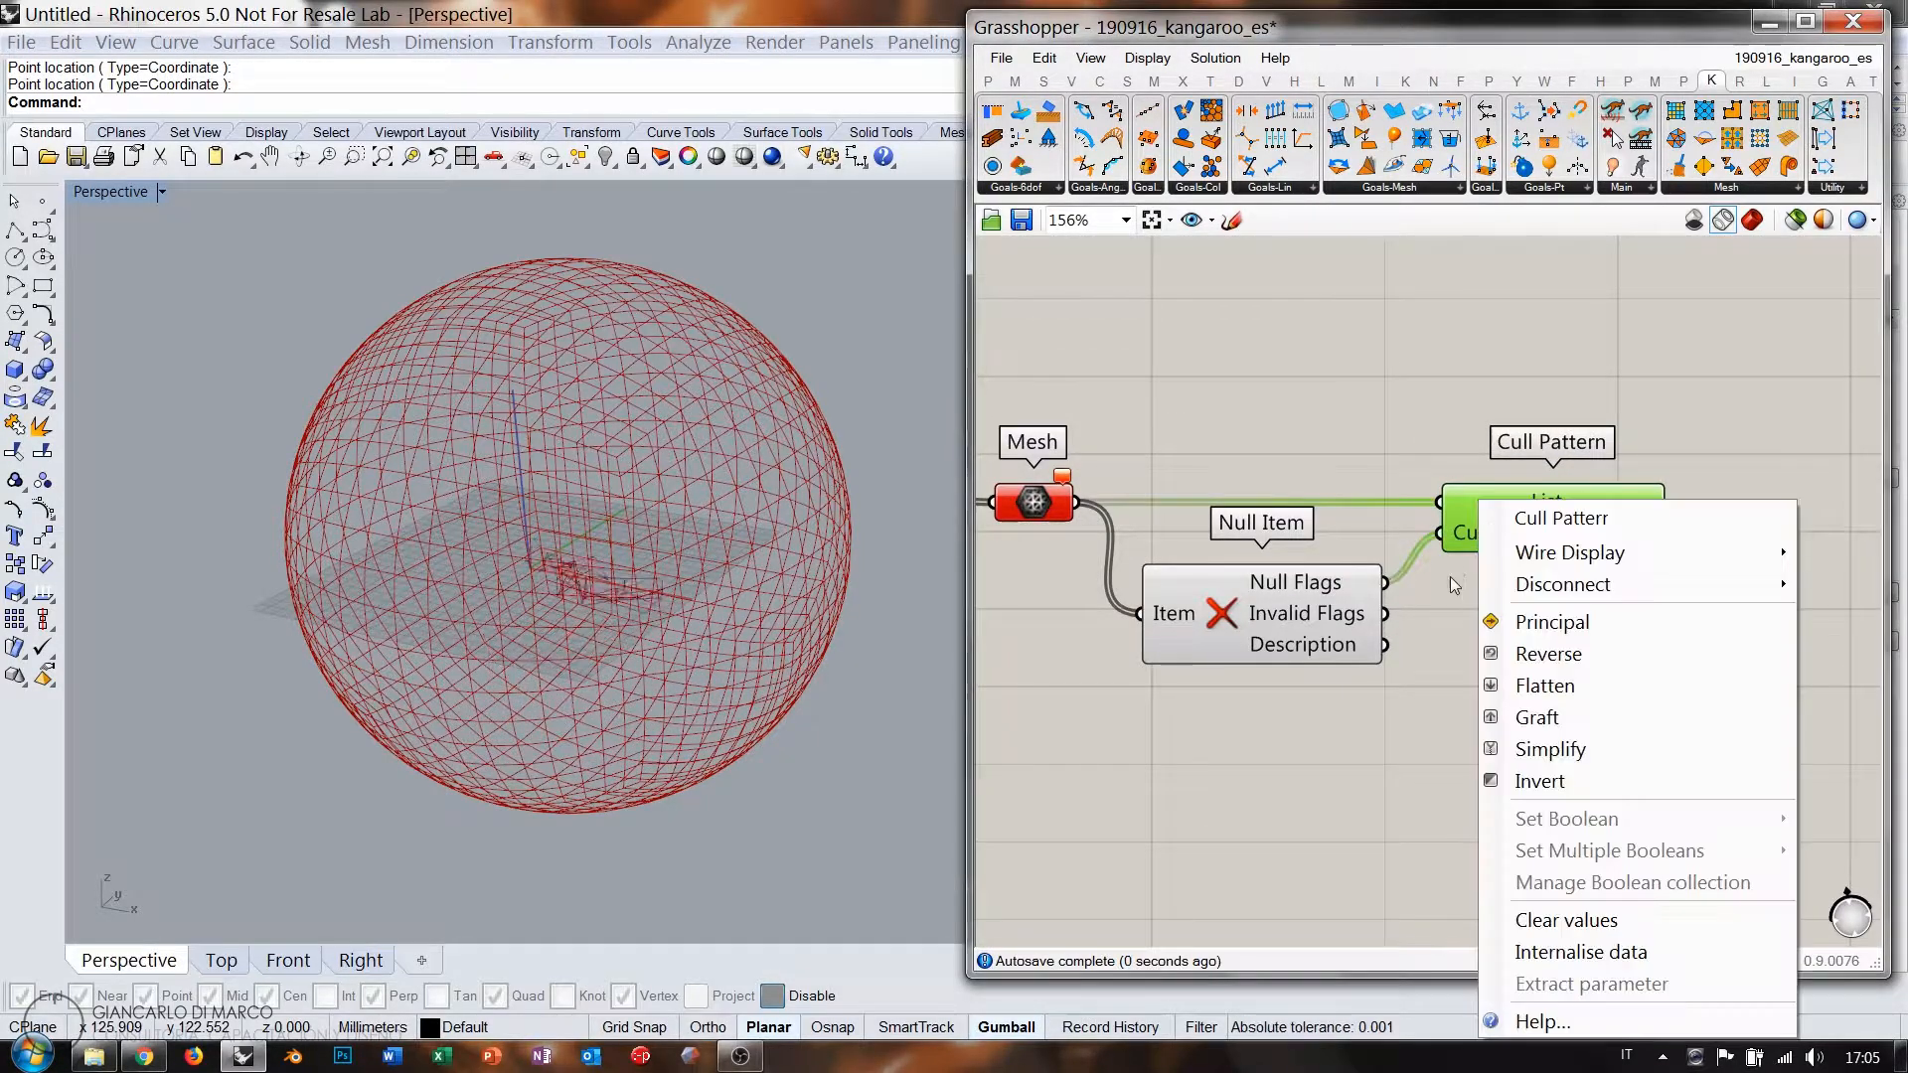
pyautogui.click(1536, 776)
# Add Weaverbird's Catmull-Clark Subdivision and feed the culled list into Mesh/Curves.
pyautogui.click(1176, 433)
pyautogui.moveTo(1576, 533); pyautogui.dragTo(1339, 524, button='right')
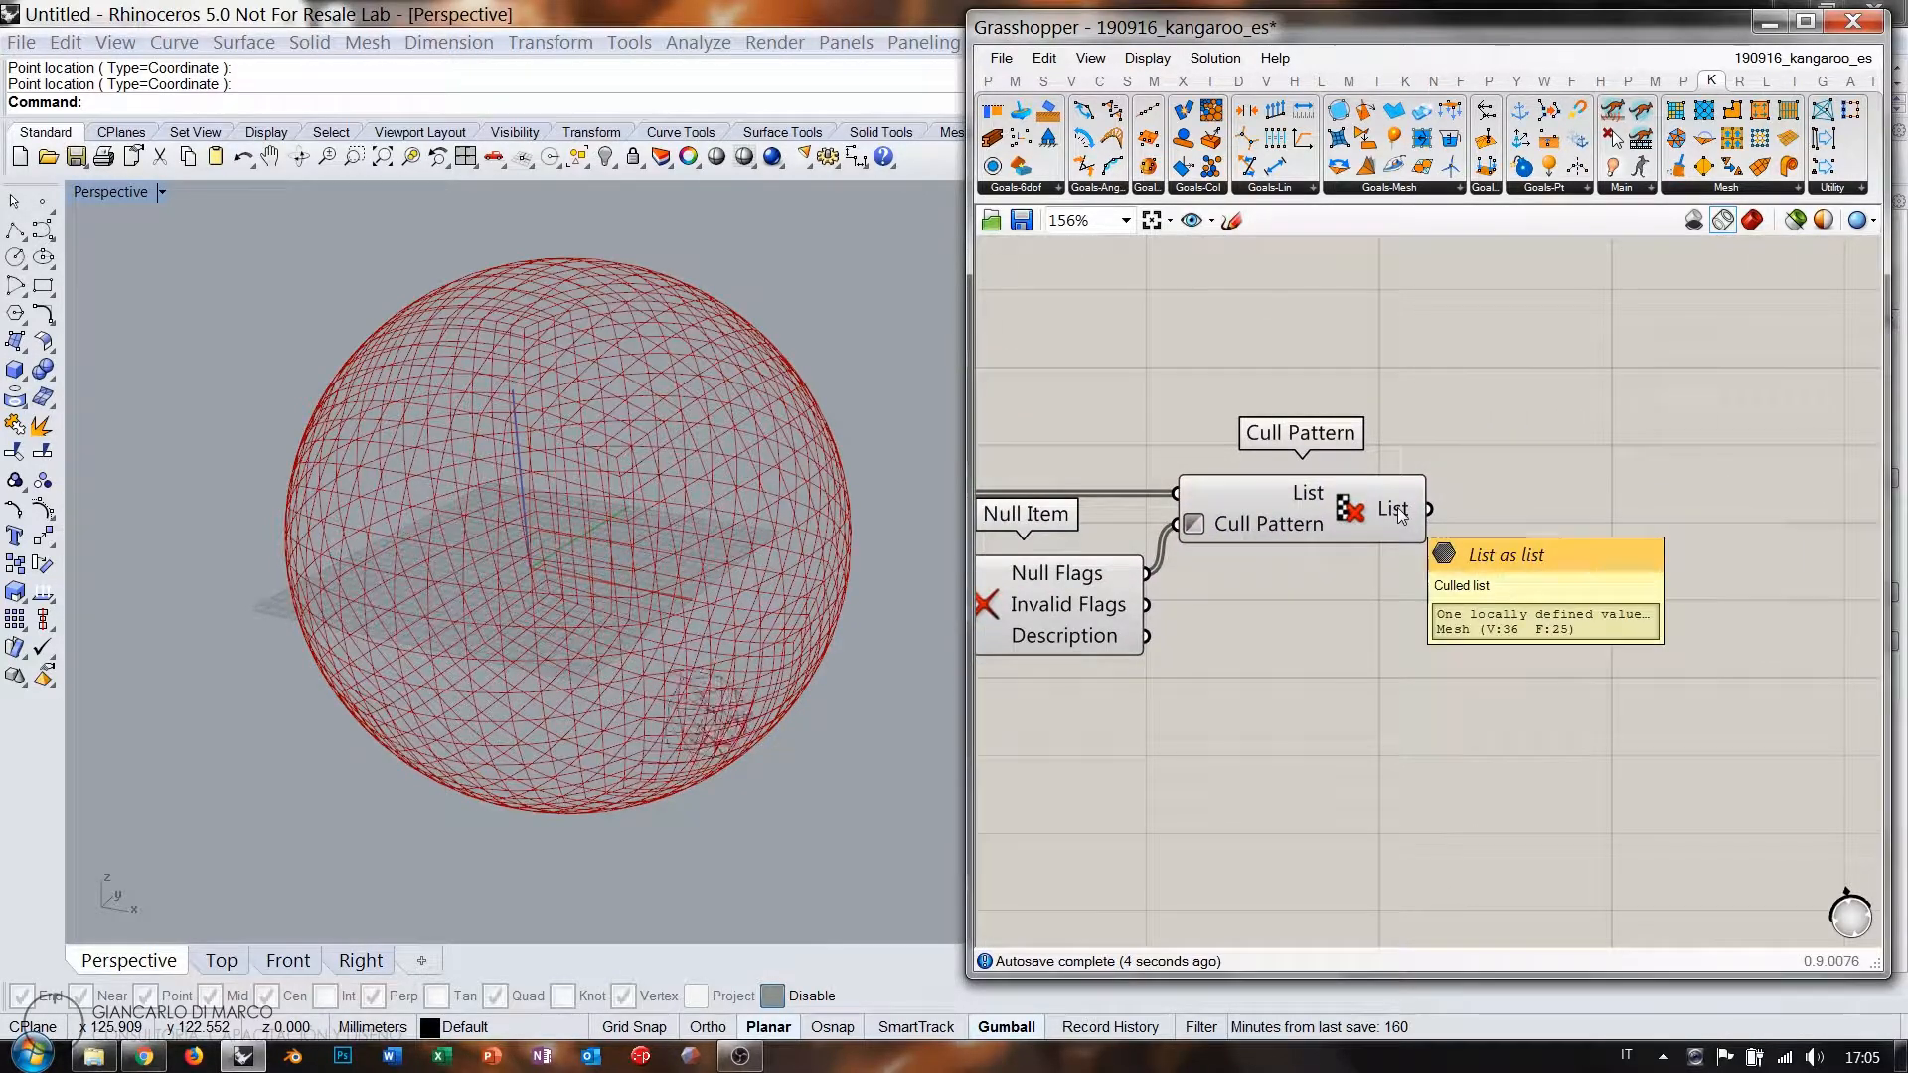
pyautogui.moveTo(1480, 578); pyautogui.dragTo(1342, 579, button='right')
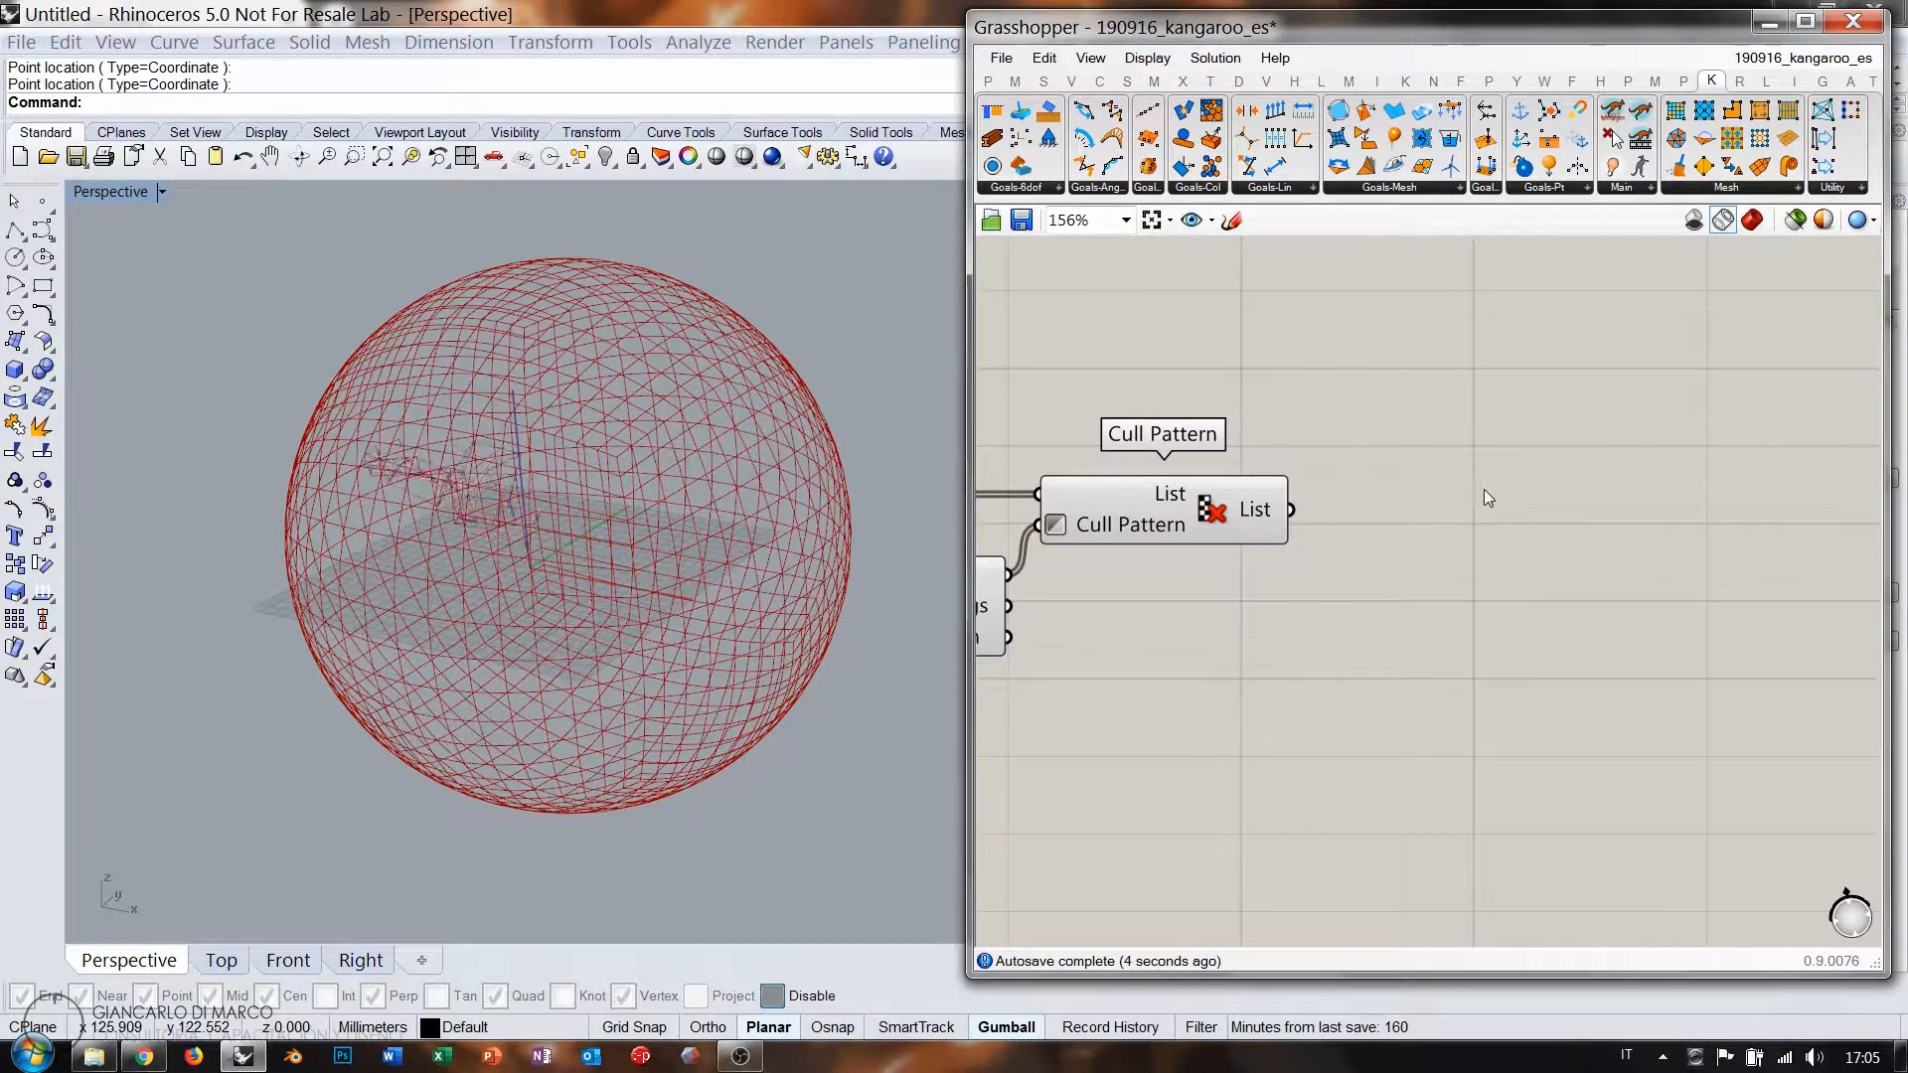
pyautogui.doubleClick(1427, 551)
pyautogui.write('cat')
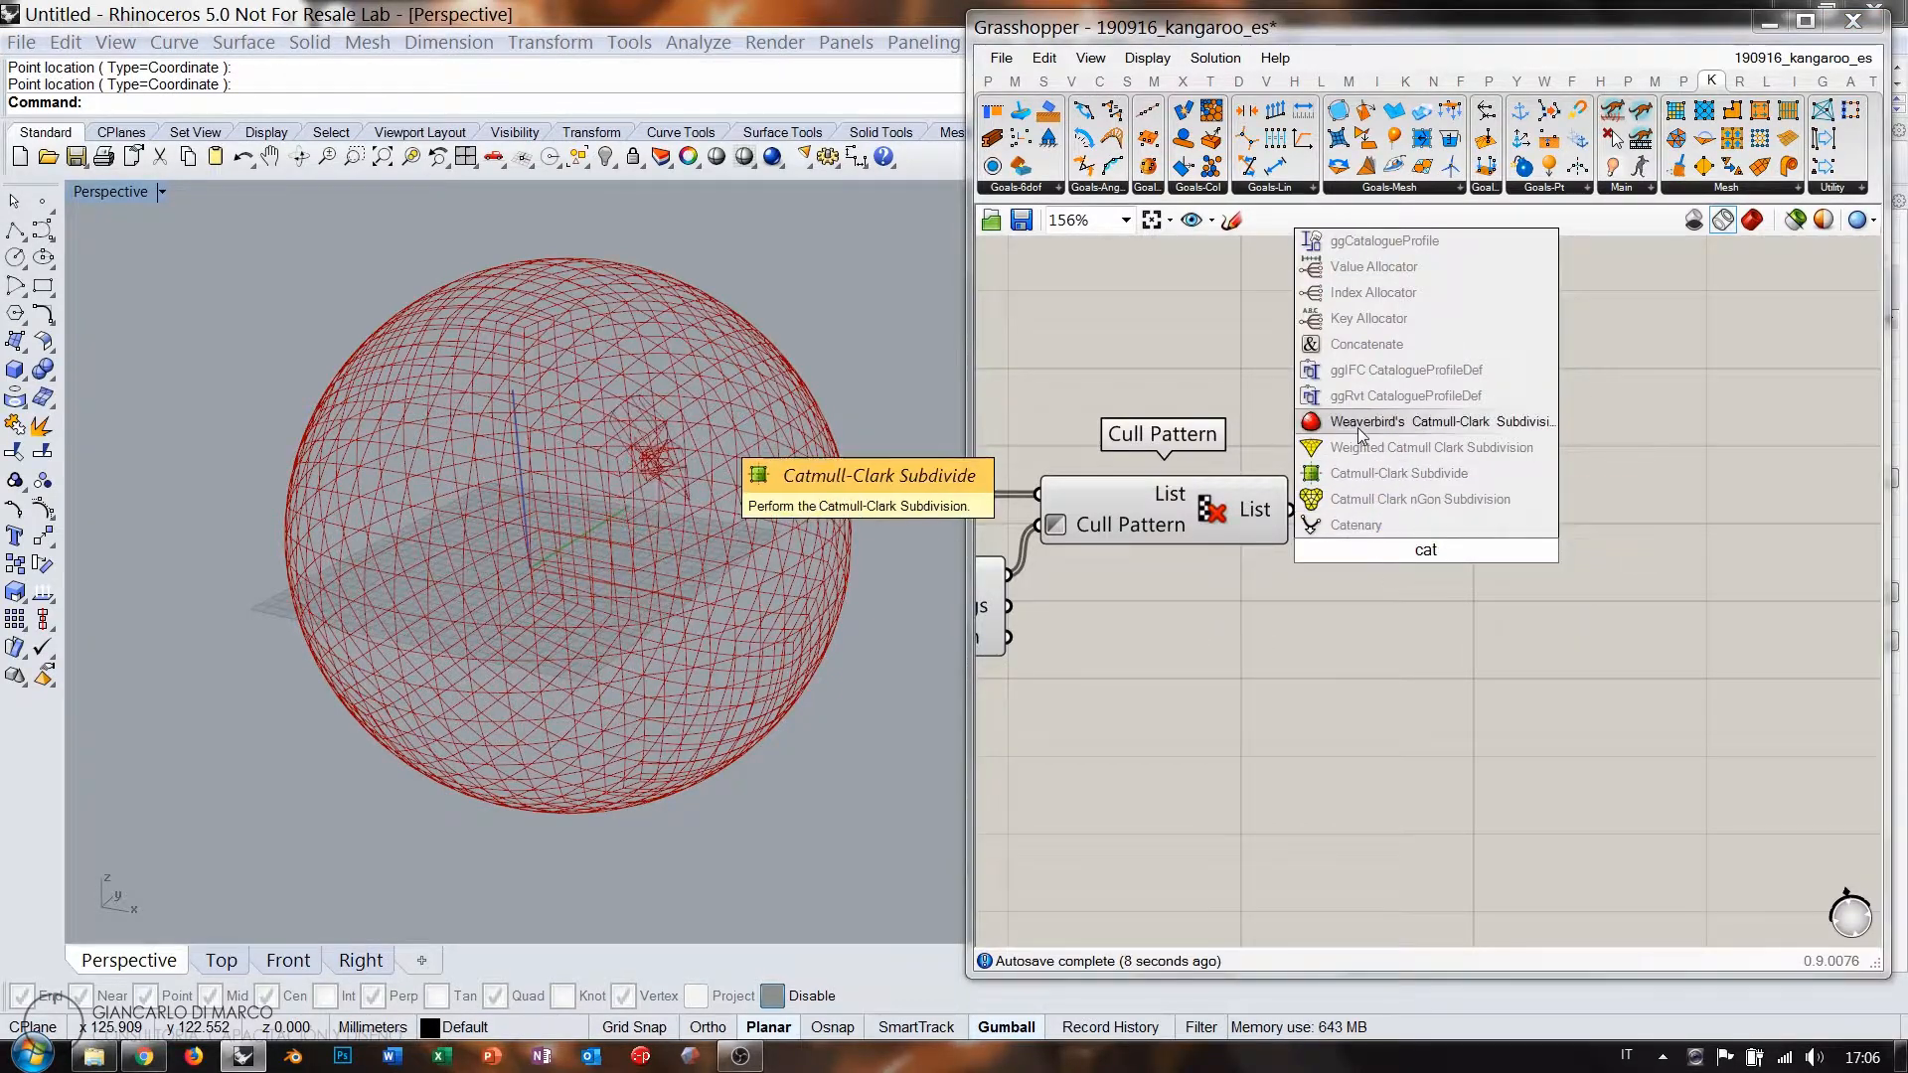
pyautogui.click(1358, 427)
pyautogui.moveTo(1293, 549); pyautogui.dragTo(1488, 558)
pyautogui.moveTo(1291, 510); pyautogui.dragTo(1397, 526)
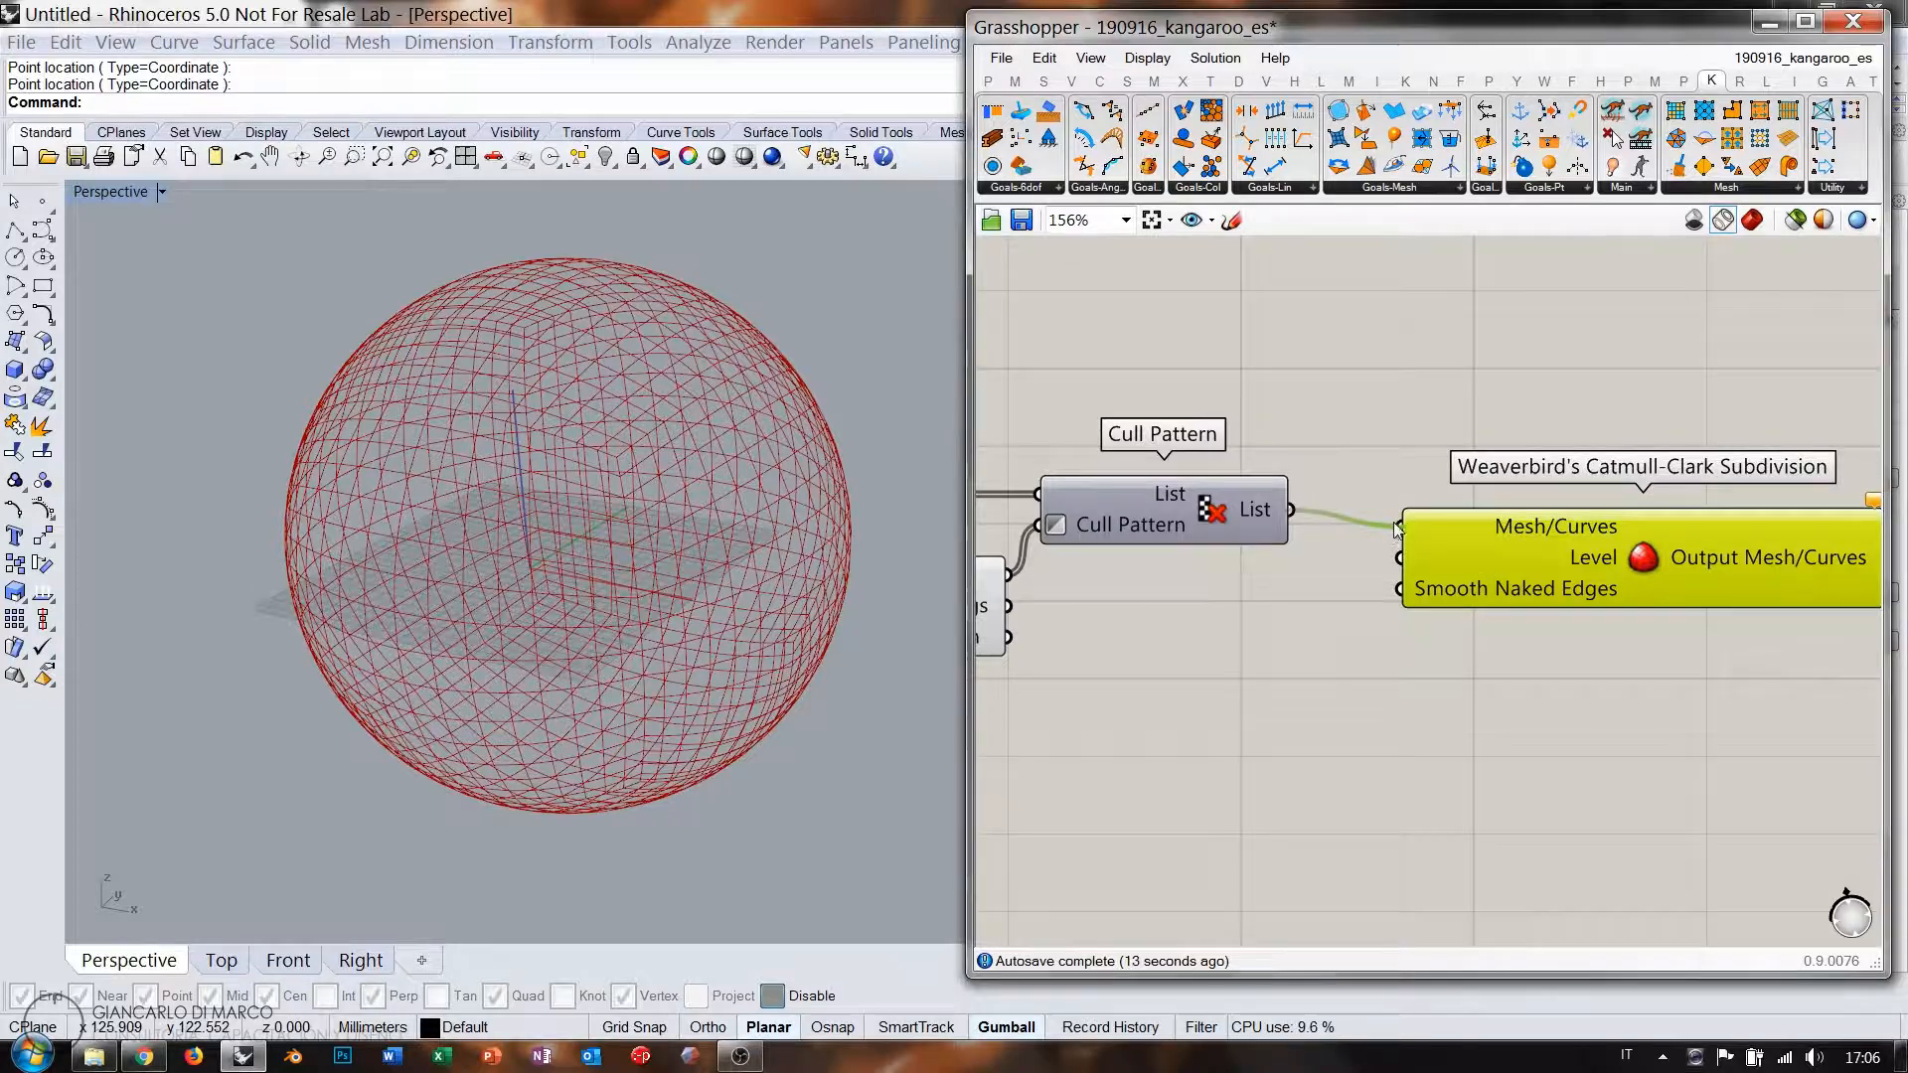
# Connect a new Number Slider to the Catmull-Clark Level input, set to 3.
pyautogui.doubleClick(1246, 634)
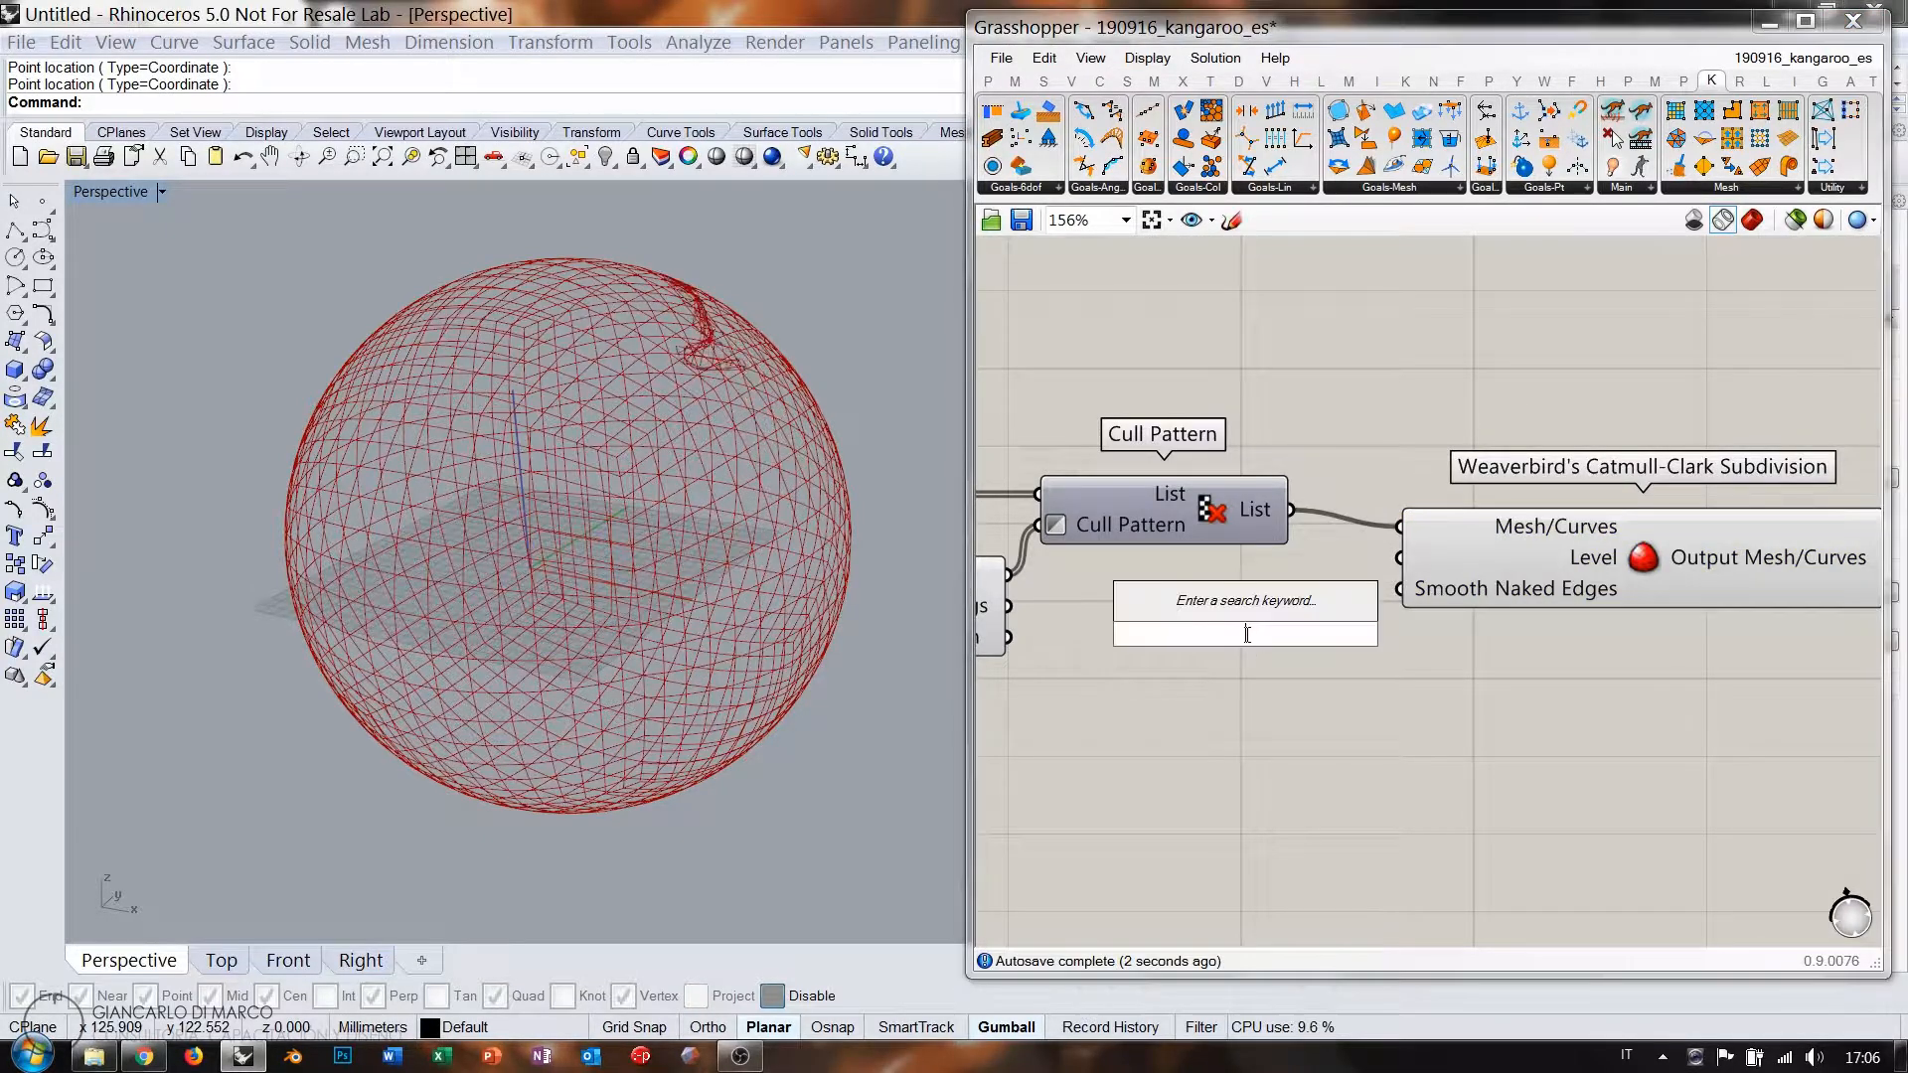
pyautogui.write('1<')
pyautogui.press('Return')
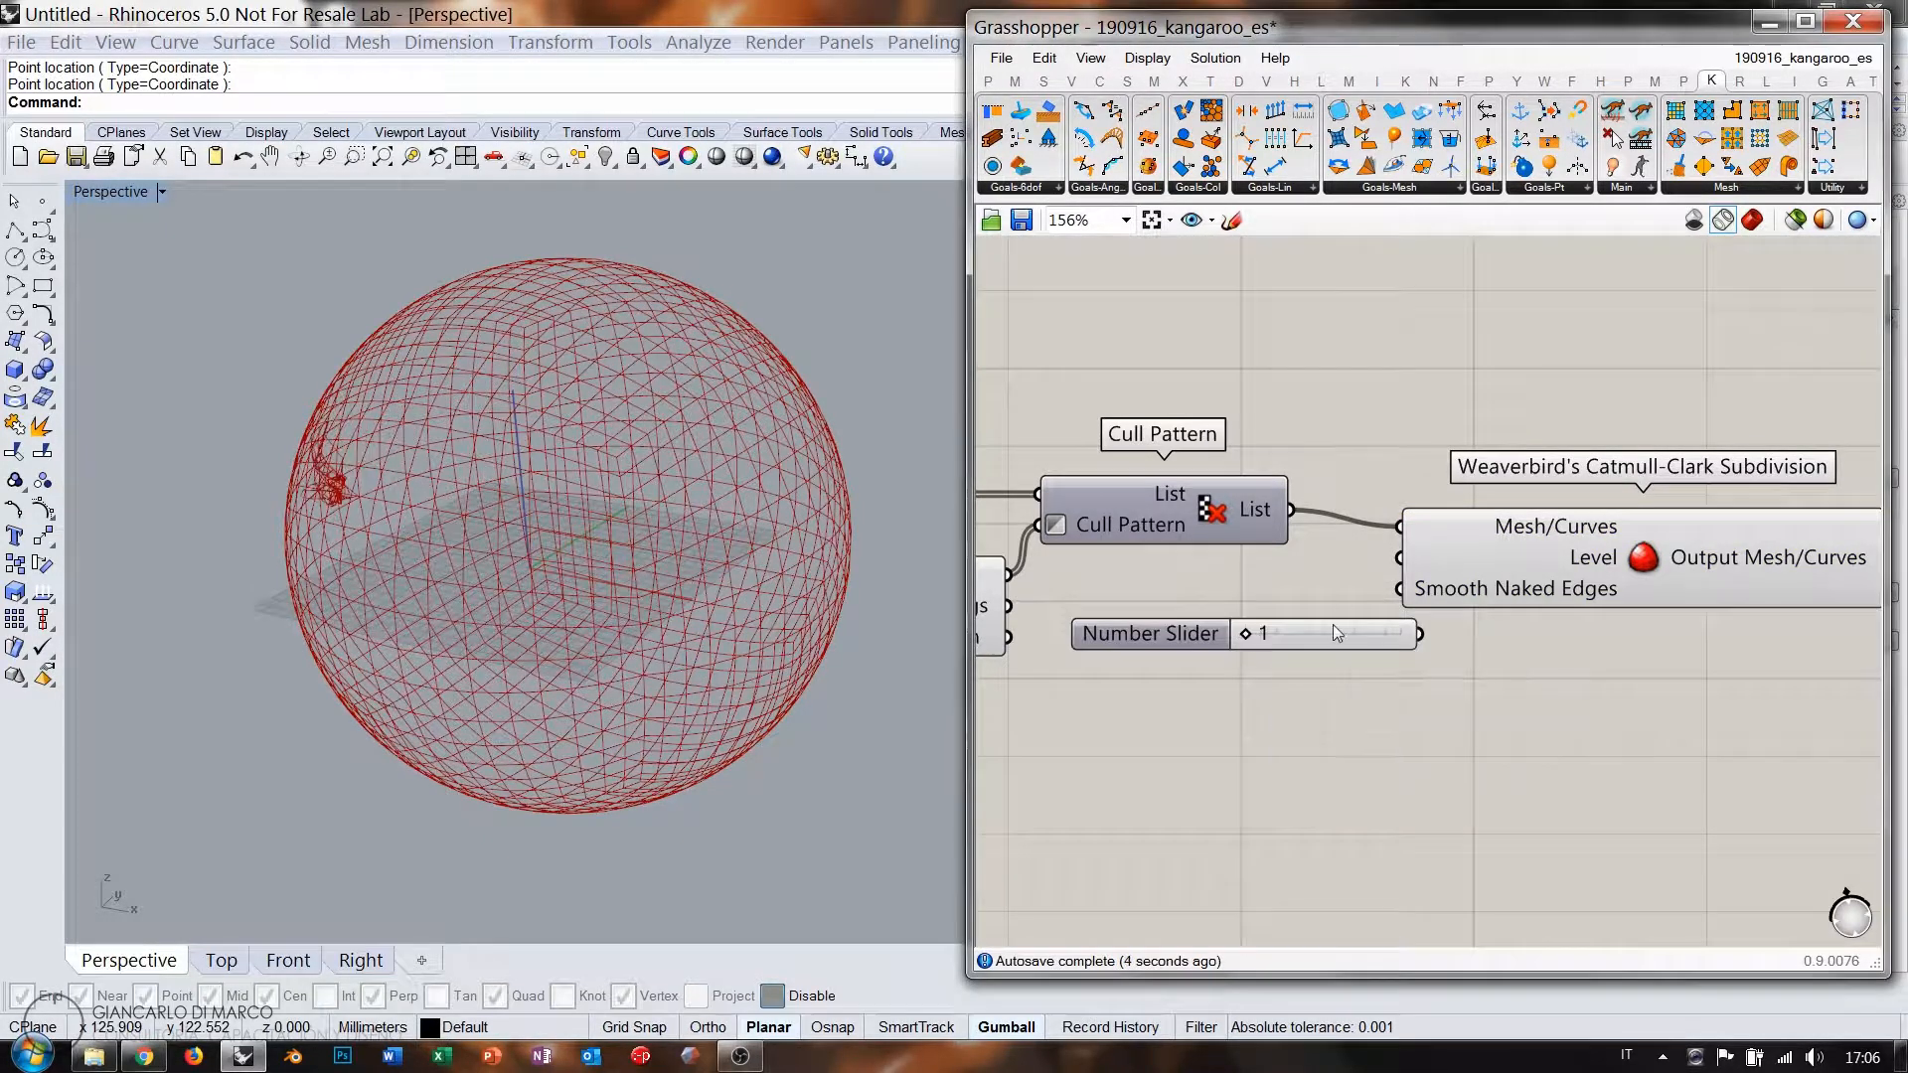
pyautogui.moveTo(1392, 562); pyautogui.dragTo(1255, 636)
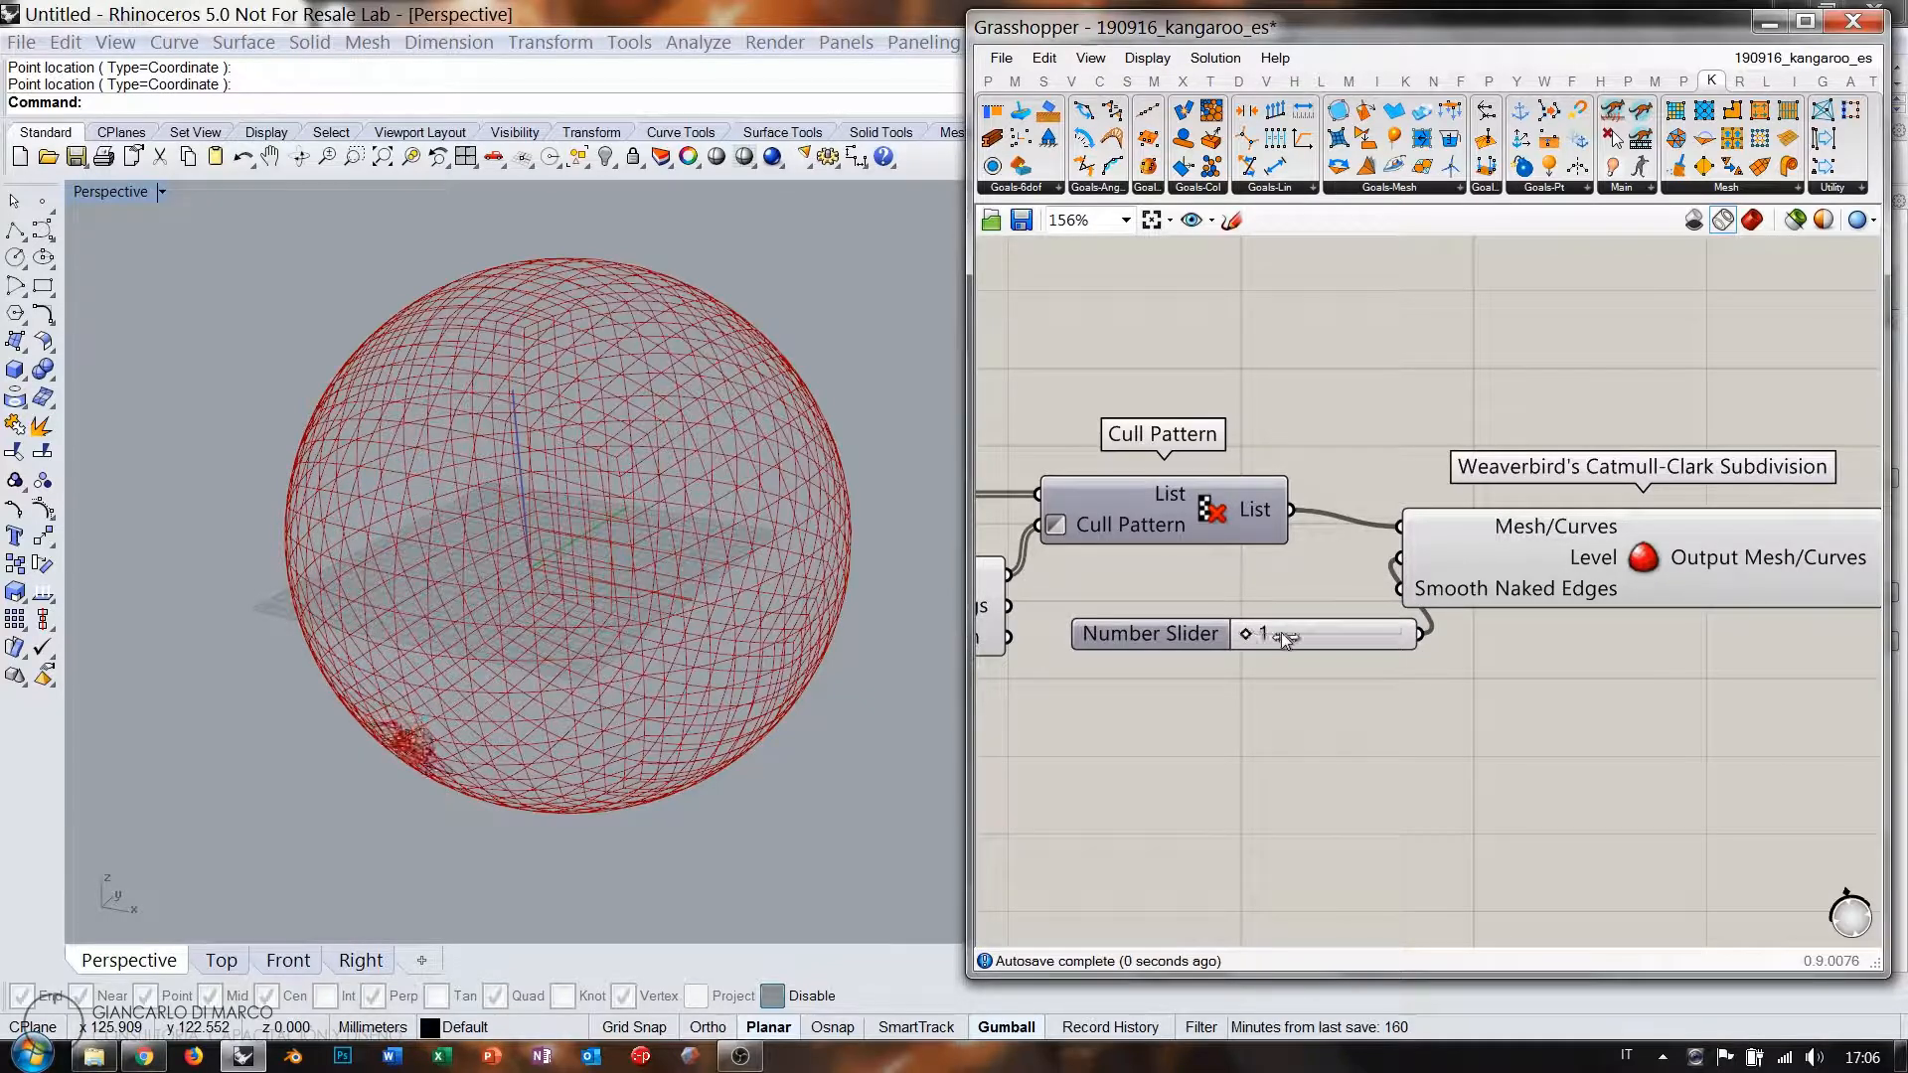
# Orbit the Perspective view around the sphere and zoom the Grasshopper canvas out.
pyautogui.moveTo(554, 648); pyautogui.dragTo(516, 551, button='right')
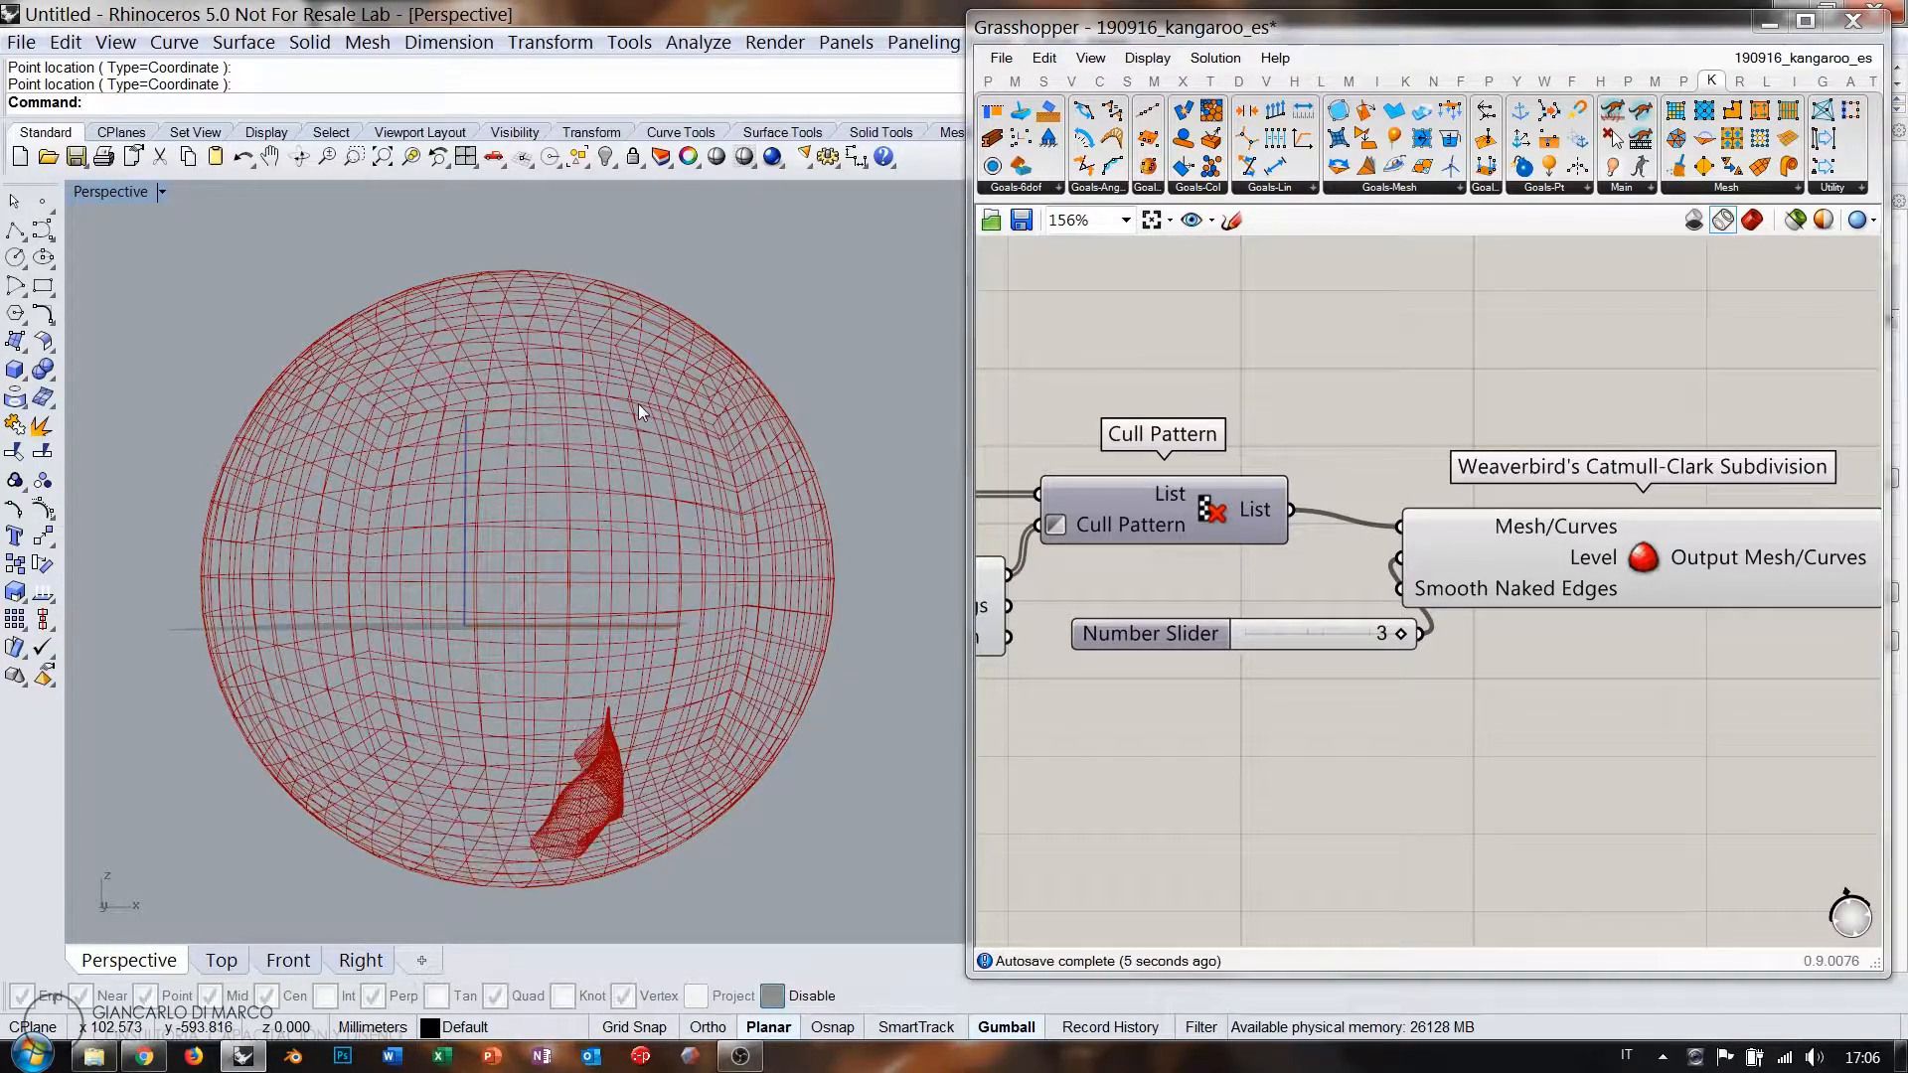
pyautogui.moveTo(642, 401); pyautogui.dragTo(563, 471, button='right')
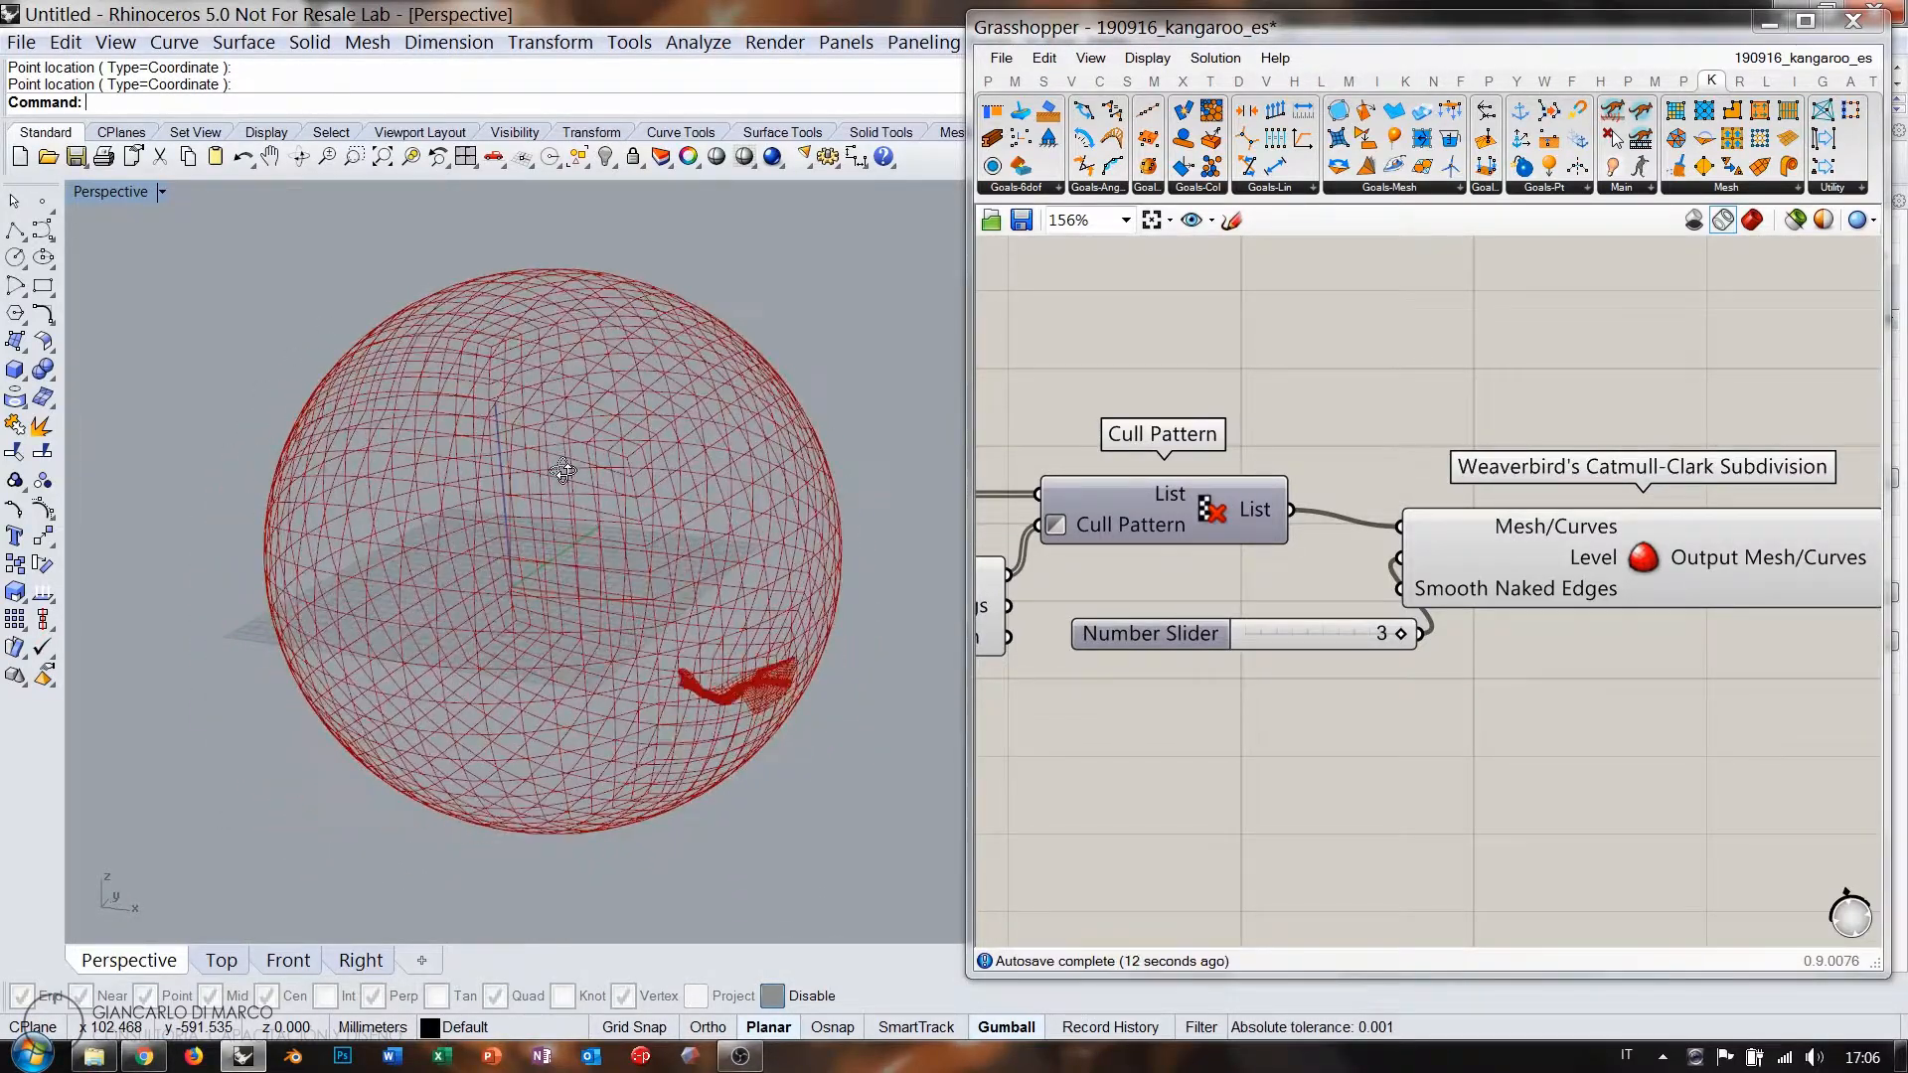
pyautogui.scroll(-5, 1445, 648)
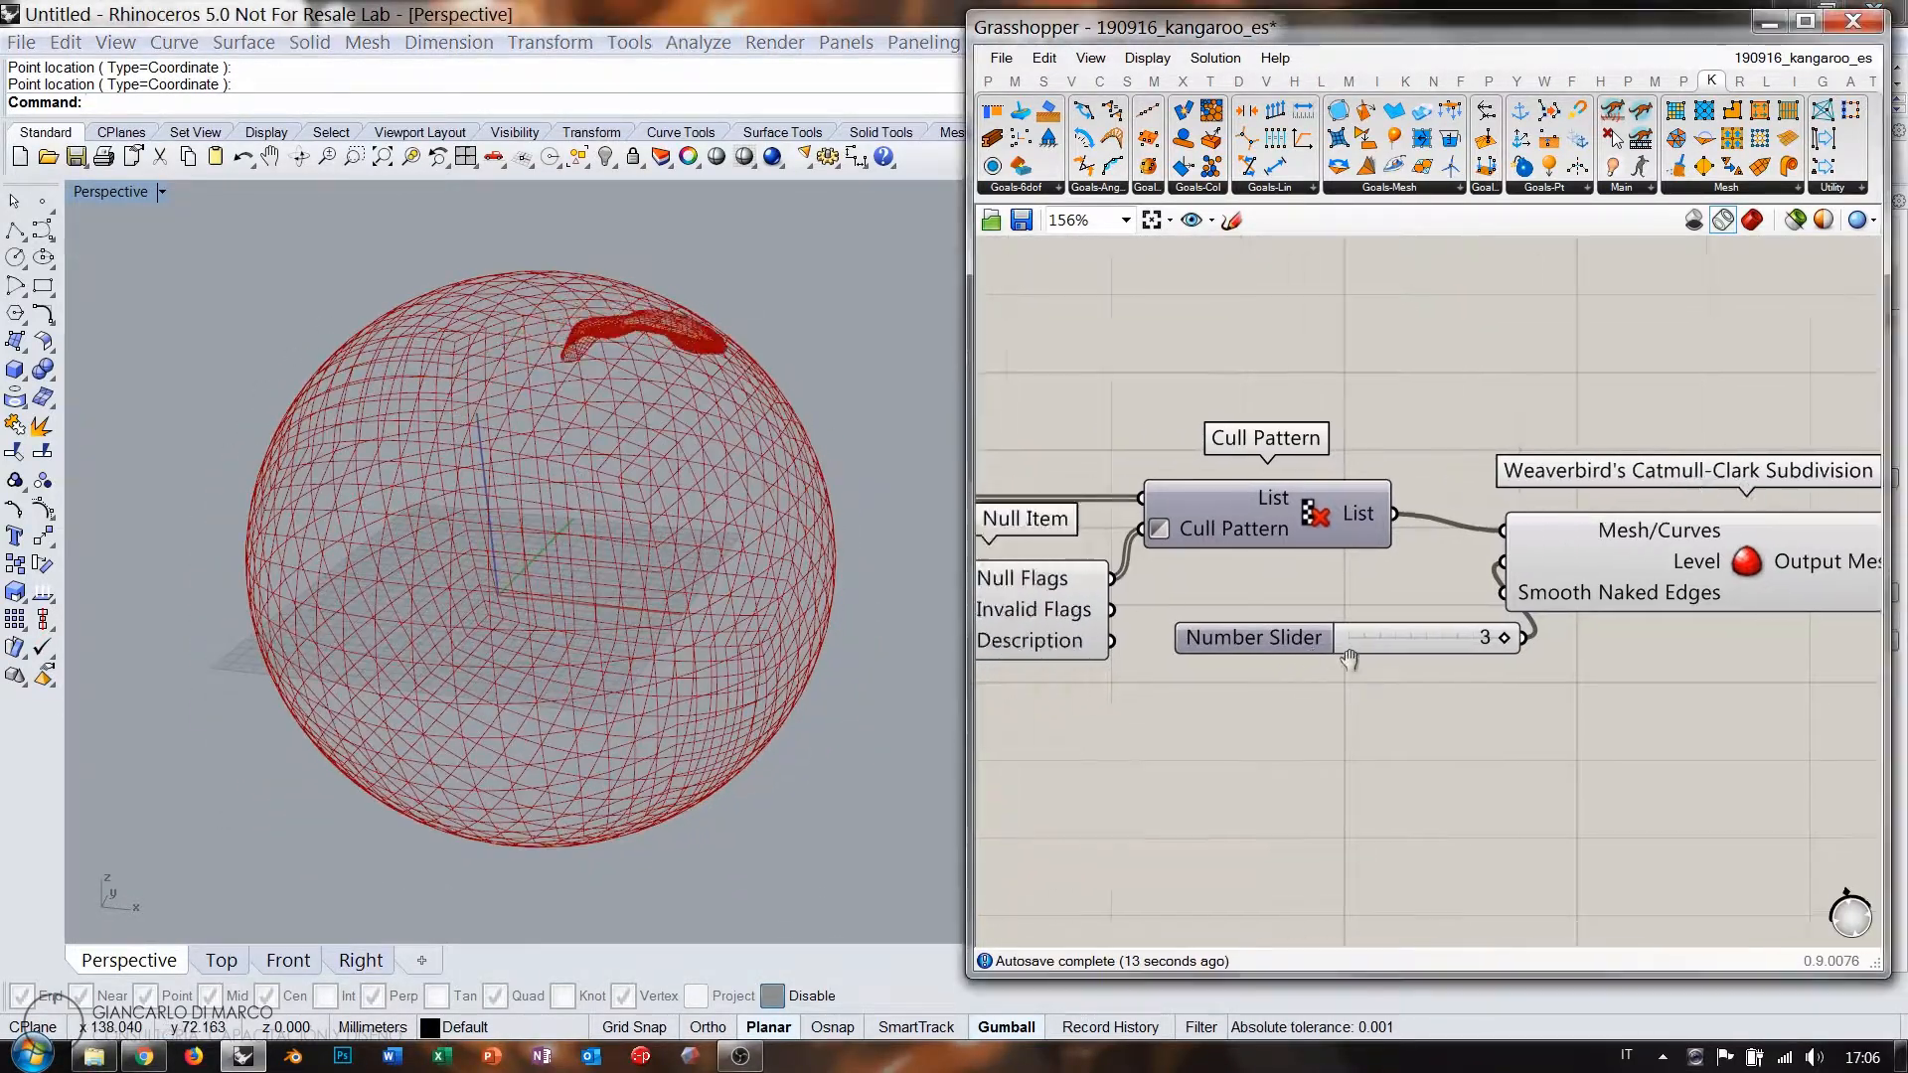
pyautogui.scroll(-2, 1440, 648)
pyautogui.moveTo(1410, 685); pyautogui.dragTo(1739, 658, button='right')
pyautogui.scroll(6, 1370, 716)
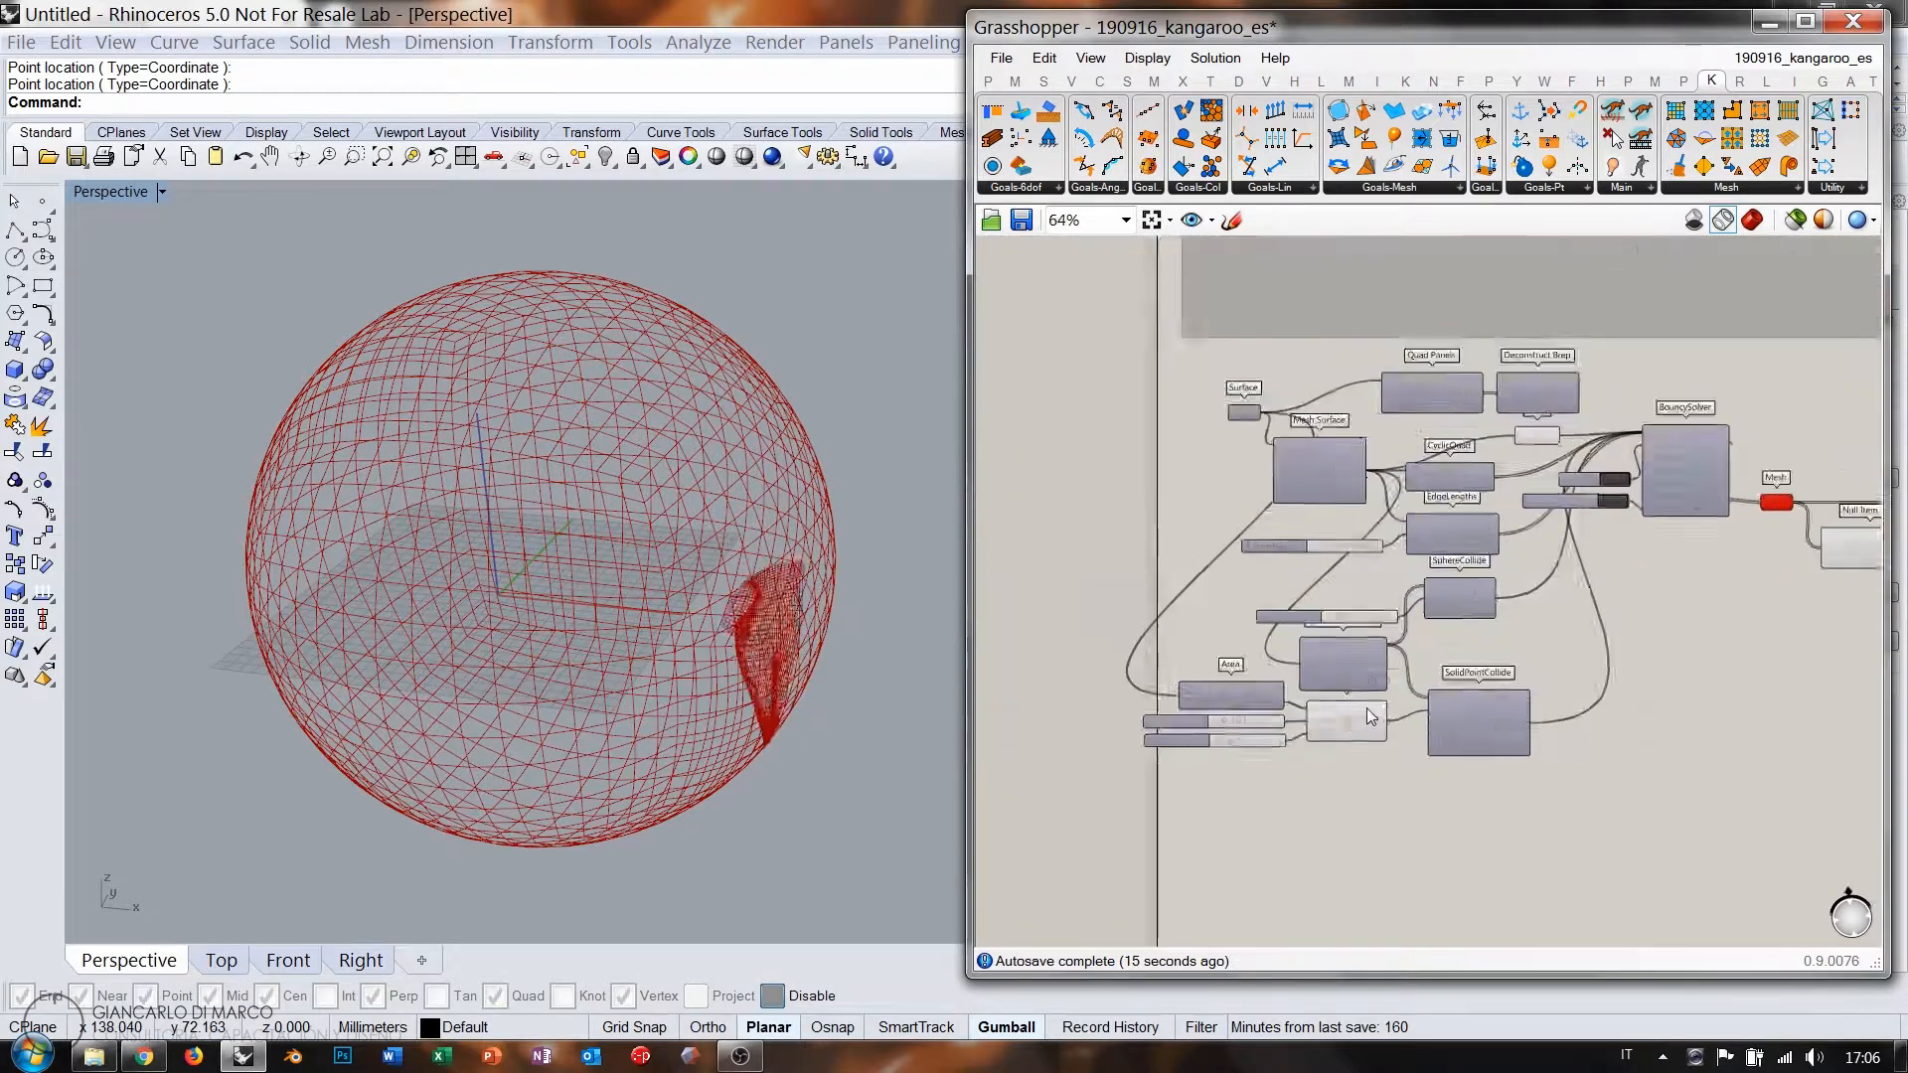
# Hide the sphere mesh preview with Ctrl+Q and orbit down to near ground level.
pyautogui.click(1341, 737)
pyautogui.hotkey('ctrl', 'q')
pyautogui.click(1308, 800)
pyautogui.moveTo(602, 624); pyautogui.dragTo(642, 588, button='right')
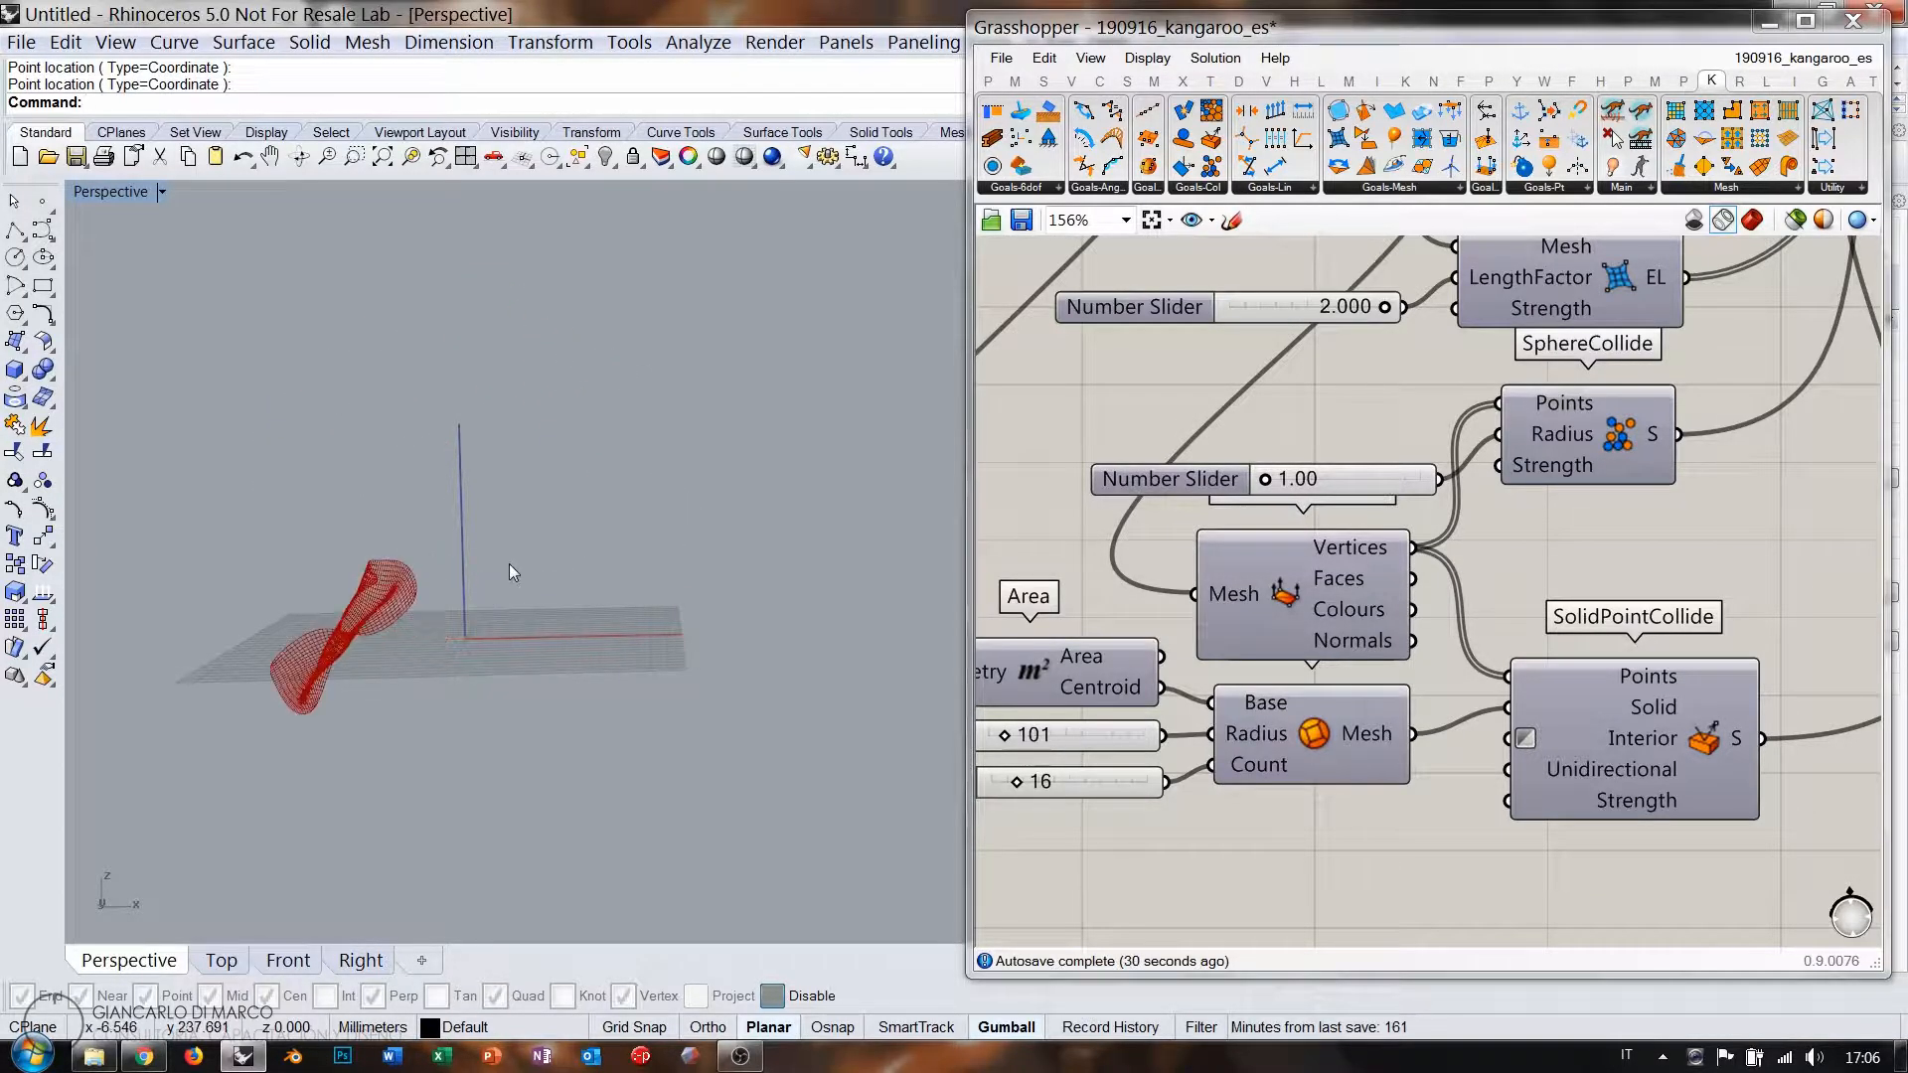
# Set the Kangaroo solver's On toggle to False.
pyautogui.scroll(-2, 1297, 629)
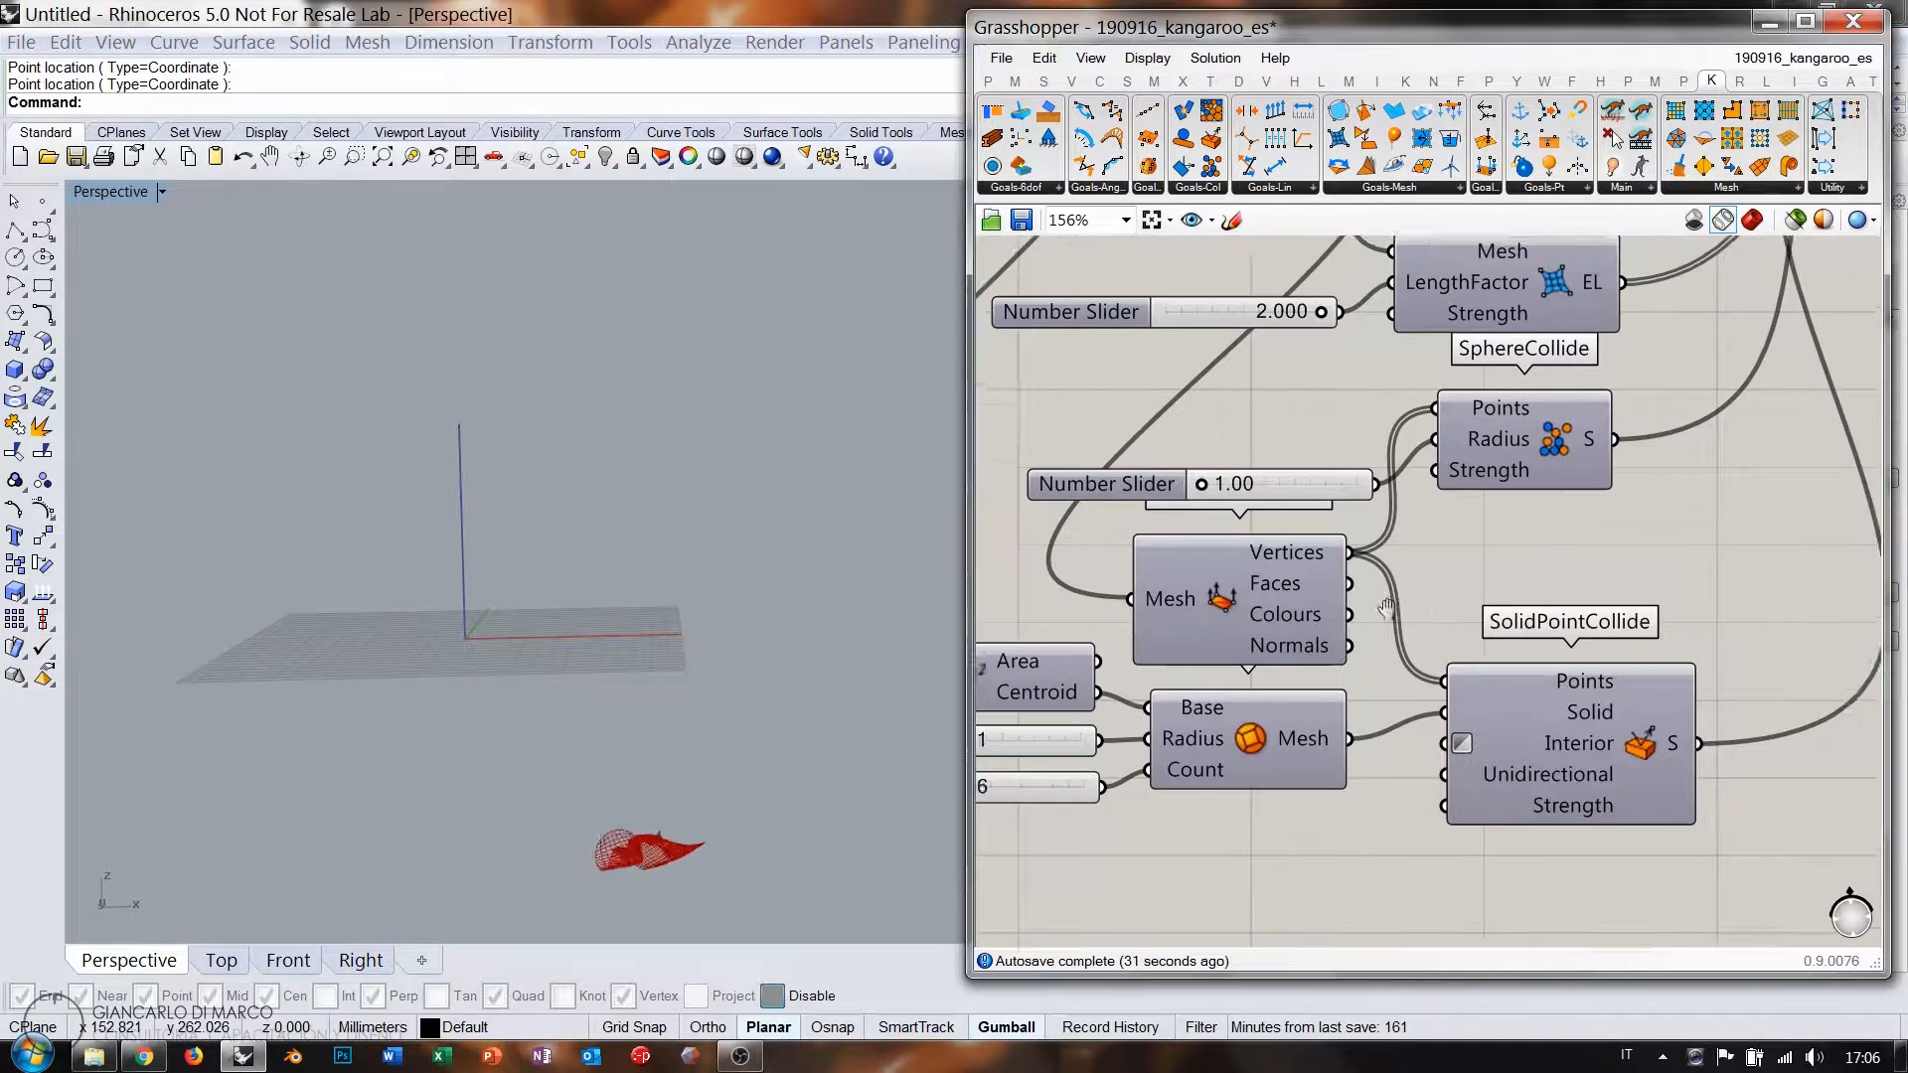
pyautogui.scroll(-5, 1297, 629)
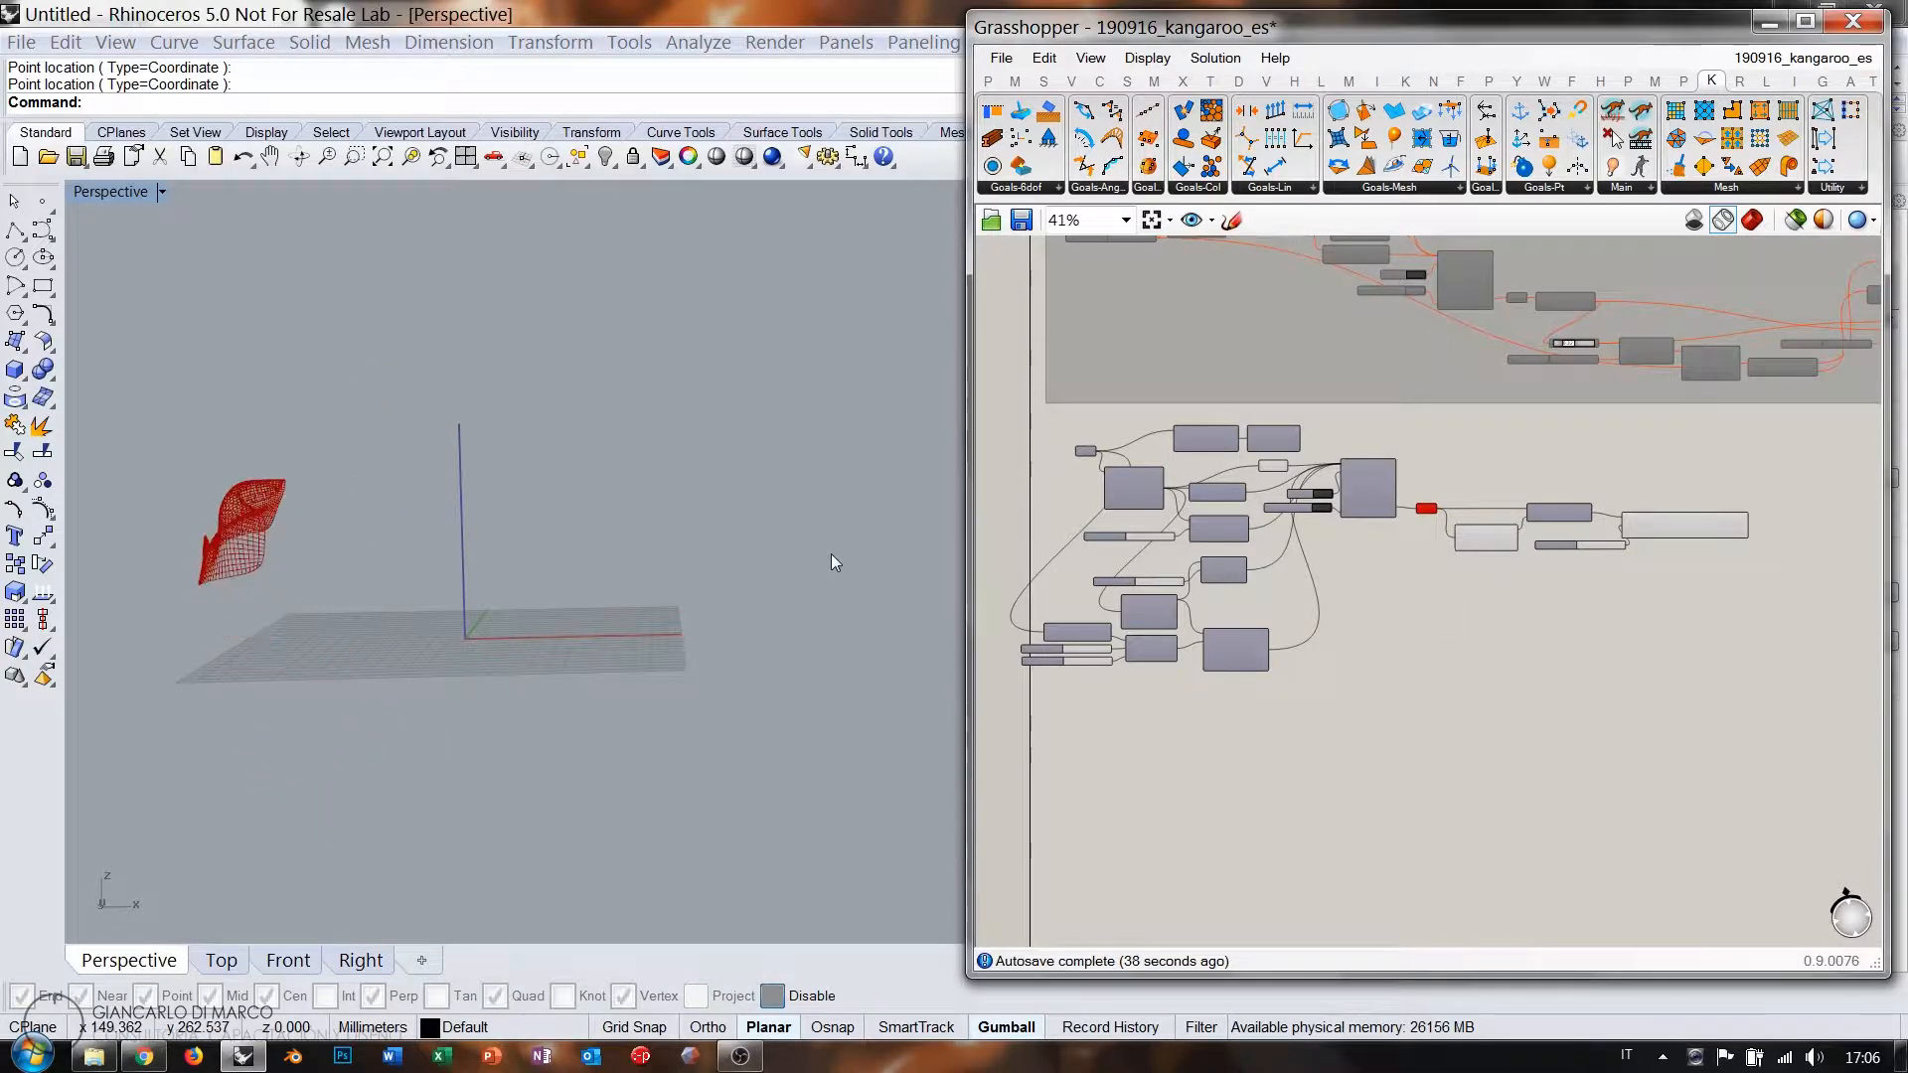
pyautogui.scroll(3, 1233, 574)
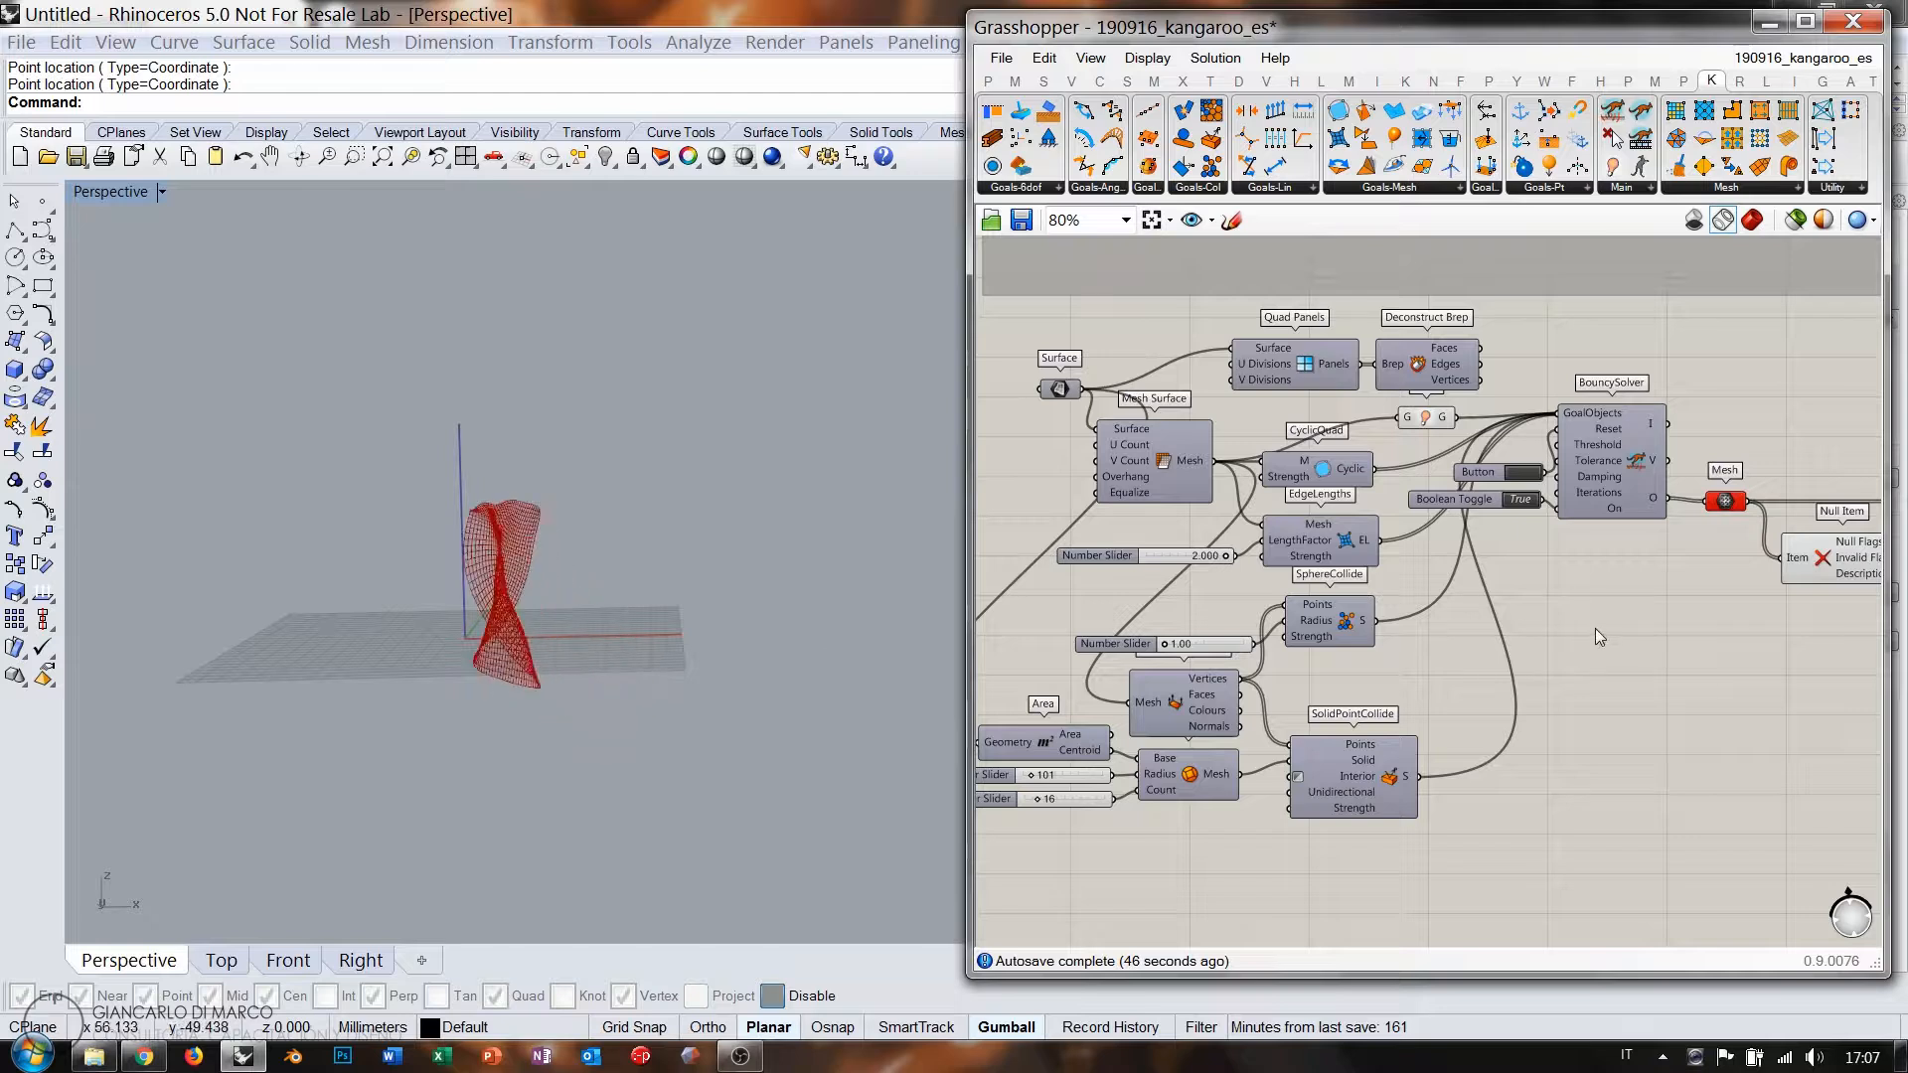
pyautogui.moveTo(1501, 557); pyautogui.dragTo(1378, 527, button='right')
pyautogui.click(1391, 471)
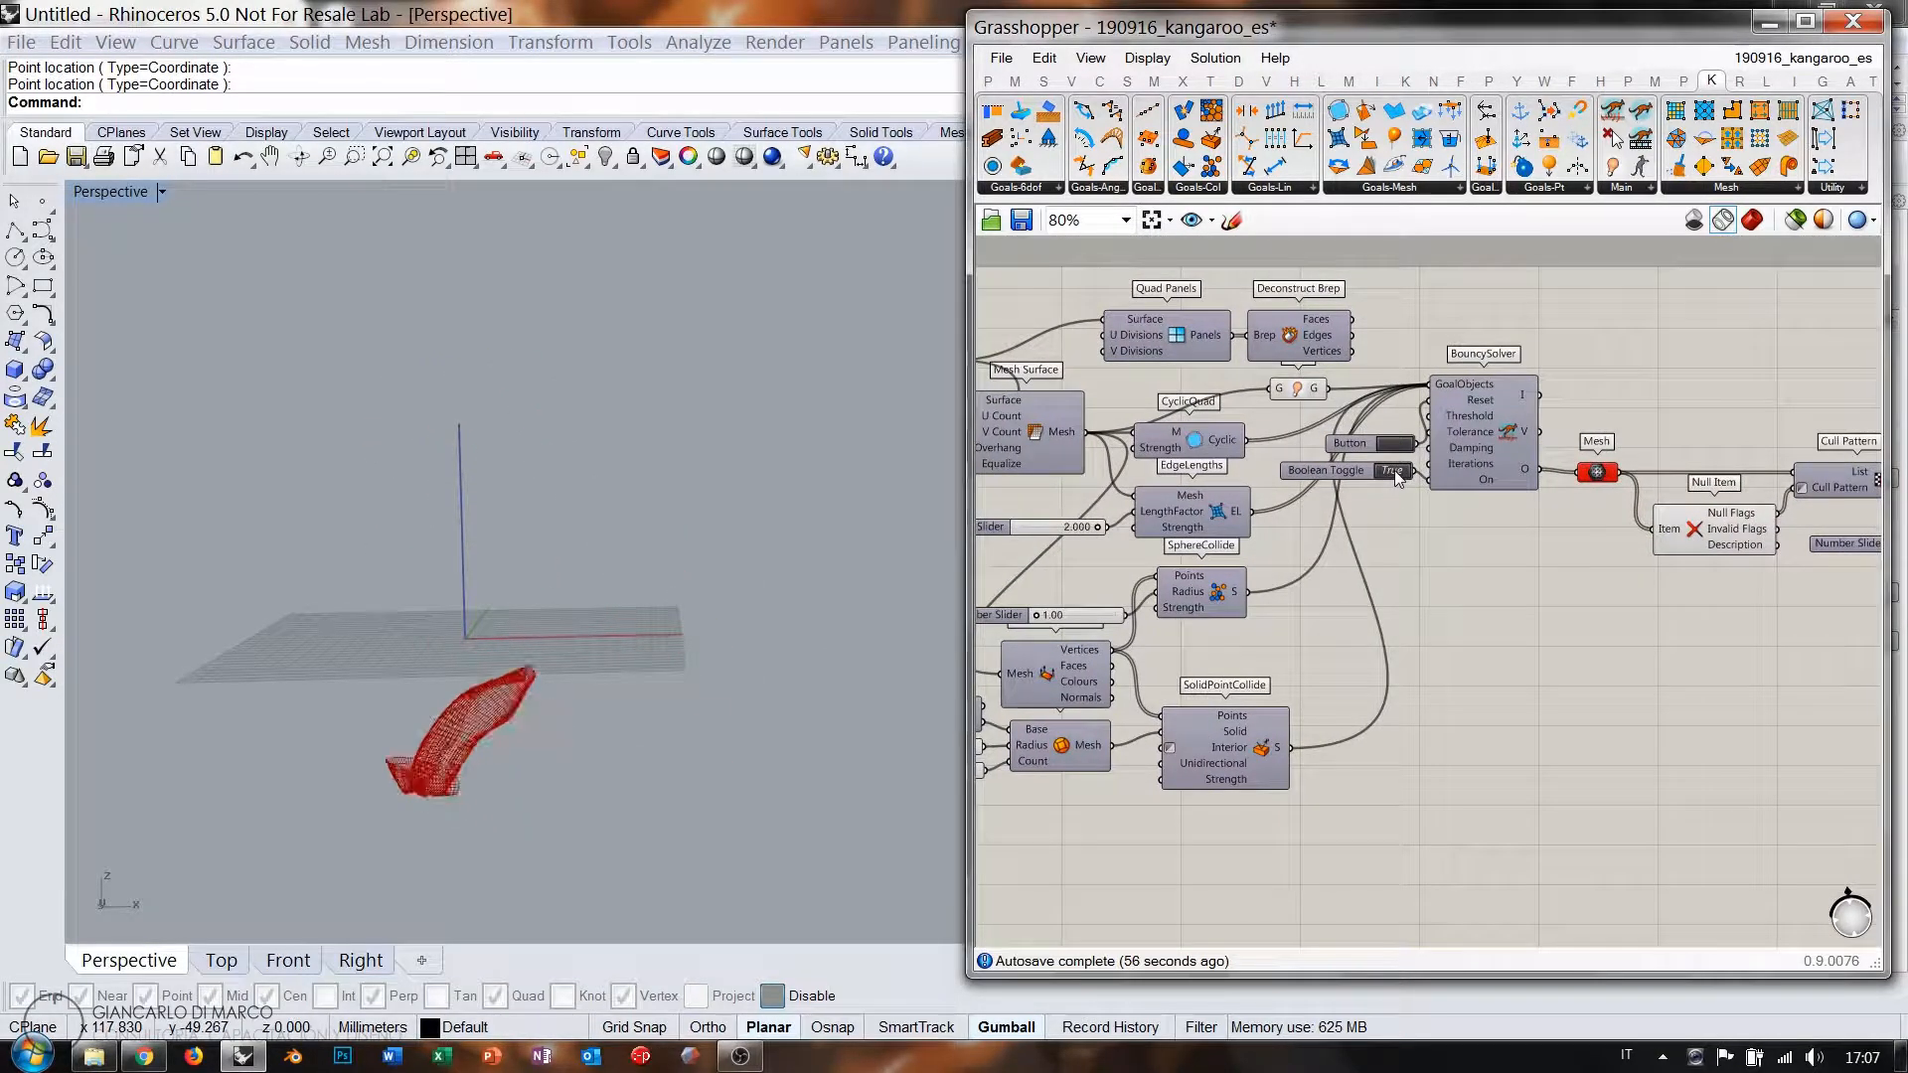
# Reset the Kangaroo simulation and orbit to inspect the reset mesh.
pyautogui.click(1400, 449)
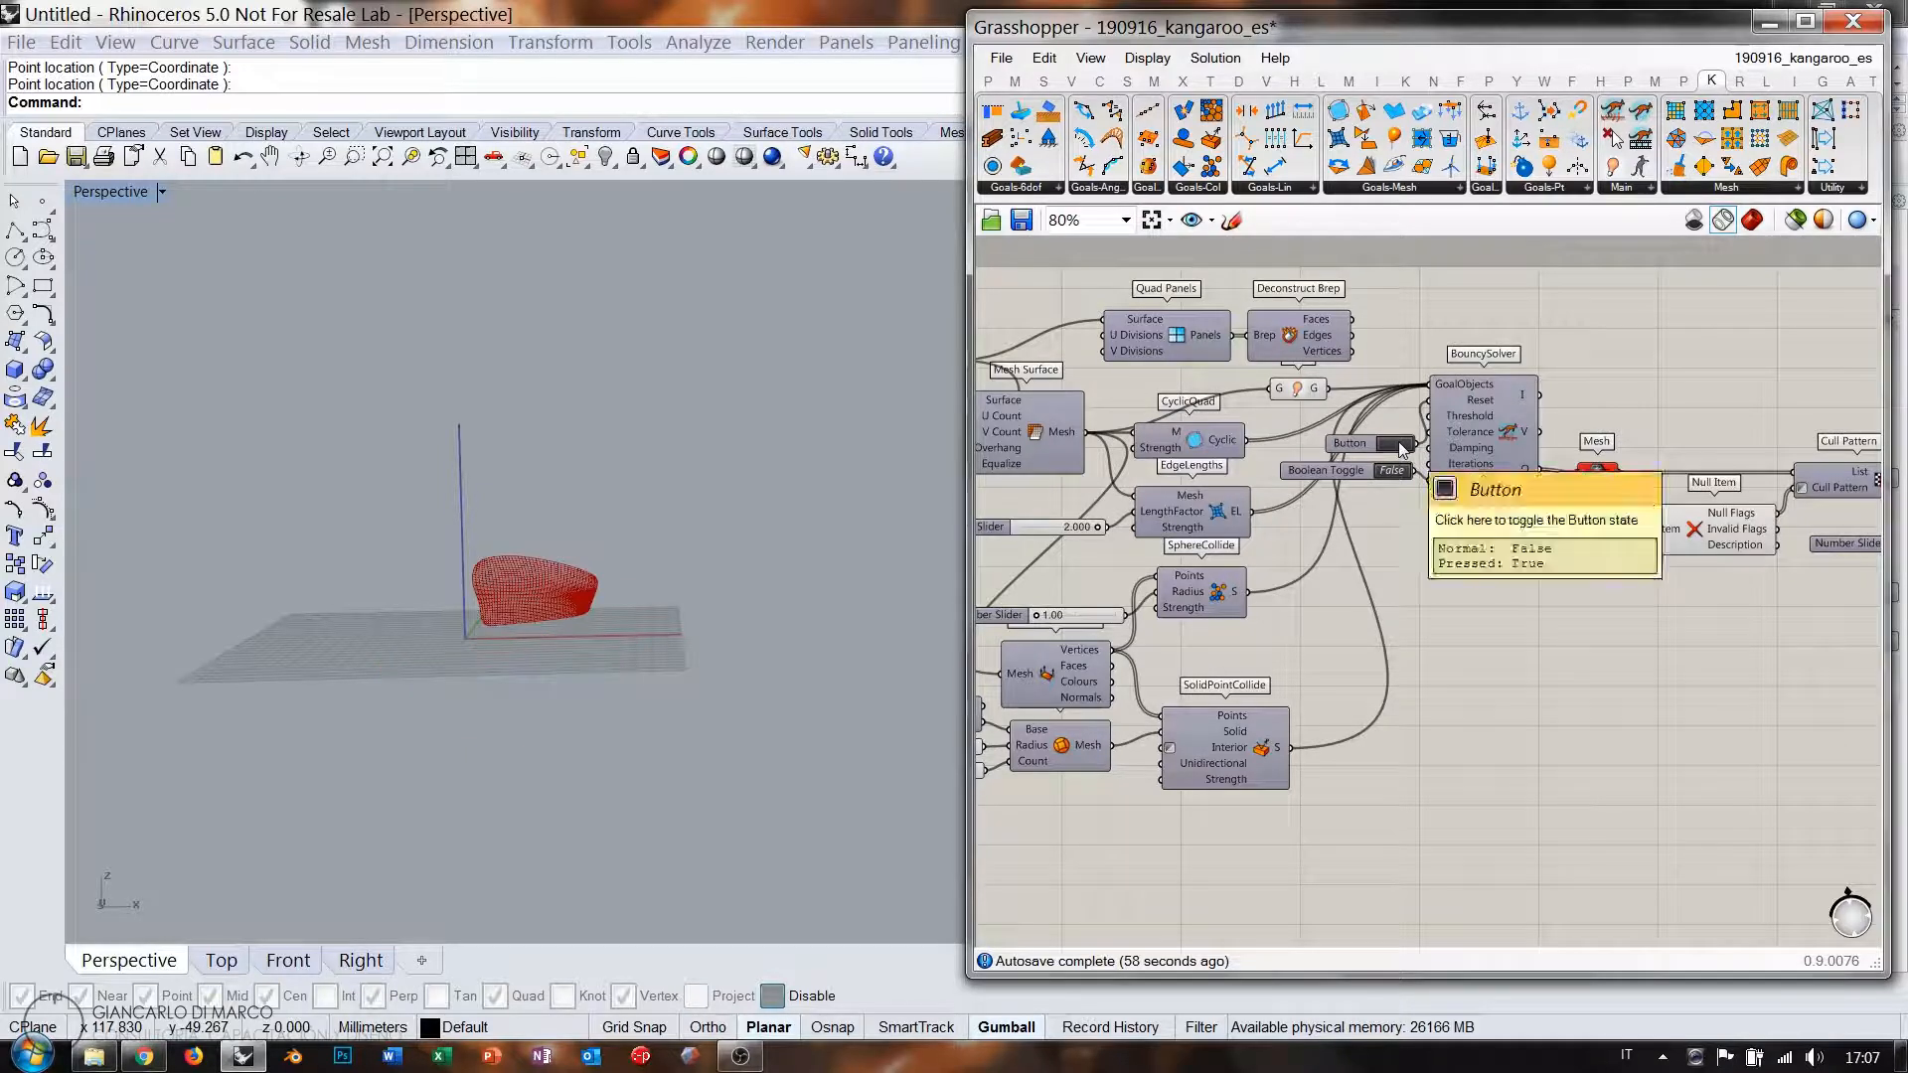
pyautogui.moveTo(469, 586); pyautogui.dragTo(707, 538, button='right')
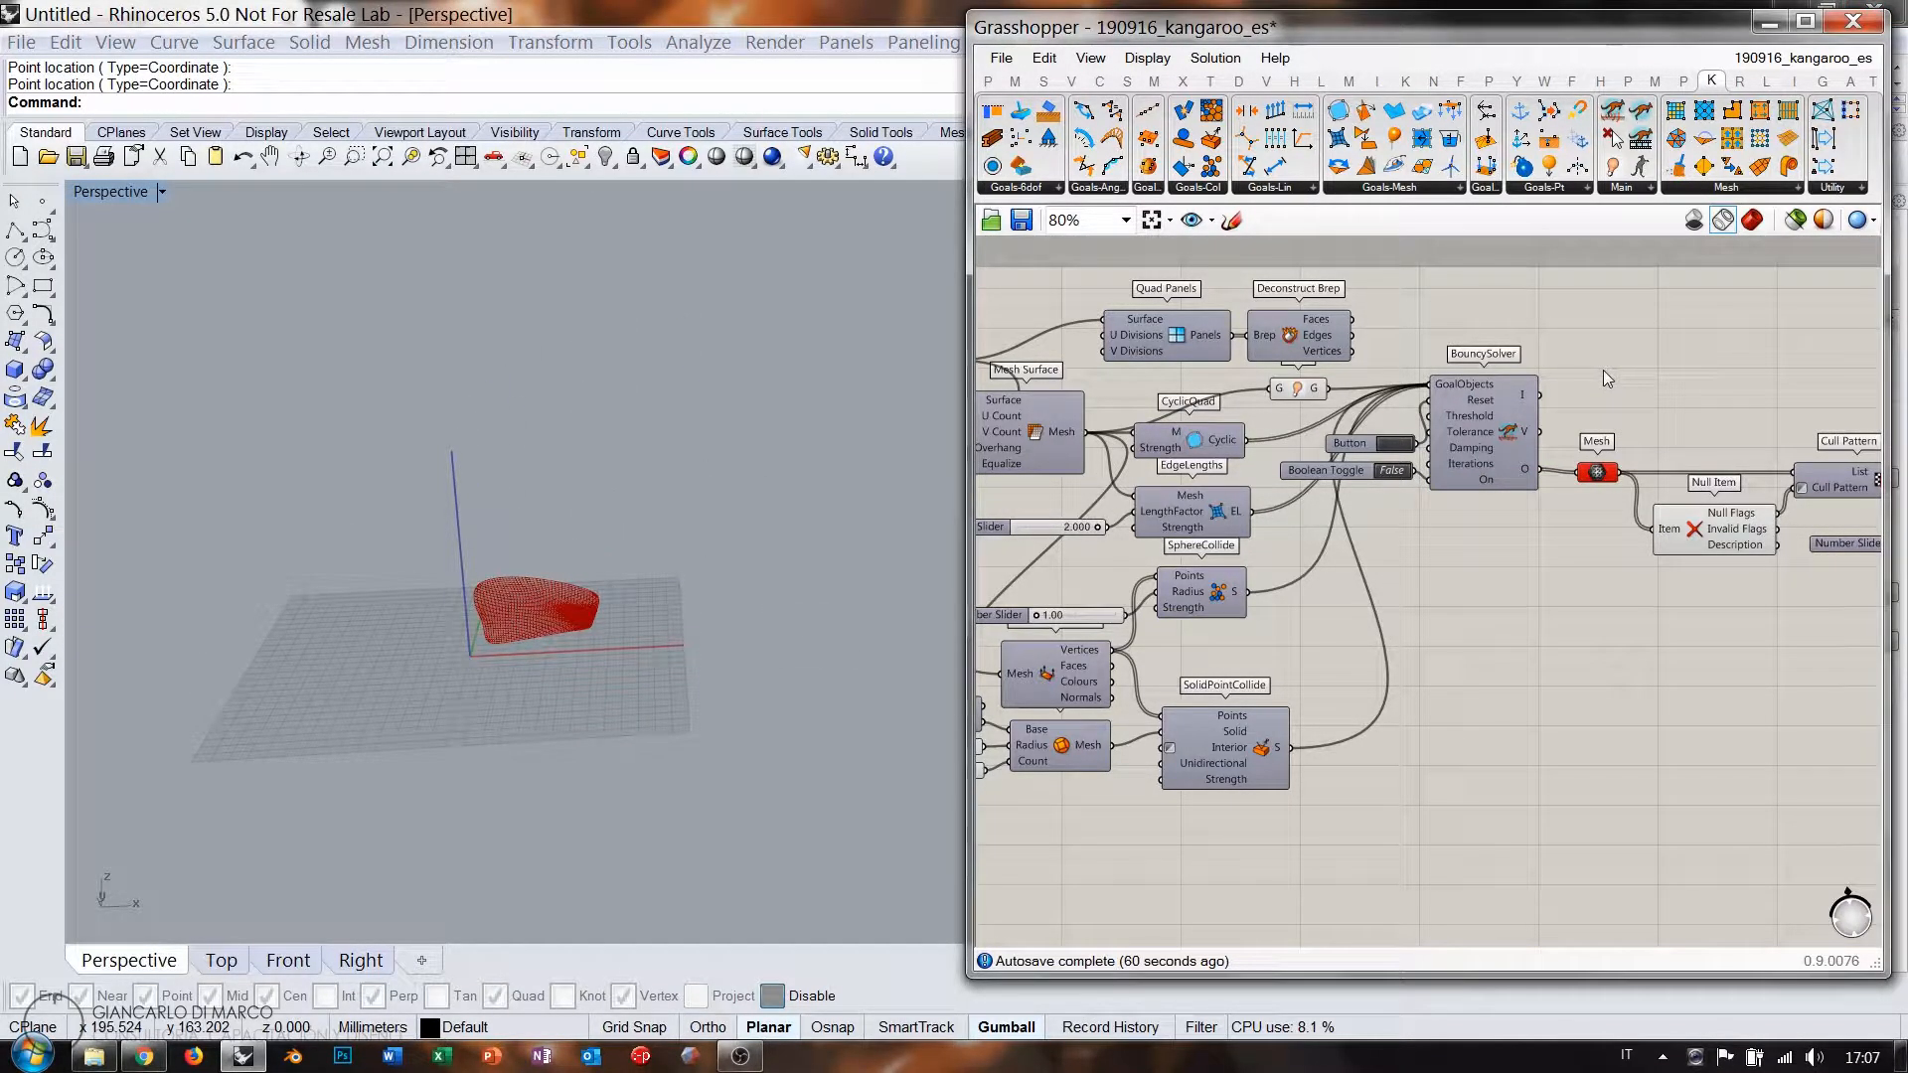
pyautogui.scroll(5, 1349, 487)
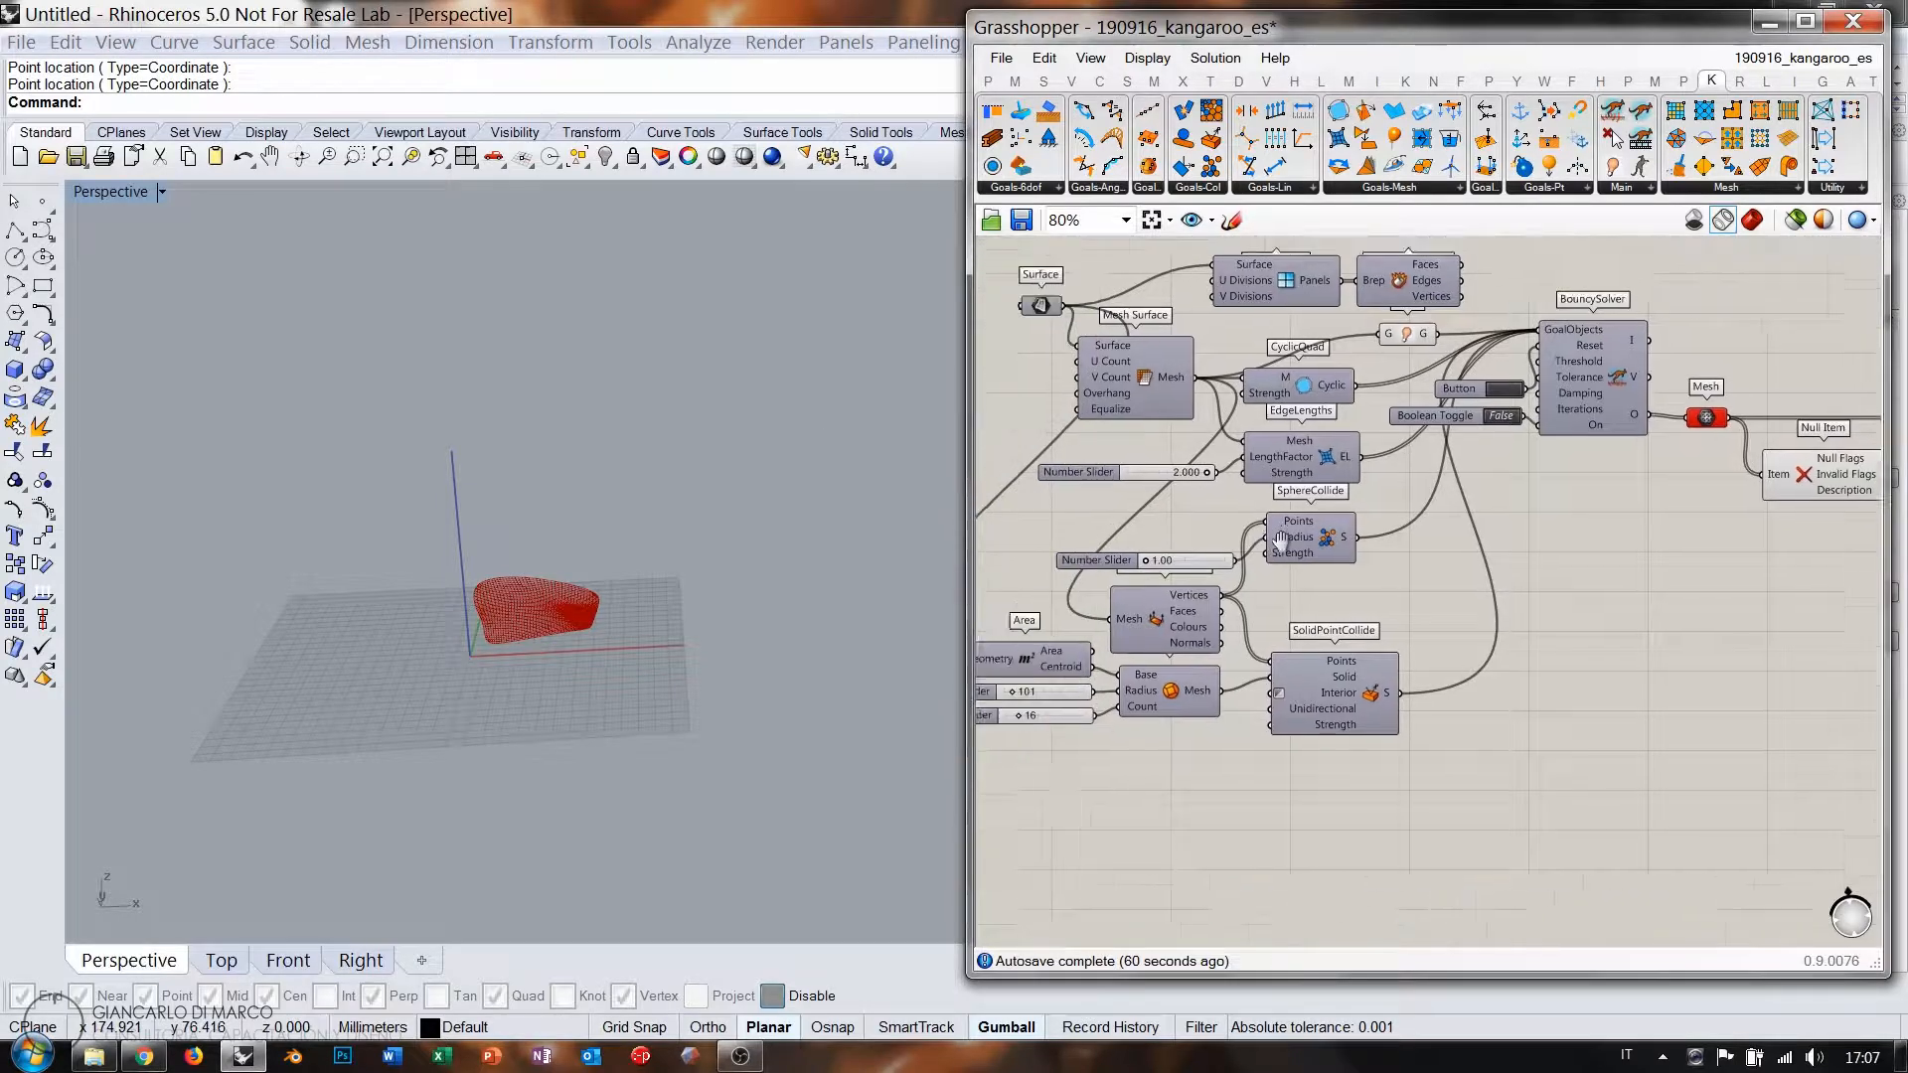
pyautogui.scroll(2, 1493, 529)
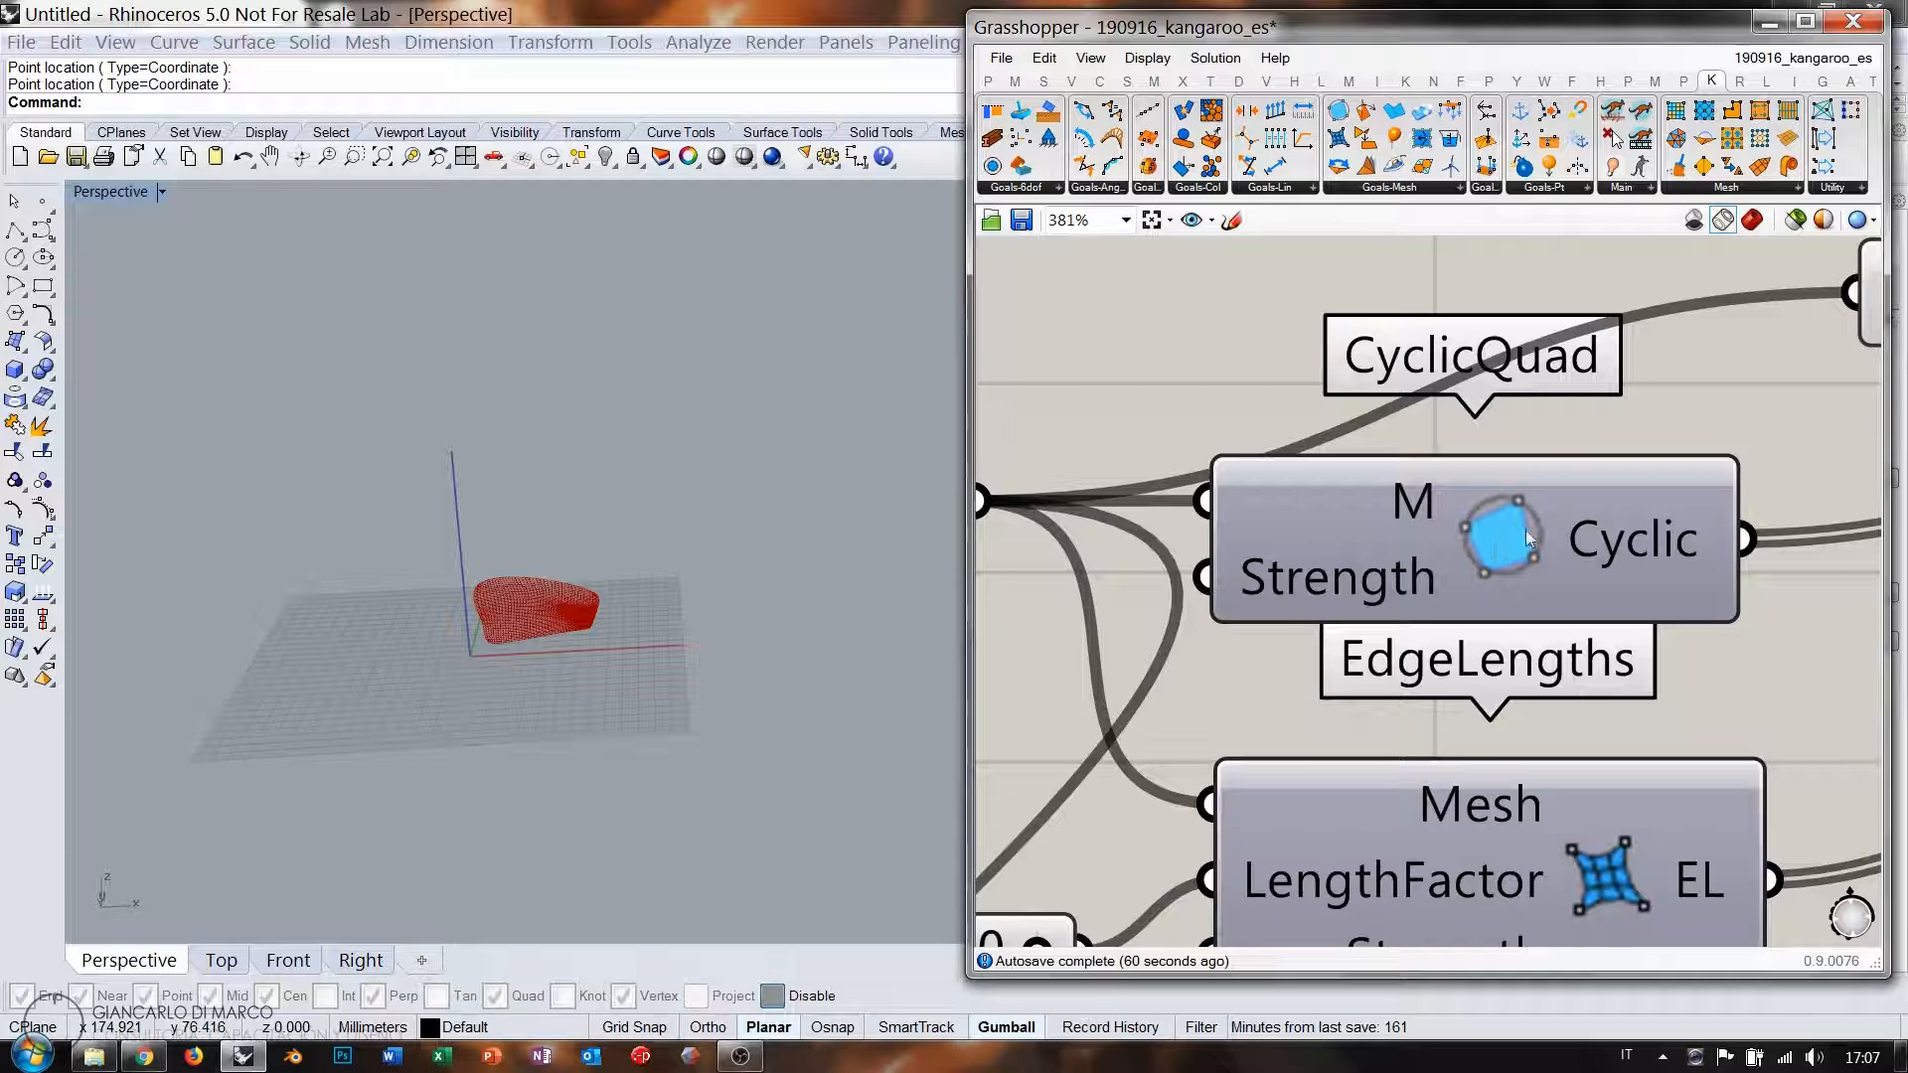
# Widen Grasshopper over the viewport to examine CyclicQuad and EdgeLengths, choosing the Sketch tool.
pyautogui.moveTo(1524, 528); pyautogui.dragTo(1493, 563, button='right')
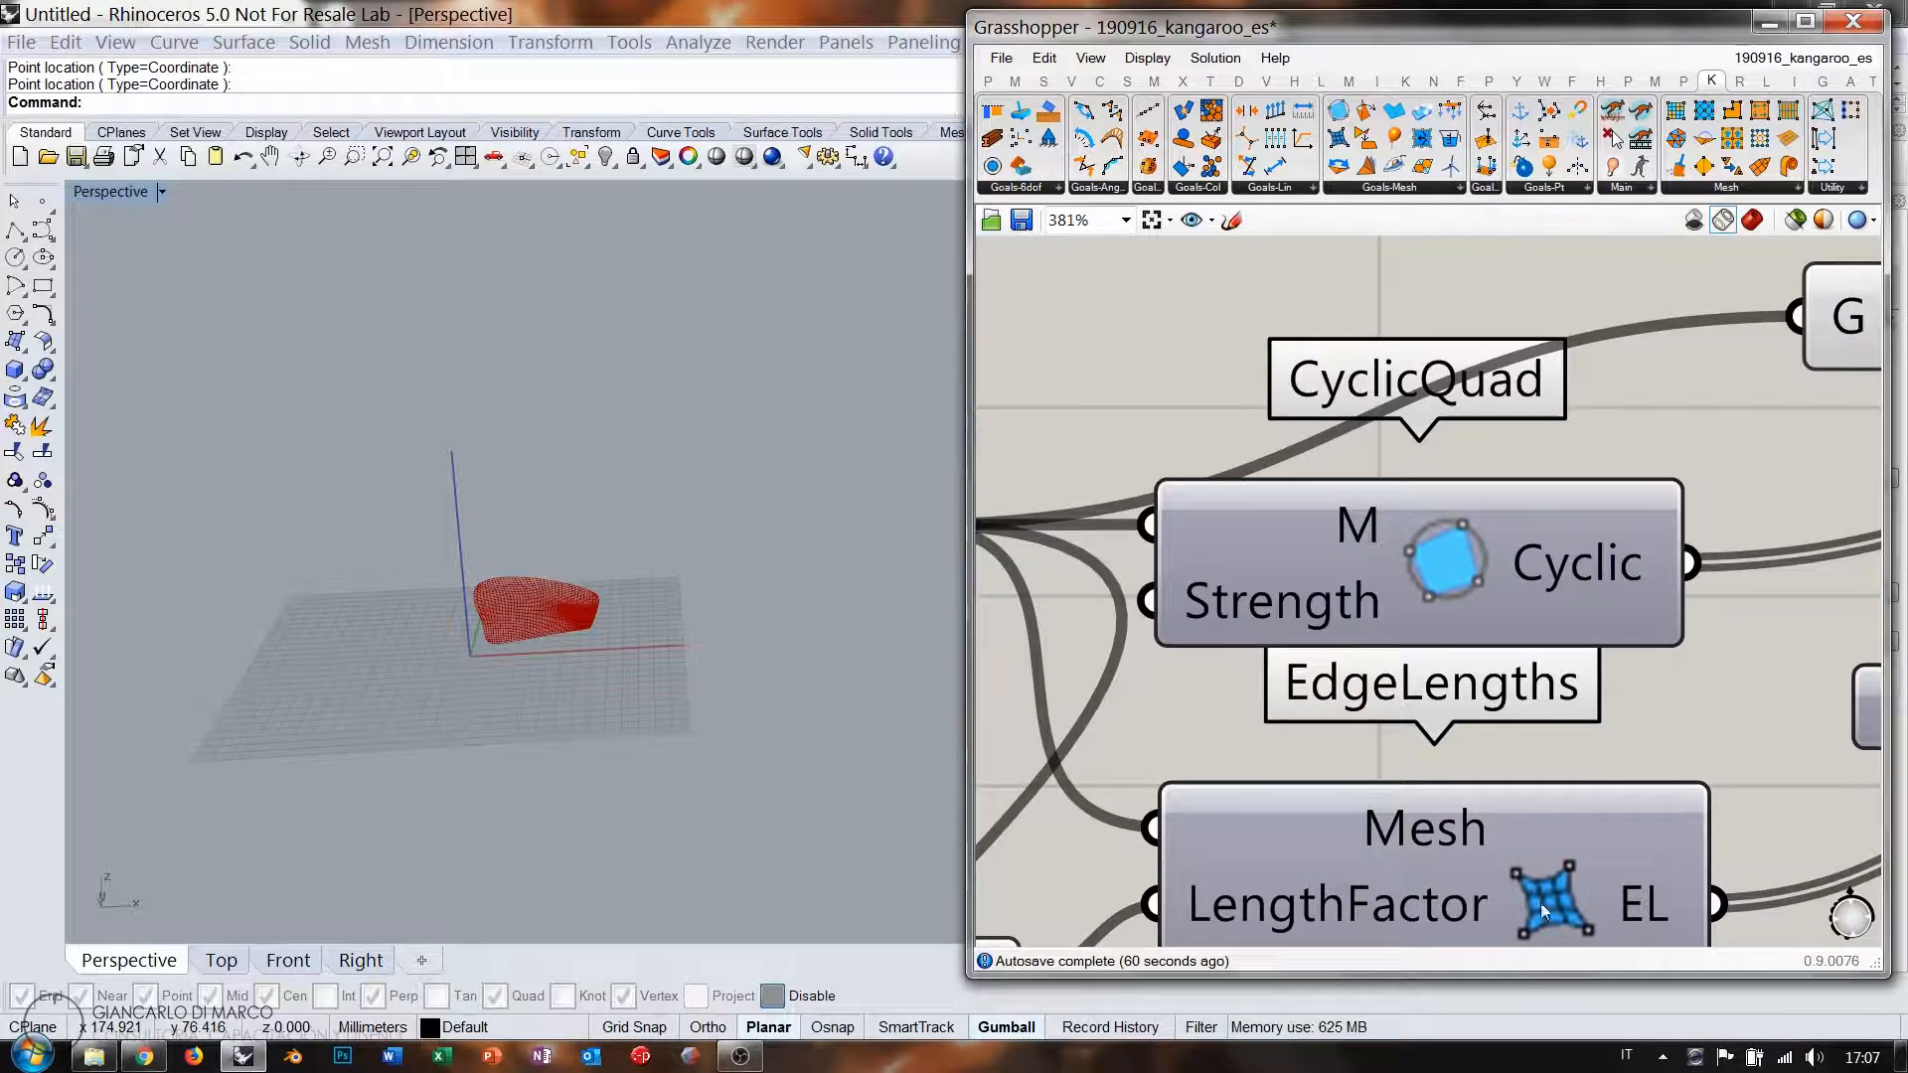
pyautogui.moveTo(1553, 887); pyautogui.dragTo(1441, 771, button='right')
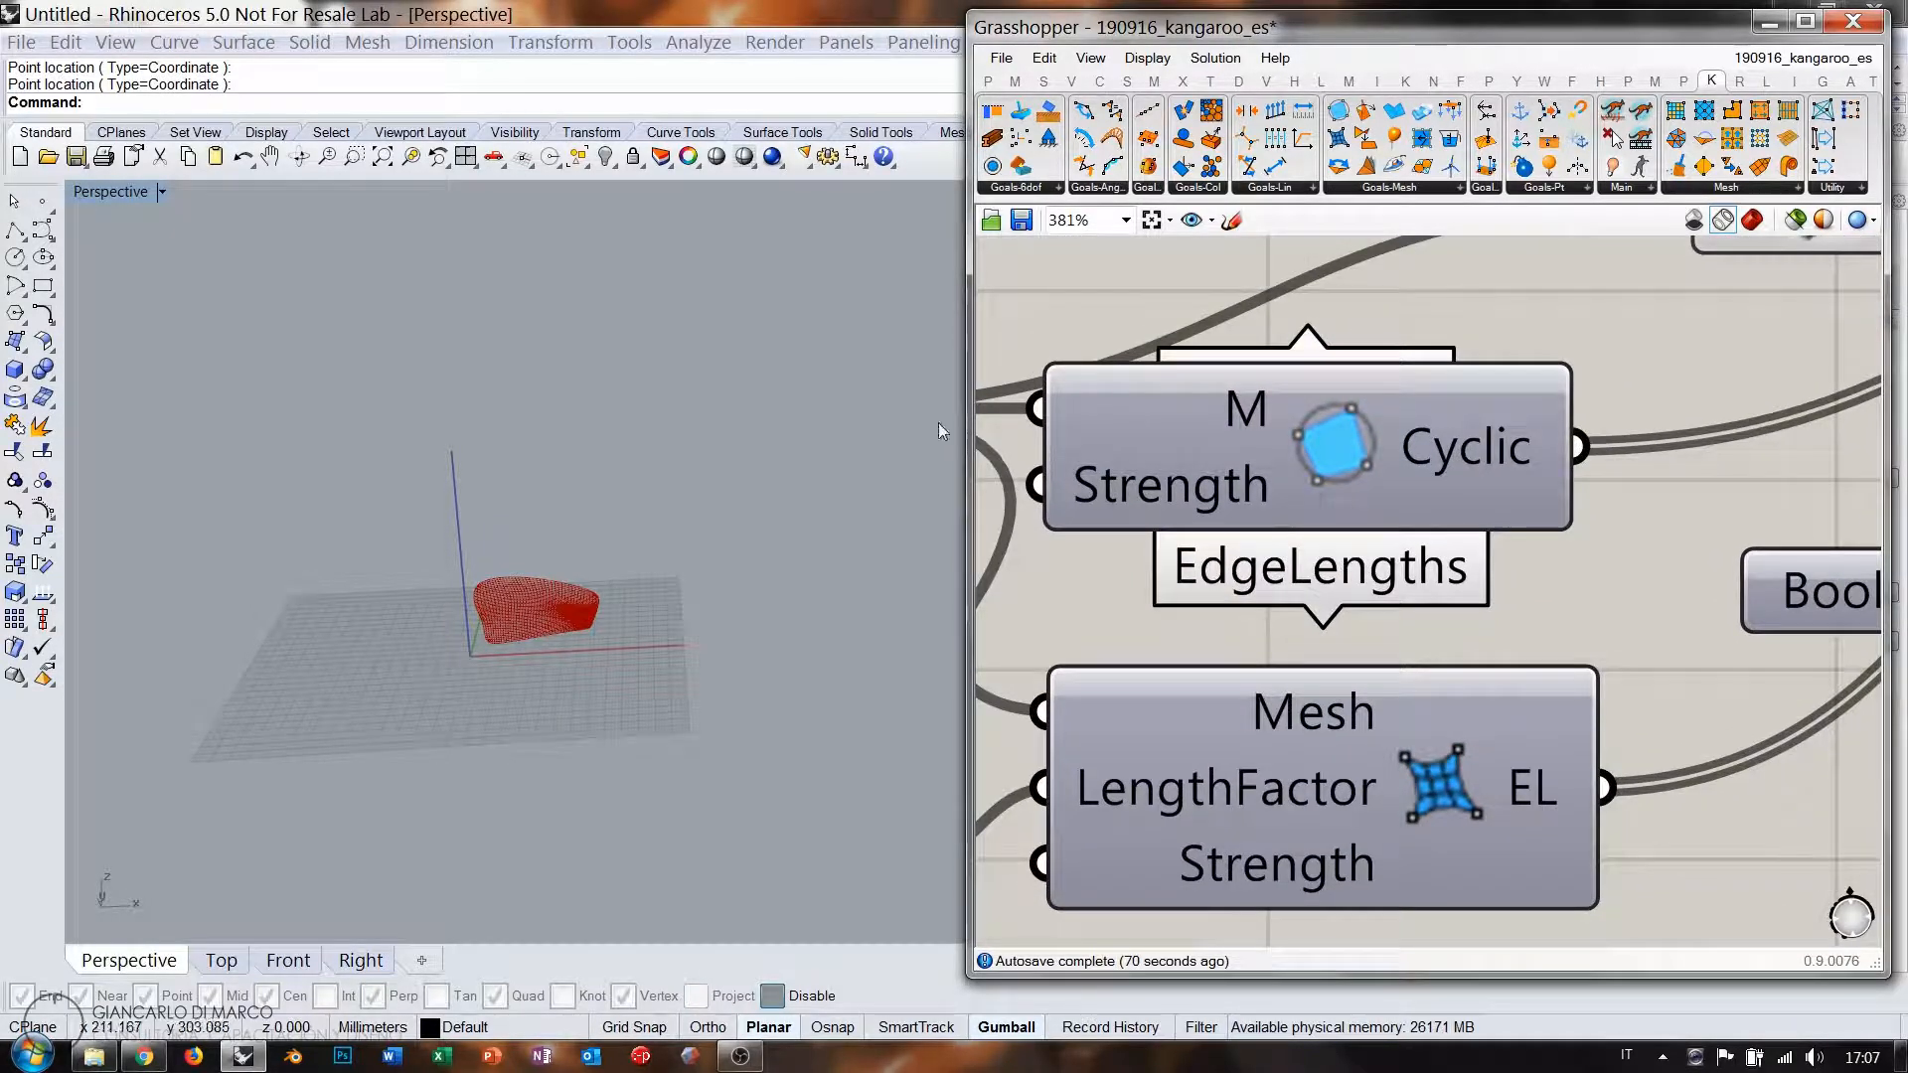
pyautogui.moveTo(967, 411); pyautogui.dragTo(329, 411)
pyautogui.scroll(-3, 978, 237)
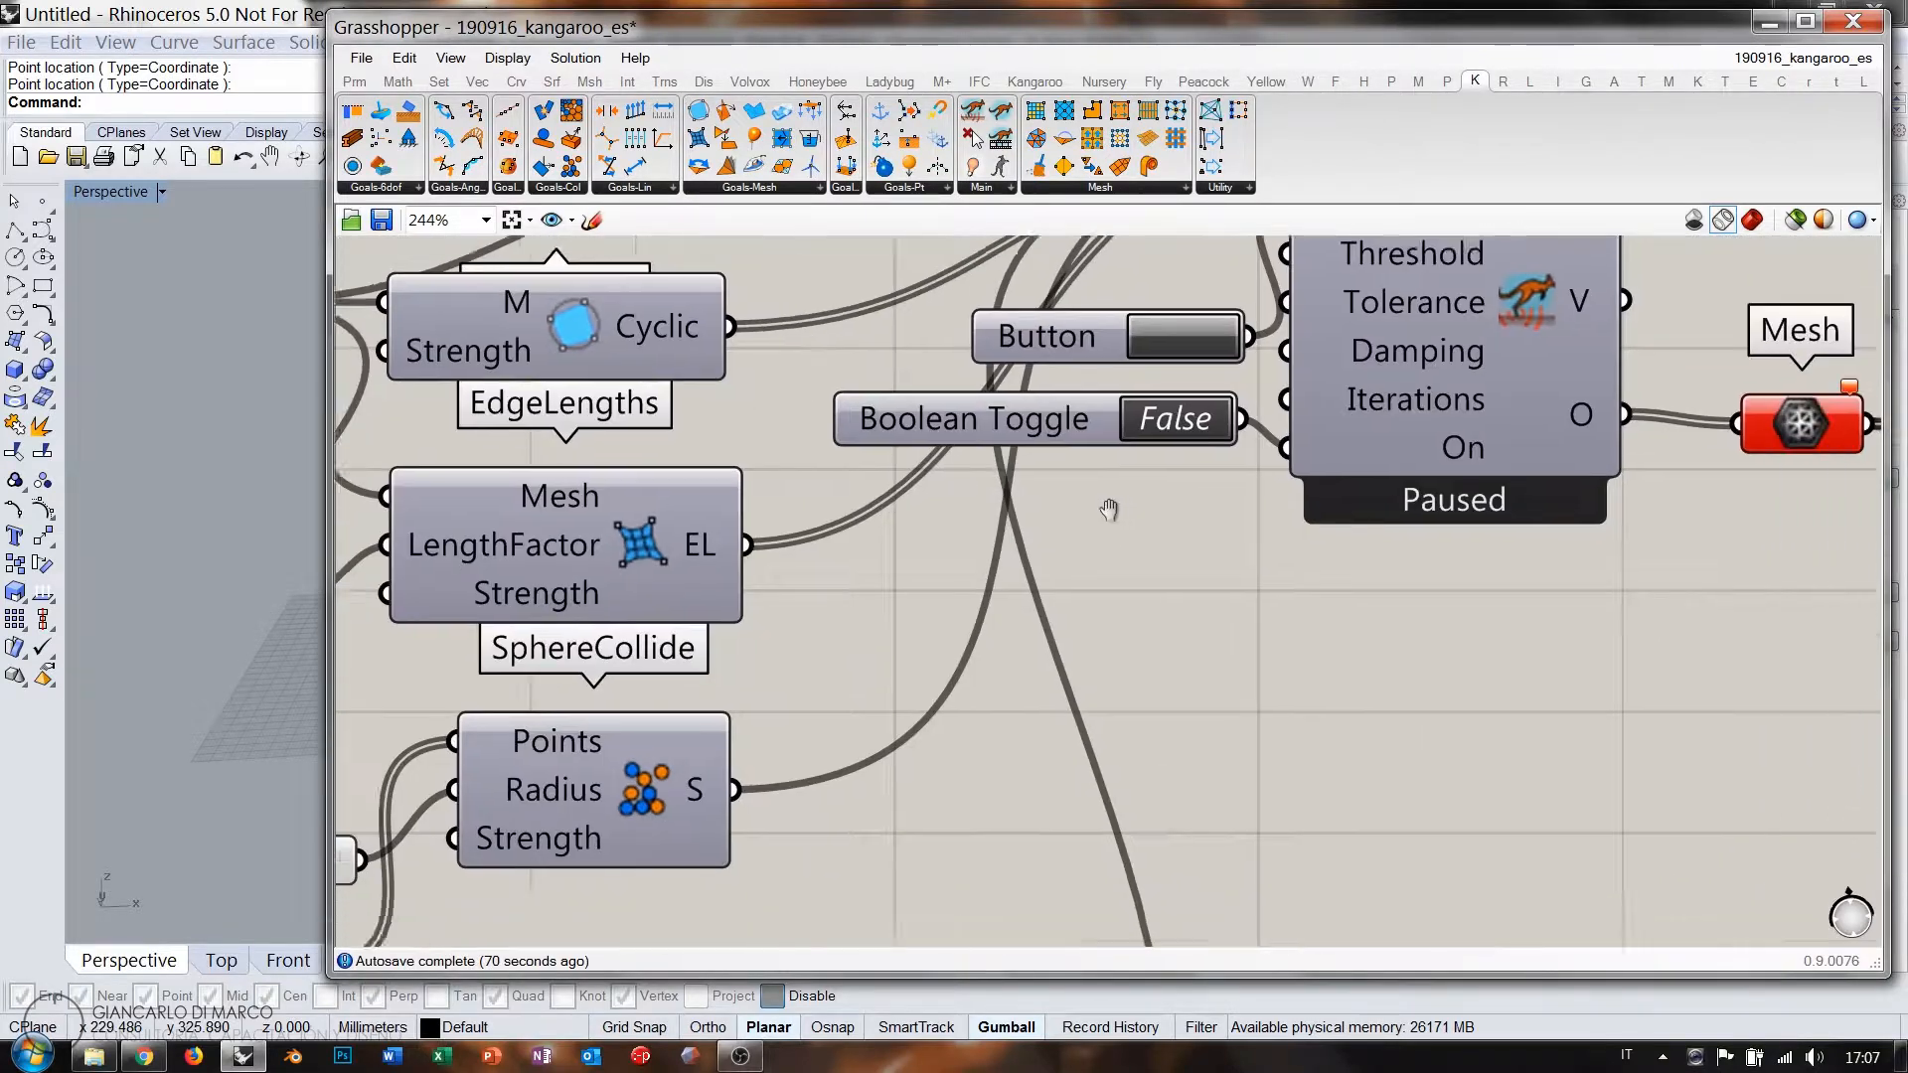
pyautogui.click(588, 220)
pyautogui.moveTo(1159, 663)
pyautogui.mouseDown()
pyautogui.moveTo(1188, 867)
pyautogui.moveTo(1451, 835)
pyautogui.mouseUp()
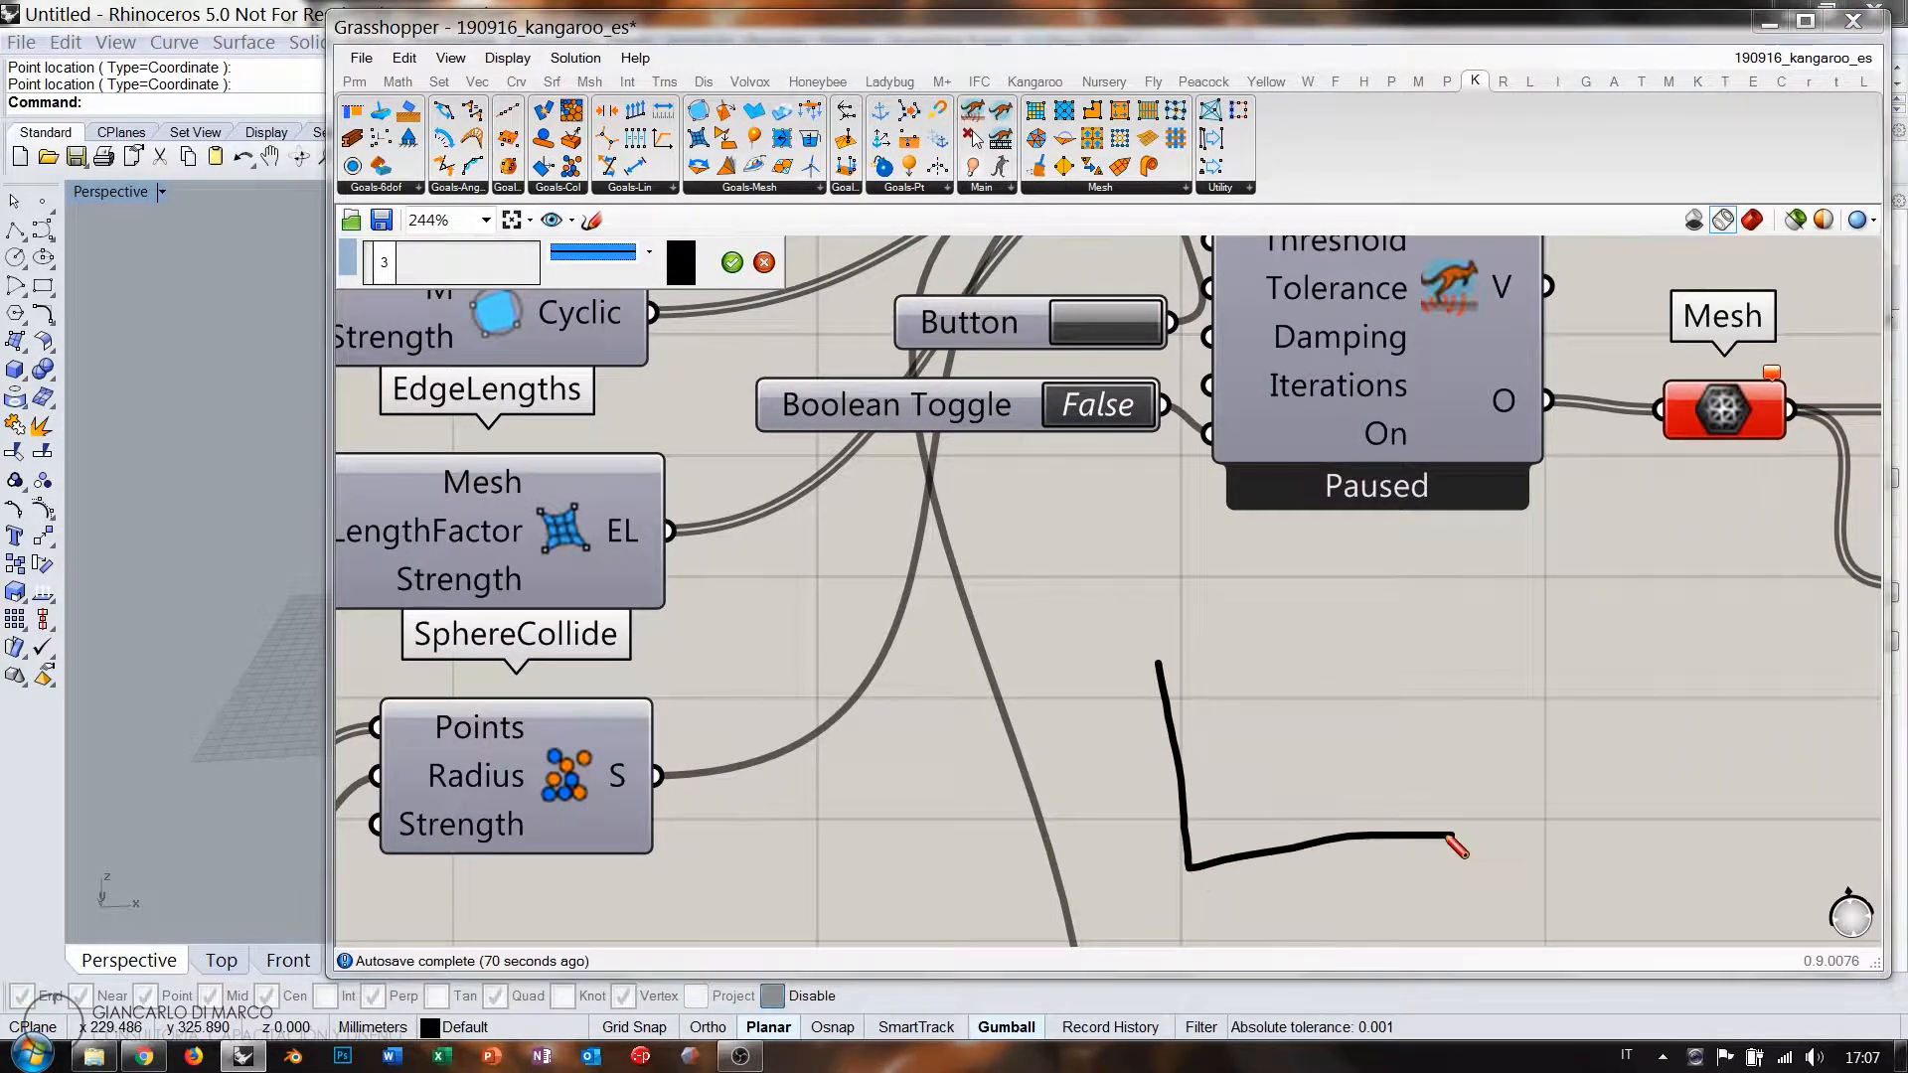
pyautogui.moveTo(1159, 660)
pyautogui.mouseDown()
pyautogui.moveTo(1499, 651)
pyautogui.moveTo(1481, 852)
pyautogui.moveTo(1458, 841)
pyautogui.mouseUp()
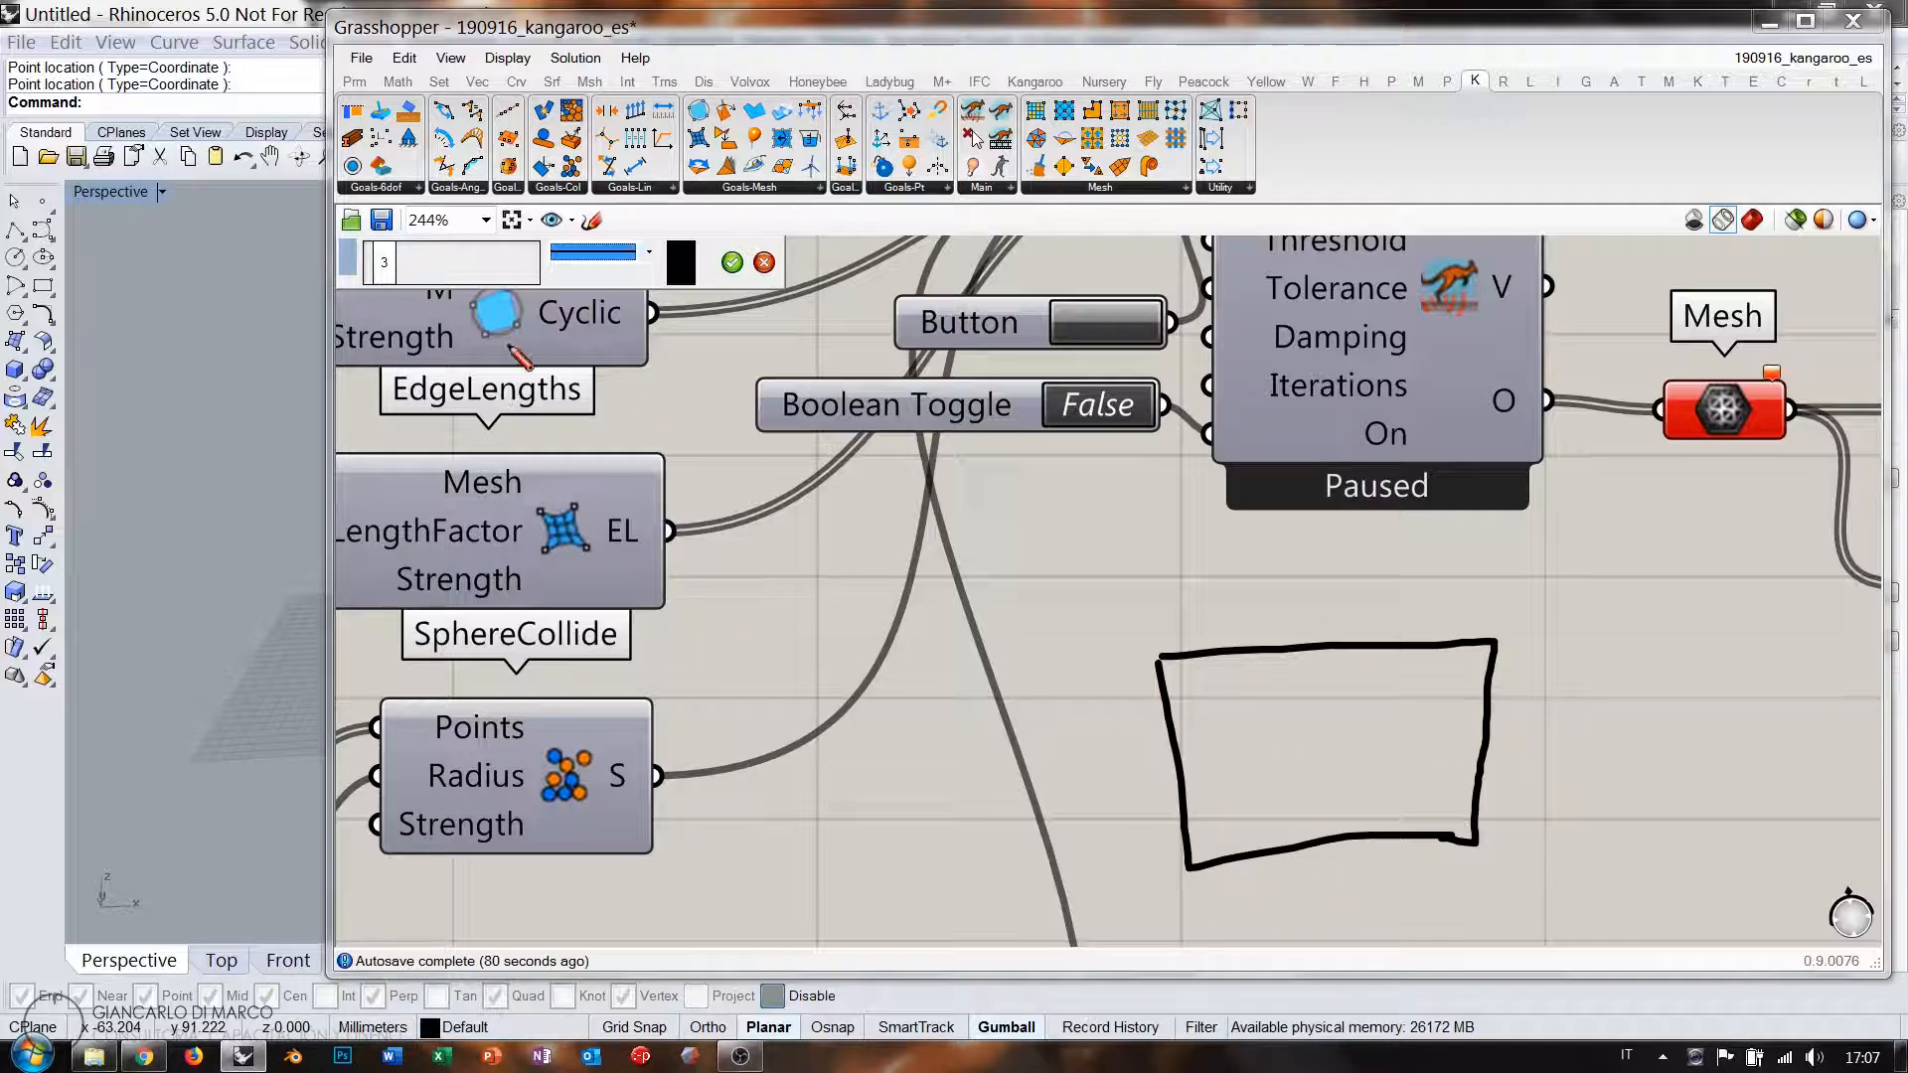
pyautogui.moveTo(509, 346)
pyautogui.mouseDown()
pyautogui.moveTo(525, 336)
pyautogui.moveTo(511, 292)
pyautogui.moveTo(499, 343)
pyautogui.mouseUp()
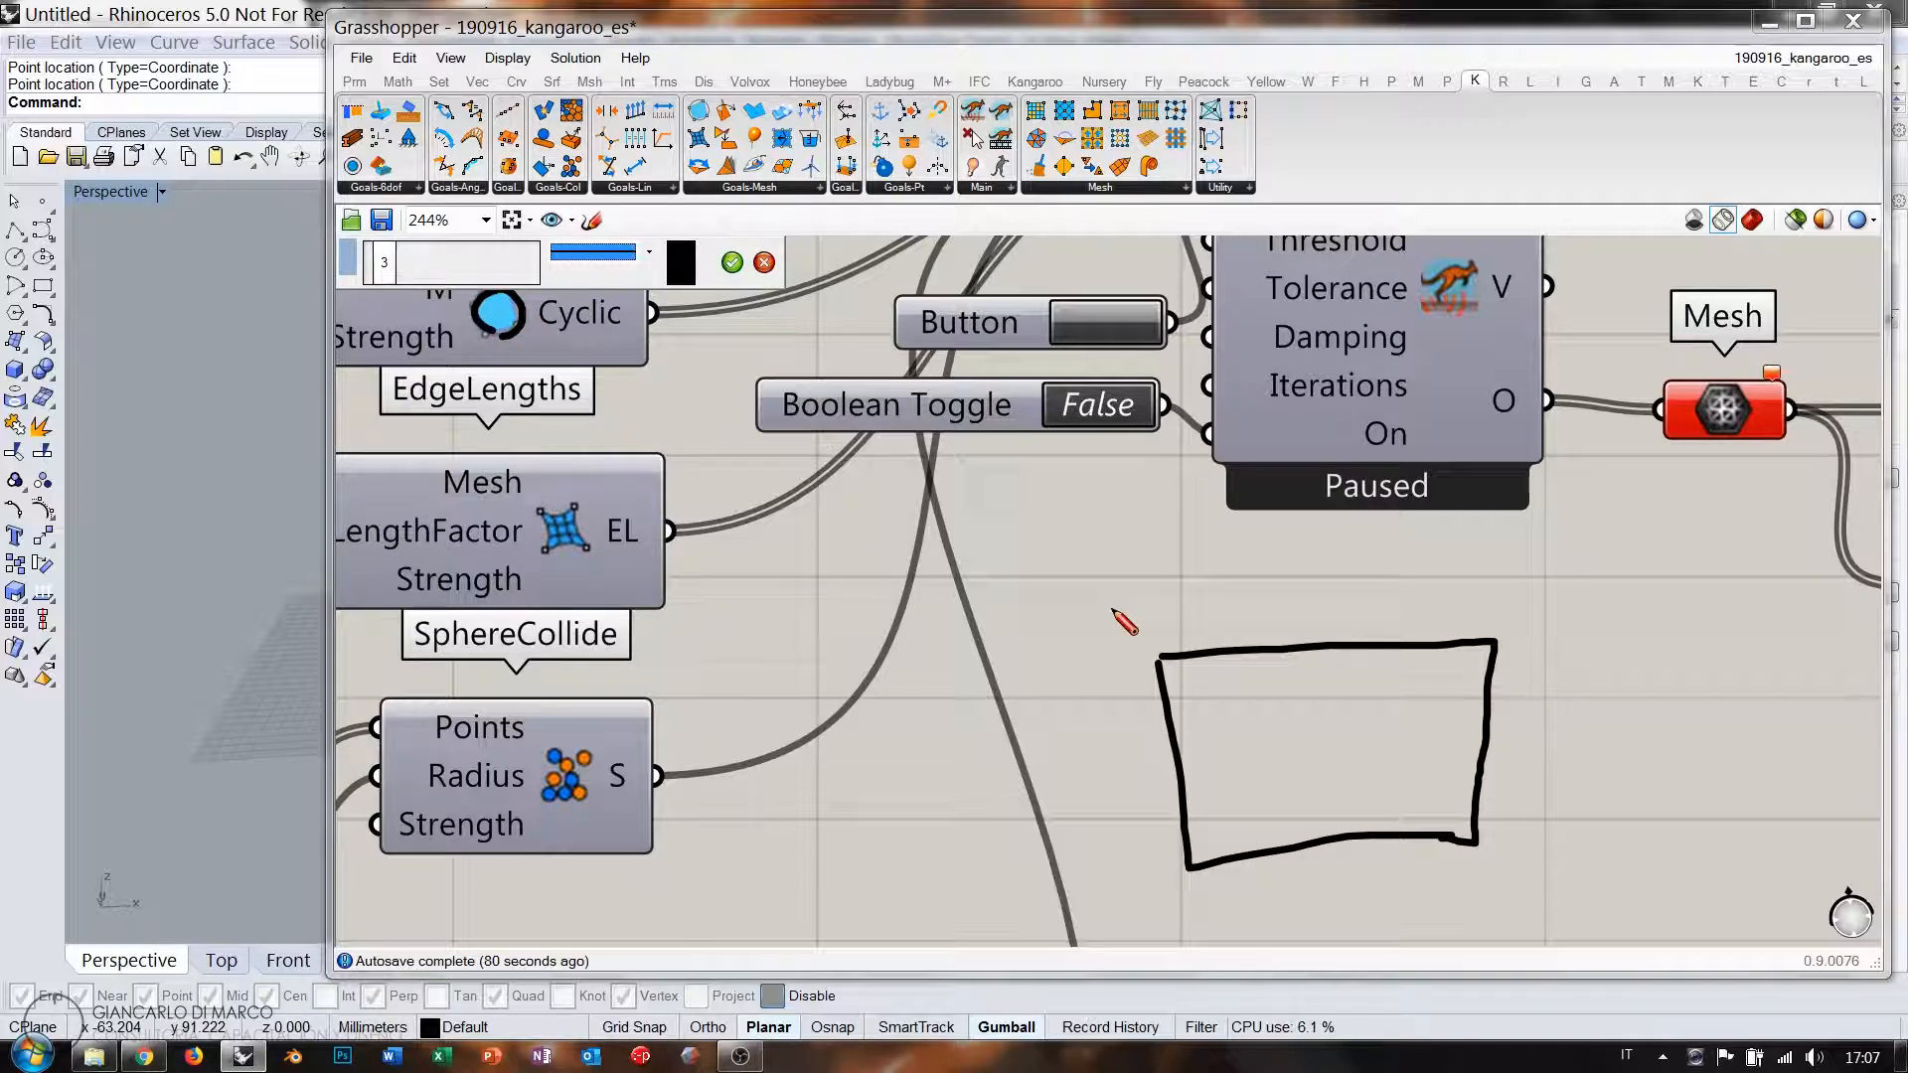
pyautogui.moveTo(1143, 644)
pyautogui.mouseDown()
pyautogui.moveTo(1173, 668)
pyautogui.moveTo(1145, 670)
pyautogui.mouseUp()
pyautogui.moveTo(1180, 843); pyautogui.dragTo(1189, 859)
pyautogui.moveTo(1452, 844); pyautogui.dragTo(1475, 852)
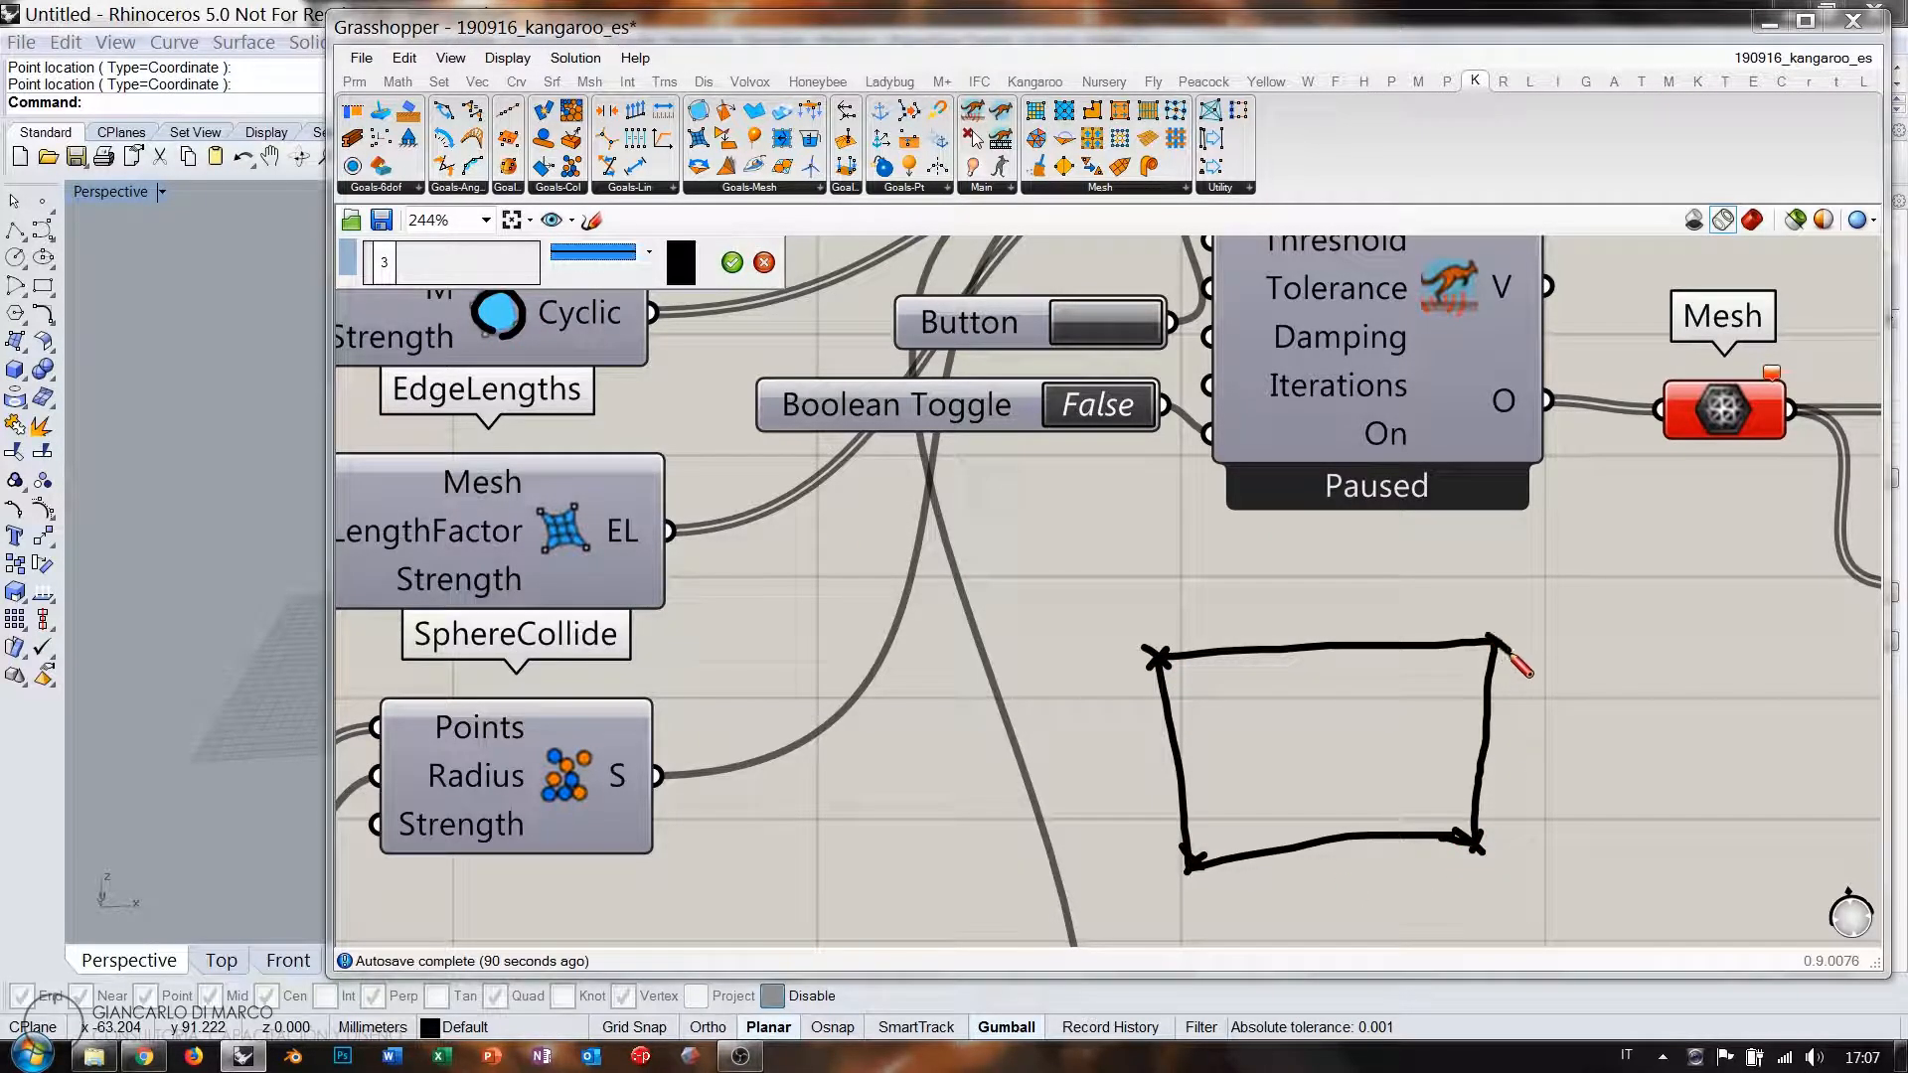
pyautogui.moveTo(1489, 634); pyautogui.dragTo(1507, 652)
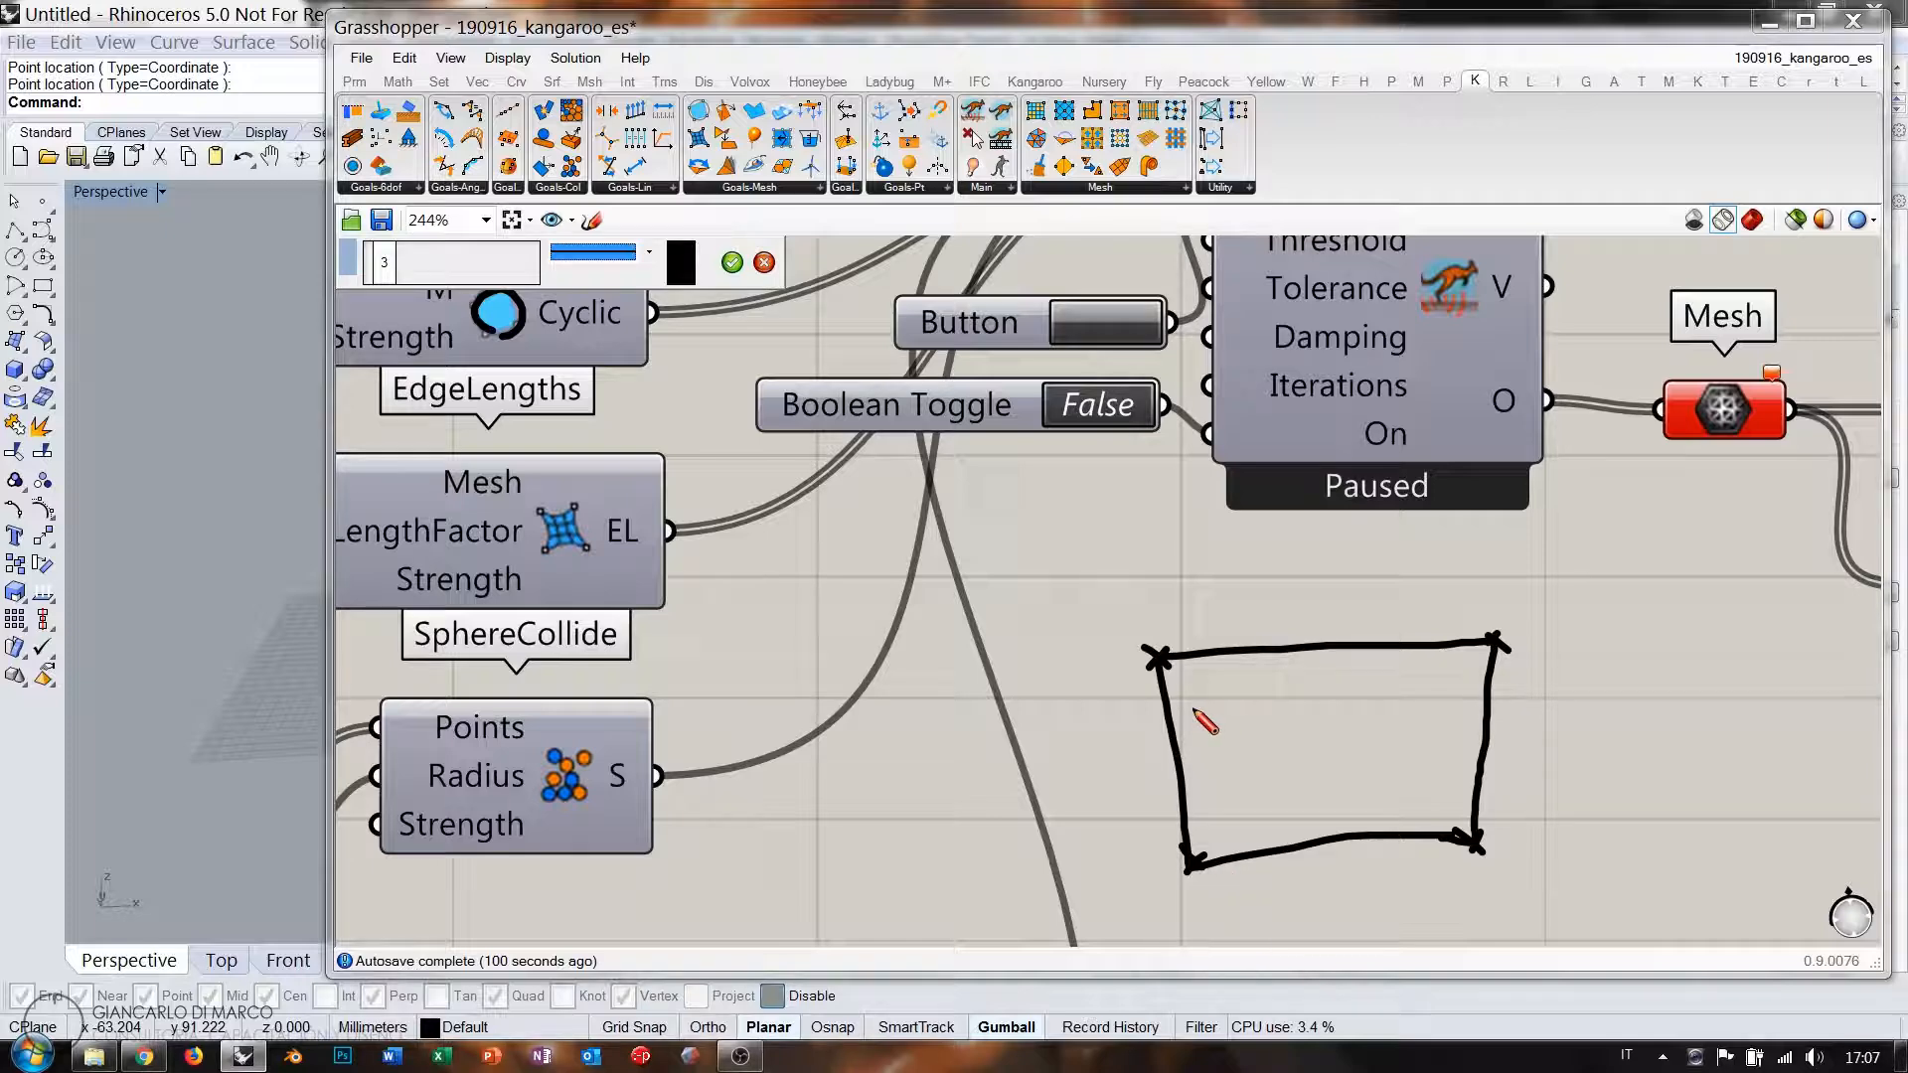
pyautogui.moveTo(569, 434)
pyautogui.mouseDown()
pyautogui.moveTo(675, 582)
pyautogui.moveTo(522, 452)
pyautogui.mouseUp()
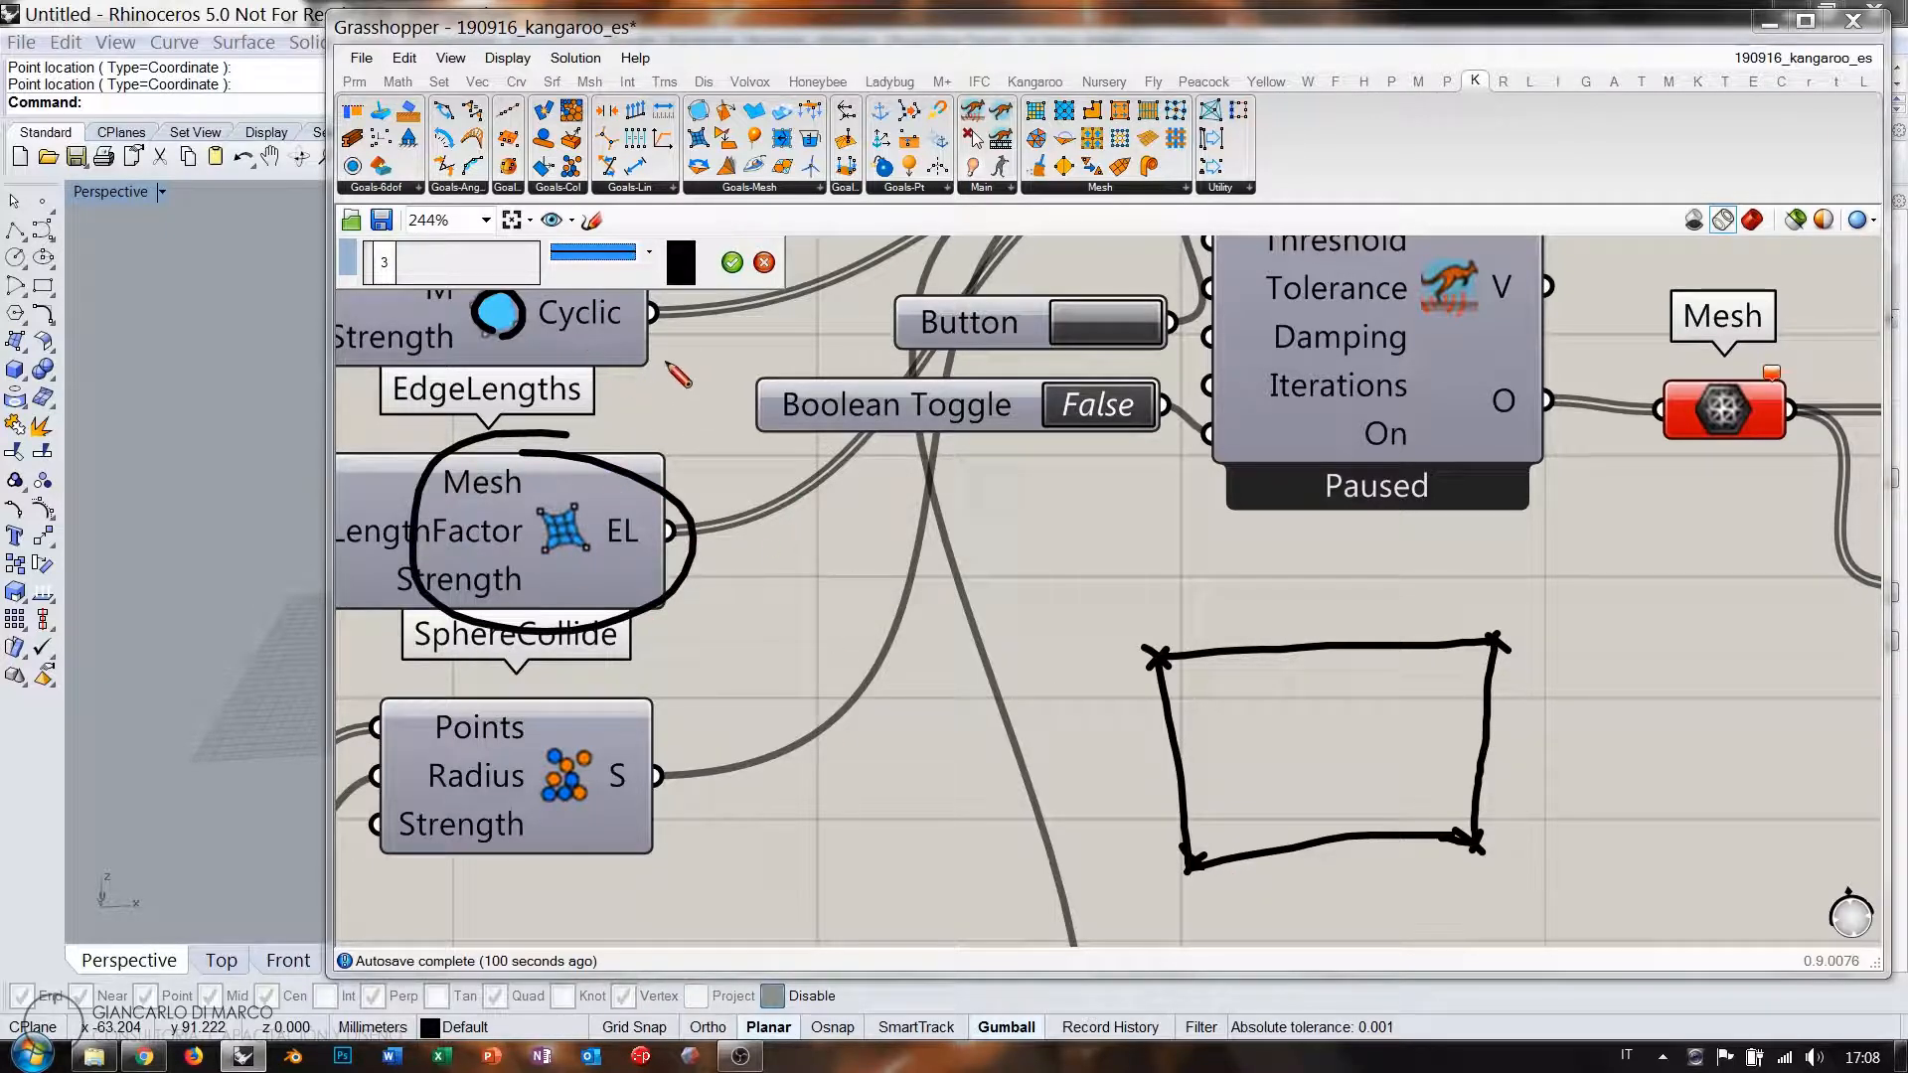
pyautogui.moveTo(665, 362)
pyautogui.mouseDown()
pyautogui.moveTo(681, 462)
pyautogui.moveTo(683, 370)
pyautogui.mouseUp()
pyautogui.moveTo(677, 445); pyautogui.dragTo(683, 471)
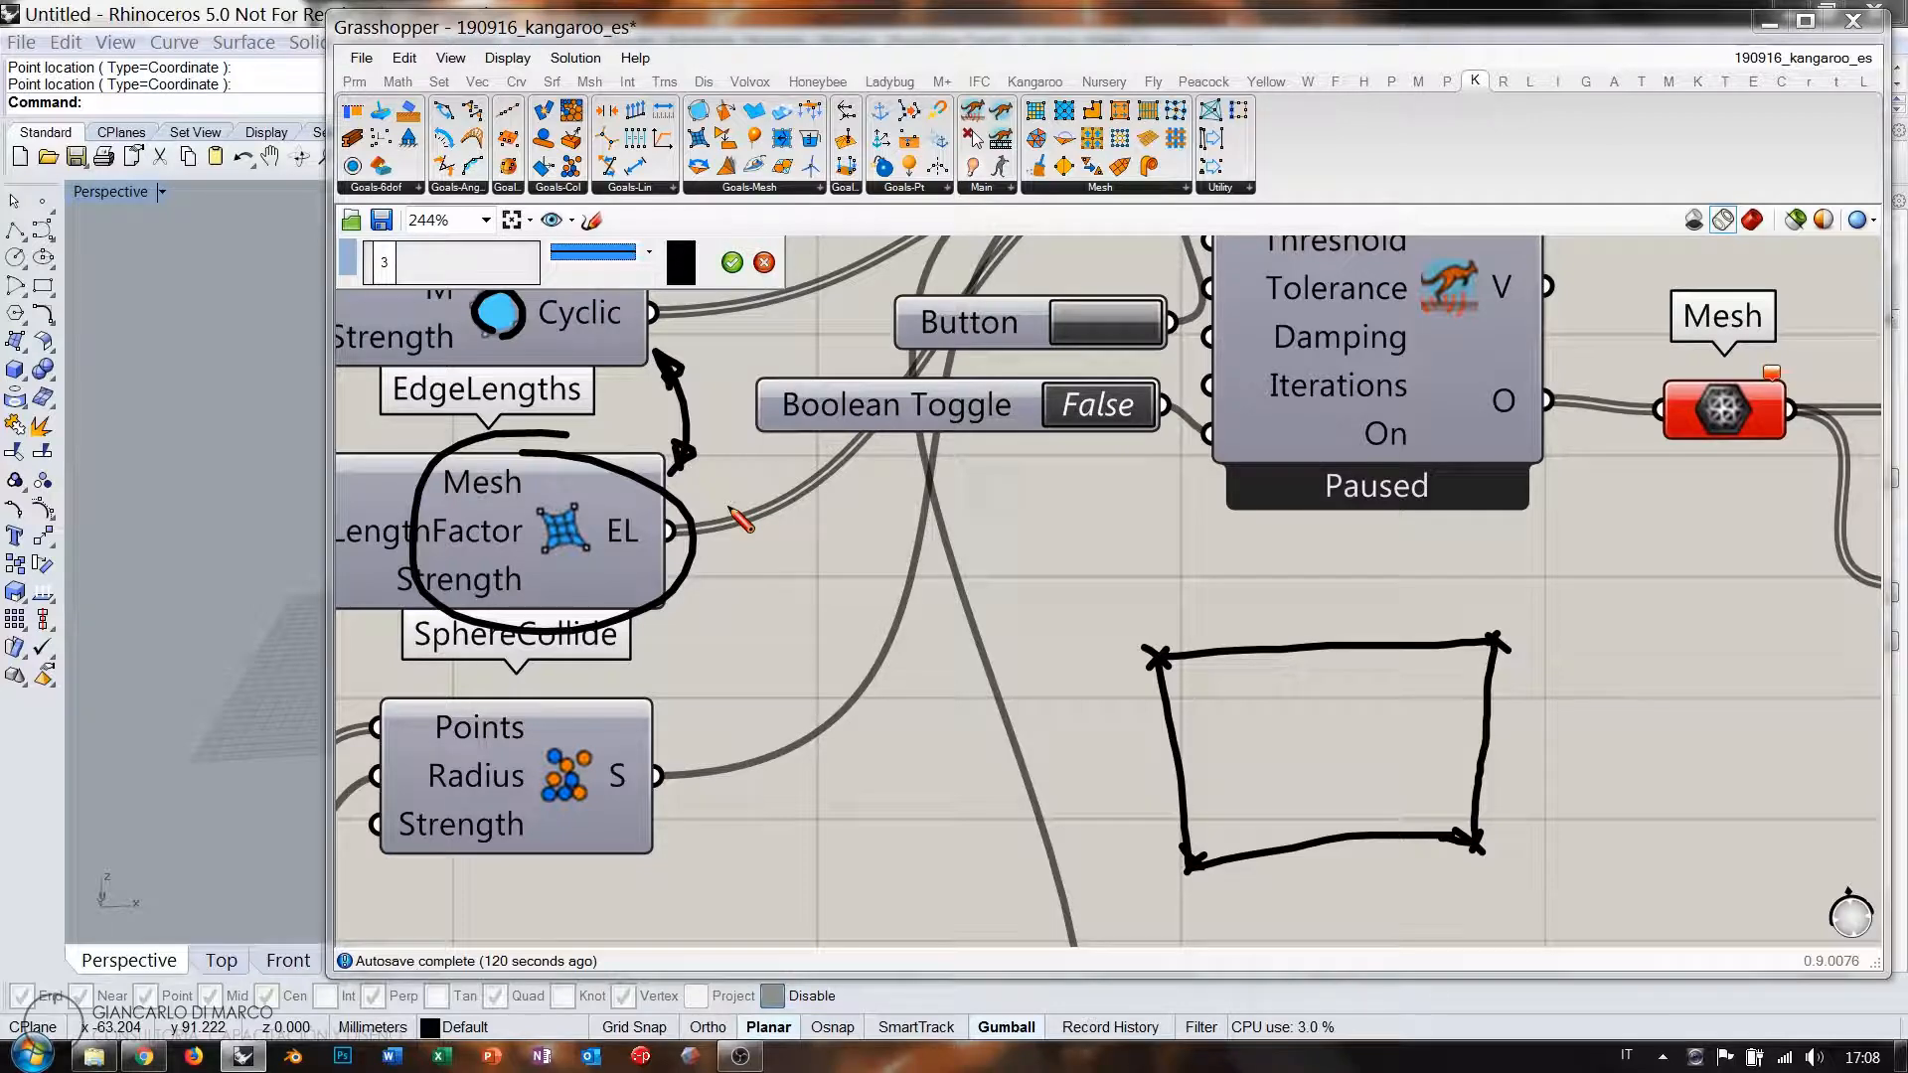
pyautogui.click(764, 262)
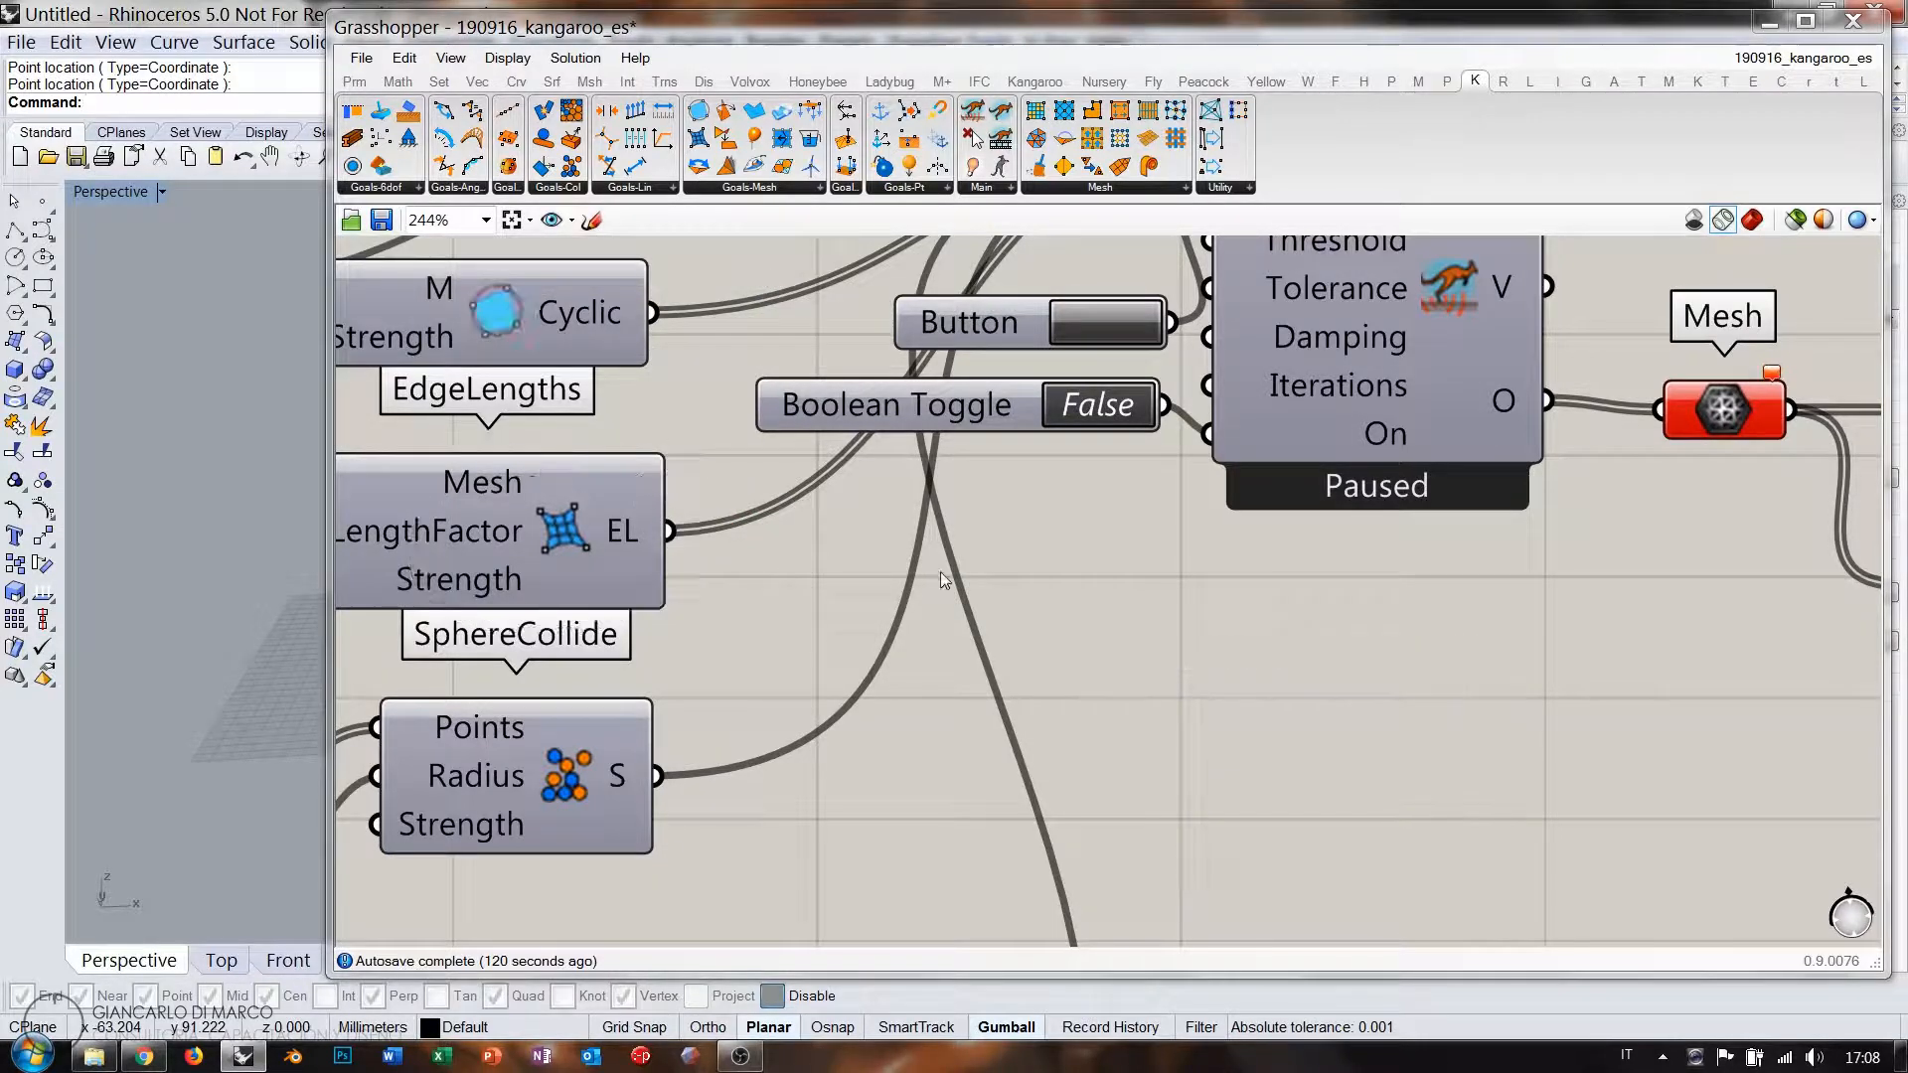
# Narrow the Grasshopper window to reveal the viewport and pan across the definition.
pyautogui.scroll(-3, 1165, 528)
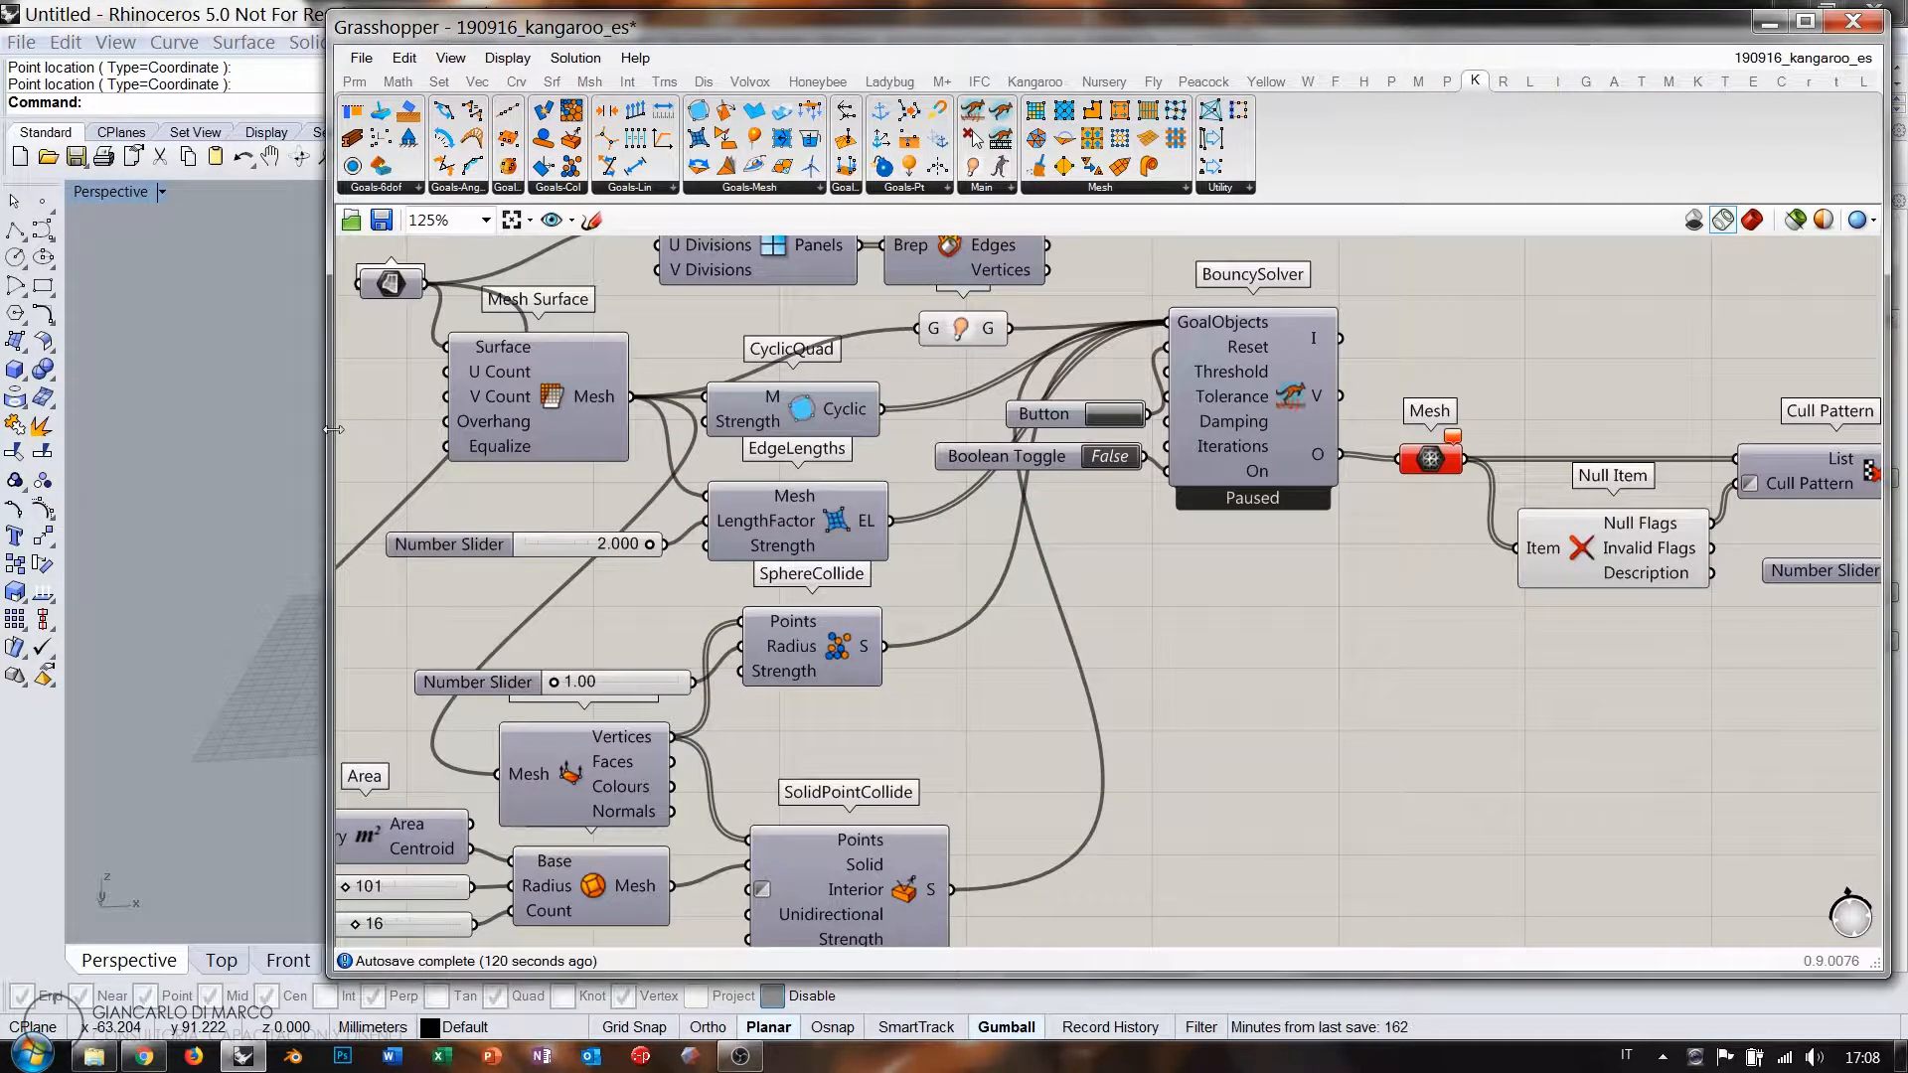
pyautogui.moveTo(329, 437); pyautogui.dragTo(821, 437)
pyautogui.scroll(-1, 630, 625)
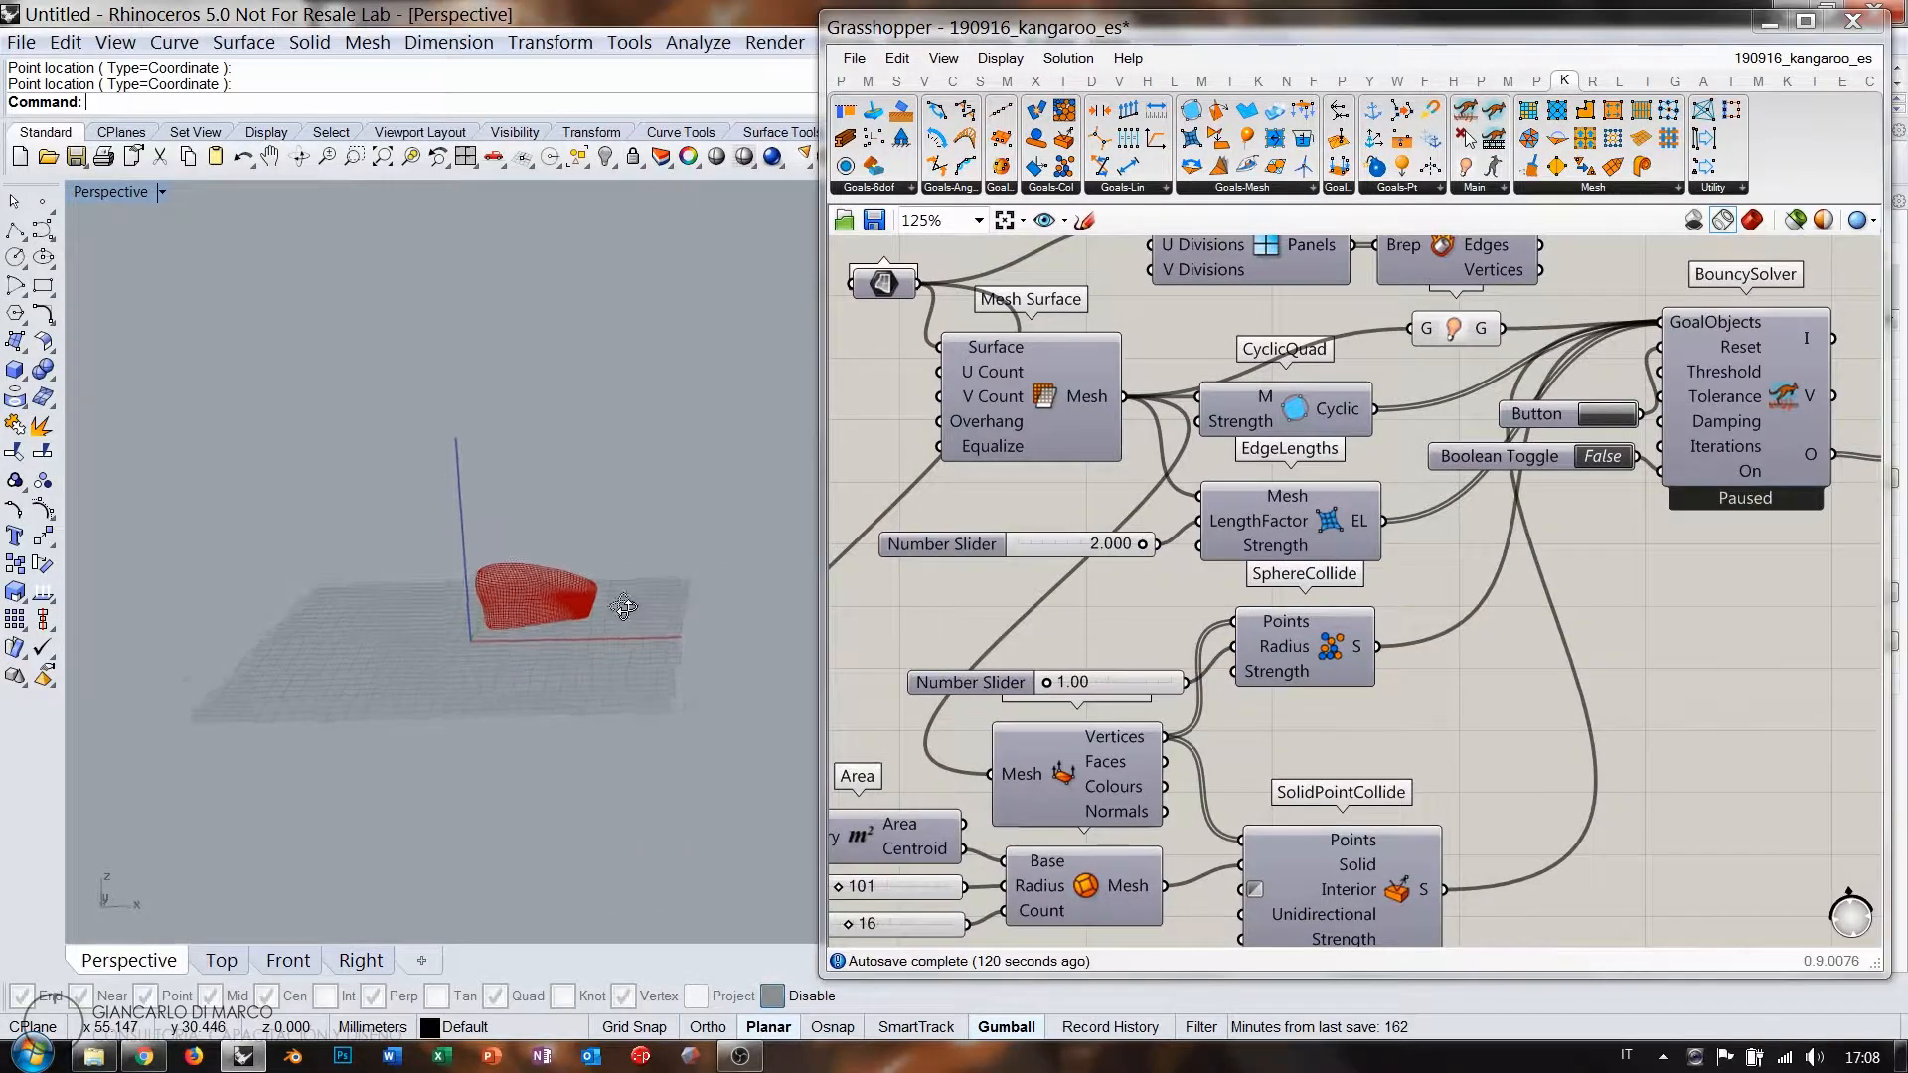
pyautogui.scroll(-3, 1405, 458)
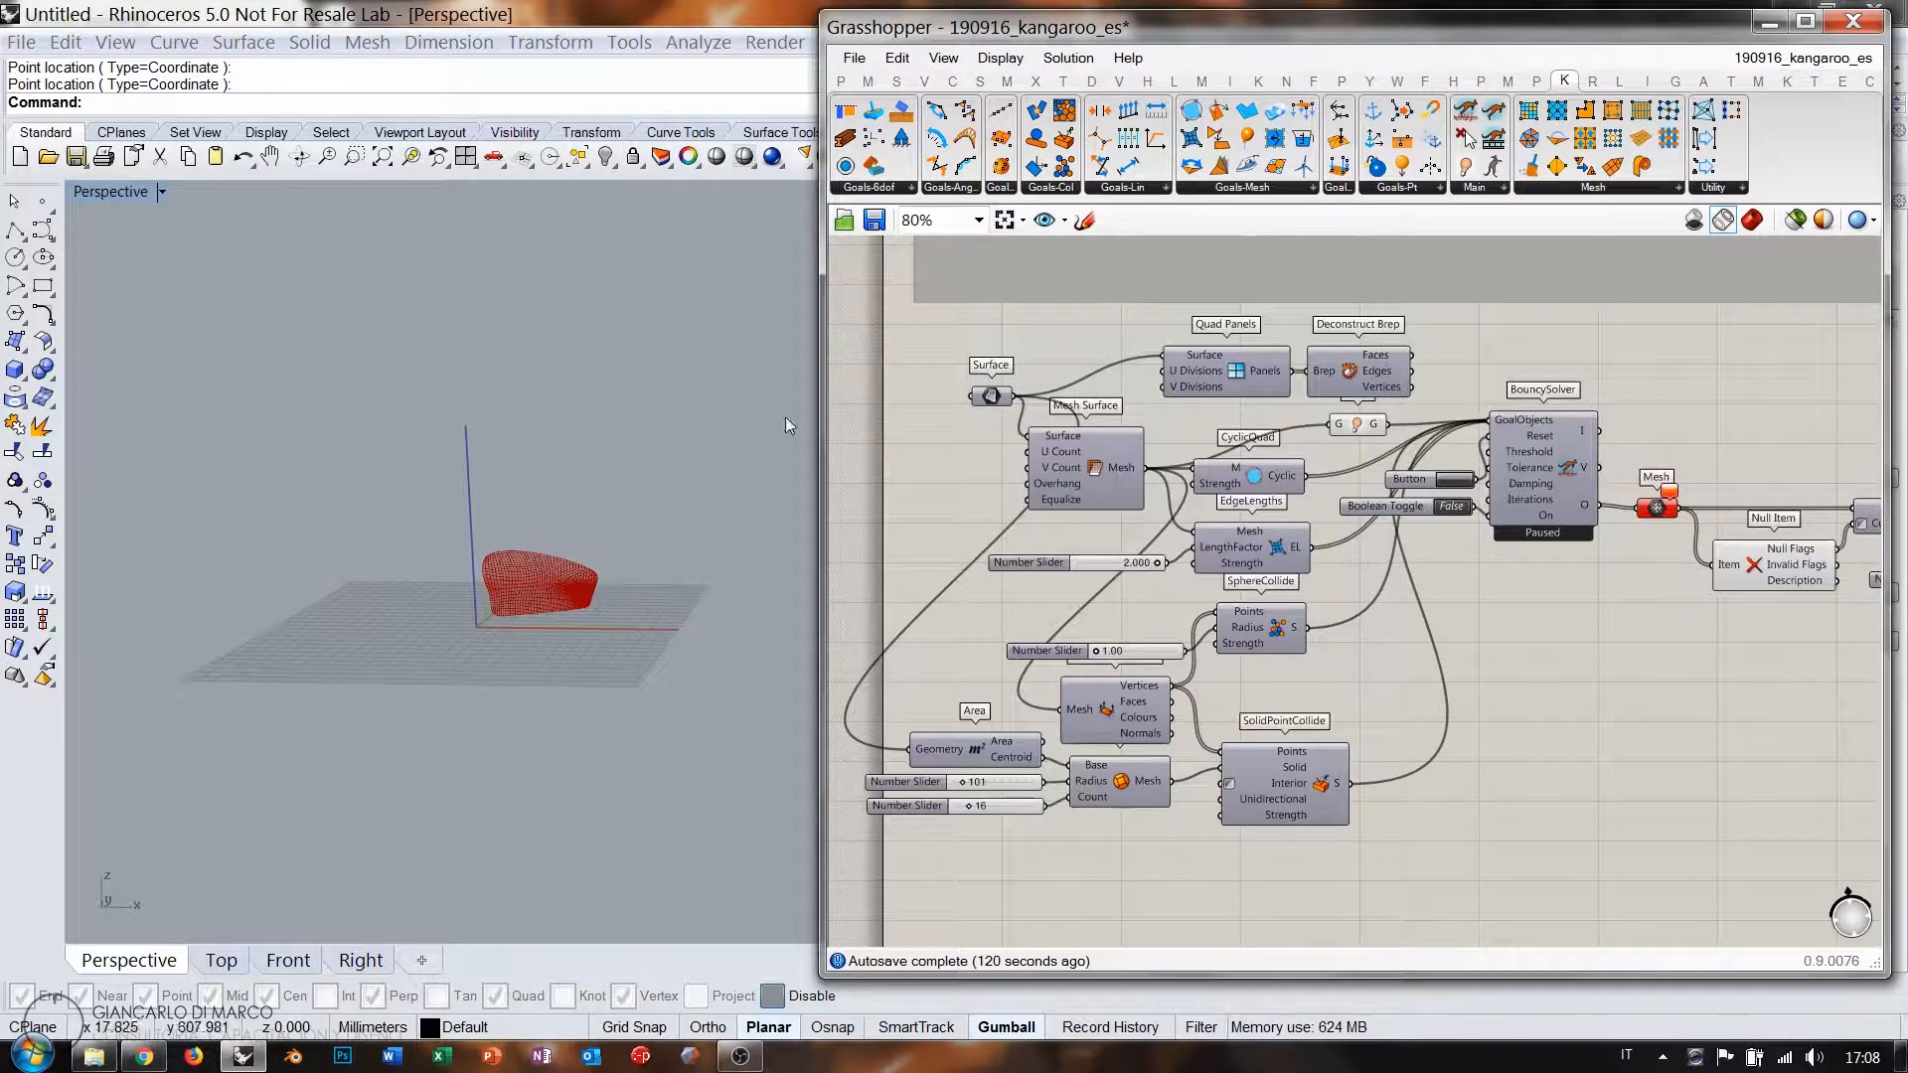
pyautogui.scroll(-3, 1175, 452)
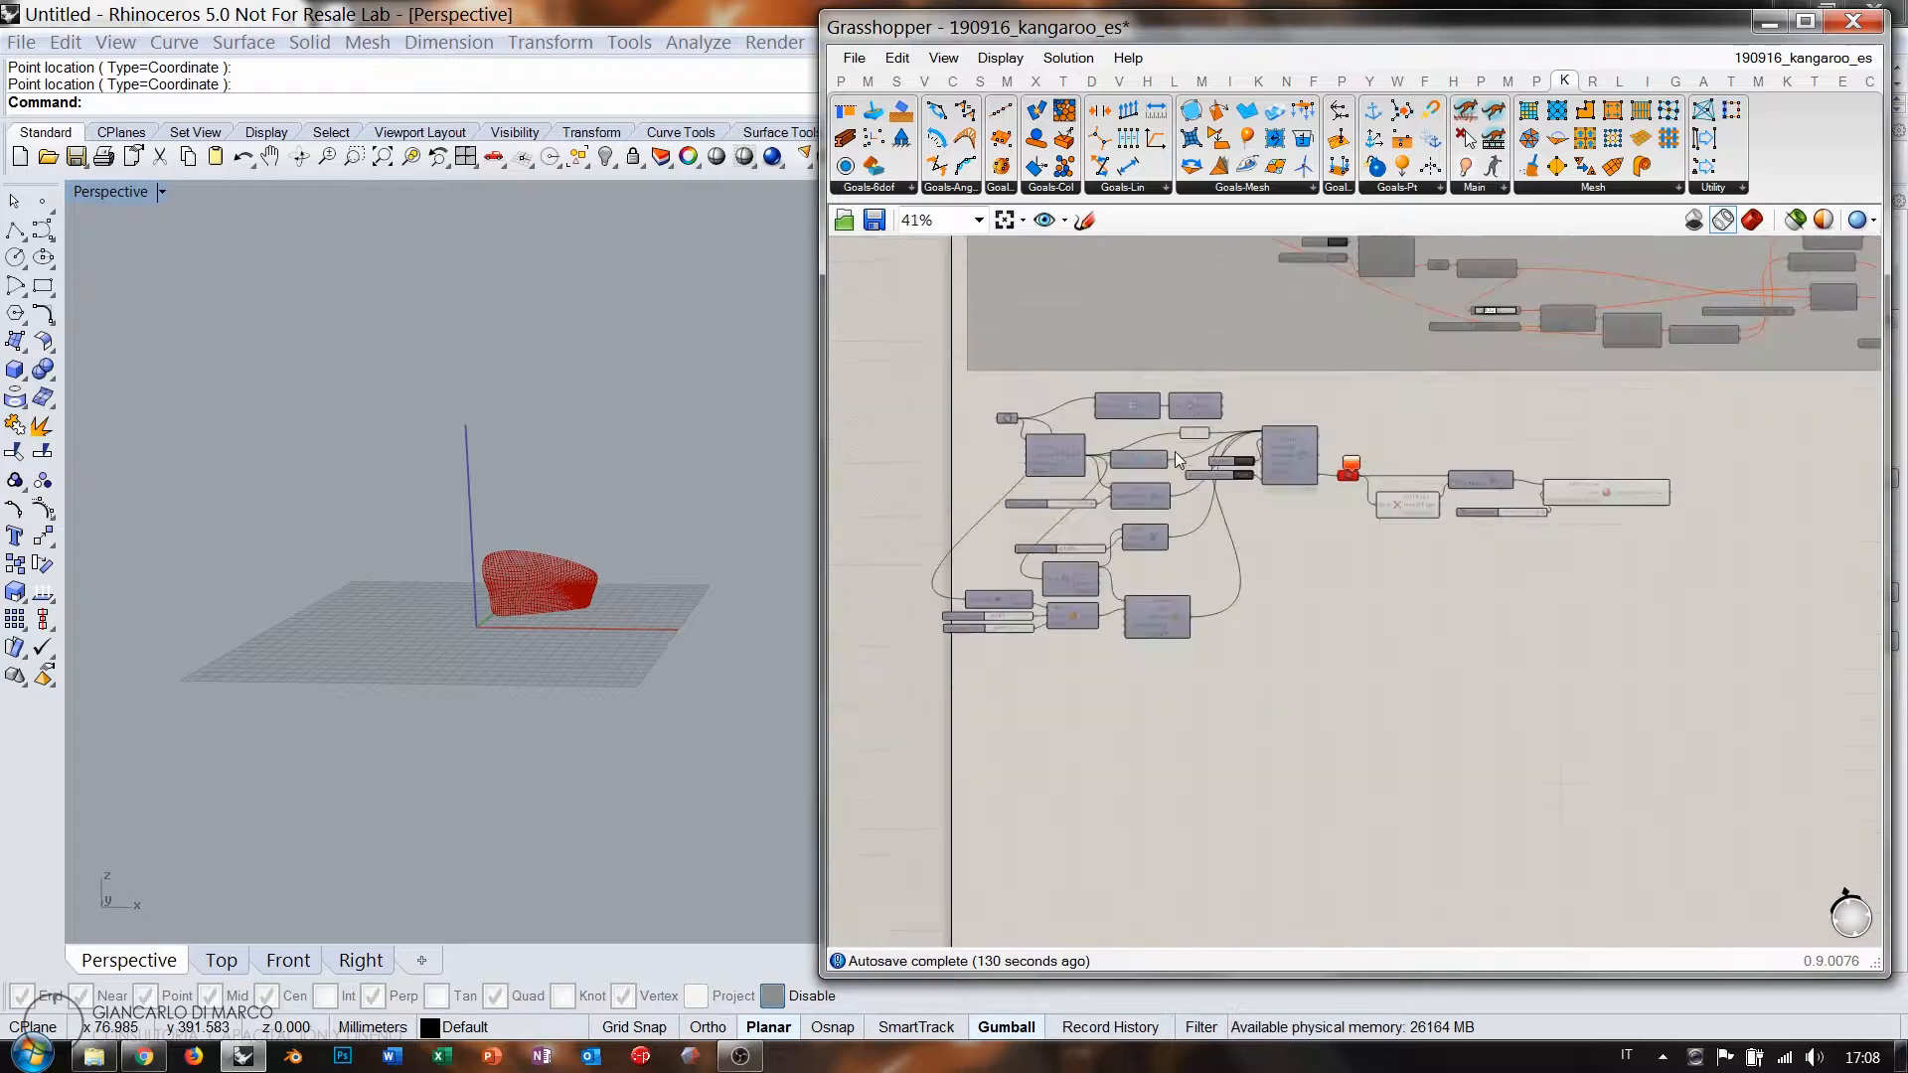
pyautogui.moveTo(1695, 658); pyautogui.dragTo(1023, 460)
pyautogui.scroll(3, 1014, 438)
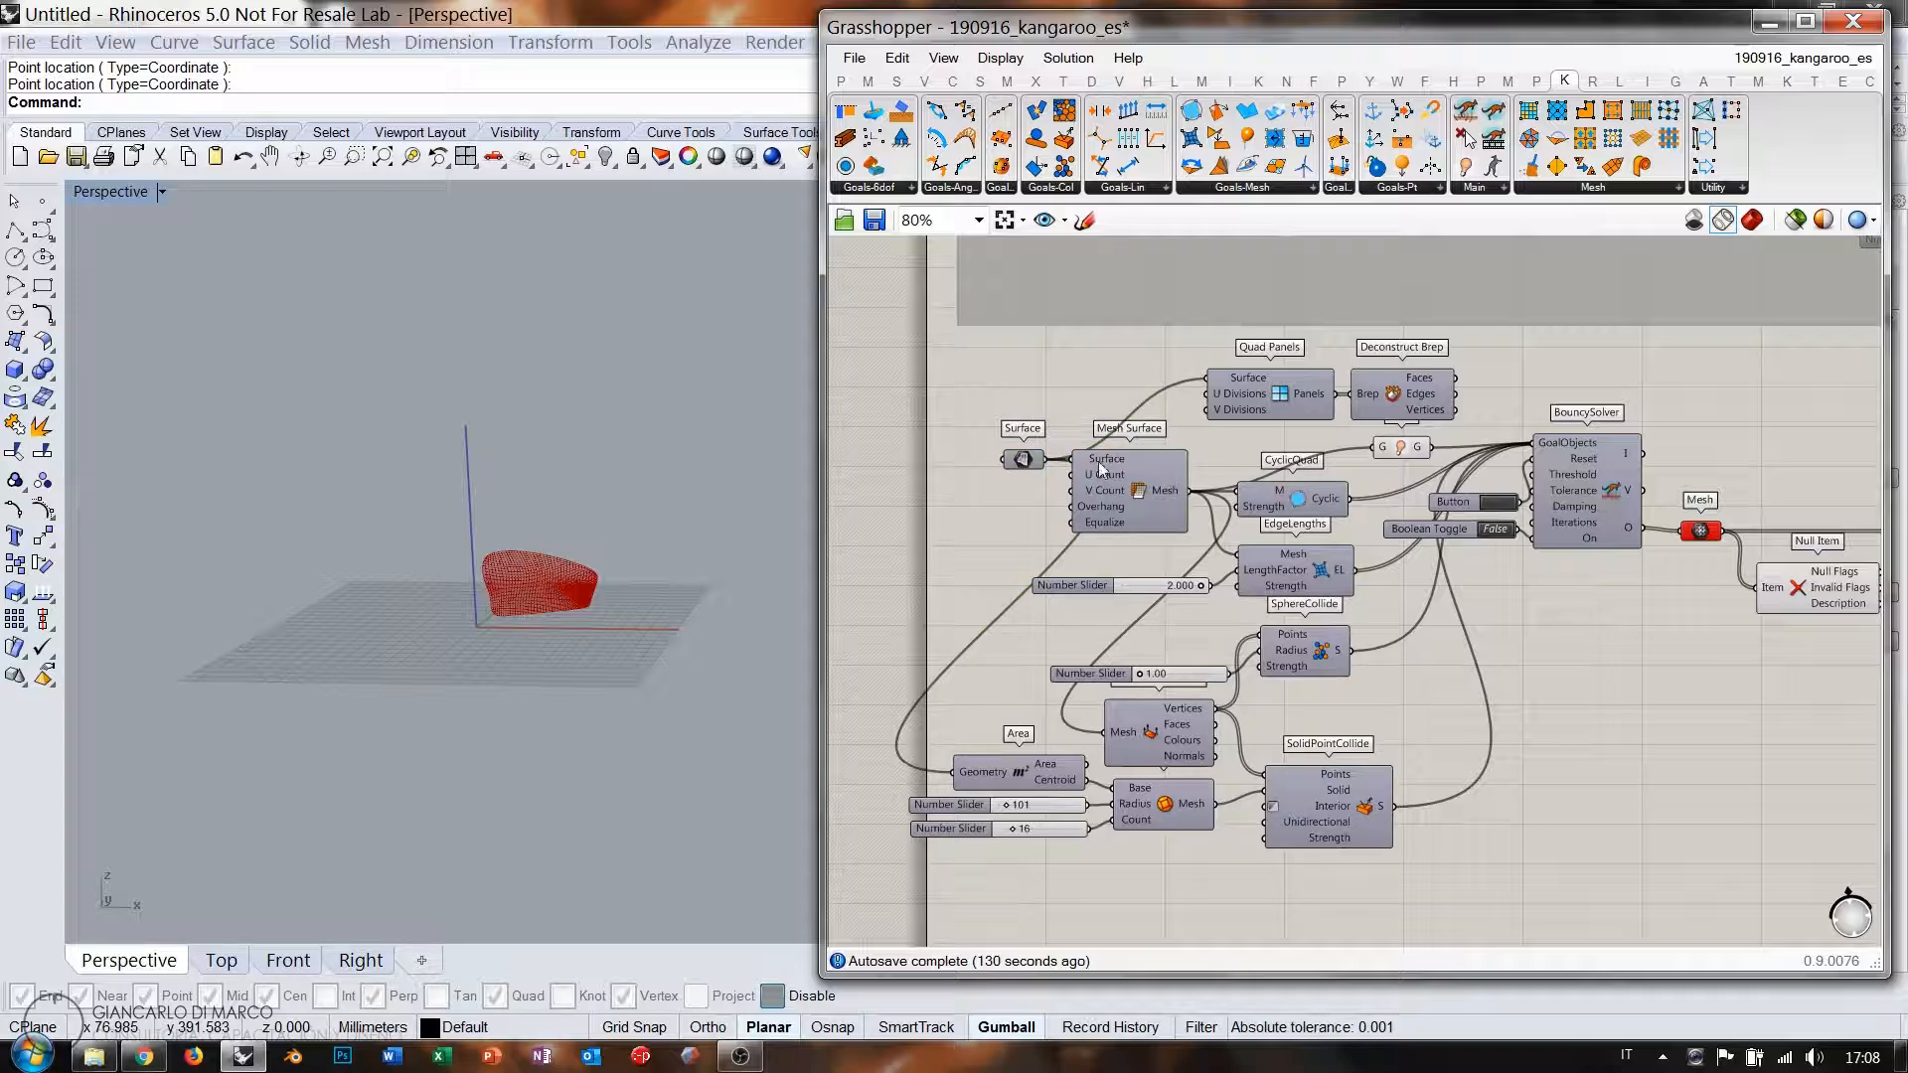
pyautogui.scroll(-2, 982, 391)
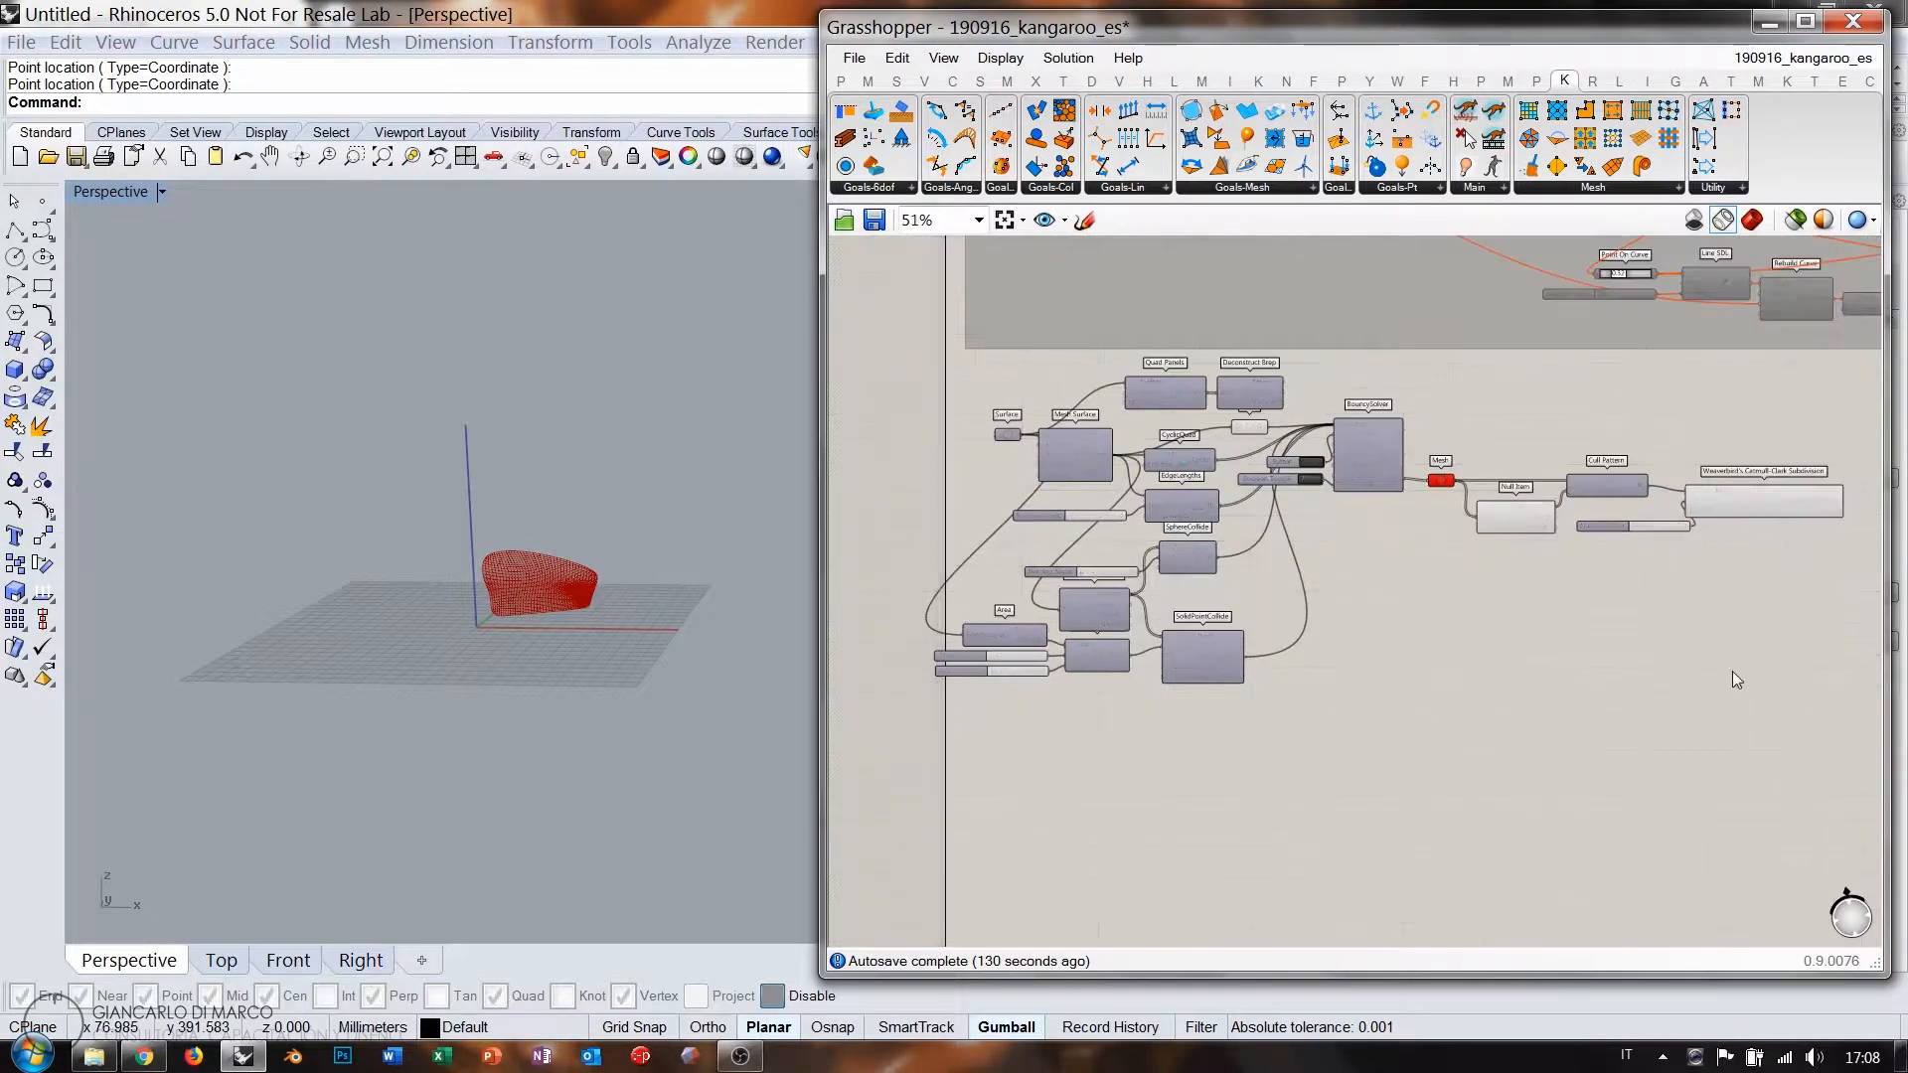
pyautogui.moveTo(1839, 734); pyautogui.dragTo(1106, 540)
pyautogui.scroll(3, 1019, 438)
# Copy the Surface parameter and wire the copy into Quad Panels.
pyautogui.click(1023, 440)
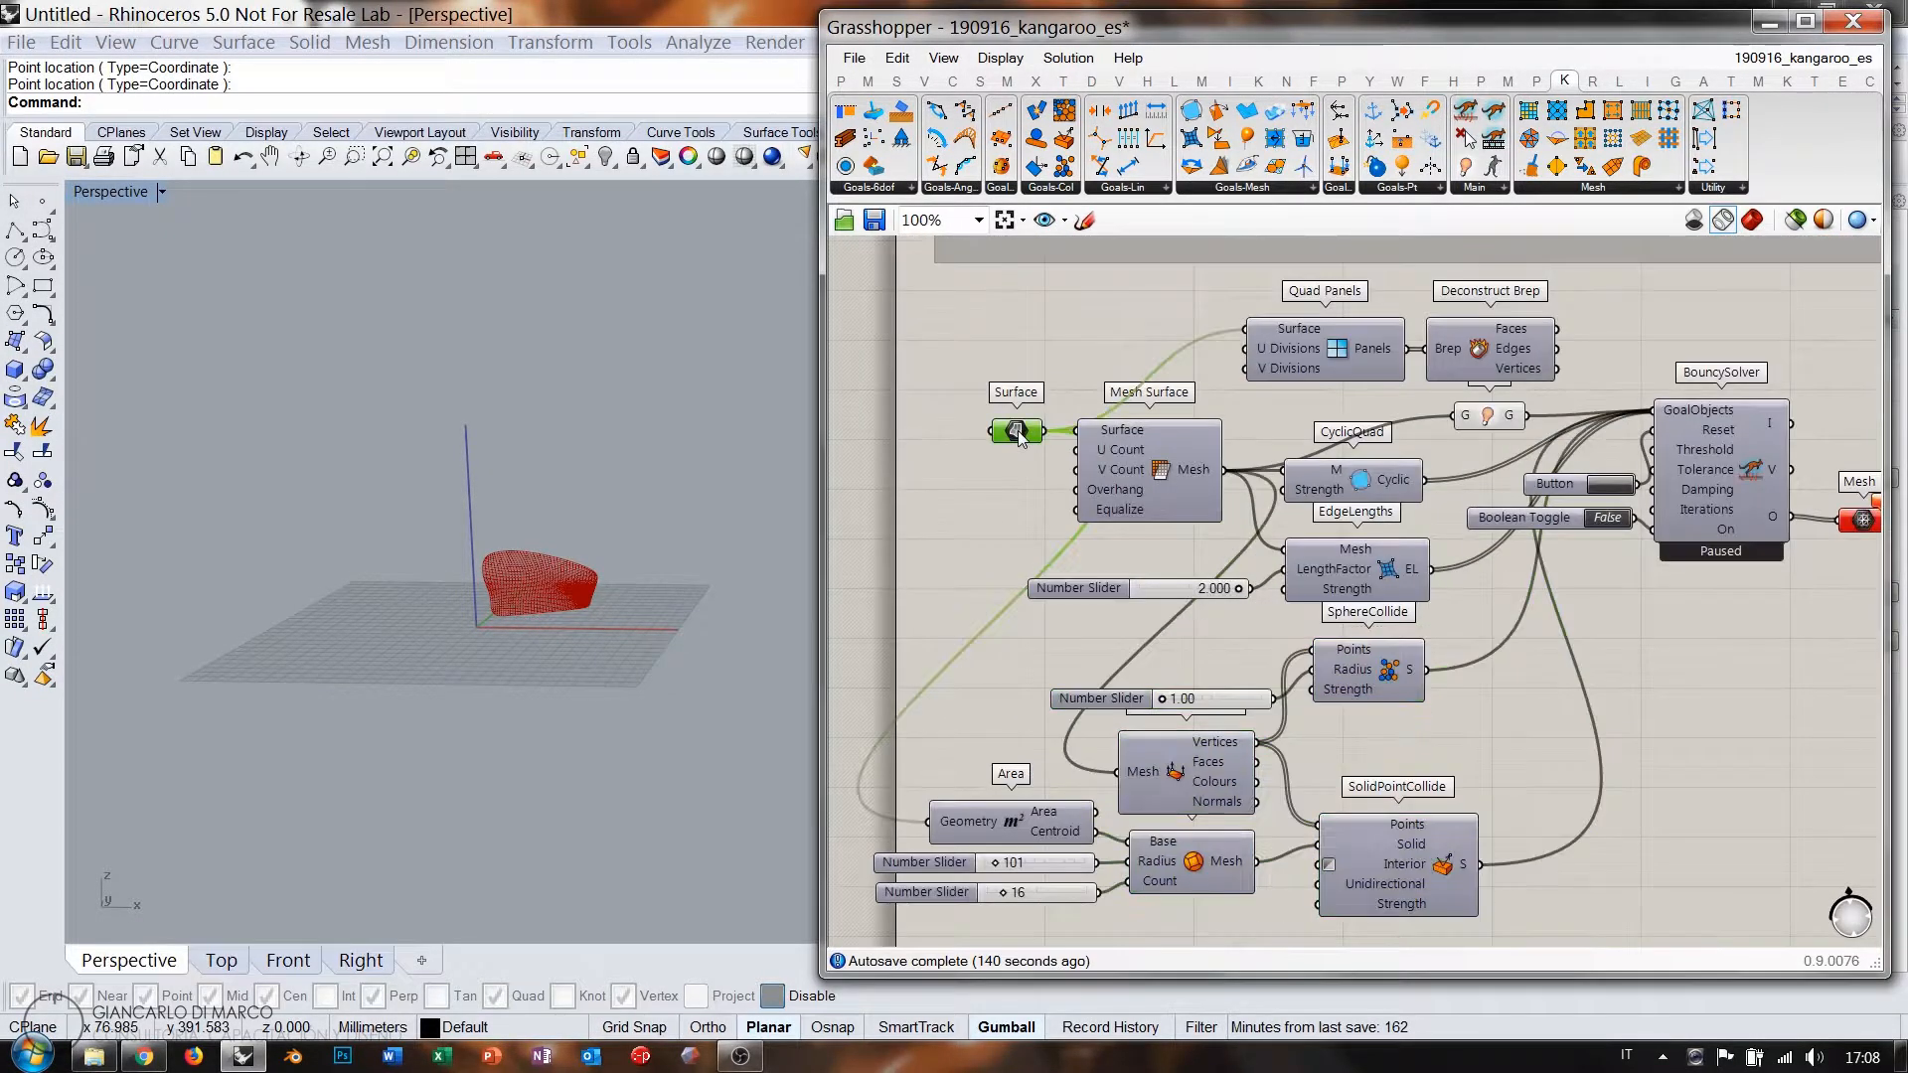
pyautogui.moveTo(1020, 434); pyautogui.dragTo(1080, 344)
pyautogui.moveTo(1247, 329); pyautogui.dragTo(1149, 332)
pyautogui.scroll(-3, 1094, 318)
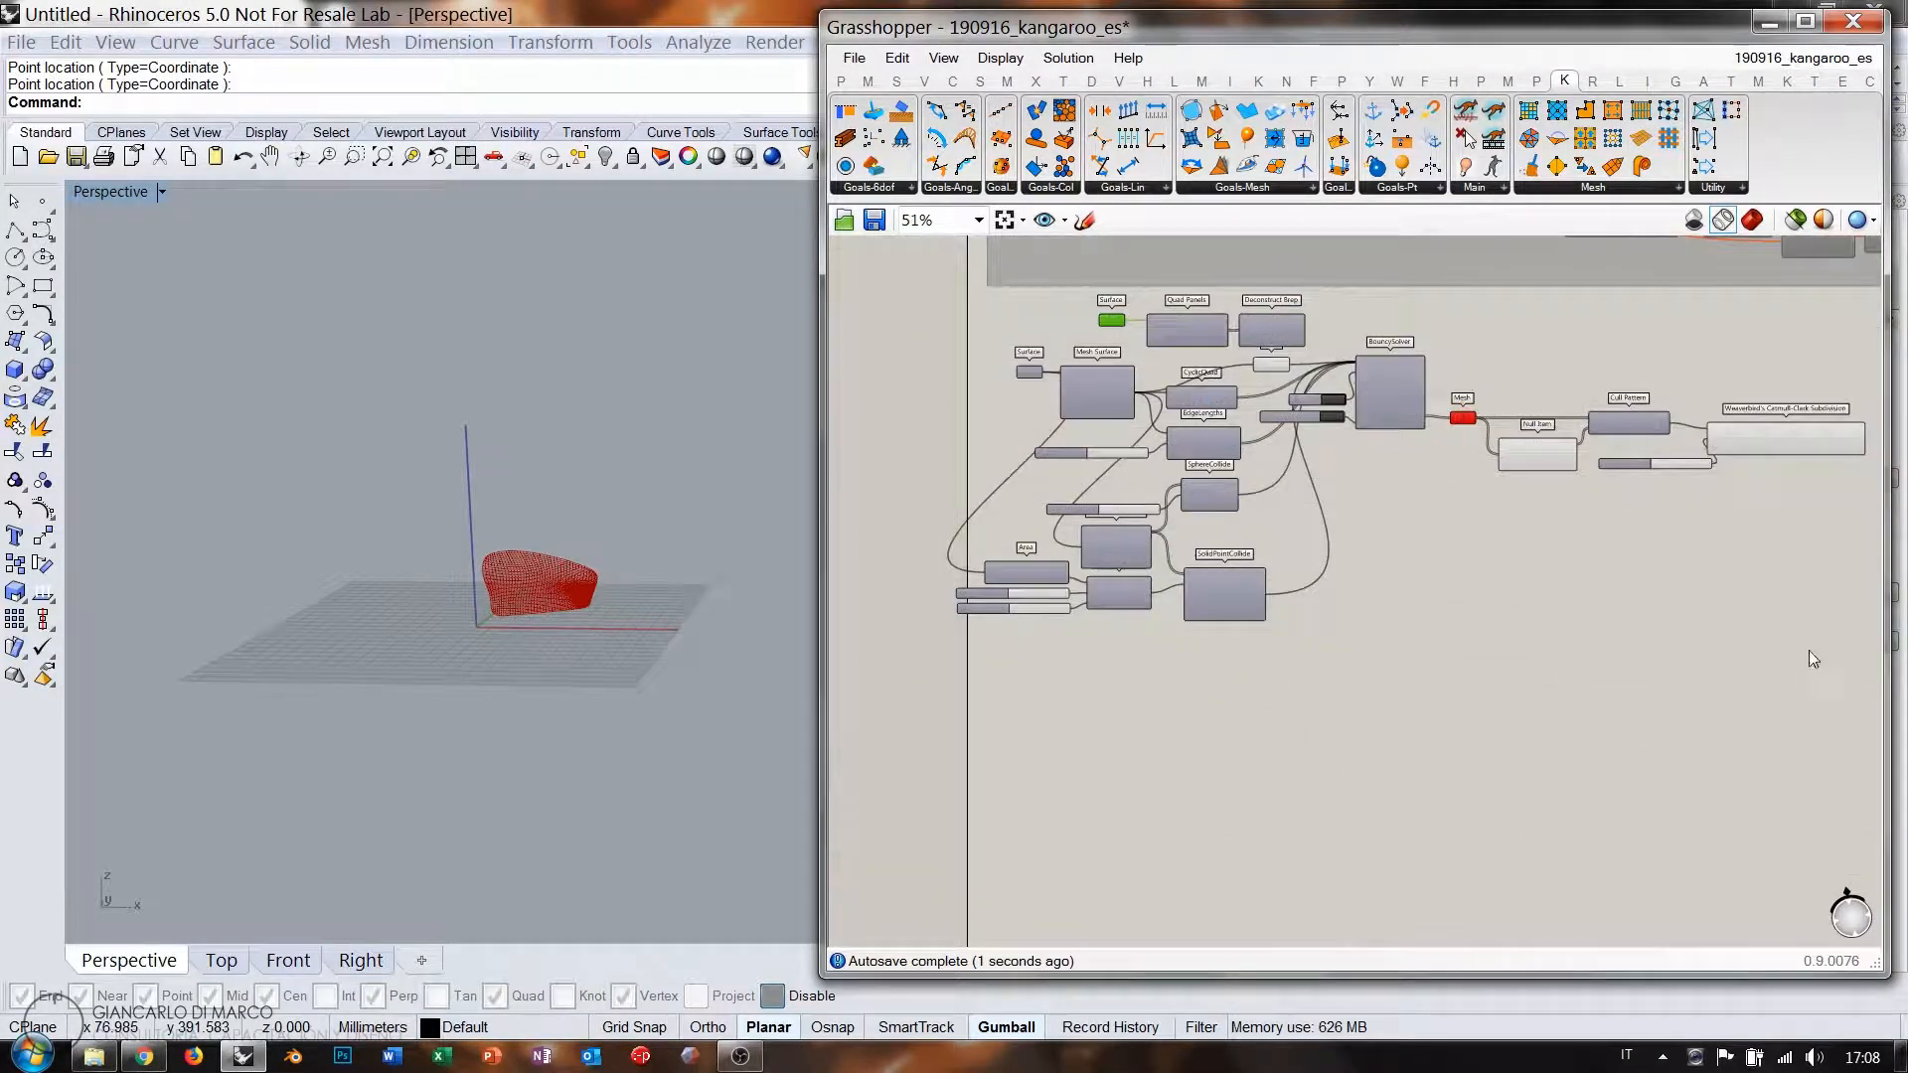
# Group the Kangaroo definition and move Surface, Quad Panels and Deconstruct Brep below it.
pyautogui.moveTo(1848, 666); pyautogui.dragTo(1034, 405)
pyautogui.hotkey('ctrl', 'g')
pyautogui.click(1307, 675)
pyautogui.moveTo(1329, 291); pyautogui.dragTo(1054, 332)
pyautogui.moveTo(1182, 331); pyautogui.dragTo(1118, 719)
pyautogui.click(1437, 510)
pyautogui.moveTo(1437, 509); pyautogui.dragTo(1430, 459)
pyautogui.click(1447, 678)
pyautogui.moveTo(1303, 779); pyautogui.dragTo(1089, 647)
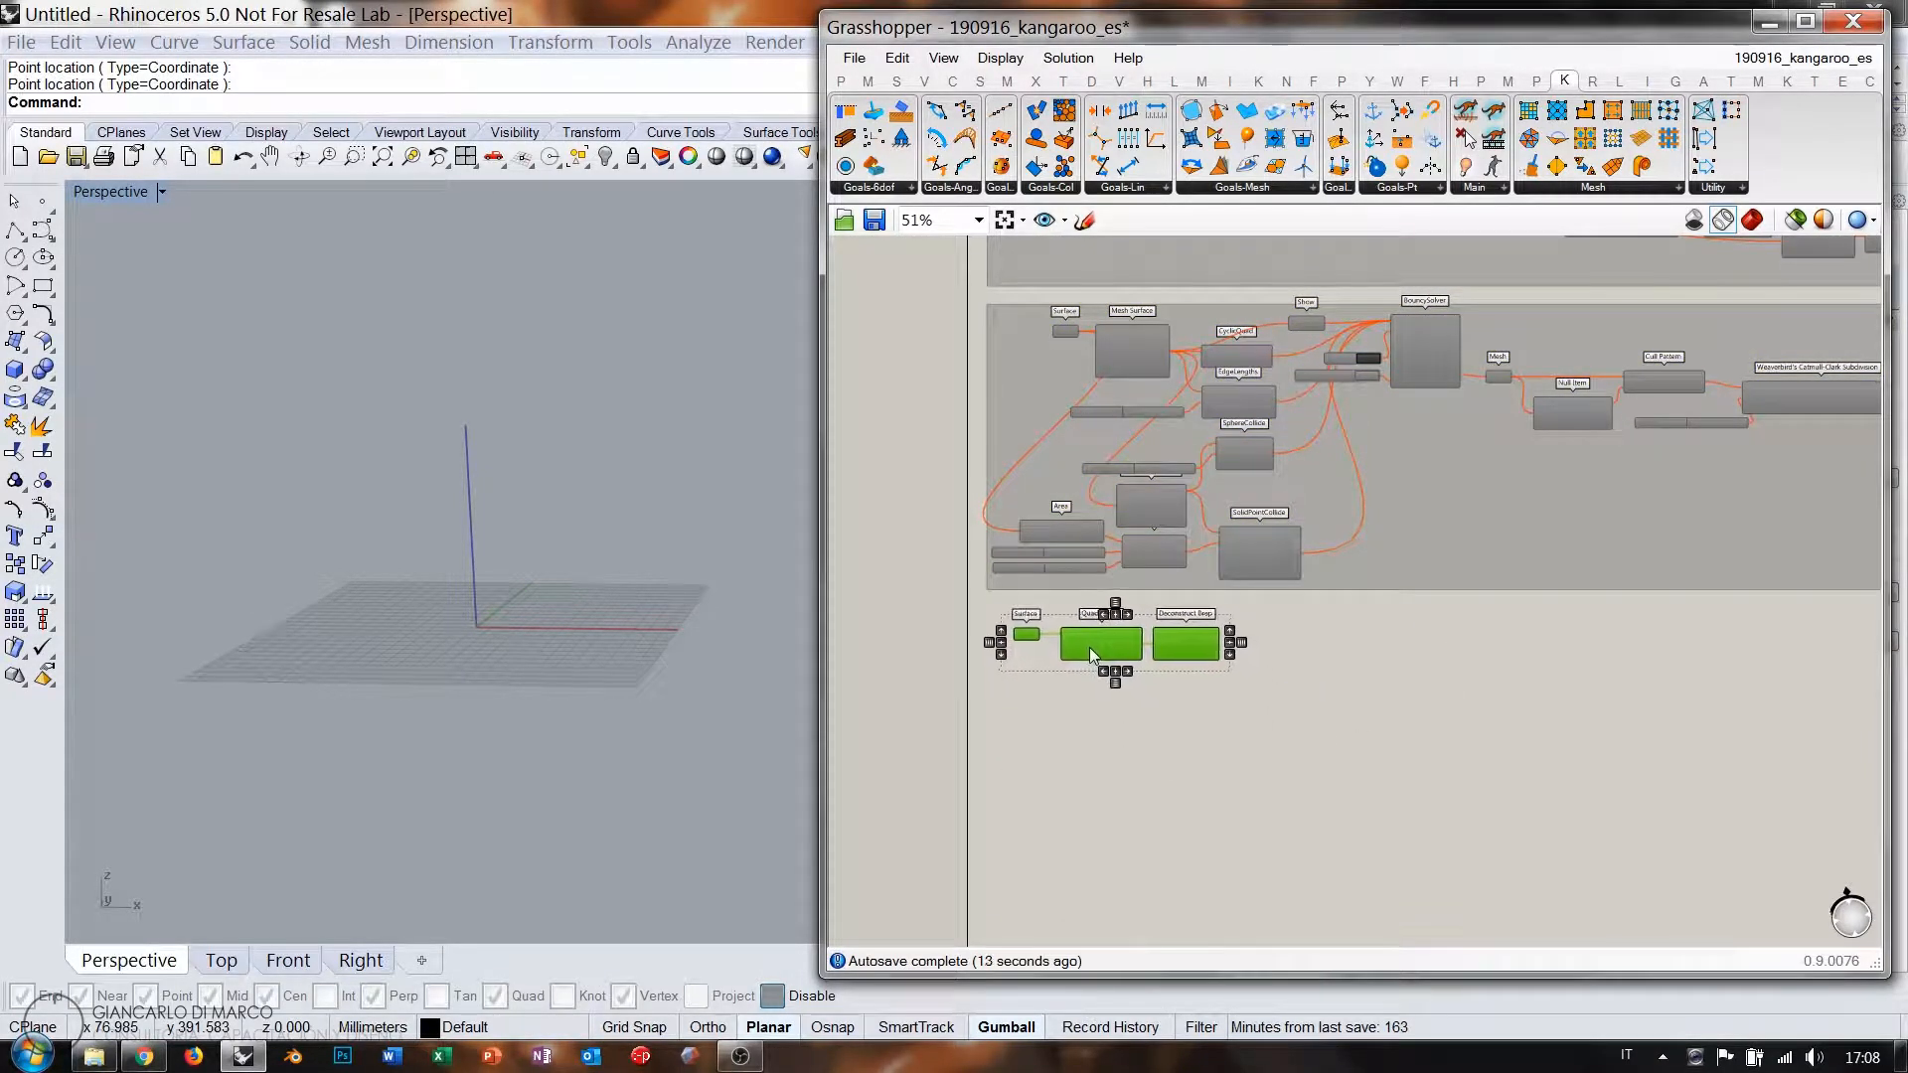
# Delete the Quad Panels and Deconstruct Brep components.
pyautogui.click(1278, 652)
pyautogui.scroll(2, 1090, 619)
pyautogui.scroll(4, 1090, 620)
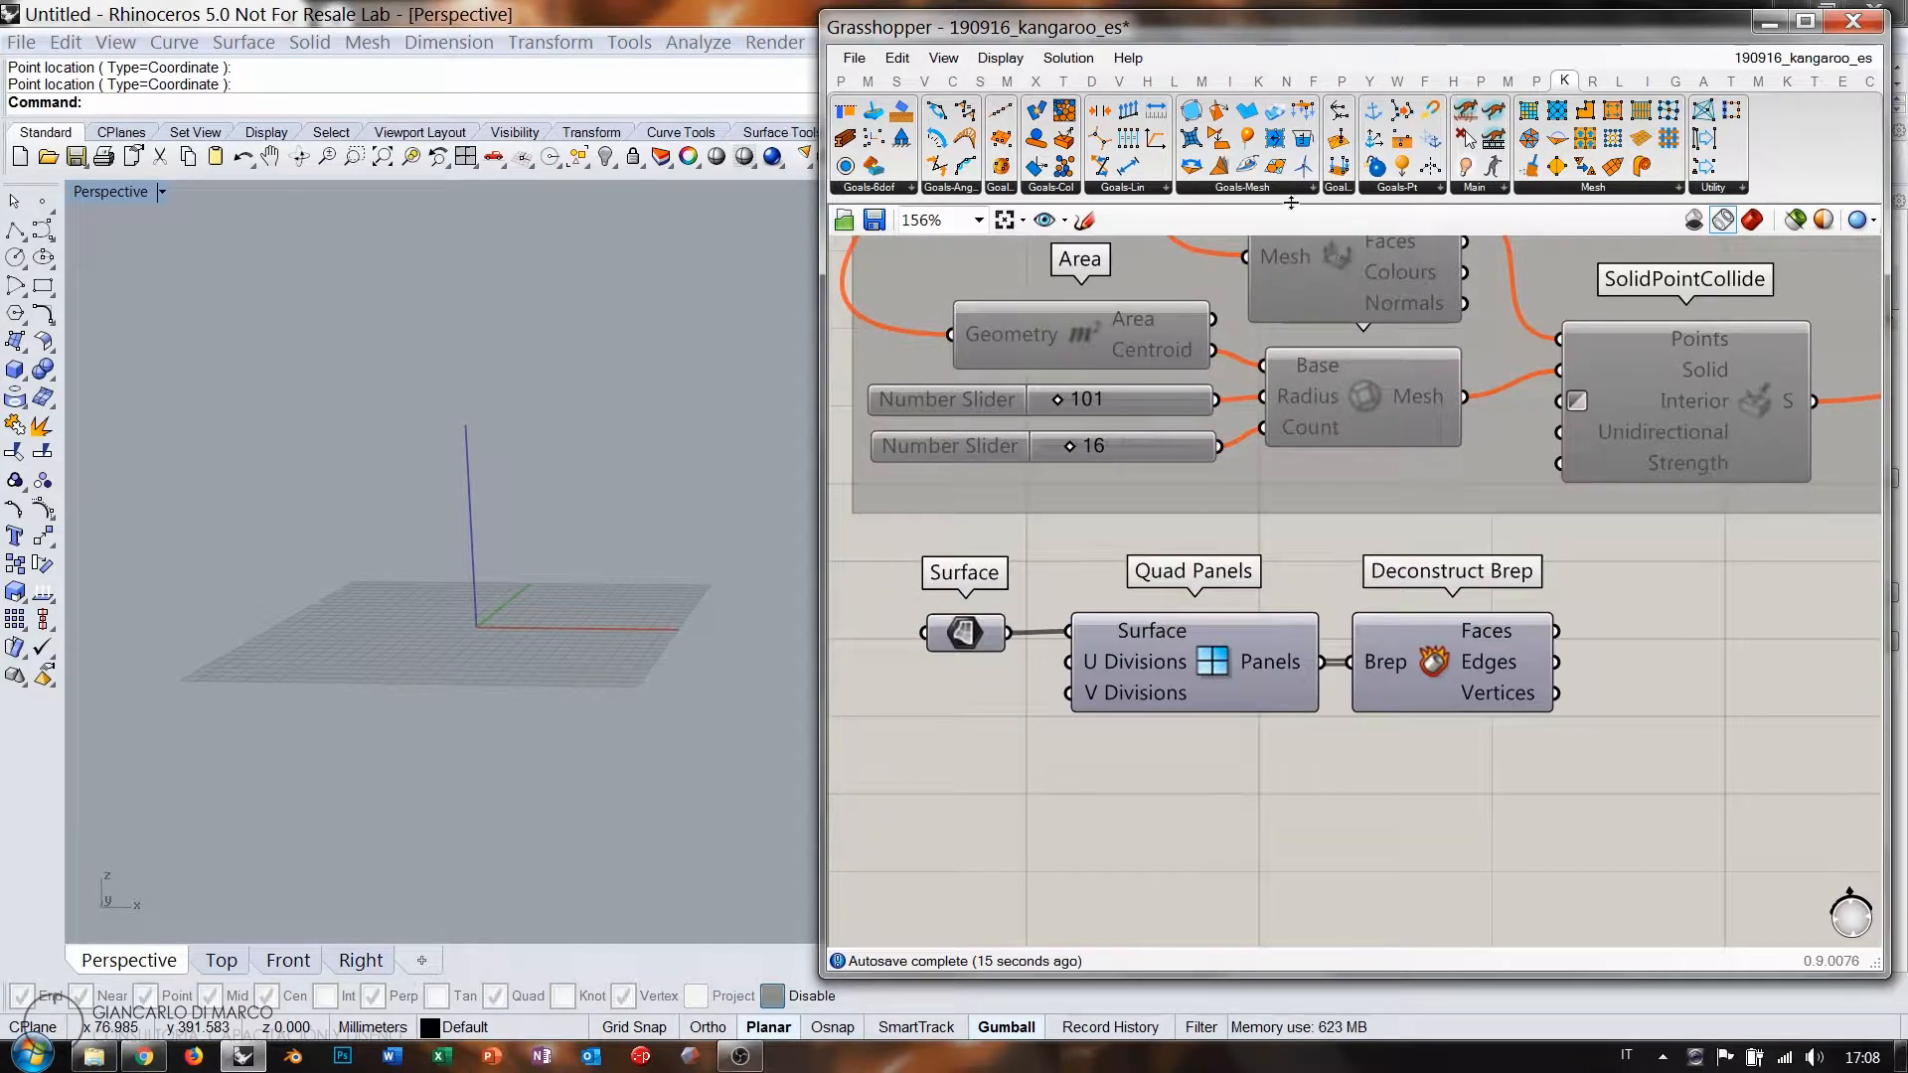
pyautogui.click(1298, 191)
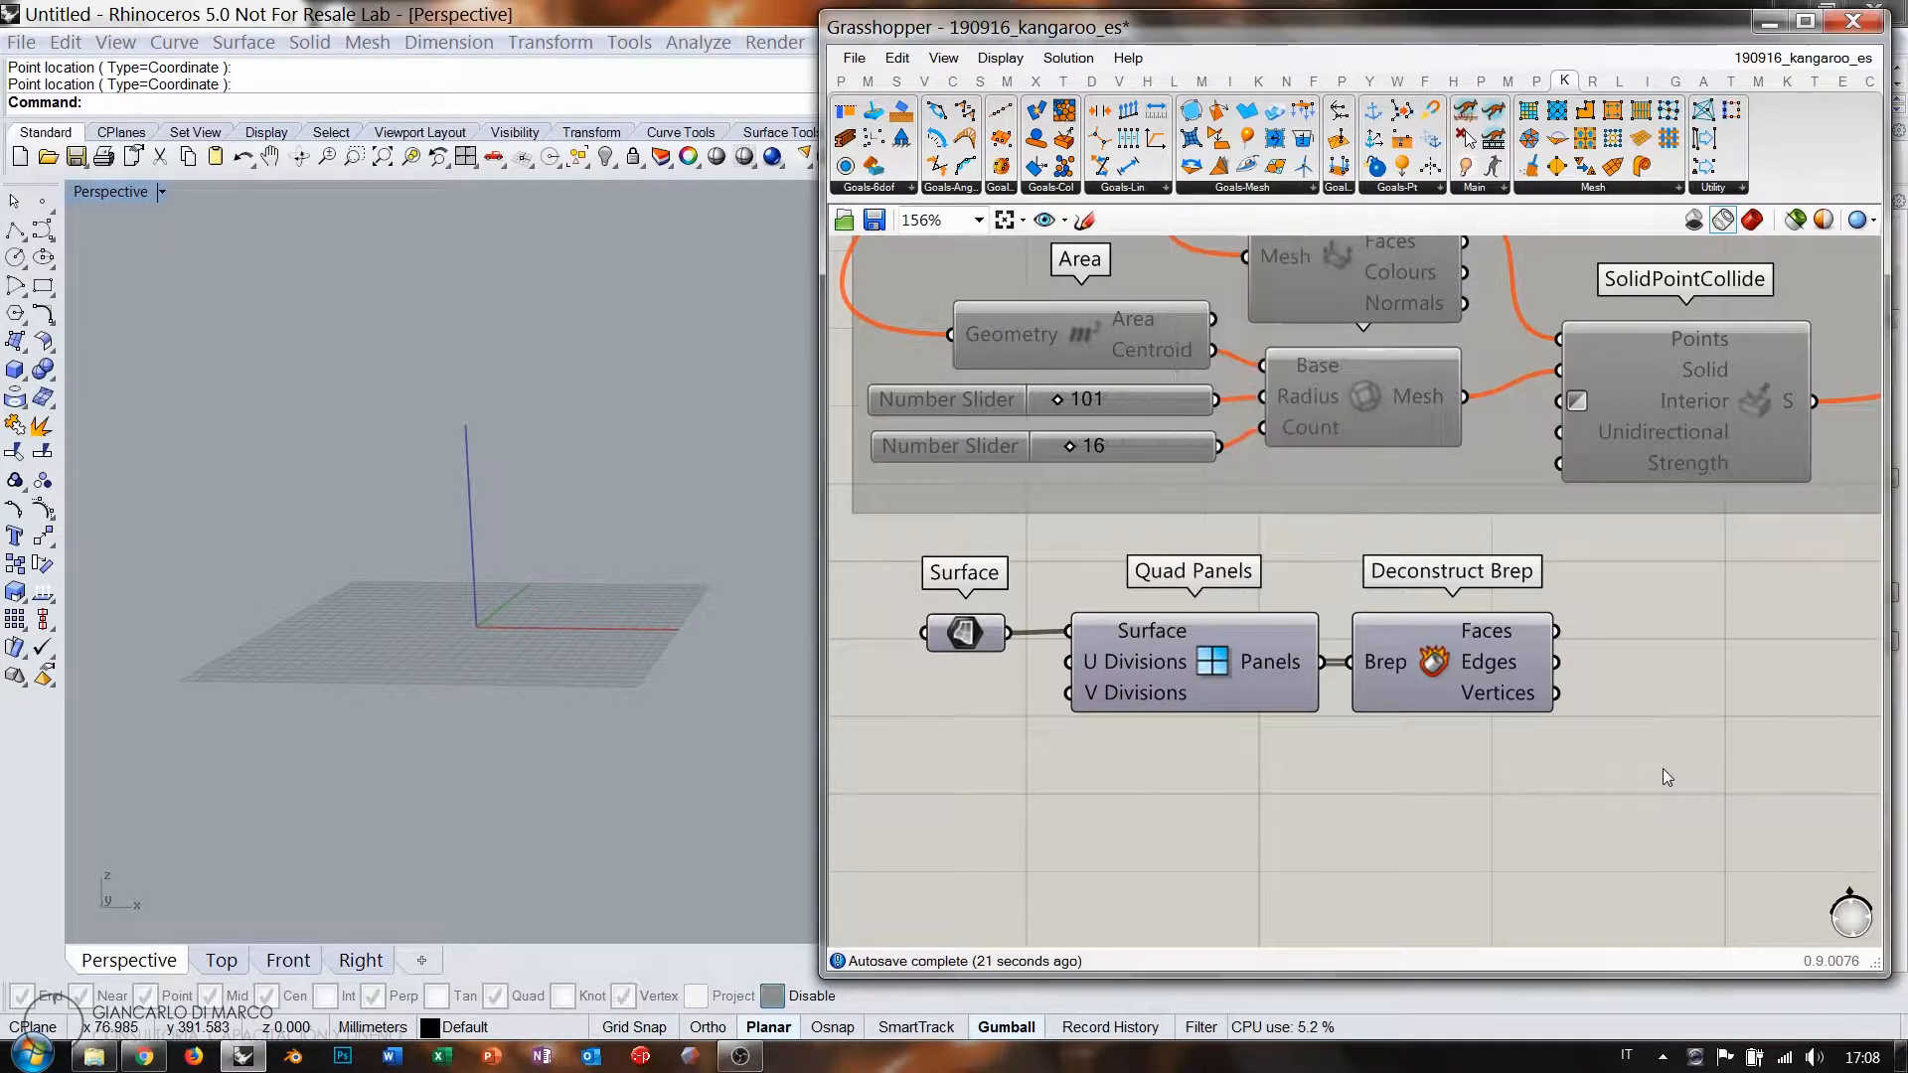
pyautogui.moveTo(1668, 758); pyautogui.dragTo(1196, 666)
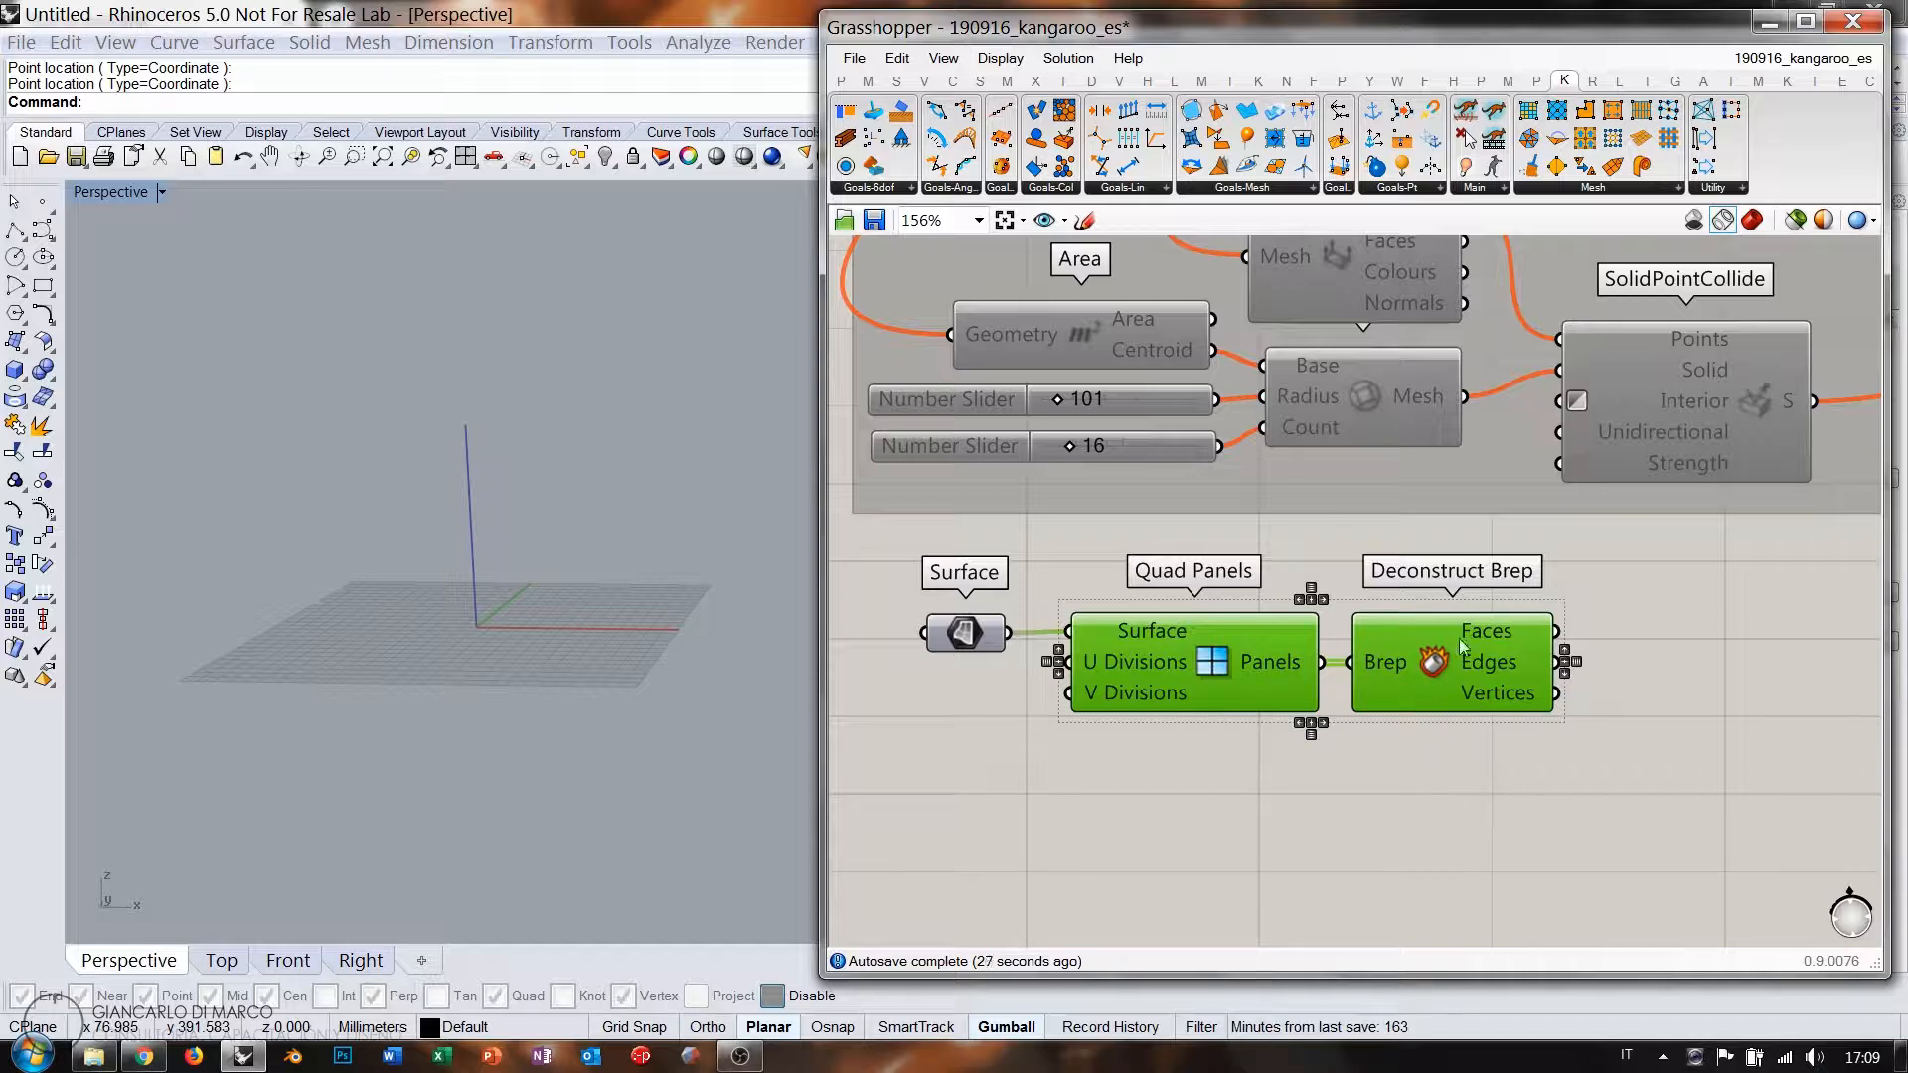
pyautogui.moveTo(1477, 635)
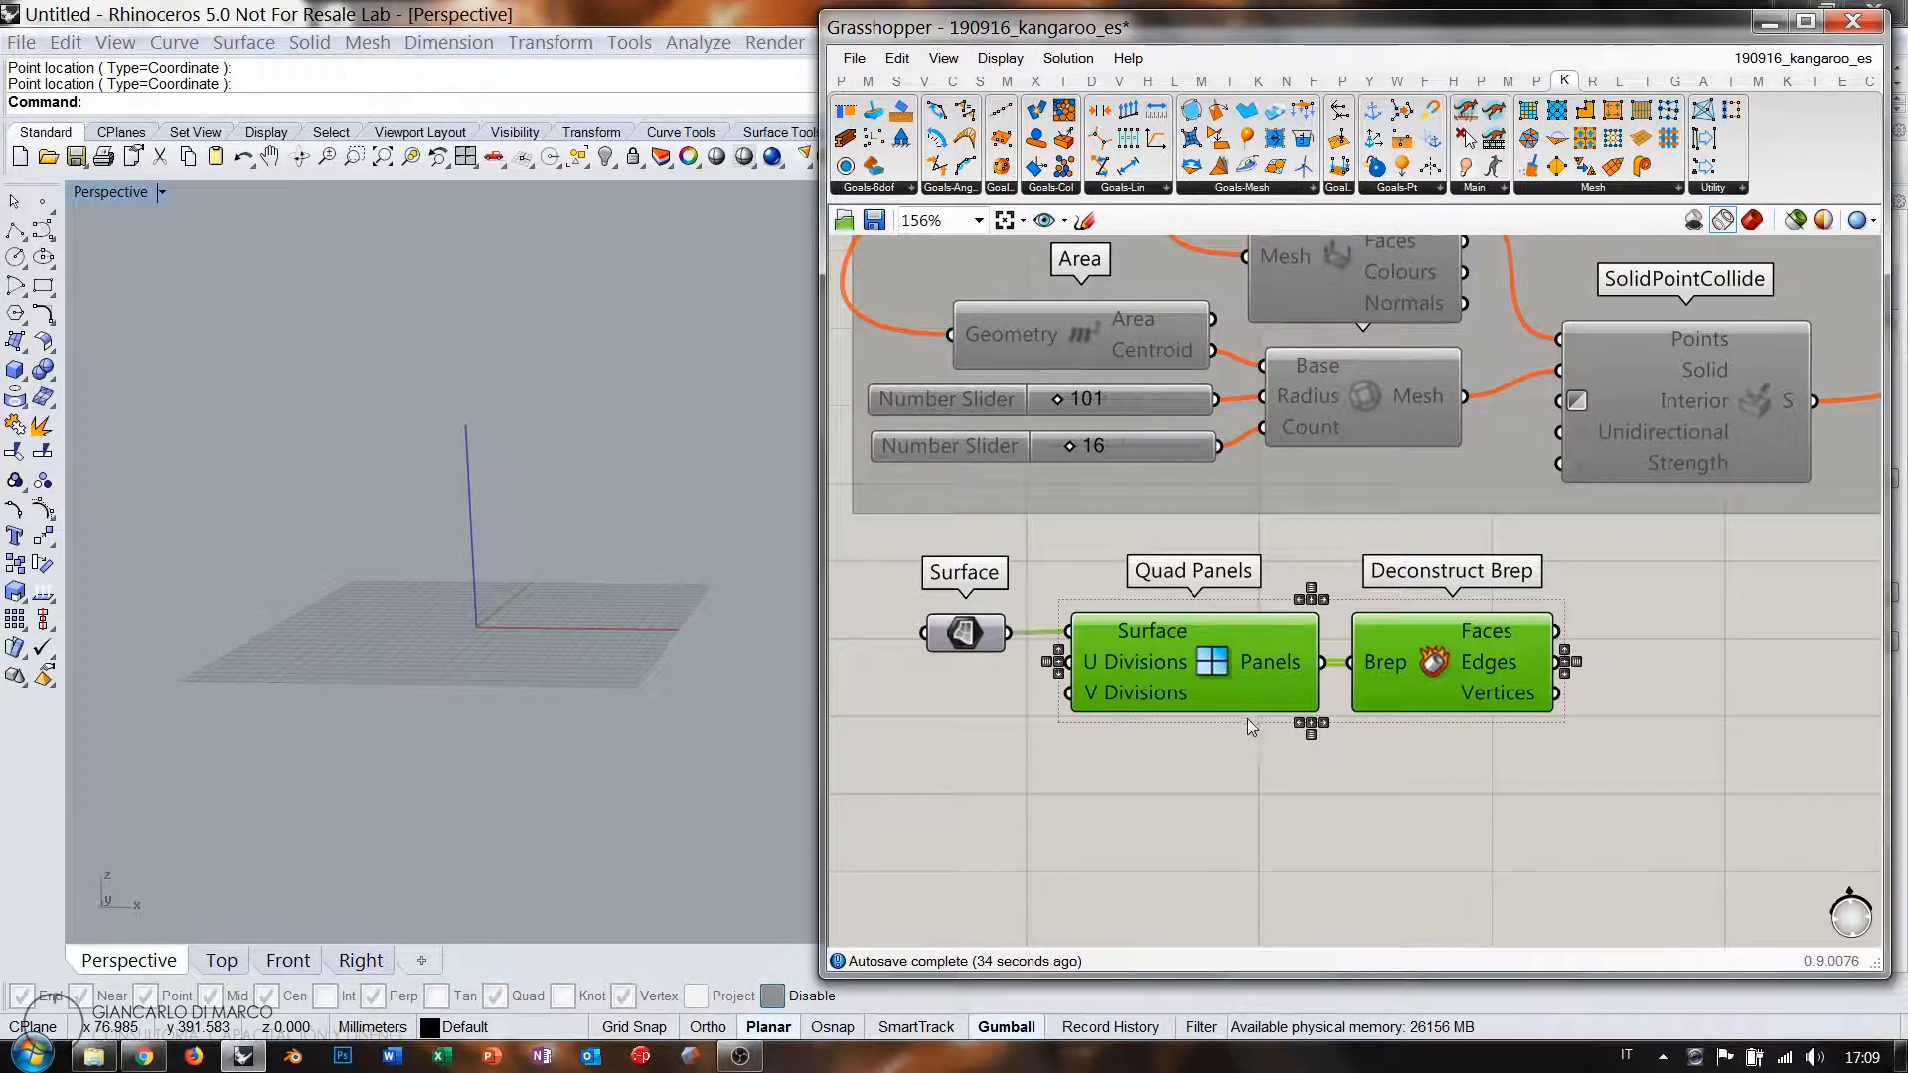
pyautogui.press('Delete')
# Add a Mesh Surface component fed by the copied Surface and align them.
pyautogui.doubleClick(1224, 683)
pyautogui.write('ms')
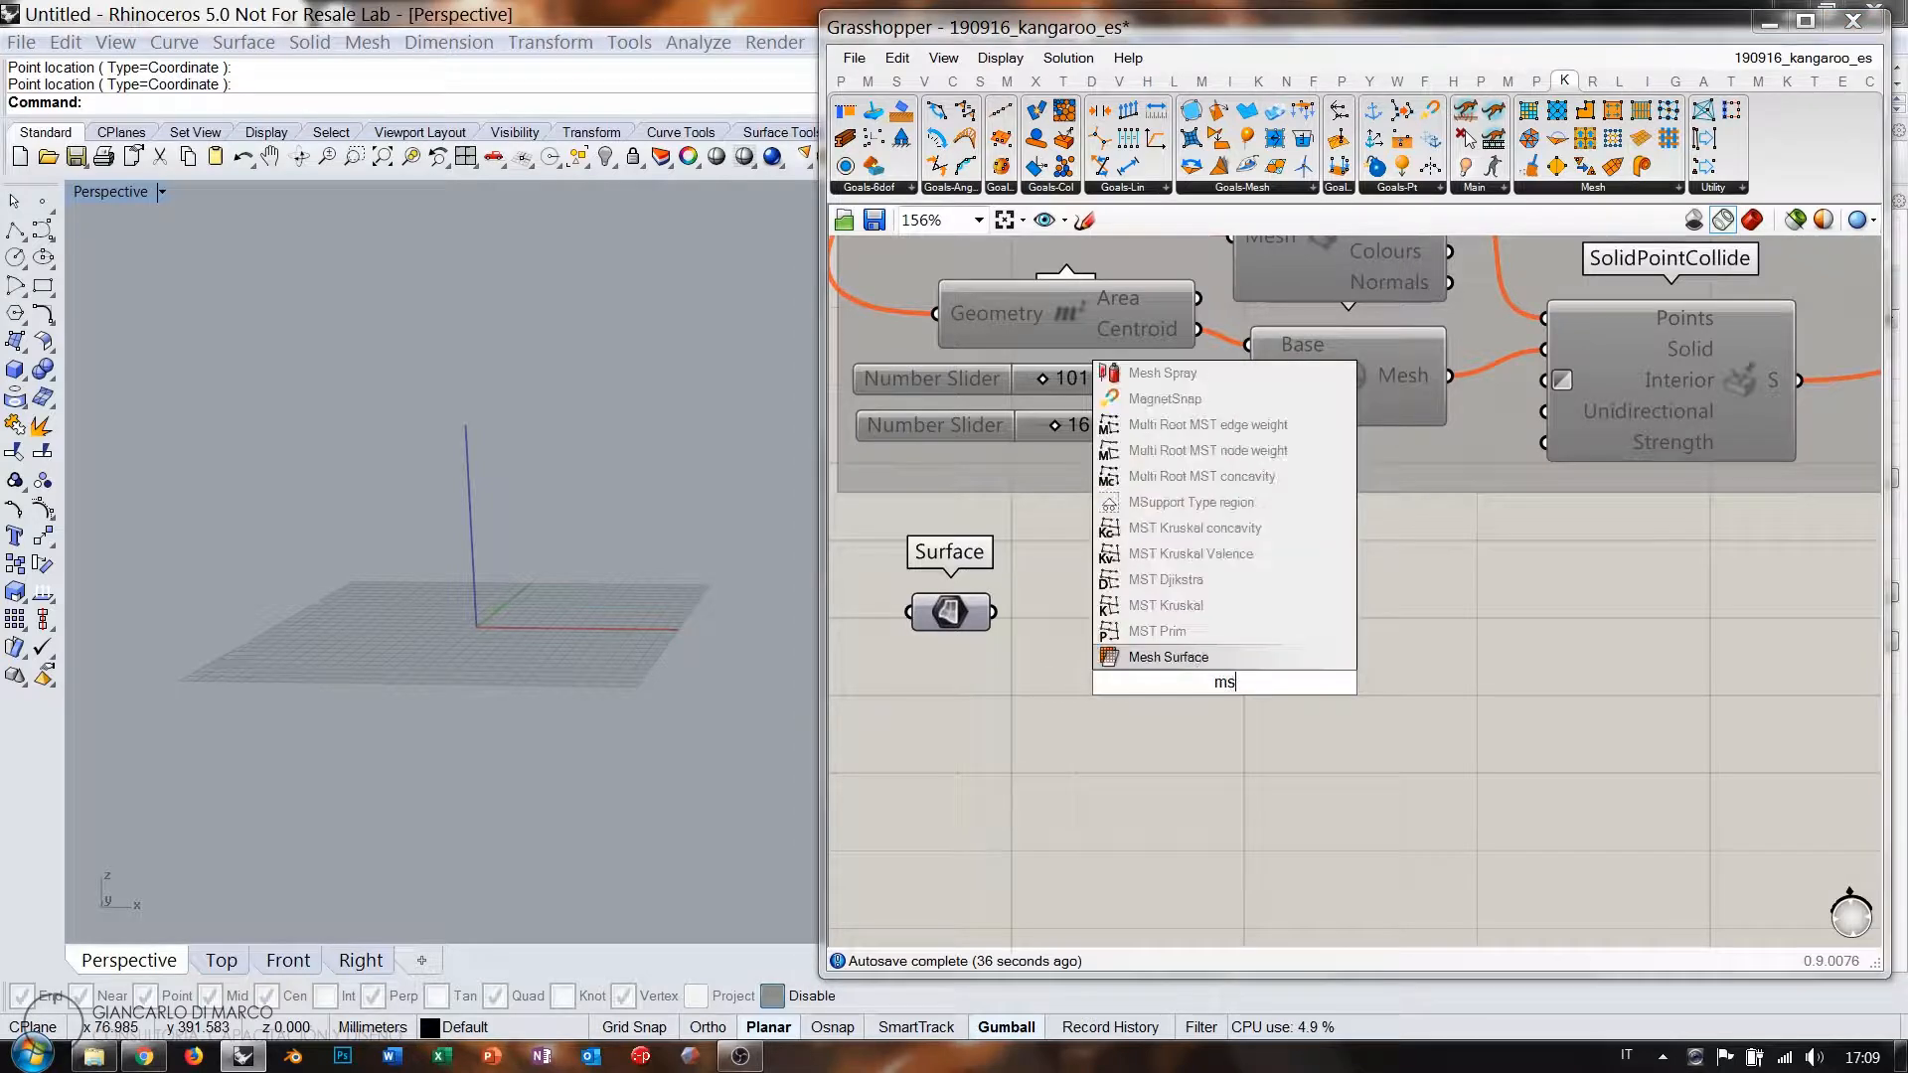
pyautogui.click(1215, 659)
pyautogui.moveTo(1002, 613); pyautogui.dragTo(1114, 631)
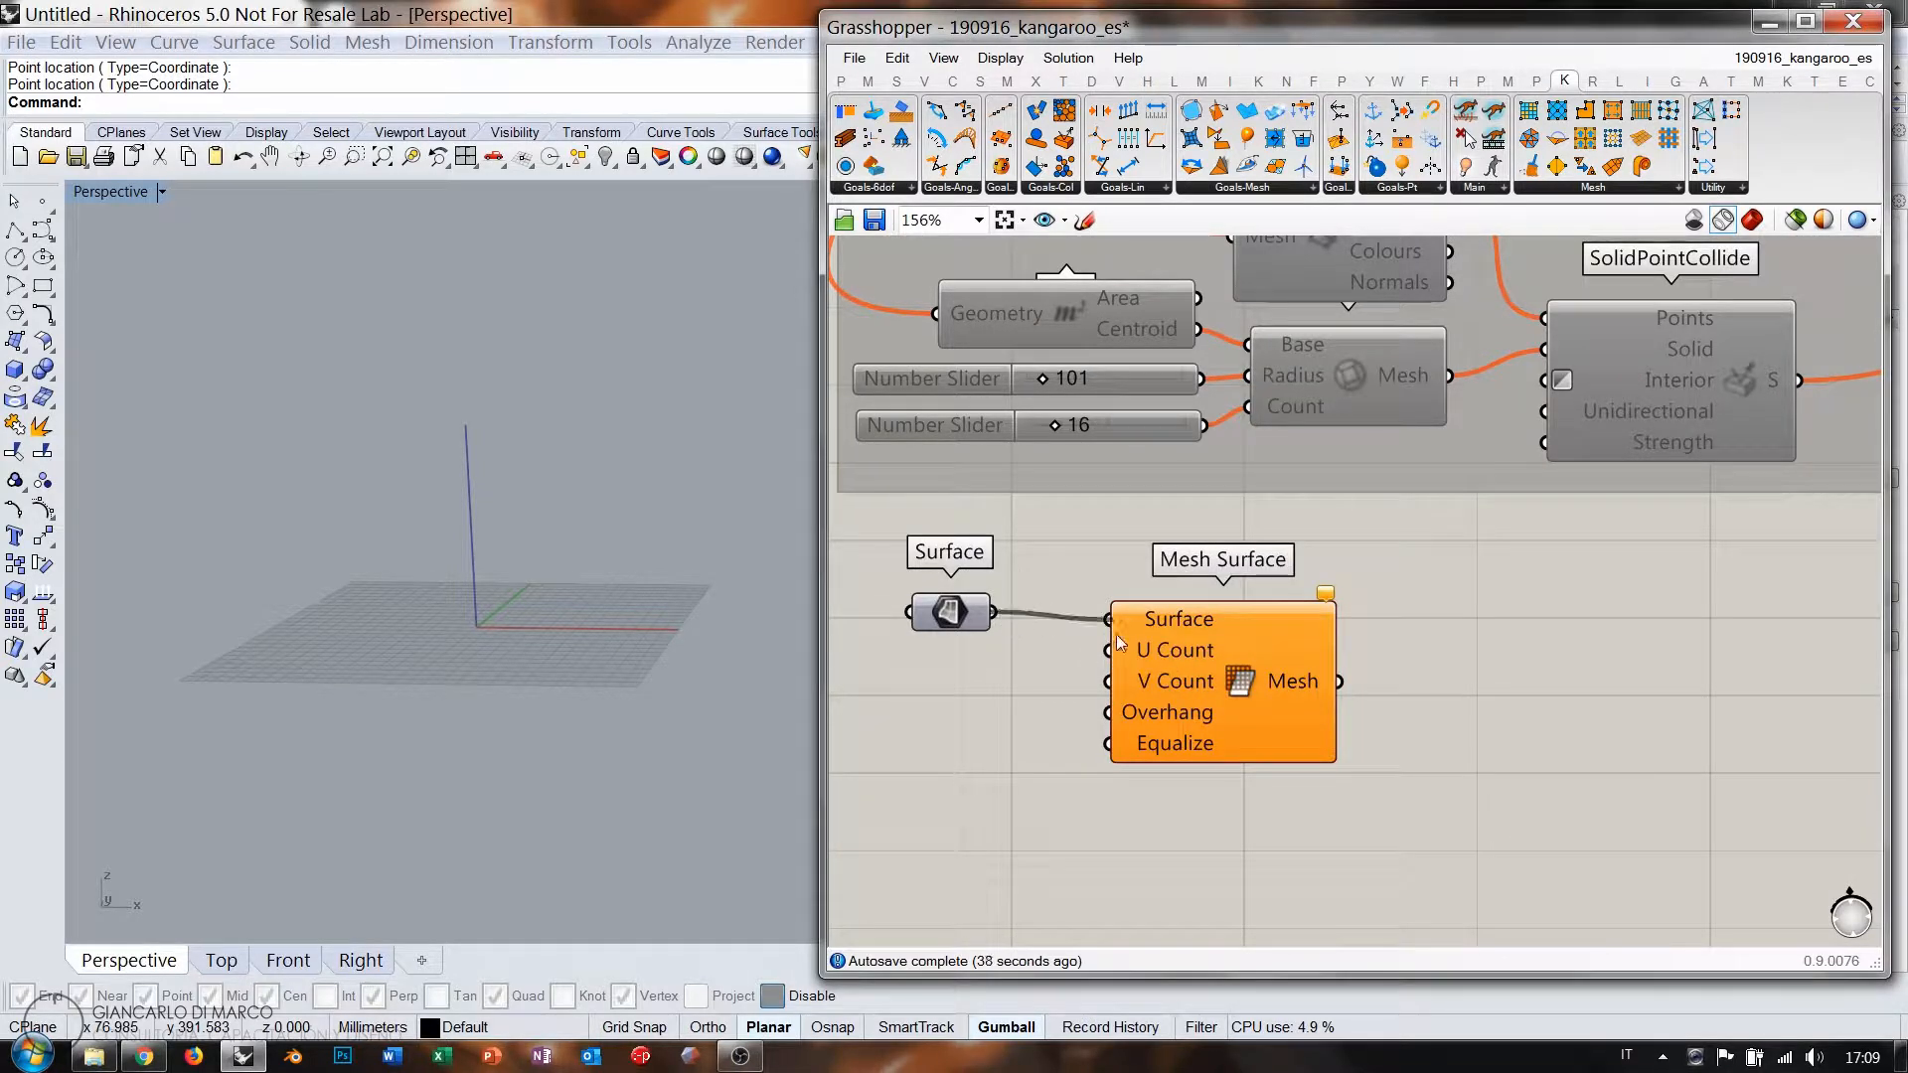
pyautogui.moveTo(953, 619); pyautogui.dragTo(955, 604)
pyautogui.click(985, 693)
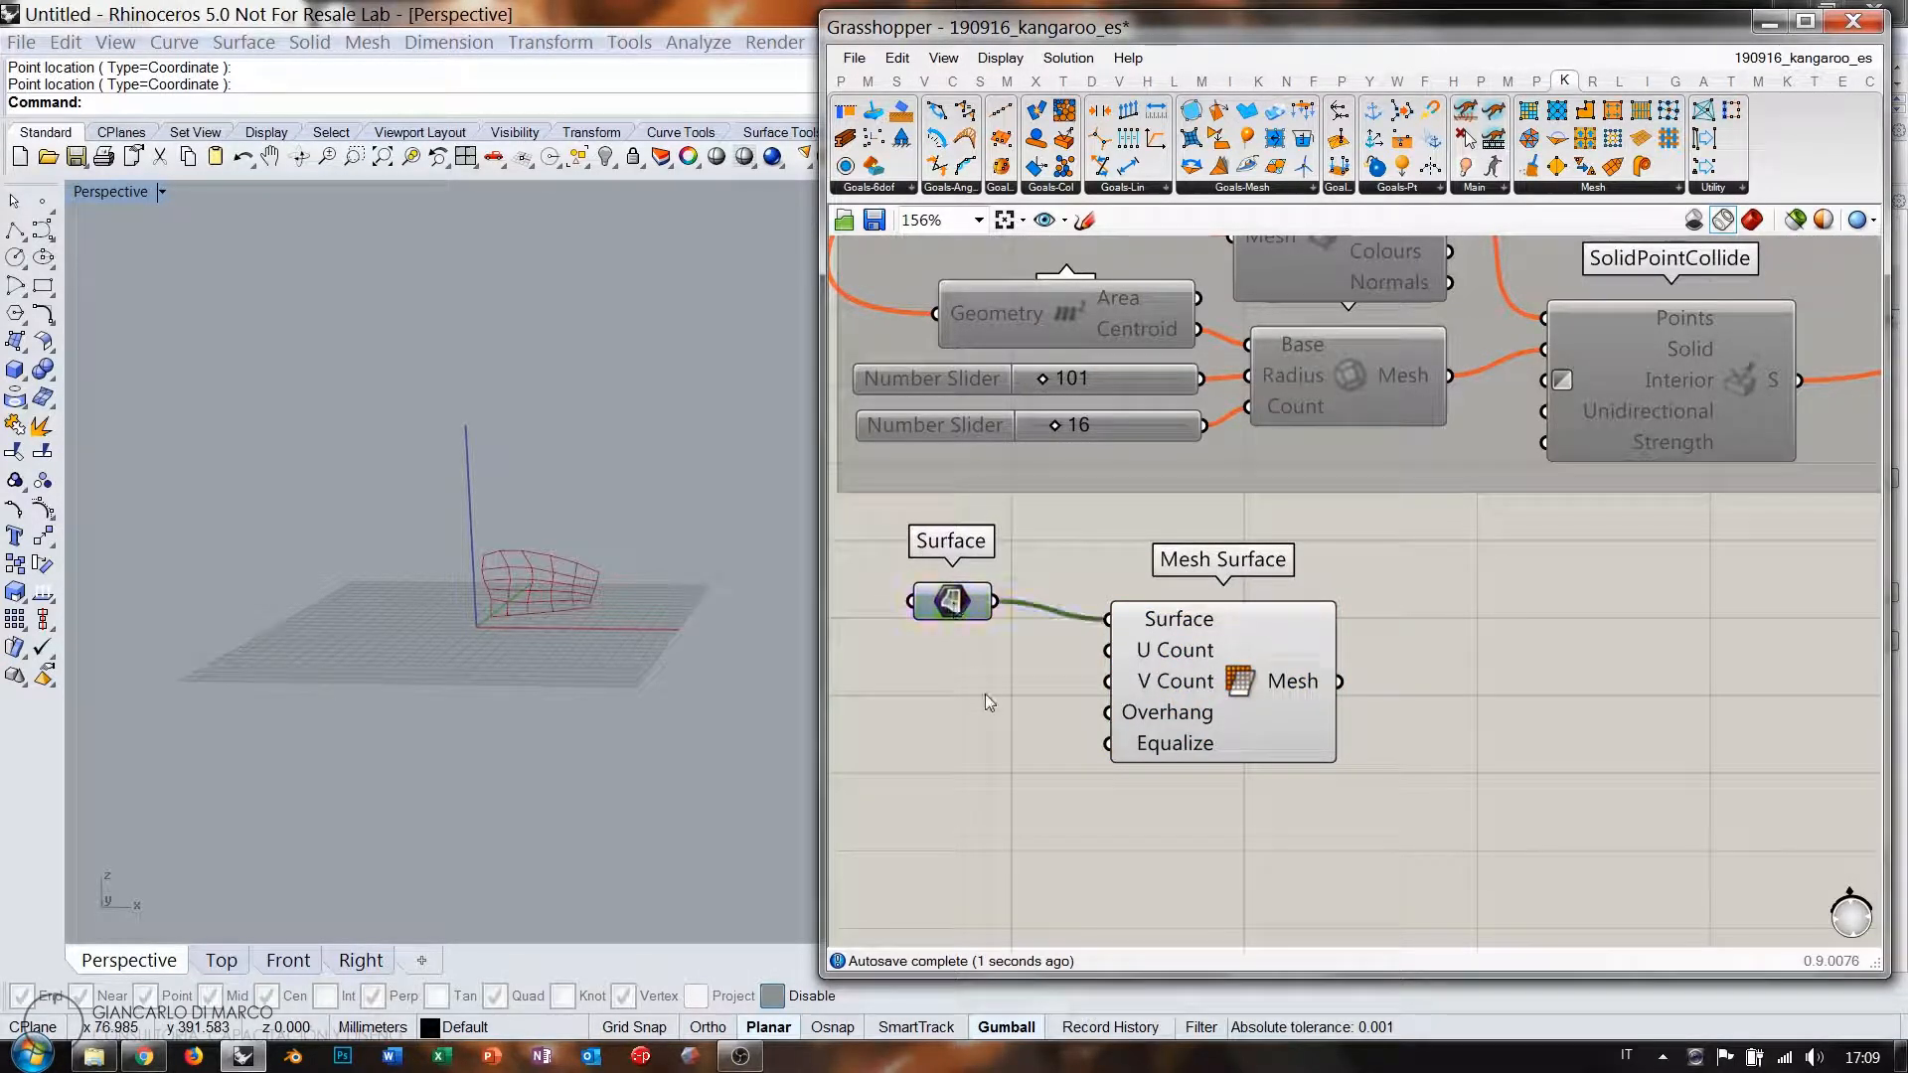
pyautogui.moveTo(1206, 653); pyautogui.dragTo(1179, 635)
pyautogui.click(1370, 633)
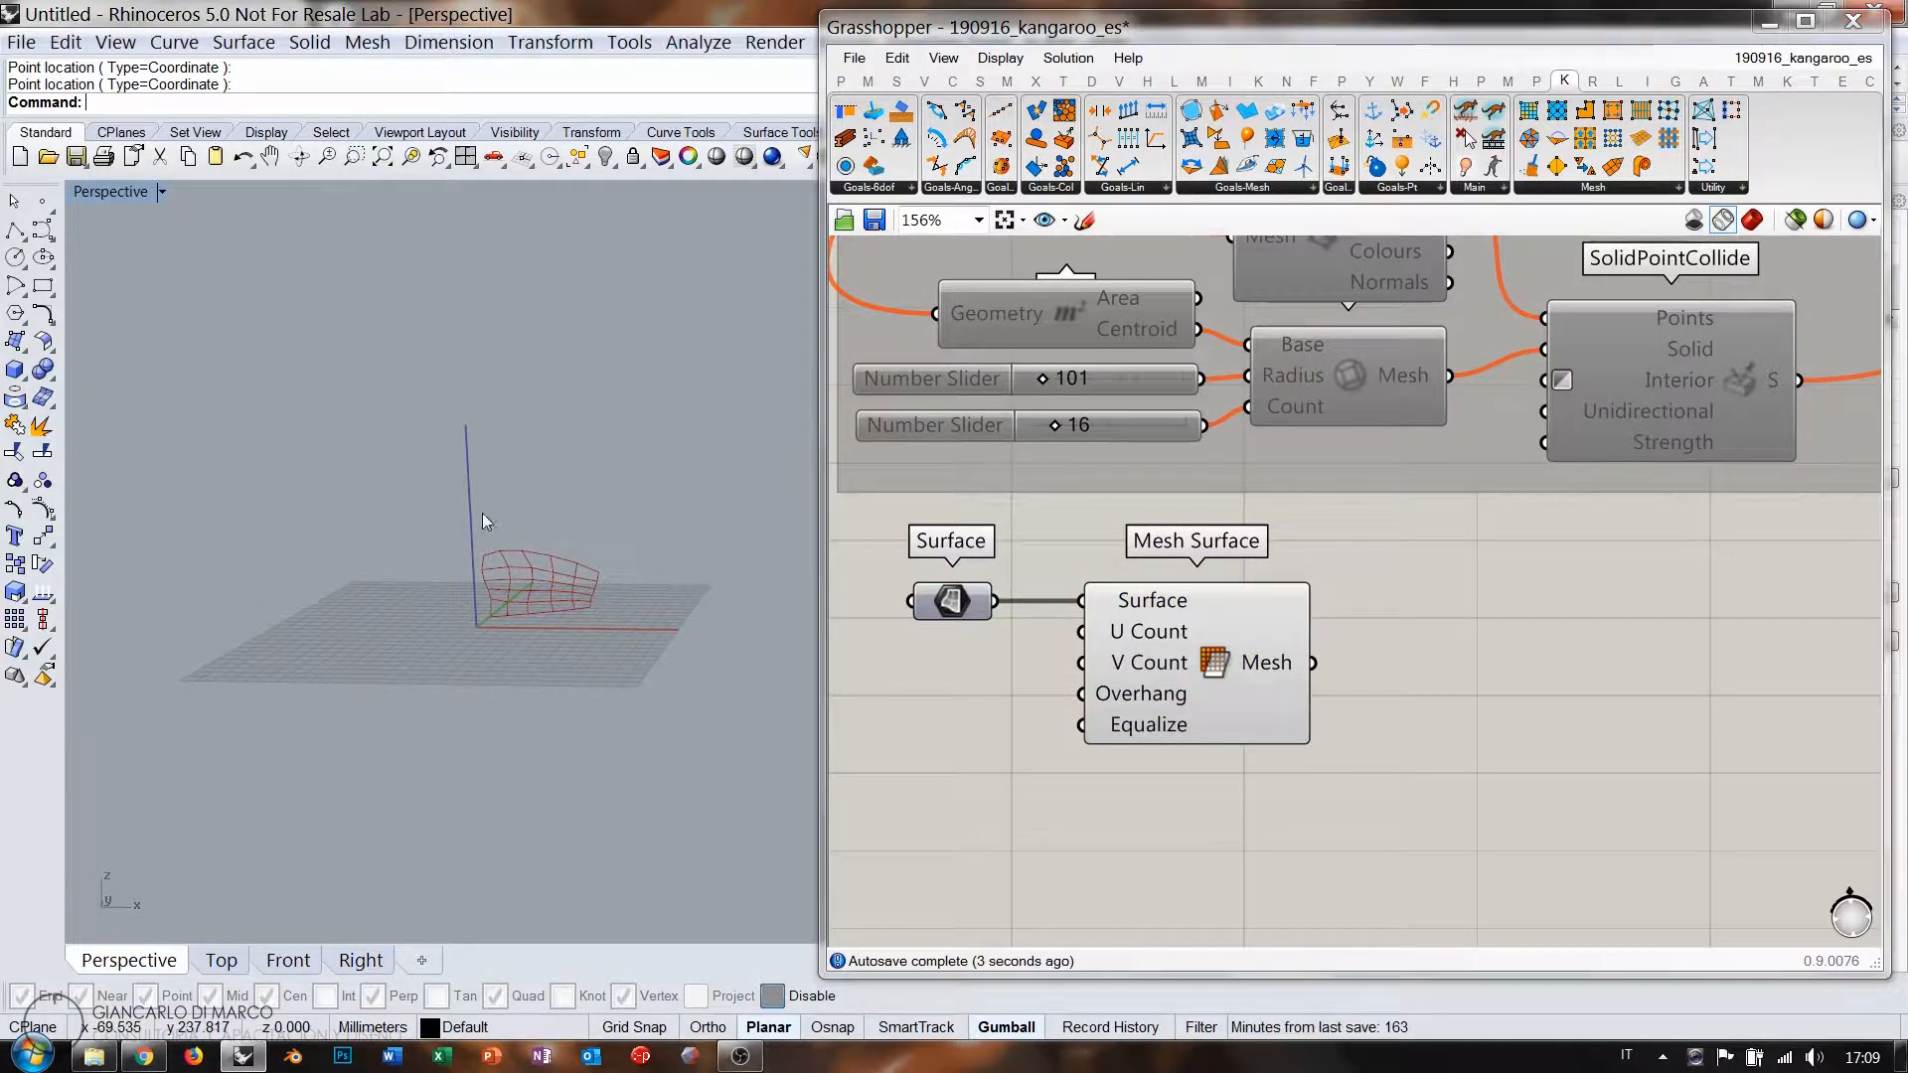
# Orbit the viewport to face the new surface mesh and shift Mesh Surface slightly left.
pyautogui.scroll(6, 491, 581)
pyautogui.moveTo(554, 609); pyautogui.dragTo(445, 694, button='right')
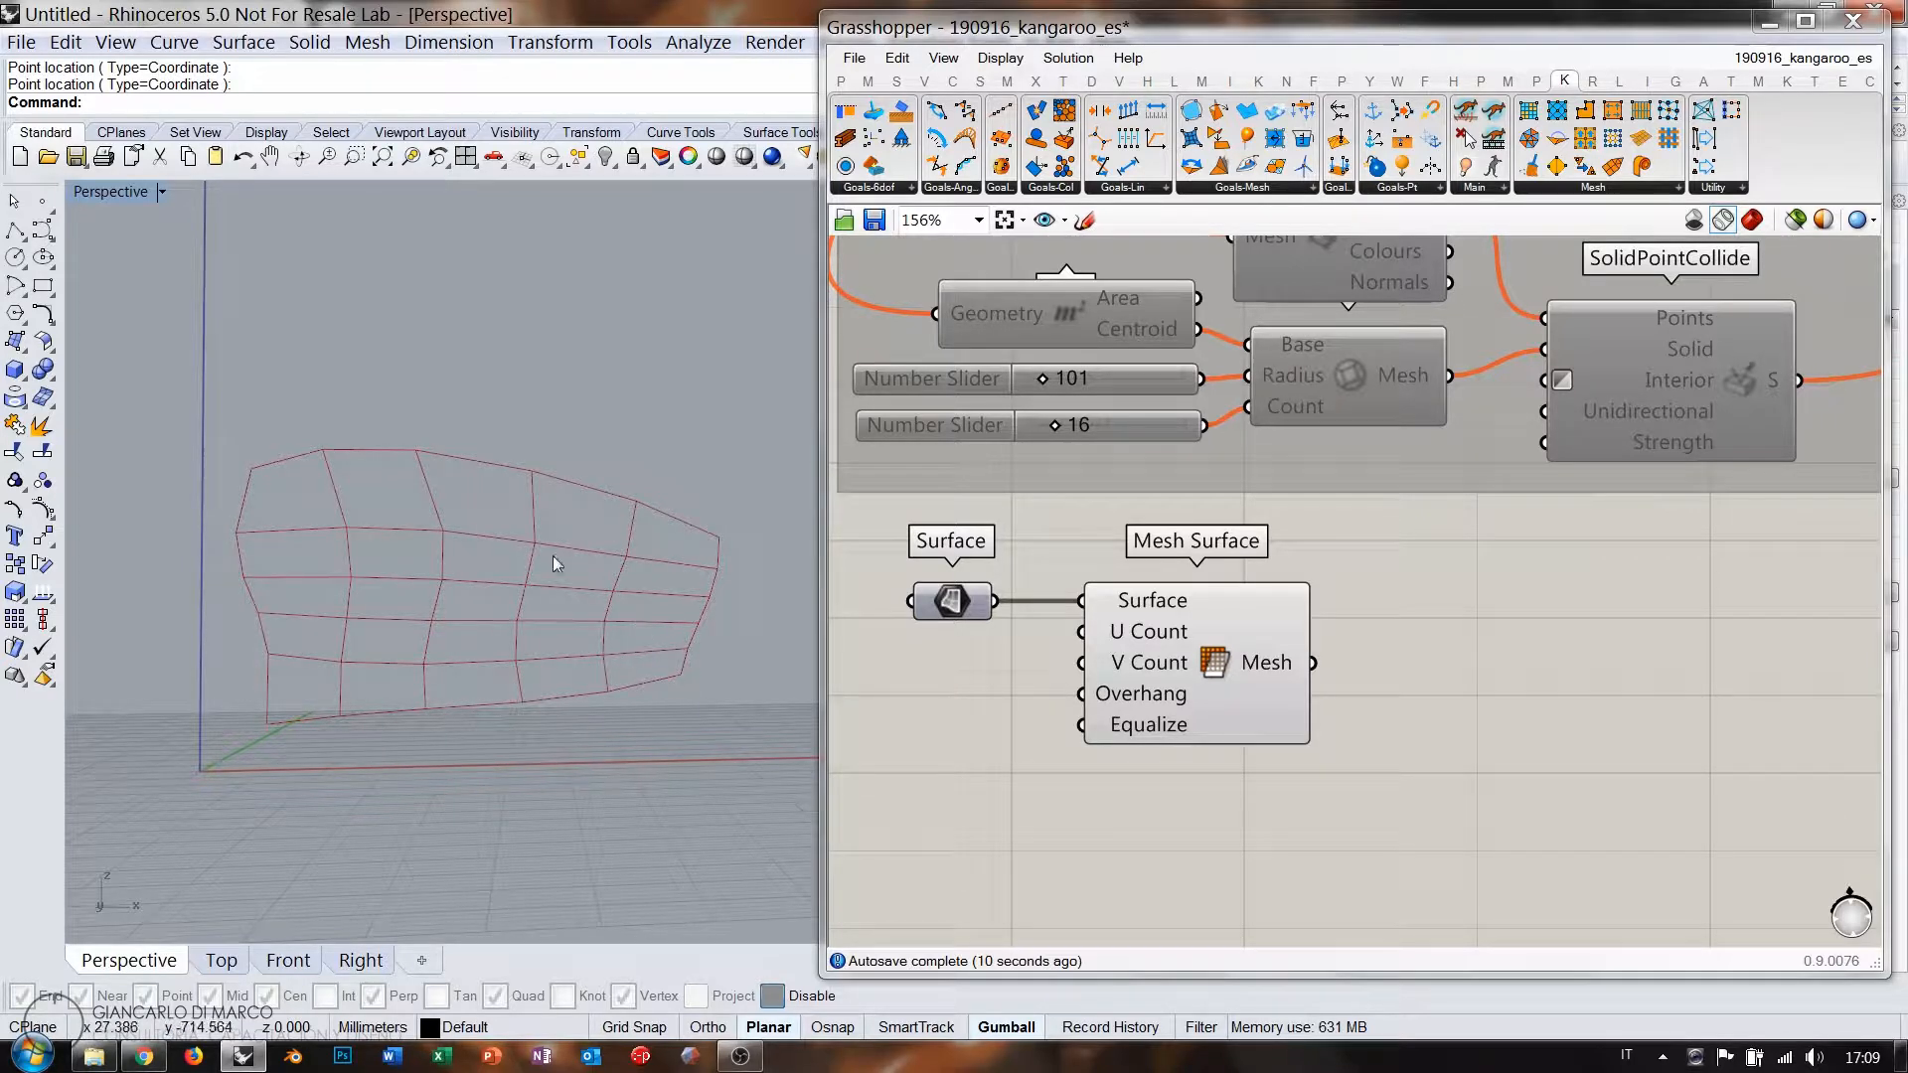
pyautogui.moveTo(489, 525); pyautogui.dragTo(520, 584, button='right')
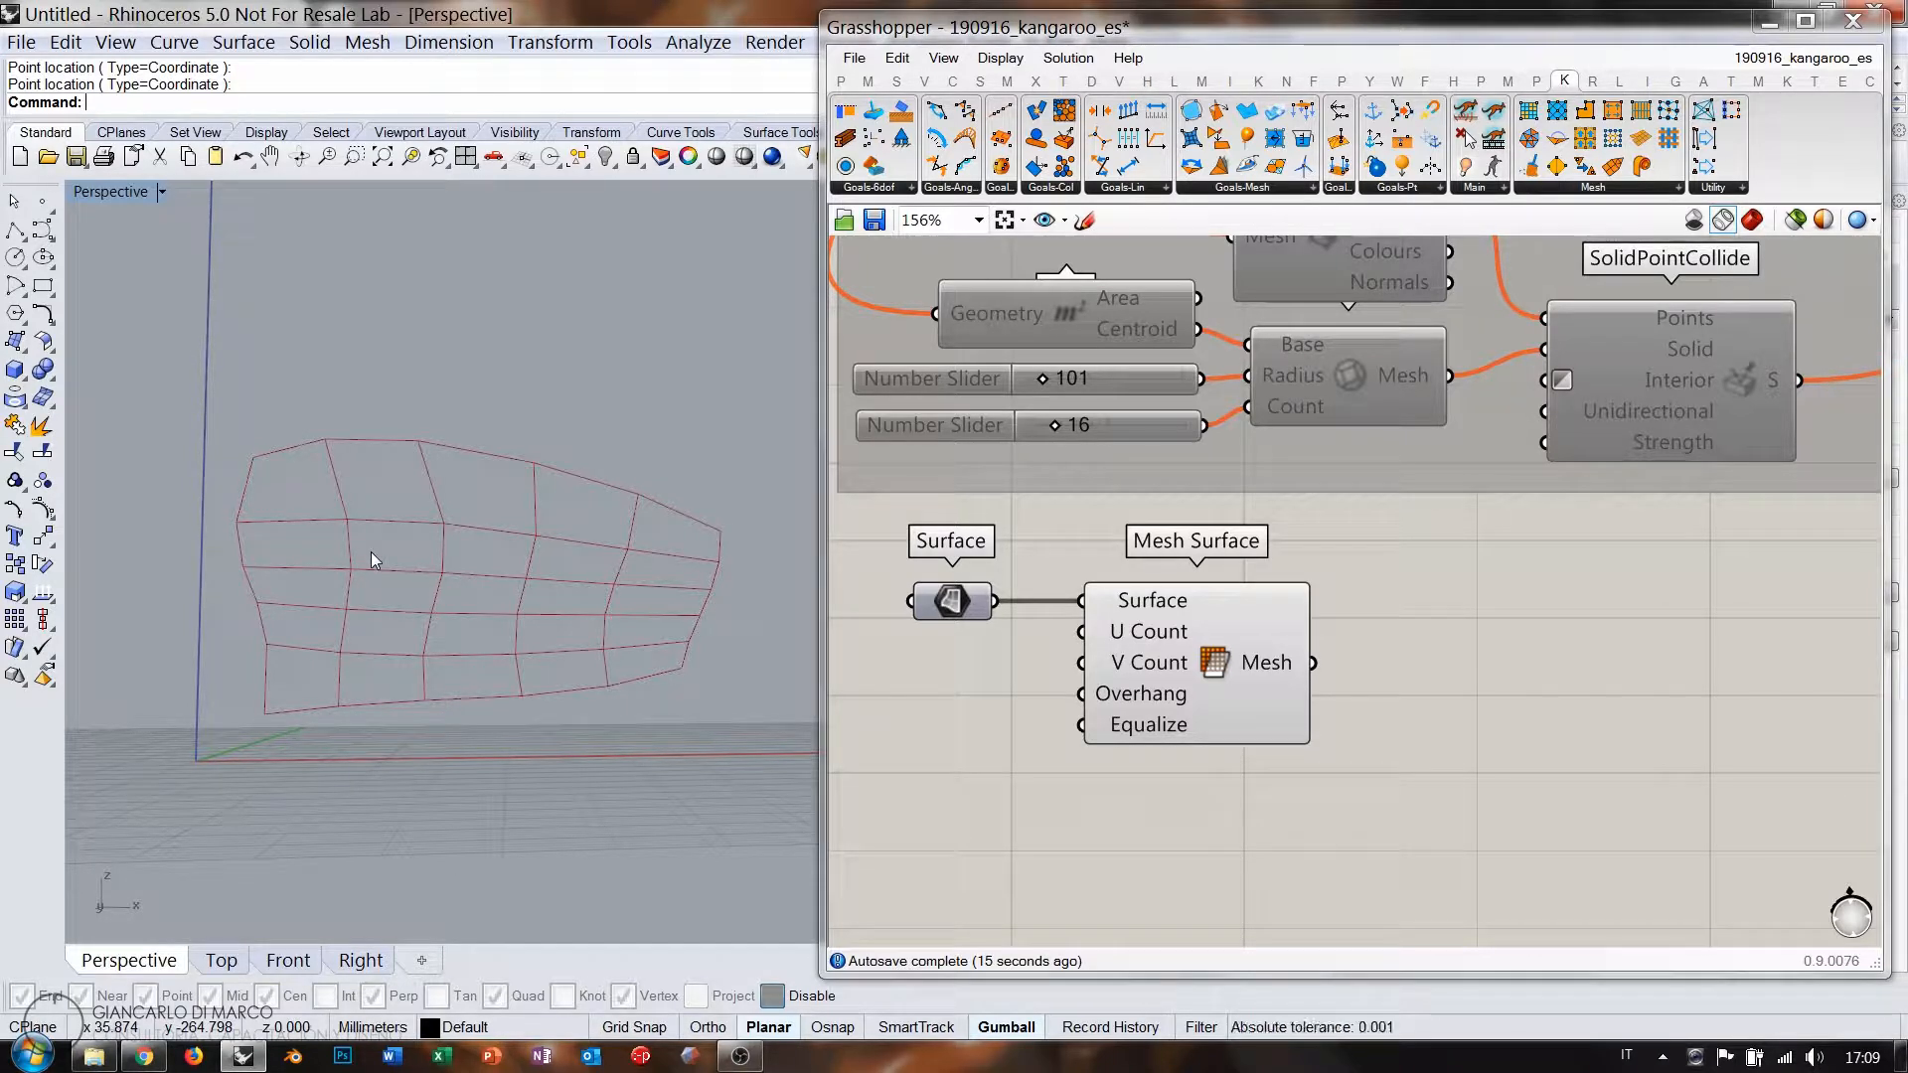
pyautogui.moveTo(1367, 781); pyautogui.dragTo(1274, 712, button='right')
pyautogui.moveTo(1151, 628); pyautogui.dragTo(1130, 628)
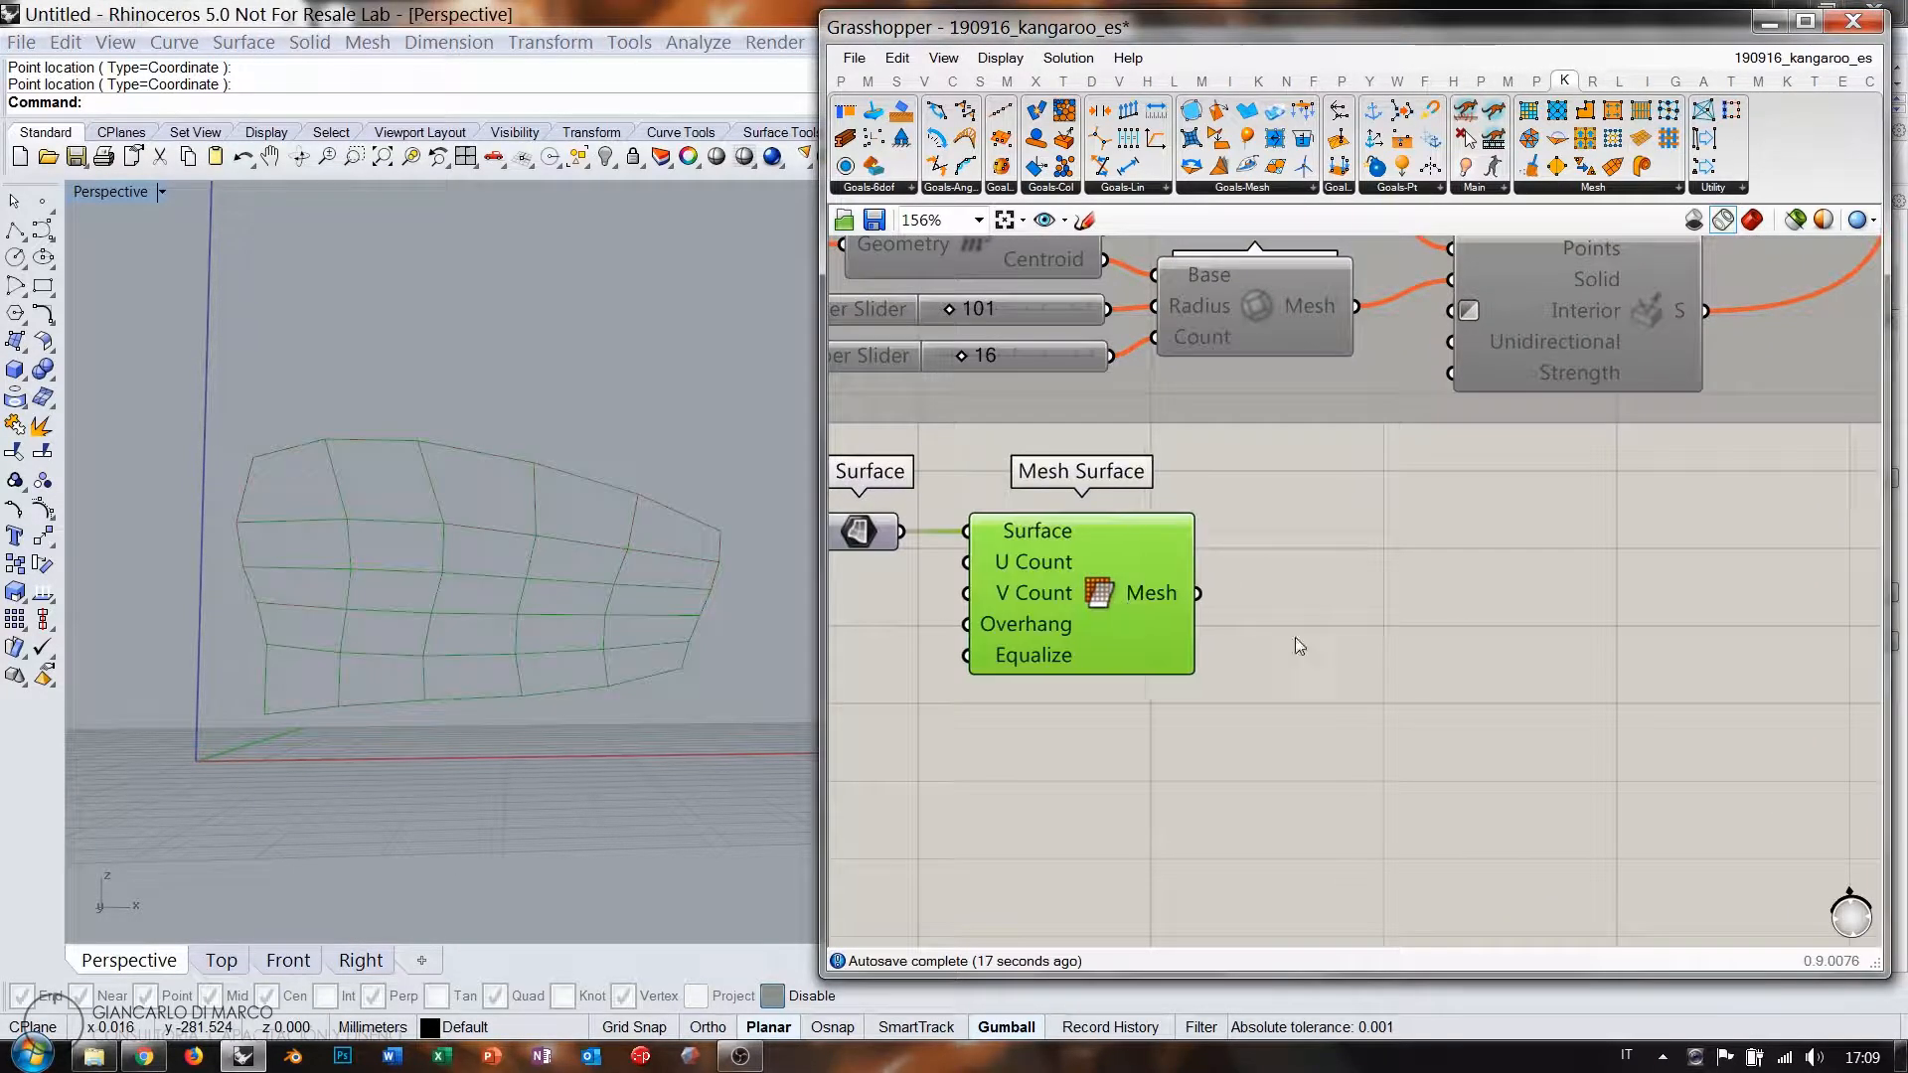
# Add a Deconstruct Mesh component fed by the Mesh Surface output.
pyautogui.click(1376, 642)
pyautogui.doubleClick(1398, 658)
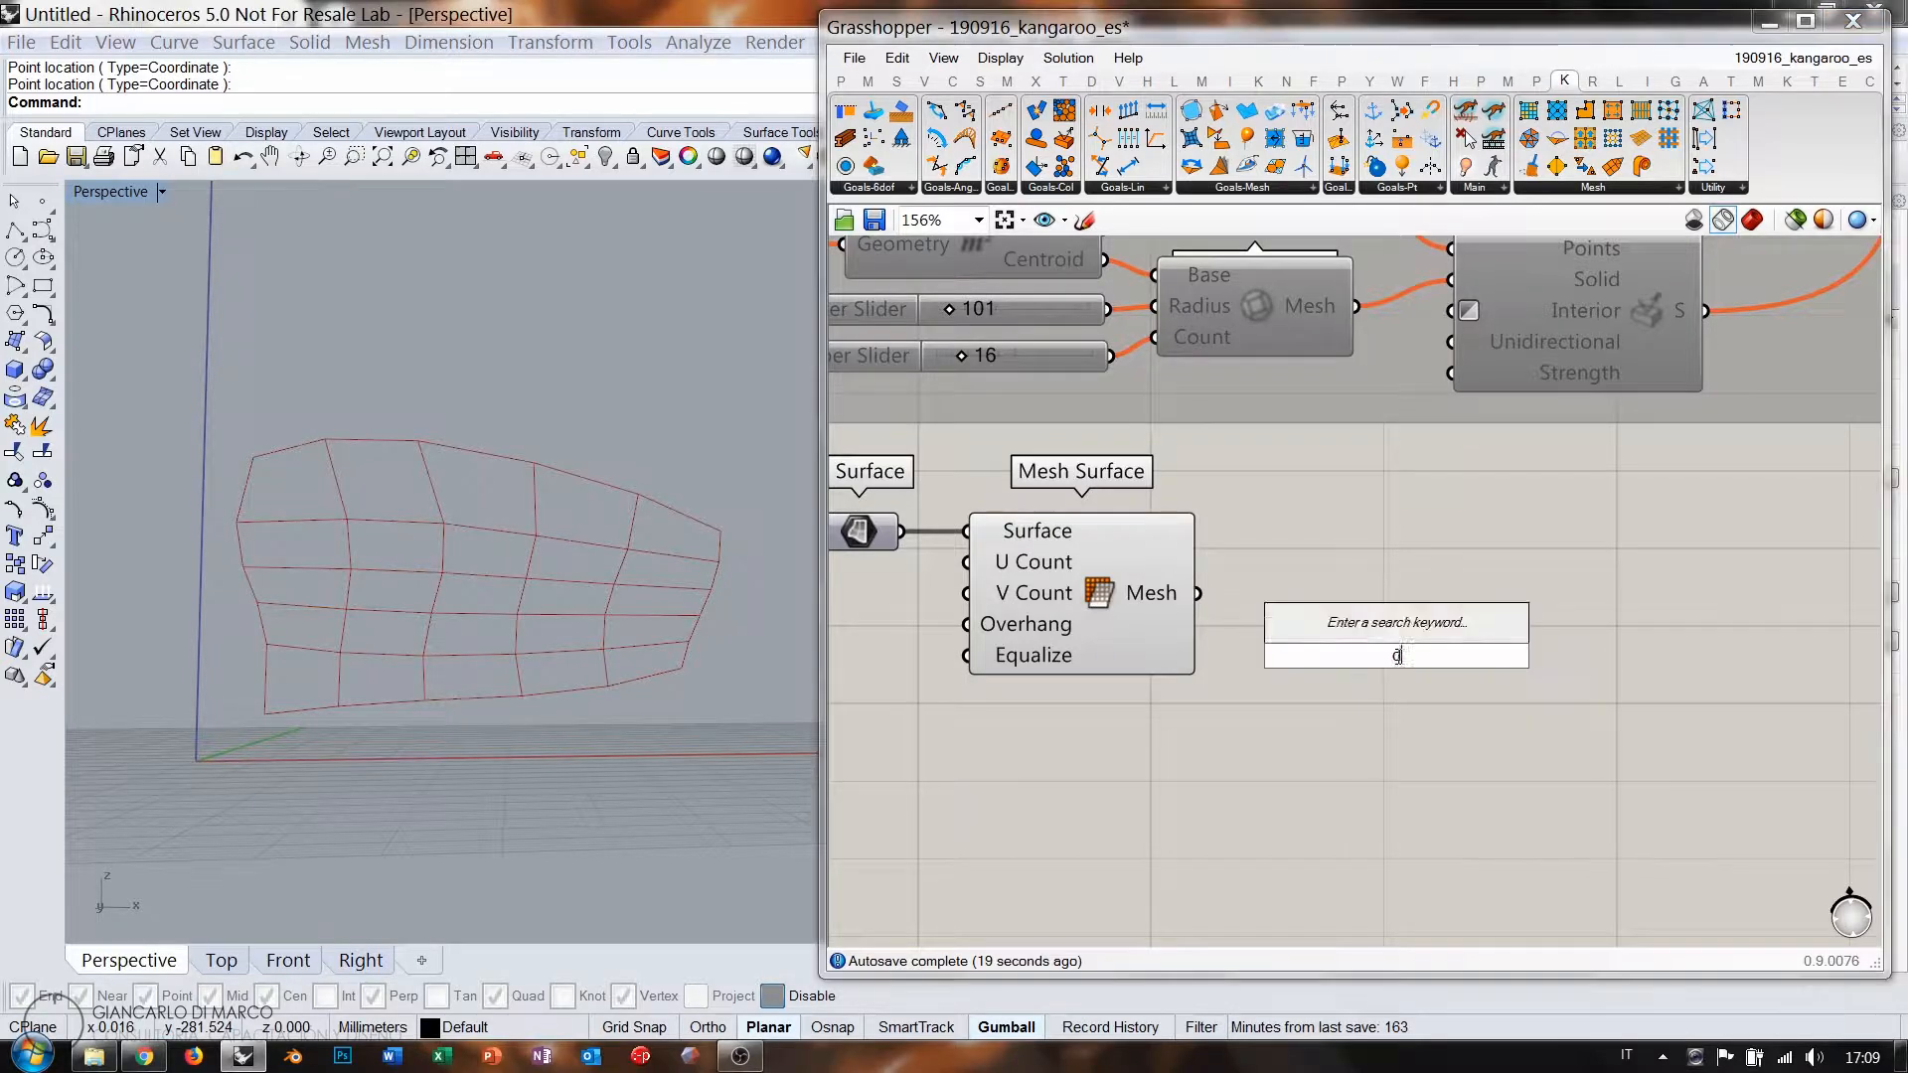
pyautogui.write('dem')
pyautogui.click(1335, 630)
pyautogui.moveTo(1198, 592); pyautogui.dragTo(1343, 792)
pyautogui.click(1338, 582)
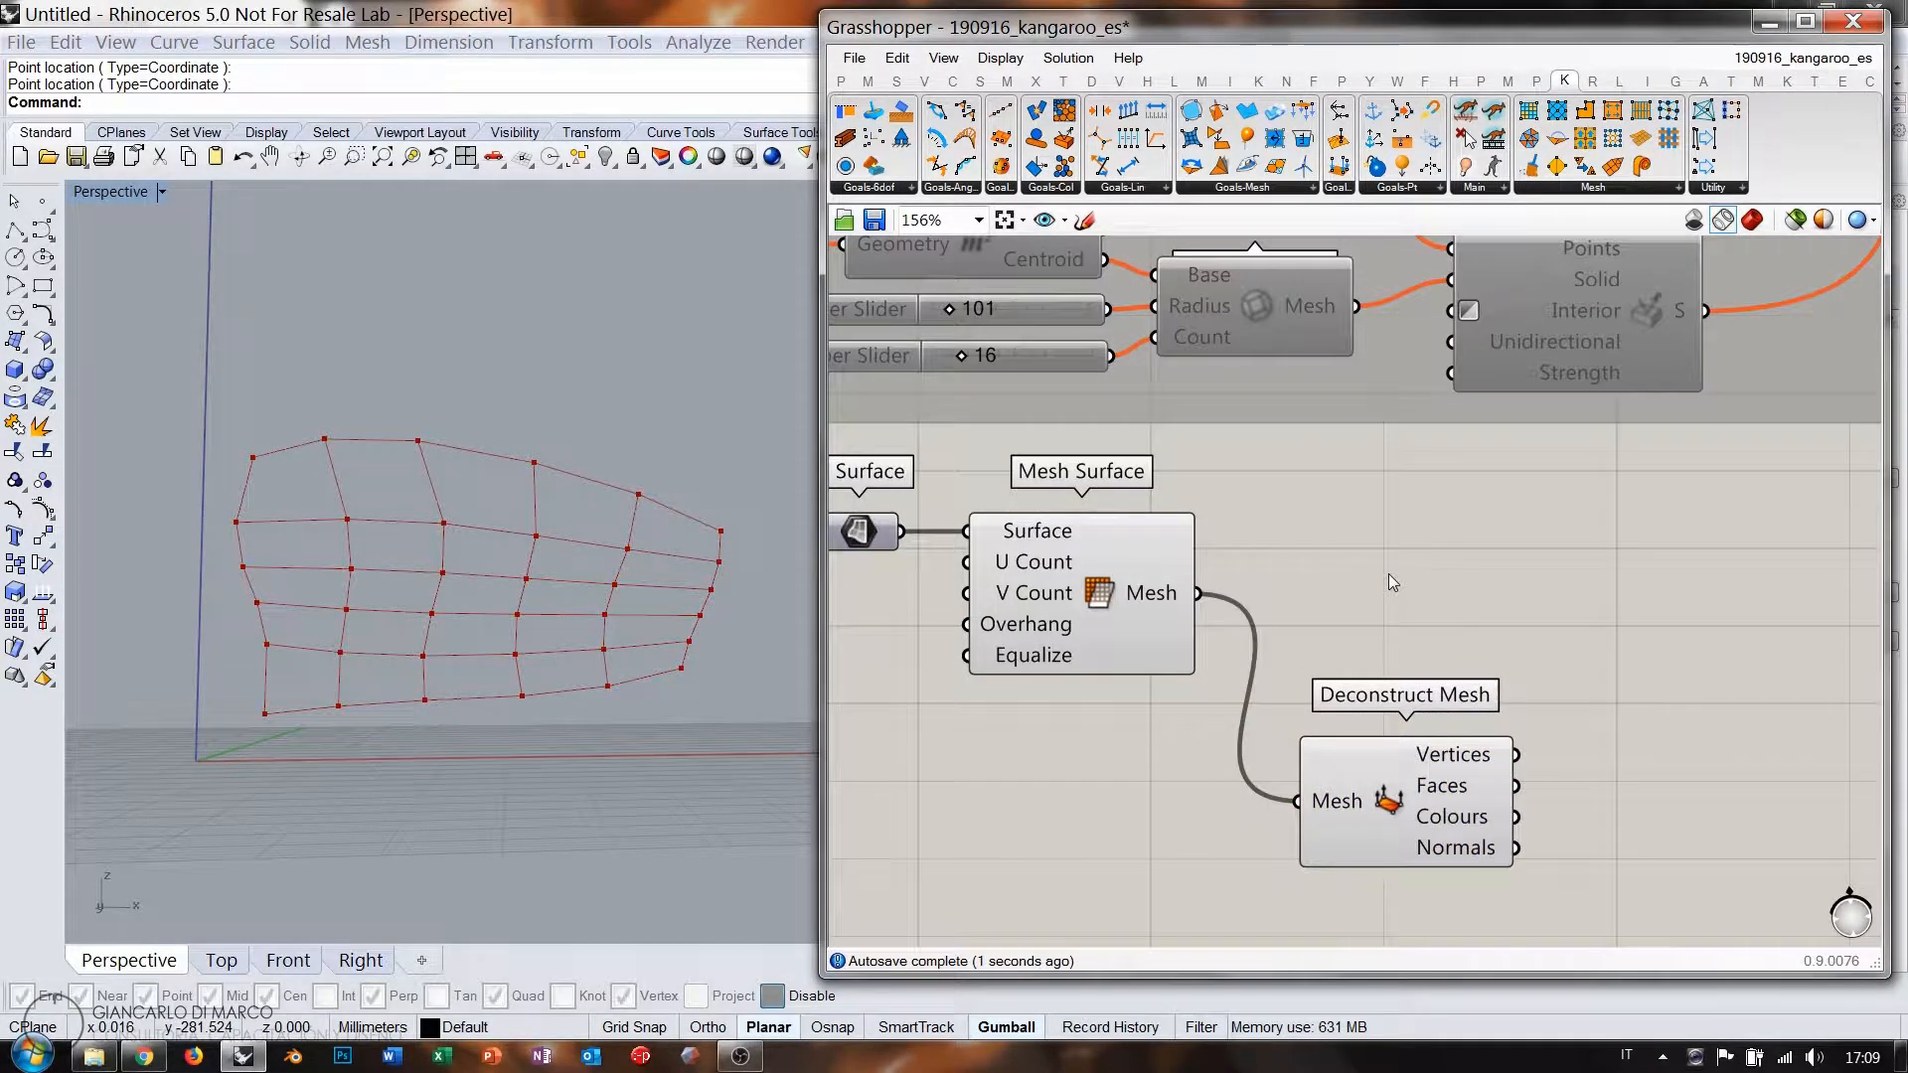
# Place an unconnected Kangaroo Load component beside Deconstruct Mesh on empty canvas.
pyautogui.moveTo(1550, 710); pyautogui.dragTo(1419, 626, button='right')
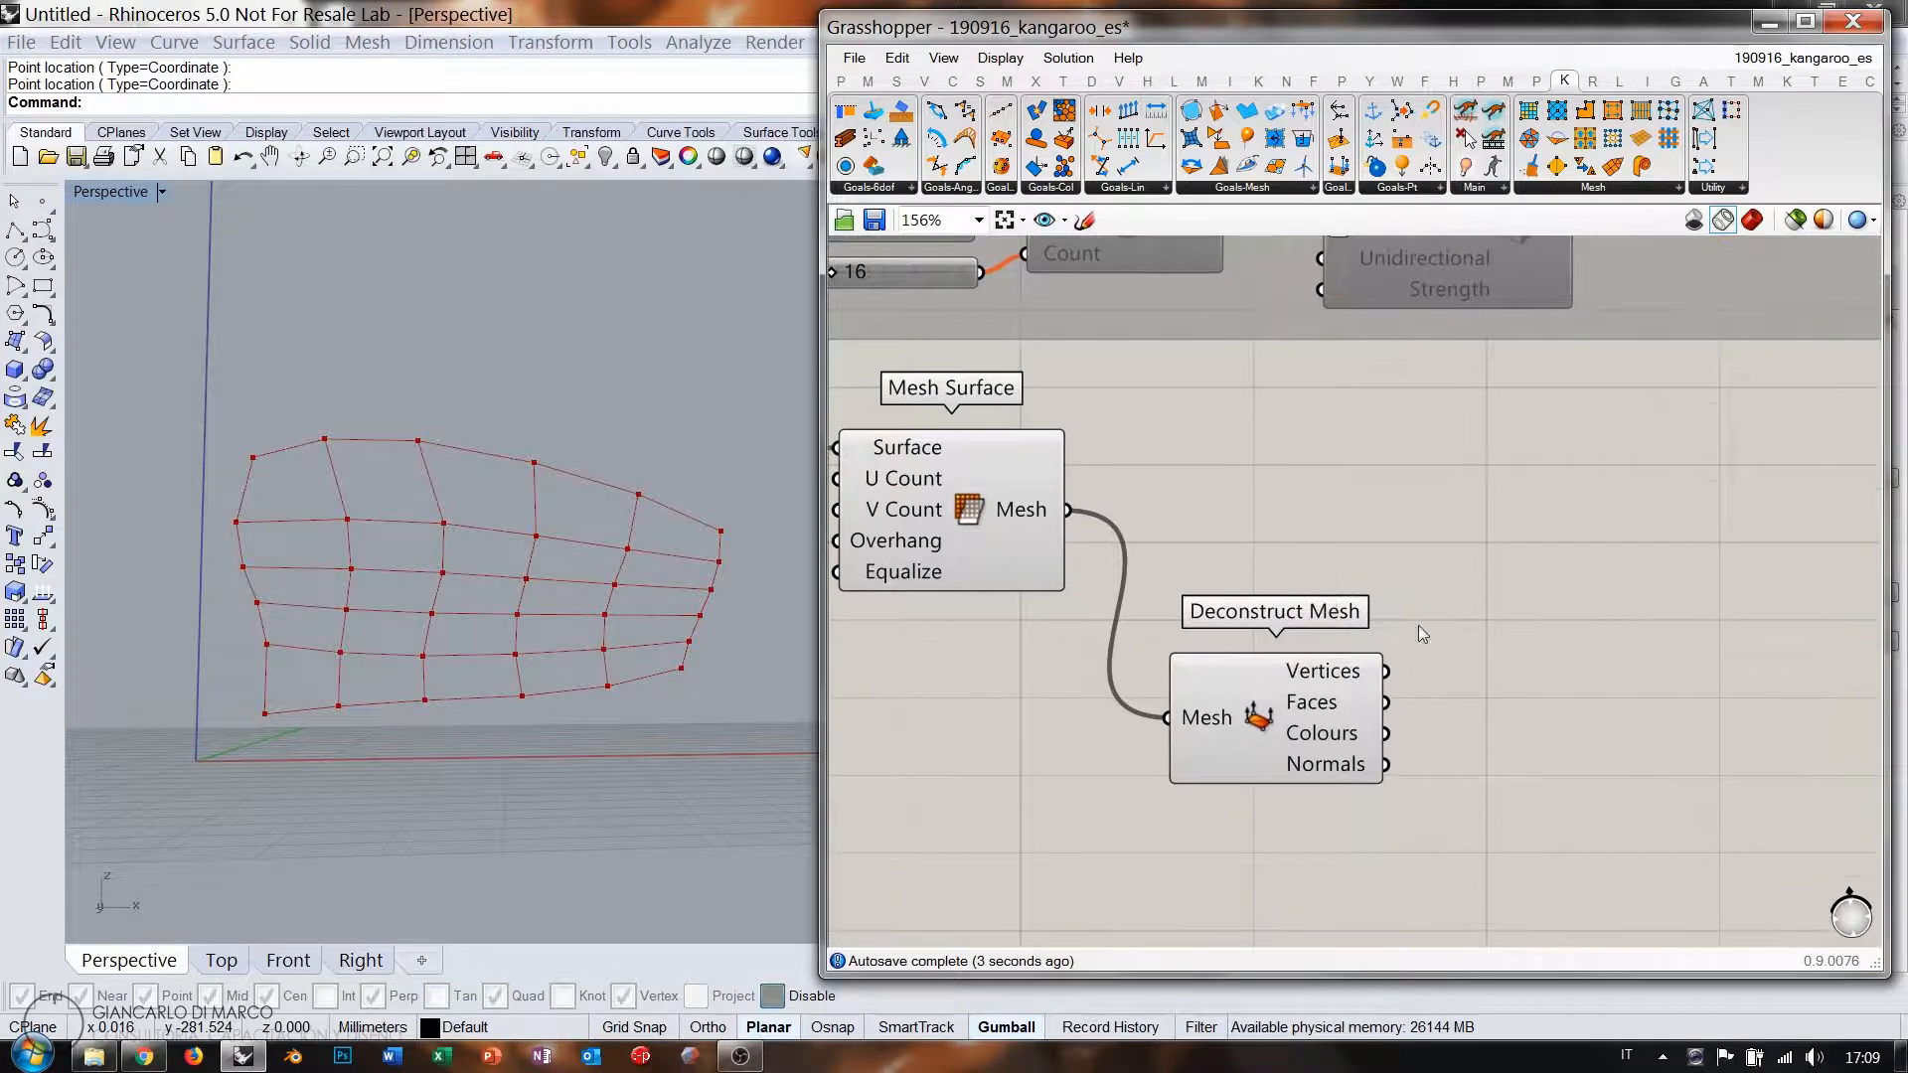
pyautogui.doubleClick(1582, 598)
pyautogui.write('lo')
pyautogui.click(1610, 362)
pyautogui.moveTo(1731, 708); pyautogui.dragTo(1528, 641, button='right')
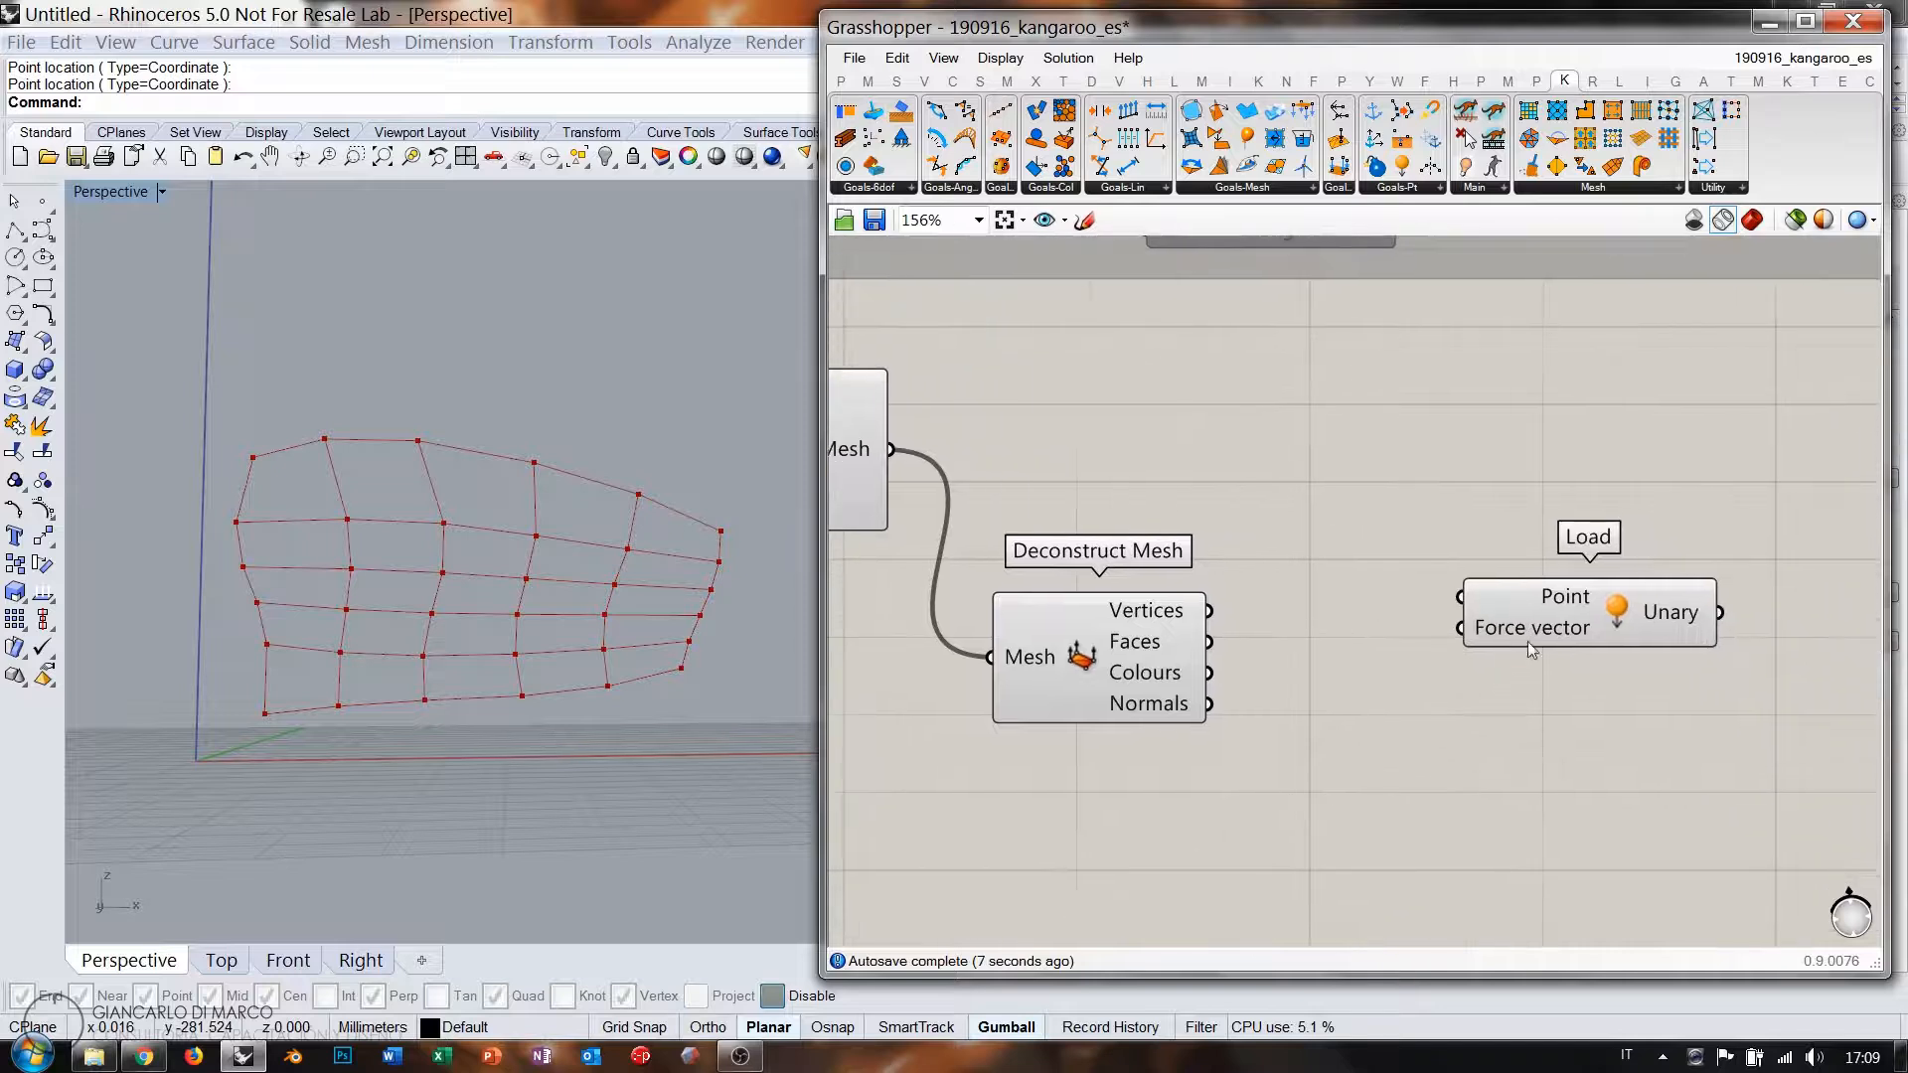
pyautogui.moveTo(1612, 626); pyautogui.dragTo(1637, 629)
pyautogui.click(1411, 630)
pyautogui.moveTo(1138, 646); pyautogui.dragTo(1119, 612)
pyautogui.click(1205, 572)
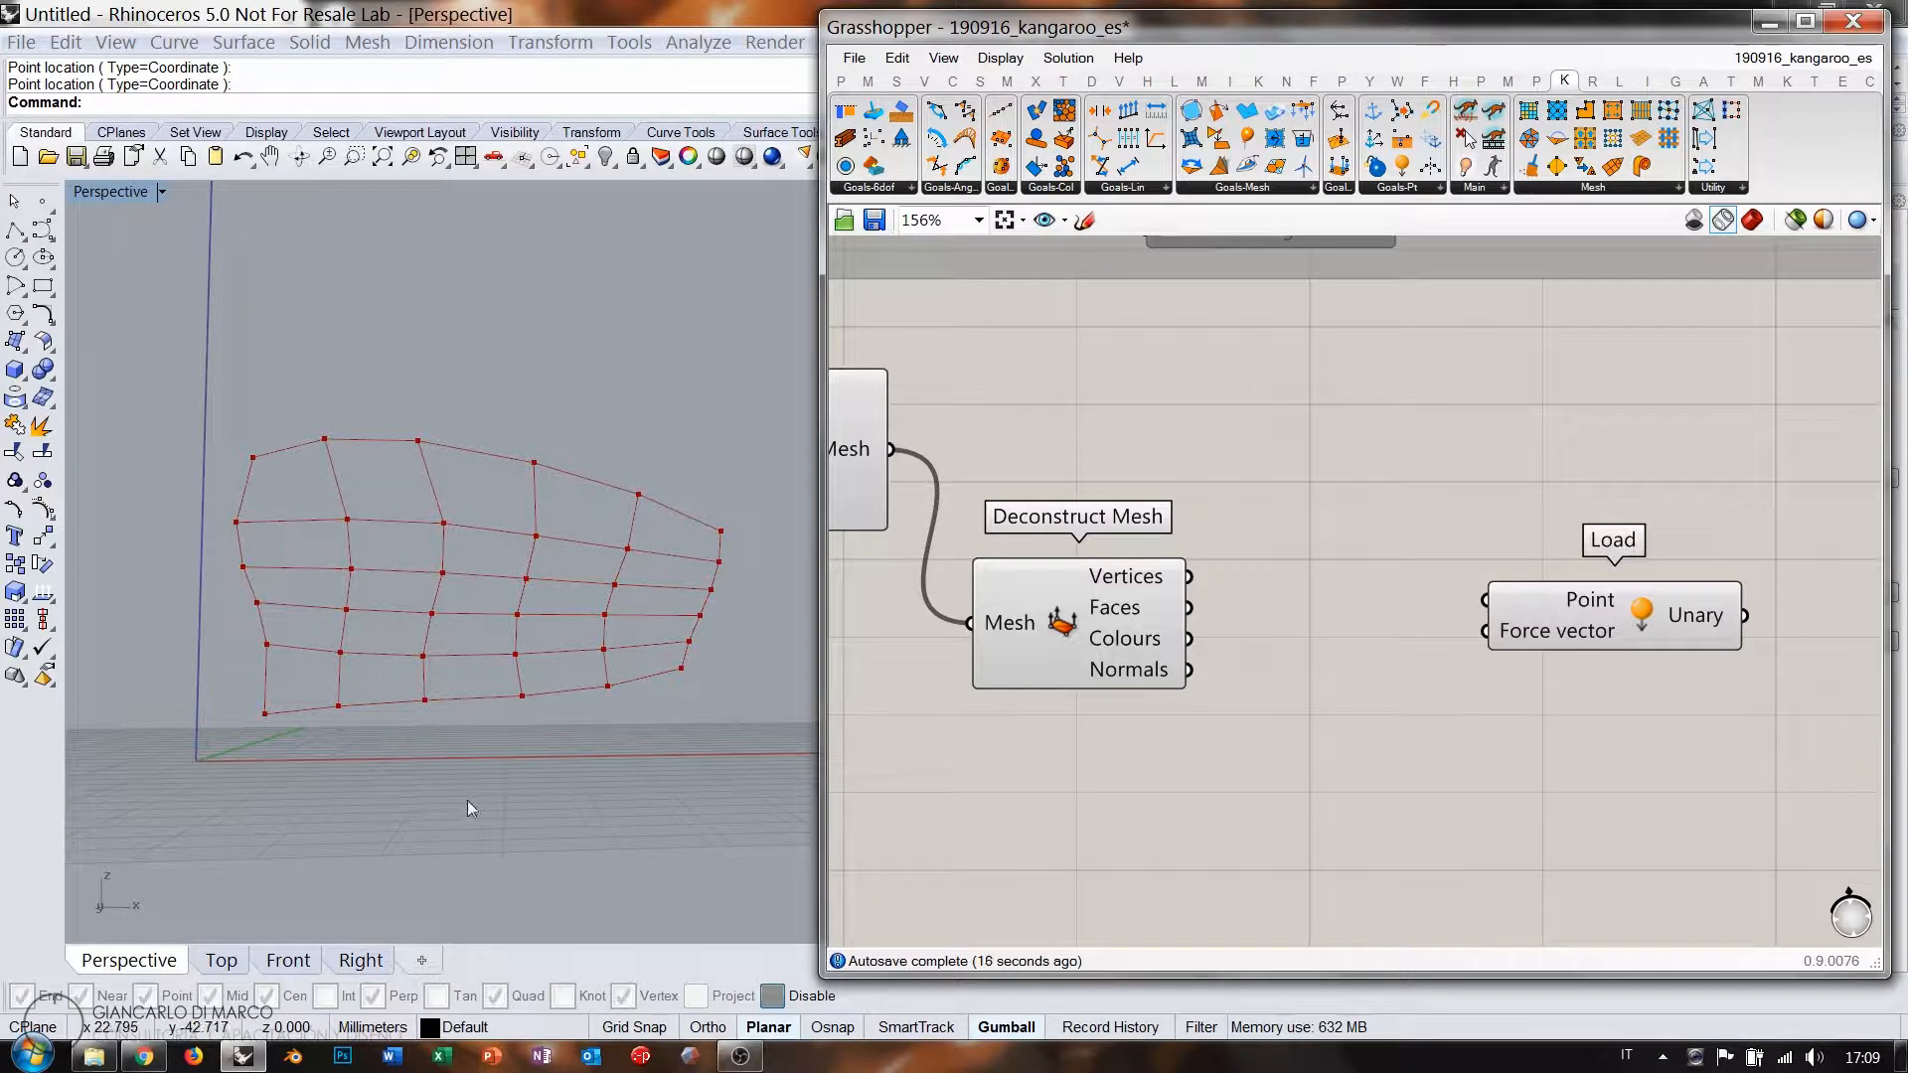
pyautogui.moveTo(1521, 618); pyautogui.dragTo(1598, 609)
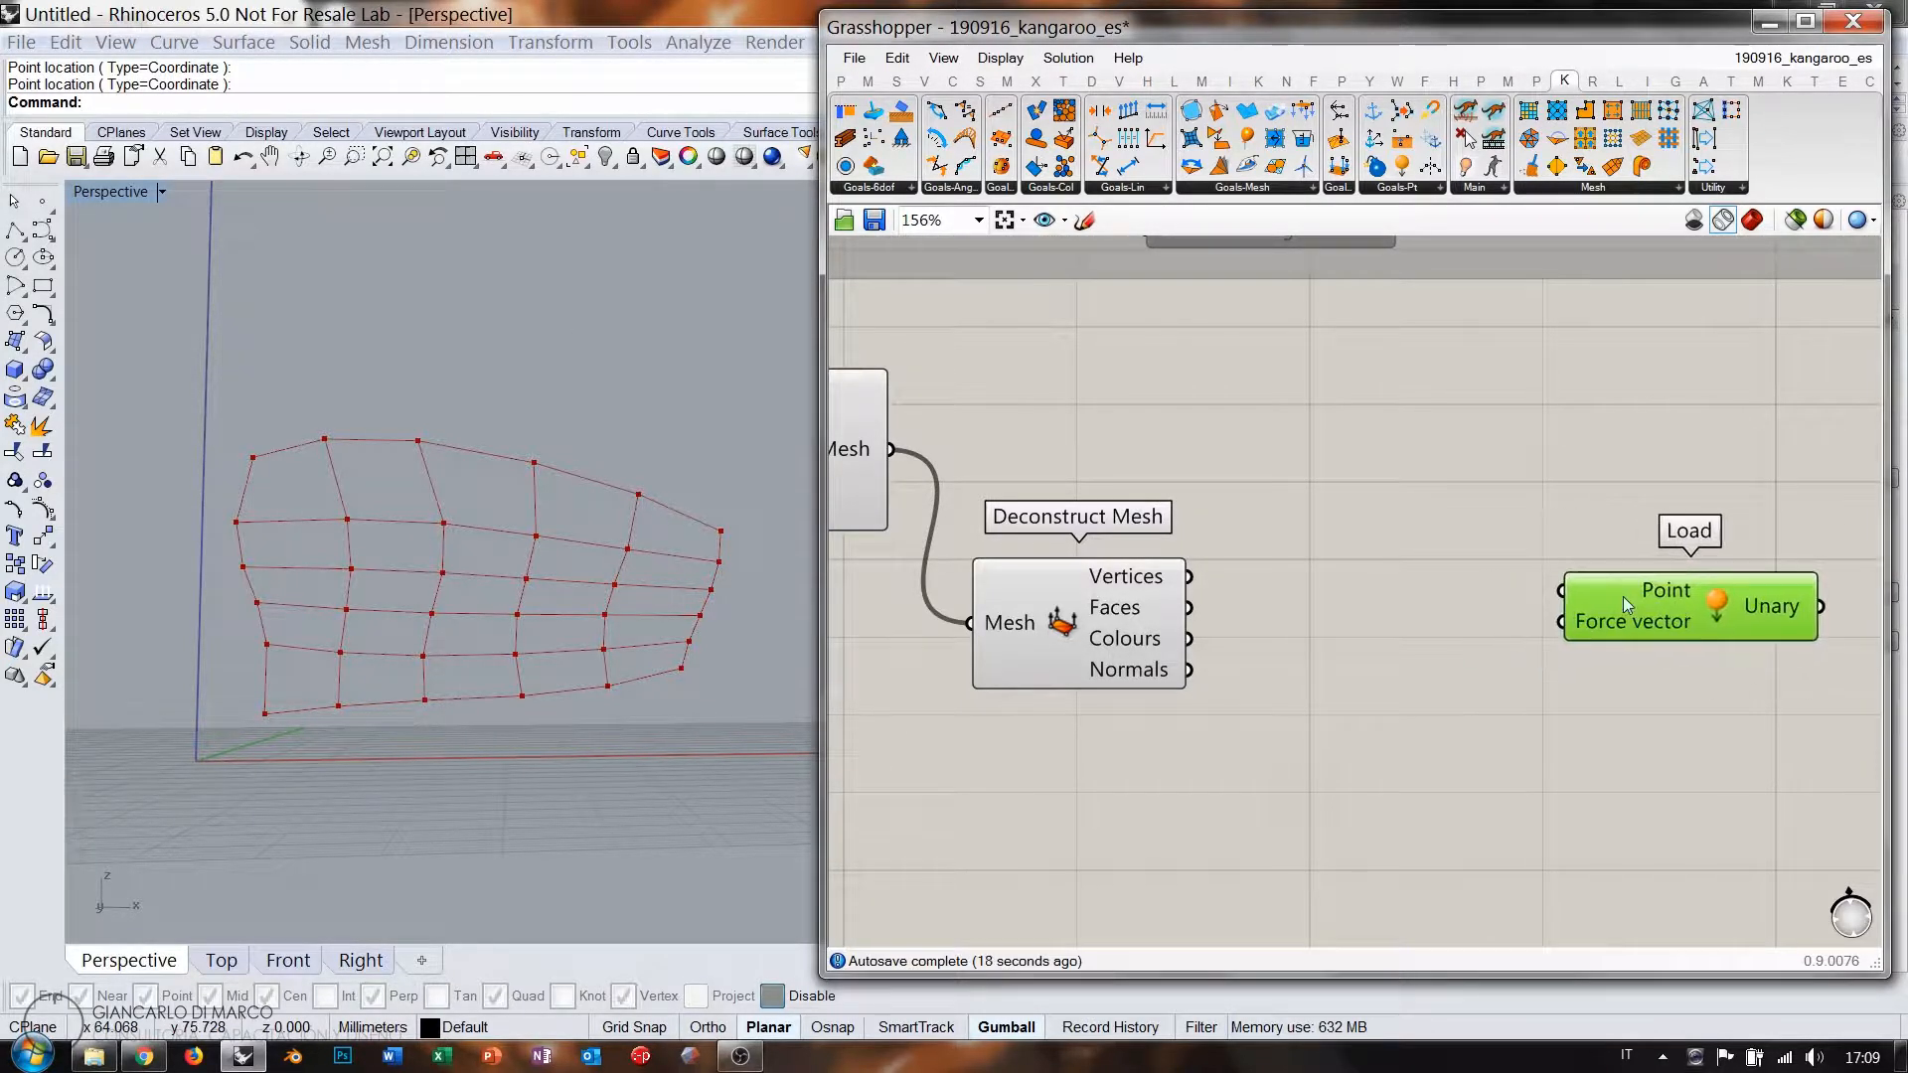
pyautogui.click(1374, 515)
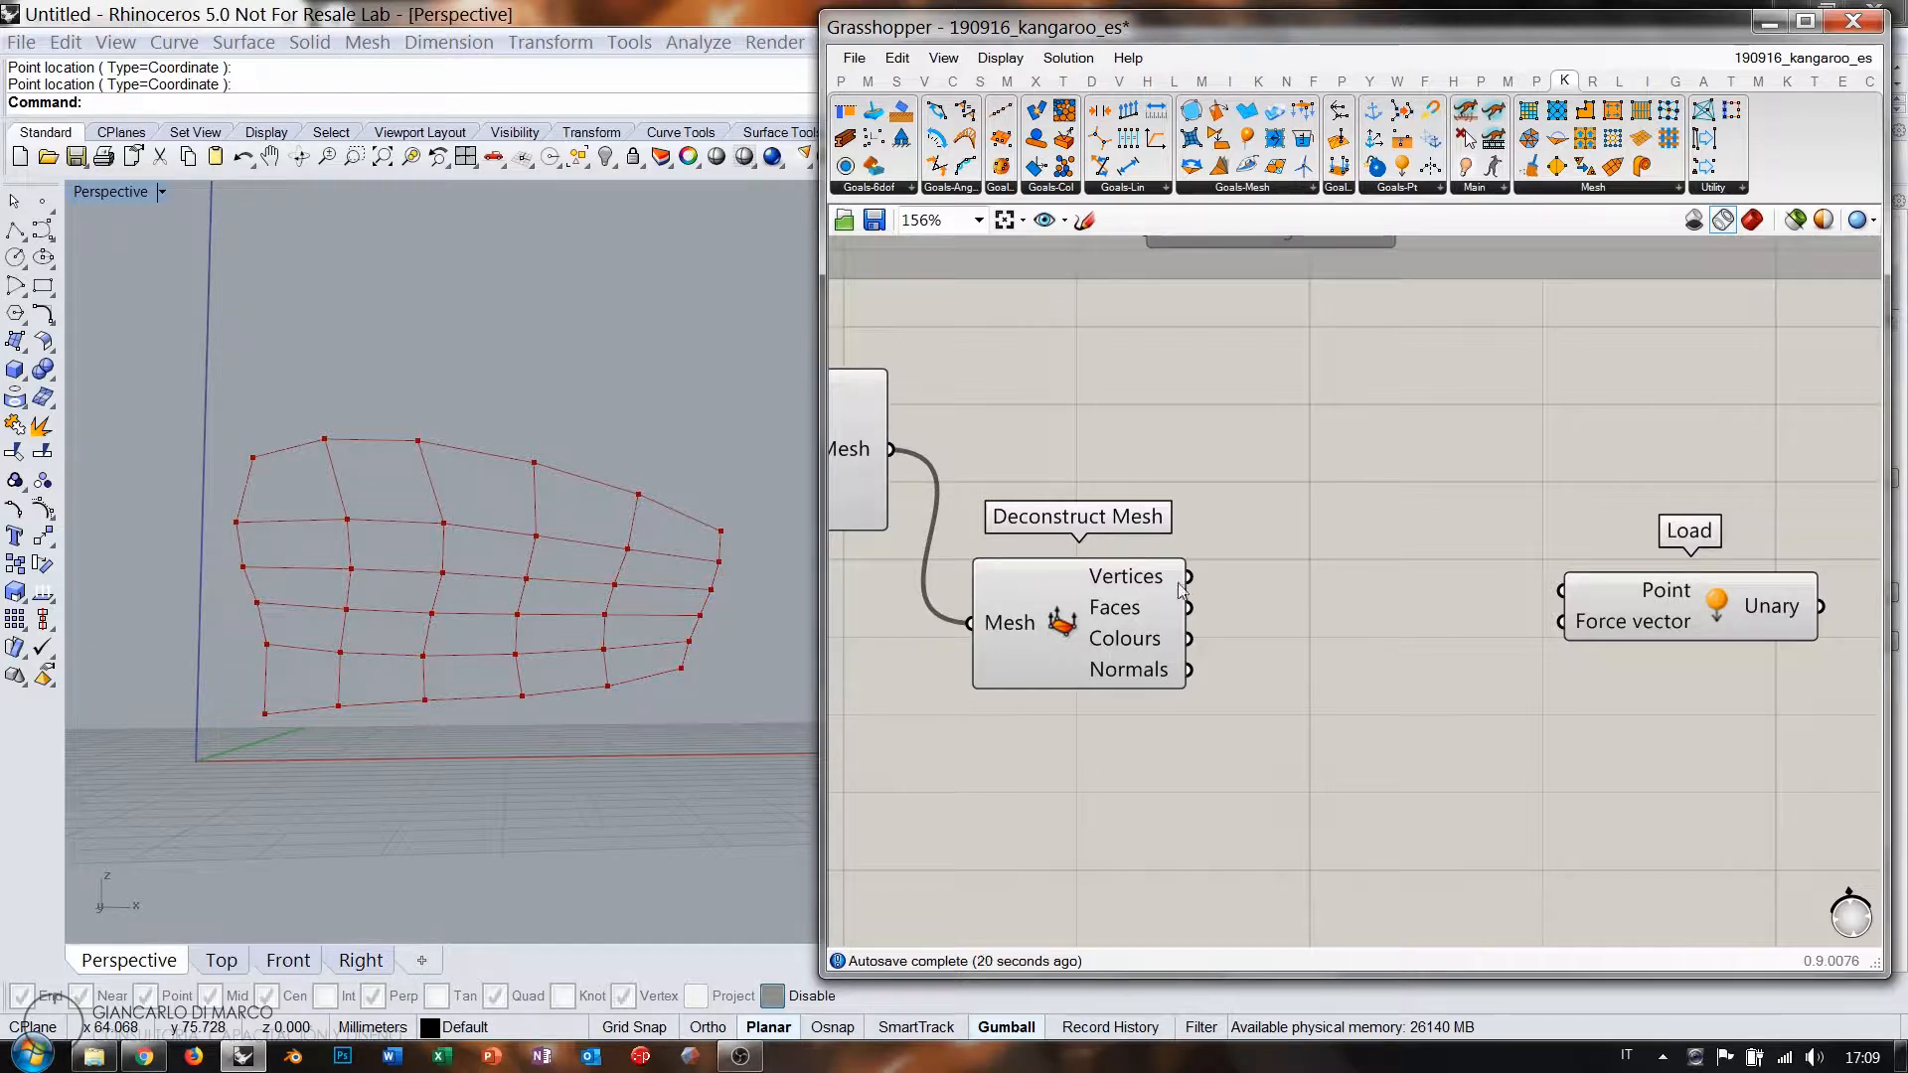
# Add a Dispatch component fed by the mesh Vertices.
pyautogui.doubleClick(1344, 517)
pyautogui.write('disp')
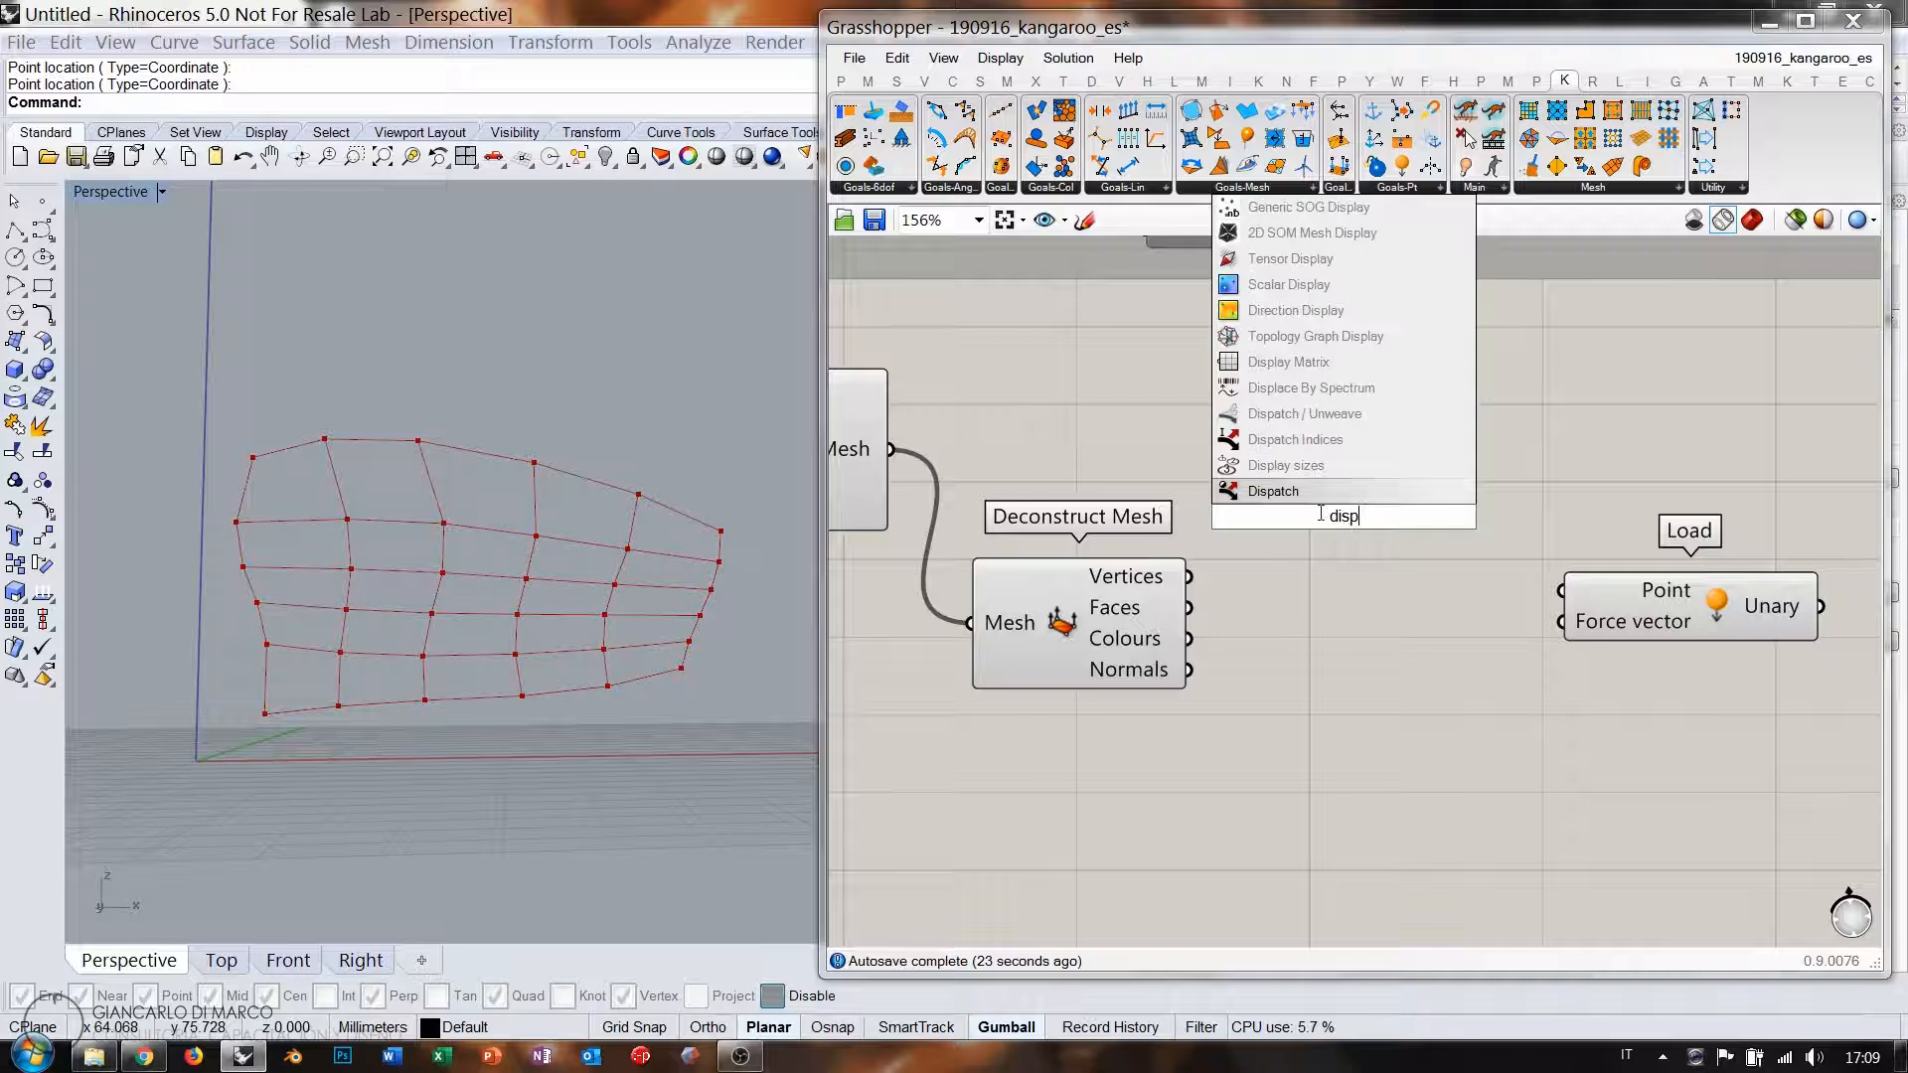
pyautogui.click(1290, 491)
pyautogui.moveTo(1192, 579); pyautogui.dragTo(1197, 502)
pyautogui.moveTo(1320, 608); pyautogui.dragTo(1190, 588, button='right')
pyautogui.moveTo(1177, 497); pyautogui.dragTo(1253, 486)
pyautogui.moveTo(1563, 593); pyautogui.dragTo(1776, 502)
pyautogui.moveTo(1776, 502); pyautogui.dragTo(1496, 525, button='right')
pyautogui.moveTo(1496, 526); pyautogui.dragTo(1703, 529)
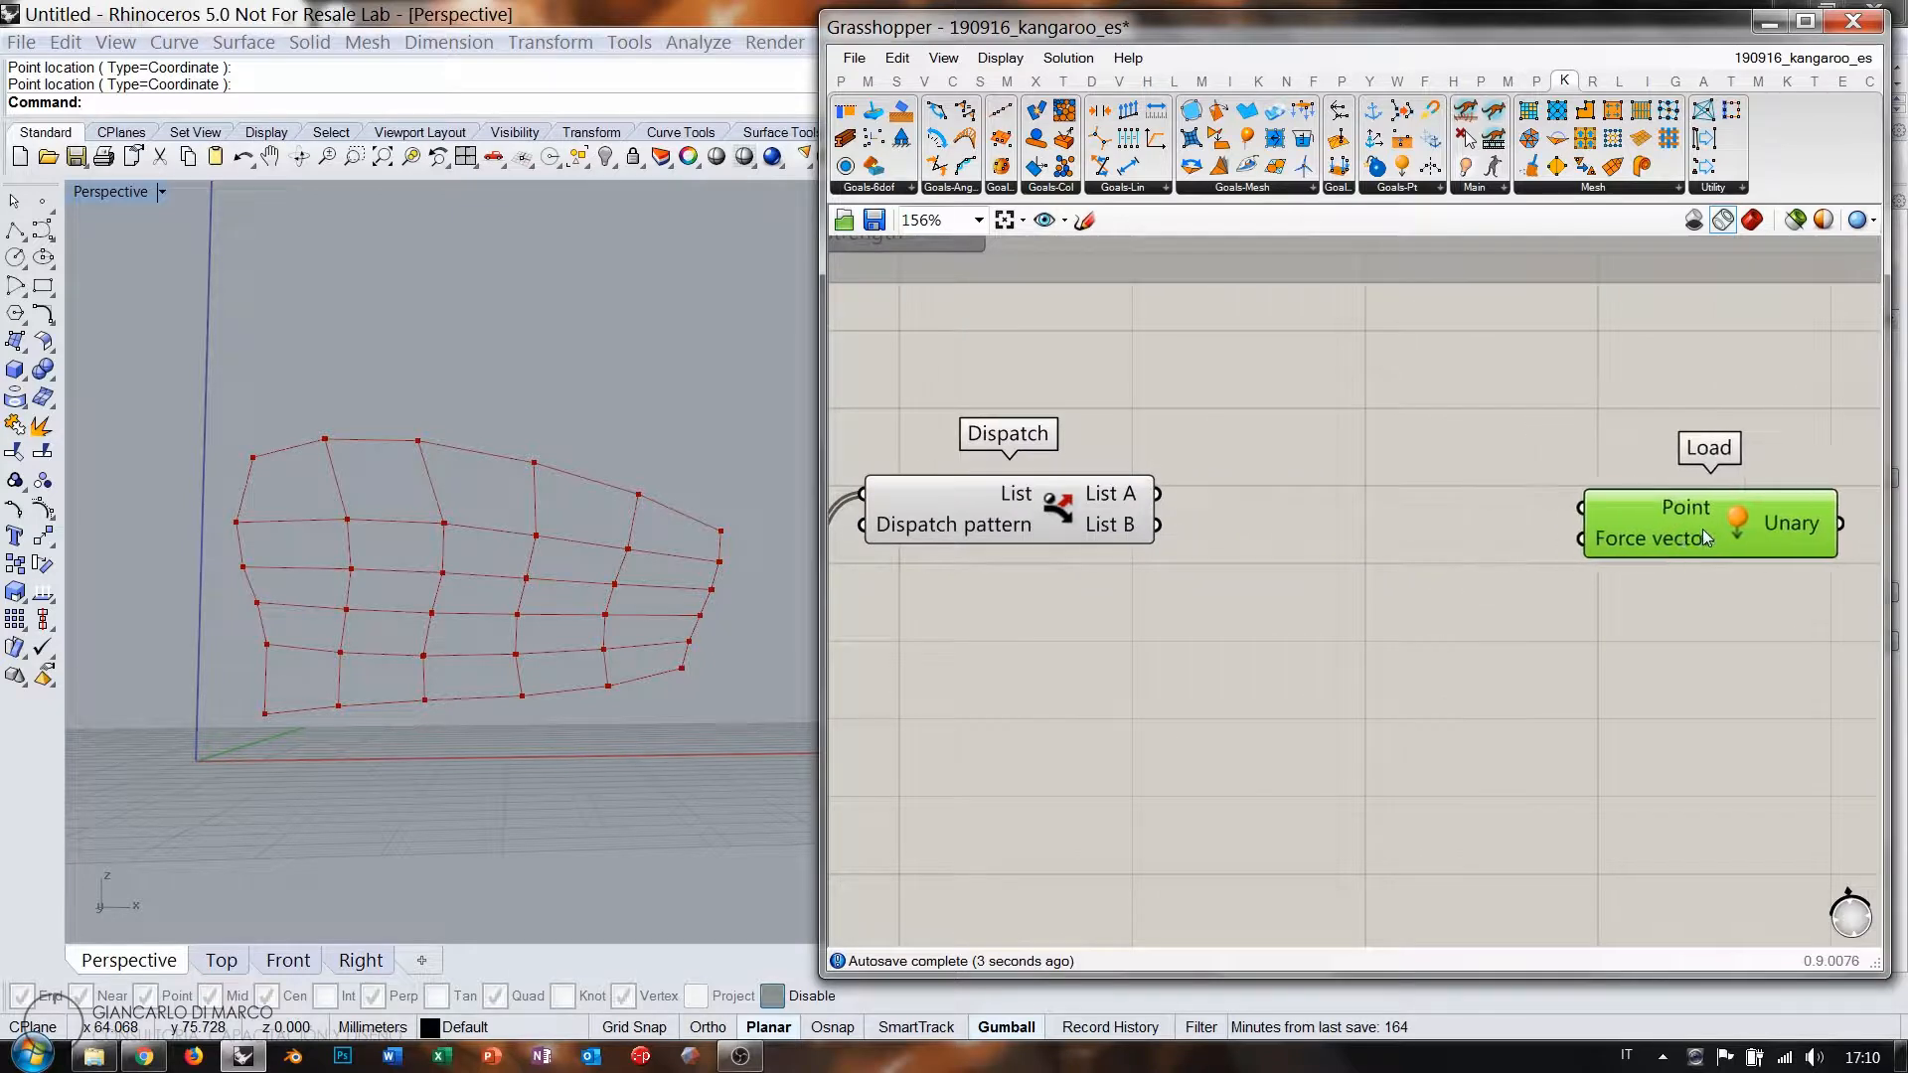
# Drive the Load's Force with a Unit Z vector and its Point with Dispatch List A.
pyautogui.doubleClick(1451, 582)
pyautogui.write('unit z')
pyautogui.press('Return')
pyautogui.moveTo(1487, 624); pyautogui.dragTo(1320, 617, button='right')
pyautogui.moveTo(1461, 541); pyautogui.dragTo(1610, 536)
pyautogui.moveTo(1338, 573); pyautogui.dragTo(1369, 553)
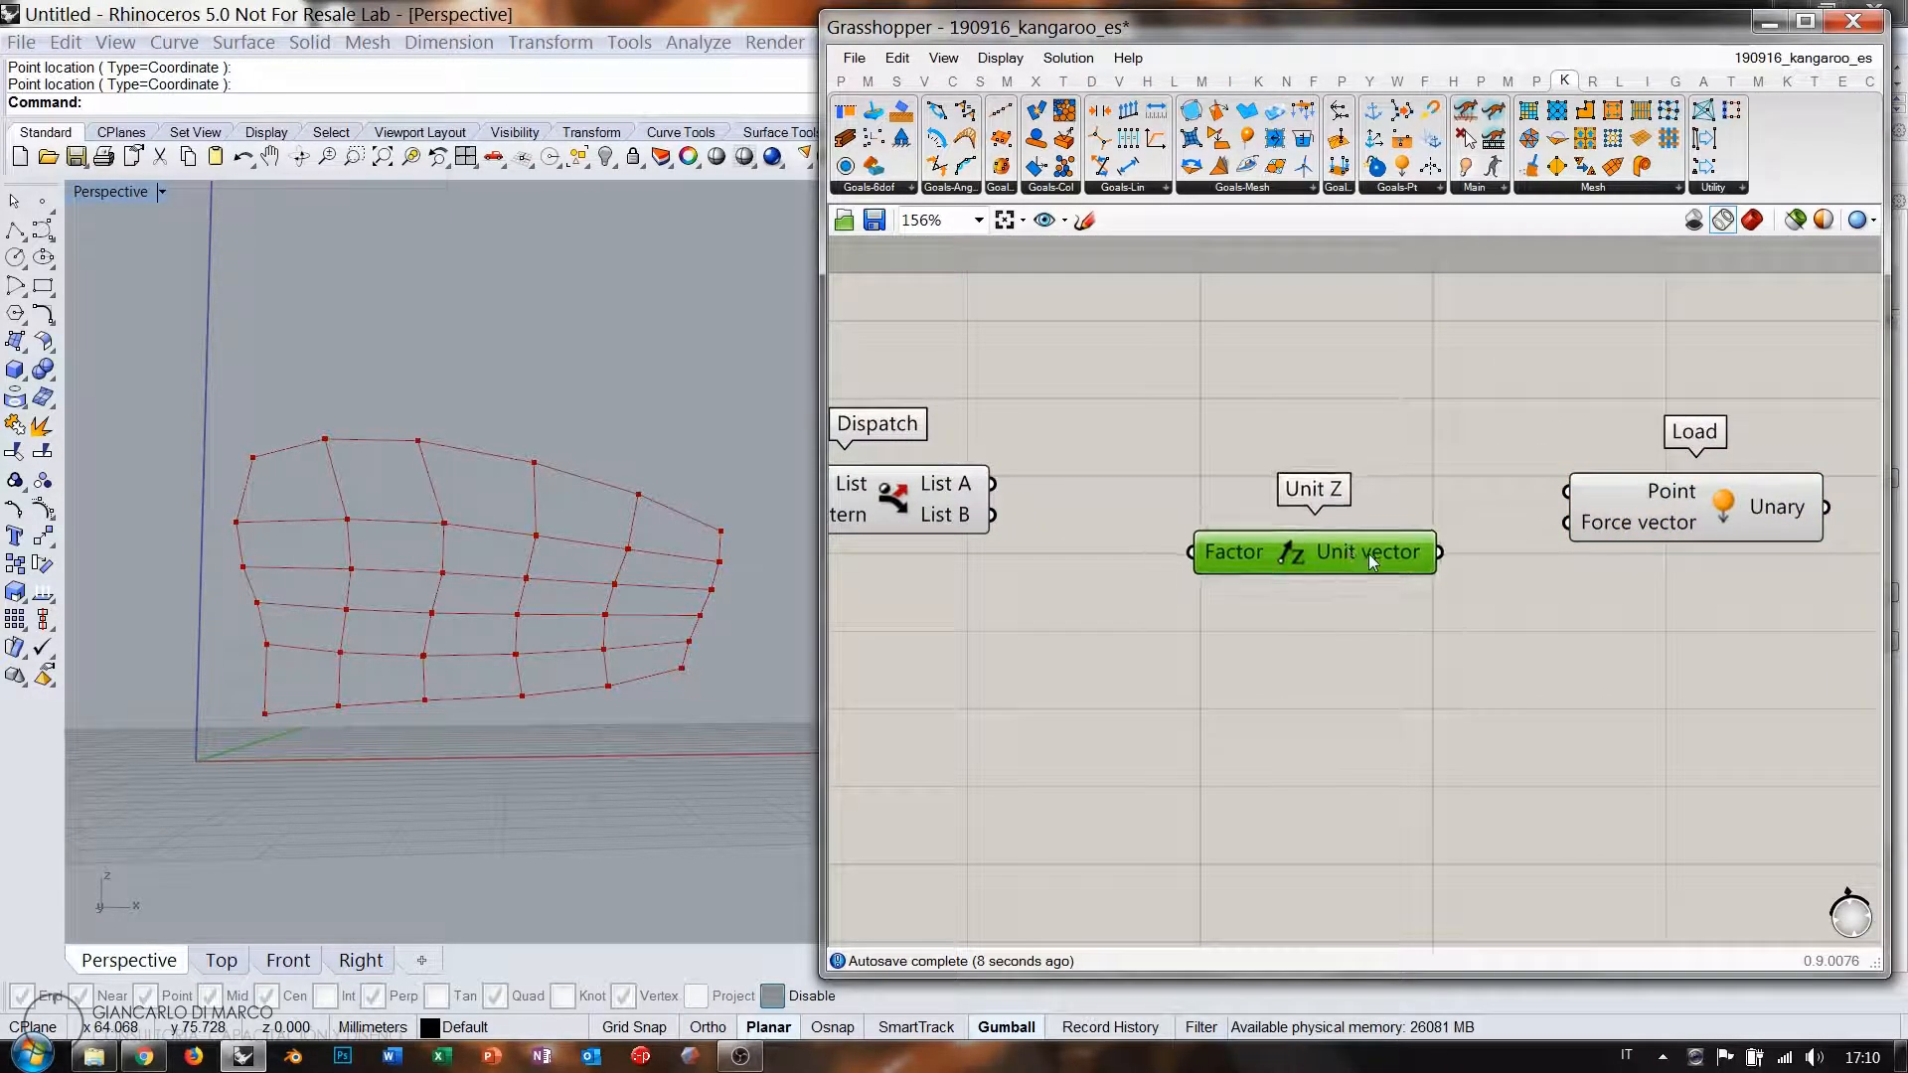
pyautogui.moveTo(1638, 525); pyautogui.dragTo(1615, 528)
pyautogui.moveTo(1439, 552); pyautogui.dragTo(1543, 526)
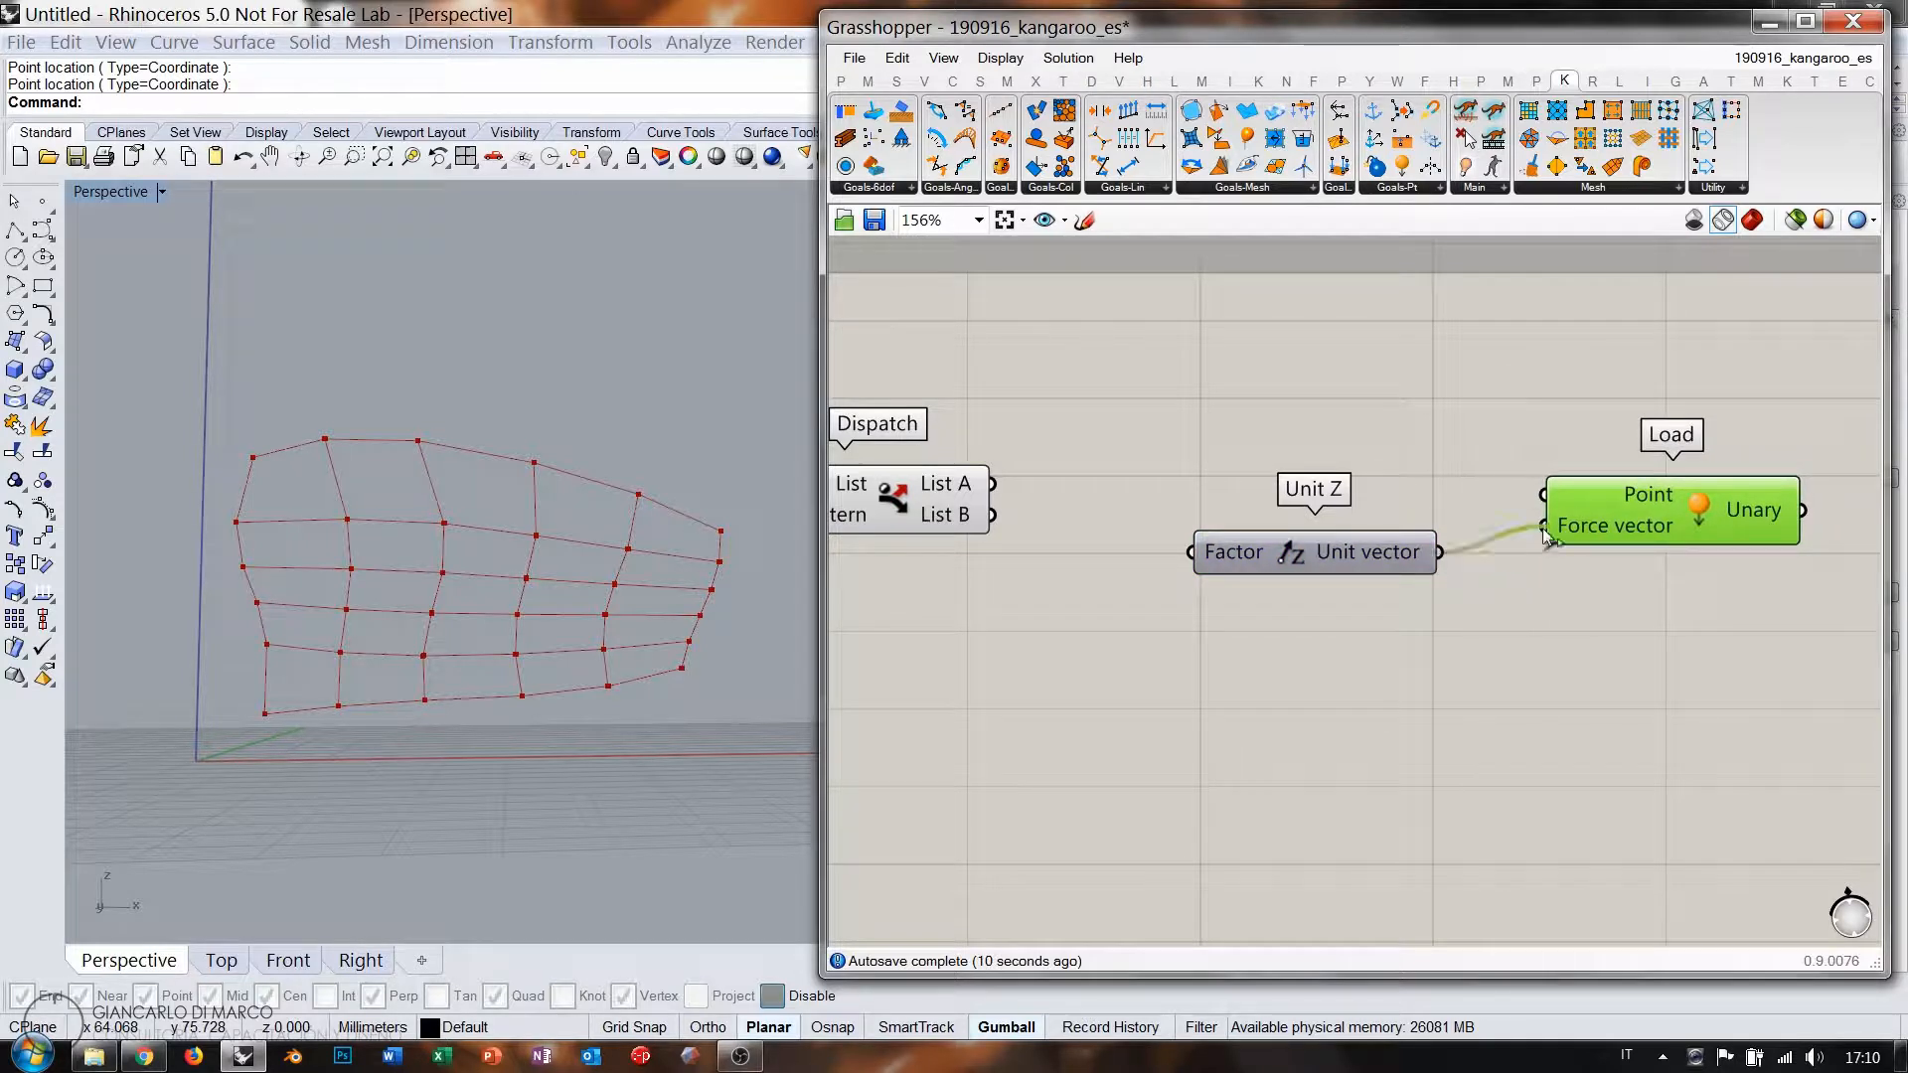
pyautogui.moveTo(1346, 558); pyautogui.dragTo(1417, 529)
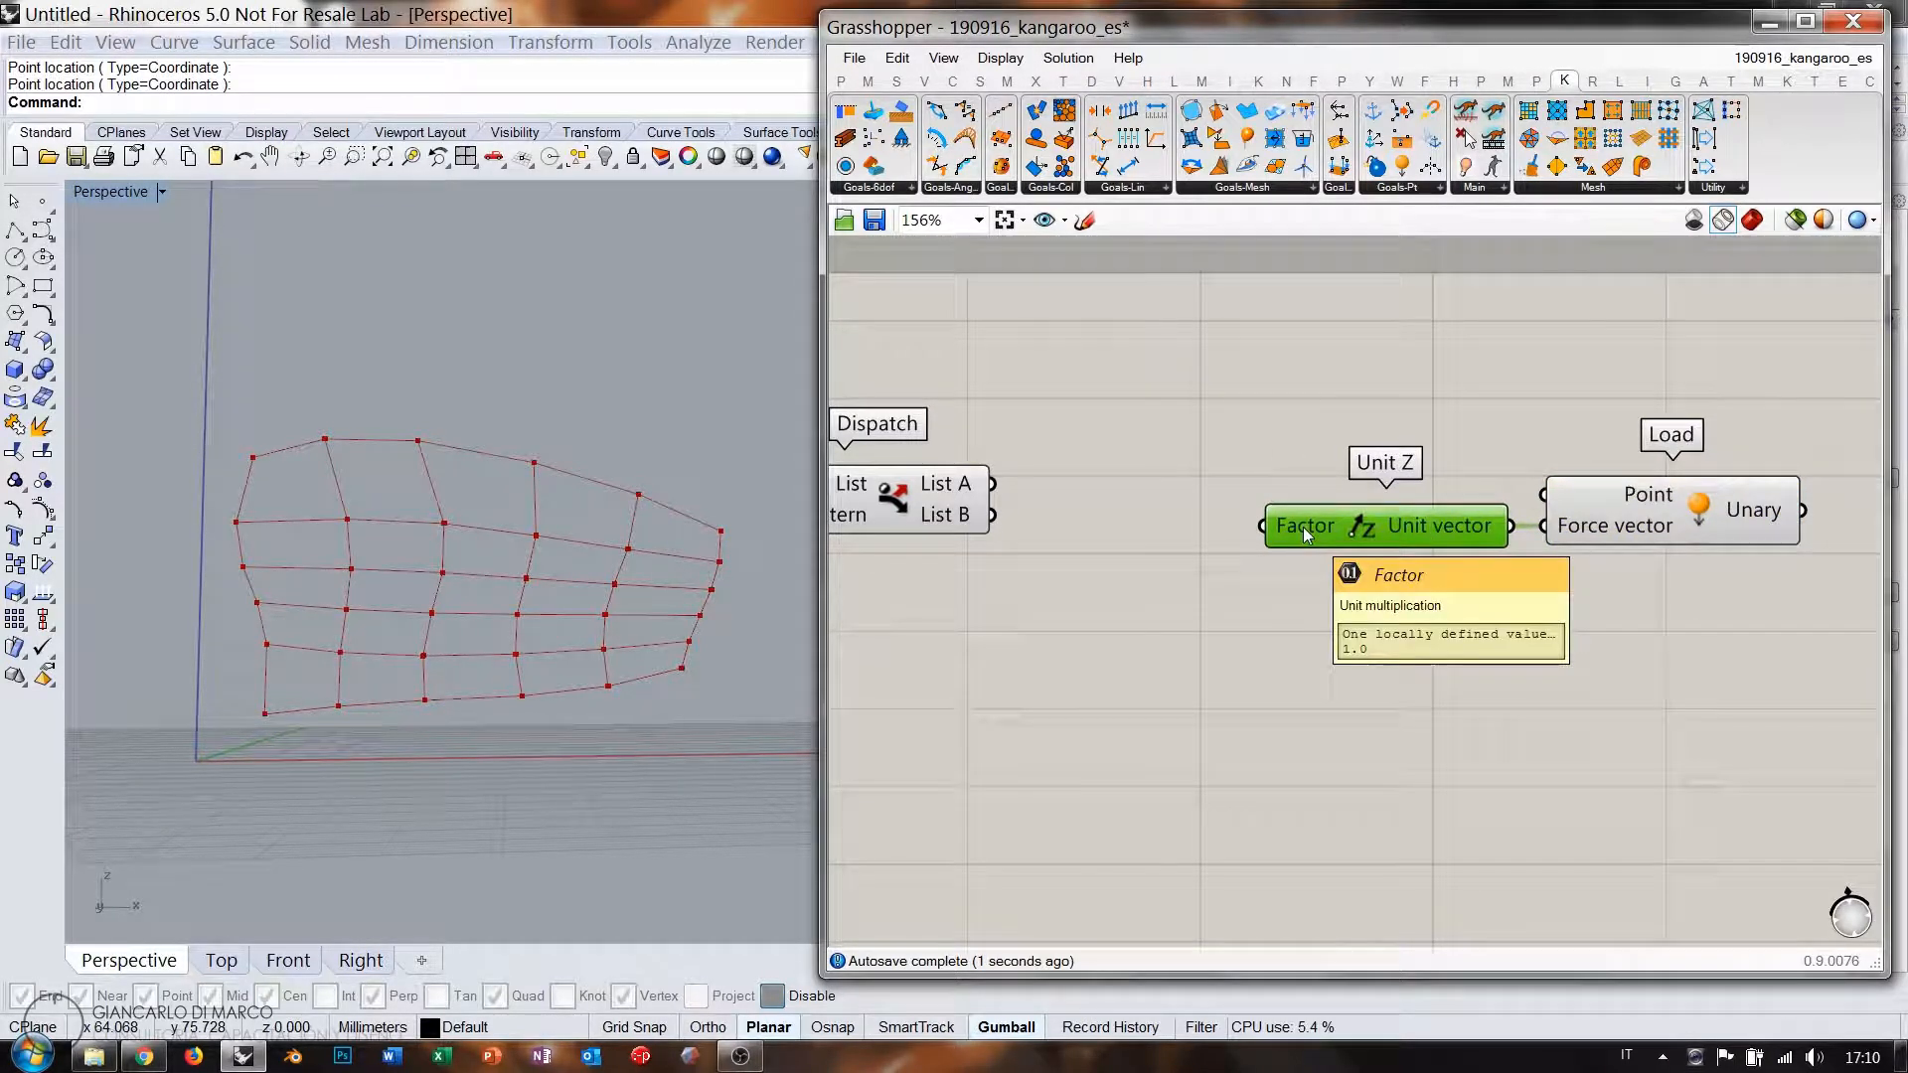
pyautogui.click(1604, 527)
pyautogui.moveTo(994, 485); pyautogui.dragTo(1548, 493)
pyautogui.click(1561, 616)
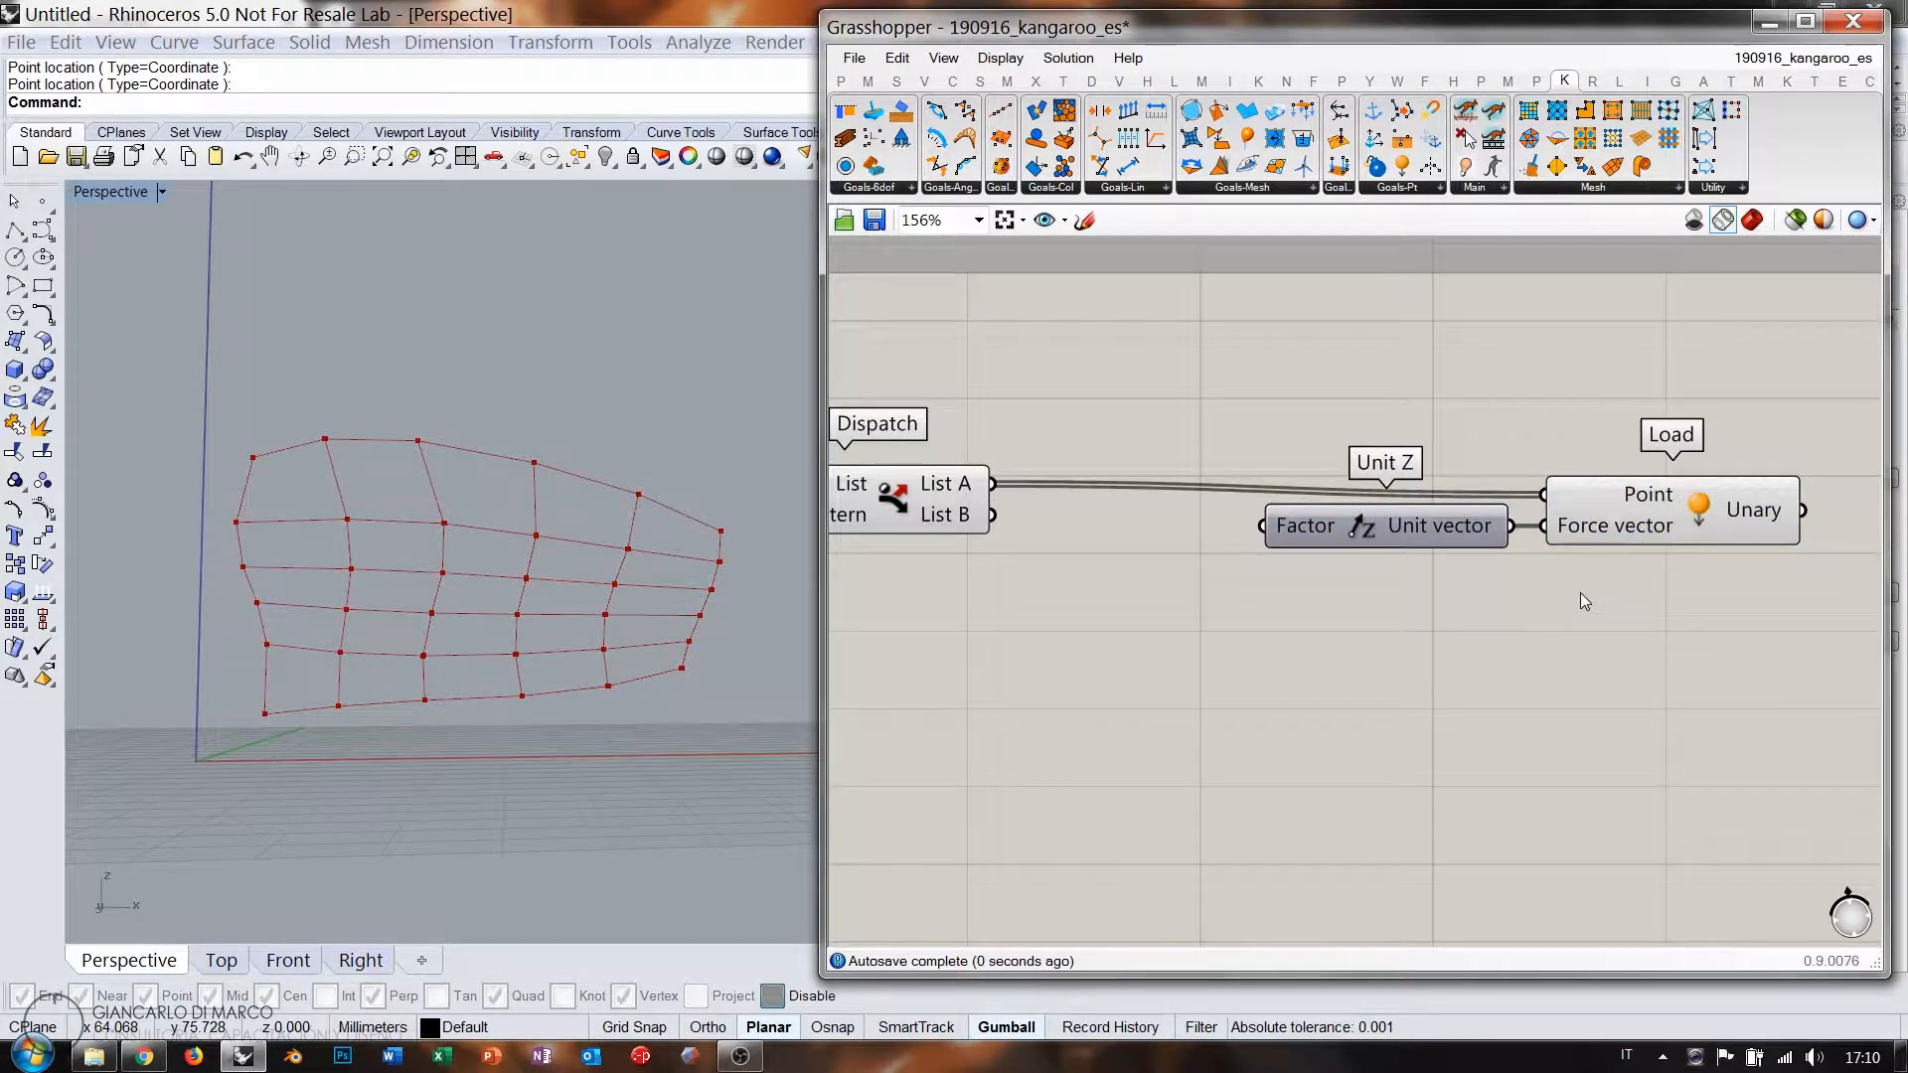
# Duplicate Unit Z and Load below, feeding Dispatch List B into the lower Load's Point.
pyautogui.moveTo(1685, 606); pyautogui.dragTo(1355, 434)
pyautogui.keyDown('alt'); pyautogui.moveTo(1438, 534); pyautogui.dragTo(1441, 734); pyautogui.keyUp('alt')
pyautogui.click(1119, 610)
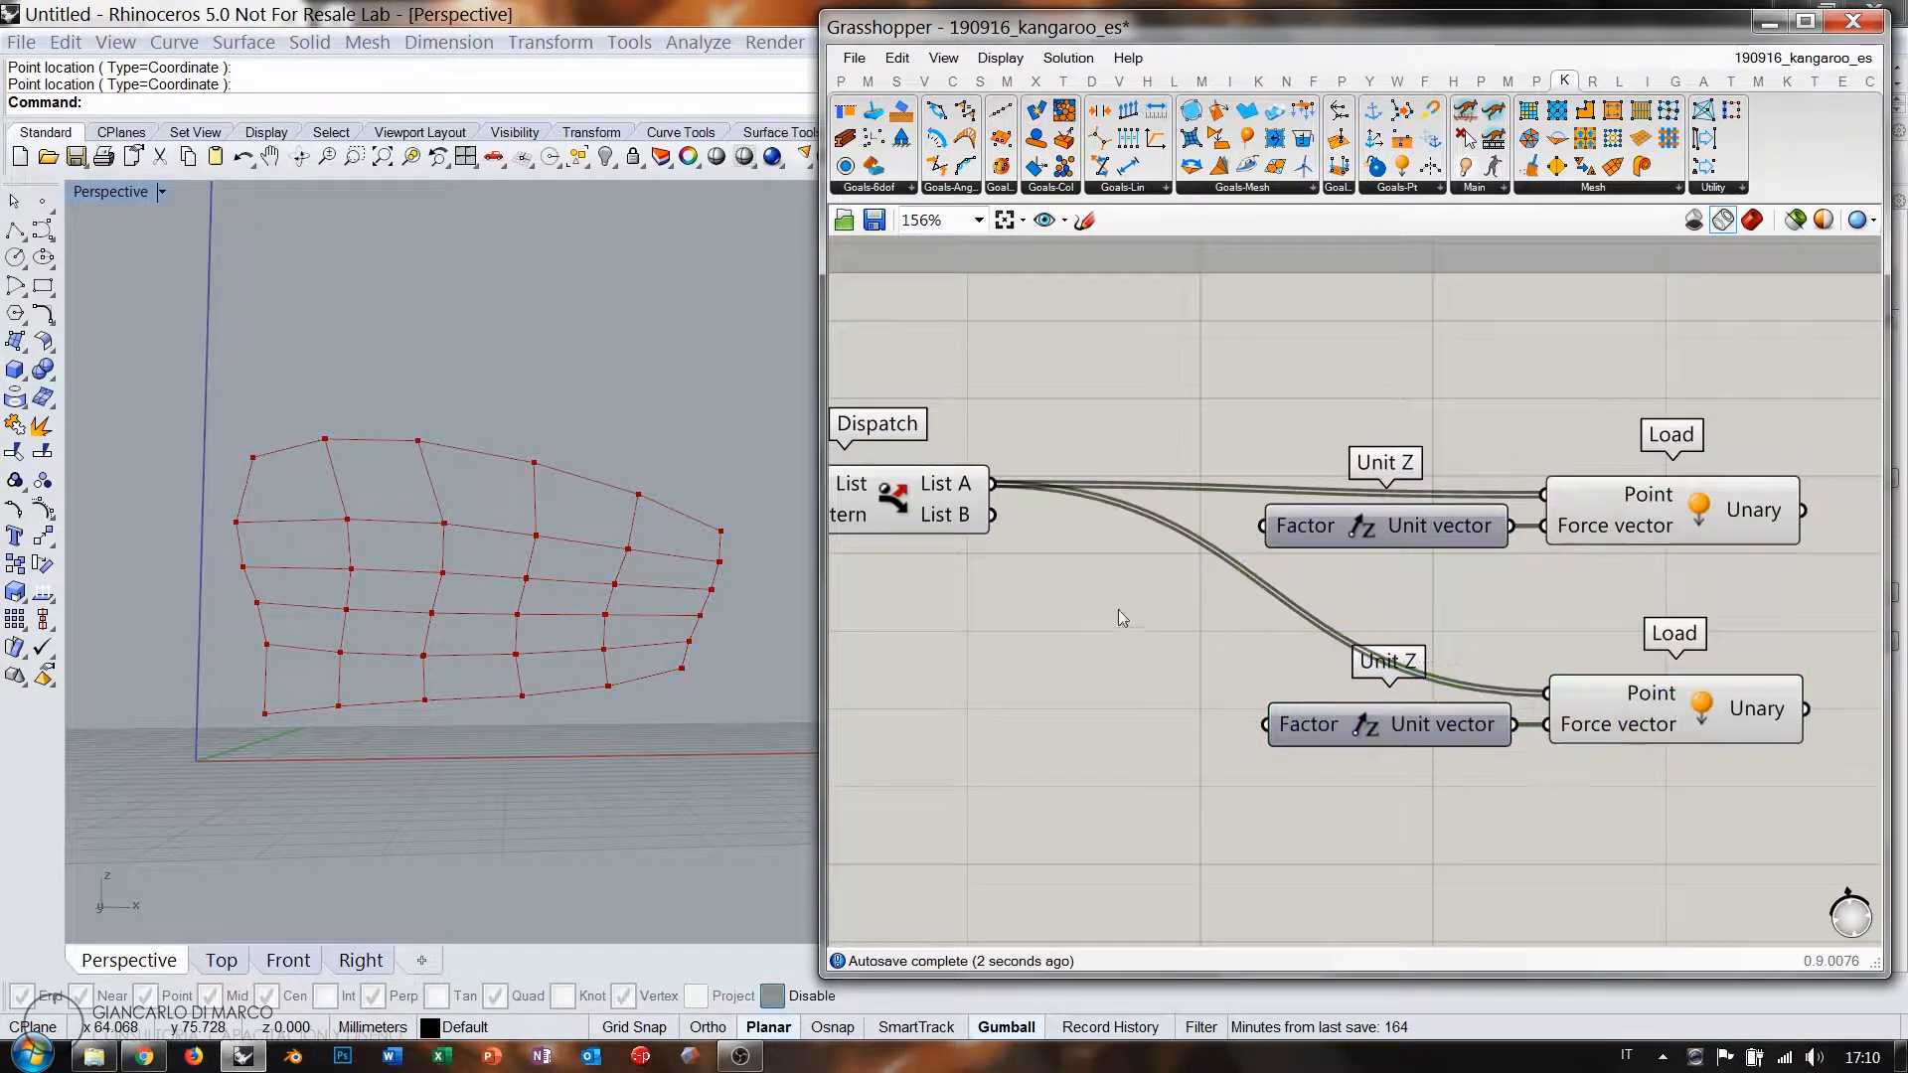
pyautogui.moveTo(998, 516); pyautogui.dragTo(1549, 693)
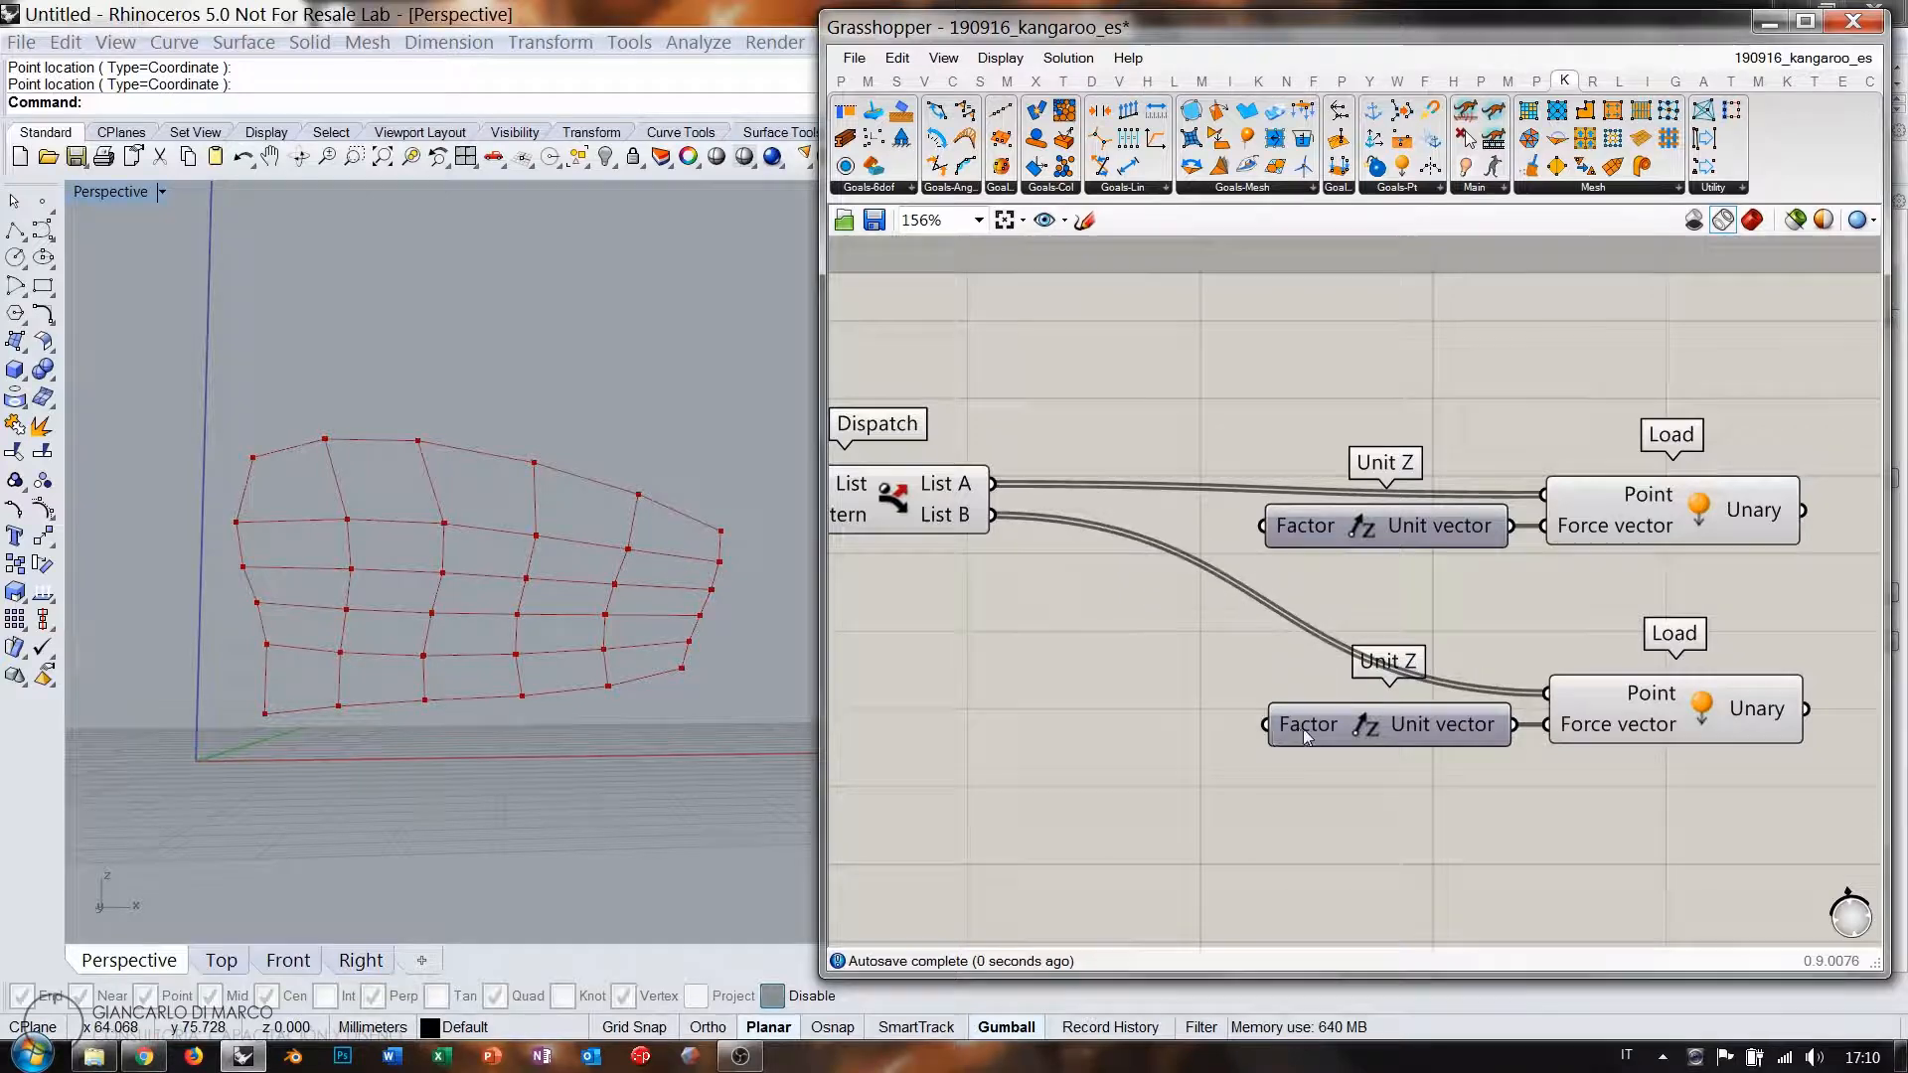
# Give the lower Unit Z's Factor input the expression -x.
pyautogui.rightClick(1319, 535)
pyautogui.moveTo(1411, 781)
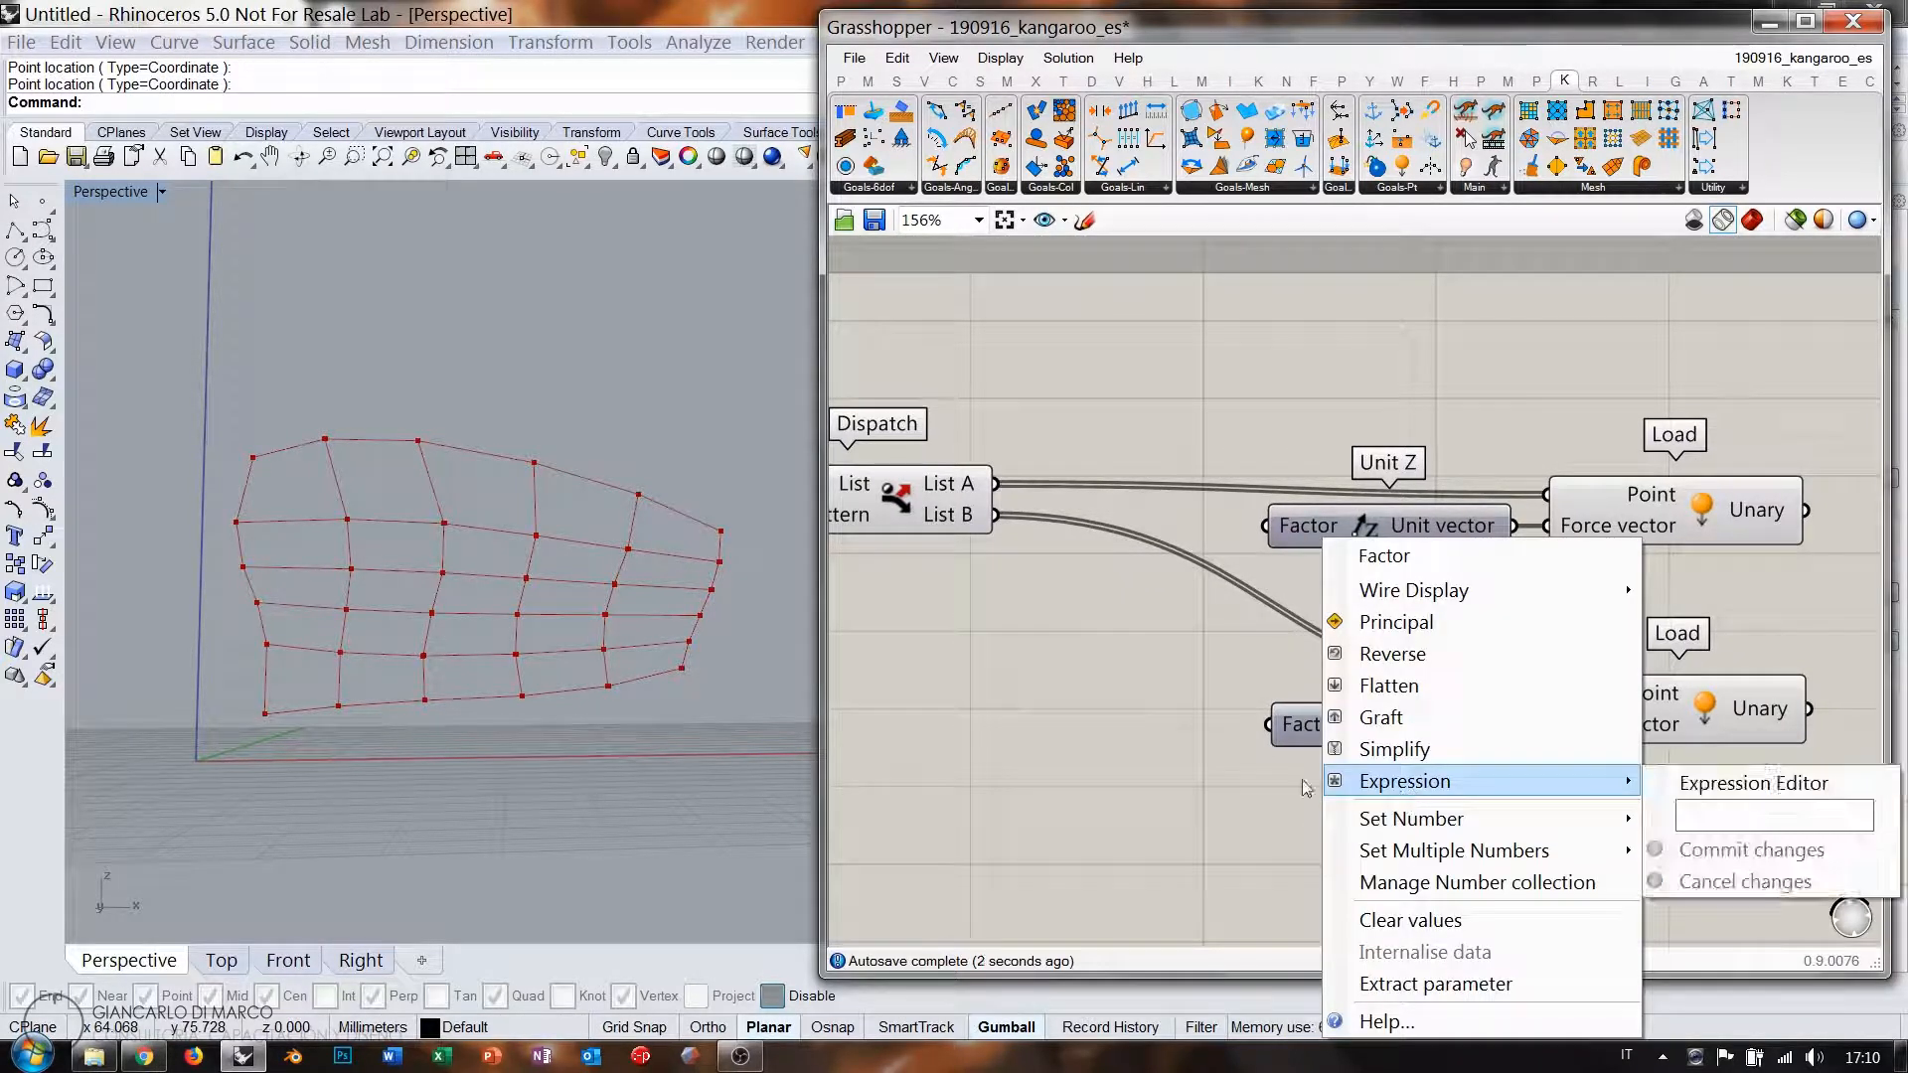
pyautogui.click(1724, 812)
pyautogui.write('-')
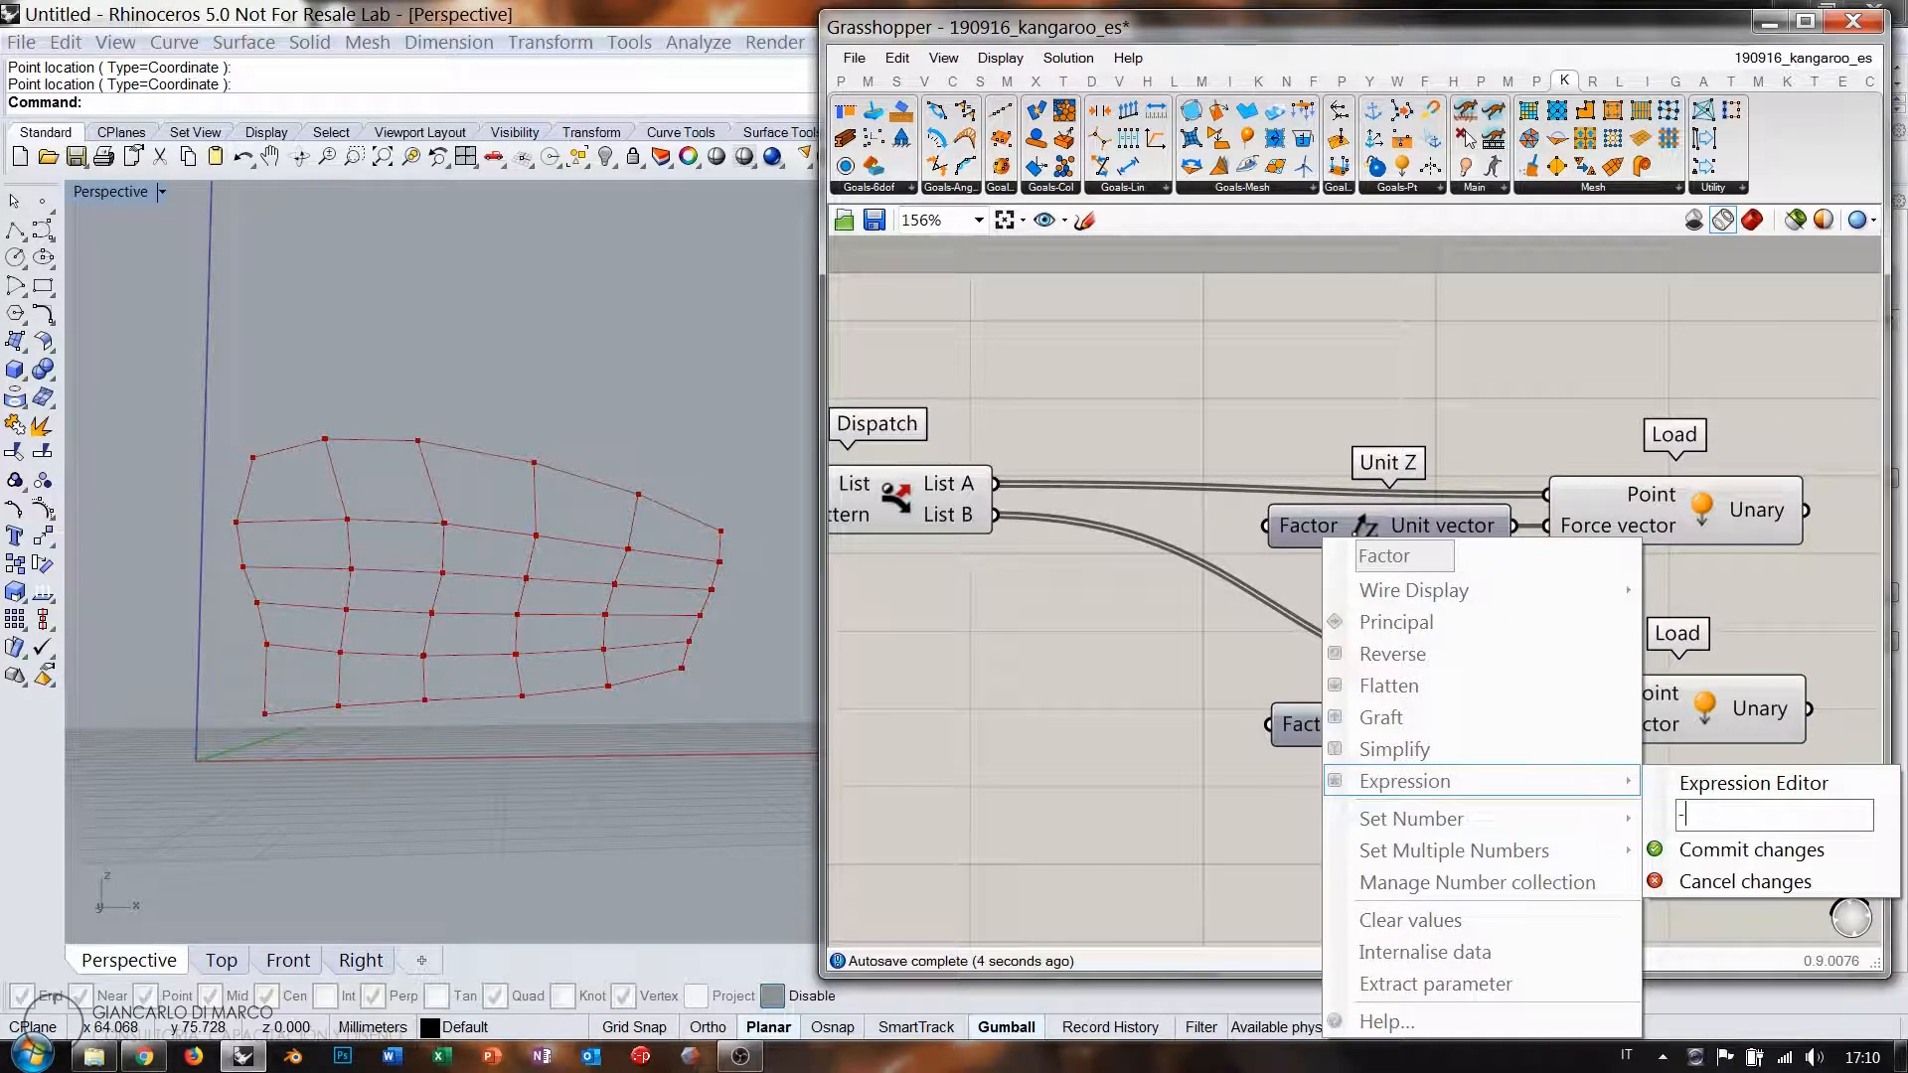
pyautogui.write('x')
pyautogui.press('Return')
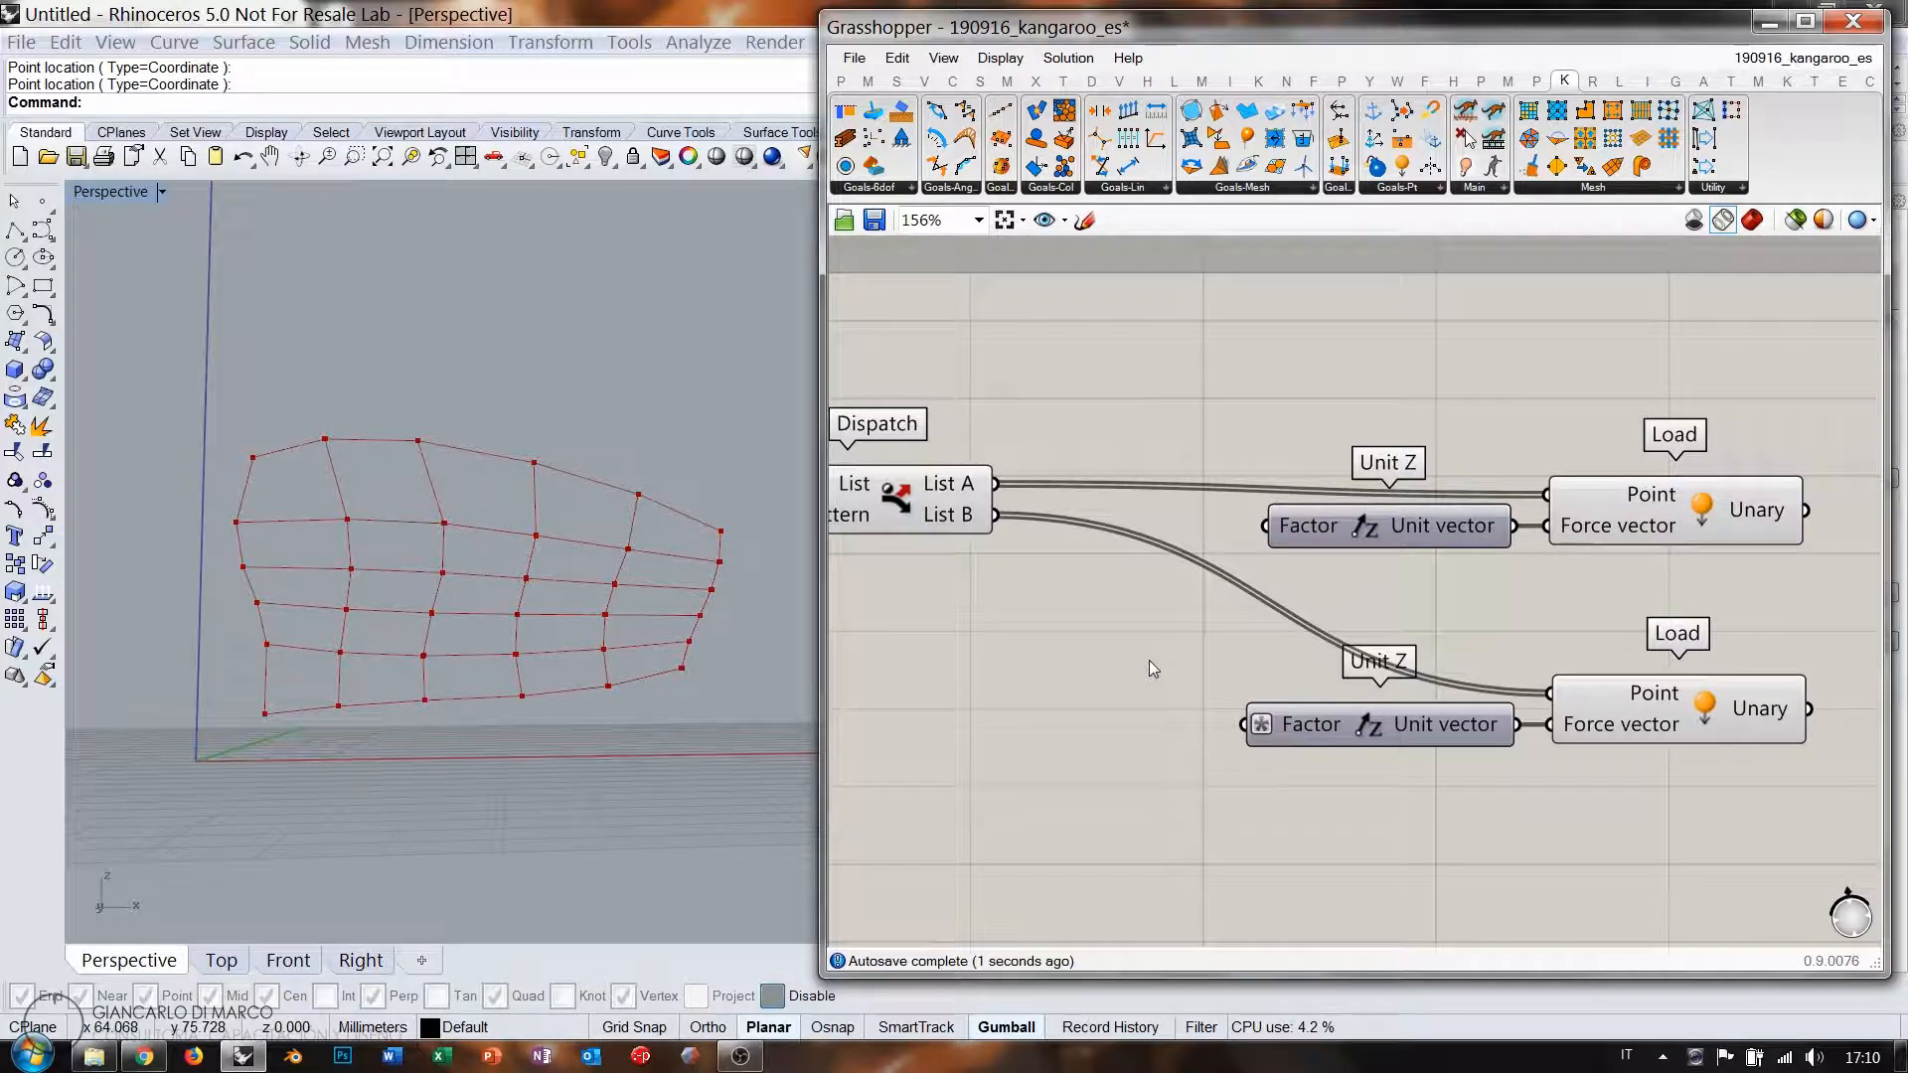
pyautogui.scroll(-3, 1208, 567)
pyautogui.moveTo(1541, 696); pyautogui.dragTo(1084, 494)
pyautogui.click(1210, 608)
pyautogui.moveTo(1029, 611); pyautogui.dragTo(1411, 626, button='right')
pyautogui.scroll(2, 1154, 538)
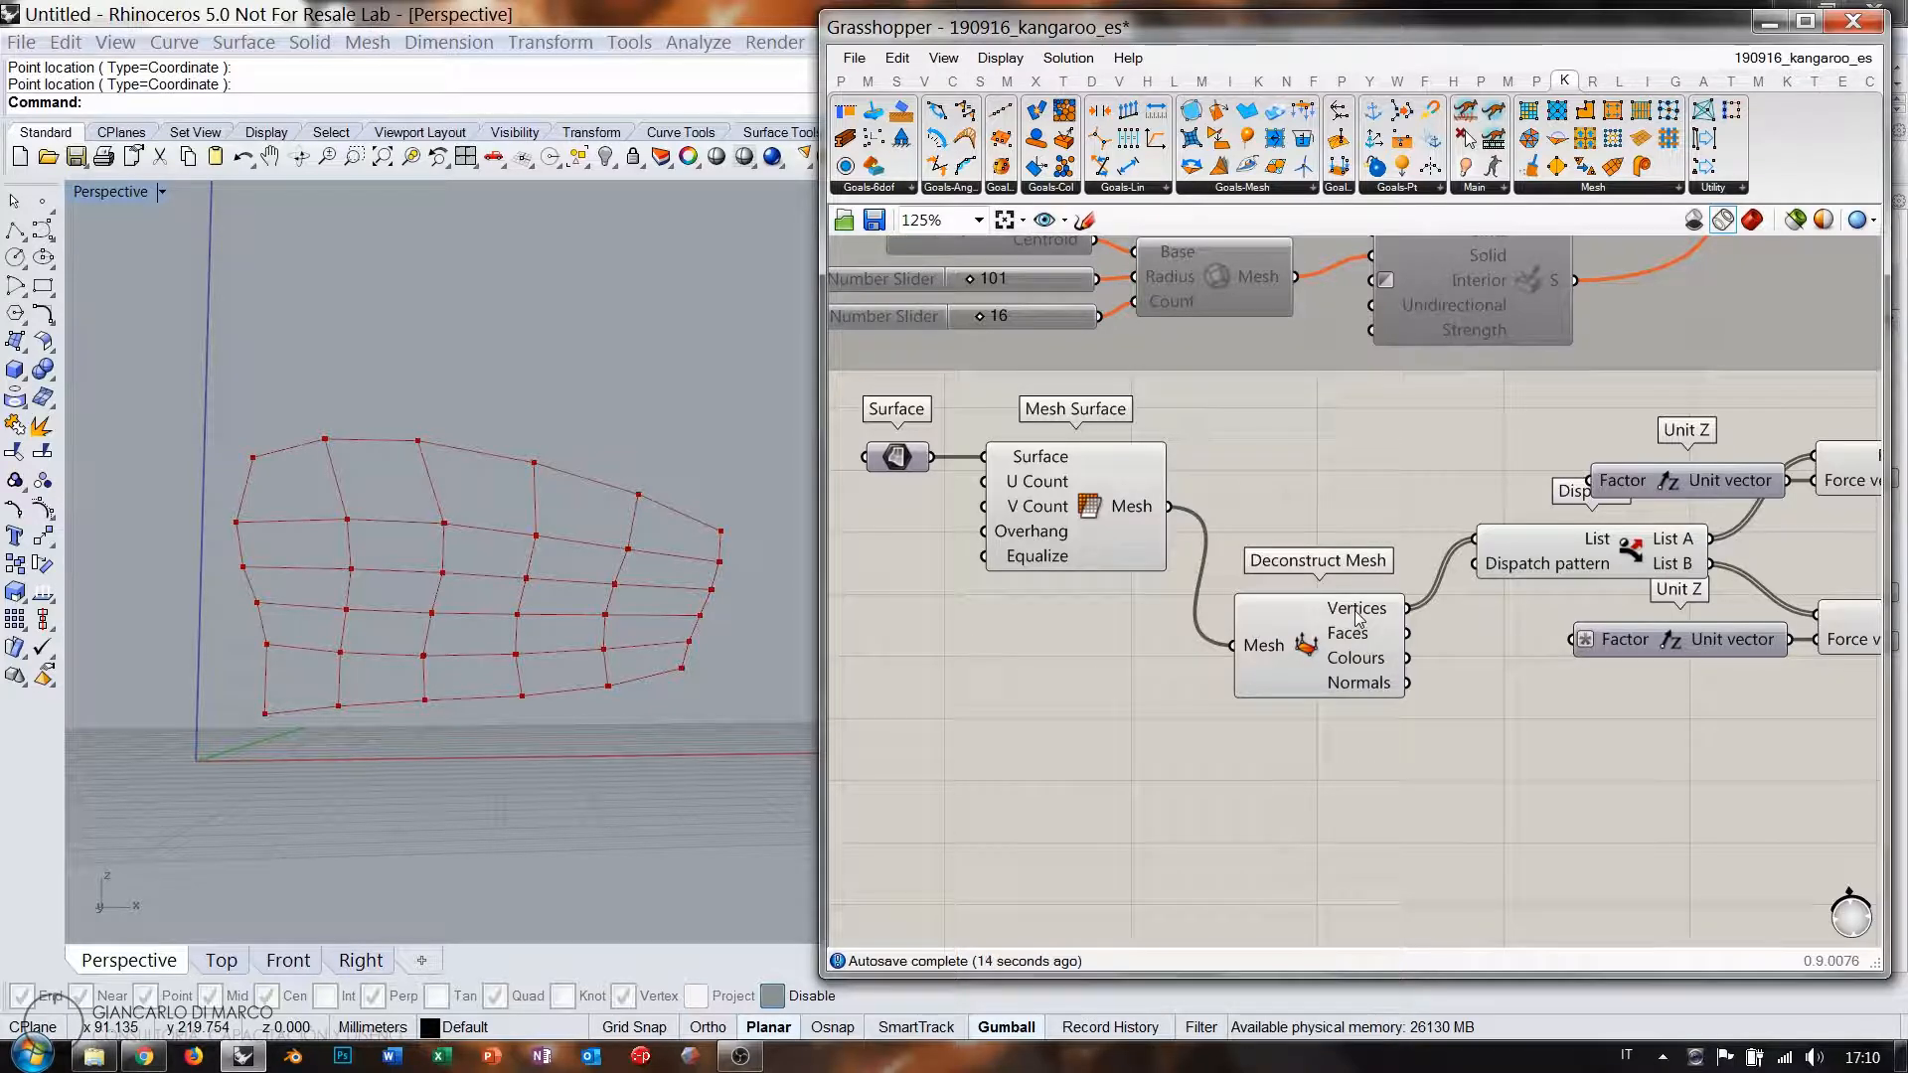
pyautogui.moveTo(1358, 618)
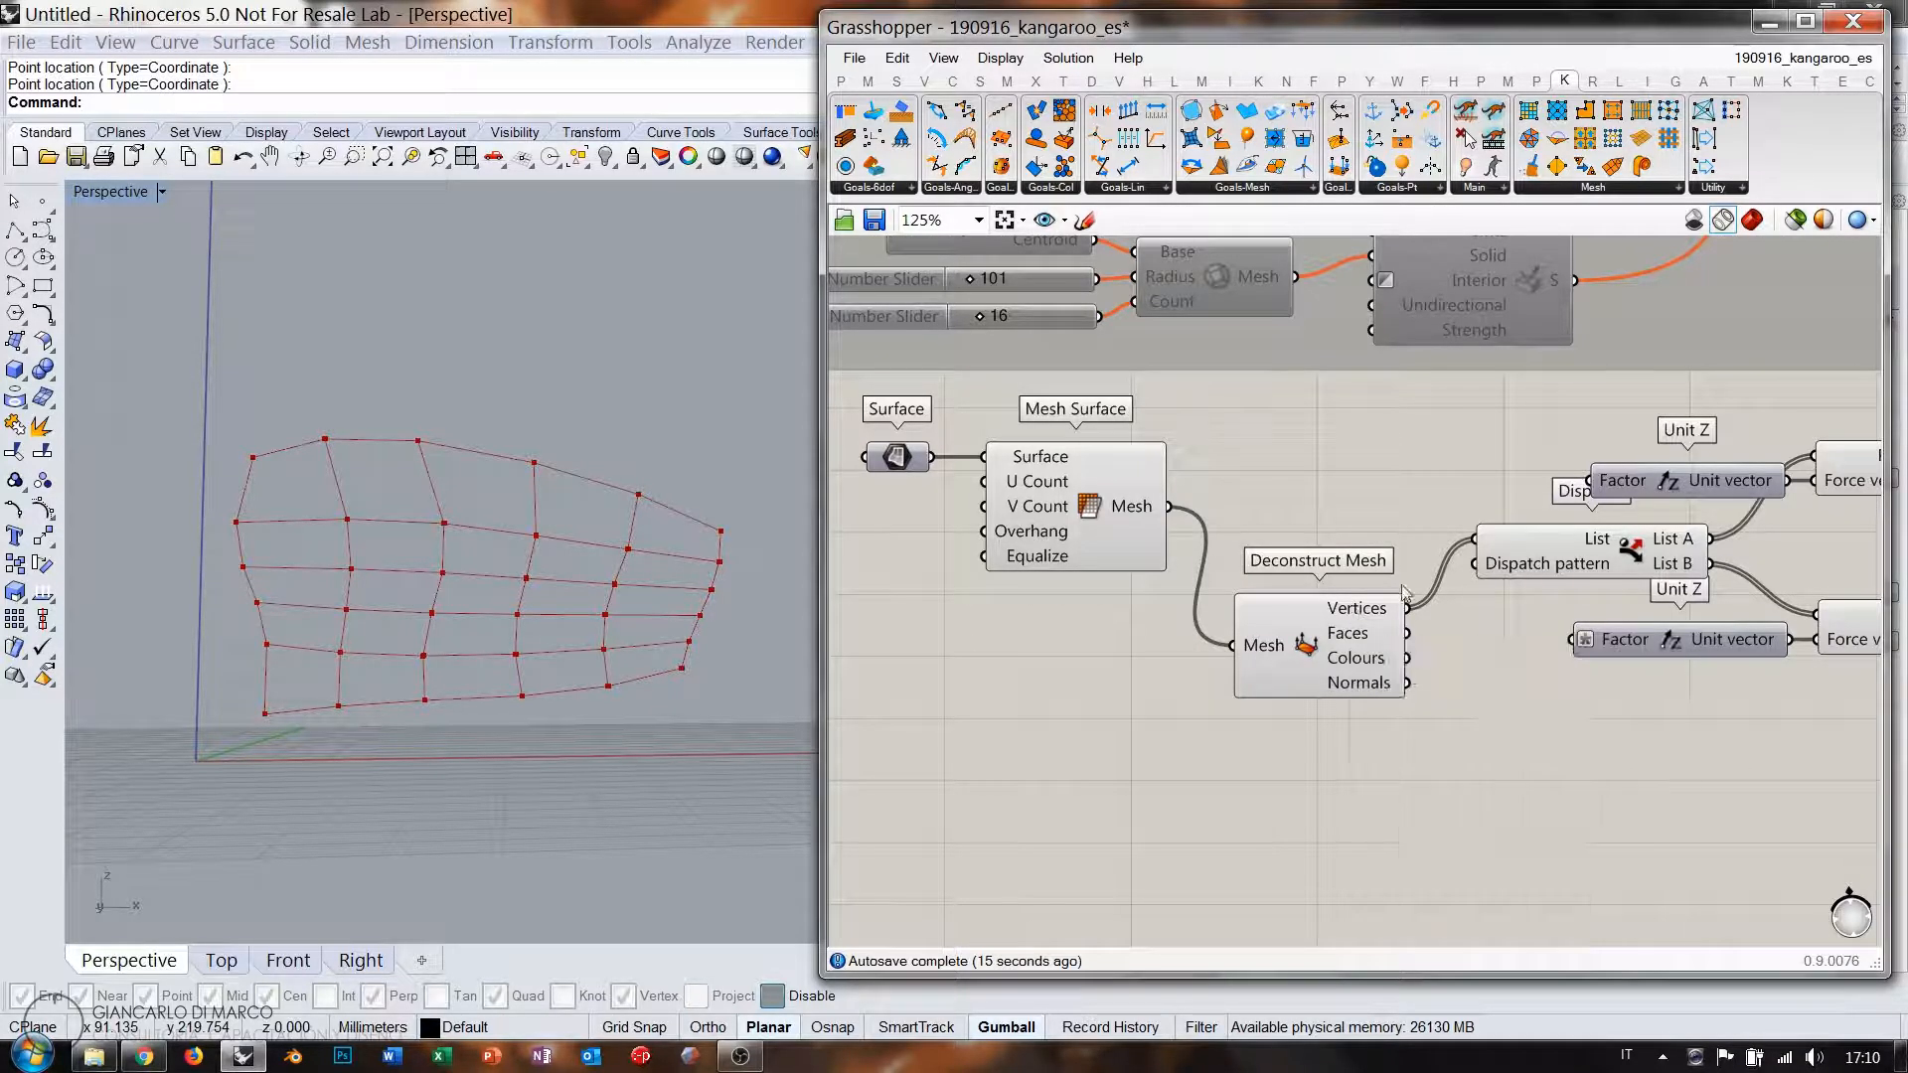
pyautogui.moveTo(1687, 545)
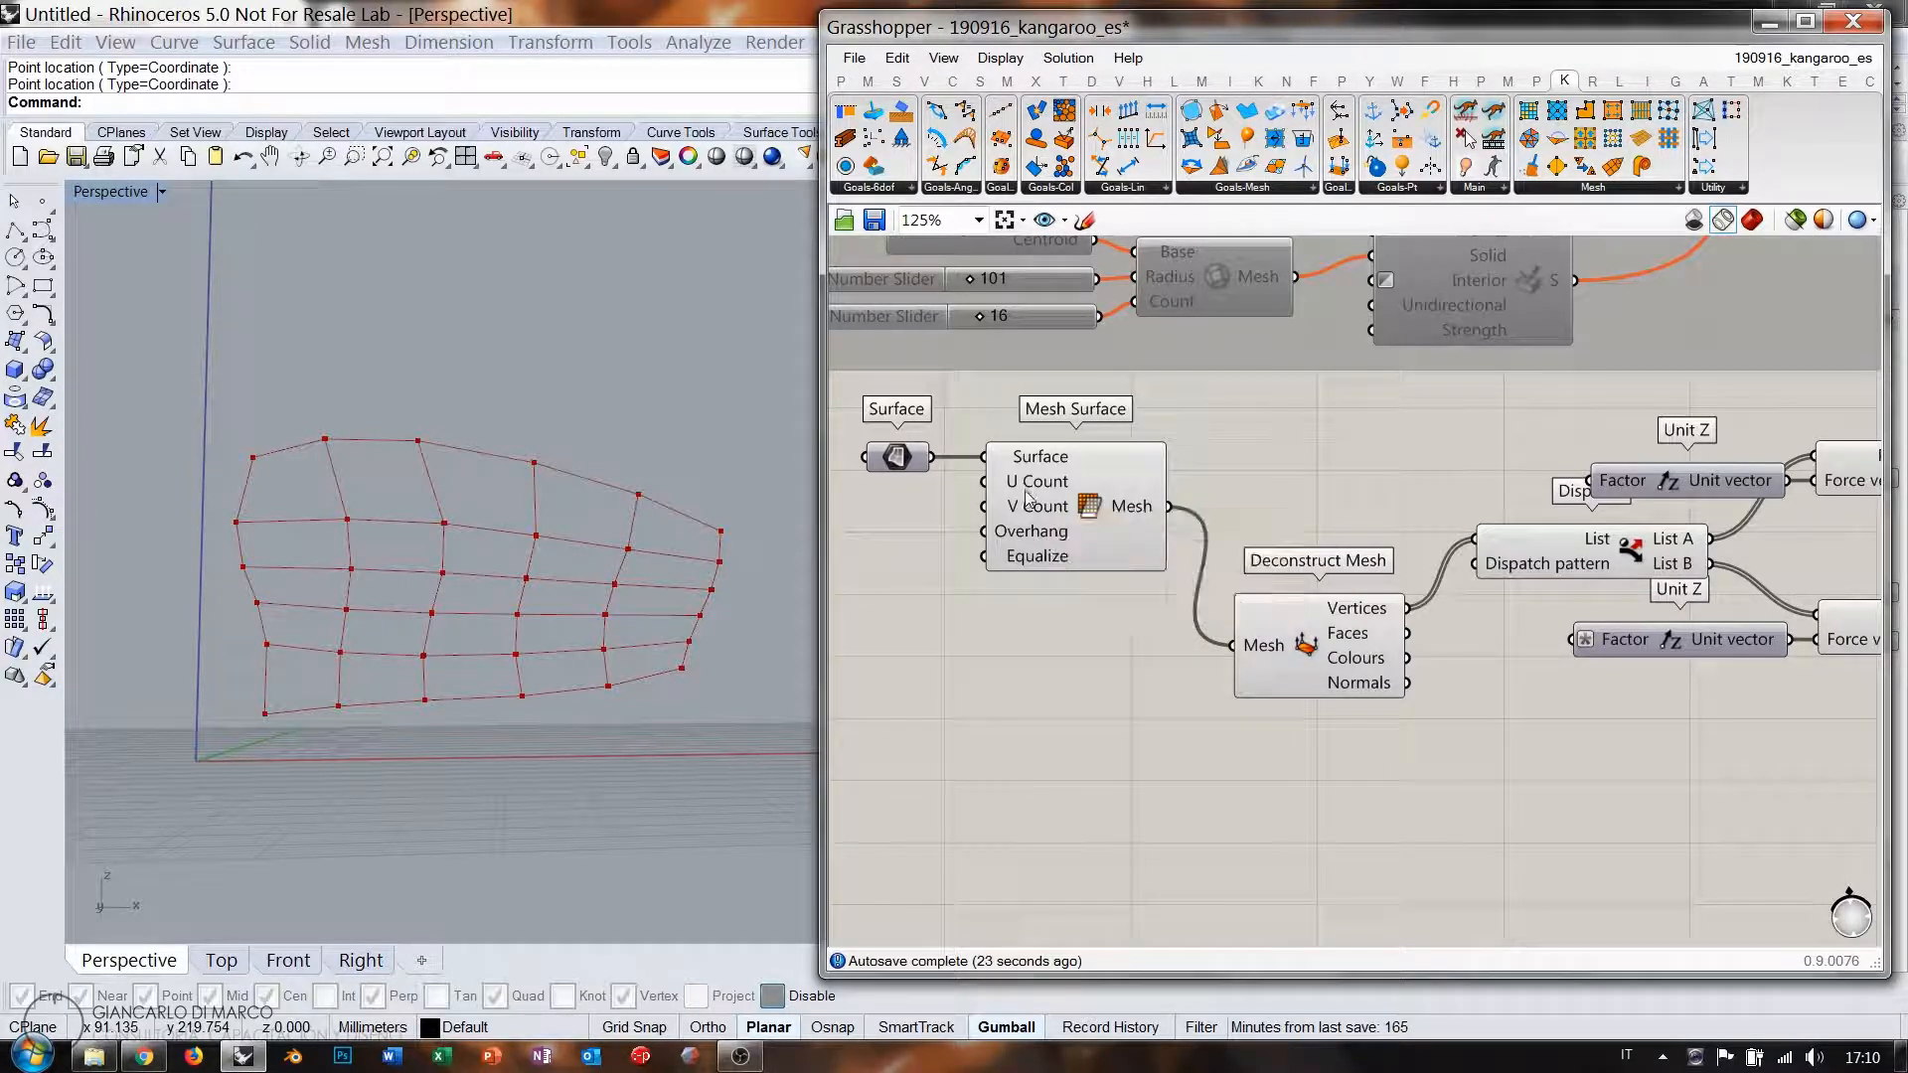
pyautogui.moveTo(1032, 507)
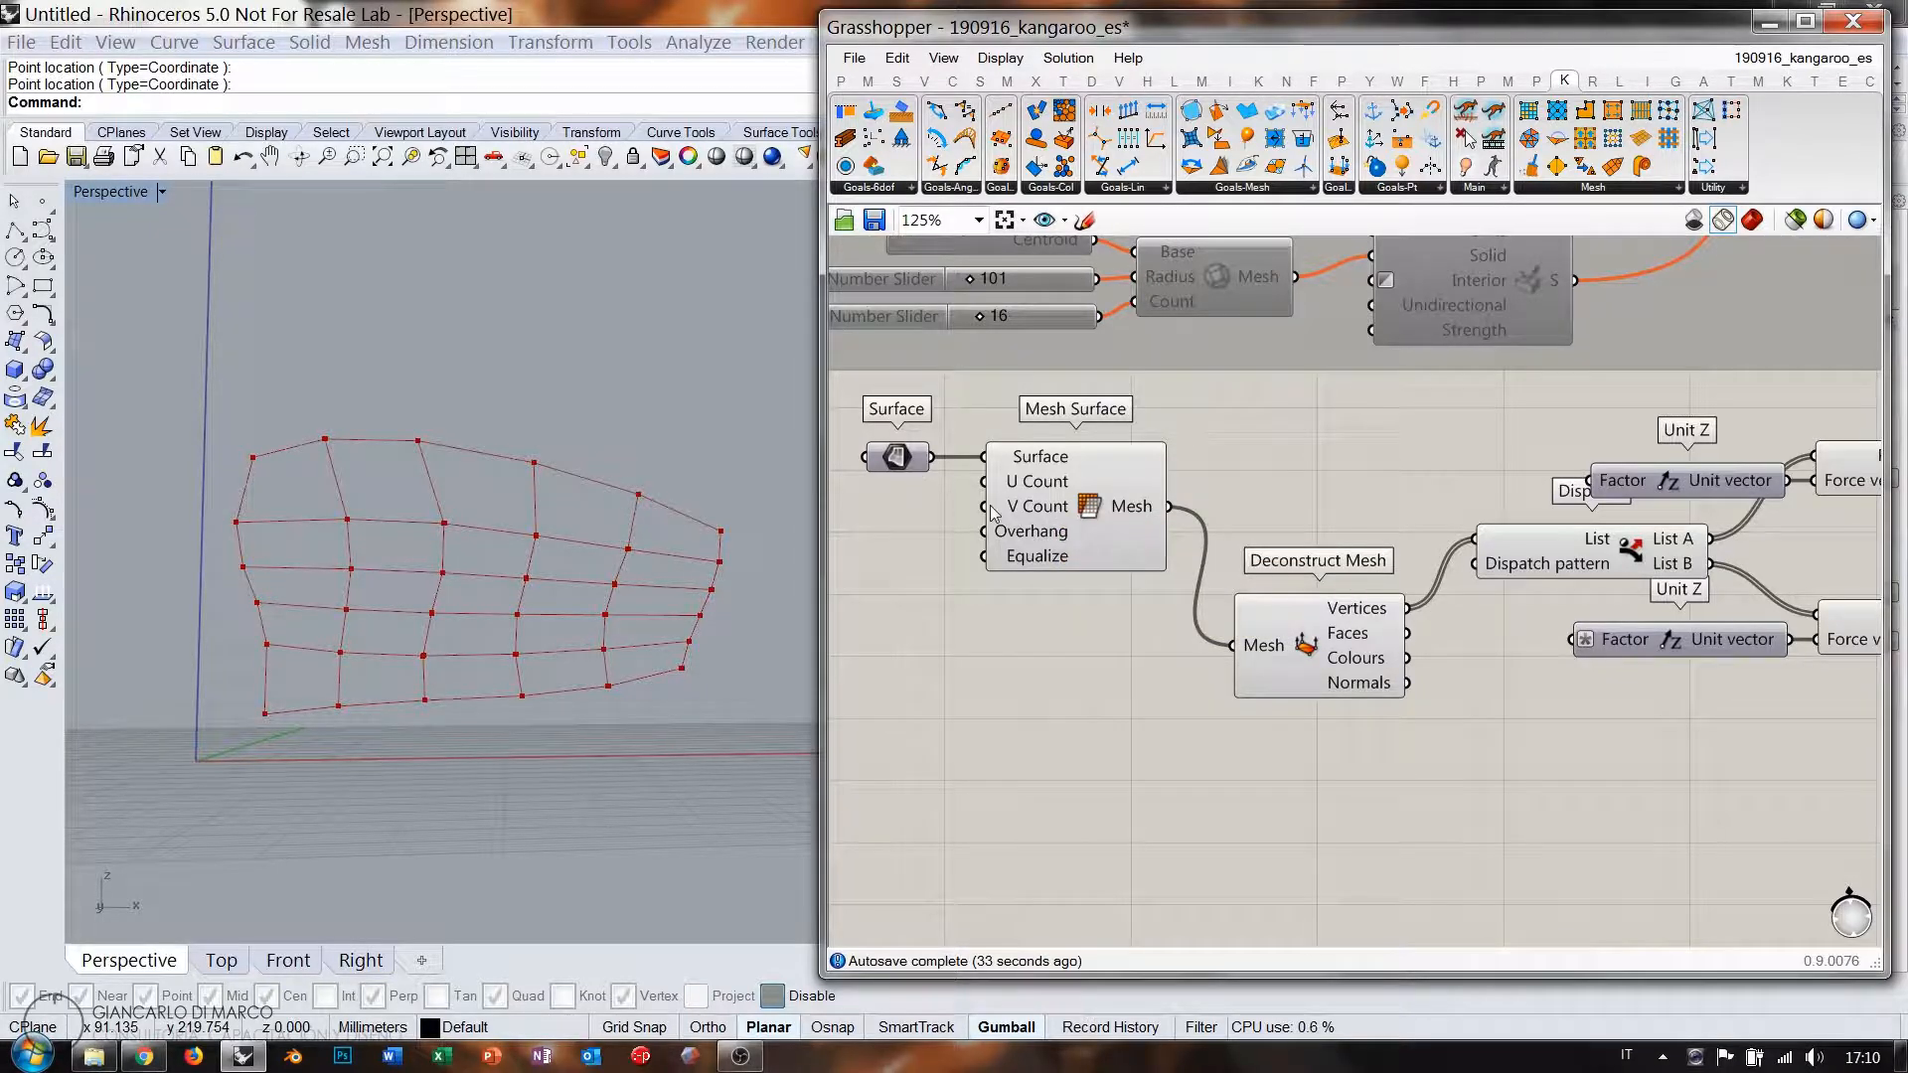
pyautogui.moveTo(993, 491); pyautogui.dragTo(1221, 512, button='right')
pyautogui.scroll(4, 1213, 498)
pyautogui.scroll(-1, 1101, 542)
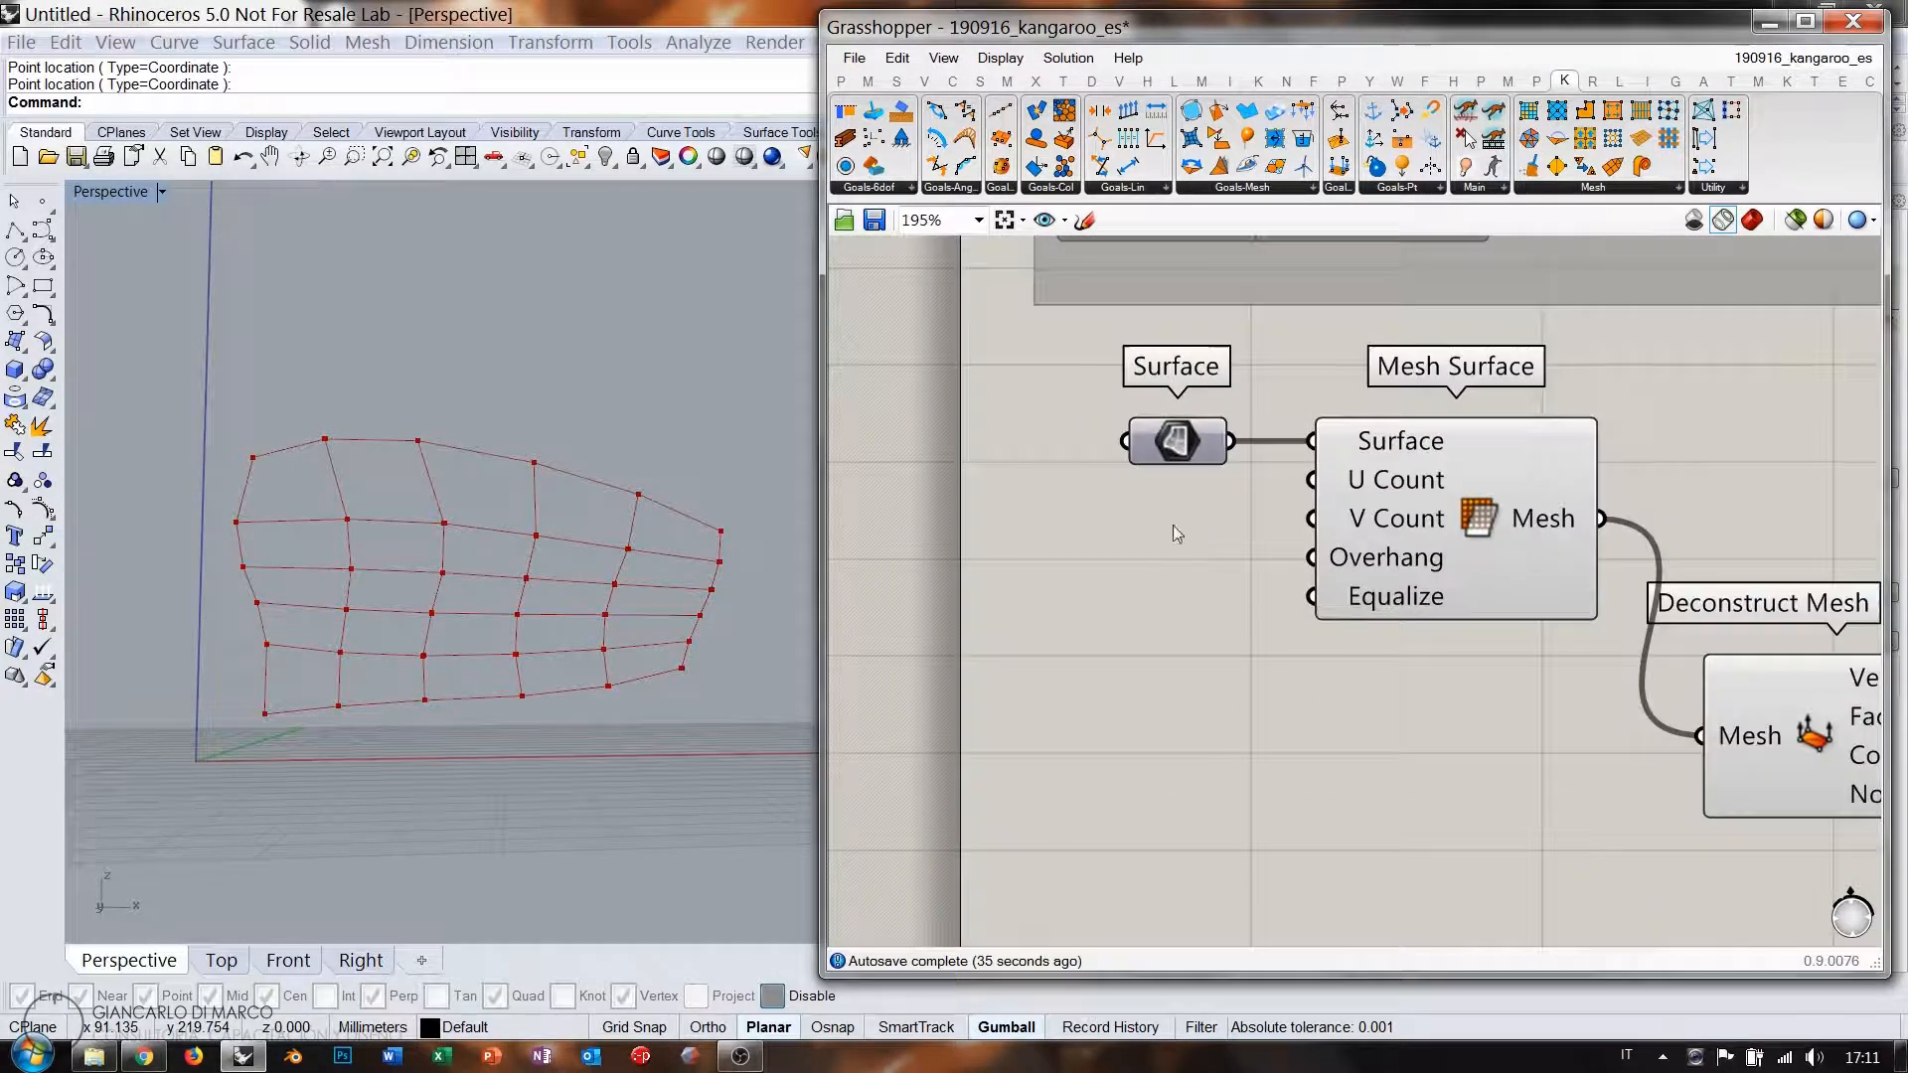
# Add a 1–50 number slider (1<50) driving U Count, set to 18.
pyautogui.doubleClick(1108, 556)
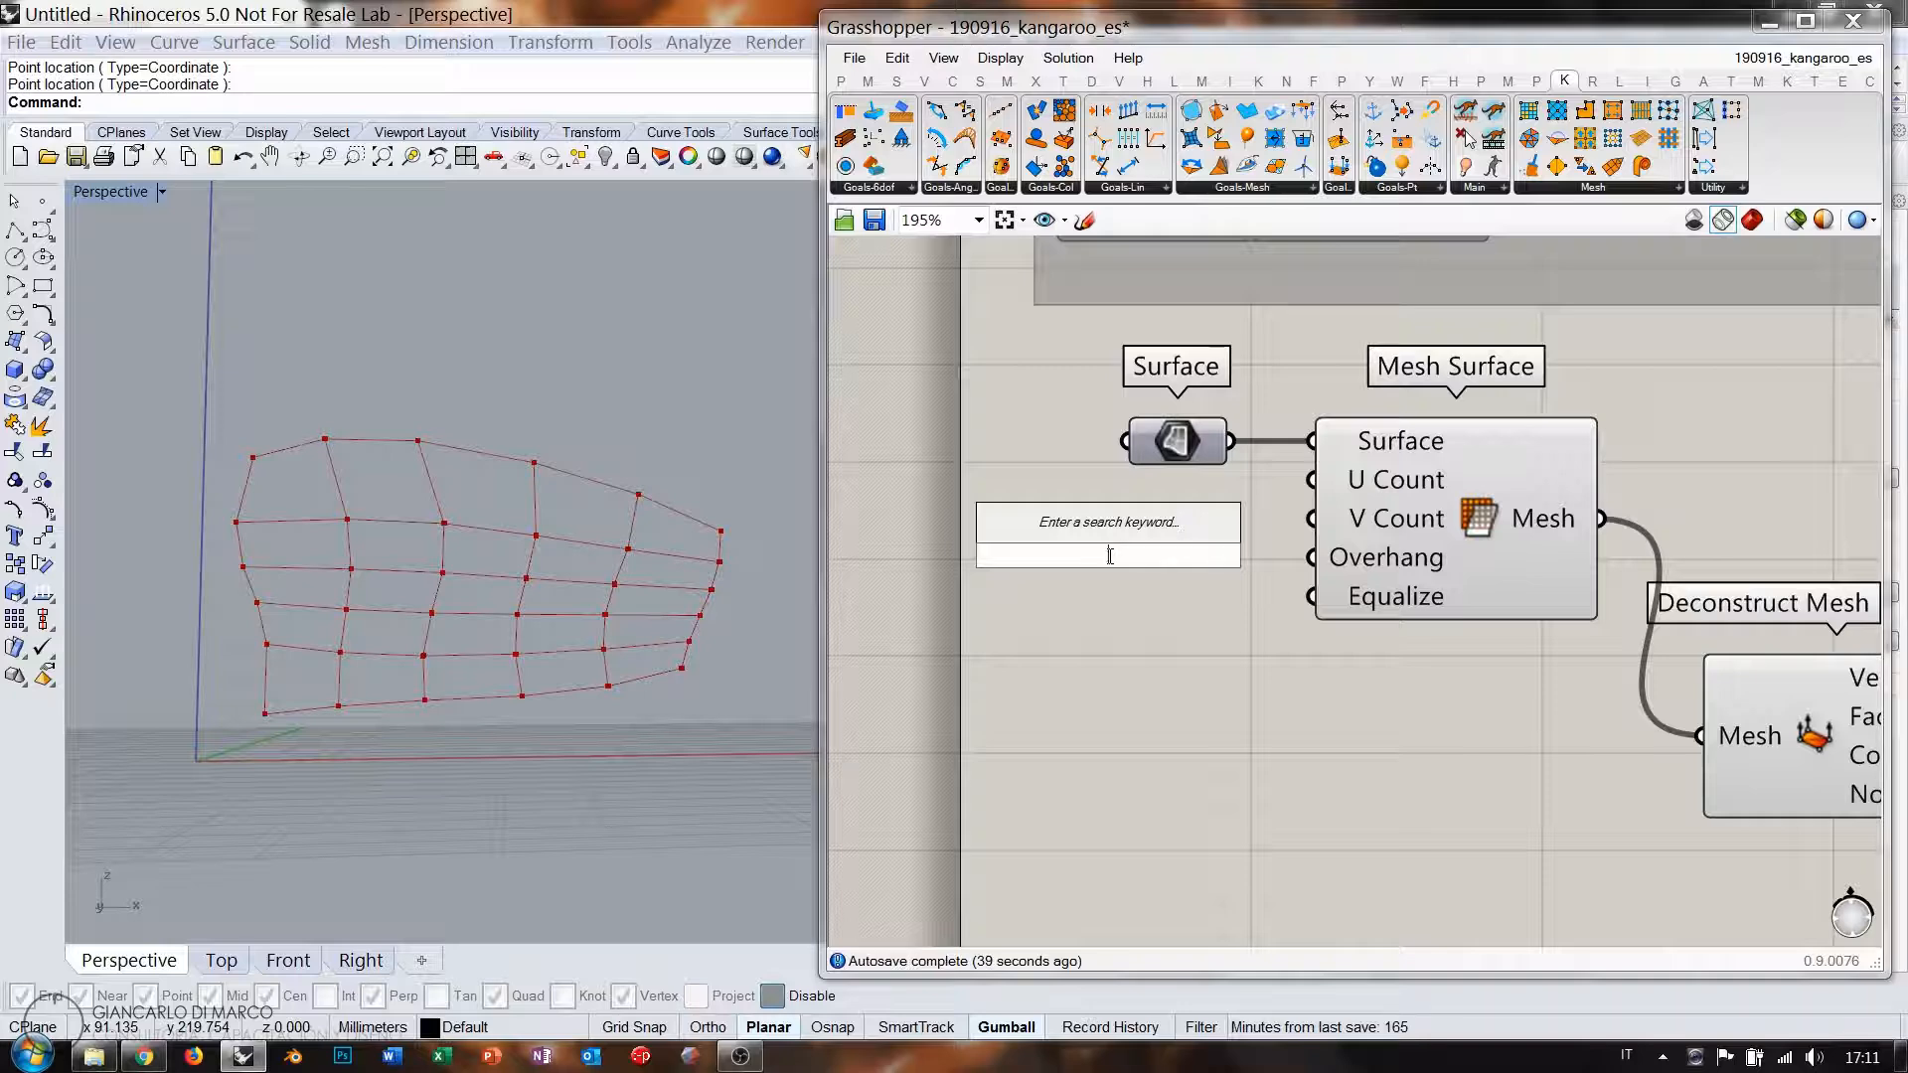
pyautogui.write('1<50')
pyautogui.press('Return')
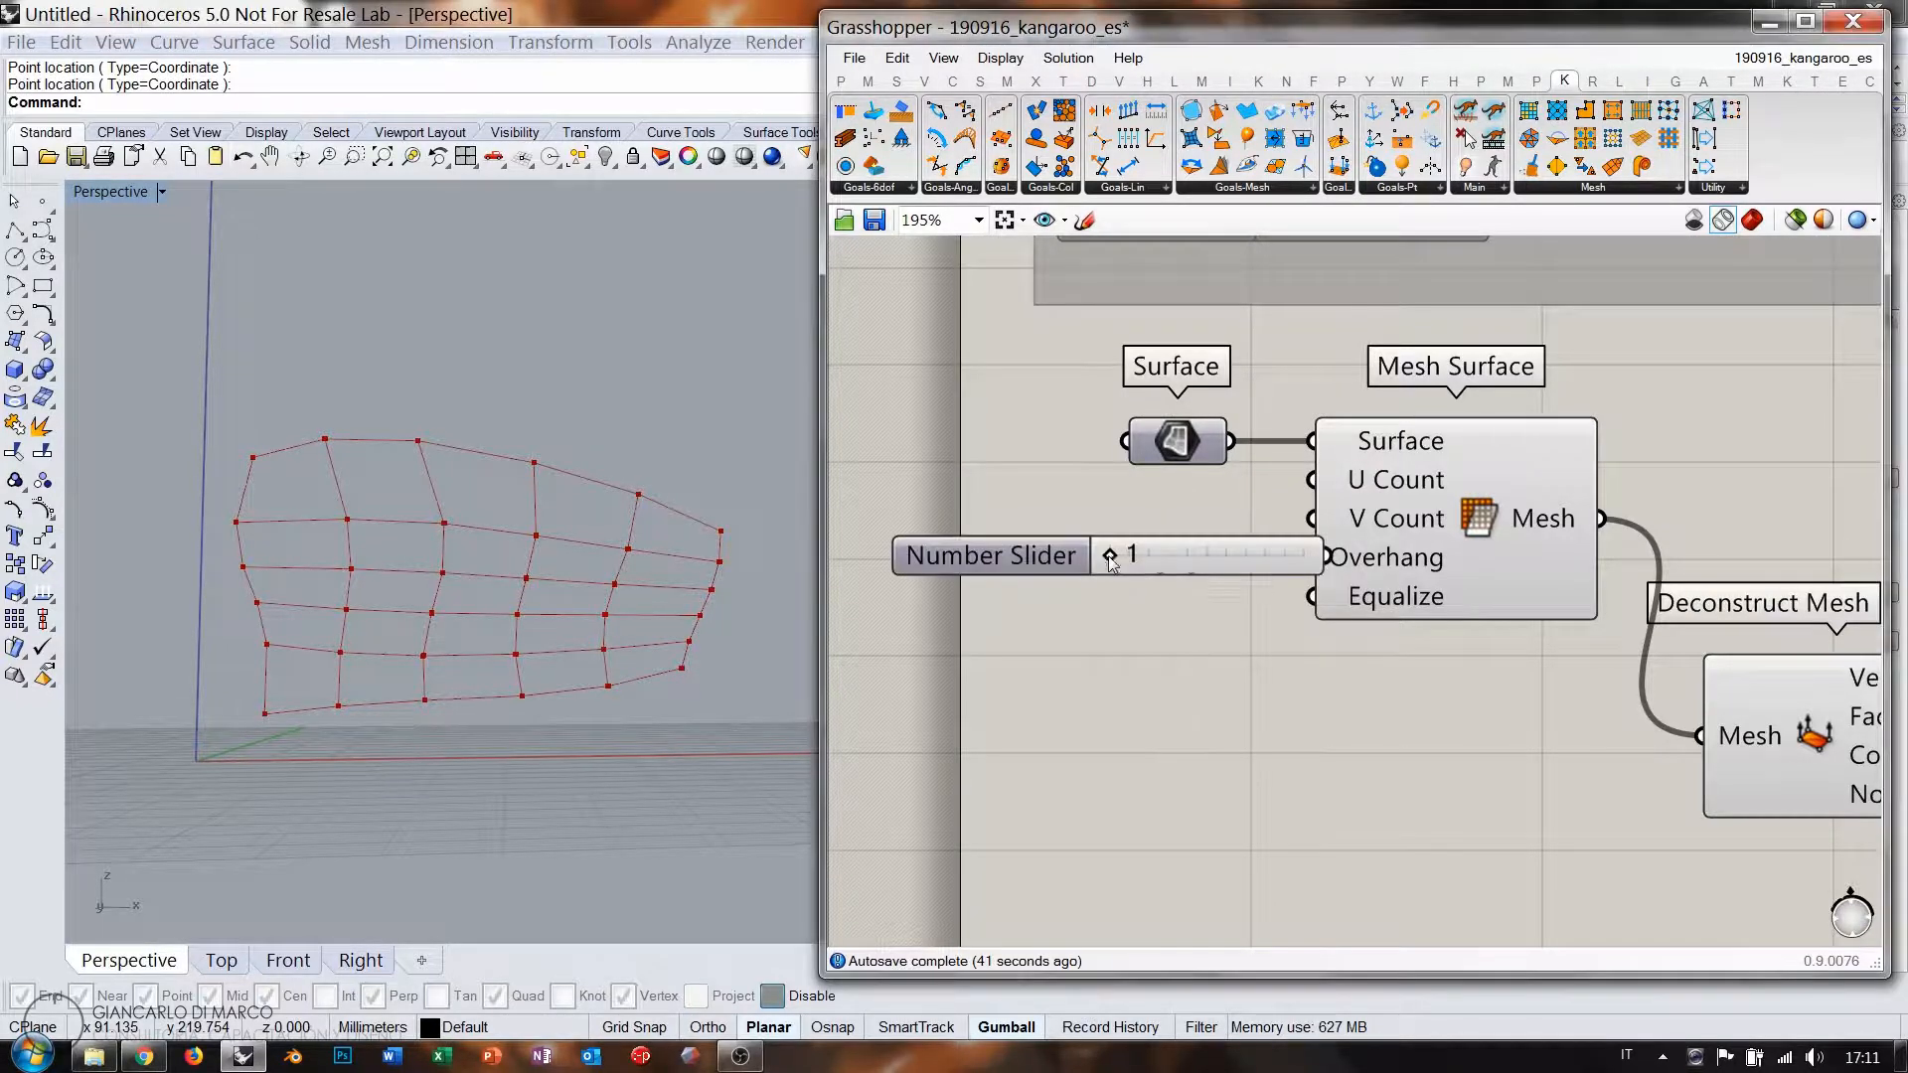
pyautogui.moveTo(1268, 569); pyautogui.dragTo(1183, 537)
pyautogui.moveTo(1319, 486); pyautogui.dragTo(1247, 524)
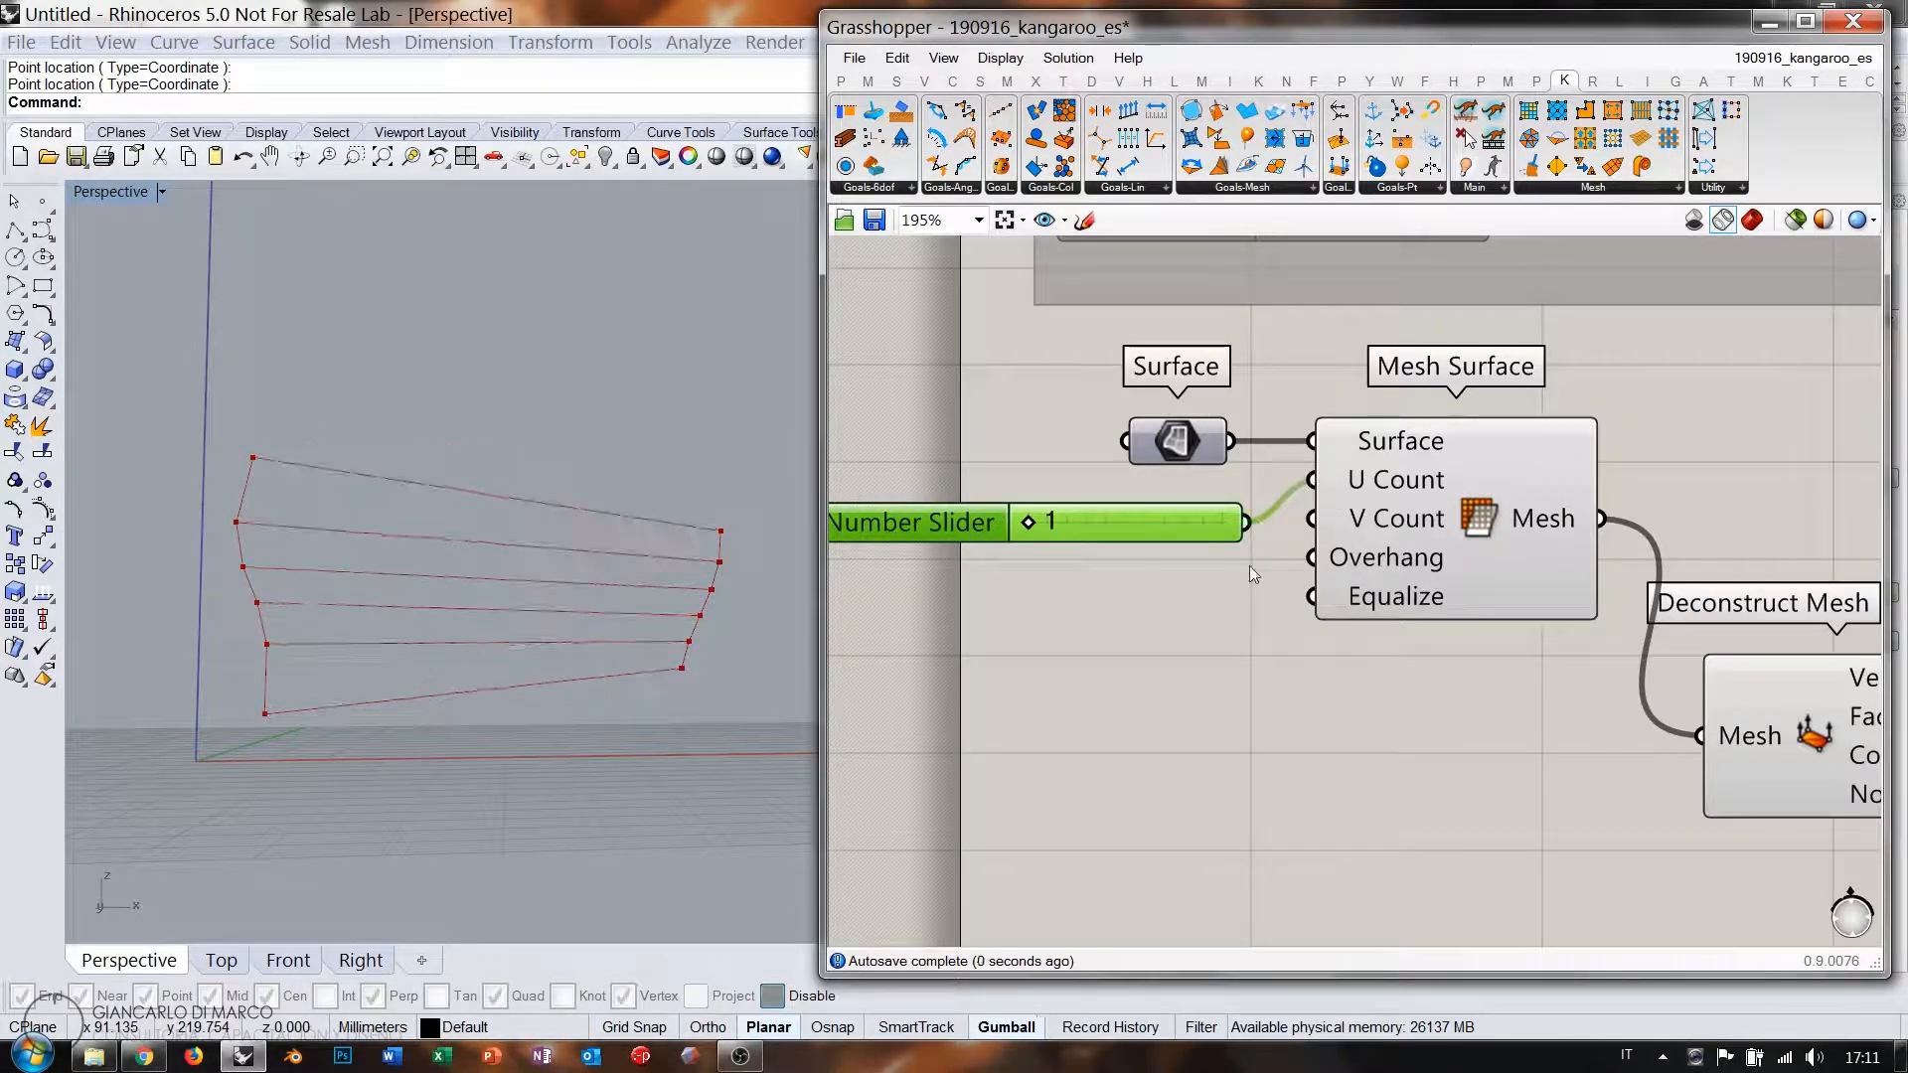
pyautogui.moveTo(1223, 588); pyautogui.dragTo(1147, 589, button='right')
pyautogui.moveTo(946, 524); pyautogui.dragTo(1039, 527)
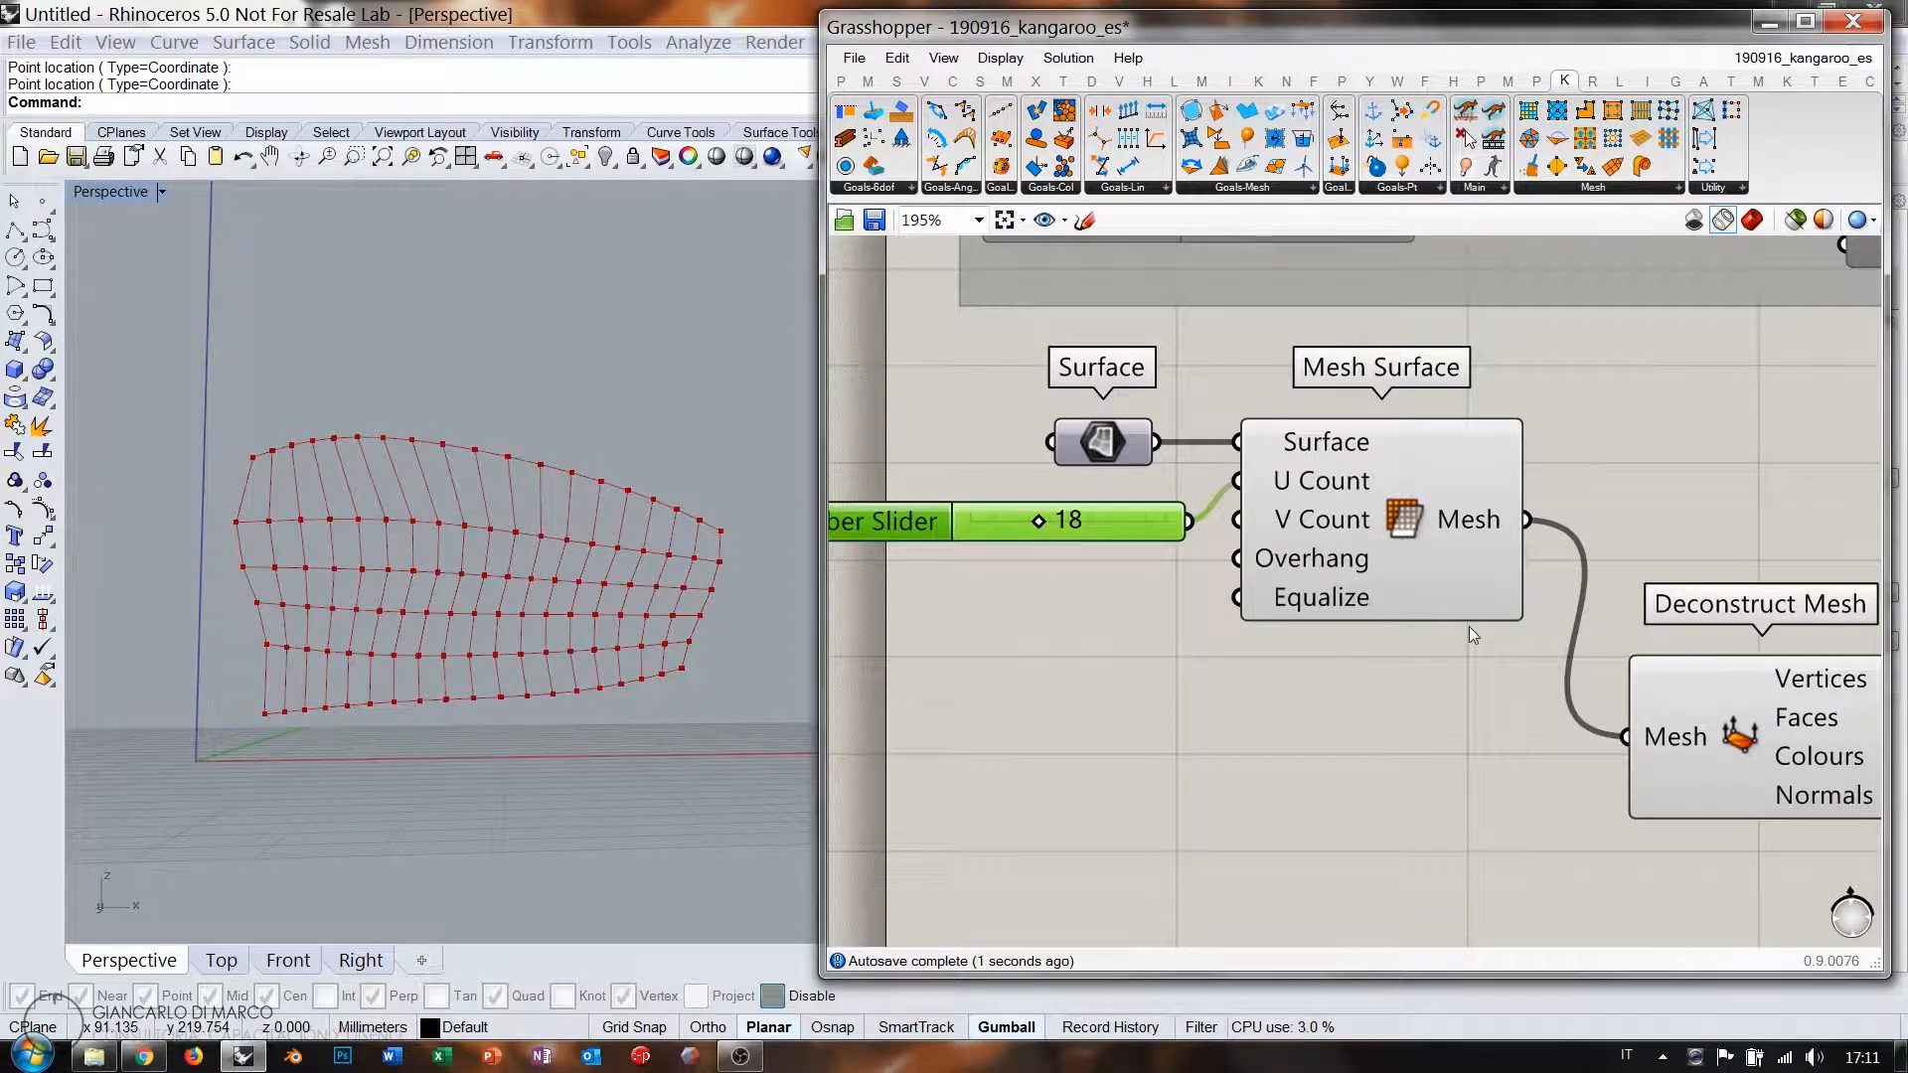
# Copy the slider to drive the V Count, also set to 18.
pyautogui.moveTo(1469, 626); pyautogui.dragTo(1169, 592, button='right')
pyautogui.moveTo(1536, 651)
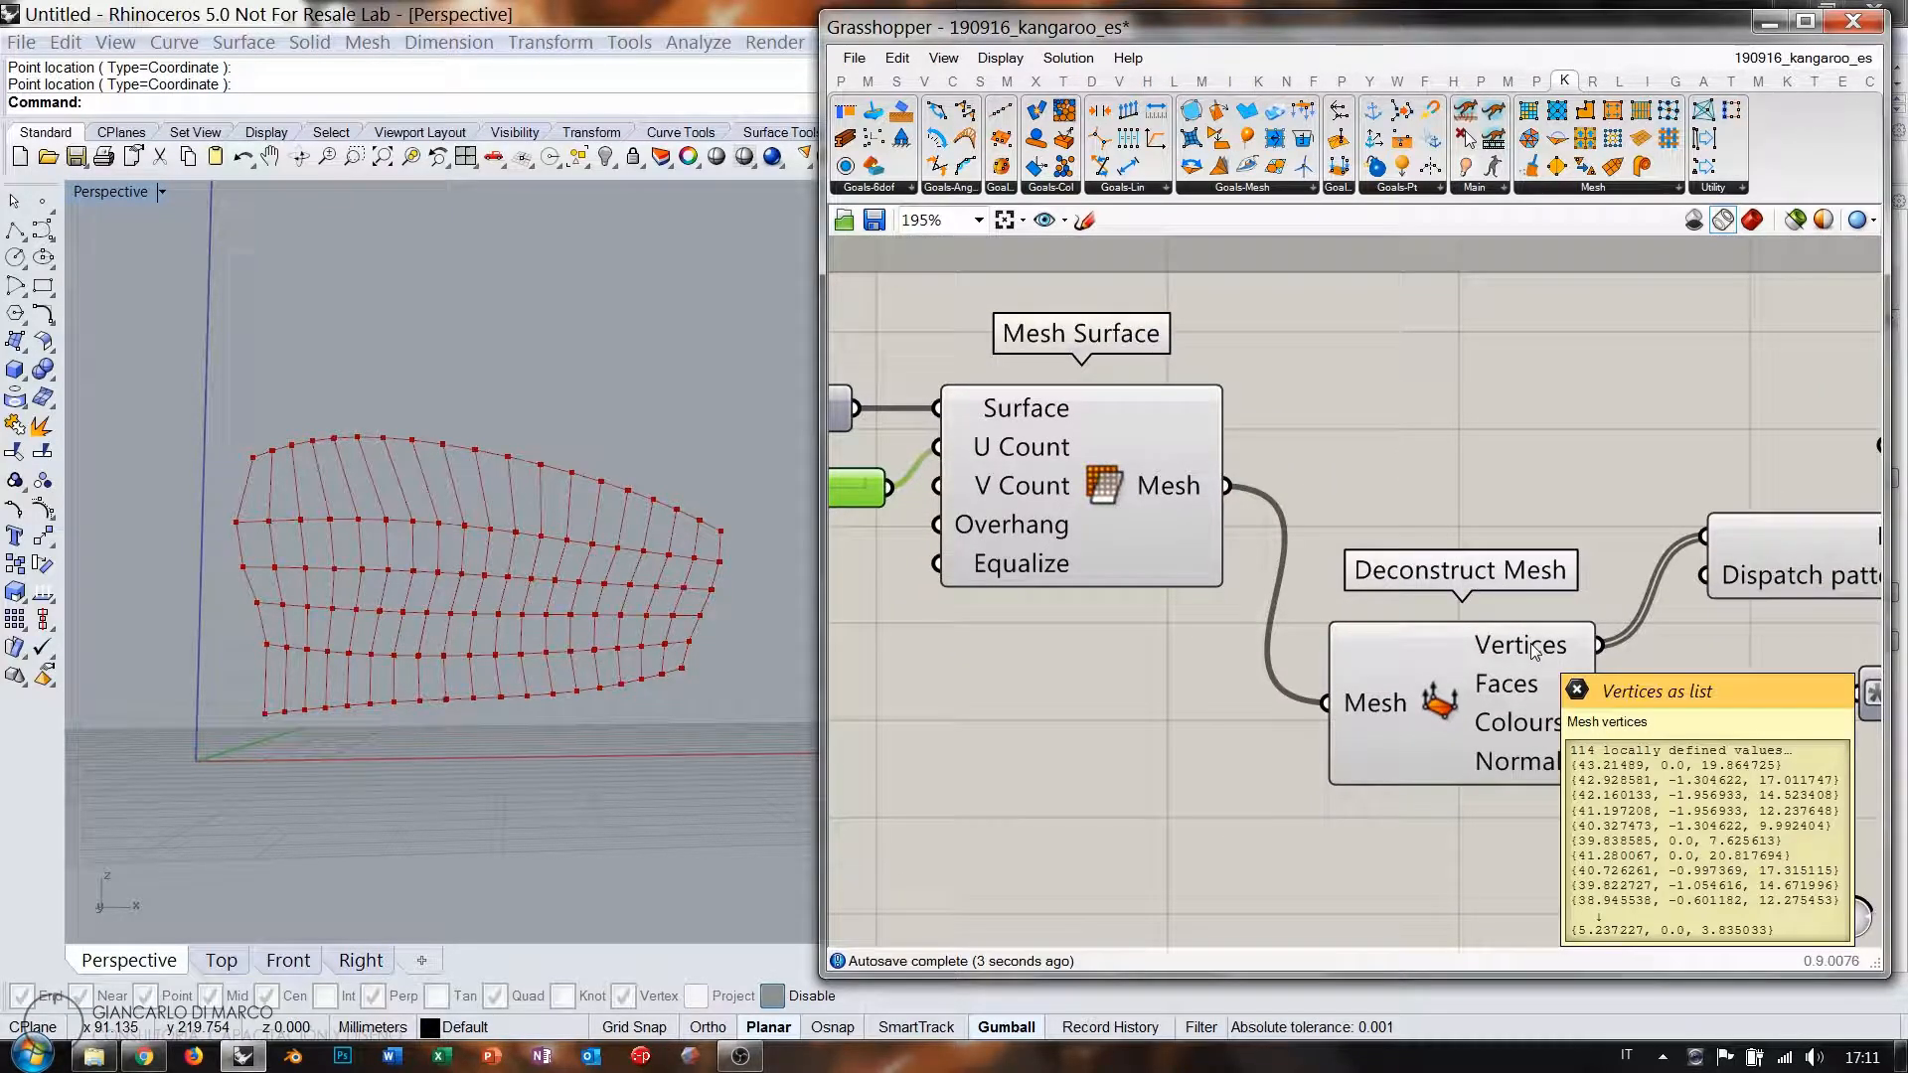
pyautogui.scroll(-4, 1535, 651)
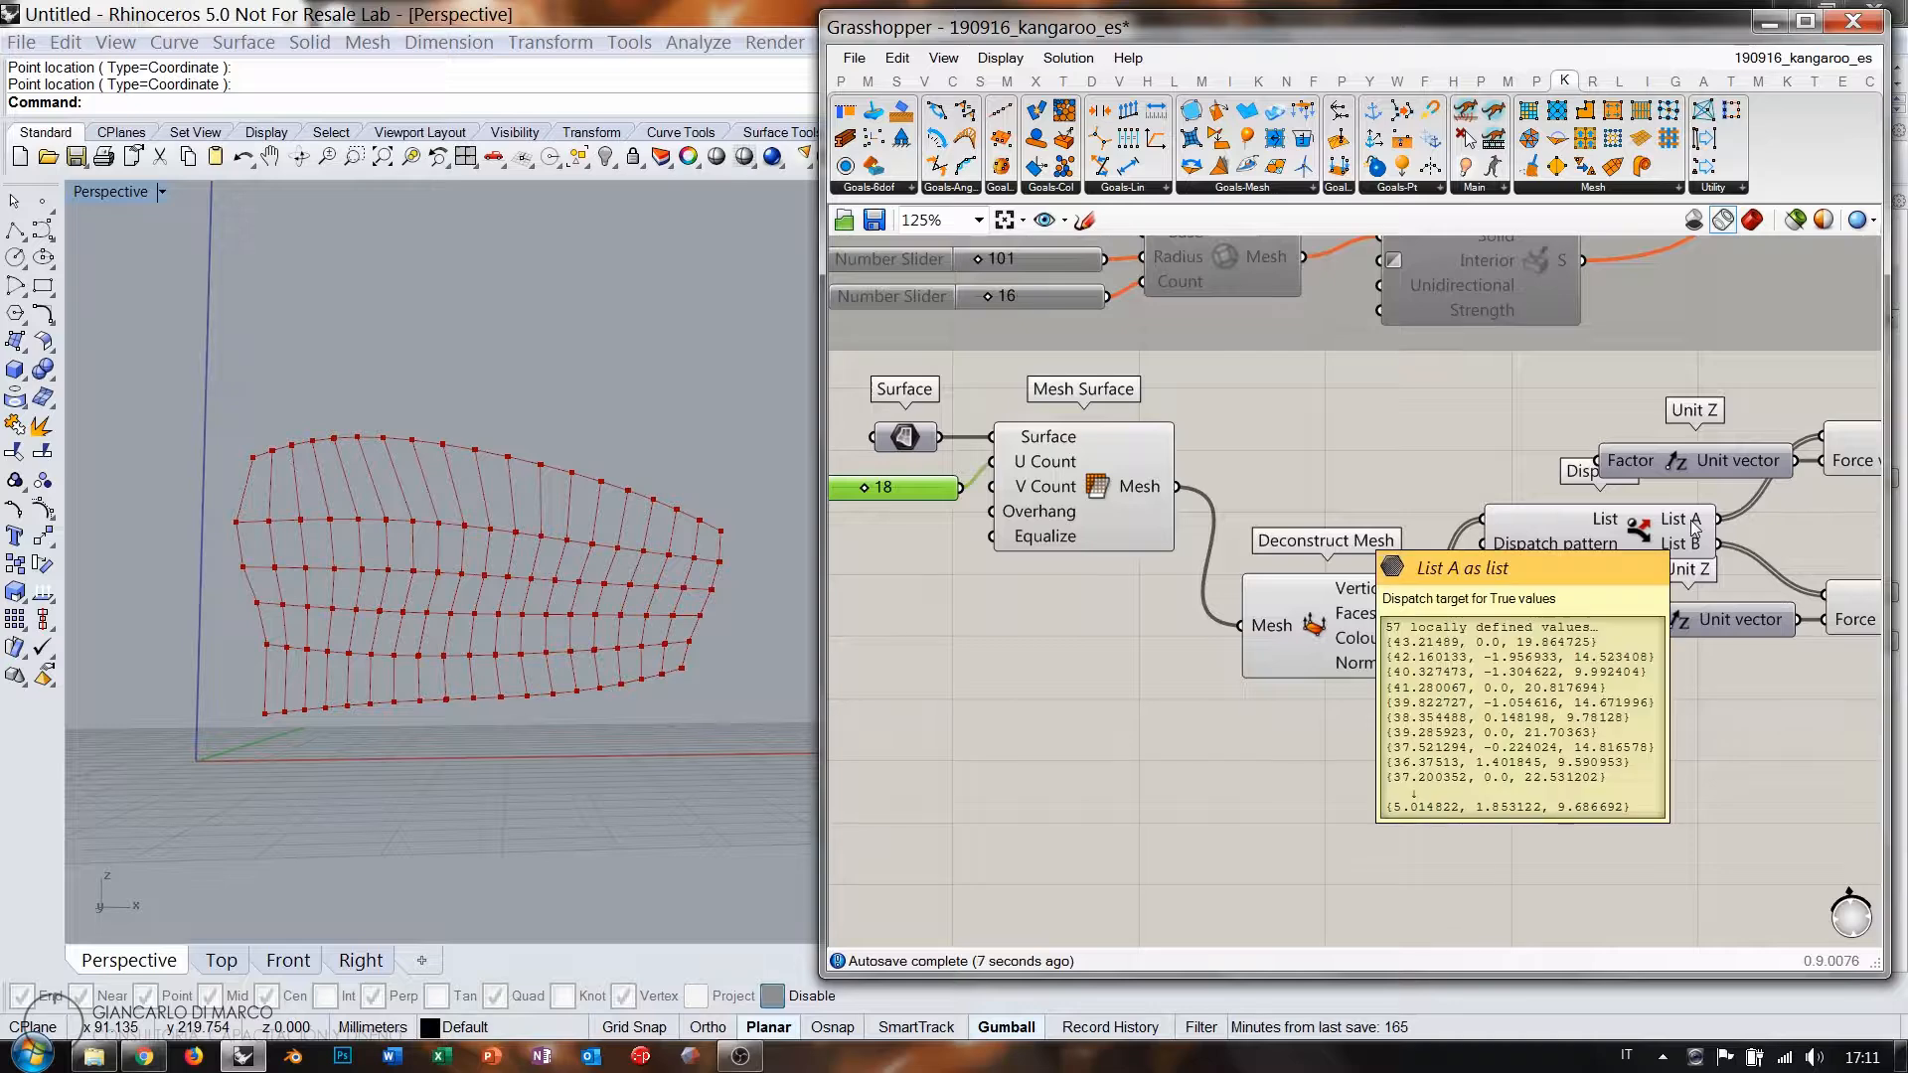
pyautogui.scroll(4, 1101, 516)
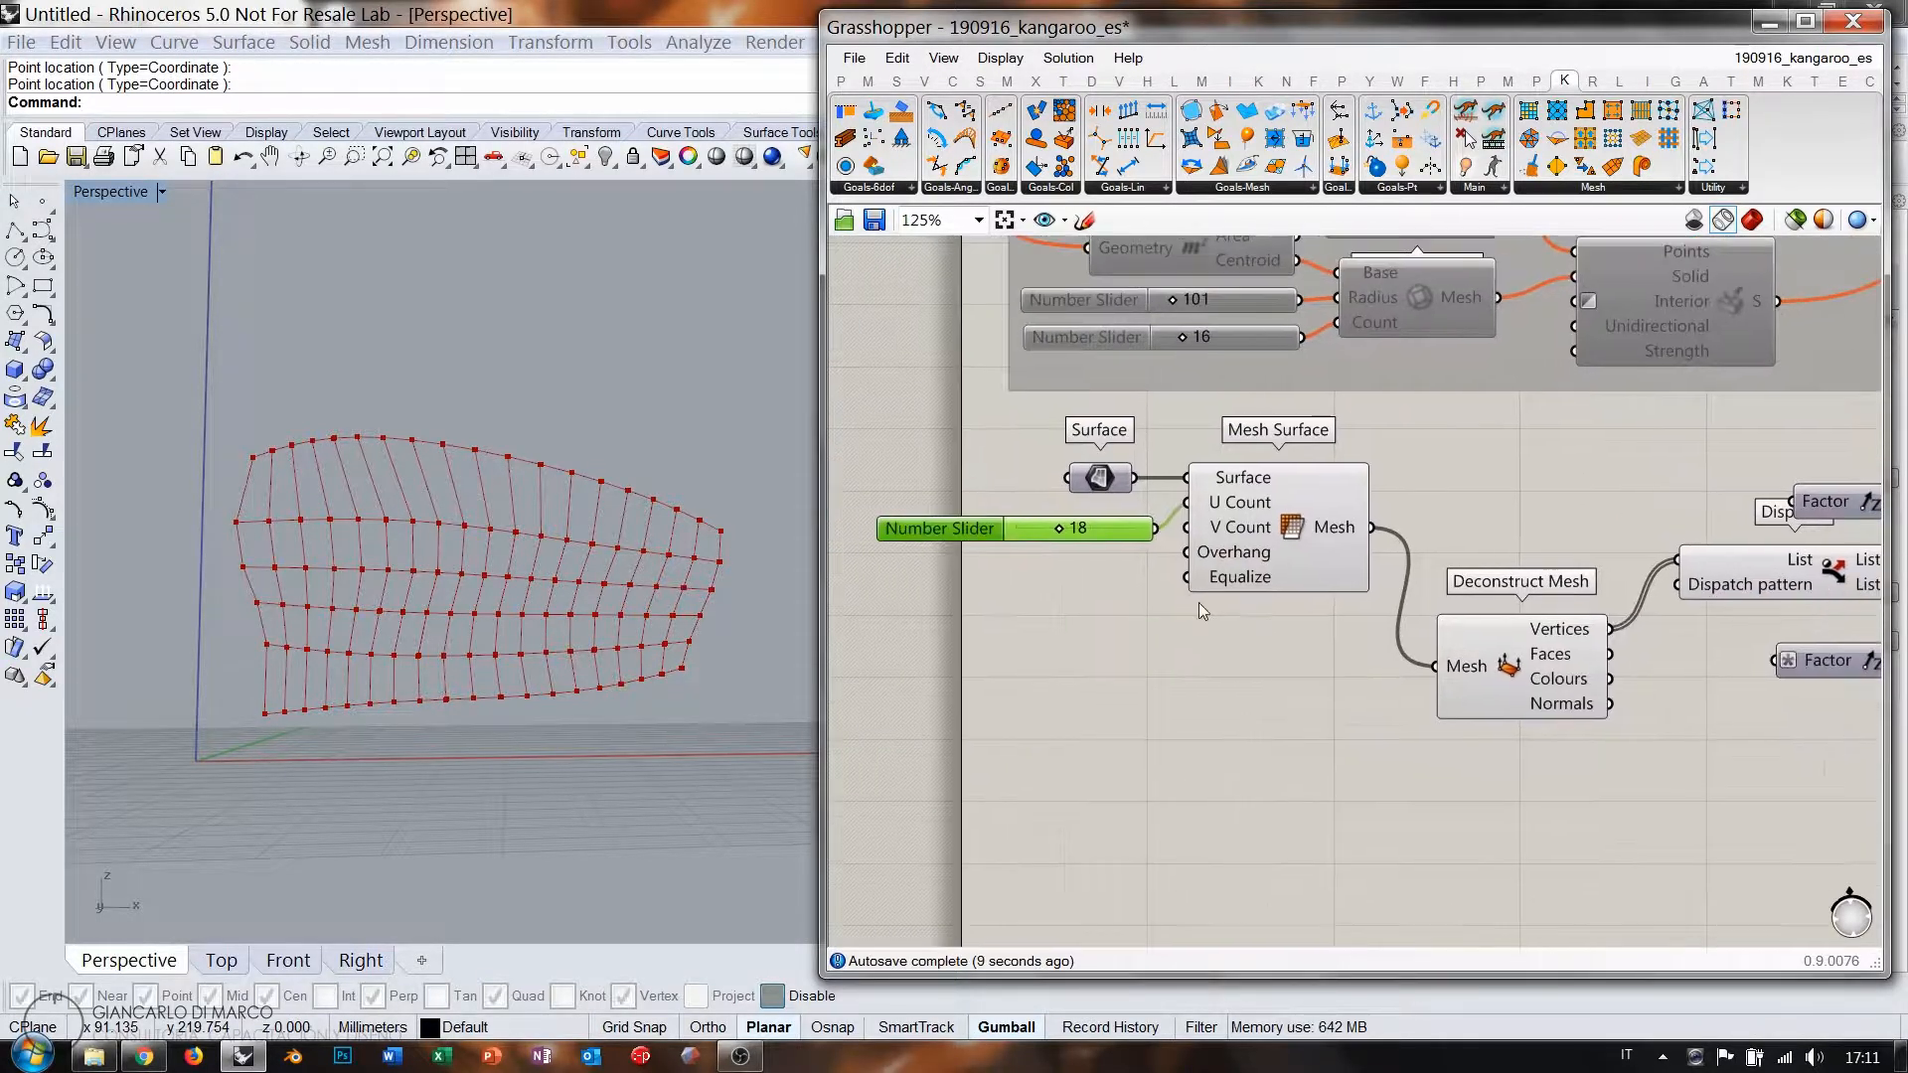
pyautogui.keyDown('alt'); pyautogui.moveTo(1101, 516); pyautogui.dragTo(1102, 572); pyautogui.keyUp('alt')
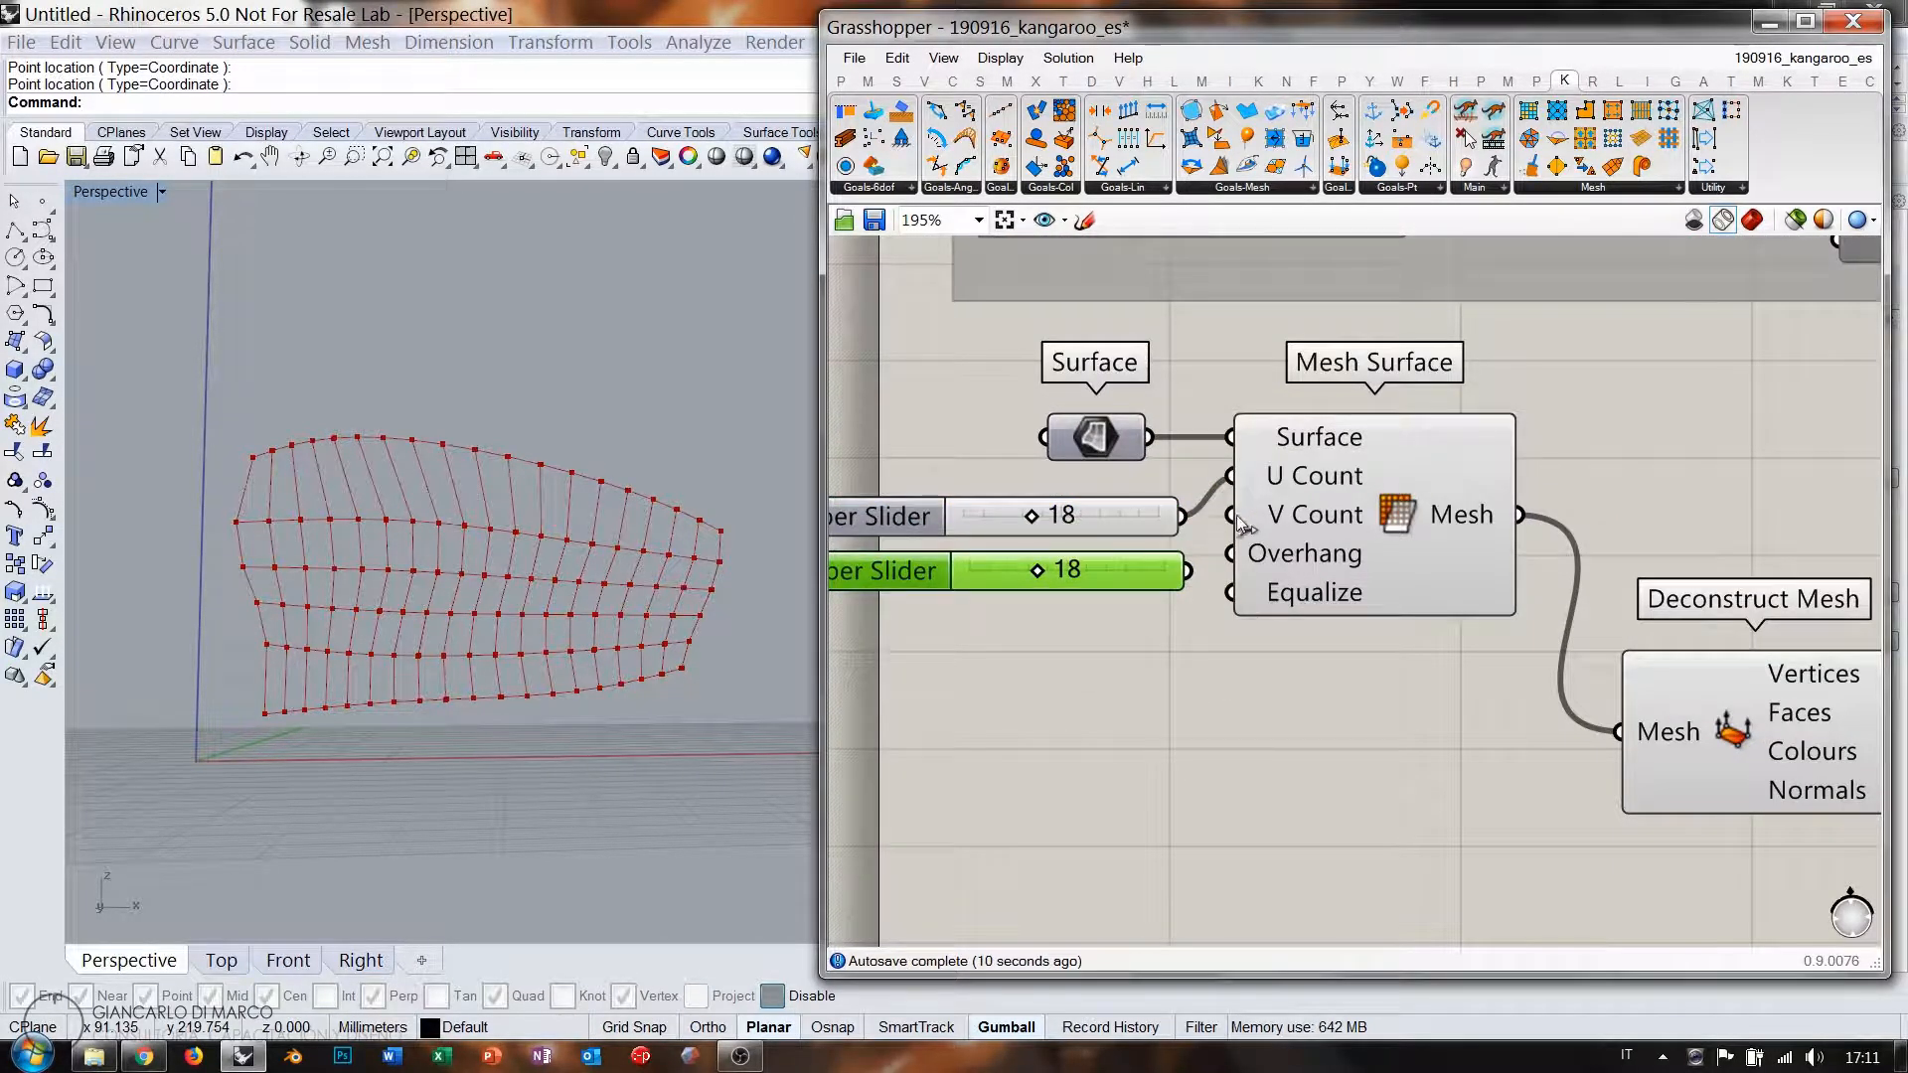
pyautogui.moveTo(1241, 525); pyautogui.dragTo(1035, 569)
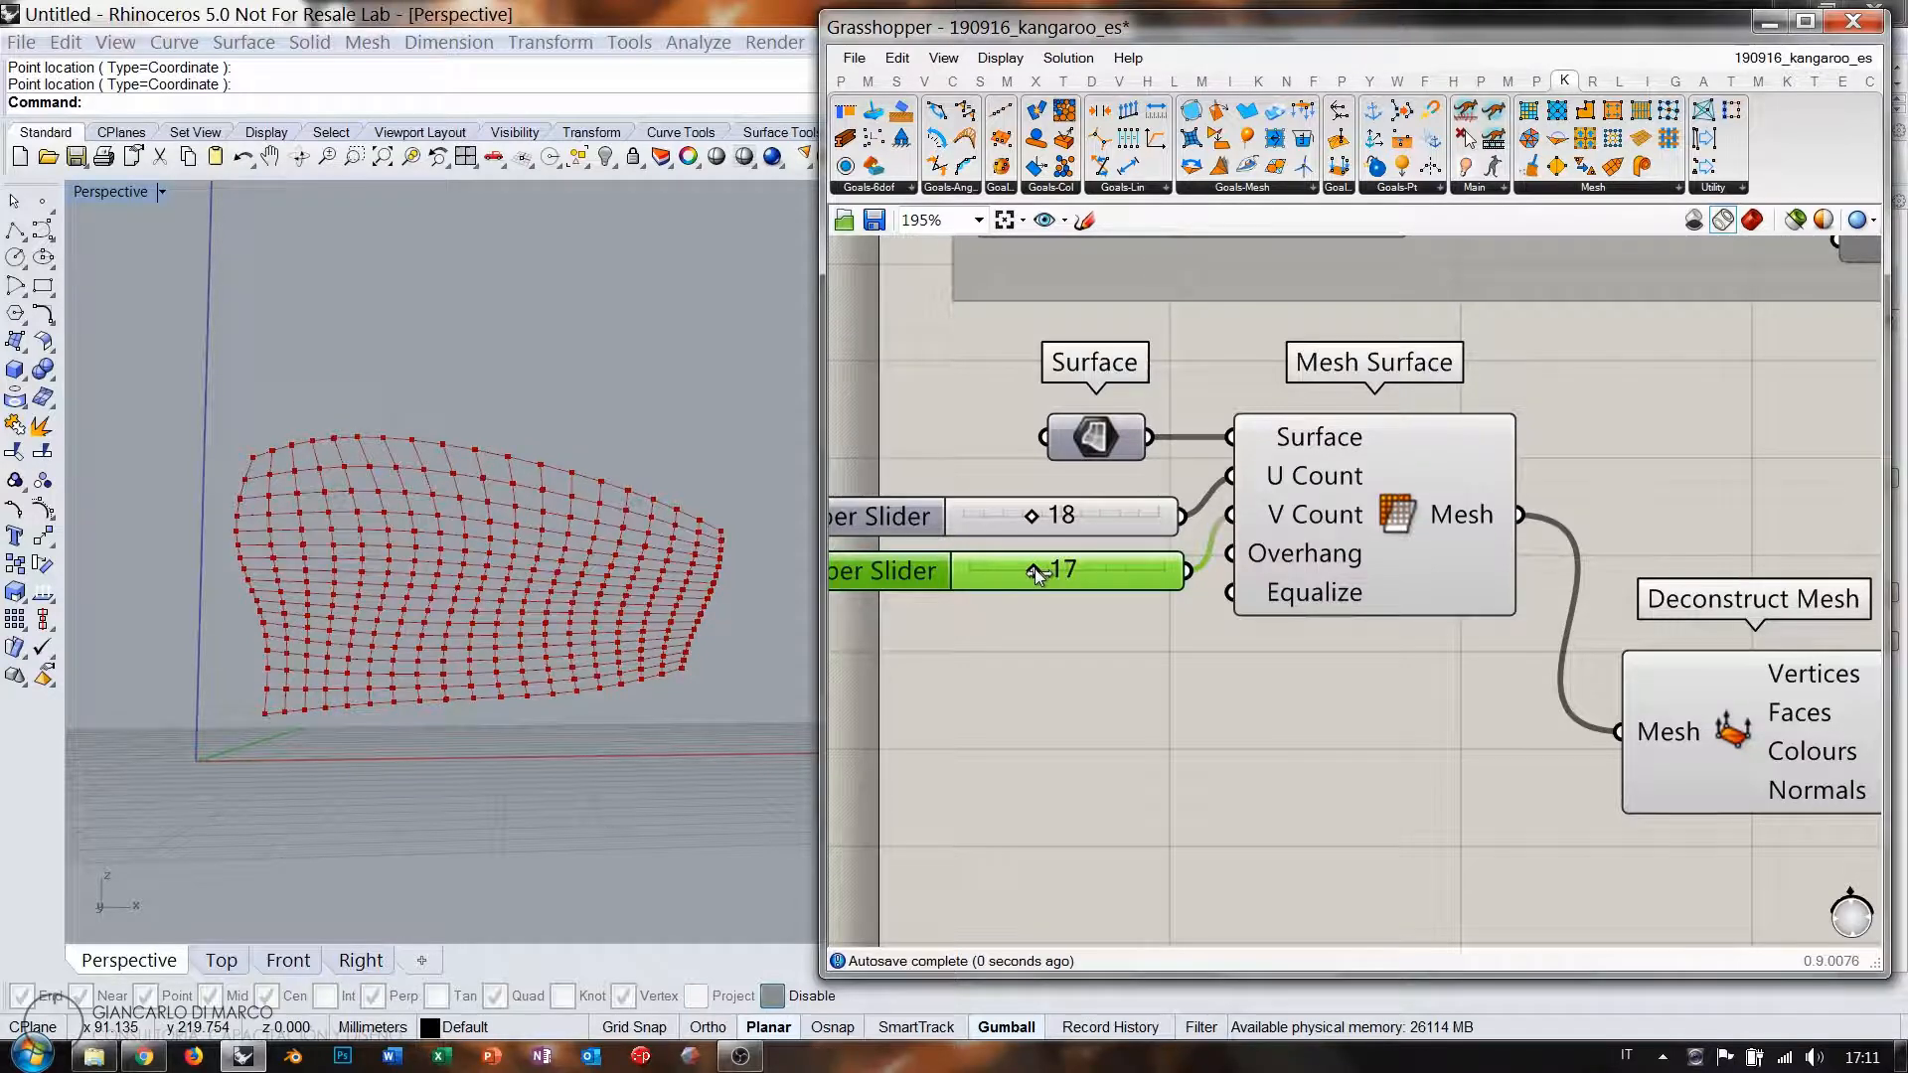
pyautogui.moveTo(1538, 653); pyautogui.dragTo(1158, 601, button='right')
pyautogui.scroll(-1, 1282, 618)
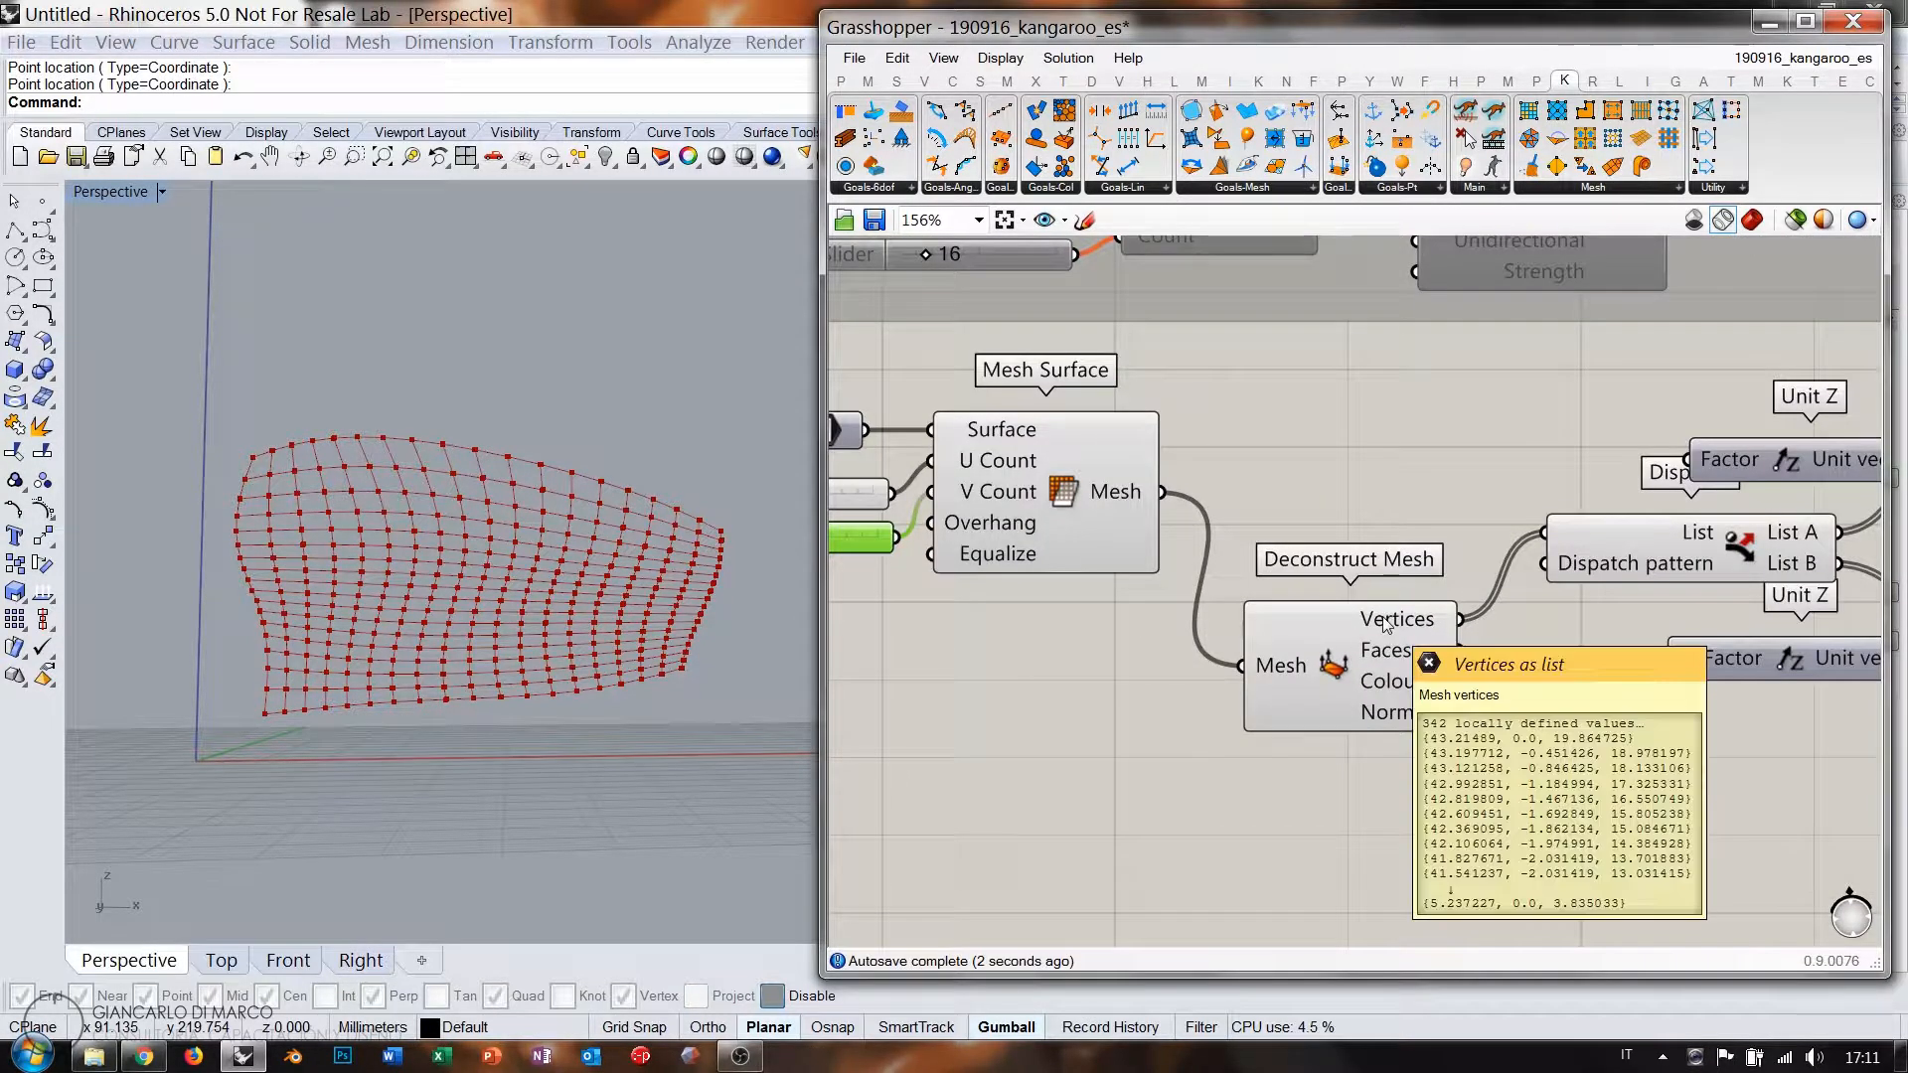
pyautogui.moveTo(902, 556); pyautogui.dragTo(1044, 570, button='right')
pyautogui.scroll(2, 954, 564)
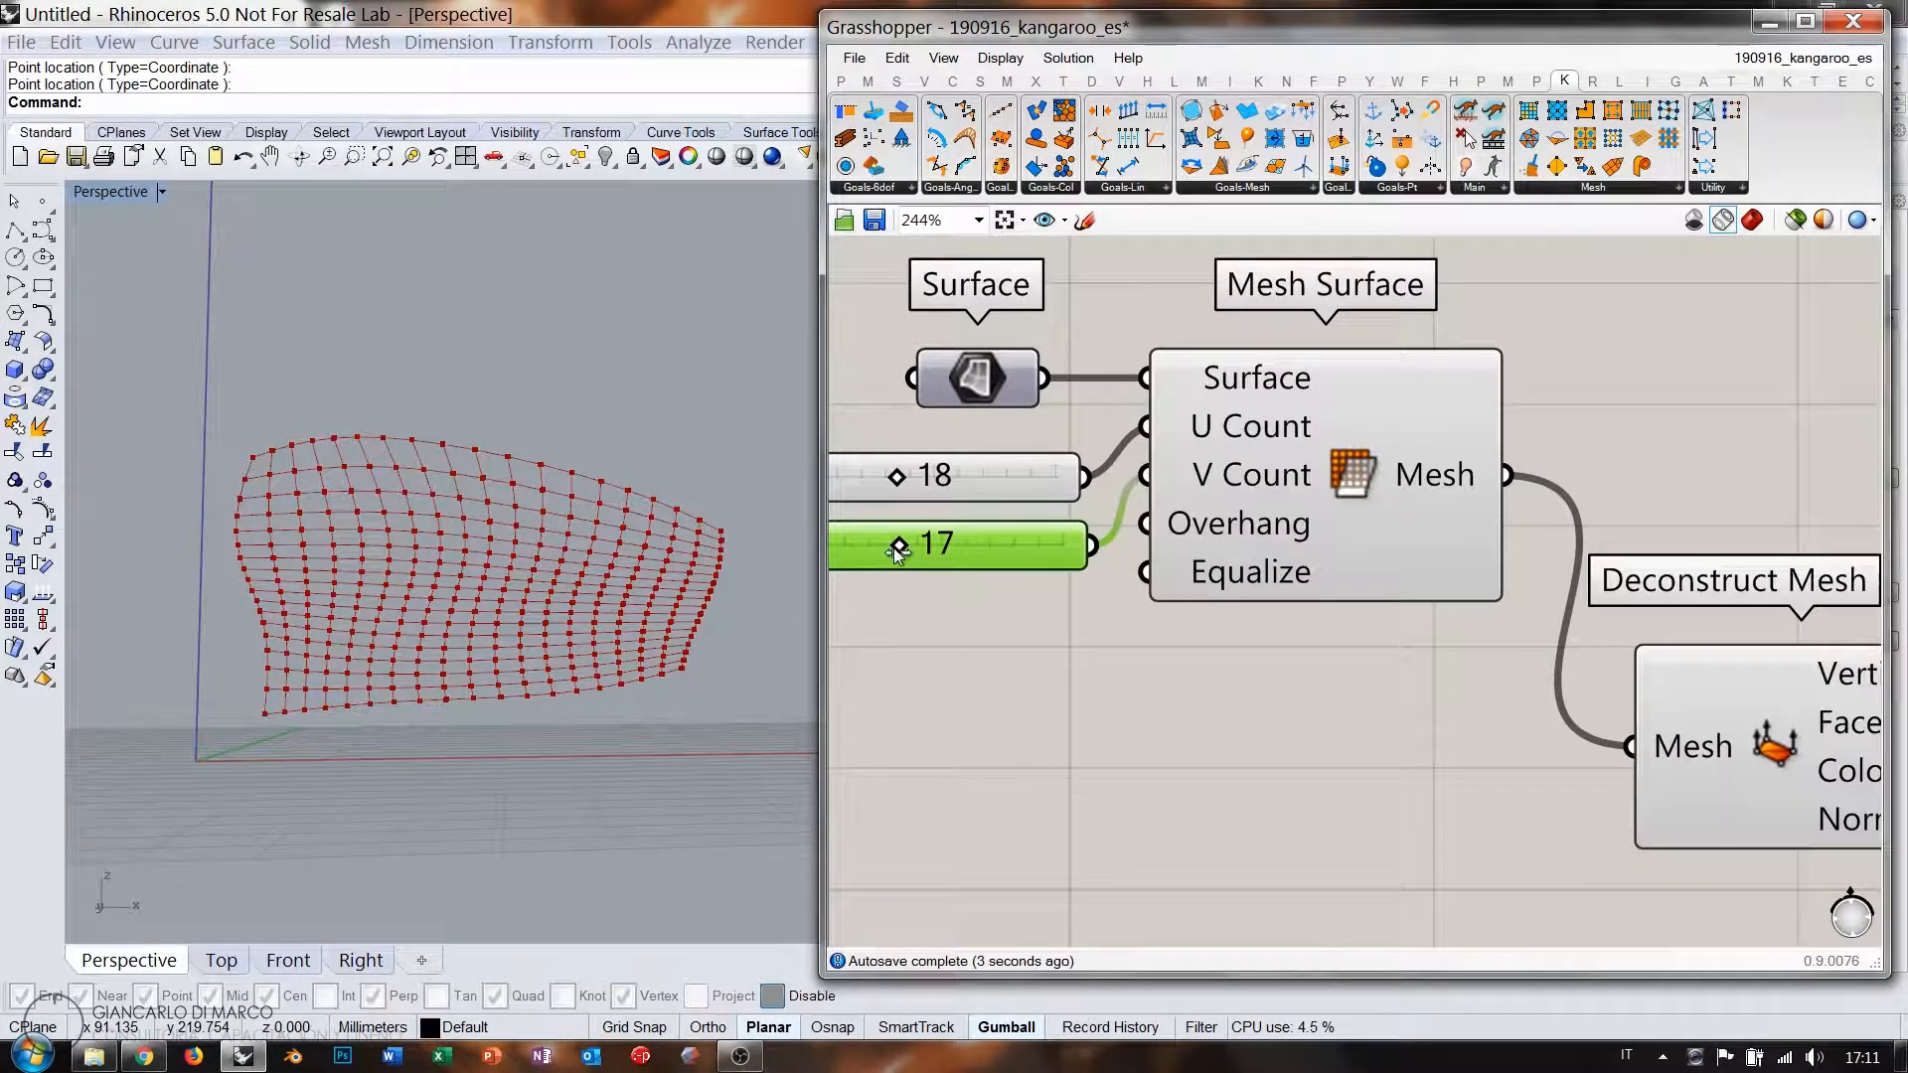
pyautogui.moveTo(896, 548); pyautogui.dragTo(901, 548)
pyautogui.moveTo(1639, 681); pyautogui.dragTo(1348, 664, button='right')
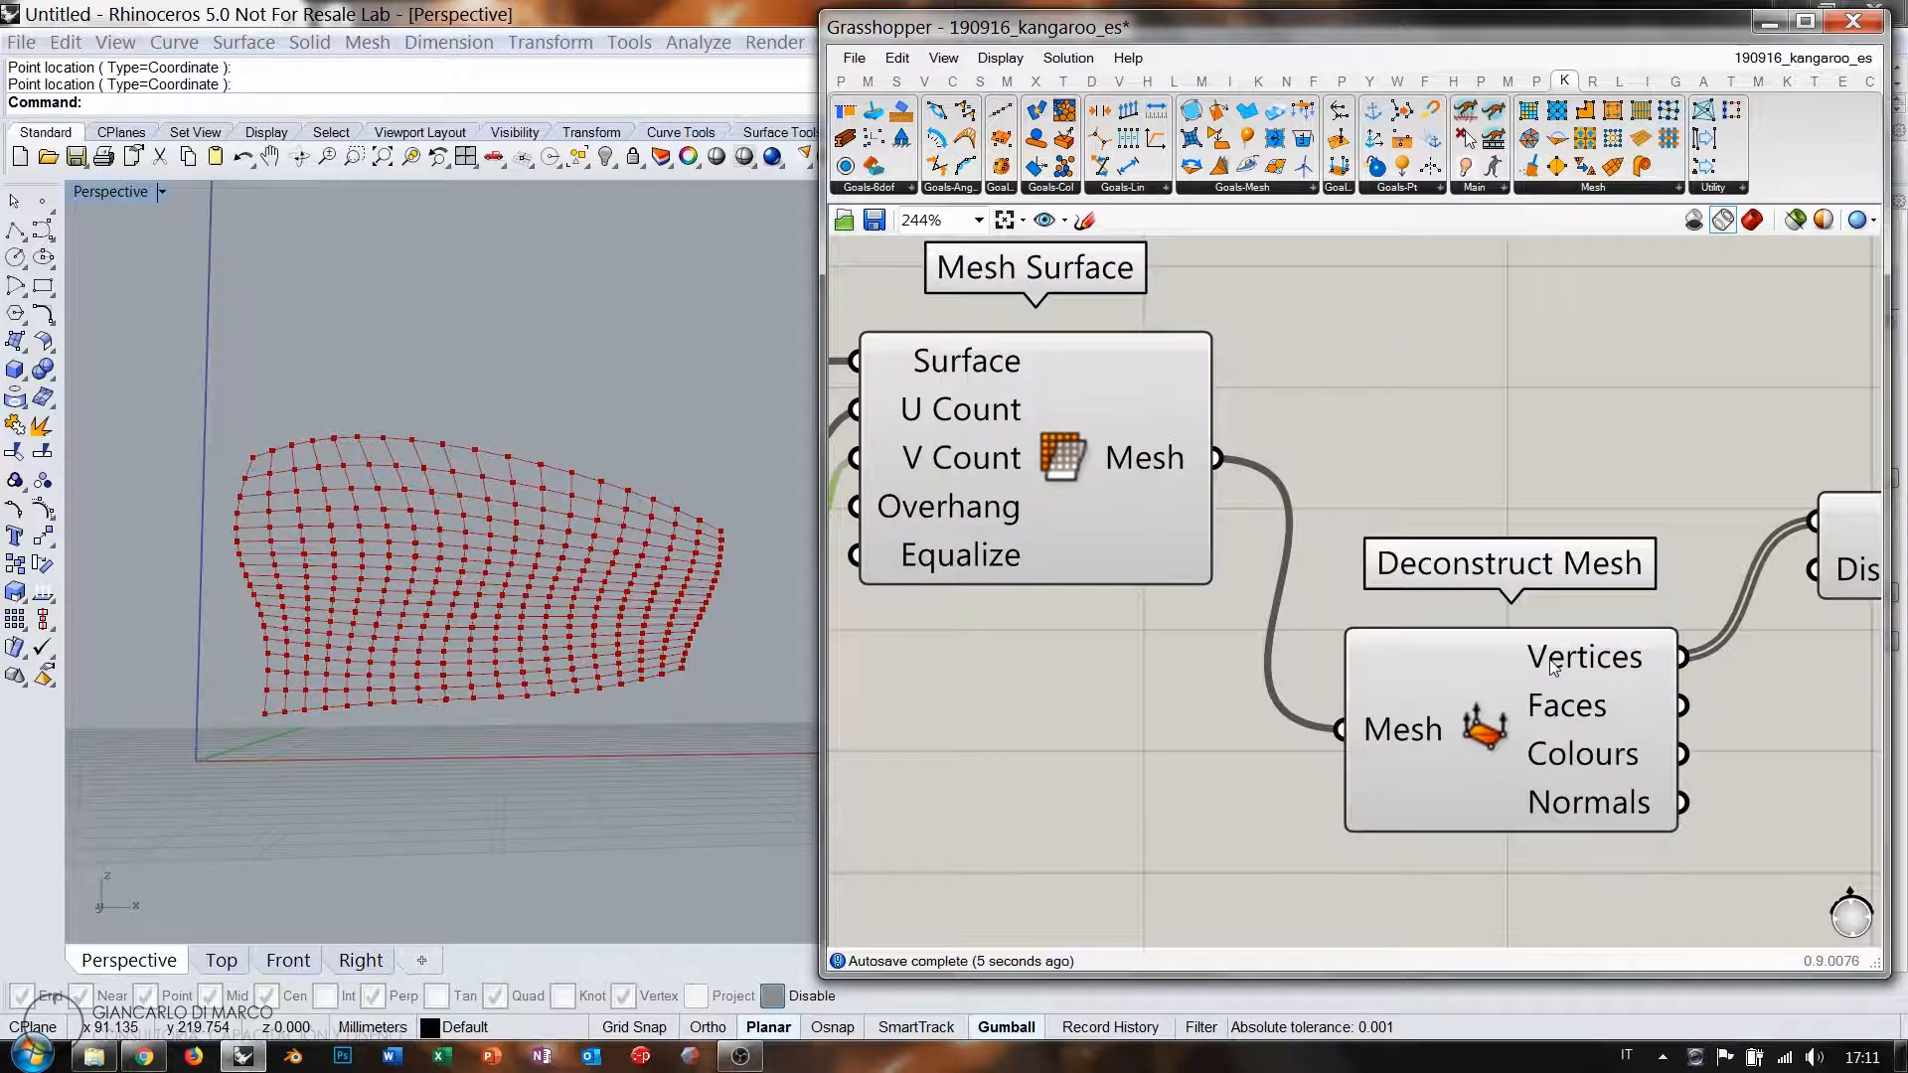
pyautogui.moveTo(1556, 667)
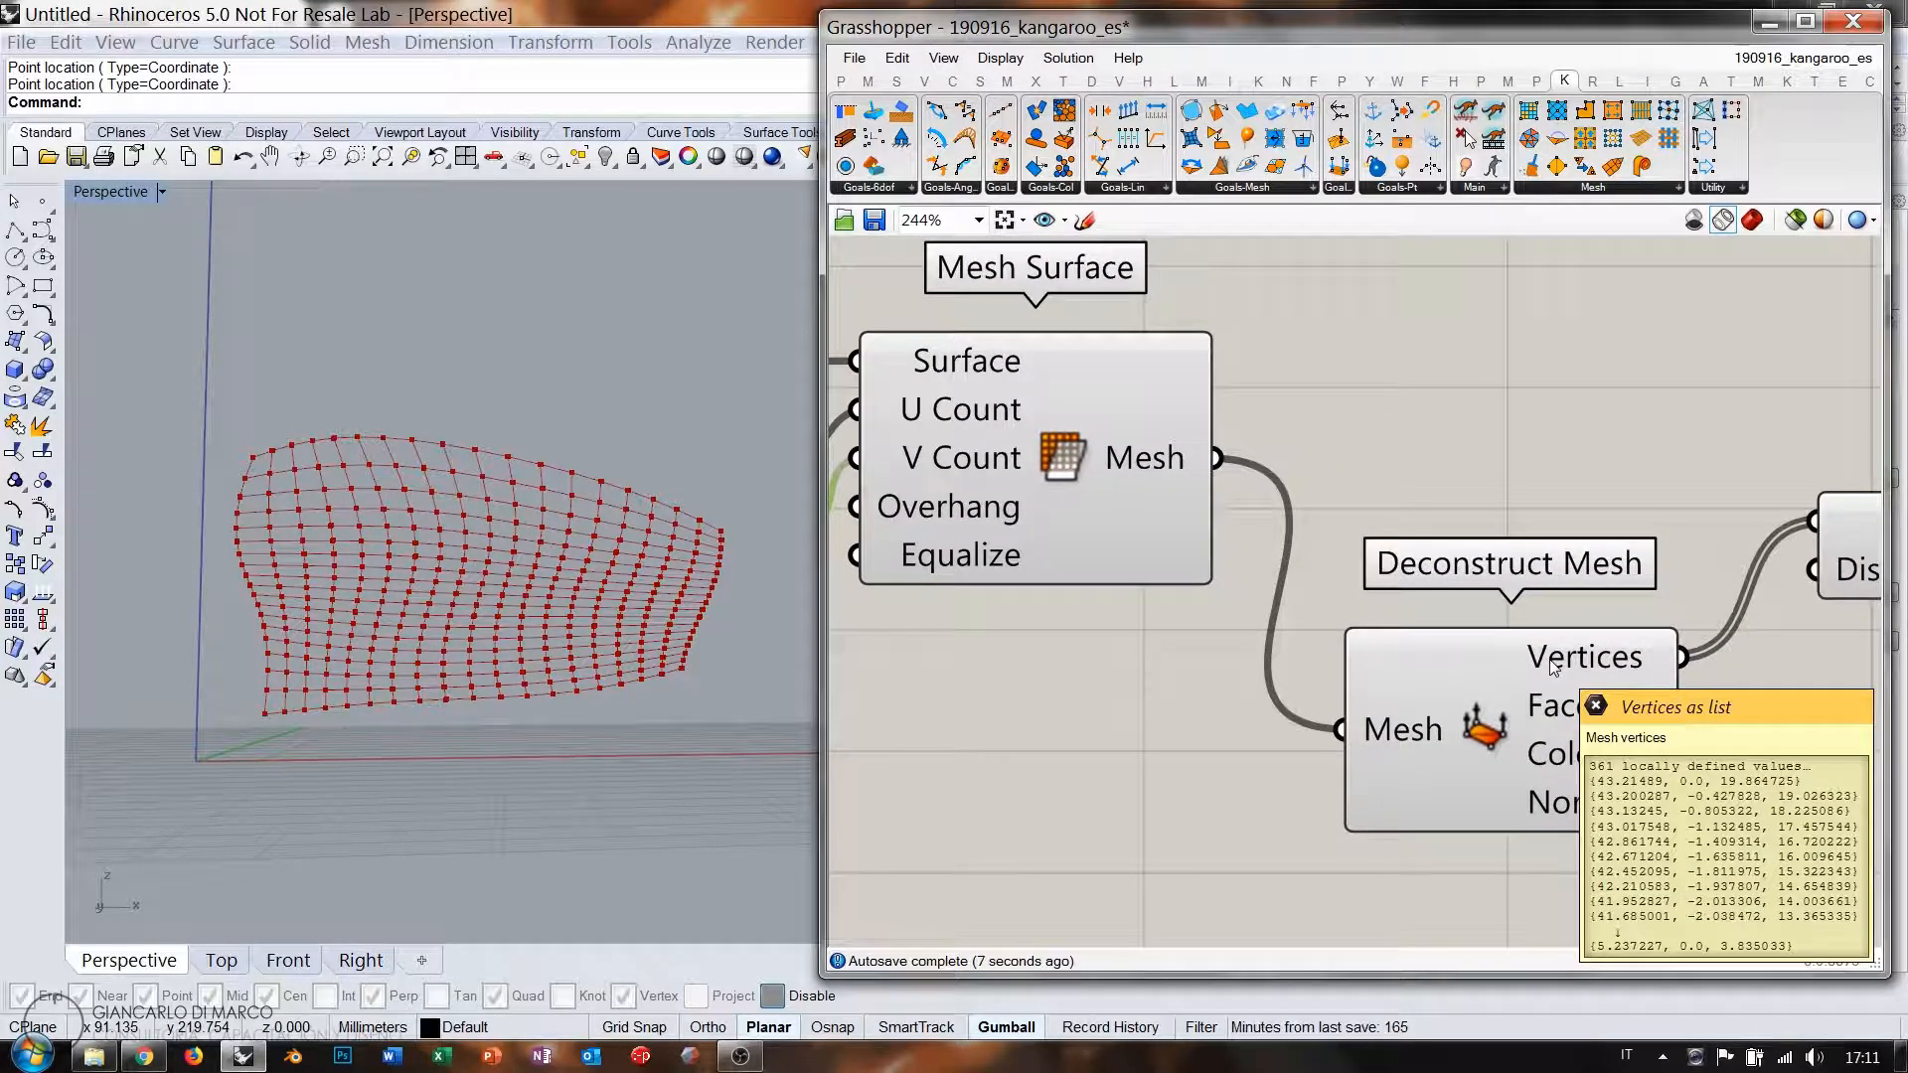
pyautogui.moveTo(995, 632); pyautogui.dragTo(1426, 658, button='right')
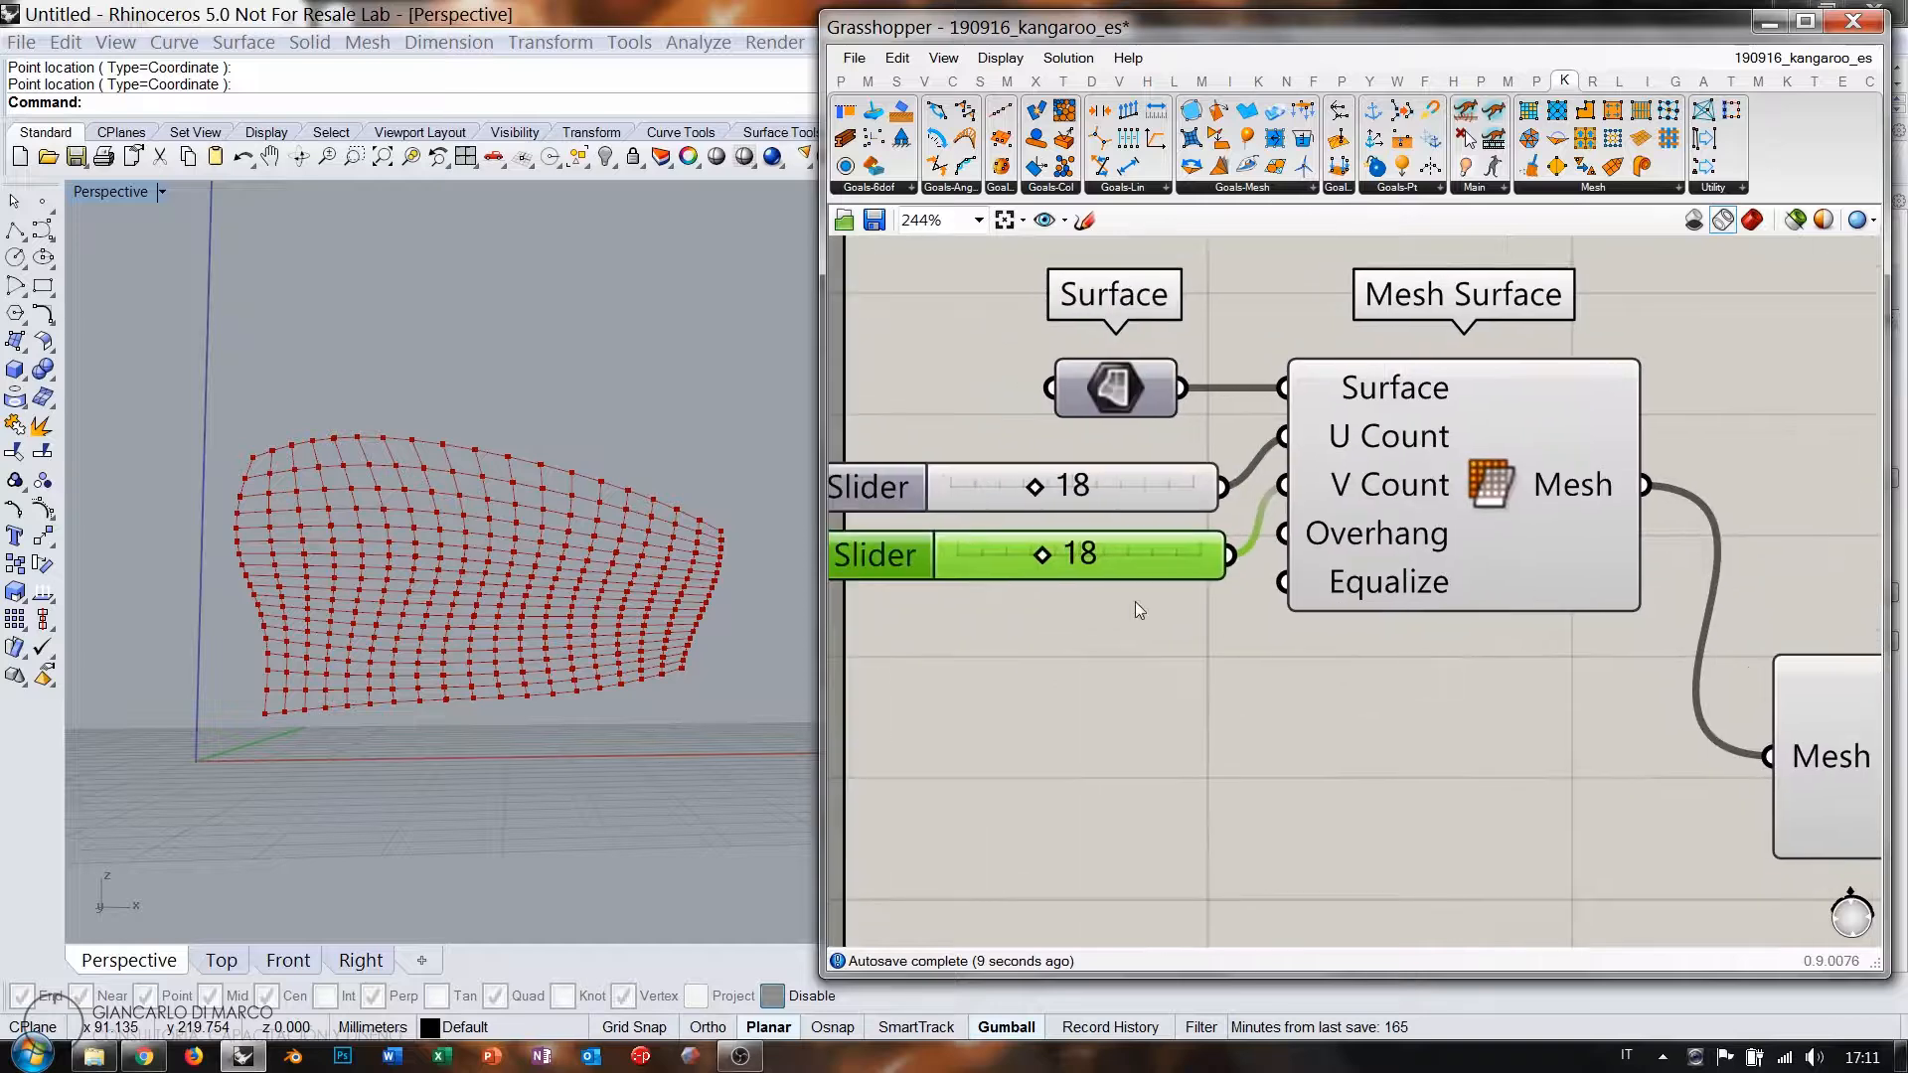
pyautogui.moveTo(1135, 600); pyautogui.dragTo(1230, 630, button='right')
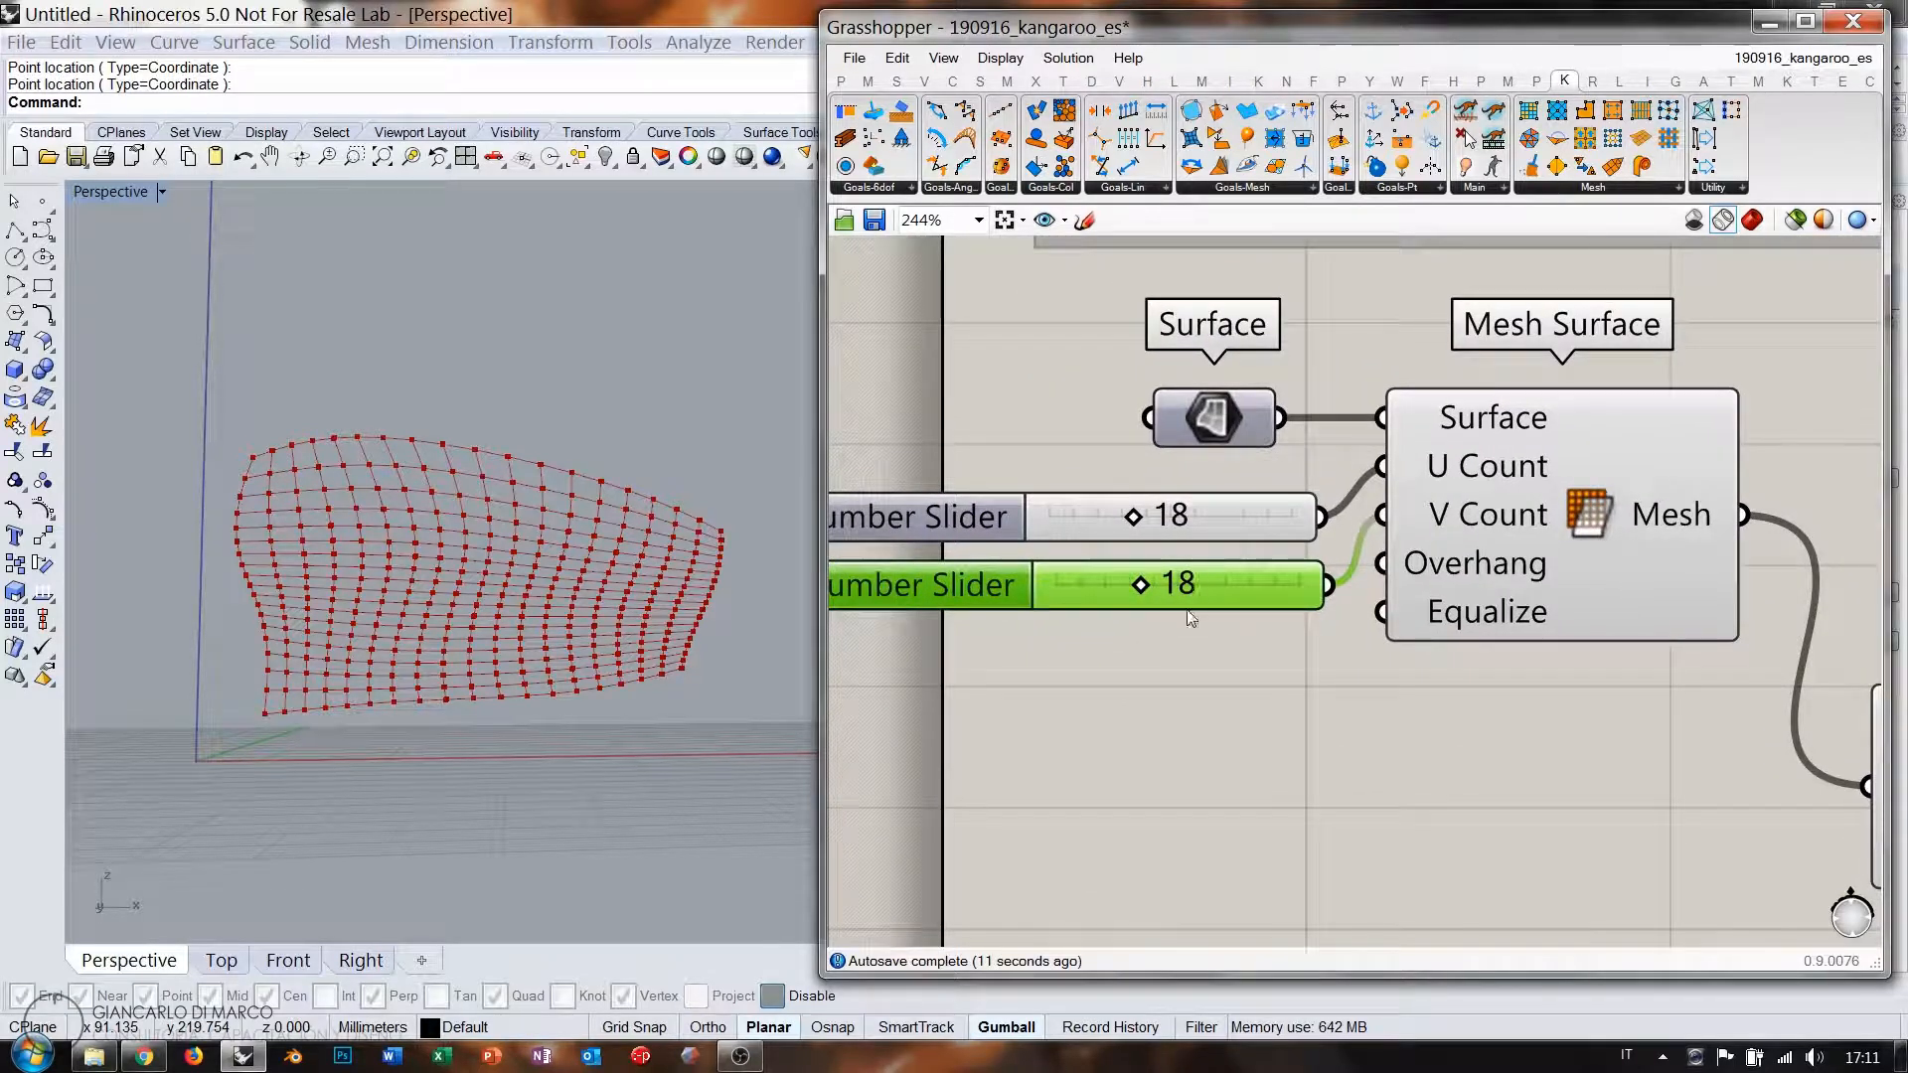
# Set the V Count slider to round to even numbers; leave the U Count slider's settings unchanged.
pyautogui.doubleClick(1101, 600)
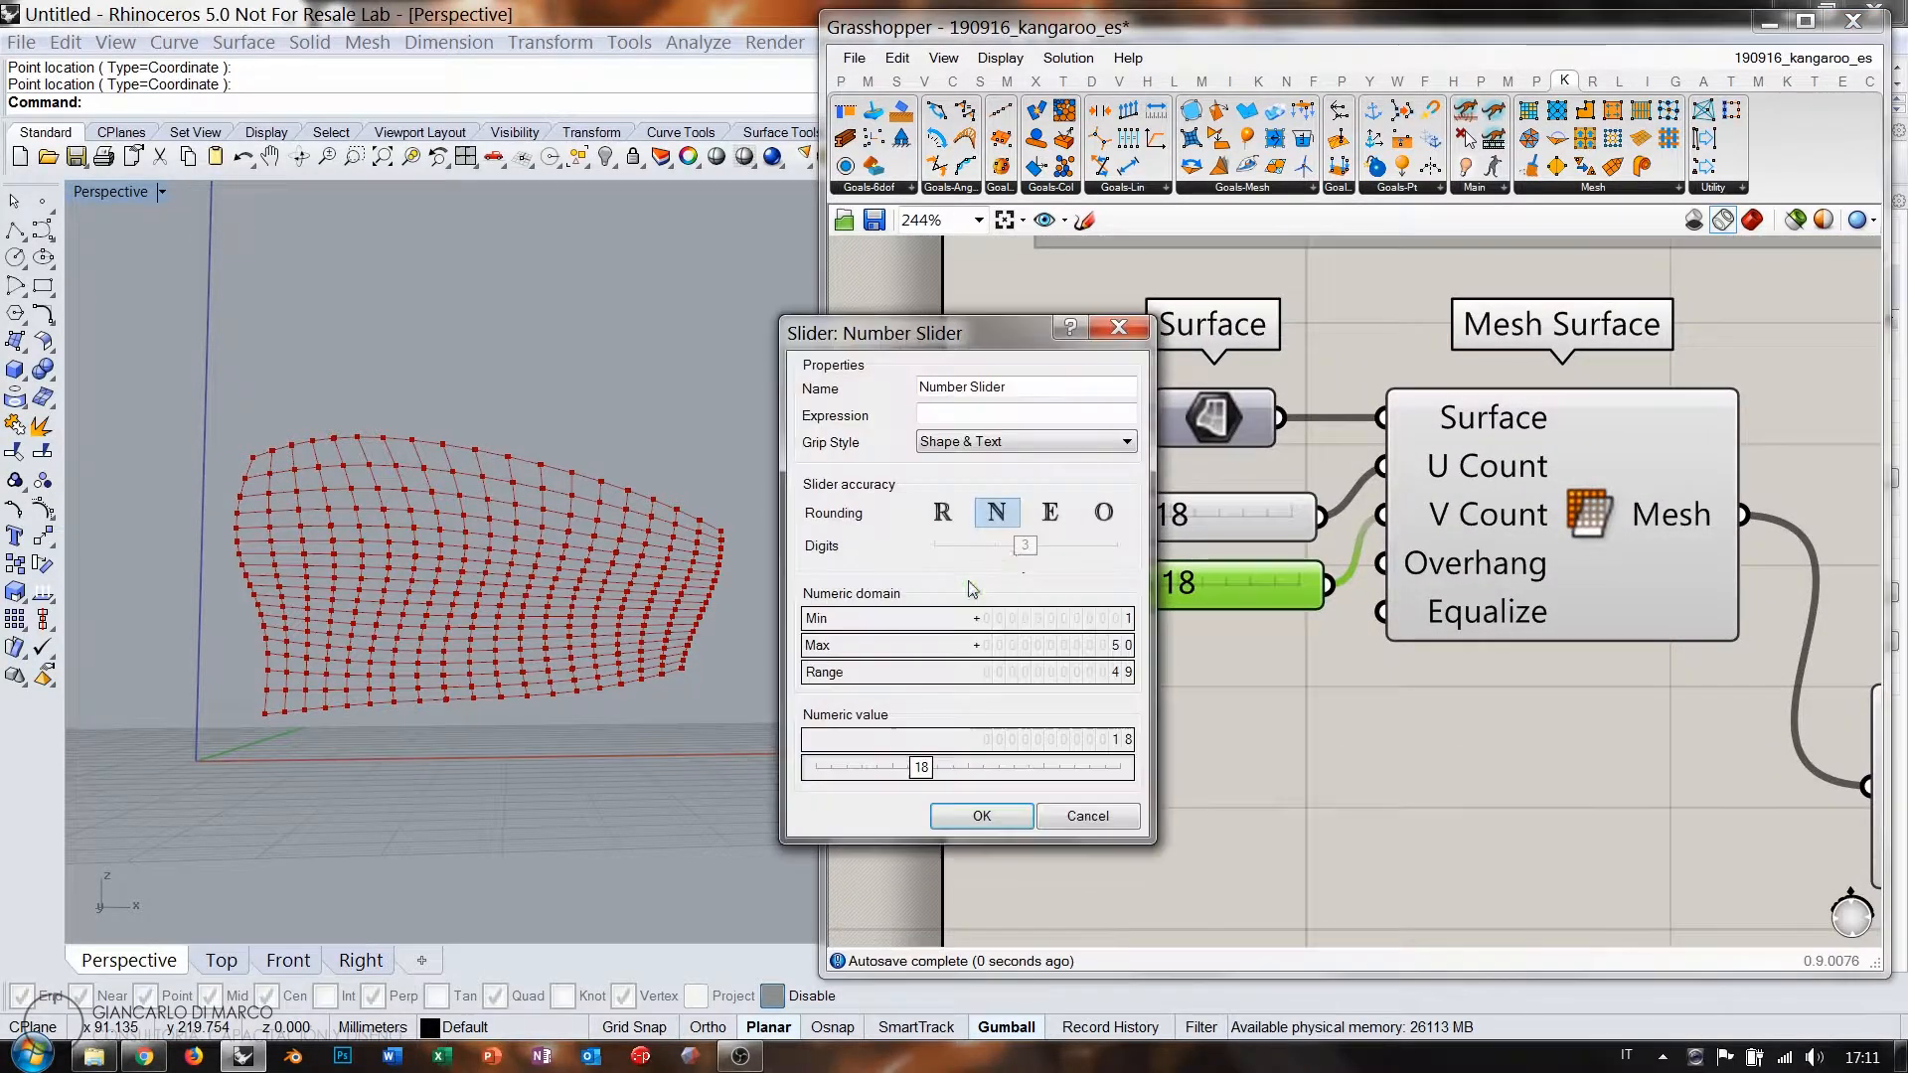
pyautogui.click(1050, 513)
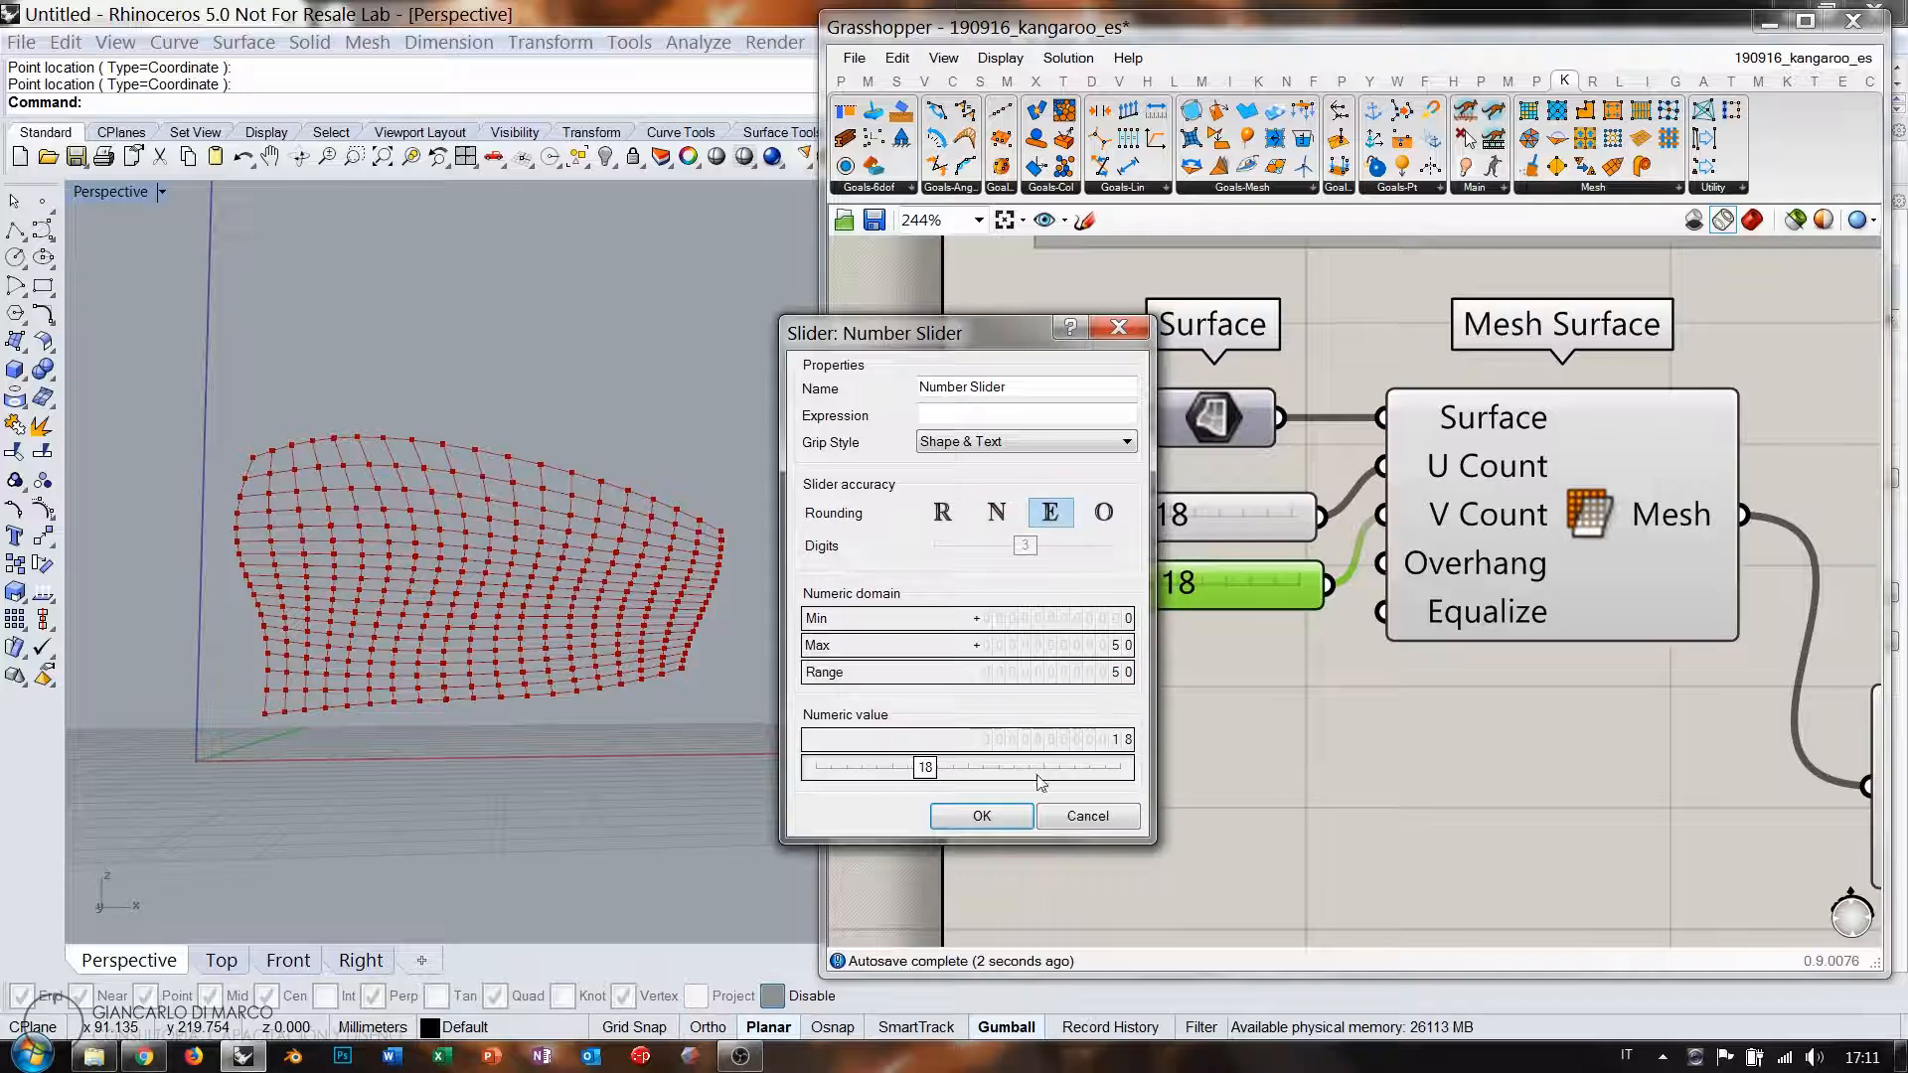
pyautogui.click(982, 815)
pyautogui.click(964, 520)
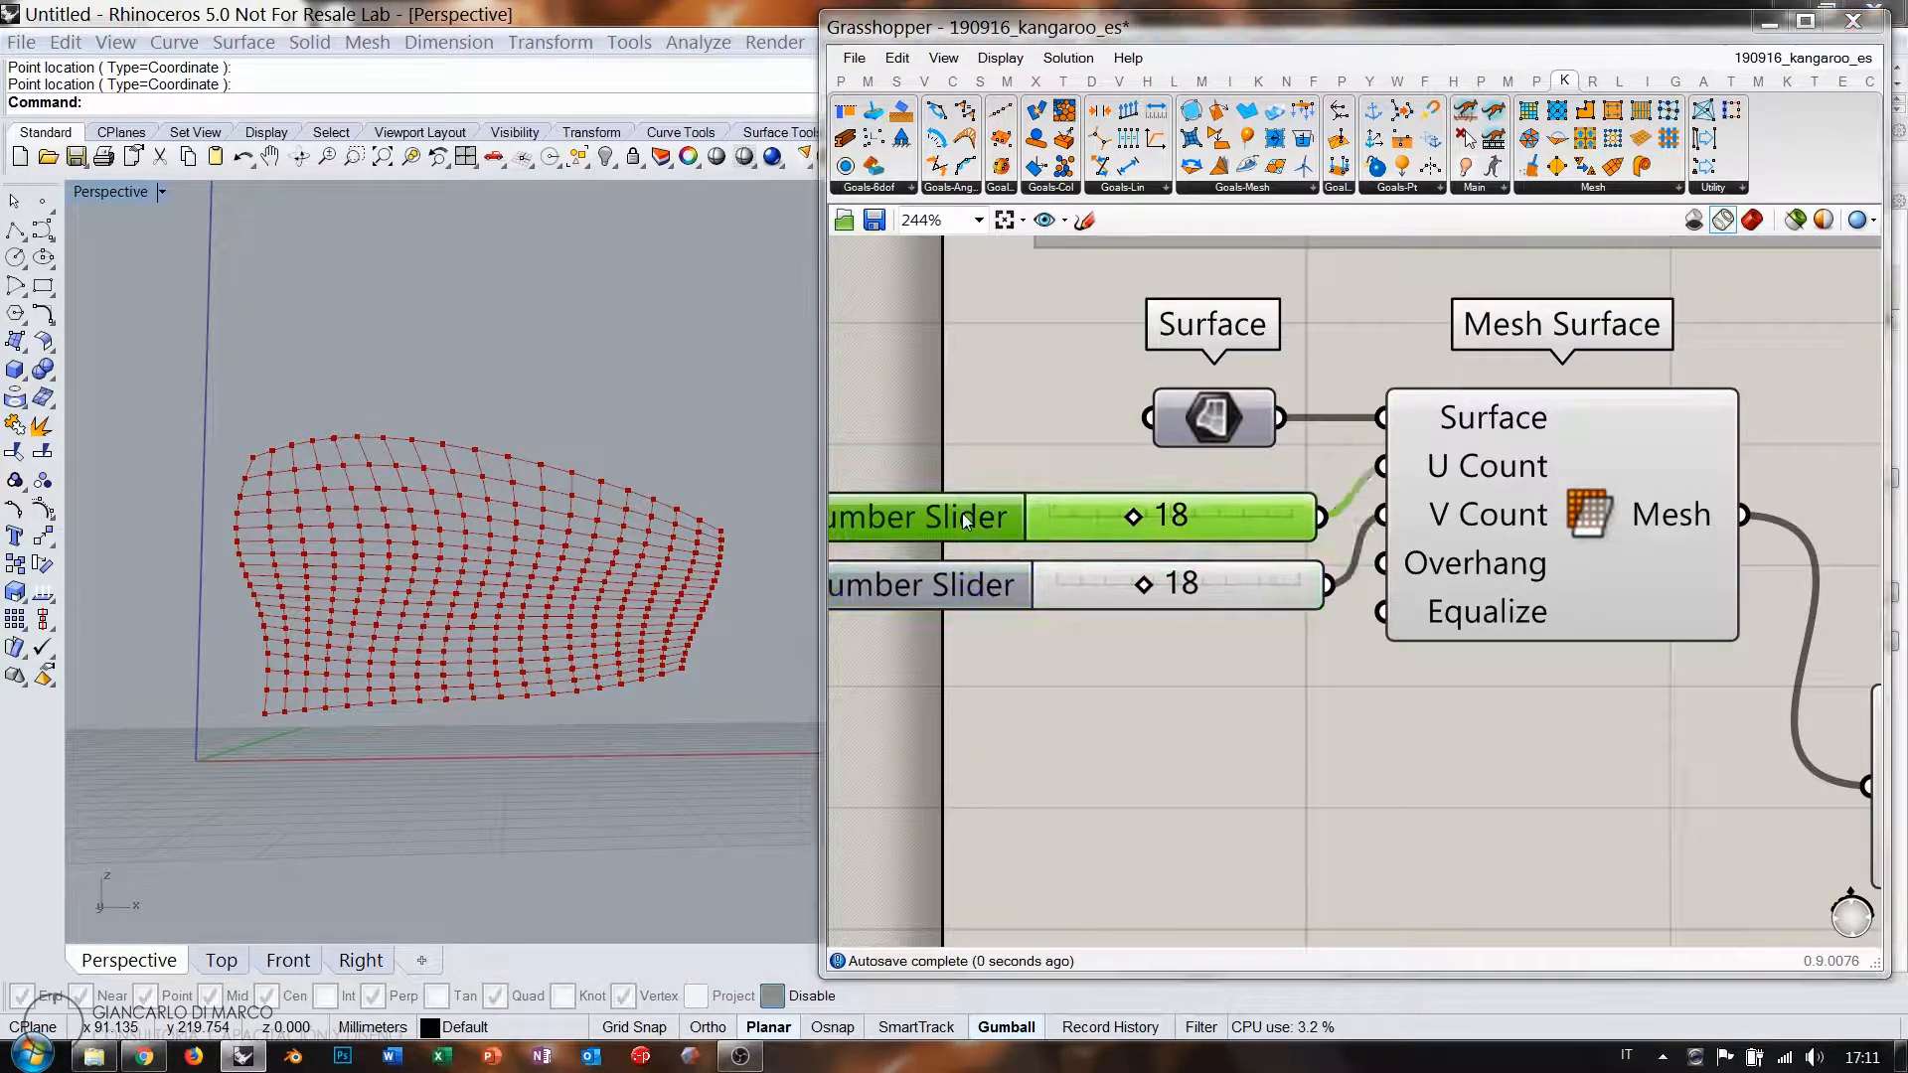
pyautogui.doubleClick(964, 520)
pyautogui.click(1105, 744)
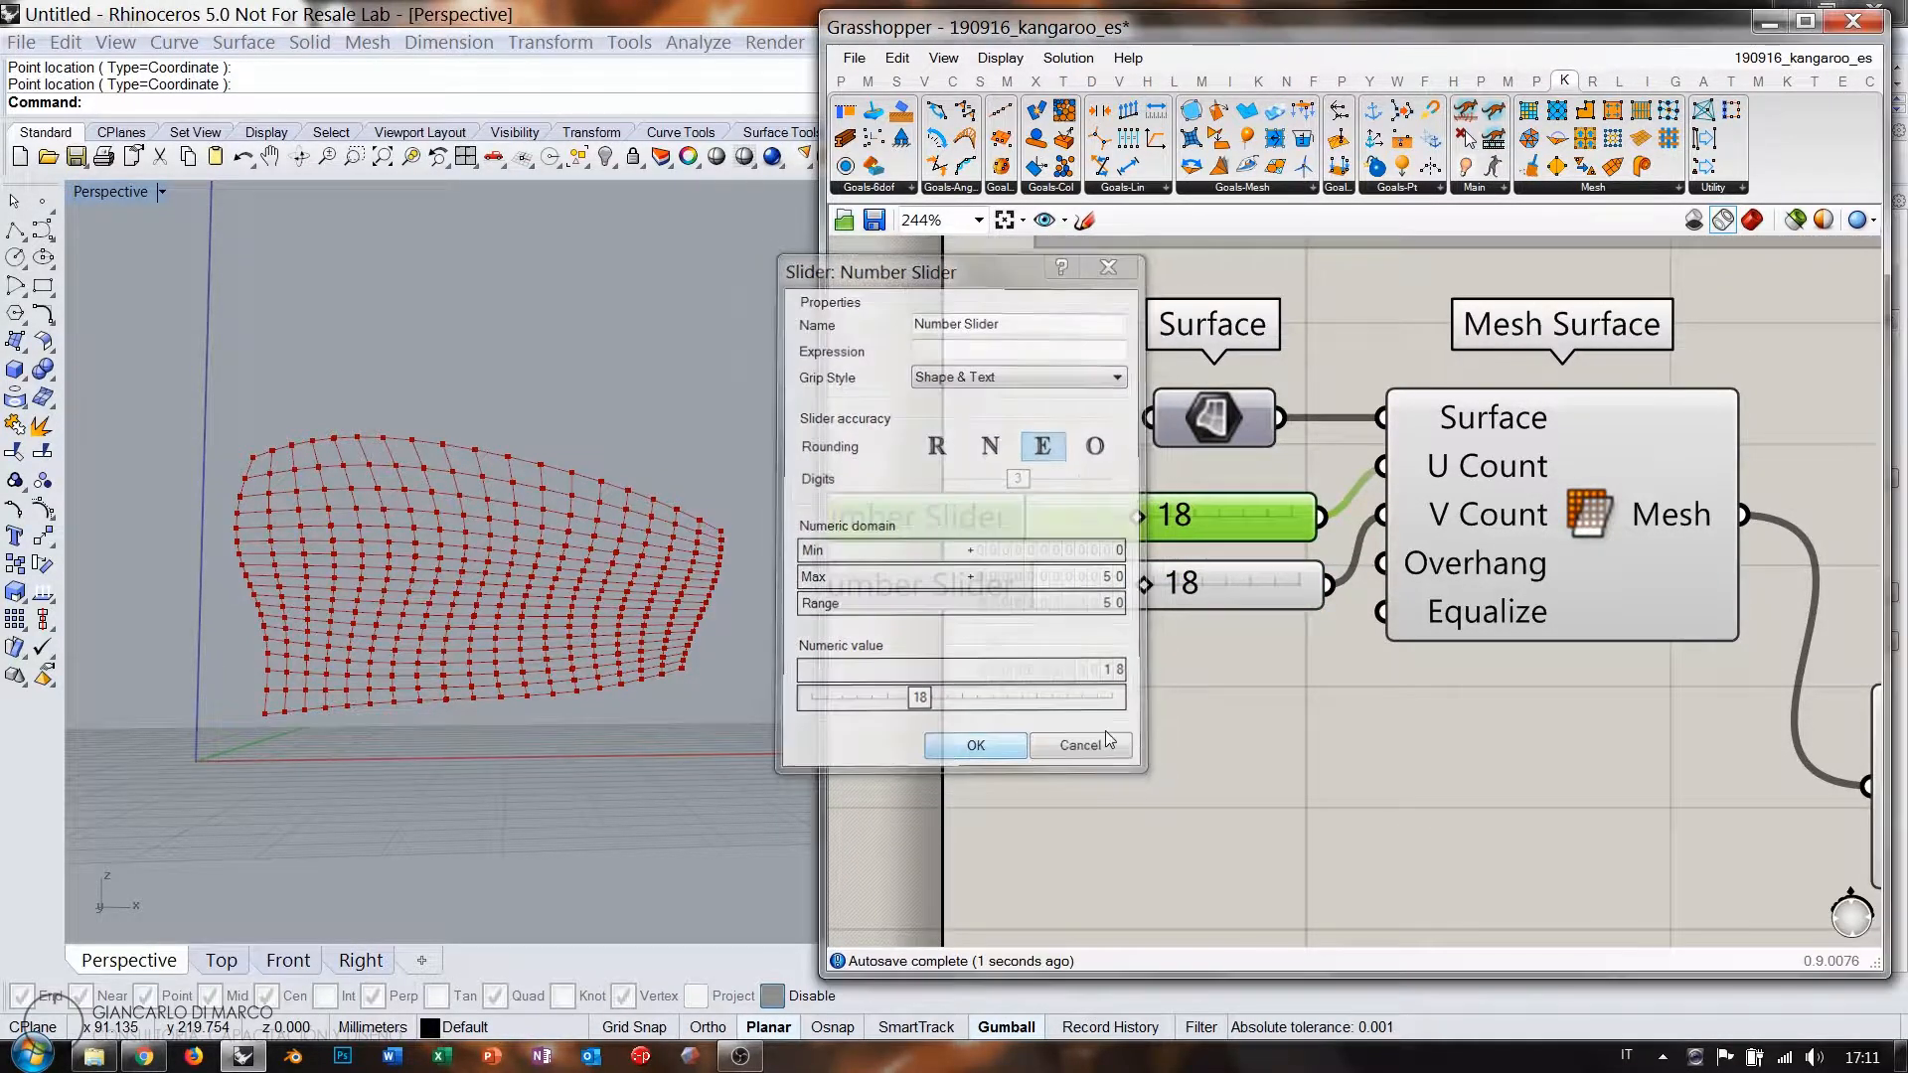
pyautogui.click(1471, 689)
# Try U Count values of 26, 24, 22 and 20, then return it to 18.
pyautogui.moveTo(1382, 616); pyautogui.dragTo(1154, 588, button='right')
pyautogui.scroll(-3, 1153, 588)
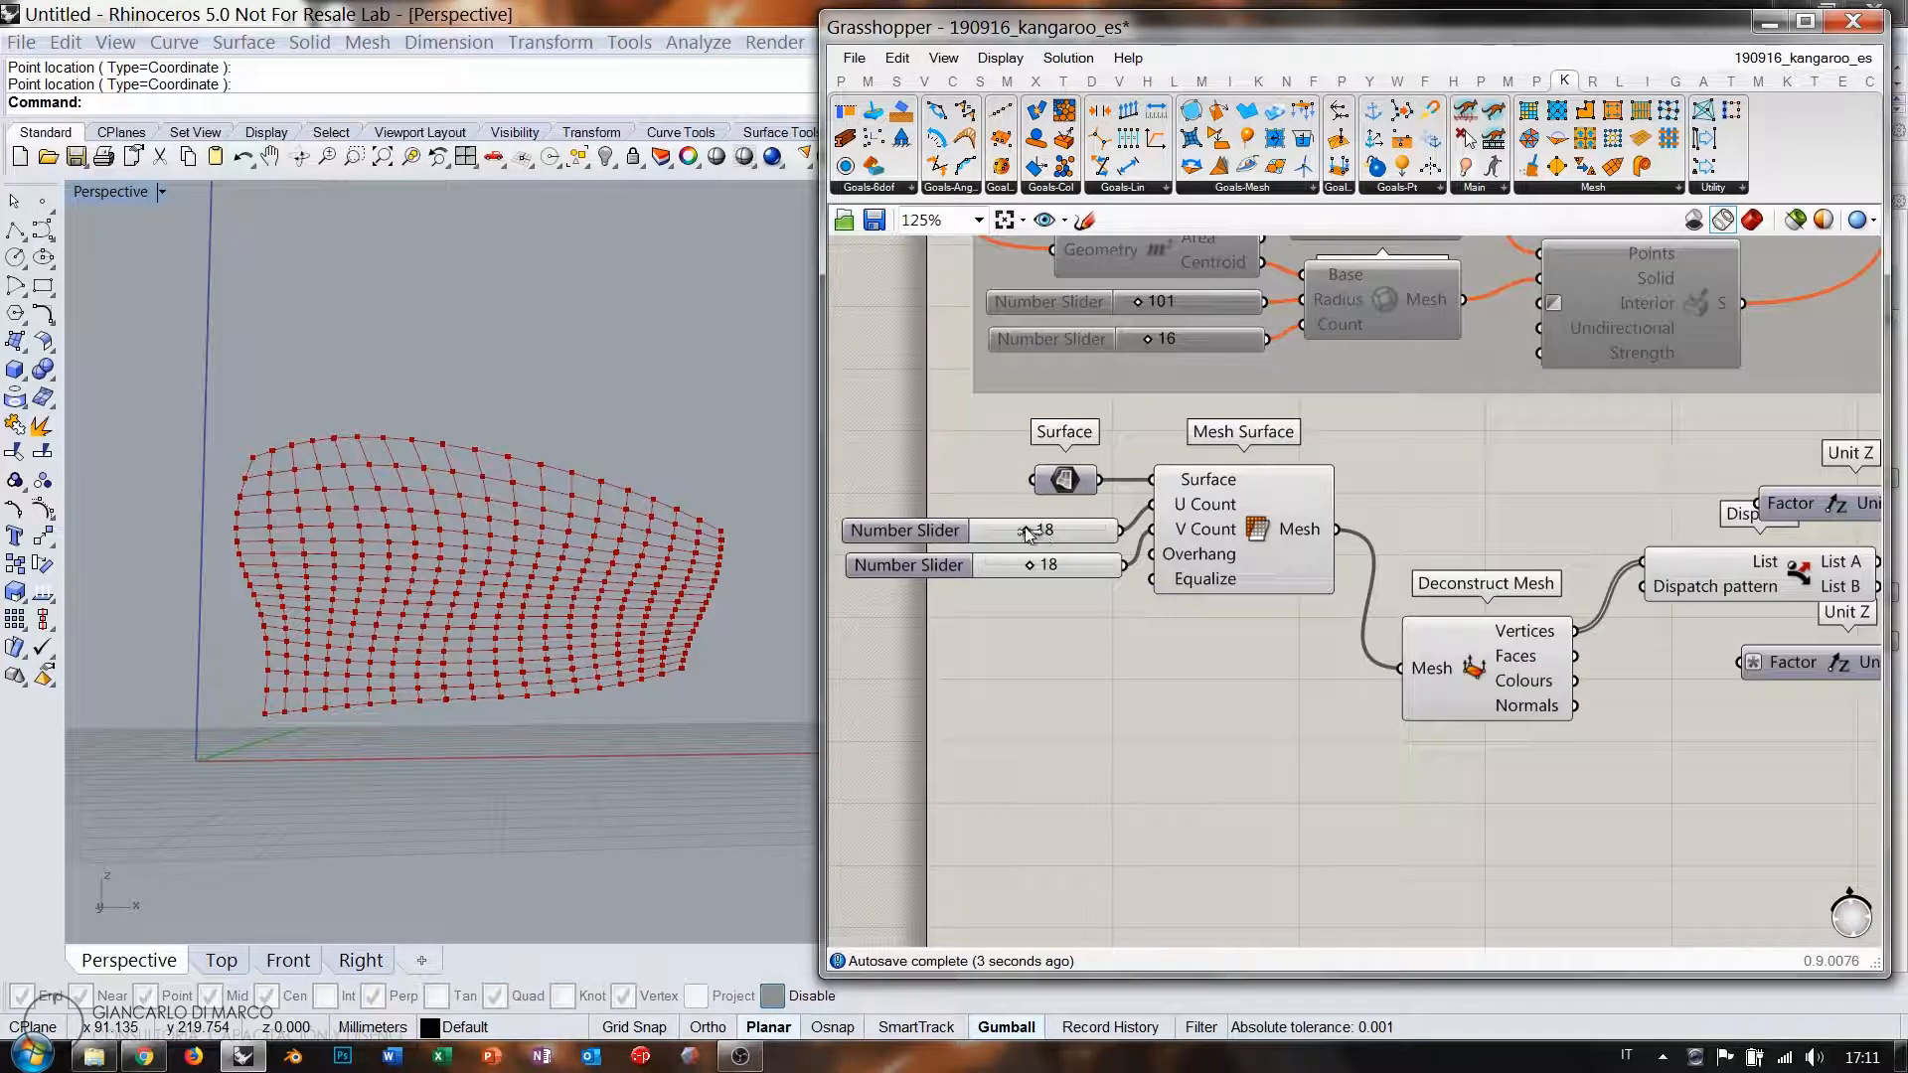
pyautogui.moveTo(1027, 533); pyautogui.dragTo(1050, 537)
pyautogui.moveTo(1546, 638)
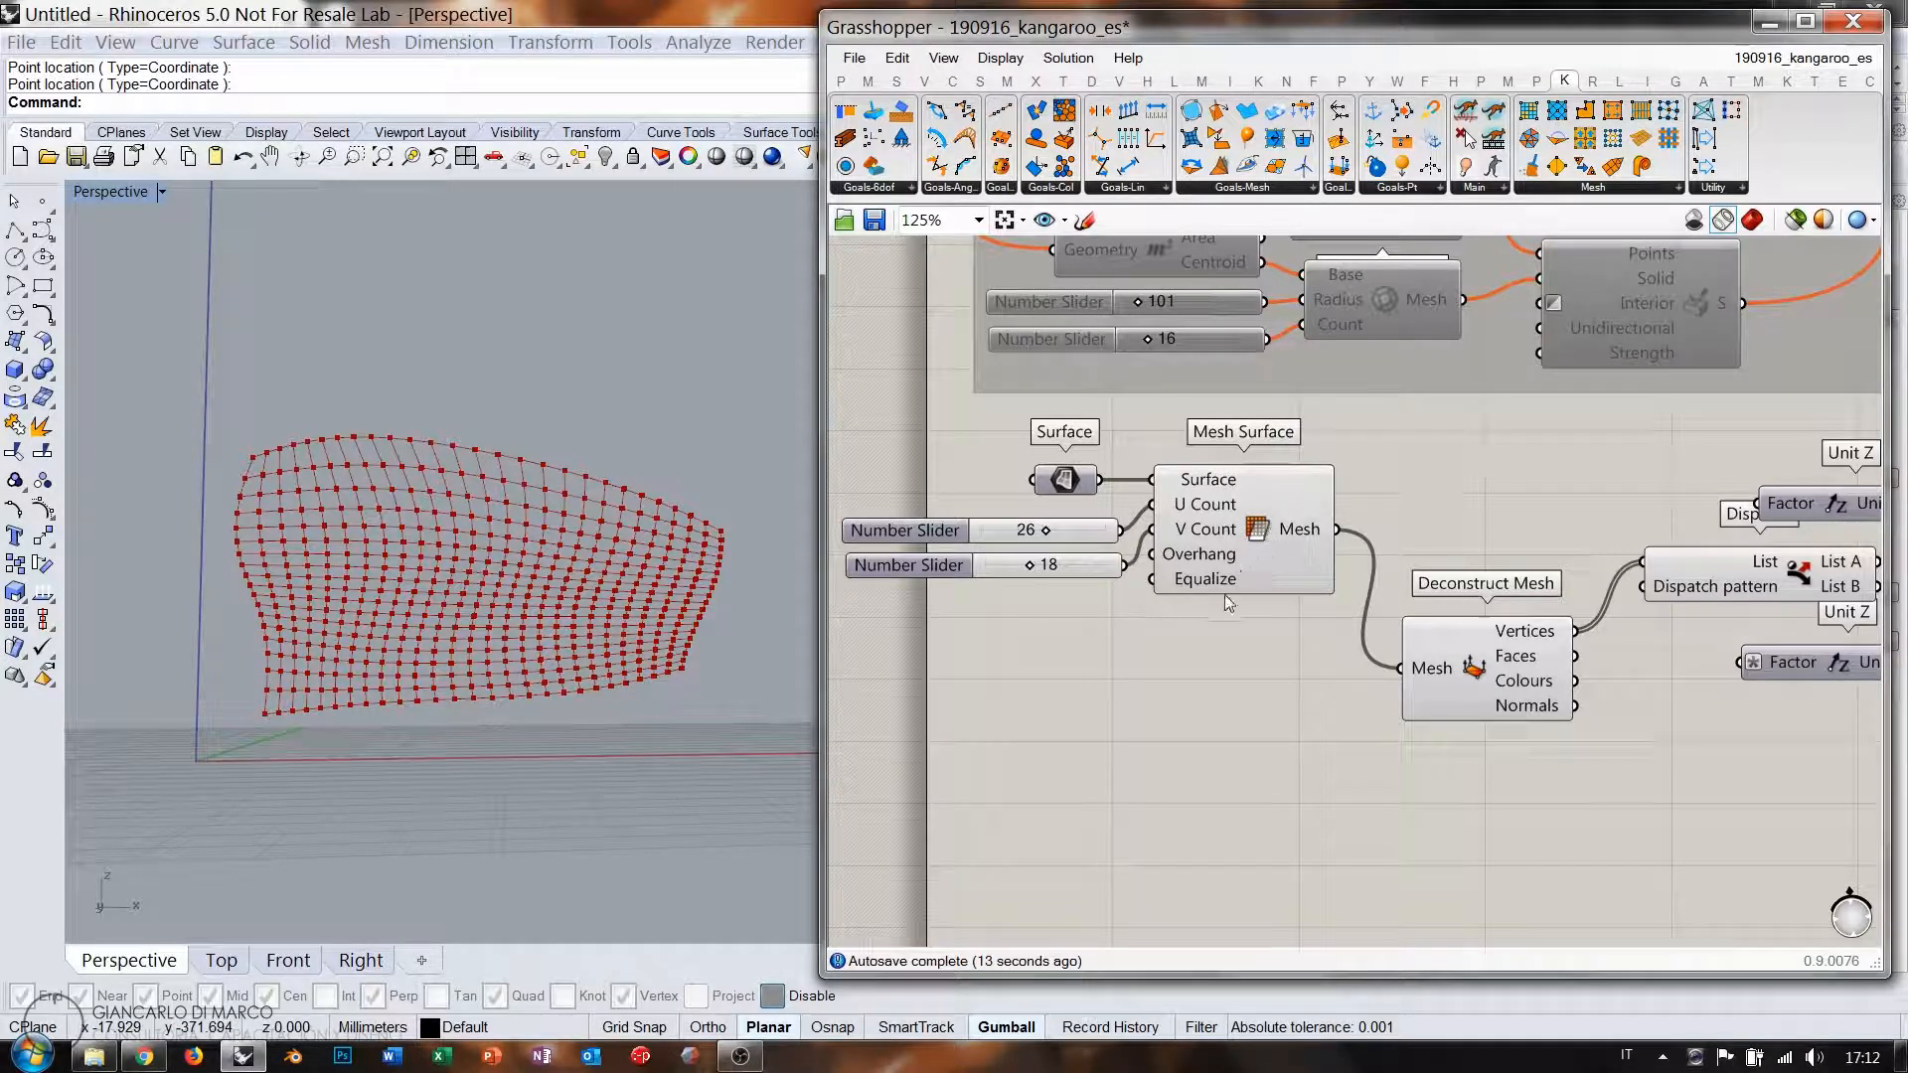
pyautogui.moveTo(1083, 566); pyautogui.dragTo(1034, 531)
pyautogui.scroll(2, 1044, 532)
pyautogui.moveTo(1508, 732); pyautogui.dragTo(1195, 661, button='right')
pyautogui.moveTo(1680, 656)
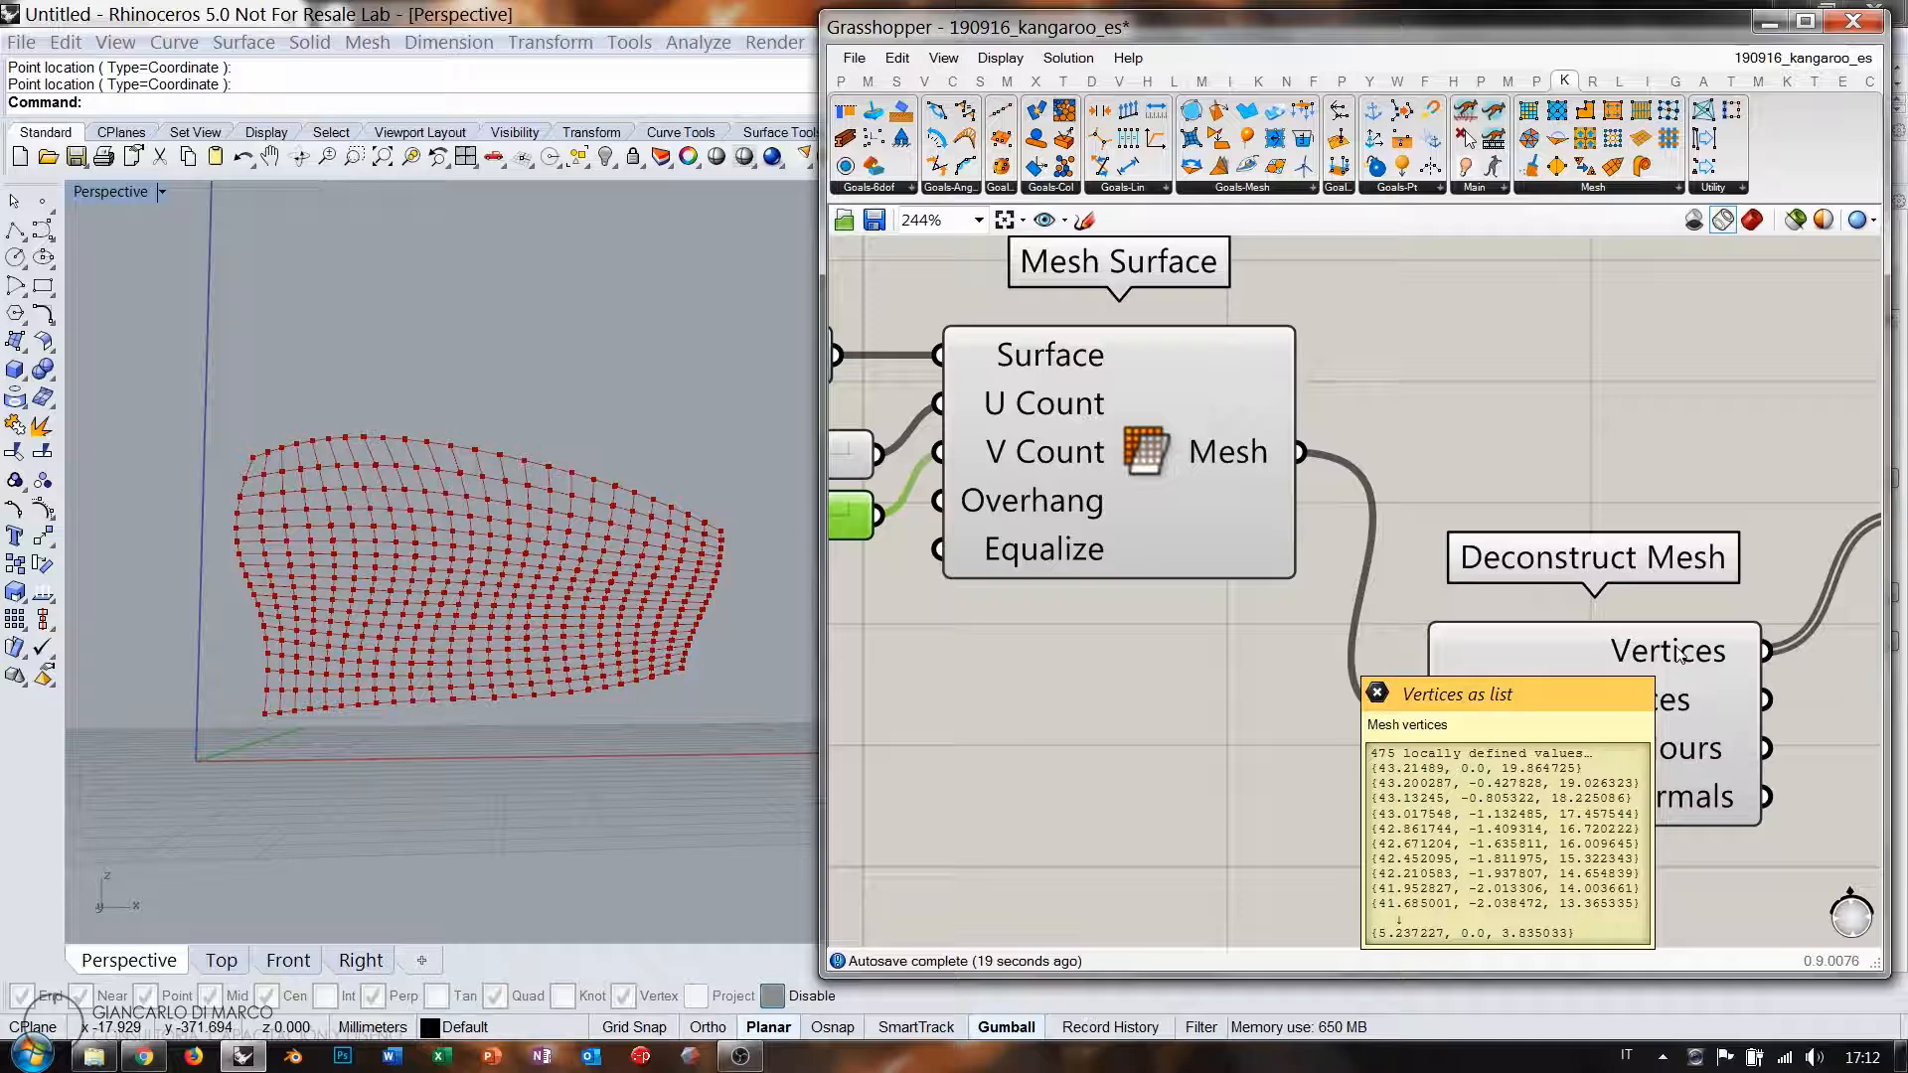
pyautogui.moveTo(974, 597); pyautogui.dragTo(1405, 660, button='right')
pyautogui.moveTo(1154, 519); pyautogui.dragTo(1144, 519)
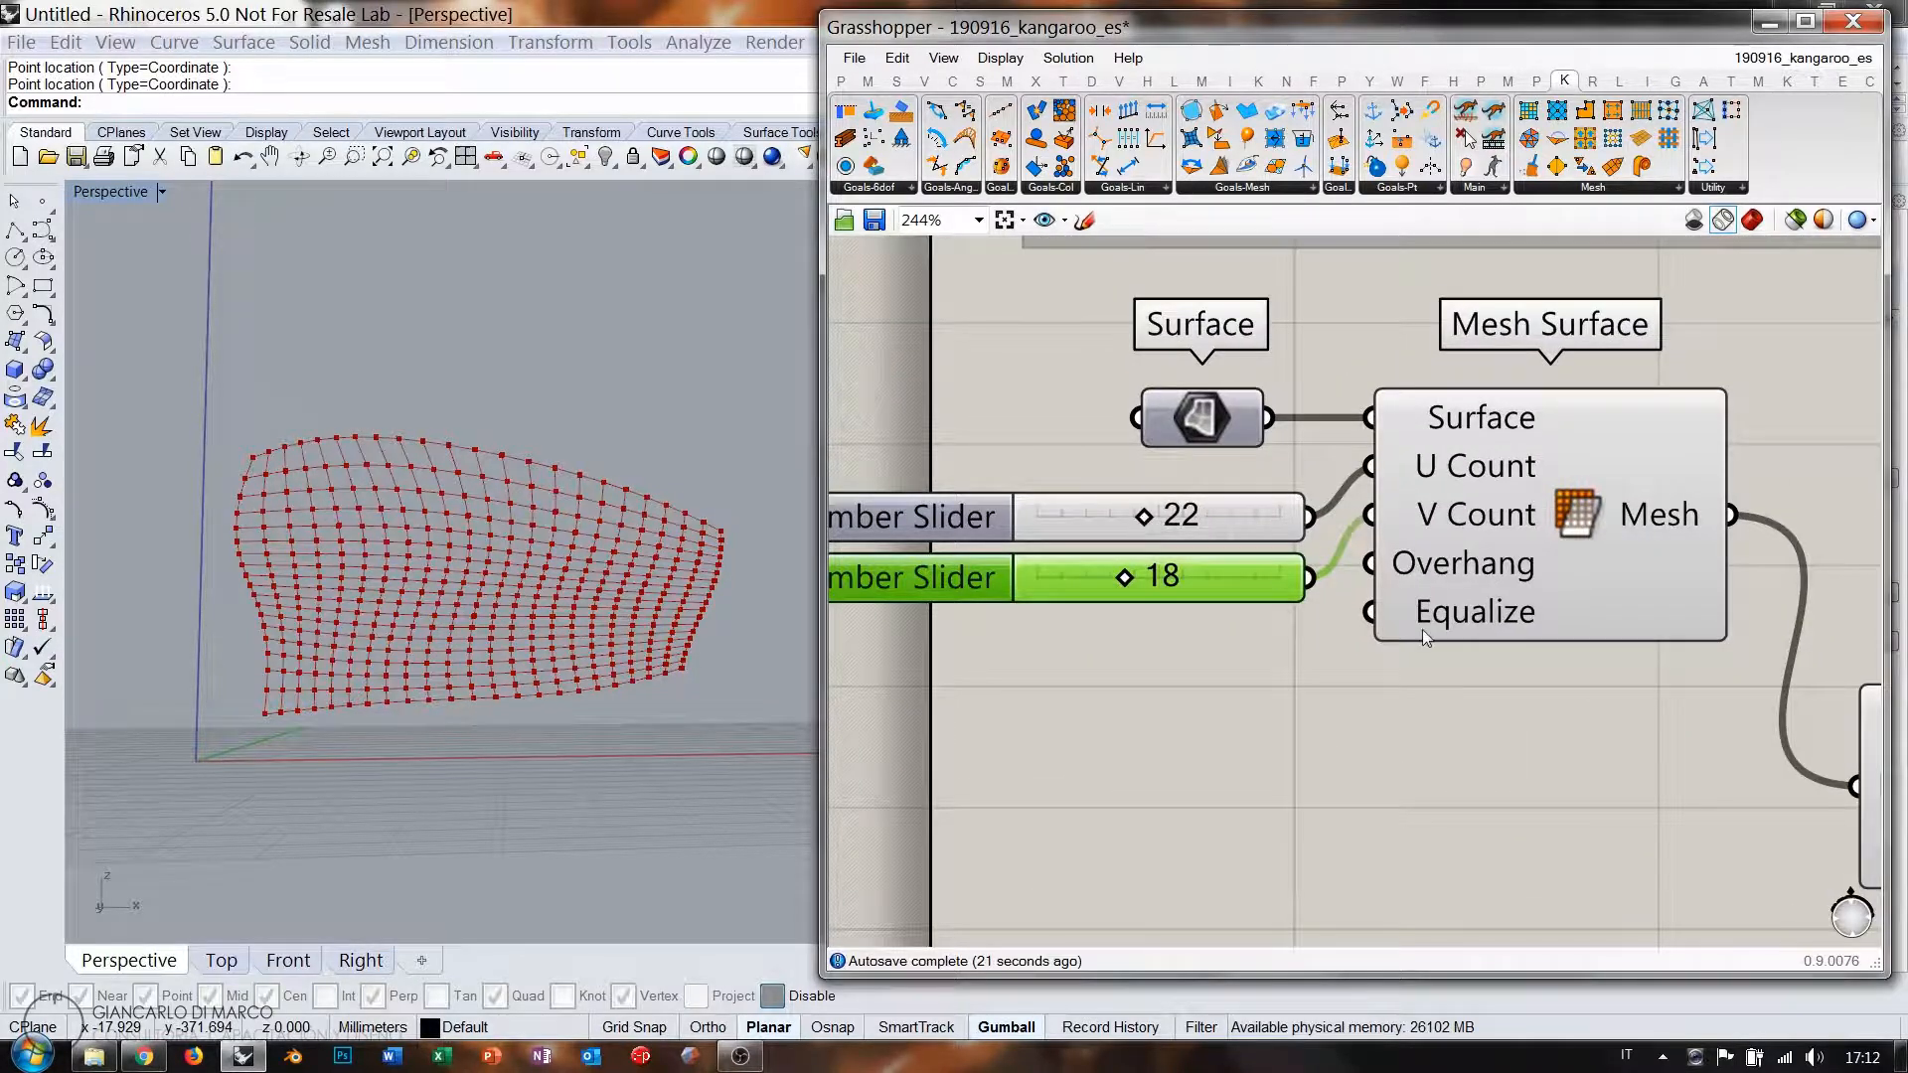
pyautogui.moveTo(1422, 630); pyautogui.dragTo(1388, 651, button='right')
pyautogui.moveTo(1712, 668)
pyautogui.scroll(1, 1127, 545)
pyautogui.moveTo(1010, 528); pyautogui.dragTo(984, 527)
pyautogui.moveTo(1634, 725); pyautogui.dragTo(1167, 625, button='right')
pyautogui.moveTo(1721, 677)
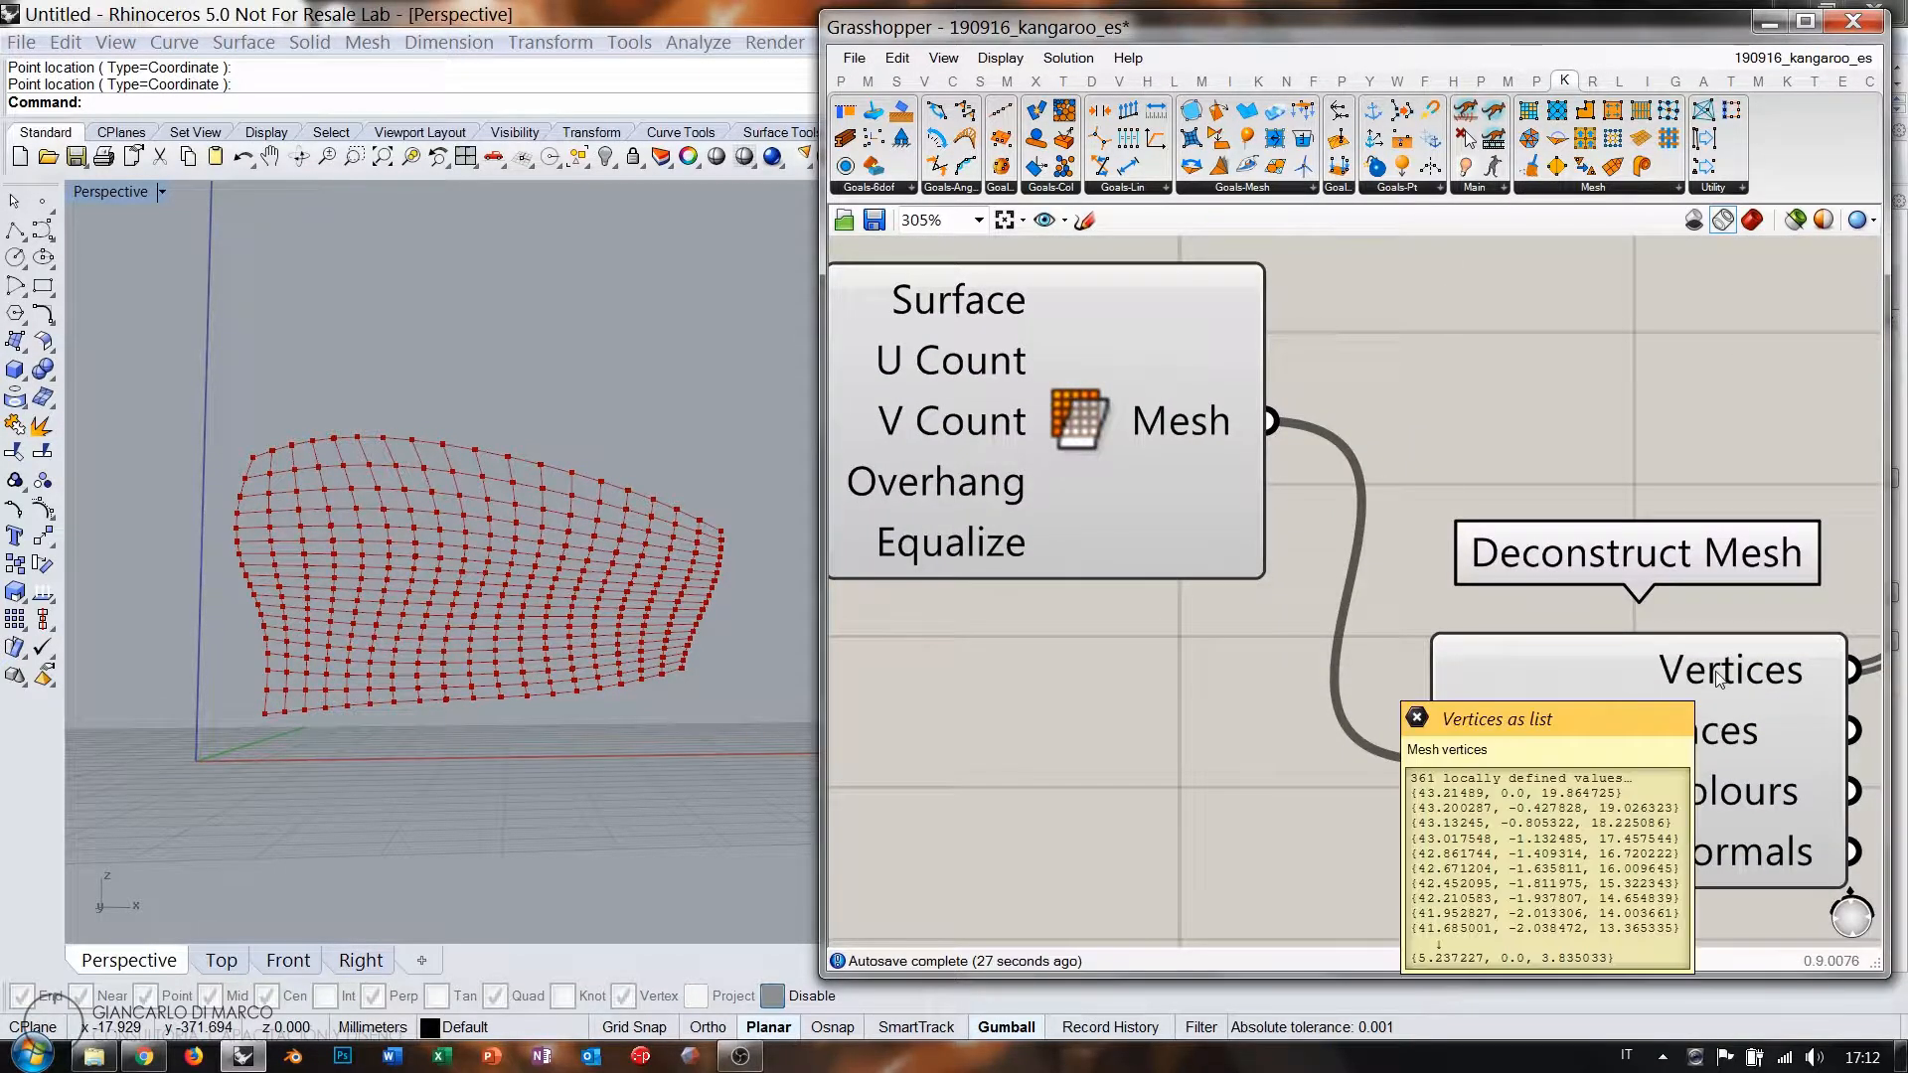
pyautogui.moveTo(1048, 578); pyautogui.dragTo(1509, 667, button='right')
pyautogui.moveTo(909, 509); pyautogui.dragTo(1140, 532, button='right')
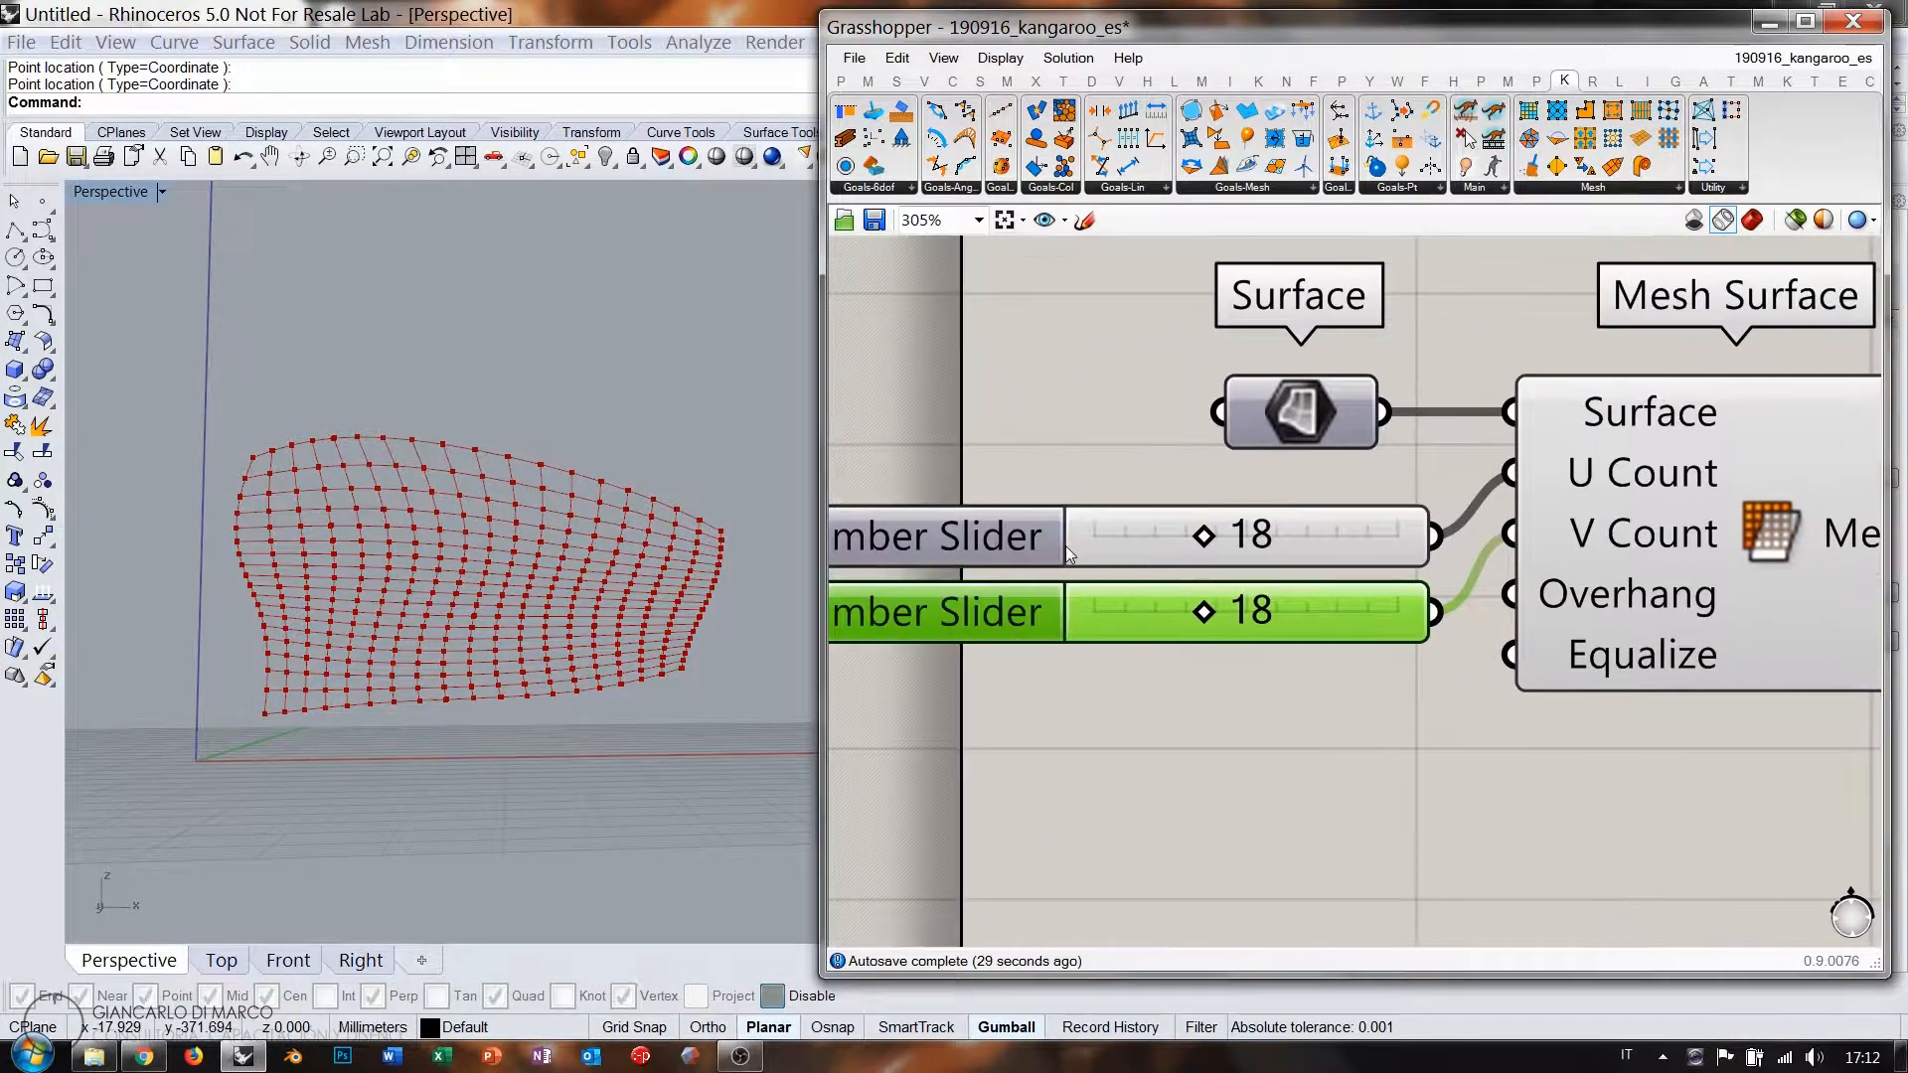
# Set the U Count slider's rounding to odd integers, making it 19.
pyautogui.doubleClick(986, 535)
pyautogui.click(1121, 466)
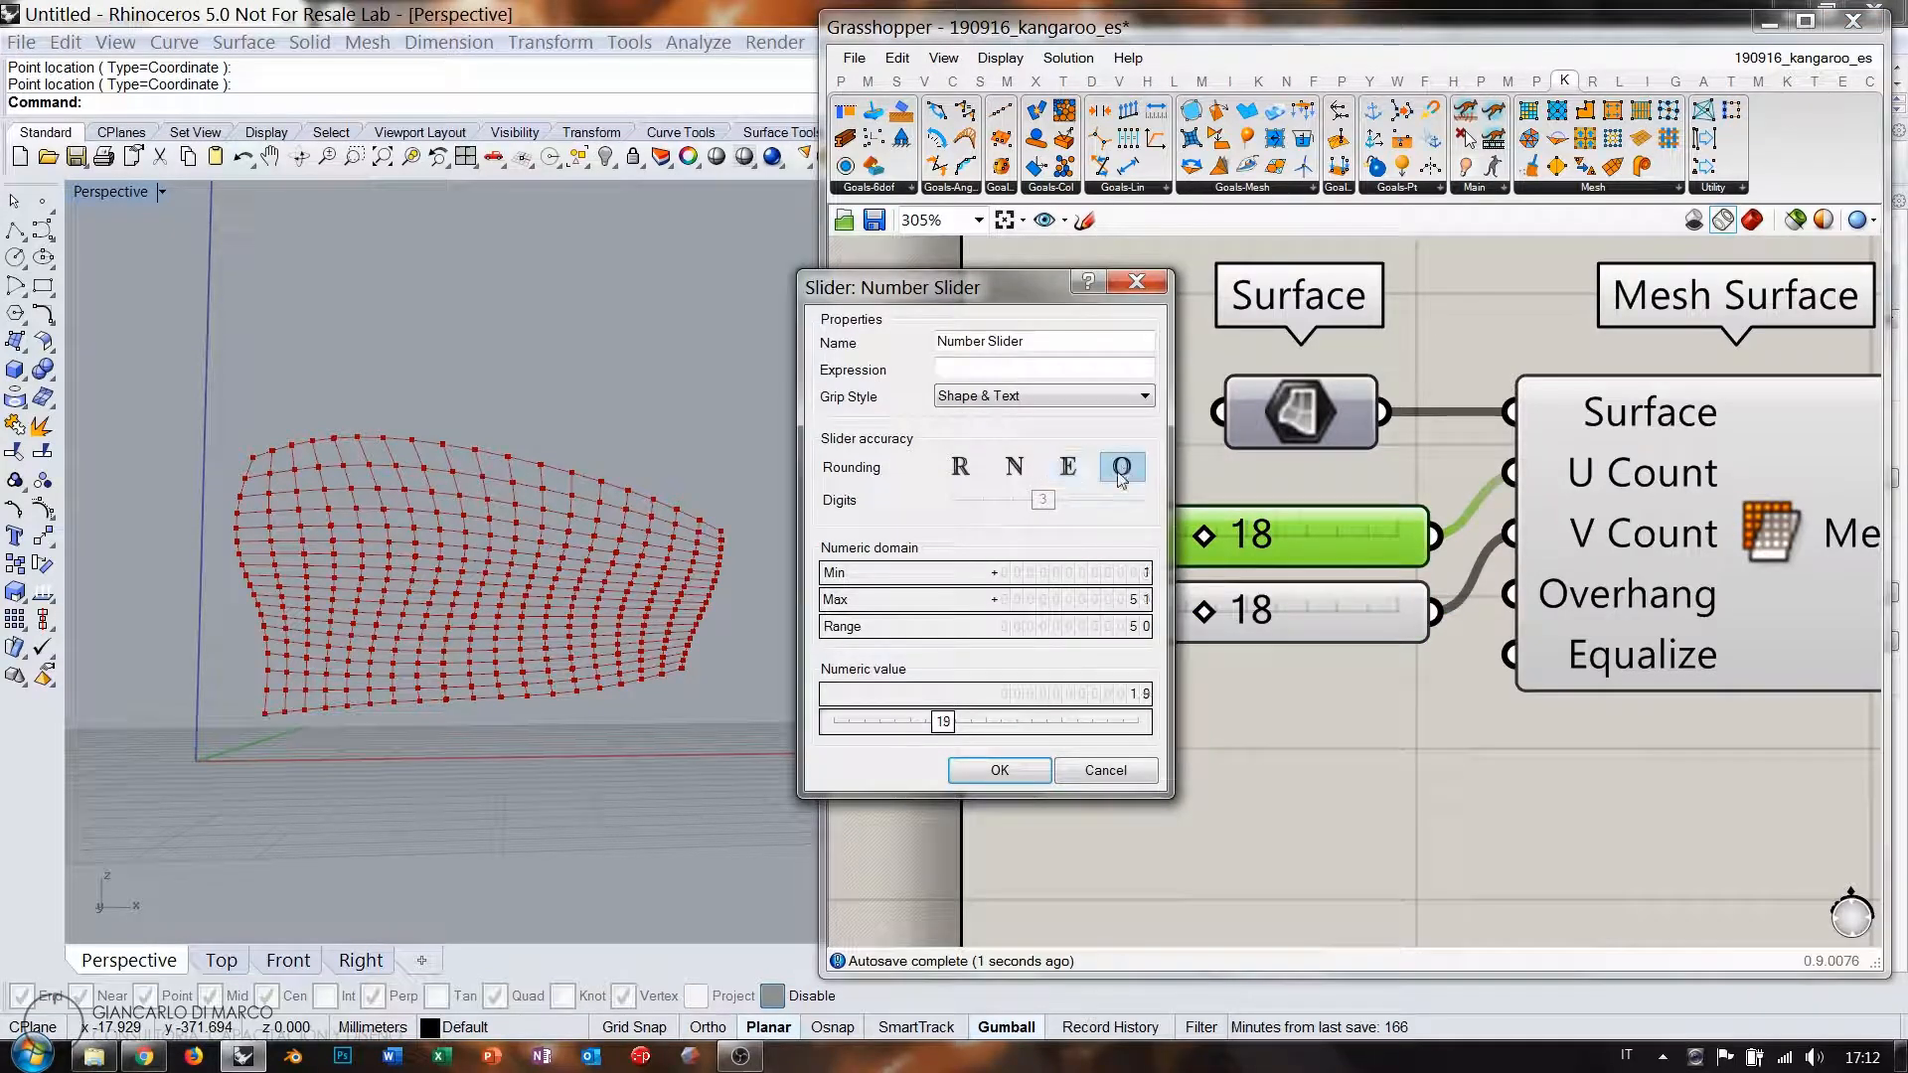
pyautogui.click(999, 770)
# Arrange Mesh Surface, Deconstruct Mesh and the load cluster into a neat row.
pyautogui.moveTo(1671, 748); pyautogui.dragTo(1250, 564, button='right')
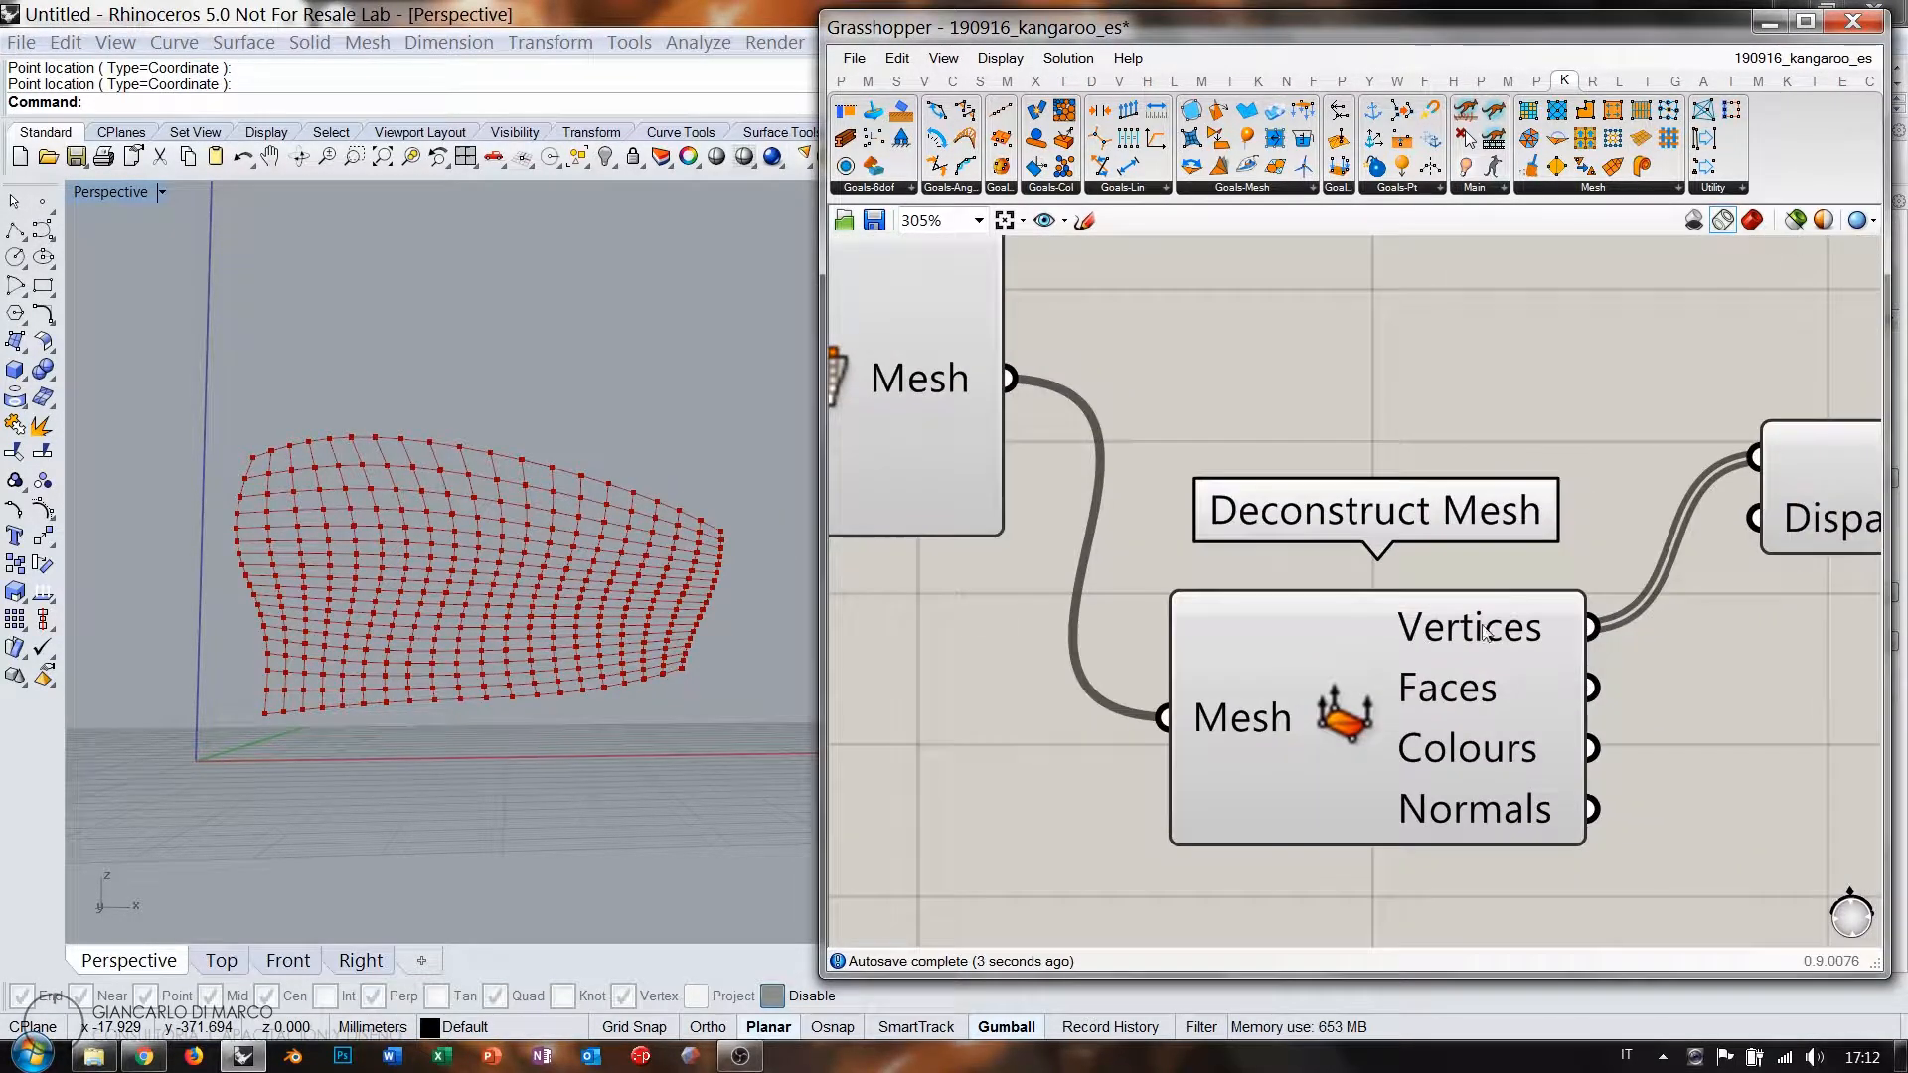
pyautogui.moveTo(1486, 623)
pyautogui.moveTo(1488, 626); pyautogui.dragTo(1227, 628, button='right')
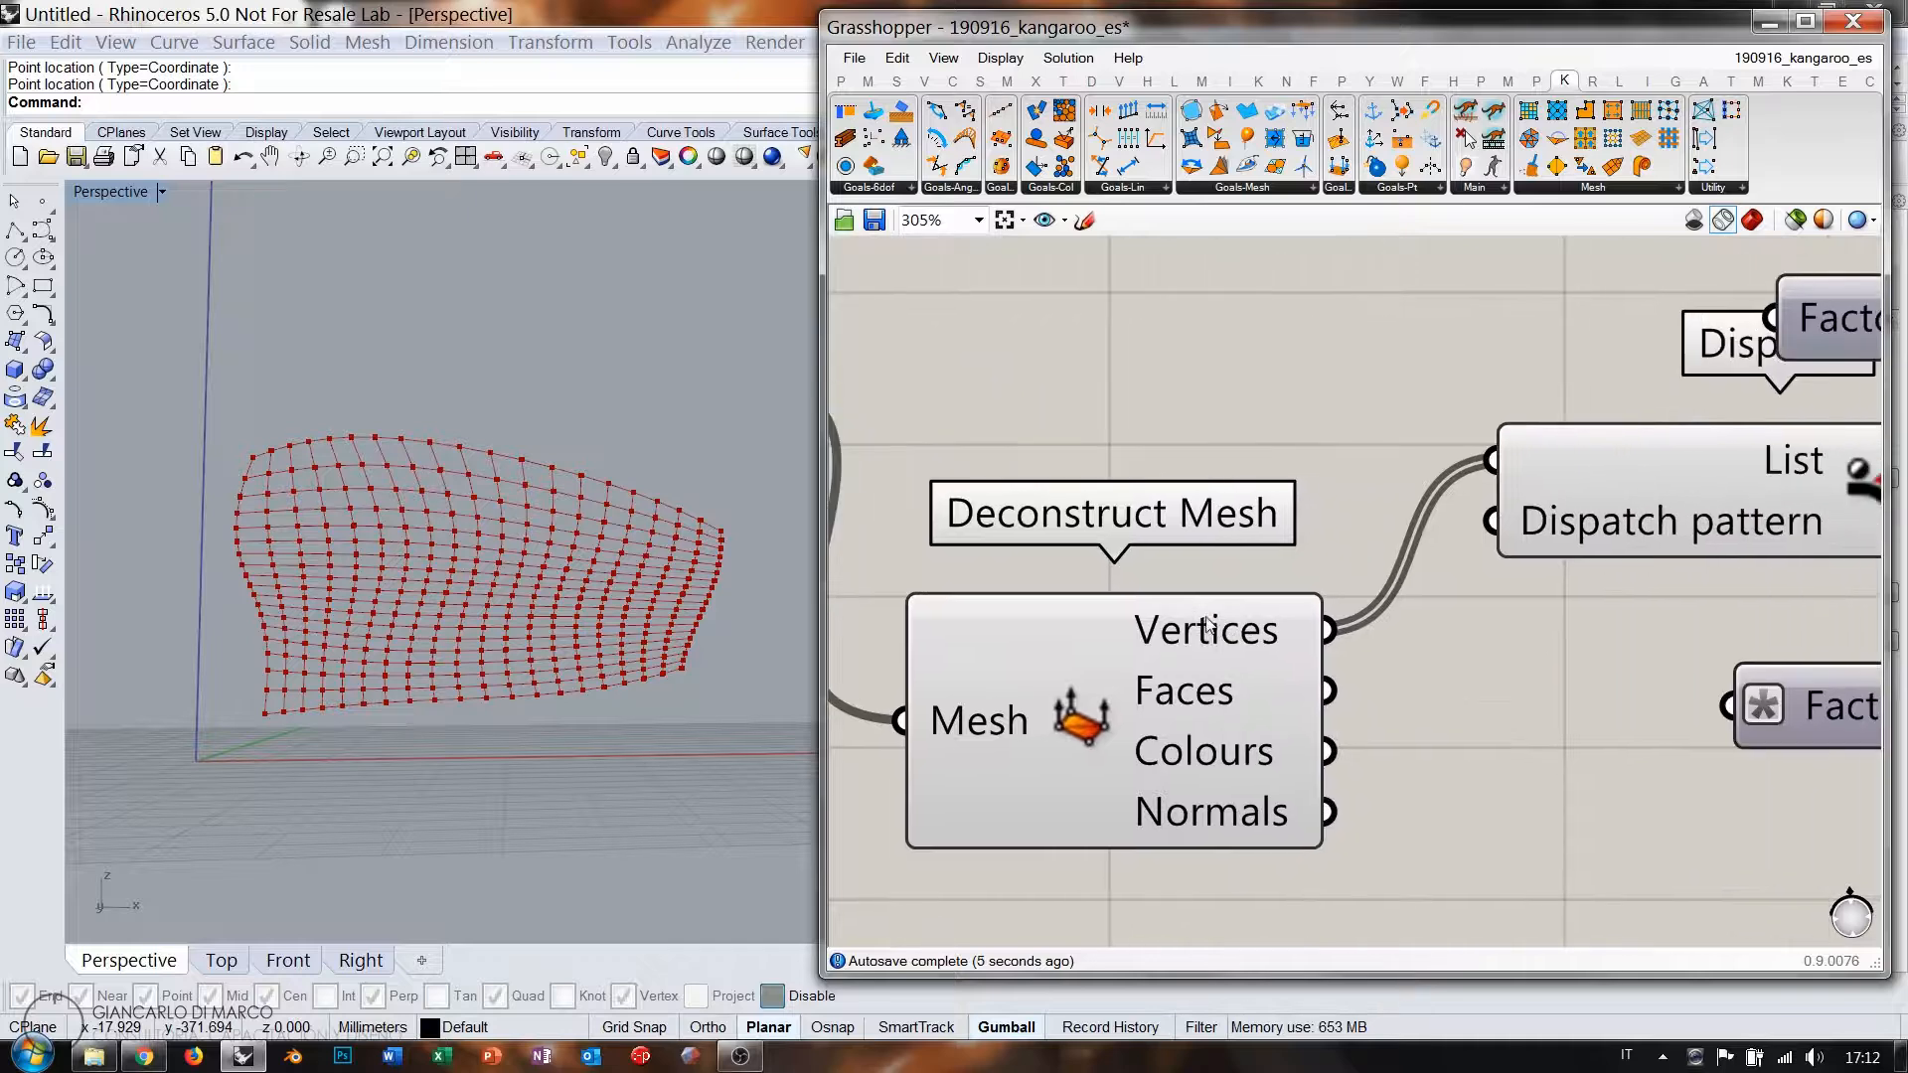
pyautogui.scroll(-2, 1227, 628)
pyautogui.moveTo(1580, 608); pyautogui.dragTo(1198, 616, button='right')
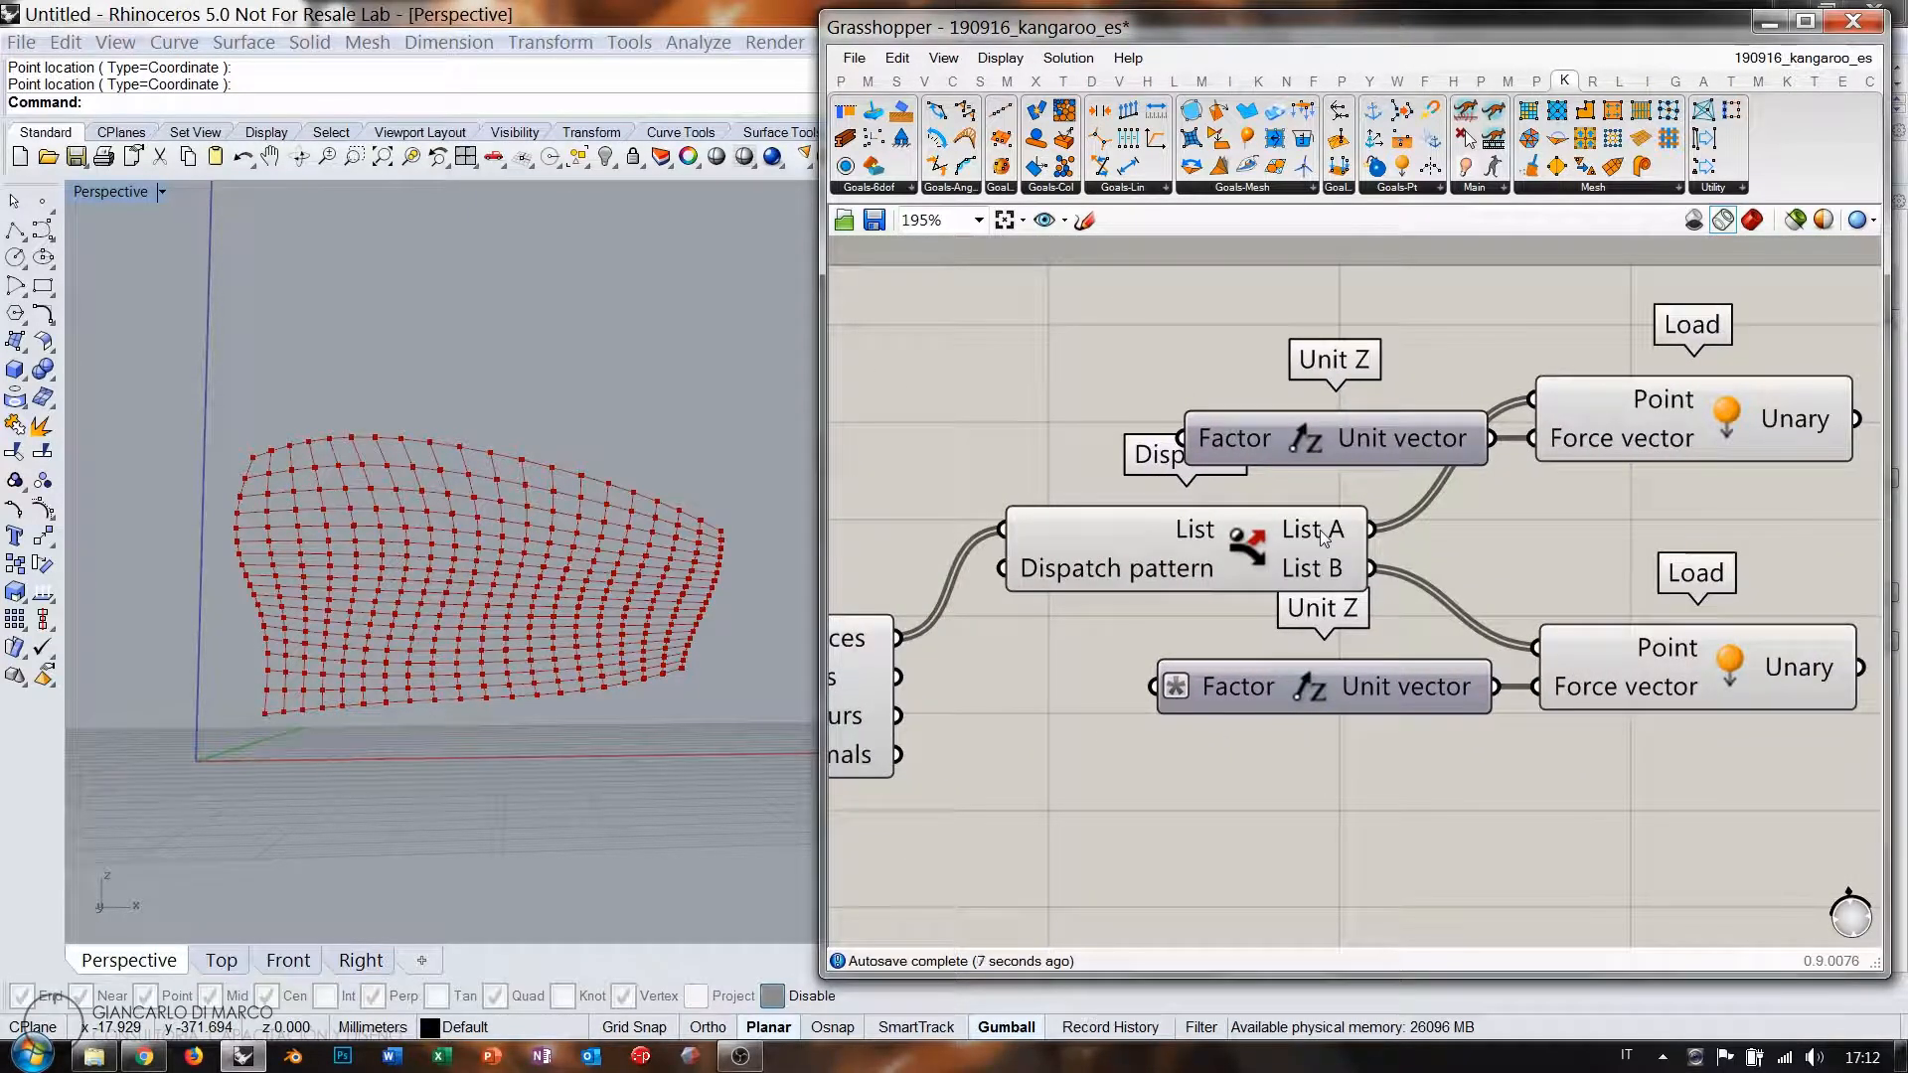
pyautogui.moveTo(1325, 533)
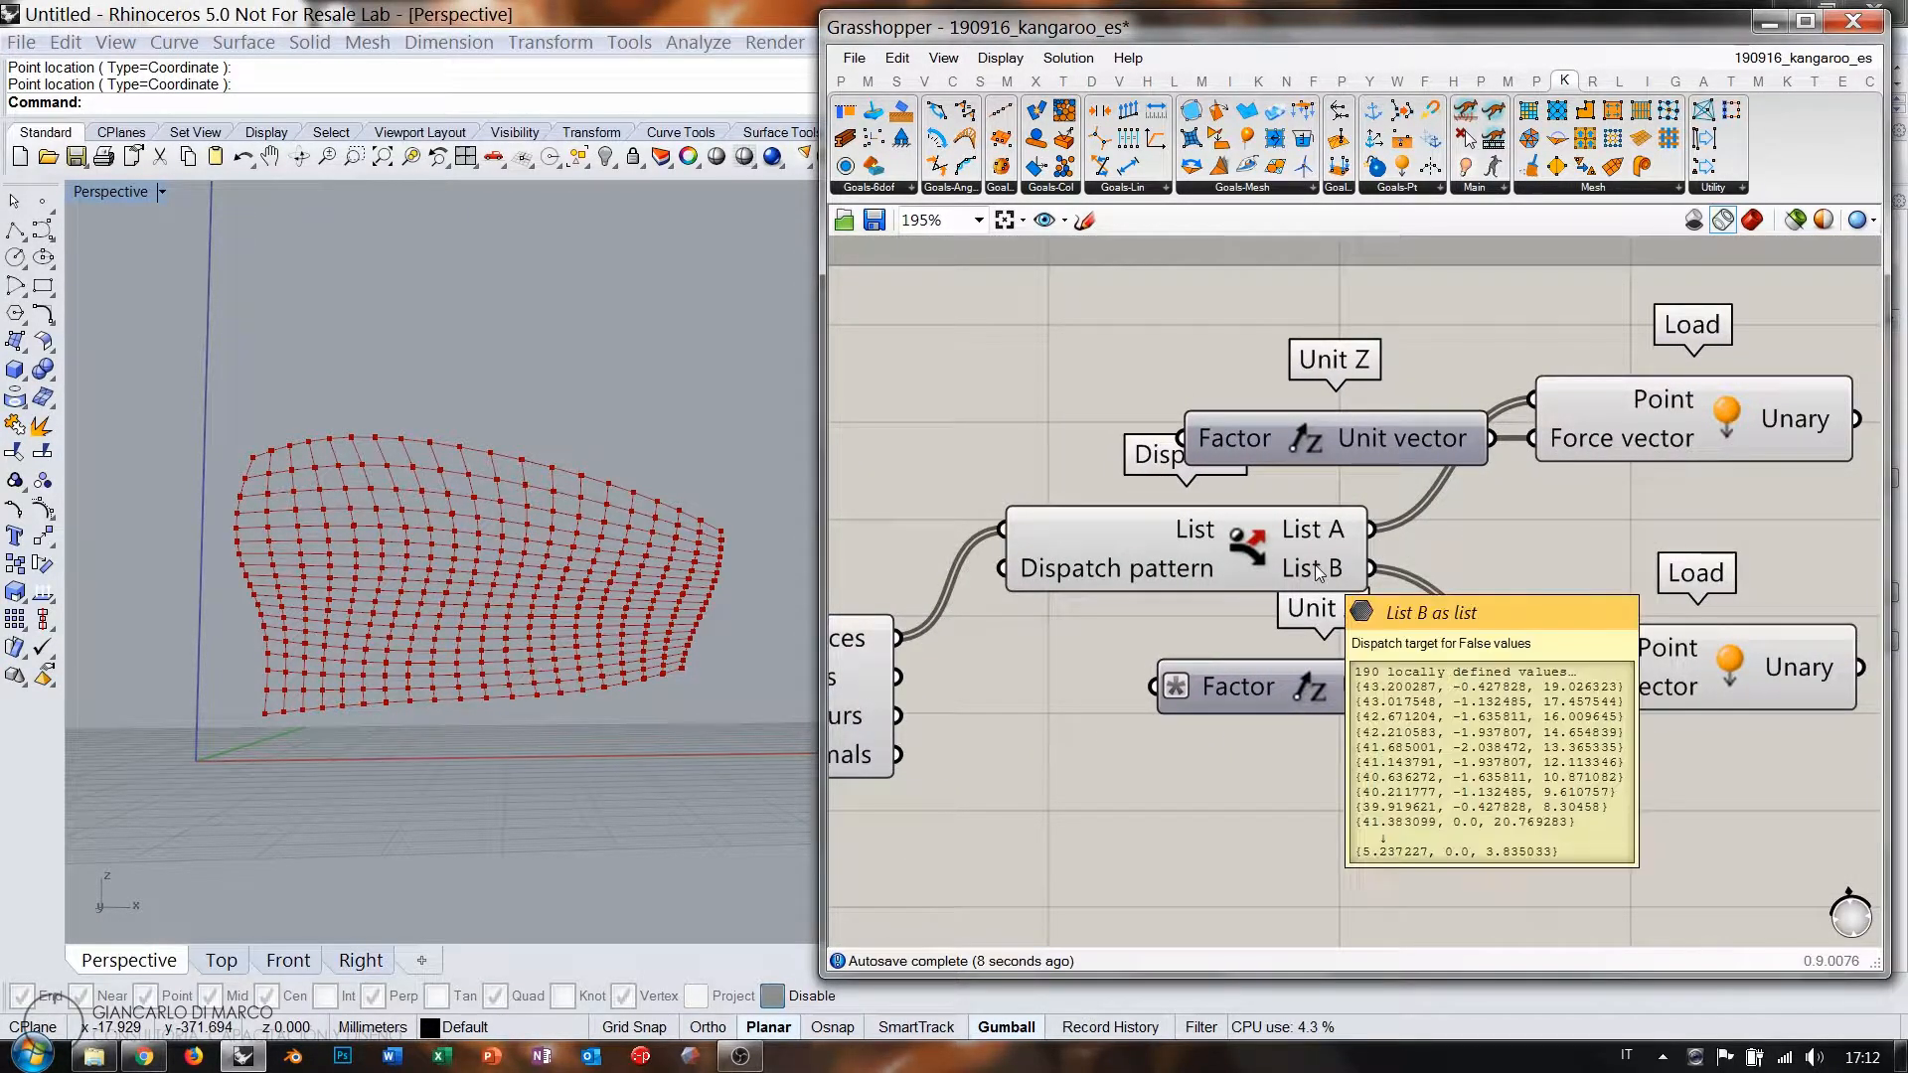
pyautogui.scroll(-4, 1292, 562)
pyautogui.click(1030, 662)
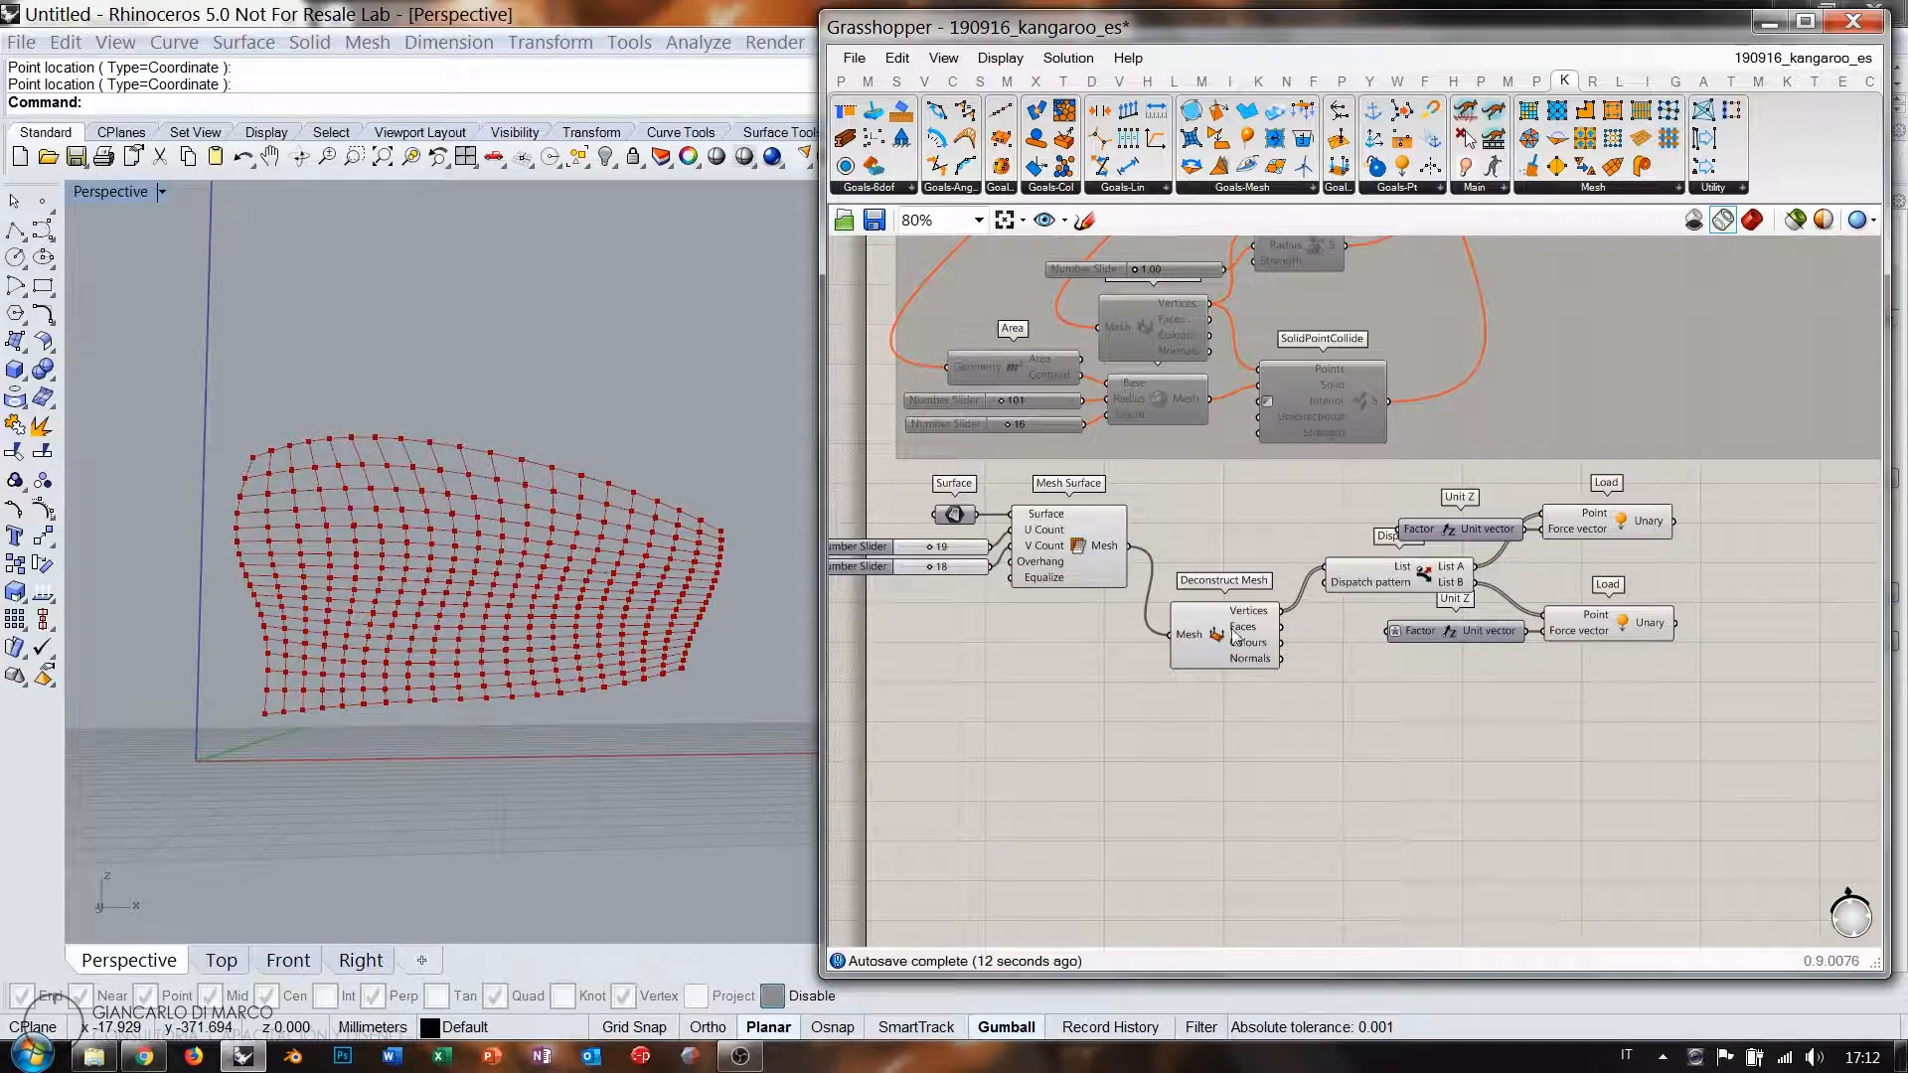
pyautogui.moveTo(1234, 636); pyautogui.dragTo(1218, 553)
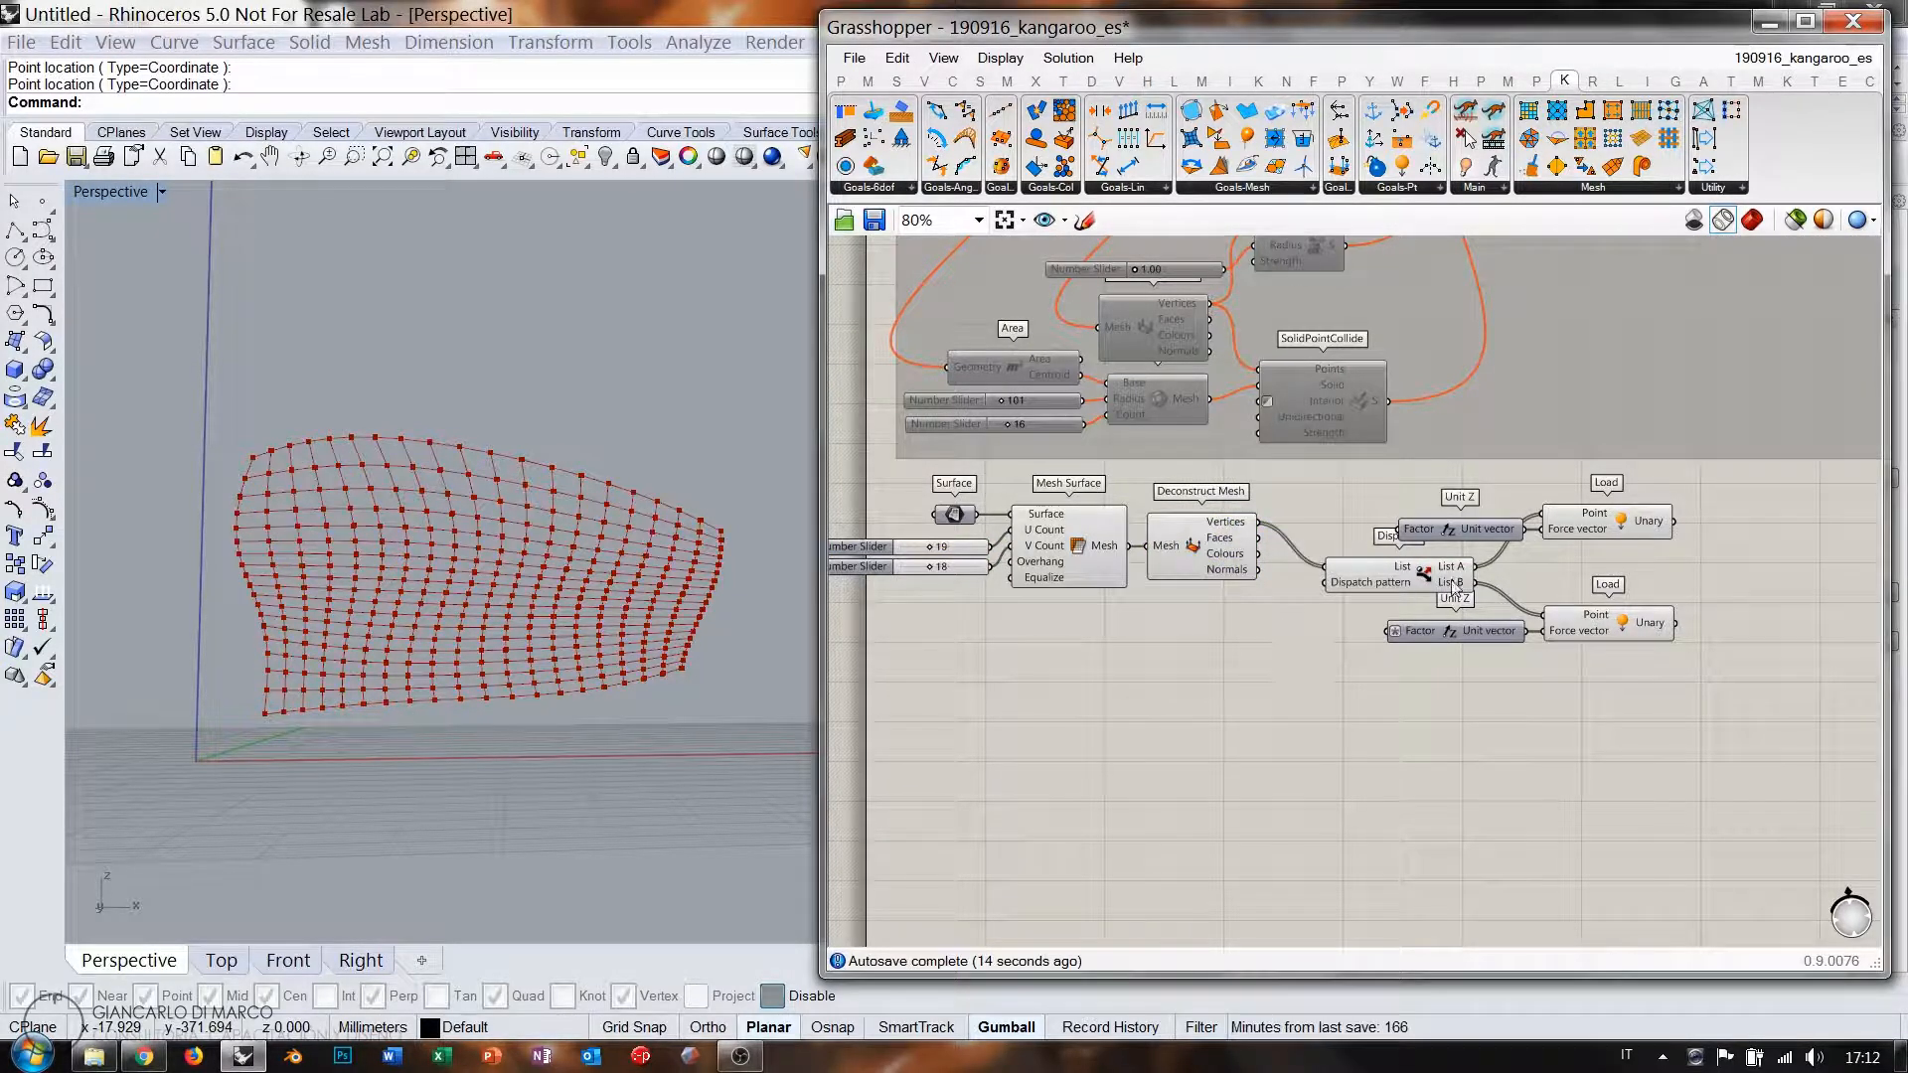
pyautogui.moveTo(1734, 696); pyautogui.dragTo(1365, 510)
pyautogui.moveTo(1248, 625); pyautogui.dragTo(925, 520)
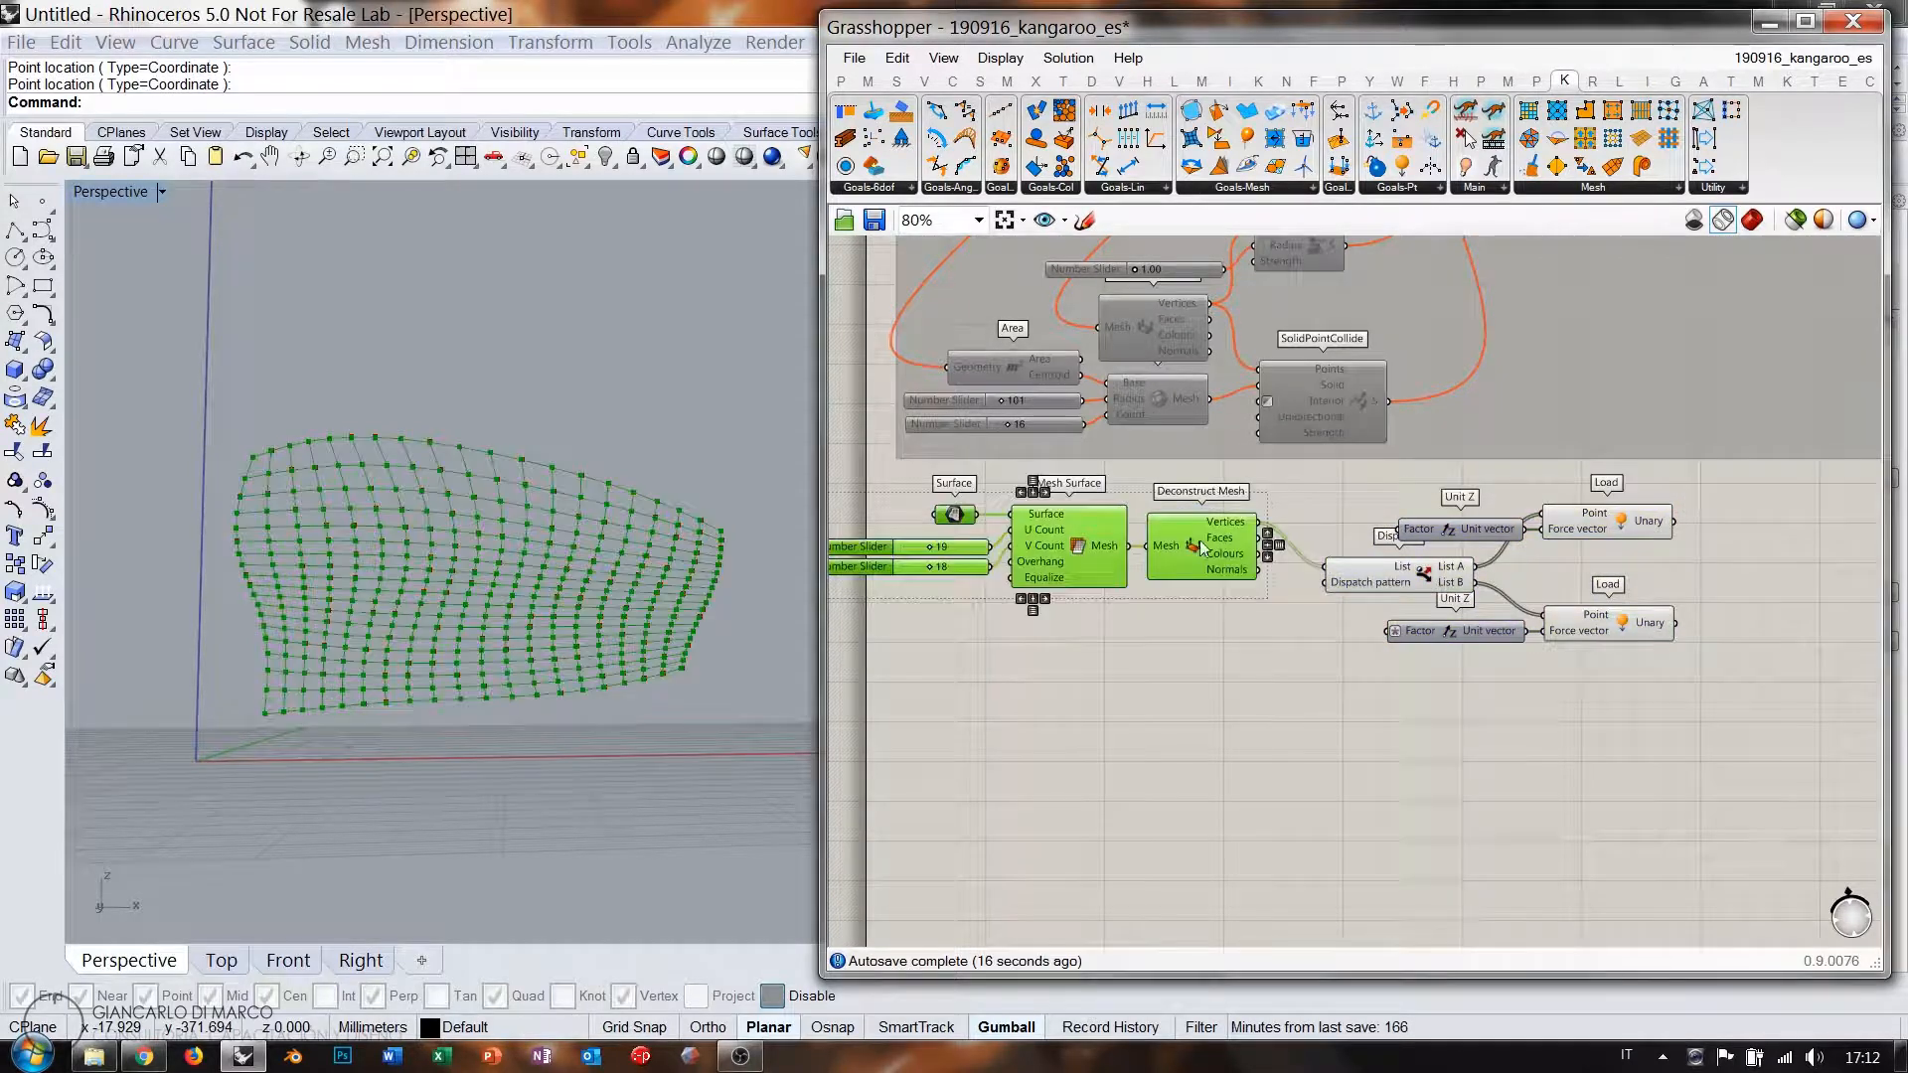
pyautogui.moveTo(1205, 542); pyautogui.dragTo(1252, 587)
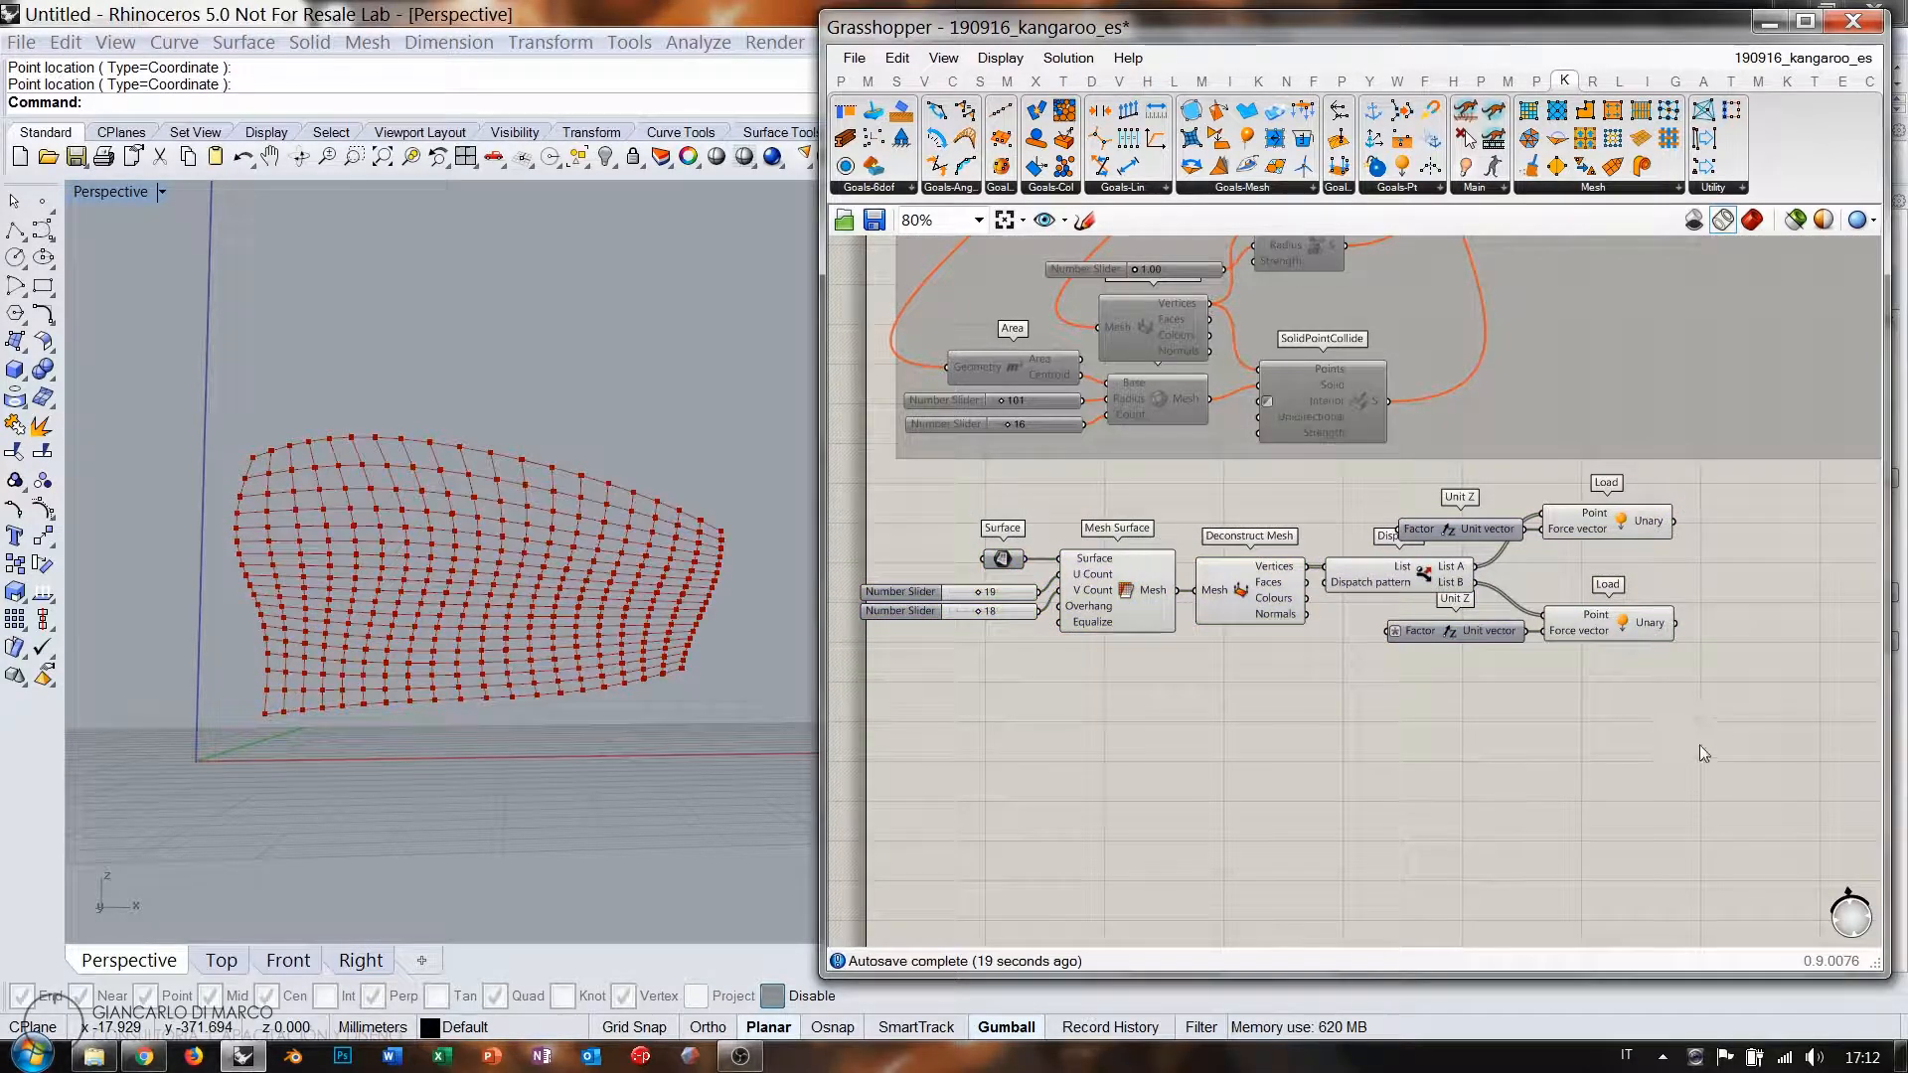
pyautogui.moveTo(1704, 754); pyautogui.dragTo(863, 476)
pyautogui.moveTo(1119, 581); pyautogui.dragTo(1310, 616)
pyautogui.click(1446, 718)
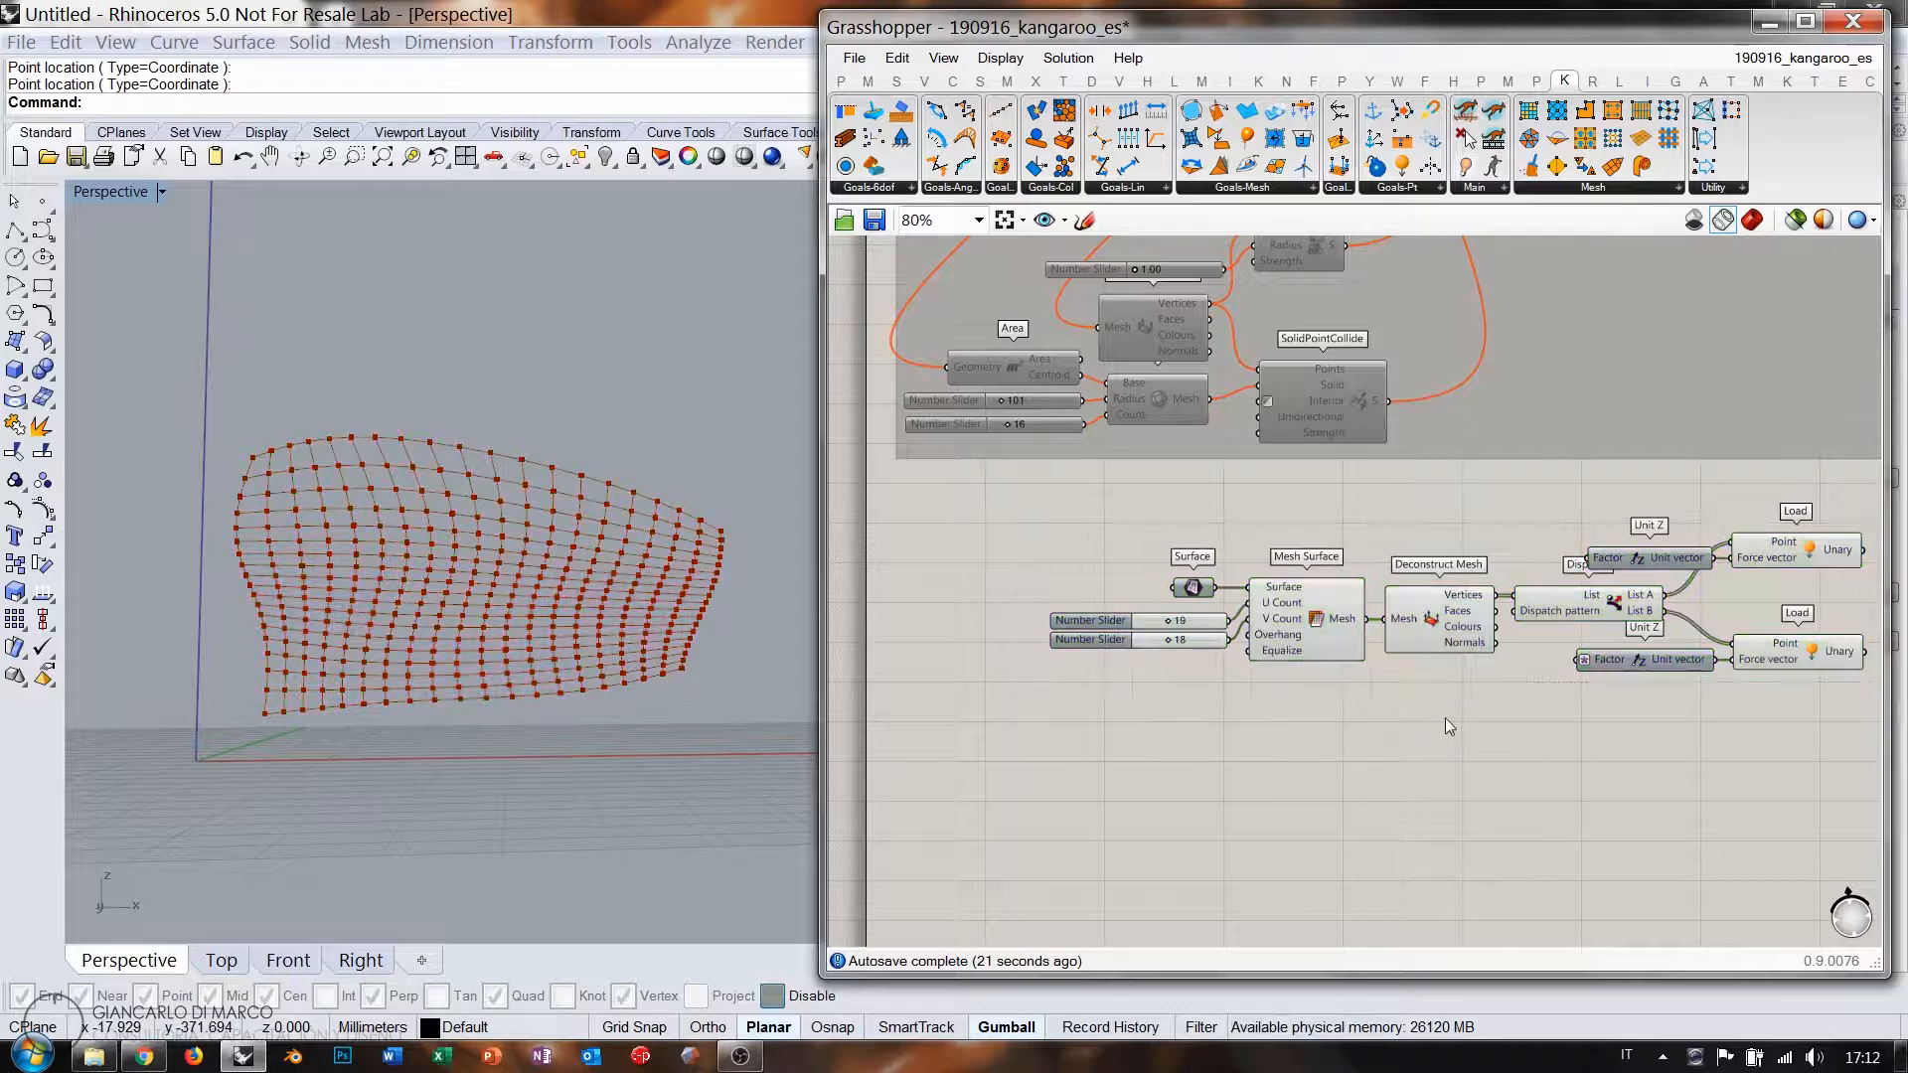
pyautogui.moveTo(1608, 689); pyautogui.dragTo(1400, 662, button='right')
pyautogui.moveTo(1640, 636); pyautogui.dragTo(1318, 613, button='right')
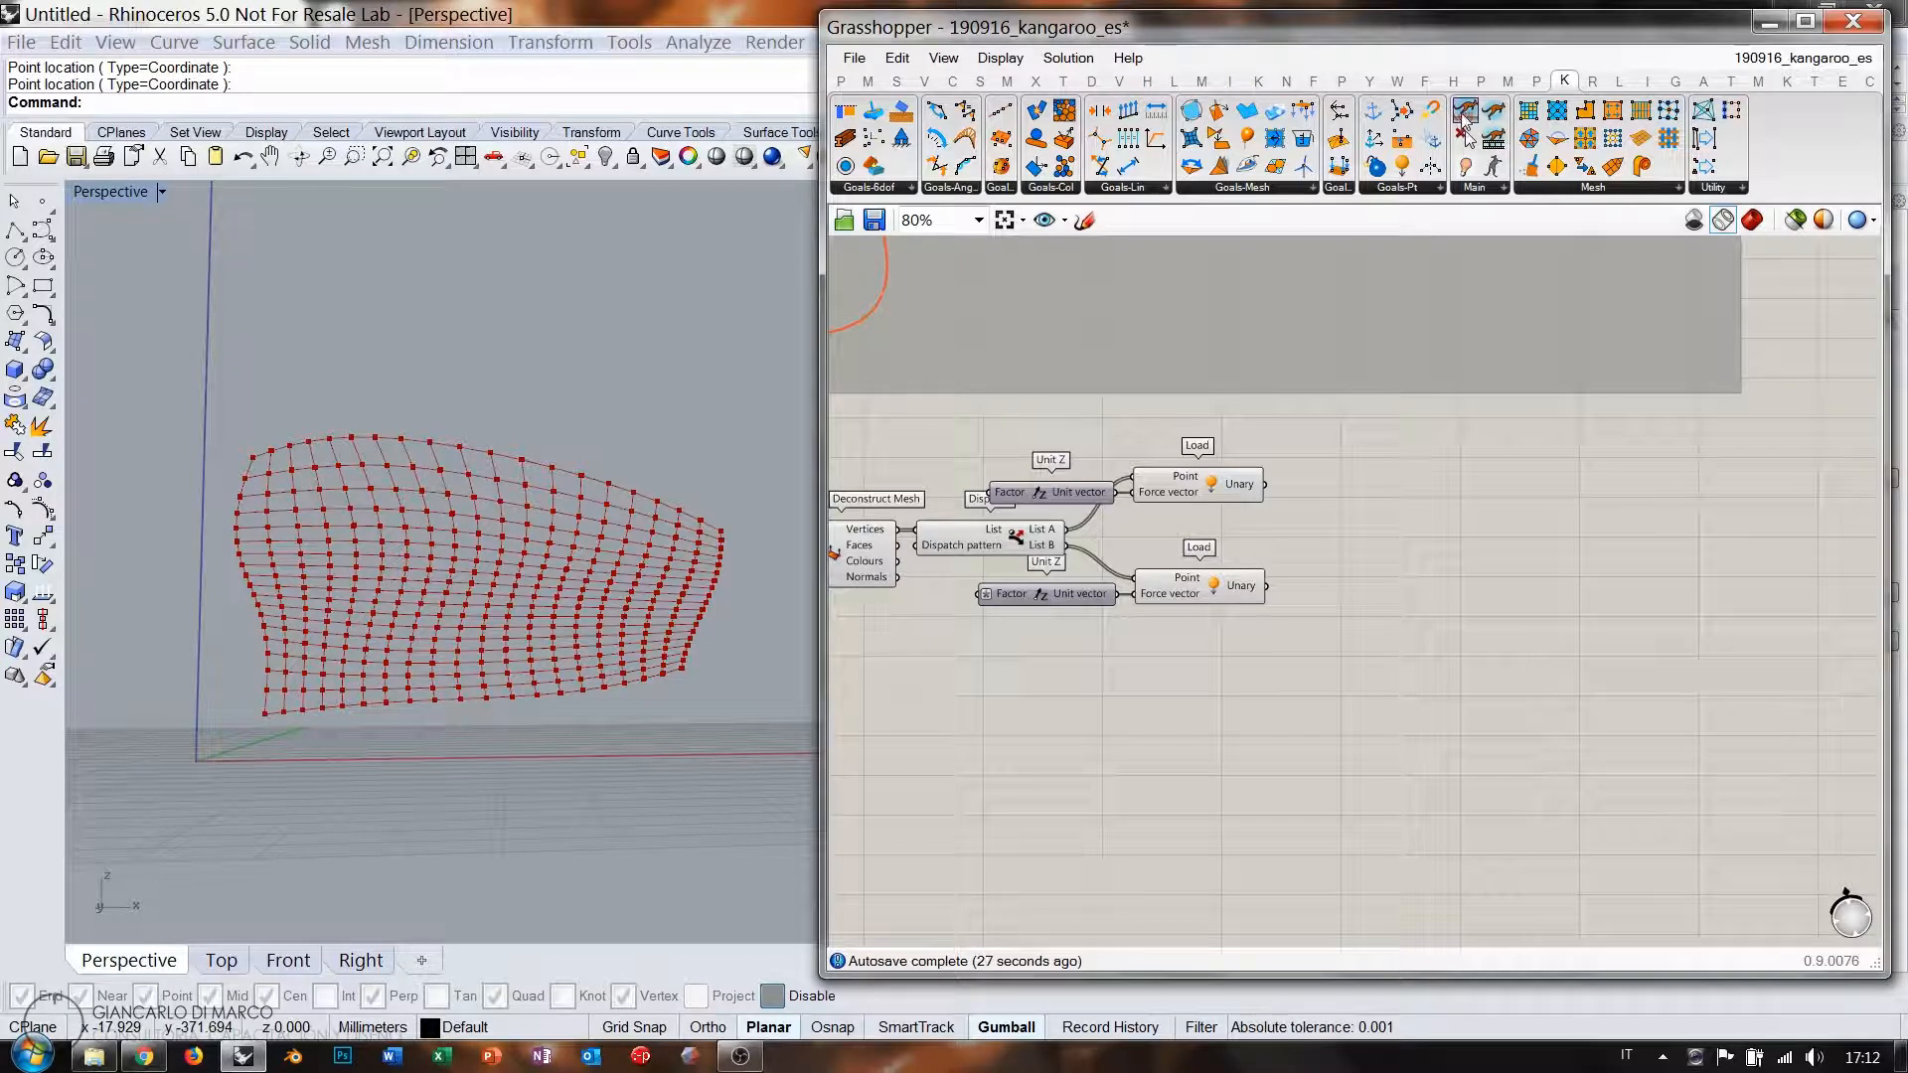
# Add a BouncySolver with a Boolean Toggle on On, a Button, and both loads into GoalObjects.
pyautogui.moveTo(1606, 551); pyautogui.dragTo(1604, 549)
pyautogui.doubleClick(1398, 612)
pyautogui.write('t')
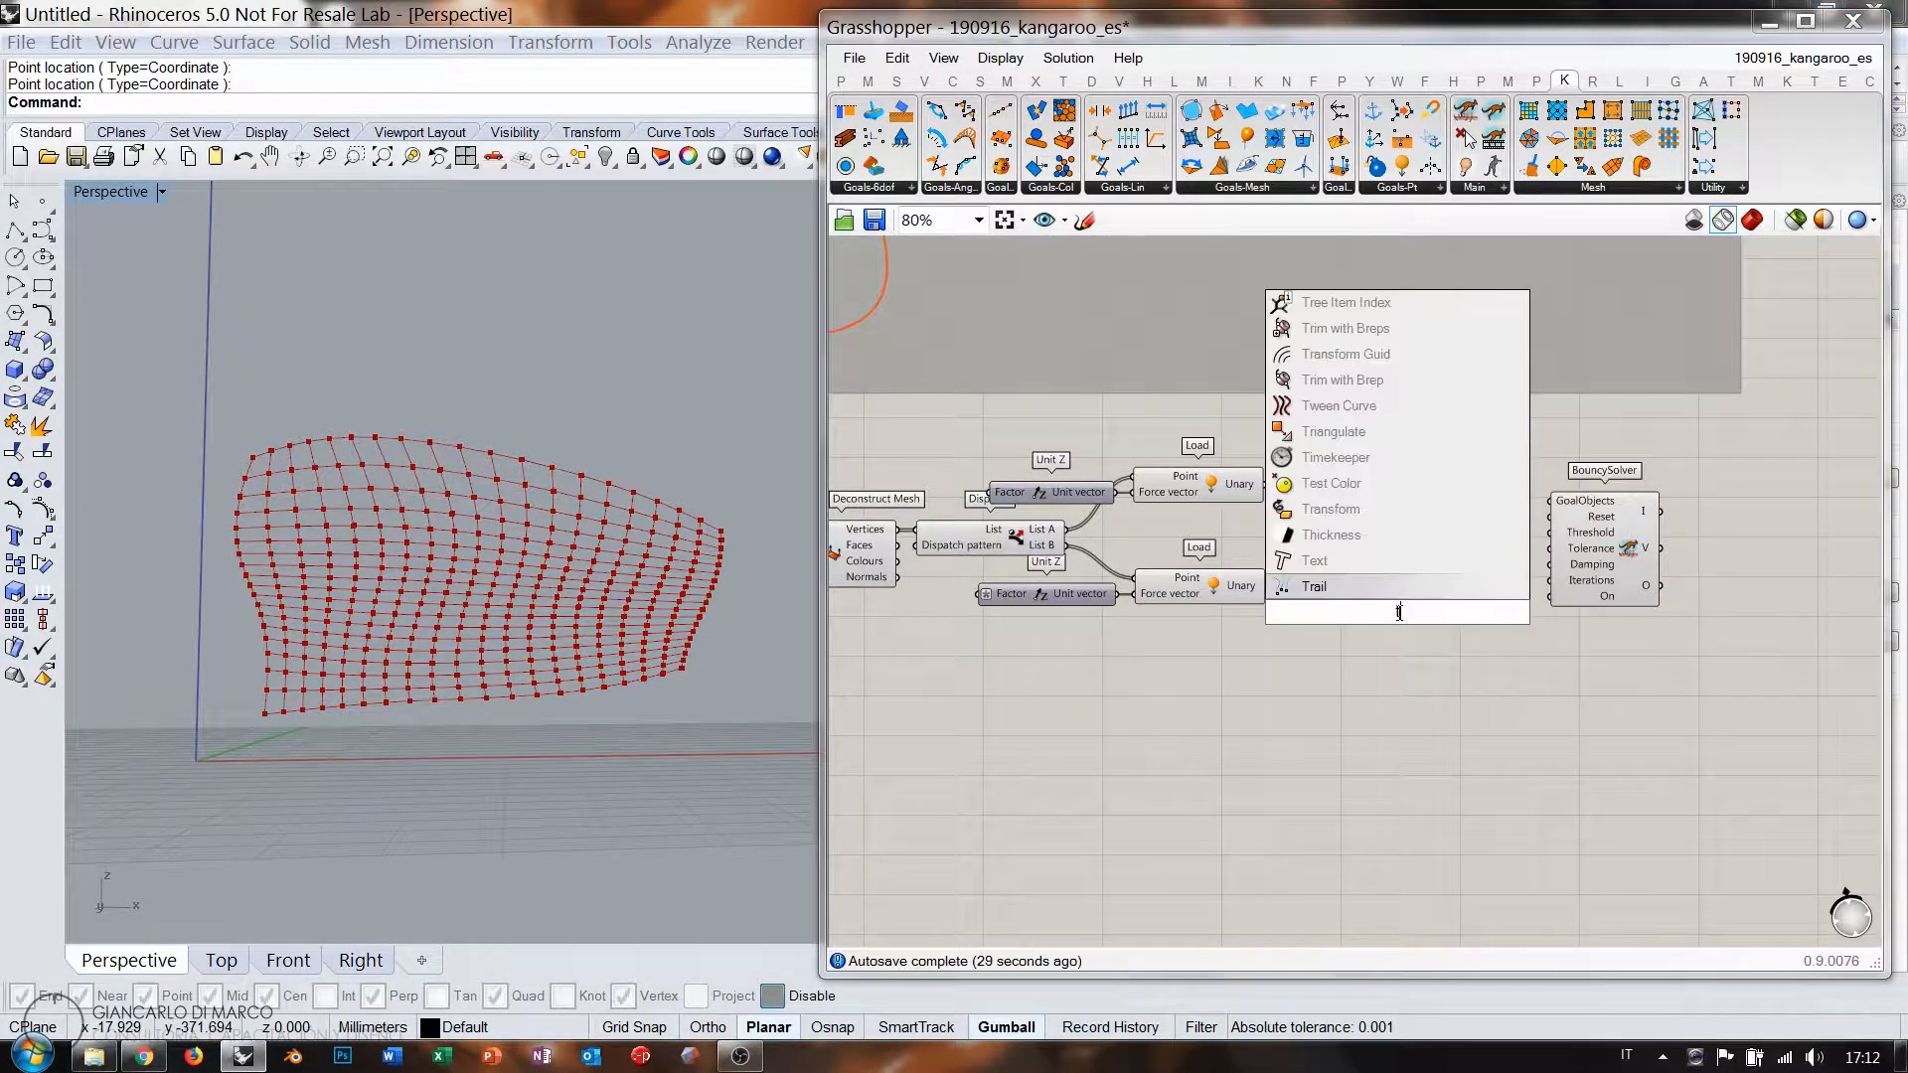
pyautogui.write('ogg')
pyautogui.click(1376, 593)
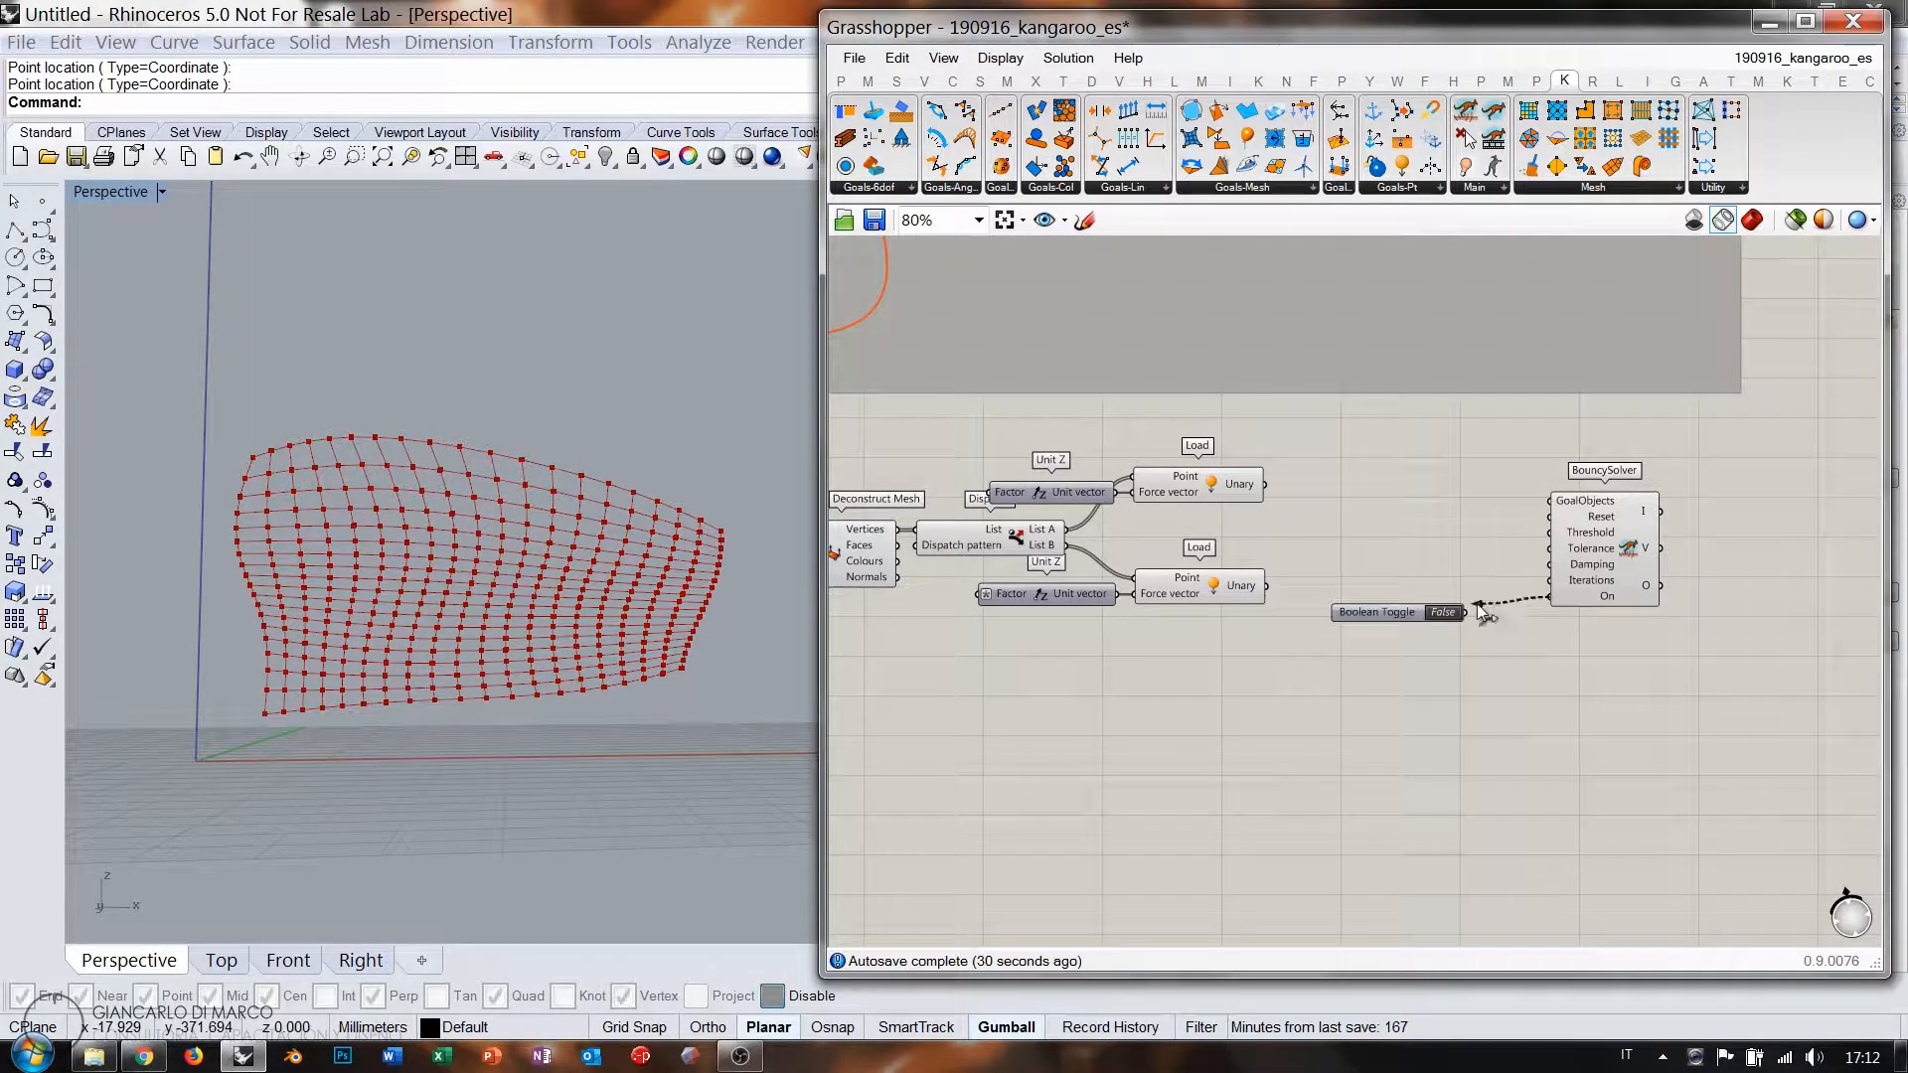
pyautogui.moveTo(1481, 613); pyautogui.dragTo(1469, 612)
pyautogui.doubleClick(1437, 529)
pyautogui.write('butt')
pyautogui.press('Return')
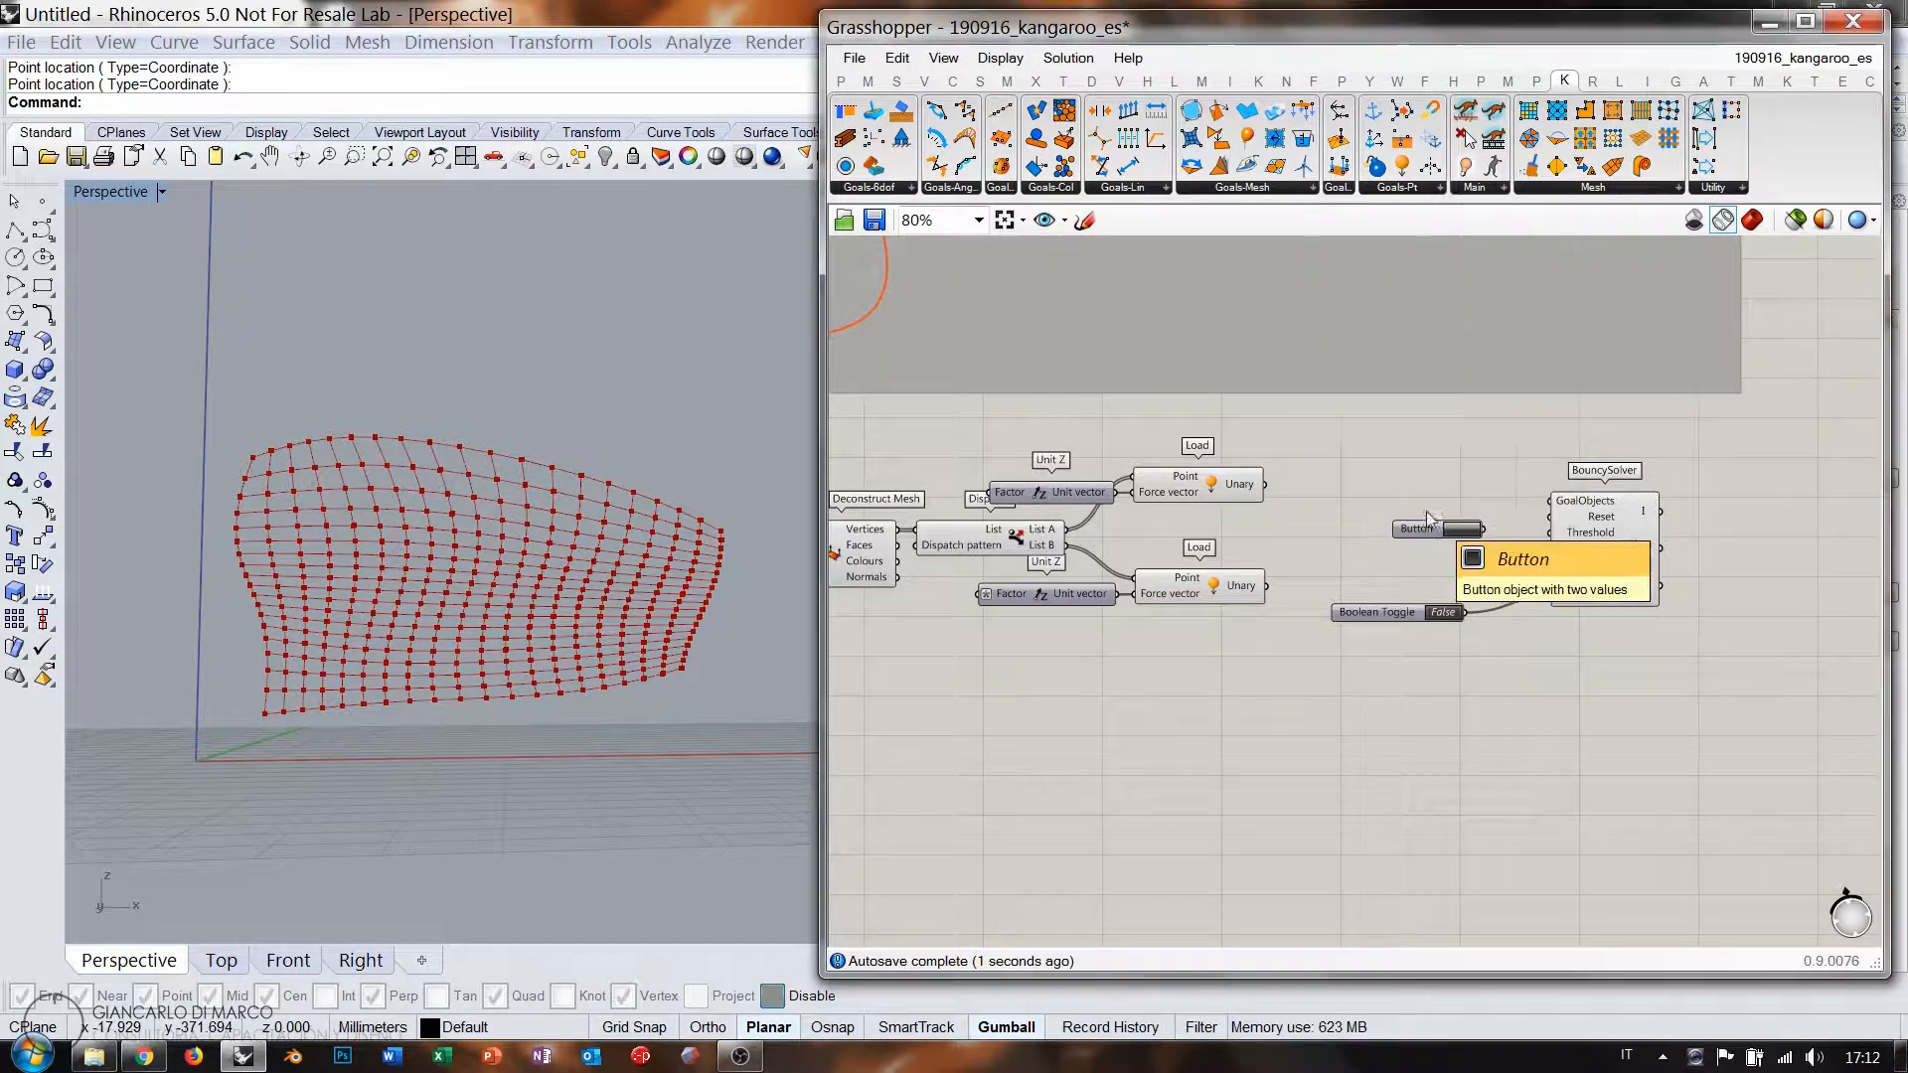
pyautogui.moveTo(1399, 620); pyautogui.dragTo(1446, 607)
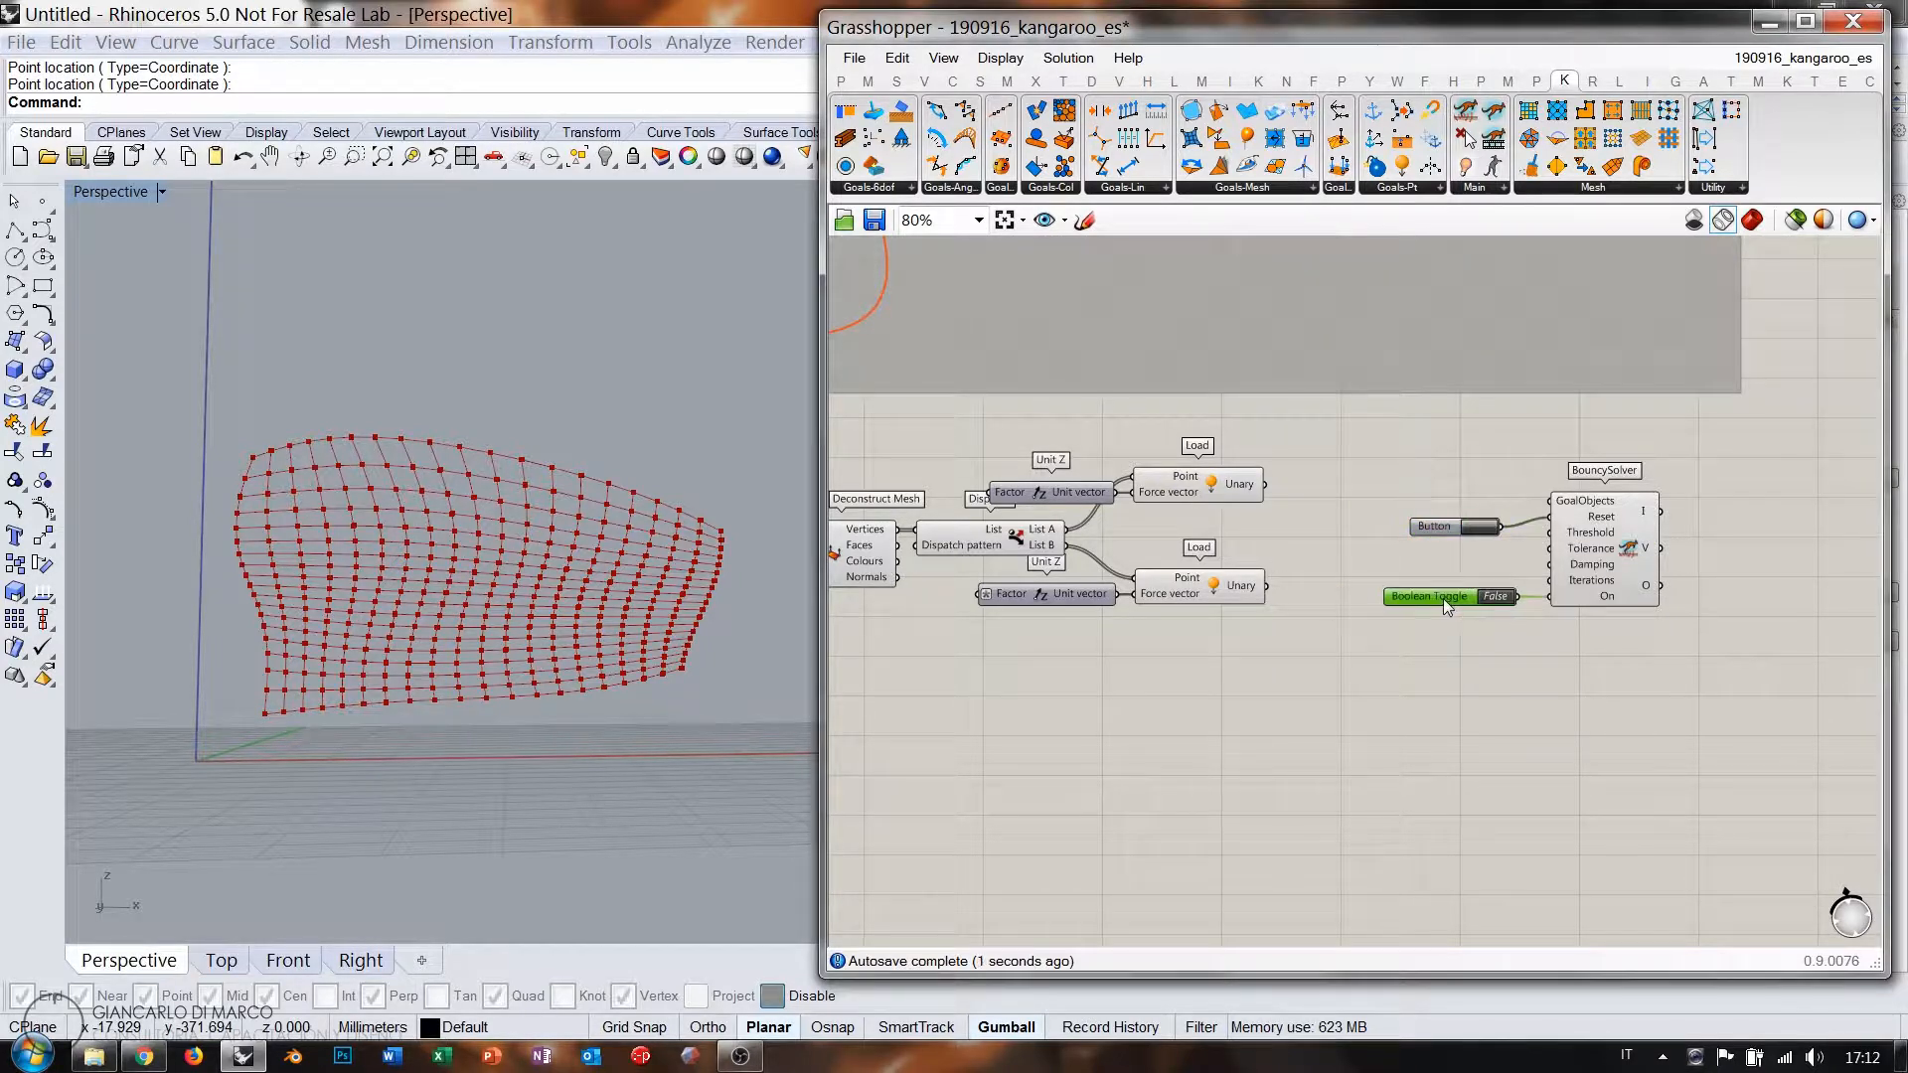
pyautogui.moveTo(1267, 484); pyautogui.dragTo(1268, 586)
# Test the solver by switching the toggle on, resetting, then switching it back off.
pyautogui.doubleClick(1495, 594)
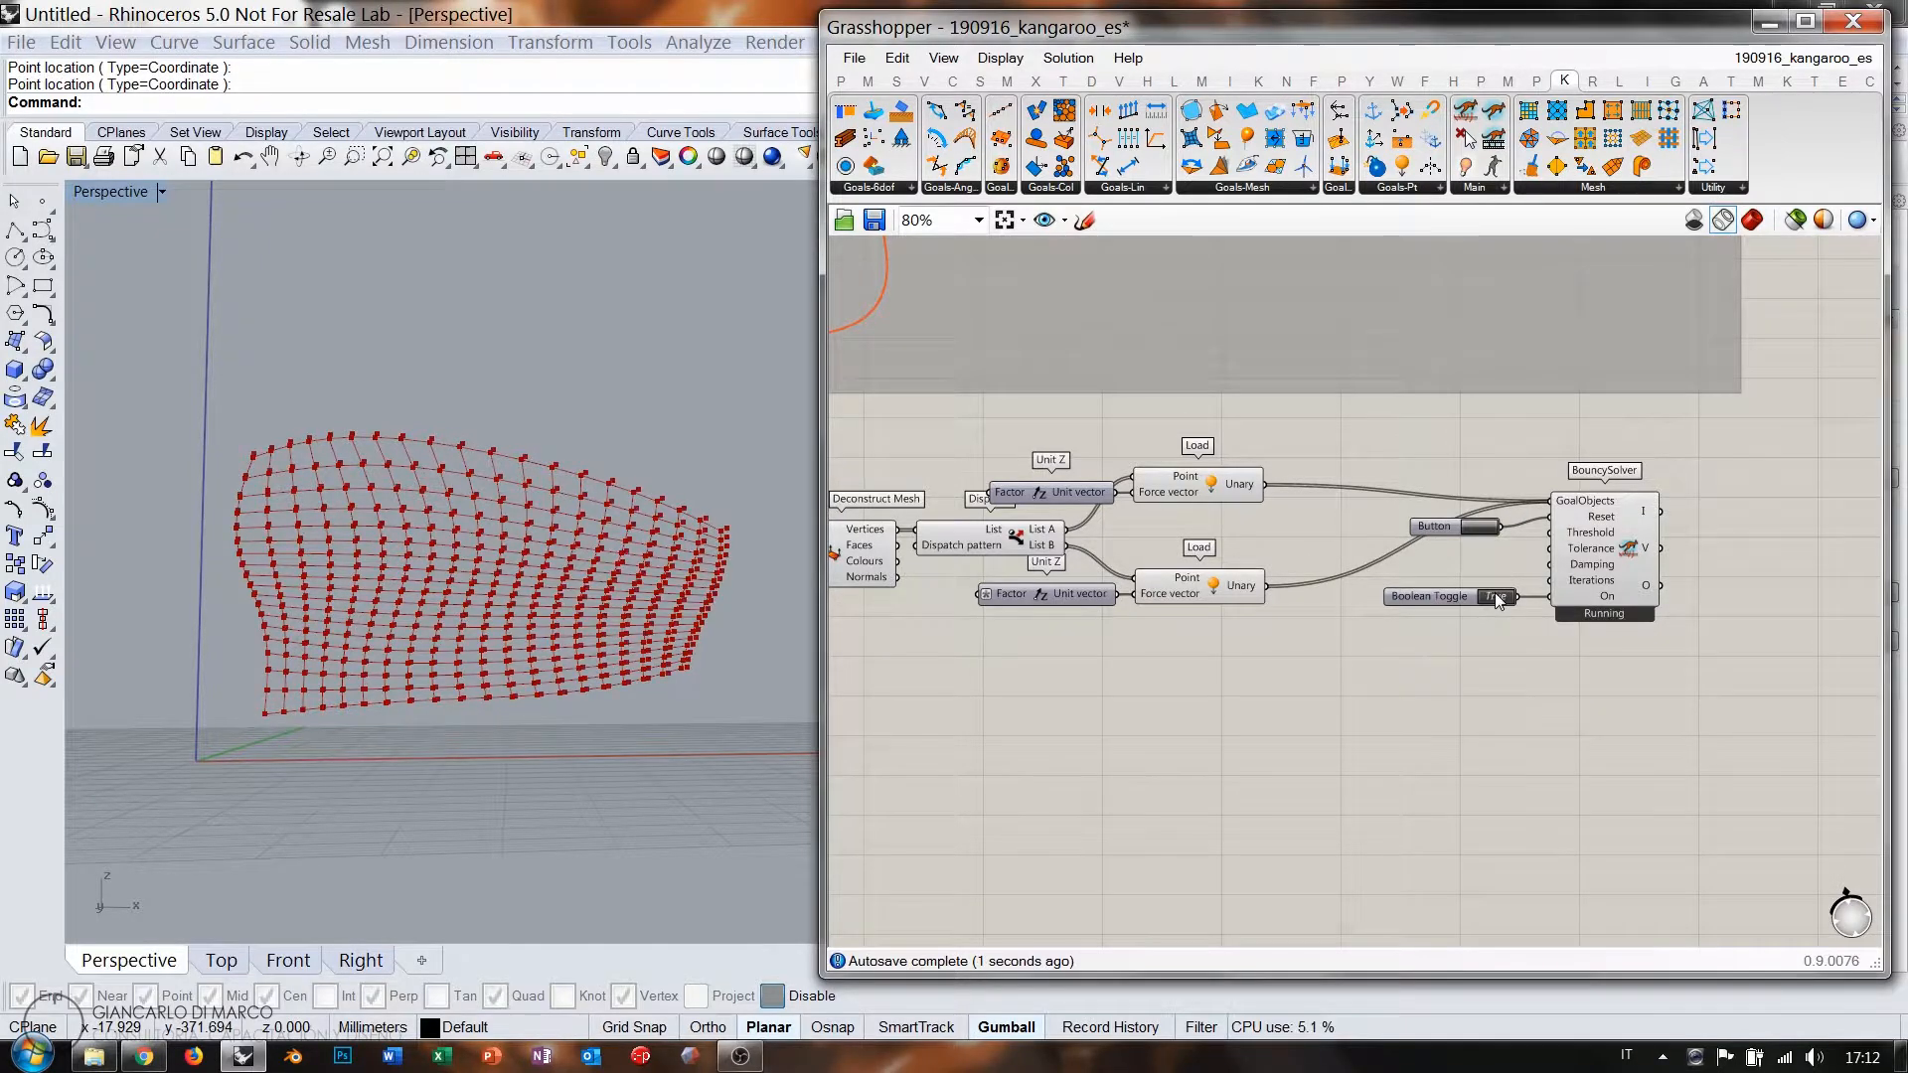
pyautogui.click(1483, 524)
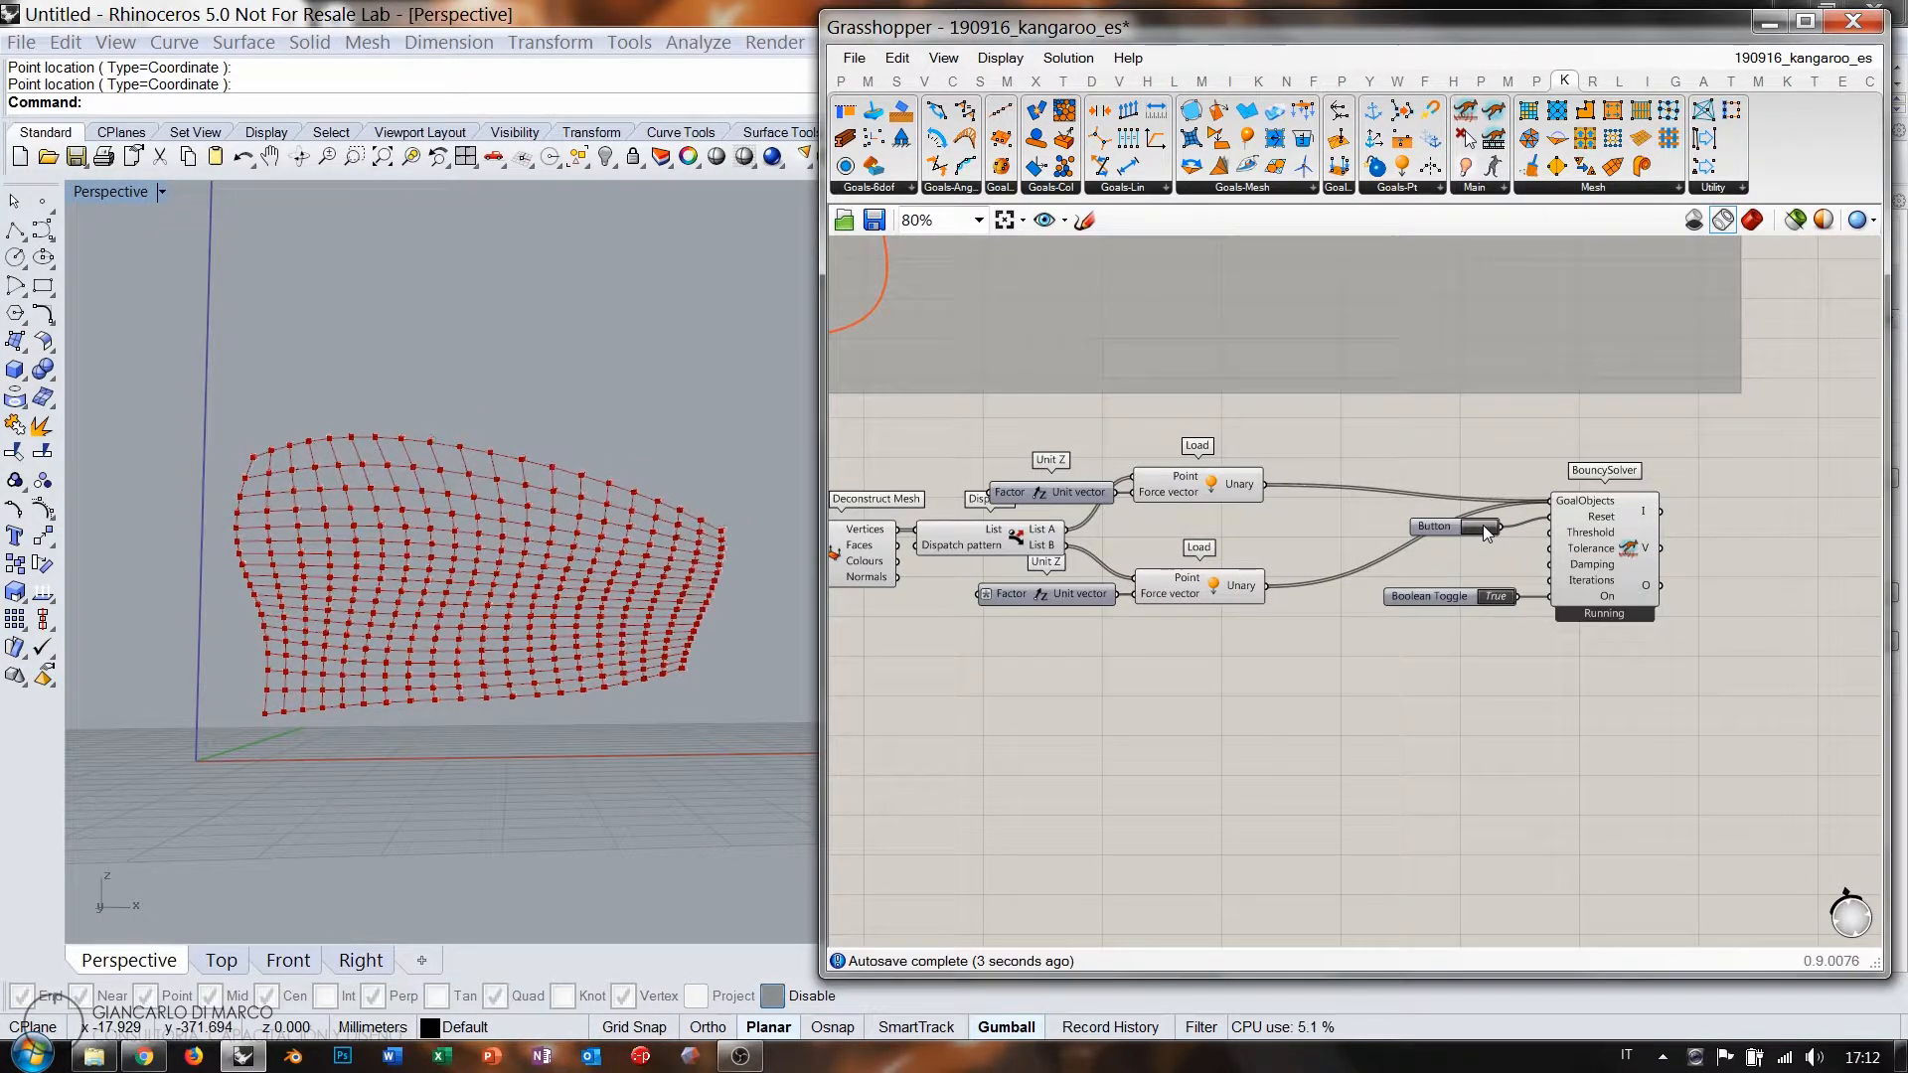
pyautogui.doubleClick(1502, 596)
pyautogui.moveTo(1140, 526); pyautogui.dragTo(1365, 537, button='right')
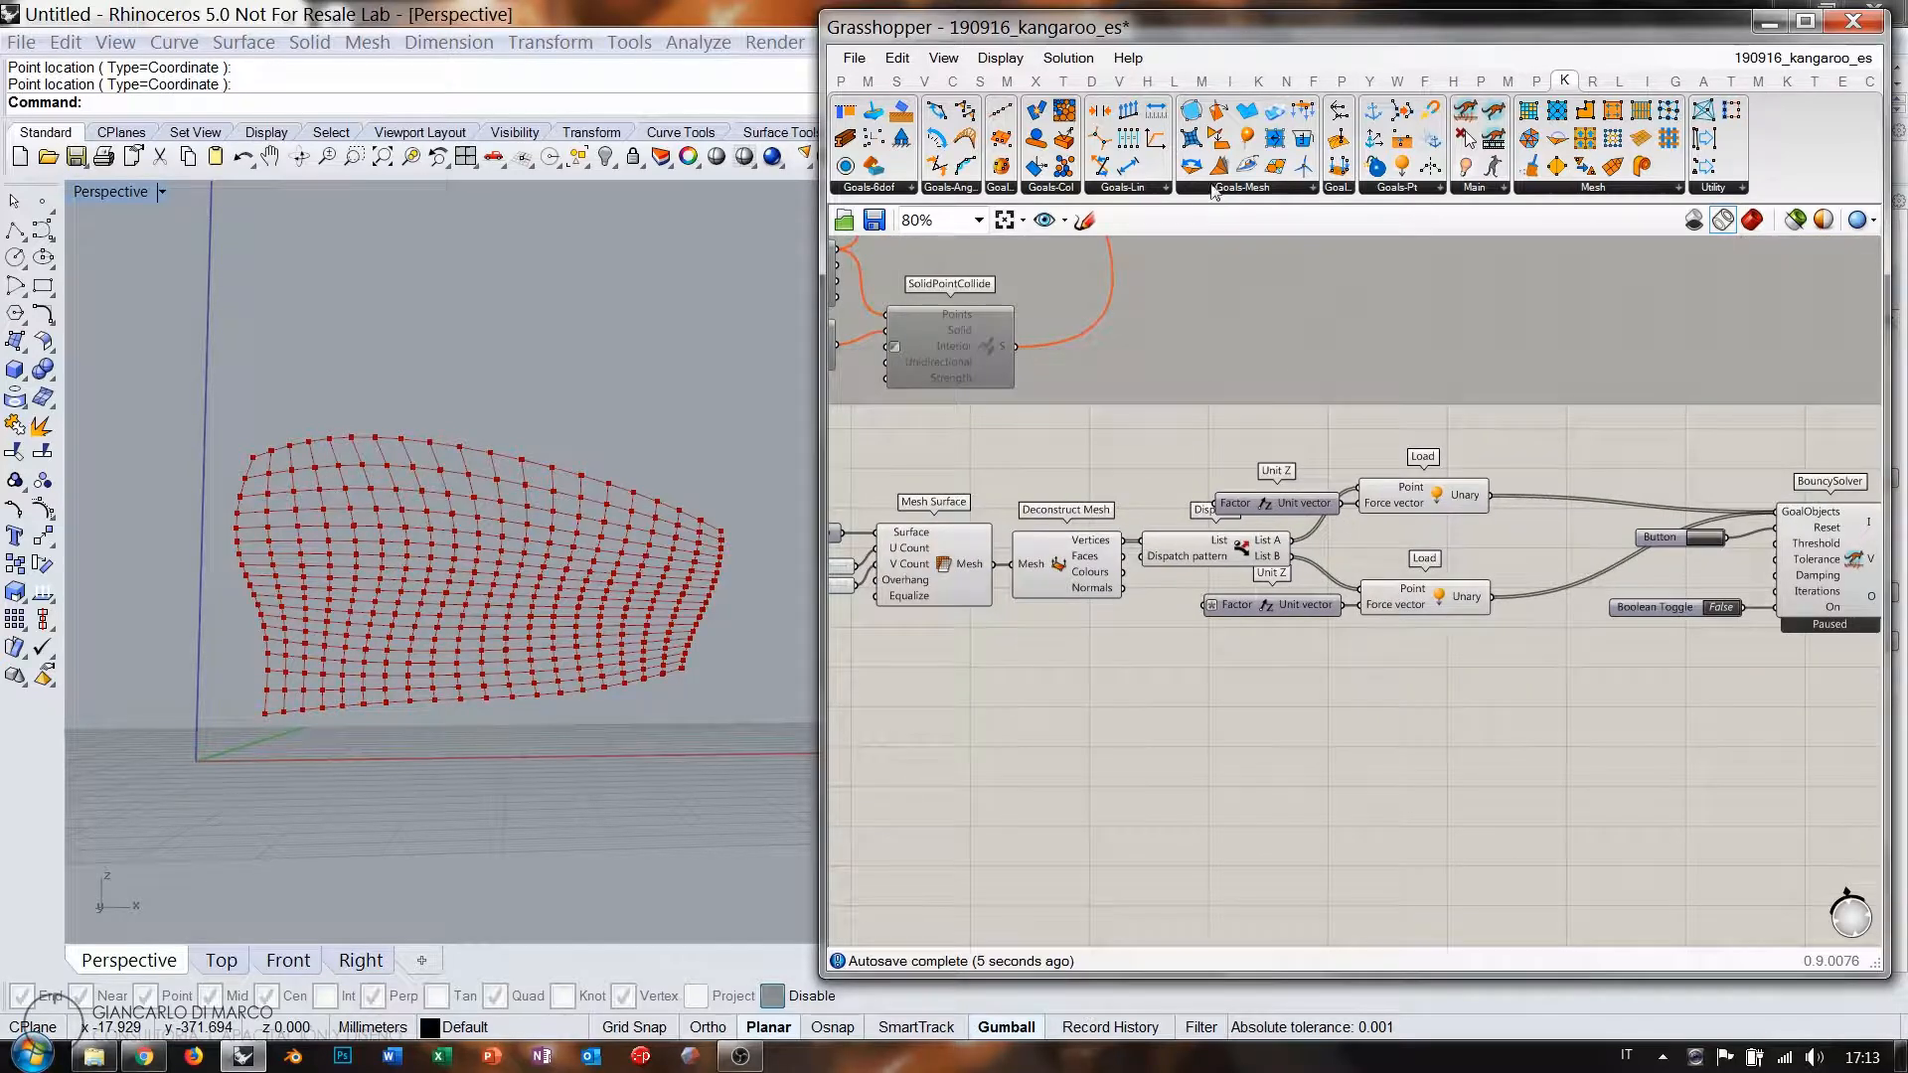
# Add an EdgeLengths goal fed by the surface mesh.
pyautogui.moveTo(1439, 671); pyautogui.dragTo(1427, 667)
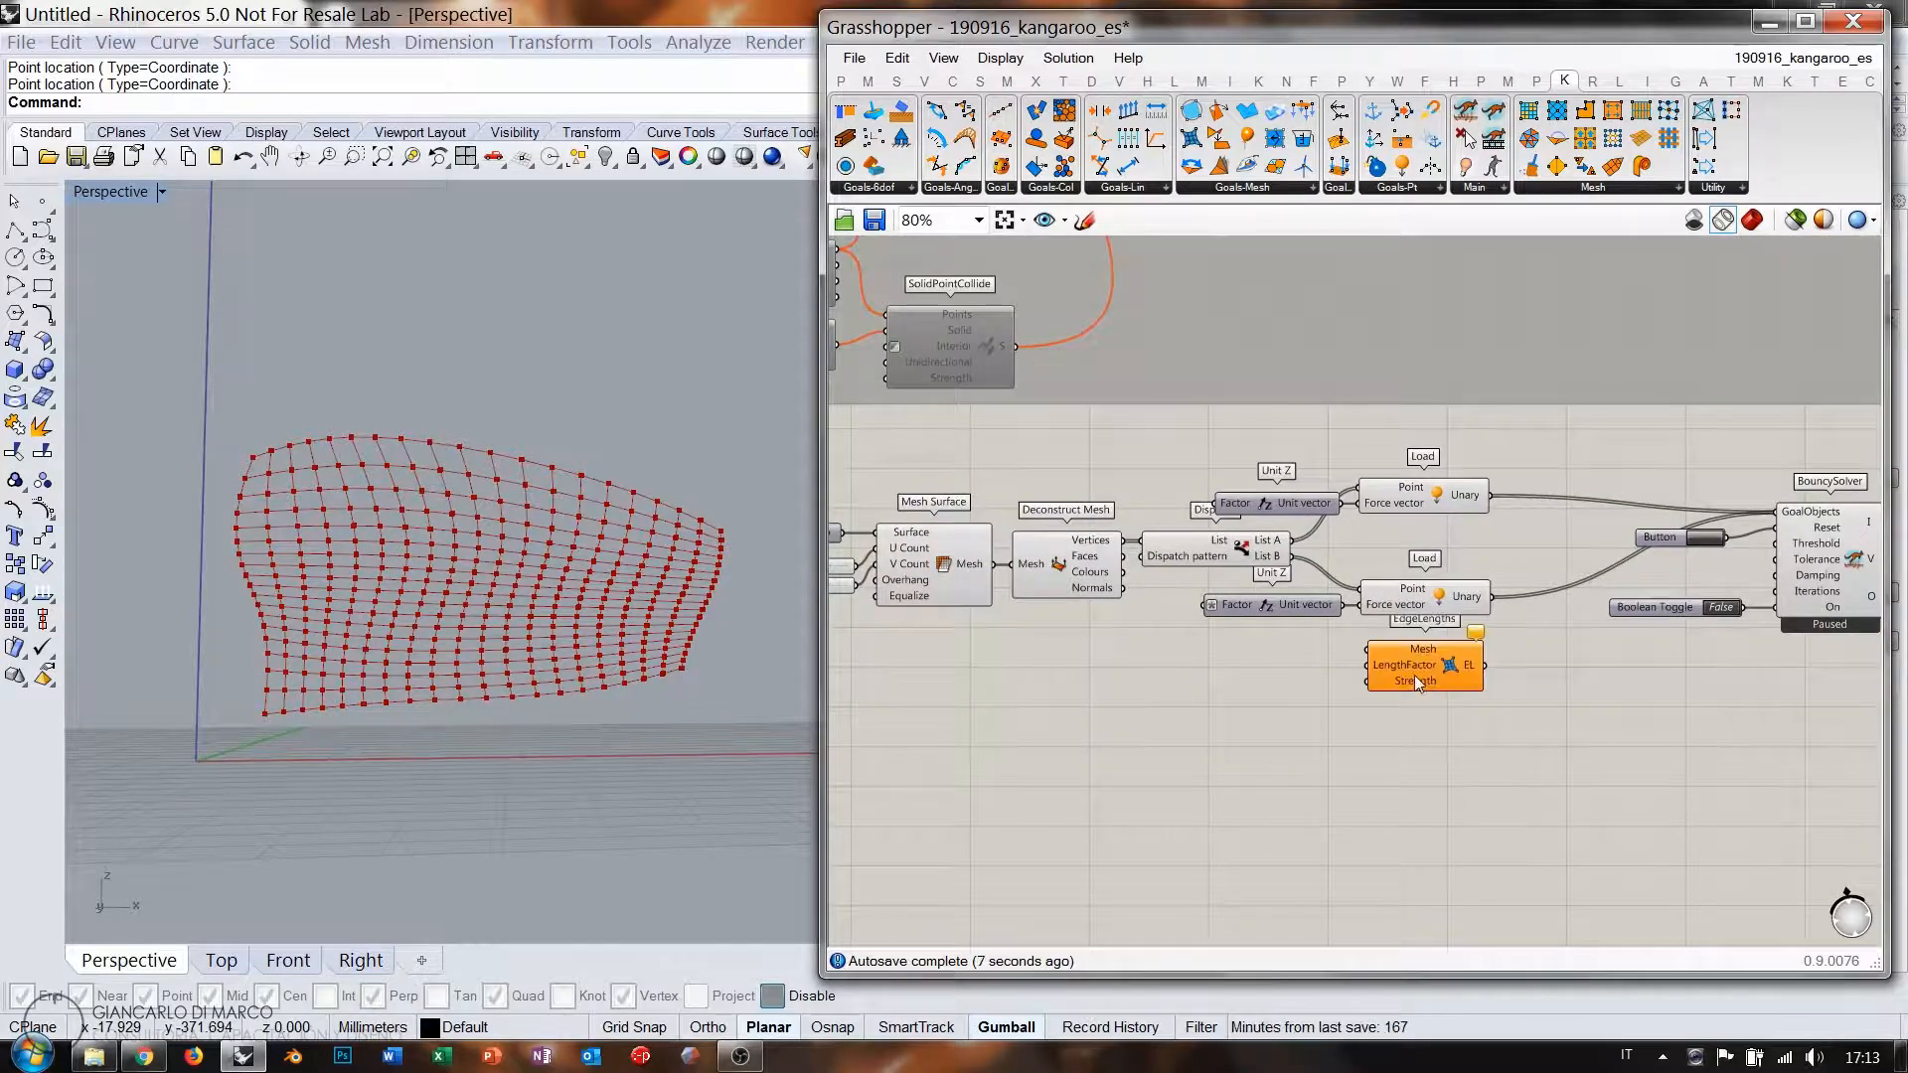
pyautogui.moveTo(990, 565); pyautogui.dragTo(1369, 663)
pyautogui.moveTo(1485, 678); pyautogui.dragTo(1767, 517)
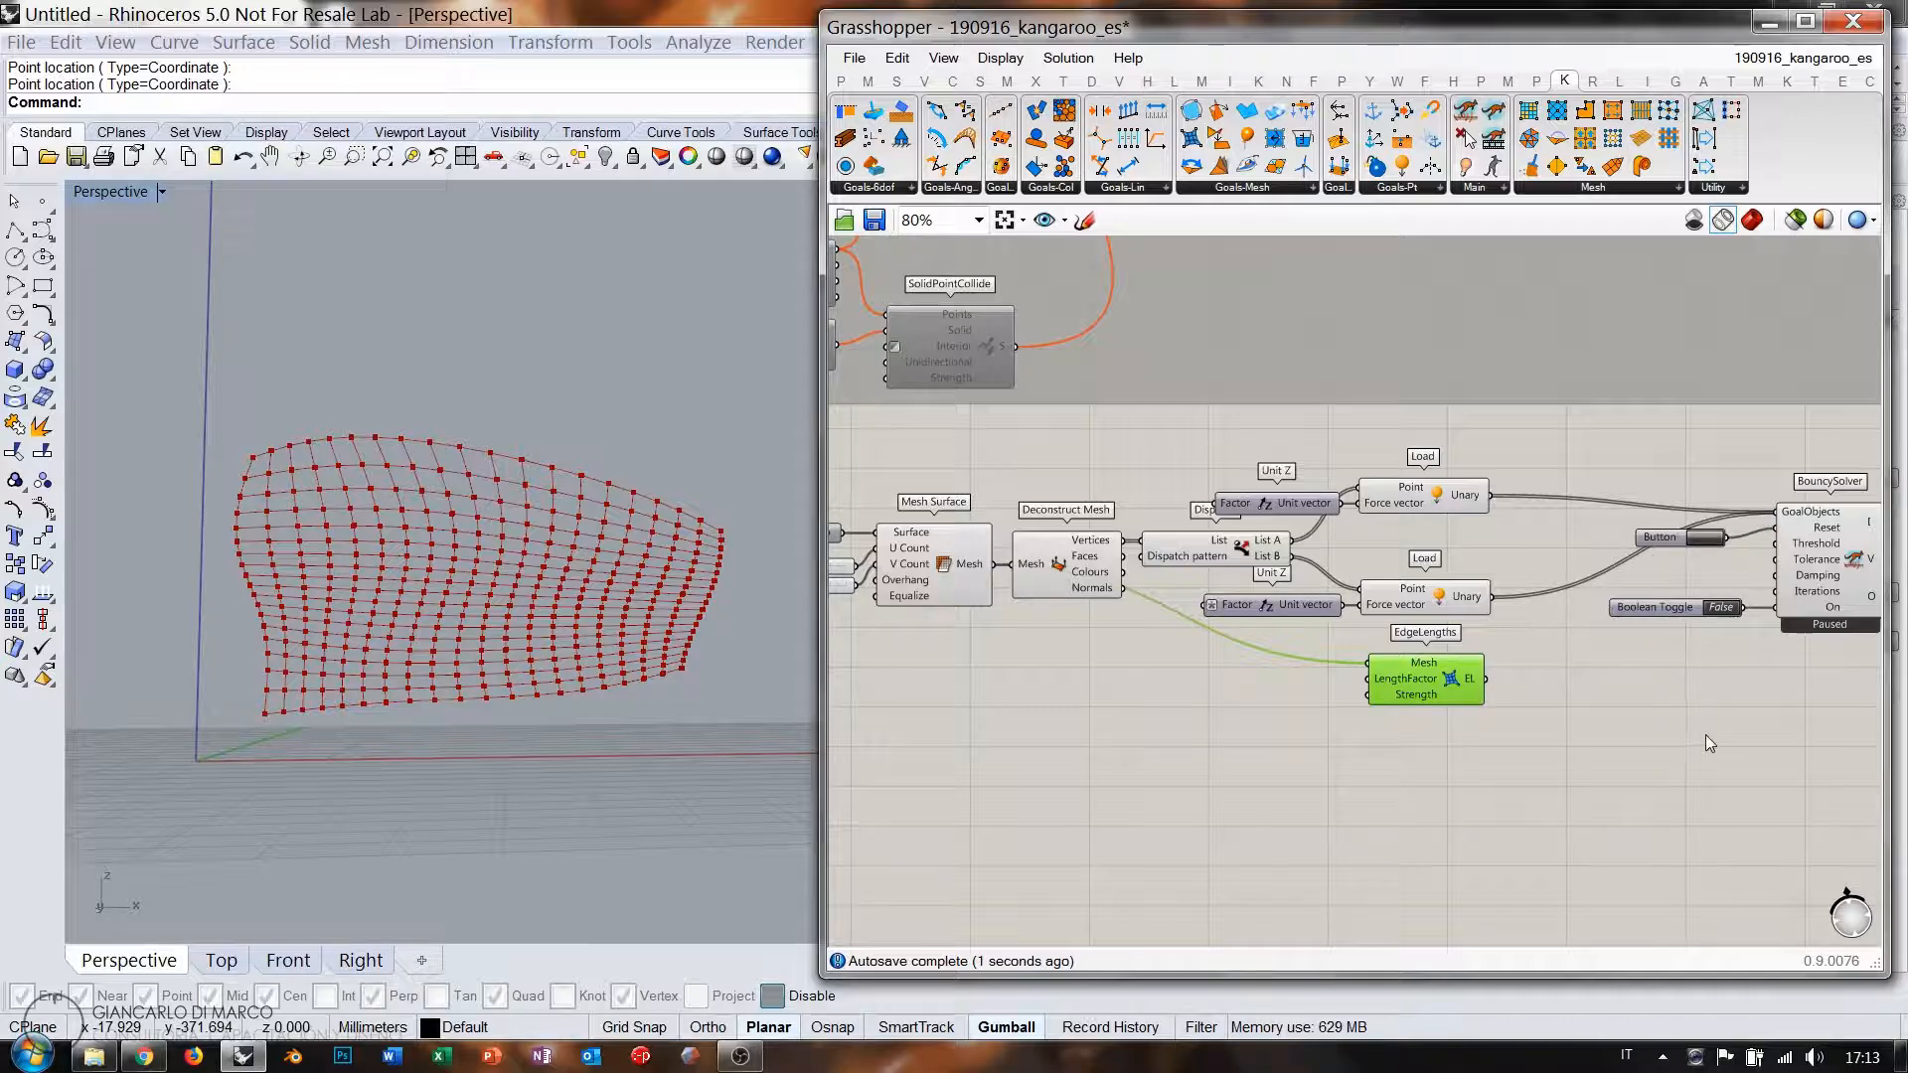
pyautogui.click(1681, 632)
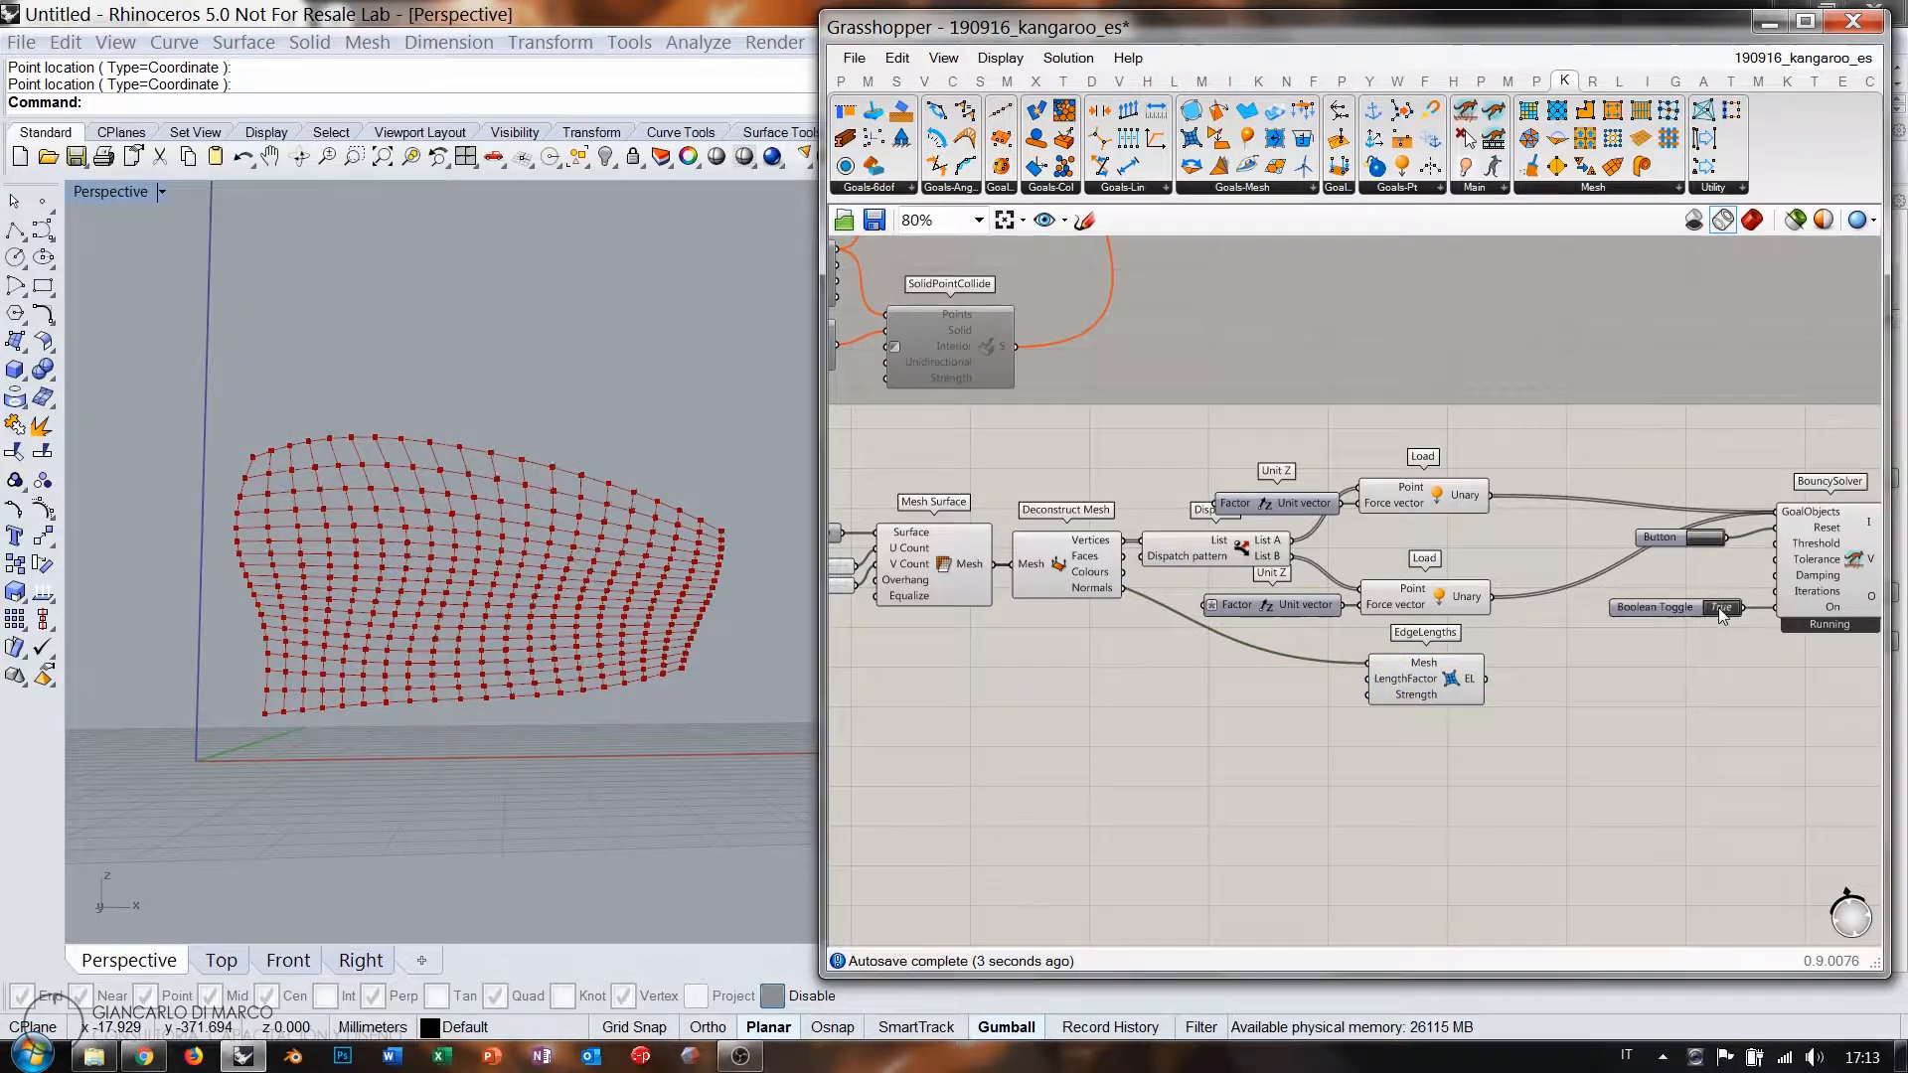
# Add EdgeLengths to the solver's GoalObjects, run and reset it, and watch the mesh in Rhino.
pyautogui.click(1721, 607)
pyautogui.keyDown('shift'); pyautogui.moveTo(1485, 679); pyautogui.dragTo(1777, 513); pyautogui.keyUp('shift')
pyautogui.click(1702, 538)
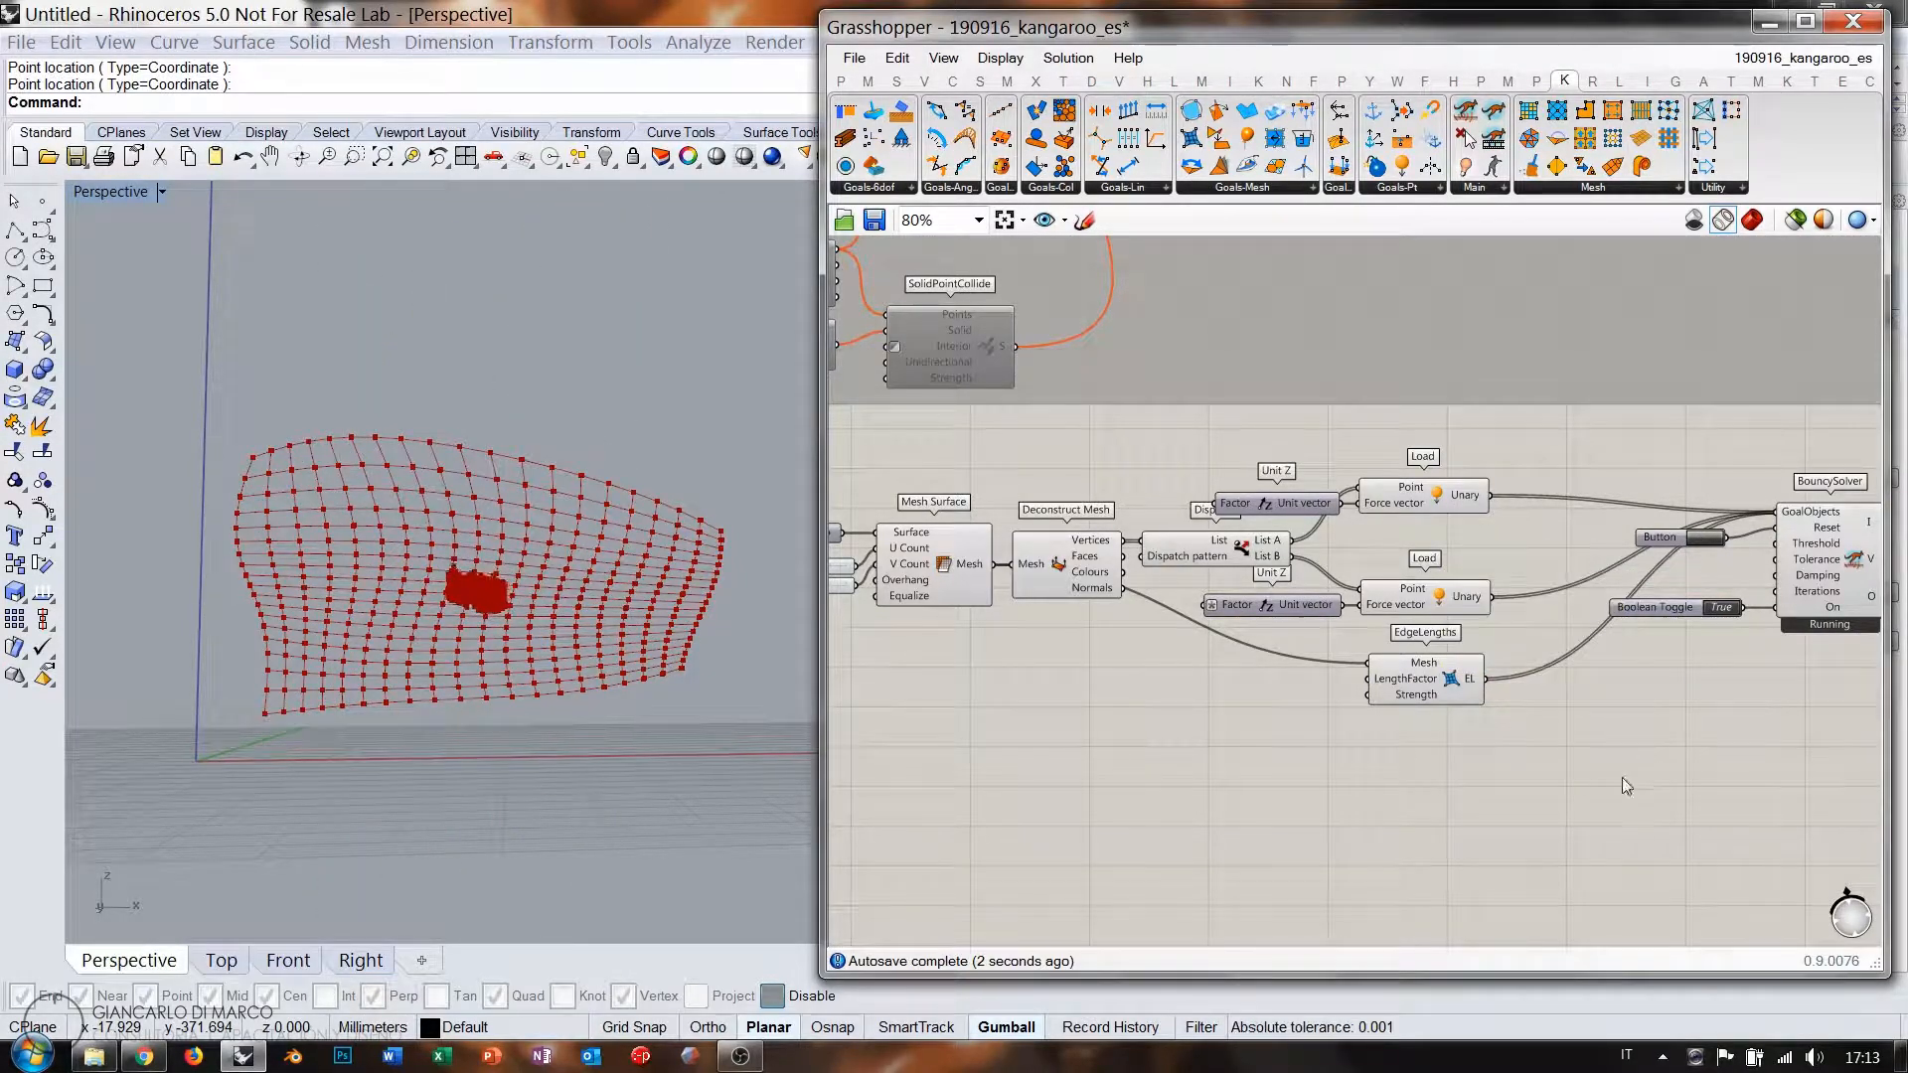
pyautogui.moveTo(594, 542)
pyautogui.mouseDown(button='right')
pyautogui.moveTo(527, 657)
pyautogui.moveTo(557, 500)
pyautogui.moveTo(591, 533)
pyautogui.mouseUp(button='right')
pyautogui.scroll(10, 527, 660)
pyautogui.scroll(-8, 543, 557)
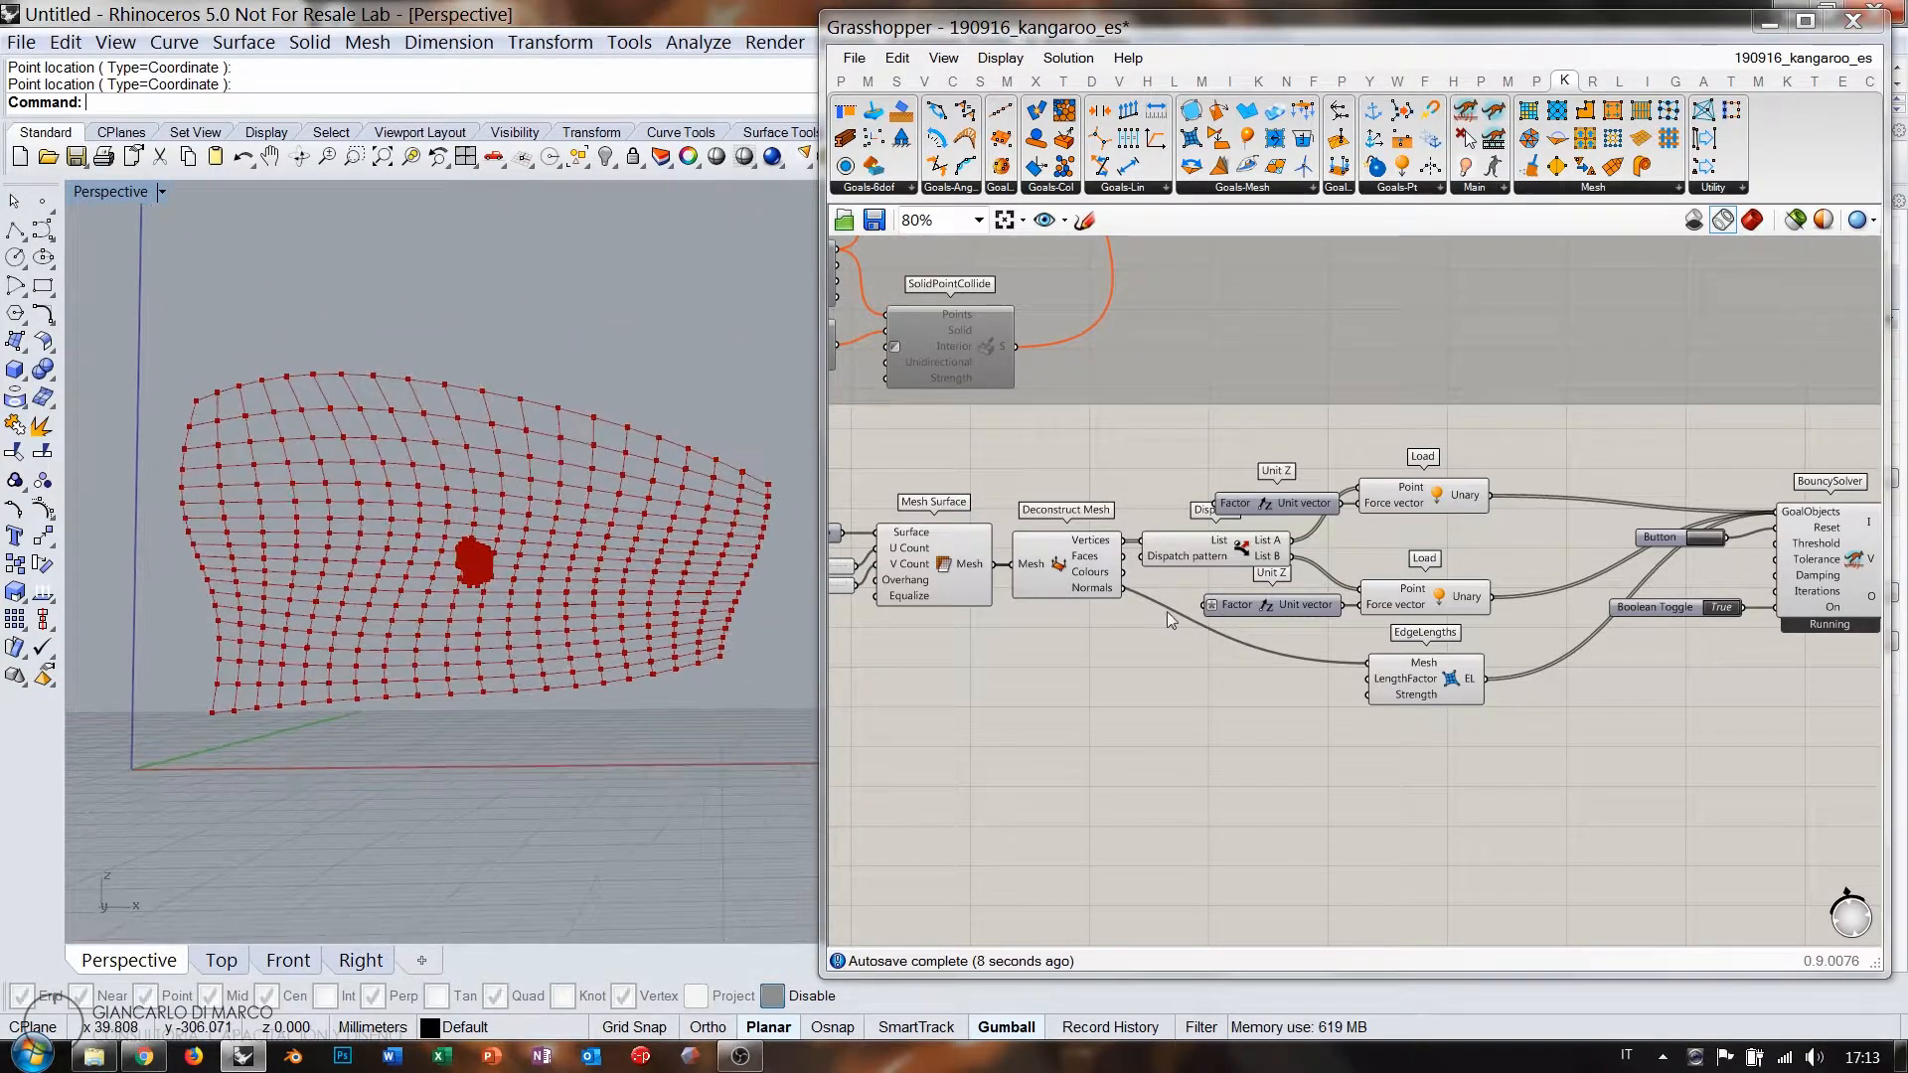
pyautogui.scroll(5, 1397, 636)
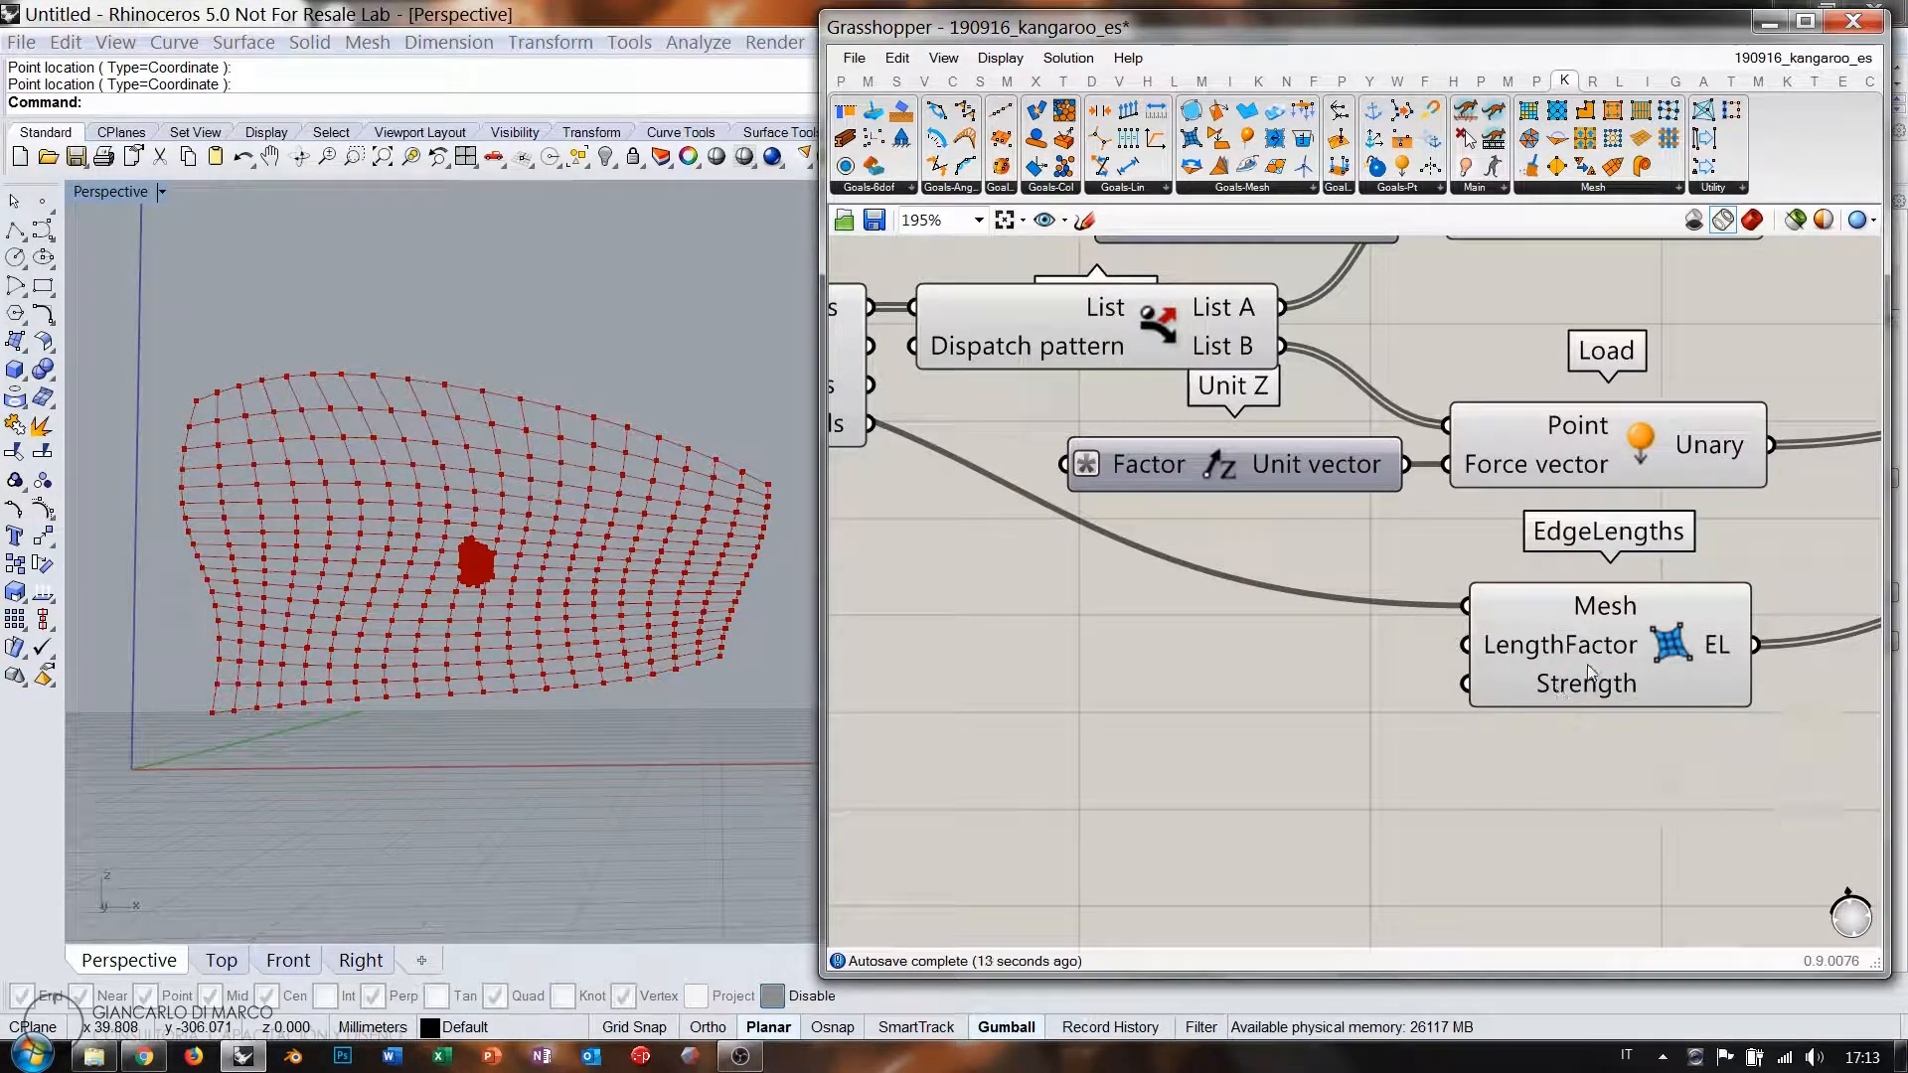
# Add a Number Slider wired to EdgeLengths Strength and set it to 71.
pyautogui.doubleClick(1262, 729)
pyautogui.write('11')
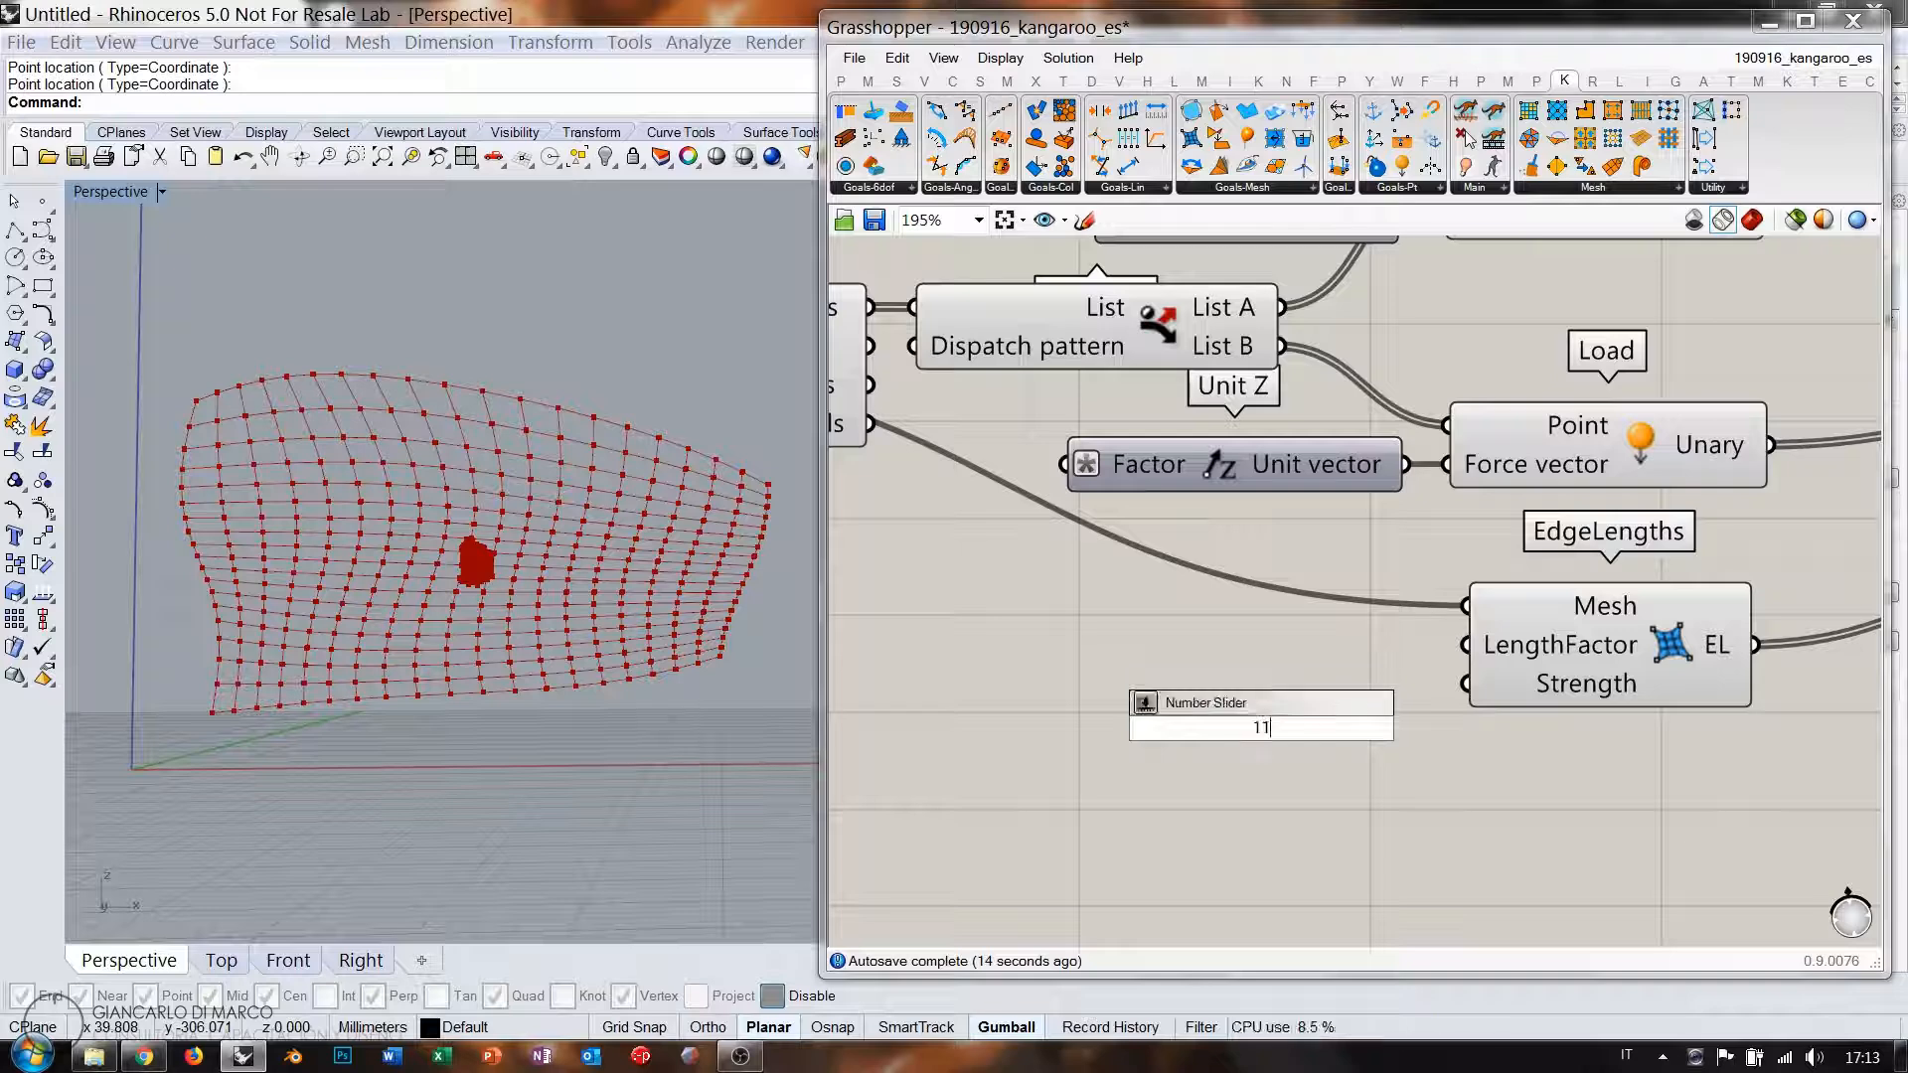
pyautogui.press('Return')
pyautogui.moveTo(1352, 733); pyautogui.dragTo(1322, 707)
pyautogui.scroll(-4, 1391, 708)
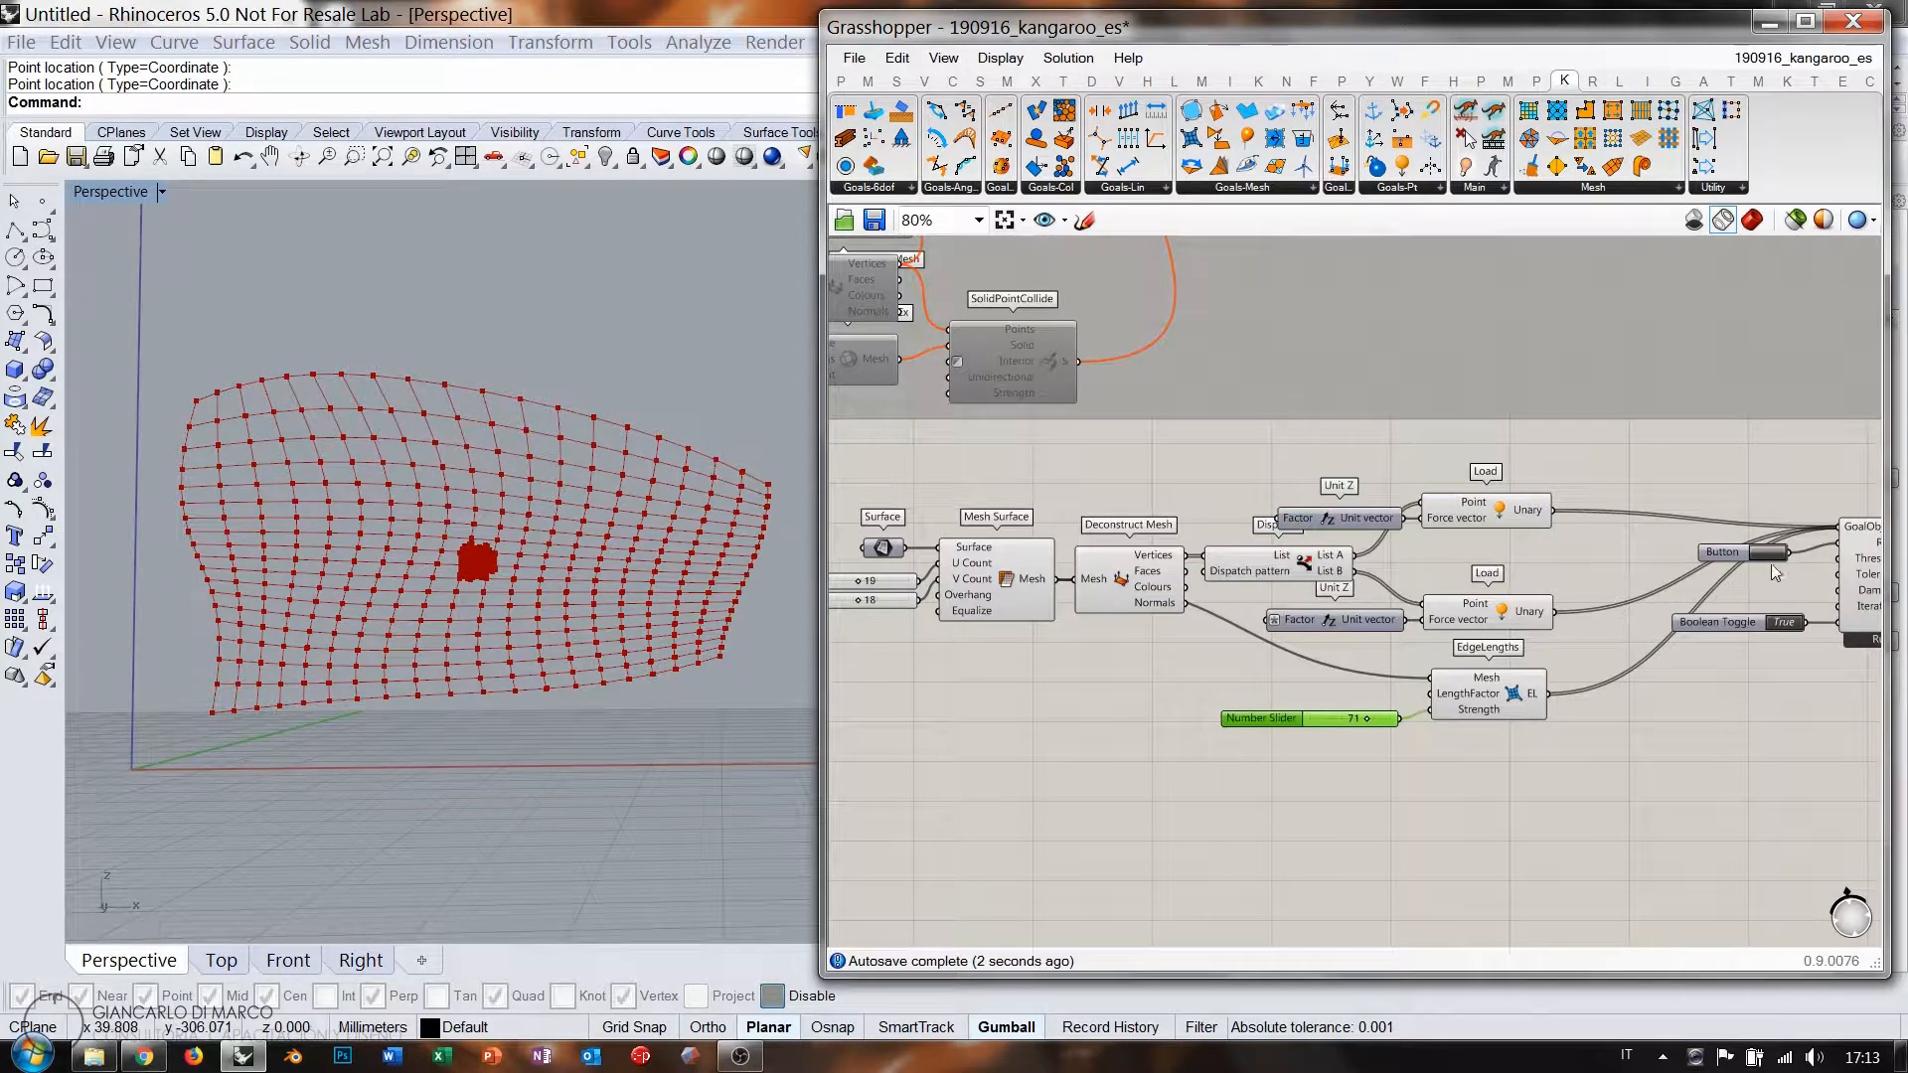
# Reset the simulation with the new strength, then switch the solver off with the mesh deformed.
pyautogui.click(1777, 552)
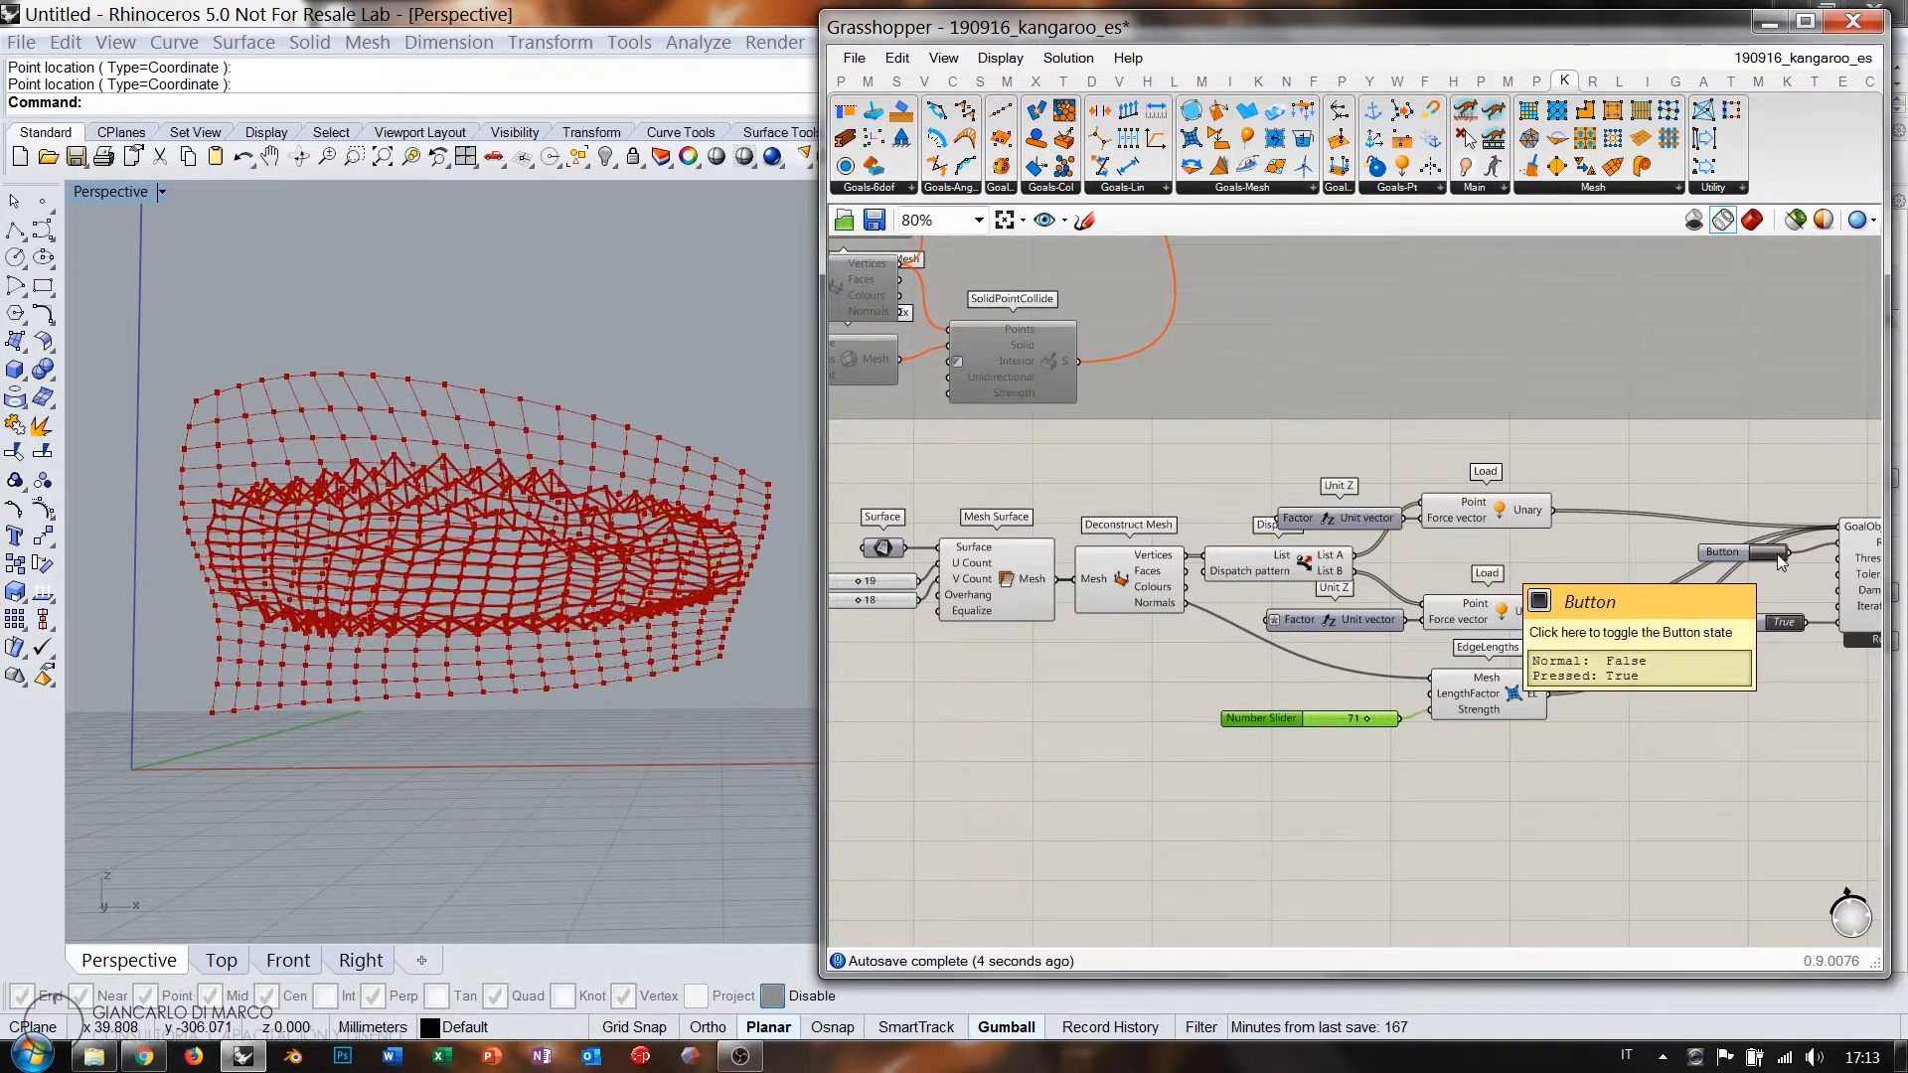
pyautogui.click(1770, 557)
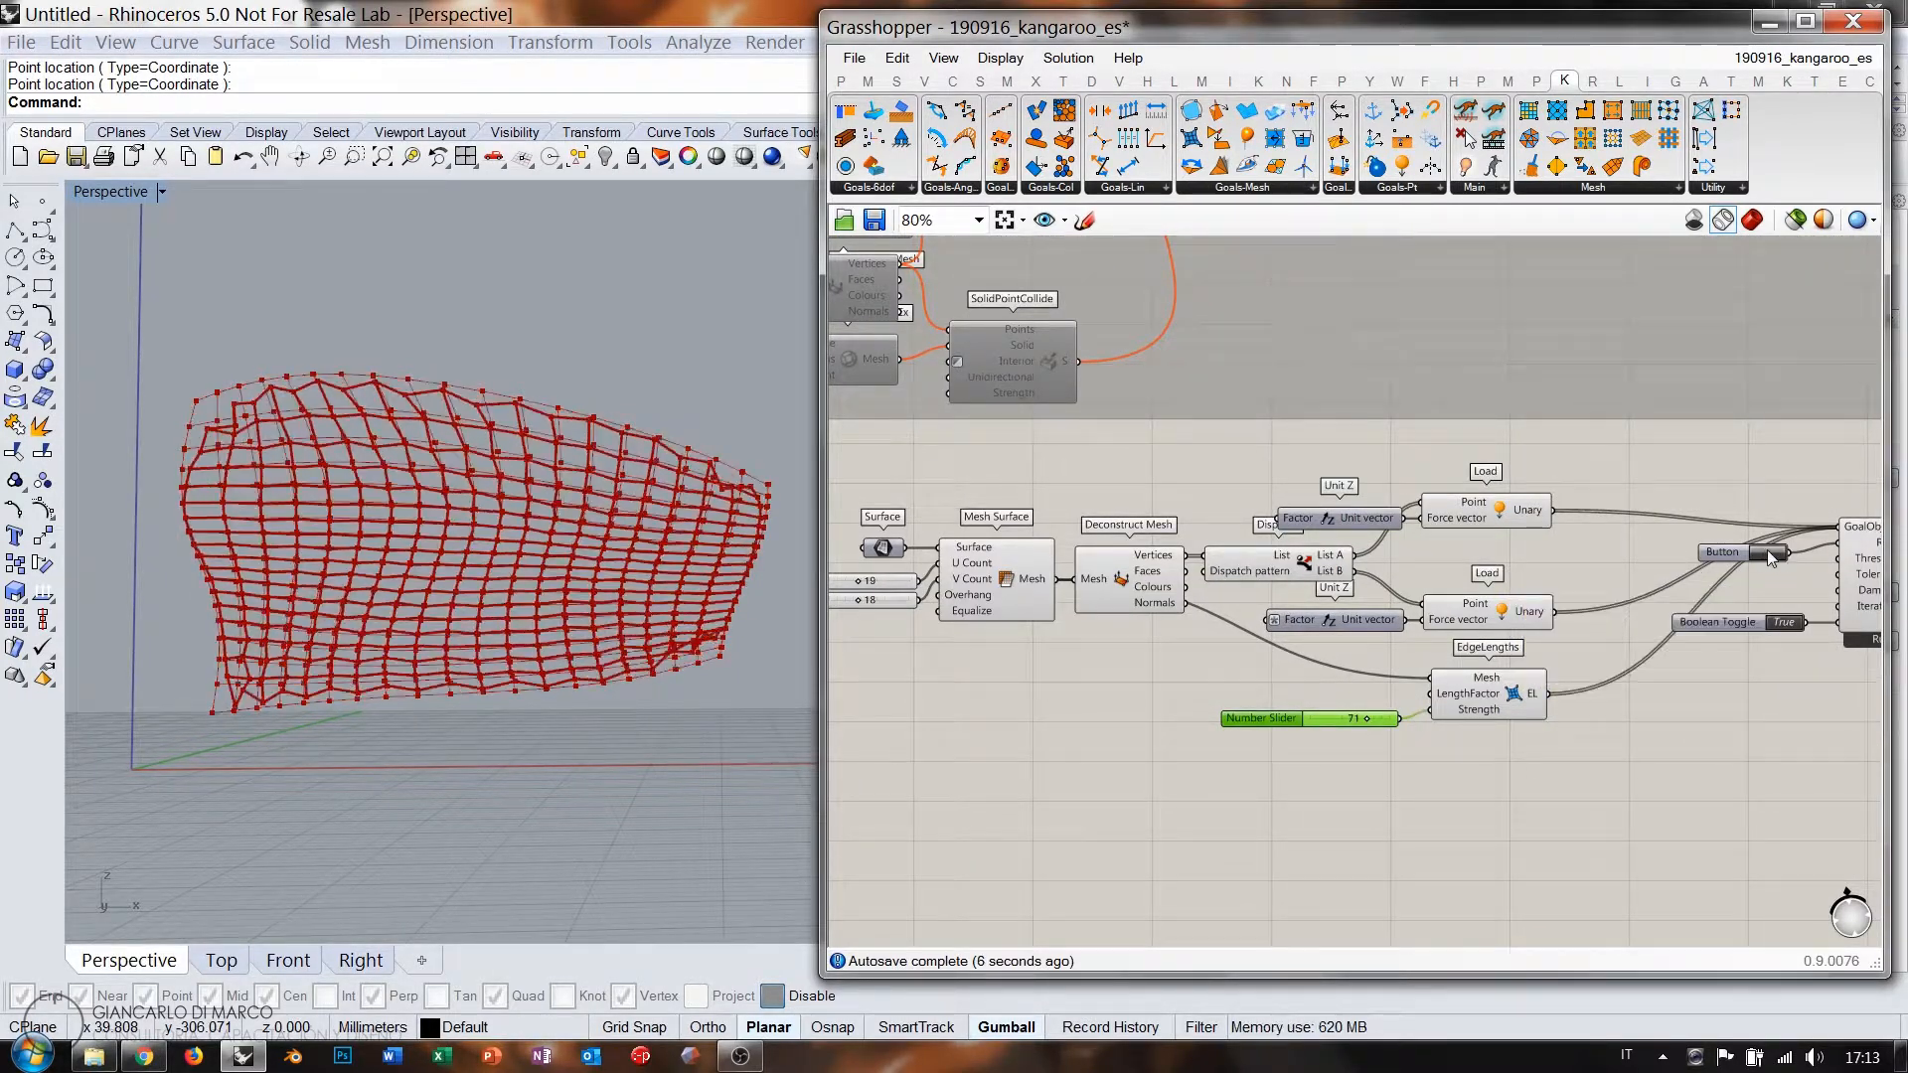
pyautogui.click(1770, 557)
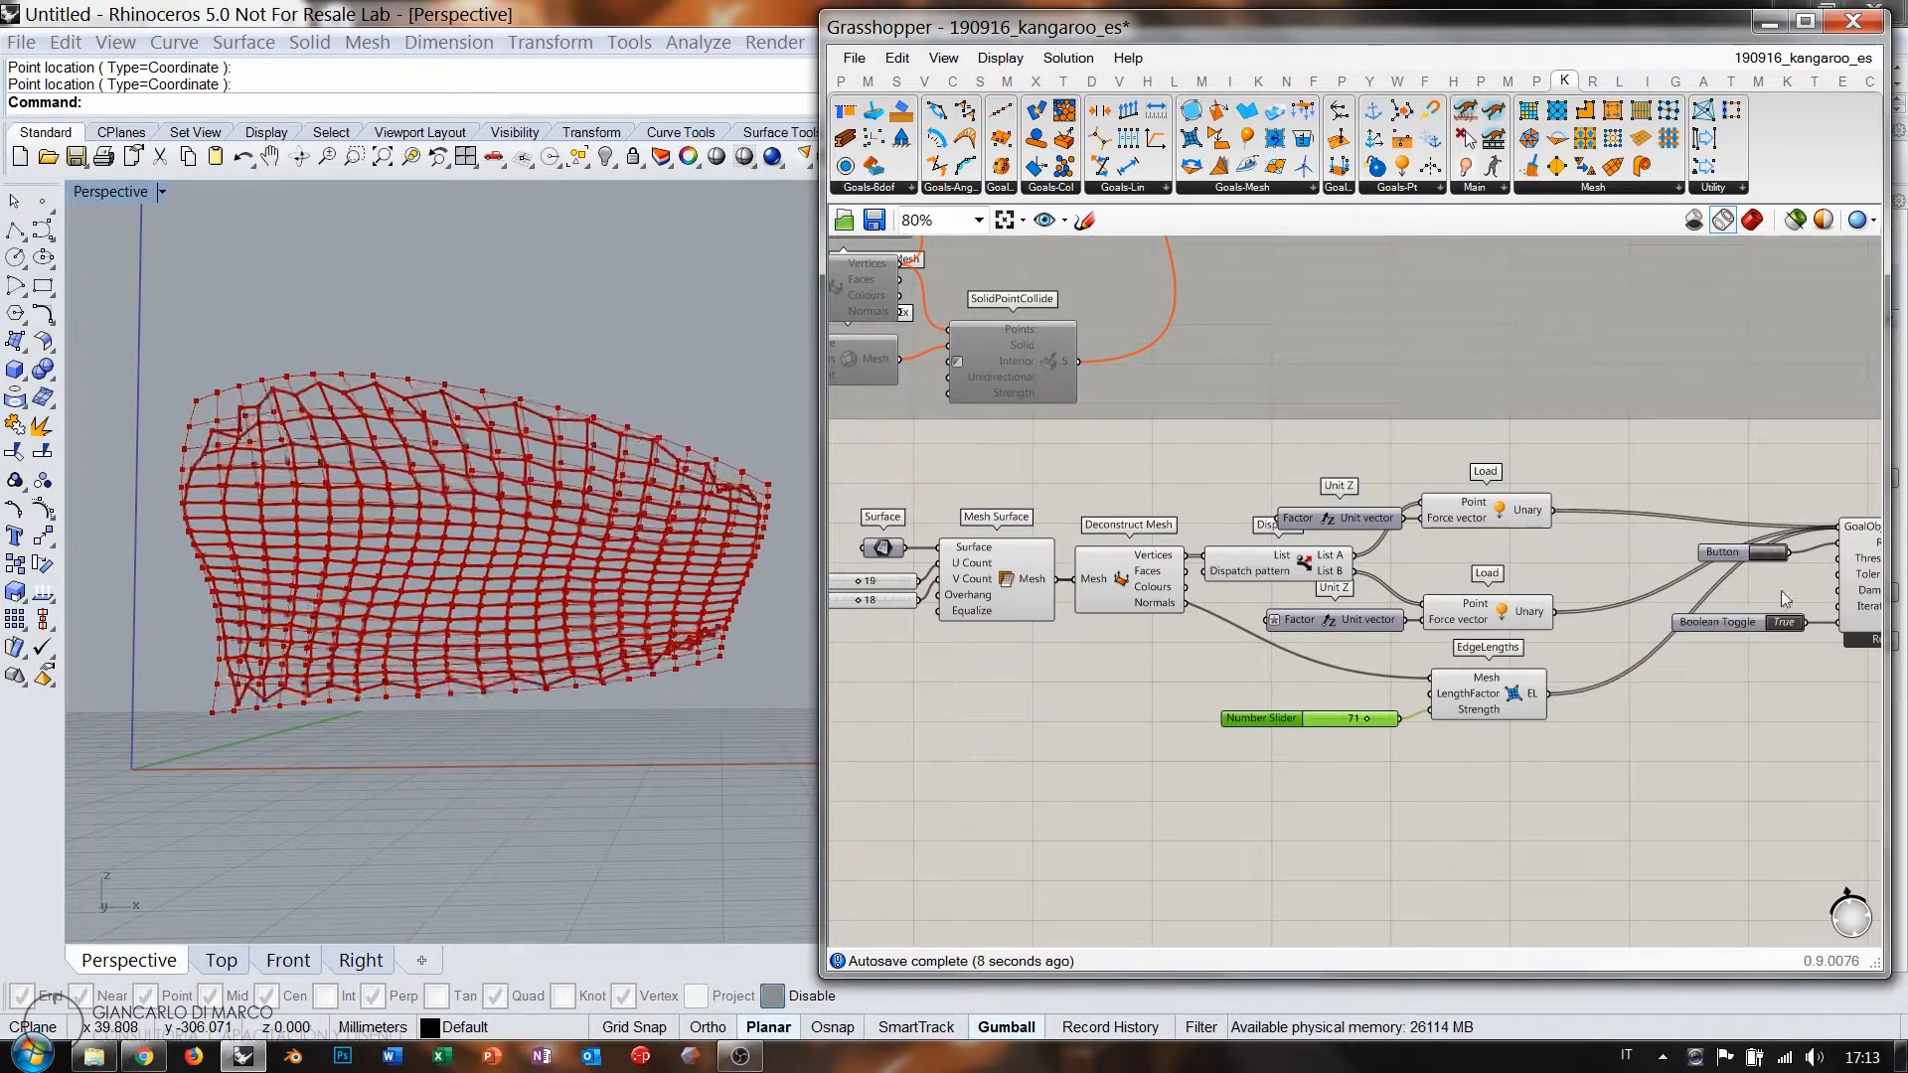
pyautogui.doubleClick(1785, 623)
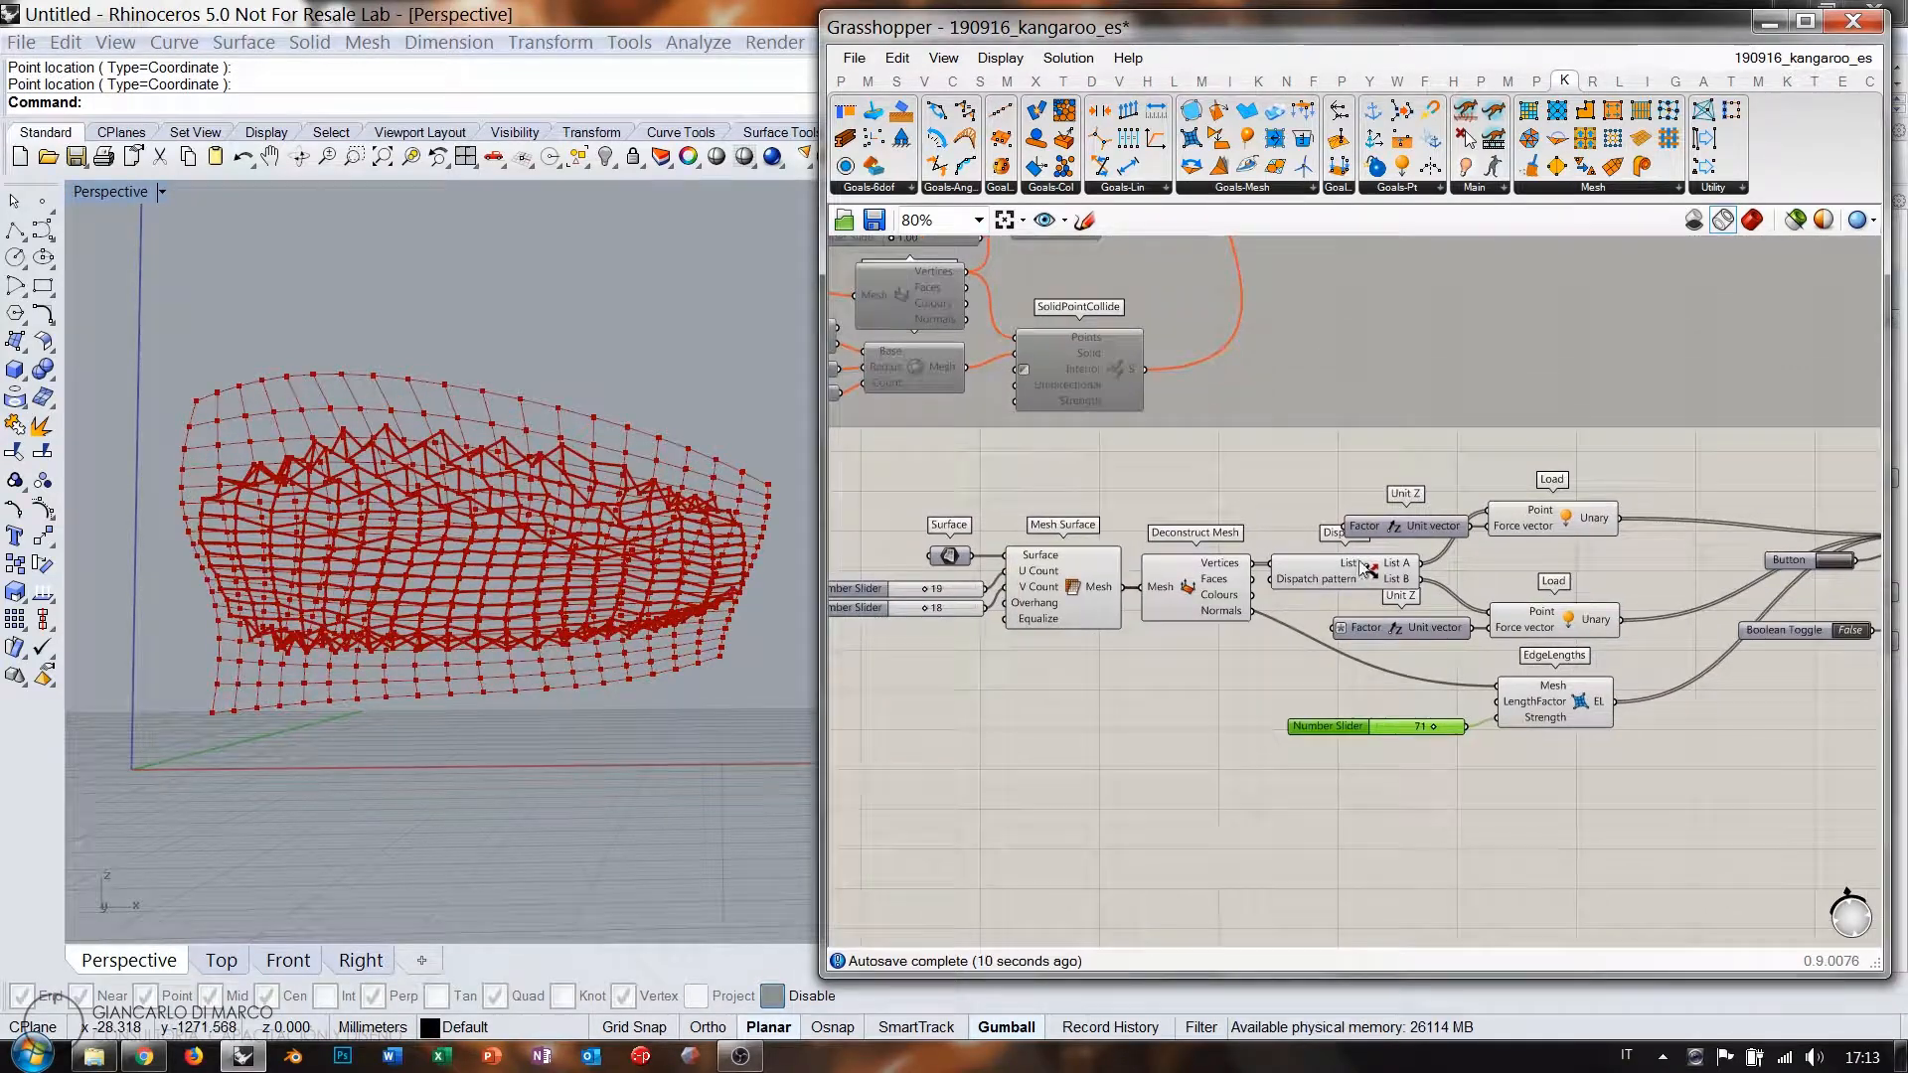
pyautogui.scroll(2, 1210, 551)
pyautogui.moveTo(1402, 568)
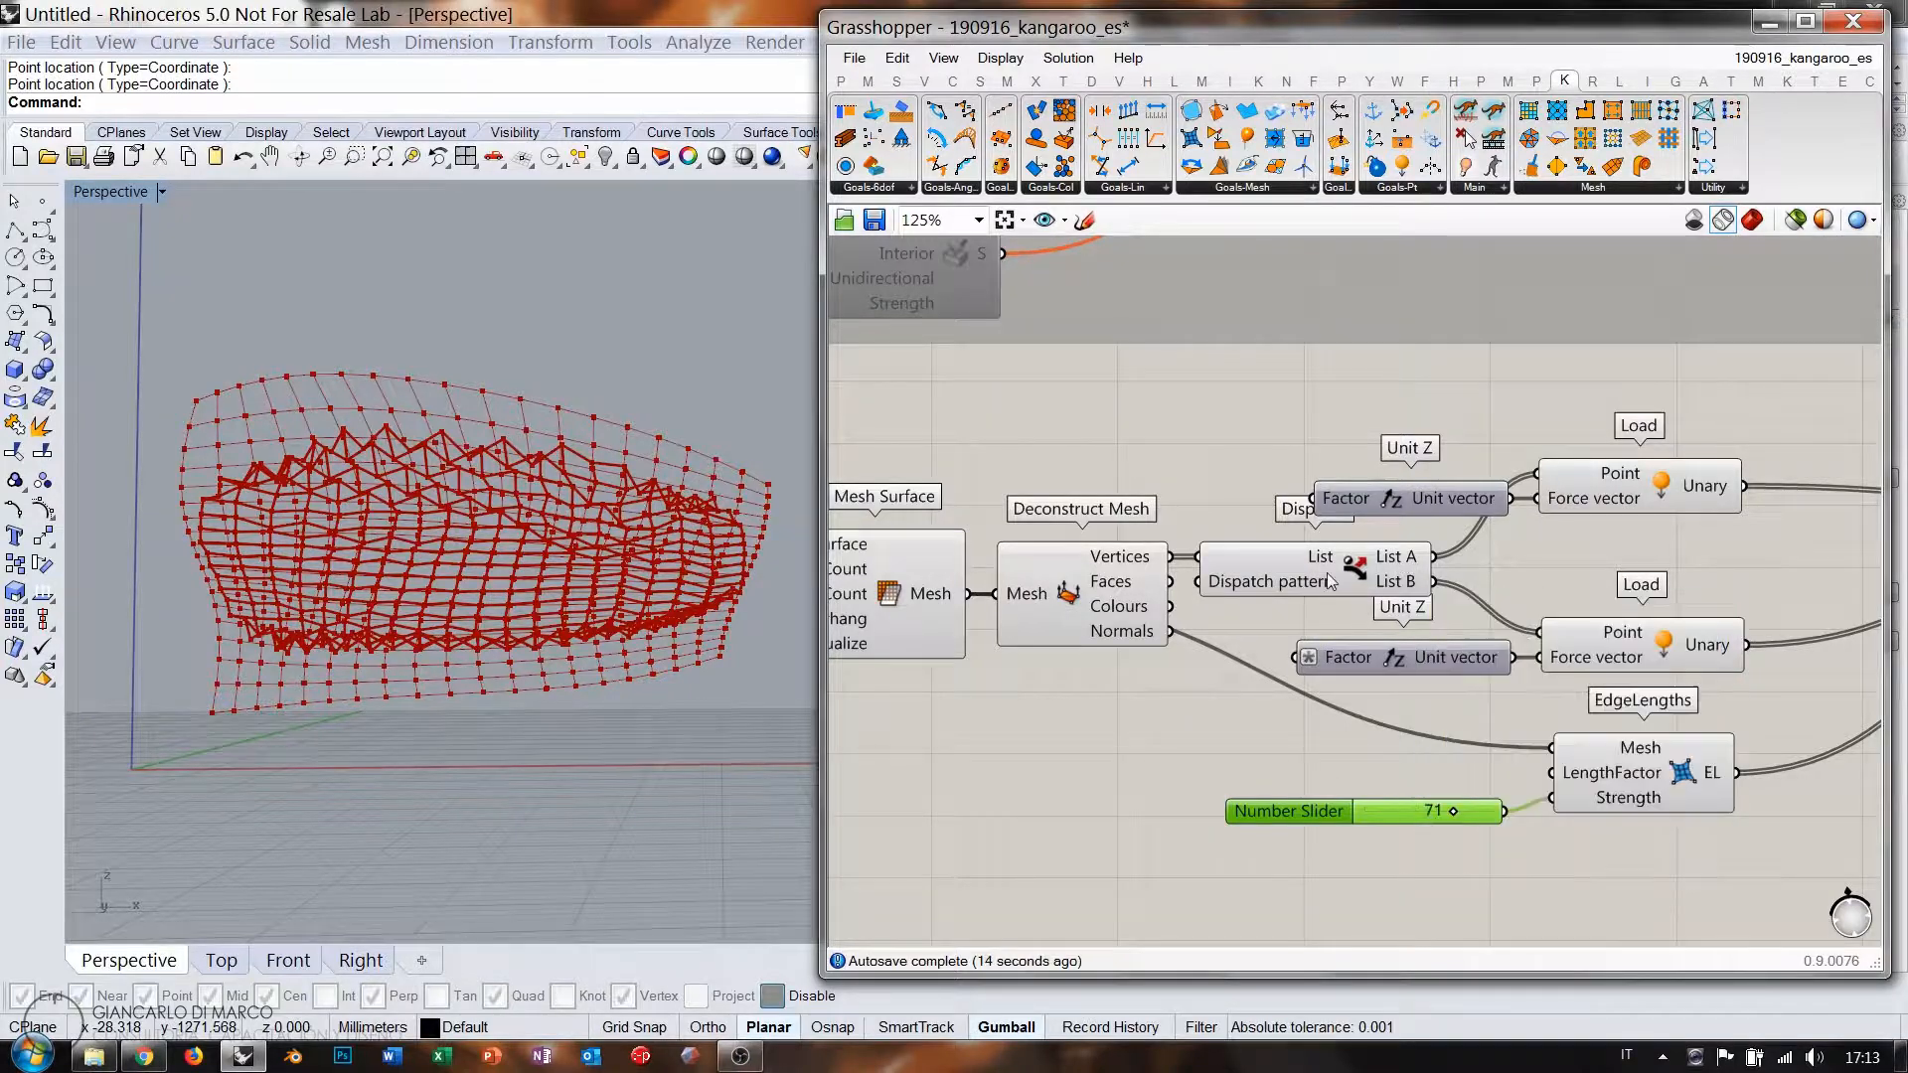
pyautogui.moveTo(1333, 569); pyautogui.dragTo(1550, 559, button='right')
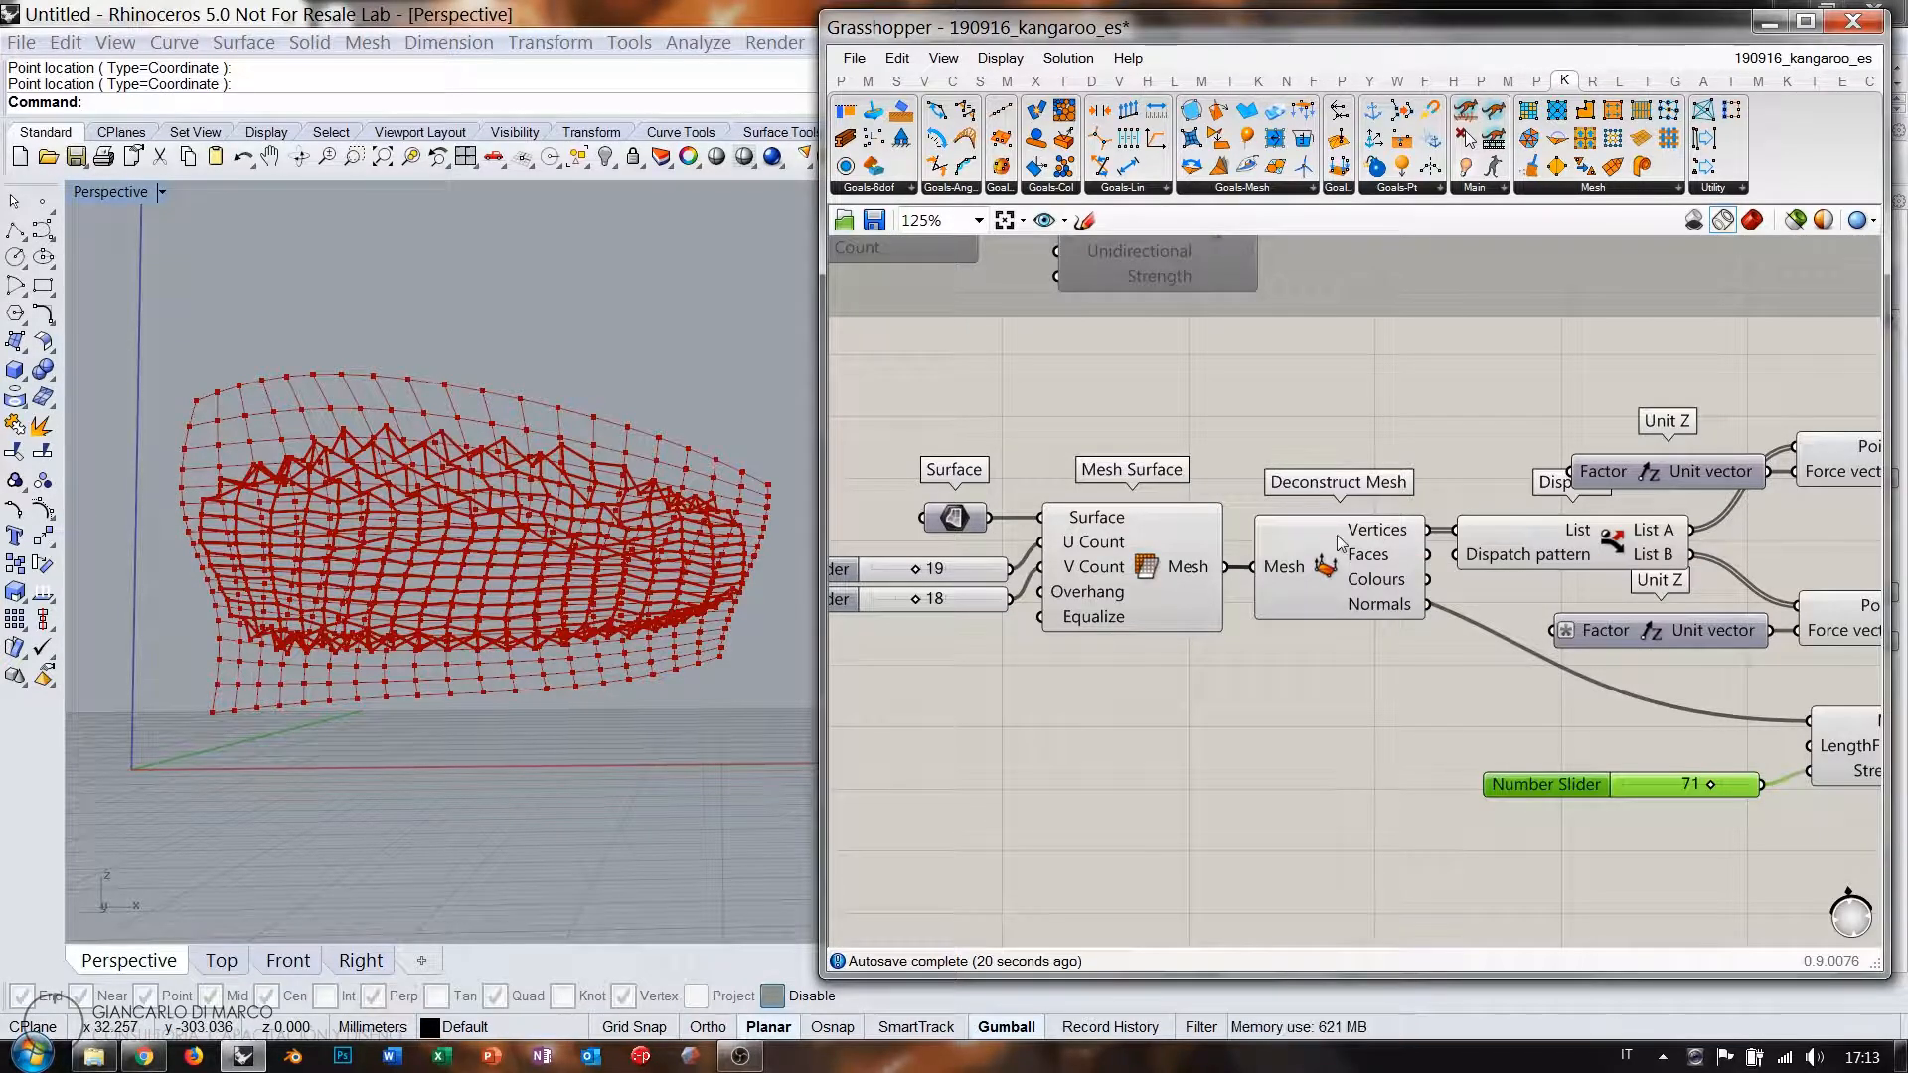
# Place a Point List component fed by the Deconstruct Mesh vertices.
pyautogui.moveTo(1339, 541); pyautogui.dragTo(1369, 501, button='right')
pyautogui.doubleClick(1368, 501)
pyautogui.write('poi')
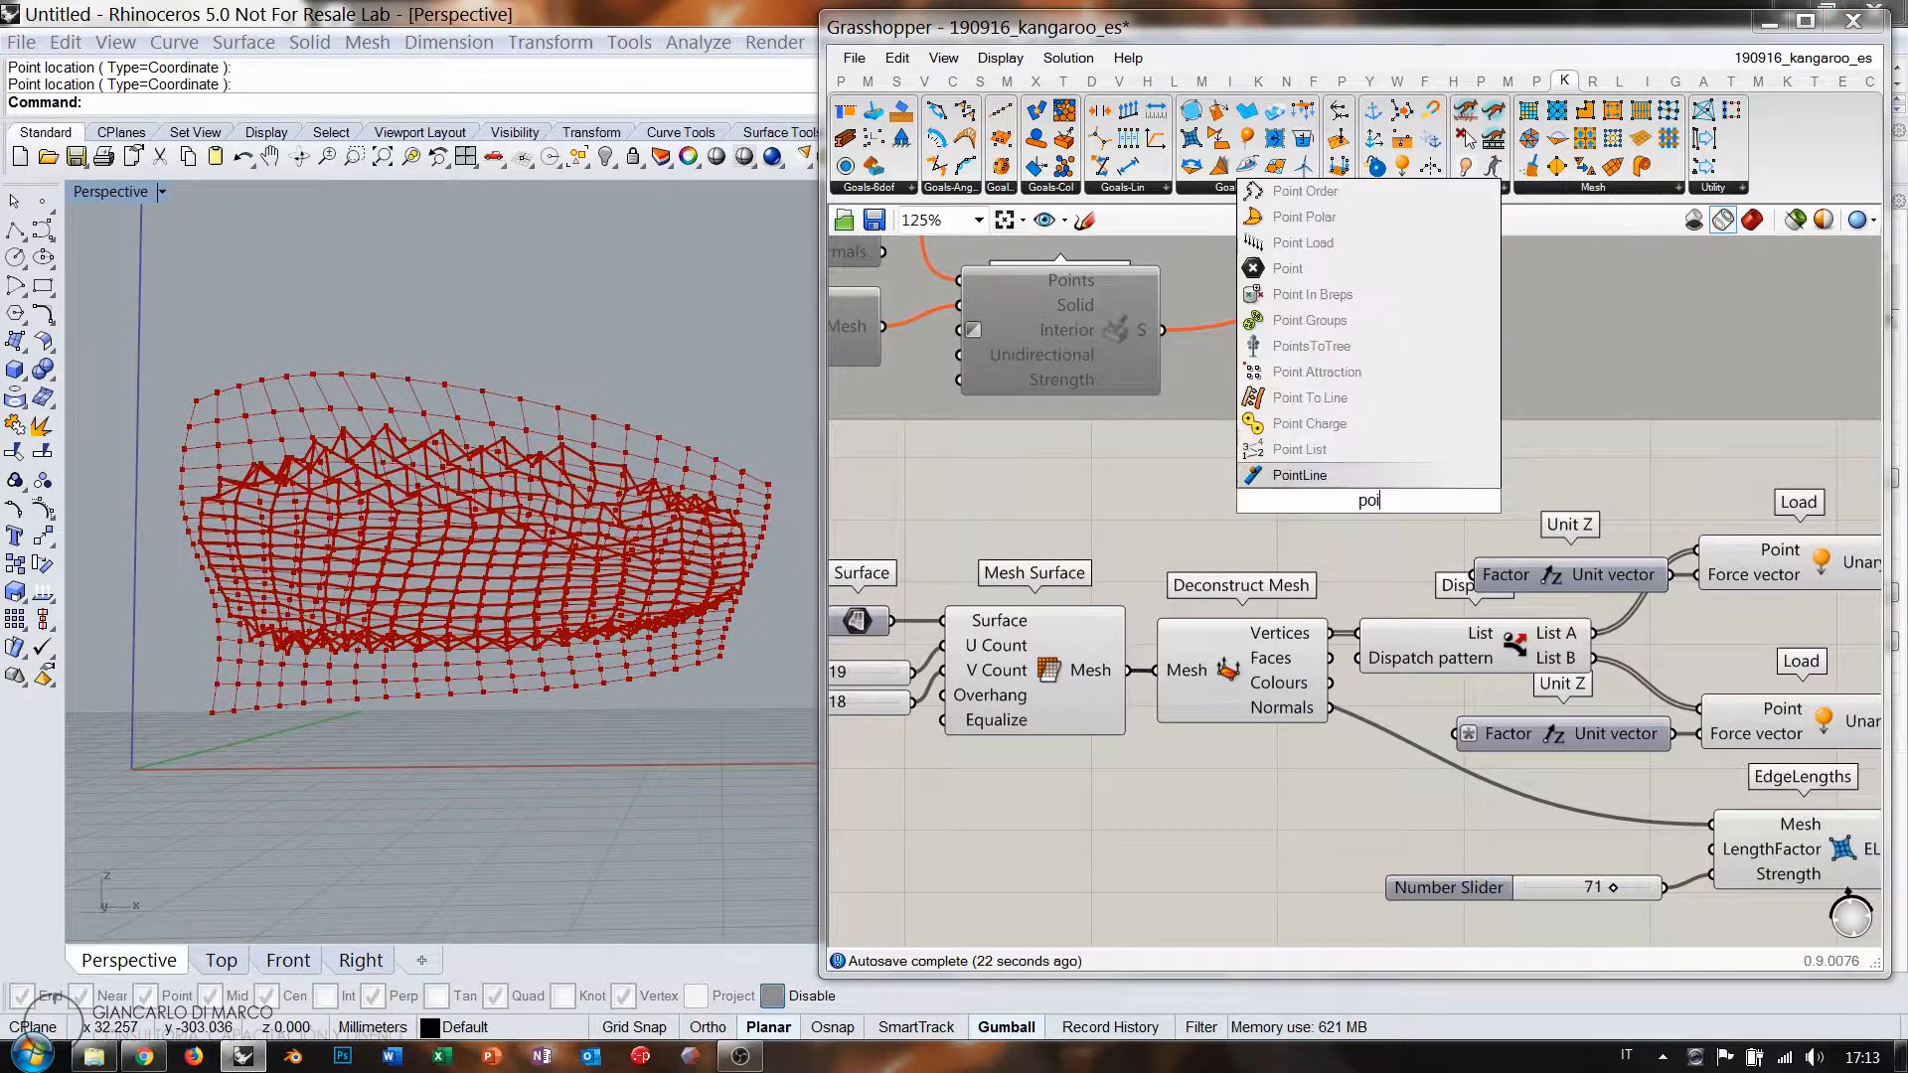
pyautogui.click(1299, 449)
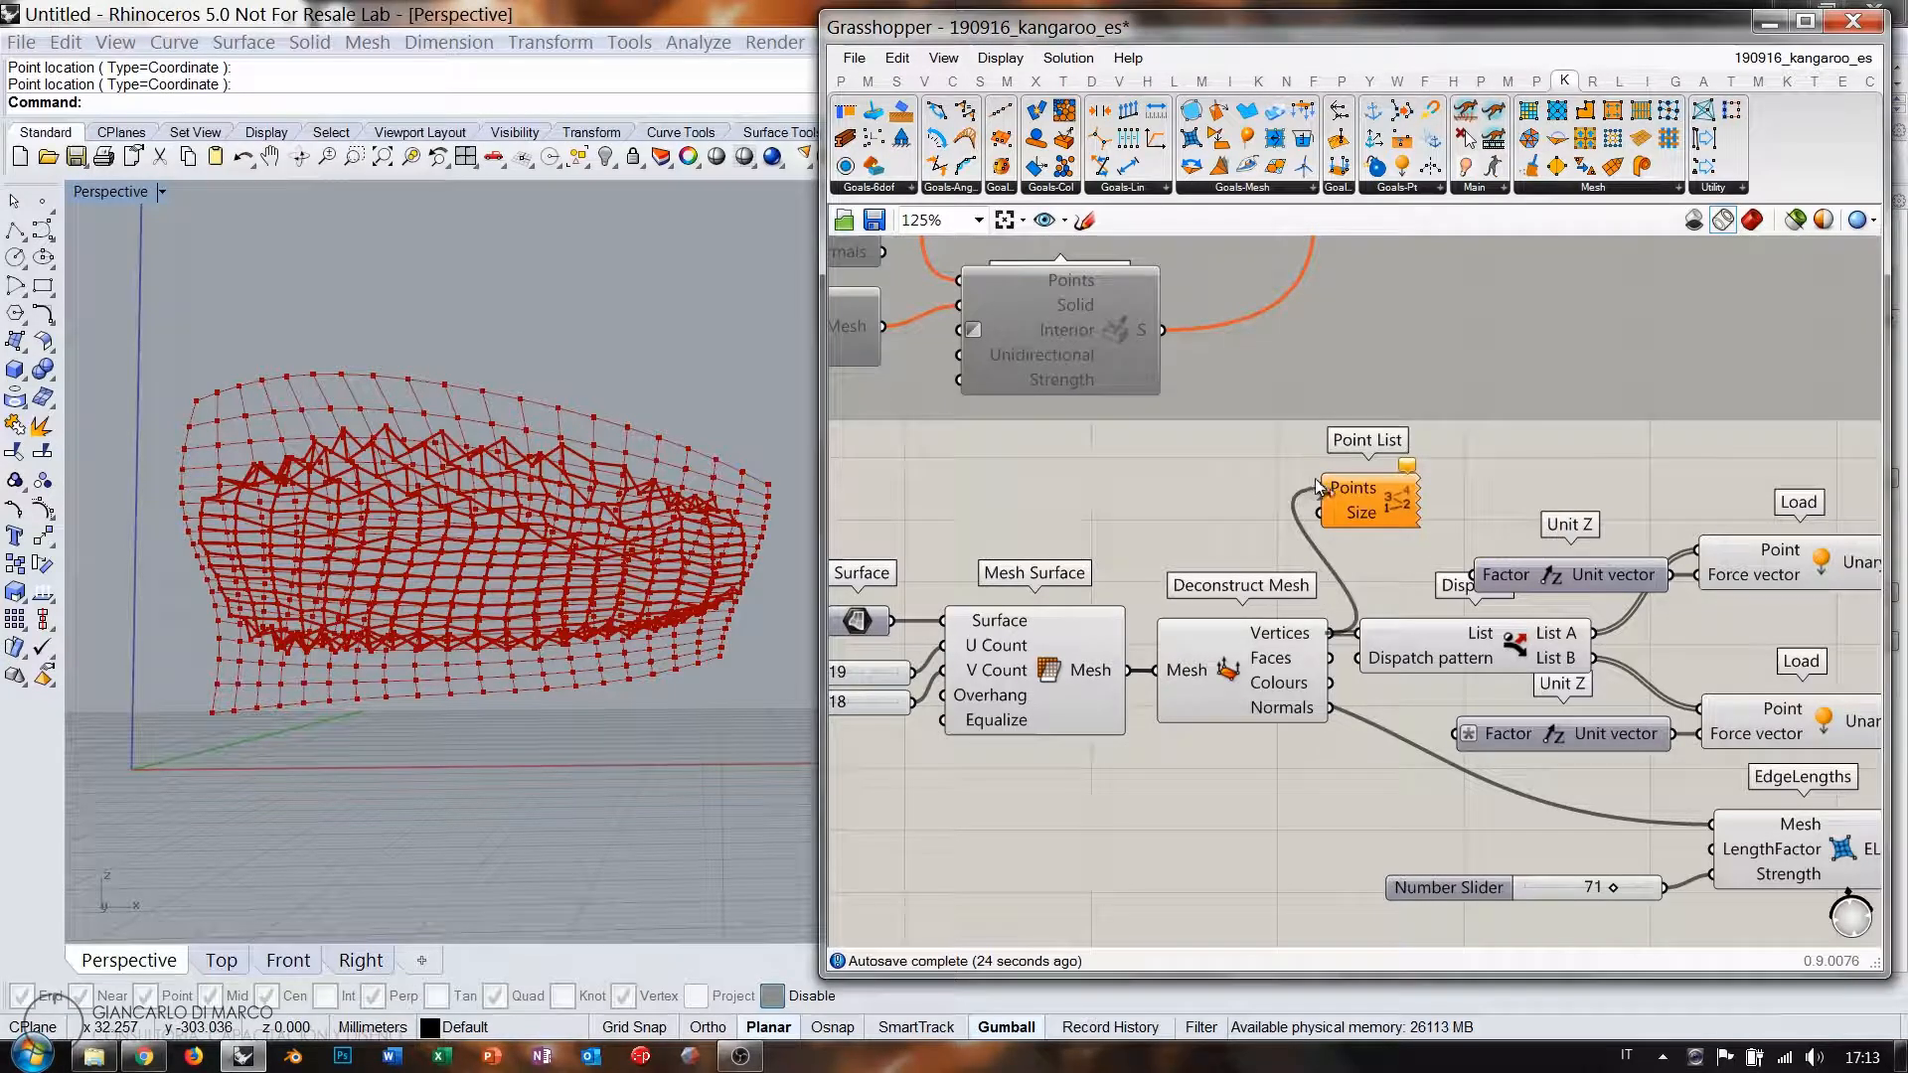
pyautogui.scroll(5, 477, 541)
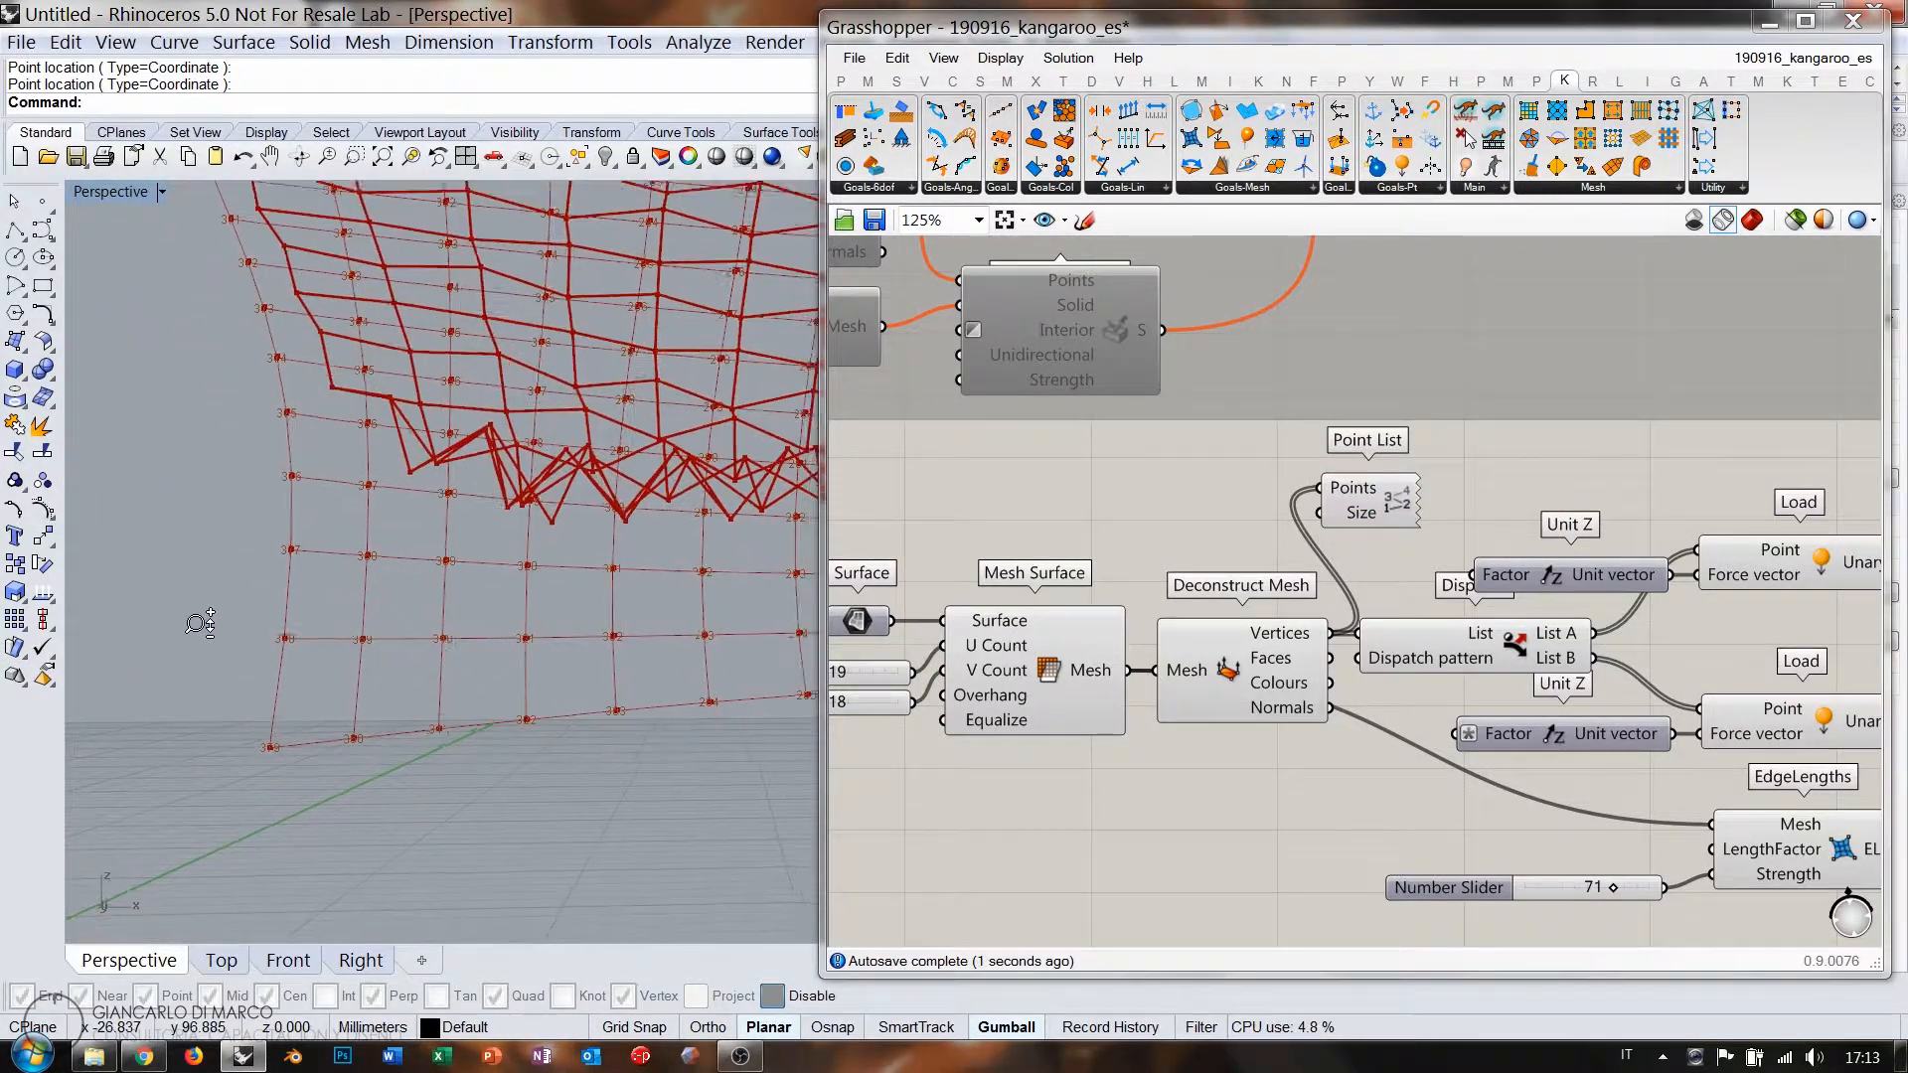
pyautogui.scroll(-4, 477, 541)
pyautogui.scroll(8, 668, 526)
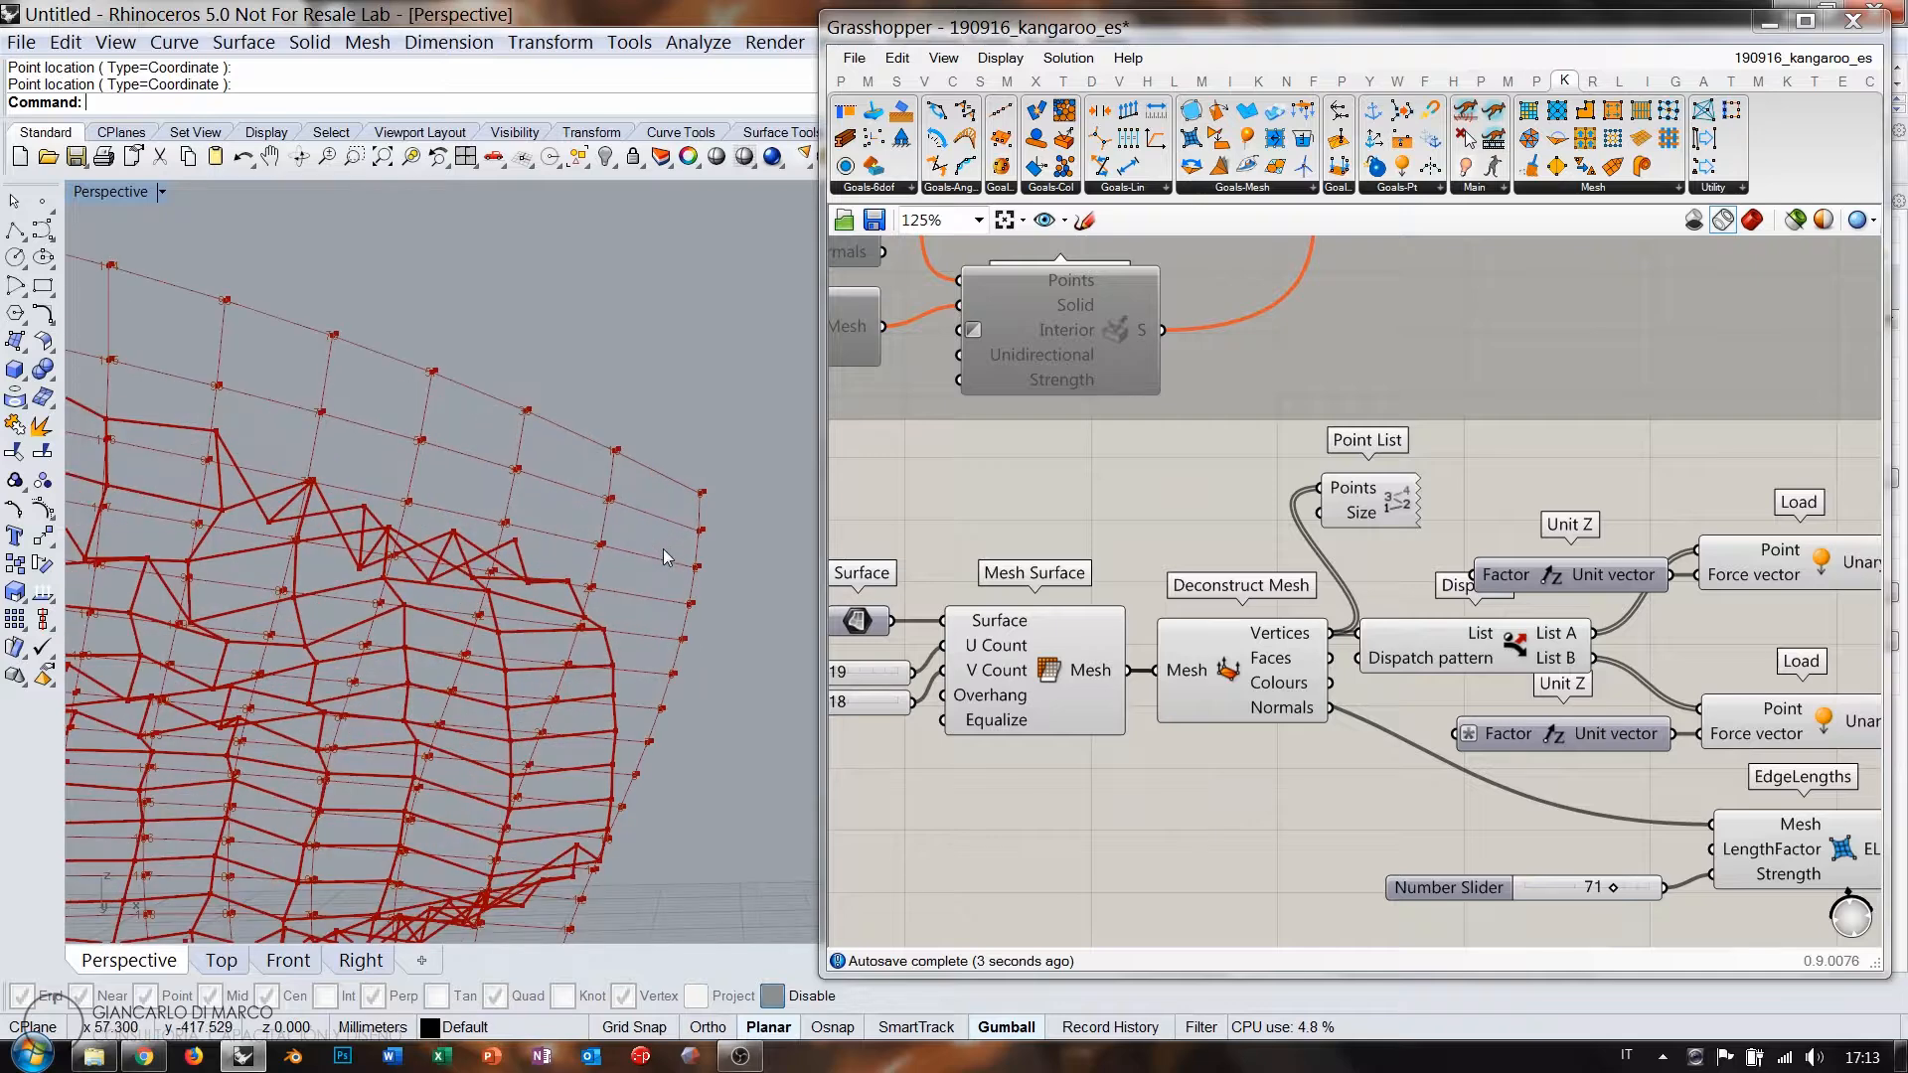
# Drive Point List's Size with a 1.00 Number Slider and orbit to view the numbered mesh.
pyautogui.doubleClick(1176, 542)
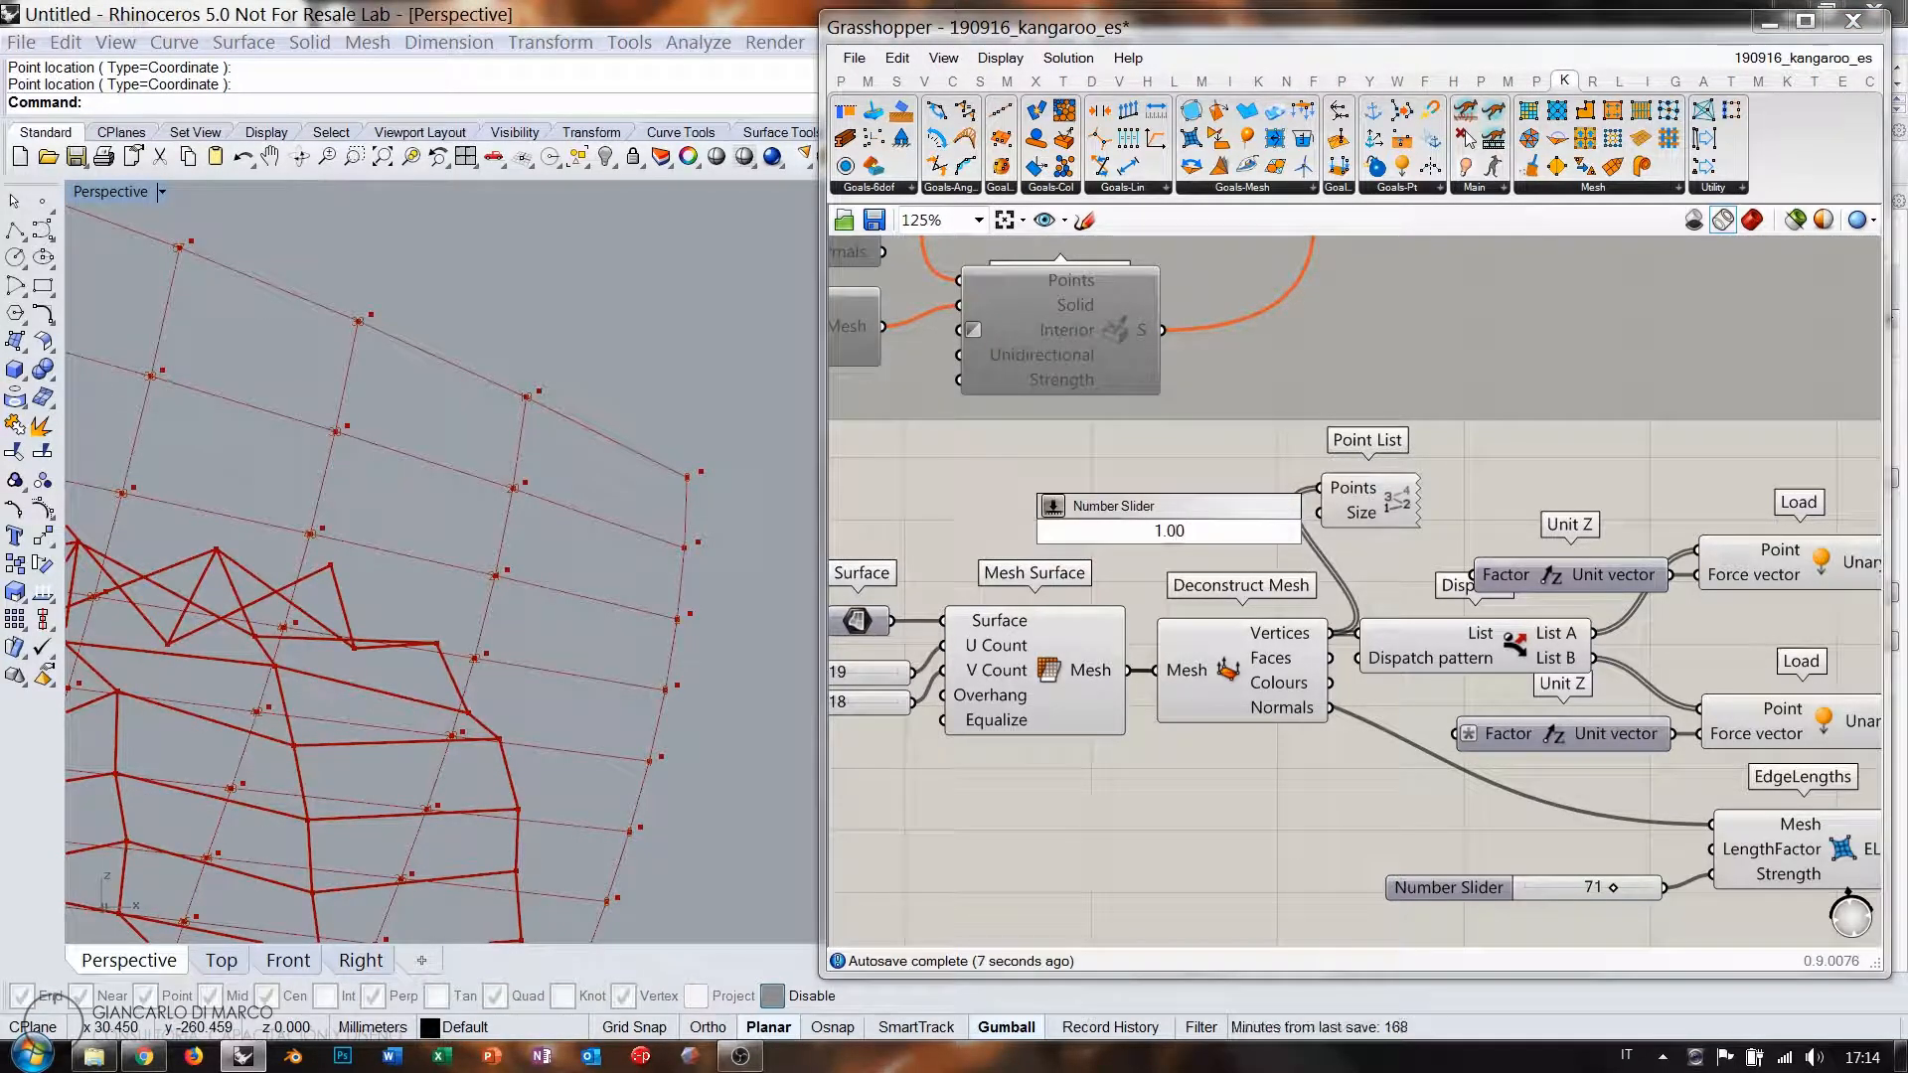
pyautogui.press('Return')
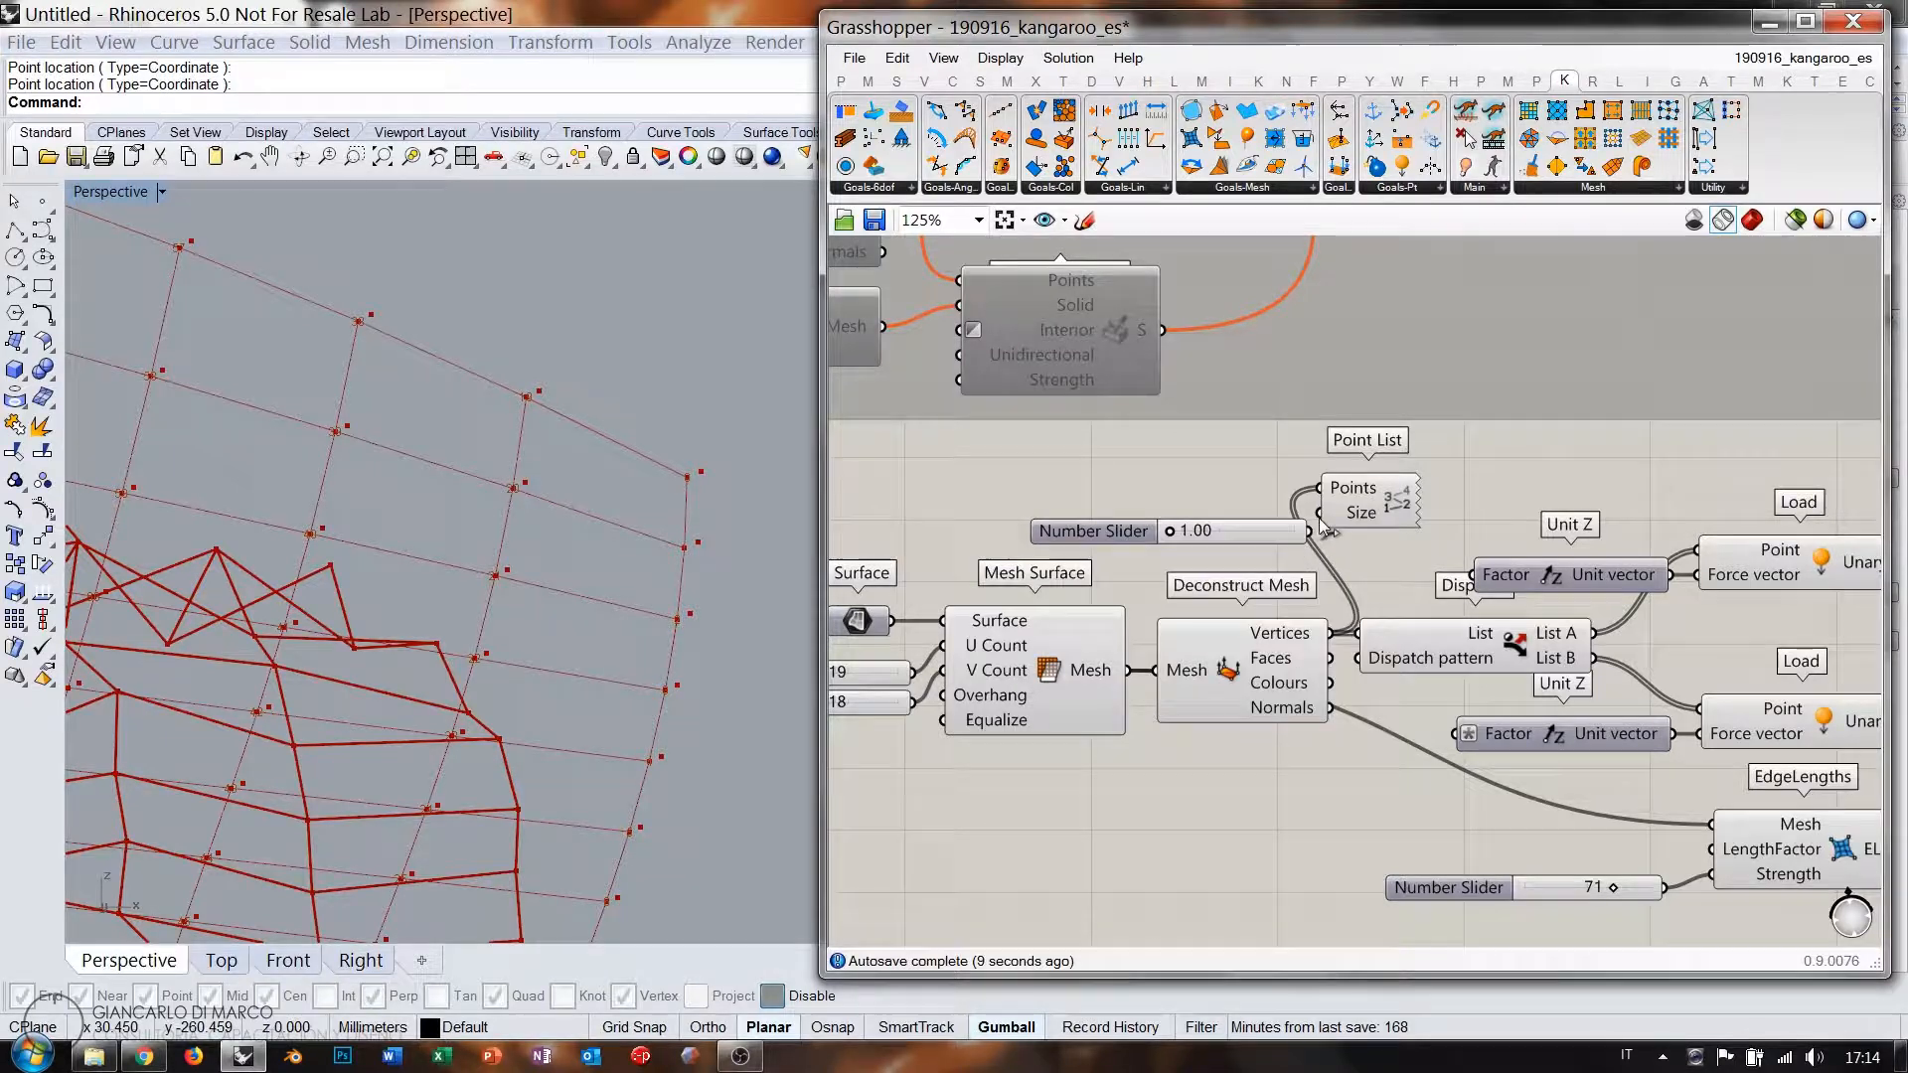
pyautogui.moveTo(1322, 527); pyautogui.dragTo(1320, 513)
pyautogui.click(1224, 527)
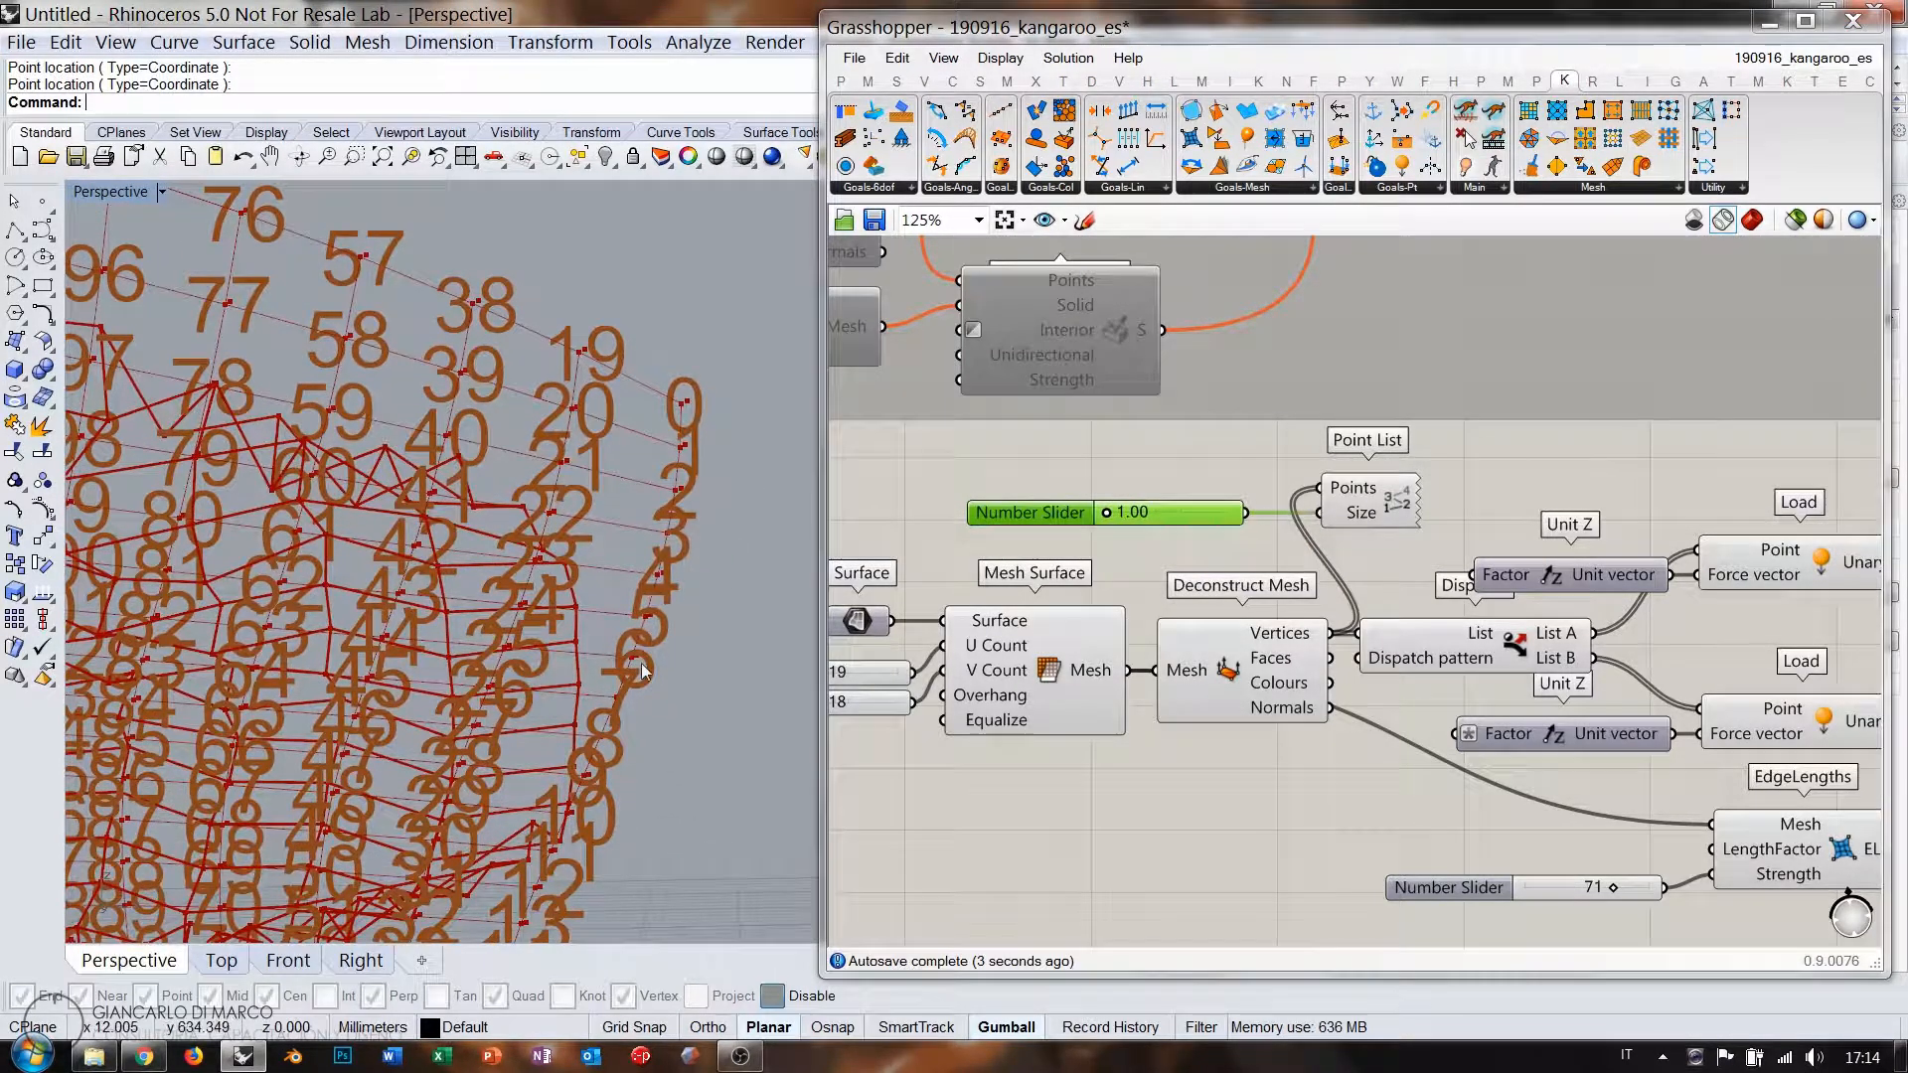
pyautogui.scroll(-5, 616, 467)
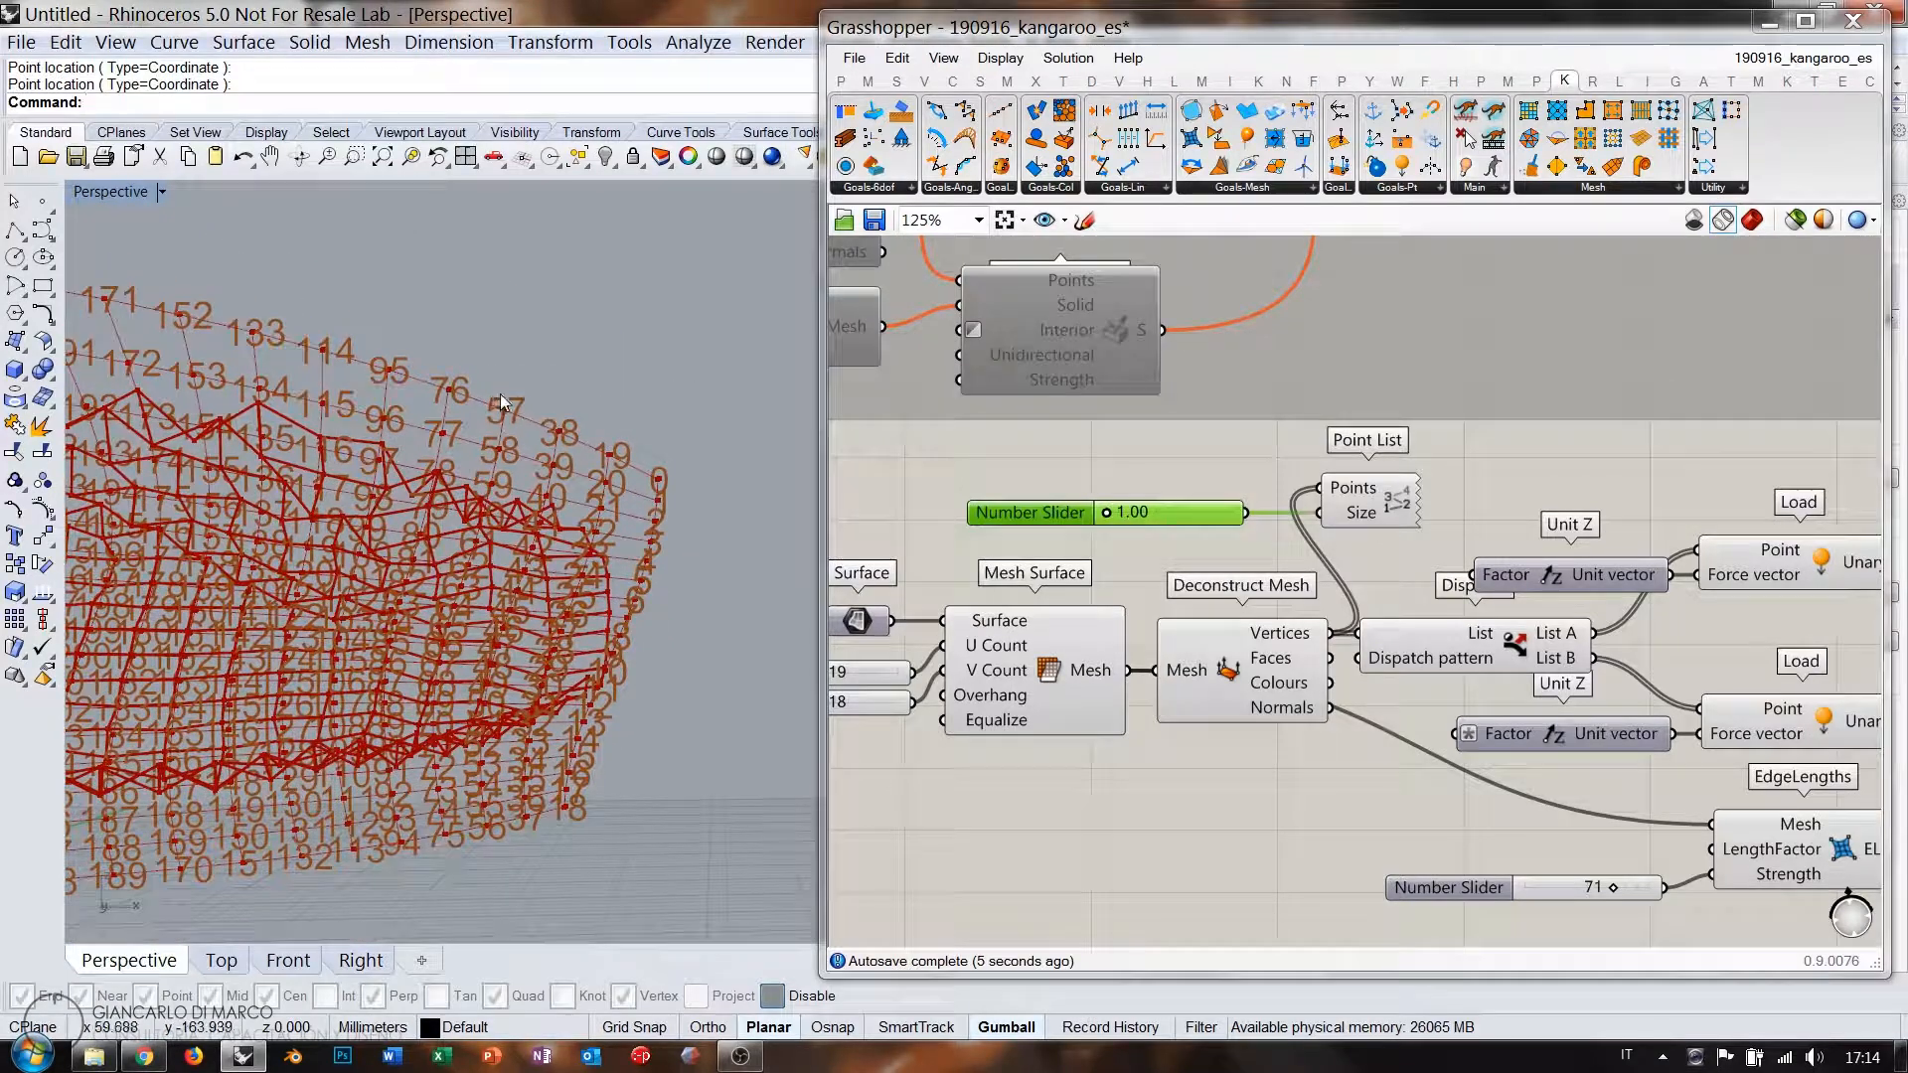
pyautogui.moveTo(355, 764); pyautogui.dragTo(555, 624, button='right')
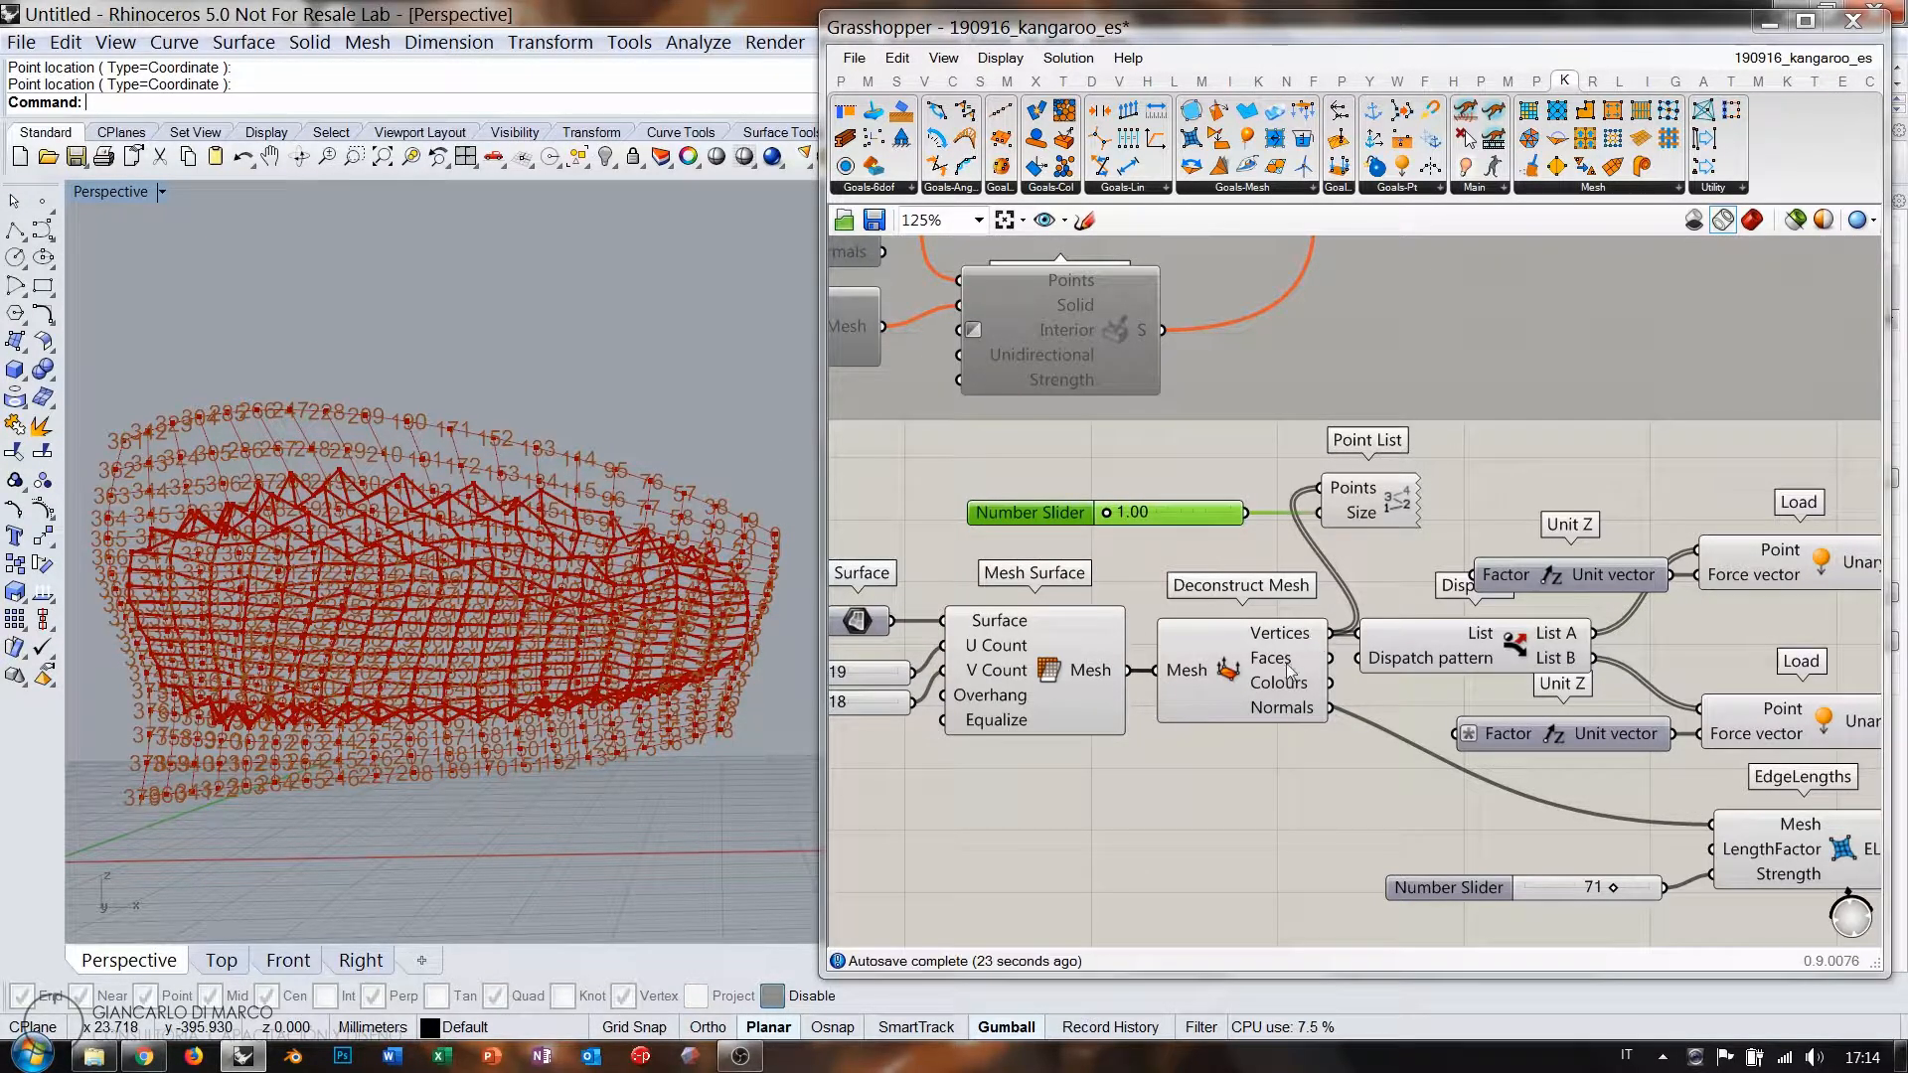
# Move the five mesh-processing components further left to make room.
pyautogui.moveTo(1288, 664); pyautogui.dragTo(1489, 616, button='right')
pyautogui.moveTo(1450, 724); pyautogui.dragTo(938, 545)
pyautogui.moveTo(1414, 611); pyautogui.dragTo(1111, 610)
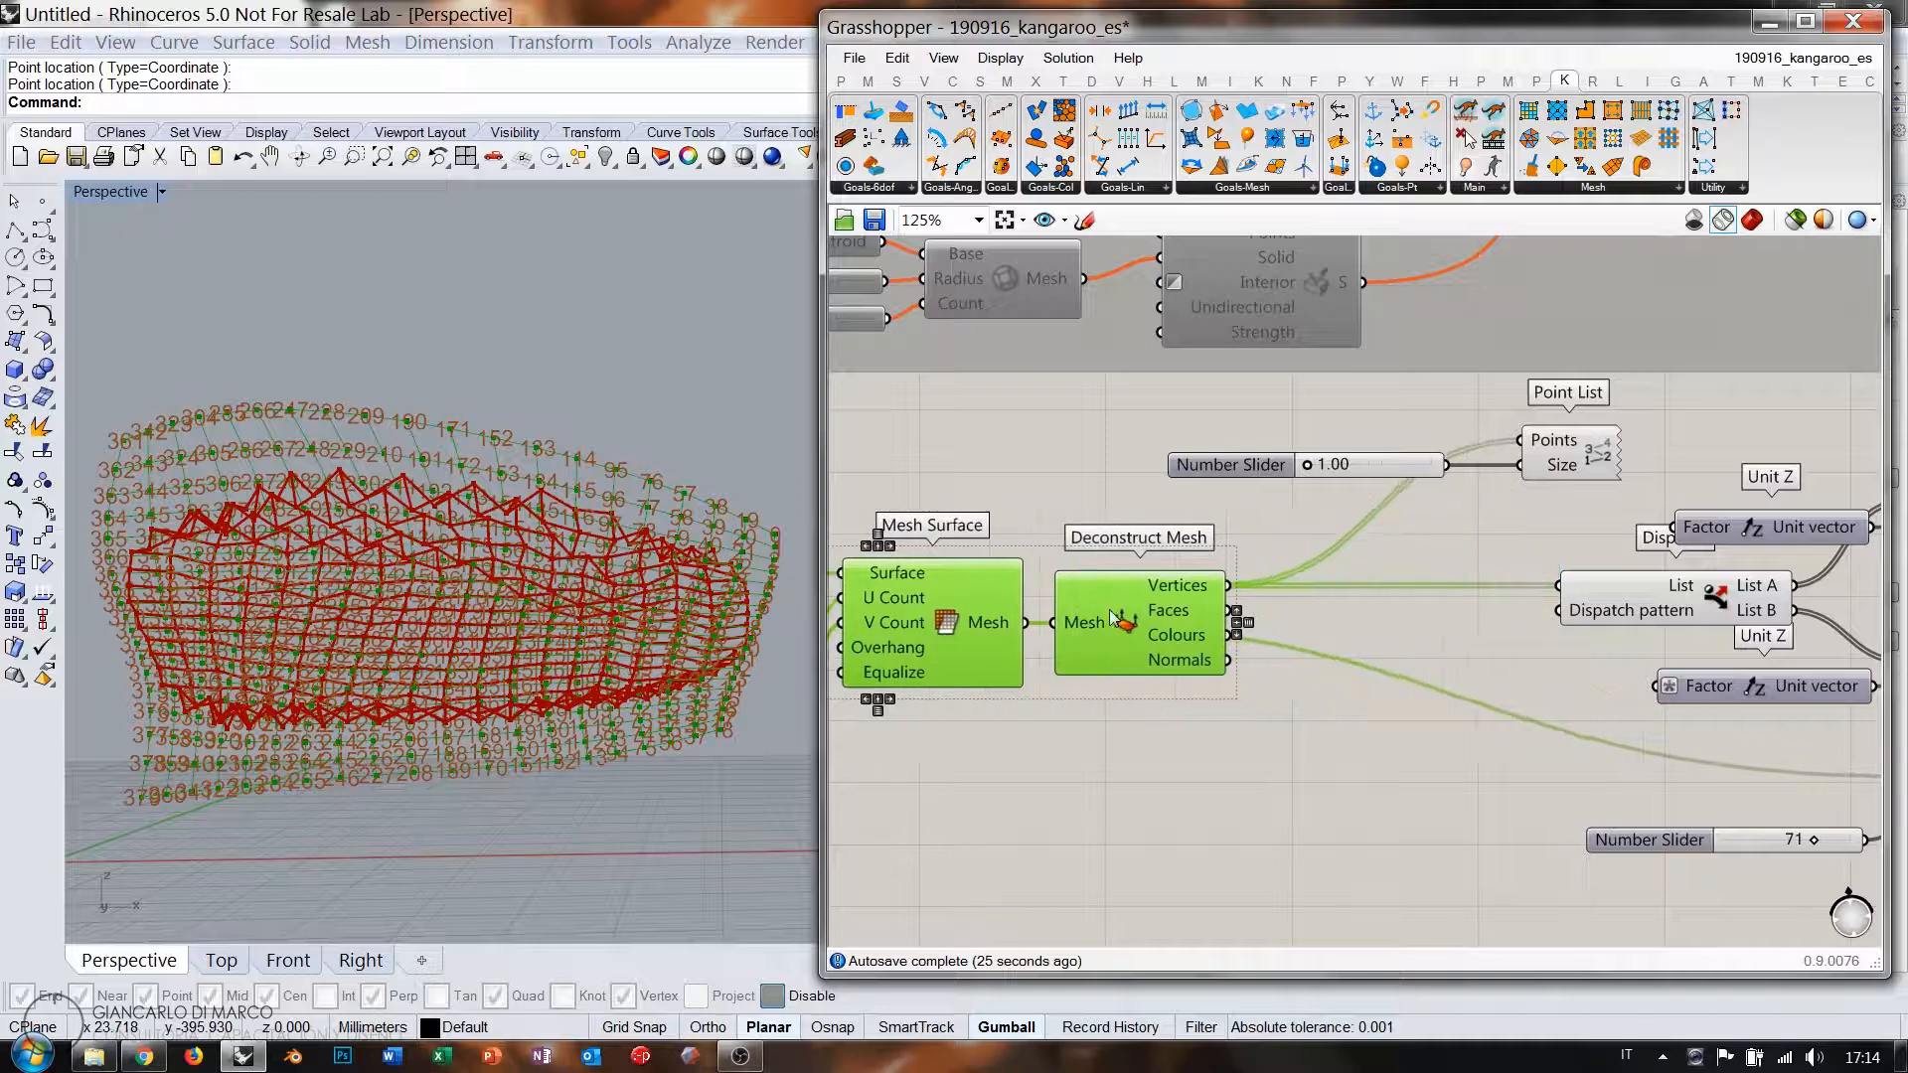
# Insert a Jitter component after Deconstruct Mesh and move the vertex connections onto its shuffled Values.
pyautogui.doubleClick(1329, 755)
pyautogui.write('jitt')
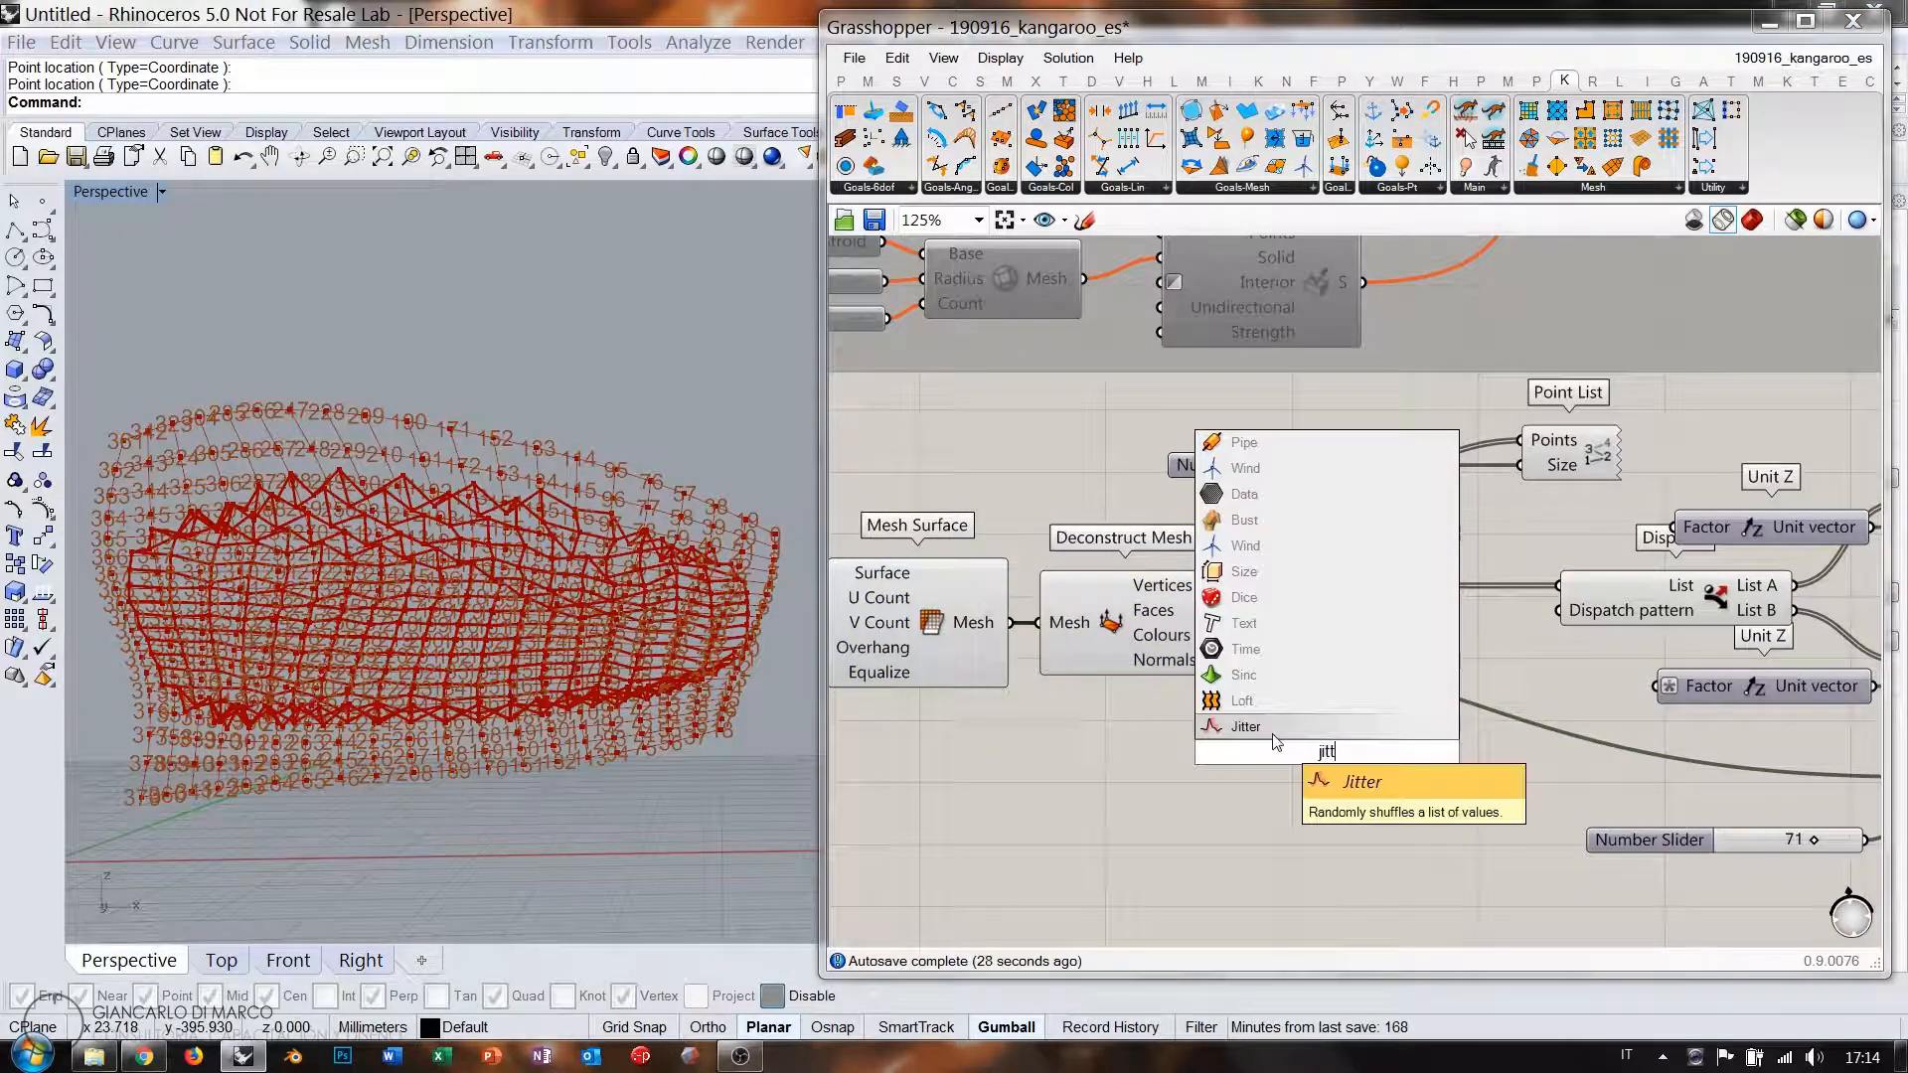
pyautogui.press('Return')
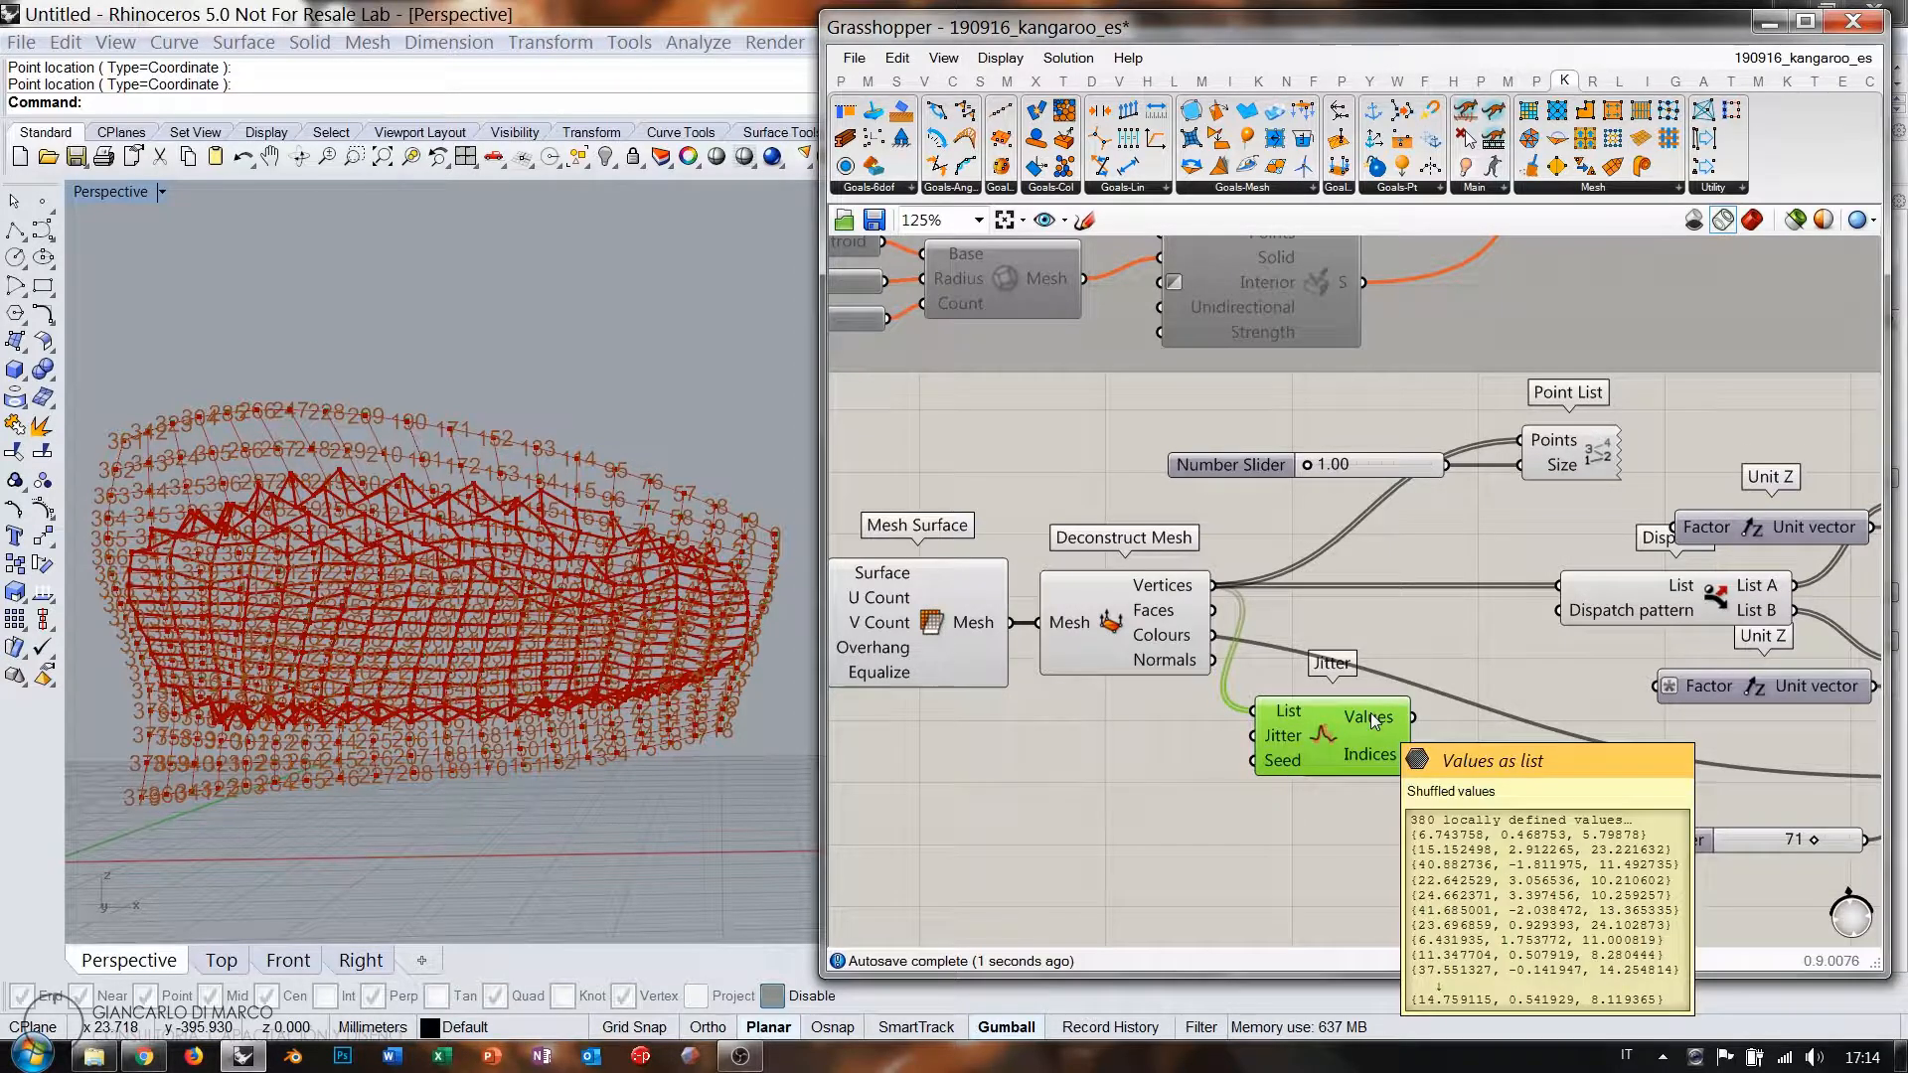
pyautogui.moveTo(1344, 763); pyautogui.dragTo(1342, 653)
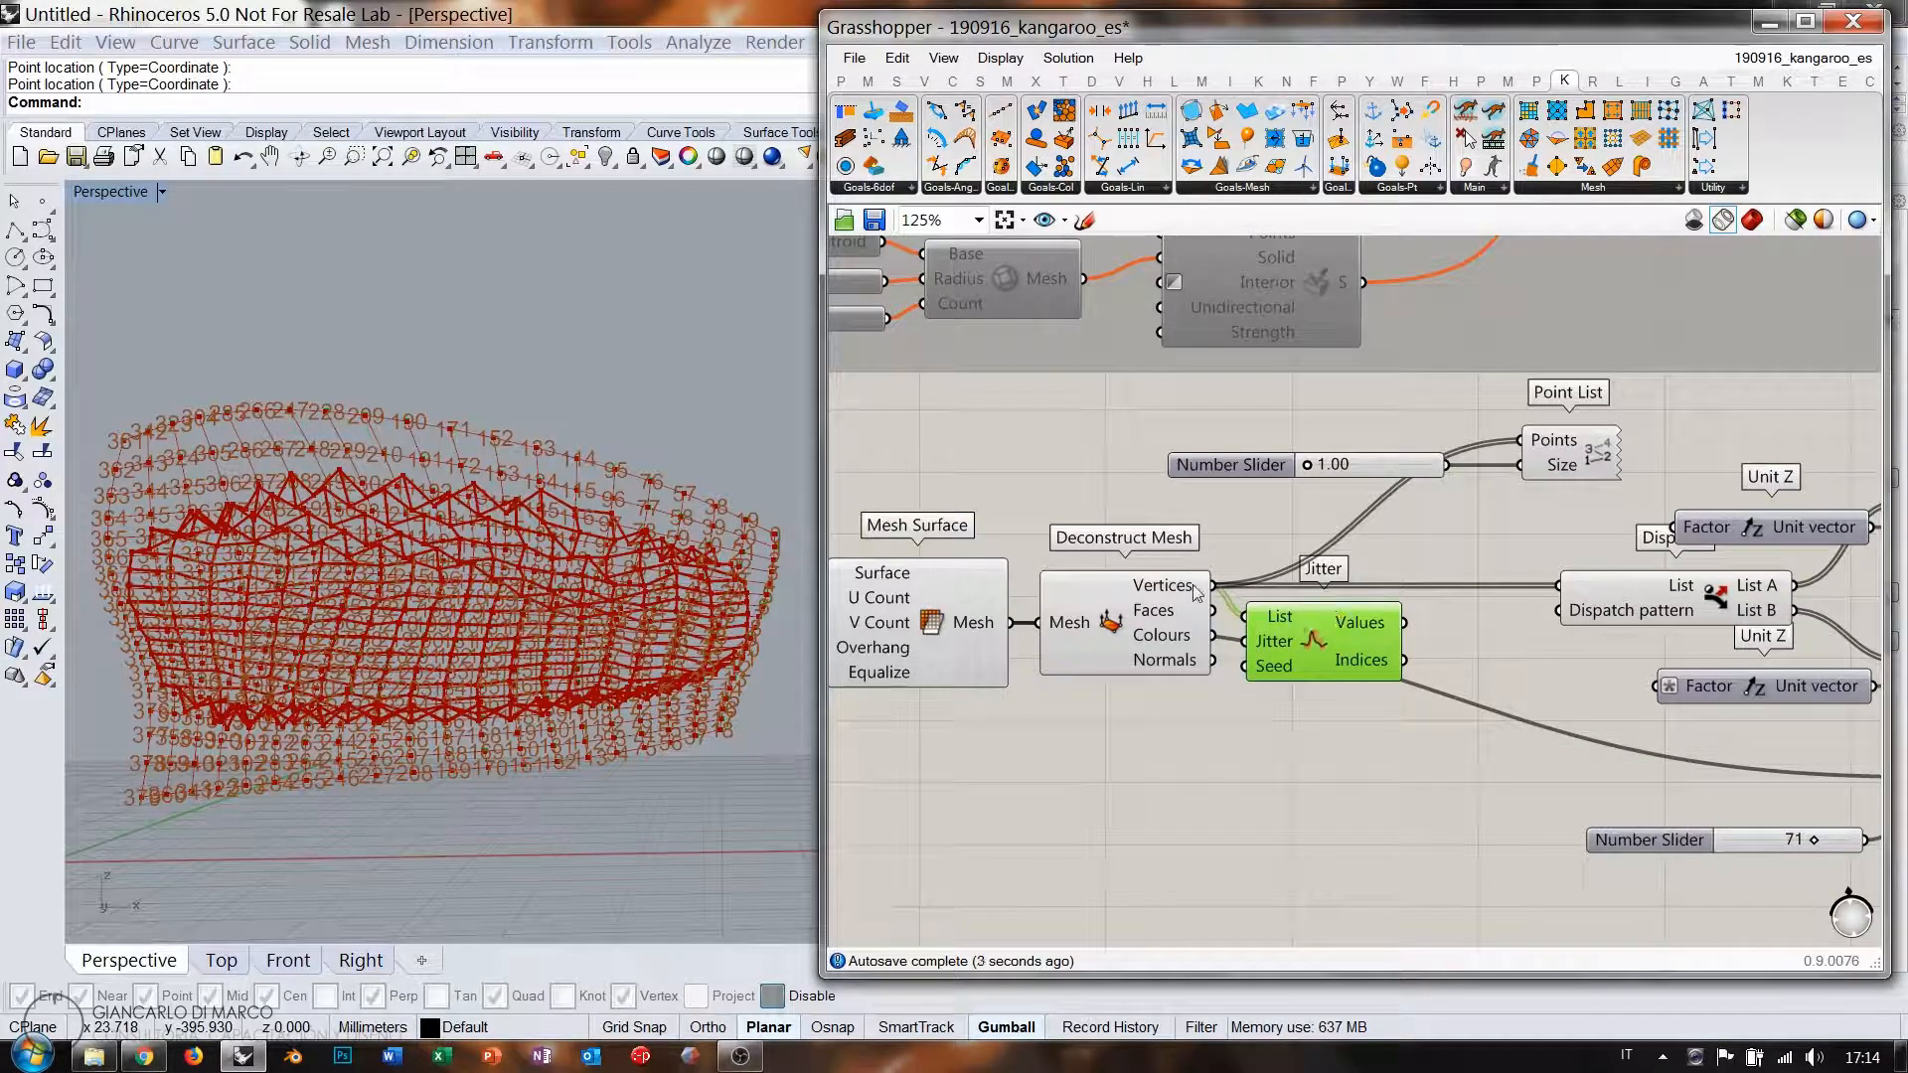
pyautogui.keyDown('ctrl'); pyautogui.keyDown('shift'); pyautogui.moveTo(1215, 590); pyautogui.dragTo(1322, 620); pyautogui.keyUp('shift'); pyautogui.keyUp('ctrl')
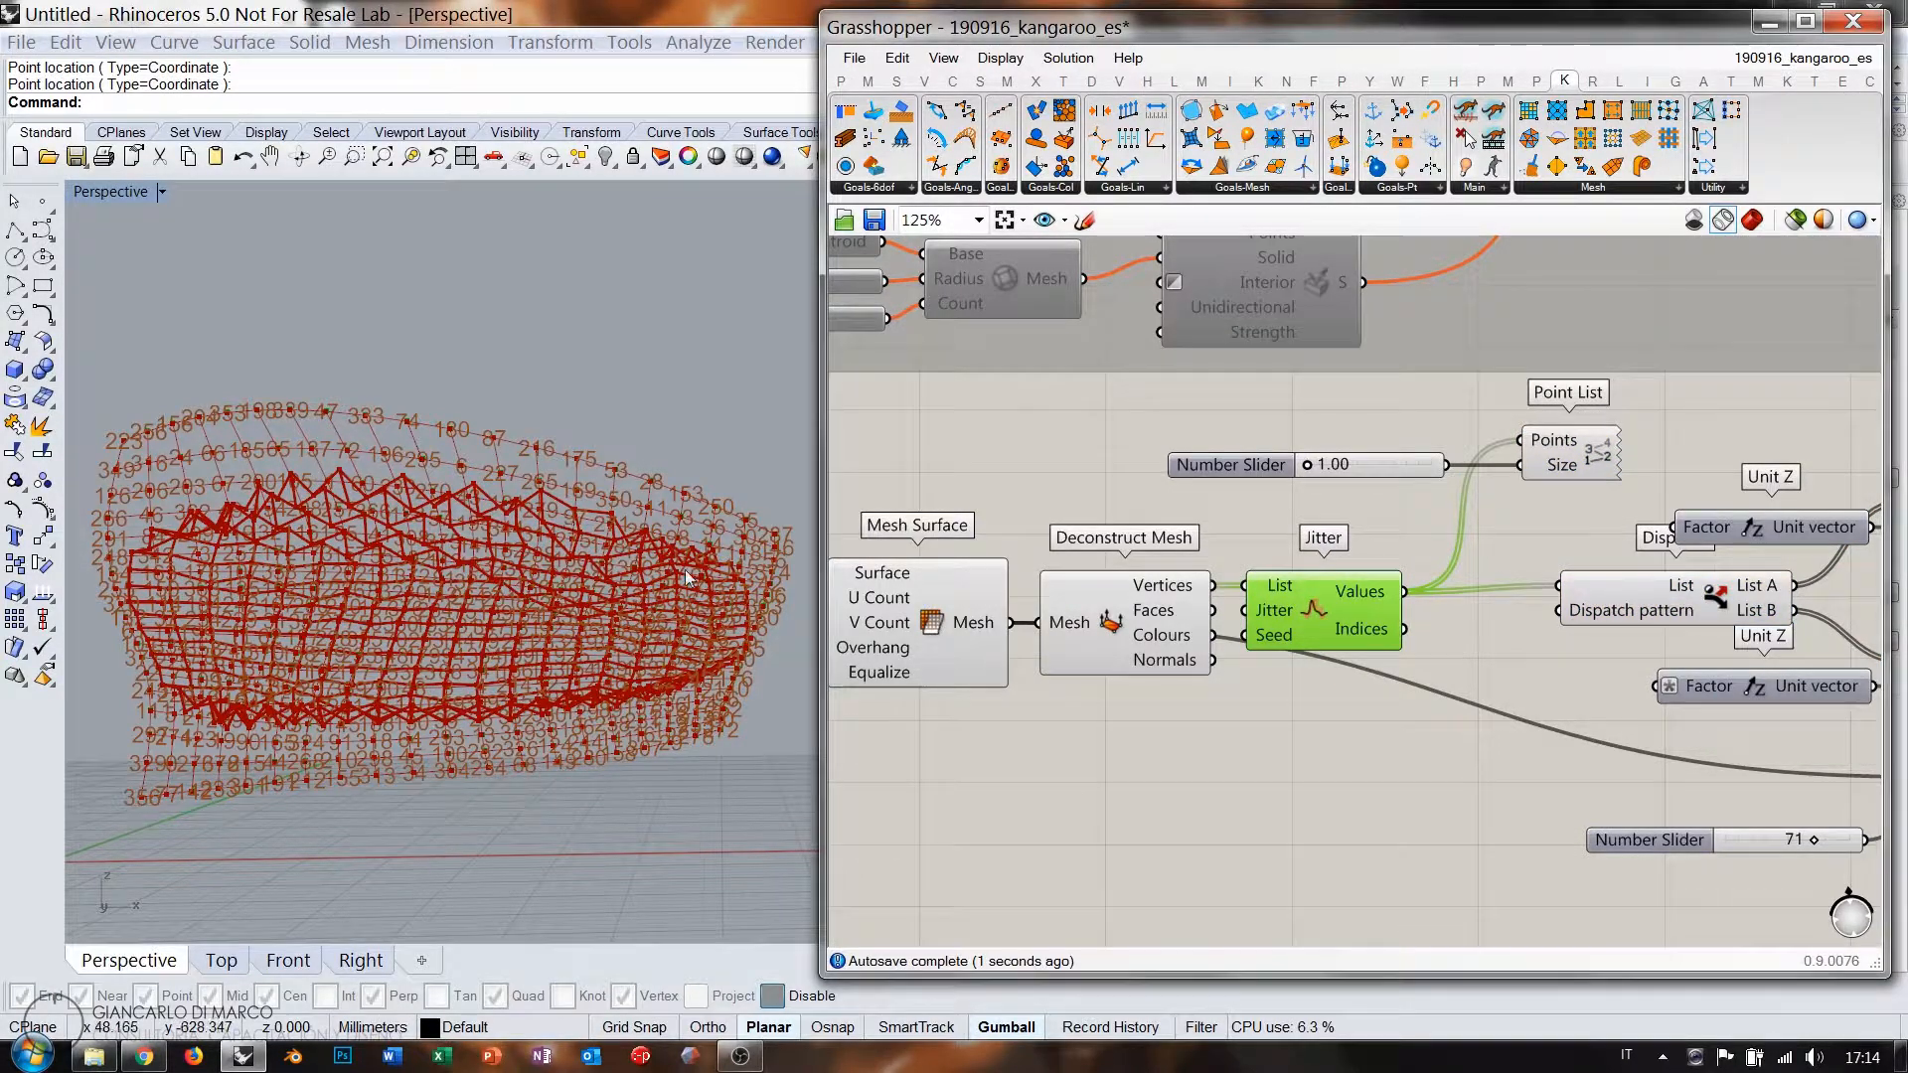
# Turn off preview for all components of the new definition.
pyautogui.scroll(5, 685, 576)
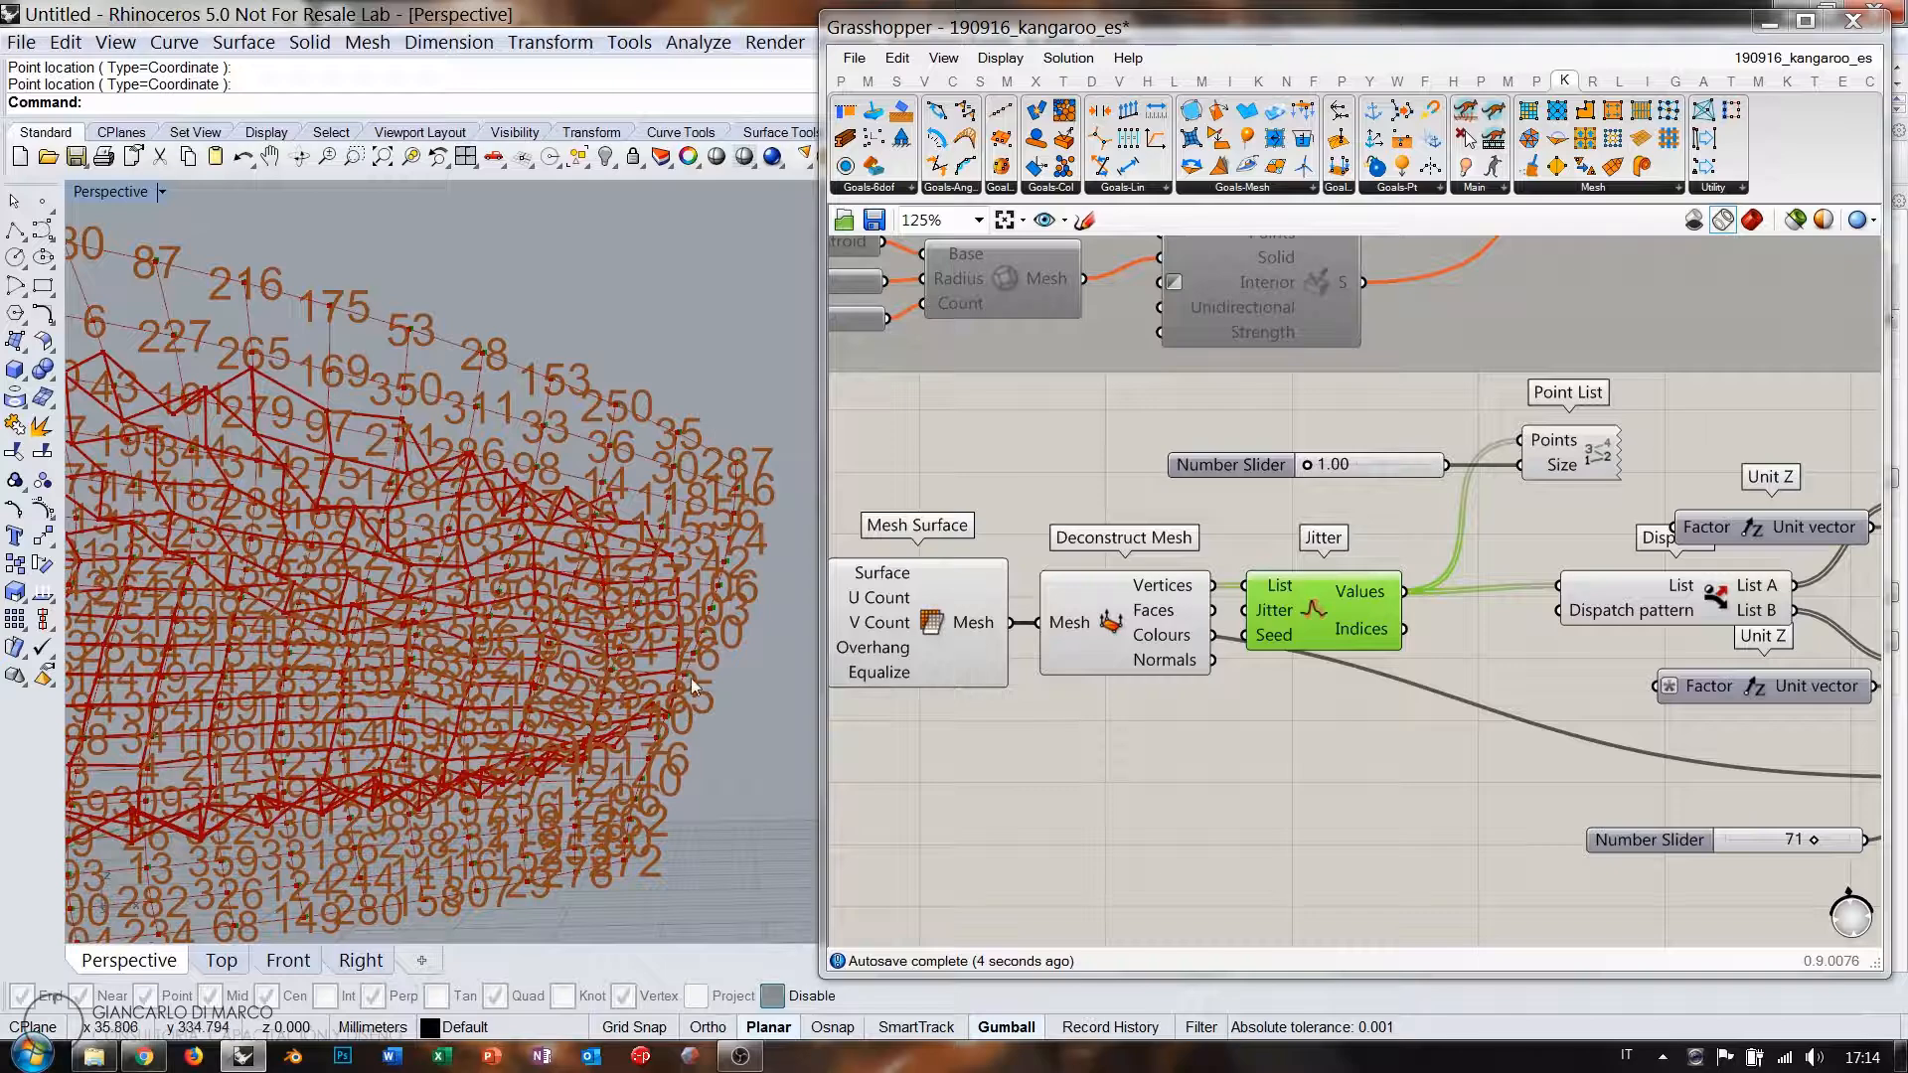
pyautogui.scroll(-6, 693, 686)
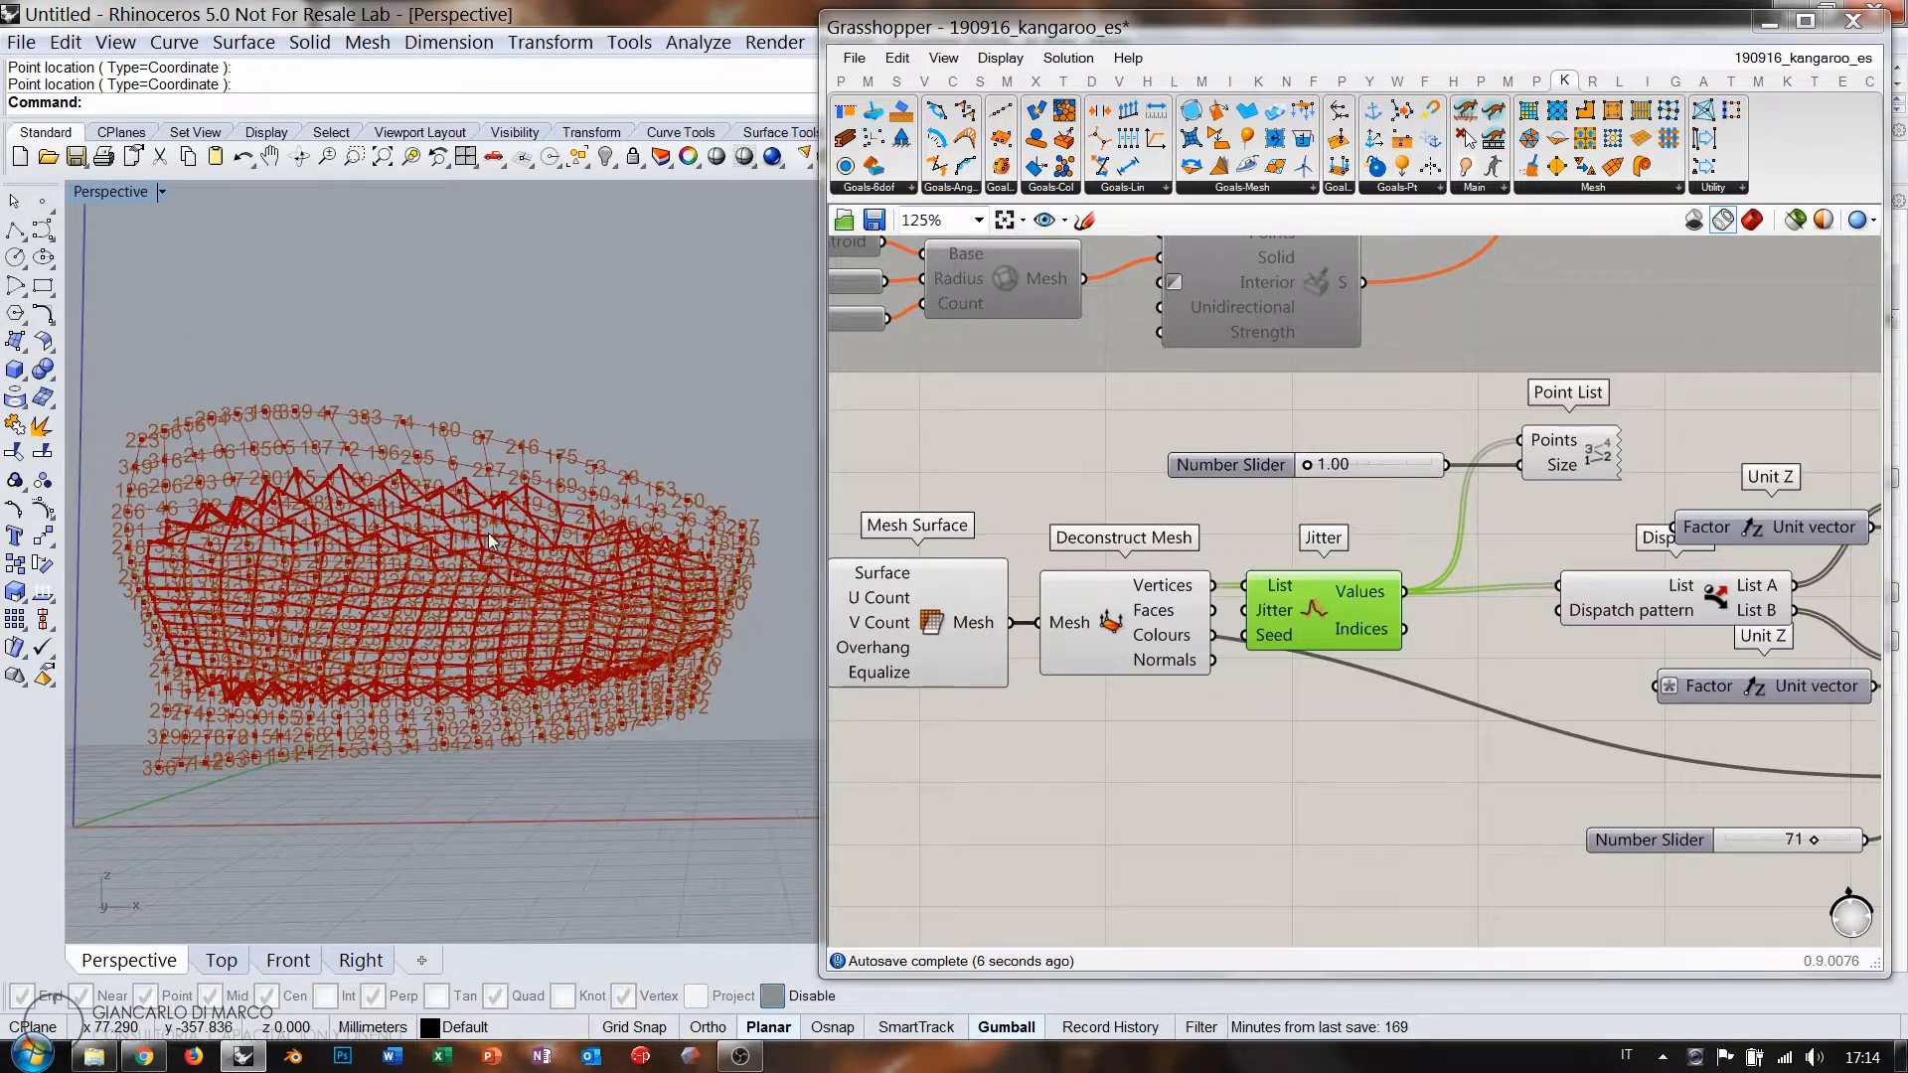
pyautogui.moveTo(1591, 642); pyautogui.dragTo(1200, 627, button='right')
pyautogui.moveTo(1448, 599); pyautogui.dragTo(1257, 571, button='right')
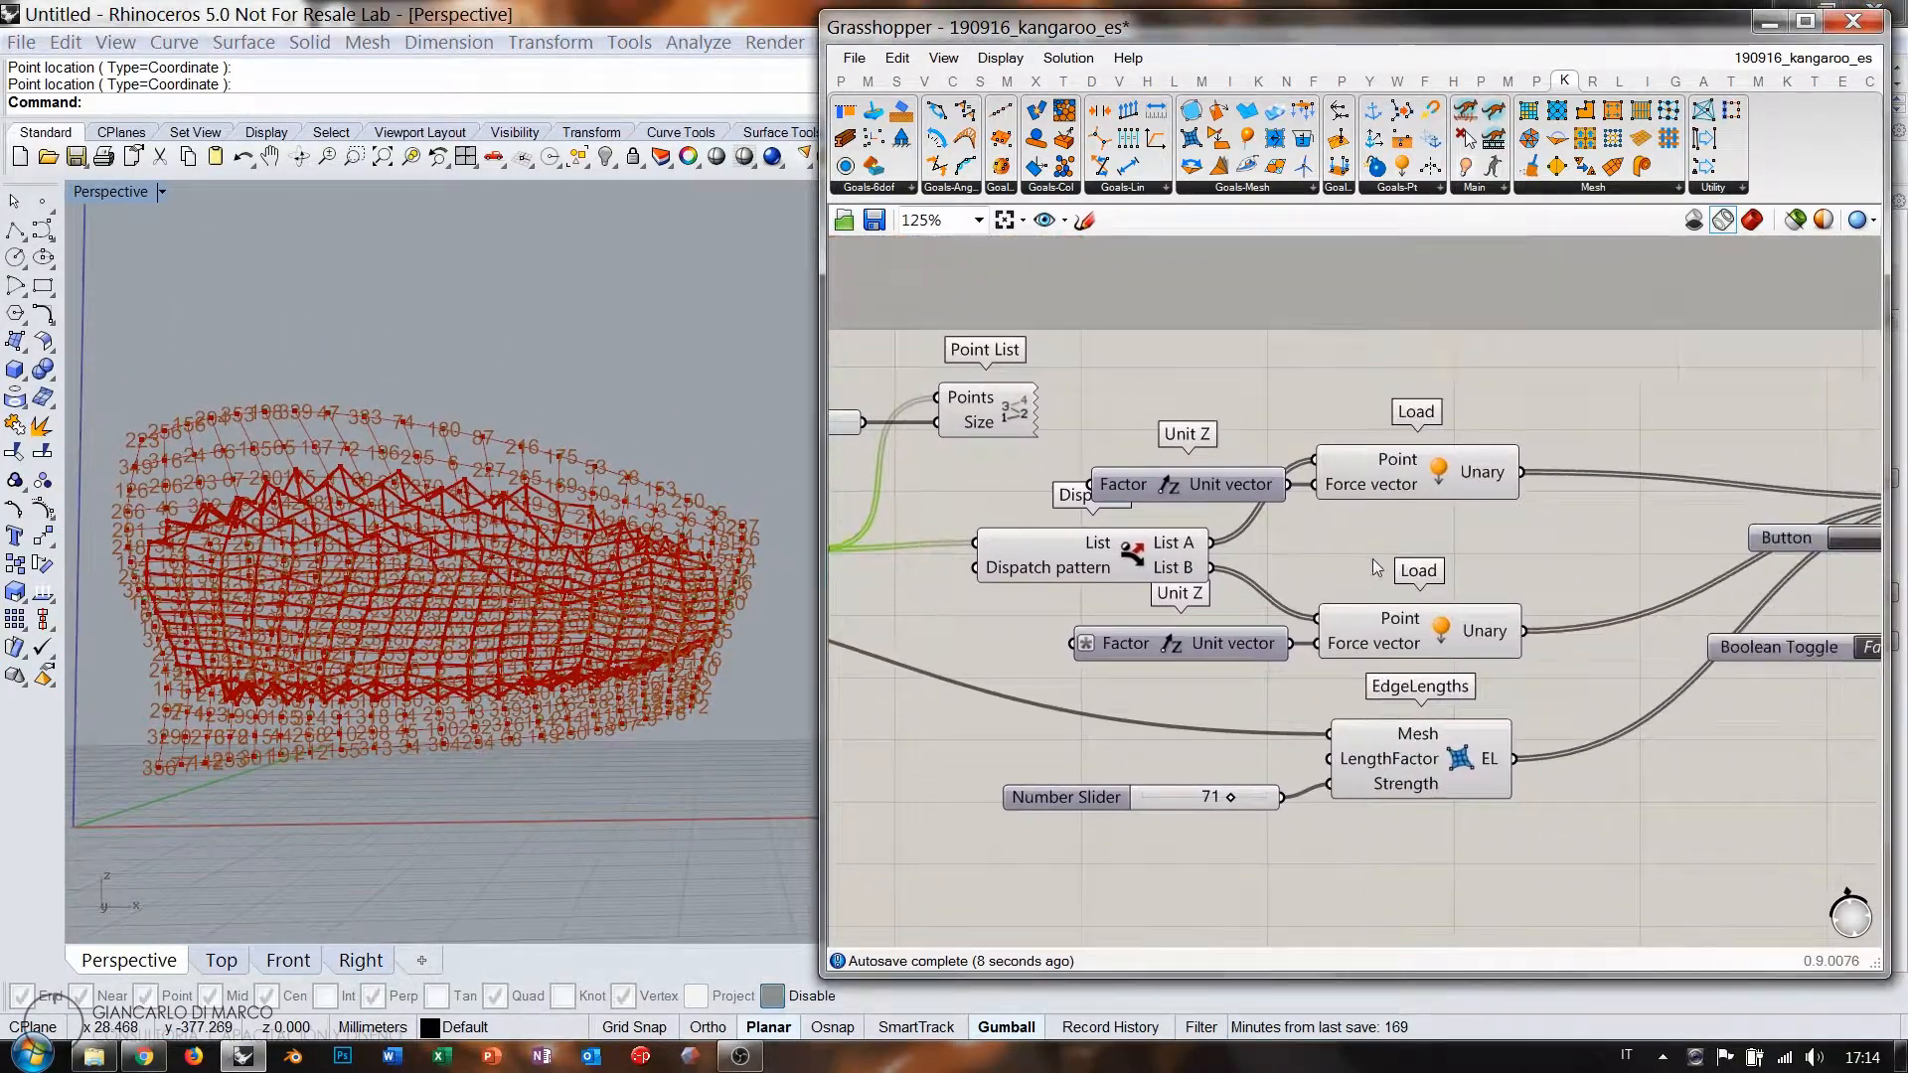
pyautogui.moveTo(1600, 586); pyautogui.dragTo(1386, 540, button='right')
pyautogui.scroll(-4, 1255, 582)
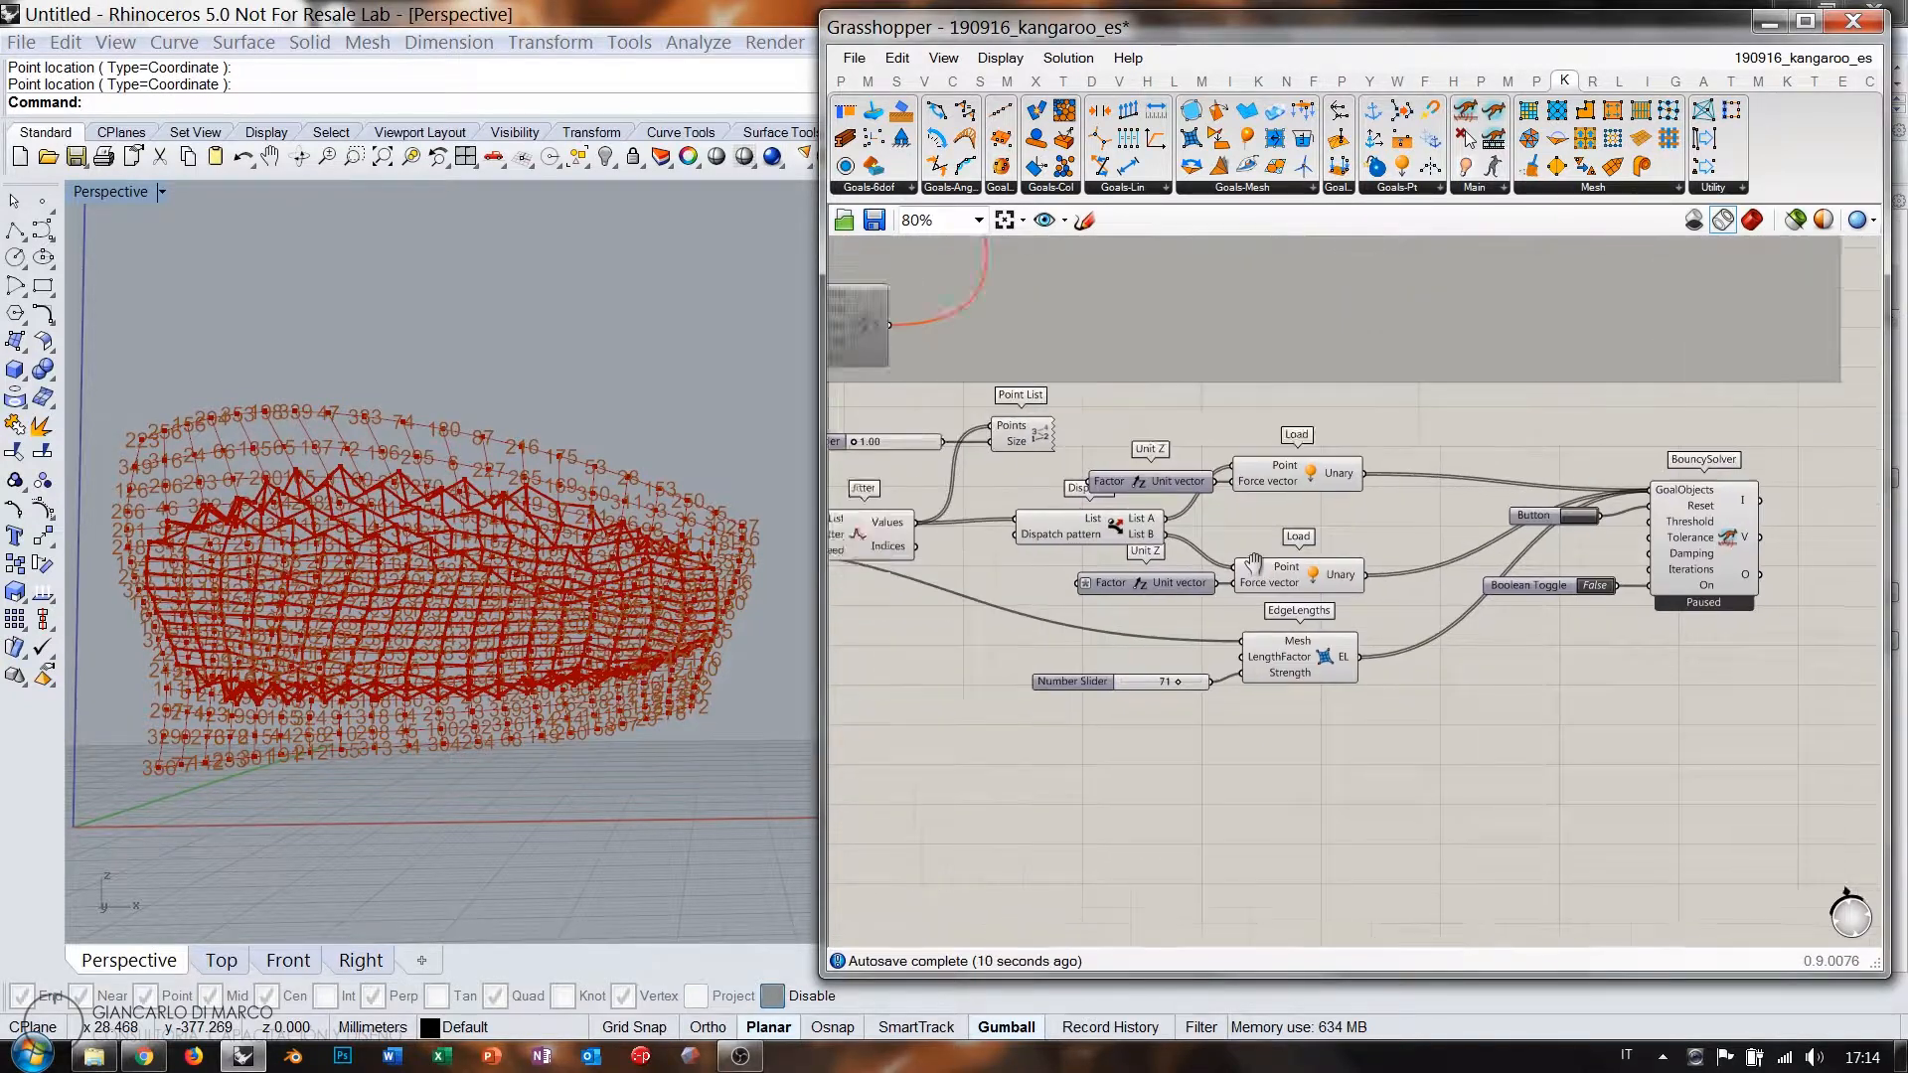
pyautogui.moveTo(1577, 468); pyautogui.dragTo(840, 765)
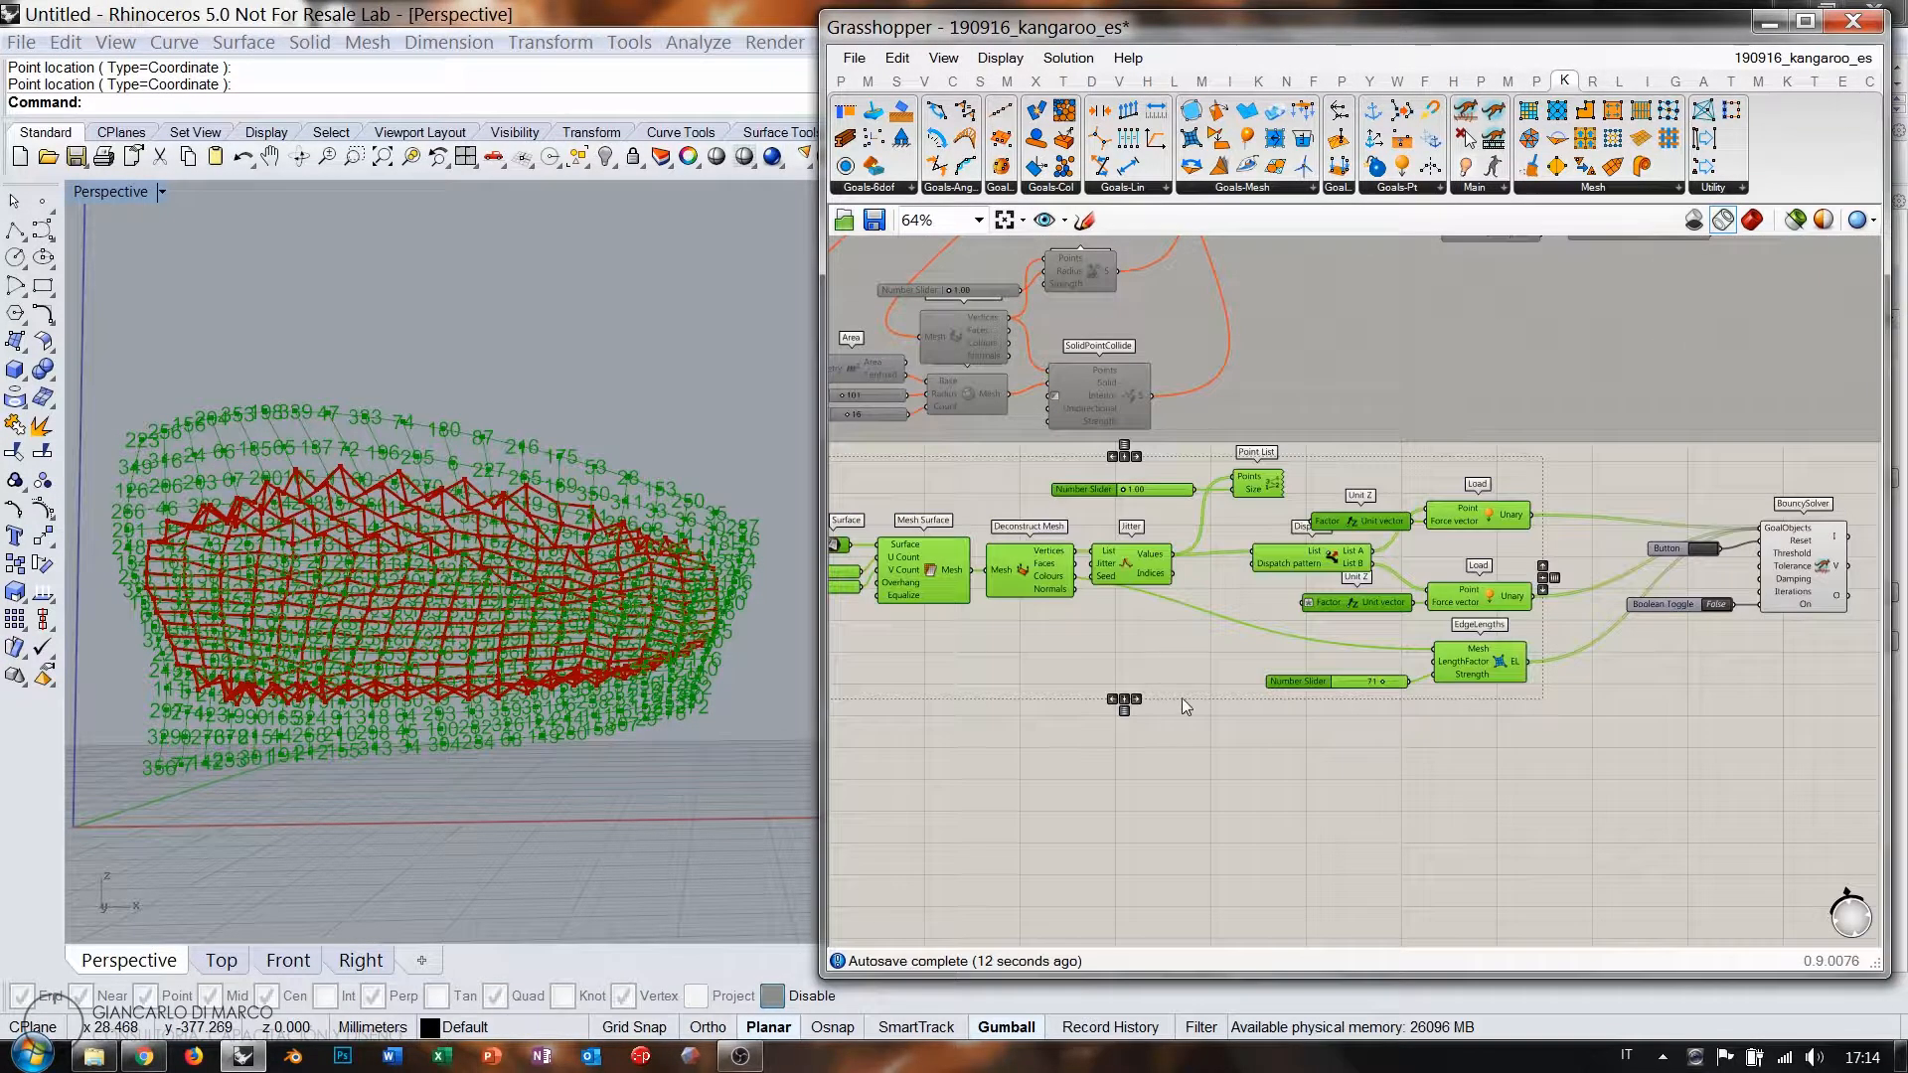
pyautogui.middleClick(1179, 657)
pyautogui.click(1216, 618)
# Reset and switch on the solver, orbiting to watch the jittered mesh deform.
pyautogui.moveTo(1629, 653); pyautogui.dragTo(1244, 666, button='right')
pyautogui.scroll(6, 1332, 605)
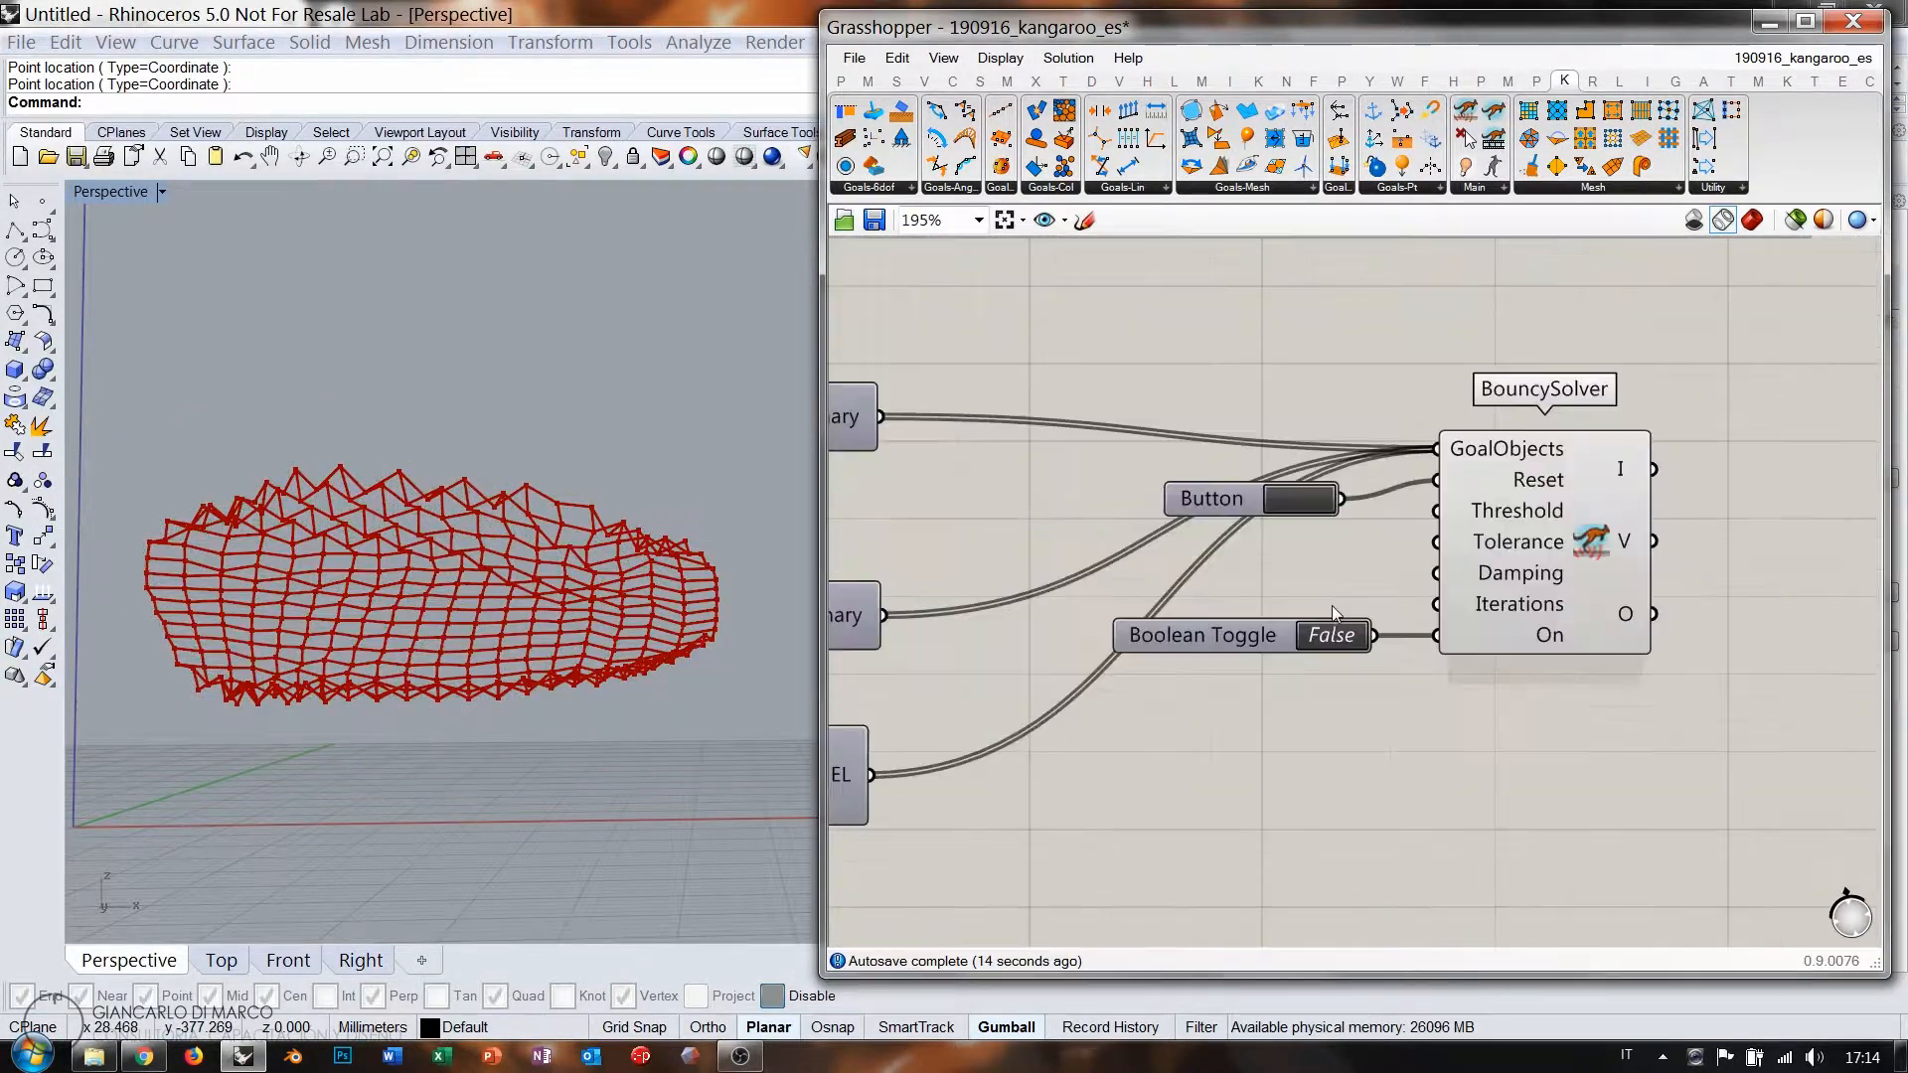
pyautogui.click(1274, 439)
pyautogui.doubleClick(1333, 654)
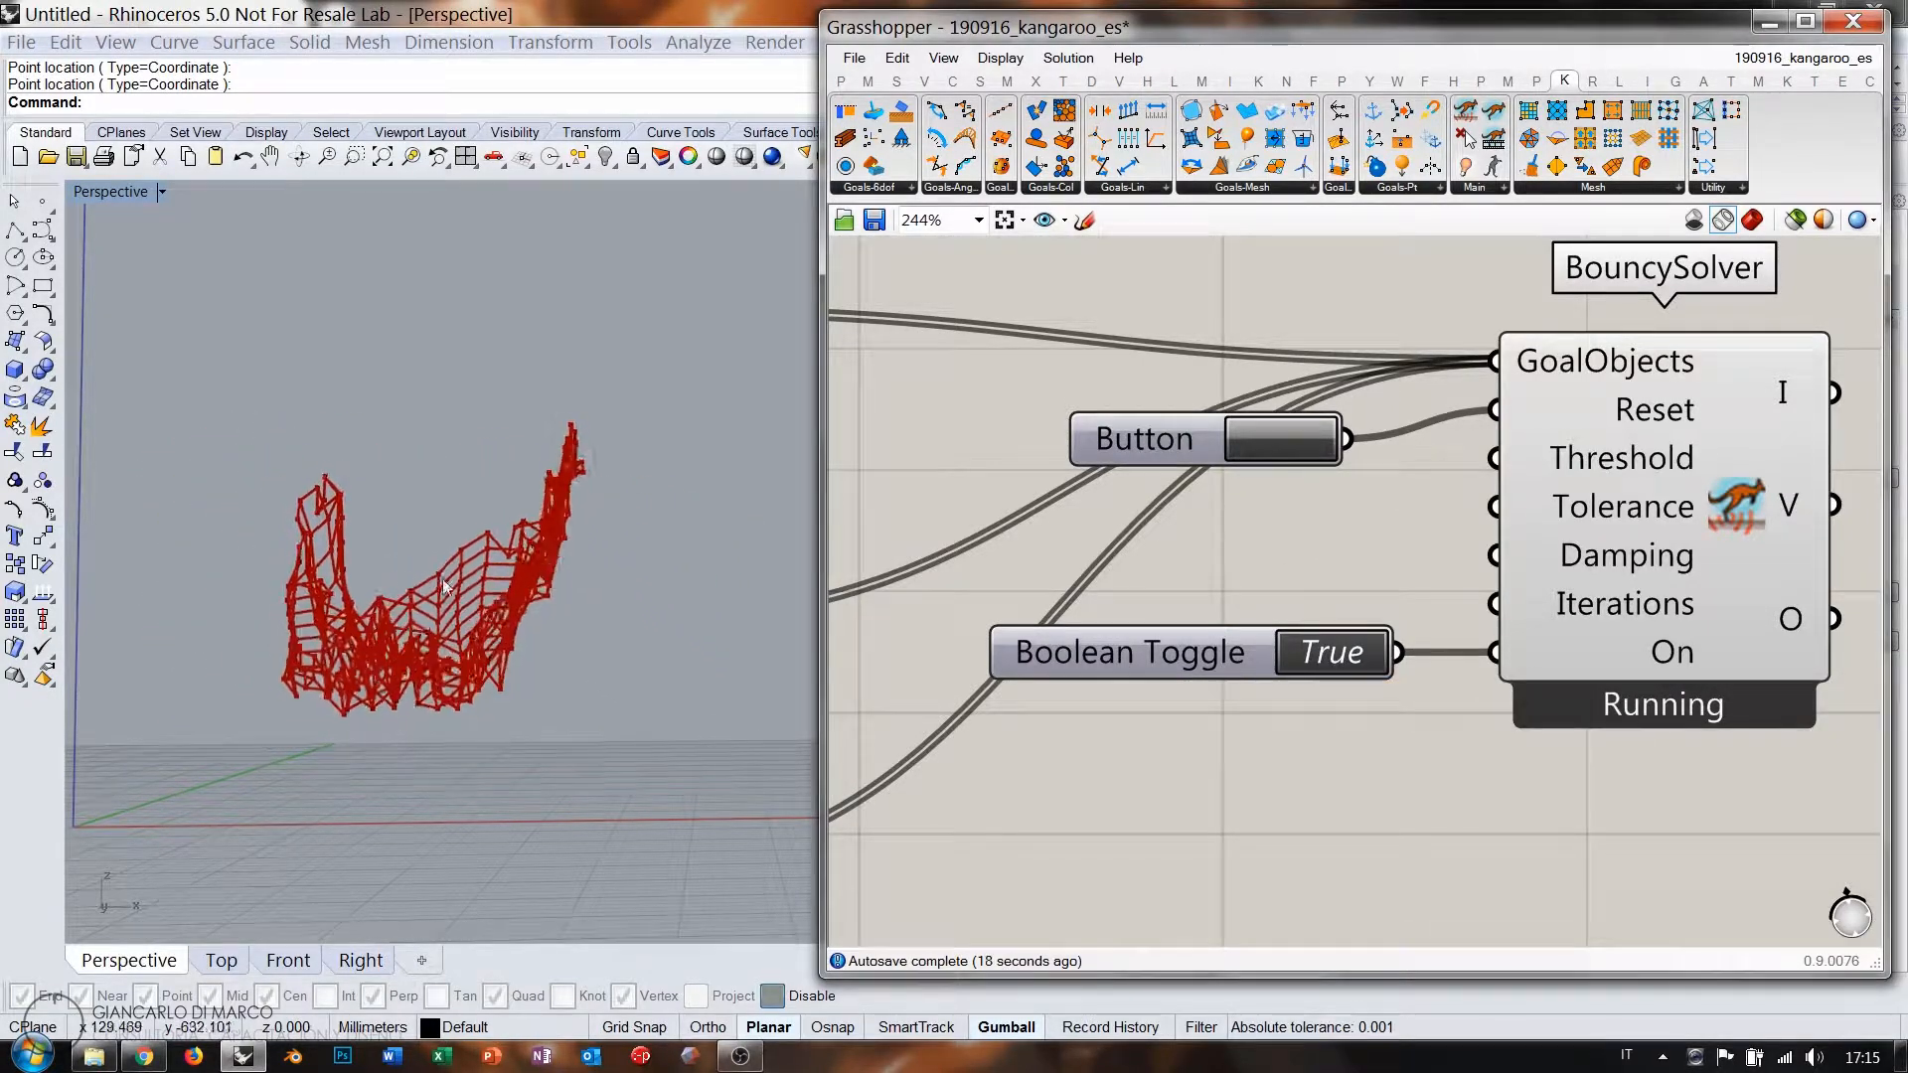
pyautogui.moveTo(716, 557); pyautogui.dragTo(600, 661, button='right')
pyautogui.moveTo(616, 596); pyautogui.dragTo(904, 512, button='right')
pyautogui.keyDown('shift'); pyautogui.moveTo(691, 587); pyautogui.dragTo(422, 535, button='right'); pyautogui.keyUp('shift')
pyautogui.moveTo(422, 535); pyautogui.dragTo(537, 527, button='right')
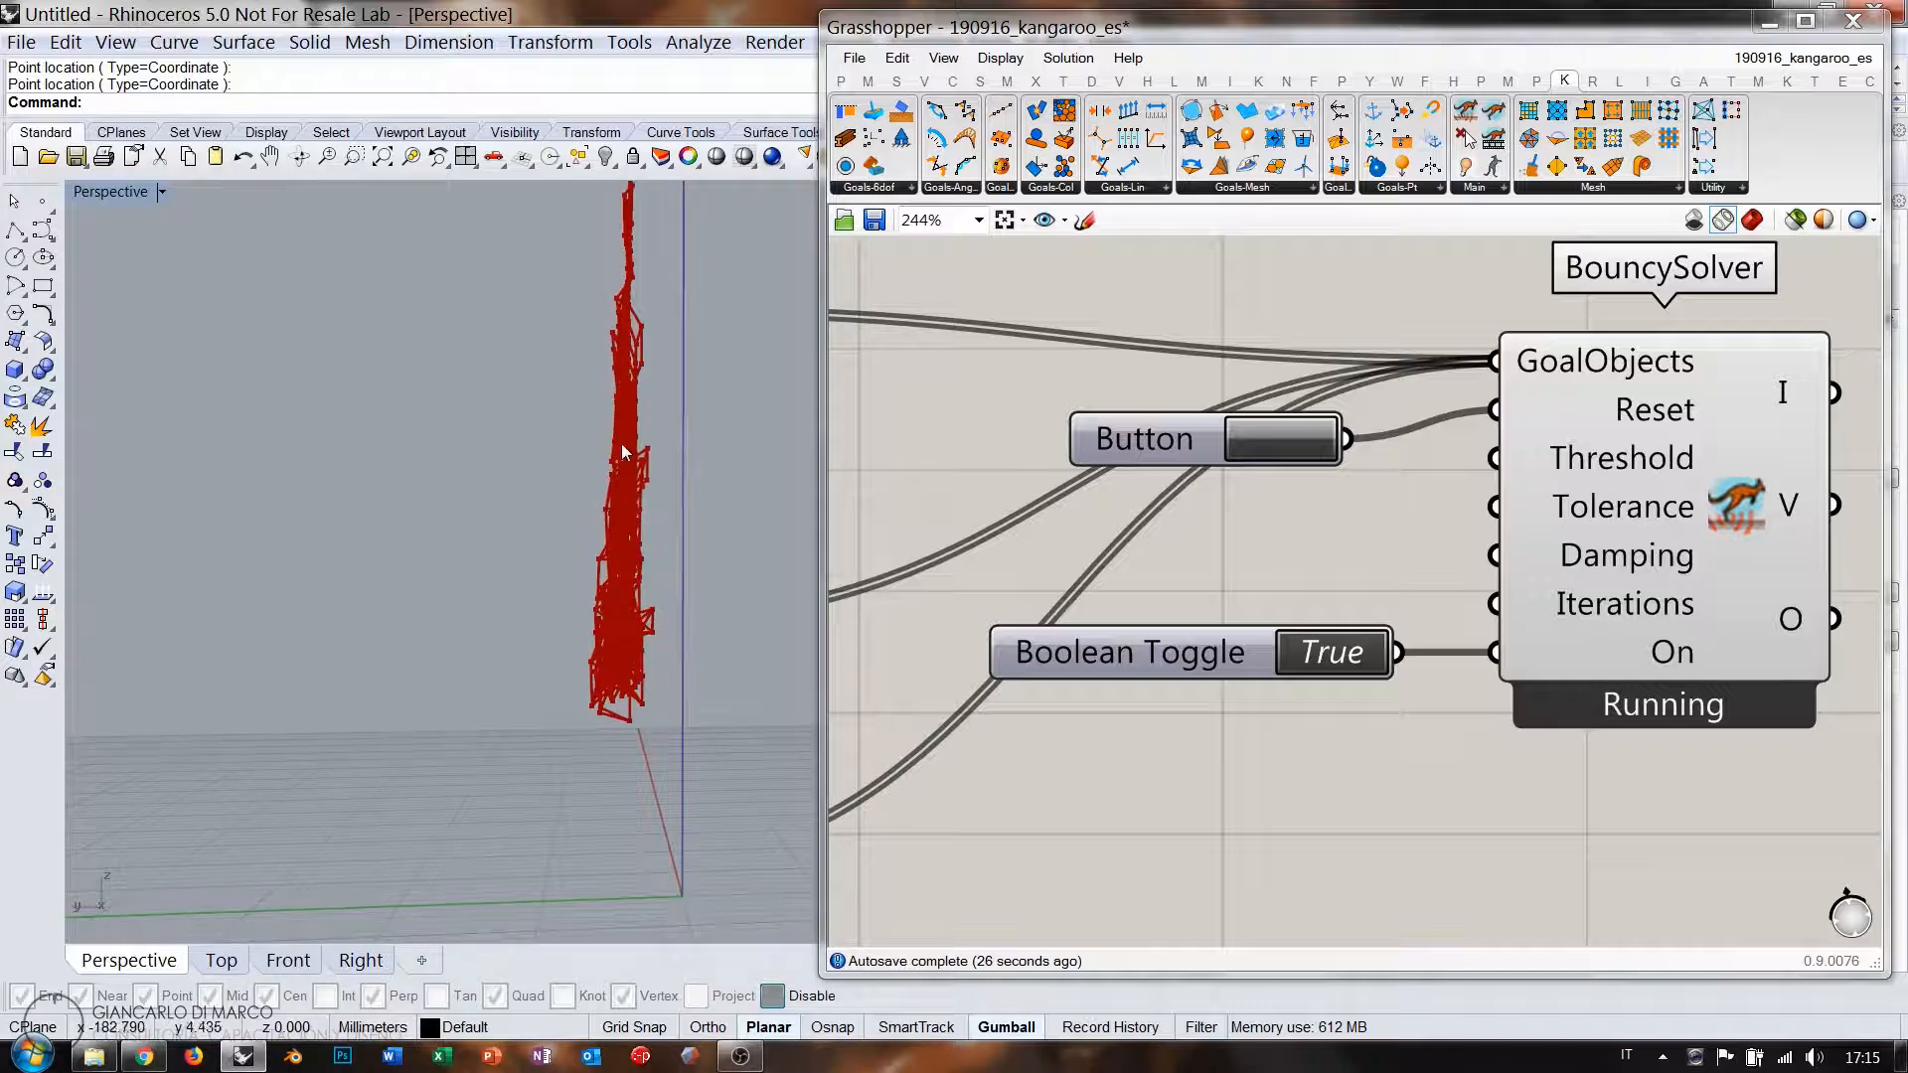
pyautogui.moveTo(703, 561); pyautogui.dragTo(511, 669, button='right')
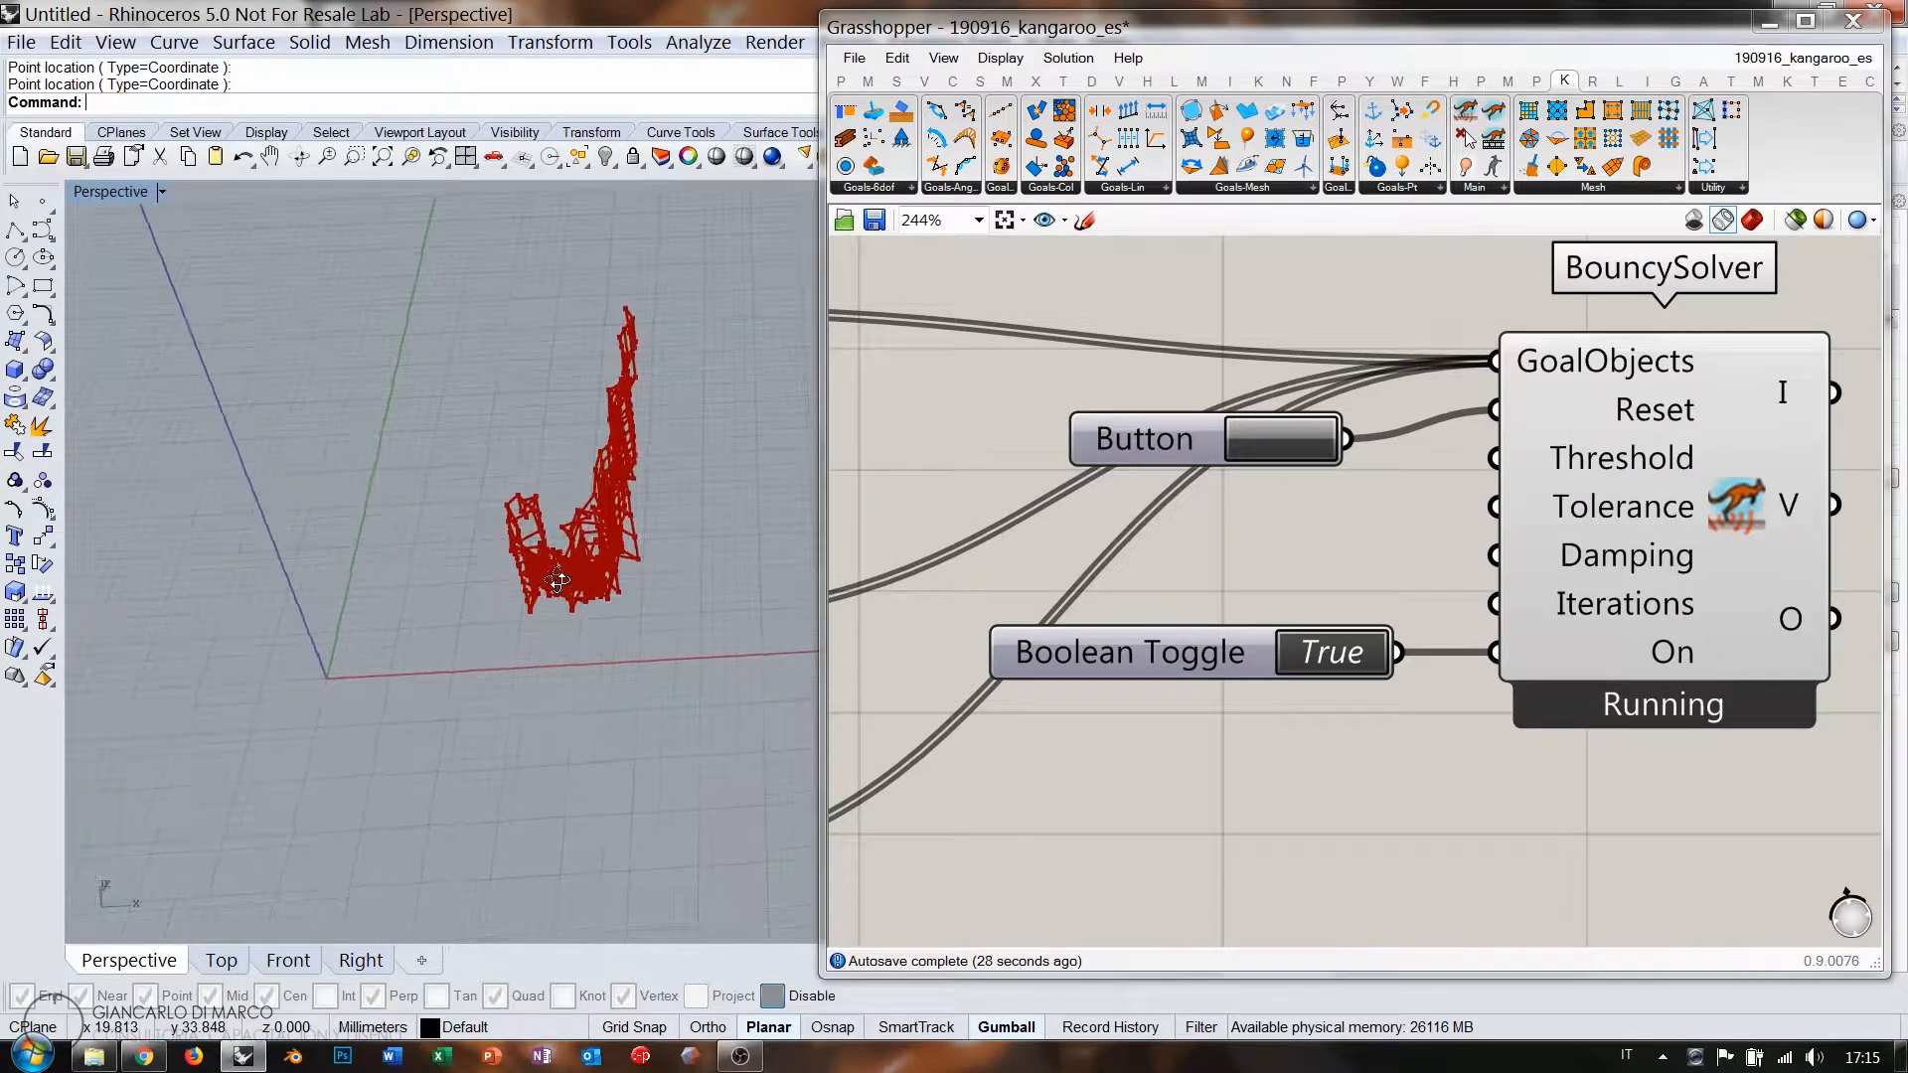
# Reset the mesh to a flat grid and switch the solver off.
pyautogui.click(1282, 445)
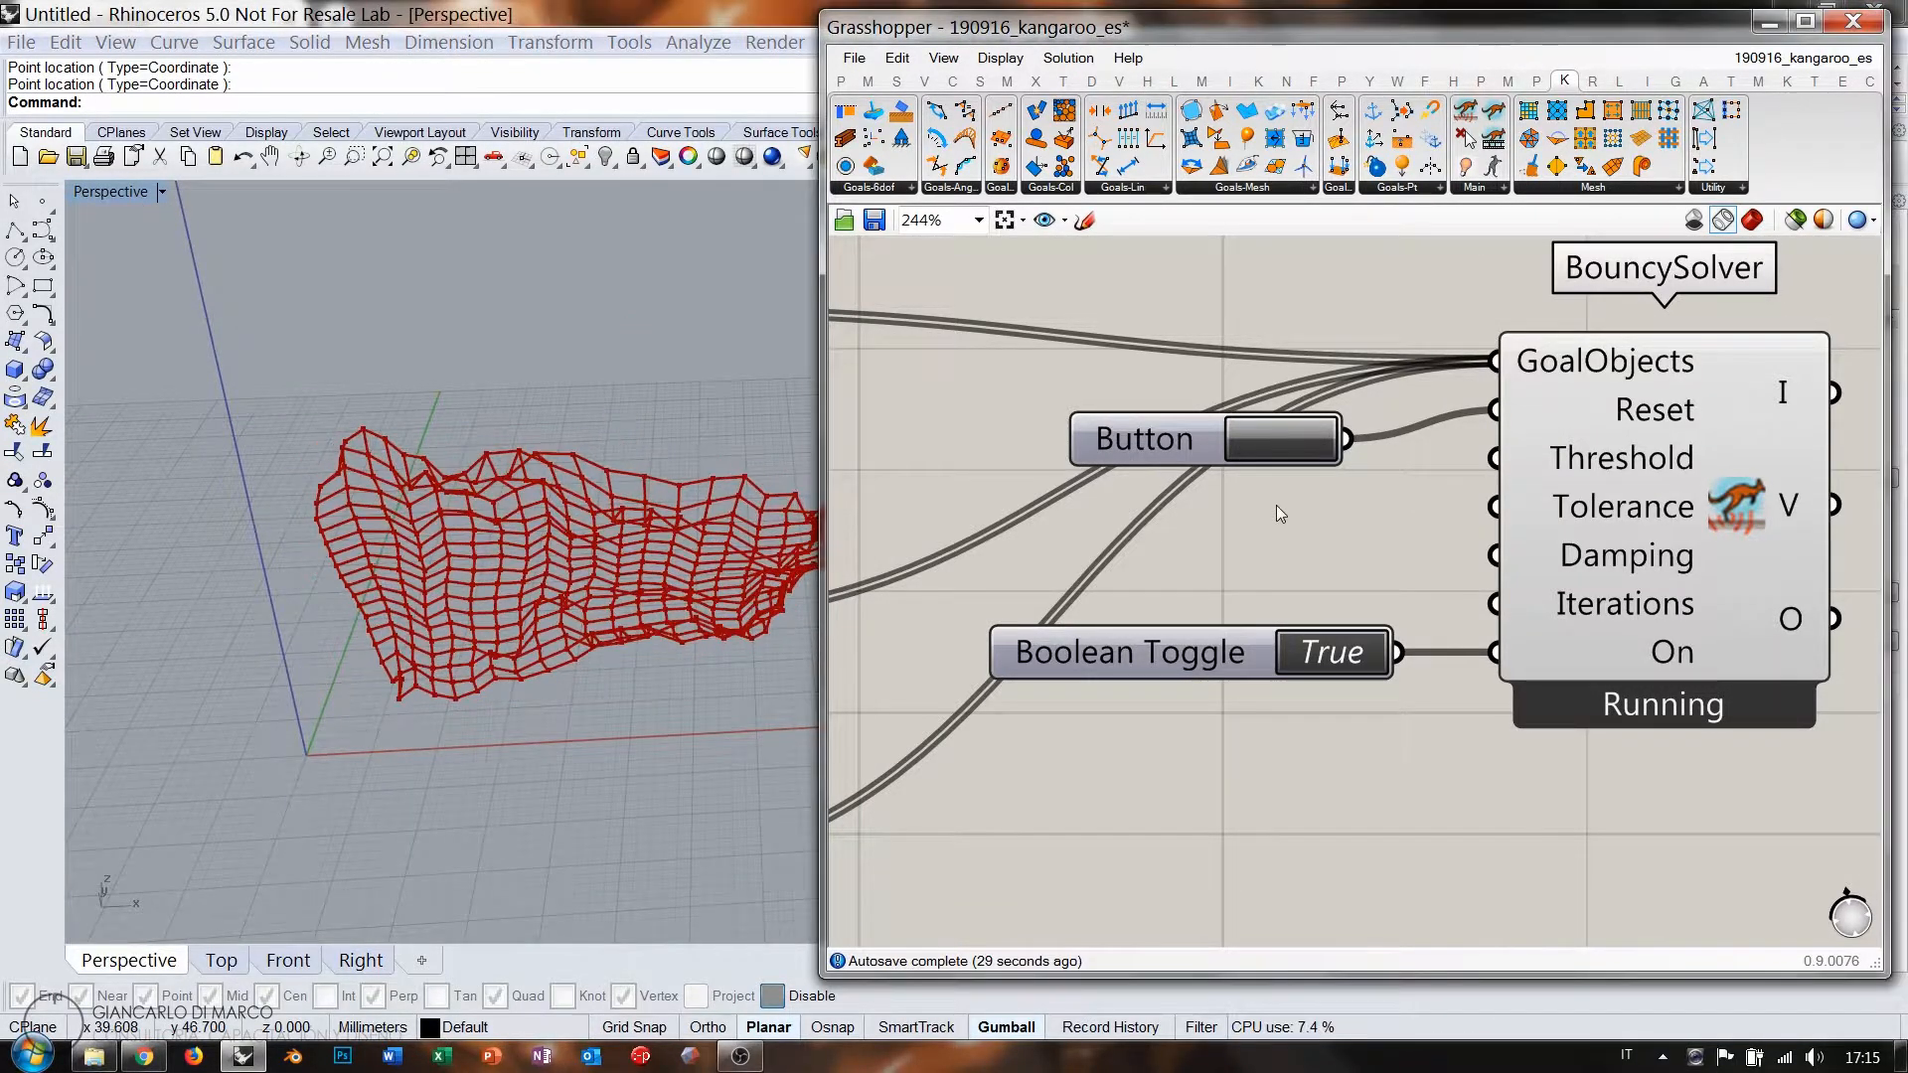
pyautogui.doubleClick(1314, 644)
pyautogui.scroll(-5, 1531, 622)
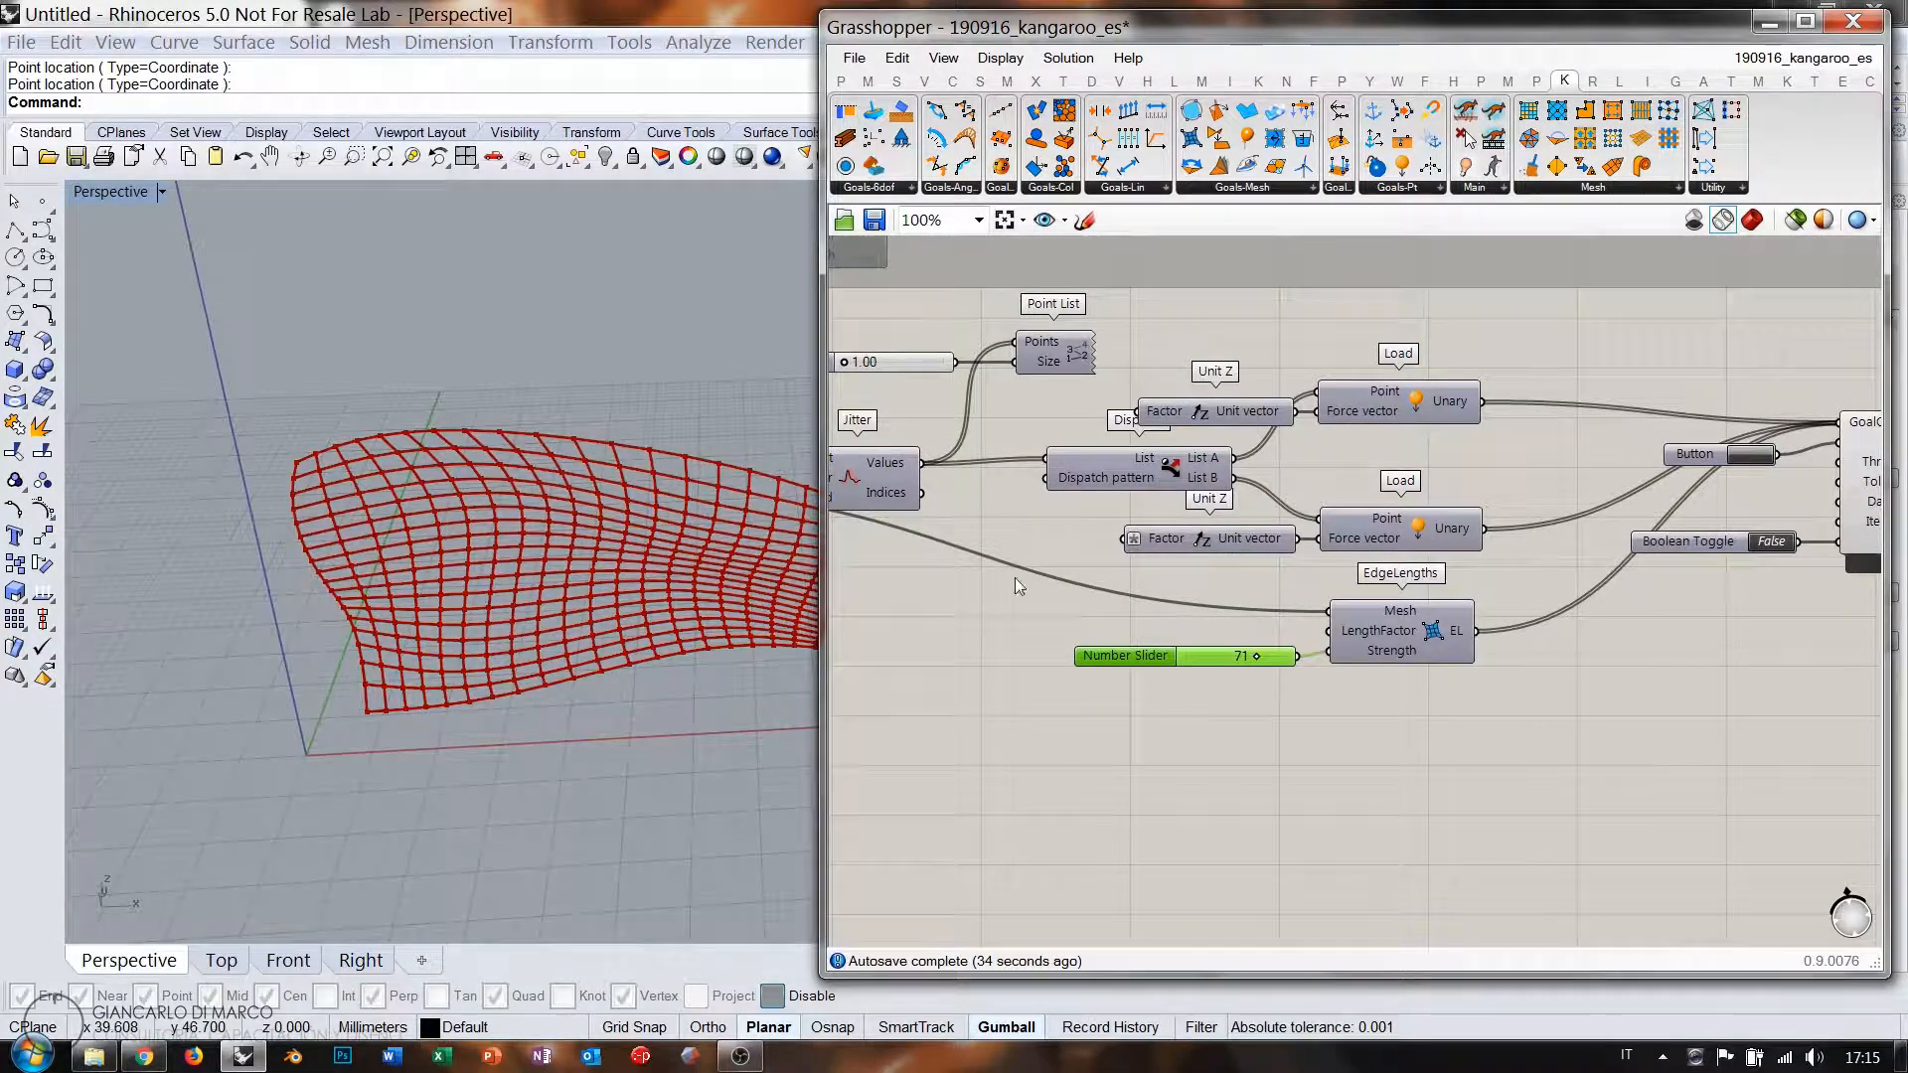
# Wire a SphereCollide goal on the mesh vertices into BouncySolver and switch the solver back on.
pyautogui.click(1161, 741)
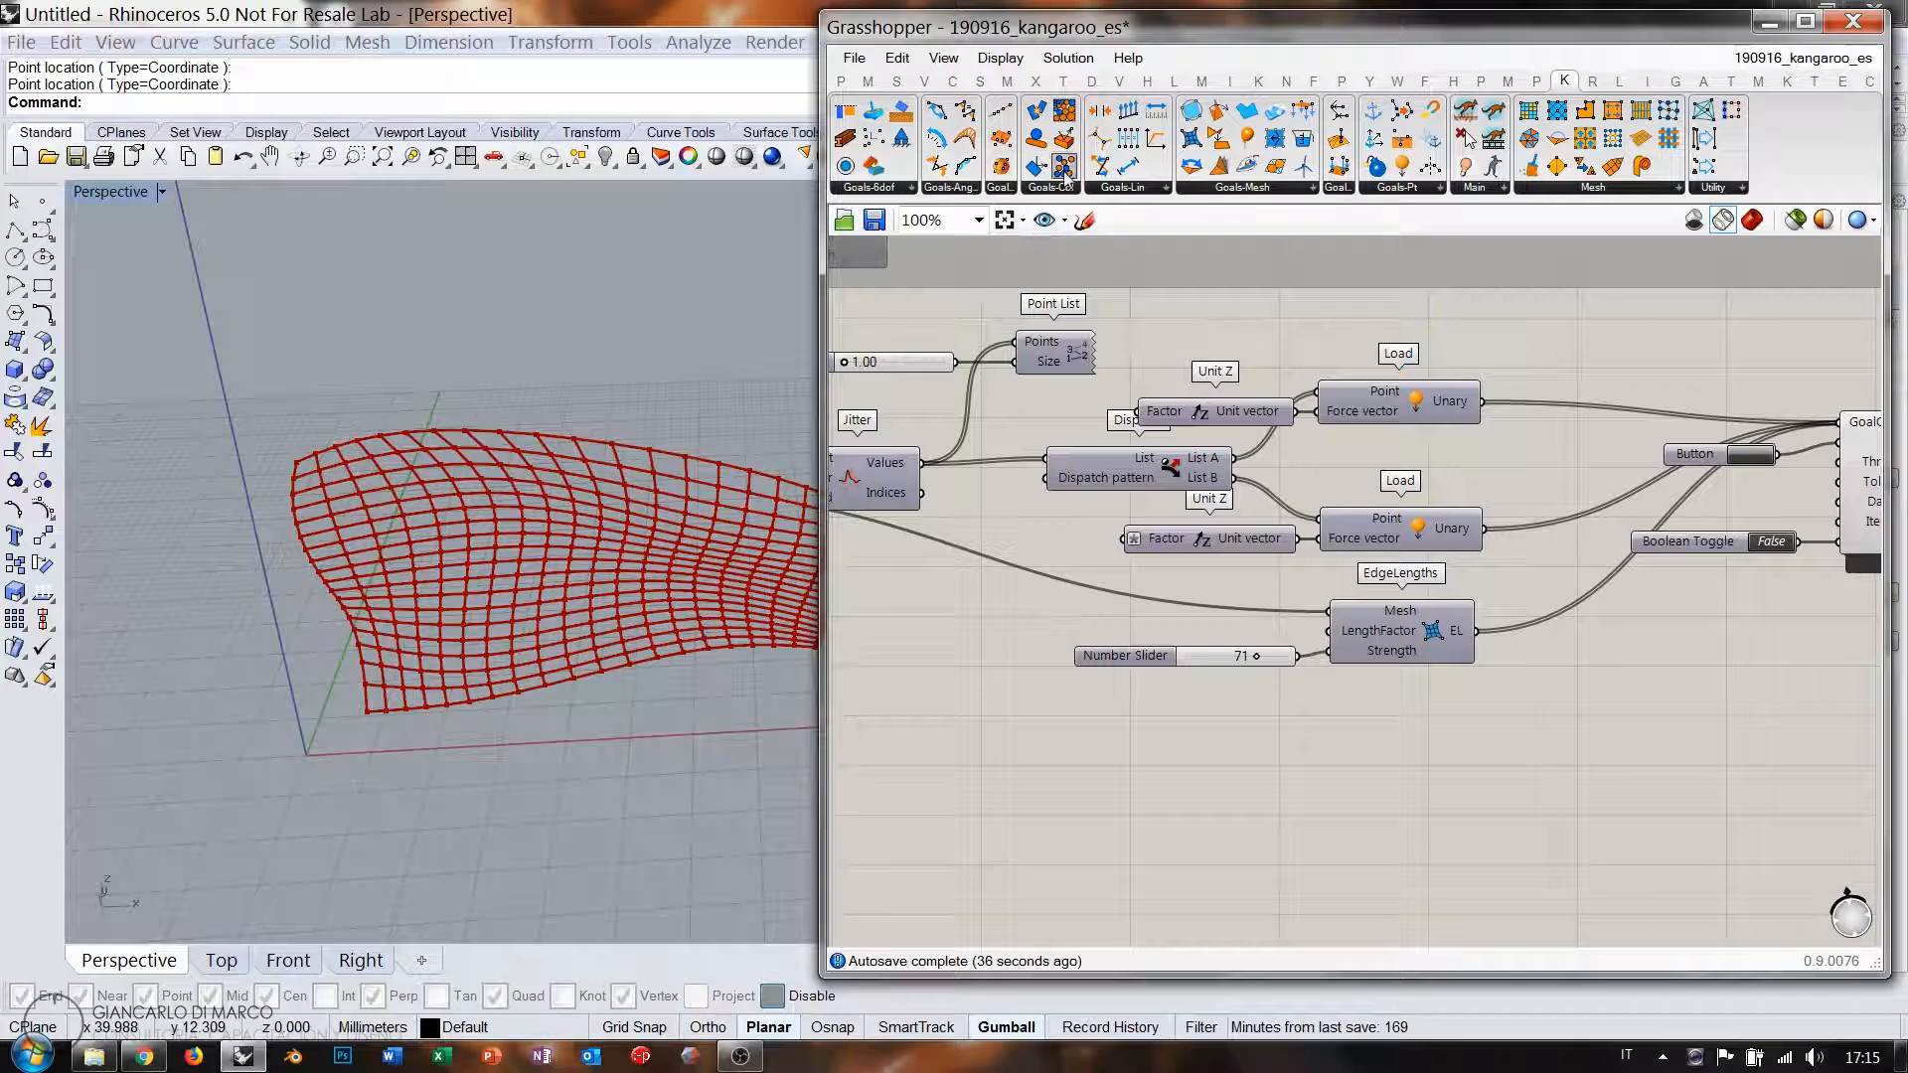
pyautogui.moveTo(1427, 729); pyautogui.dragTo(1679, 721, button='right')
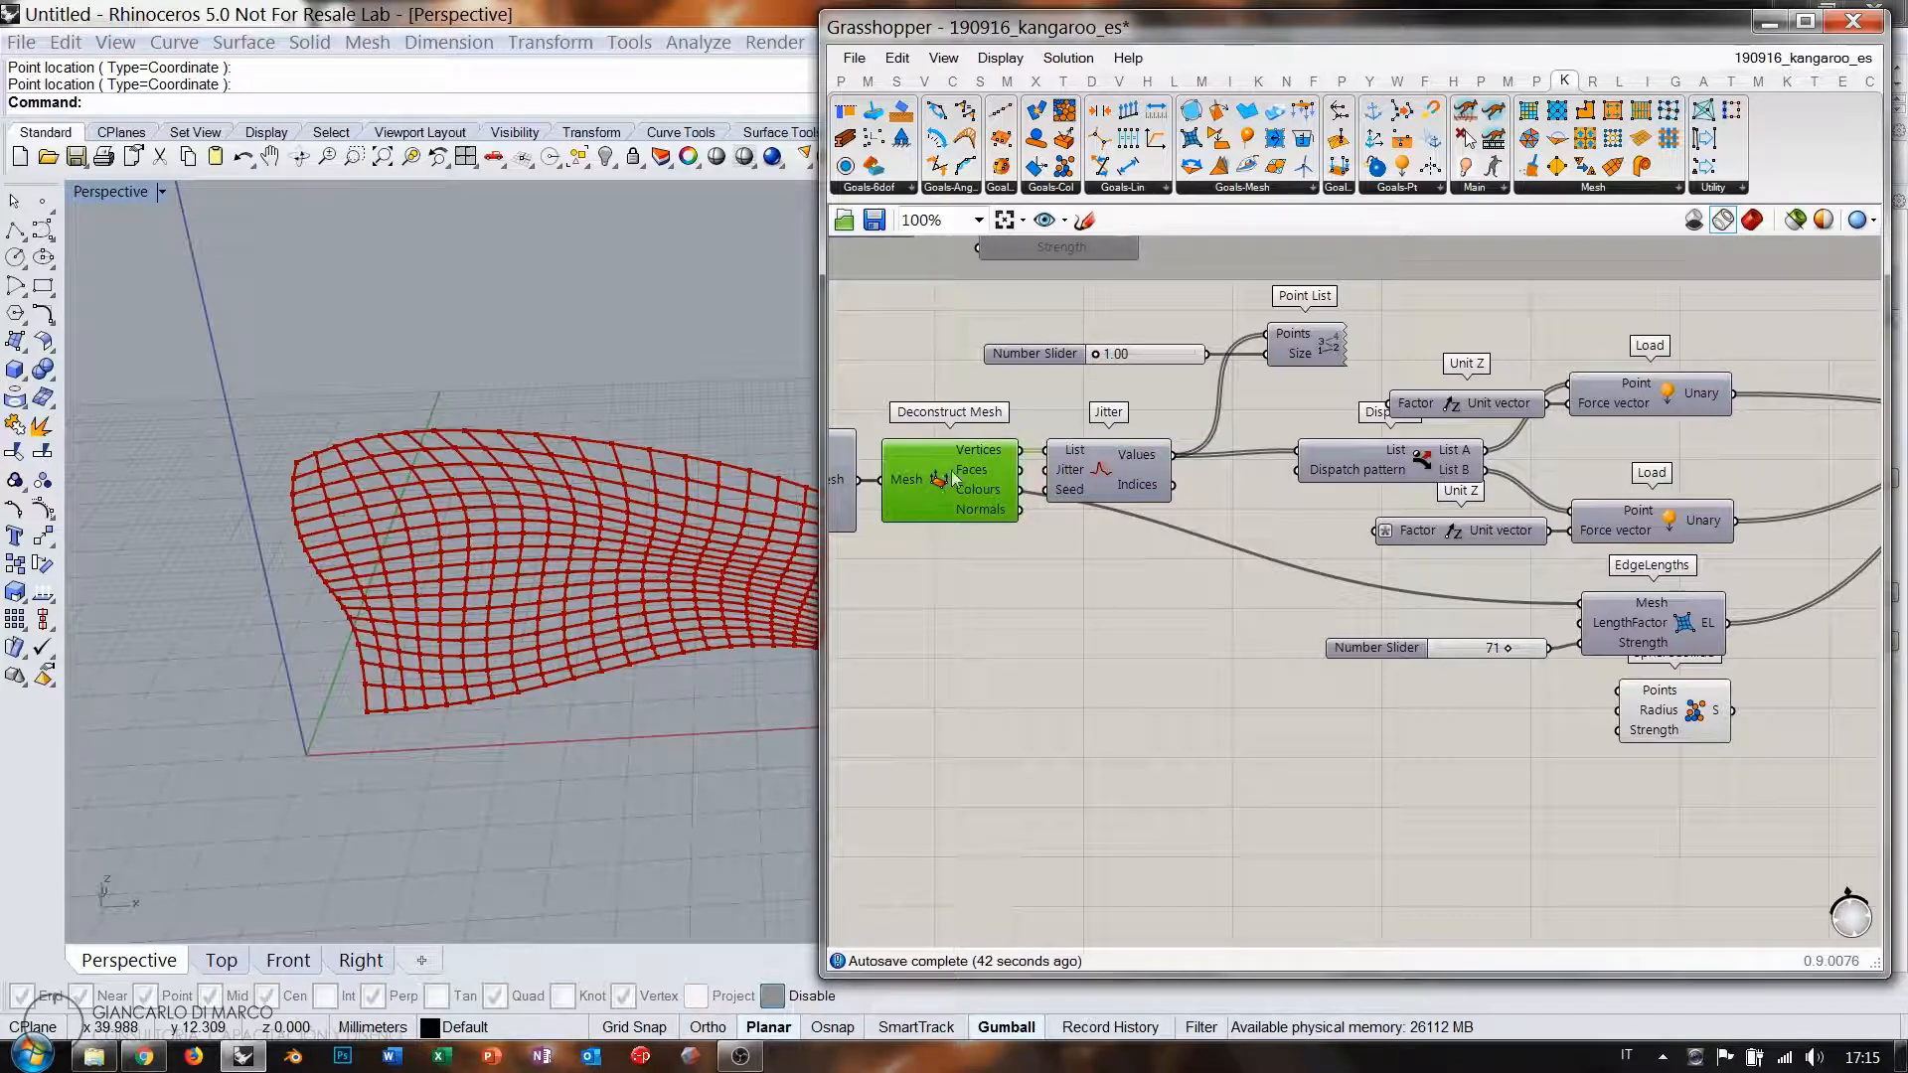
pyautogui.moveTo(1112, 463); pyautogui.dragTo(1126, 473)
pyautogui.click(1112, 571)
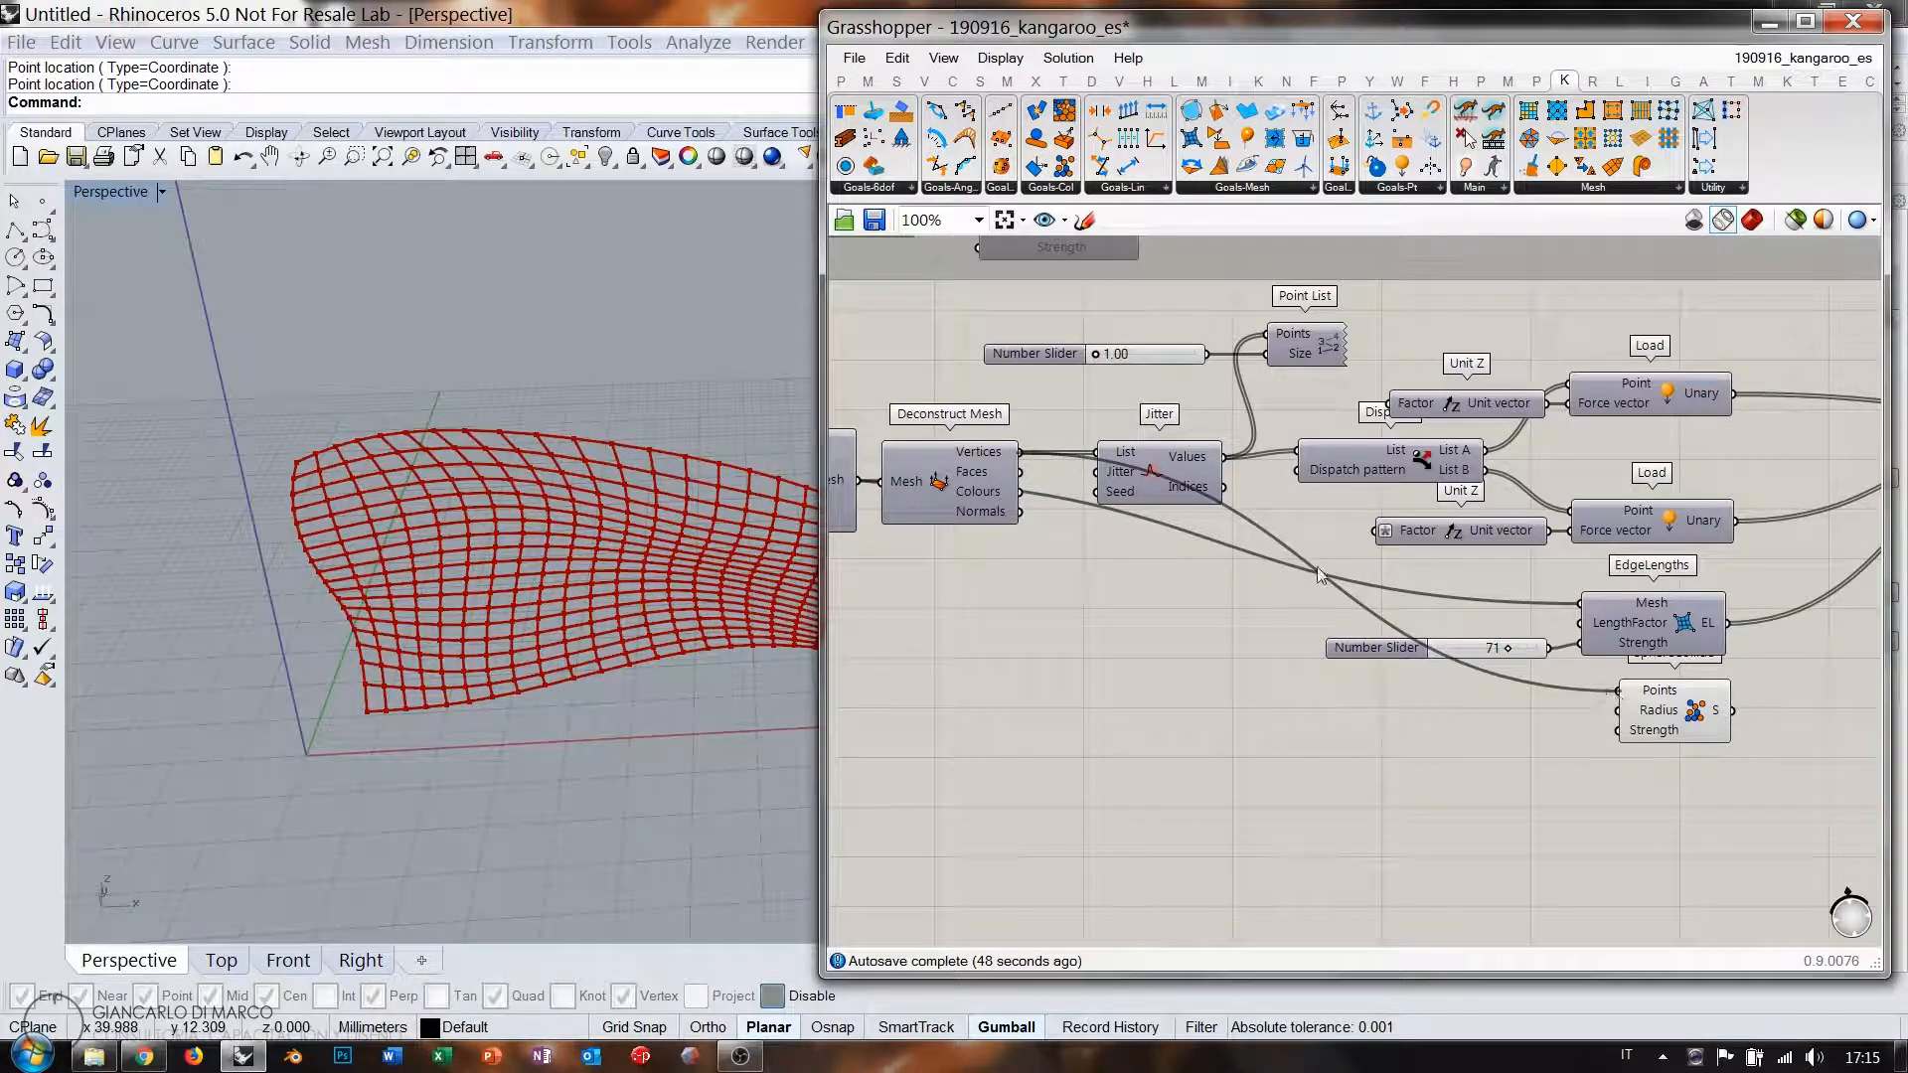
pyautogui.moveTo(1706, 703); pyautogui.dragTo(1328, 713, button='right')
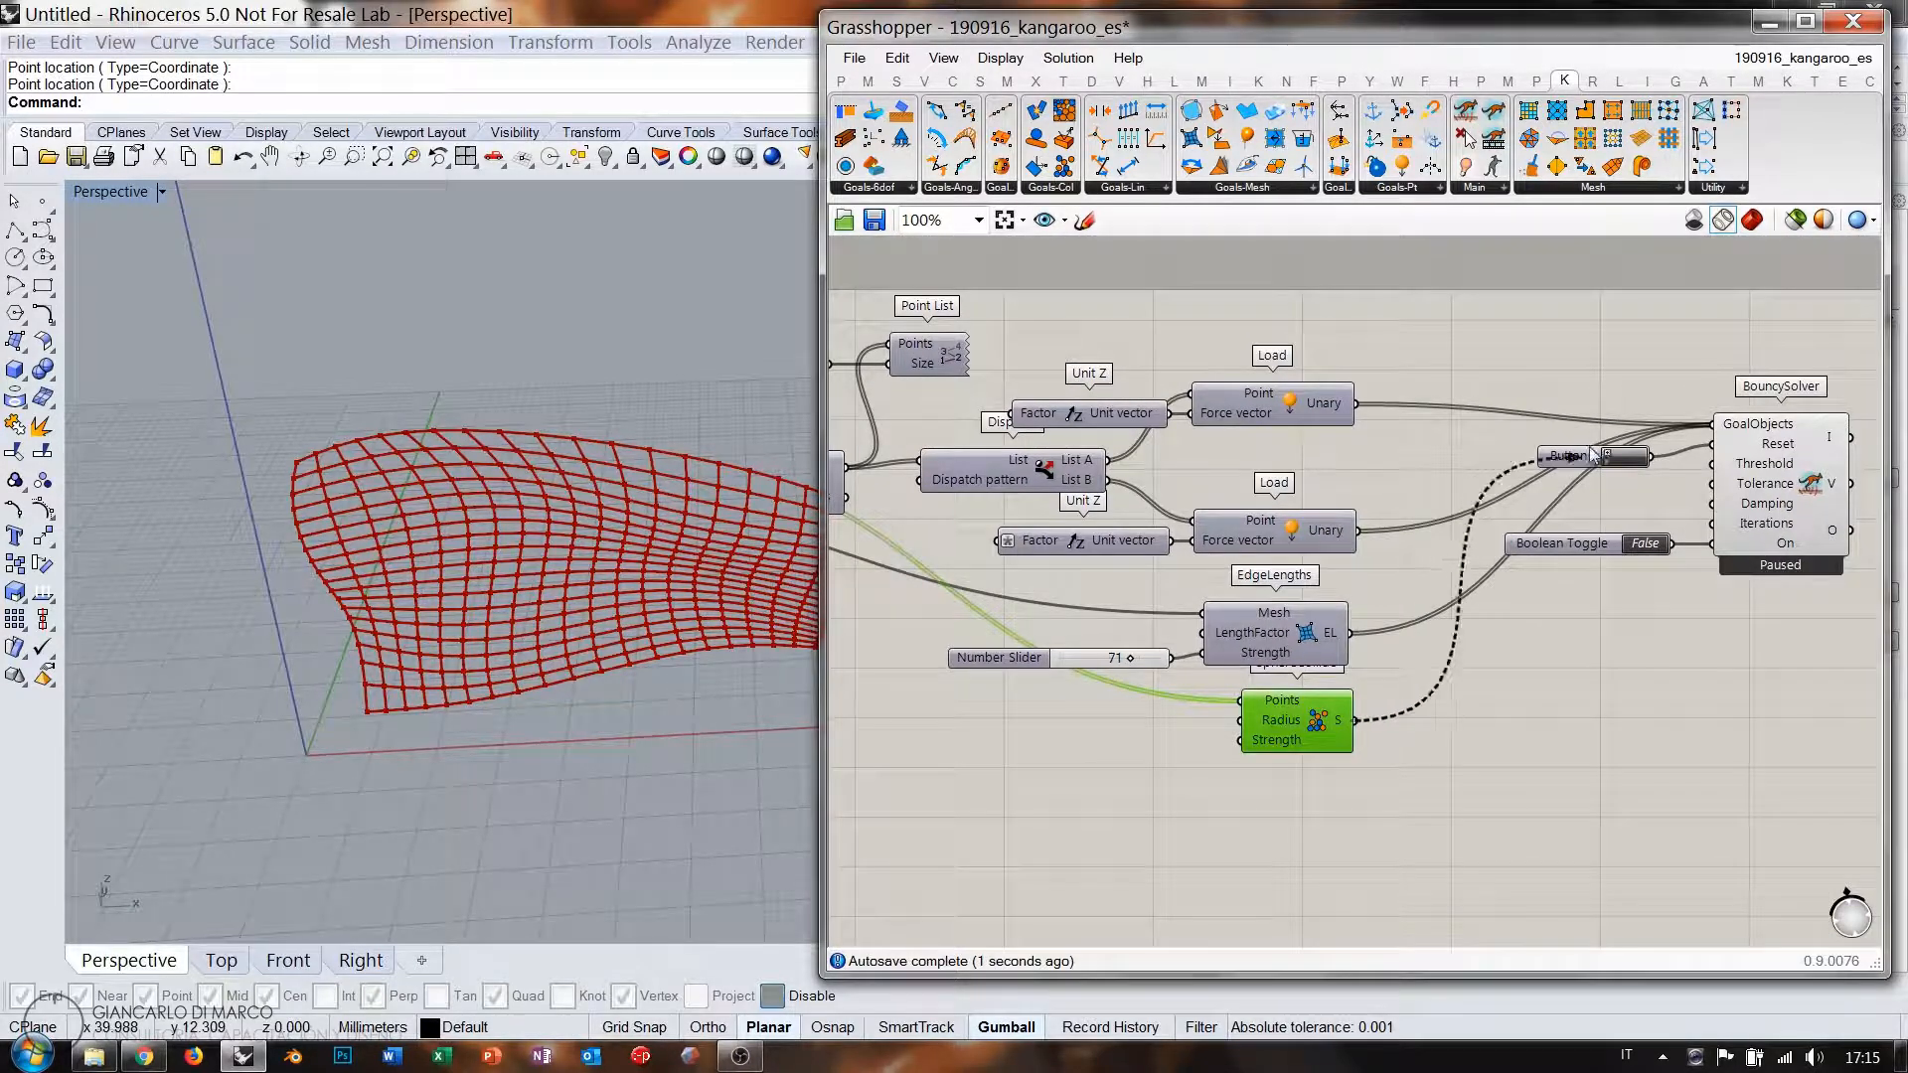
pyautogui.doubleClick(1646, 543)
pyautogui.moveTo(684, 592); pyautogui.dragTo(720, 740, button='right')
# Create a 1.00 Number Slider on the goal's Strength and raise it to 2.17.
pyautogui.click(1127, 748)
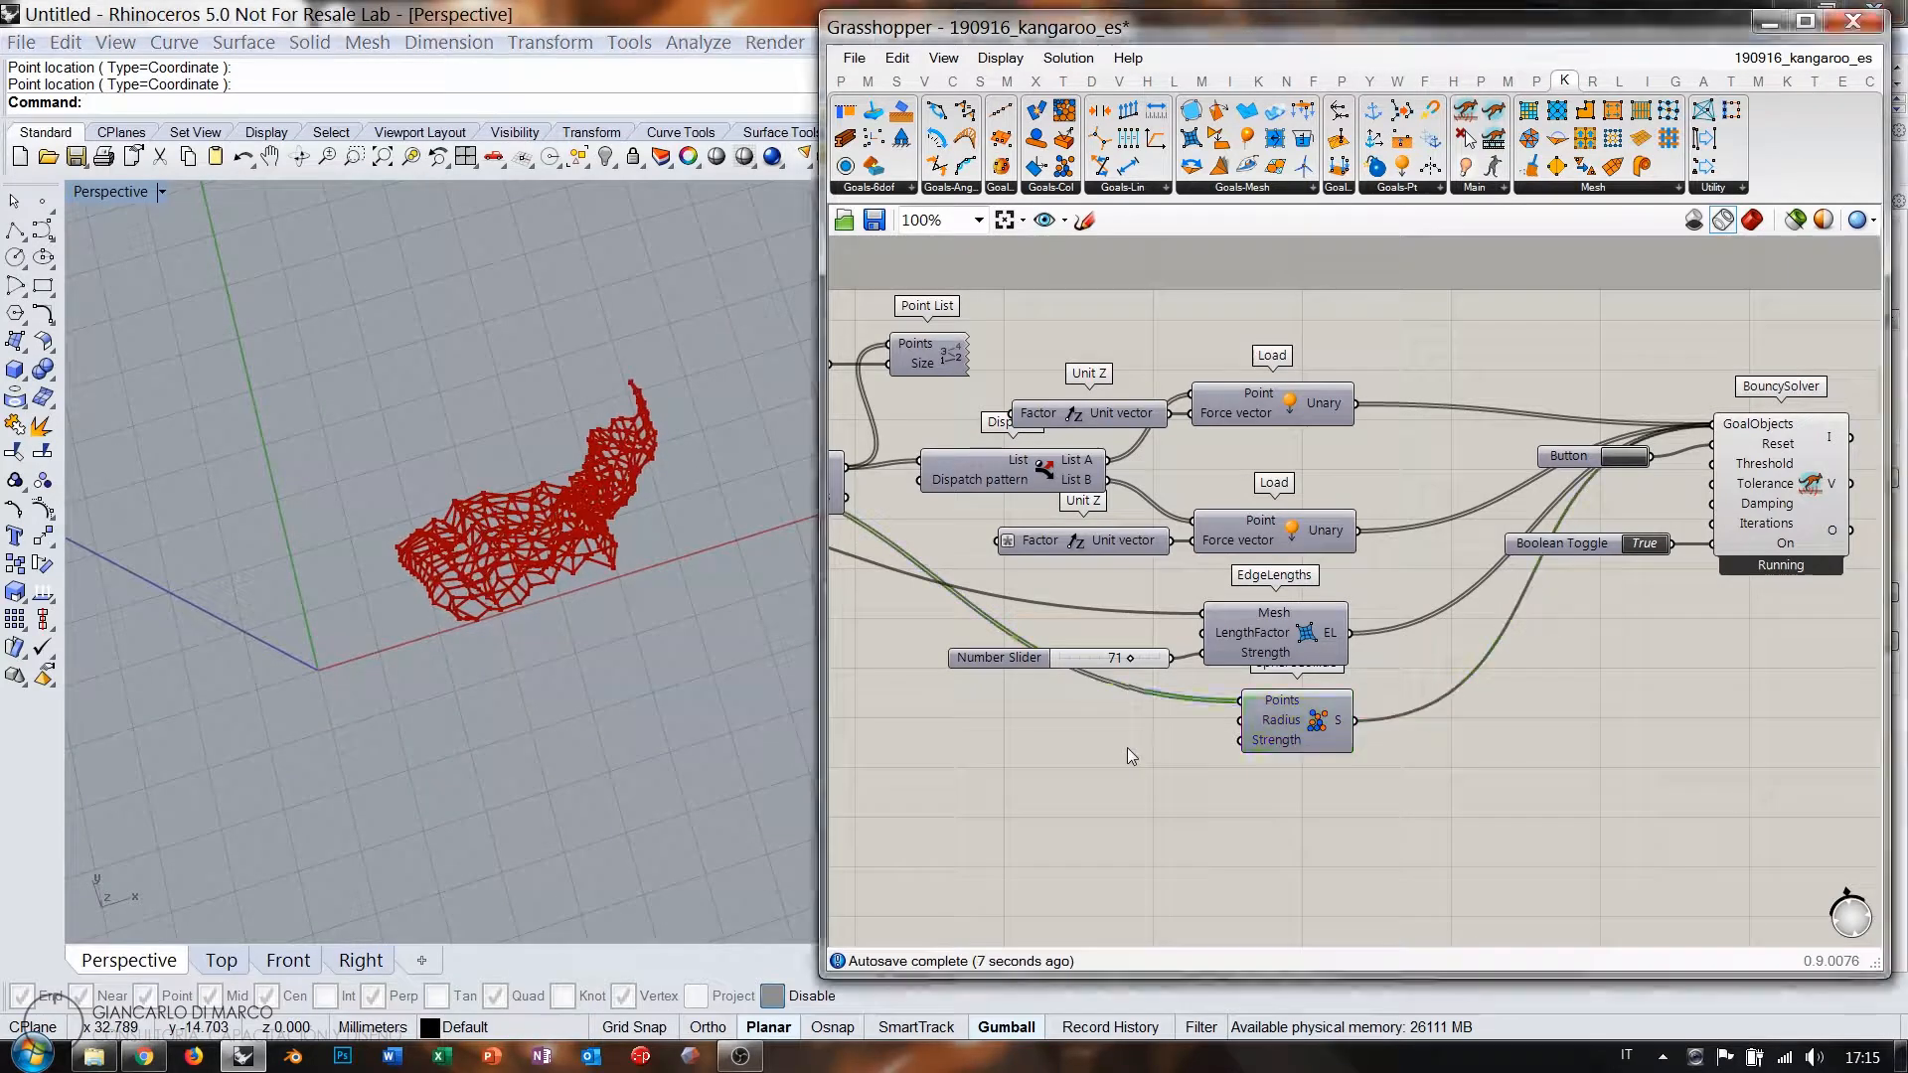
pyautogui.doubleClick(1128, 747)
pyautogui.write('1.')
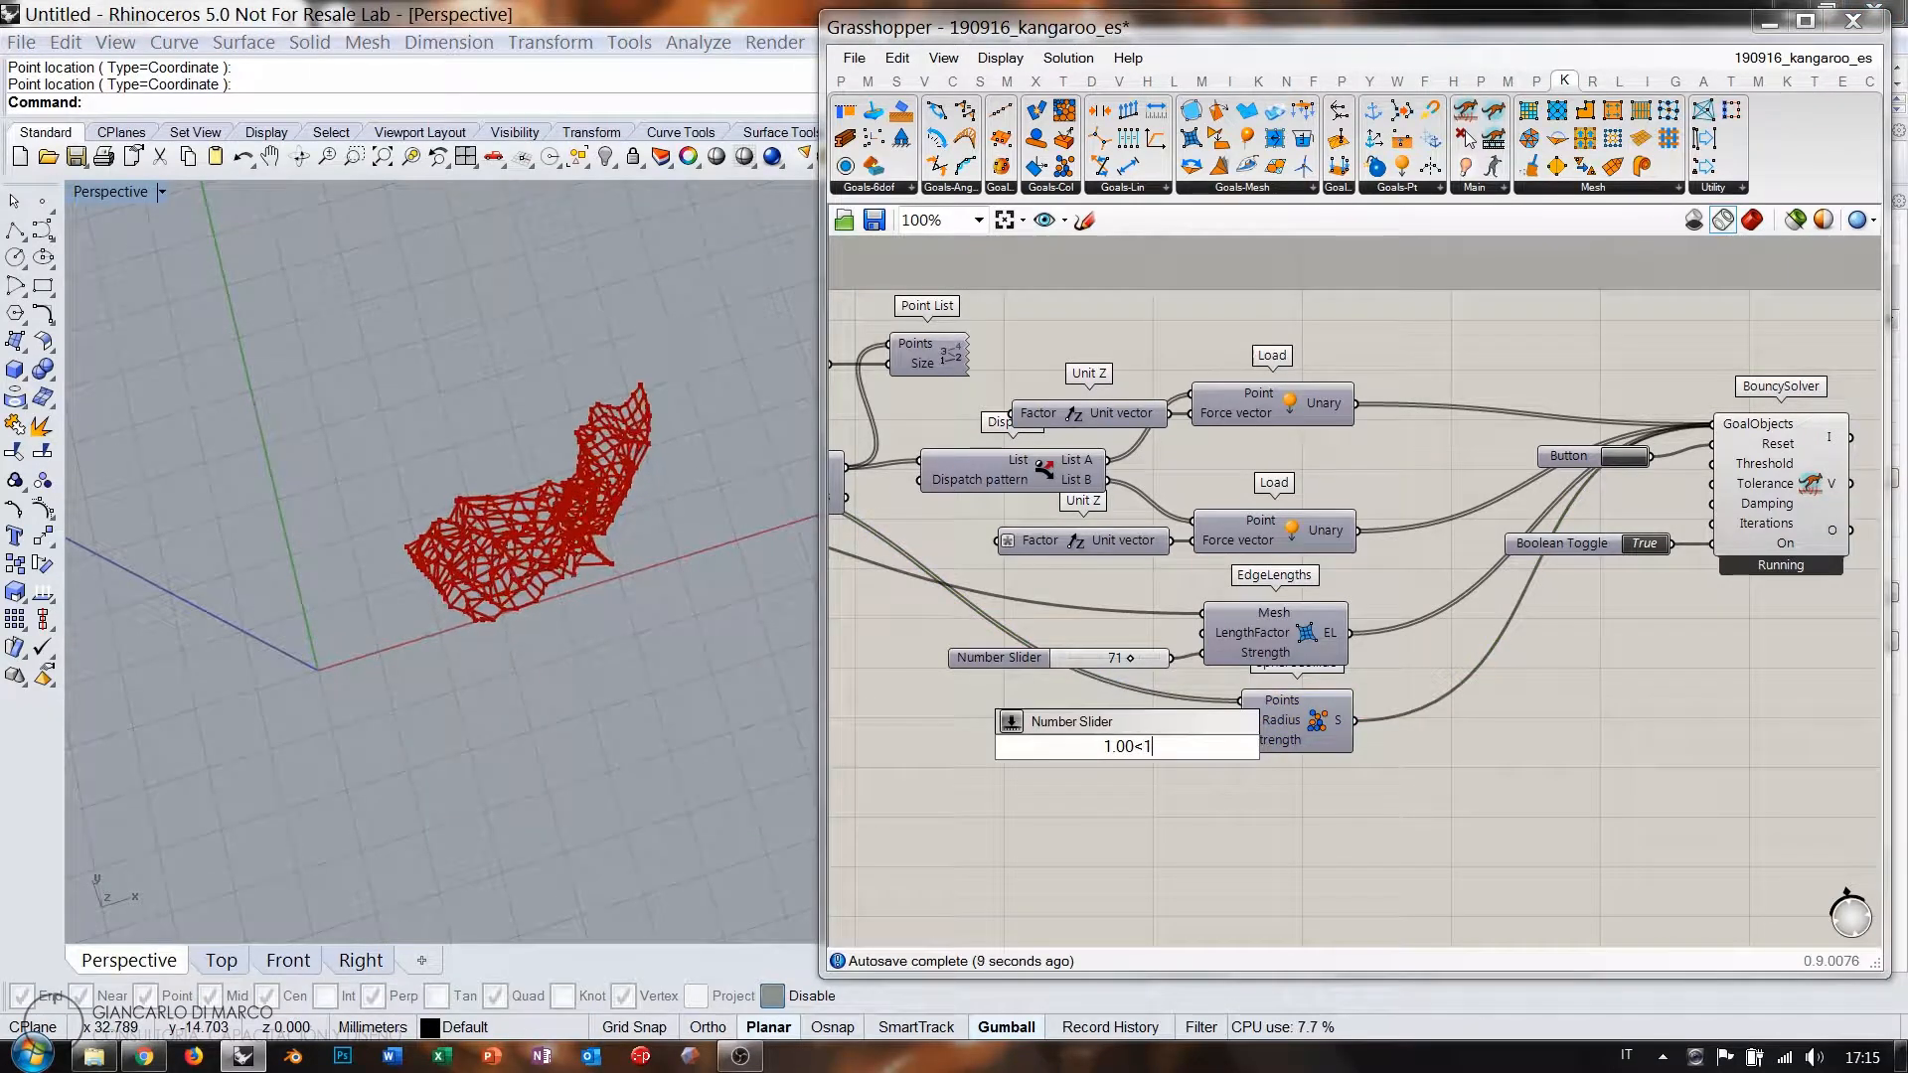
pyautogui.write('00<1')
pyautogui.press('Return')
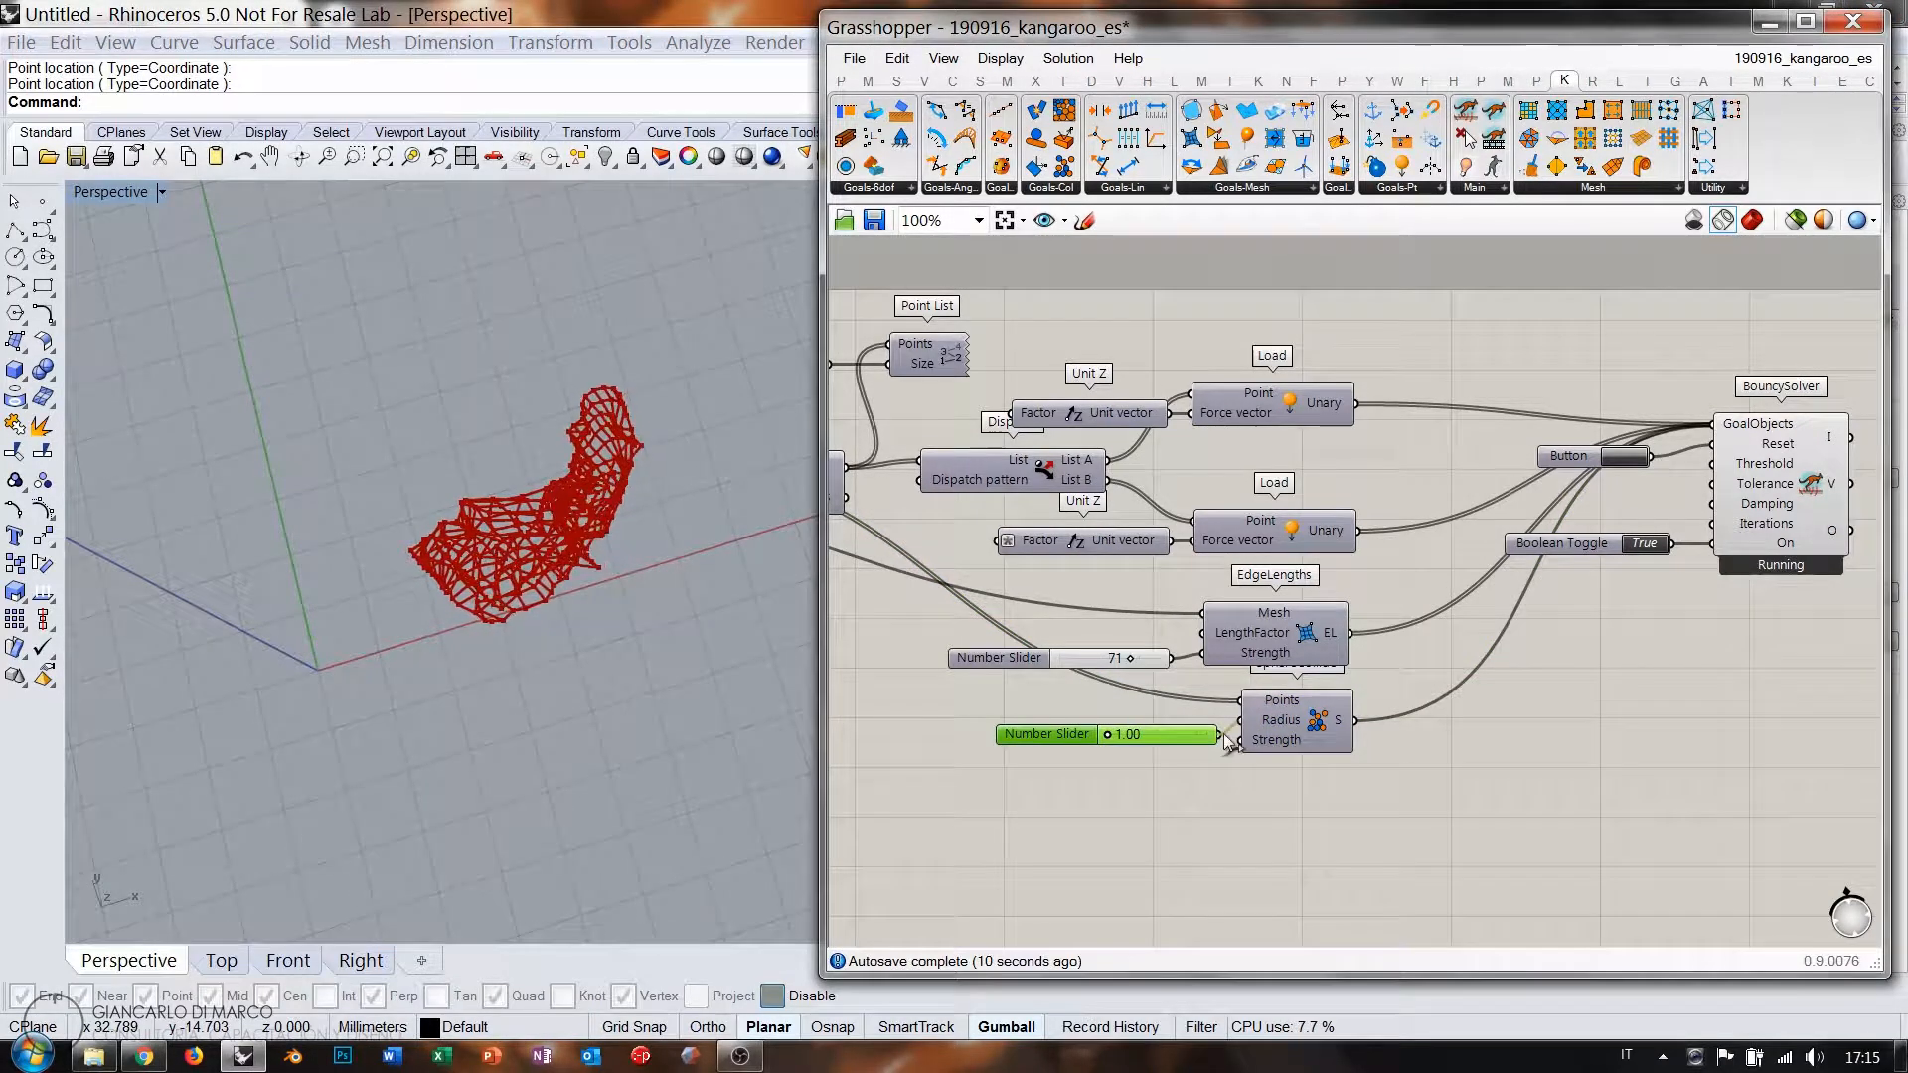
pyautogui.moveTo(1108, 738); pyautogui.dragTo(1119, 738)
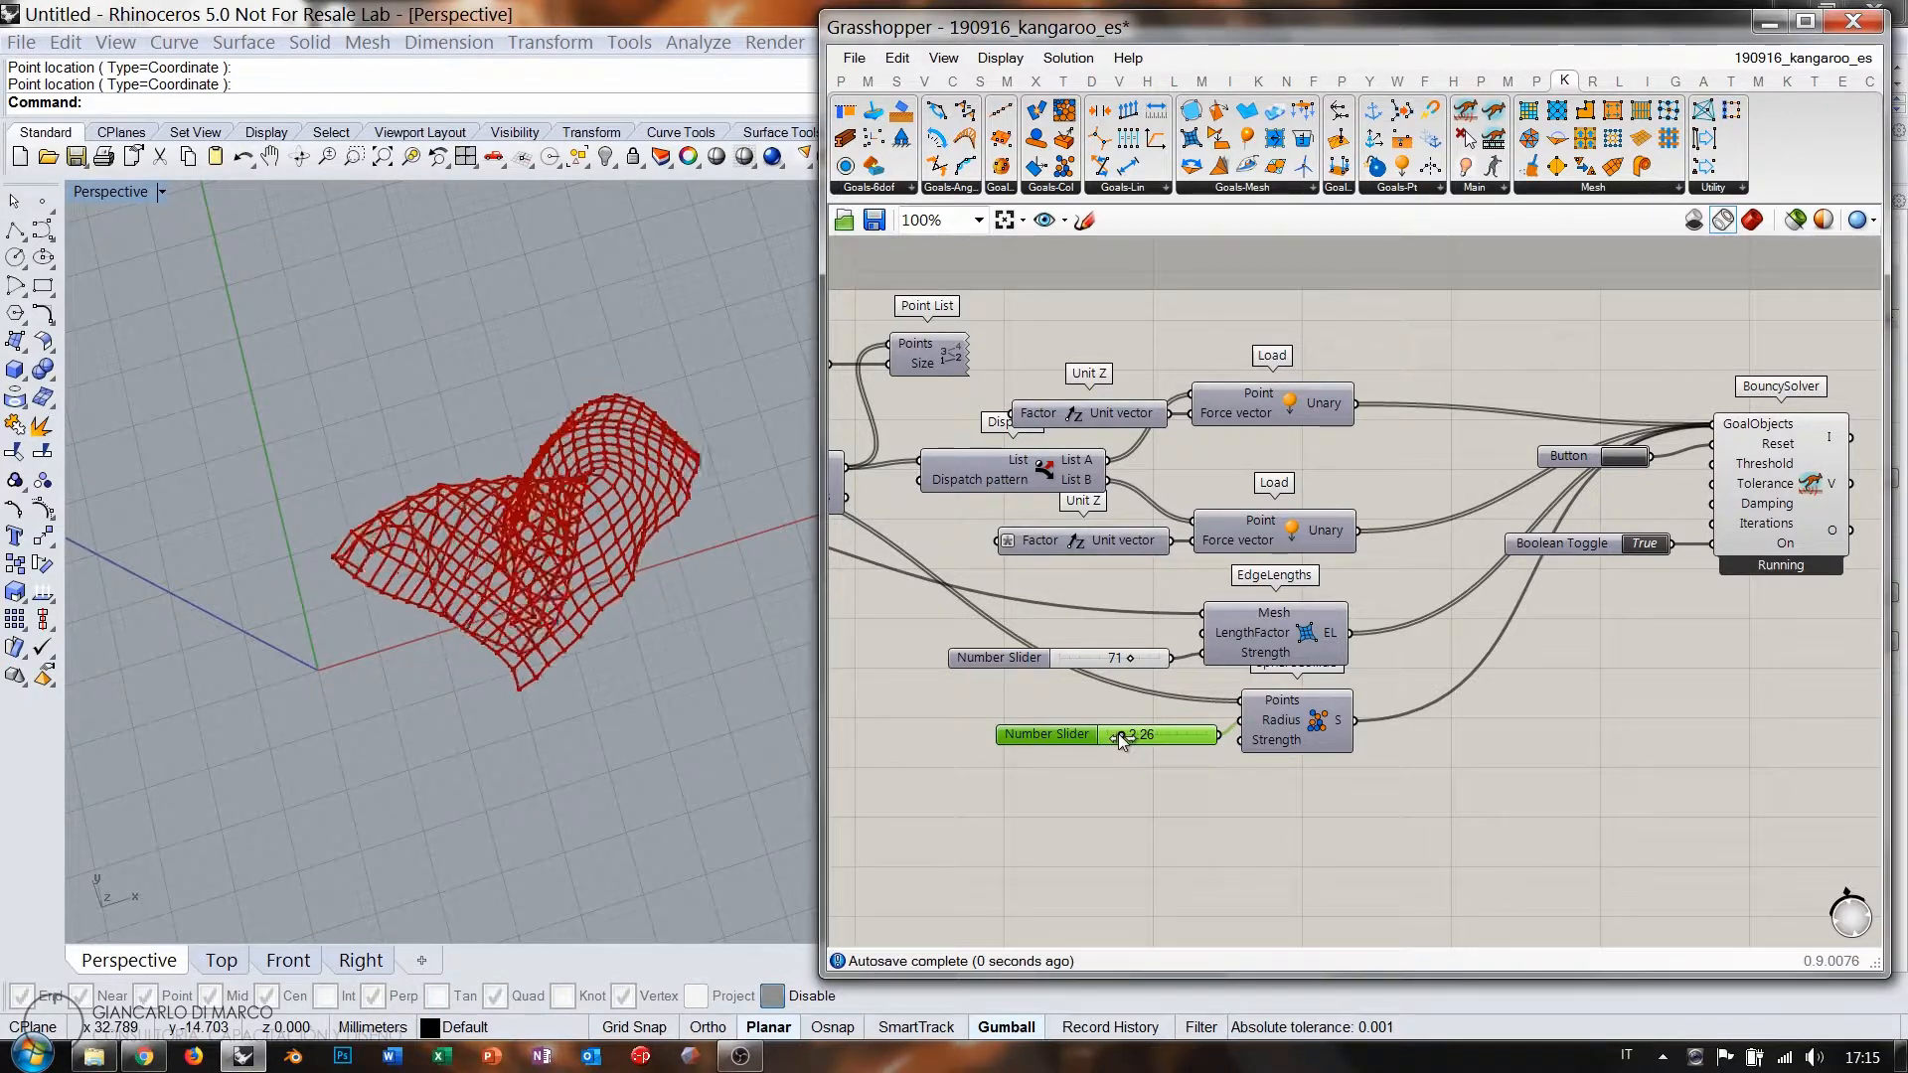
# Reset the Kangaroo simulation and orbit to watch the mesh re-form into a folded shell.
pyautogui.moveTo(642, 644); pyautogui.dragTo(615, 557, button='right')
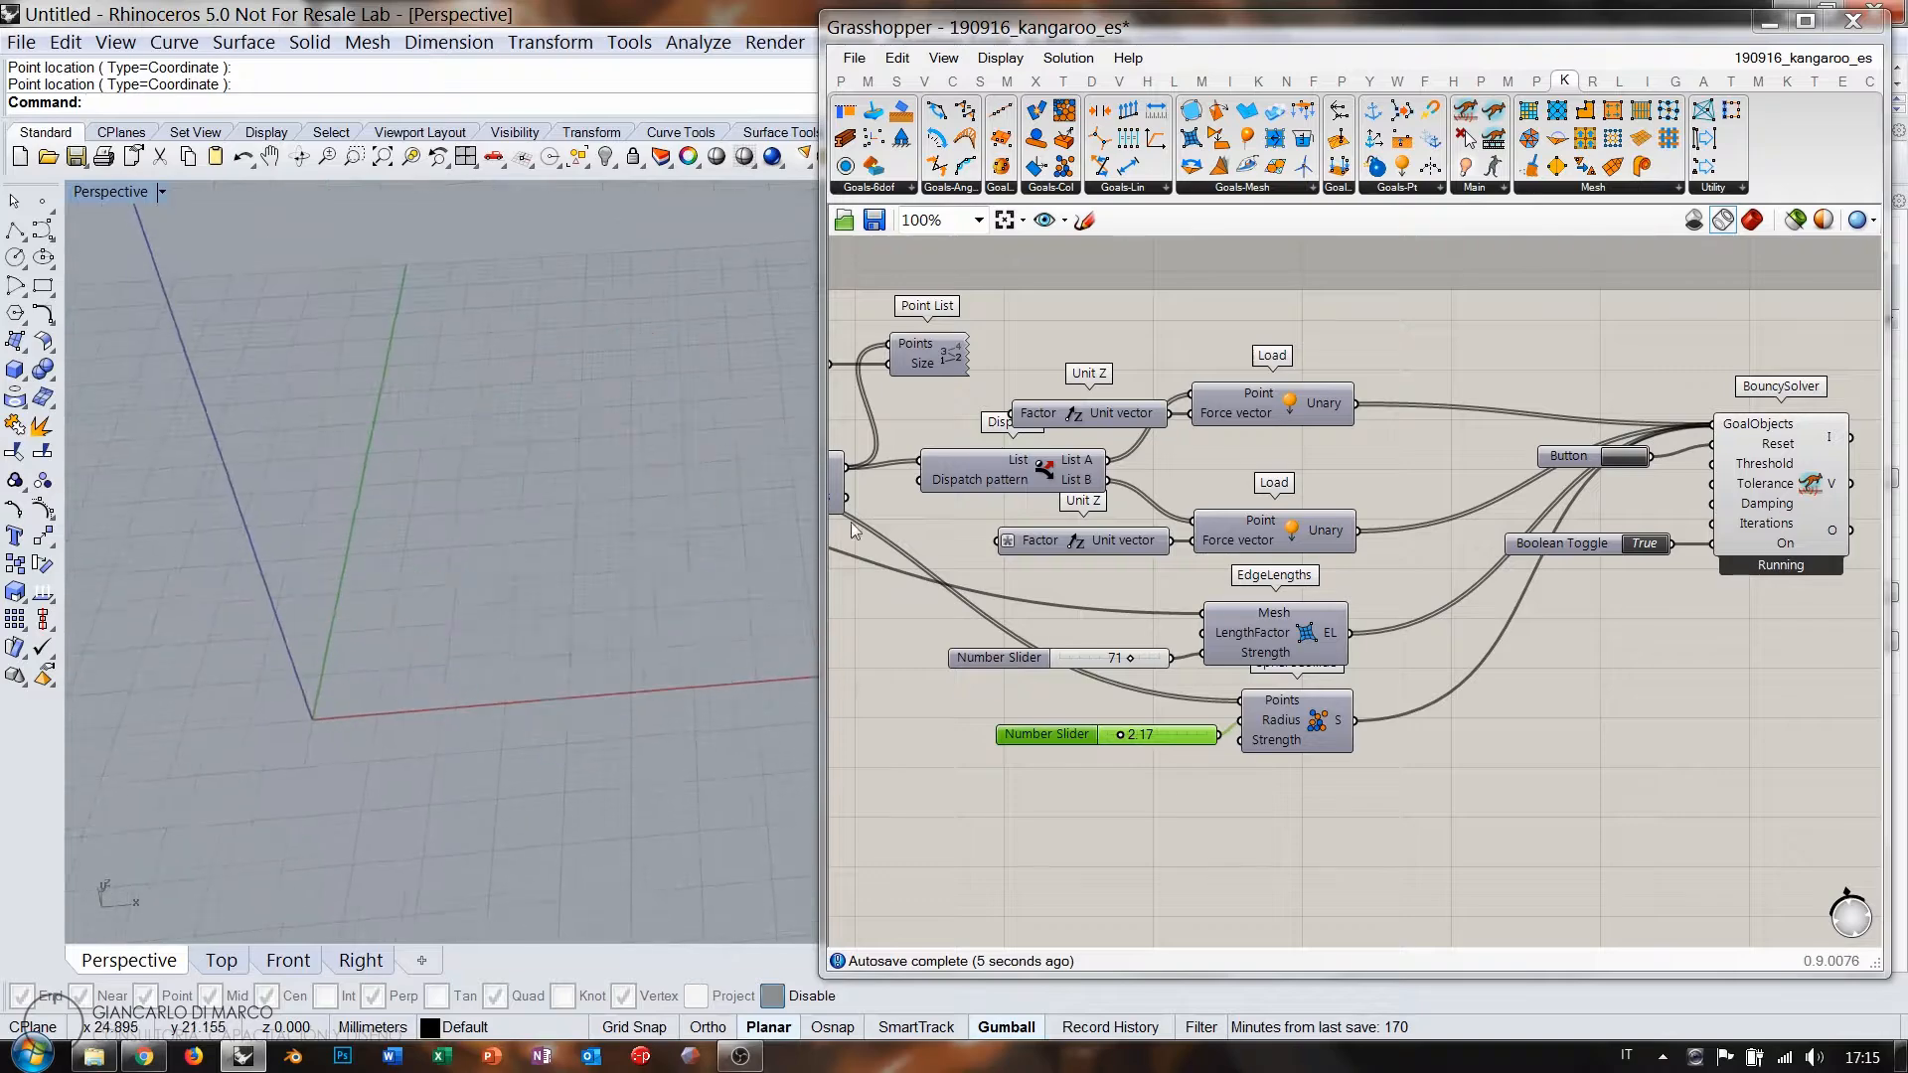
pyautogui.click(1619, 460)
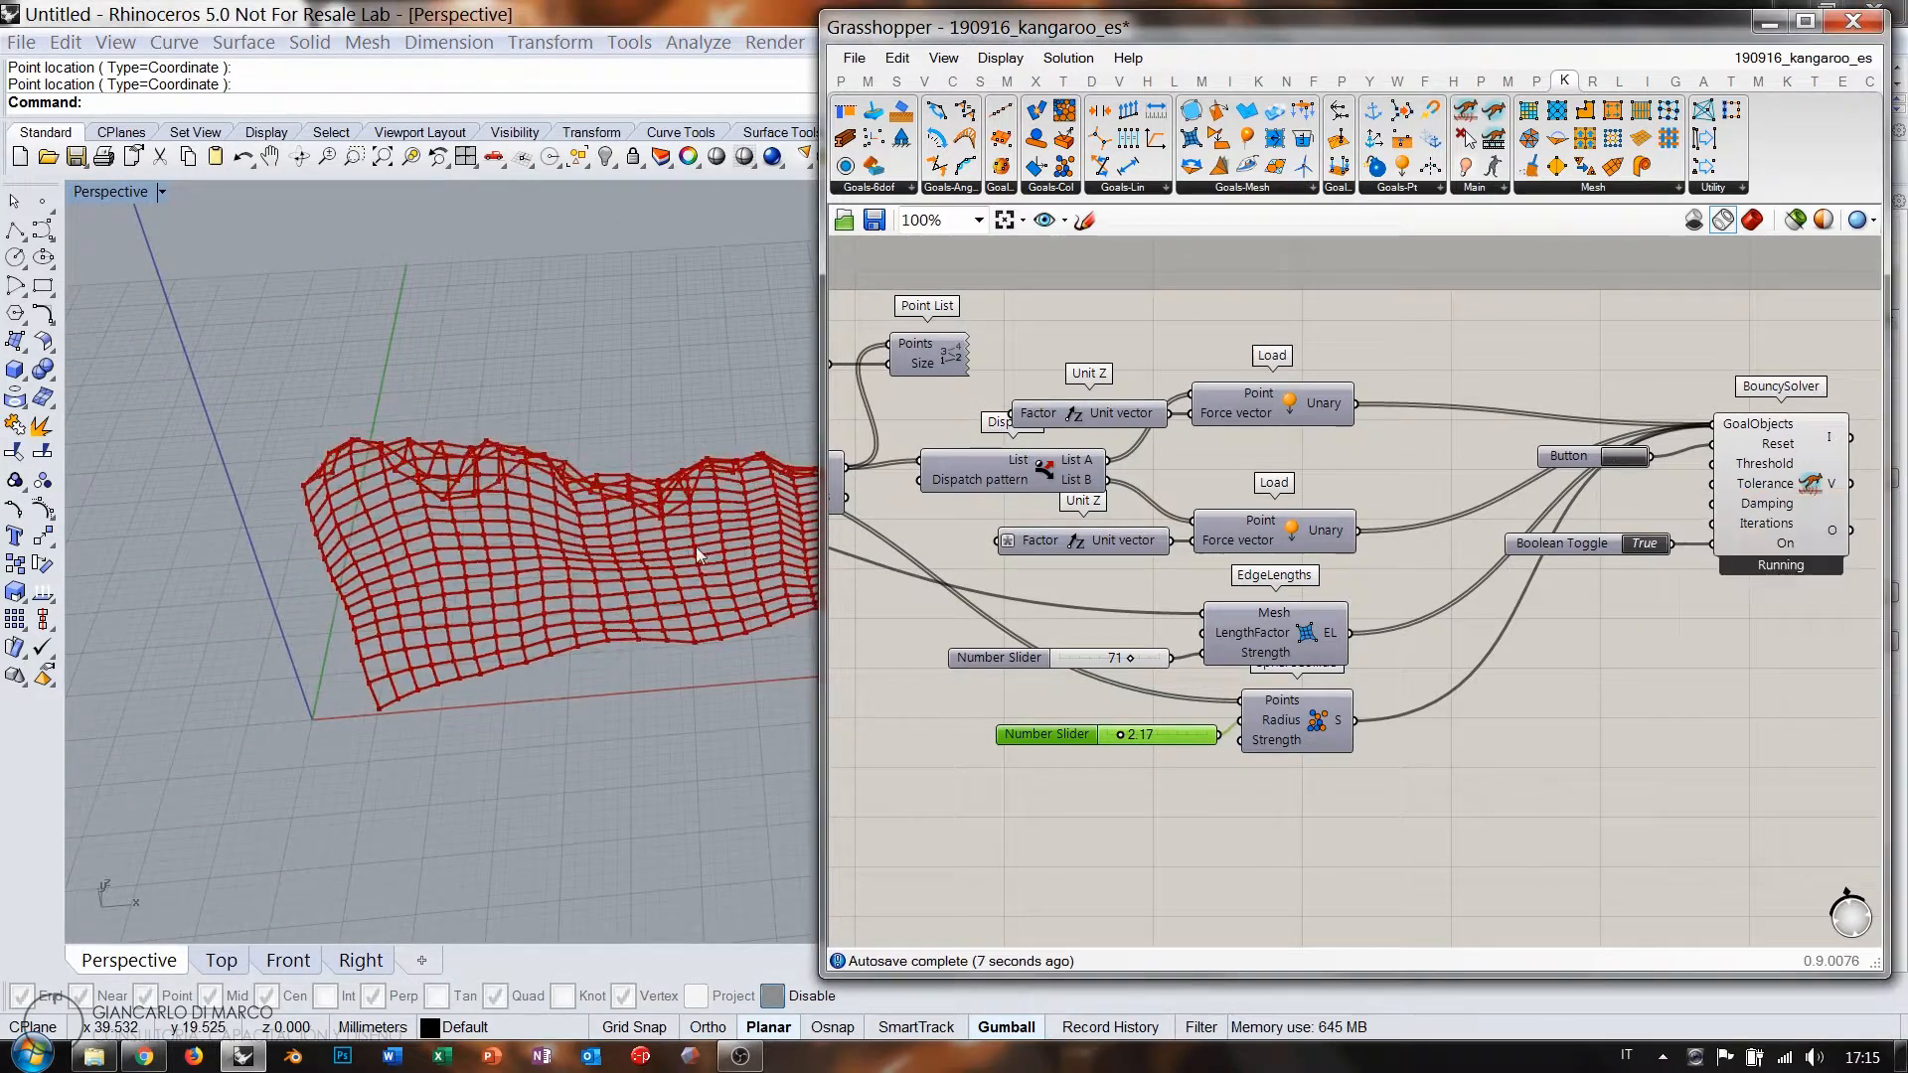
pyautogui.moveTo(658, 699); pyautogui.dragTo(700, 636, button='right')
pyautogui.moveTo(1087, 591); pyautogui.dragTo(1356, 635, button='right')
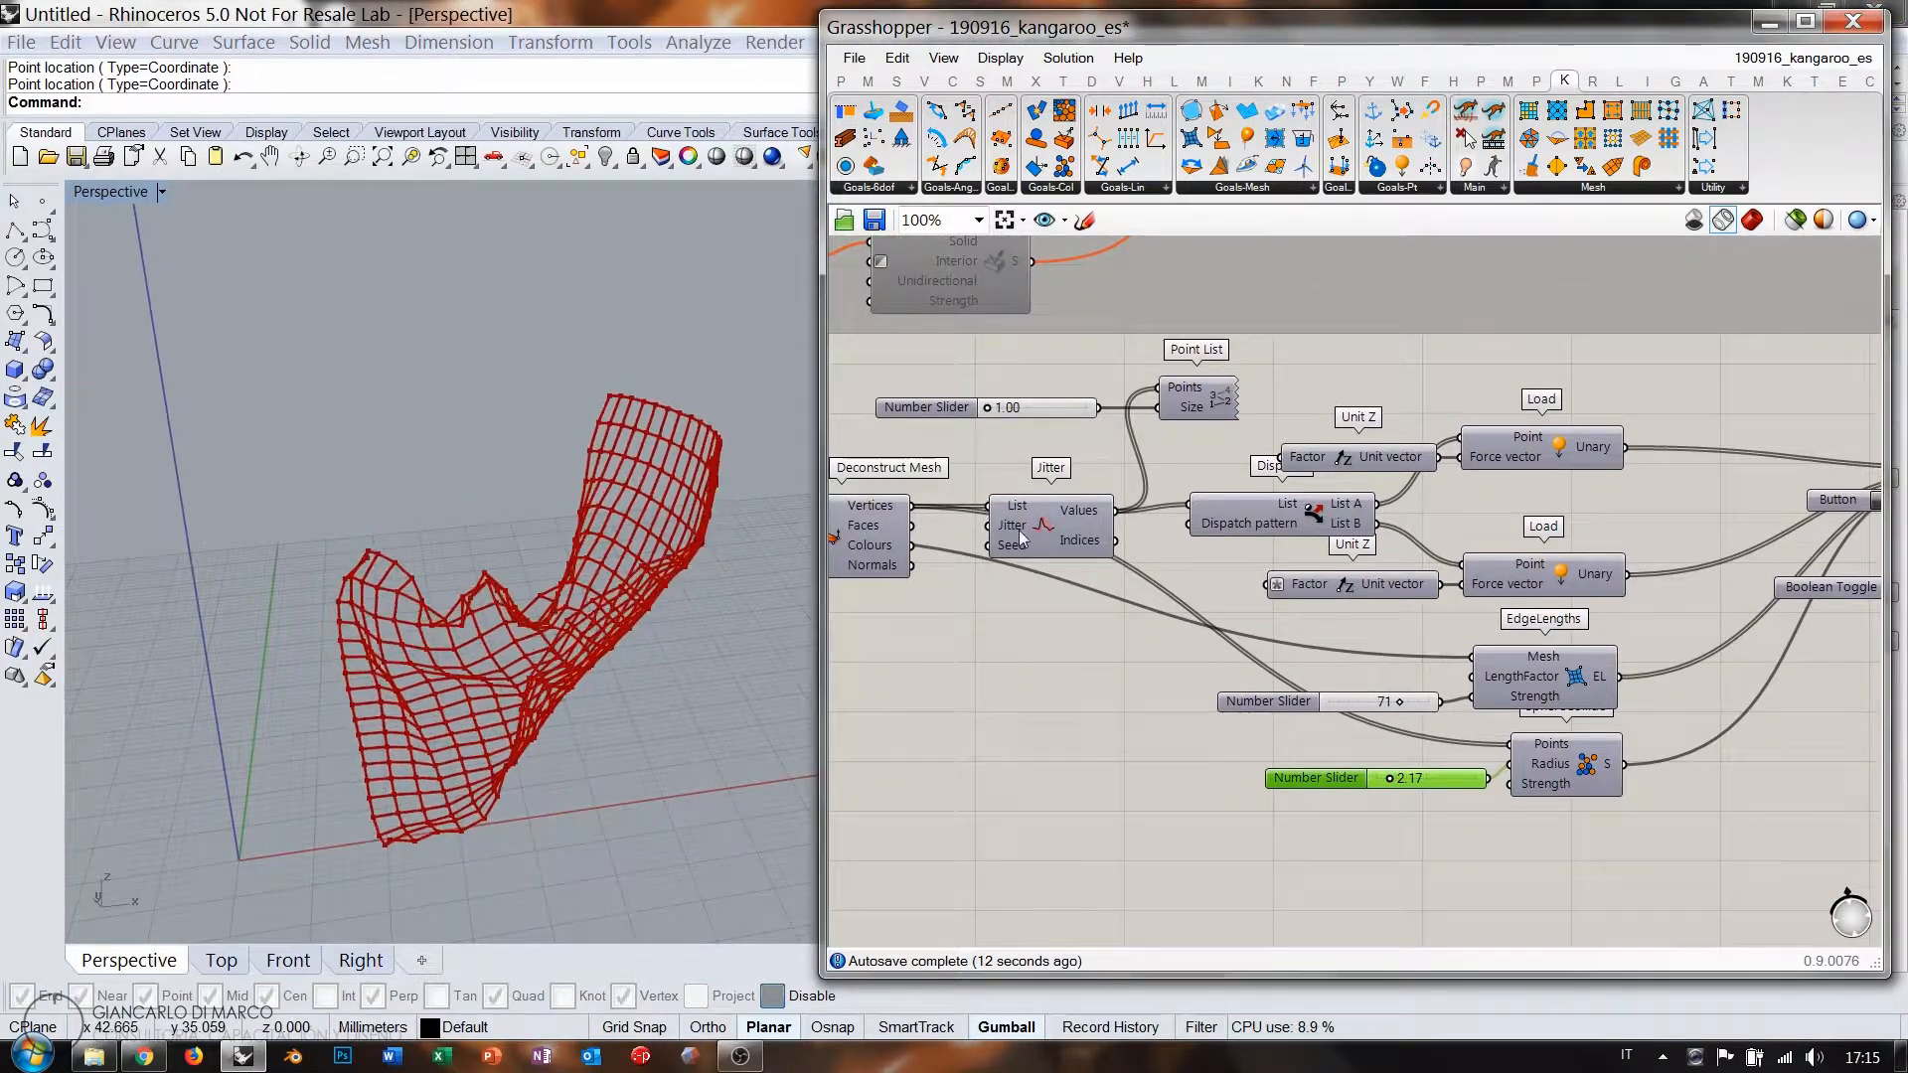
pyautogui.scroll(3, 997, 530)
pyautogui.scroll(1, 999, 533)
pyautogui.moveTo(1053, 557); pyautogui.dragTo(1432, 550, button='right')
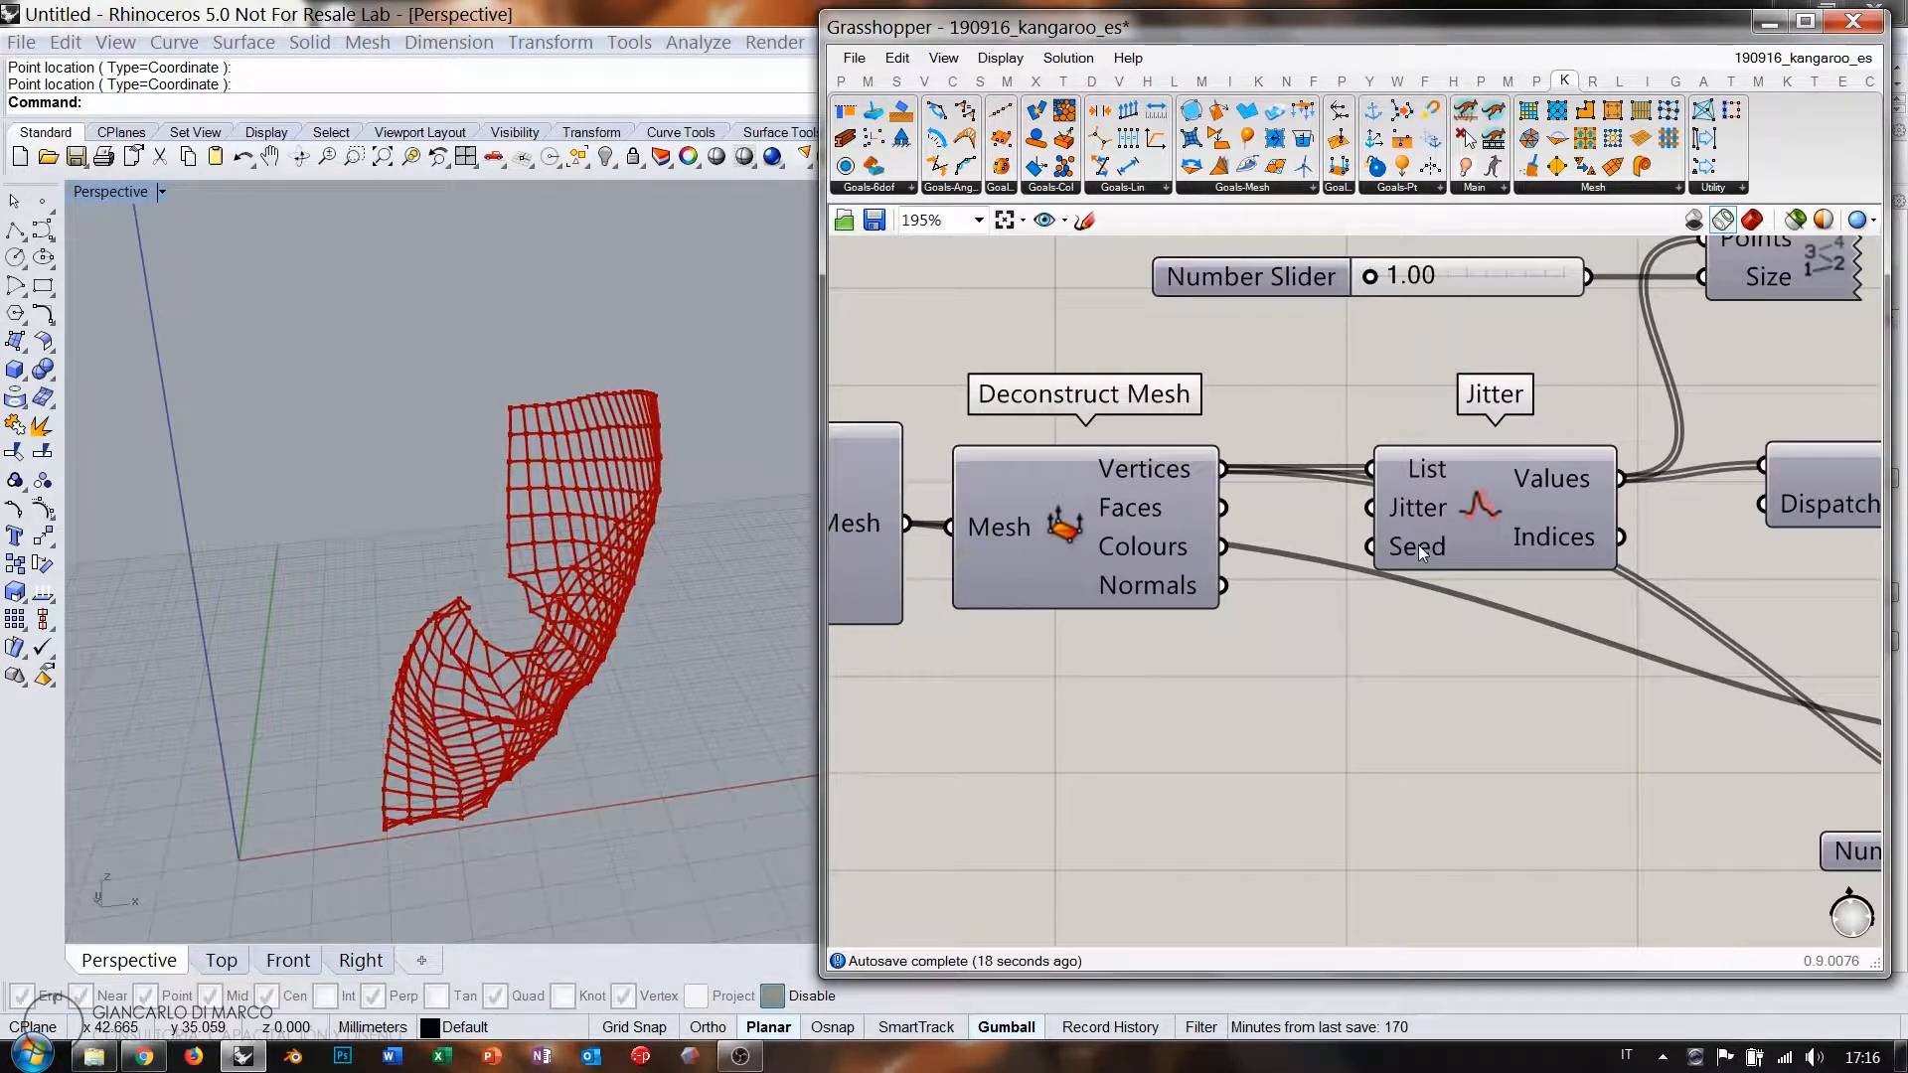
# Feed a 0<1000000 Number Slider at 0 into Jitter's Seed and reset the simulation.
pyautogui.doubleClick(1178, 719)
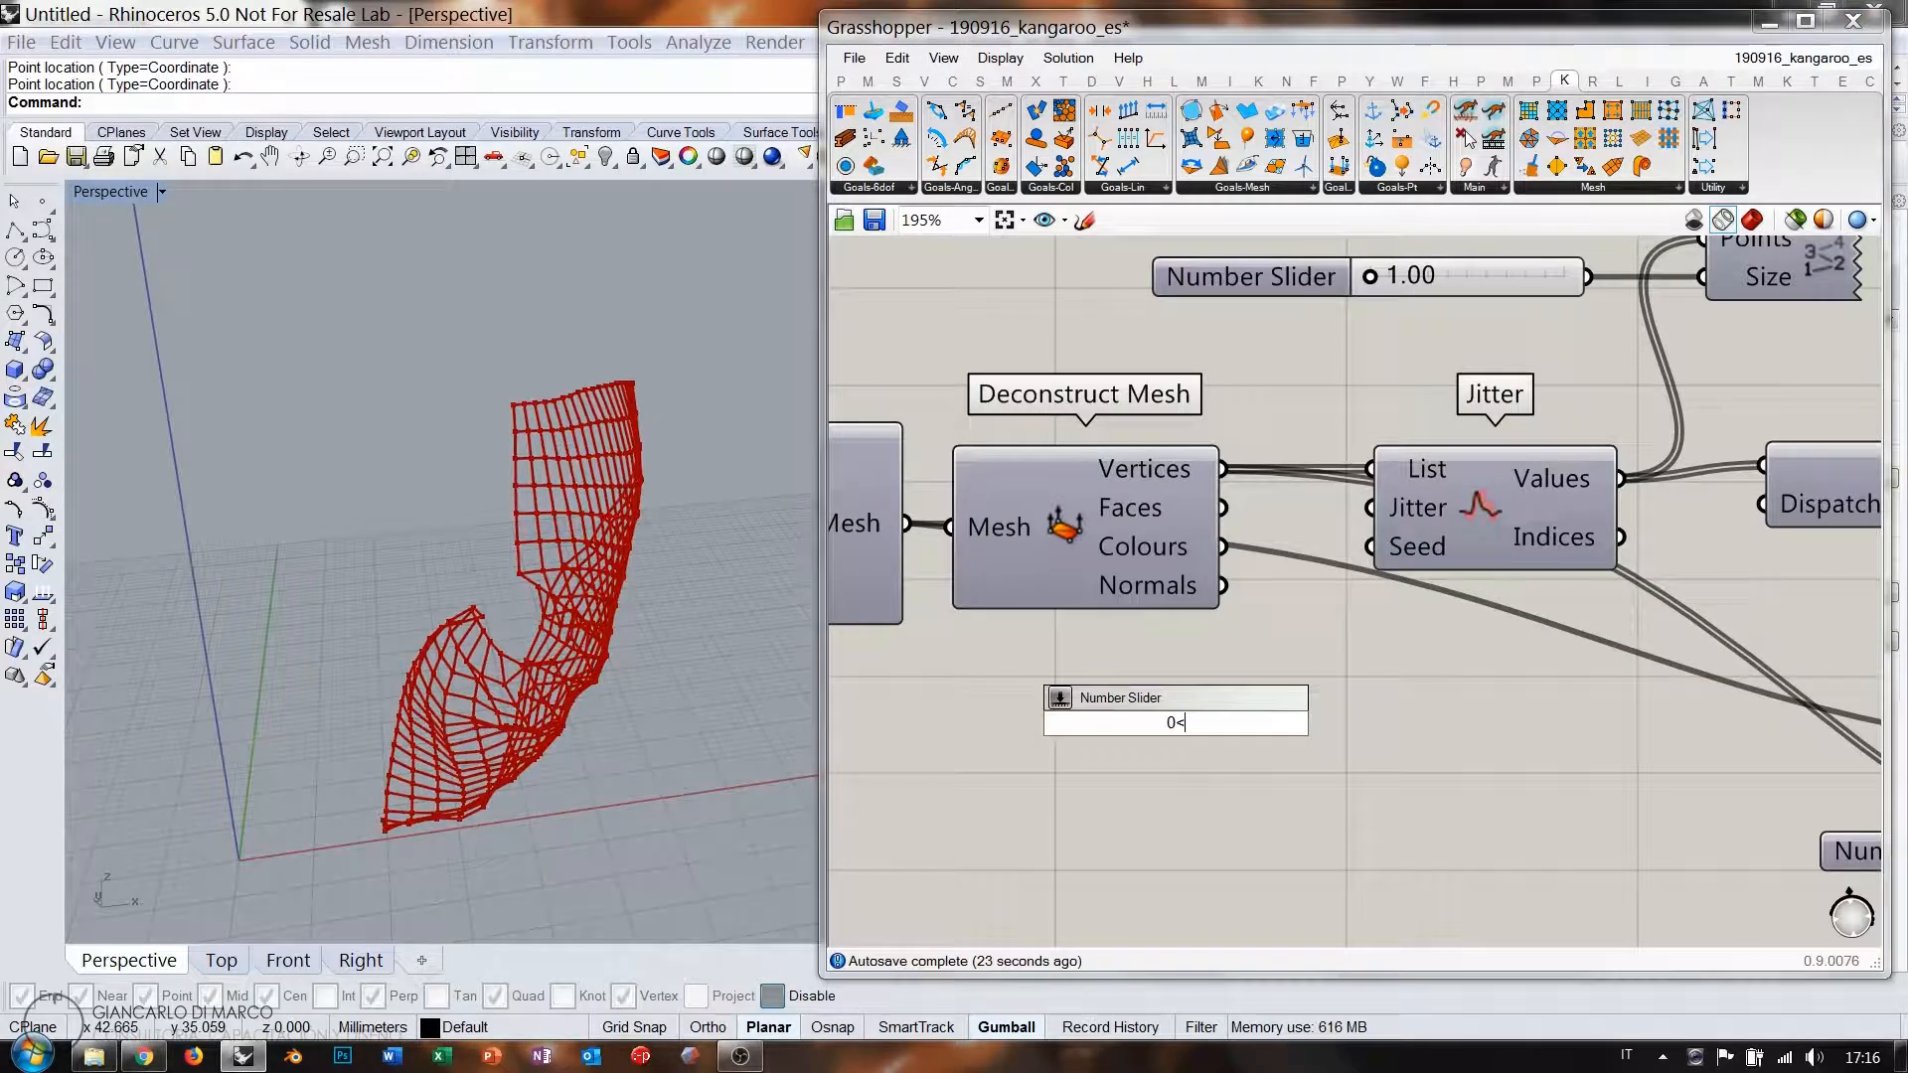
pyautogui.press('Return')
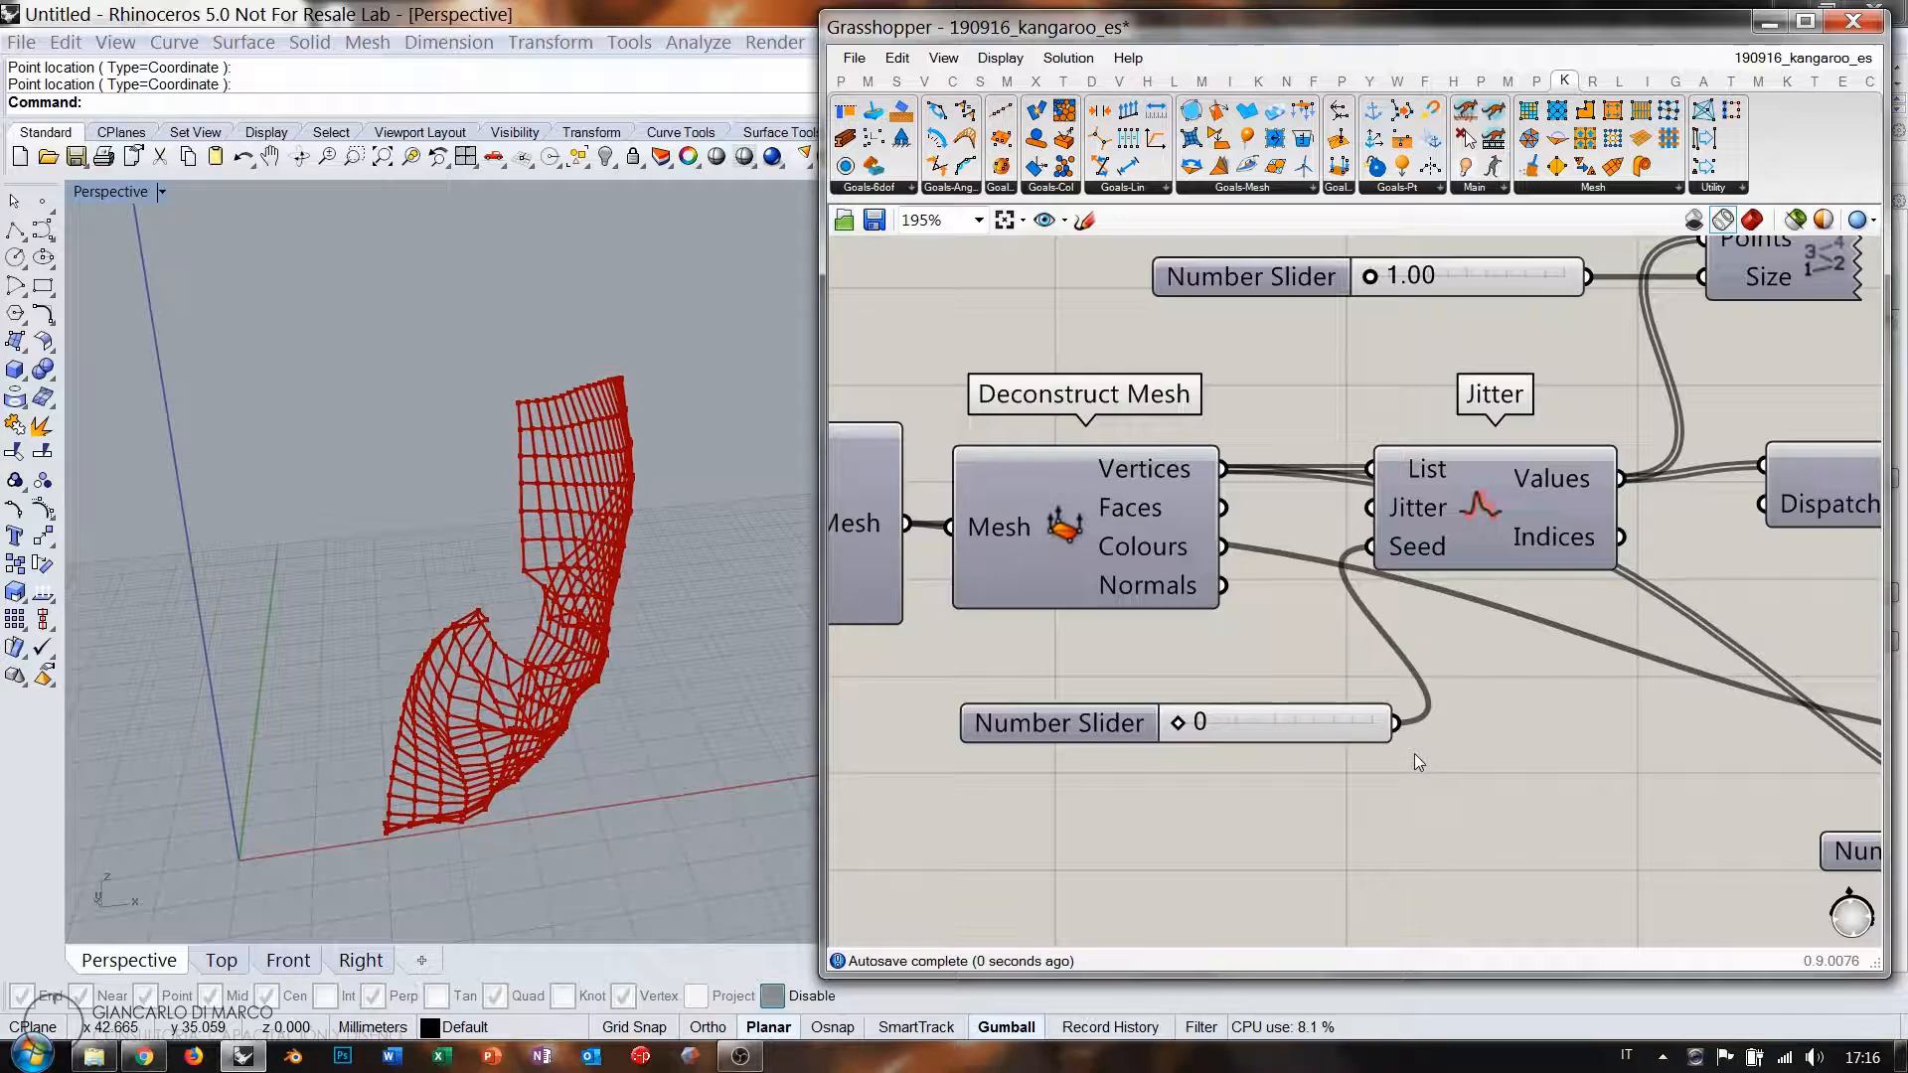
pyautogui.scroll(-4, 1411, 755)
pyautogui.scroll(-1, 1234, 664)
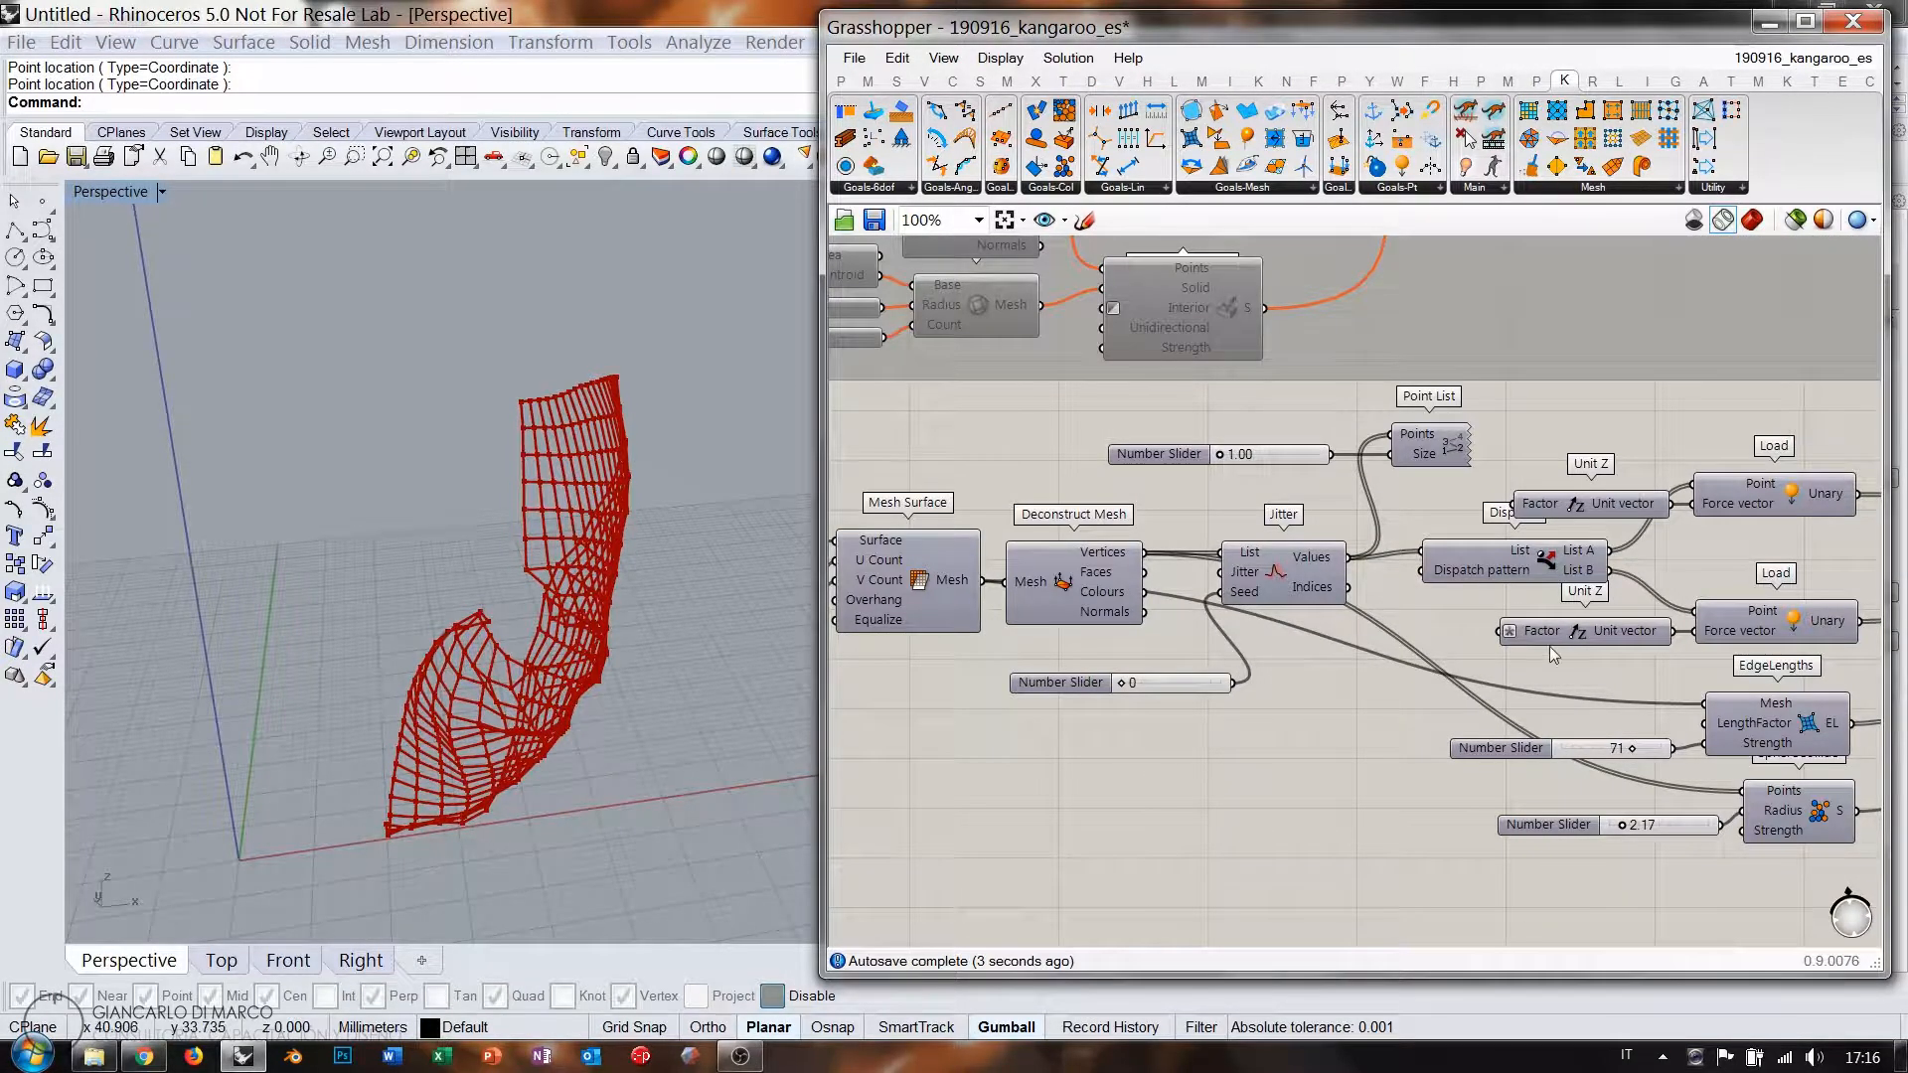
pyautogui.moveTo(647, 648); pyautogui.dragTo(698, 658, button='right')
pyautogui.moveTo(1363, 671); pyautogui.dragTo(1276, 659, button='right')
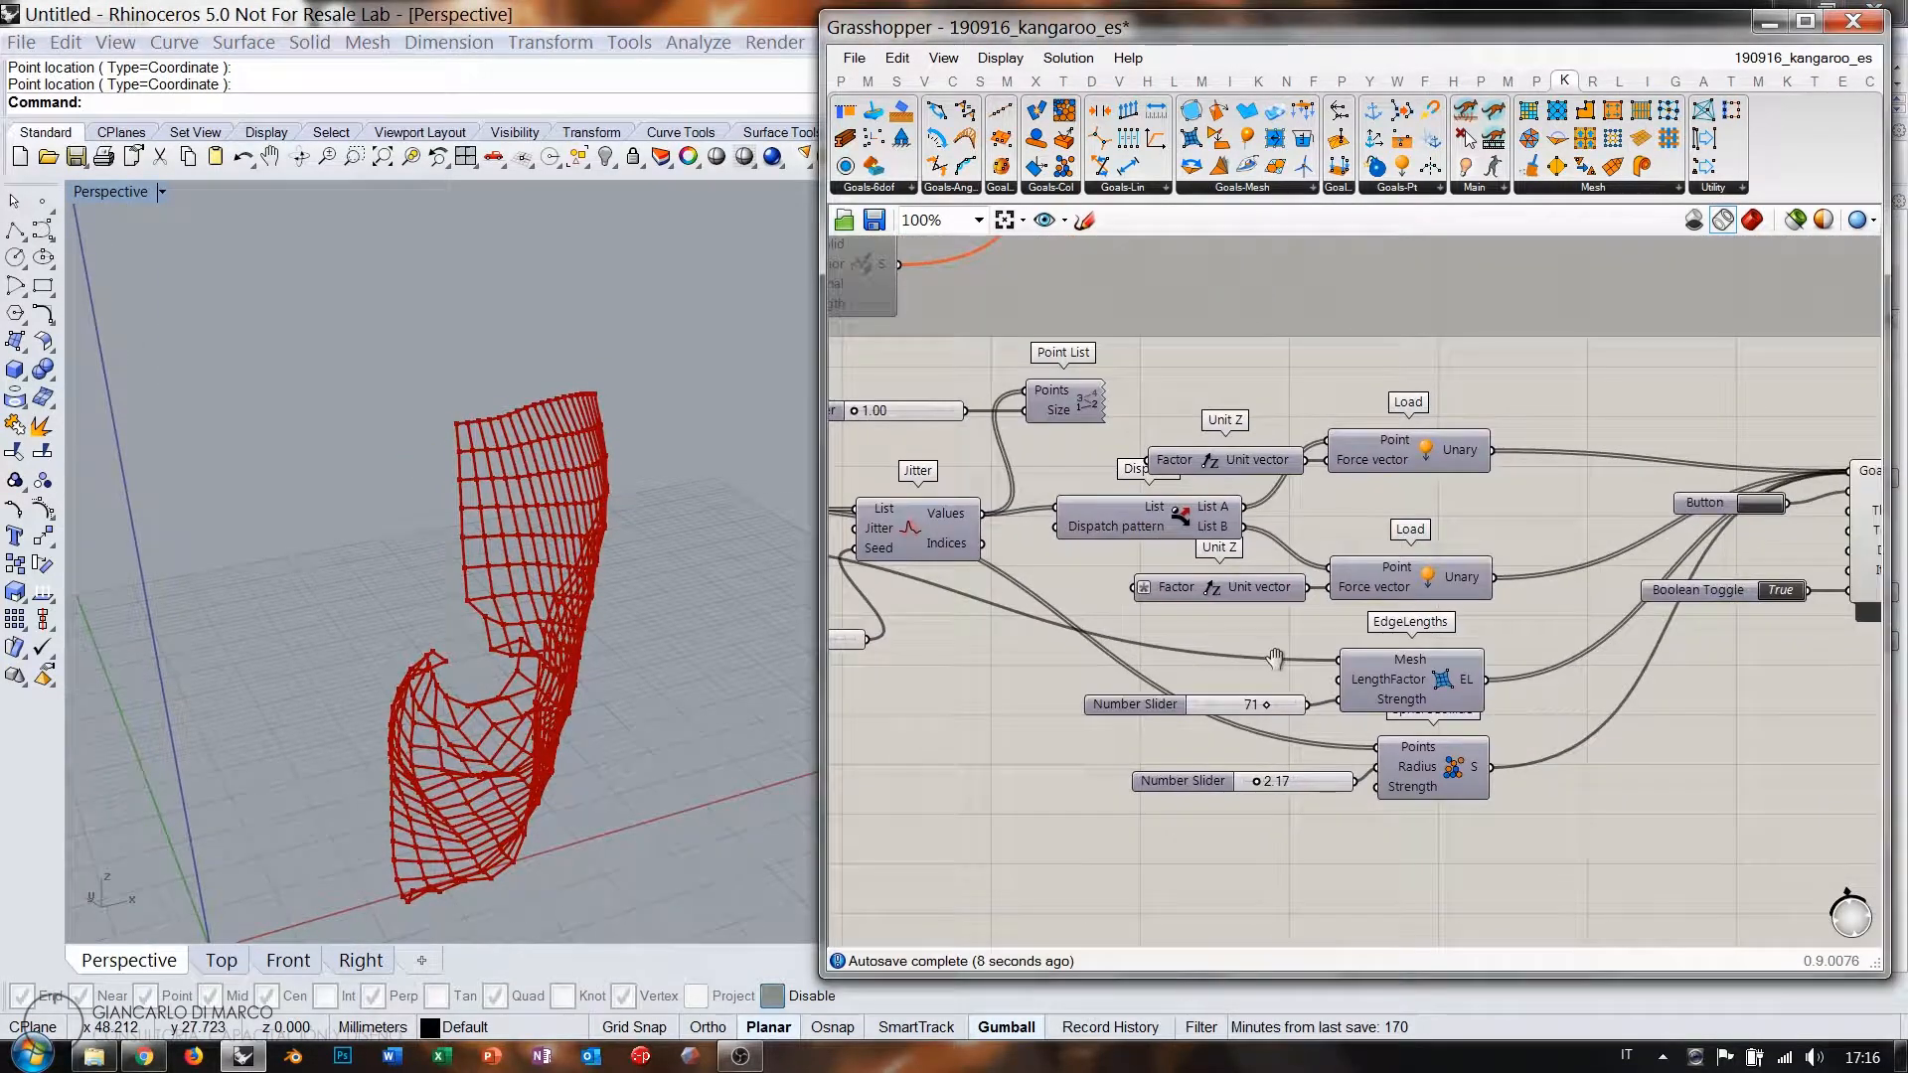
pyautogui.click(1756, 507)
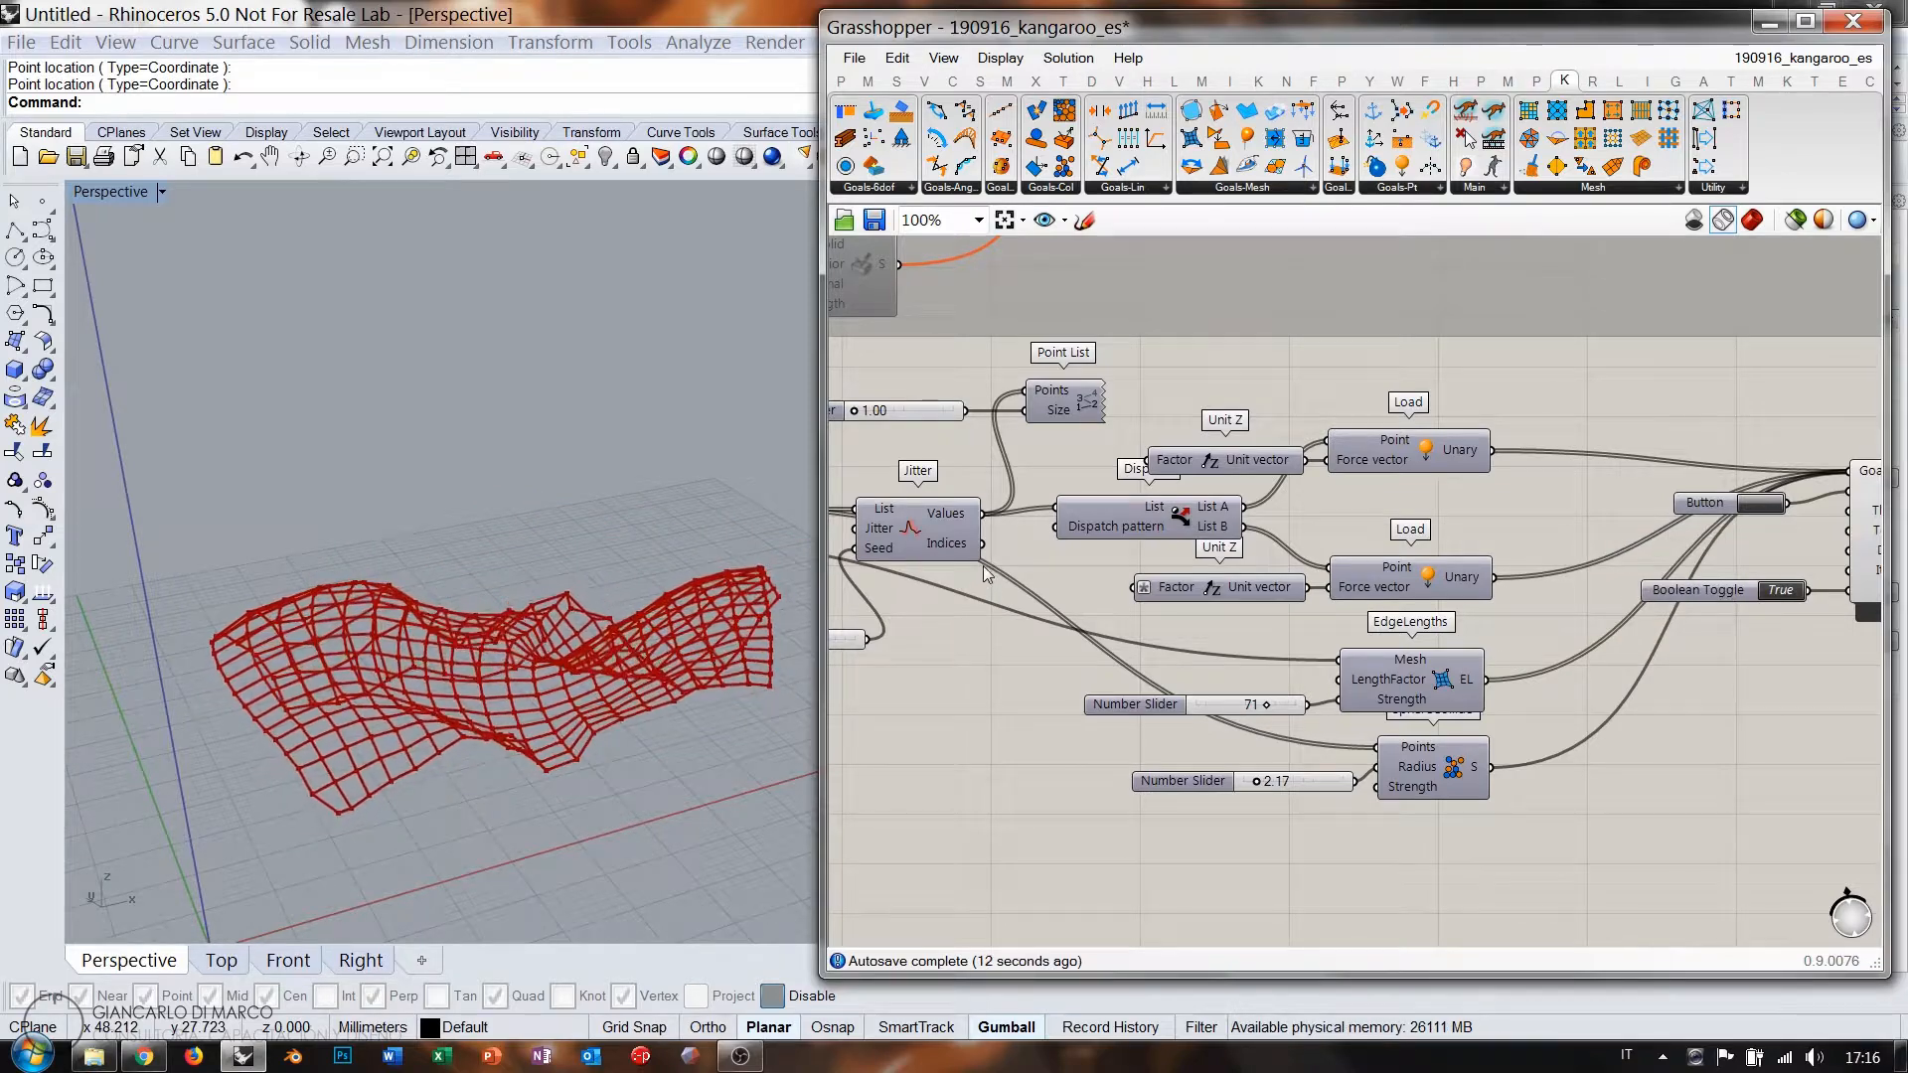
pyautogui.moveTo(712, 703); pyautogui.dragTo(681, 652, button='right')
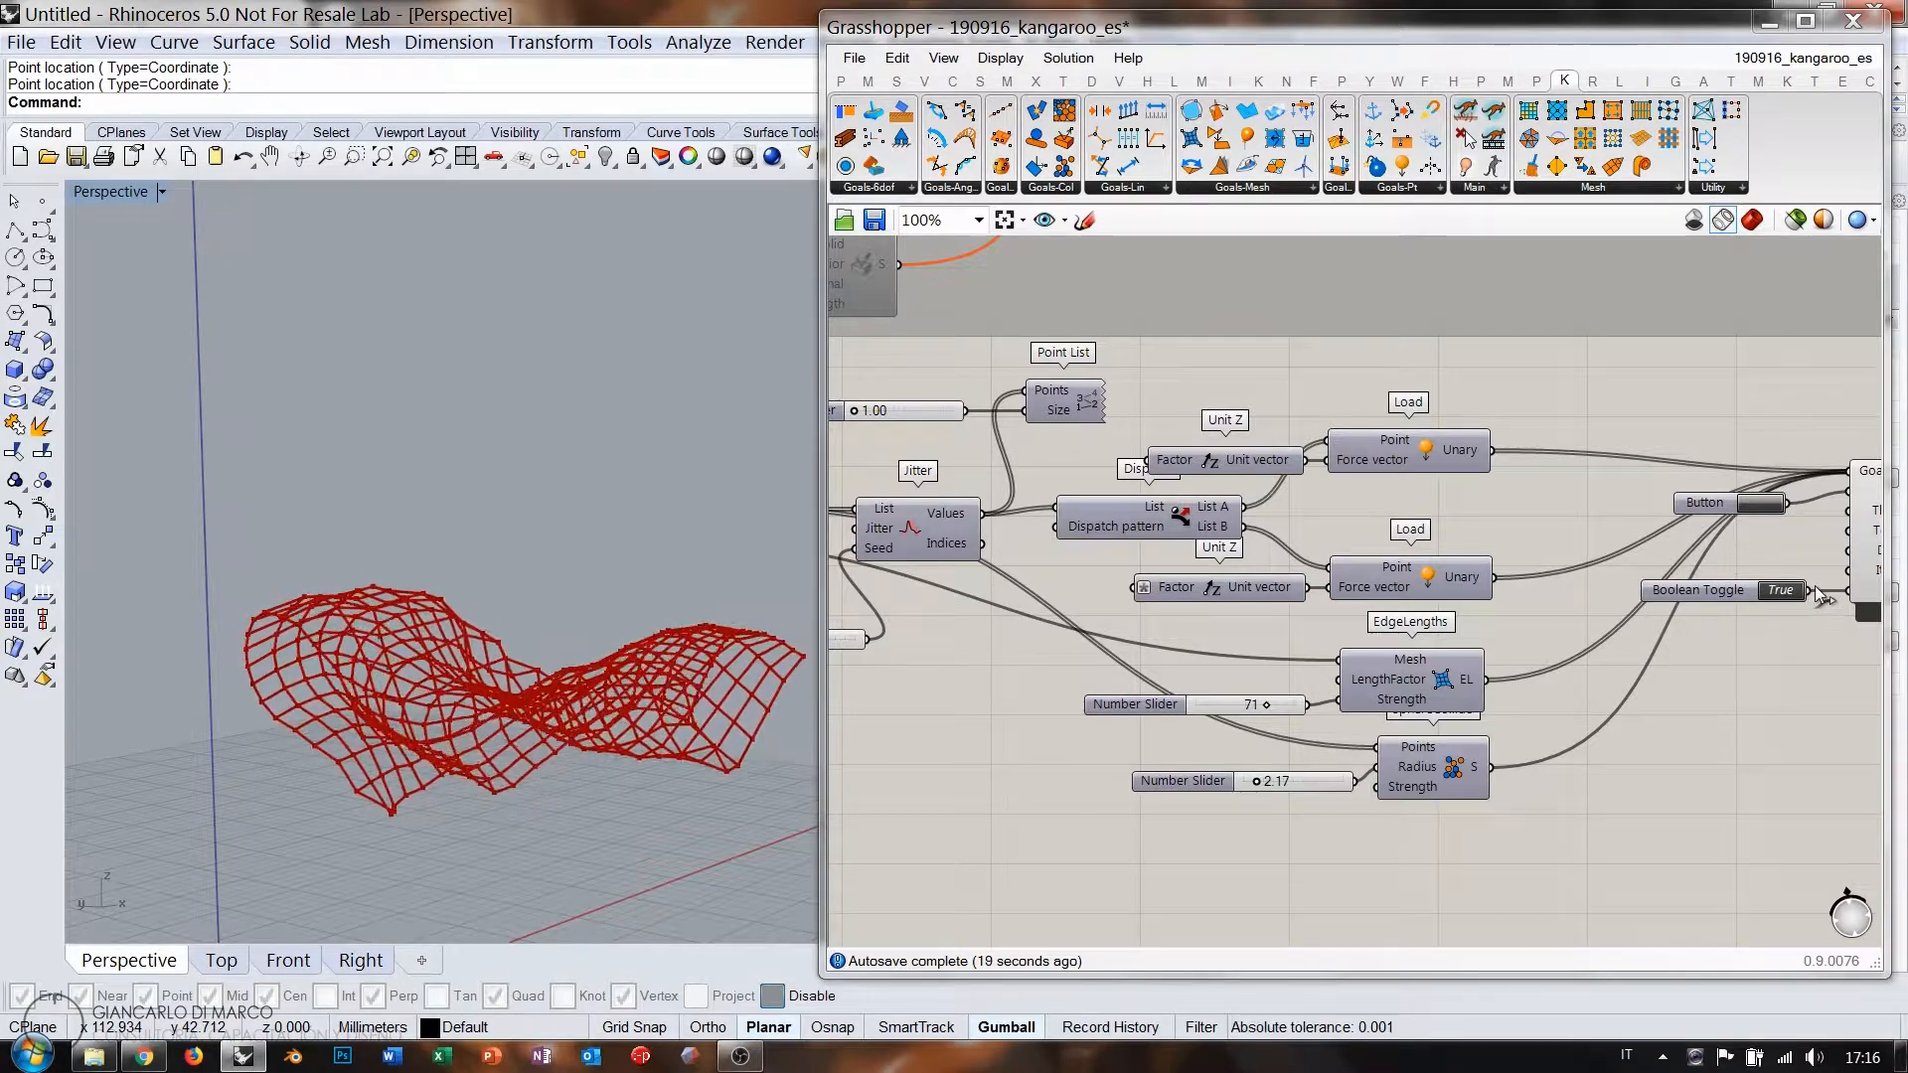
pyautogui.scroll(-2, 1817, 595)
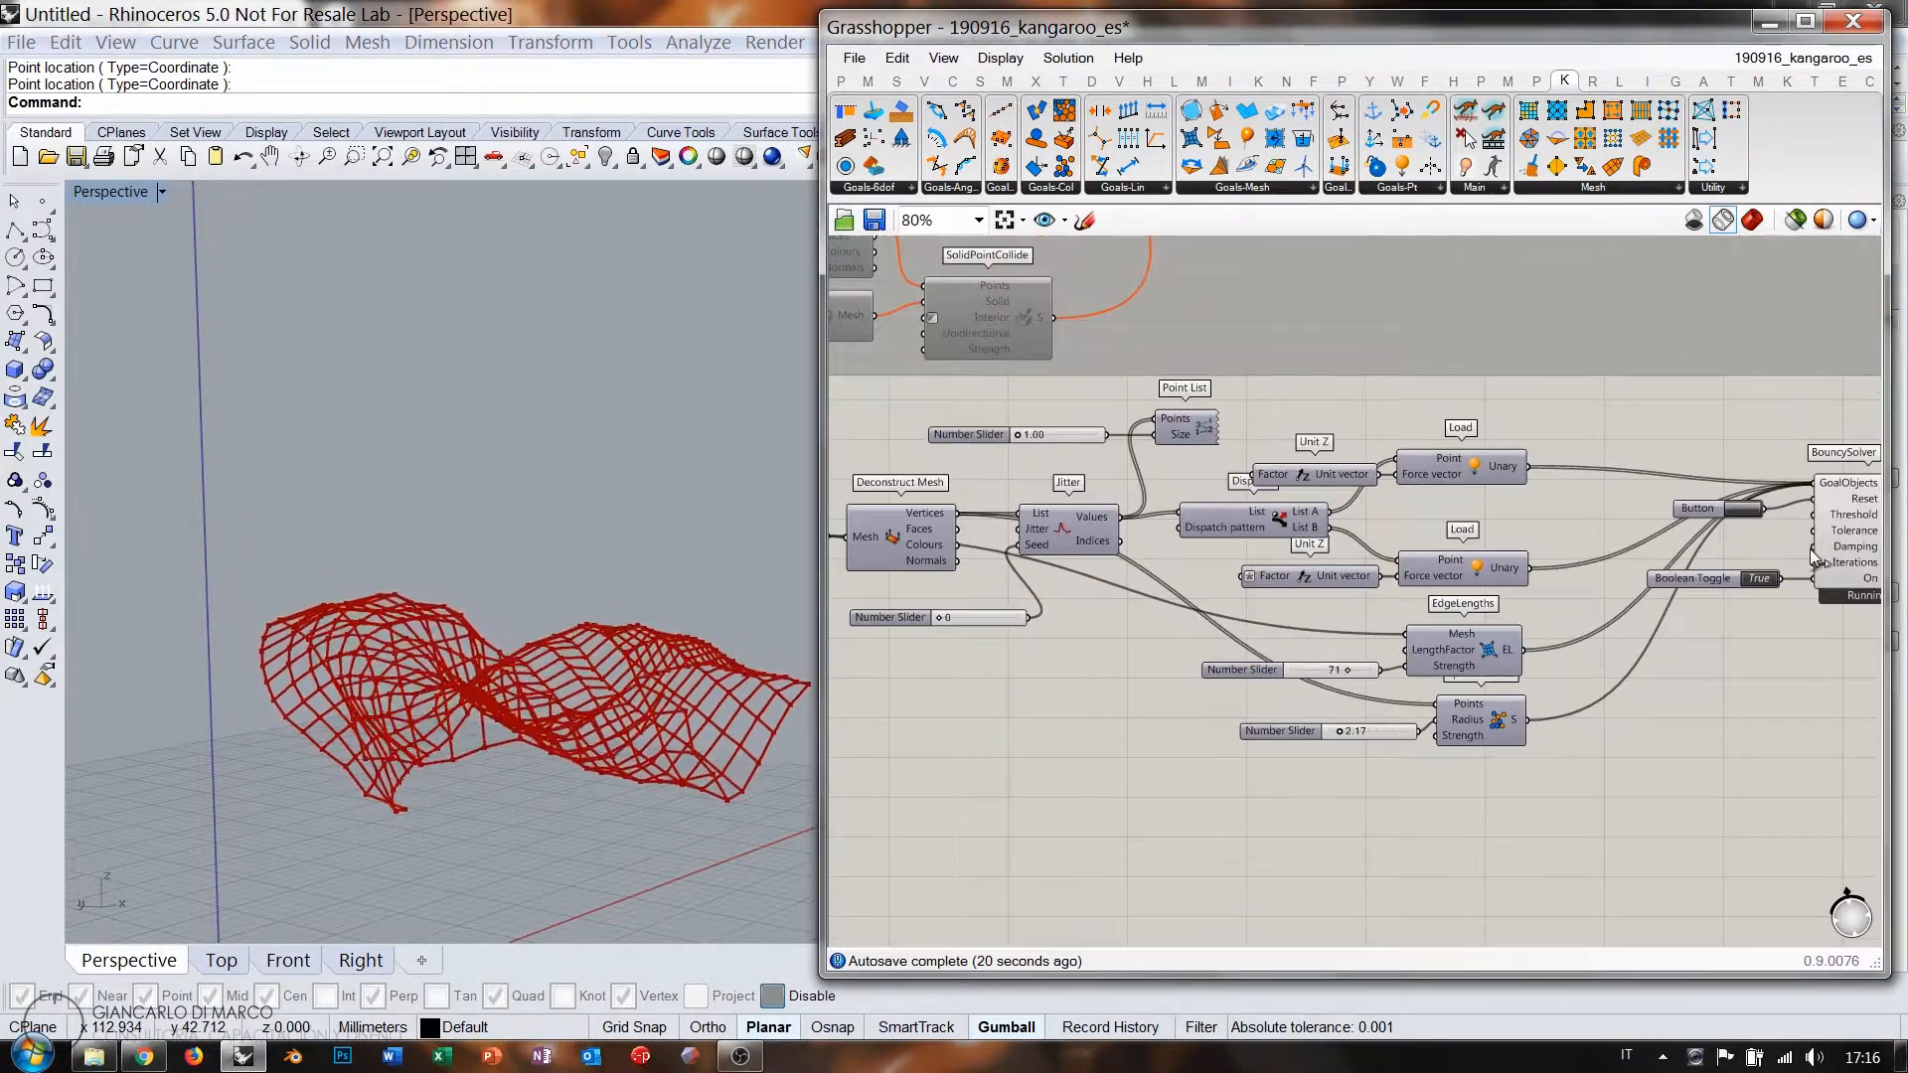
# Set the Jitter Seed to 325000 and run the solver to form a new shape.
pyautogui.doubleClick(1757, 579)
pyautogui.click(1708, 516)
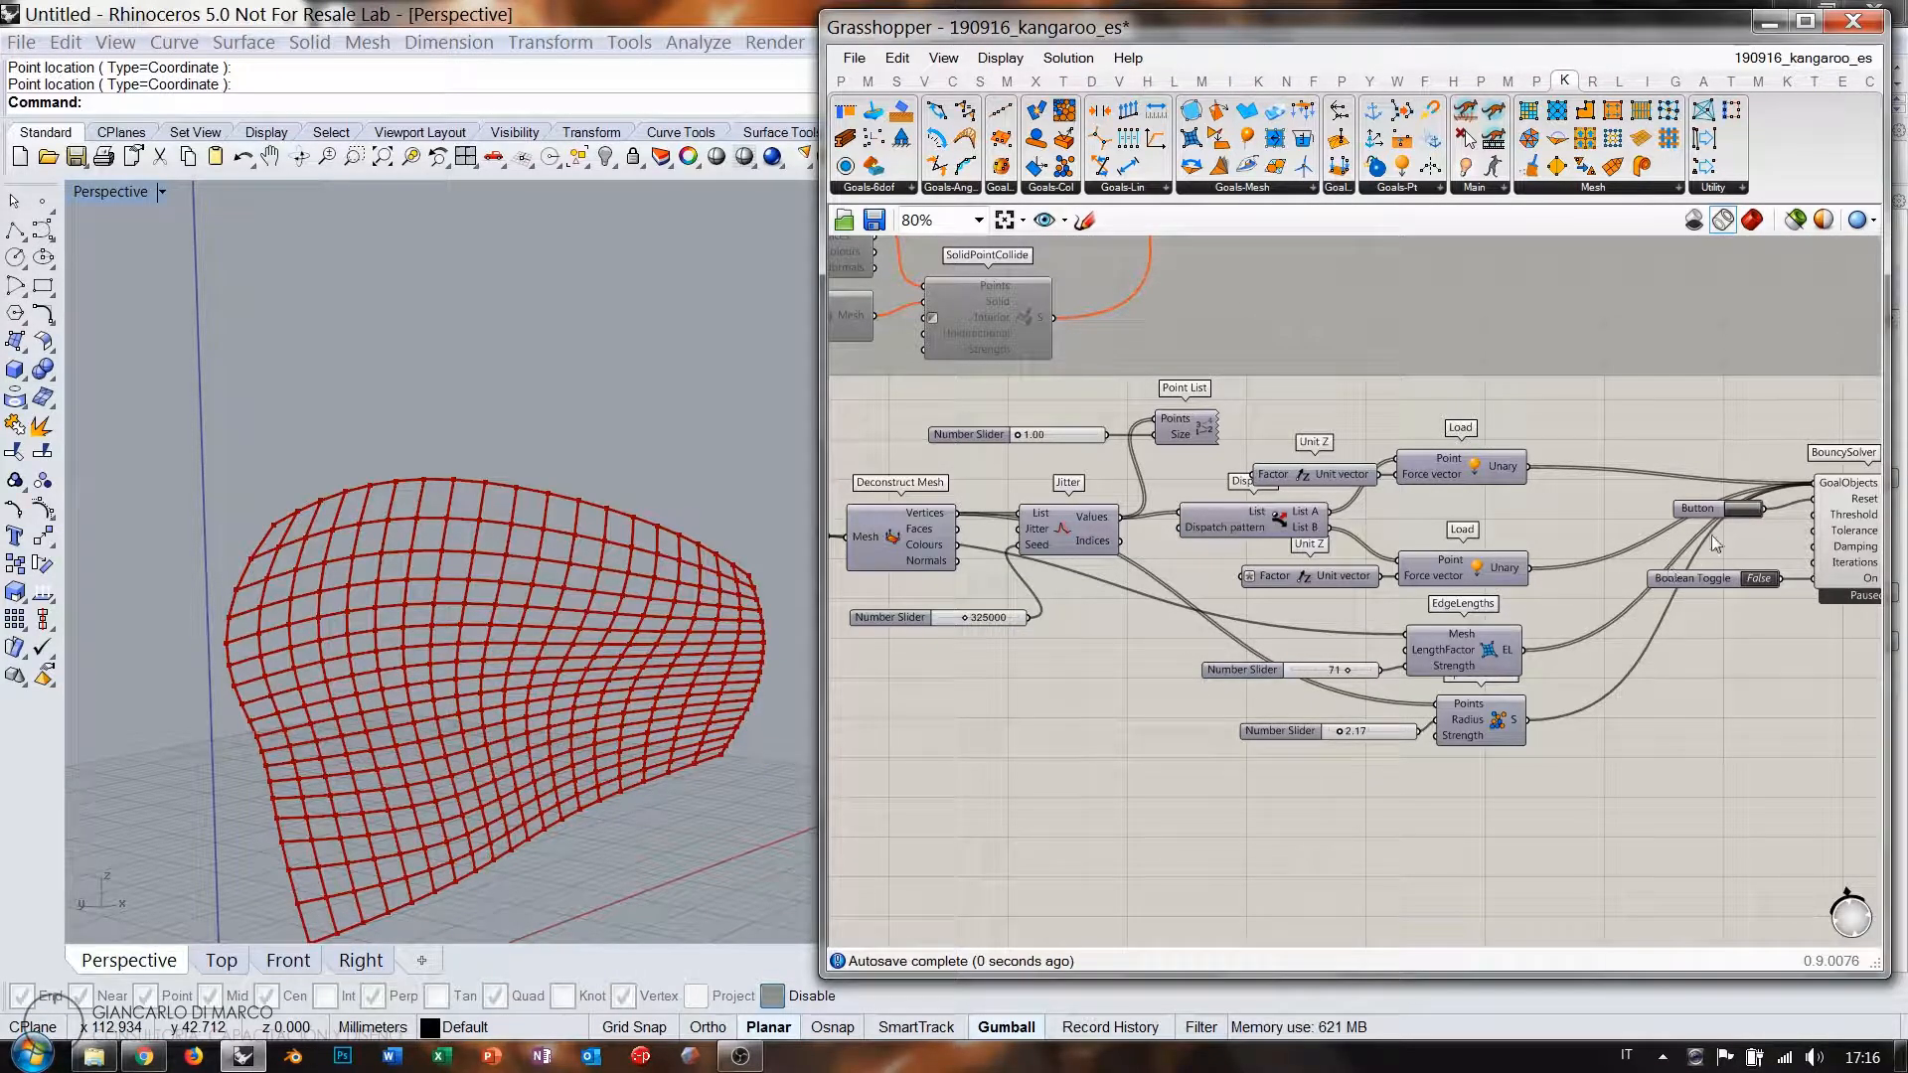
pyautogui.doubleClick(1760, 578)
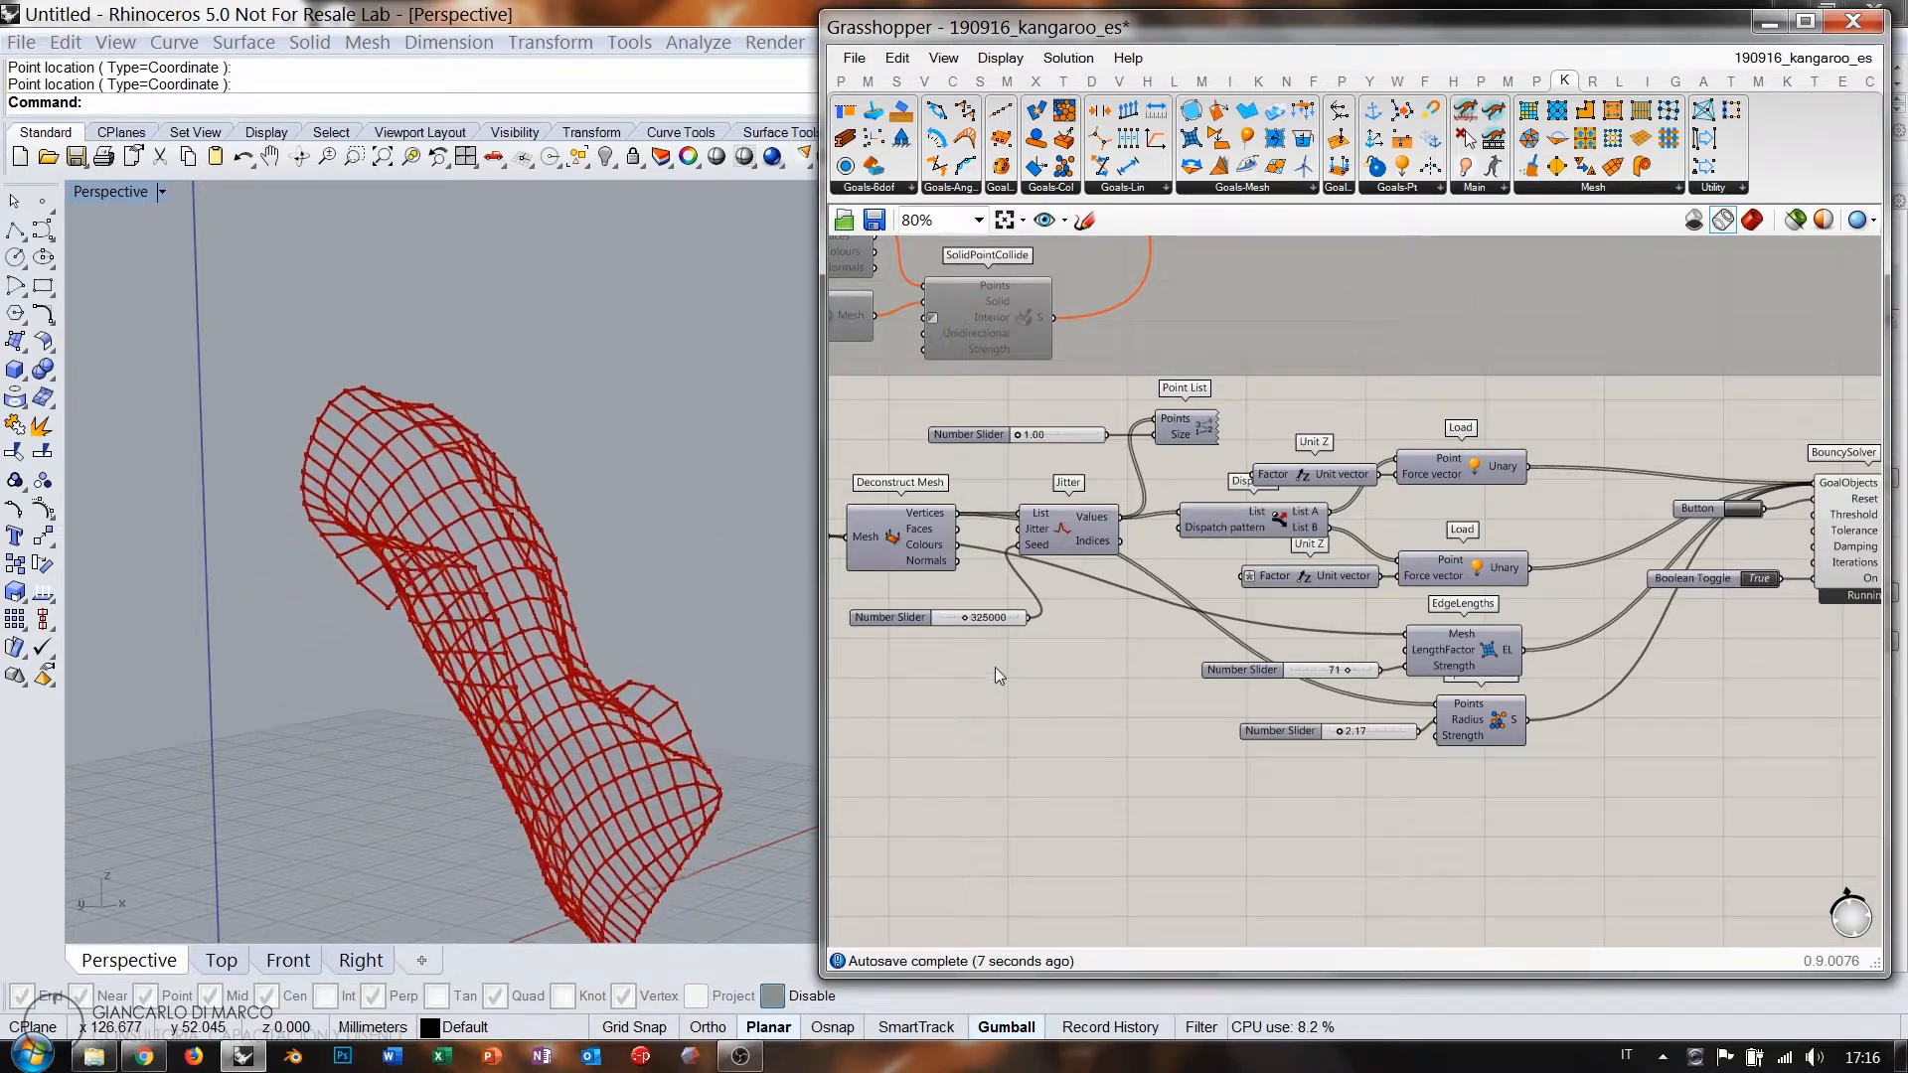
pyautogui.moveTo(686, 646); pyautogui.dragTo(557, 696, button='right')
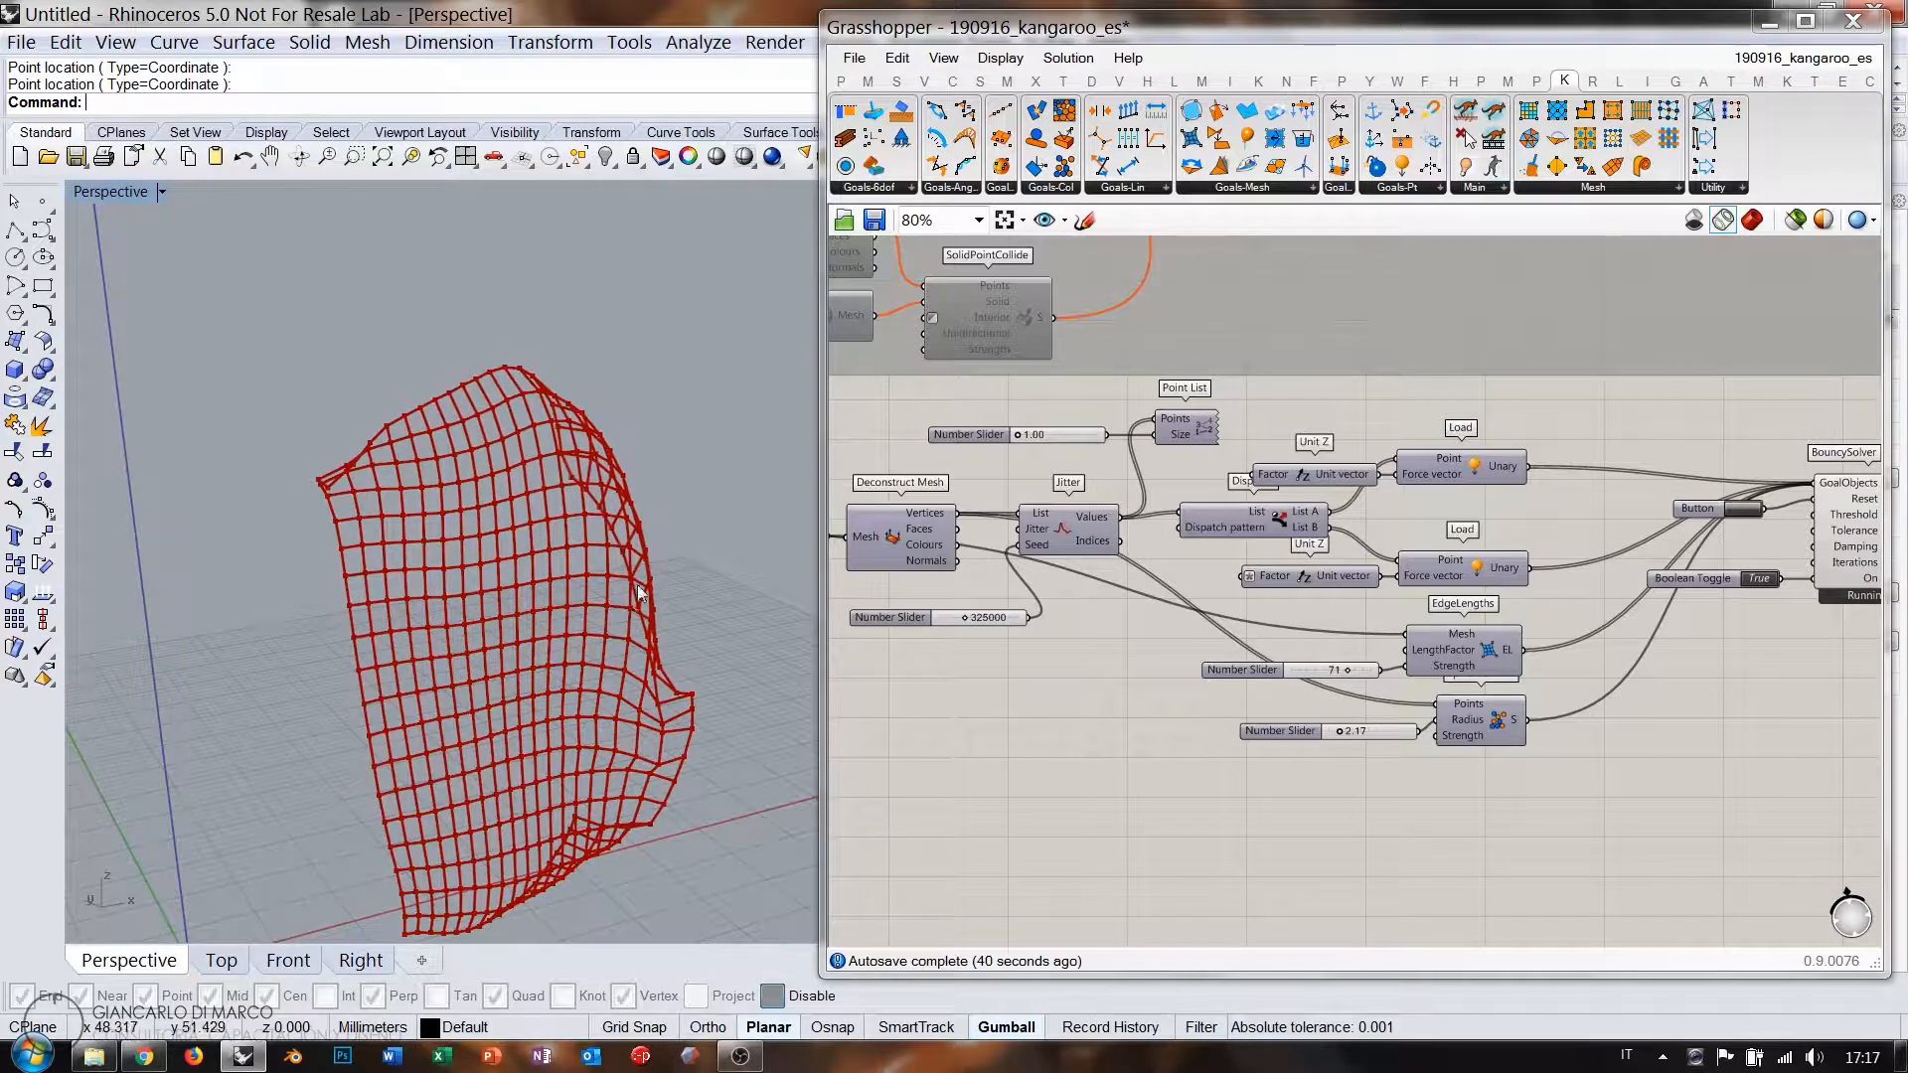
pyautogui.moveTo(580, 660); pyautogui.dragTo(616, 771, button='right')
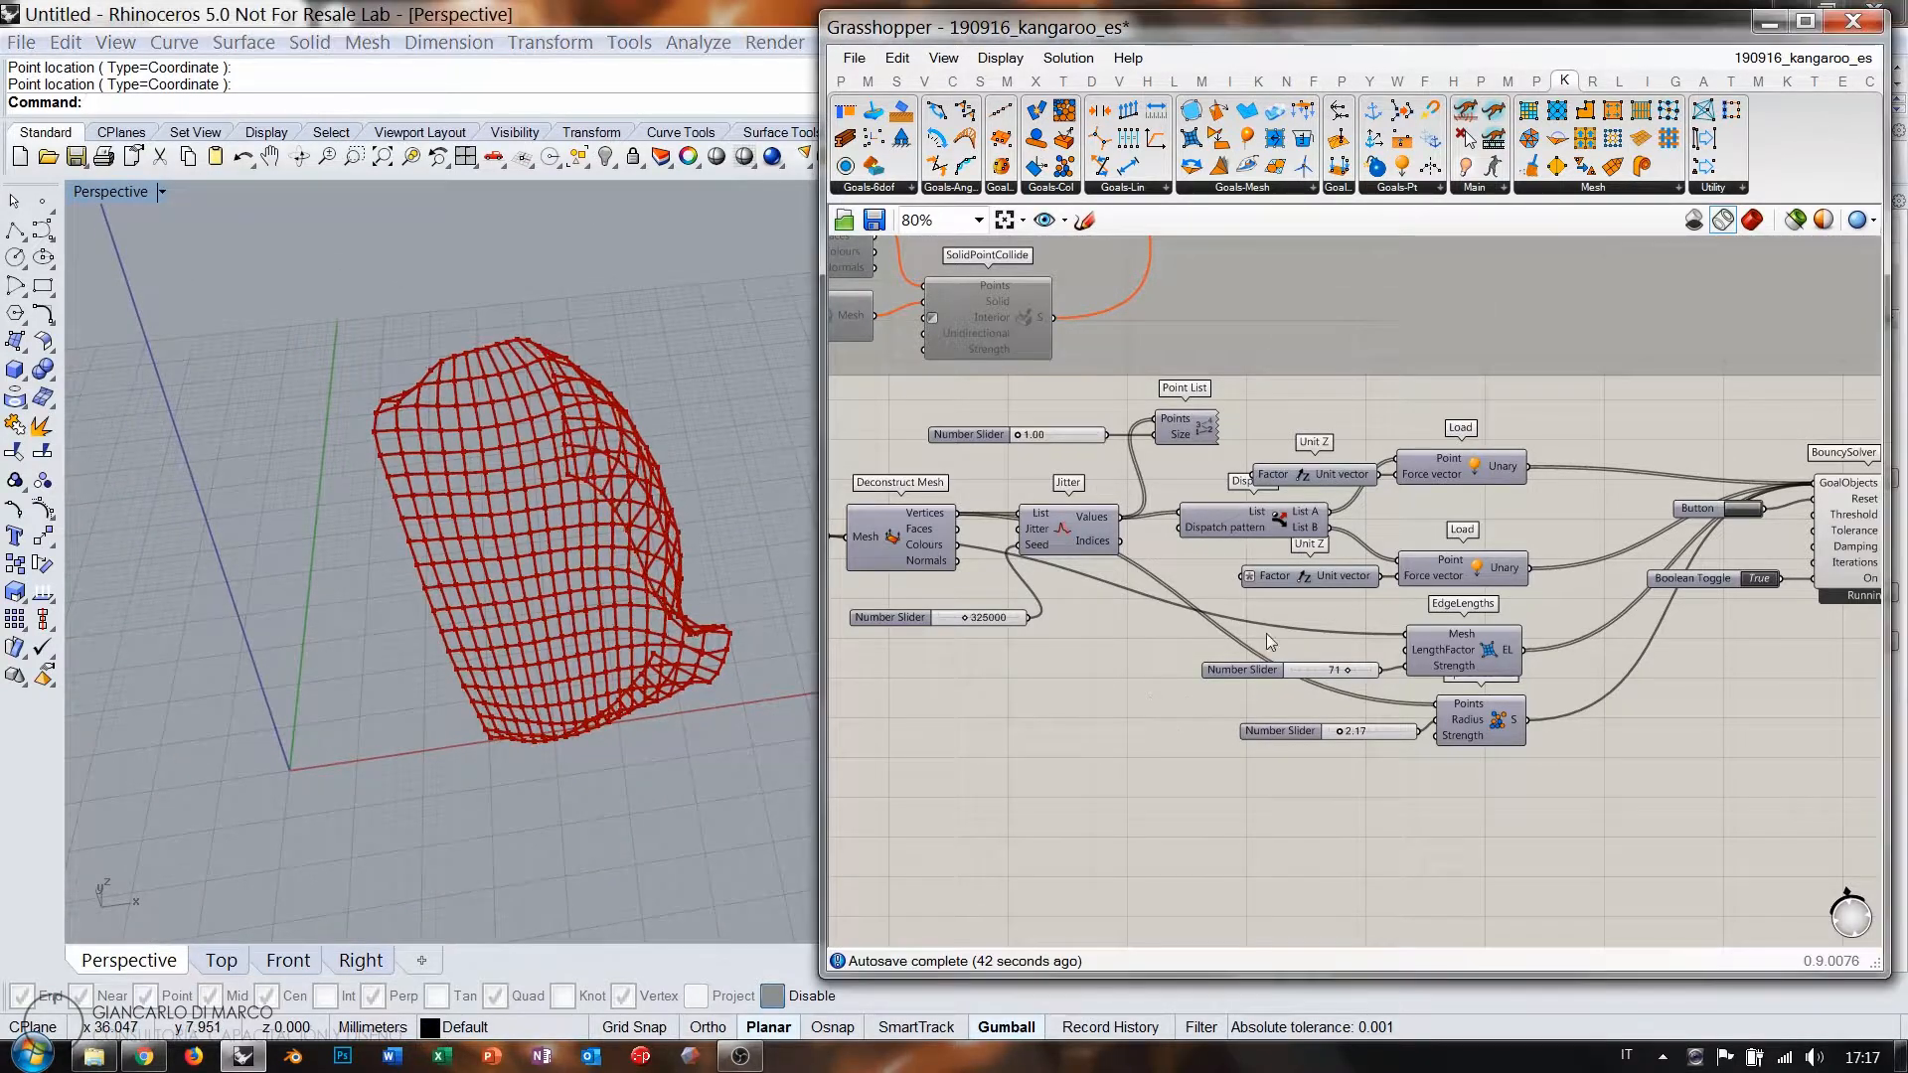
# Pause the Kangaroo solver and reset the mesh to its starting shape.
pyautogui.click(1751, 575)
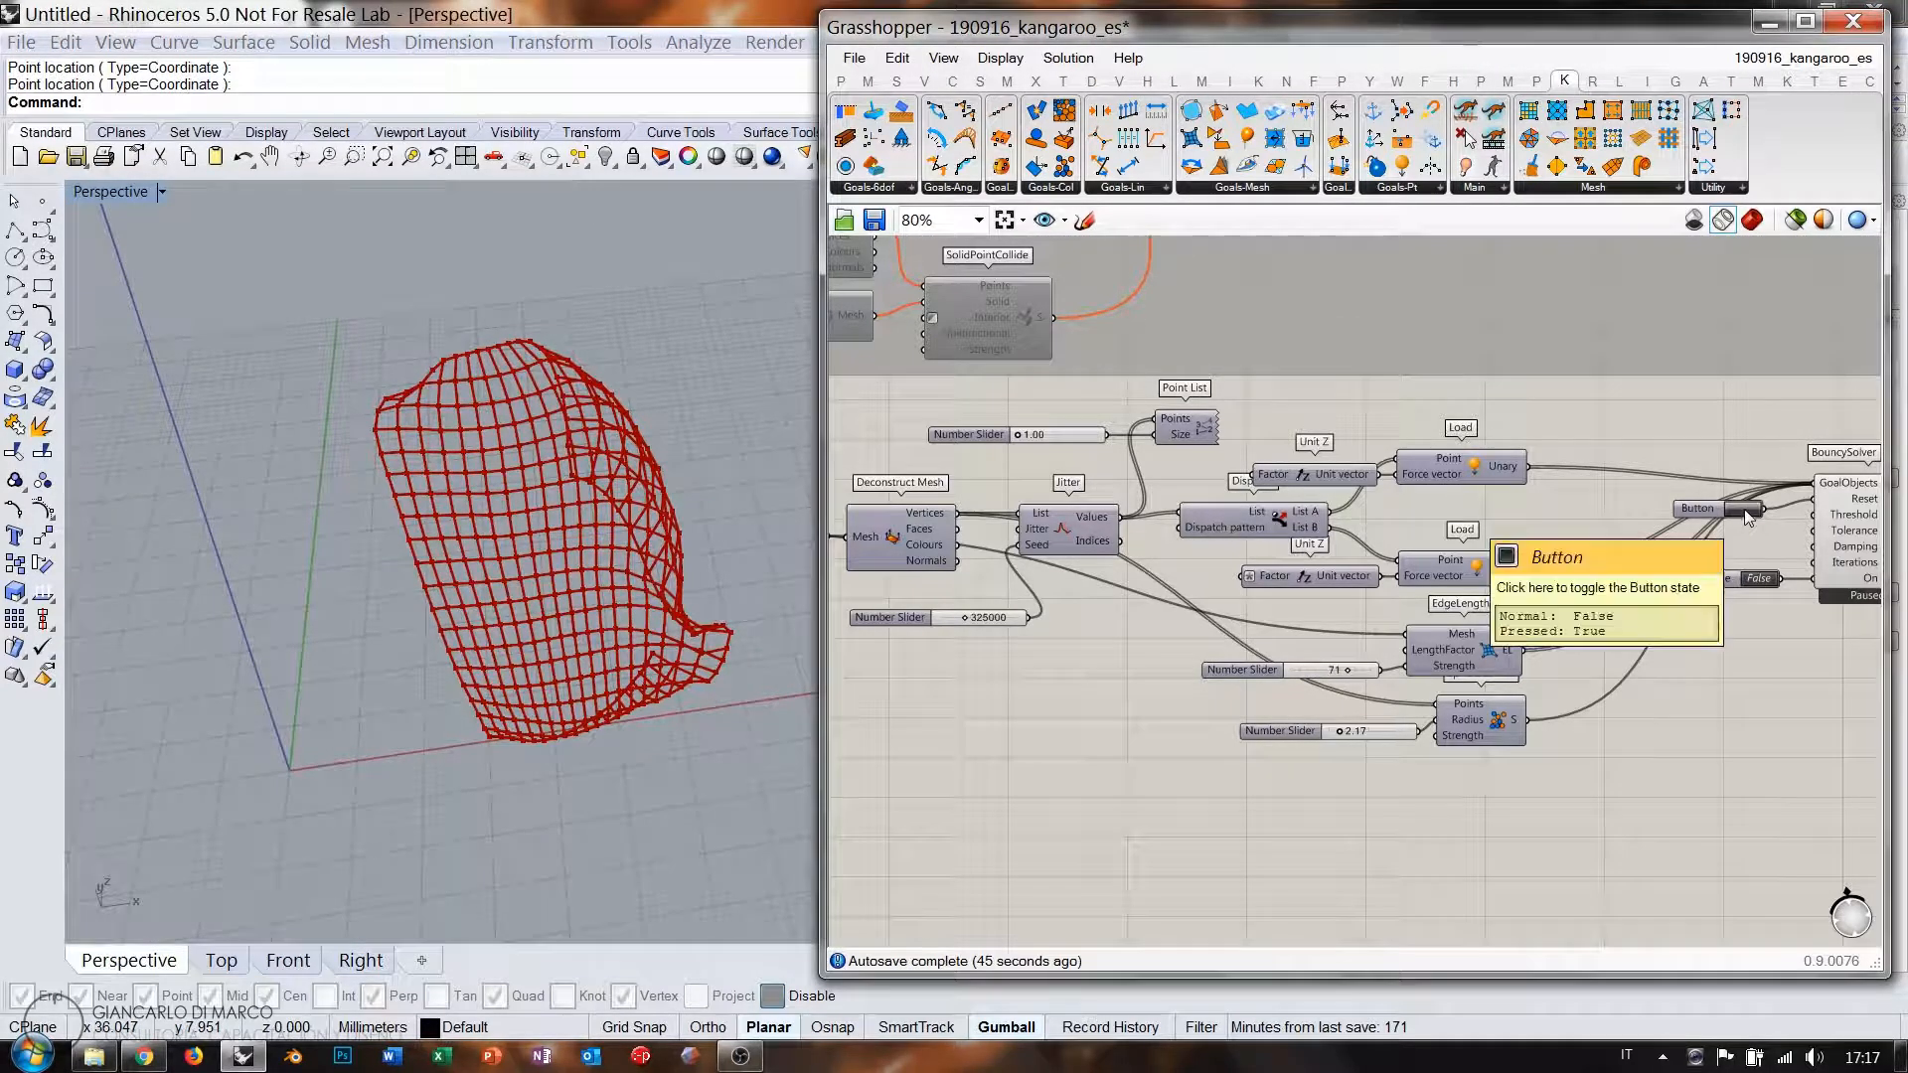
pyautogui.click(1744, 509)
pyautogui.scroll(-4, 1366, 517)
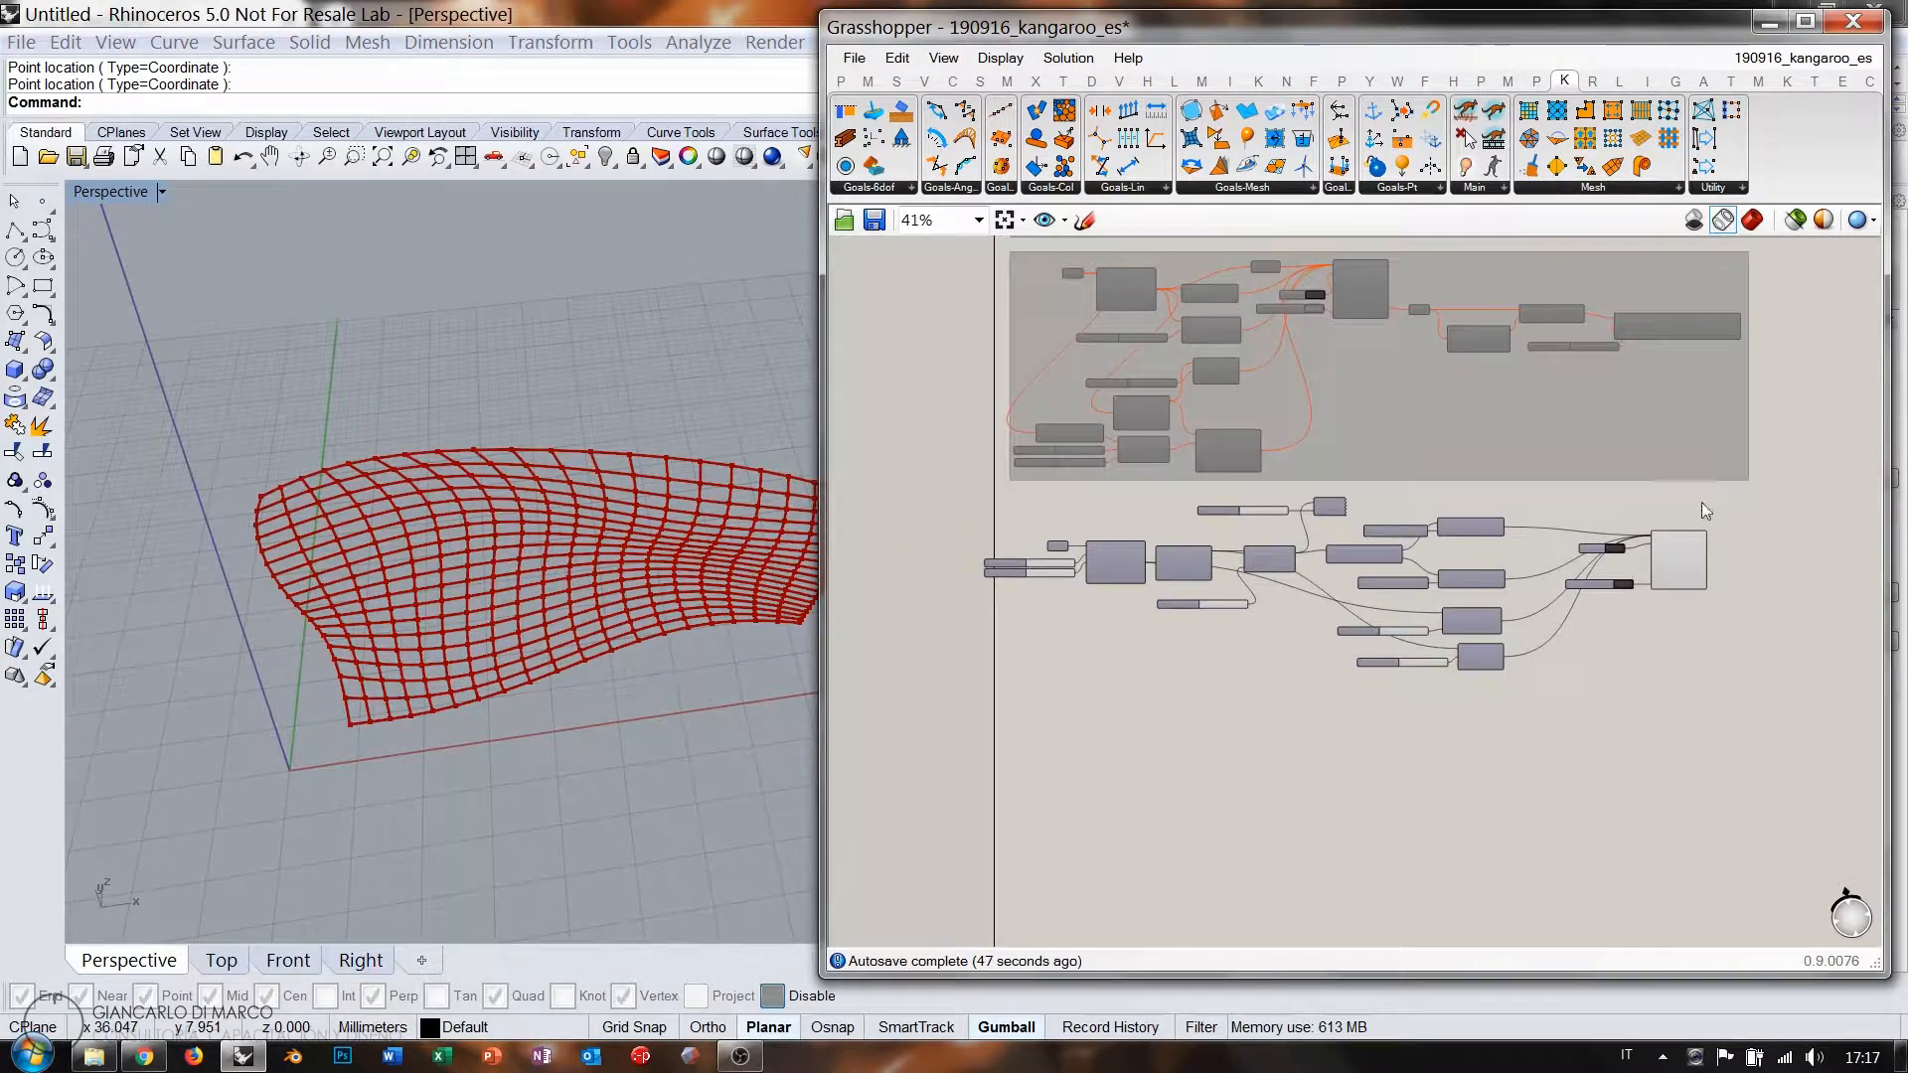
# Group and disable the lower cluster of simulation components, then pan to empty canvas below.
pyautogui.moveTo(1702, 503); pyautogui.dragTo(1009, 732)
pyautogui.hotkey('ctrl', 'g')
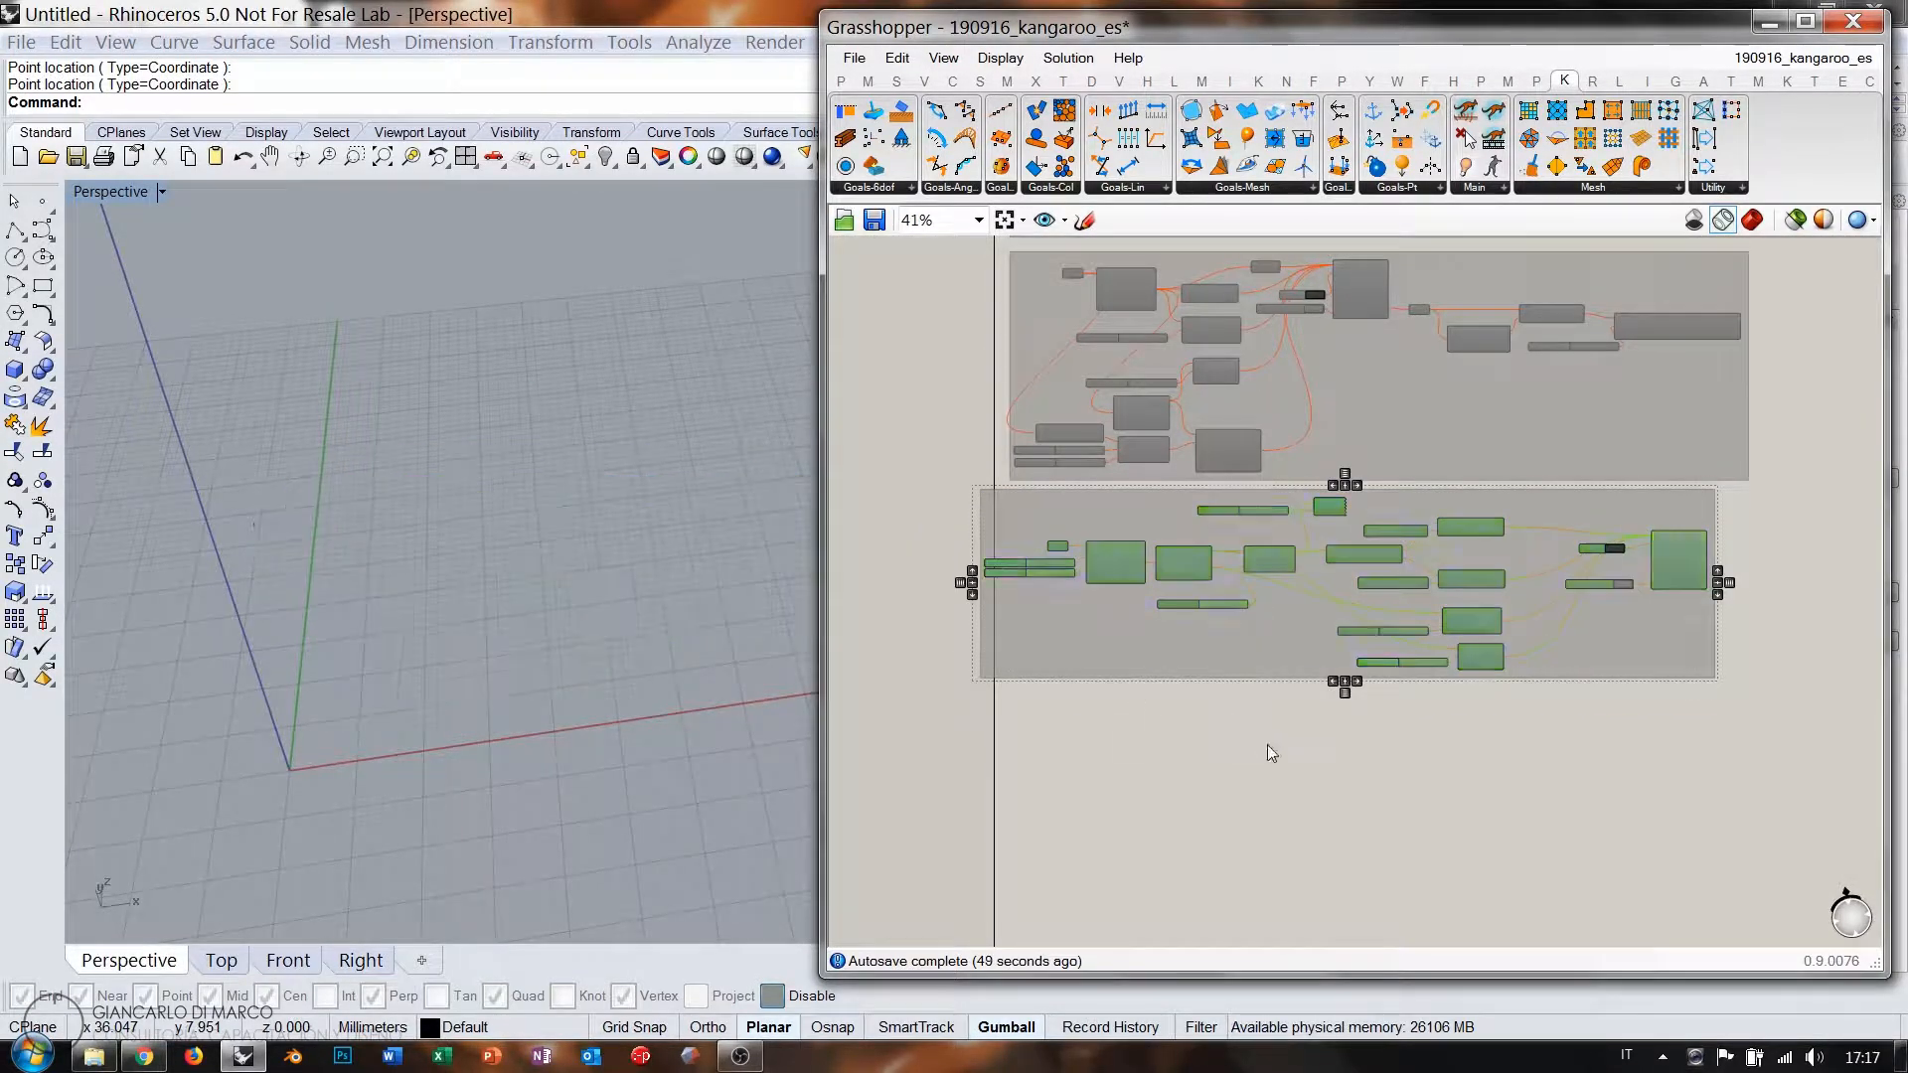
pyautogui.moveTo(1045, 636); pyautogui.dragTo(1081, 630)
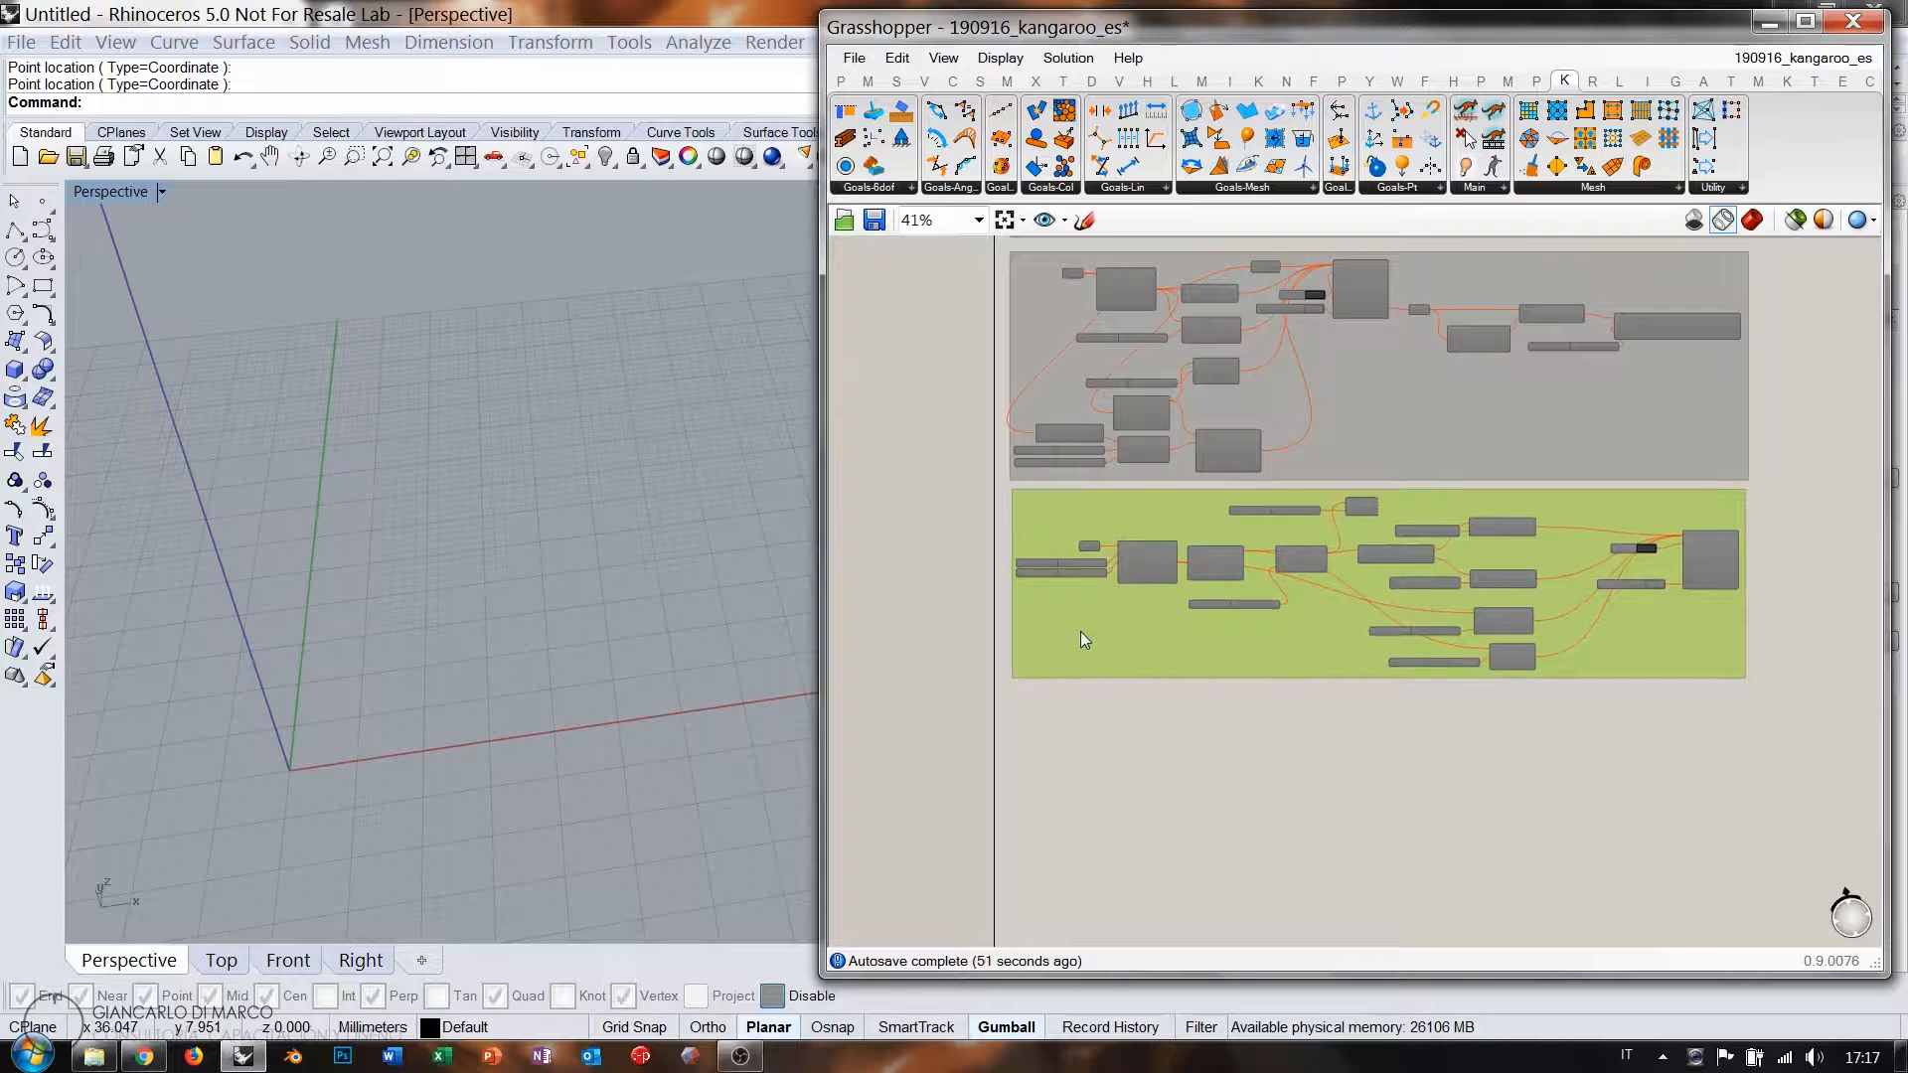
pyautogui.click(1094, 702)
pyautogui.moveTo(1062, 674); pyautogui.dragTo(1047, 483, button='right')
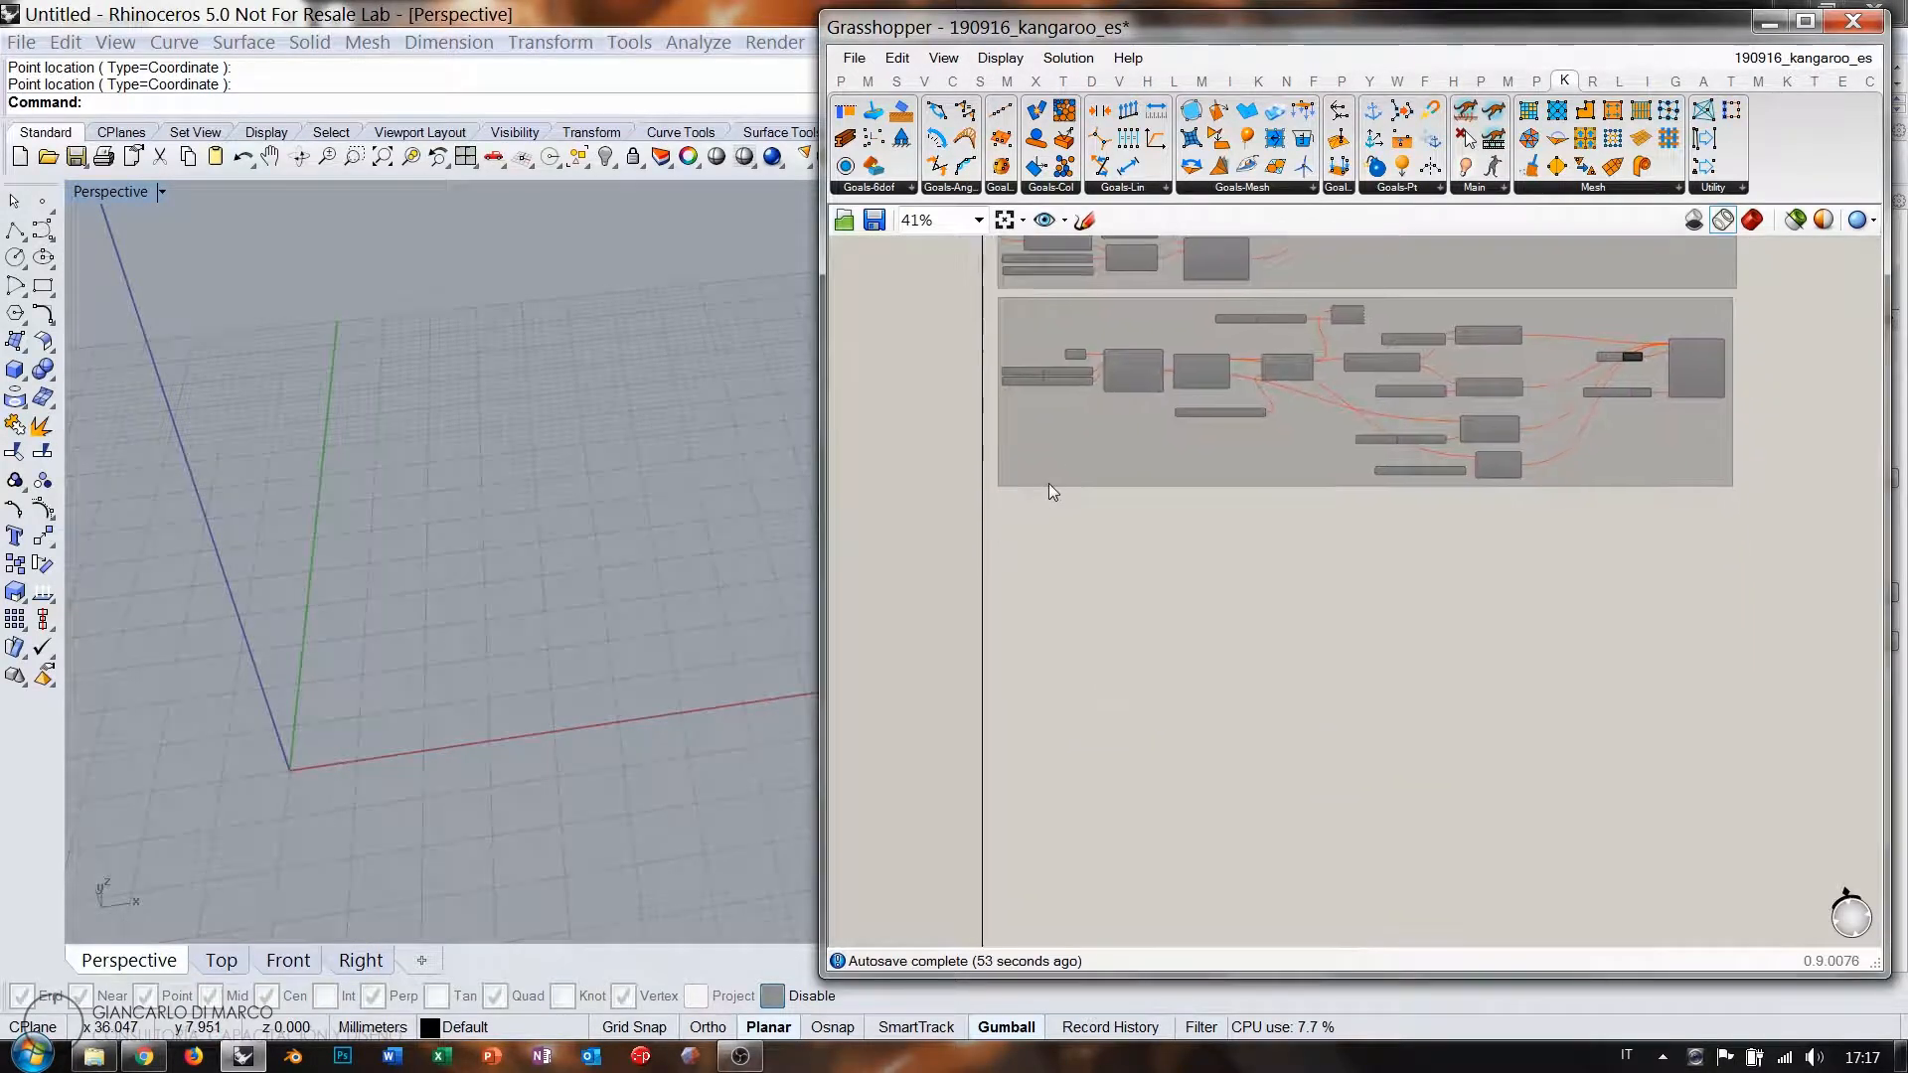
pyautogui.scroll(5, 1033, 487)
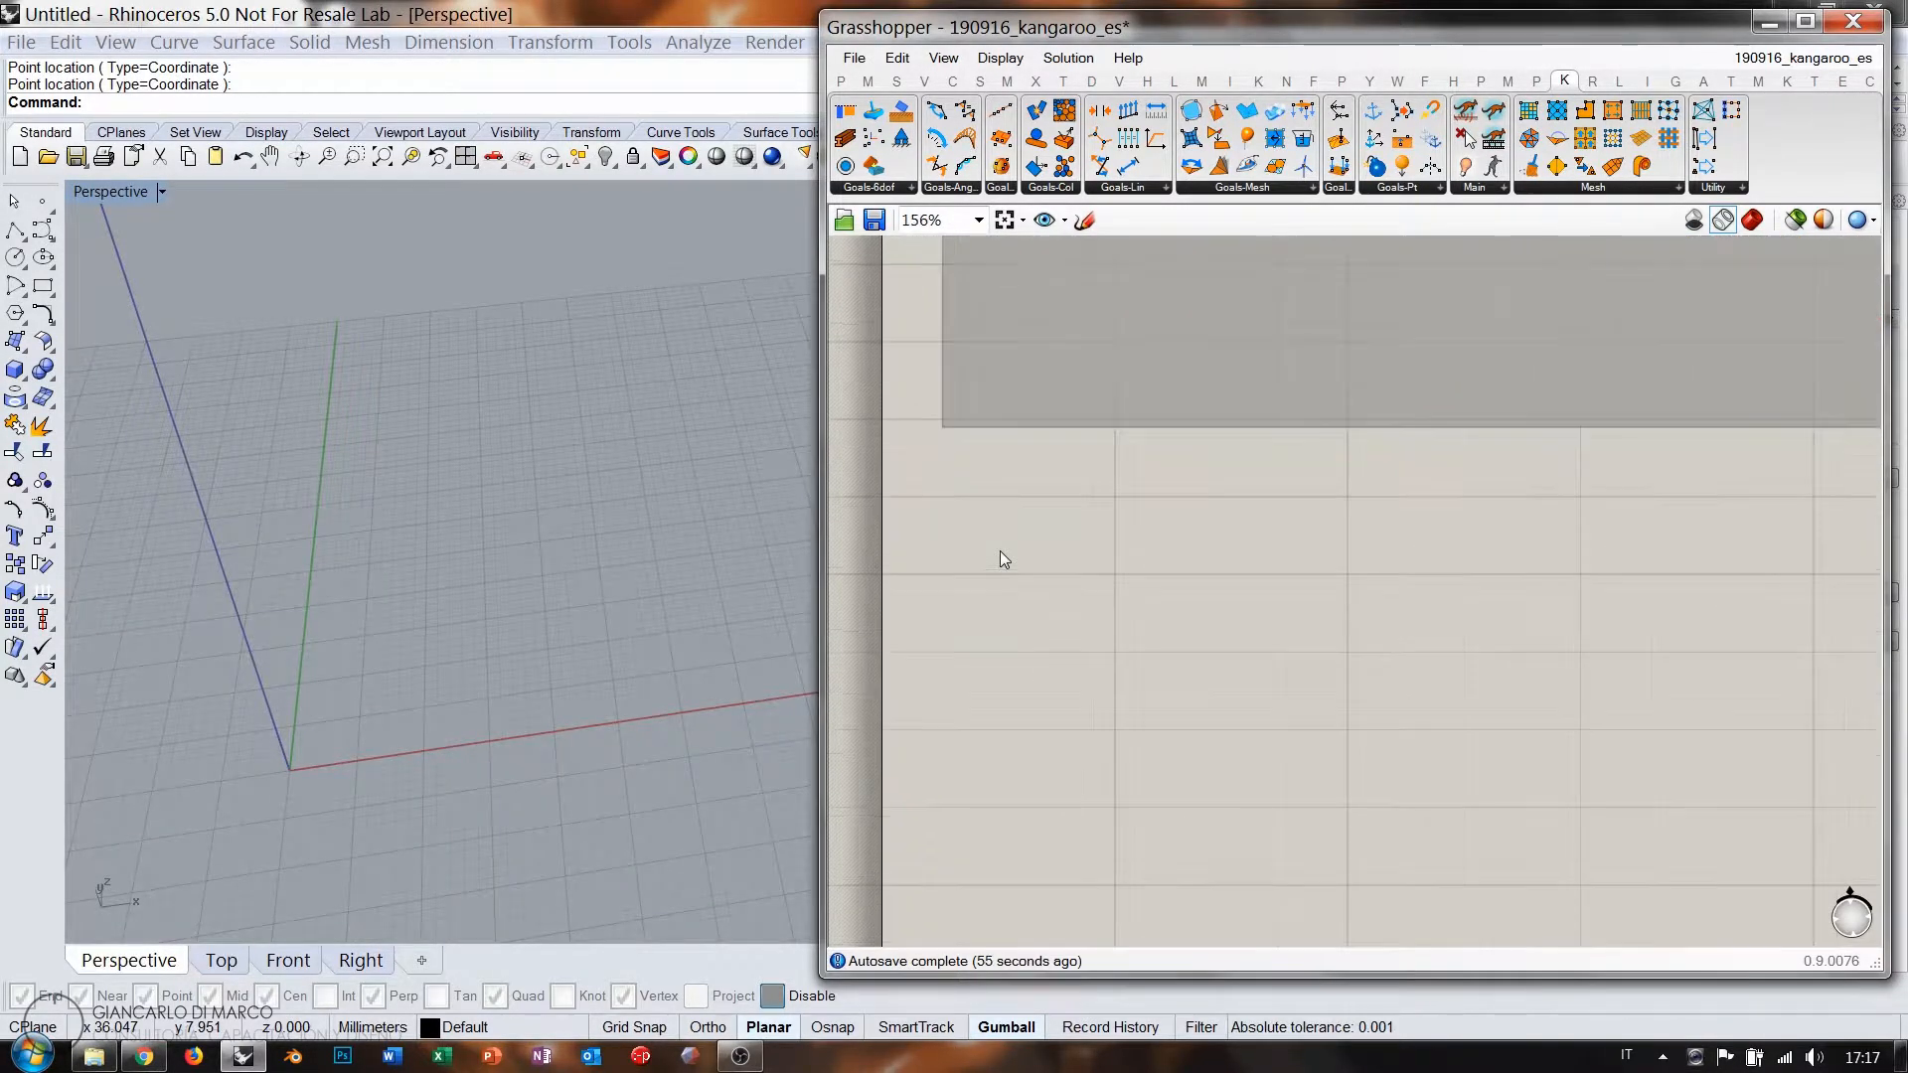
pyautogui.moveTo(1000, 553); pyautogui.dragTo(1004, 515, button='right')
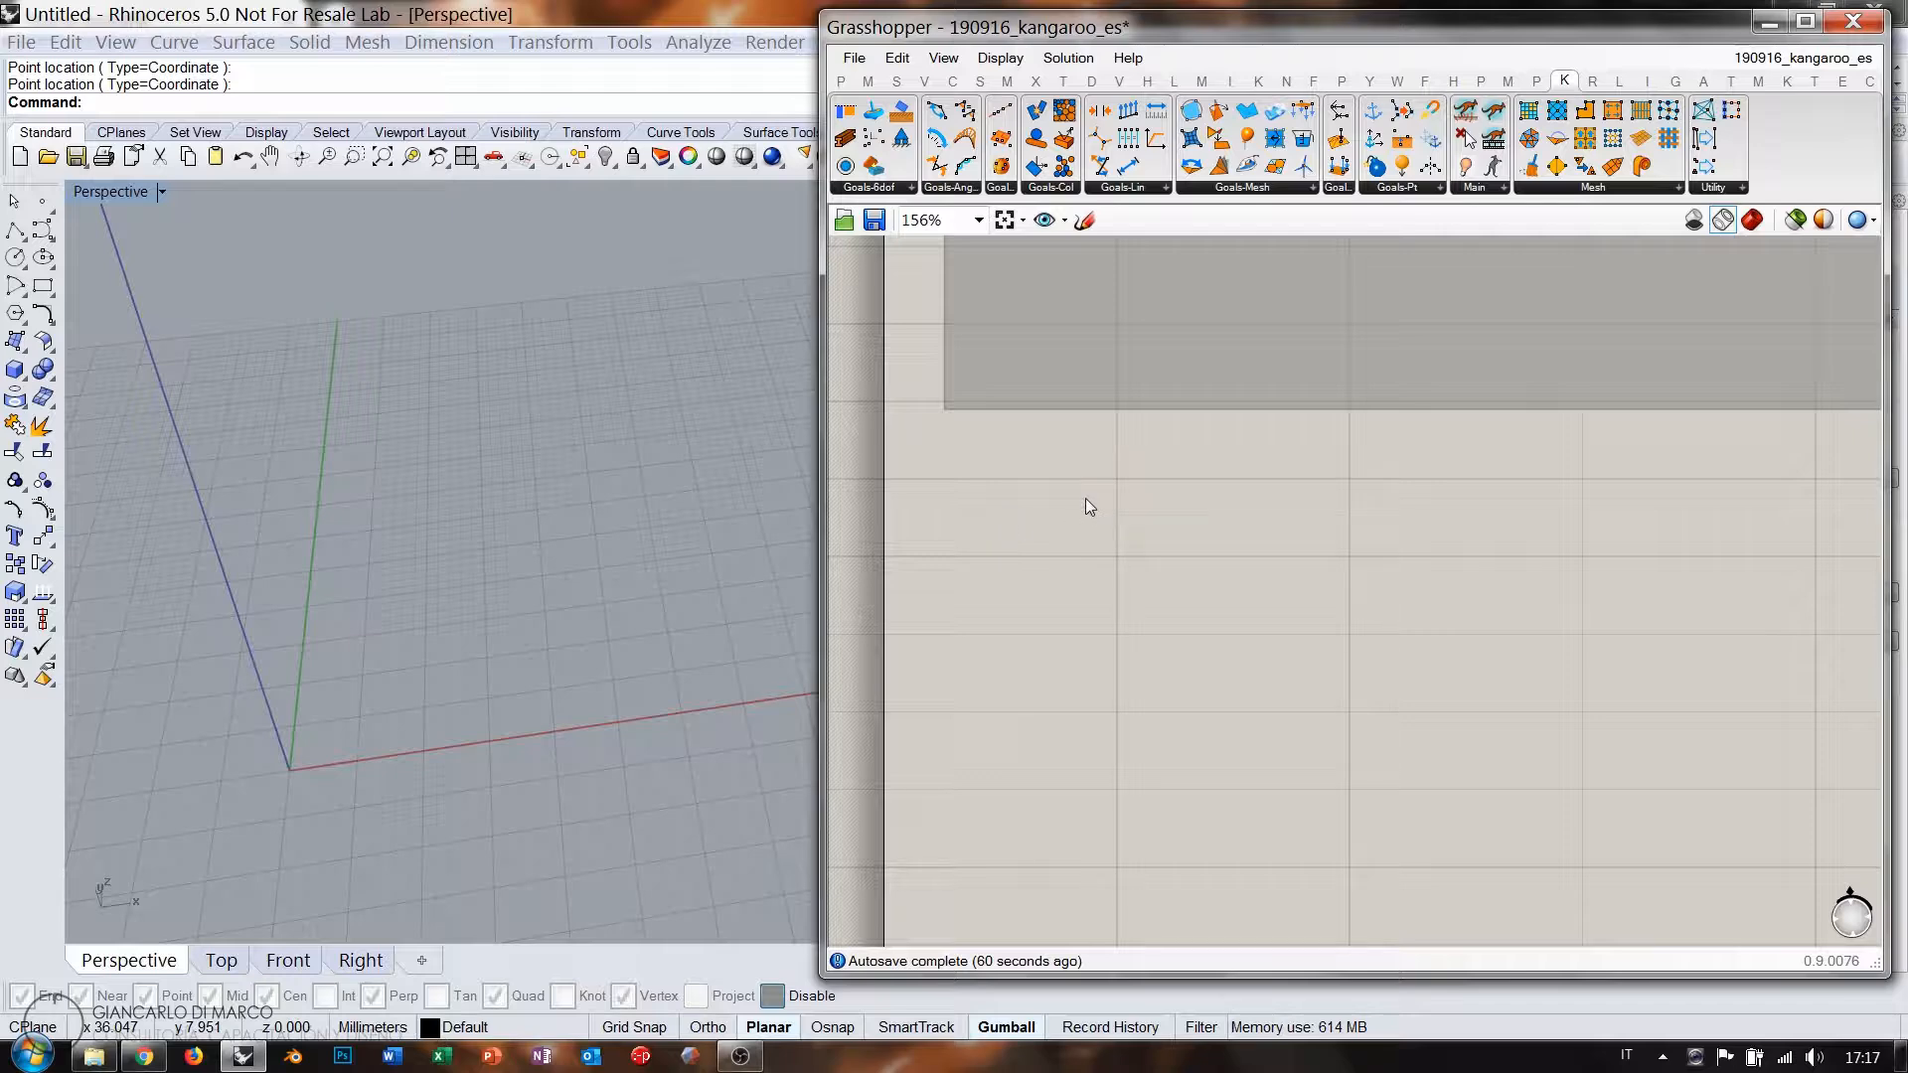
pyautogui.moveTo(1129, 596)
pyautogui.mouseDown(button='right')
pyautogui.moveTo(1137, 501)
pyautogui.moveTo(1095, 582)
pyautogui.mouseUp(button='right')
pyautogui.scroll(-3, 1100, 564)
# Copy the Surface parameter below the group and enable the copy.
pyautogui.moveTo(1115, 338); pyautogui.dragTo(1117, 515, button='right')
pyautogui.scroll(2, 1167, 453)
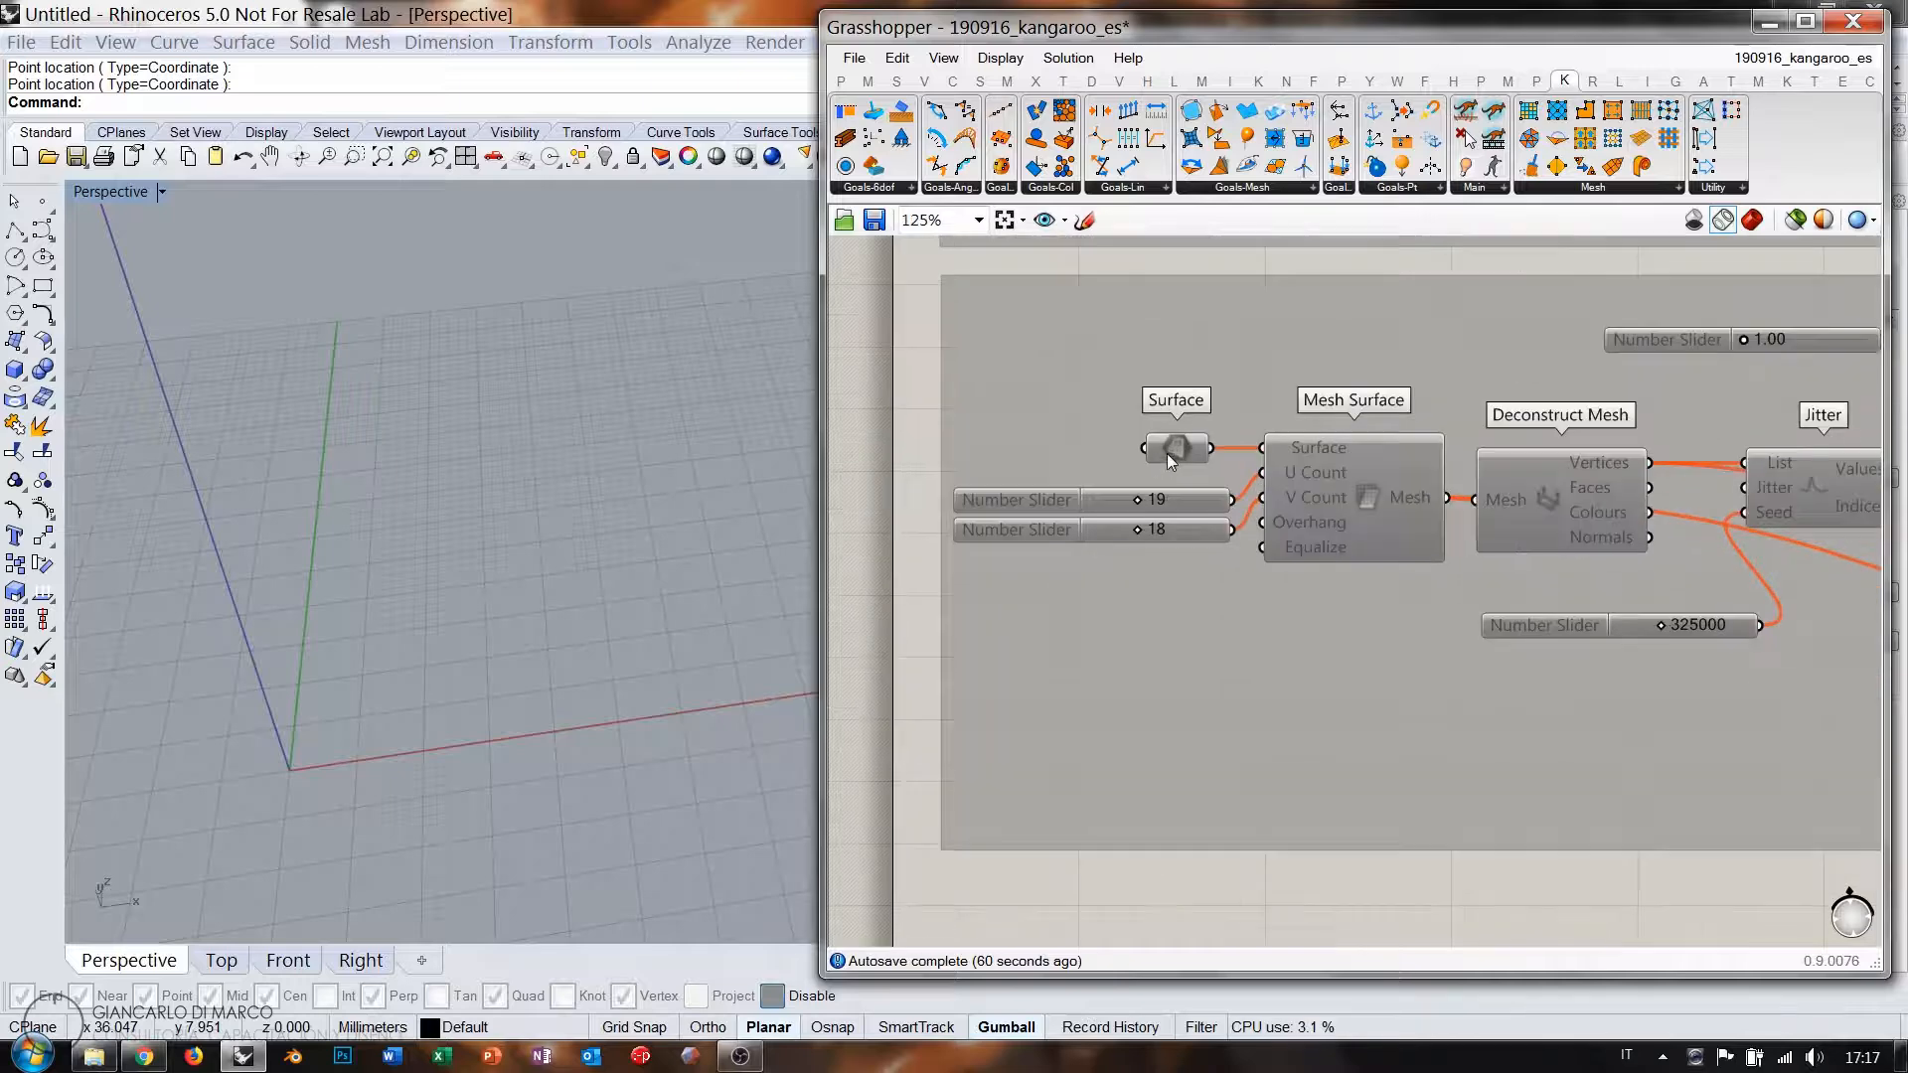
pyautogui.hotkey('ctrl', 'c')
pyautogui.hotkey('ctrl', 'v')
pyautogui.moveTo(1208, 570); pyautogui.dragTo(1185, 386, button='right')
pyautogui.moveTo(1169, 285); pyautogui.dragTo(1084, 787)
pyautogui.hotkey('ctrl', 'e')
pyautogui.click(1214, 848)
pyautogui.moveTo(1145, 797); pyautogui.dragTo(1098, 563, button='right')
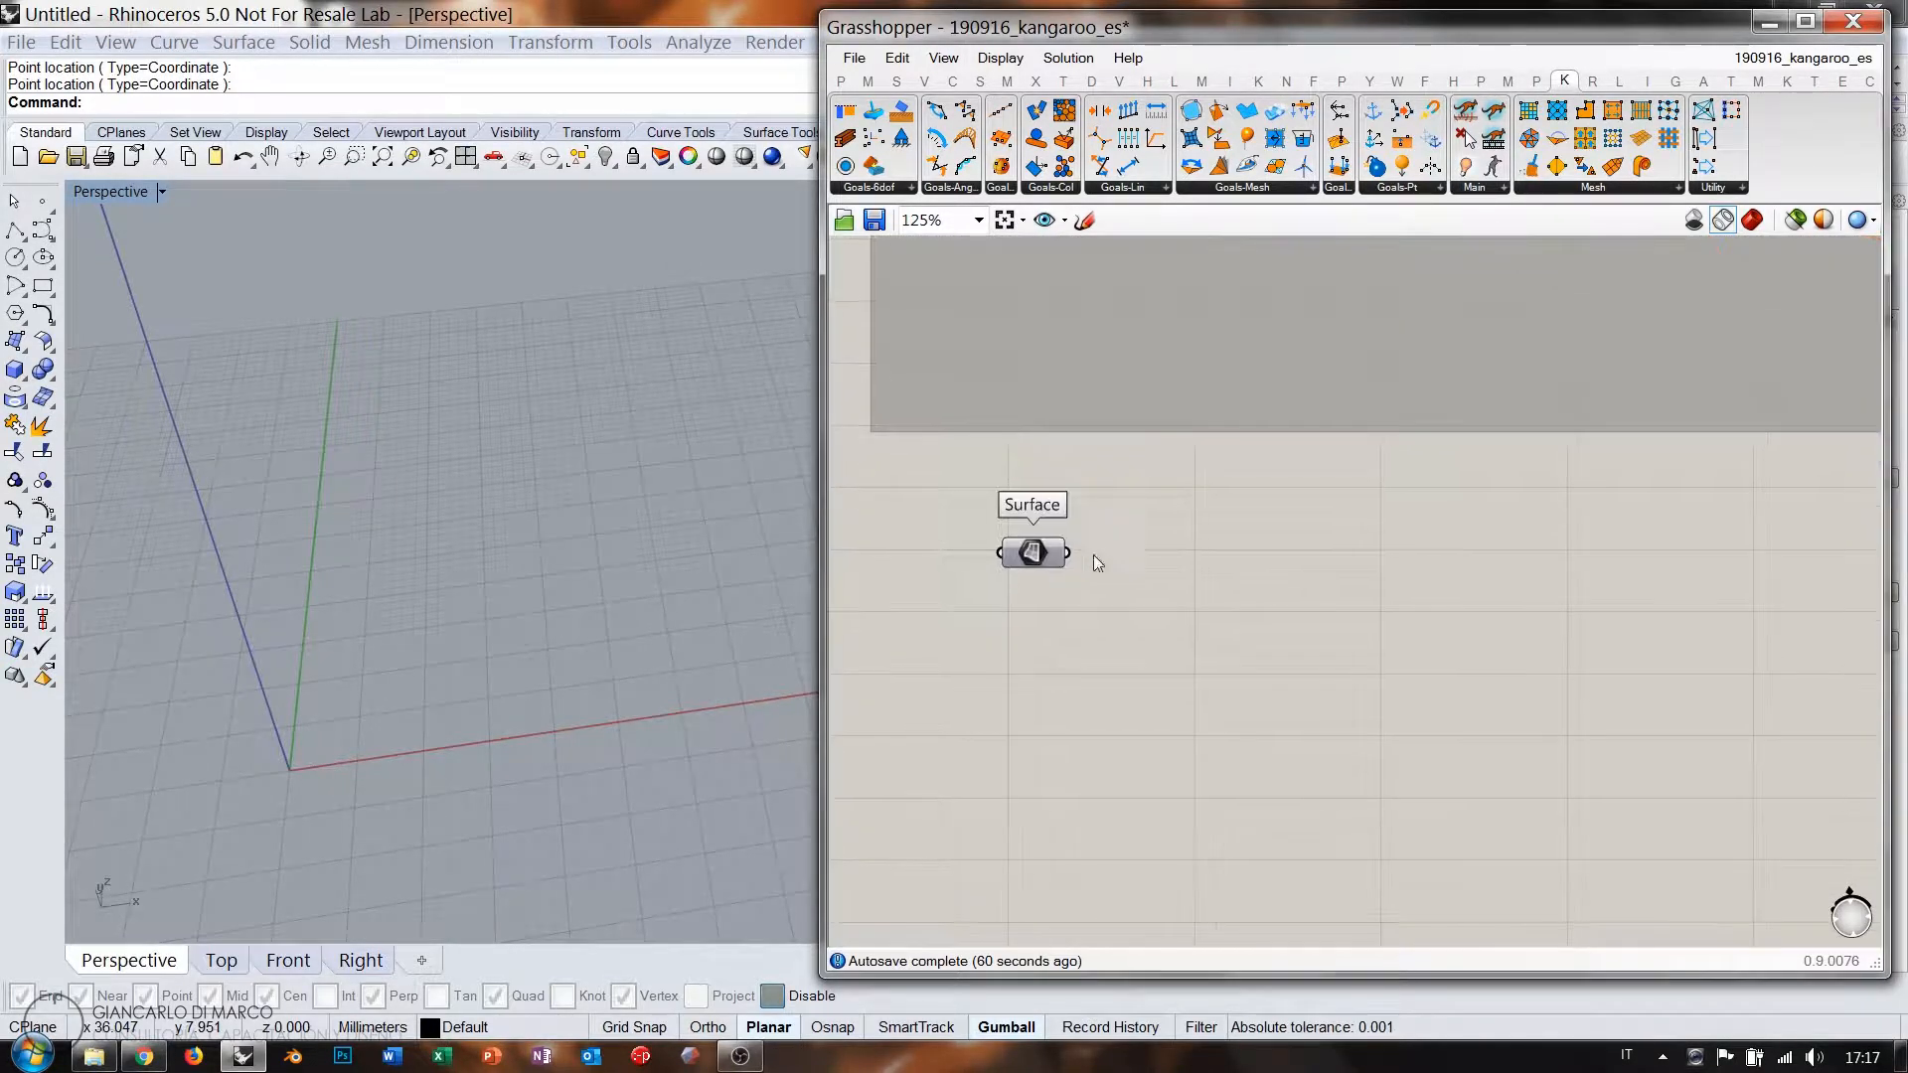
pyautogui.click(1201, 600)
# Turn on shaded preview and wire the Surface into a new Mesh Surface component.
pyautogui.moveTo(431, 632); pyautogui.dragTo(459, 502, button='right')
pyautogui.click(1745, 224)
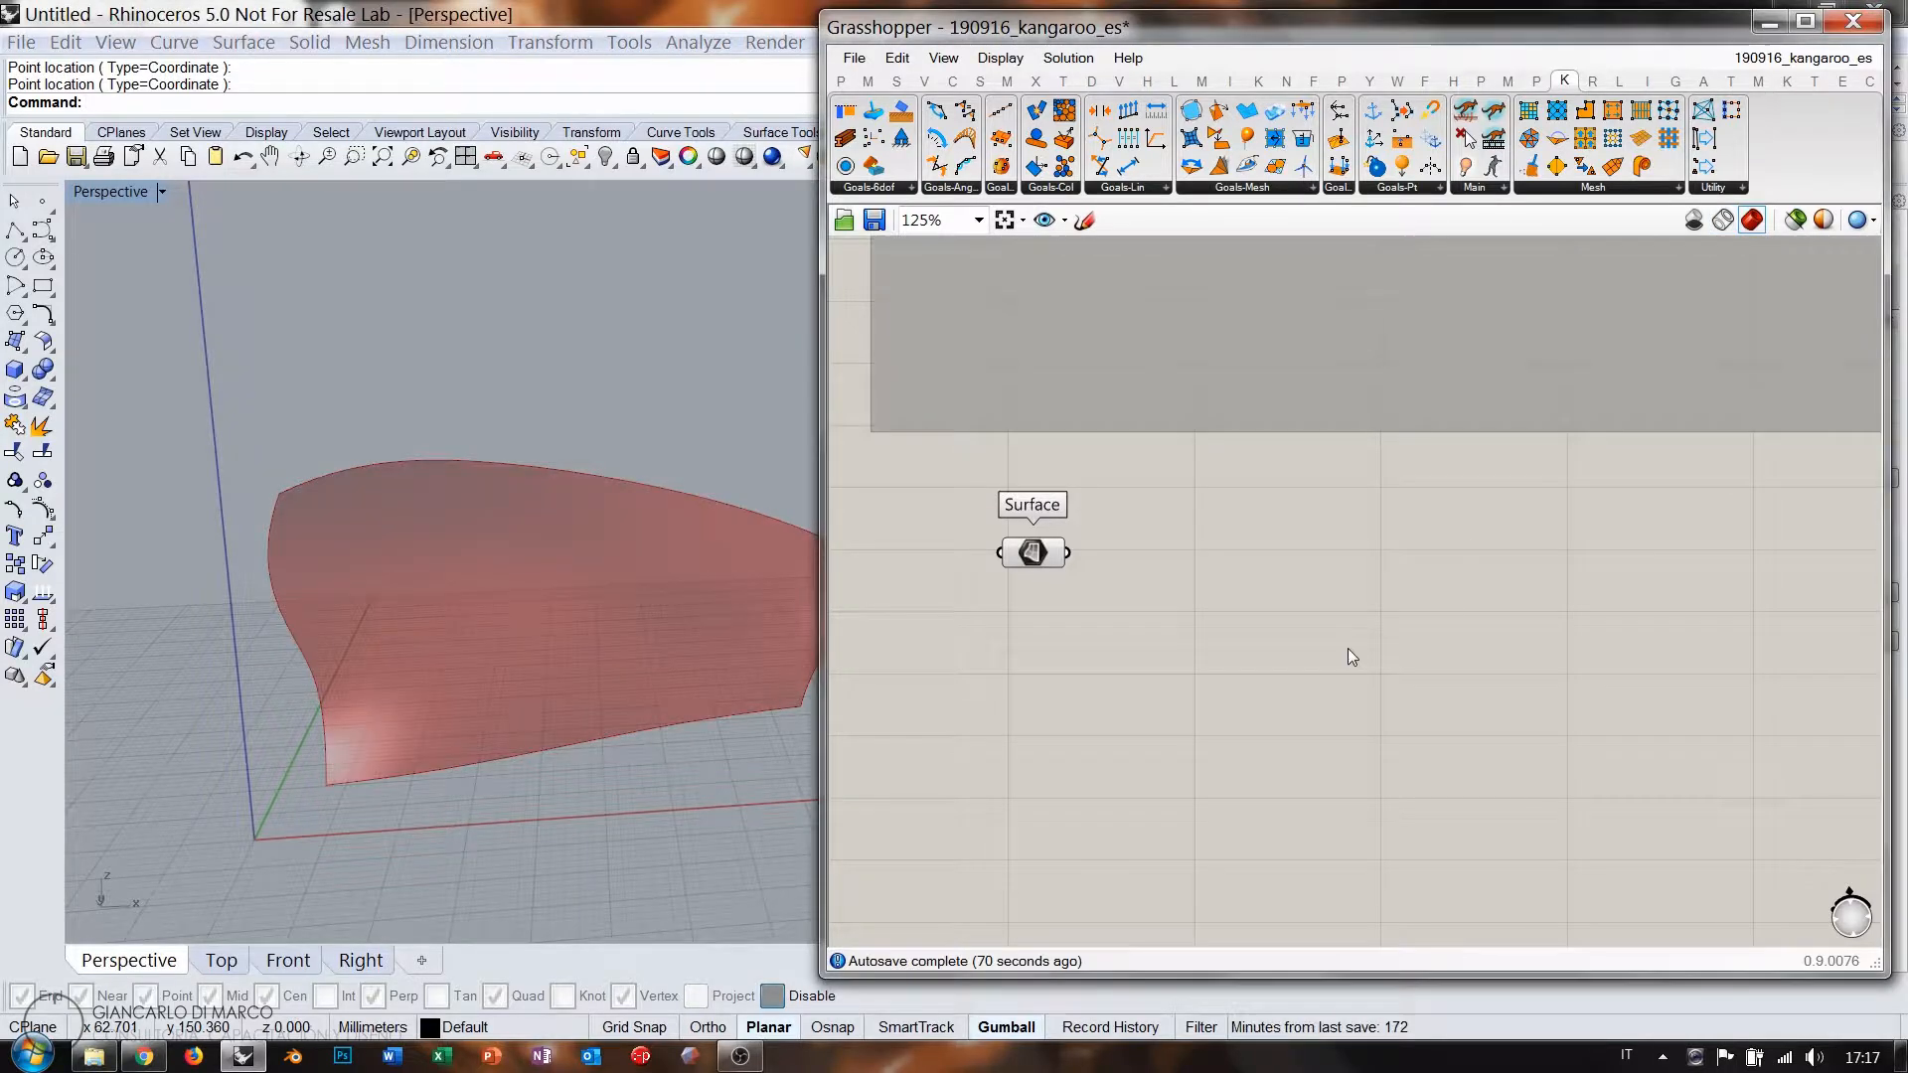
pyautogui.moveTo(1282, 573); pyautogui.dragTo(1268, 523, button='right')
pyautogui.doubleClick(1268, 523)
pyautogui.write('mesh')
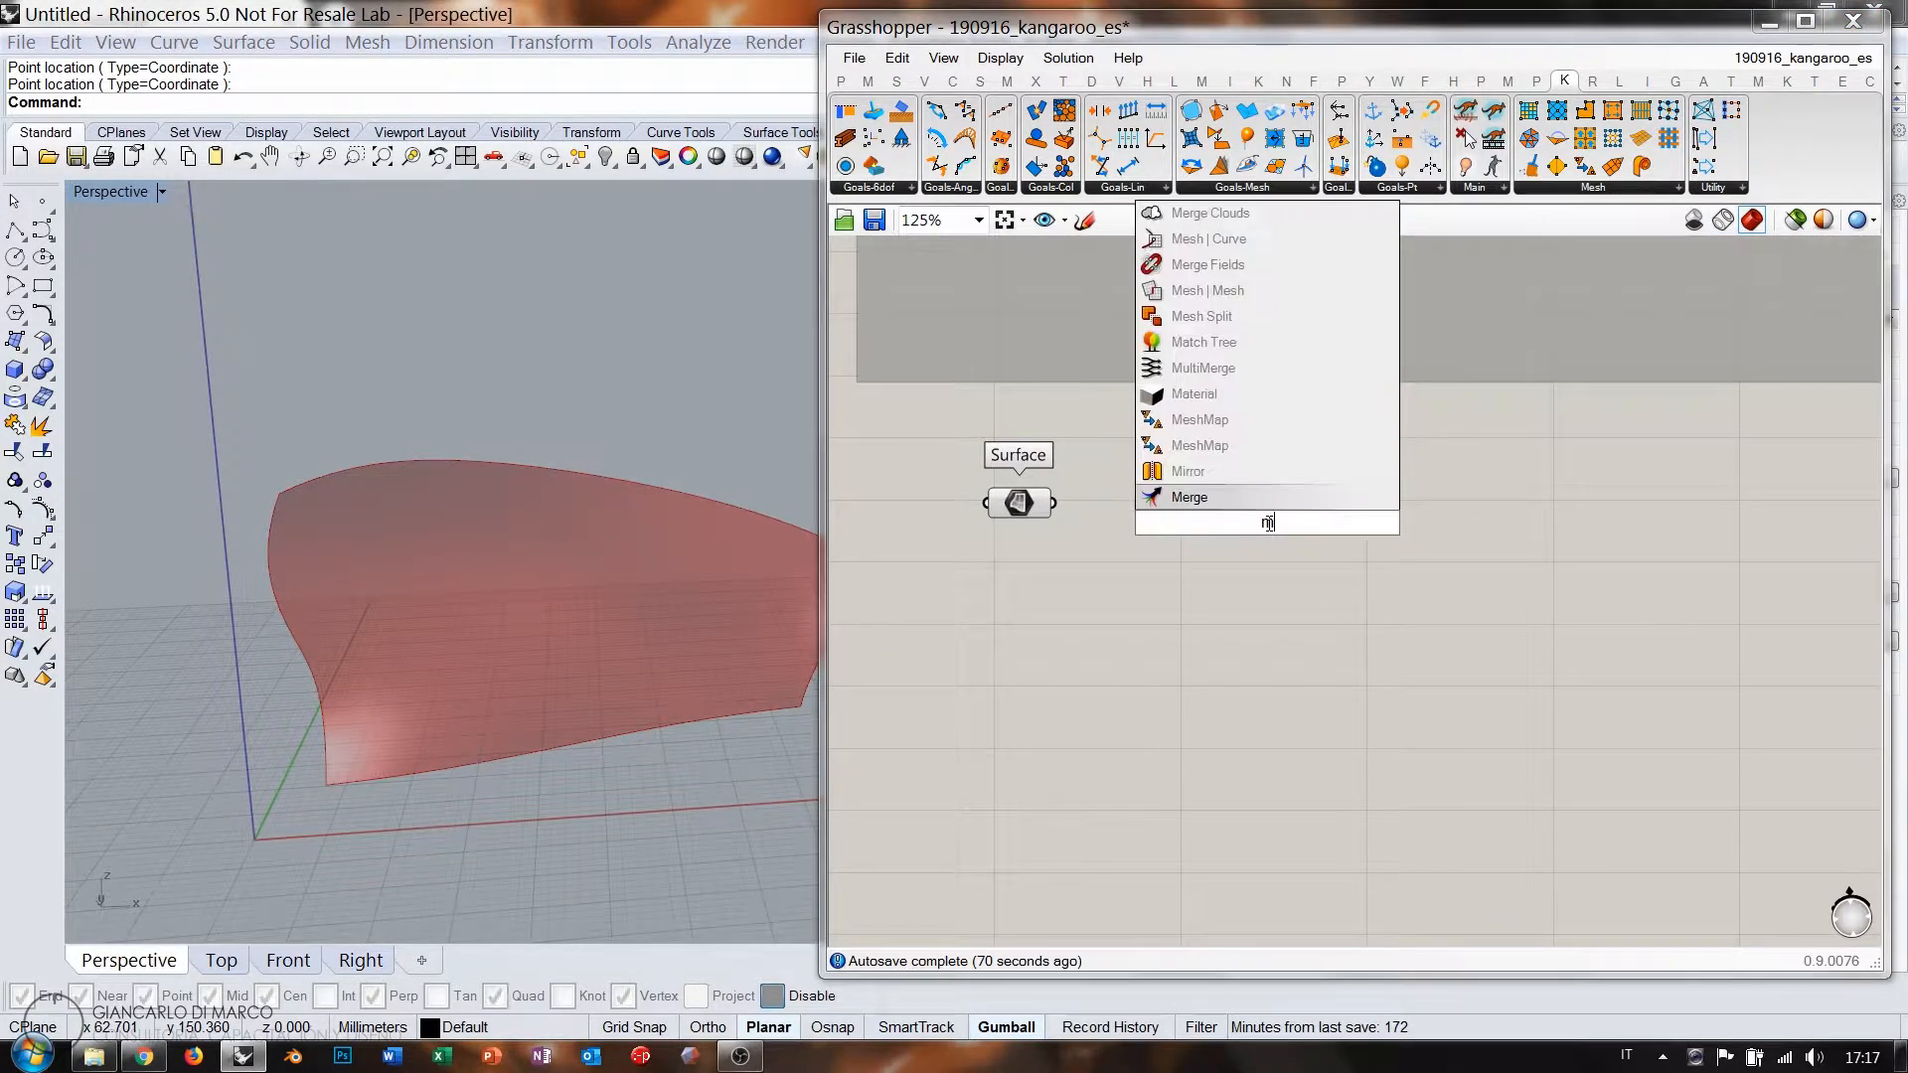
pyautogui.press('Return')
pyautogui.moveTo(1156, 475); pyautogui.dragTo(1211, 638)
pyautogui.click(1154, 475)
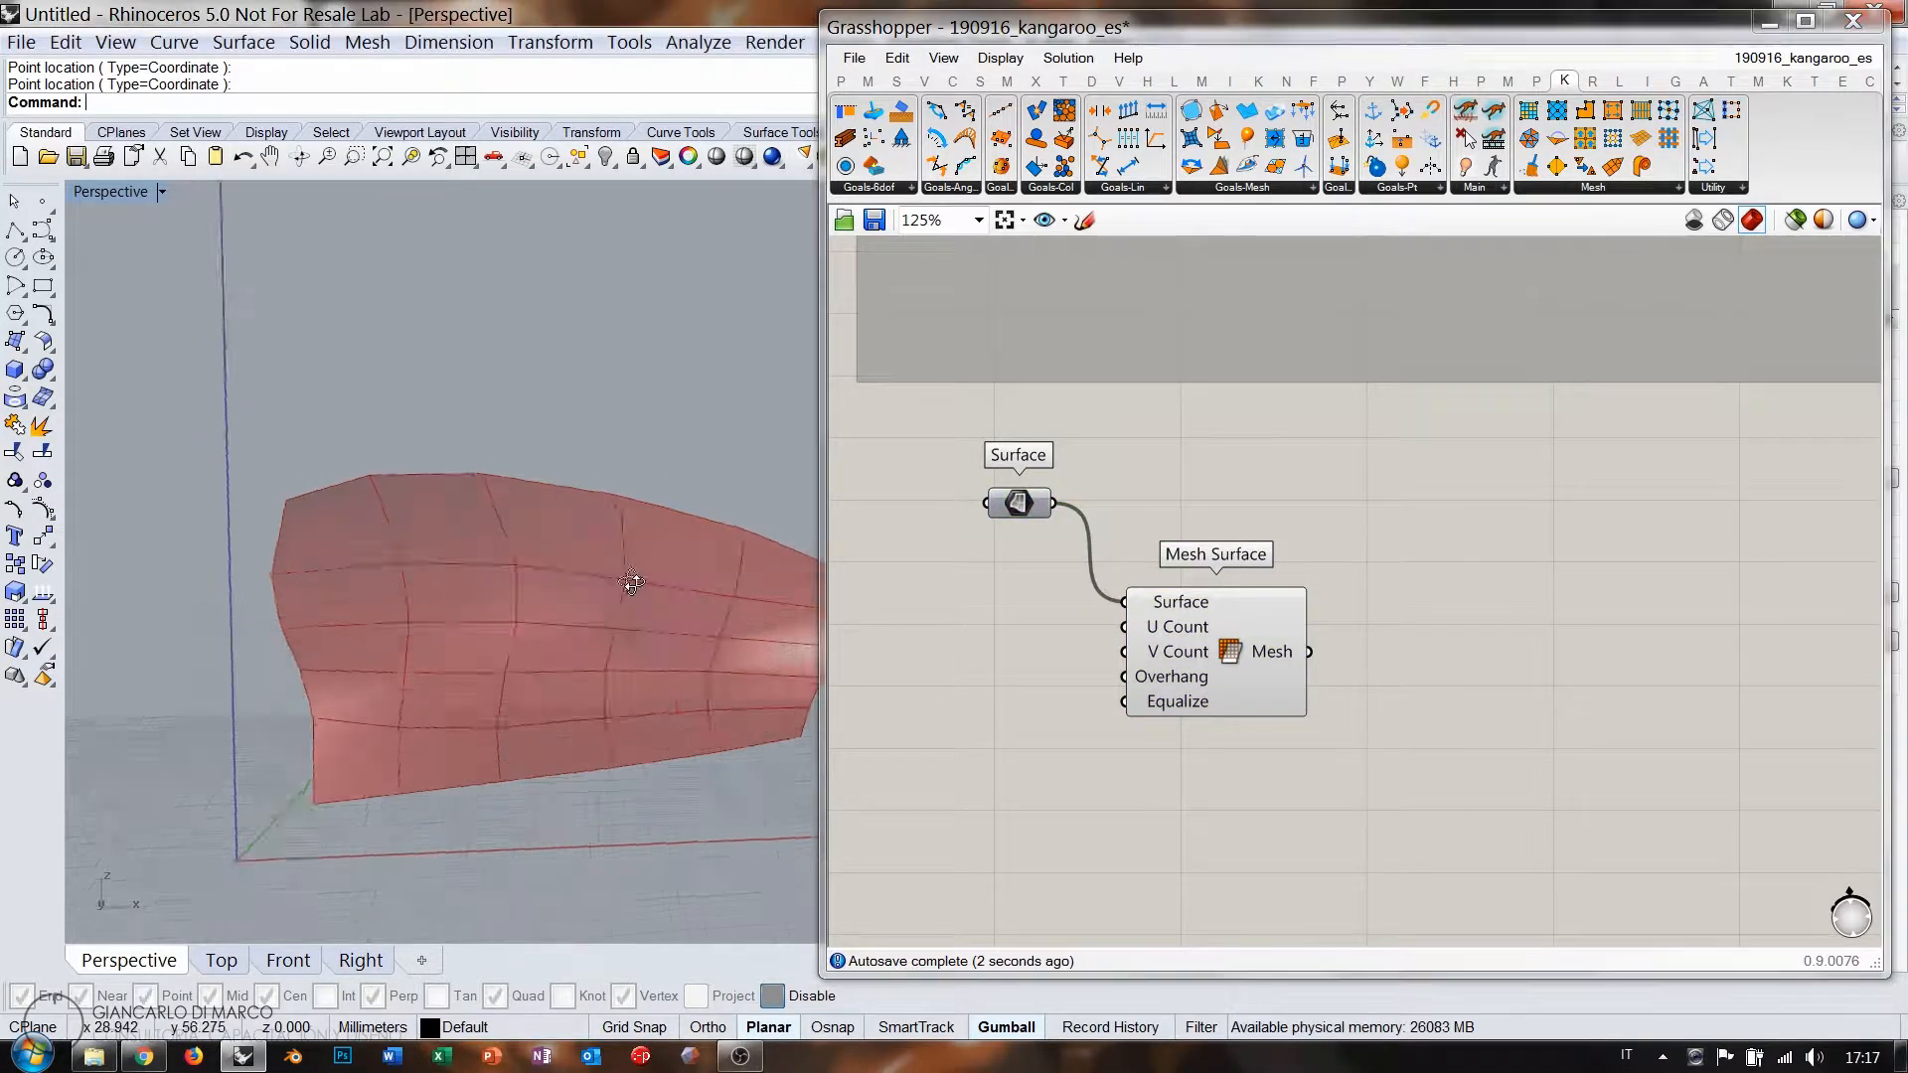
pyautogui.moveTo(631, 579); pyautogui.dragTo(590, 600, button='right')
pyautogui.moveTo(1003, 640); pyautogui.dragTo(1231, 527, button='right')
pyautogui.scroll(1, 1231, 527)
pyautogui.scroll(1, 1230, 526)
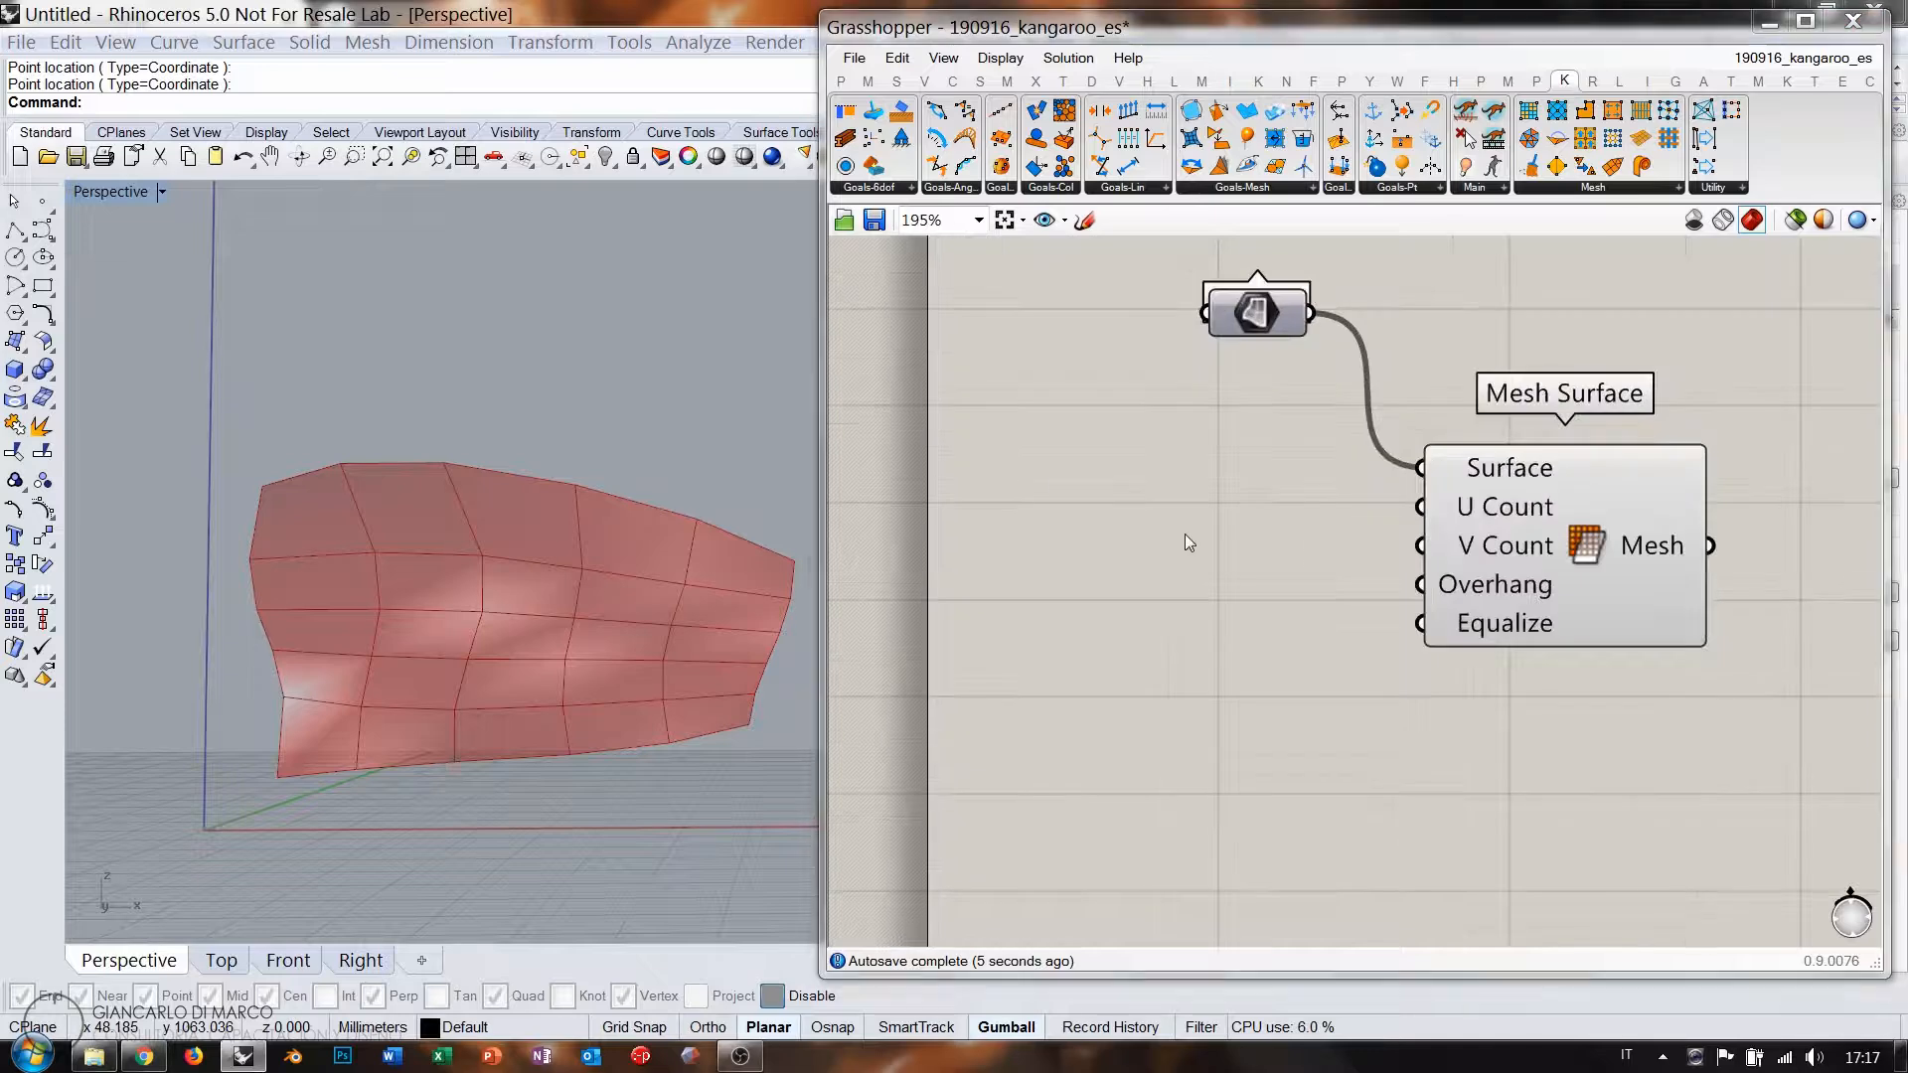
# Create a Number Slider at 20 and wire it to Mesh Surface's U and V Count inputs.
pyautogui.doubleClick(1185, 534)
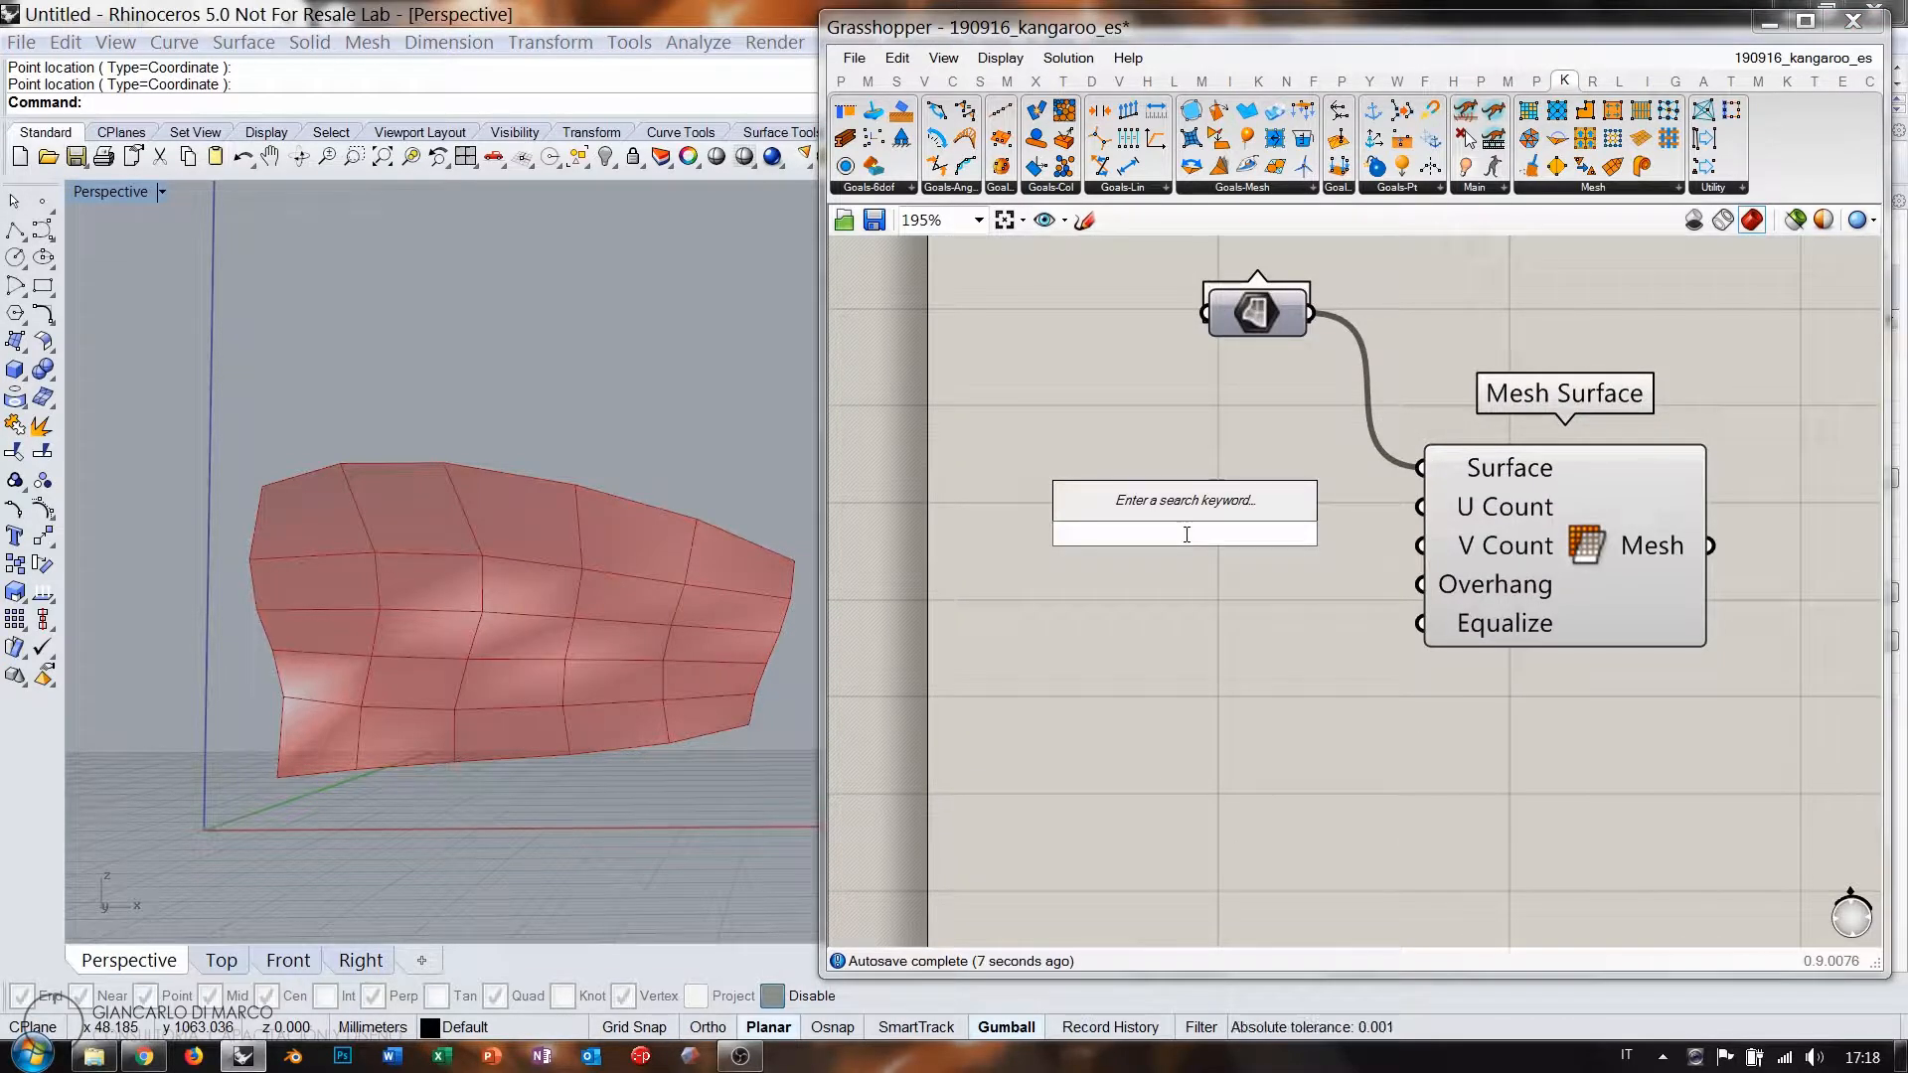
pyautogui.write('20')
pyautogui.press('Return')
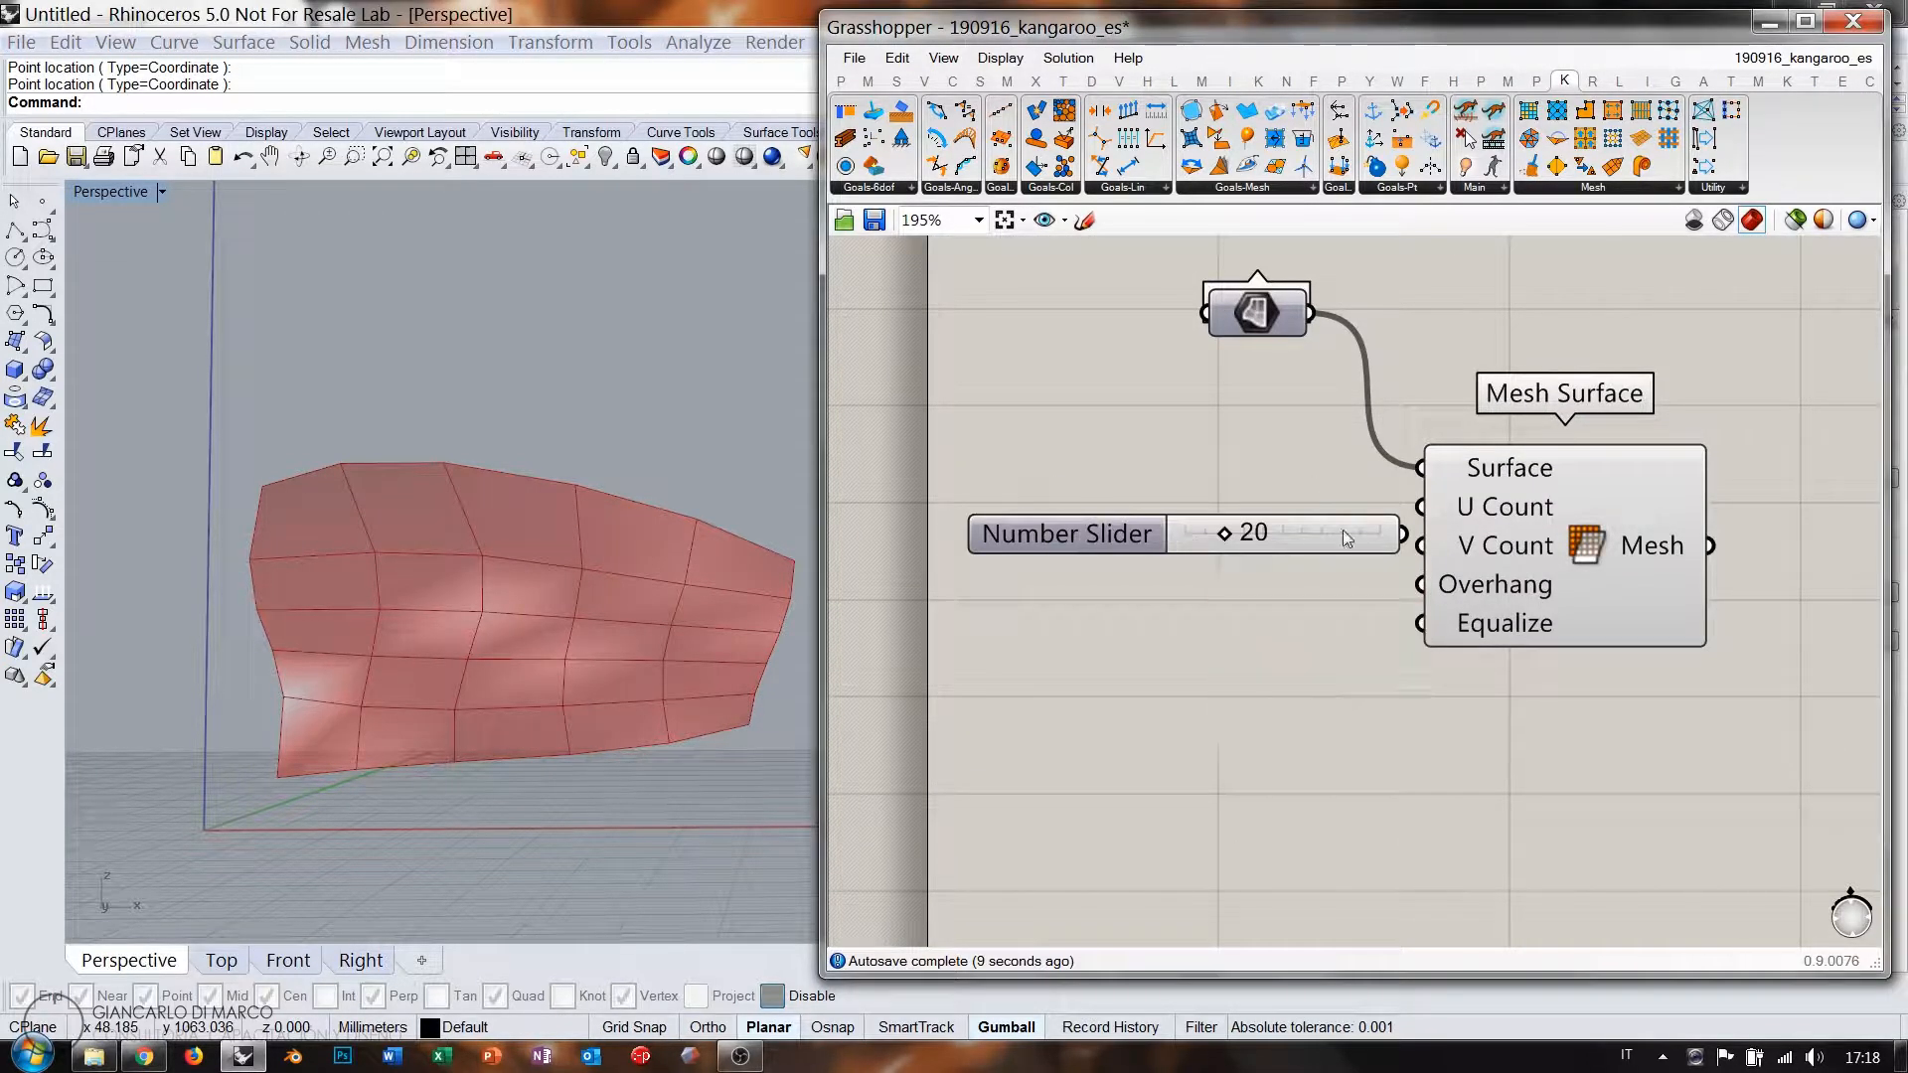
pyautogui.moveTo(1356, 534); pyautogui.dragTo(1322, 528)
pyautogui.moveTo(1371, 526); pyautogui.dragTo(1422, 546)
pyautogui.moveTo(1266, 540); pyautogui.dragTo(1264, 528)
pyautogui.click(1151, 572)
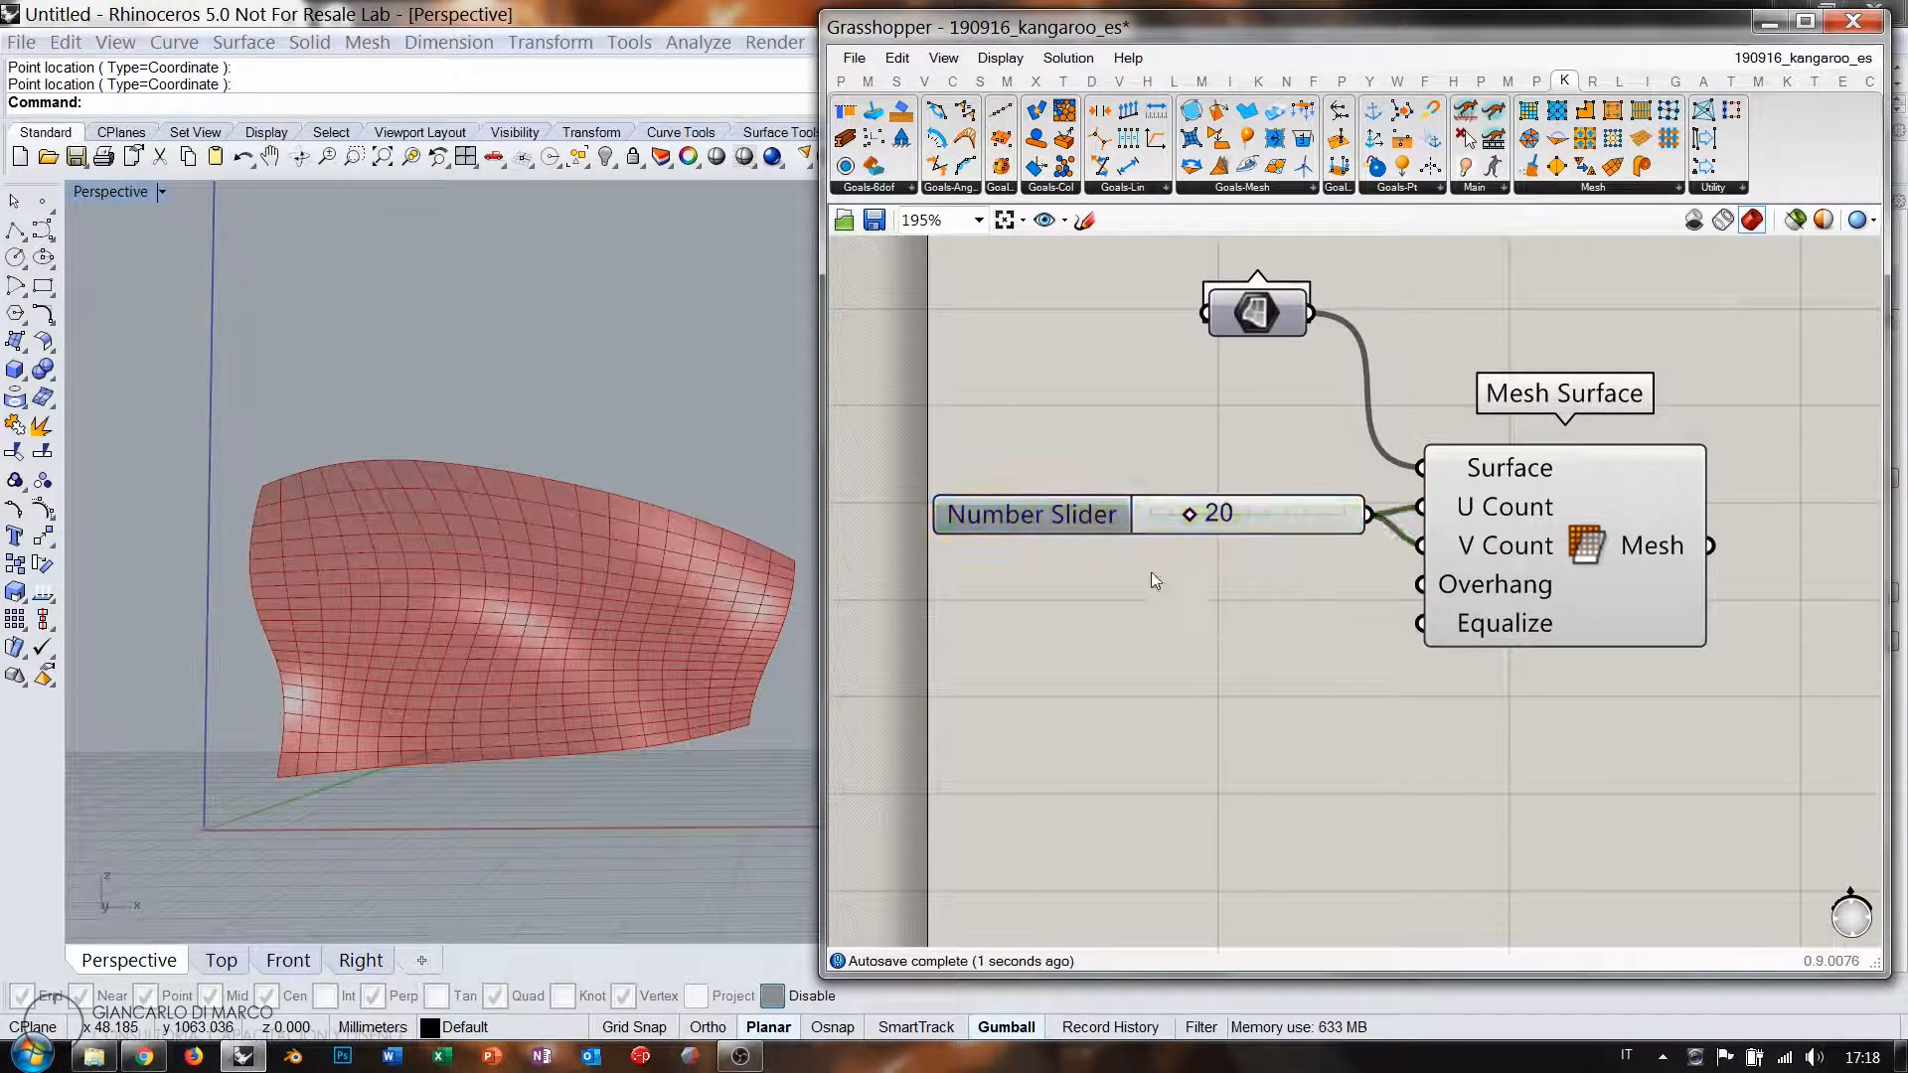
# Raise the slider from 20 to 33 for a denser mesh.
pyautogui.moveTo(532, 555)
pyautogui.mouseDown(button='right')
pyautogui.moveTo(516, 478)
pyautogui.moveTo(535, 564)
pyautogui.mouseUp(button='right')
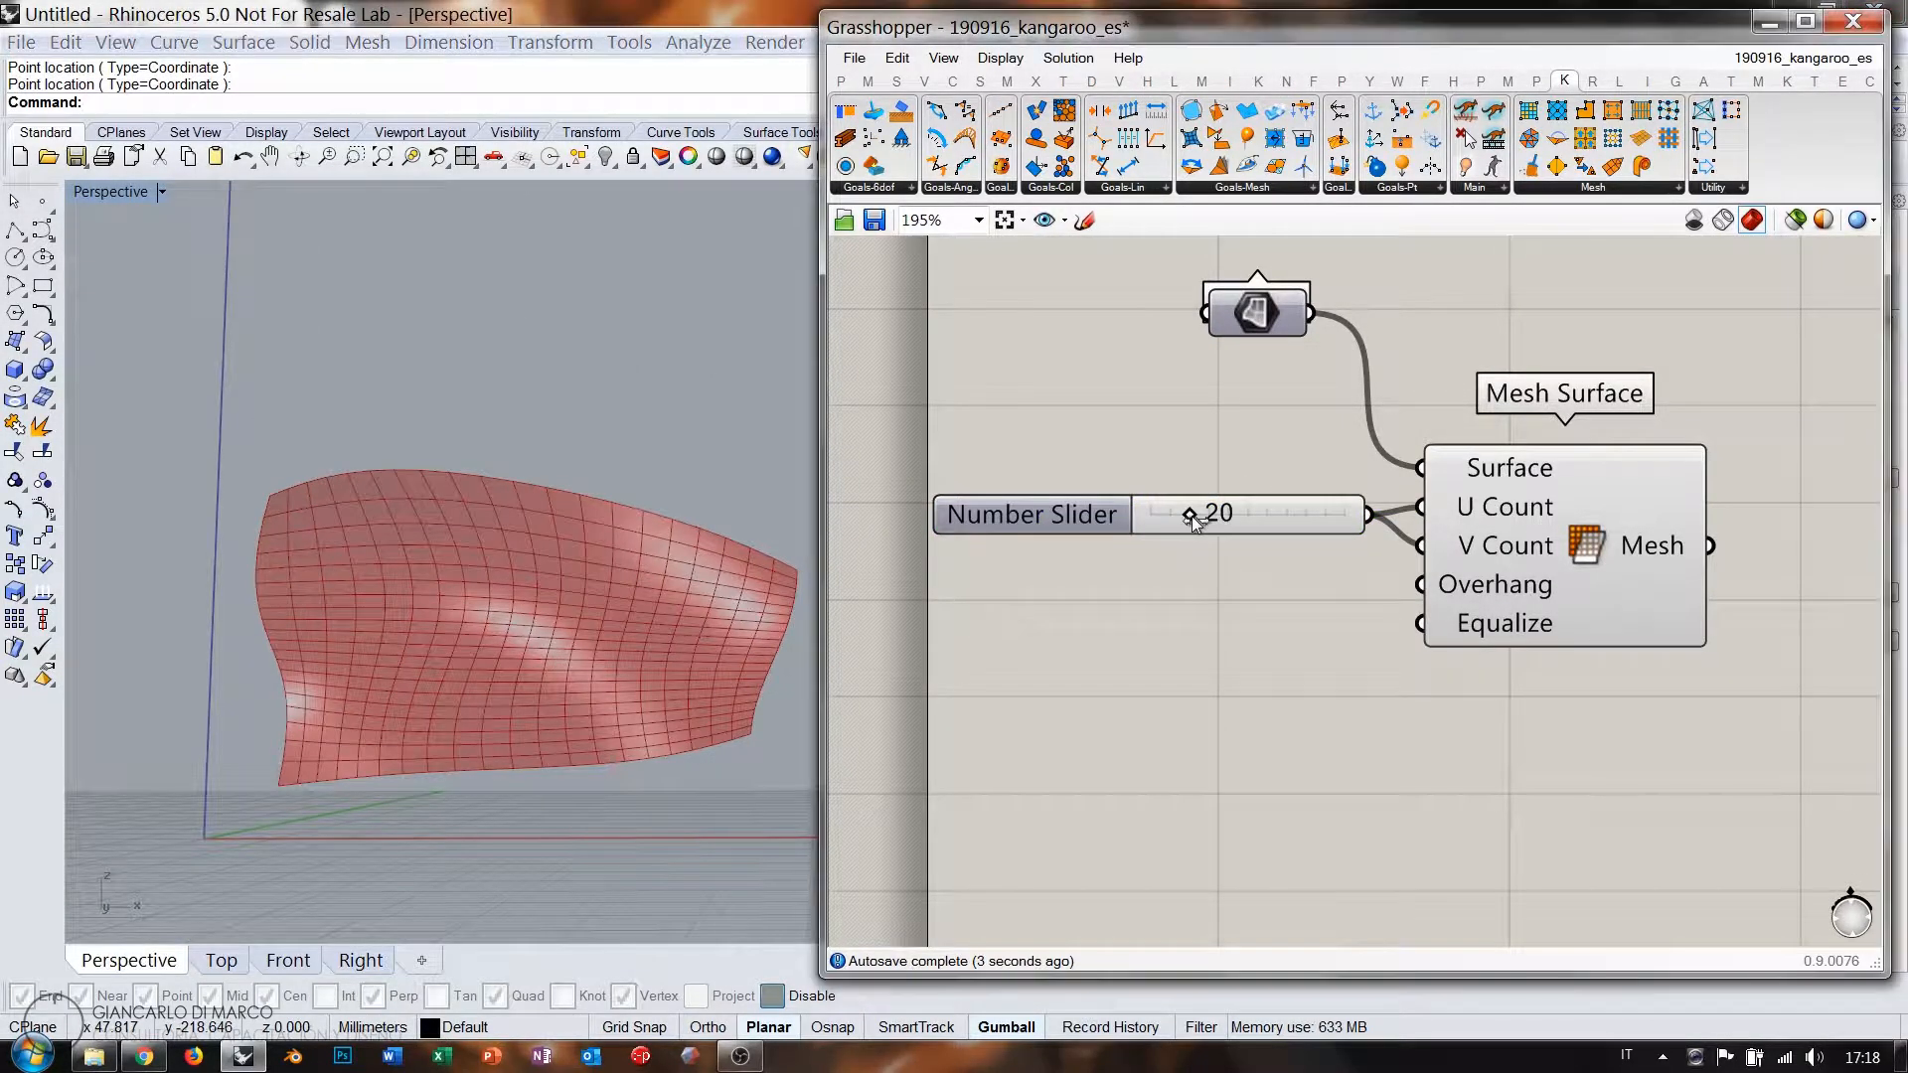
pyautogui.moveTo(1189, 514); pyautogui.dragTo(1214, 517)
pyautogui.moveTo(553, 561)
pyautogui.mouseDown(button='right')
pyautogui.moveTo(564, 453)
pyautogui.moveTo(555, 622)
pyautogui.moveTo(543, 555)
pyautogui.mouseUp(button='right')
pyautogui.moveTo(1389, 533); pyautogui.dragTo(1004, 501, button='right')
pyautogui.click(932, 487)
pyautogui.click(1071, 697)
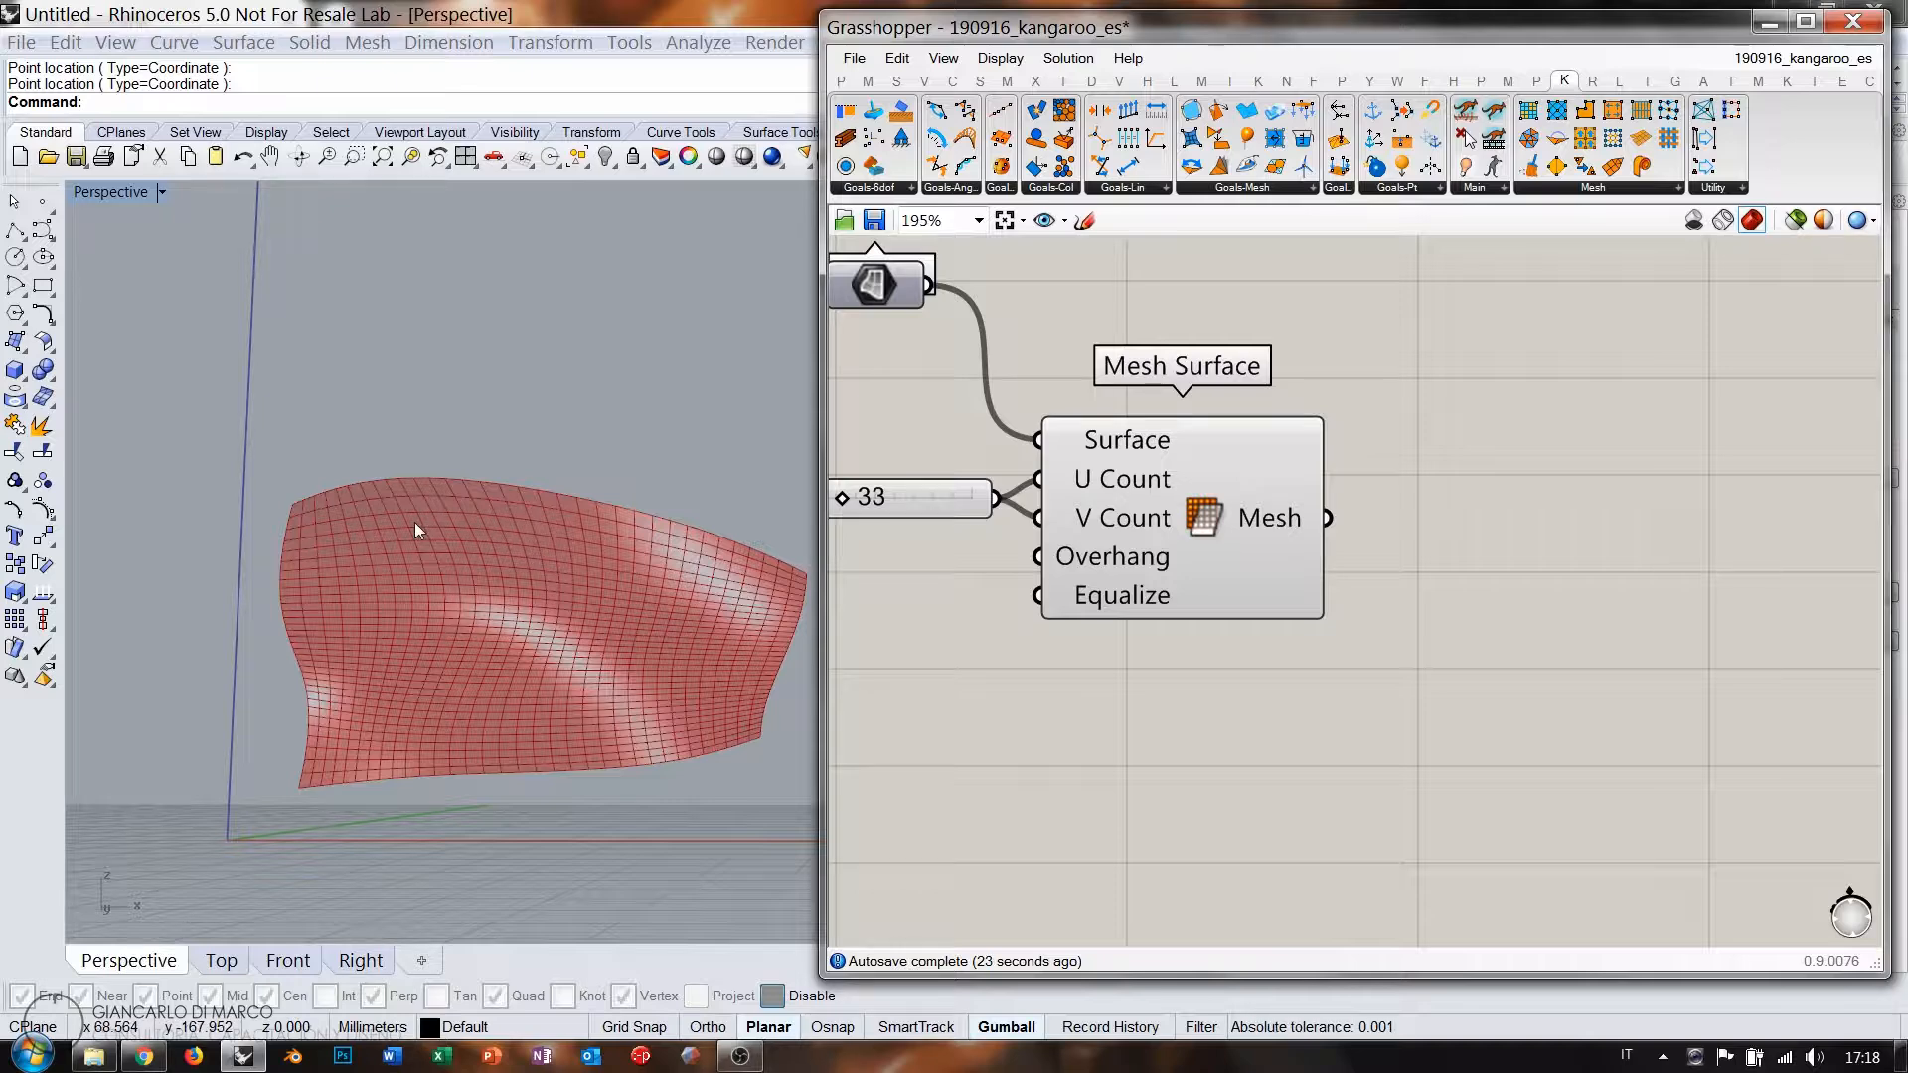
# Inspect the denser mesh in the Front and Perspective views, ending in Front.
pyautogui.click(288, 965)
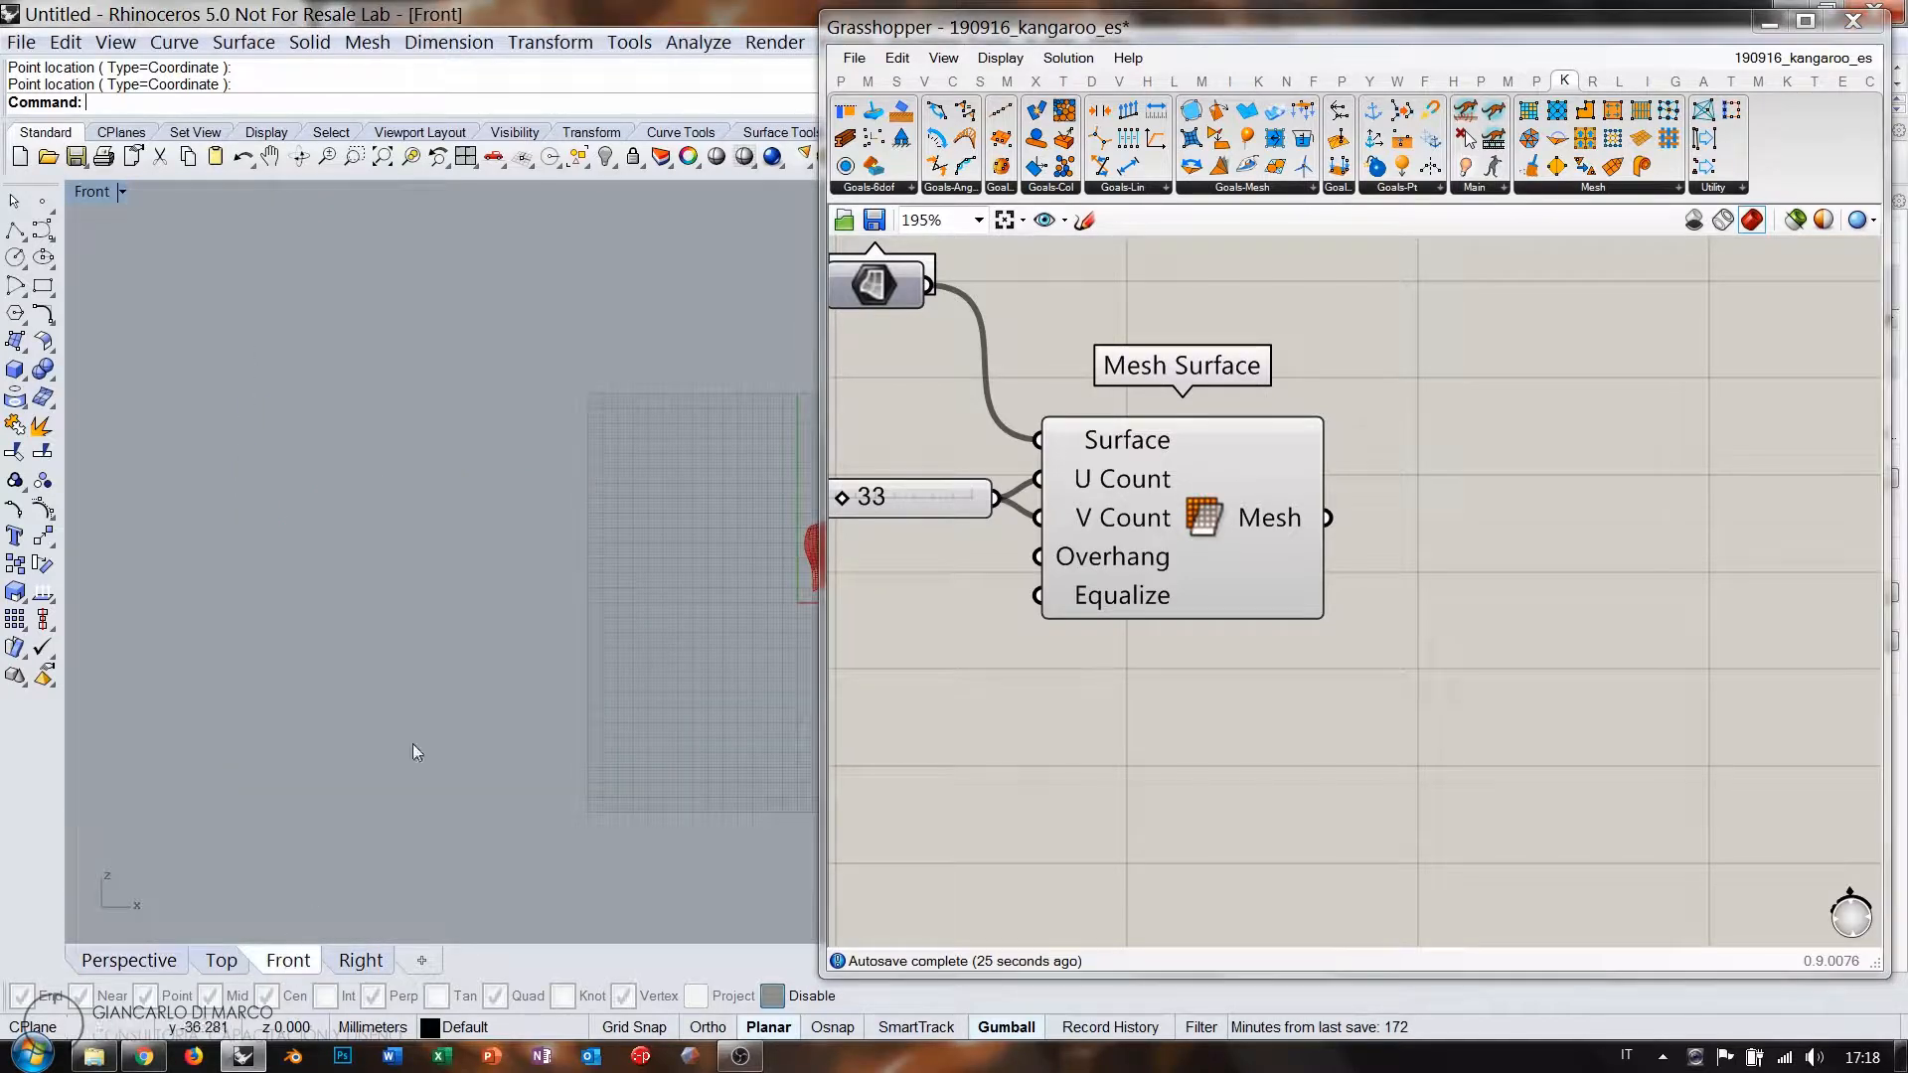
pyautogui.moveTo(710, 569); pyautogui.dragTo(350, 599, button='right')
pyautogui.scroll(10, 487, 584)
pyautogui.moveTo(576, 593); pyautogui.dragTo(473, 585, button='right')
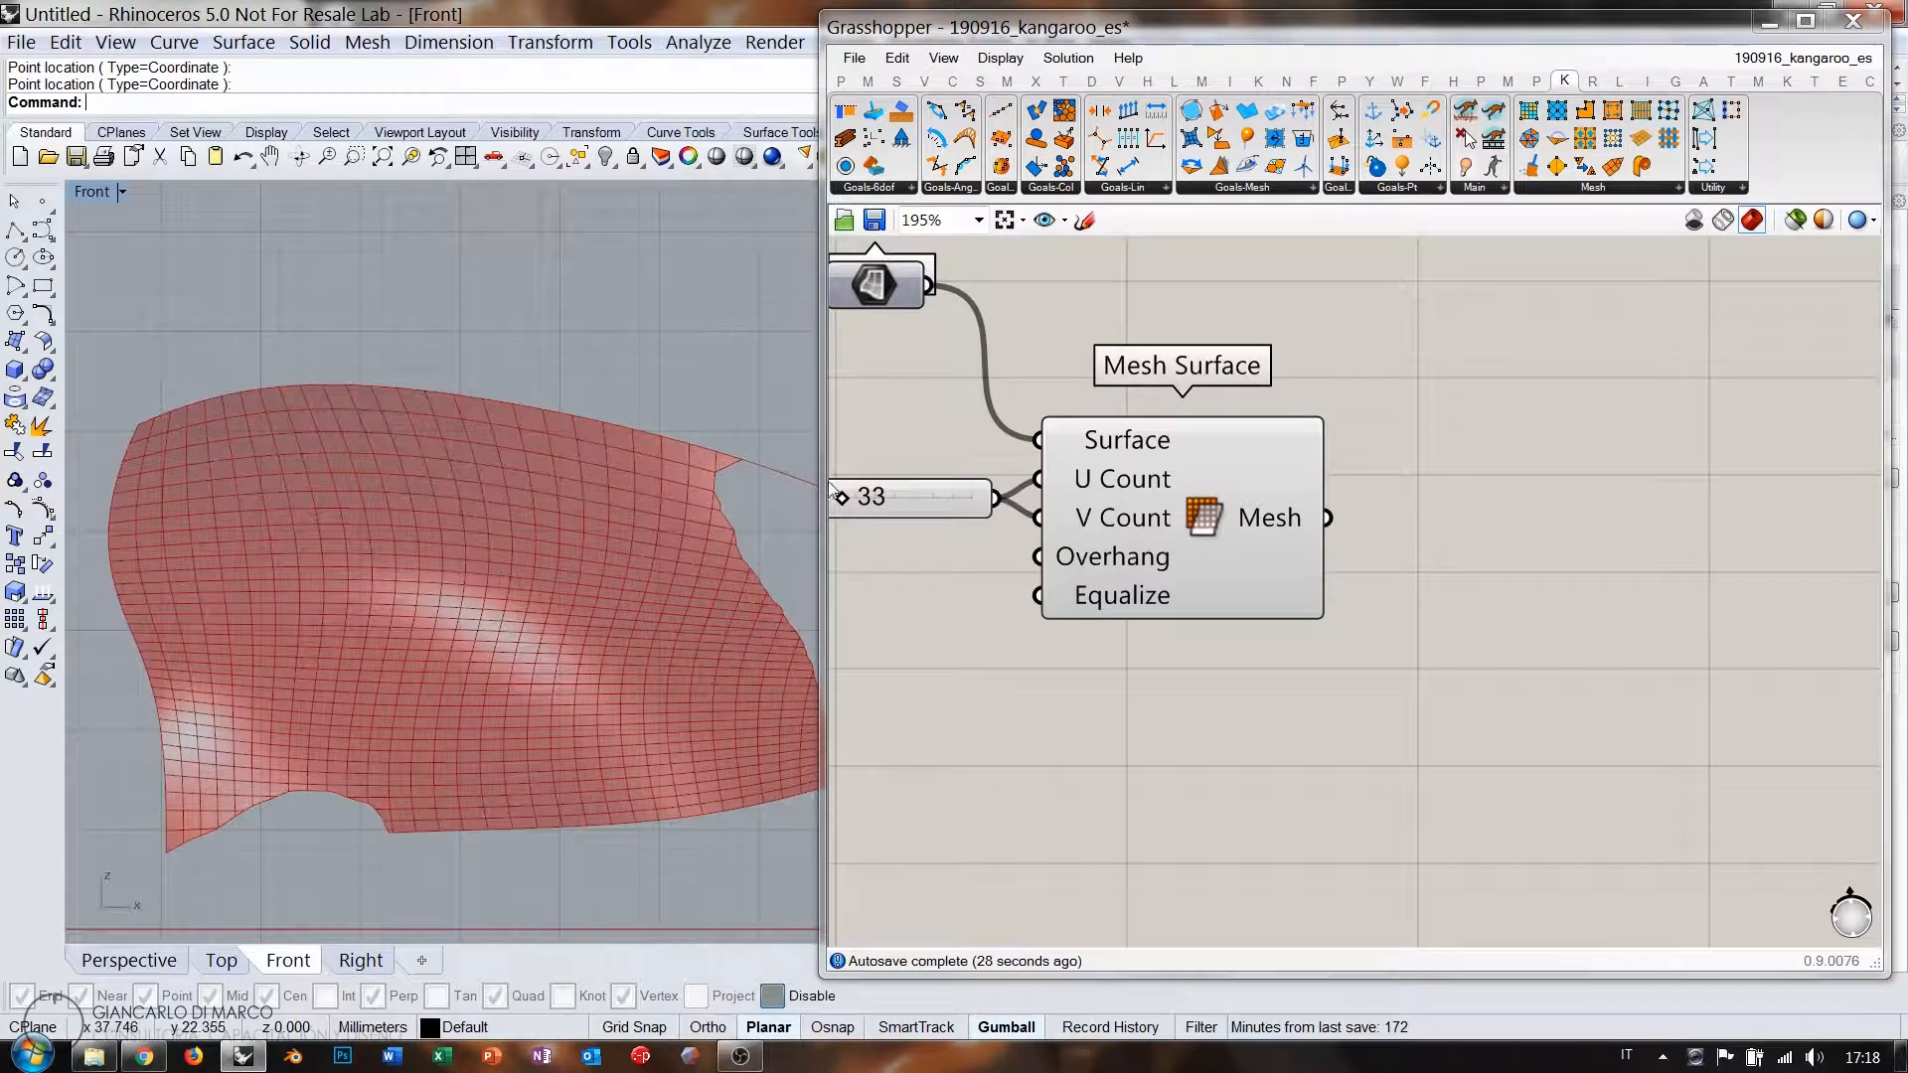
pyautogui.click(129, 961)
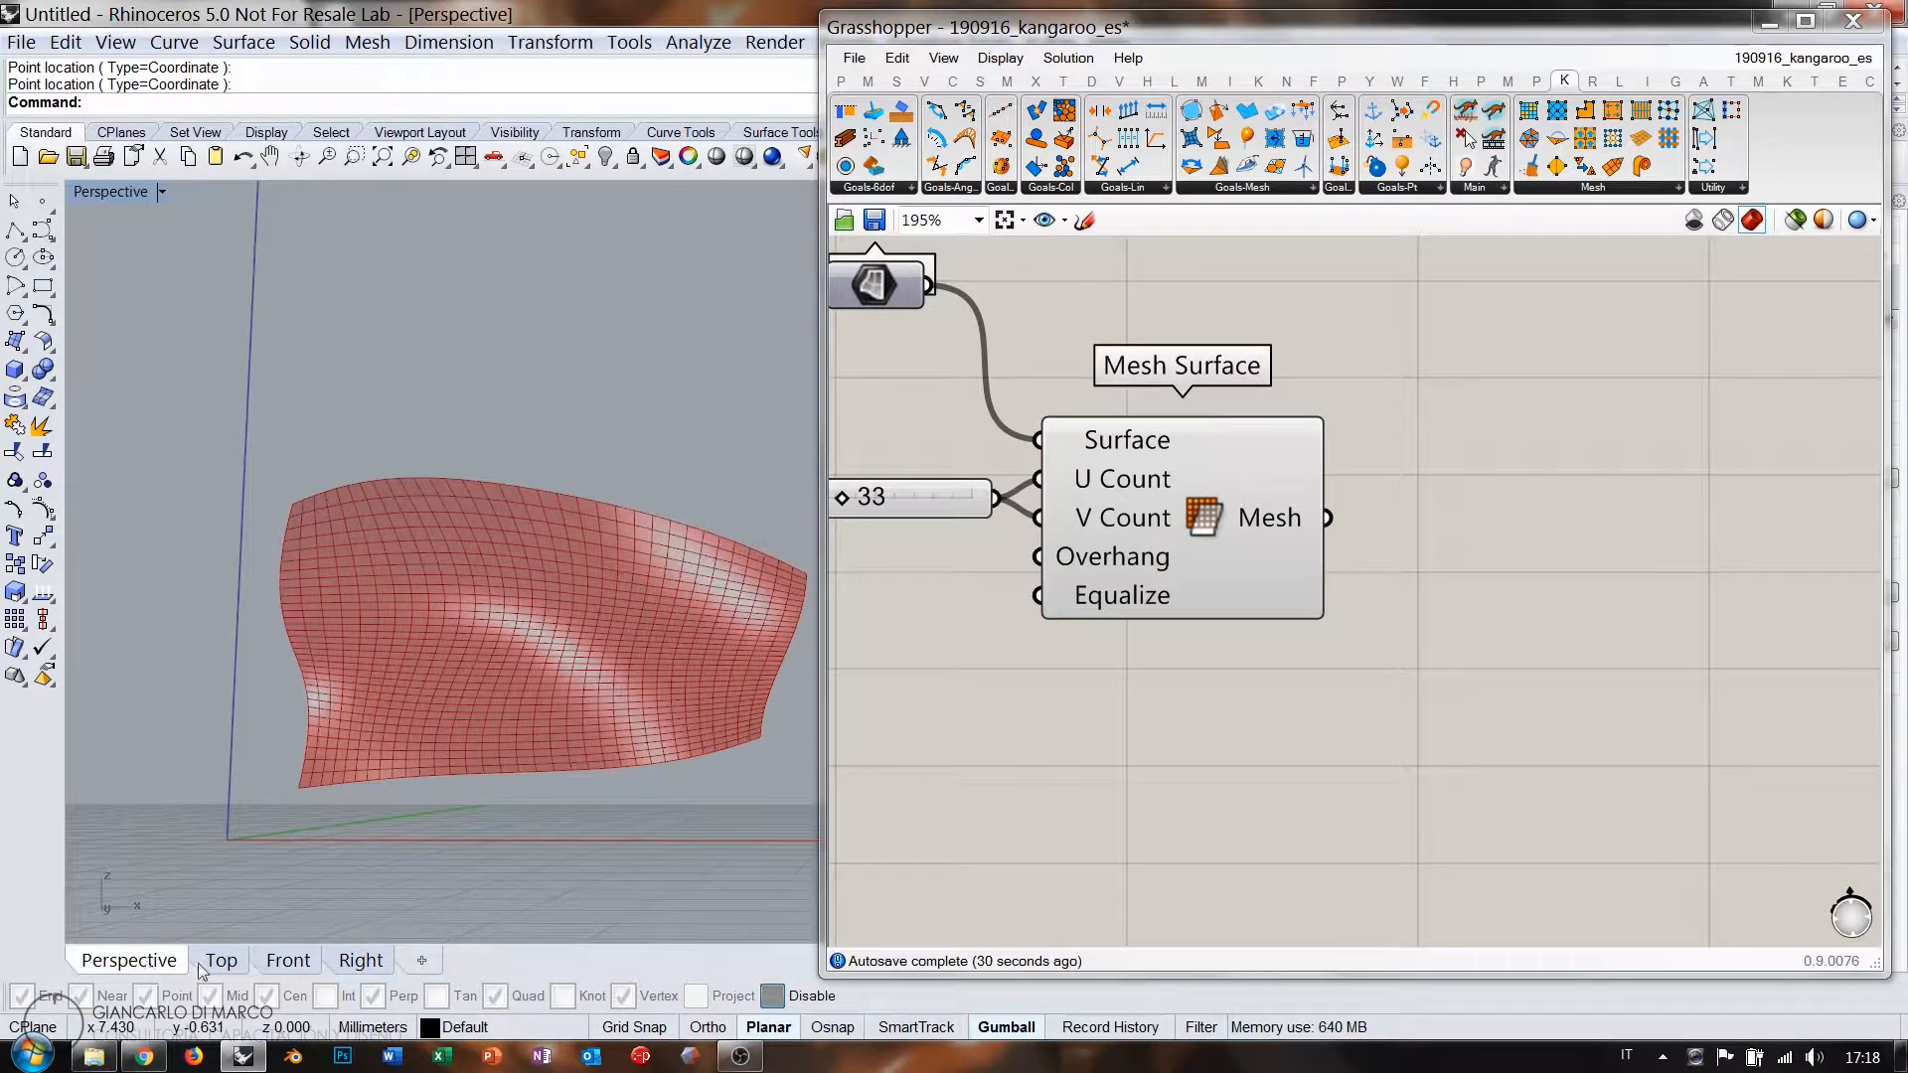
pyautogui.click(287, 965)
pyautogui.scroll(-4, 437, 556)
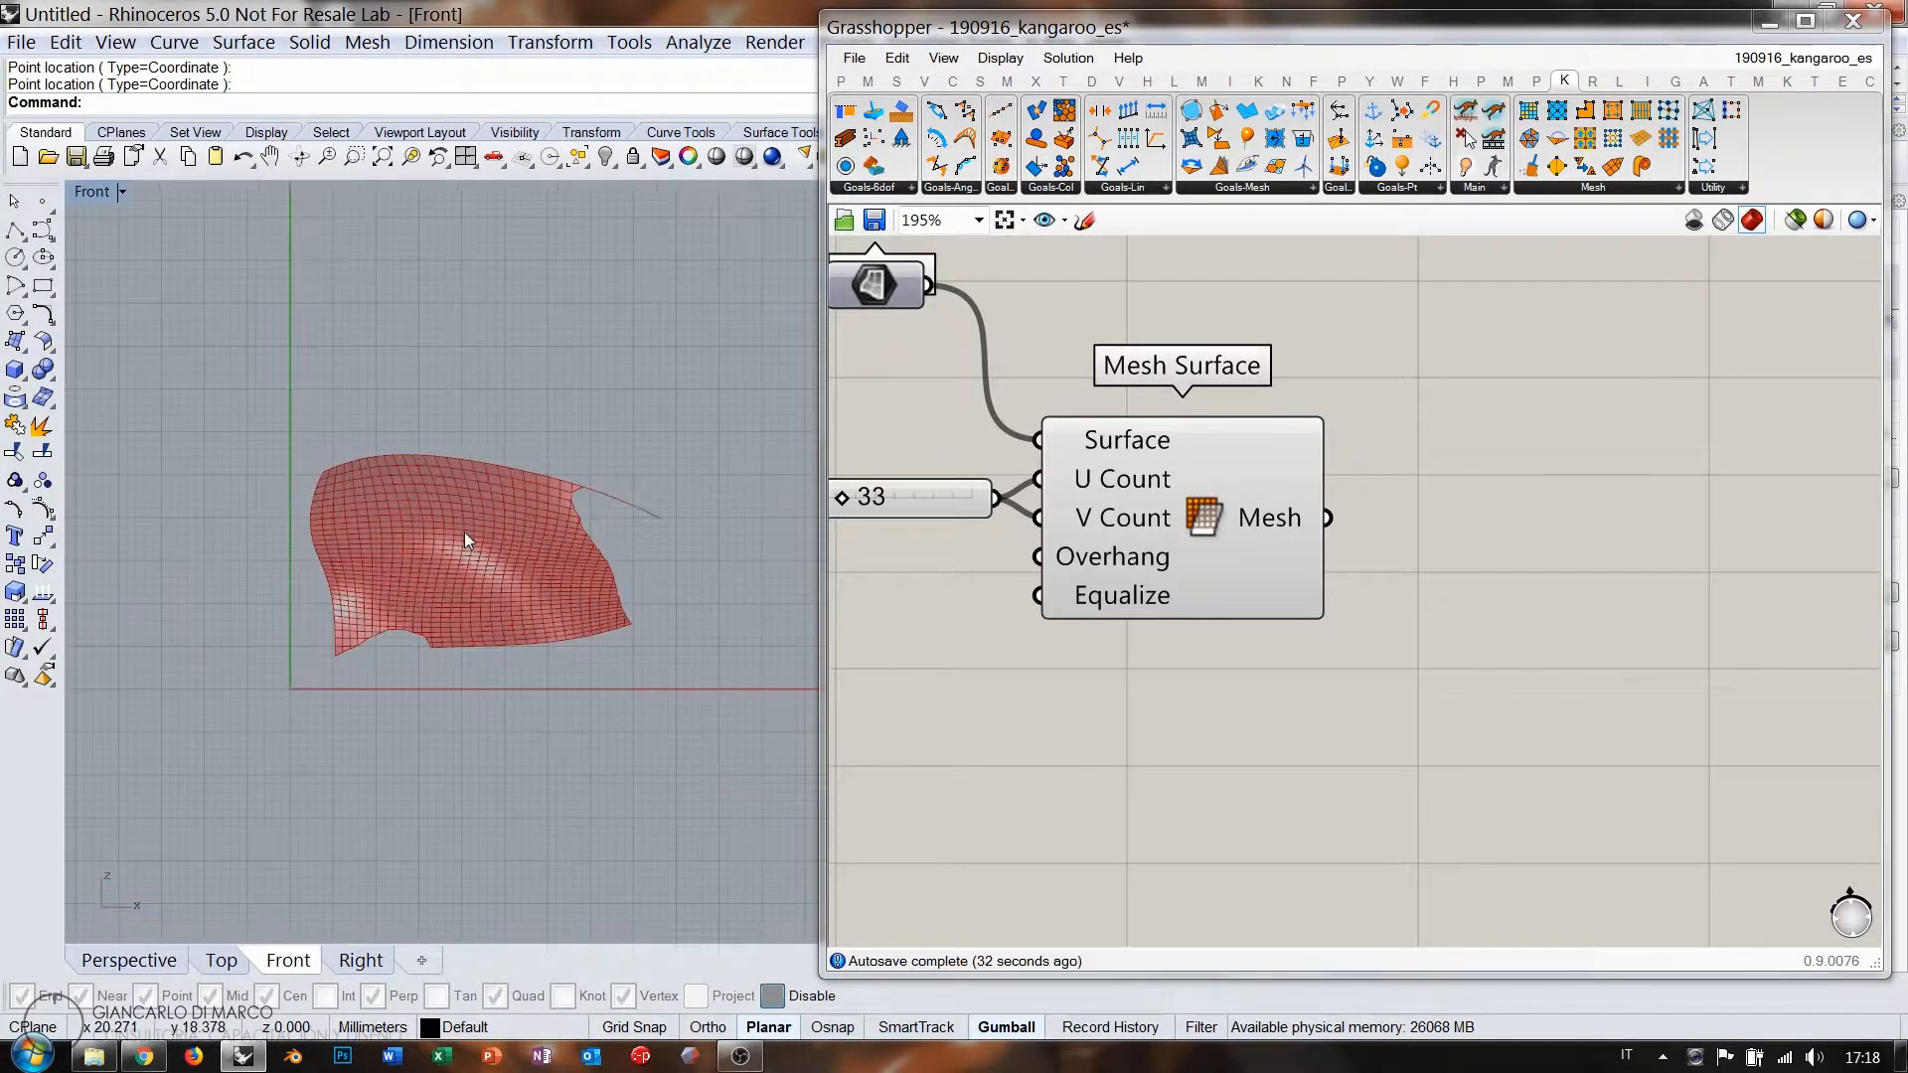
pyautogui.scroll(4, 464, 533)
pyautogui.scroll(-1, 502, 533)
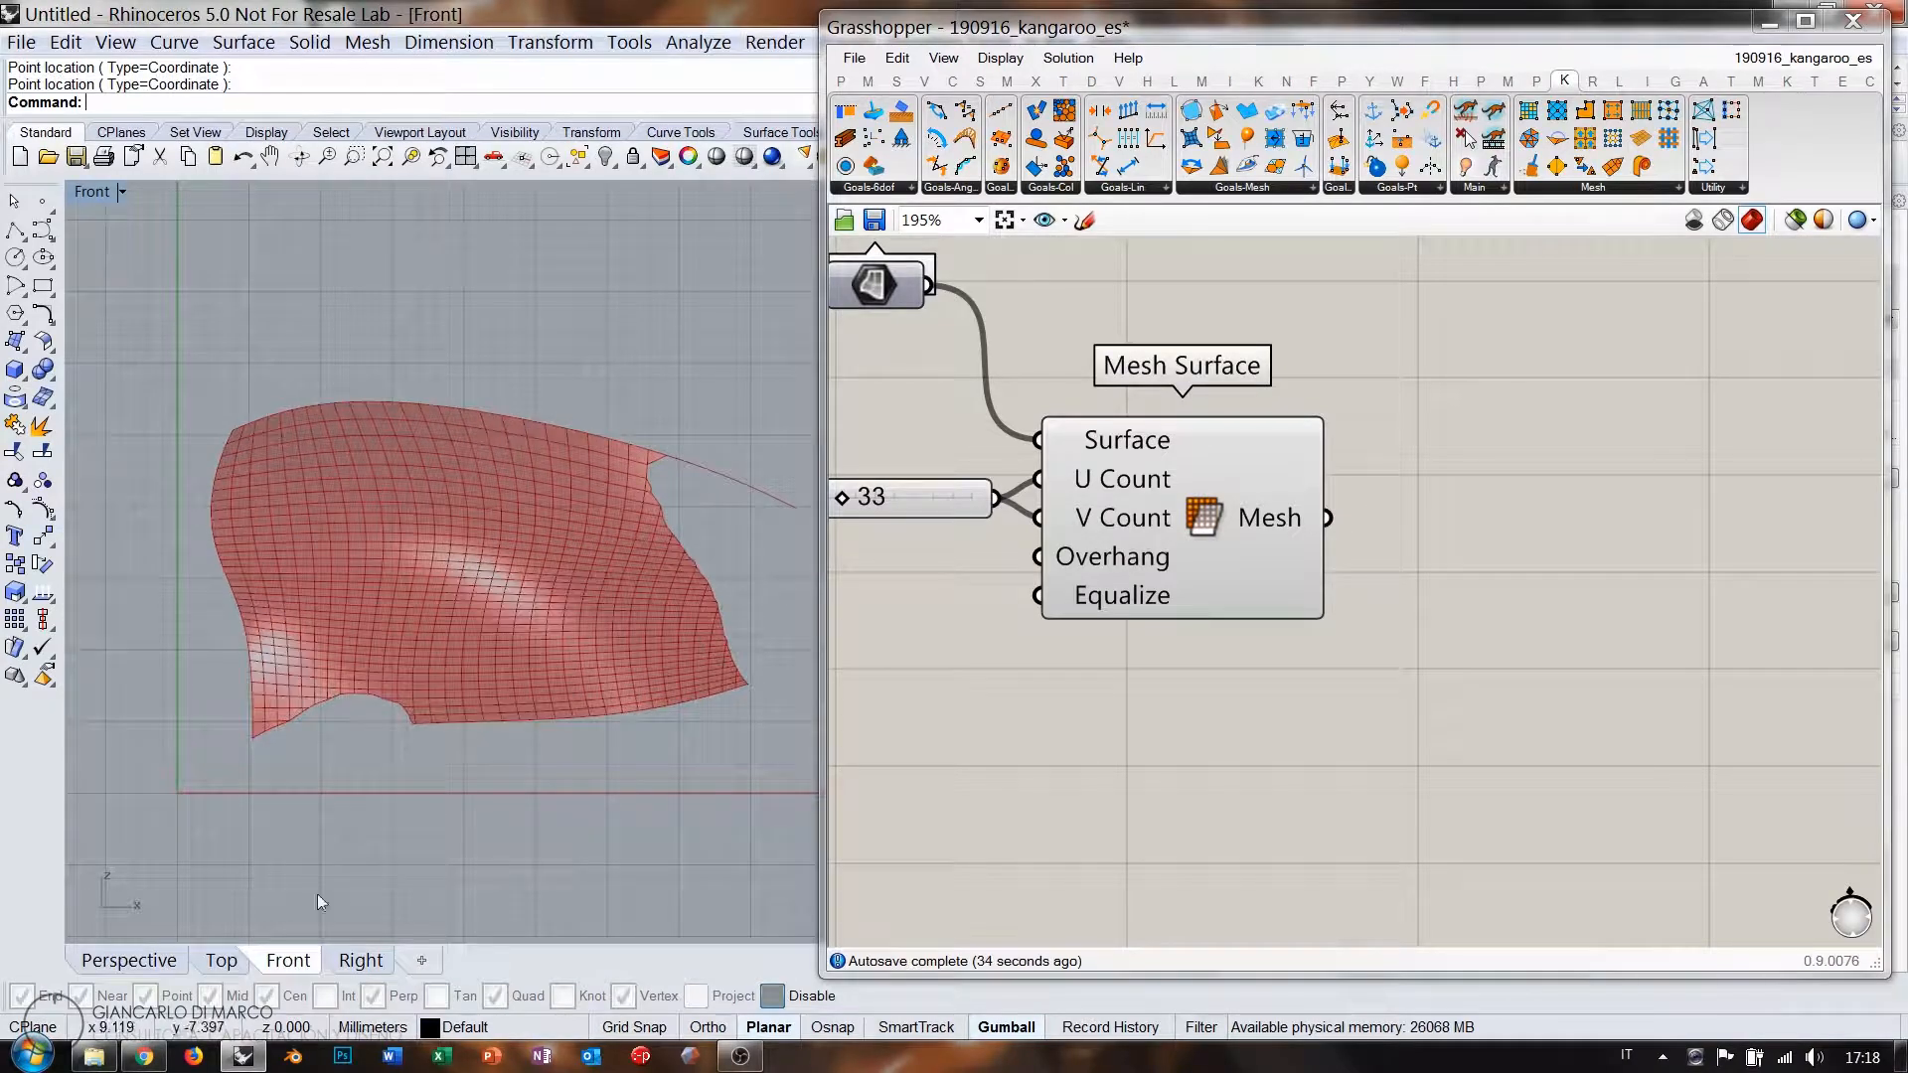
pyautogui.click(166, 961)
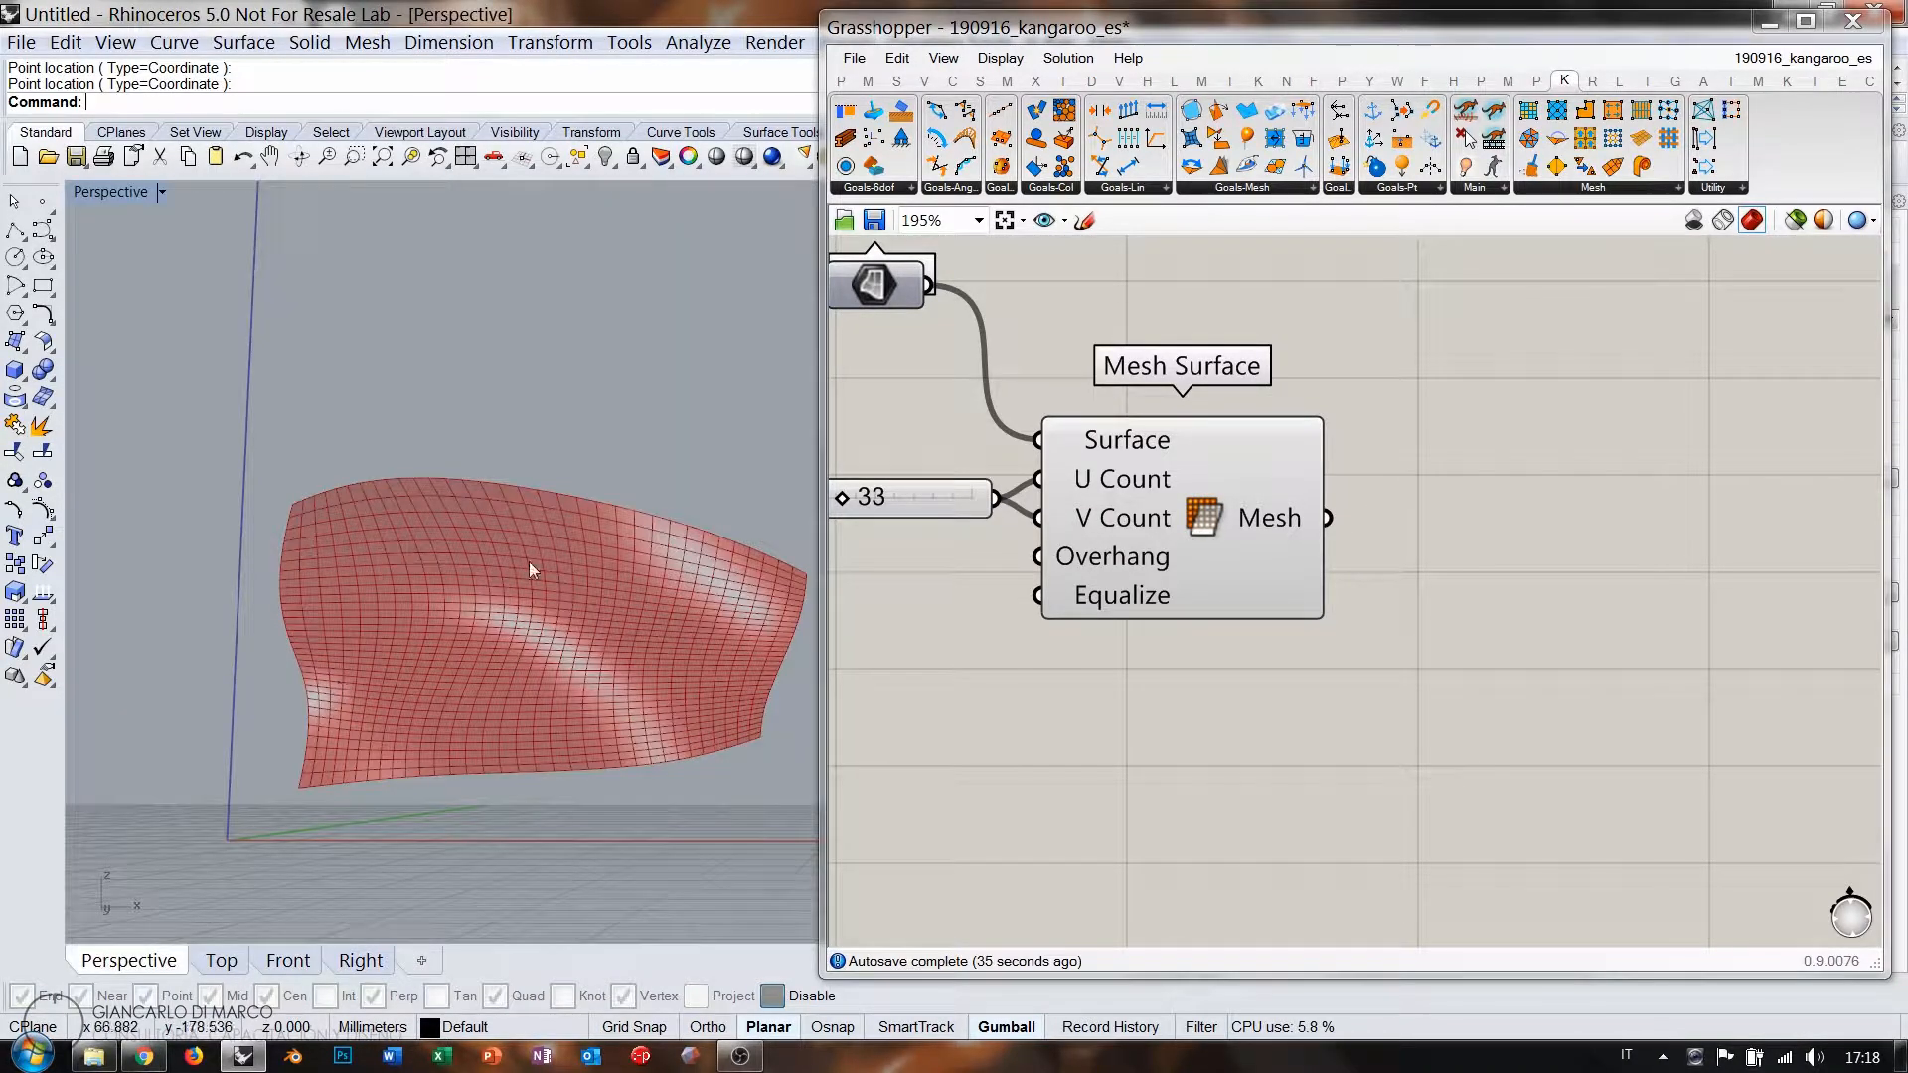
pyautogui.moveTo(529, 562); pyautogui.dragTo(532, 627, button='right')
pyautogui.click(289, 962)
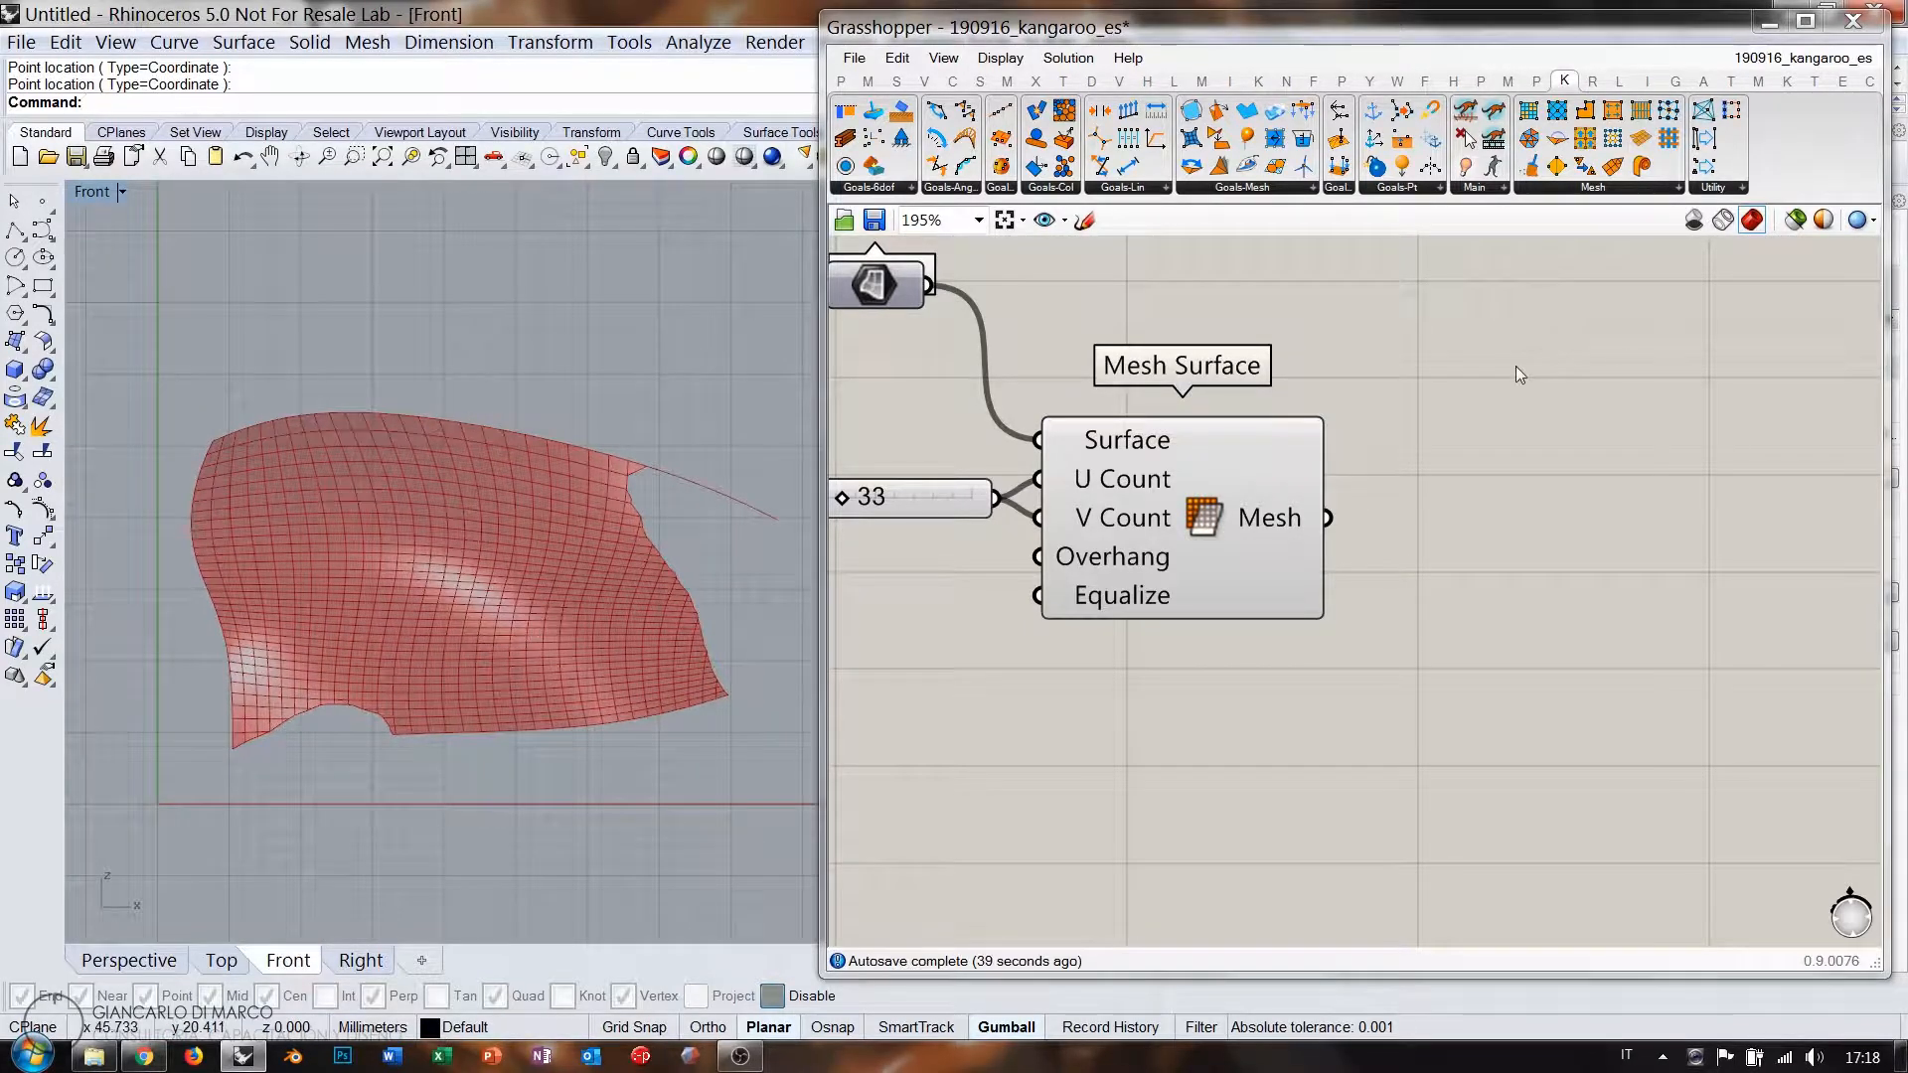
# Add a Point parameter and set it to two points picked on the red surface.
pyautogui.doubleClick(1094, 788)
pyautogui.write('poi')
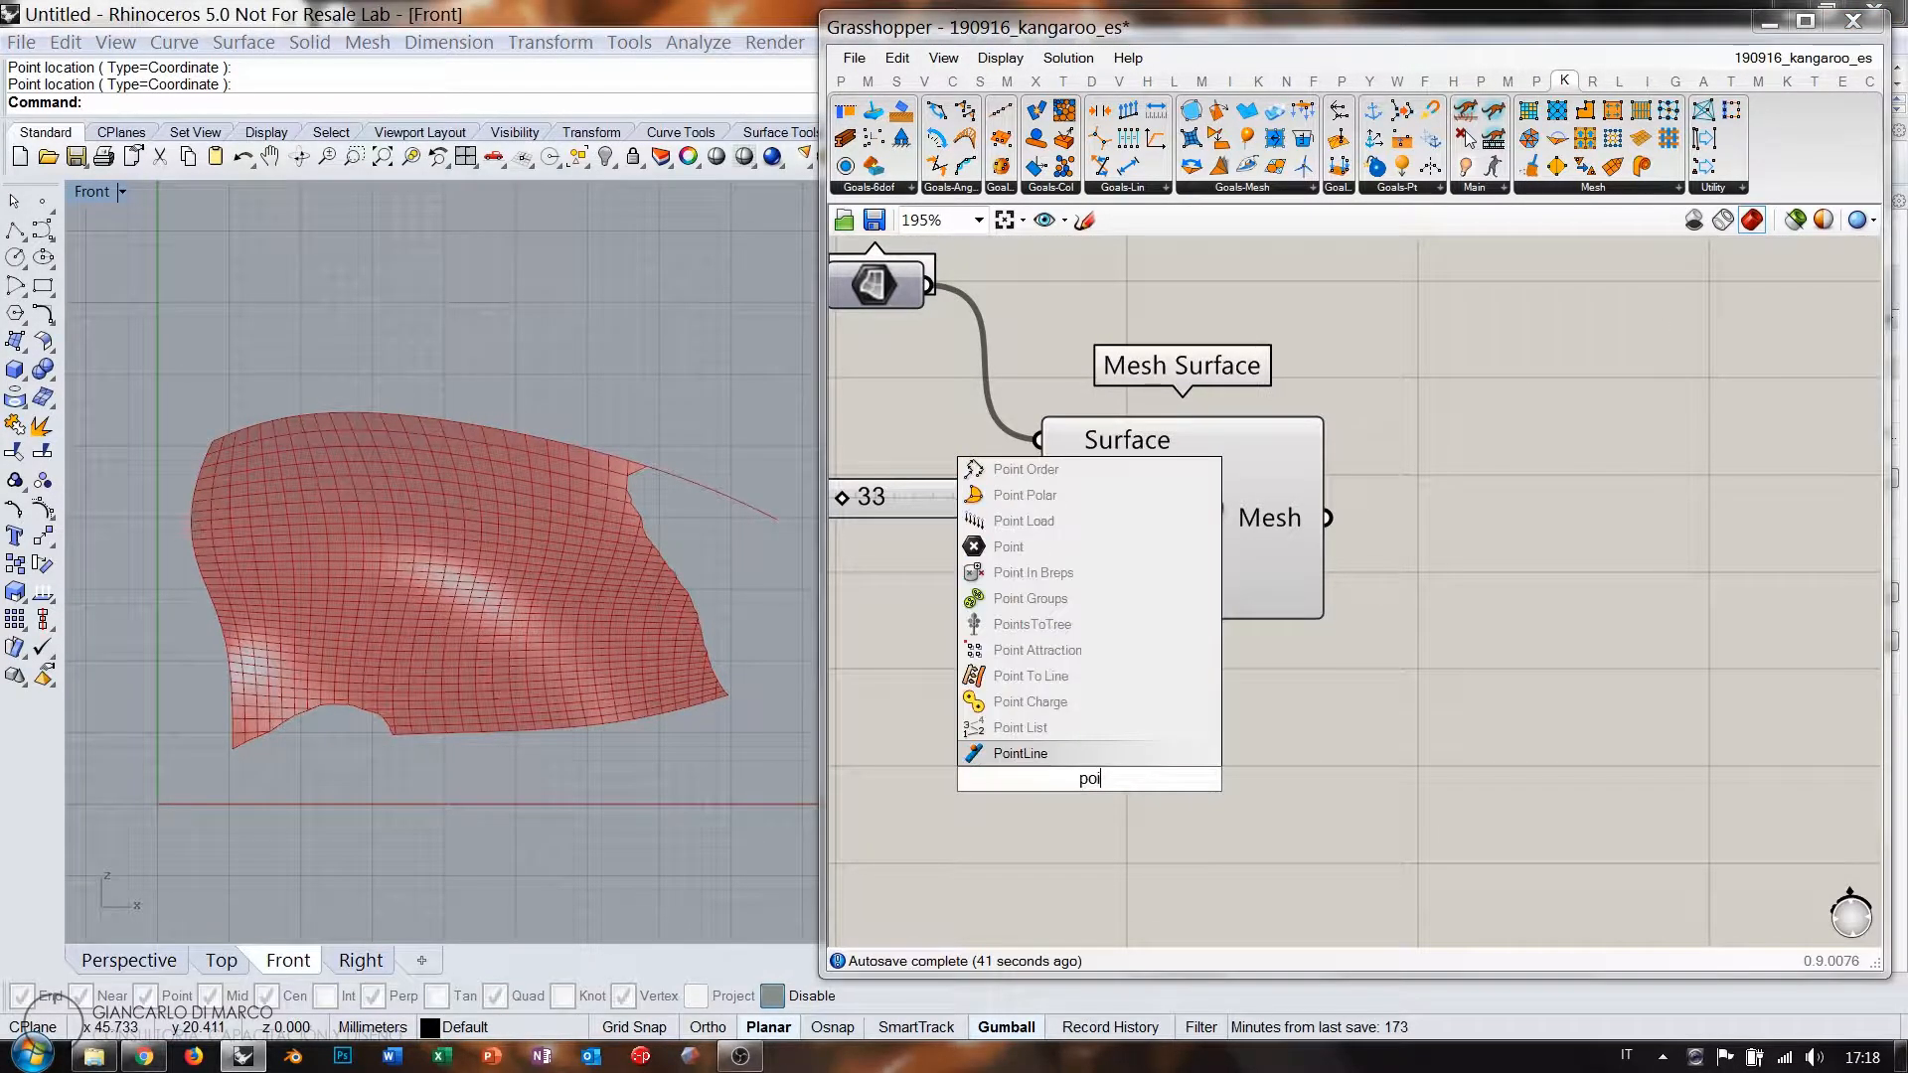
pyautogui.click(1028, 548)
pyautogui.moveTo(1102, 781); pyautogui.dragTo(1145, 761)
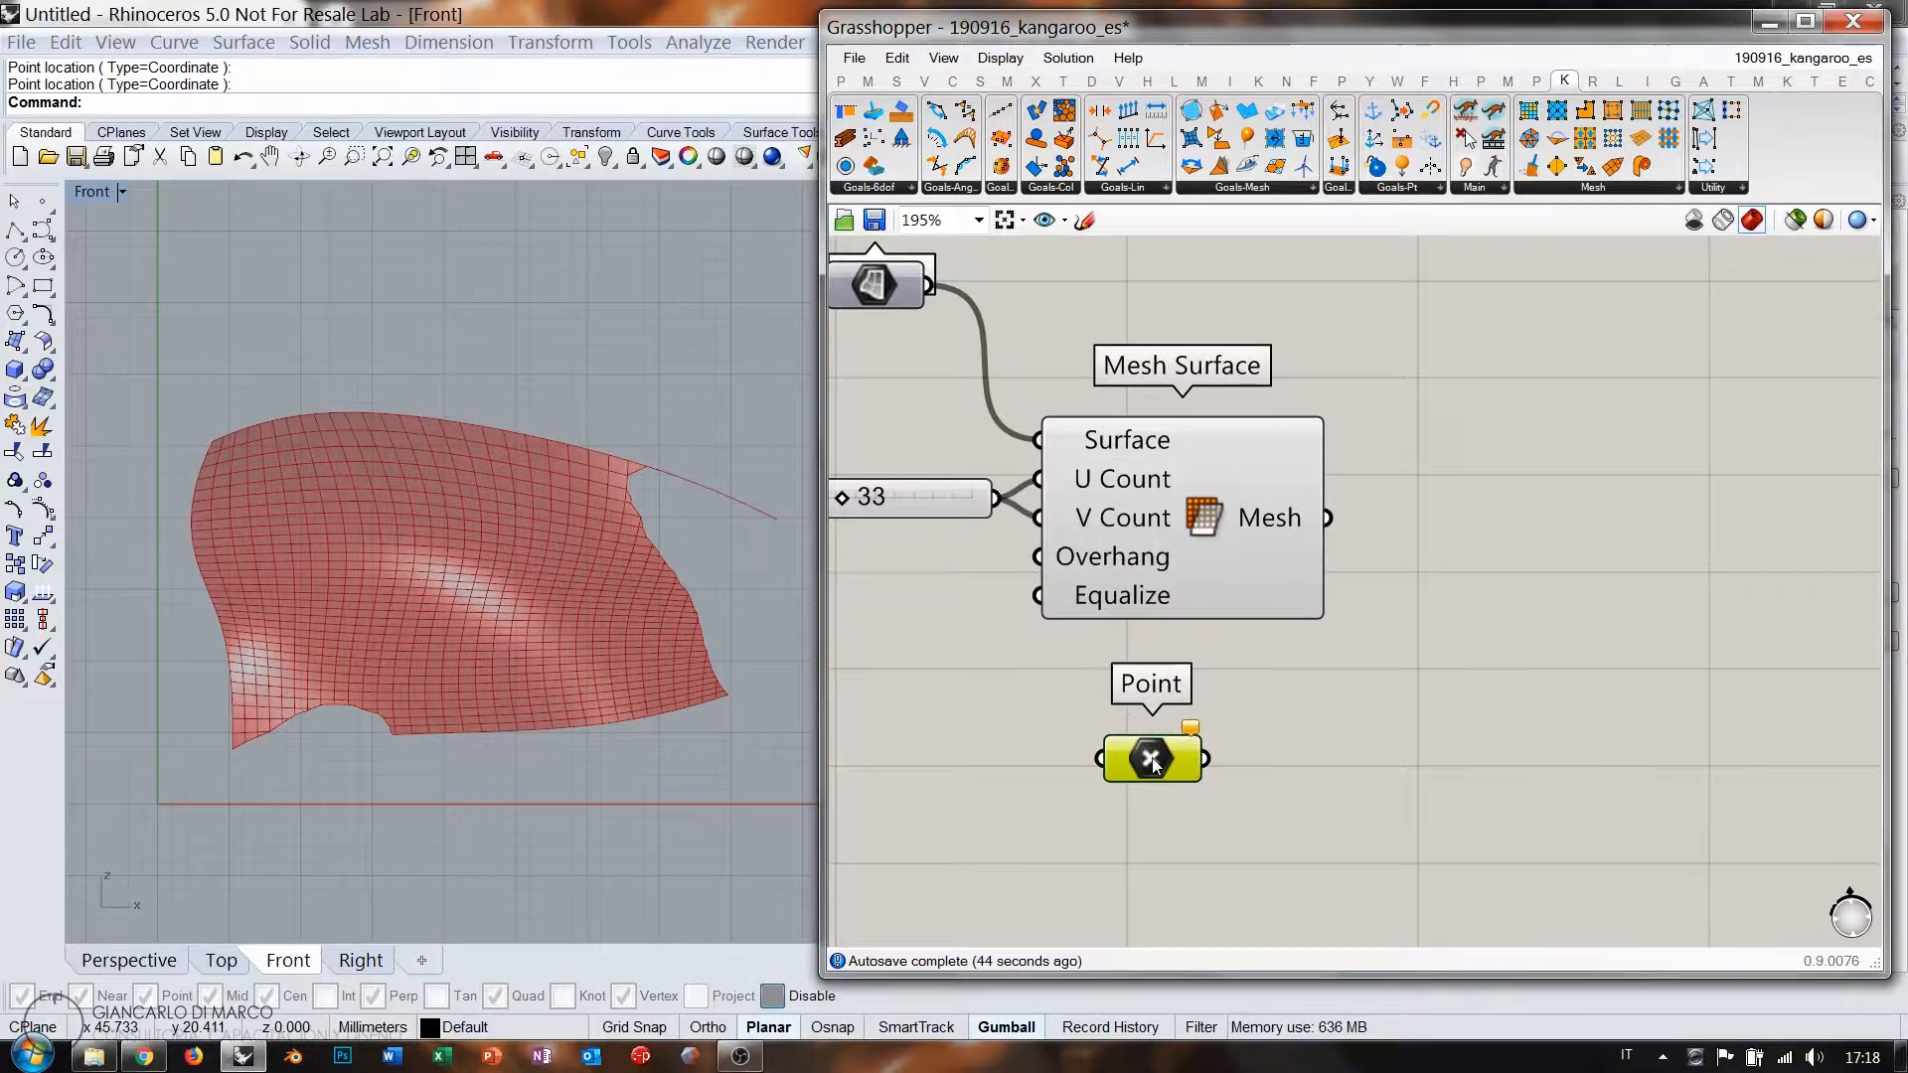
pyautogui.rightClick(1149, 762)
pyautogui.click(1214, 853)
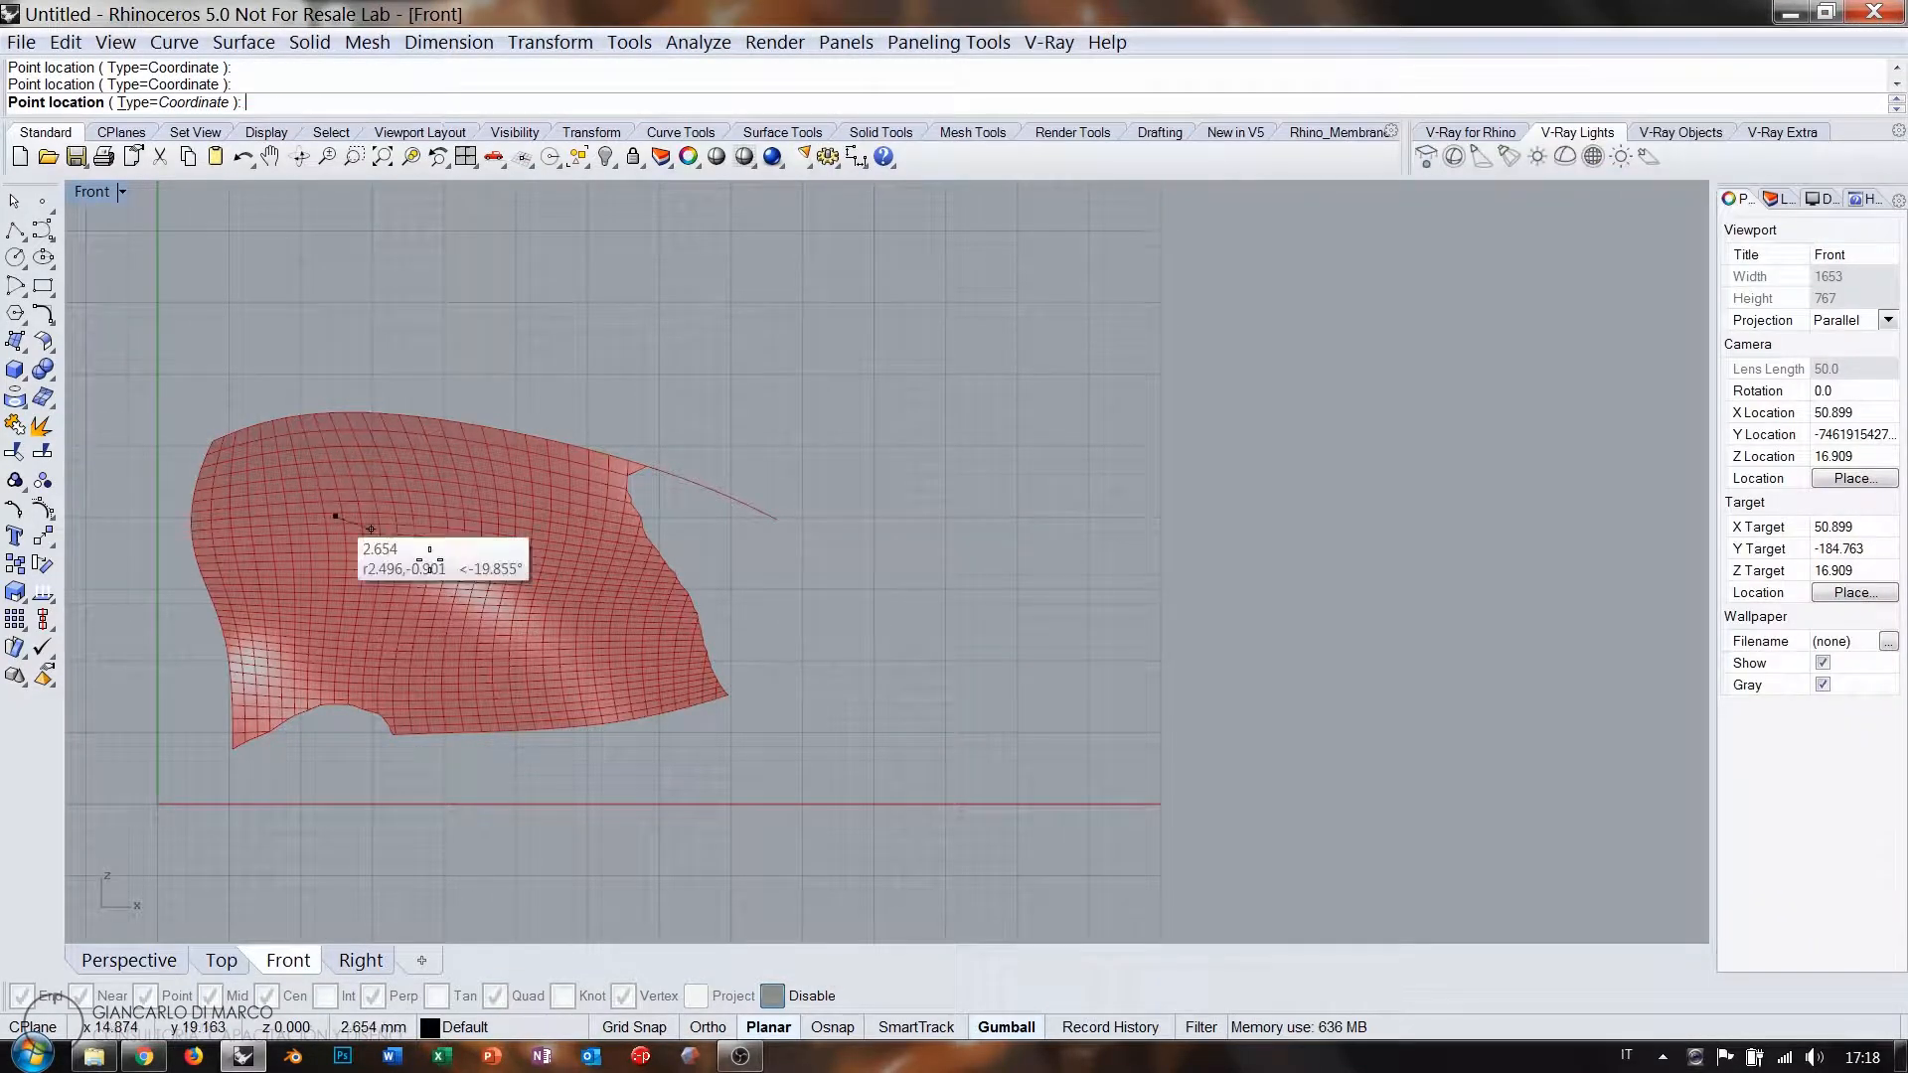
pyautogui.rightClick(599, 618)
pyautogui.click(1029, 810)
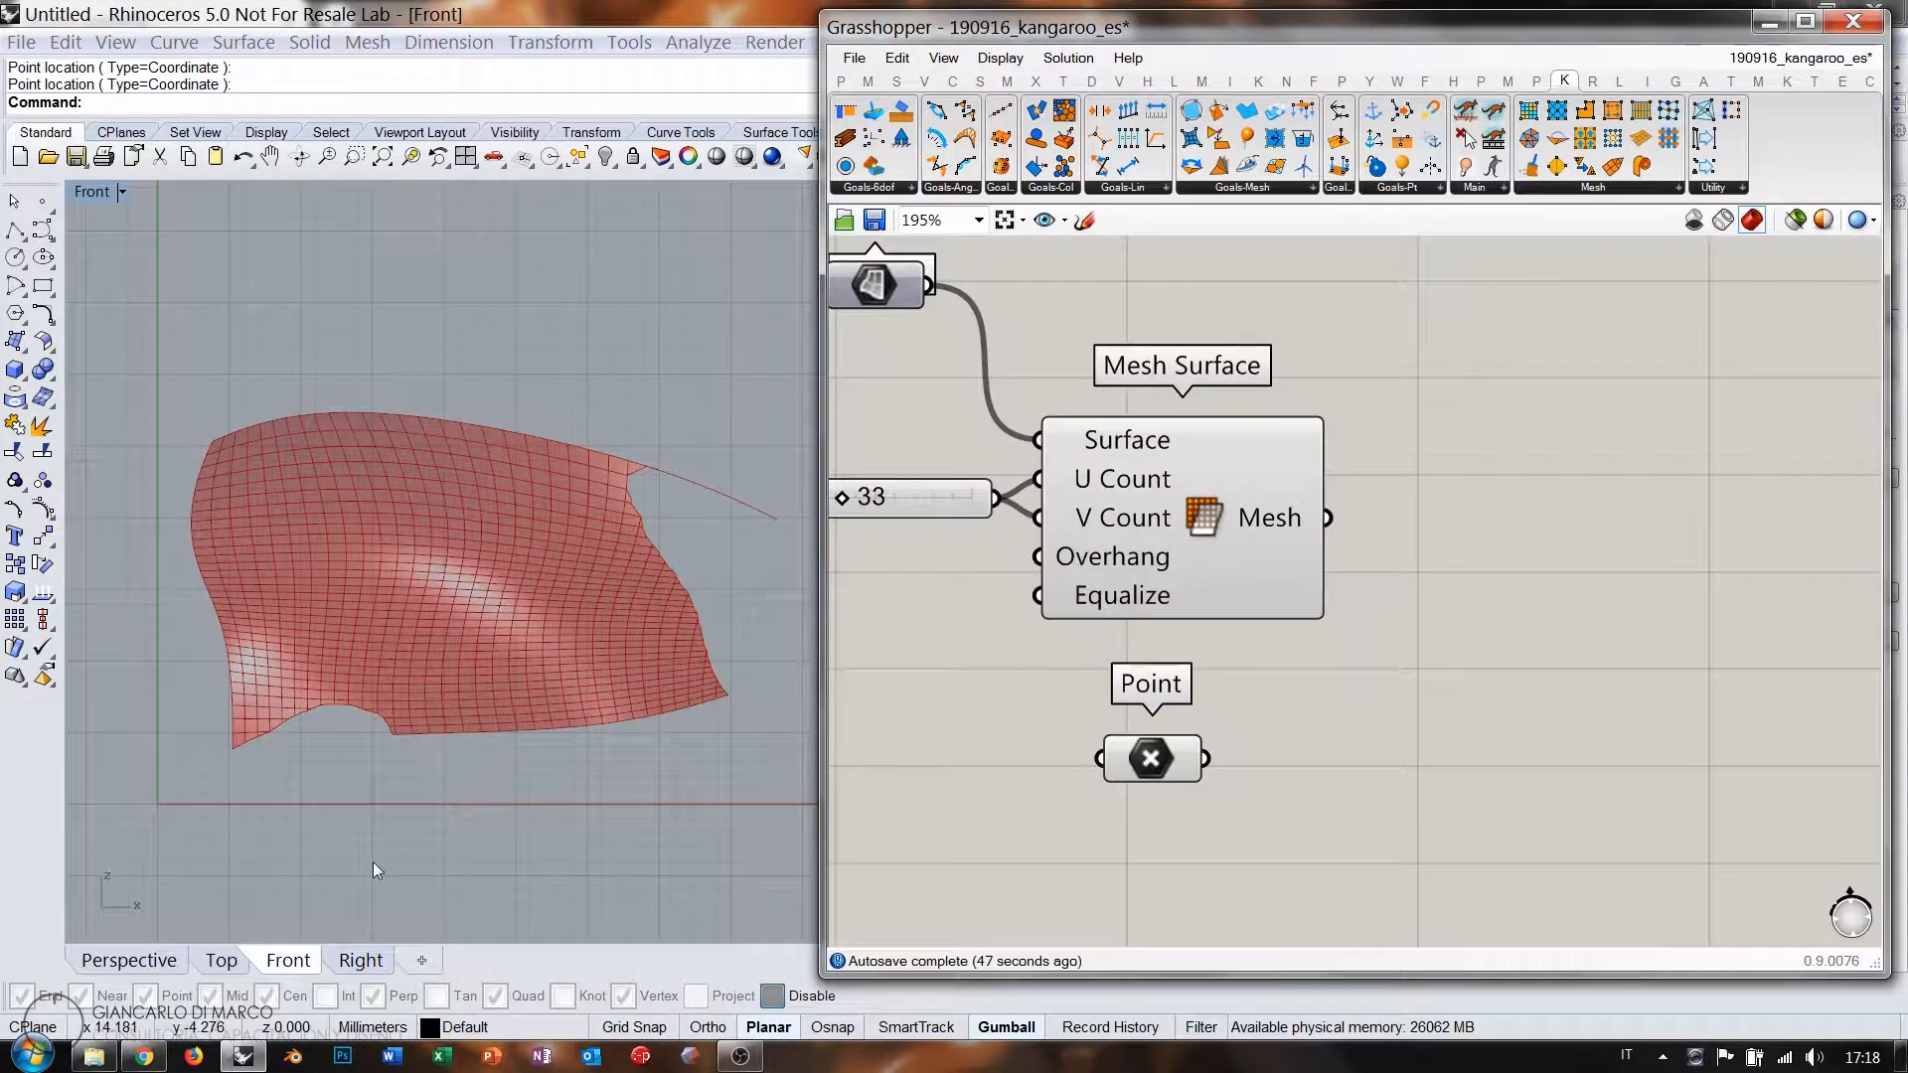
pyautogui.click(130, 960)
pyautogui.moveTo(460, 647)
pyautogui.mouseDown(button='right')
pyautogui.moveTo(571, 695)
pyautogui.moveTo(463, 888)
pyautogui.moveTo(451, 640)
pyautogui.mouseUp(button='right')
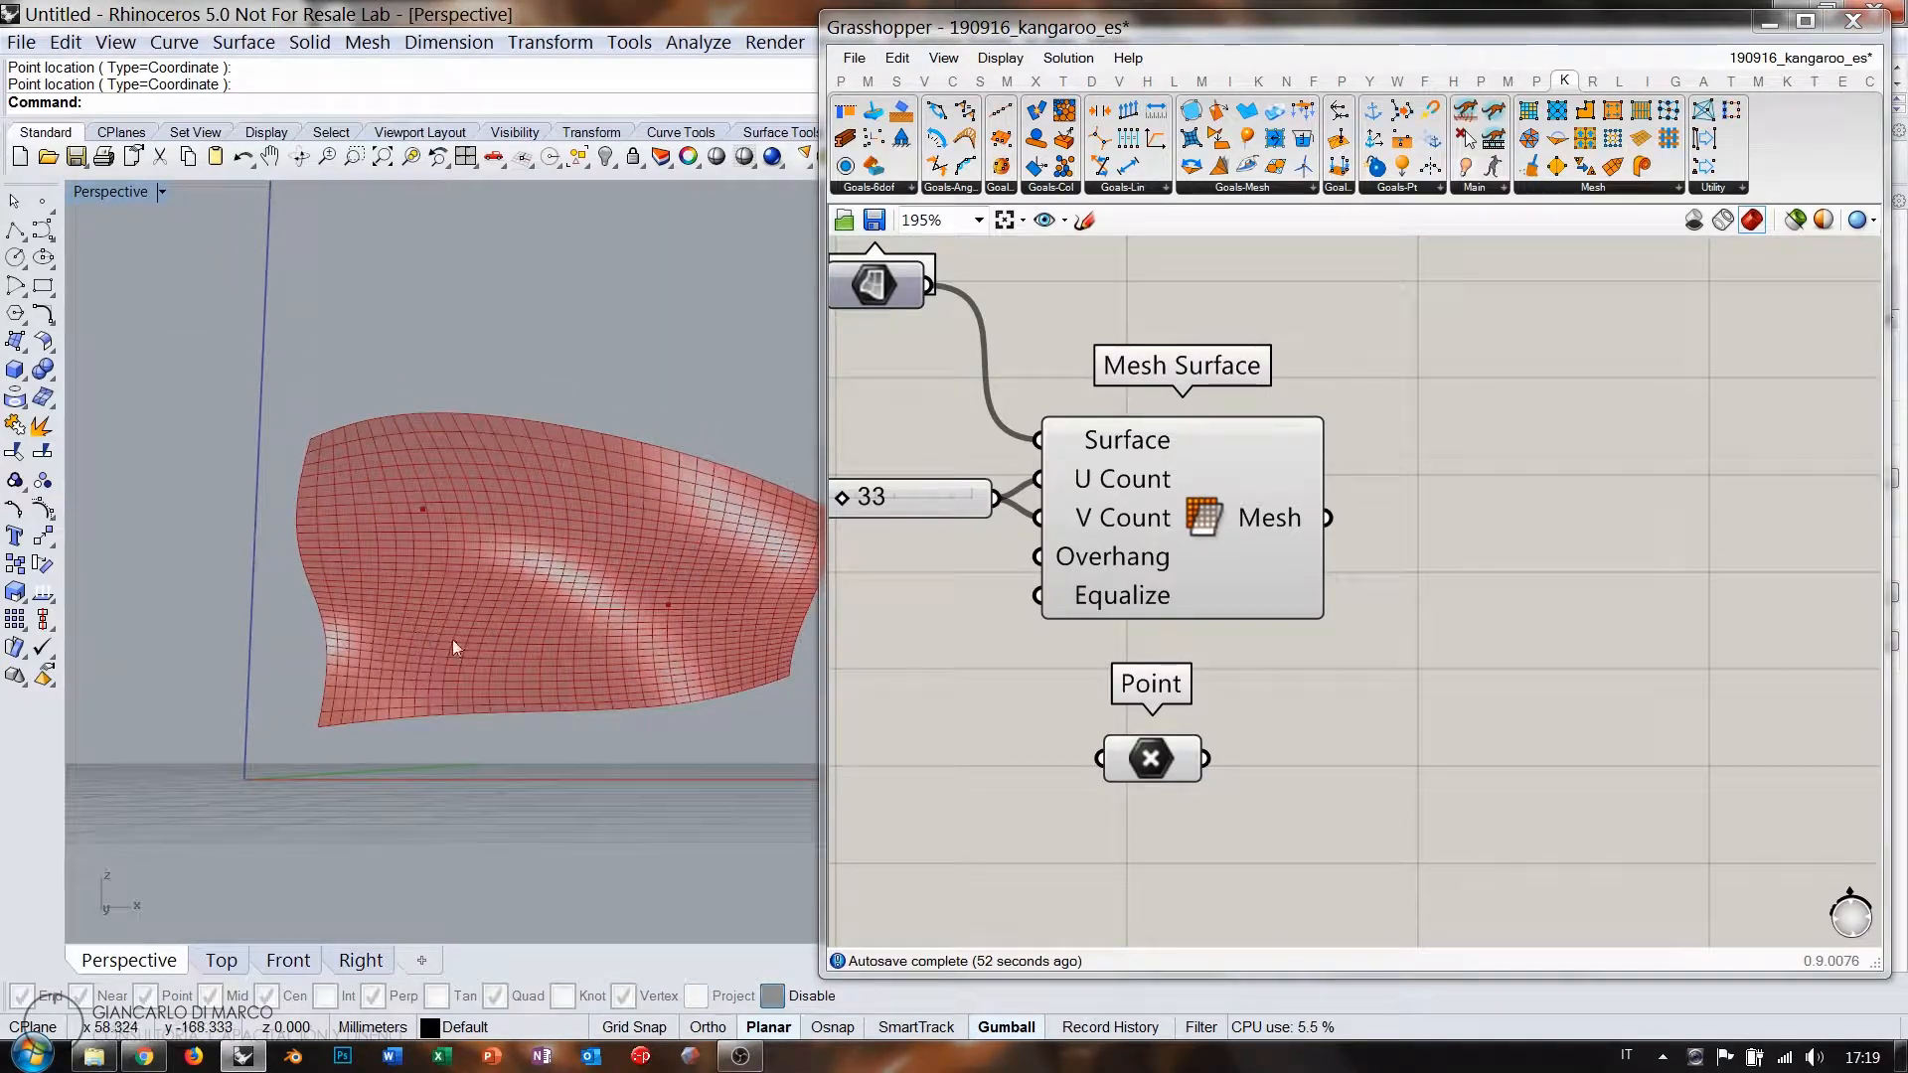
# Rearrange the canvas, moving the Point parameter, Number Slider and Mesh Surface down.
pyautogui.moveTo(1152, 738); pyautogui.dragTo(1226, 780)
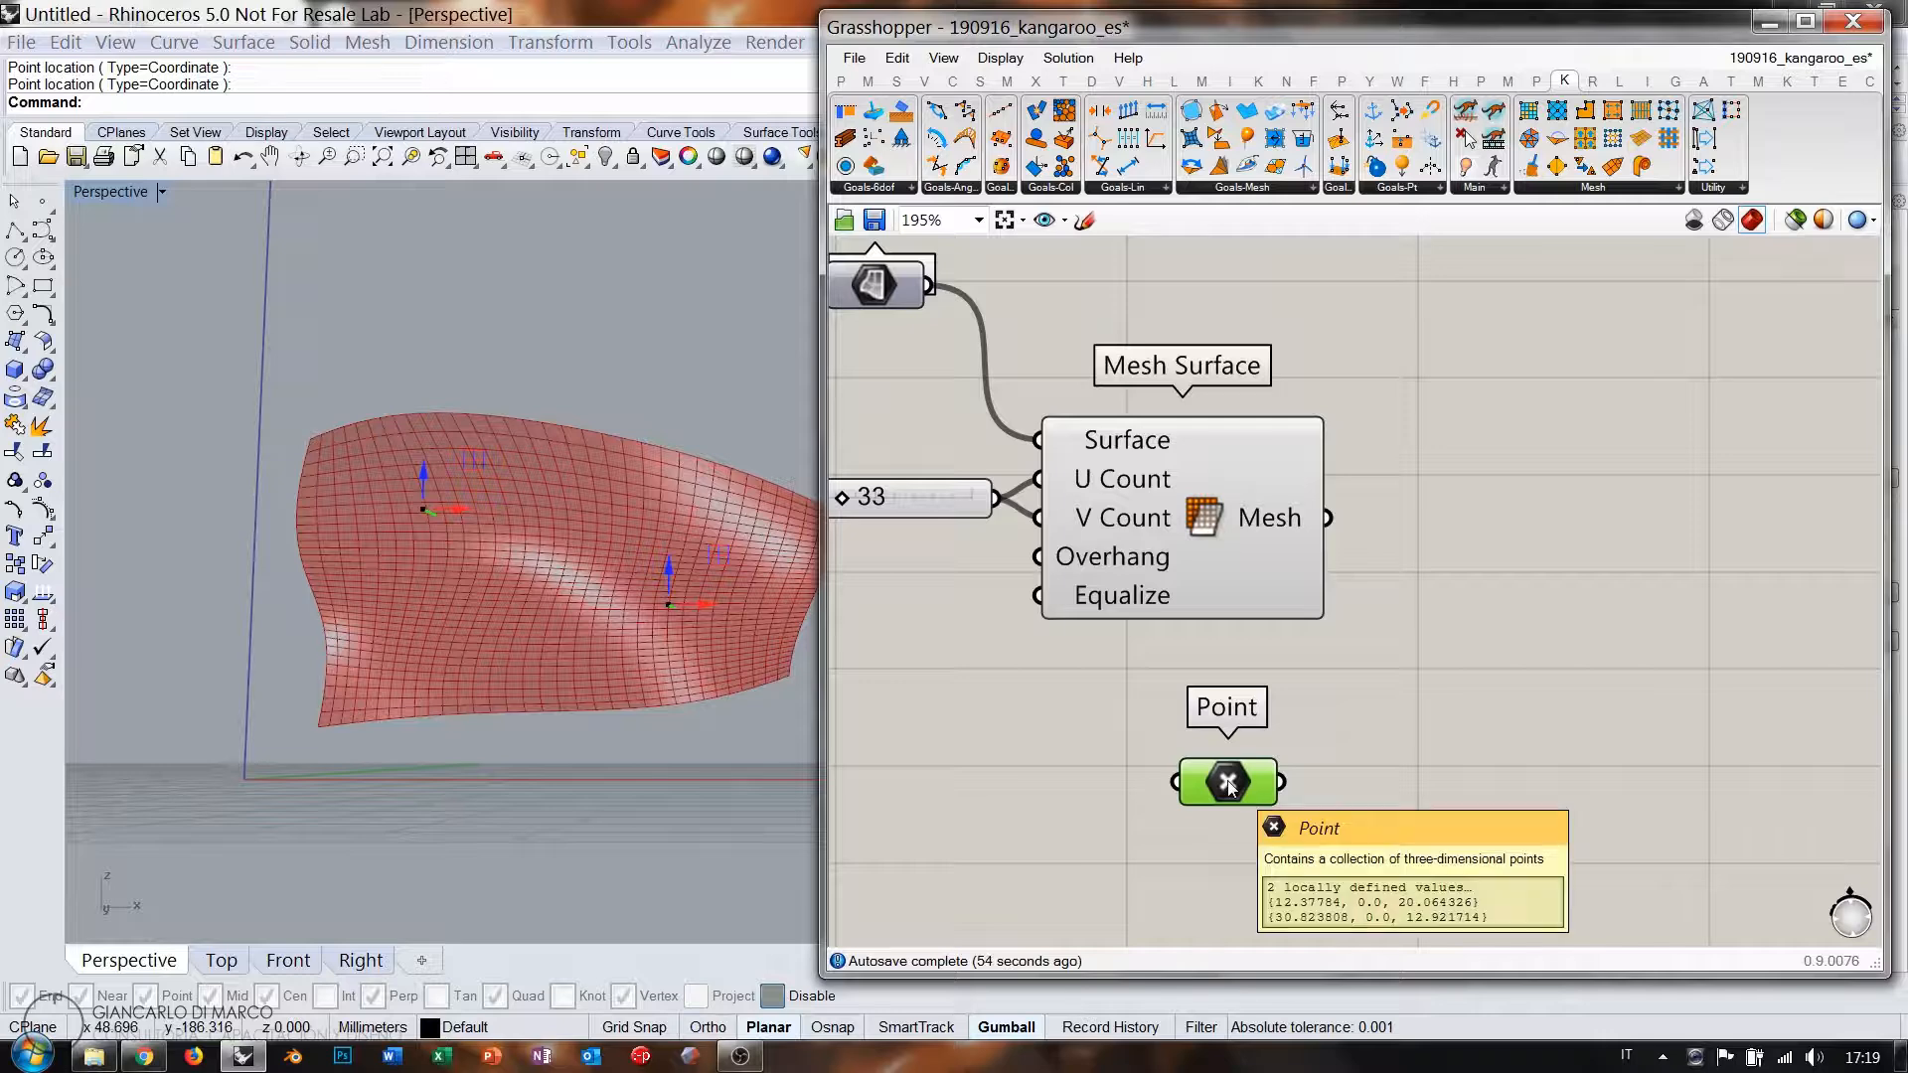
pyautogui.moveTo(1081, 479); pyautogui.dragTo(1334, 548, button='right')
pyautogui.moveTo(1519, 708); pyautogui.dragTo(1298, 698)
pyautogui.scroll(-5, 1073, 536)
pyautogui.click(1173, 415)
pyautogui.scroll(2, 1173, 415)
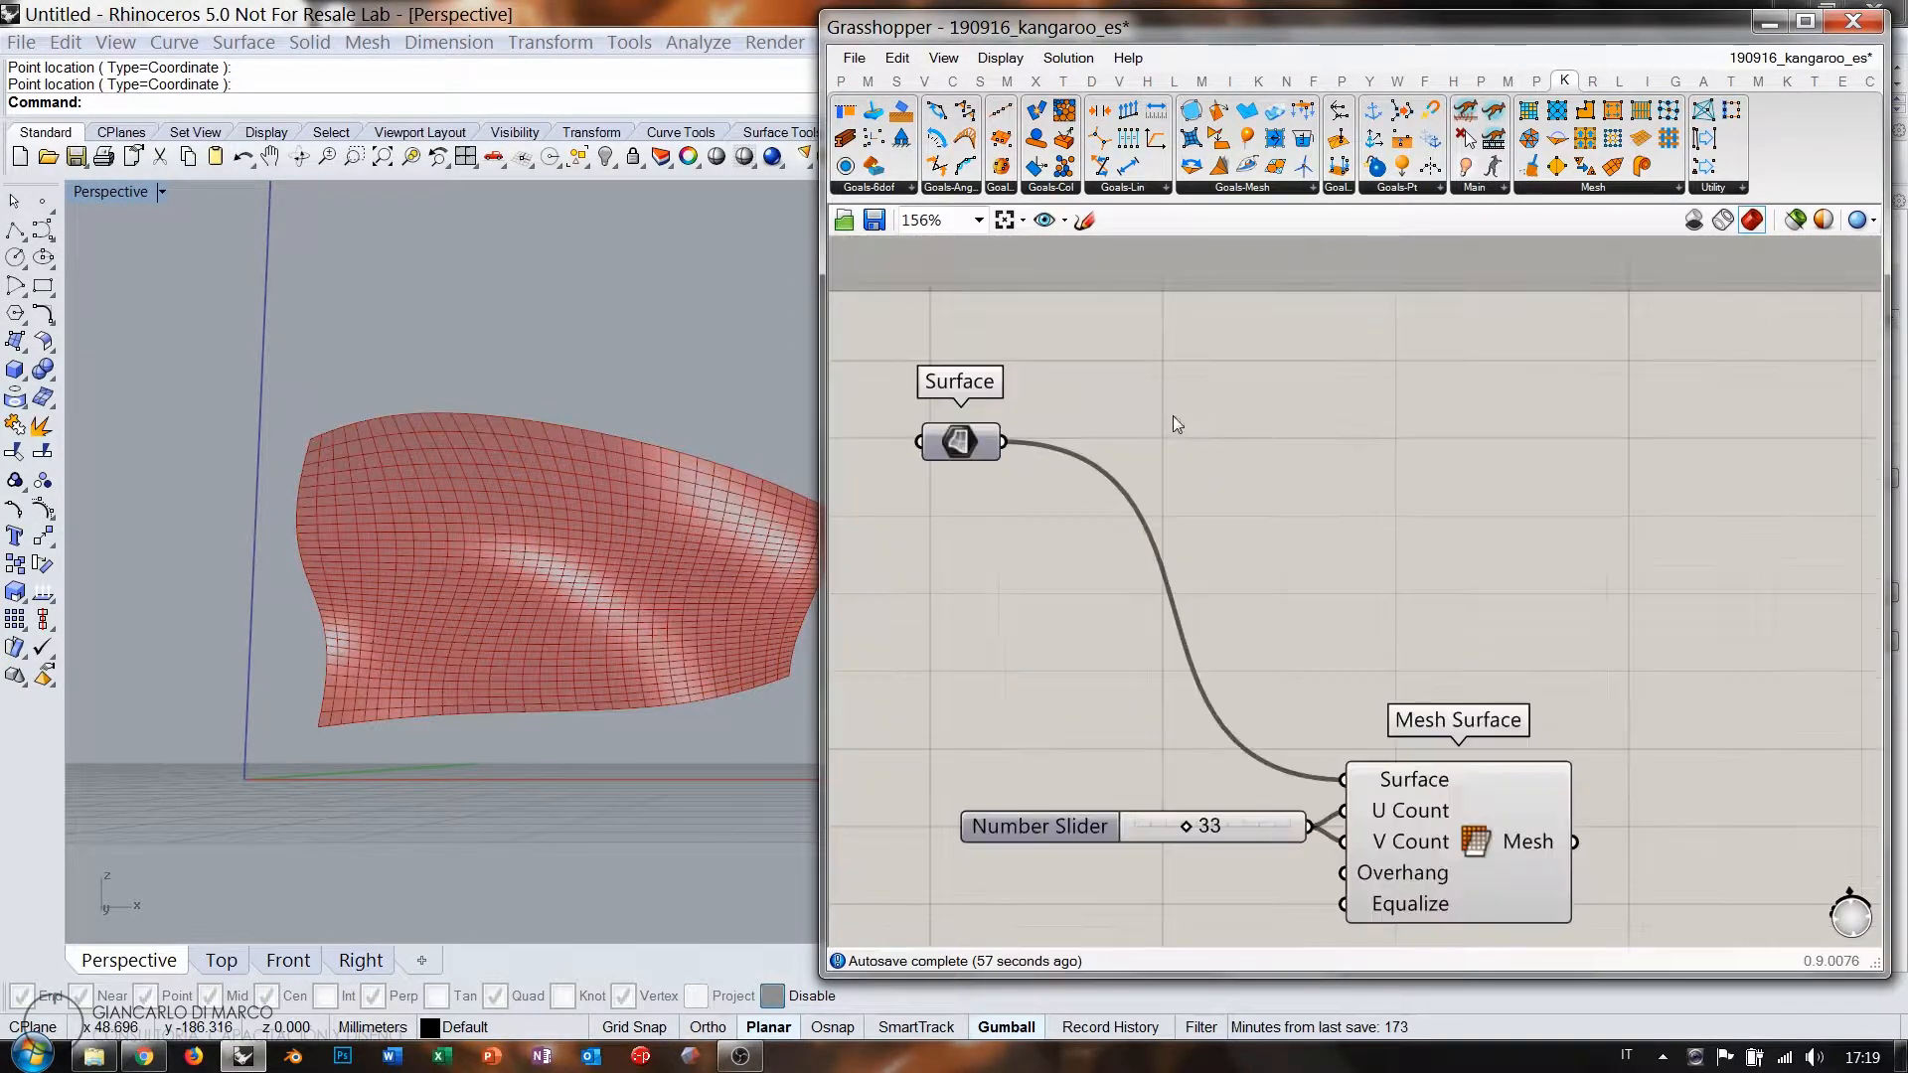
# Add Evaluate Surface fed by the Surface, with its Surface input reparameterized.
pyautogui.doubleClick(1250, 423)
pyautogui.write('eval')
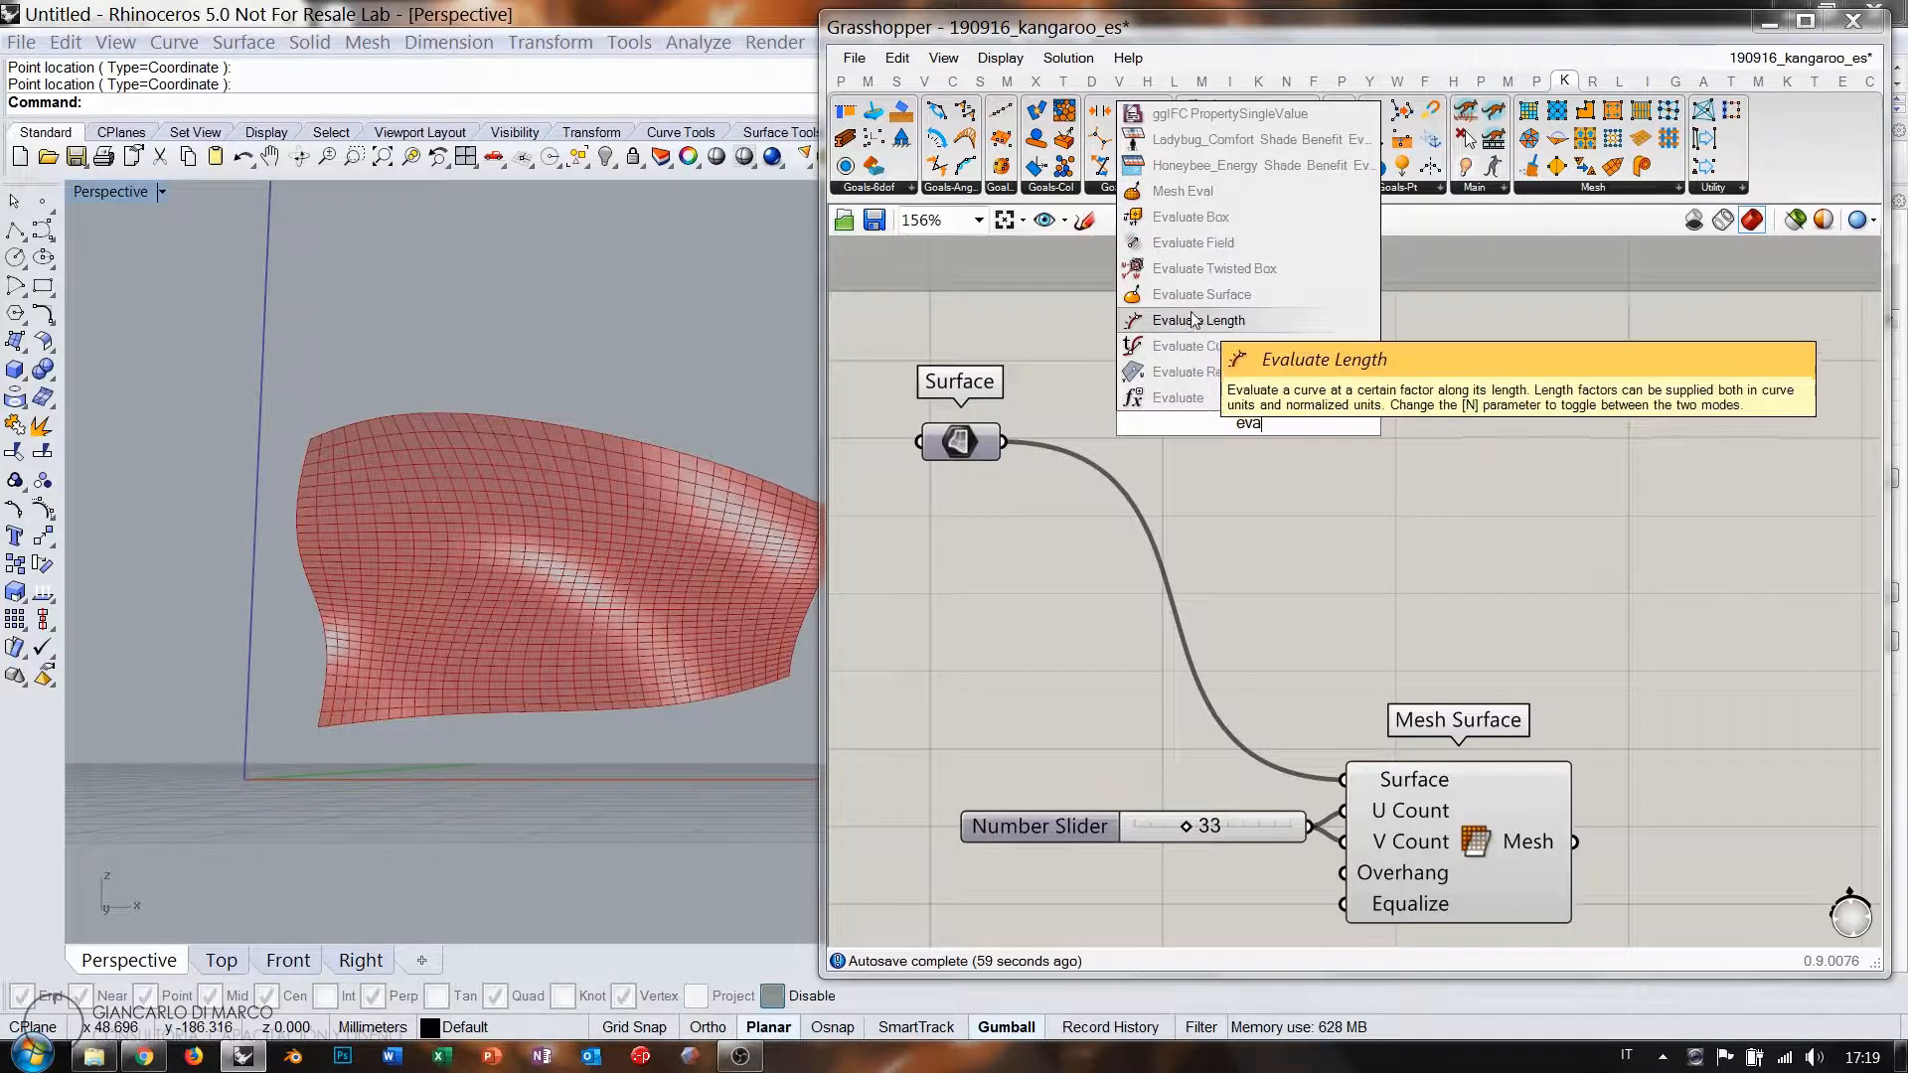
pyautogui.click(1185, 298)
pyautogui.moveTo(1006, 444); pyautogui.dragTo(1134, 400)
pyautogui.rightClick(1173, 402)
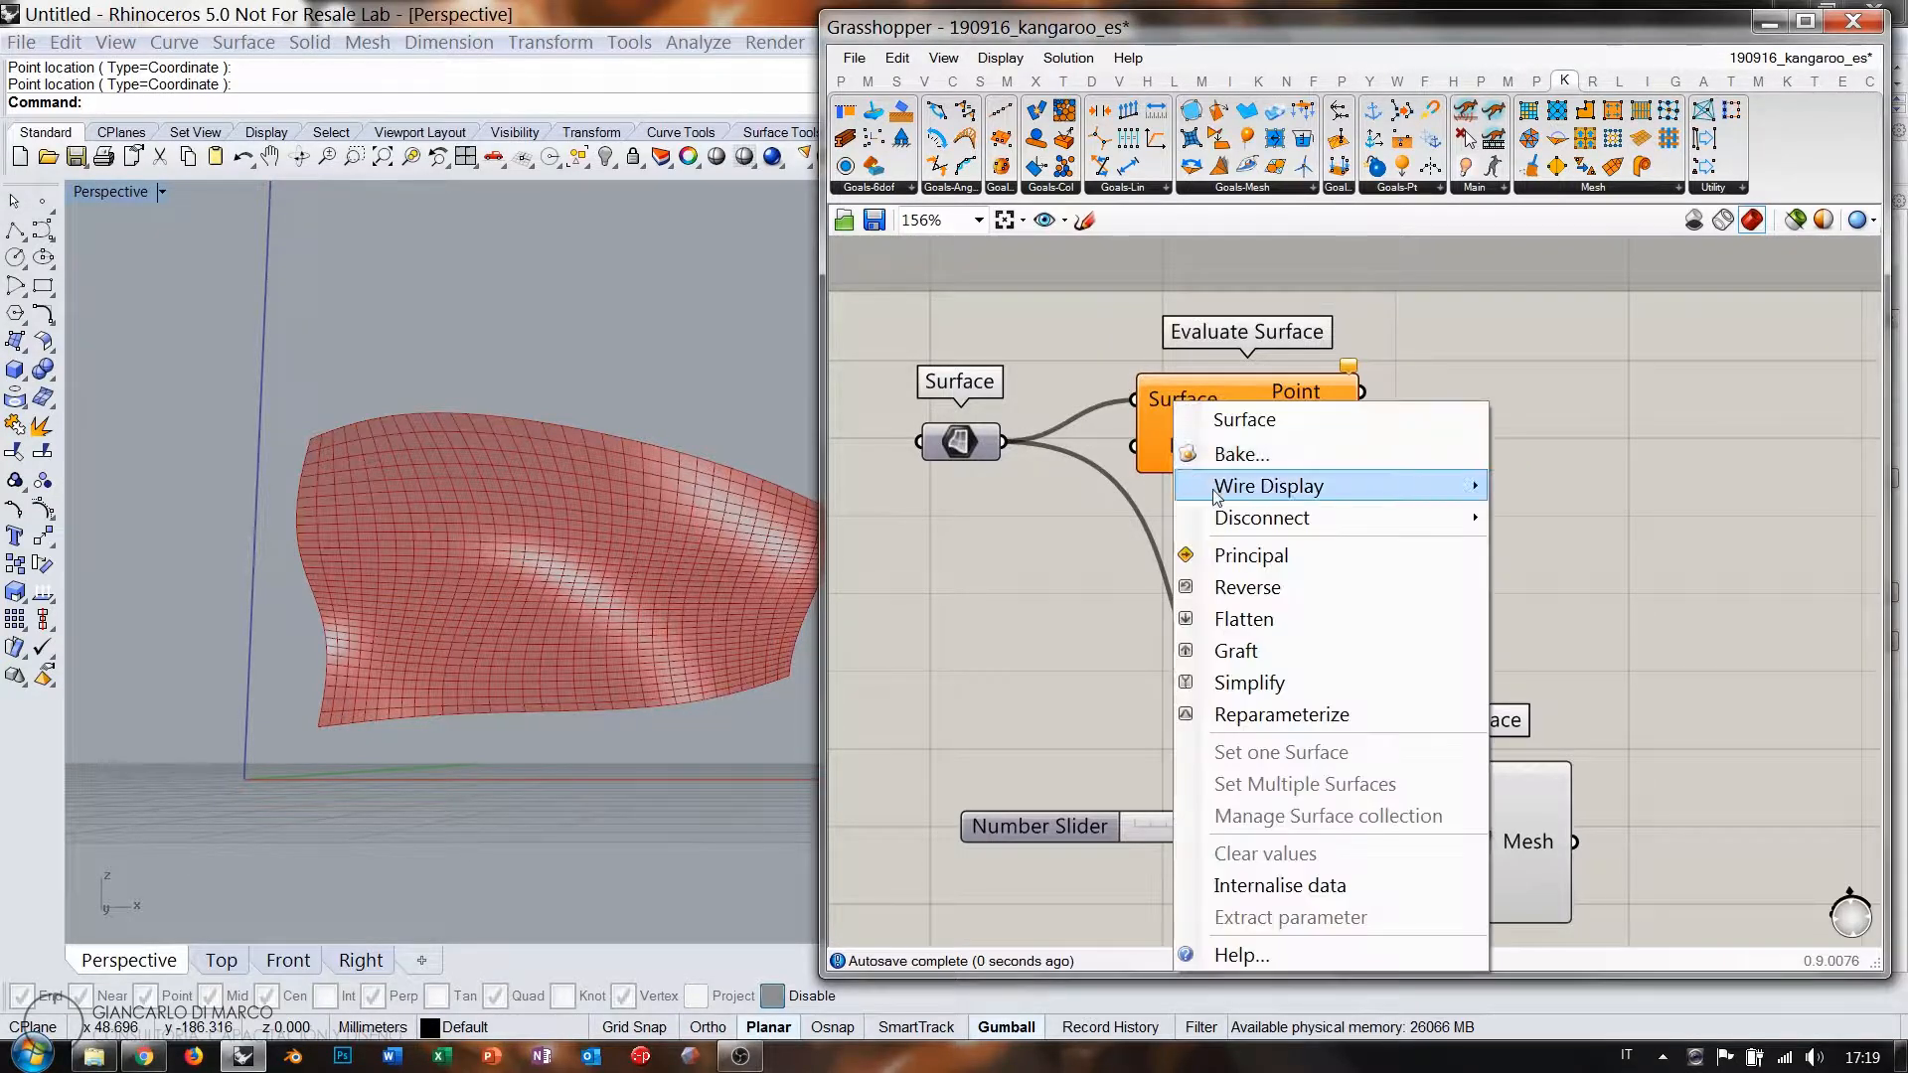
pyautogui.click(1272, 718)
pyautogui.moveTo(1201, 467); pyautogui.dragTo(1411, 495)
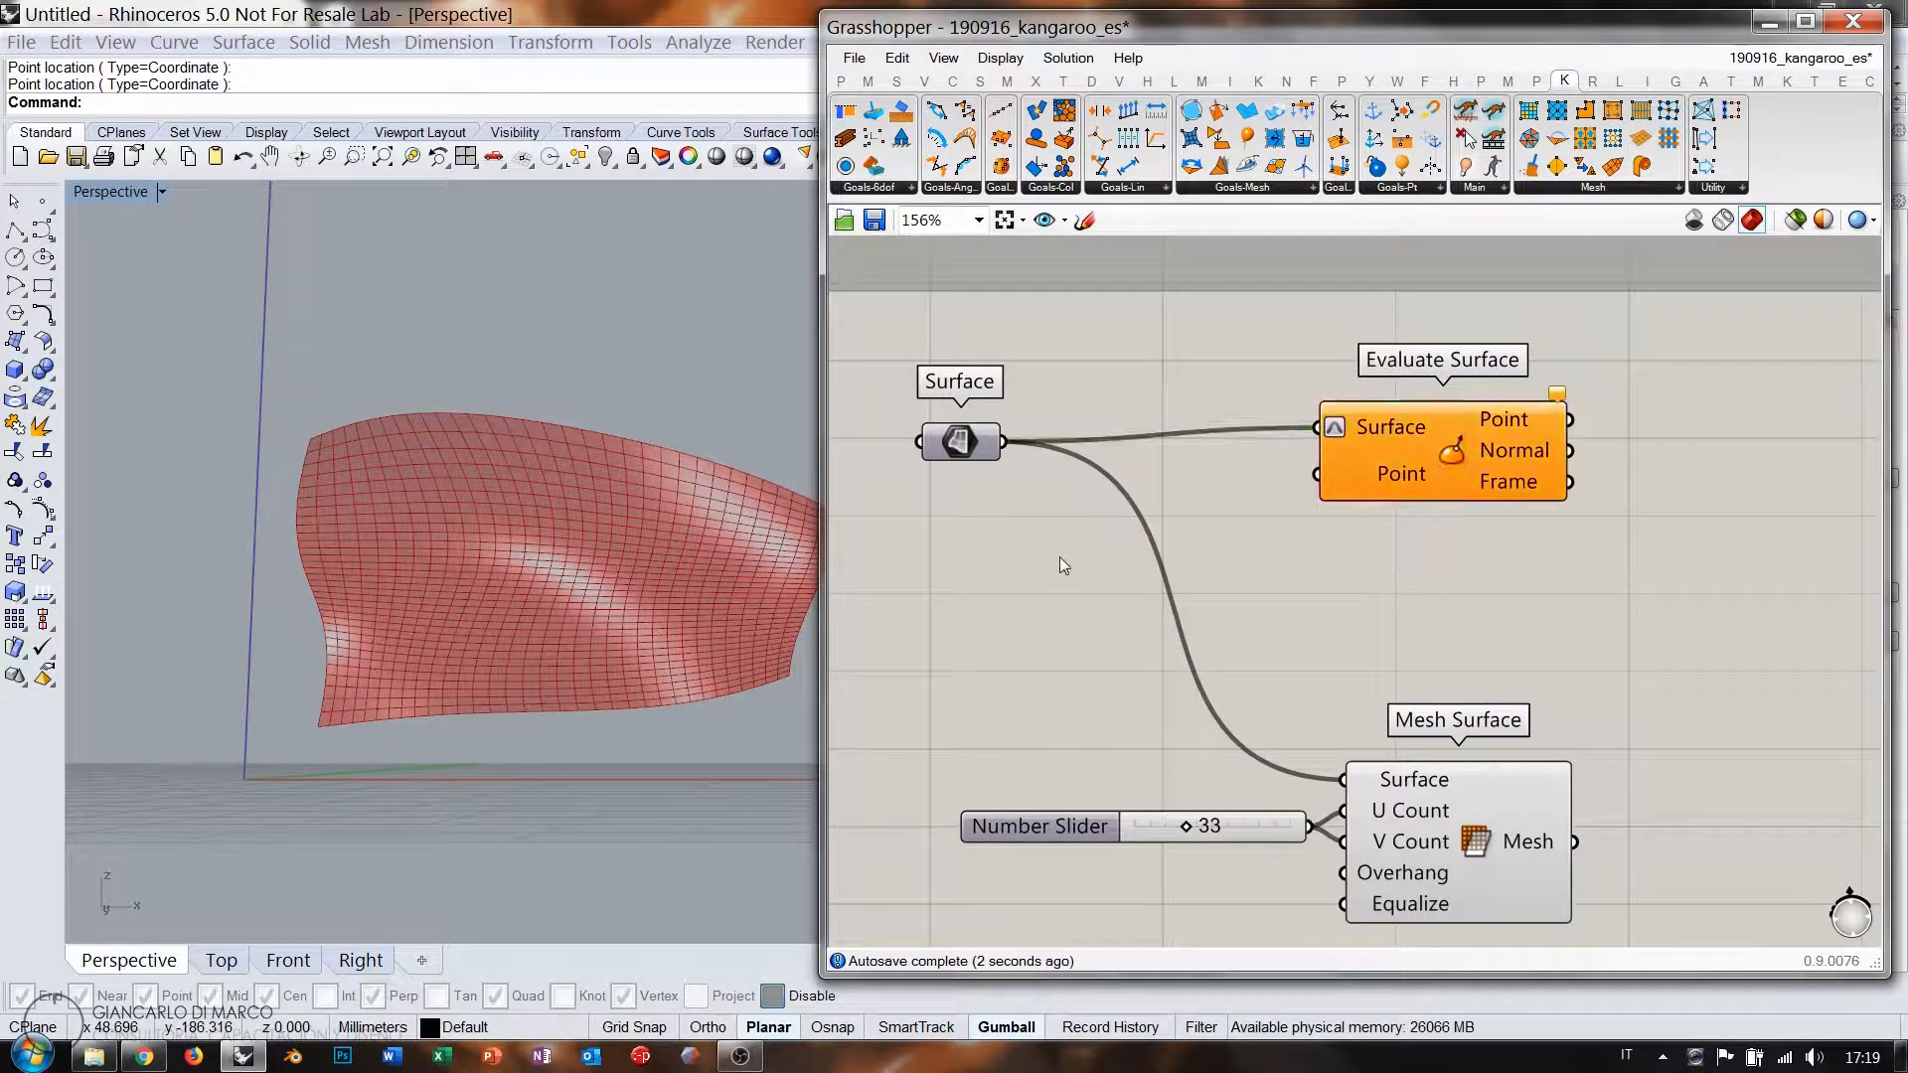
# Connect an MD Slider set to 0.23;0.69 to Evaluate Surface's Point input.
pyautogui.doubleClick(1059, 557)
pyautogui.write('md')
pyautogui.click(994, 532)
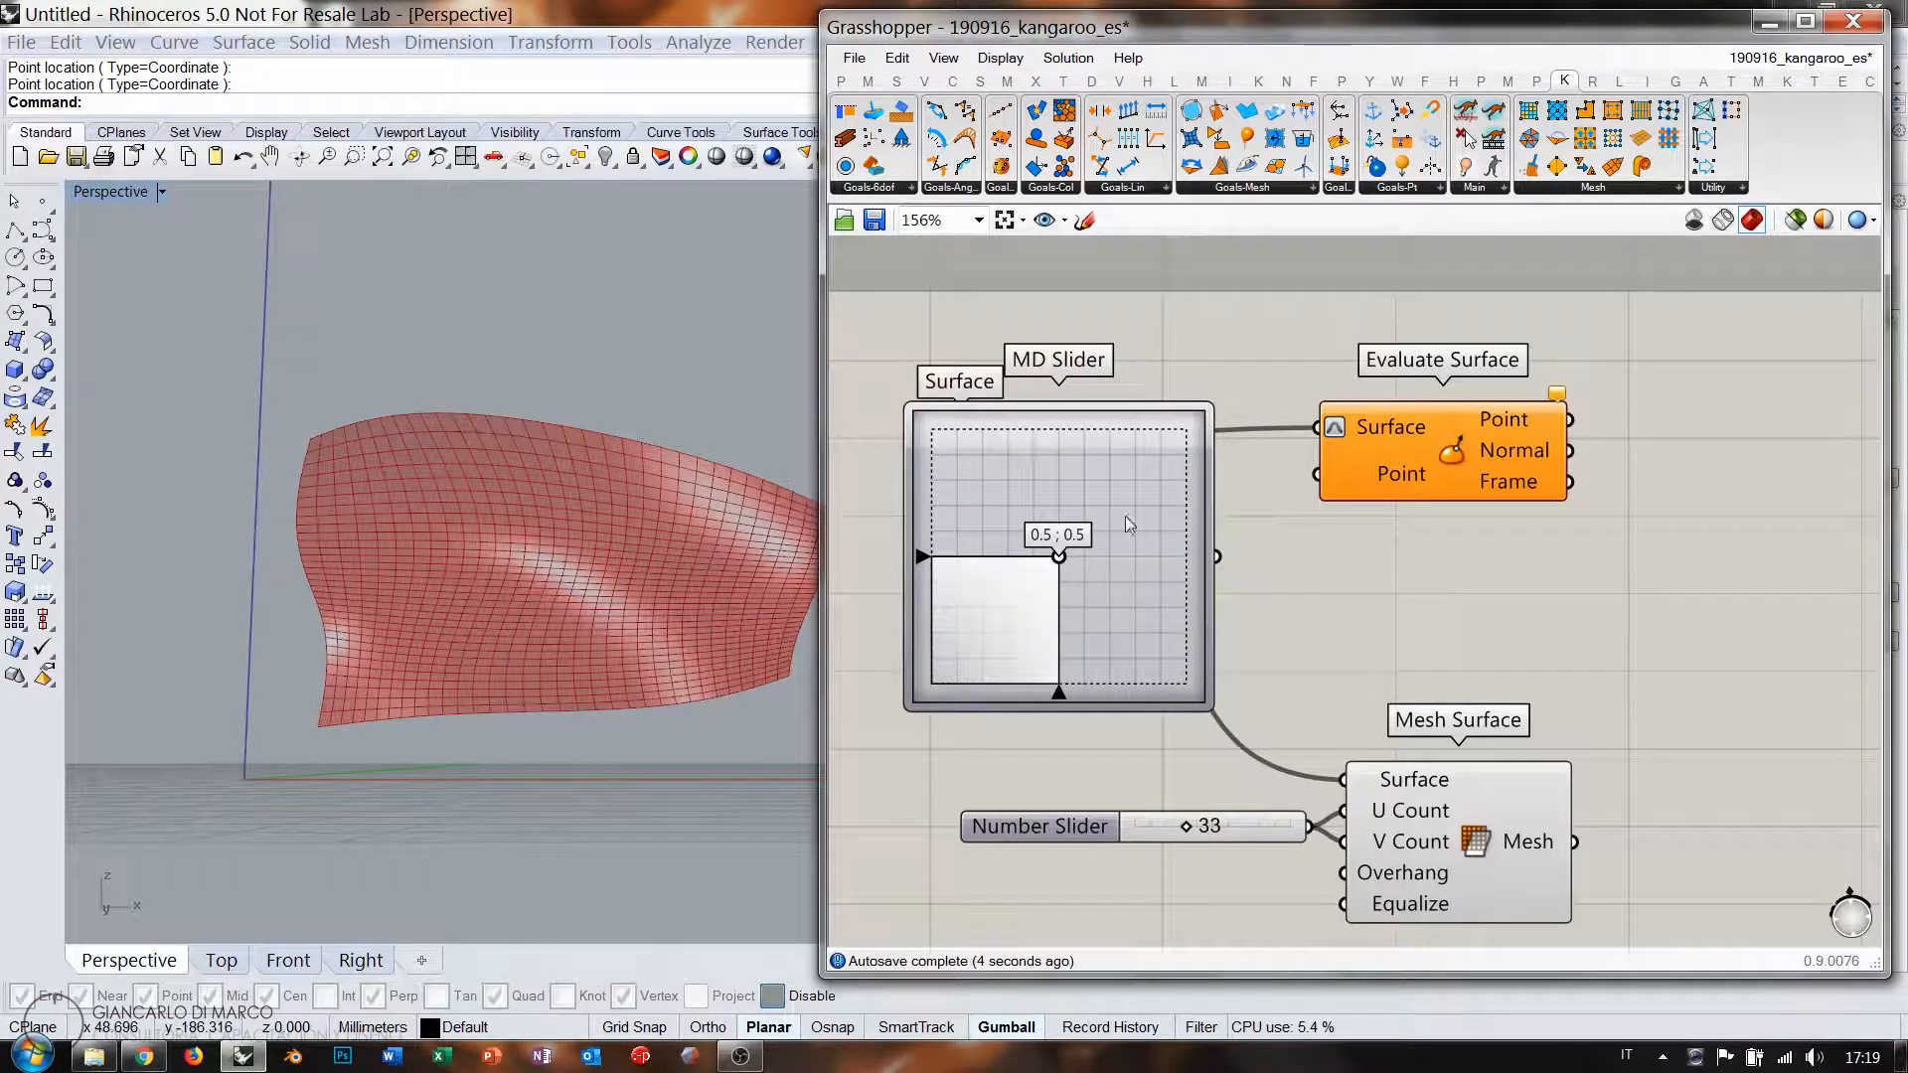
pyautogui.moveTo(1202, 409); pyautogui.dragTo(1100, 596)
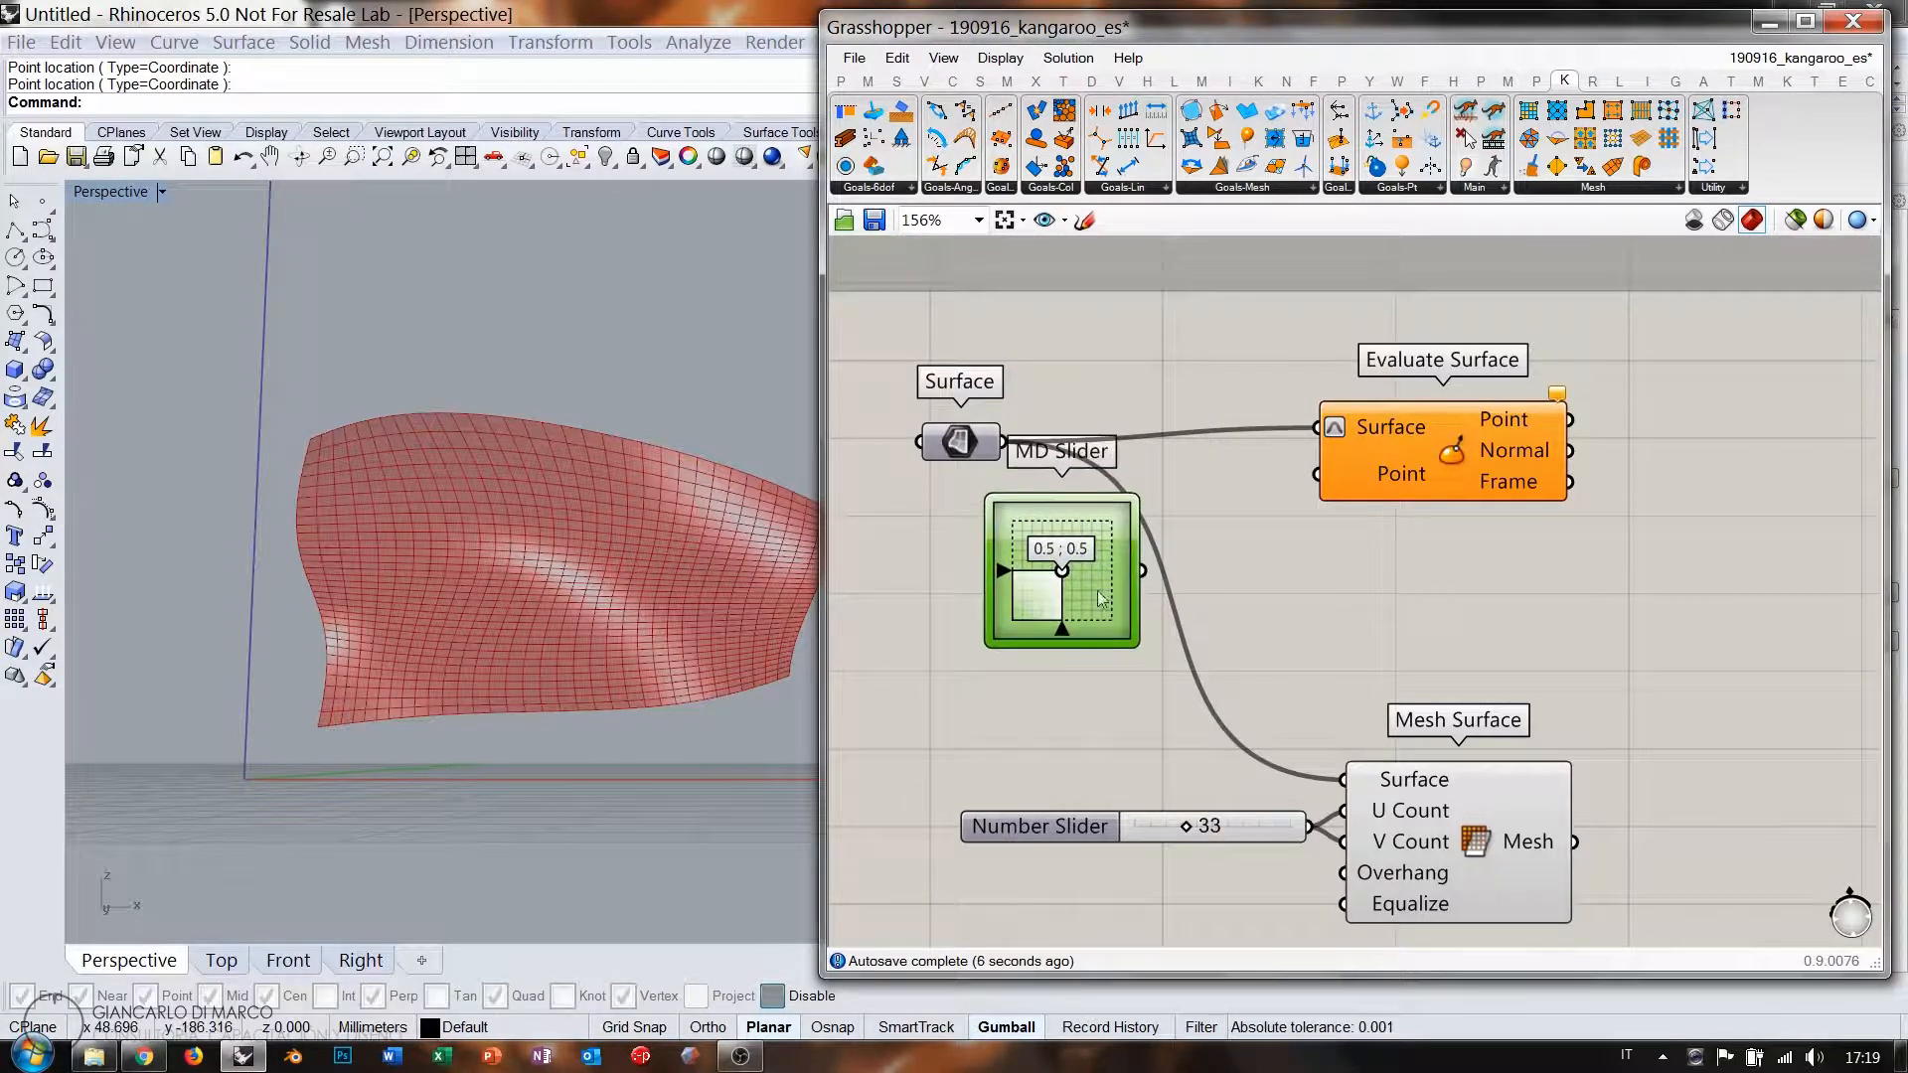
pyautogui.moveTo(1315, 478); pyautogui.dragTo(1035, 553)
pyautogui.moveTo(1141, 629); pyautogui.dragTo(1121, 571, button='right')
# Duplicate the MD Slider below the first and set it to 0.77;0.27.
pyautogui.click(1069, 551)
pyautogui.hotkey('ctrl', 'c')
pyautogui.hotkey('ctrl', 'v')
pyautogui.moveTo(1069, 551); pyautogui.dragTo(1297, 415)
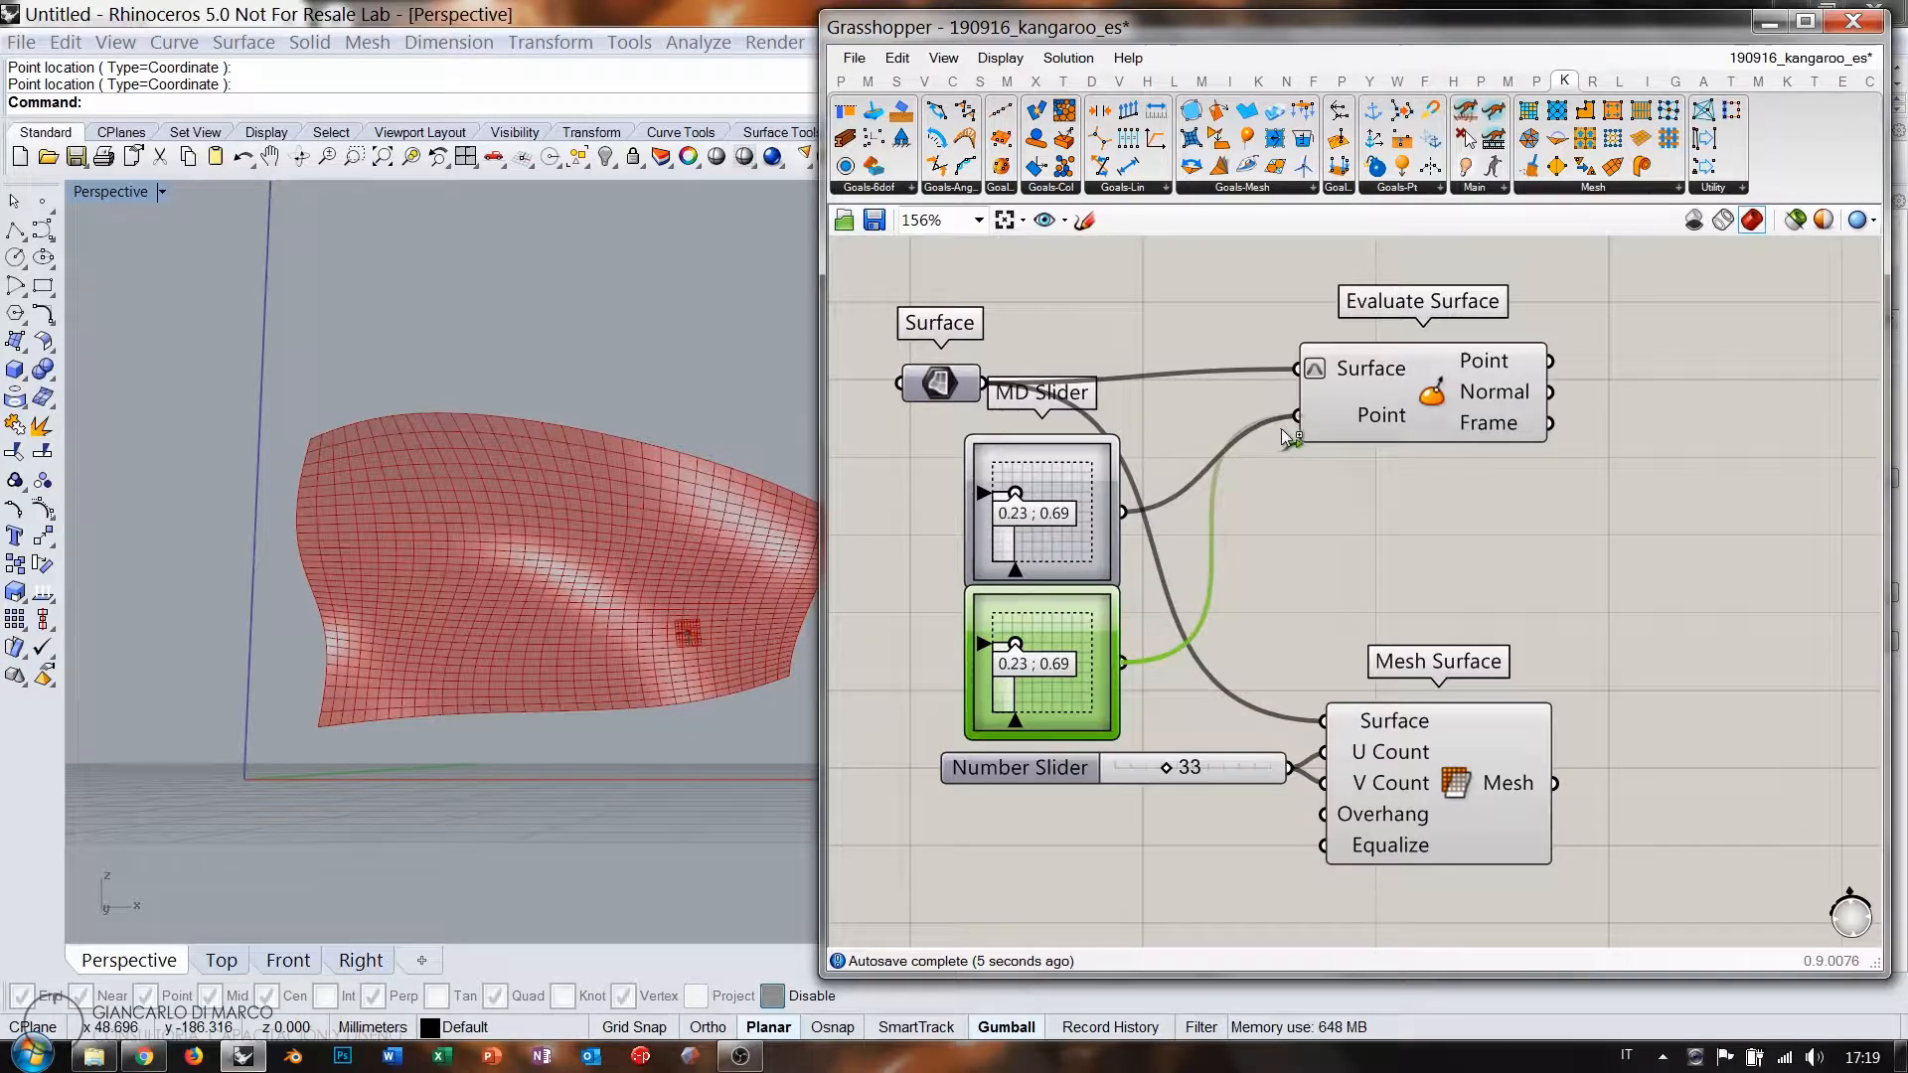
pyautogui.moveTo(1048, 673); pyautogui.dragTo(1071, 685)
pyautogui.click(1358, 591)
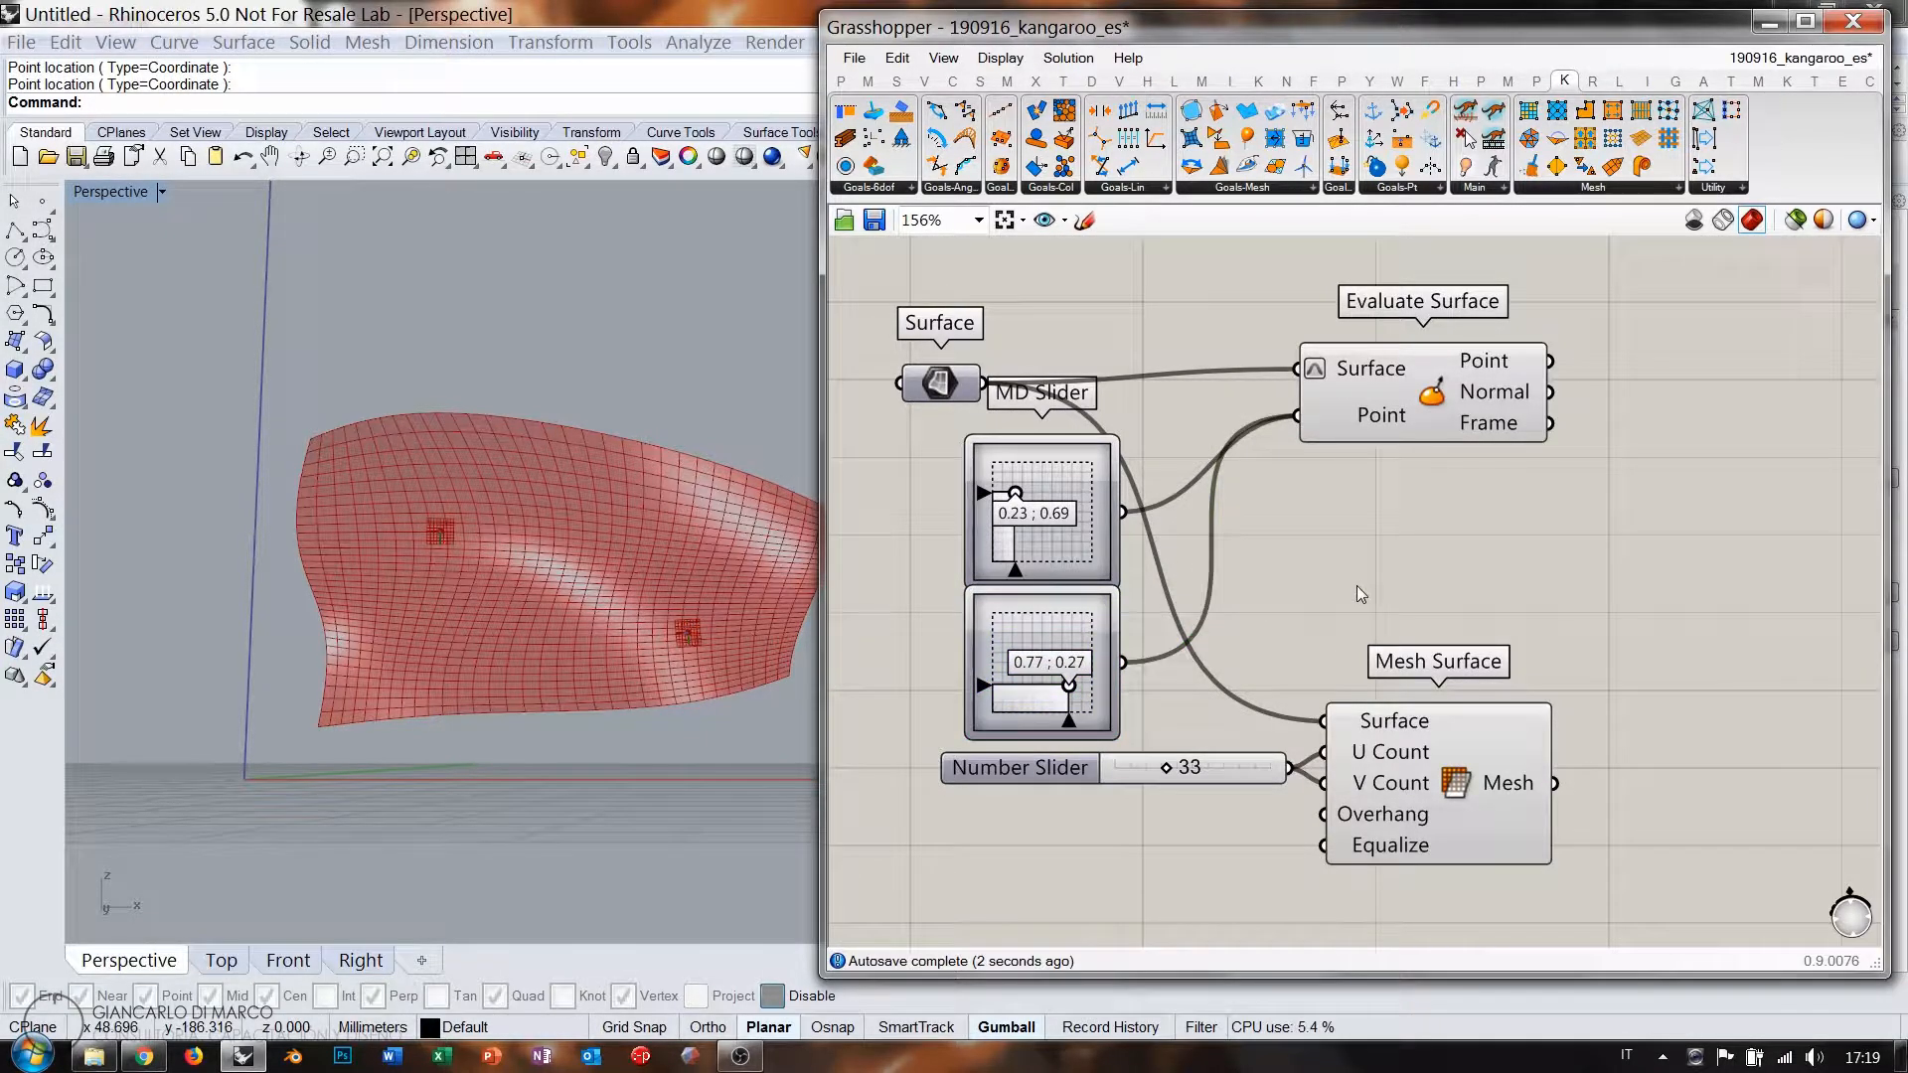
pyautogui.scroll(2, 1014, 567)
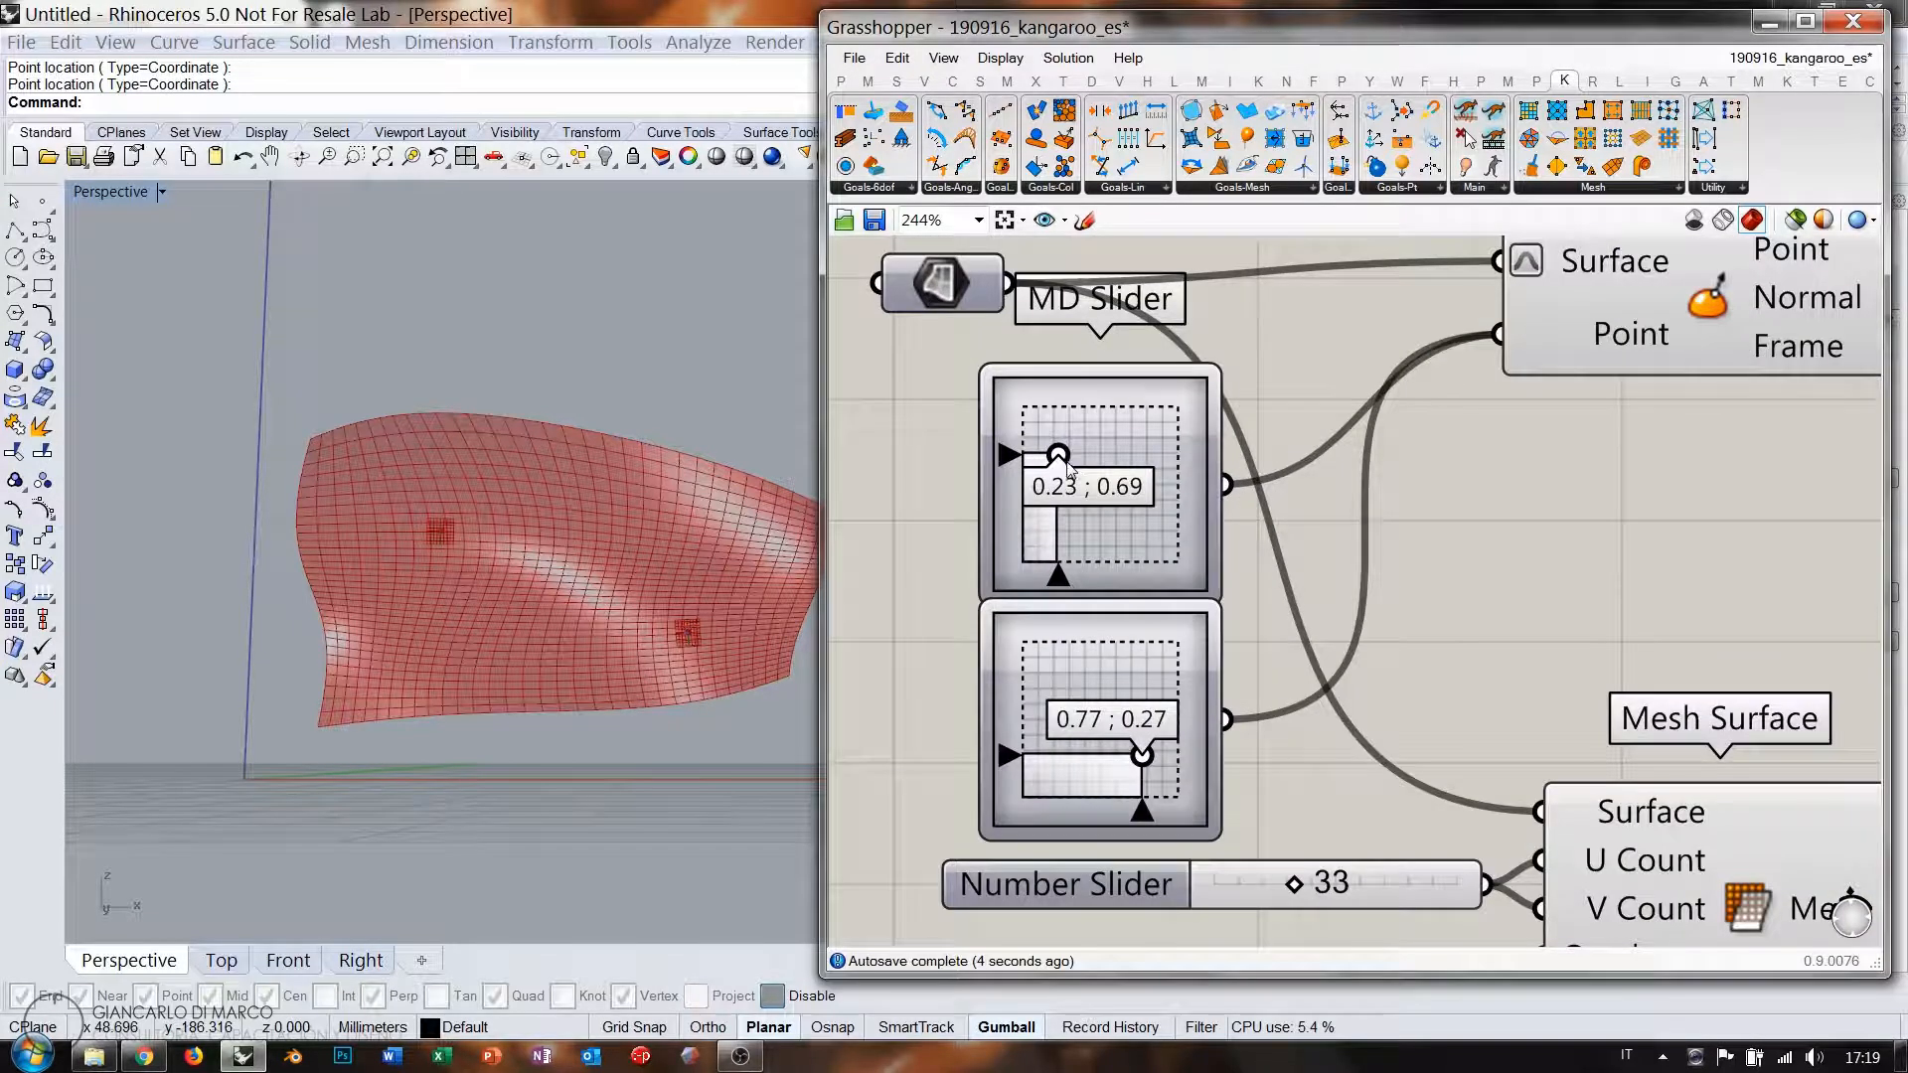
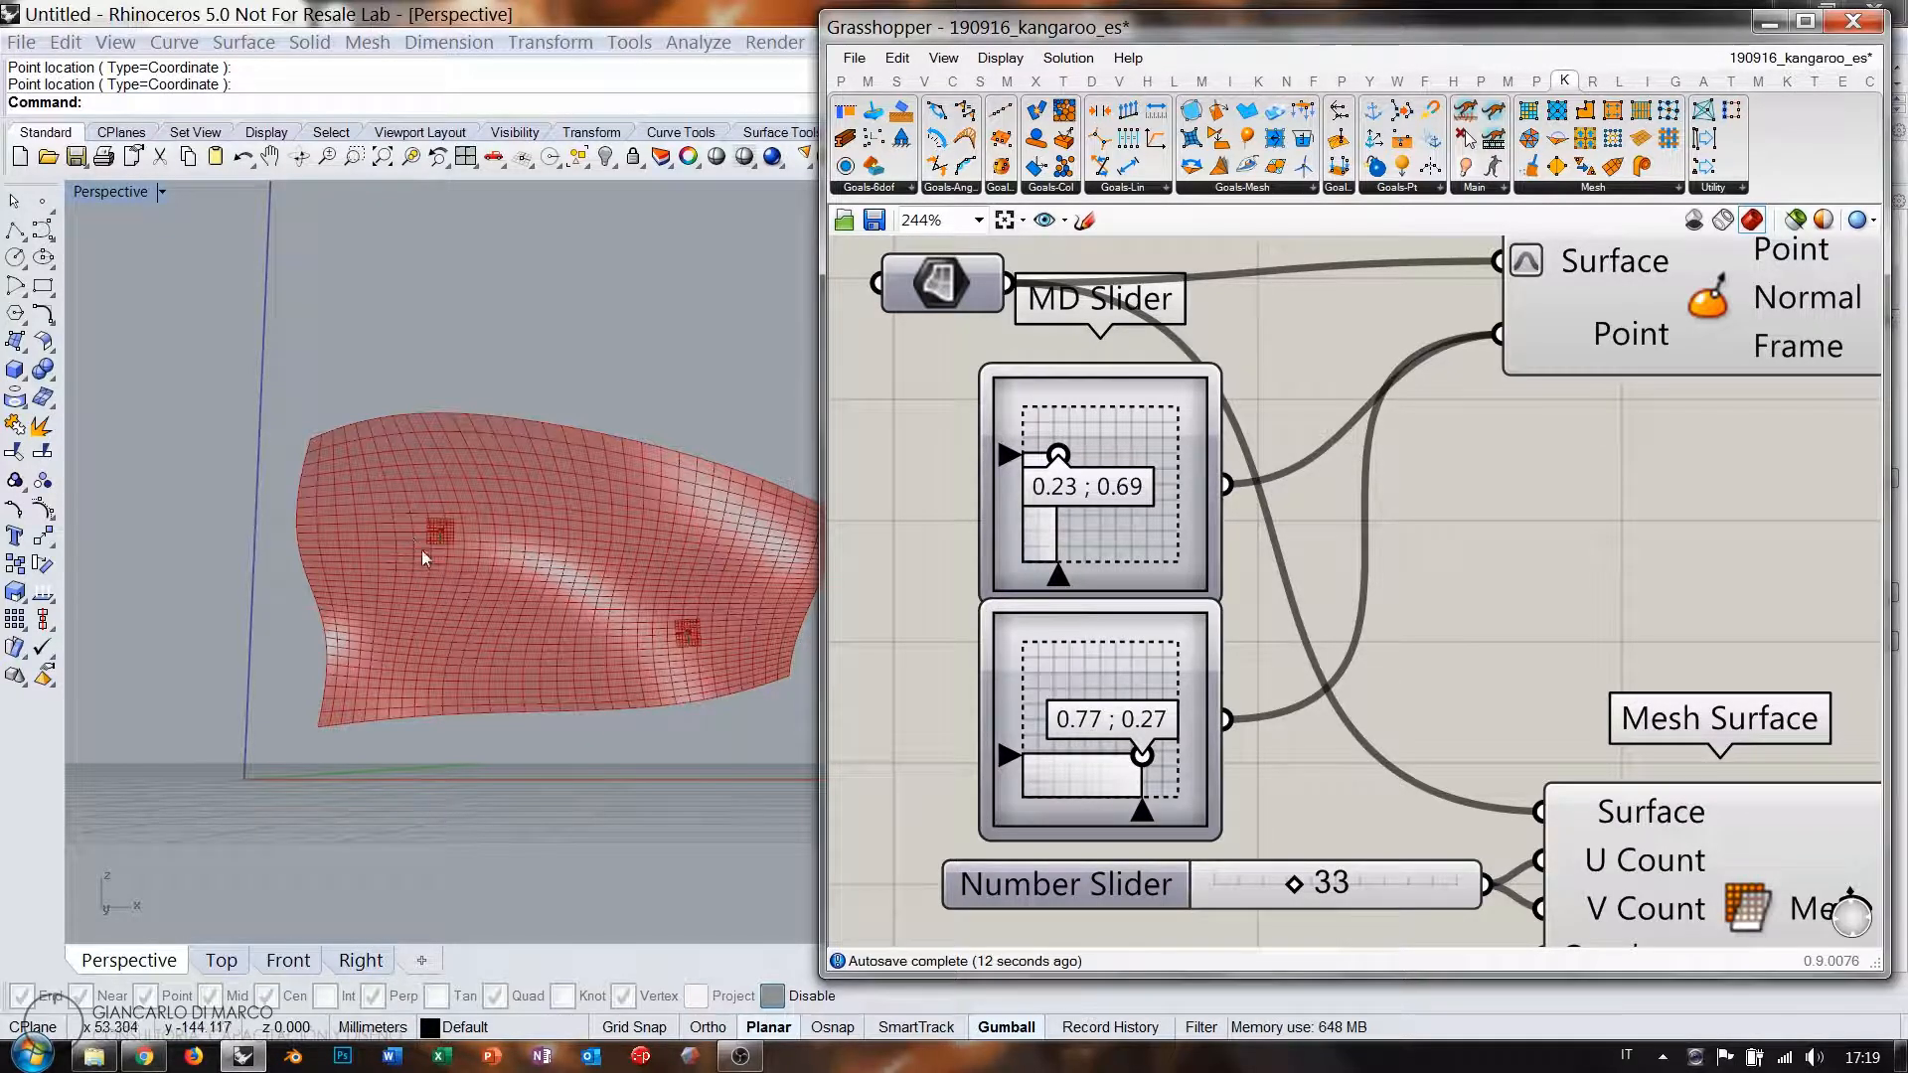
# Zoom out and move Mesh Surface and the Number Slider further down the canvas.
pyautogui.moveTo(1291, 594); pyautogui.dragTo(1220, 625, button='right')
pyautogui.rightClick(1546, 374)
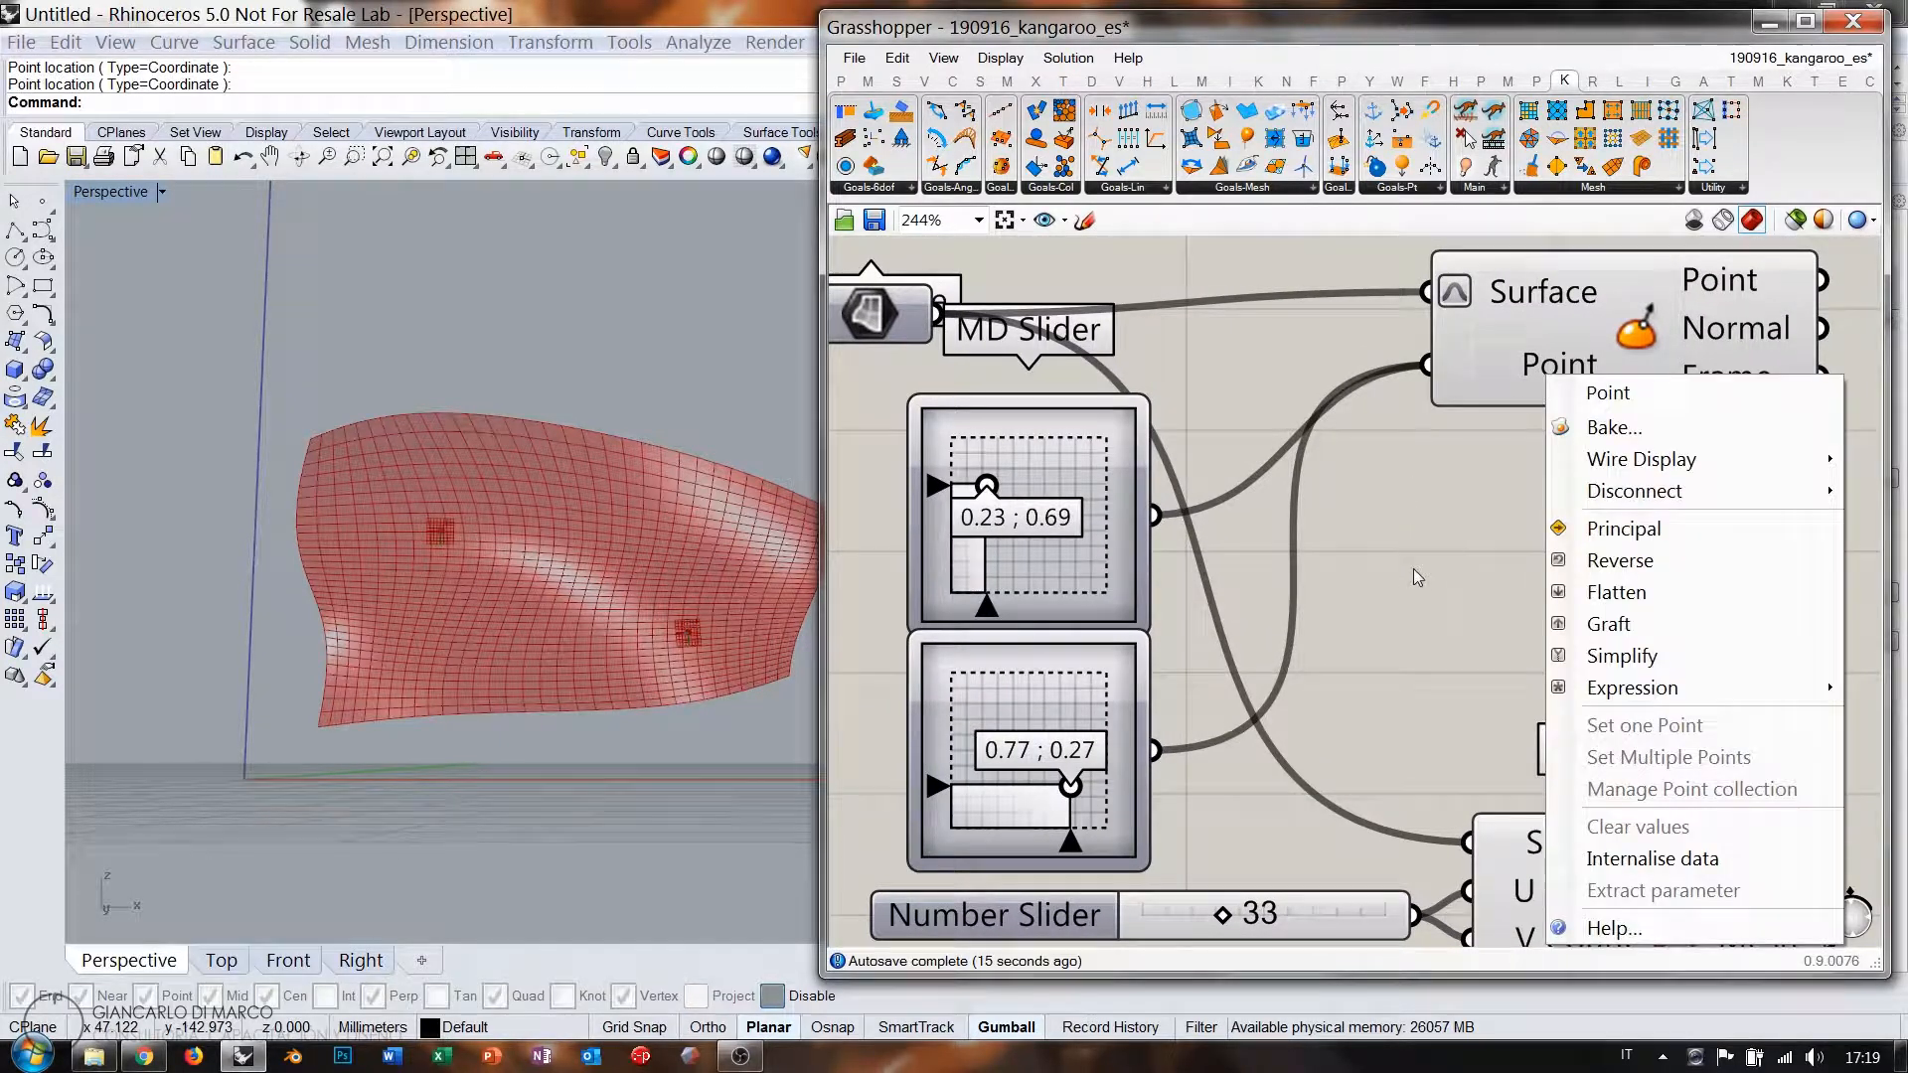
pyautogui.click(1443, 678)
pyautogui.scroll(-3, 1214, 505)
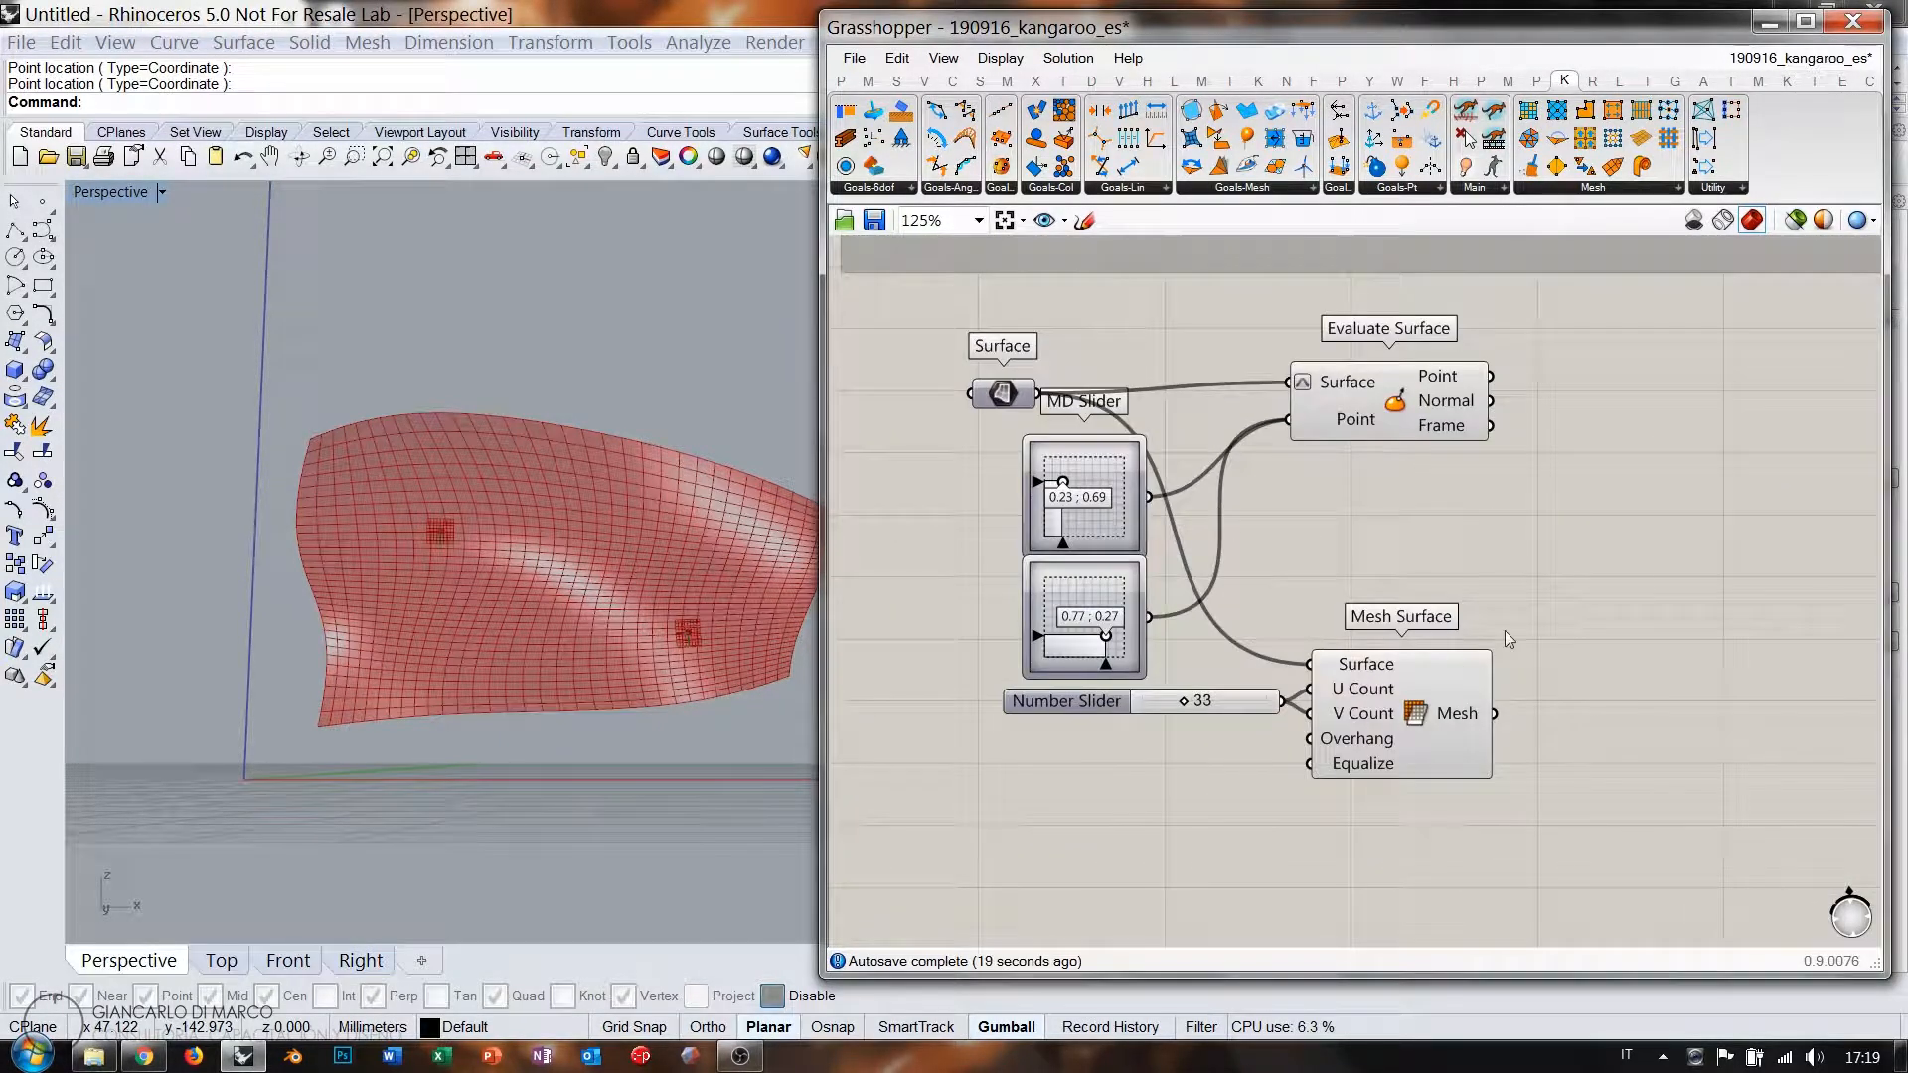
pyautogui.moveTo(1523, 614); pyautogui.dragTo(1248, 723)
pyautogui.moveTo(1449, 696); pyautogui.dragTo(1433, 792)
# Nudge the lower MD Slider down and shift Evaluate Surface down and left.
pyautogui.click(1428, 660)
pyautogui.moveTo(1126, 589); pyautogui.dragTo(1130, 603)
pyautogui.click(1359, 547)
pyautogui.moveTo(1392, 395); pyautogui.dragTo(1349, 443)
pyautogui.click(1310, 541)
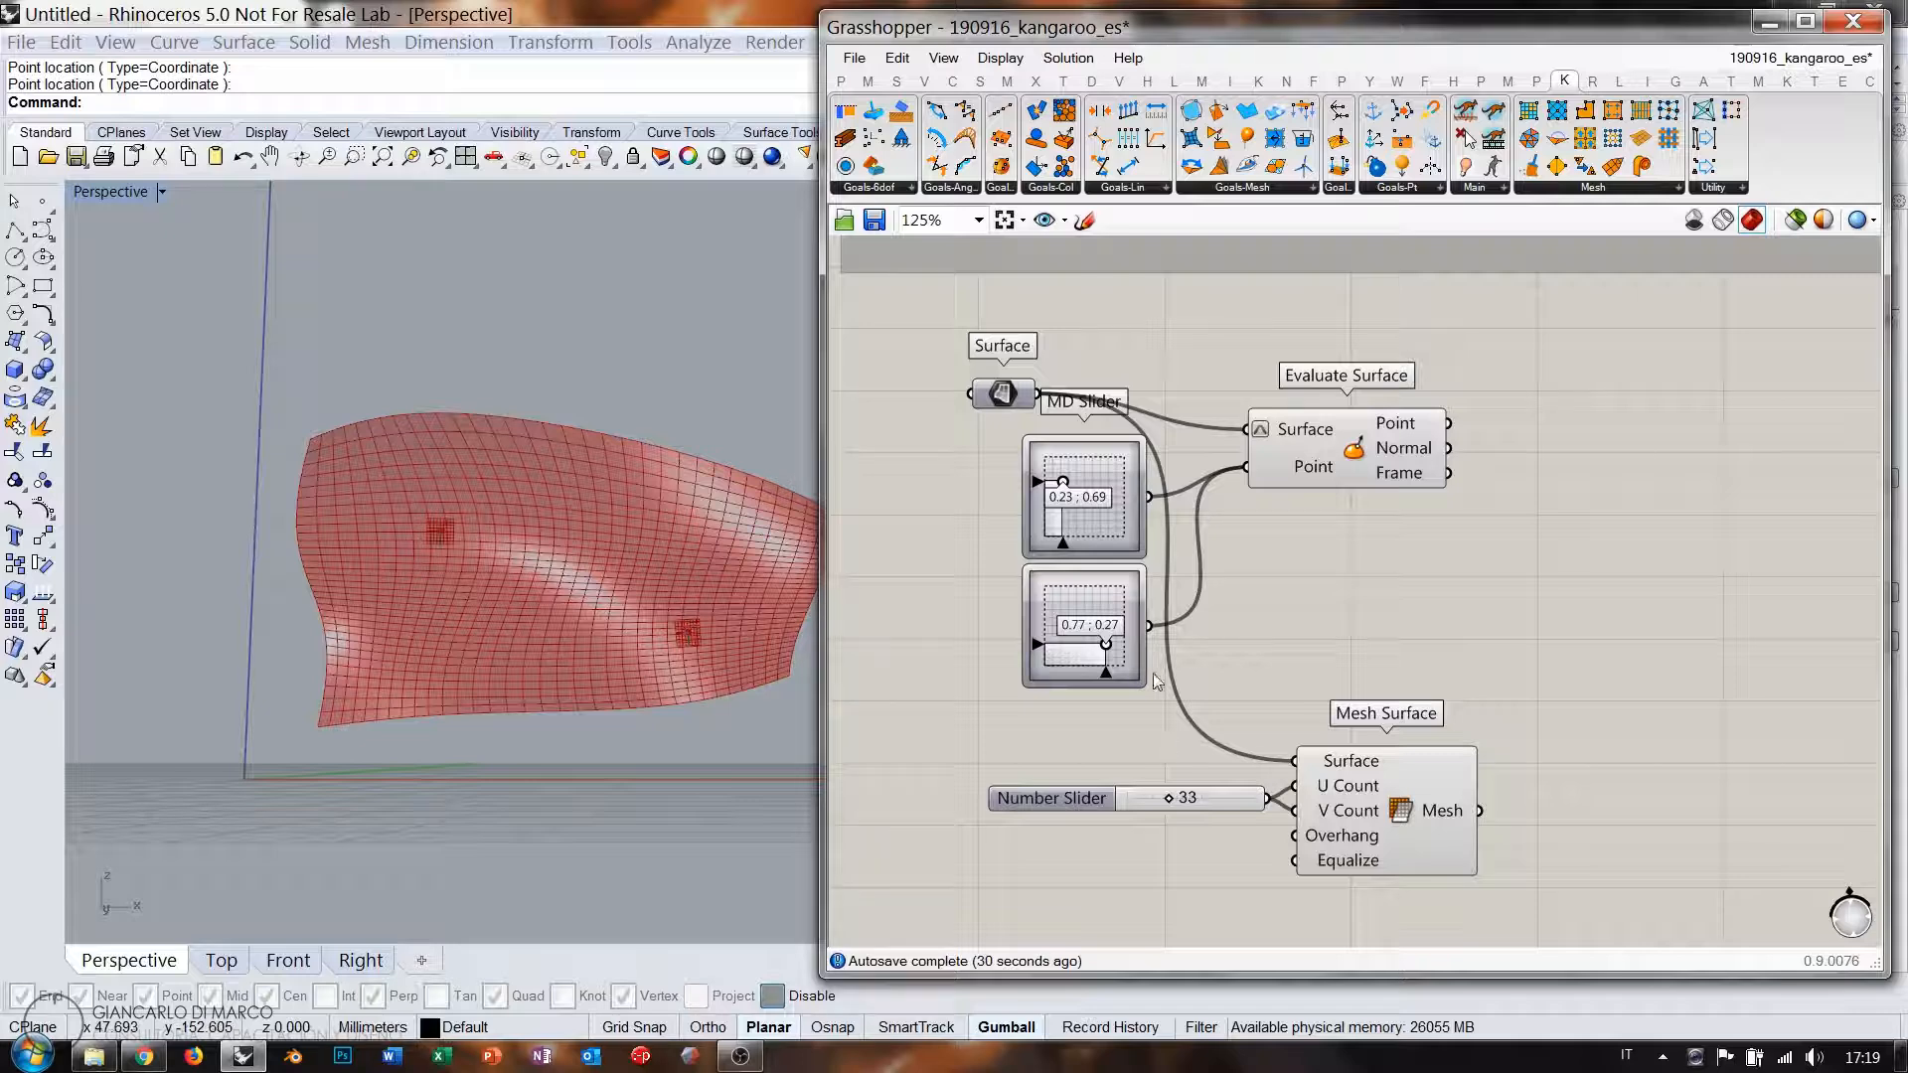
# Shift Mesh Surface and the Number Slider left to clear space beside the mesh output.
pyautogui.moveTo(1514, 709); pyautogui.dragTo(1228, 845)
pyautogui.moveTo(1384, 822); pyautogui.dragTo(1250, 814)
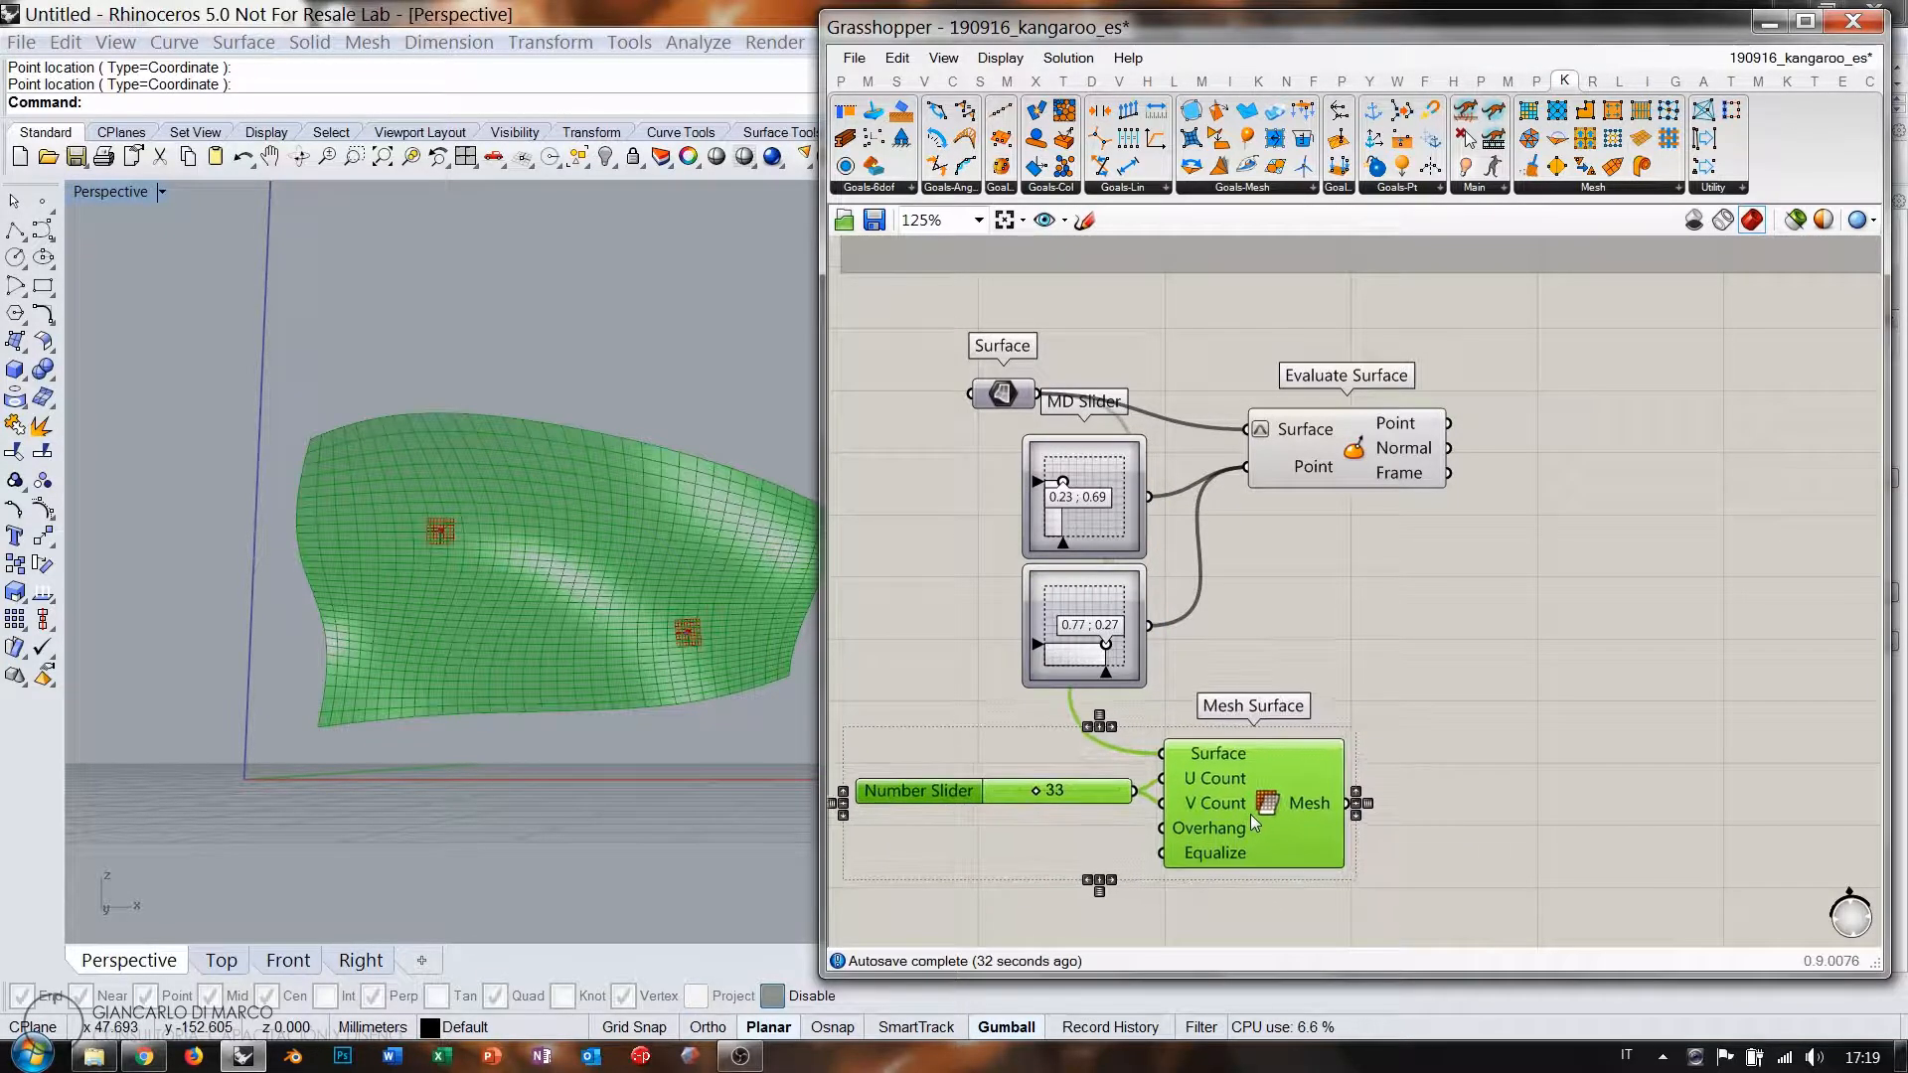
pyautogui.click(1376, 810)
pyautogui.moveTo(1306, 807)
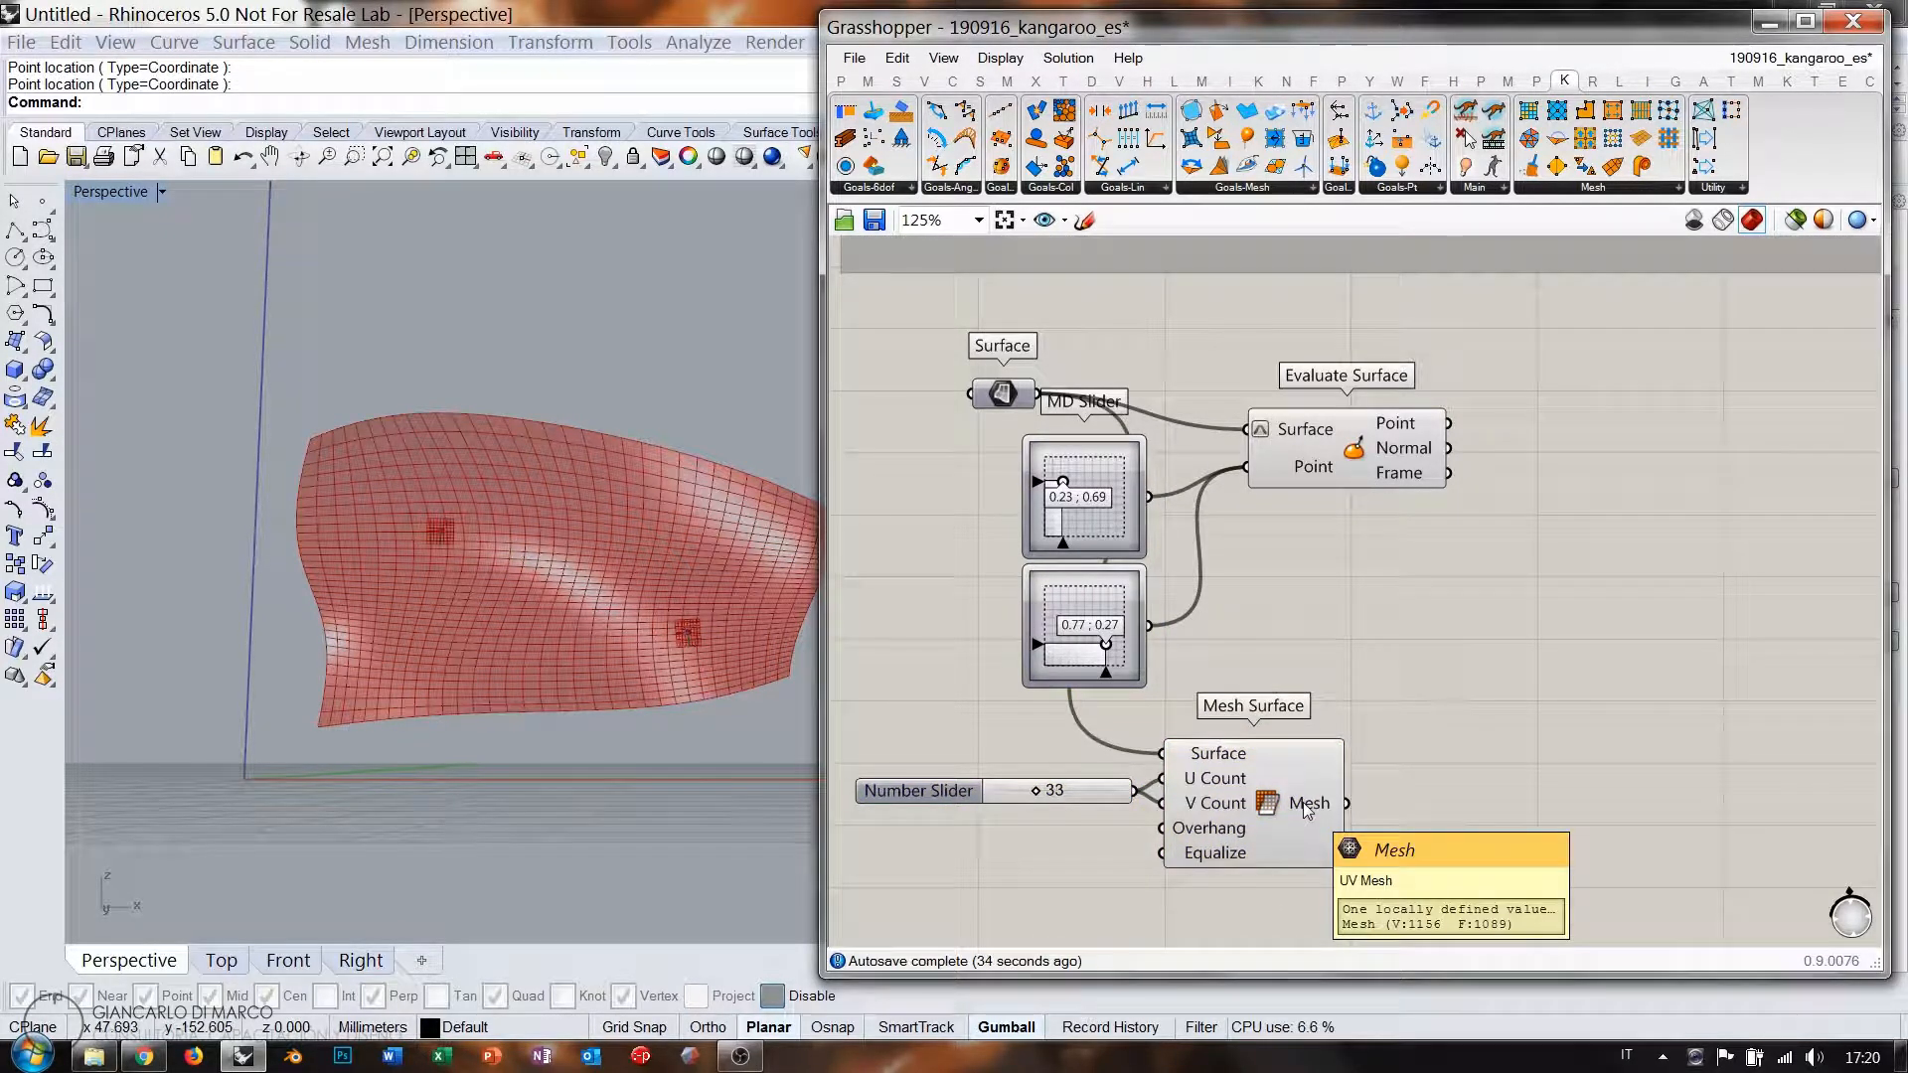
pyautogui.doubleClick(1476, 781)
# Replace a trial Deconstruct Mesh with Mesh Edges, wired from Mesh Surface's mesh output.
pyautogui.write('dem')
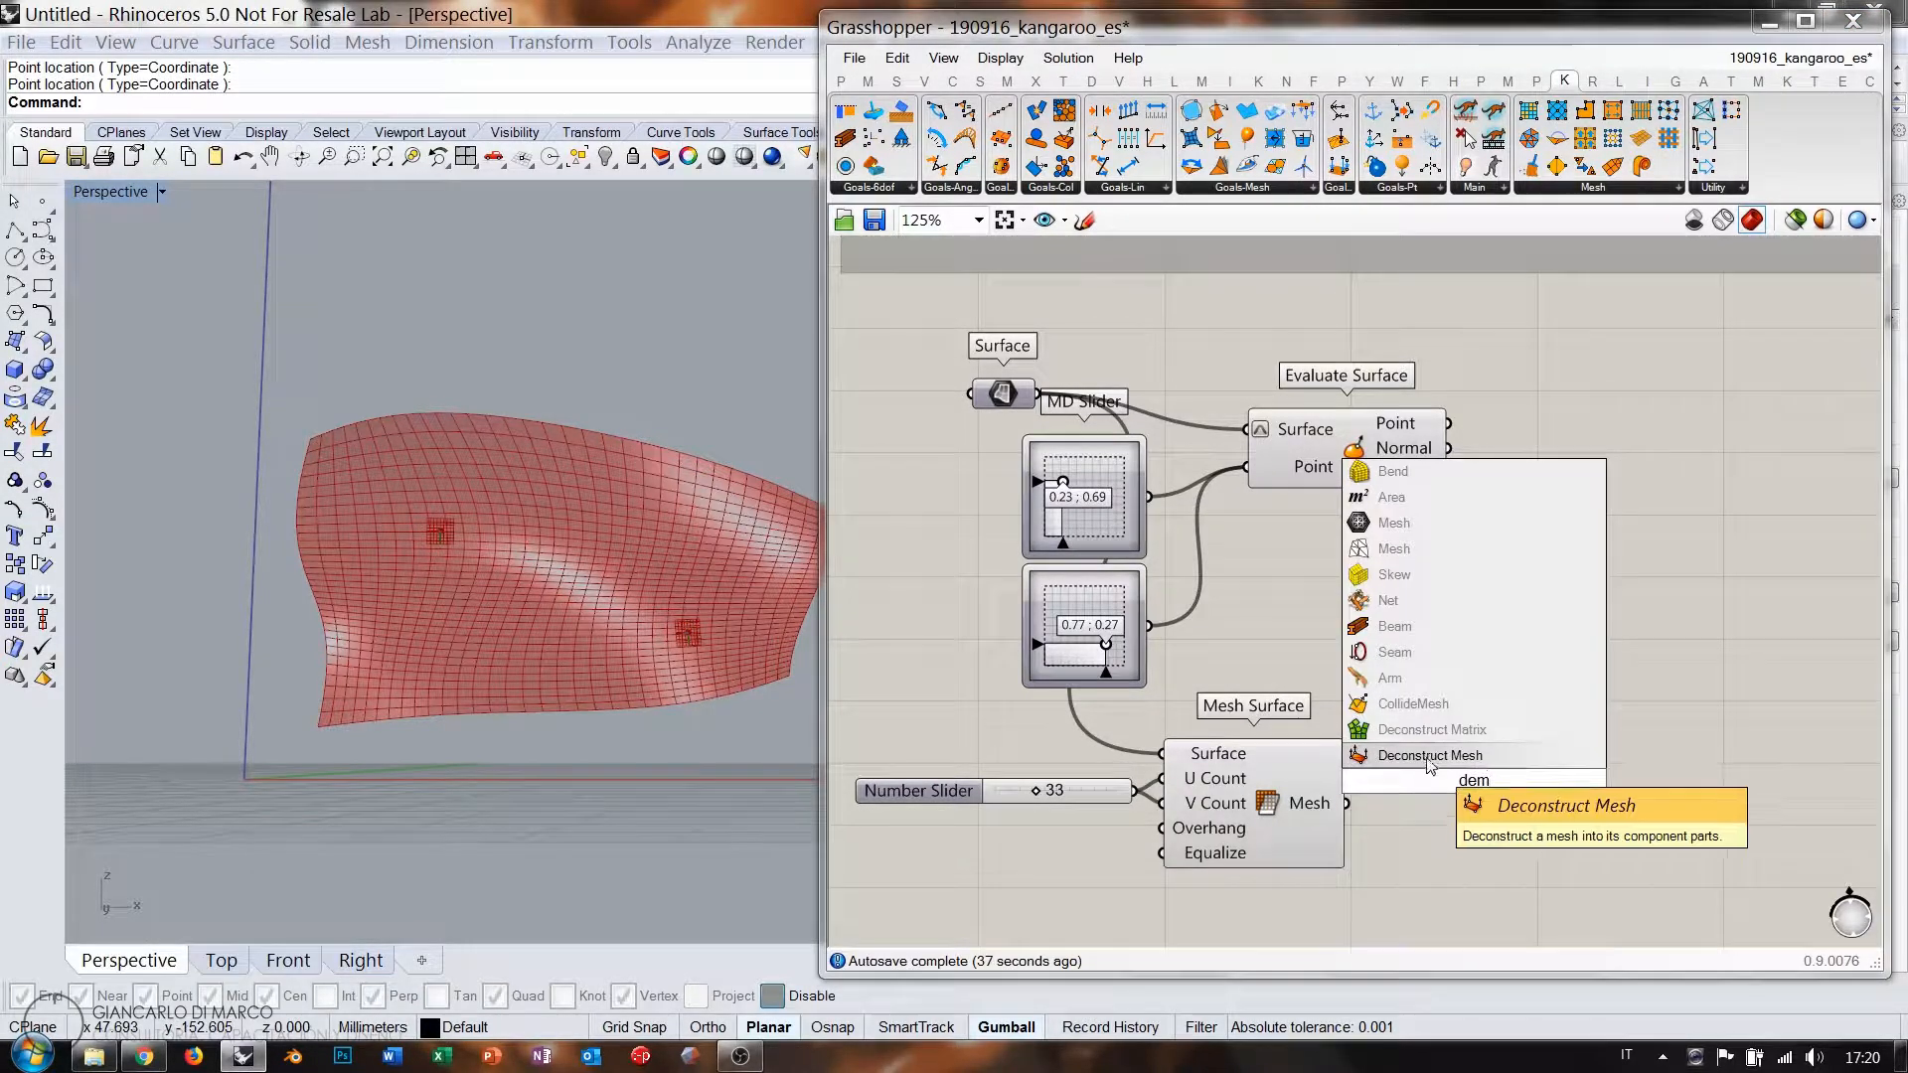
pyautogui.click(1424, 760)
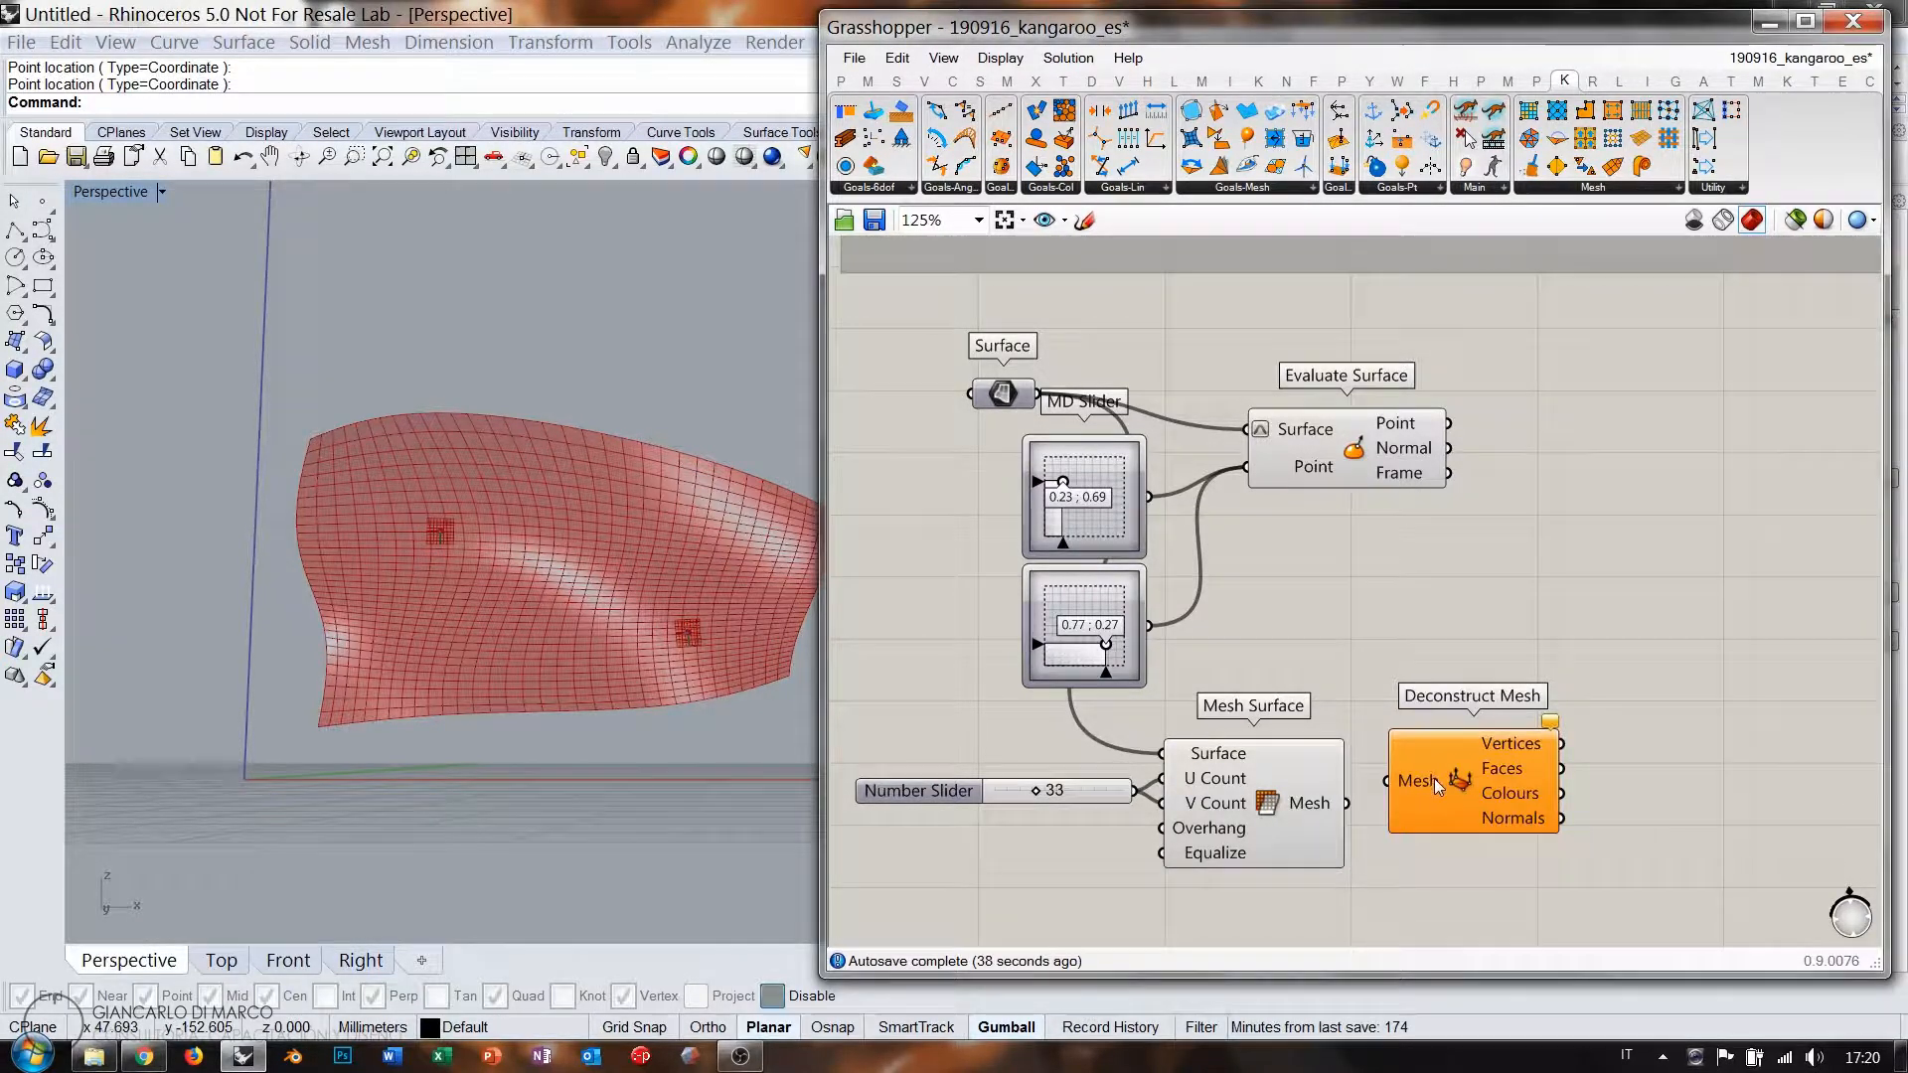
pyautogui.click(1434, 779)
pyautogui.press('Delete')
pyautogui.doubleClick(1447, 773)
pyautogui.write('m')
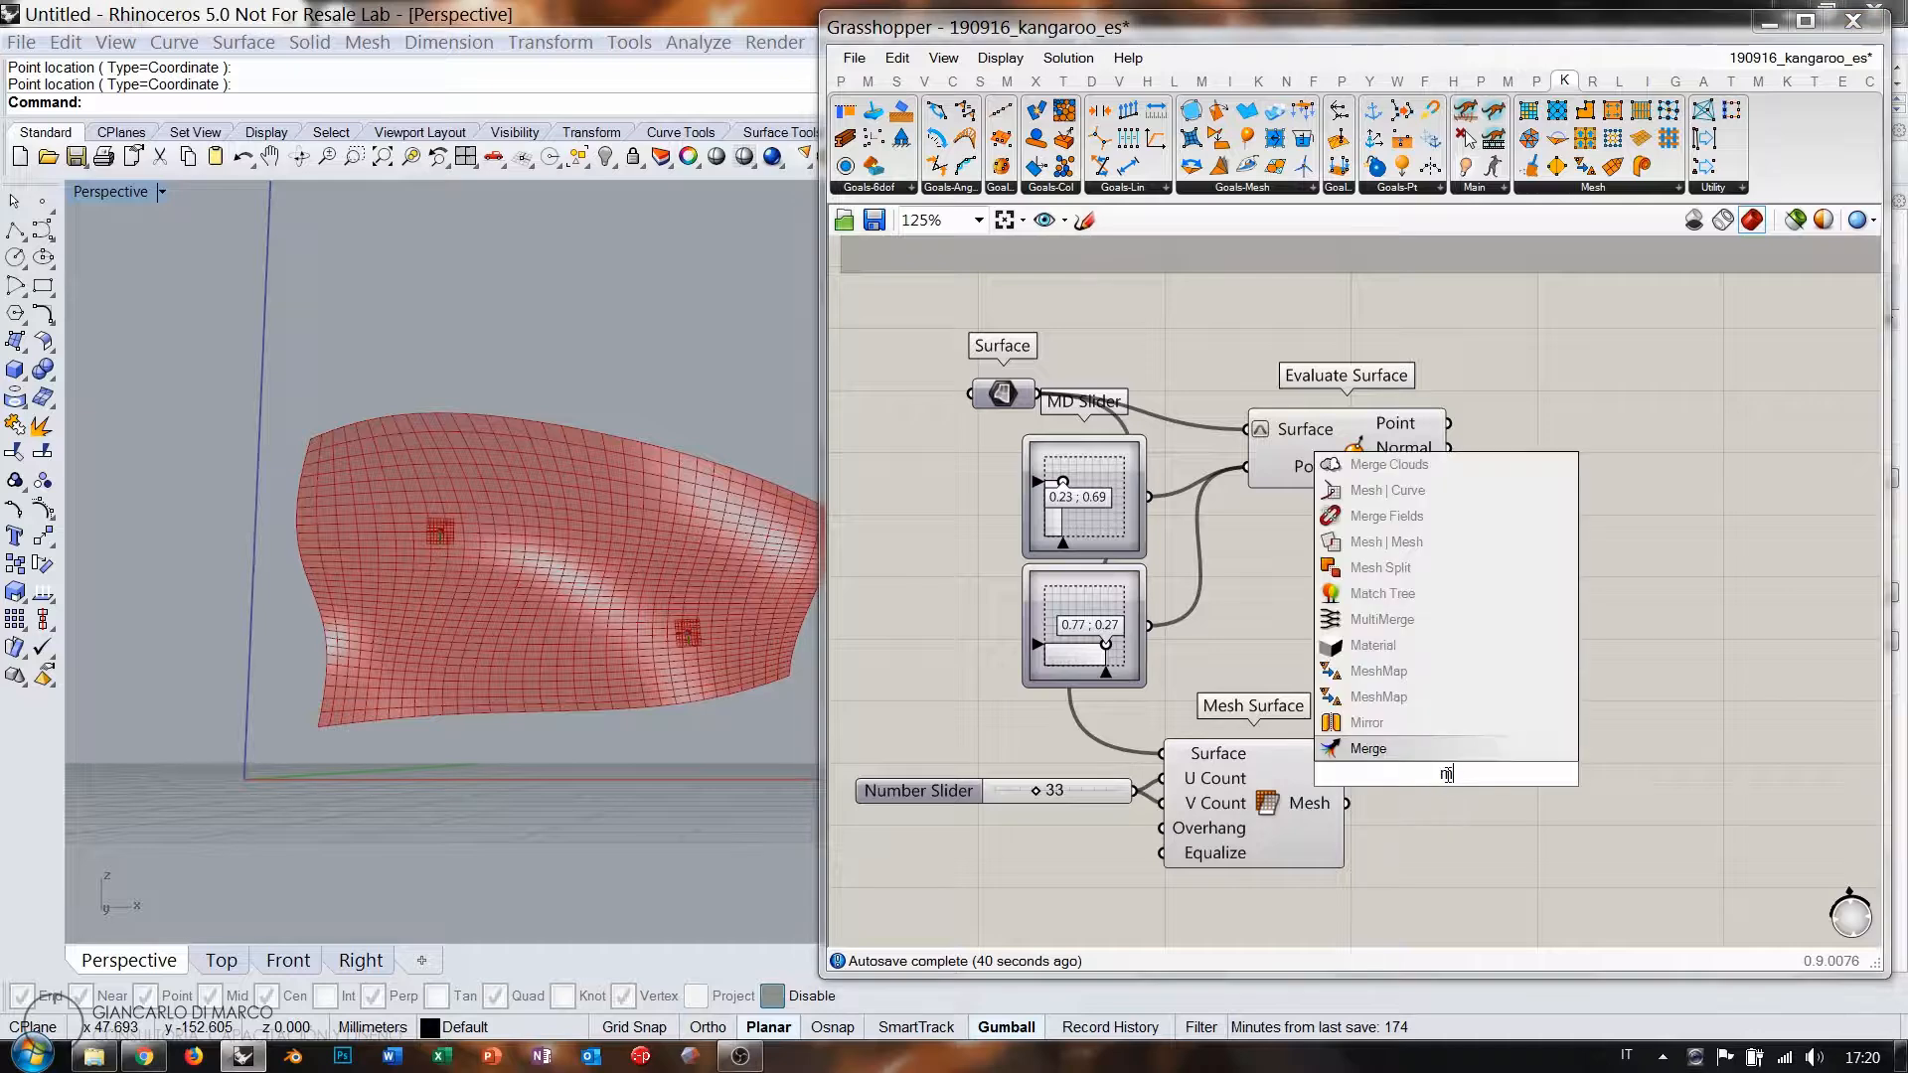
pyautogui.write('es')
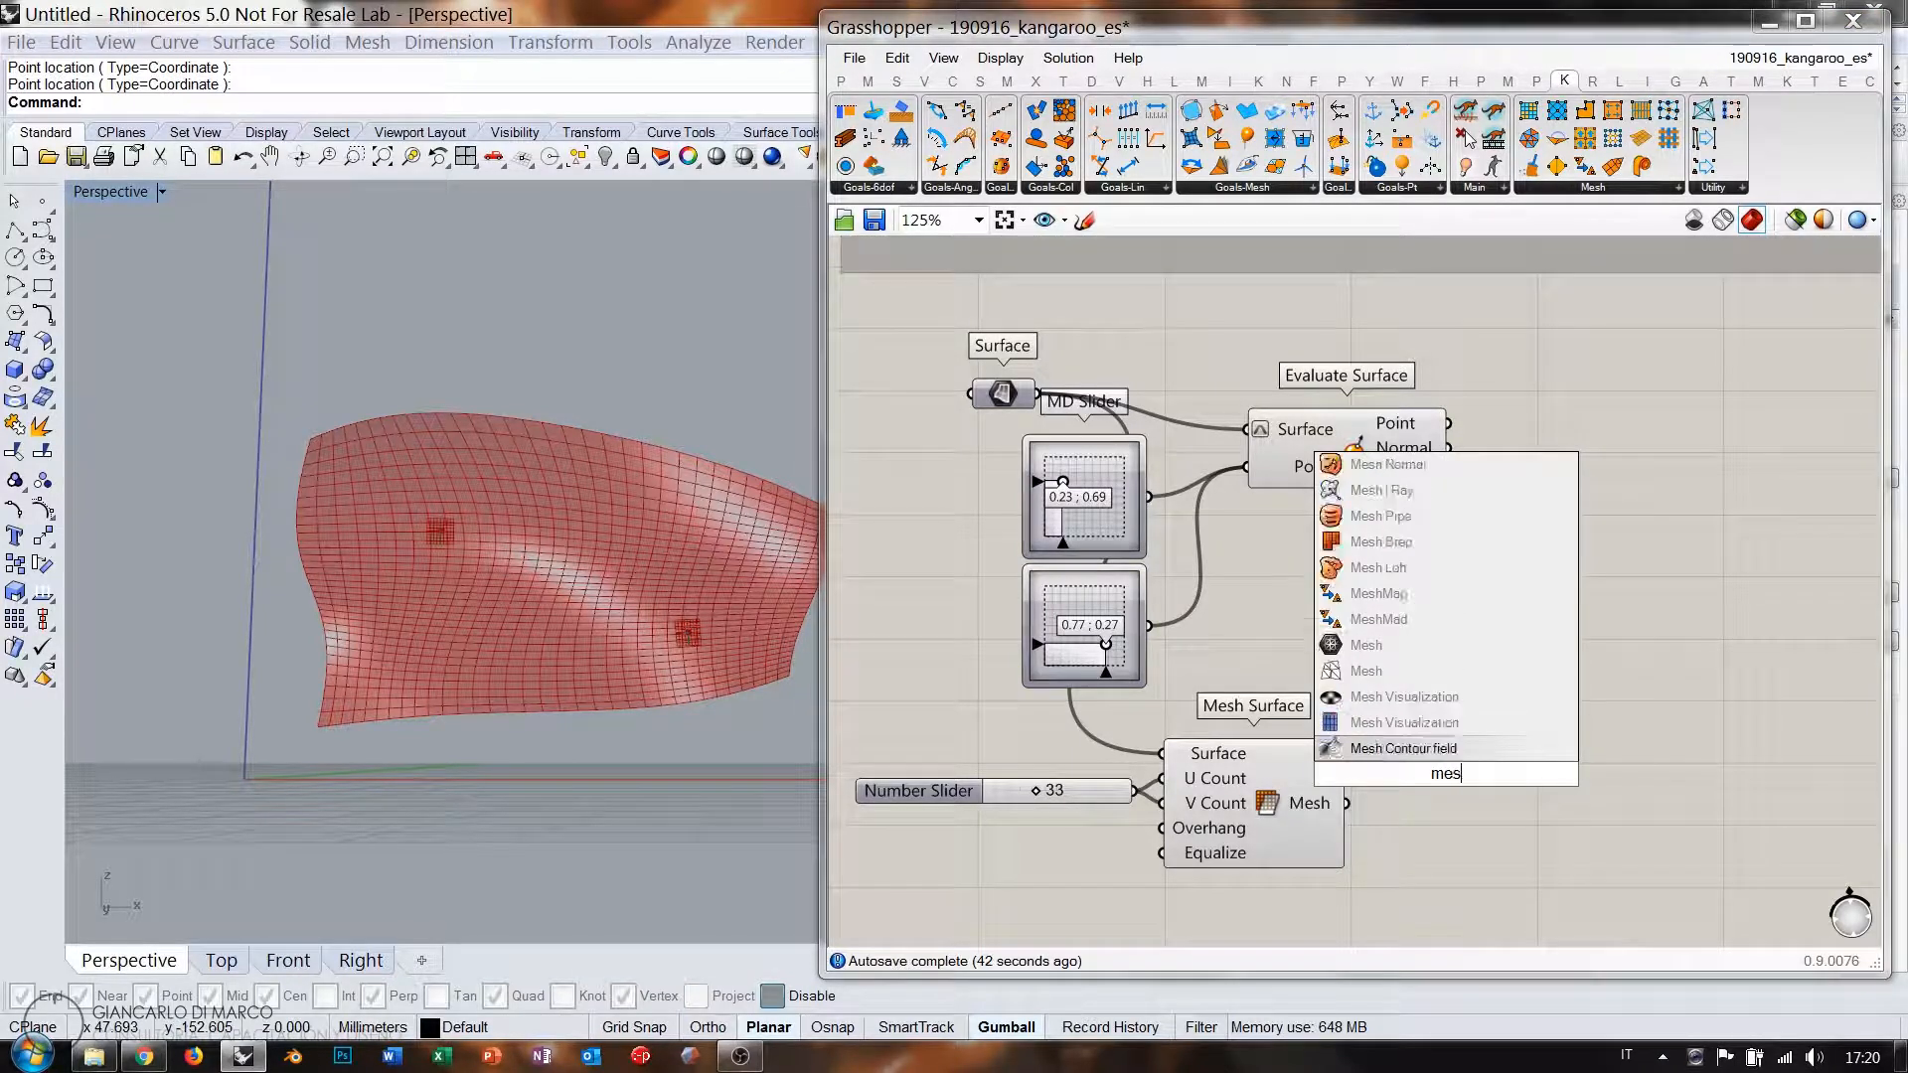
pyautogui.write('h ed')
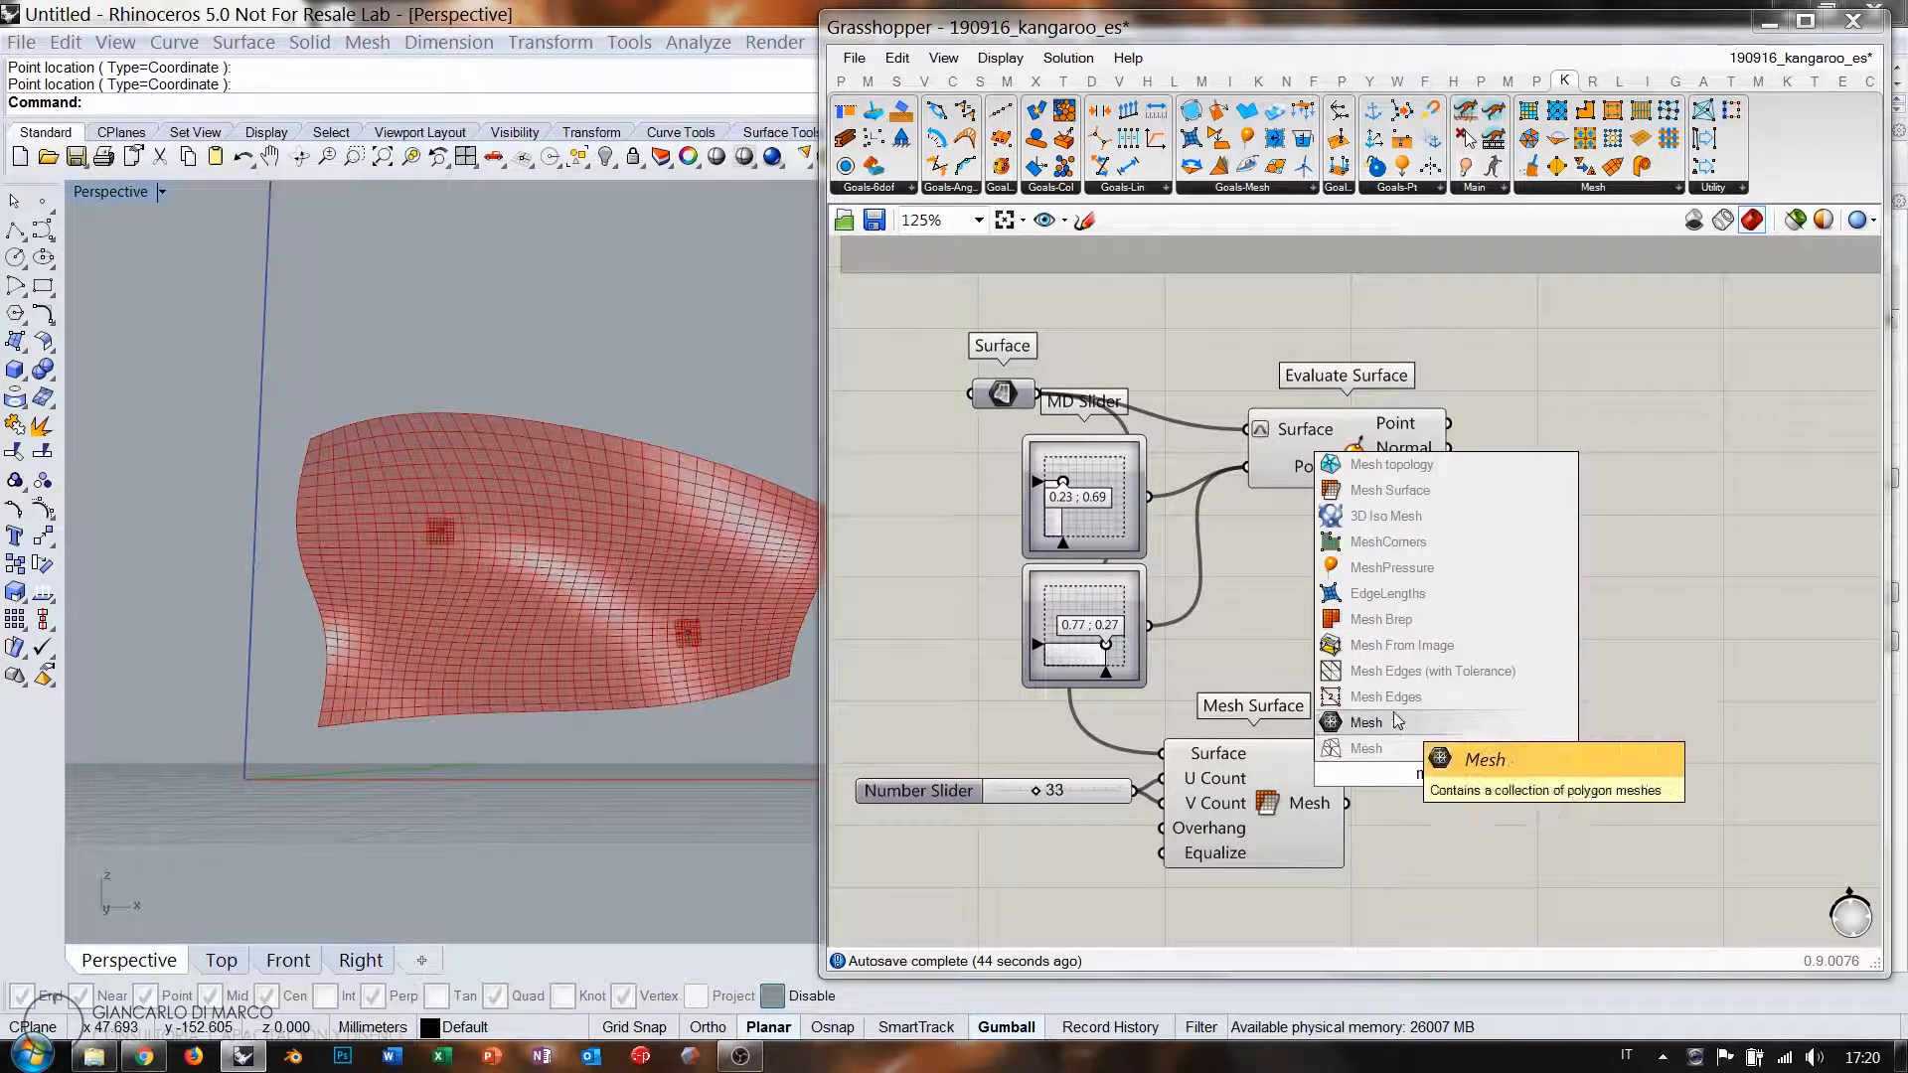
pyautogui.click(1396, 698)
pyautogui.moveTo(1402, 787); pyautogui.dragTo(1474, 812)
pyautogui.moveTo(1348, 804); pyautogui.dragTo(1382, 798)
pyautogui.moveTo(1469, 815); pyautogui.dragTo(1465, 810)
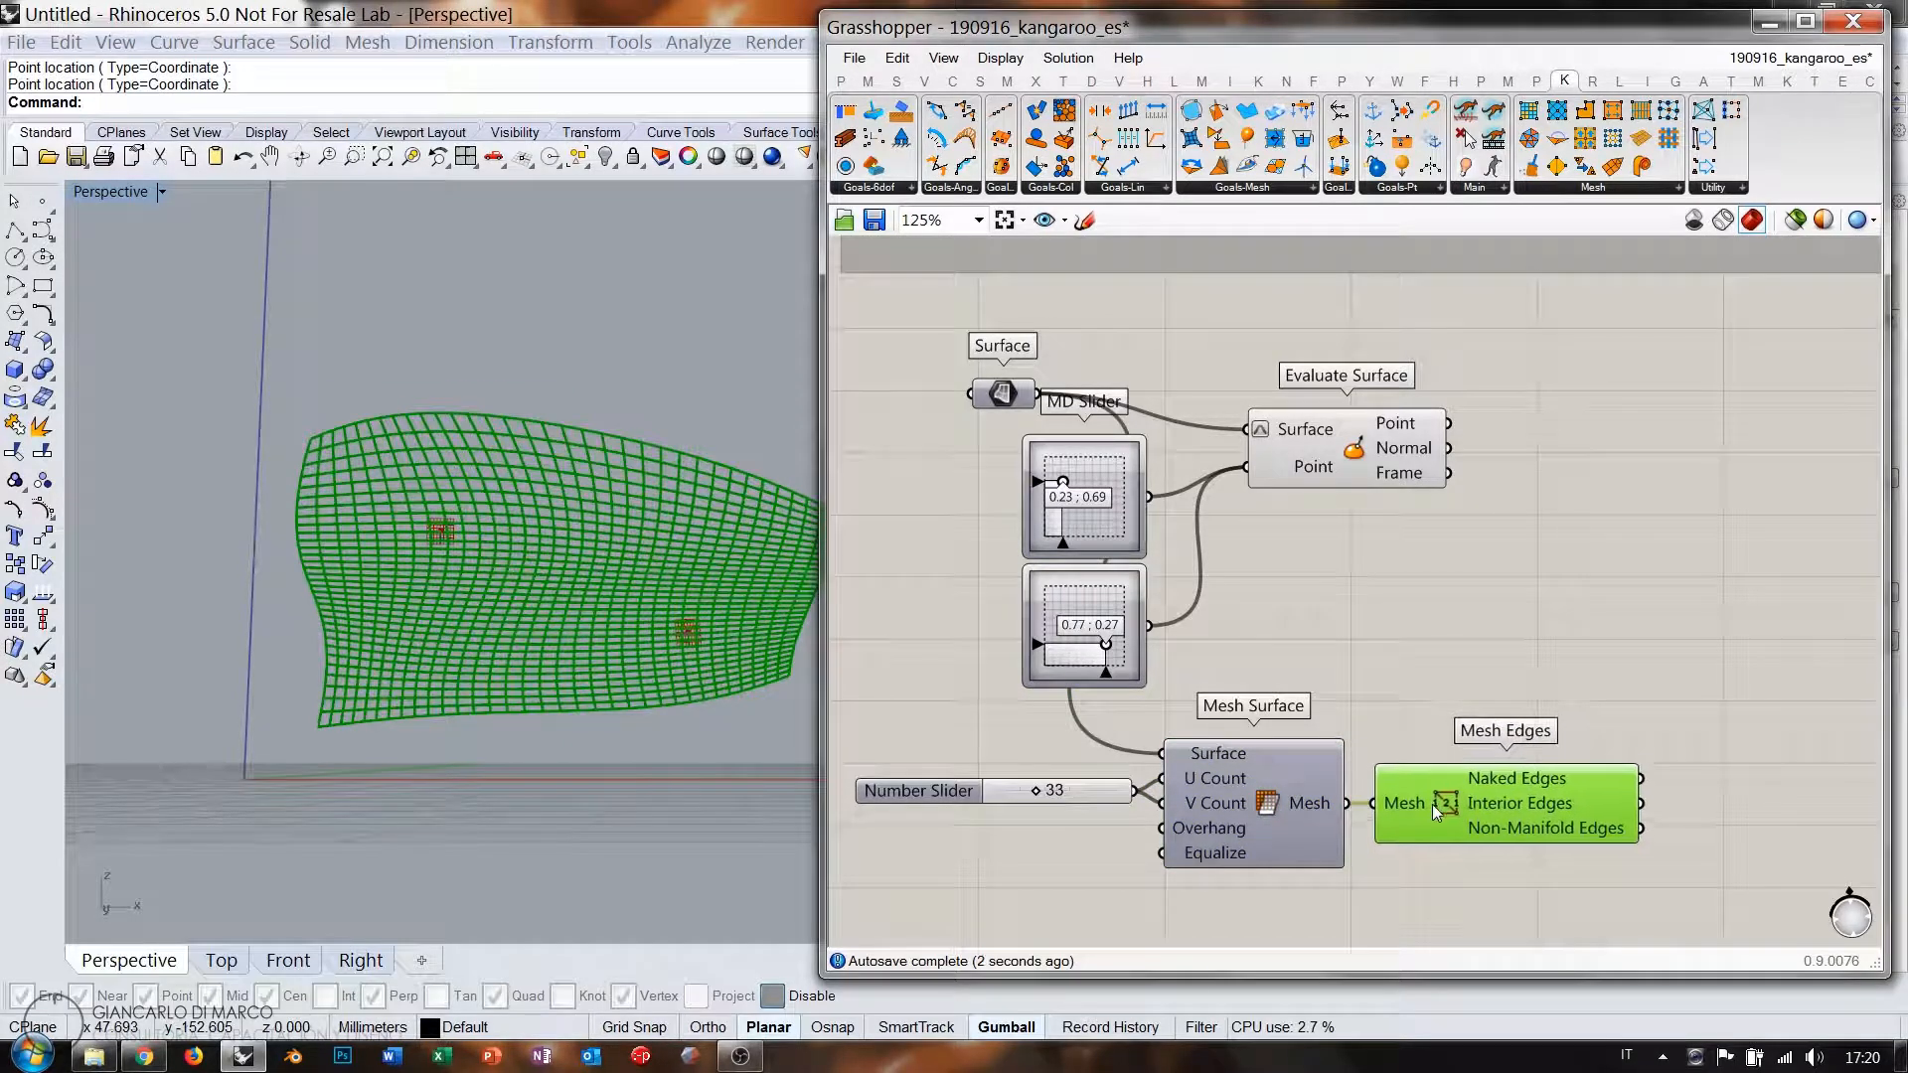
pyautogui.click(1434, 702)
# Shift the slider, Mesh Surface and Mesh Edges group left and inspect the mesh.
pyautogui.moveTo(1485, 879); pyautogui.dragTo(1092, 778)
pyautogui.moveTo(1477, 802); pyautogui.dragTo(1295, 798)
pyautogui.click(1274, 670)
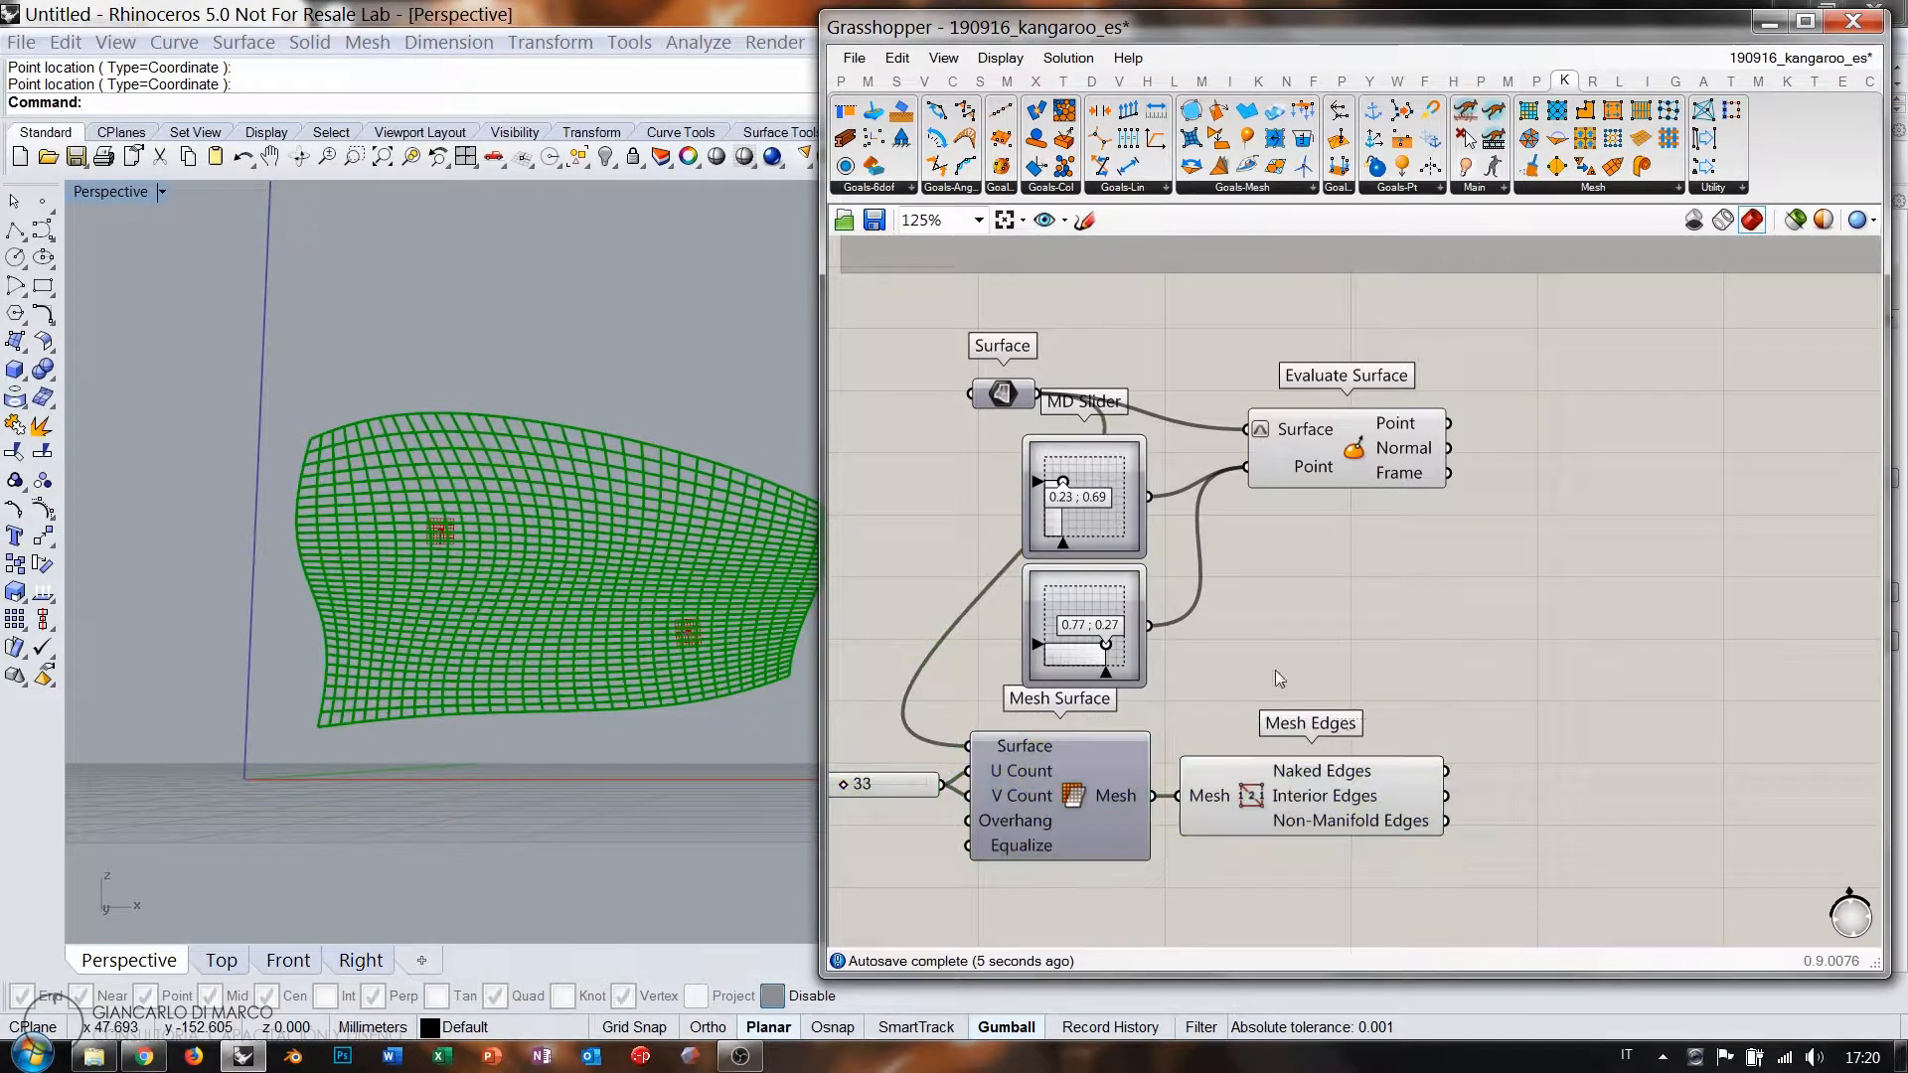
pyautogui.scroll(4, 1382, 805)
pyautogui.moveTo(1257, 736)
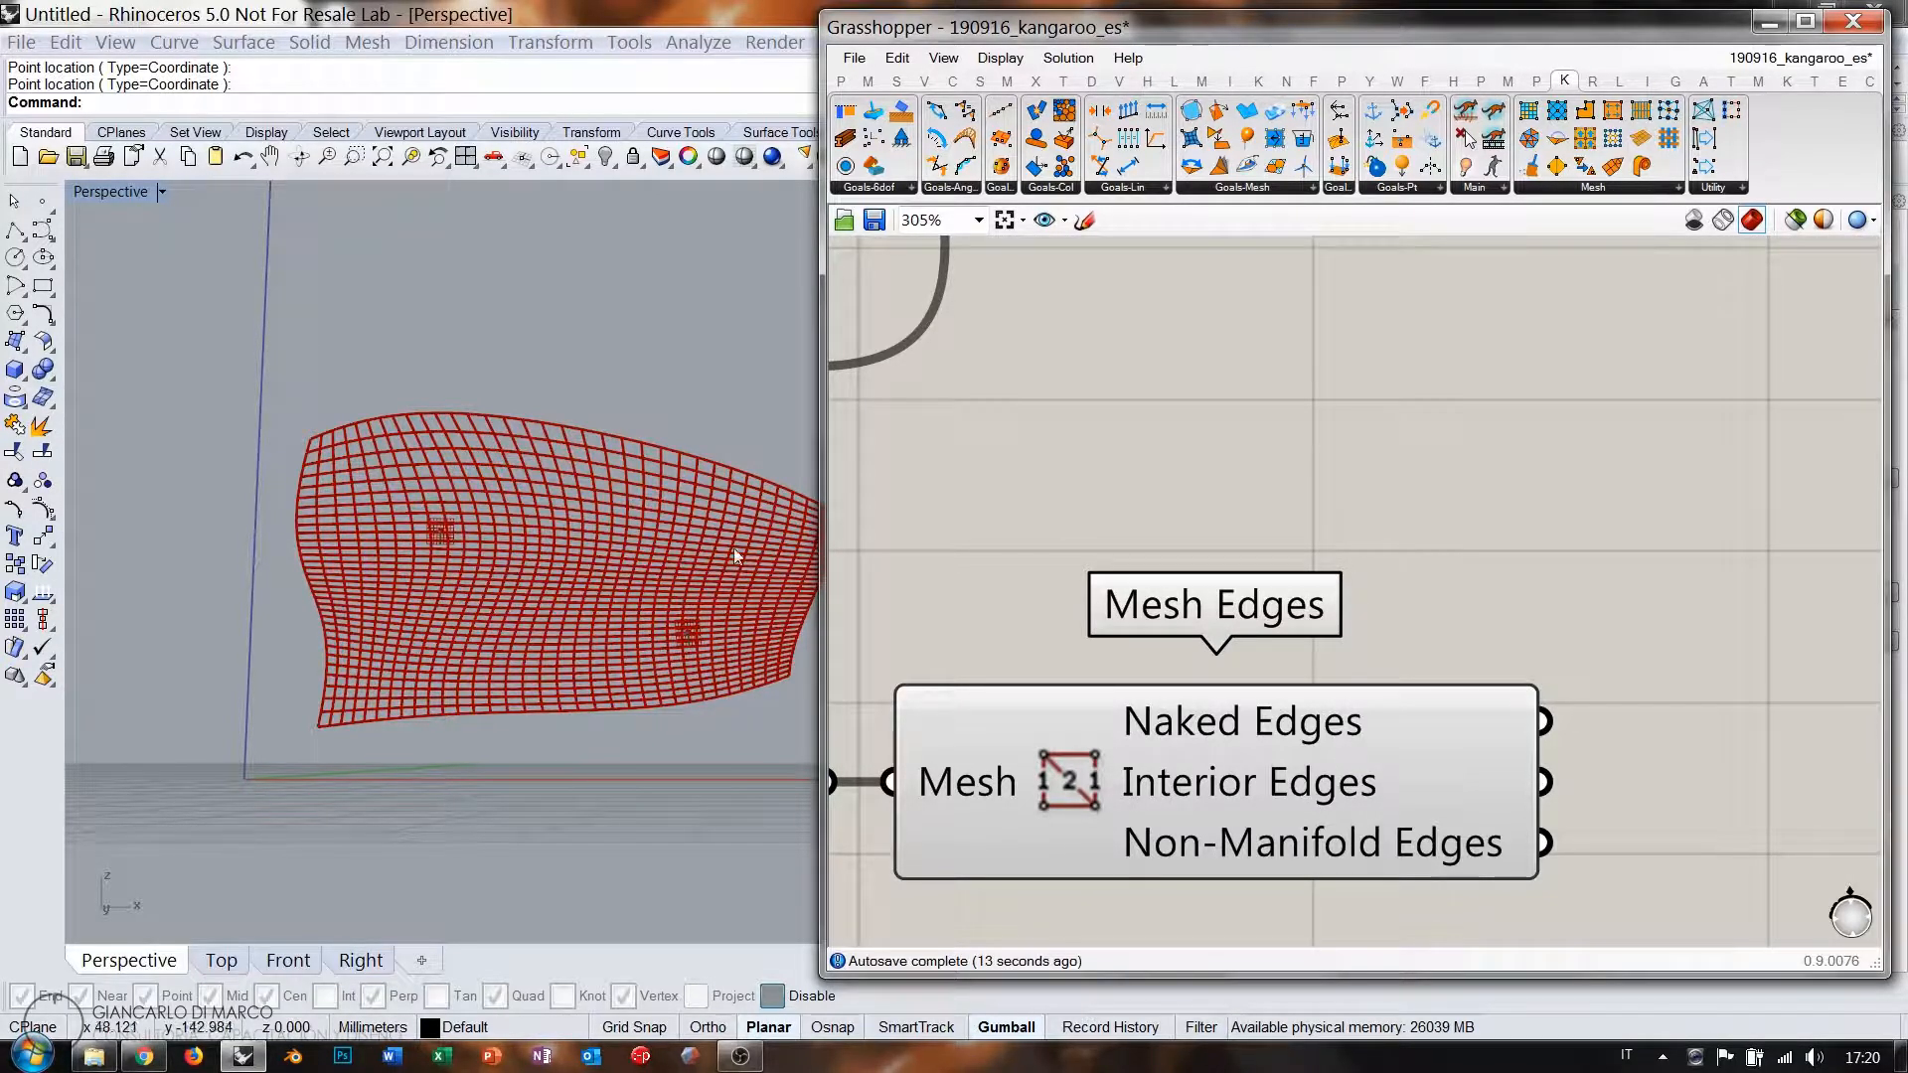
pyautogui.moveTo(612, 569); pyautogui.dragTo(533, 569, button='right')
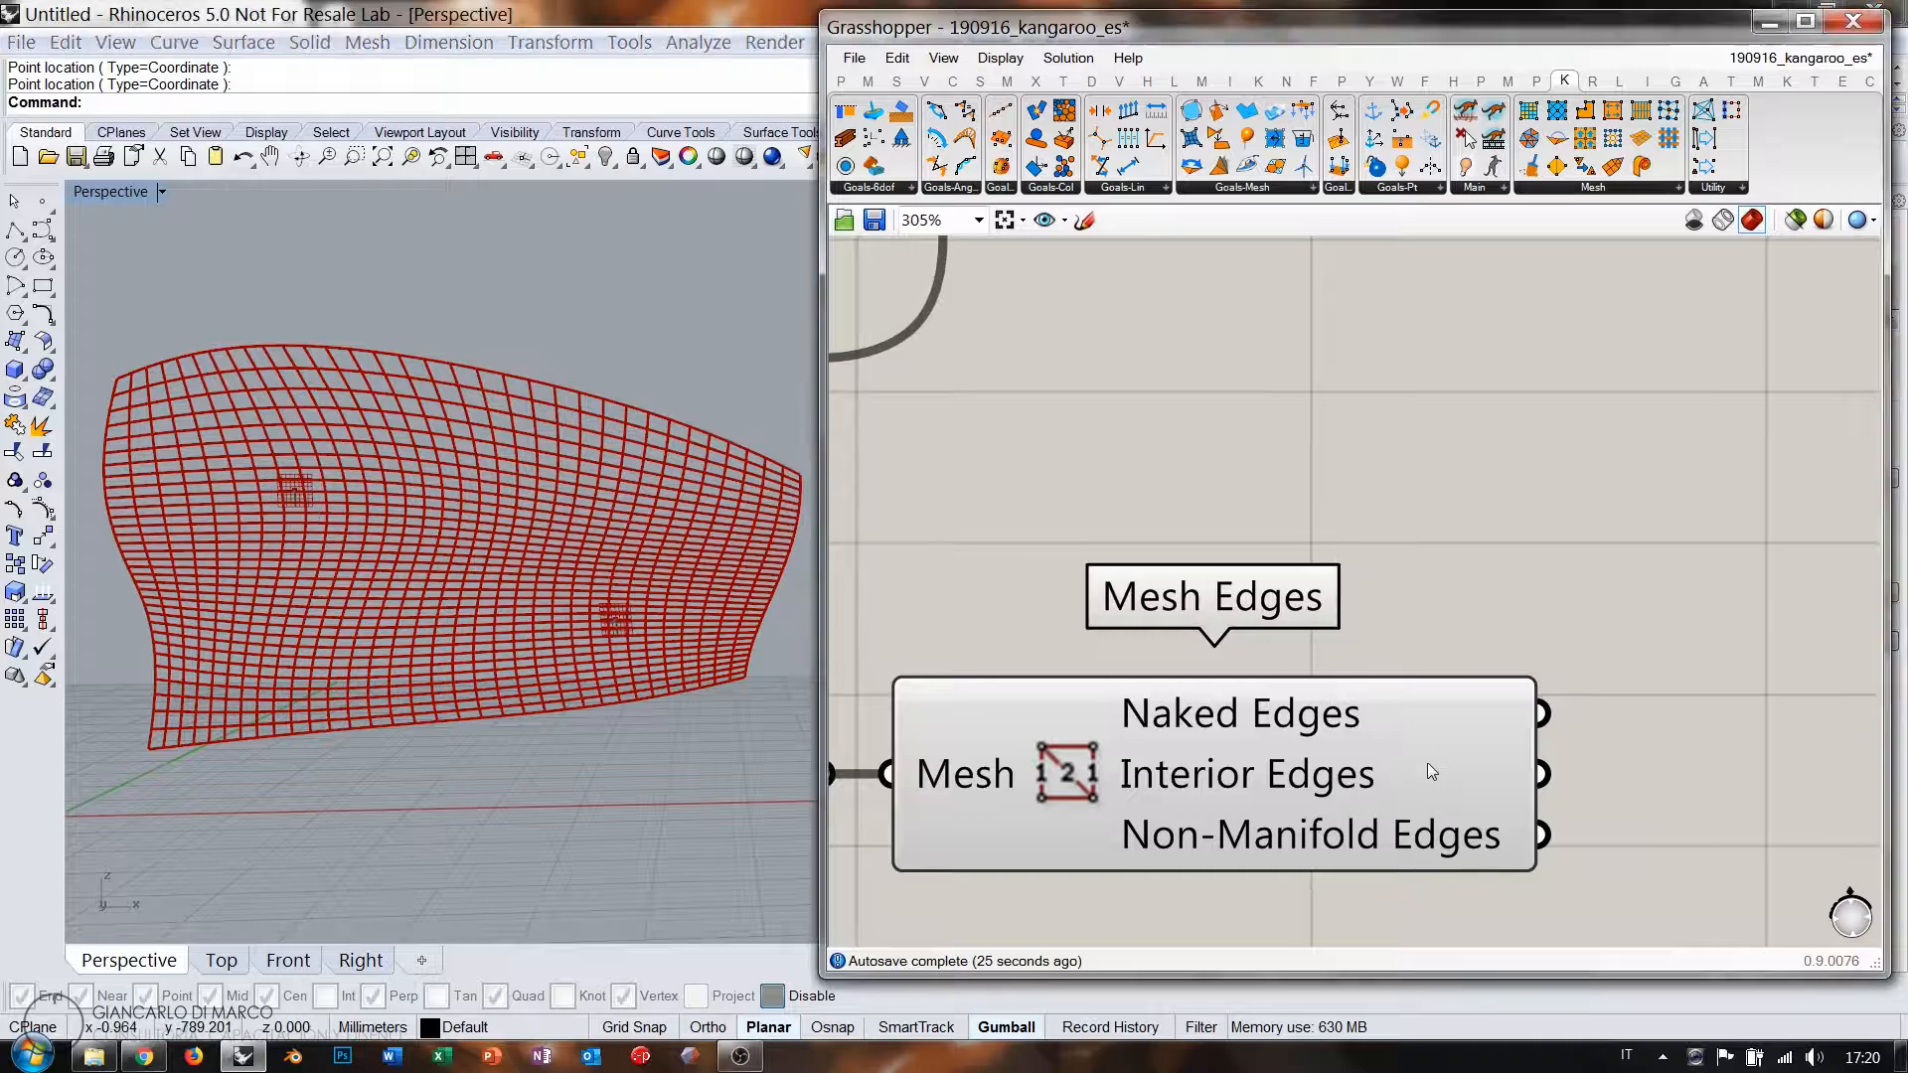
pyautogui.scroll(-3, 1427, 761)
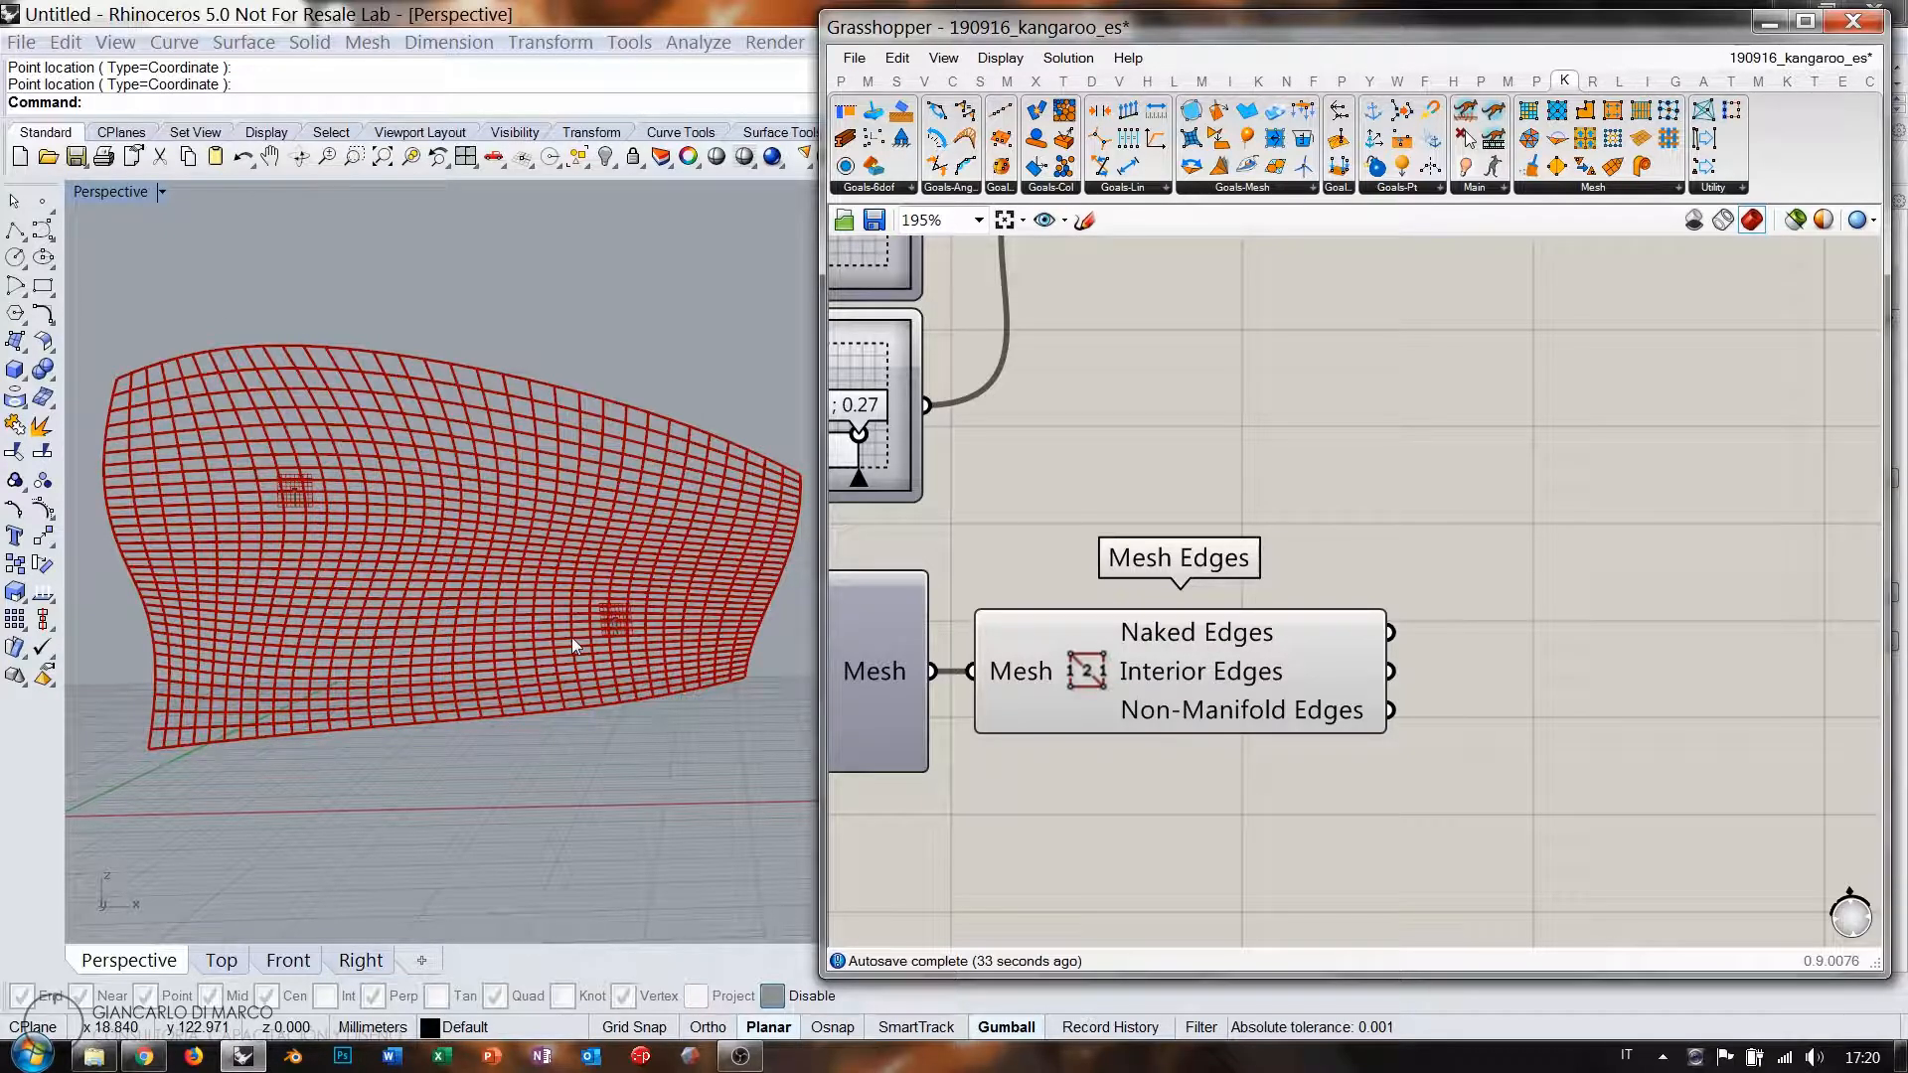
pyautogui.moveTo(1499, 701); pyautogui.dragTo(1393, 700, button='right')
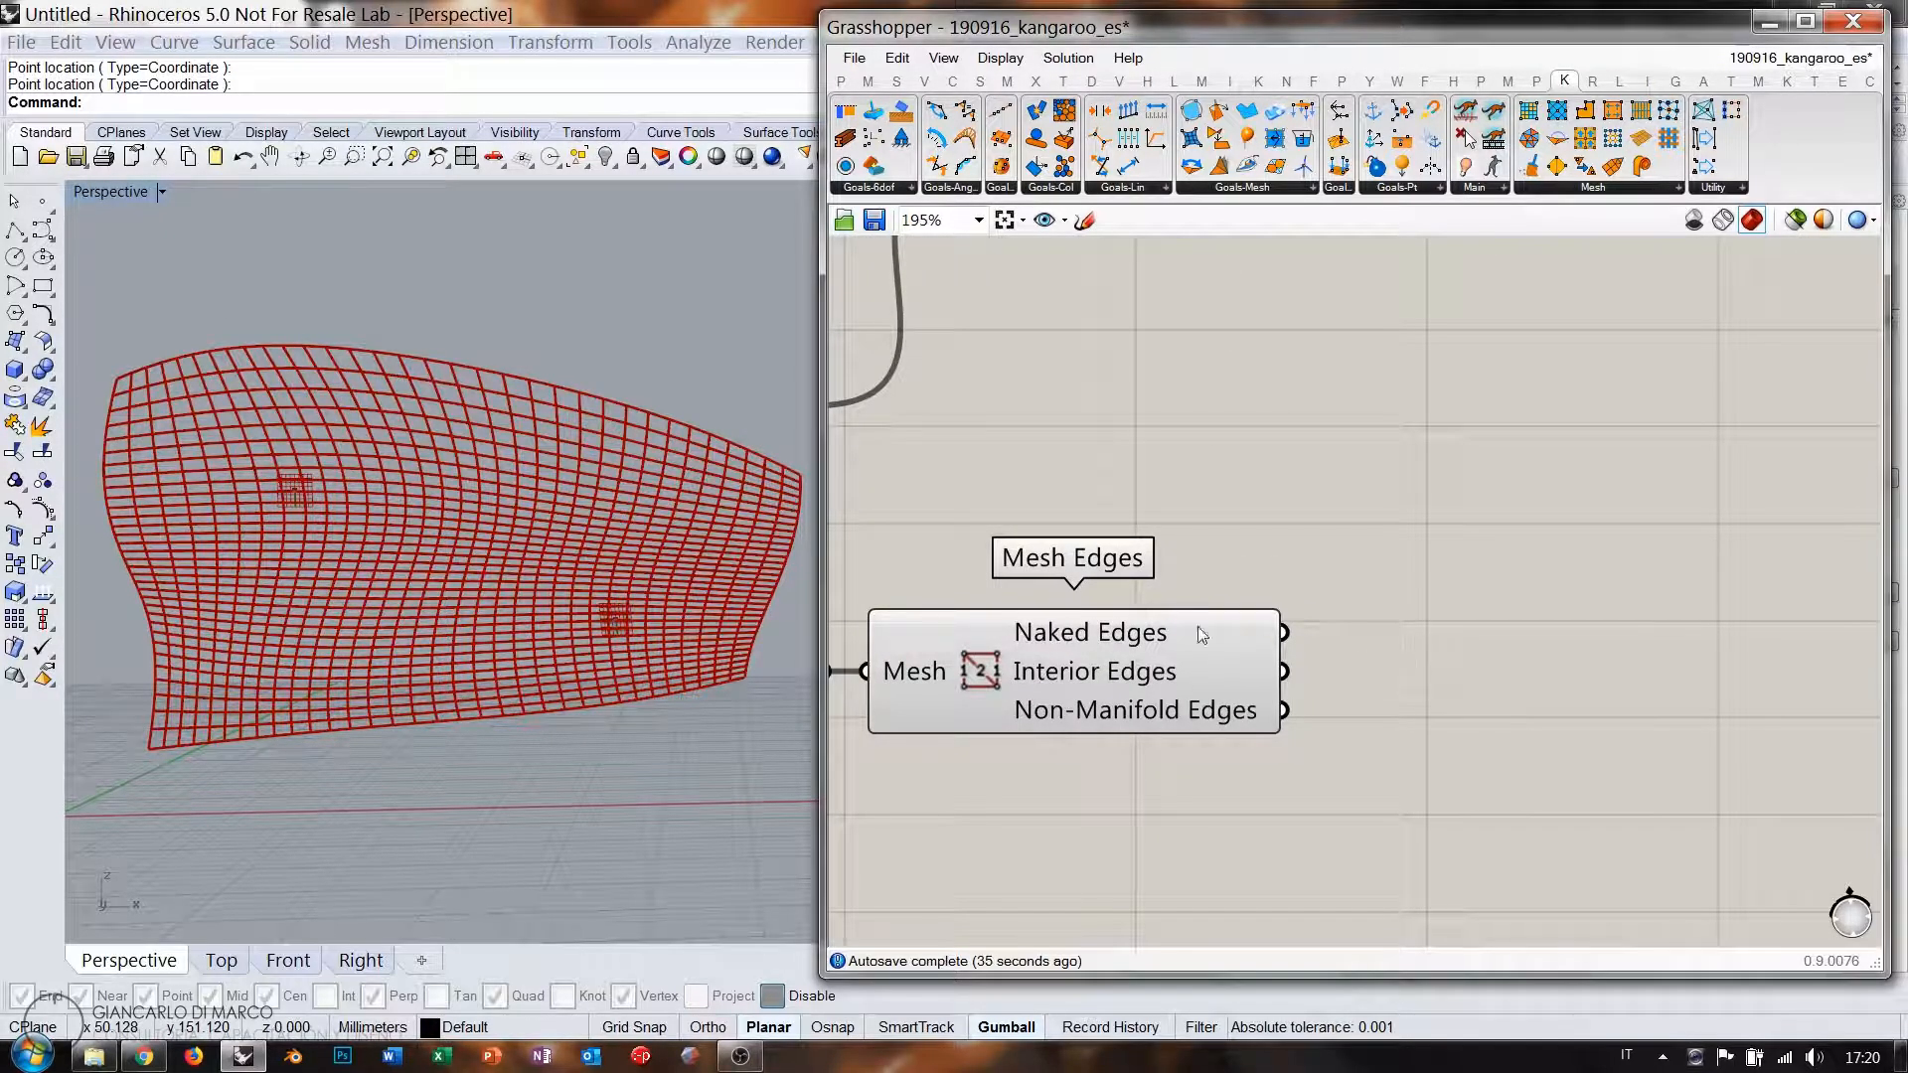
pyautogui.doubleClick(1429, 660)
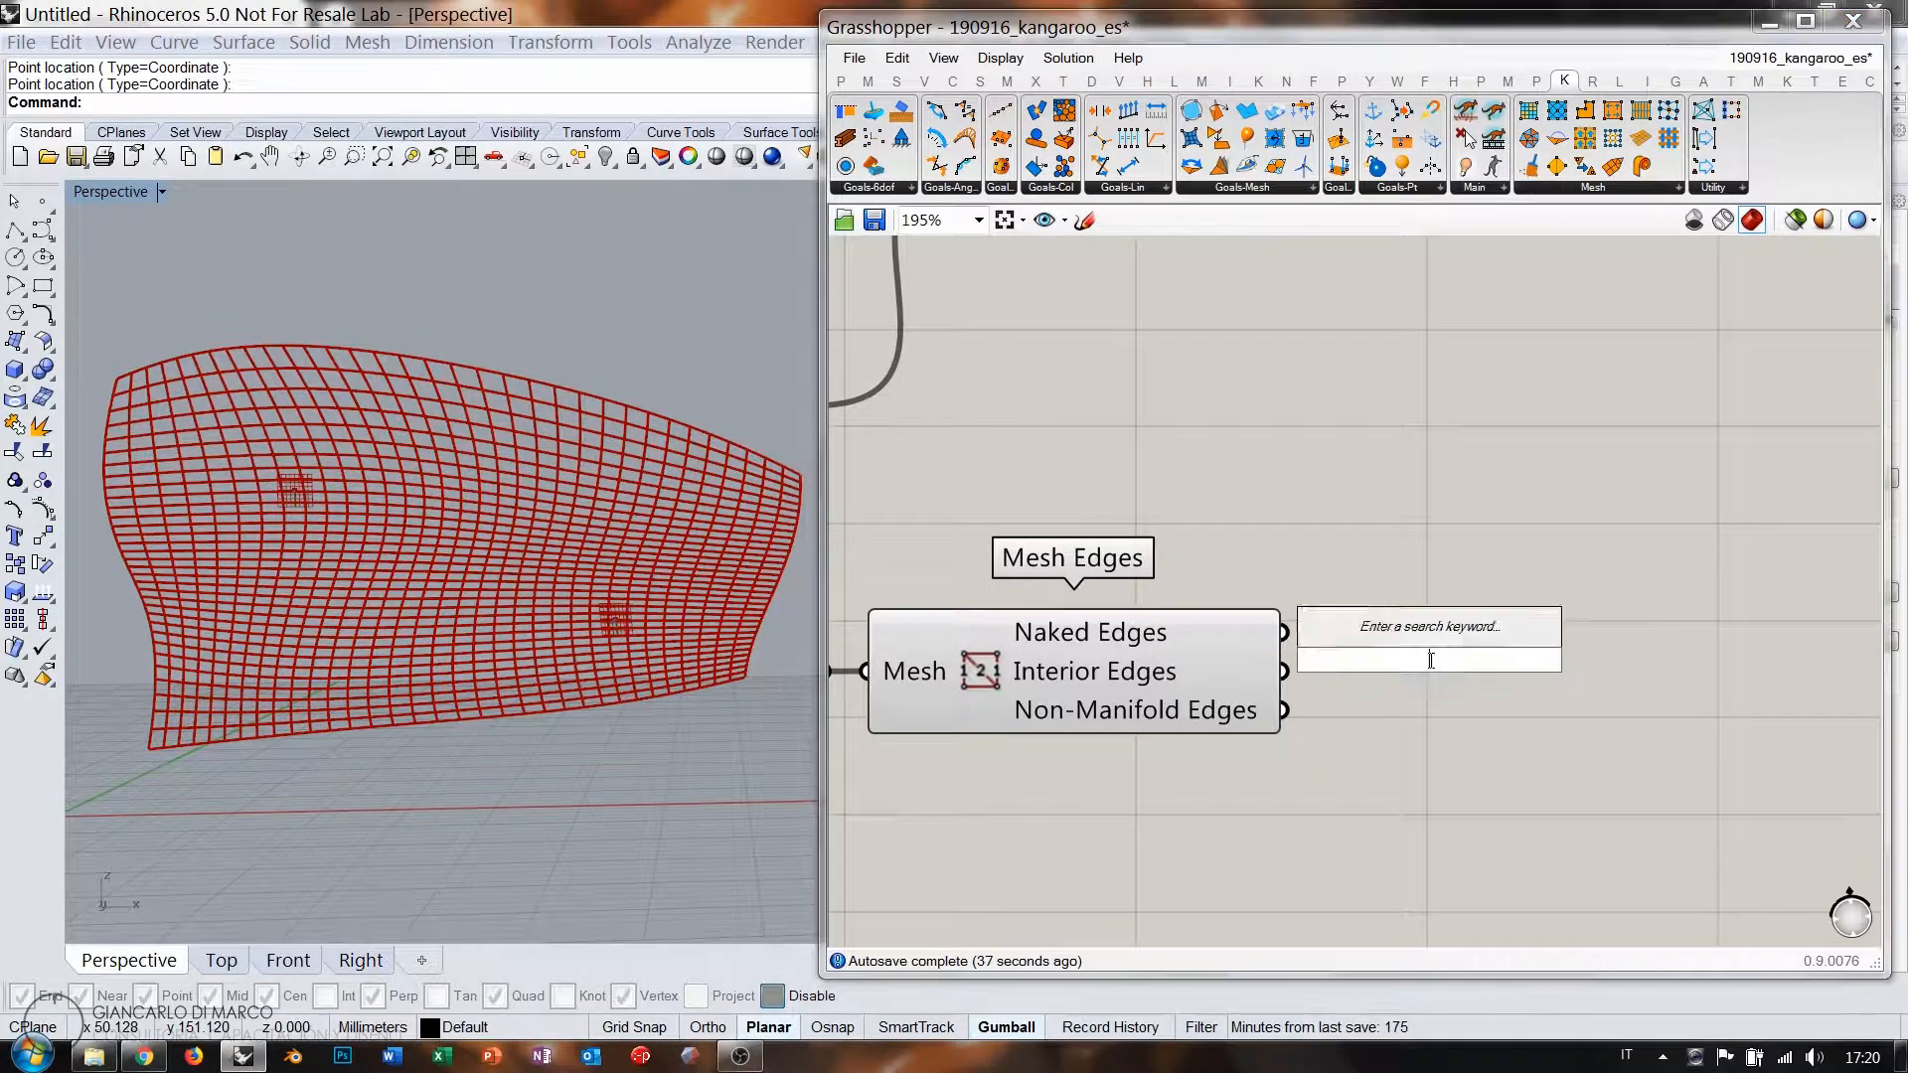
# Add a Line component fed by the Mesh Edges outputs and place it above Mesh Edges.
pyautogui.write('line')
pyautogui.click(1322, 681)
pyautogui.moveTo(1284, 634); pyautogui.dragTo(1378, 660)
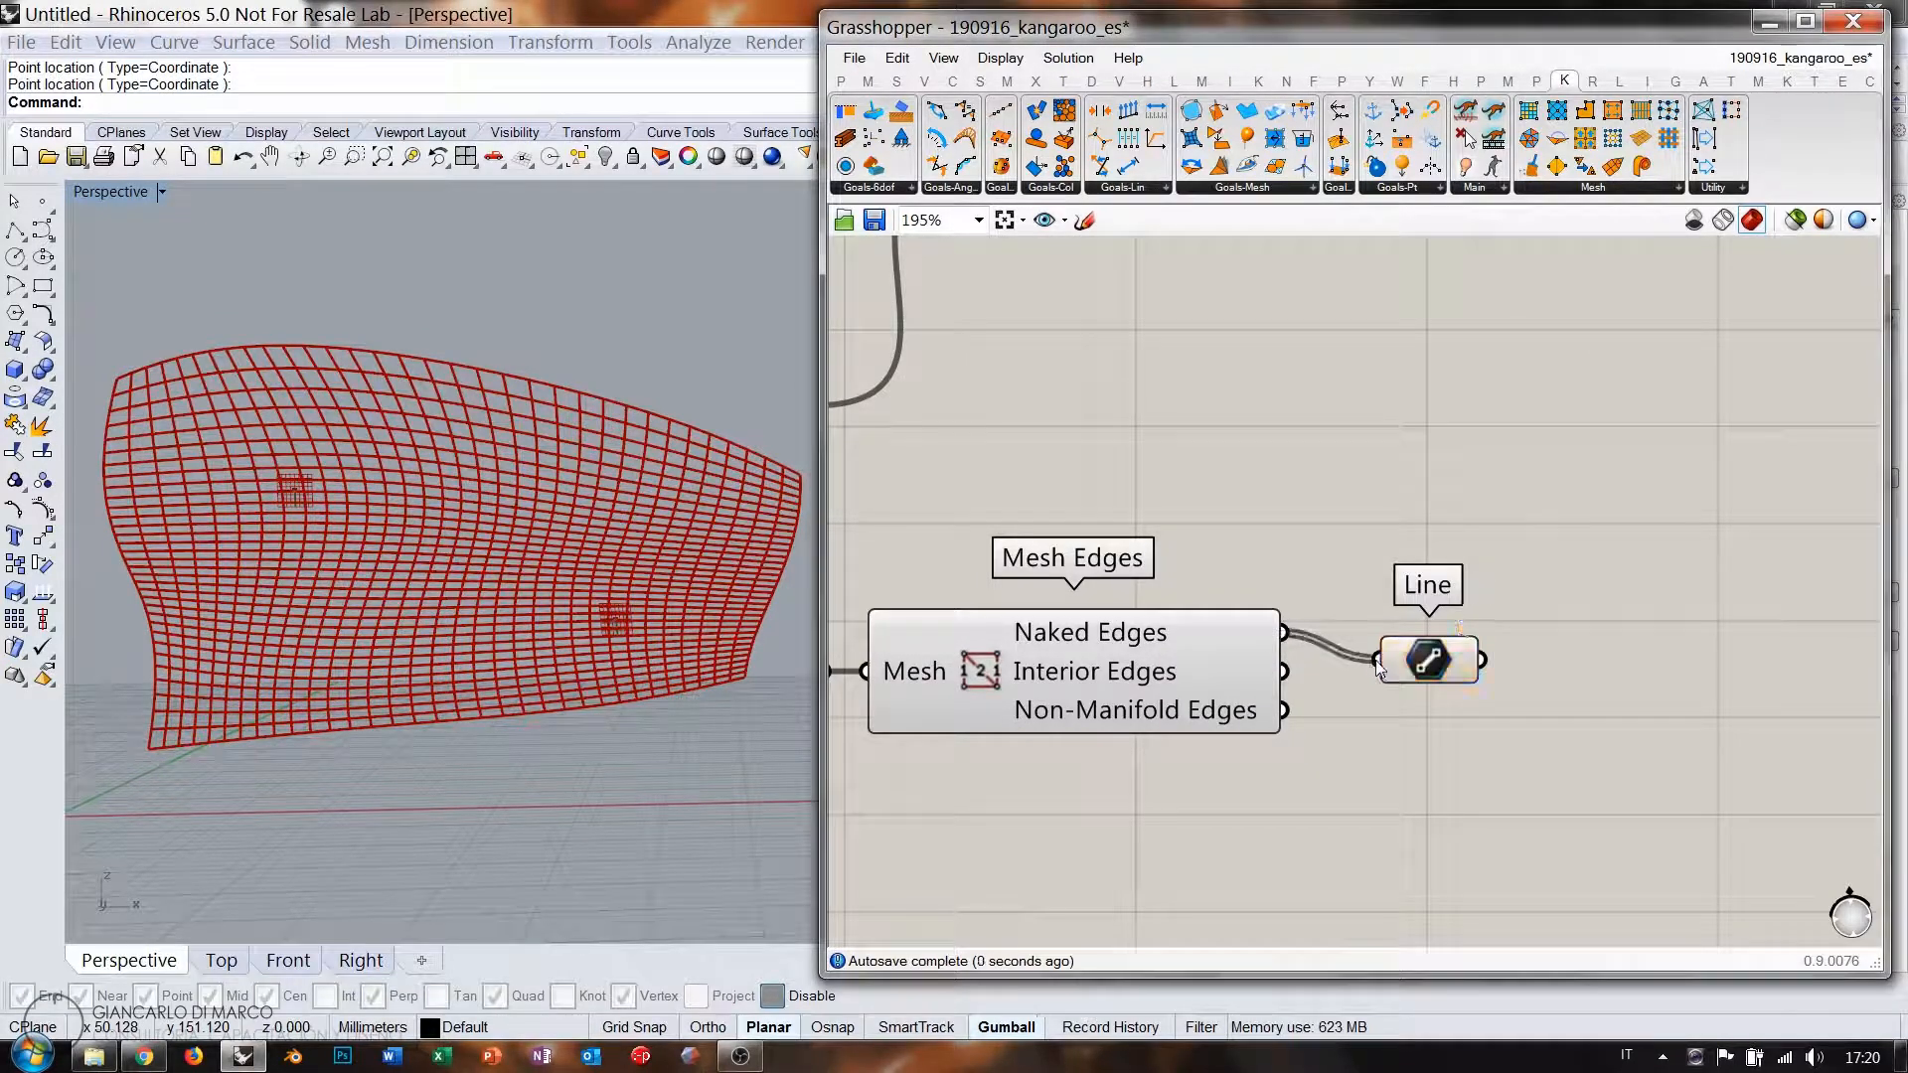
pyautogui.click(1143, 688)
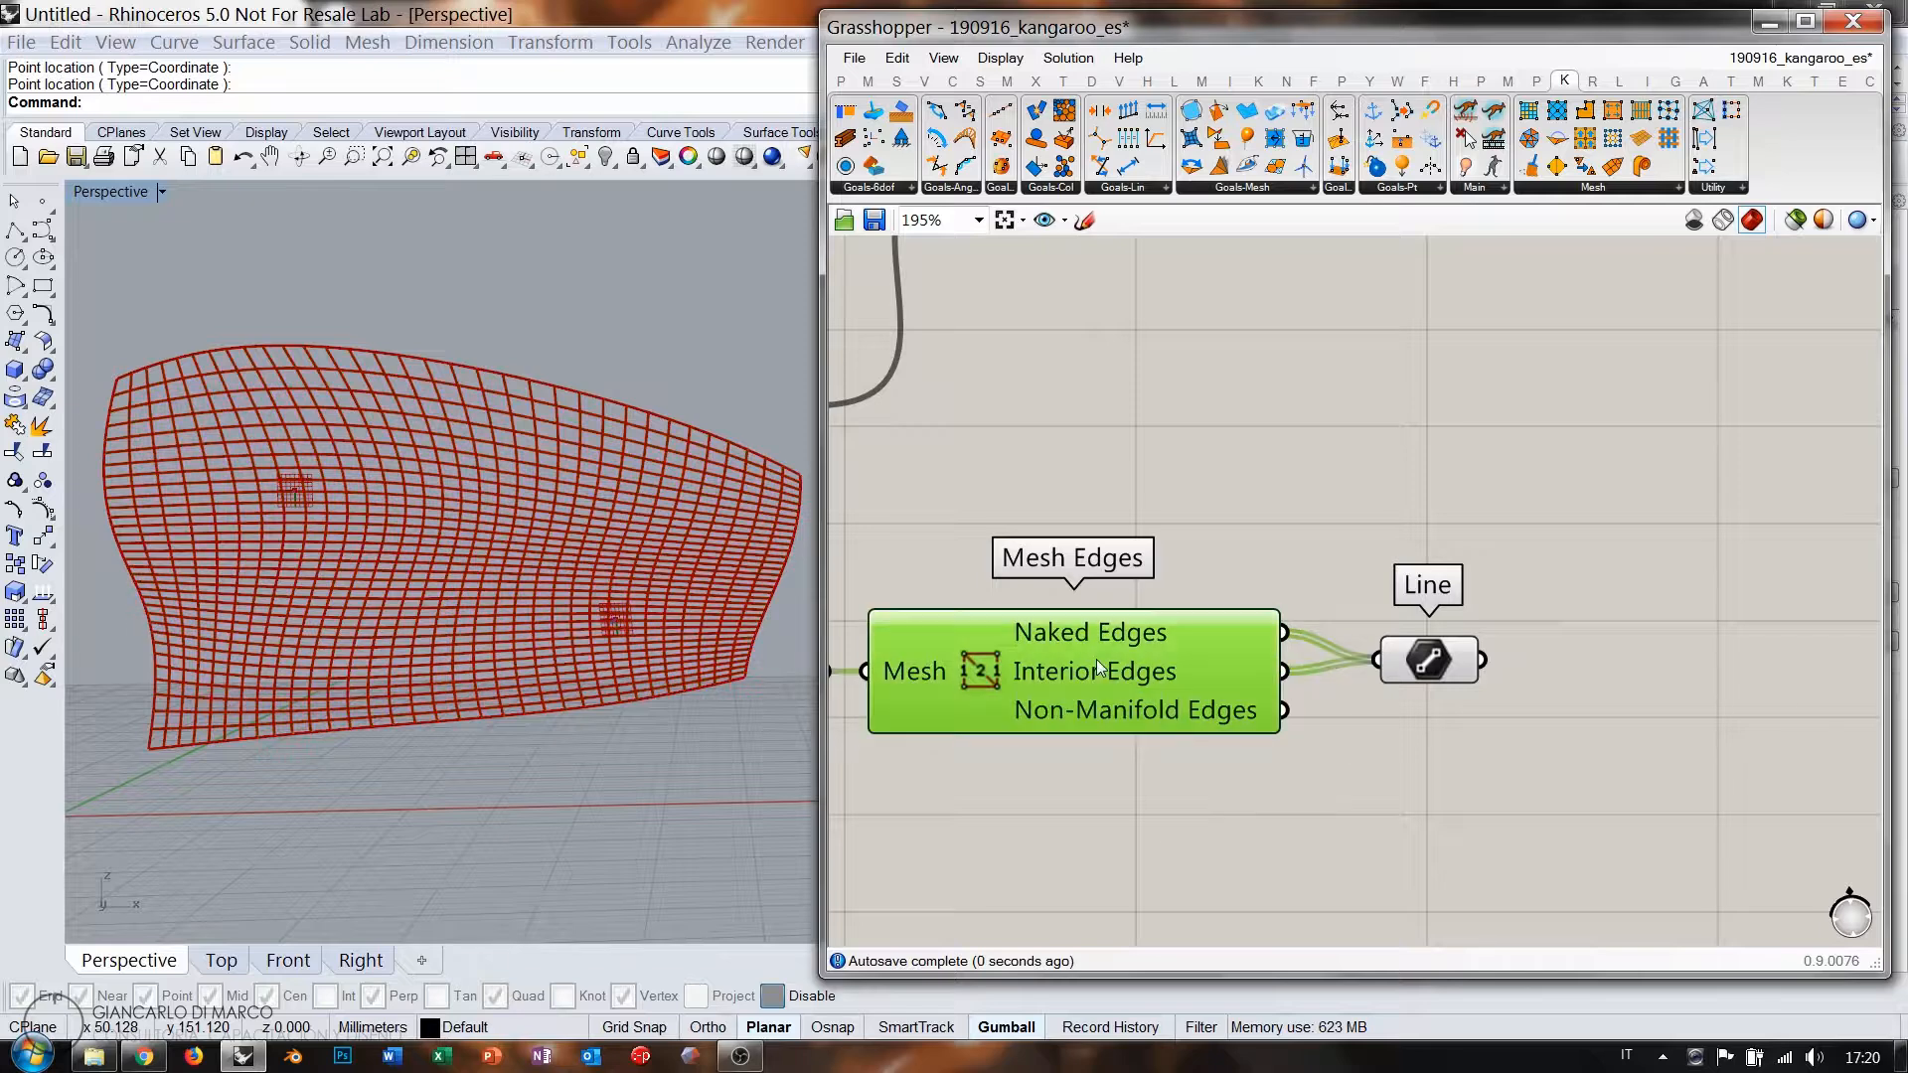
pyautogui.click(1410, 779)
pyautogui.moveTo(1432, 676); pyautogui.dragTo(1143, 467)
pyautogui.moveTo(1143, 467); pyautogui.dragTo(1409, 651, button='right')
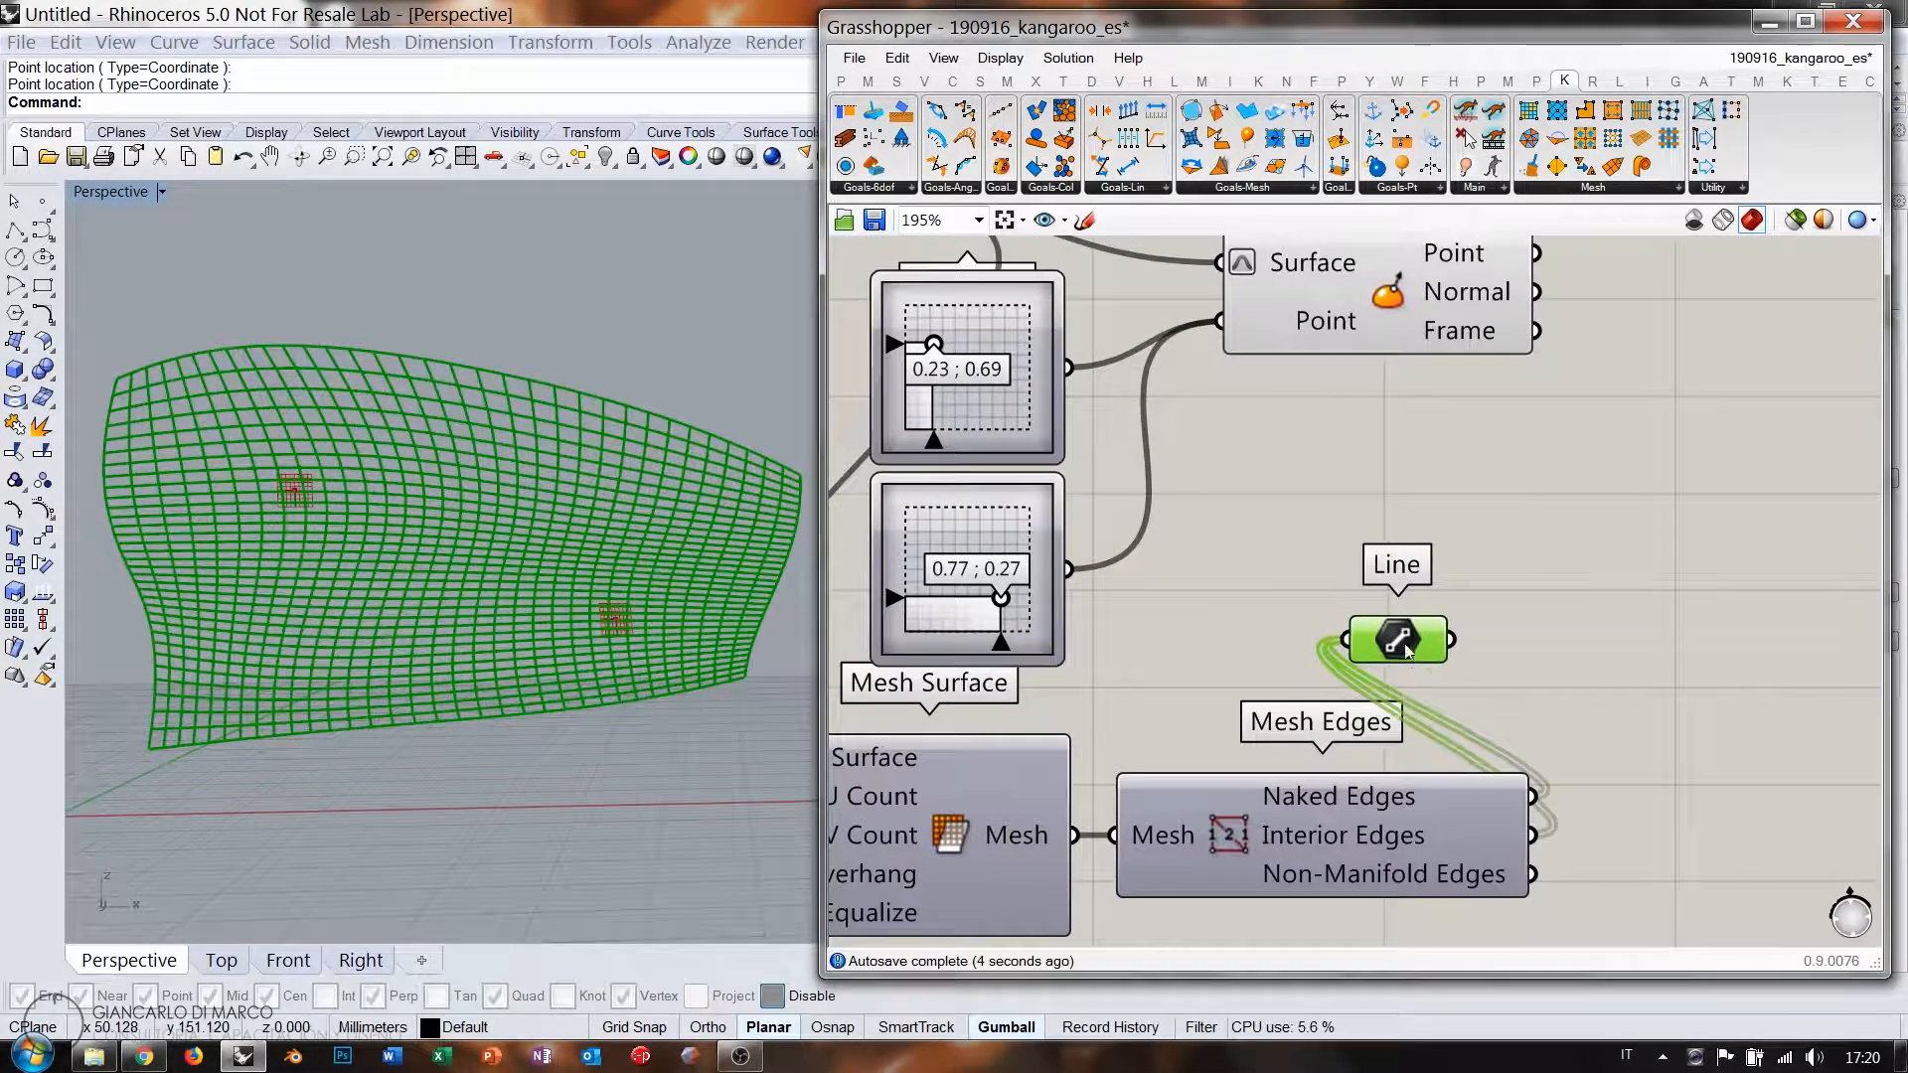
pyautogui.moveTo(1406, 651); pyautogui.dragTo(1491, 487)
pyautogui.moveTo(1551, 514); pyautogui.dragTo(1500, 597, button='right')
pyautogui.moveTo(1491, 711); pyautogui.dragTo(1411, 656, button='right')
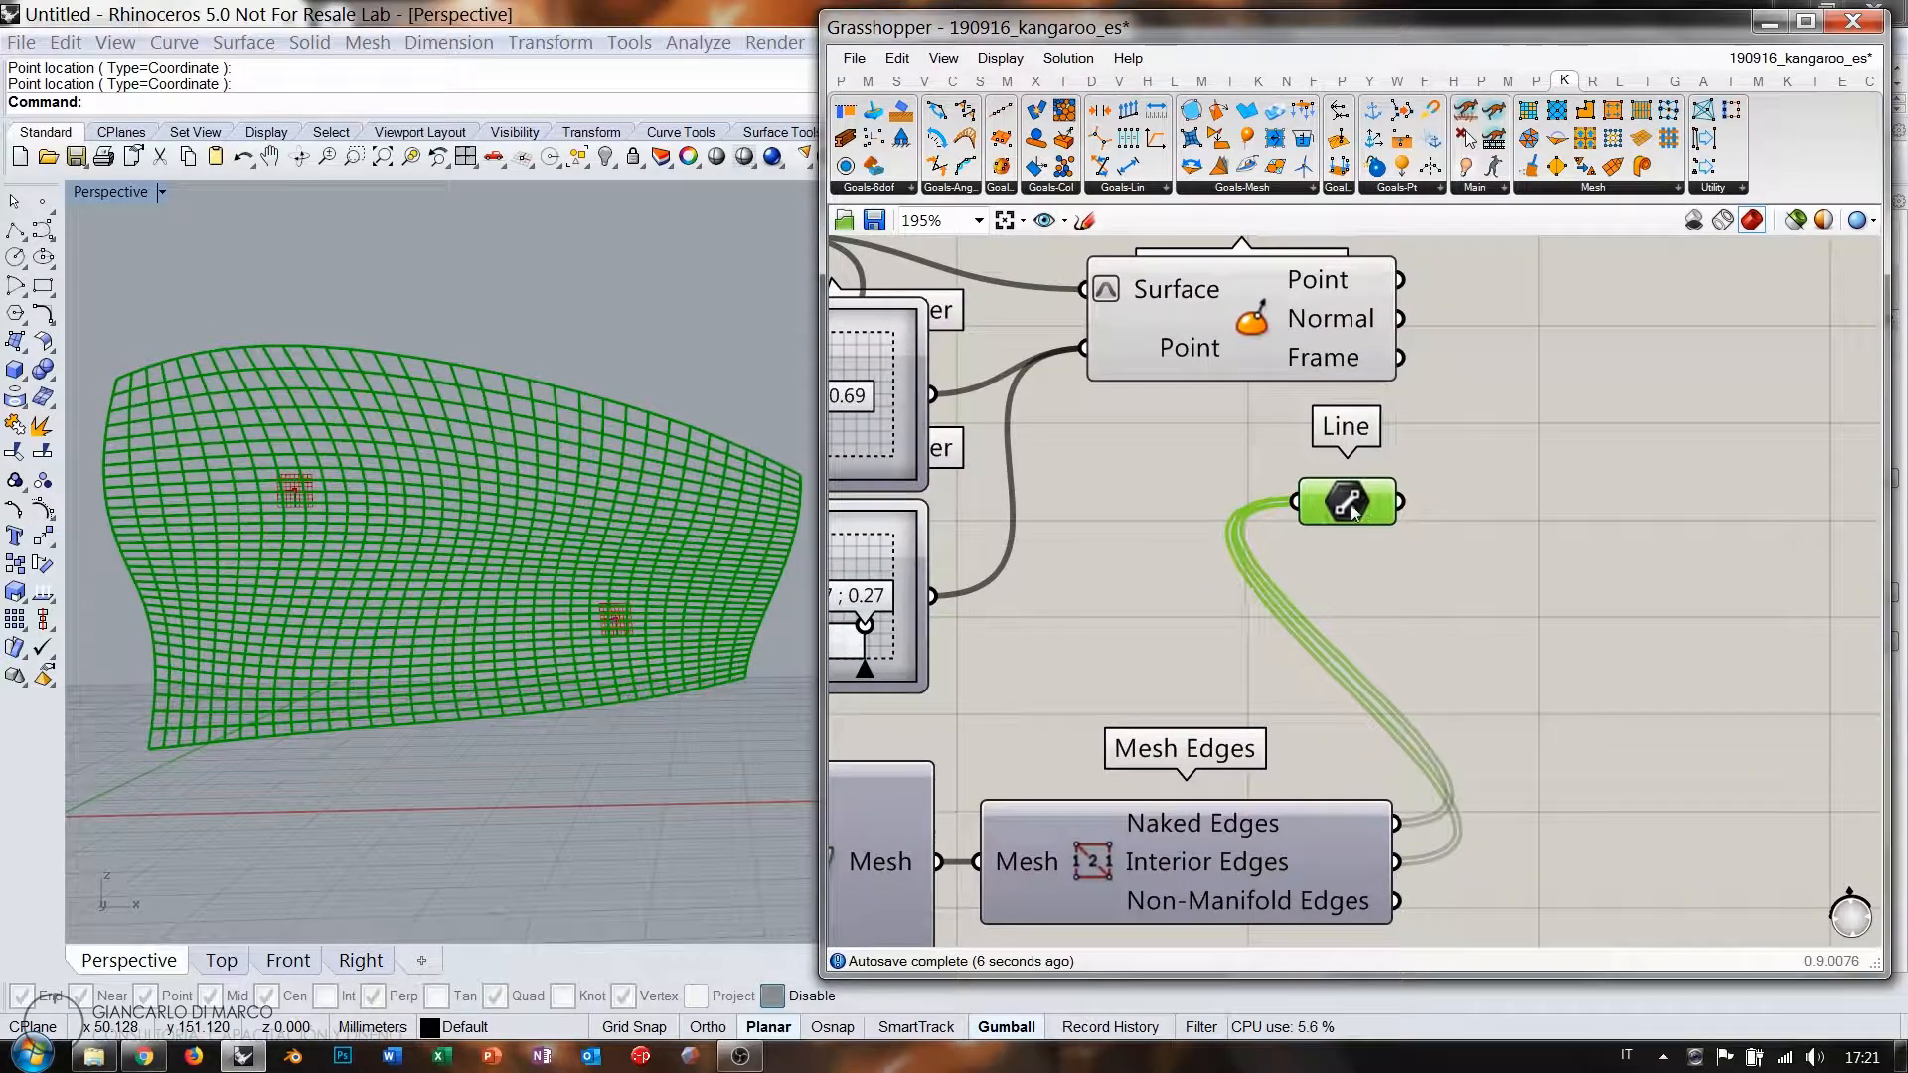
pyautogui.moveTo(1352, 510); pyautogui.dragTo(1299, 516)
# Add a Point On Curve at 0.50 wired from Line, via the 'poc' search.
pyautogui.doubleClick(1463, 543)
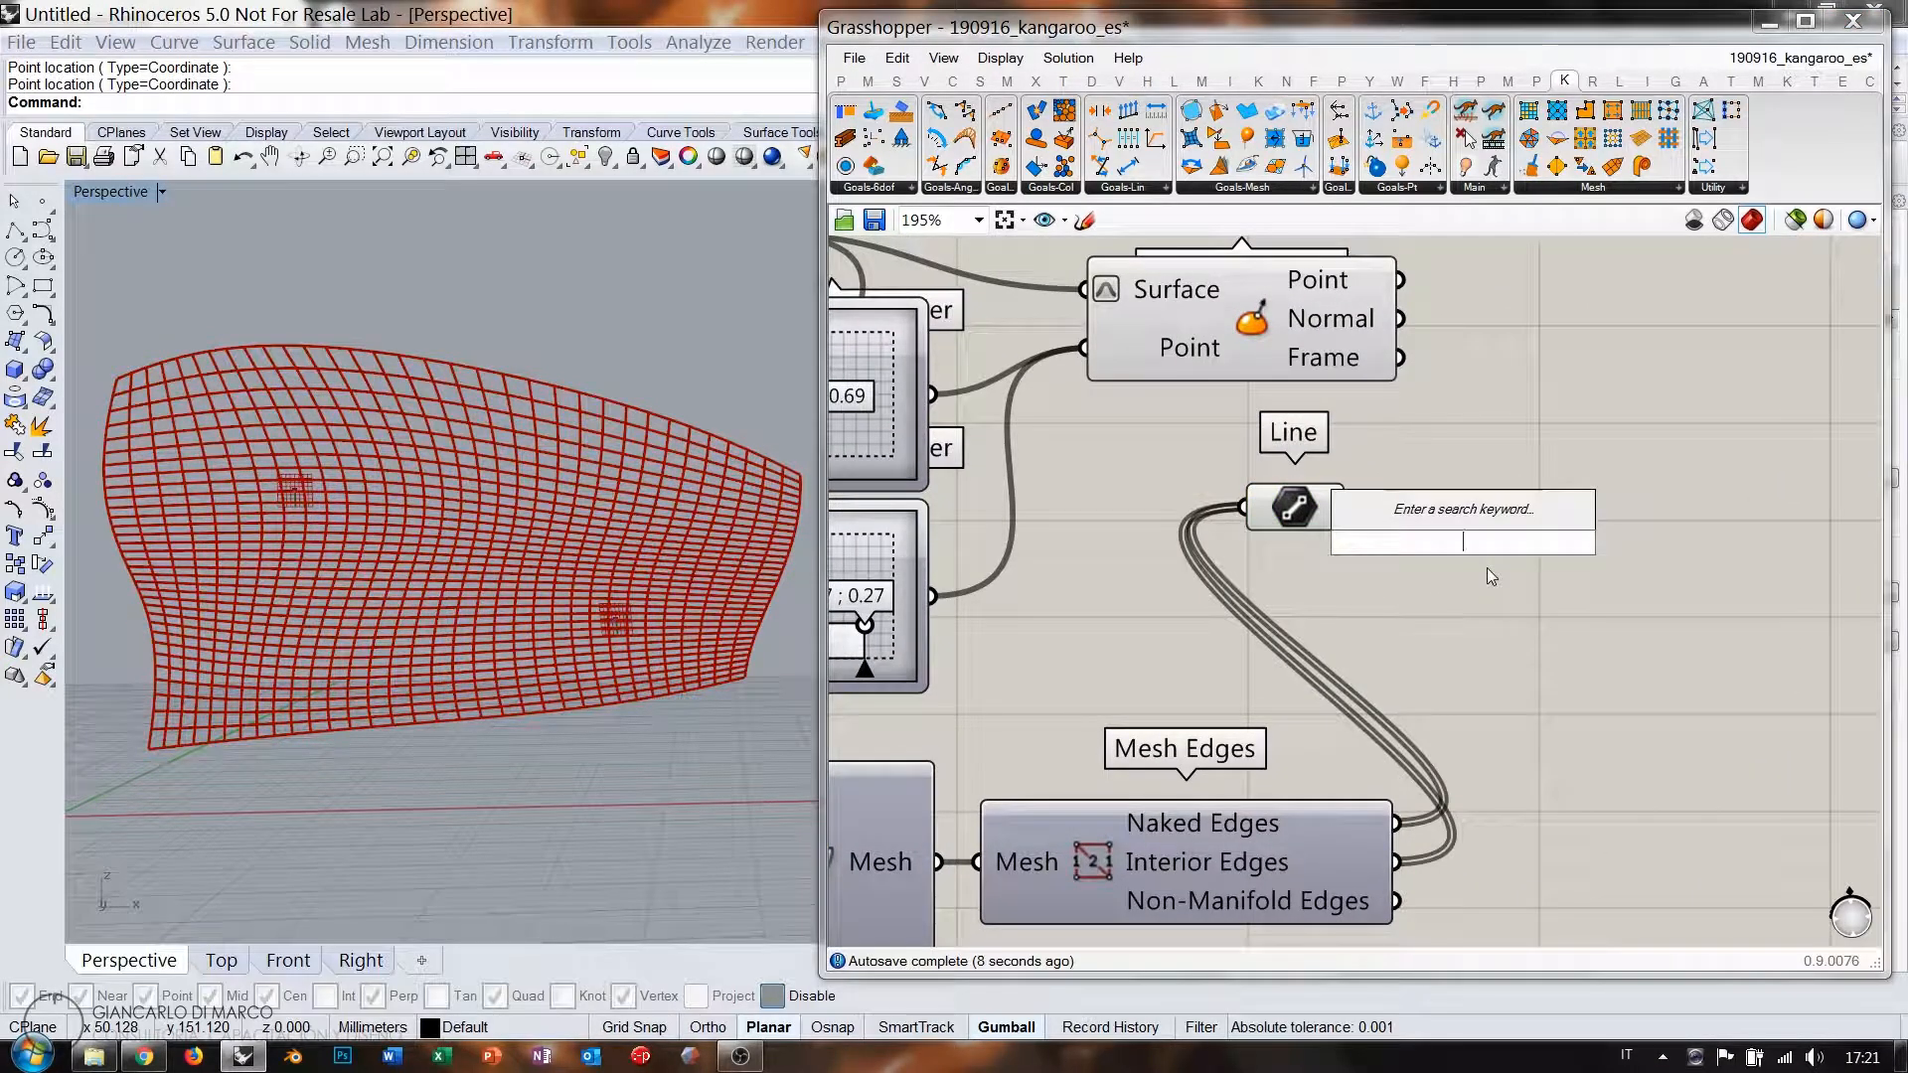
pyautogui.write('poin')
pyautogui.press('BackSpace')
pyautogui.press('BackSpace')
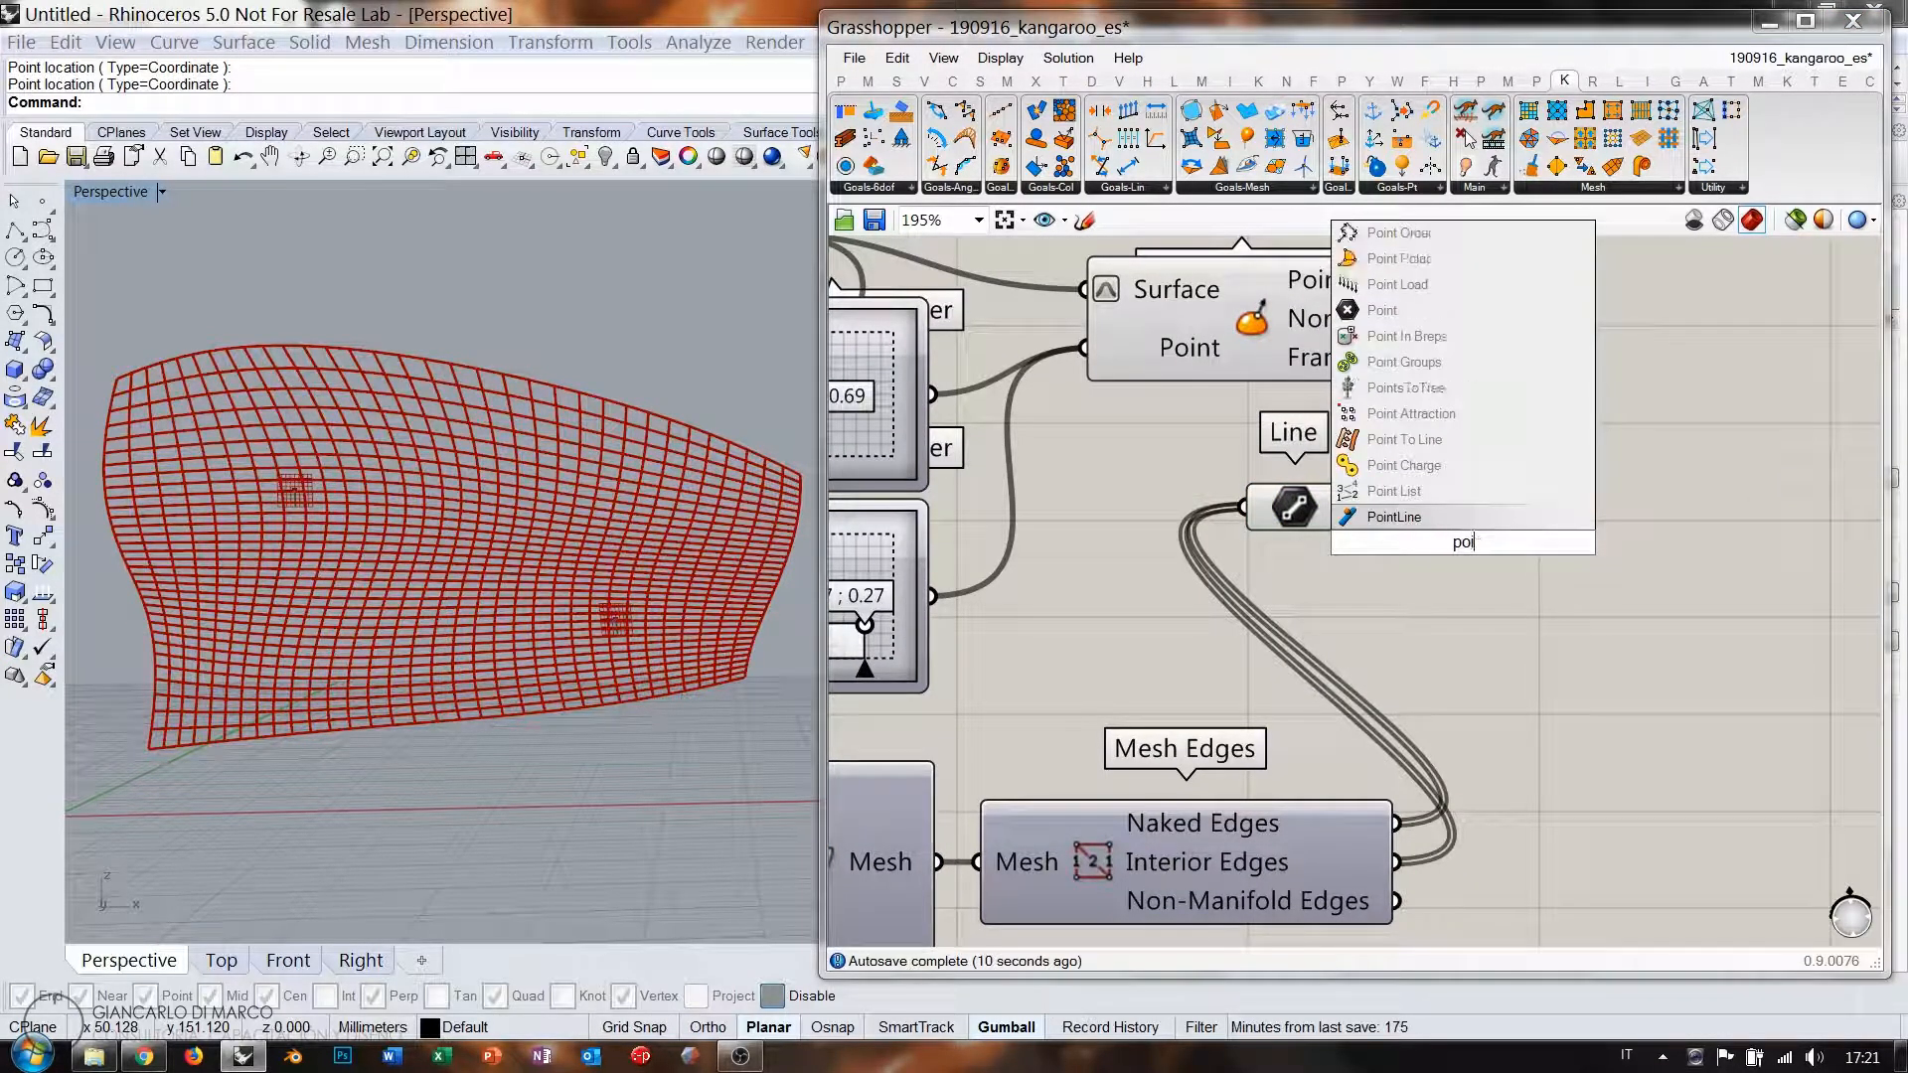
pyautogui.write('c')
pyautogui.click(1432, 525)
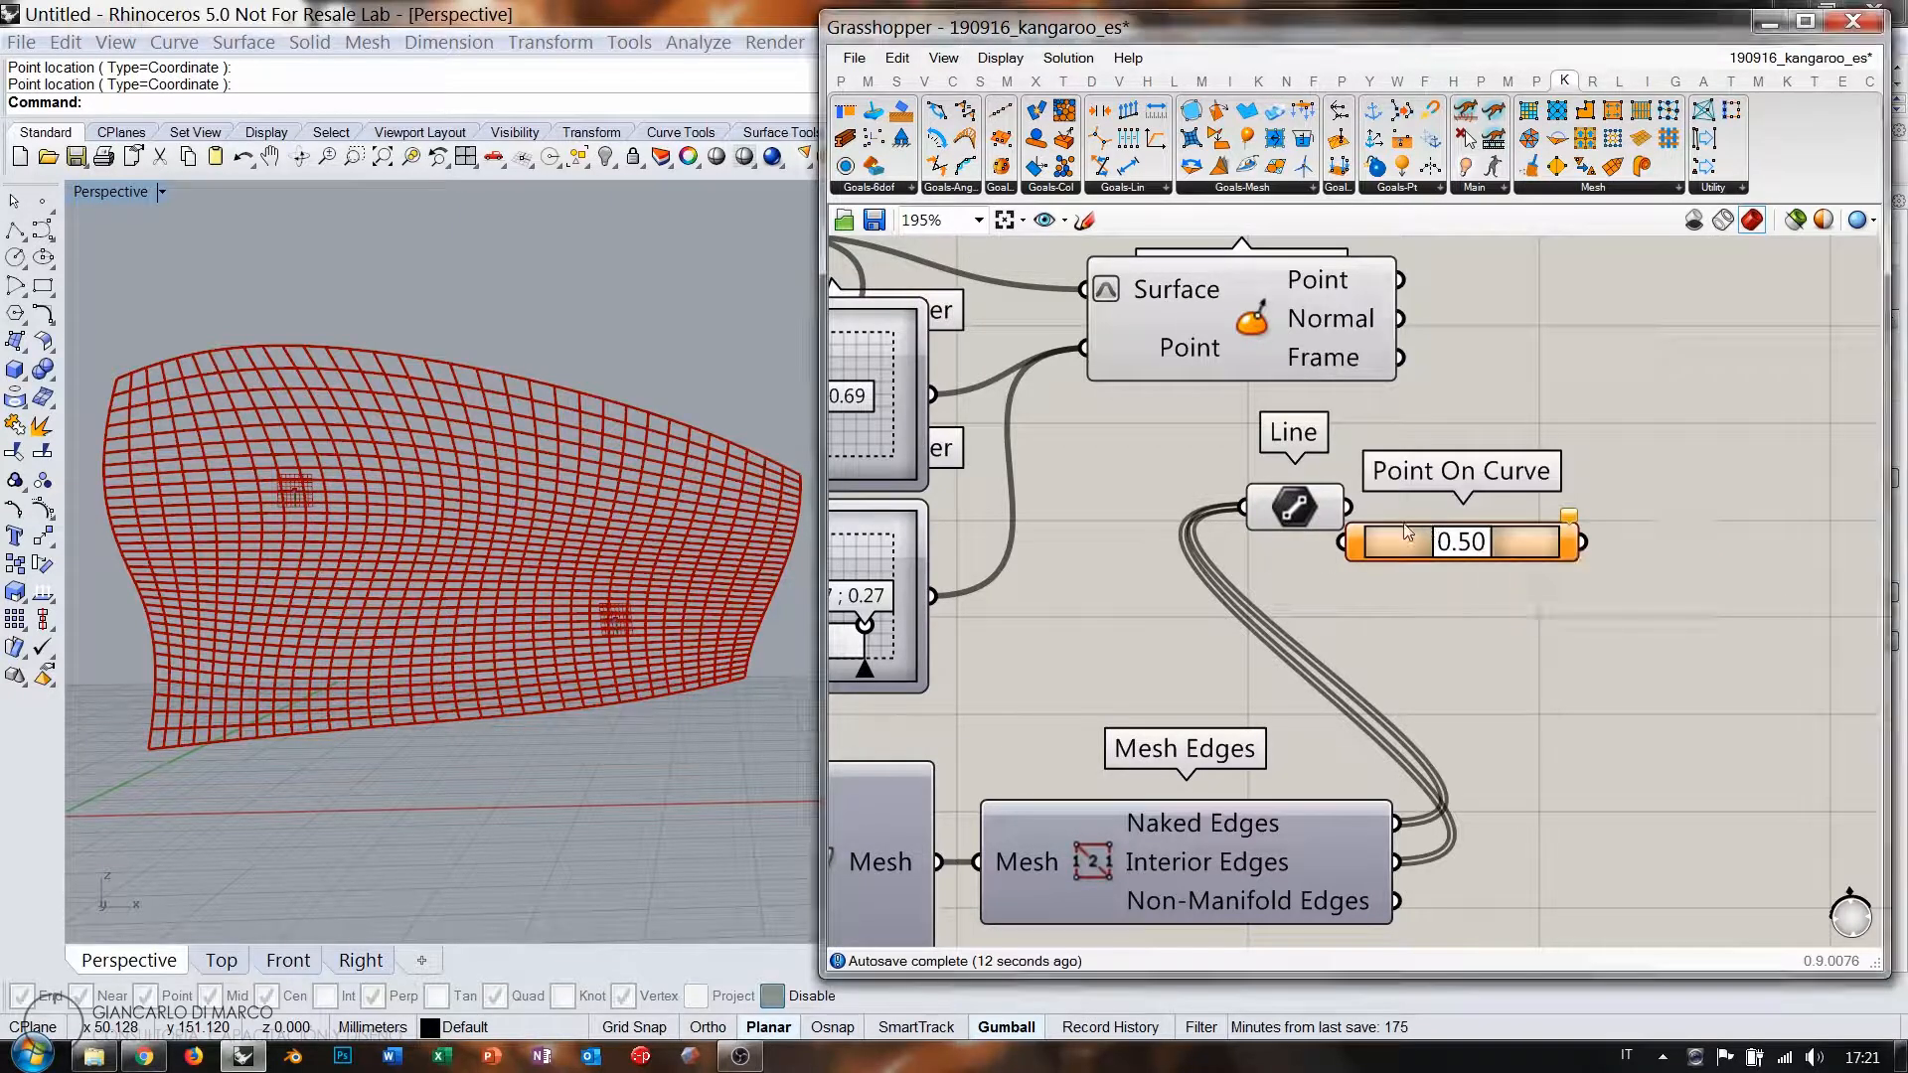
pyautogui.moveTo(1415, 545)
pyautogui.mouseDown()
pyautogui.moveTo(1448, 515)
pyautogui.moveTo(1349, 508)
pyautogui.moveTo(1421, 510)
pyautogui.mouseUp()
pyautogui.click(1326, 512)
pyautogui.click(1364, 562)
pyautogui.click(1316, 527)
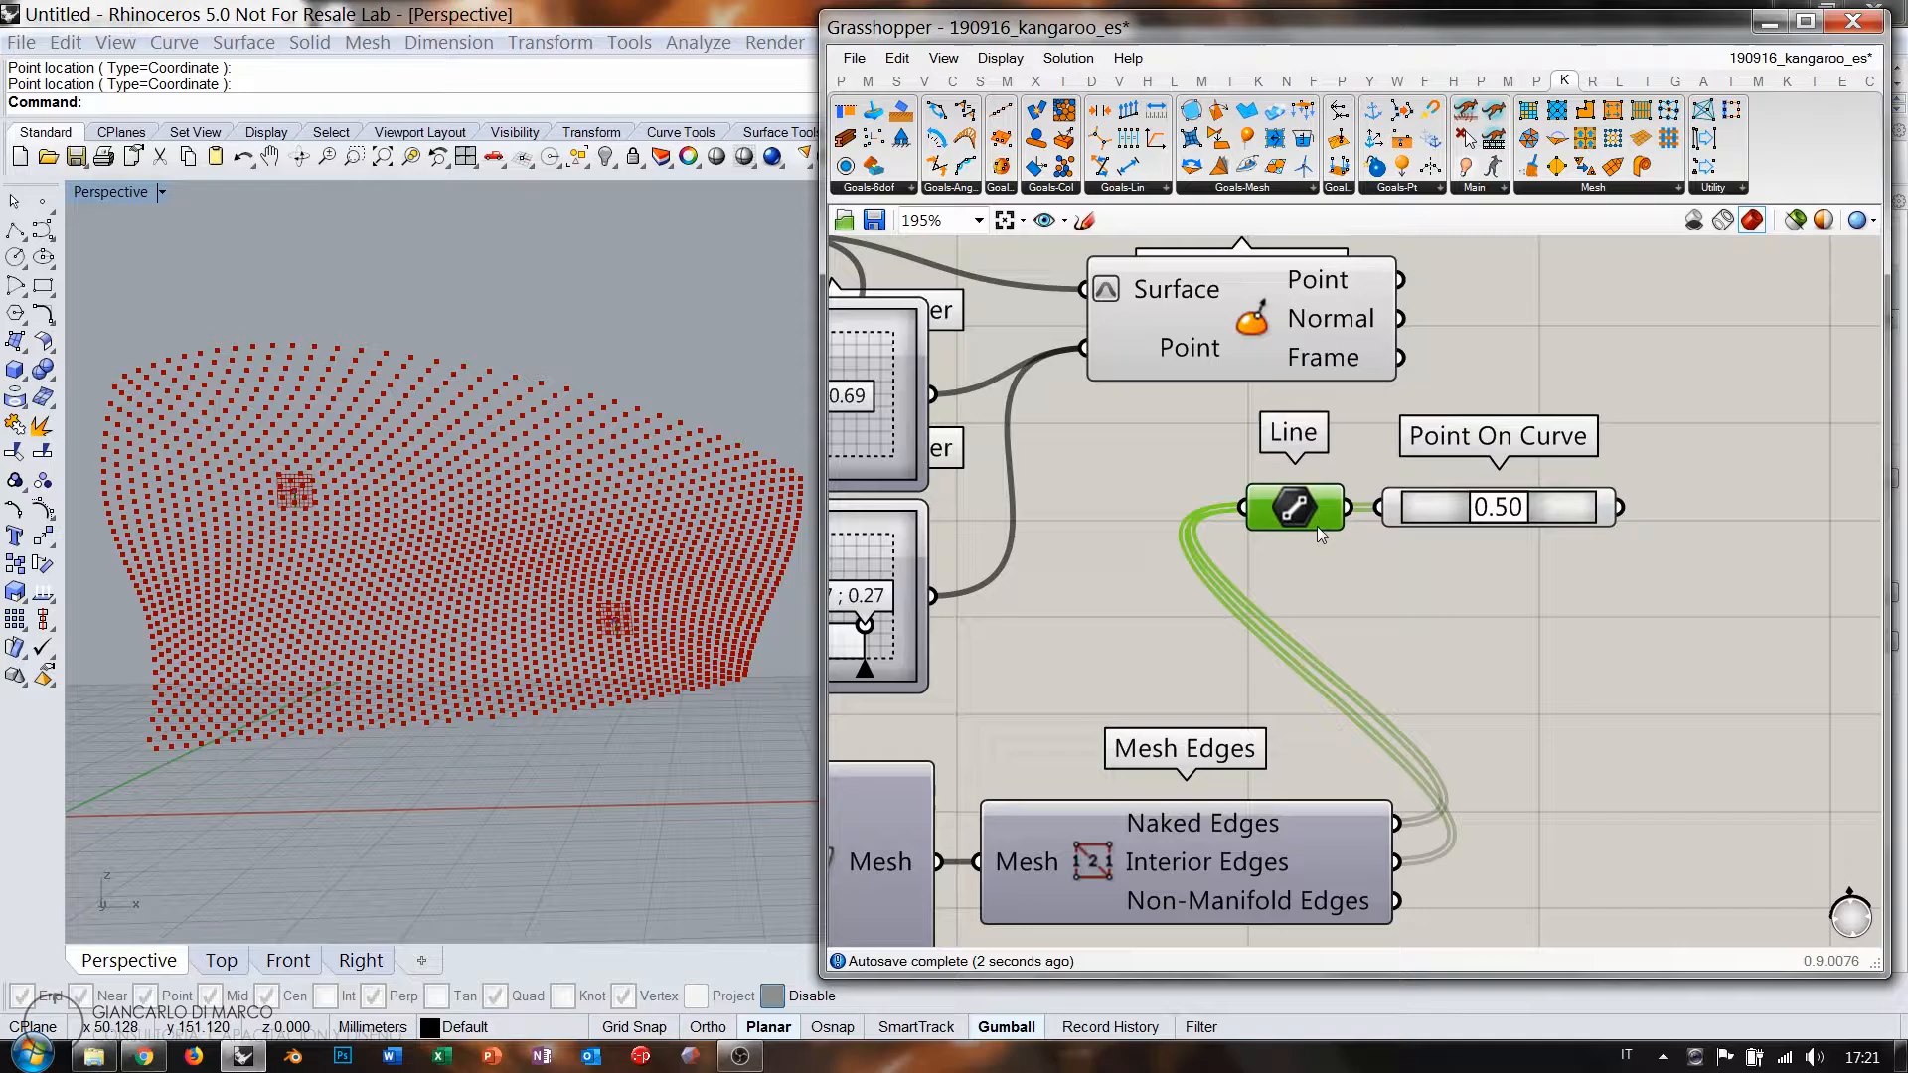
pyautogui.click(1333, 583)
# Move Evaluate Surface right and preview the edge midpoints from Point On Curve.
pyautogui.scroll(8, 256, 385)
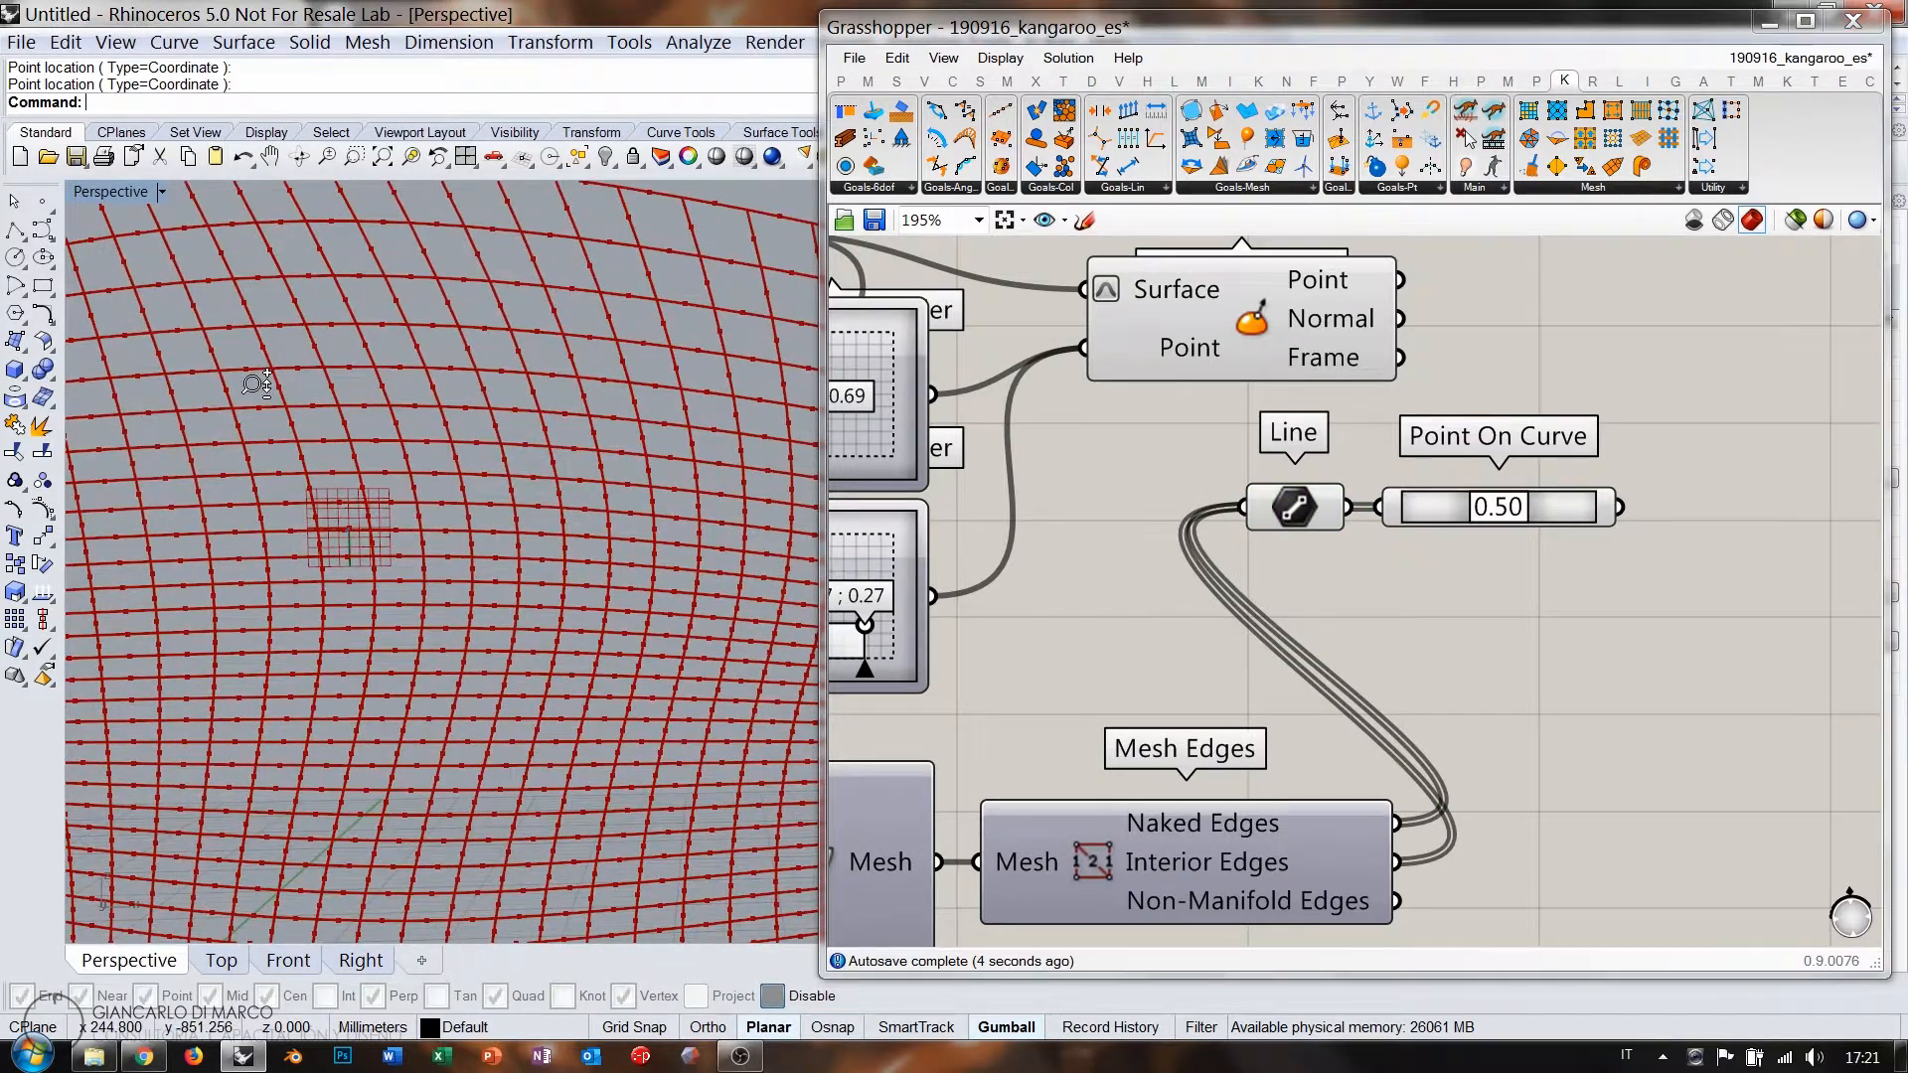
pyautogui.scroll(-3, 256, 385)
pyautogui.moveTo(1366, 430); pyautogui.dragTo(1262, 488, button='right')
pyautogui.moveTo(1123, 399); pyautogui.dragTo(1335, 399)
pyautogui.click(1578, 485)
pyautogui.moveTo(1579, 485); pyautogui.dragTo(1463, 484, button='right')
pyautogui.click(1340, 572)
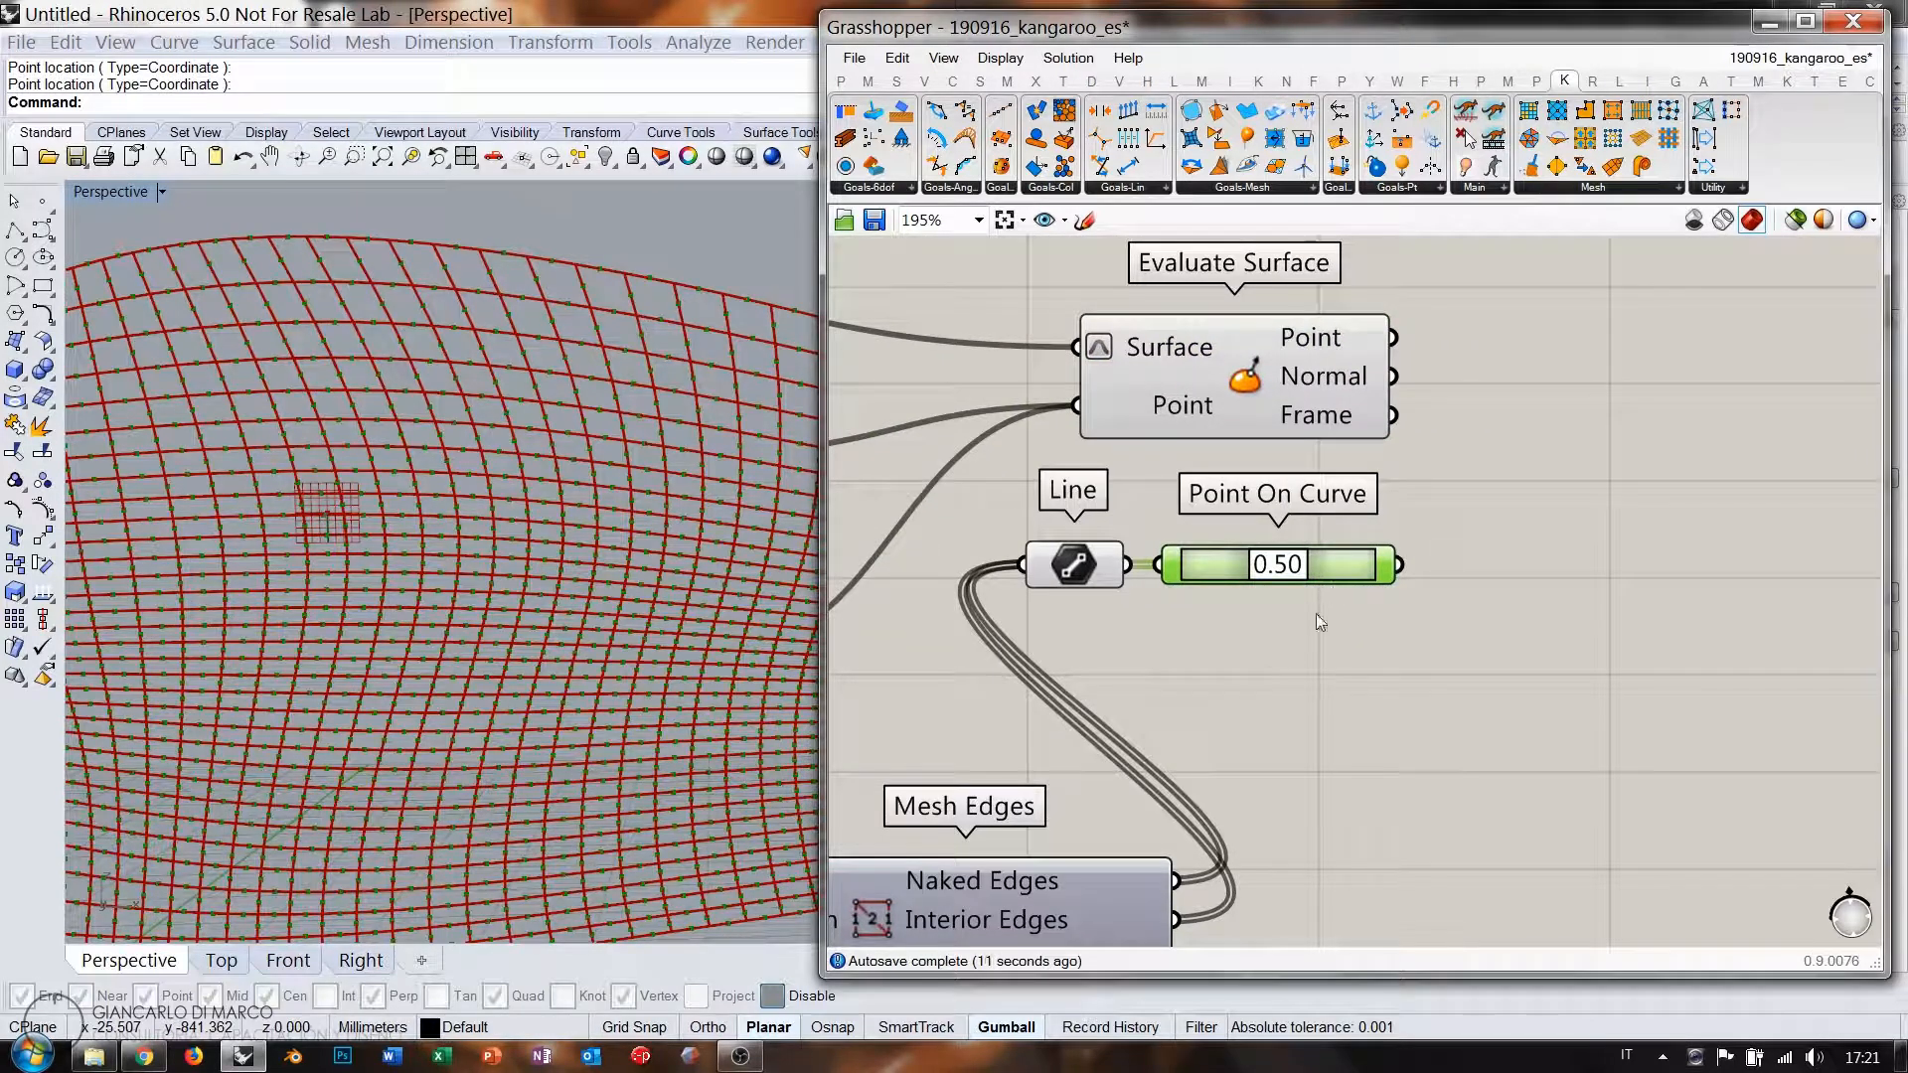
# Add a Distance component between the evaluated surface point and the edge midpoints.
pyautogui.doubleClick(1533, 517)
pyautogui.write('dist')
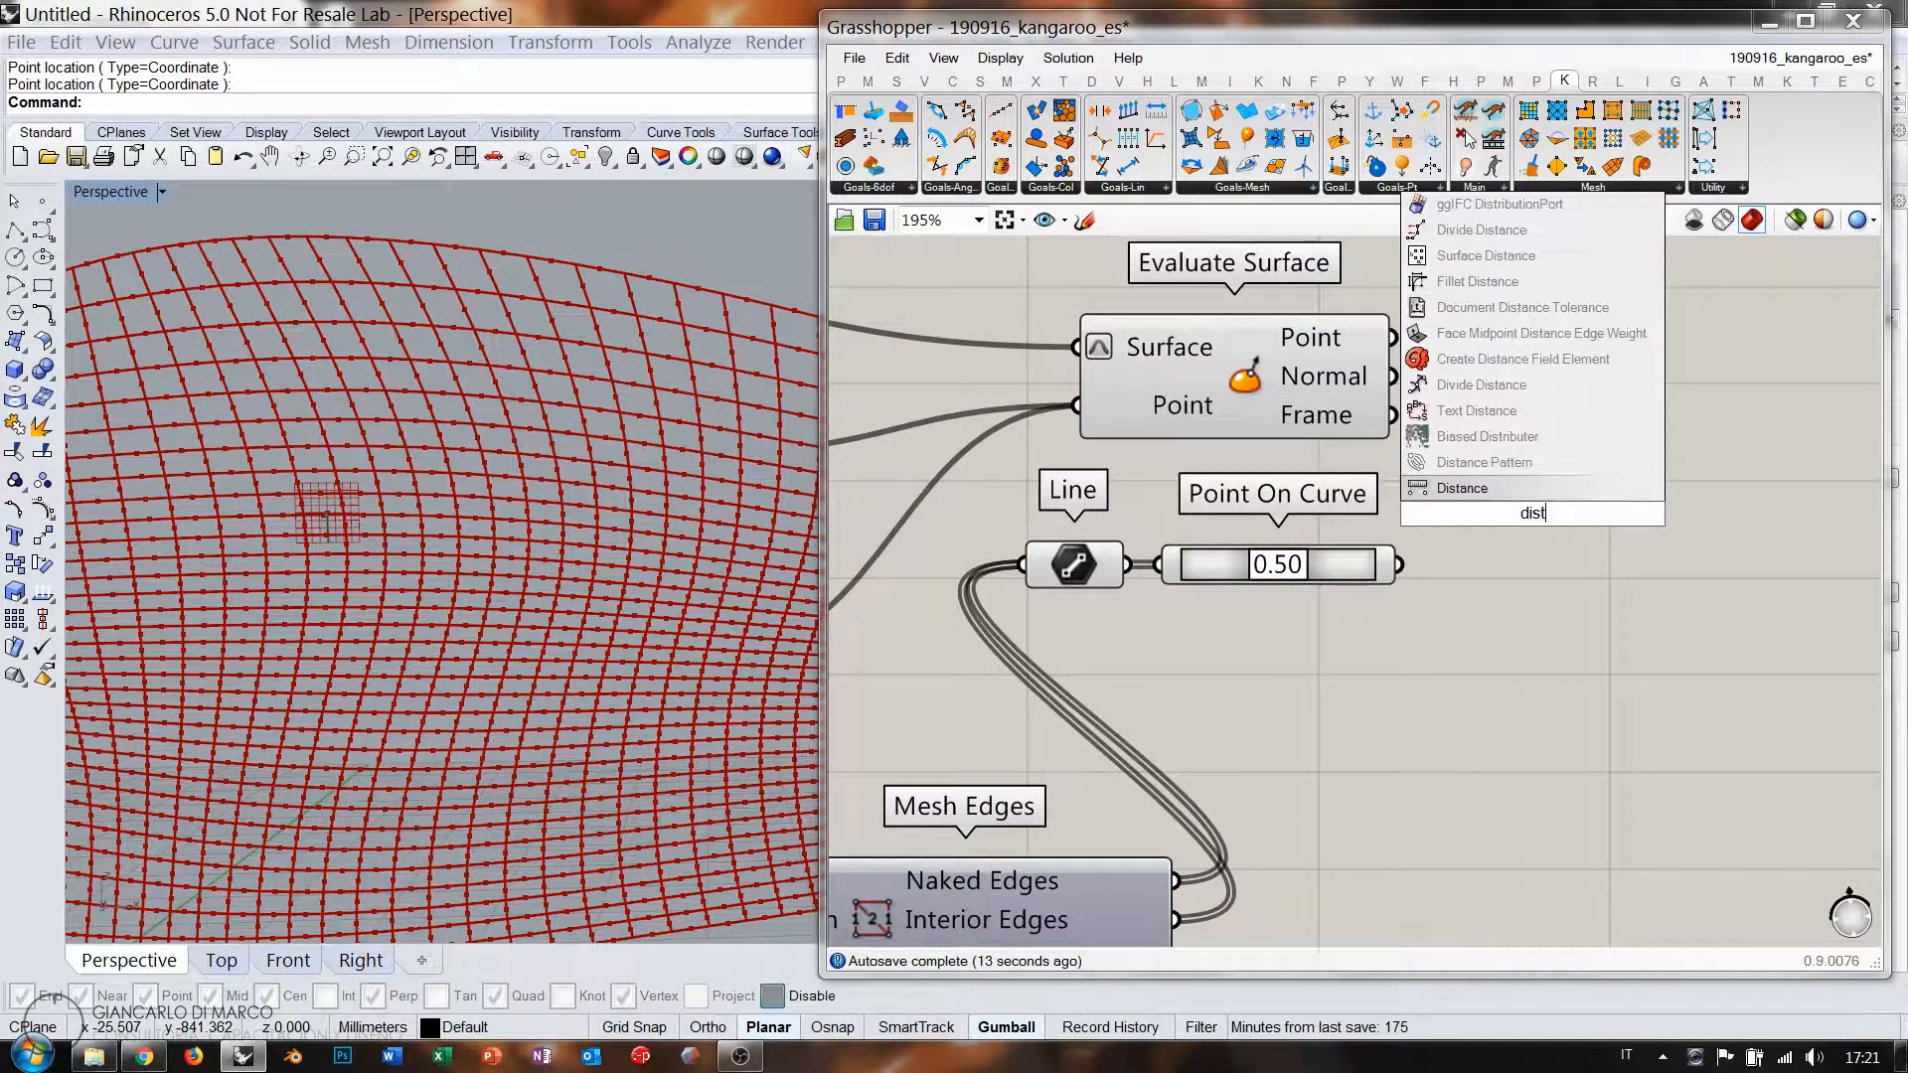
pyautogui.press('Return')
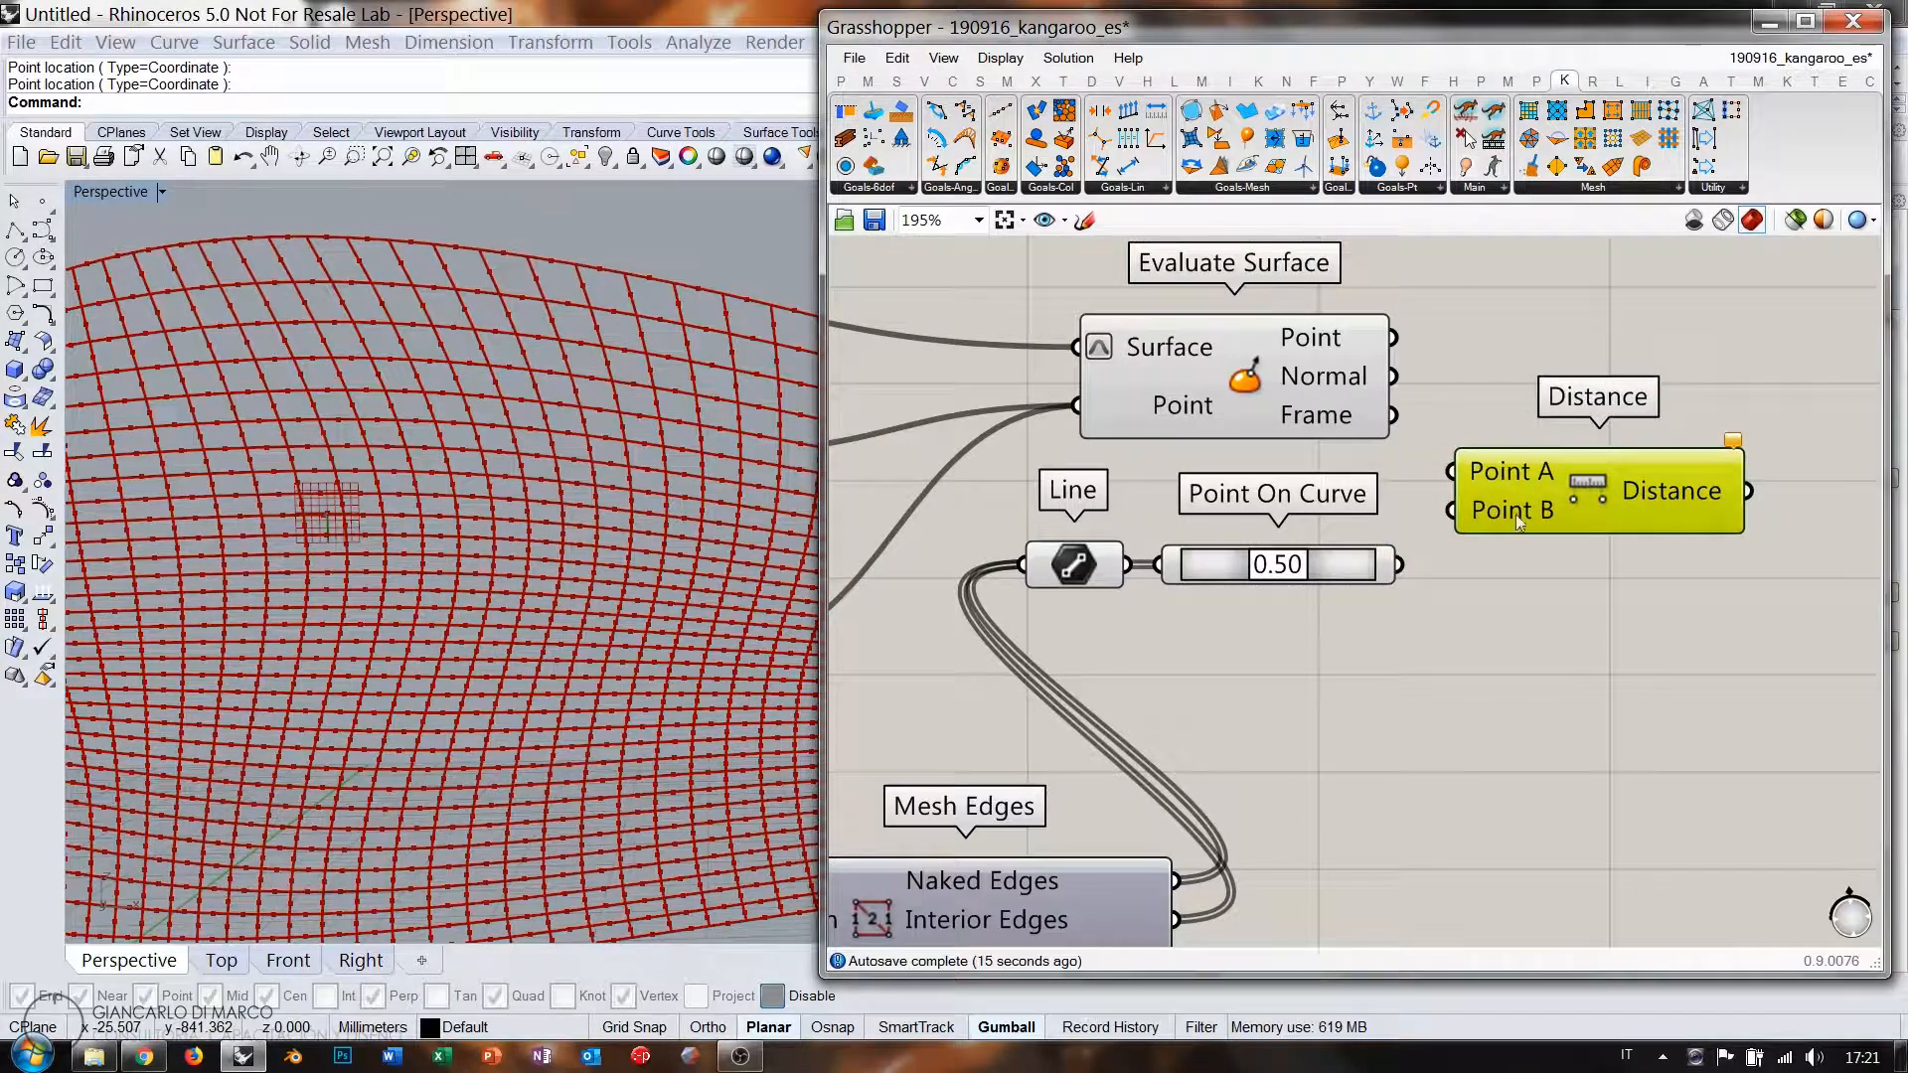
pyautogui.moveTo(1395, 338); pyautogui.dragTo(1453, 471)
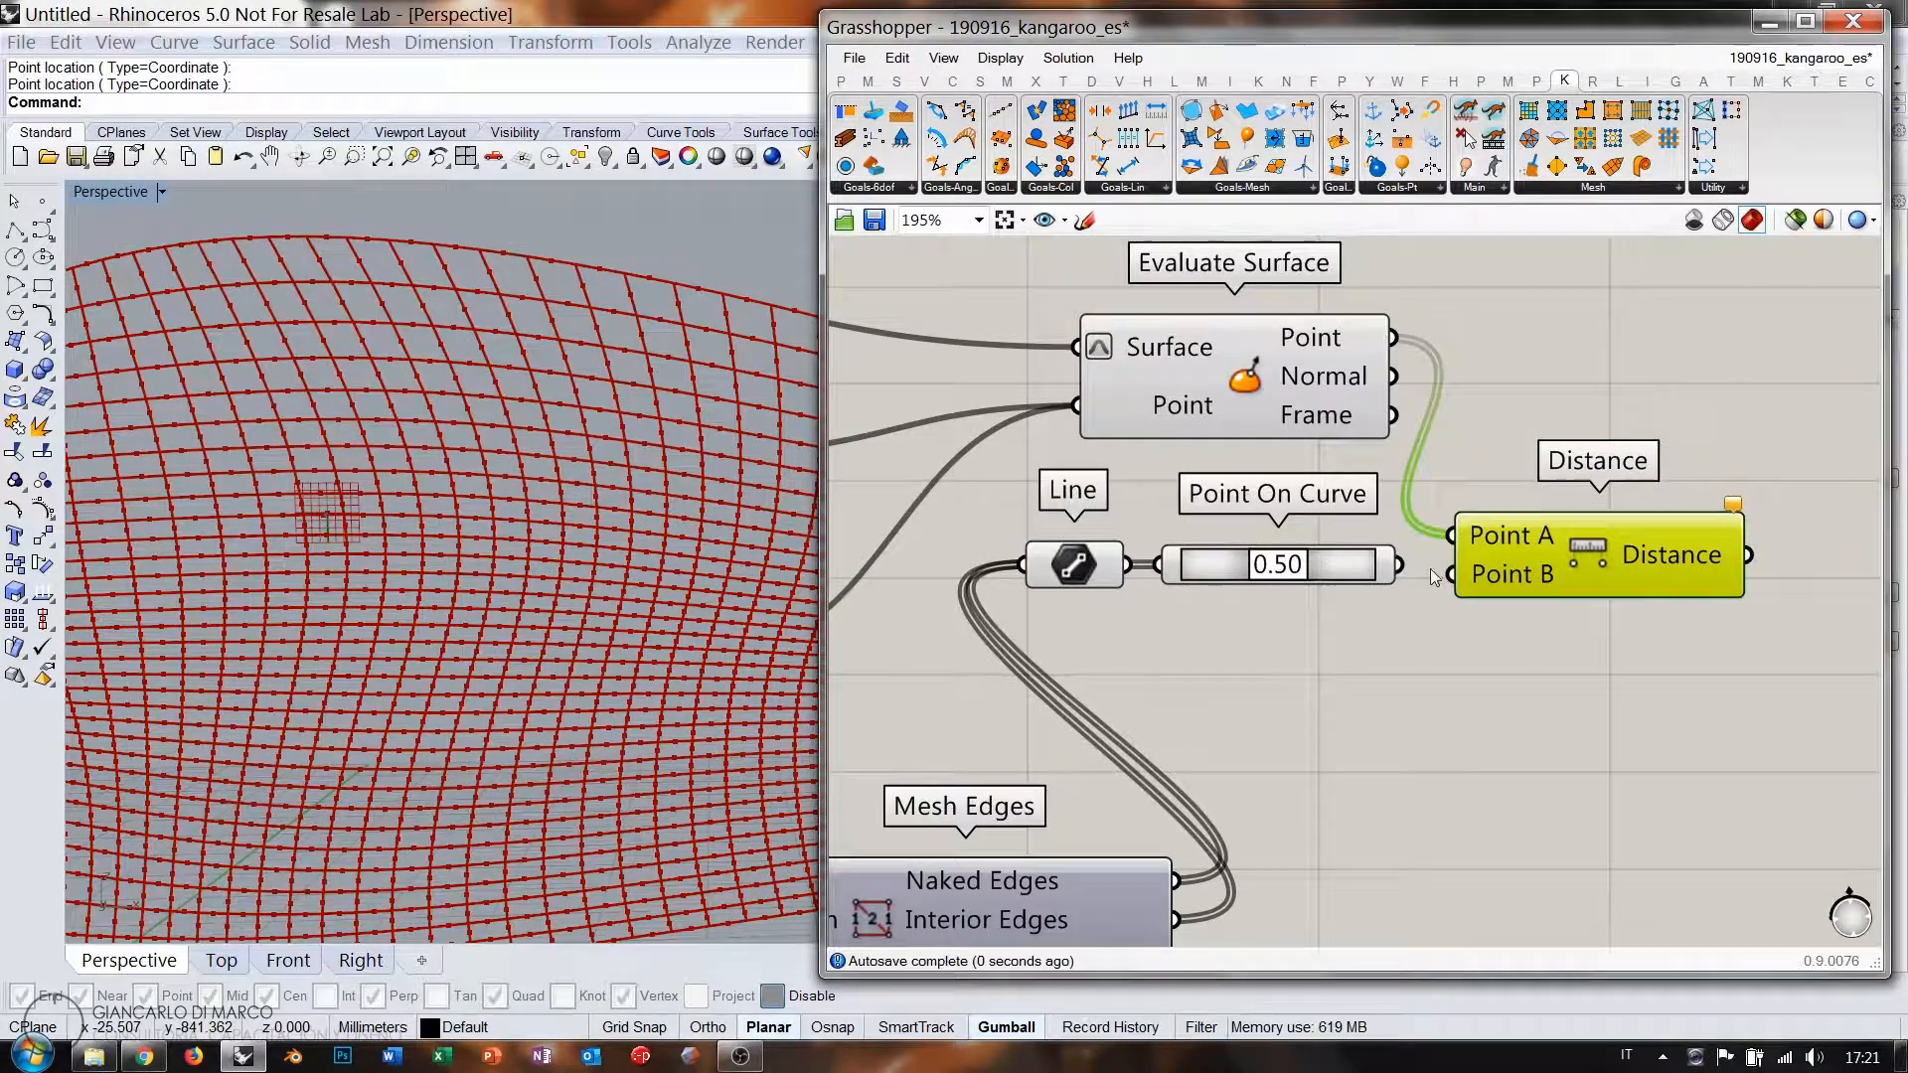
pyautogui.moveTo(1416, 563); pyautogui.dragTo(1455, 496)
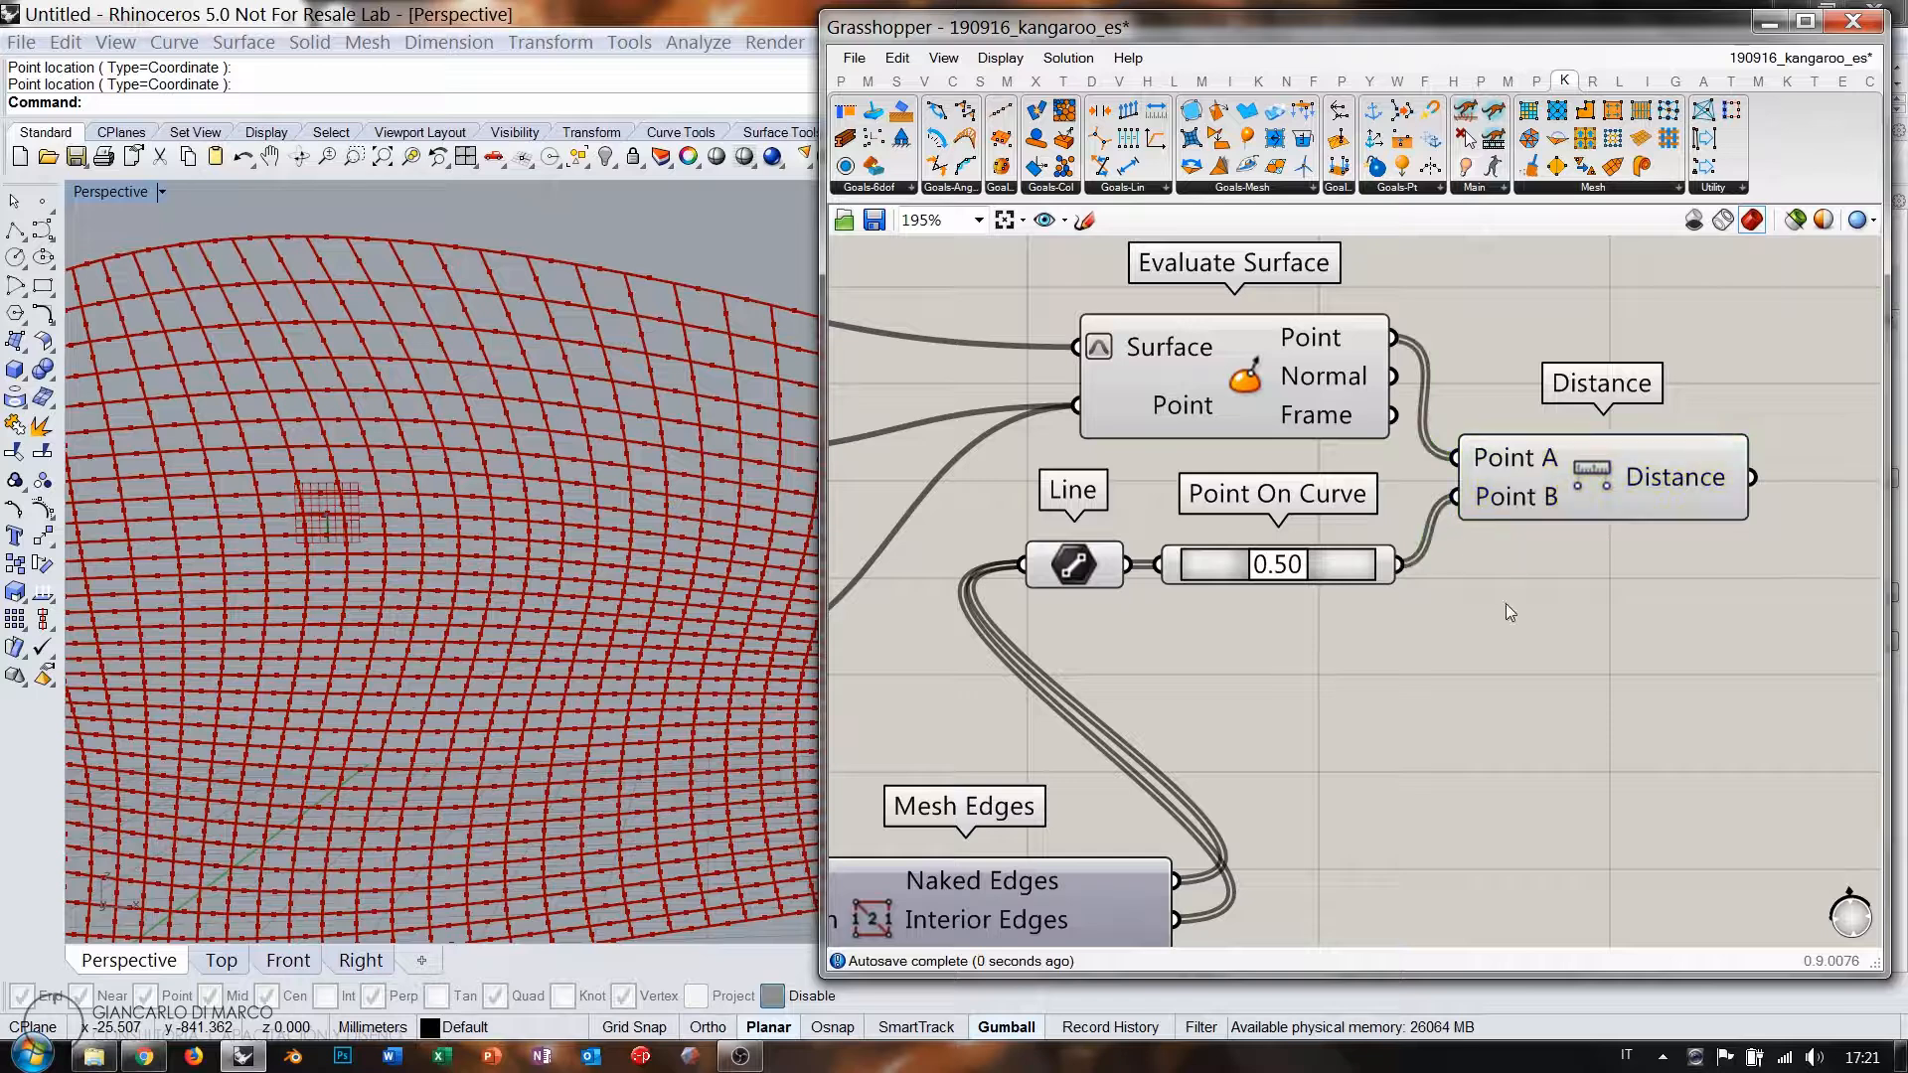
pyautogui.click(1550, 506)
pyautogui.moveTo(1663, 602); pyautogui.dragTo(1364, 588, button='right')
pyautogui.moveTo(1303, 454); pyautogui.dragTo(1303, 522)
pyautogui.click(1478, 460)
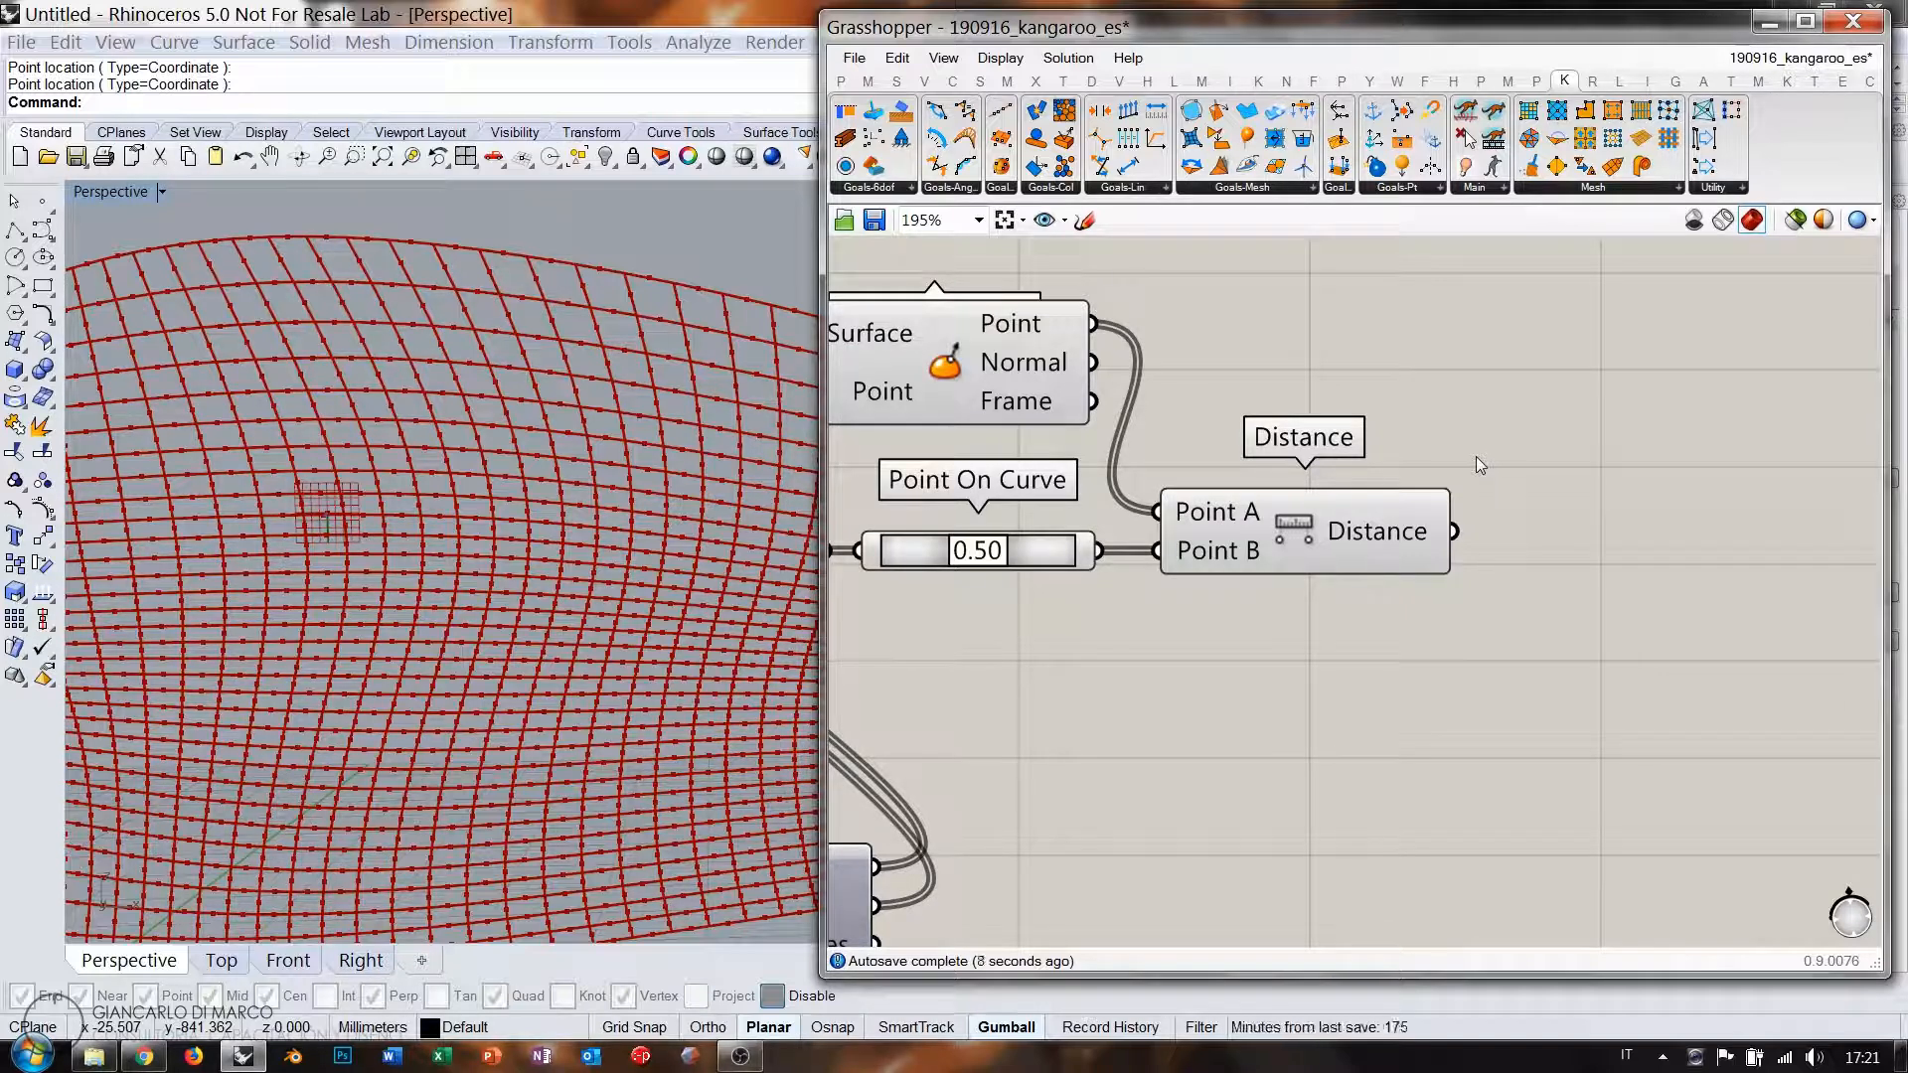
pyautogui.scroll(-3, 1706, 476)
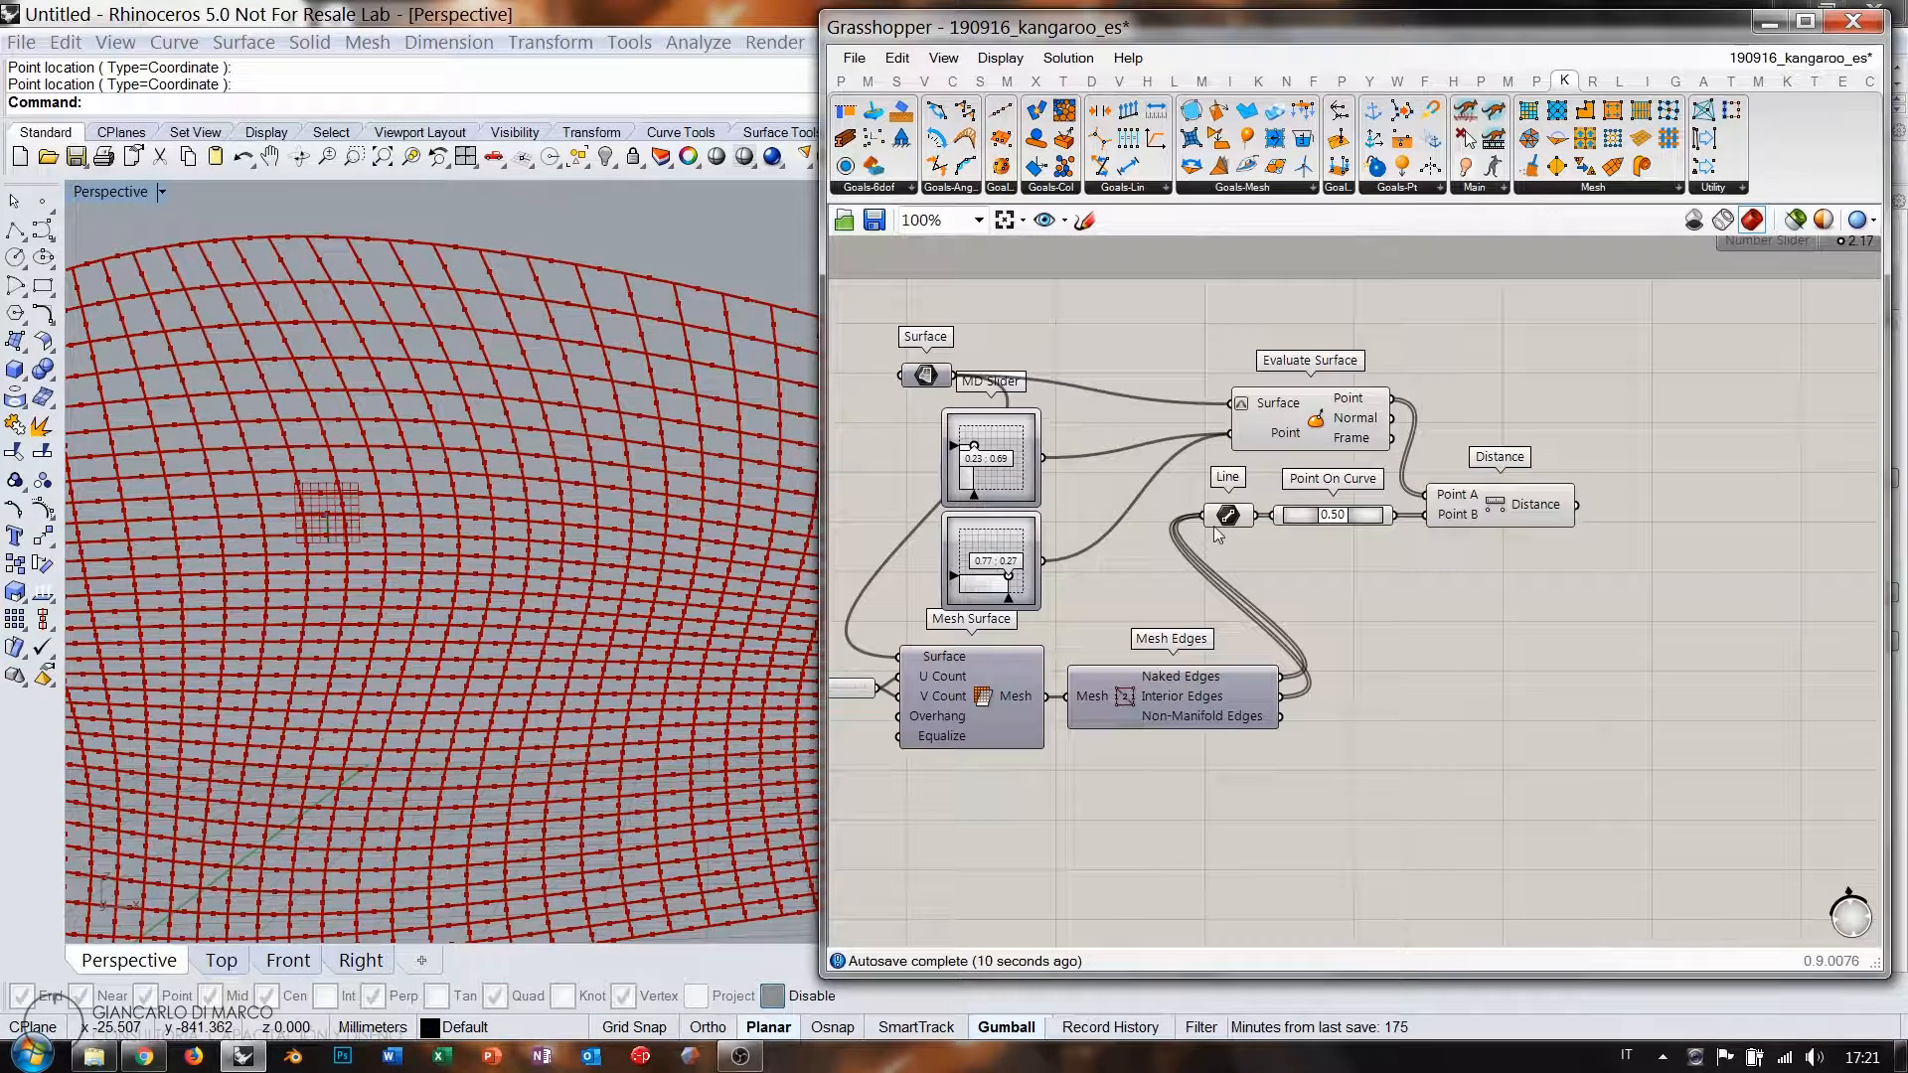
pyautogui.moveTo(1190, 588); pyautogui.dragTo(1320, 558, button='right')
pyautogui.click(1420, 396)
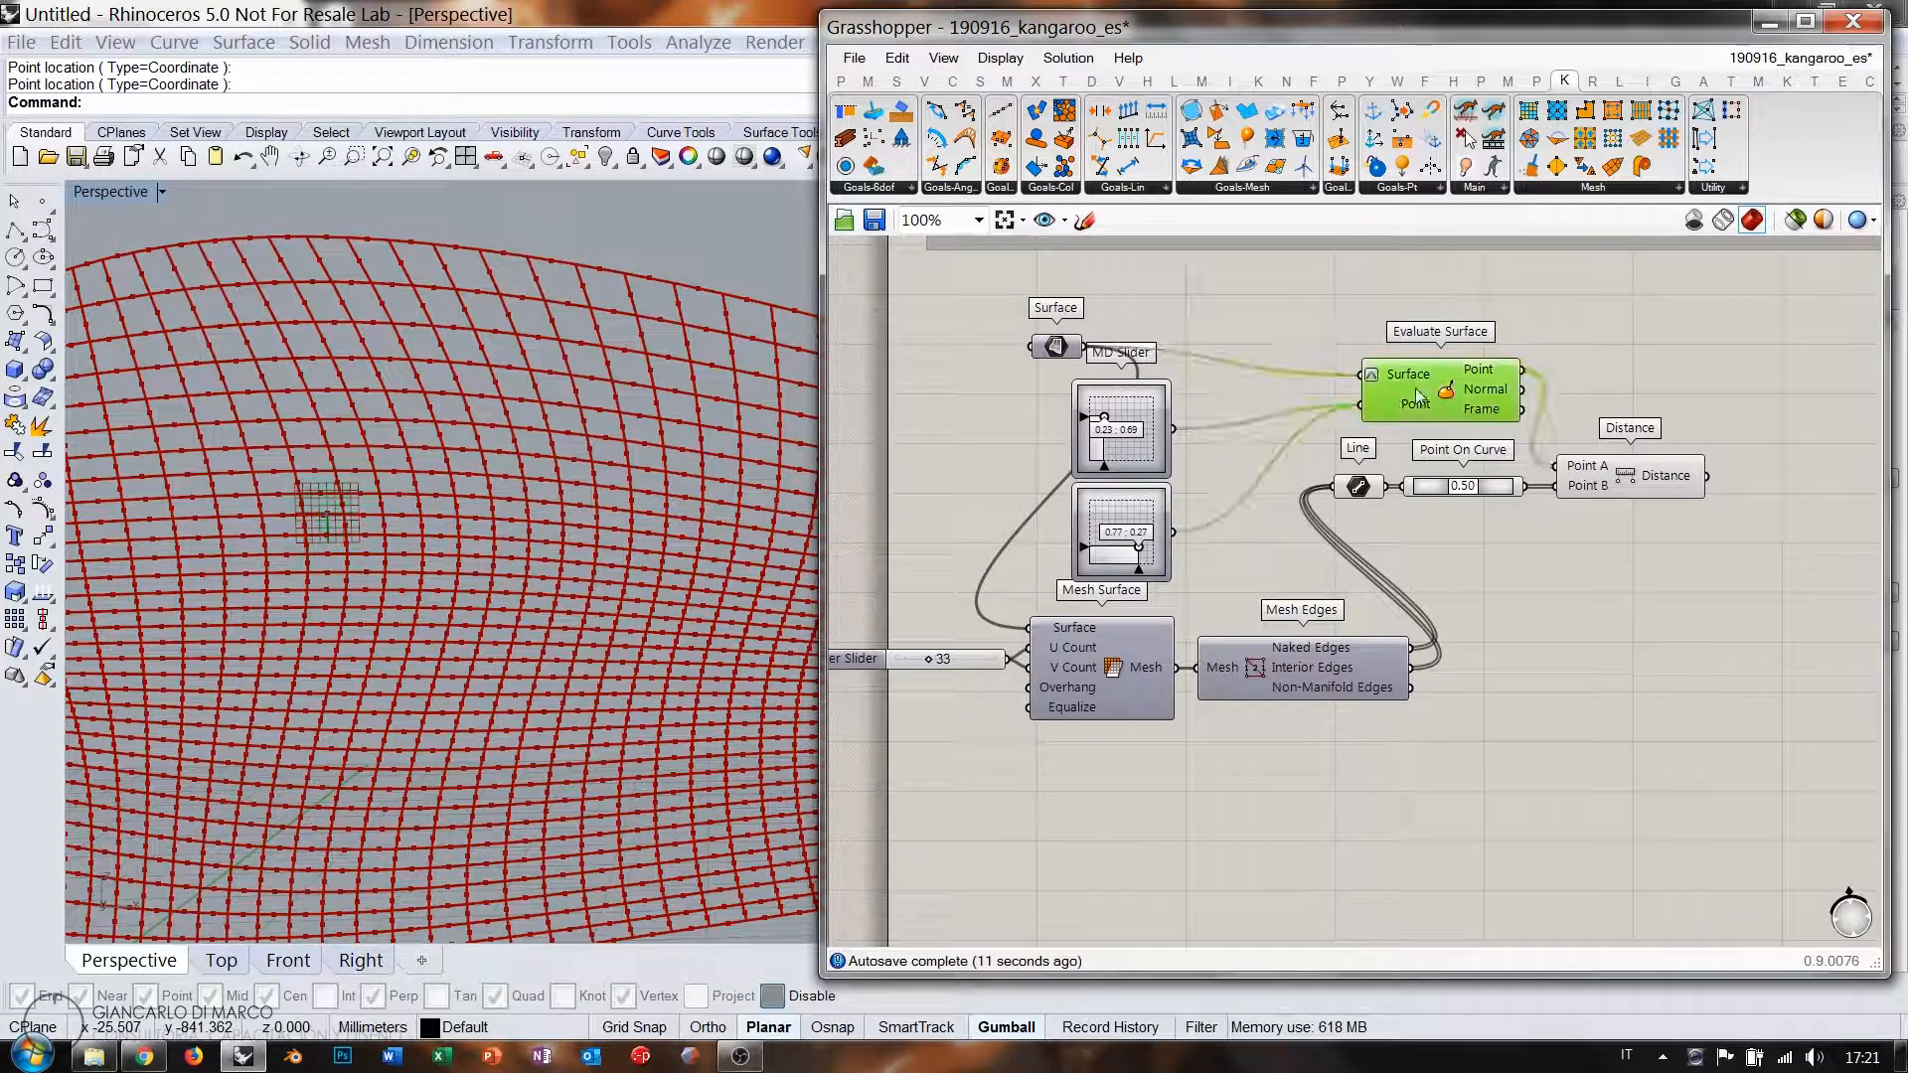
pyautogui.click(1352, 548)
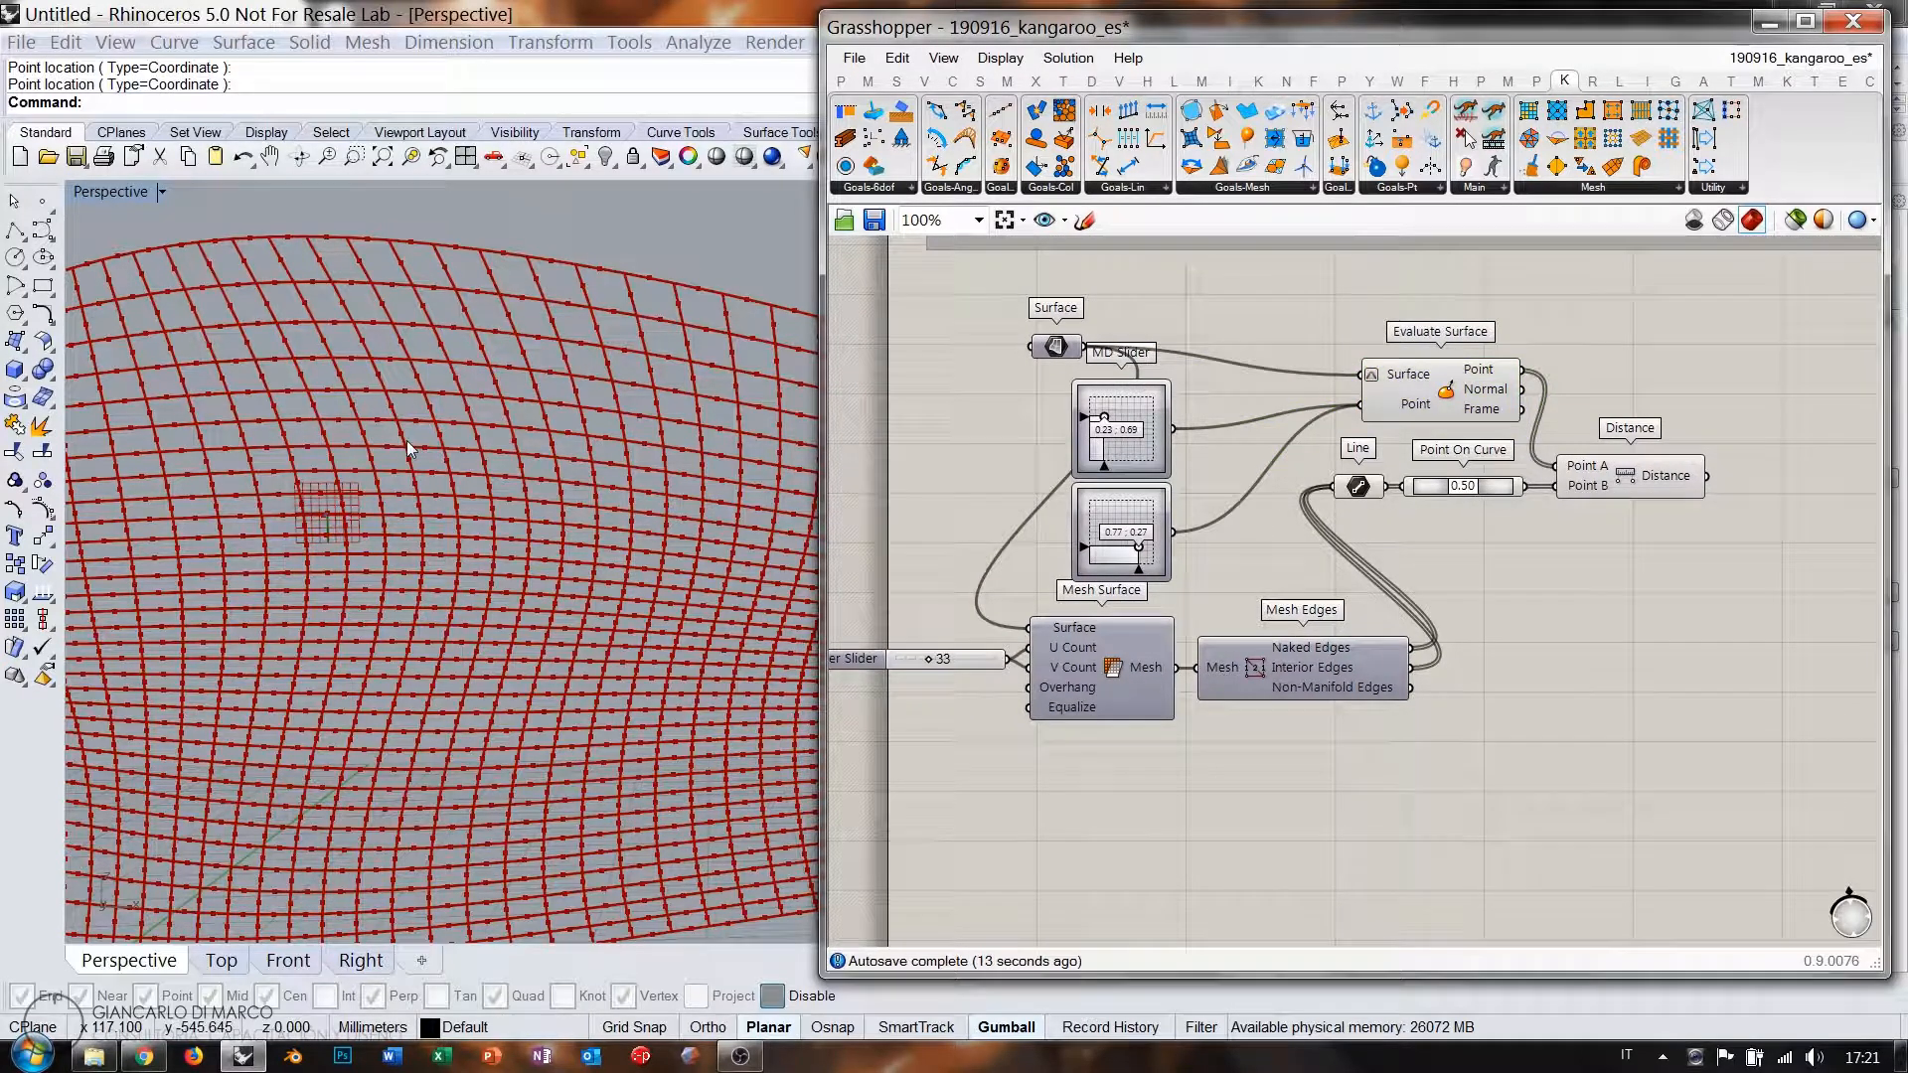
pyautogui.moveTo(1554, 563); pyautogui.dragTo(1344, 557, button='right')
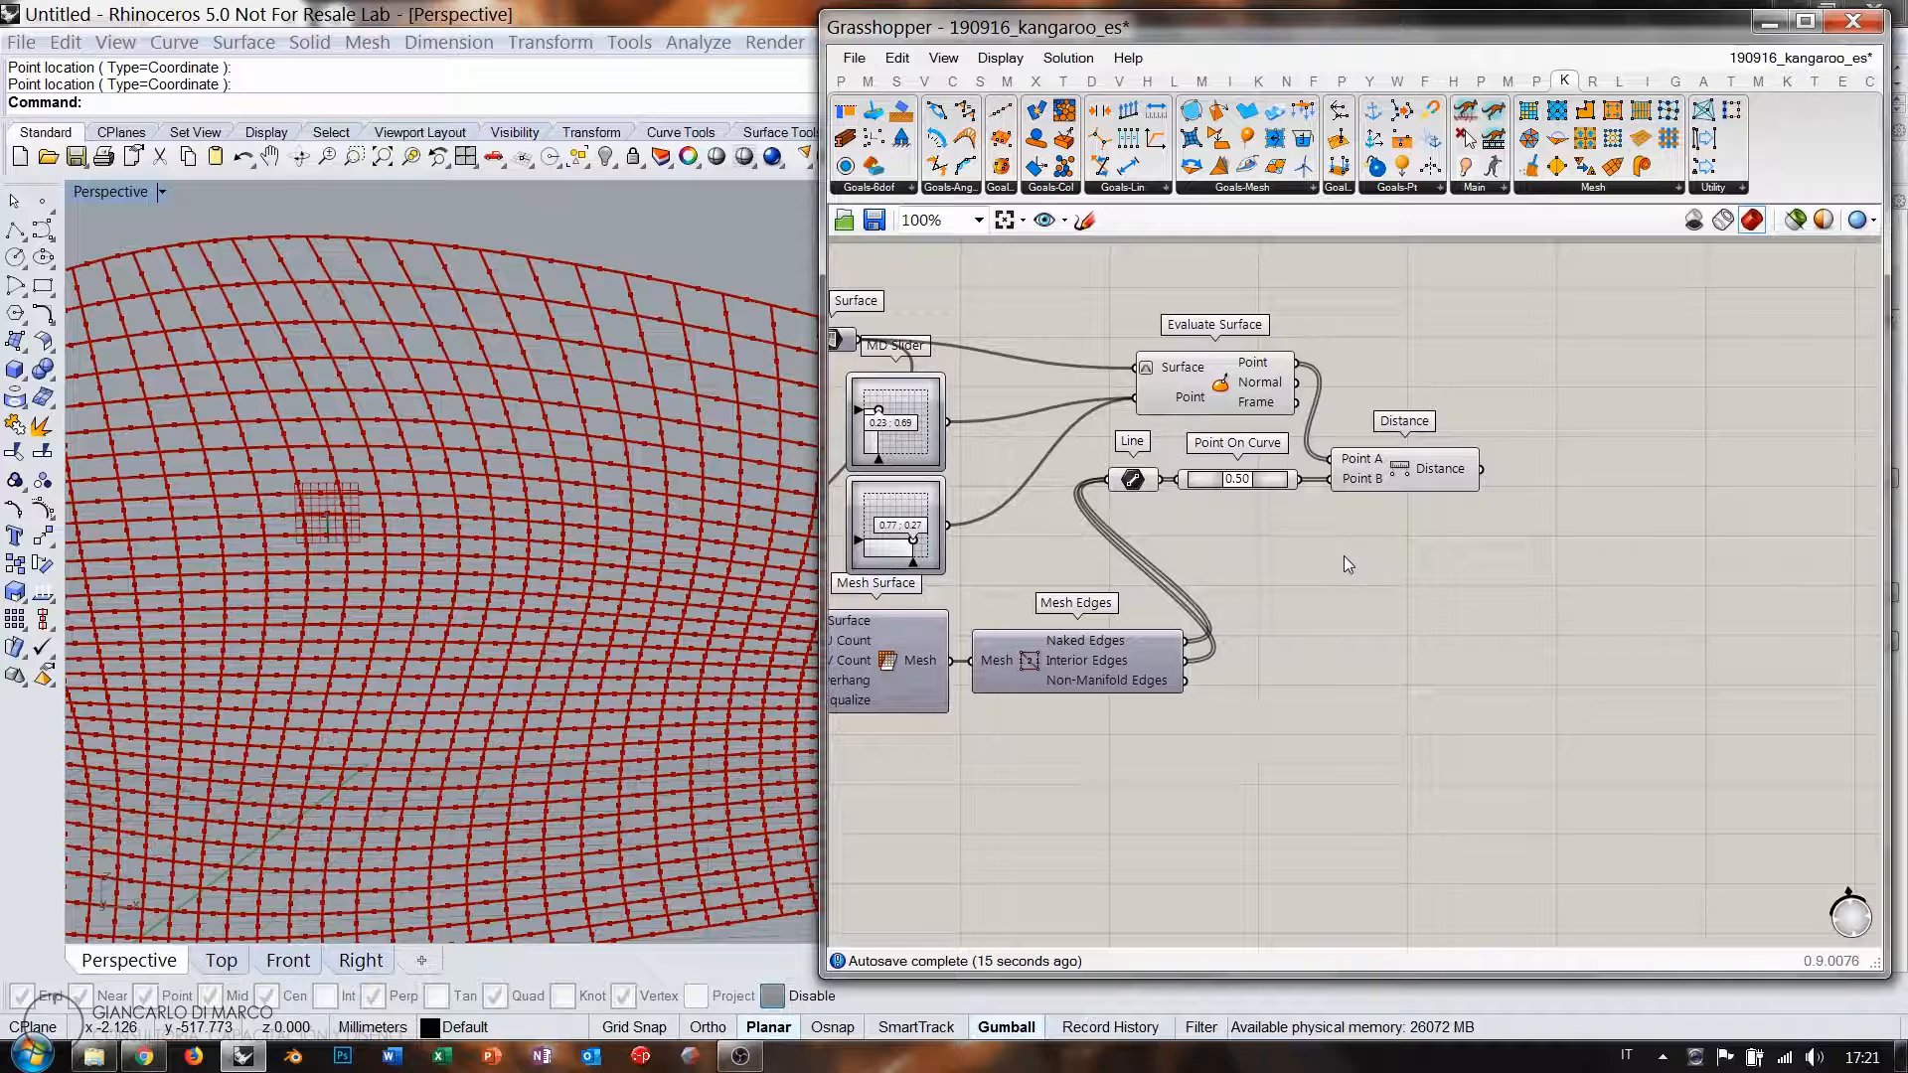
pyautogui.scroll(1, 1344, 557)
# Place a Closest Points component above the Distance component.
pyautogui.doubleClick(1396, 562)
pyautogui.write('poin')
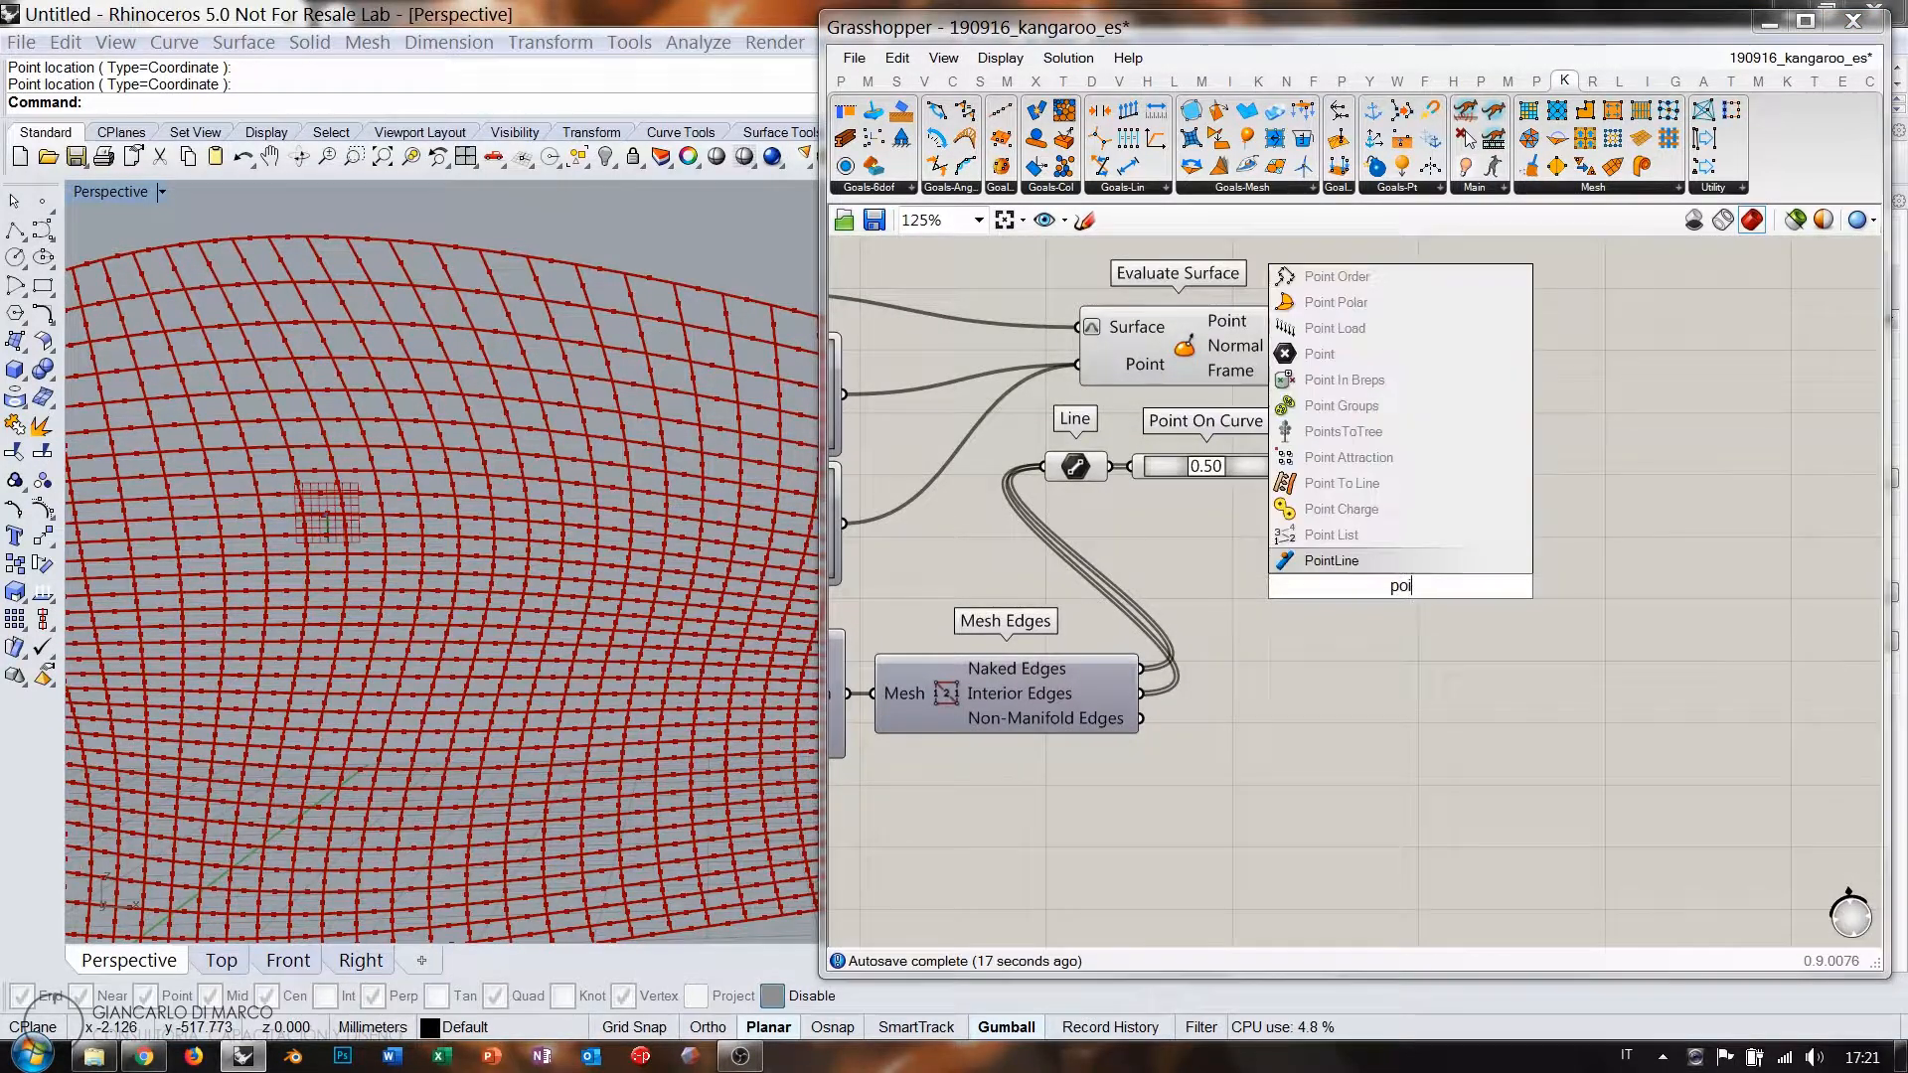
pyautogui.press('BackSpace')
pyautogui.press('BackSpace')
pyautogui.press('BackSpace')
pyautogui.press('BackSpace')
pyautogui.write('closest poi')
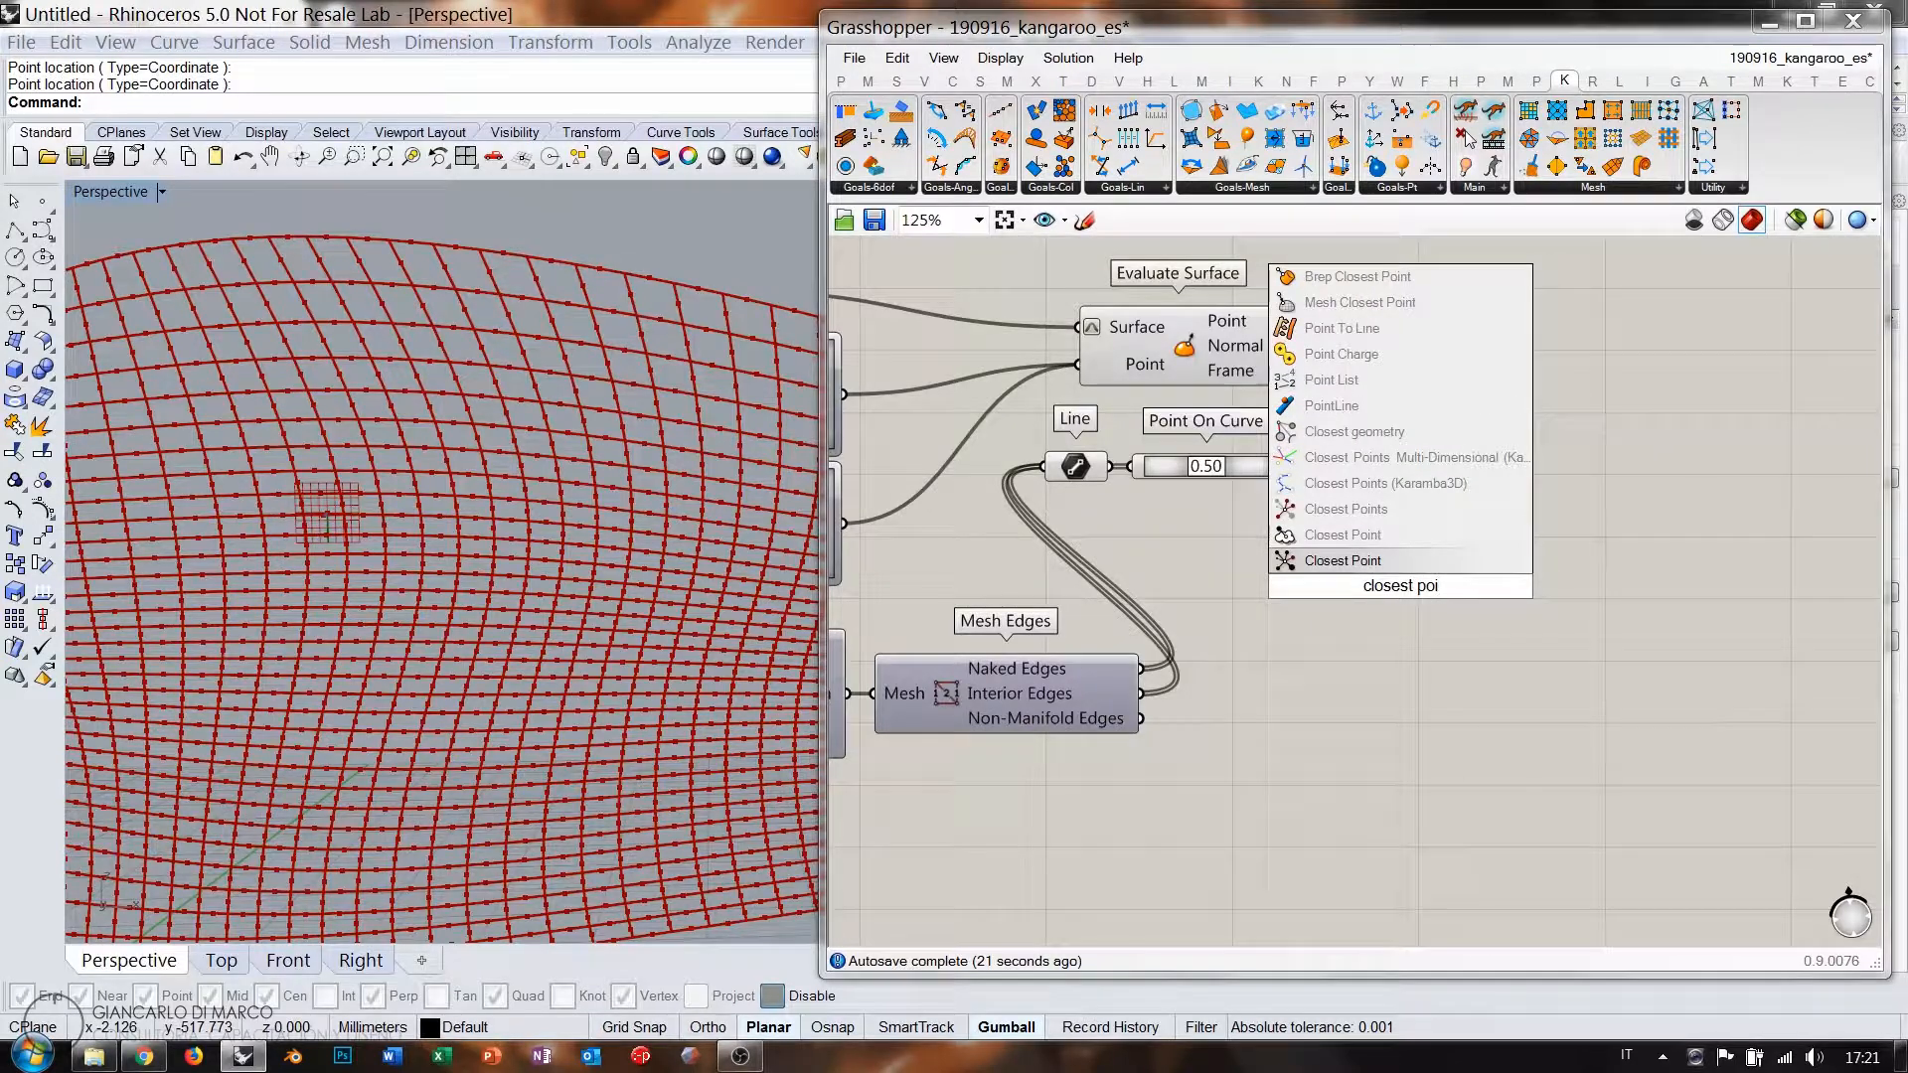
pyautogui.click(1378, 567)
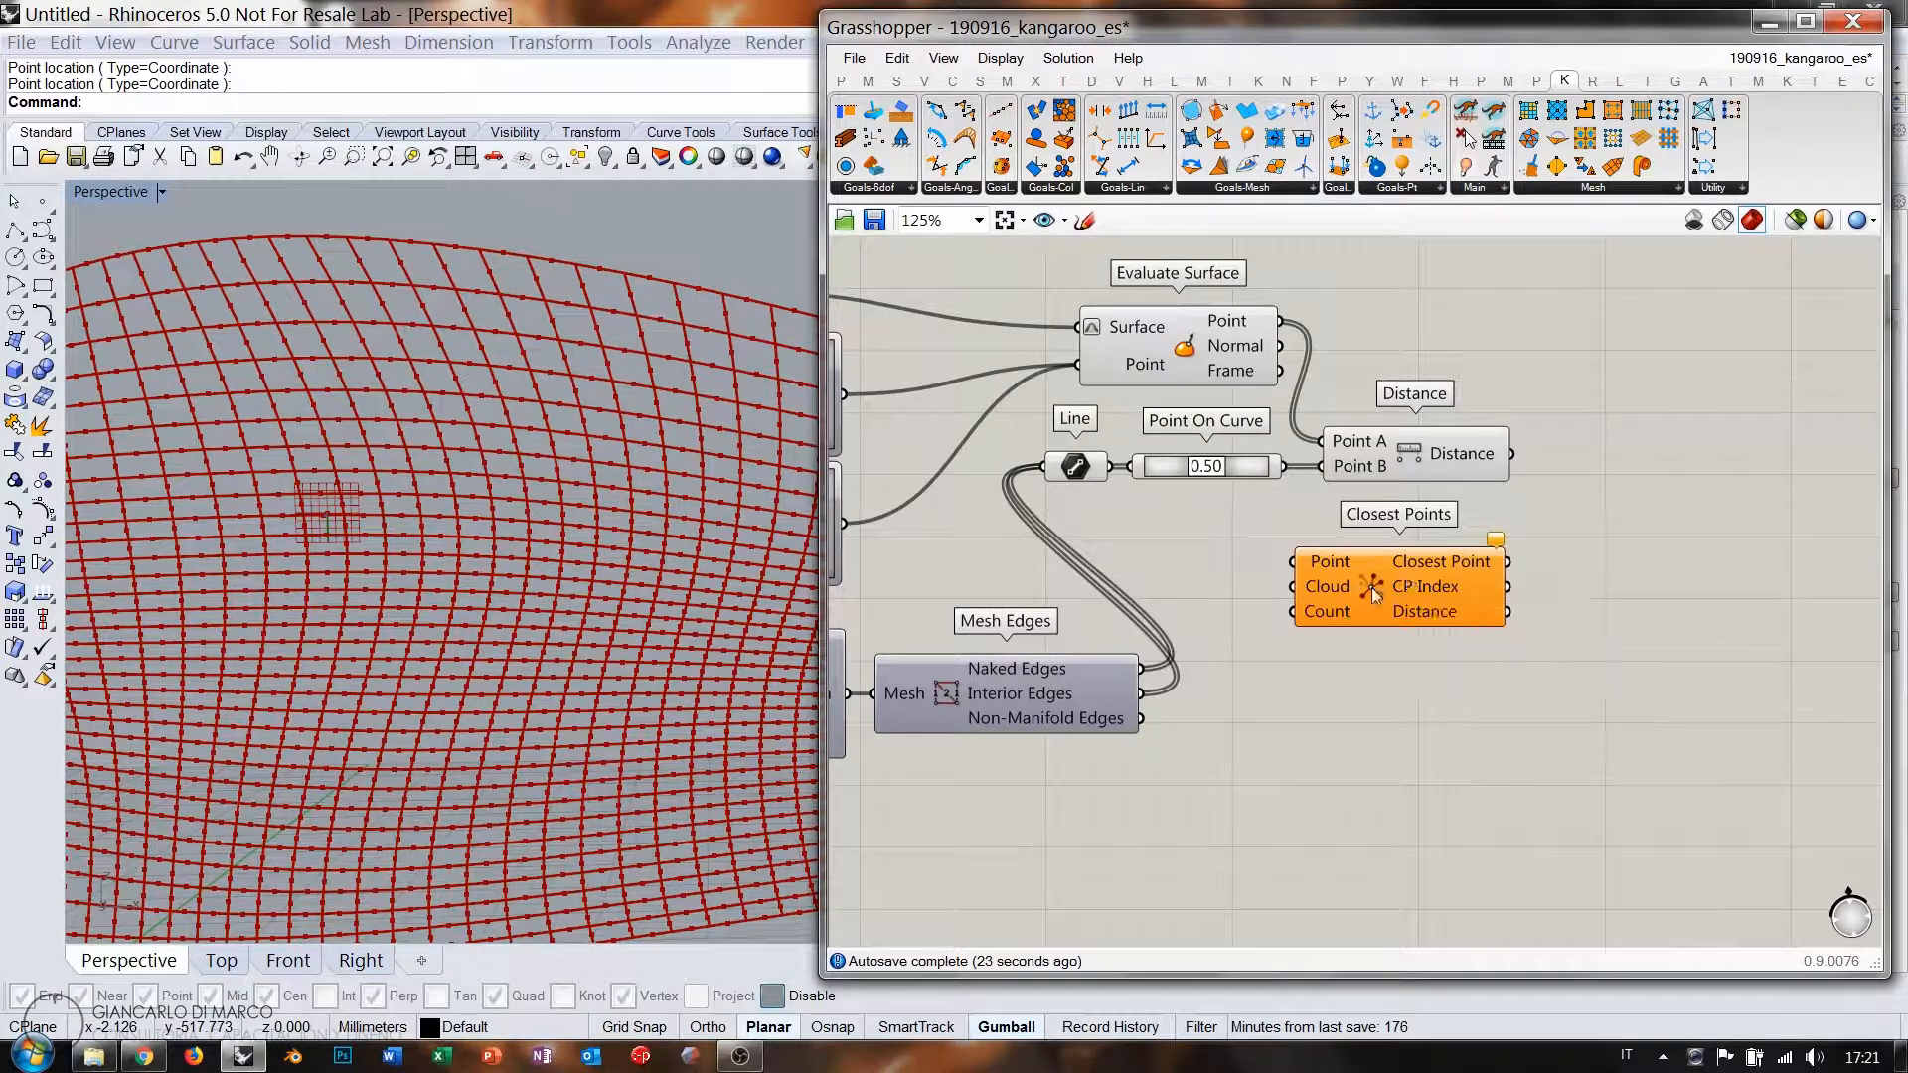
pyautogui.moveTo(1373, 593); pyautogui.dragTo(1409, 576)
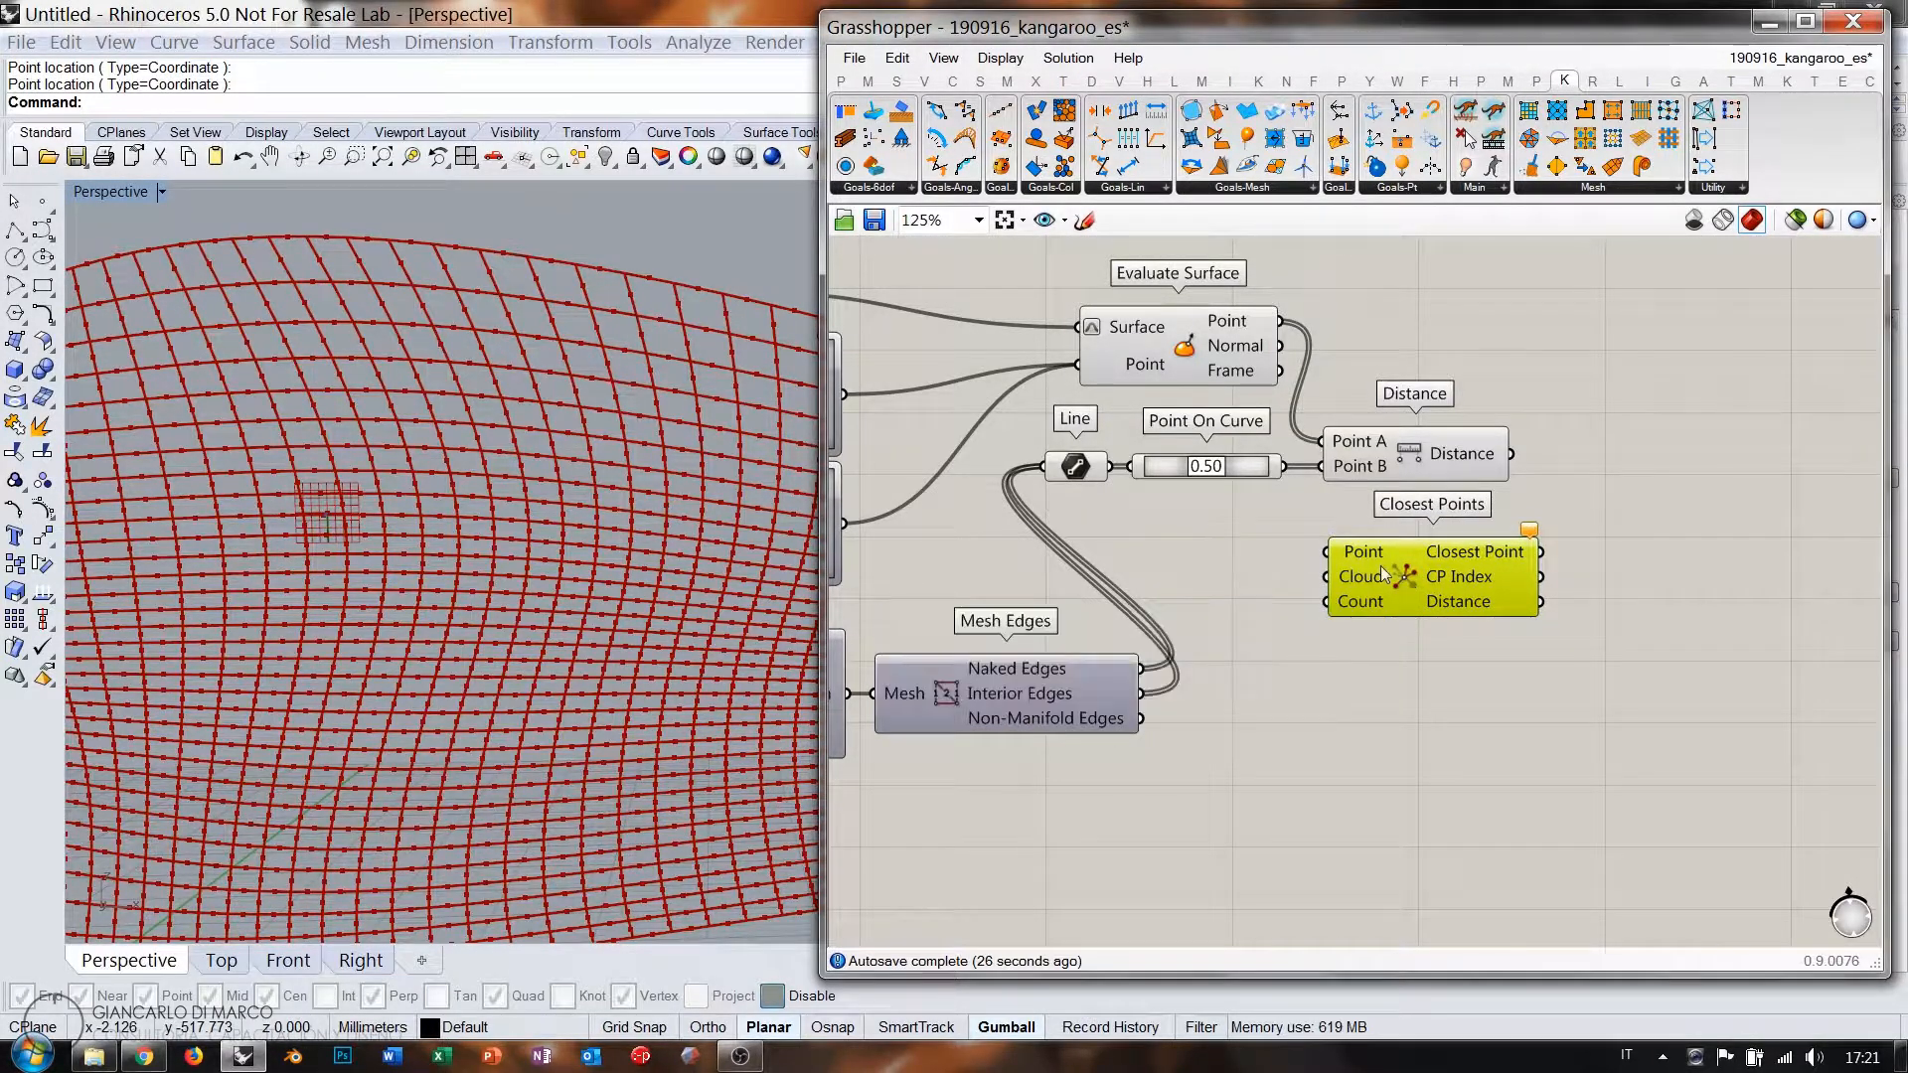
pyautogui.moveTo(1385, 573); pyautogui.dragTo(1404, 695, button='right')
pyautogui.moveTo(1404, 695); pyautogui.dragTo(1495, 413)
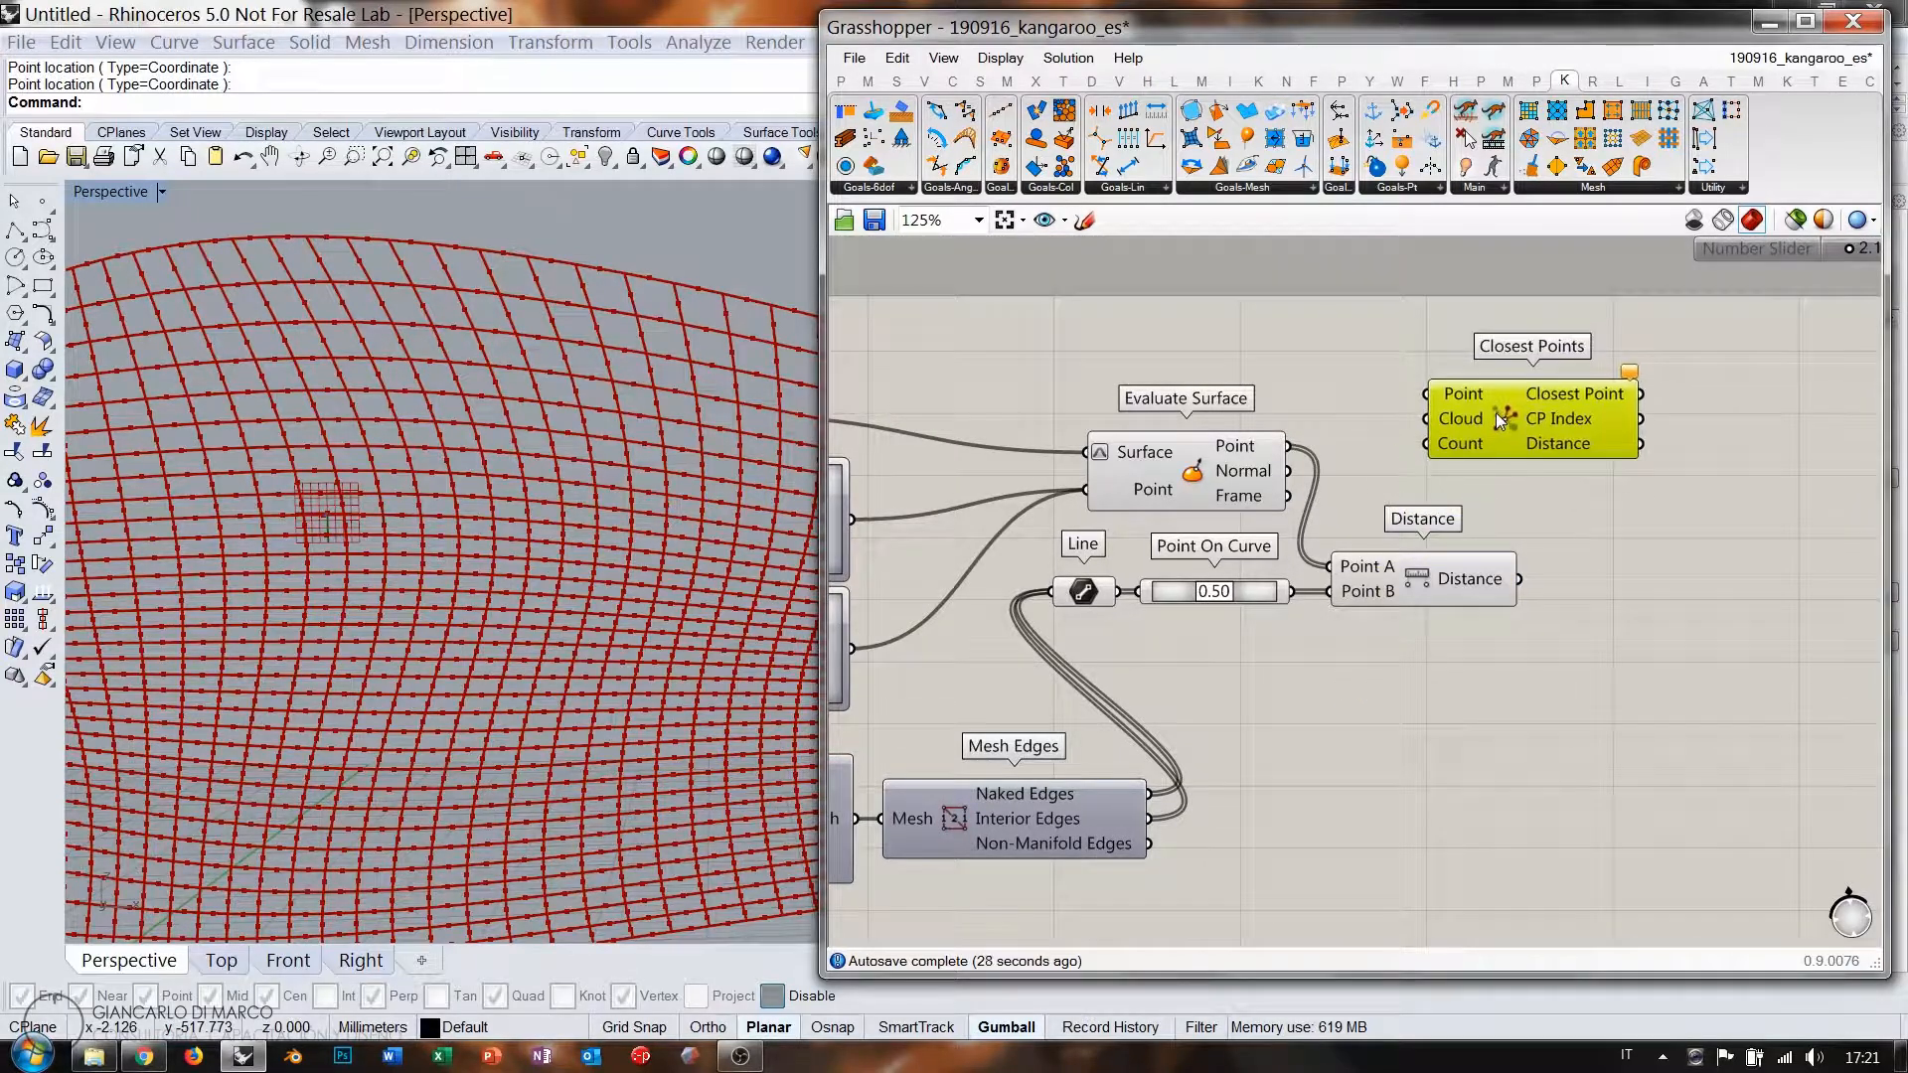
pyautogui.click(1378, 402)
# Wire Evaluate Surface points into Closest Points' Point and Point On Curve into Cloud.
pyautogui.scroll(2, 1490, 403)
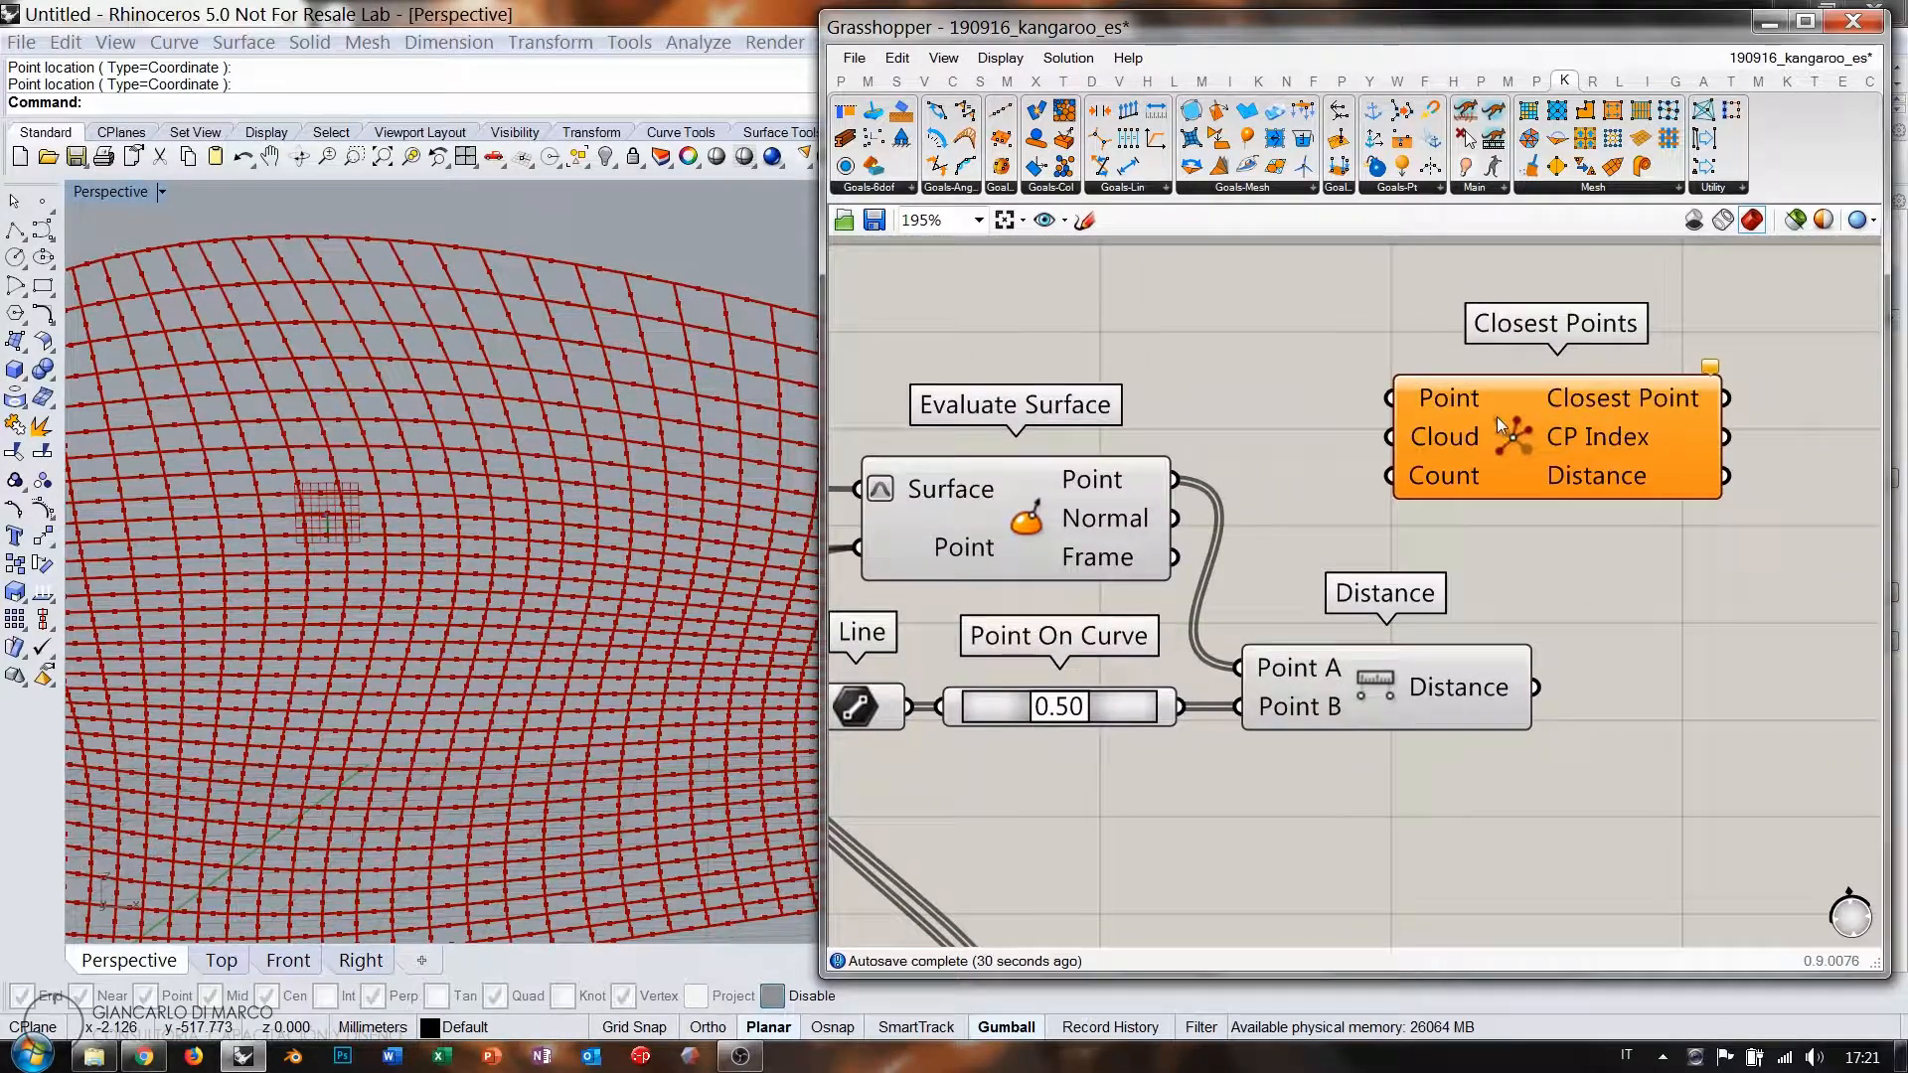
pyautogui.moveTo(1173, 479); pyautogui.dragTo(1389, 397)
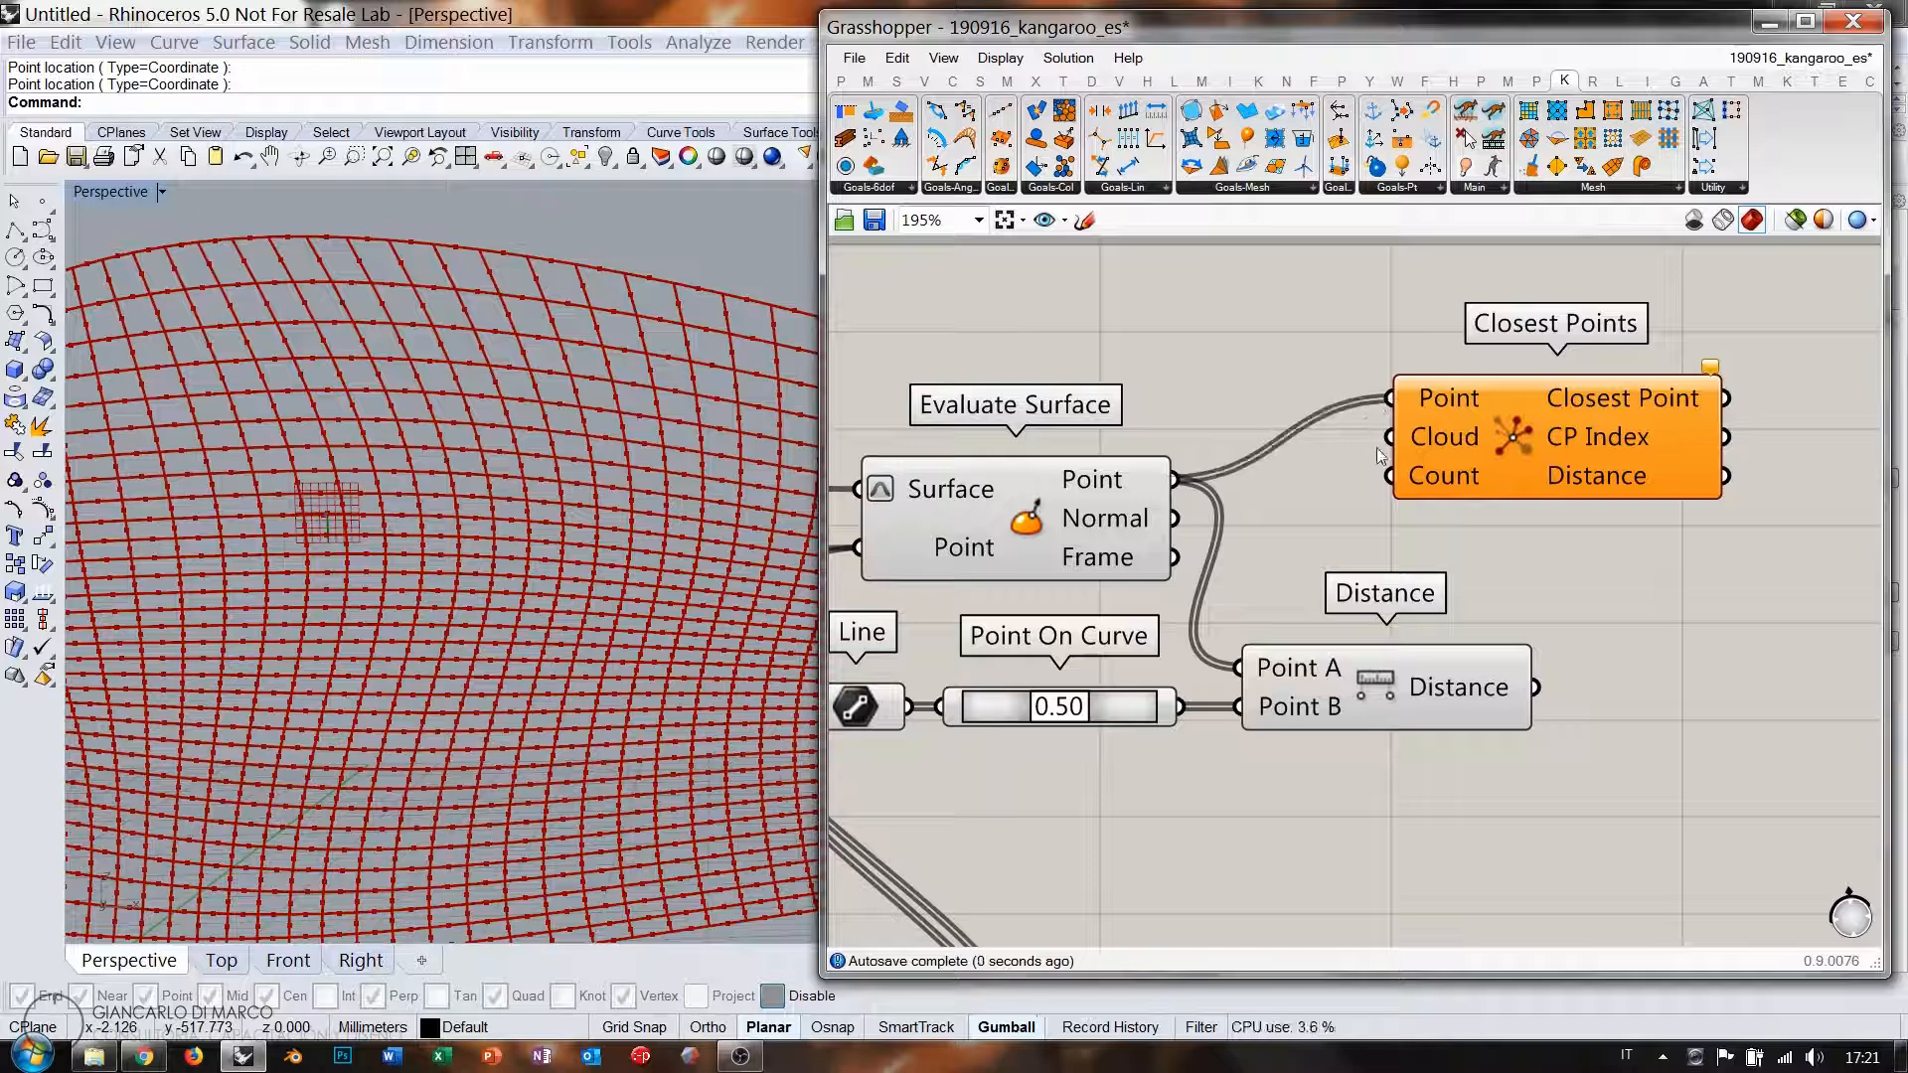
pyautogui.moveTo(1183, 708); pyautogui.dragTo(1451, 430)
pyautogui.click(1094, 709)
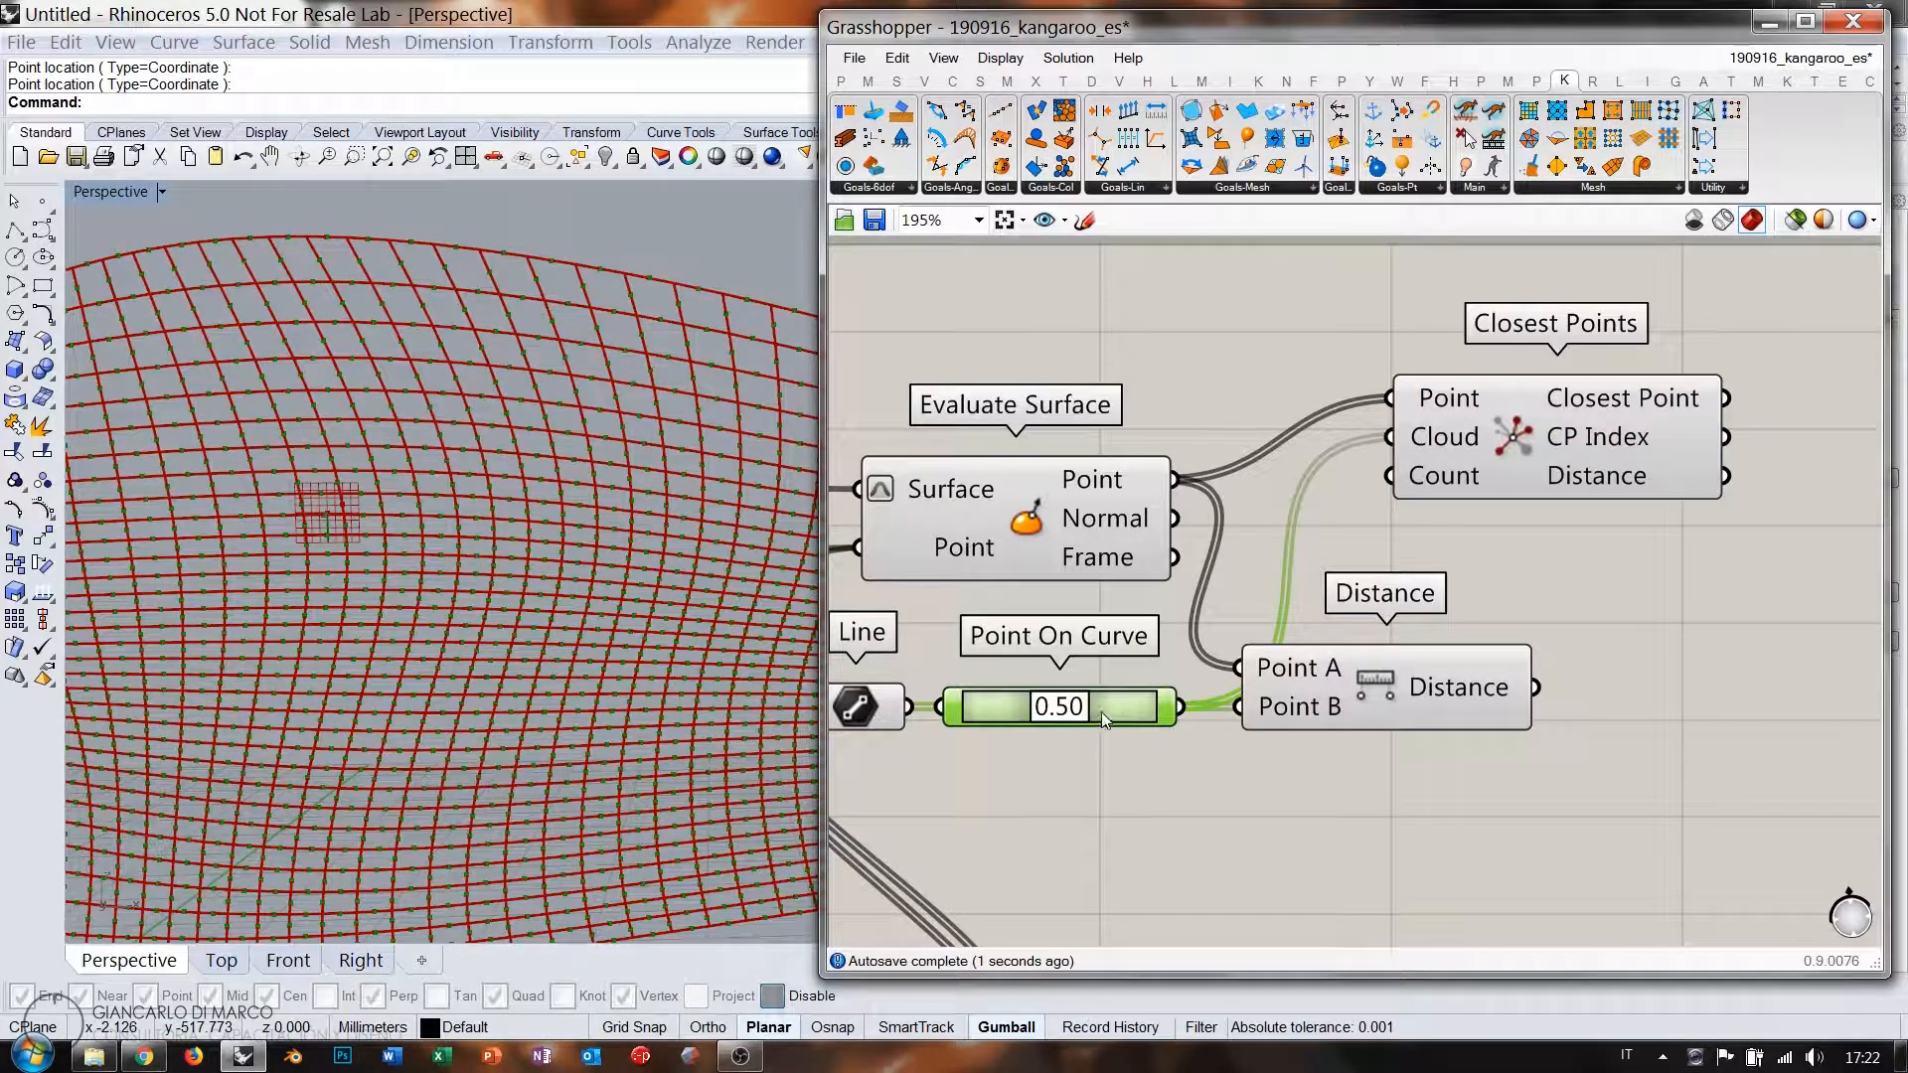
pyautogui.click(1030, 521)
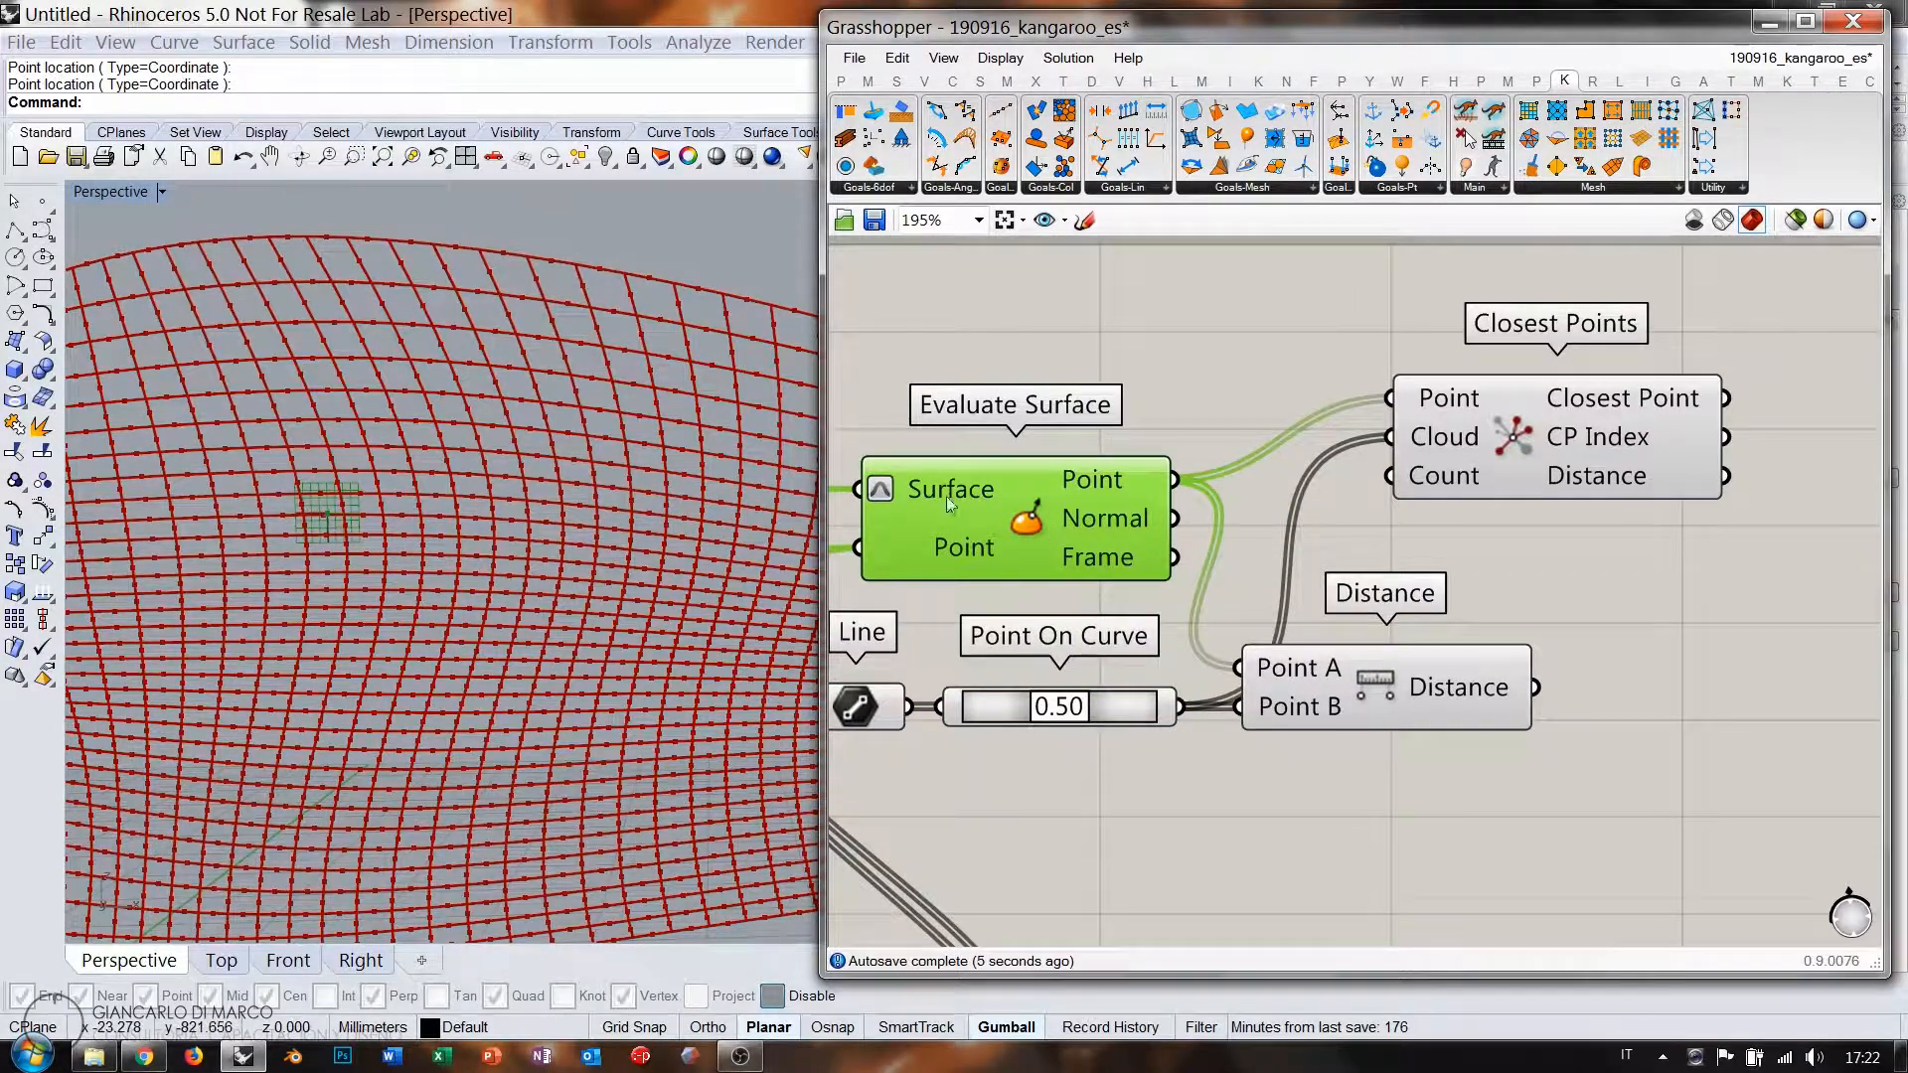
pyautogui.moveTo(1442, 802); pyautogui.dragTo(1151, 712)
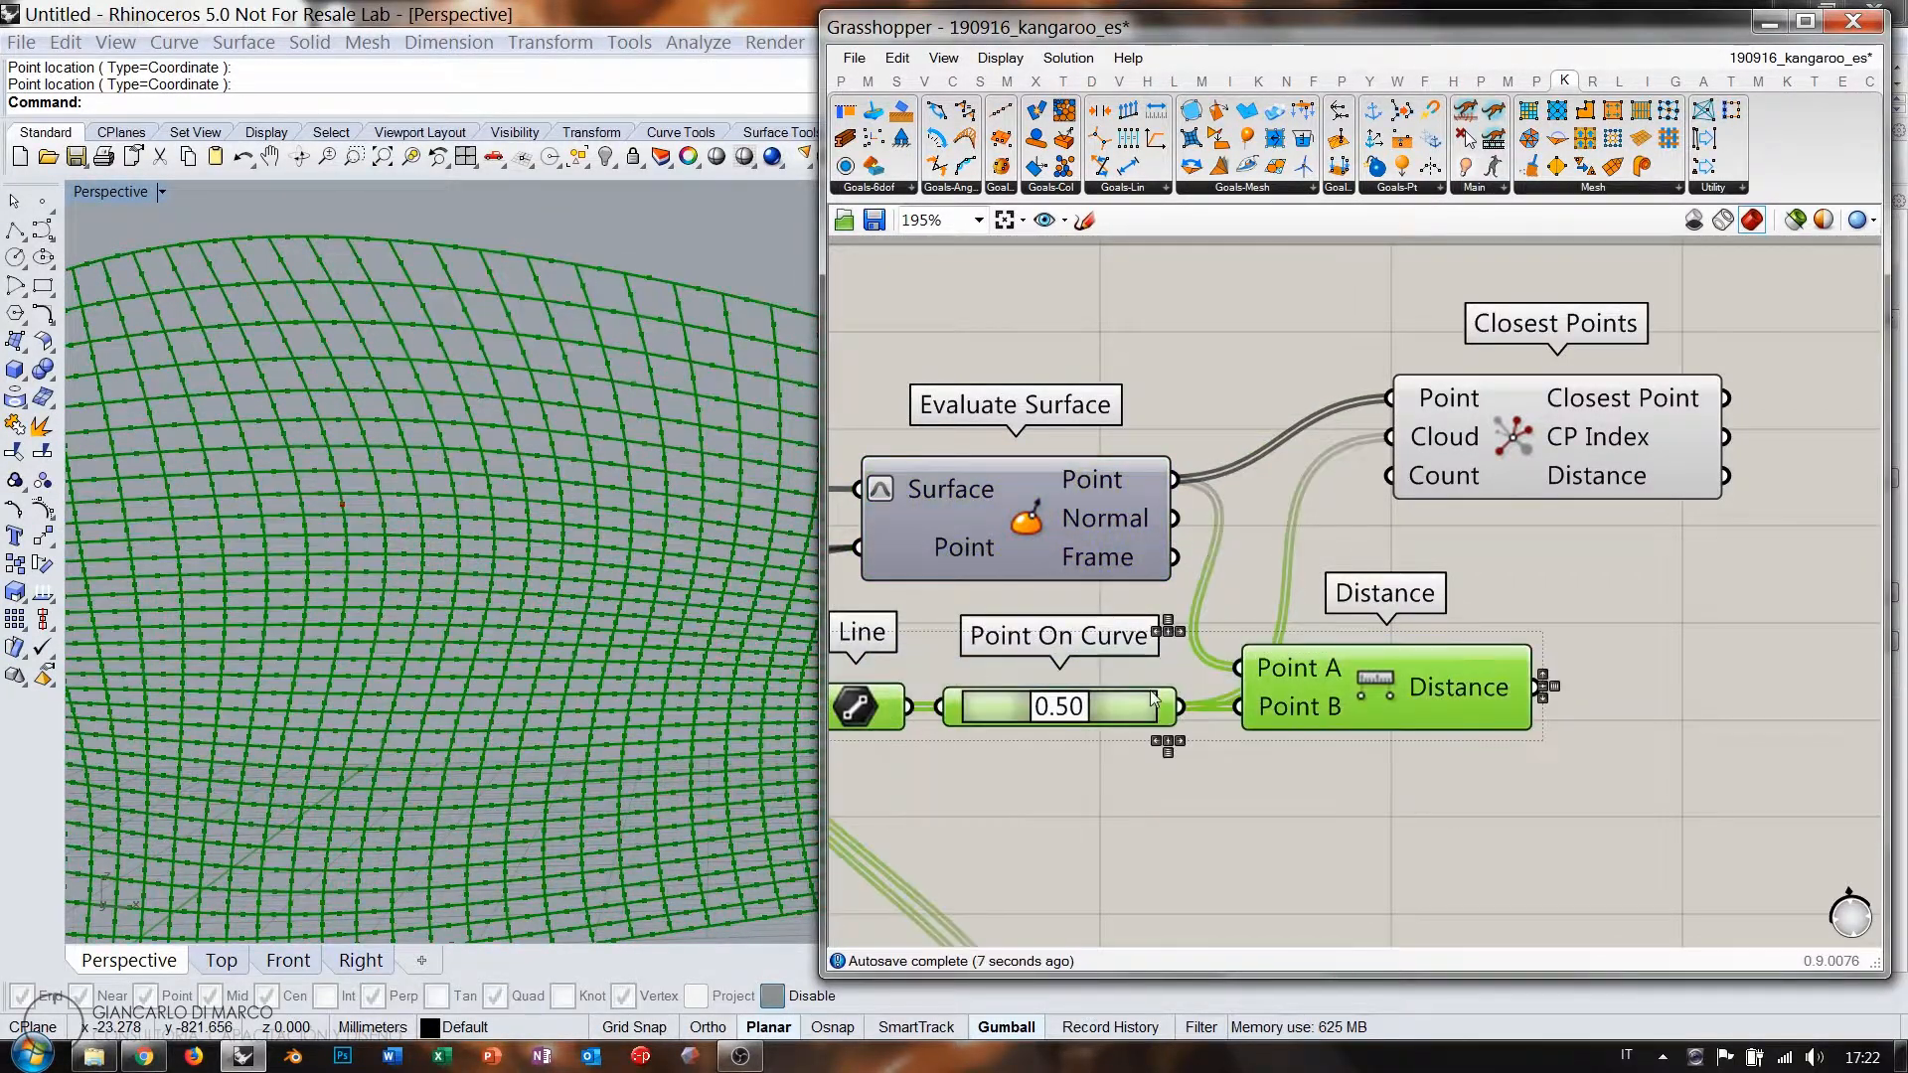
pyautogui.click(1267, 809)
pyautogui.click(1531, 441)
pyautogui.click(1479, 507)
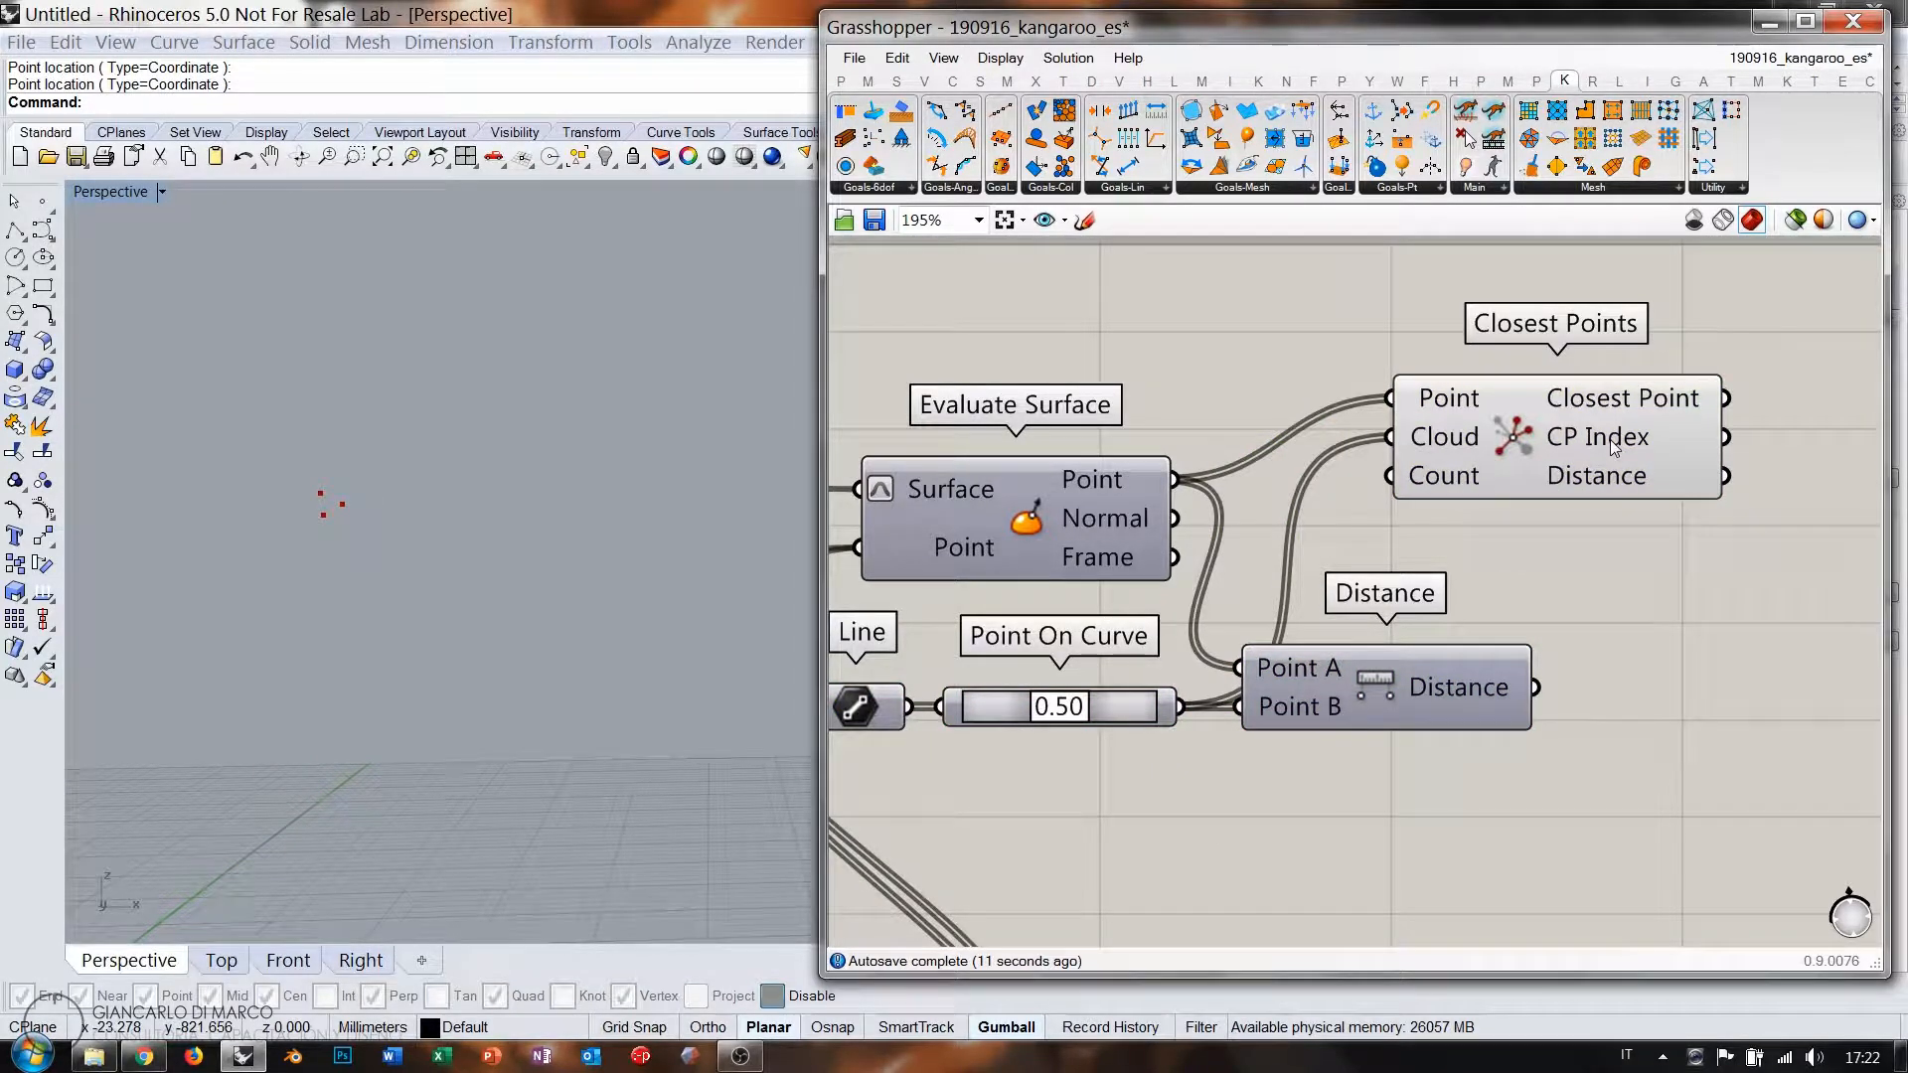
pyautogui.moveTo(1613, 449)
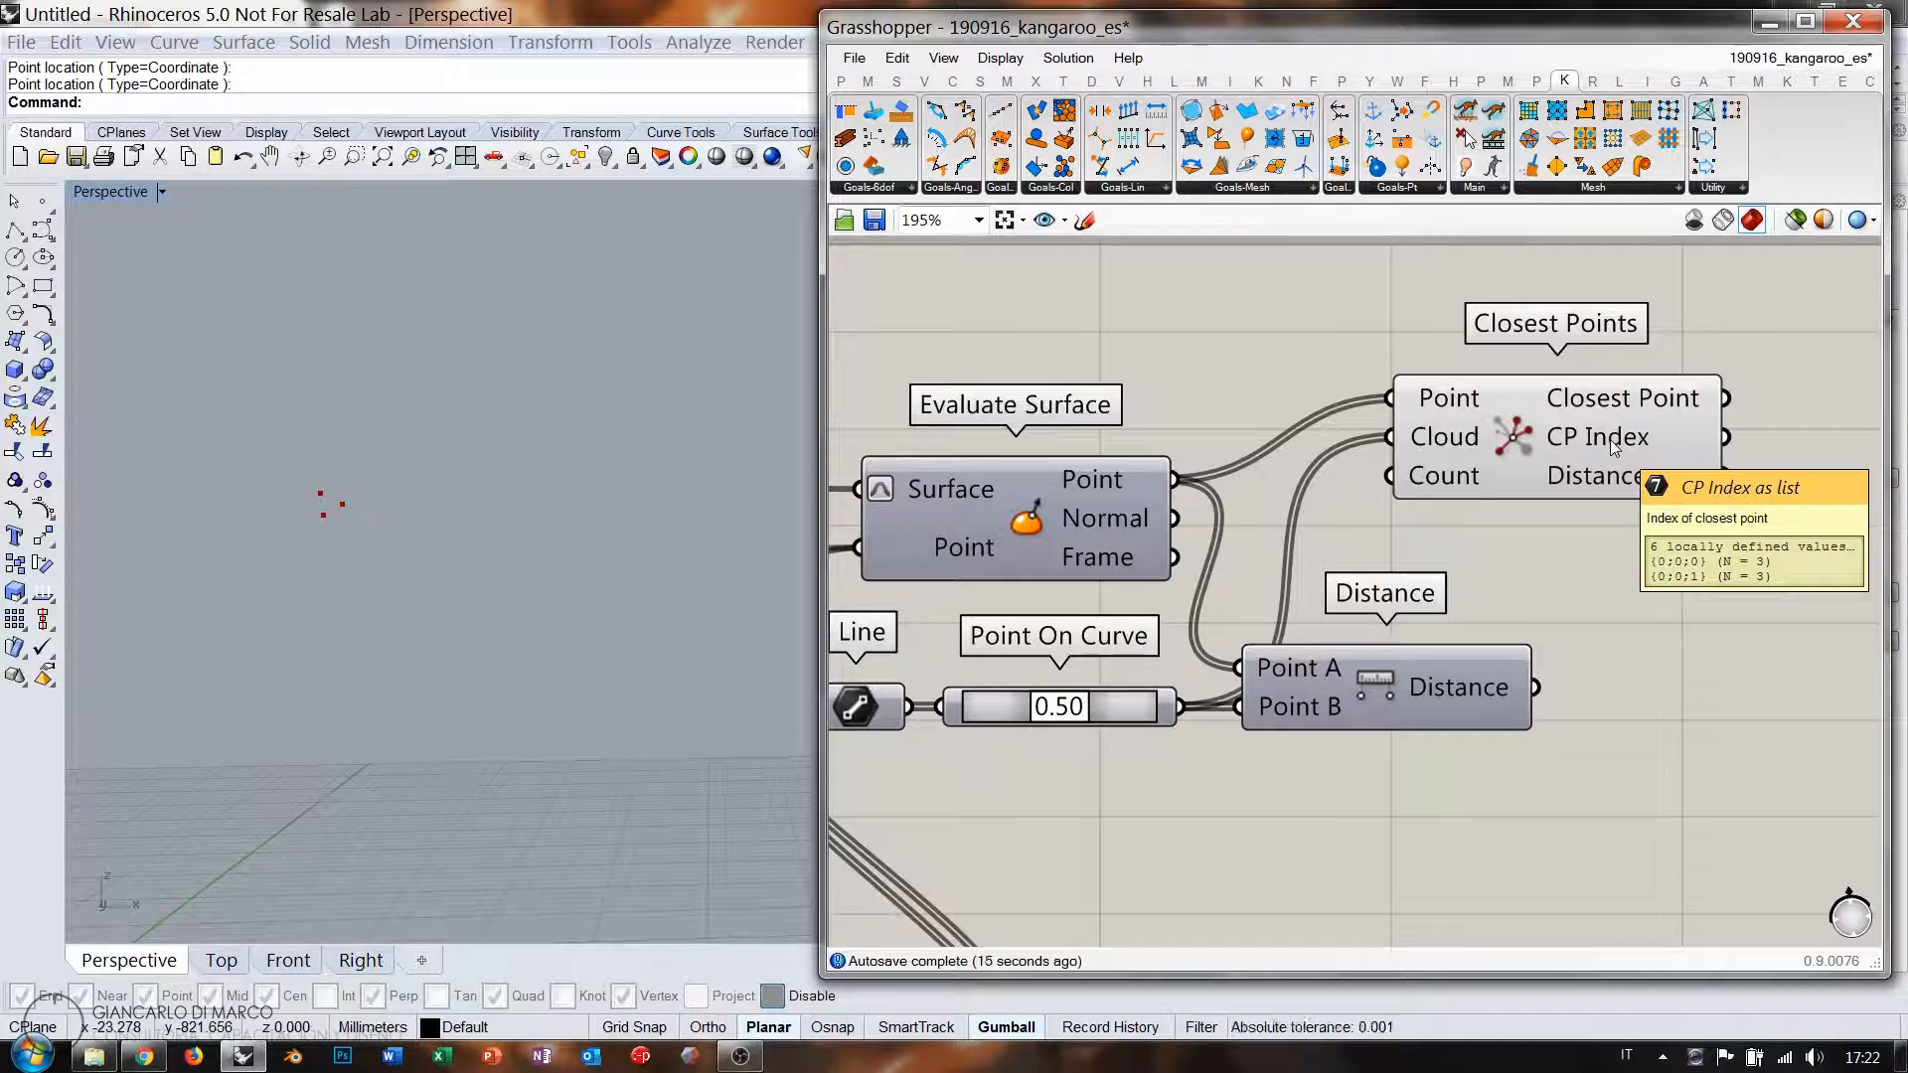
# Show the CP Index output in a Panel listing 1706, 1708, 1704, 608, 672, 602.
pyautogui.moveTo(1111, 707)
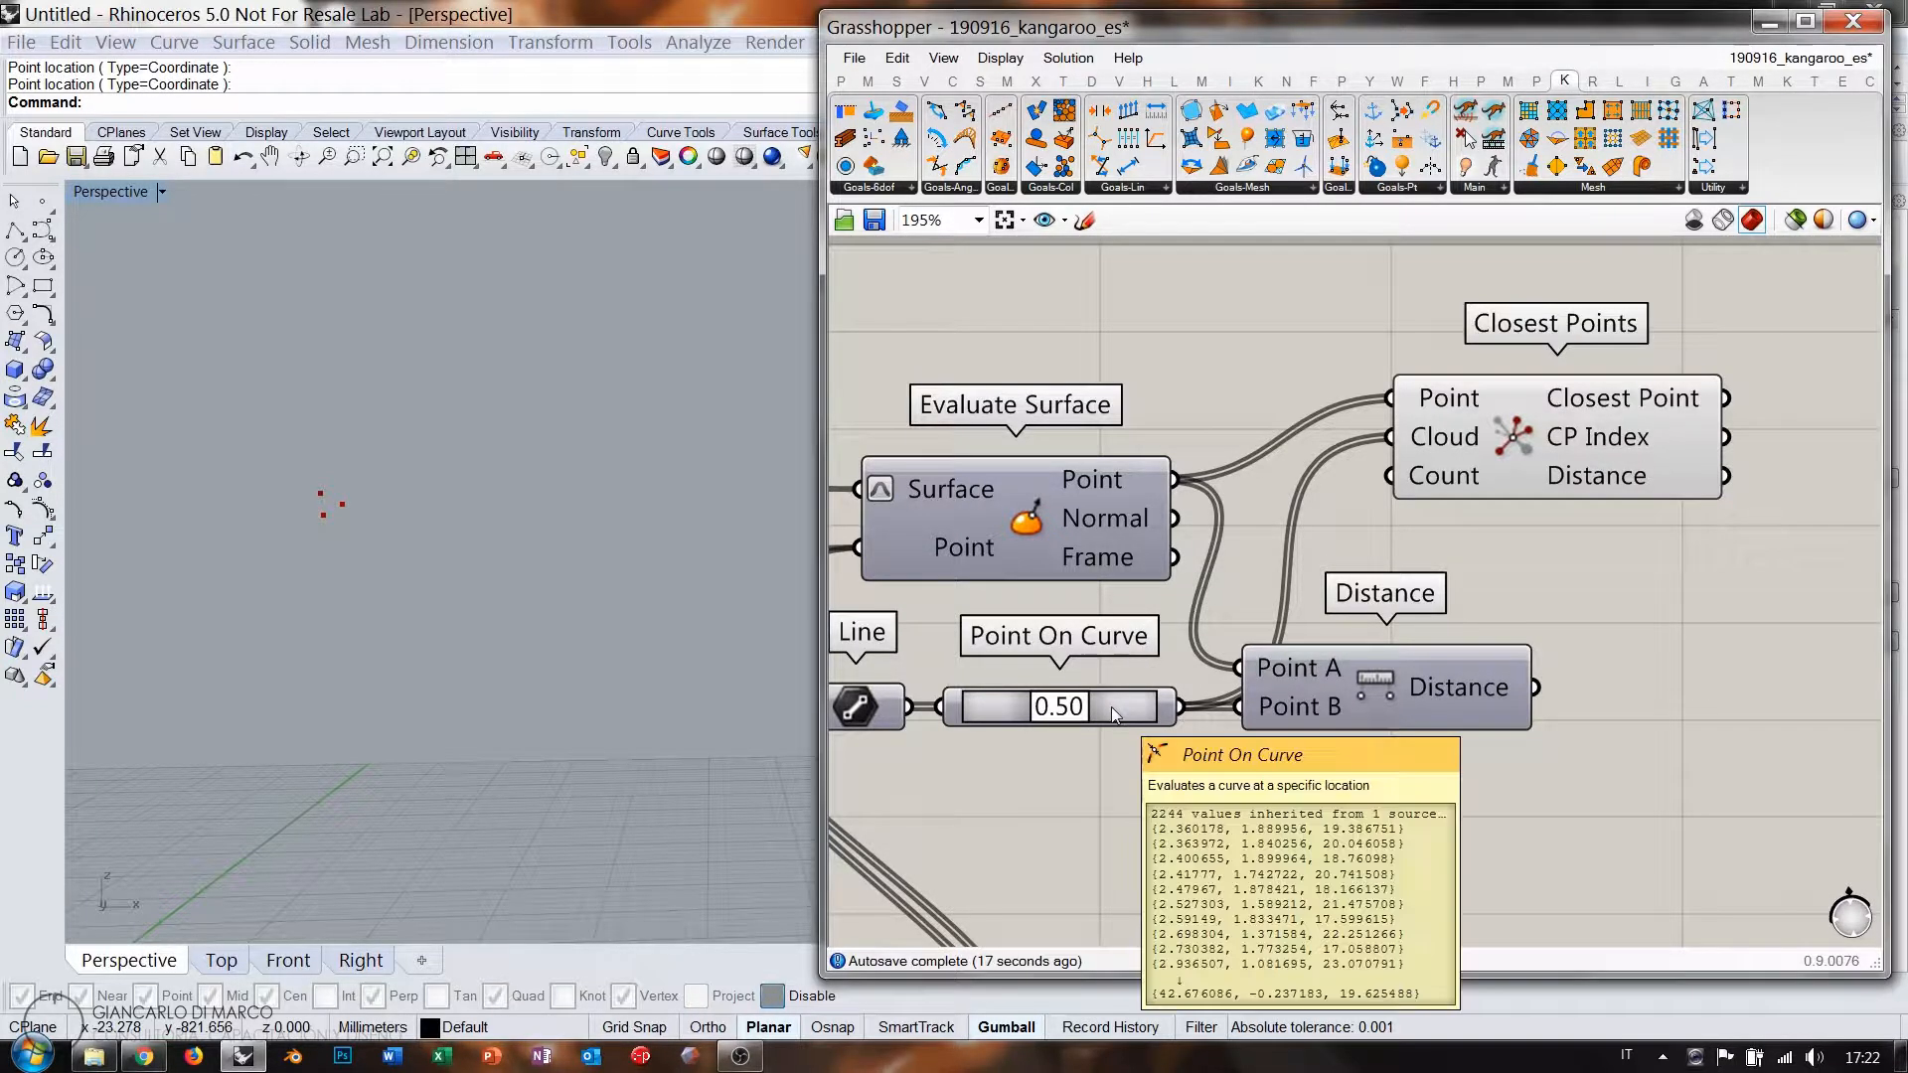
pyautogui.moveTo(1684, 478); pyautogui.dragTo(1304, 487, button='right')
pyautogui.doubleClick(1524, 479)
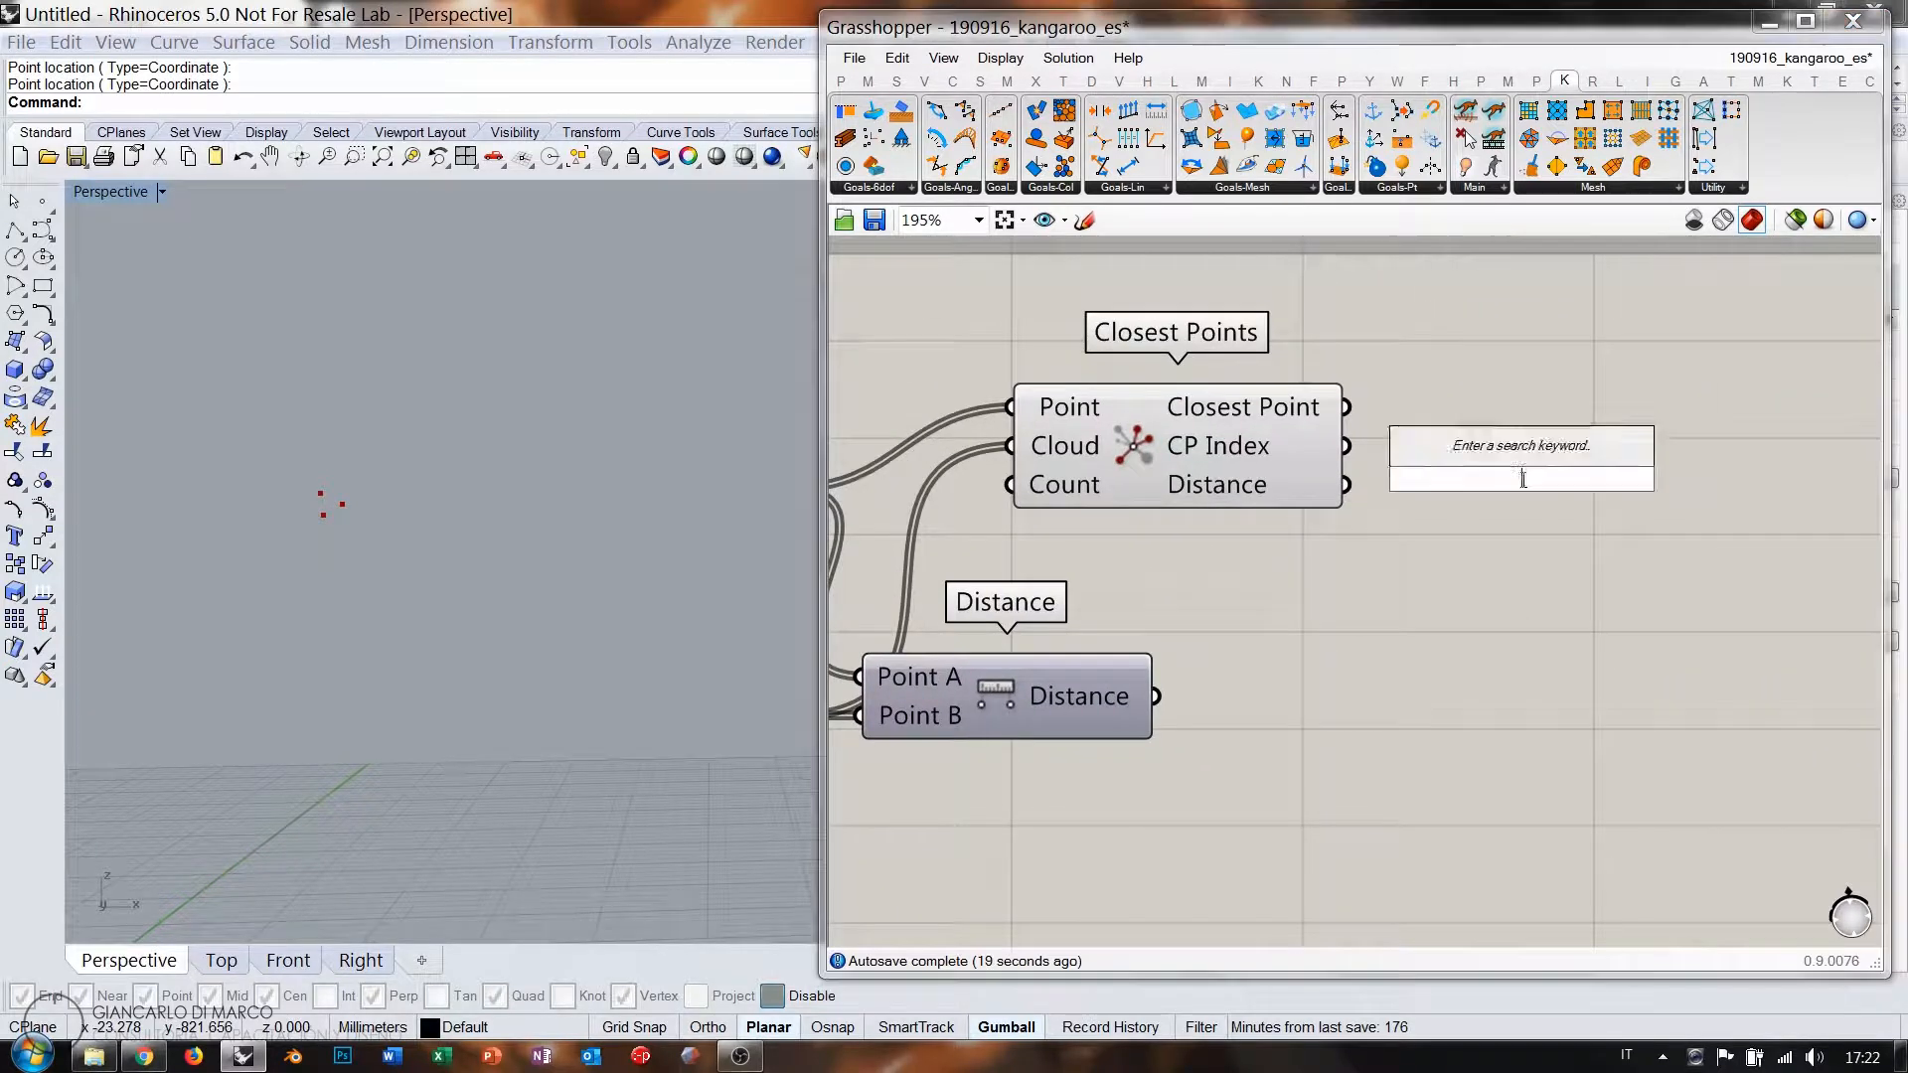
pyautogui.write('"')
pyautogui.press('Return')
pyautogui.moveTo(1452, 498); pyautogui.dragTo(1480, 497)
pyautogui.moveTo(1347, 447); pyautogui.dragTo(1400, 481)
pyautogui.click(1357, 626)
pyautogui.moveTo(1493, 521); pyautogui.dragTo(1556, 739)
pyautogui.click(1874, 868)
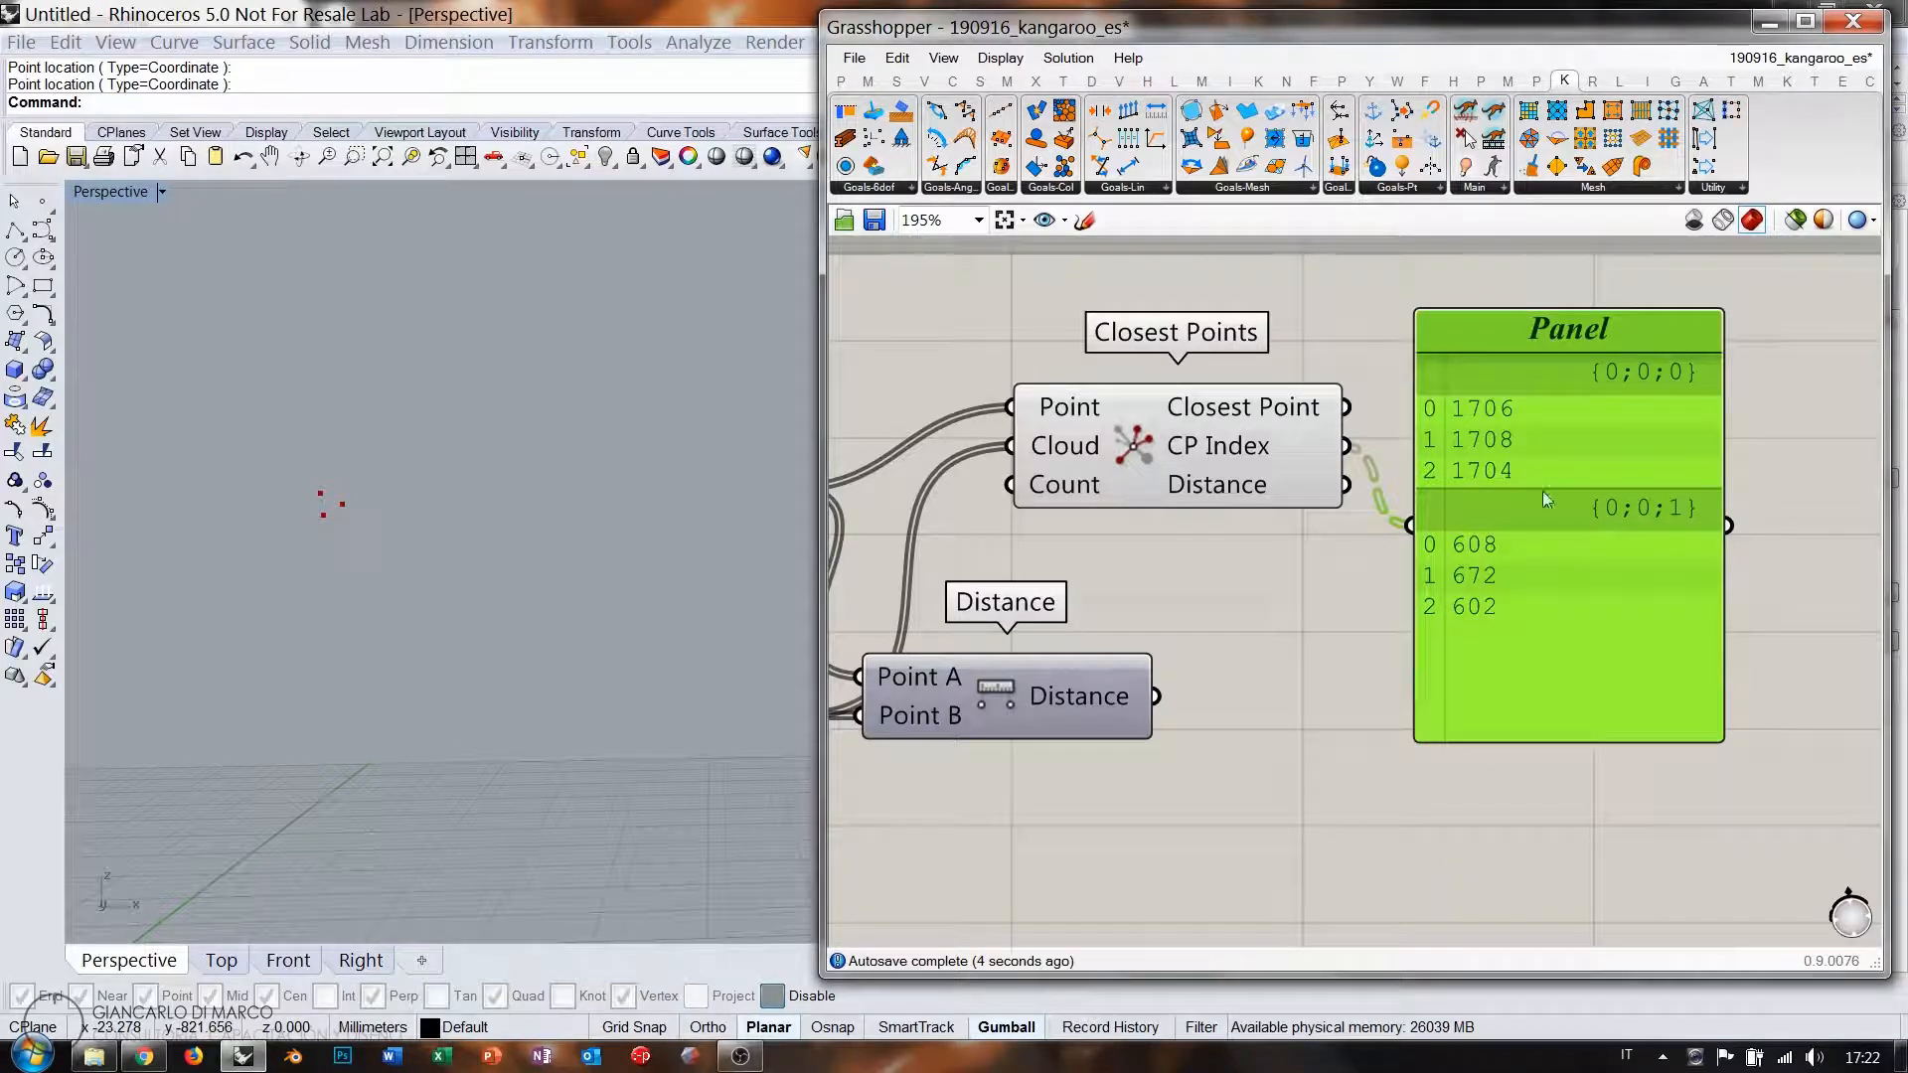
# Move the Line component down beside Mesh Edges.
pyautogui.moveTo(1285, 495); pyautogui.dragTo(1312, 502, button='right')
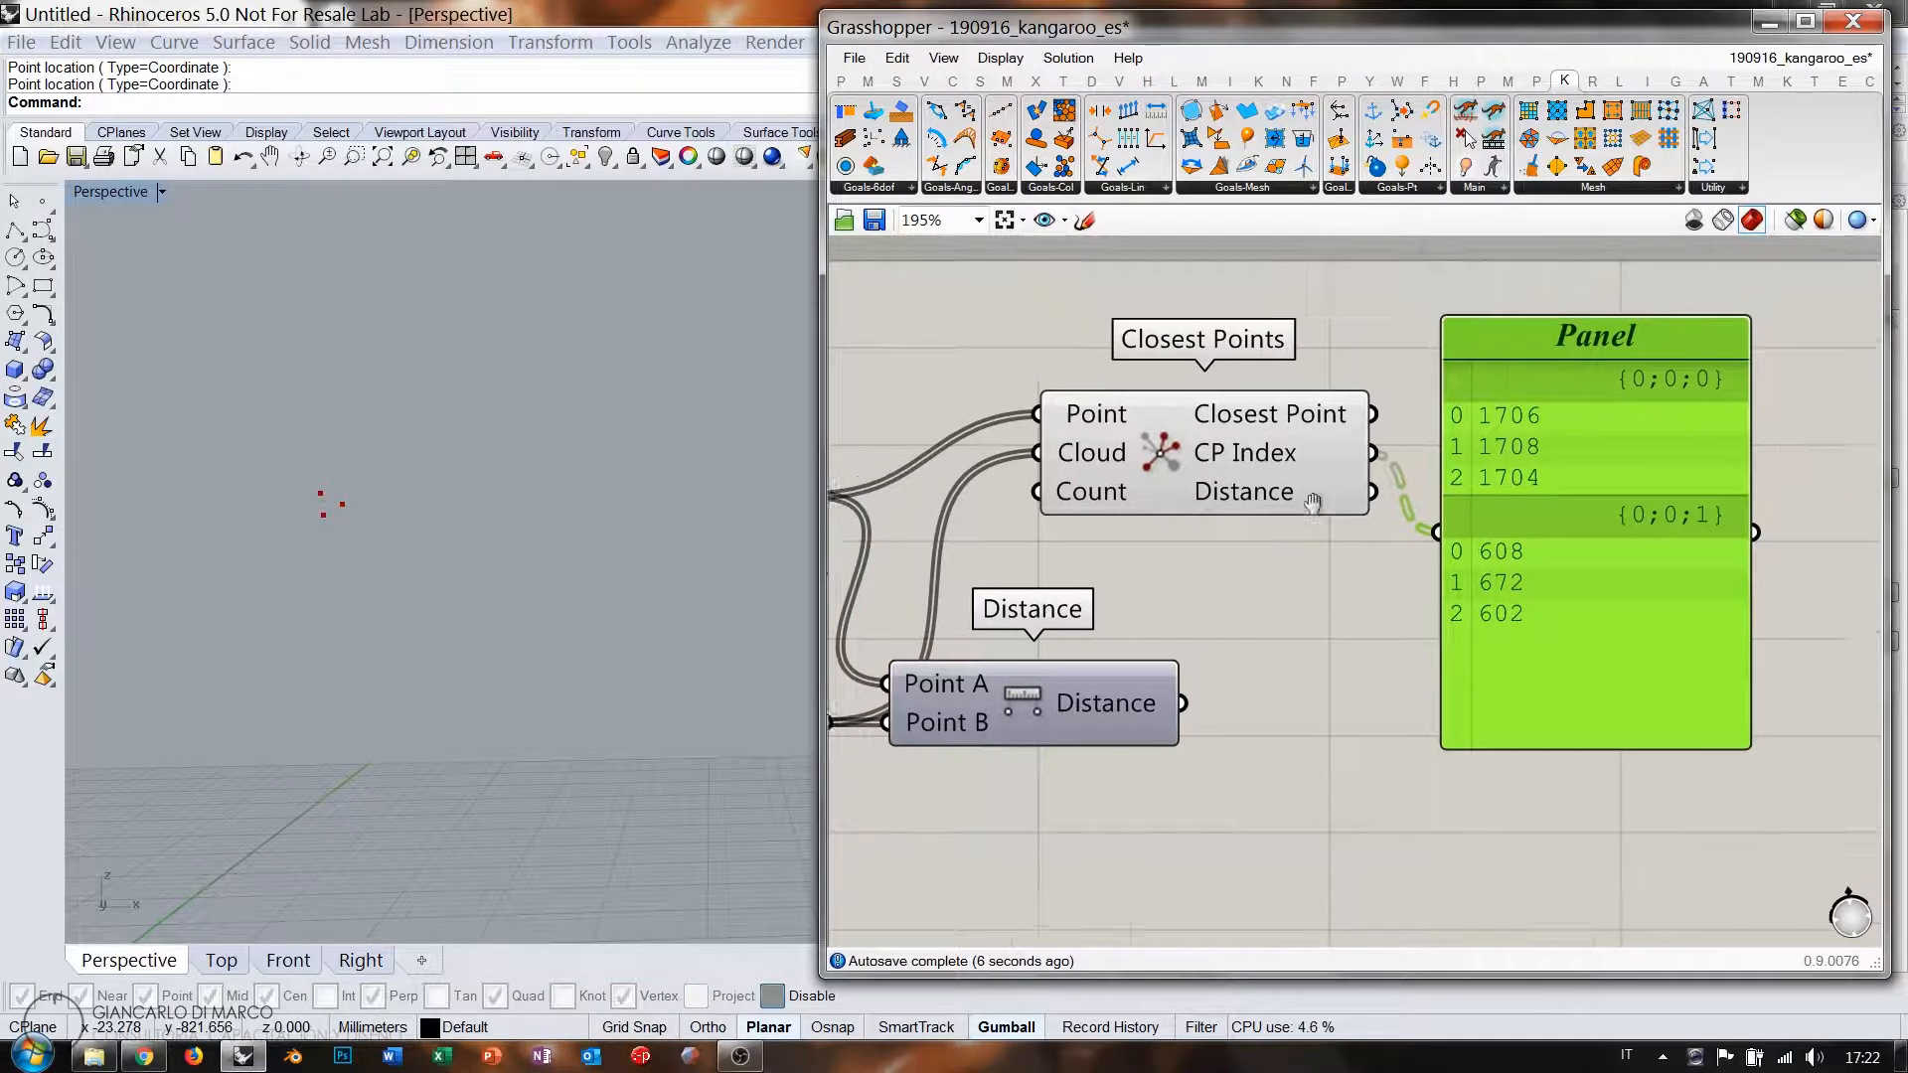
pyautogui.scroll(-2, 1312, 501)
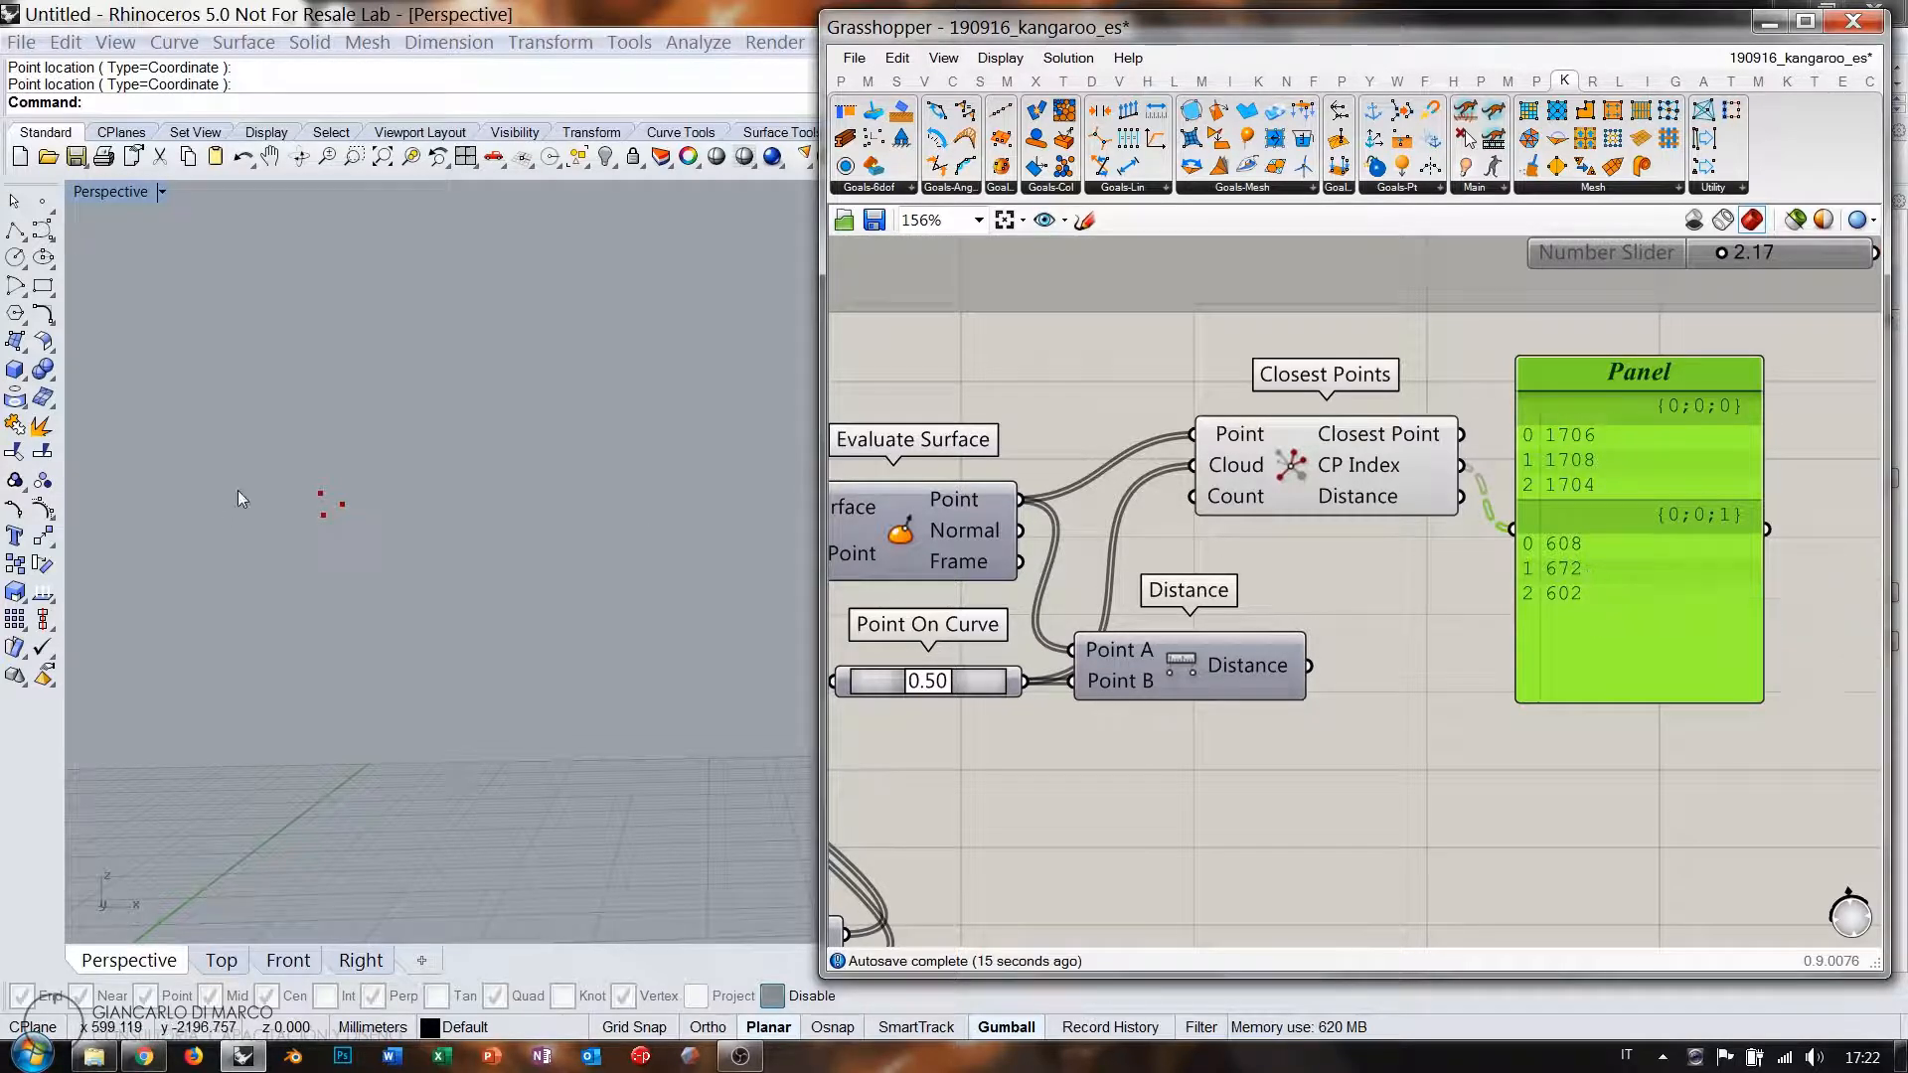
pyautogui.scroll(-2, 238, 497)
pyautogui.scroll(-1, 236, 498)
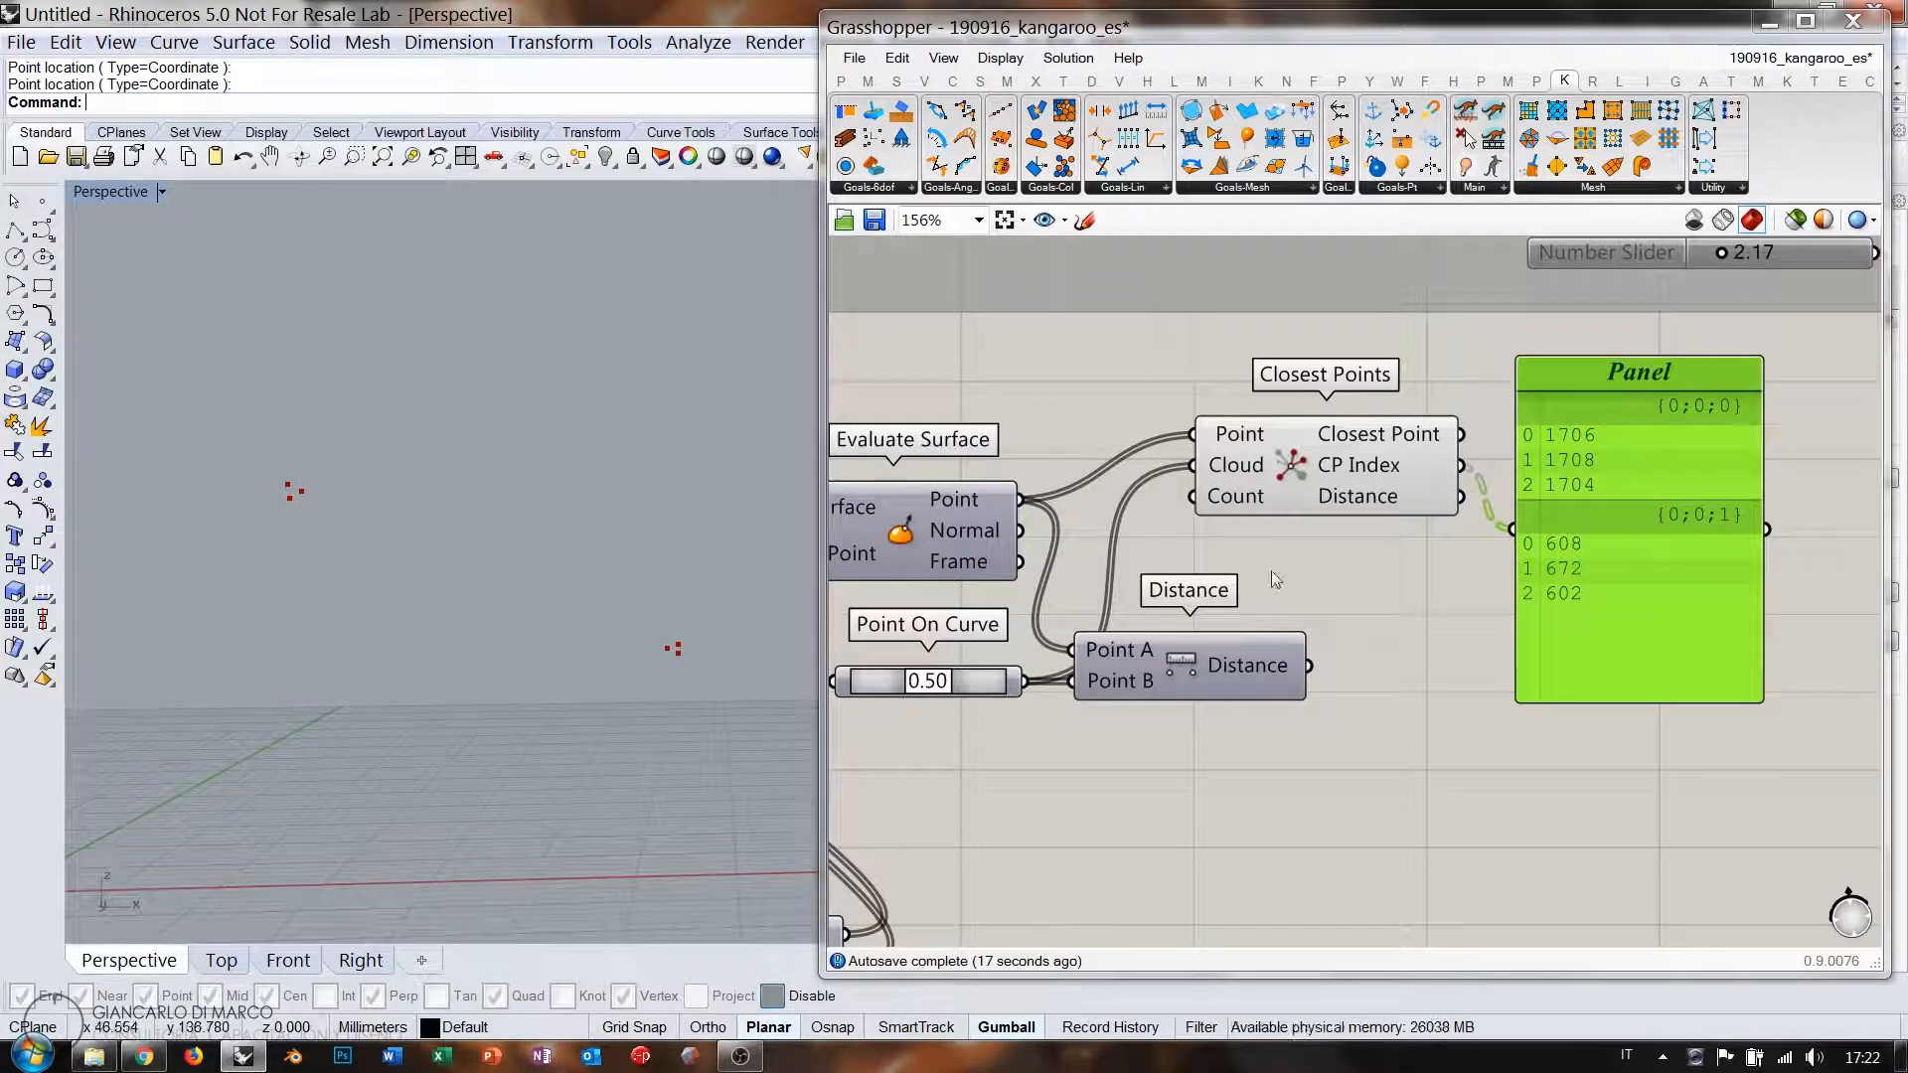
pyautogui.moveTo(1362, 571); pyautogui.dragTo(1417, 537, button='right')
pyautogui.scroll(-1, 1326, 530)
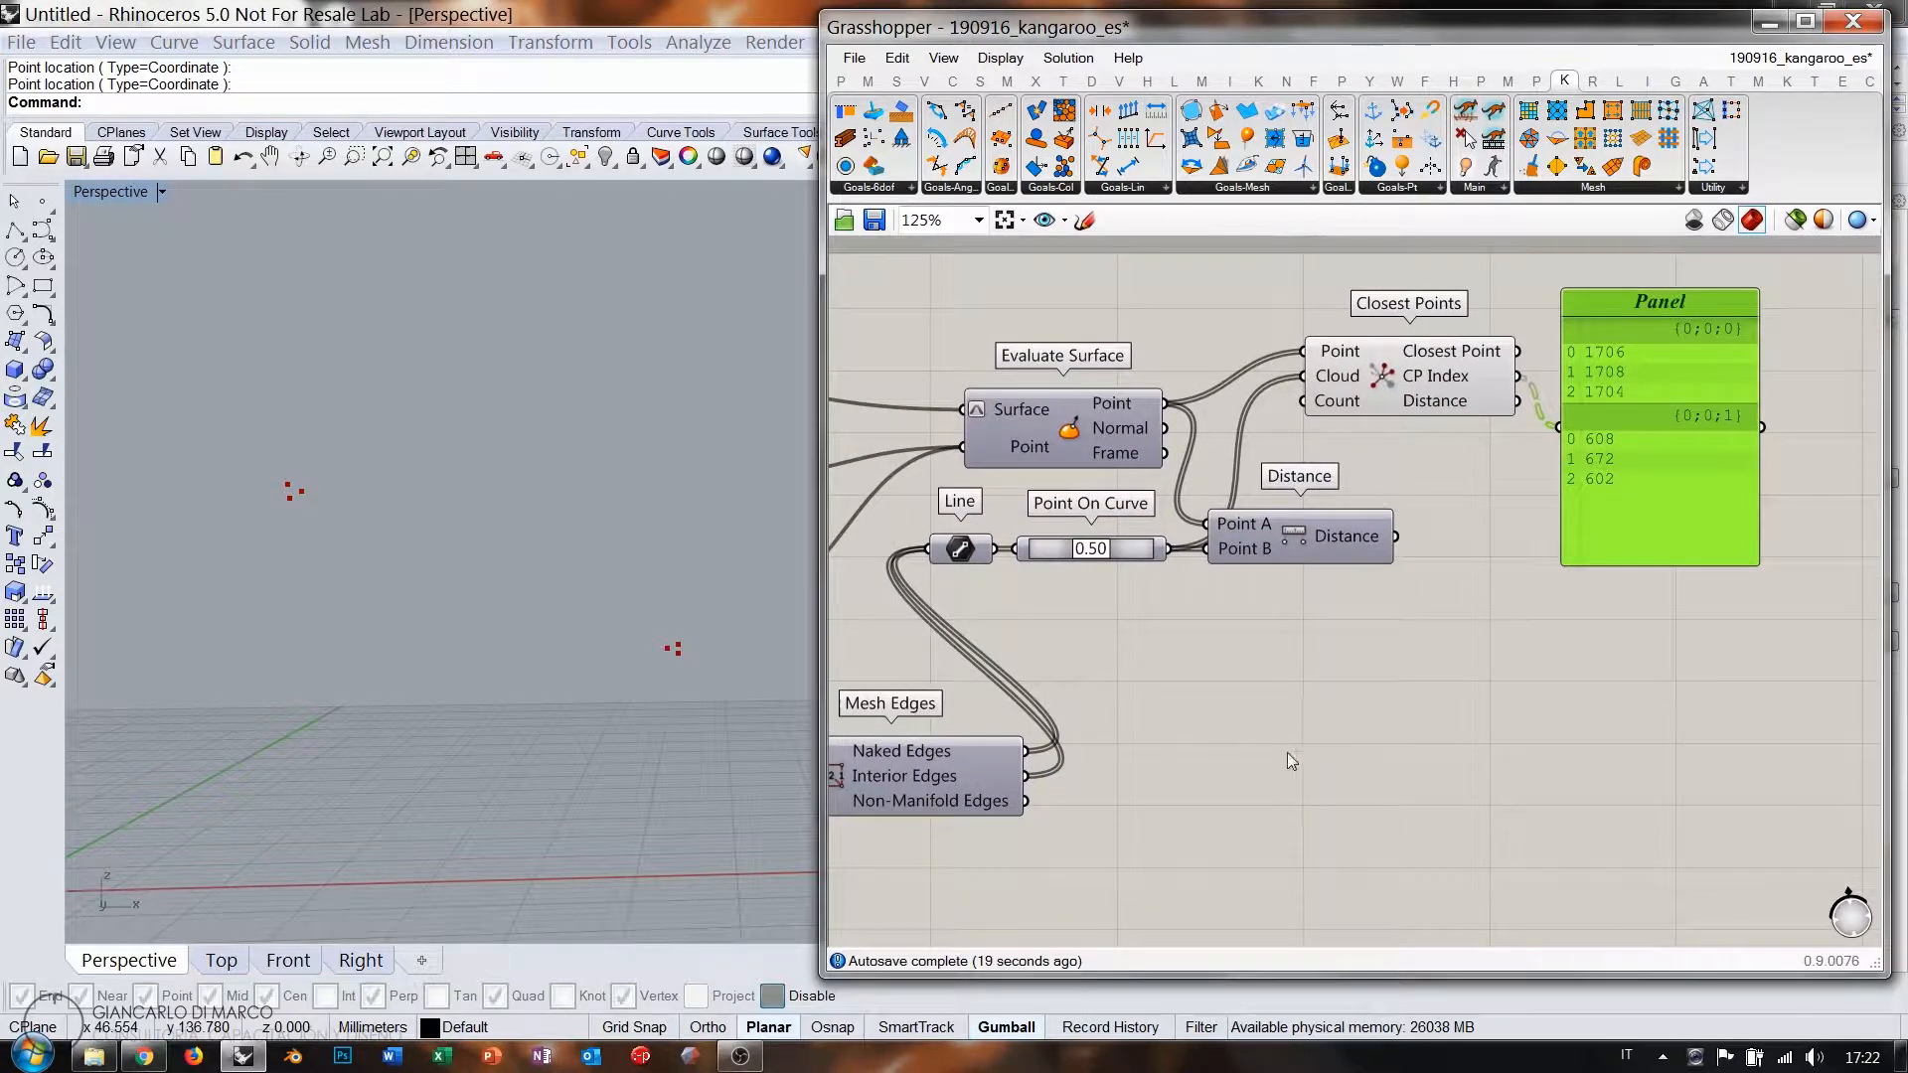
pyautogui.moveTo(980, 557); pyautogui.dragTo(1101, 768)
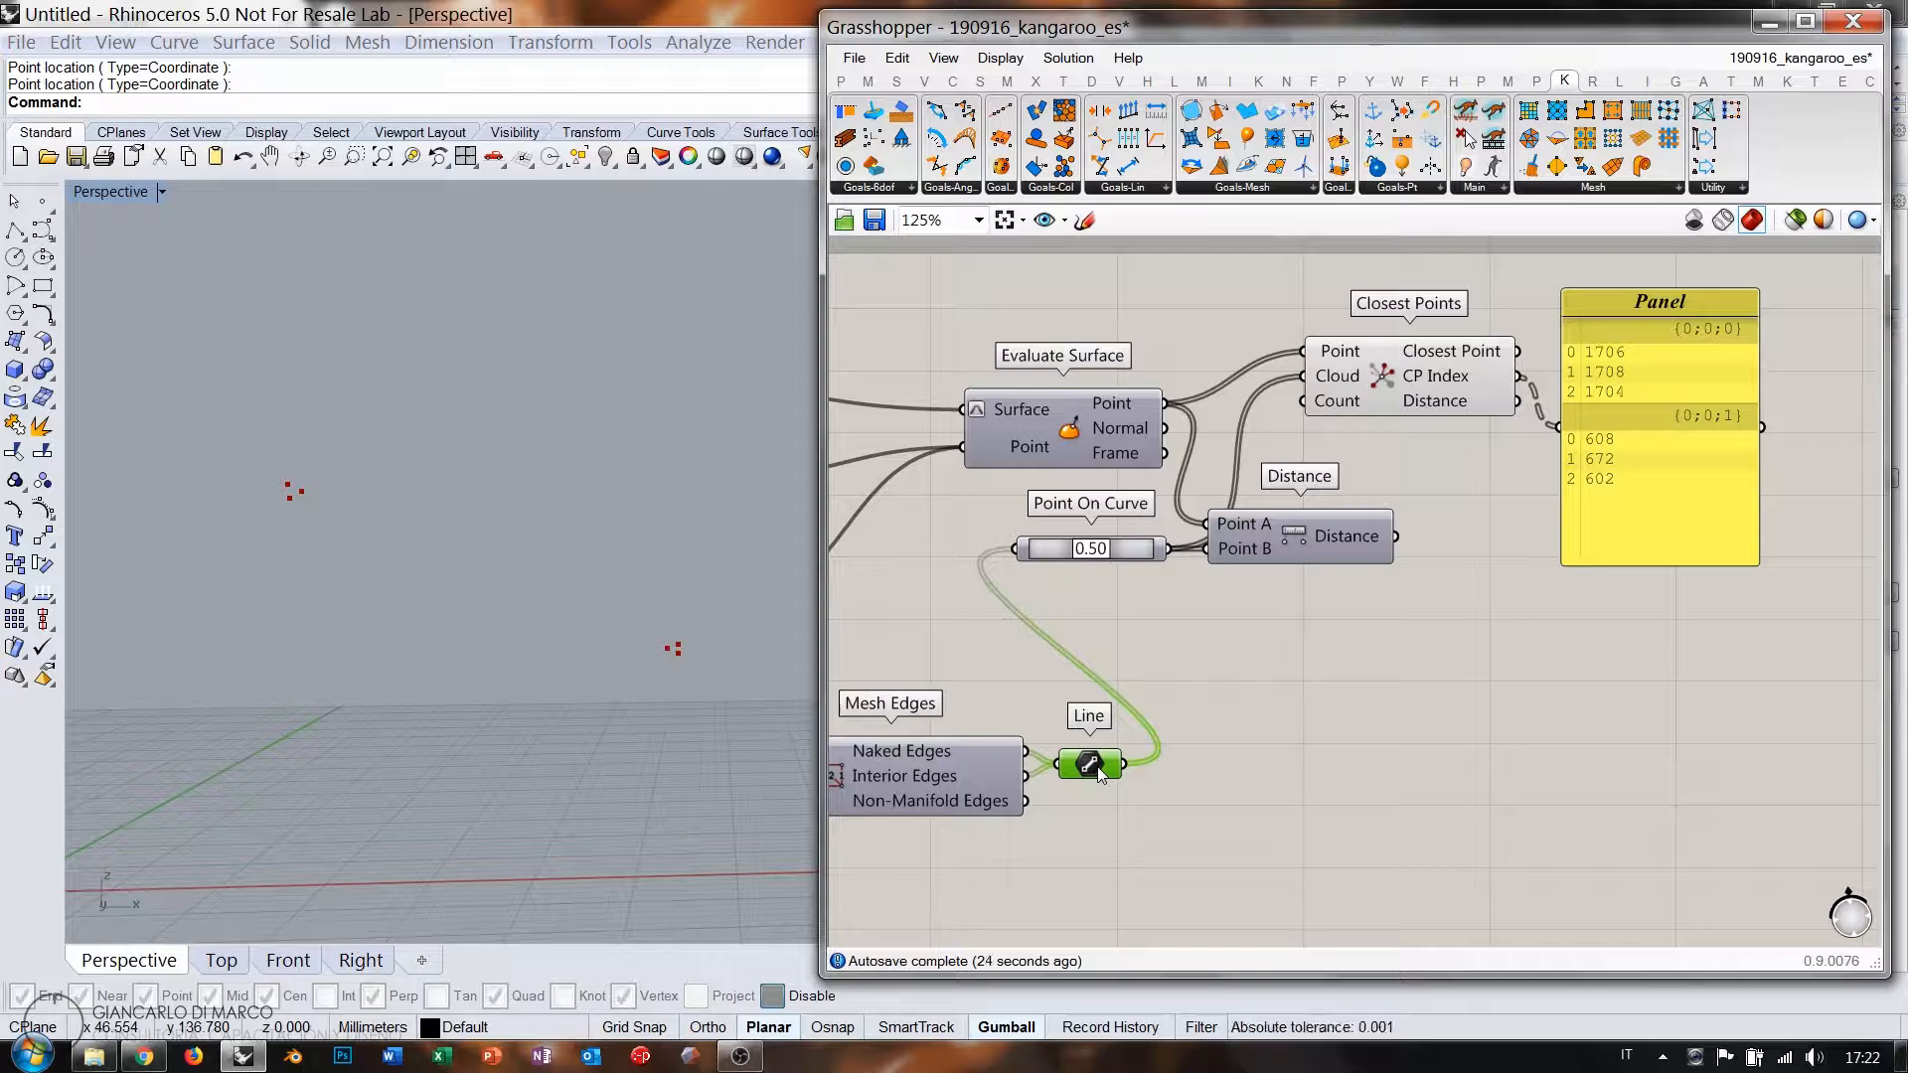
# Add List Item taking the edge lines as List and CP Index as Index.
pyautogui.doubleClick(1473, 728)
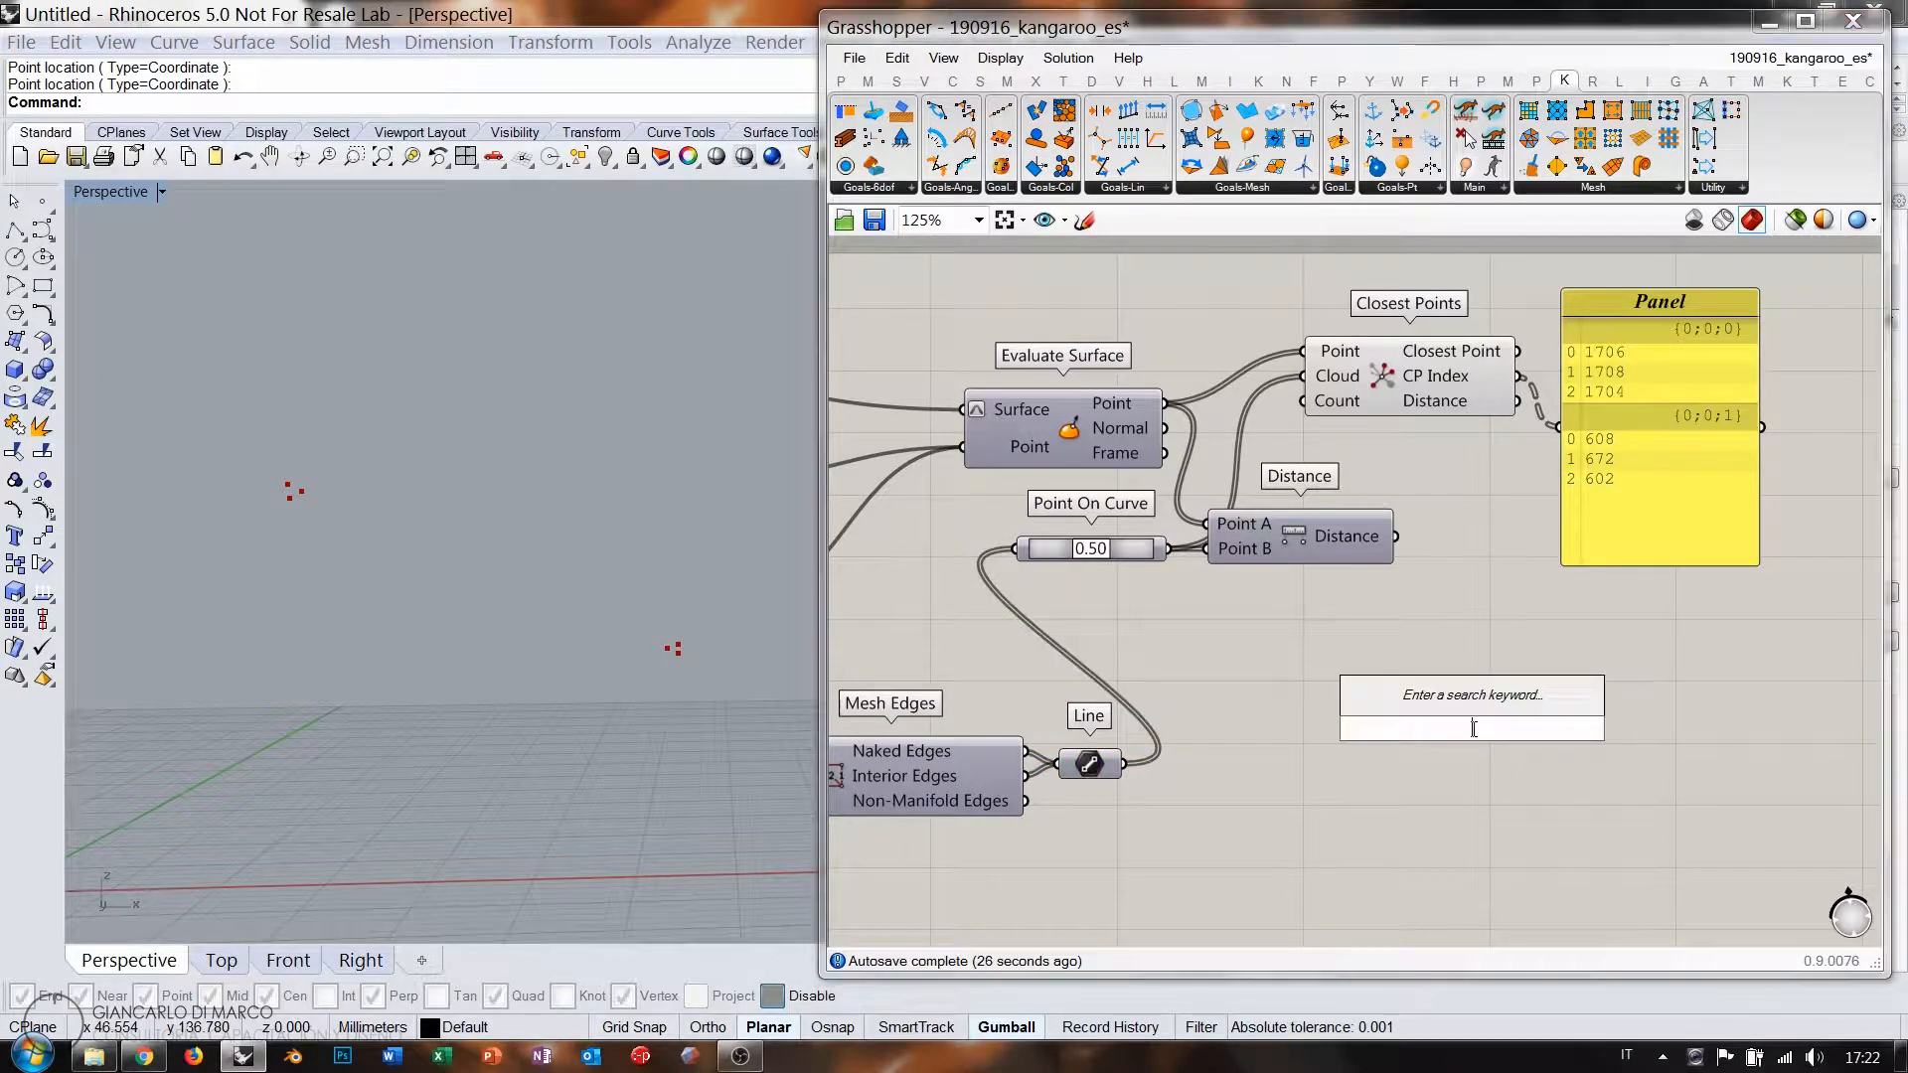
pyautogui.write('item')
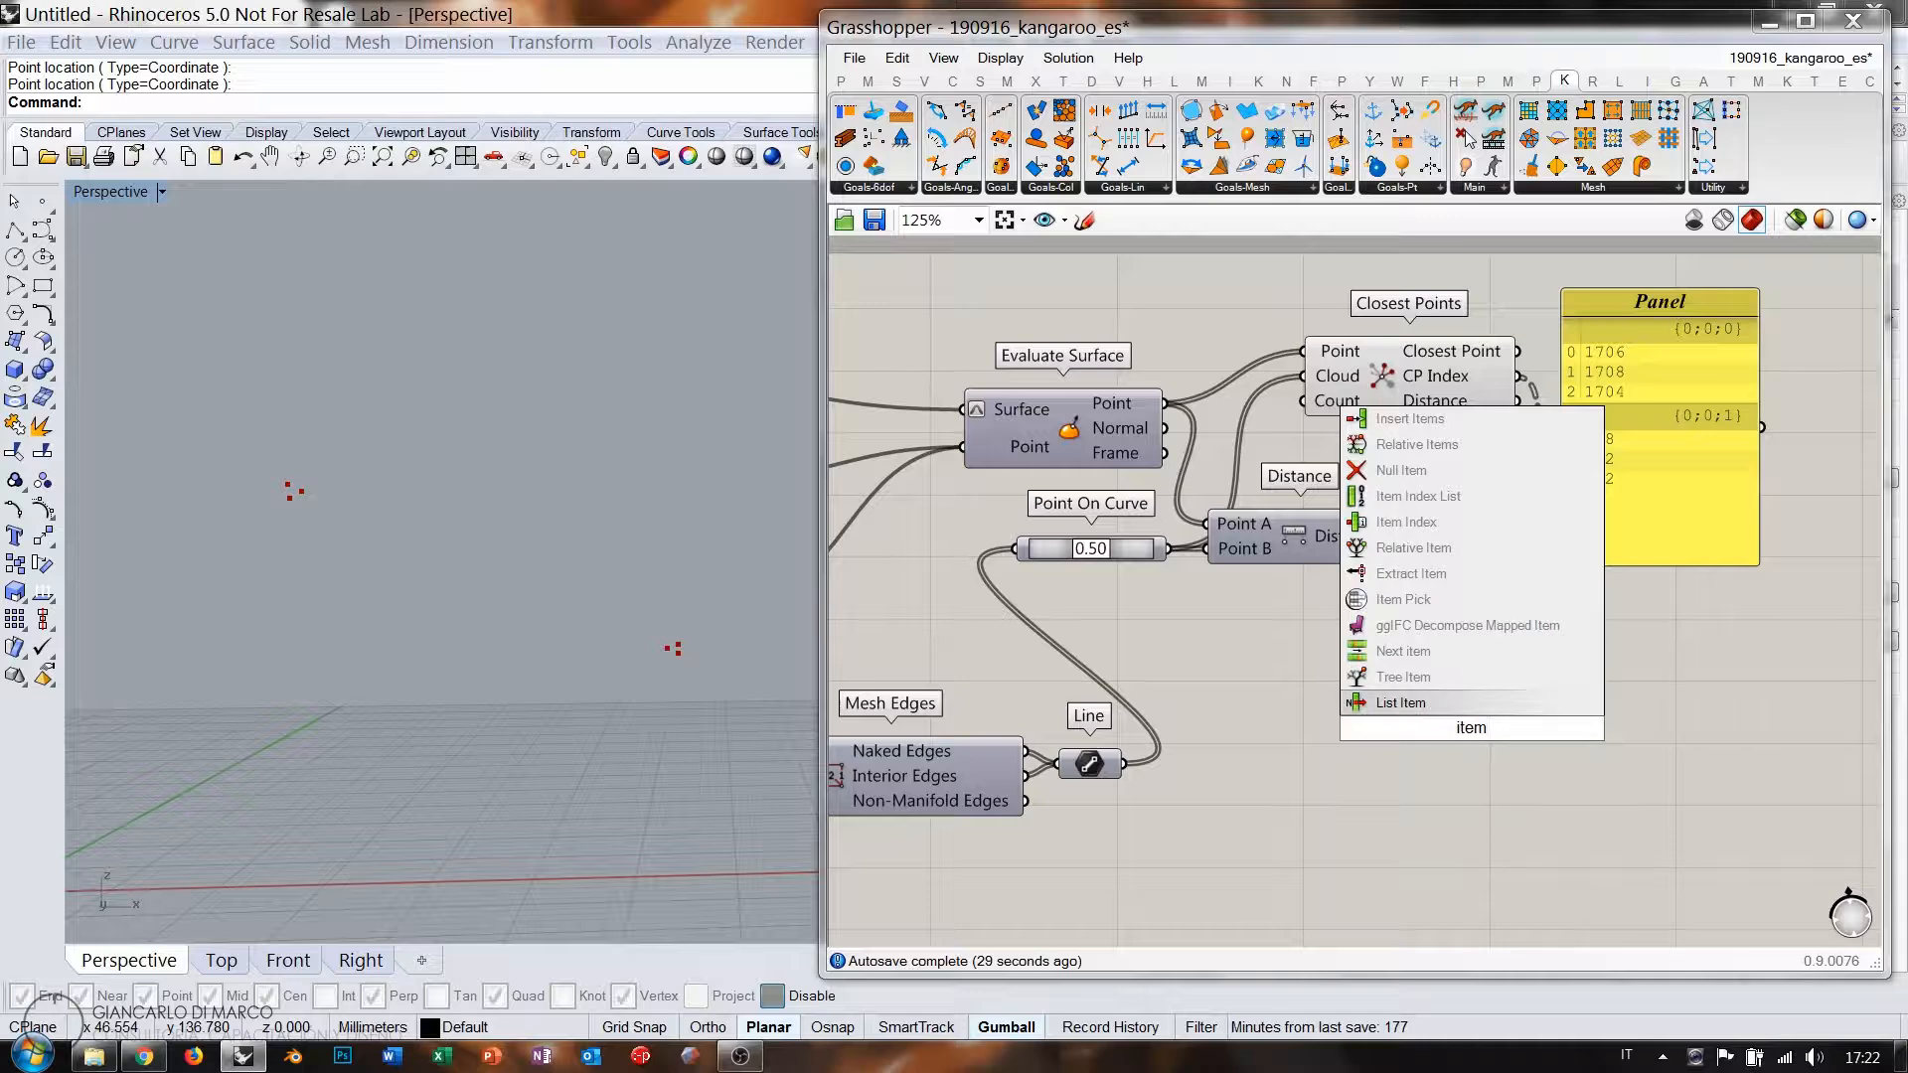
pyautogui.click(1401, 702)
pyautogui.moveTo(1124, 763); pyautogui.dragTo(1664, 789)
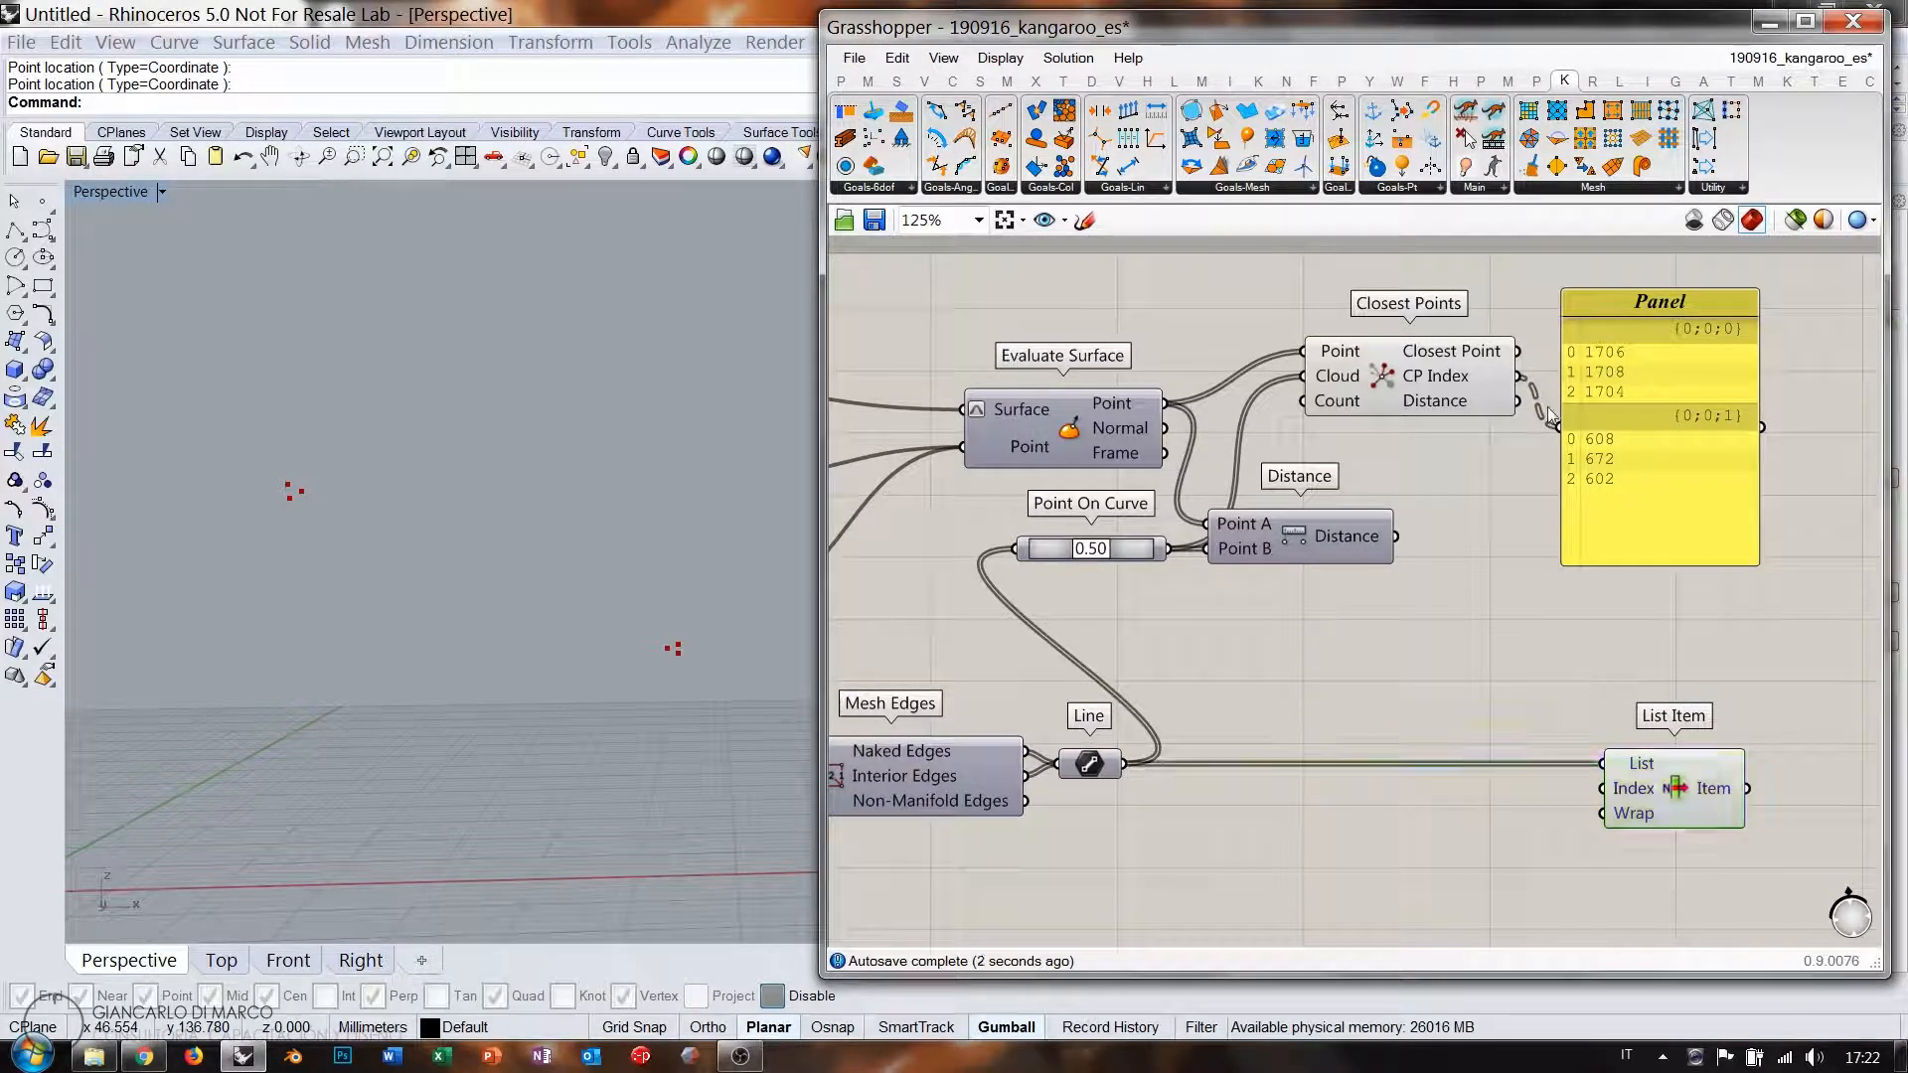
pyautogui.moveTo(1518, 376); pyautogui.dragTo(1603, 788)
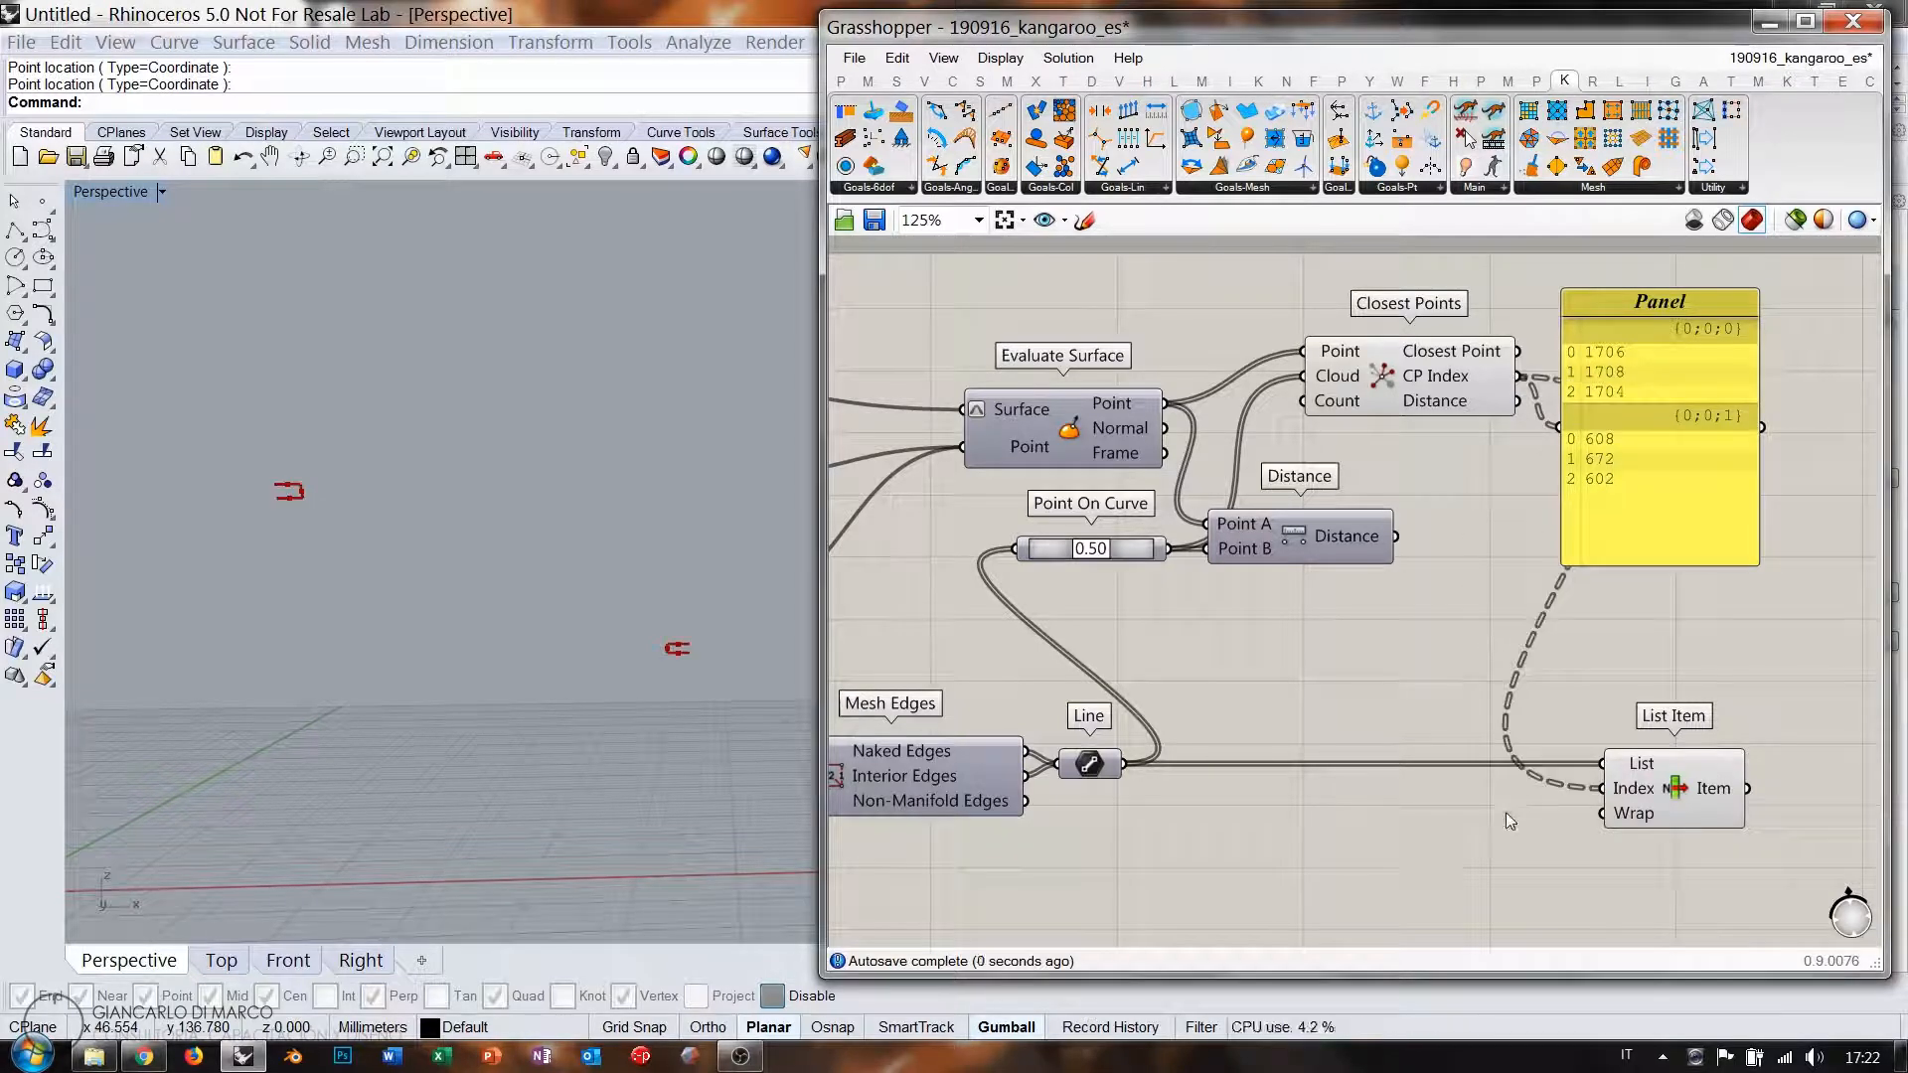
pyautogui.click(1666, 791)
pyautogui.click(1577, 767)
pyautogui.click(385, 493)
pyautogui.scroll(2, 385, 493)
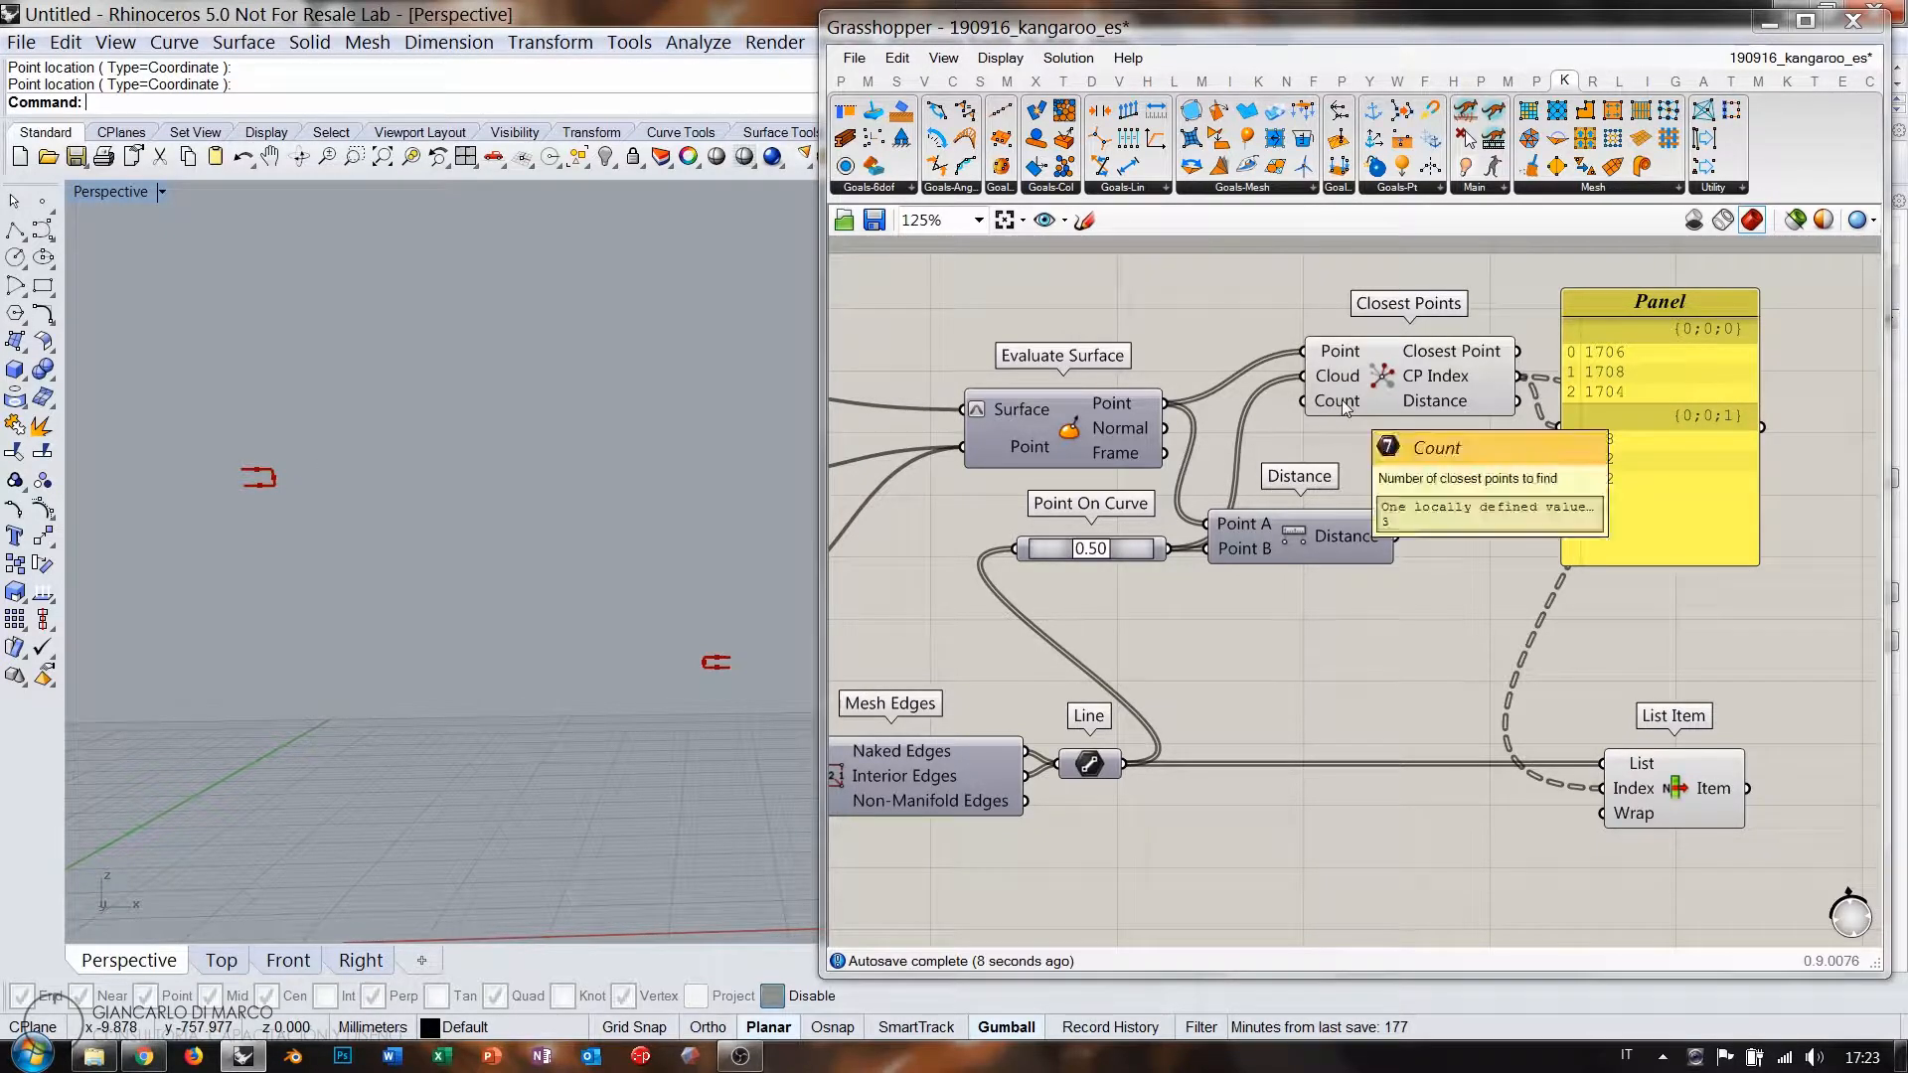
pyautogui.moveTo(1415, 376); pyautogui.dragTo(1534, 426)
# Add a 0–150 number slider set to 150 and wire it into Closest Points Count.
pyautogui.click(1248, 450)
pyautogui.doubleClick(1248, 450)
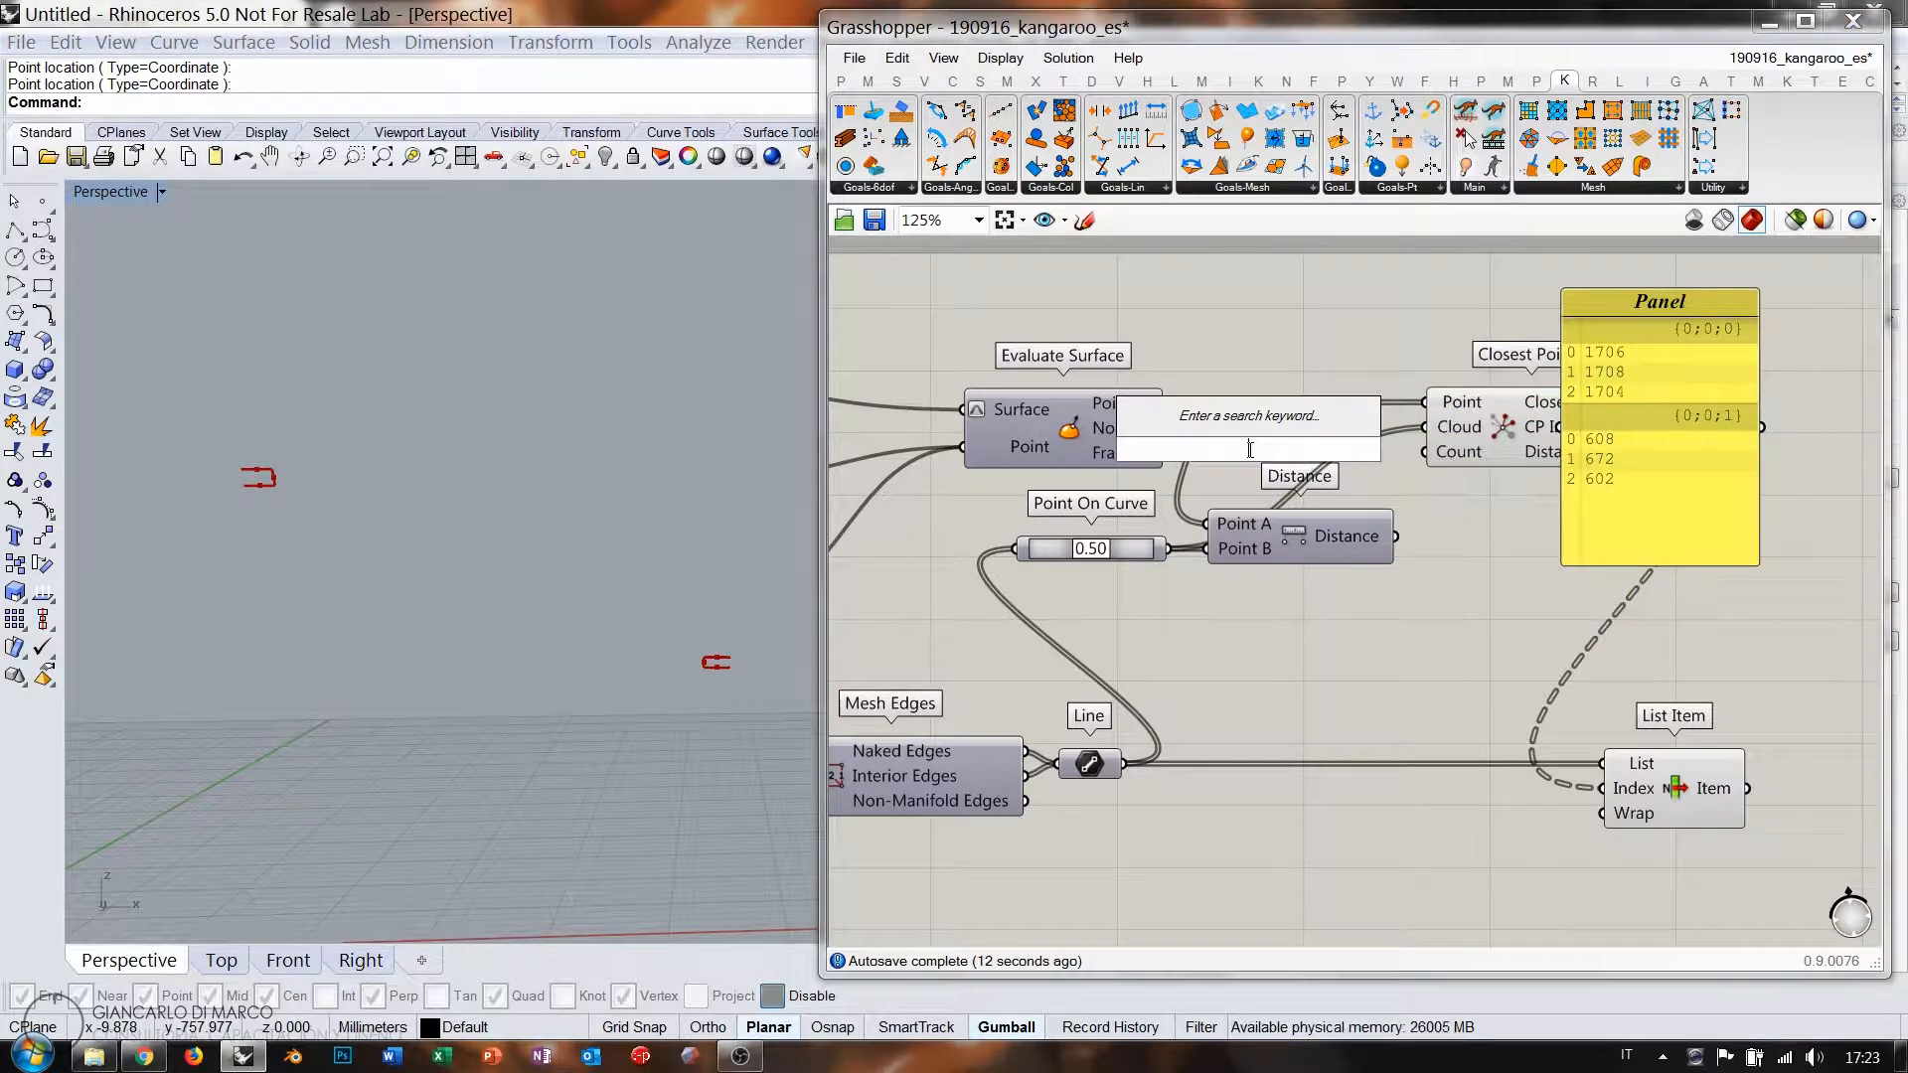
pyautogui.write('0<')
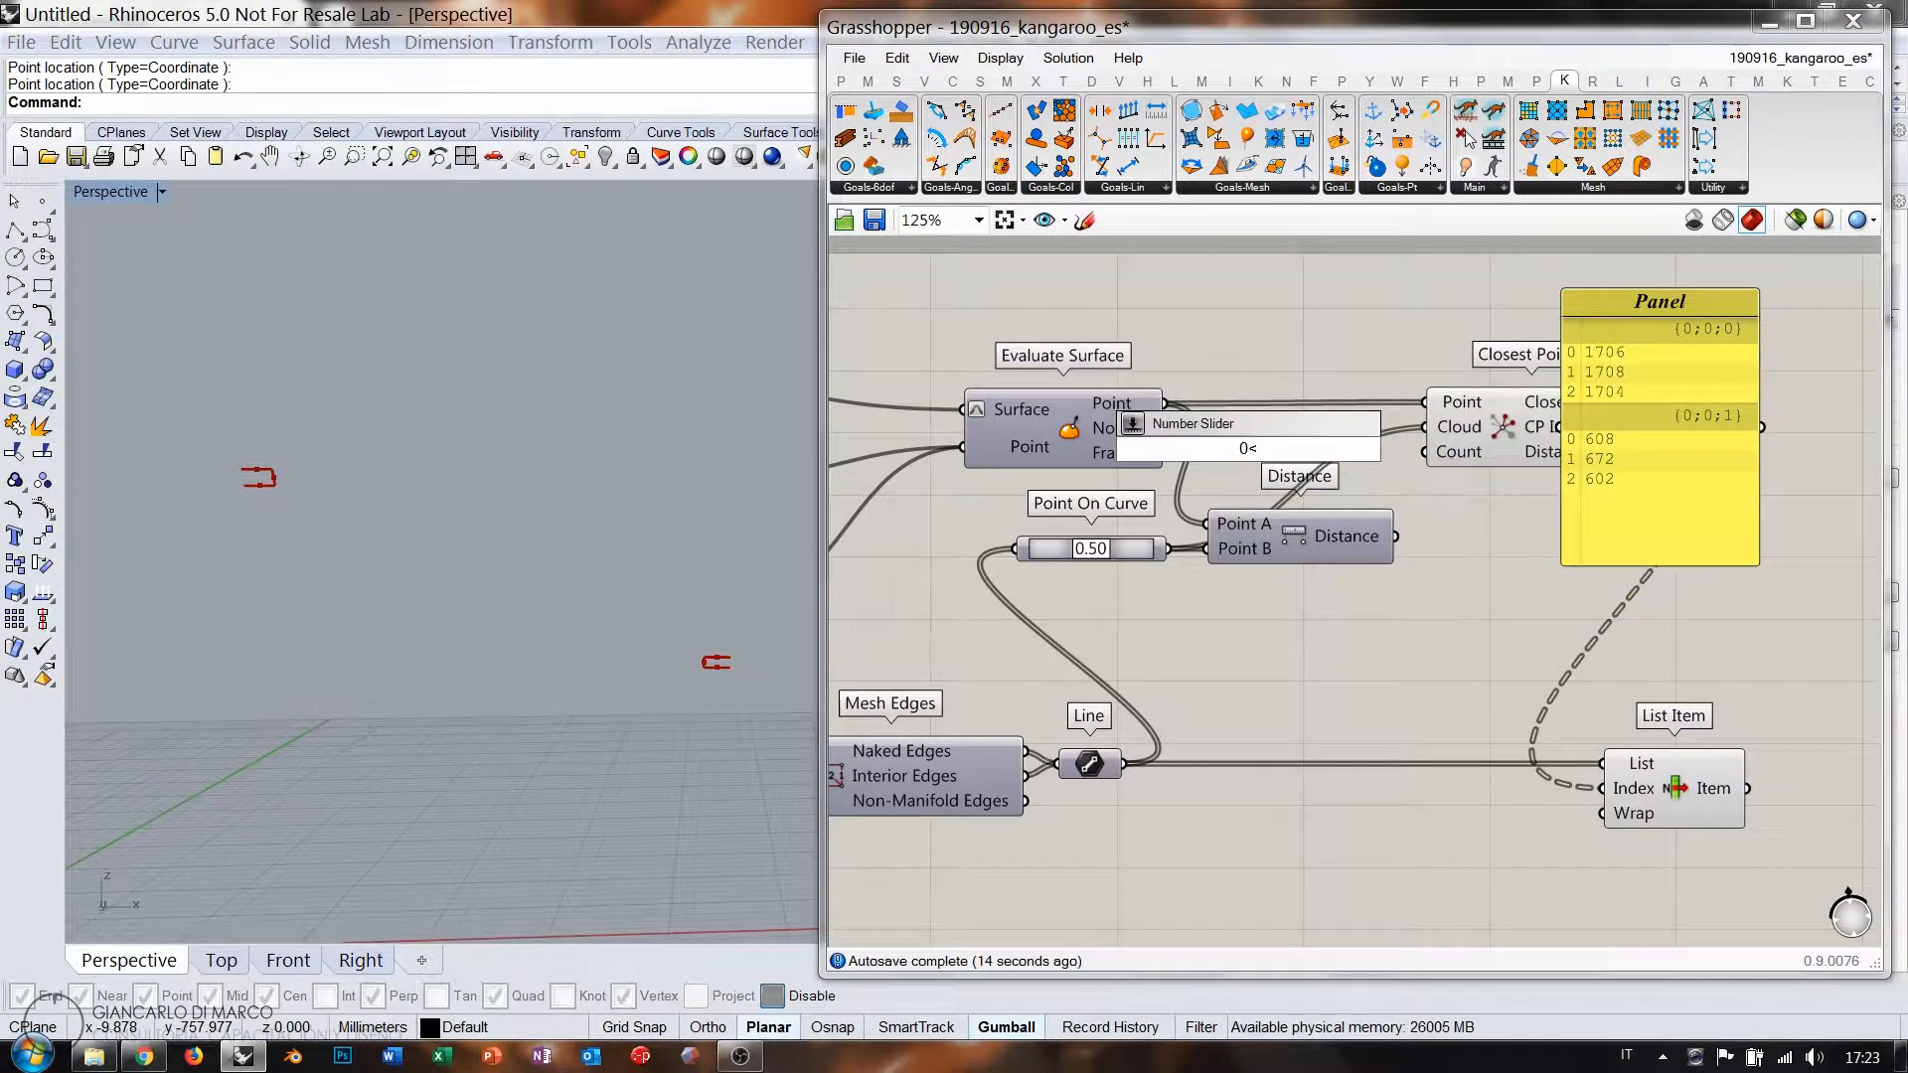
pyautogui.write('10')
pyautogui.press('Return')
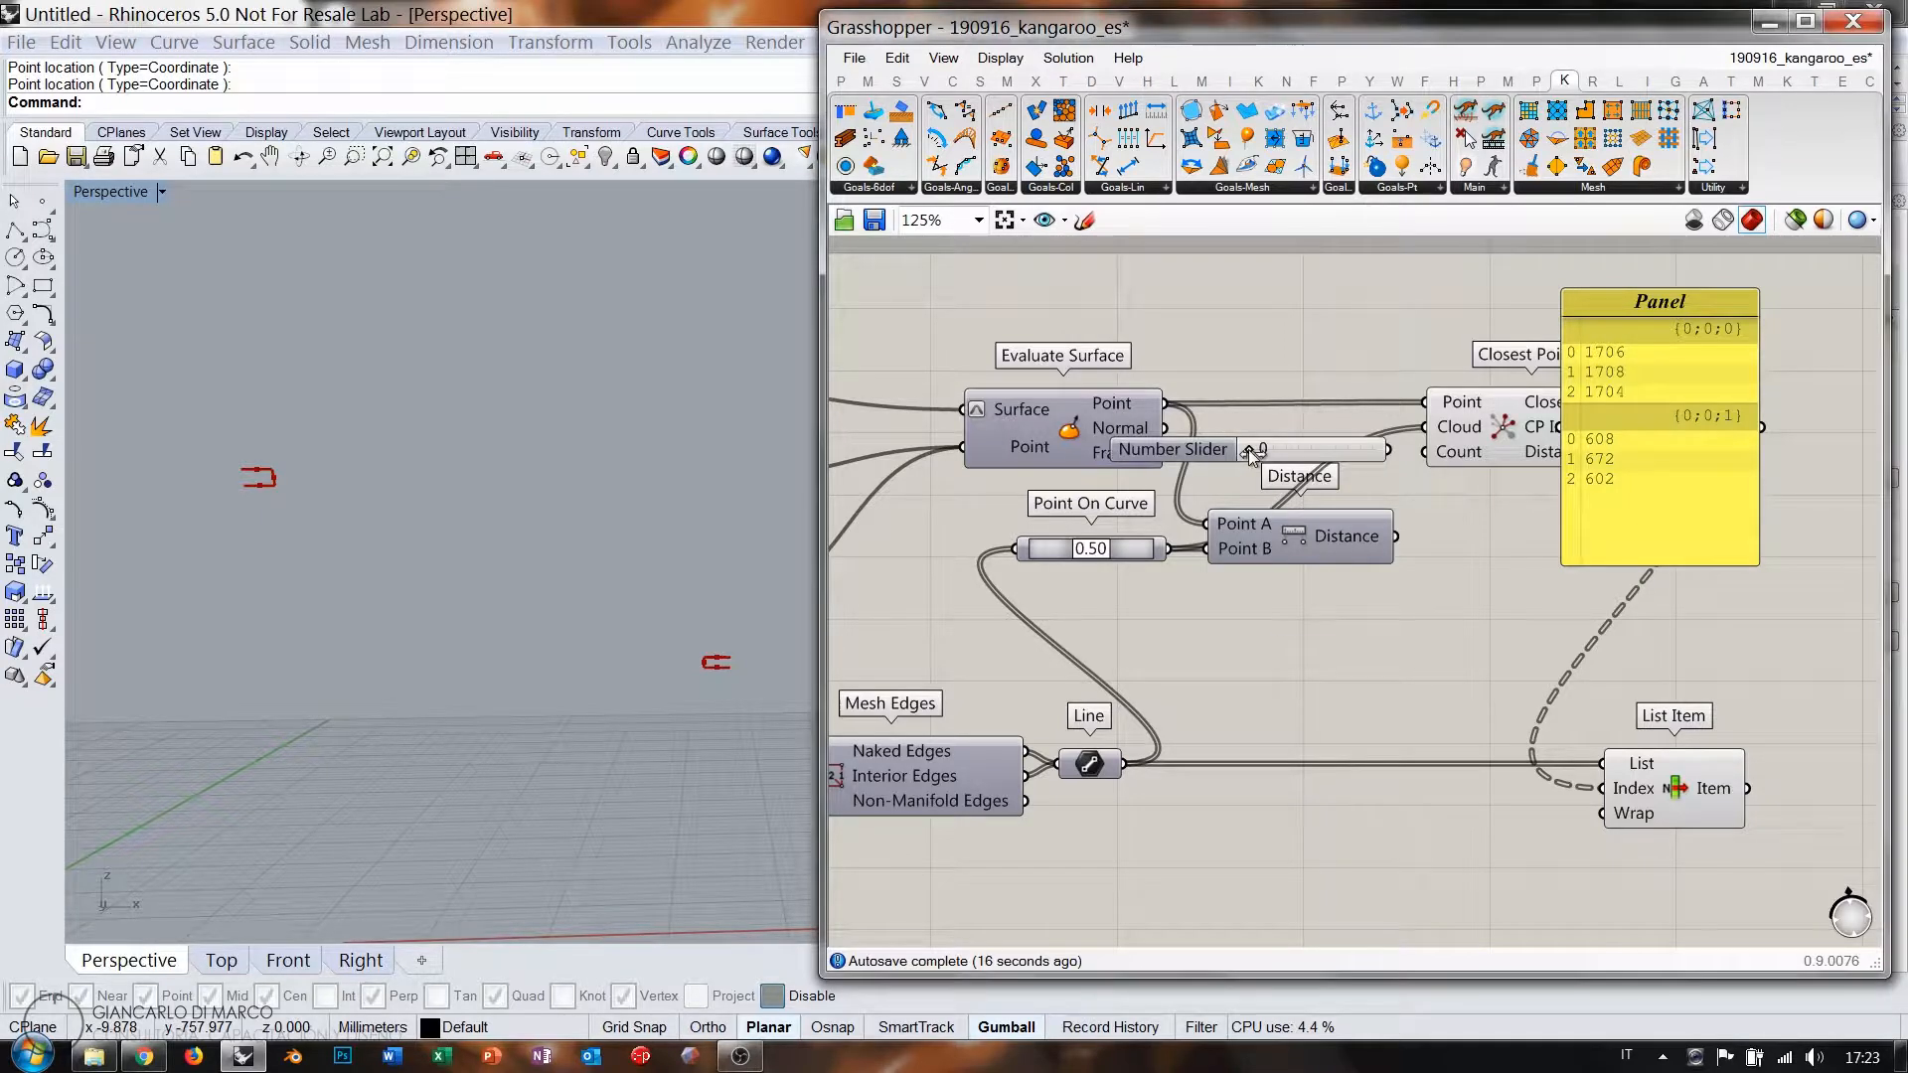
pyautogui.moveTo(1428, 452); pyautogui.dragTo(1391, 450)
pyautogui.moveTo(1349, 453); pyautogui.dragTo(1379, 491)
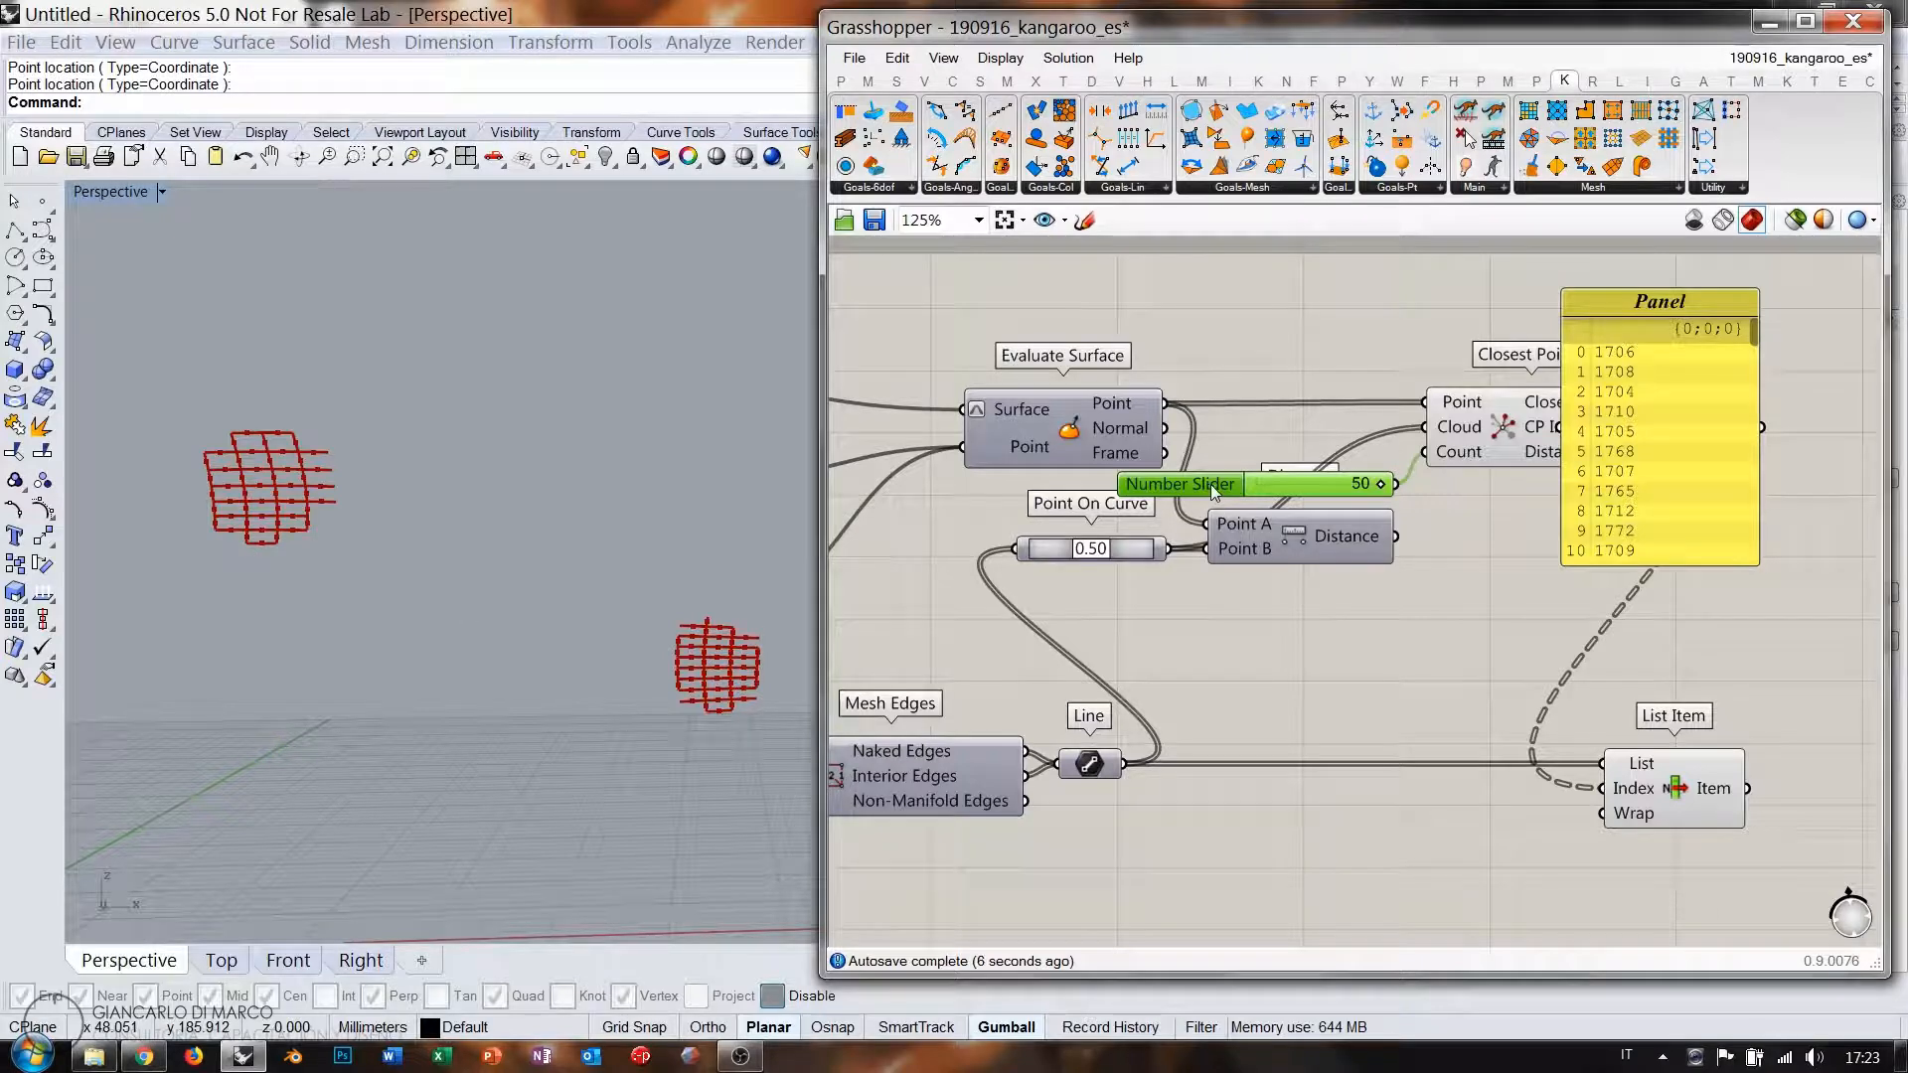
pyautogui.moveTo(1212, 485); pyautogui.dragTo(981, 485)
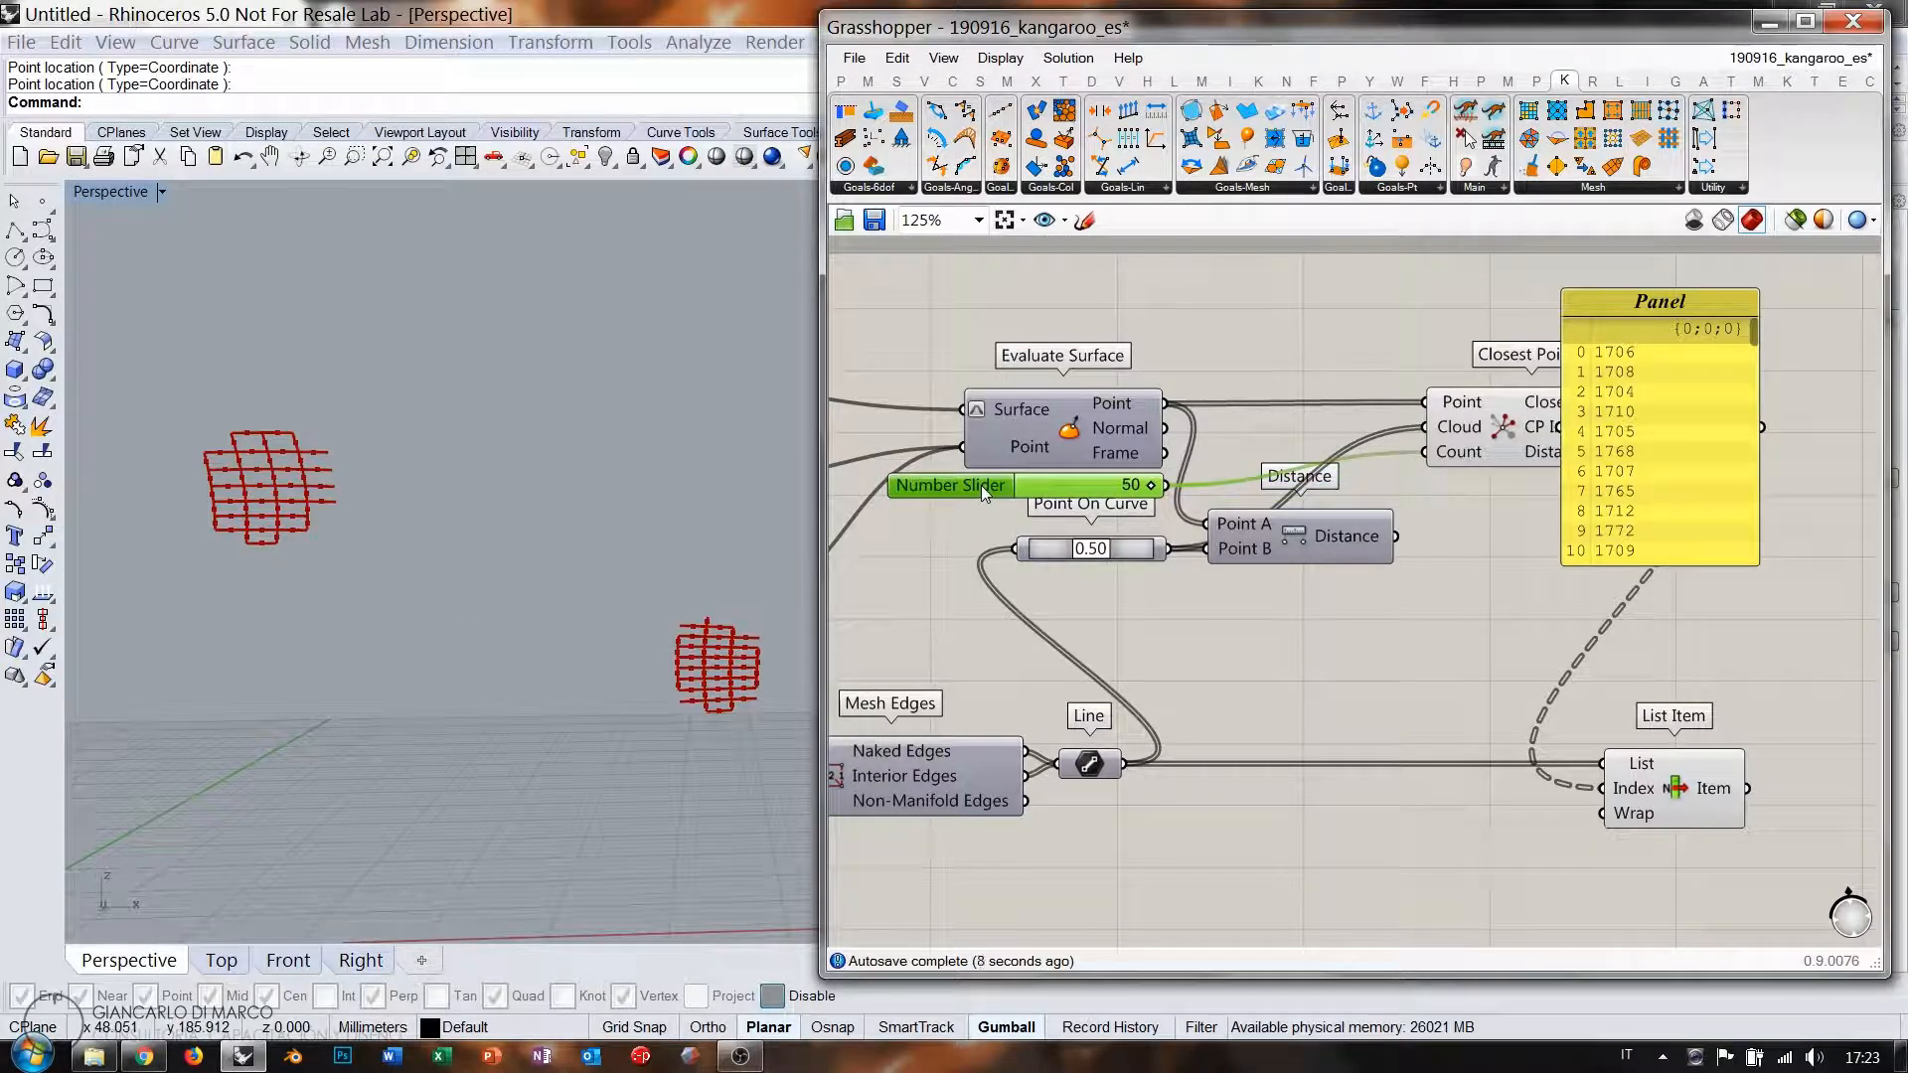
pyautogui.doubleClick(981, 485)
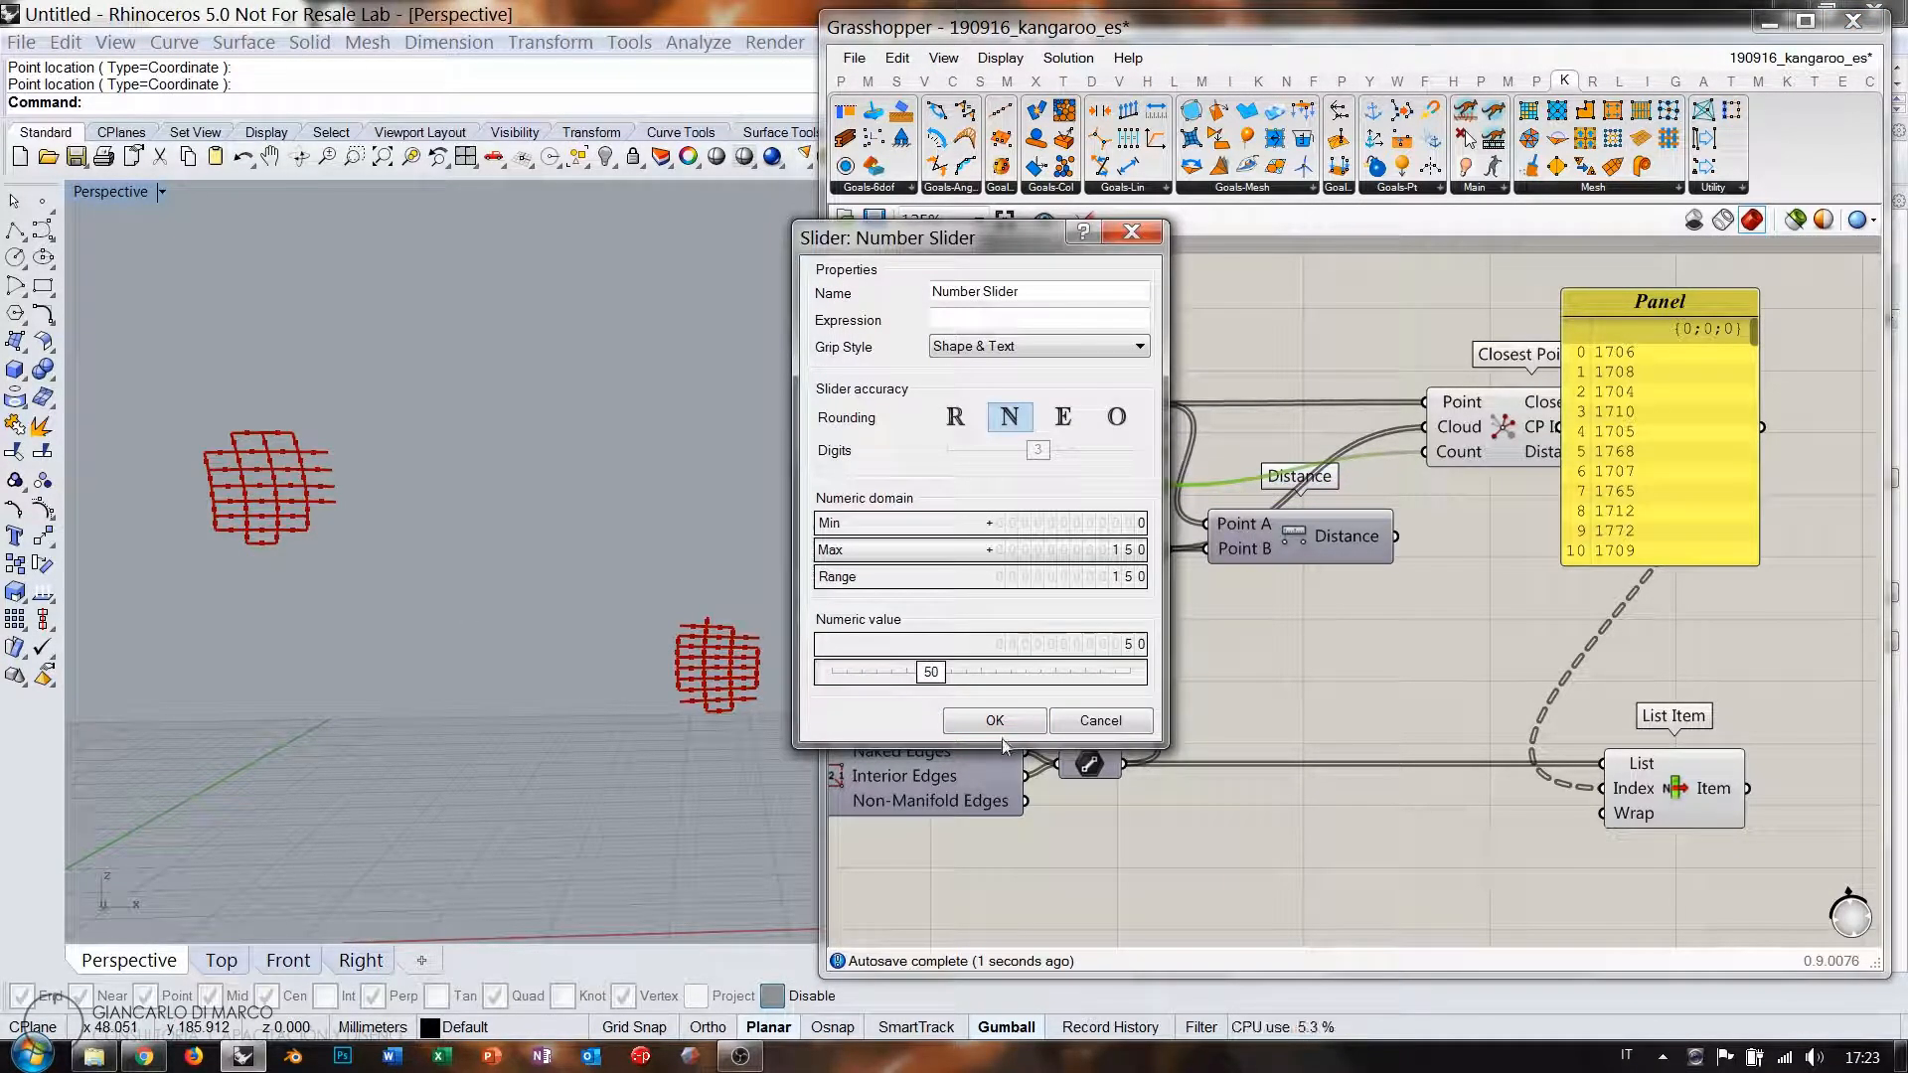
pyautogui.press('Return')
pyautogui.moveTo(1078, 489); pyautogui.dragTo(1231, 502)
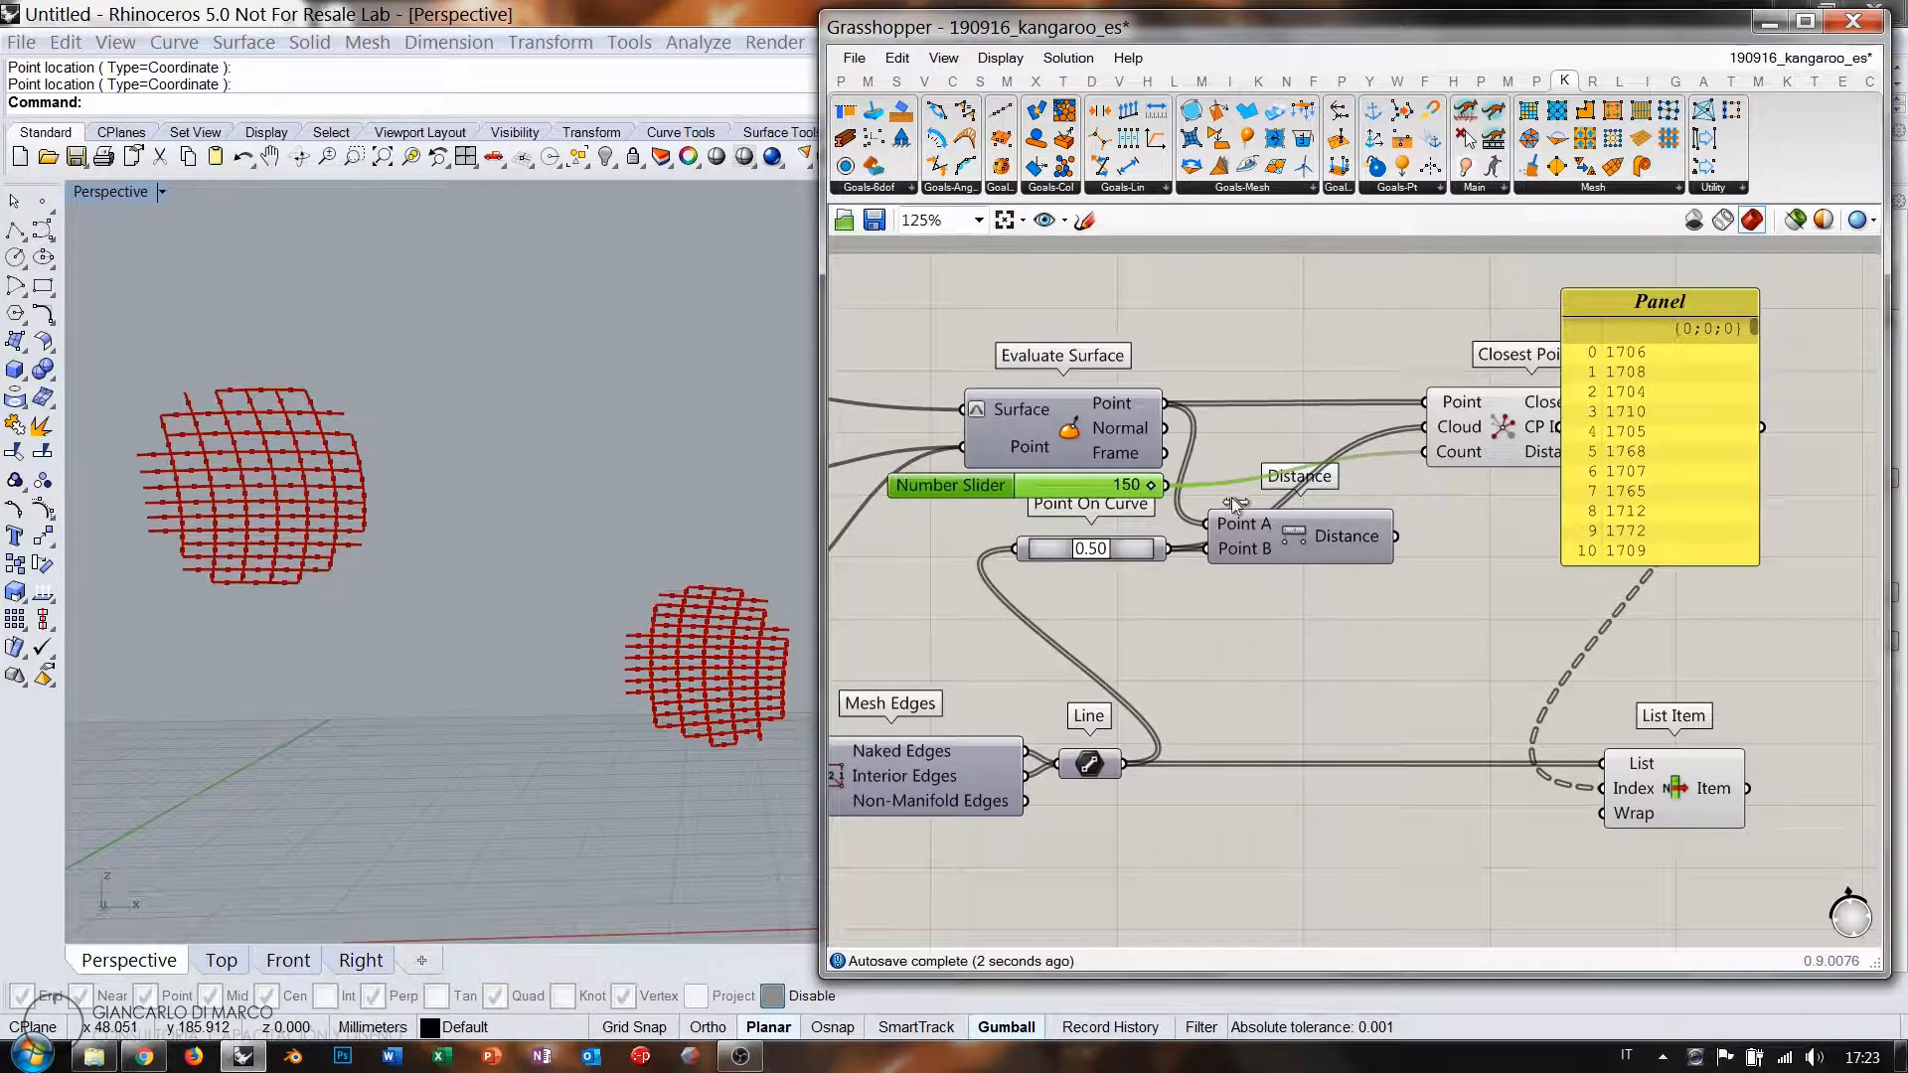
pyautogui.click(1463, 611)
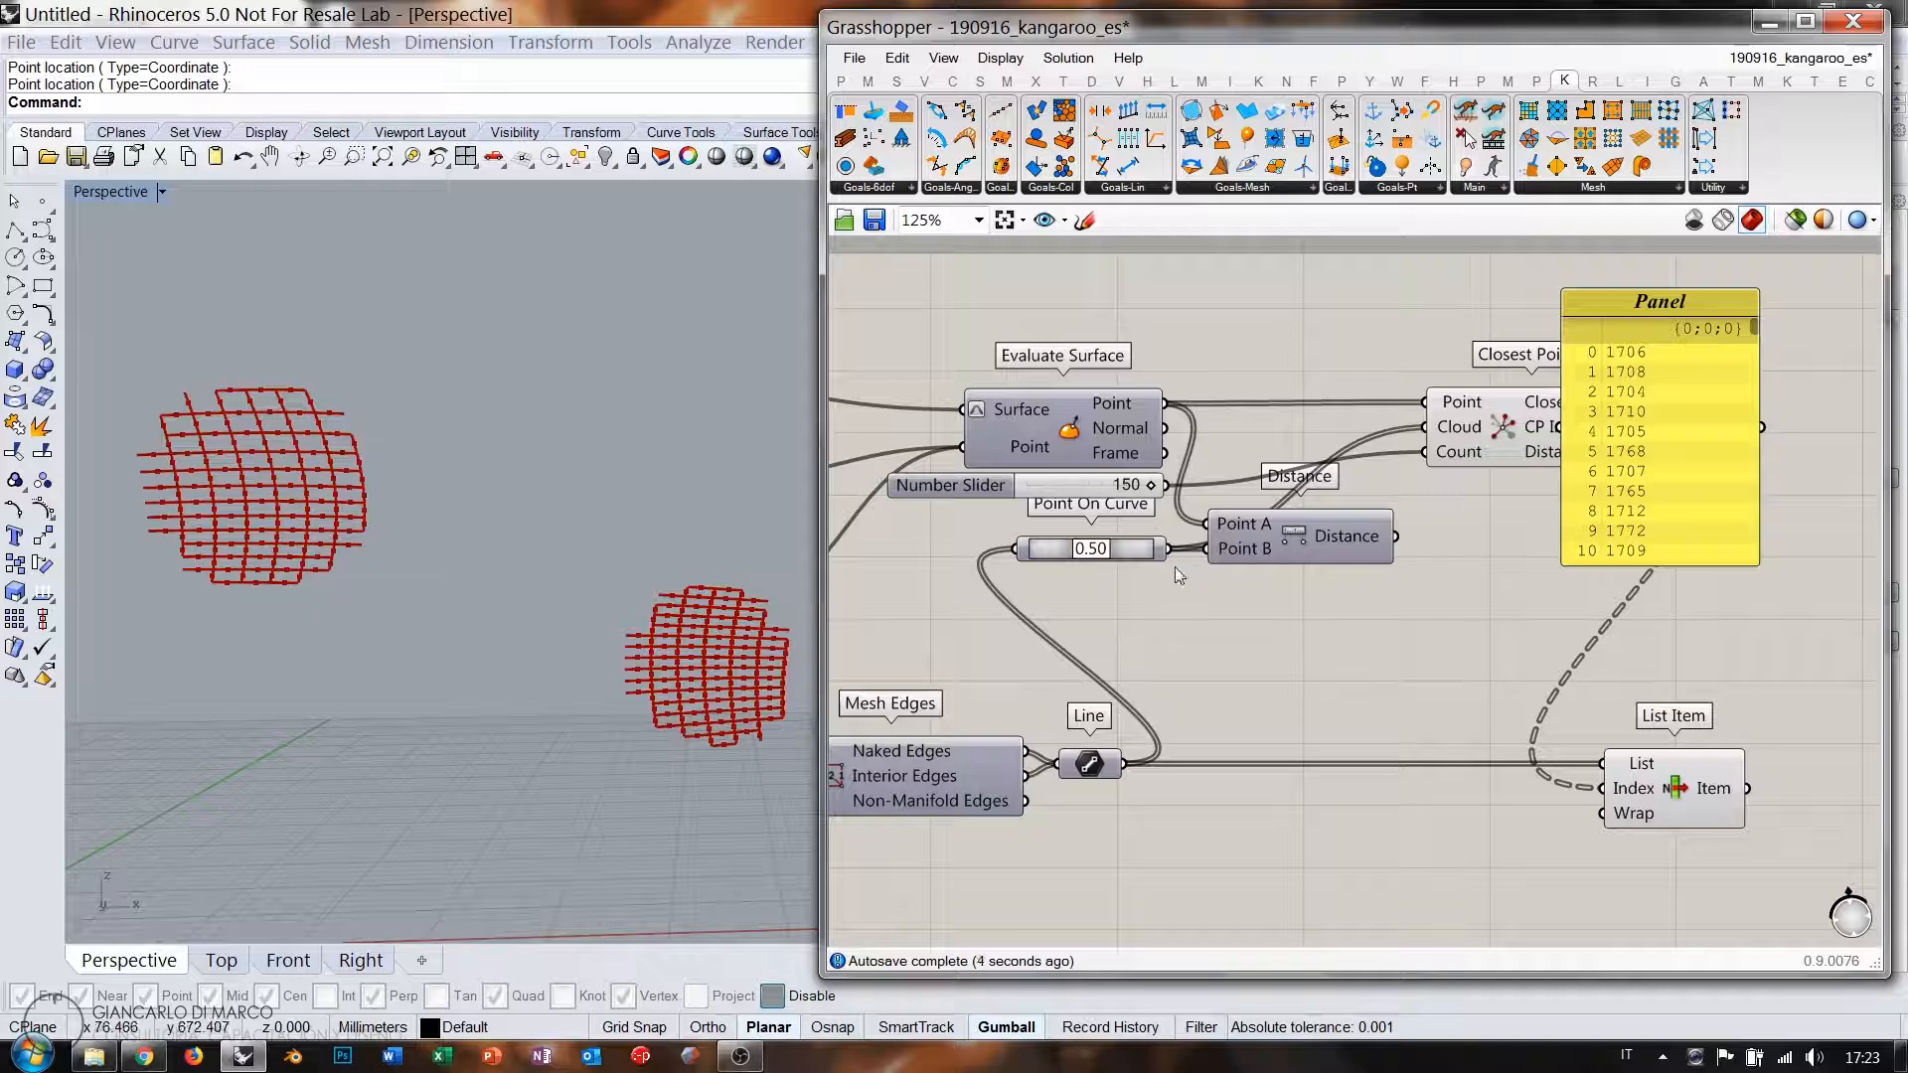
# Delete the index panel and rearrange Closest Points, Distance and the slider.
pyautogui.moveTo(1412, 480); pyautogui.dragTo(1407, 468, button='right')
pyautogui.click(1602, 435)
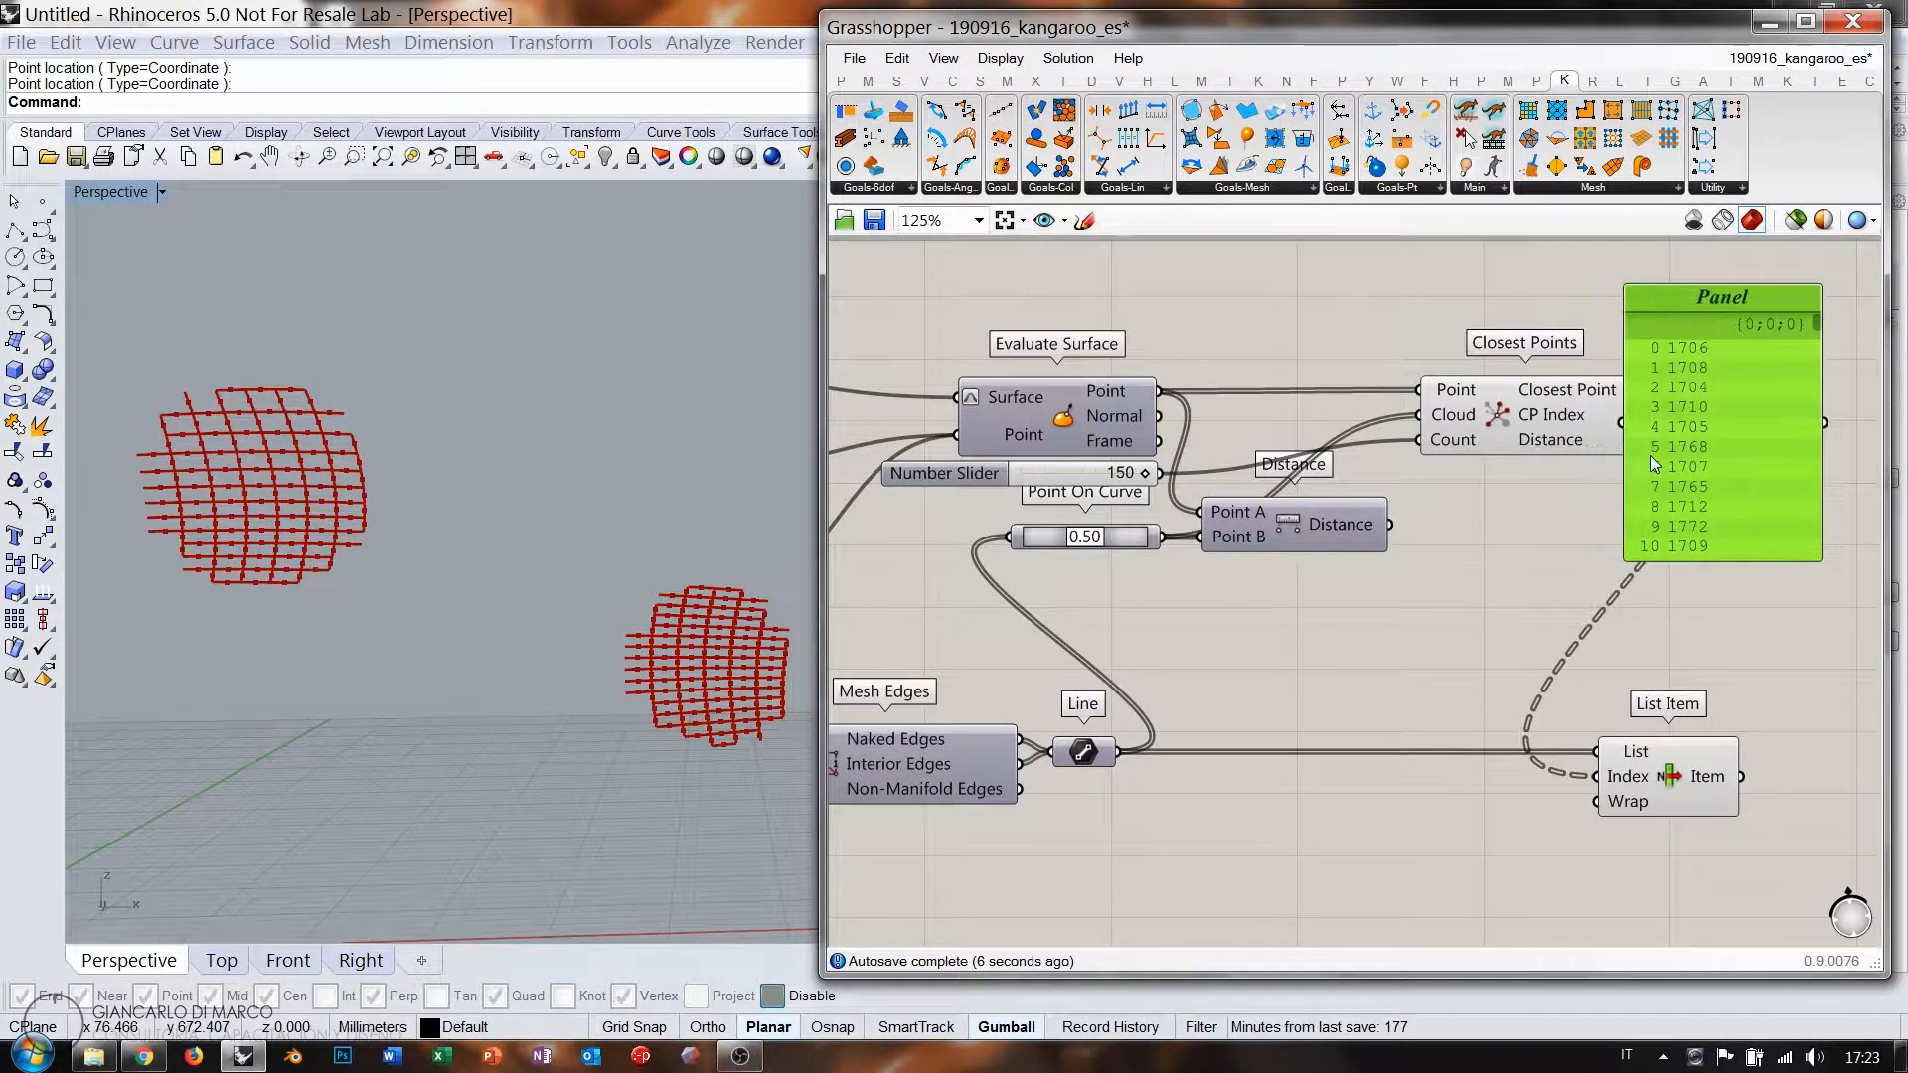
pyautogui.press('Delete')
pyautogui.moveTo(1503, 422); pyautogui.dragTo(1386, 445)
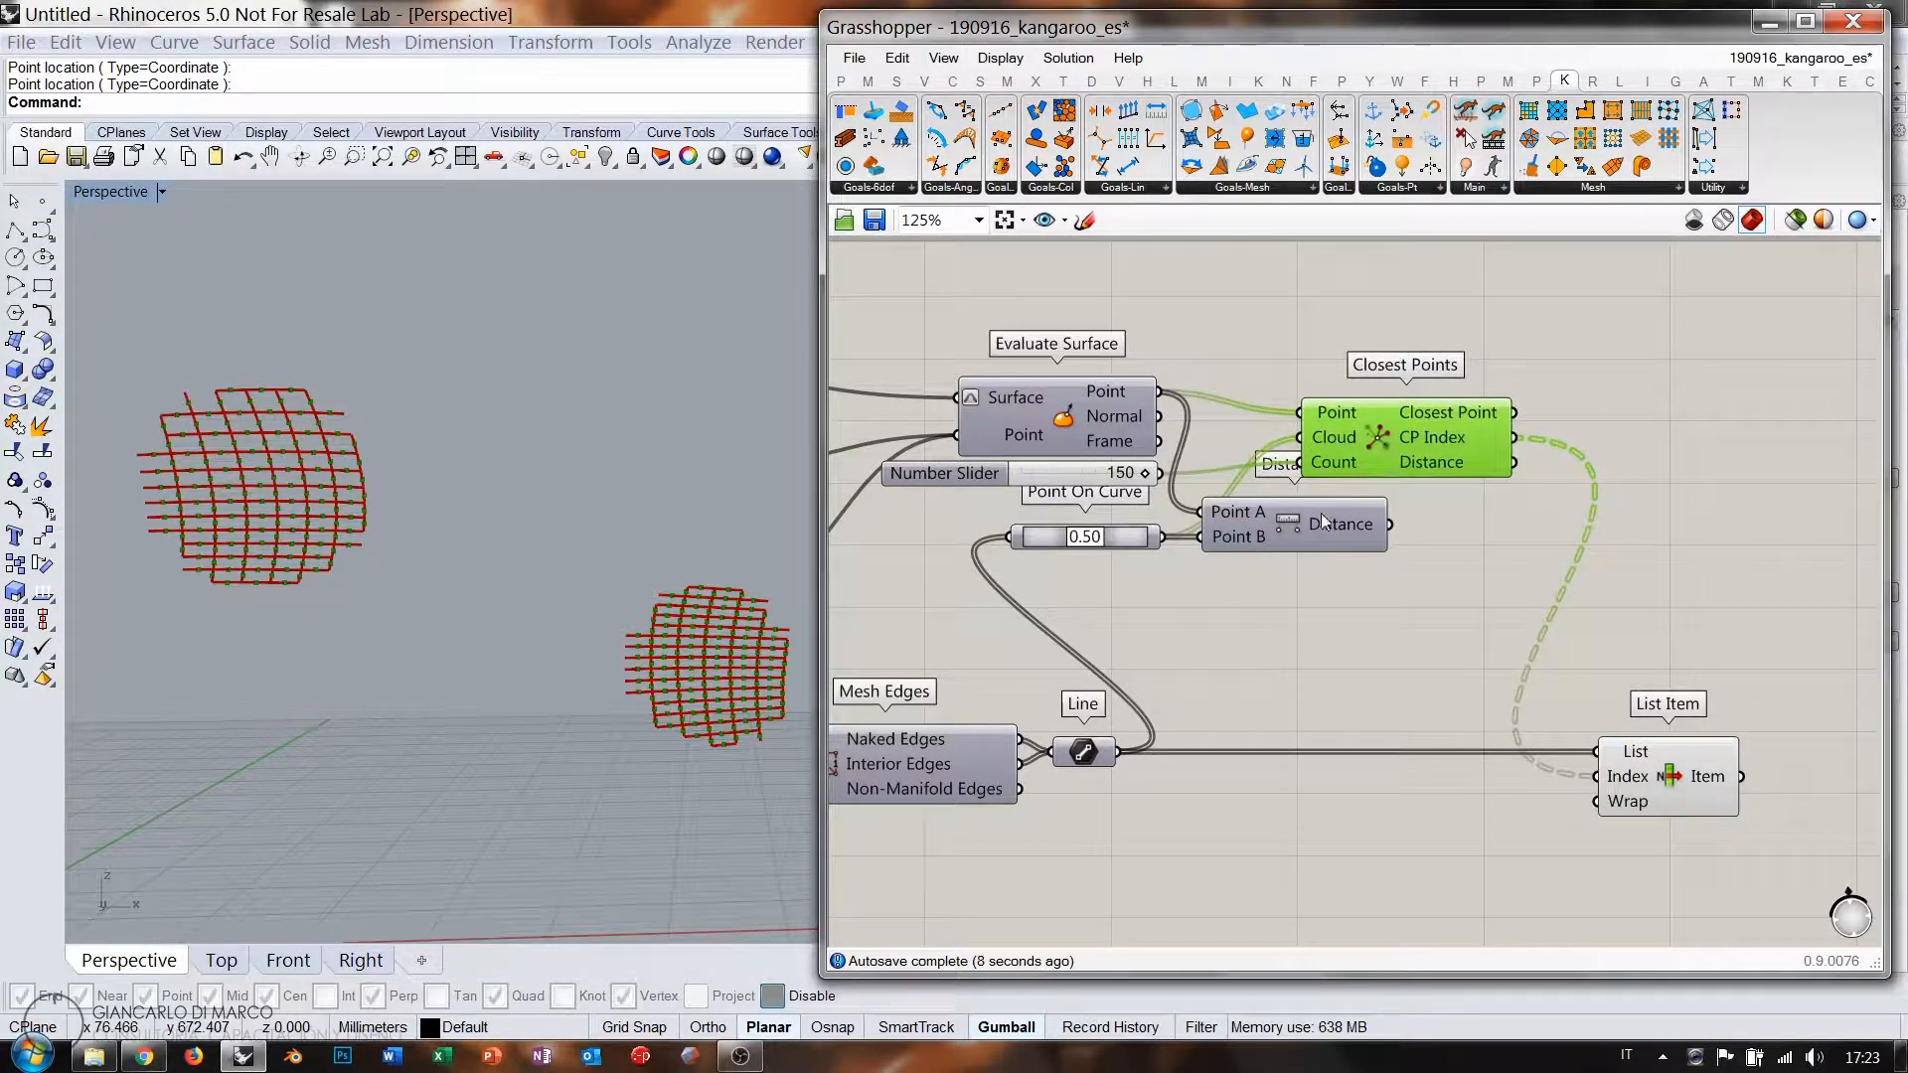
pyautogui.moveTo(1321, 513); pyautogui.dragTo(1277, 305)
pyautogui.moveTo(1377, 433); pyautogui.dragTo(1289, 530)
pyautogui.moveTo(1080, 473); pyautogui.dragTo(1075, 573)
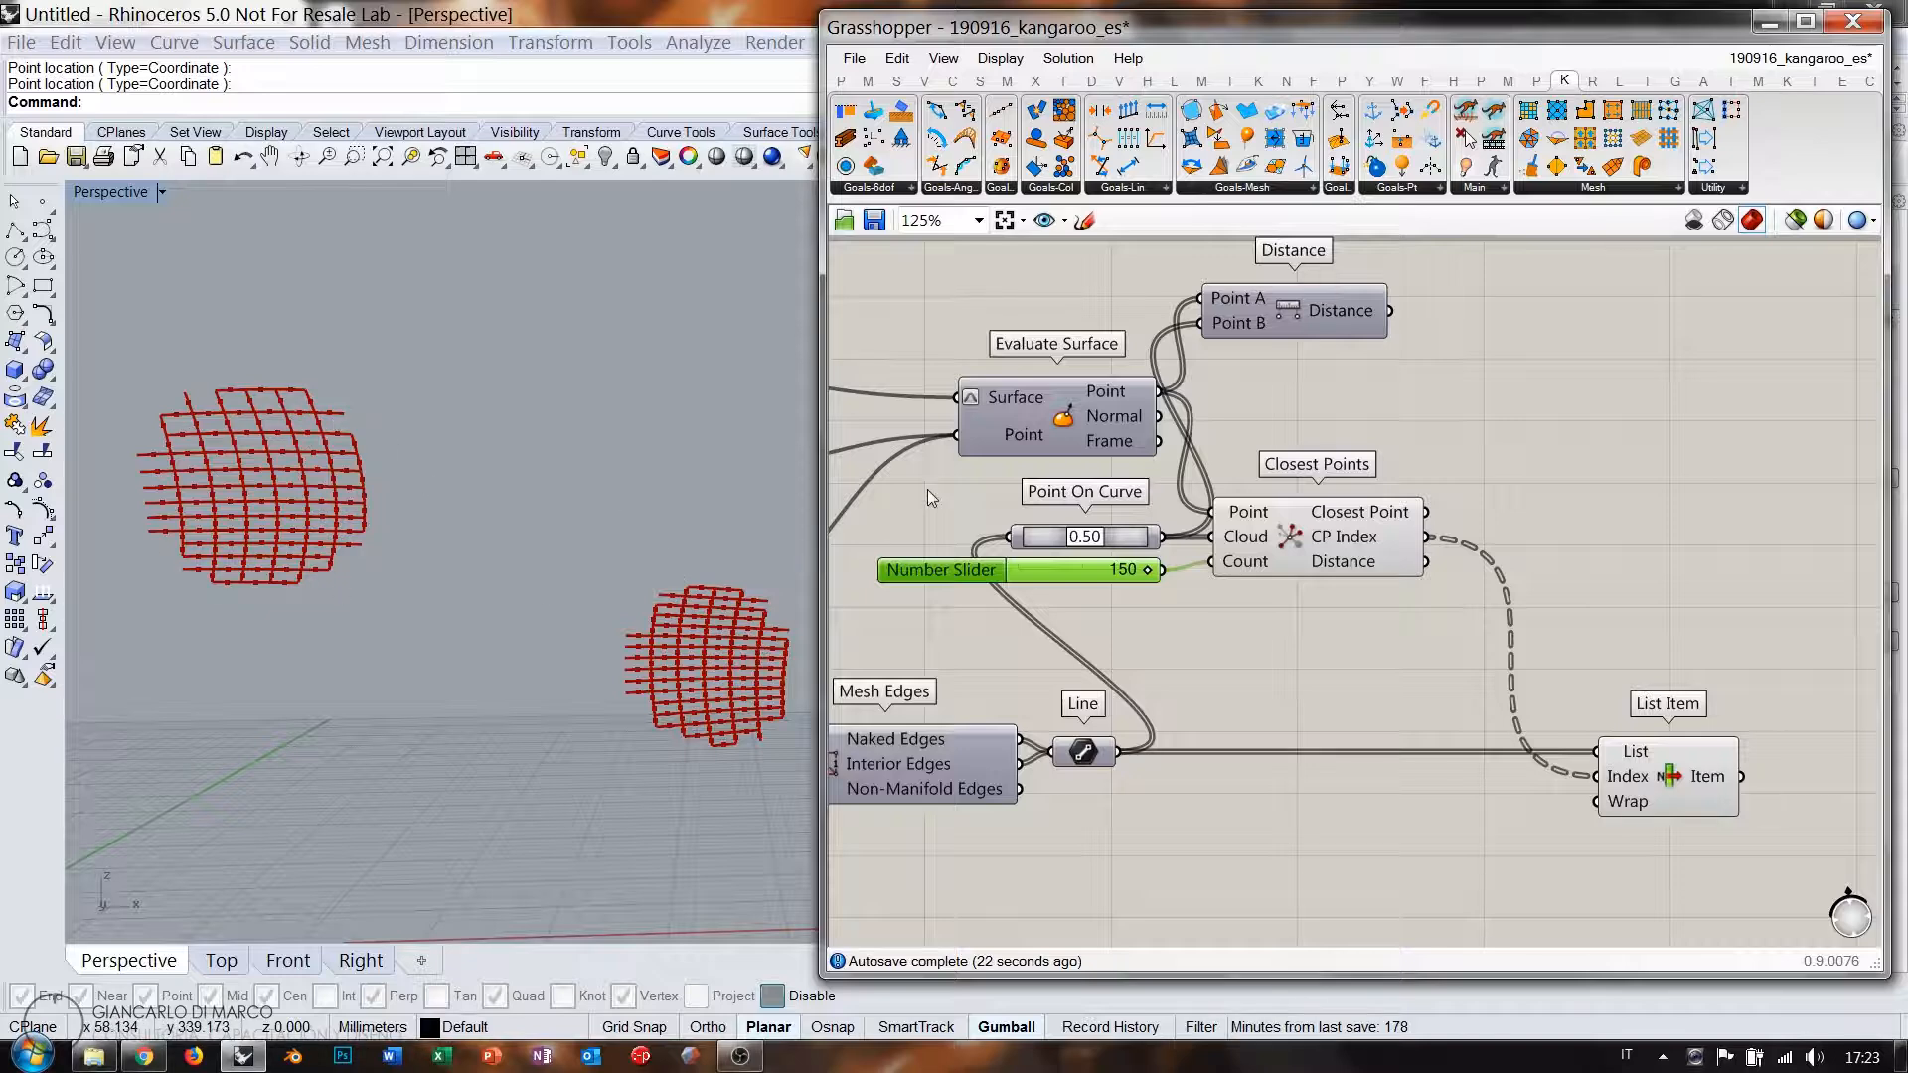
# Delete the unused Distance component and tidy the Evaluate Surface layout.
pyautogui.moveTo(1070, 417); pyautogui.dragTo(1076, 477)
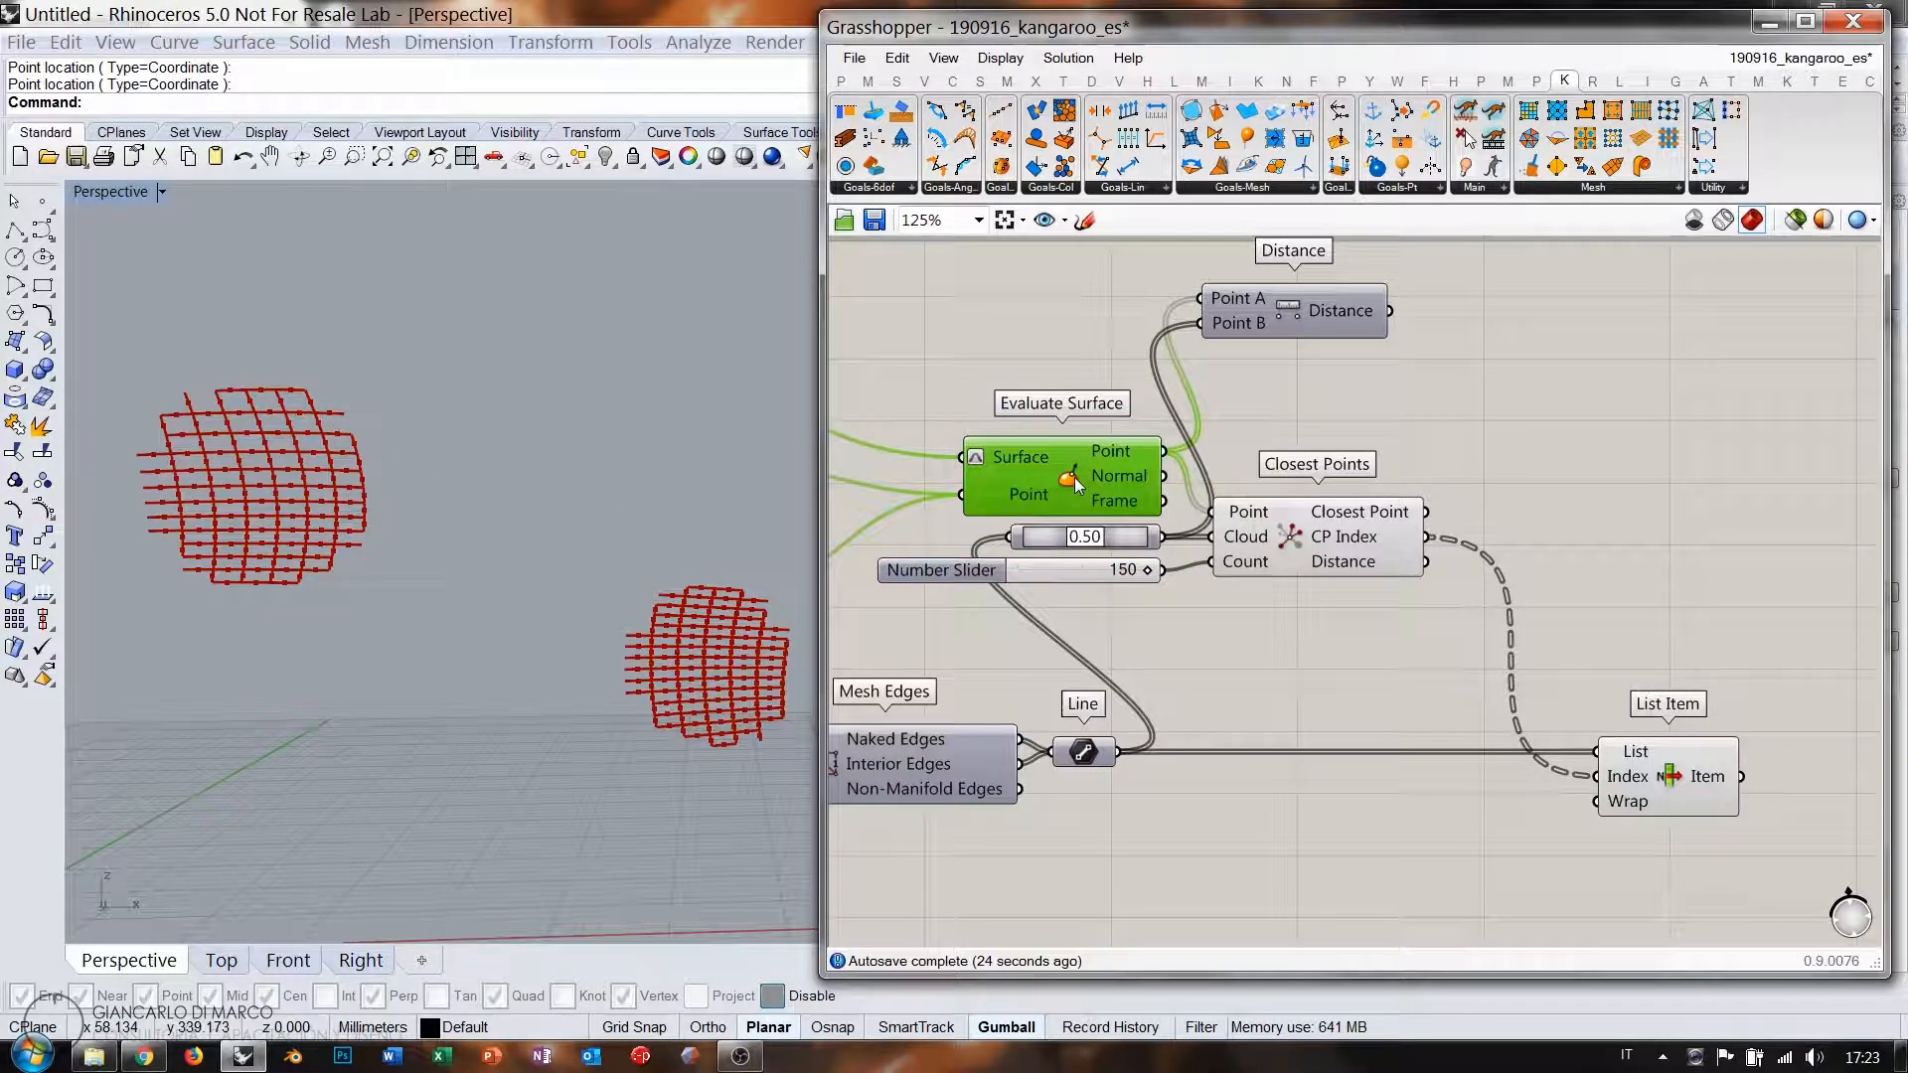
pyautogui.click(1276, 320)
pyautogui.press('Delete')
pyautogui.moveTo(1339, 515); pyautogui.dragTo(1350, 447, button='right')
pyautogui.moveTo(1403, 547); pyautogui.dragTo(1231, 550)
pyautogui.click(1540, 457)
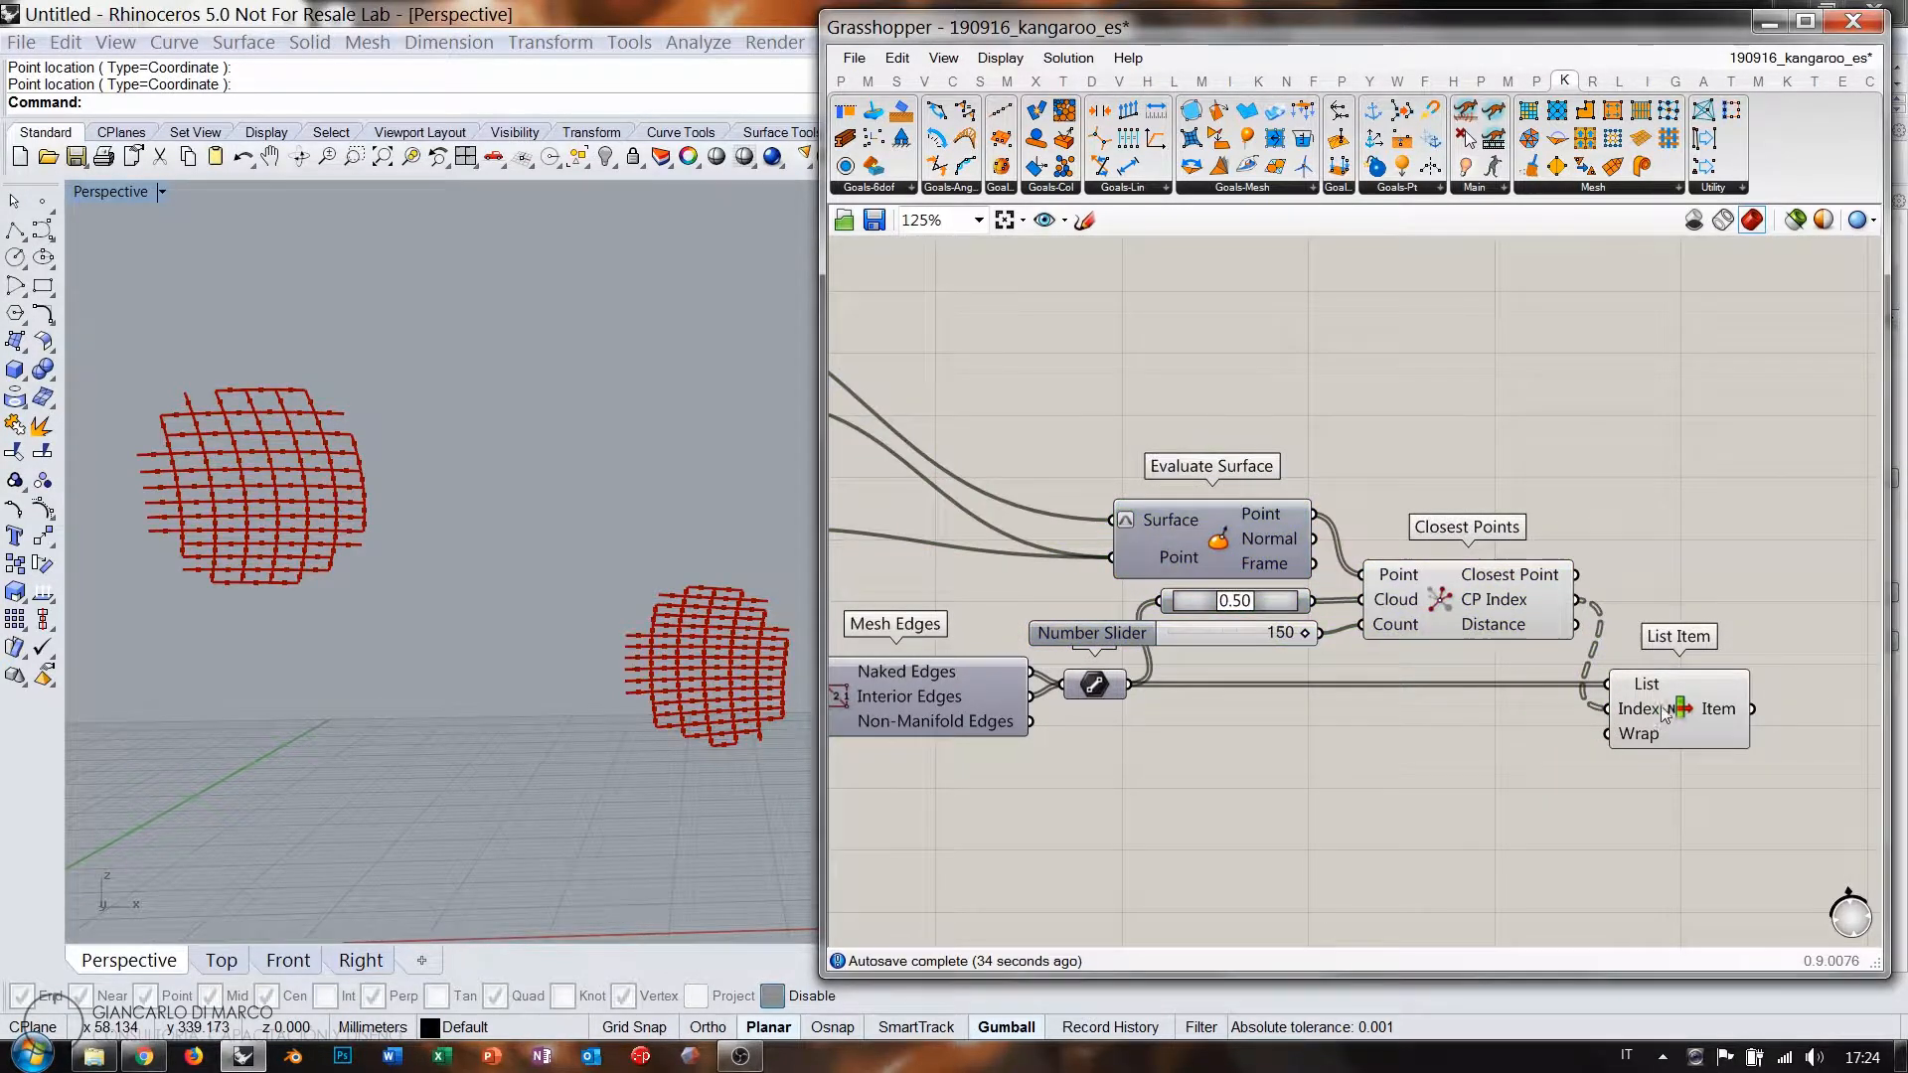
pyautogui.click(1659, 703)
pyautogui.click(1513, 605)
pyautogui.click(1578, 547)
pyautogui.click(1668, 698)
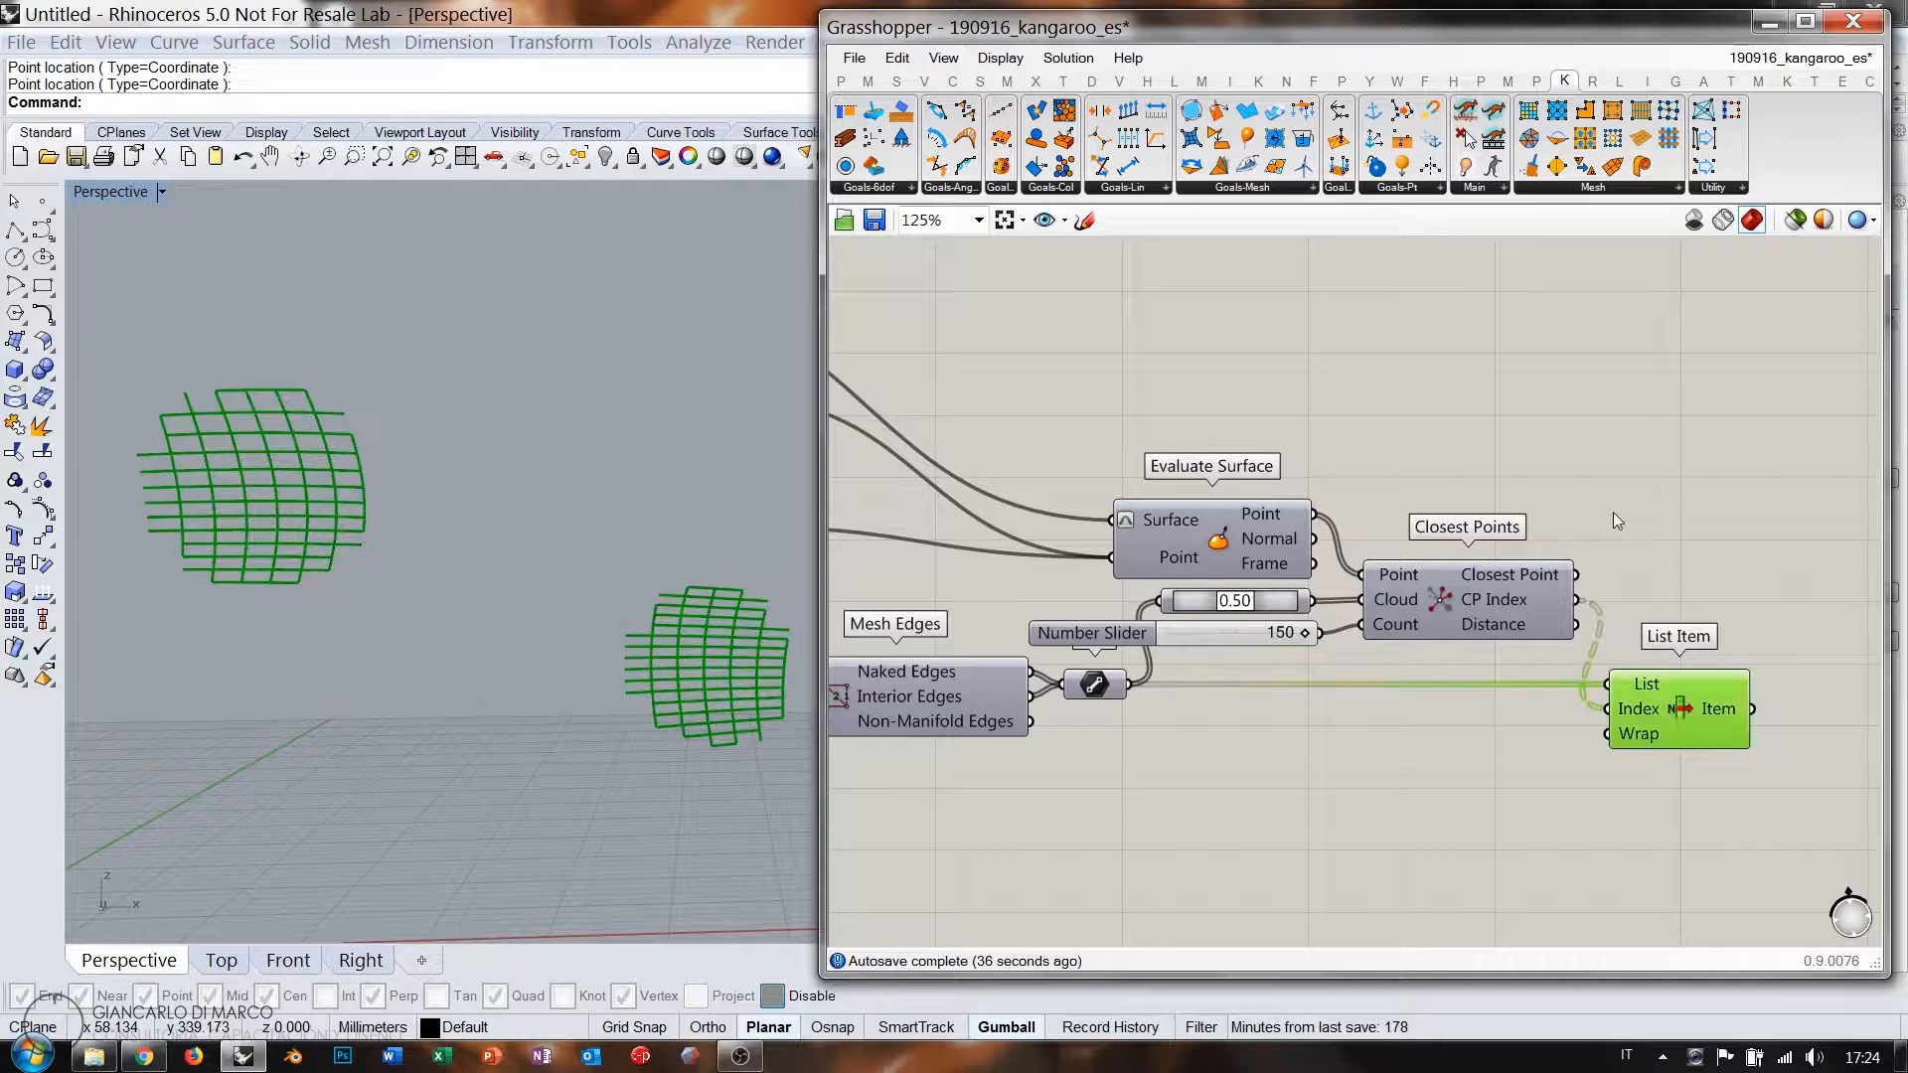
# Preview the red surface and evaluated points, then move the second patch across the surface.
pyautogui.scroll(-3, 1507, 542)
pyautogui.moveTo(1067, 437); pyautogui.dragTo(1129, 445, button='right')
pyautogui.click(981, 391)
pyautogui.hotkey('ctrl', 'q')
pyautogui.click(1306, 403)
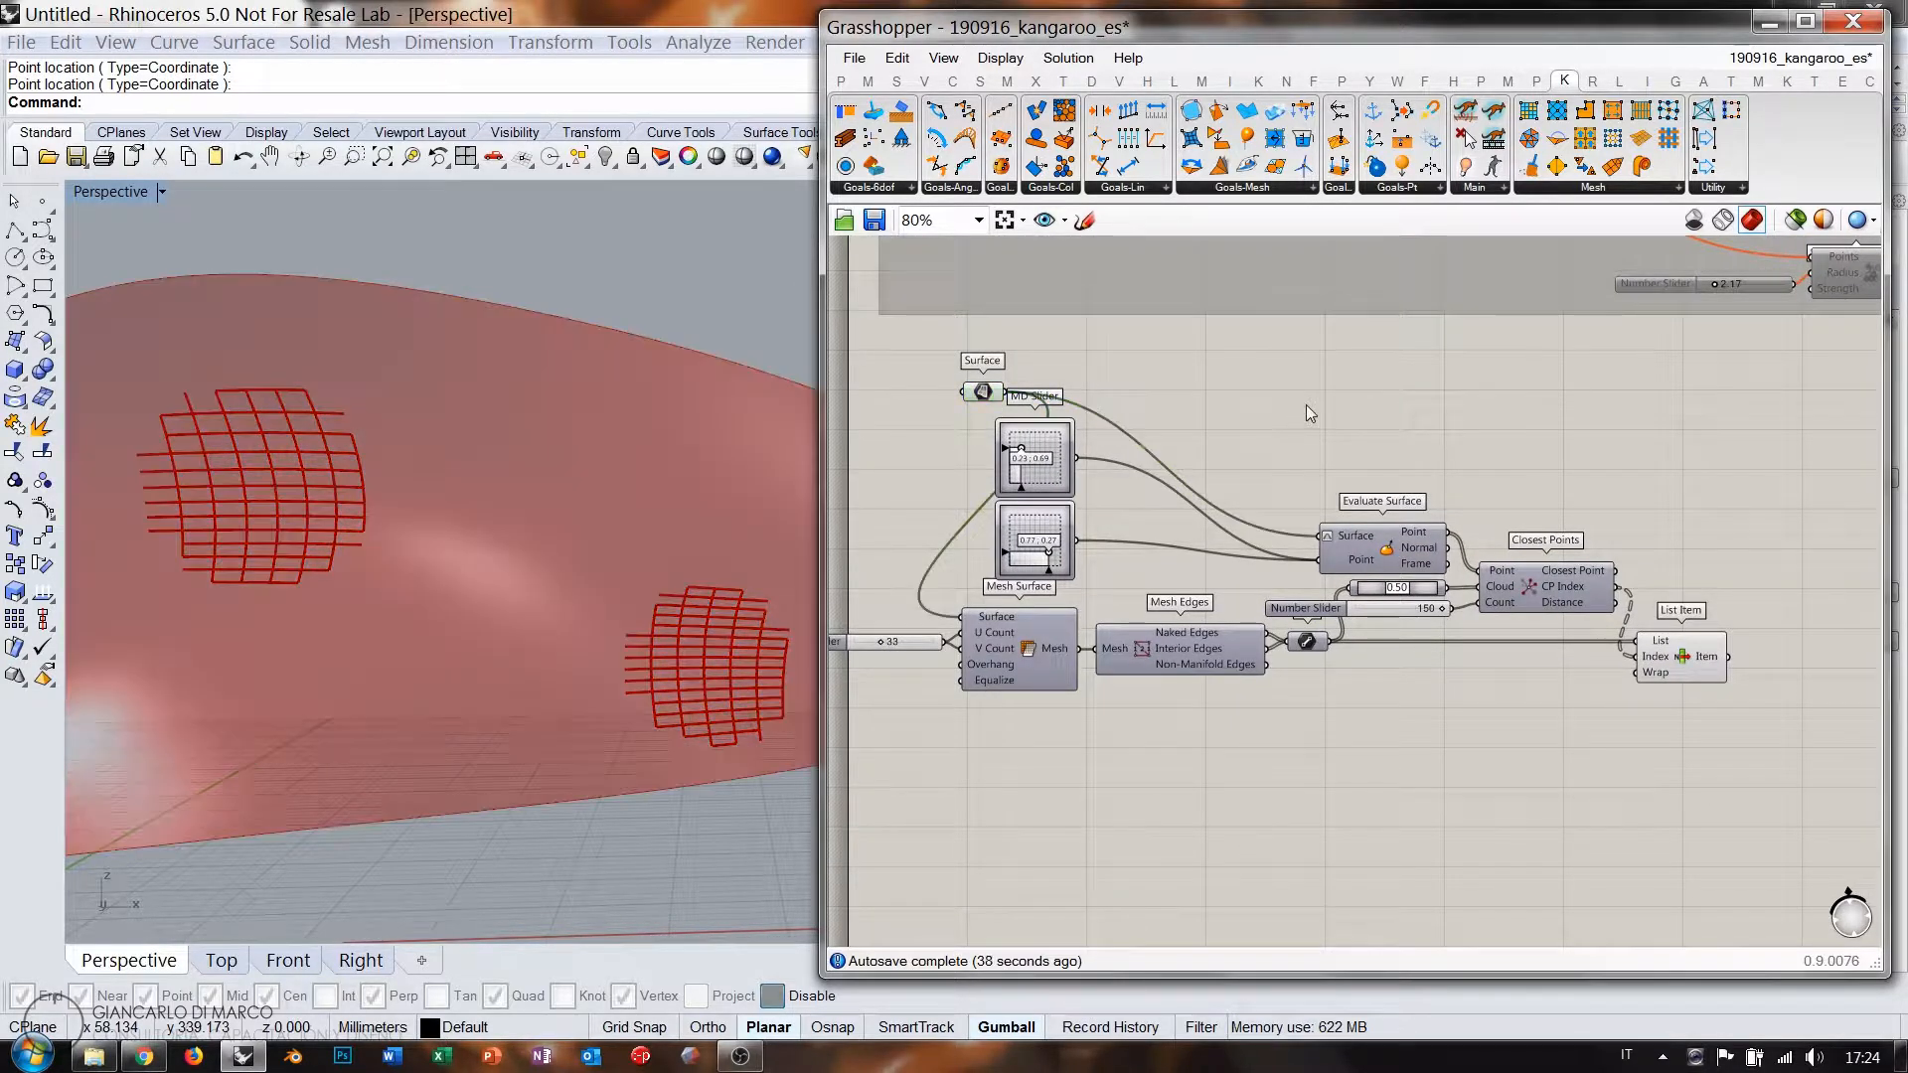
pyautogui.moveTo(466, 507); pyautogui.dragTo(546, 532, button='right')
pyautogui.scroll(-4, 521, 532)
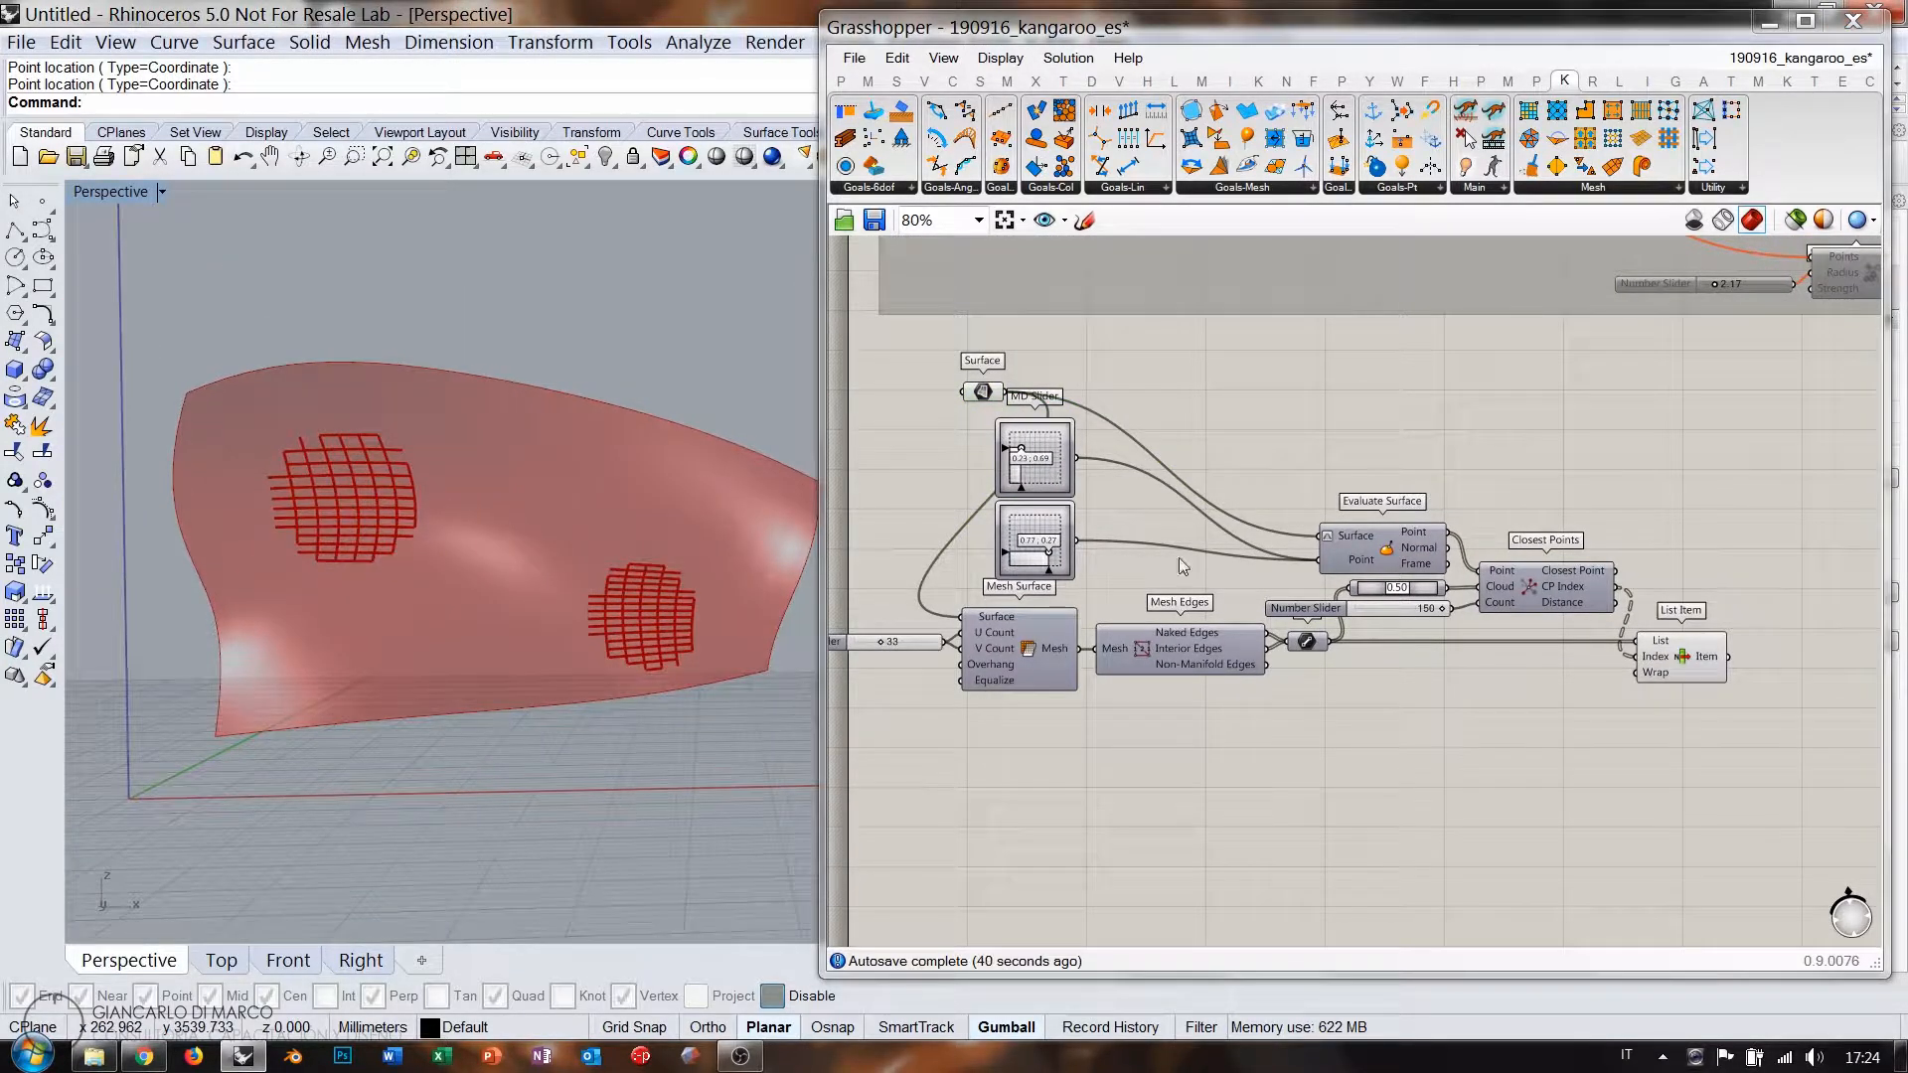
pyautogui.click(1385, 549)
pyautogui.hotkey('ctrl', 'q')
pyautogui.click(1397, 457)
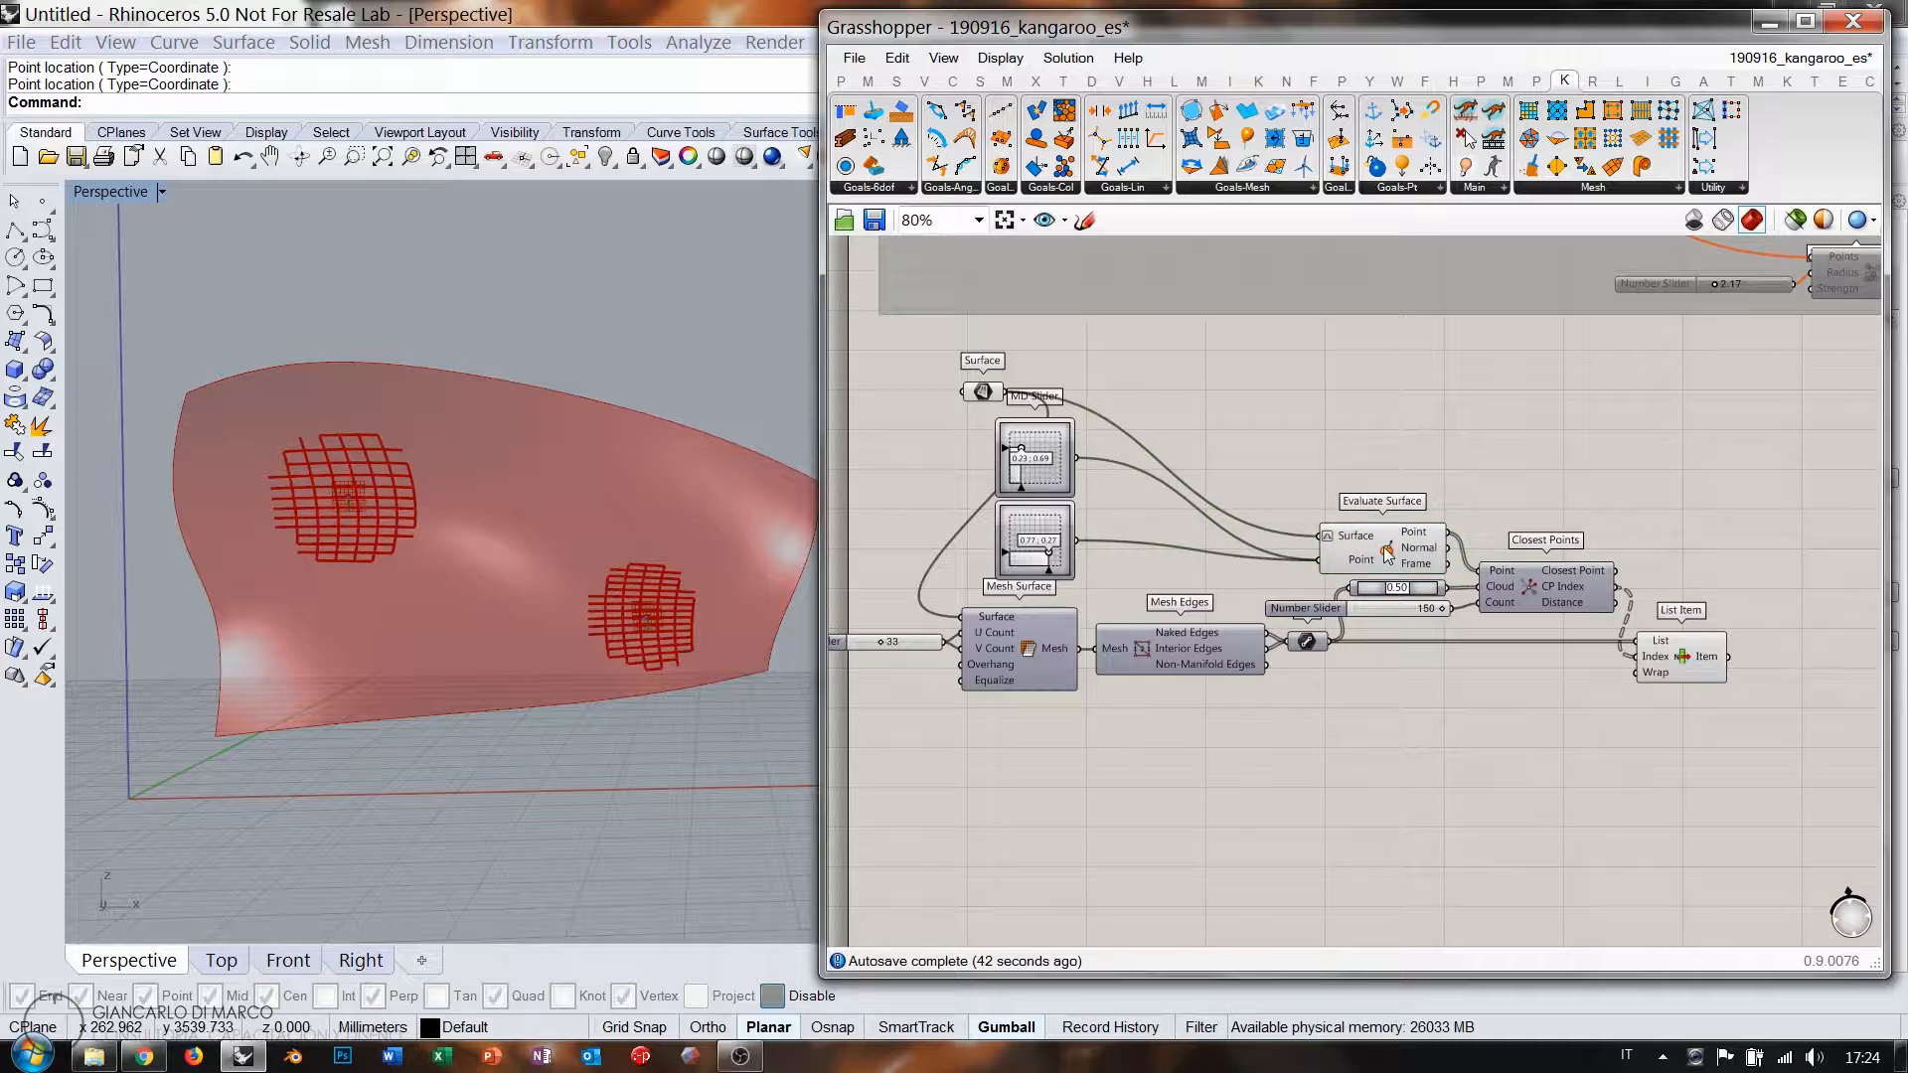
pyautogui.moveTo(1022, 456)
pyautogui.mouseDown()
pyautogui.moveTo(1039, 452)
pyautogui.moveTo(1020, 454)
pyautogui.mouseUp()
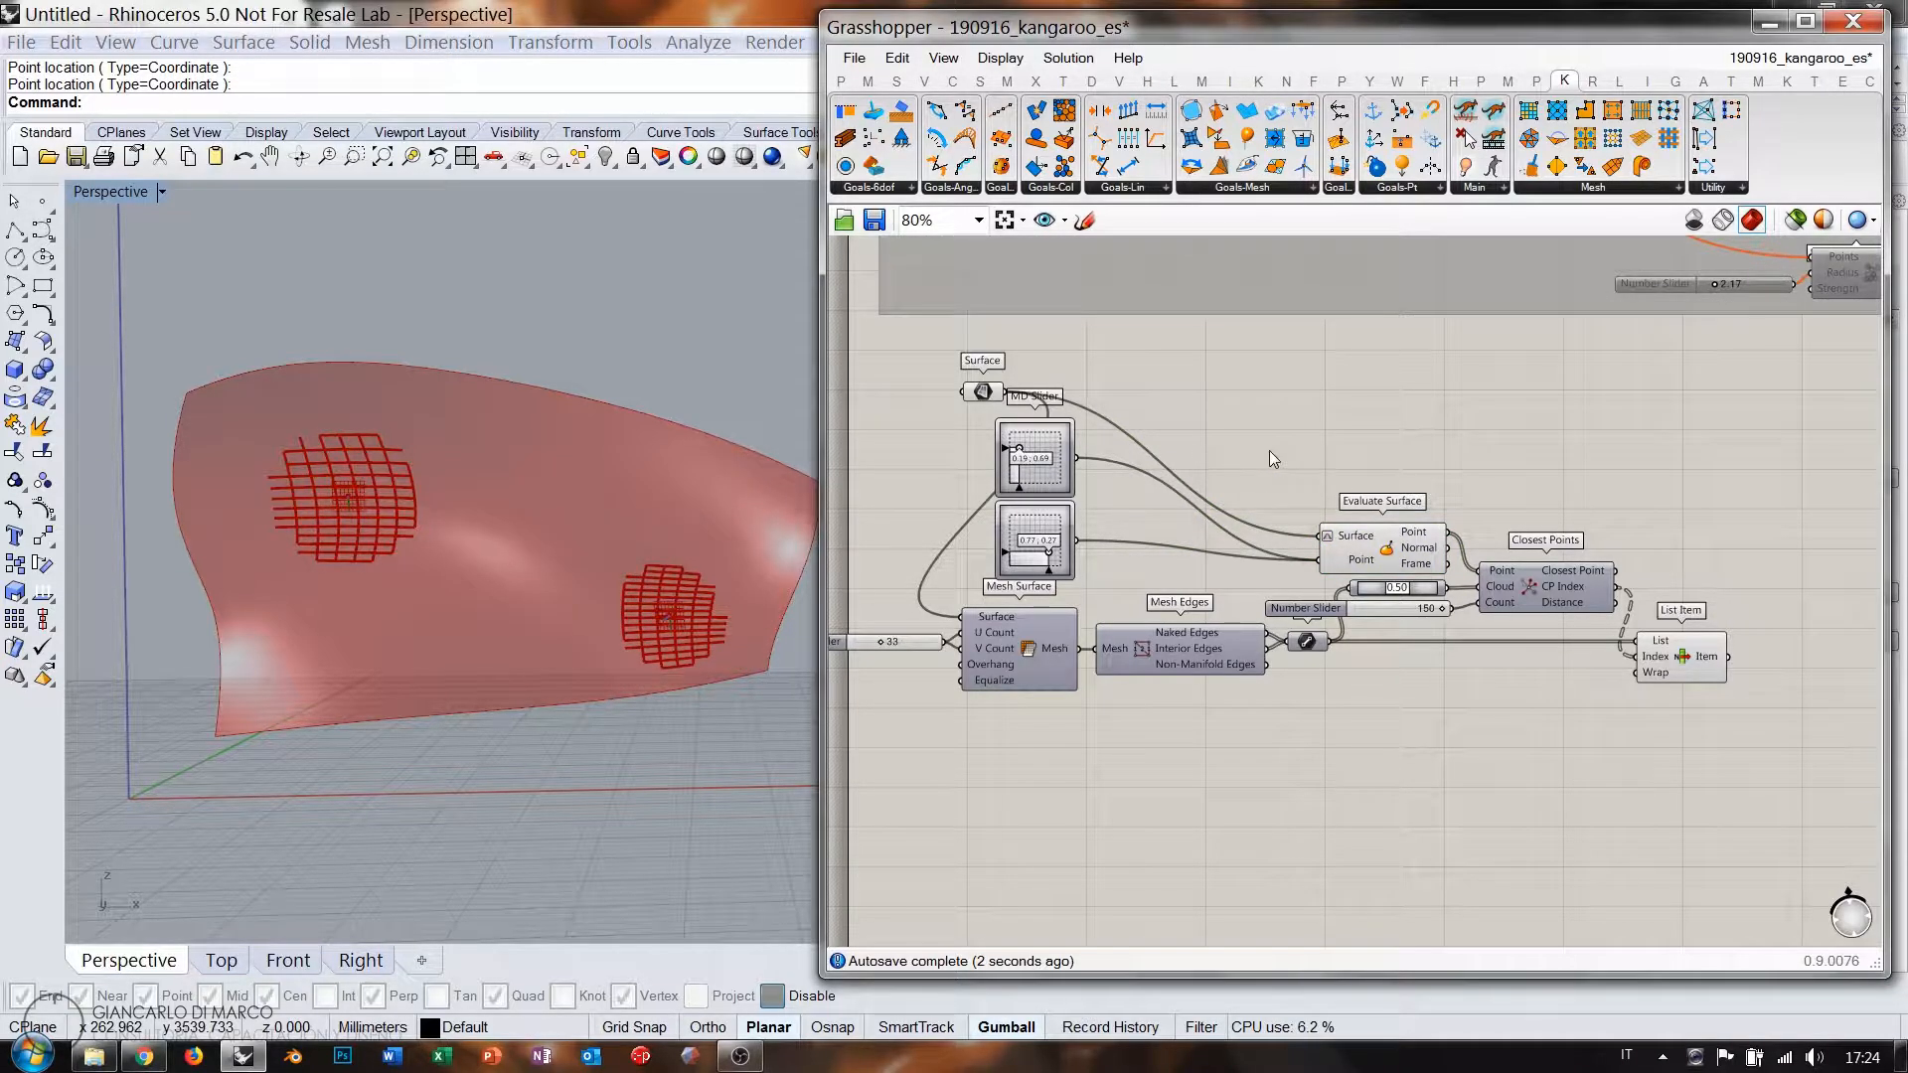
# Hide the surface preview, show the full mesh edge grid, and highlight List Item's patches.
pyautogui.click(984, 393)
pyautogui.hotkey('ctrl', 'q')
pyautogui.click(1310, 416)
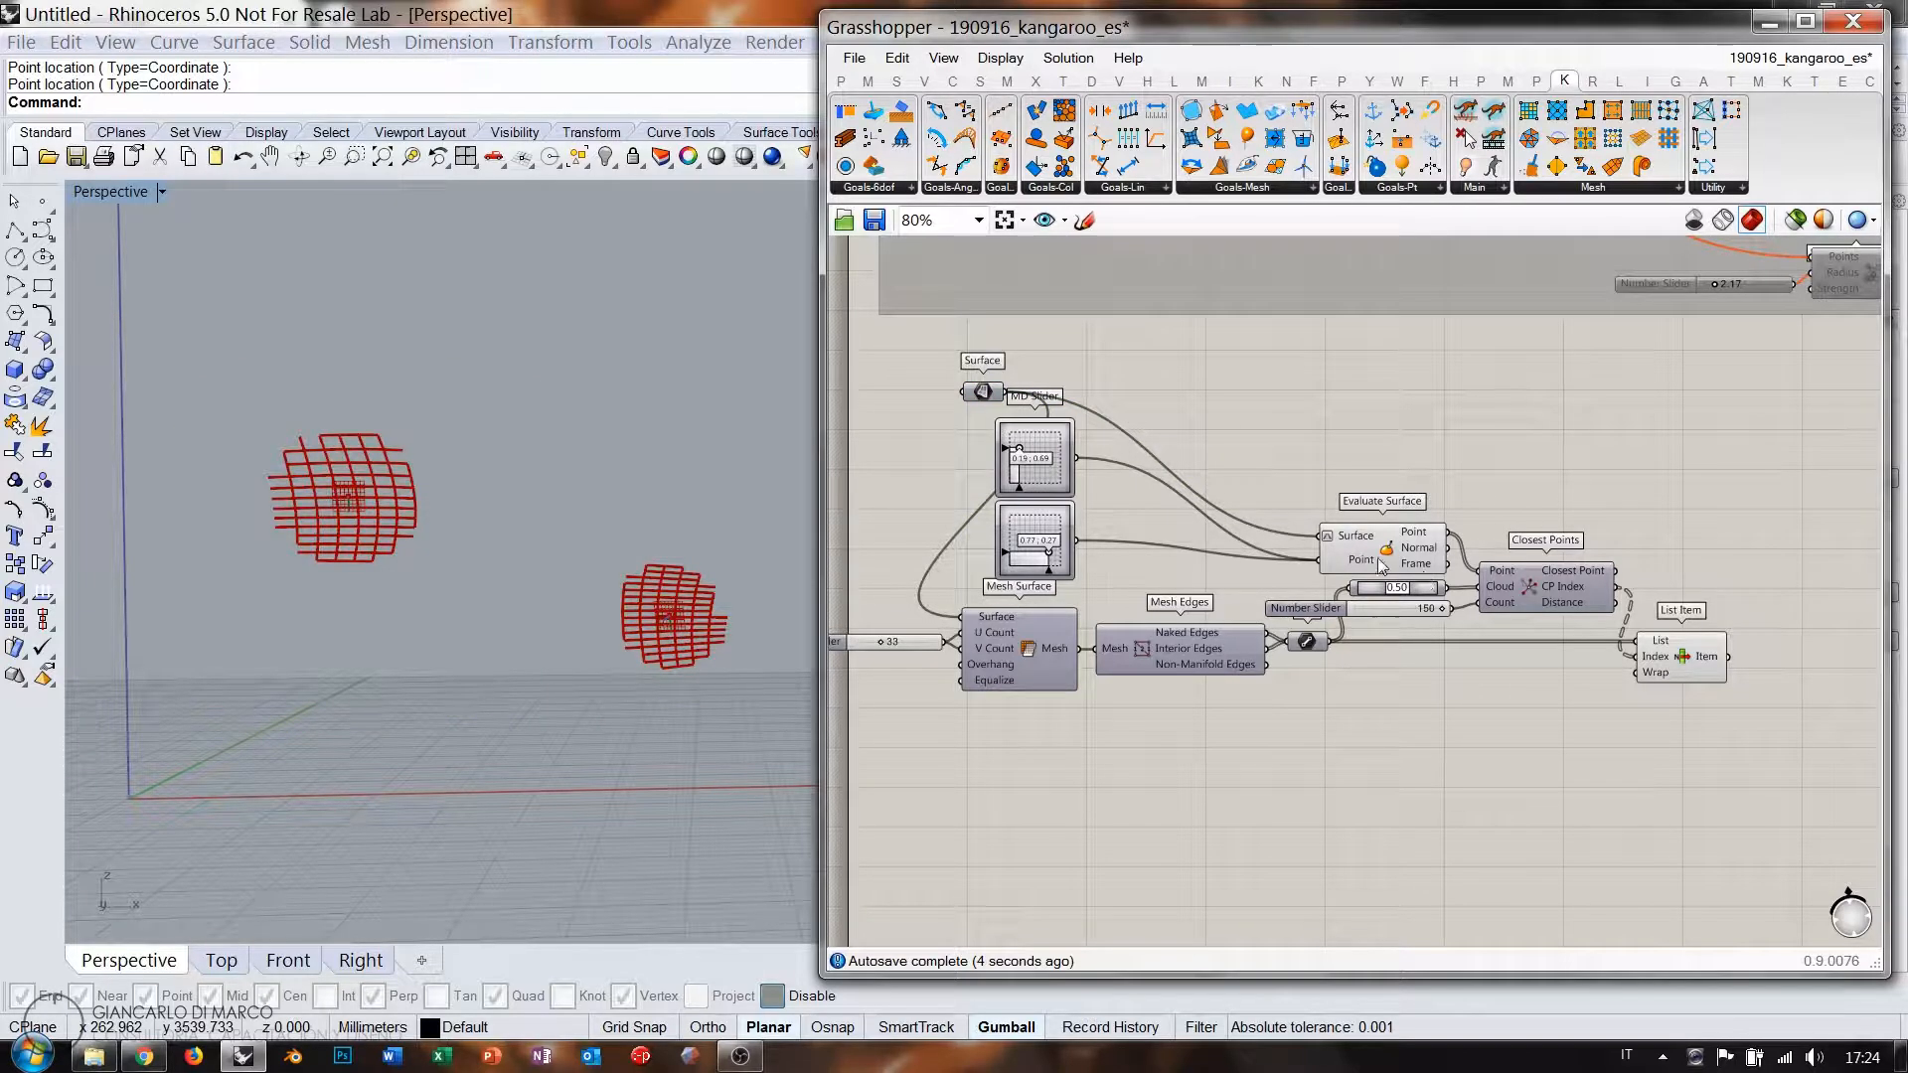
pyautogui.click(1310, 646)
pyautogui.hotkey('ctrl', 'q')
pyautogui.click(1348, 719)
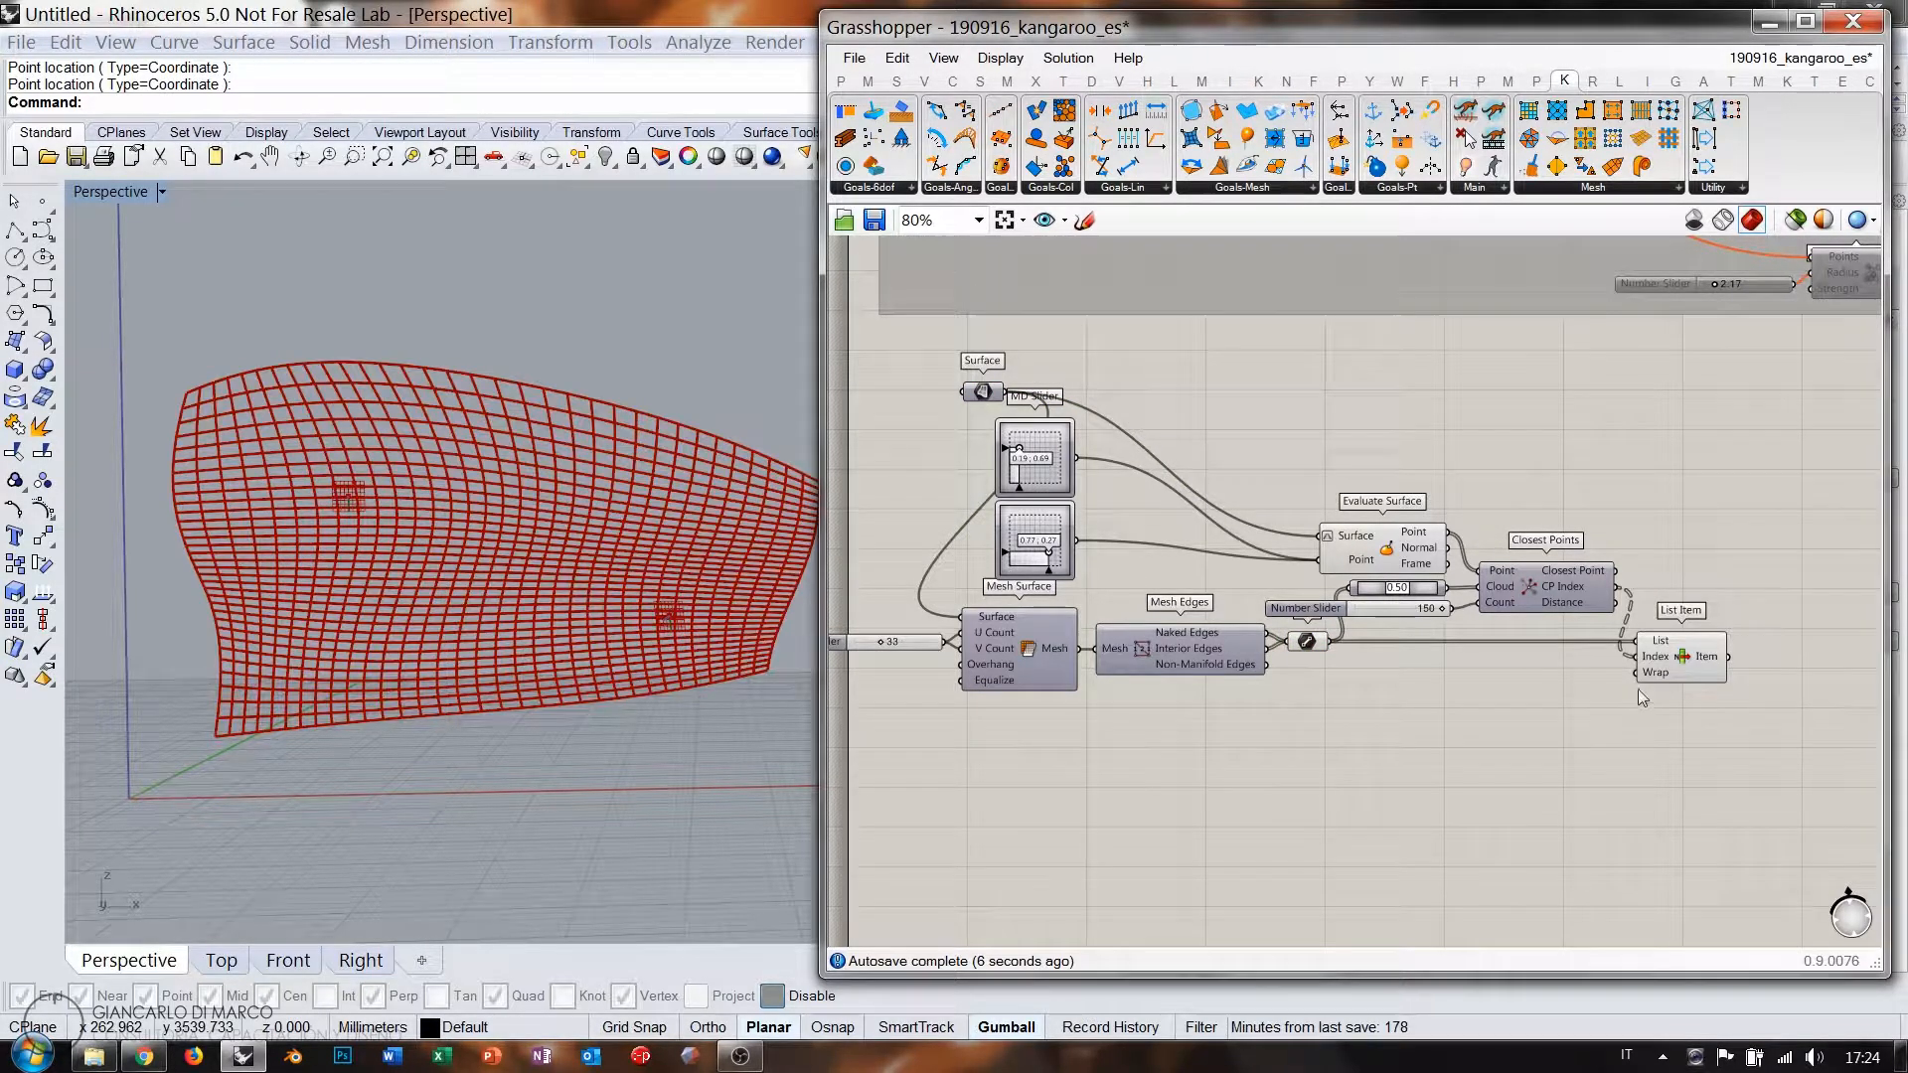
pyautogui.click(1660, 674)
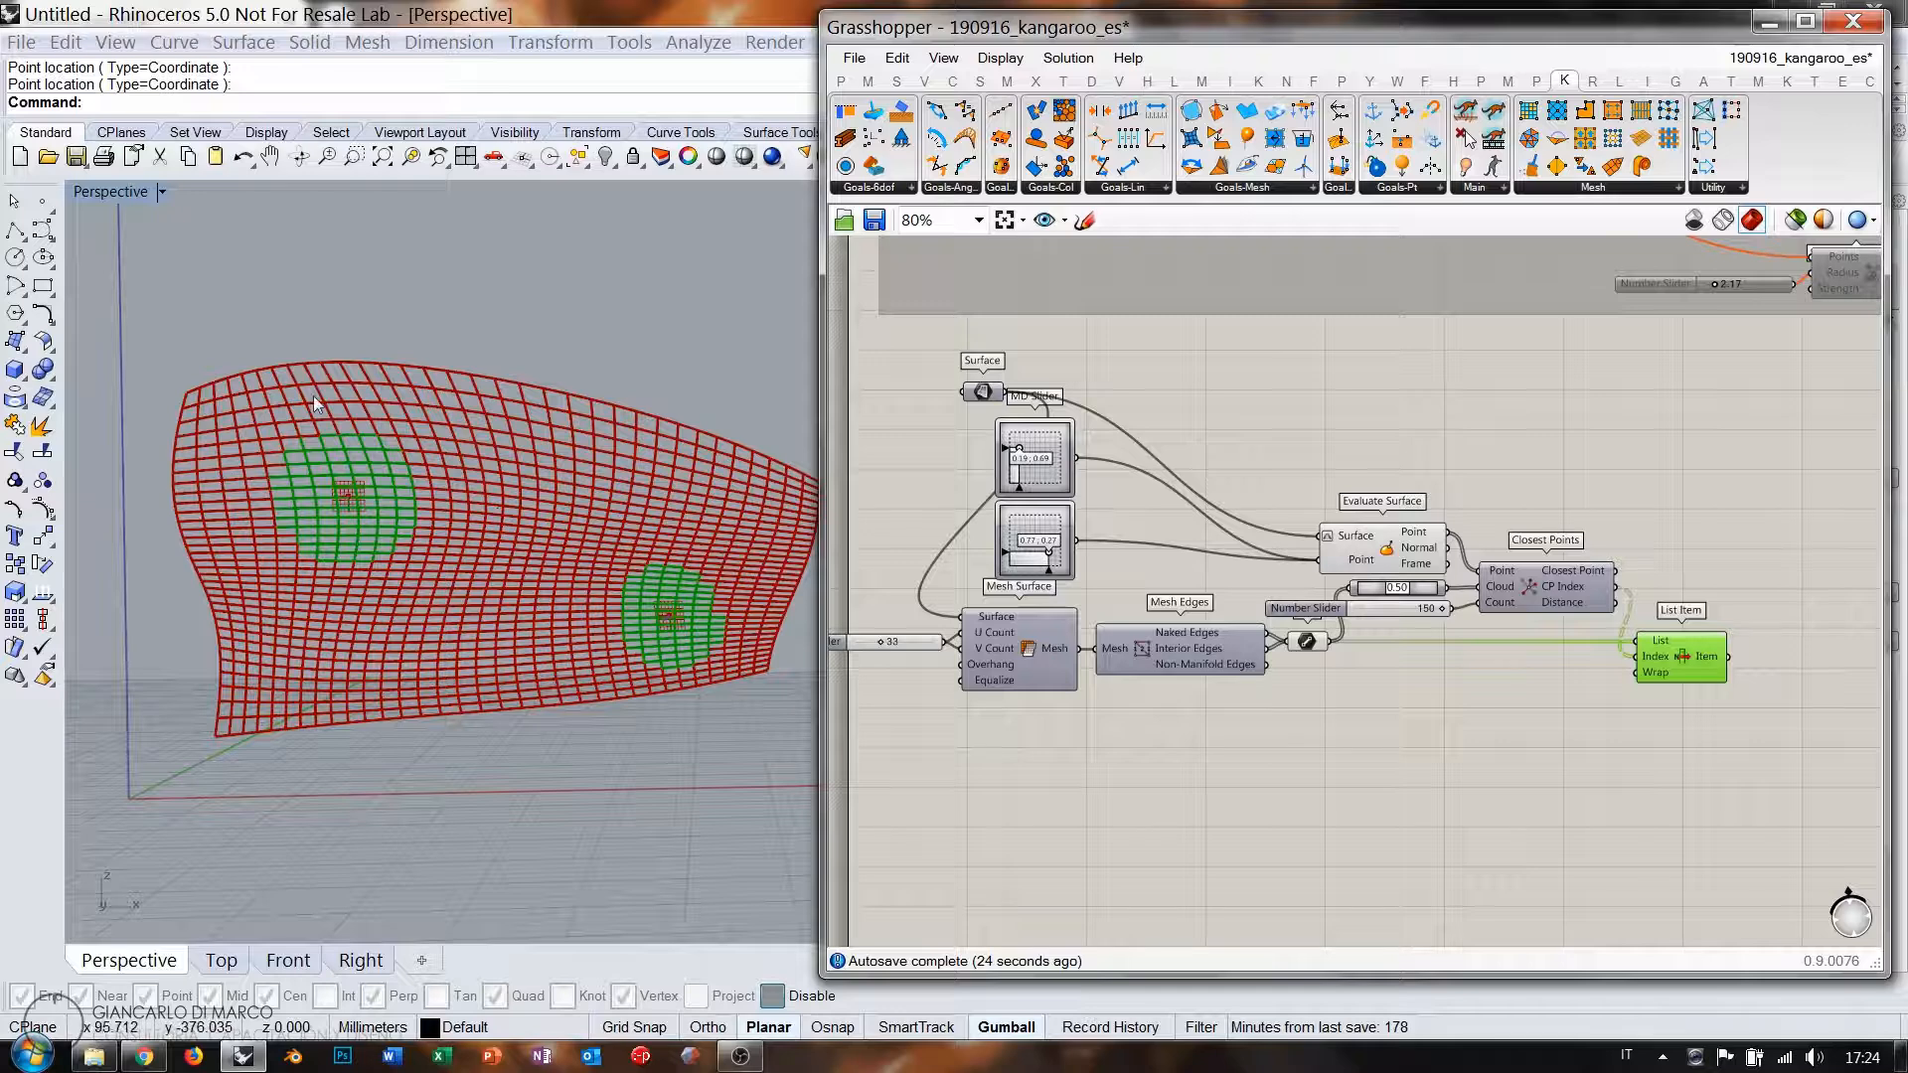
pyautogui.click(1652, 485)
pyautogui.scroll(4, 1652, 485)
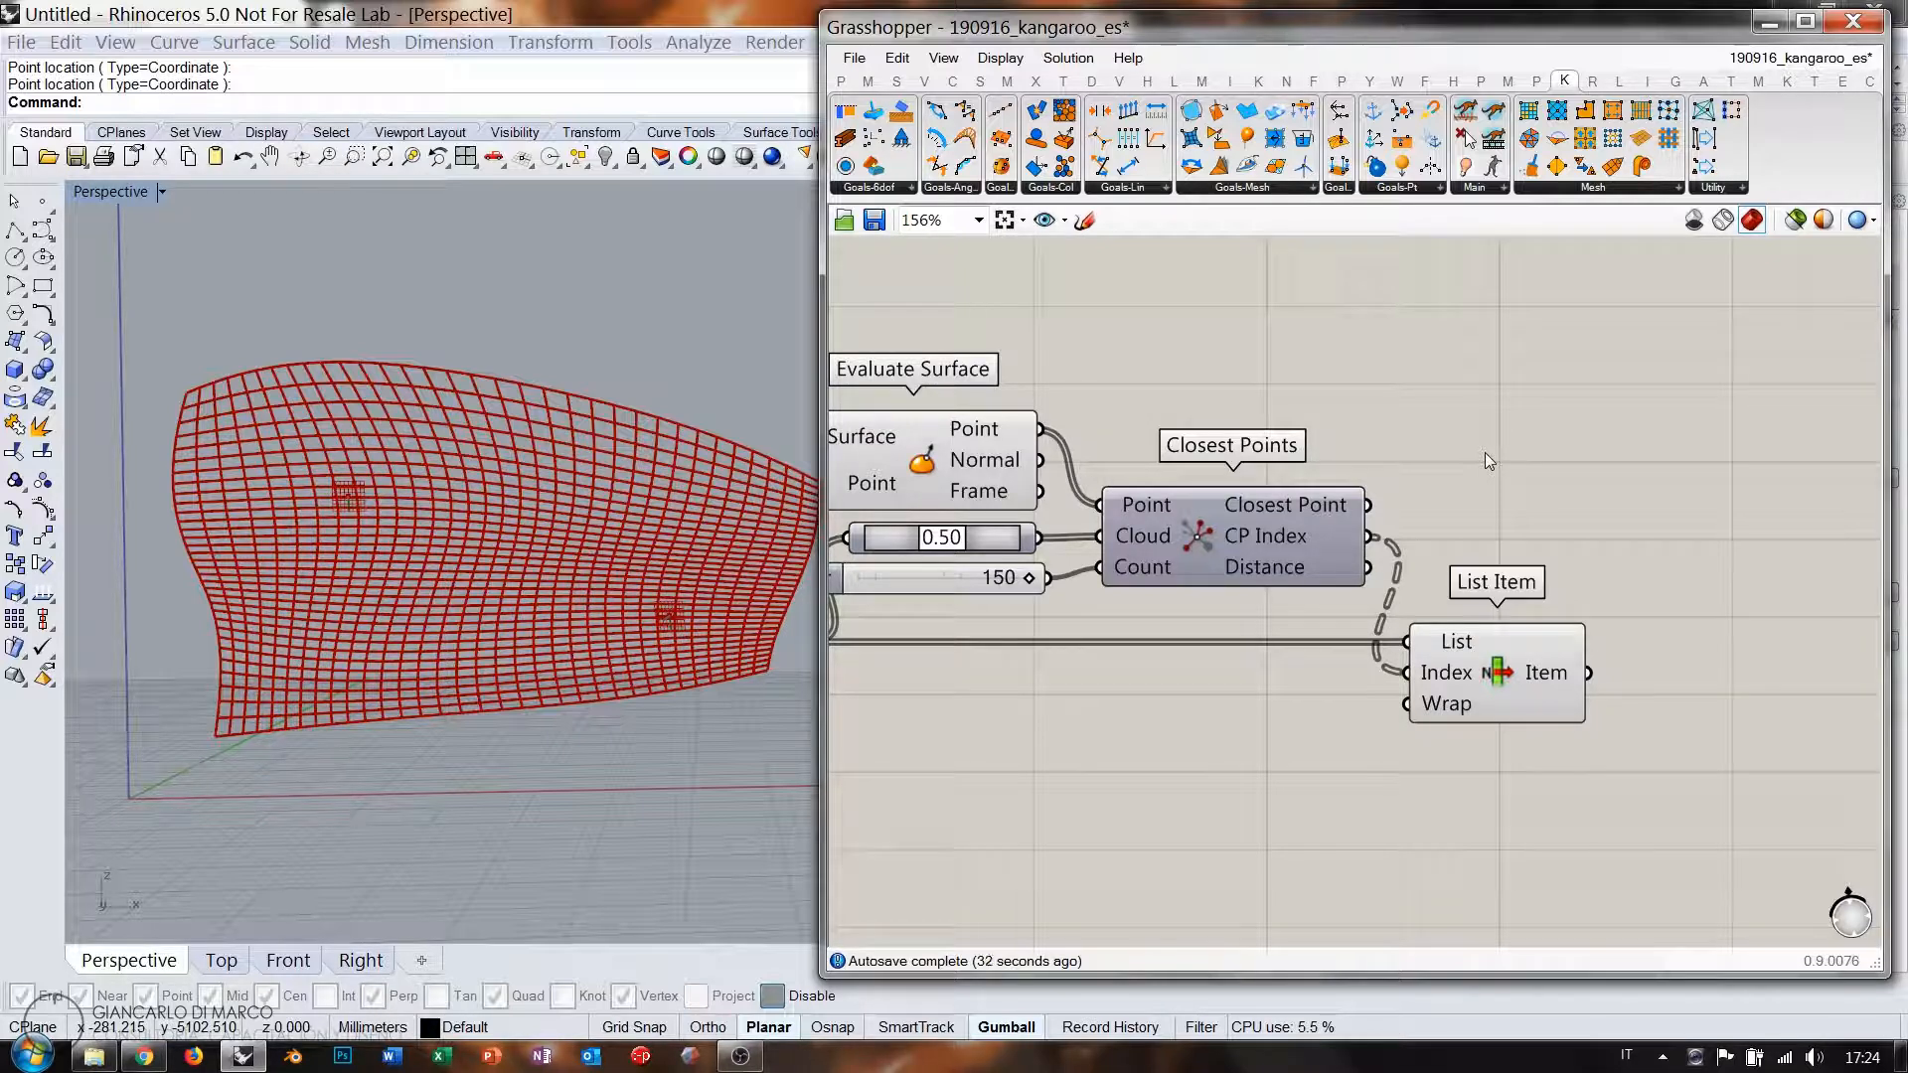
pyautogui.click(1486, 660)
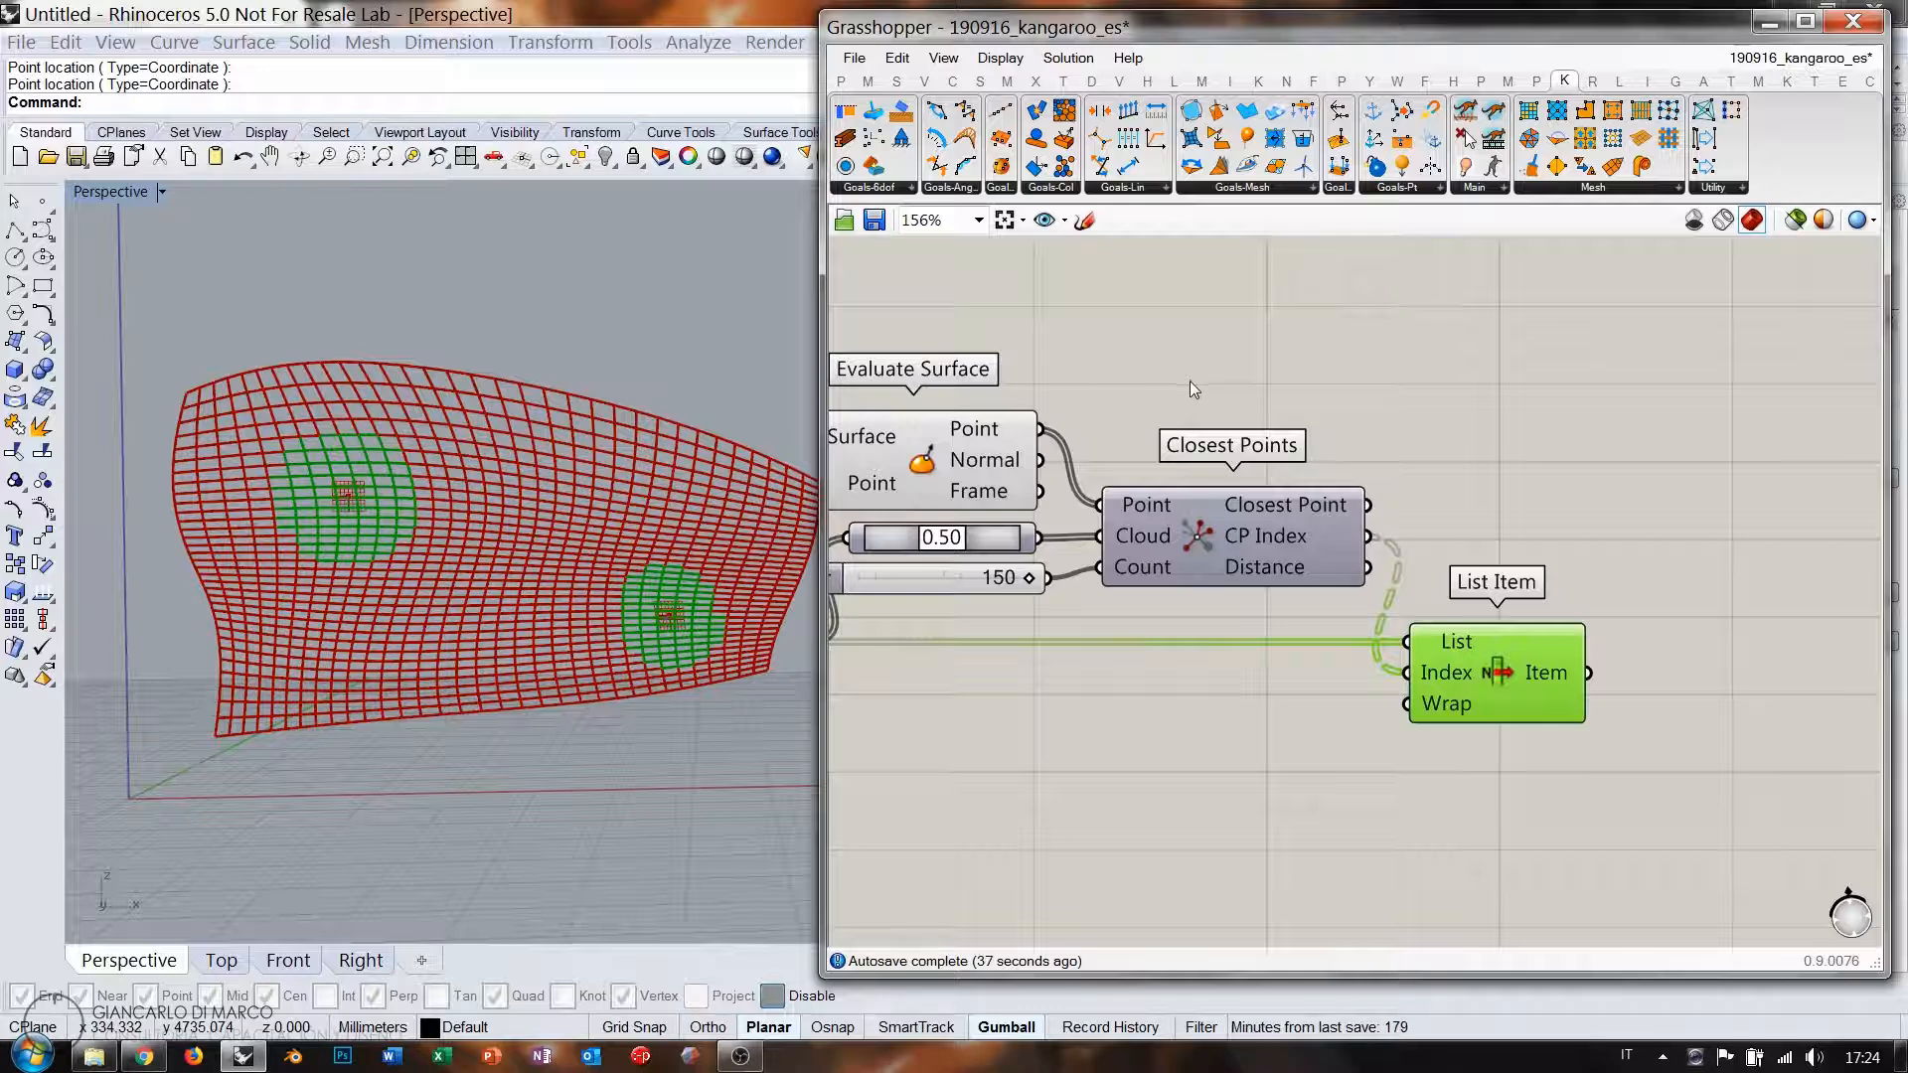
# Check the Closest Points outputs, then expand the full Point component list under Vector.
pyautogui.moveTo(1205, 407); pyautogui.dragTo(1332, 358, button='right')
pyautogui.moveTo(1112, 519); pyautogui.dragTo(1101, 521)
pyautogui.click(1105, 497)
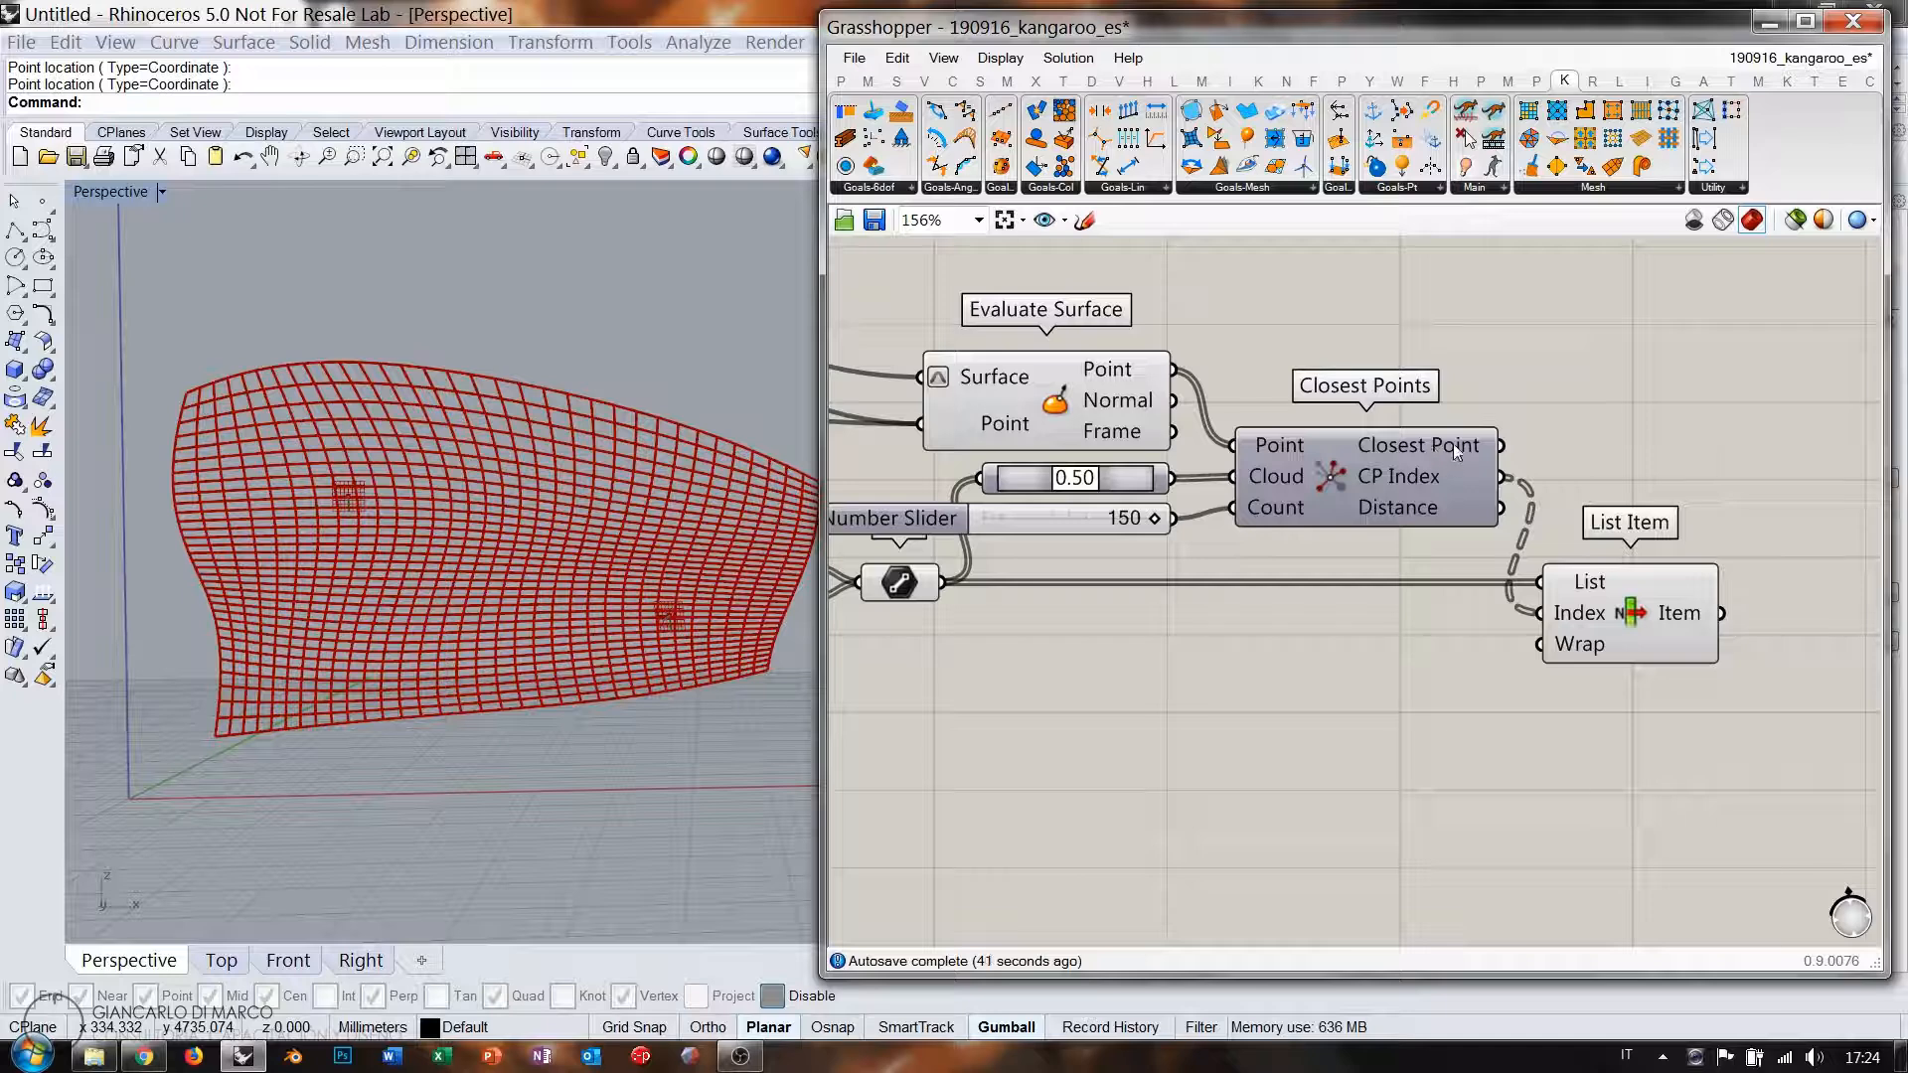
pyautogui.moveTo(1453, 443)
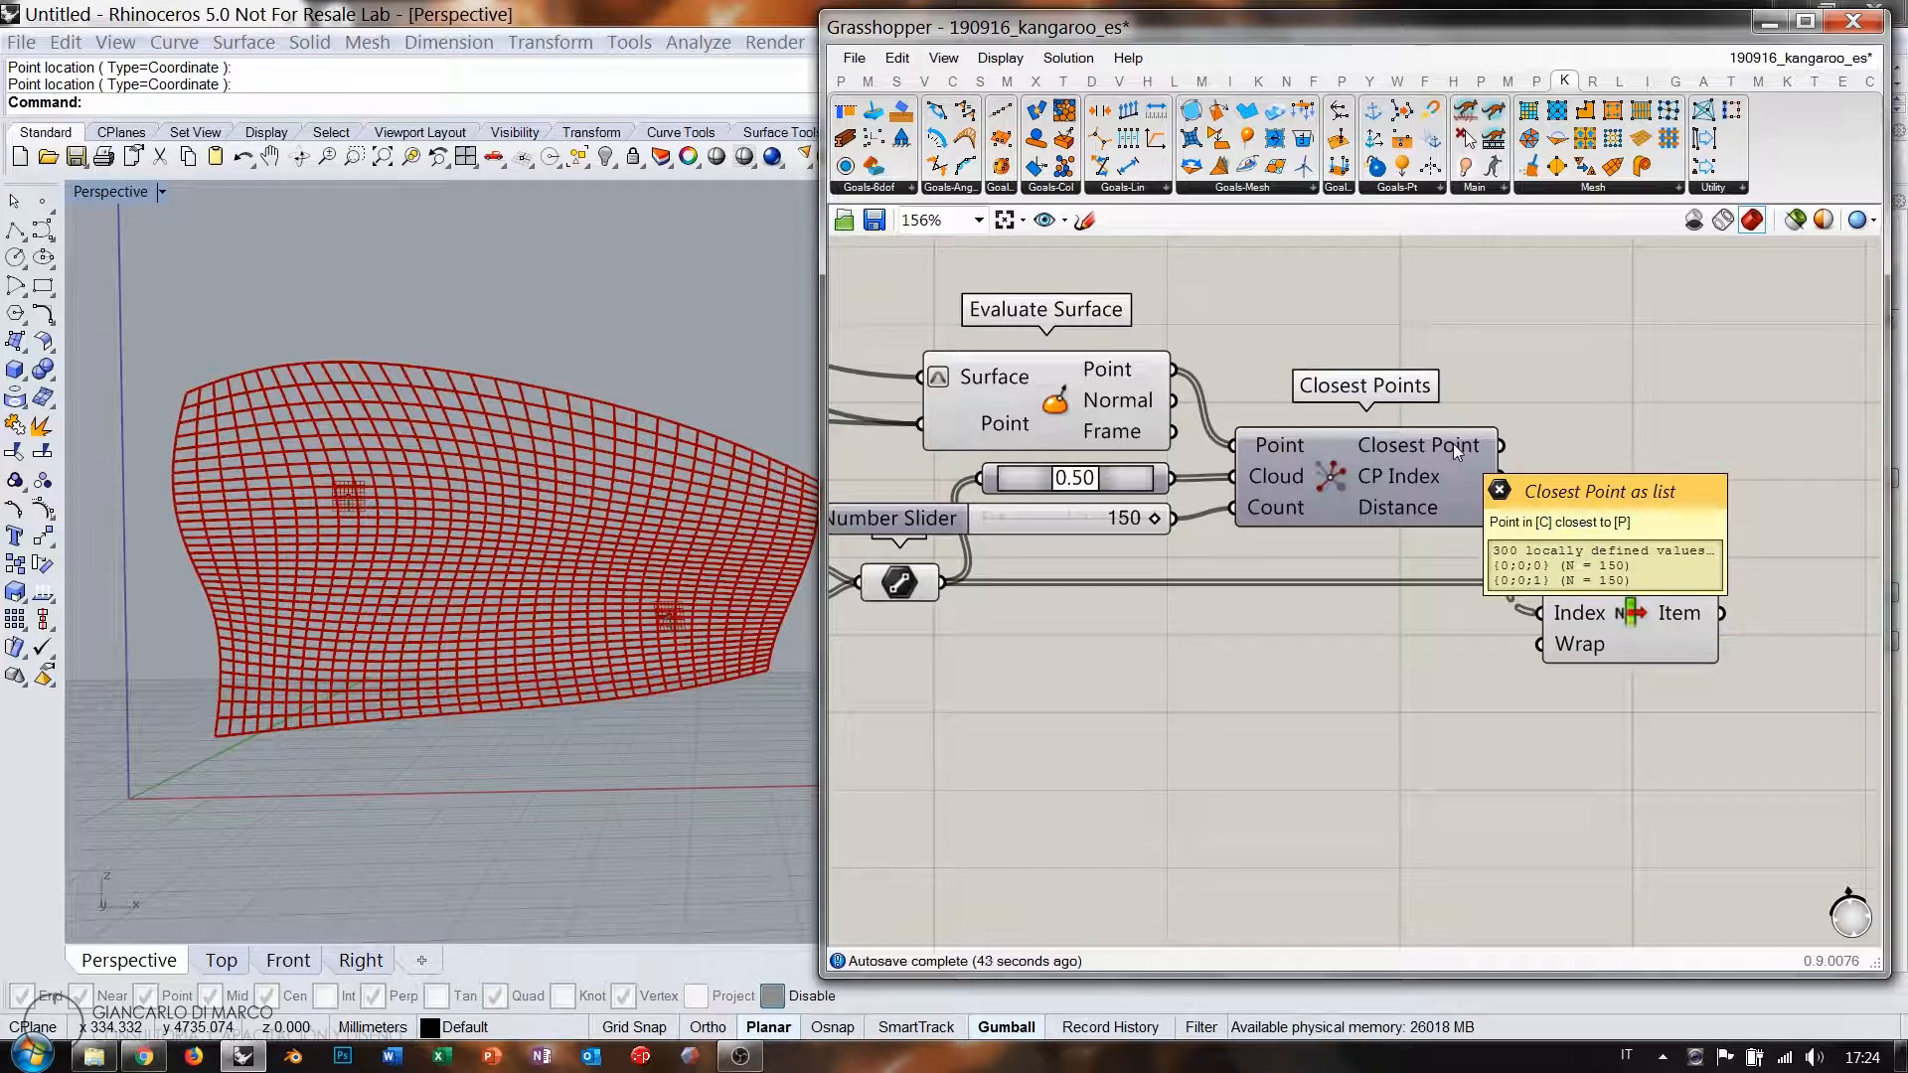
pyautogui.moveTo(1423, 509)
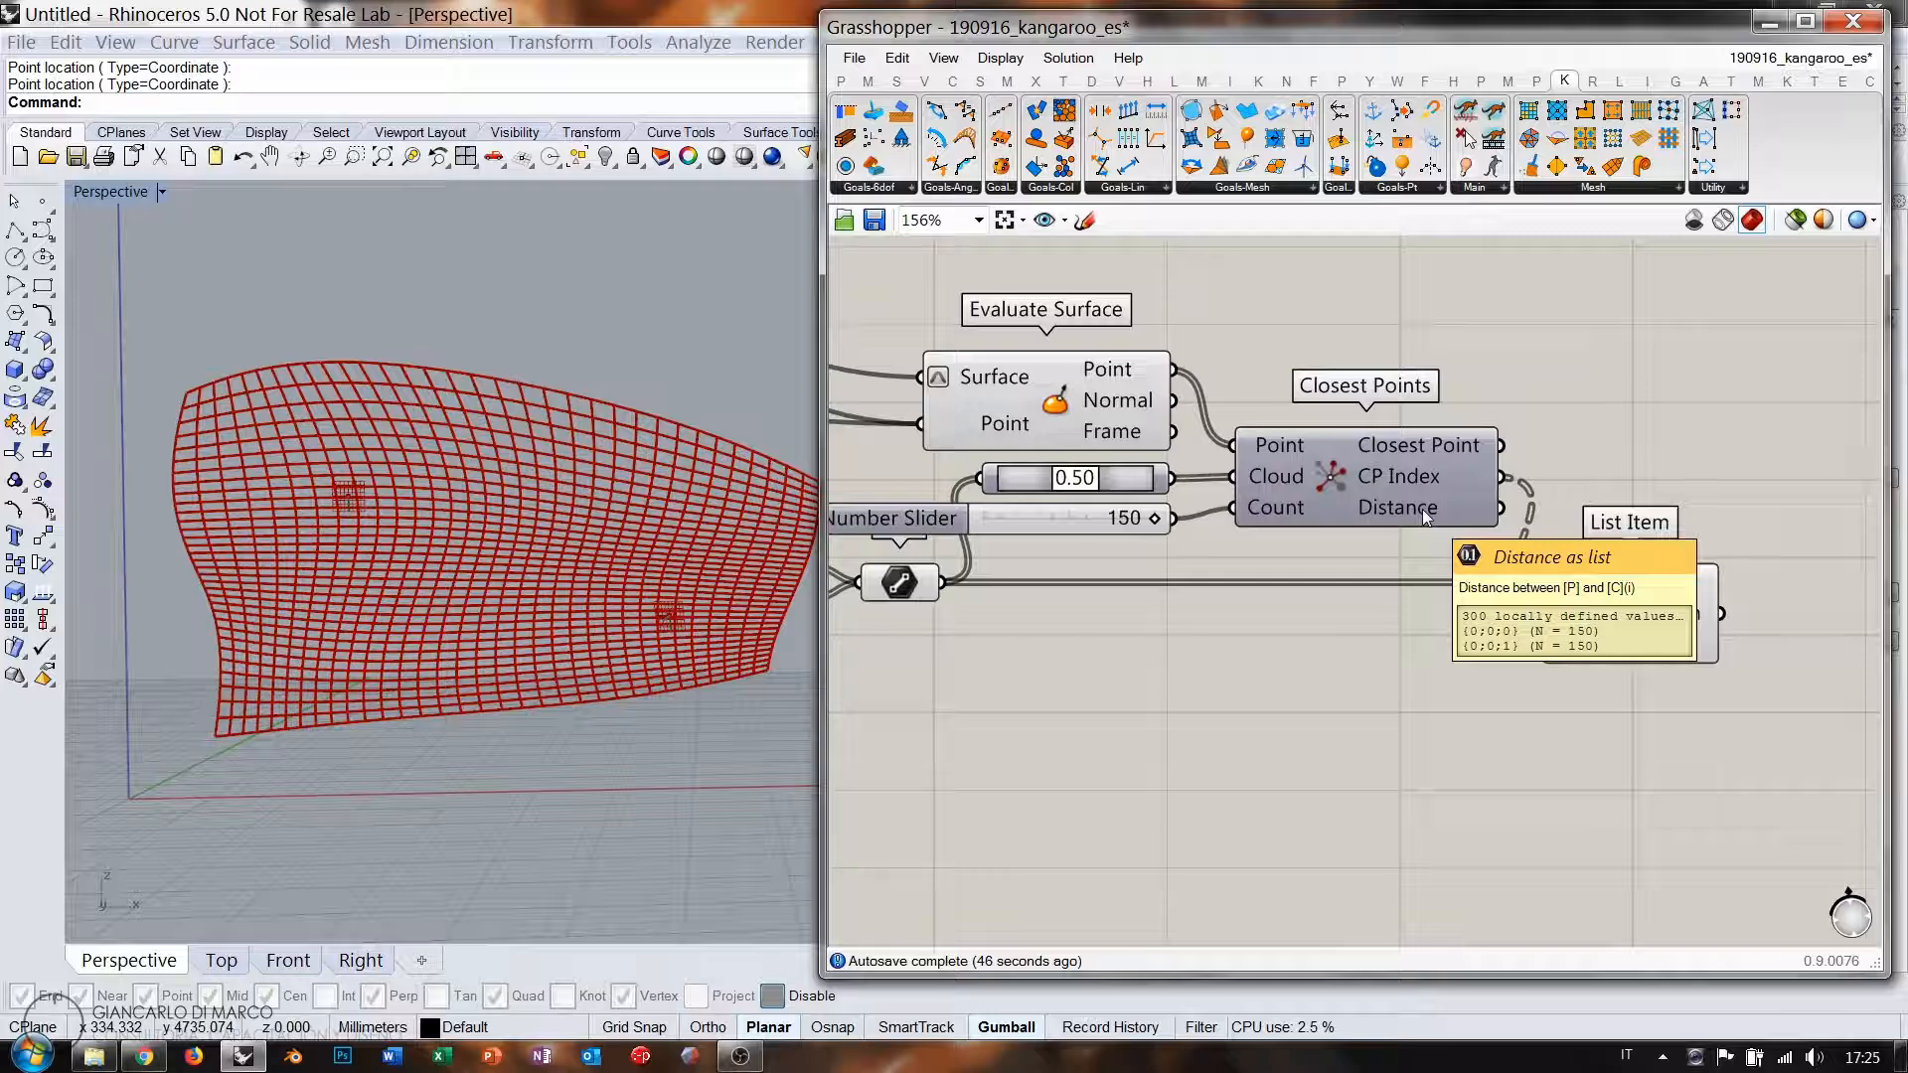
pyautogui.moveTo(1477, 358); pyautogui.dragTo(1290, 403, button='right')
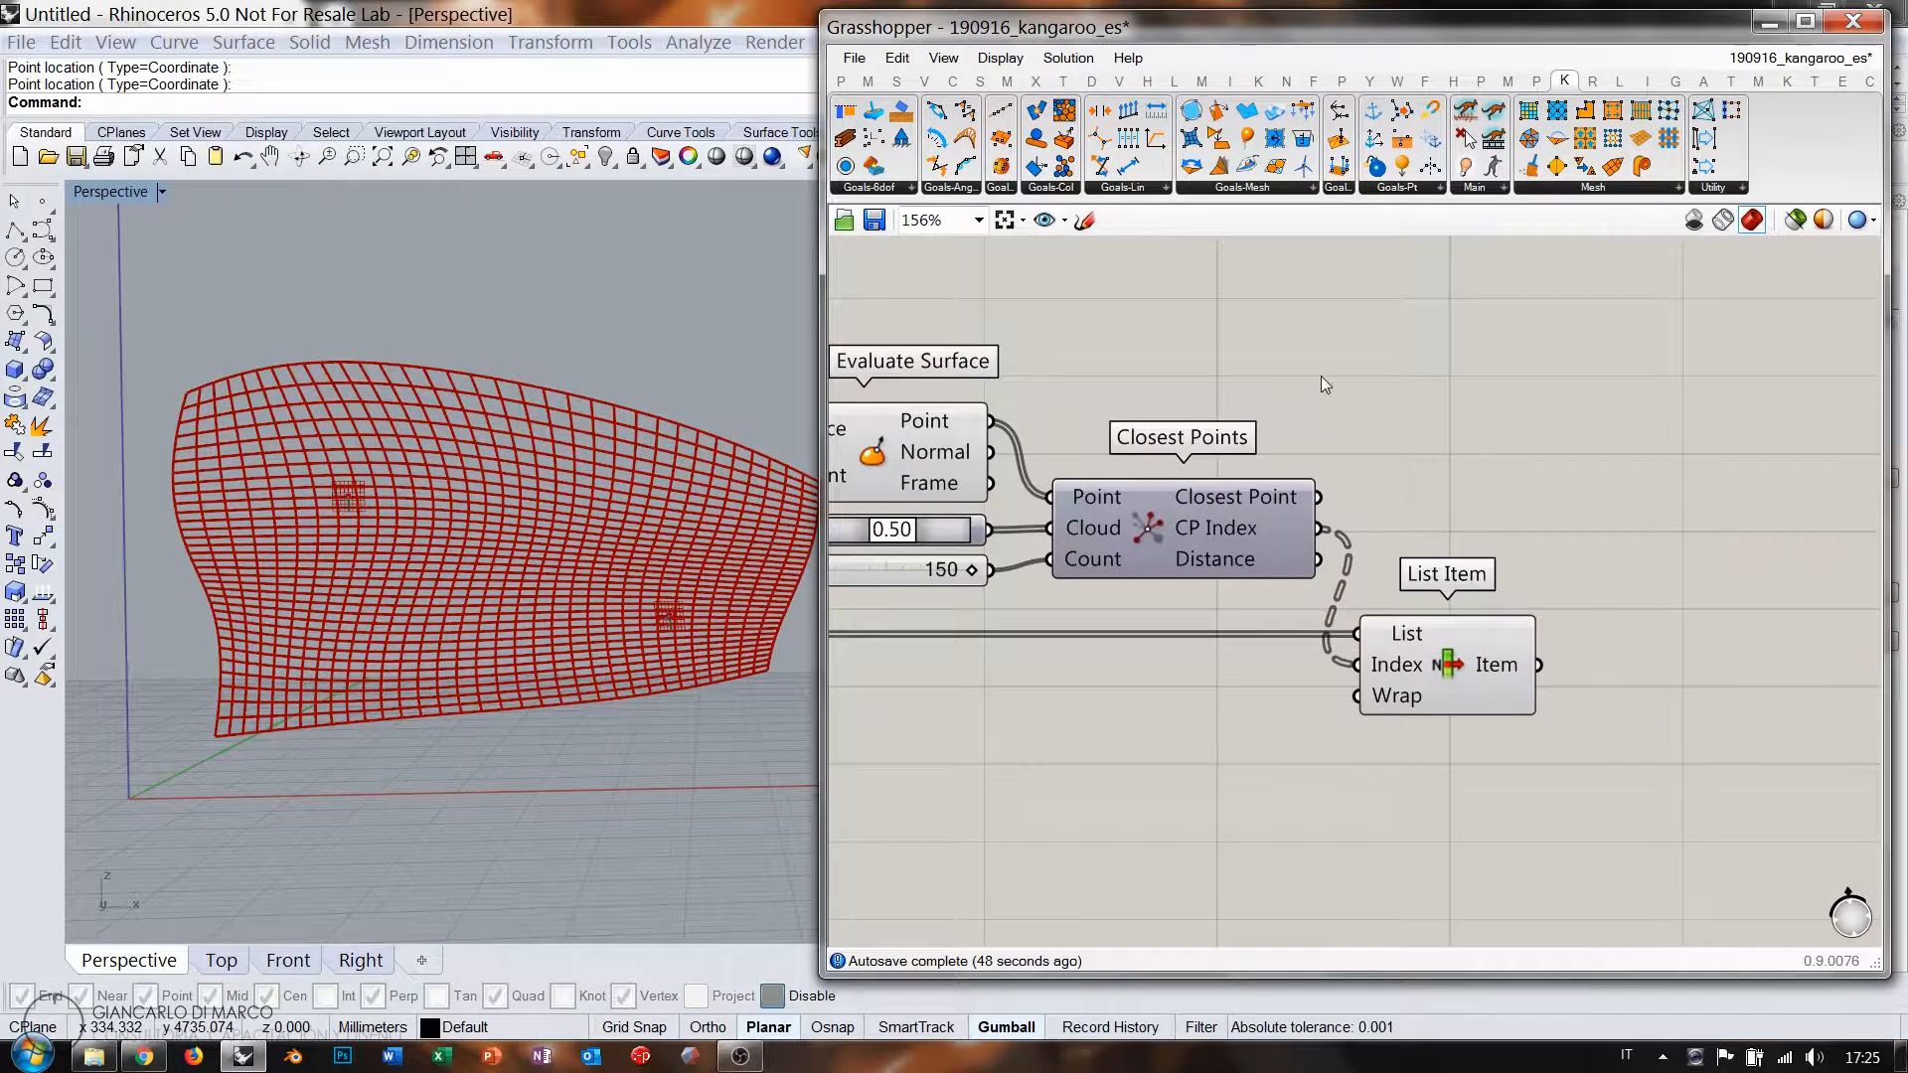
pyautogui.click(924, 79)
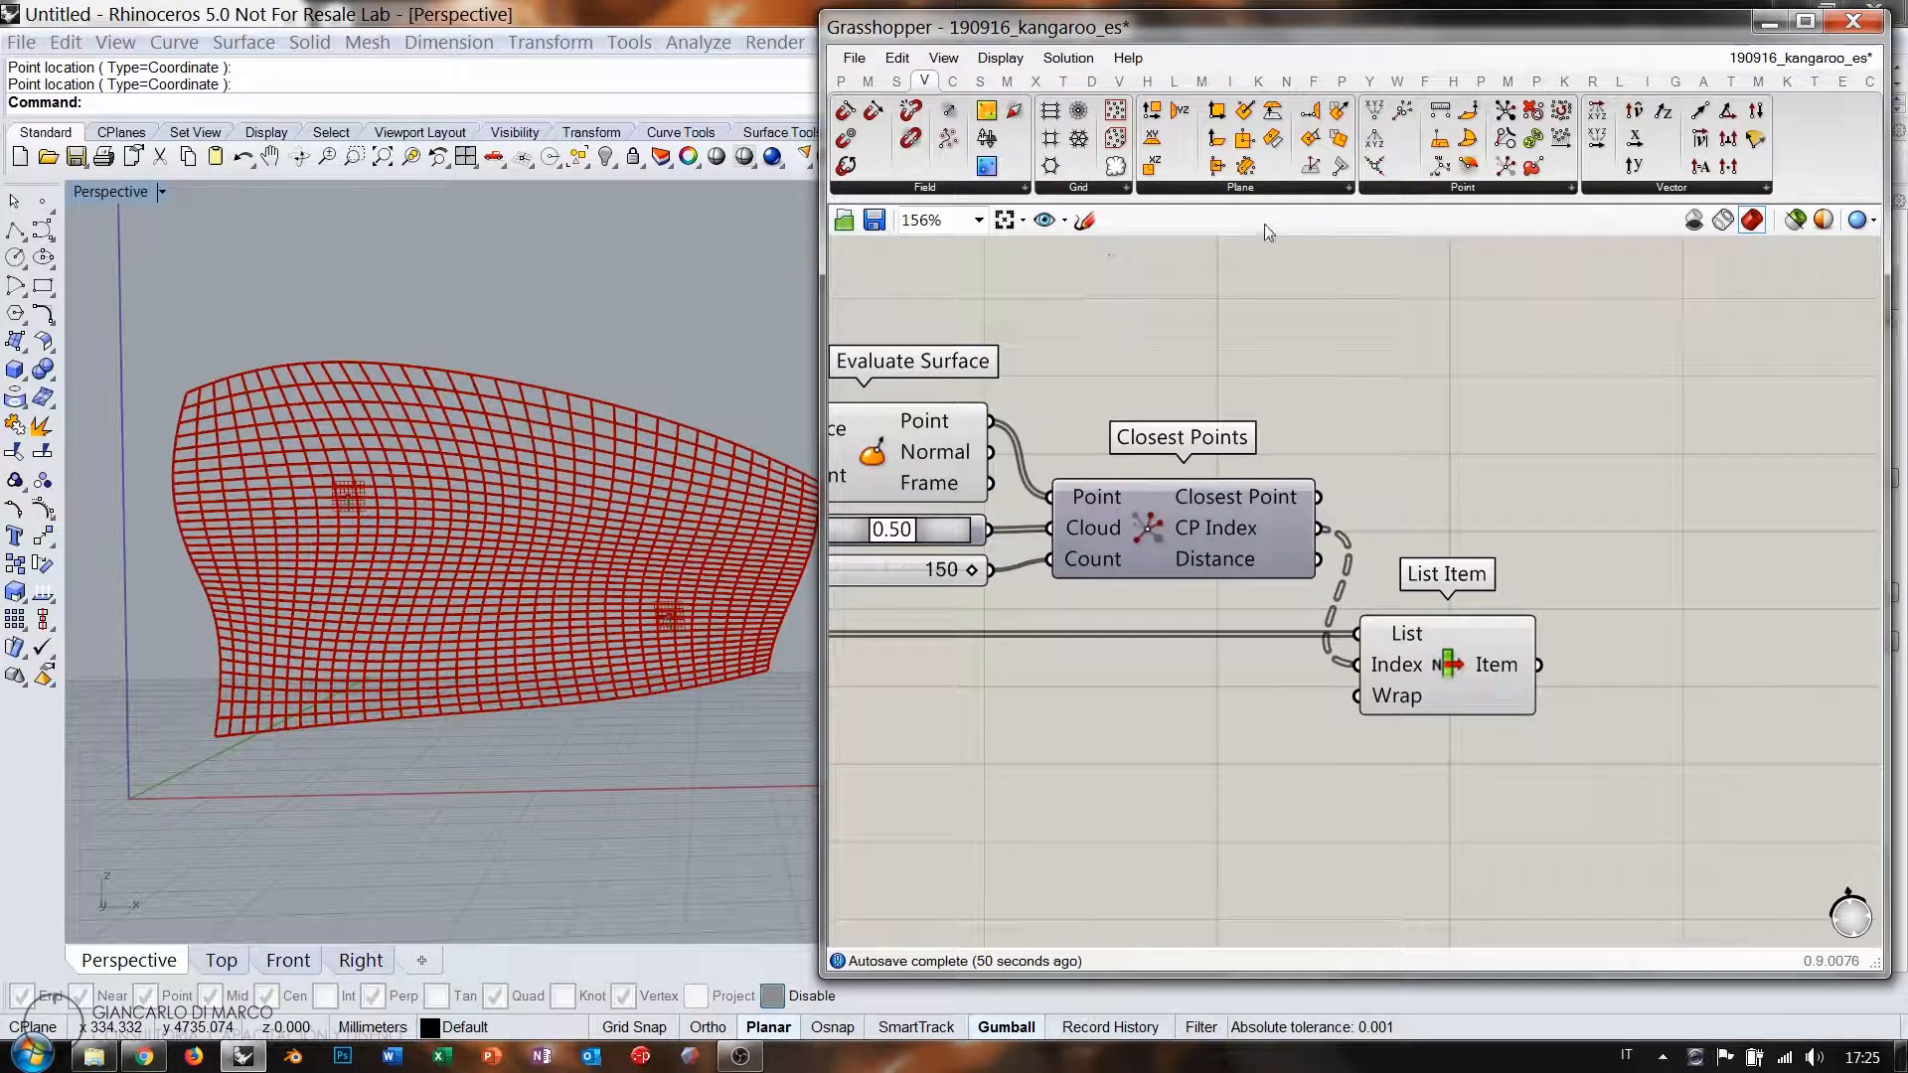
pyautogui.click(1429, 189)
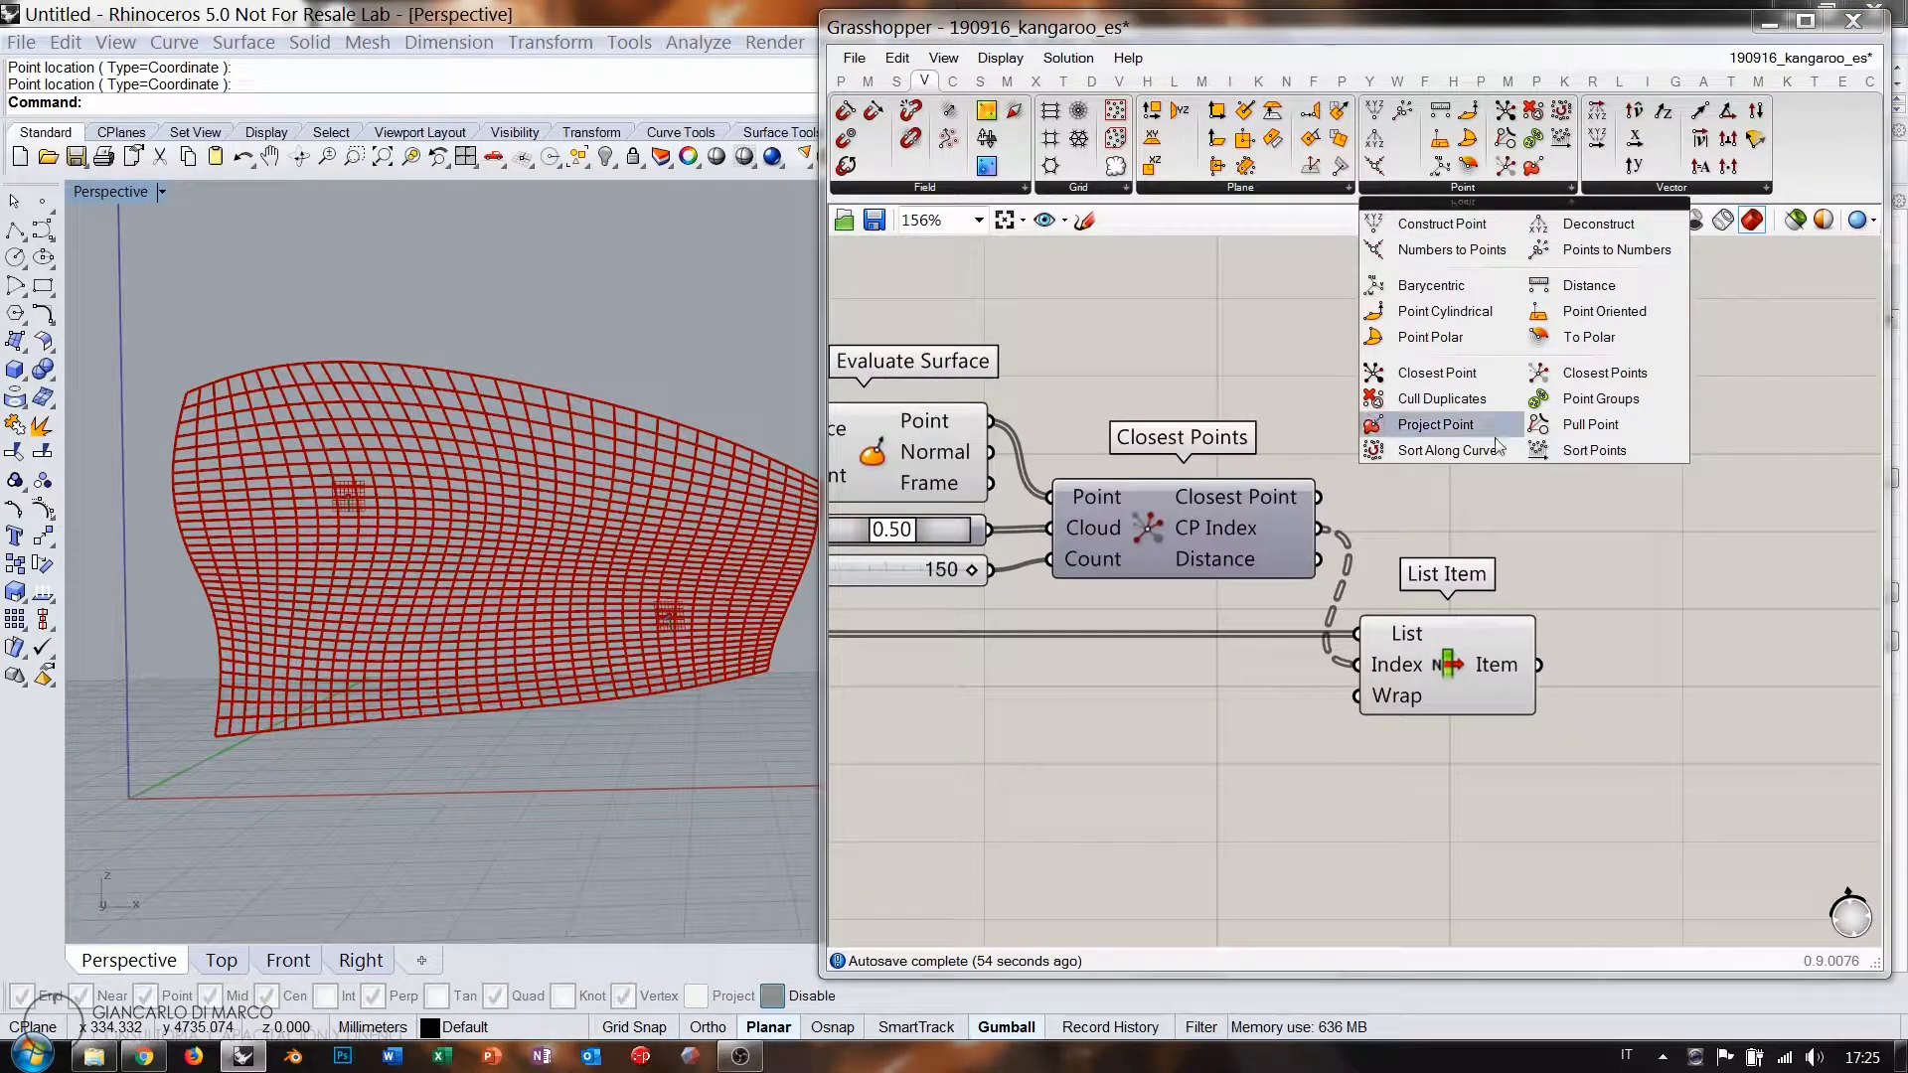
# Place a Cull Duplicates component above Closest Points.
pyautogui.click(1457, 400)
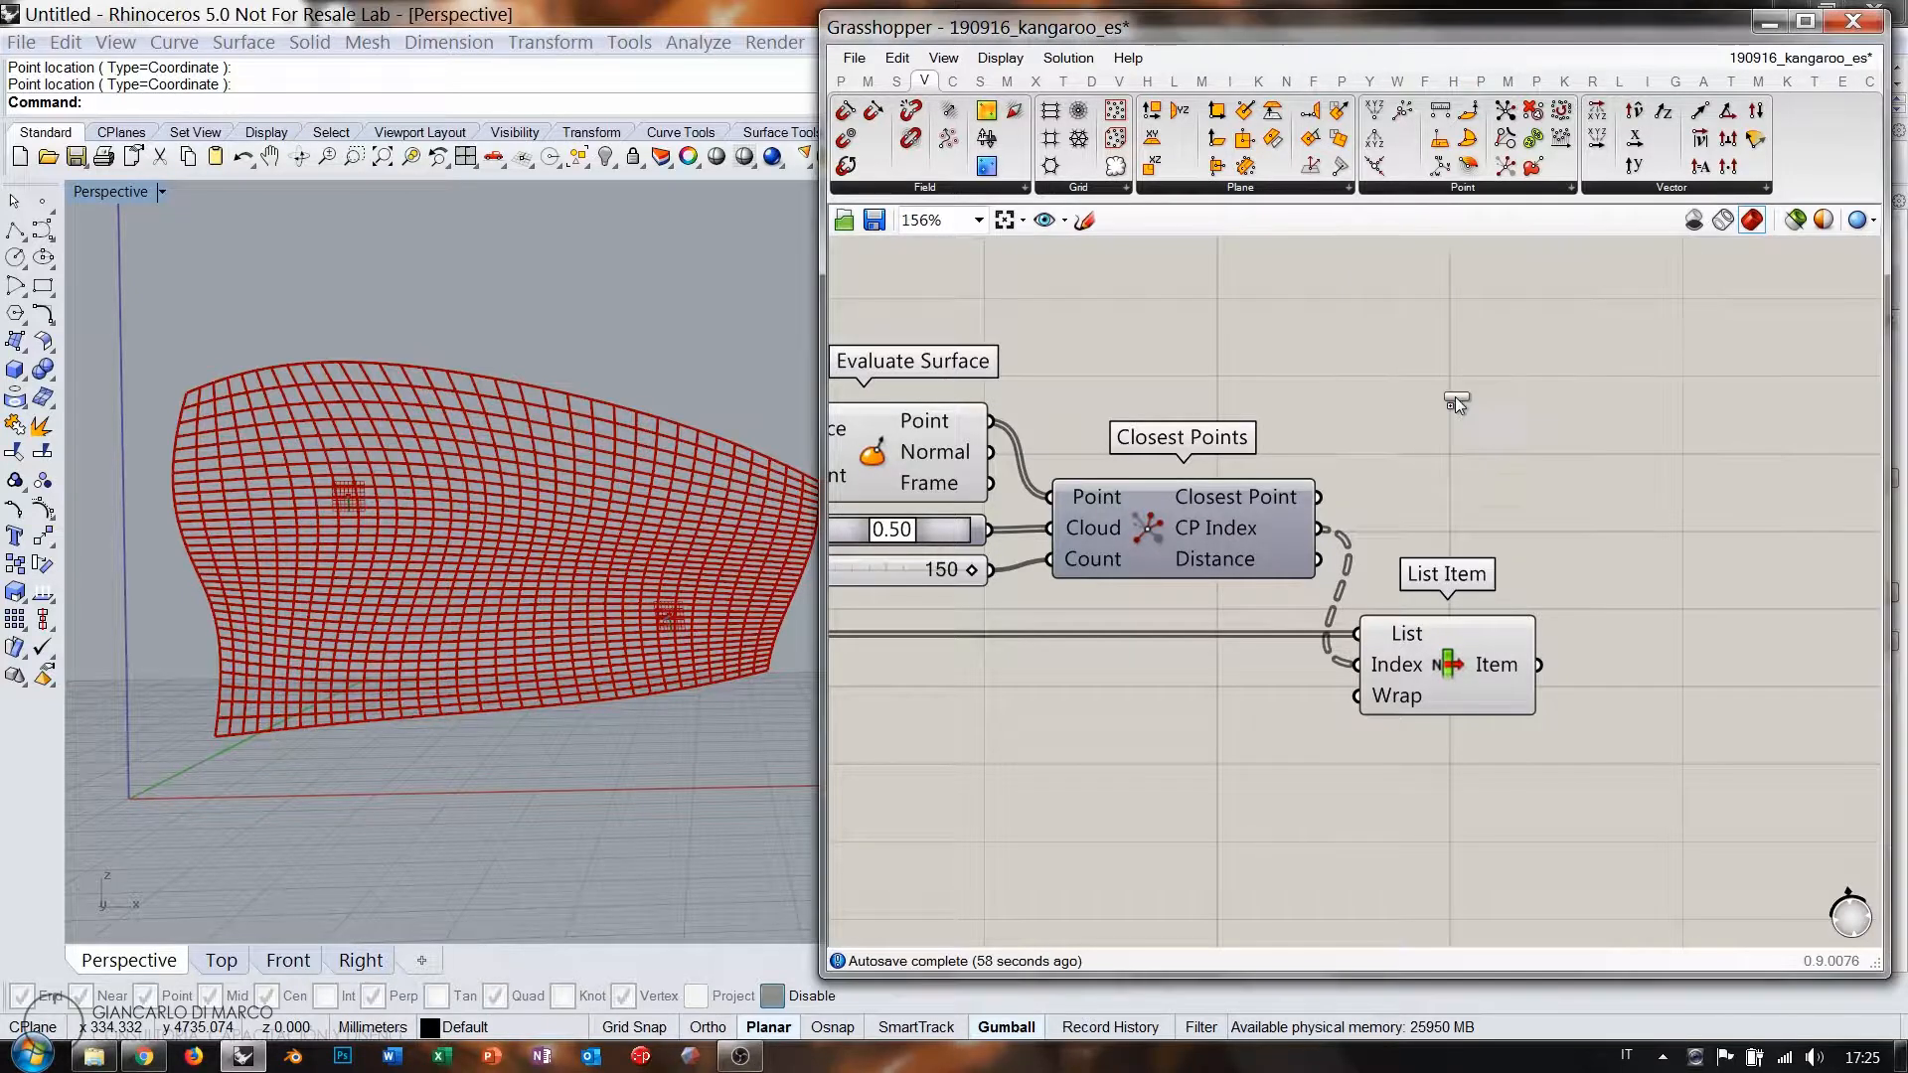
pyautogui.click(1384, 444)
pyautogui.scroll(3, 1351, 342)
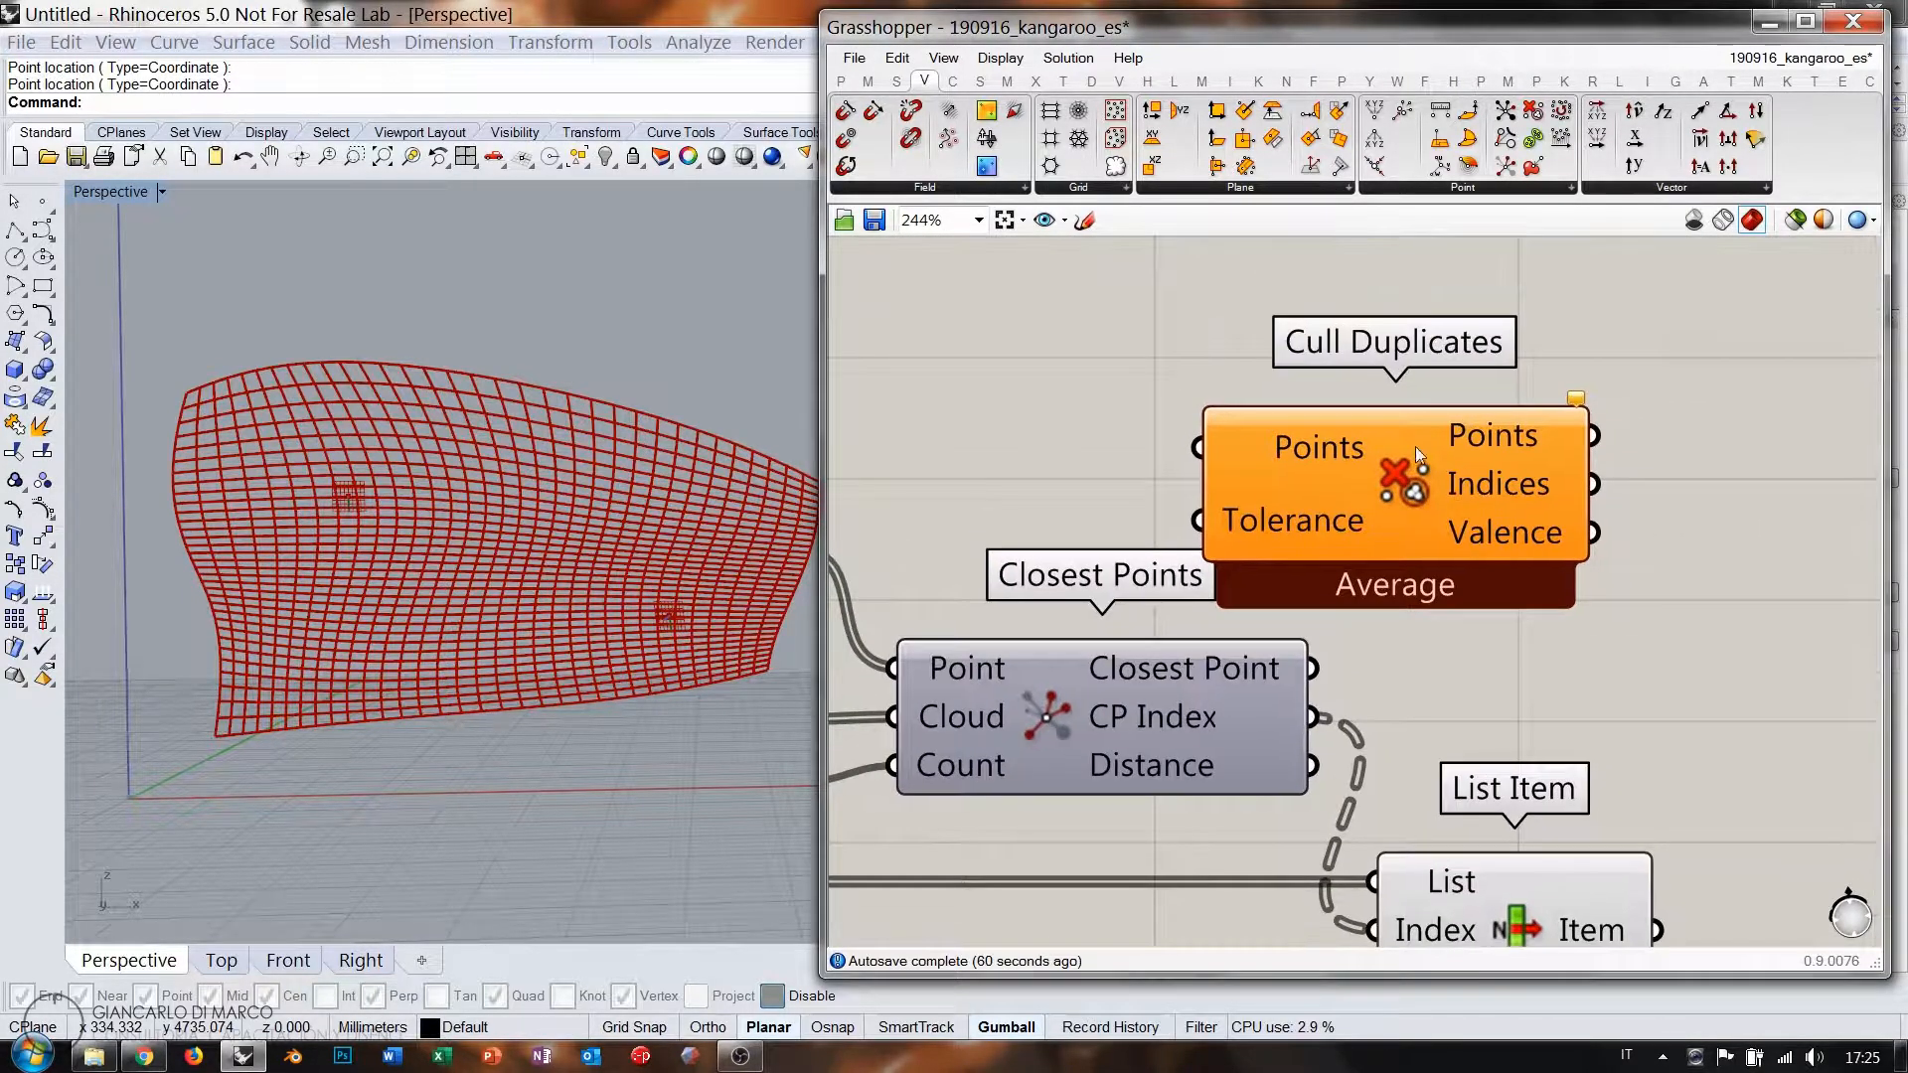
pyautogui.scroll(1, 1397, 410)
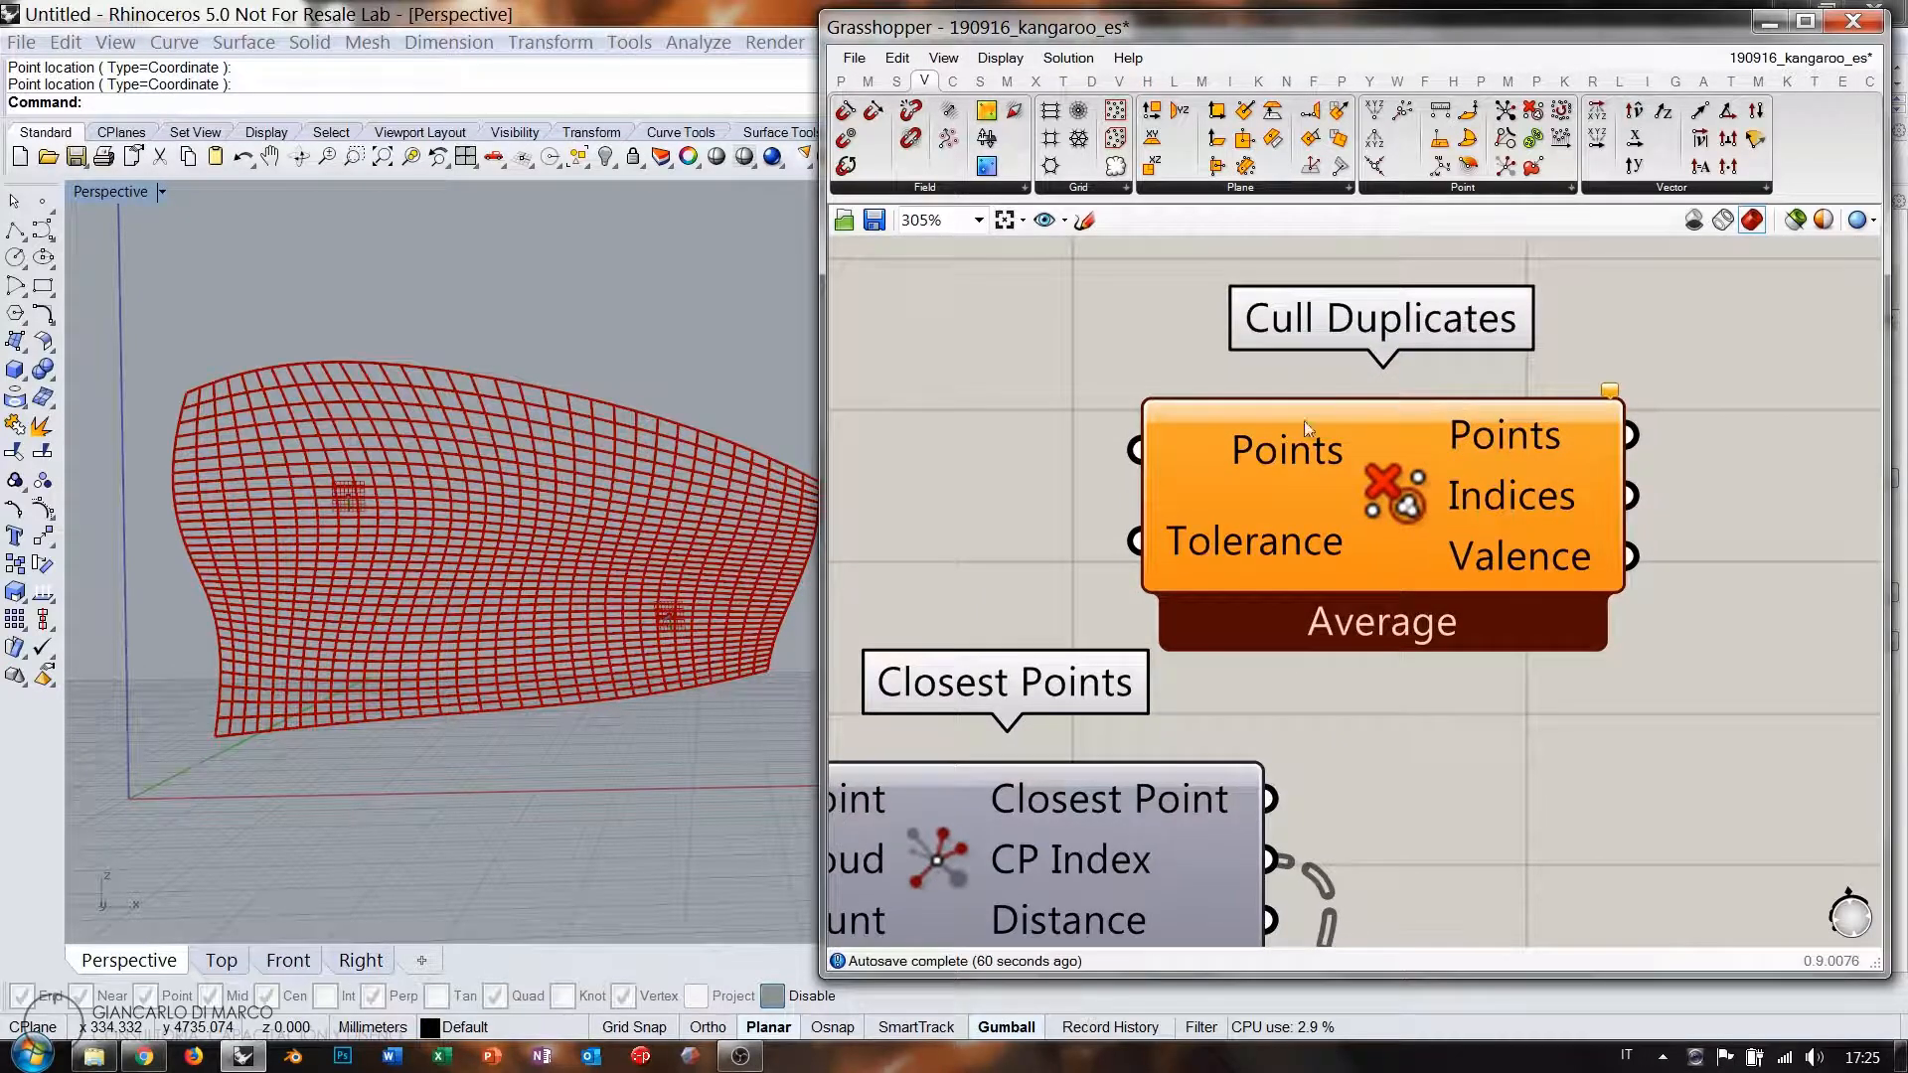
pyautogui.moveTo(1537, 499)
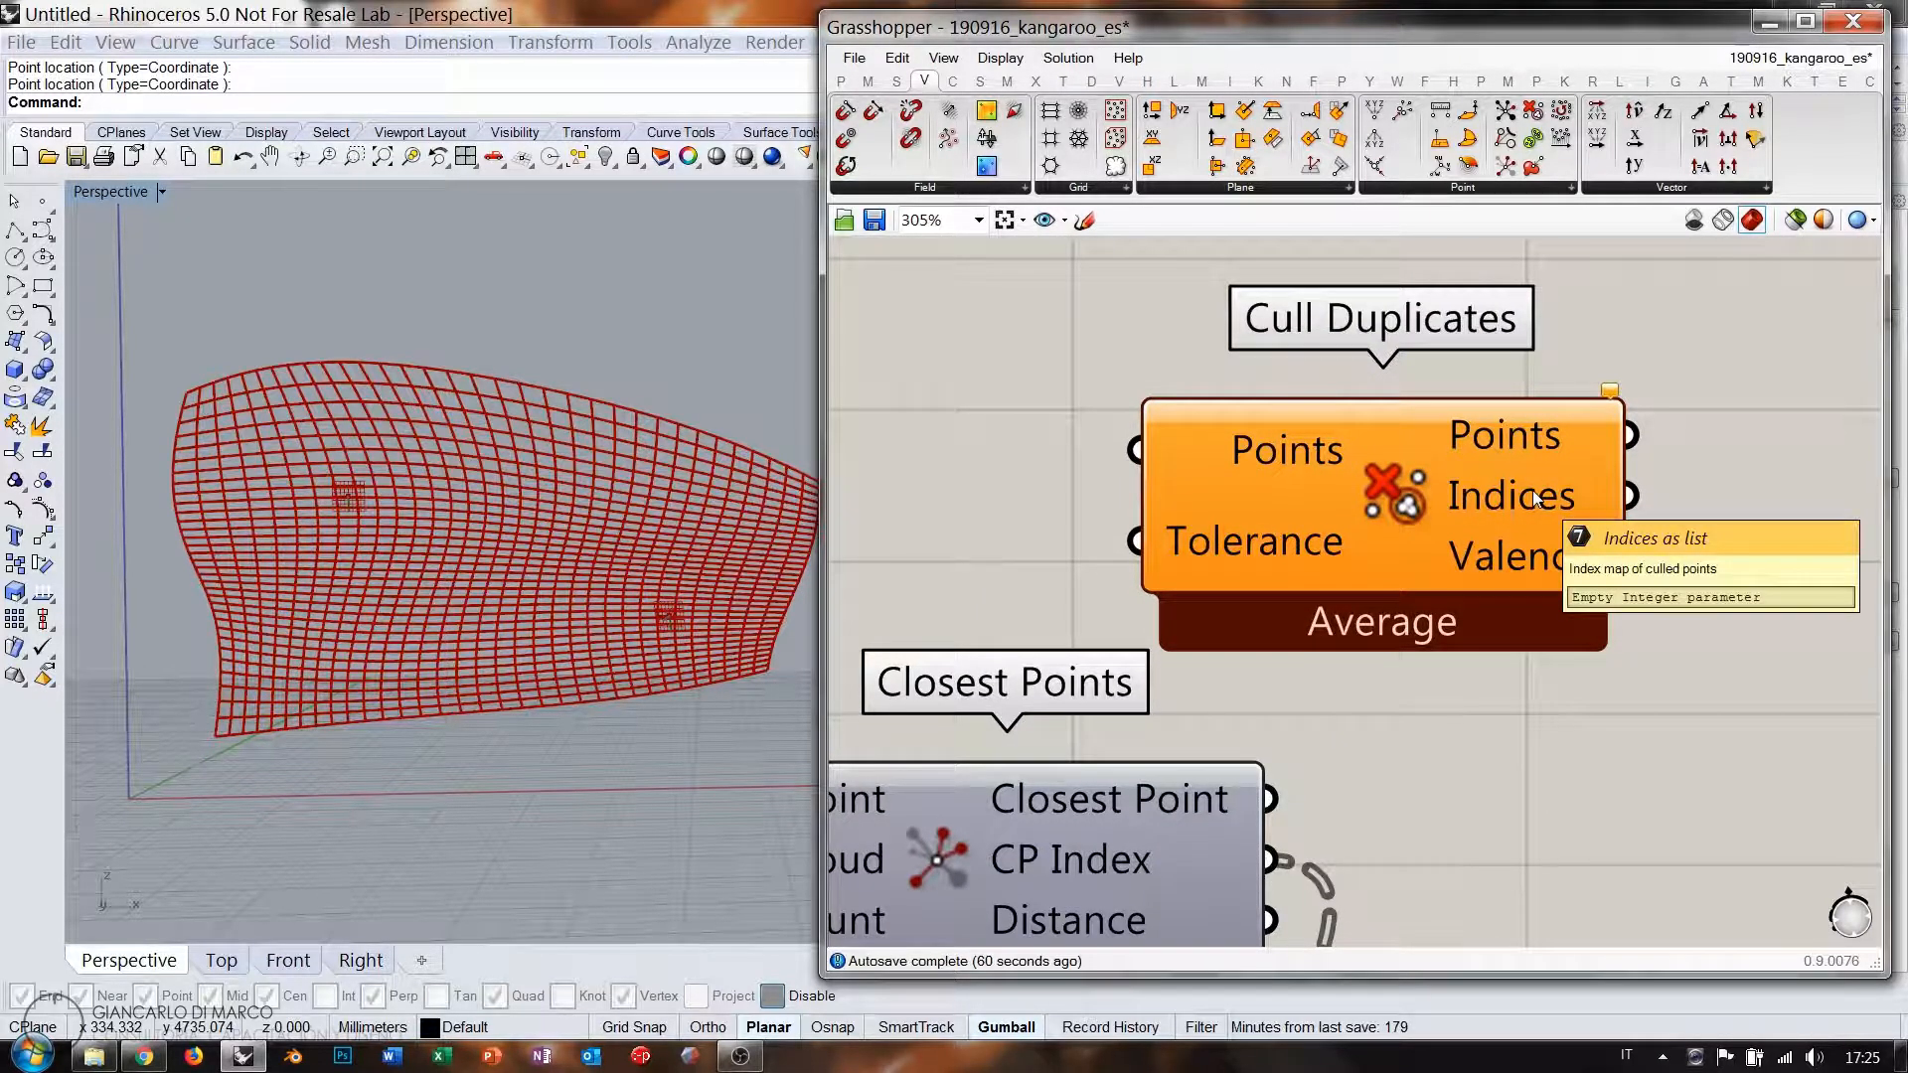
pyautogui.scroll(-5, 1536, 499)
pyautogui.moveTo(1569, 433)
pyautogui.mouseDown()
pyautogui.moveTo(1524, 388)
pyautogui.moveTo(1548, 414)
pyautogui.mouseUp()
pyautogui.click(1600, 469)
pyautogui.click(1613, 514)
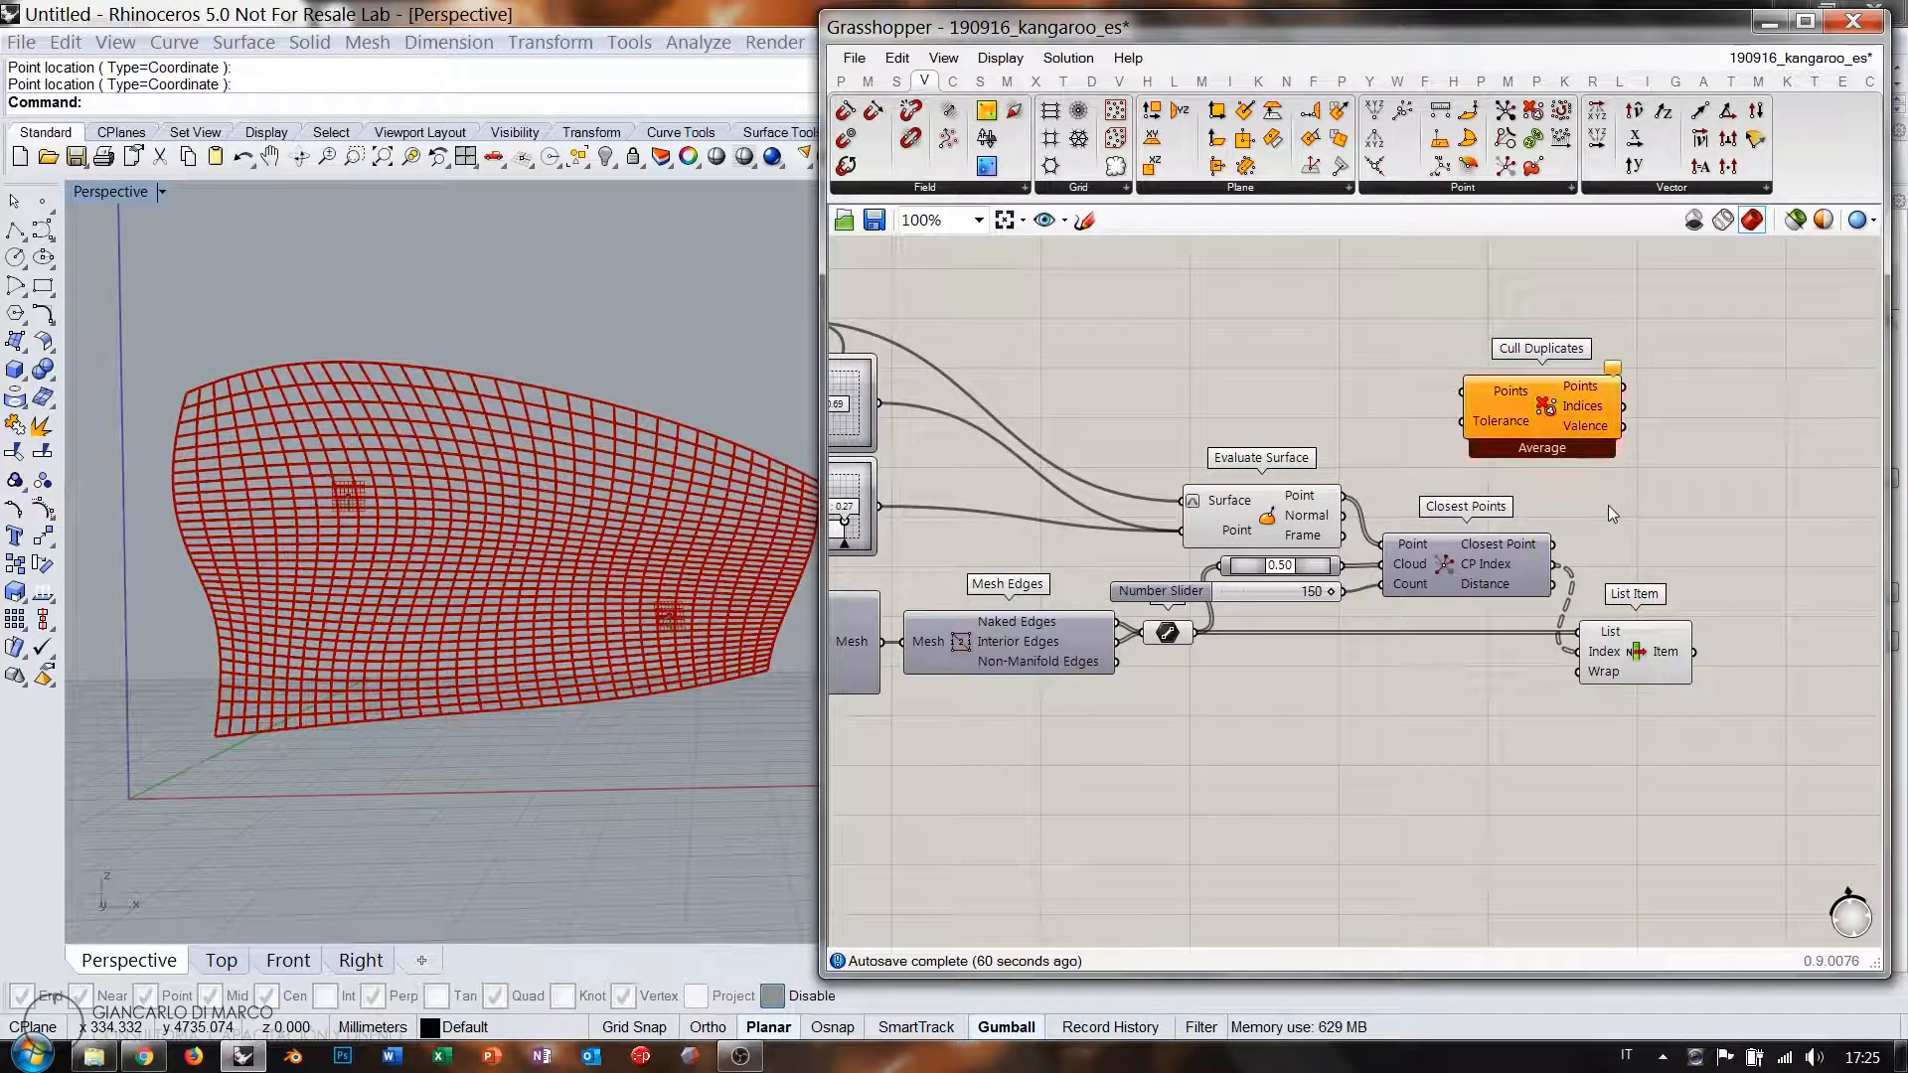
# Wire Closest Point and the 0.50 Point On Curve points into Cull Duplicates' Points input.
pyautogui.click(1467, 564)
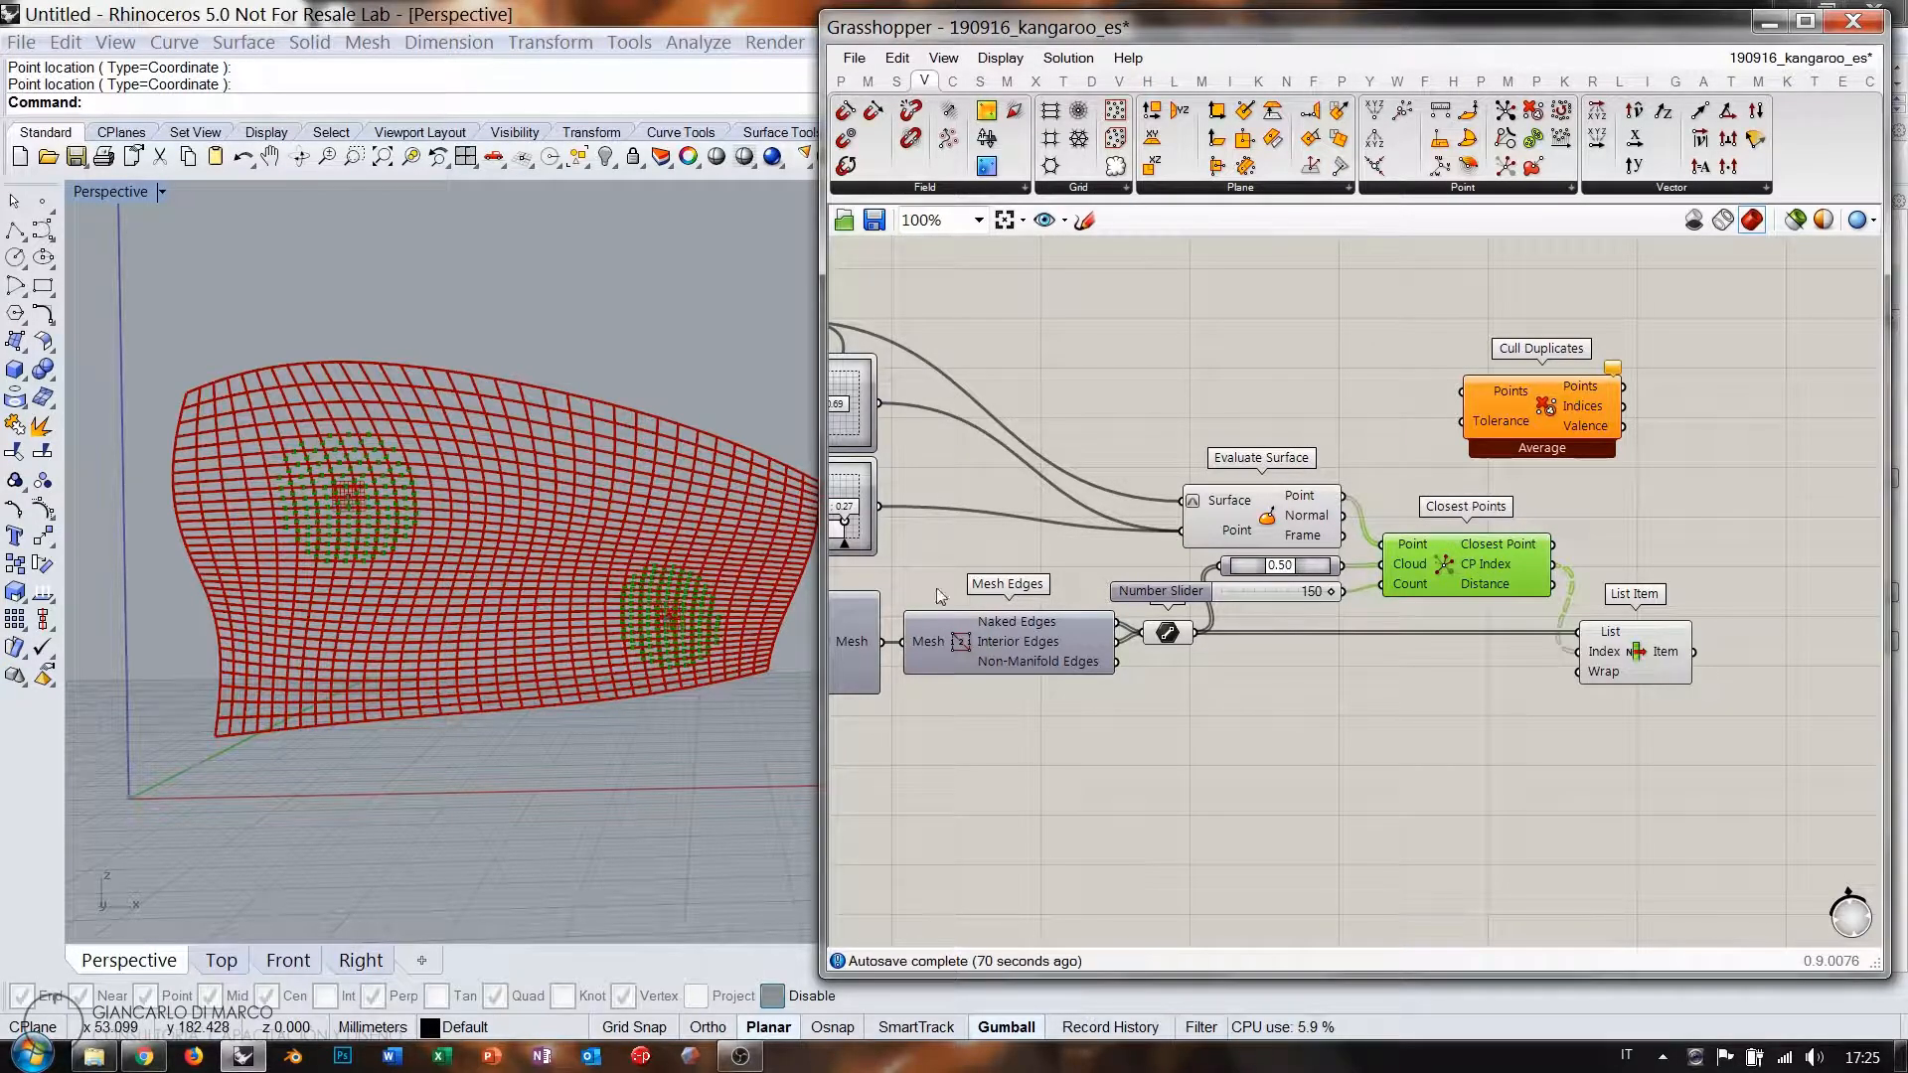
pyautogui.moveTo(1555, 544); pyautogui.dragTo(1461, 391)
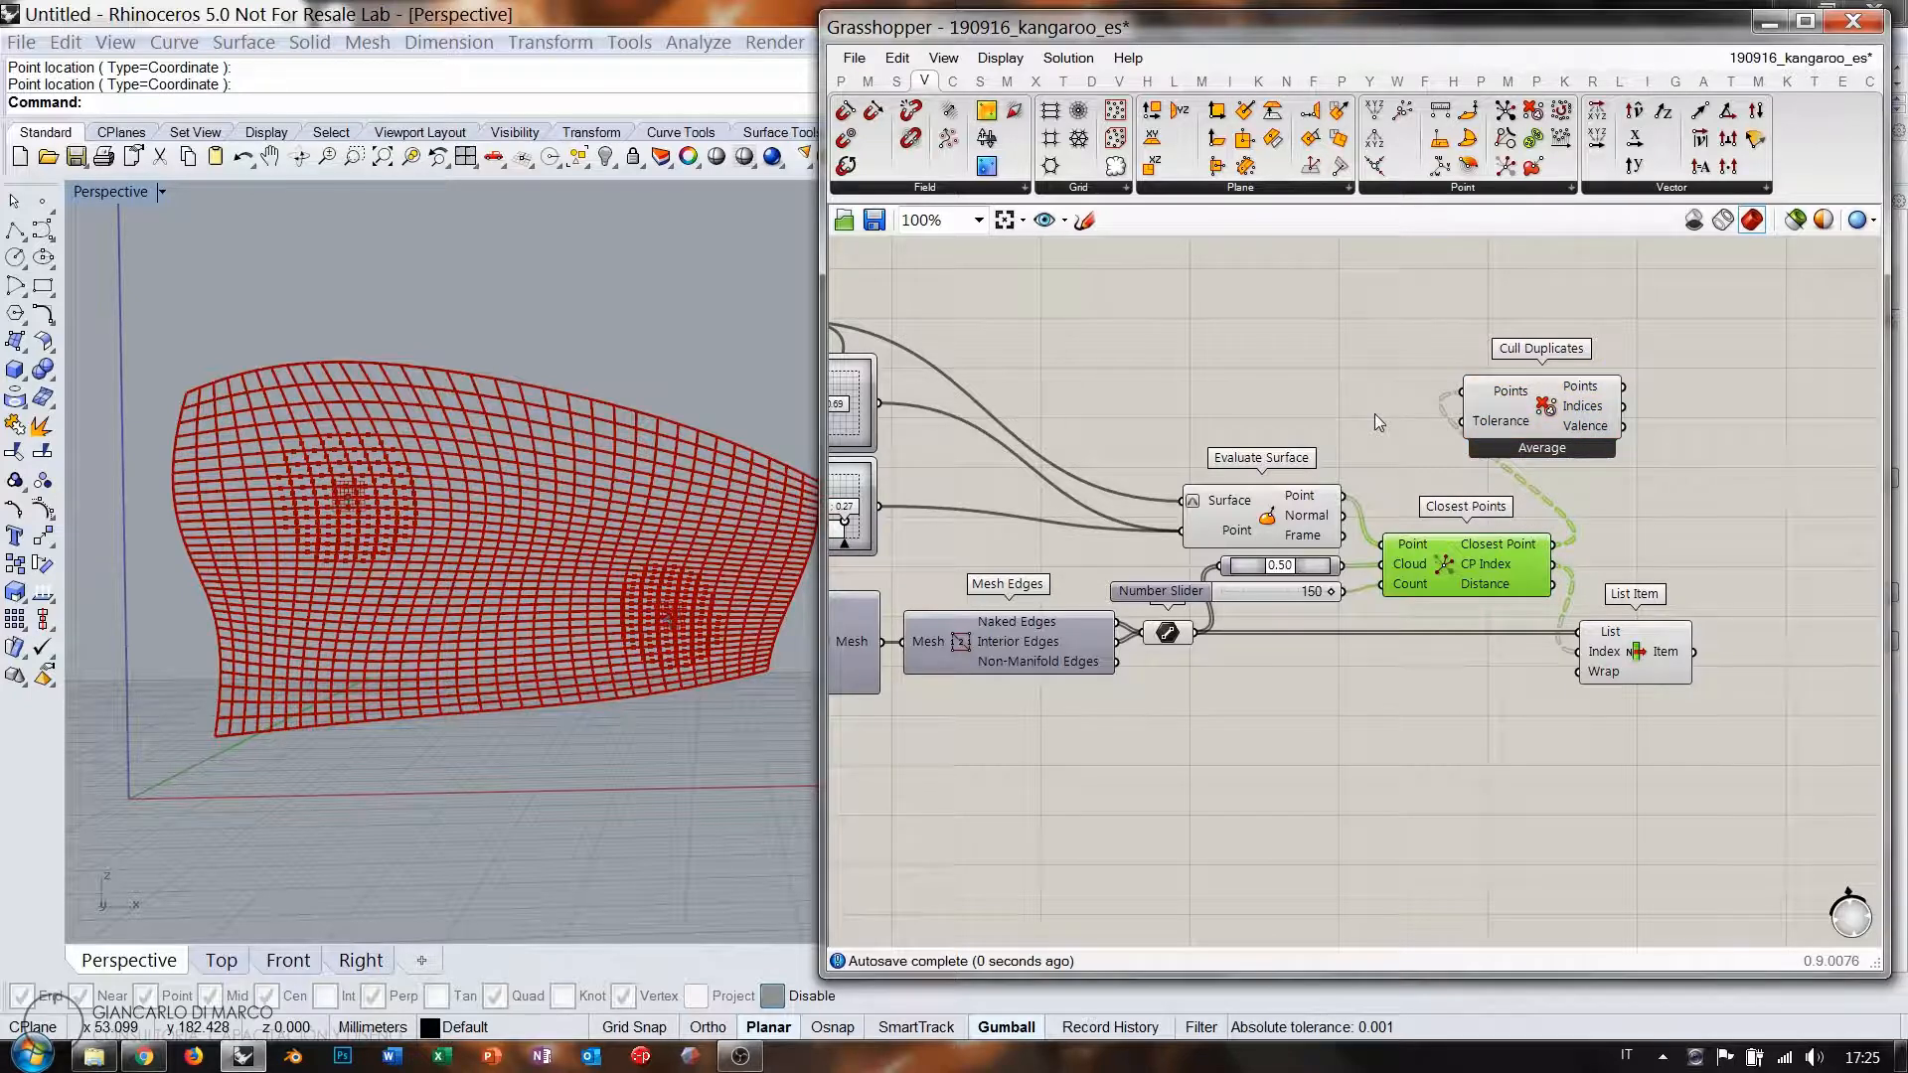
pyautogui.click(1374, 411)
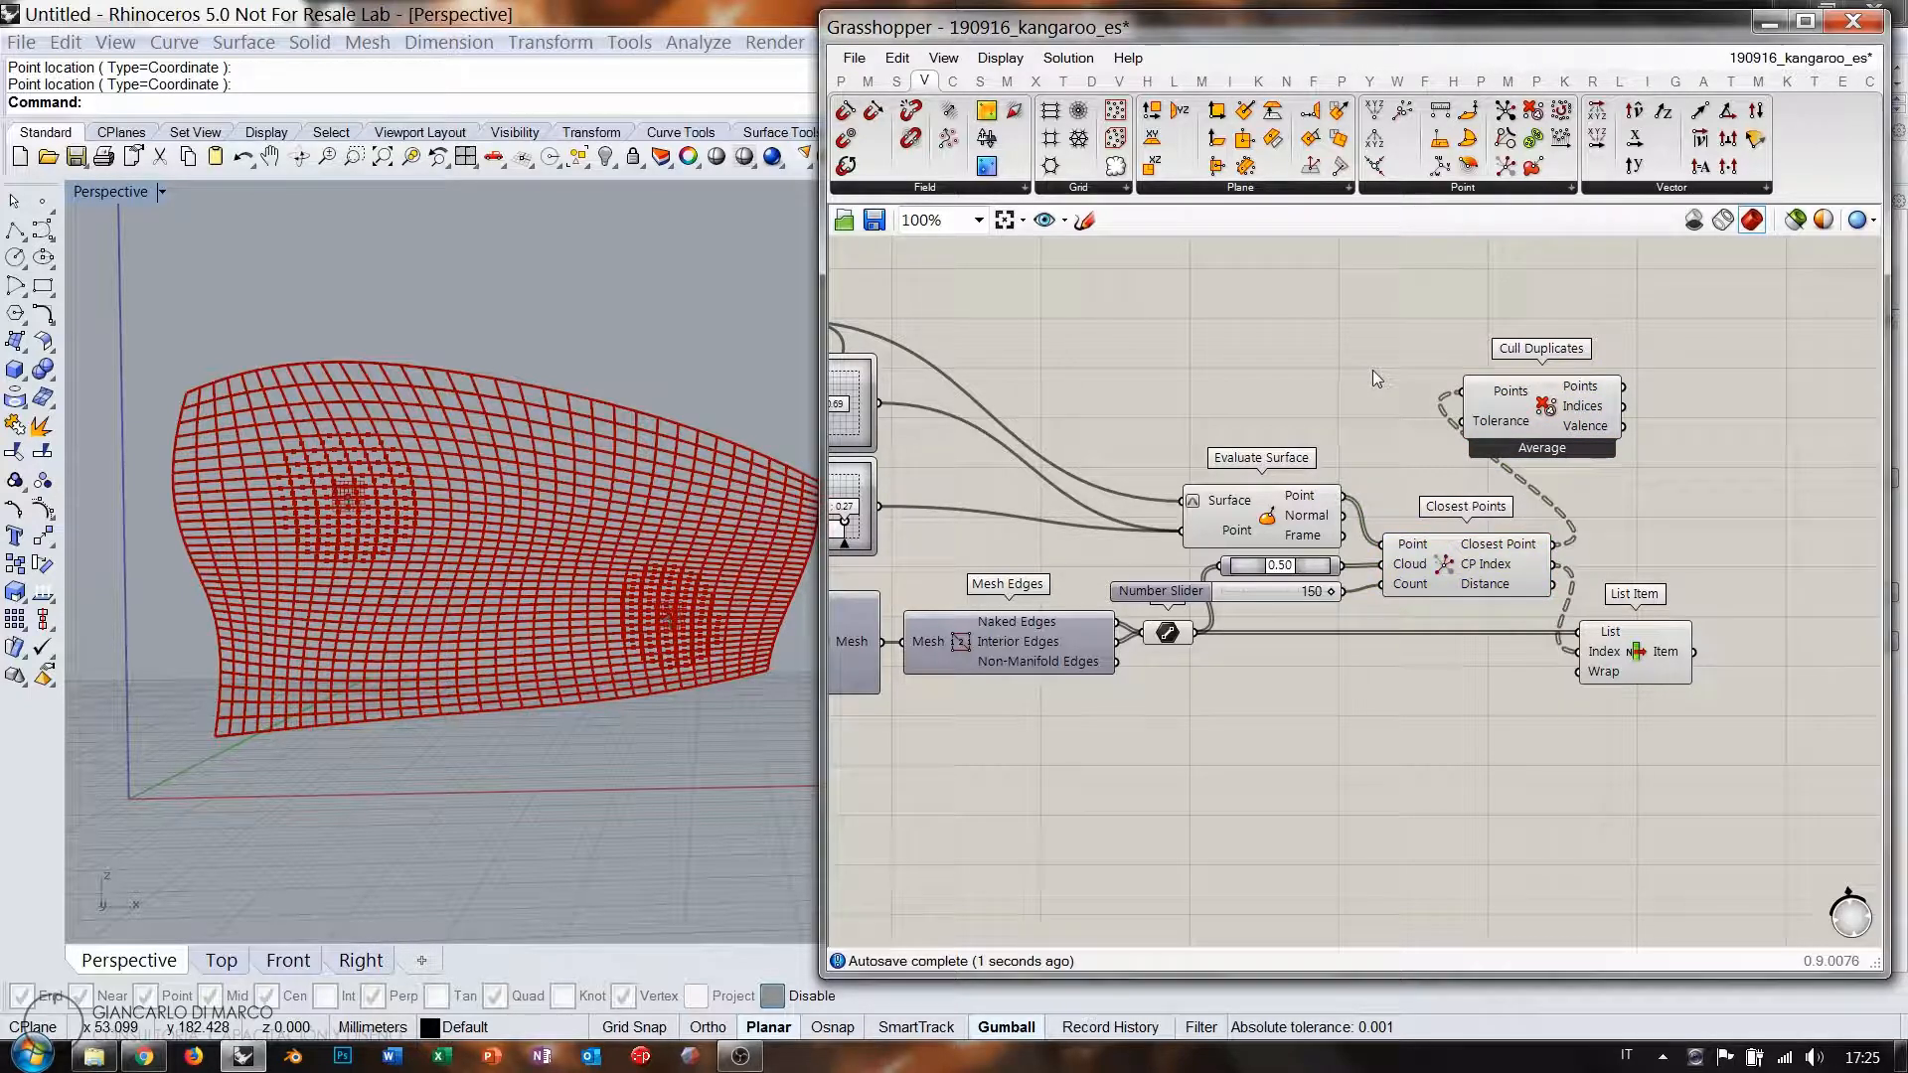
pyautogui.click(1314, 569)
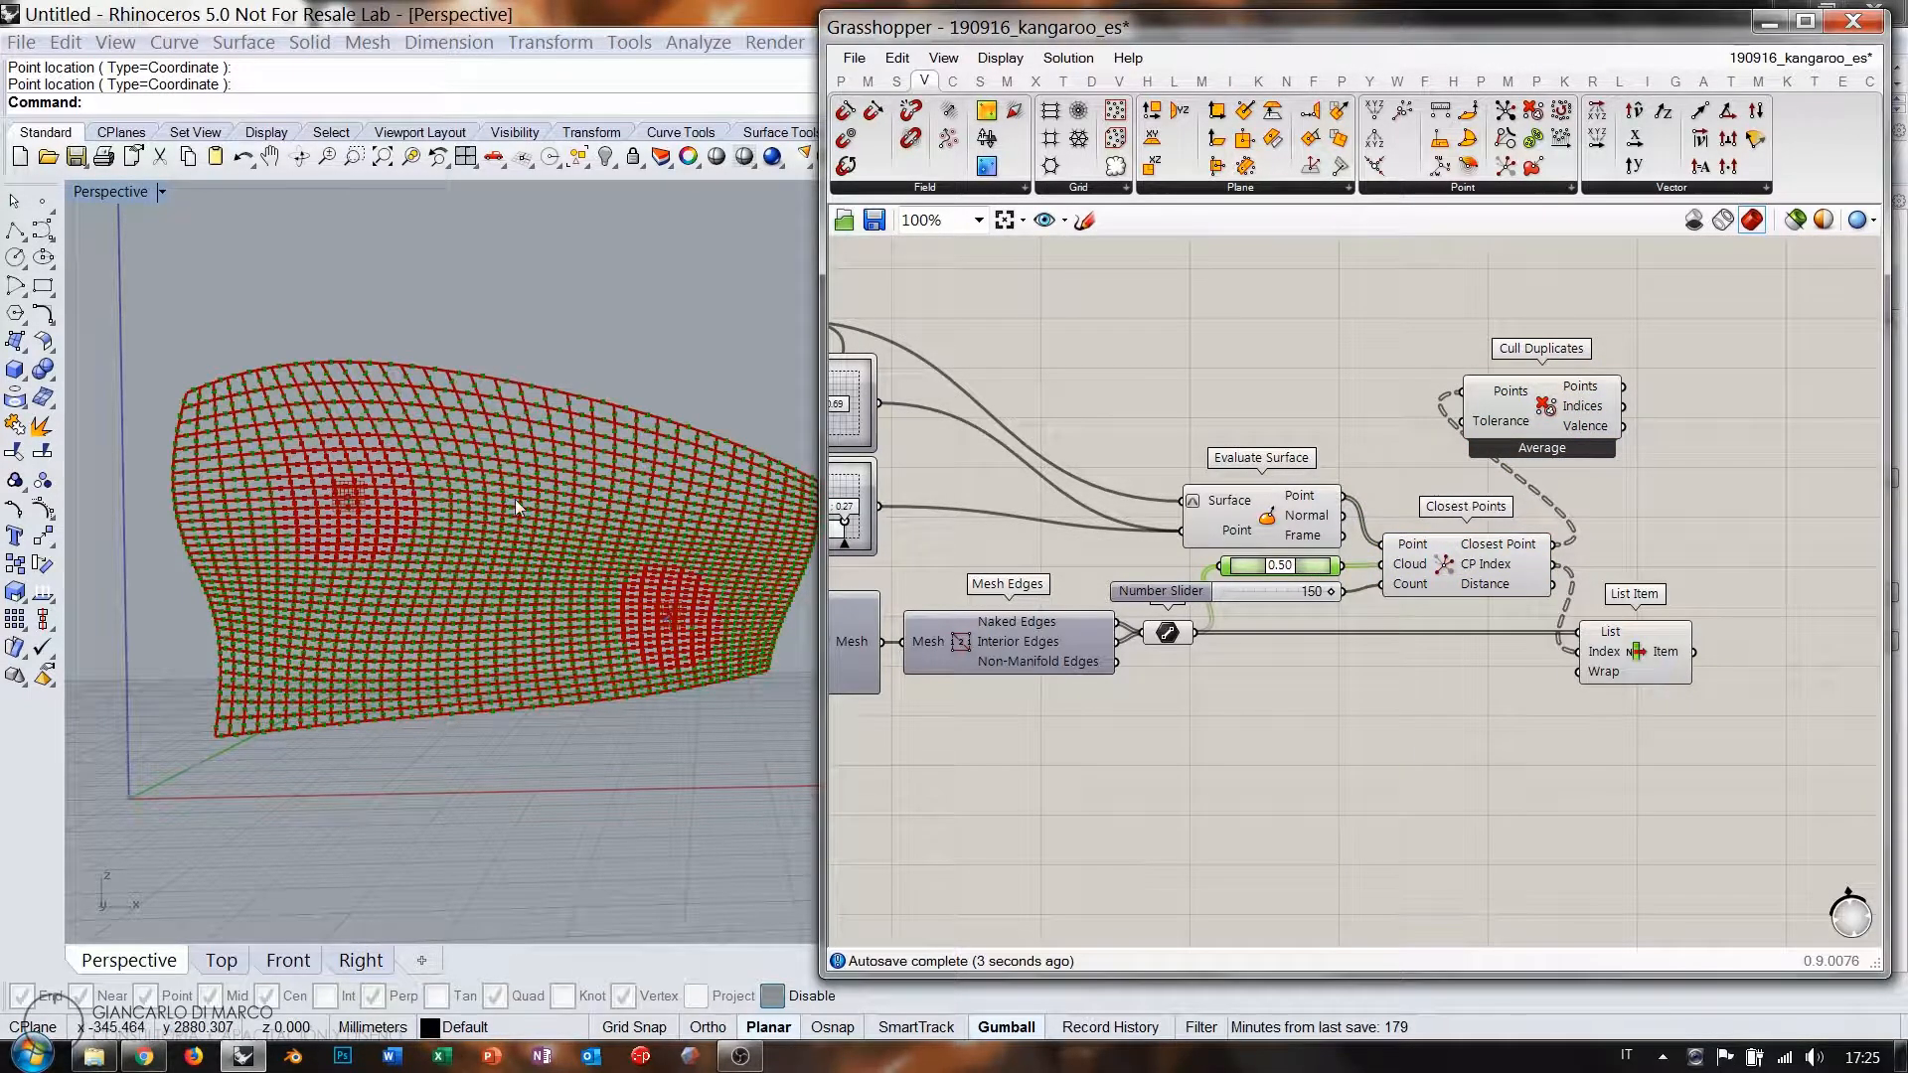
pyautogui.keyDown('shift'); pyautogui.moveTo(1341, 565); pyautogui.dragTo(1499, 398); pyautogui.keyUp('shift')
pyautogui.rightClick(1494, 390)
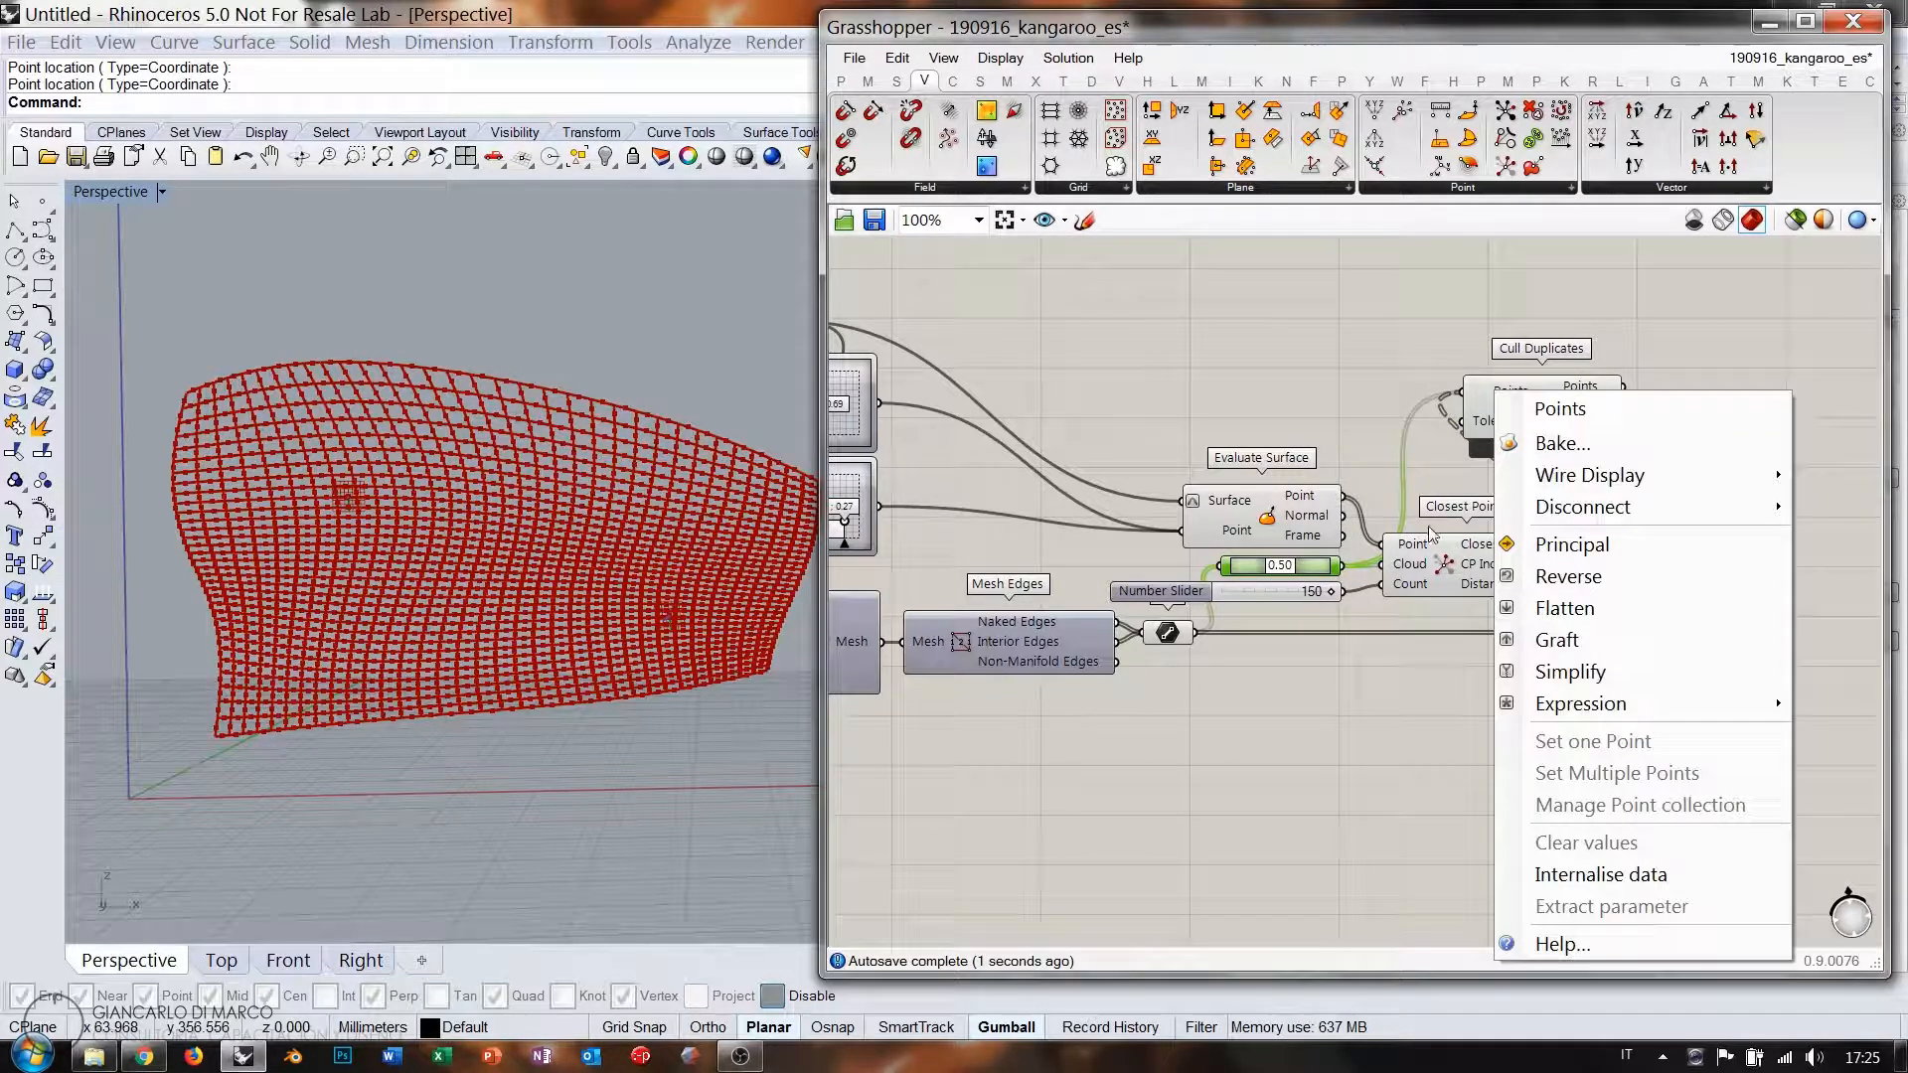
pyautogui.click(1379, 411)
pyautogui.moveTo(1588, 413)
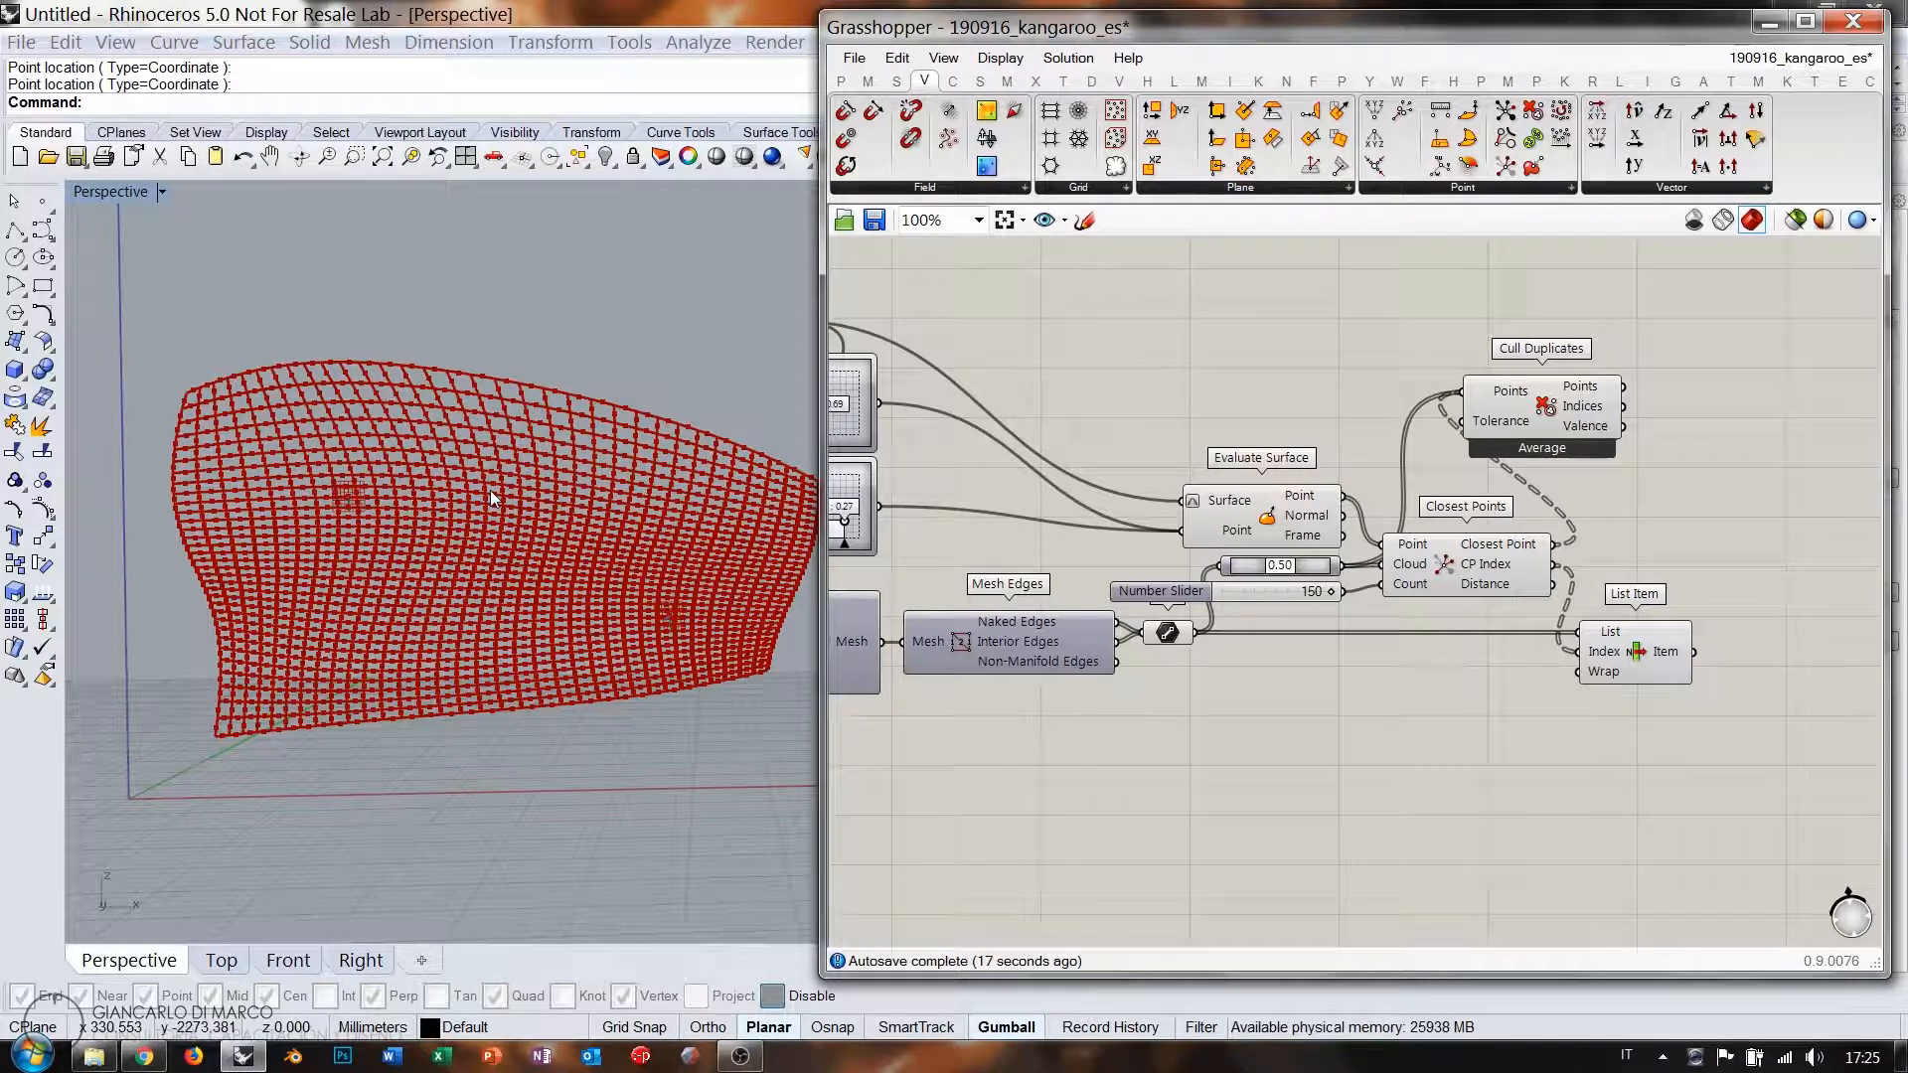
# Delete Cull Duplicates and preview the Closest Points results.
pyautogui.click(1534, 413)
pyautogui.press('Delete')
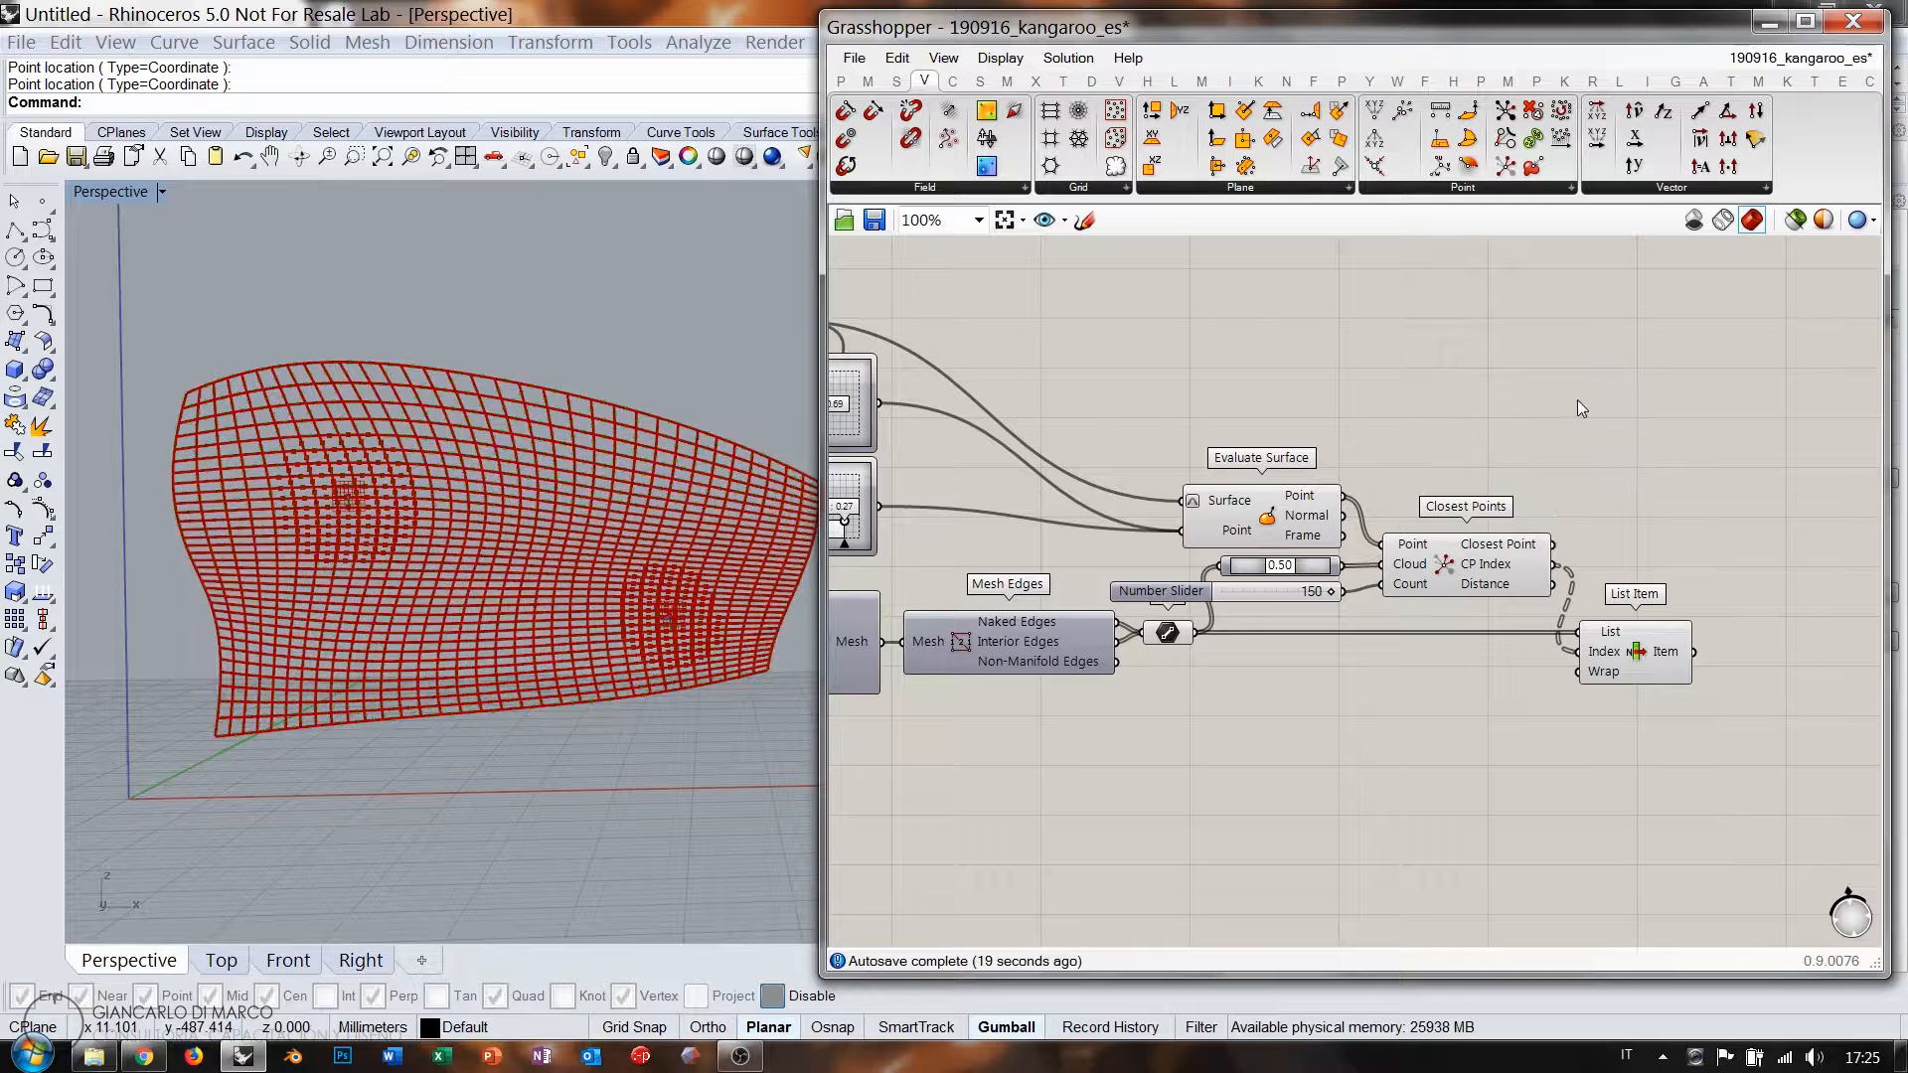
pyautogui.click(1491, 582)
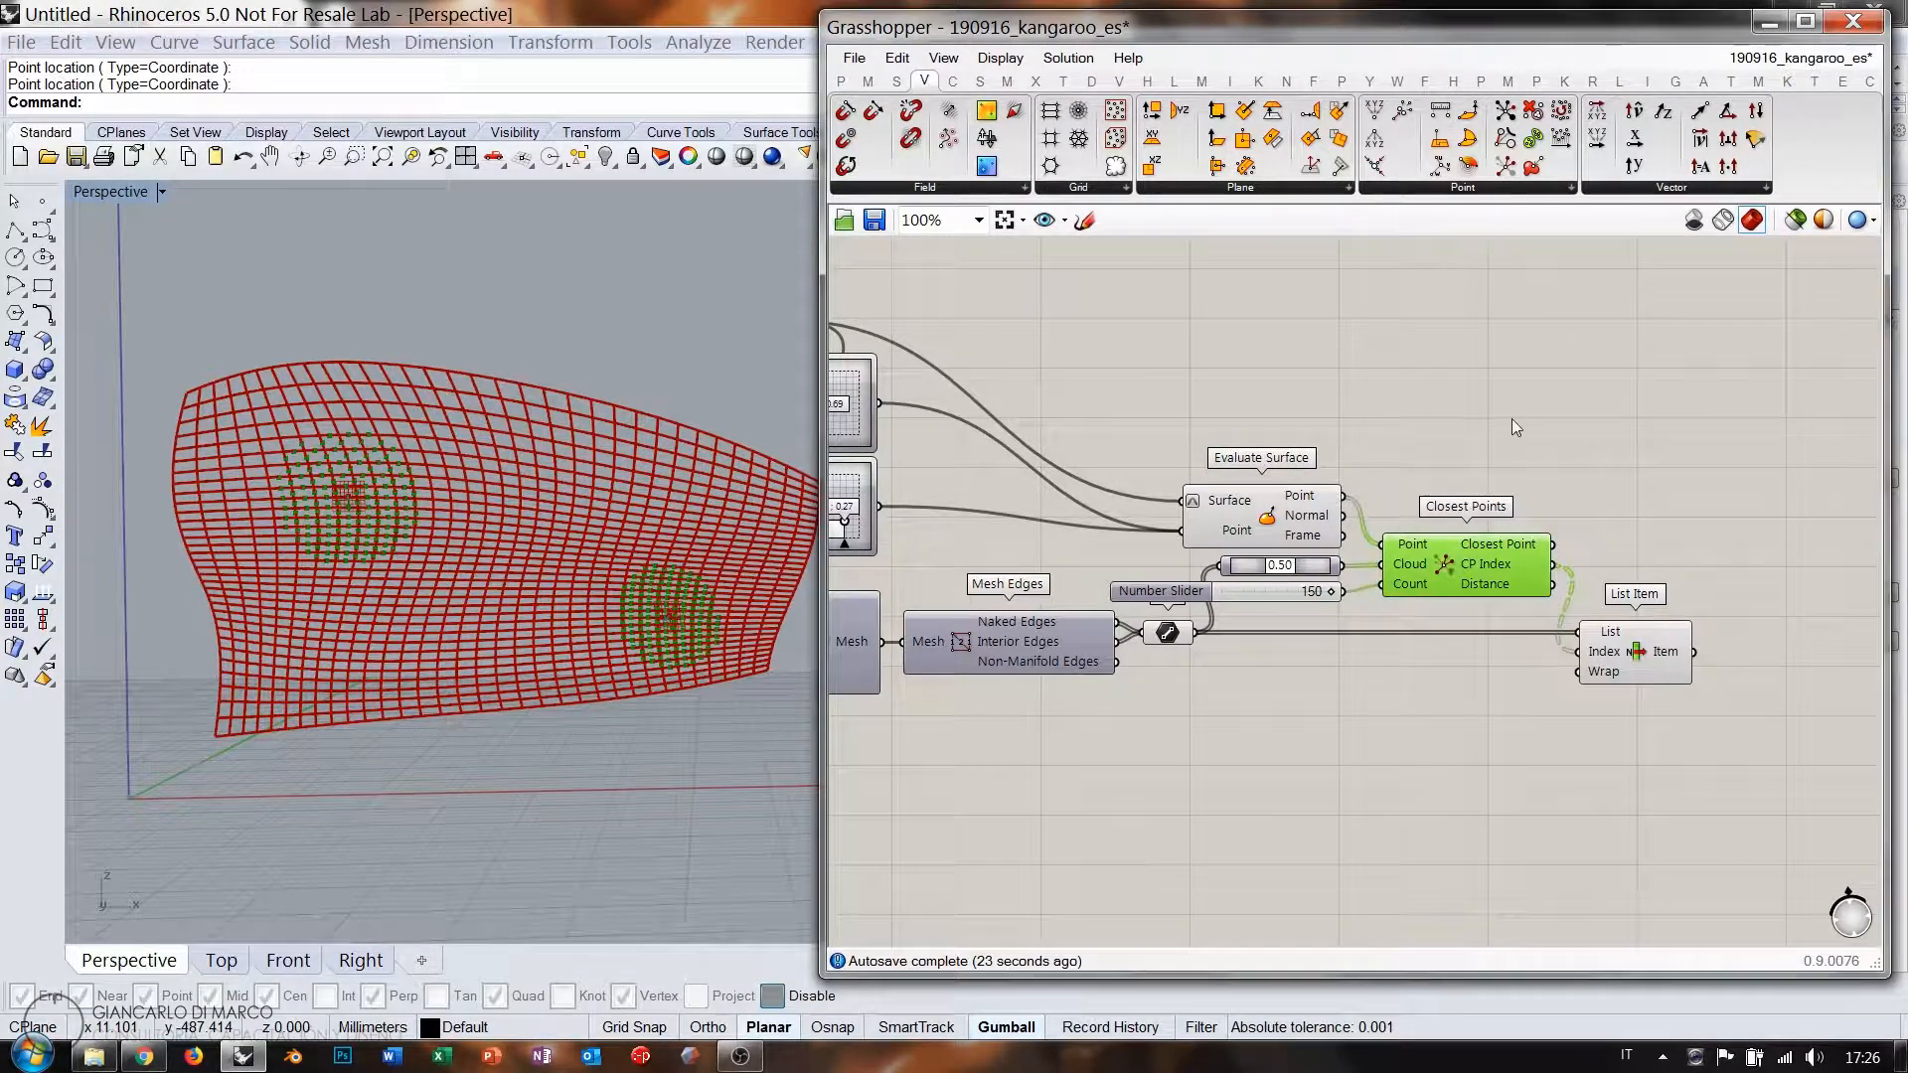
pyautogui.click(1512, 422)
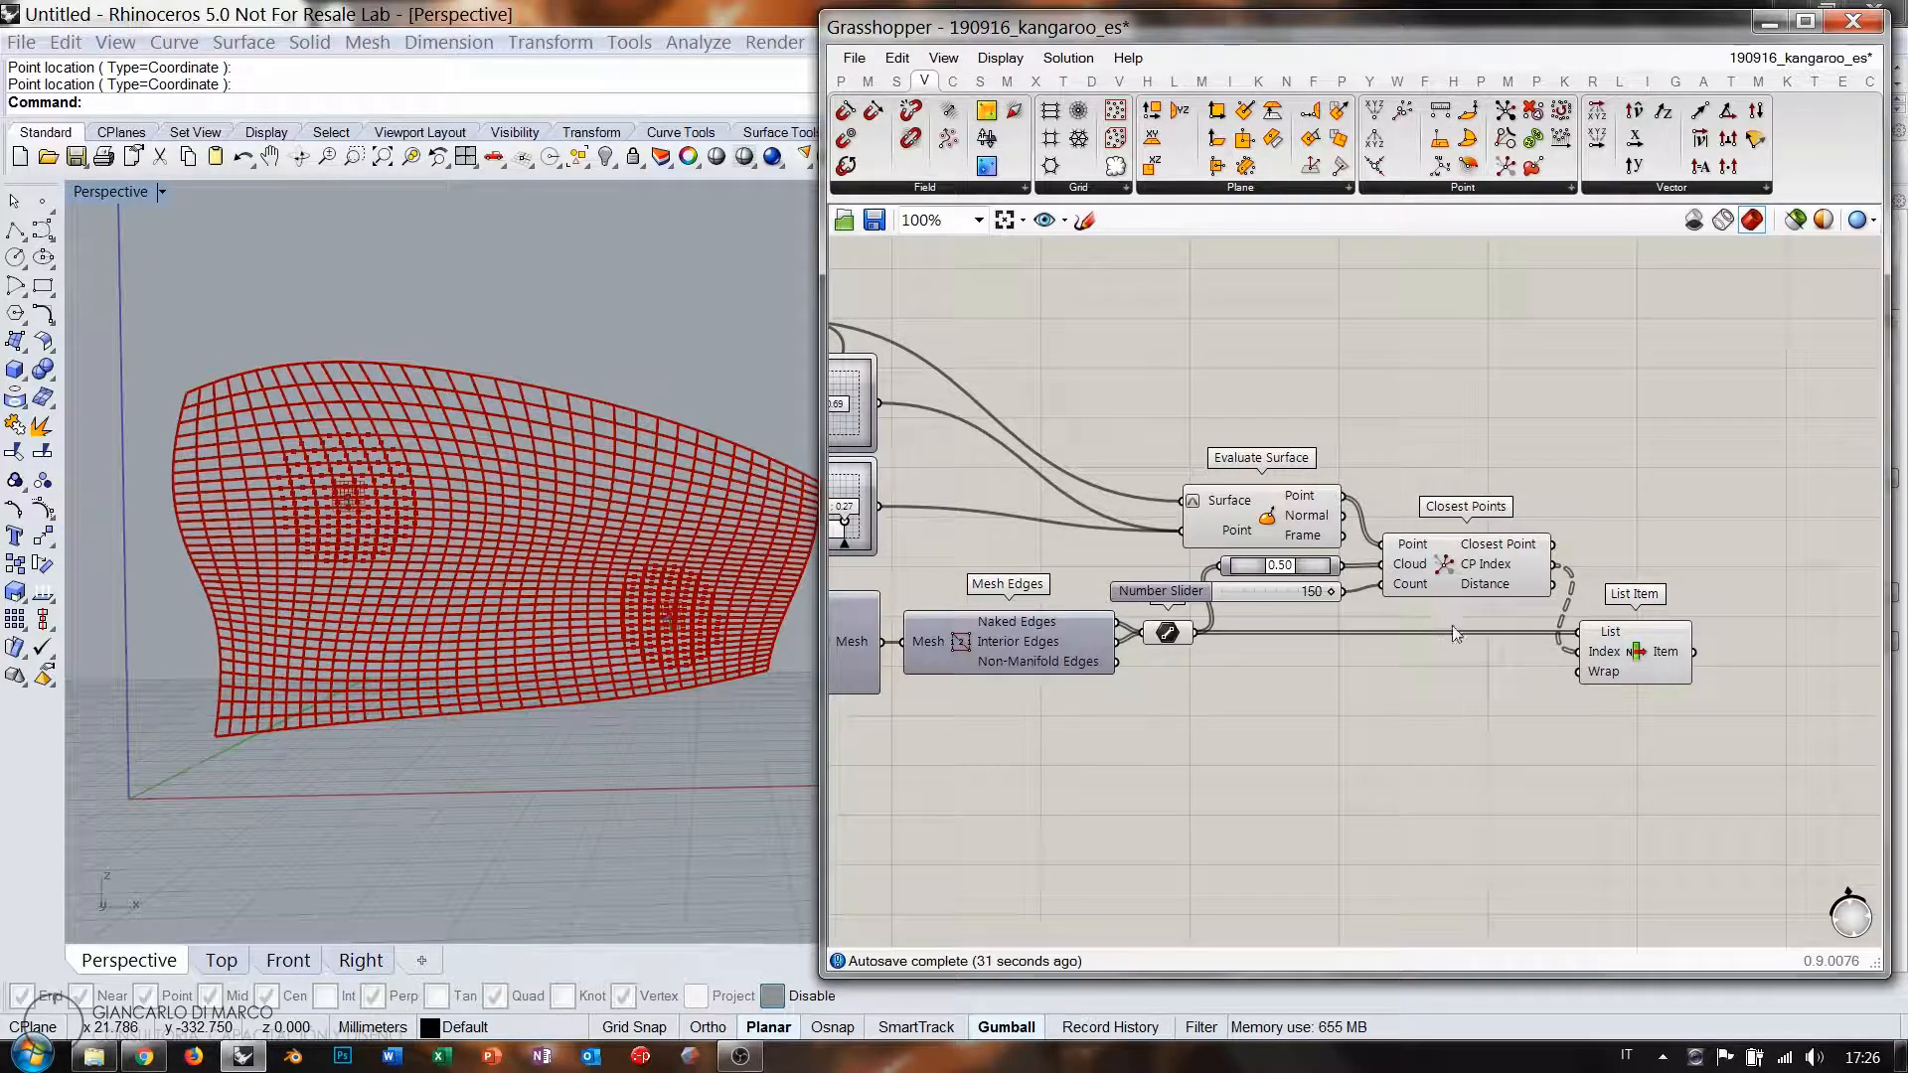
# Delete Closest Points, List Item and the 150 slider, and move Point On Curve beside Line.
pyautogui.moveTo(1705, 708); pyautogui.dragTo(1377, 502)
pyautogui.press('Delete')
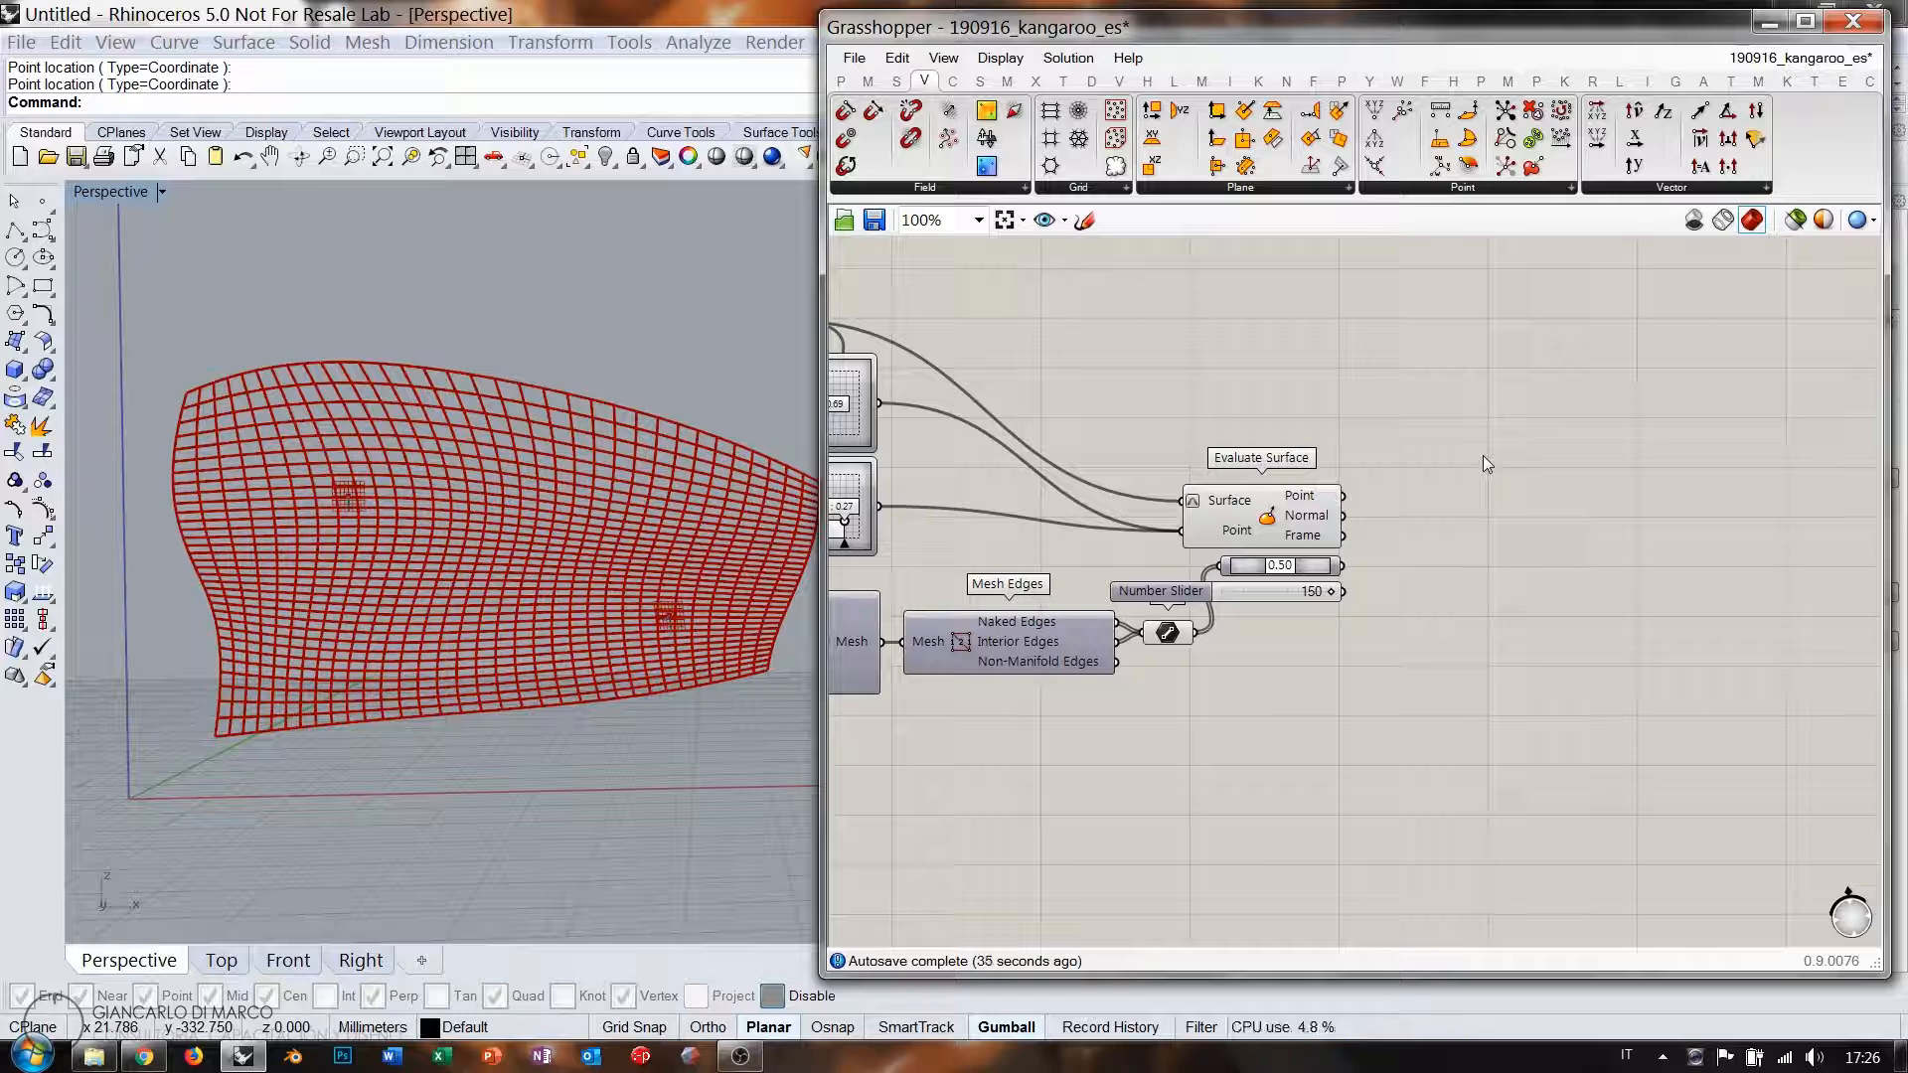
pyautogui.scroll(3, 1507, 451)
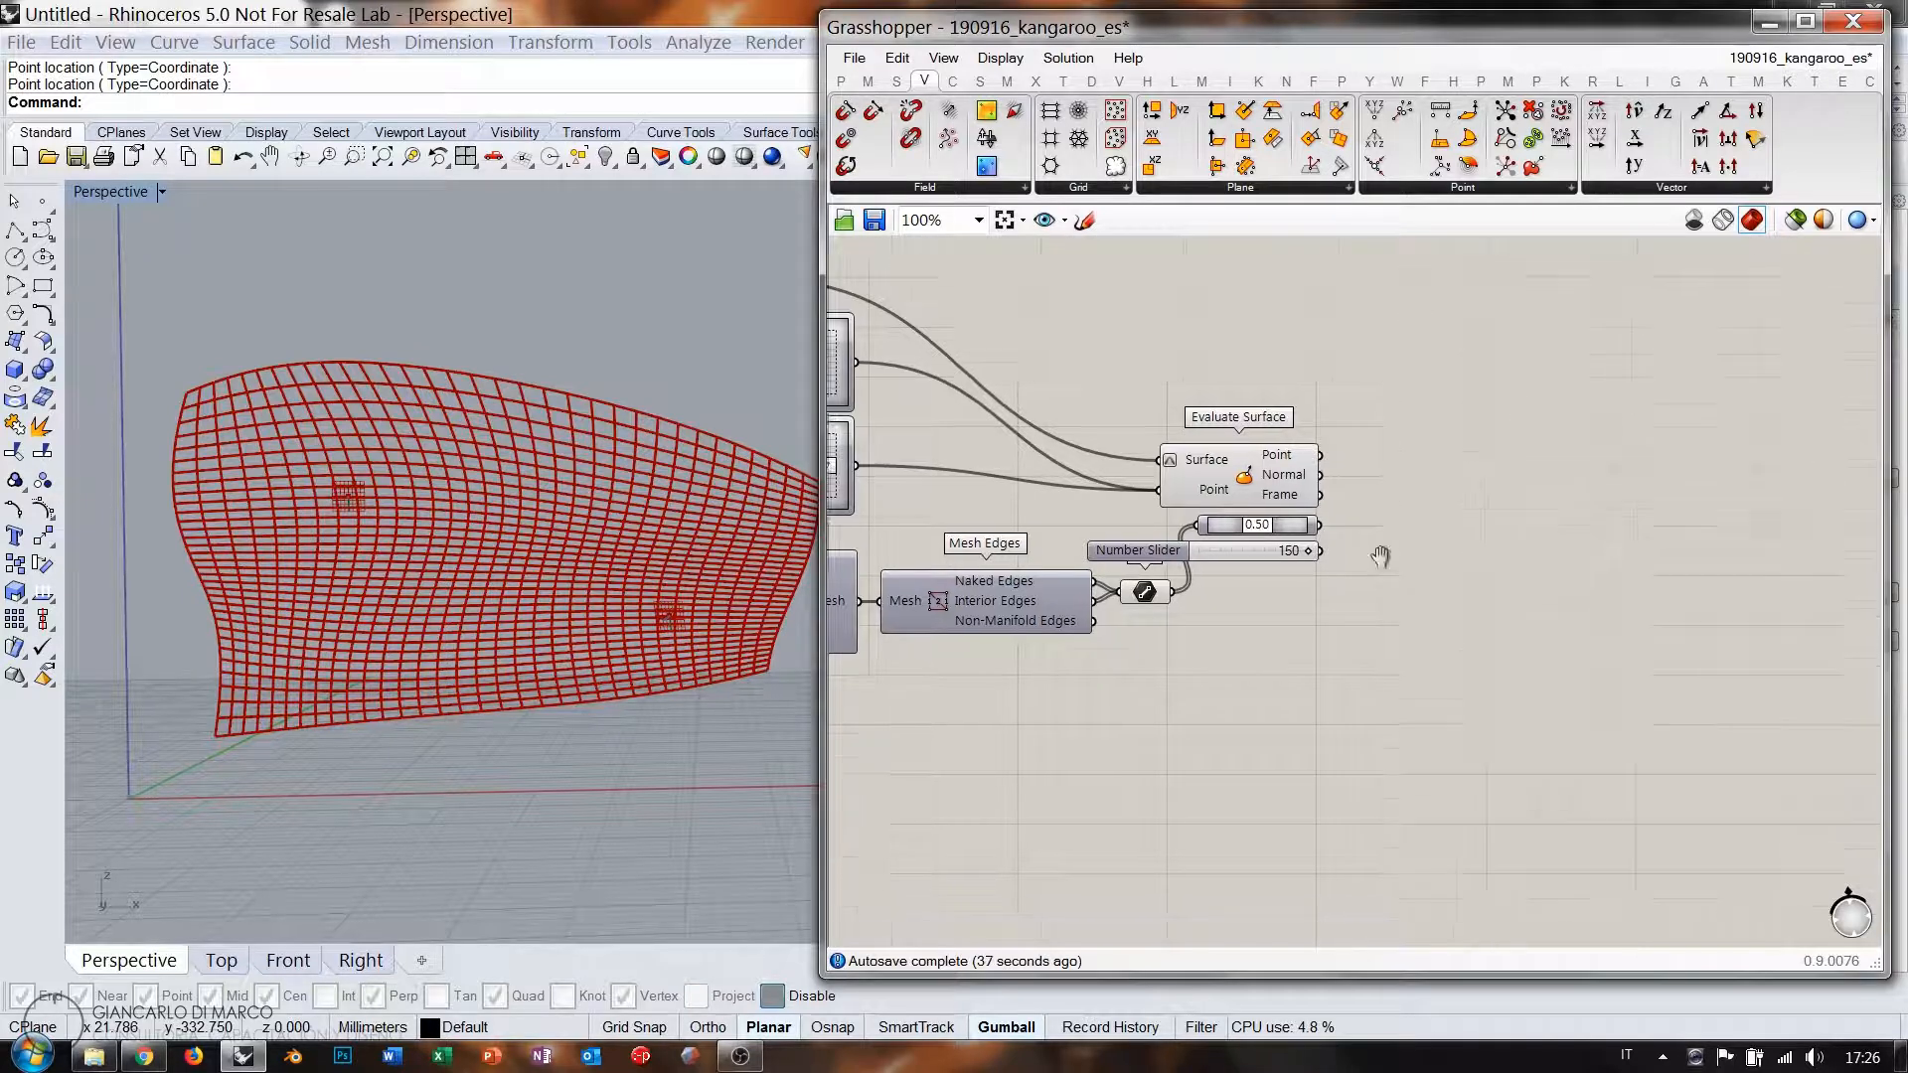
pyautogui.click(1159, 548)
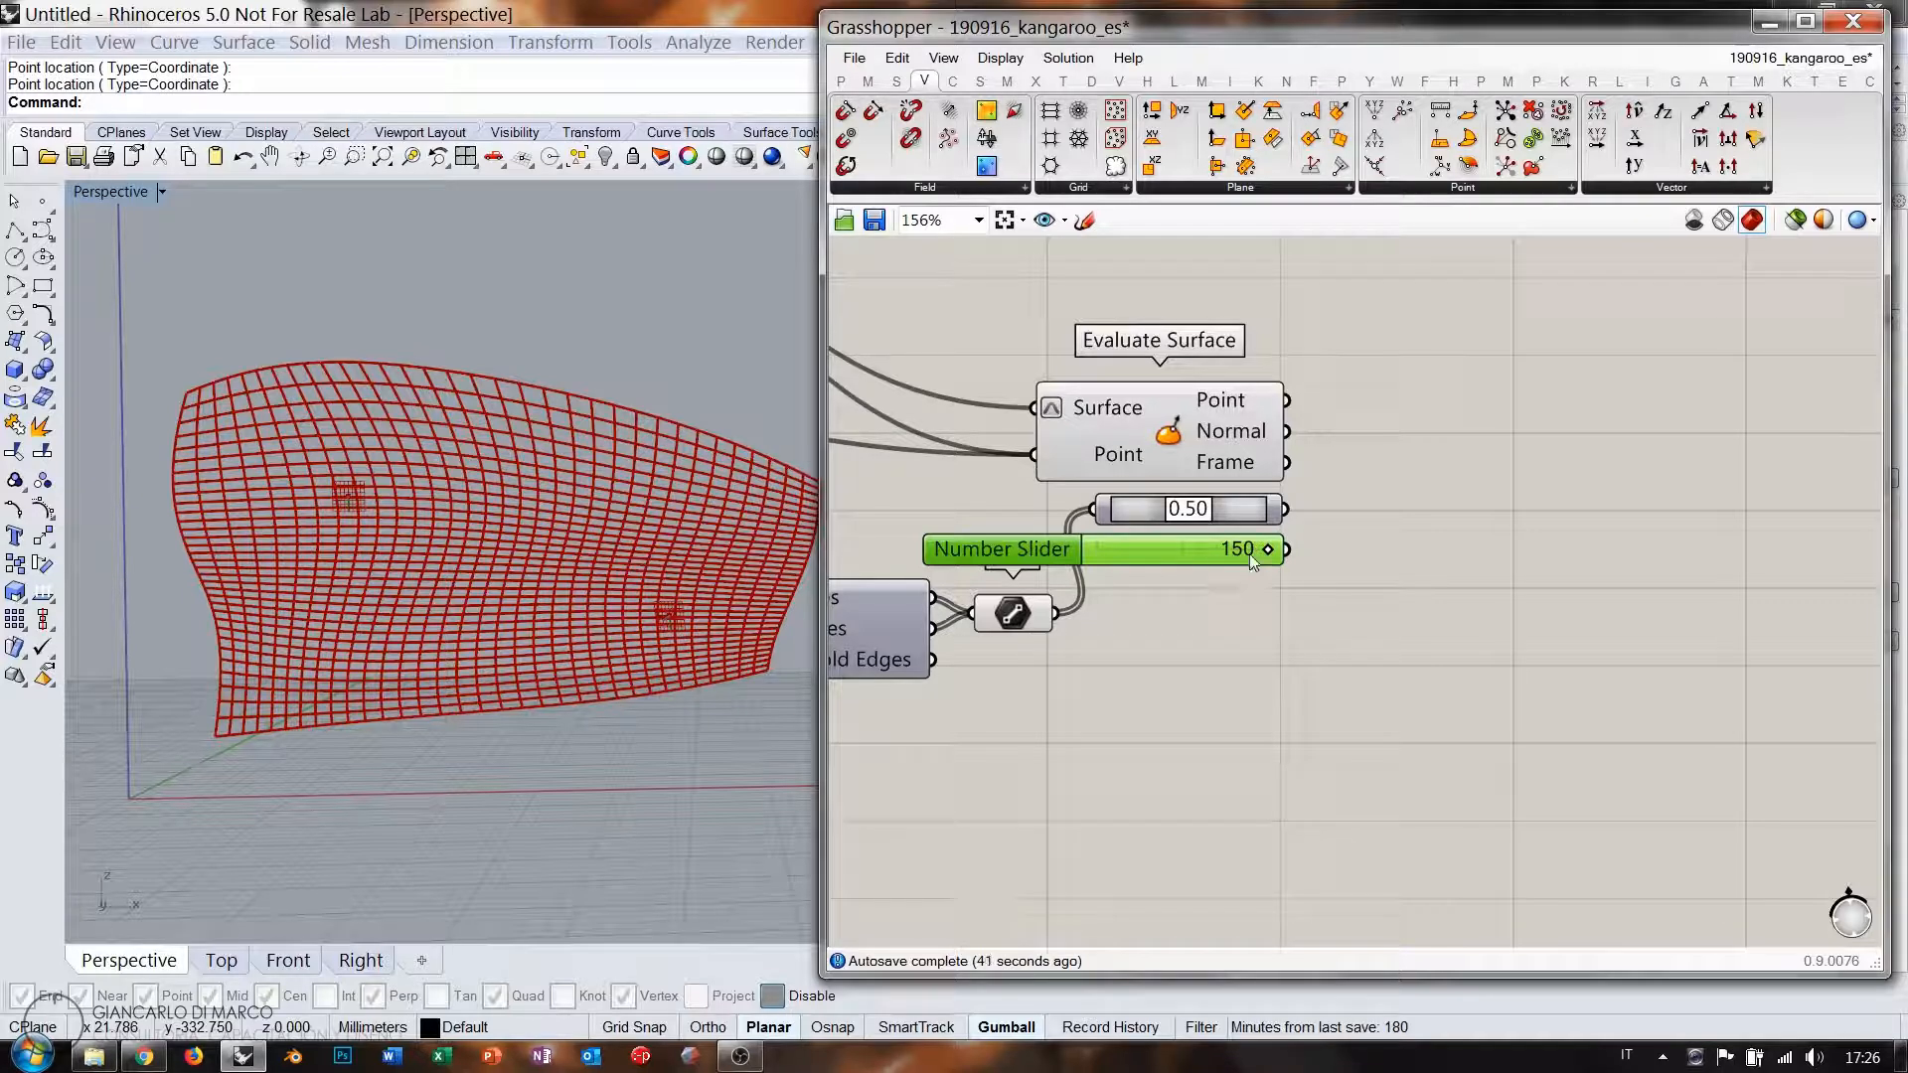
pyautogui.press('Delete')
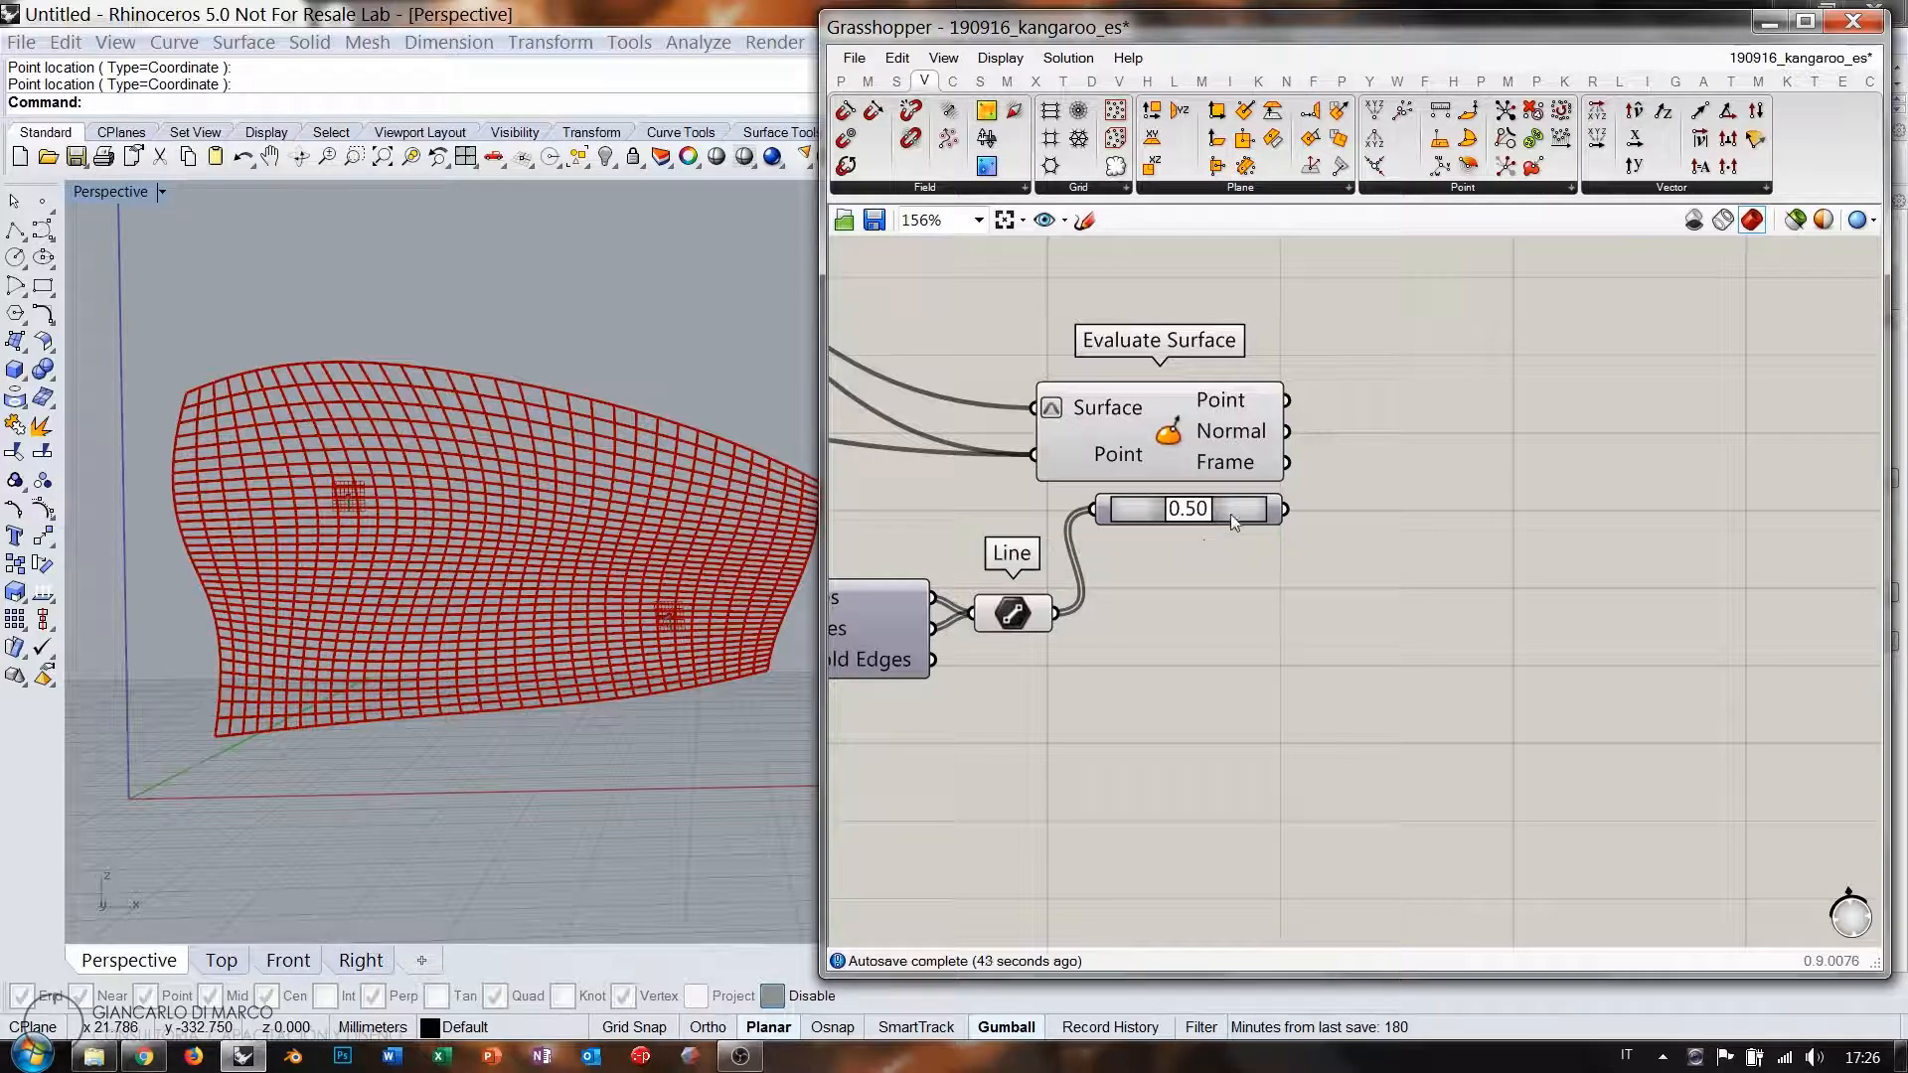
pyautogui.moveTo(1231, 514); pyautogui.dragTo(1225, 612)
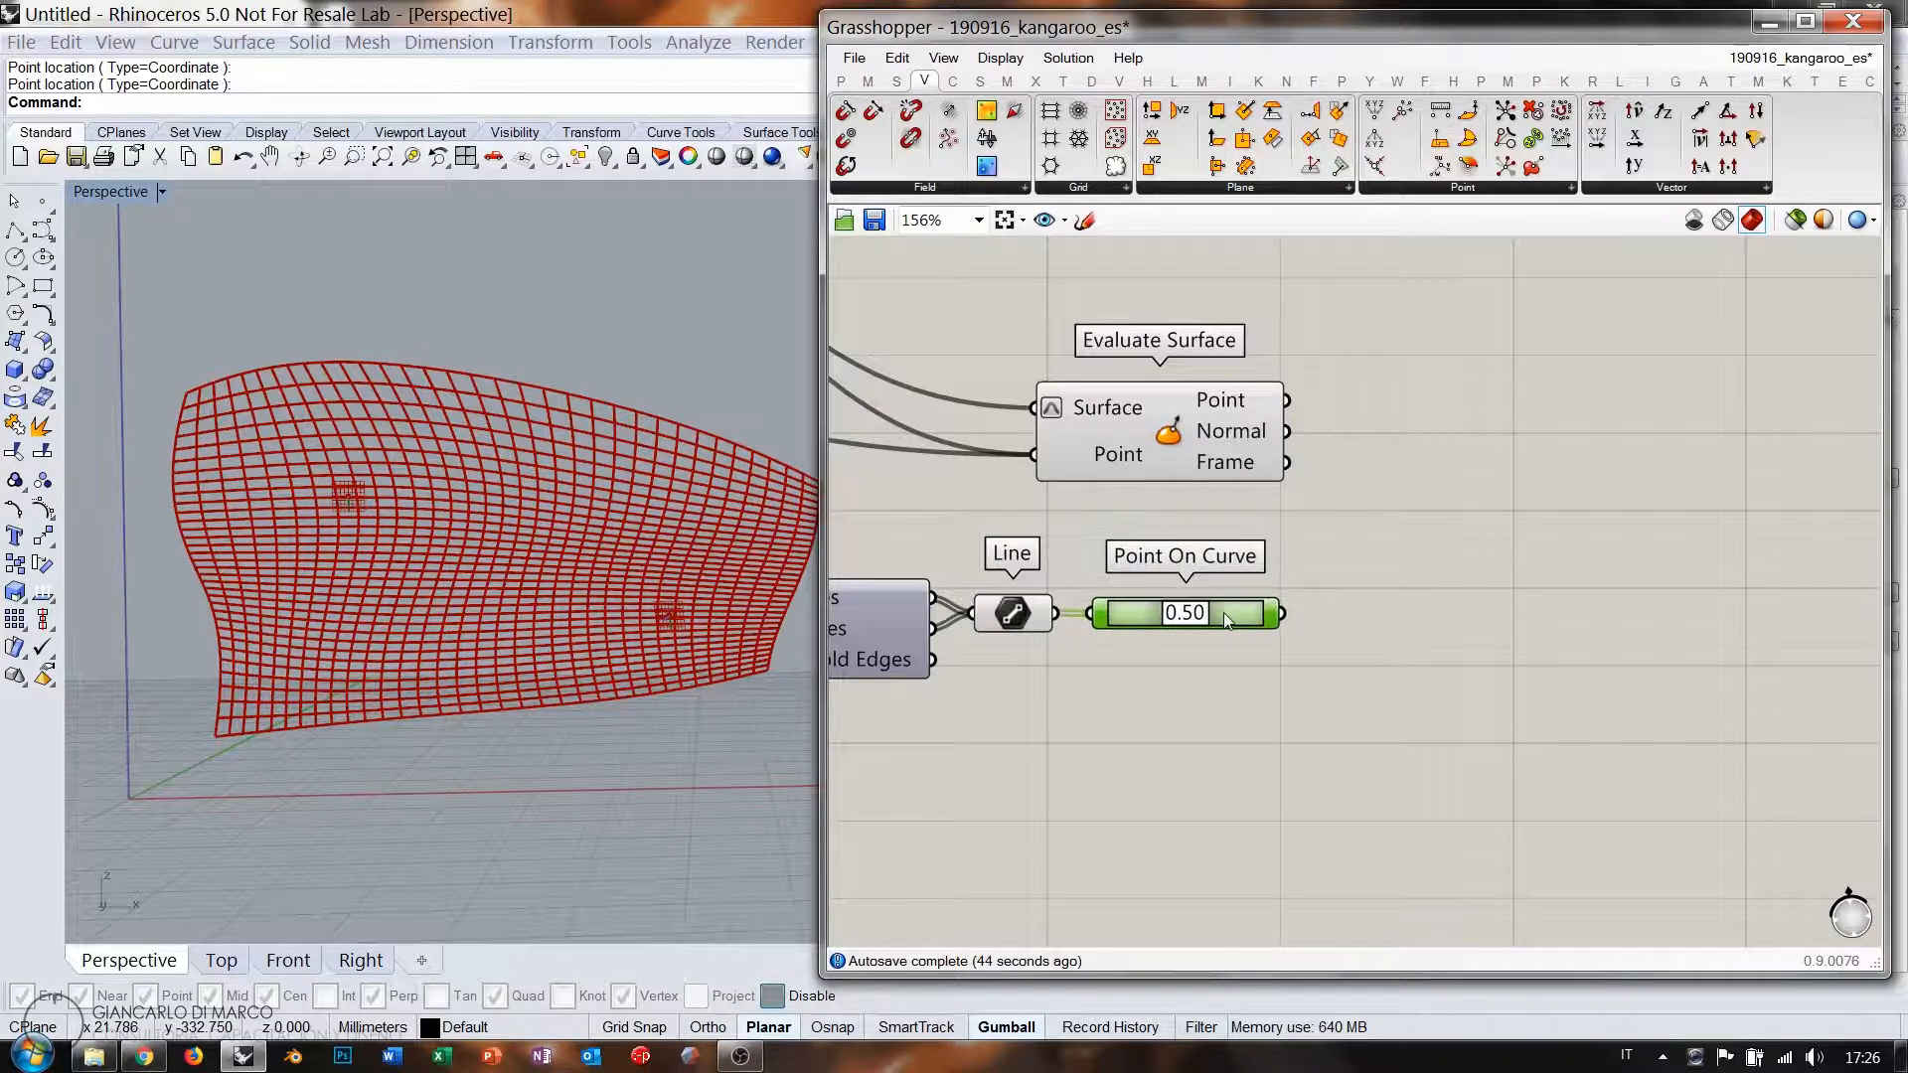
# Add a Distance component from Evaluate Surface's Point (A) to Point On Curve (B).
pyautogui.doubleClick(1460, 533)
pyautogui.write('dist')
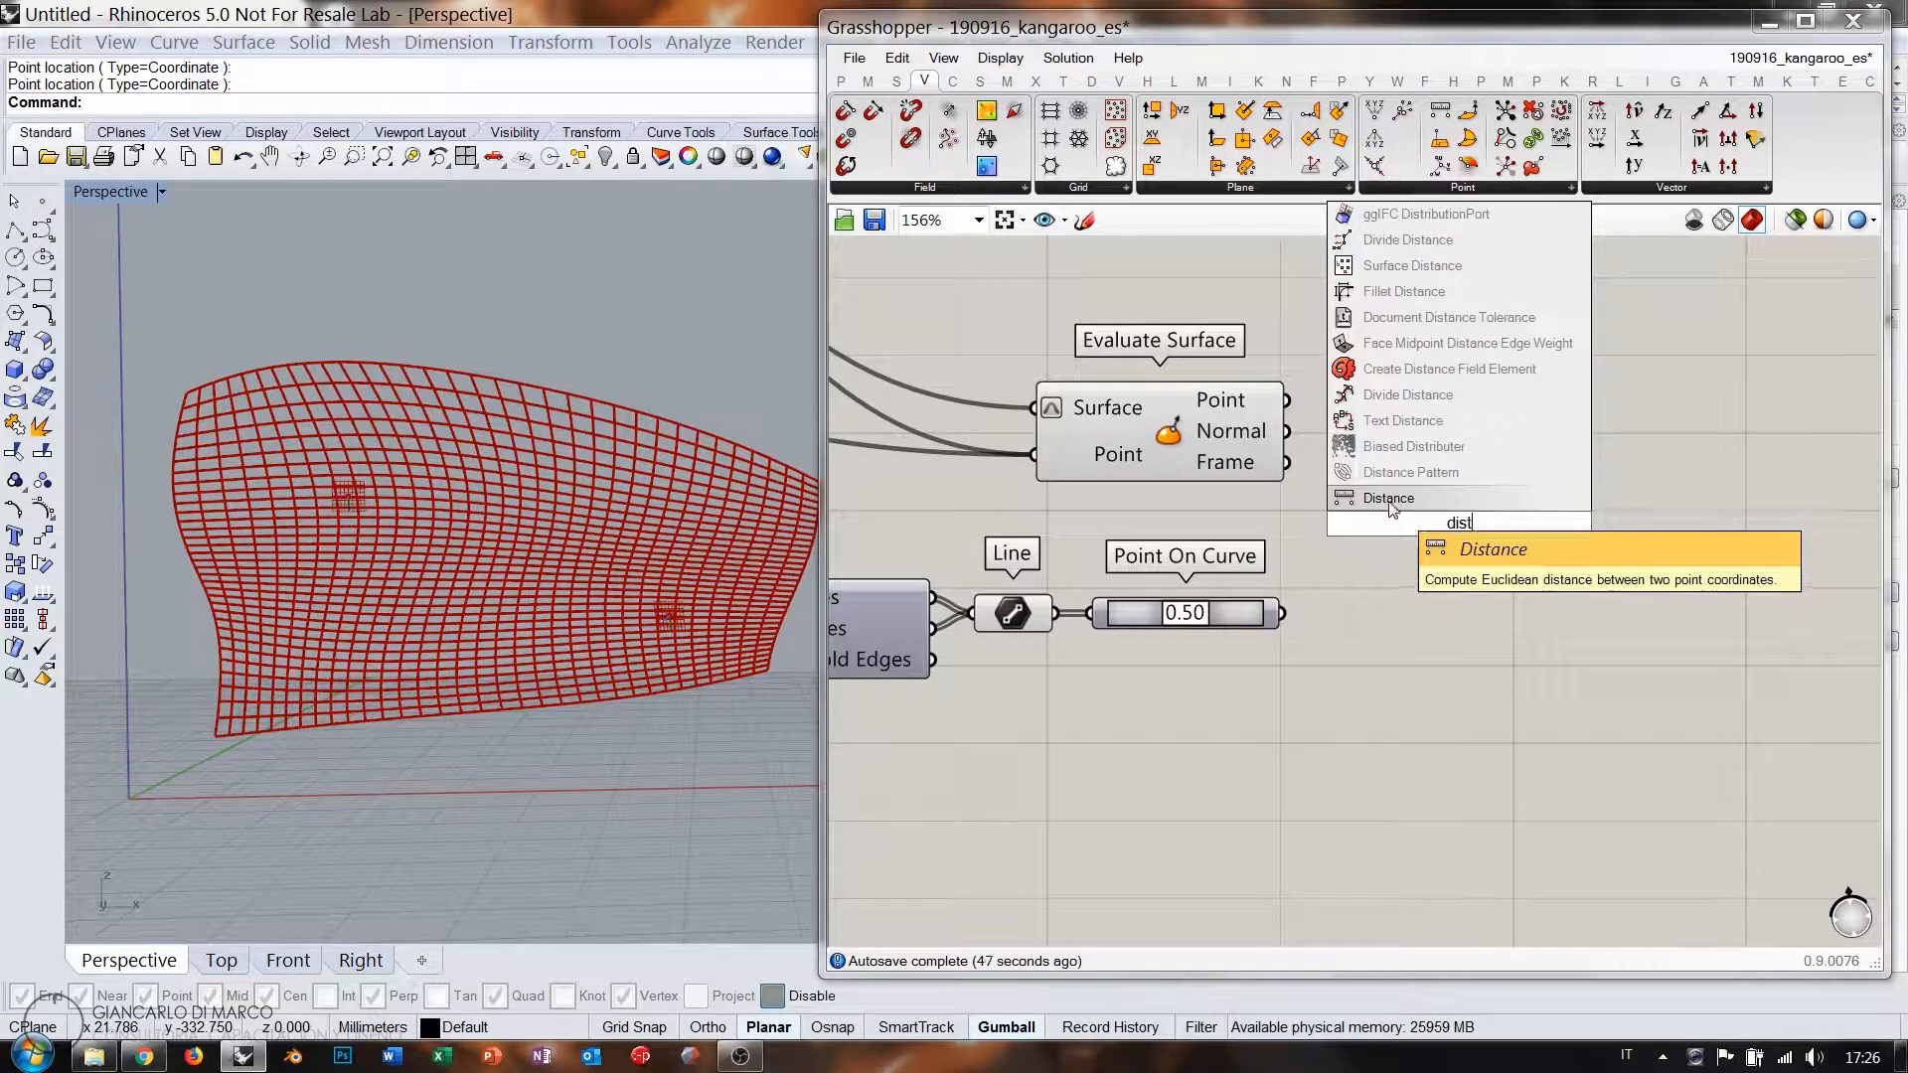
pyautogui.click(1391, 500)
pyautogui.moveTo(1288, 399); pyautogui.dragTo(1282, 614)
pyautogui.click(1405, 534)
pyautogui.moveTo(1405, 535); pyautogui.dragTo(1405, 521)
pyautogui.click(1398, 578)
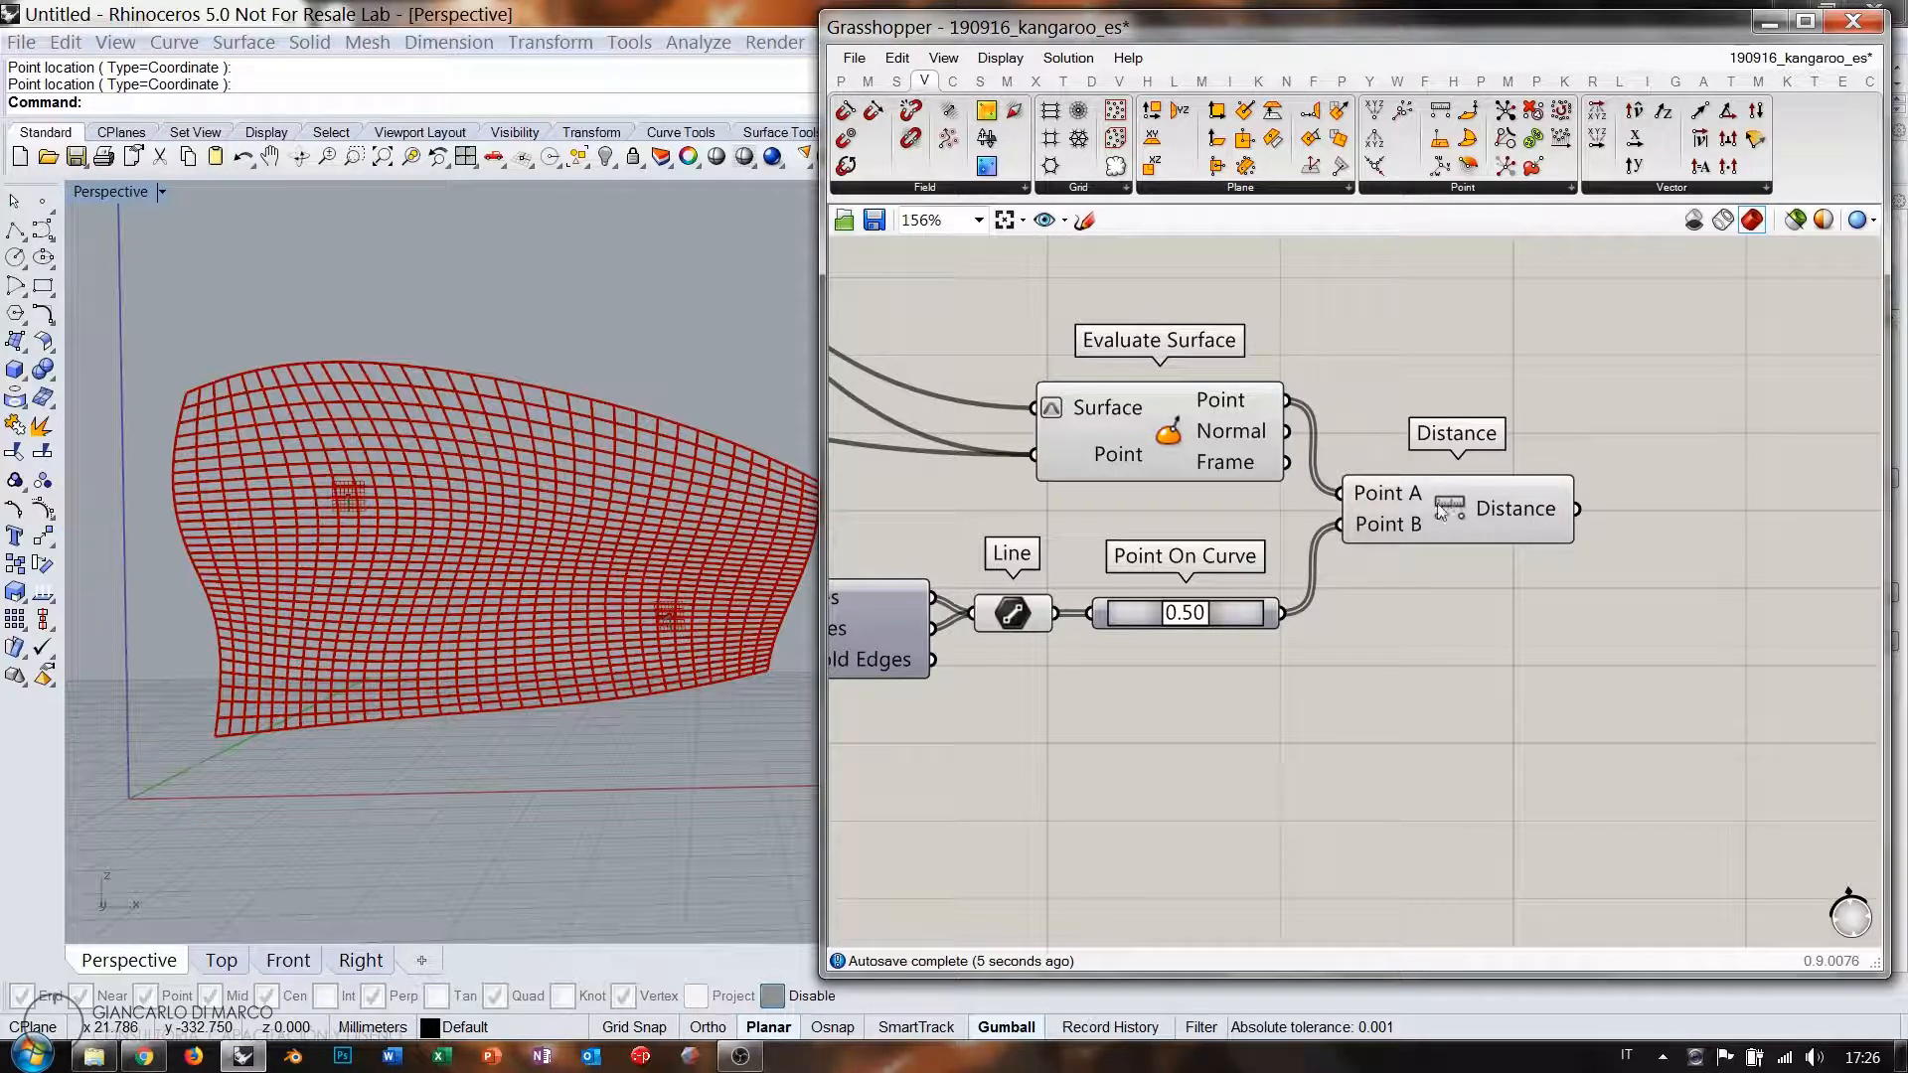
# Graft Distance's Point A input.
pyautogui.moveTo(1389, 499)
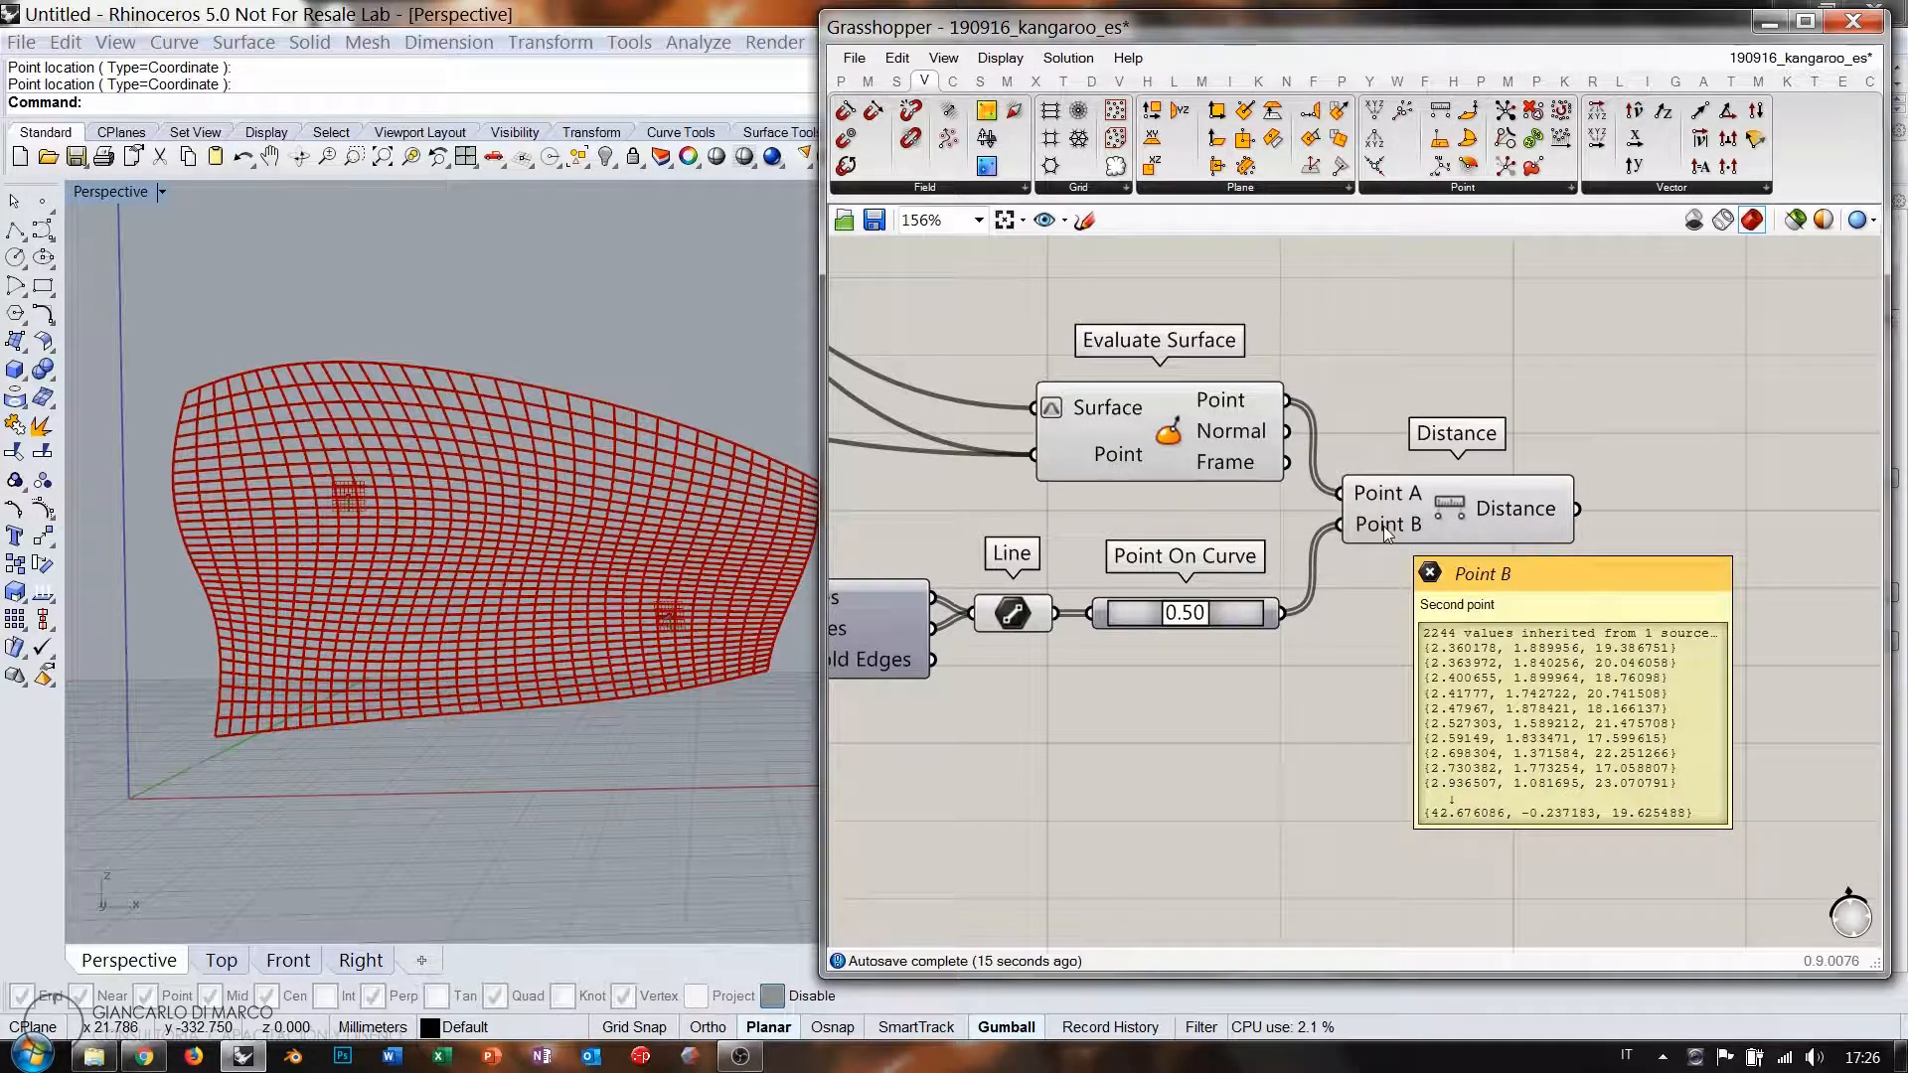
pyautogui.rightClick(1368, 533)
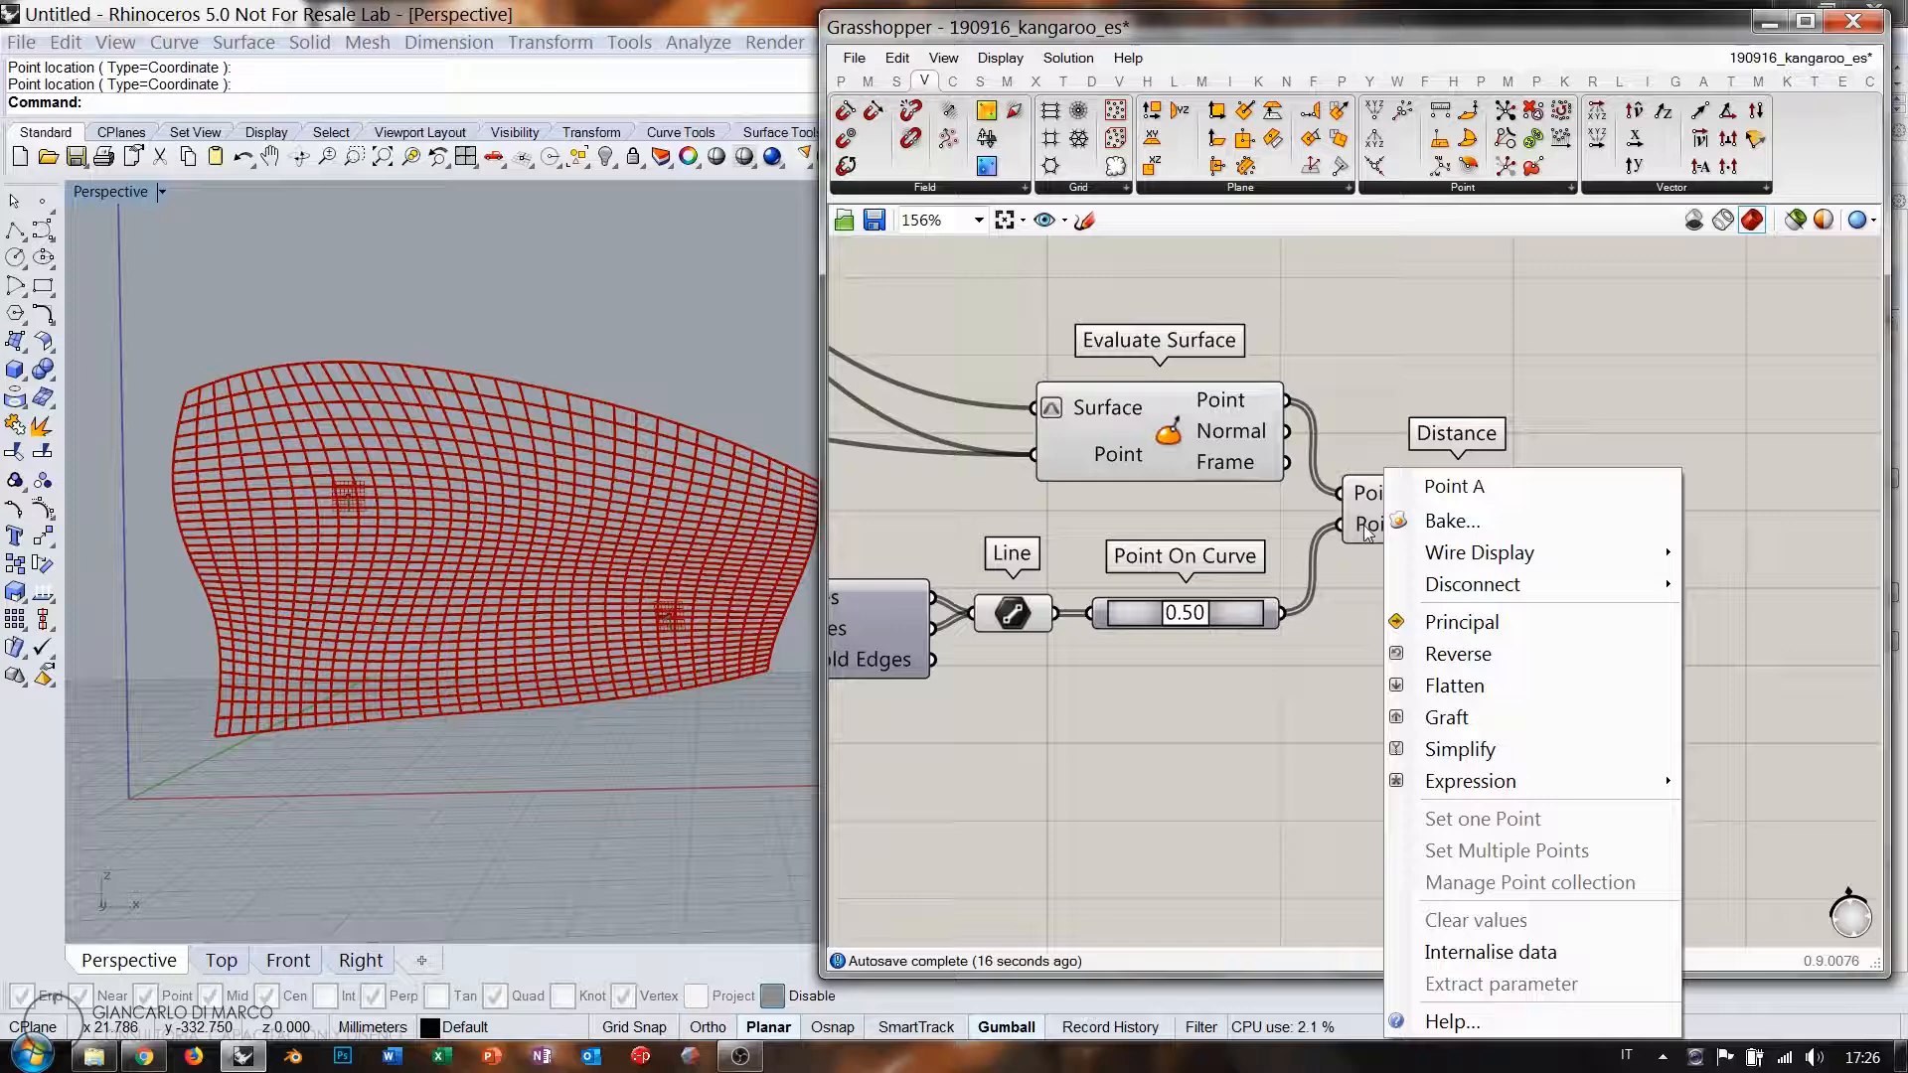
pyautogui.click(1447, 717)
pyautogui.moveTo(1384, 502)
pyautogui.moveTo(1449, 505); pyautogui.dragTo(1467, 507)
pyautogui.click(1559, 611)
pyautogui.moveTo(1559, 611); pyautogui.dragTo(1362, 607, button='right')
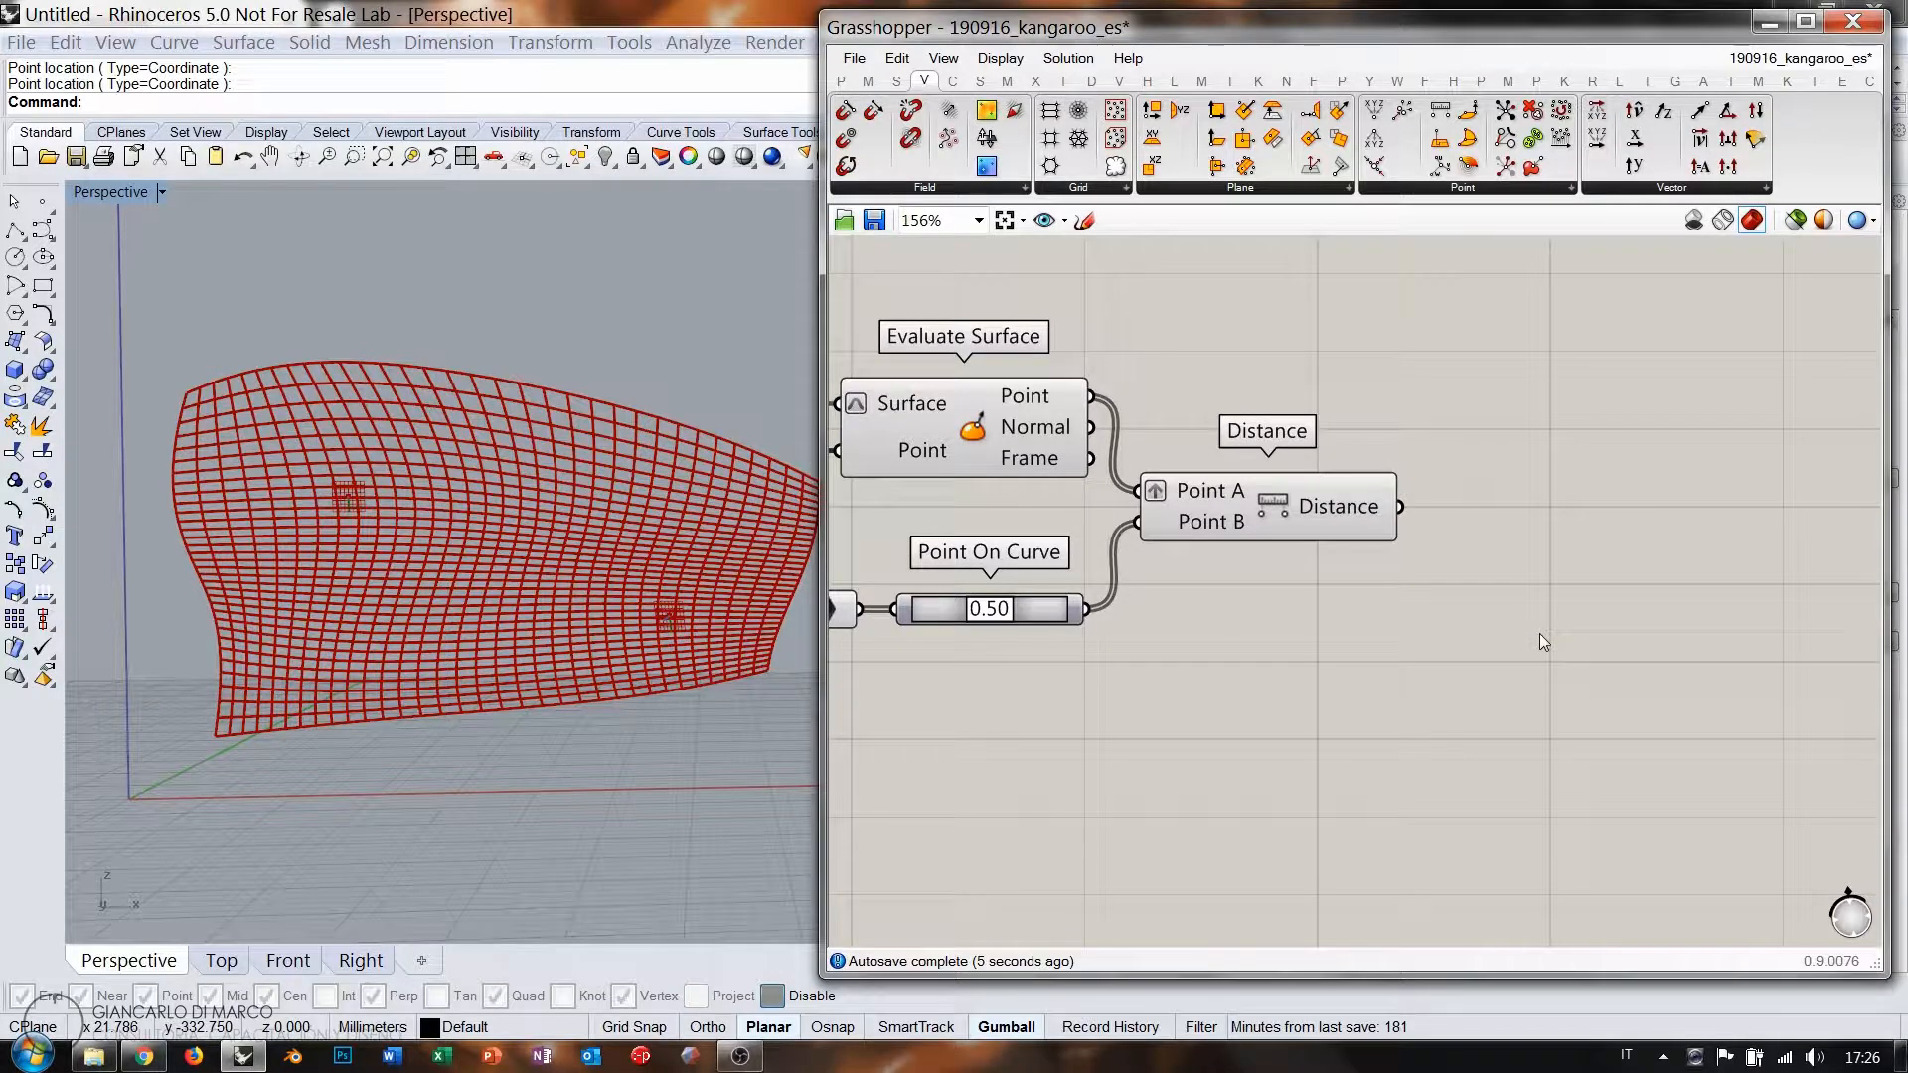
# Add a Smaller Than component fed by the Distance output as First Number.
pyautogui.doubleClick(1541, 634)
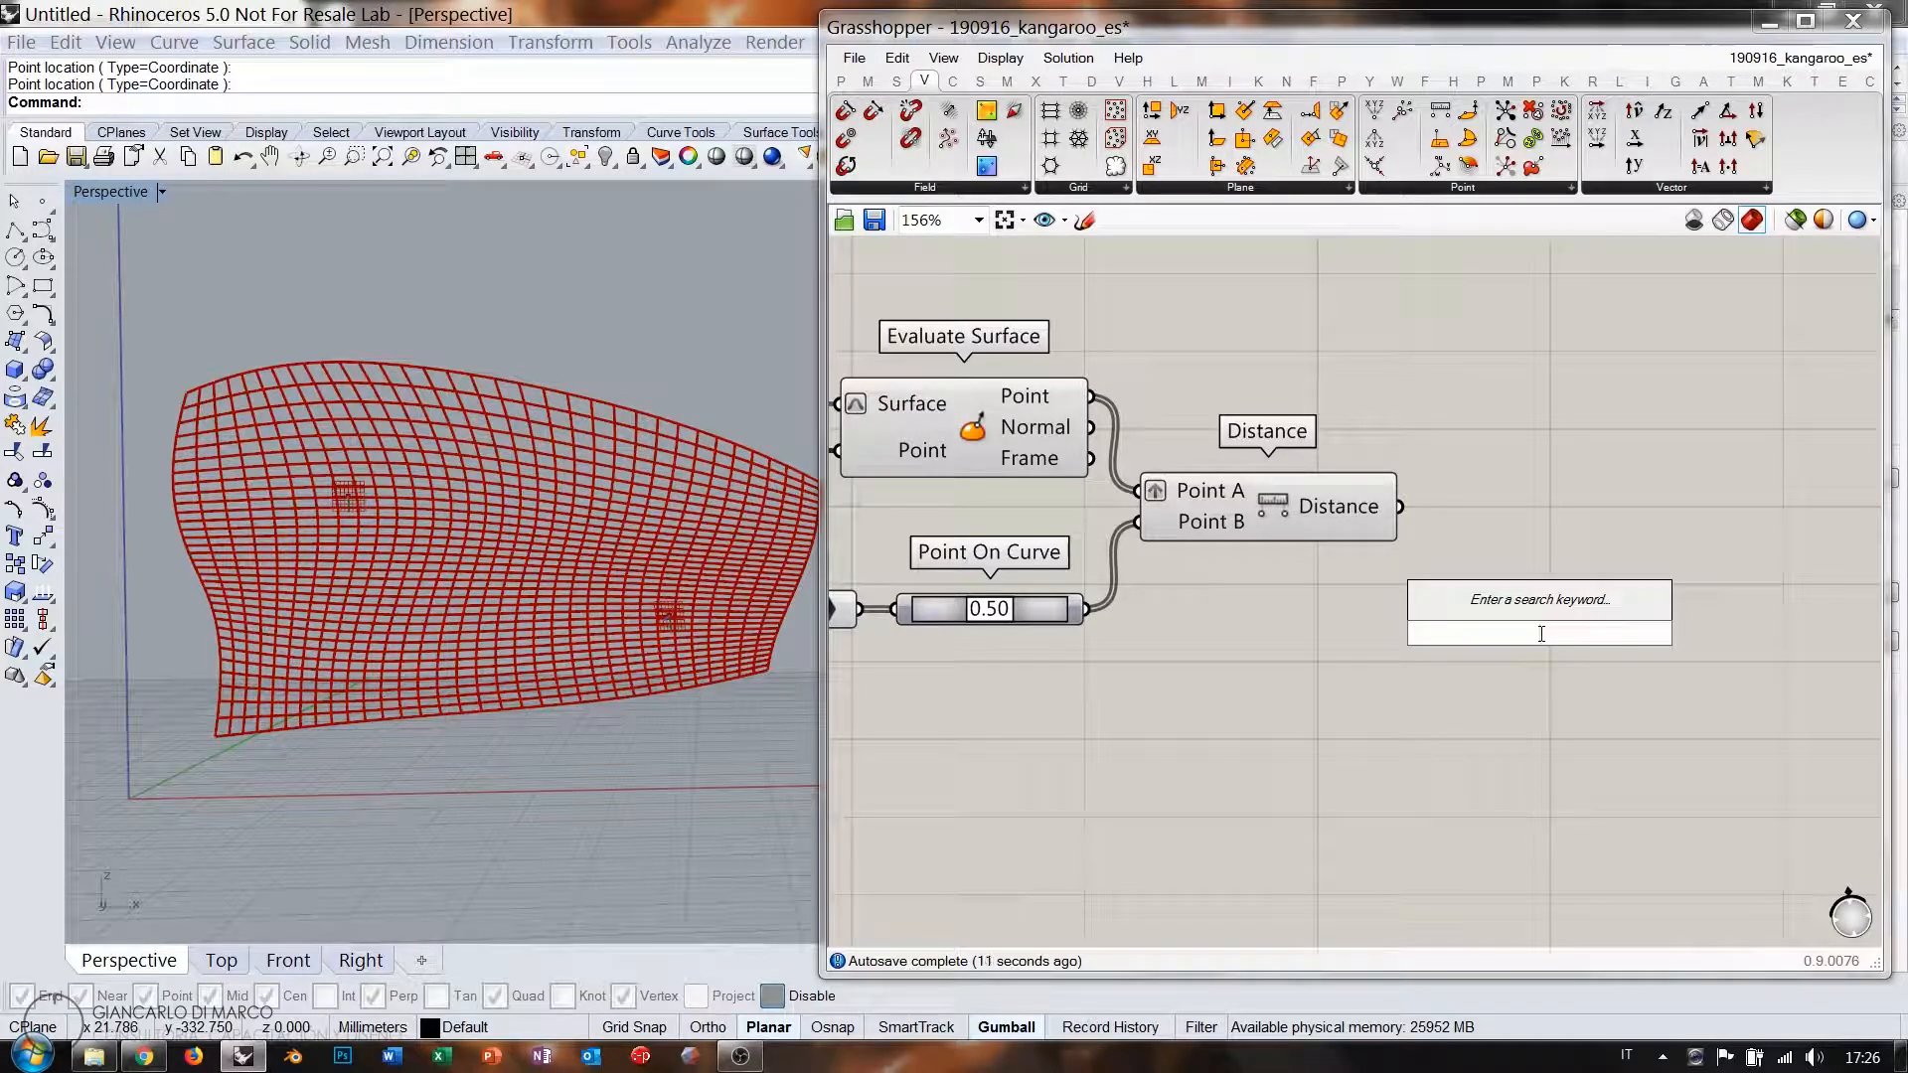
pyautogui.write('<')
pyautogui.press('Return')
pyautogui.moveTo(1400, 506); pyautogui.dragTo(1535, 571)
pyautogui.click(1379, 676)
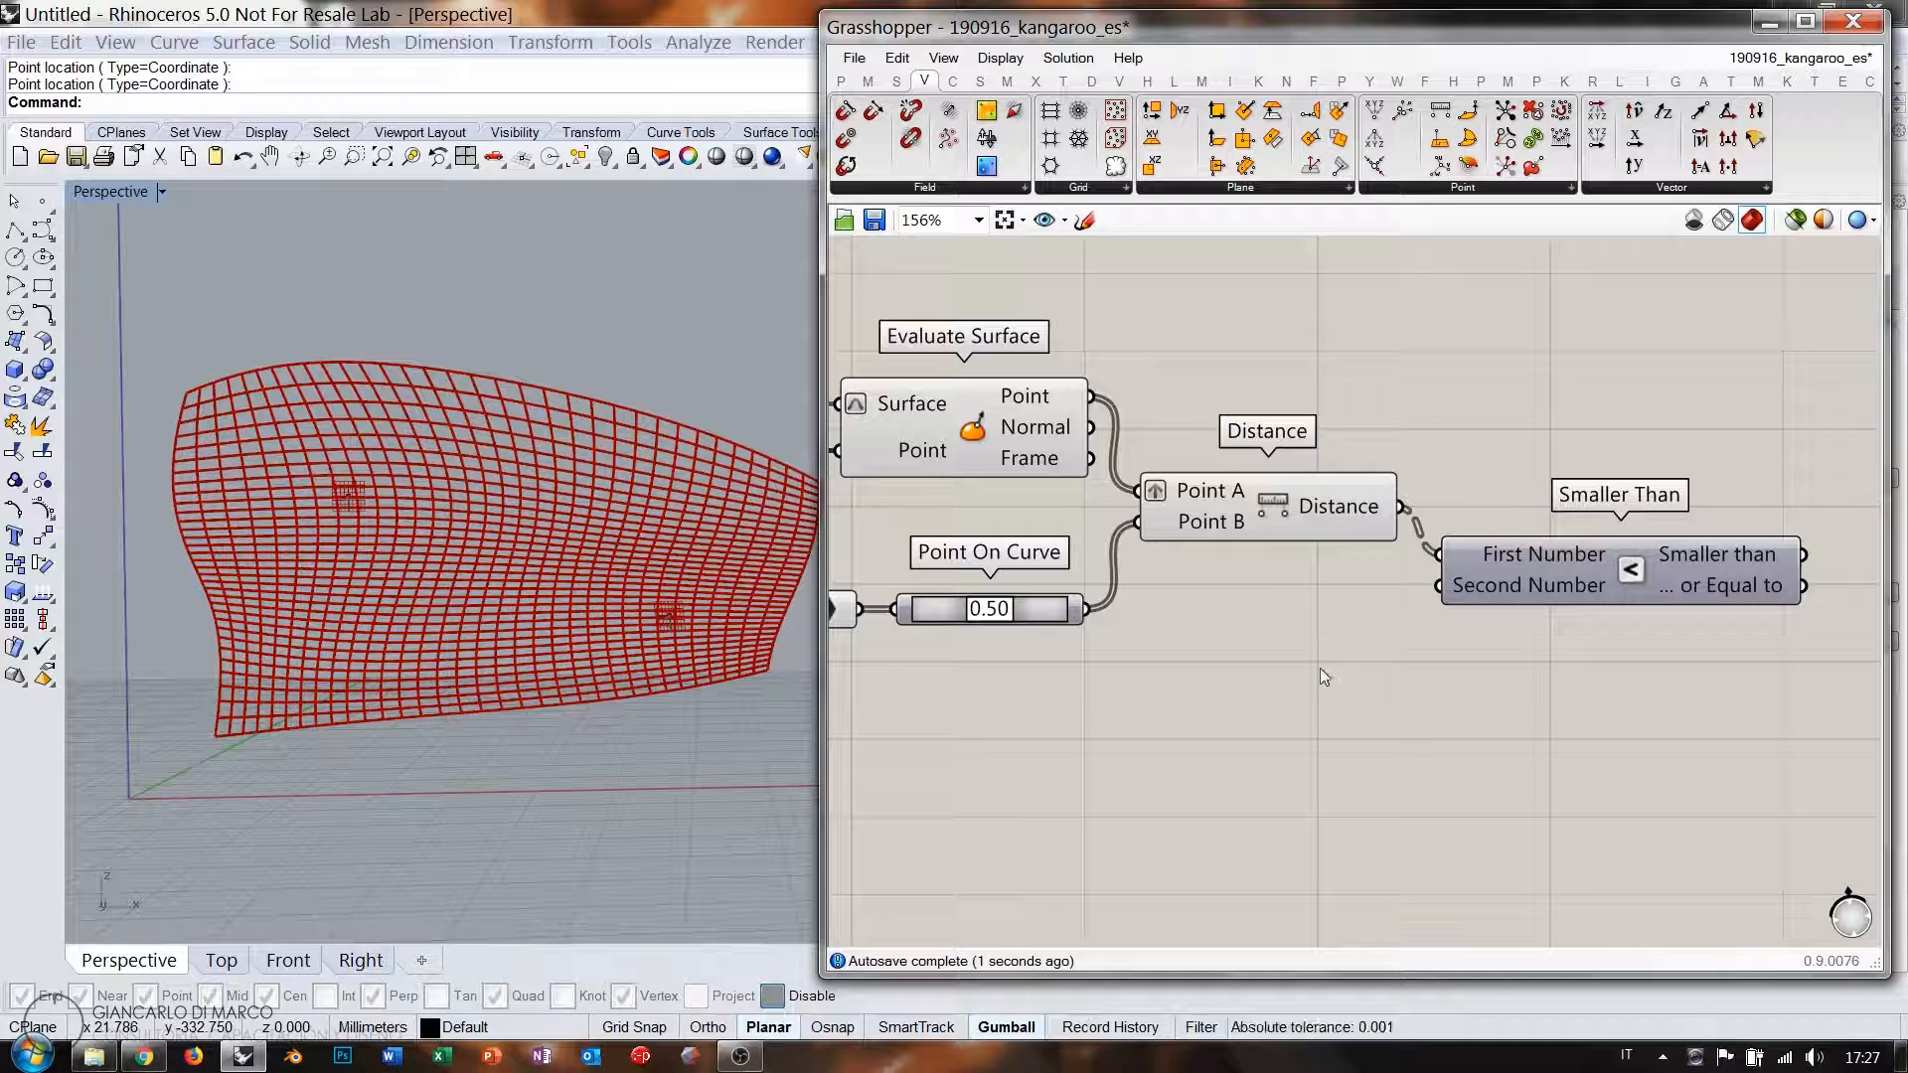
# Create a 0.00 number slider as Smaller Than's Second Number.
pyautogui.doubleClick(1292, 676)
pyautogui.write('0')
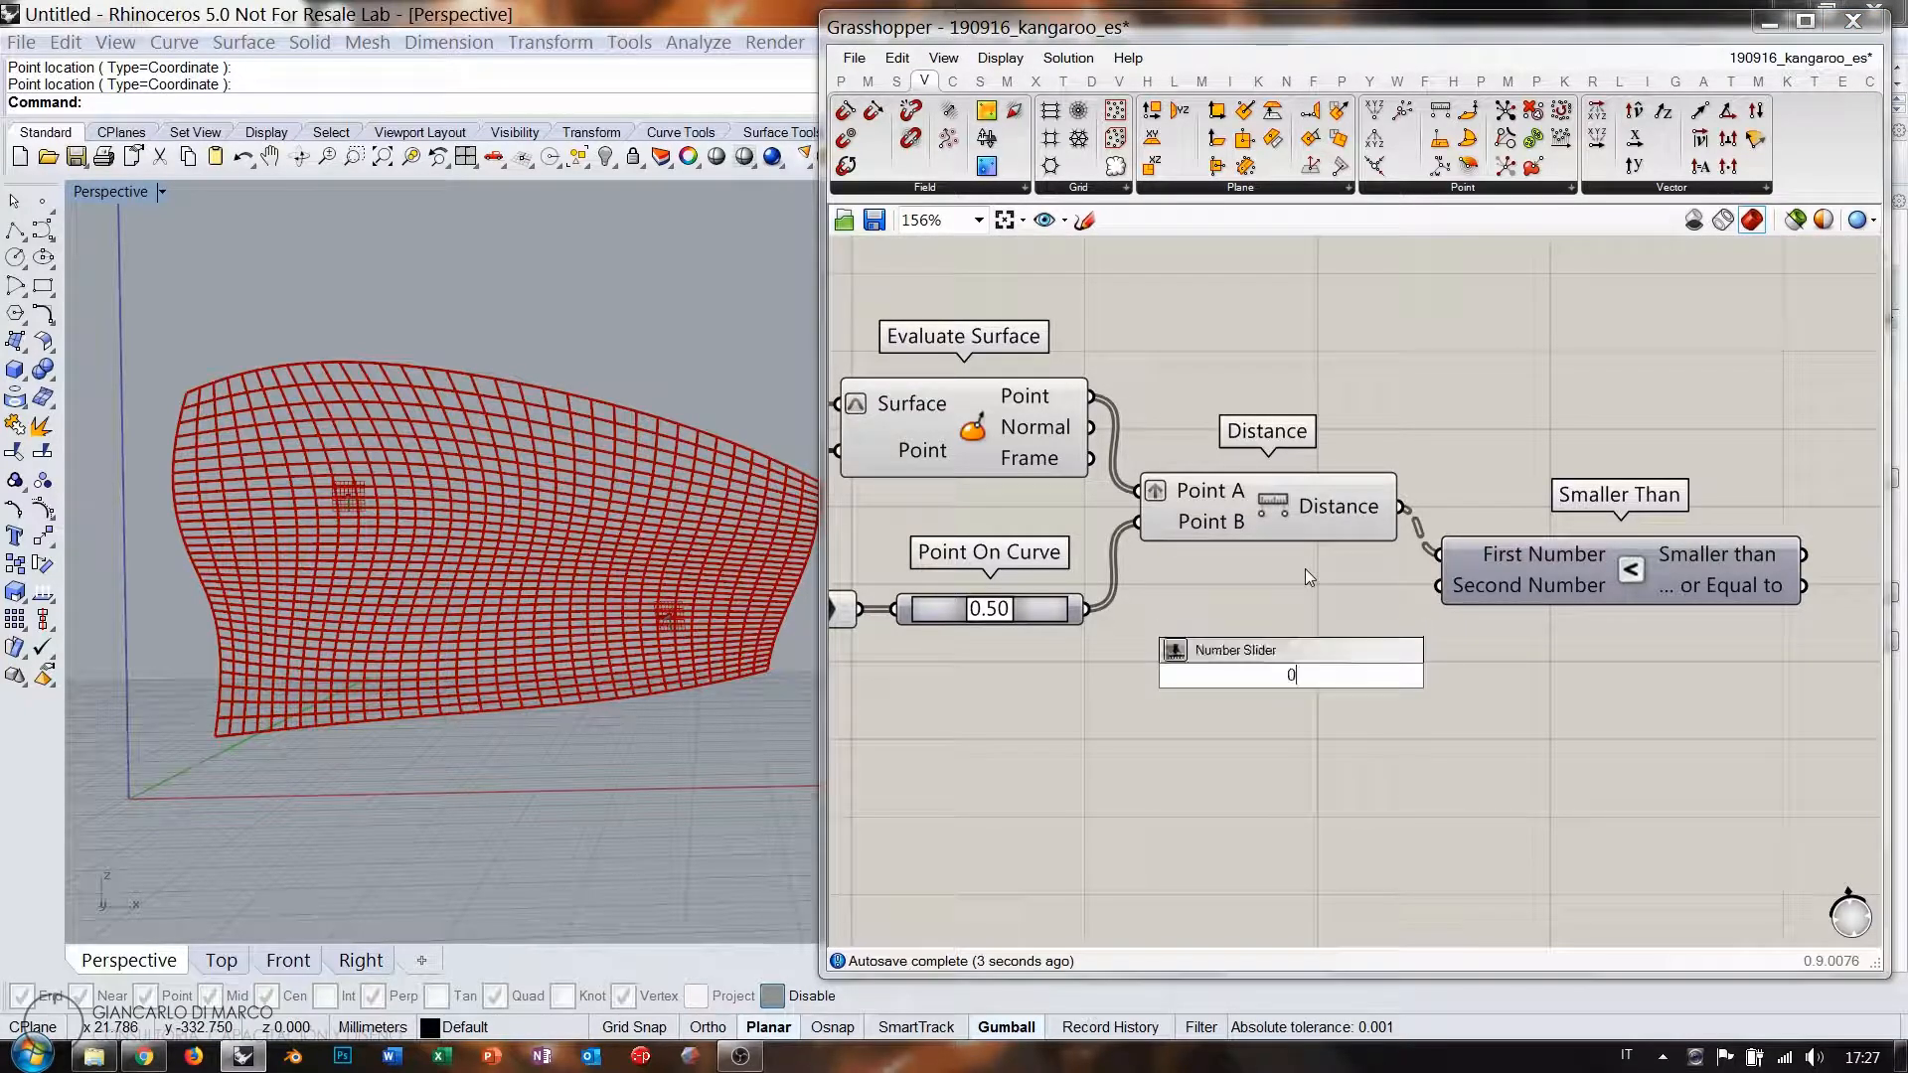
pyautogui.write('.00<1')
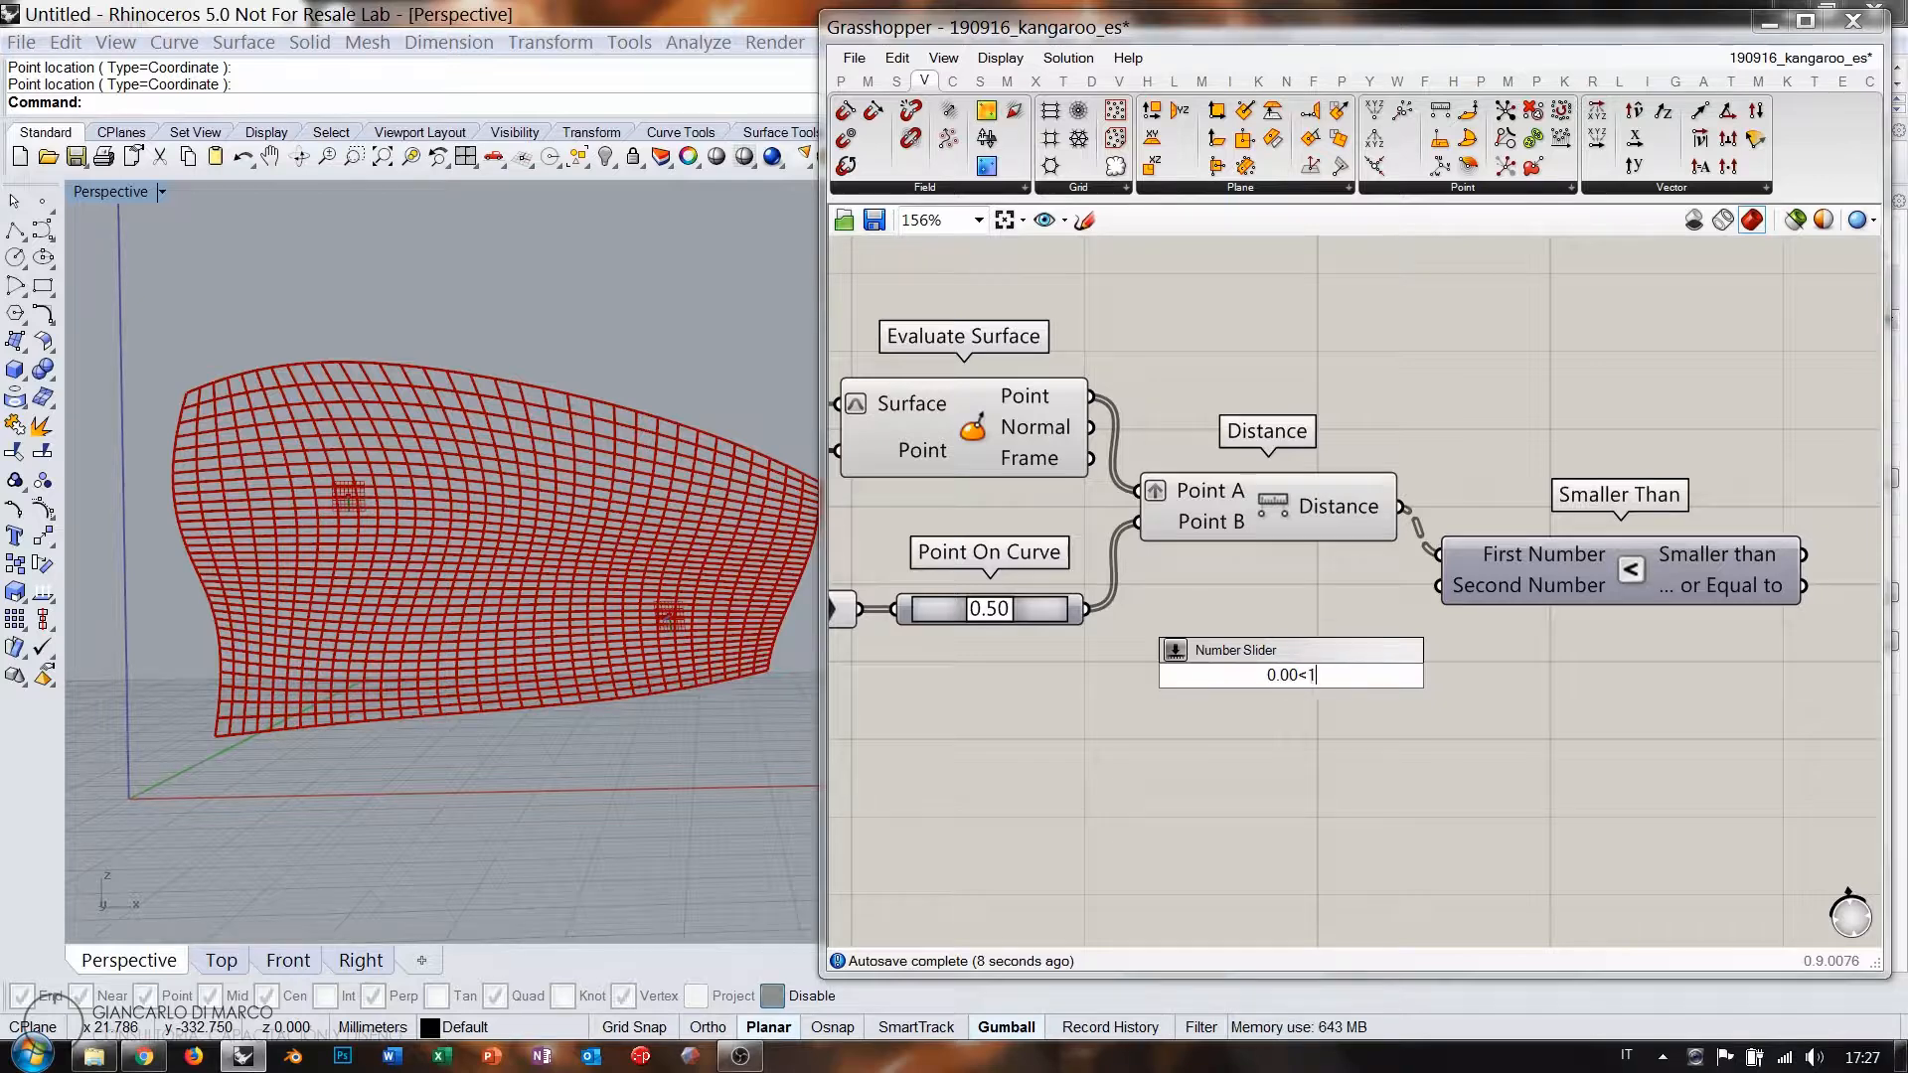
pyautogui.press('Return')
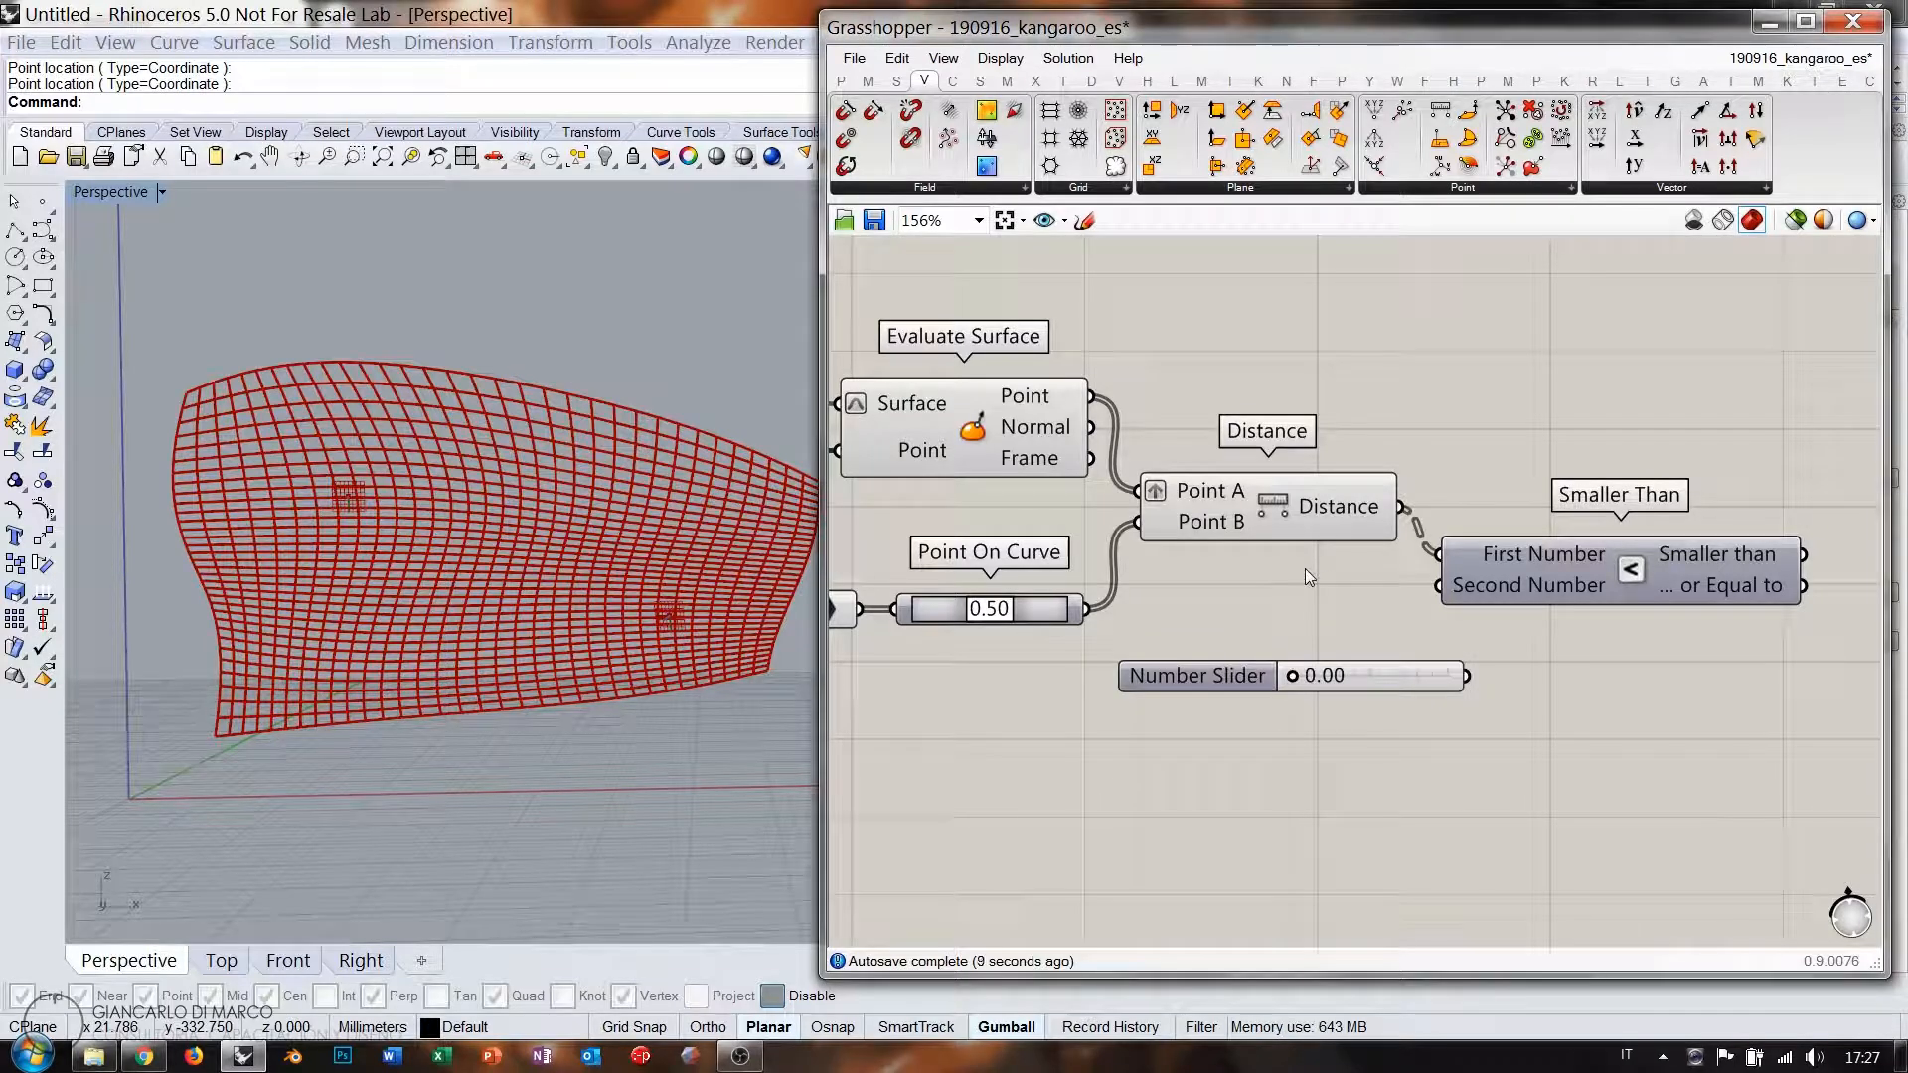
pyautogui.moveTo(1441, 586); pyautogui.dragTo(1365, 673)
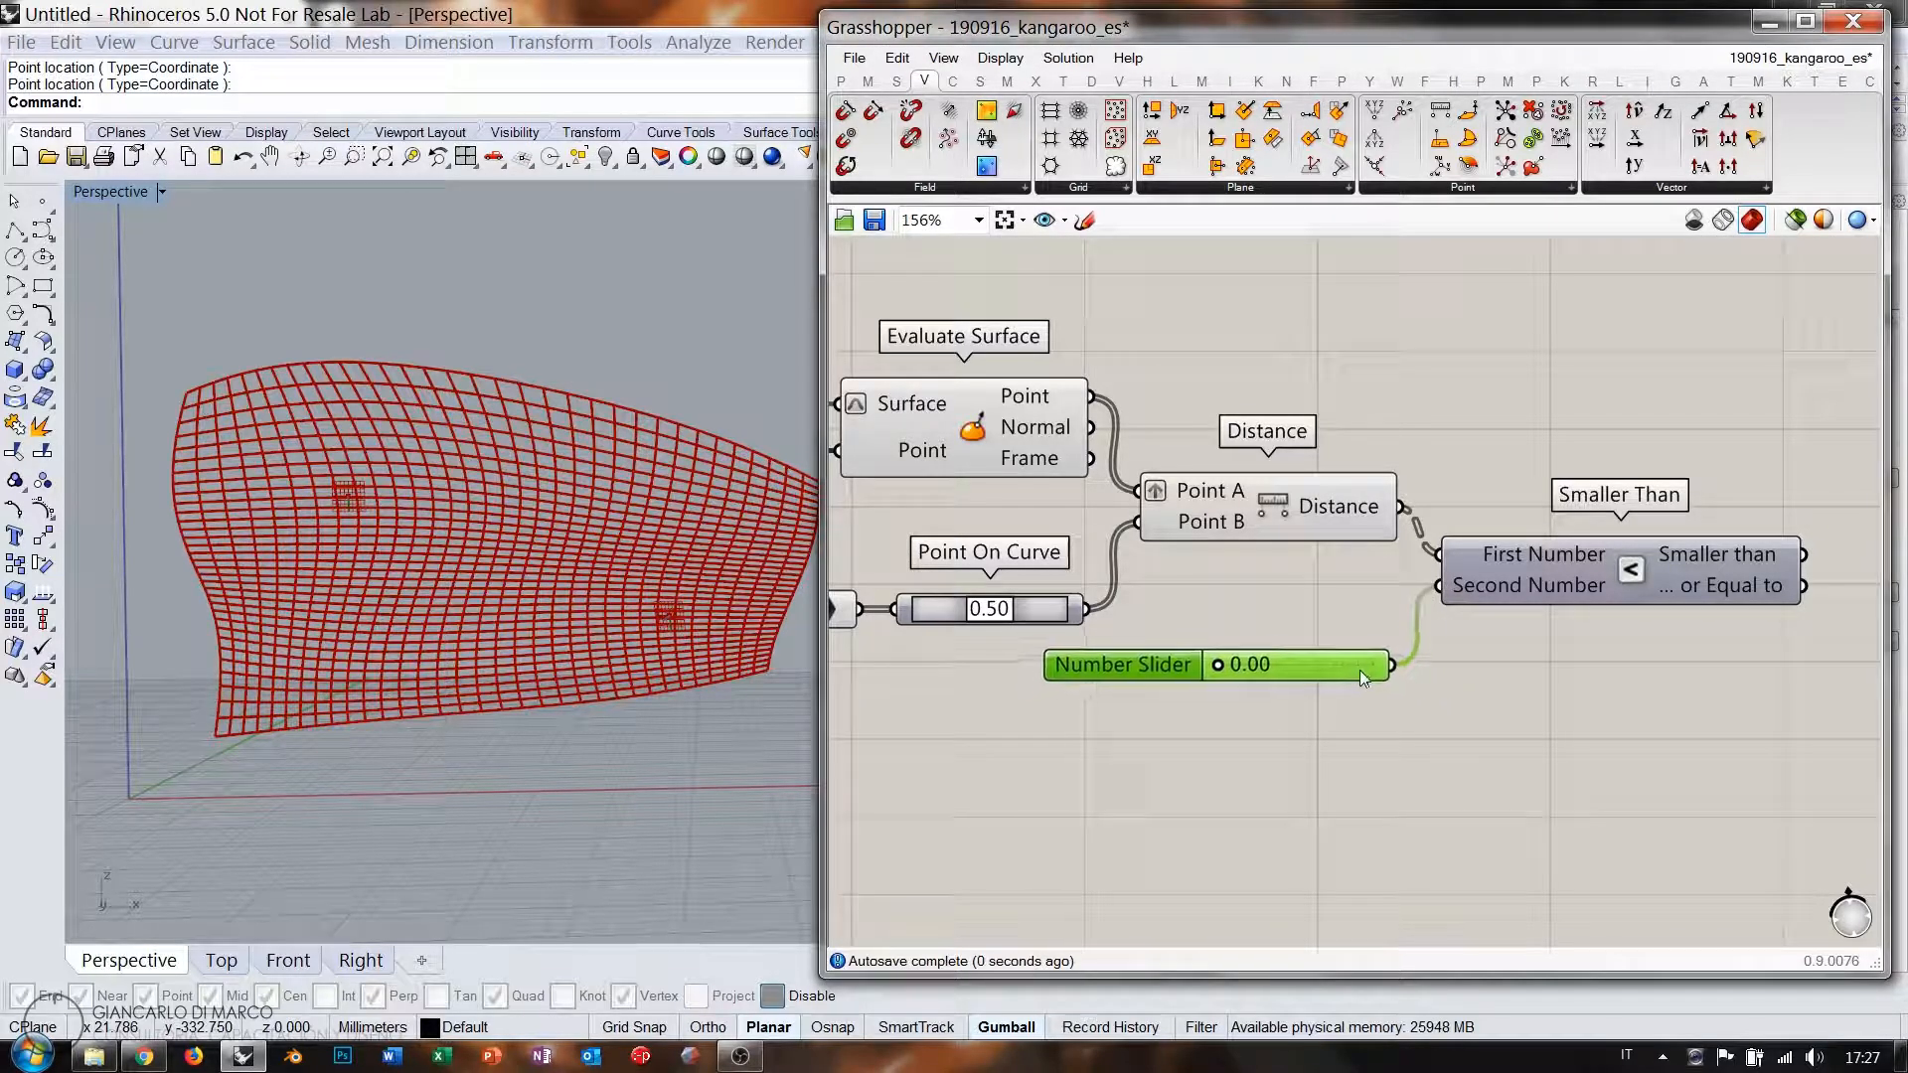
pyautogui.click(1555, 664)
pyautogui.moveTo(1555, 664); pyautogui.dragTo(1376, 714, button='right')
pyautogui.moveTo(1683, 680); pyautogui.dragTo(1592, 687, button='right')
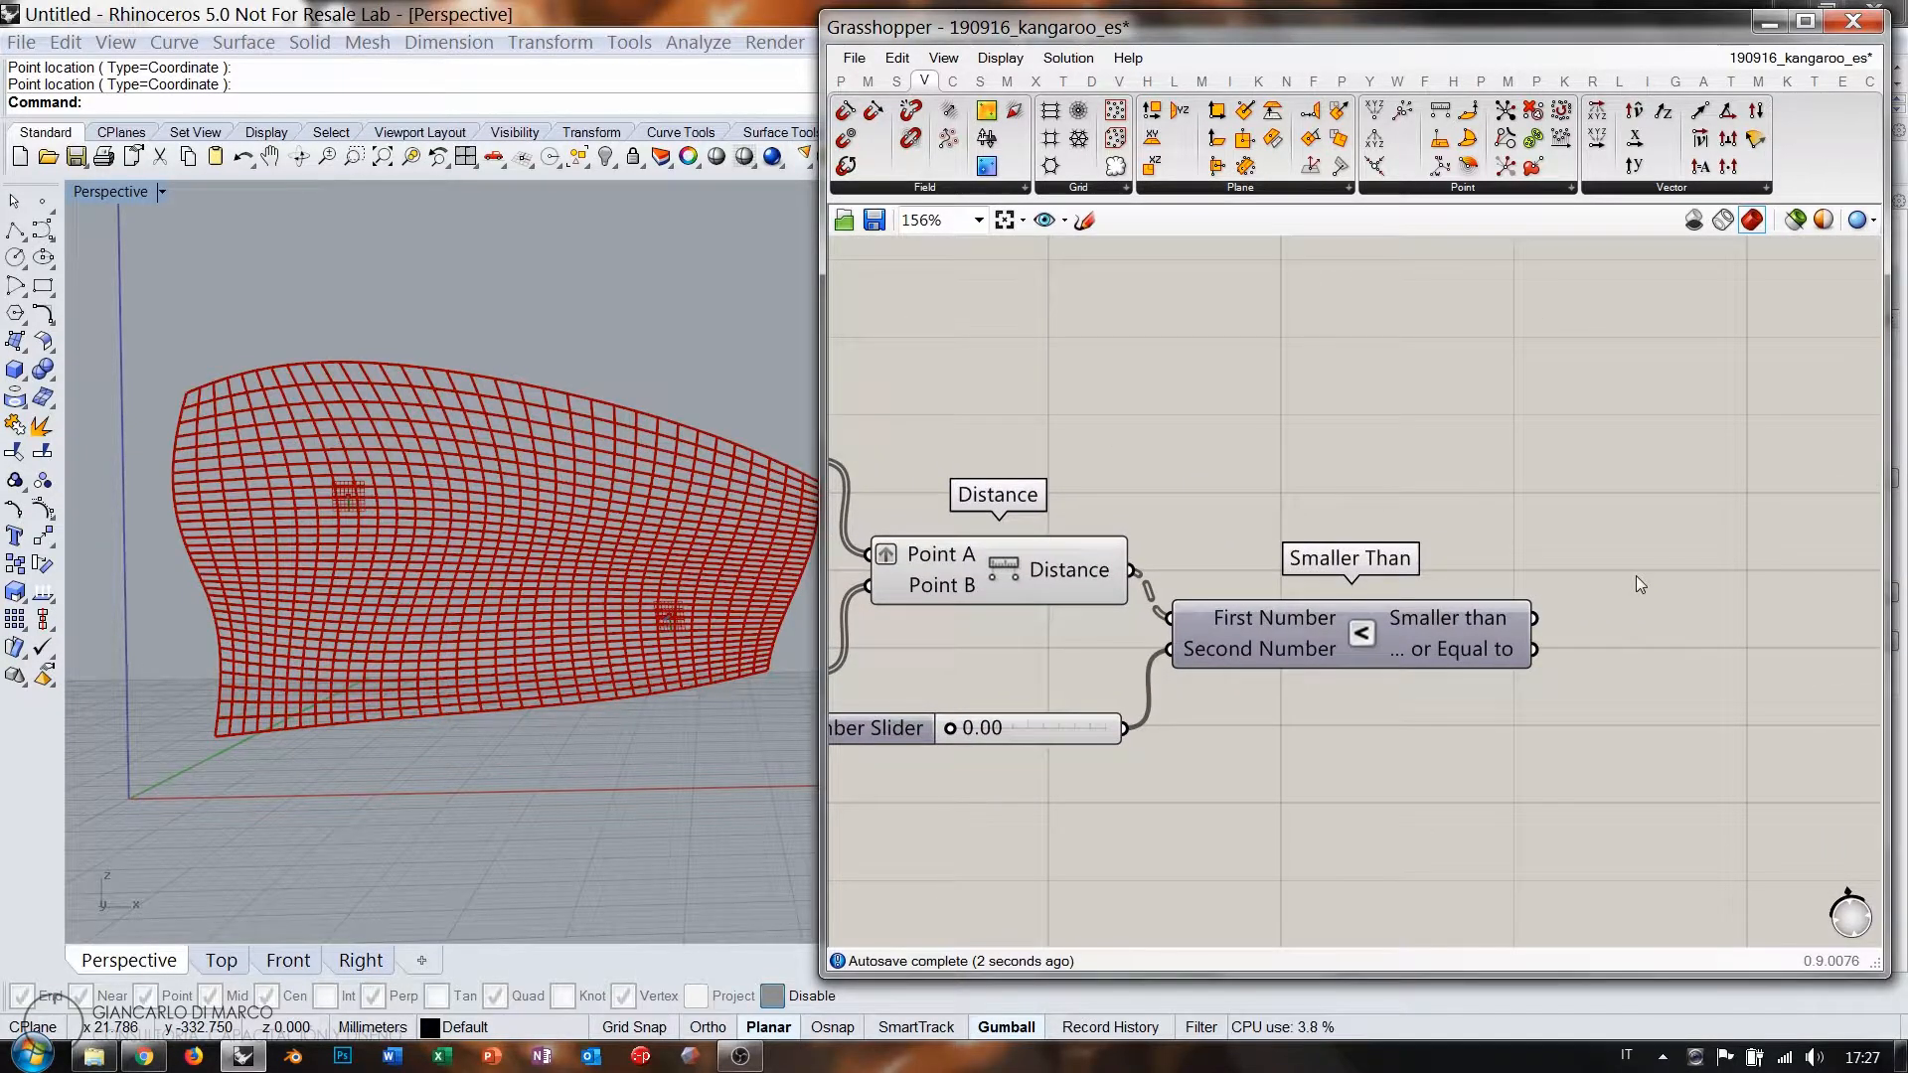
# Add a Dispatch taking the edge lines as List and Smaller Than's result as pattern.
pyautogui.doubleClick(1636, 575)
pyautogui.write('disp')
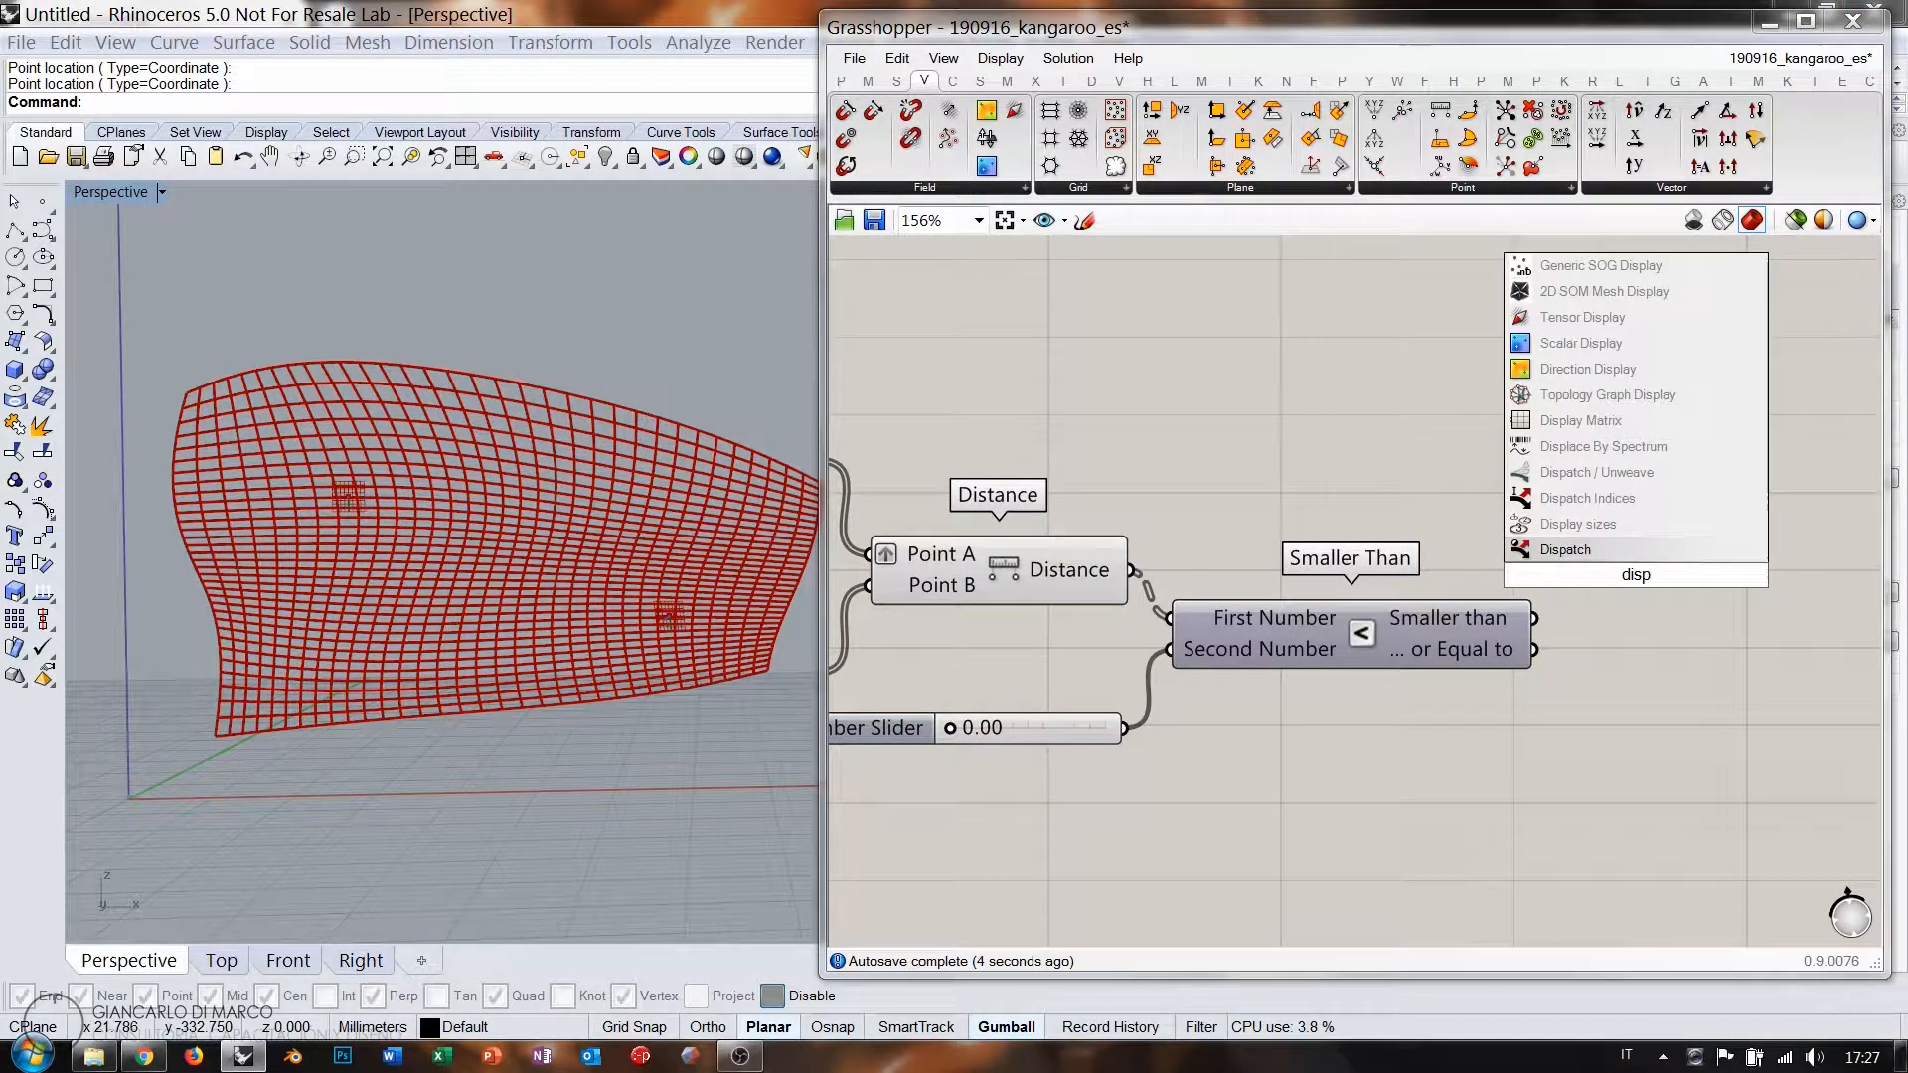
pyautogui.click(1599, 553)
pyautogui.scroll(-1, 1332, 611)
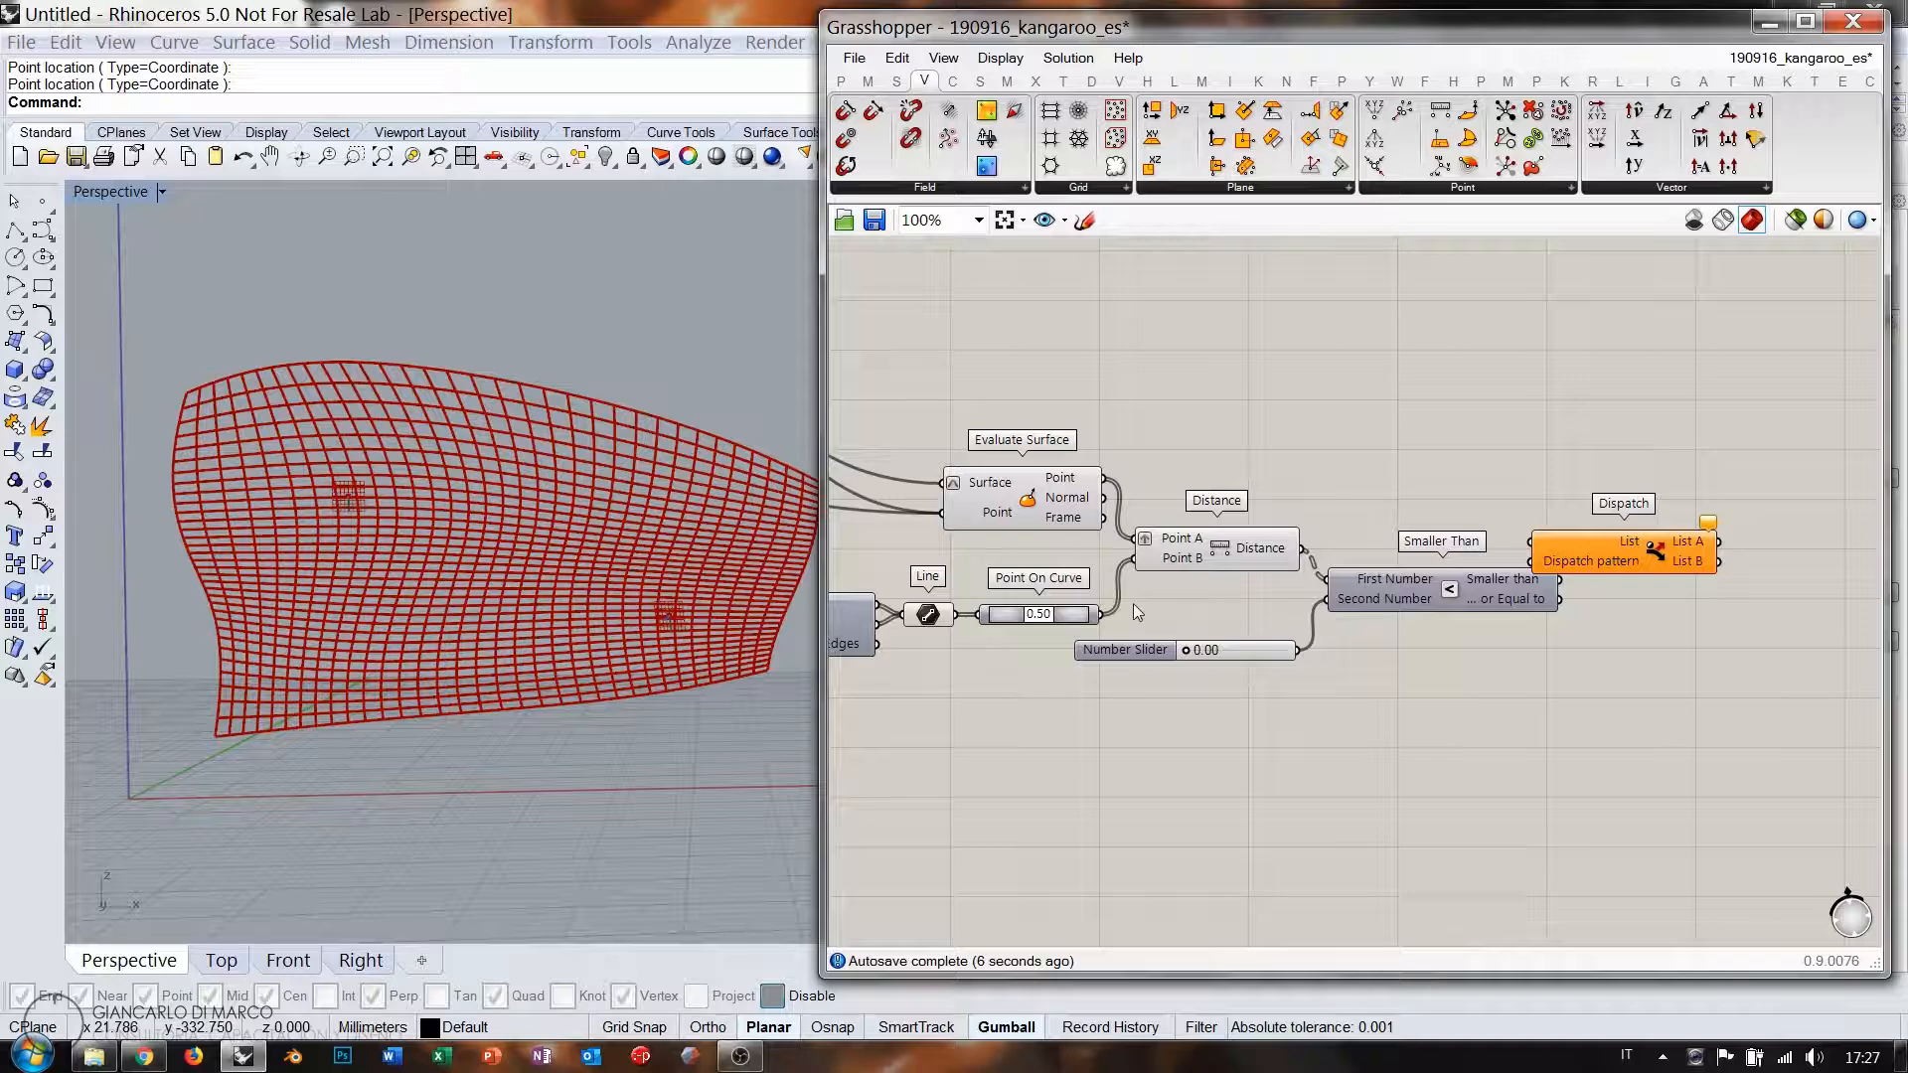
pyautogui.moveTo(941, 616); pyautogui.dragTo(1531, 542)
pyautogui.click(1024, 634)
pyautogui.moveTo(1558, 598); pyautogui.dragTo(1358, 620, button='right')
pyautogui.moveTo(1415, 575); pyautogui.dragTo(1475, 557)
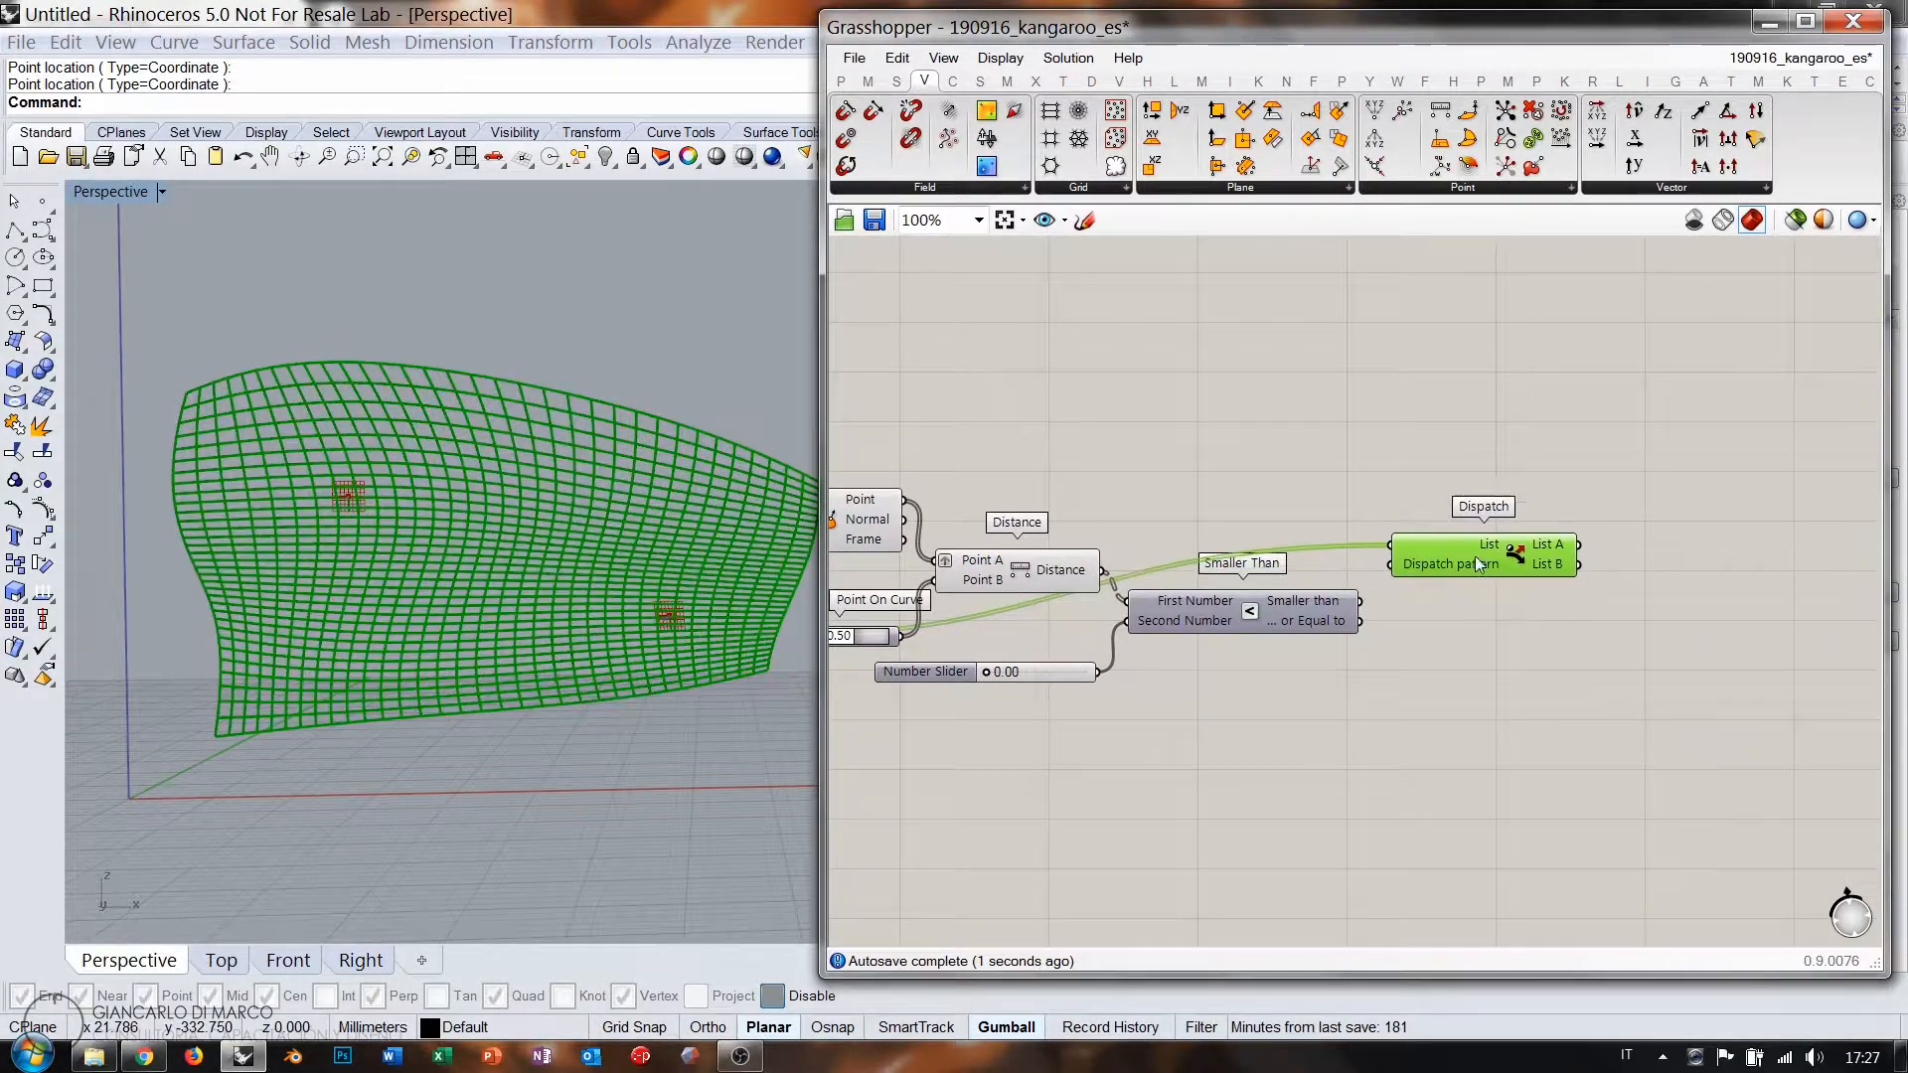
pyautogui.click(1370, 607)
pyautogui.moveTo(1360, 601); pyautogui.dragTo(1455, 566)
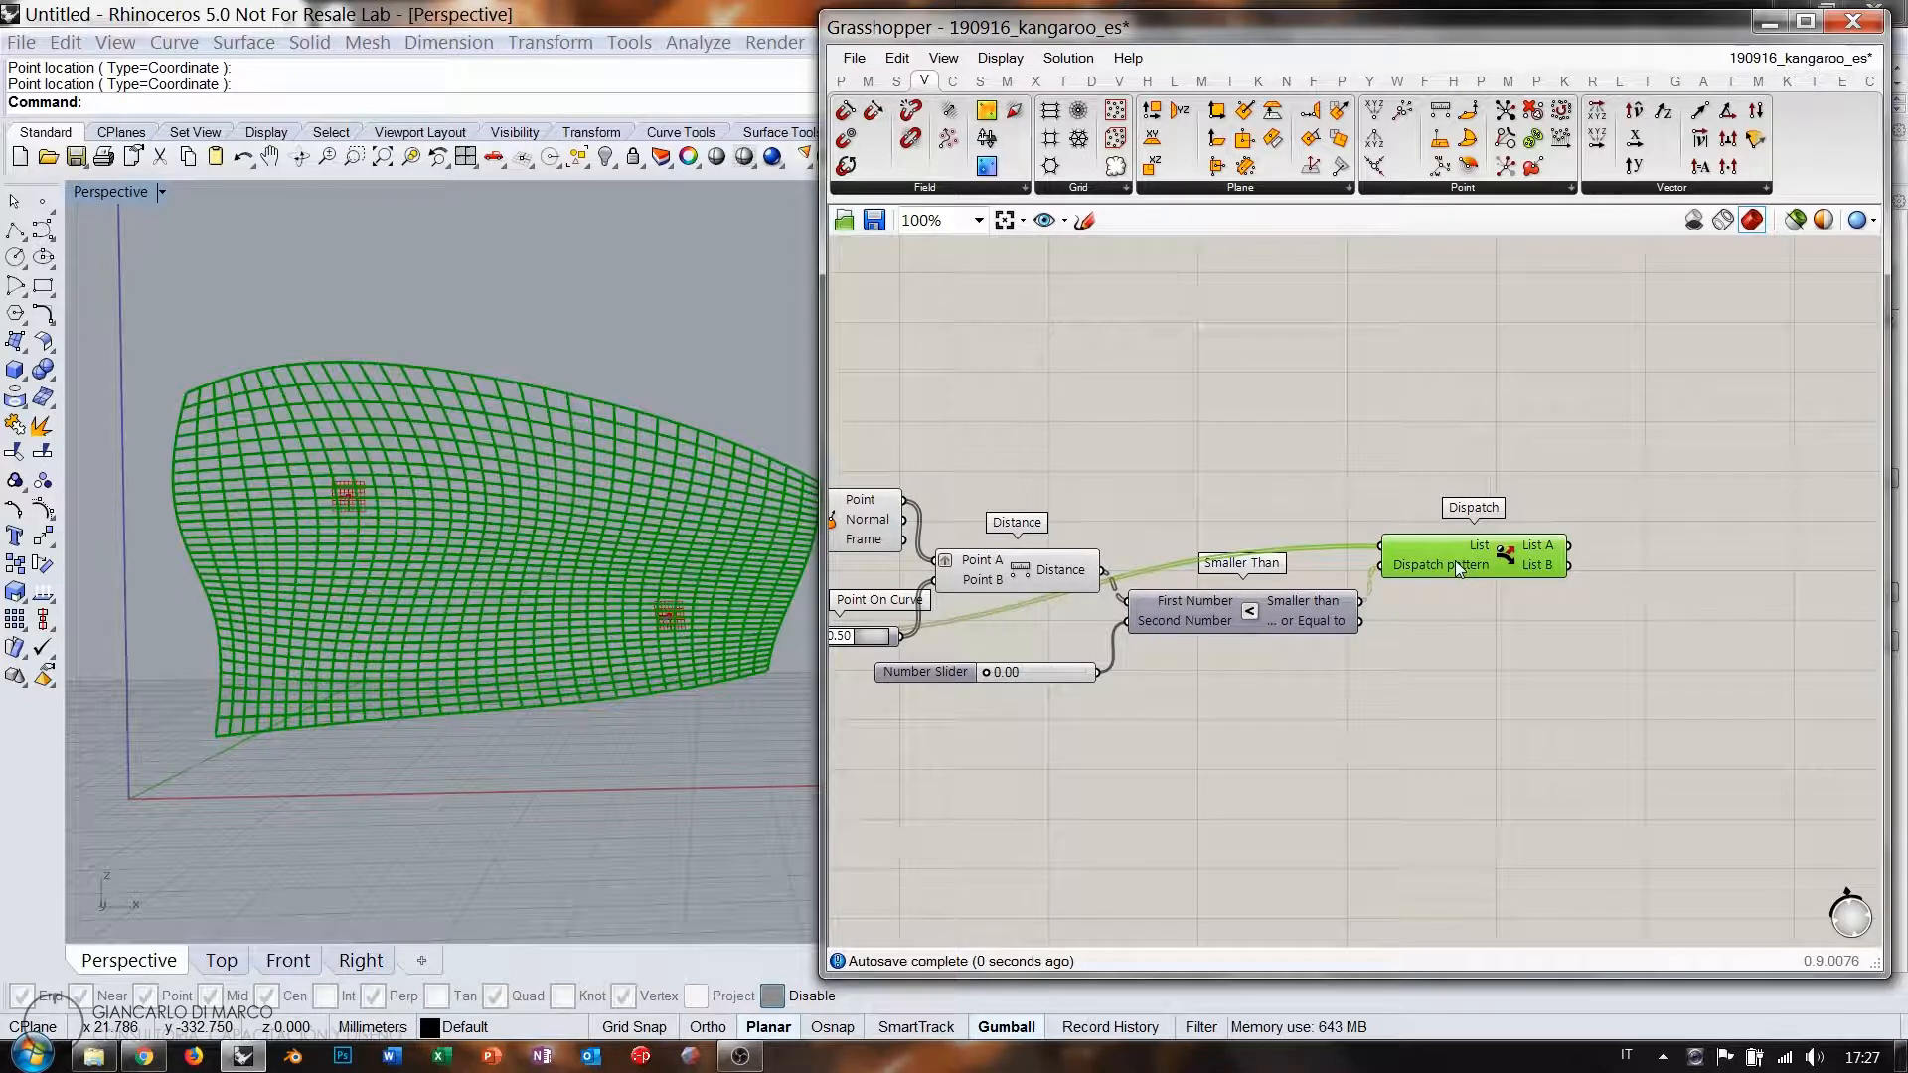
pyautogui.click(1471, 617)
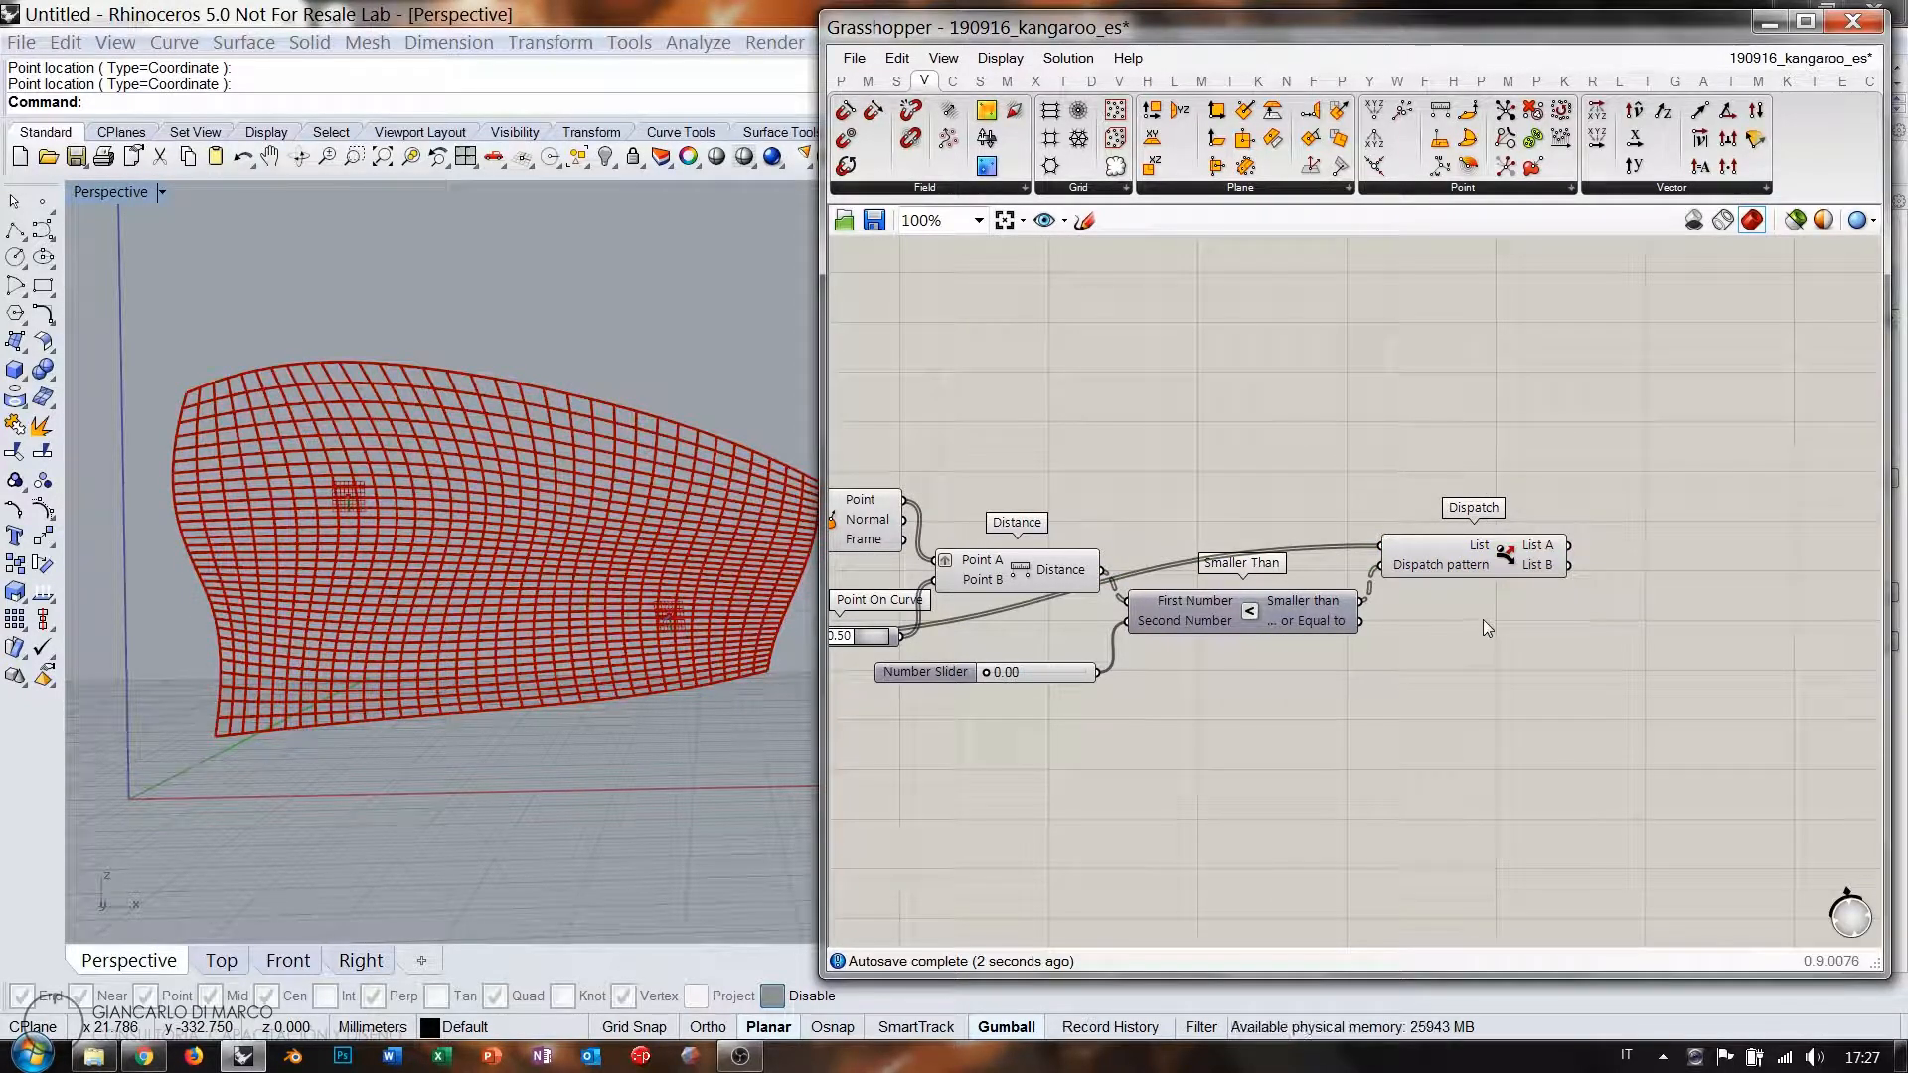
# Add a Line parameter wired from Dispatch's List A output.
pyautogui.moveTo(1483, 618); pyautogui.dragTo(1432, 604, button='right')
pyautogui.doubleClick(1627, 558)
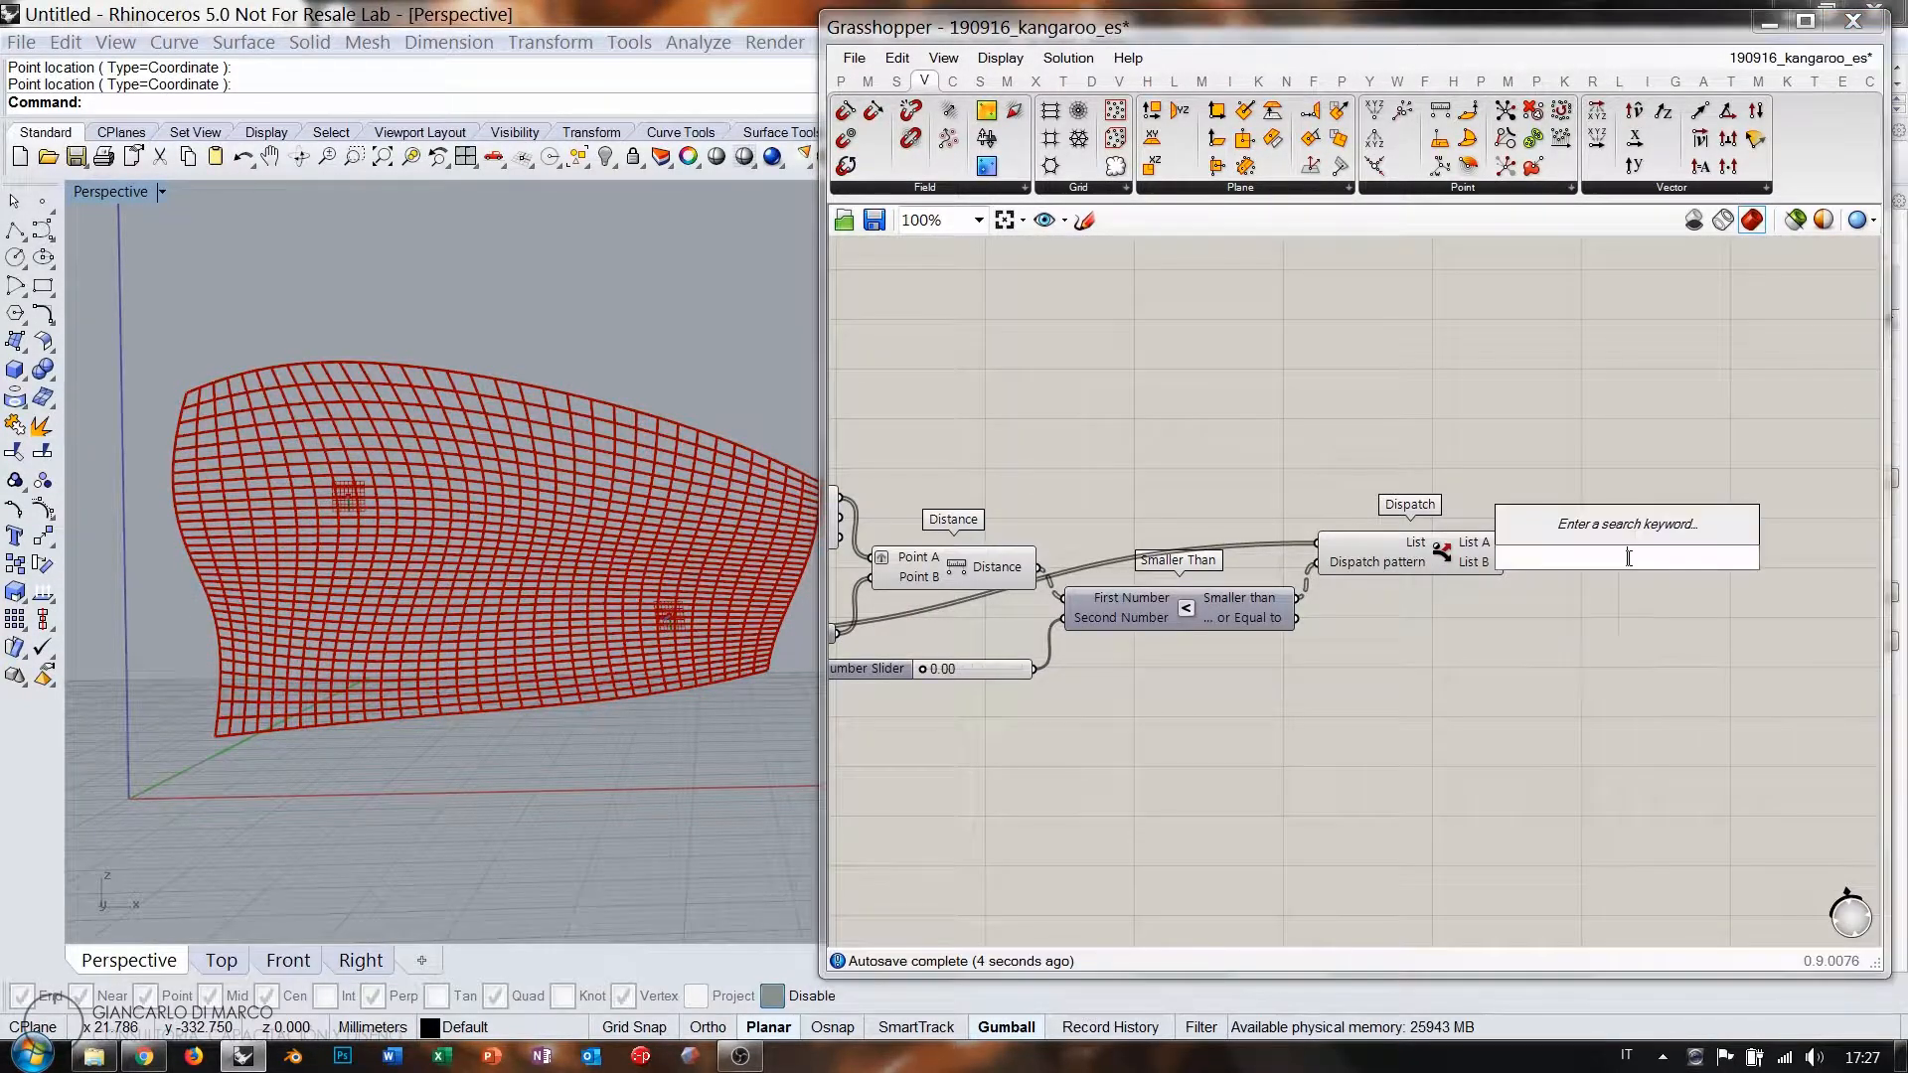
pyautogui.write('line')
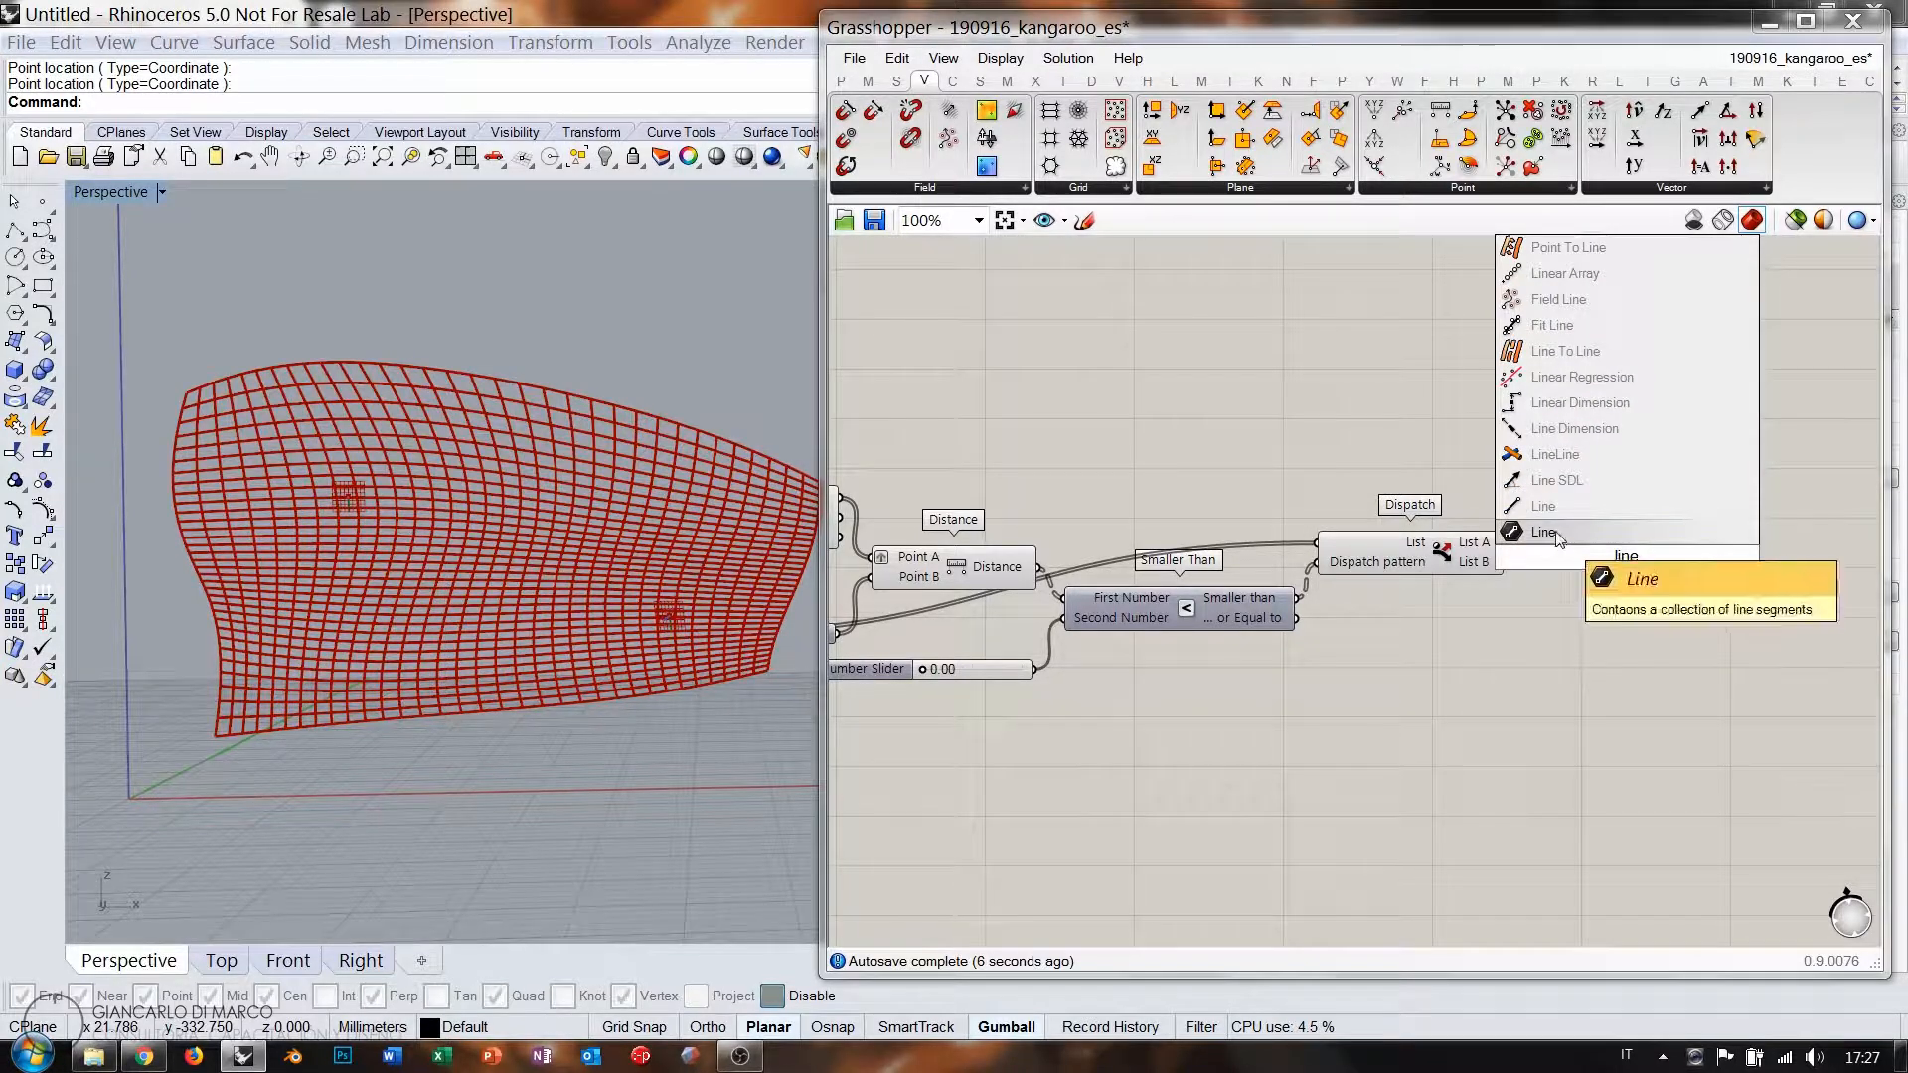
pyautogui.press('Return')
pyautogui.click(1438, 569)
pyautogui.moveTo(1505, 542); pyautogui.dragTo(1620, 540)
pyautogui.moveTo(1427, 602); pyautogui.dragTo(1541, 562, button='right')
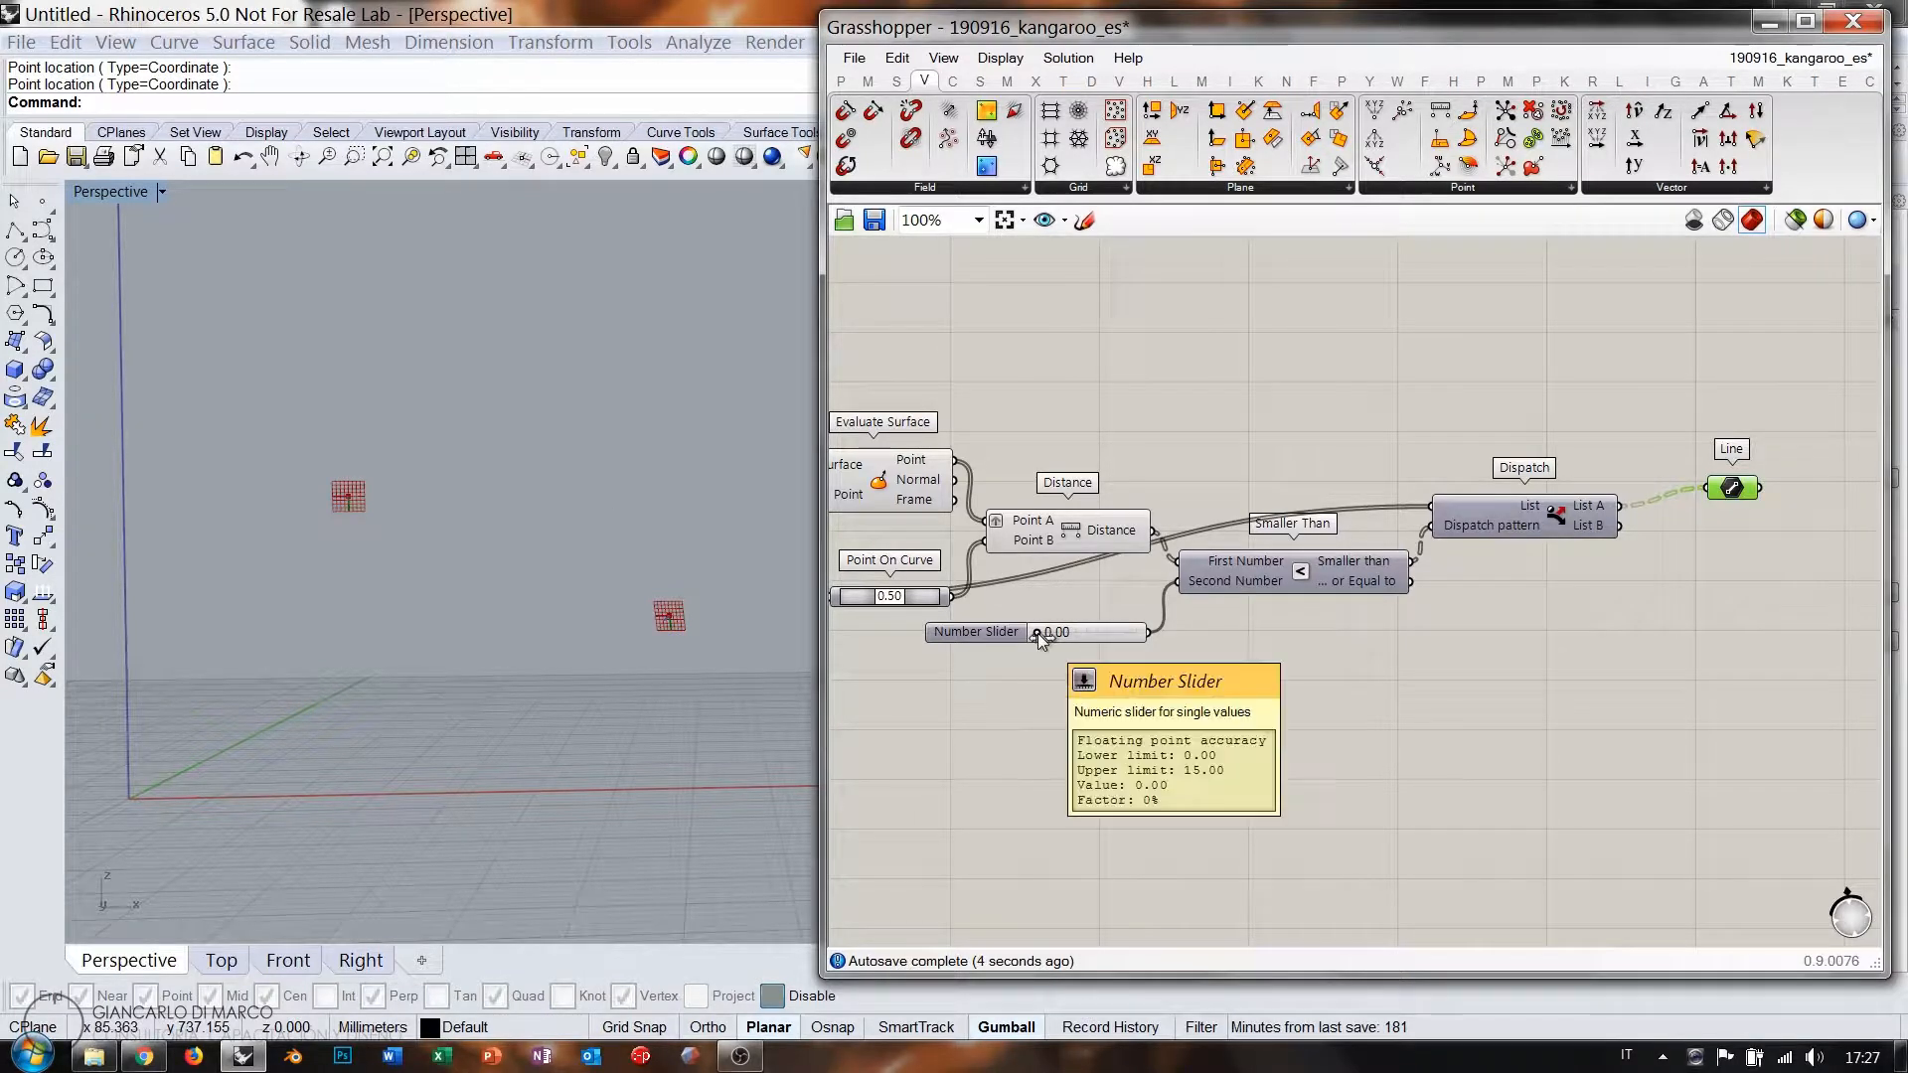
# Raise the threshold slider to 5.70 and feed Line from Dispatch's List B instead.
pyautogui.moveTo(1038, 634); pyautogui.dragTo(1075, 632)
pyautogui.click(1653, 579)
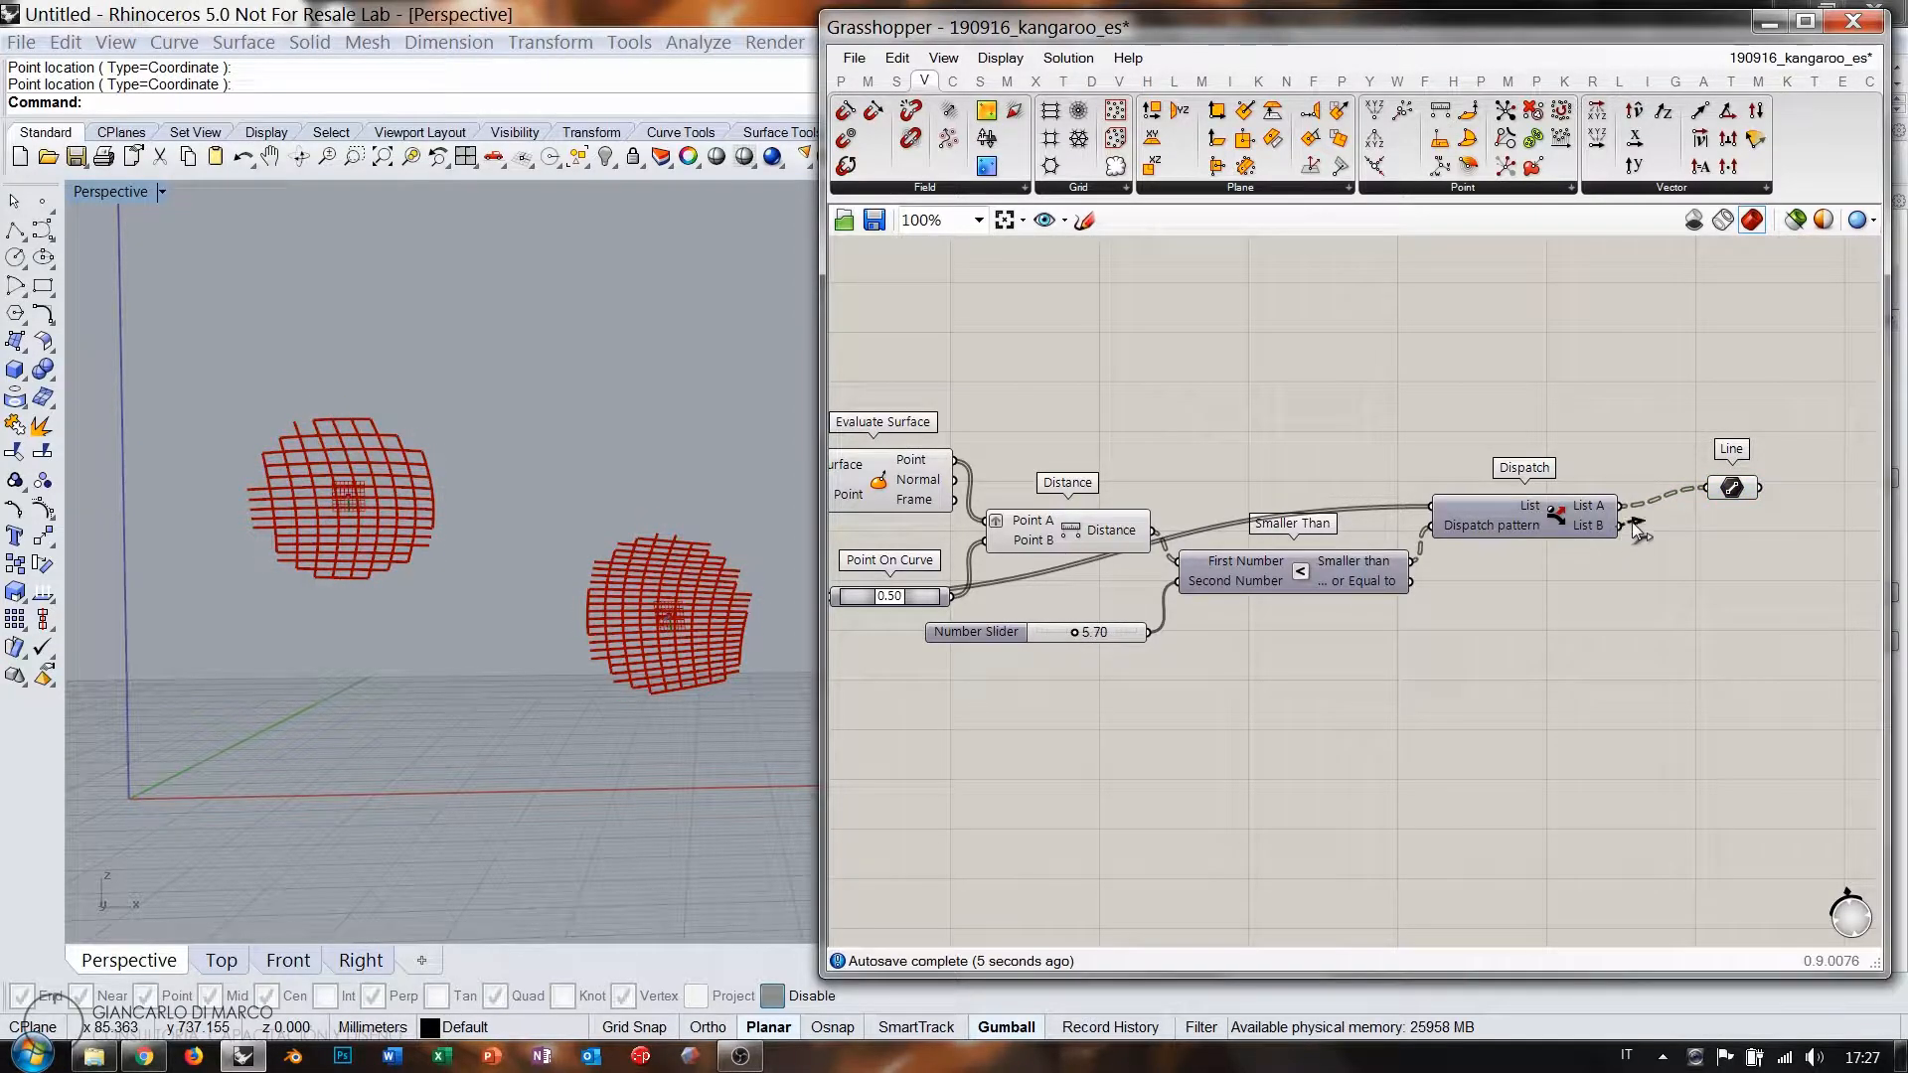
pyautogui.moveTo(1702, 494); pyautogui.dragTo(1708, 488)
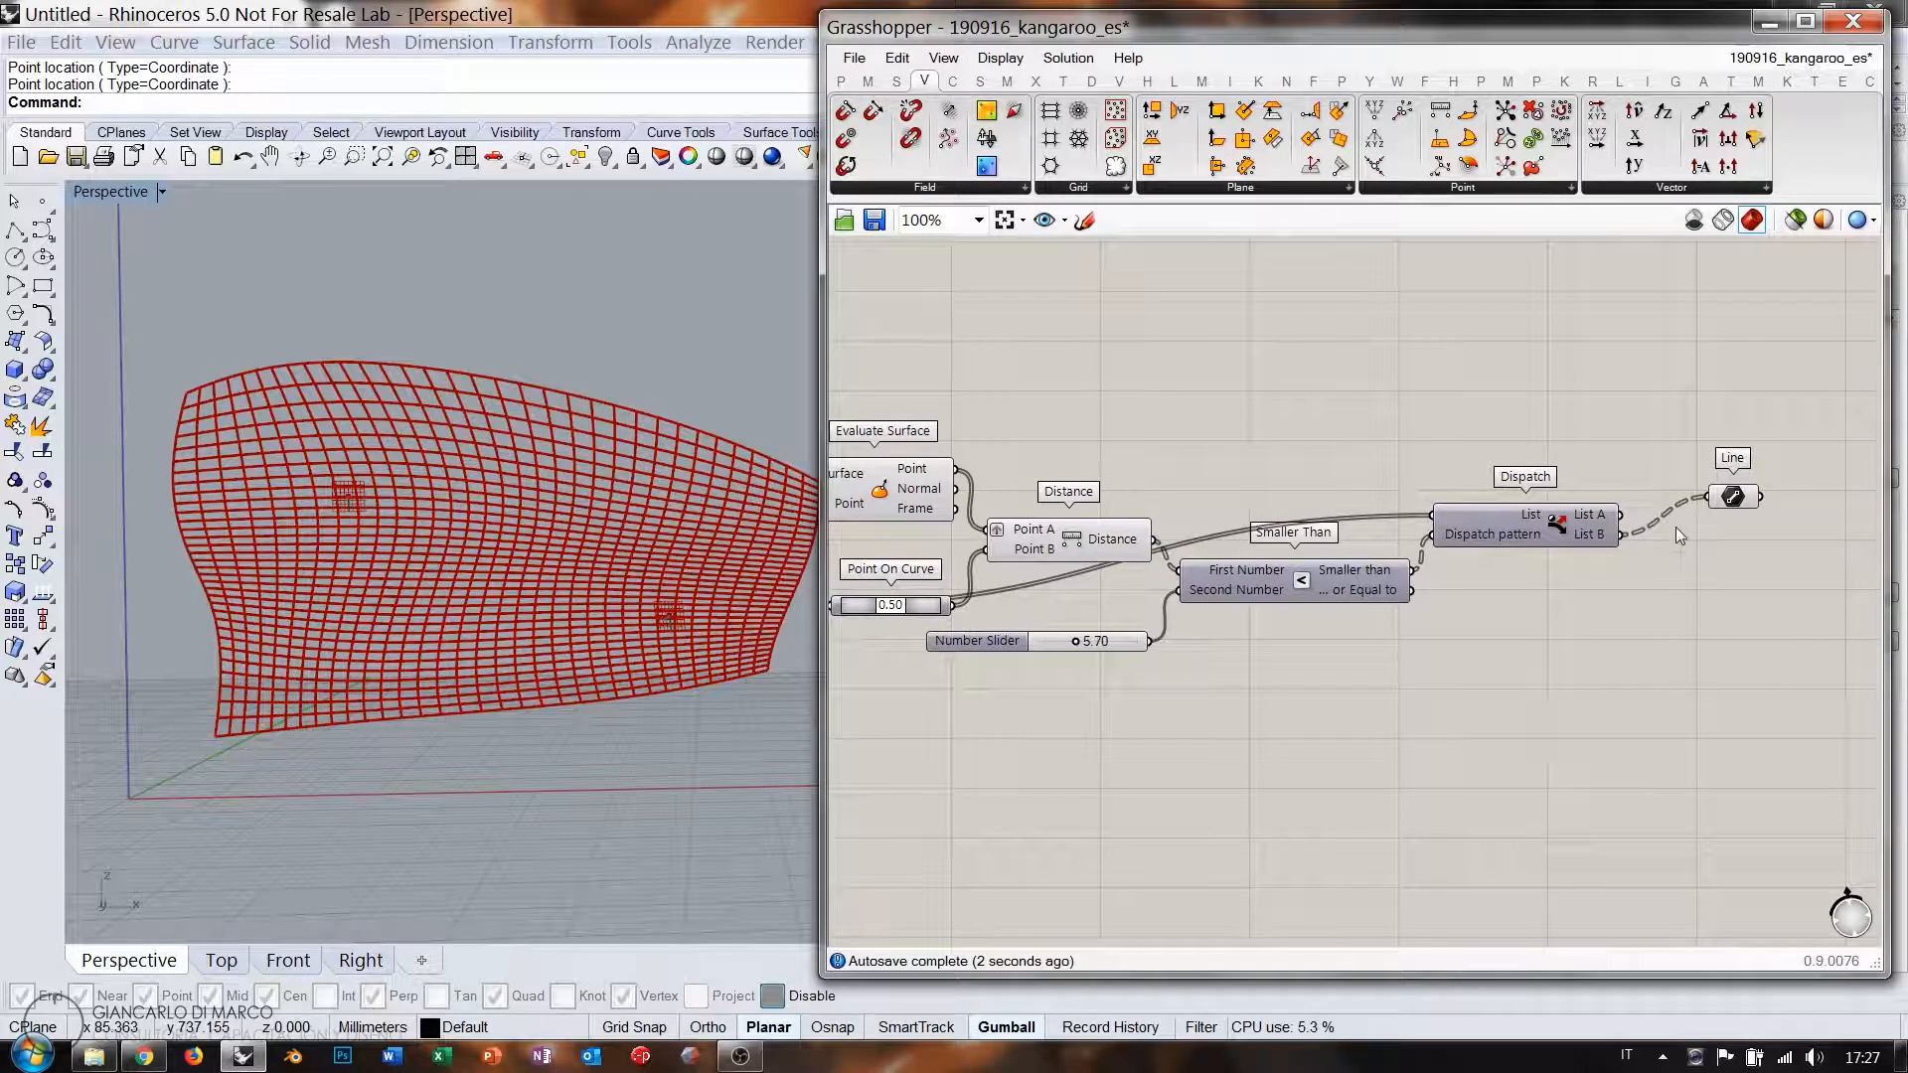
pyautogui.moveTo(1733, 497); pyautogui.dragTo(1706, 542)
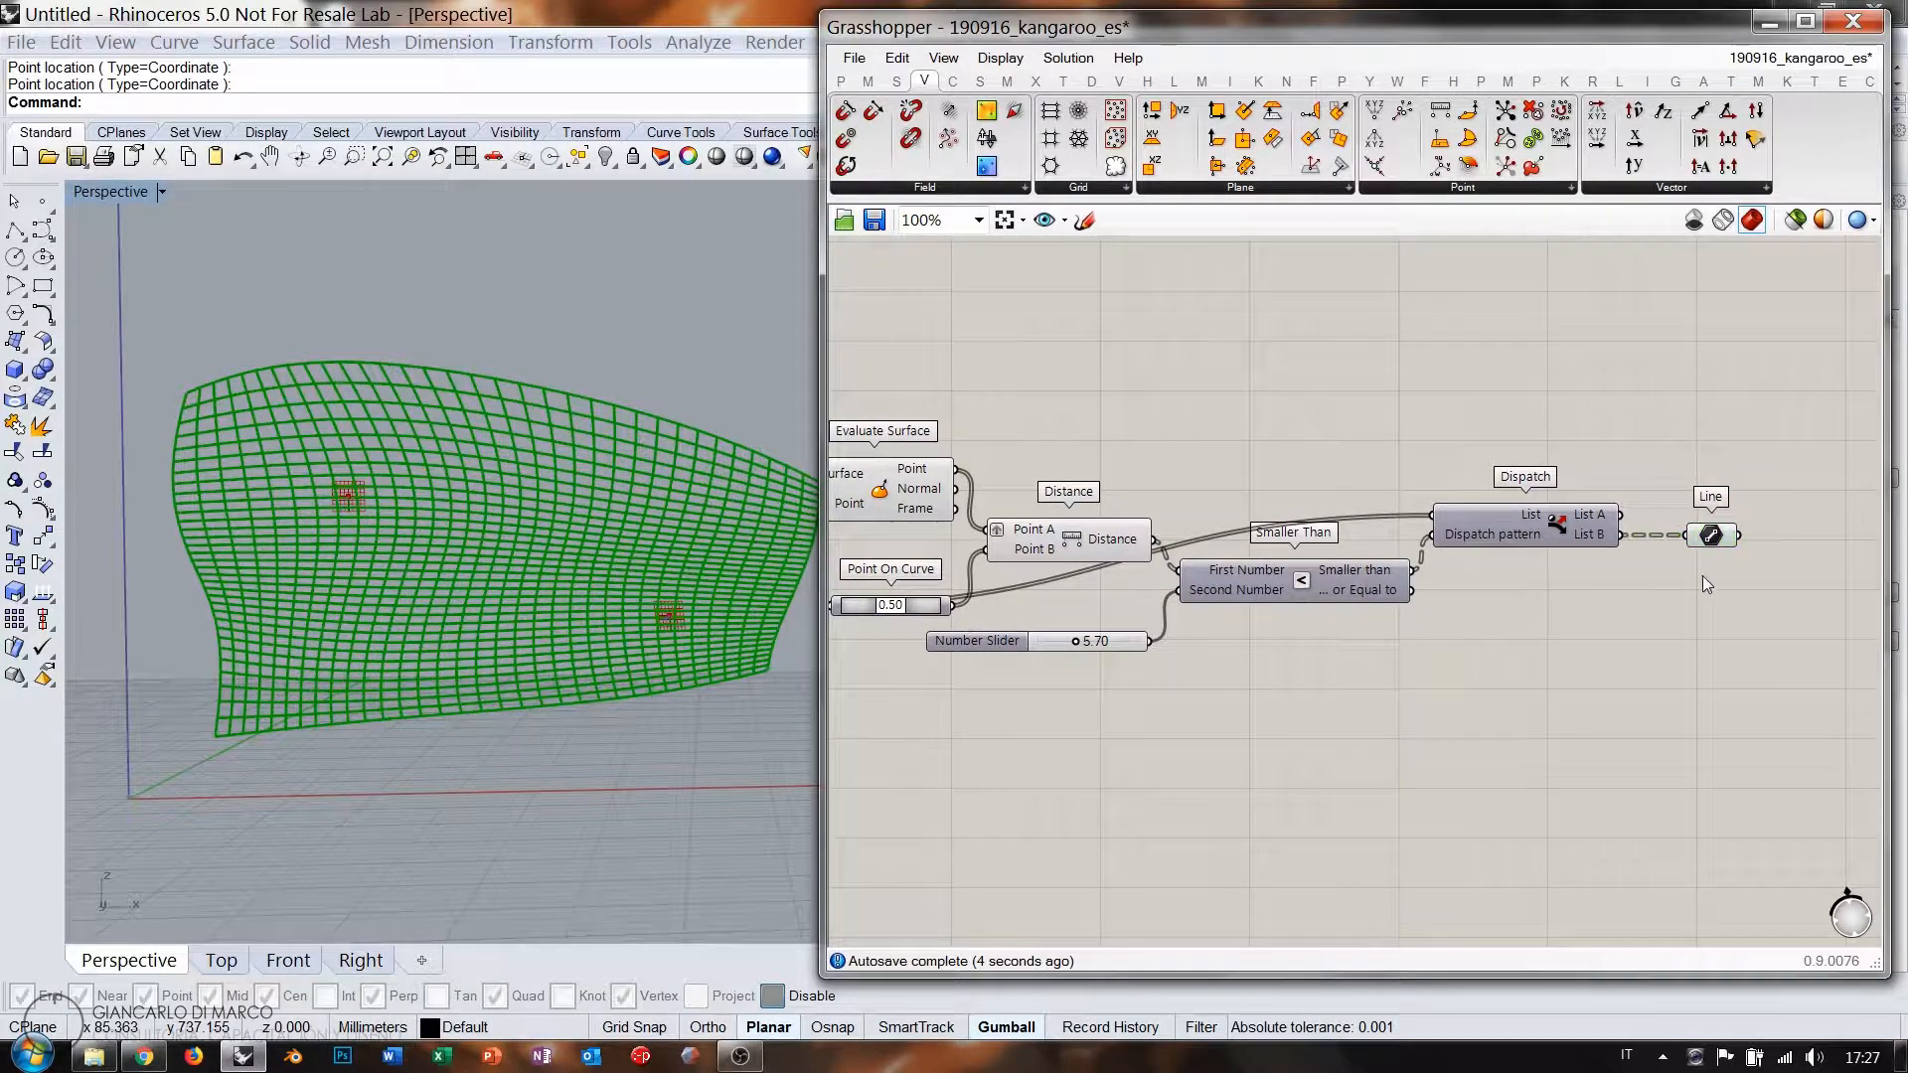
pyautogui.click(1703, 579)
pyautogui.moveTo(1595, 533)
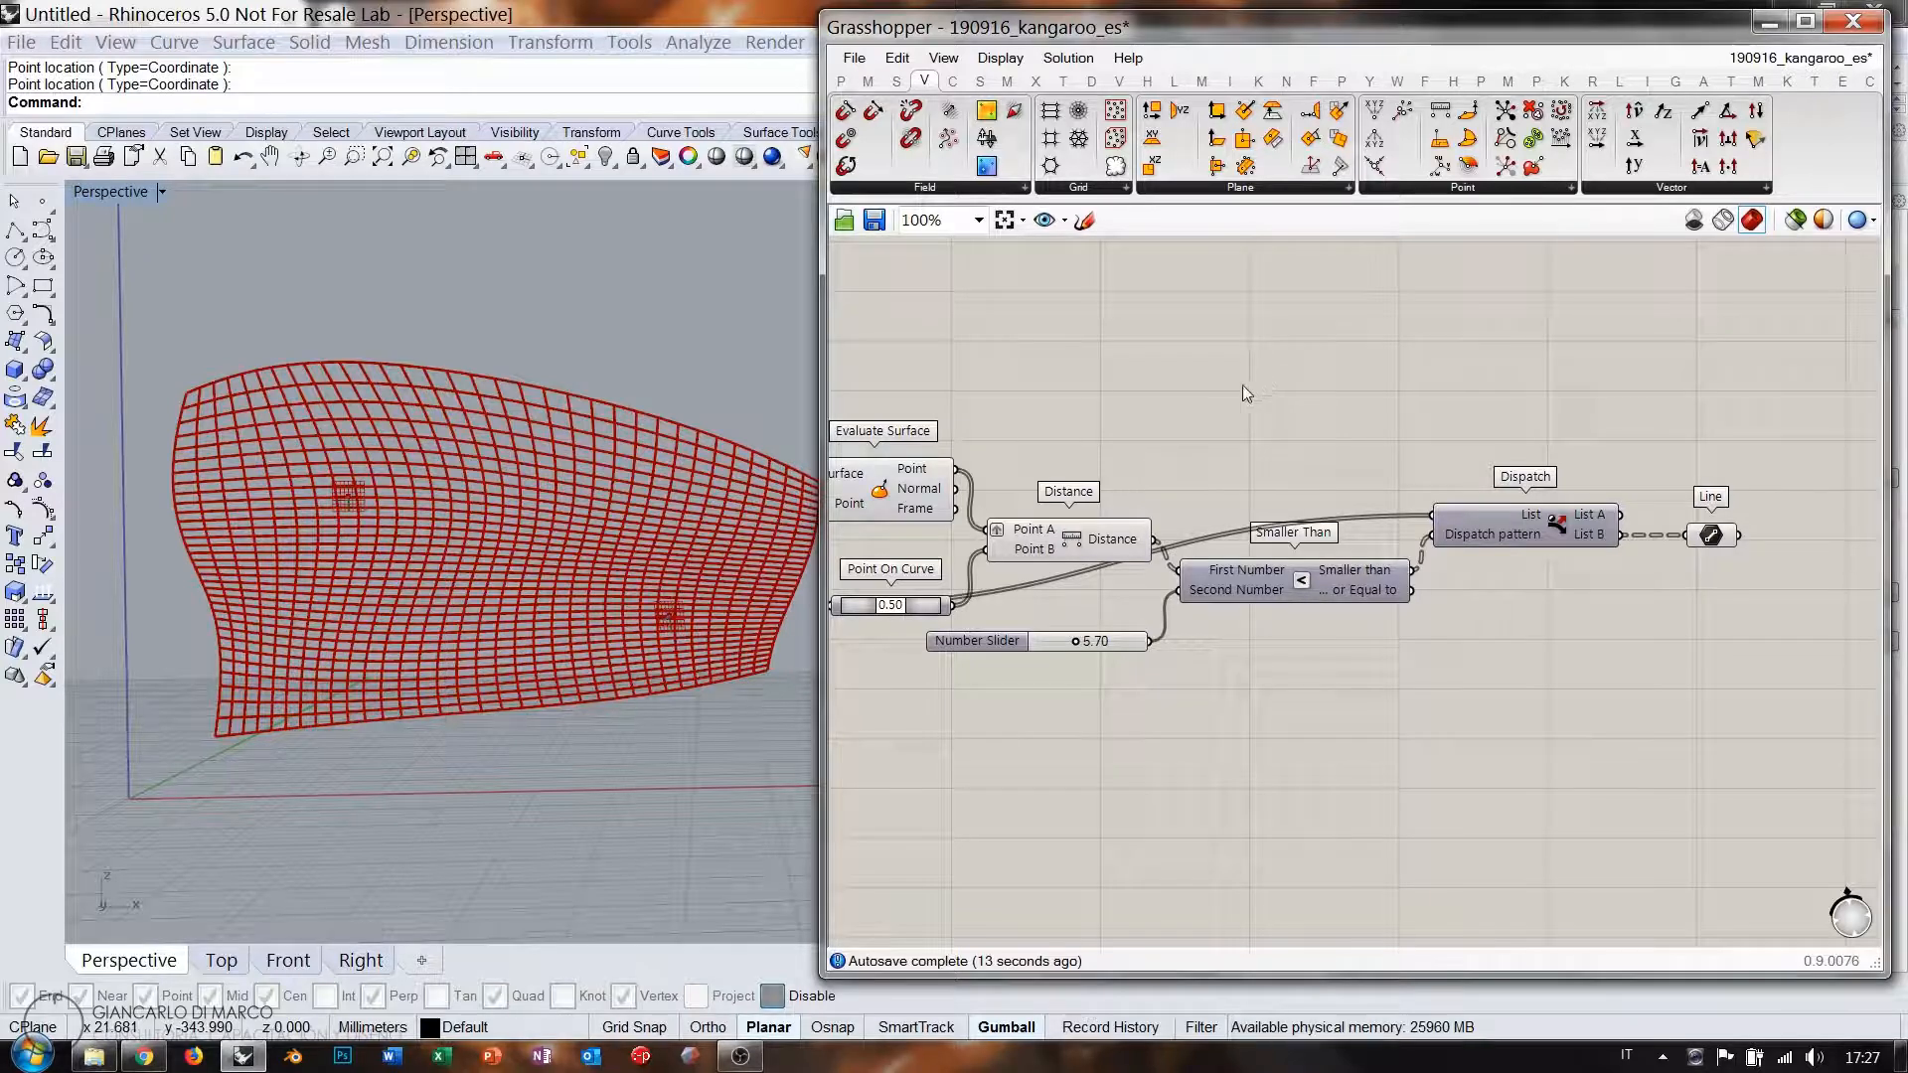
pyautogui.moveTo(1235, 474); pyautogui.dragTo(1145, 318, button='right')
pyautogui.click(1084, 219)
pyautogui.moveTo(1038, 548)
pyautogui.mouseDown()
pyautogui.moveTo(1054, 734)
pyautogui.moveTo(1613, 791)
pyautogui.mouseUp()
pyautogui.moveTo(1030, 534)
pyautogui.mouseDown()
pyautogui.moveTo(1577, 630)
pyautogui.moveTo(1607, 807)
pyautogui.mouseUp()
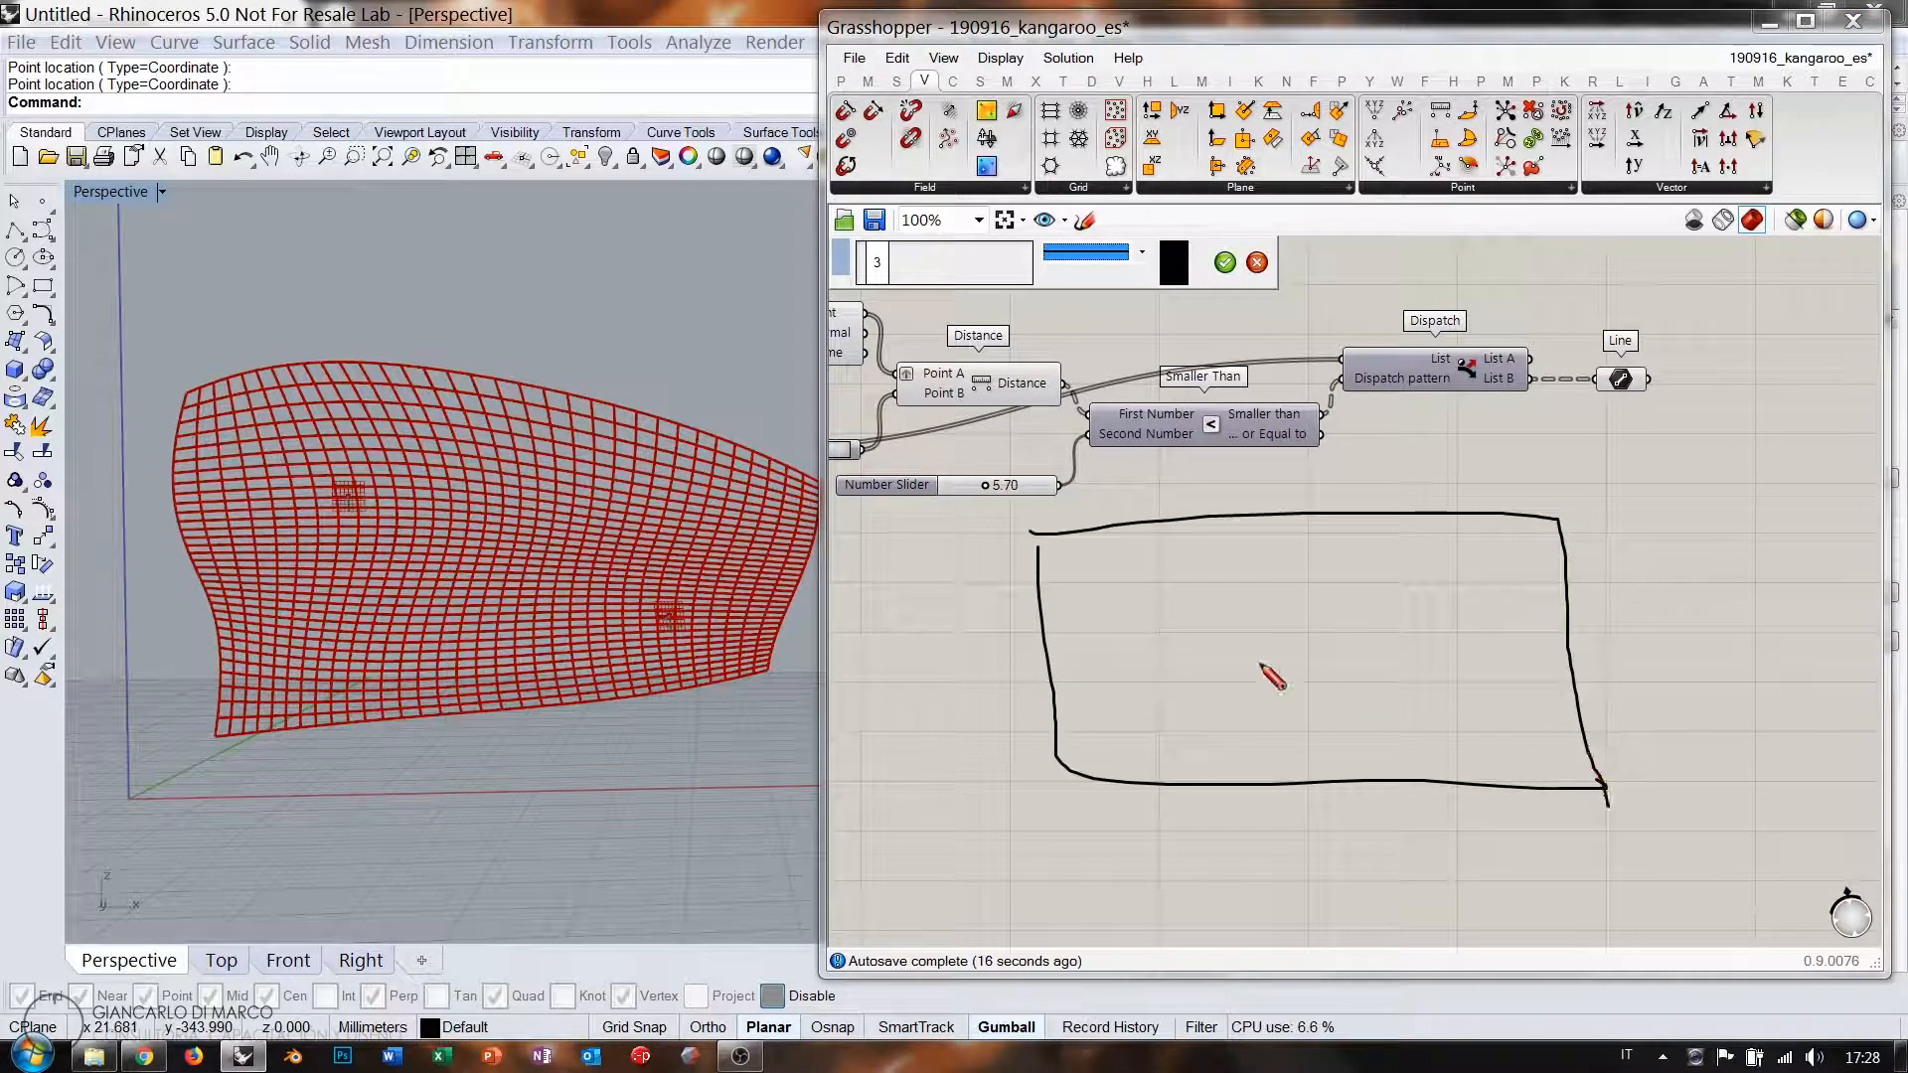
pyautogui.moveTo(1103, 545); pyautogui.dragTo(1121, 728)
pyautogui.moveTo(1179, 553); pyautogui.dragTo(1182, 725)
pyautogui.moveTo(1259, 544); pyautogui.dragTo(1282, 757)
pyautogui.moveTo(1333, 545); pyautogui.dragTo(1345, 730)
pyautogui.moveTo(1412, 537); pyautogui.dragTo(1427, 746)
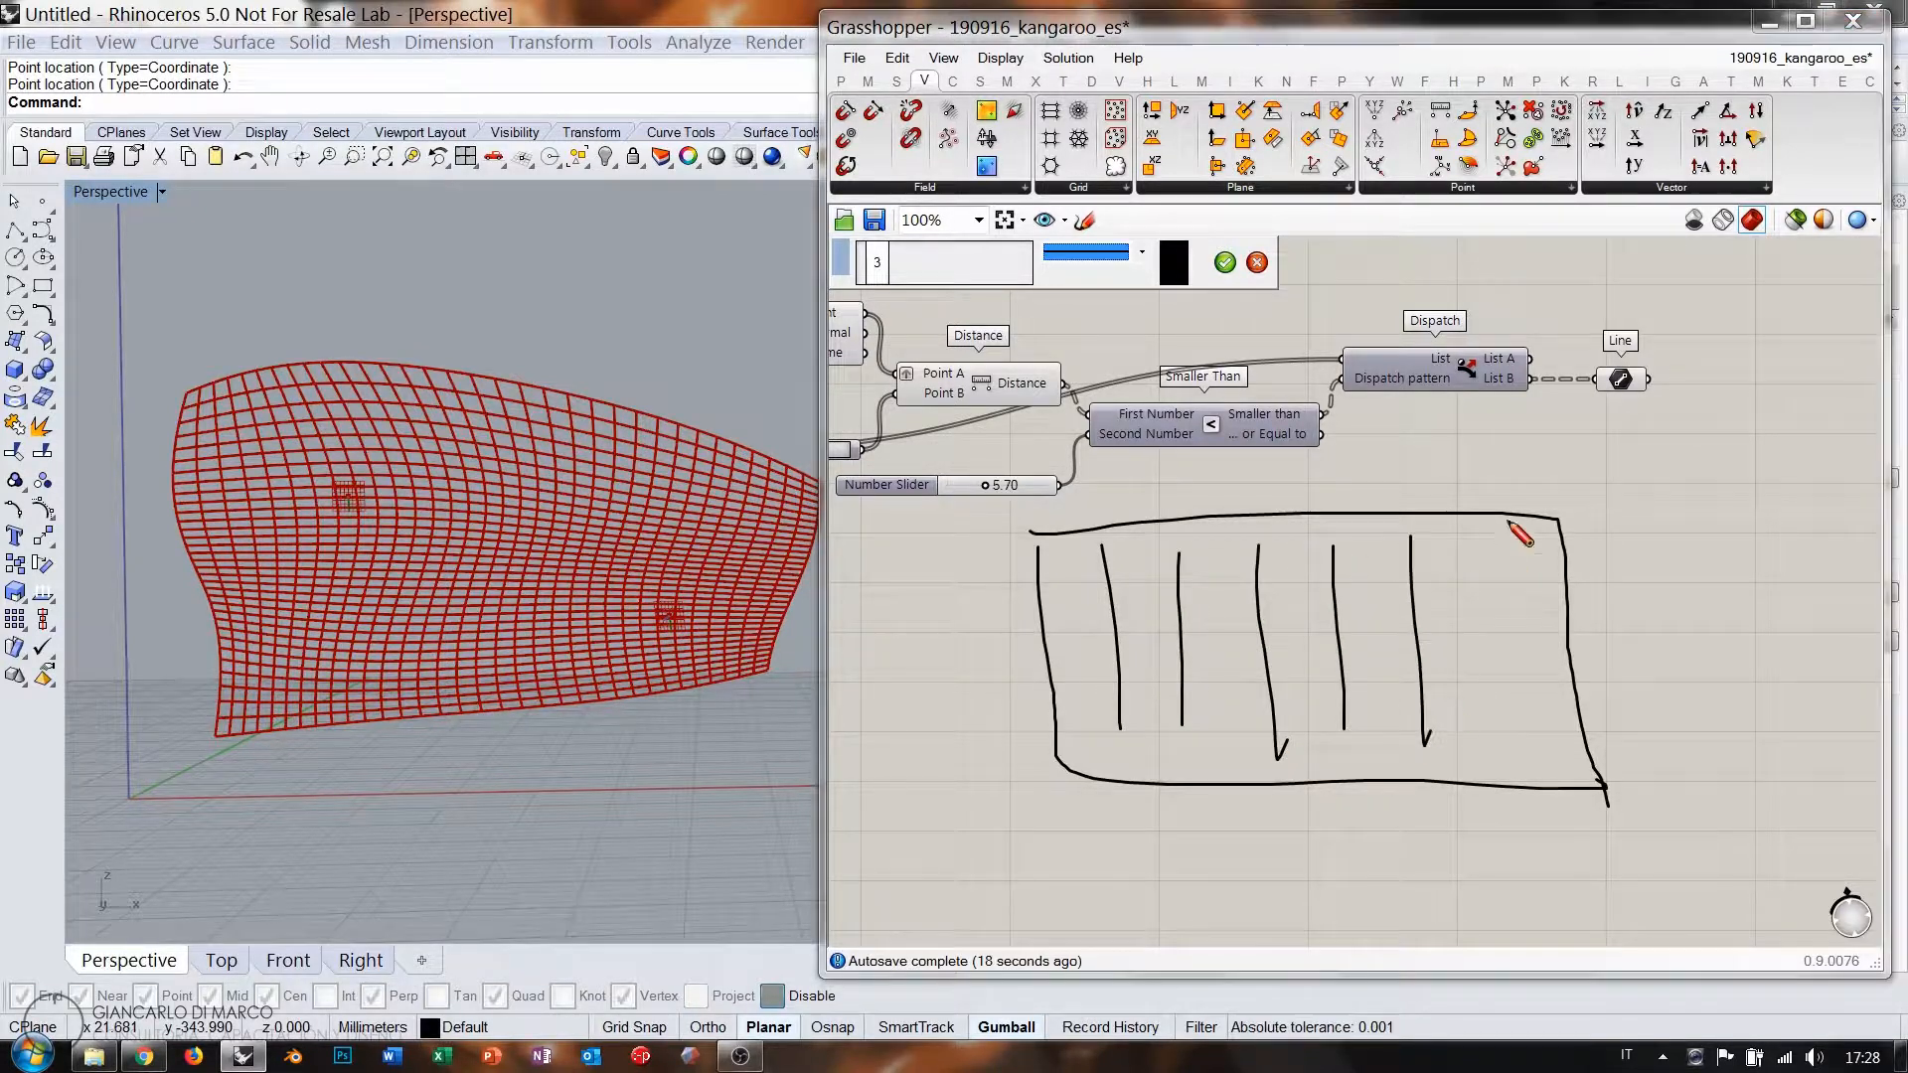
pyautogui.moveTo(1506, 521); pyautogui.dragTo(1534, 758)
pyautogui.moveTo(1064, 559); pyautogui.dragTo(1518, 575)
pyautogui.moveTo(1096, 608); pyautogui.dragTo(1499, 598)
pyautogui.moveTo(1036, 647); pyautogui.dragTo(1529, 634)
pyautogui.moveTo(1053, 704); pyautogui.dragTo(1451, 701)
pyautogui.moveTo(1068, 735)
pyautogui.mouseDown()
pyautogui.moveTo(1536, 723)
pyautogui.moveTo(1581, 752)
pyautogui.mouseUp()
pyautogui.moveTo(1163, 579)
pyautogui.mouseDown()
pyautogui.moveTo(1134, 607)
pyautogui.moveTo(1162, 604)
pyautogui.mouseUp()
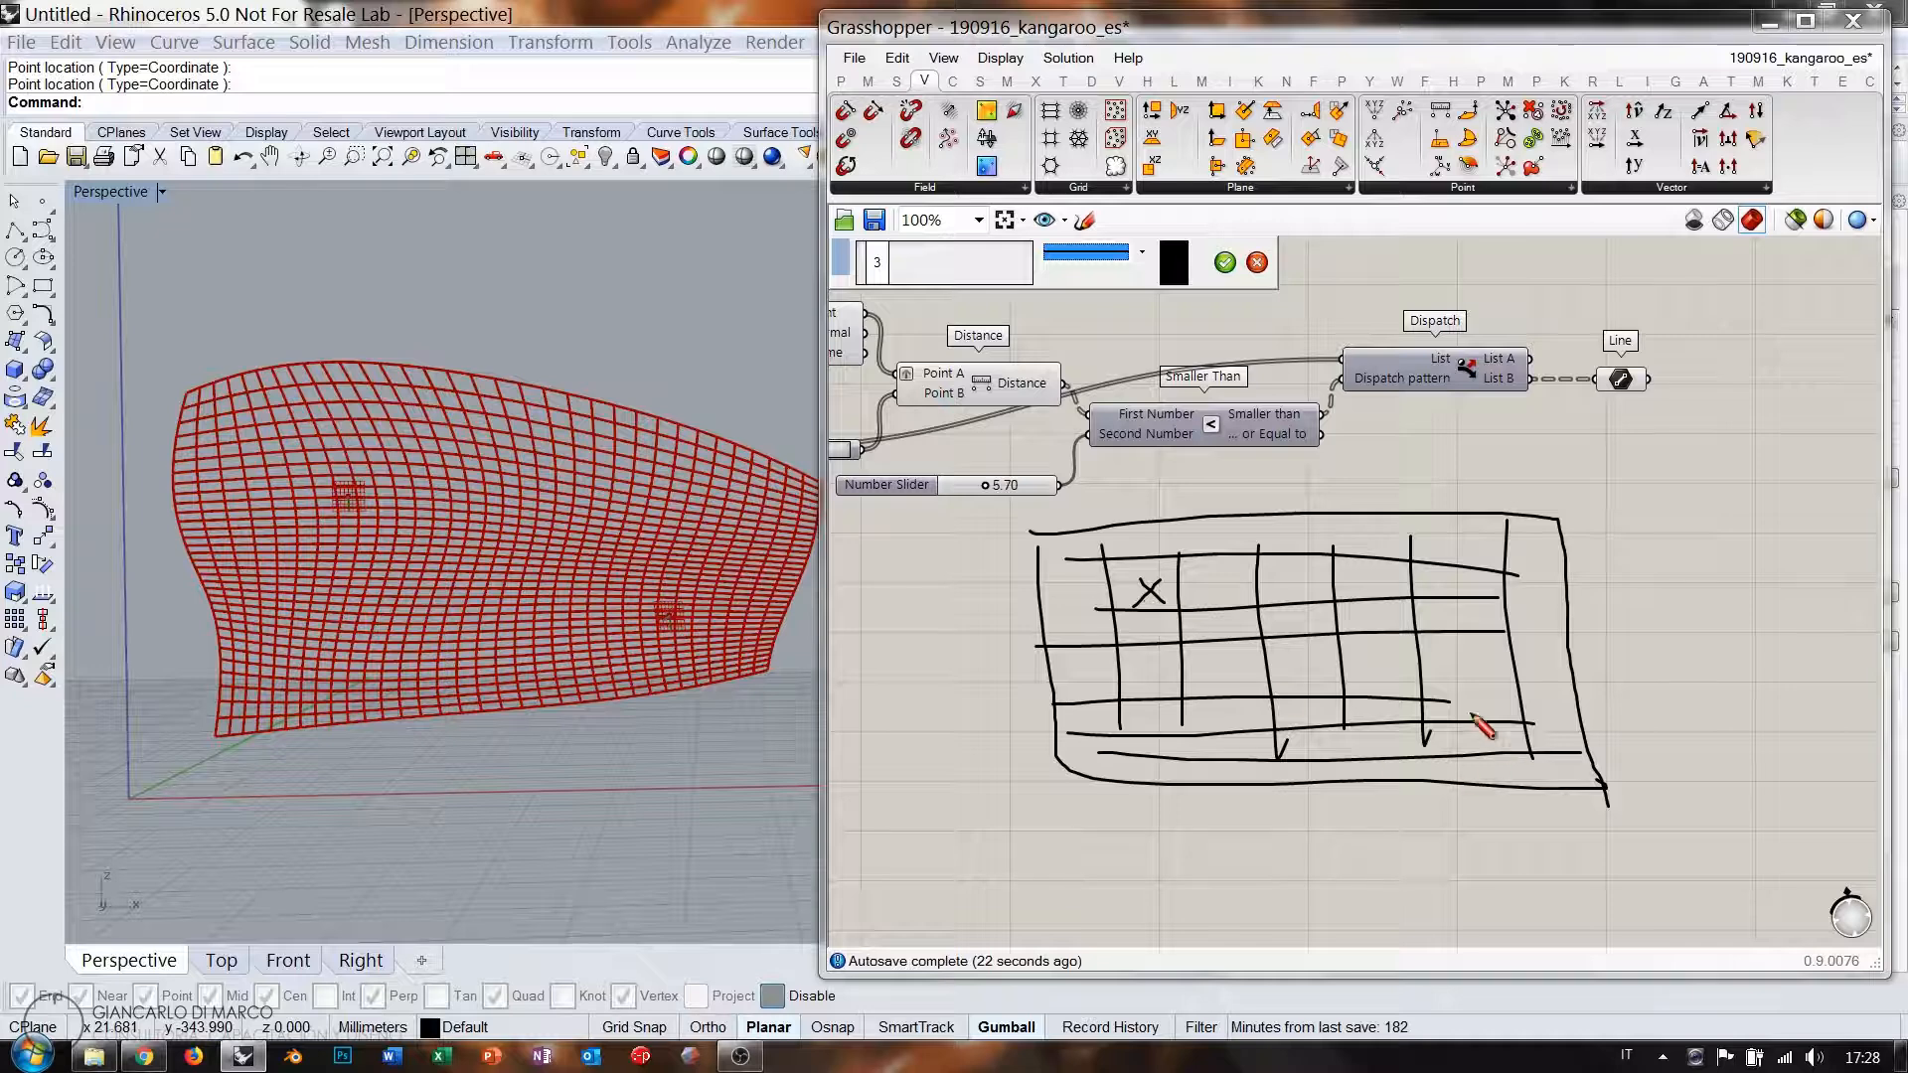
pyautogui.moveTo(1469, 689)
pyautogui.mouseDown()
pyautogui.moveTo(1498, 711)
pyautogui.moveTo(1473, 713)
pyautogui.mouseUp()
pyautogui.moveTo(1112, 614)
pyautogui.mouseDown()
pyautogui.moveTo(1186, 617)
pyautogui.moveTo(1153, 594)
pyautogui.mouseUp()
pyautogui.moveTo(1480, 695); pyautogui.dragTo(1488, 699)
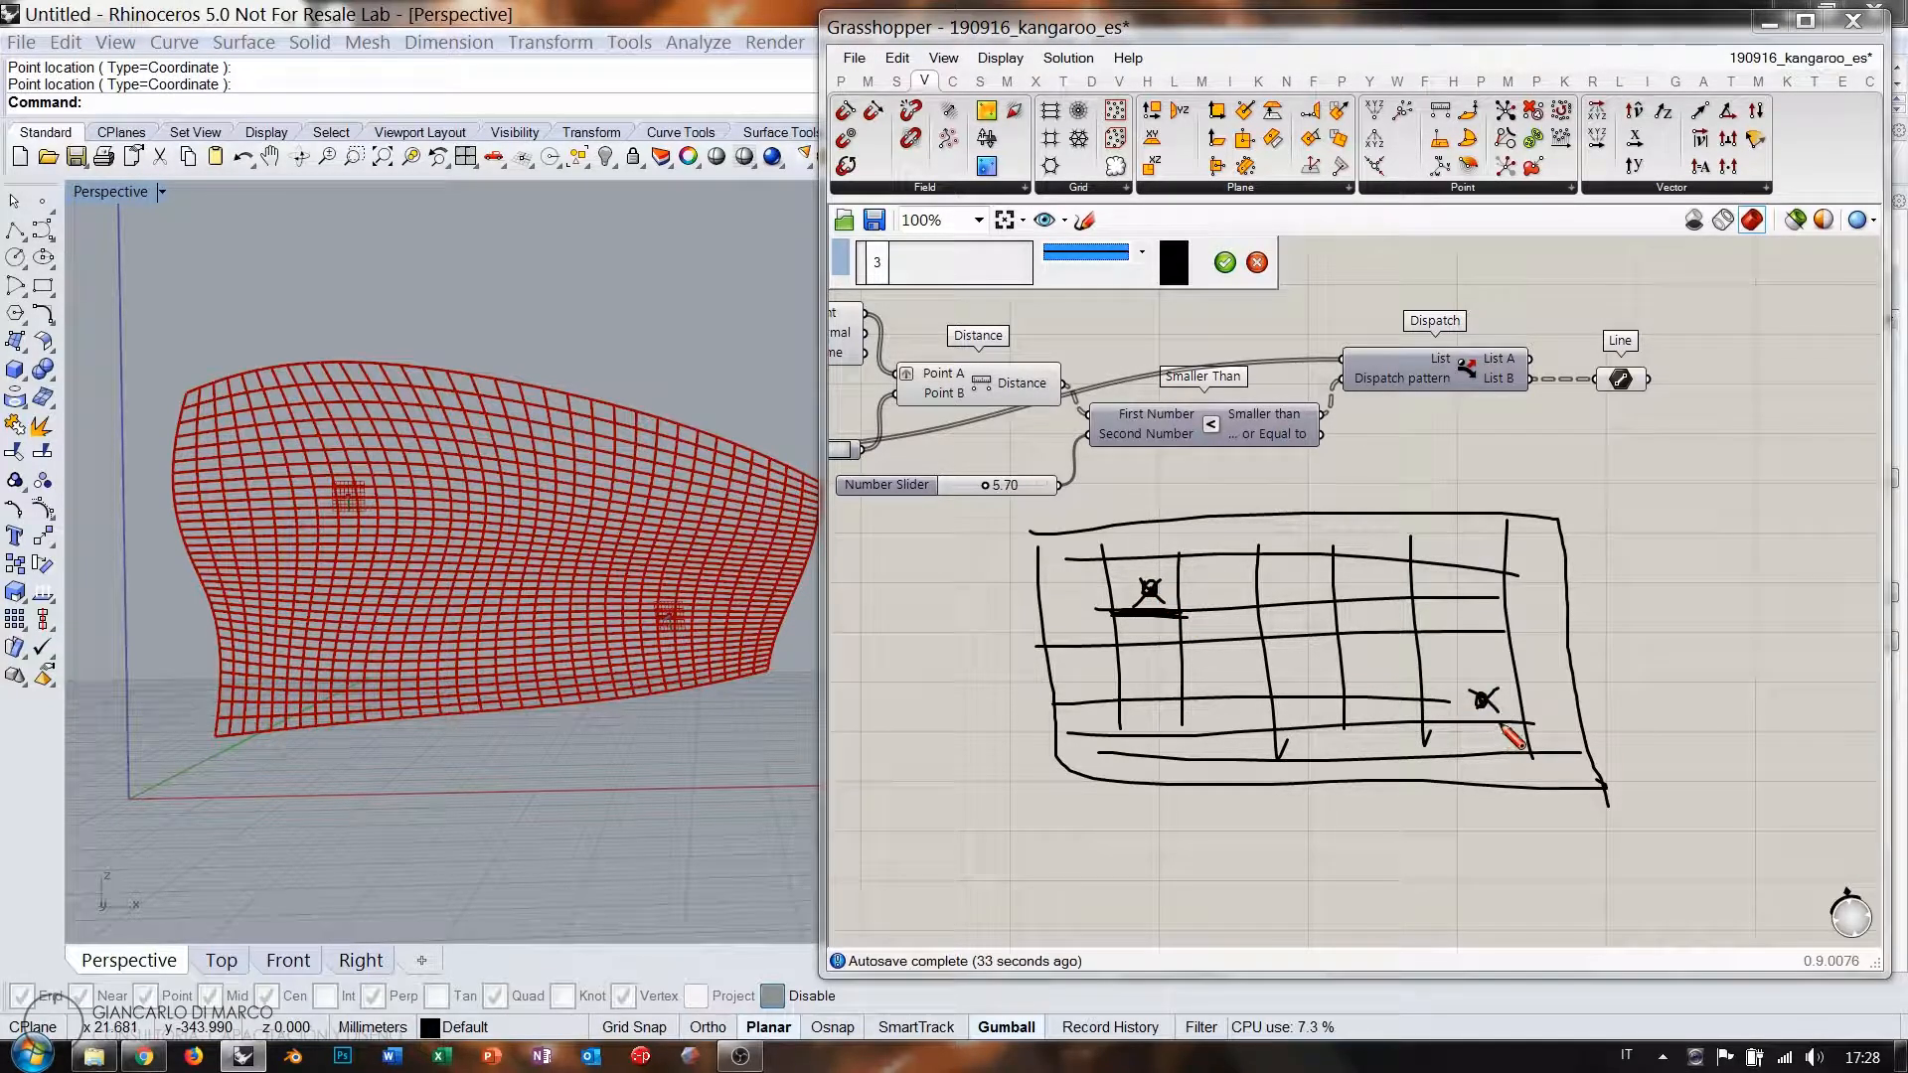
pyautogui.click(1257, 263)
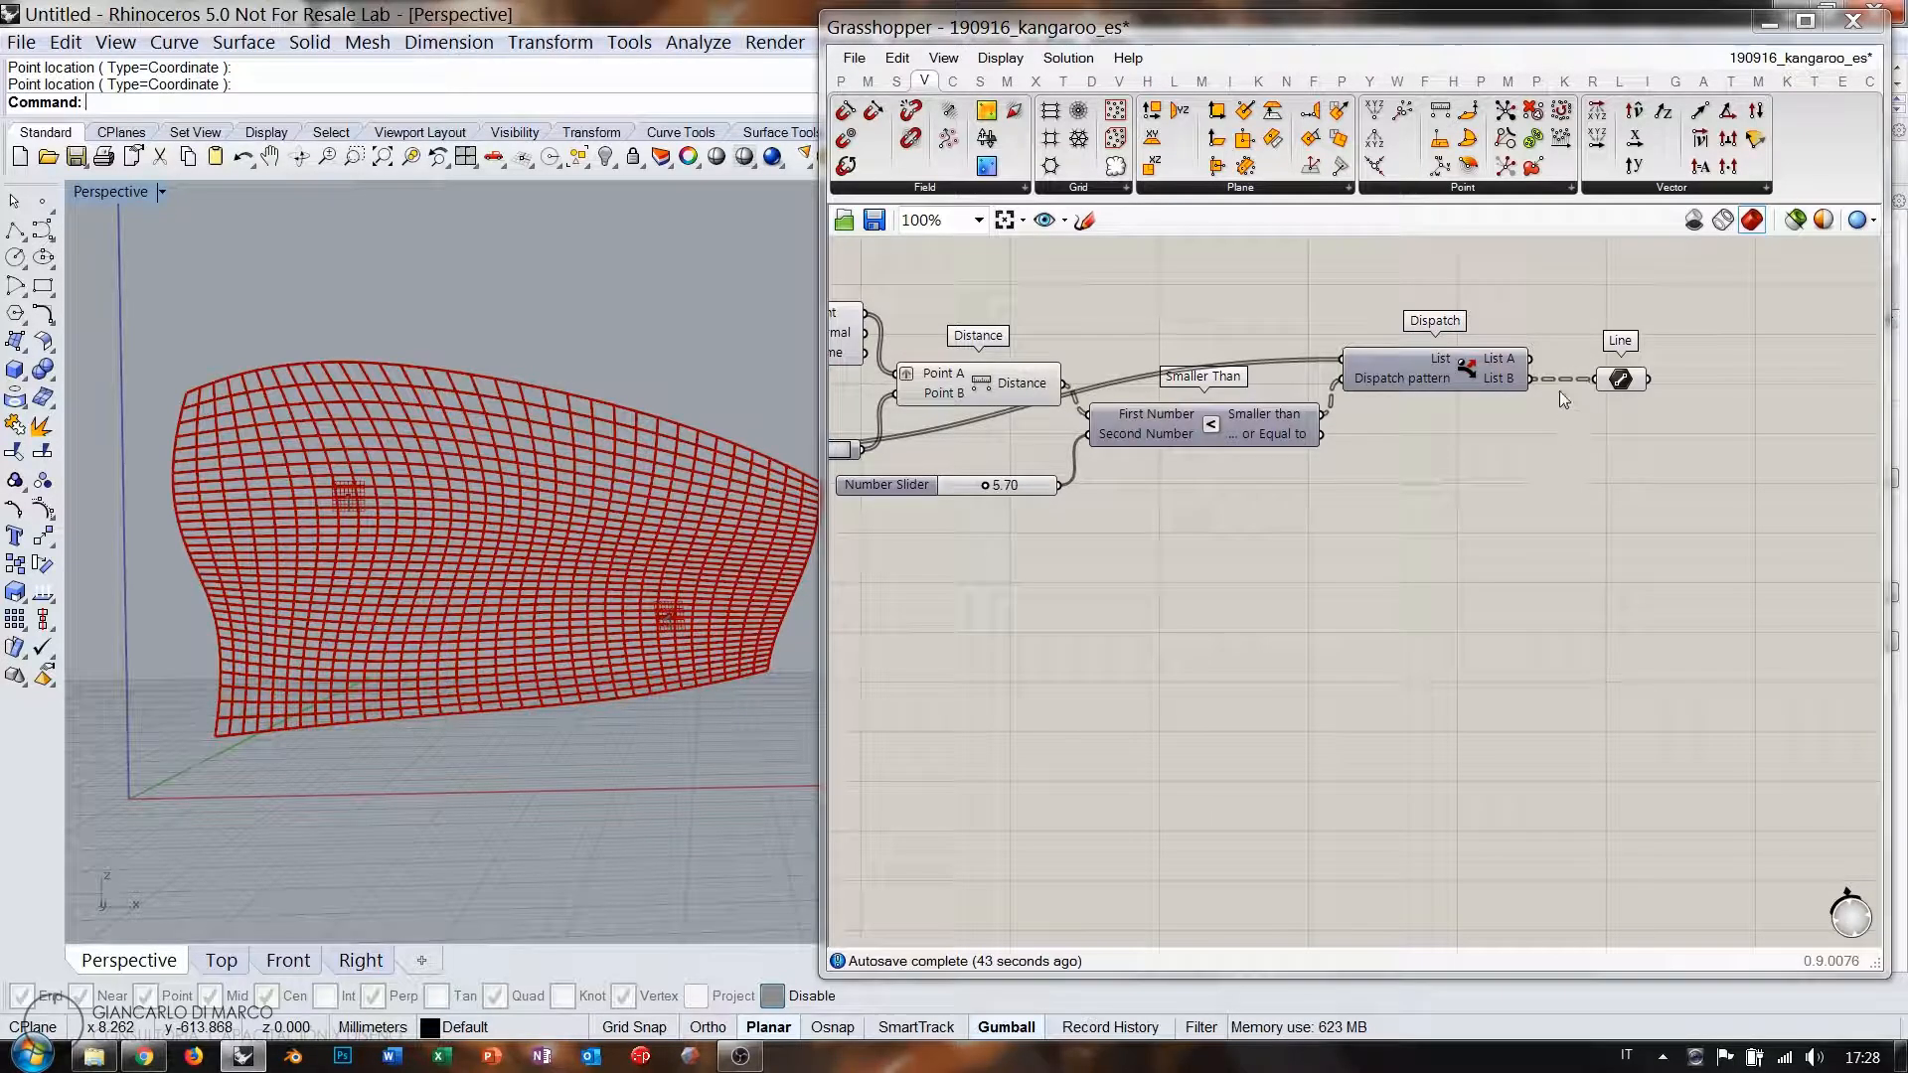
# Rewire Line to Dispatch's List A and raise the threshold slider to 6.90.
pyautogui.moveTo(1531, 359); pyautogui.dragTo(1595, 378)
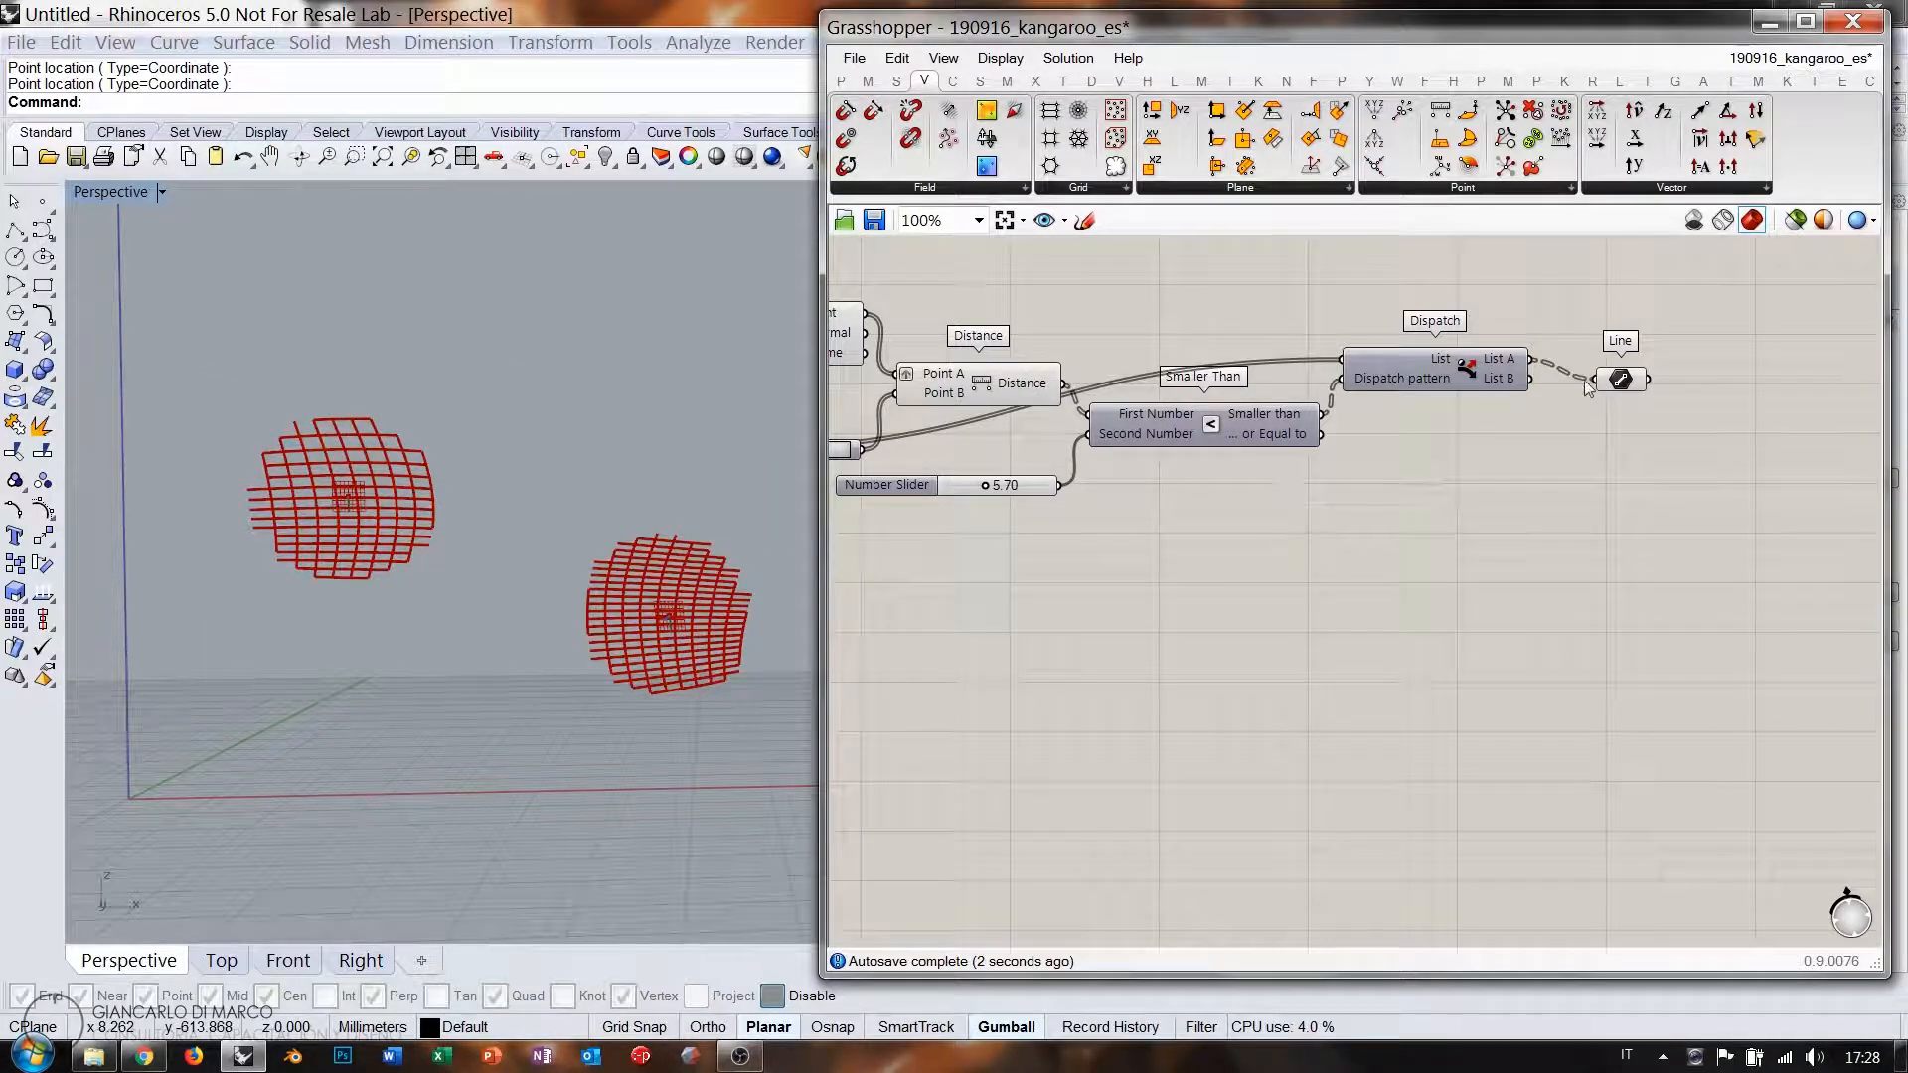
pyautogui.moveTo(1618, 382); pyautogui.dragTo(1609, 333)
pyautogui.click(1300, 449)
pyautogui.moveTo(987, 485)
pyautogui.mouseDown()
pyautogui.moveTo(964, 483)
pyautogui.moveTo(1027, 495)
pyautogui.moveTo(994, 493)
pyautogui.mouseUp()
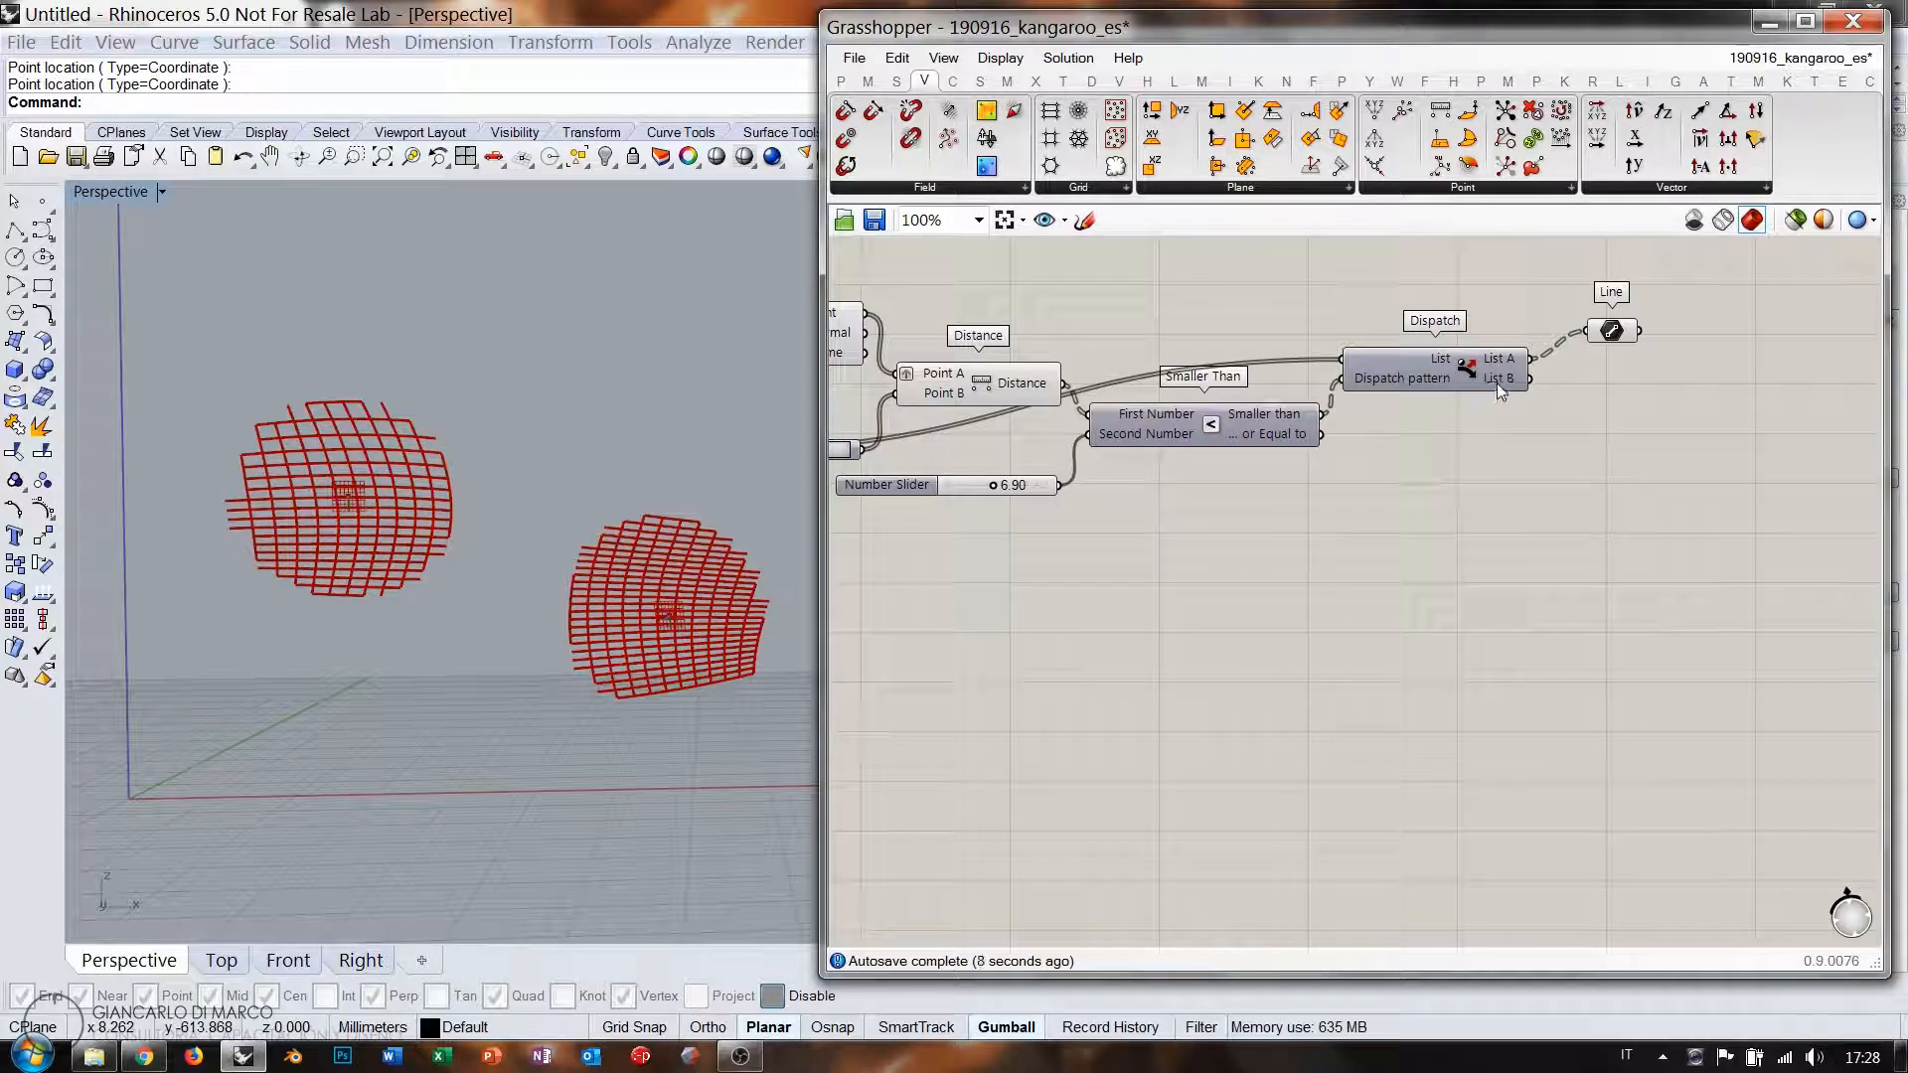
pyautogui.moveTo(1497, 383)
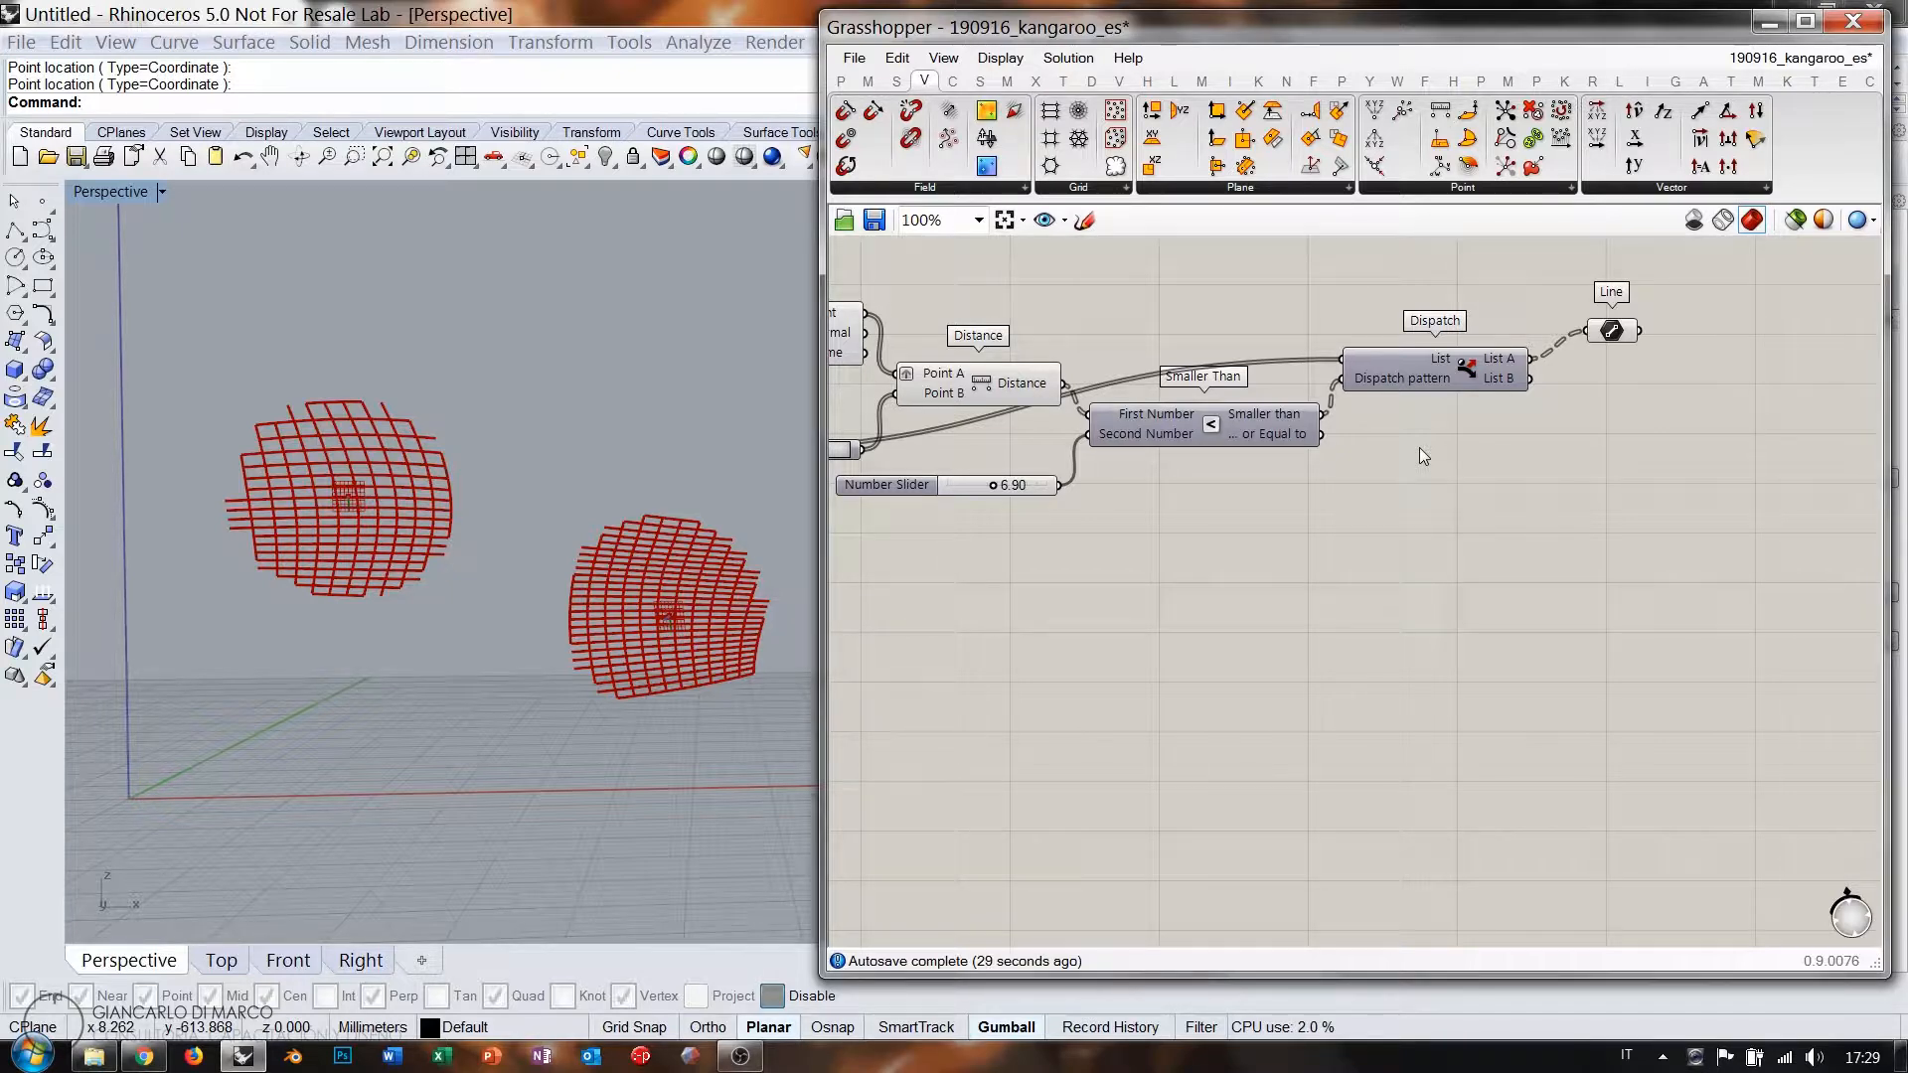
pyautogui.moveTo(1422, 449); pyautogui.dragTo(1358, 466, button='right')
pyautogui.doubleClick(1500, 486)
pyautogui.write('//')
pyautogui.press('Return')
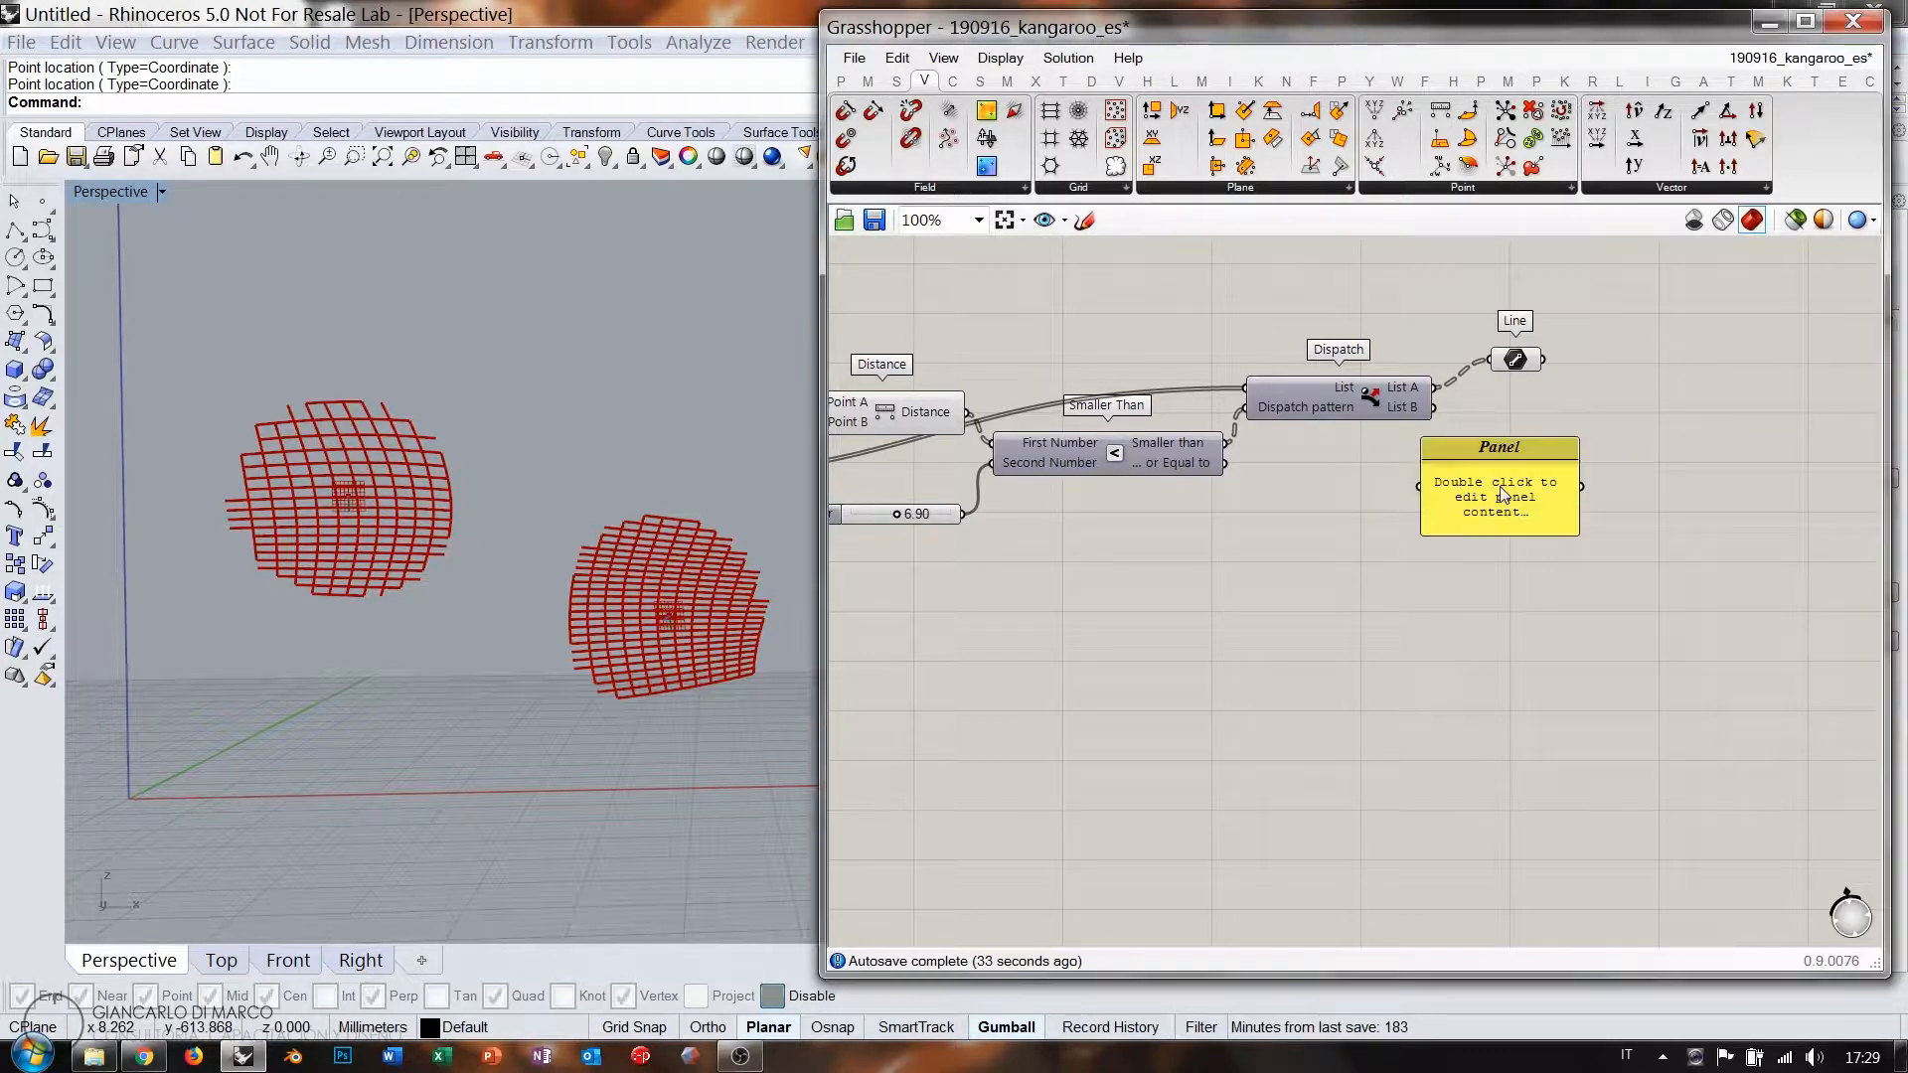
pyautogui.moveTo(1502, 494)
pyautogui.mouseDown()
pyautogui.moveTo(1562, 494)
pyautogui.moveTo(1476, 469)
pyautogui.mouseUp()
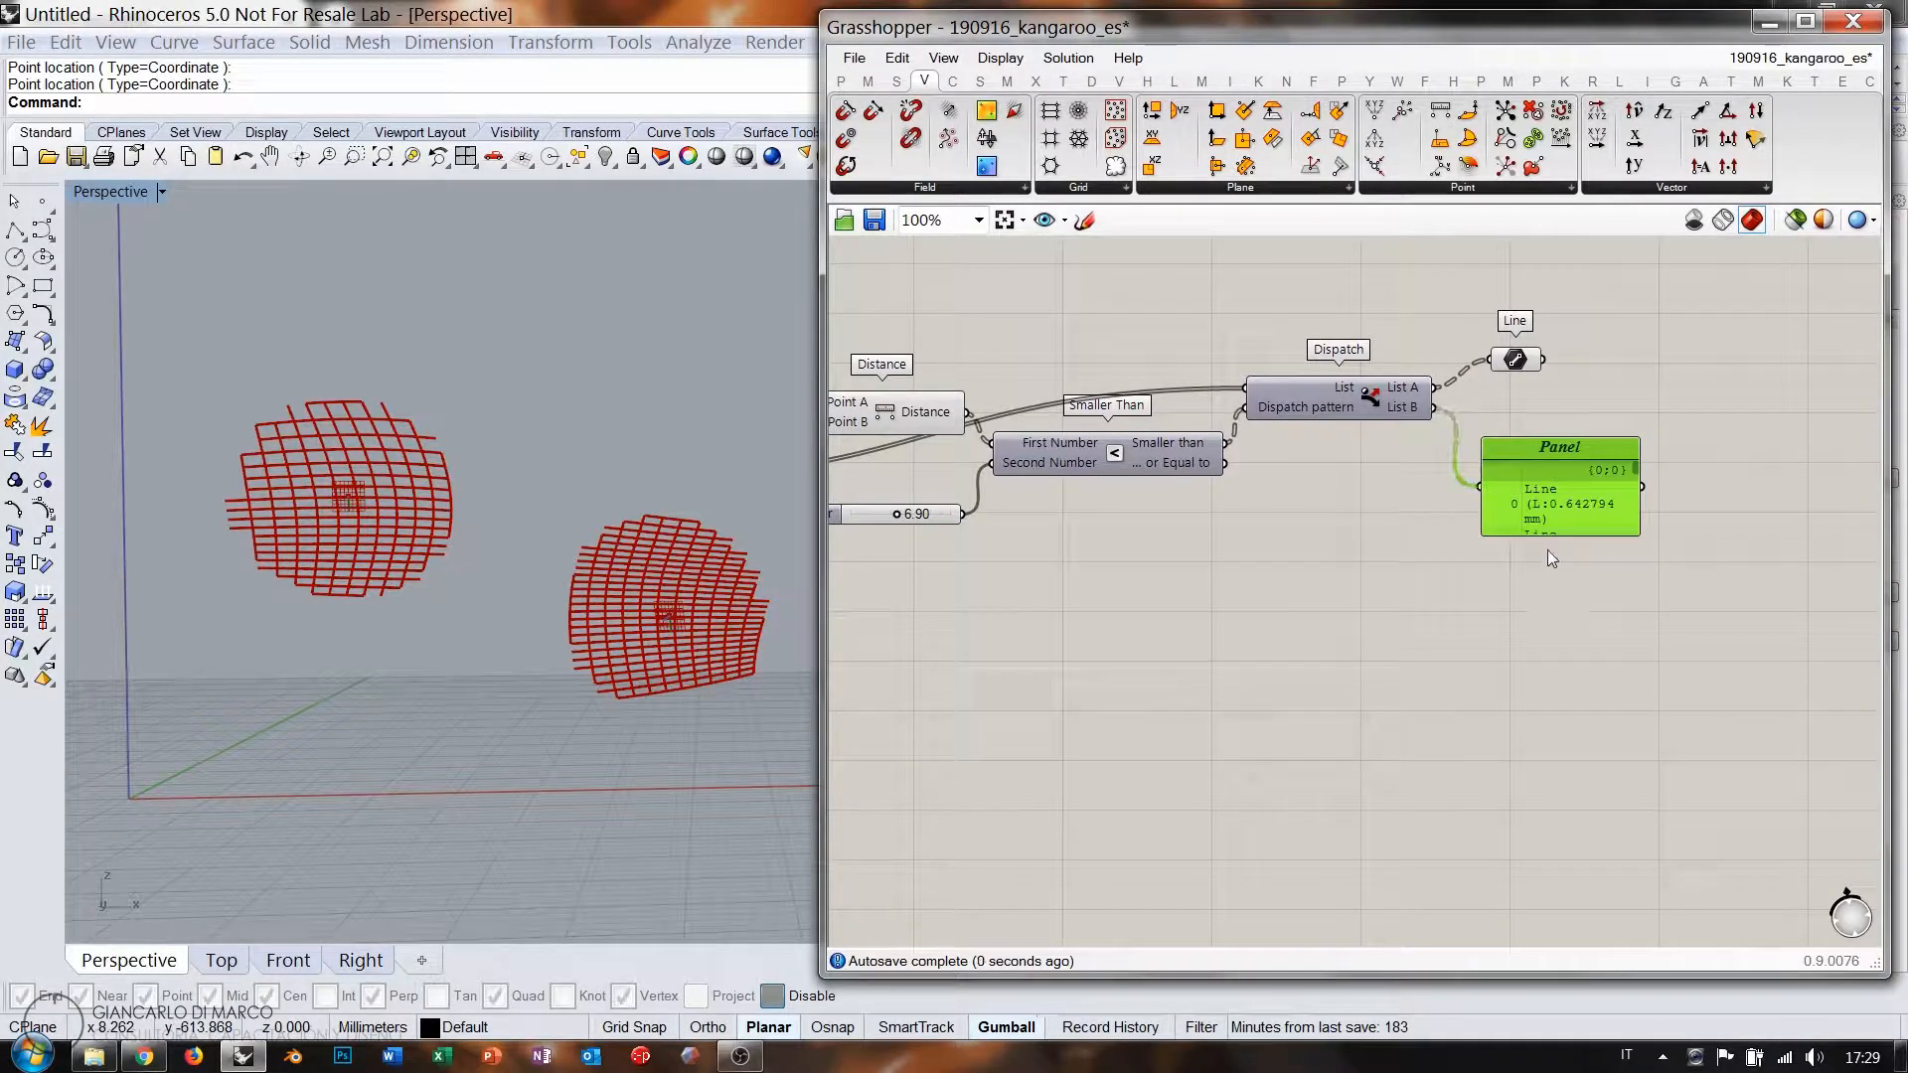
pyautogui.moveTo(1480, 534); pyautogui.dragTo(1131, 862)
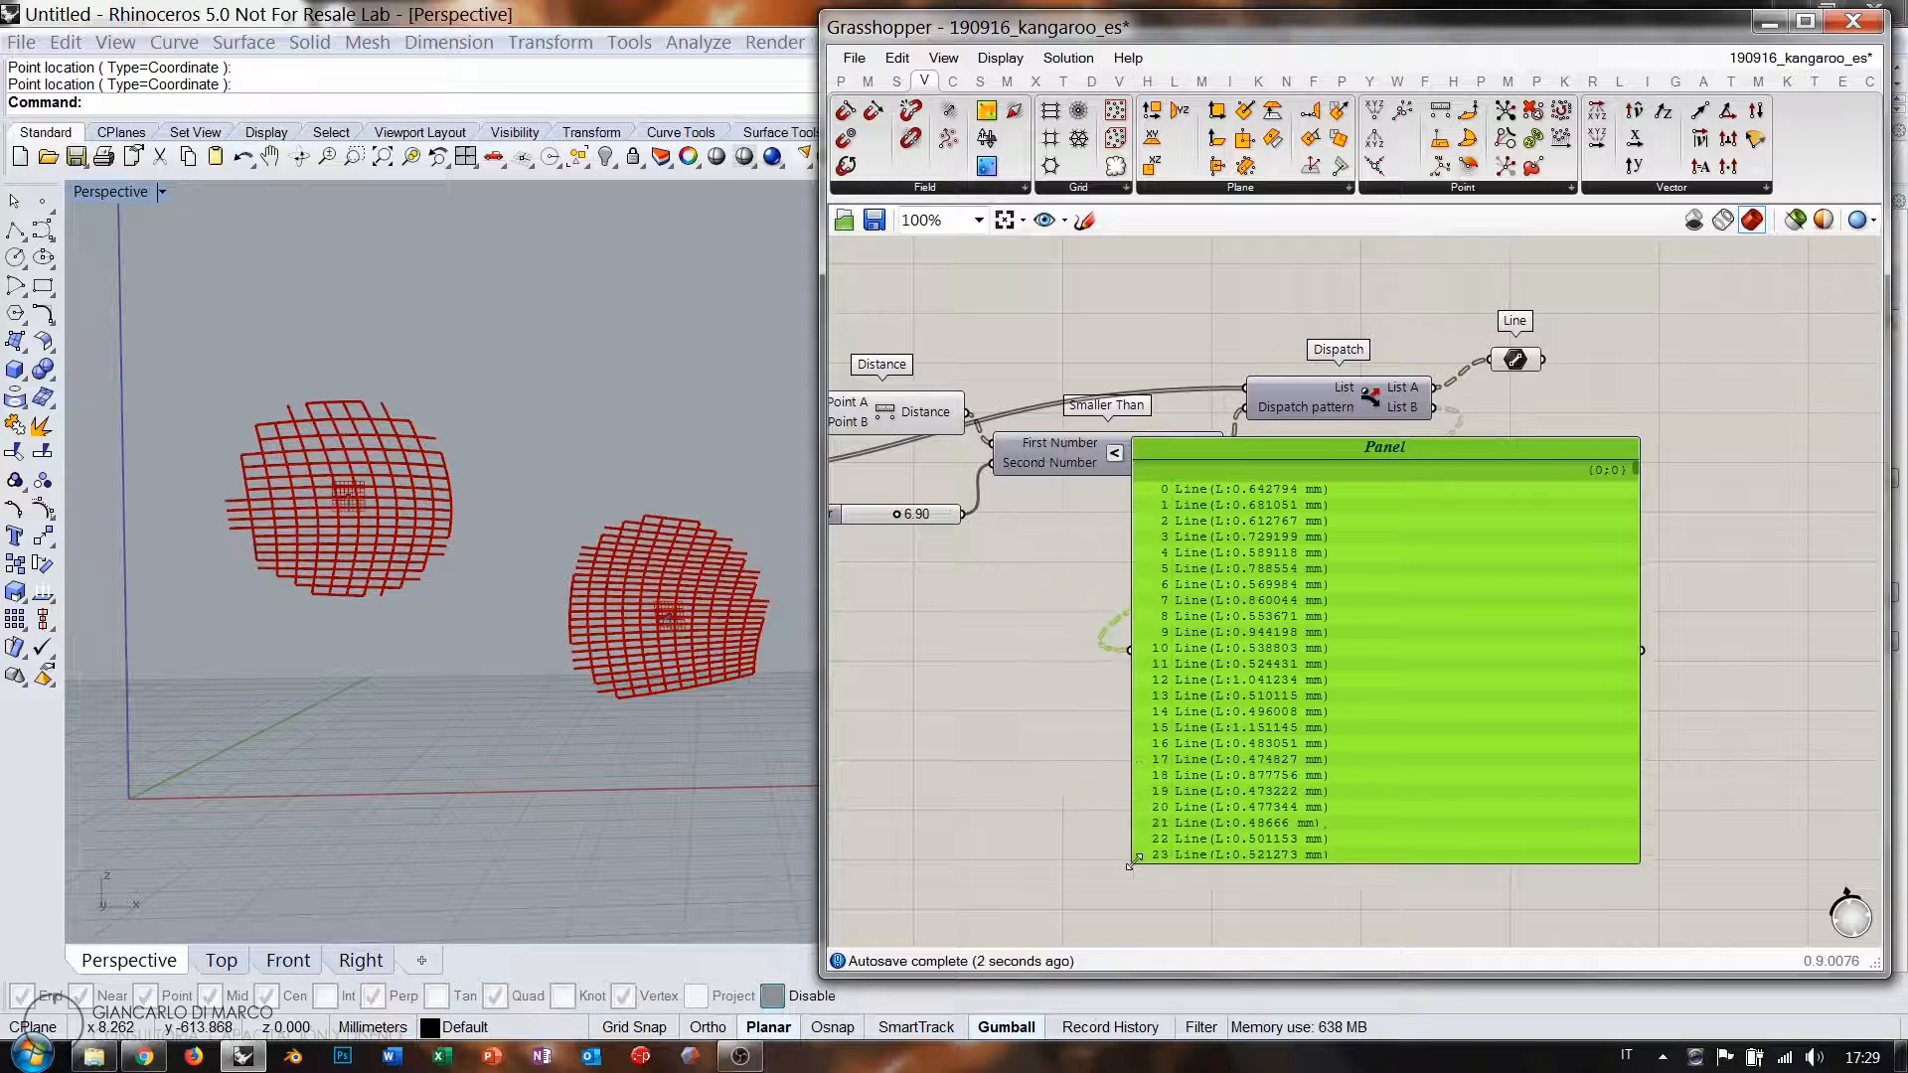
pyautogui.moveTo(1636, 462); pyautogui.dragTo(1648, 648)
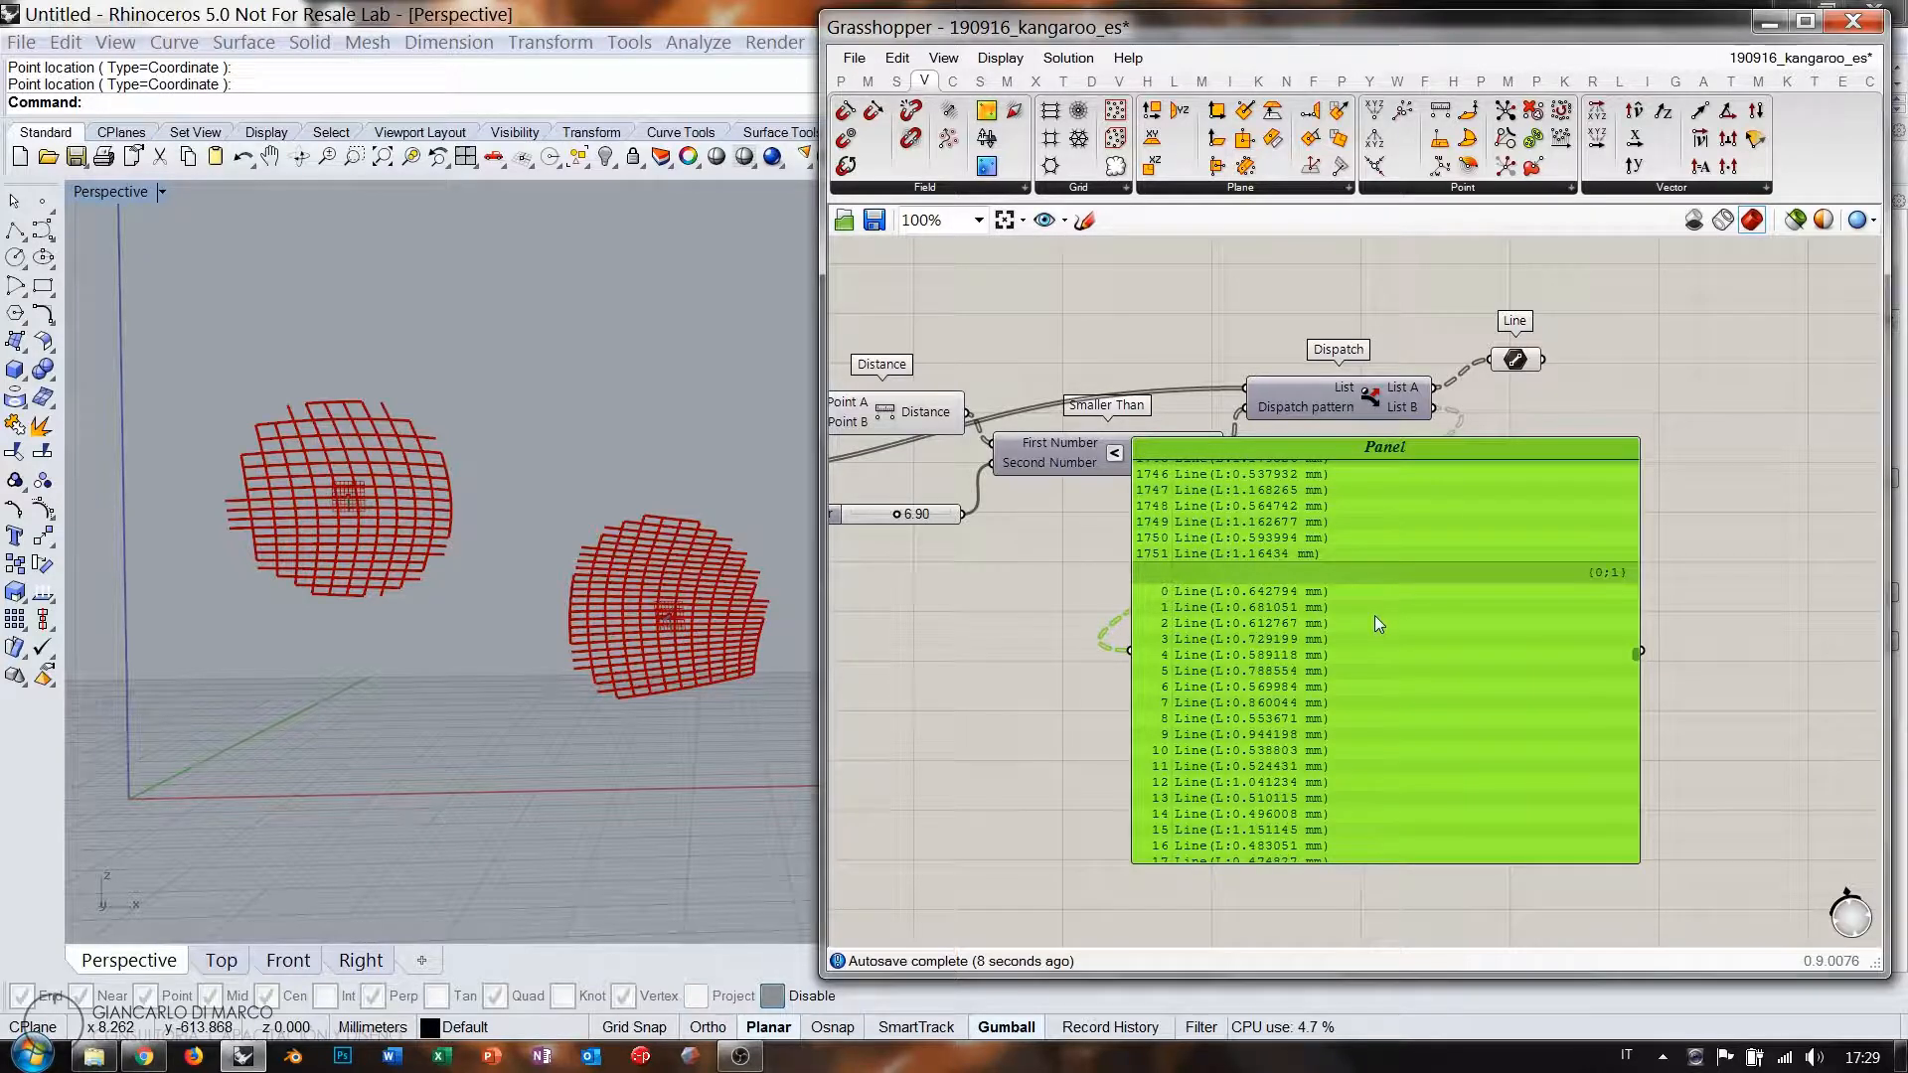
pyautogui.press('Delete')
pyautogui.scroll(1, 1499, 455)
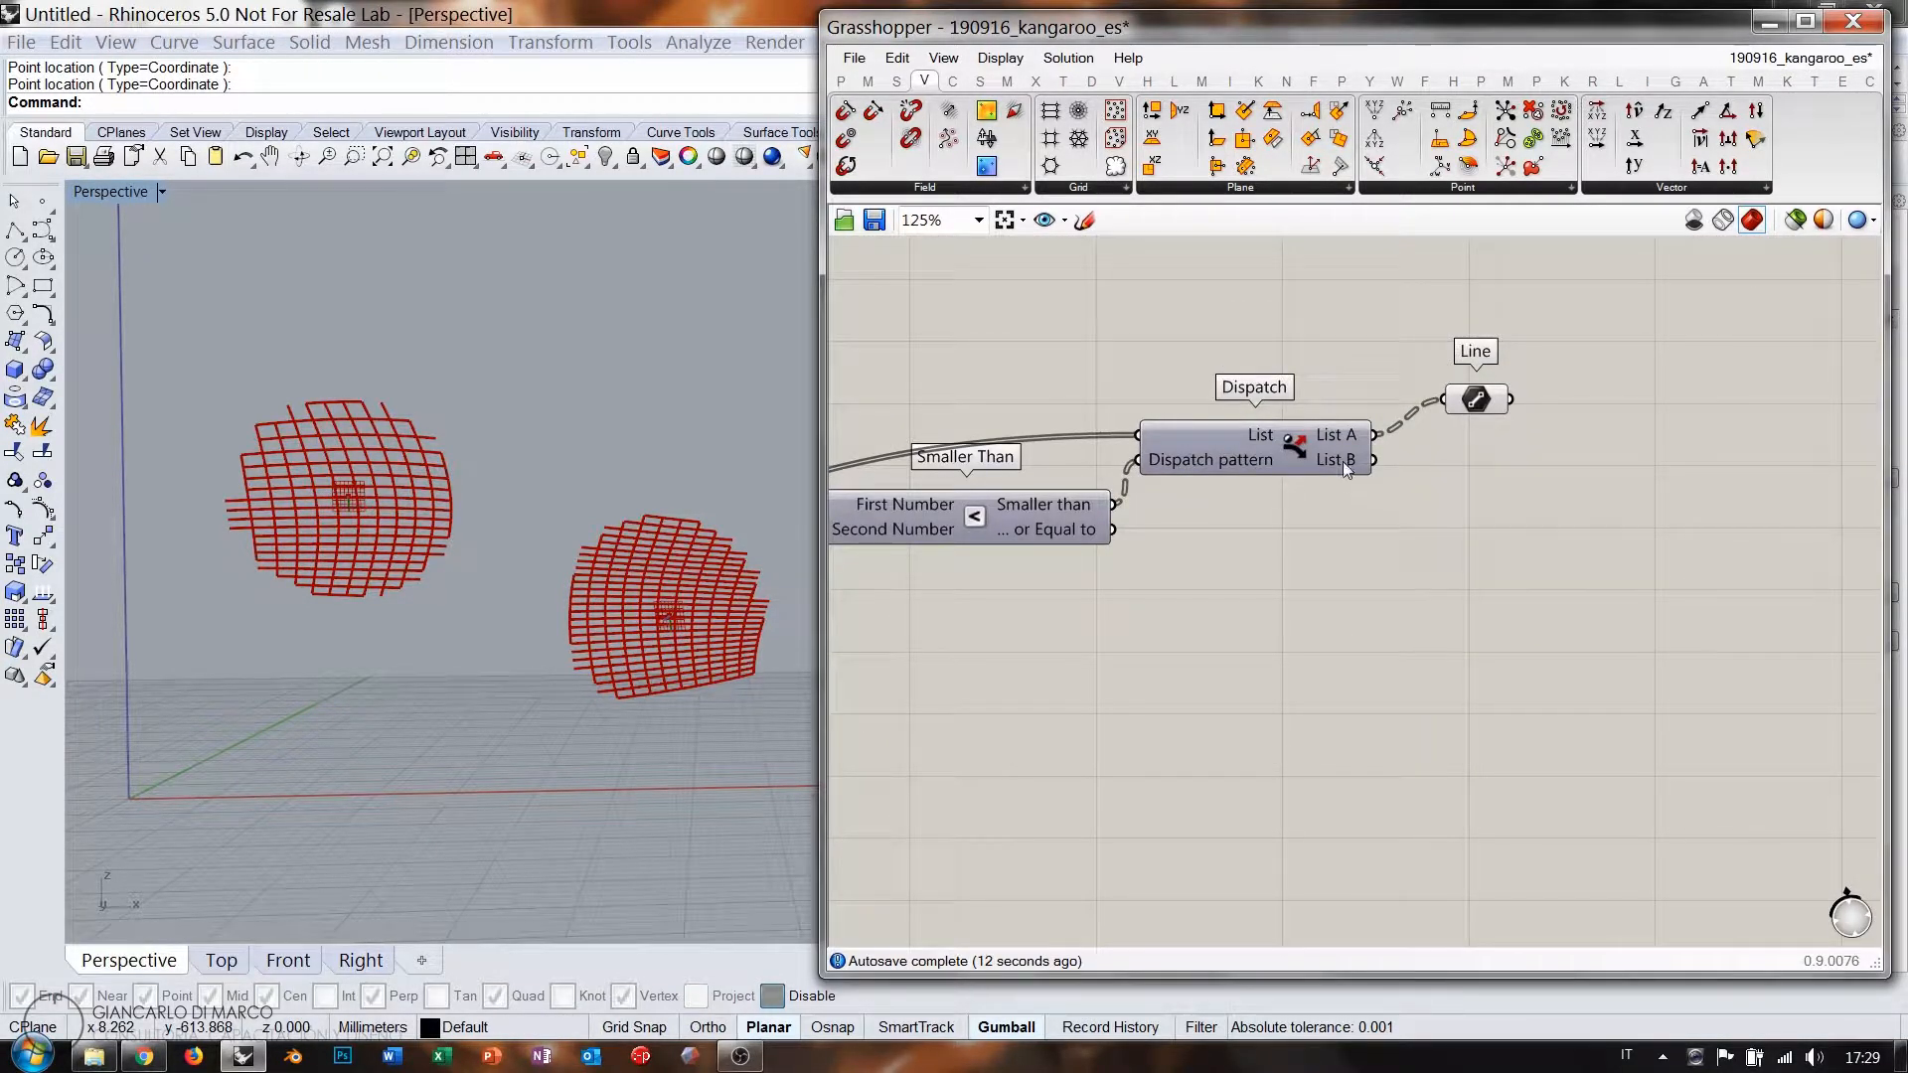
pyautogui.moveTo(1166, 515); pyautogui.dragTo(1441, 468, button='right')
pyautogui.moveTo(1334, 461)
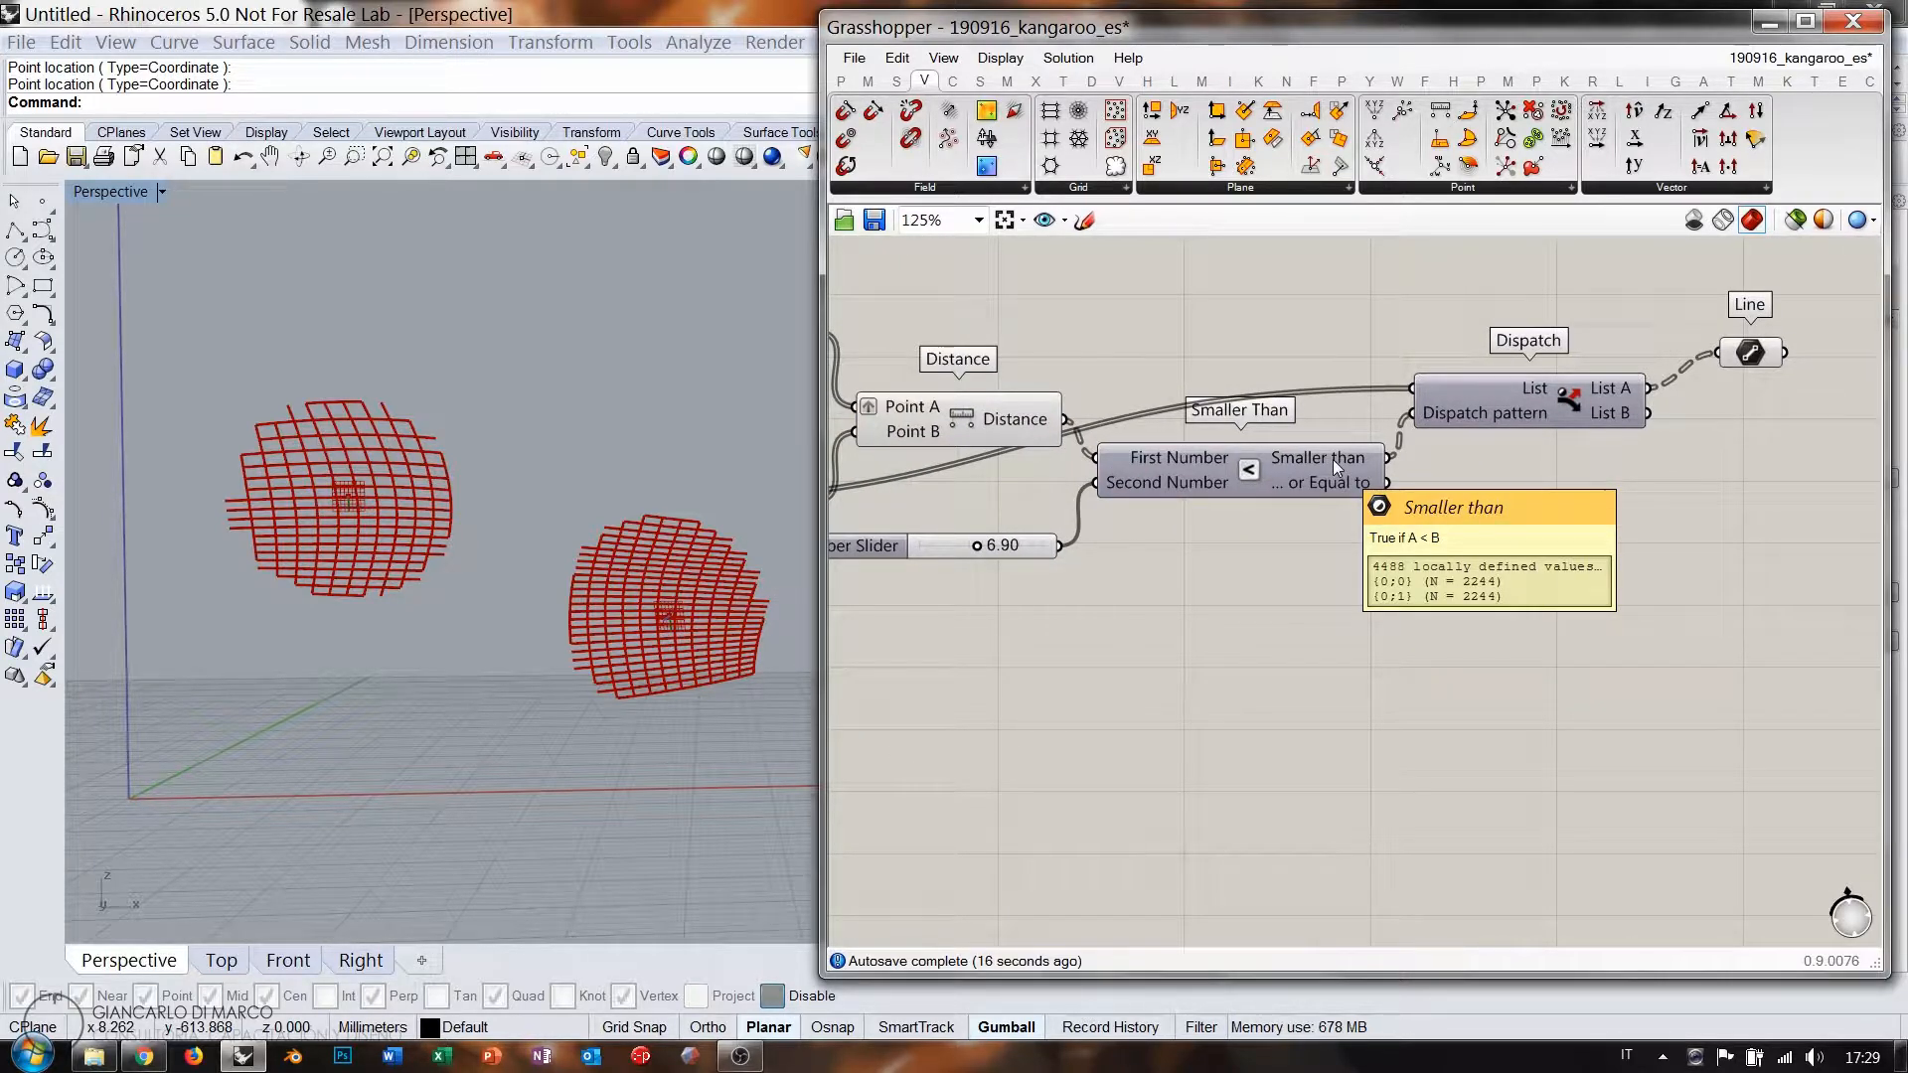
pyautogui.doubleClick(1560, 525)
pyautogui.write('panel')
pyautogui.press('Return')
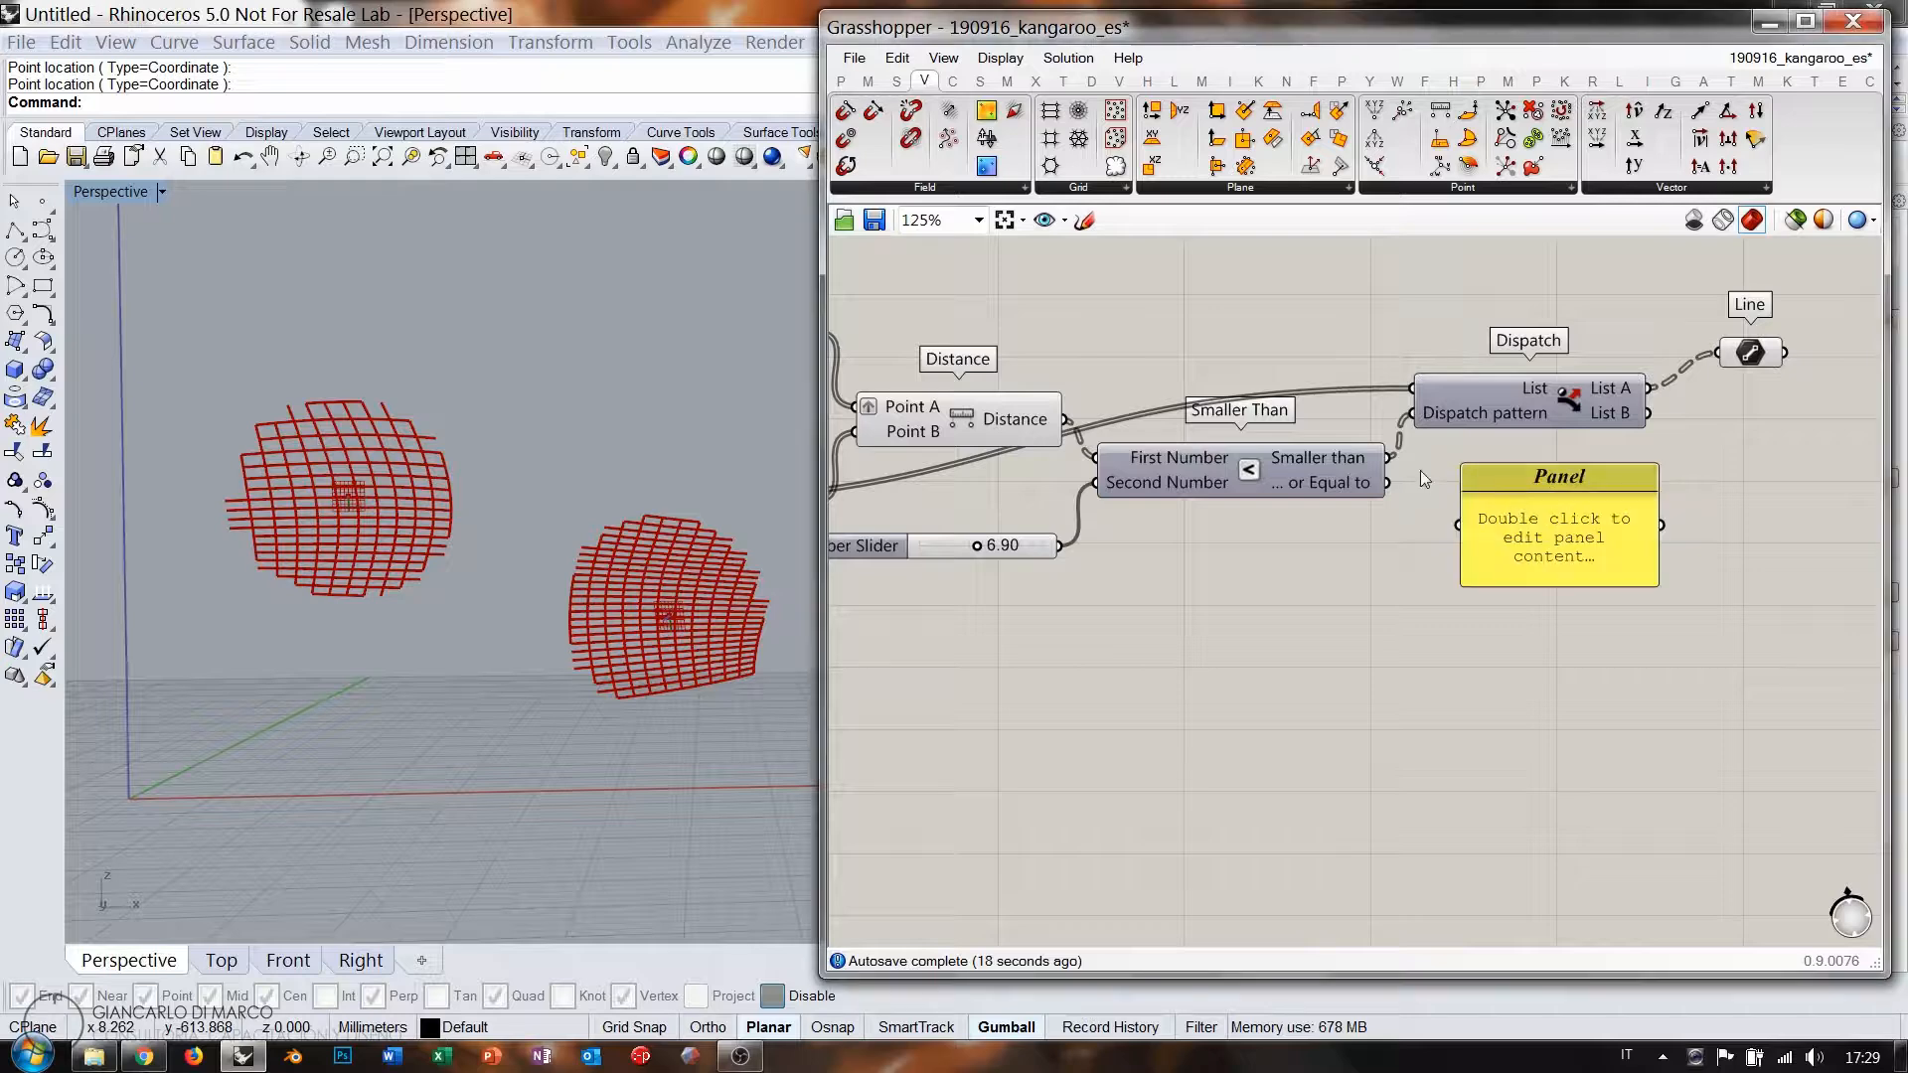
pyautogui.moveTo(1387, 458); pyautogui.dragTo(1458, 525)
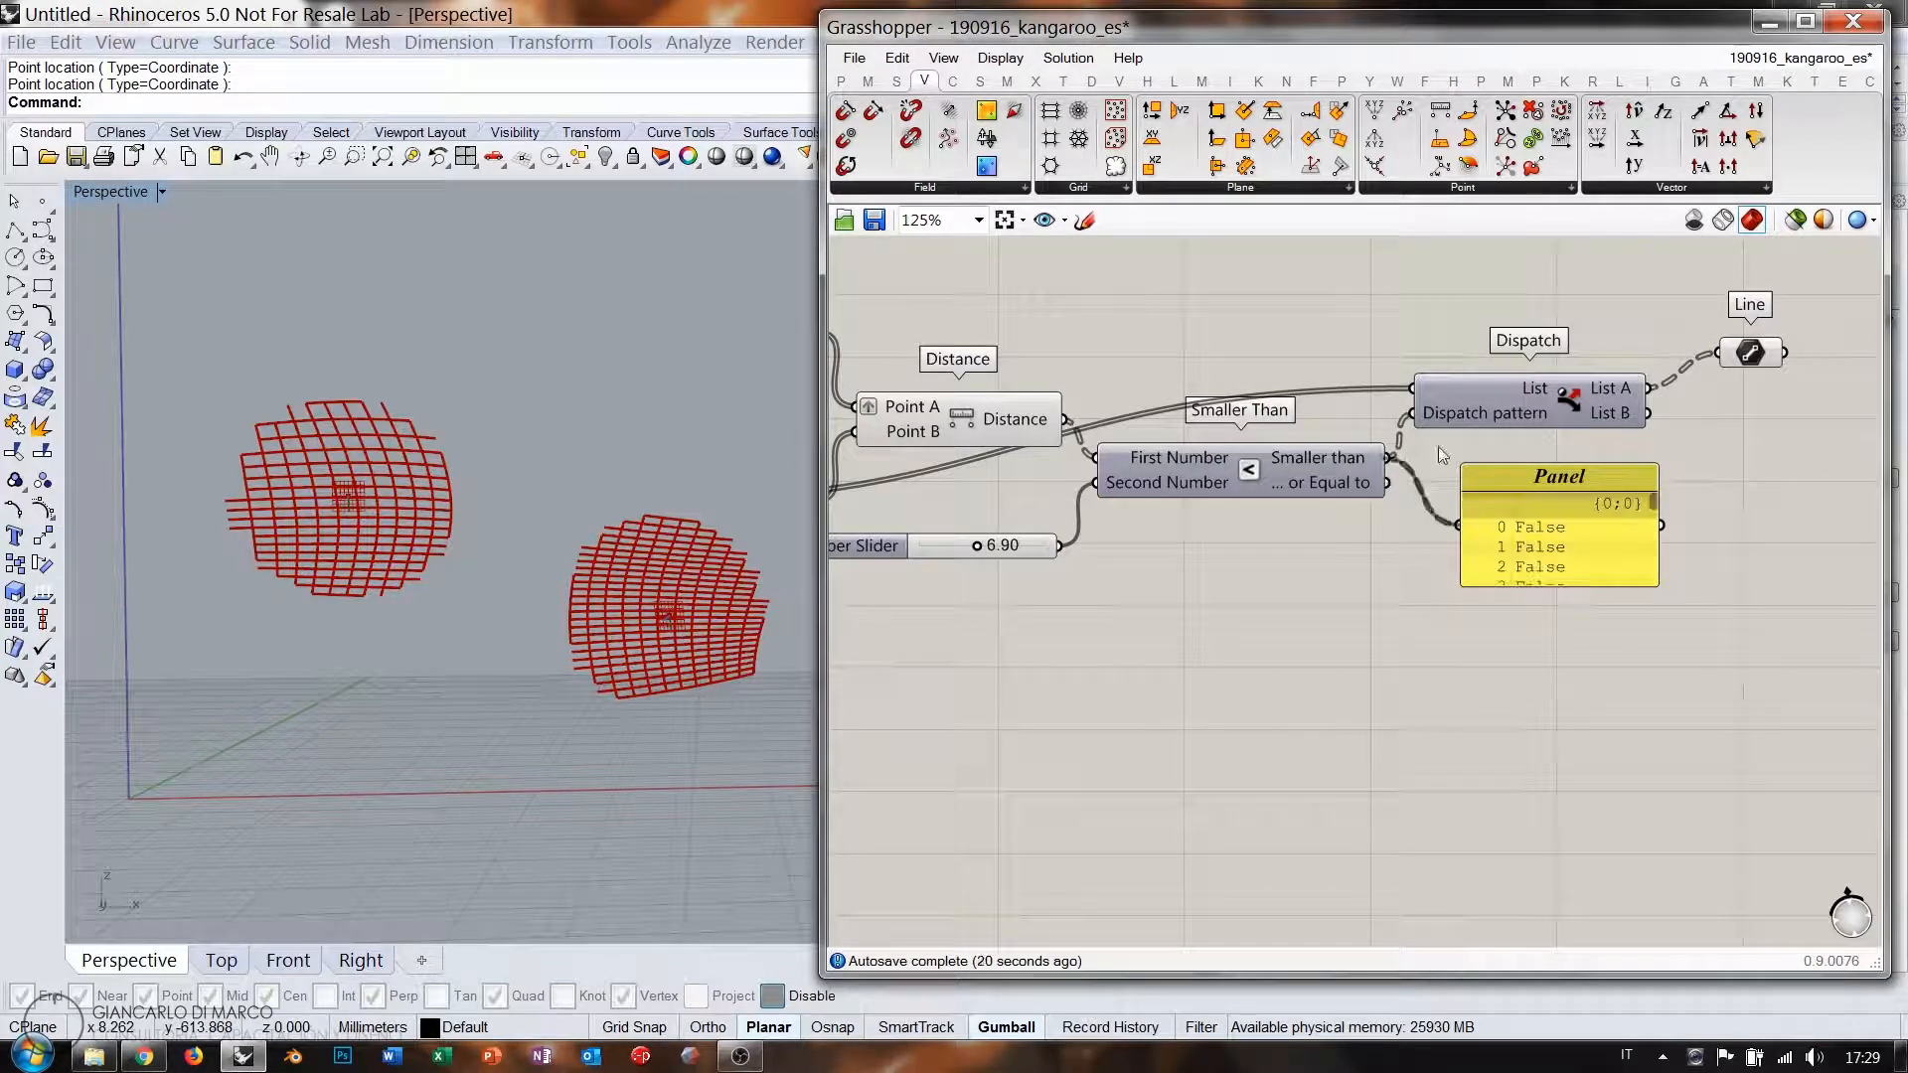
pyautogui.moveTo(1572, 585); pyautogui.dragTo(1403, 512, button='right')
pyautogui.moveTo(1404, 513); pyautogui.dragTo(1403, 825)
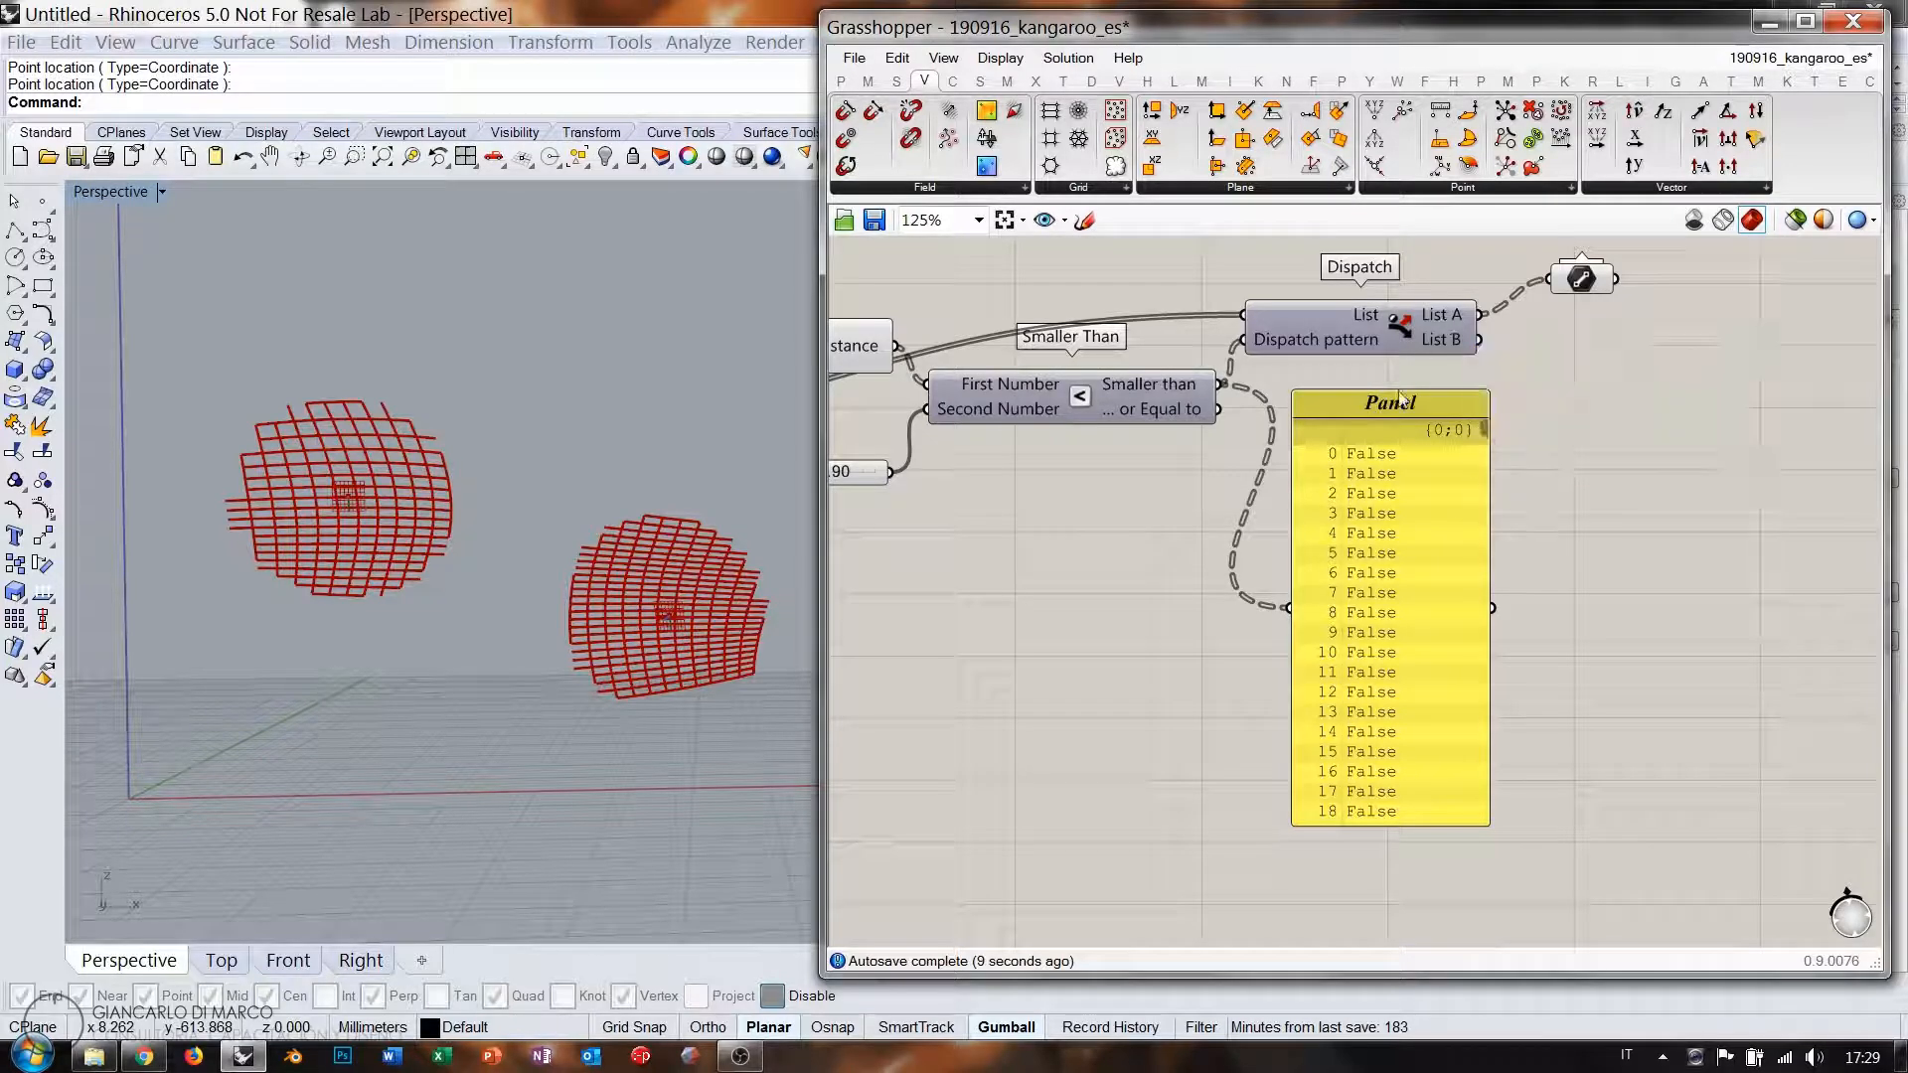
pyautogui.moveTo(1375, 501); pyautogui.dragTo(1490, 521, button='right')
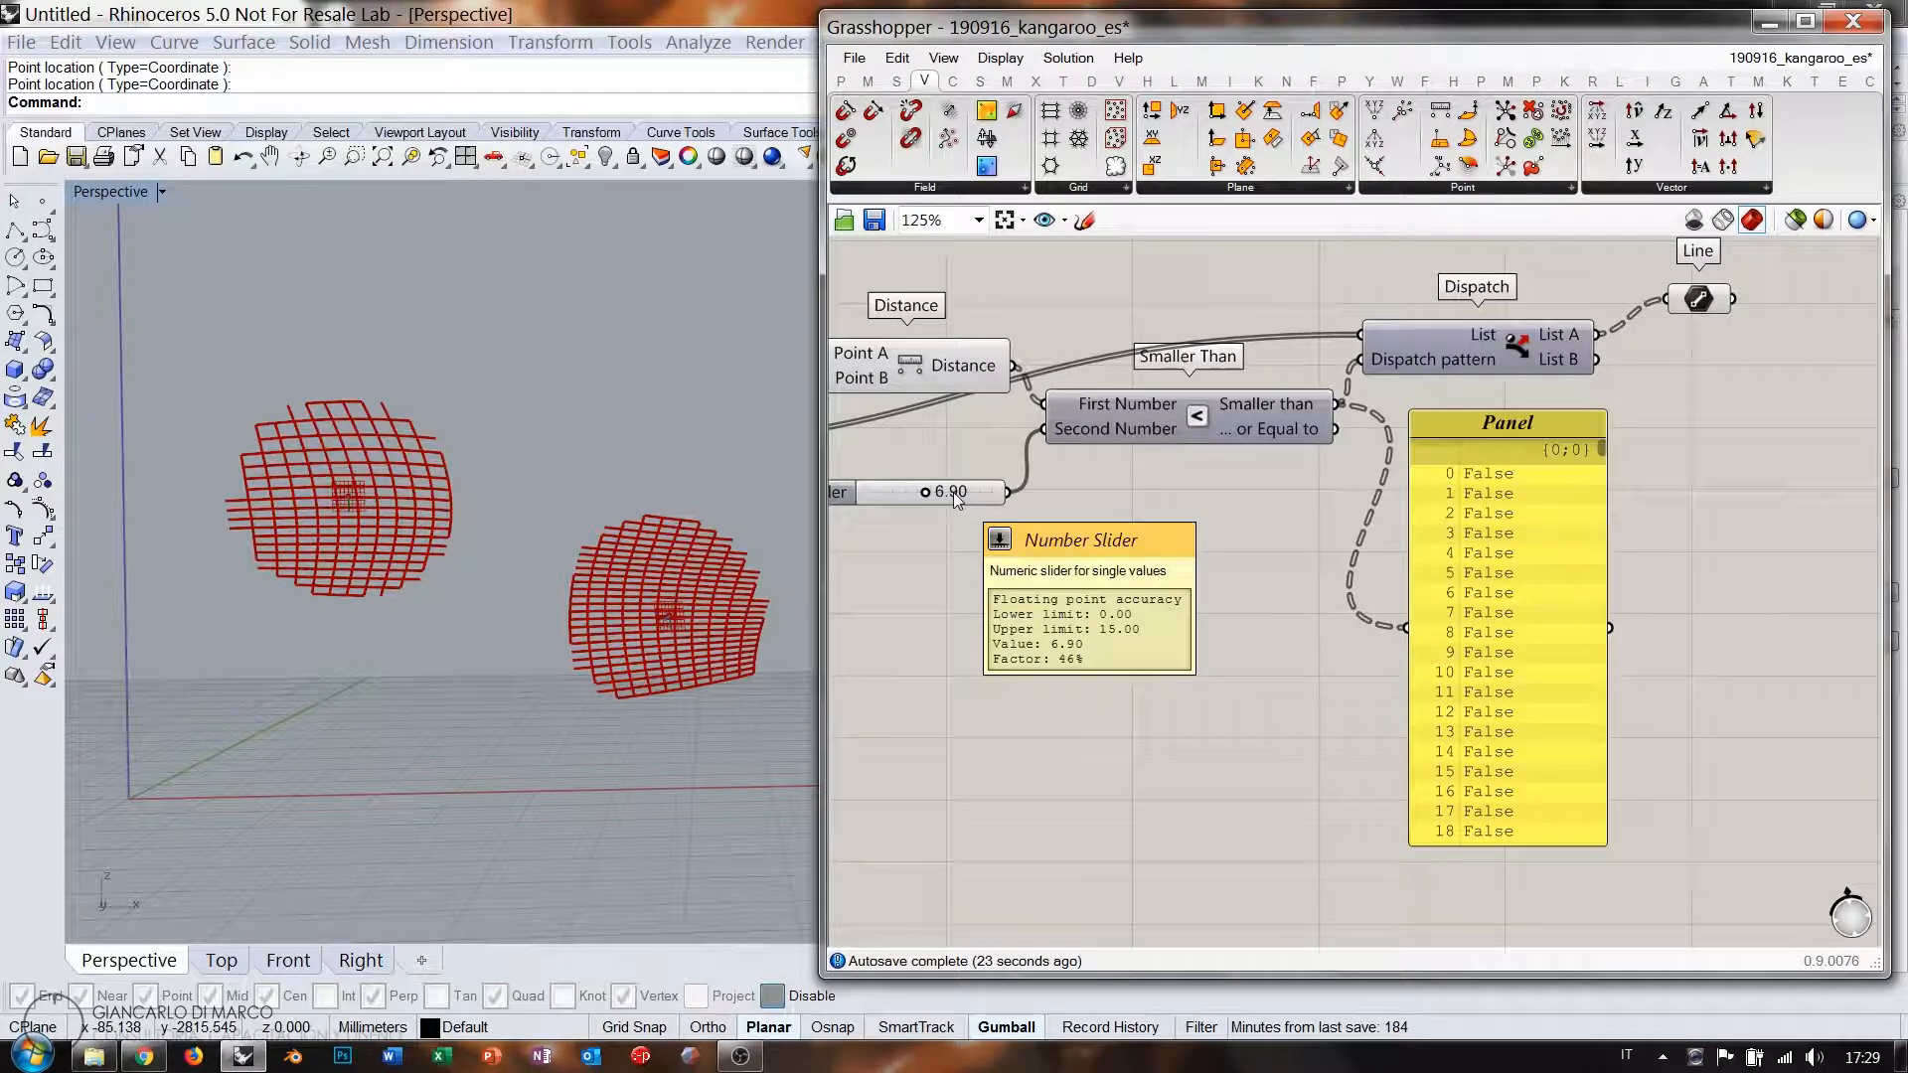
pyautogui.moveTo(1178, 517); pyautogui.dragTo(1272, 509, button='right')
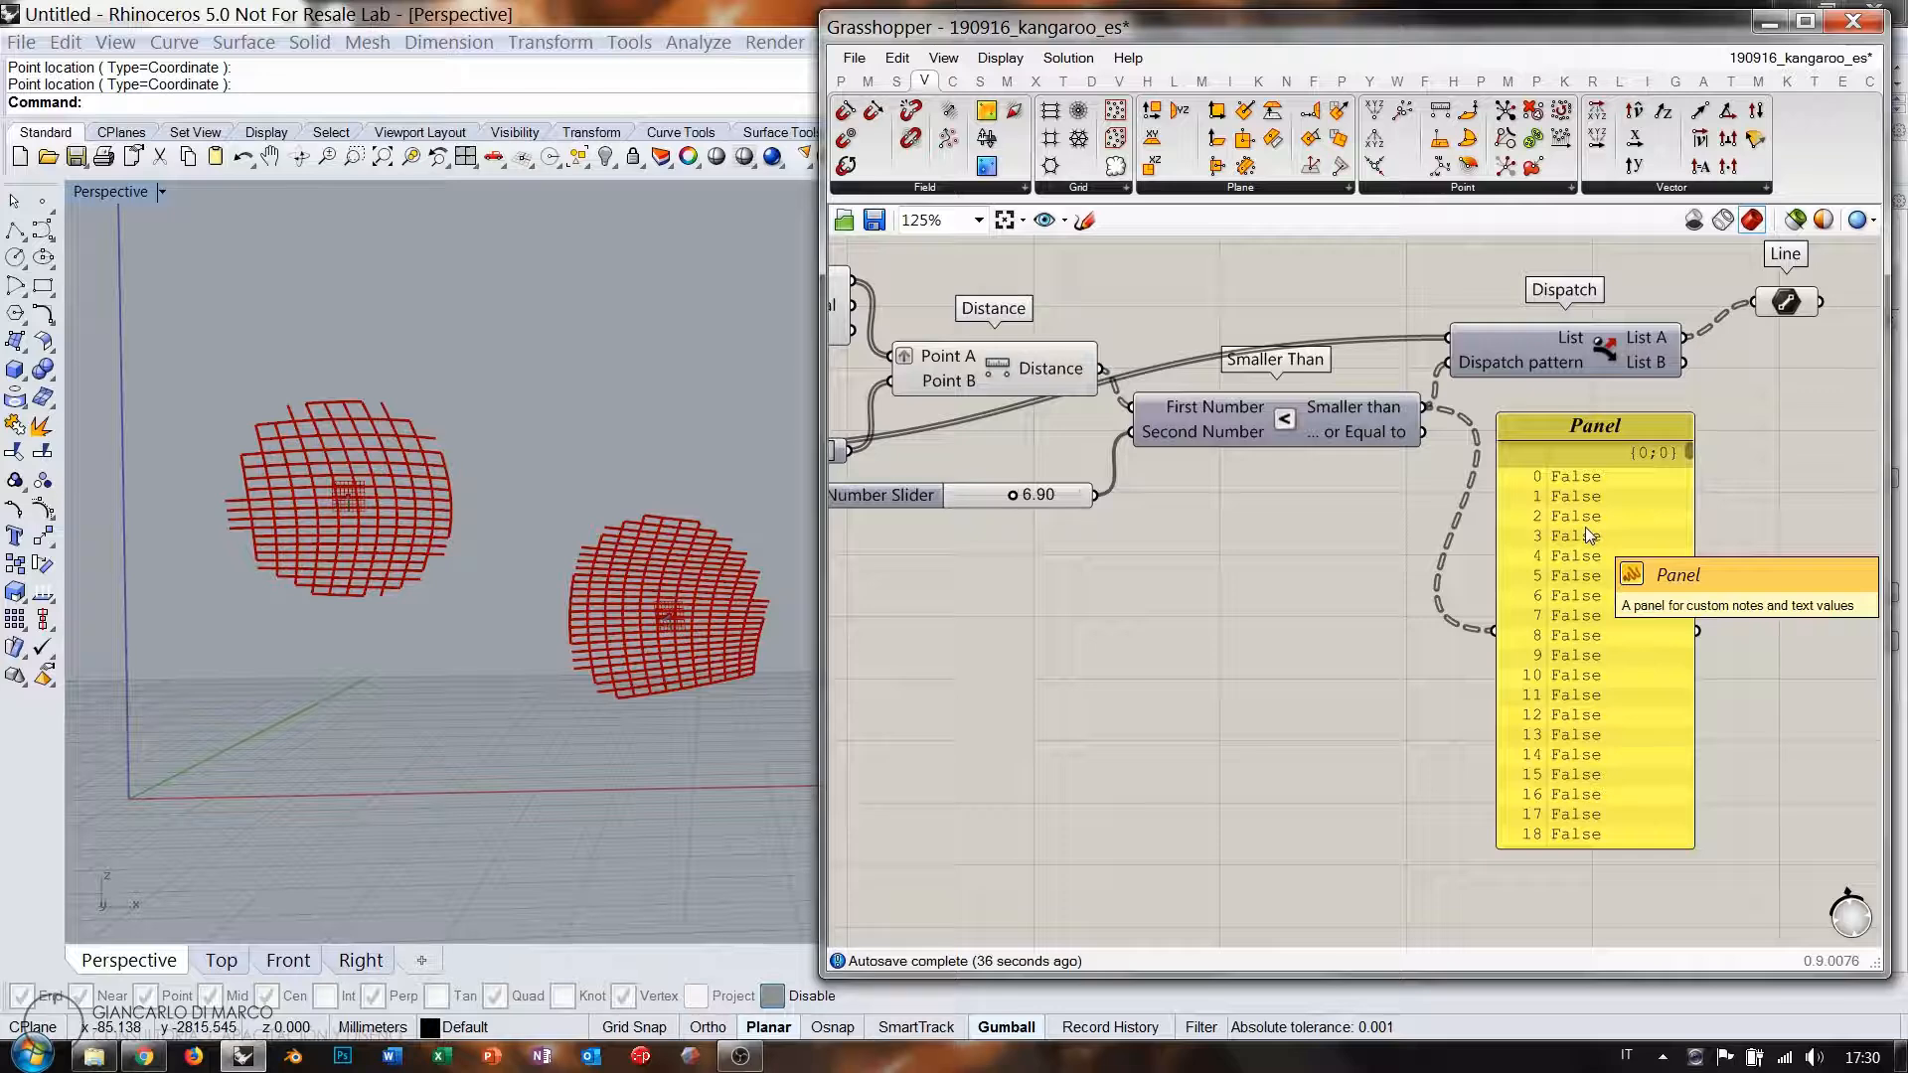
pyautogui.click(1587, 532)
pyautogui.press('Delete')
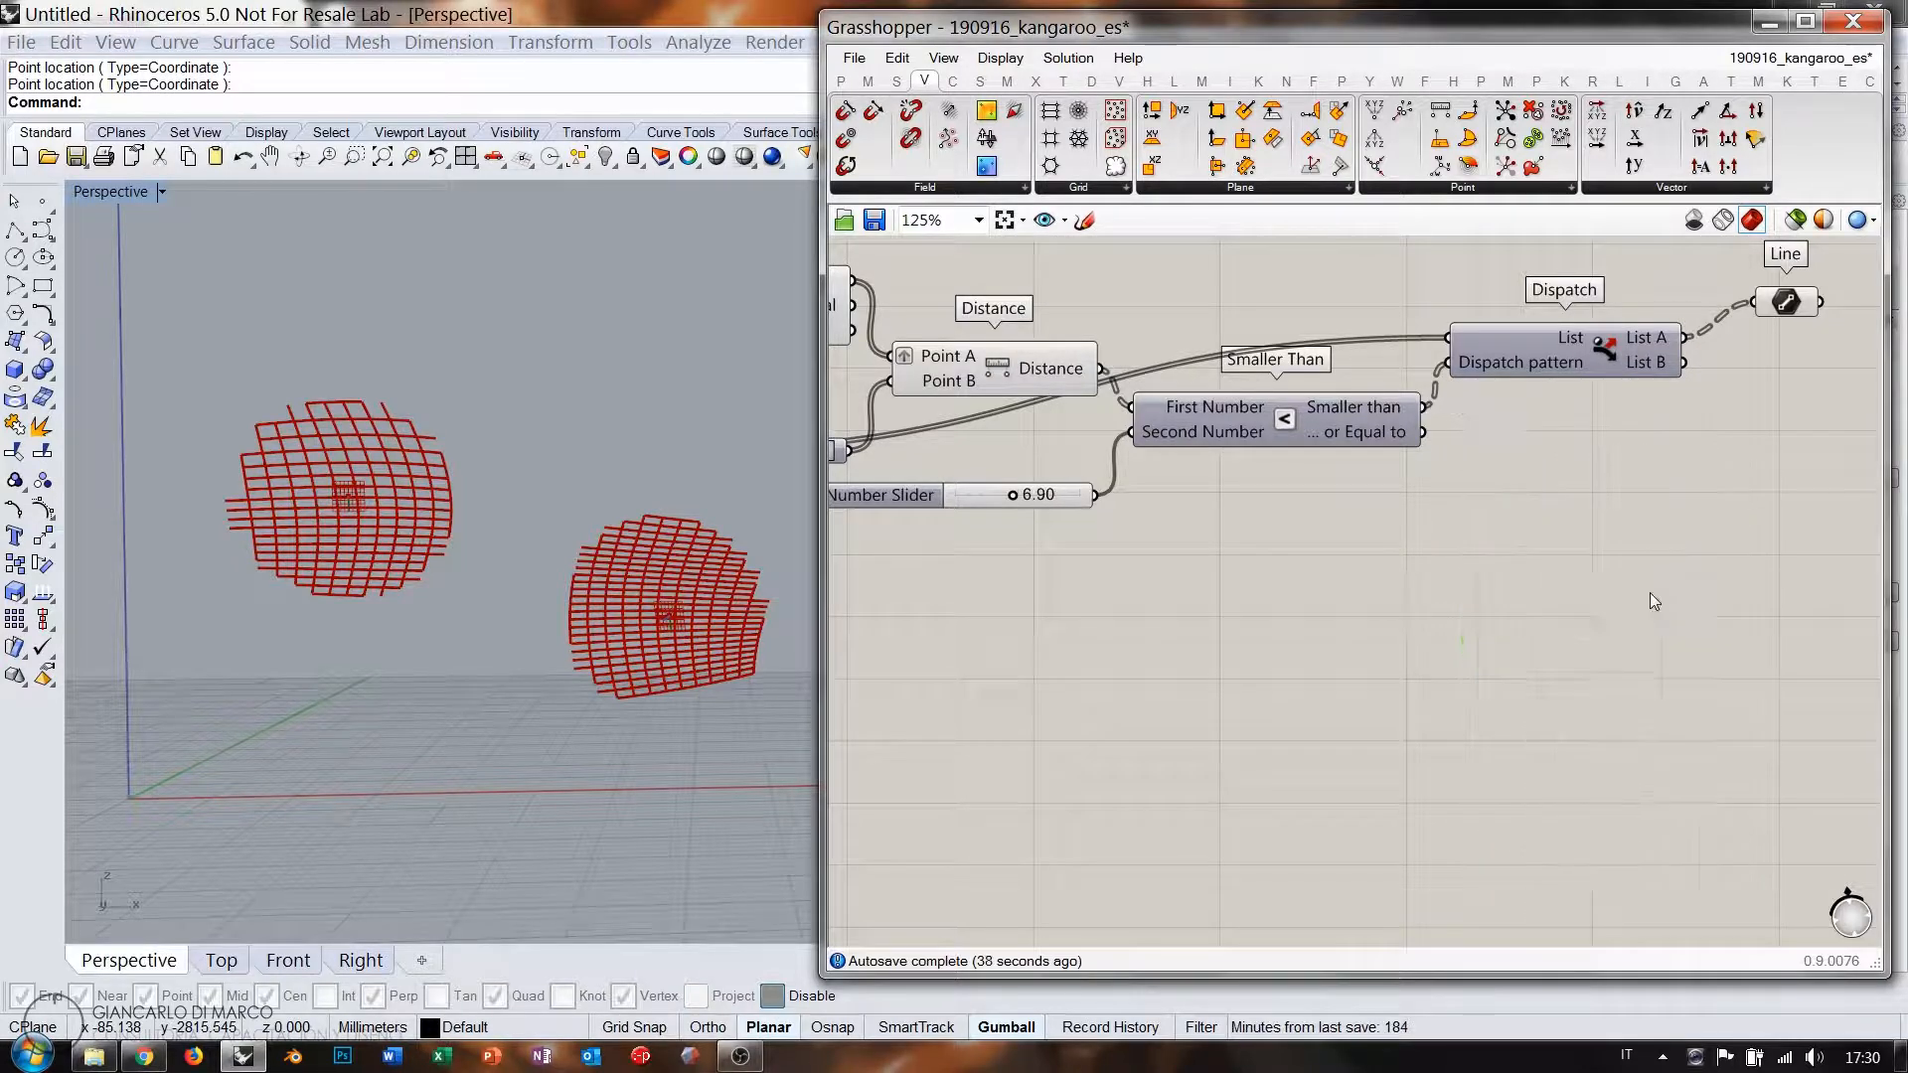
pyautogui.moveTo(1338, 539); pyautogui.dragTo(1252, 568, button='right')
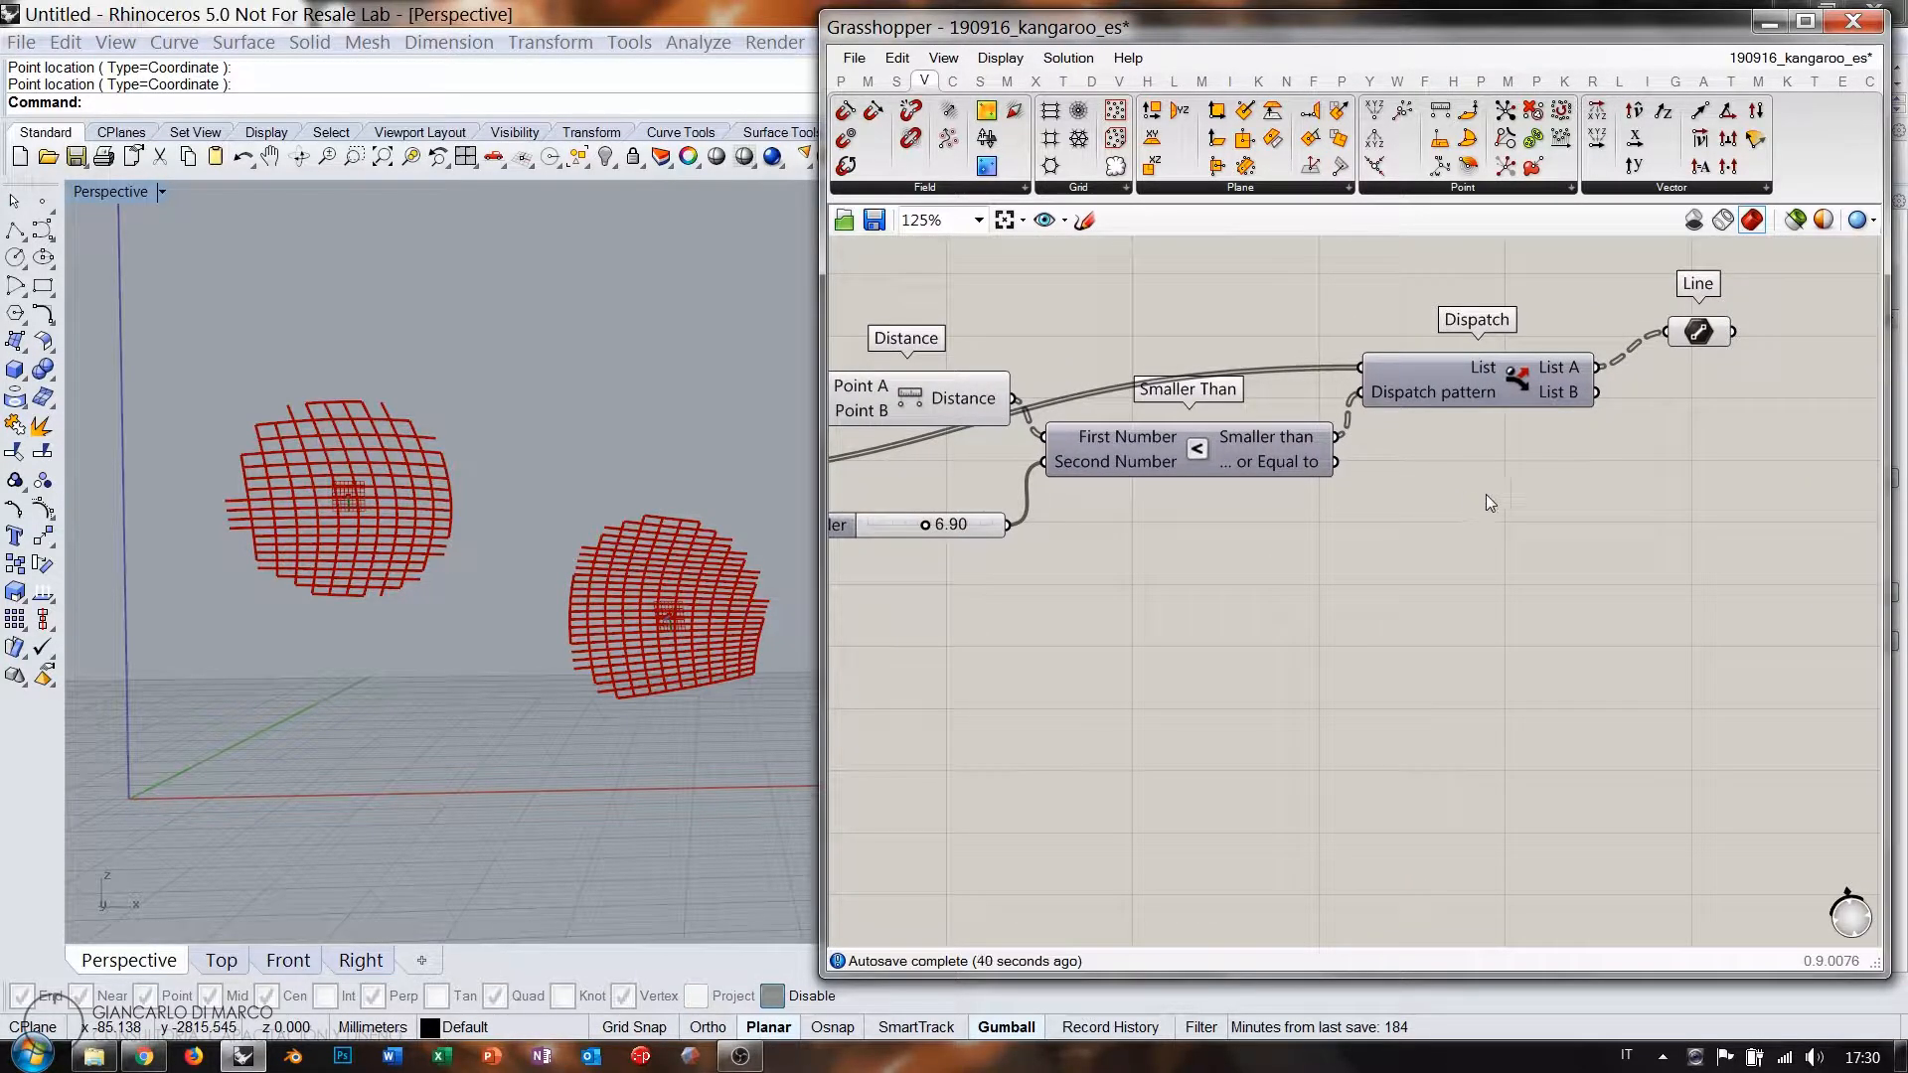
pyautogui.moveTo(1487, 497); pyautogui.dragTo(1439, 496, button='right')
pyautogui.moveTo(1249, 509); pyautogui.dragTo(1216, 532, button='right')
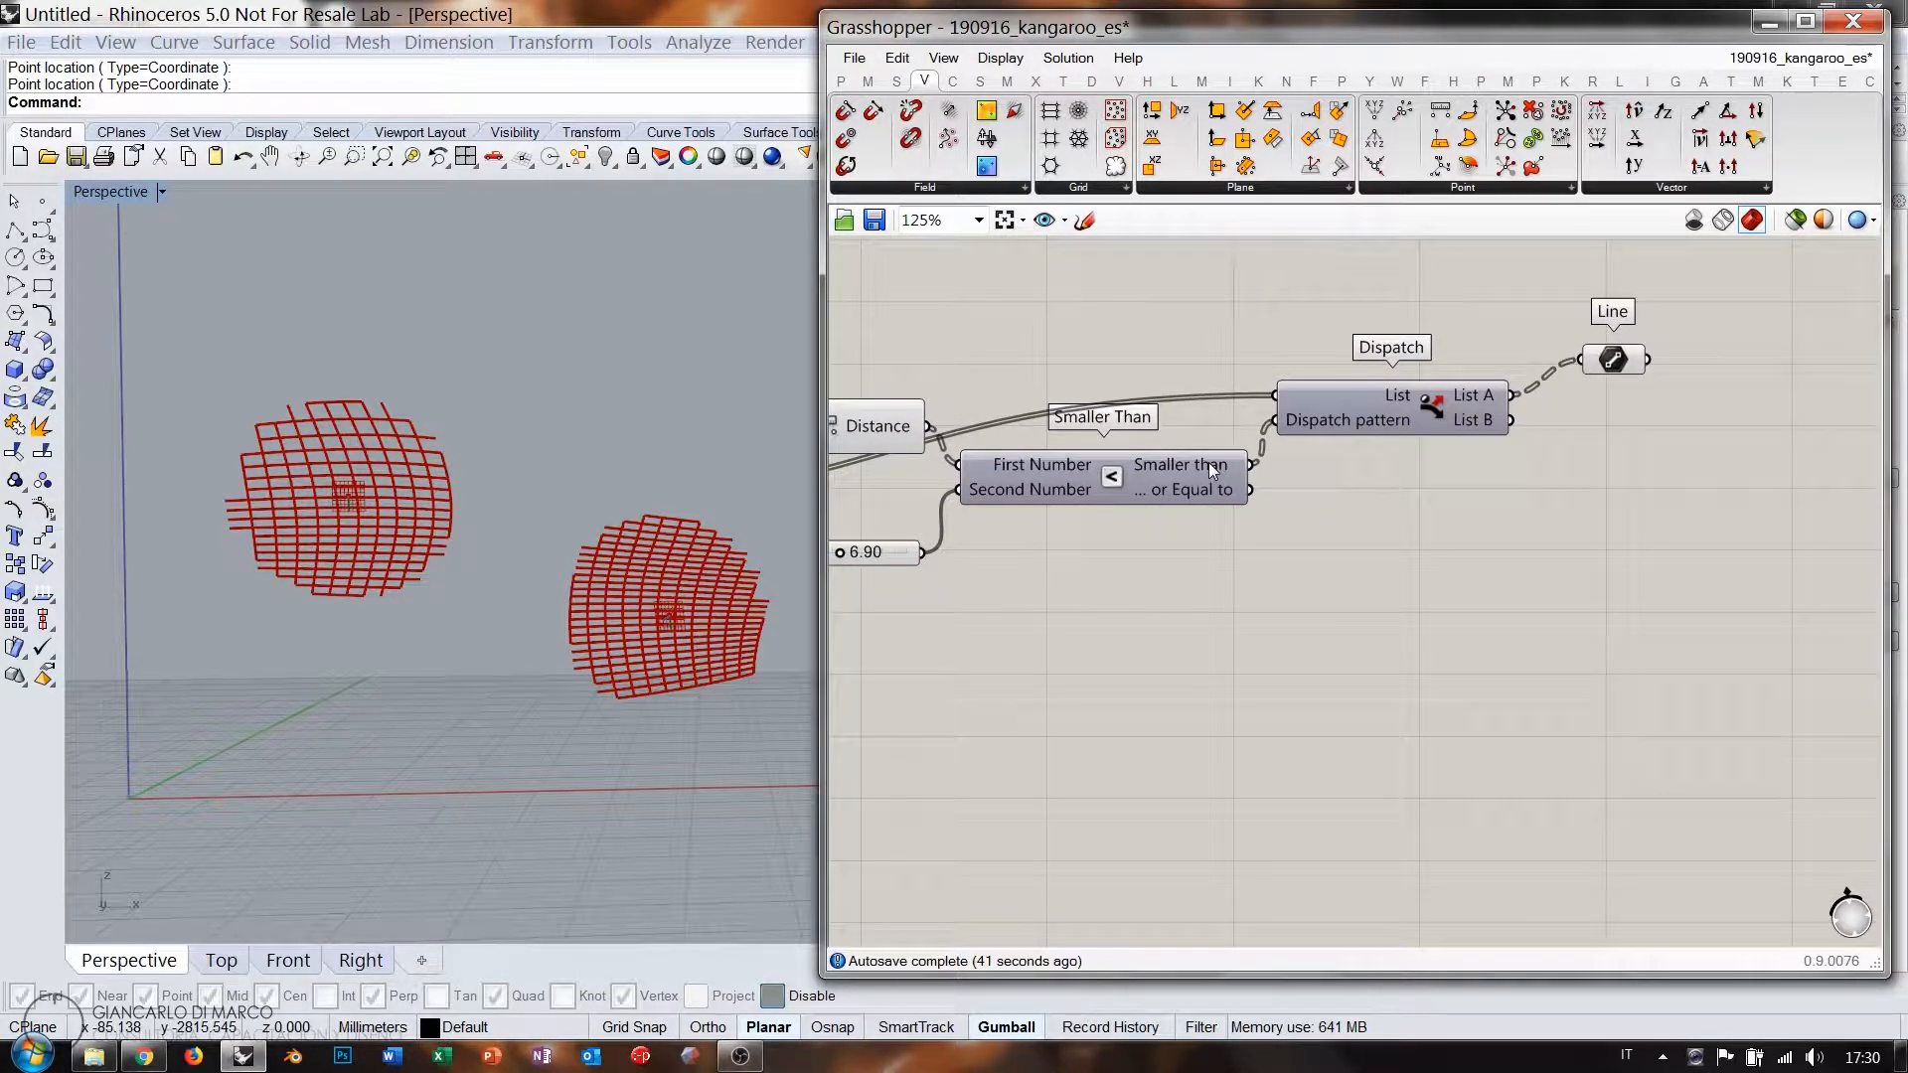
# Add a Flip Matrix component fed by Smaller Than's output.
pyautogui.moveTo(1209, 463)
pyautogui.doubleClick(1343, 569)
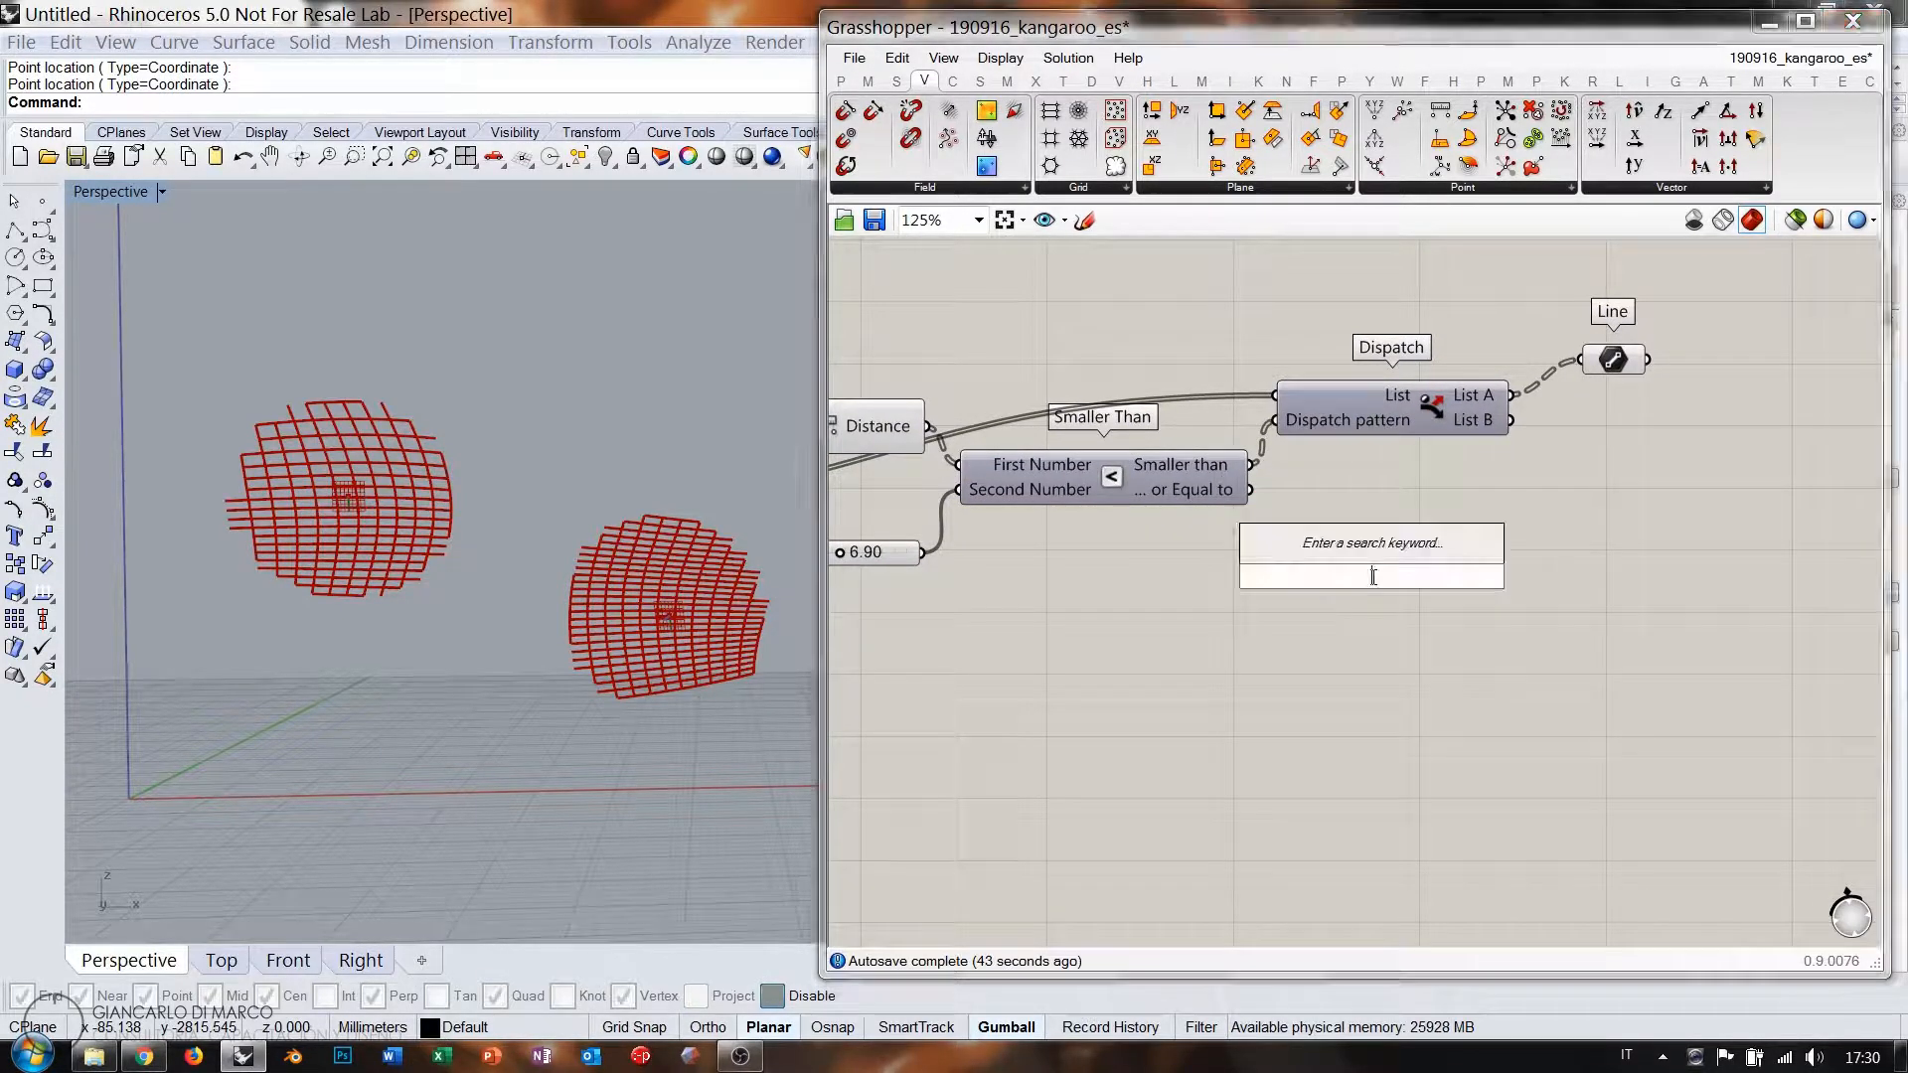
pyautogui.write('flip')
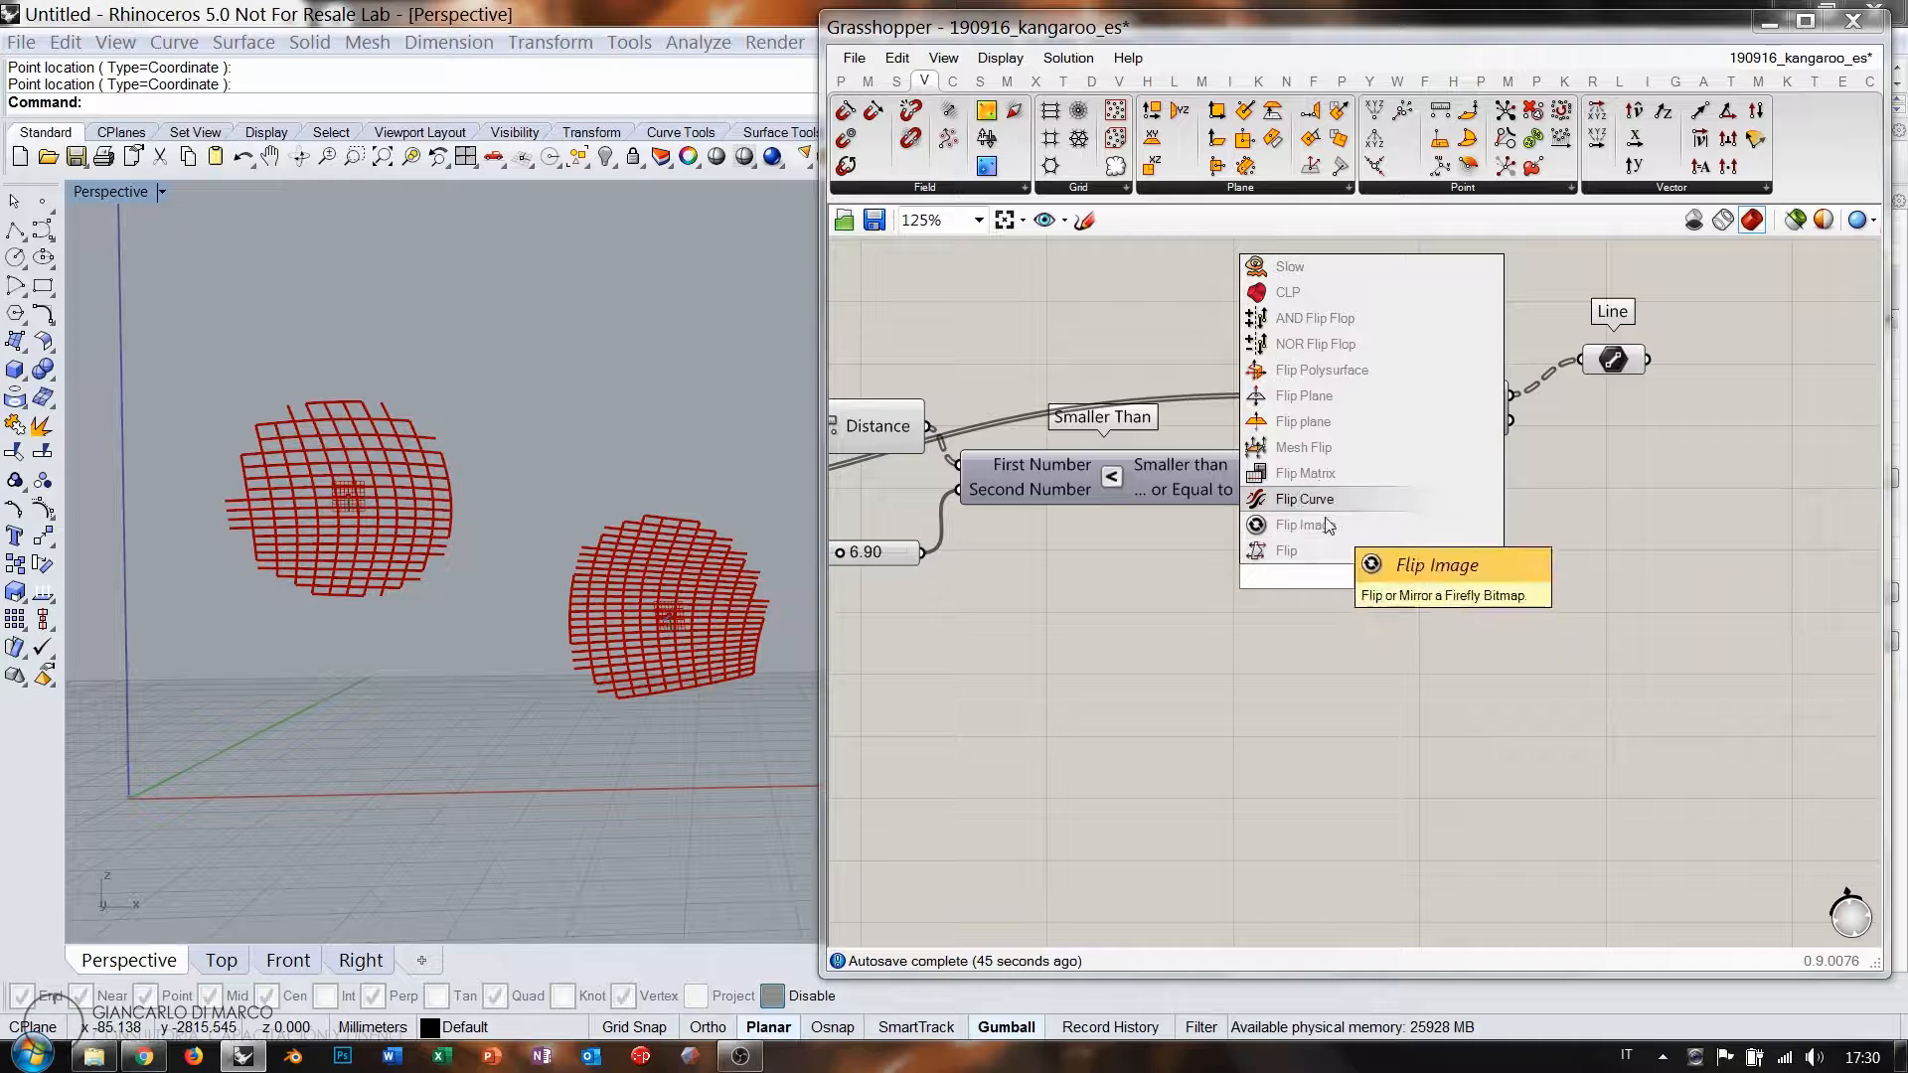
pyautogui.click(1310, 473)
pyautogui.moveTo(1250, 465); pyautogui.dragTo(1302, 575)
pyautogui.moveTo(1598, 609); pyautogui.dragTo(1369, 599, button='right')
# Inspect Flip Matrix's True/False pairs in an enlarged Panel, then delete the Panel.
pyautogui.doubleClick(1369, 598)
pyautogui.write('"')
pyautogui.press('Return')
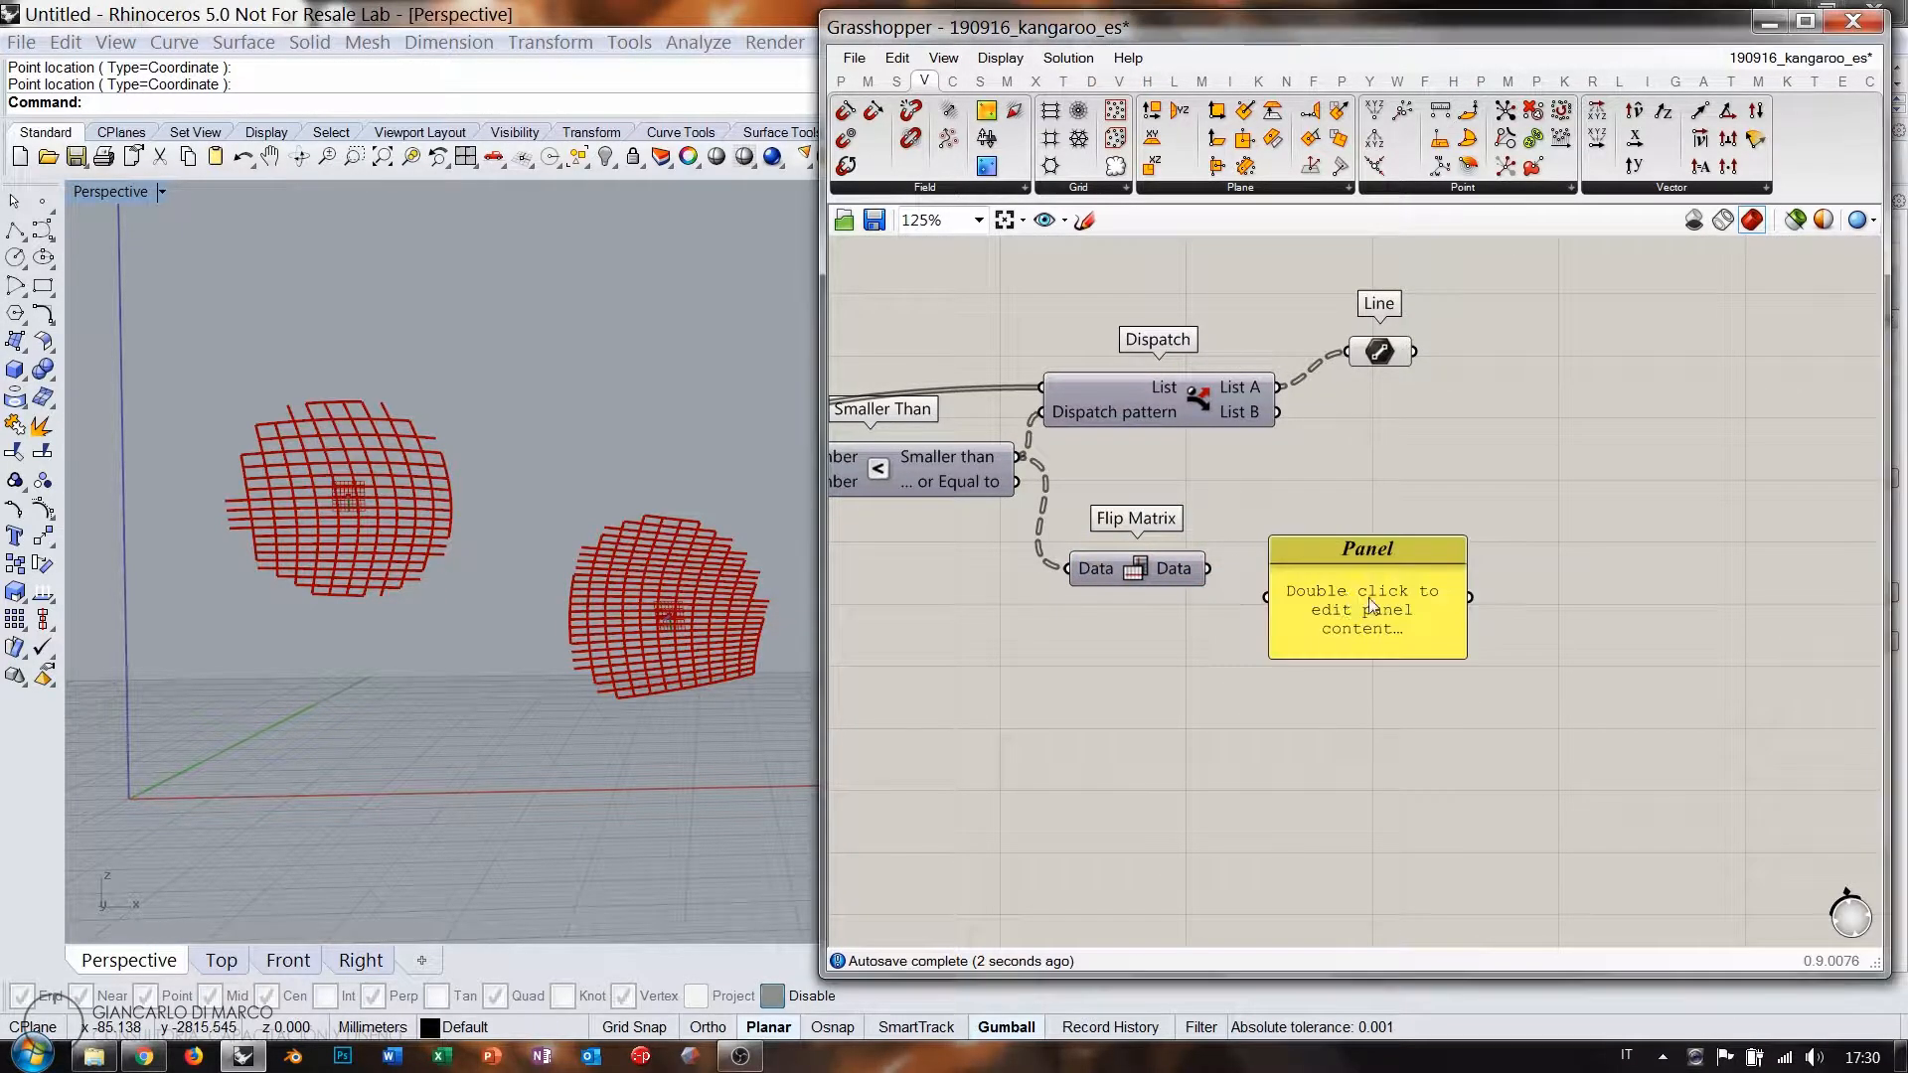
pyautogui.moveTo(1209, 570); pyautogui.dragTo(1282, 608)
pyautogui.moveTo(1338, 602); pyautogui.dragTo(1342, 863)
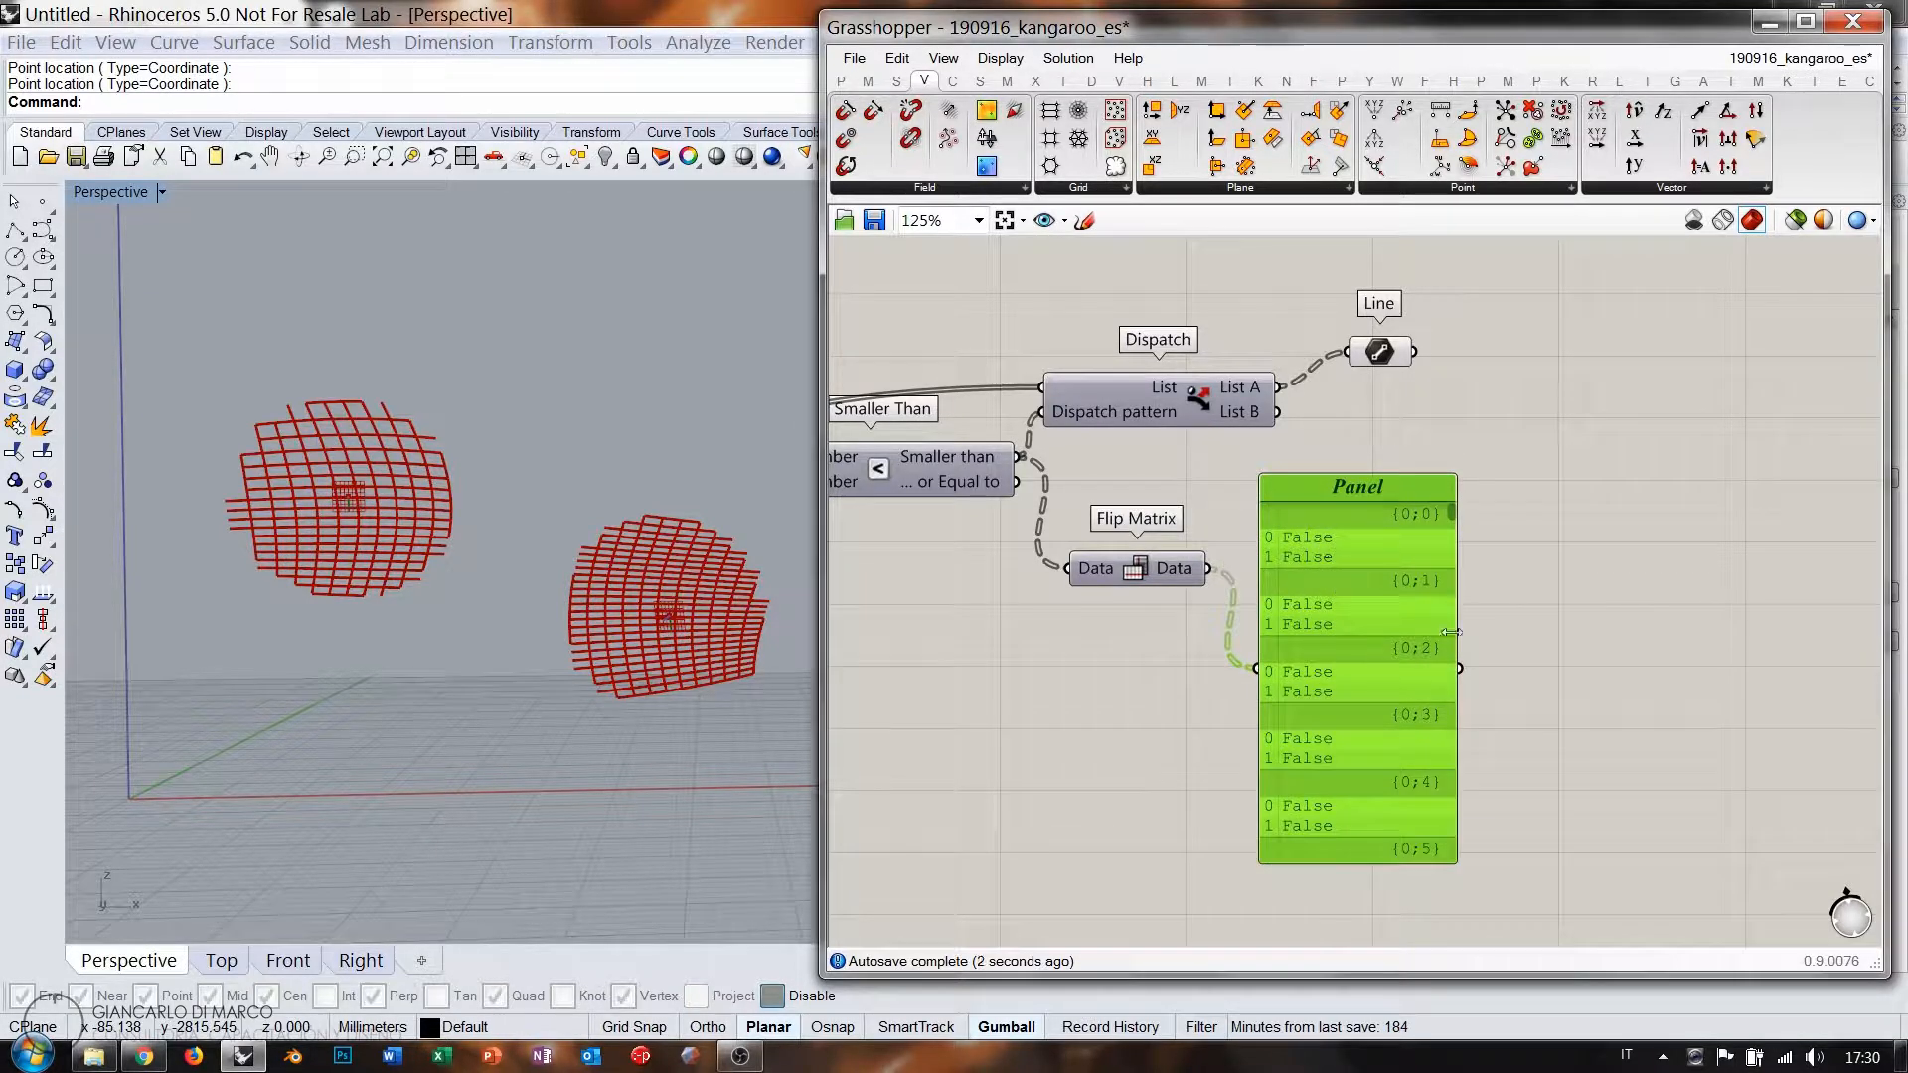
pyautogui.click(1520, 628)
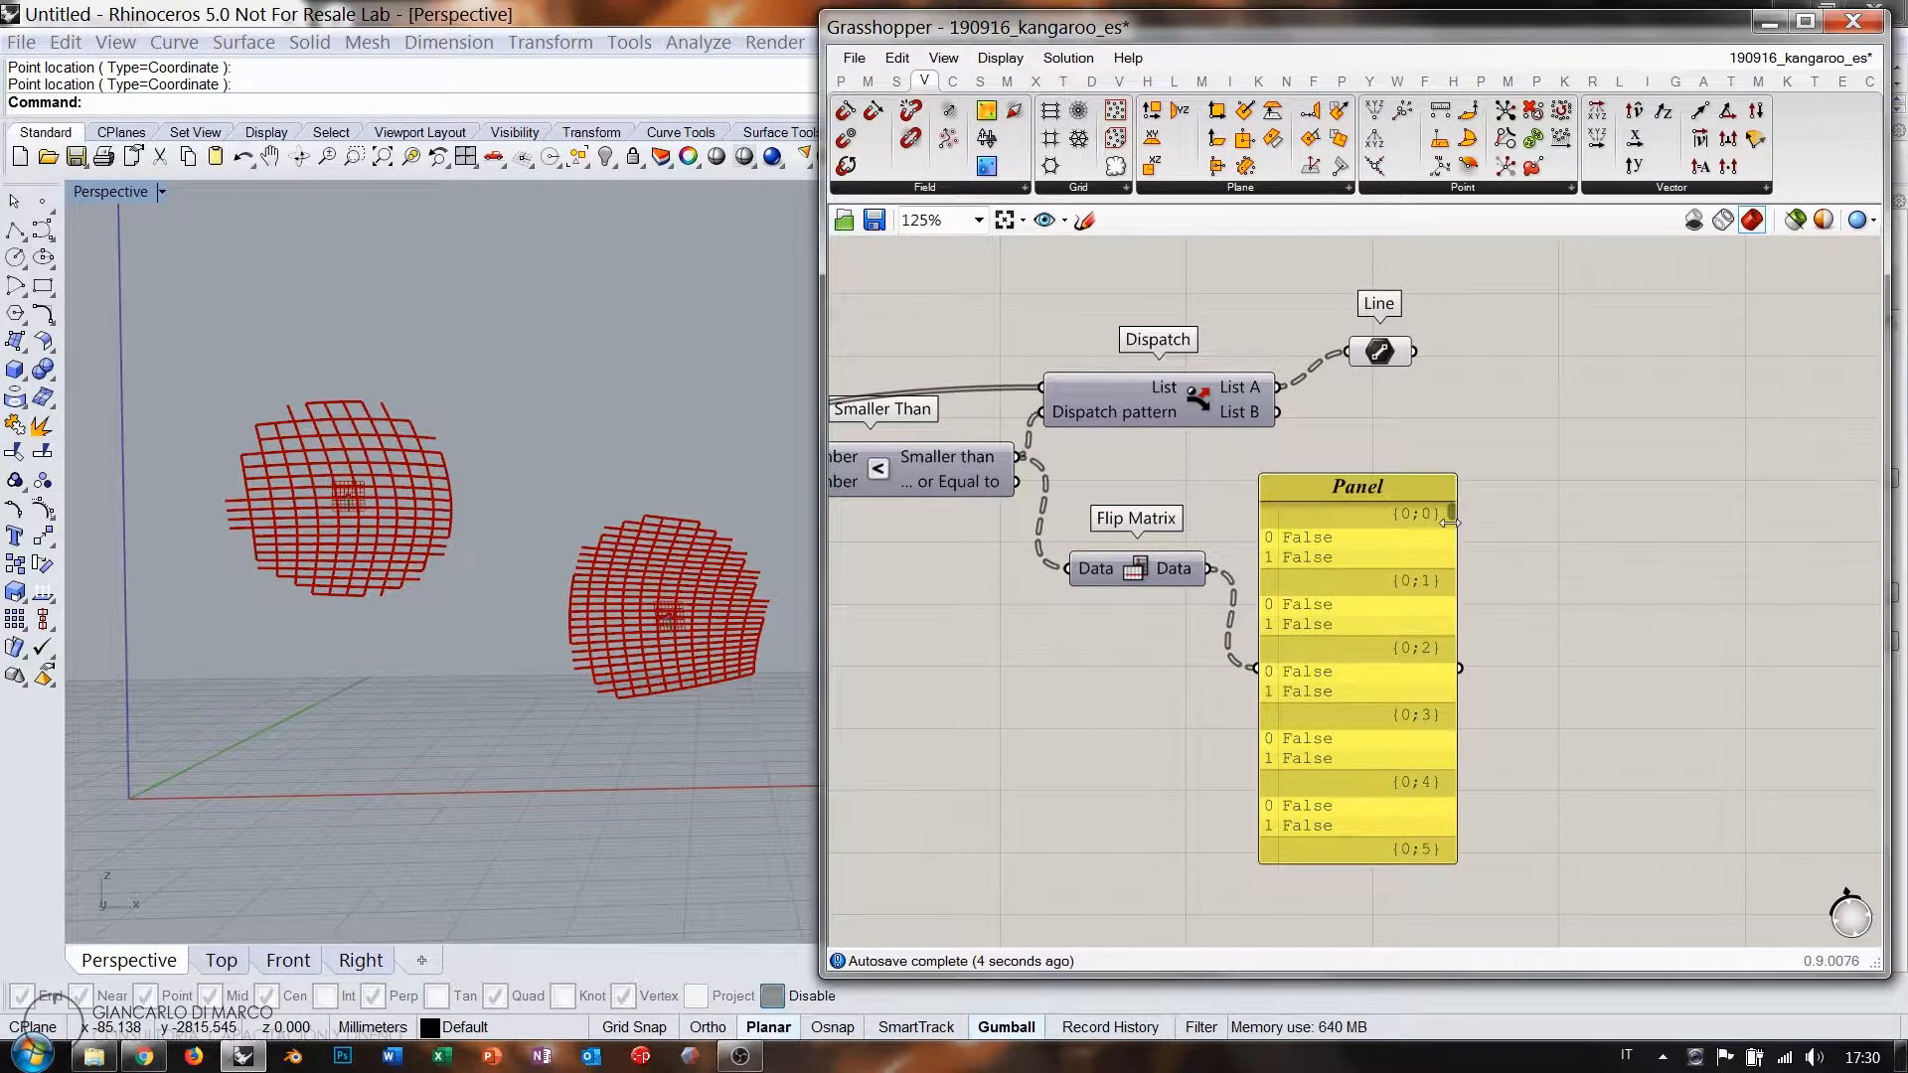
pyautogui.moveTo(1451, 515); pyautogui.dragTo(1461, 545)
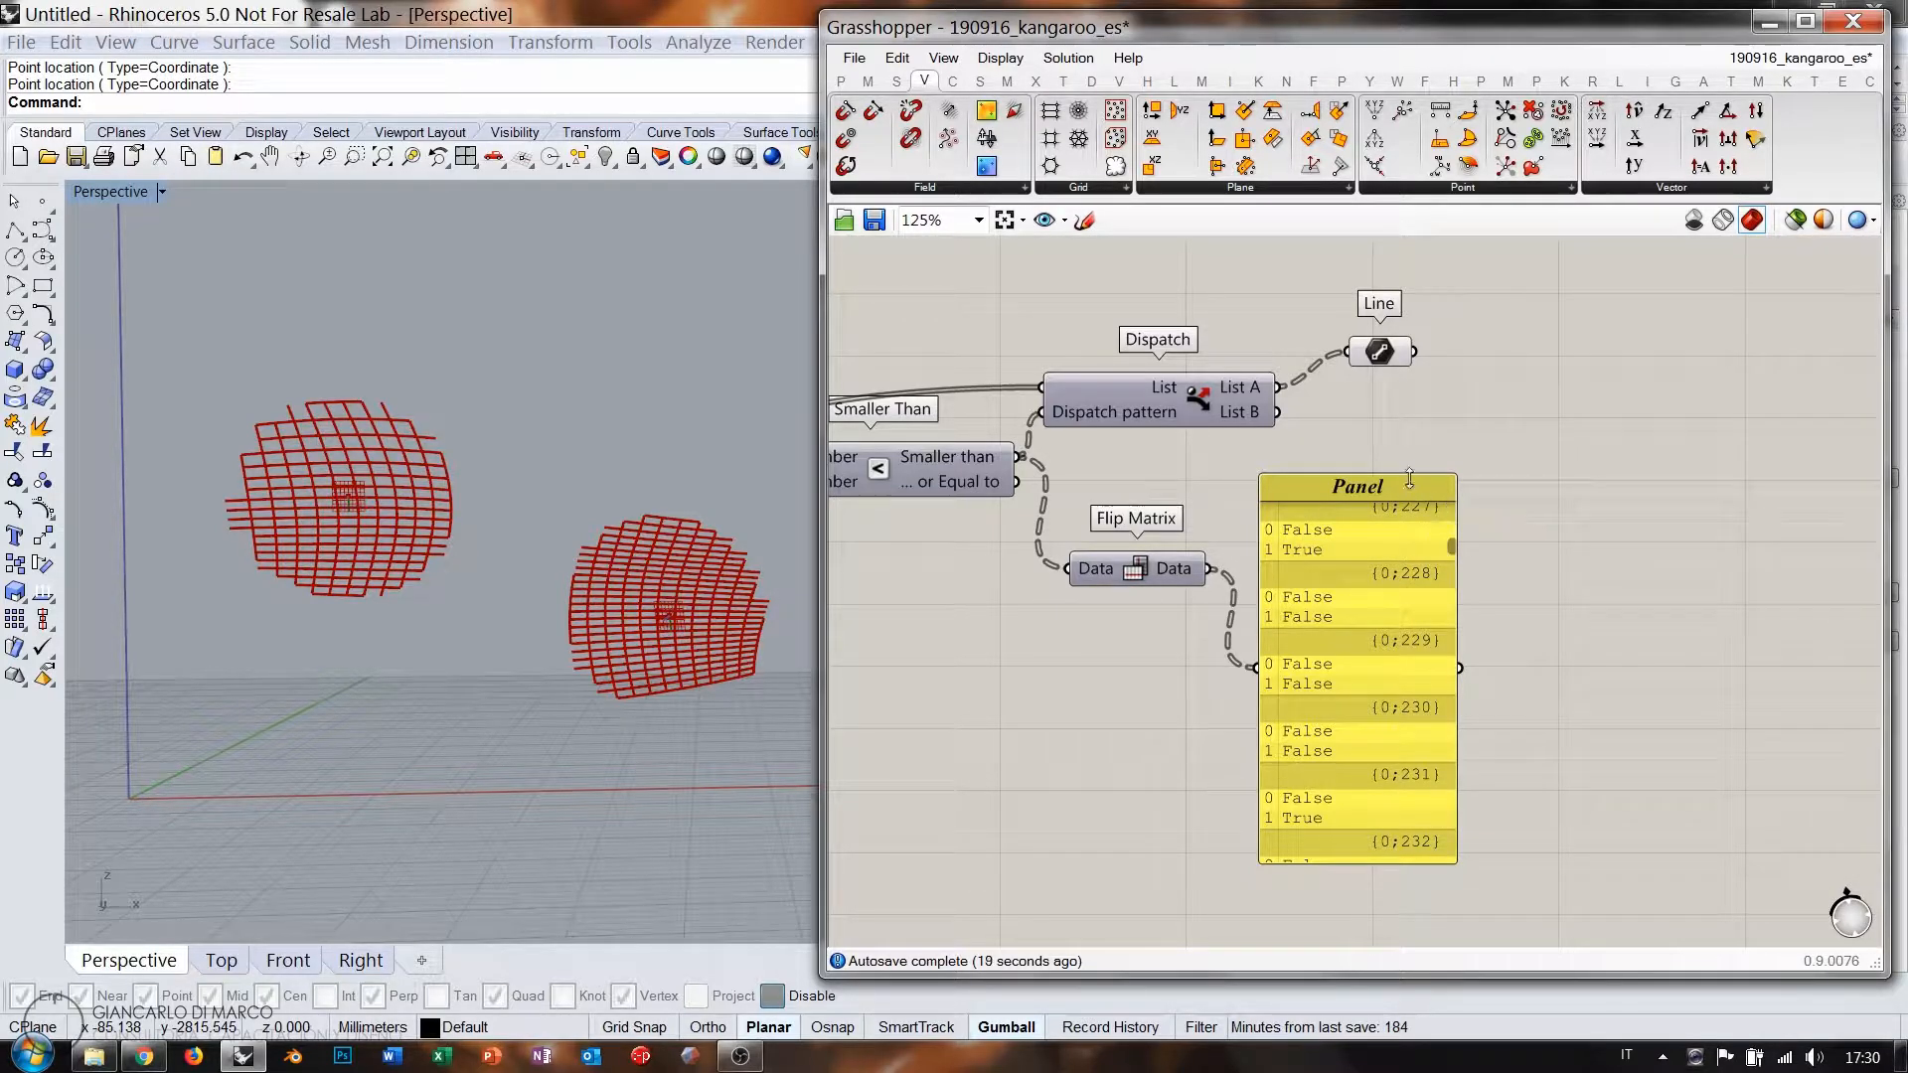
pyautogui.moveTo(1411, 480); pyautogui.dragTo(1410, 415)
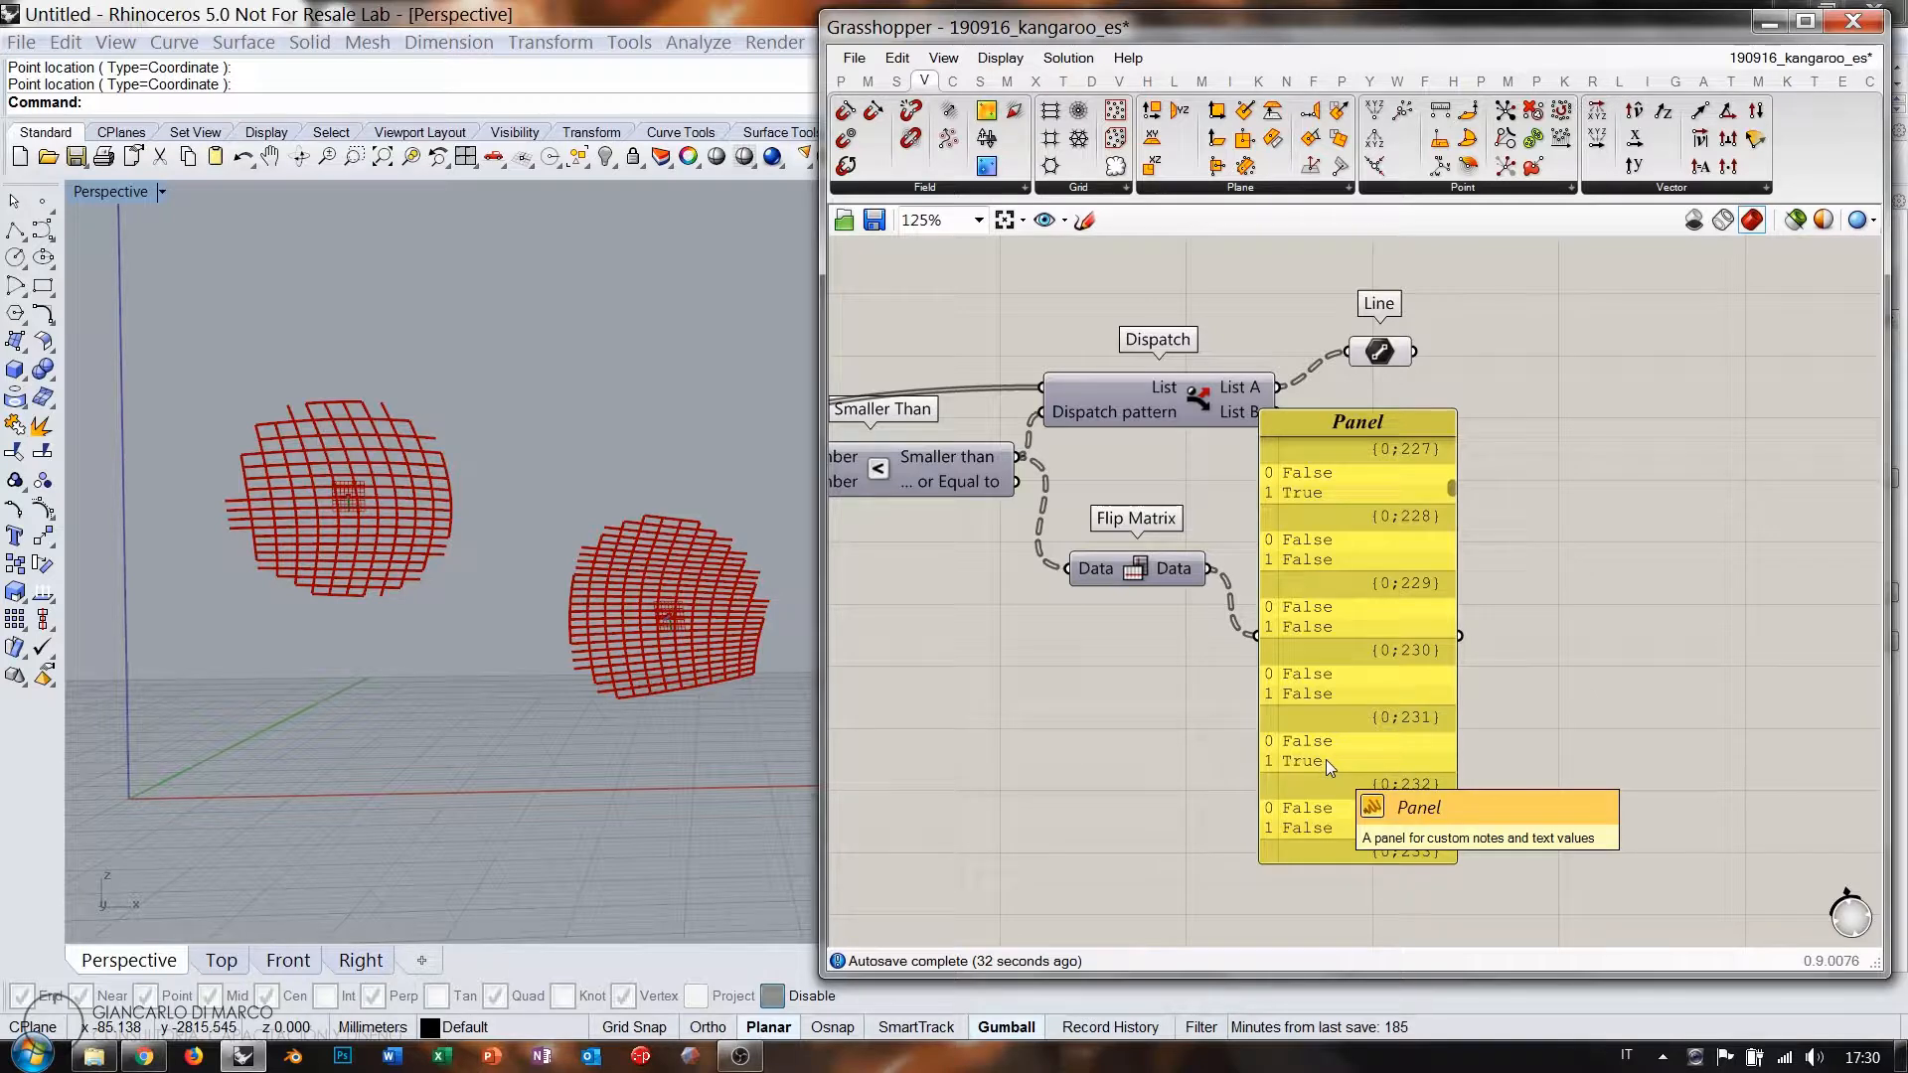
pyautogui.click(1349, 640)
pyautogui.press('Delete')
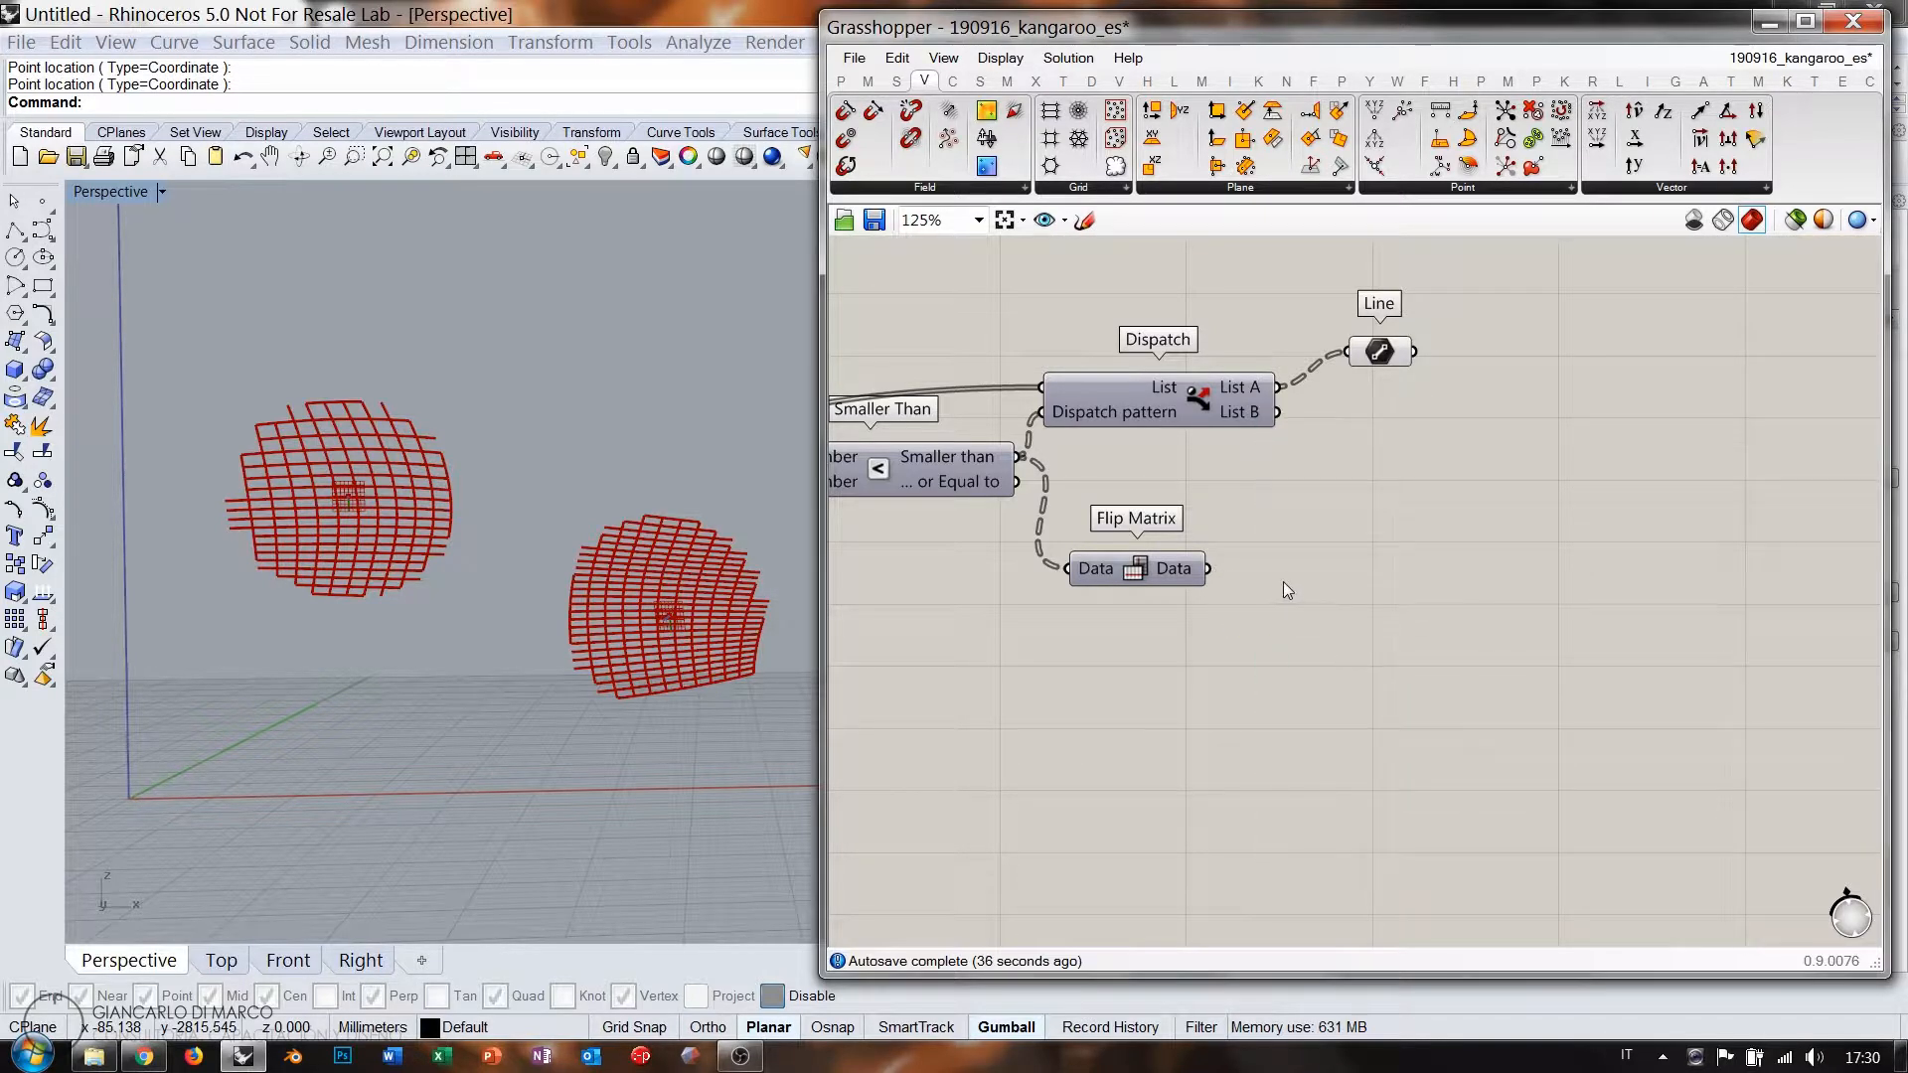
pyautogui.doubleClick(1284, 581)
pyautogui.write('disp')
pyautogui.click(1203, 558)
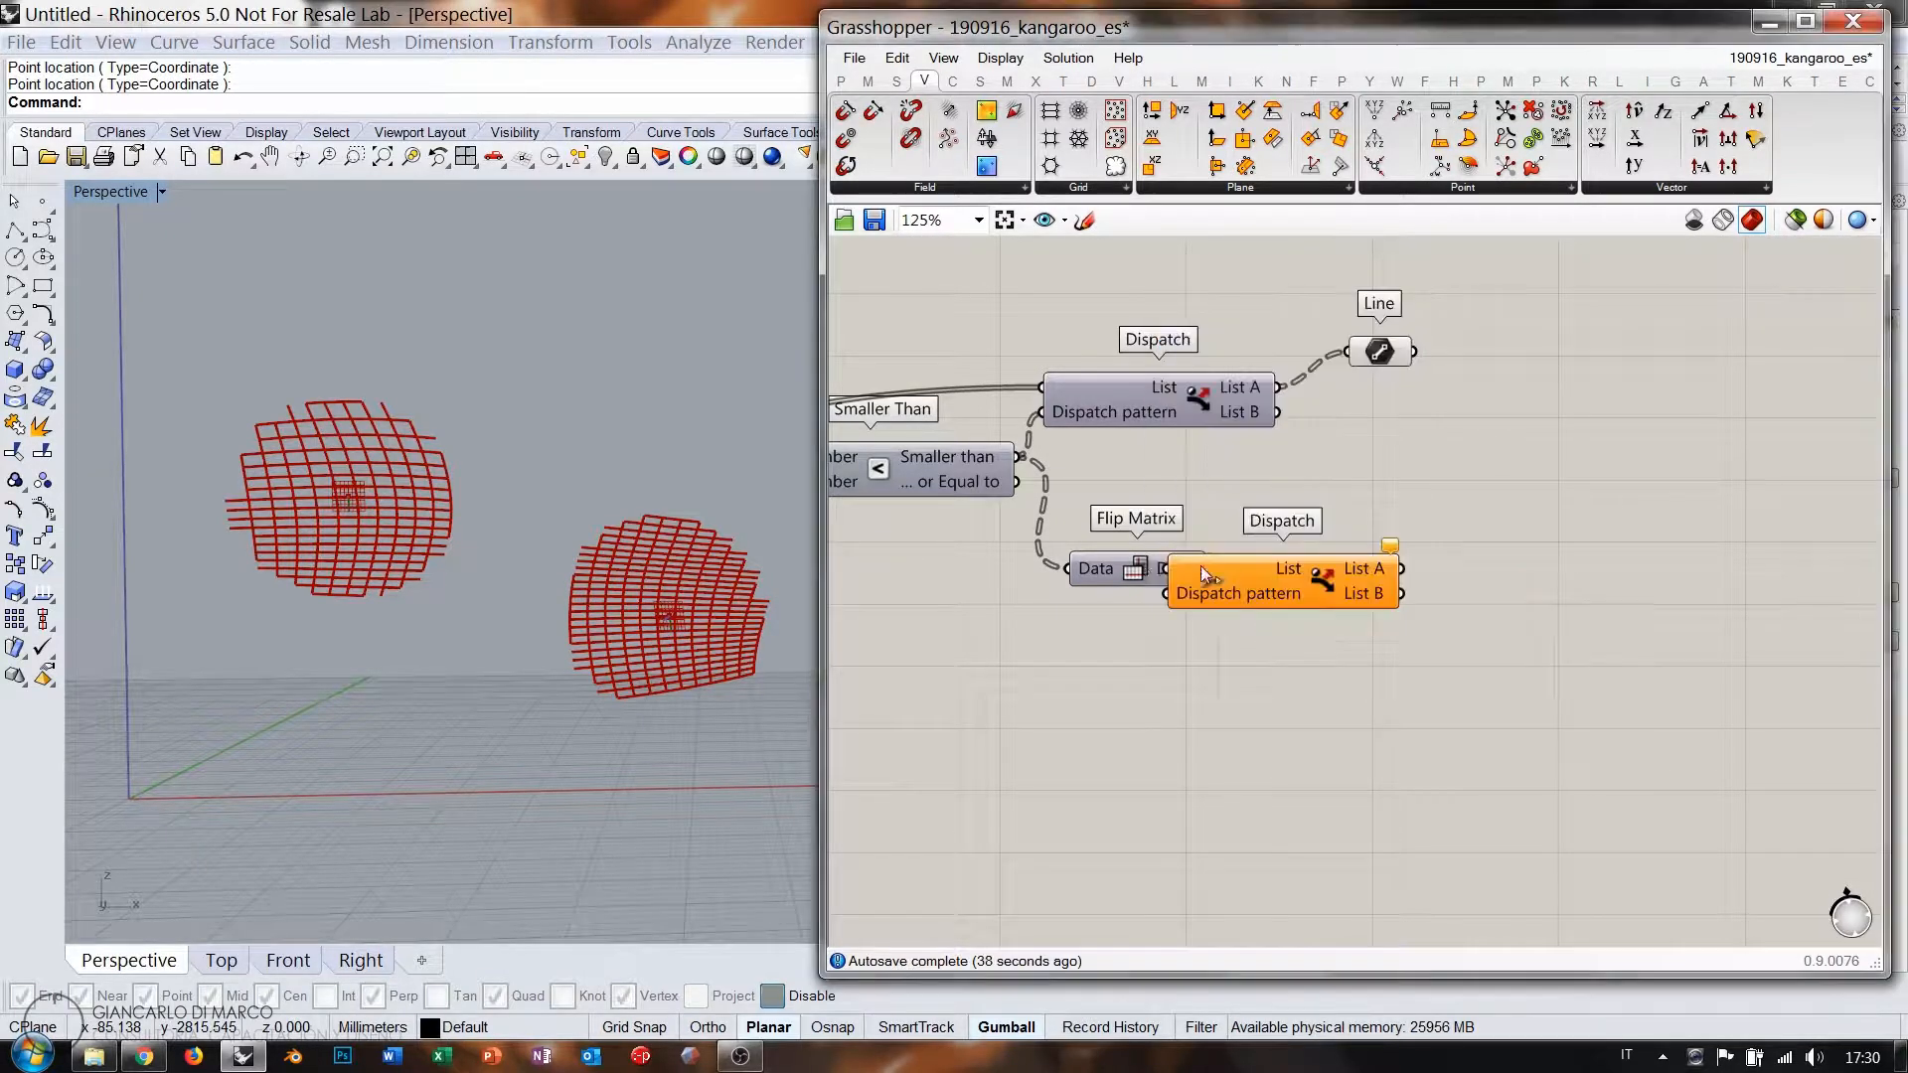
pyautogui.moveTo(1218, 587); pyautogui.dragTo(1309, 586)
pyautogui.click(1355, 640)
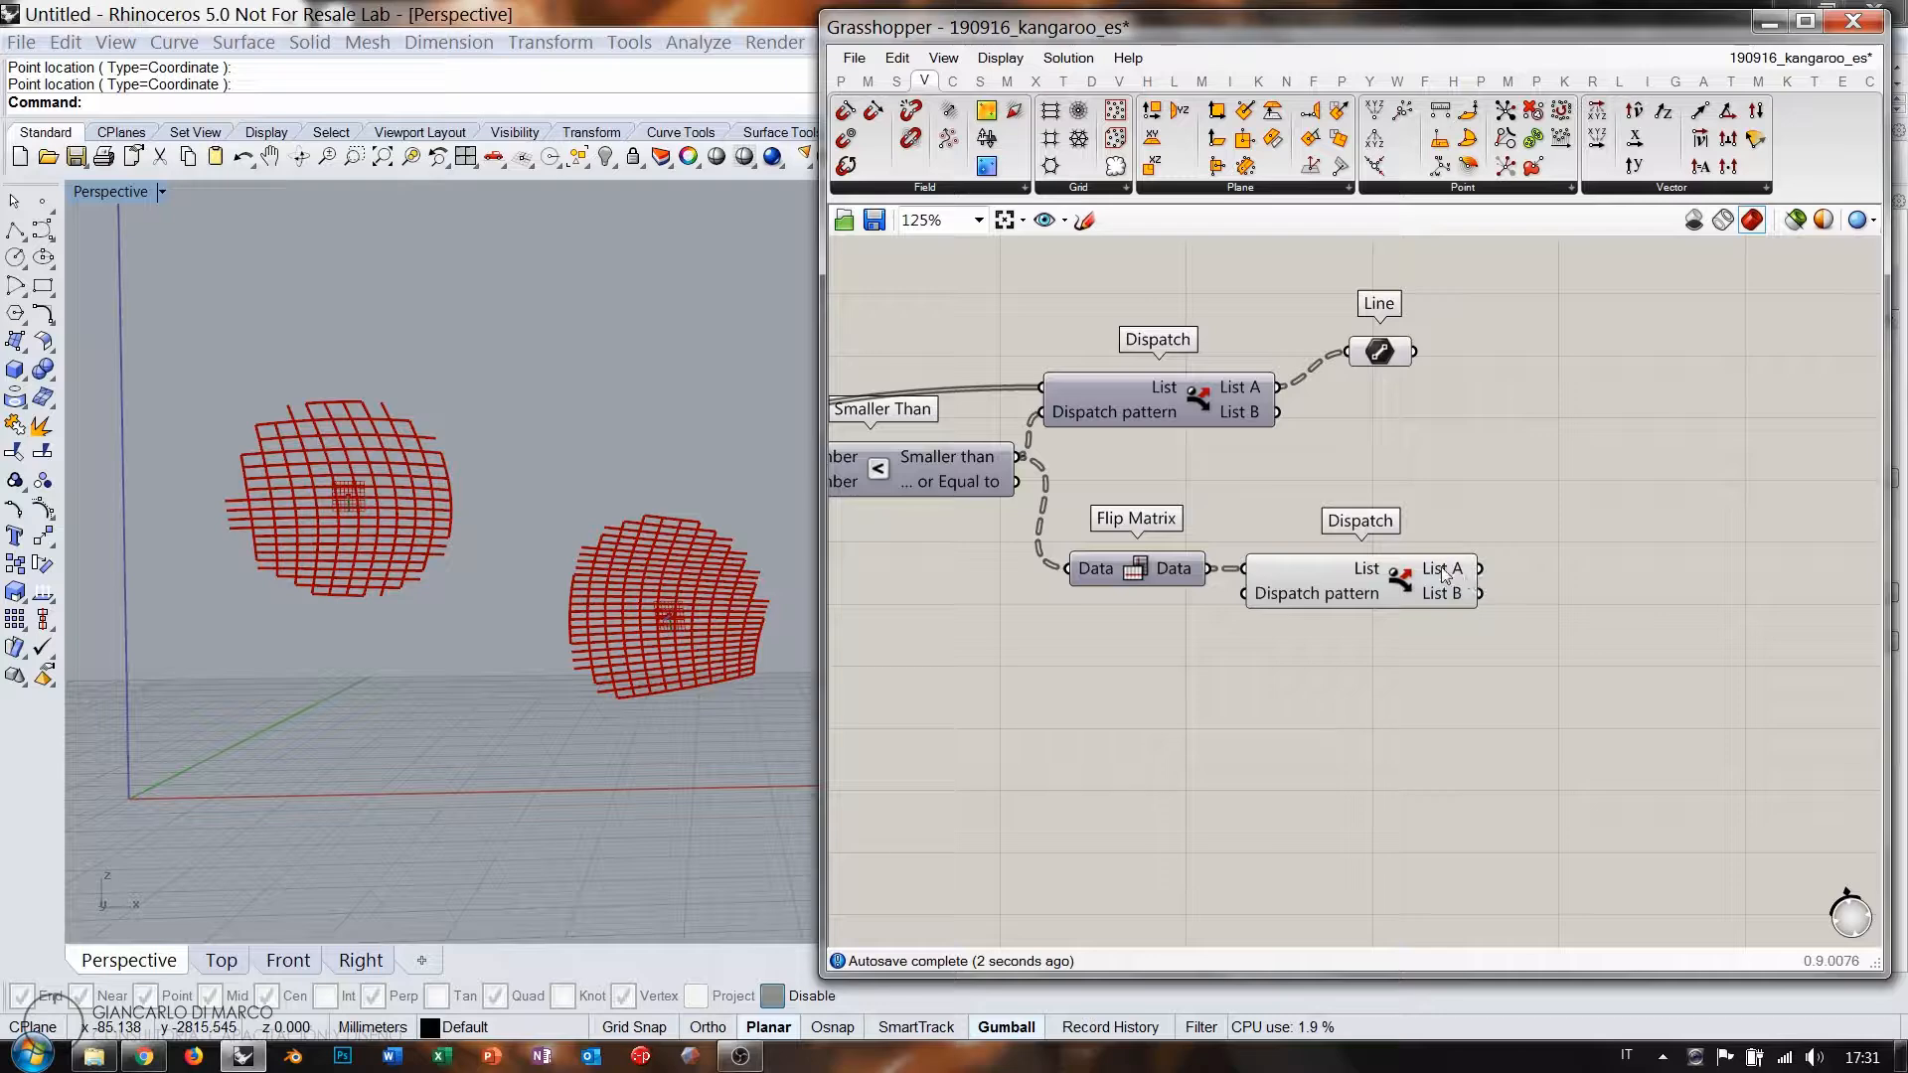
pyautogui.moveTo(1477, 574); pyautogui.dragTo(1374, 585, button='right')
pyautogui.click(1308, 587)
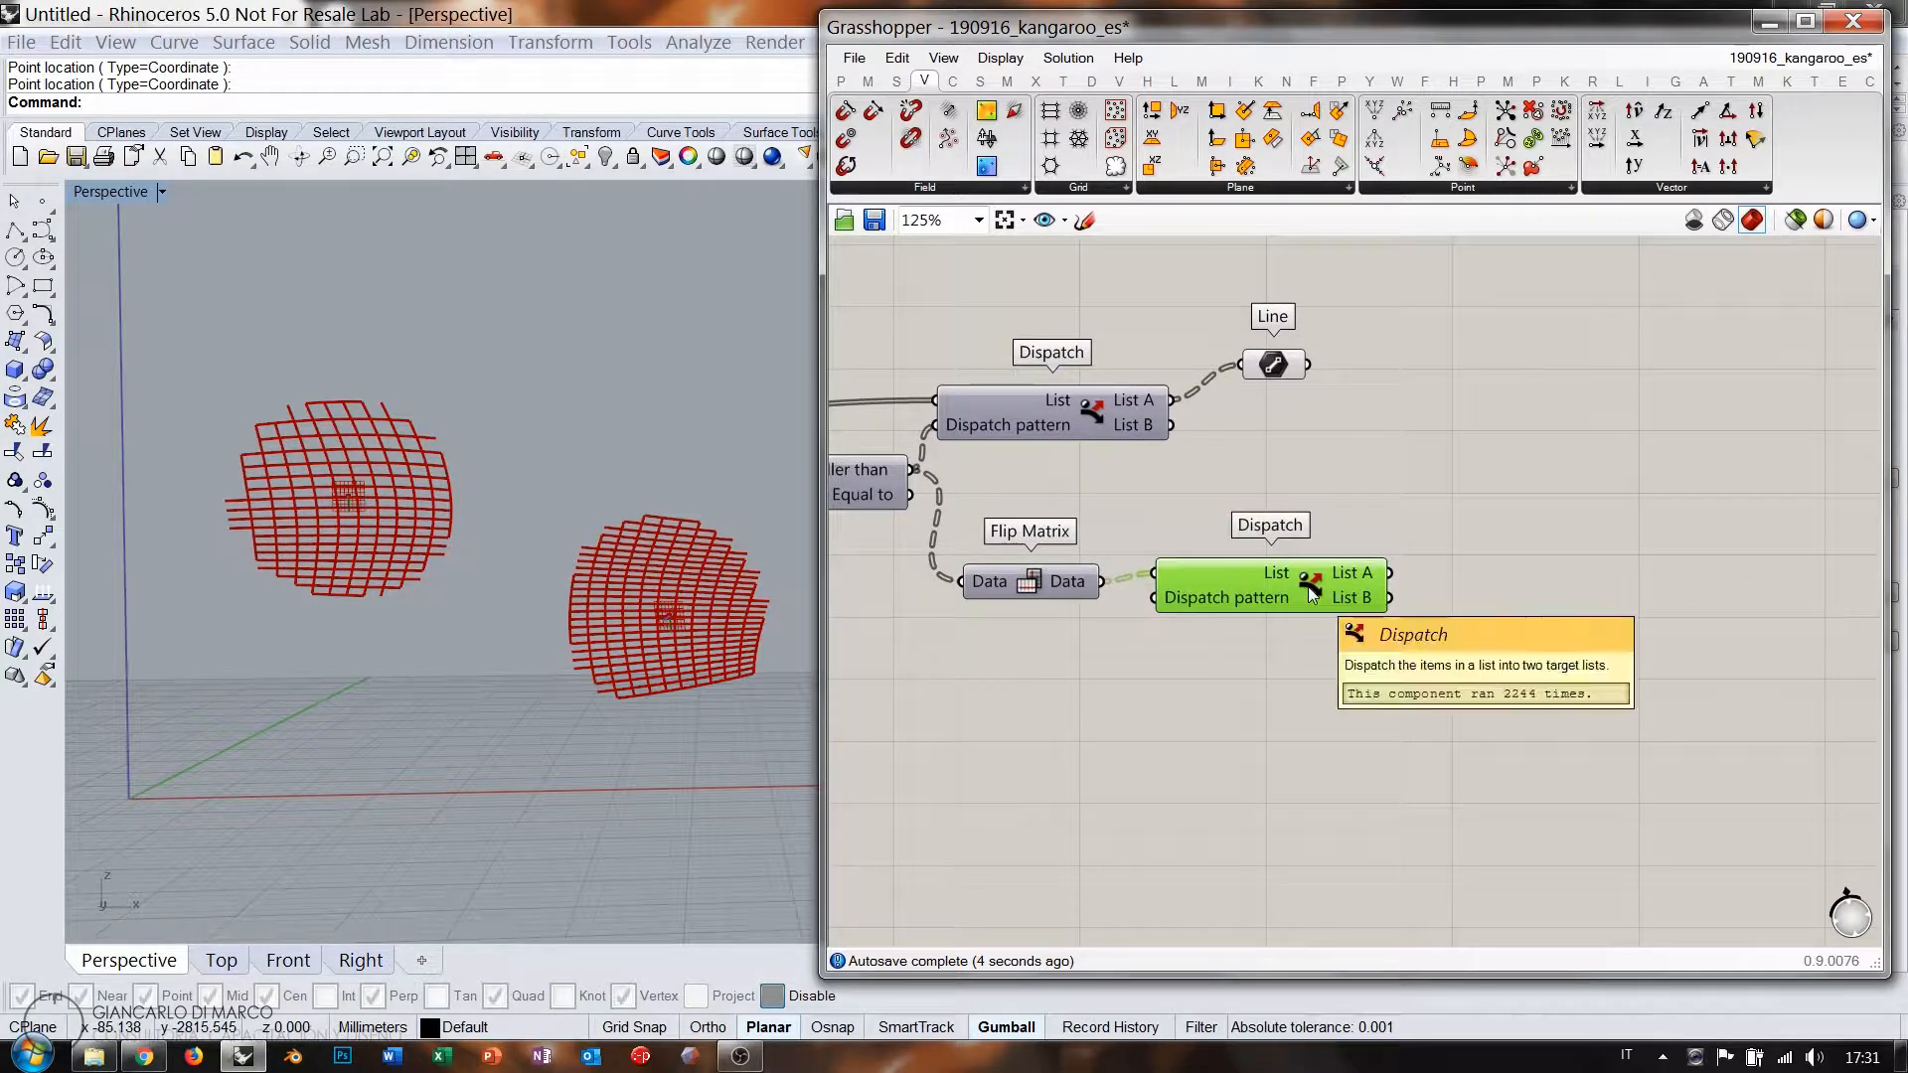
pyautogui.press('Delete')
pyautogui.scroll(2, 1083, 577)
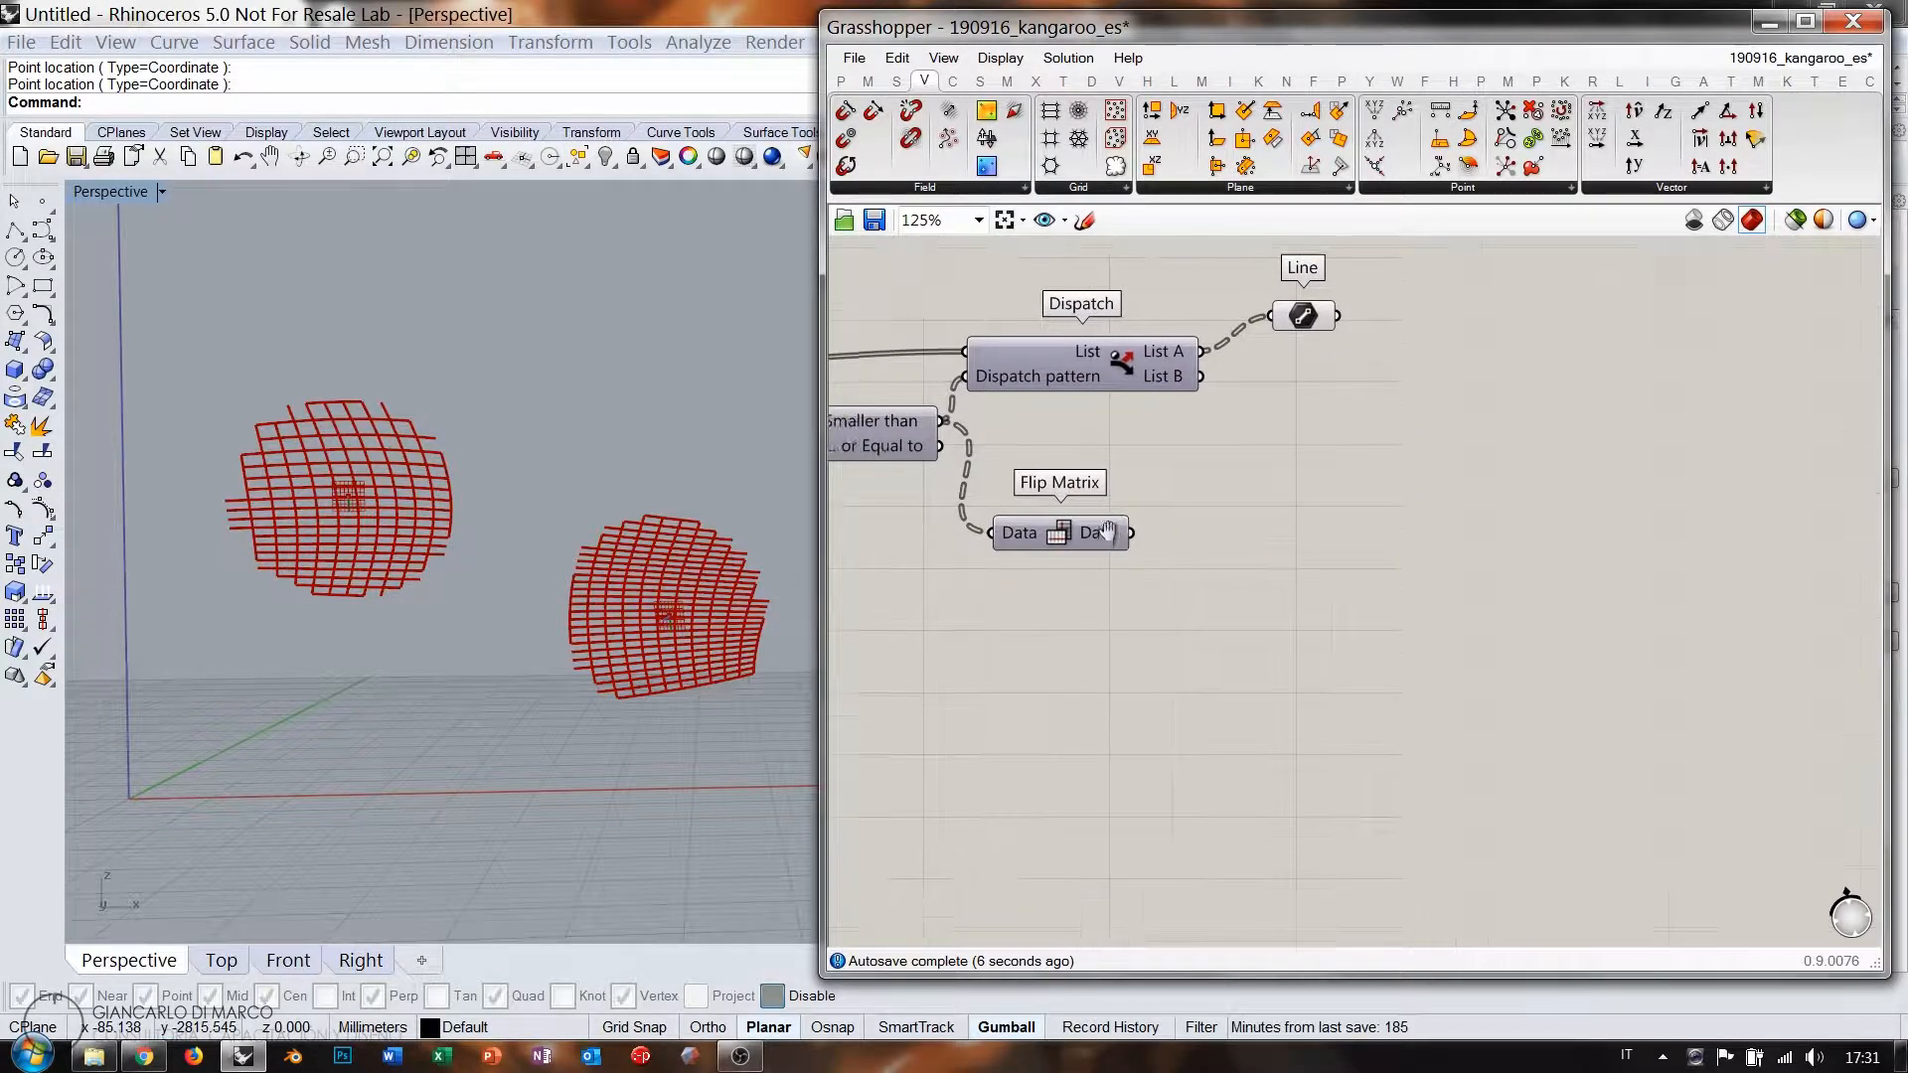
pyautogui.moveTo(1117, 528)
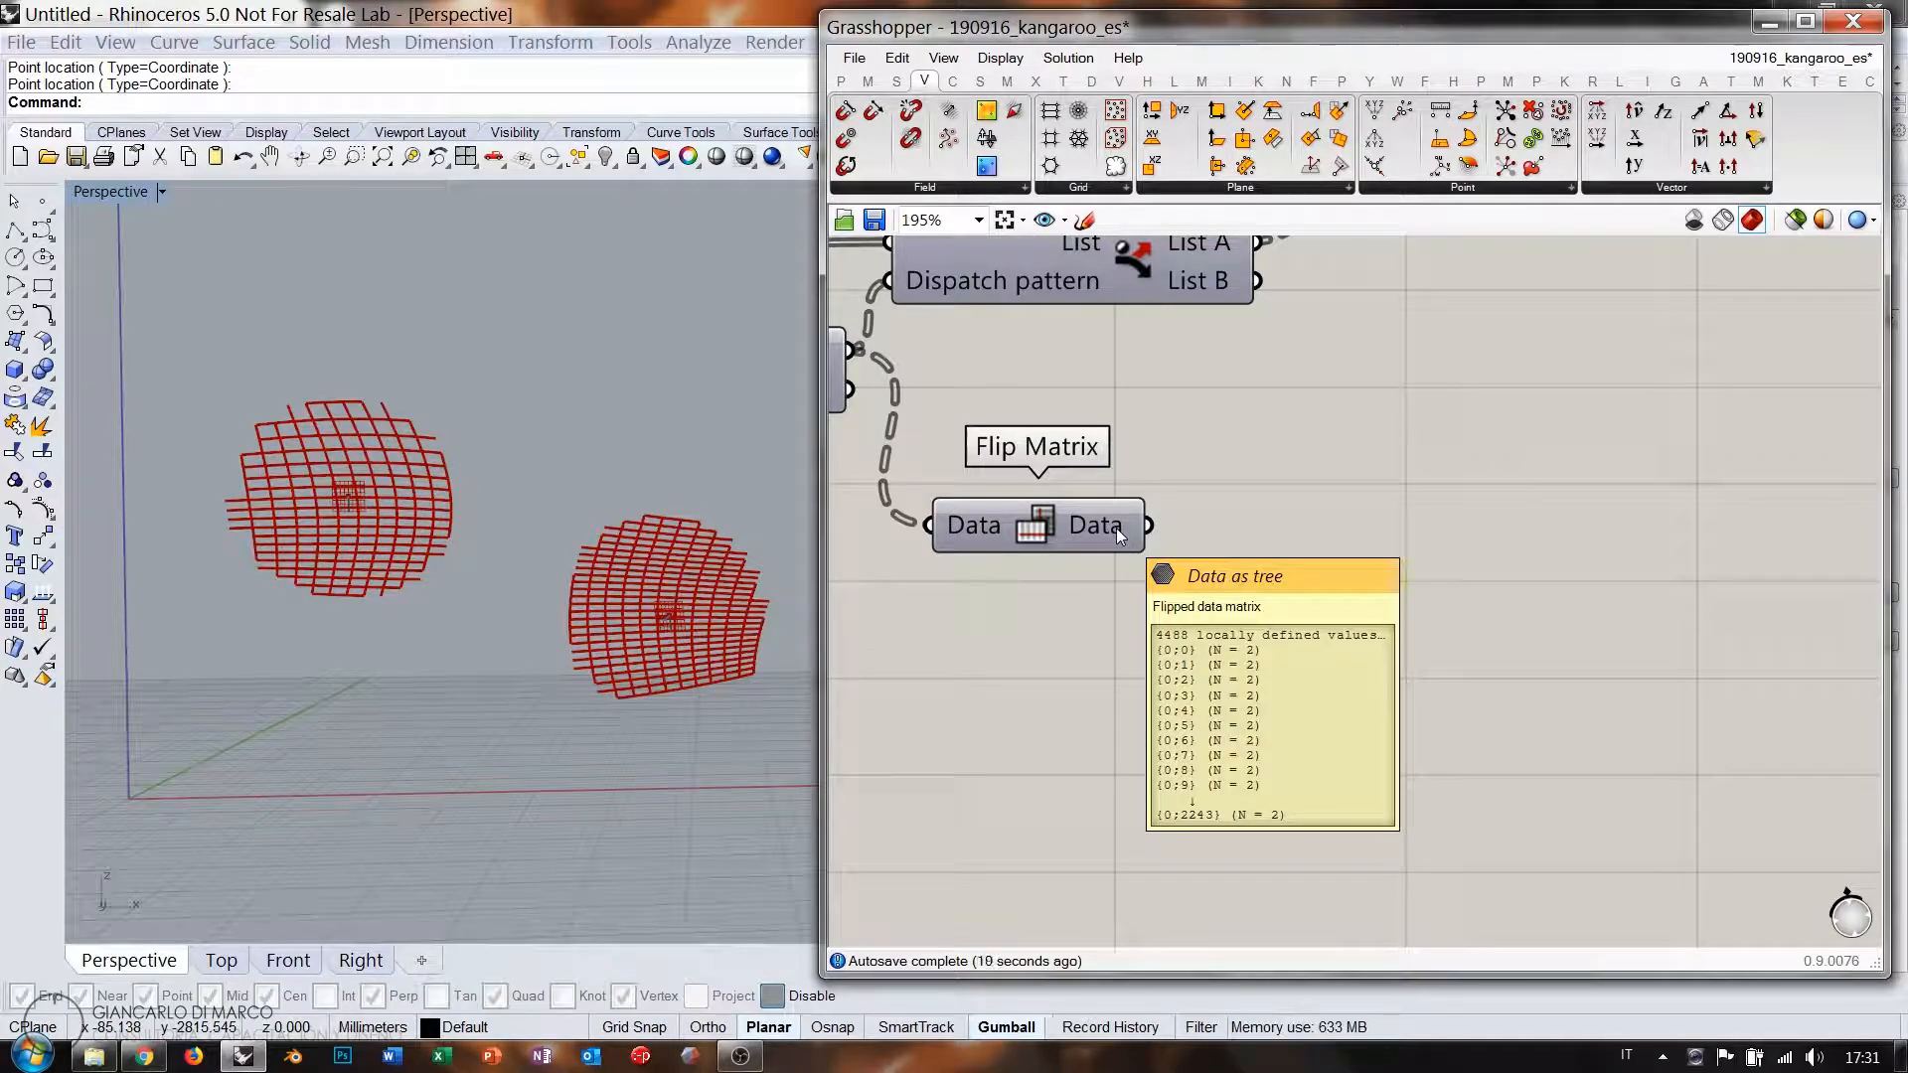
# Add an Integer parameter wired from Flip Matrix's output.
pyautogui.doubleClick(1385, 540)
pyautogui.write('int')
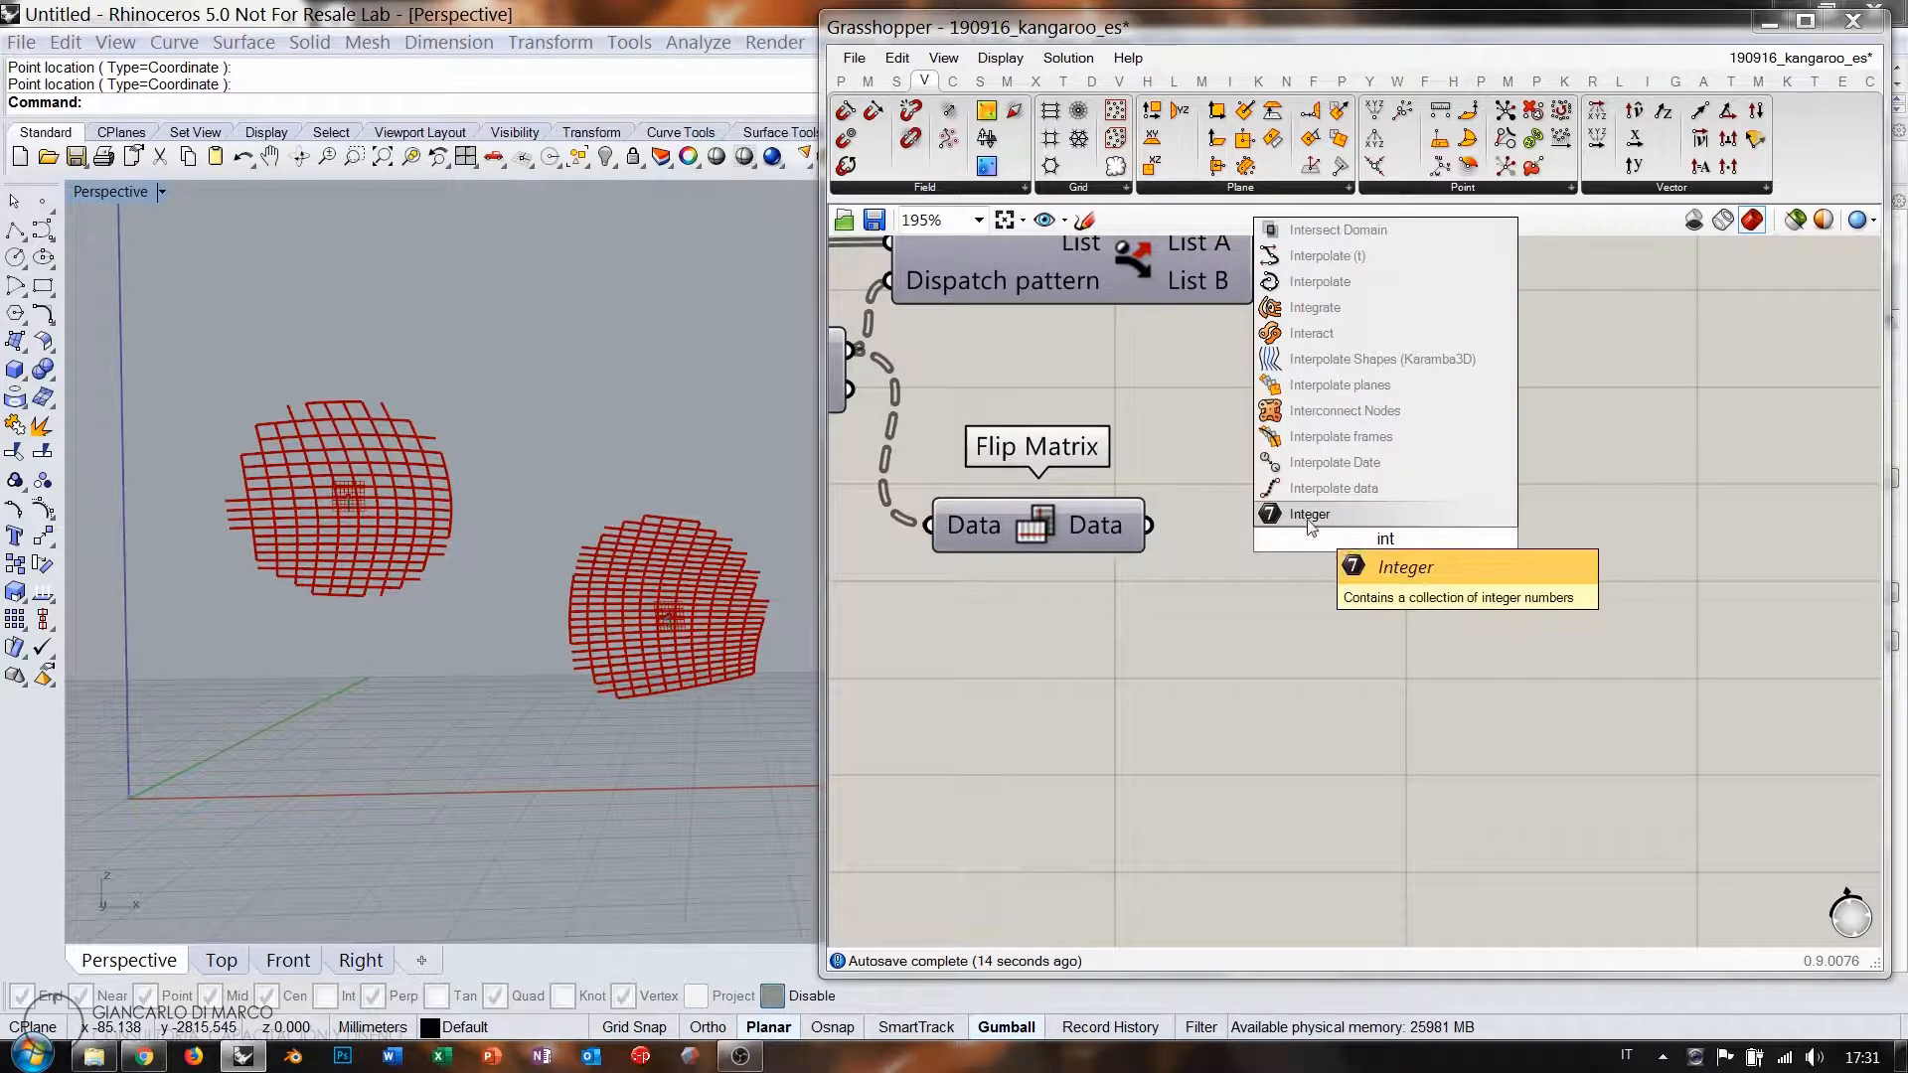
pyautogui.press('Return')
pyautogui.moveTo(1151, 524); pyautogui.dragTo(1235, 528)
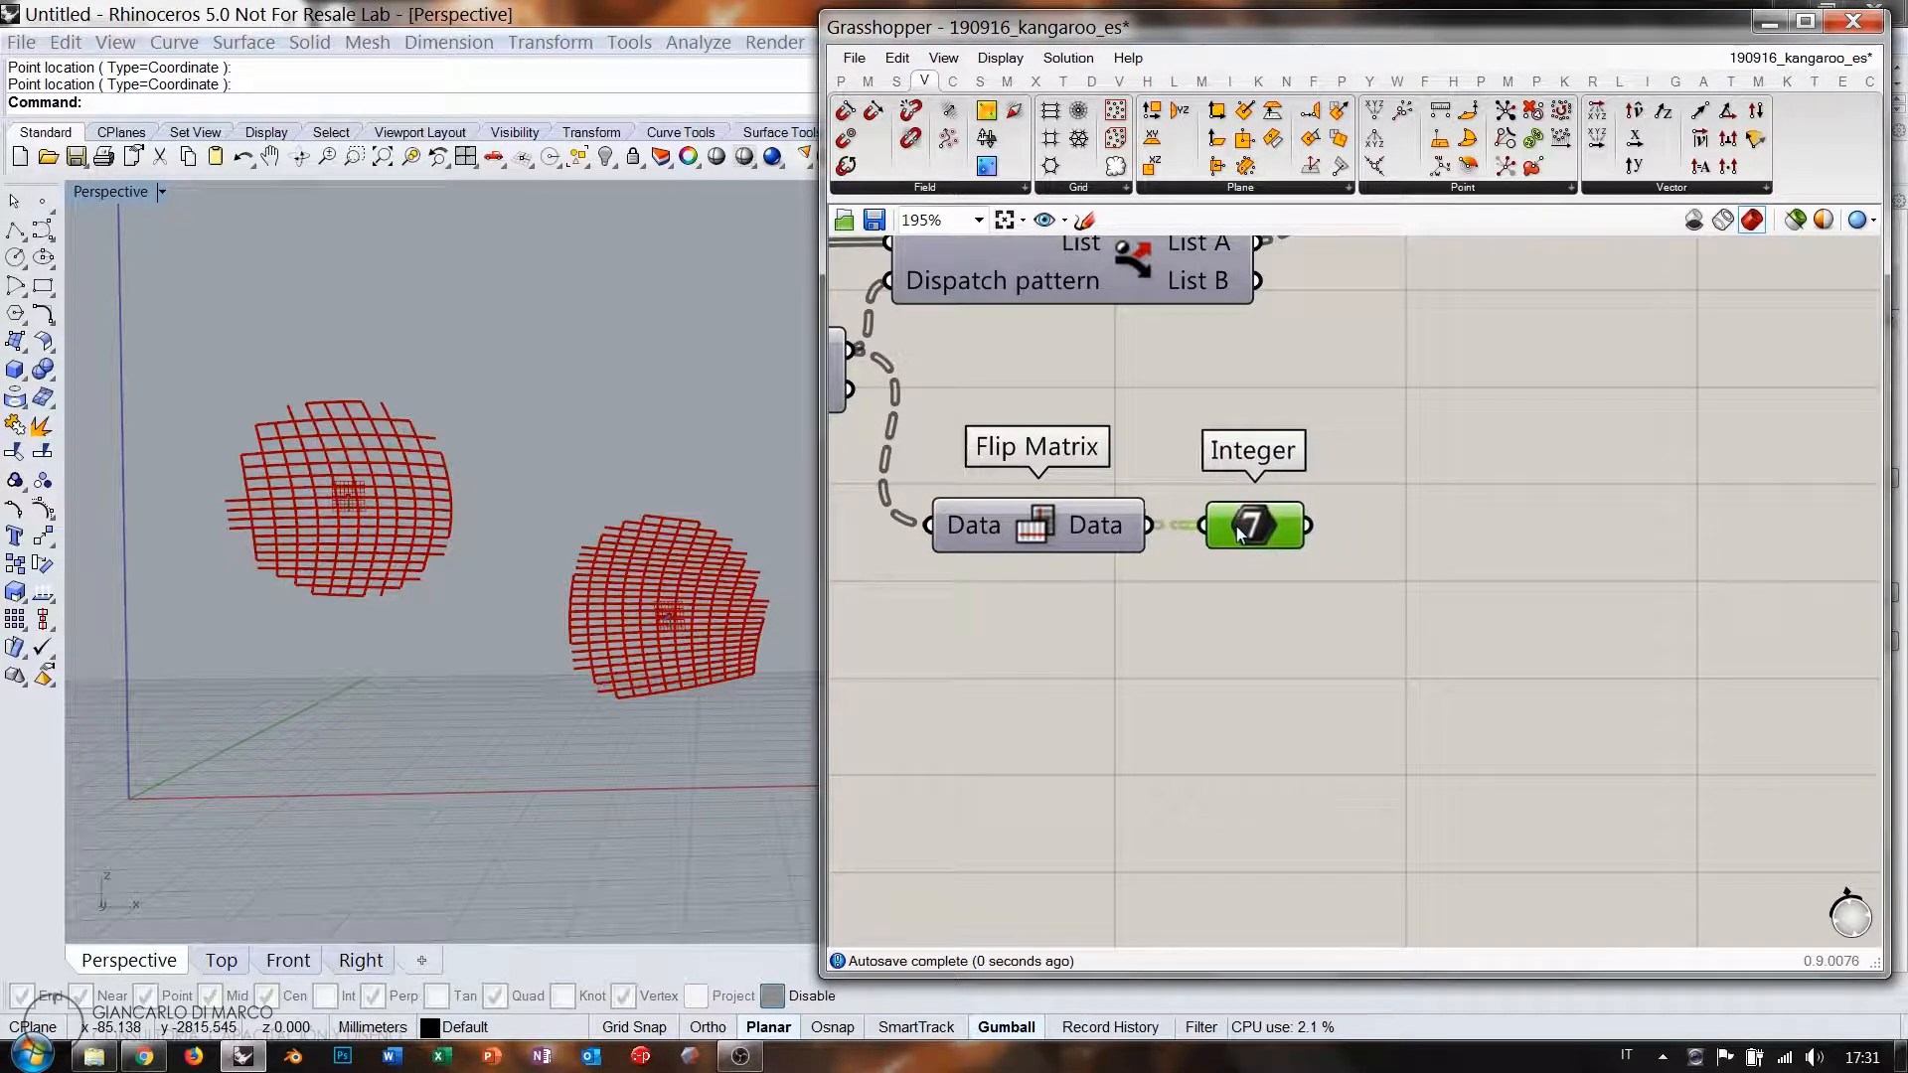
# Check the 0/1 integer values branch by branch in a tall Panel, then delete it.
pyautogui.moveTo(1112, 532)
pyautogui.doubleClick(1545, 529)
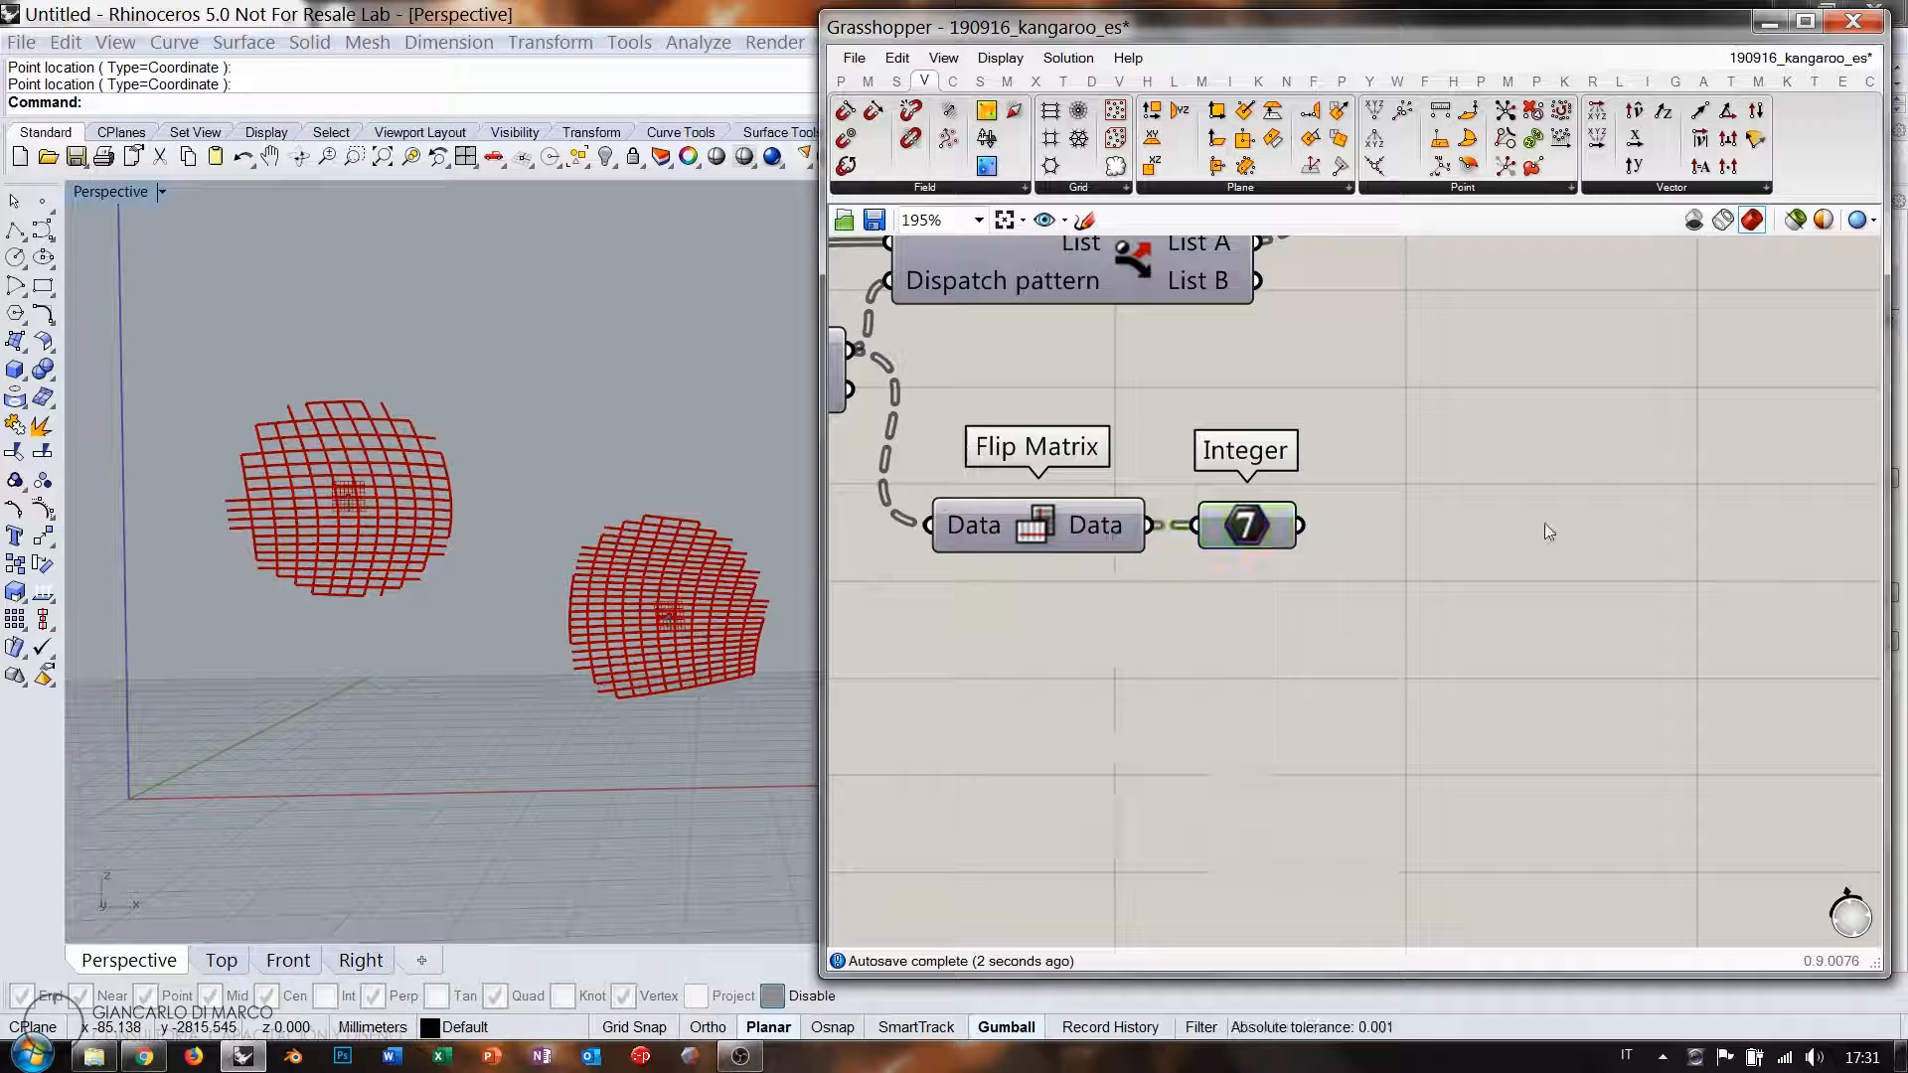
pyautogui.write('//')
pyautogui.press('Return')
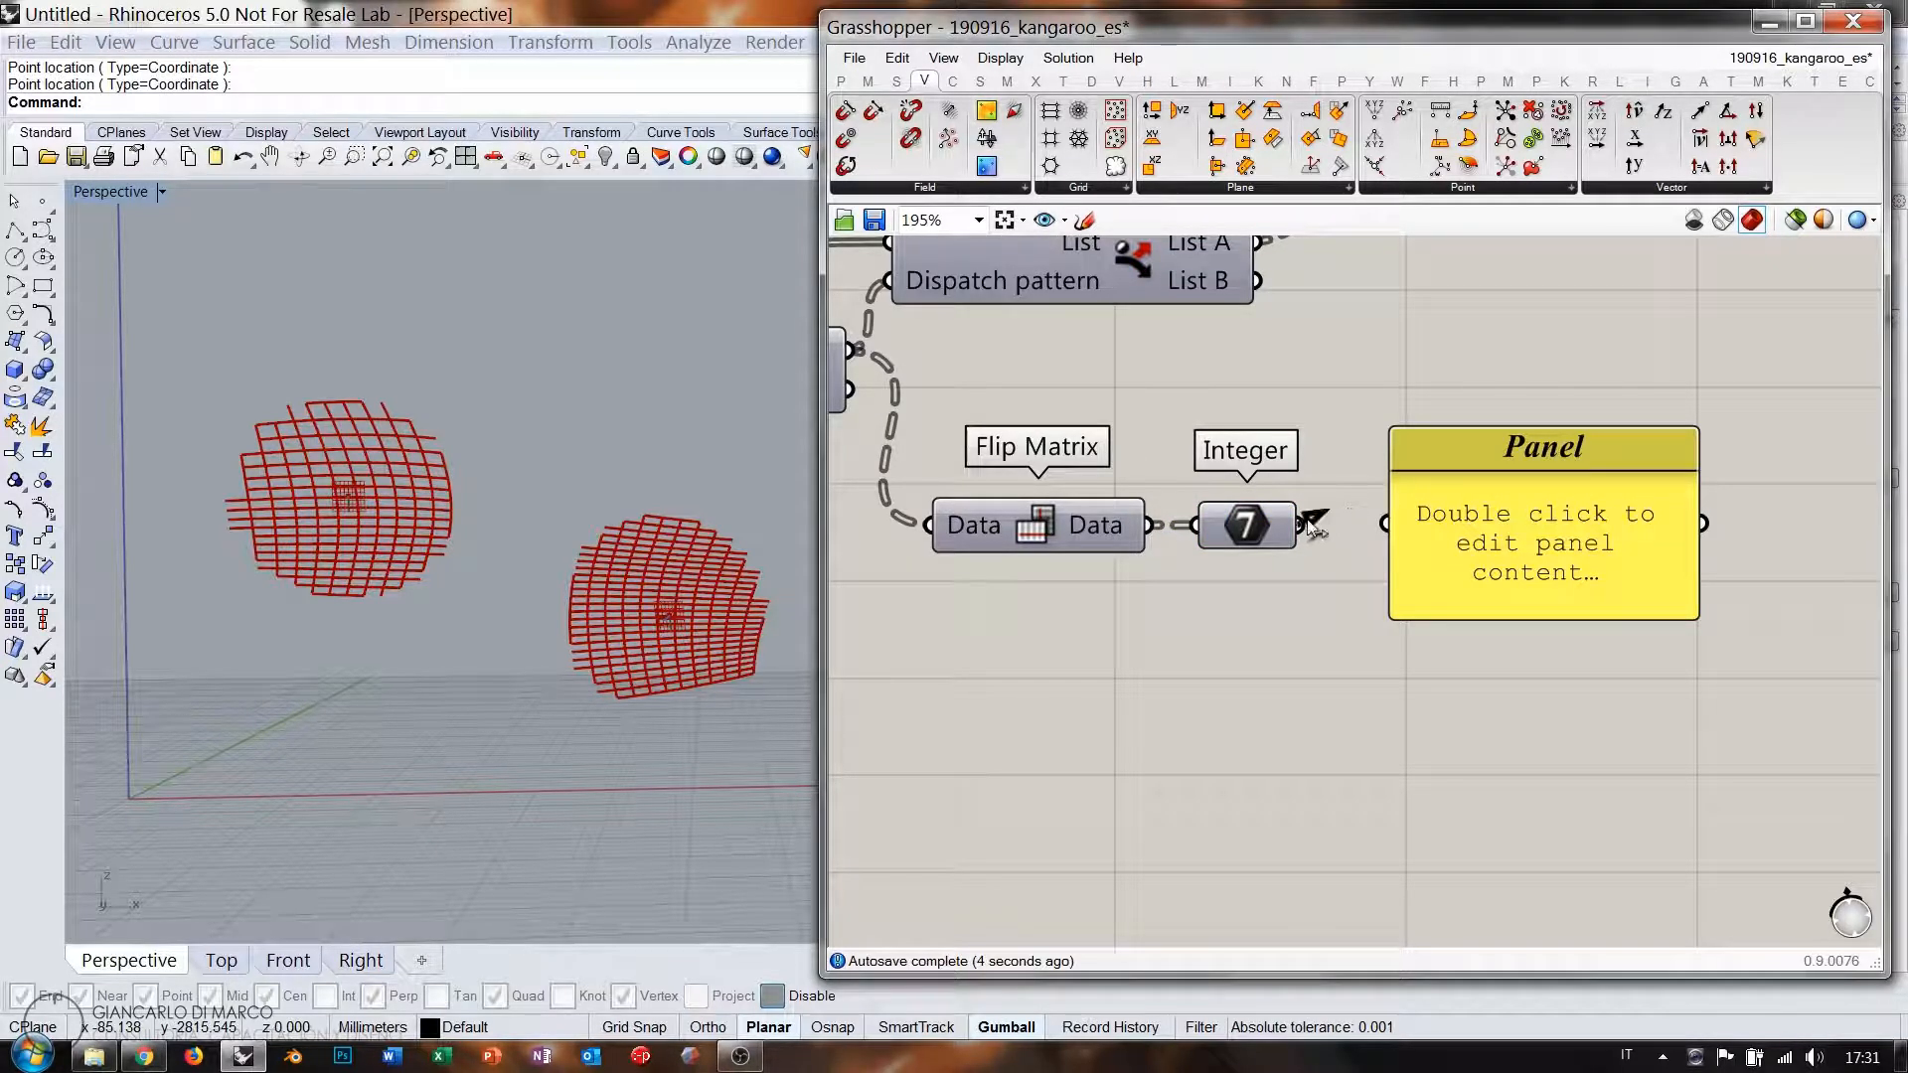
pyautogui.moveTo(1301, 525); pyautogui.dragTo(1387, 523)
pyautogui.moveTo(1449, 616); pyautogui.dragTo(1443, 890)
pyautogui.scroll(-4, 1332, 596)
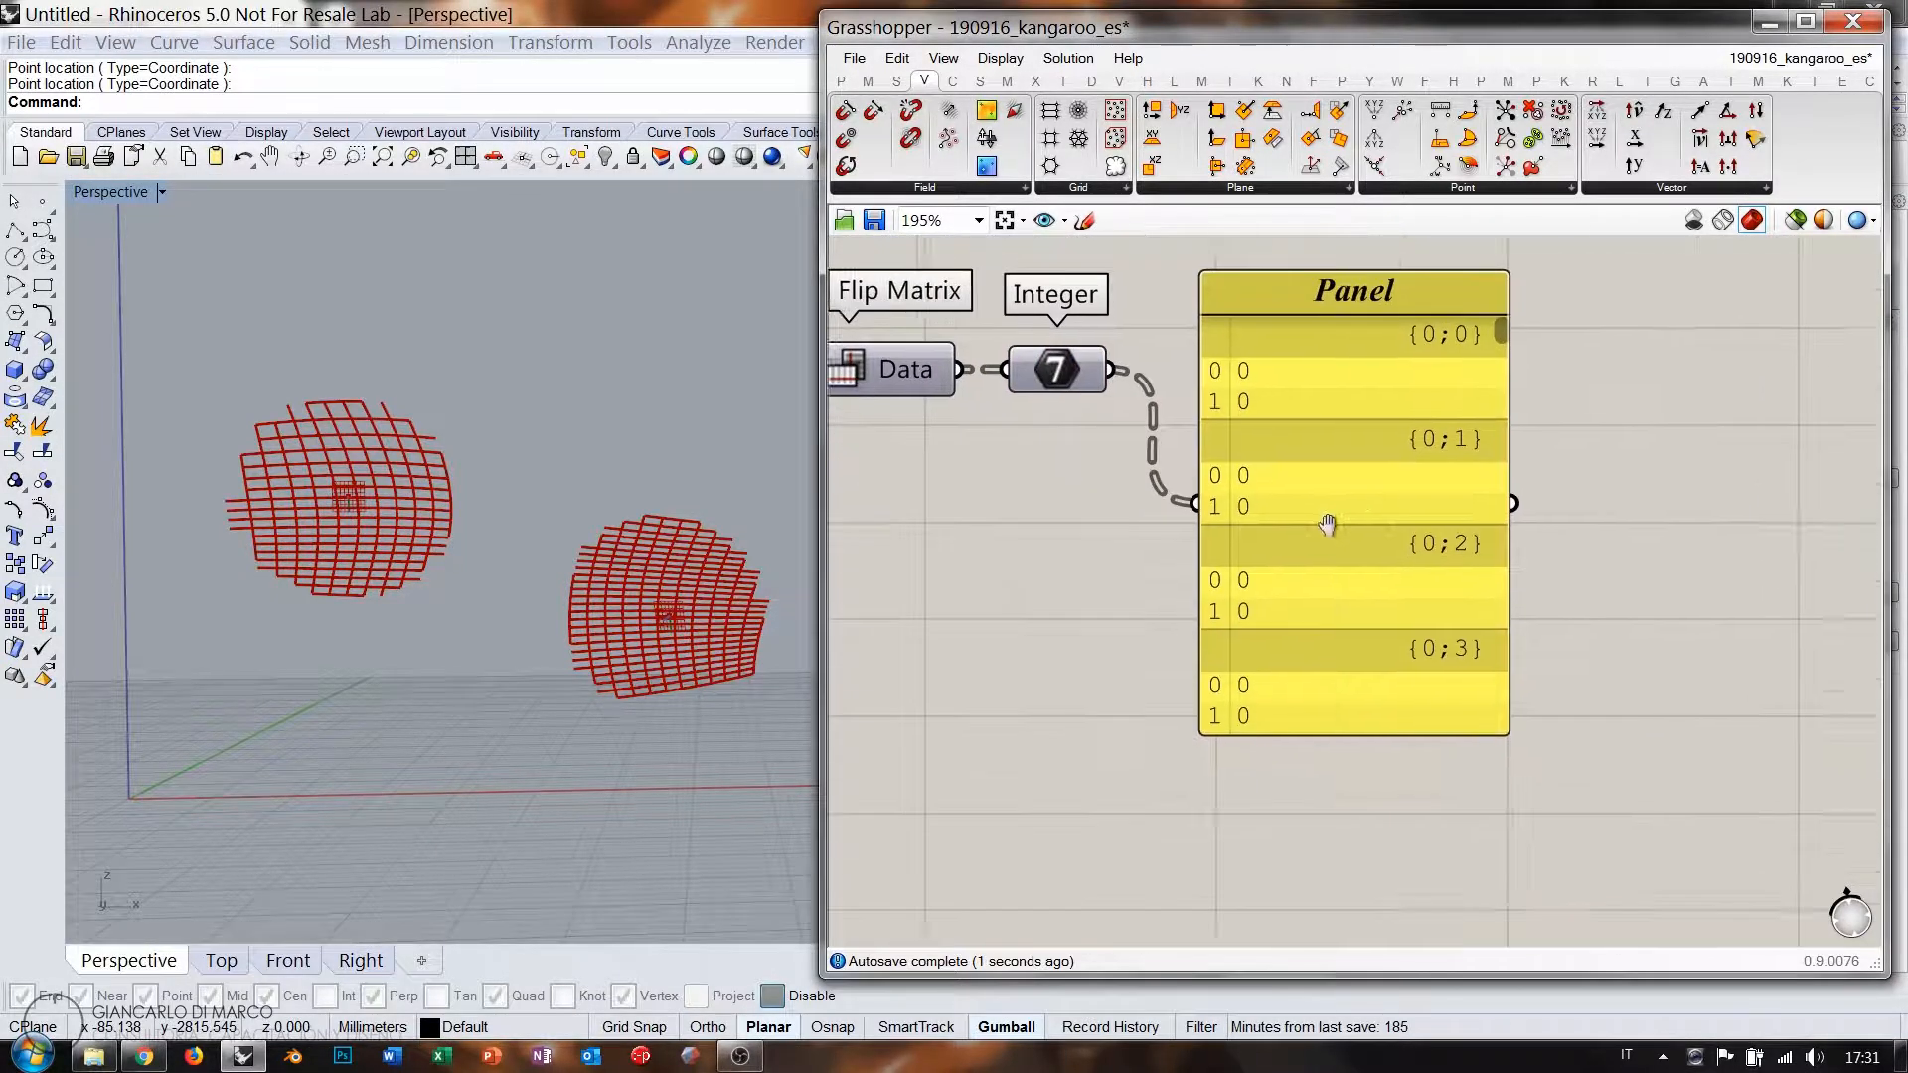
pyautogui.moveTo(1328, 628); pyautogui.dragTo(1322, 899)
pyautogui.moveTo(1369, 598); pyautogui.dragTo(1361, 515, button='right')
pyautogui.moveTo(1404, 342); pyautogui.dragTo(1409, 521)
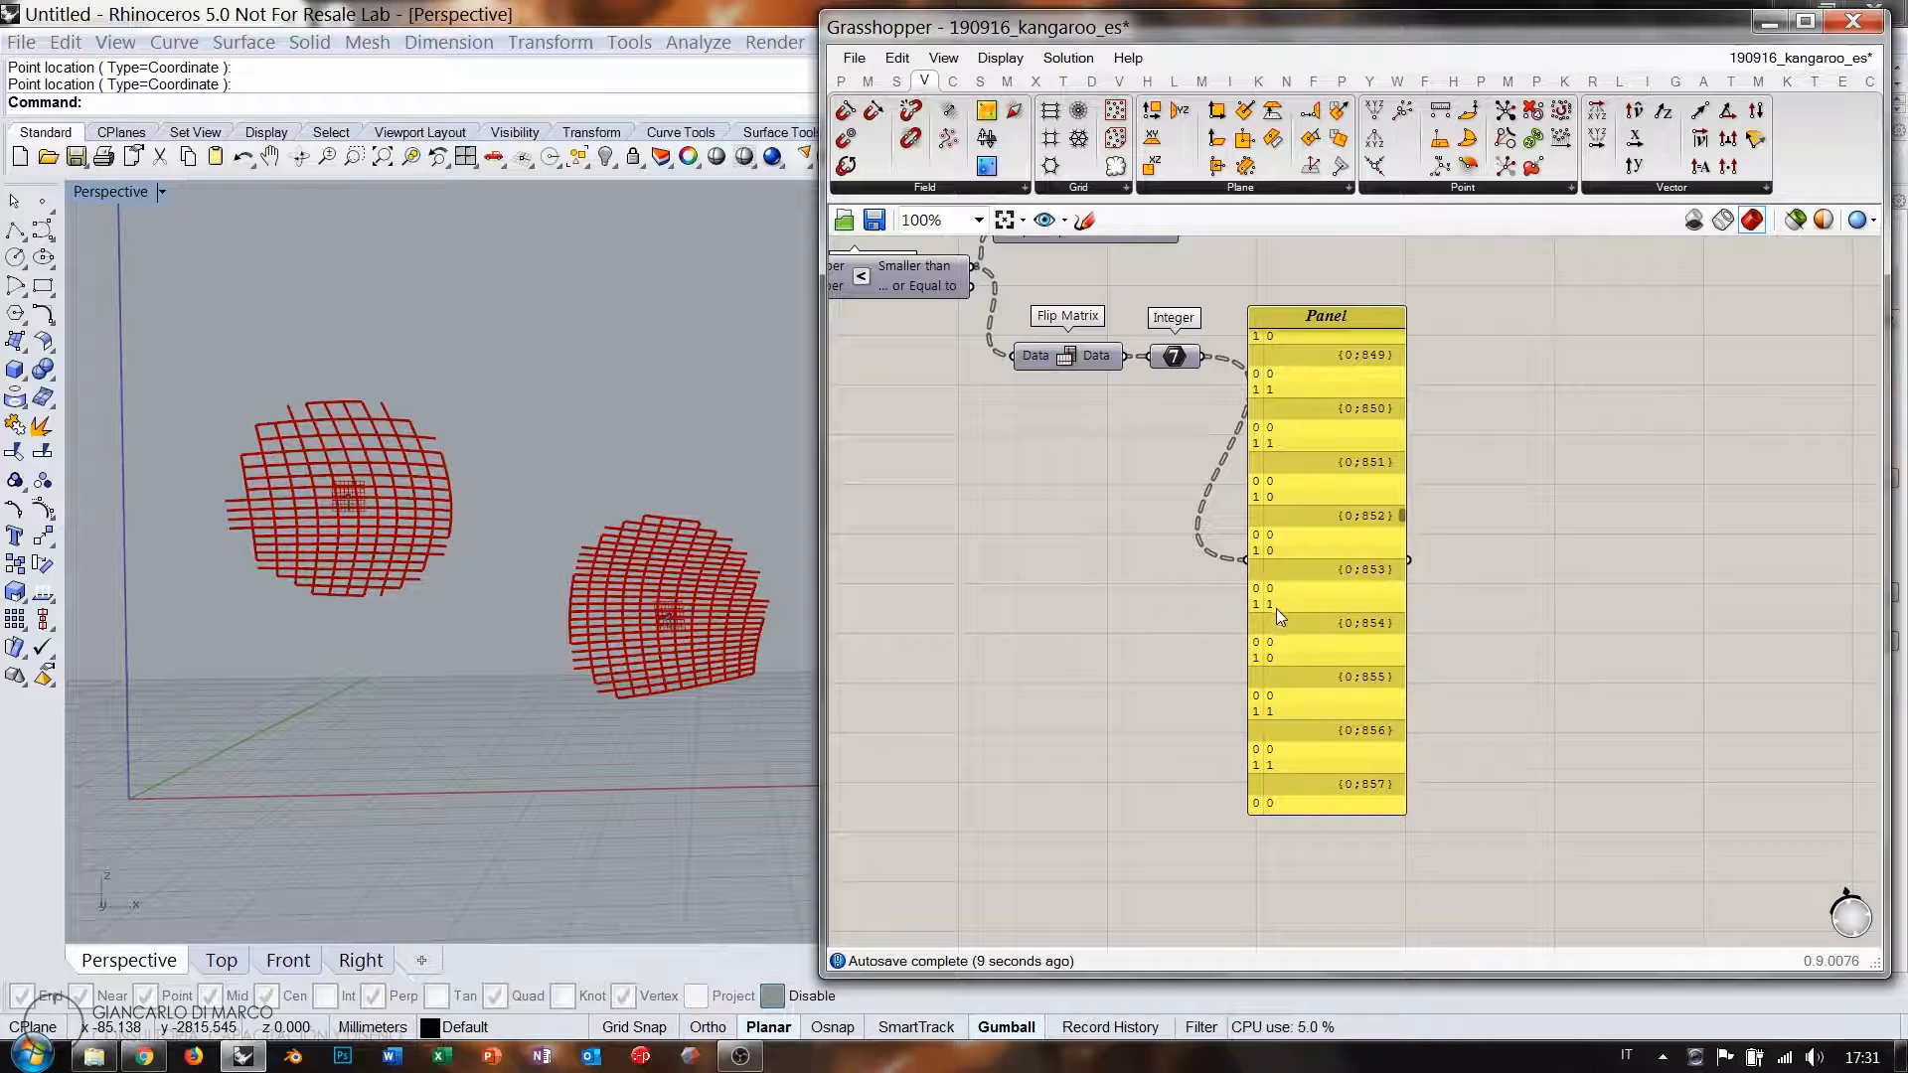
pyautogui.click(1295, 570)
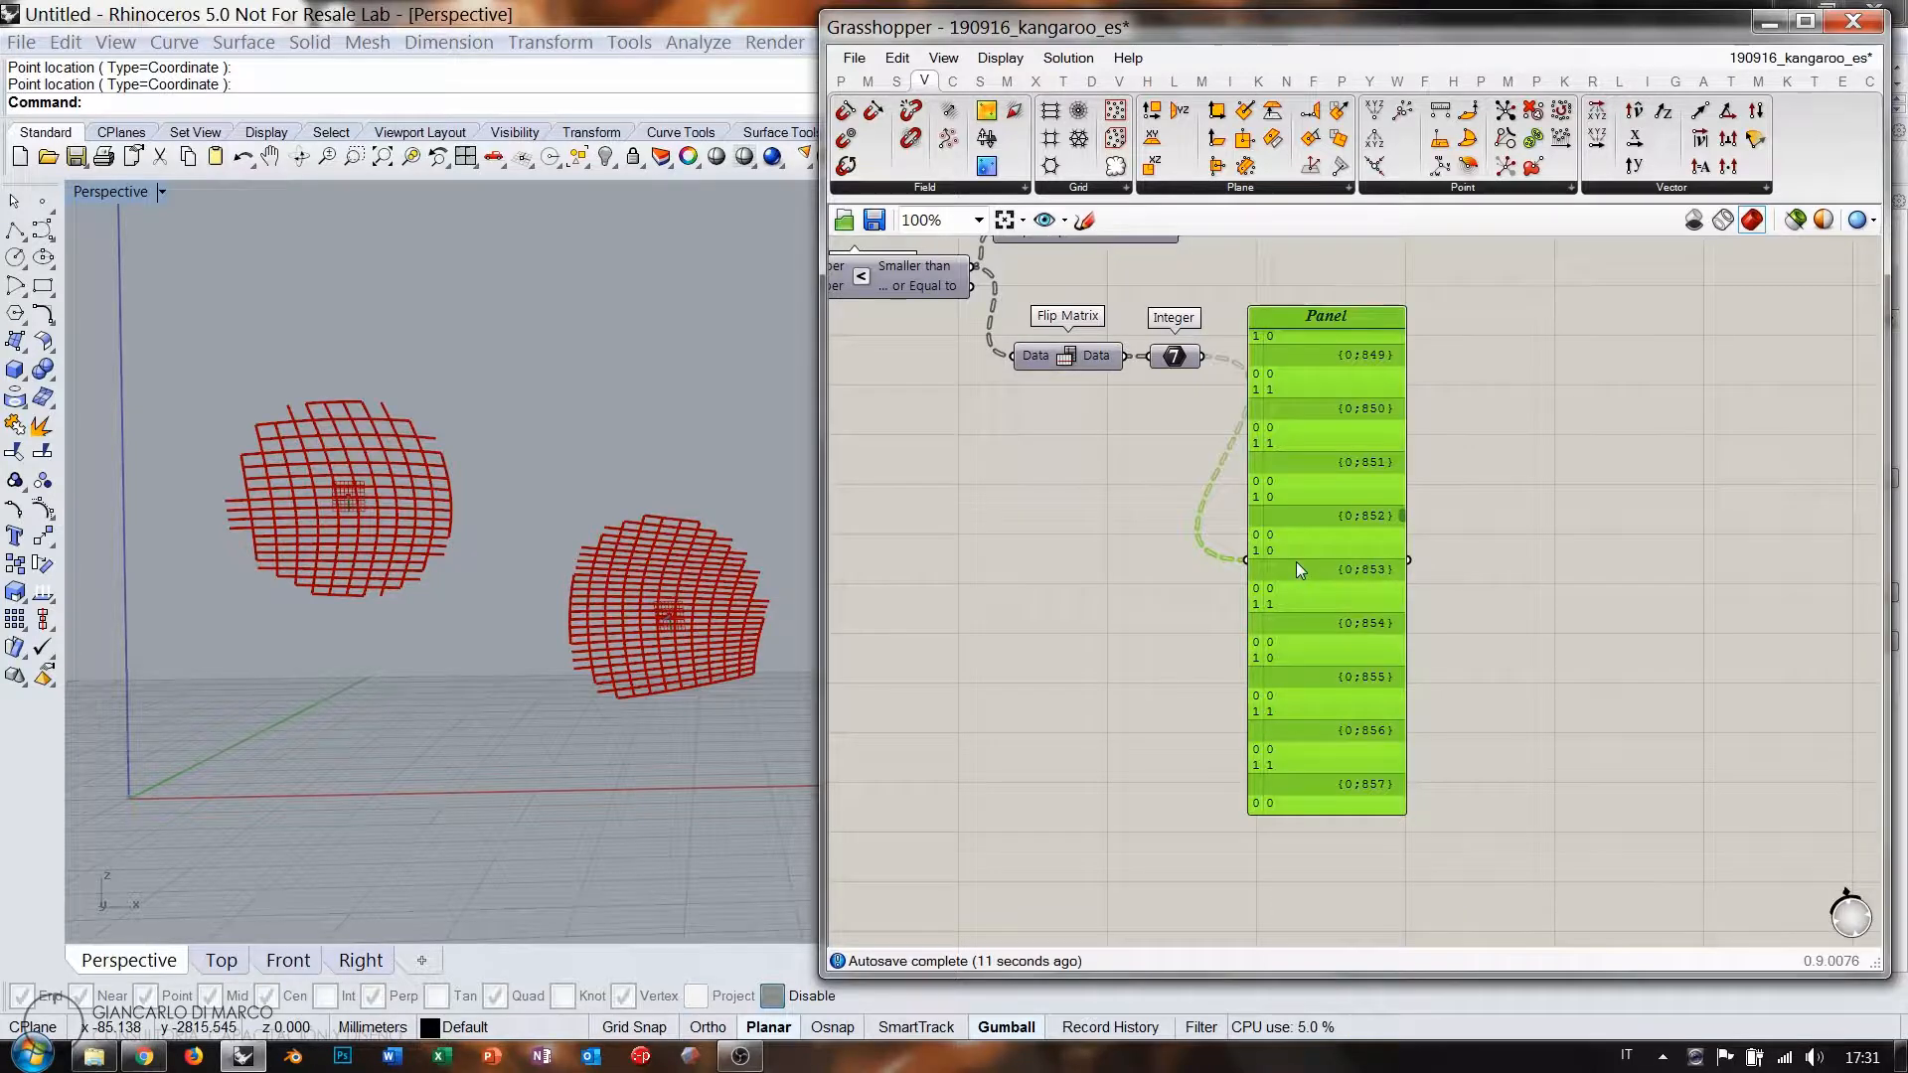
pyautogui.press('Delete')
pyautogui.scroll(3, 1282, 467)
# Add a Mass Addition component fed by the Integer parameter.
pyautogui.doubleClick(1281, 449)
pyautogui.write('mass')
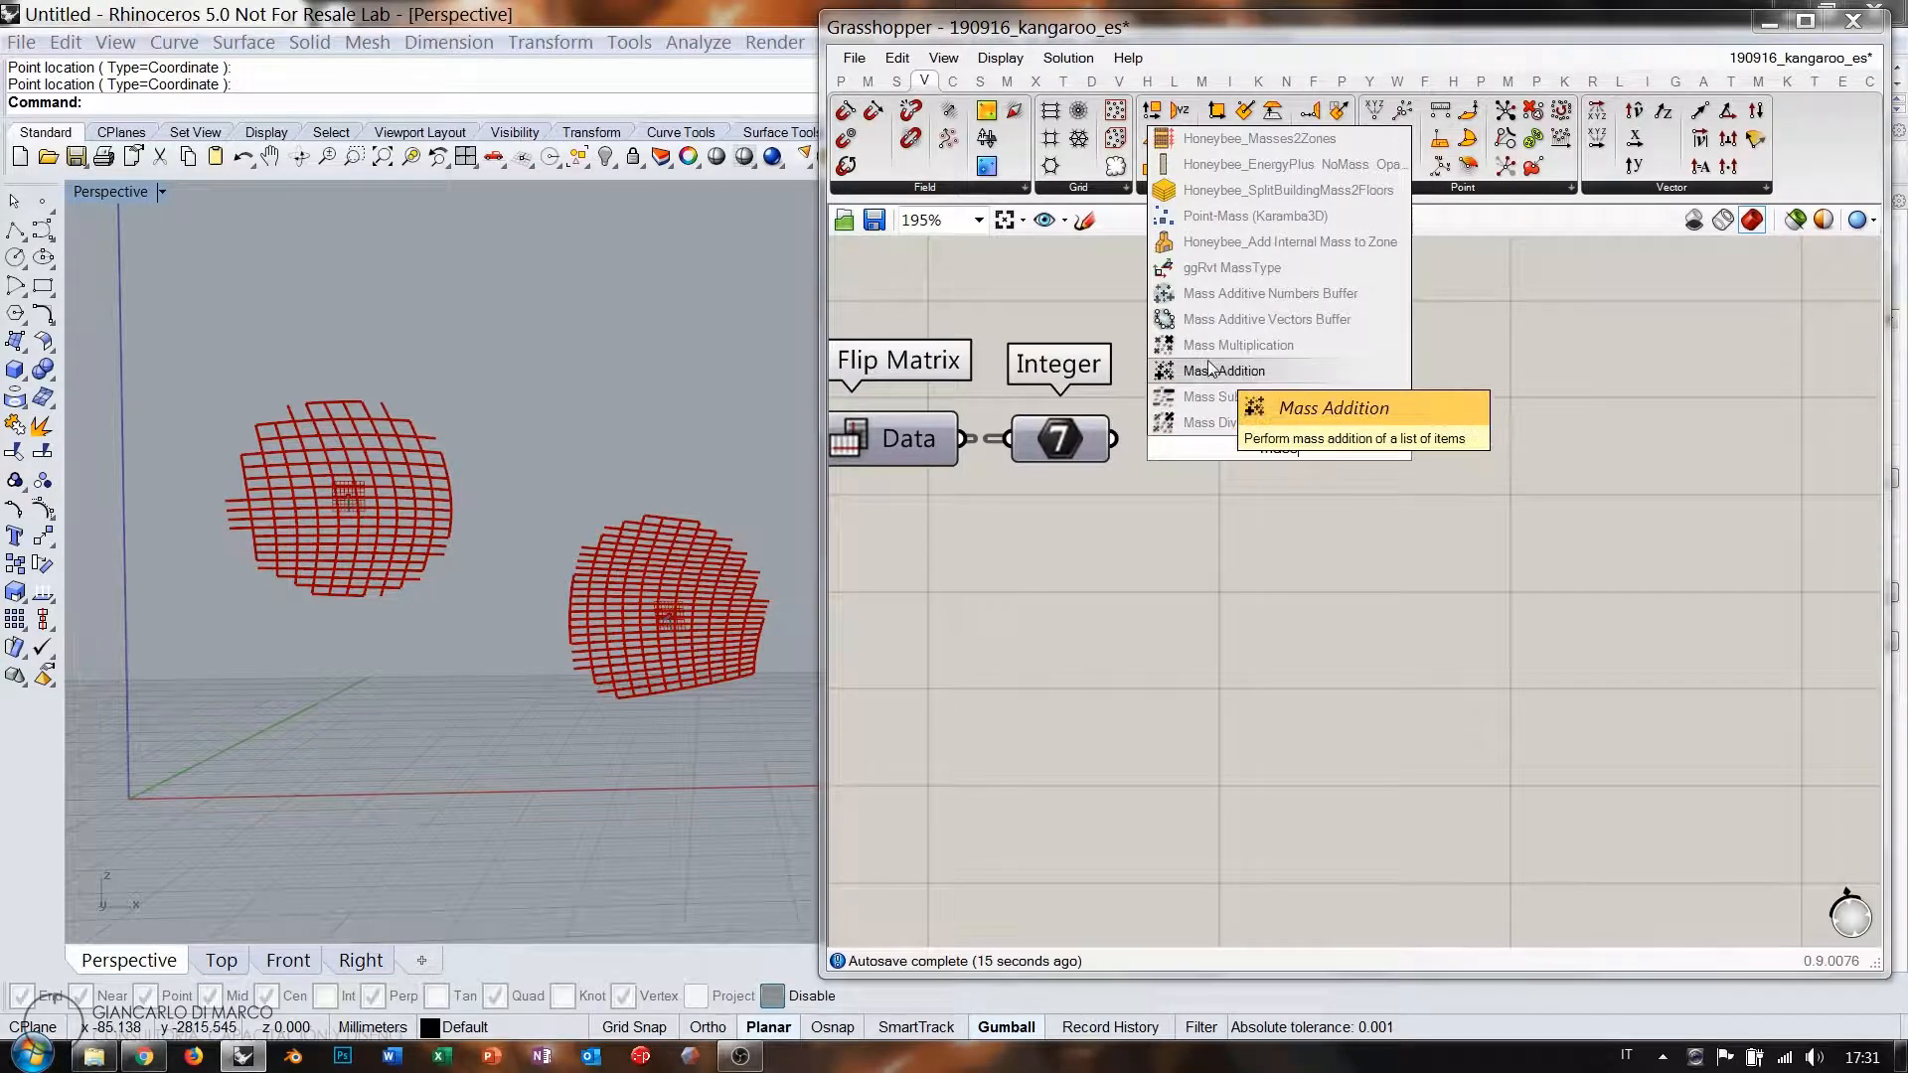
pyautogui.click(1211, 369)
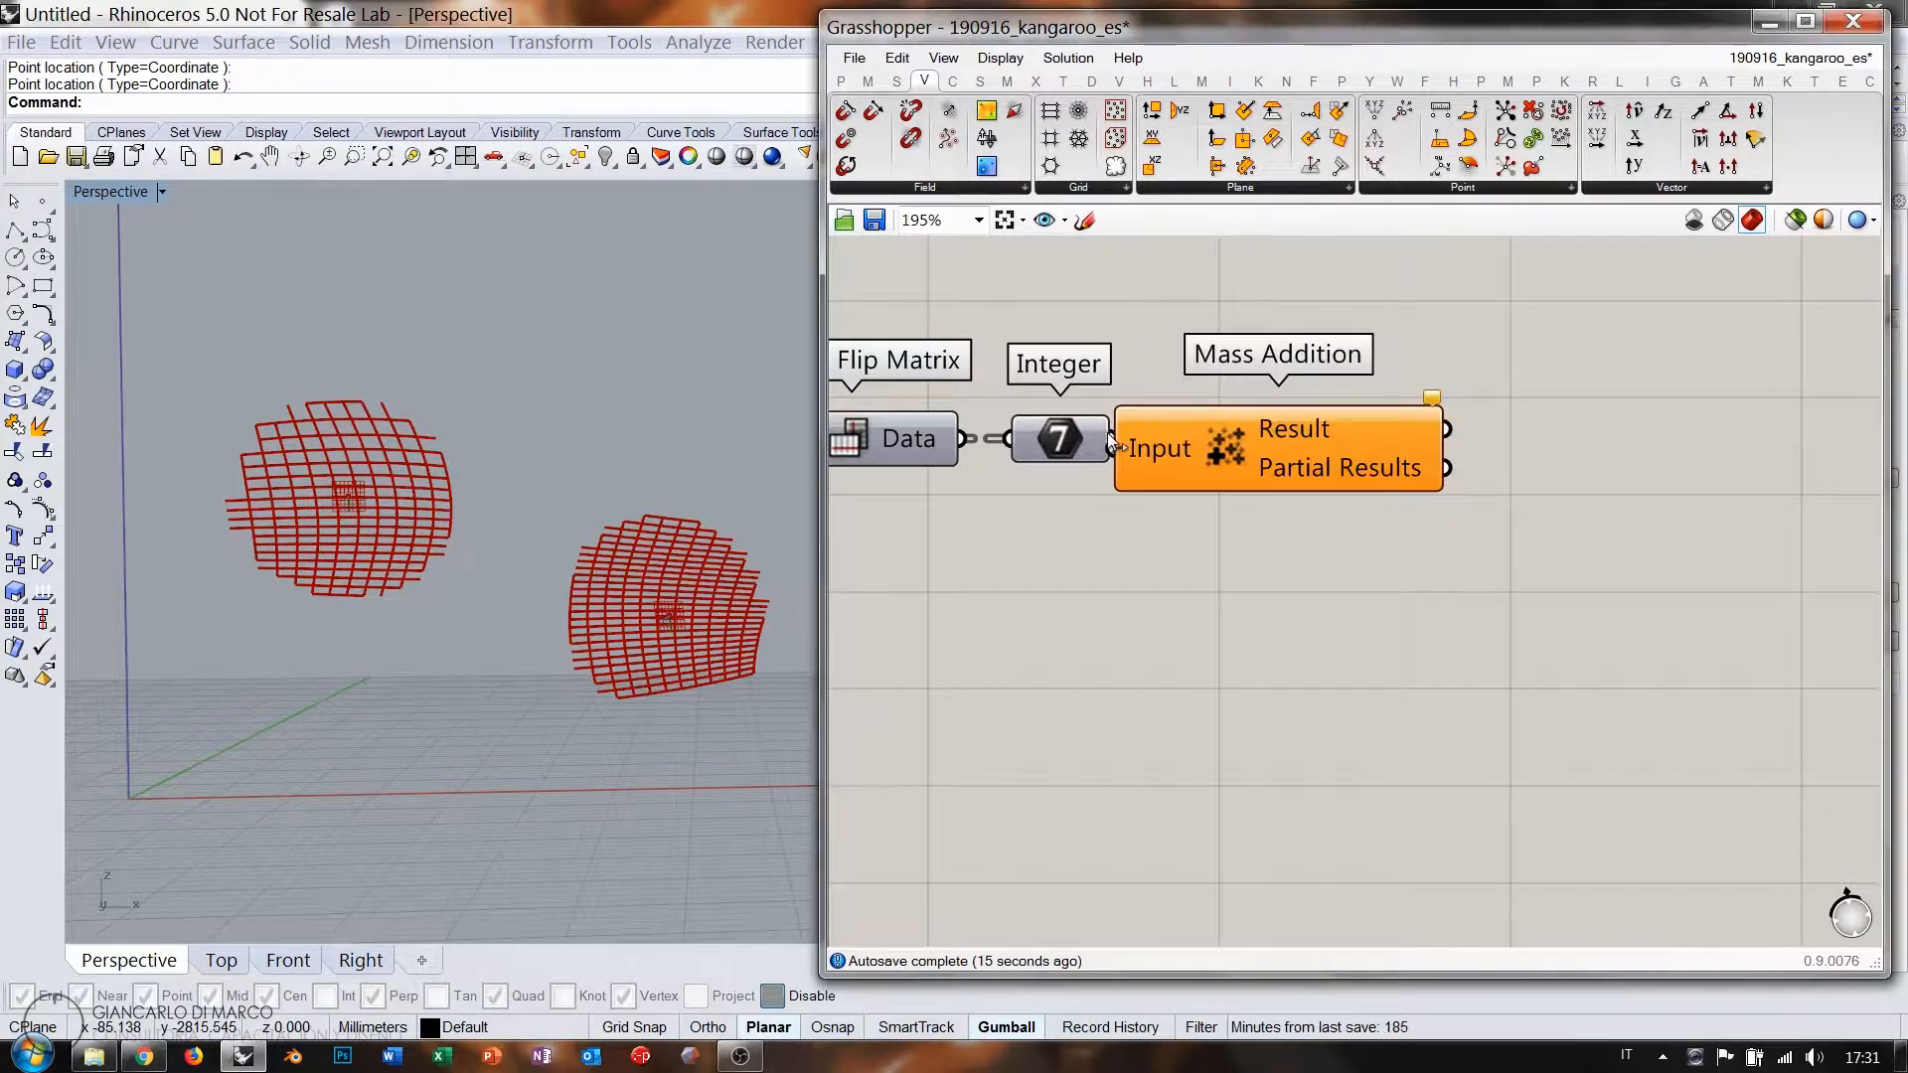
pyautogui.moveTo(1121, 437); pyautogui.dragTo(1155, 451)
pyautogui.moveTo(1250, 463); pyautogui.dragTo(1244, 451)
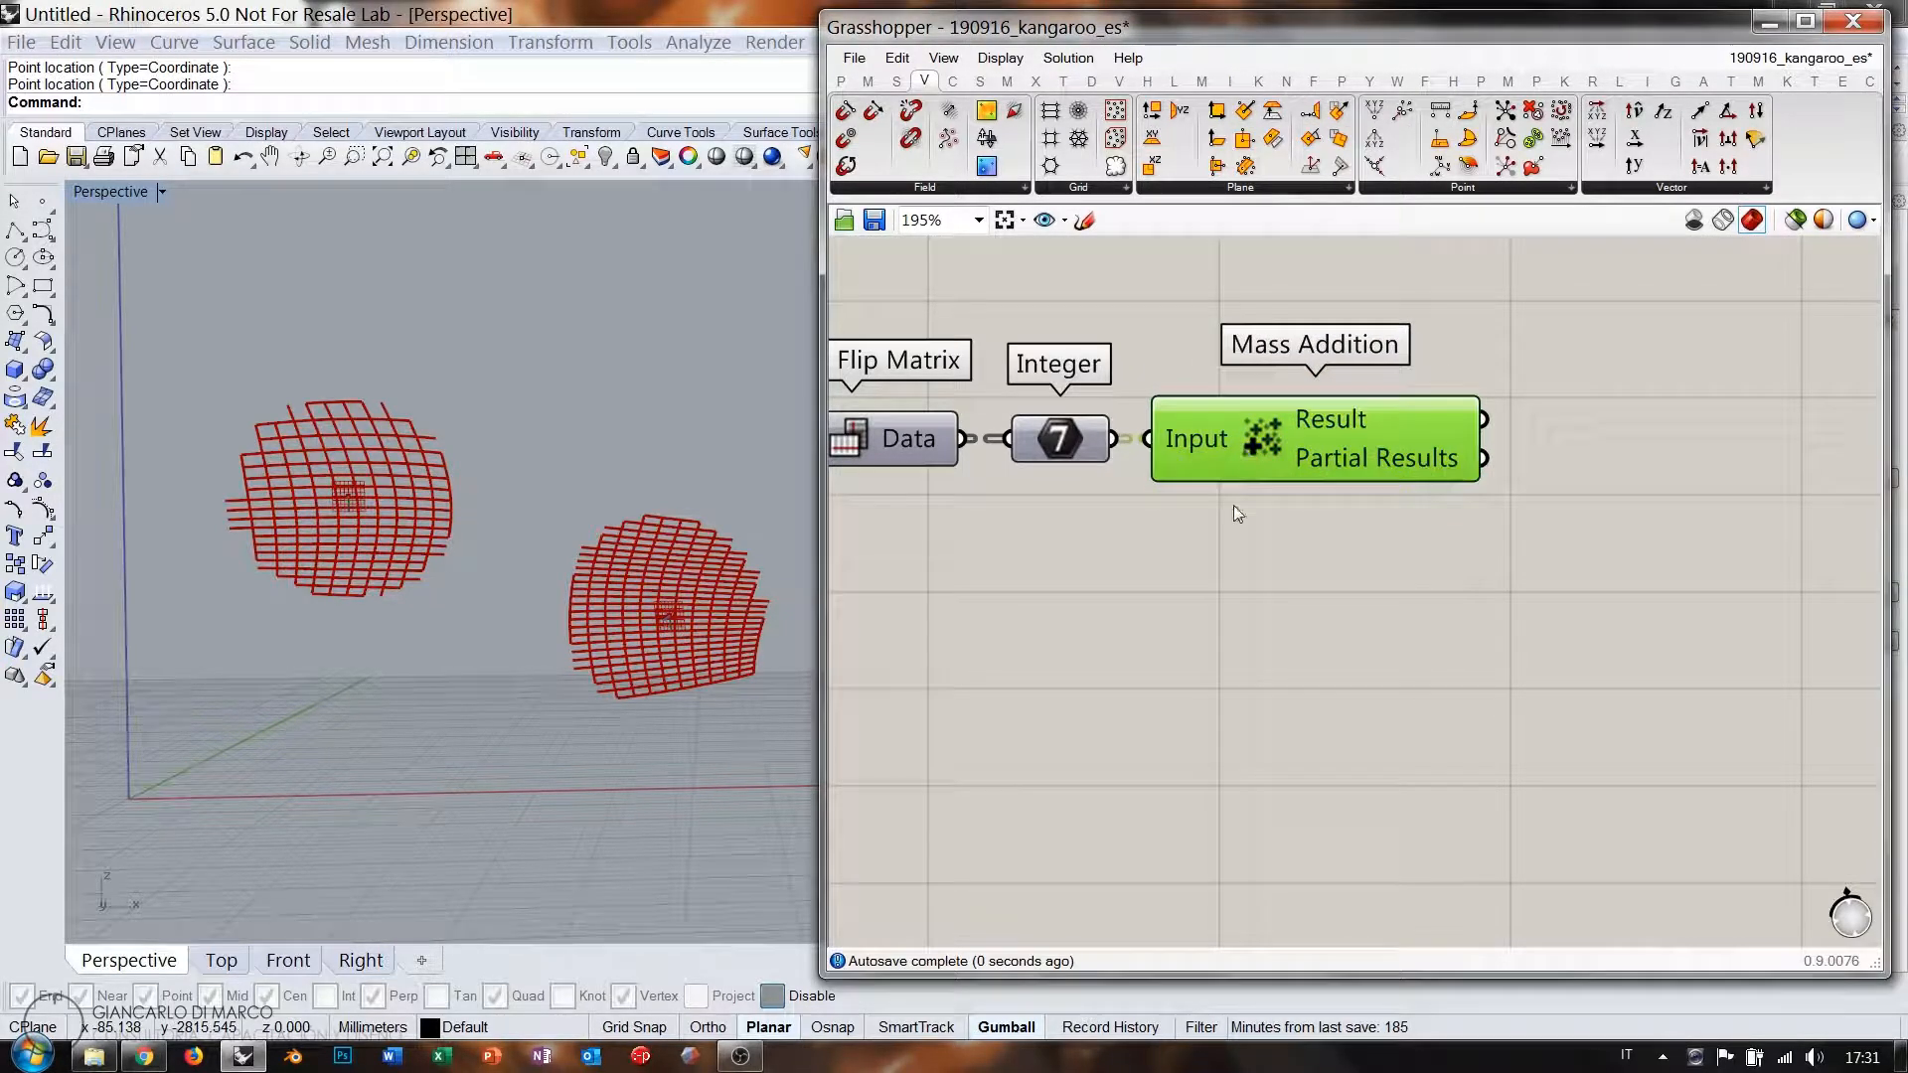
pyautogui.click(1232, 506)
pyautogui.moveTo(1589, 489); pyautogui.dragTo(1344, 487, button='right')
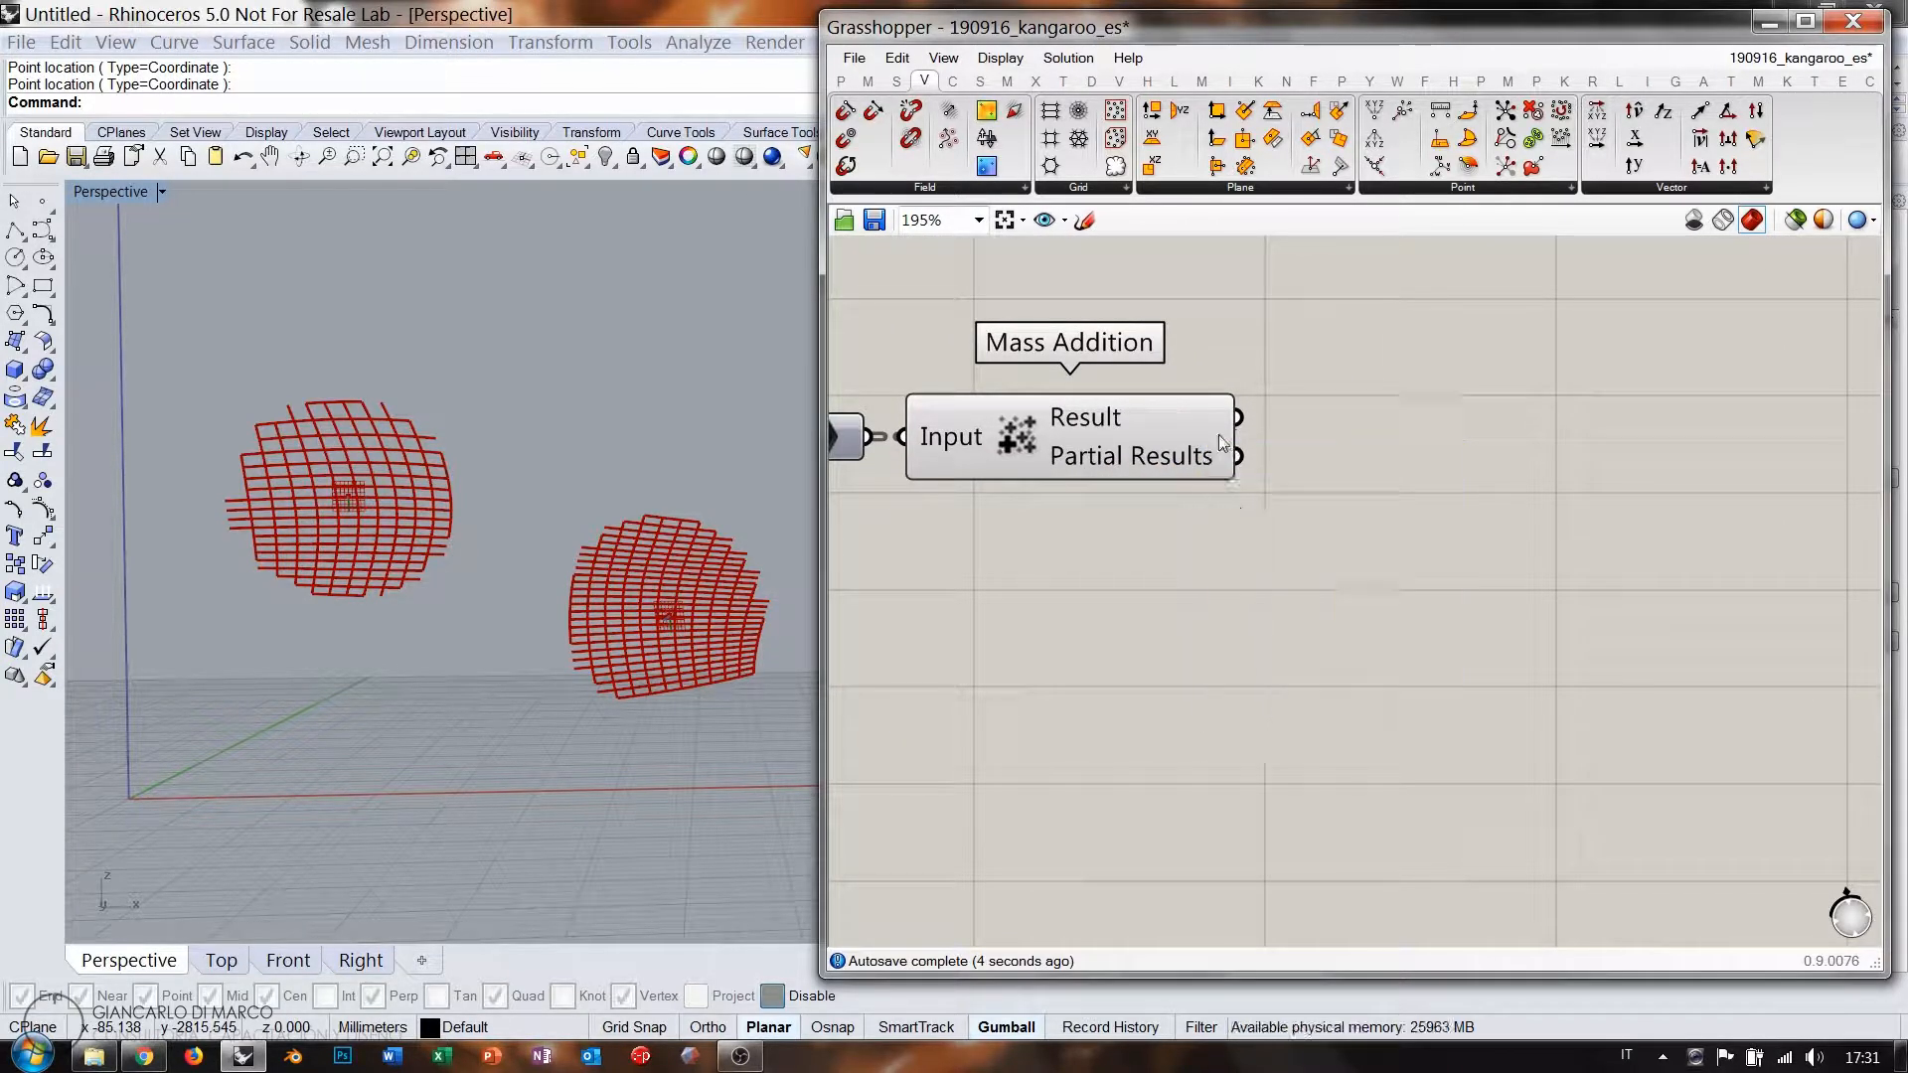
# Check the summed pairs in a stretched Panel, then delete the Panel.
pyautogui.doubleClick(1292, 448)
pyautogui.write('panel')
pyautogui.press('Return')
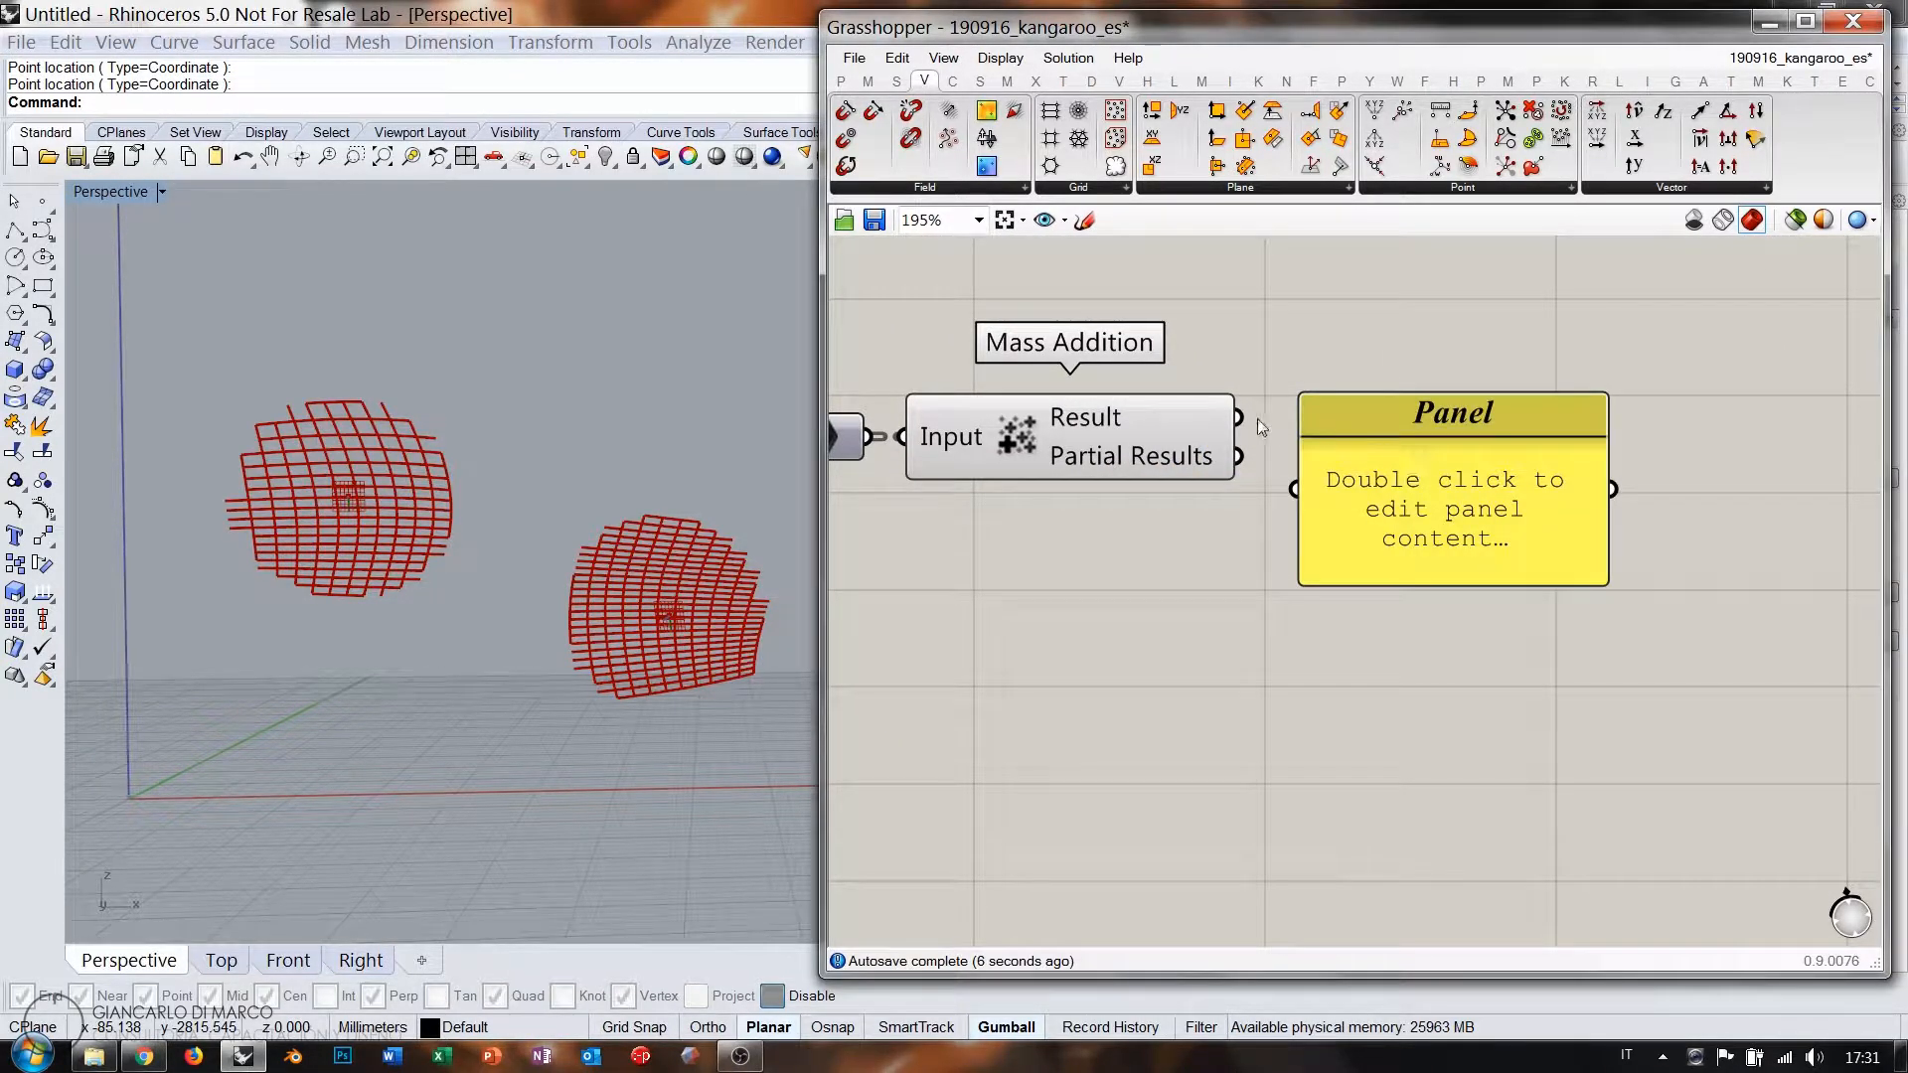
pyautogui.scroll(-5, 1282, 448)
pyautogui.moveTo(1276, 440); pyautogui.dragTo(1264, 864)
pyautogui.moveTo(1331, 483); pyautogui.dragTo(1347, 429, button='right')
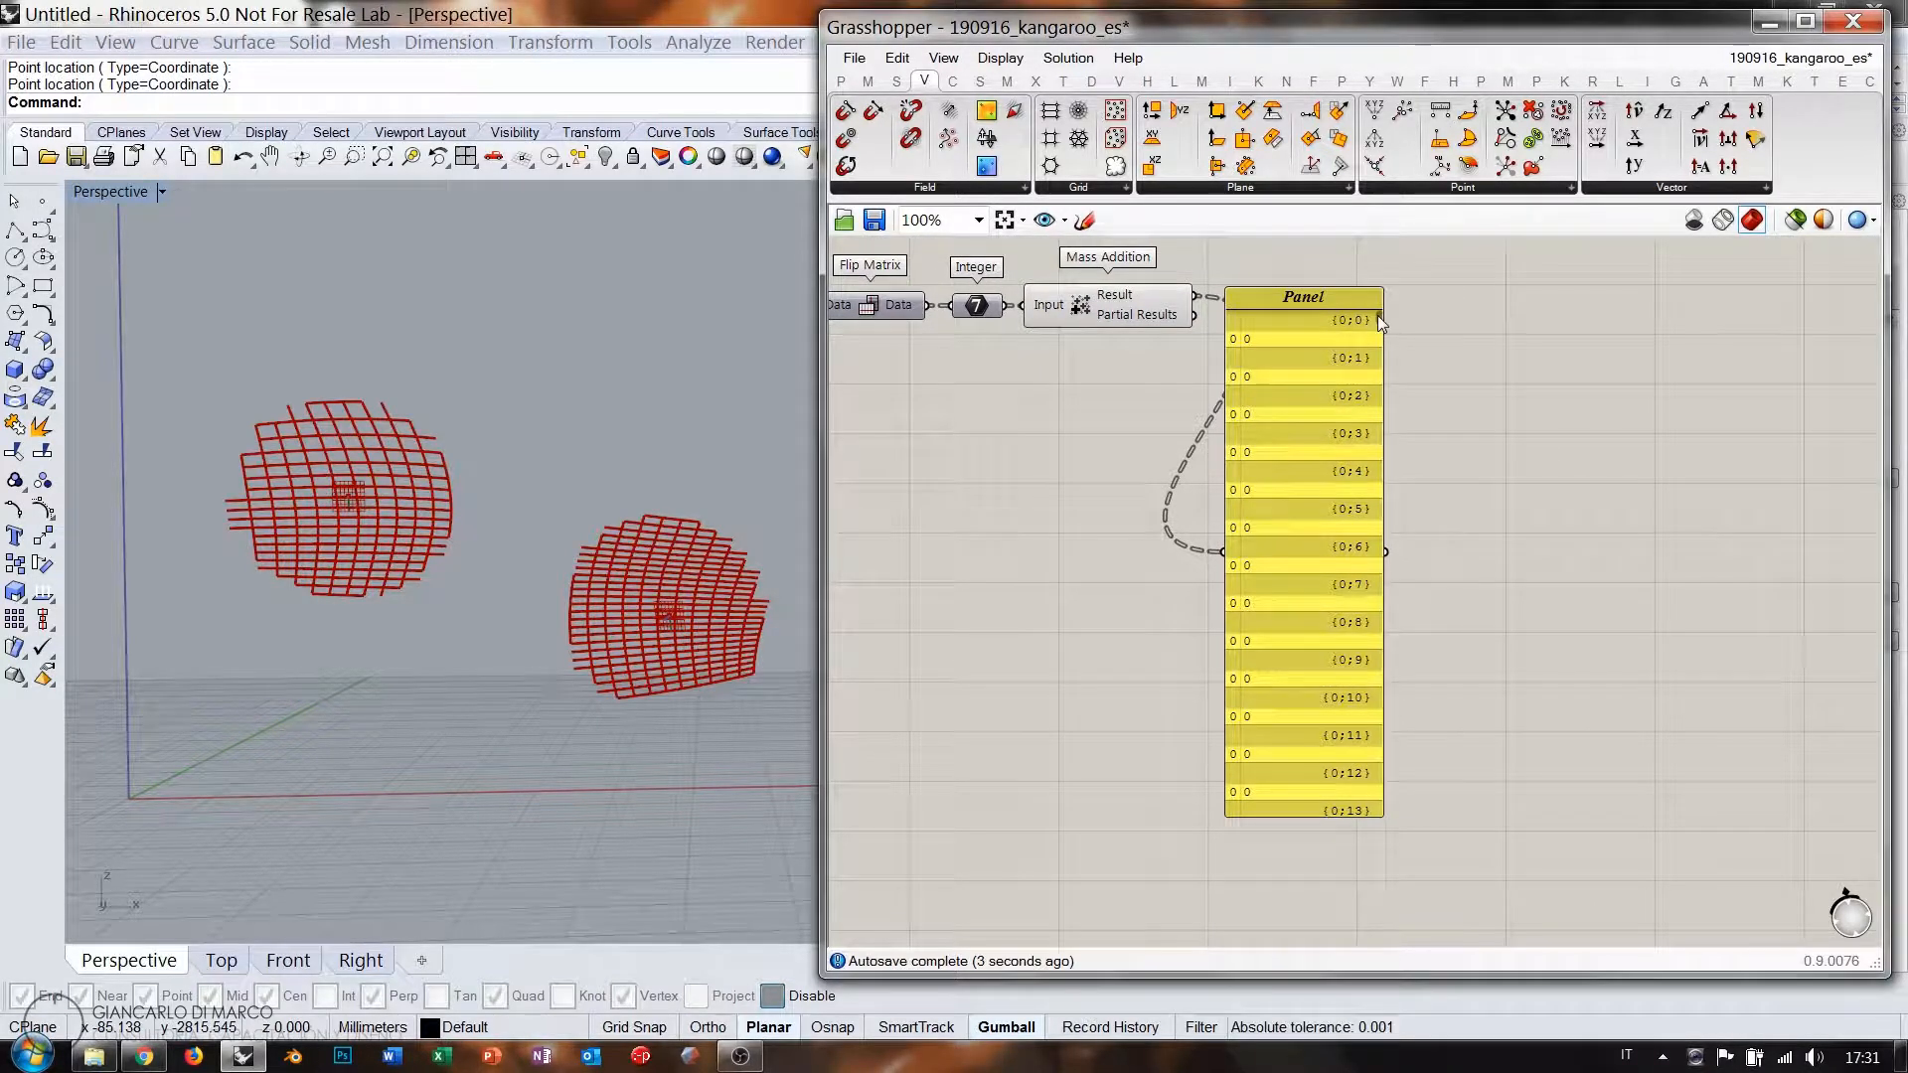
pyautogui.moveTo(1377, 315); pyautogui.dragTo(1377, 440)
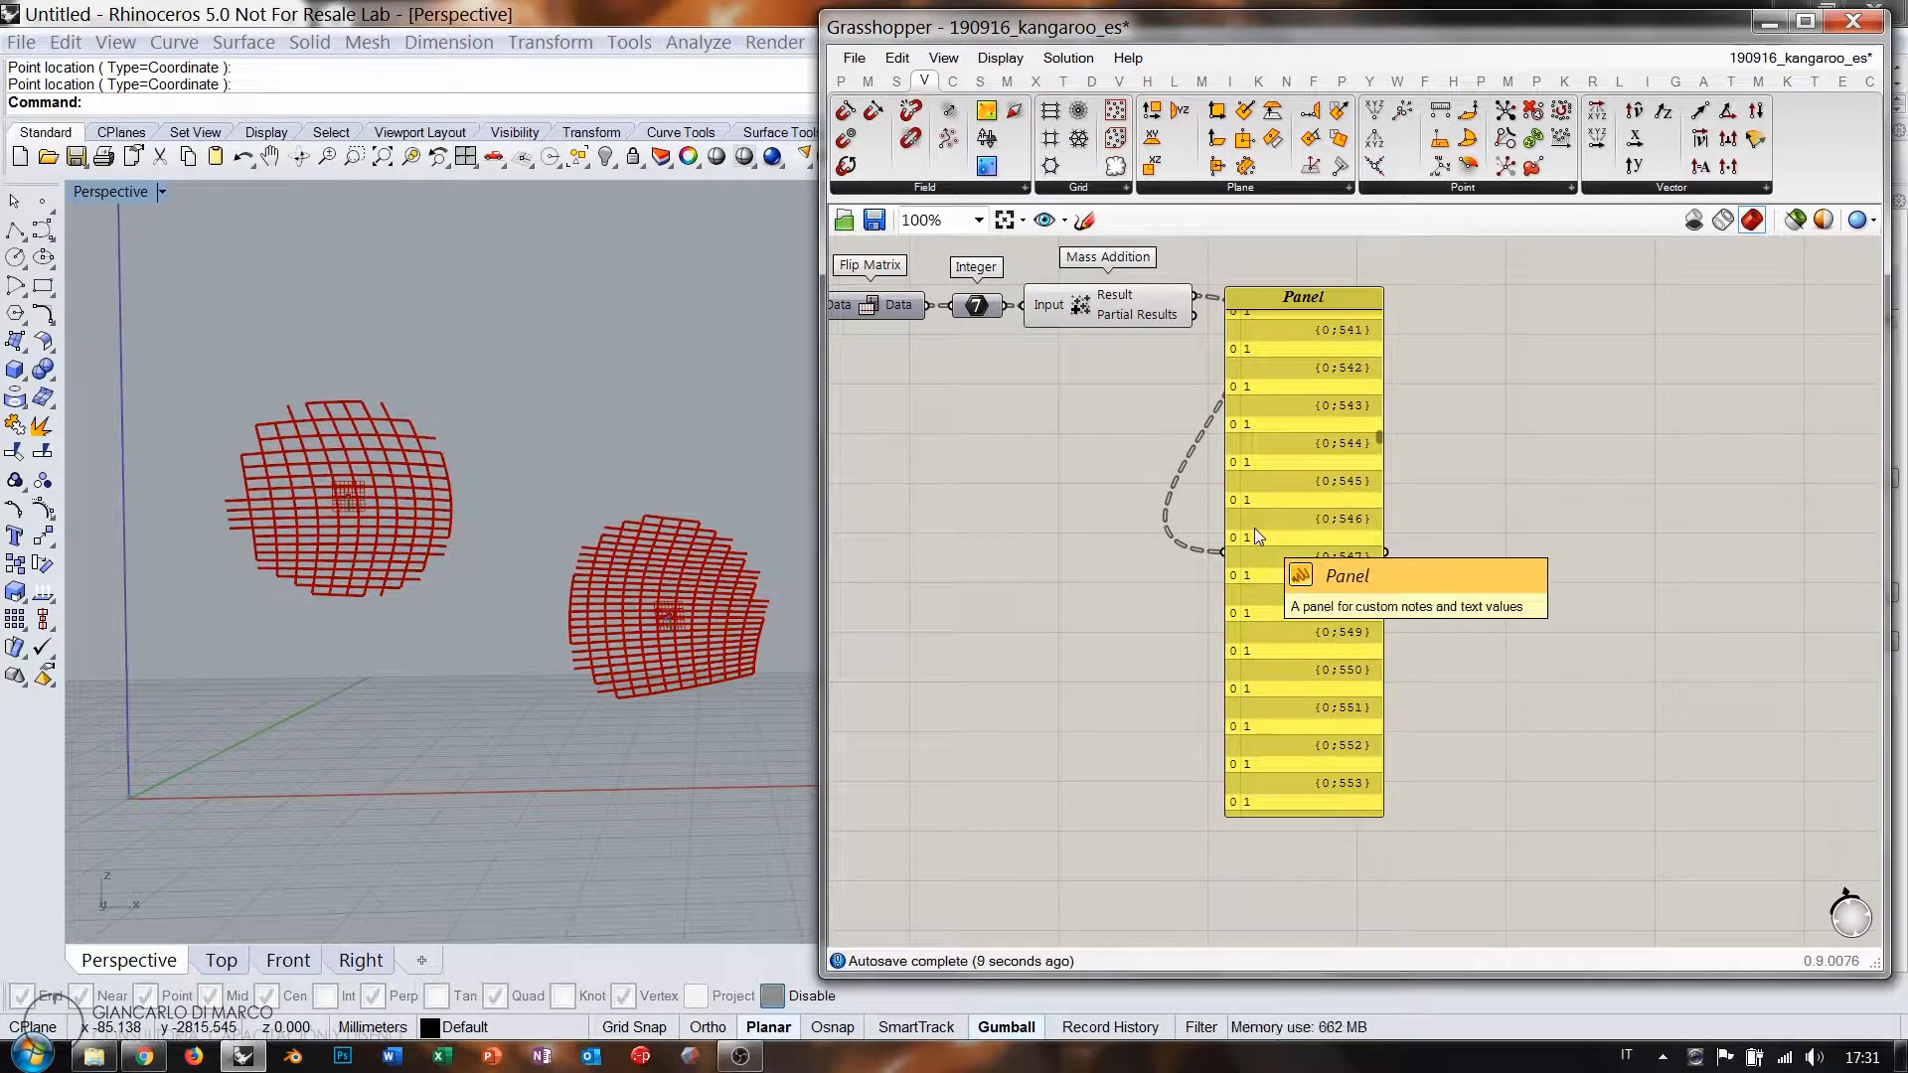
pyautogui.click(1276, 514)
pyautogui.press('Delete')
# Flatten Mass Addition's Result output.
pyautogui.moveTo(1137, 320); pyautogui.dragTo(1402, 499, button='right')
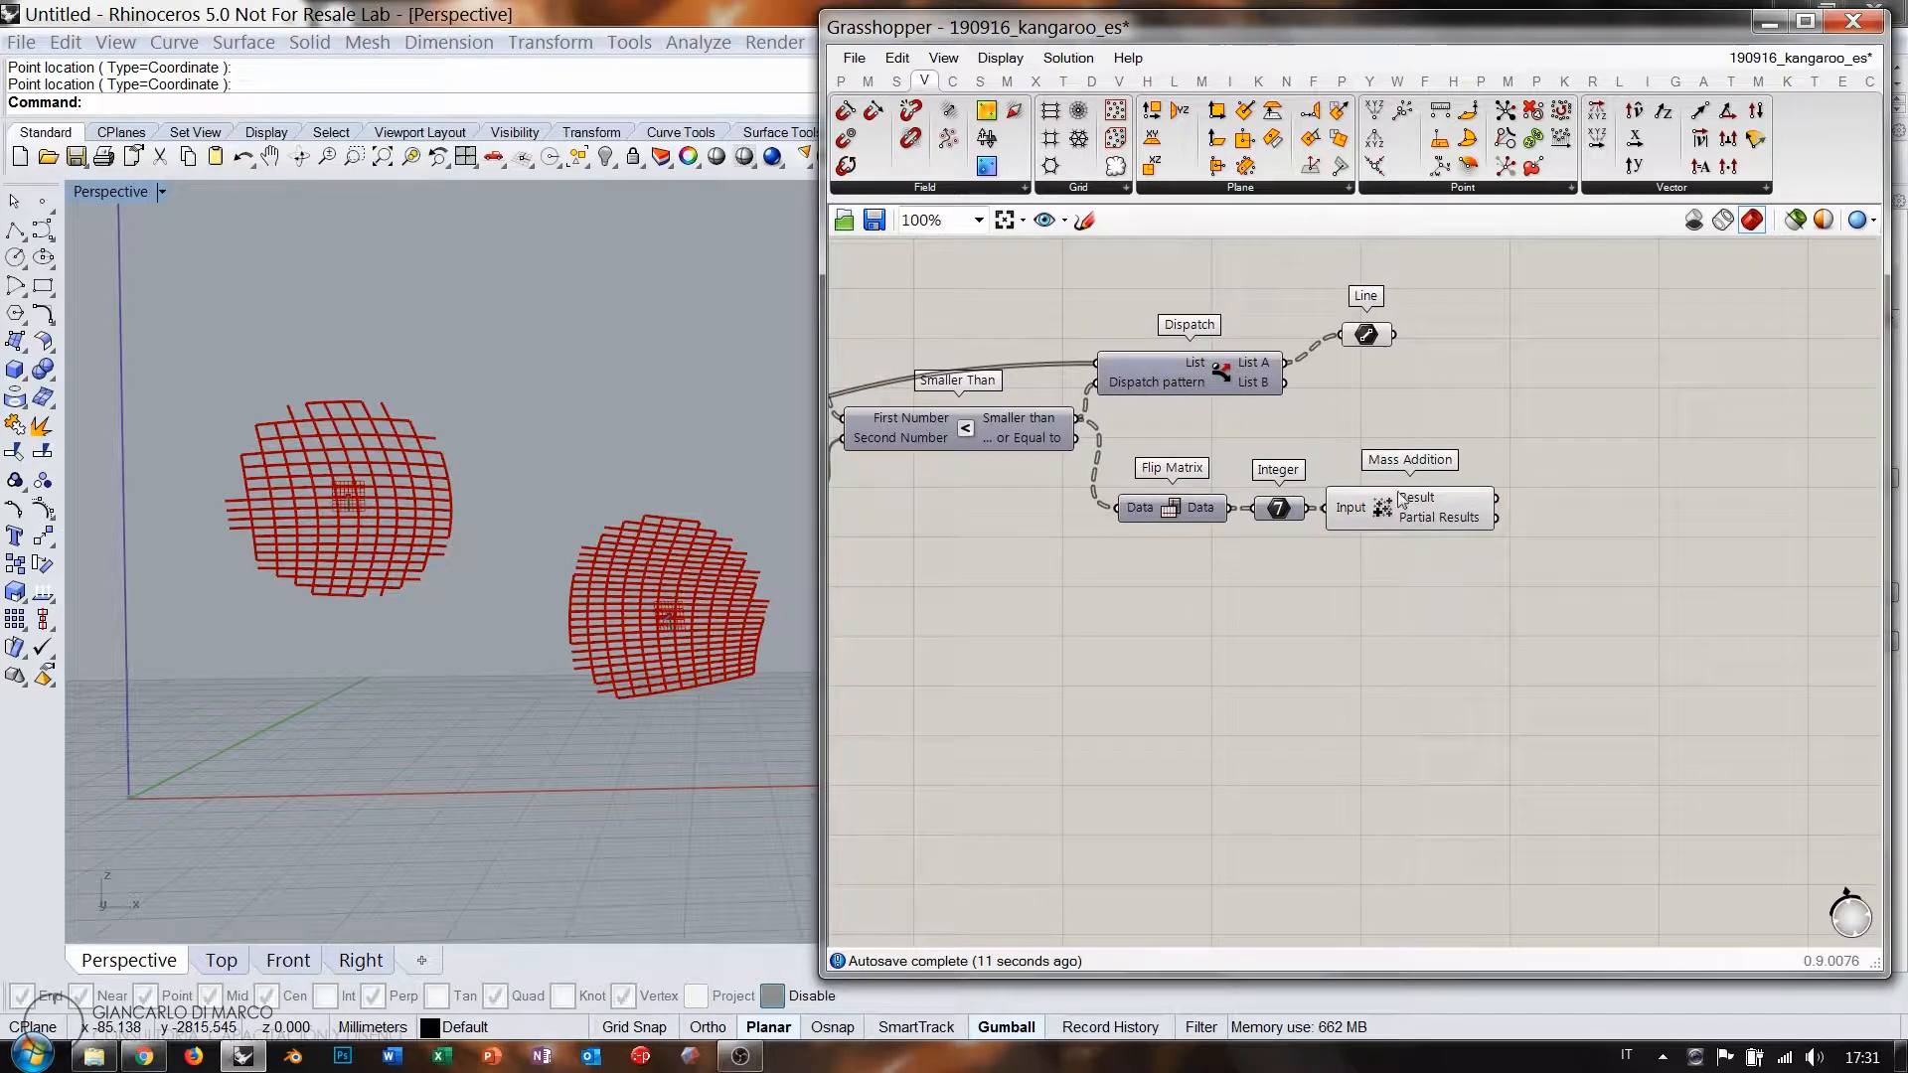
pyautogui.moveTo(1418, 504)
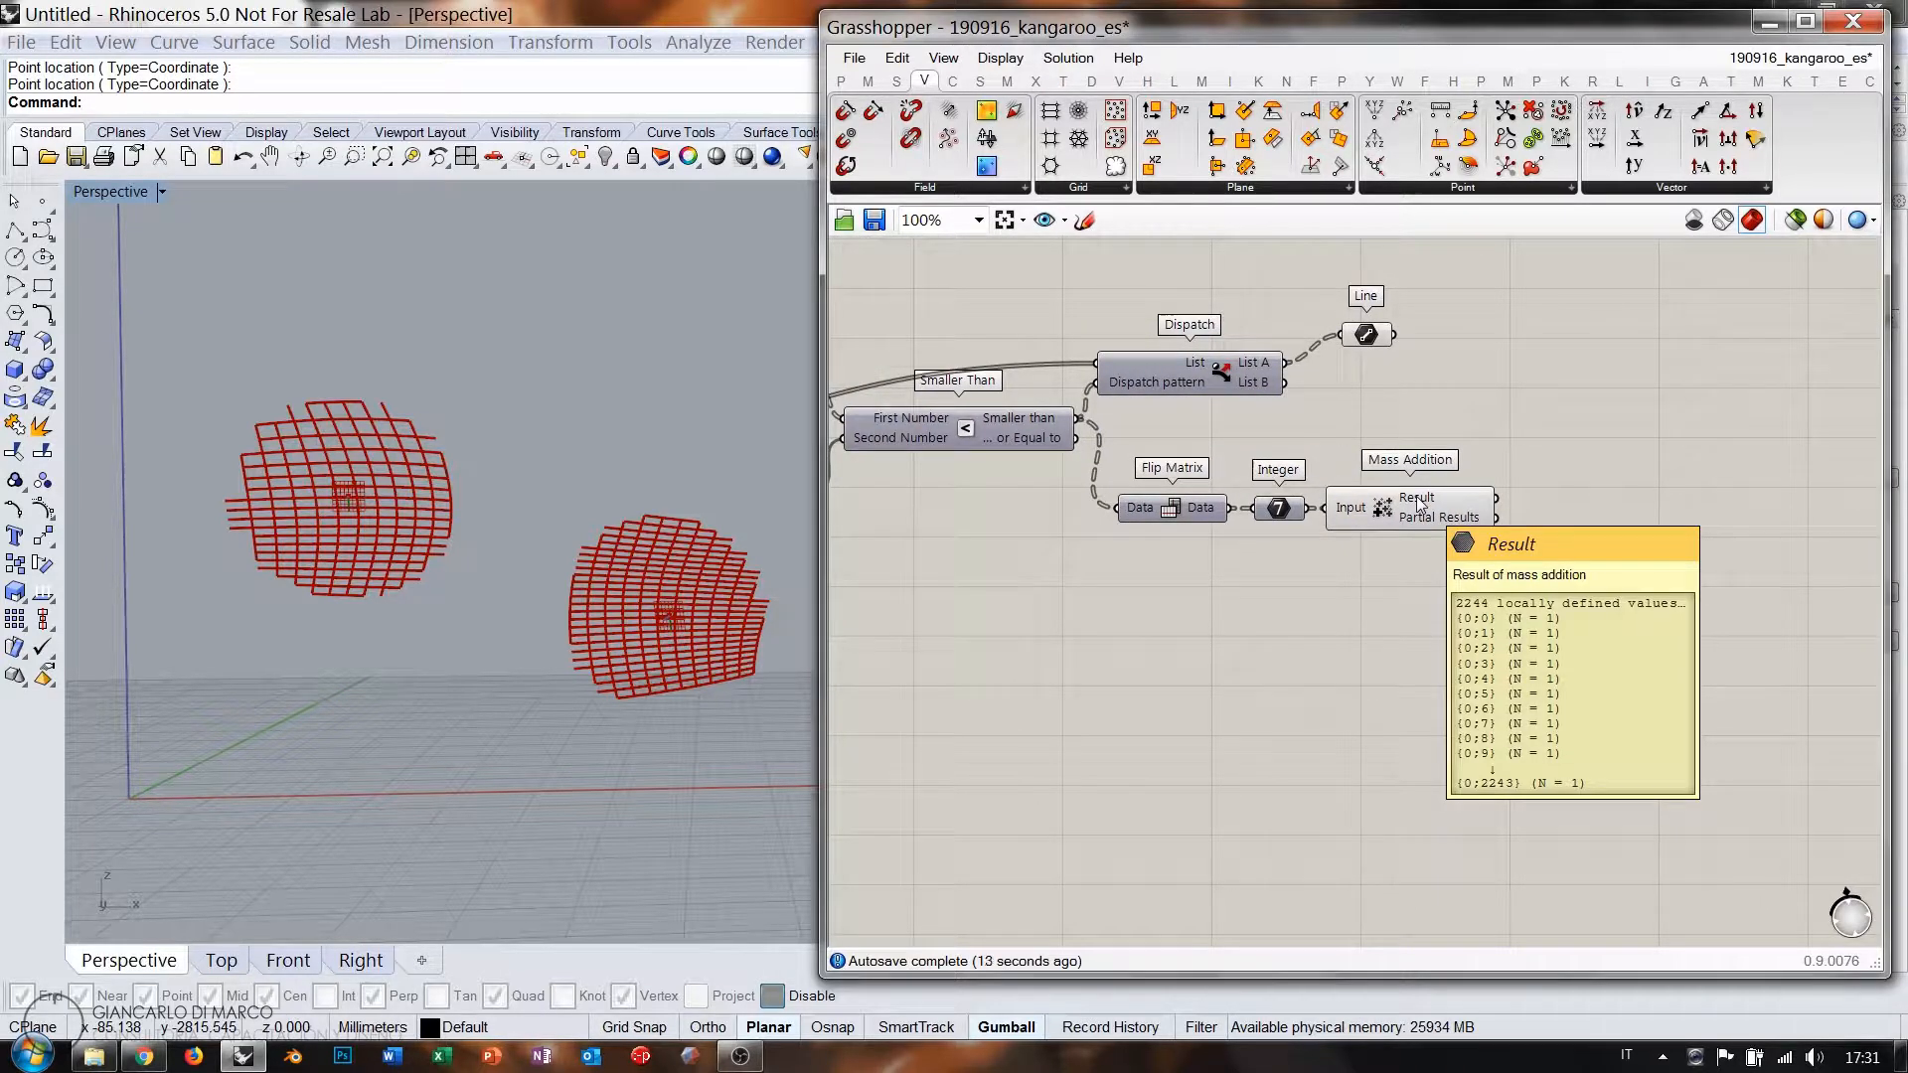
pyautogui.rightClick(1418, 502)
pyautogui.click(1461, 609)
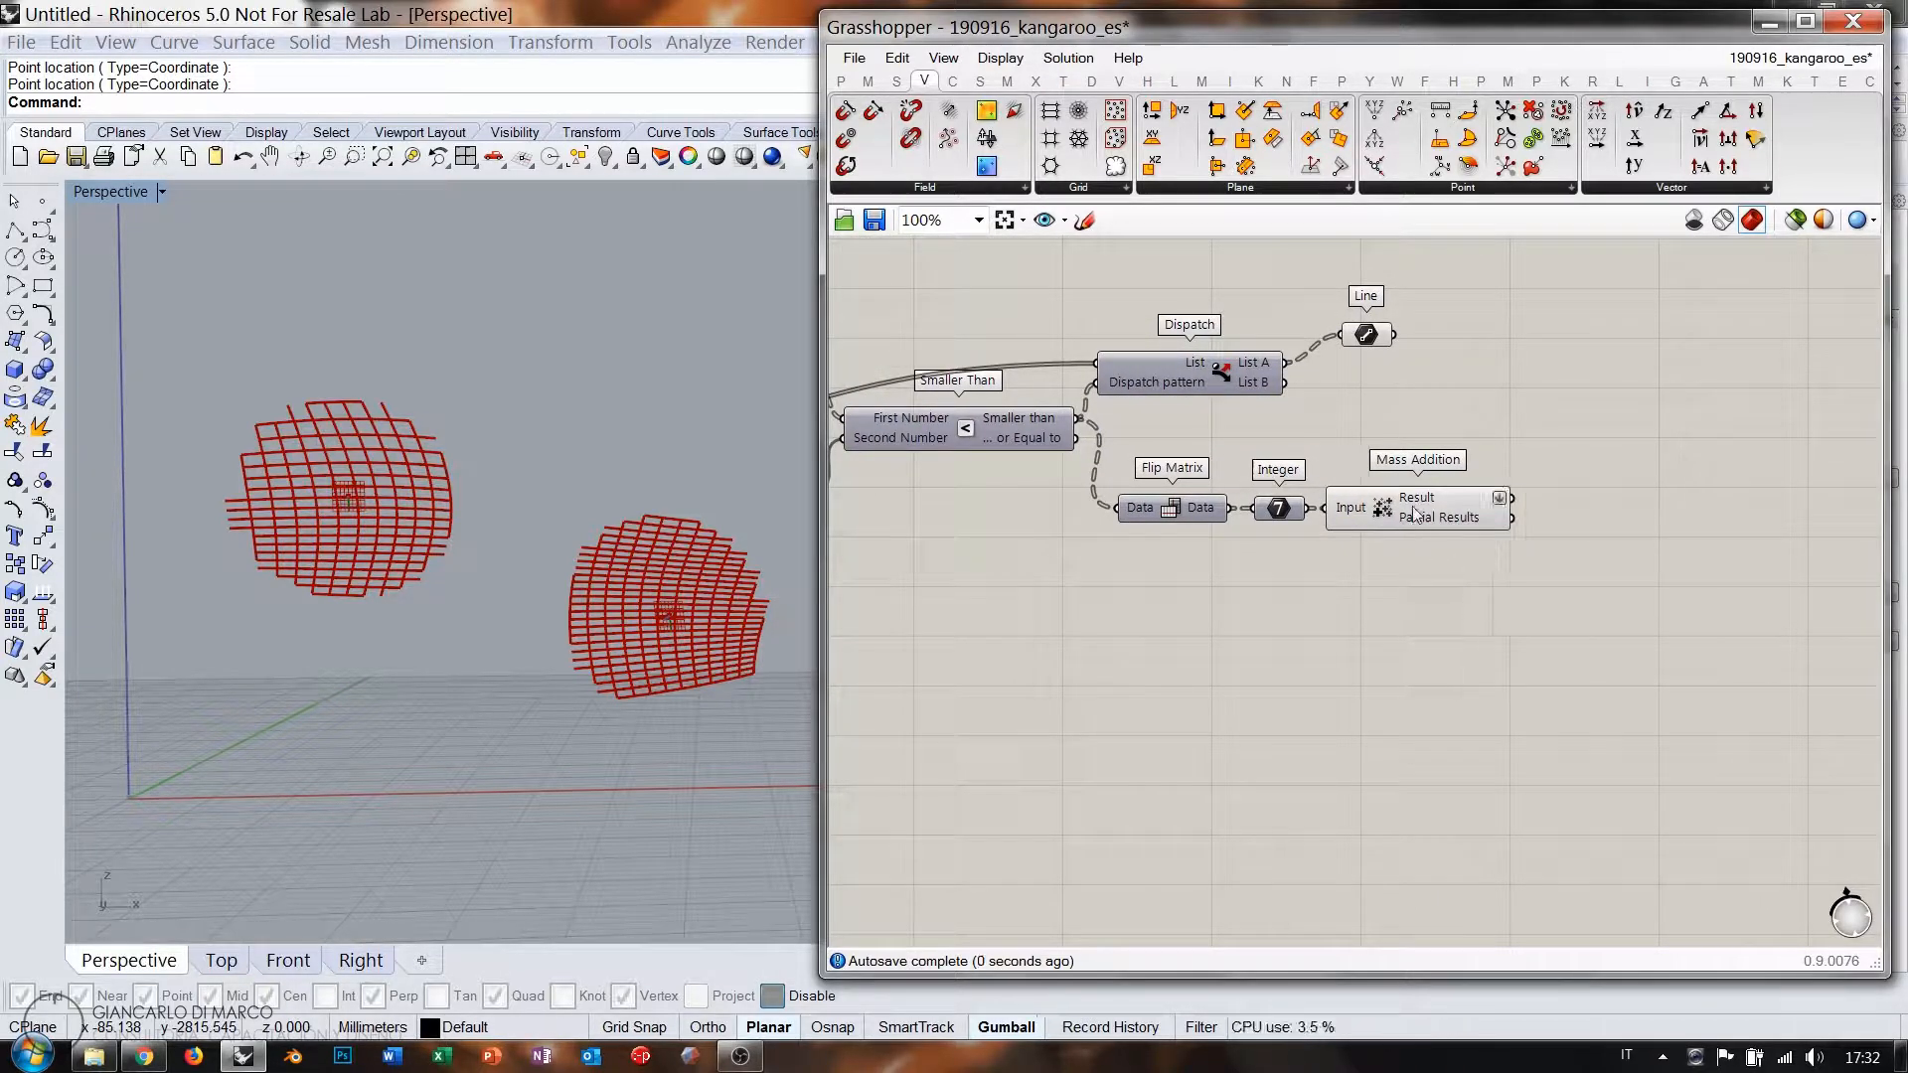
pyautogui.moveTo(1426, 503)
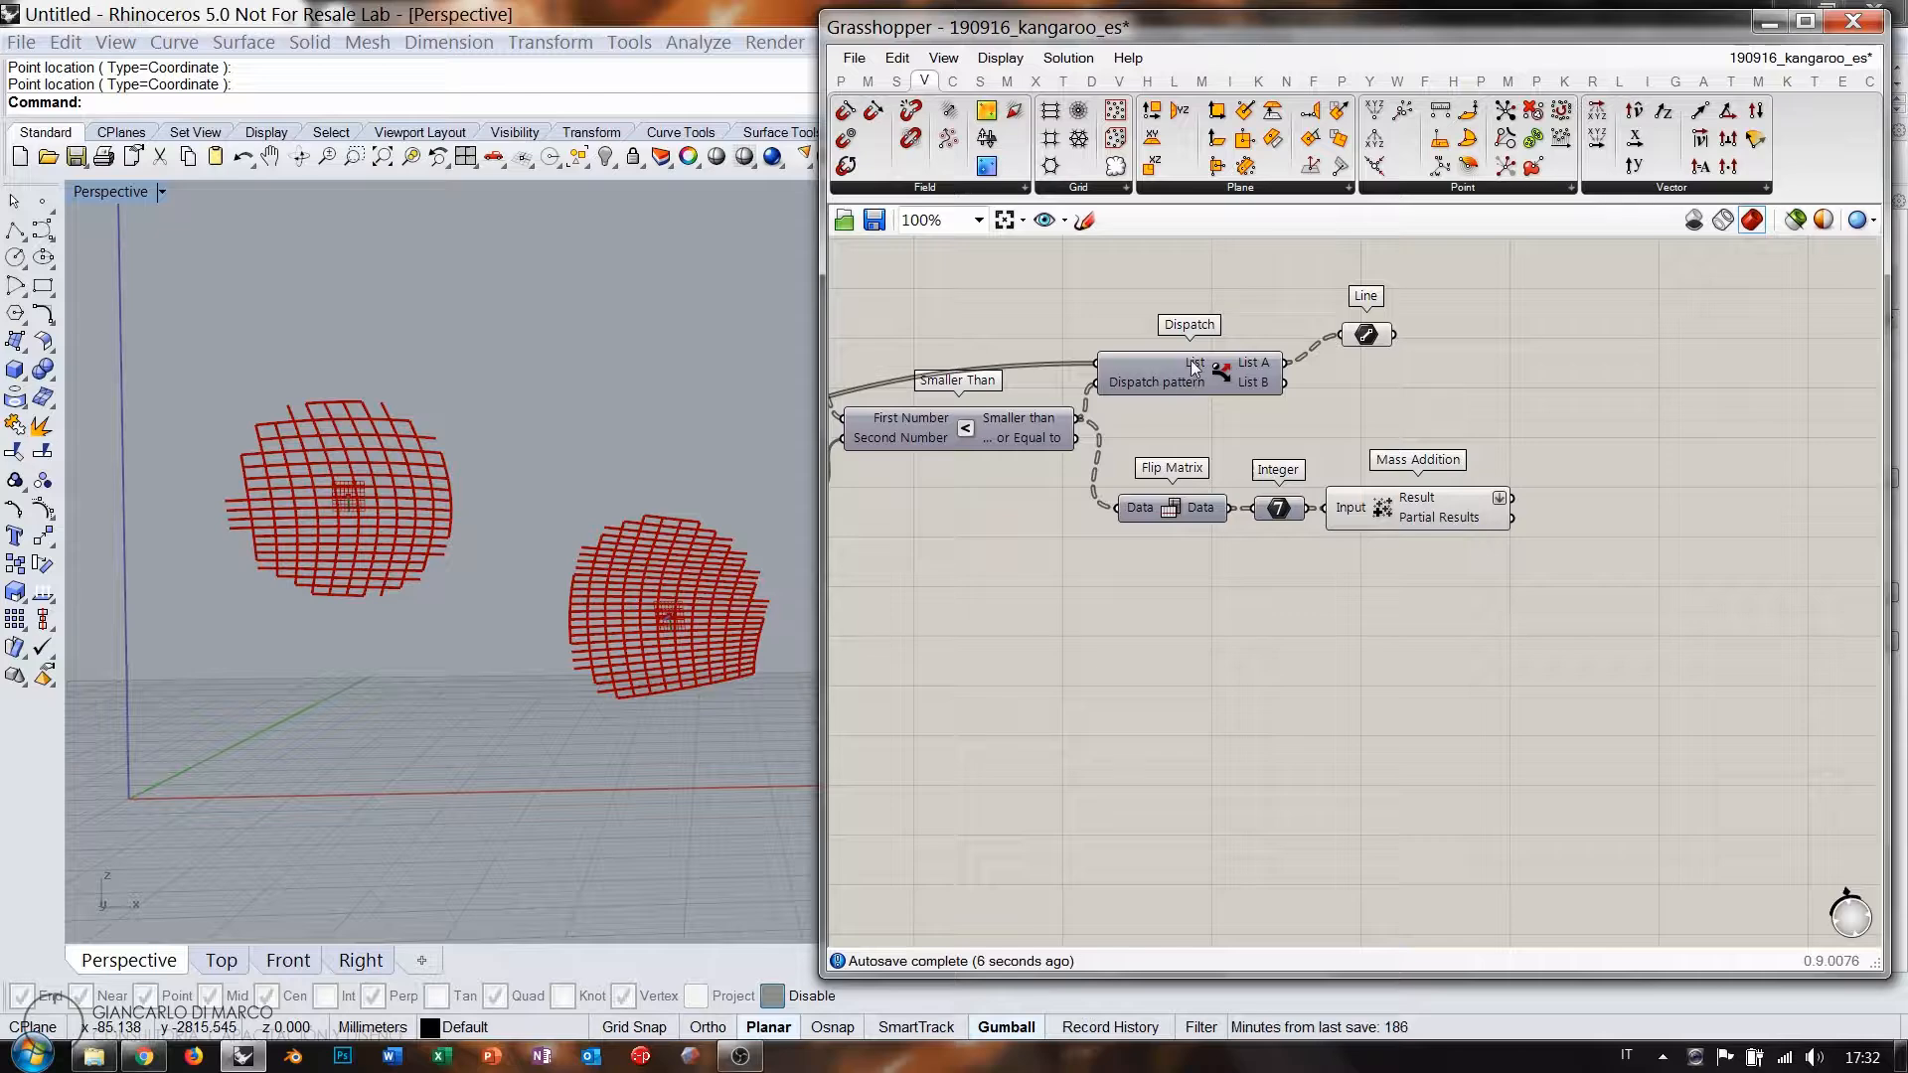
# Move Dispatch and Line aside and feed Mass Addition's Result into Dispatch's pattern.
pyautogui.moveTo(1195, 370)
pyautogui.moveTo(1416, 406); pyautogui.dragTo(1652, 398)
pyautogui.click(1600, 503)
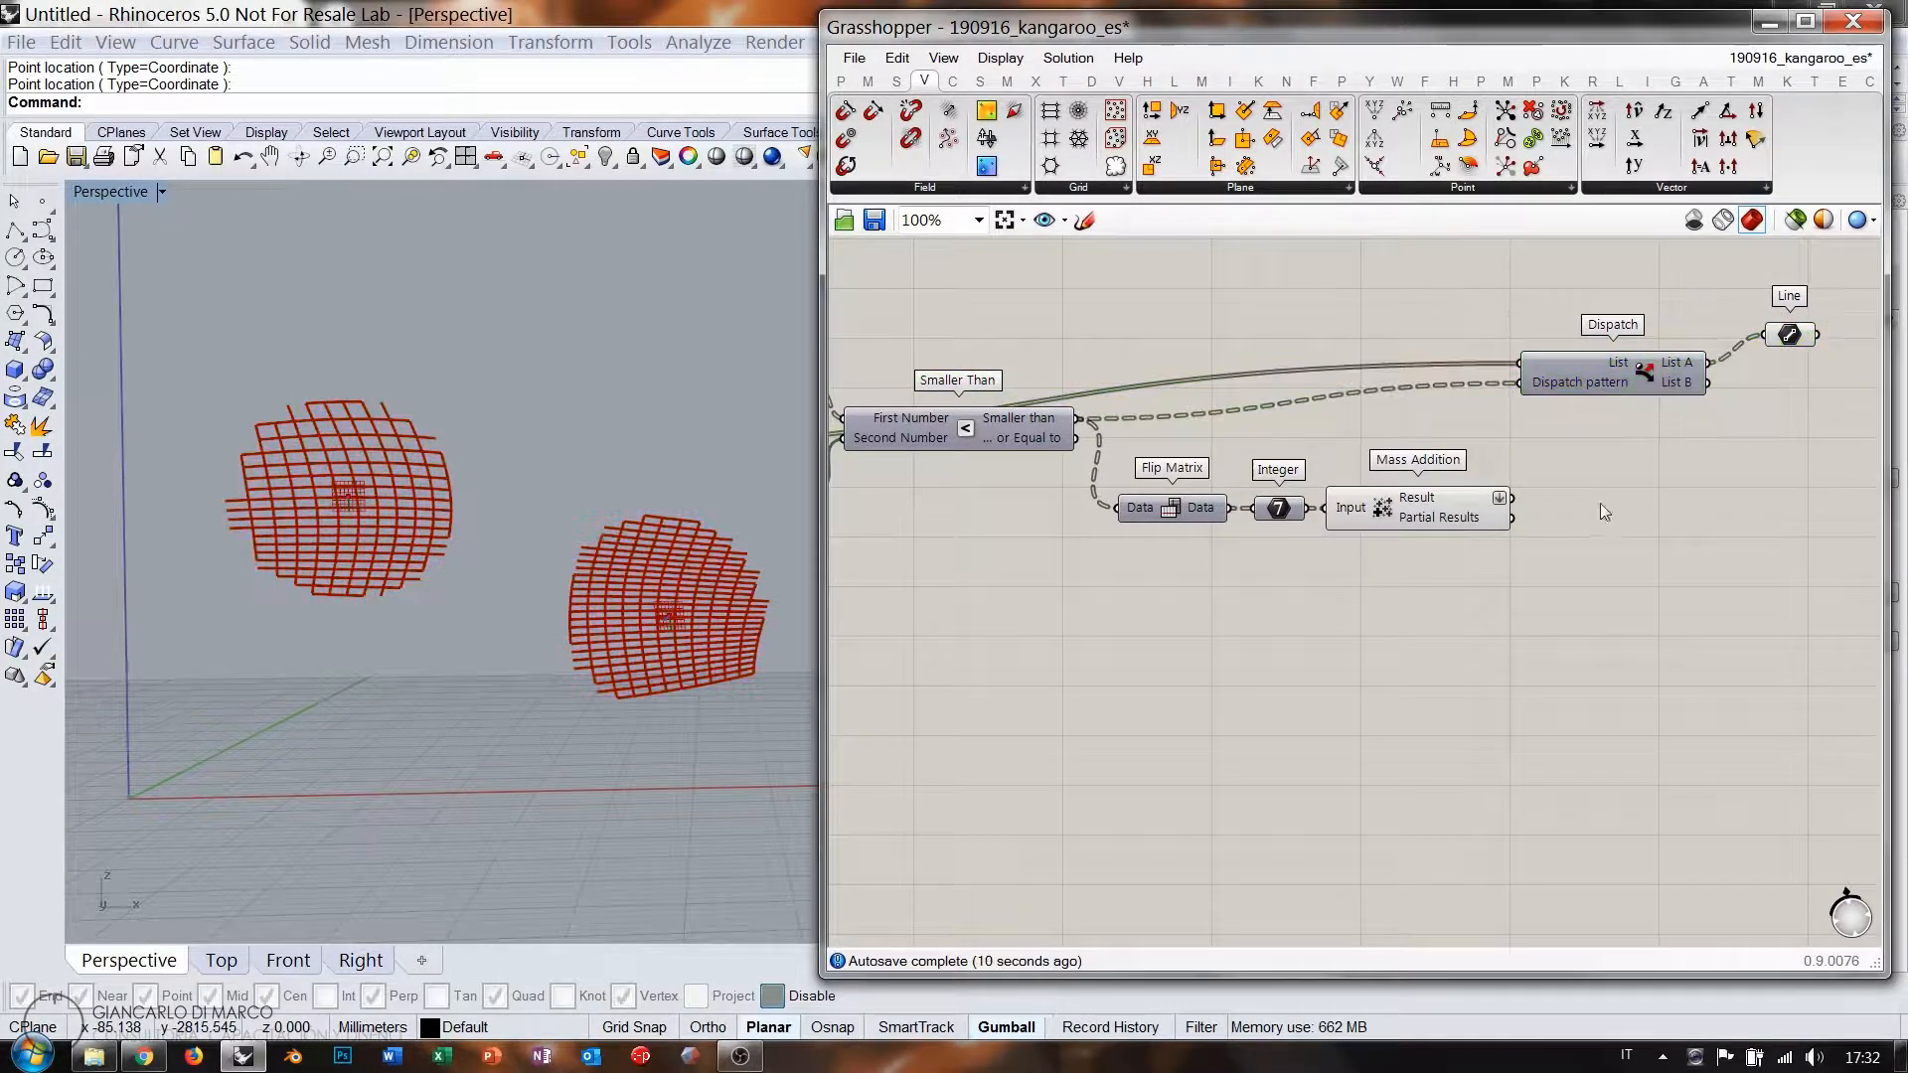
pyautogui.click(1427, 506)
pyautogui.moveTo(1560, 502); pyautogui.dragTo(1345, 527, button='right')
pyautogui.scroll(1, 1340, 497)
pyautogui.click(1340, 497)
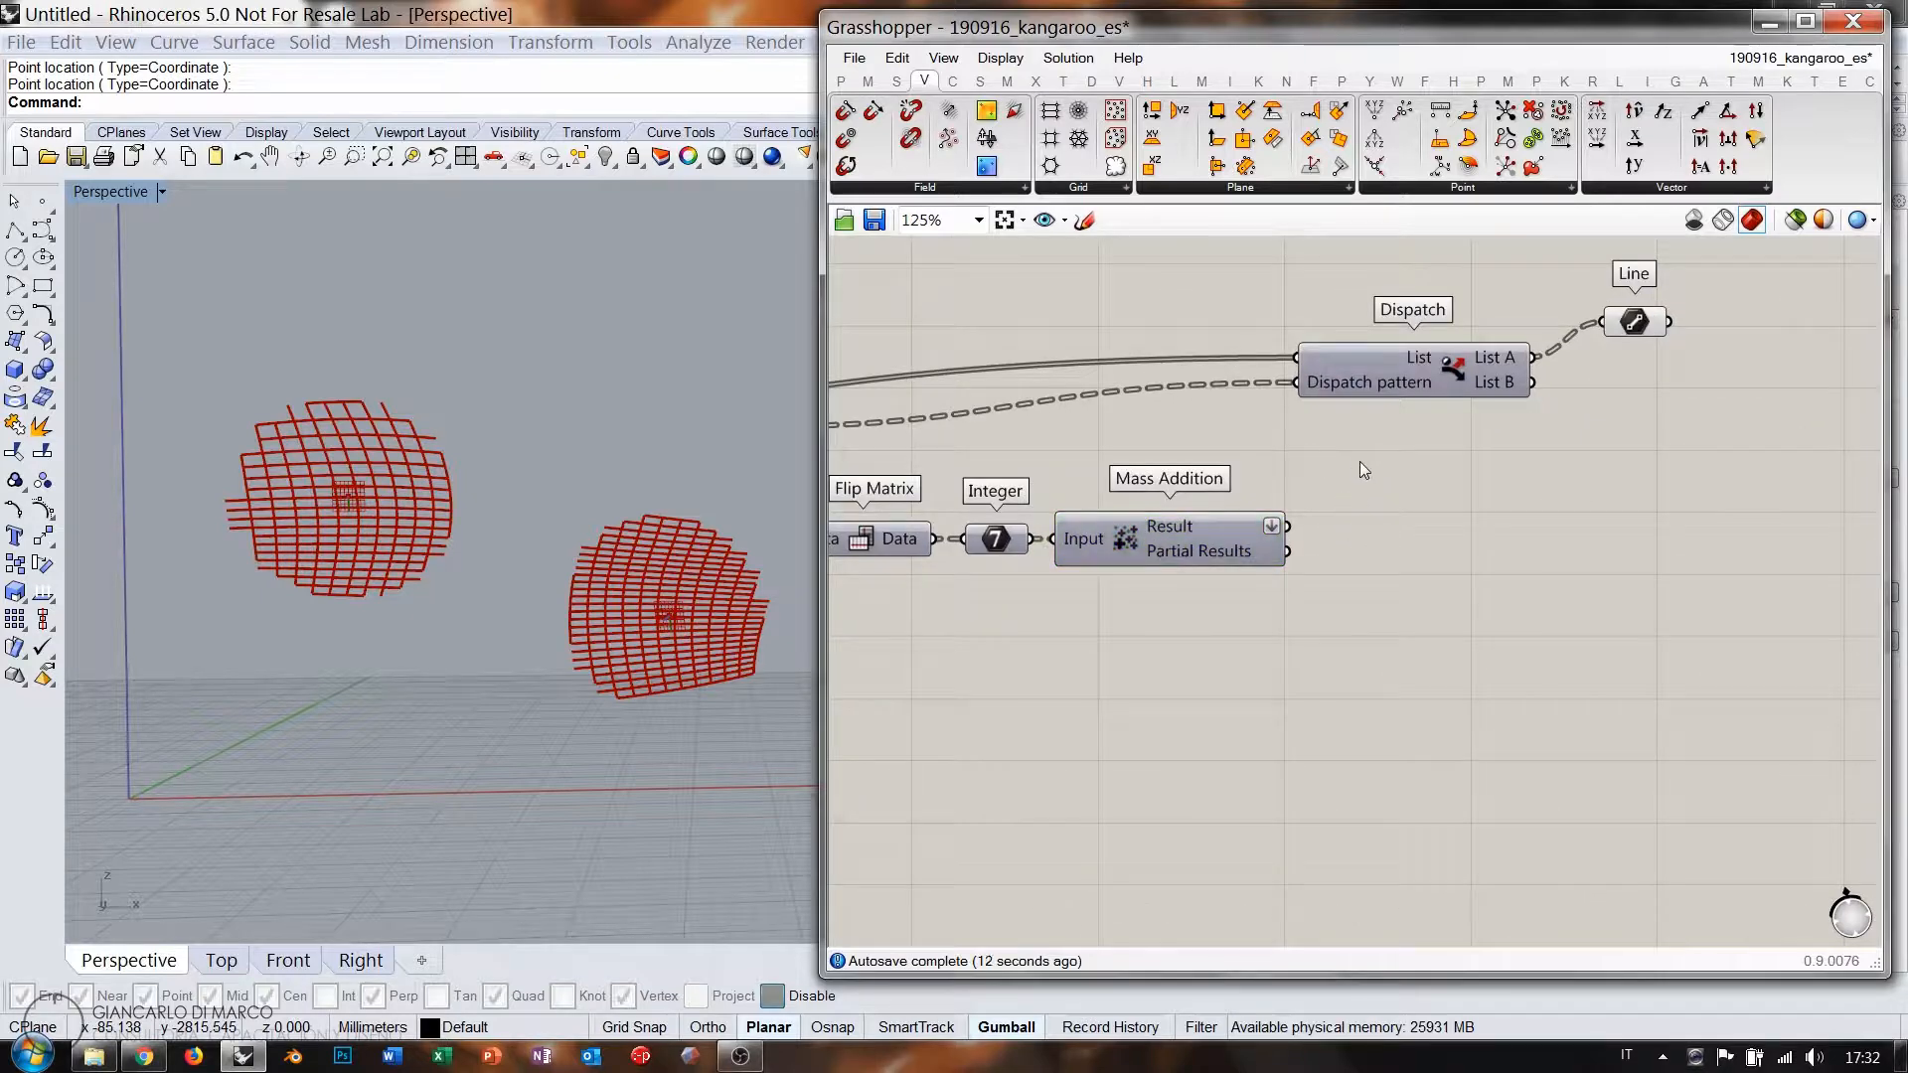
pyautogui.moveTo(1289, 527); pyautogui.dragTo(1297, 383)
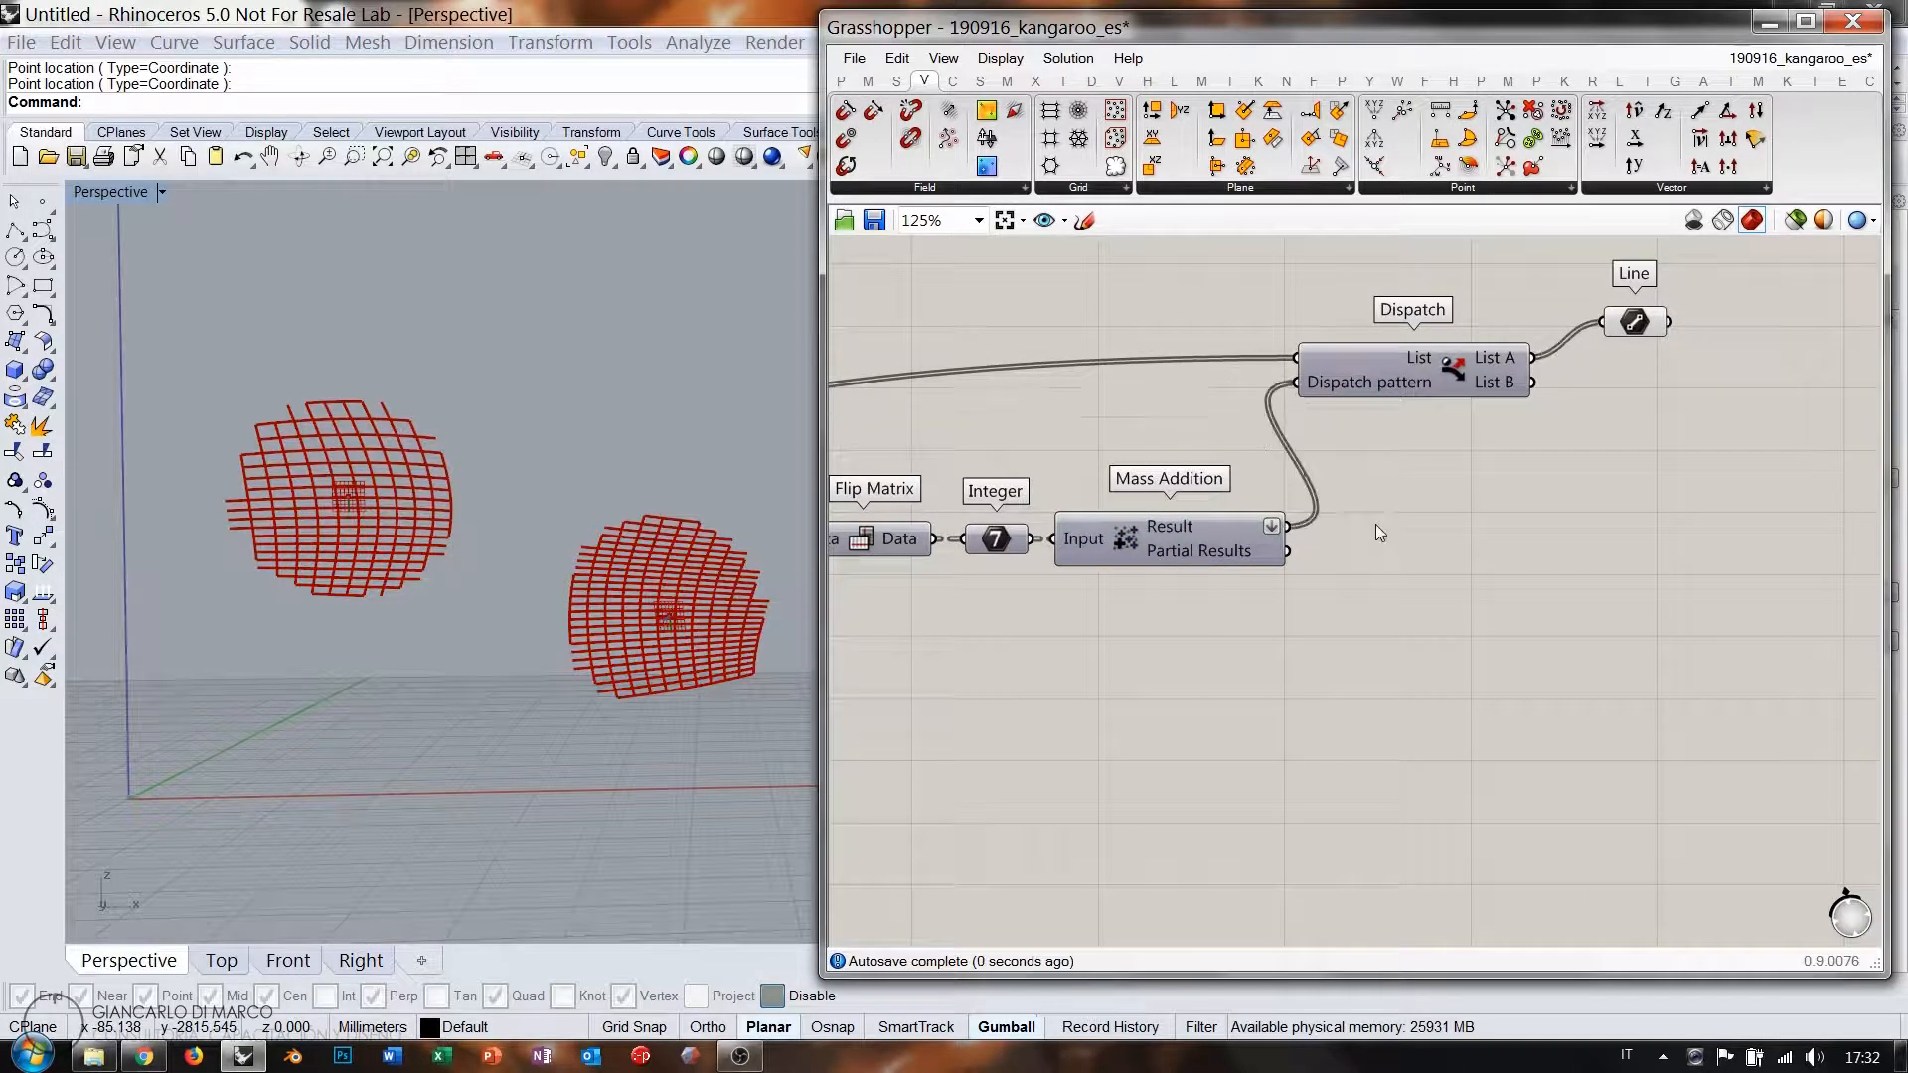
# Rewire the Line component to take Dispatch List B instead of List A.
pyautogui.moveTo(1364, 384)
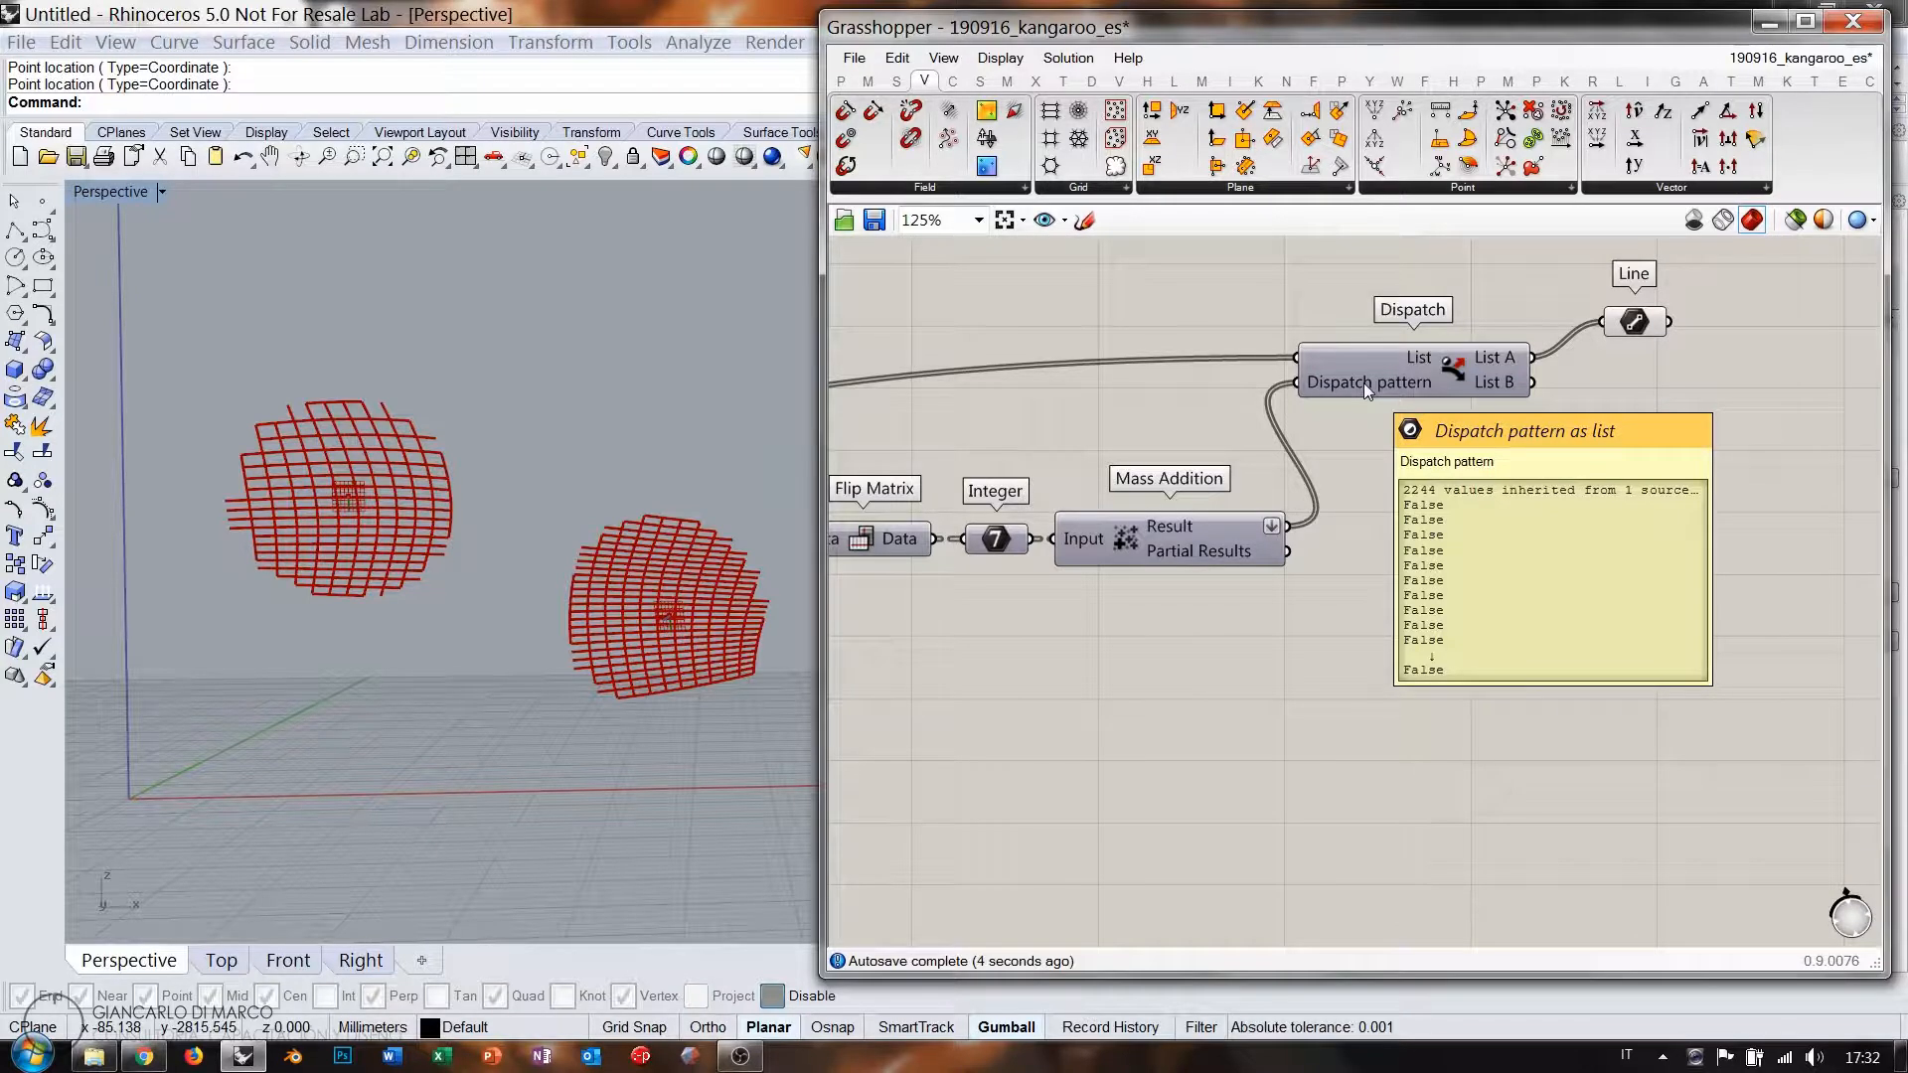
pyautogui.moveTo(1633, 324); pyautogui.dragTo(1639, 335)
pyautogui.click(1588, 397)
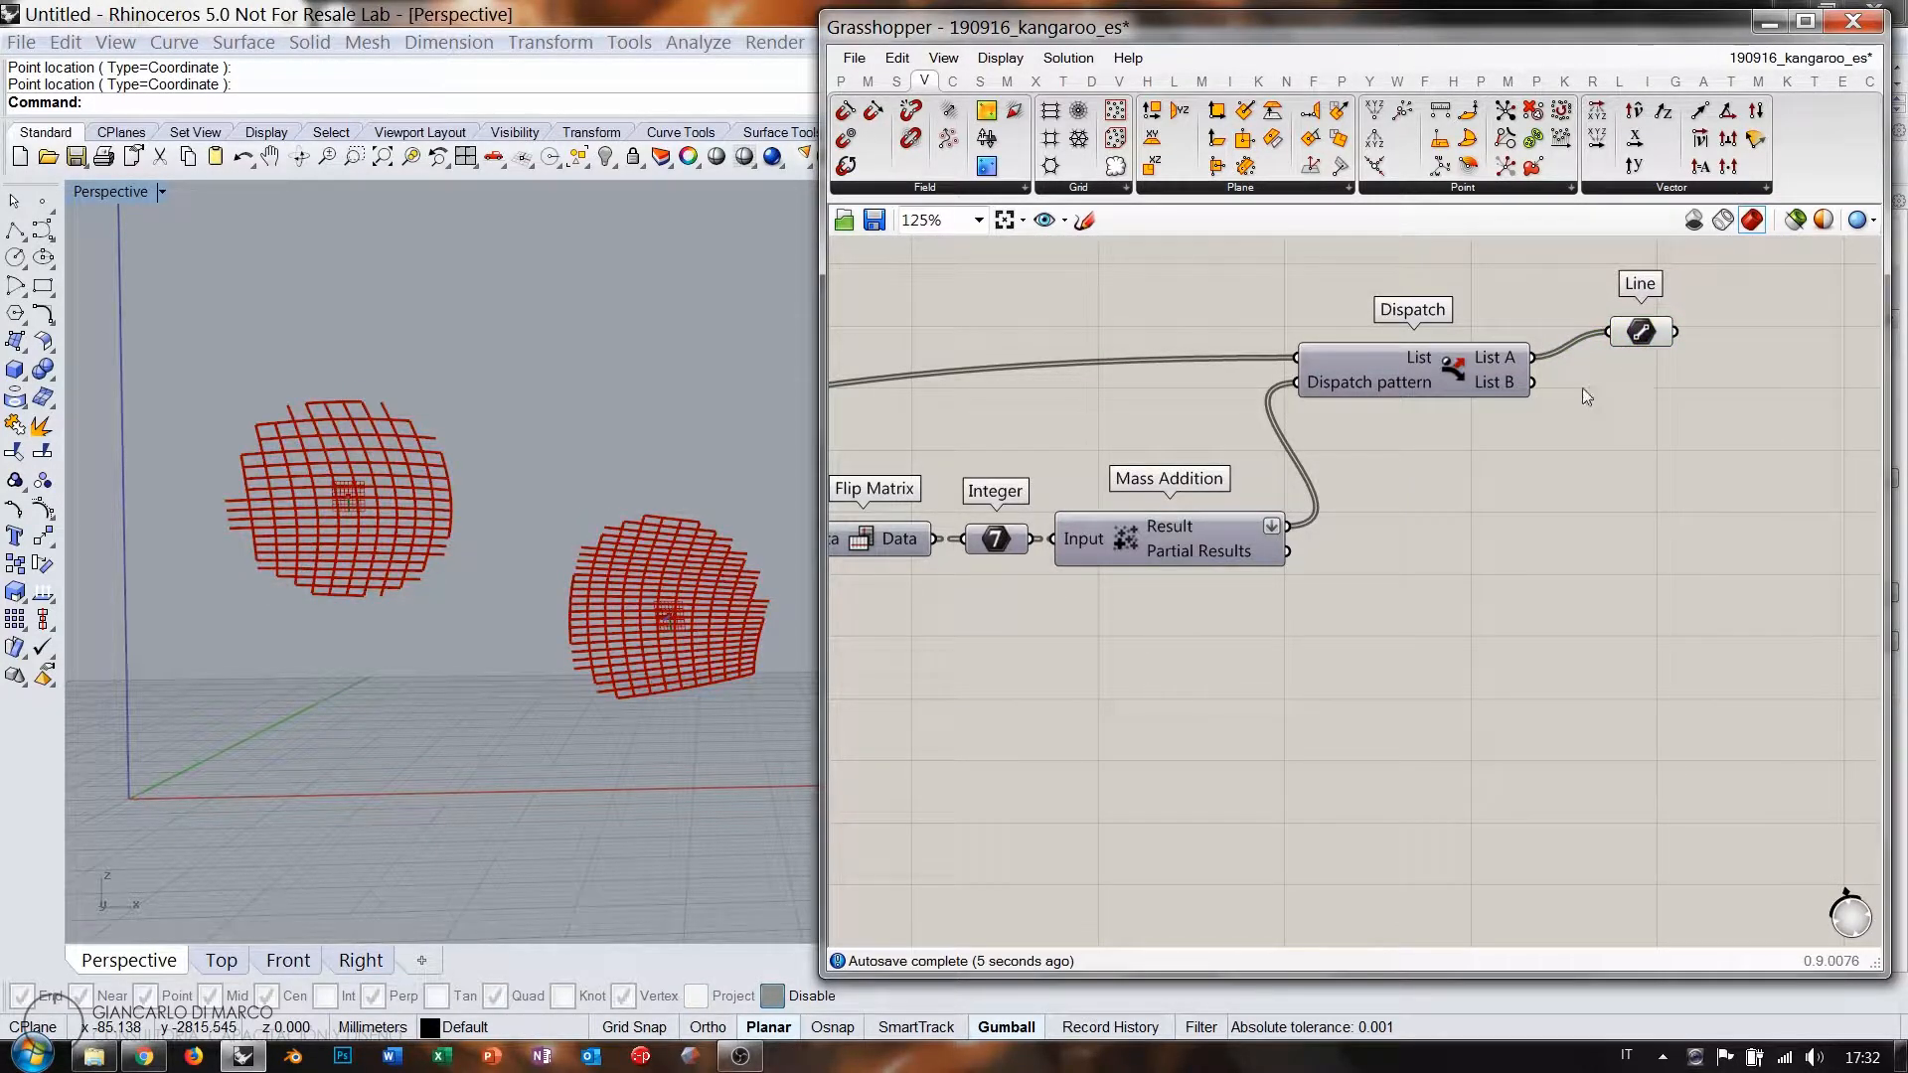
pyautogui.moveTo(1532, 383); pyautogui.dragTo(1610, 387)
pyautogui.click(1585, 465)
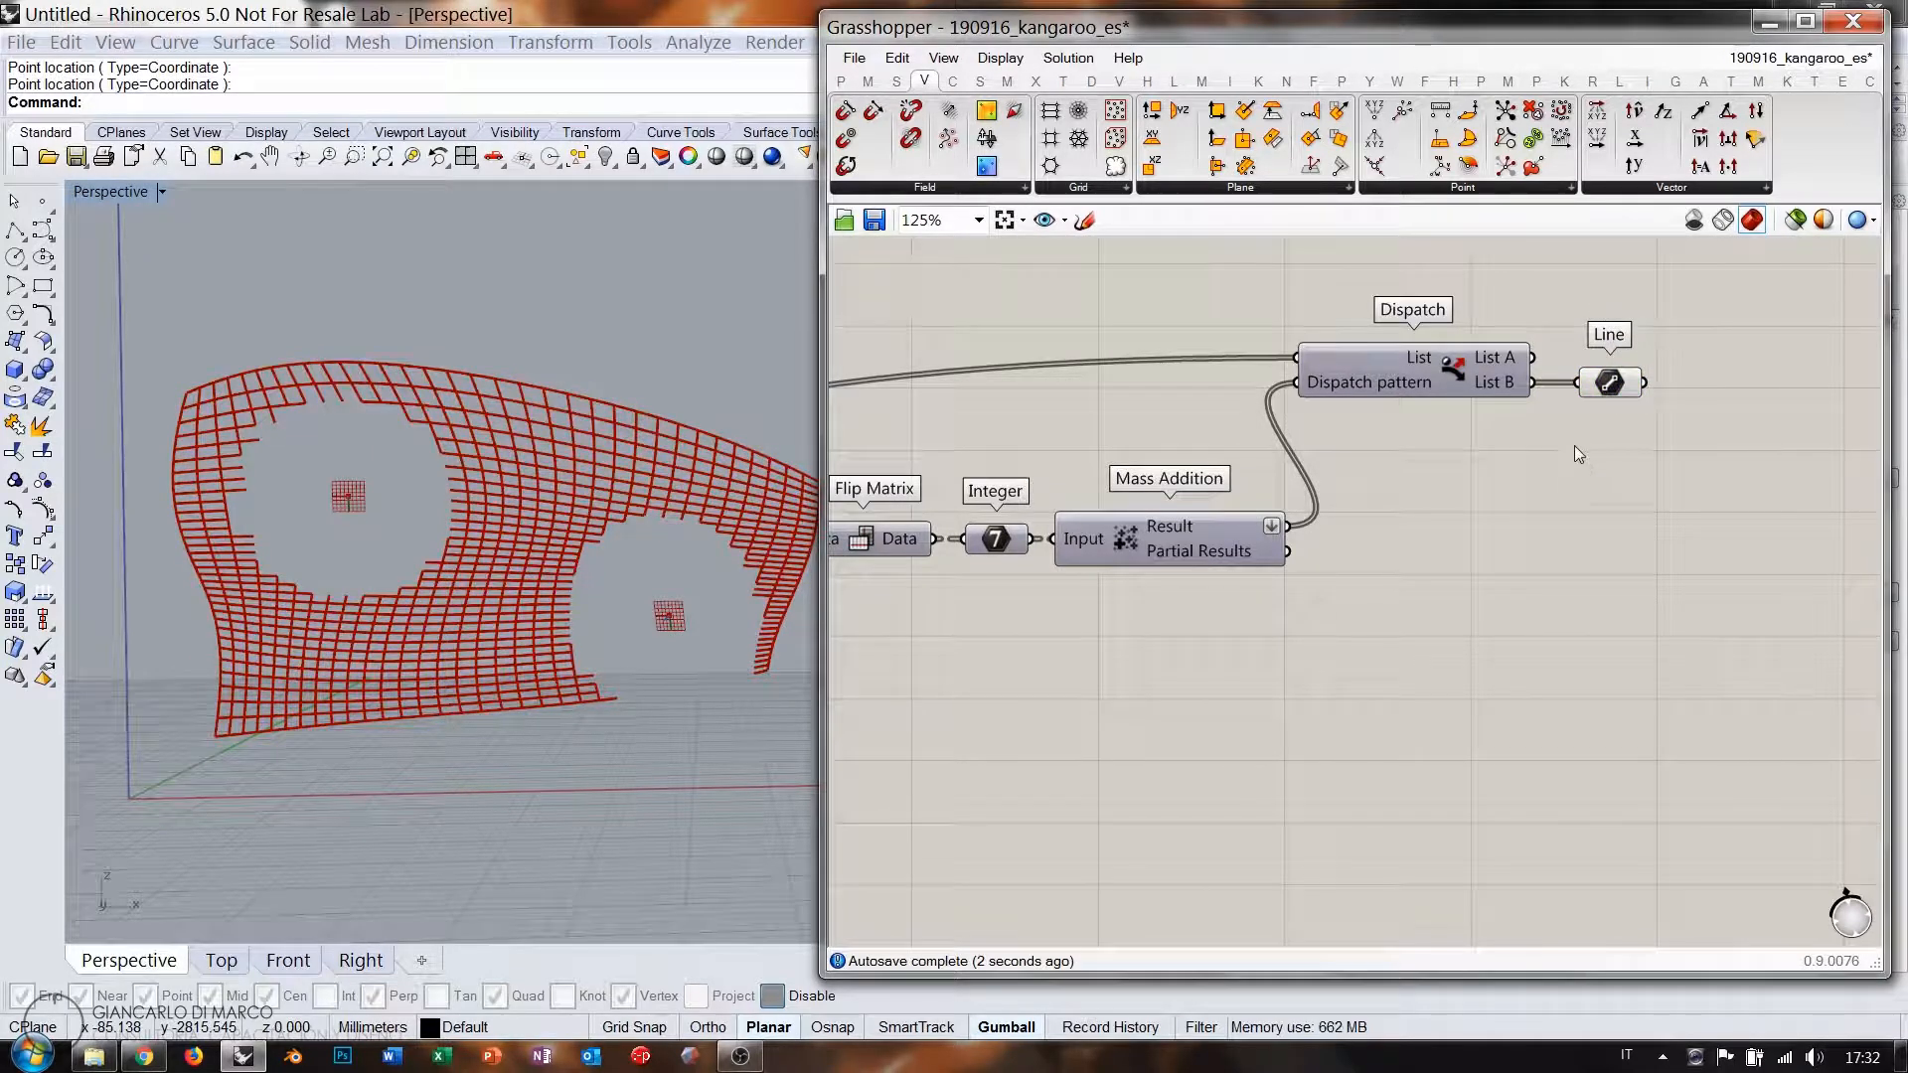
pyautogui.moveTo(1268, 453); pyautogui.dragTo(1481, 411, button='right')
# Adjust the distance threshold slider to resize the mesh holes.
pyautogui.scroll(-3, 1481, 409)
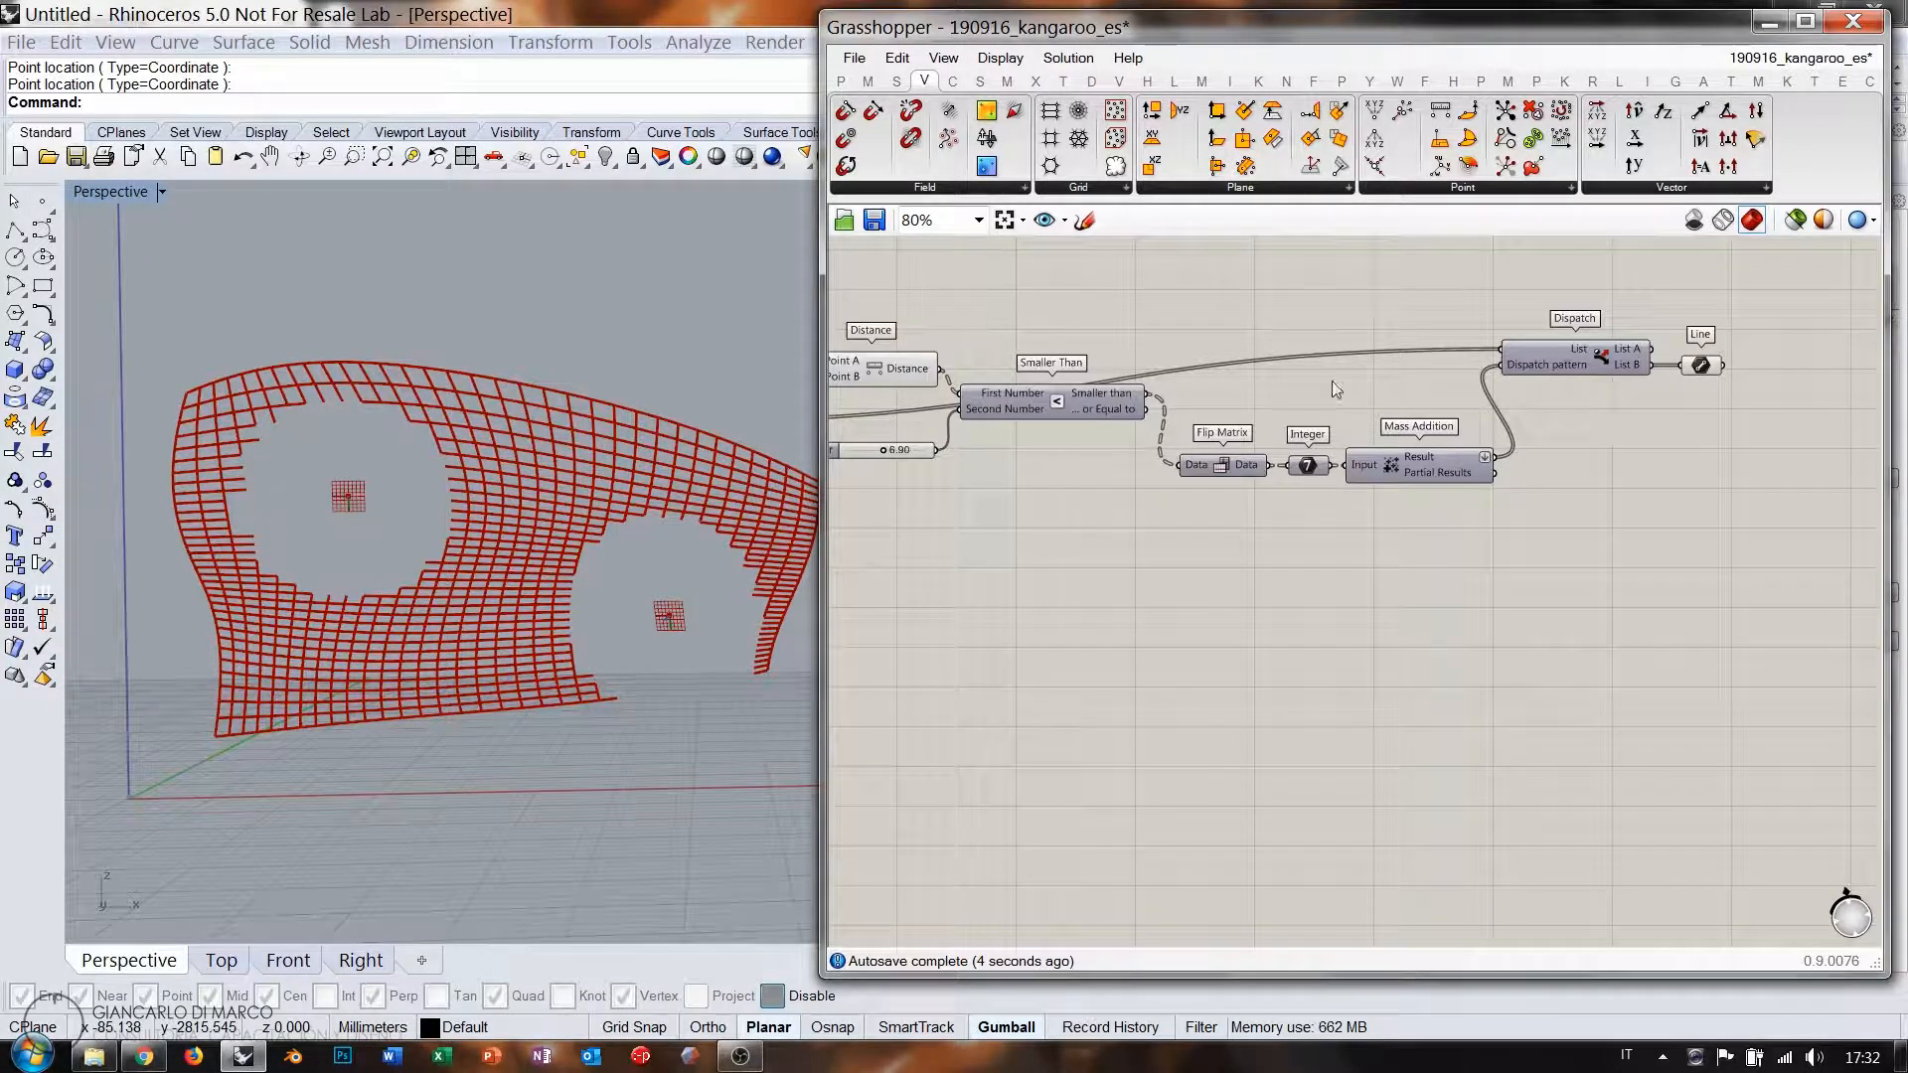
pyautogui.moveTo(1039, 467); pyautogui.dragTo(1180, 488, button='right')
pyautogui.scroll(3, 965, 453)
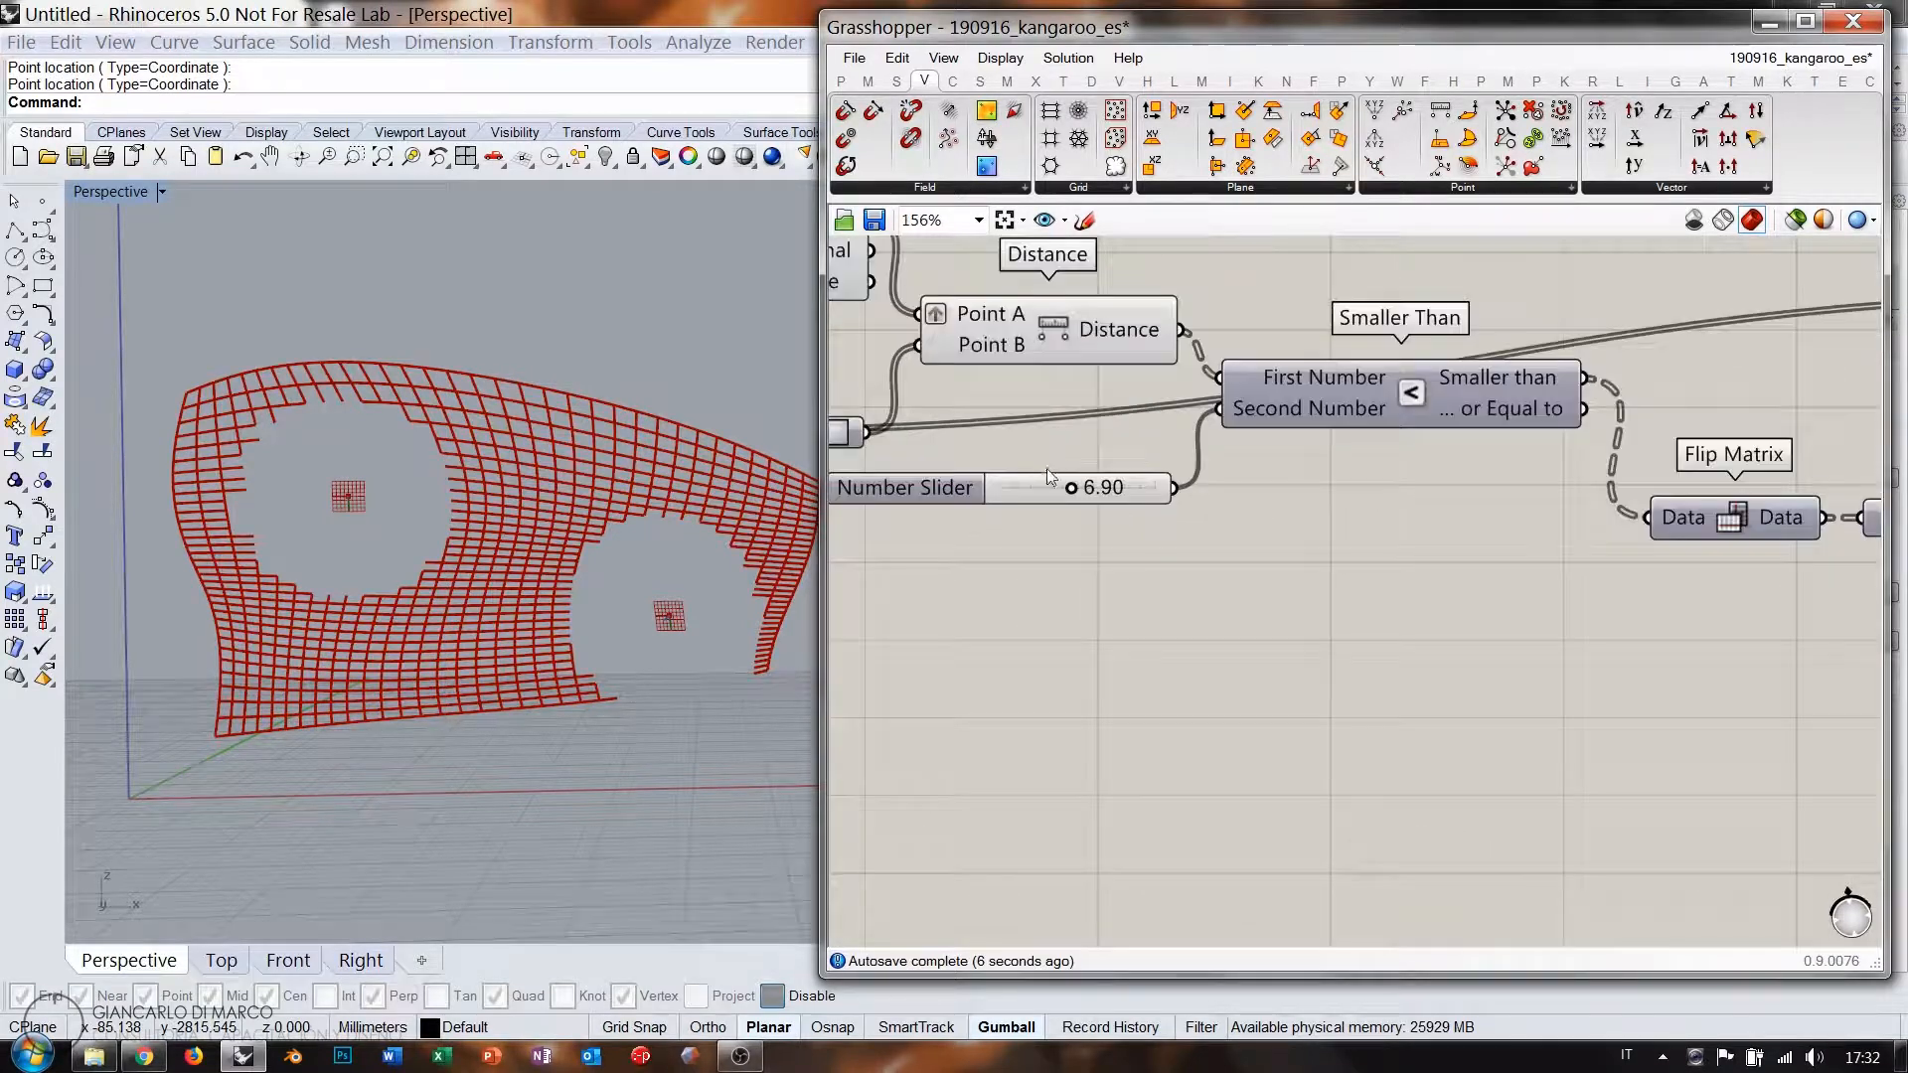
pyautogui.moveTo(1075, 492)
pyautogui.mouseDown()
pyautogui.moveTo(1042, 492)
pyautogui.moveTo(1148, 490)
pyautogui.moveTo(1039, 485)
pyautogui.moveTo(1070, 486)
pyautogui.mouseUp()
# Preview Dispatch List A and List B as Lines, then delete both Line components.
pyautogui.moveTo(1530, 497); pyautogui.dragTo(933, 557, button='right')
pyautogui.scroll(-3, 935, 556)
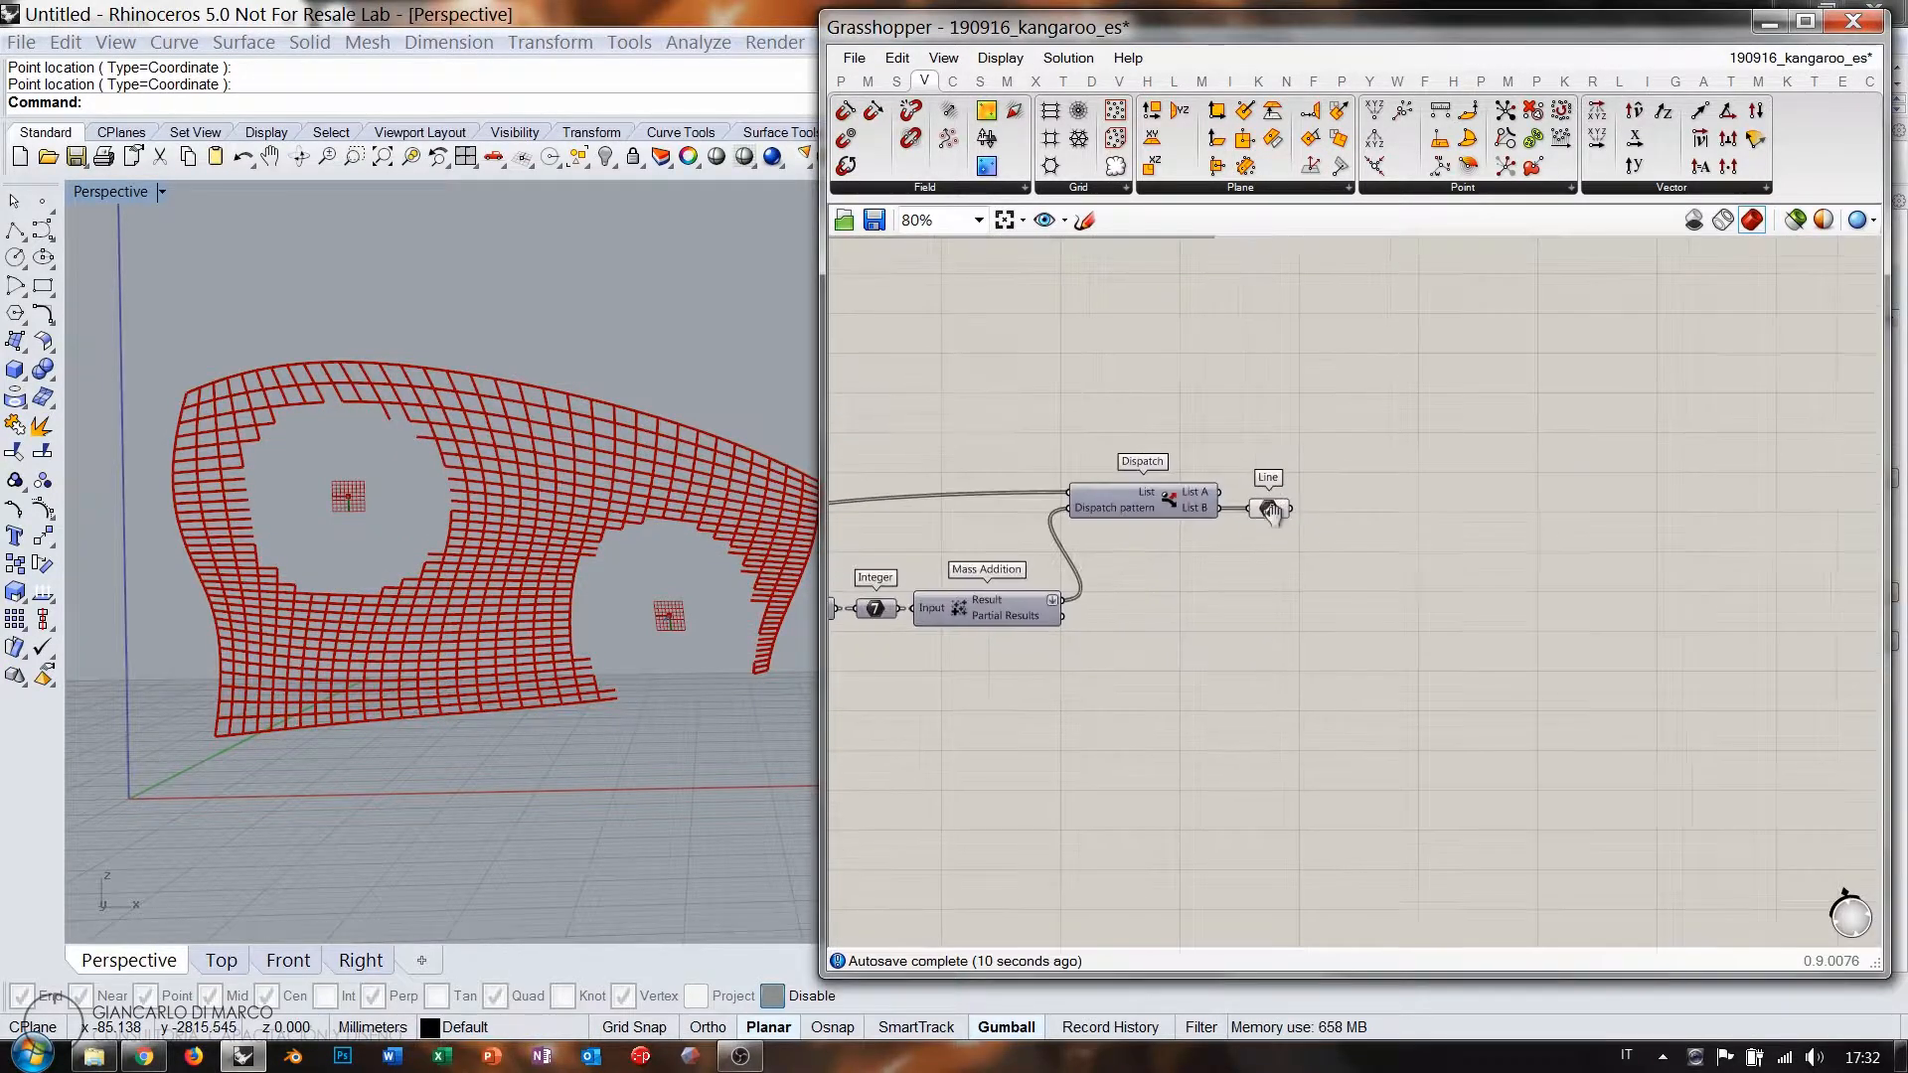
pyautogui.click(1273, 497)
pyautogui.moveTo(1254, 479); pyautogui.dragTo(1270, 537)
pyautogui.scroll(3, 1259, 527)
pyautogui.moveTo(1182, 492); pyautogui.dragTo(1245, 533)
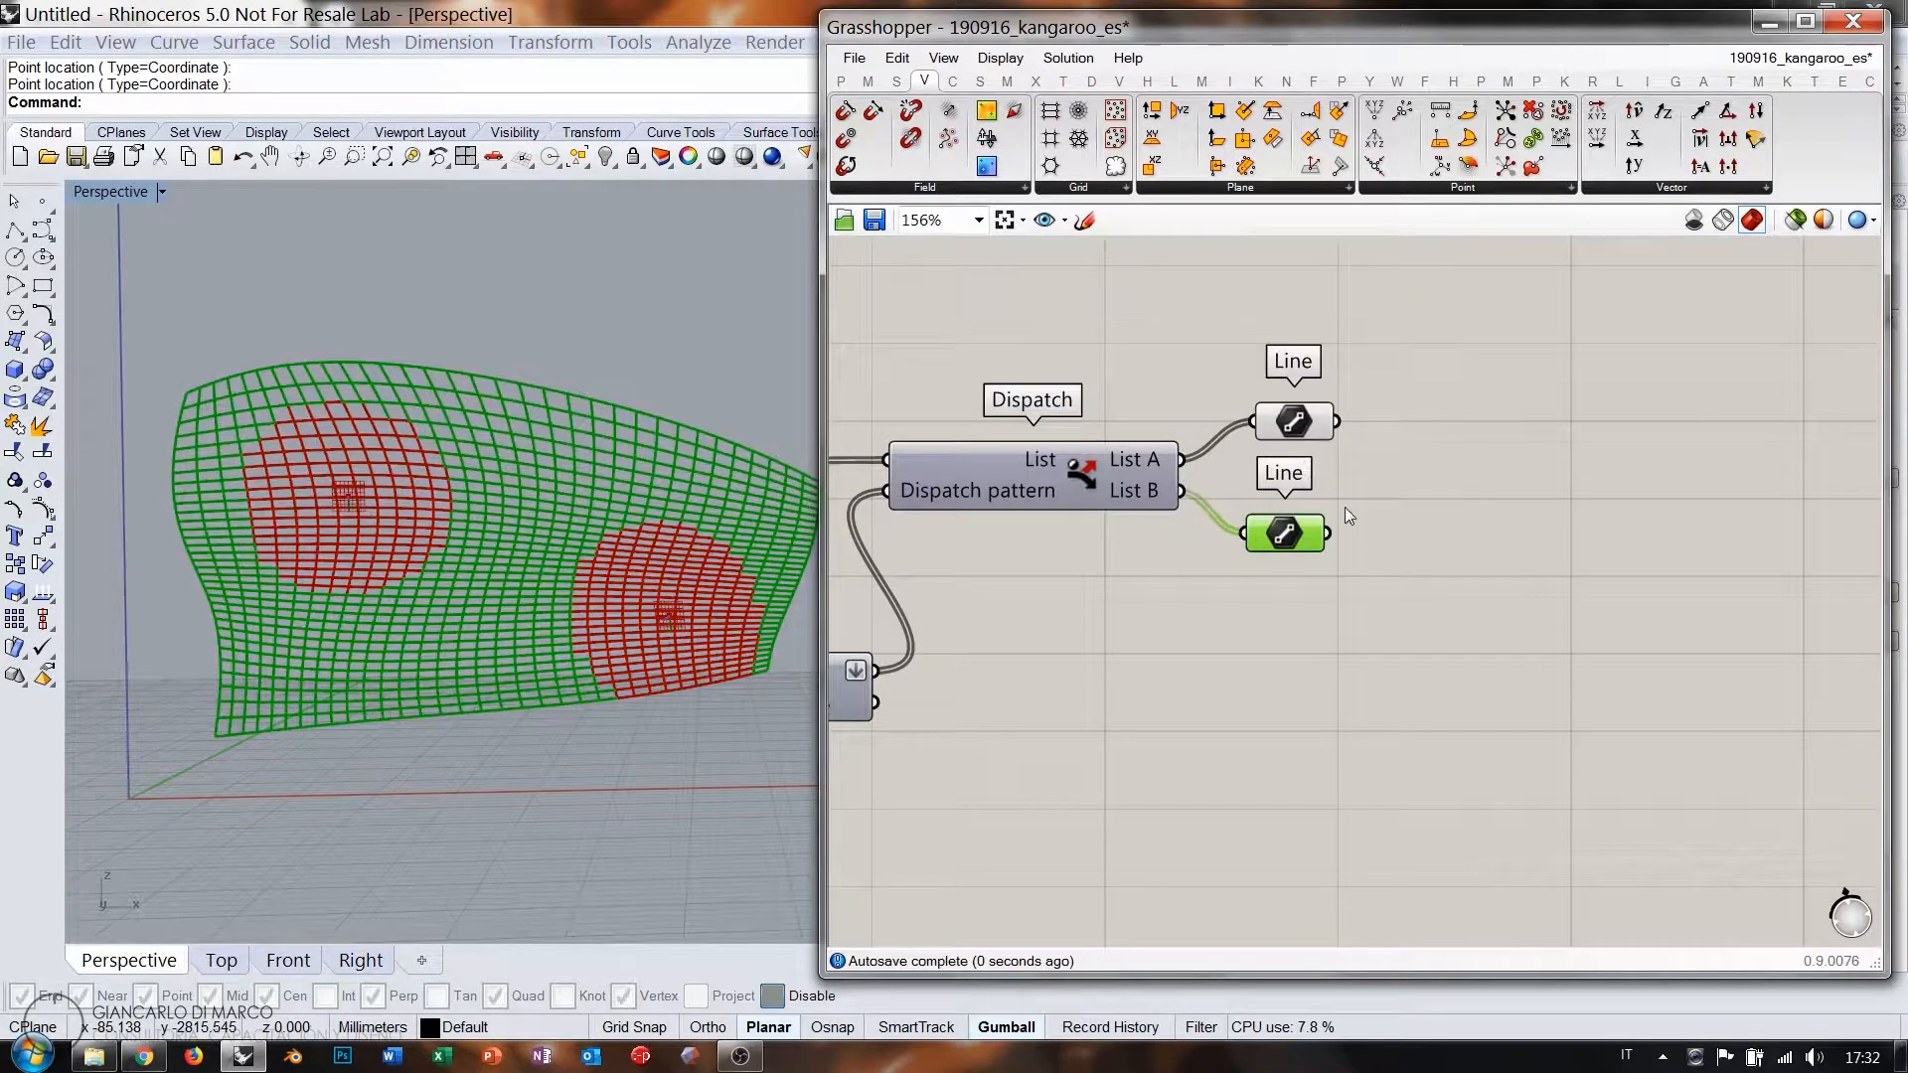
pyautogui.moveTo(1377, 580); pyautogui.dragTo(1243, 378)
pyautogui.press('Delete')
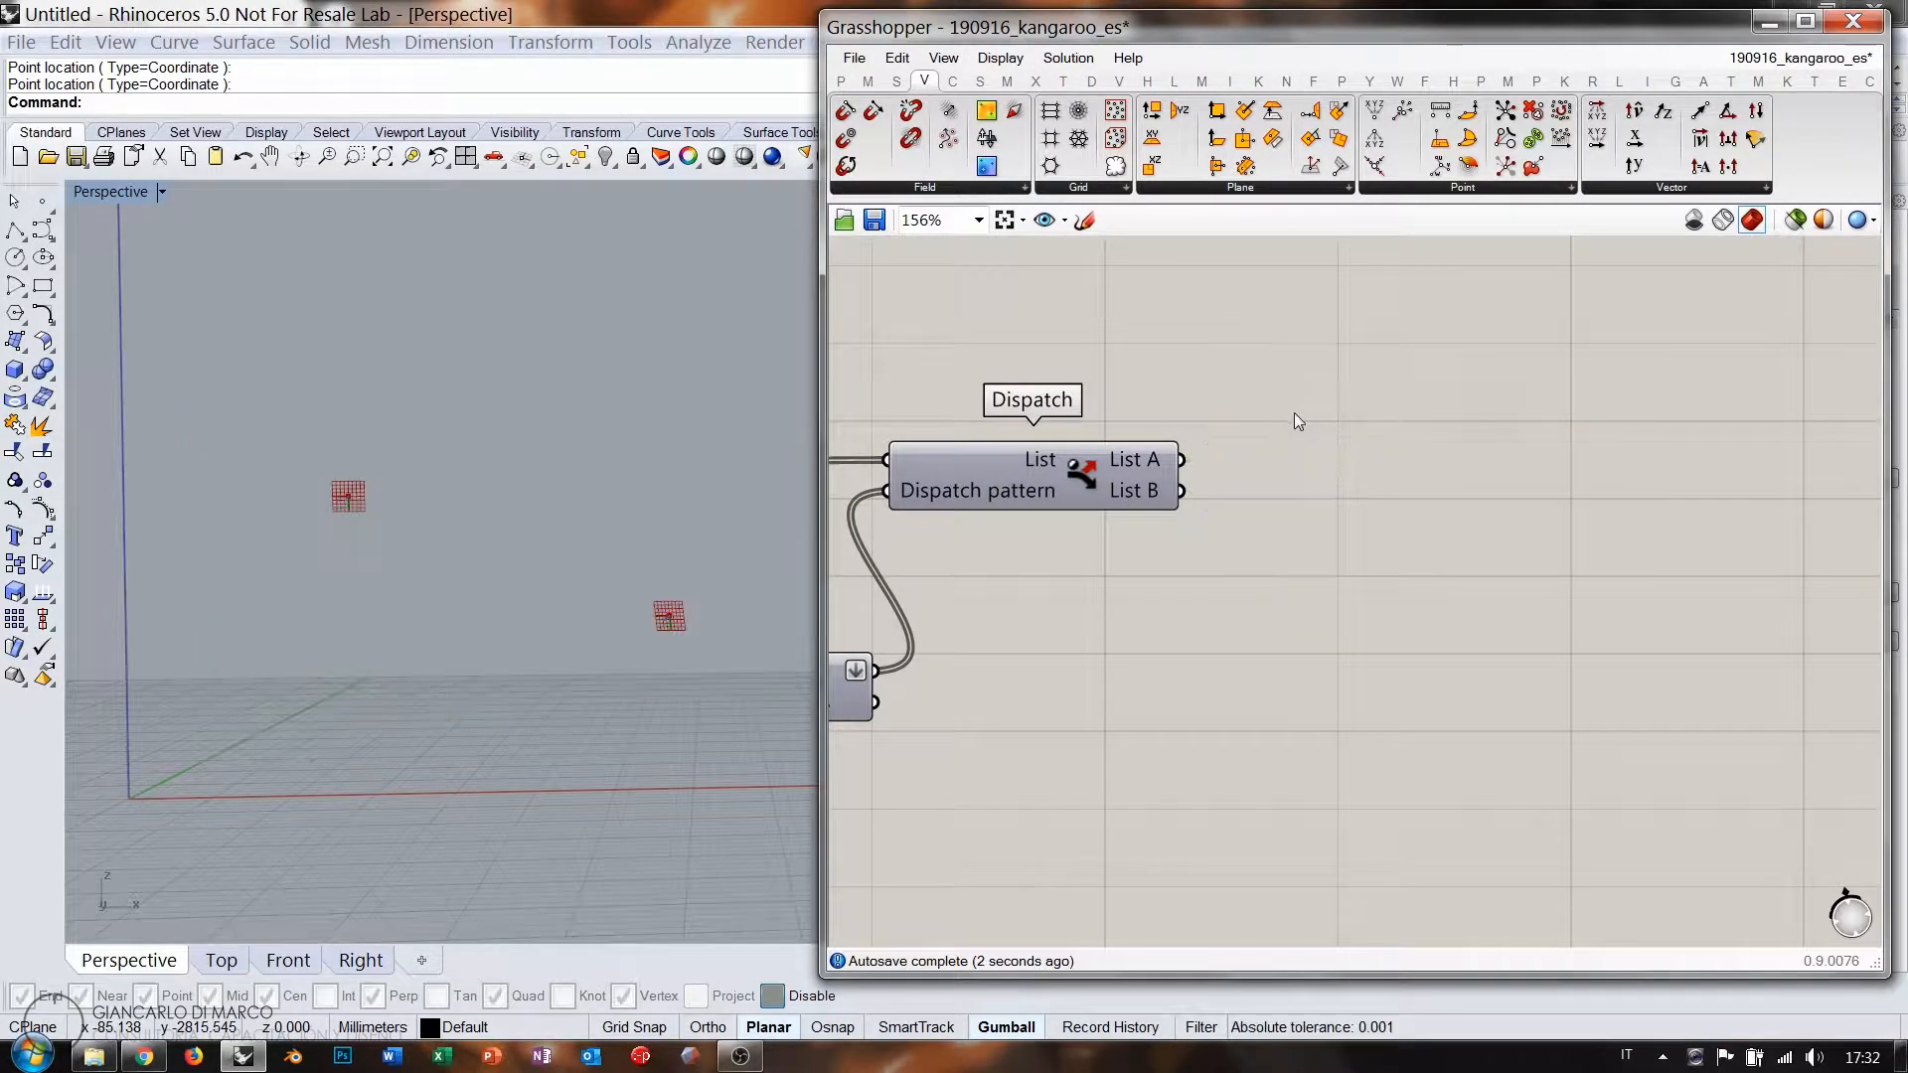
# Hide the Evaluate Surface preview grids with Ctrl+Q.
pyautogui.scroll(-4, 1620, 479)
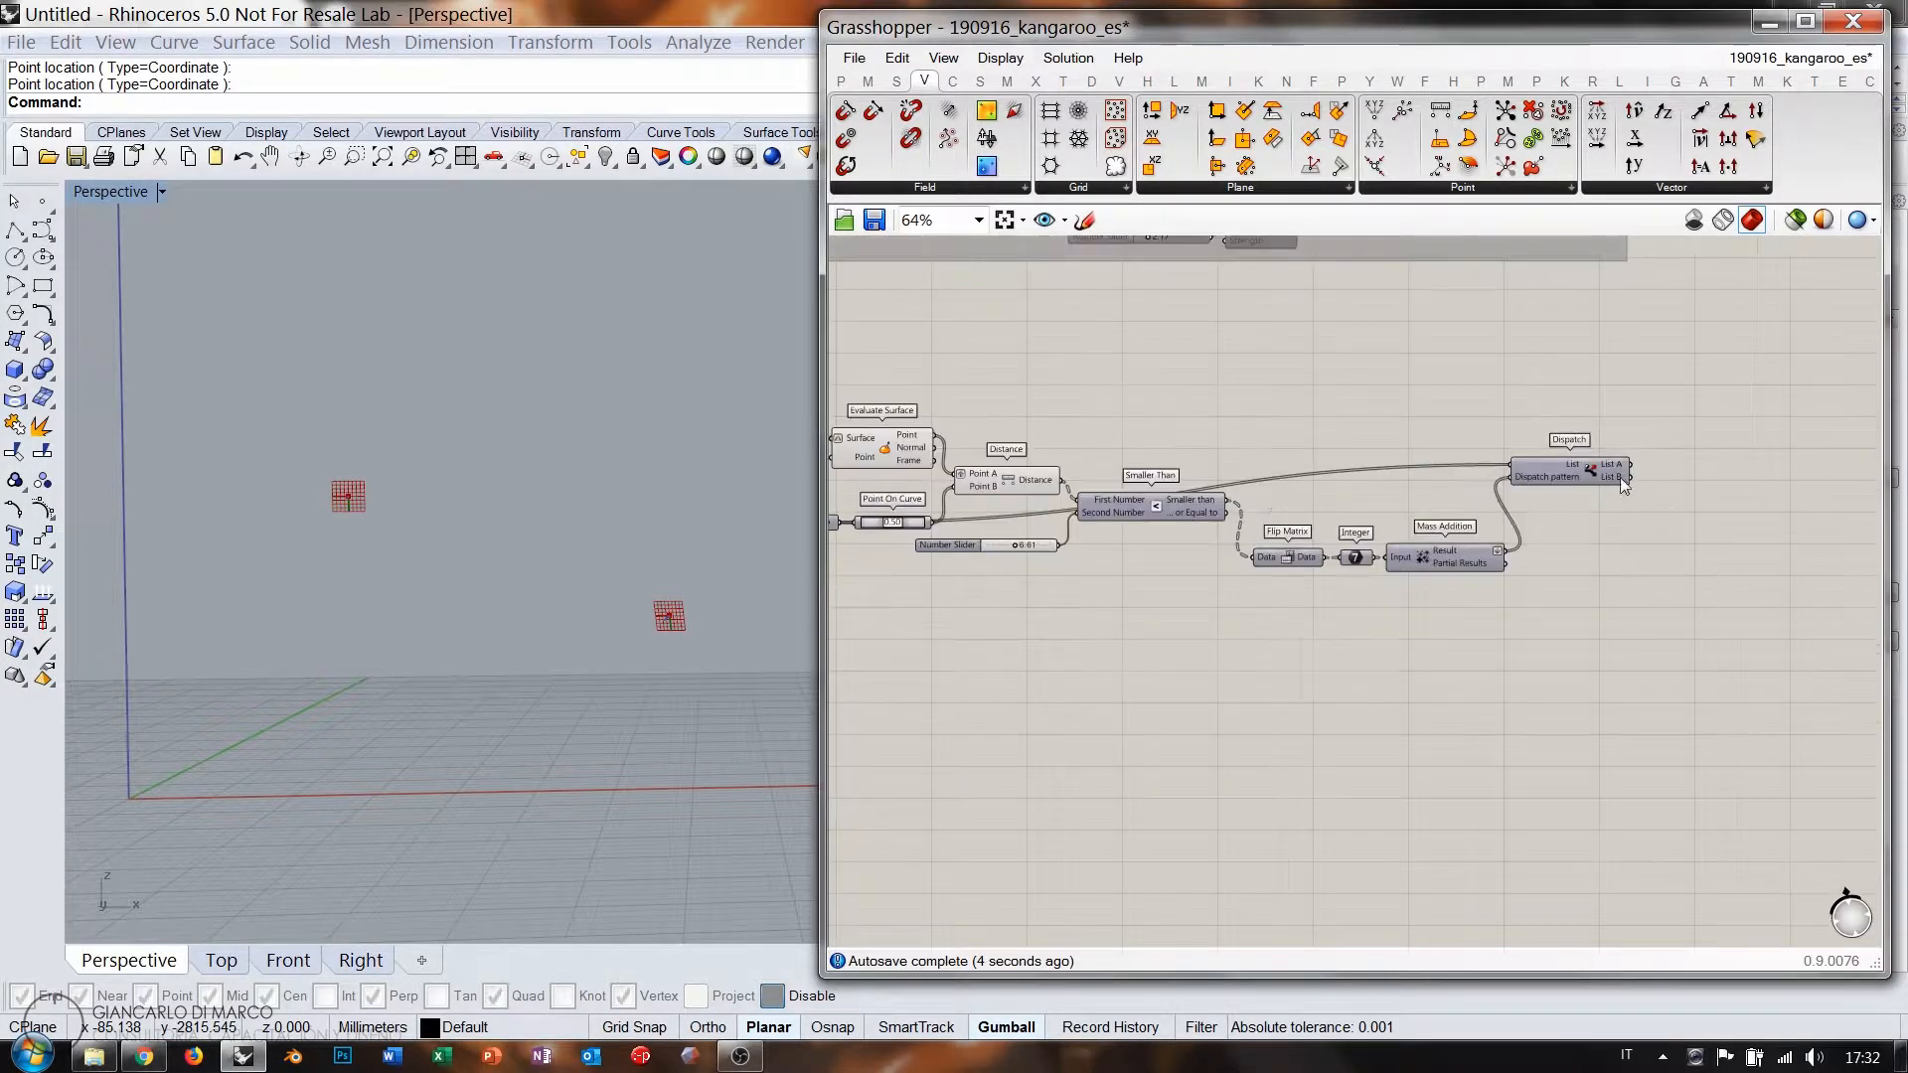
pyautogui.moveTo(1121, 506); pyautogui.dragTo(1361, 542, button='right')
pyautogui.scroll(1, 1110, 461)
pyautogui.click(1108, 489)
pyautogui.hotkey('ctrl', 'q')
pyautogui.click(1252, 423)
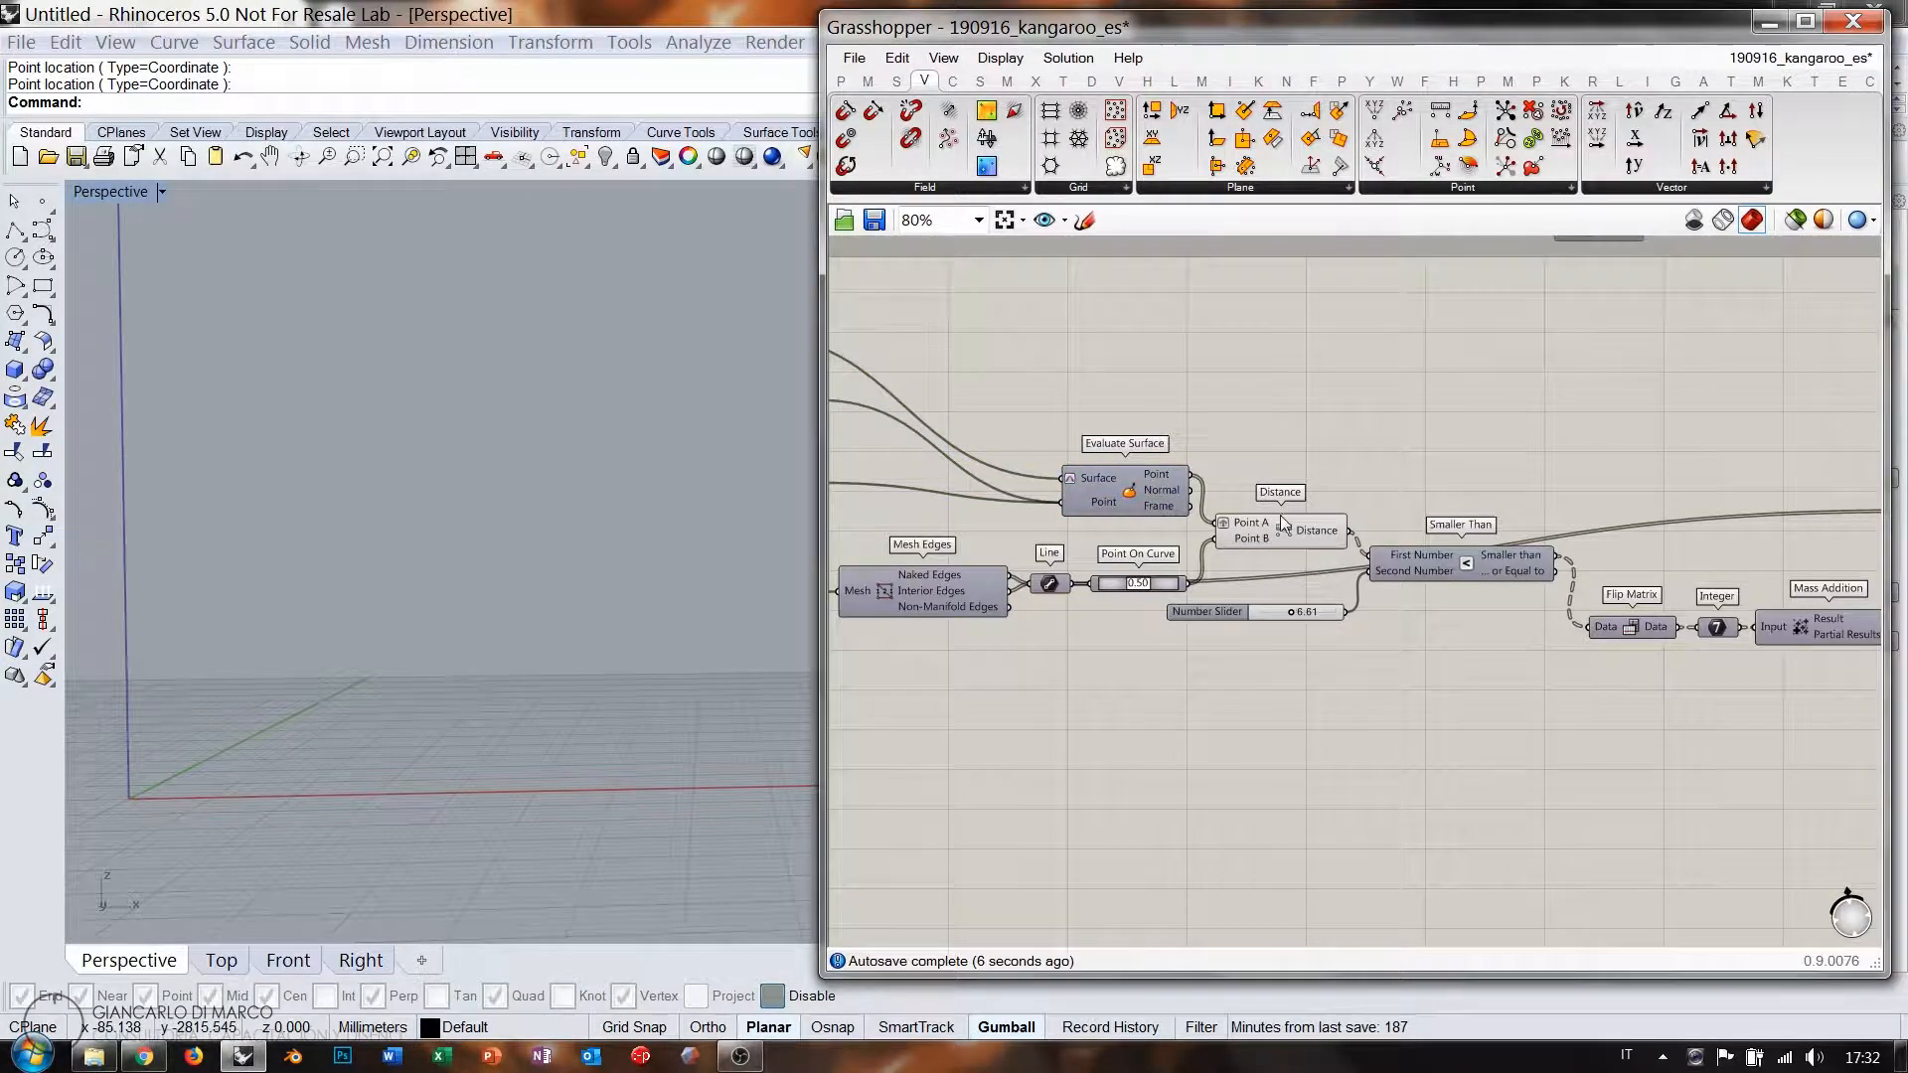
# Place a Kangaroo2 Length(Line) spring goal fed by Dispatch List A.
pyautogui.click(1281, 519)
pyautogui.moveTo(1357, 463); pyautogui.dragTo(1191, 514, button='right')
pyautogui.scroll(-5, 1191, 513)
pyautogui.moveTo(1419, 488); pyautogui.dragTo(1271, 506, button='right')
pyautogui.scroll(8, 1298, 533)
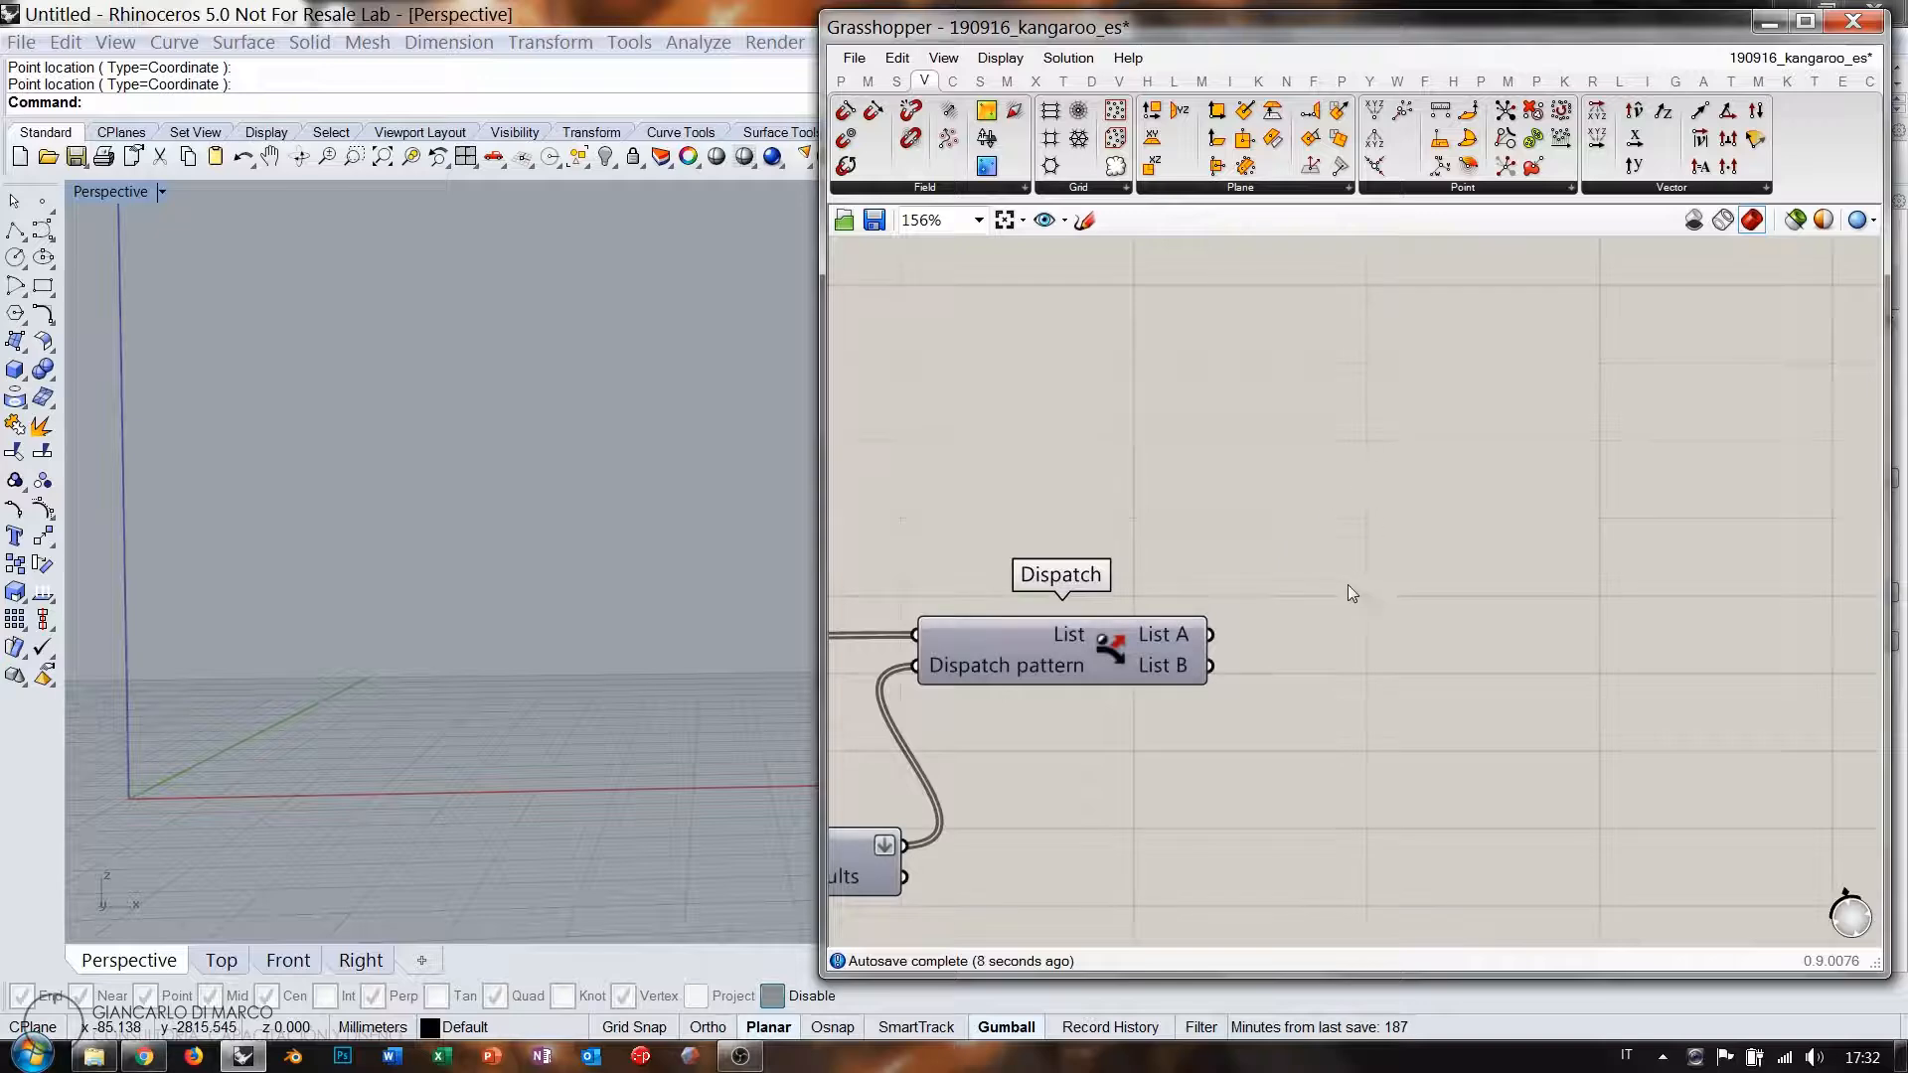
pyautogui.moveTo(1348, 594); pyautogui.dragTo(1309, 518, button='right')
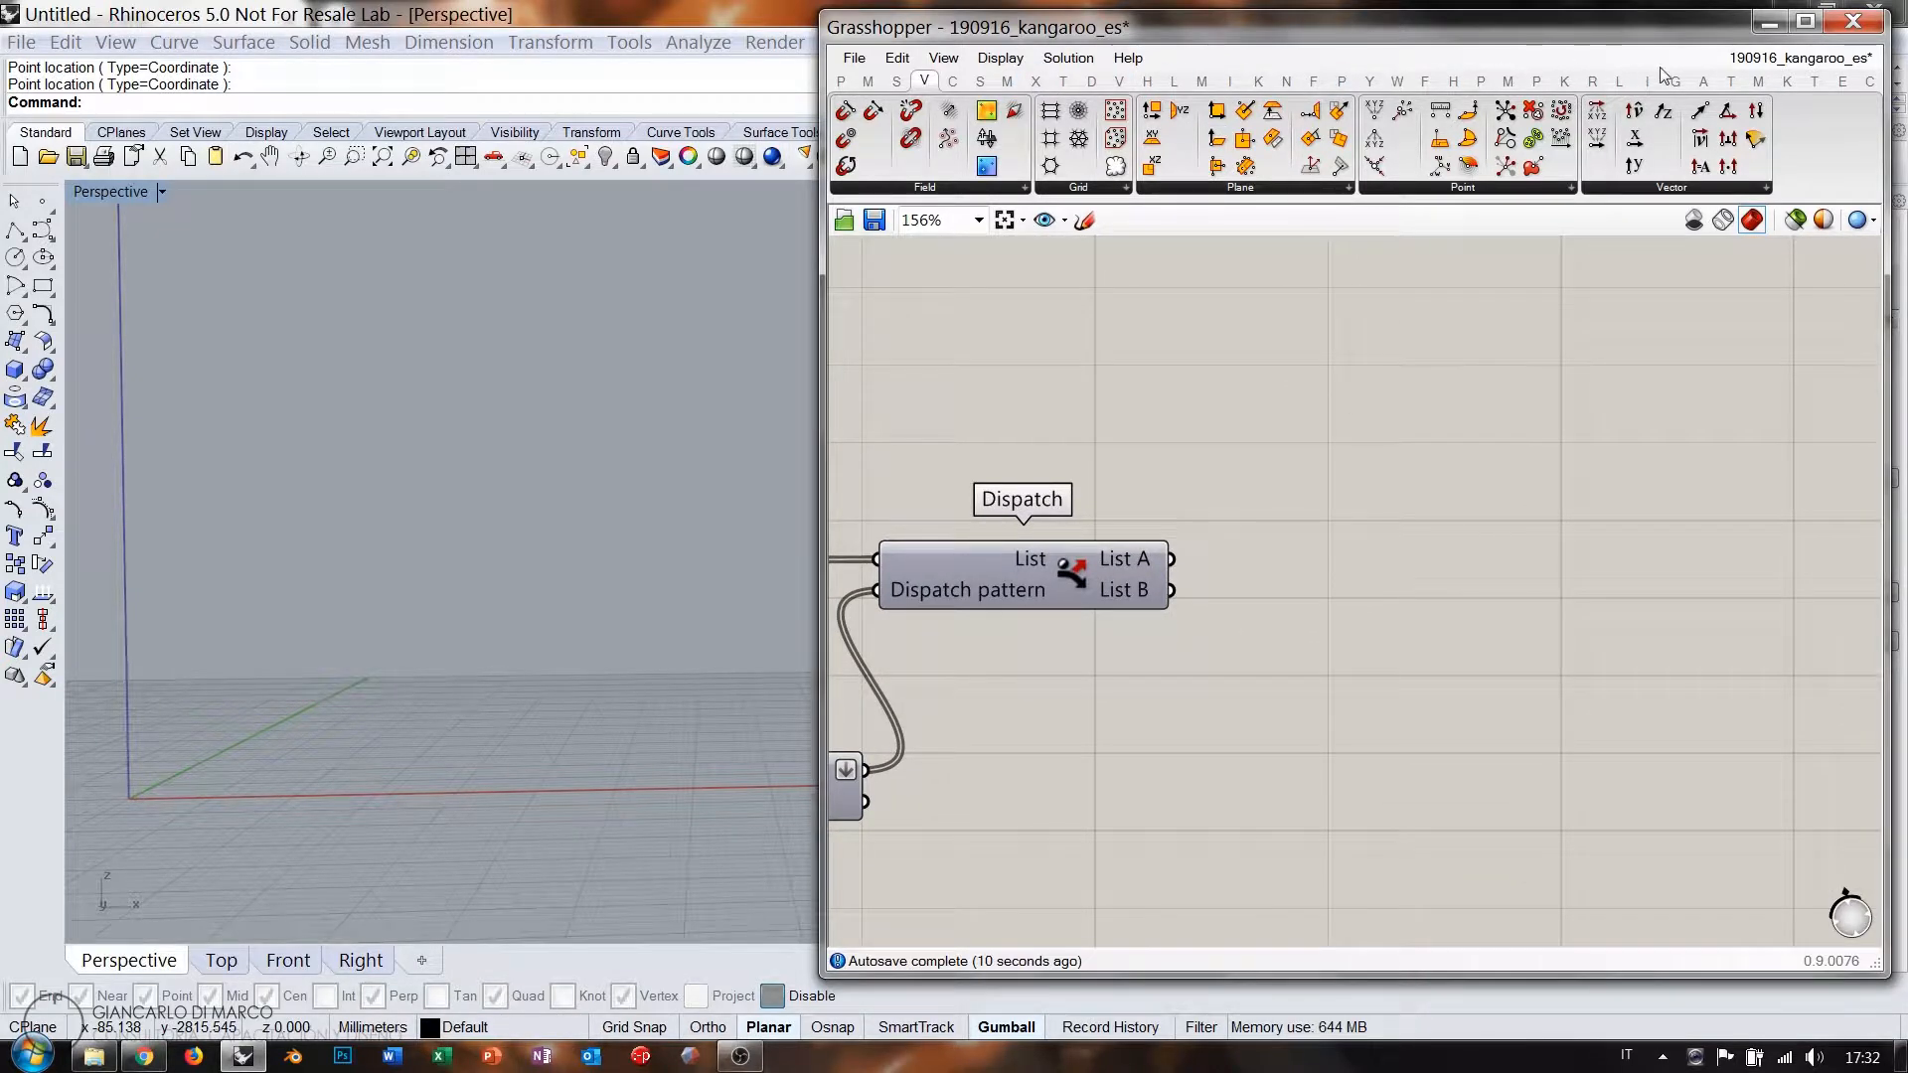
pyautogui.click(1787, 81)
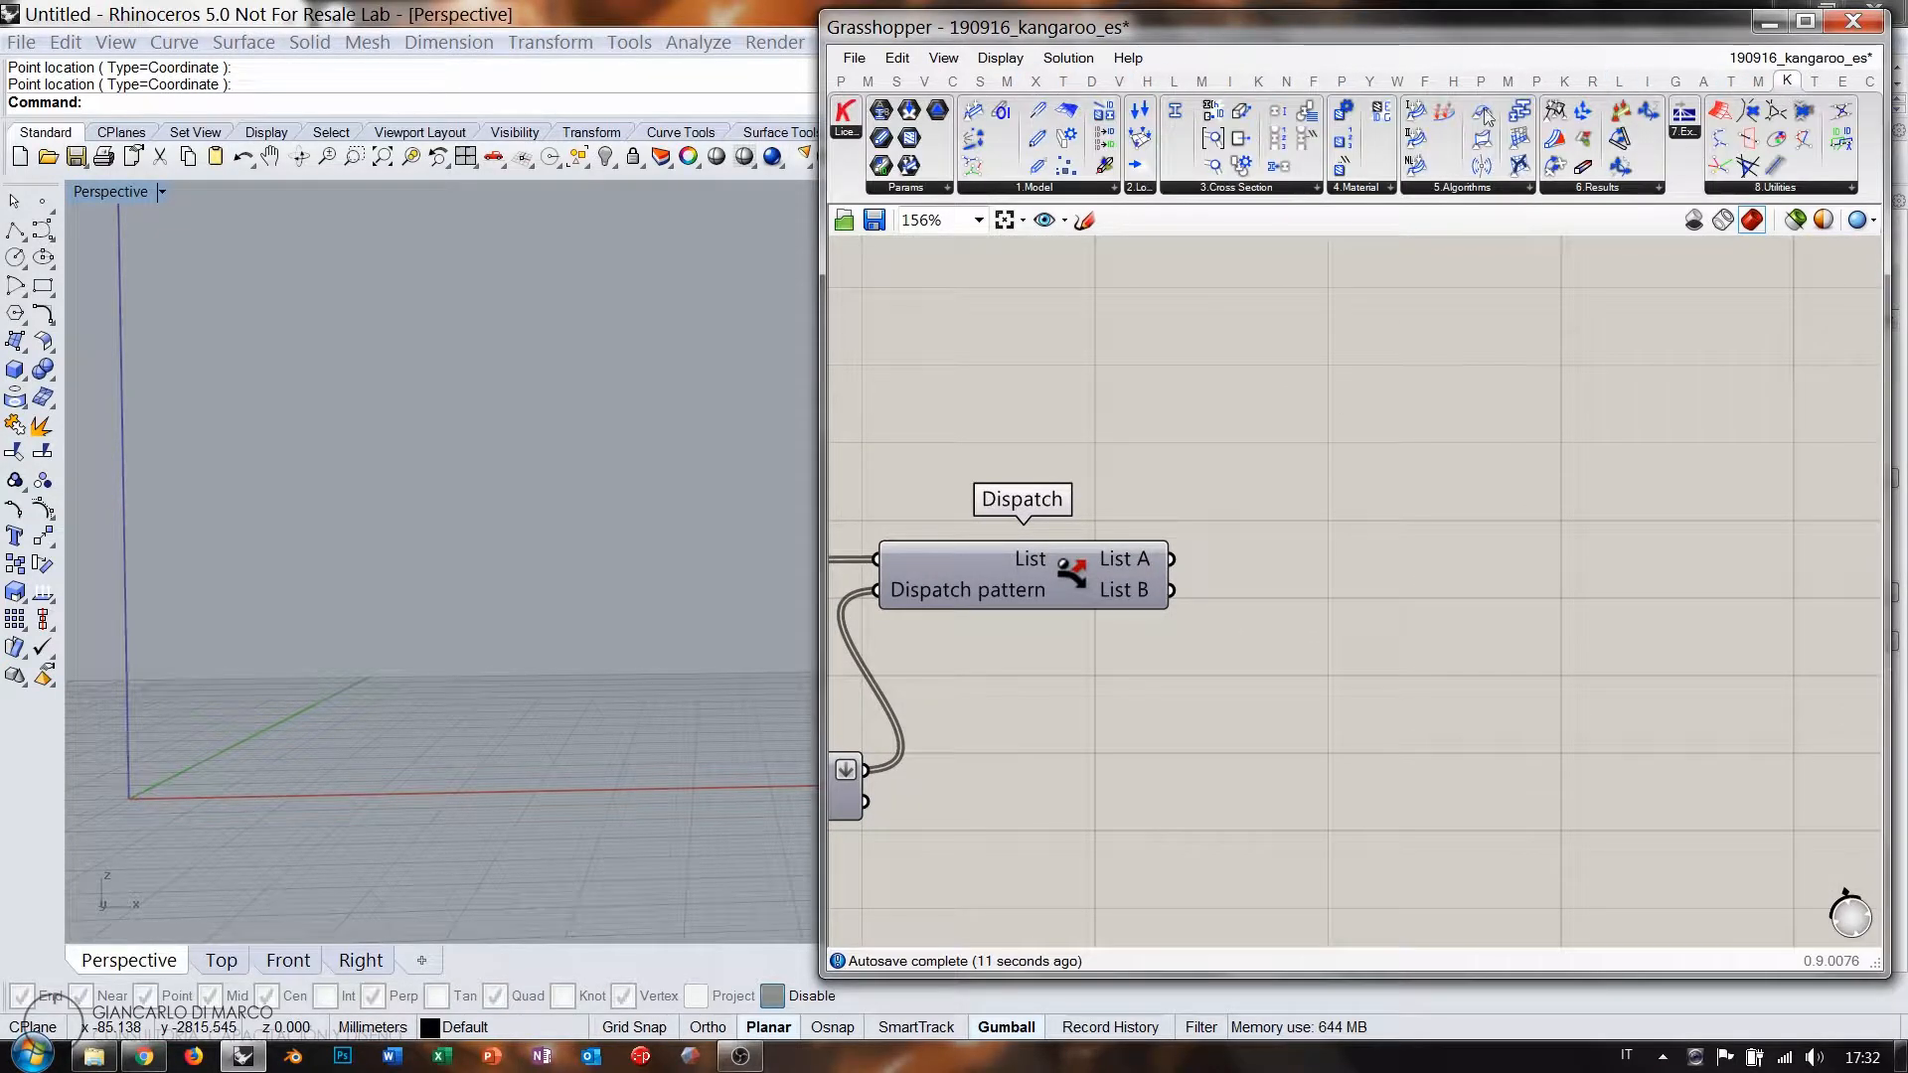
pyautogui.click(1565, 80)
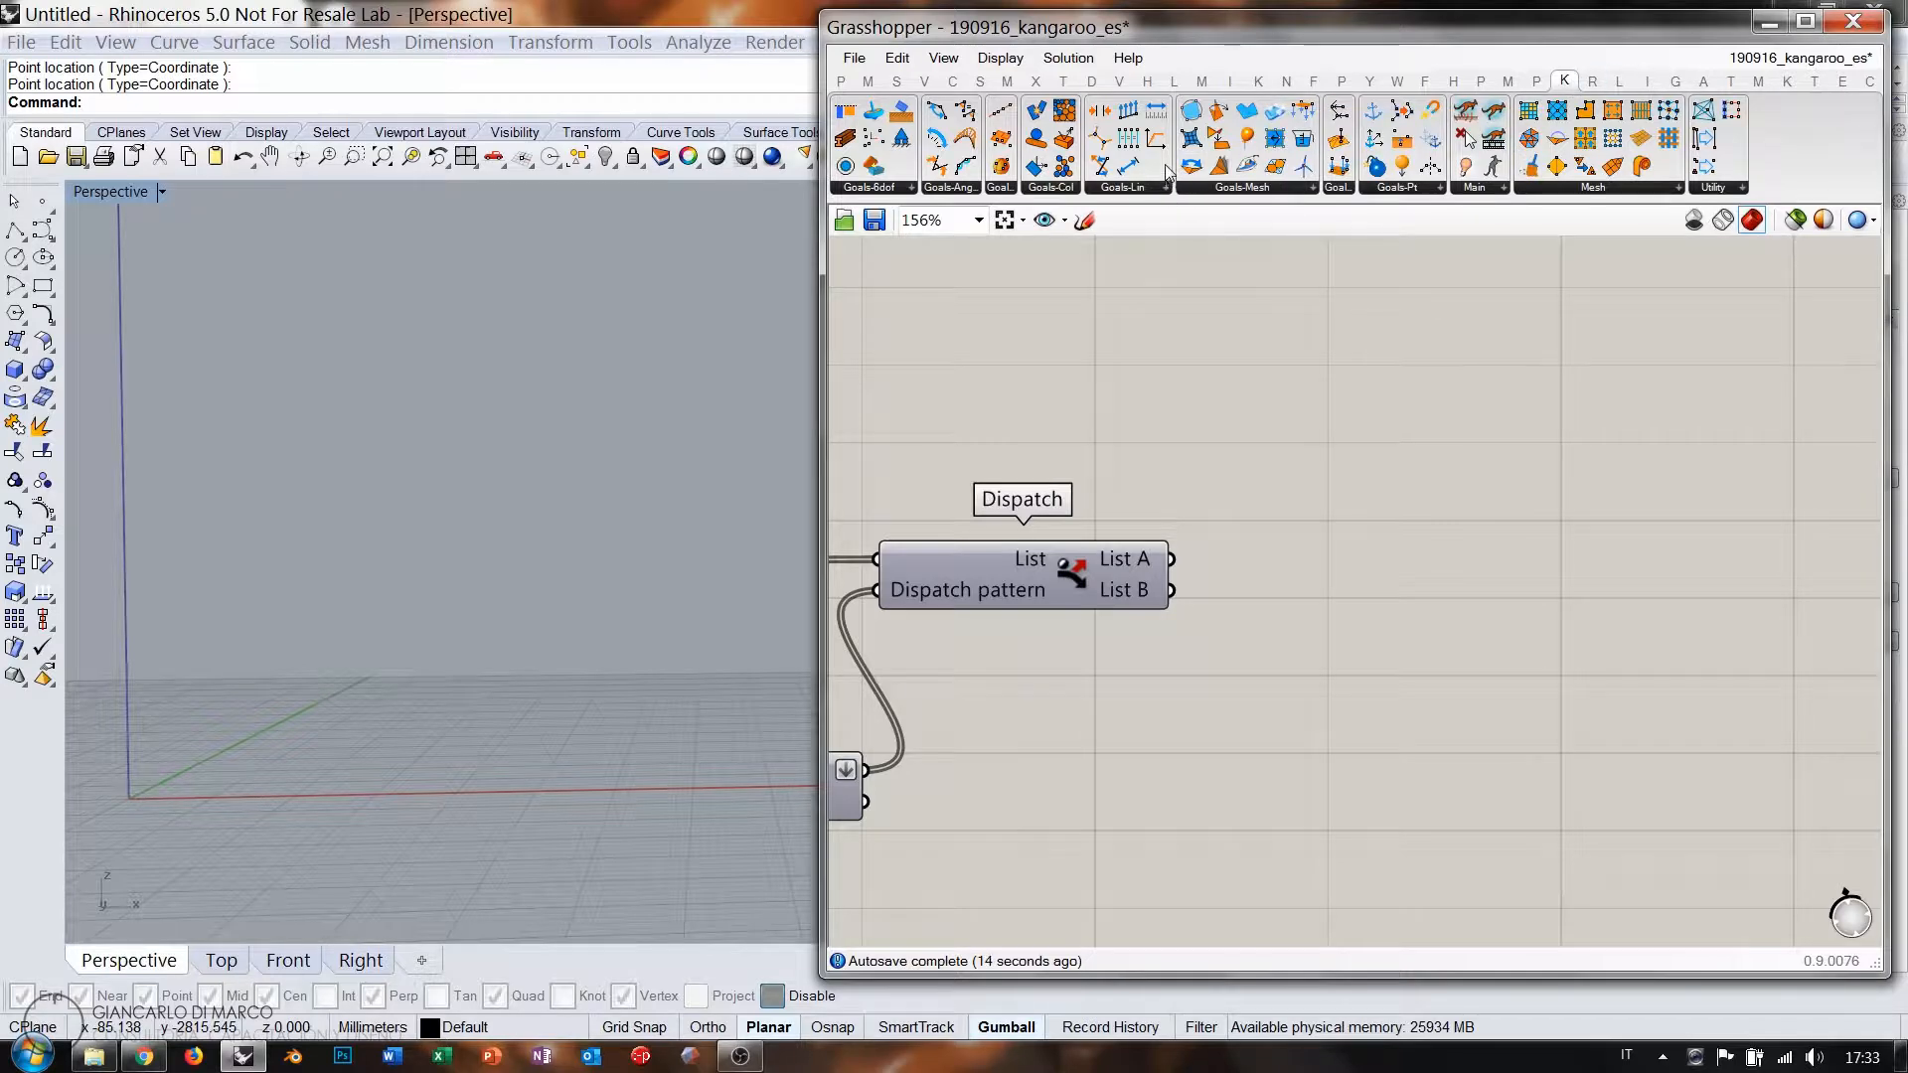
pyautogui.moveTo(1340, 469); pyautogui.dragTo(1333, 464)
pyautogui.moveTo(1172, 558); pyautogui.dragTo(1501, 402)
# Add a Length component measuring the List A edges.
pyautogui.click(1505, 510)
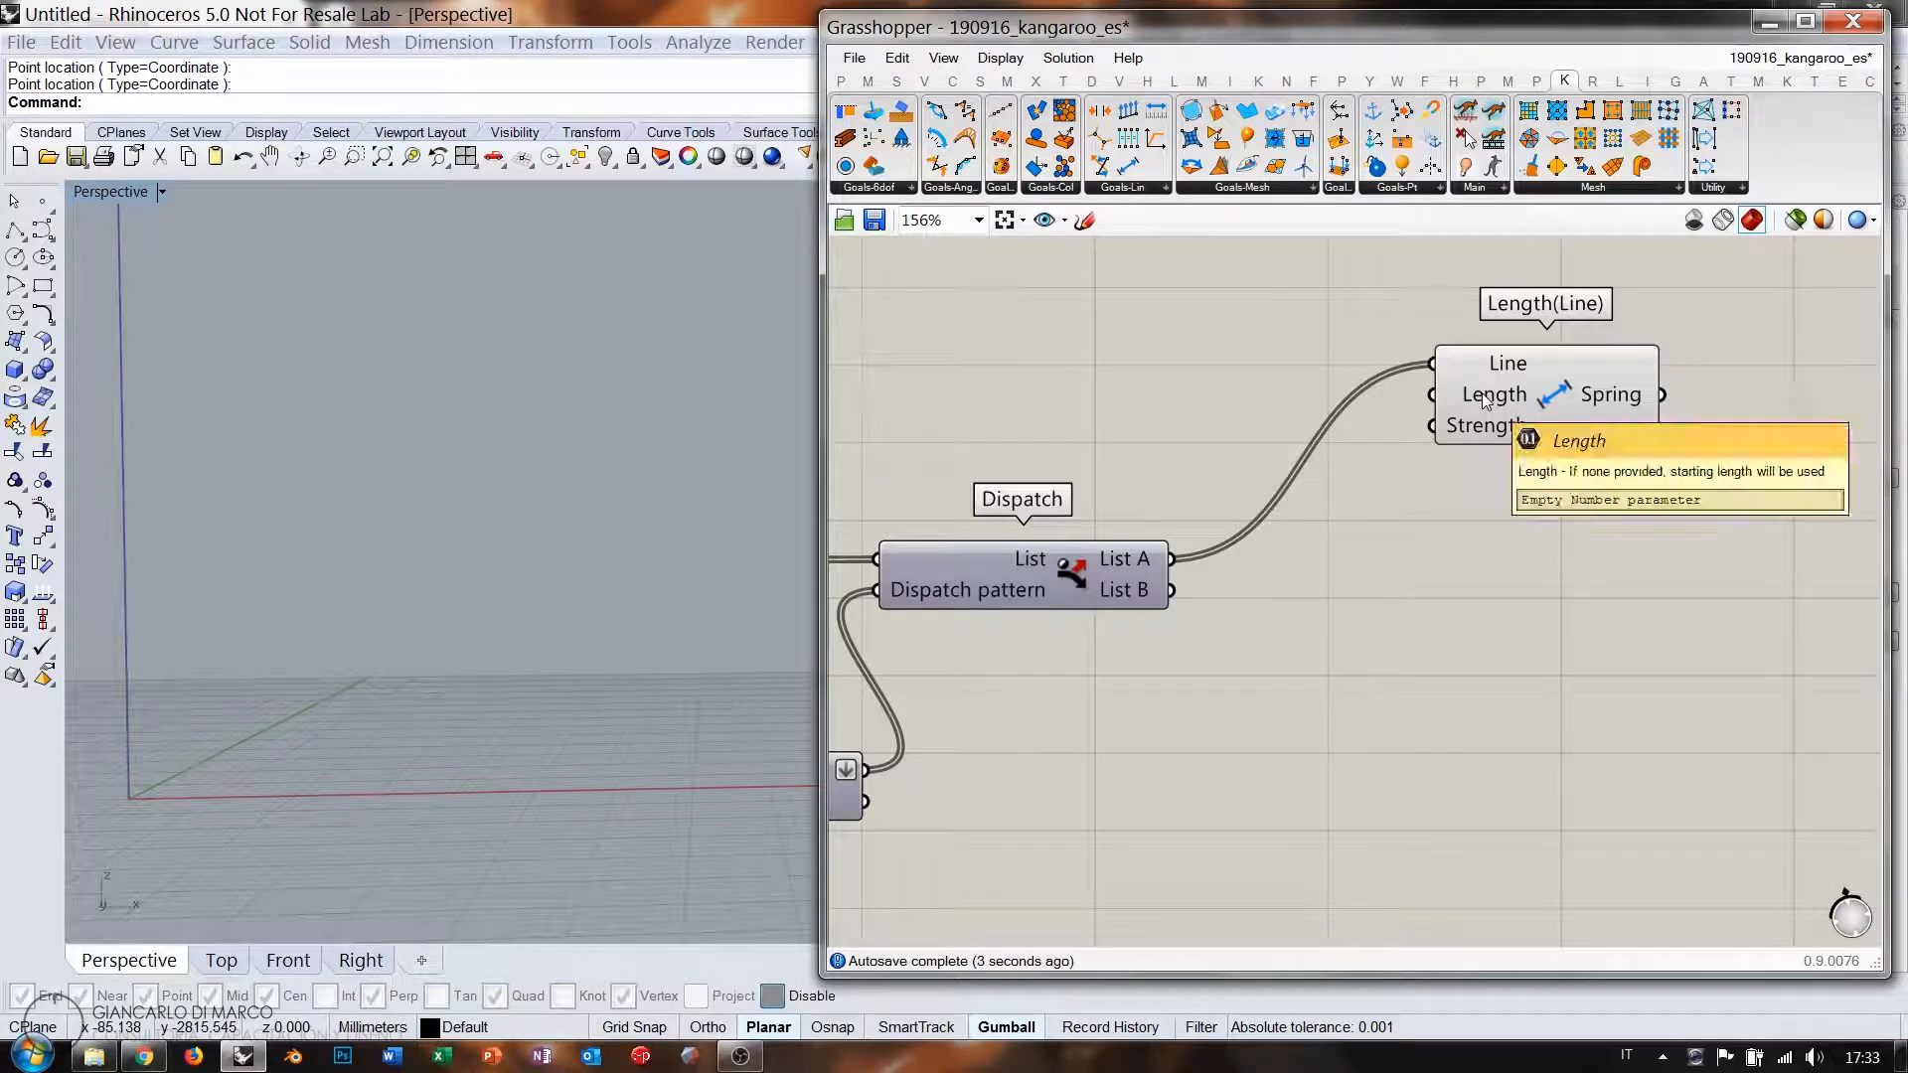
pyautogui.moveTo(1522, 416); pyautogui.dragTo(1685, 383)
pyautogui.doubleClick(1333, 395)
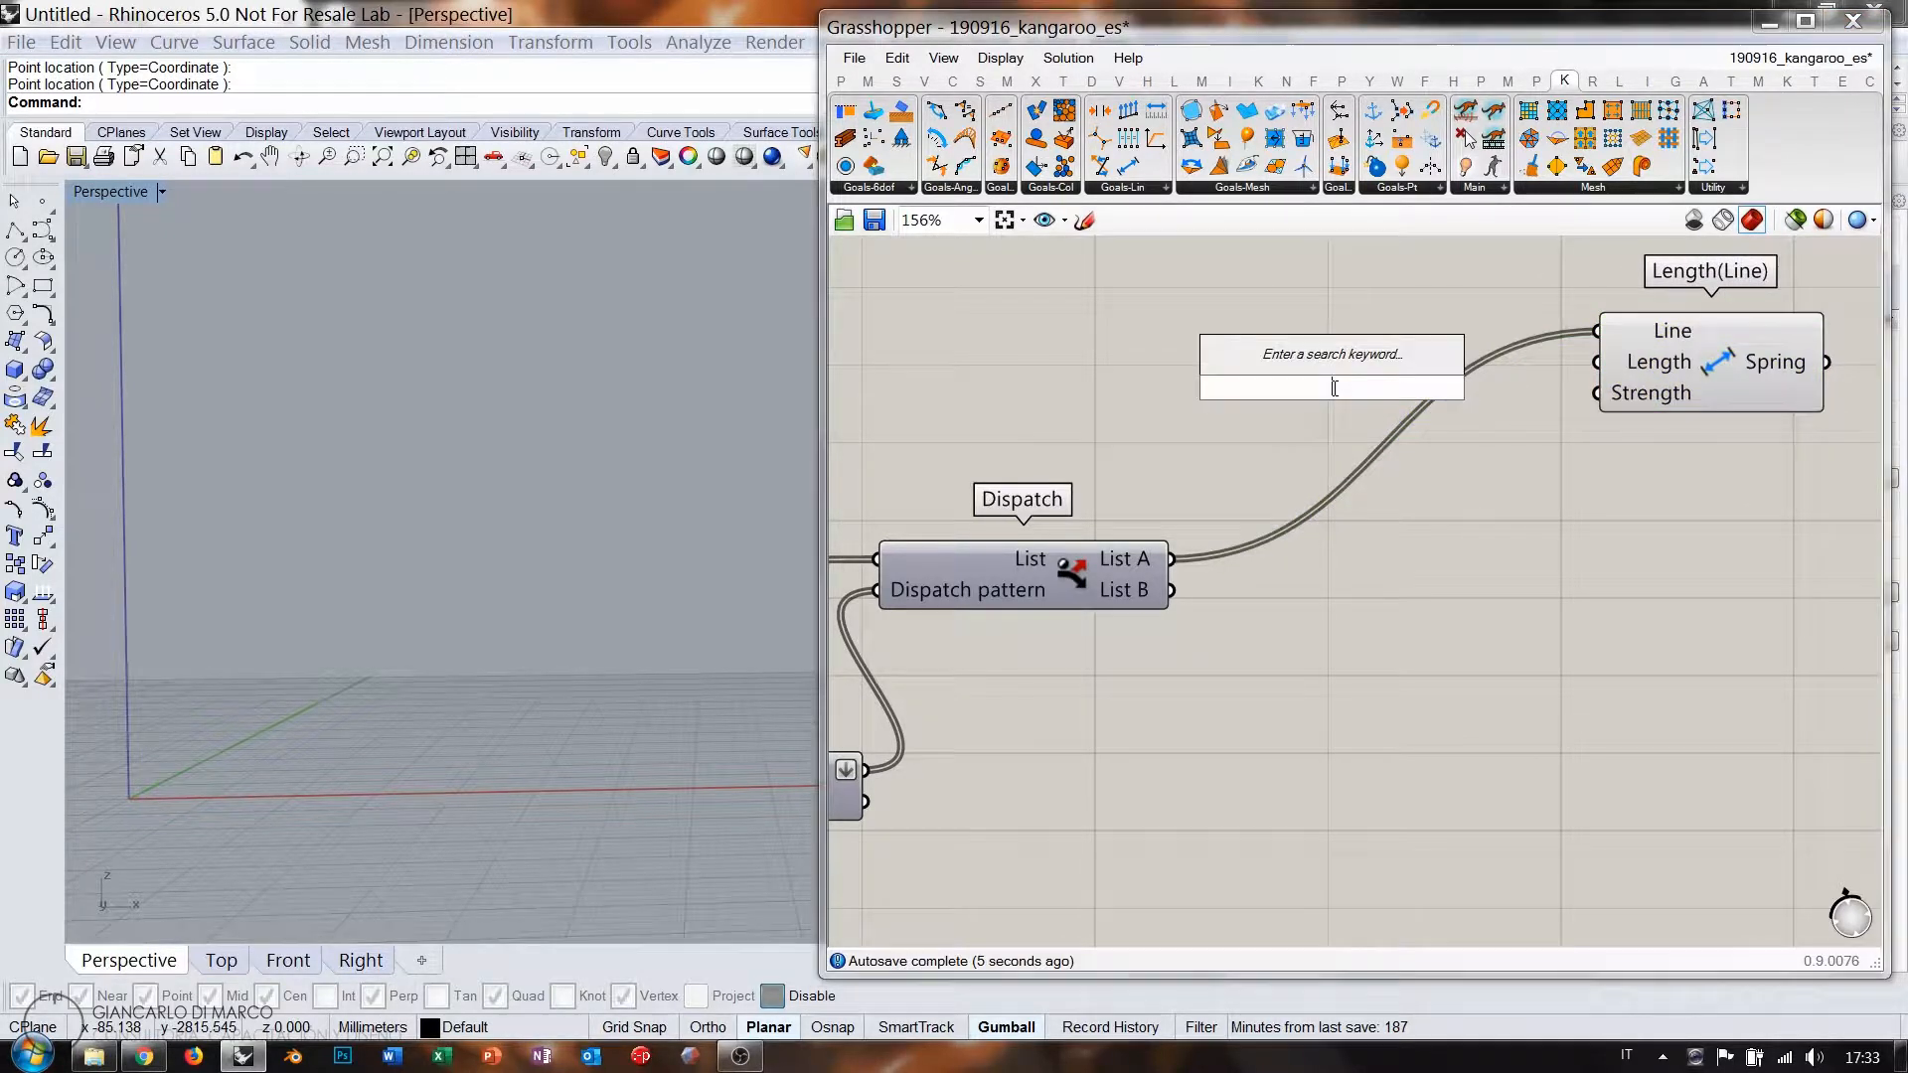
pyautogui.write('length')
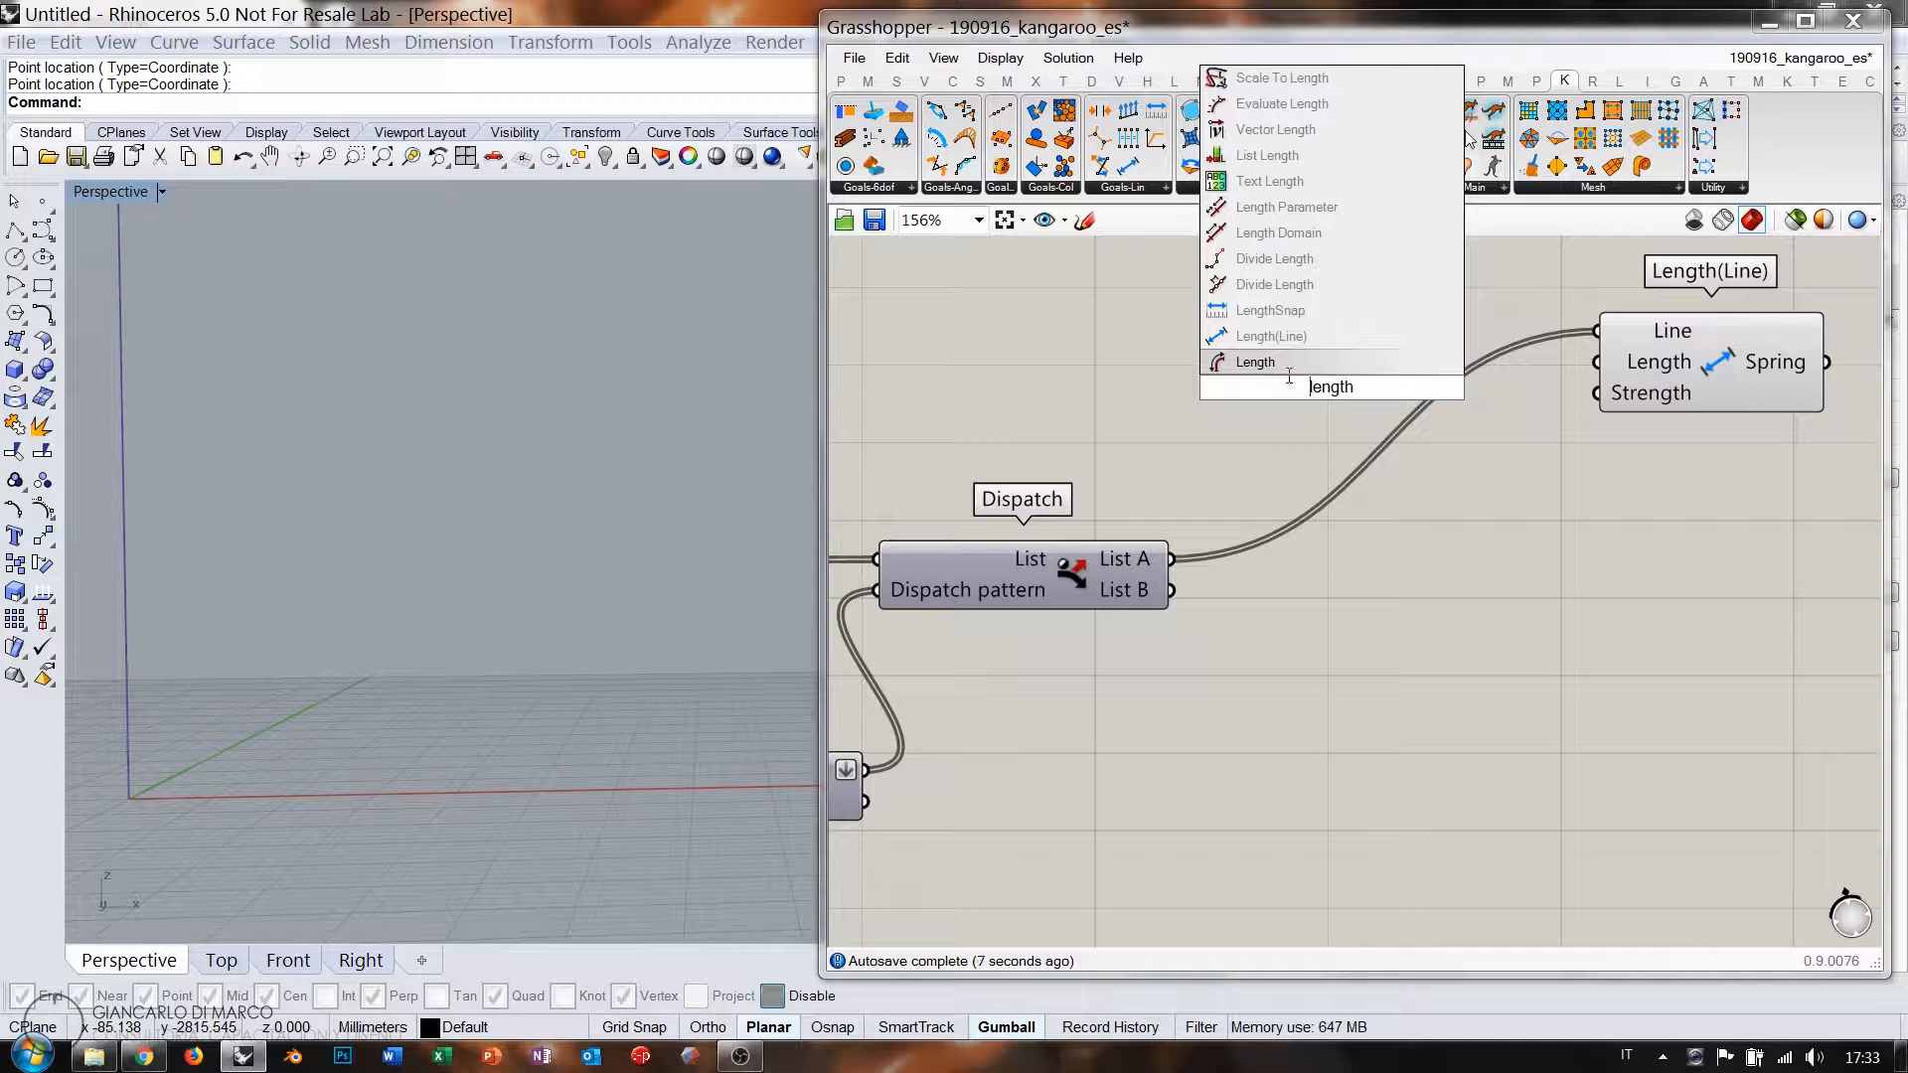
pyautogui.click(1283, 364)
pyautogui.moveTo(1173, 559); pyautogui.dragTo(1122, 324)
# Multiply the measured edge length by a Number Slider for the spring rest length.
pyautogui.doubleClick(1391, 322)
pyautogui.write('*')
pyautogui.press('Return')
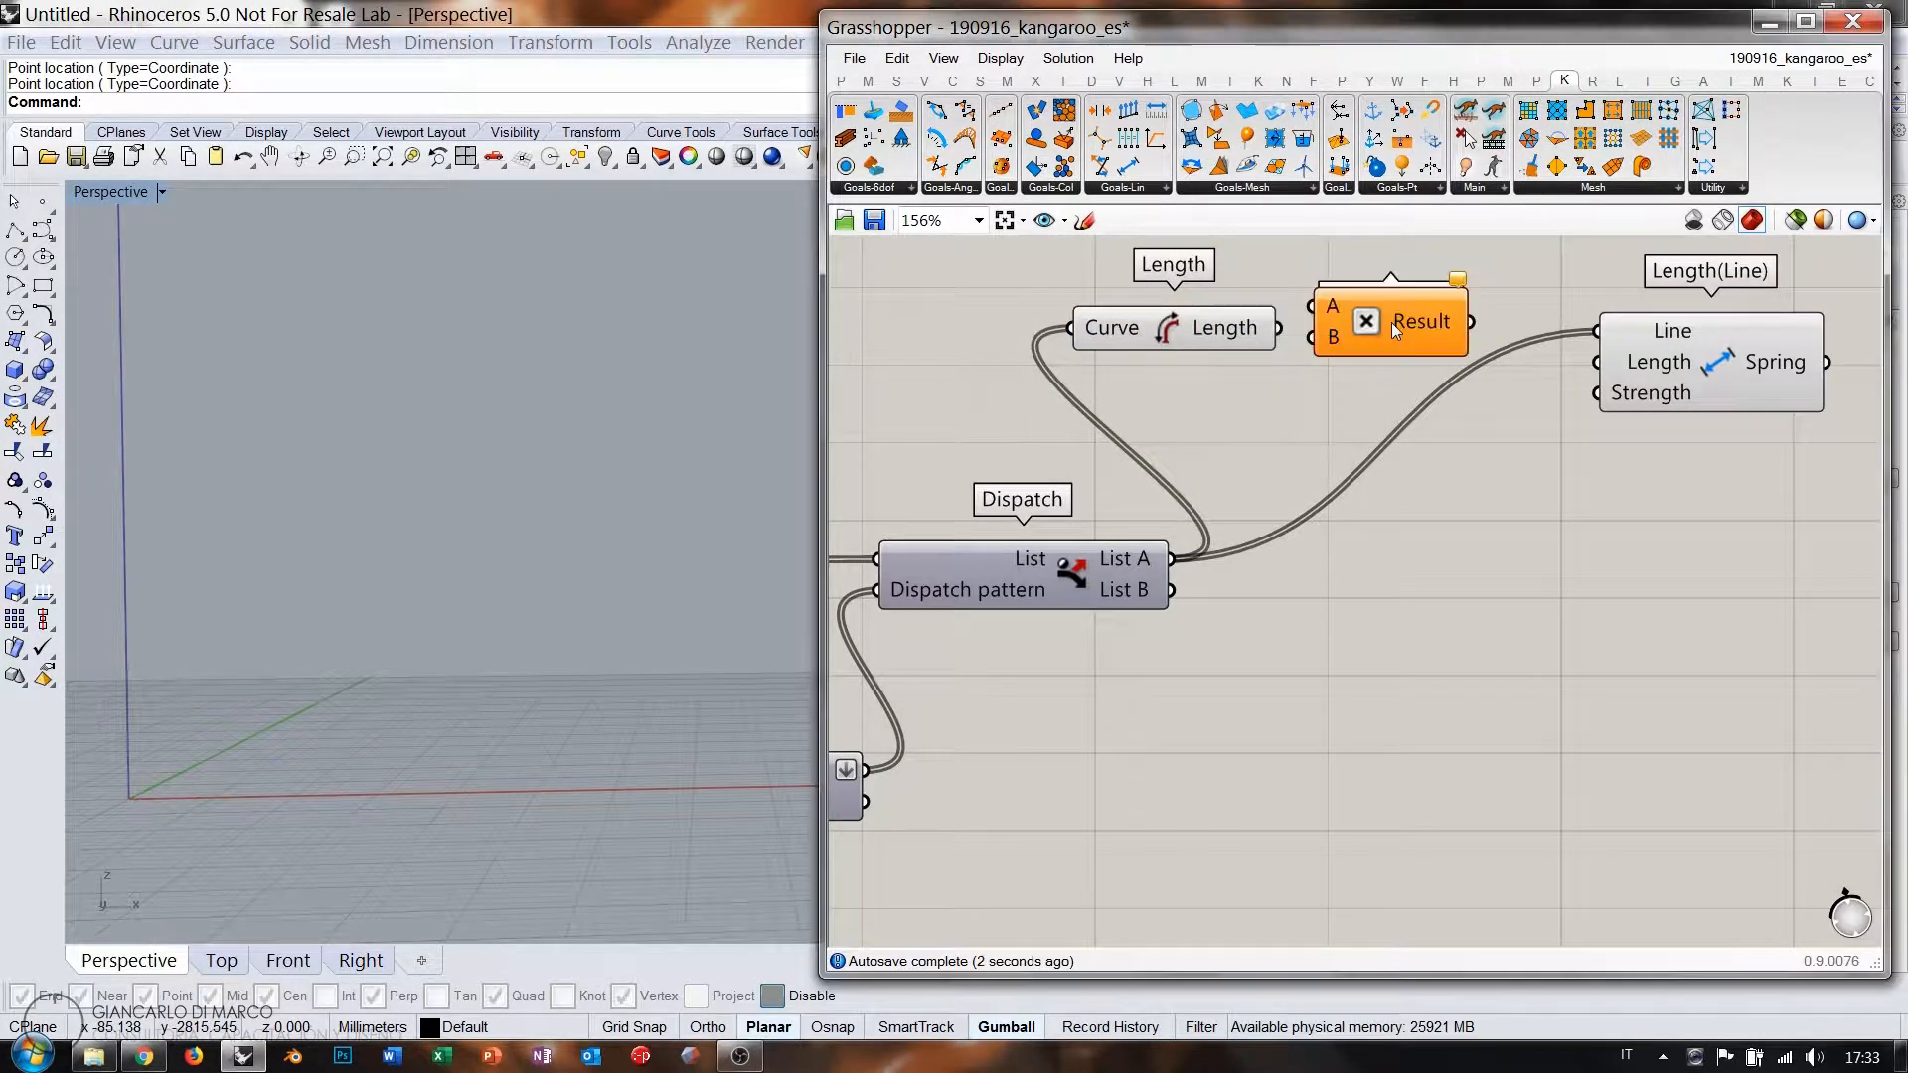
pyautogui.moveTo(1280, 329); pyautogui.dragTo(1315, 306)
pyautogui.moveTo(1367, 324); pyautogui.dragTo(1409, 353)
pyautogui.doubleClick(1197, 418)
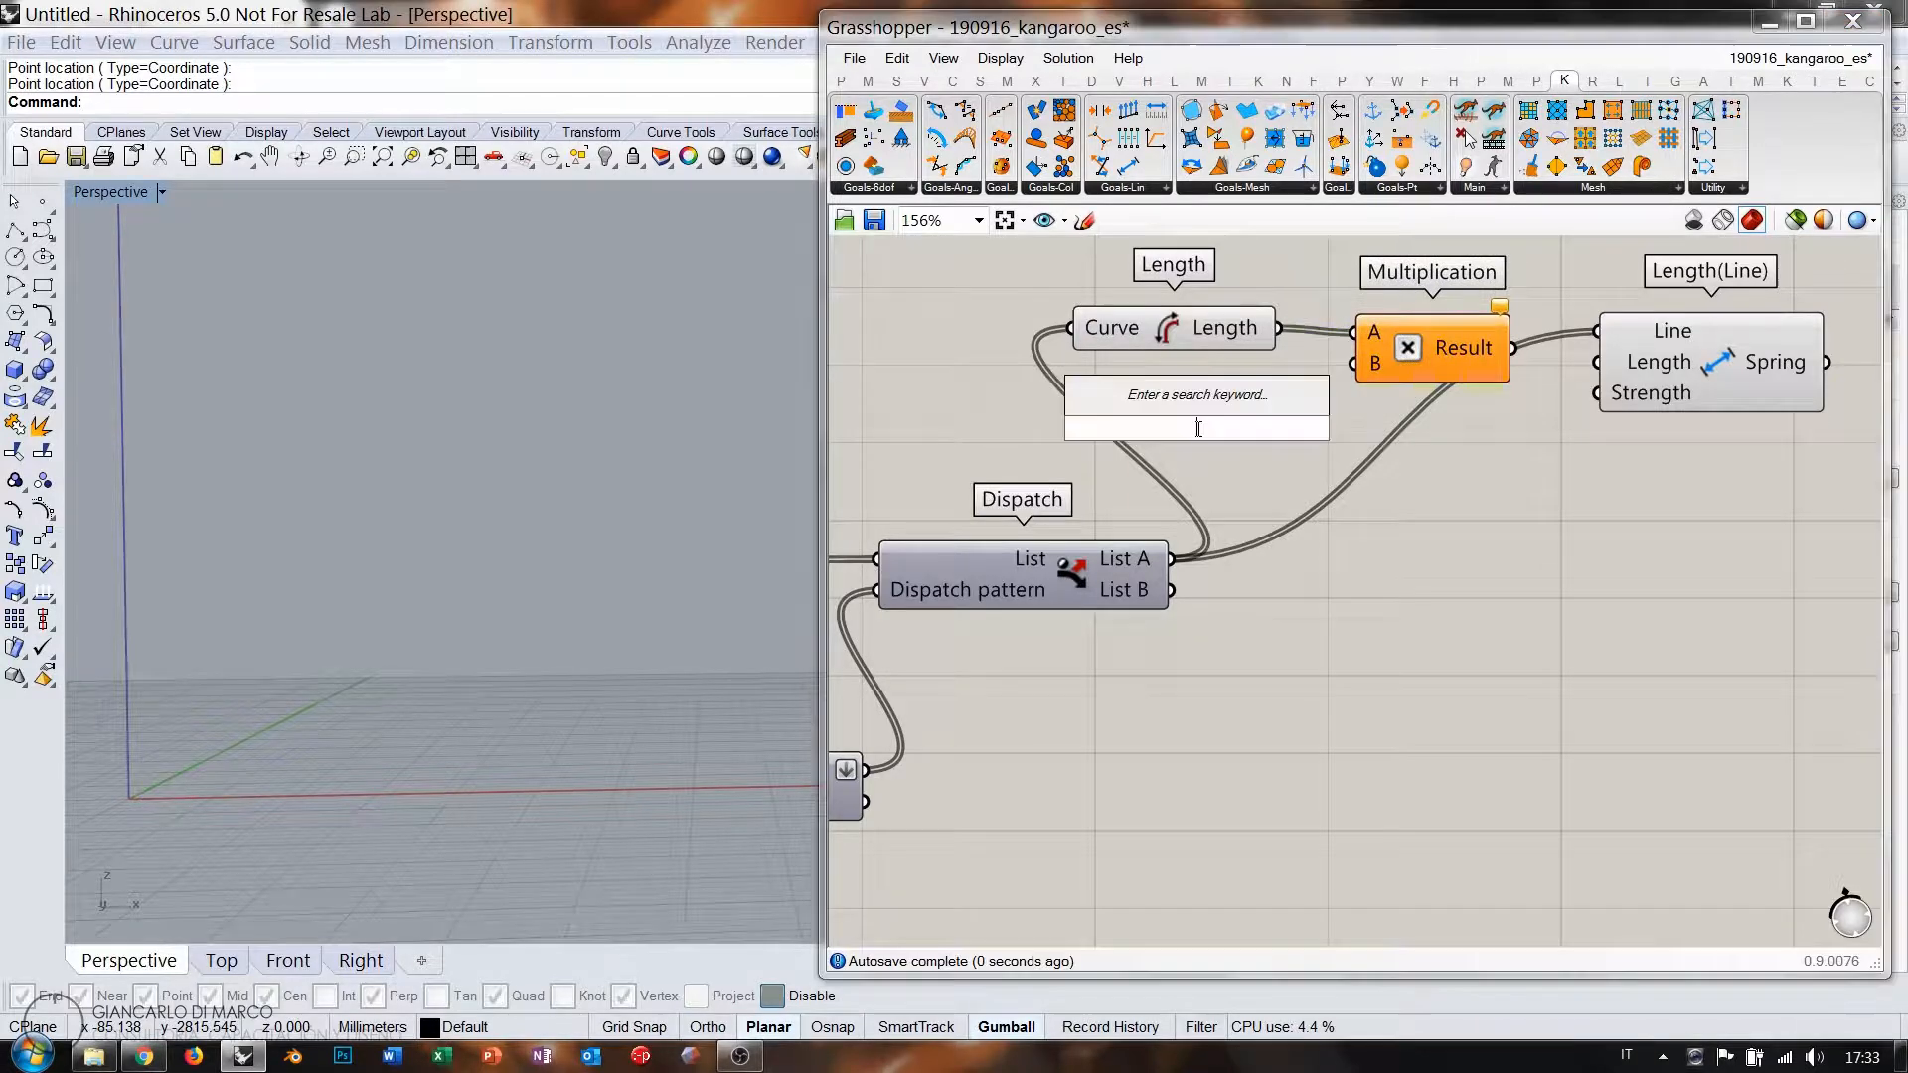
pyautogui.write('0.000<')
pyautogui.press('Return')
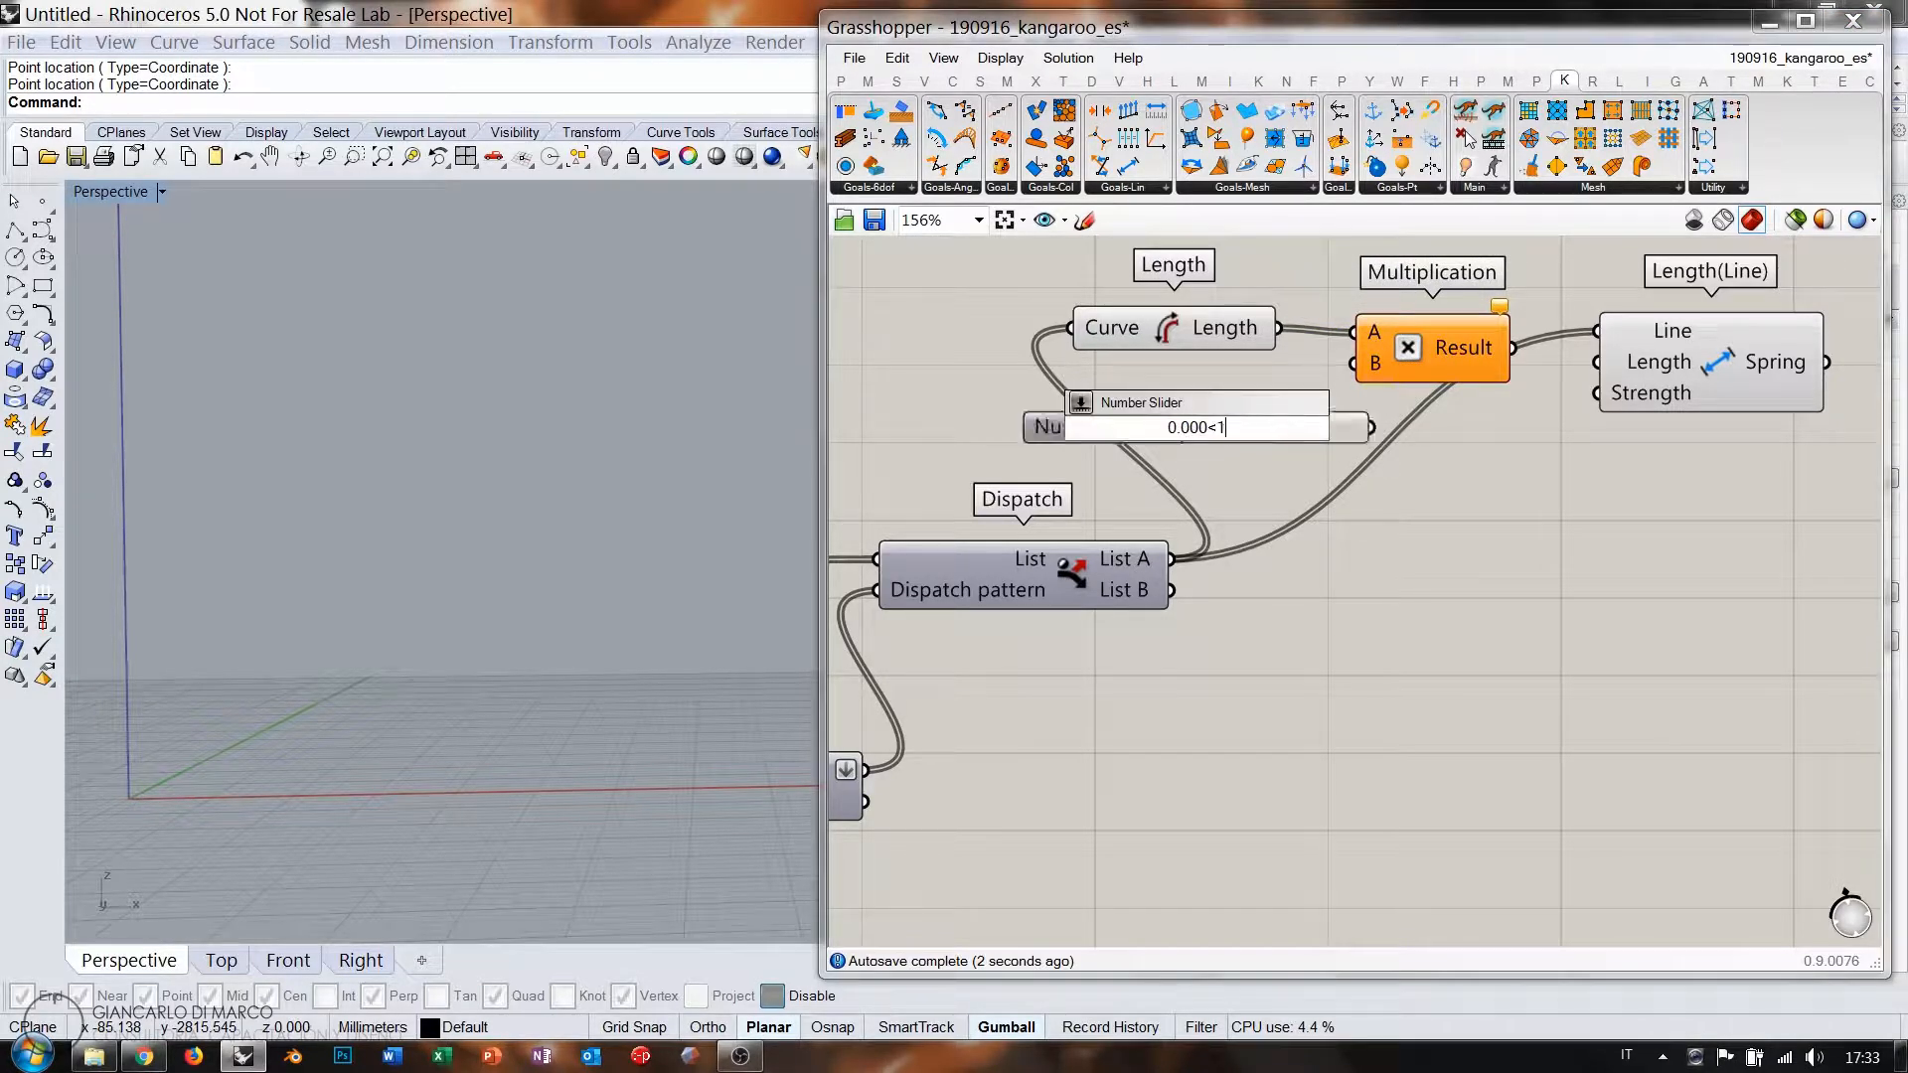
pyautogui.moveTo(1364, 365); pyautogui.dragTo(1183, 402)
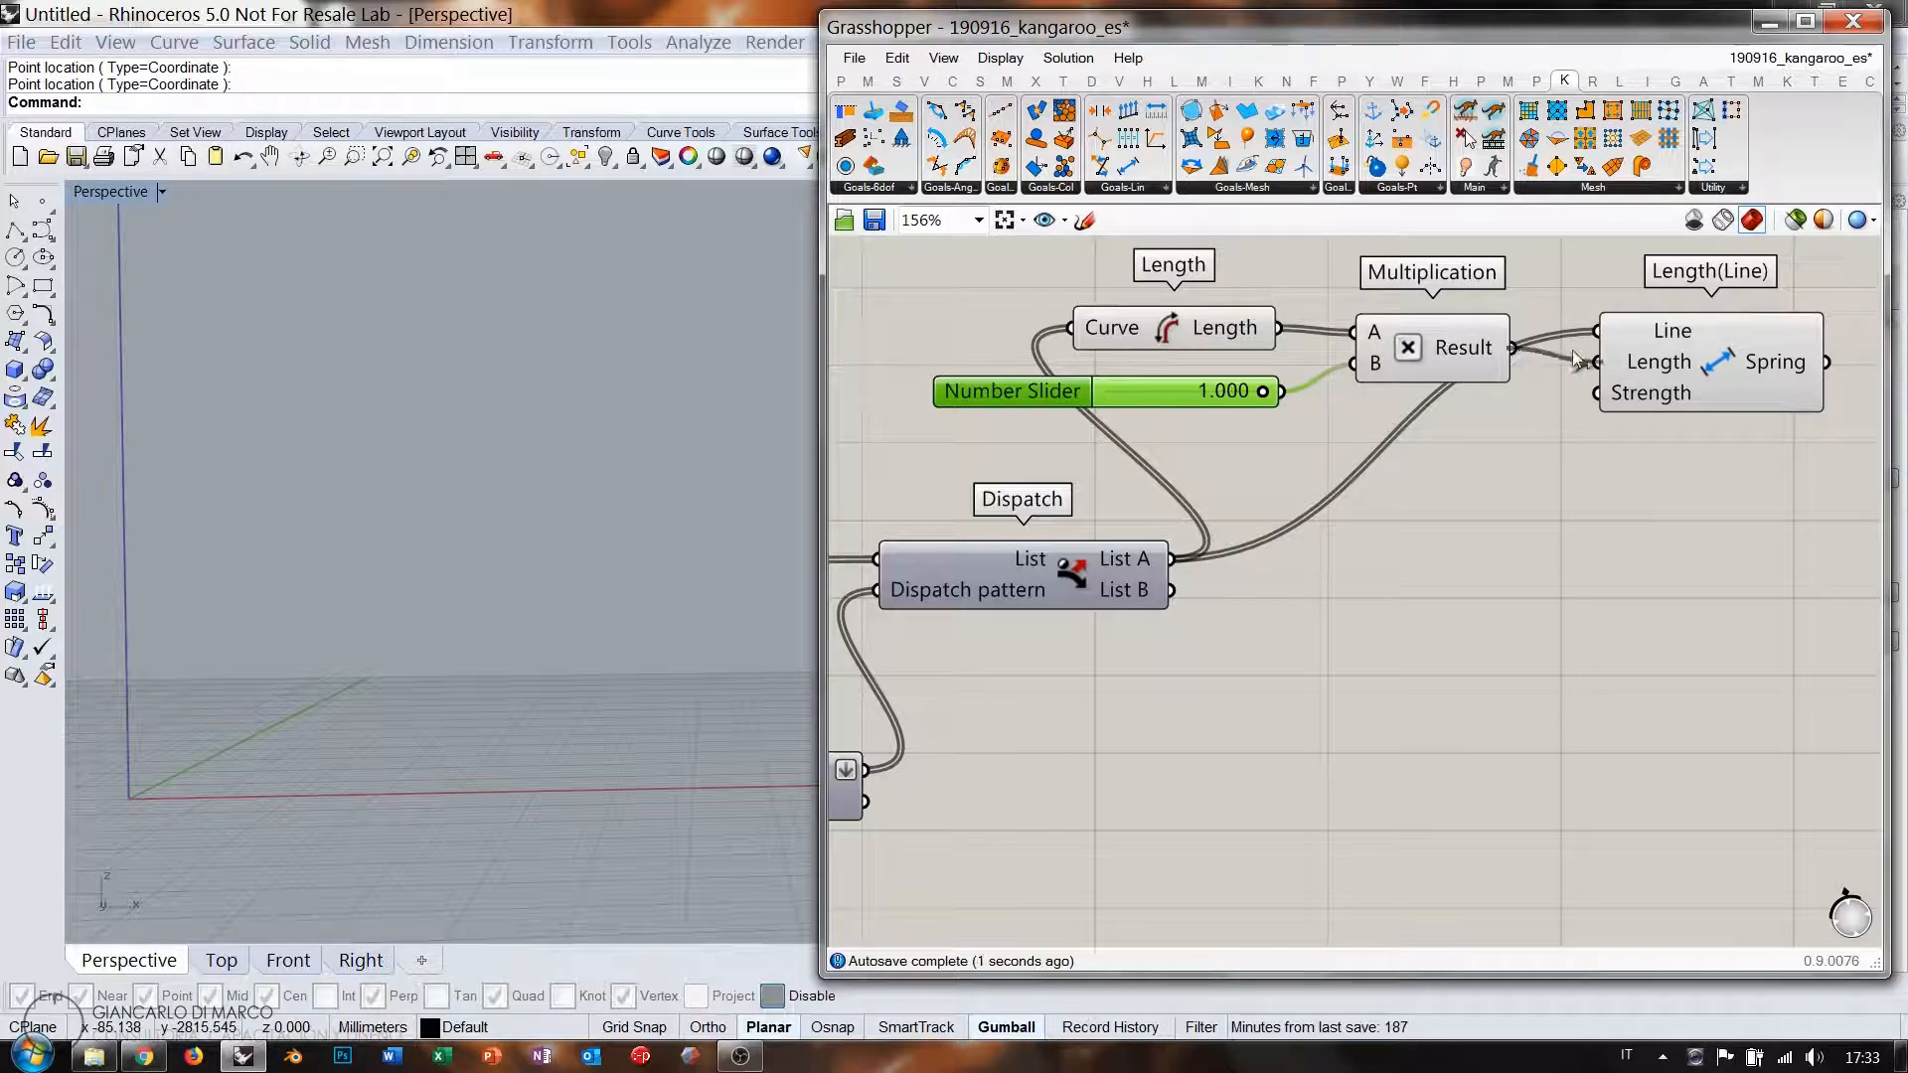
pyautogui.moveTo(1675, 367); pyautogui.dragTo(1644, 353)
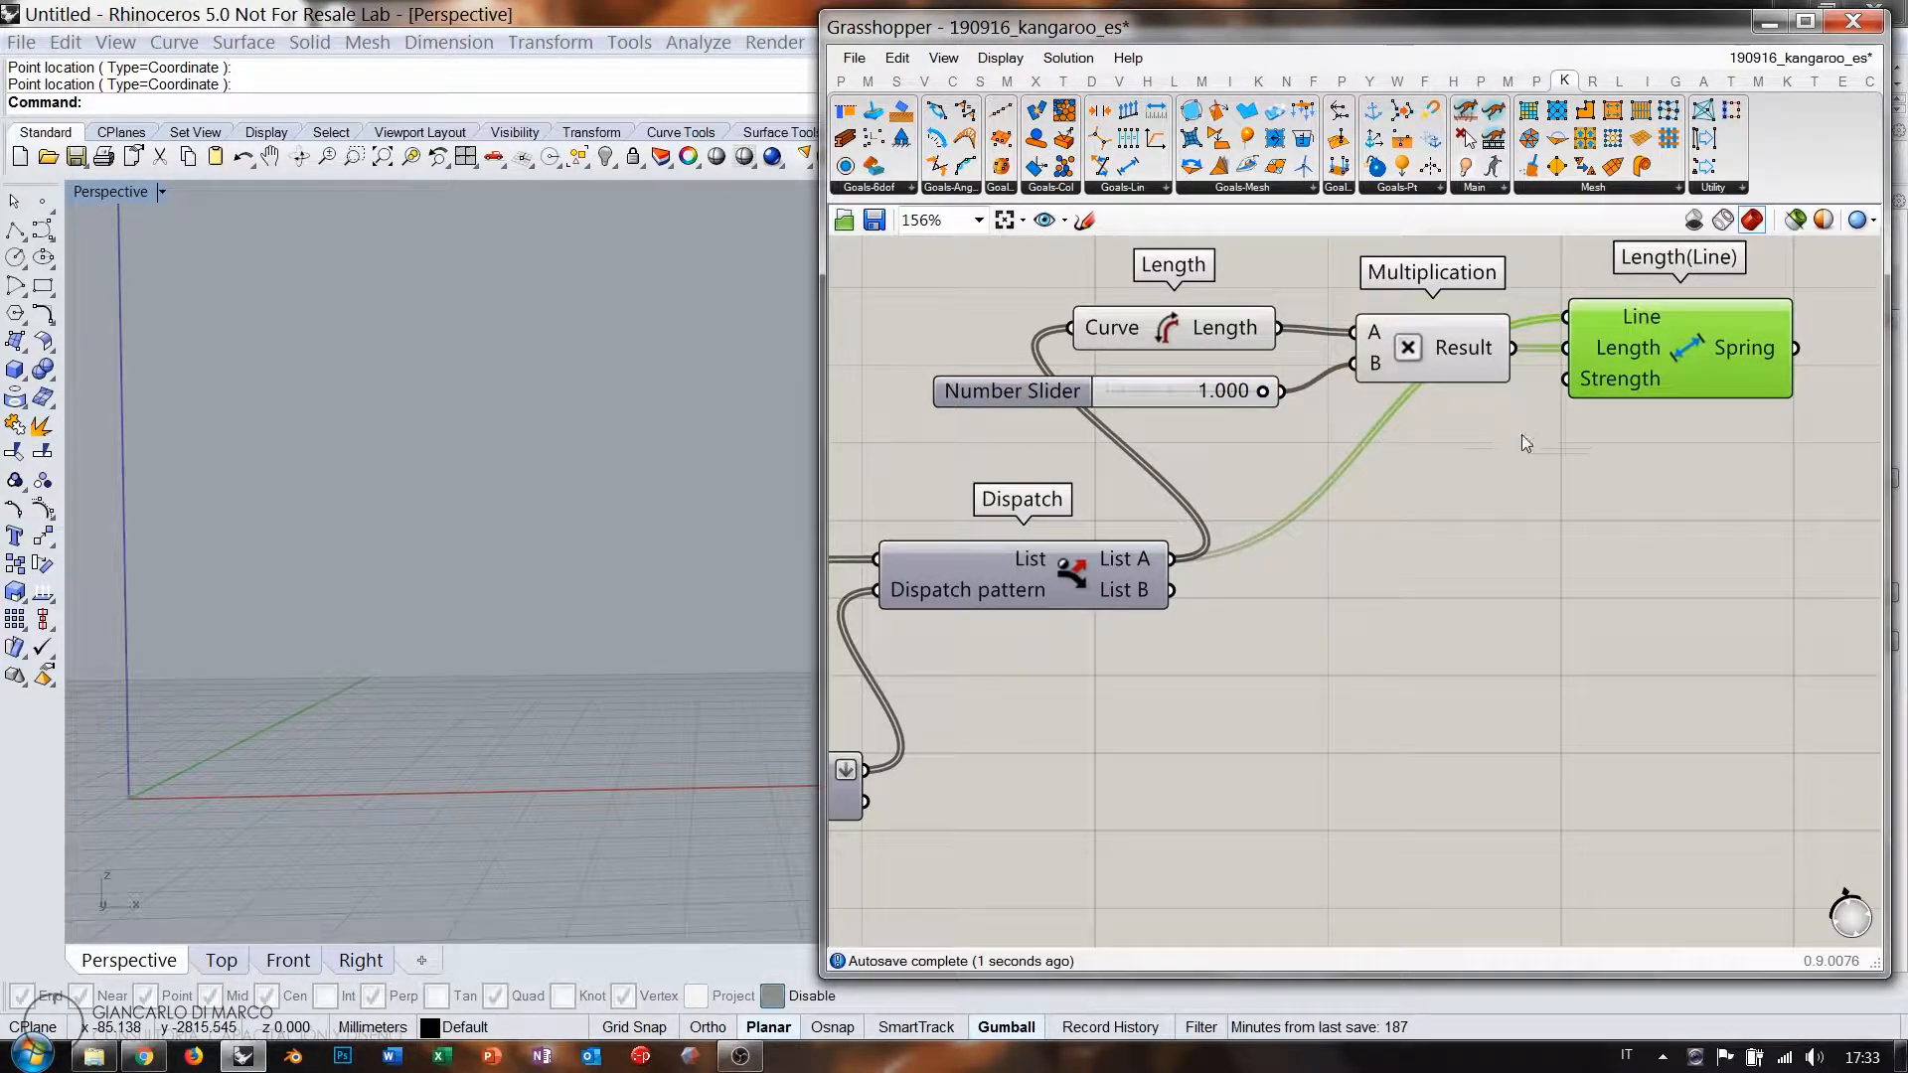
# Duplicate the Length, Multiplication and spring goal components below the originals.
pyautogui.moveTo(1680, 429); pyautogui.dragTo(1495, 313)
pyautogui.keyDown('shift'); pyautogui.click(1203, 331); pyautogui.keyUp('shift')
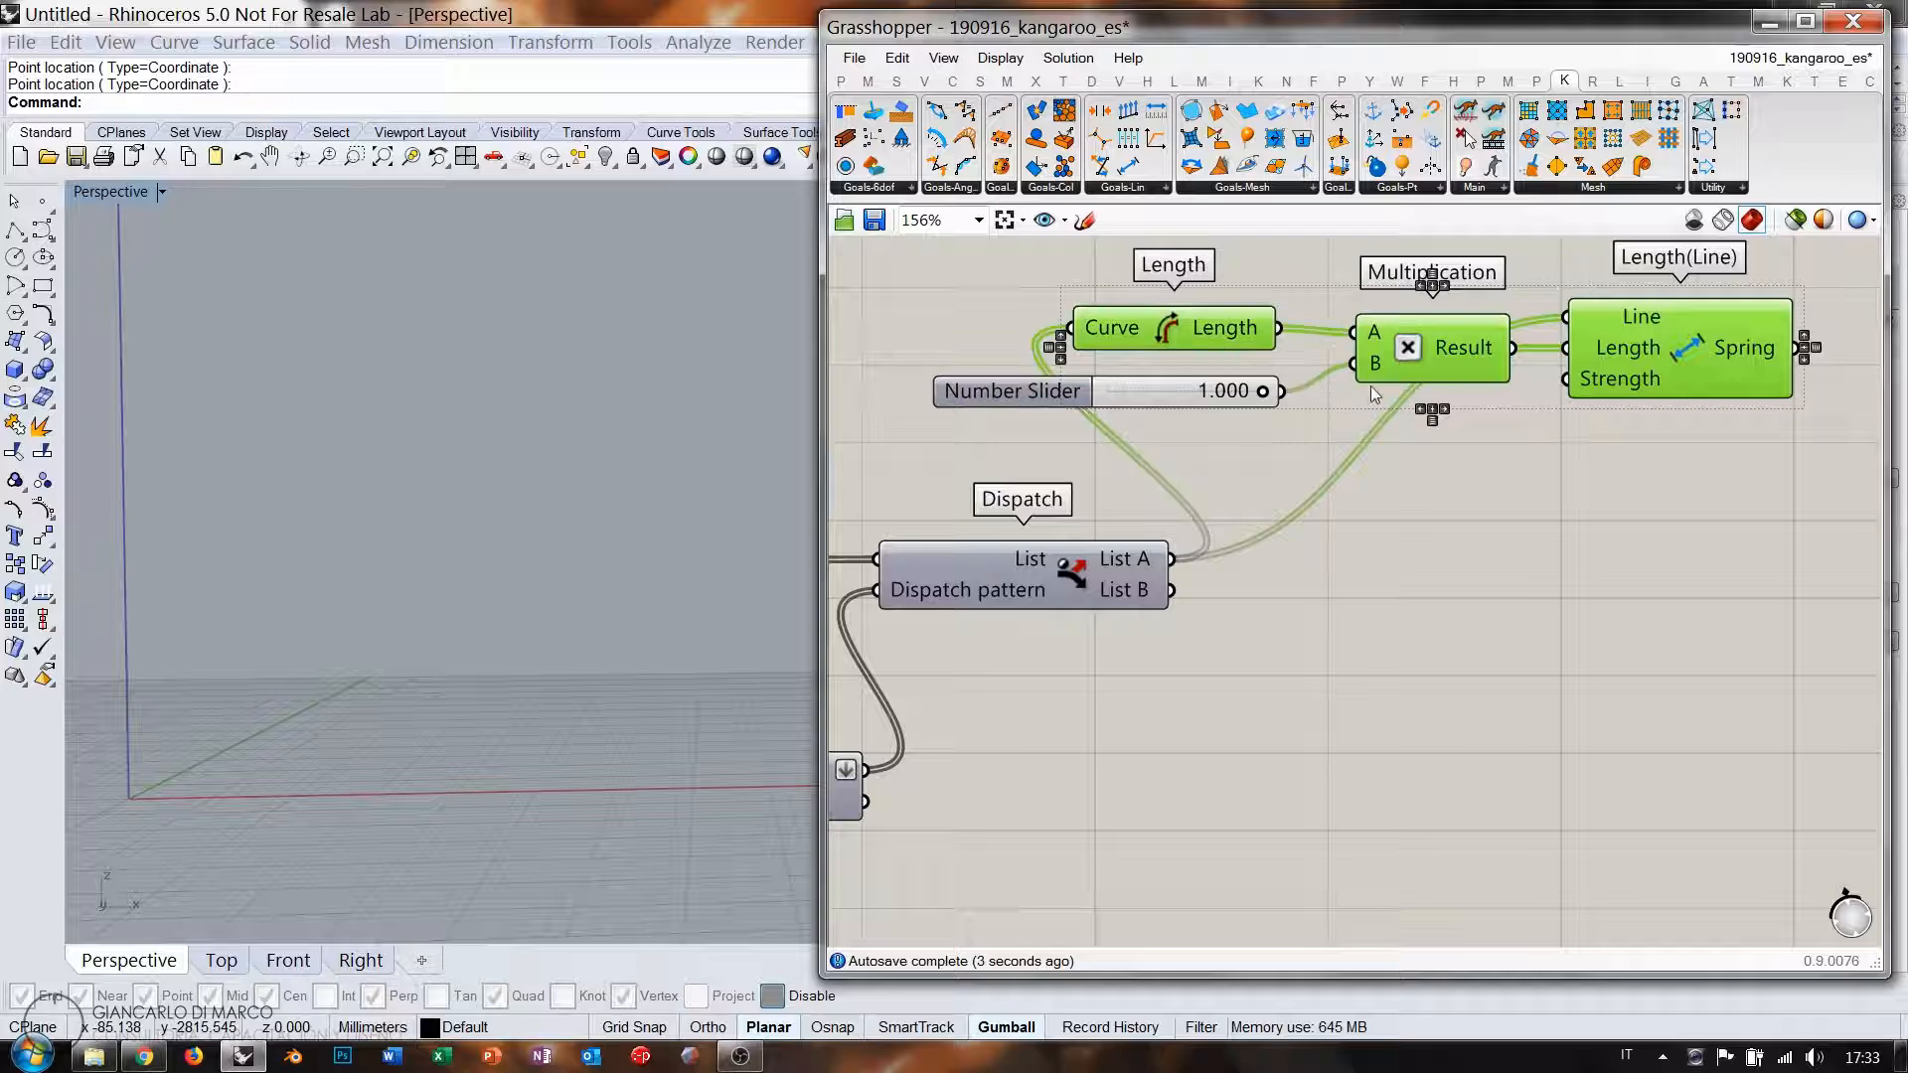
pyautogui.hotkey('ctrl', 'c')
pyautogui.hotkey('ctrl', 'v')
pyautogui.moveTo(1390, 400); pyautogui.dragTo(1367, 786)
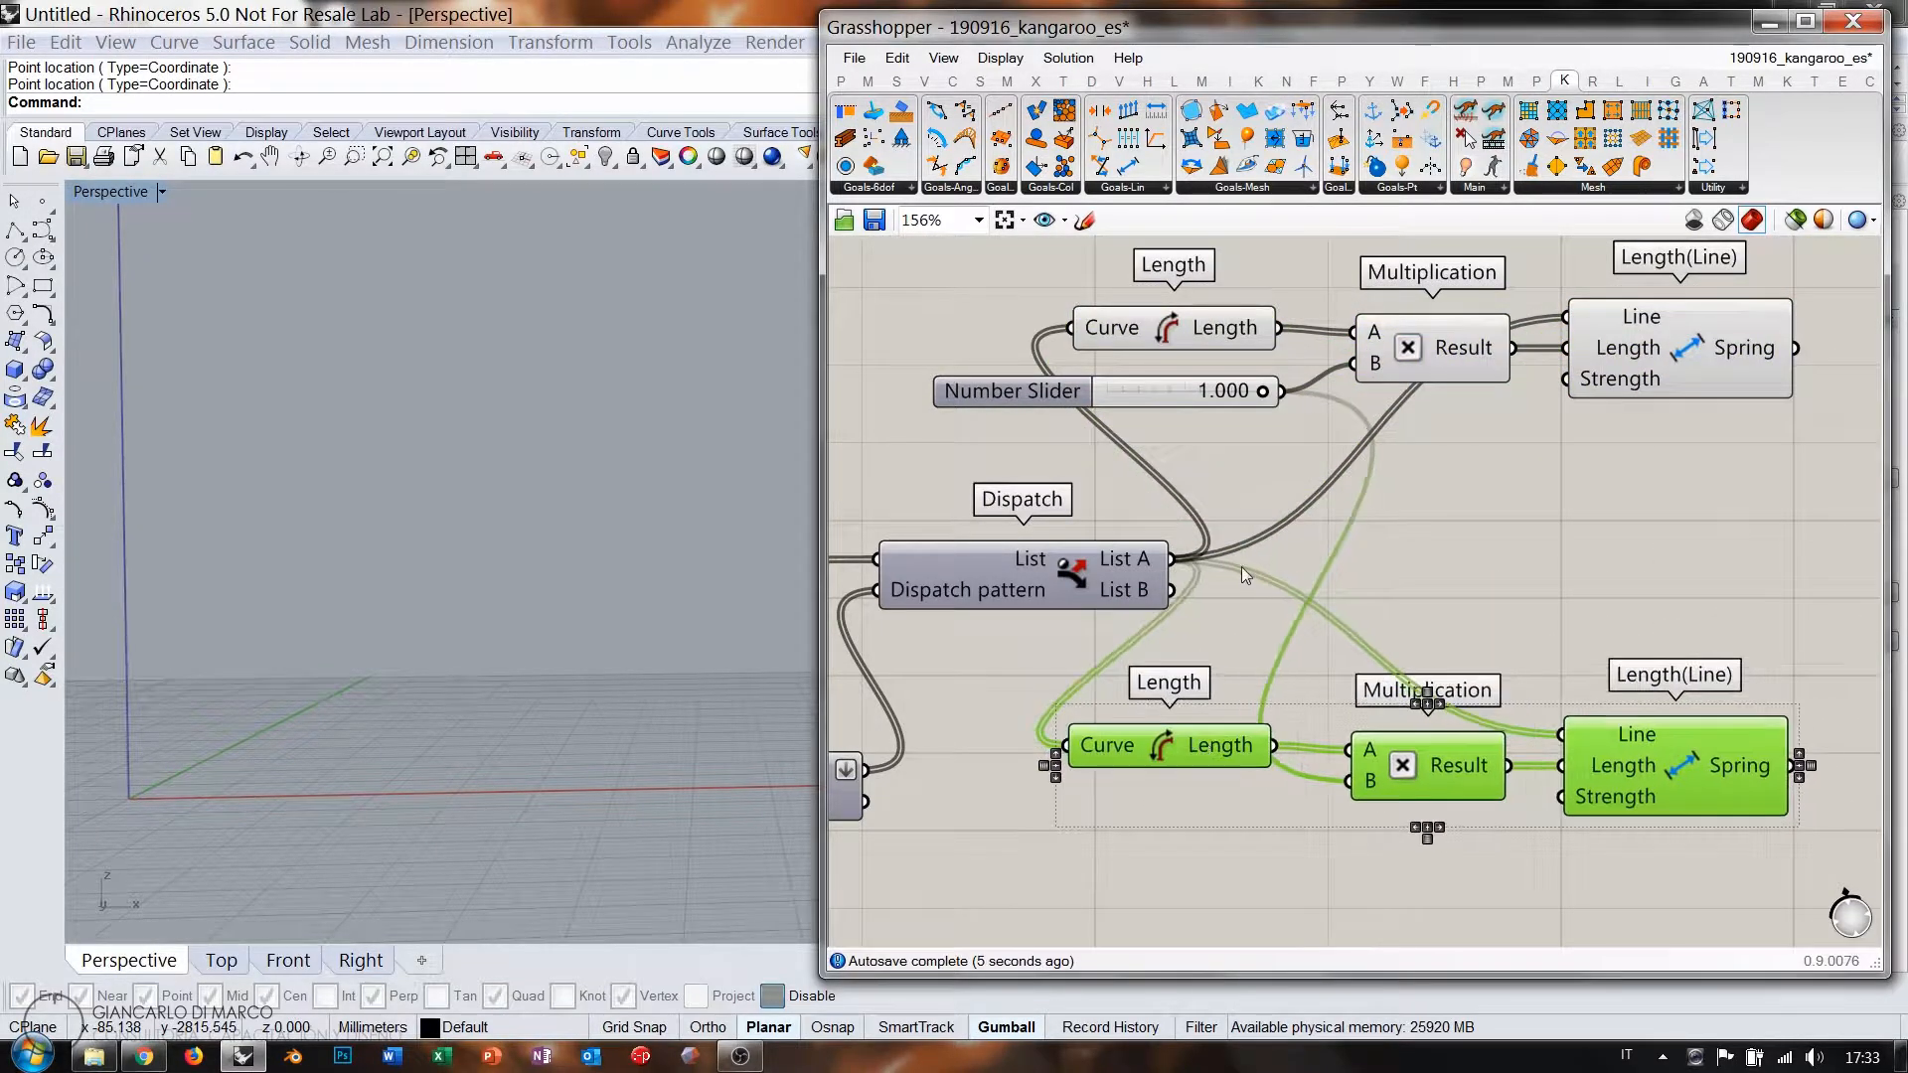
pyautogui.click(1243, 568)
# Rewire the copies to Dispatch List B and give them a second 1.000 slider.
pyautogui.moveTo(1178, 594); pyautogui.dragTo(1080, 732)
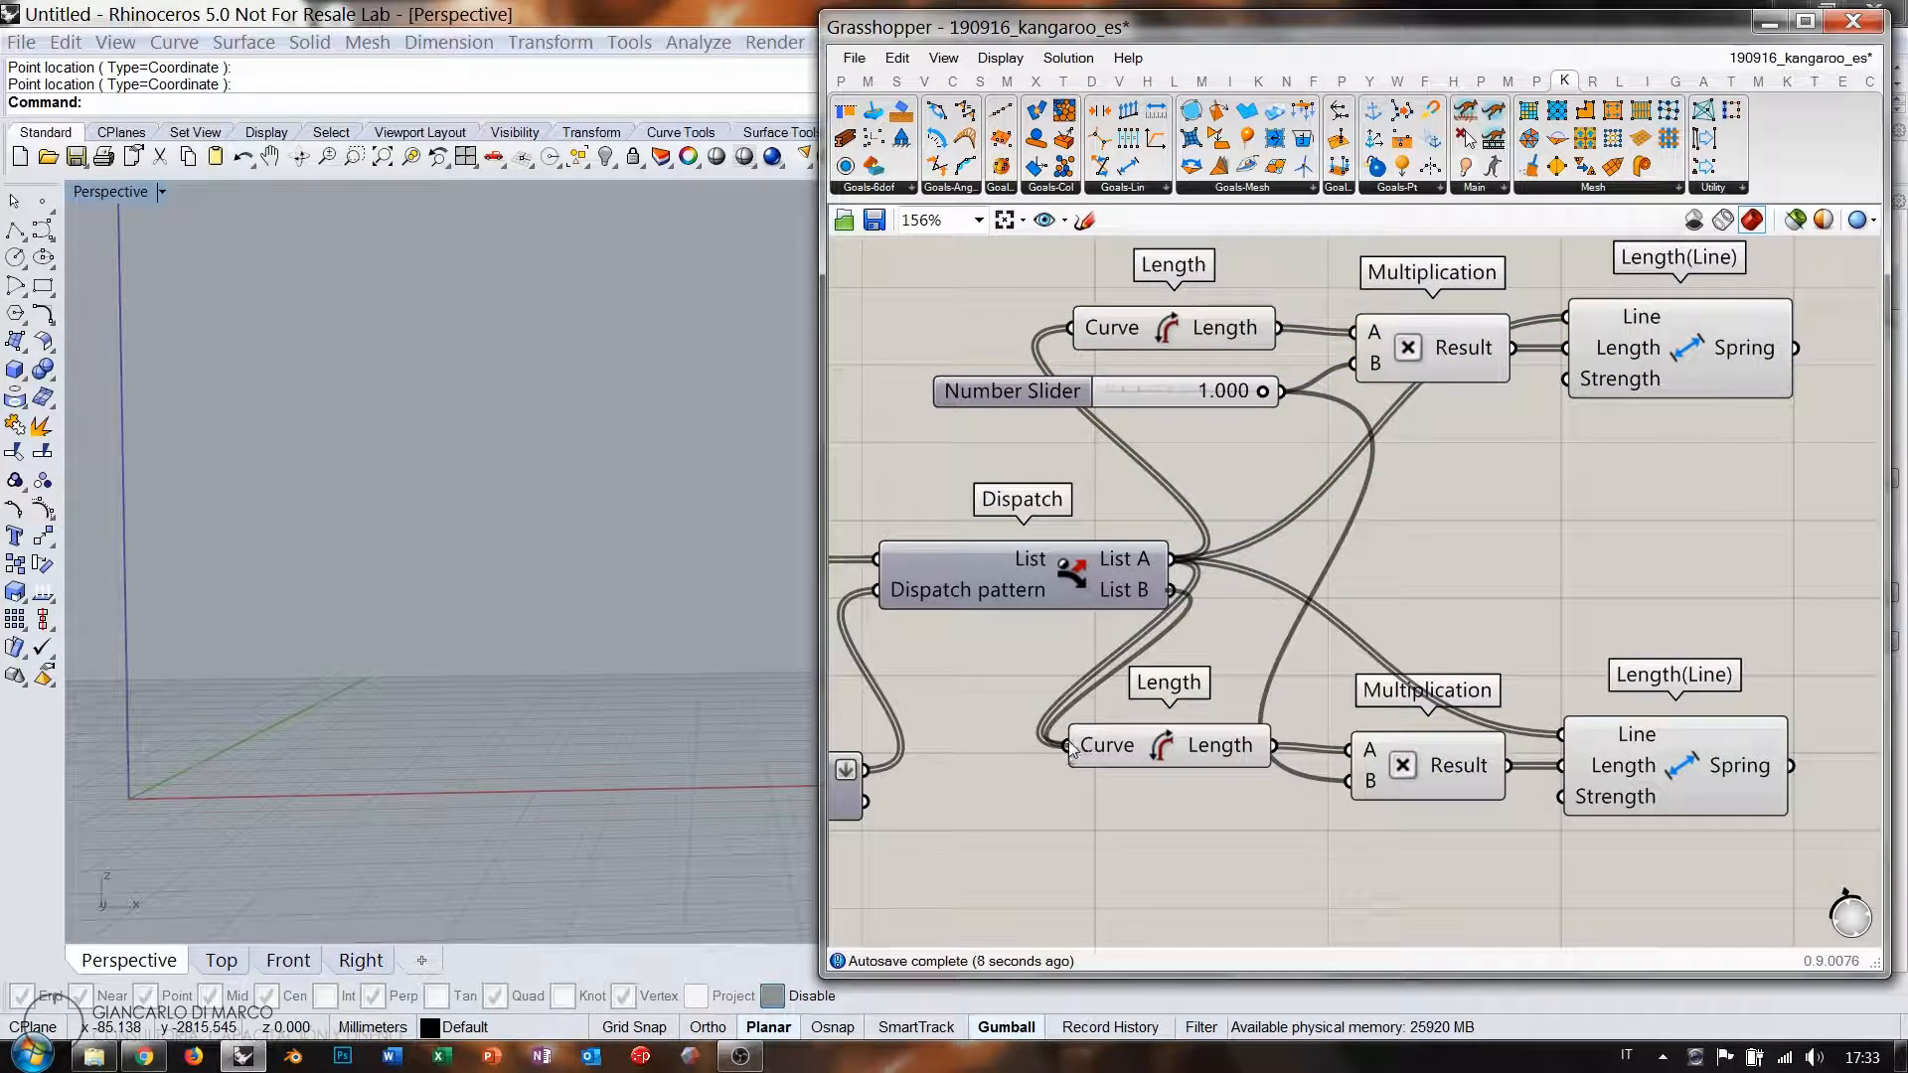
pyautogui.moveTo(1173, 591); pyautogui.dragTo(1562, 735)
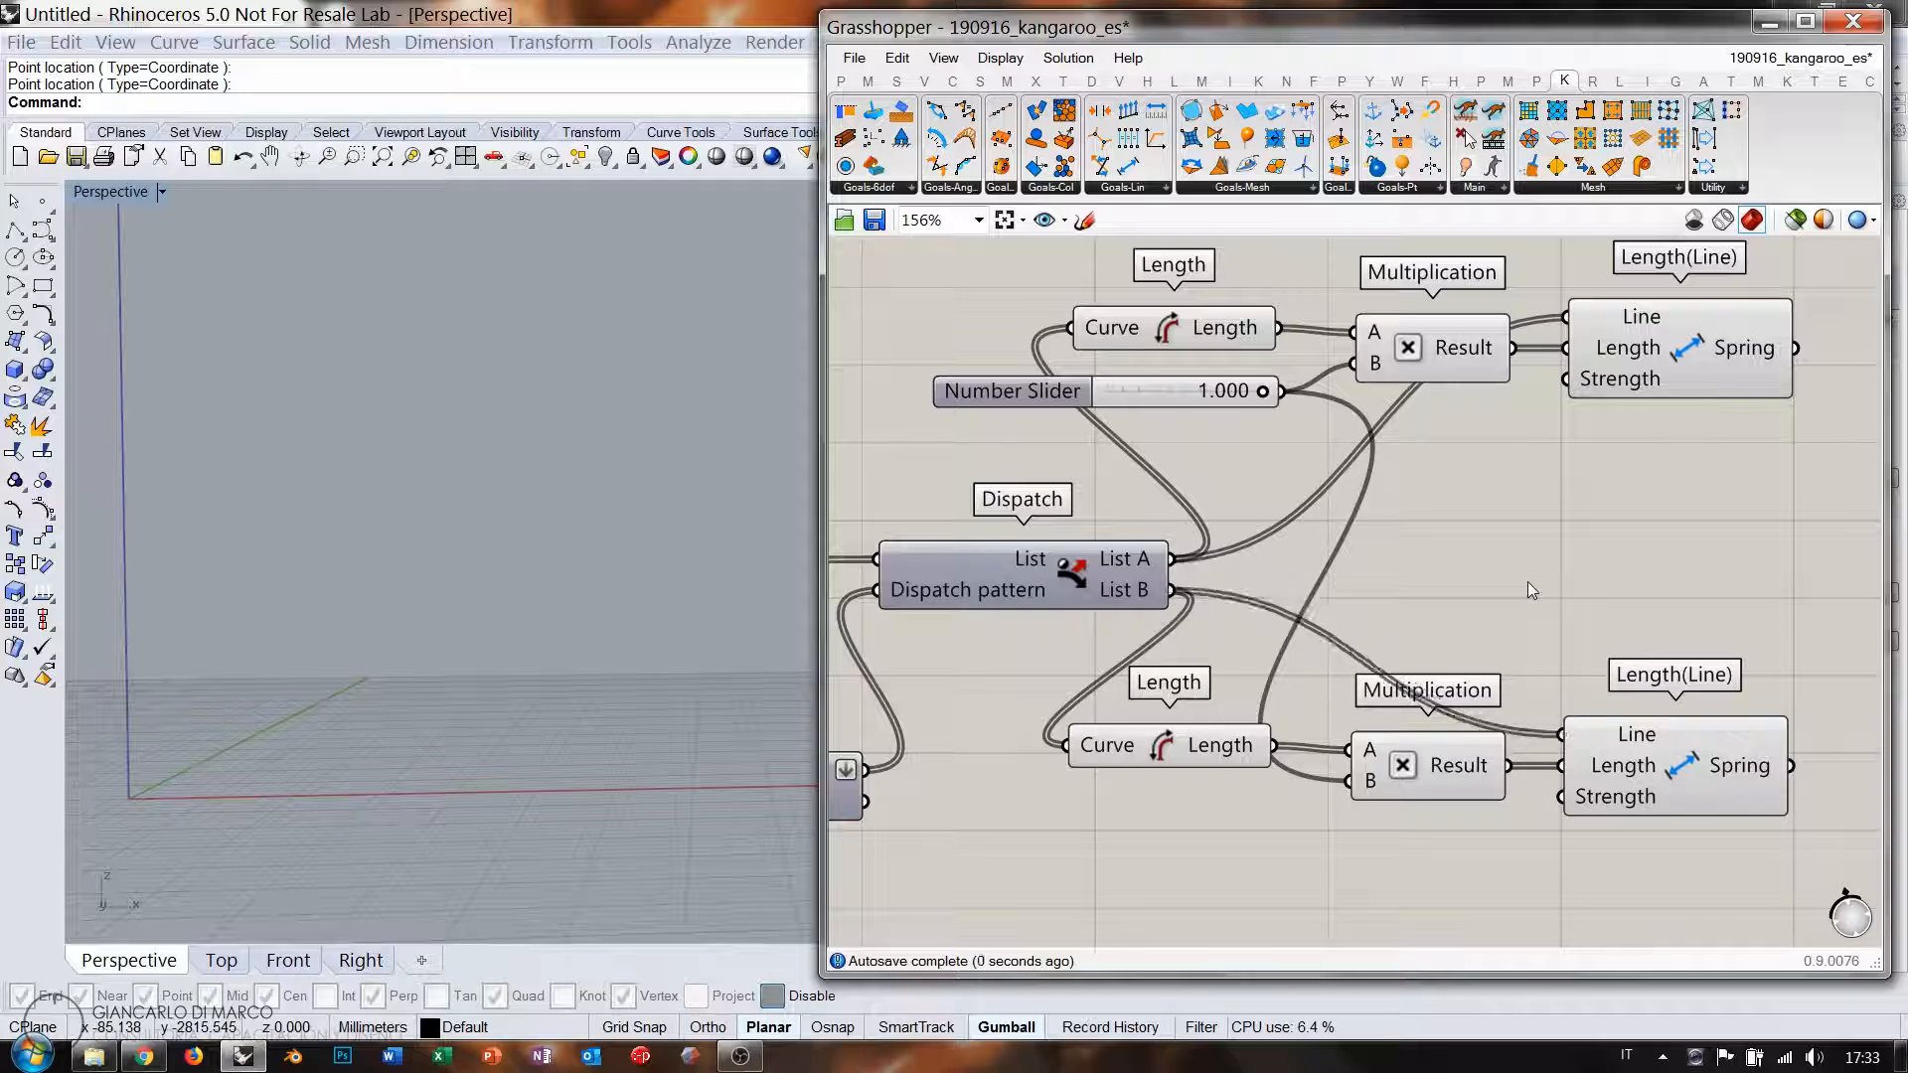
pyautogui.write('1.')
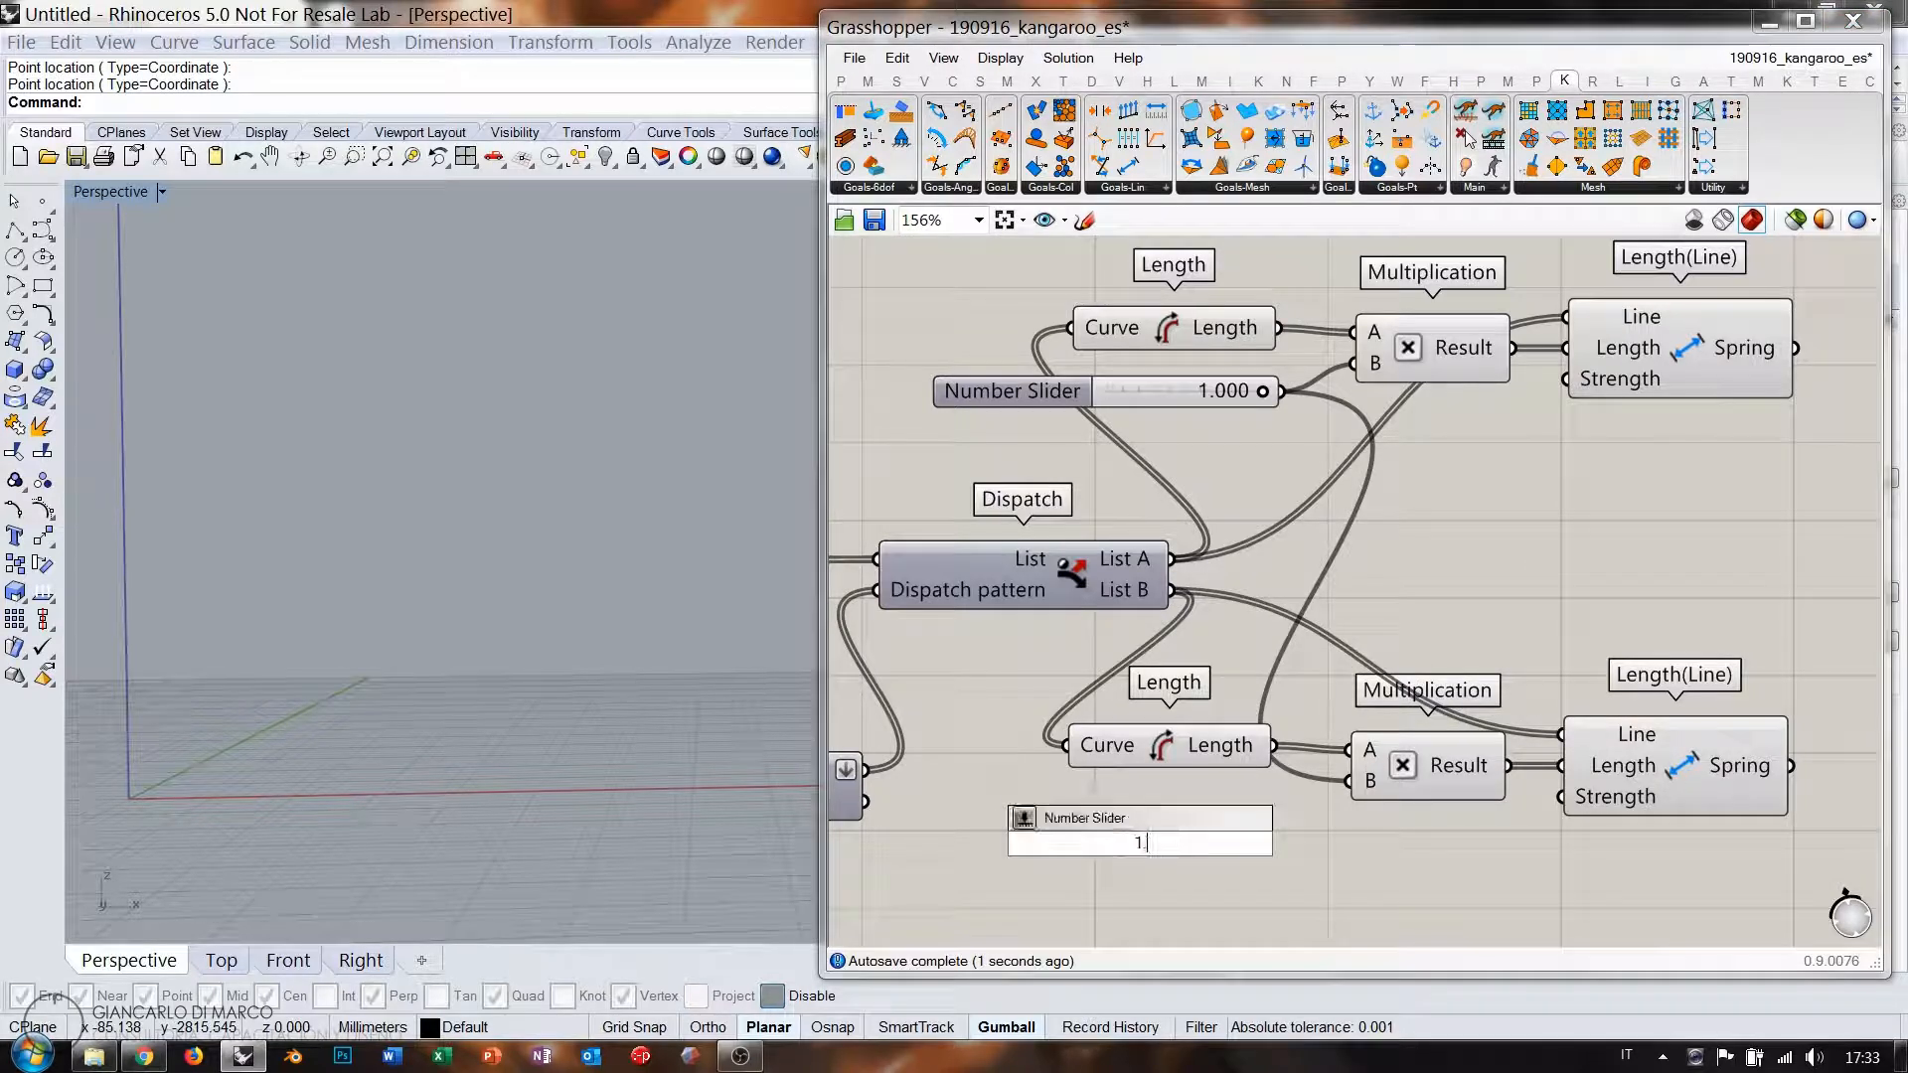
pyautogui.write('000<2')
pyautogui.press('Return')
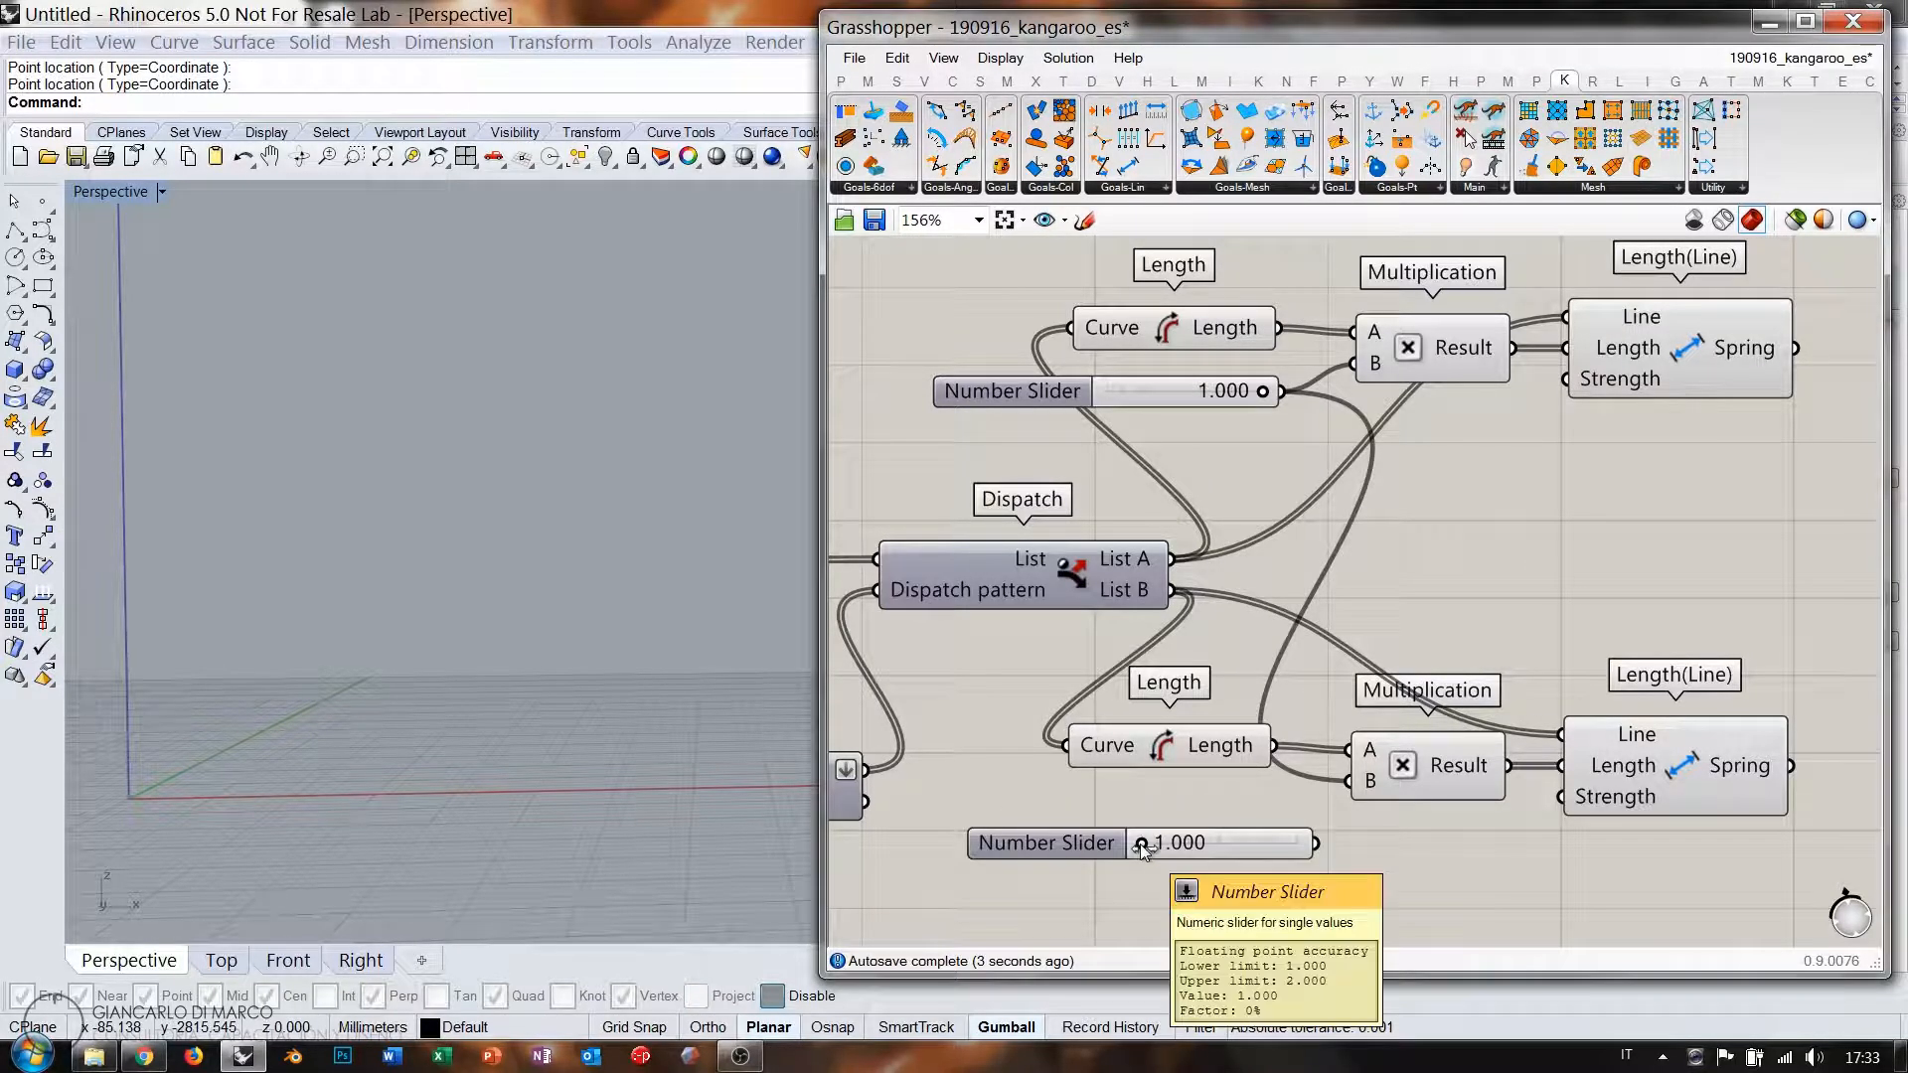
pyautogui.scroll(-4, 1310, 565)
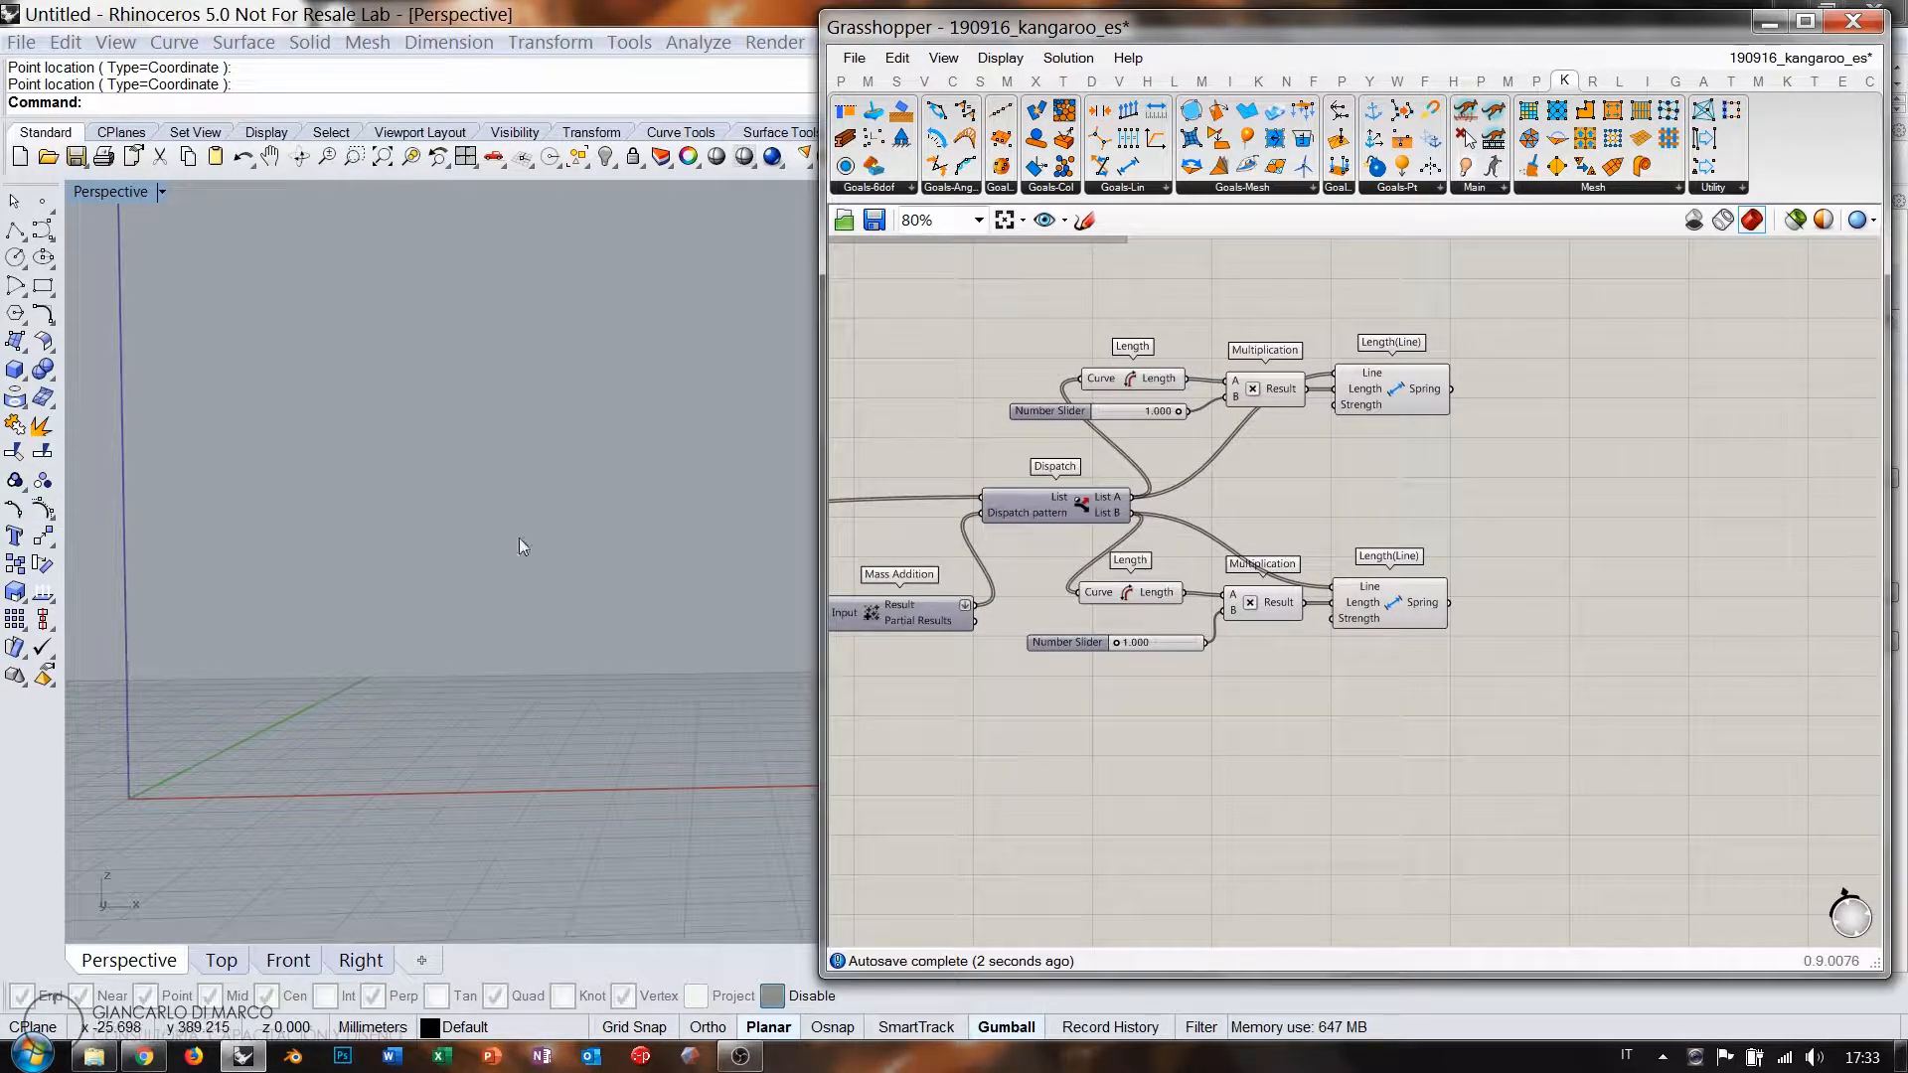
# Place a Boolean Toggle set to False and a Button beside the definition.
pyautogui.moveTo(1564, 506); pyautogui.dragTo(1447, 532, button='right')
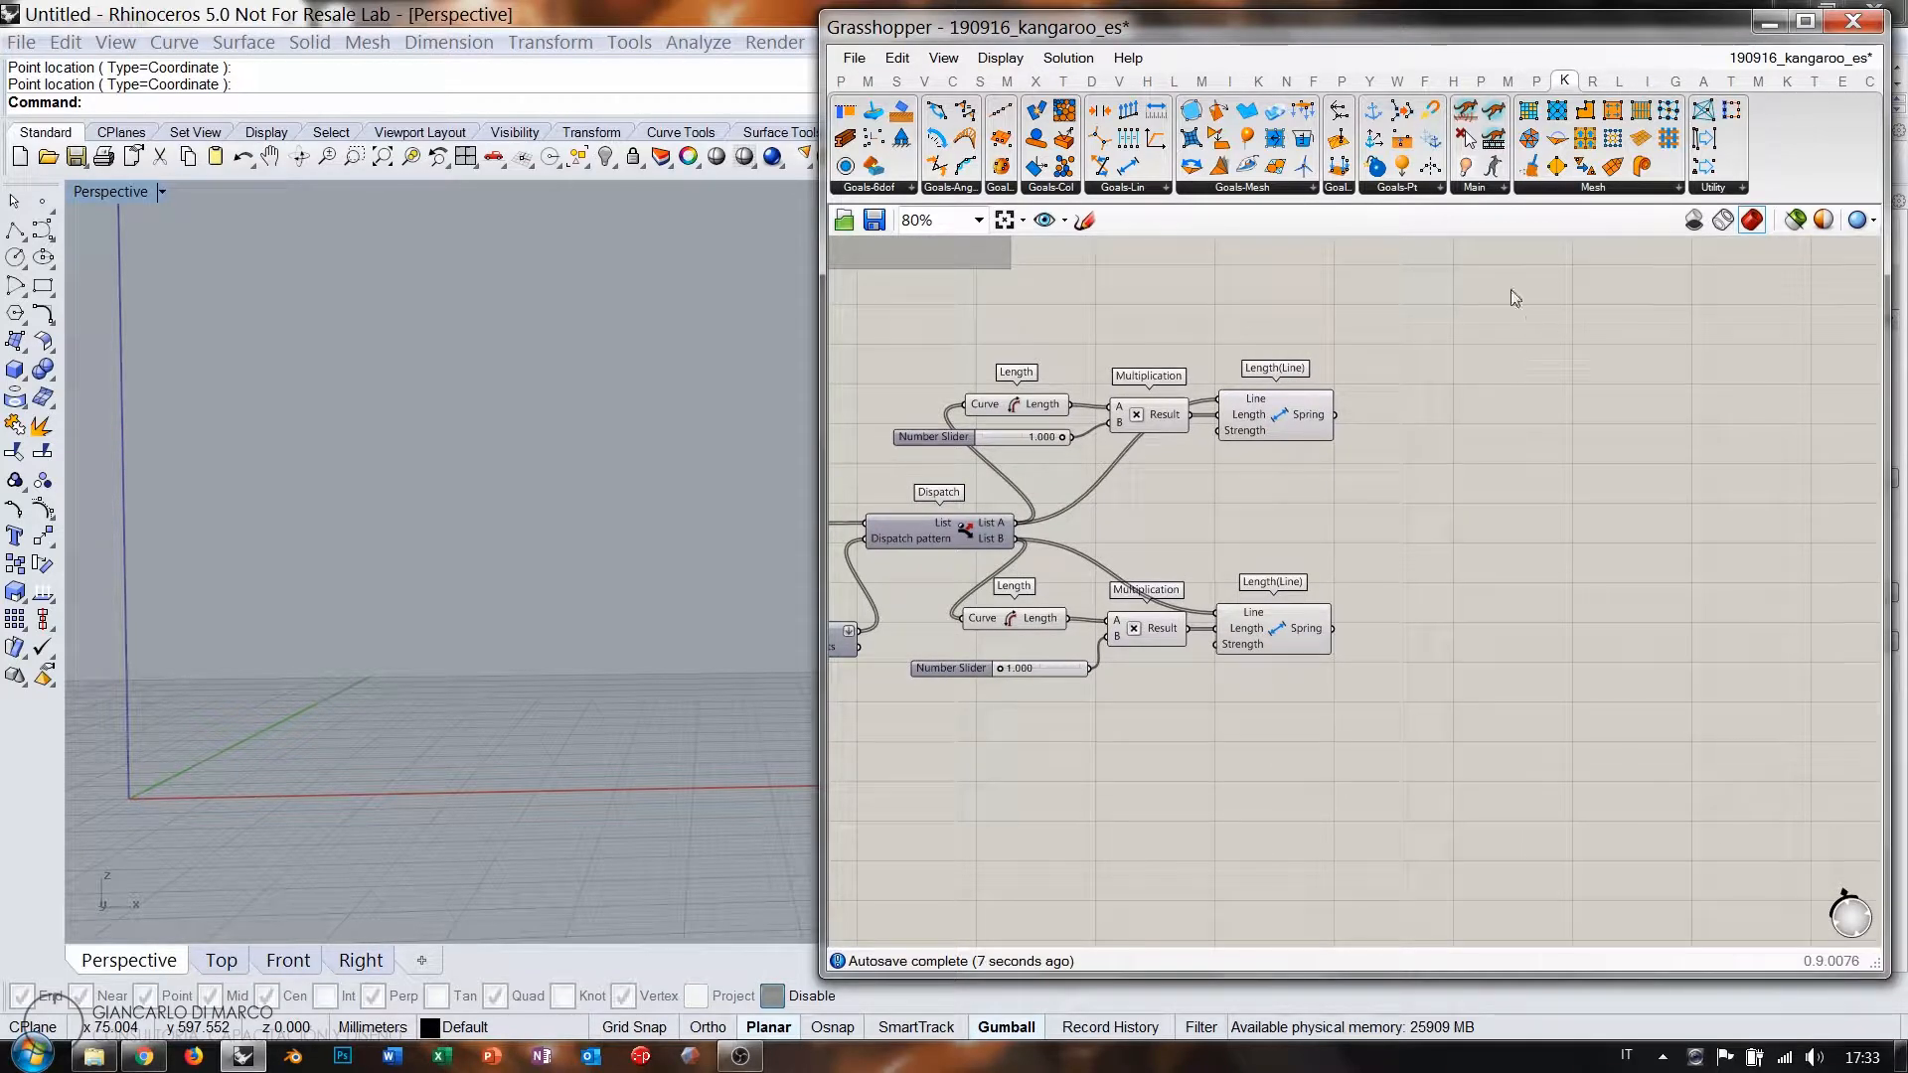
pyautogui.doubleClick(1543, 594)
pyautogui.write('bool')
pyautogui.press('Return')
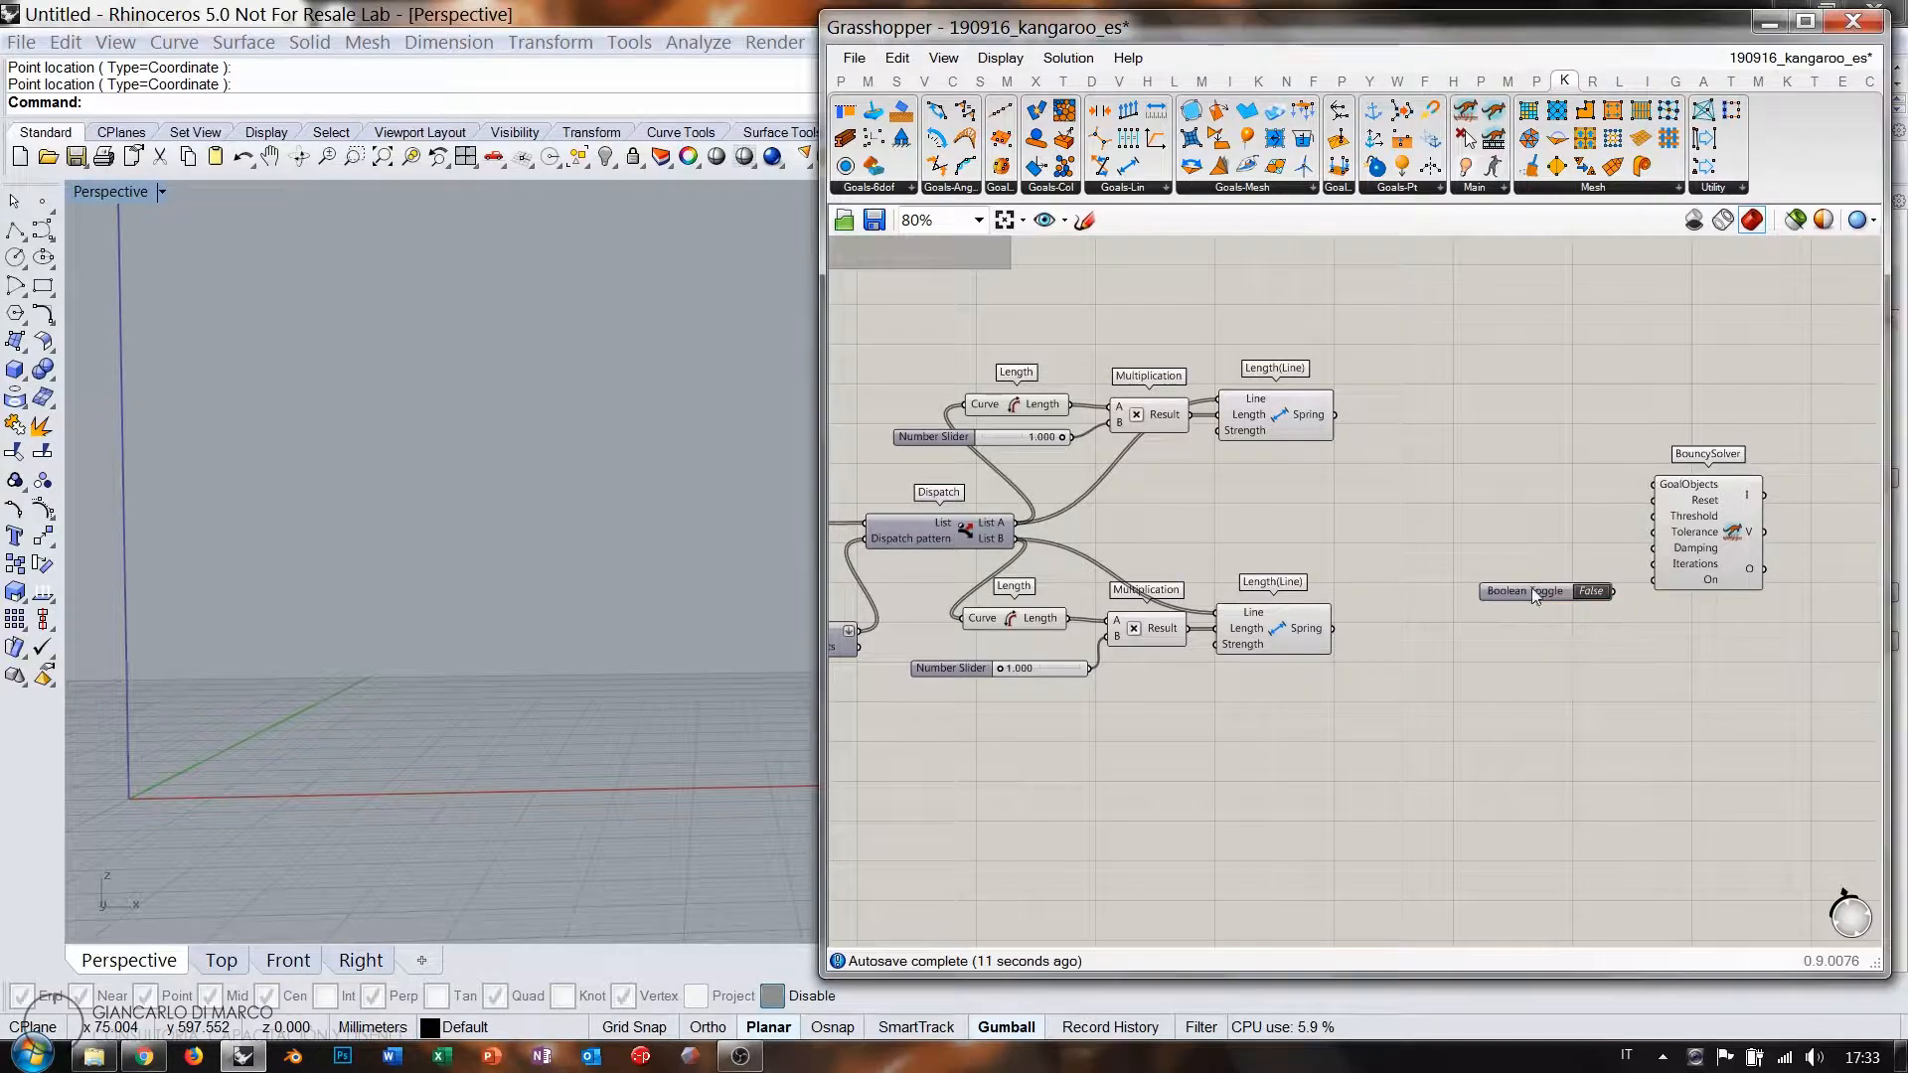
pyautogui.doubleClick(1560, 533)
pyautogui.write('button')
pyautogui.press('Return')
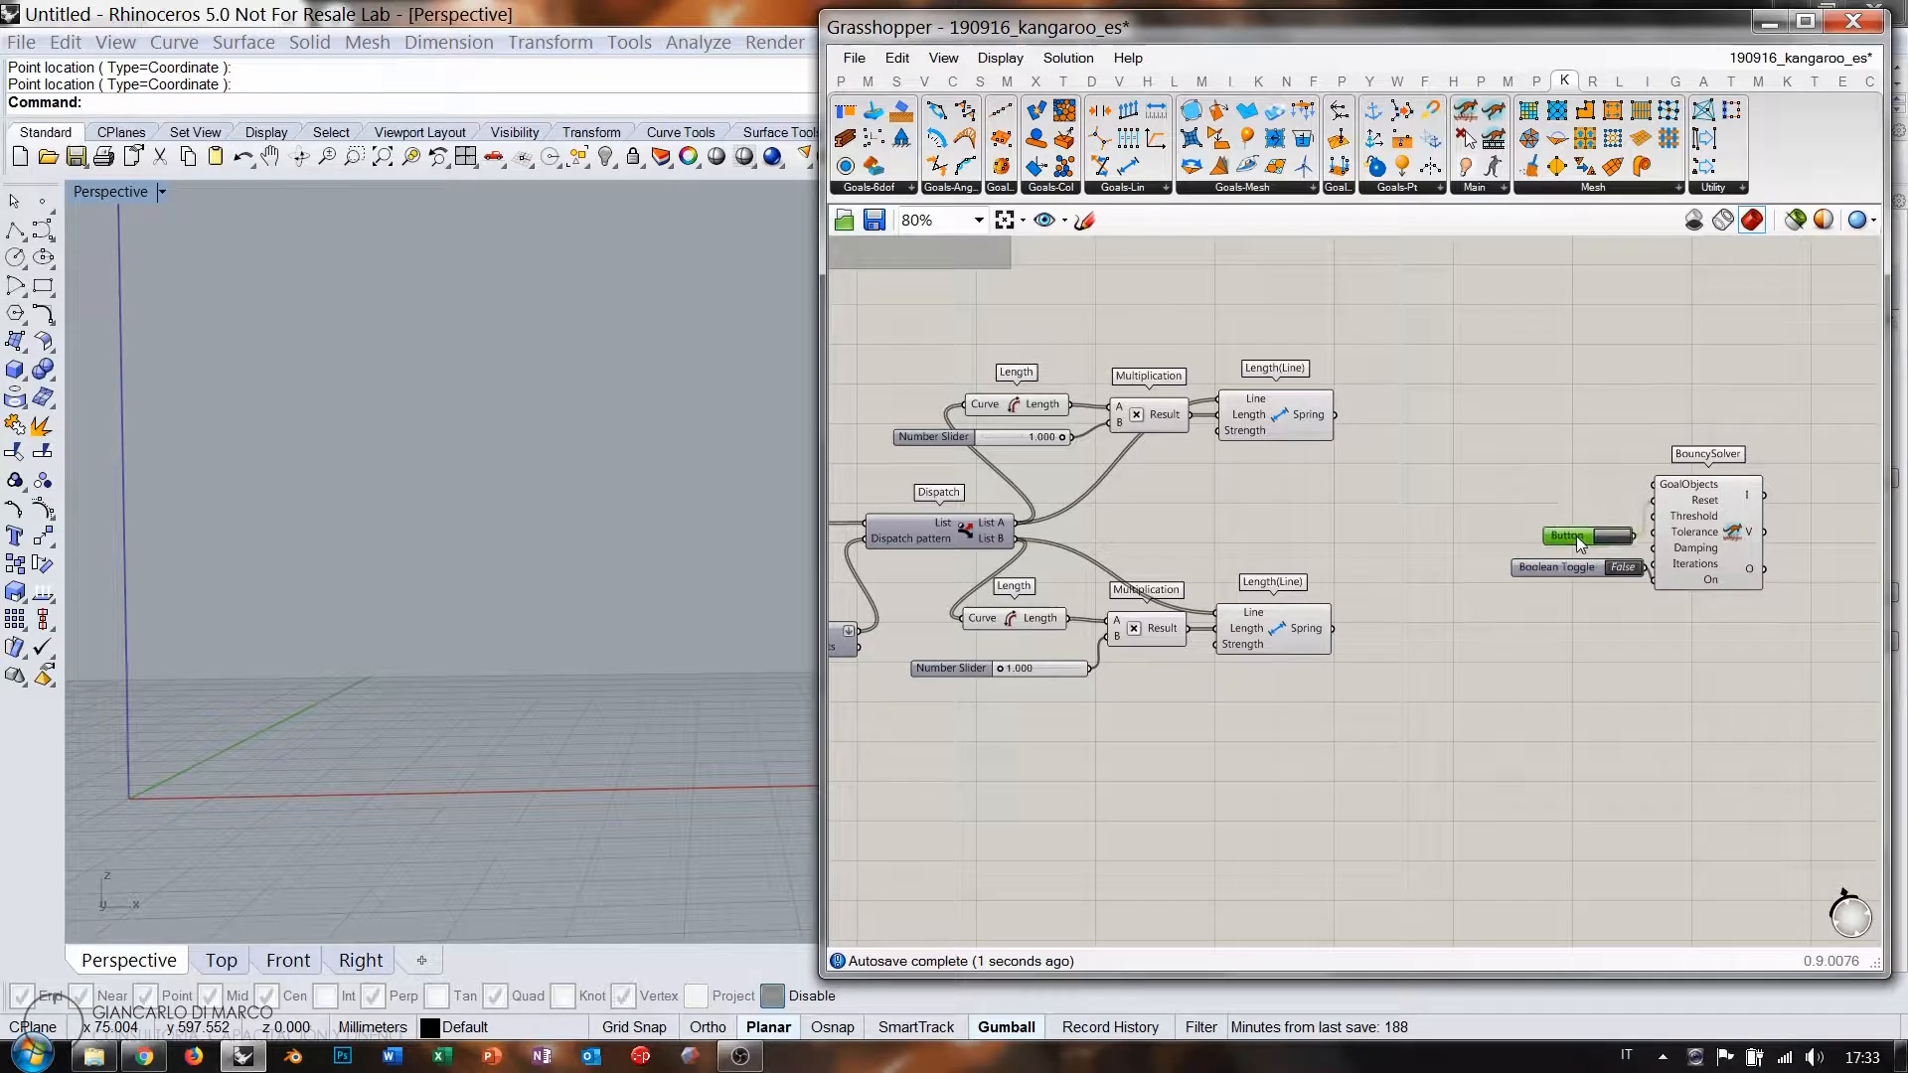
# Connect both spring goals to the solver and lower the first length factor to 0.648.
pyautogui.moveTo(1658, 494); pyautogui.dragTo(1590, 508)
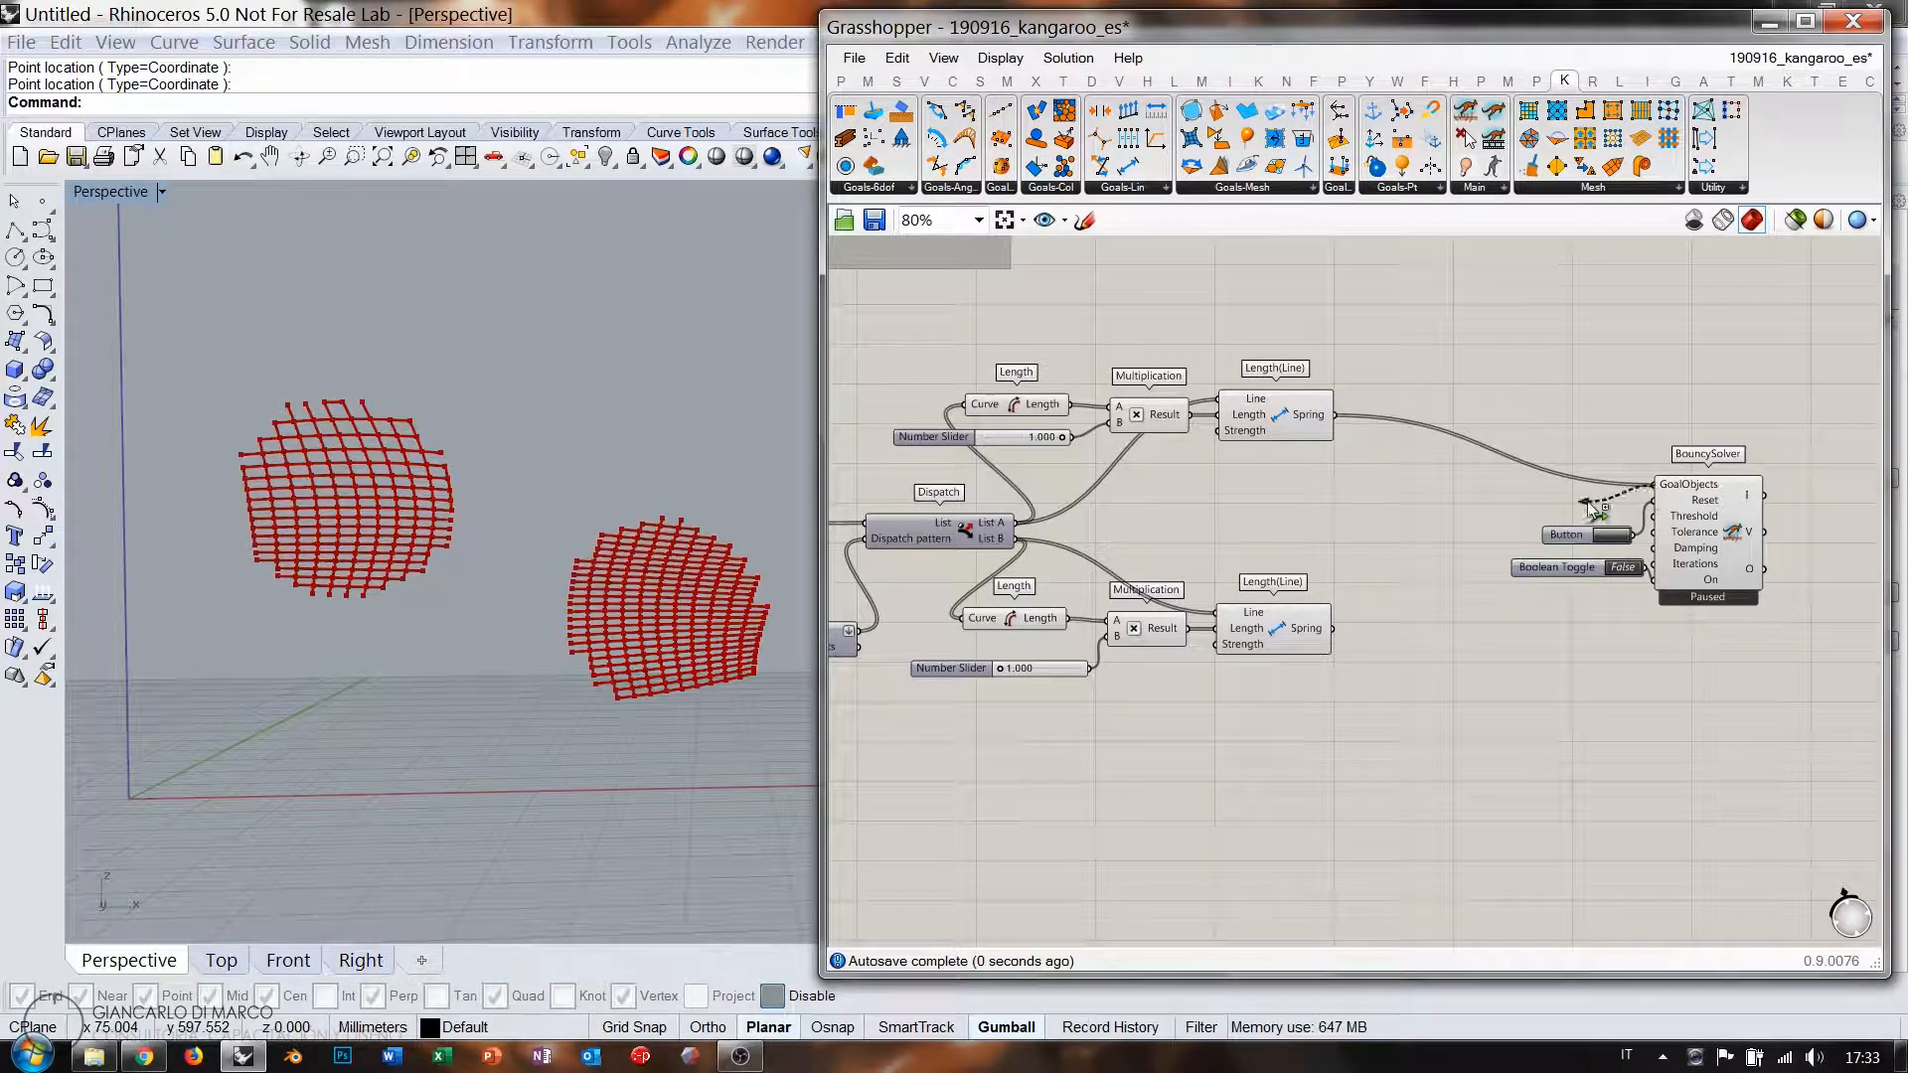
pyautogui.moveTo(1350, 632); pyautogui.dragTo(1335, 629)
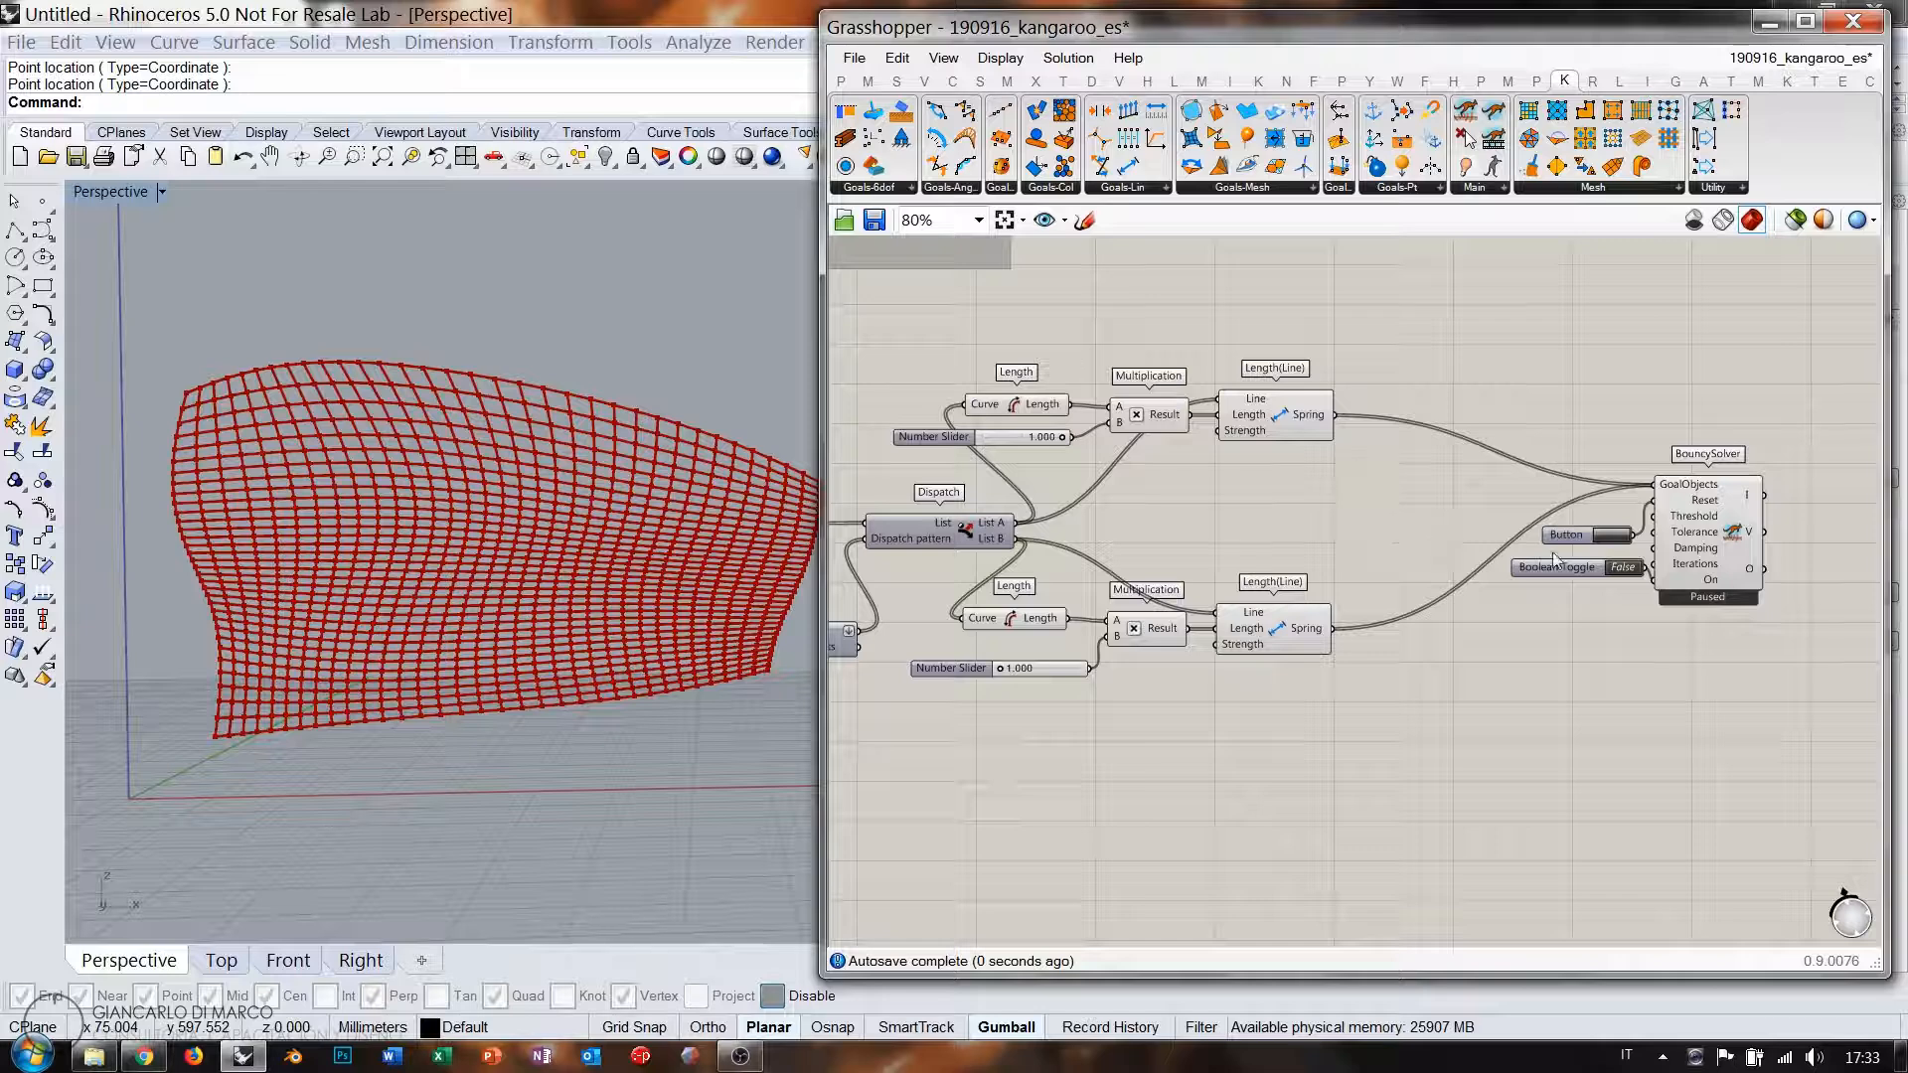
pyautogui.scroll(3, 1261, 494)
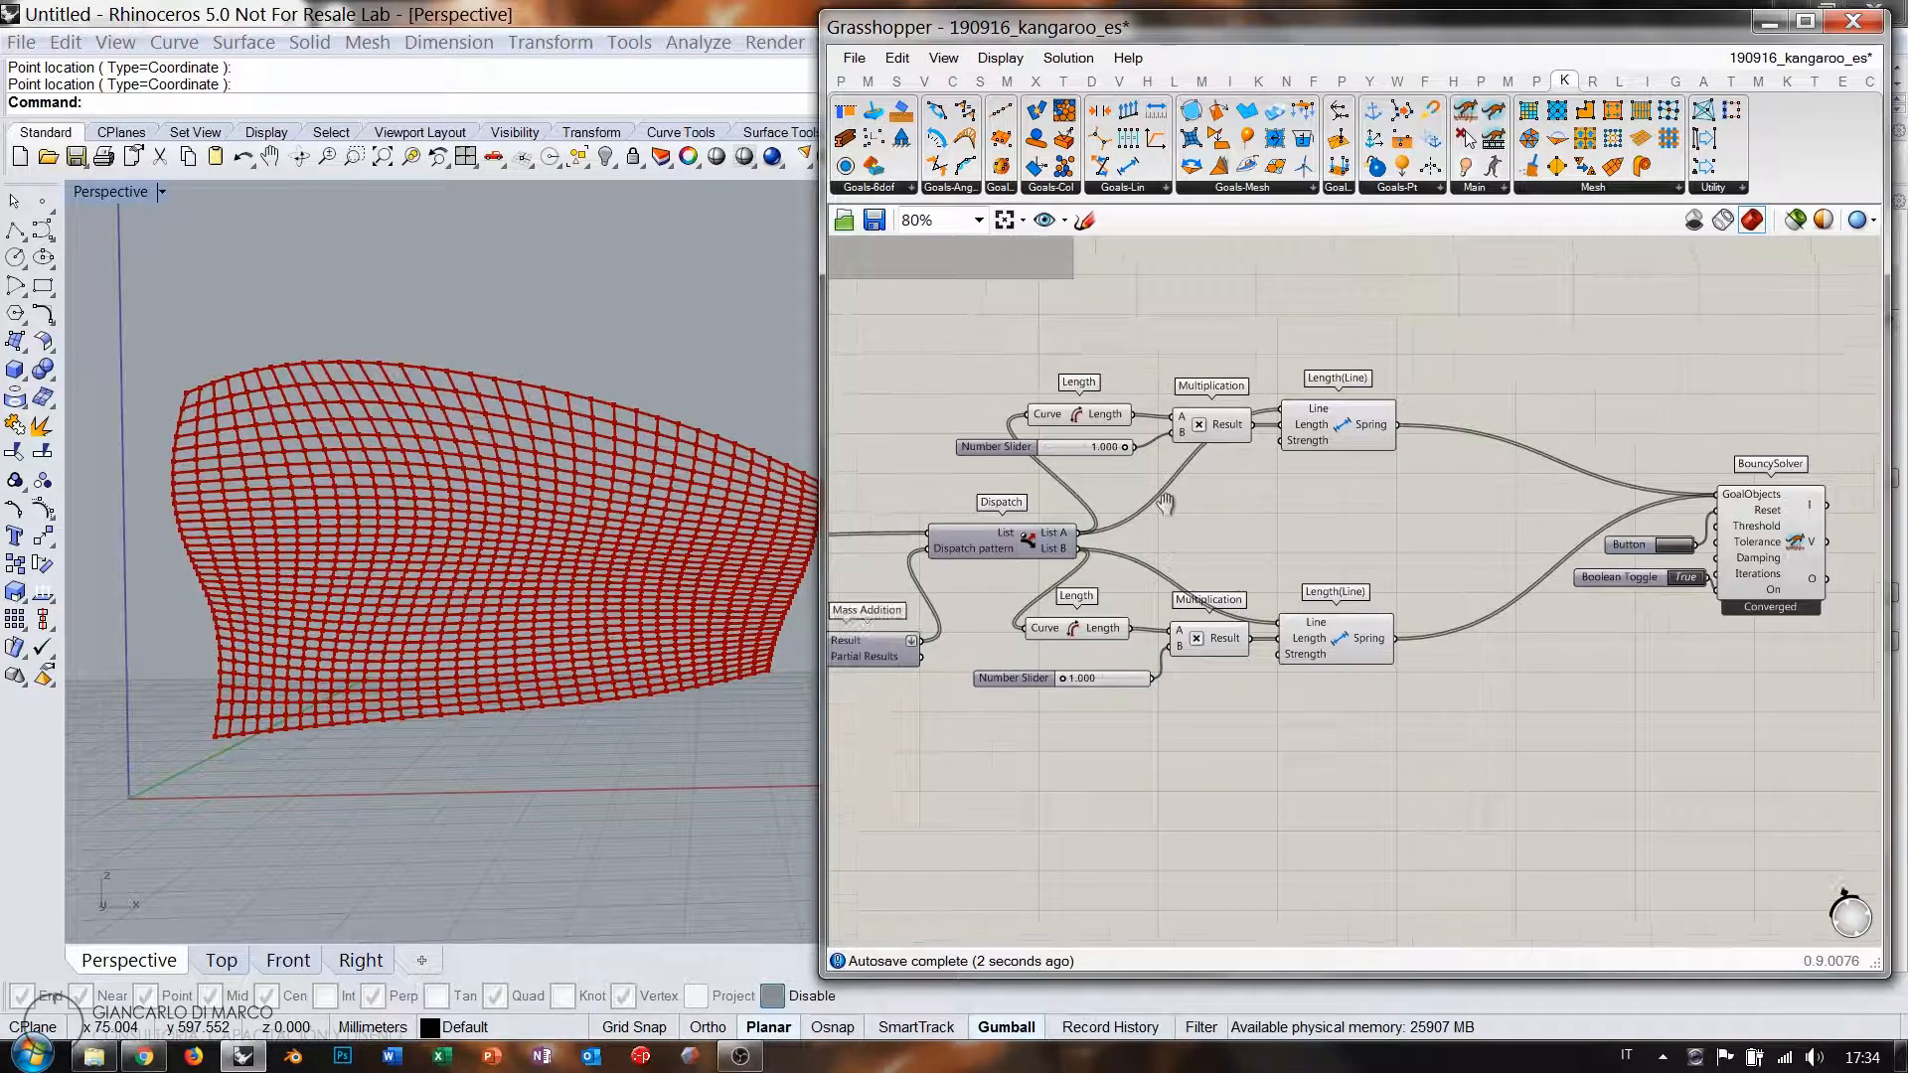
pyautogui.moveTo(1246, 454); pyautogui.dragTo(1193, 454)
pyautogui.moveTo(480, 588); pyautogui.dragTo(417, 567, button='right')
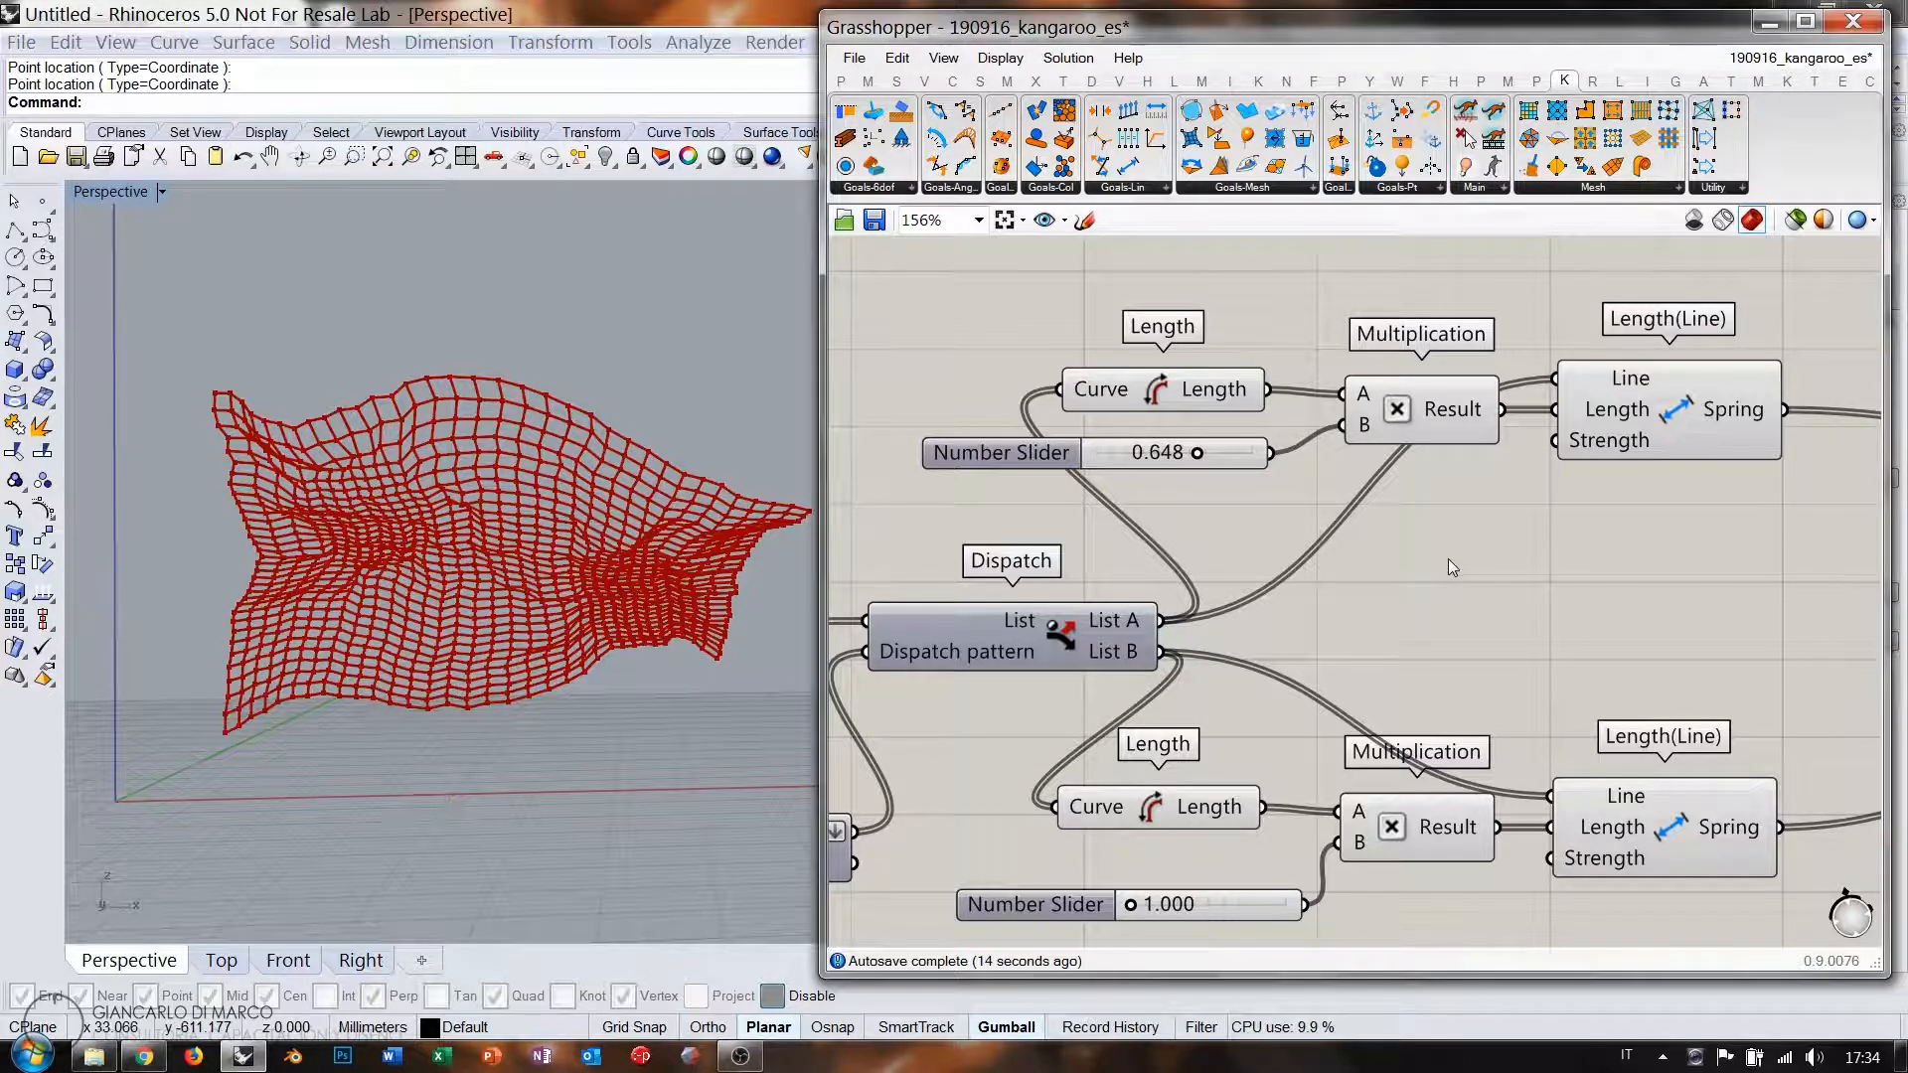
# Add a NakedVertices component from the Kangaroo Mesh tab and wire the mesh into it.
pyautogui.scroll(-5, 1435, 498)
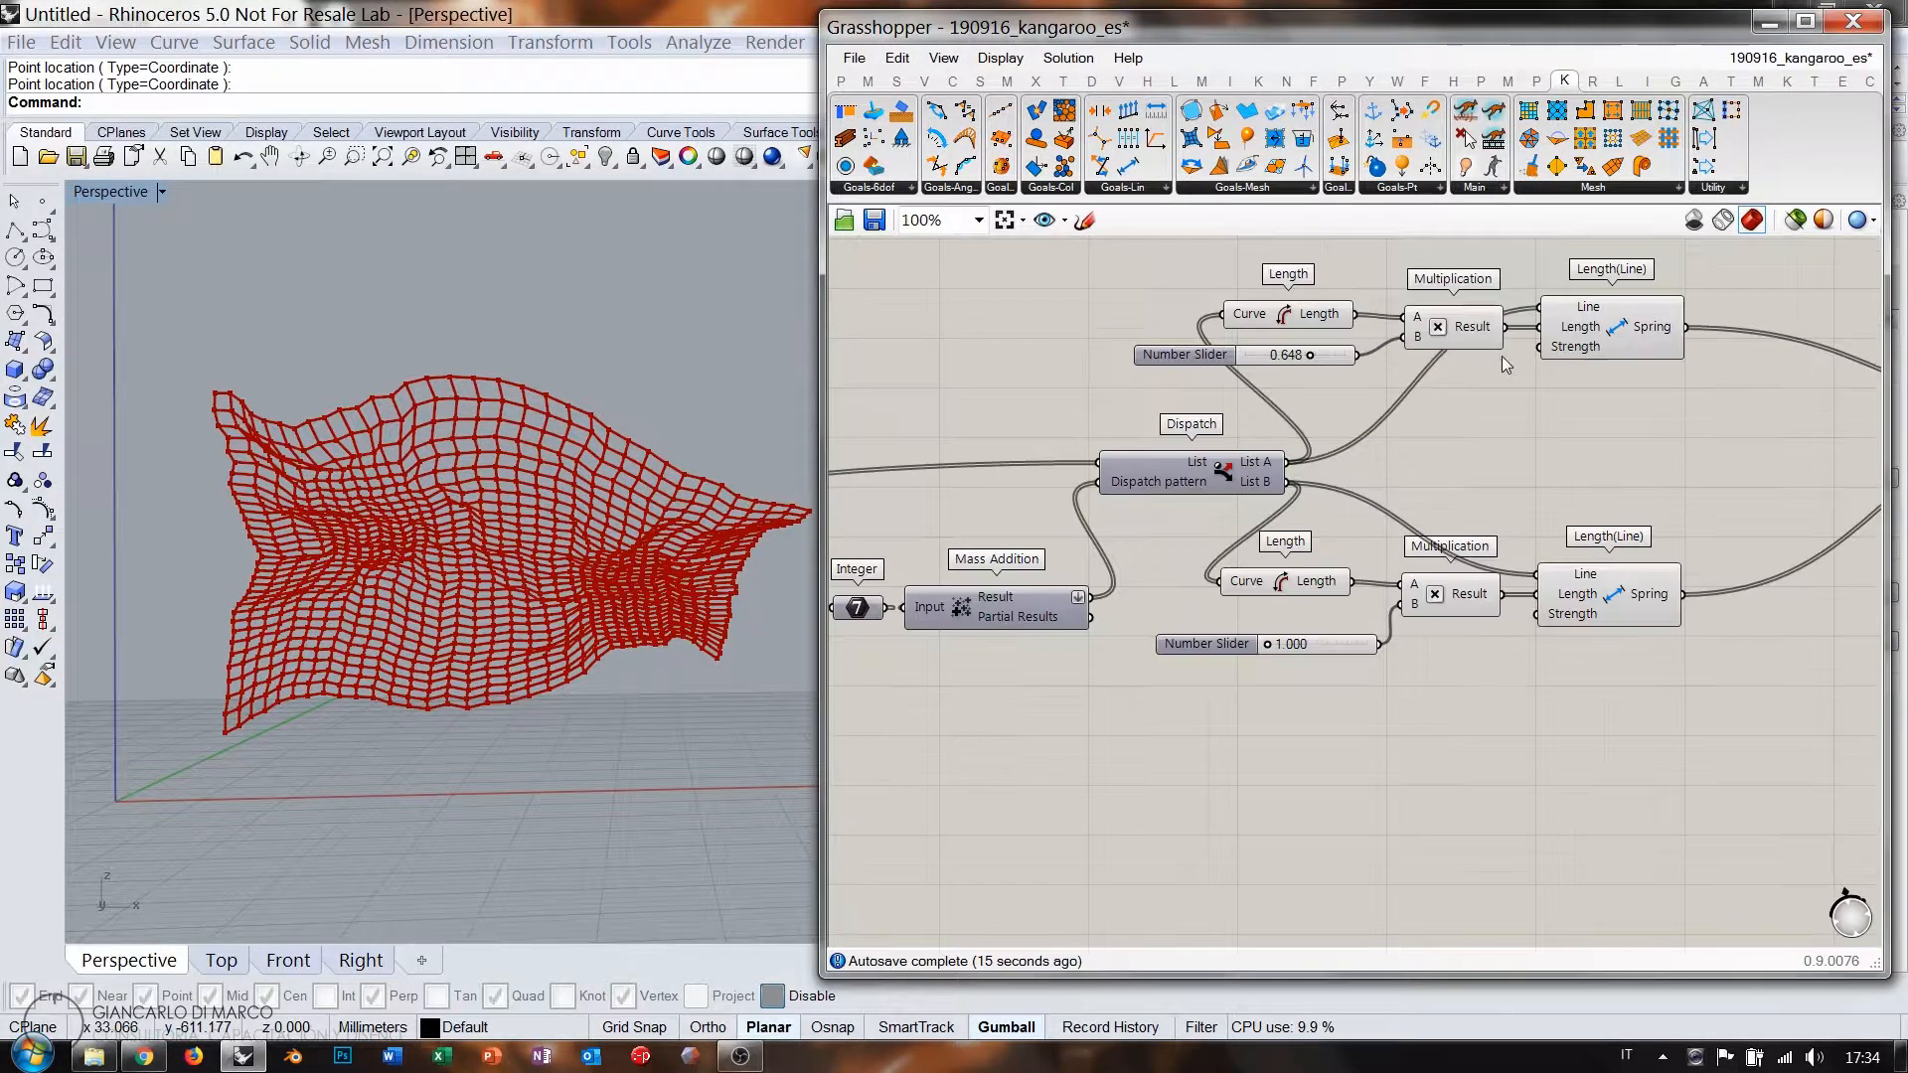
pyautogui.moveTo(1522, 388); pyautogui.dragTo(1484, 347, button='right')
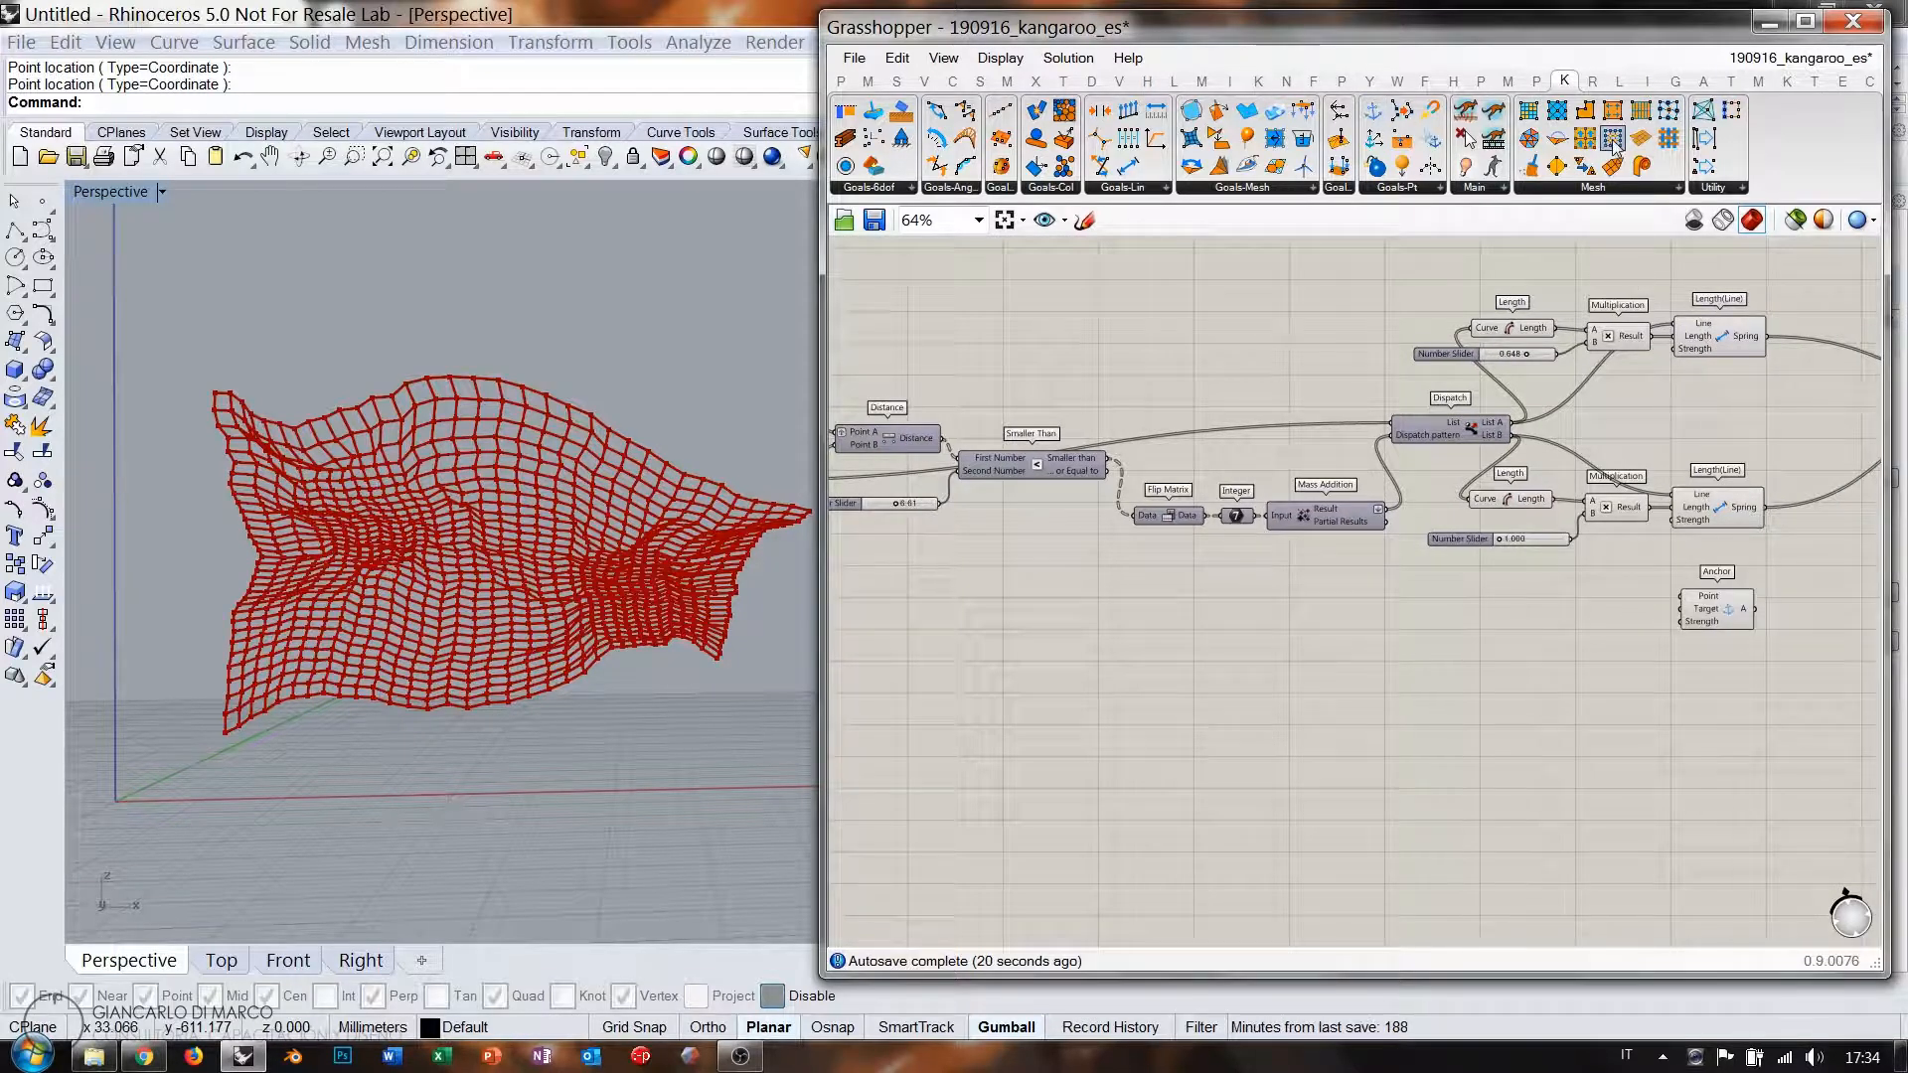
pyautogui.moveTo(1613, 142); pyautogui.dragTo(1571, 634)
pyautogui.scroll(5, 1668, 619)
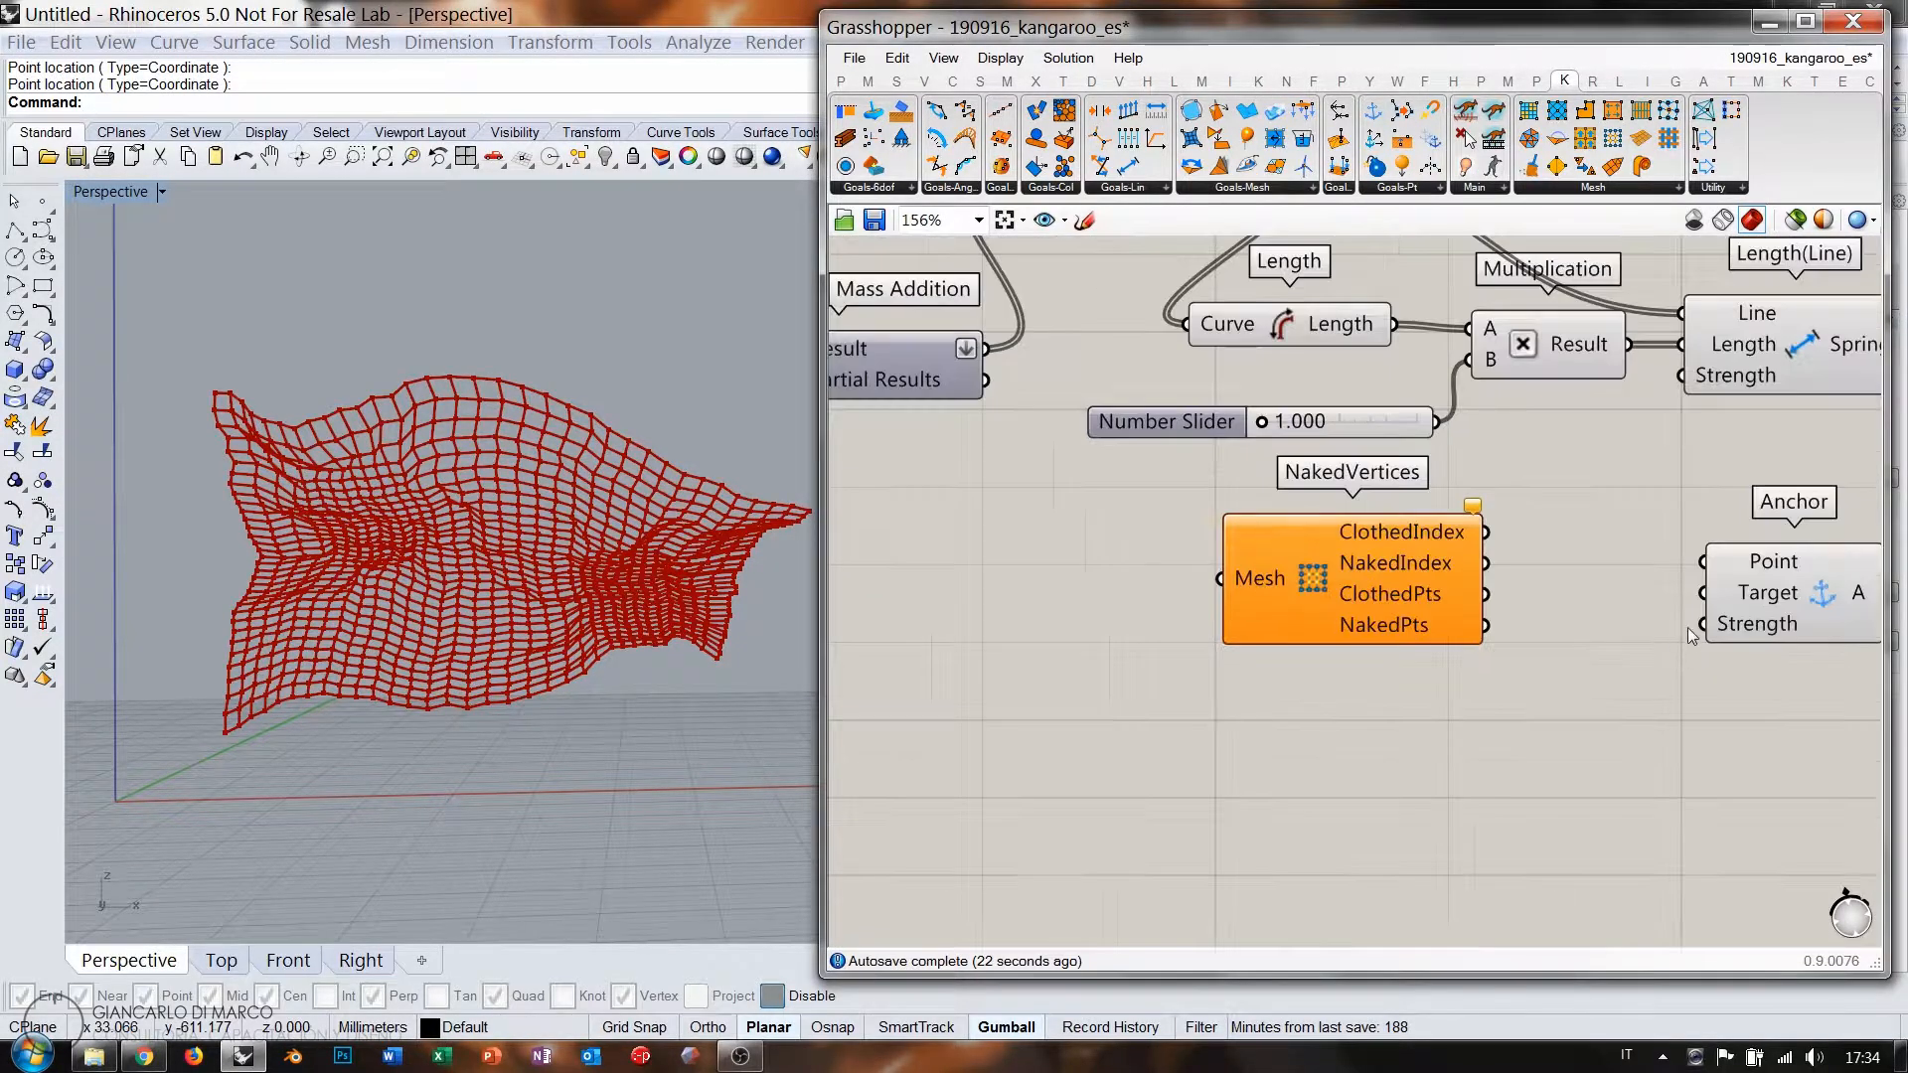
pyautogui.scroll(-5, 1486, 644)
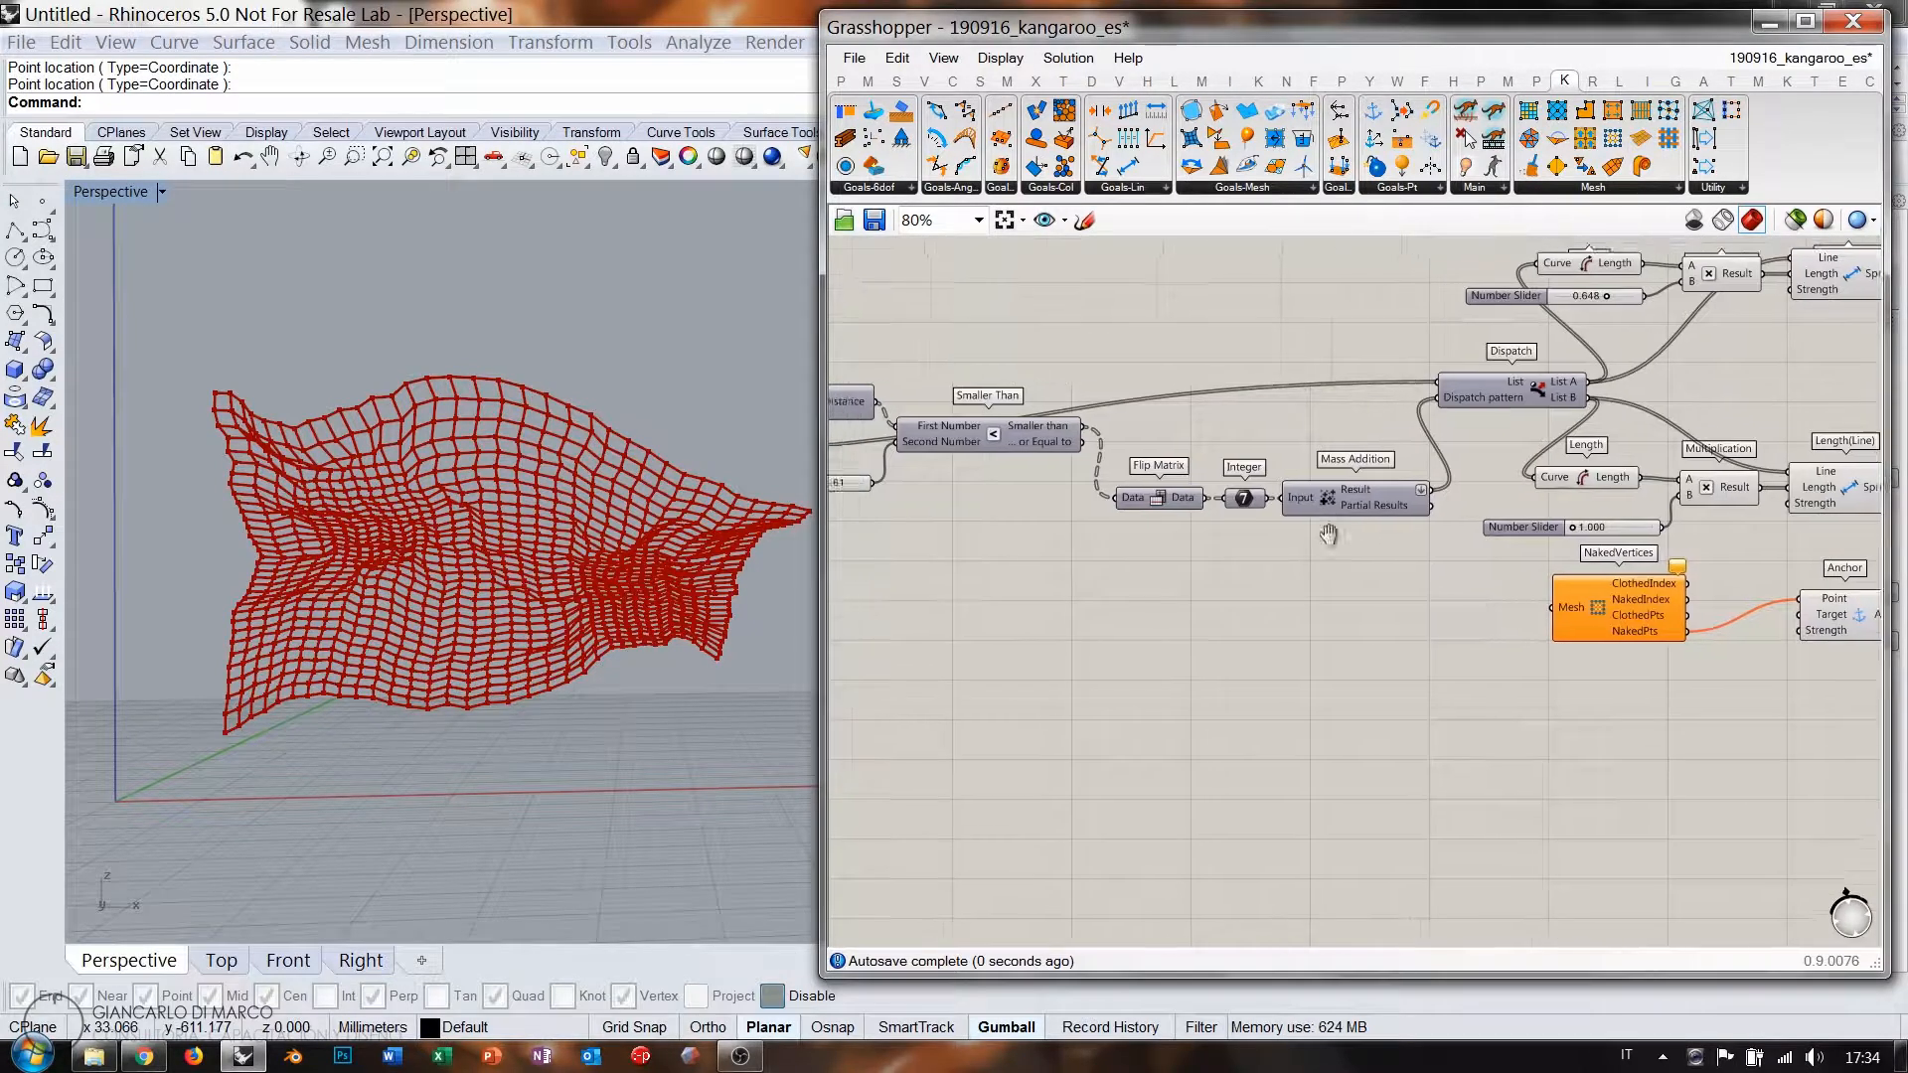
pyautogui.moveTo(1683, 560); pyautogui.dragTo(1109, 525)
pyautogui.moveTo(999, 513); pyautogui.dragTo(1337, 552, button='right')
pyautogui.moveTo(1098, 497); pyautogui.dragTo(1179, 502, button='right')
pyautogui.scroll(1, 1169, 515)
pyautogui.scroll(1, 1169, 515)
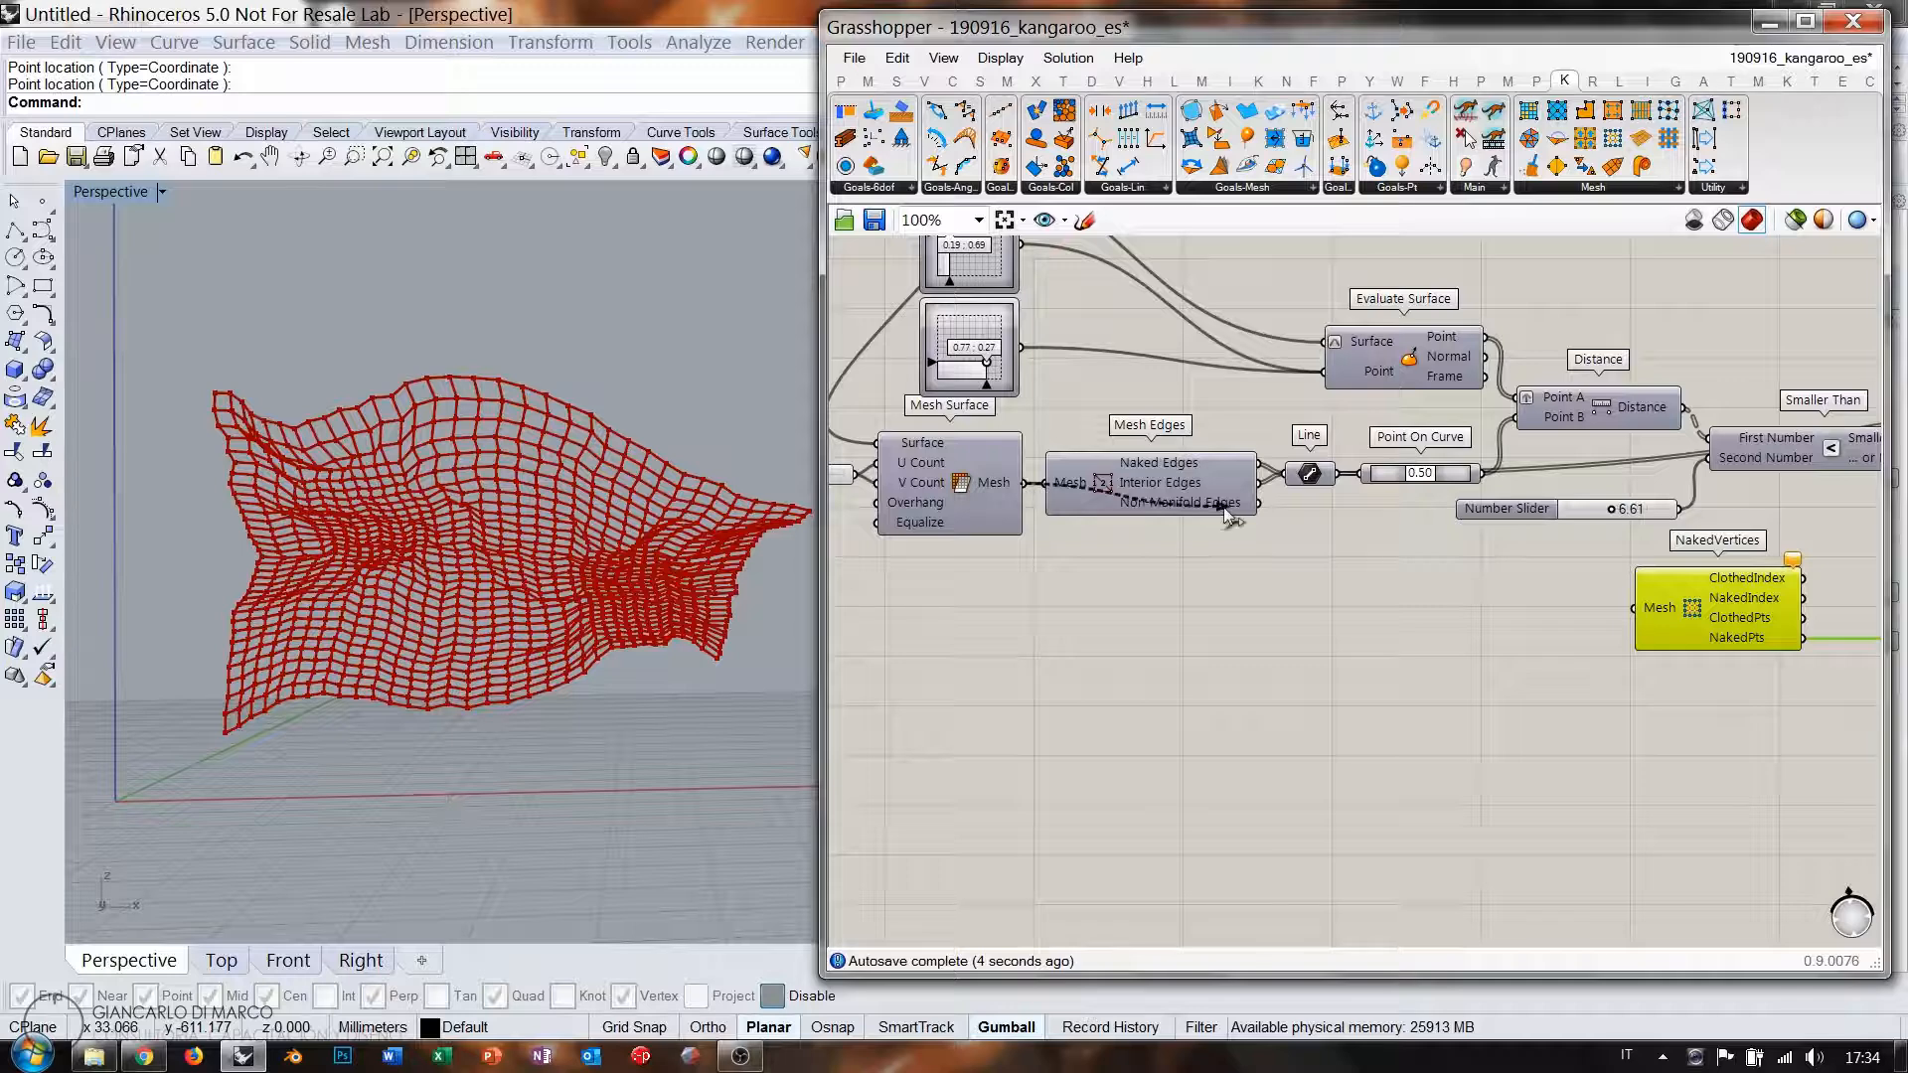
pyautogui.moveTo(1627, 609); pyautogui.dragTo(1630, 610)
pyautogui.moveTo(1786, 660); pyautogui.dragTo(1157, 567, button='right')
pyautogui.scroll(-3, 1157, 568)
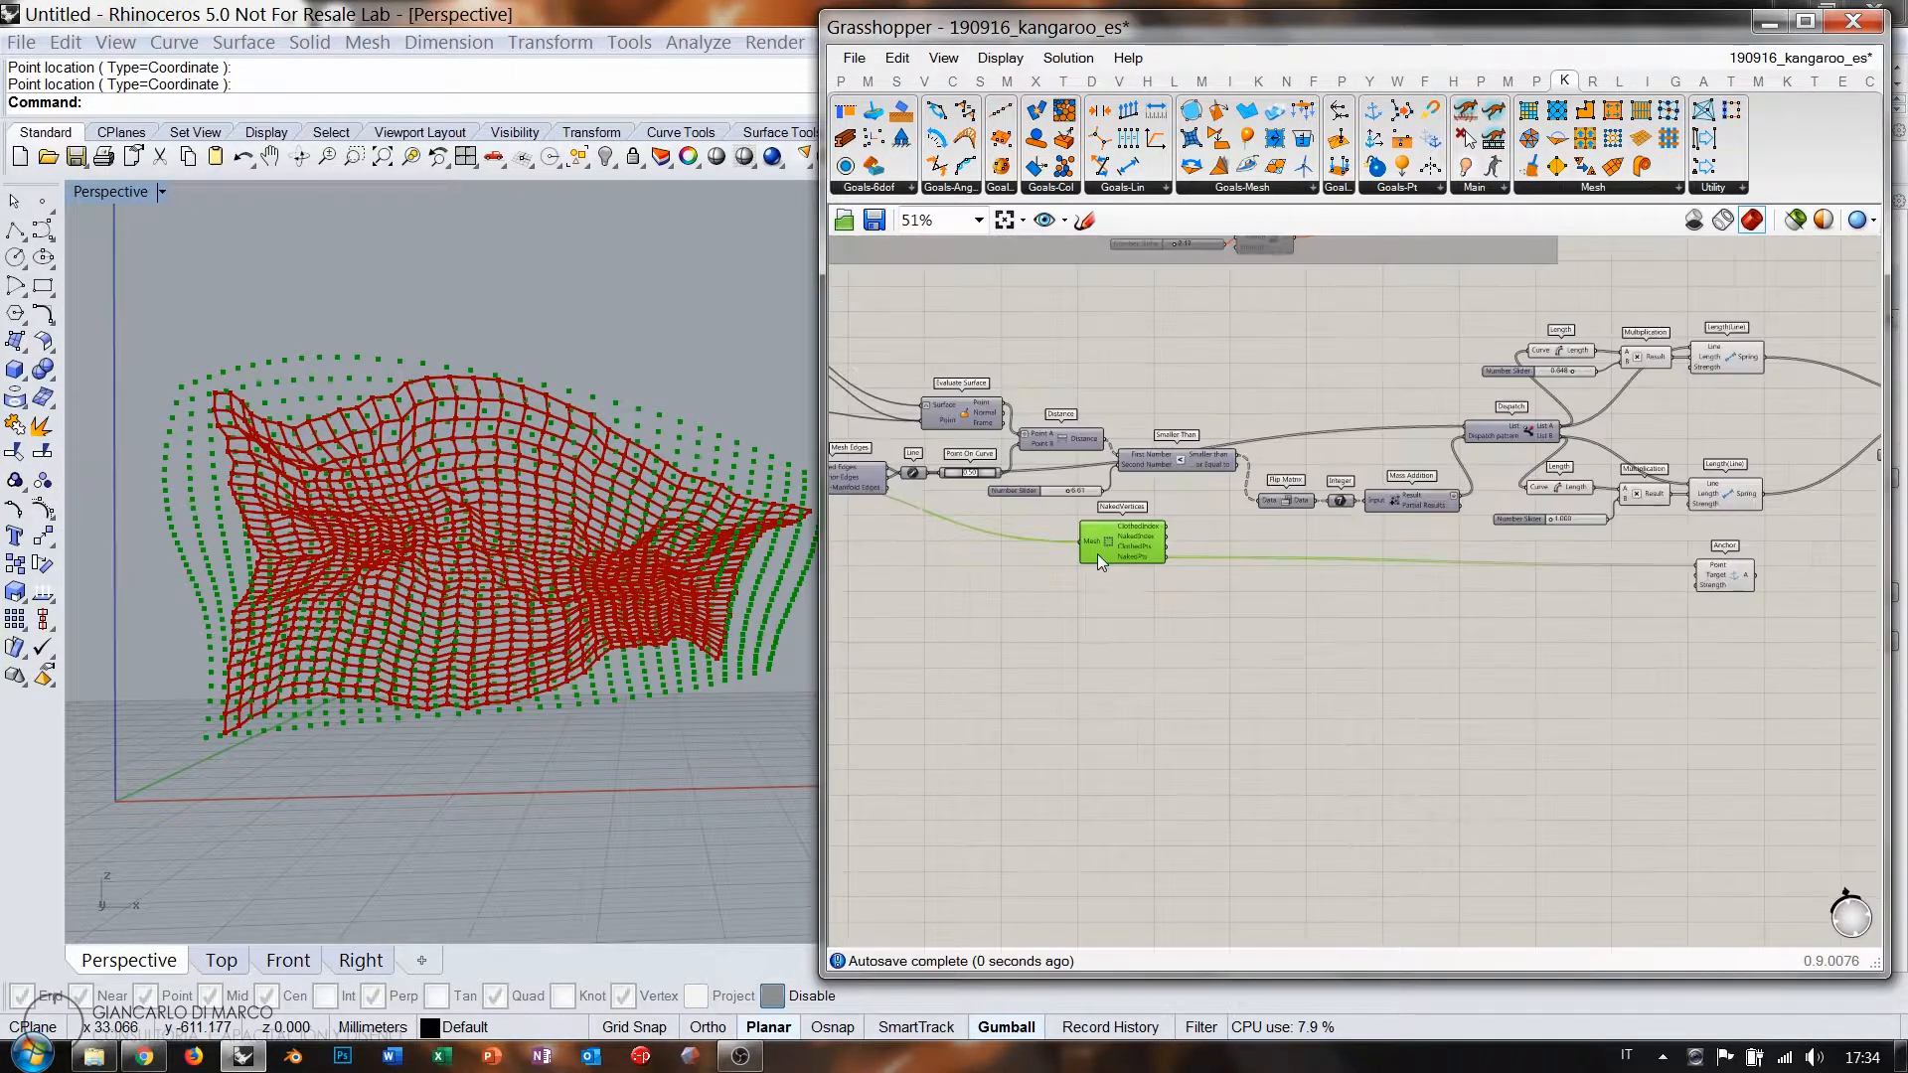
pyautogui.moveTo(1103, 542); pyautogui.dragTo(1139, 545)
# Feed the naked points into Anchor's Point input and the Anchor into BouncySolver's GoalObjects.
pyautogui.scroll(4, 1737, 582)
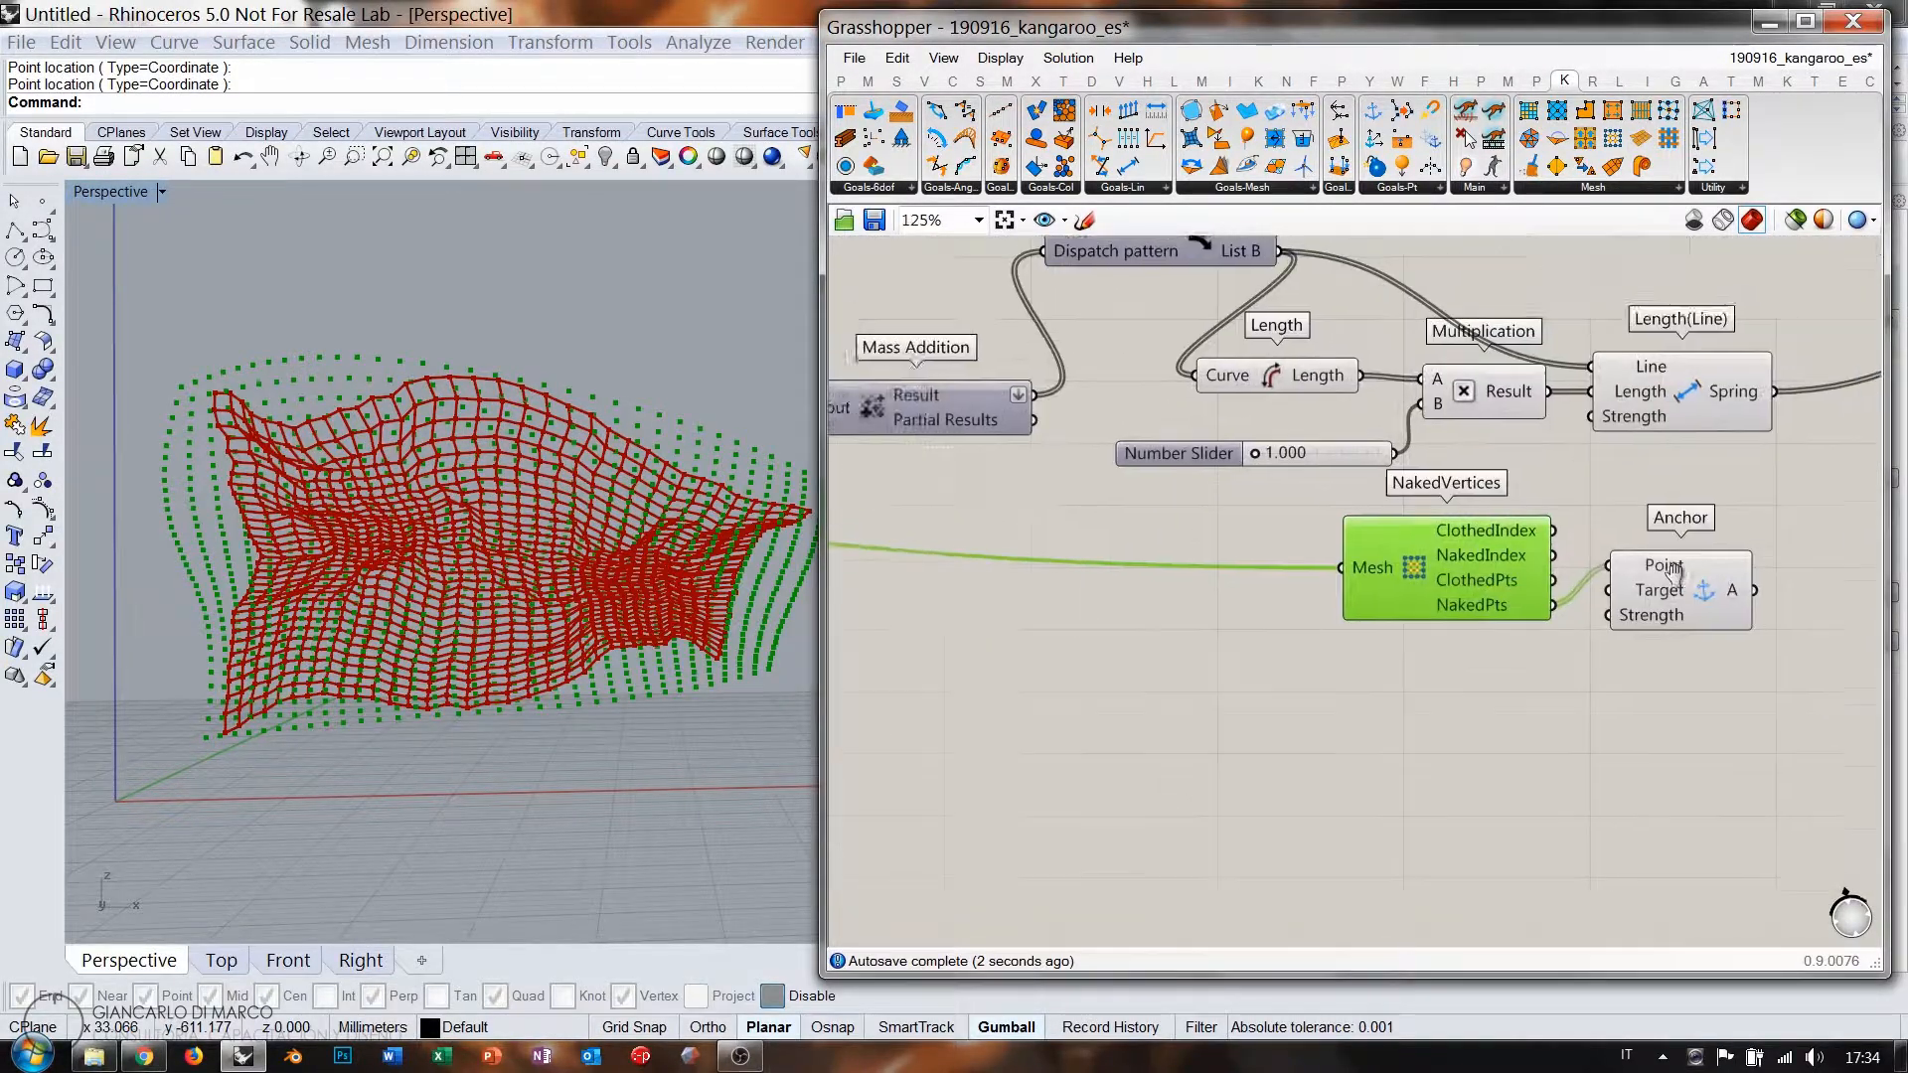
pyautogui.moveTo(1676, 569); pyautogui.dragTo(1294, 679, button='right')
pyautogui.hotkey('ctrl', 'q')
pyautogui.scroll(-1, 1300, 694)
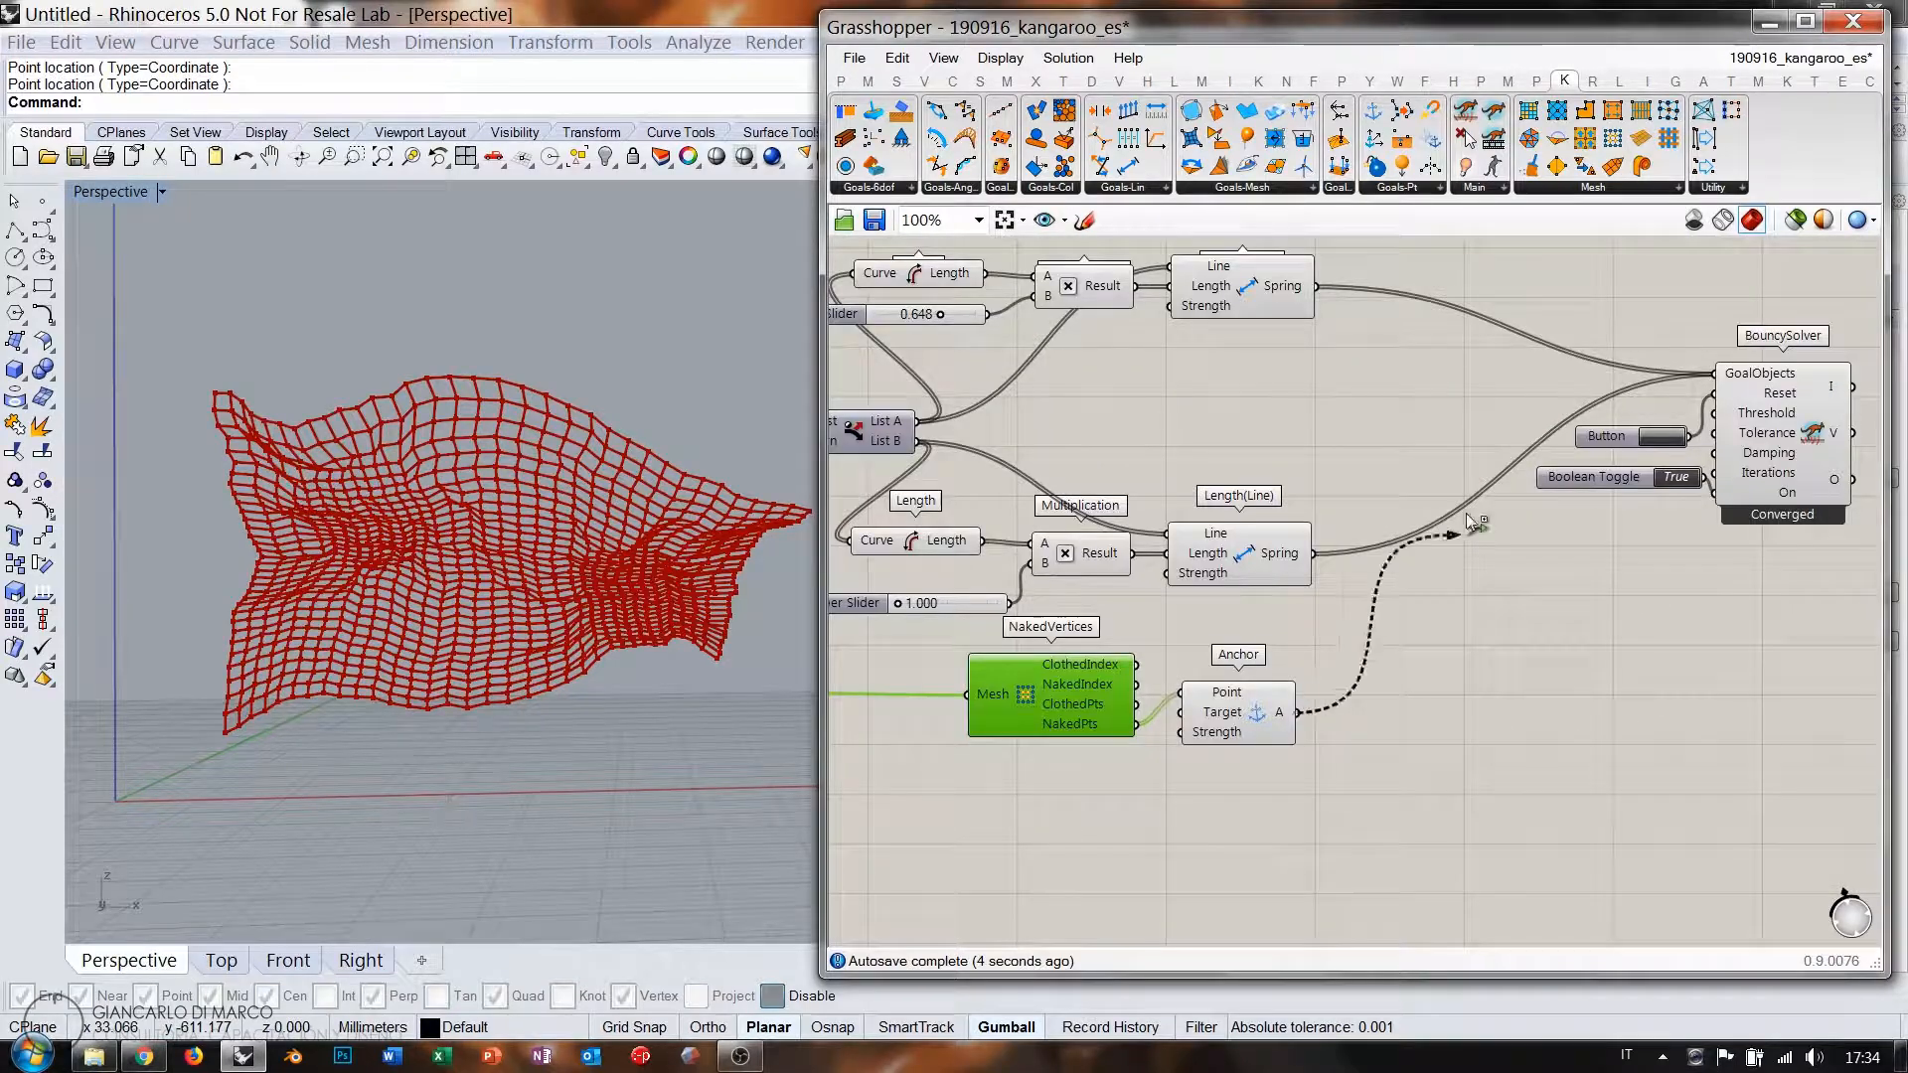
pyautogui.click(1583, 320)
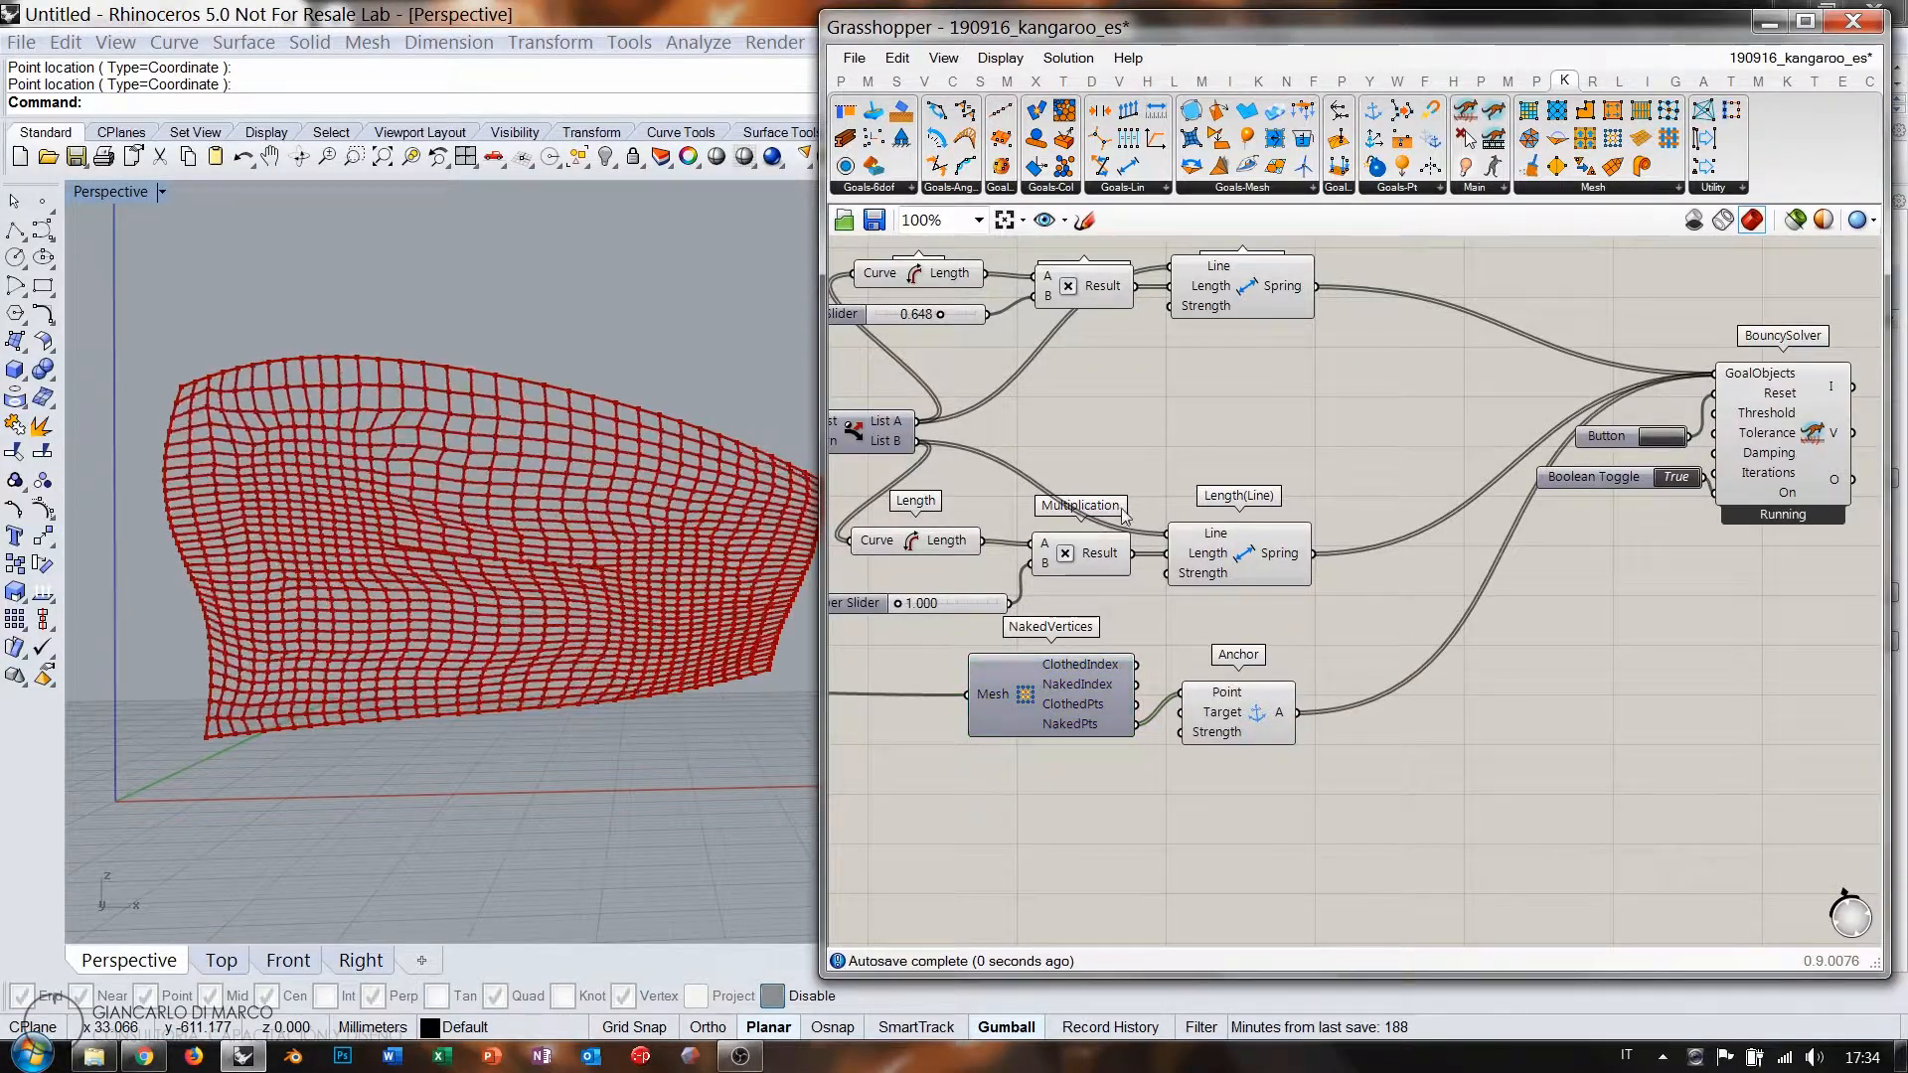
# Orbit the Perspective view to inspect the relaxing mesh from above and the front.
pyautogui.moveTo(443, 553); pyautogui.dragTo(399, 470, button='right')
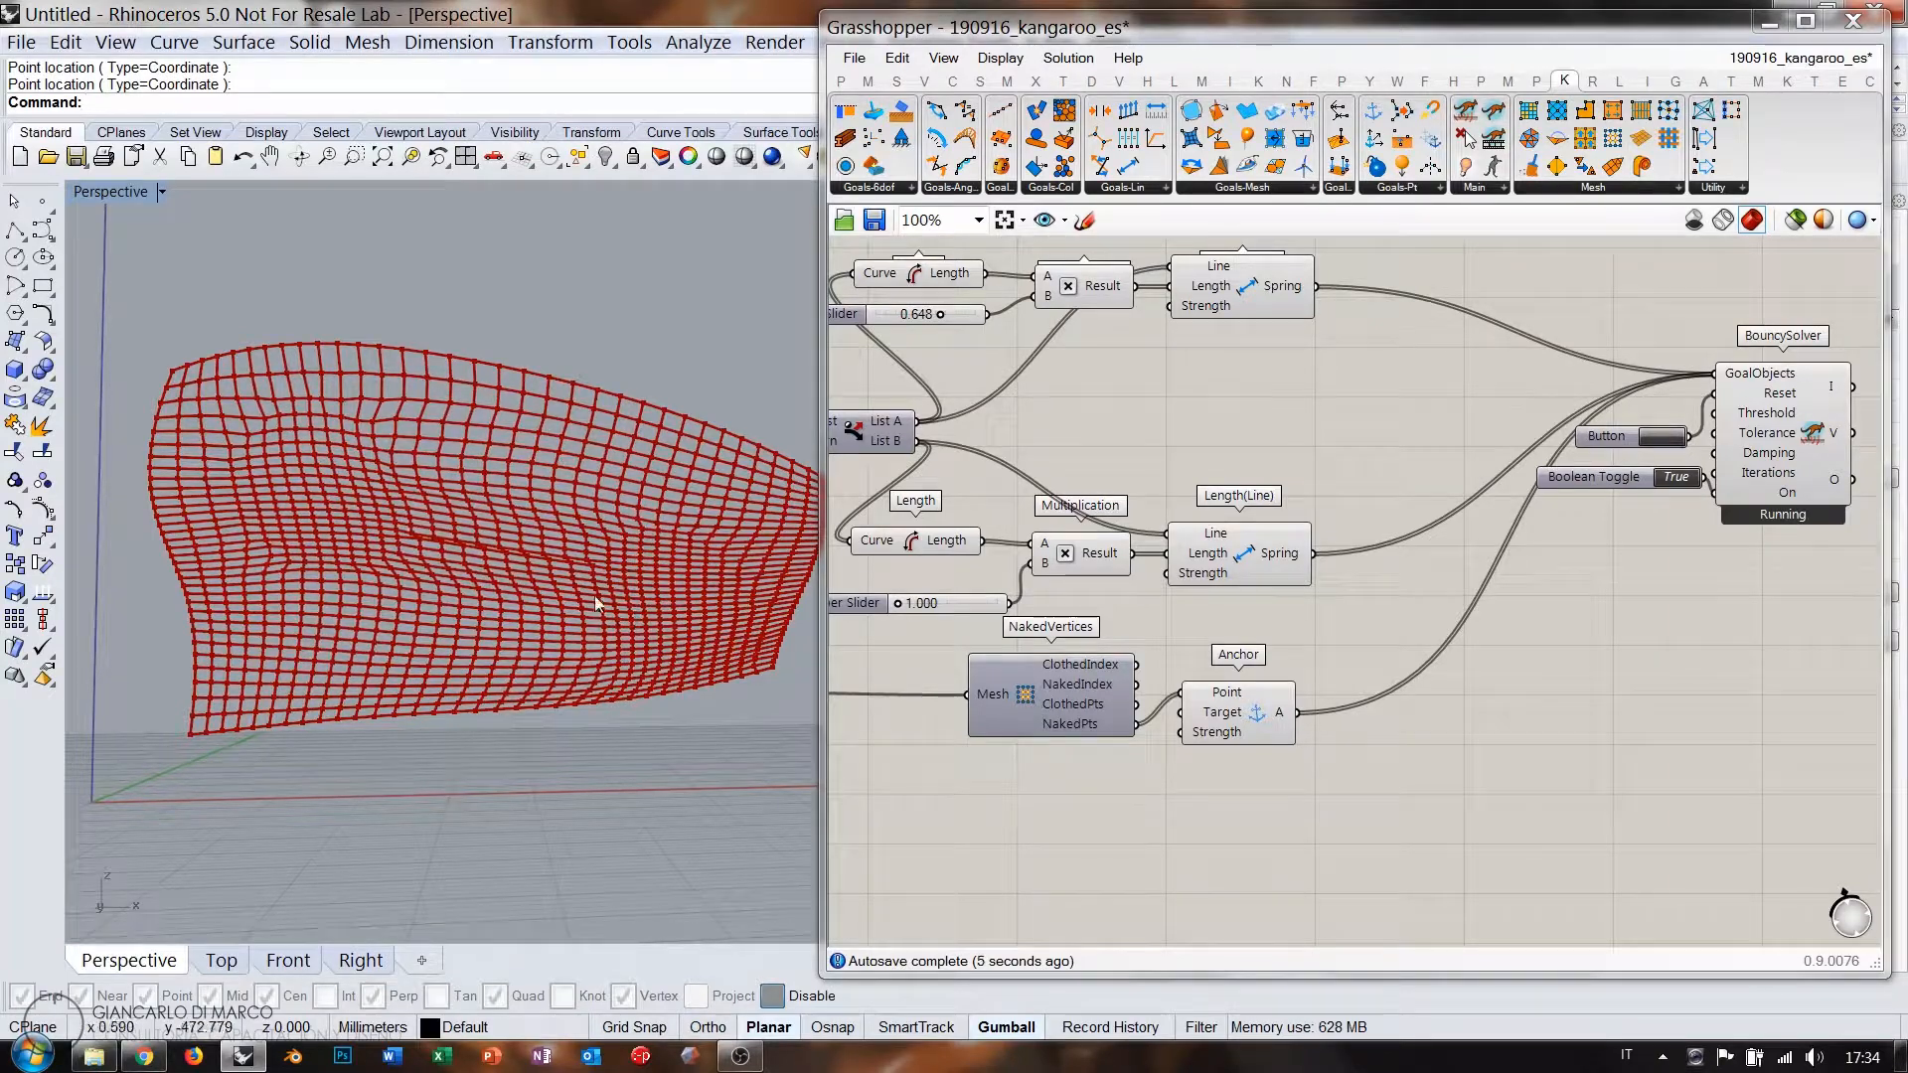
pyautogui.moveTo(594, 595); pyautogui.dragTo(562, 567, button='right')
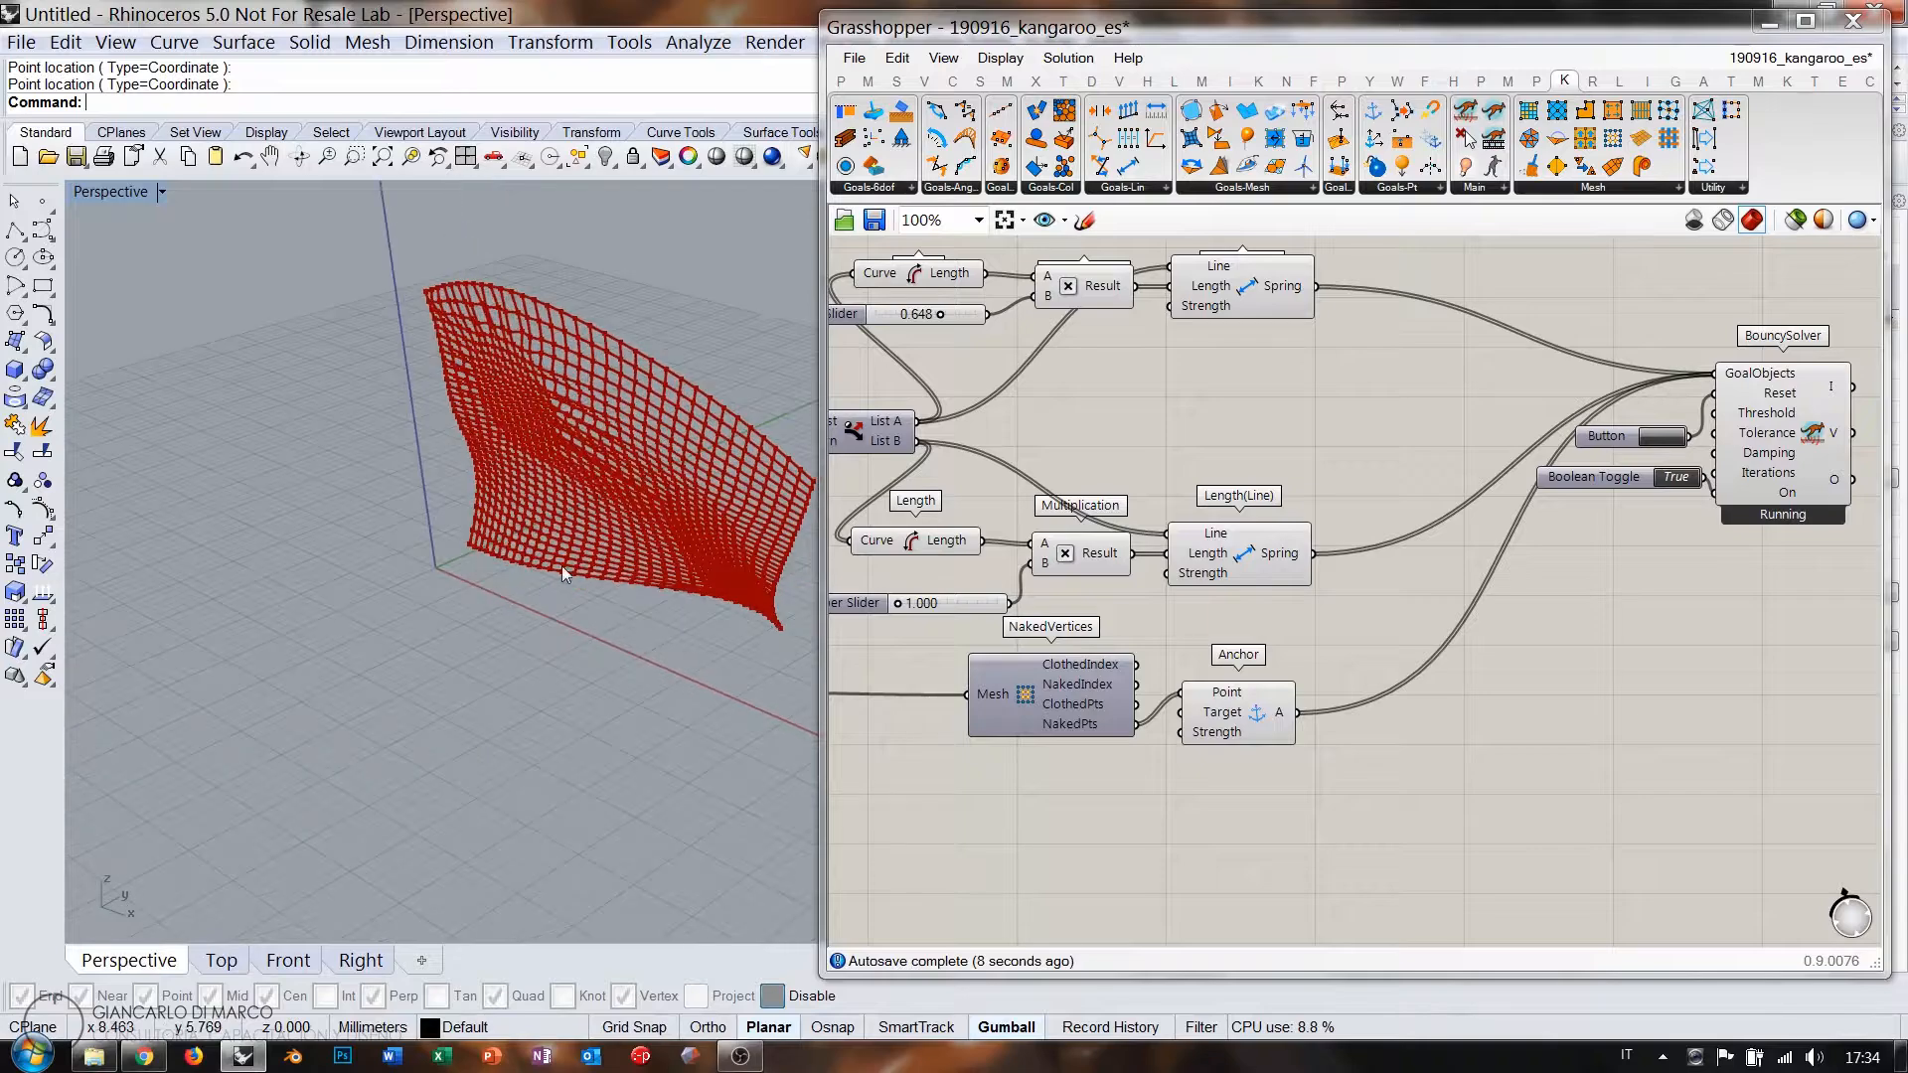
pyautogui.scroll(5, 606, 483)
pyautogui.moveTo(607, 483); pyautogui.dragTo(511, 529, button='right')
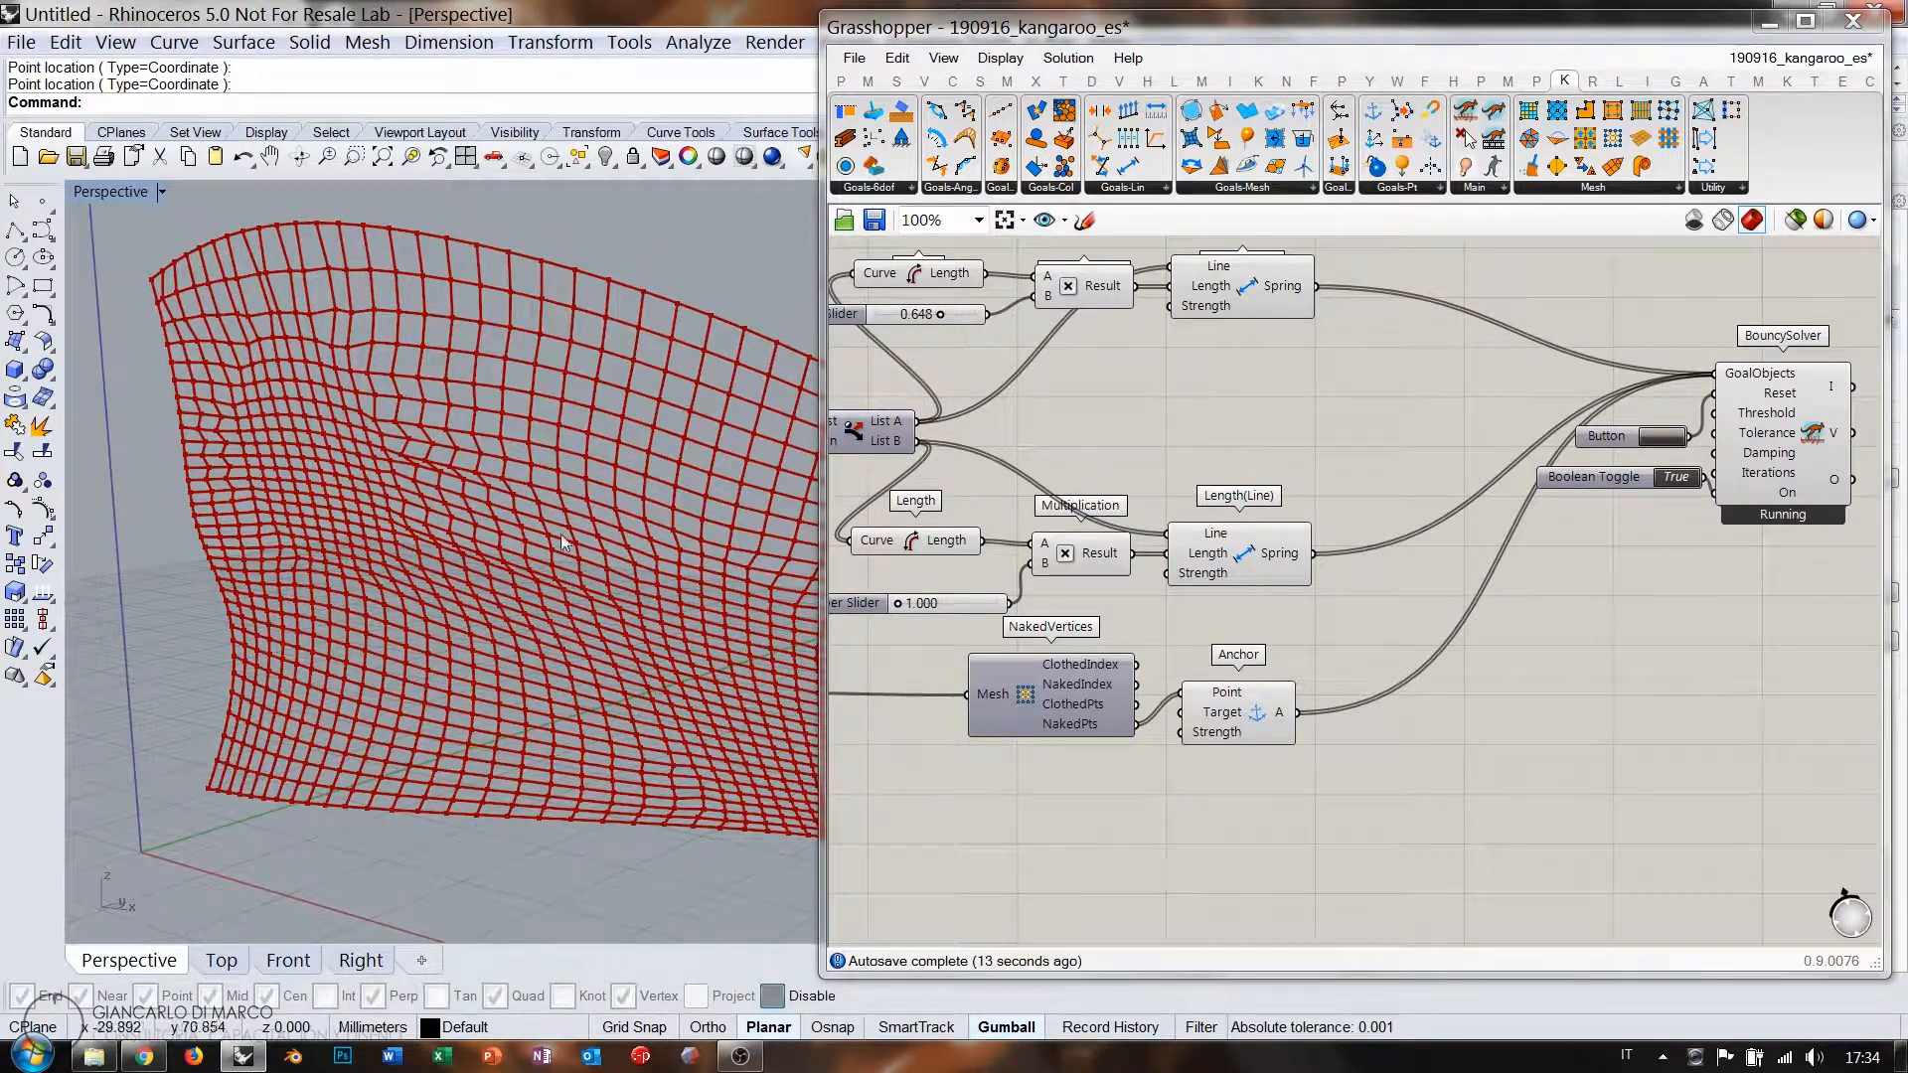
pyautogui.moveTo(593, 588); pyautogui.dragTo(519, 562, button='right')
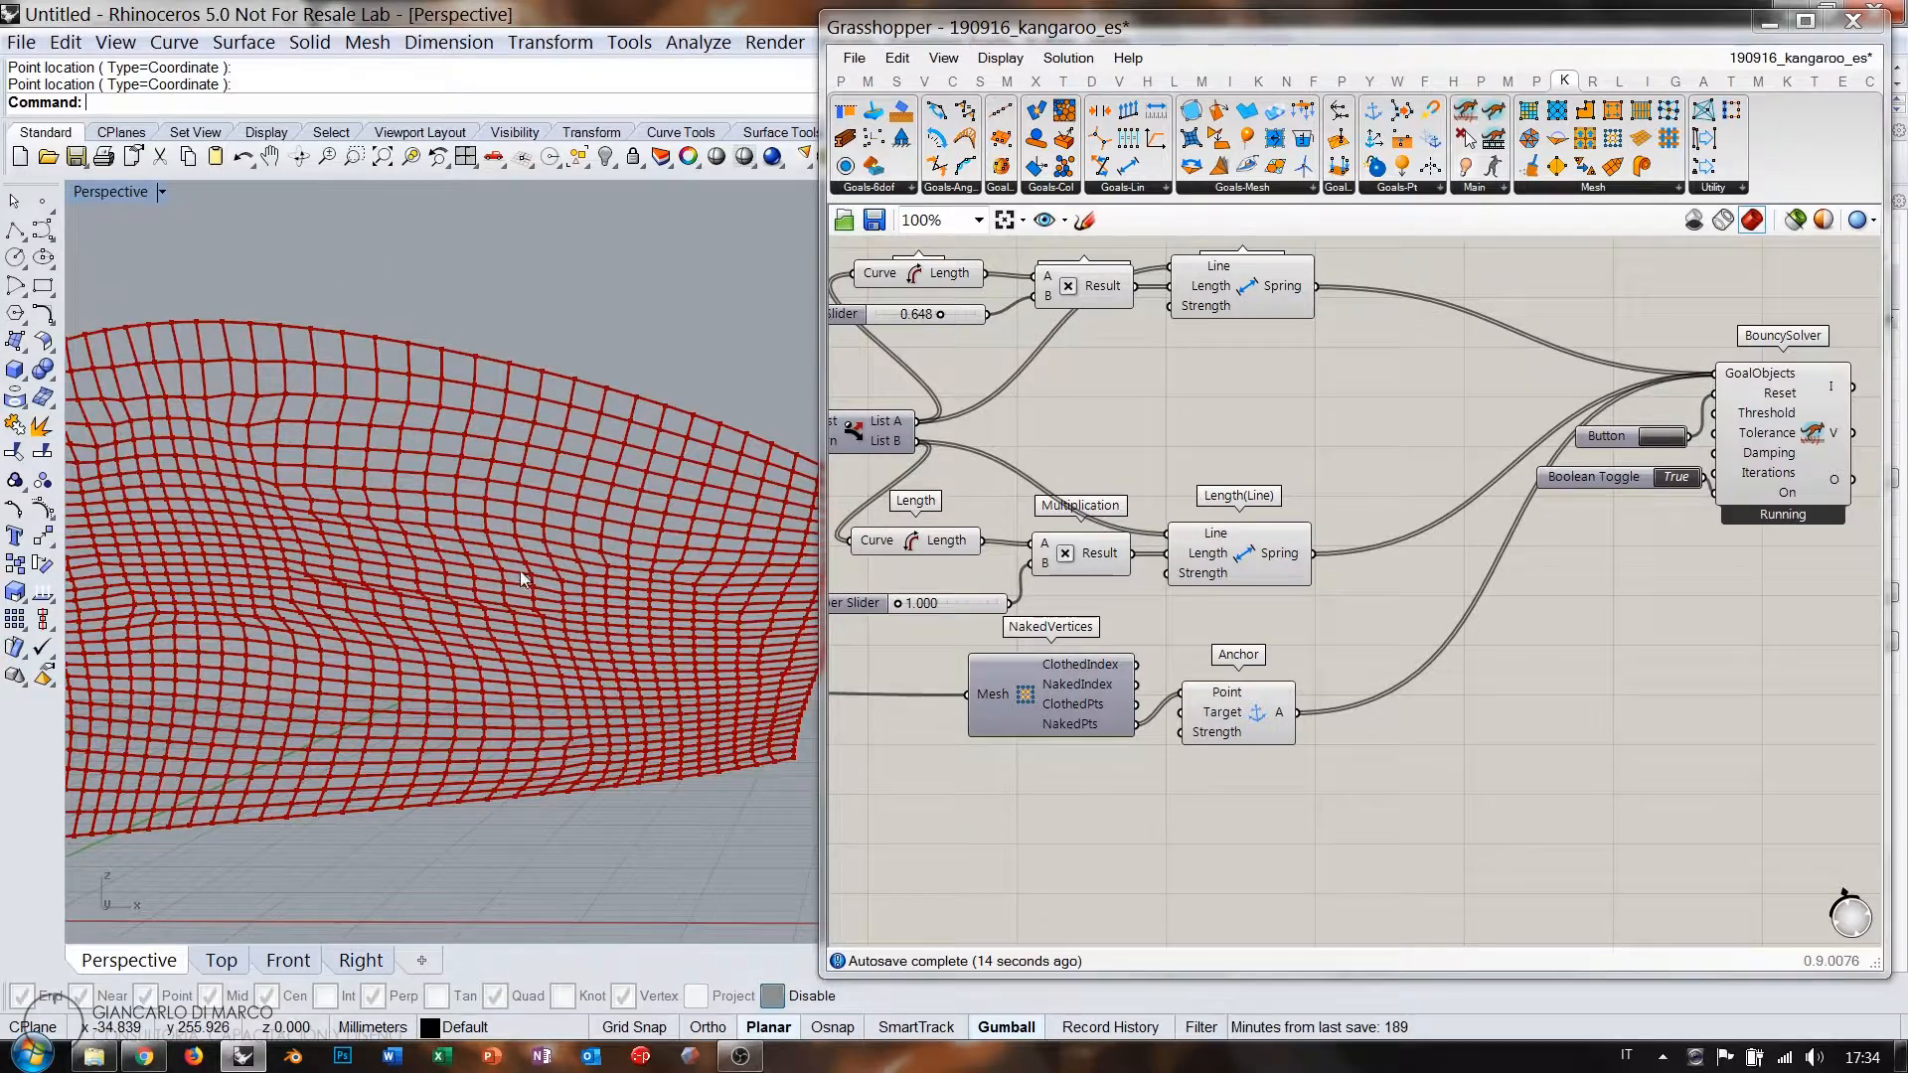
pyautogui.scroll(-2, 524, 576)
# Set the first spring length factor to 0 and the second to 1.378.
pyautogui.moveTo(1106, 597); pyautogui.dragTo(1350, 678, button='right')
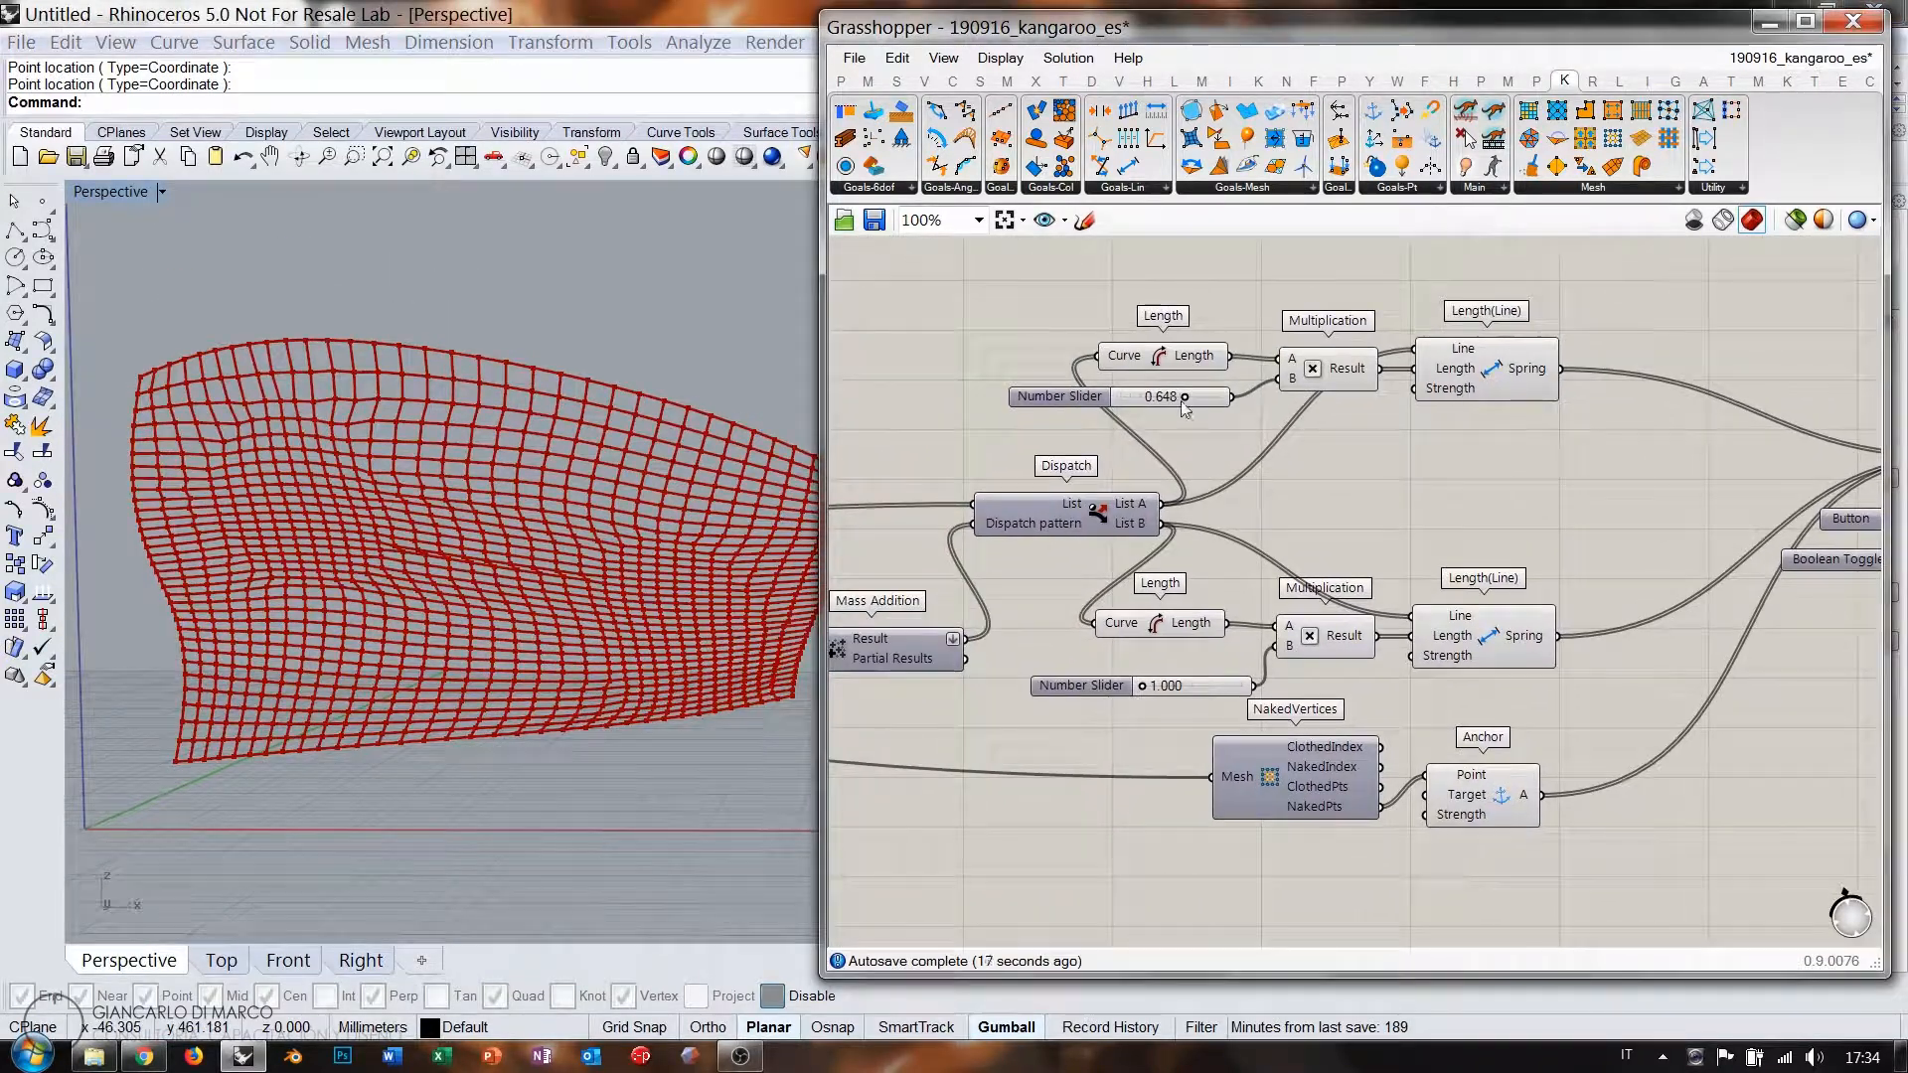
pyautogui.moveTo(1183, 396); pyautogui.dragTo(1118, 393)
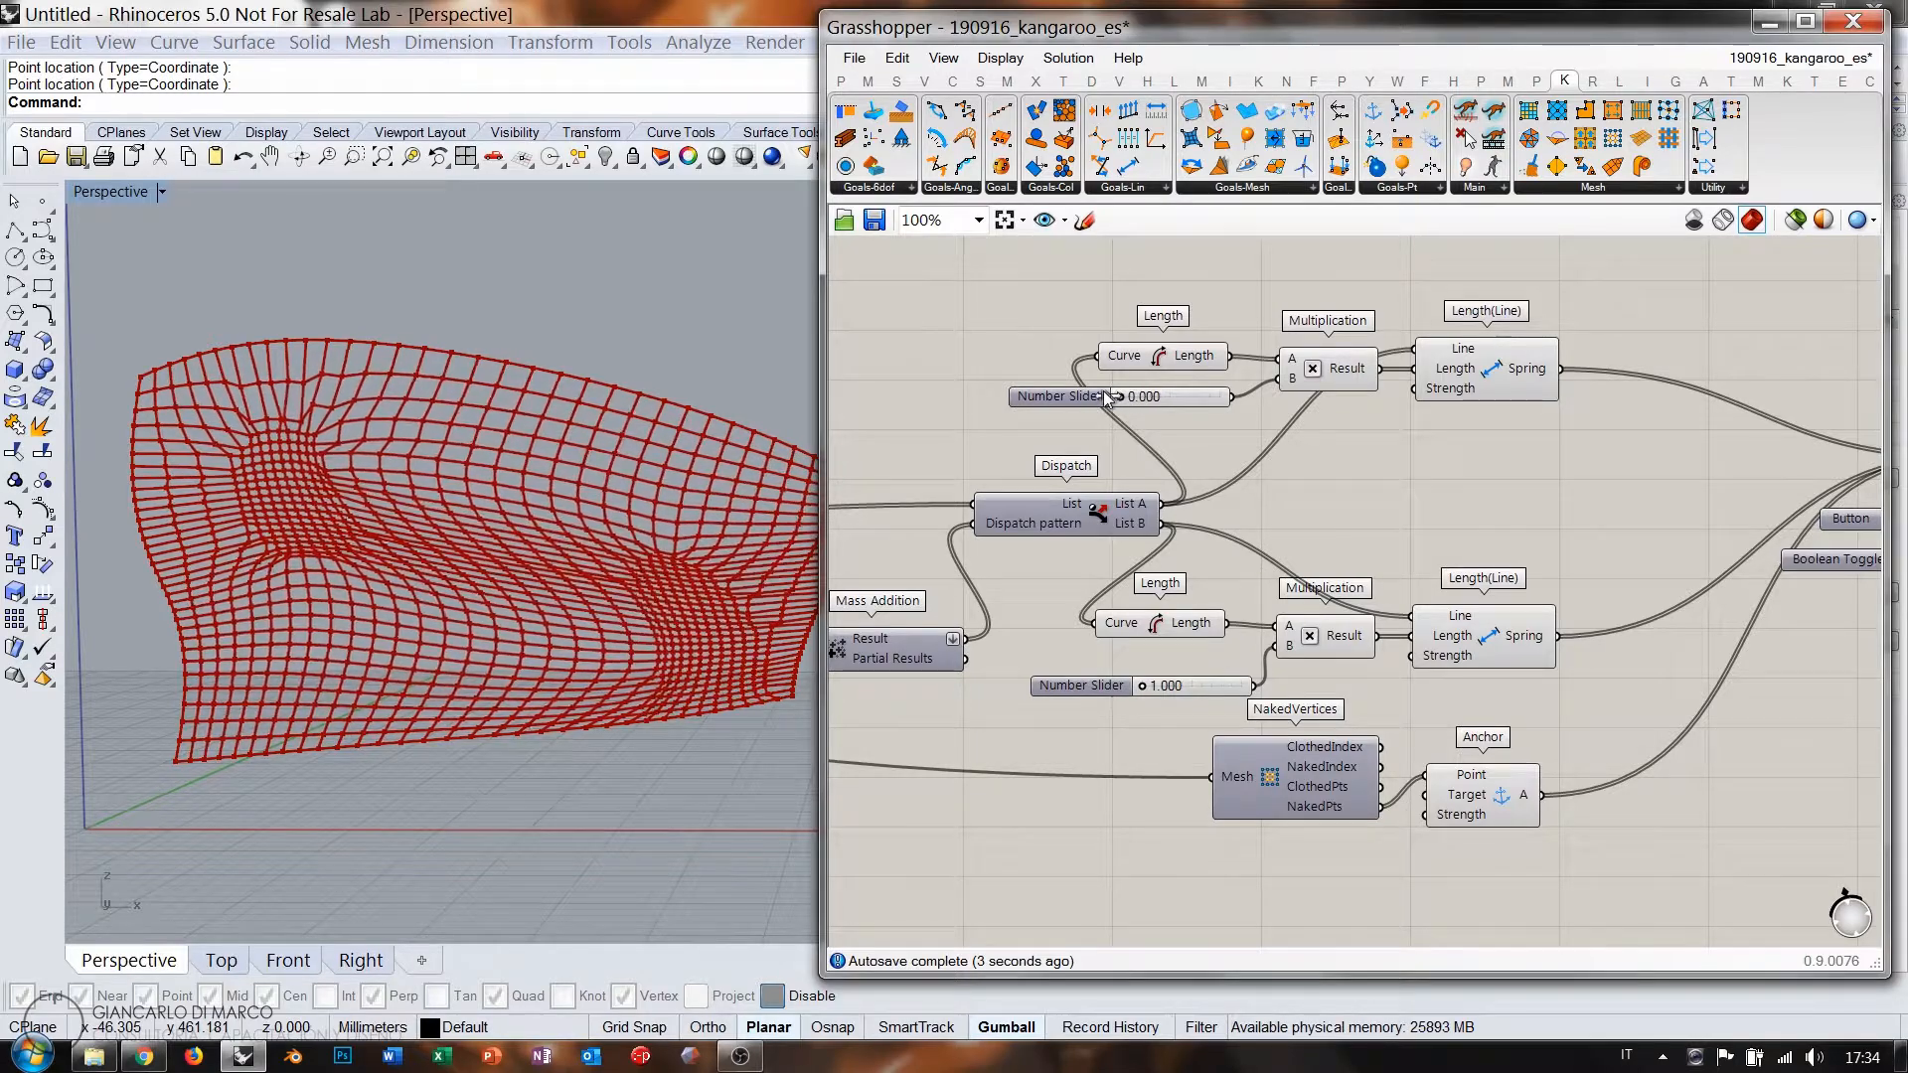
pyautogui.moveTo(370, 472)
pyautogui.mouseDown(button='right')
pyautogui.moveTo(425, 740)
pyautogui.moveTo(402, 486)
pyautogui.mouseUp(button='right')
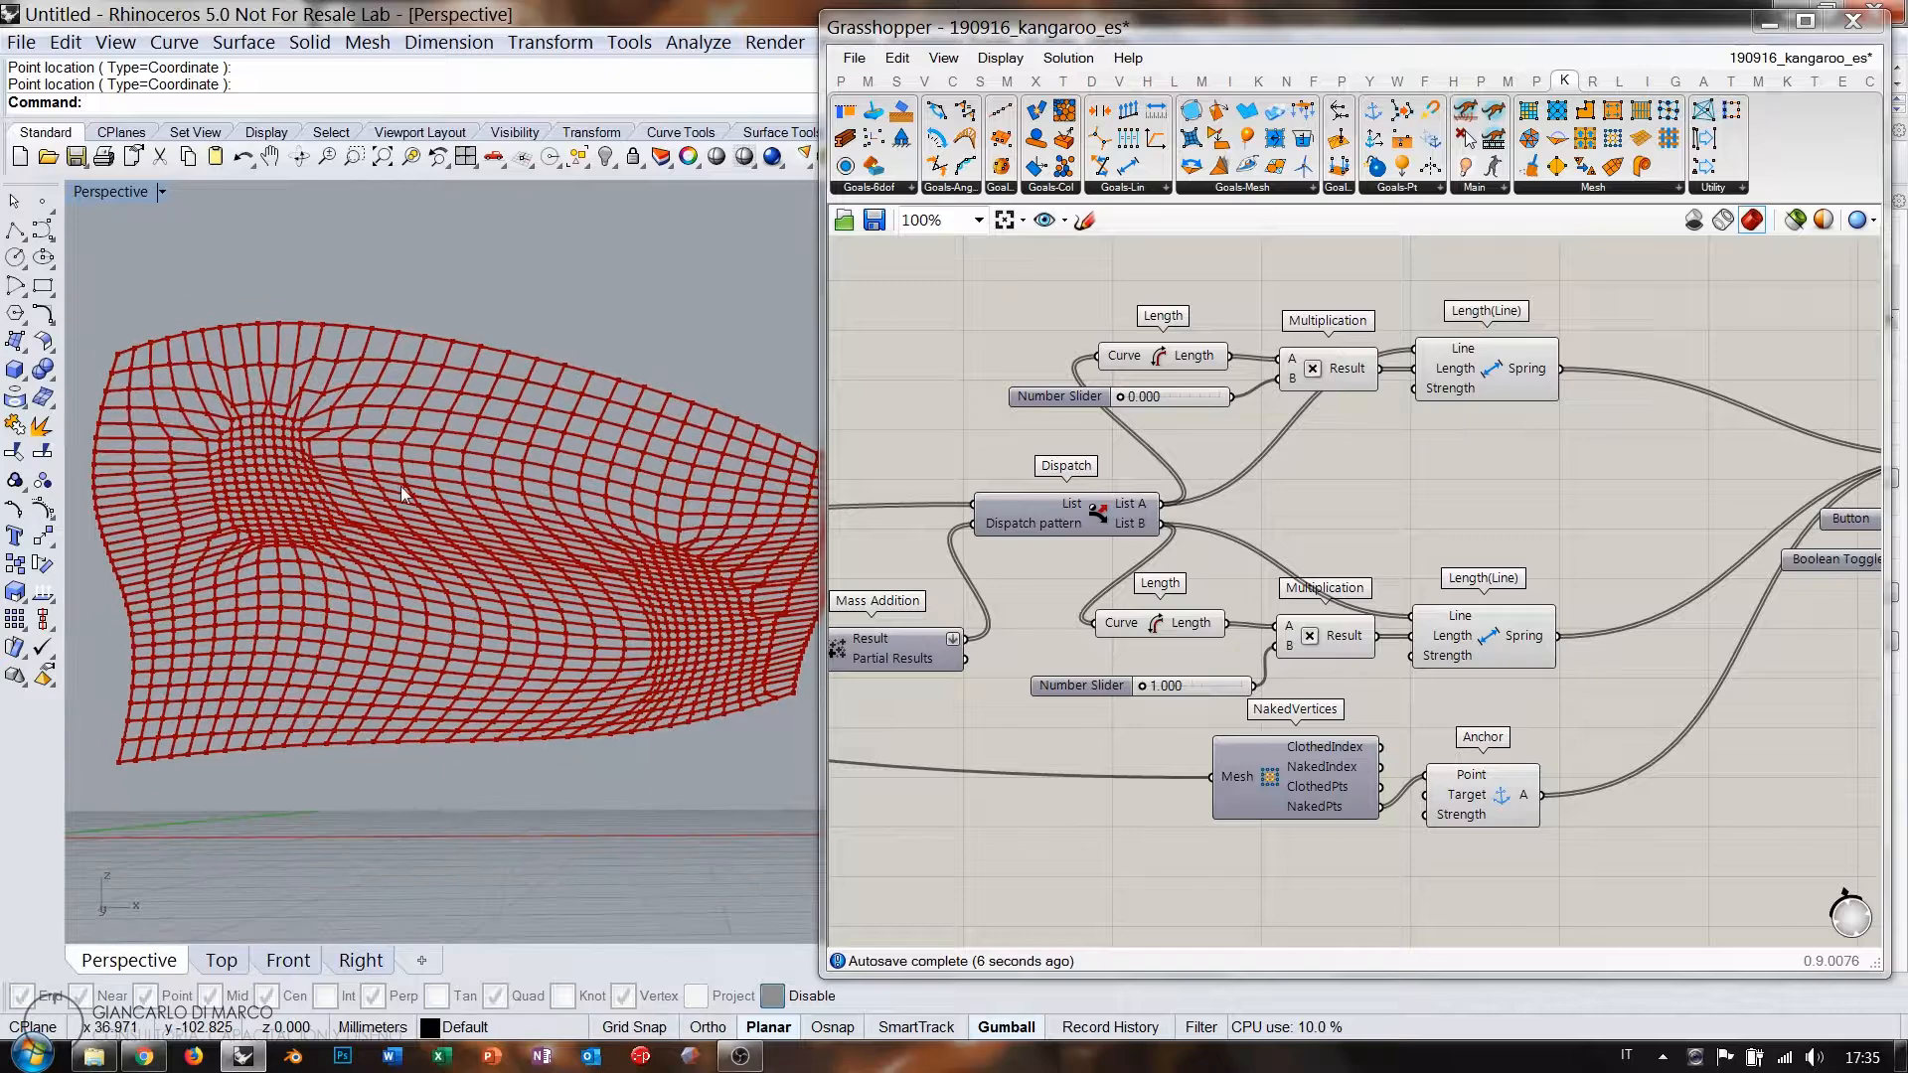
pyautogui.scroll(3, 1173, 669)
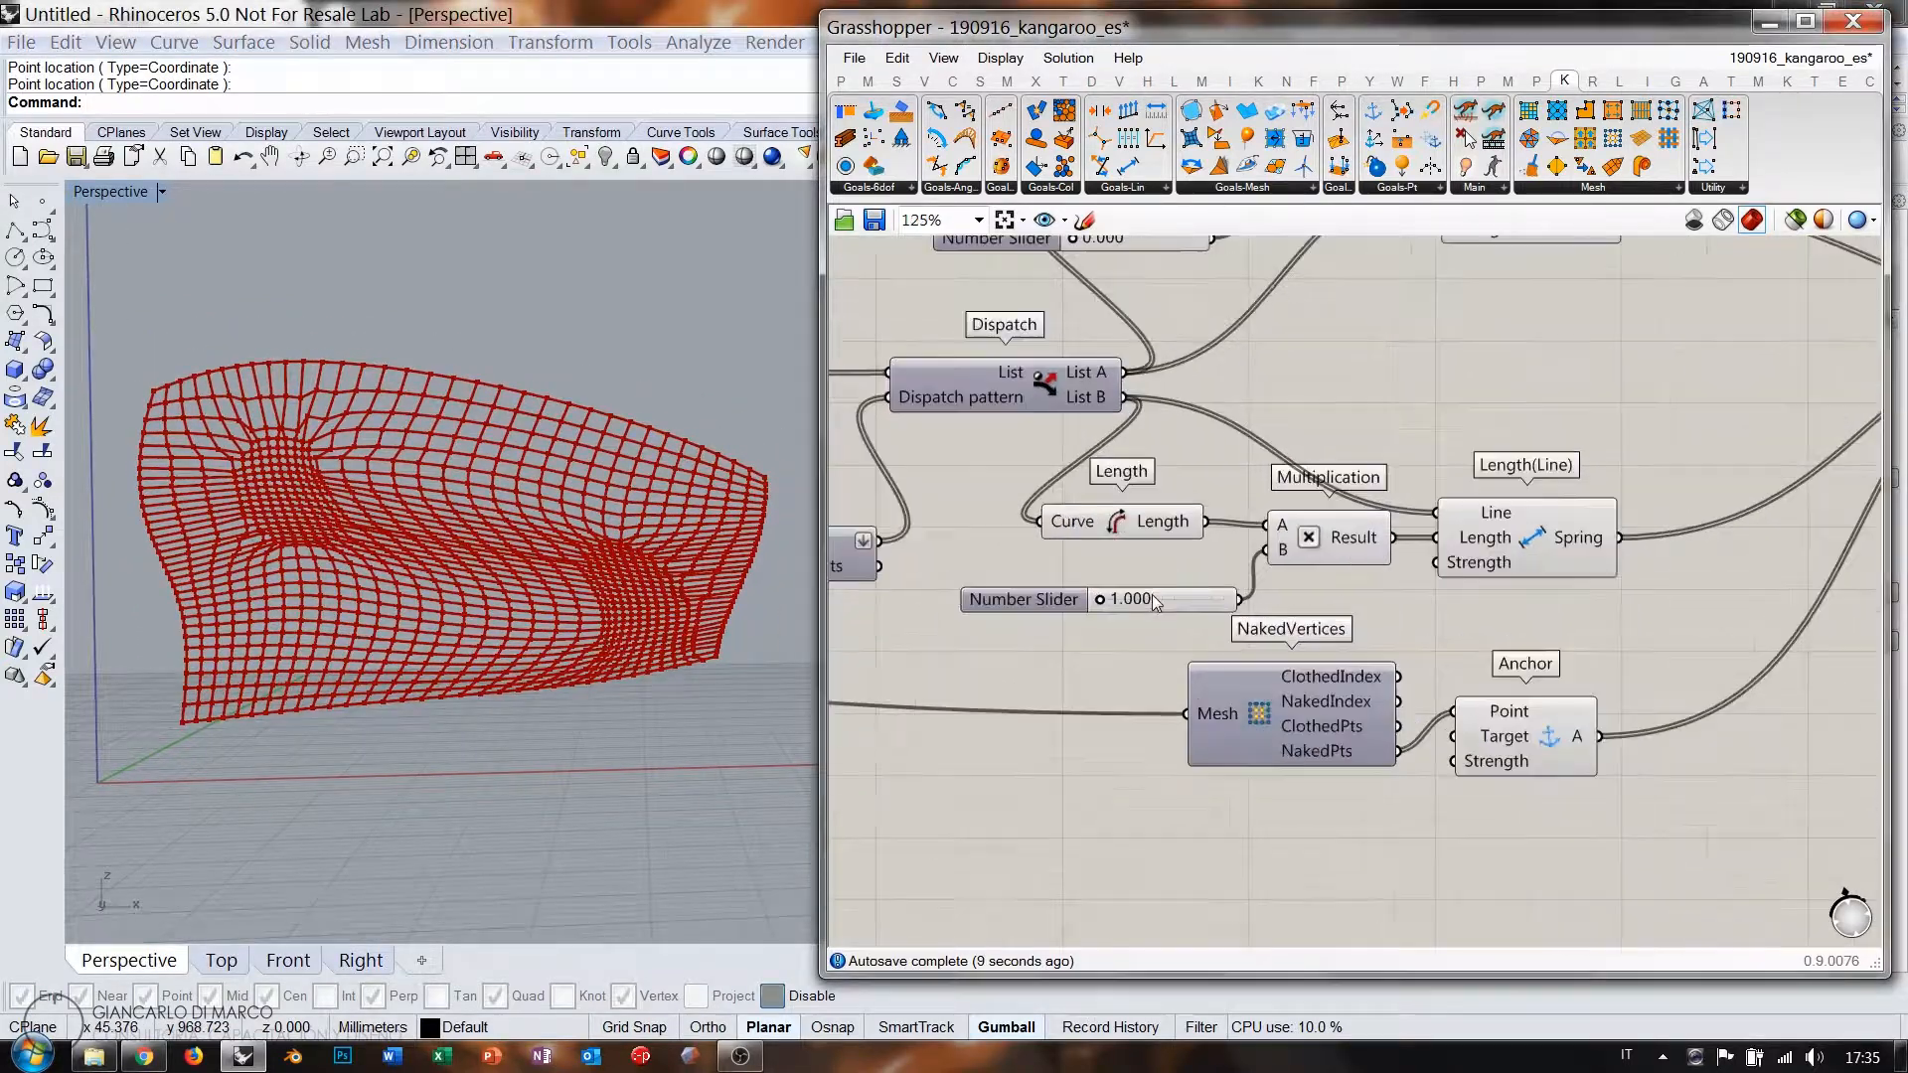
pyautogui.moveTo(1084, 600); pyautogui.dragTo(1145, 603)
pyautogui.moveTo(447, 566); pyautogui.dragTo(587, 526, button='right')
# Pan the canvas to open space below the Anchor goal for the Wind goal.
pyautogui.moveTo(1421, 485); pyautogui.dragTo(1334, 456, button='right')
pyautogui.scroll(-3, 1332, 454)
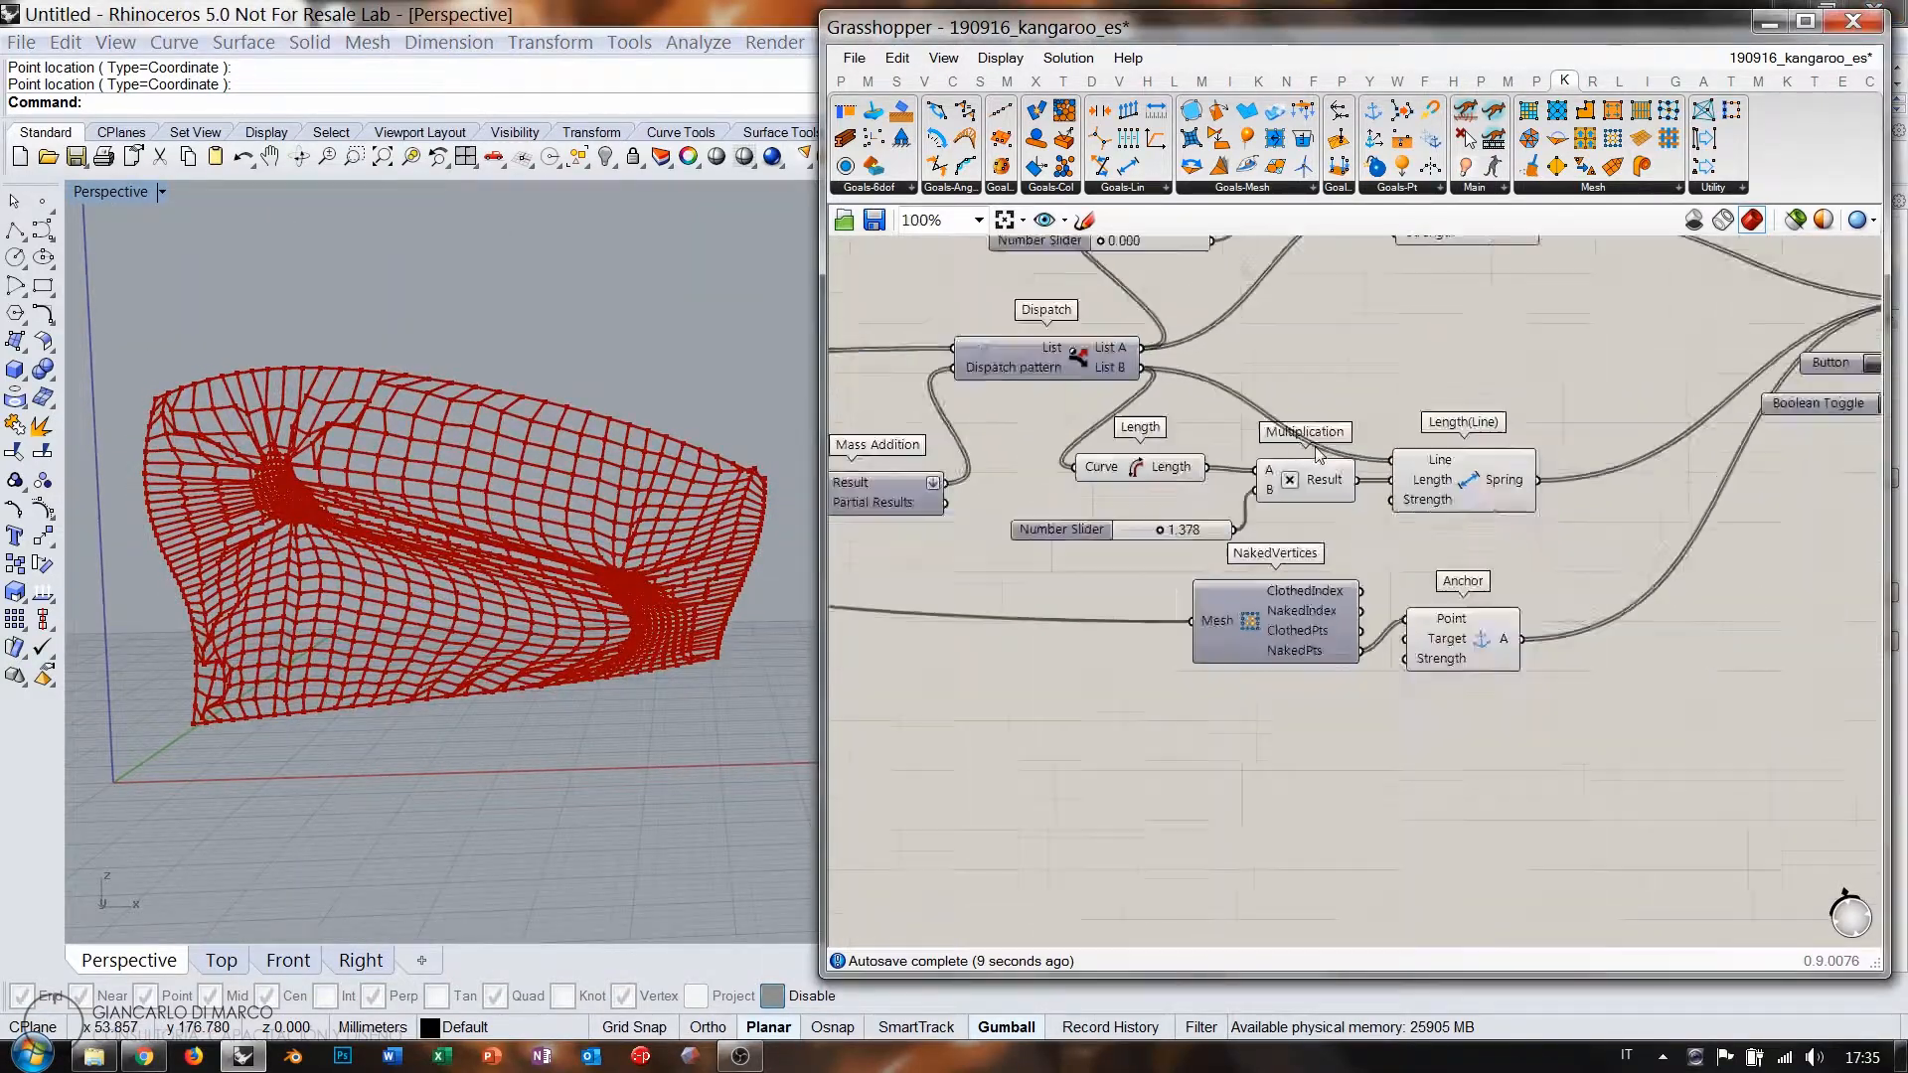
pyautogui.moveTo(1340, 351); pyautogui.dragTo(1427, 345, button='right')
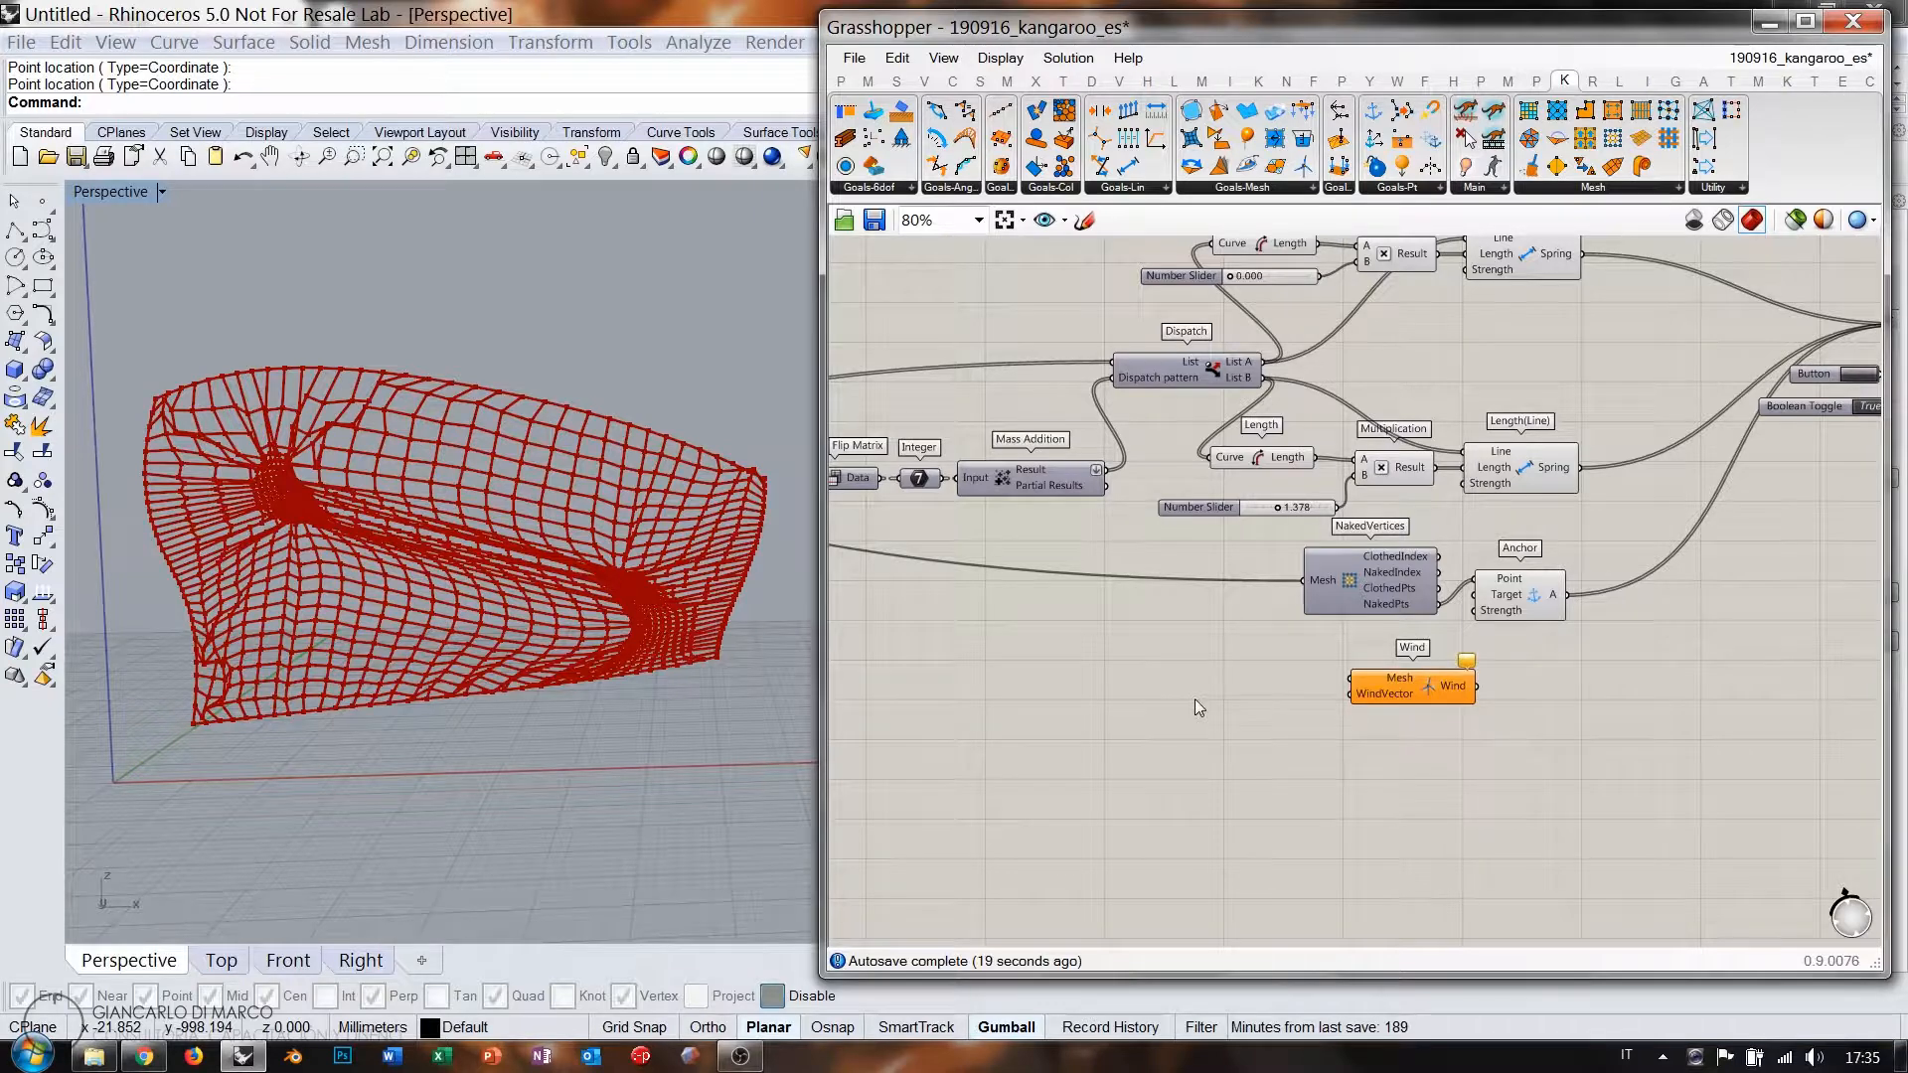
# Insert a Unit Y vector component via the 'y' search and place it beside the Wind goal.
pyautogui.doubleClick(1250, 689)
pyautogui.write('y')
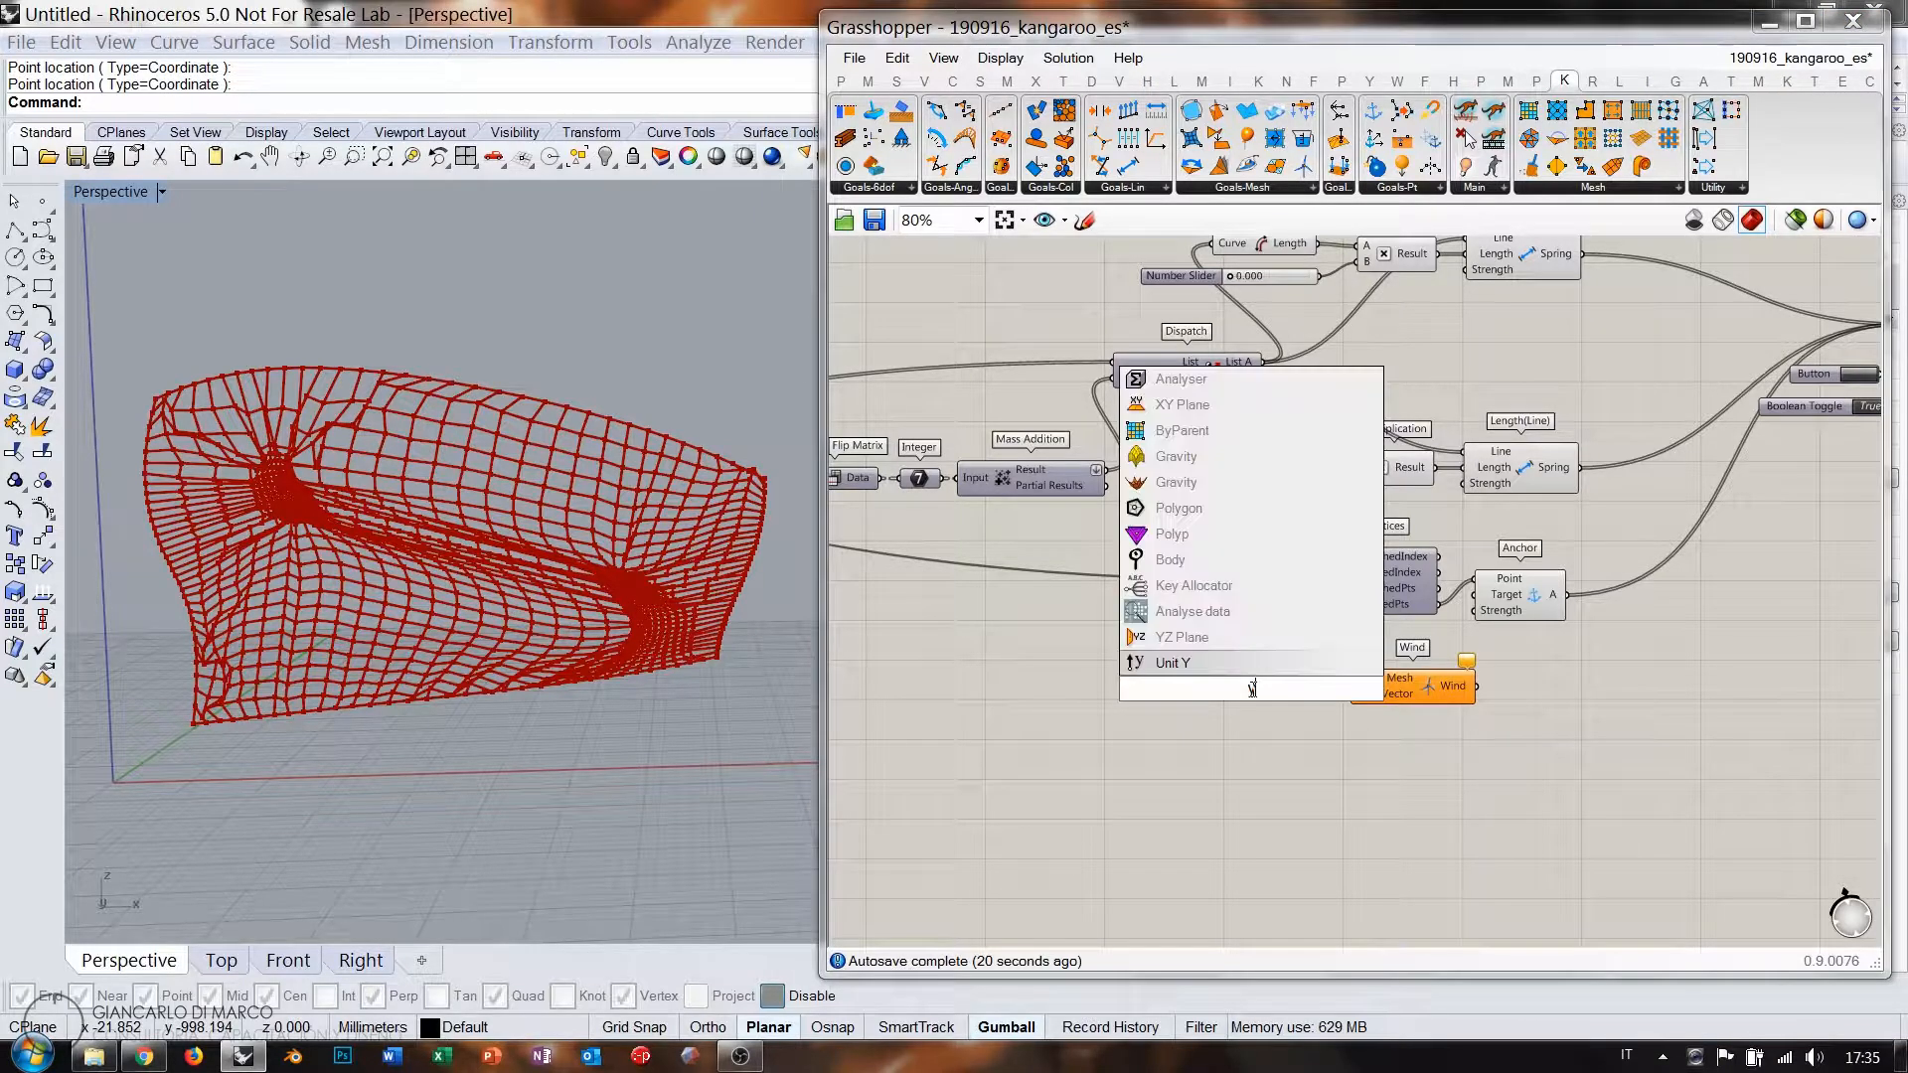
pyautogui.press('Return')
pyautogui.moveTo(1287, 694); pyautogui.dragTo(1304, 703)
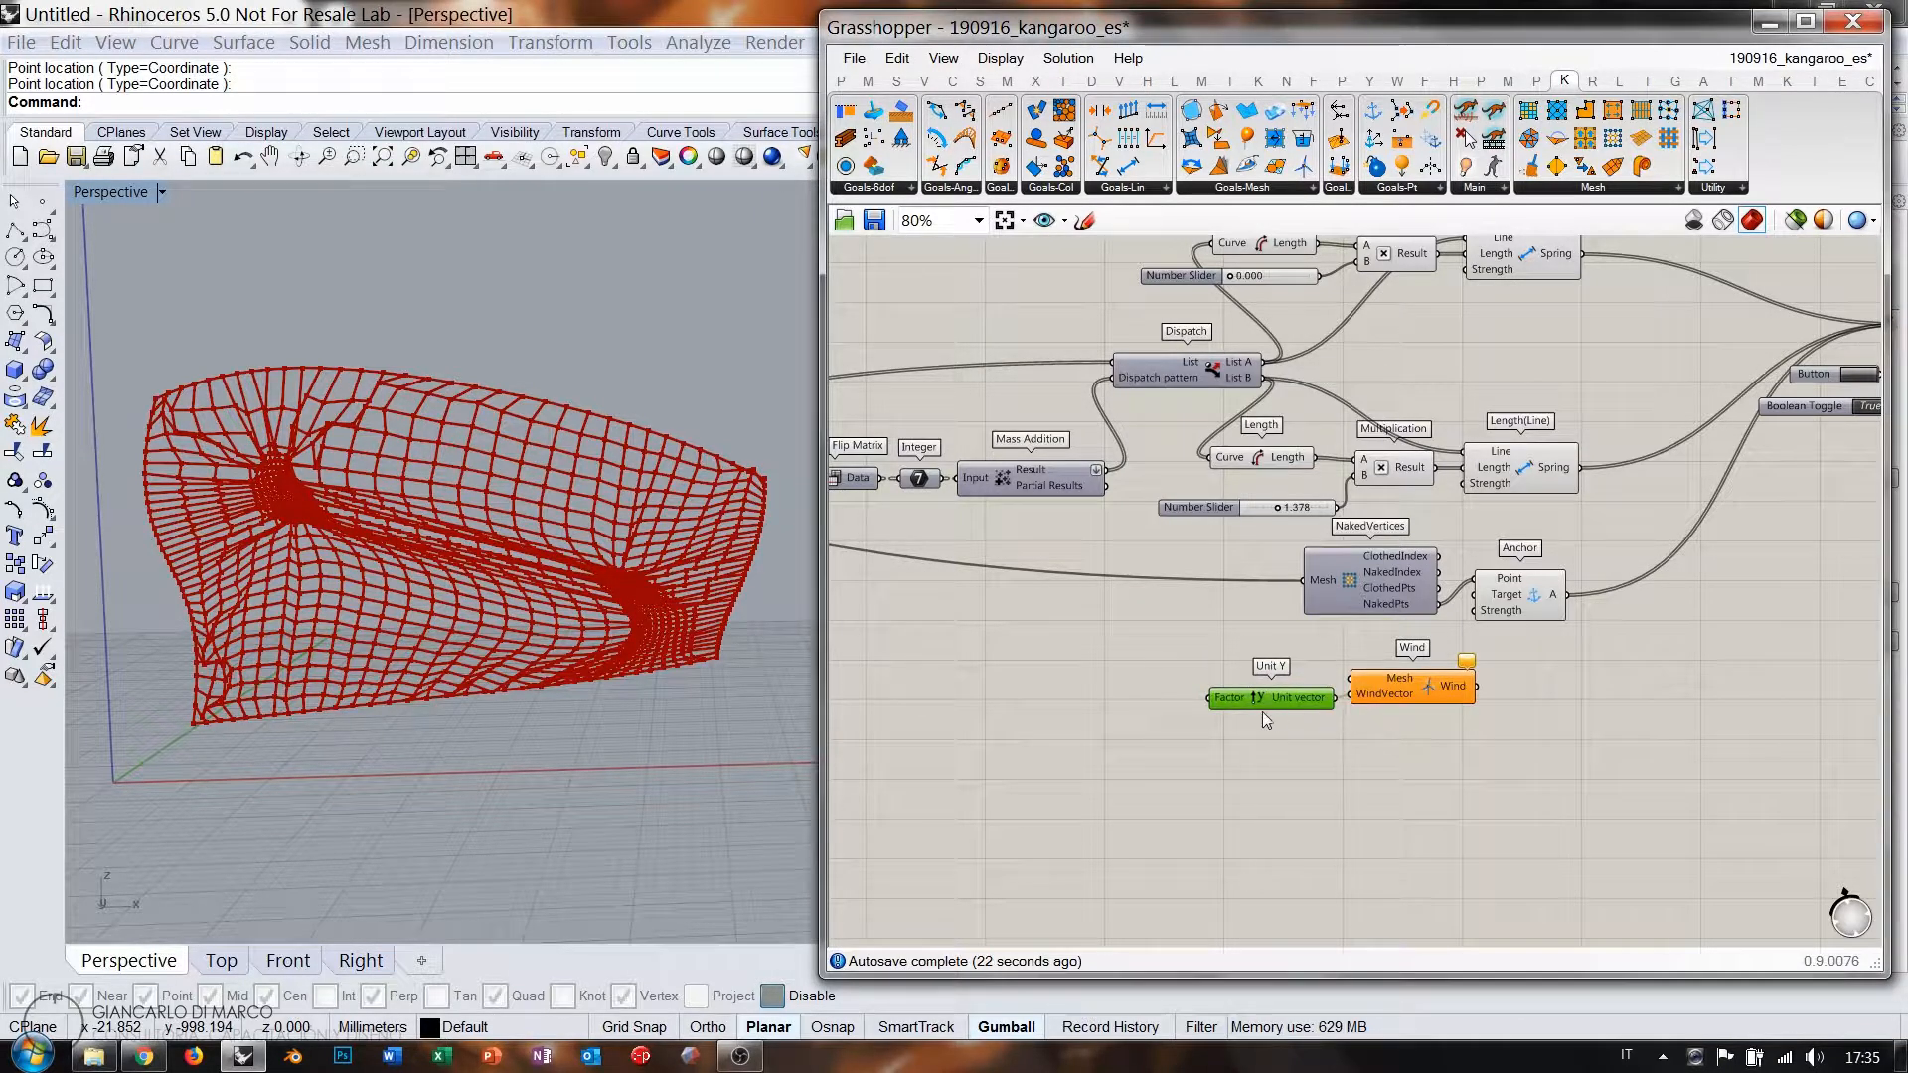
# Connect the Mesh Surface output into the Wind goal's Mesh input.
pyautogui.moveTo(1263, 653); pyautogui.dragTo(1593, 645, button='right')
pyautogui.scroll(-1, 1398, 617)
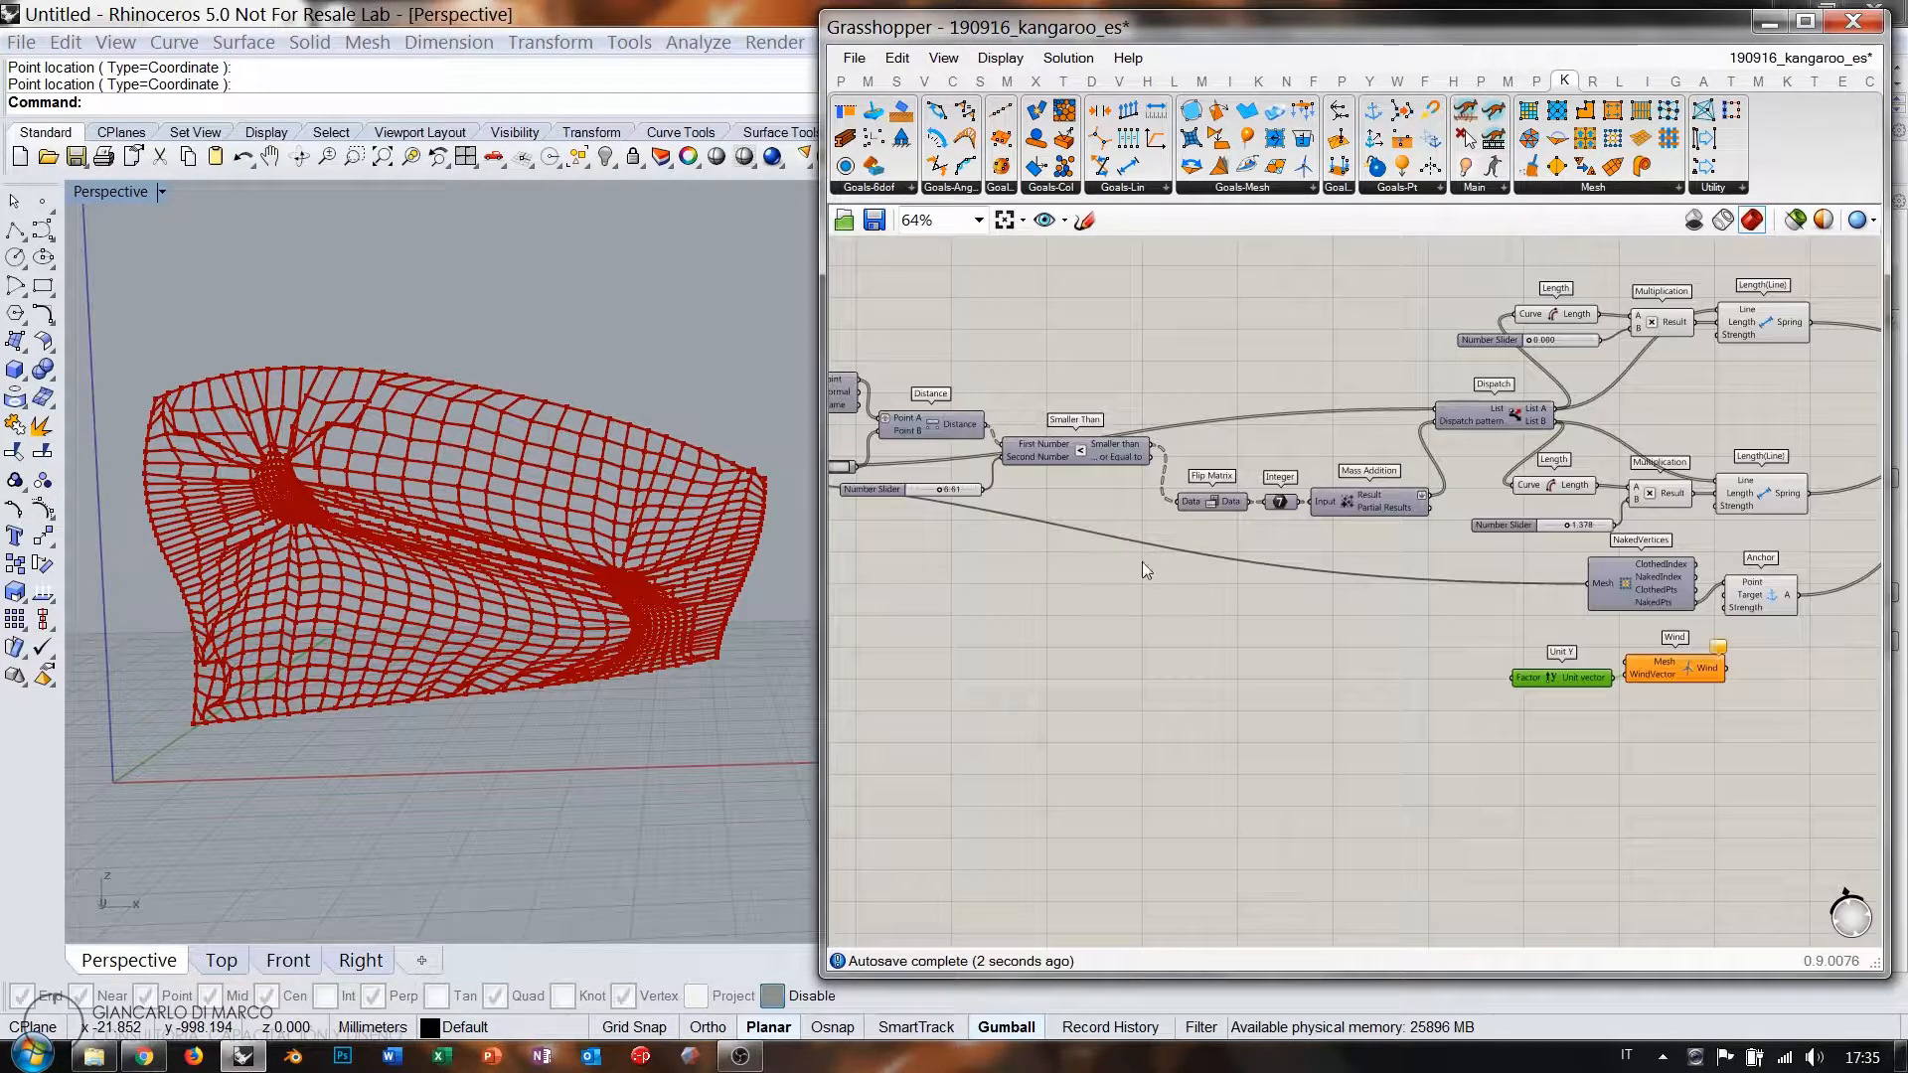
pyautogui.moveTo(1142, 563); pyautogui.dragTo(1284, 540, button='right')
pyautogui.moveTo(1026, 496); pyautogui.dragTo(1123, 496, button='right')
pyautogui.scroll(-1, 1093, 497)
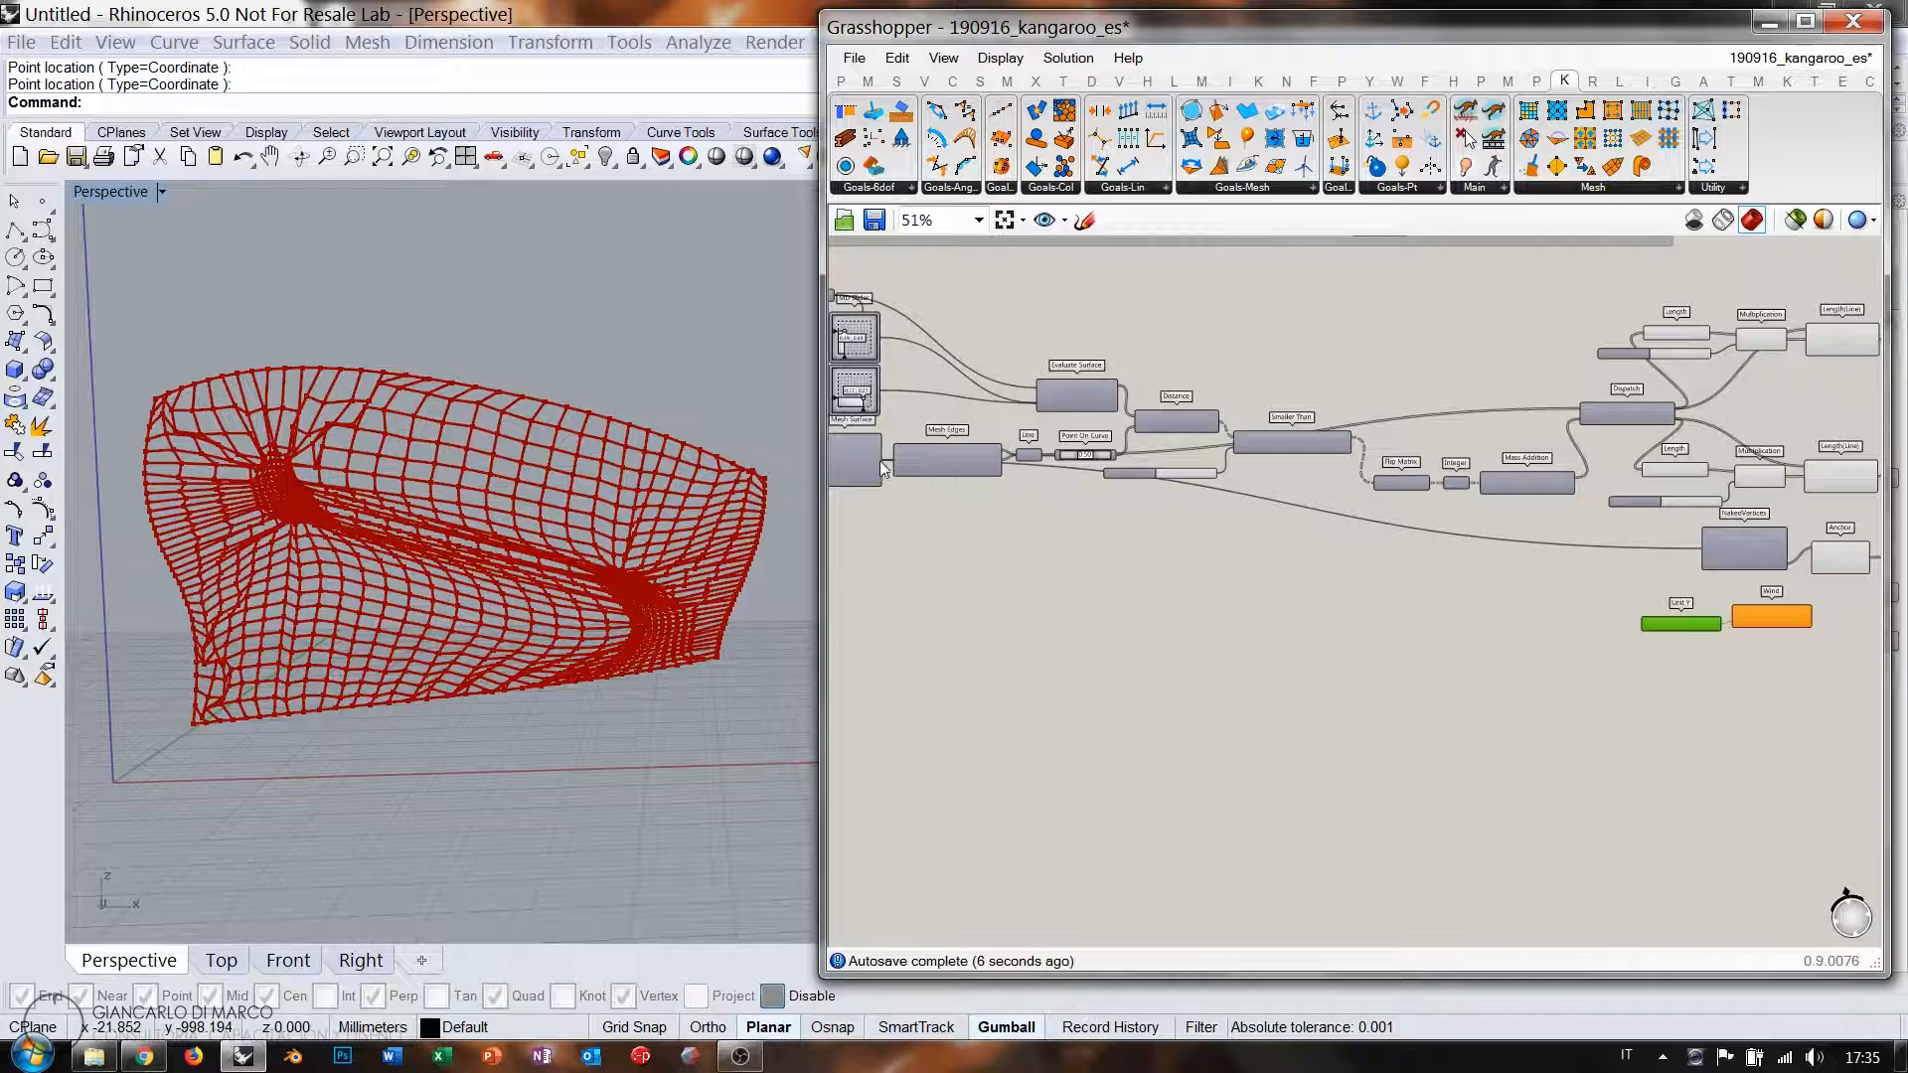
pyautogui.moveTo(881, 465); pyautogui.dragTo(1737, 616)
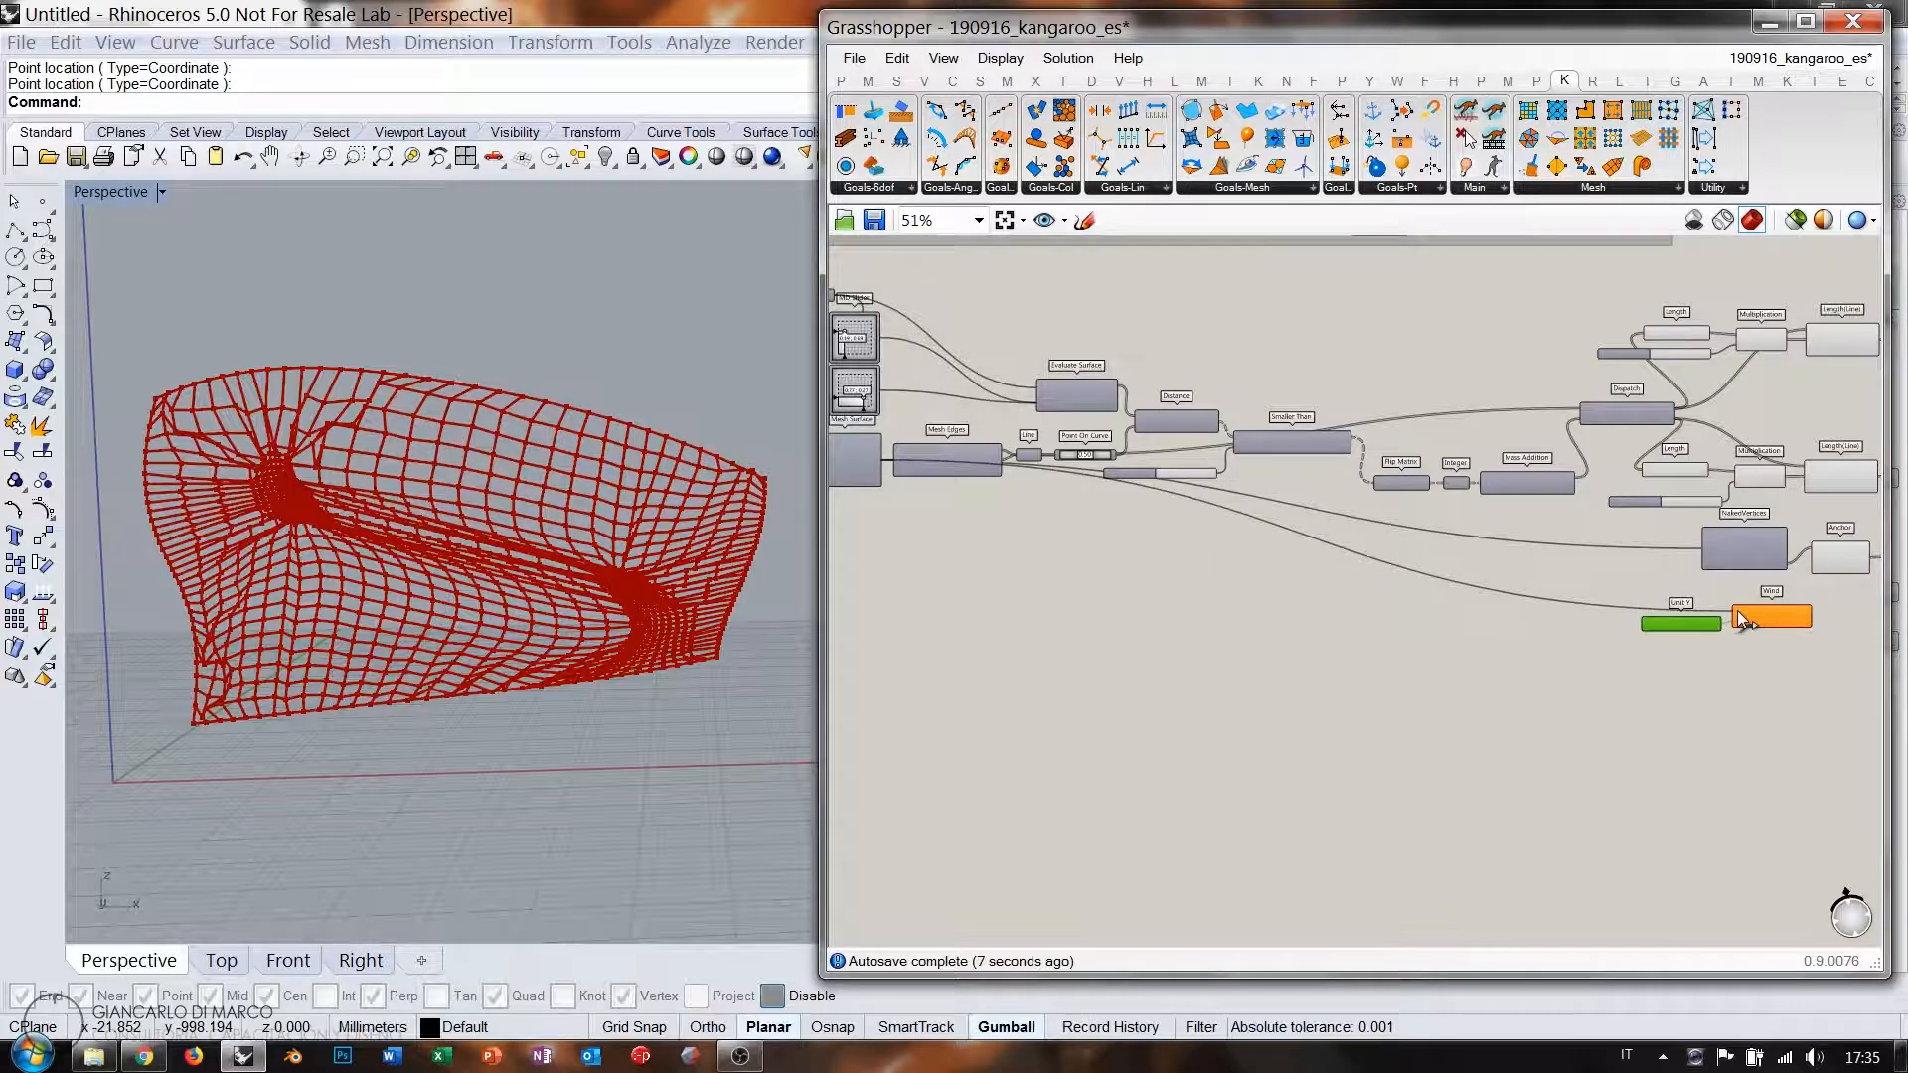
# Start searching for a Subtraction component by entering '-' in the component search.
pyautogui.scroll(5, 1705, 612)
pyautogui.doubleClick(1263, 669)
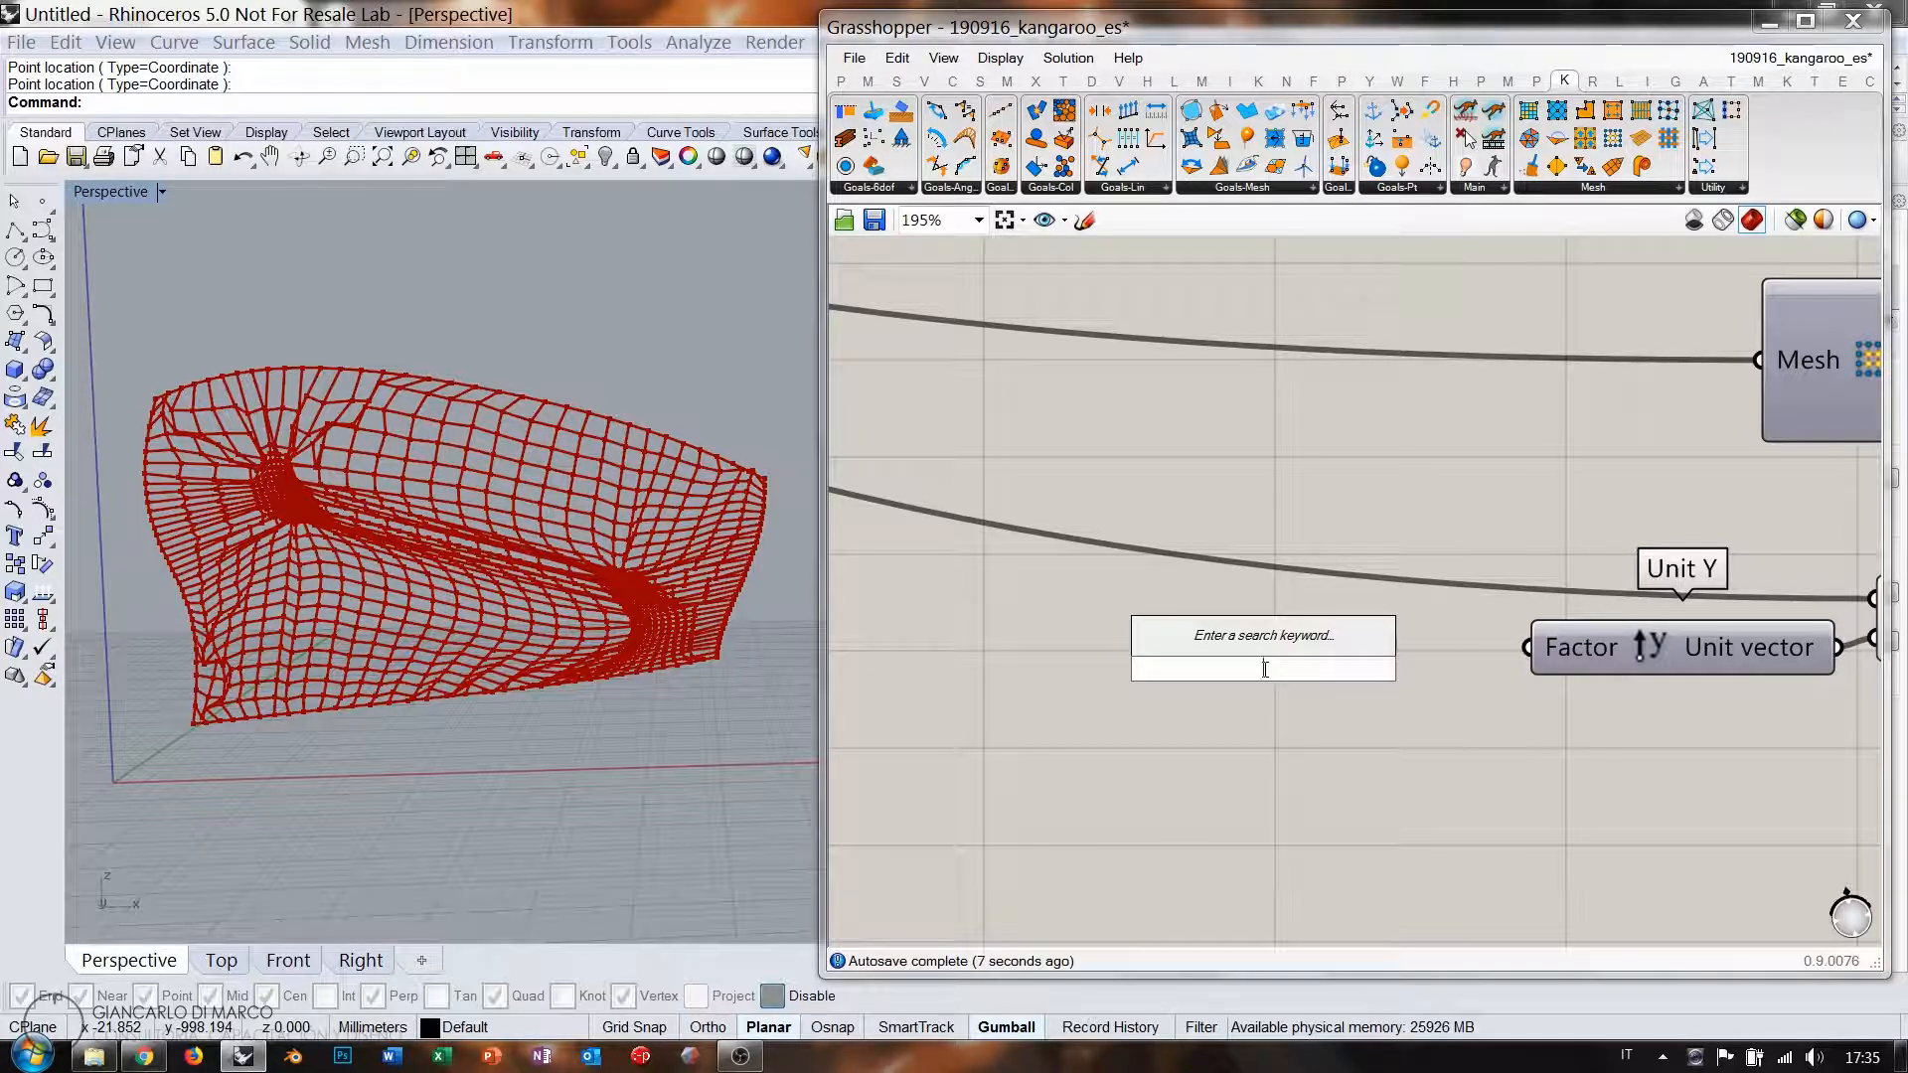
pyautogui.write('-0.500<0<.5')
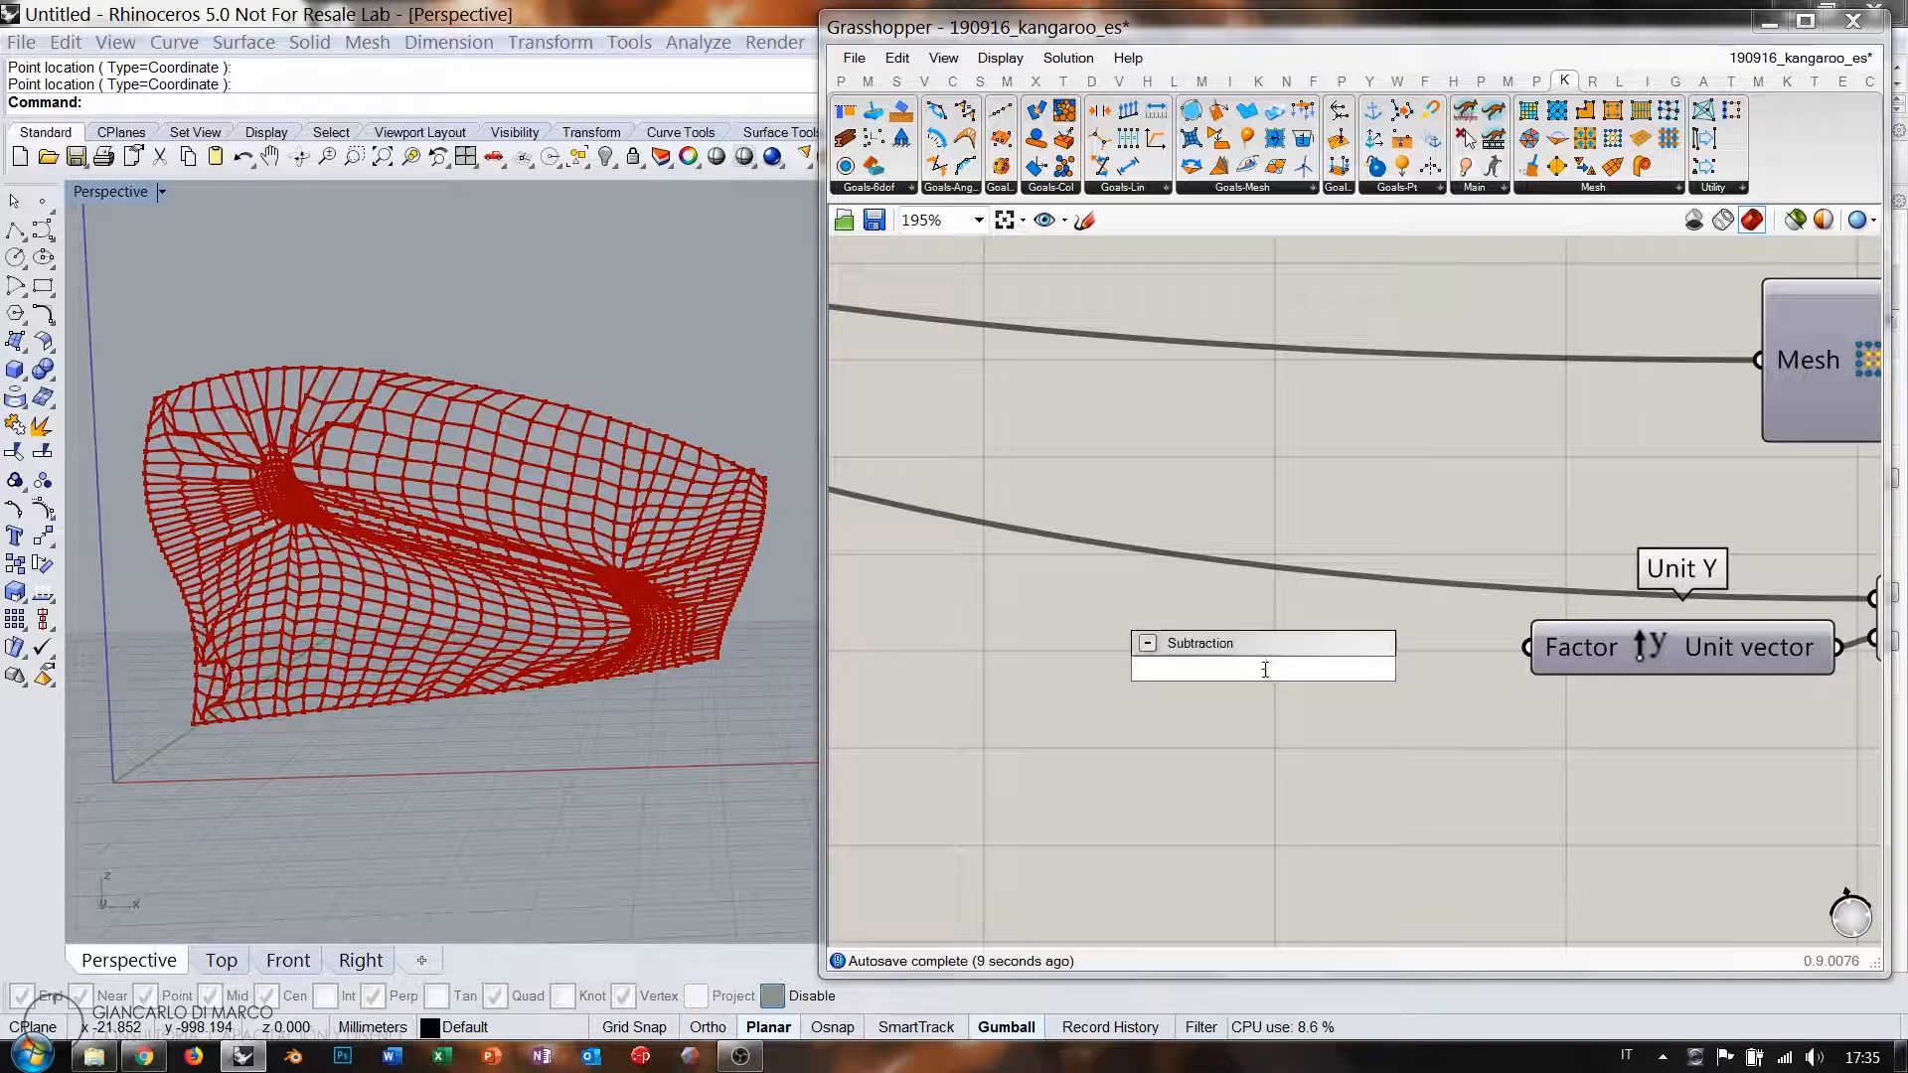
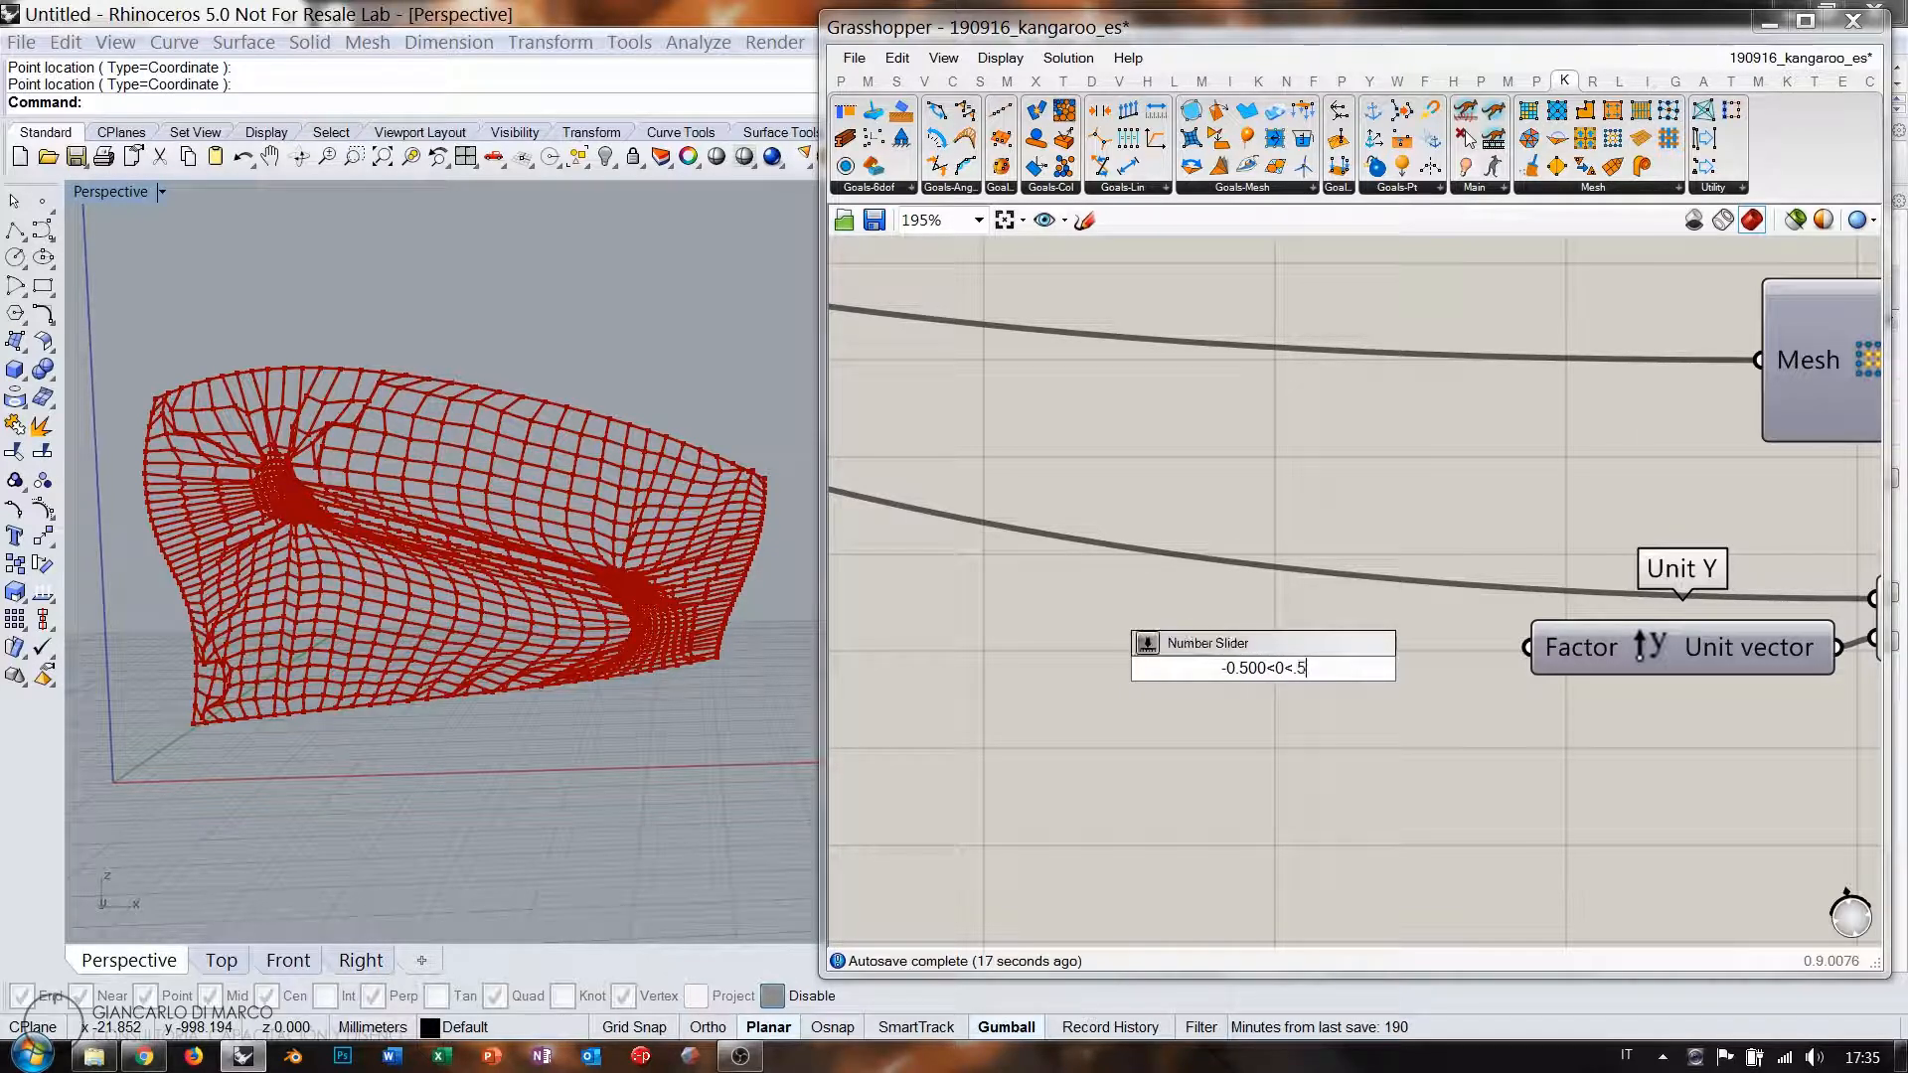
# Create a -0.5 to 0.5 Number Slider and wire it to the Unit Y factor.
pyautogui.press('Return')
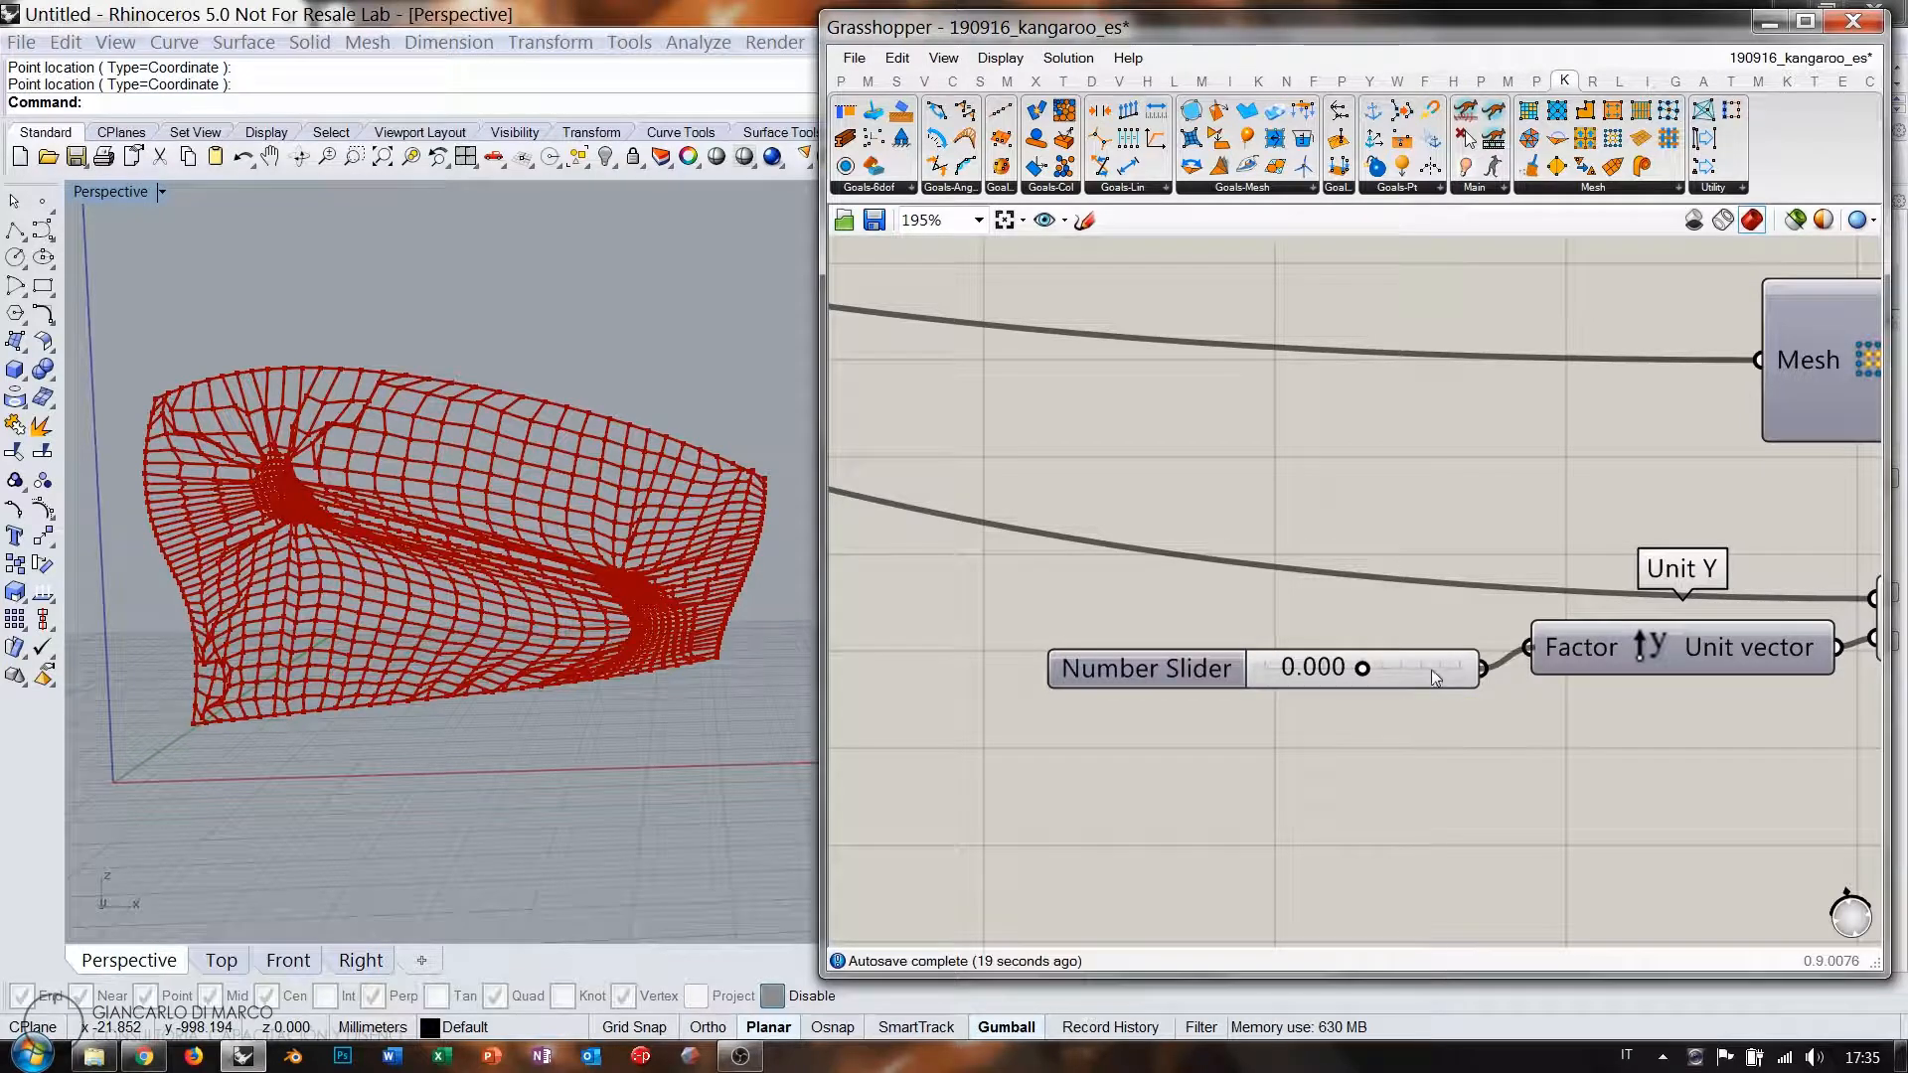
pyautogui.moveTo(1432, 670); pyautogui.dragTo(1457, 646)
pyautogui.scroll(-2, 1779, 601)
pyautogui.moveTo(1838, 593); pyautogui.dragTo(1143, 754, button='right')
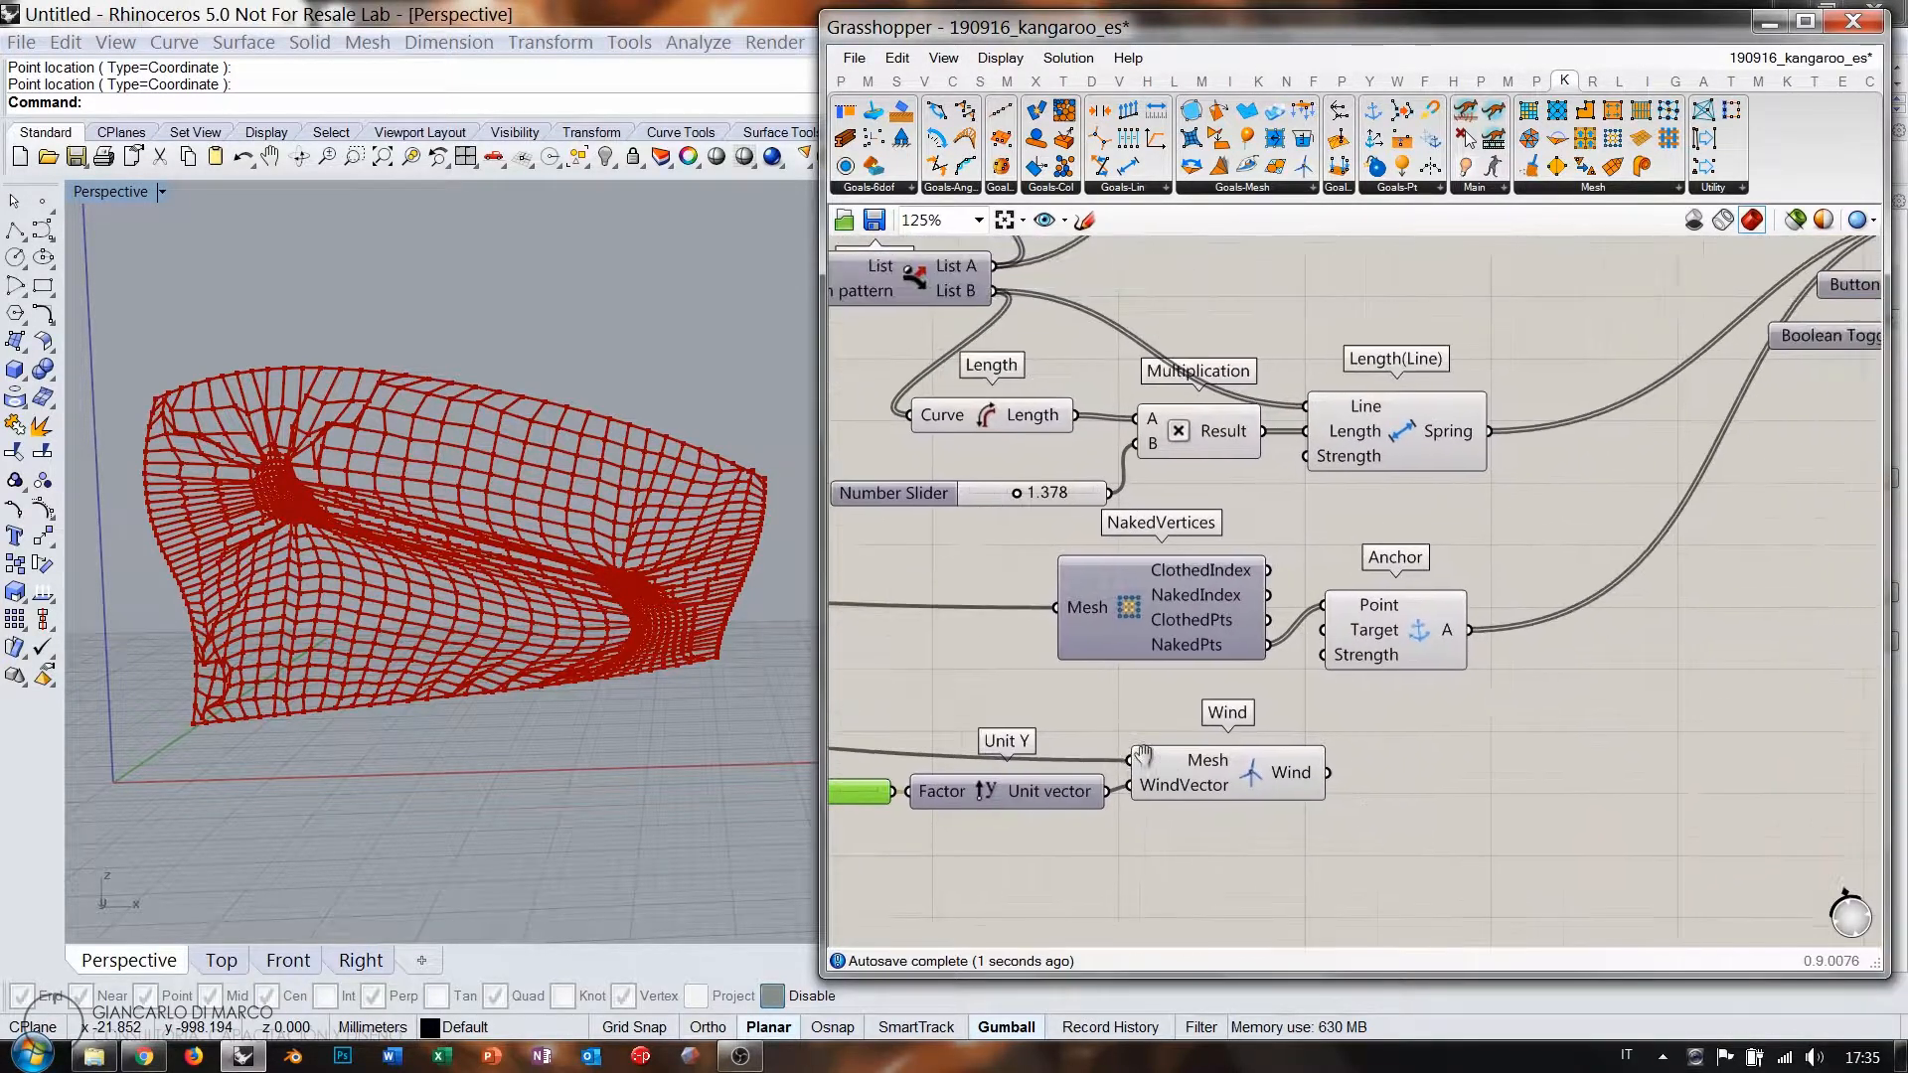
pyautogui.scroll(-2, 1330, 783)
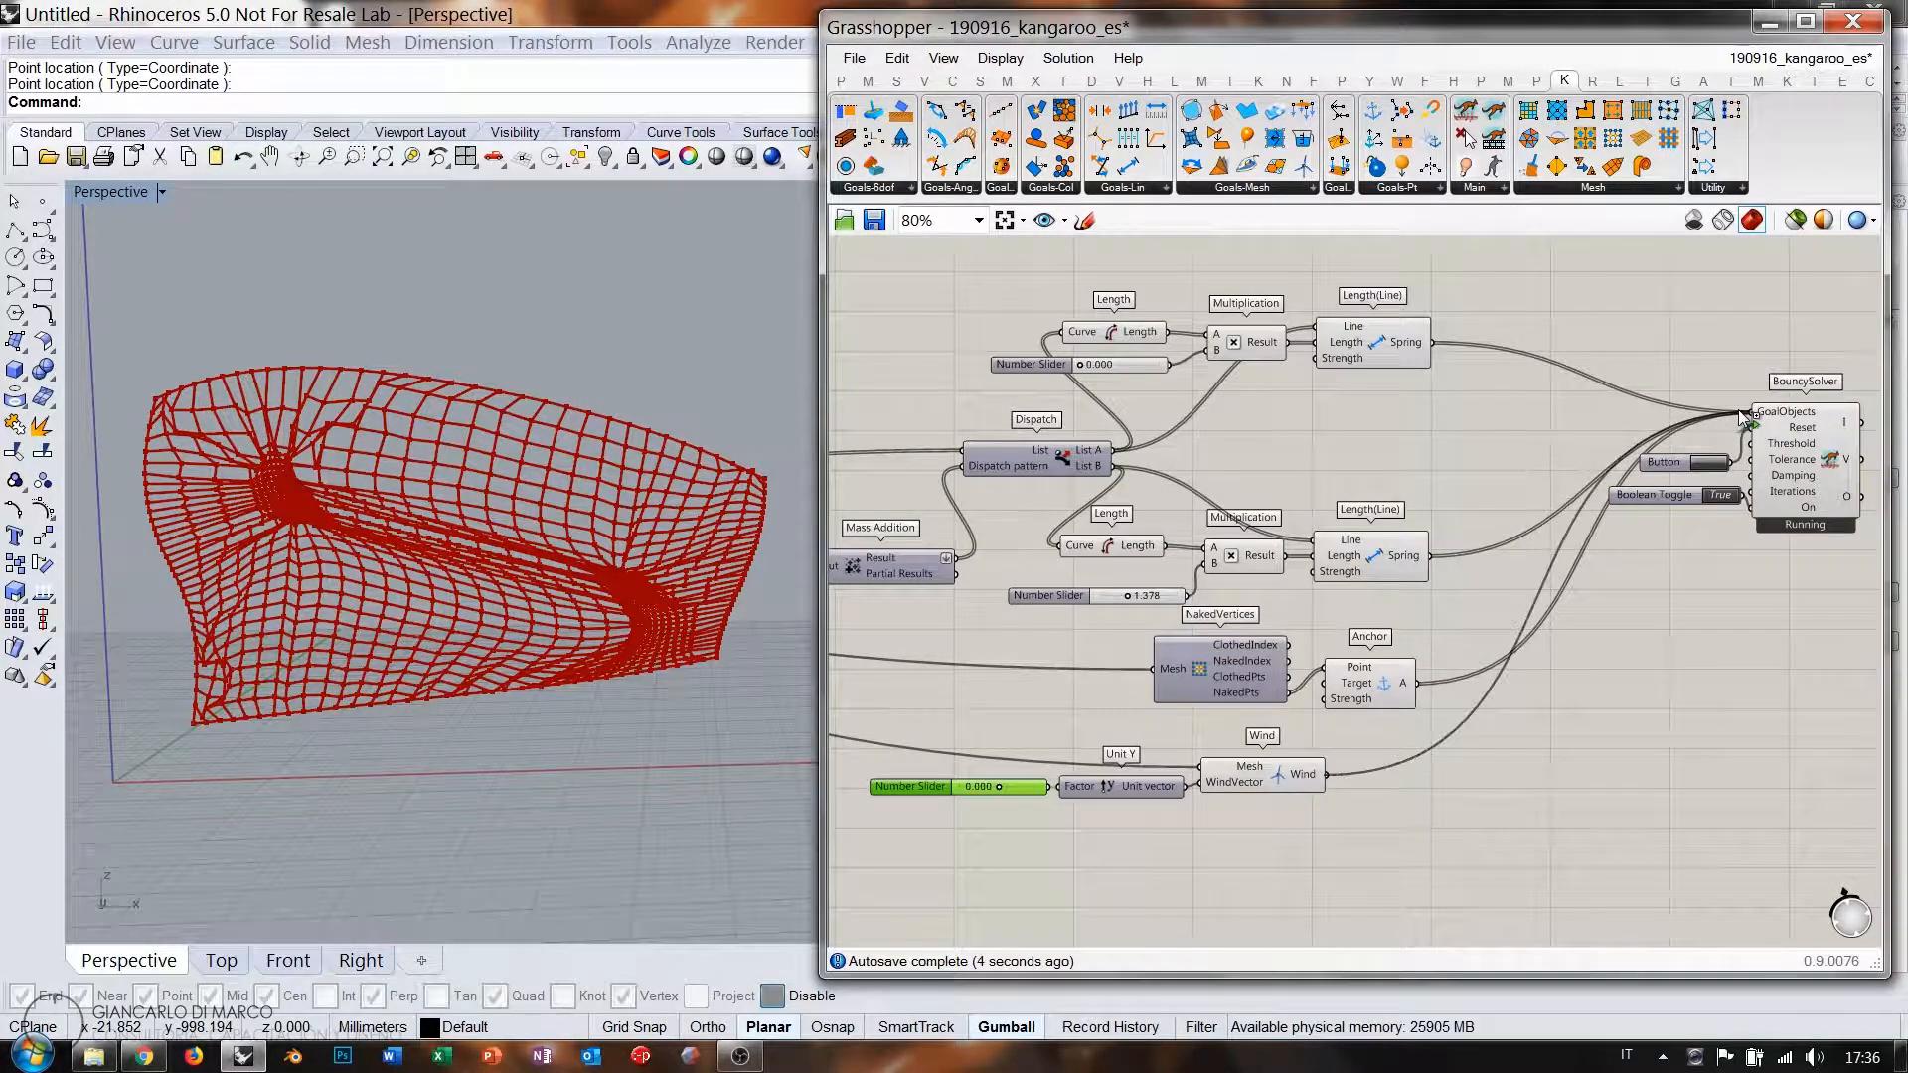
pyautogui.moveTo(1196, 708); pyautogui.dragTo(1365, 565, button='right')
# Drag the wind slider to -0.500 so the cloth billows, then inspect the mesh.
pyautogui.moveTo(497, 447); pyautogui.dragTo(651, 482, button='right')
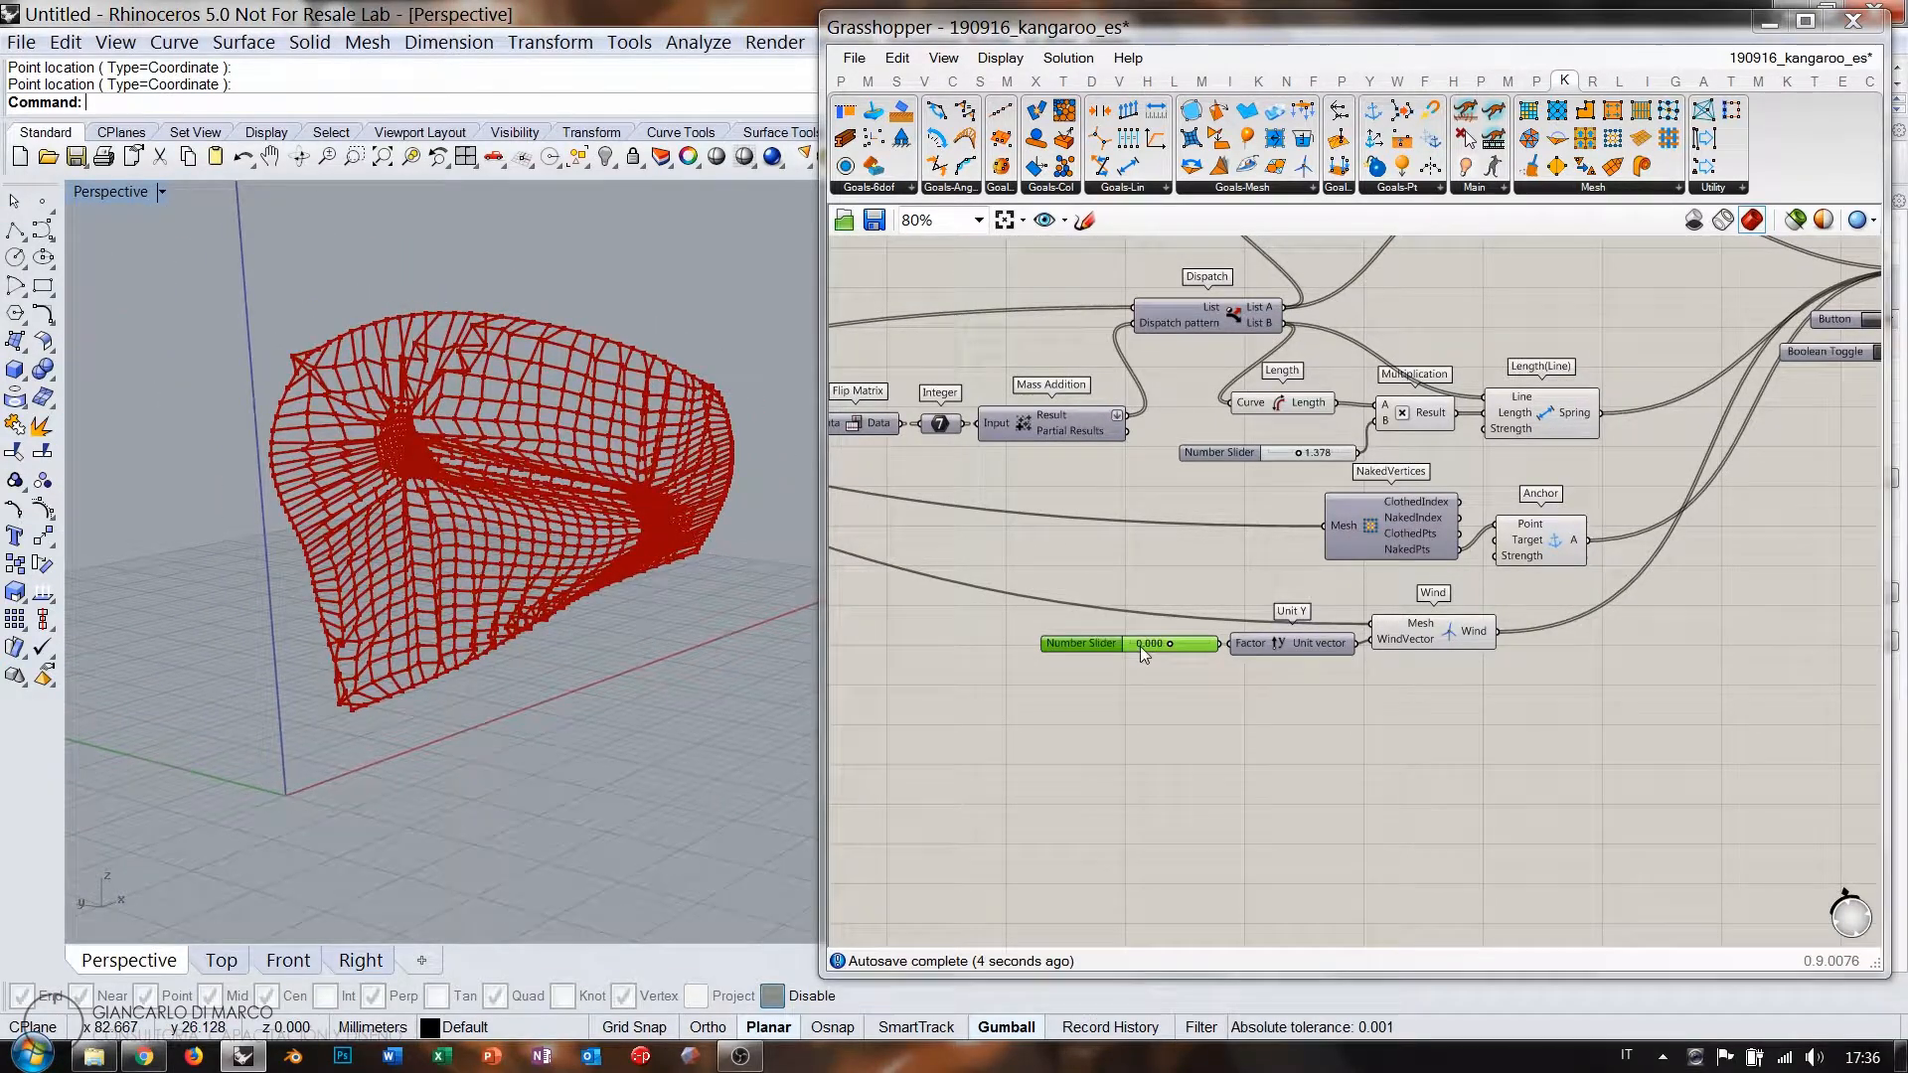
pyautogui.scroll(5, 1177, 672)
pyautogui.moveTo(1200, 670); pyautogui.dragTo(1091, 671)
pyautogui.moveTo(591, 529); pyautogui.dragTo(424, 504, button='right')
pyautogui.moveTo(1297, 587); pyautogui.dragTo(1142, 642, button='right')
pyautogui.scroll(-5, 1142, 642)
pyautogui.moveTo(1465, 533); pyautogui.dragTo(1290, 653, button='right')
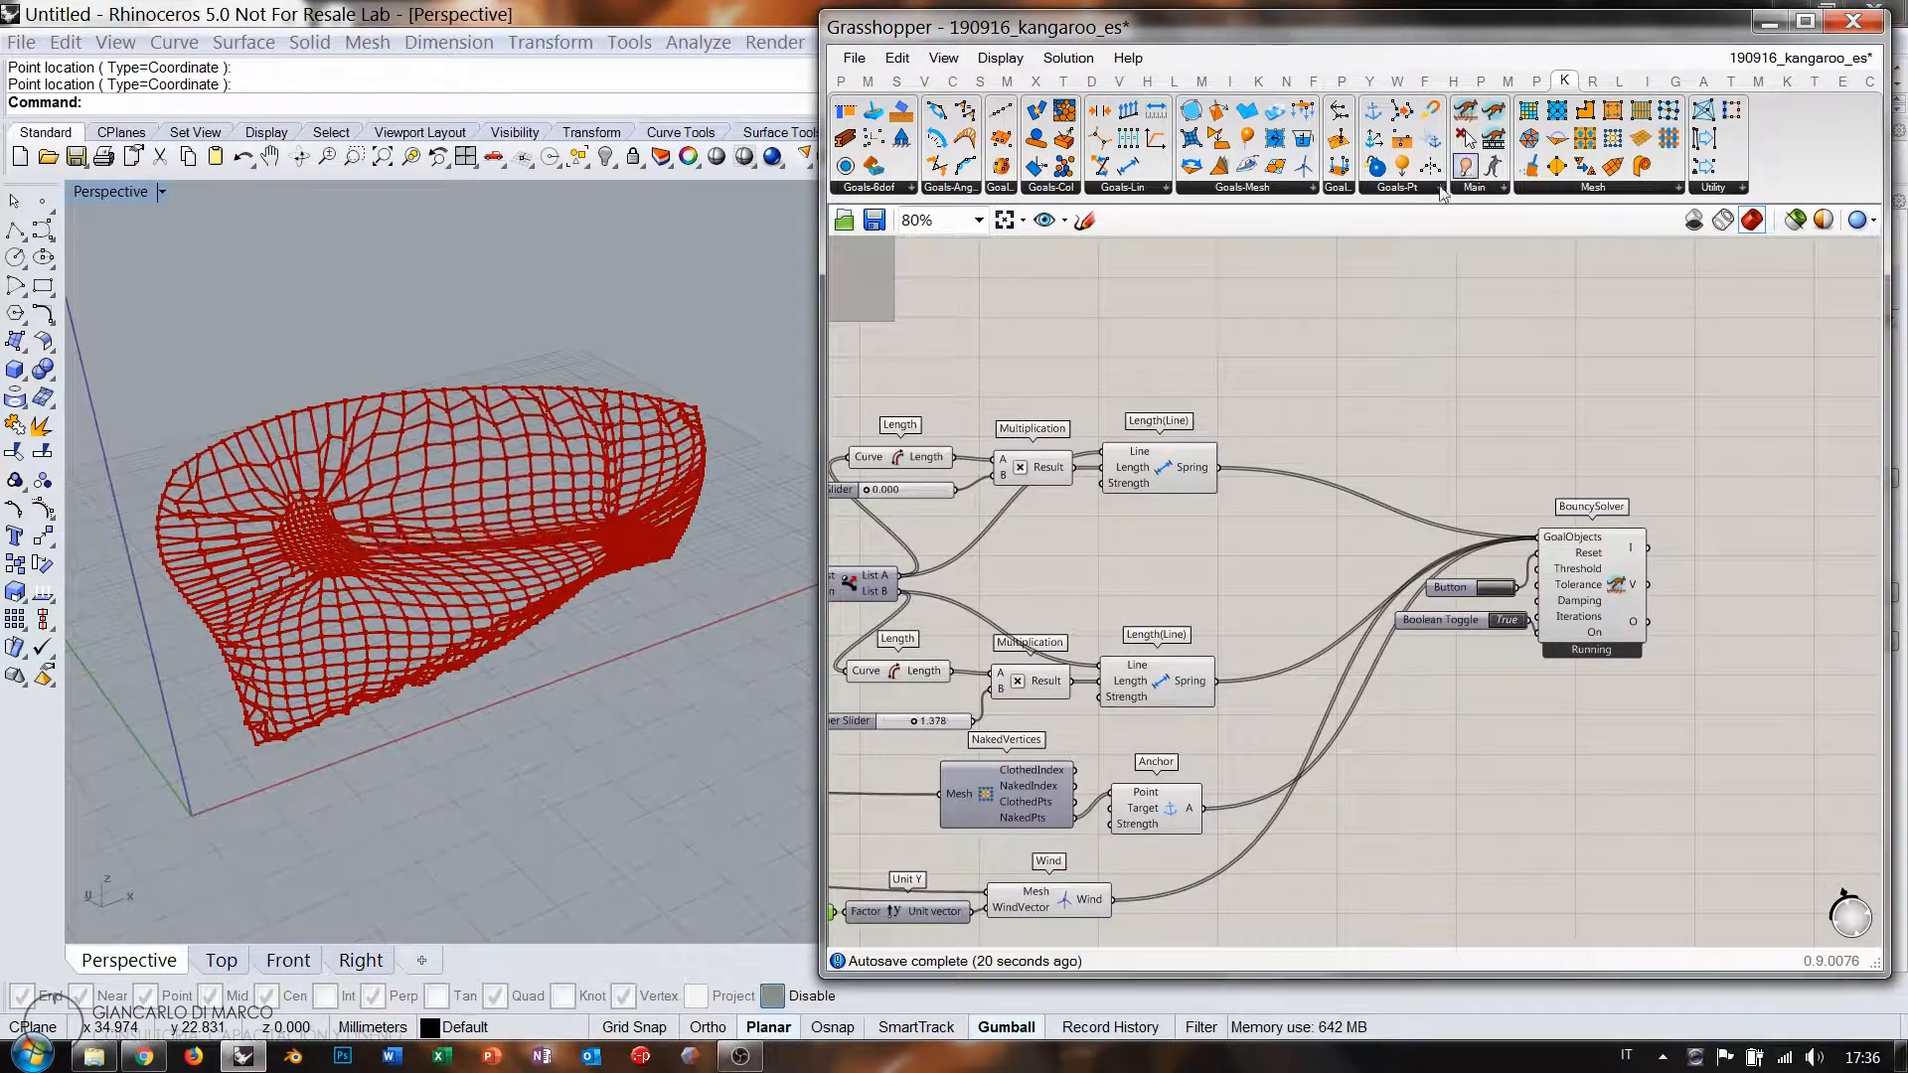
# Move the Show goal beside Dispatch and connect List B into its input.
pyautogui.moveTo(979, 526); pyautogui.dragTo(1717, 504, button='right')
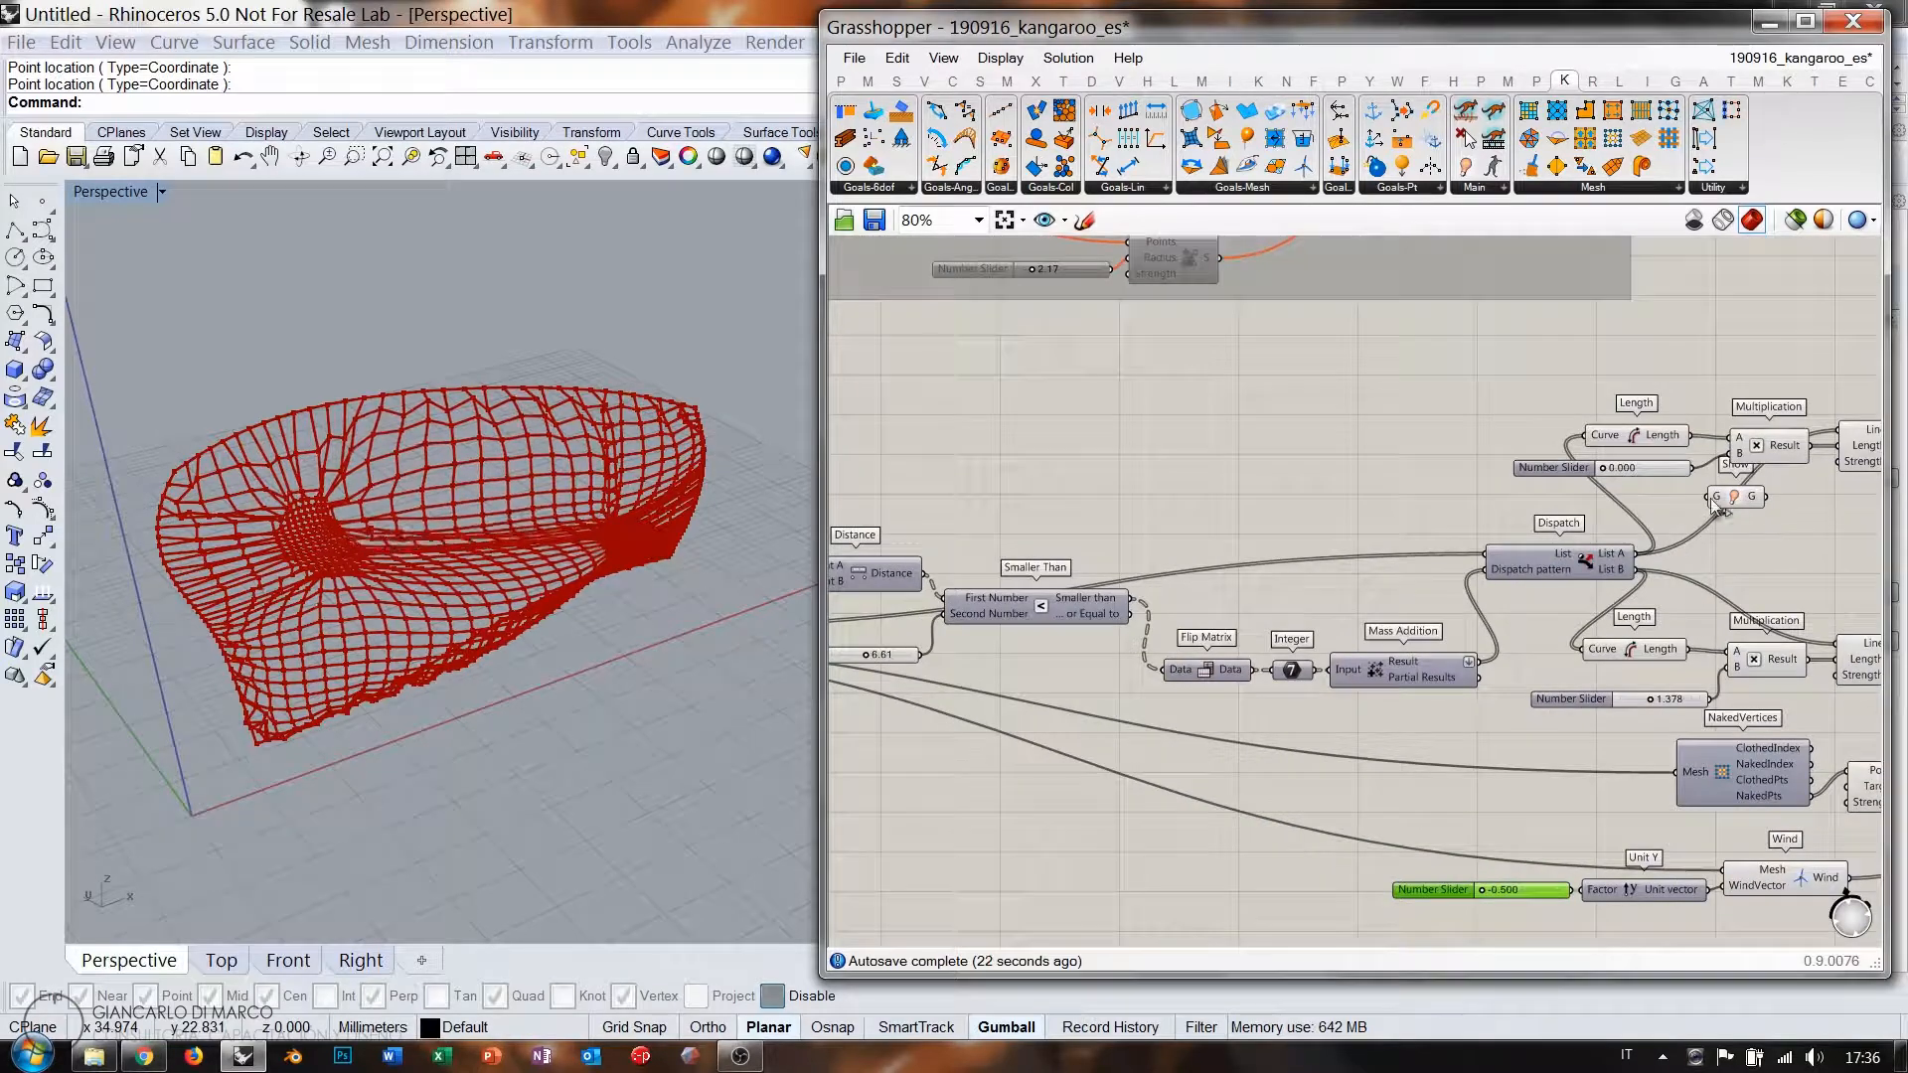
pyautogui.moveTo(1717, 504); pyautogui.dragTo(1130, 485)
pyautogui.moveTo(1034, 533); pyautogui.dragTo(1667, 489, button='right')
pyautogui.moveTo(1054, 591); pyautogui.dragTo(1764, 441)
pyautogui.moveTo(1789, 454); pyautogui.dragTo(1093, 426, button='right')
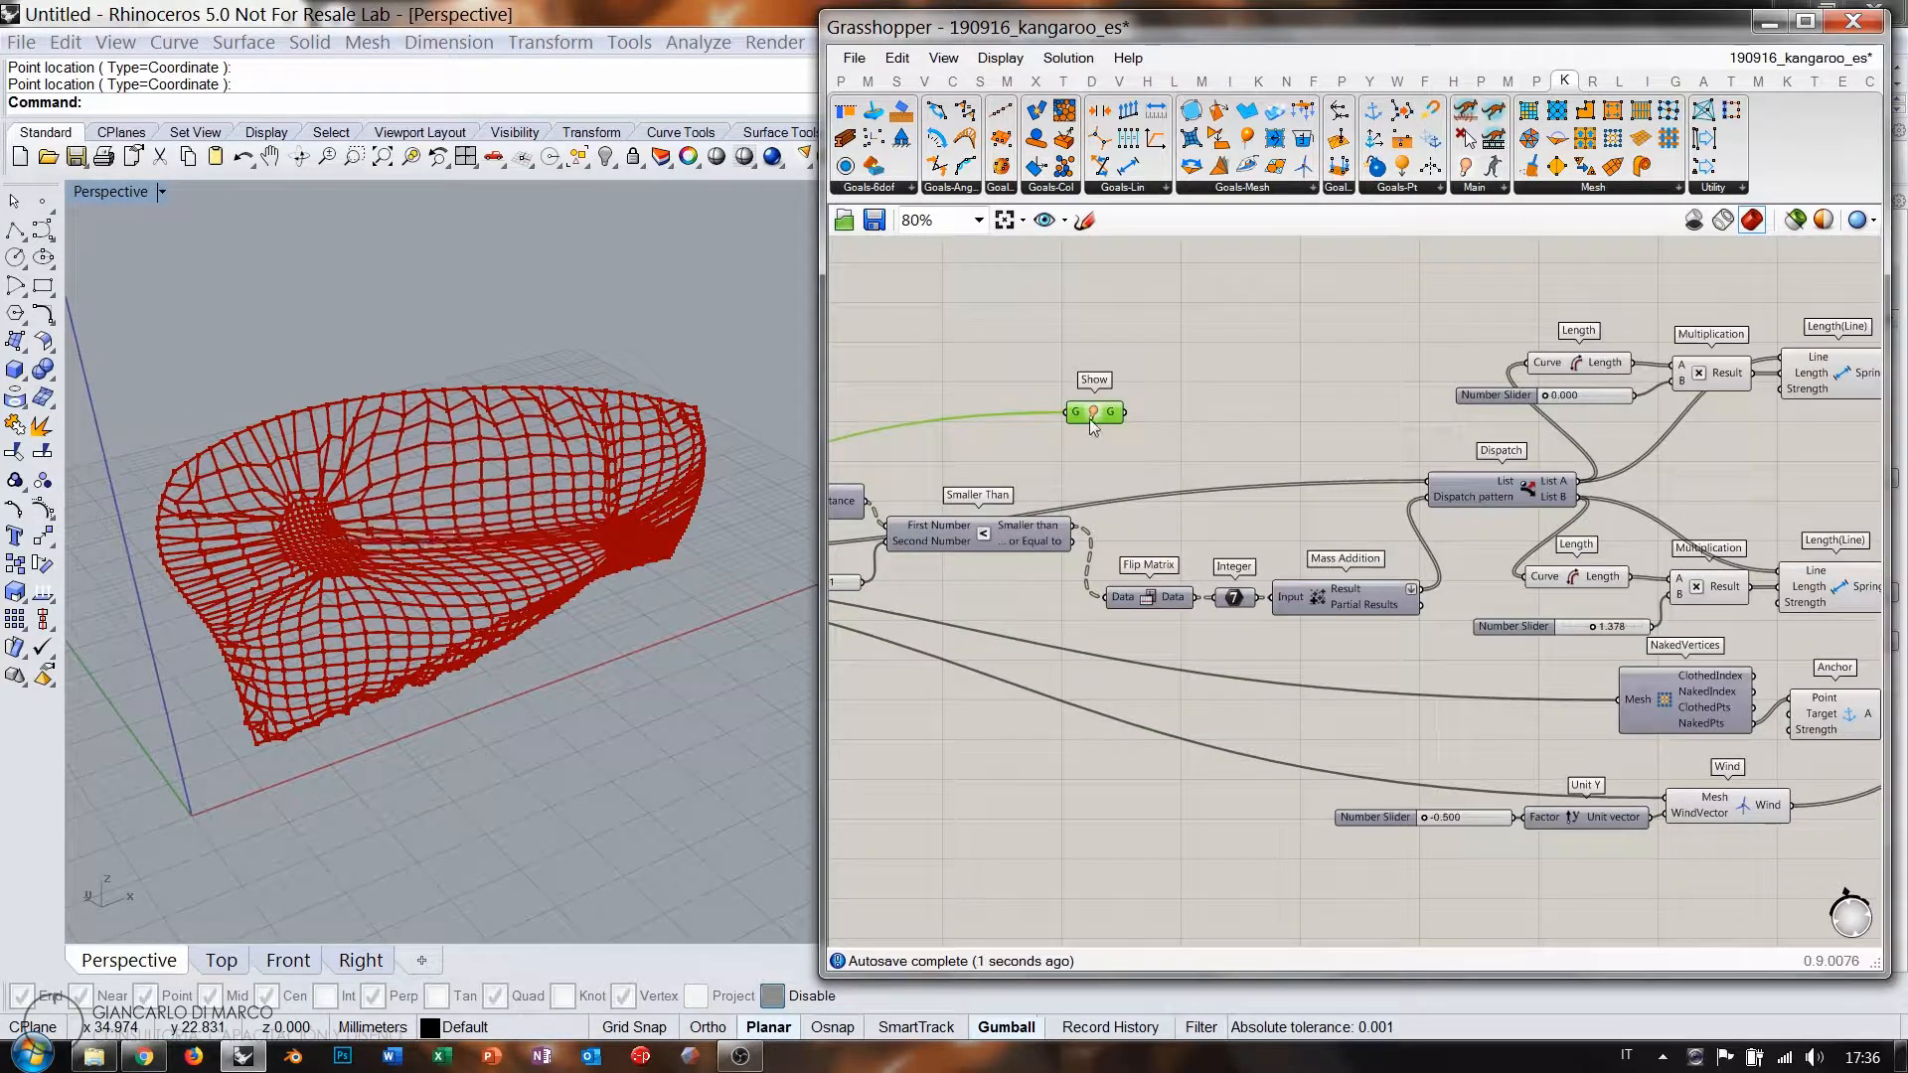
pyautogui.moveTo(1093, 425); pyautogui.dragTo(1742, 503)
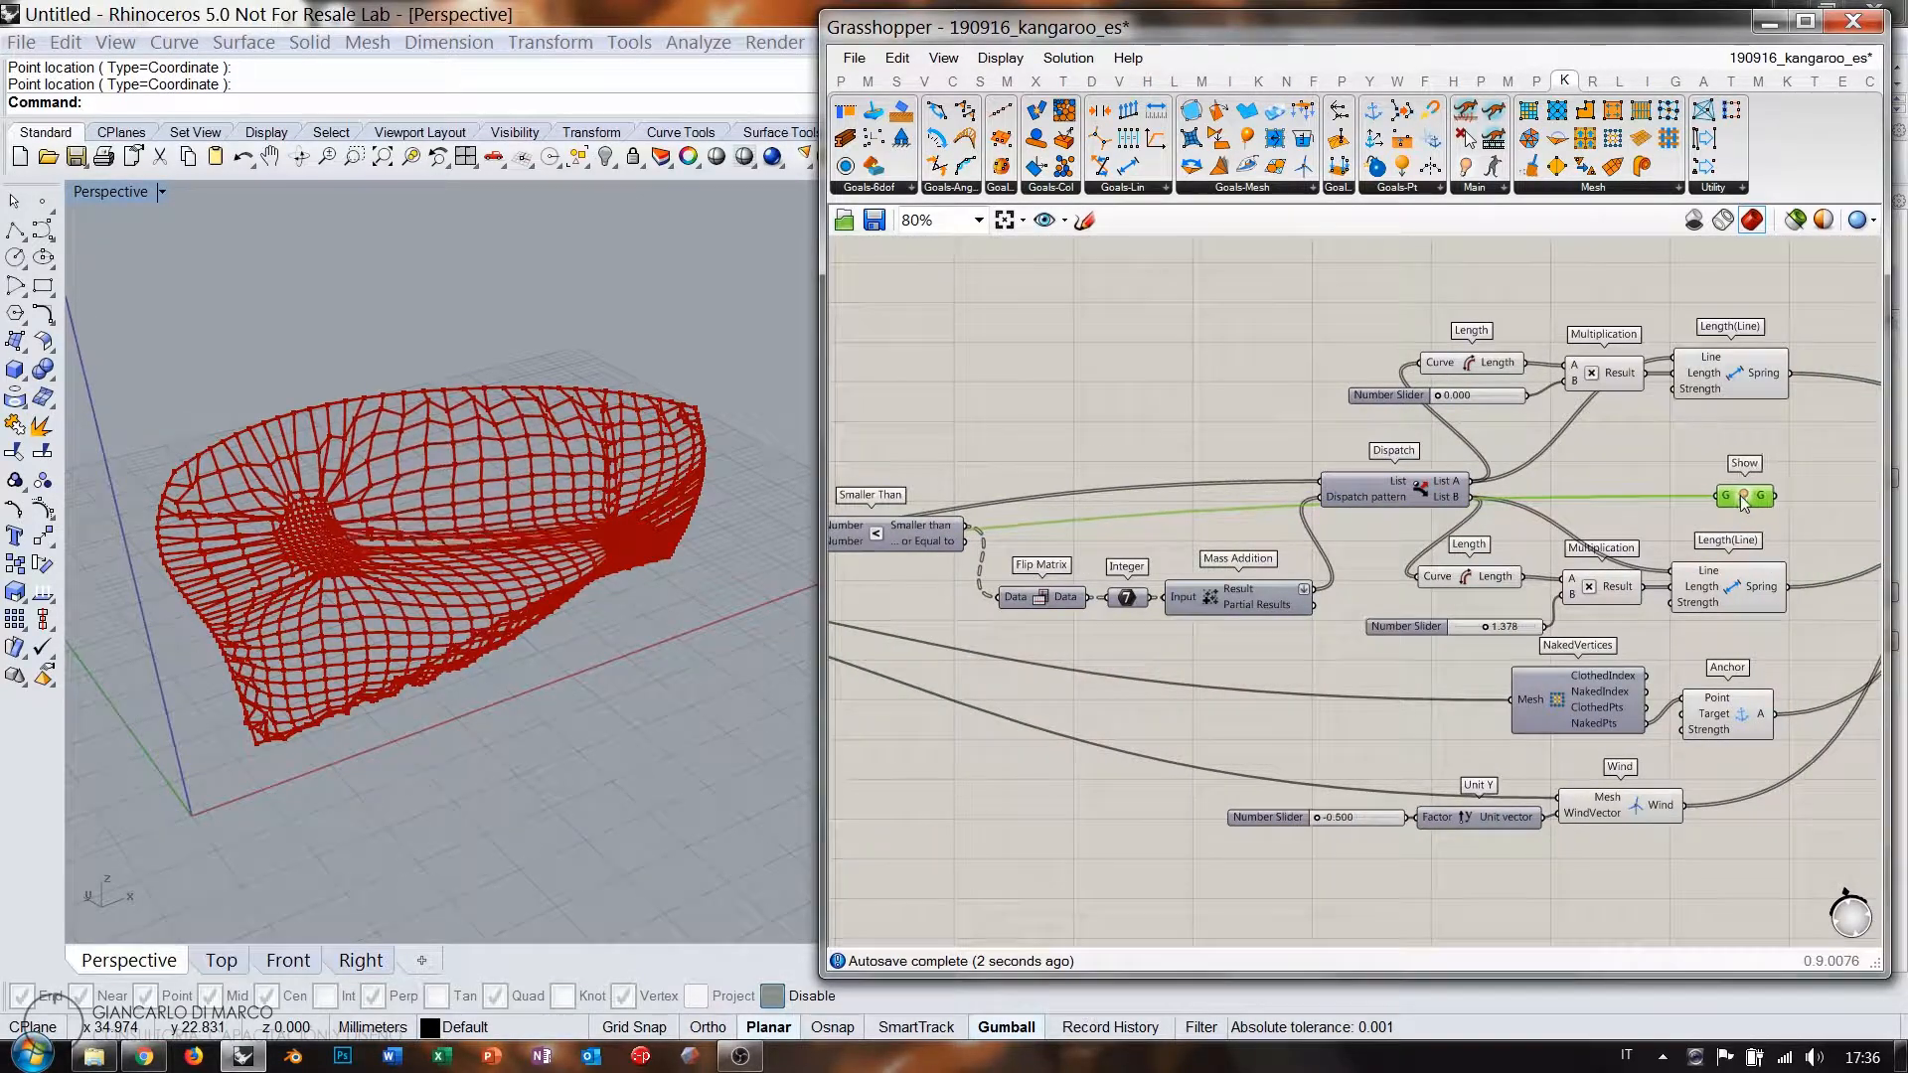
pyautogui.scroll(1, 1739, 494)
# Connect Show's output to the BouncySolver's GoalObjects and watch the shaded mesh.
pyautogui.moveTo(1739, 497); pyautogui.dragTo(1094, 502, button='right')
pyautogui.moveTo(1131, 494); pyautogui.dragTo(1562, 424)
pyautogui.click(1465, 379)
pyautogui.moveTo(536, 601); pyautogui.dragTo(581, 552, button='right')
pyautogui.scroll(5, 501, 616)
pyautogui.scroll(8, 664, 584)
pyautogui.scroll(-6, 580, 527)
pyautogui.scroll(-4, 580, 552)
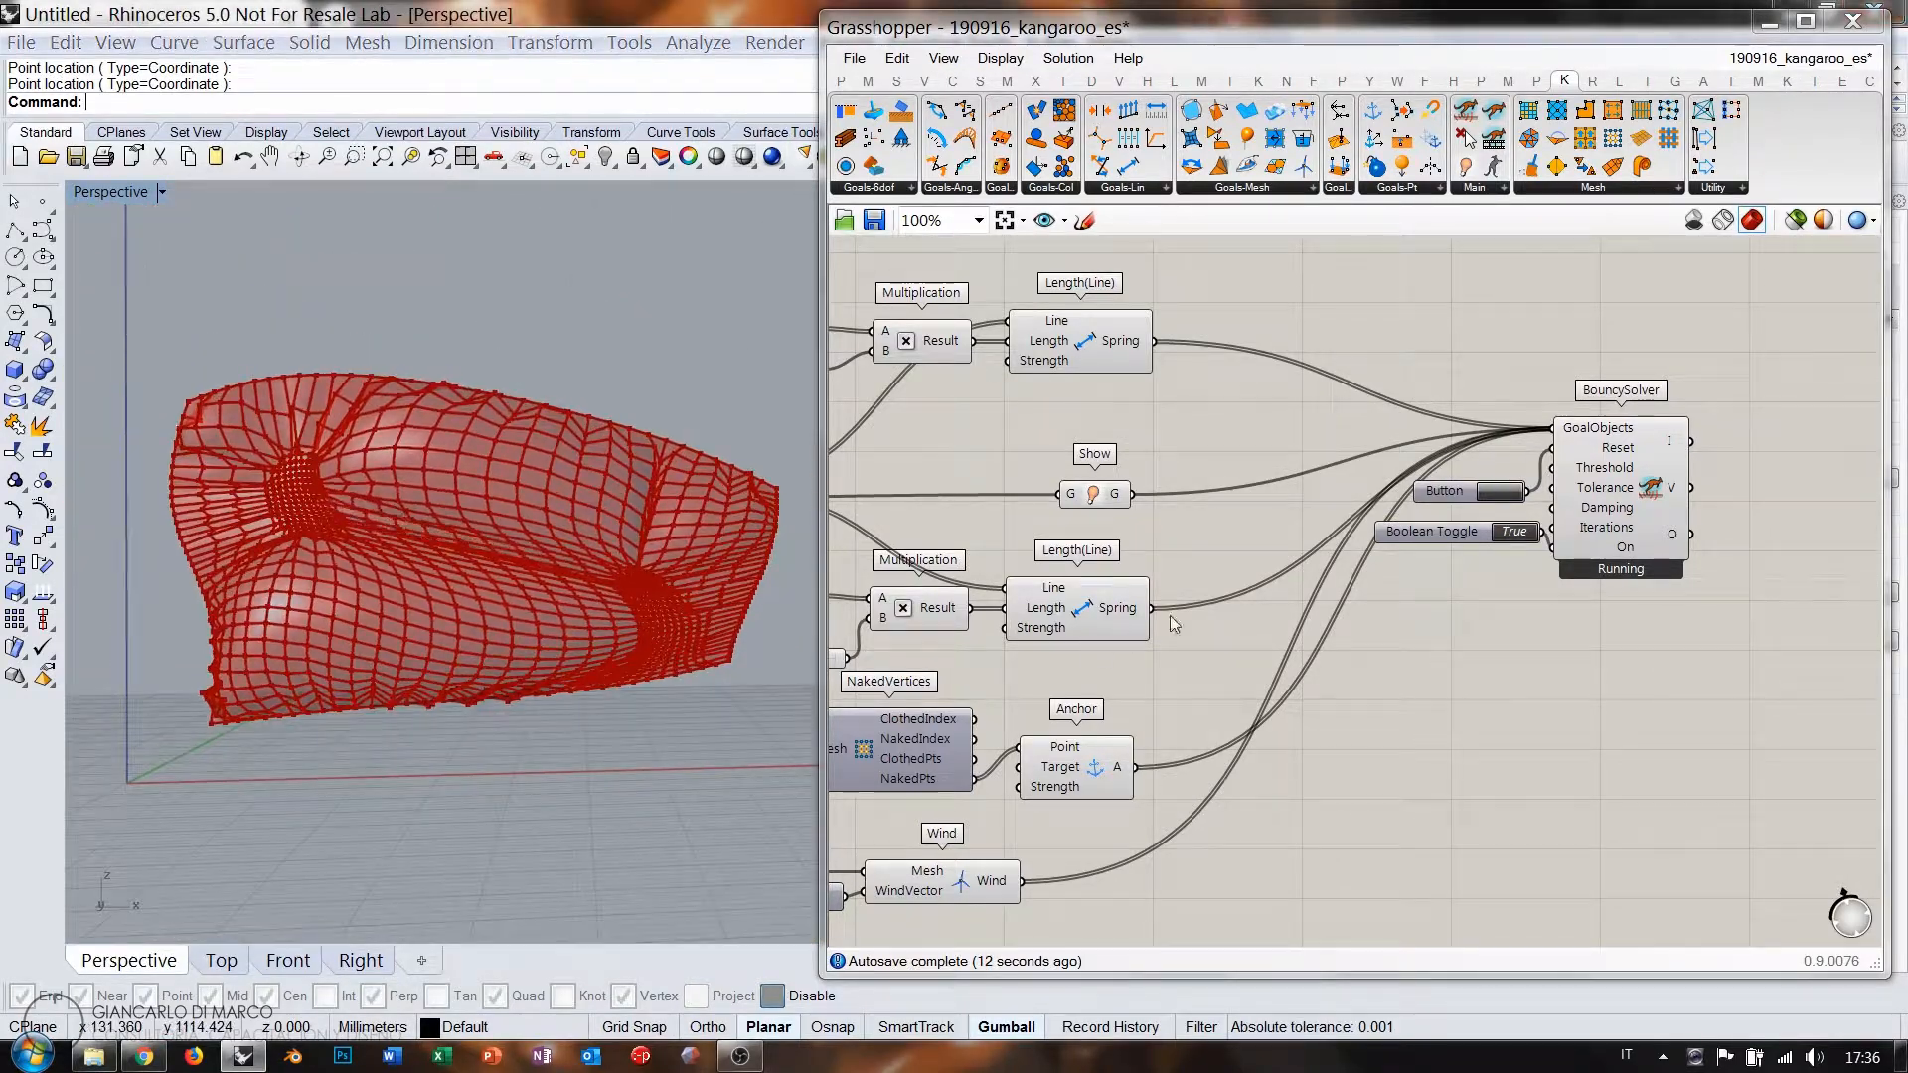
pyautogui.moveTo(1171, 616); pyautogui.dragTo(1246, 441, button='right')
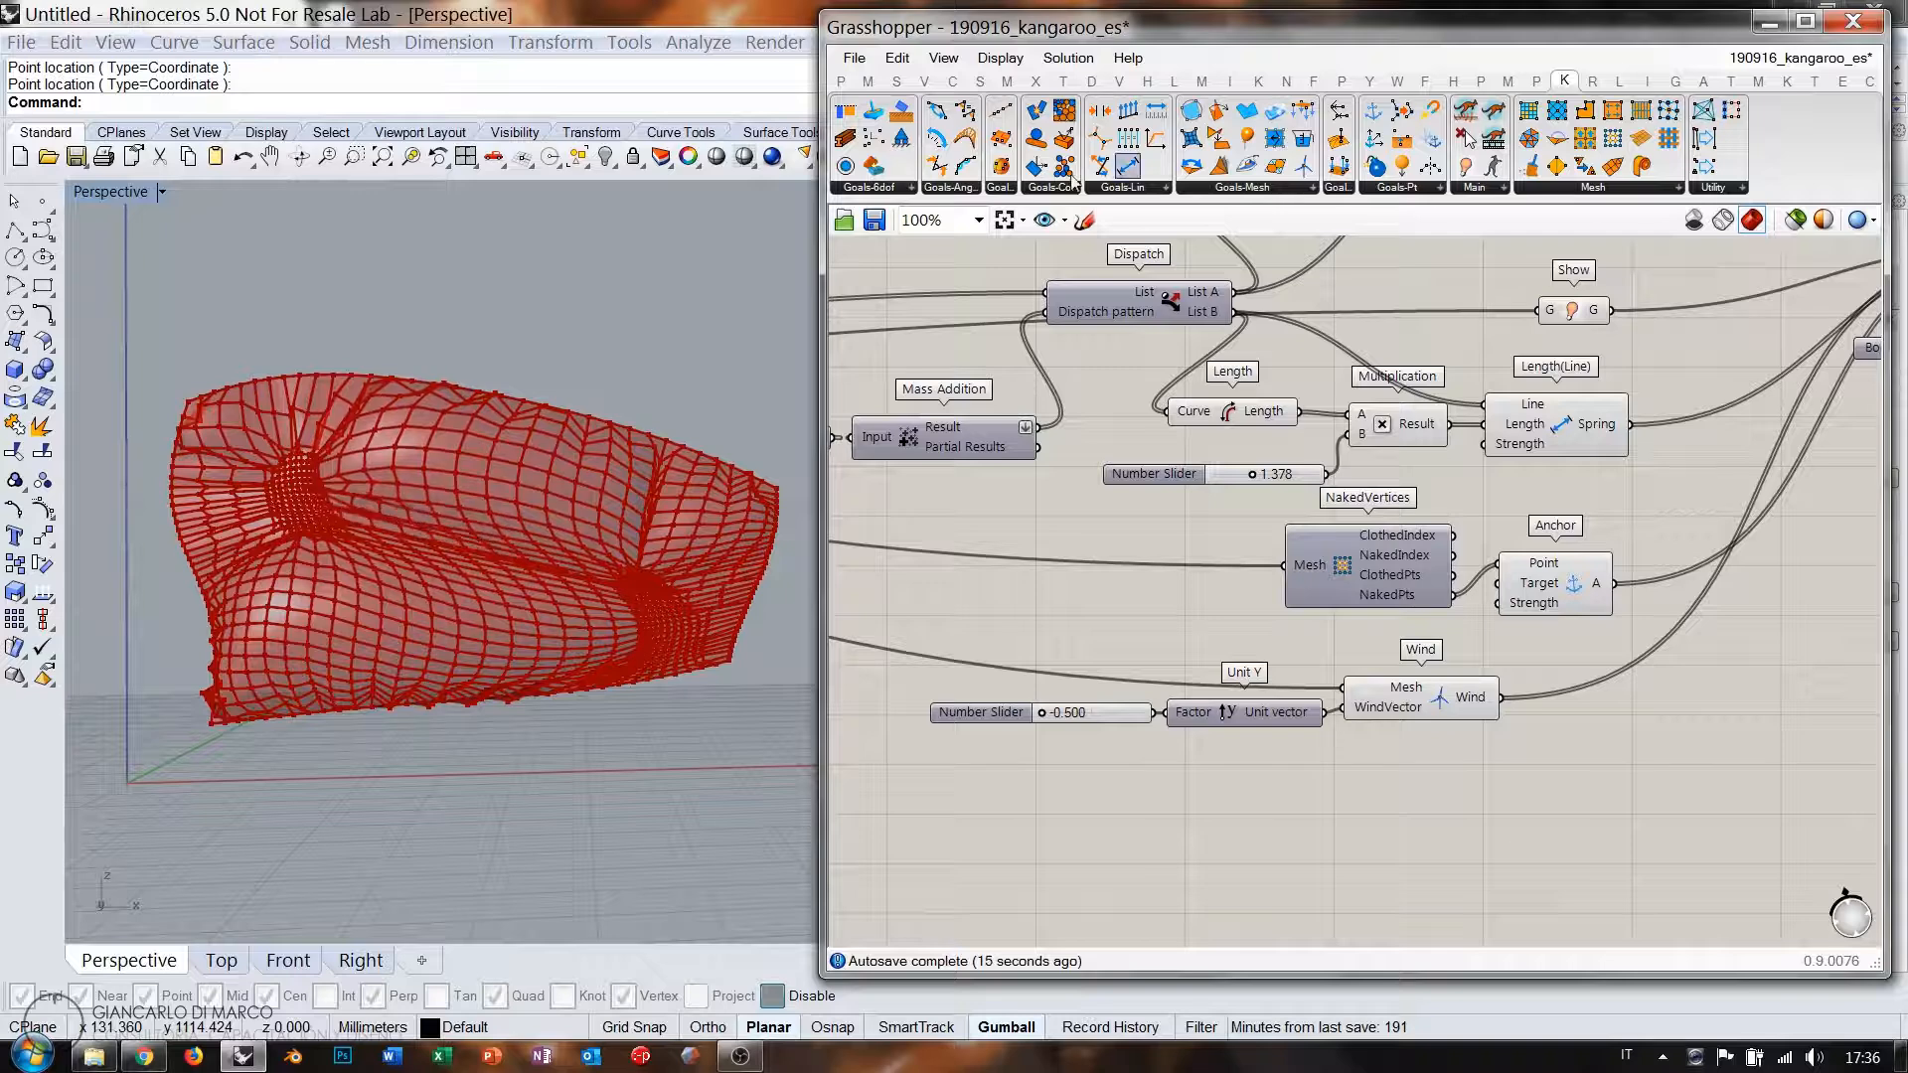
# Place a SphereCollide goal below the Wind goal.
pyautogui.click(1469, 813)
pyautogui.moveTo(1330, 758); pyautogui.dragTo(1254, 658, button='right')
pyautogui.moveTo(1312, 747); pyautogui.dragTo(1258, 753)
pyautogui.moveTo(1556, 733); pyautogui.dragTo(1755, 750, button='right')
pyautogui.moveTo(1421, 708); pyautogui.dragTo(1619, 715, button='right')
pyautogui.scroll(-3, 1619, 716)
pyautogui.moveTo(1193, 590); pyautogui.dragTo(1362, 577, button='right')
pyautogui.scroll(3, 1000, 489)
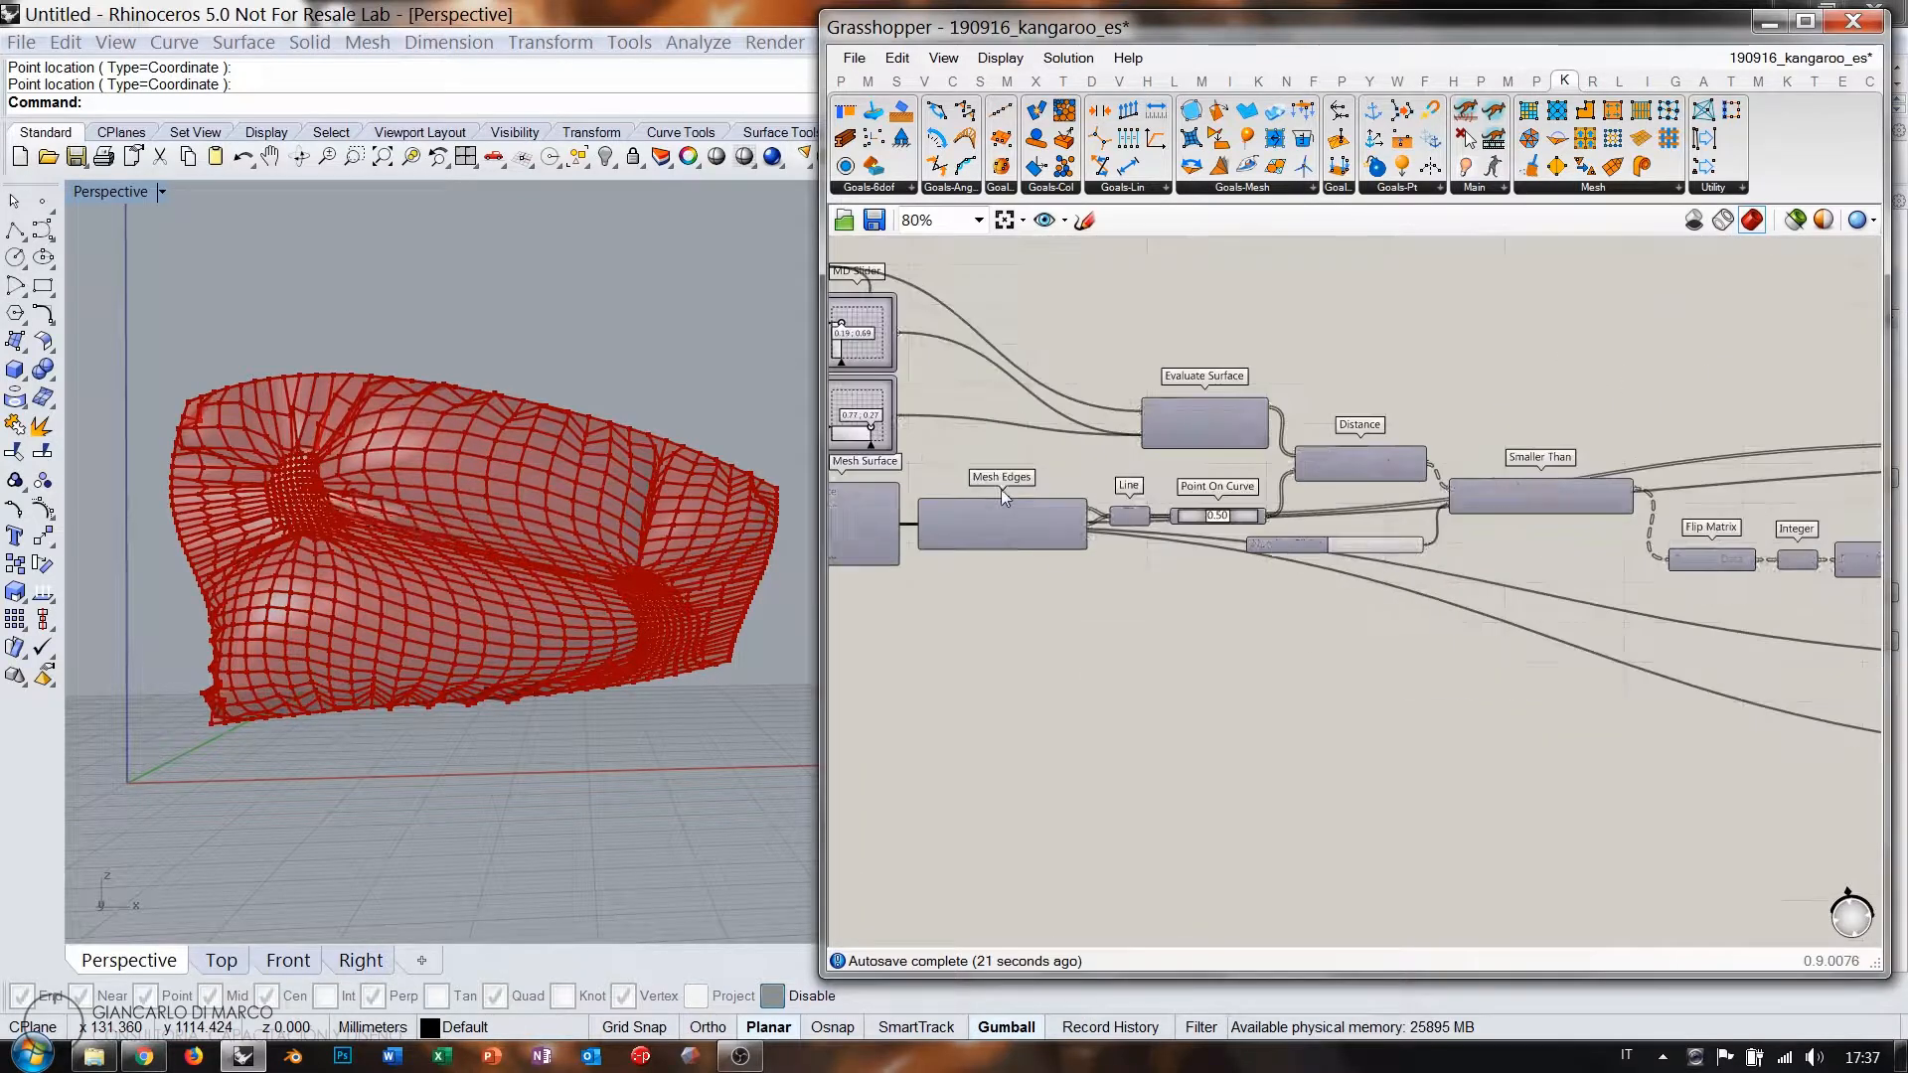
pyautogui.scroll(-1, 1052, 481)
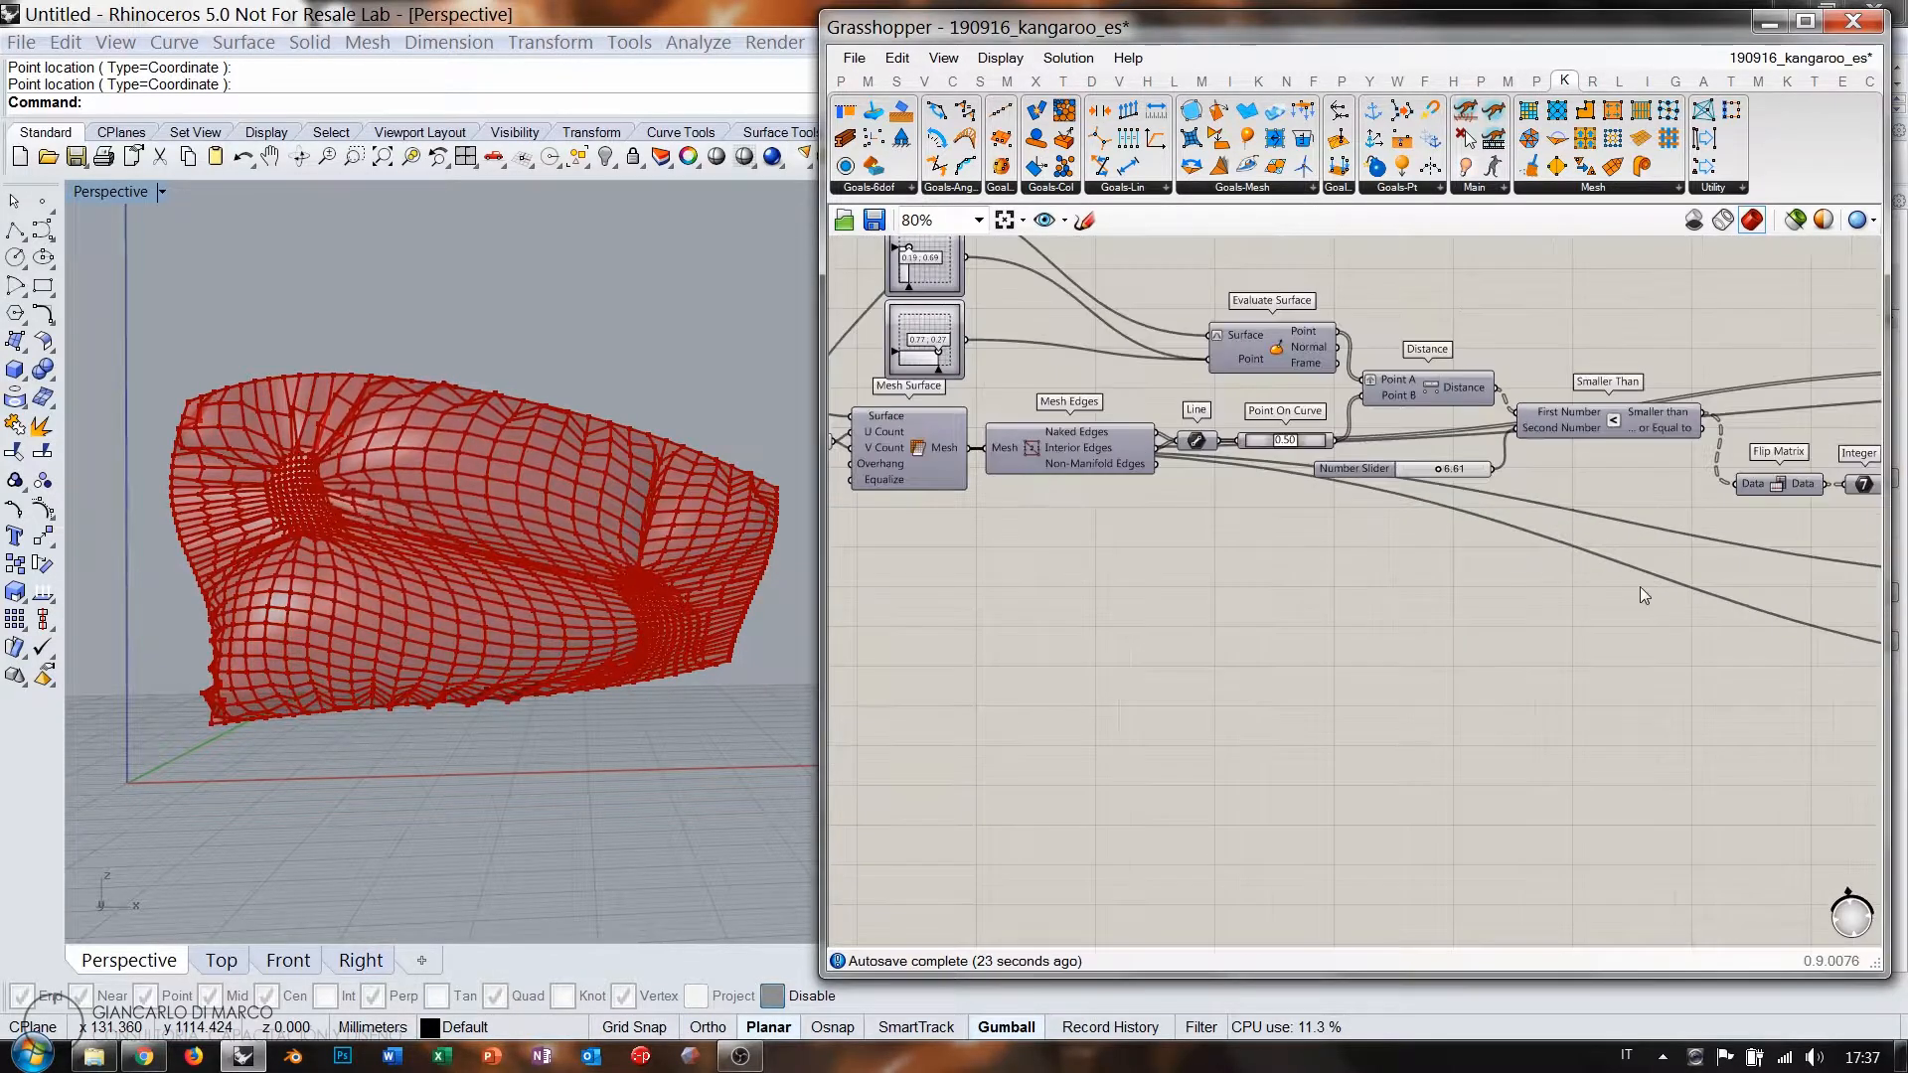
pyautogui.moveTo(1640, 587); pyautogui.dragTo(1227, 483, button='right')
pyautogui.moveTo(1535, 565); pyautogui.dragTo(1105, 534, button='right')
pyautogui.scroll(2, 1636, 582)
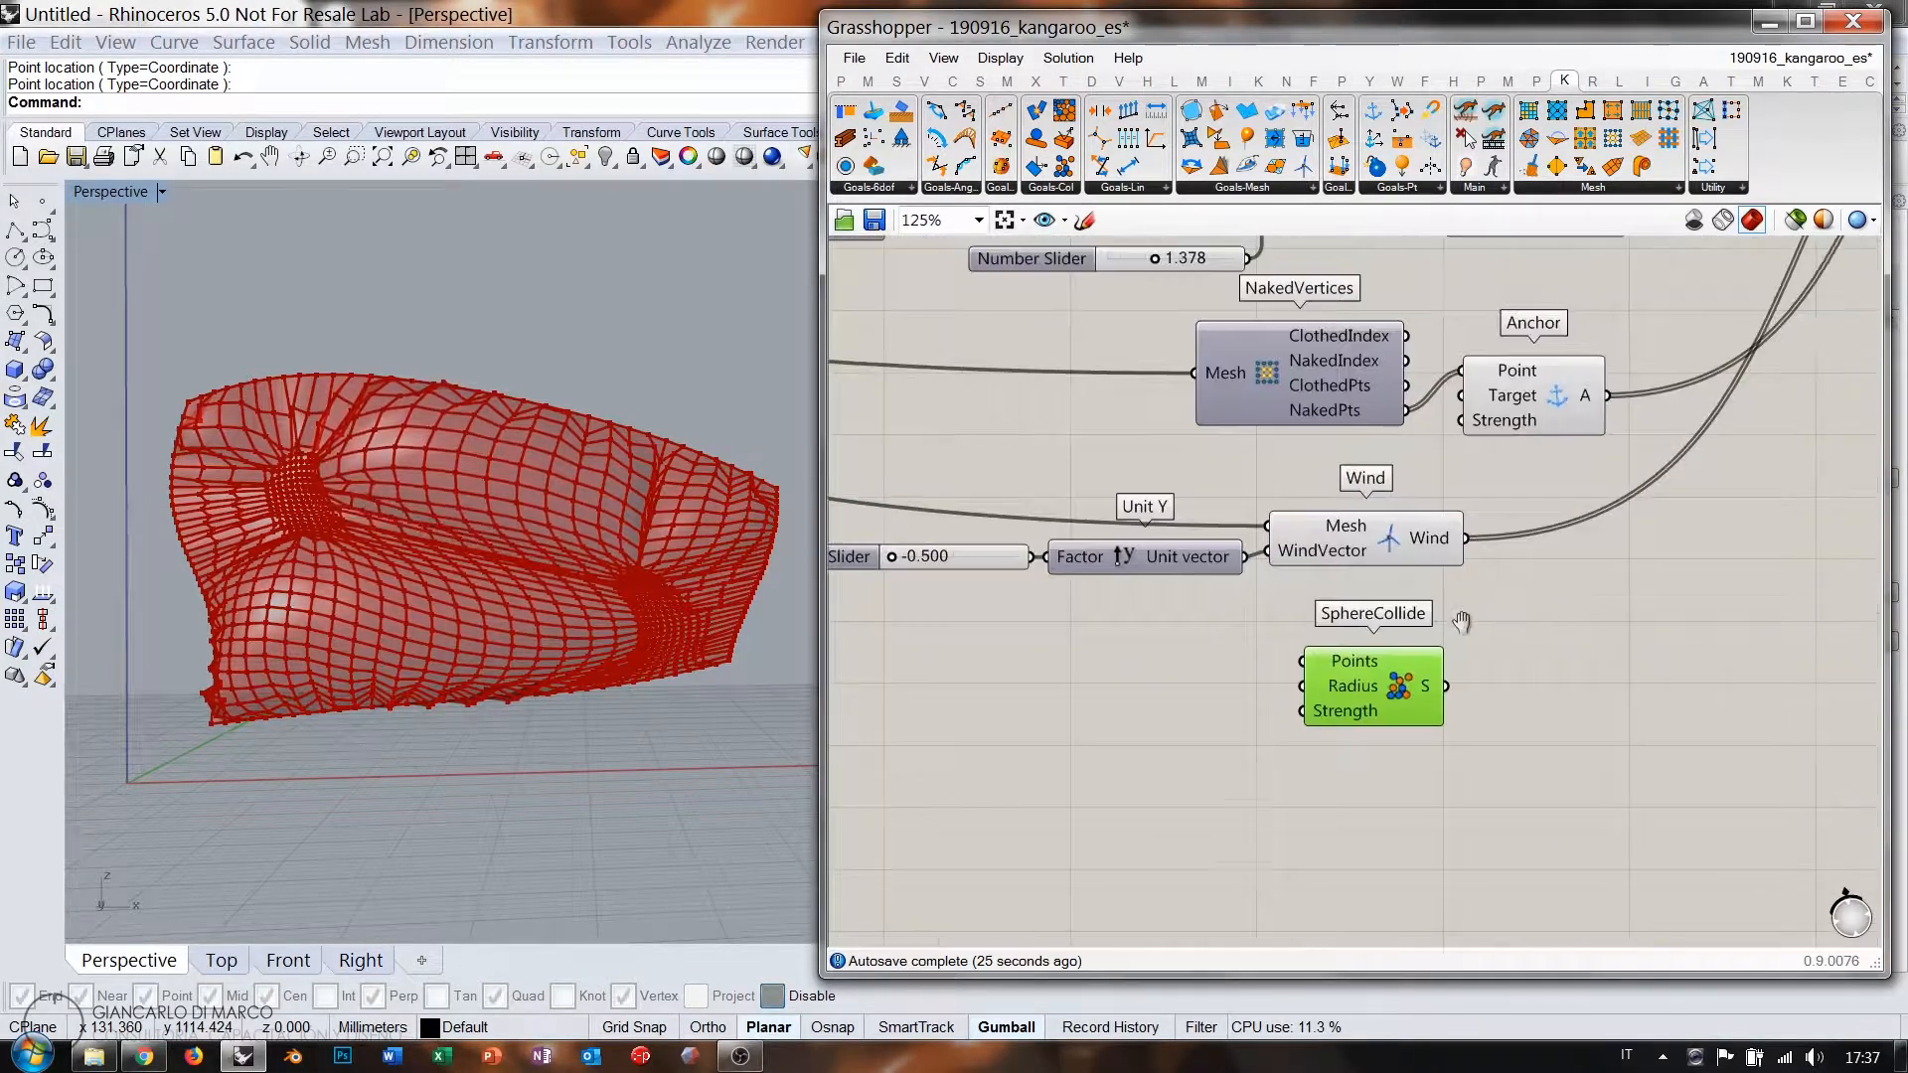
# Add a Deconstruct Mesh component via the 'dem' search.
pyautogui.doubleClick(1222, 694)
pyautogui.write('dem')
pyautogui.click(1178, 667)
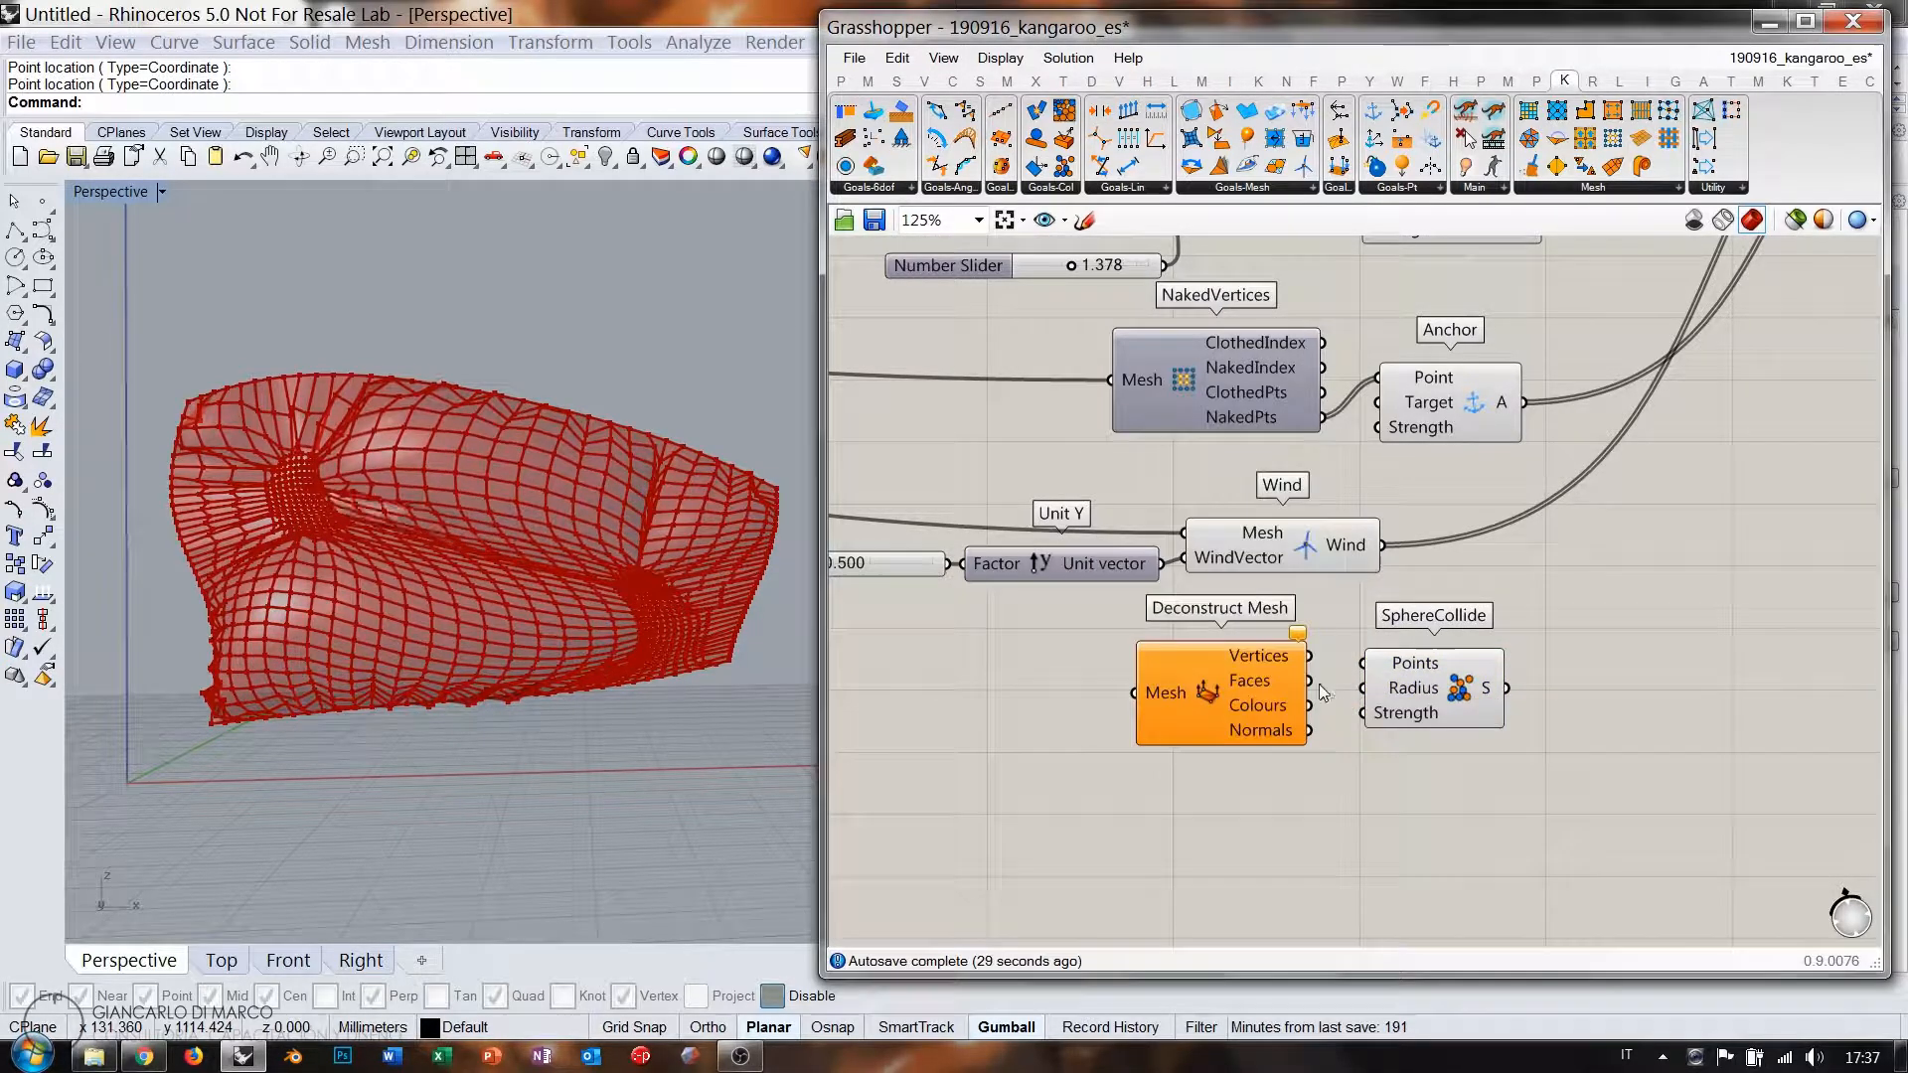
pyautogui.moveTo(1177, 670); pyautogui.dragTo(1565, 659, button='right')
pyautogui.scroll(-3, 1565, 659)
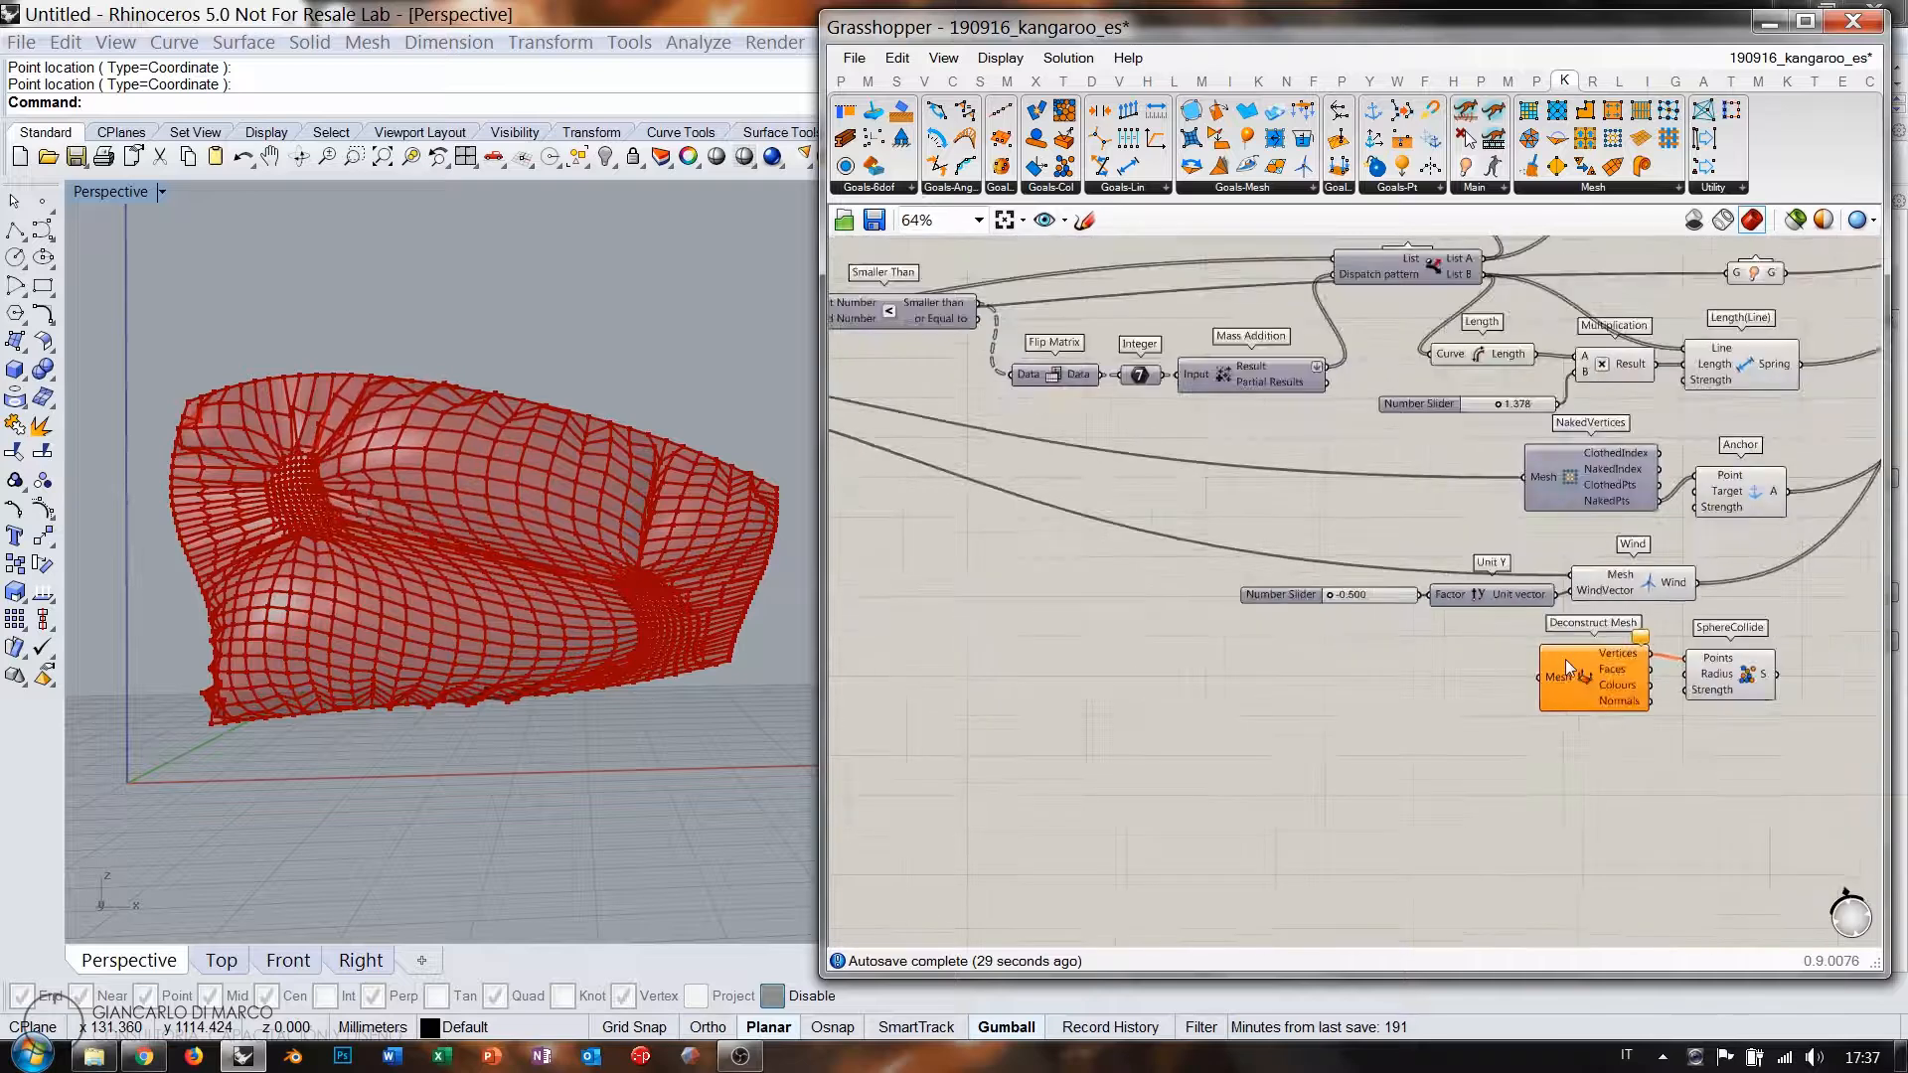
pyautogui.moveTo(1341, 593); pyautogui.dragTo(1449, 594, button='right')
pyautogui.scroll(-1, 1450, 594)
pyautogui.moveTo(1196, 523); pyautogui.dragTo(1279, 515, button='right')
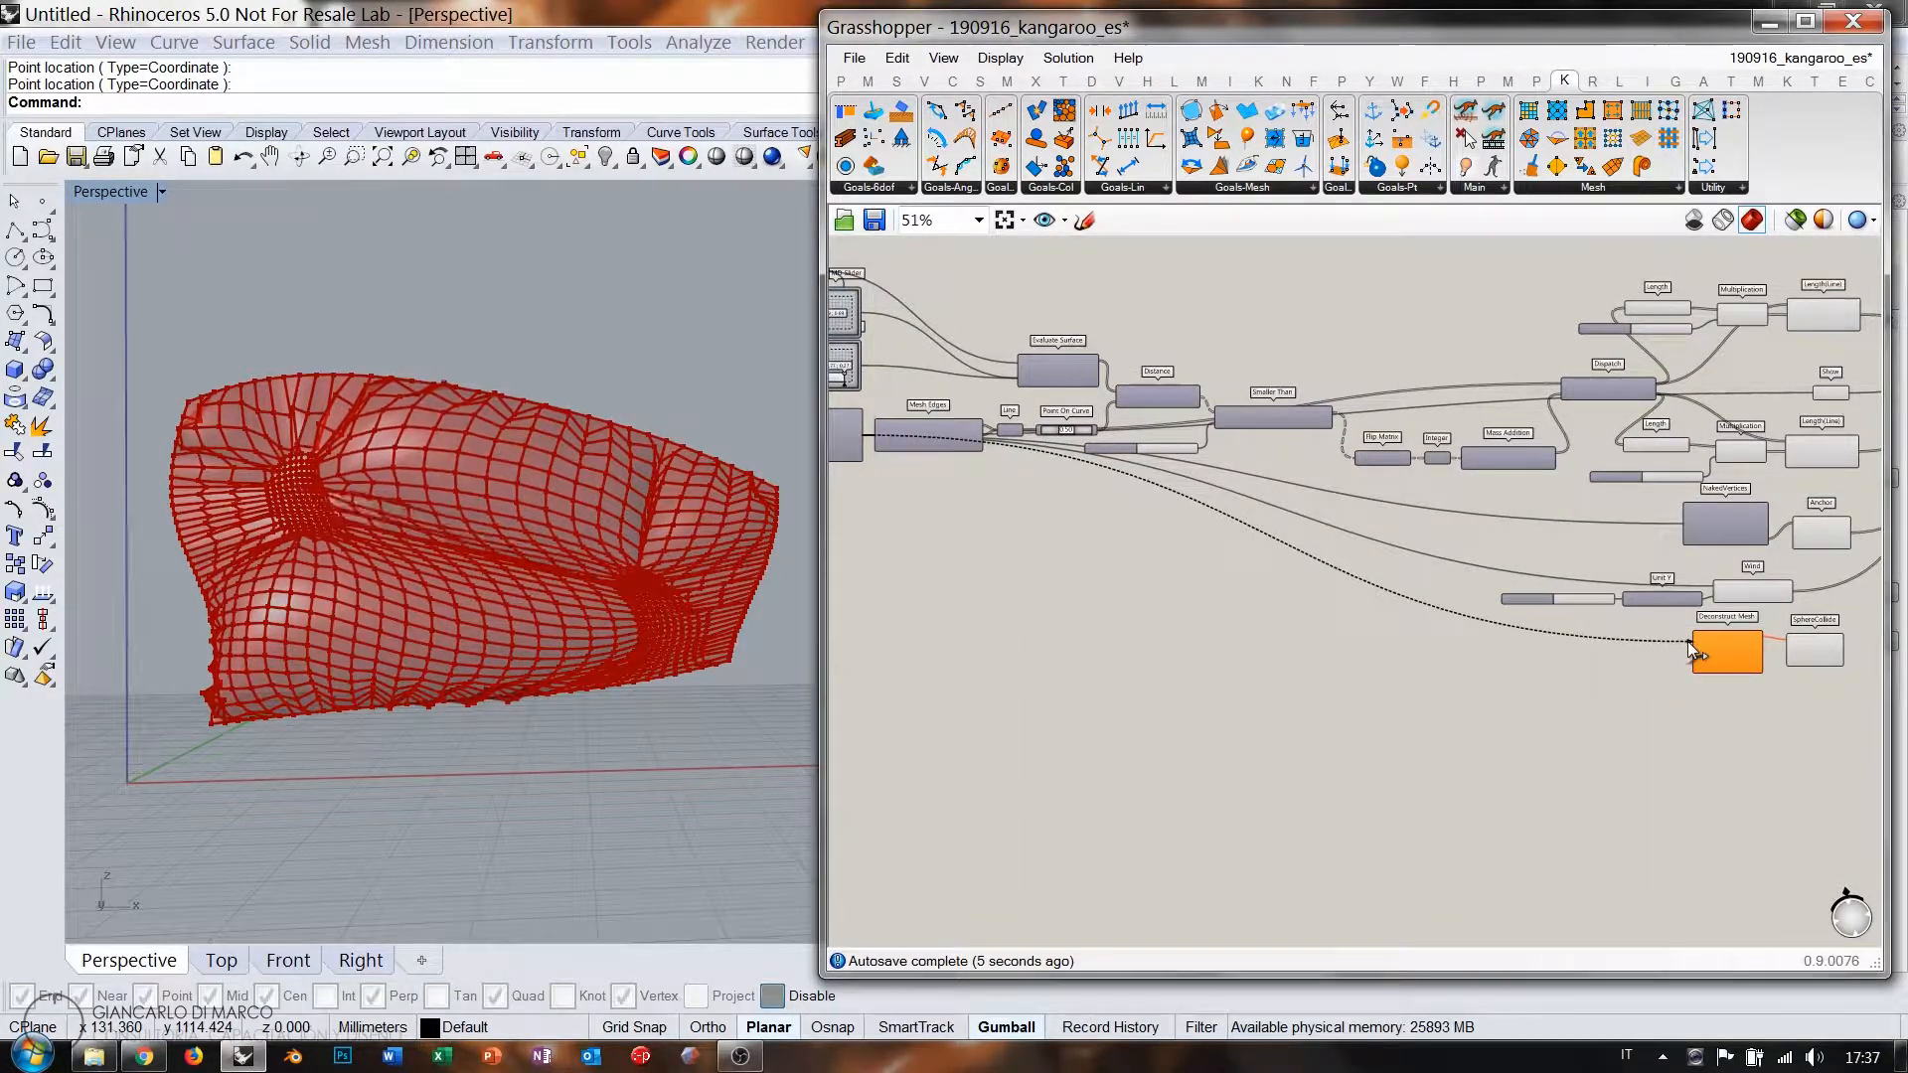
pyautogui.scroll(2, 1696, 647)
# Feed the mesh into Deconstruct Mesh, supplying its vertices to SphereCollide.
pyautogui.moveTo(1692, 648); pyautogui.dragTo(969, 472)
pyautogui.moveTo(971, 471); pyautogui.dragTo(1122, 473, button='right')
pyautogui.scroll(-1, 1109, 484)
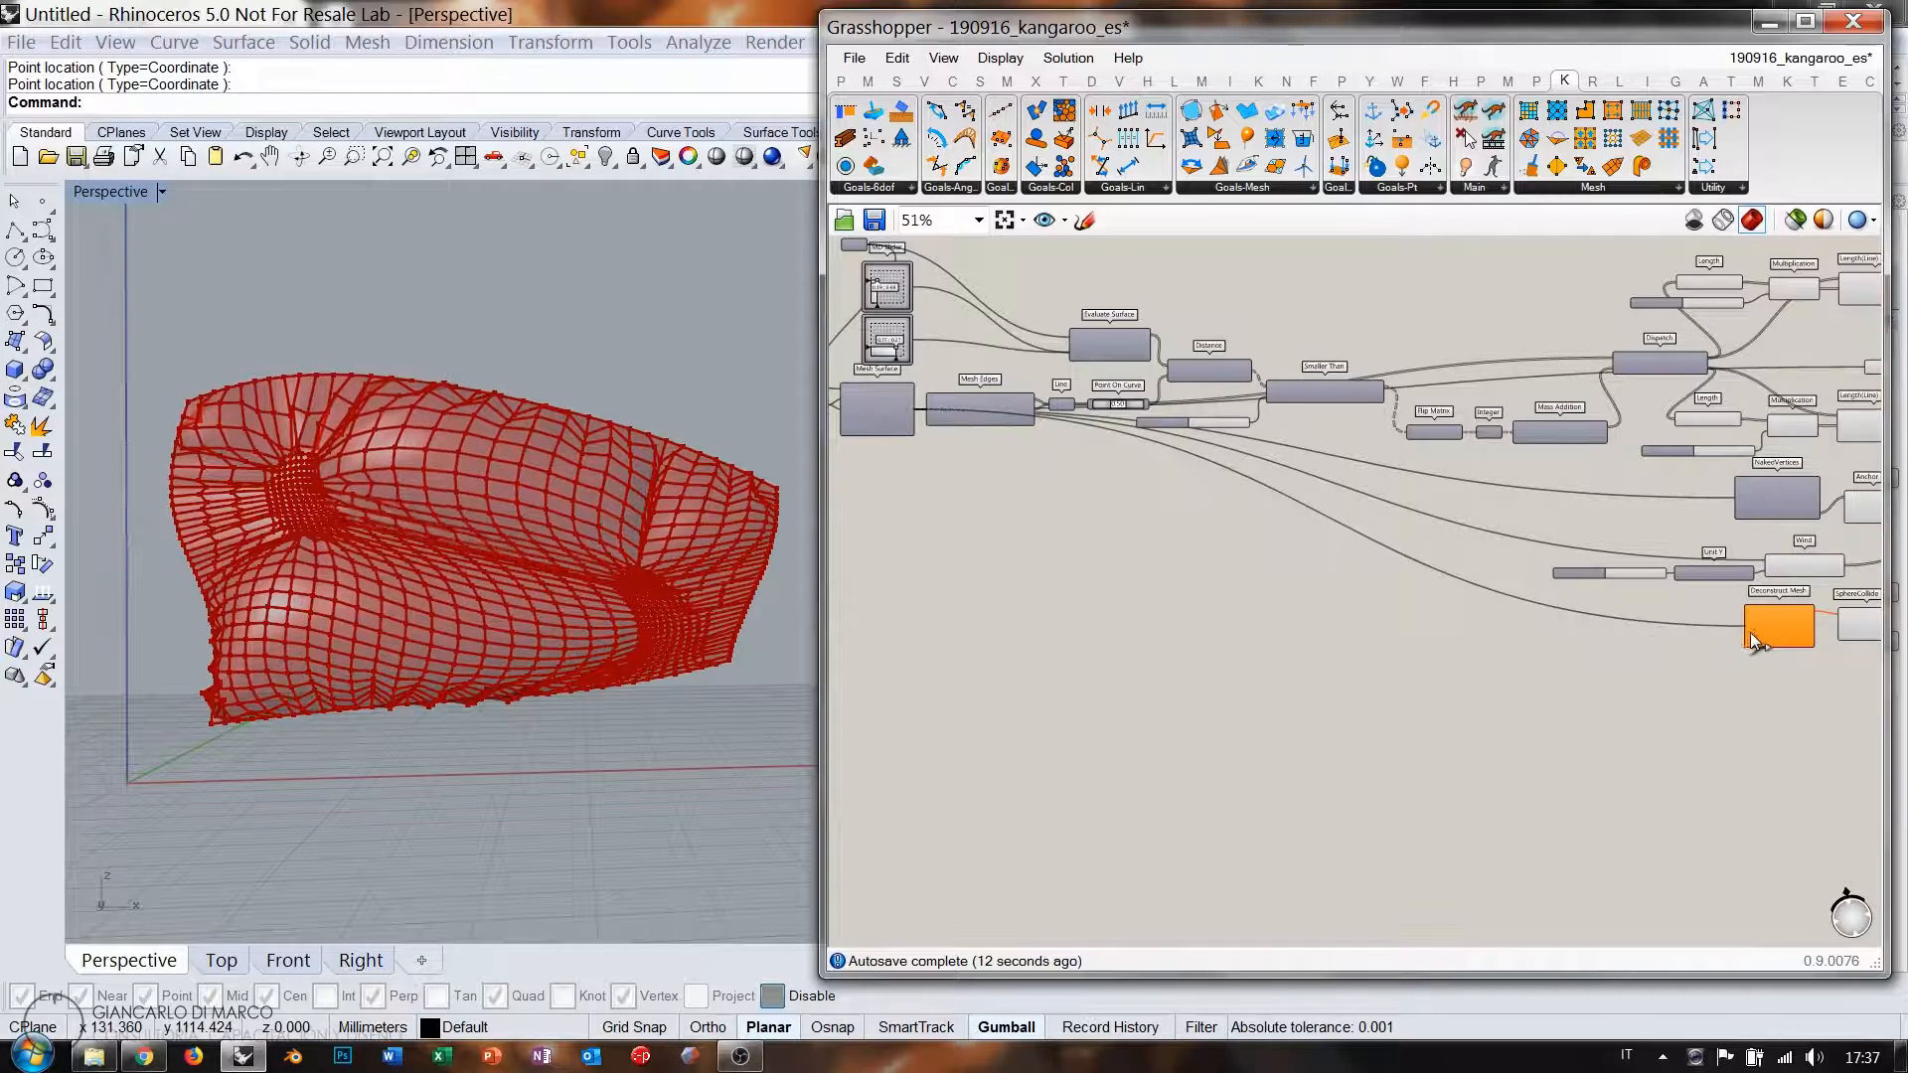
pyautogui.moveTo(1816, 660); pyautogui.dragTo(1353, 629, button='right')
pyautogui.scroll(6, 1421, 618)
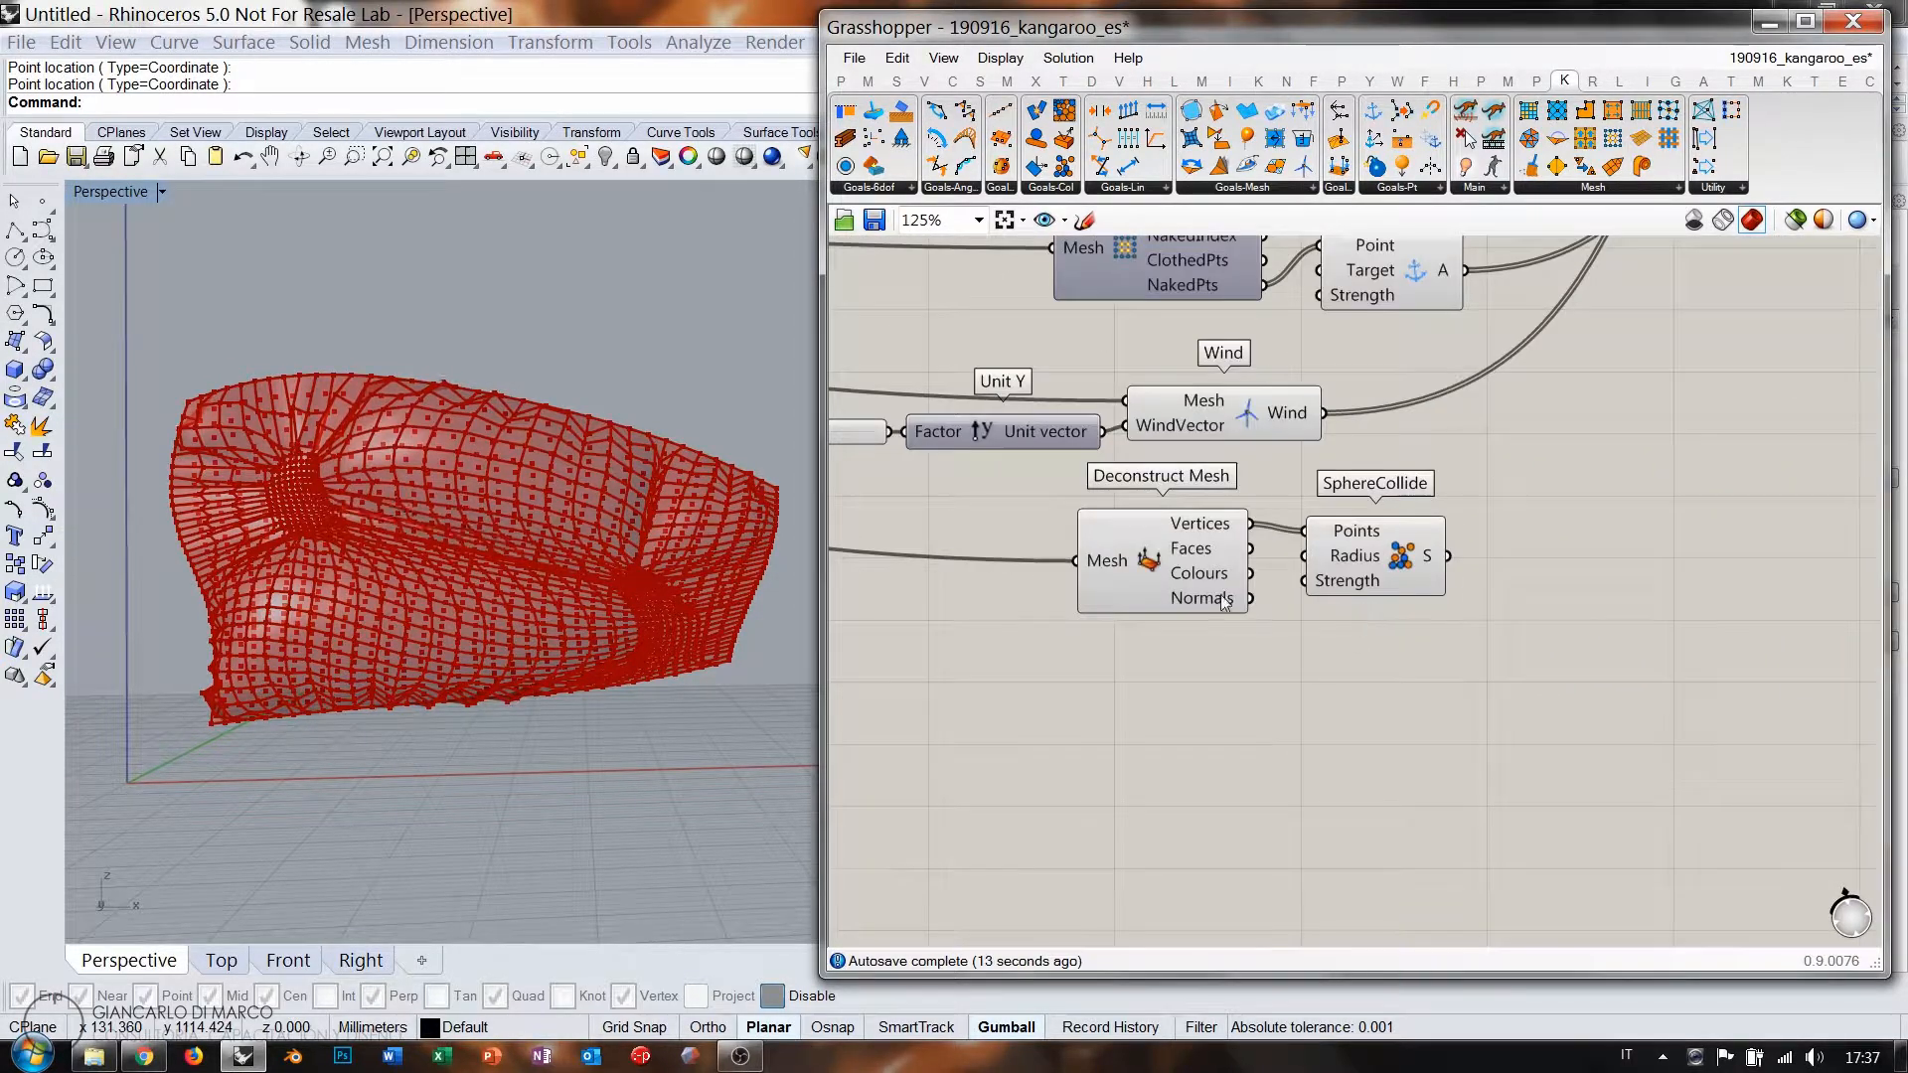
pyautogui.click(1068, 547)
pyautogui.scroll(-4, 1242, 716)
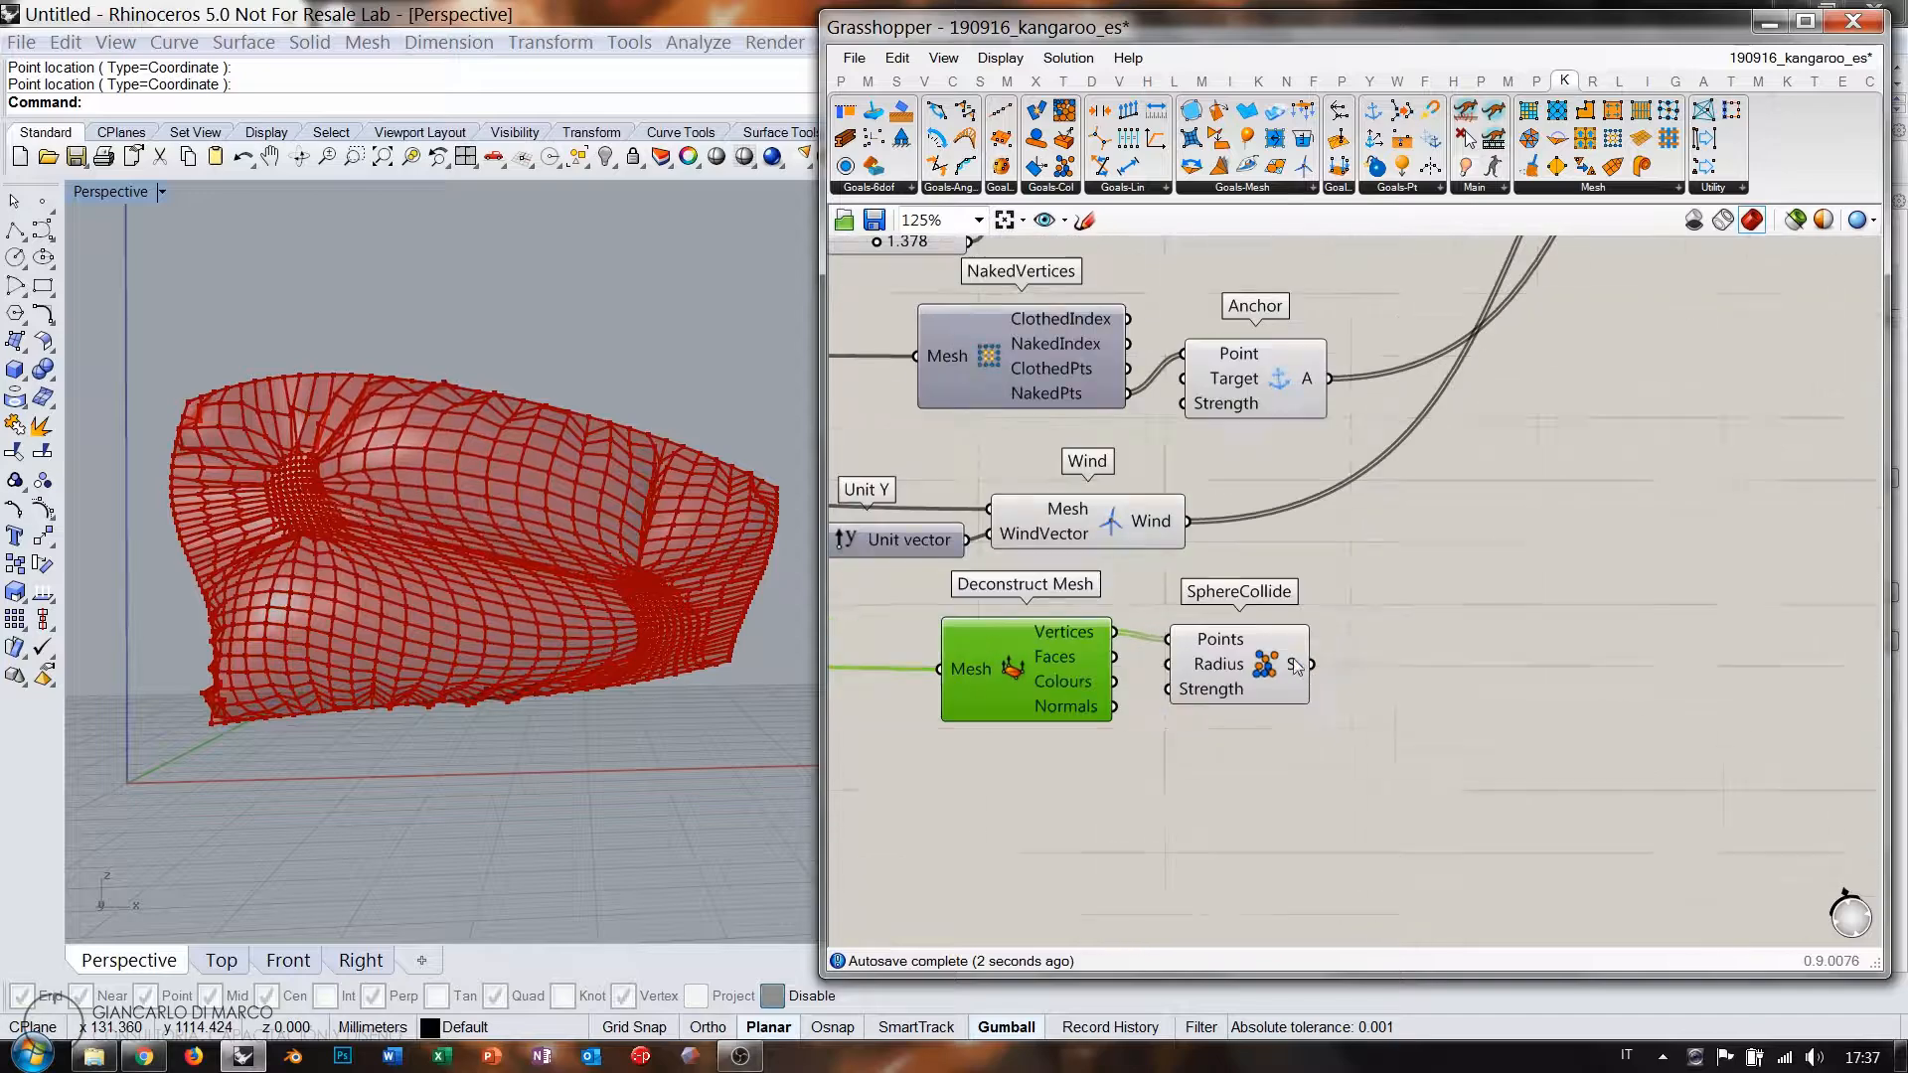
pyautogui.moveTo(1306, 670); pyautogui.dragTo(1254, 747, button='right')
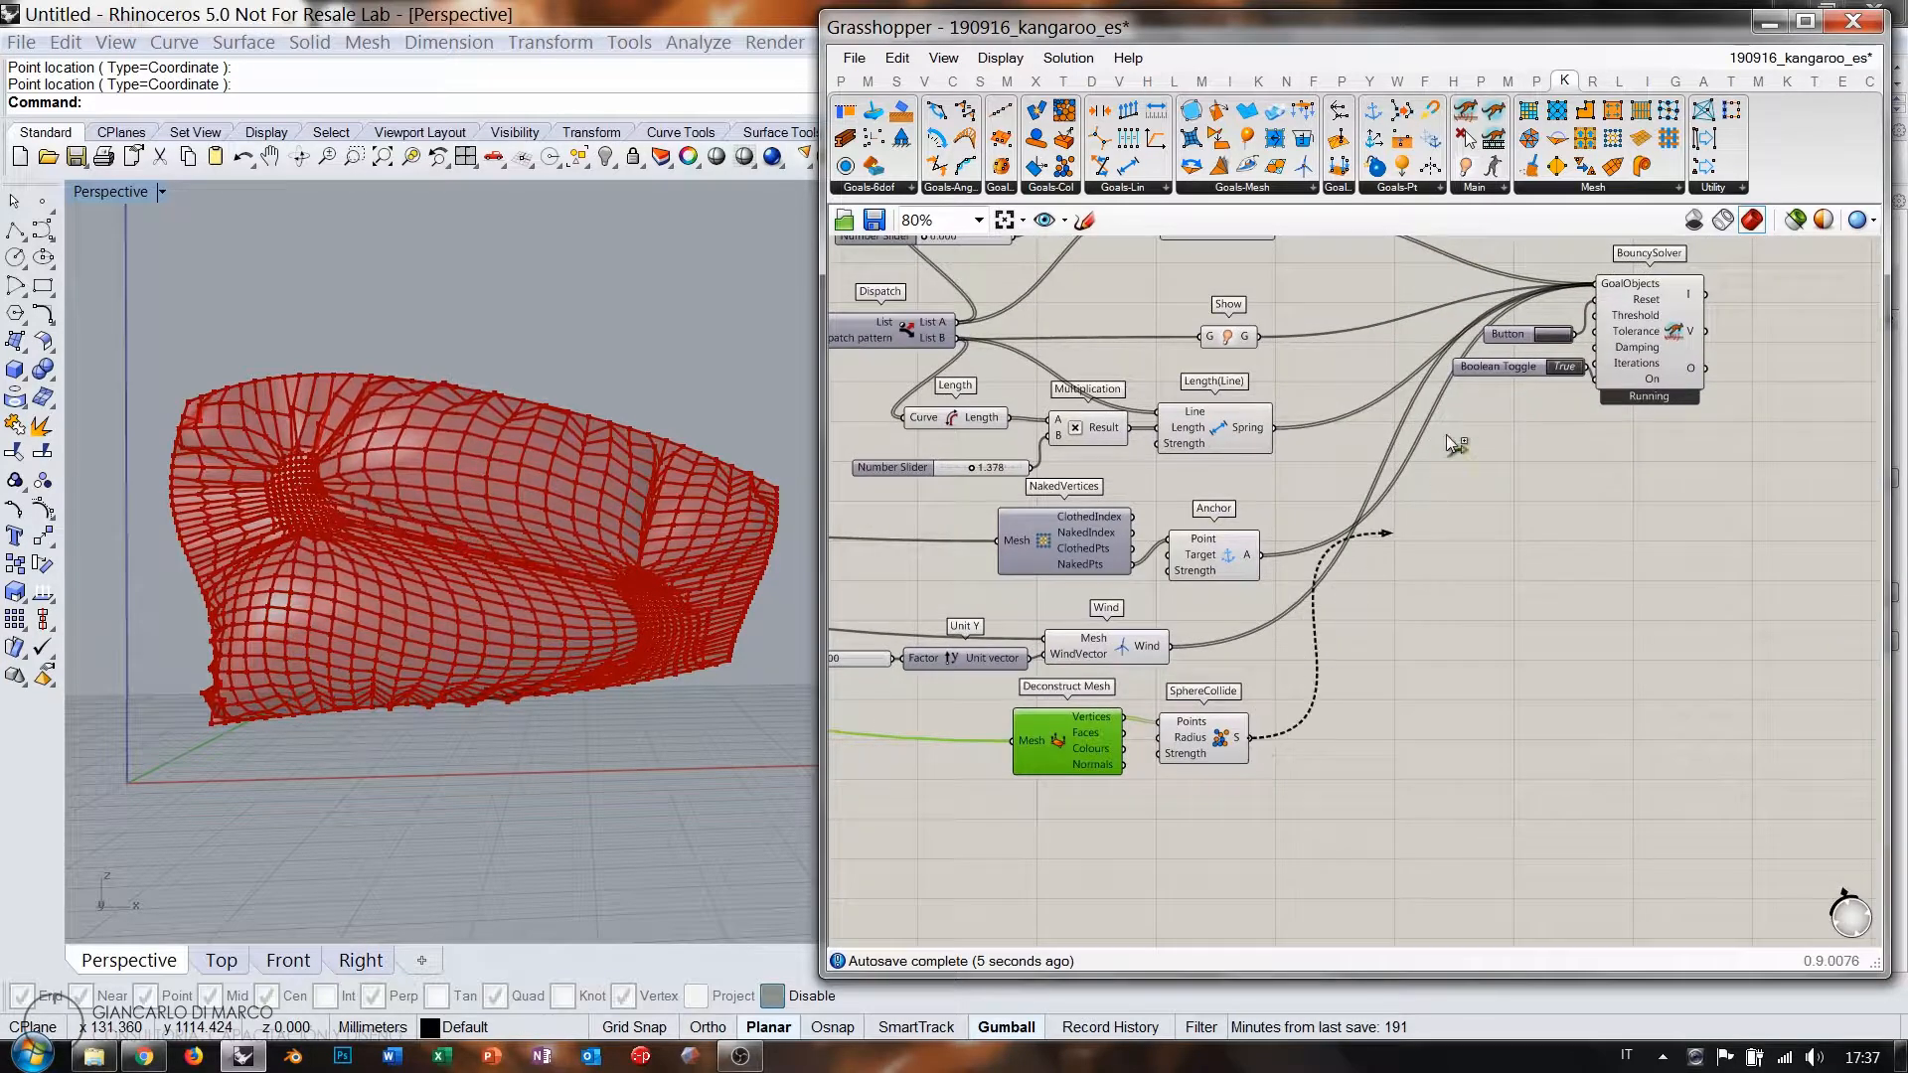
# Plug SphereCollide's output into the BouncySolver's GoalObjects and inspect the result.
pyautogui.keyDown('shift'); pyautogui.moveTo(1597, 286); pyautogui.dragTo(1597, 287); pyautogui.keyUp('shift')
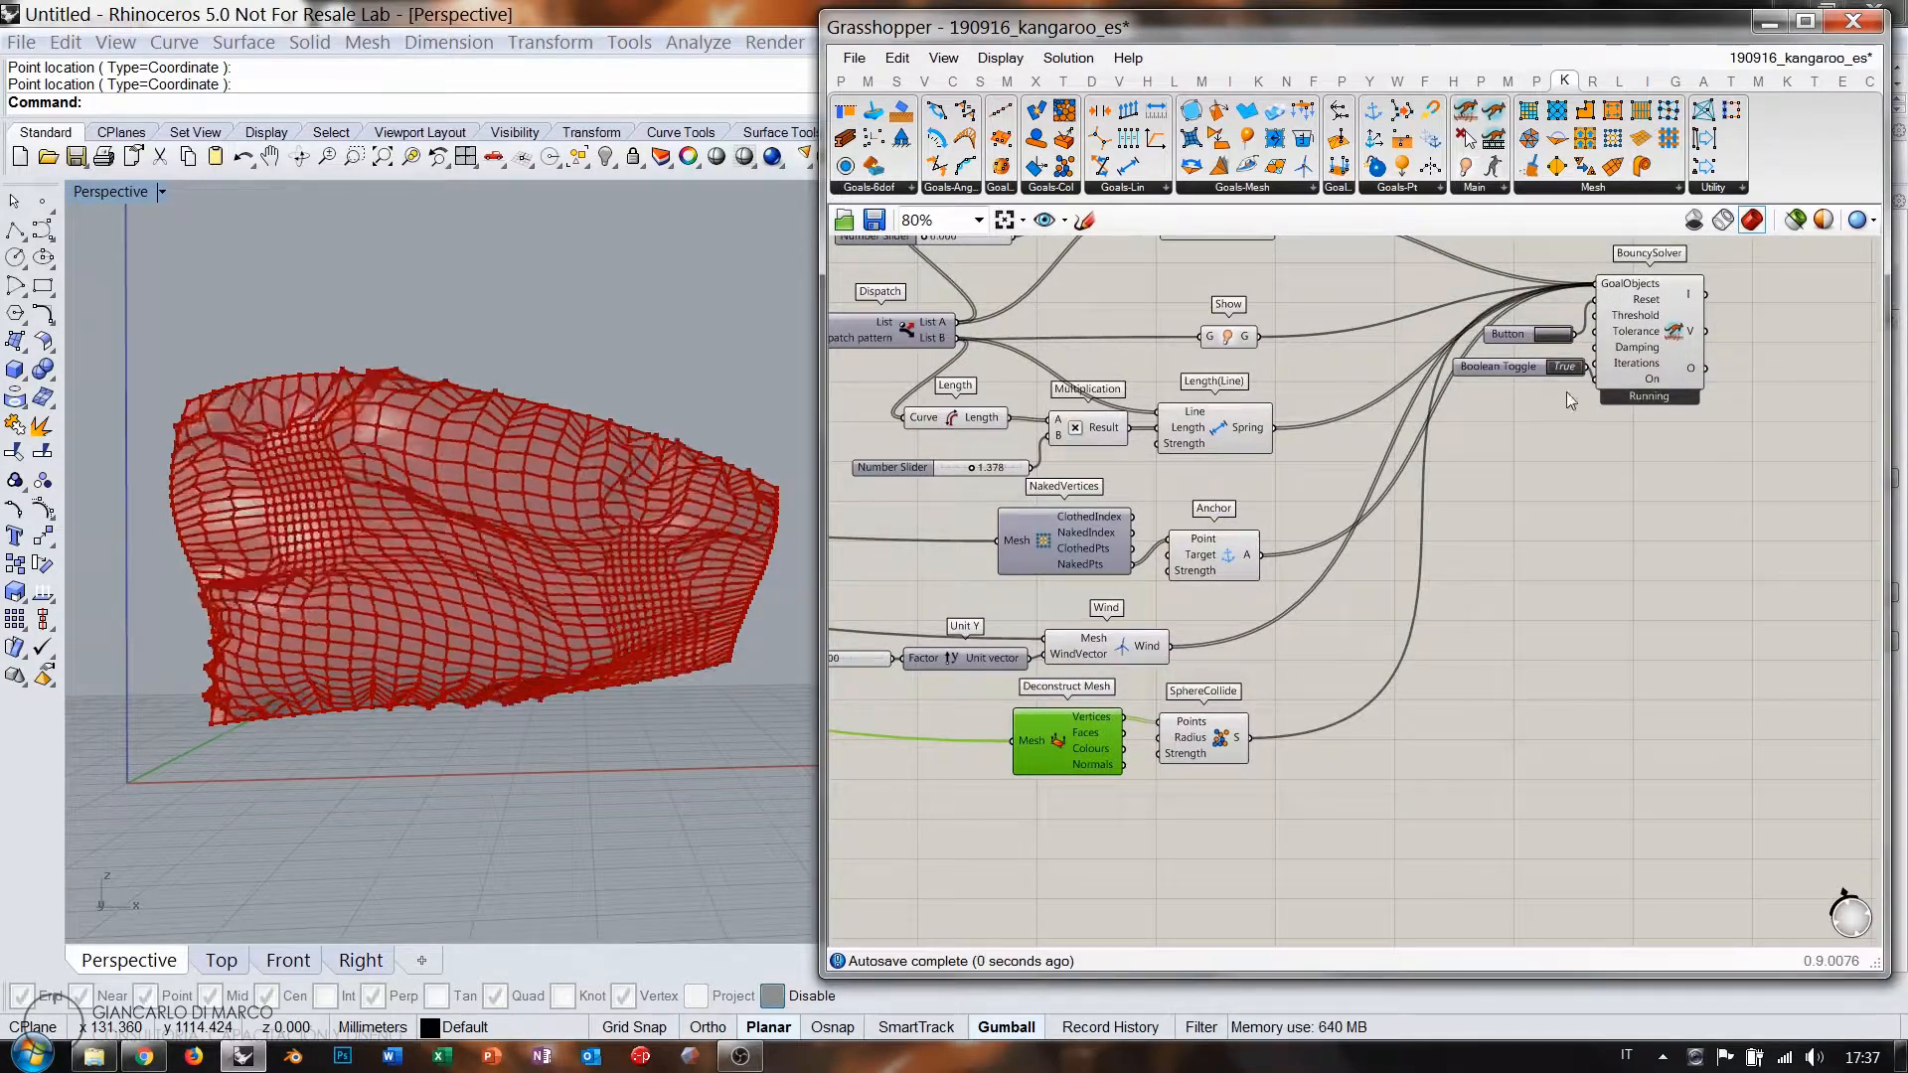
pyautogui.click(1565, 469)
pyautogui.moveTo(614, 530); pyautogui.dragTo(480, 571, button='right')
pyautogui.moveTo(1636, 431); pyautogui.dragTo(1176, 603, button='right')
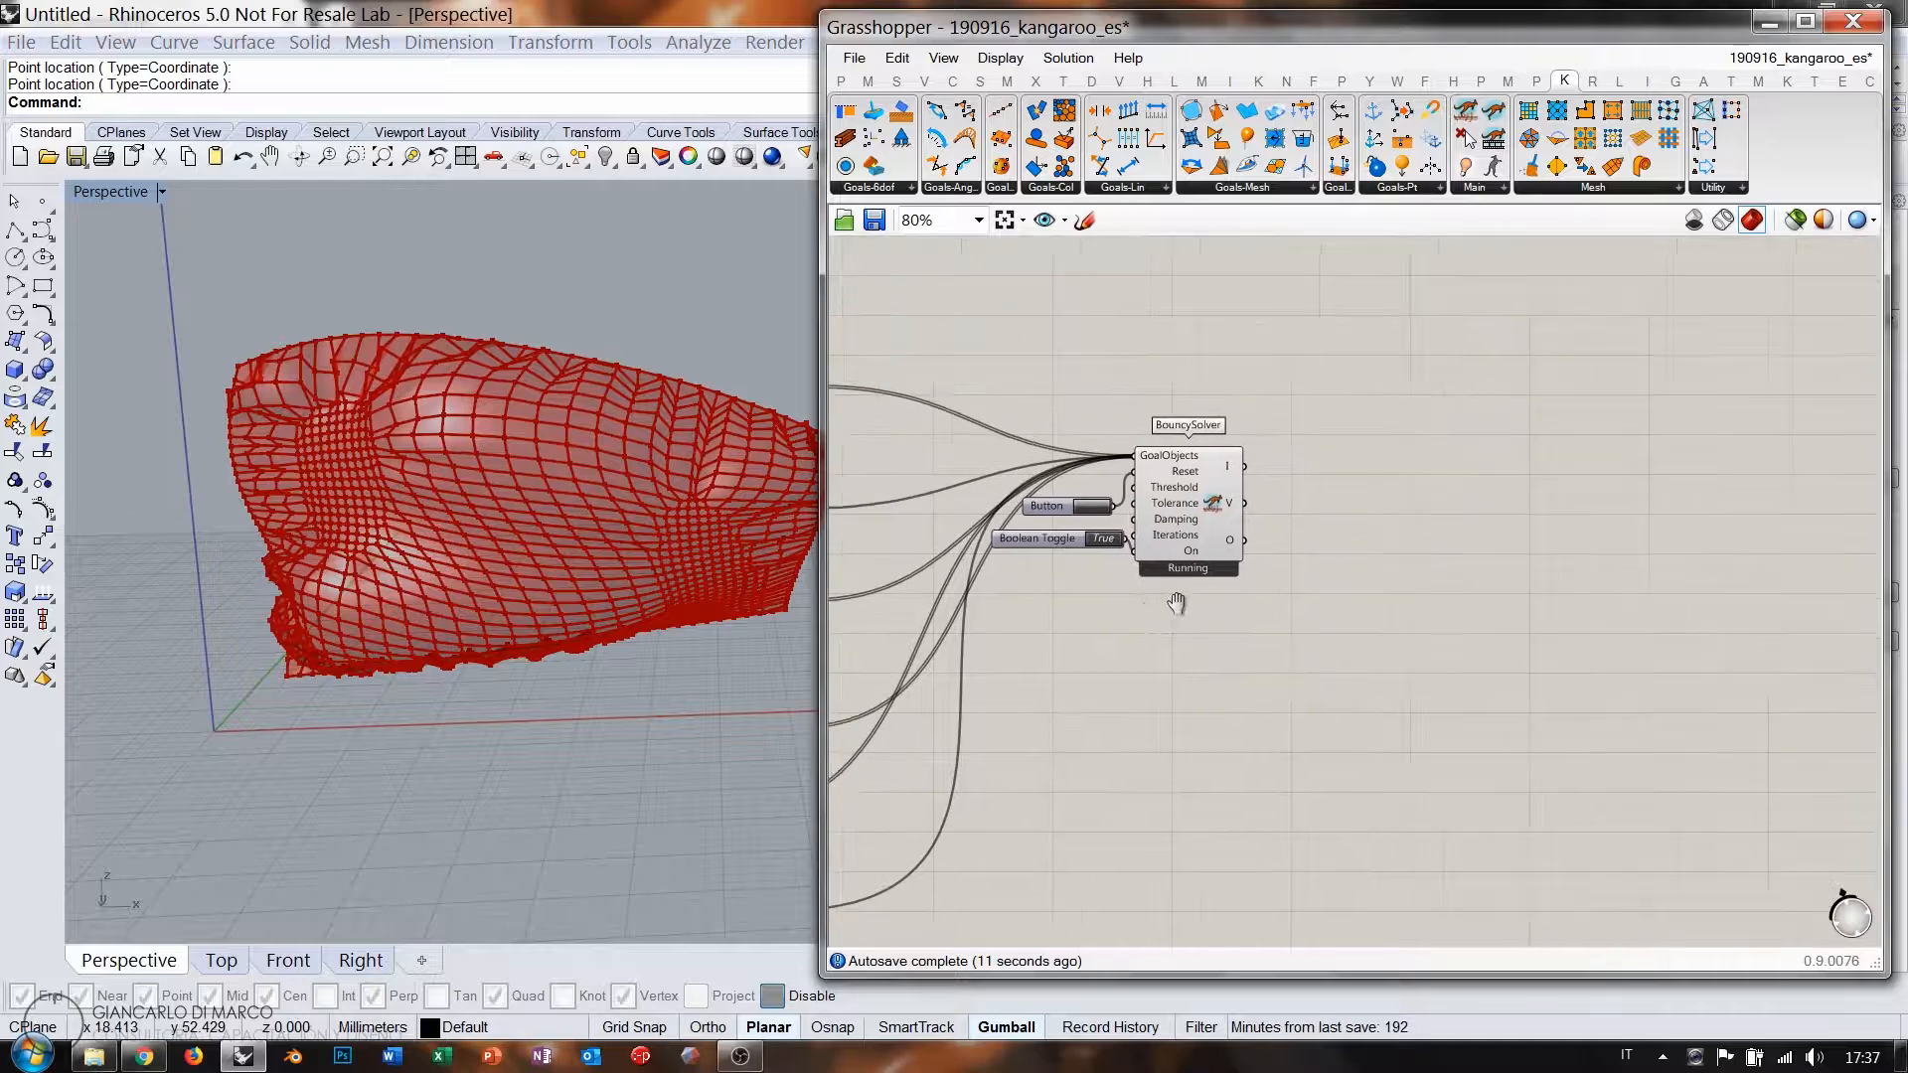
# Move the Mesh-to-Catmull-Clark subdivision chain beside the live BouncySolver.
pyautogui.scroll(-6, 1331, 583)
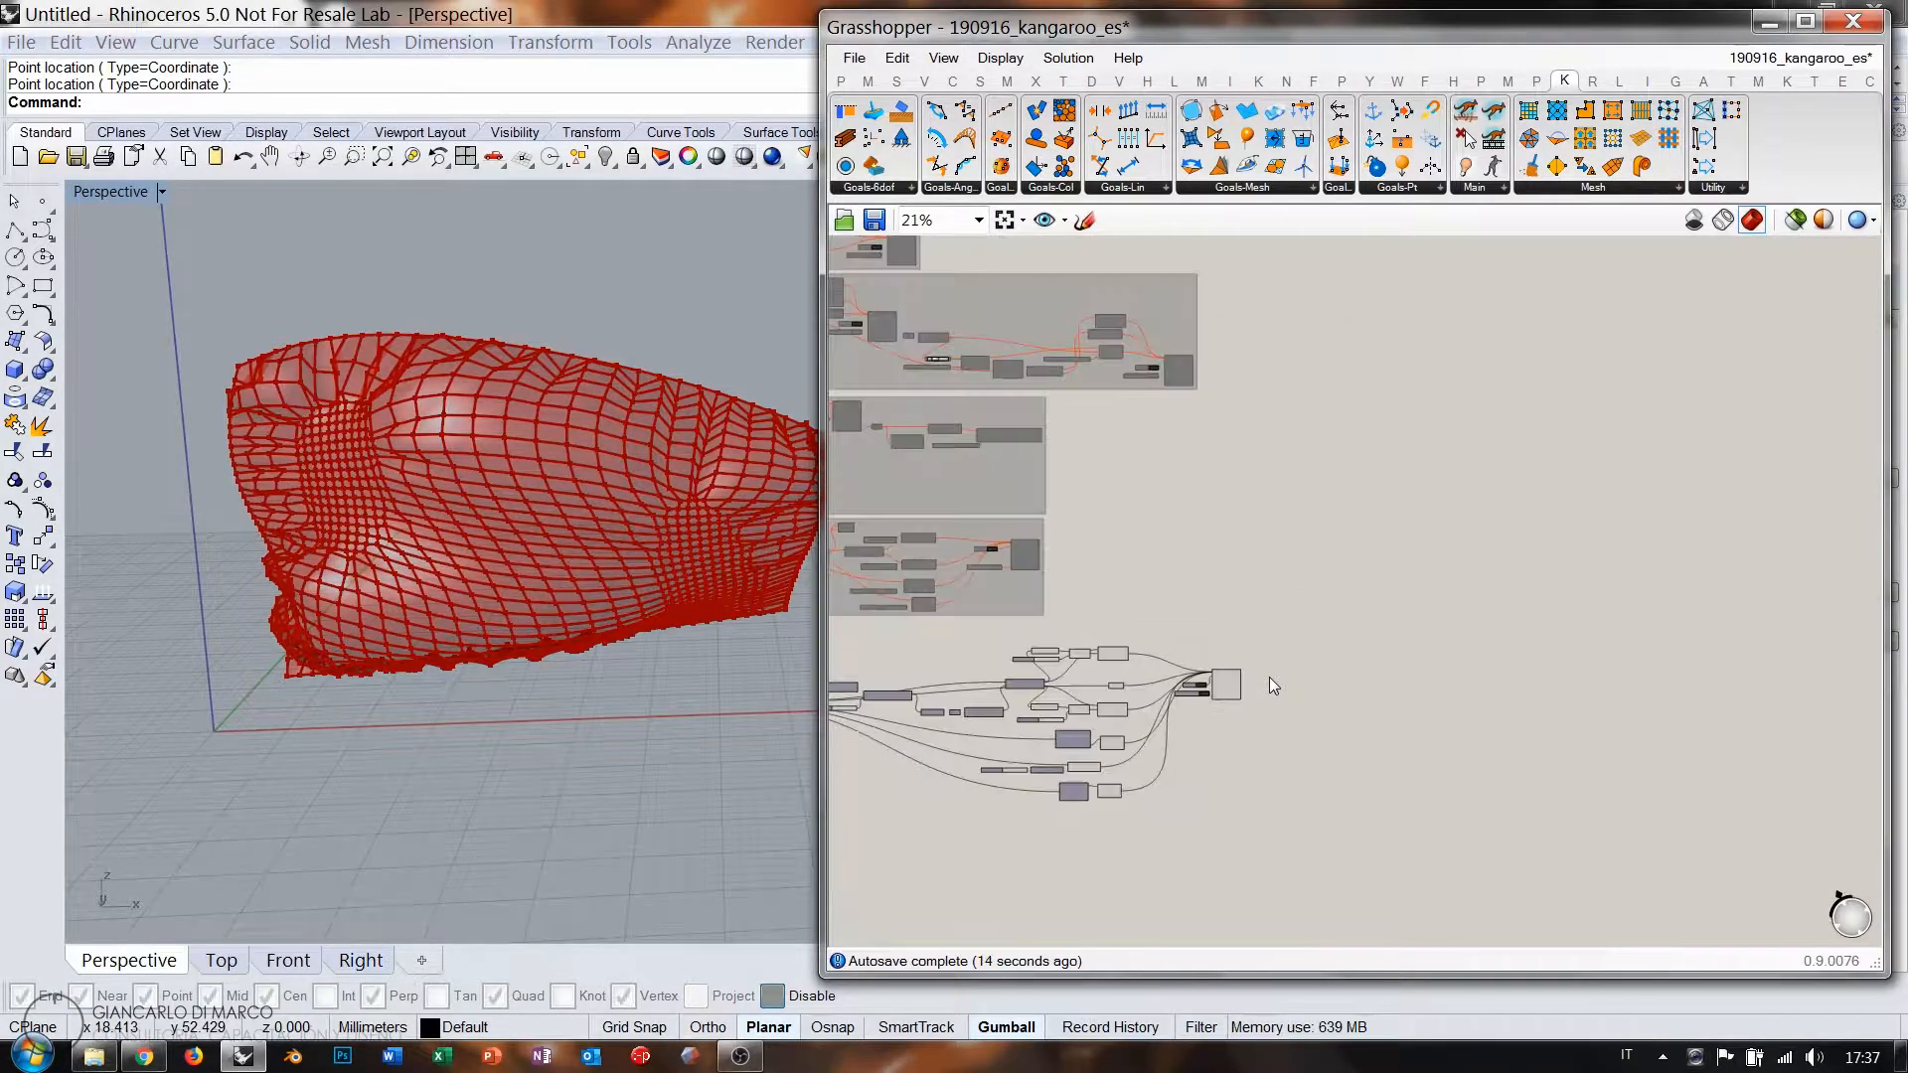
pyautogui.scroll(5, 987, 599)
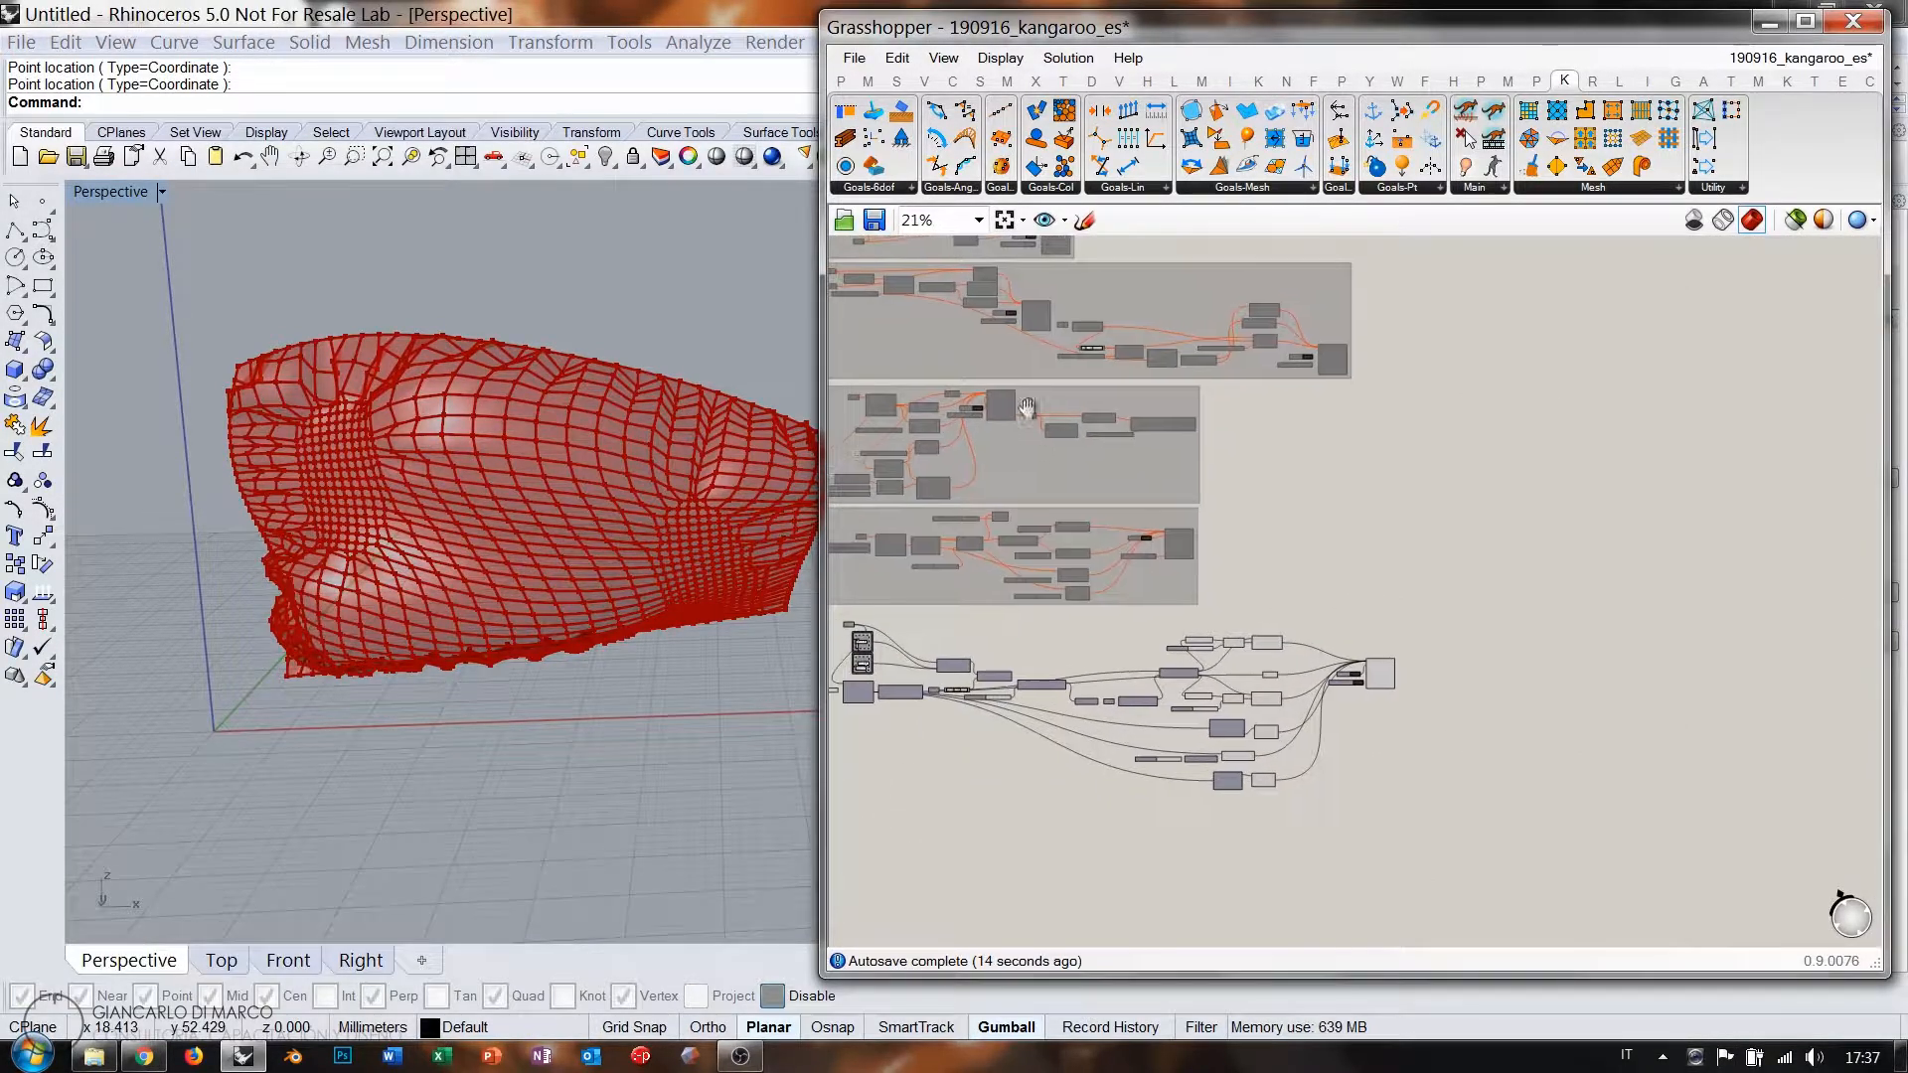
pyautogui.scroll(2, 1024, 393)
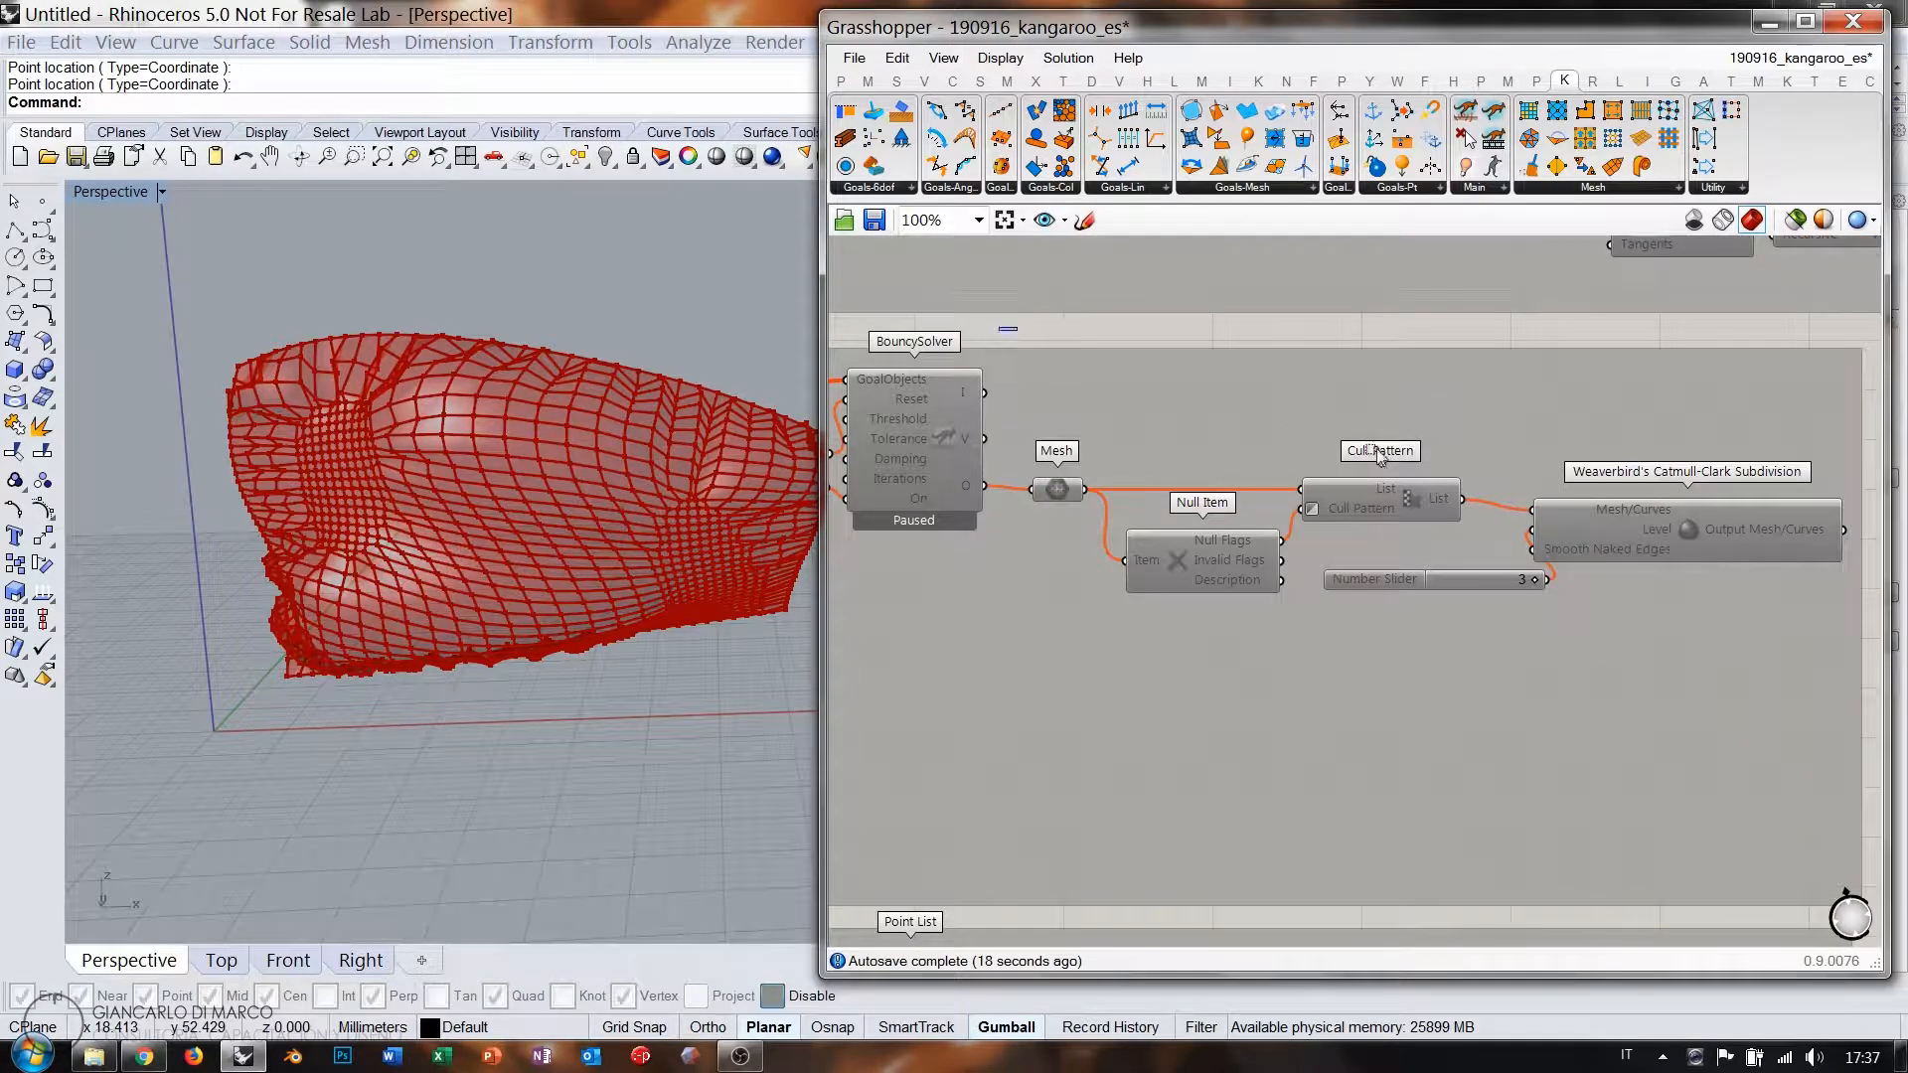
pyautogui.moveTo(999, 326); pyautogui.dragTo(1878, 654)
pyautogui.moveTo(1266, 460); pyautogui.dragTo(1167, 431, button='right')
pyautogui.scroll(-6, 1233, 447)
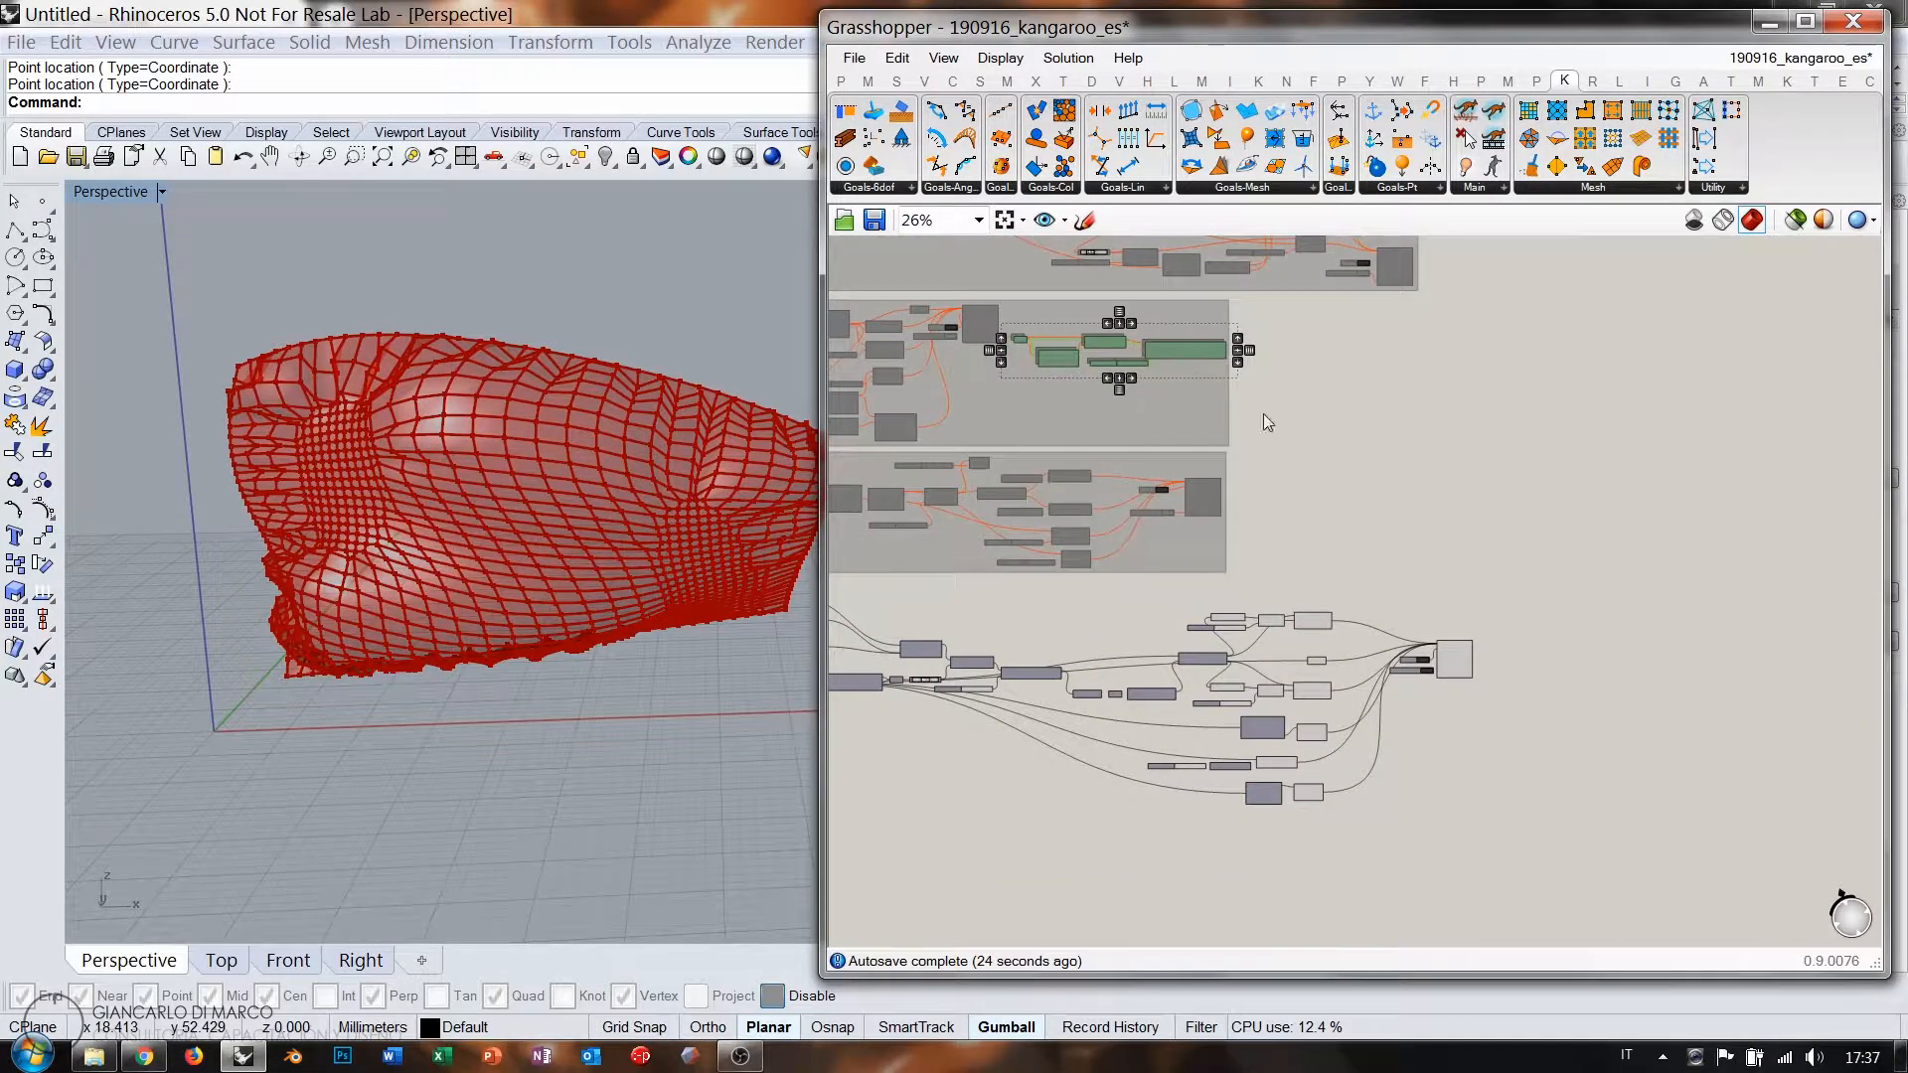
pyautogui.moveTo(1630, 689)
pyautogui.mouseDown()
pyautogui.moveTo(1628, 664)
pyautogui.moveTo(1650, 678)
pyautogui.mouseUp()
# Hide the BouncySolver's preview and wire its O output into Mesh.
pyautogui.scroll(1, 1542, 682)
pyautogui.scroll(5, 1541, 682)
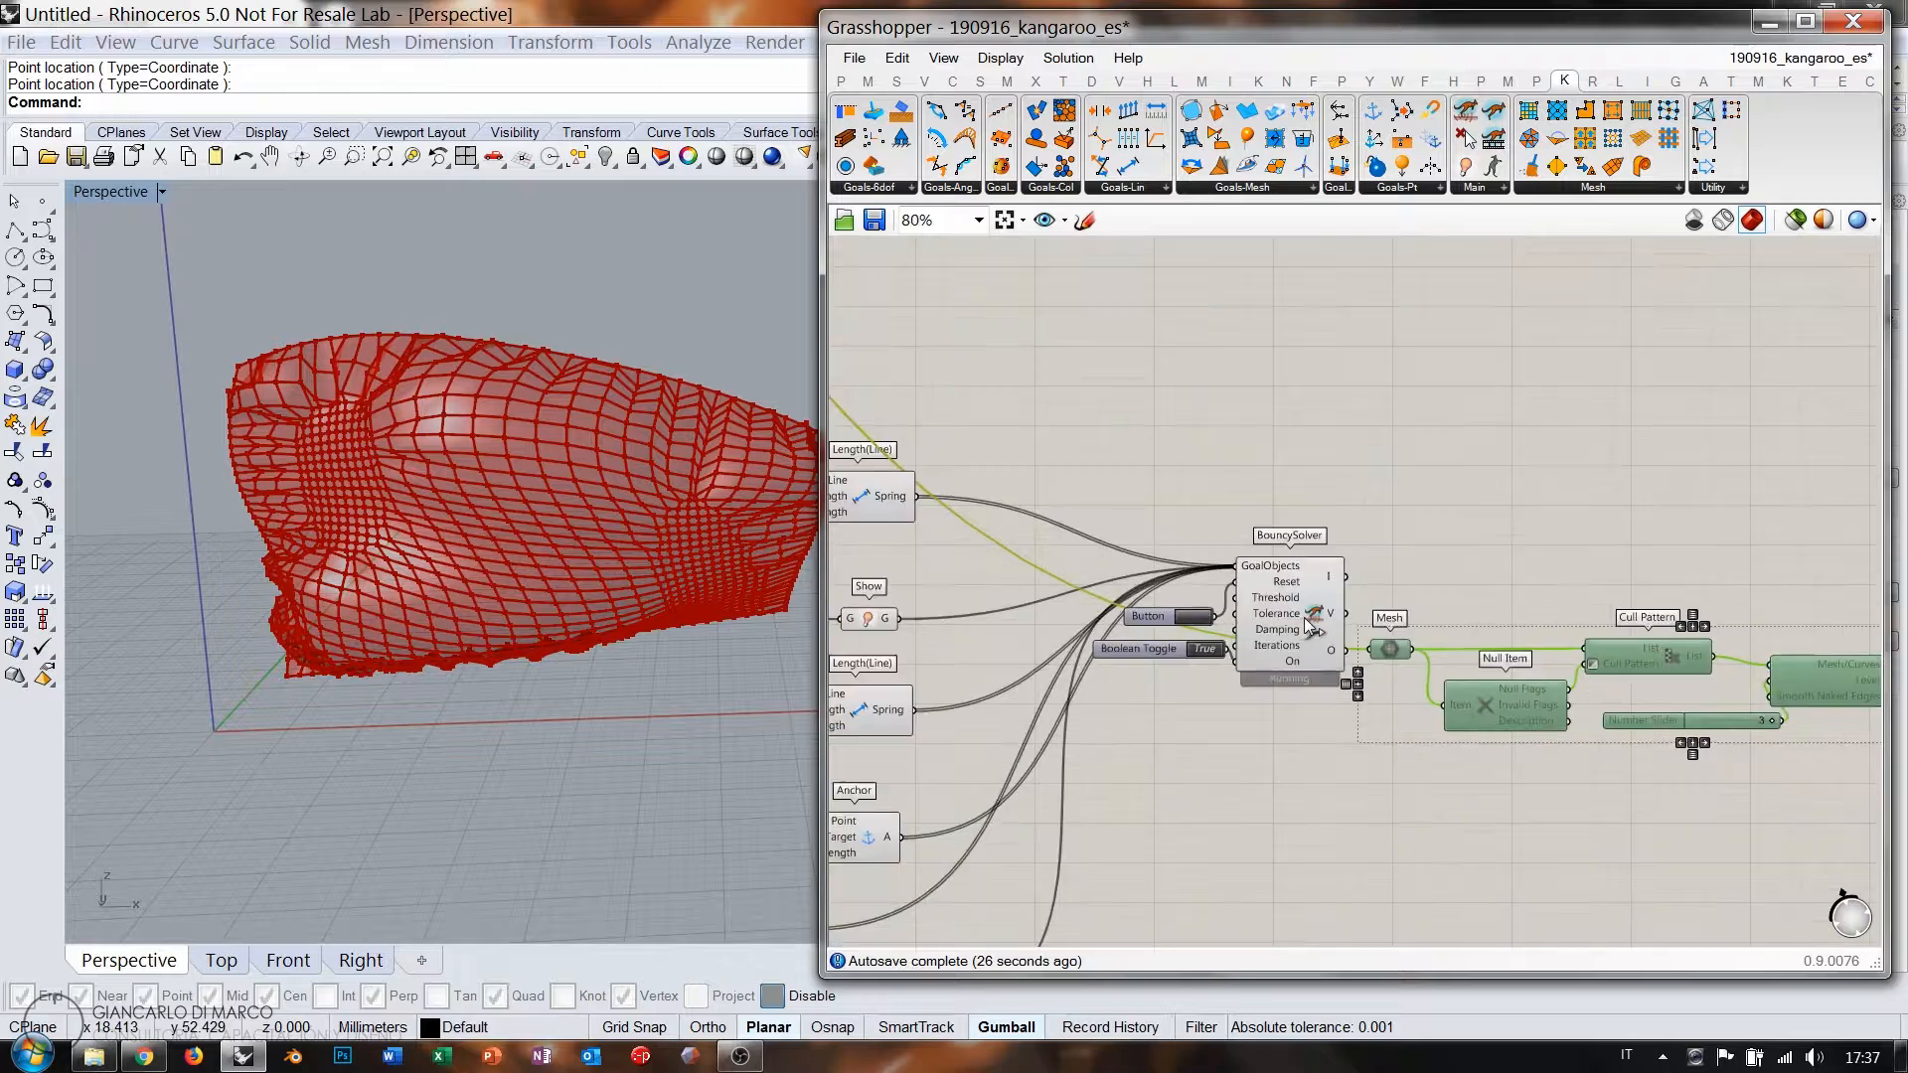
pyautogui.click(1280, 573)
pyautogui.hotkey('ctrl', 'q')
pyautogui.click(1402, 559)
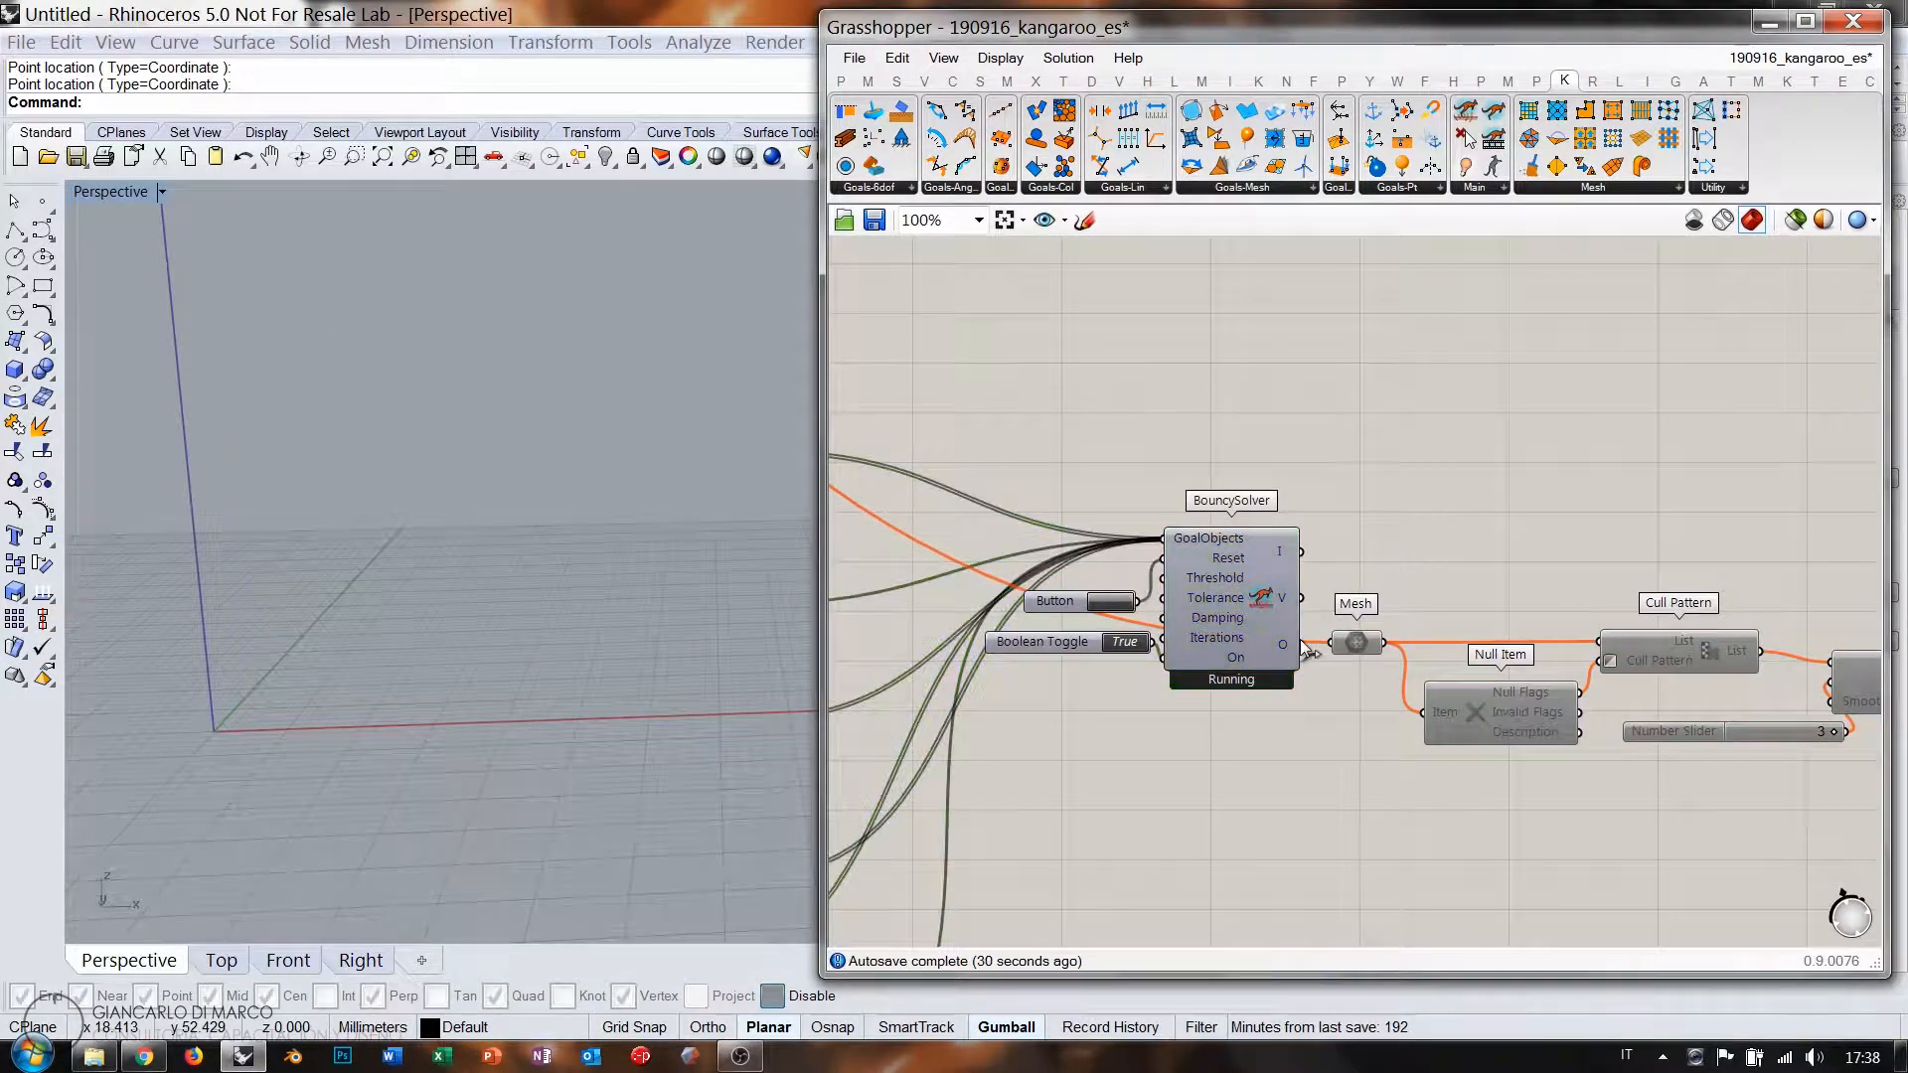
pyautogui.moveTo(1302, 644); pyautogui.dragTo(1372, 634)
pyautogui.moveTo(1277, 562); pyautogui.dragTo(1272, 561, button='right')
# Enable the disabled subdivision chain with Ctrl+E to show the smooth cloth.
pyautogui.scroll(-2, 1272, 561)
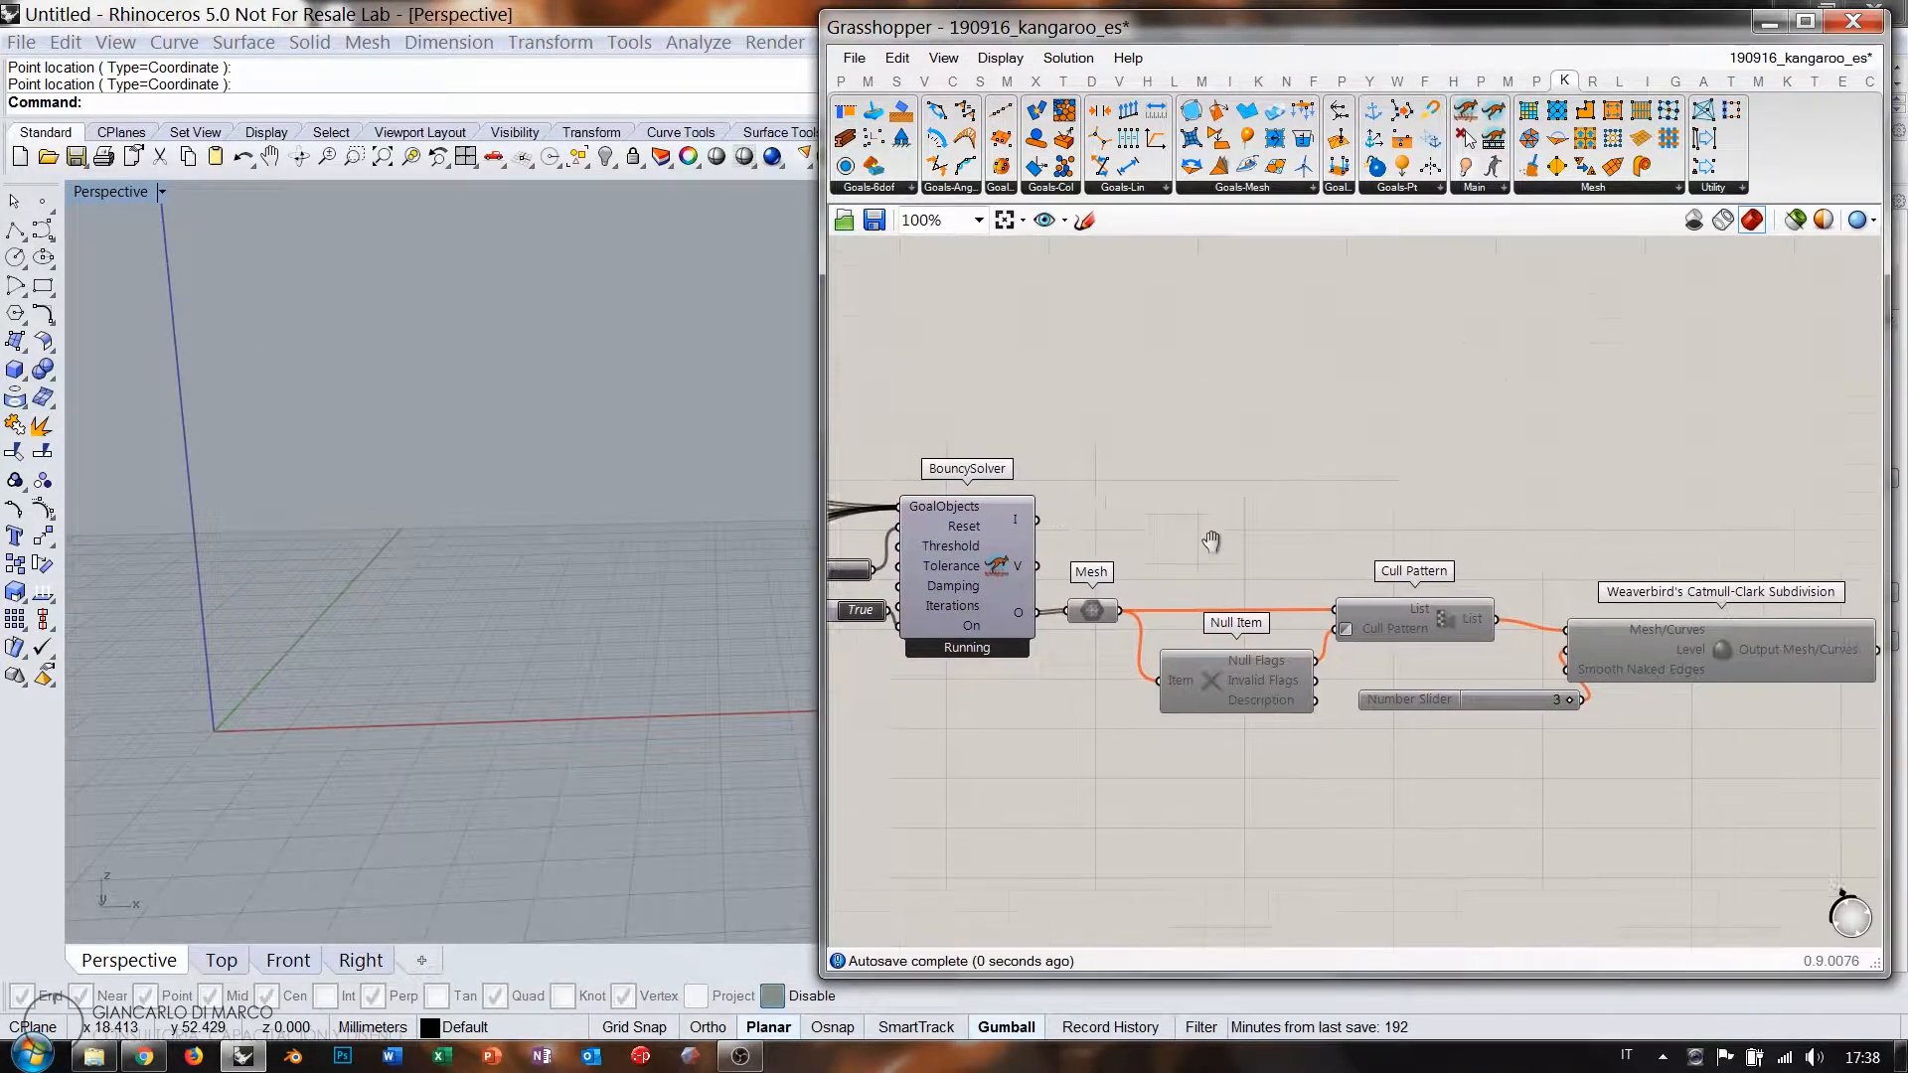
pyautogui.moveTo(1171, 673); pyautogui.dragTo(1100, 693)
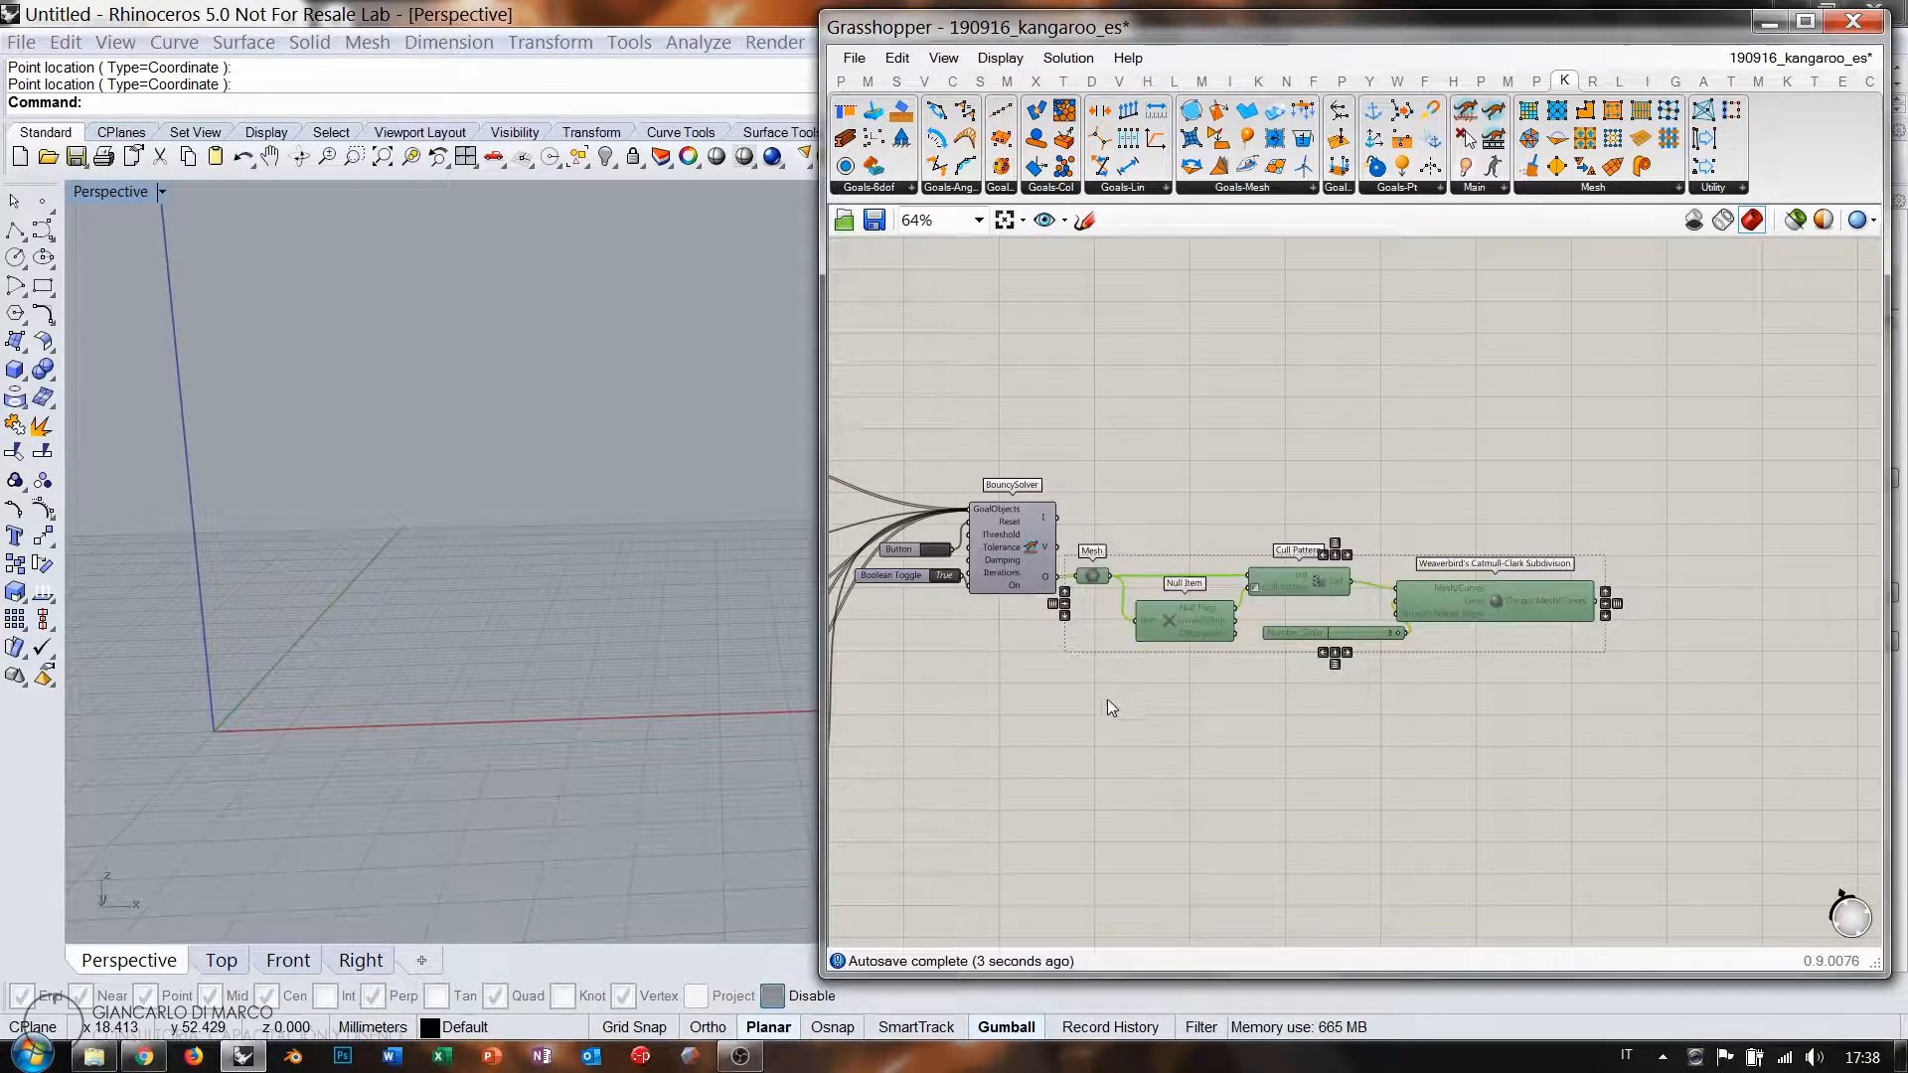
pyautogui.hotkey('ctrl', 'e')
pyautogui.click(1191, 765)
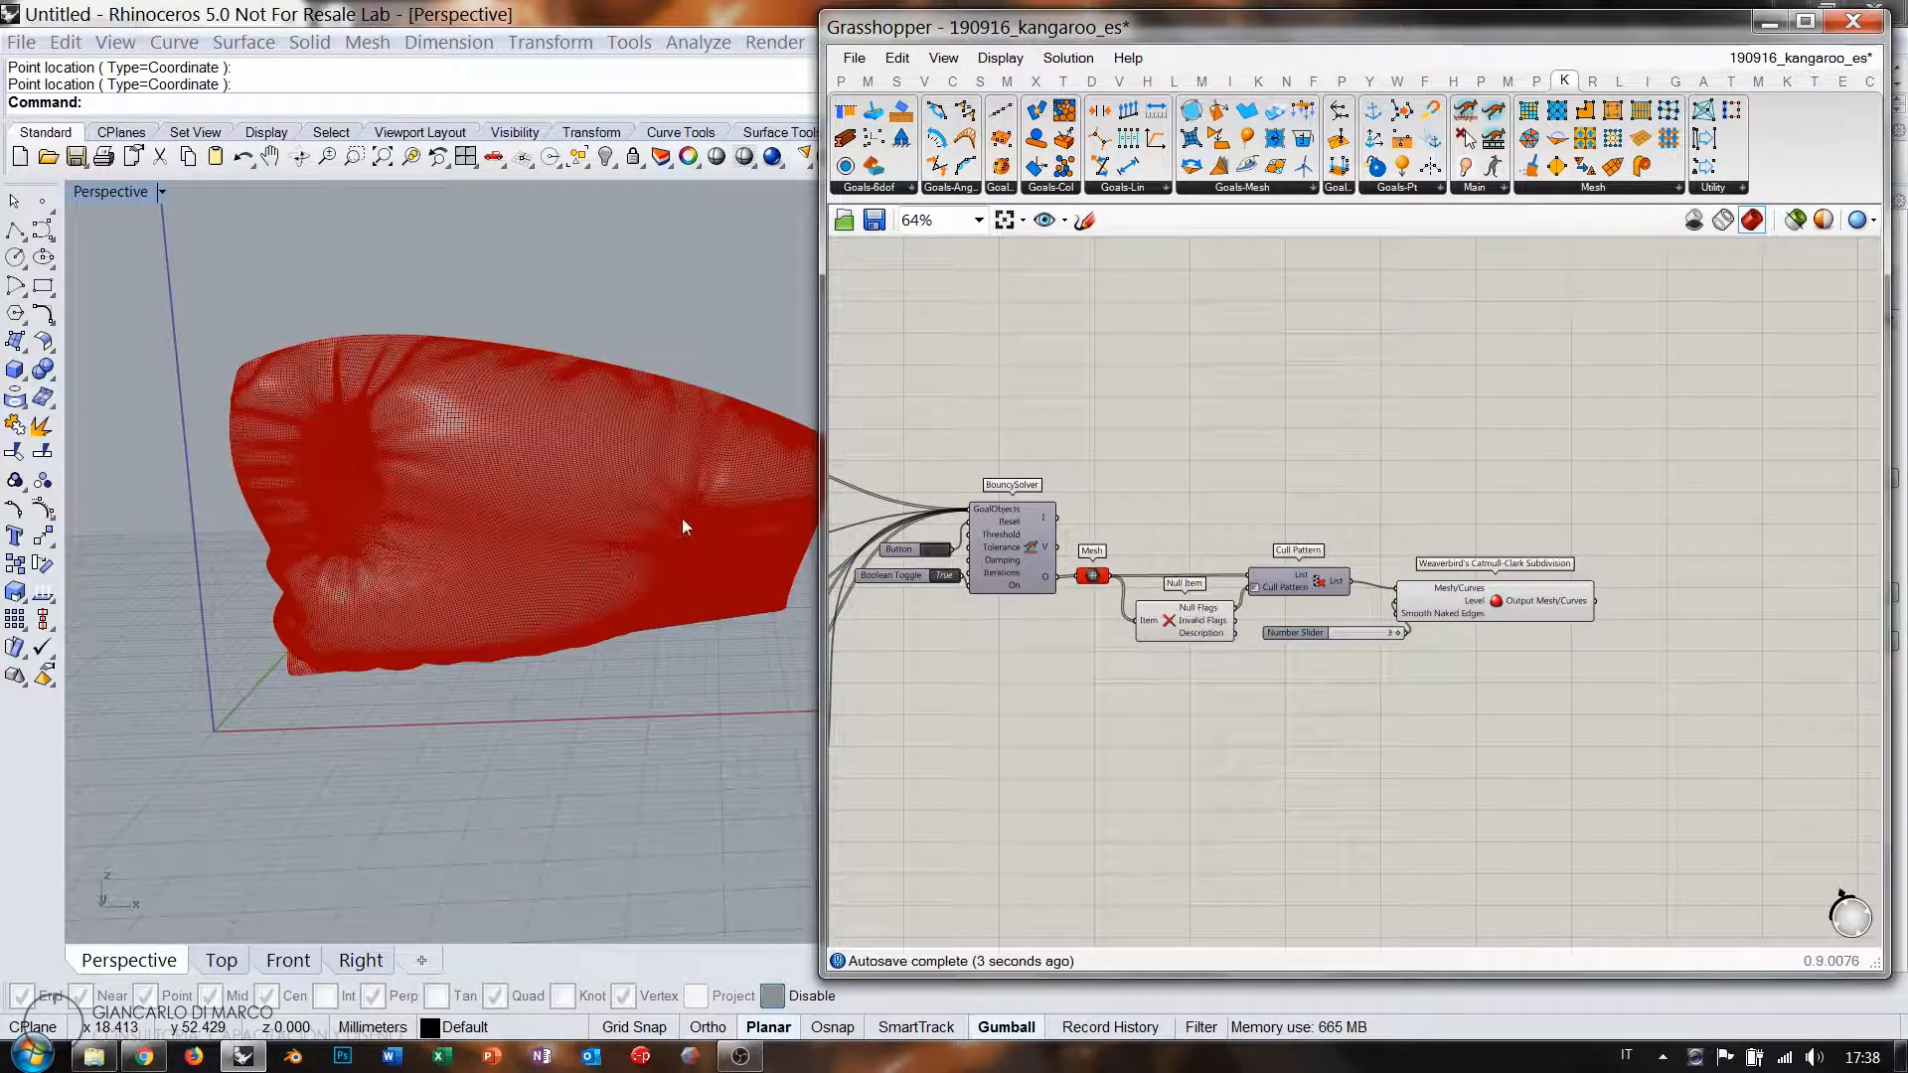
pyautogui.moveTo(682, 523); pyautogui.dragTo(691, 533, button='right')
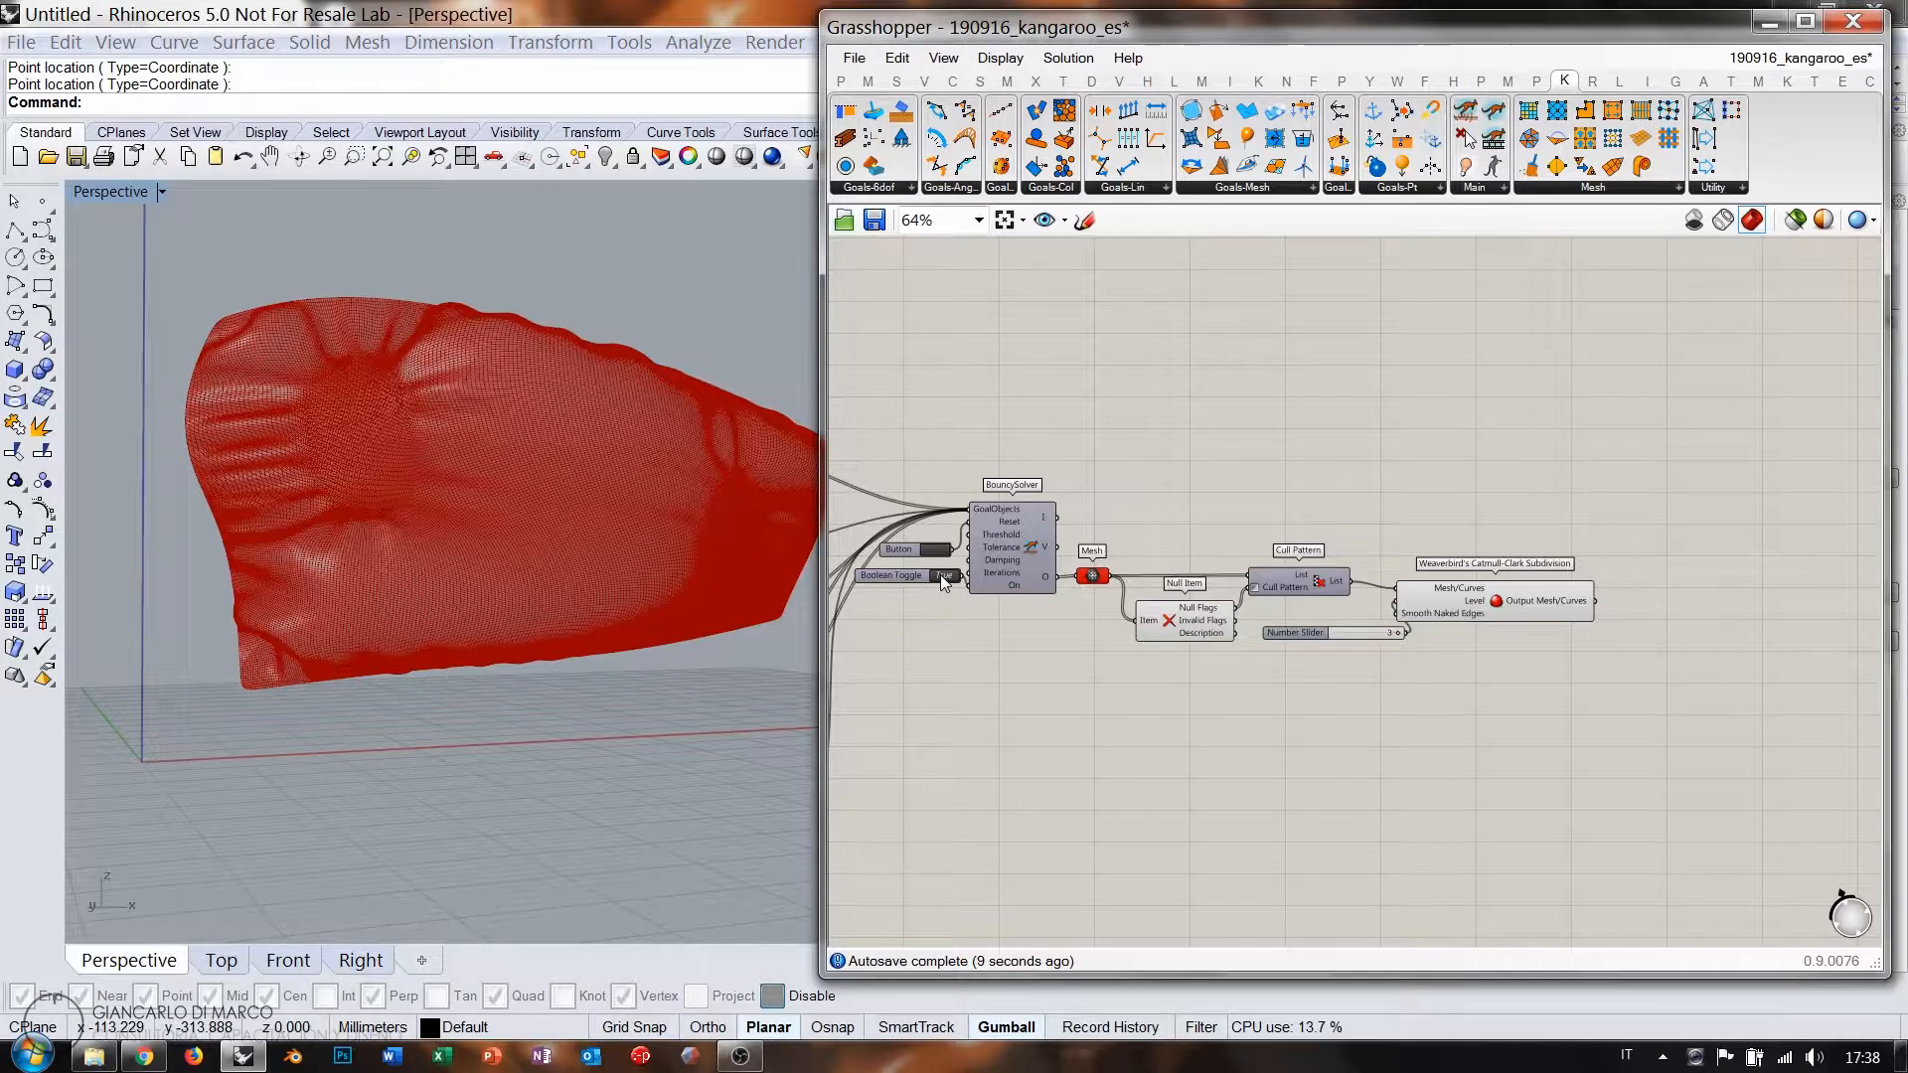
pyautogui.click(1513, 609)
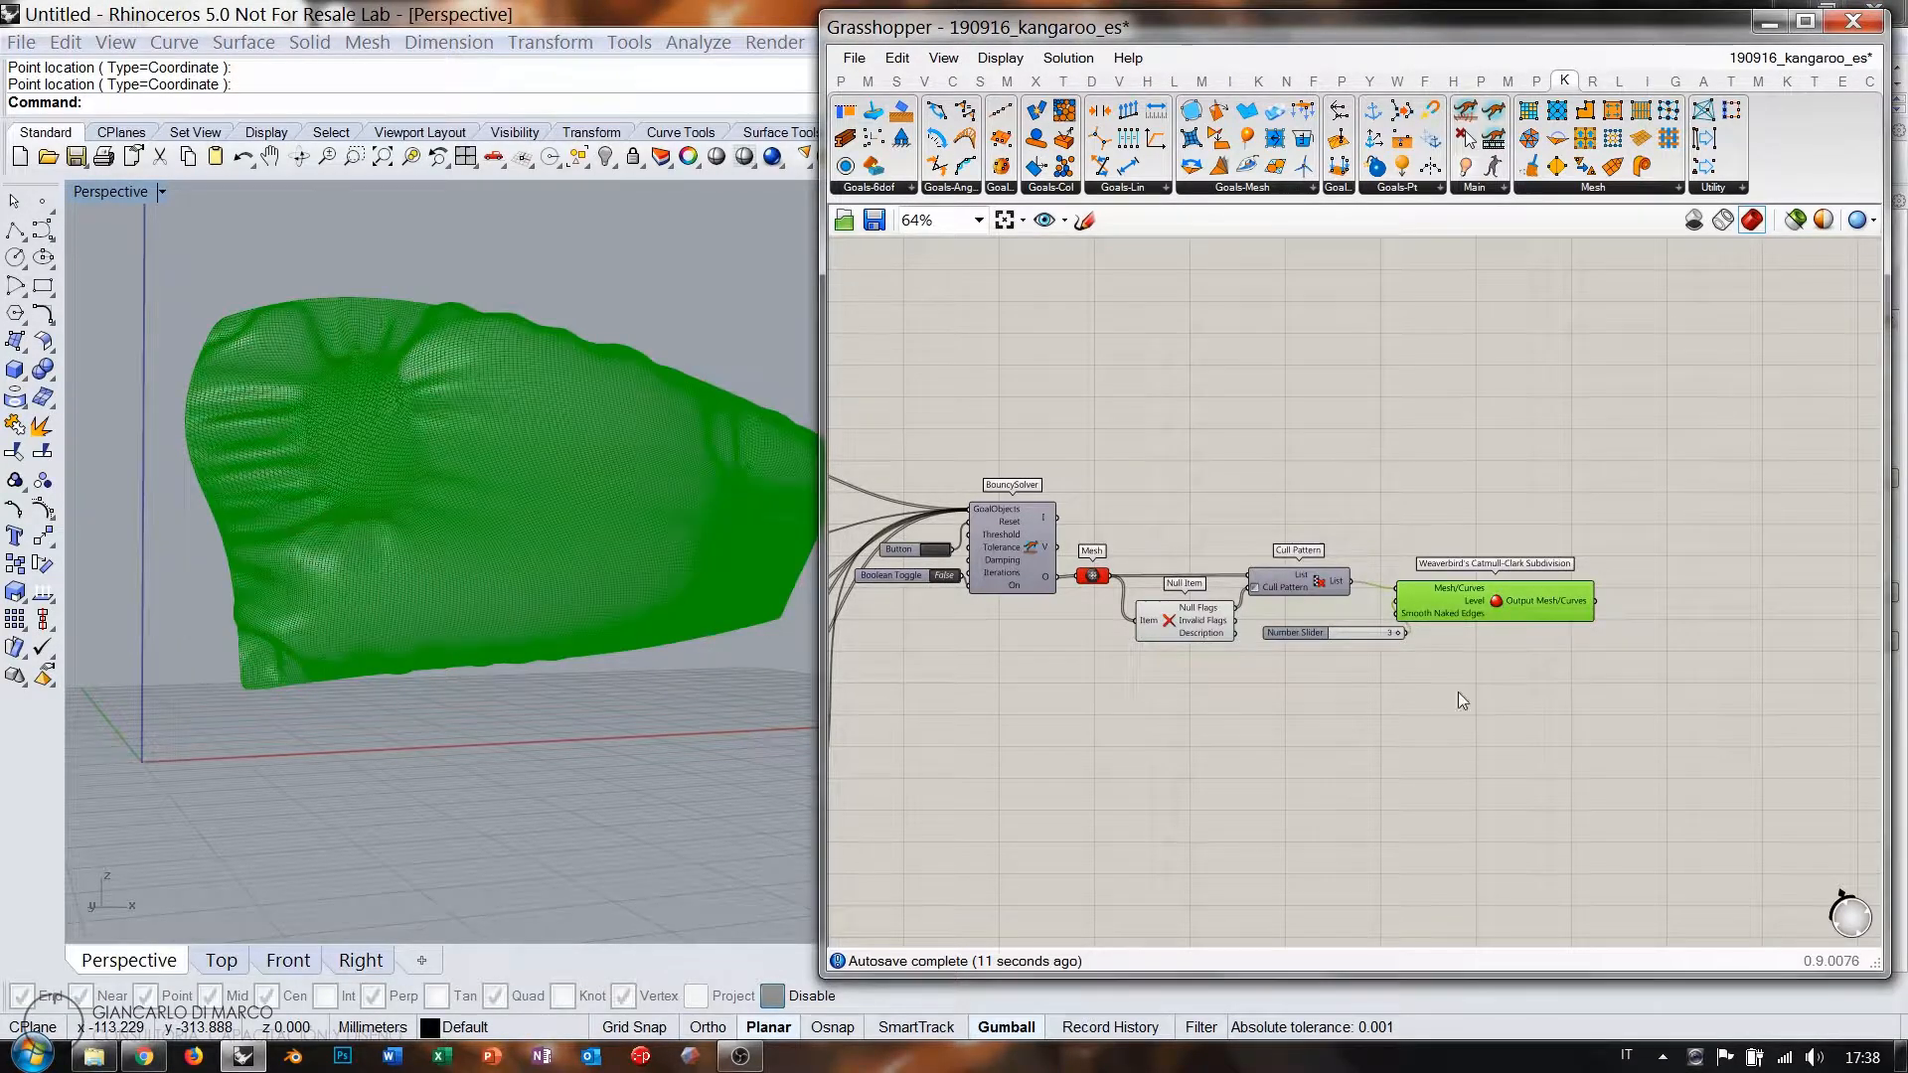
pyautogui.click(1459, 693)
pyautogui.moveTo(397, 427); pyautogui.dragTo(471, 401, button='right')
pyautogui.scroll(5, 601, 446)
pyautogui.scroll(-7, 223, 660)
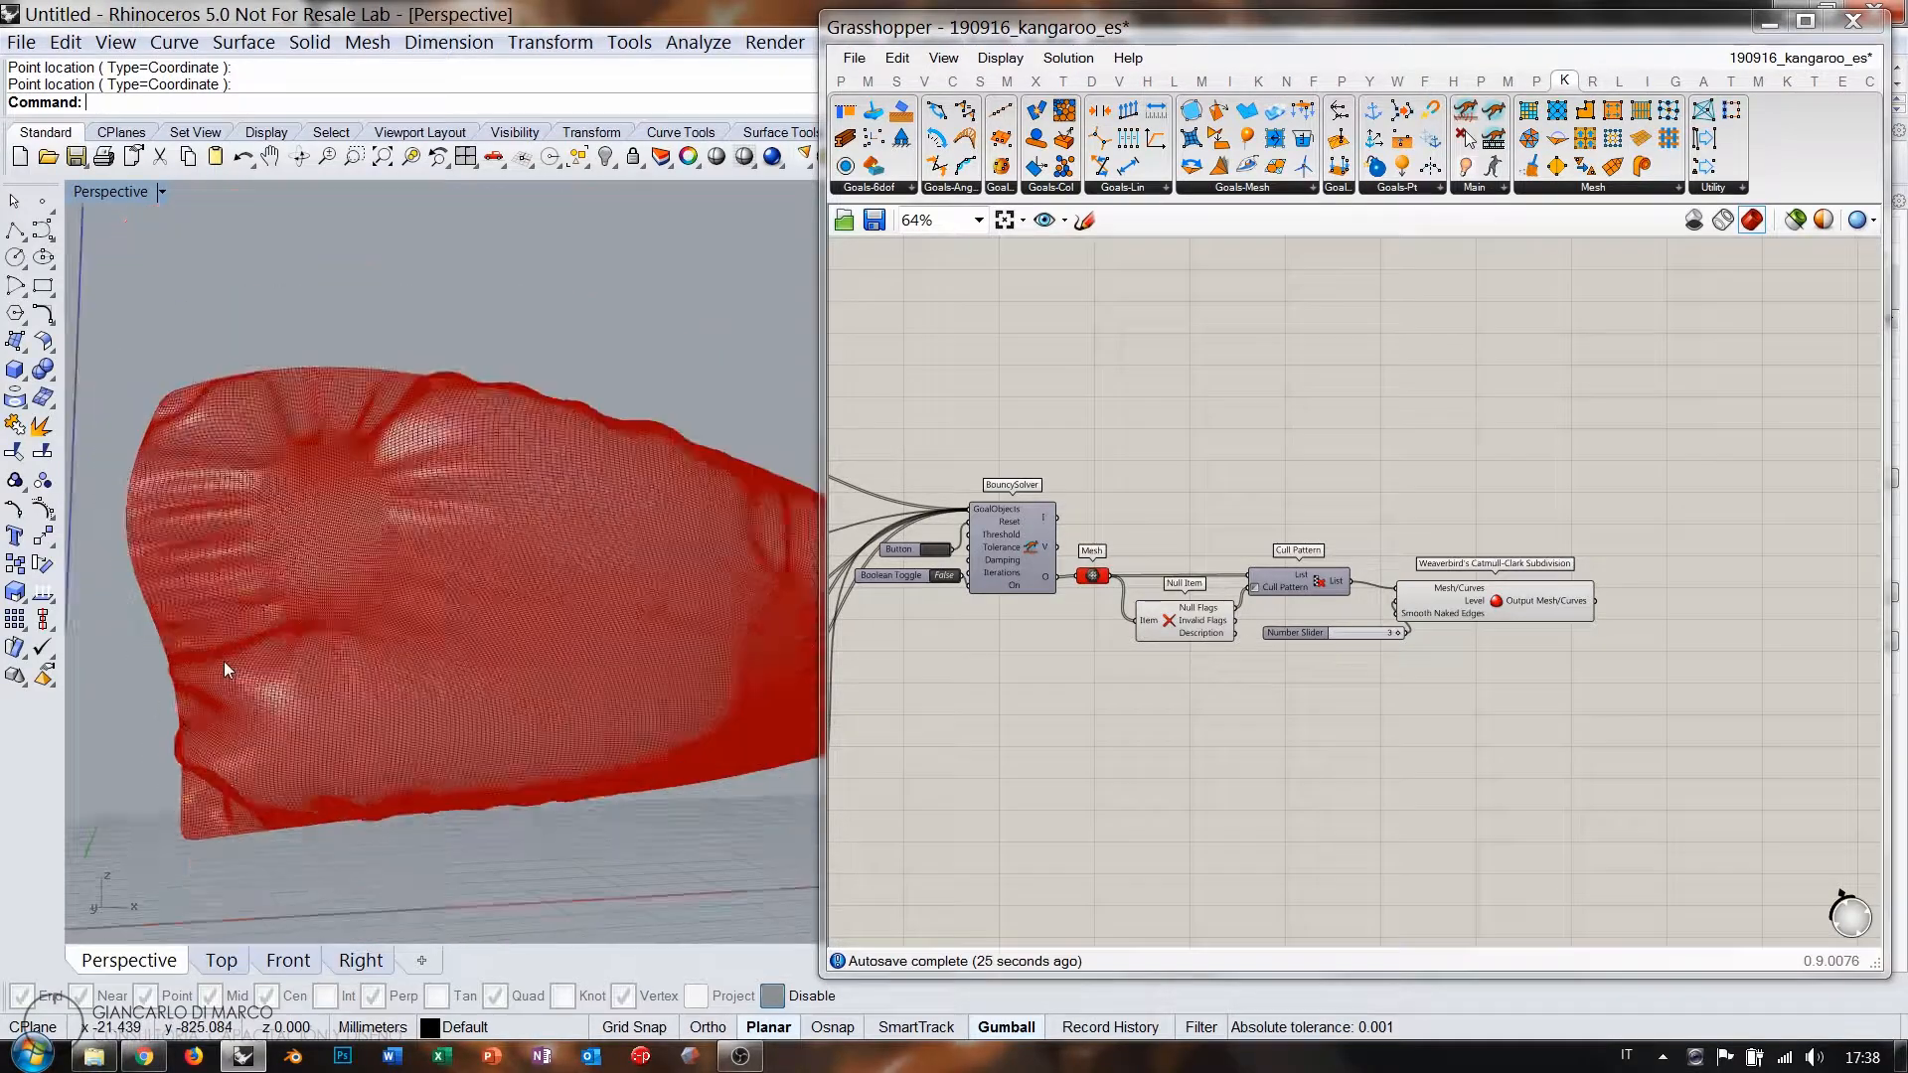
pyautogui.moveTo(489, 671)
pyautogui.mouseDown(button='right')
pyautogui.moveTo(498, 689)
pyautogui.moveTo(402, 632)
pyautogui.moveTo(448, 477)
pyautogui.moveTo(473, 660)
pyautogui.moveTo(508, 680)
pyautogui.mouseUp(button='right')
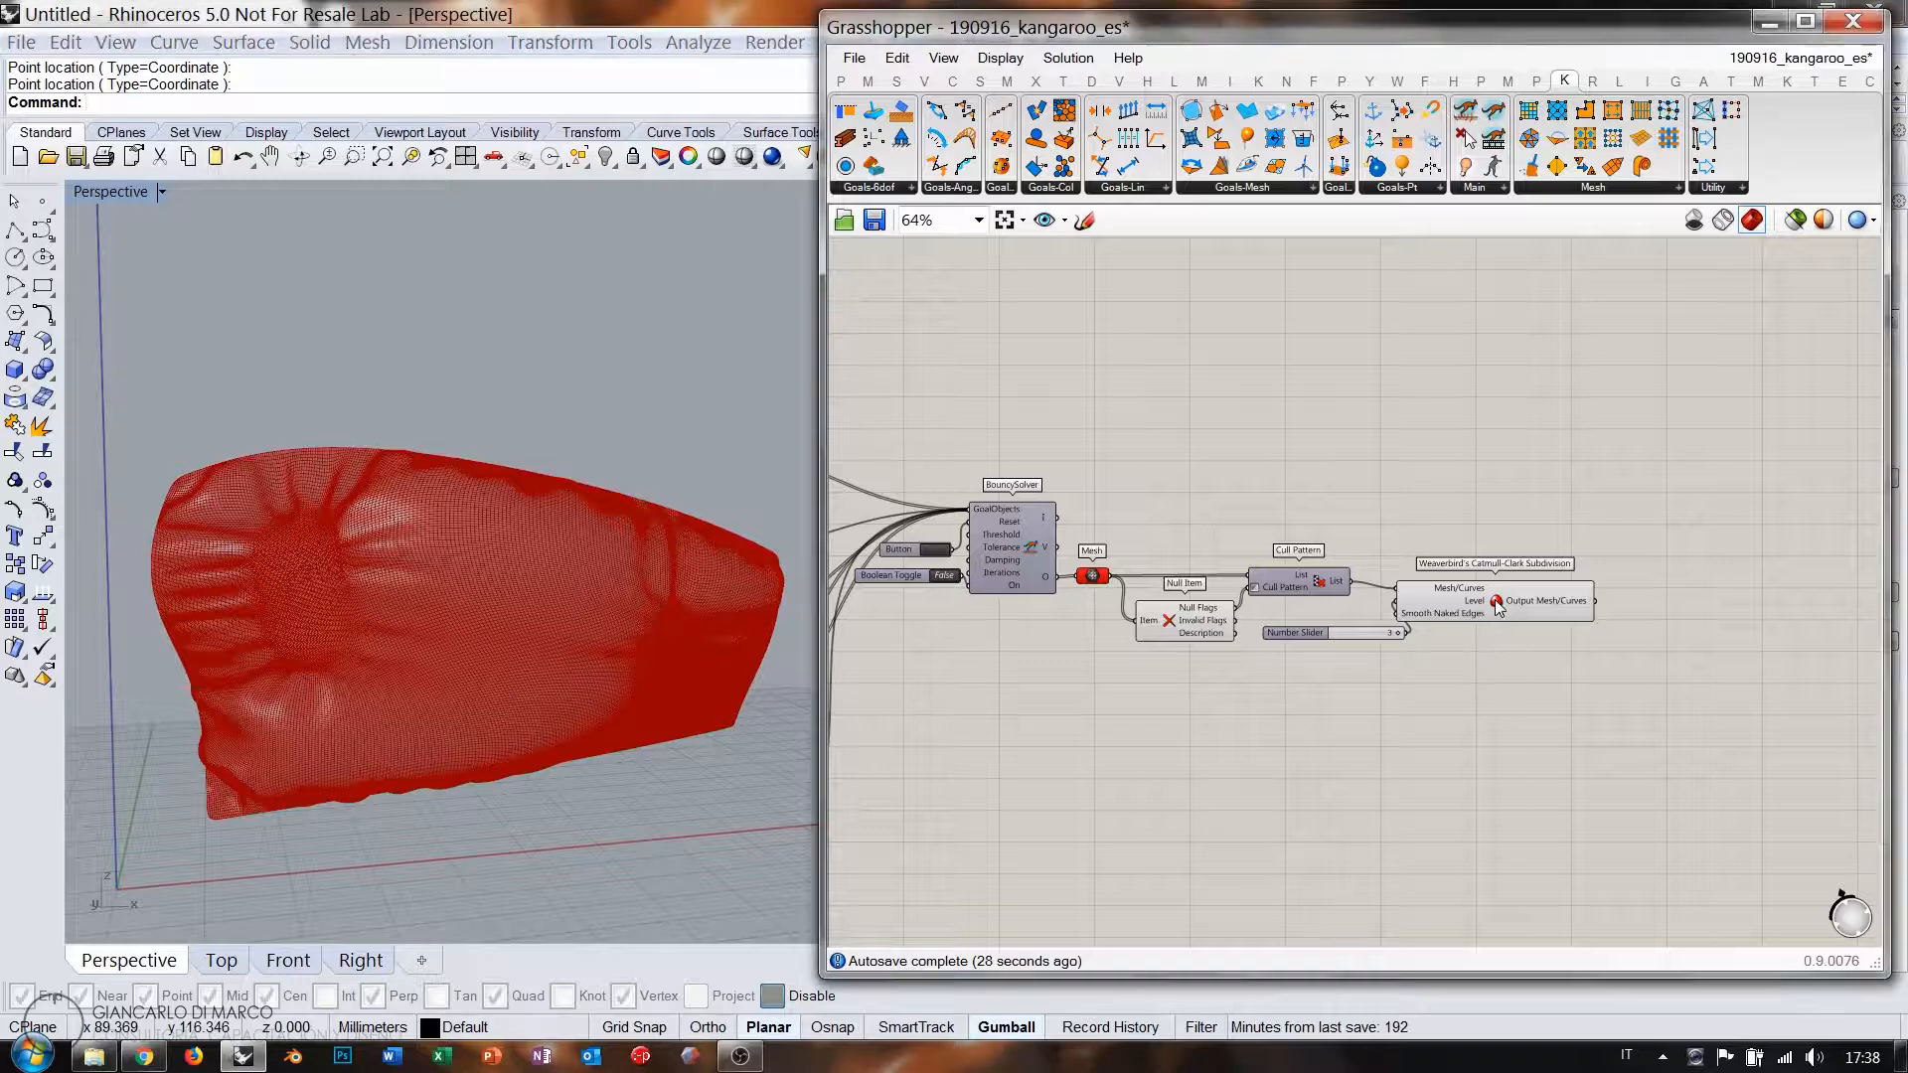
# Bake the Catmull-Clark pillow mesh and move the baked copy to the left.
pyautogui.rightClick(1496, 599)
pyautogui.click(1557, 746)
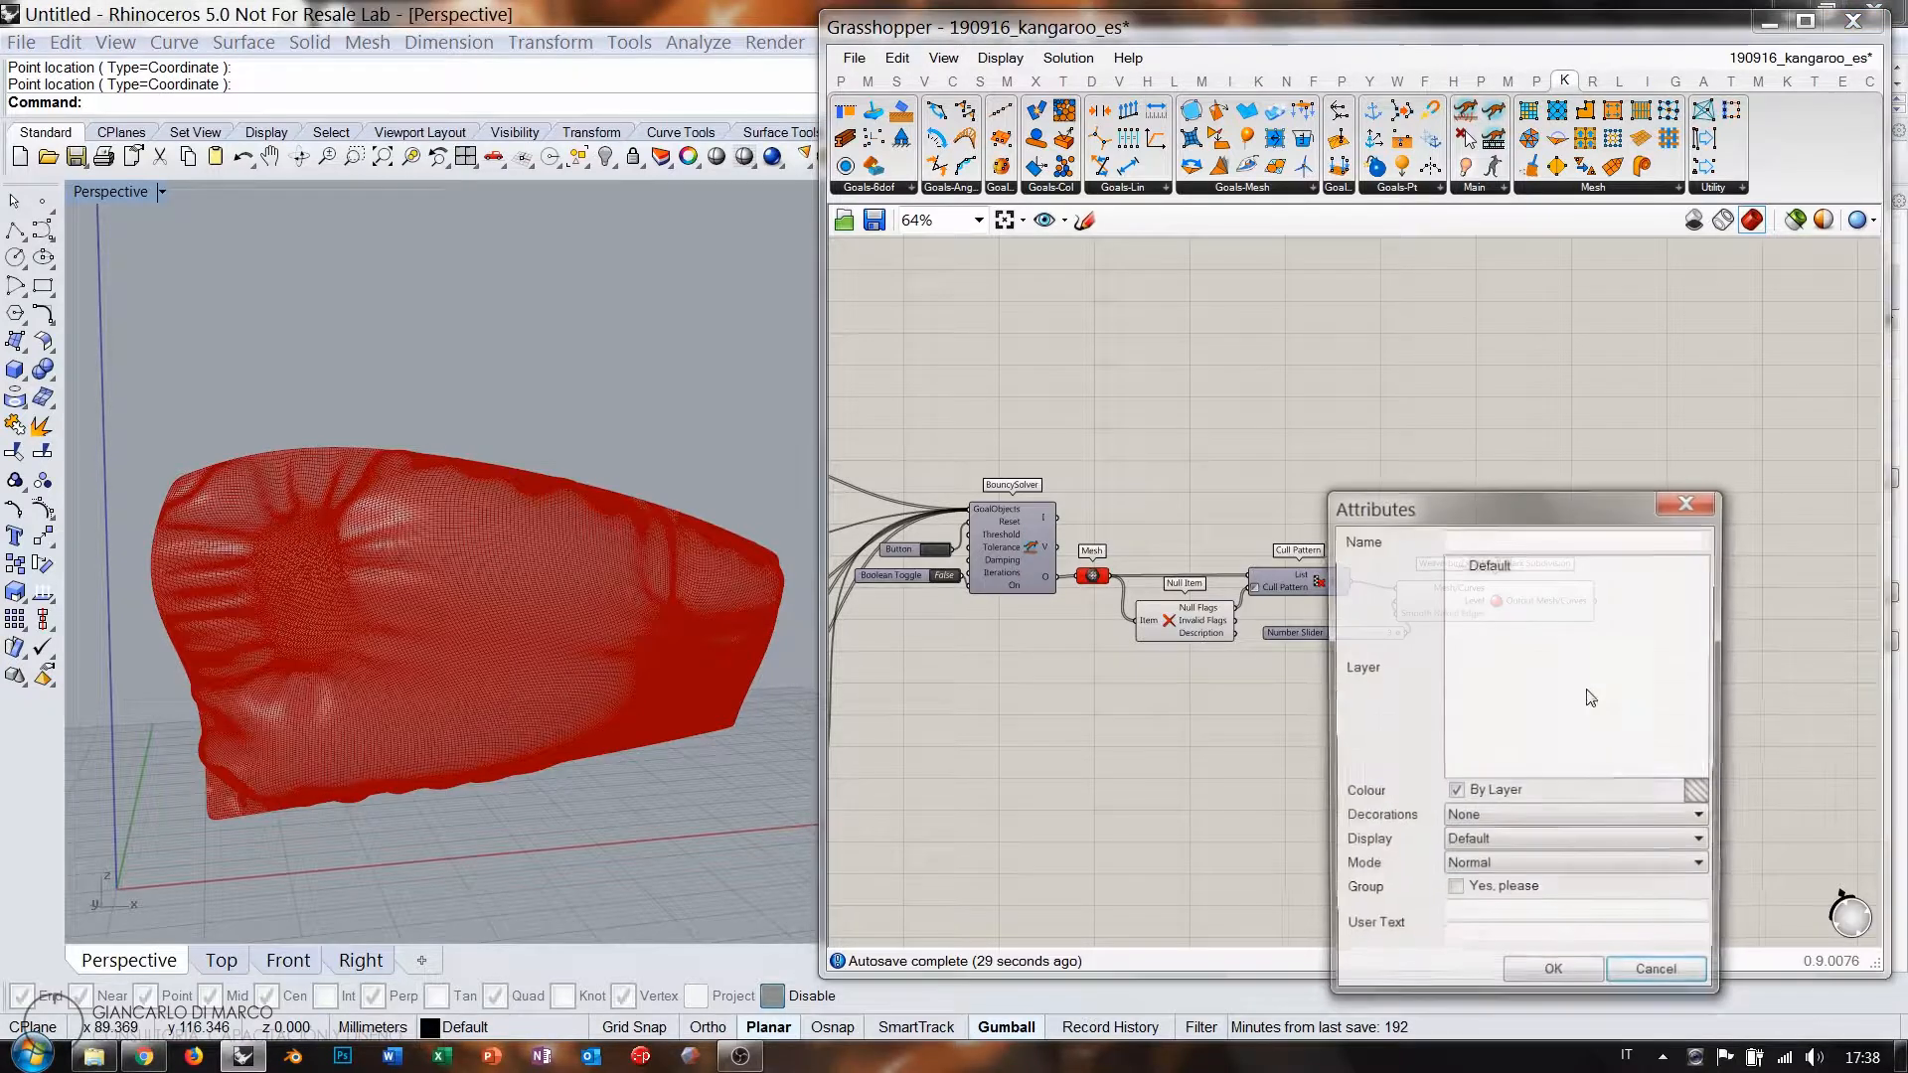
pyautogui.click(1555, 980)
pyautogui.click(575, 584)
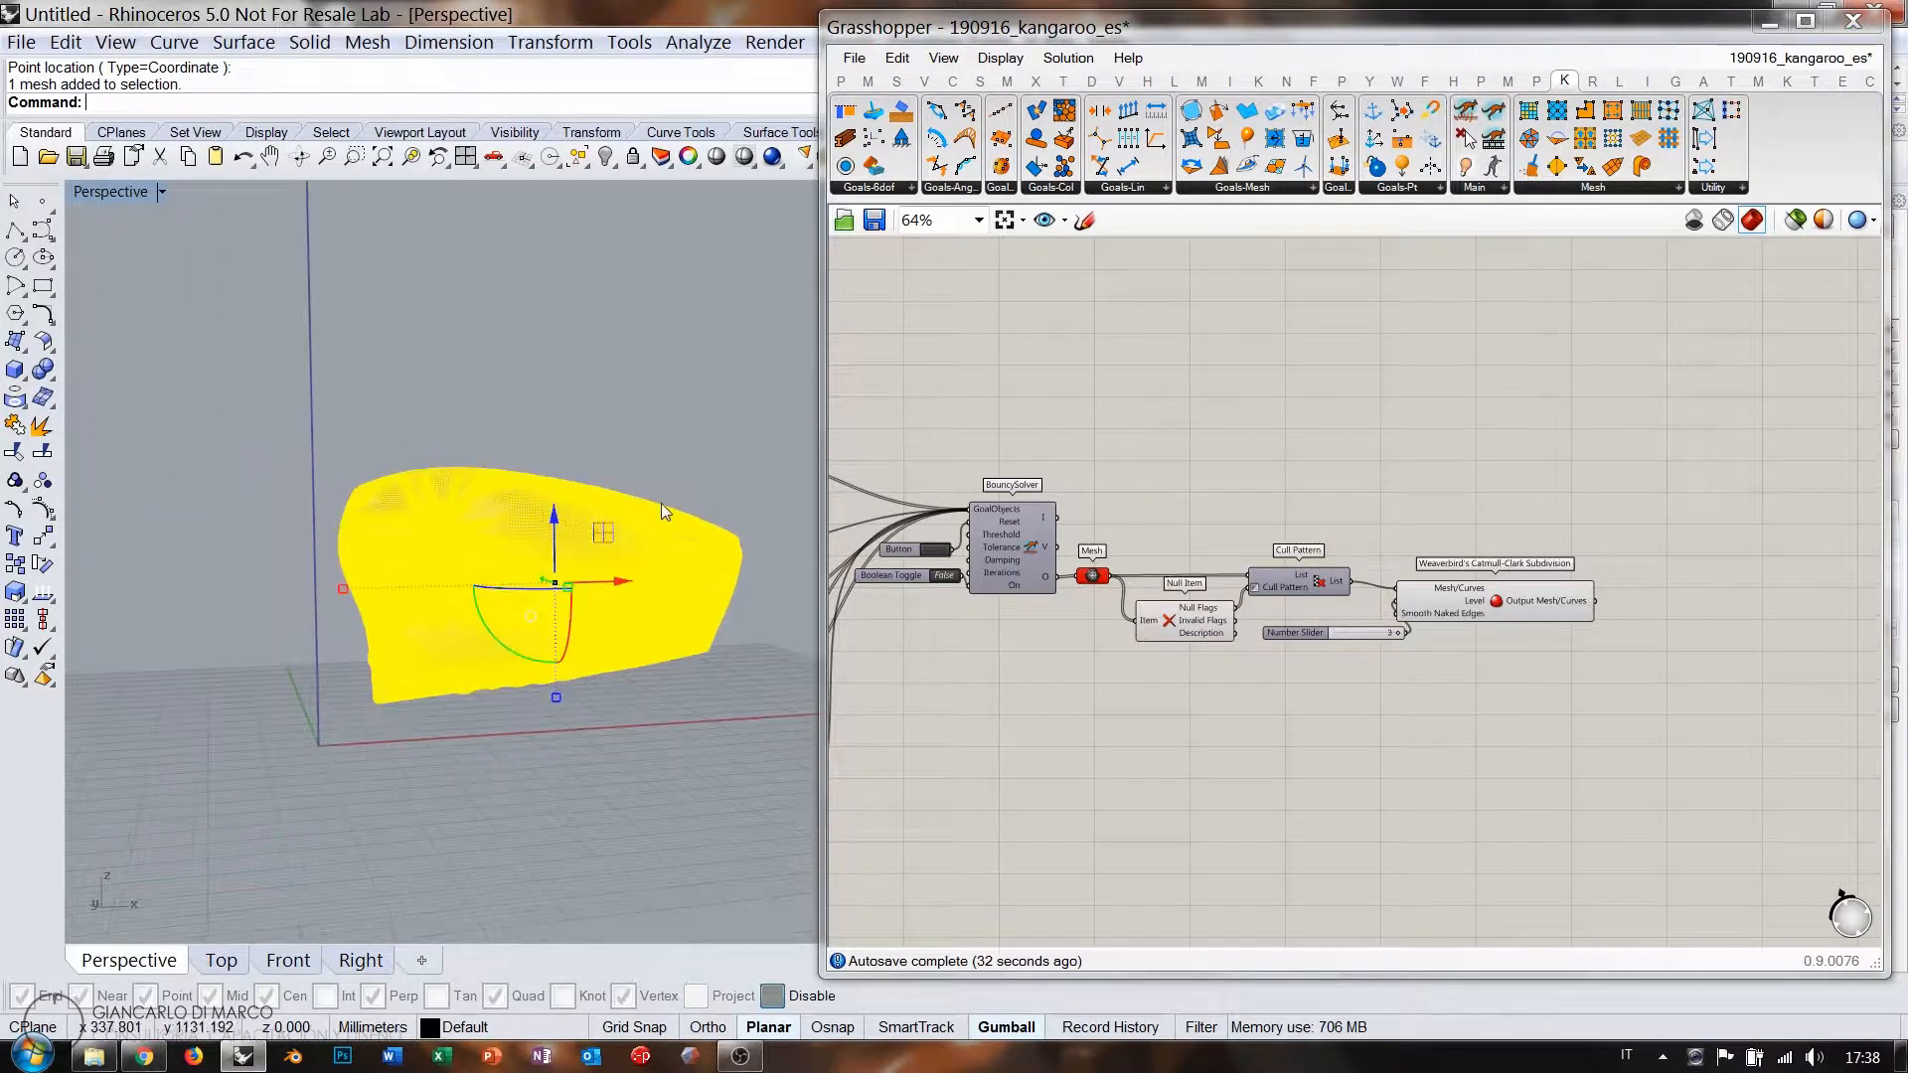
pyautogui.moveTo(618, 587); pyautogui.dragTo(219, 556)
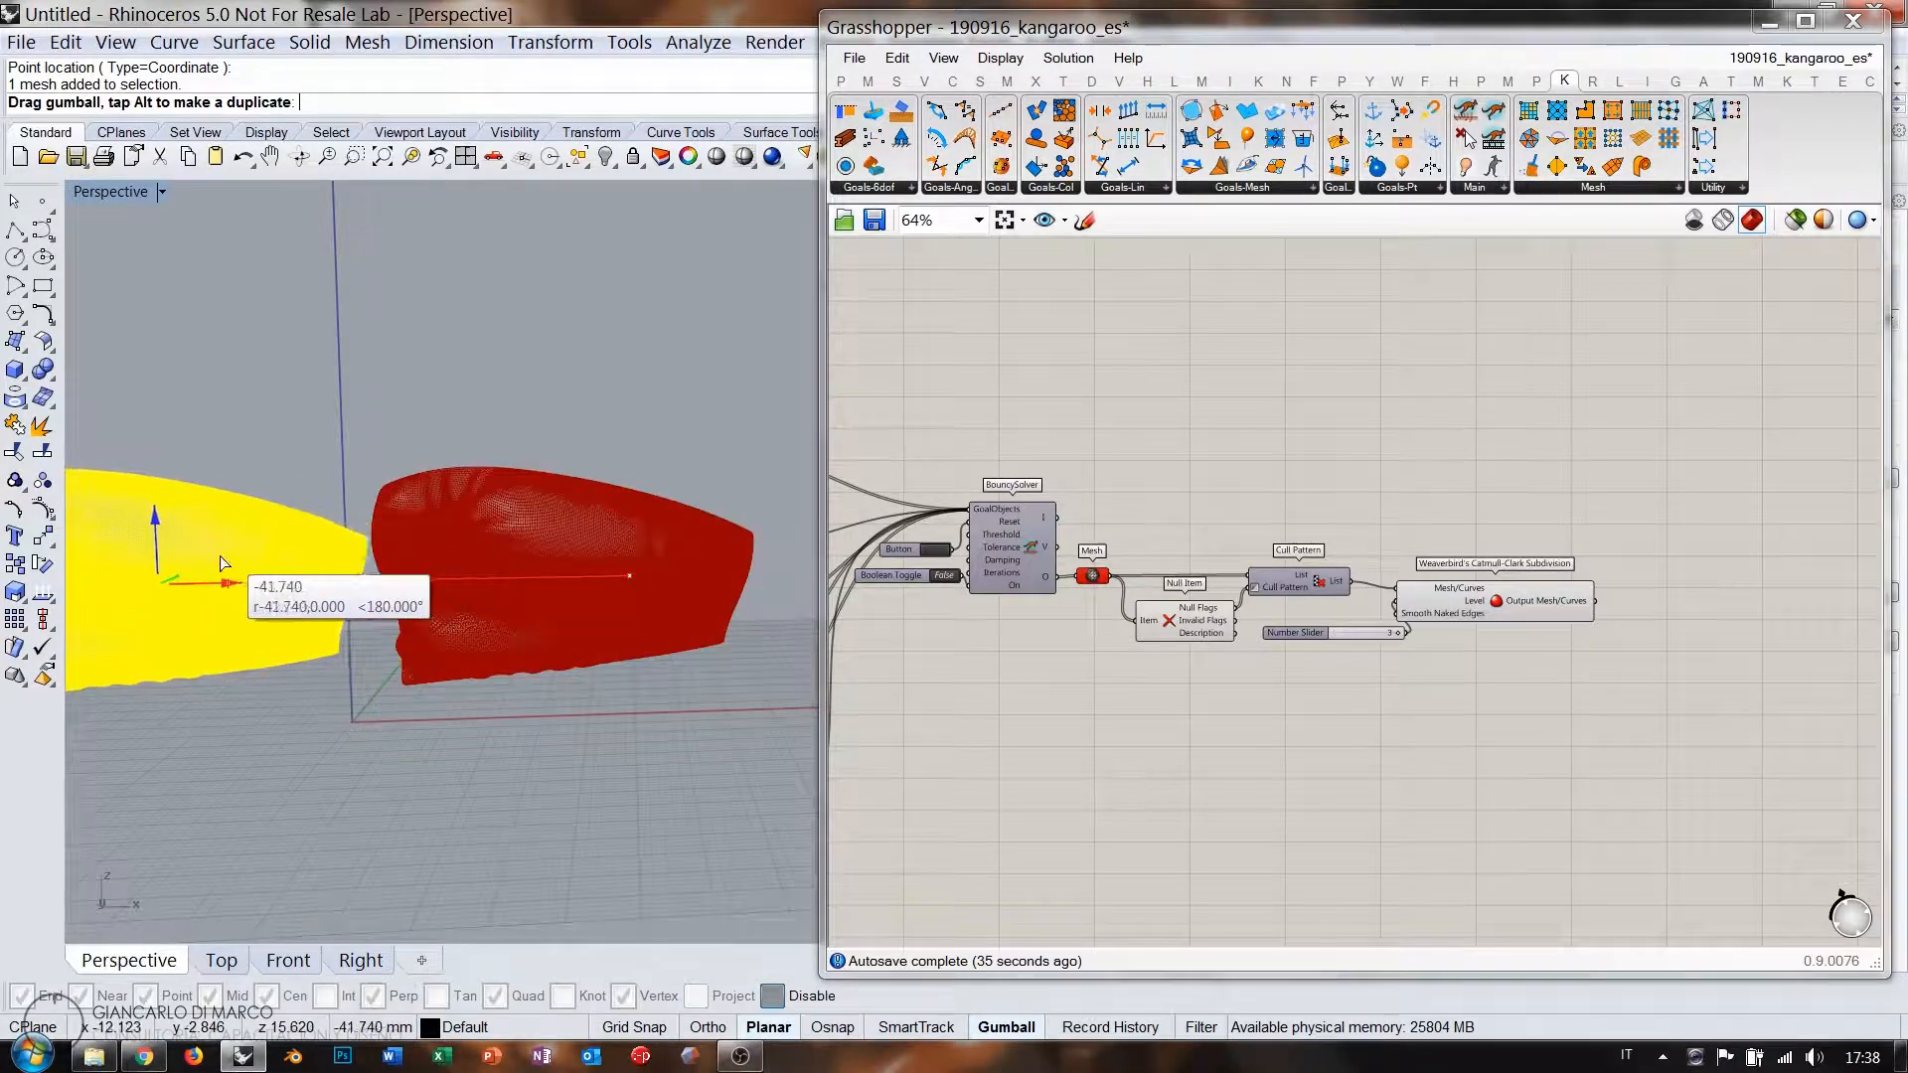
pyautogui.click(421, 784)
pyautogui.scroll(5, 511, 660)
pyautogui.moveTo(415, 586); pyautogui.dragTo(628, 591, button='right')
# Bring the Dispatch and Smaller Than components into view on the canvas.
pyautogui.rightClick(1536, 641)
pyautogui.click(1254, 471)
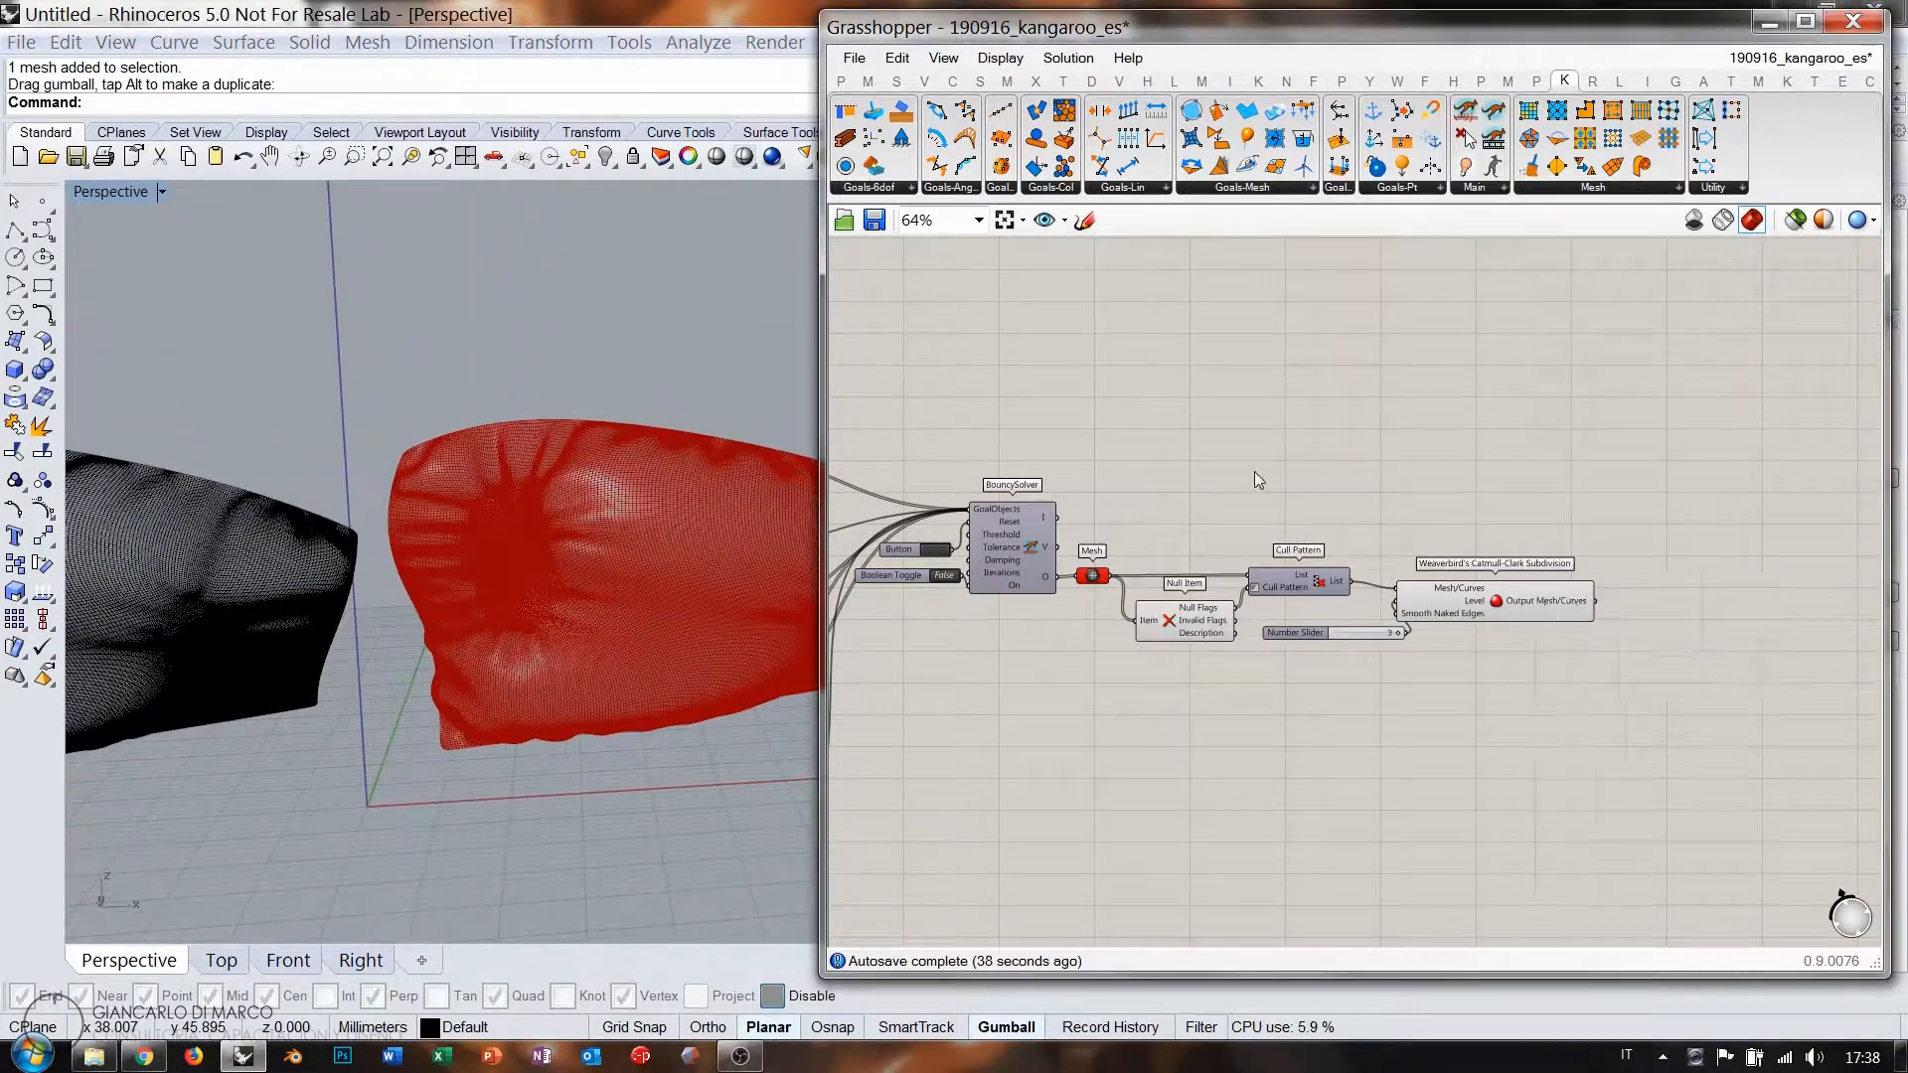
pyautogui.moveTo(999, 597); pyautogui.dragTo(1527, 624, button='right')
pyautogui.moveTo(1151, 549); pyautogui.dragTo(1392, 495, button='right')
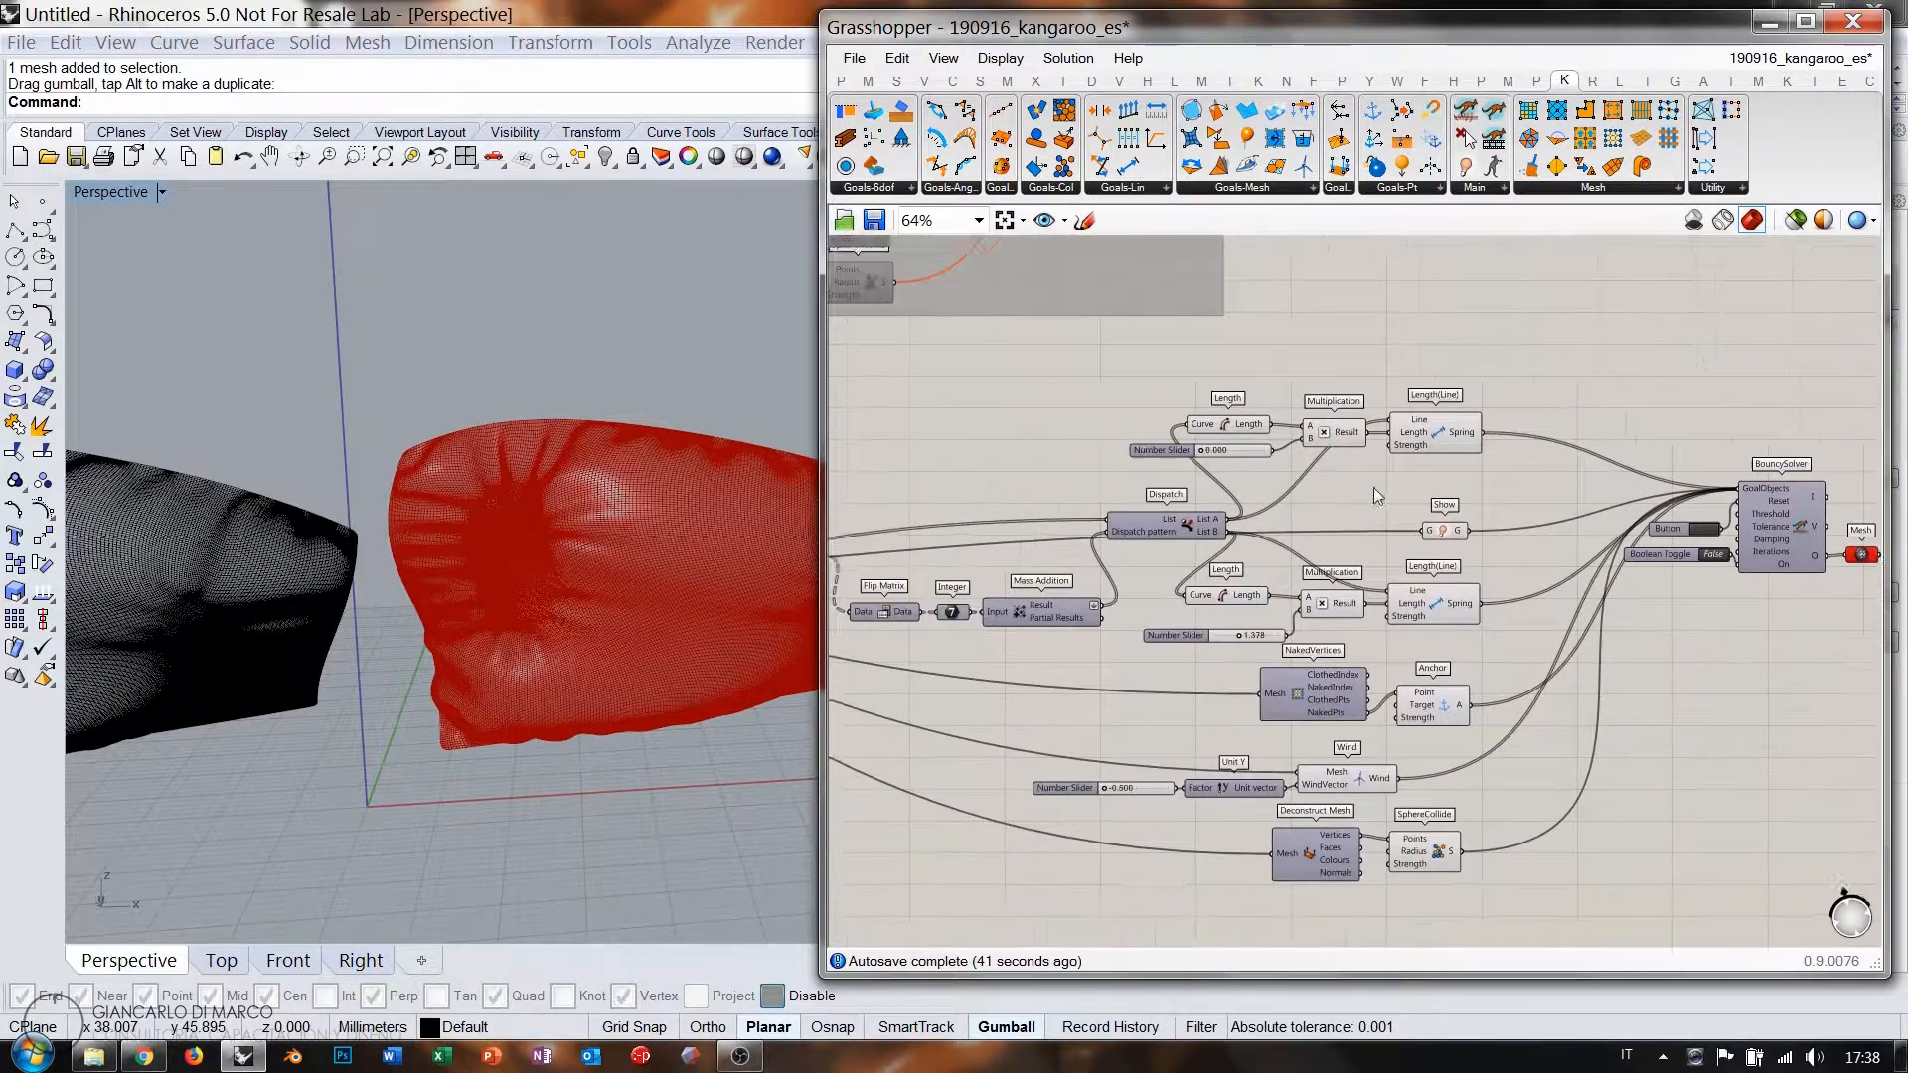
pyautogui.moveTo(957, 554); pyautogui.dragTo(1399, 510, button='right')
# Set the two MD Sliders to 0.25;0.23 and 0.73;0.72.
pyautogui.moveTo(1012, 520); pyautogui.dragTo(1313, 507, button='right')
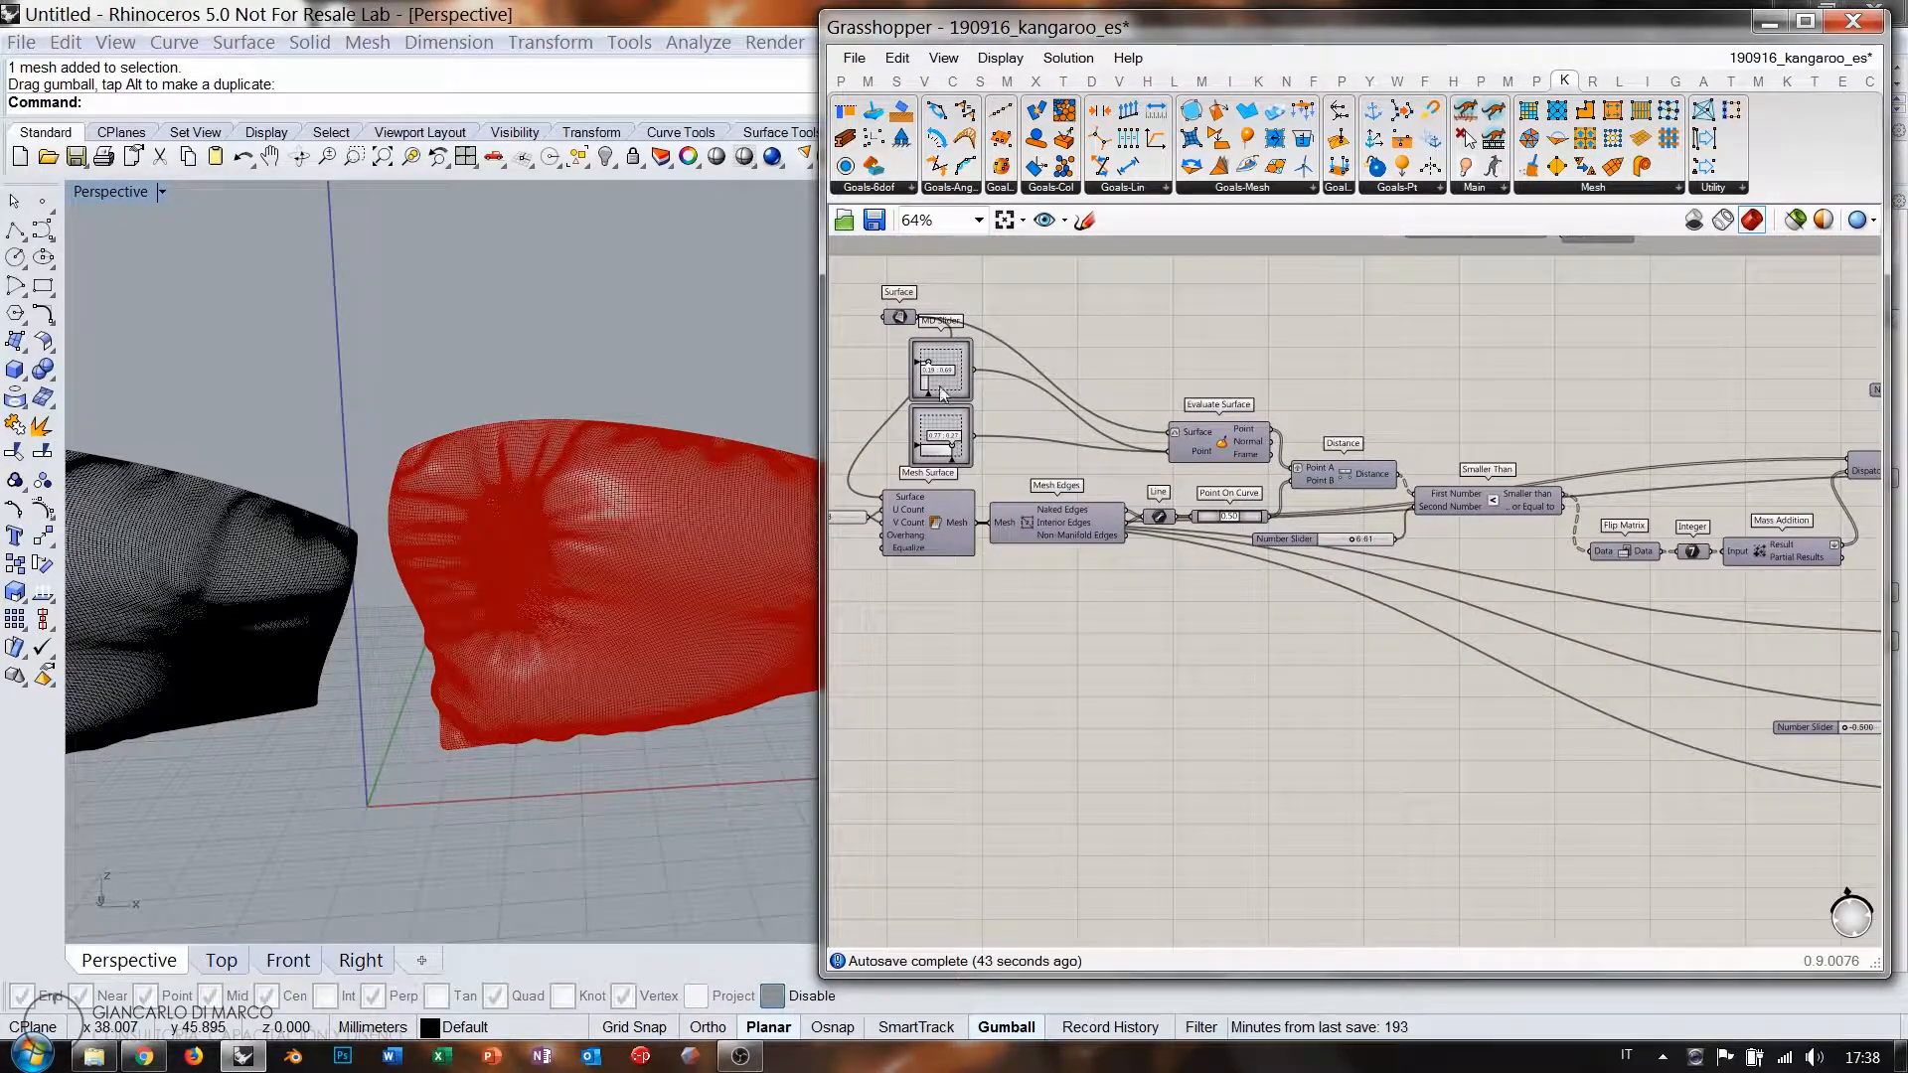
pyautogui.scroll(1, 943, 393)
pyautogui.moveTo(1253, 386); pyautogui.dragTo(946, 474)
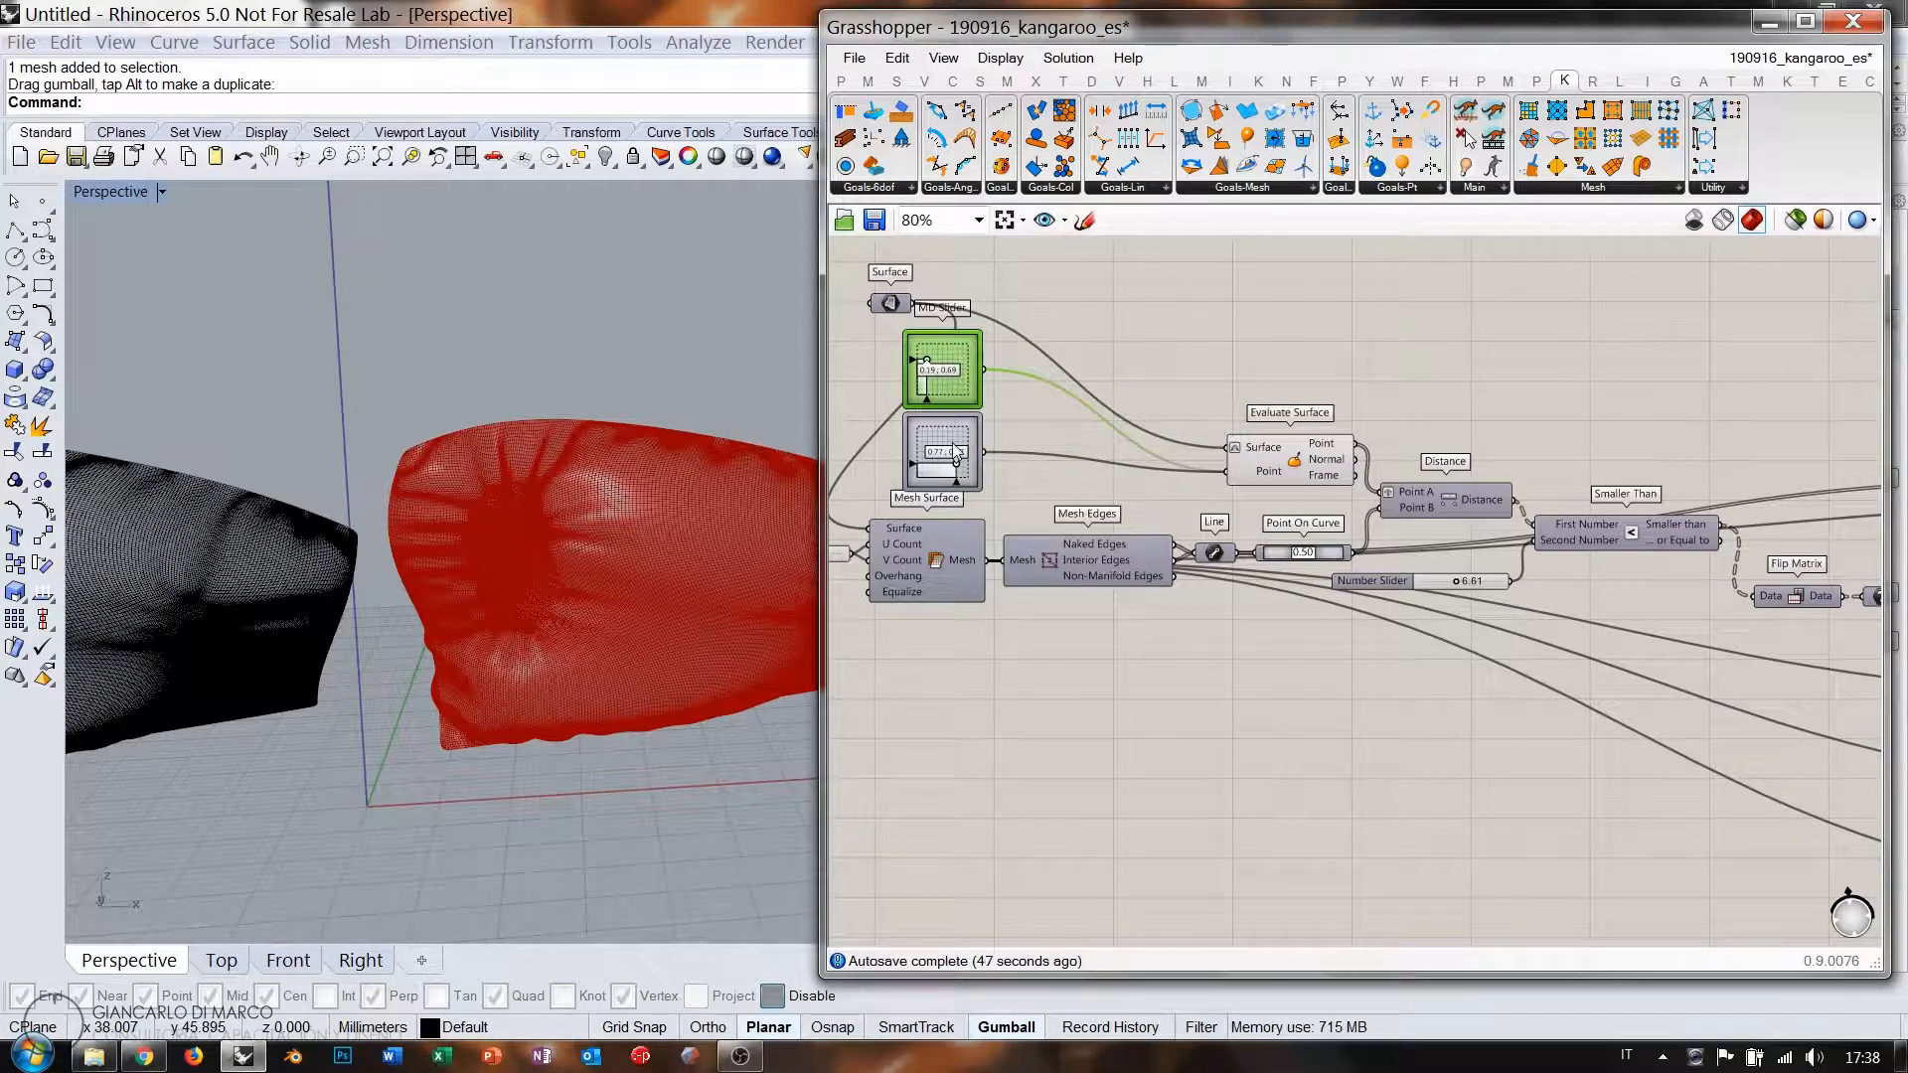
pyautogui.keyDown('shift'); pyautogui.moveTo(580, 528); pyautogui.dragTo(528, 507, button='right'); pyautogui.keyUp('shift')
pyautogui.scroll(6, 528, 538)
pyautogui.scroll(5, 941, 376)
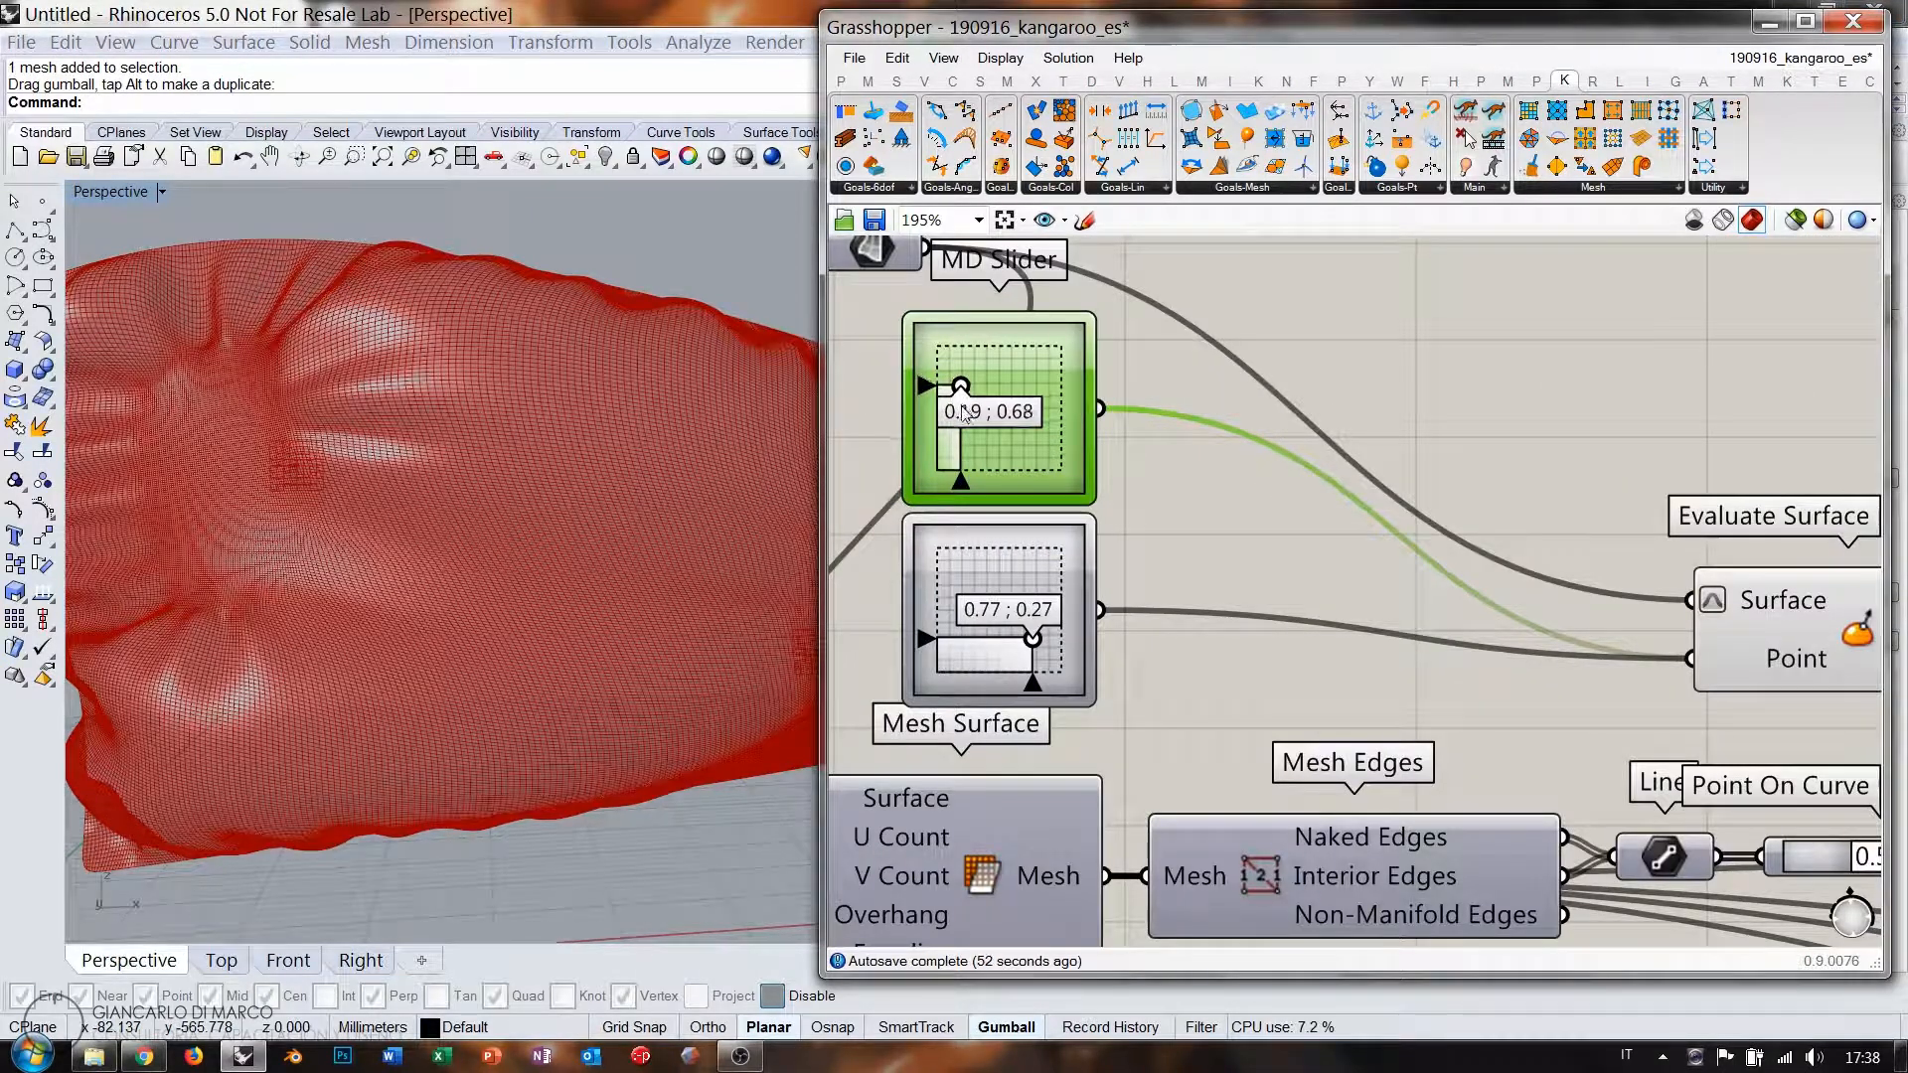
pyautogui.click(963, 442)
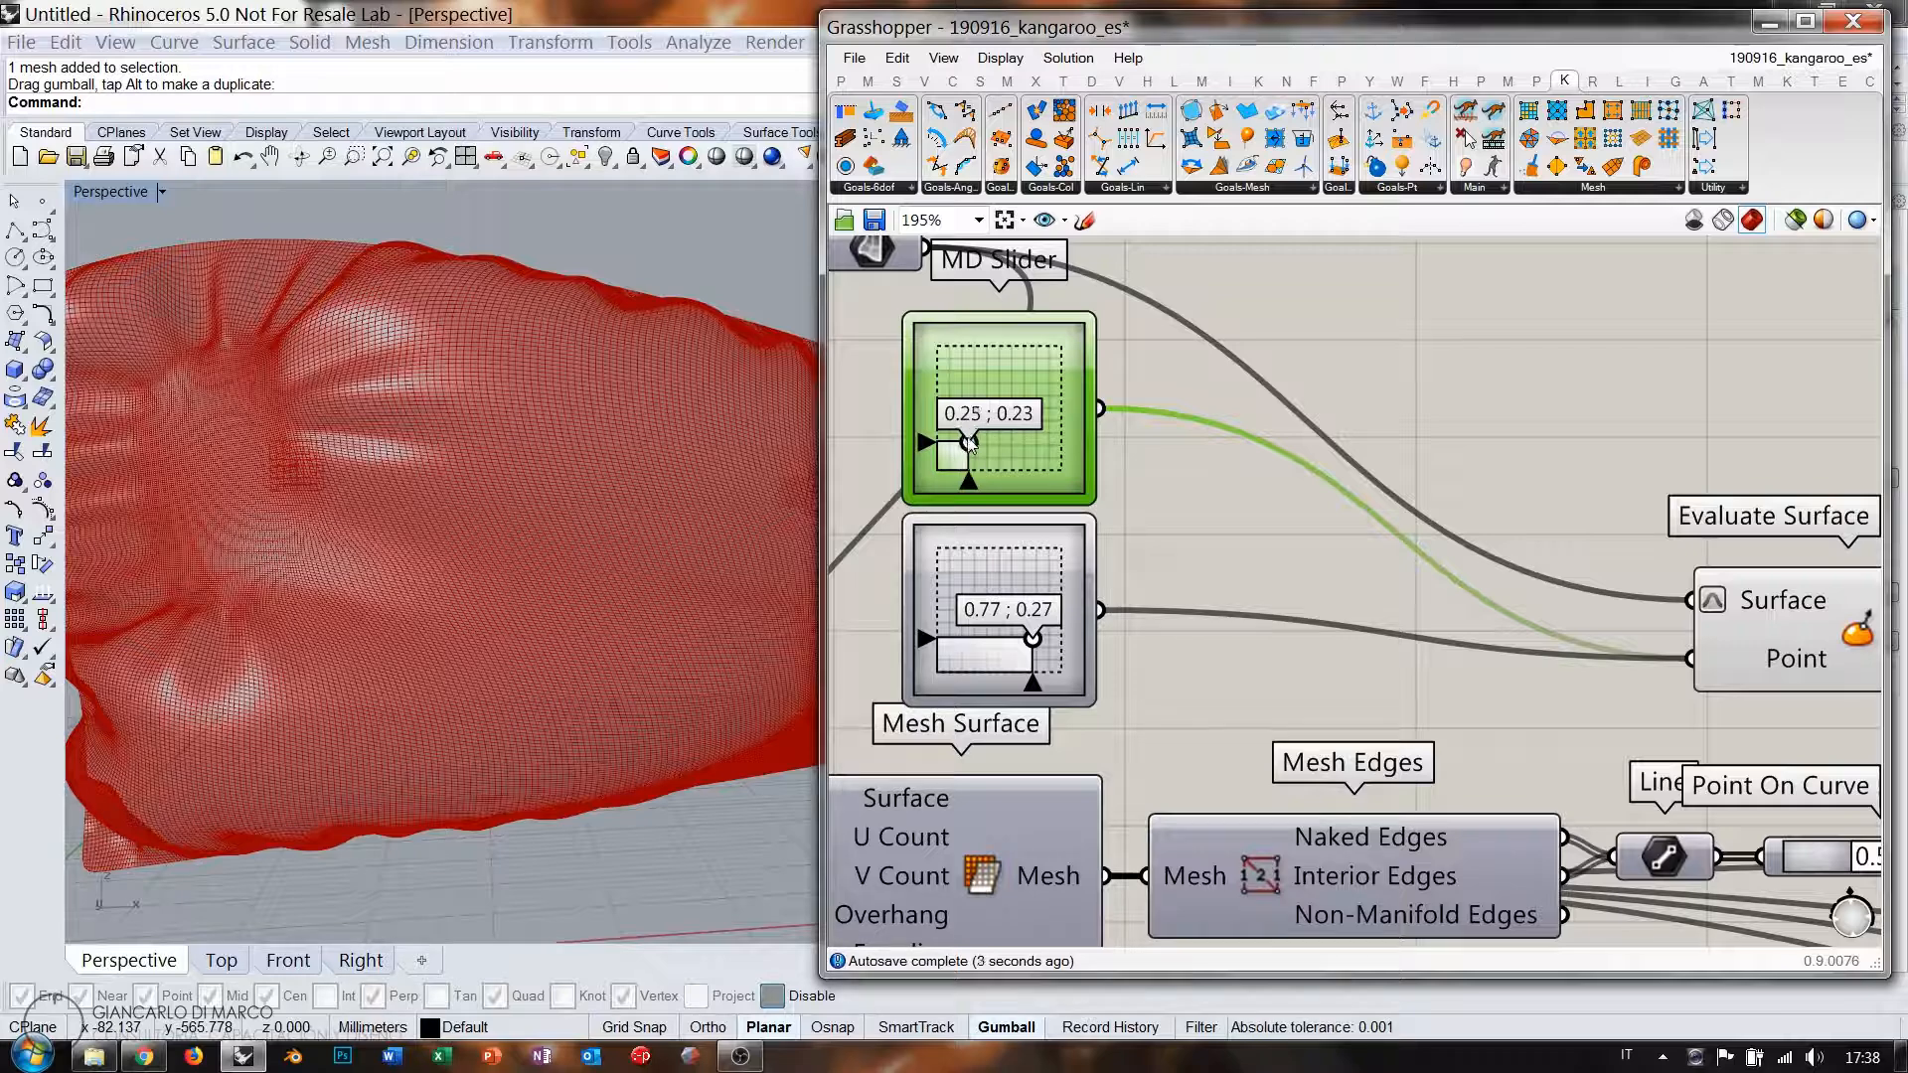
pyautogui.moveTo(1032, 640); pyautogui.dragTo(1026, 587)
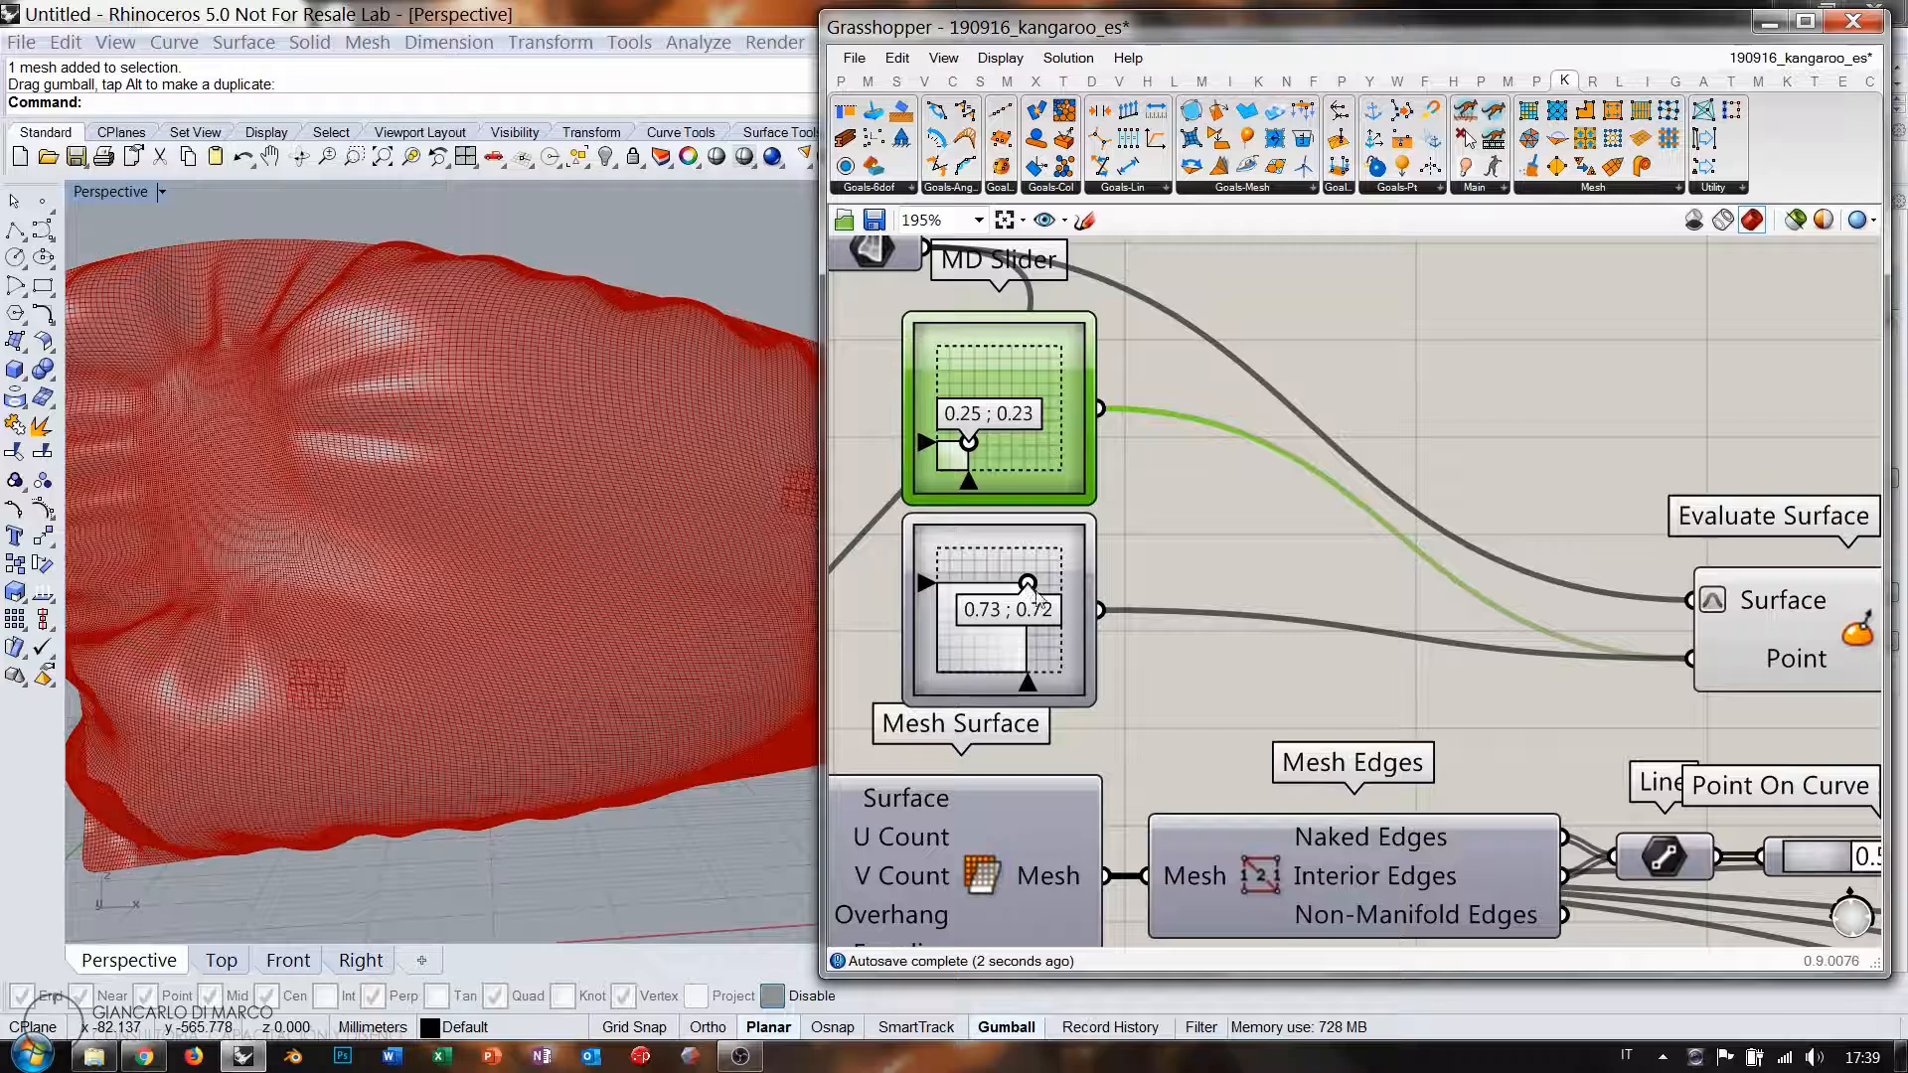
pyautogui.scroll(-7, 1272, 554)
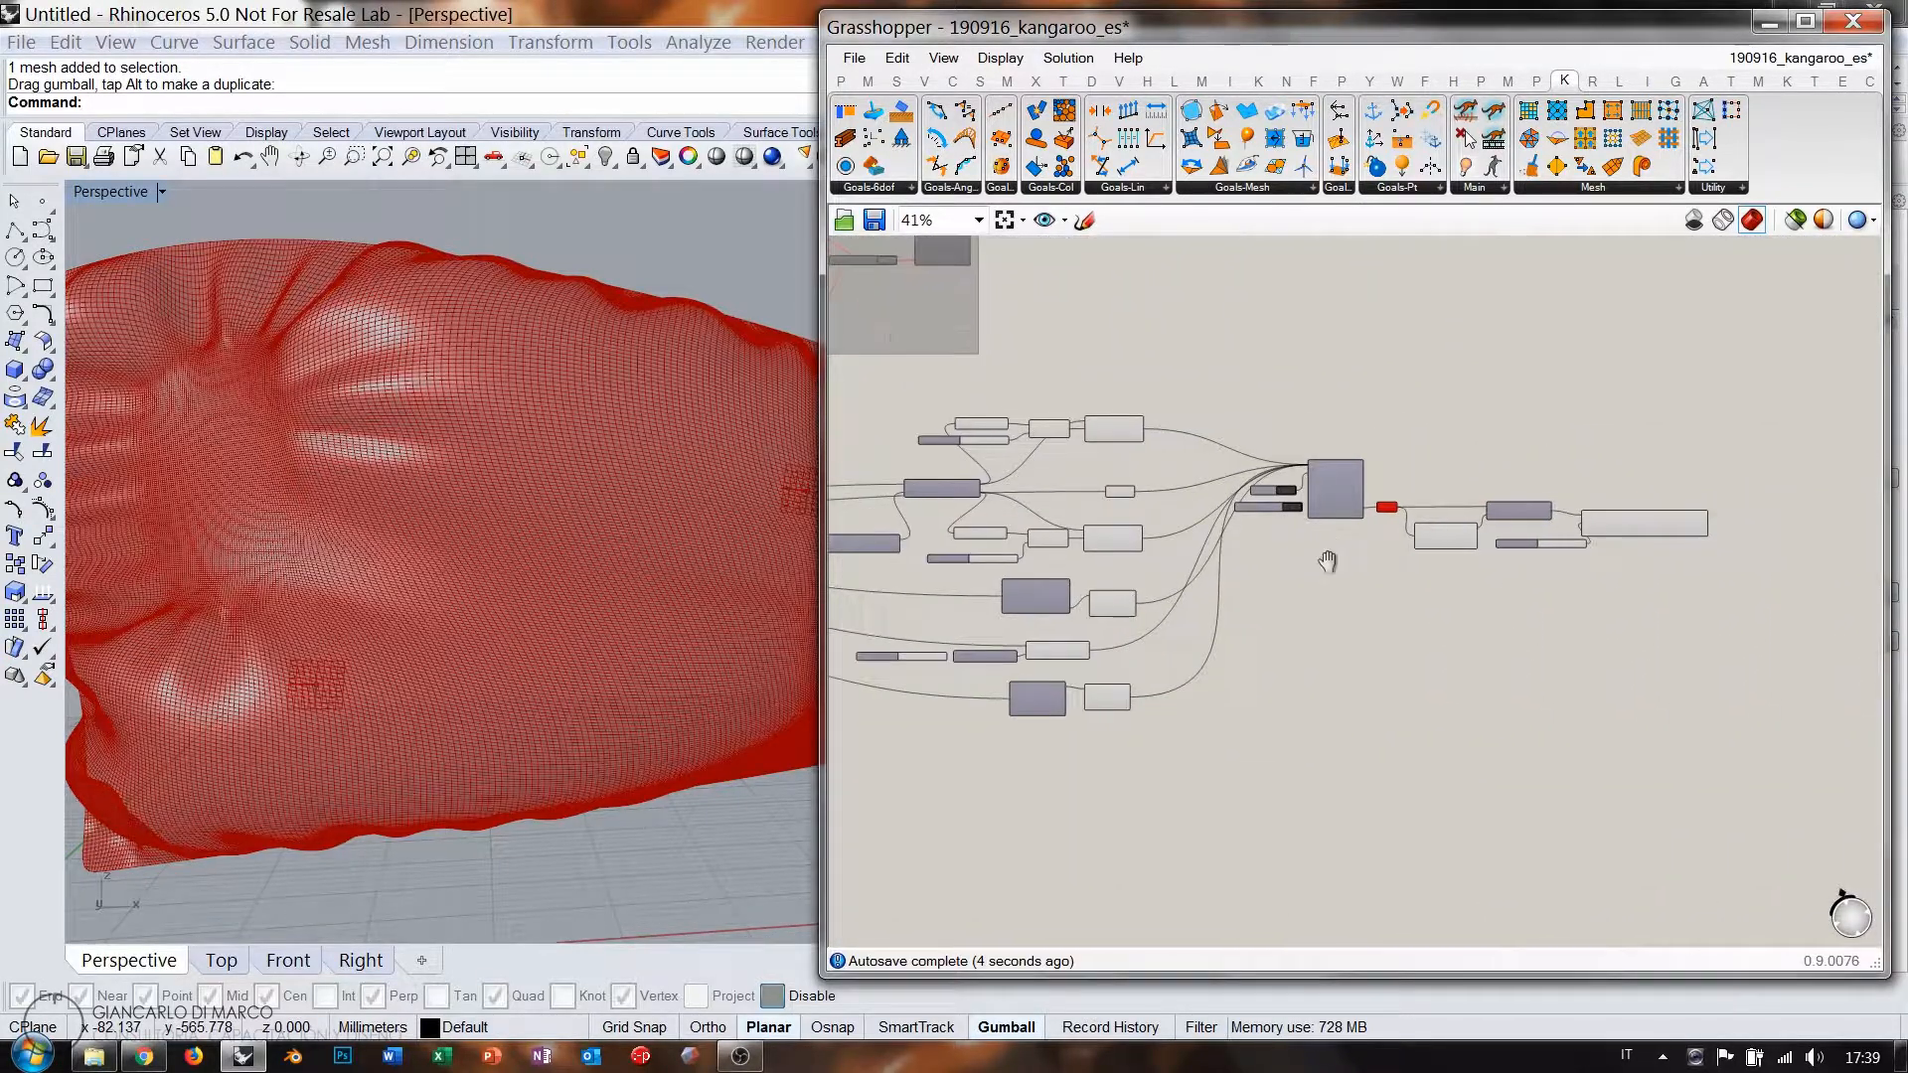
pyautogui.scroll(7, 1282, 494)
# Reset the simulation to the flat mesh, disable Mesh, and show the solver's preview.
pyautogui.click(1243, 461)
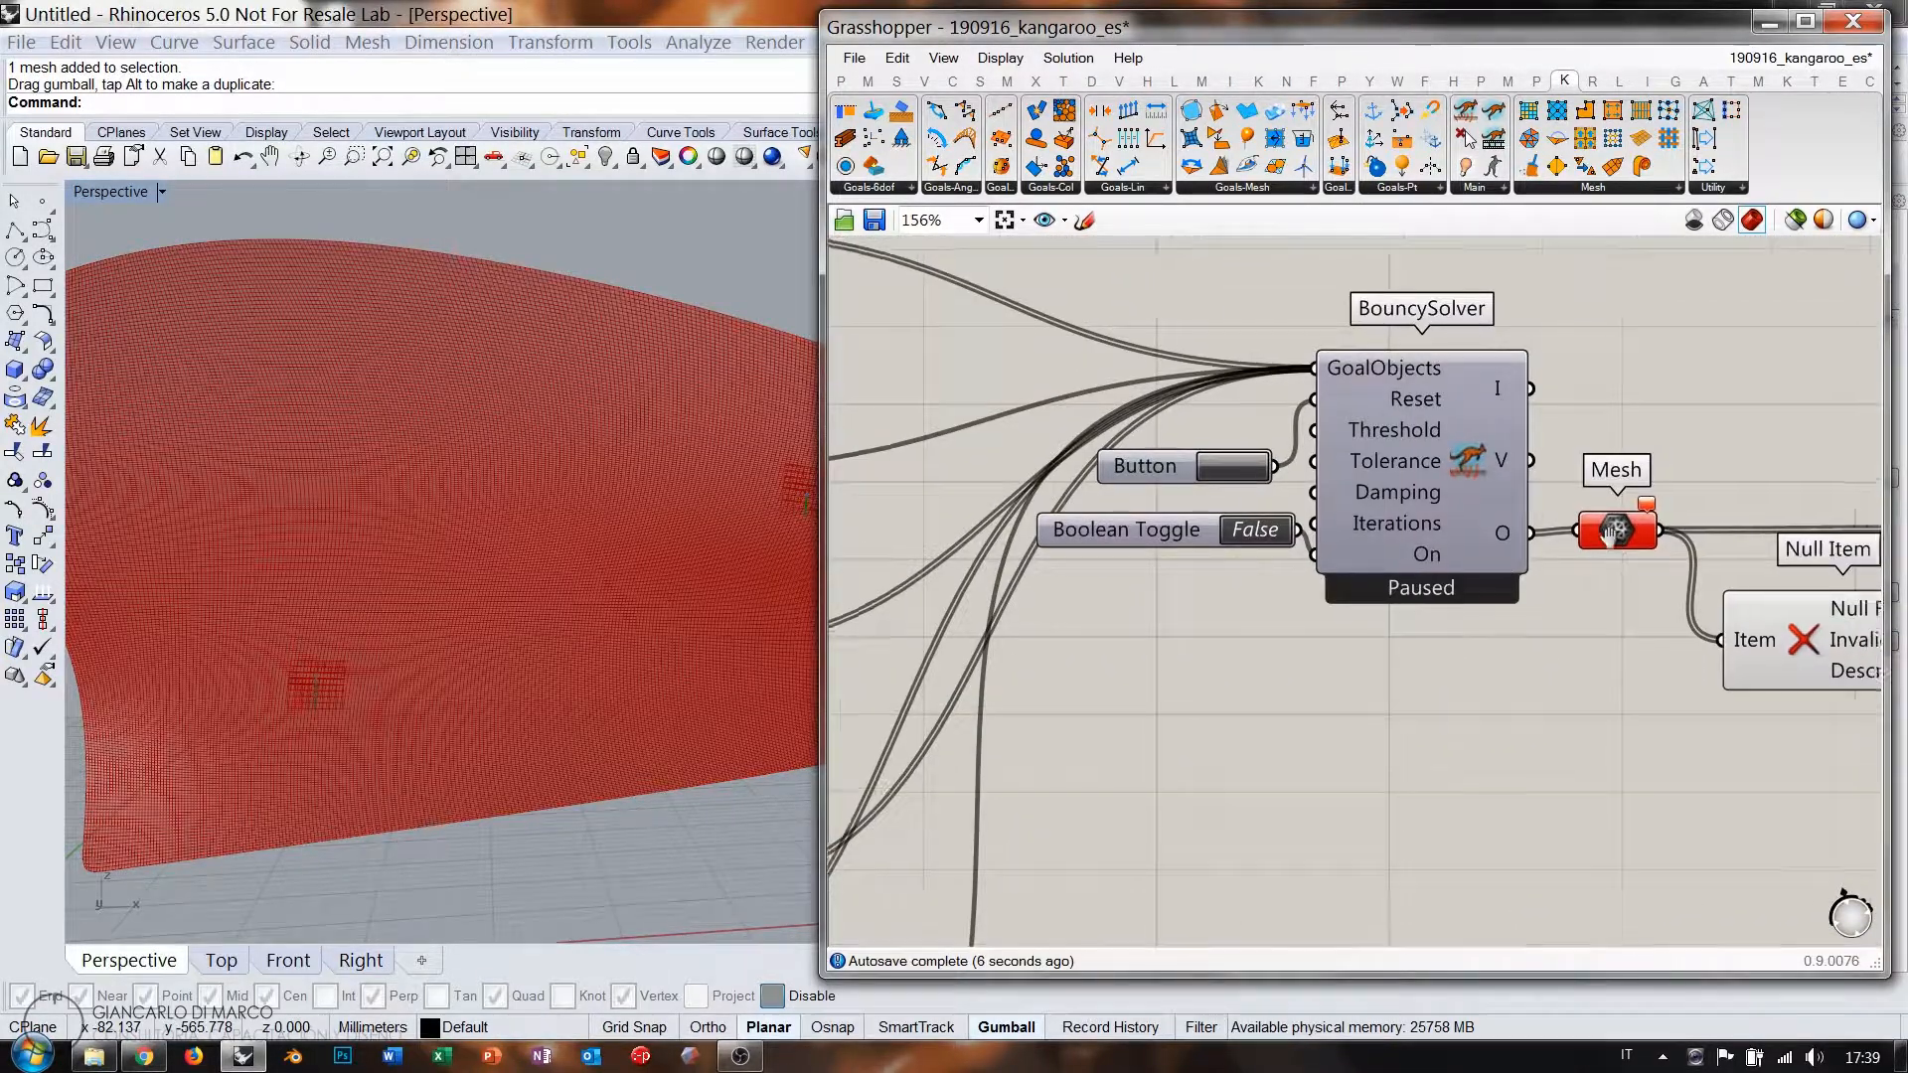
pyautogui.moveTo(1610, 533); pyautogui.dragTo(1523, 534, button='right')
pyautogui.click(1528, 540)
pyautogui.hotkey('ctrl', 'e')
pyautogui.click(1405, 489)
pyautogui.hotkey('ctrl', 'q')
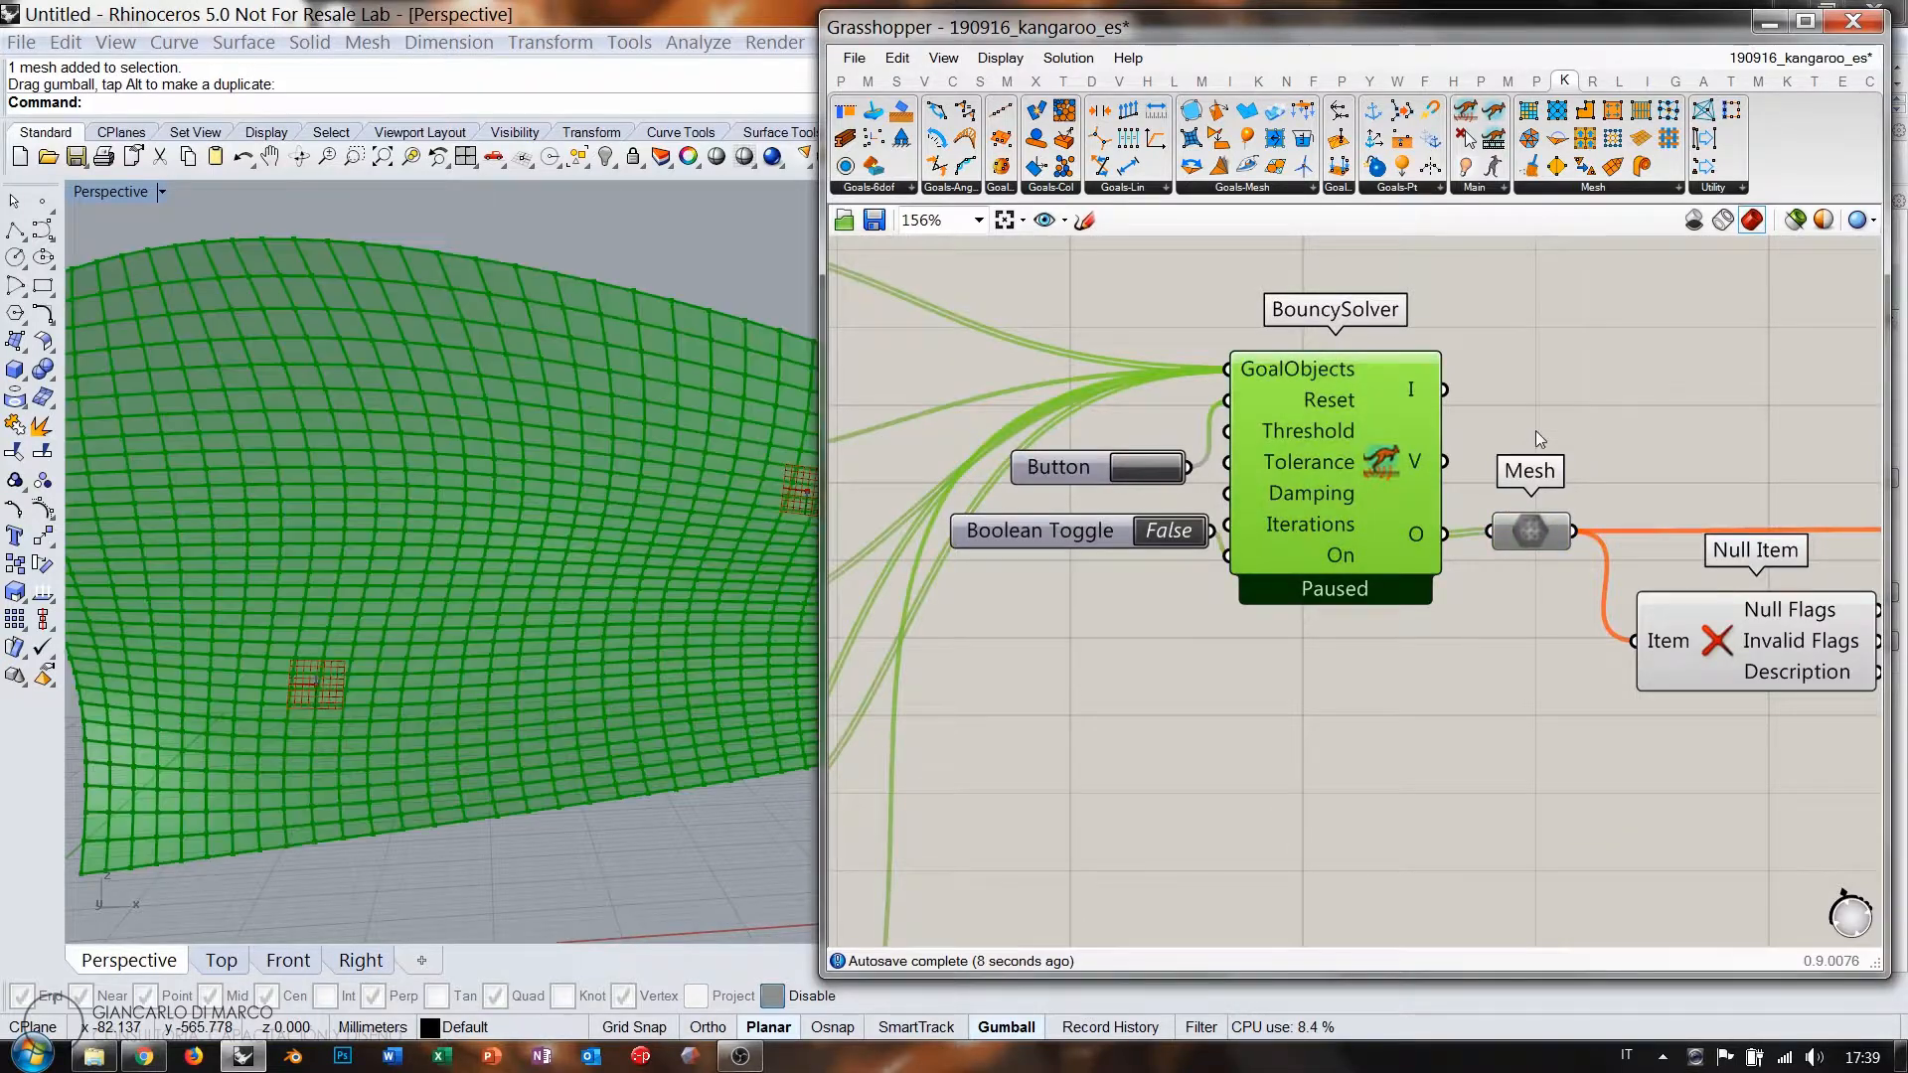
pyautogui.click(1547, 408)
pyautogui.scroll(-8, 489, 564)
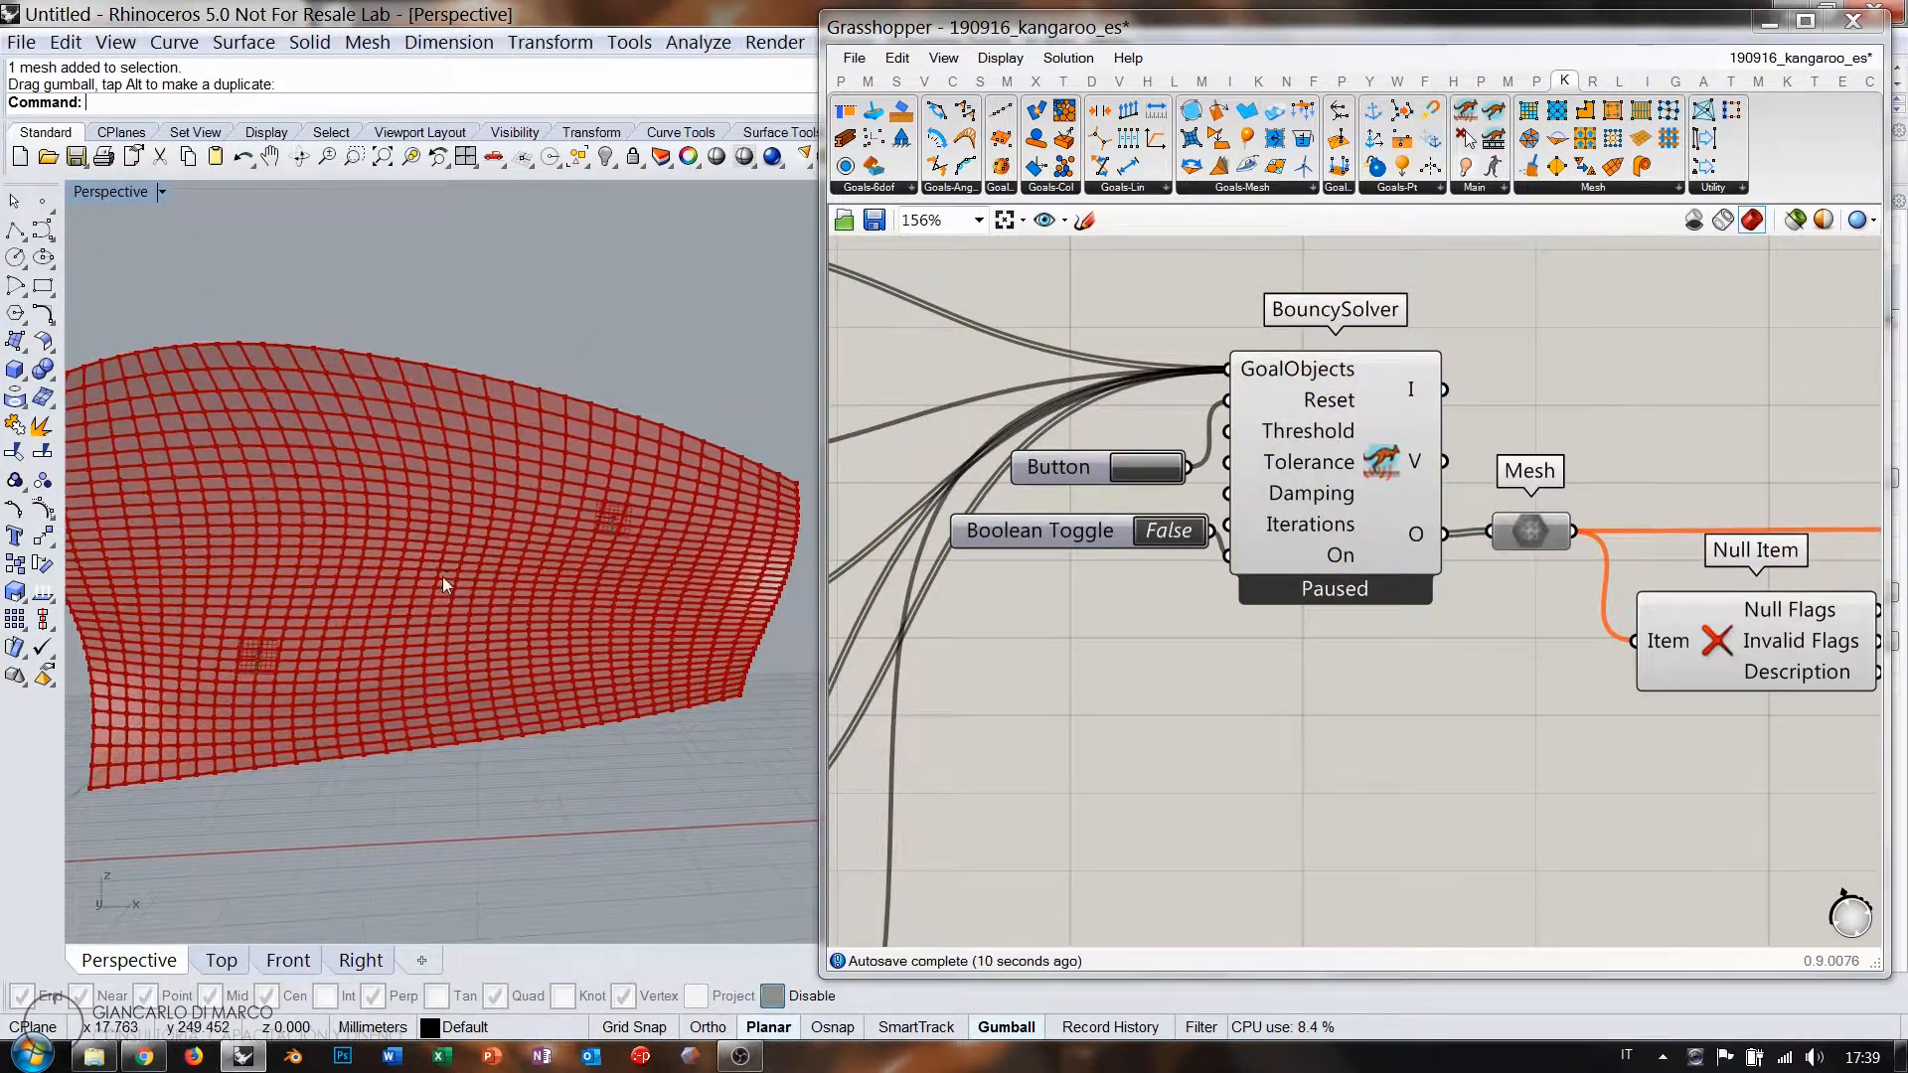
# Run the Kangaroo simulation via the Boolean Toggle, then set it back to False.
pyautogui.click(1161, 533)
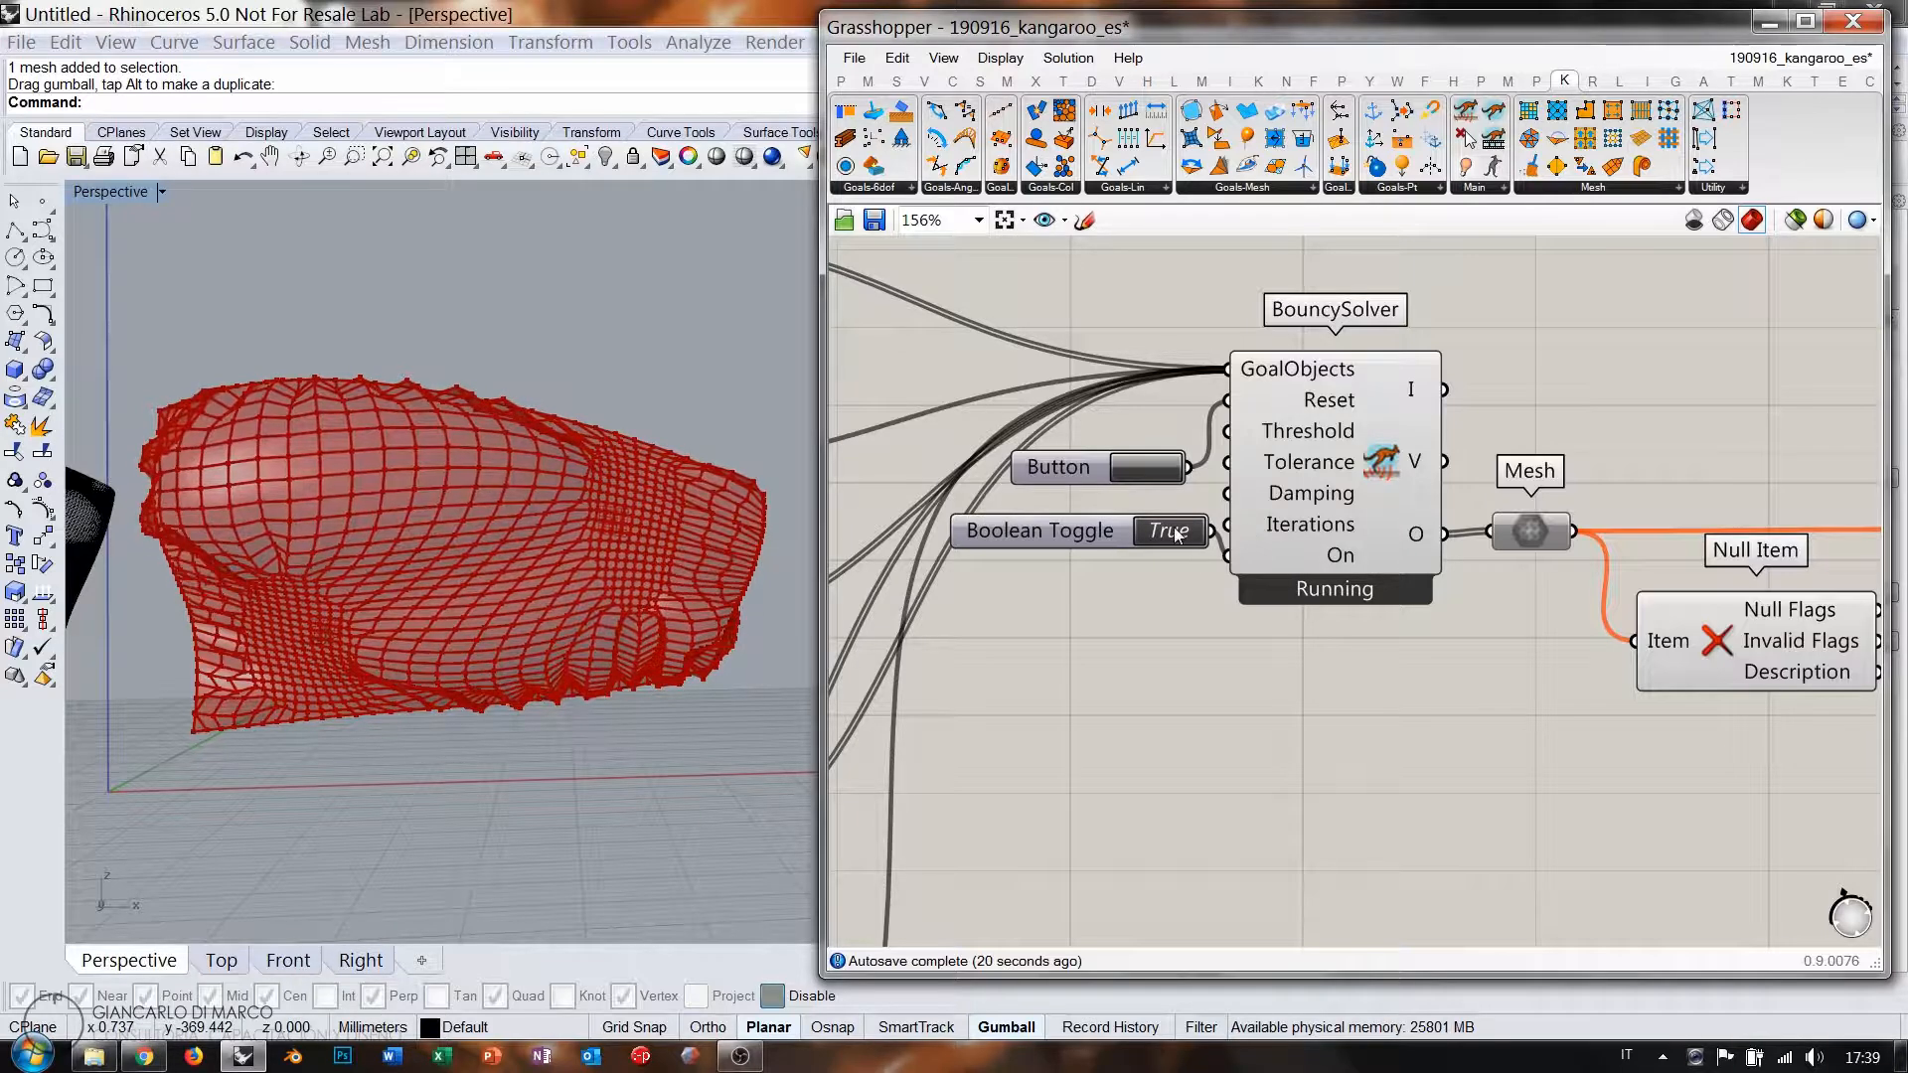
pyautogui.doubleClick(1115, 524)
pyautogui.moveTo(1587, 627); pyautogui.dragTo(1453, 627, button='right')
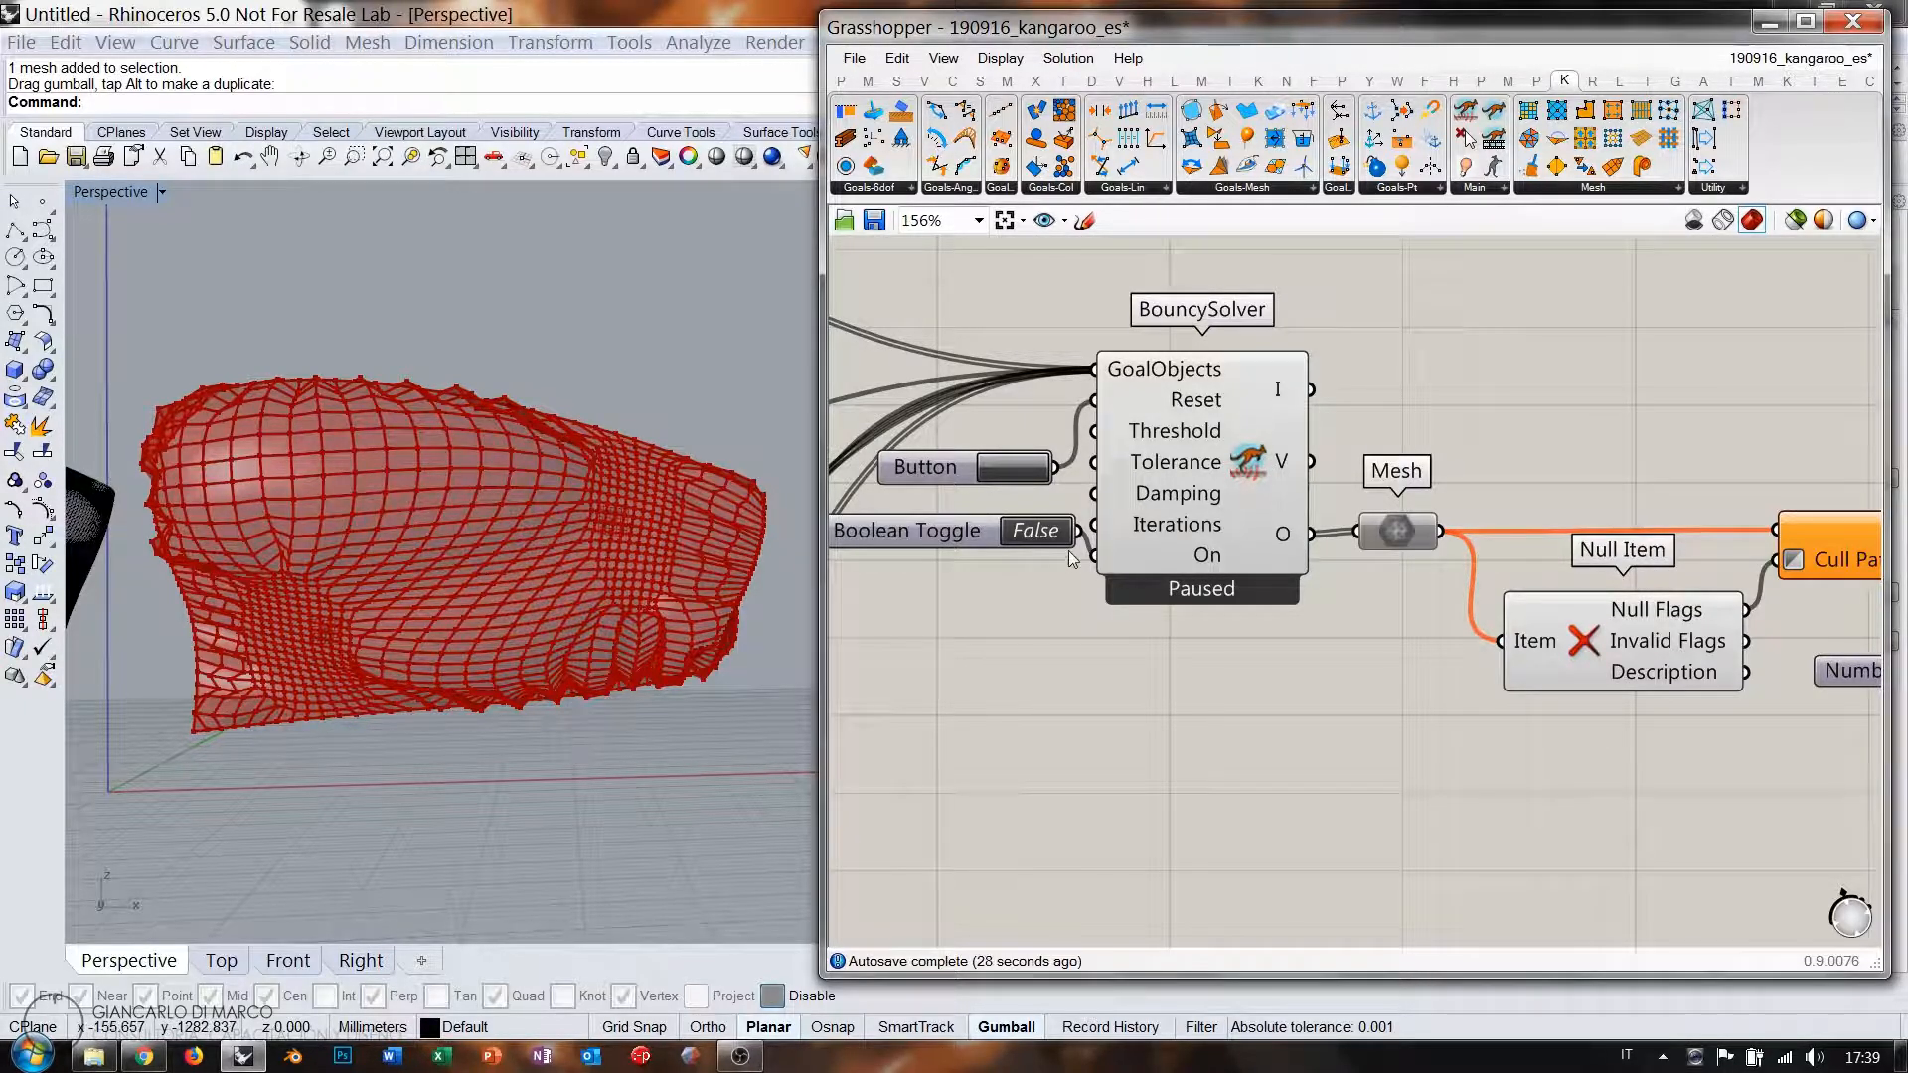
pyautogui.click(1238, 477)
pyautogui.click(1397, 532)
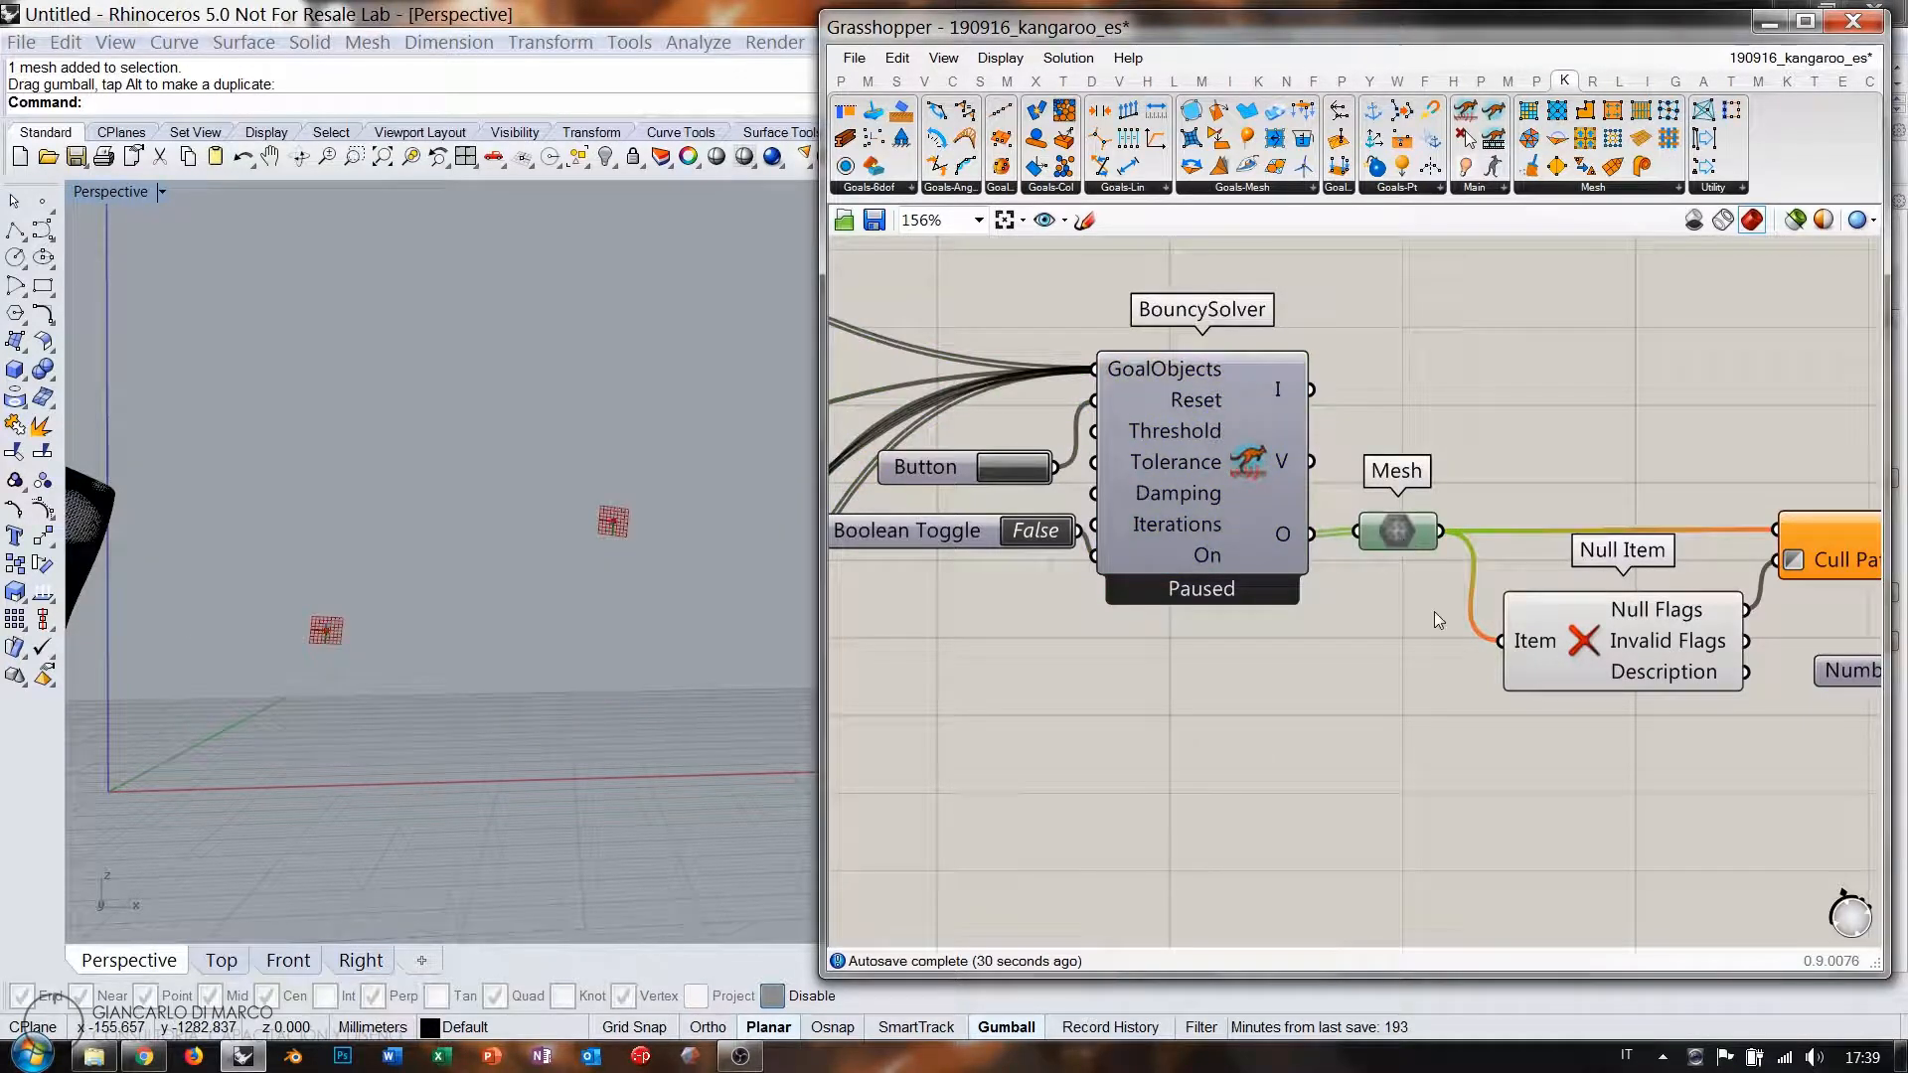
# Bake the new subdivided pillow and turn off the Grasshopper preview.
pyautogui.click(1435, 653)
pyautogui.moveTo(1645, 547); pyautogui.dragTo(1173, 519, button='right')
pyautogui.moveTo(1730, 531); pyautogui.dragTo(1392, 513, button='right')
pyautogui.click(1553, 545)
pyautogui.rightClick(1577, 544)
pyautogui.click(1618, 685)
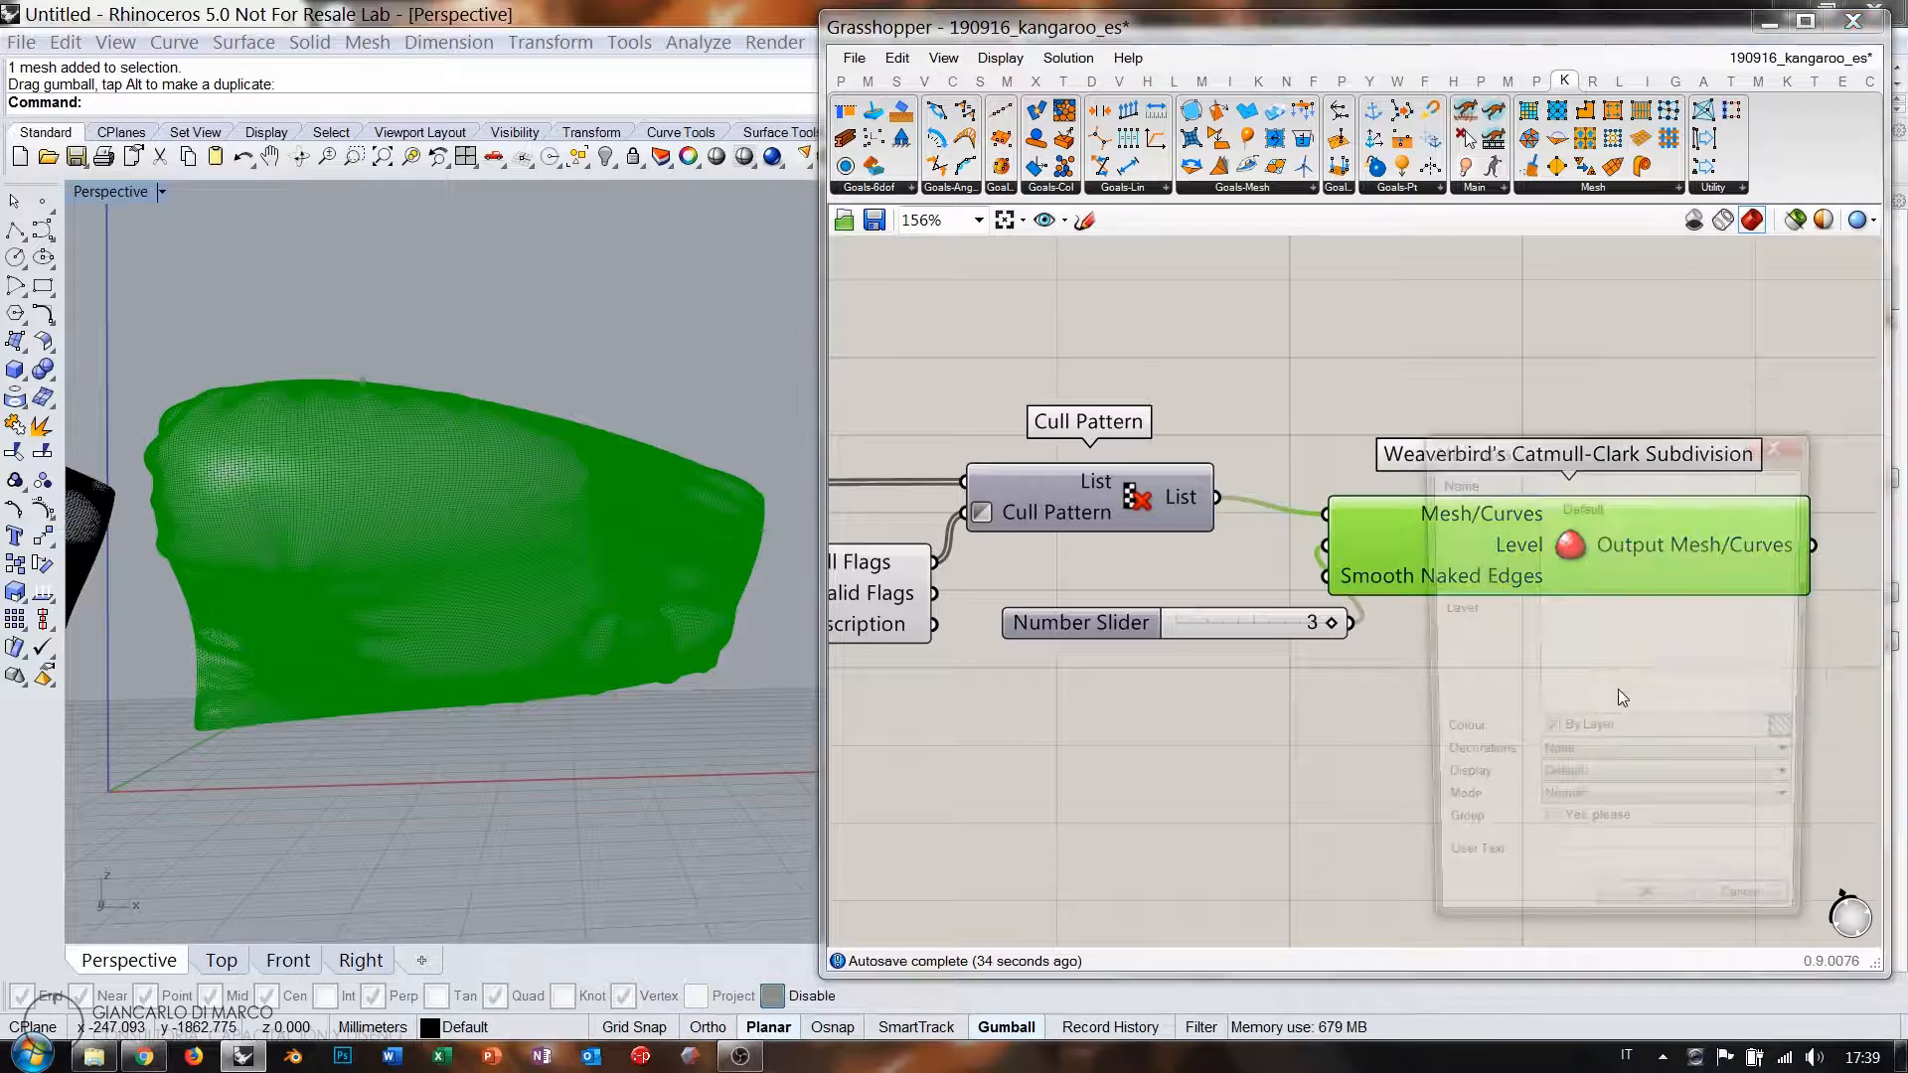
pyautogui.click(1630, 930)
pyautogui.click(1410, 360)
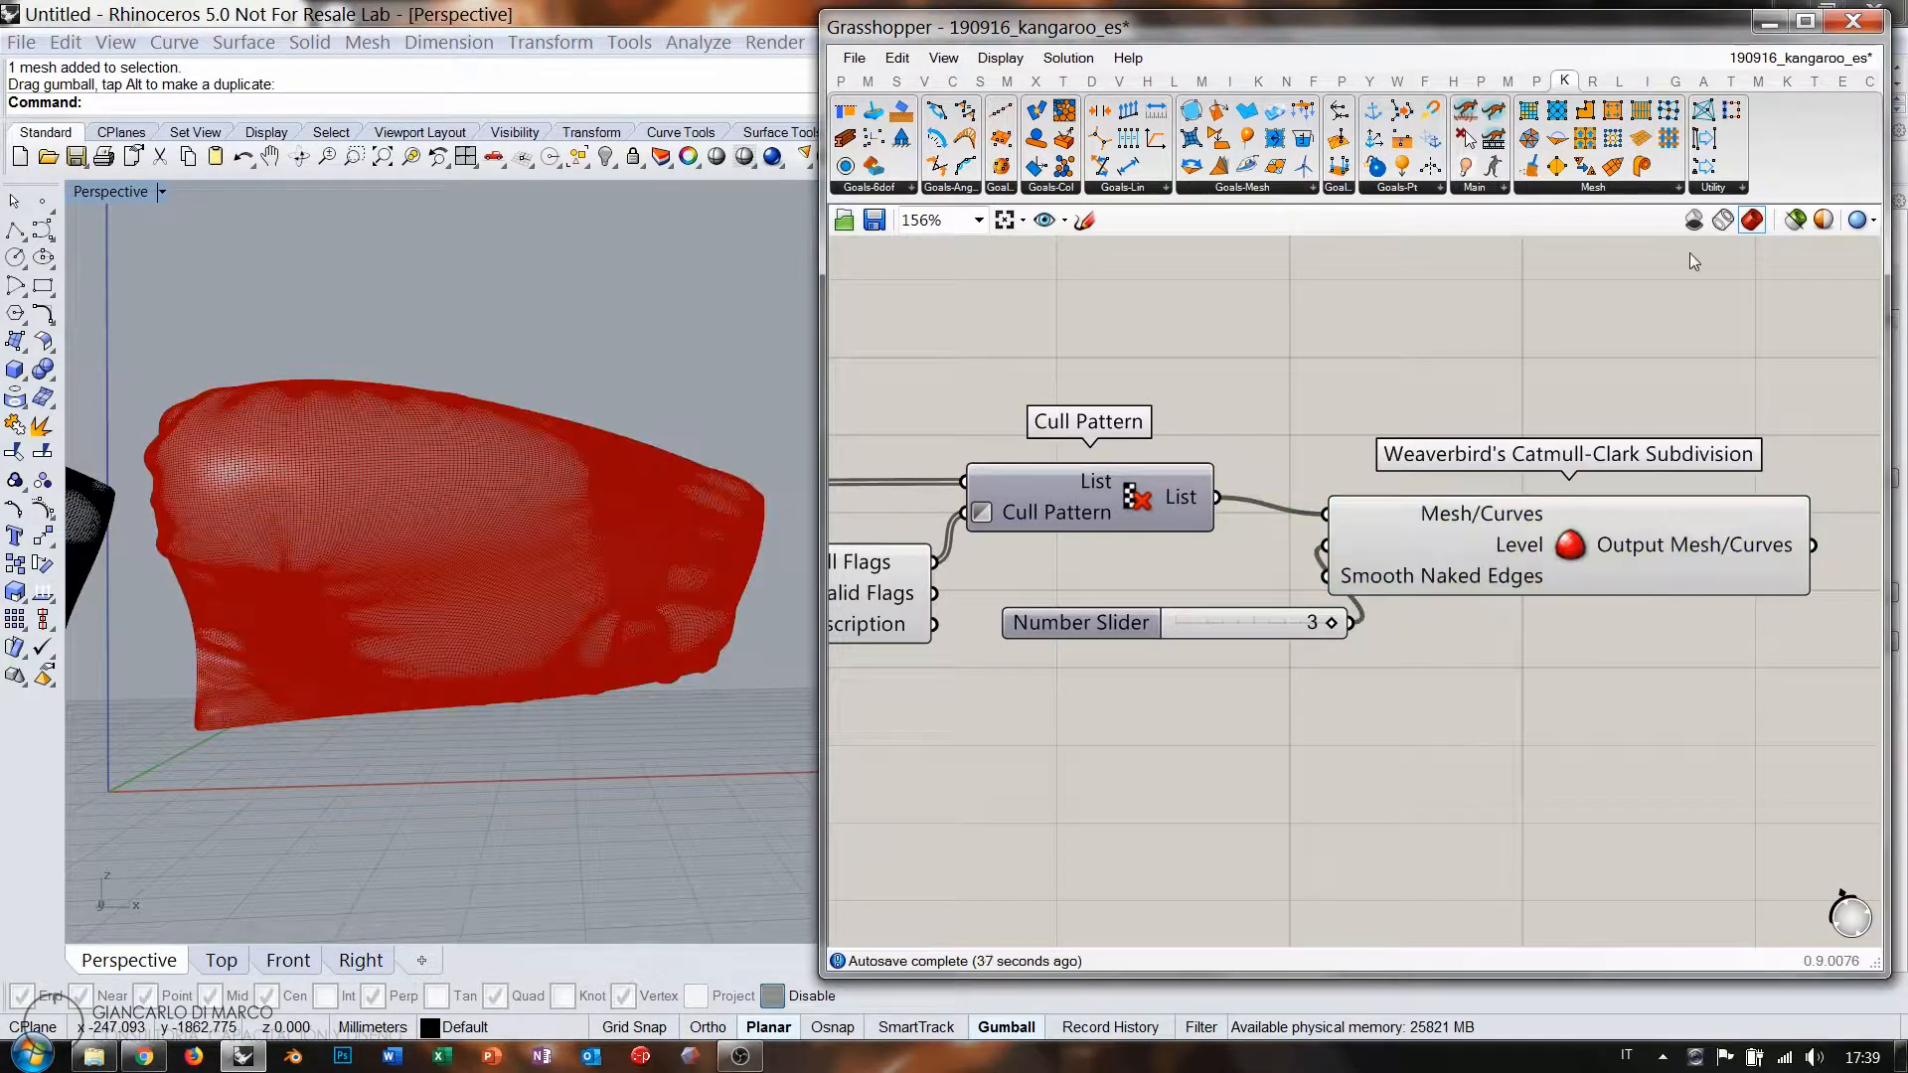
pyautogui.click(1694, 221)
# Compare both baked pillows side by side in a Shaded Perspective view.
pyautogui.keyDown('shift'); pyautogui.moveTo(290, 597); pyautogui.dragTo(610, 558, button='right'); pyautogui.keyUp('shift')
pyautogui.scroll(-6, 621, 559)
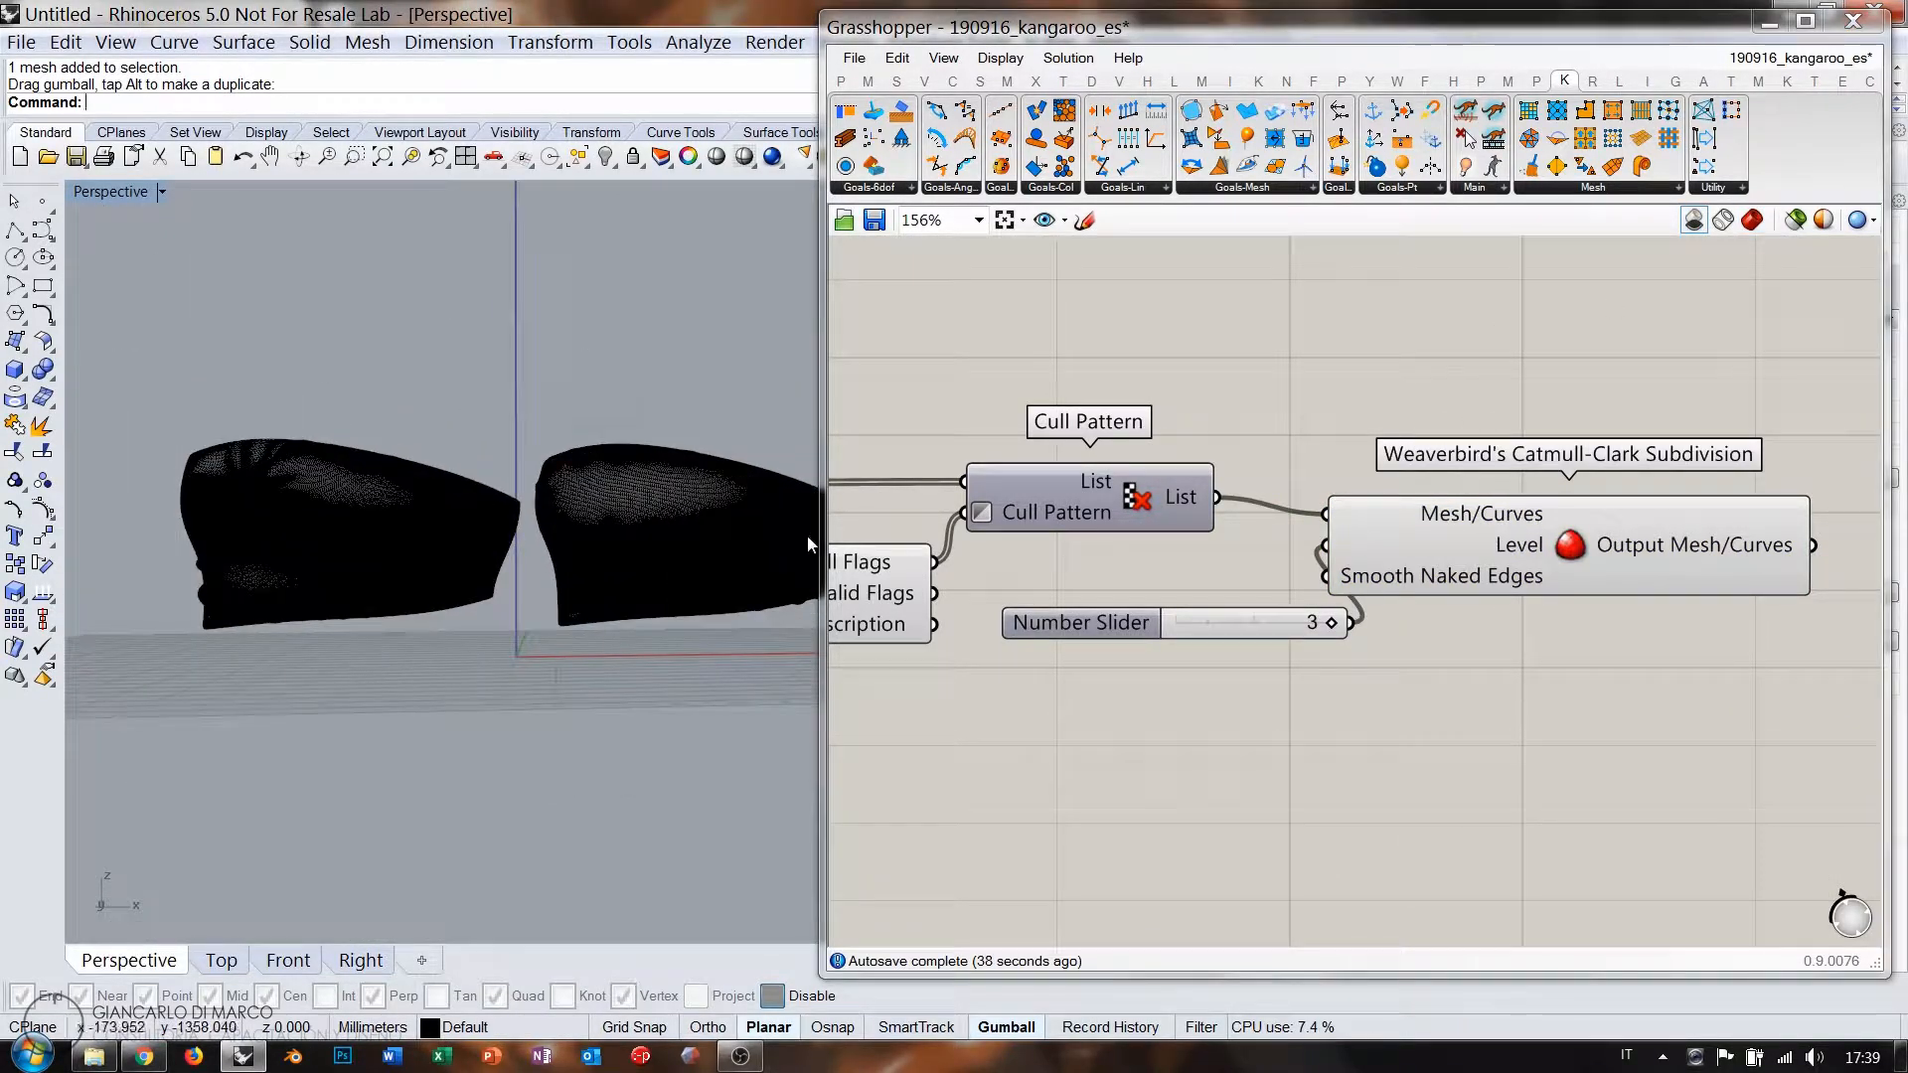
pyautogui.moveTo(821, 545); pyautogui.dragTo(1242, 545)
pyautogui.keyDown('shift'); pyautogui.moveTo(579, 558); pyautogui.dragTo(686, 515, button='right'); pyautogui.keyUp('shift')
pyautogui.scroll(6, 757, 542)
pyautogui.click(453, 256)
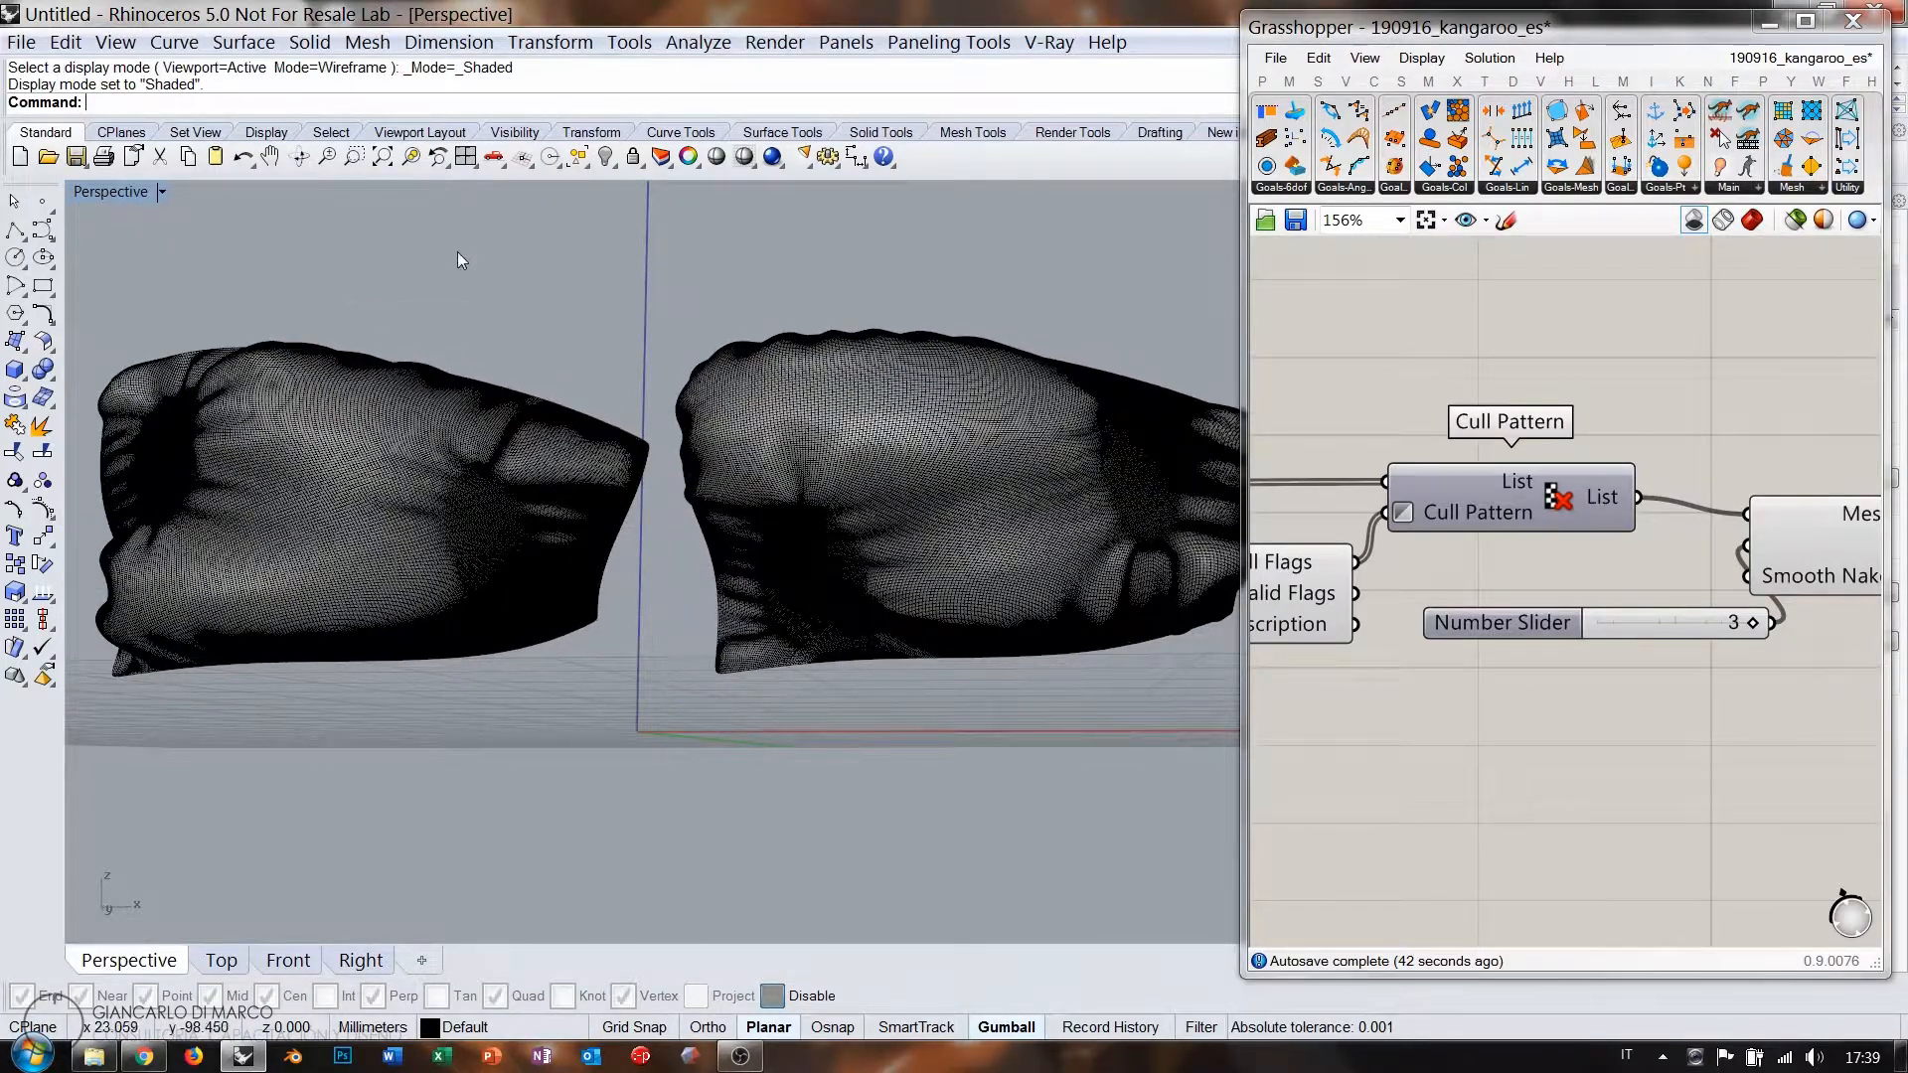
pyautogui.moveTo(457, 252)
pyautogui.mouseDown(button='right')
pyautogui.moveTo(715, 328)
pyautogui.moveTo(710, 494)
pyautogui.moveTo(656, 525)
pyautogui.moveTo(784, 509)
pyautogui.moveTo(796, 530)
pyautogui.moveTo(741, 546)
pyautogui.mouseUp(button='right')
pyautogui.moveTo(741, 546)
pyautogui.keyDown('shift'); pyautogui.mouseDown(button='right')
pyautogui.moveTo(805, 565)
pyautogui.moveTo(307, 562)
pyautogui.moveTo(239, 514)
pyautogui.moveTo(720, 568)
pyautogui.moveTo(772, 540)
pyautogui.mouseUp(button='right'); pyautogui.keyUp('shift')
# Delete both baked pillow meshes.
pyautogui.click(772, 541)
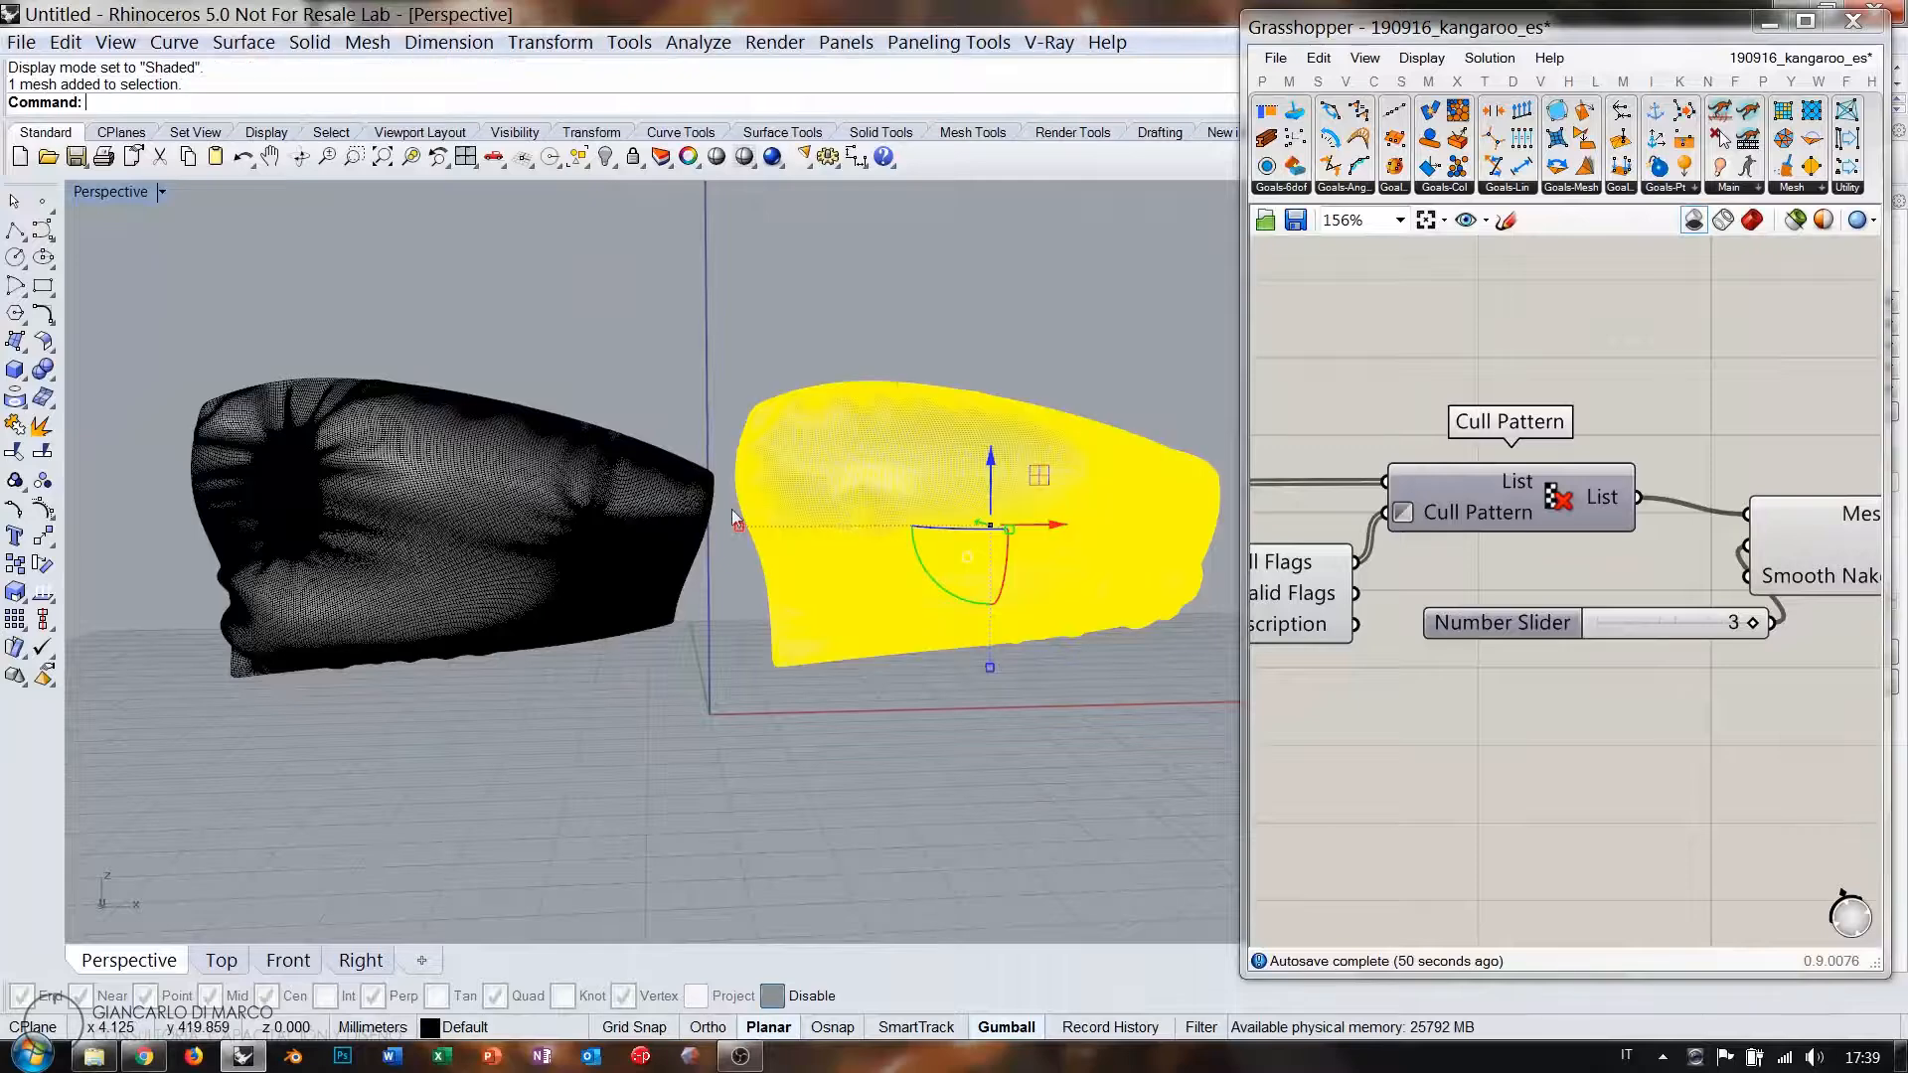
pyautogui.keyDown('shift'); pyautogui.click(696, 617); pyautogui.keyUp('shift')
pyautogui.press('Delete')
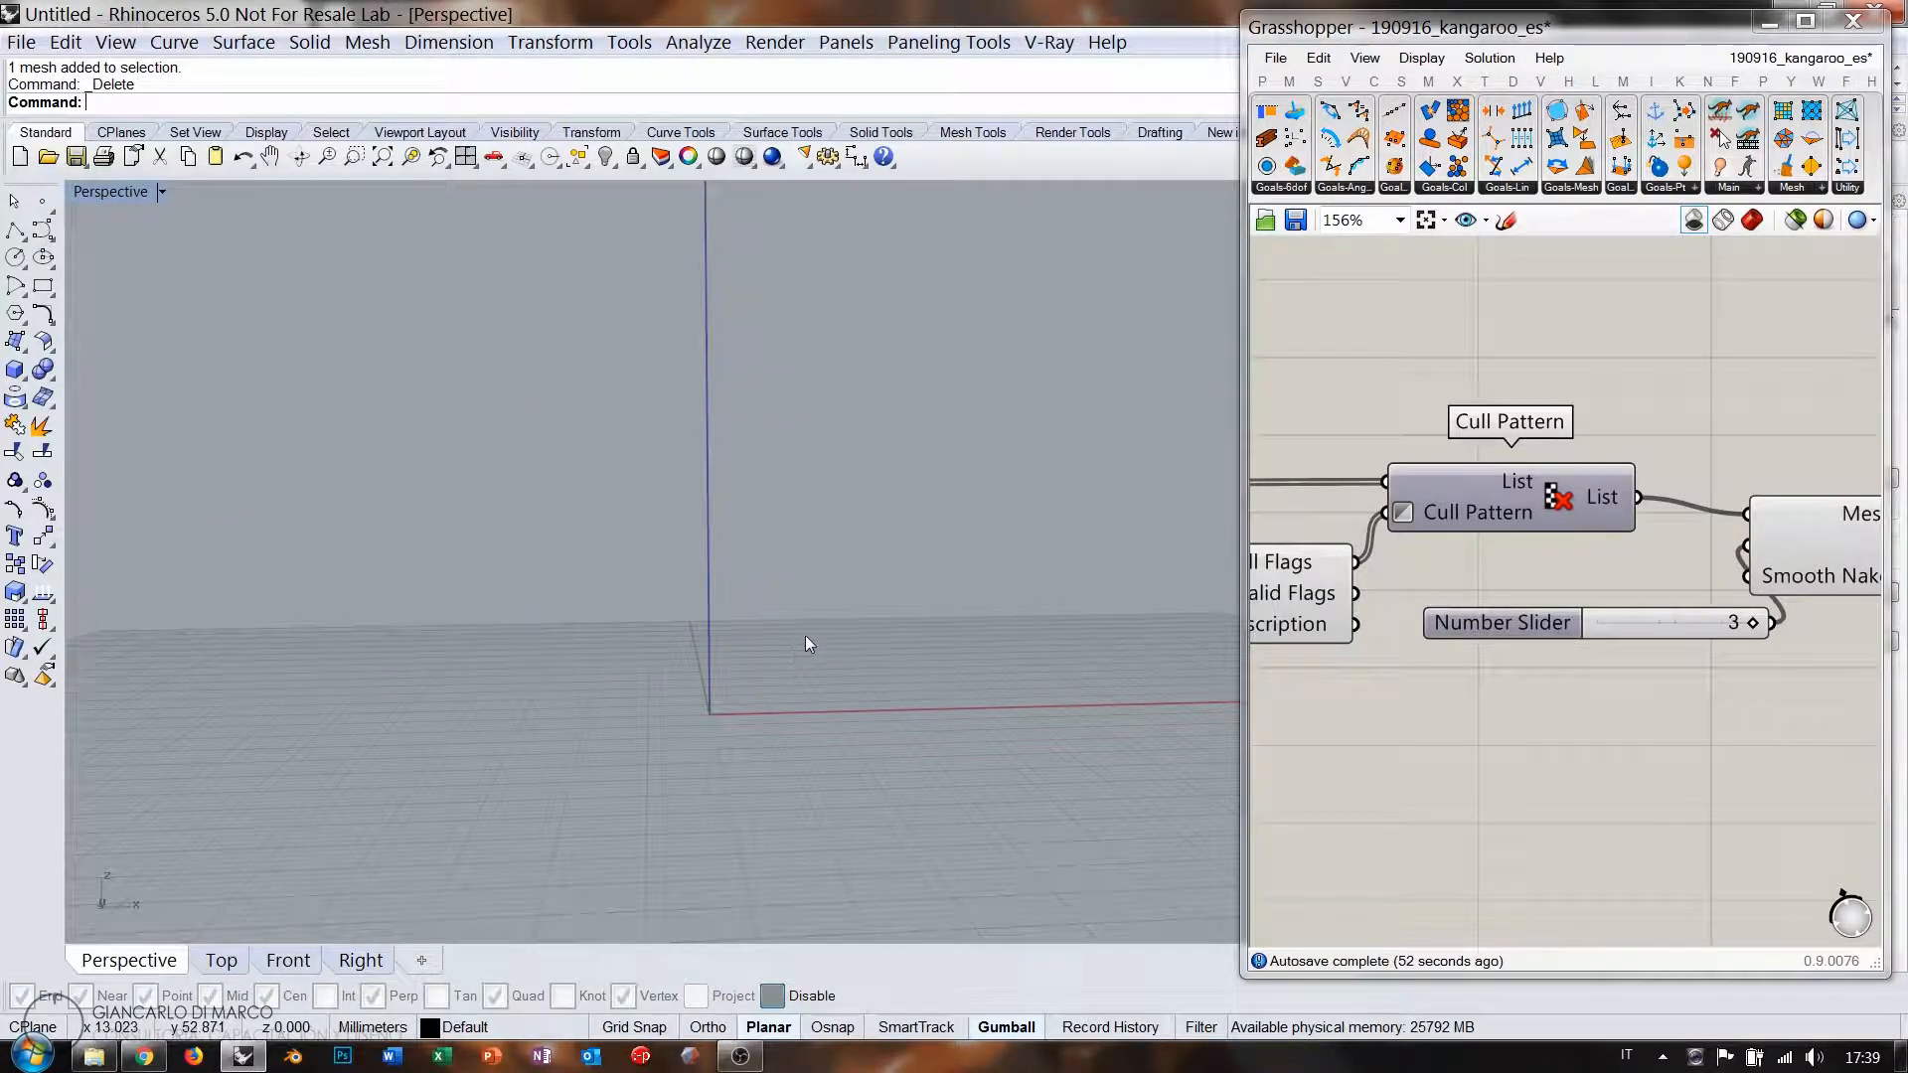
# Turn the Grasshopper preview back on so the red pillow mesh shows in Rhino.
pyautogui.moveTo(805, 643); pyautogui.dragTo(1005, 660, button='right')
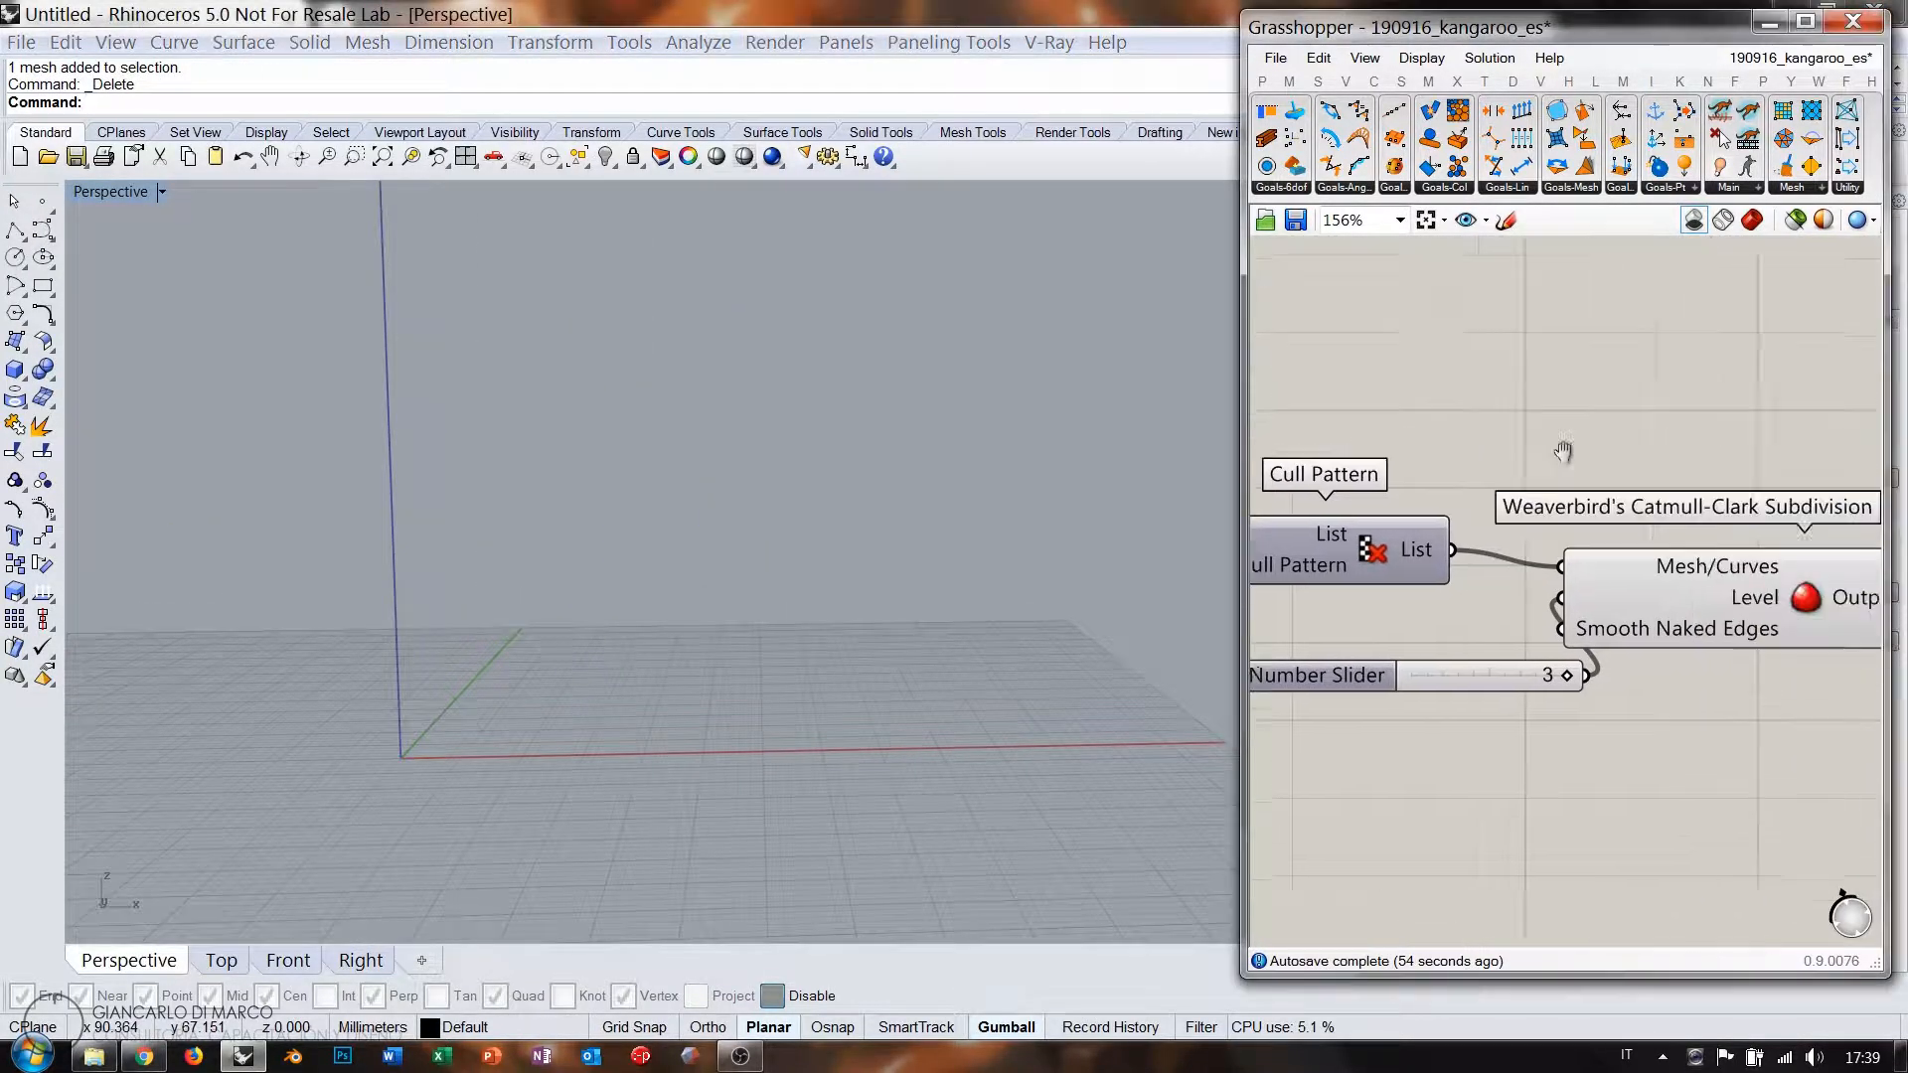
pyautogui.click(1749, 223)
pyautogui.scroll(5, 754, 575)
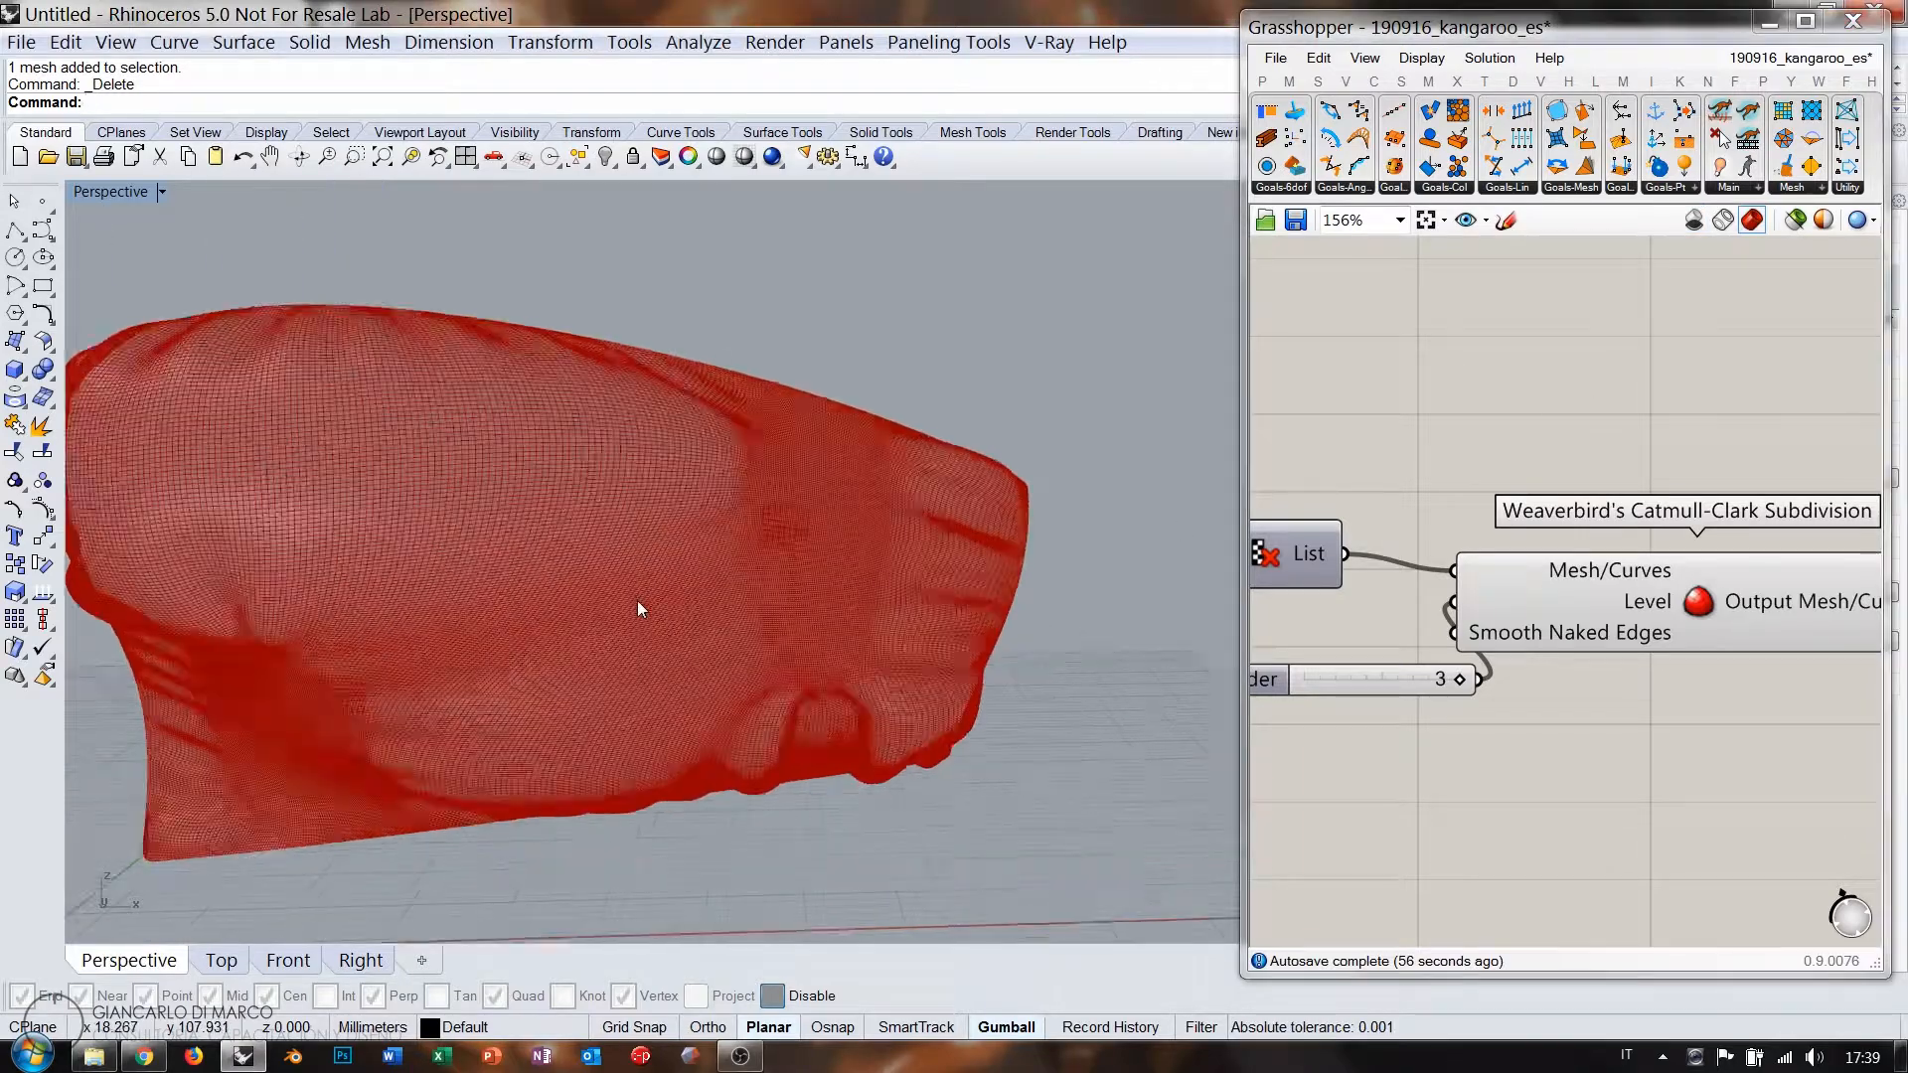
pyautogui.scroll(-1, 1022, 575)
pyautogui.moveTo(1022, 574); pyautogui.dragTo(865, 619, button='right')
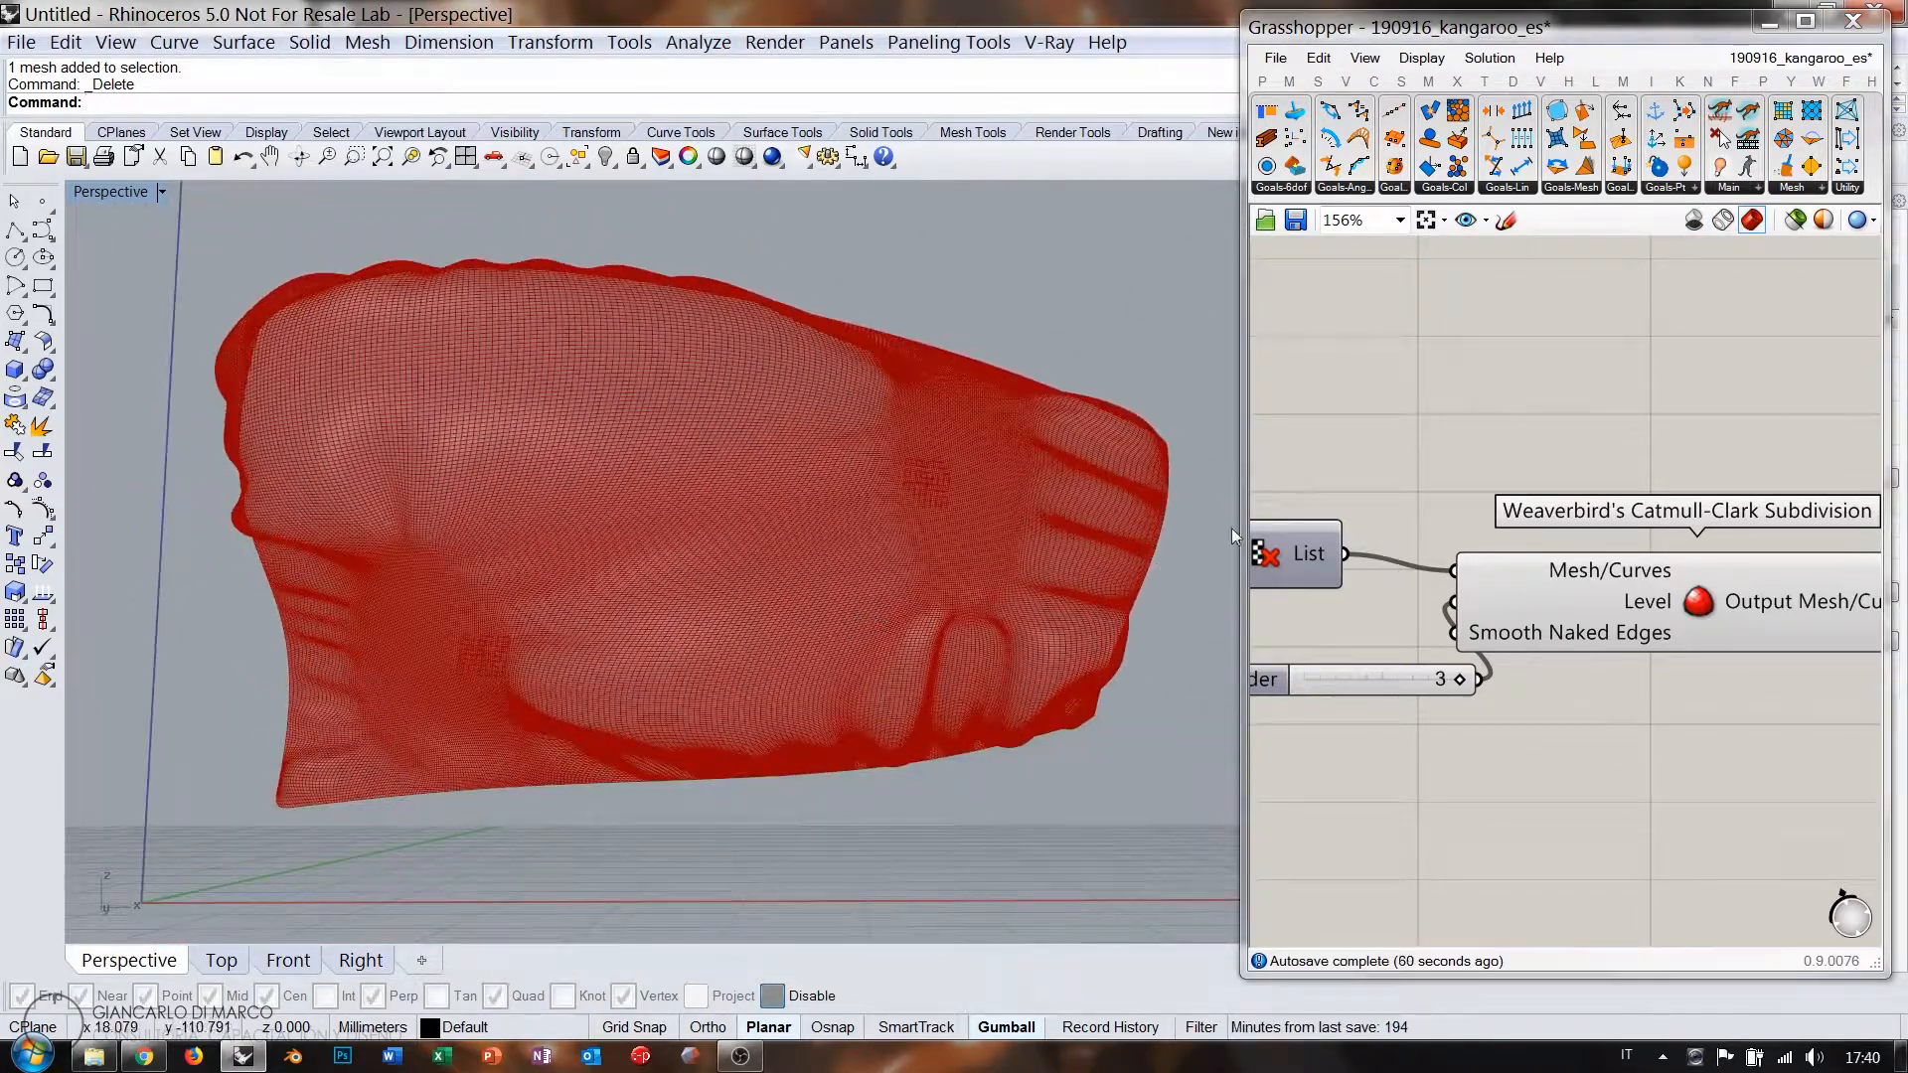
# Tidy the subdivision slider and Catmull-Clark node, and bring the whole graph into view.
pyautogui.moveTo(1231, 527); pyautogui.dragTo(738, 537)
pyautogui.scroll(-3, 1434, 597)
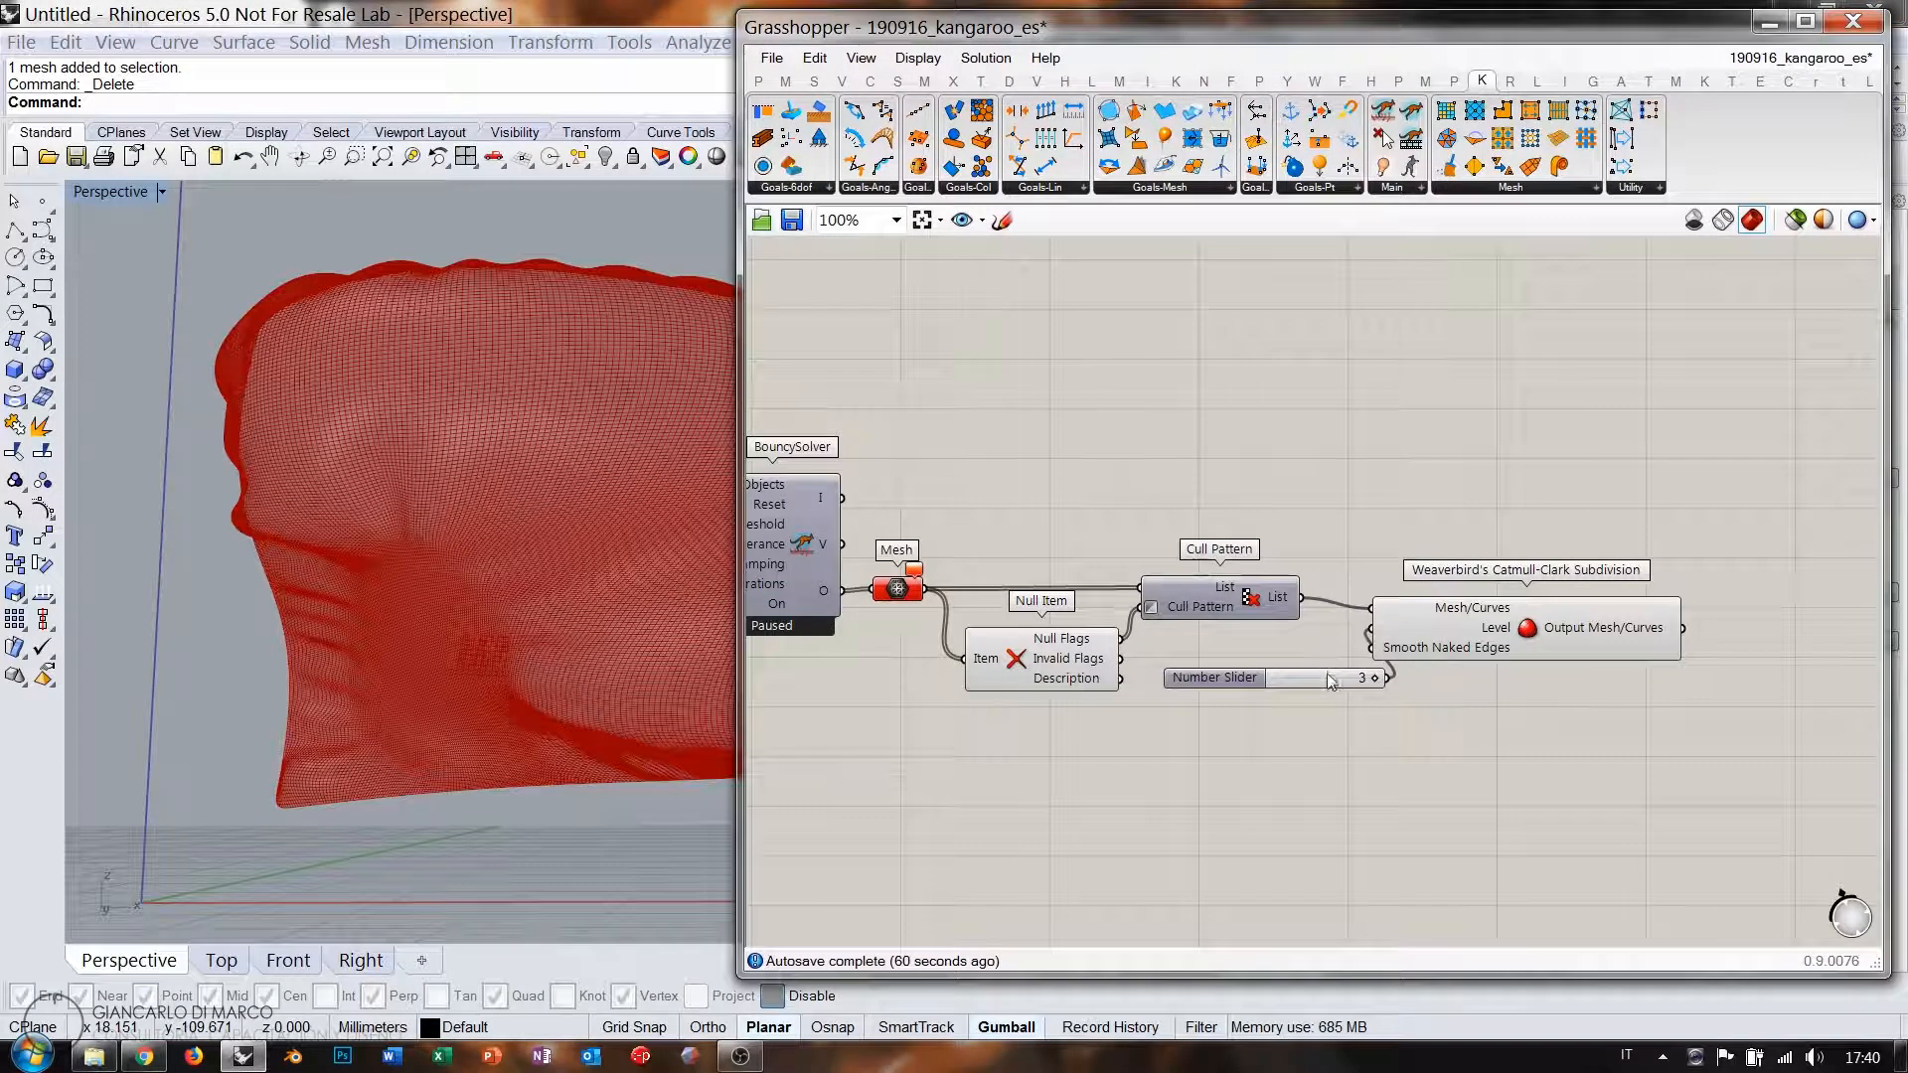
pyautogui.moveTo(1225, 706); pyautogui.dragTo(1242, 711)
pyautogui.moveTo(1462, 627); pyautogui.dragTo(1416, 660)
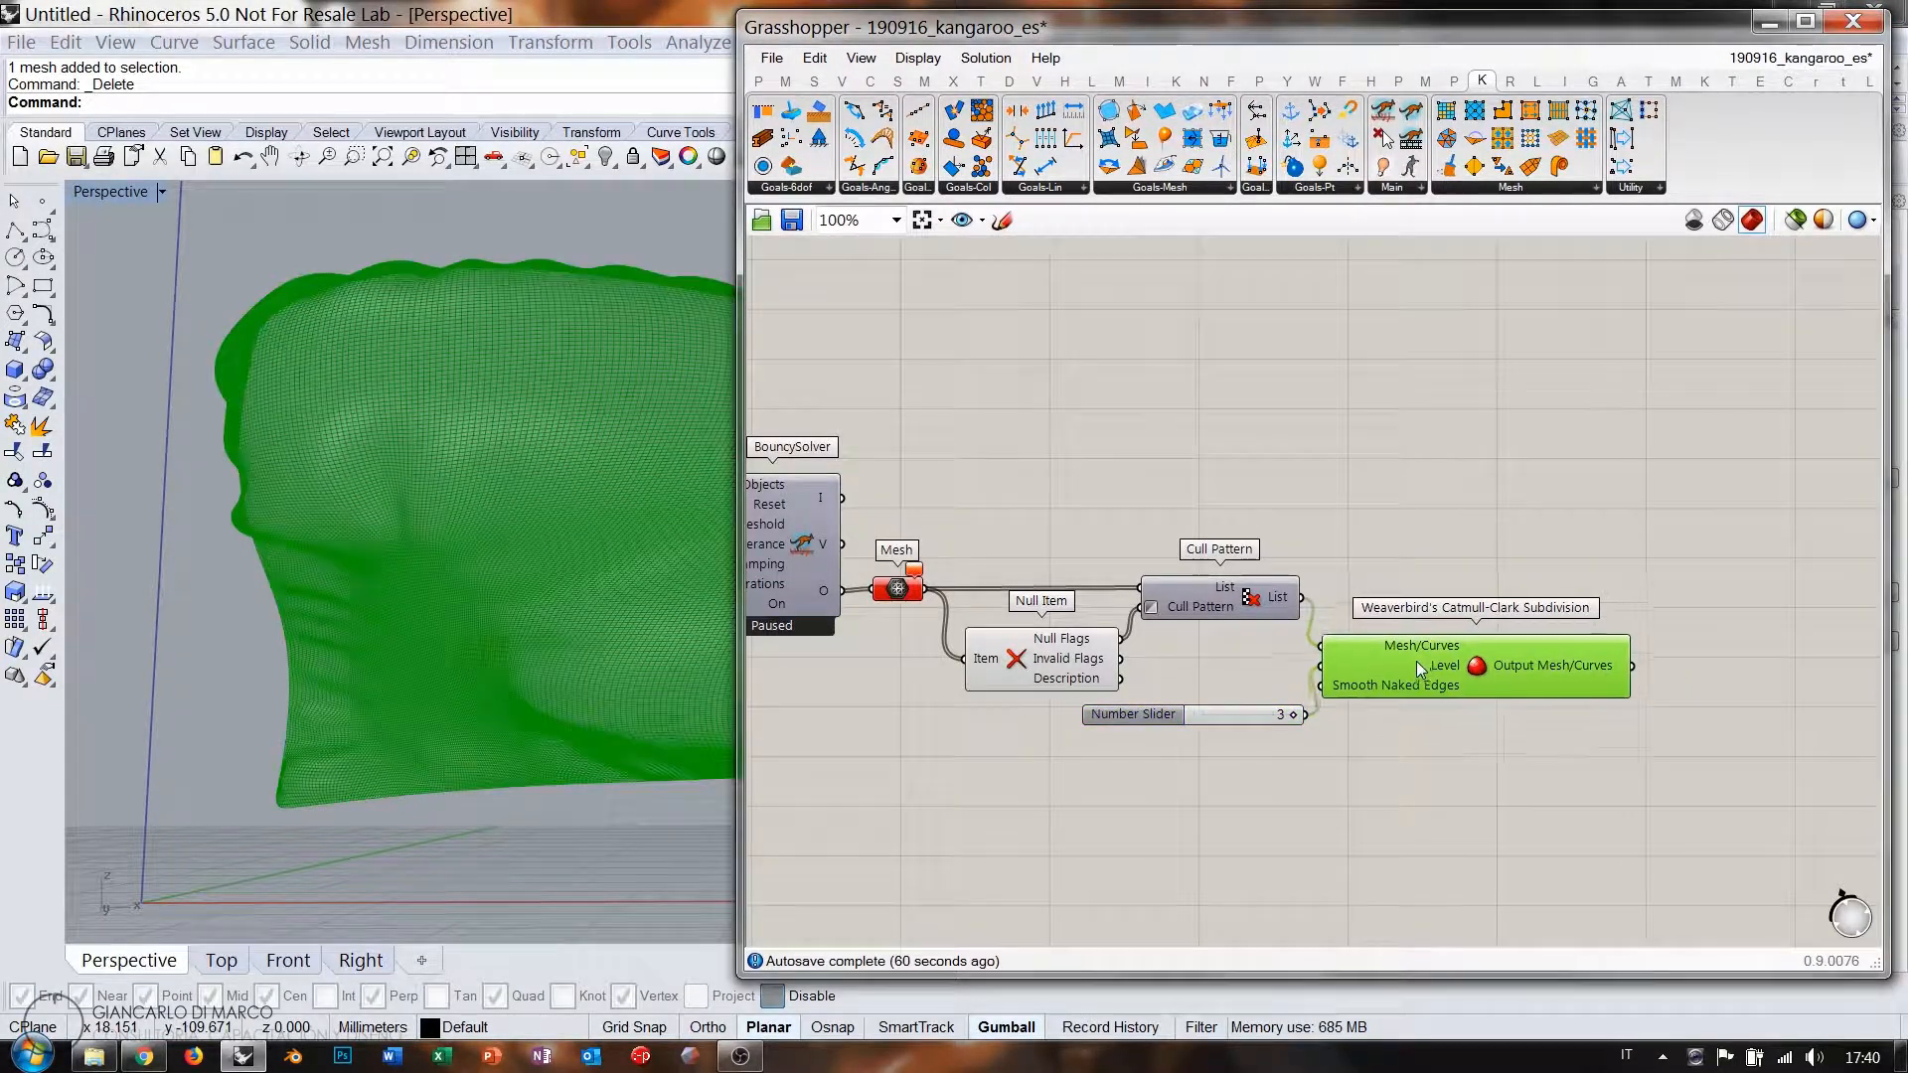
pyautogui.scroll(-2, 1404, 552)
pyautogui.moveTo(1403, 552); pyautogui.dragTo(1582, 557, button='right')
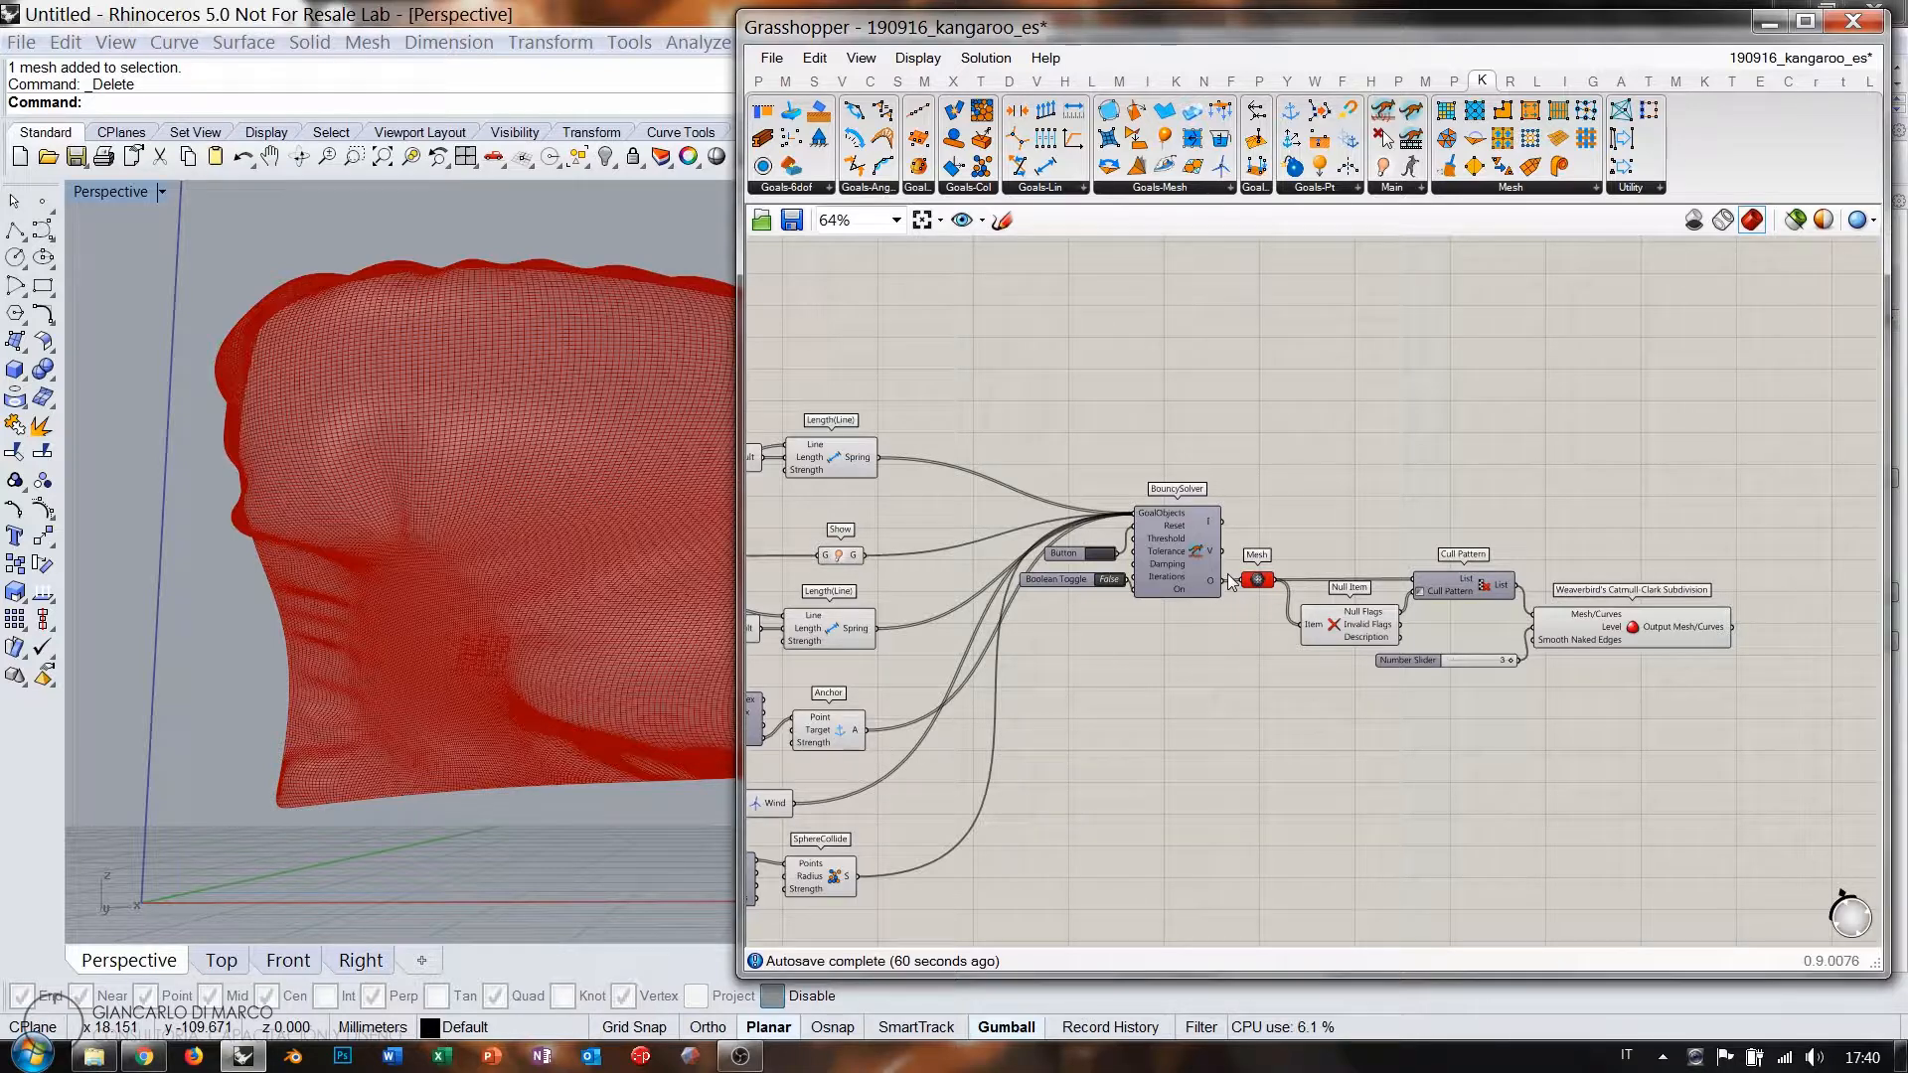
pyautogui.moveTo(1040, 618); pyautogui.dragTo(1358, 556, button='right')
pyautogui.scroll(-3, 1451, 493)
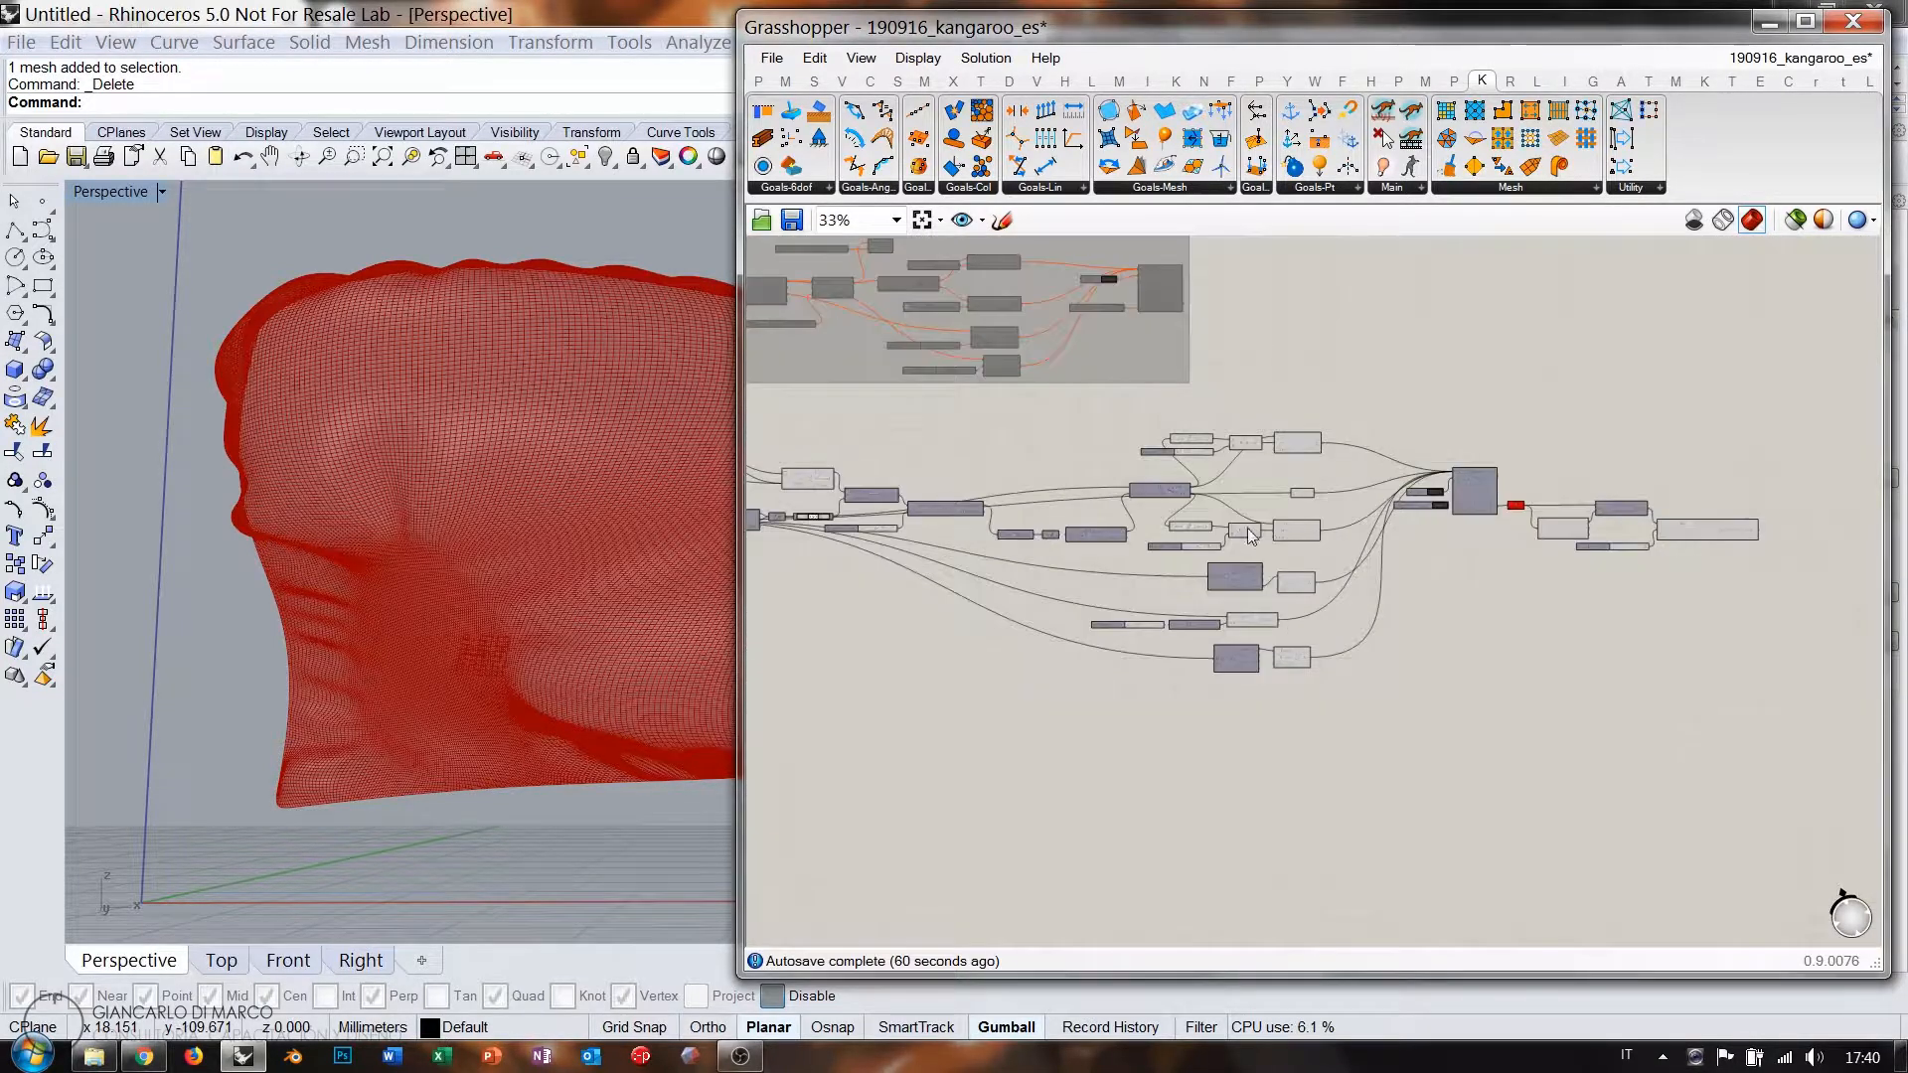
pyautogui.moveTo(1241, 518); pyautogui.dragTo(1363, 497, button='right')
pyautogui.scroll(-1, 1355, 477)
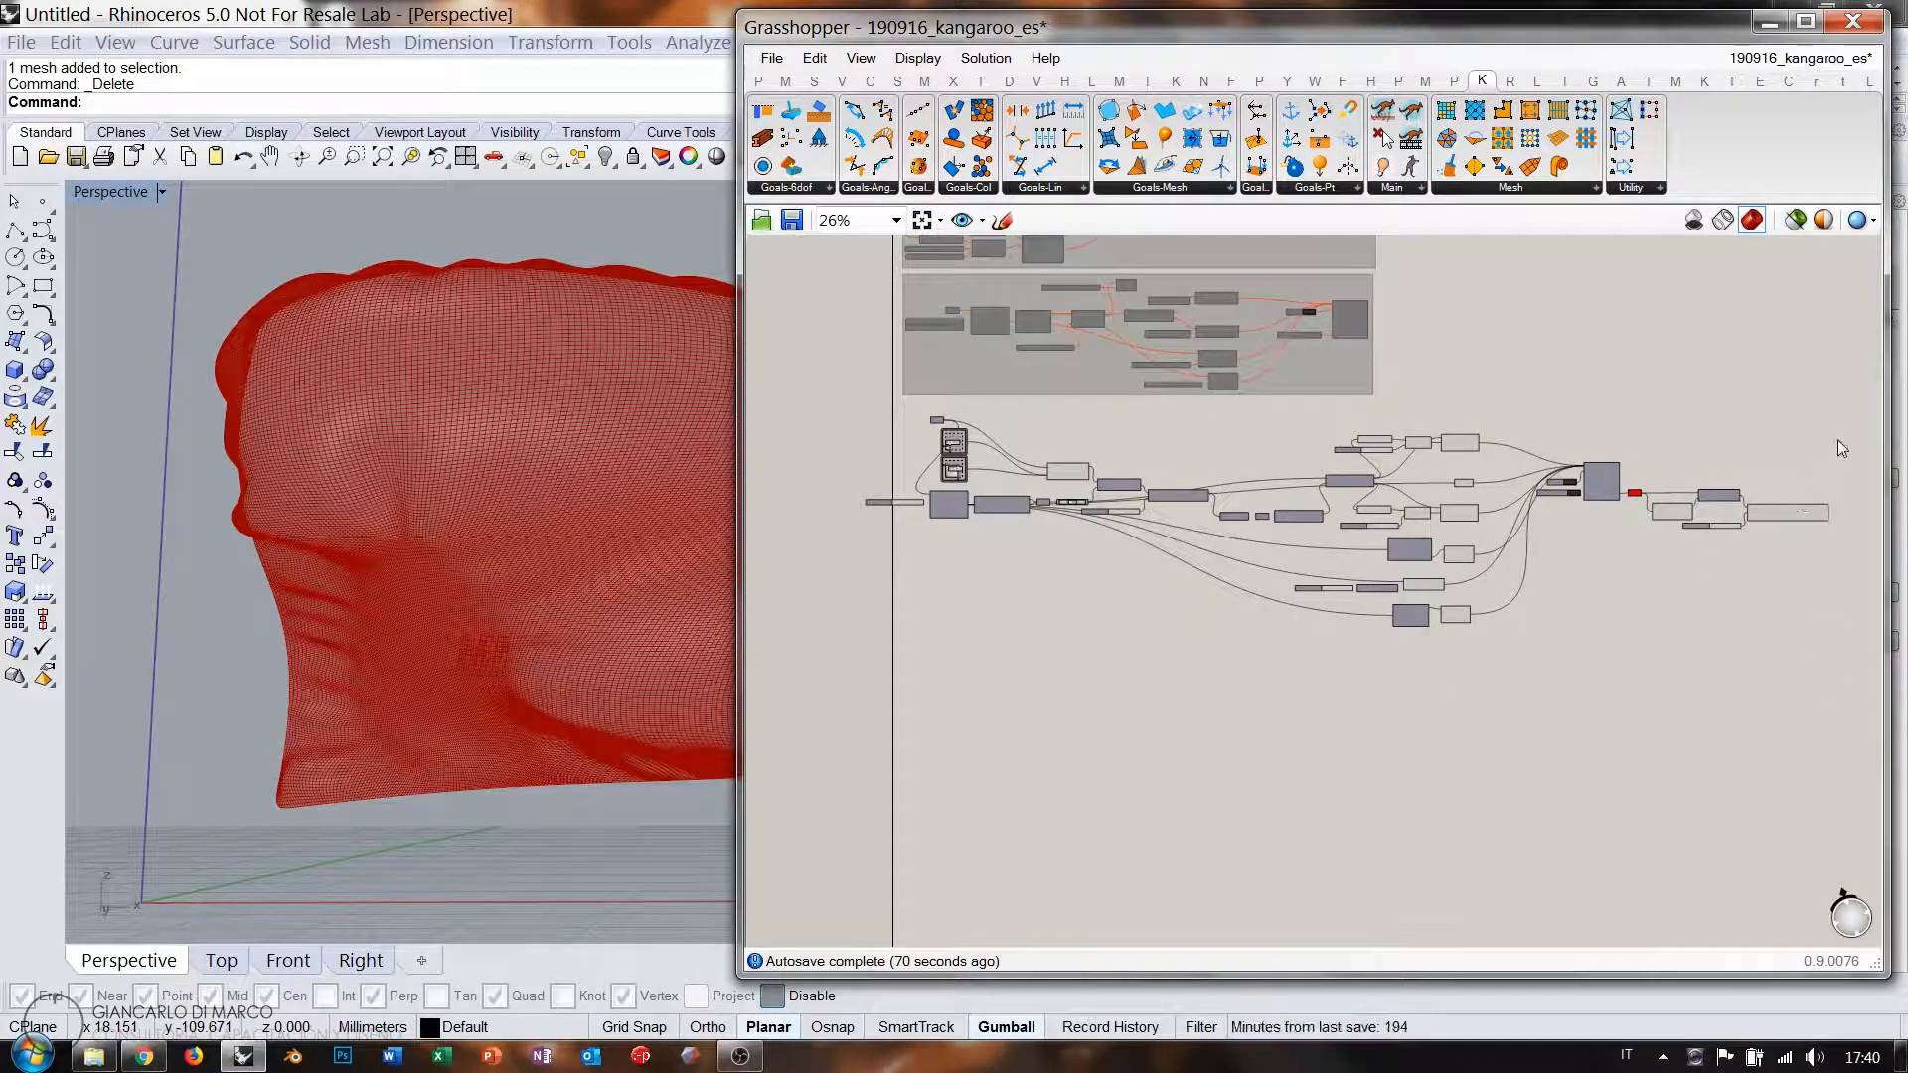
# Copy the solver and its output chain lower down, with all goal wires disconnected from the copy.
pyautogui.moveTo(1839, 448); pyautogui.dragTo(1556, 564)
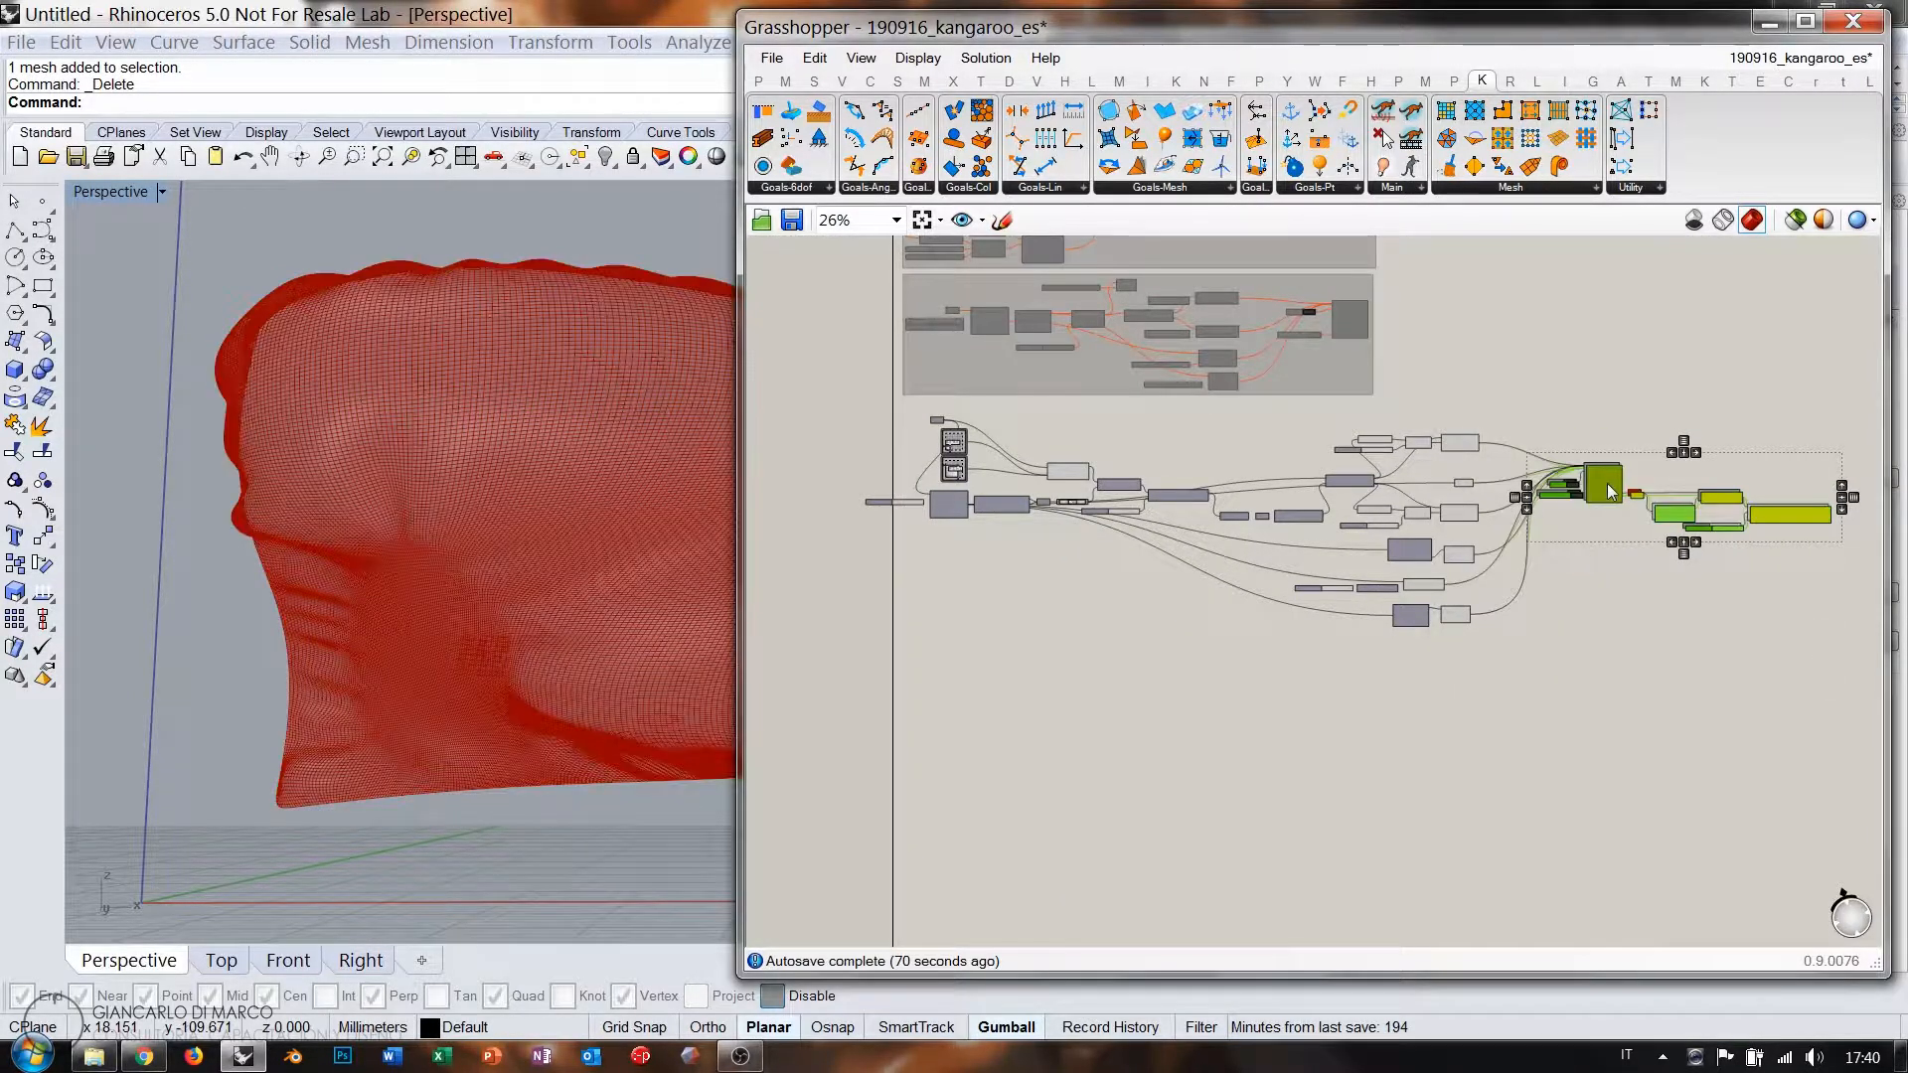
pyautogui.moveTo(1610, 491); pyautogui.dragTo(1566, 749)
pyautogui.scroll(6, 1566, 750)
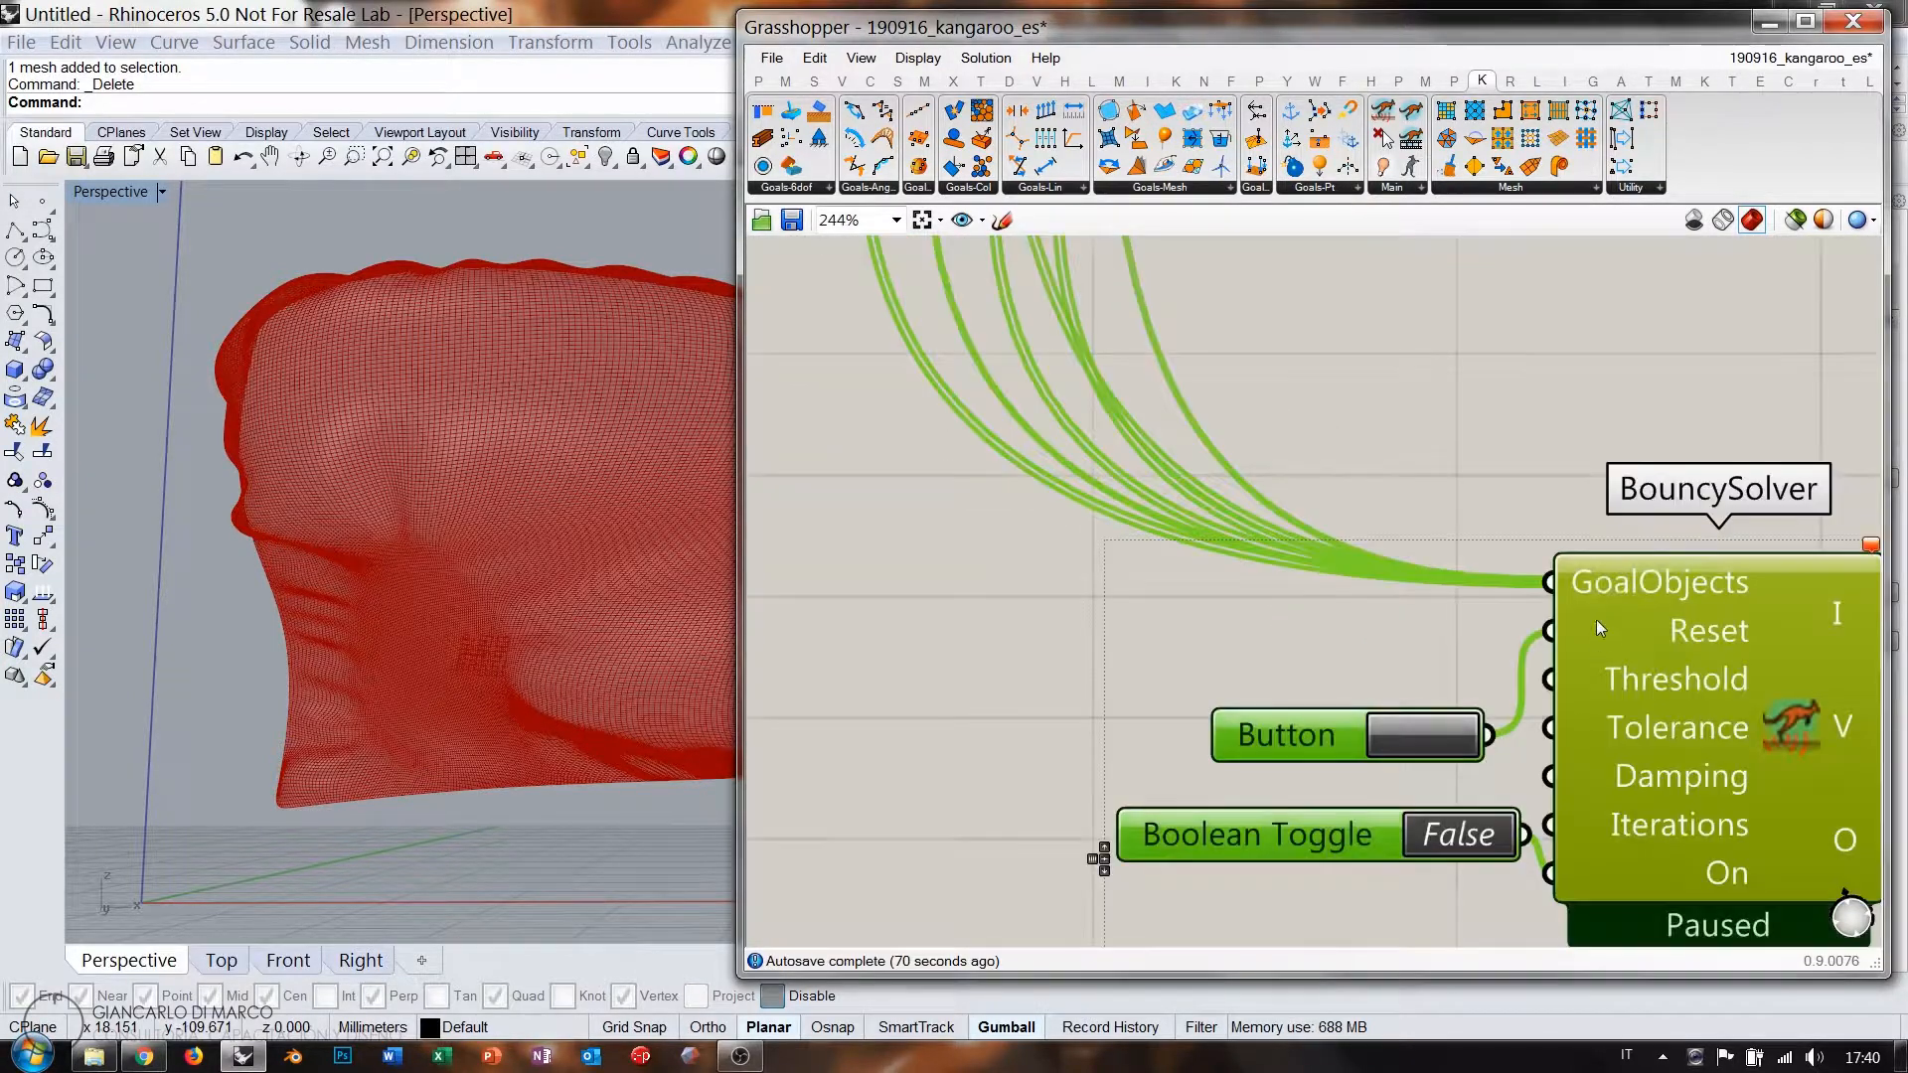
pyautogui.rightClick(1550, 585)
pyautogui.moveTo(1622, 622)
pyautogui.click(1482, 618)
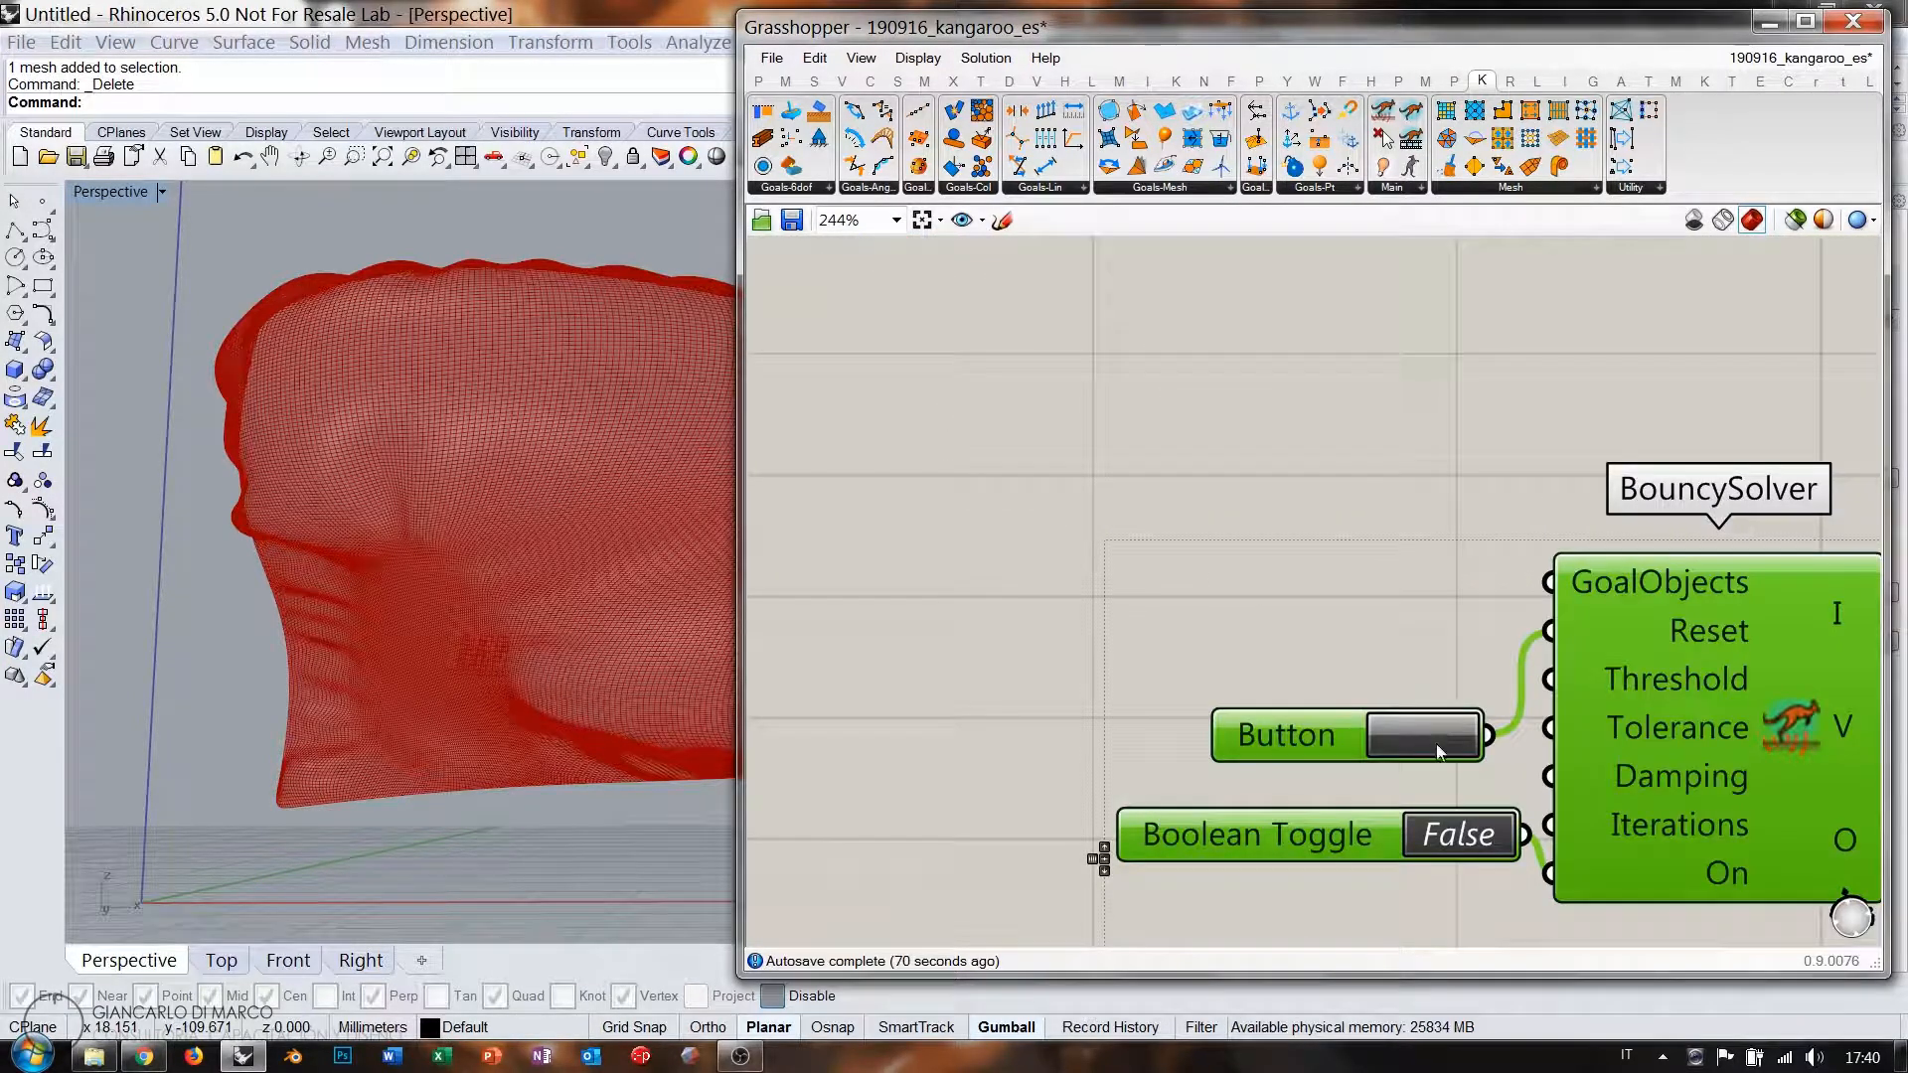
pyautogui.scroll(-5, 1317, 702)
# Group all components of the old pillow setup and disable them.
pyautogui.moveTo(1441, 492); pyautogui.dragTo(1308, 714, button='right')
pyautogui.scroll(-5, 1312, 691)
pyautogui.scroll(5, 1342, 531)
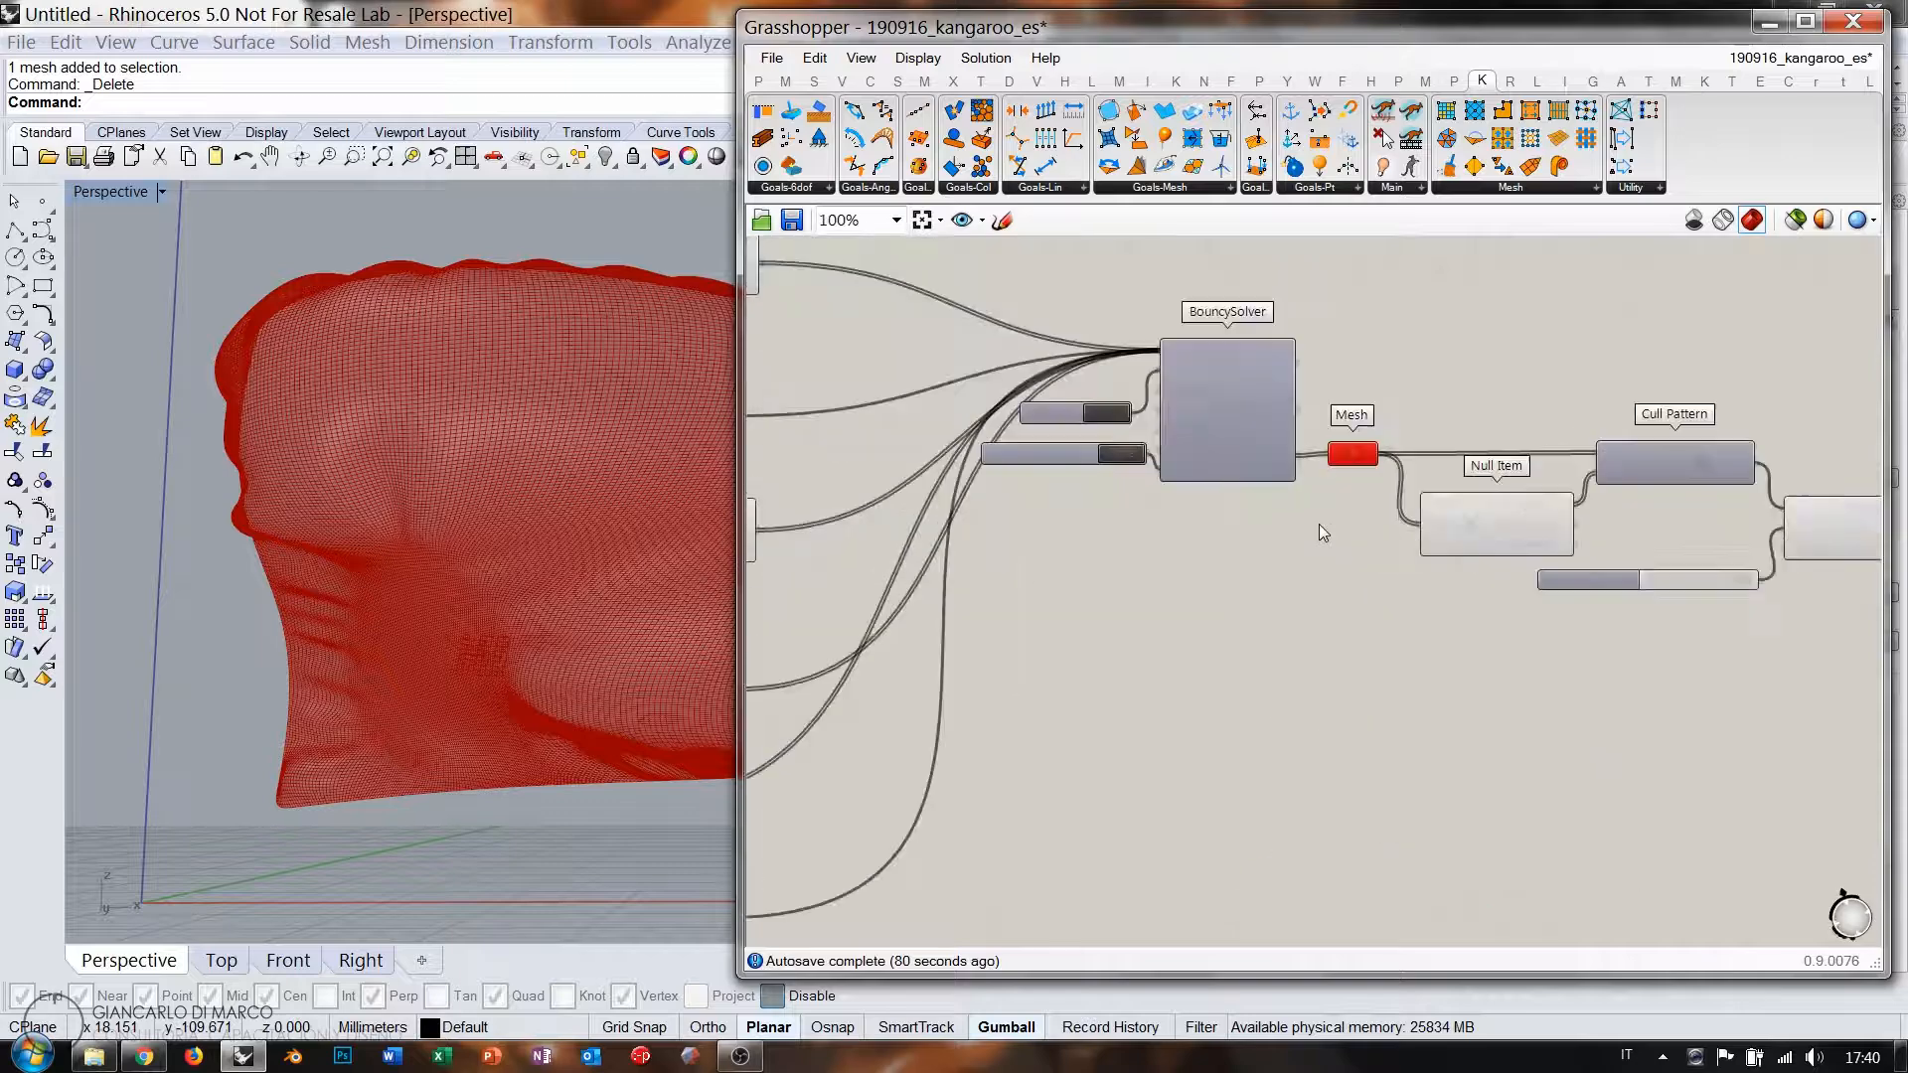
pyautogui.scroll(1, 1320, 531)
pyautogui.scroll(-8, 1518, 540)
pyautogui.moveTo(1718, 641); pyautogui.dragTo(894, 459)
pyautogui.hotkey('ctrl', 'g')
pyautogui.hotkey('ctrl', 'q')
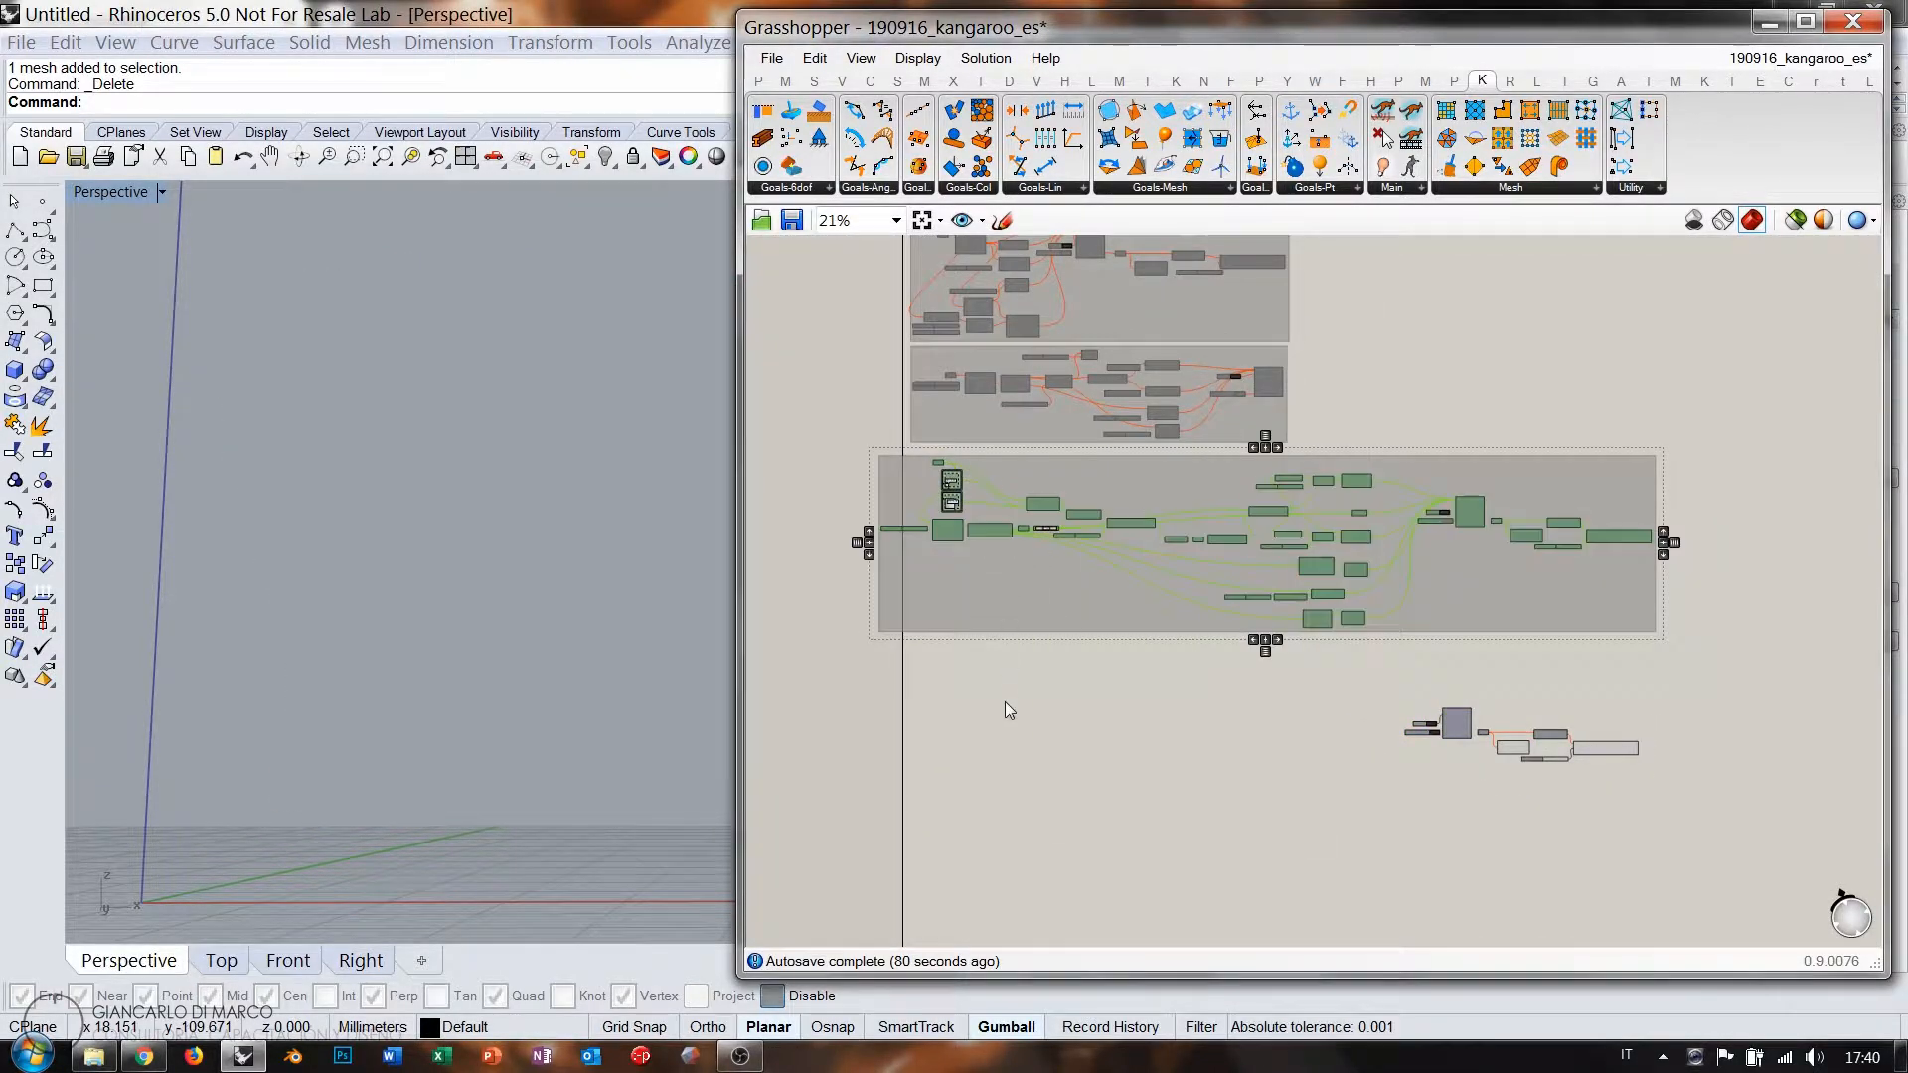
# Nudge the grouped old setup aside and clear empty canvas space.
pyautogui.moveTo(938, 570); pyautogui.dragTo(890, 686, button='right')
pyautogui.click(900, 685)
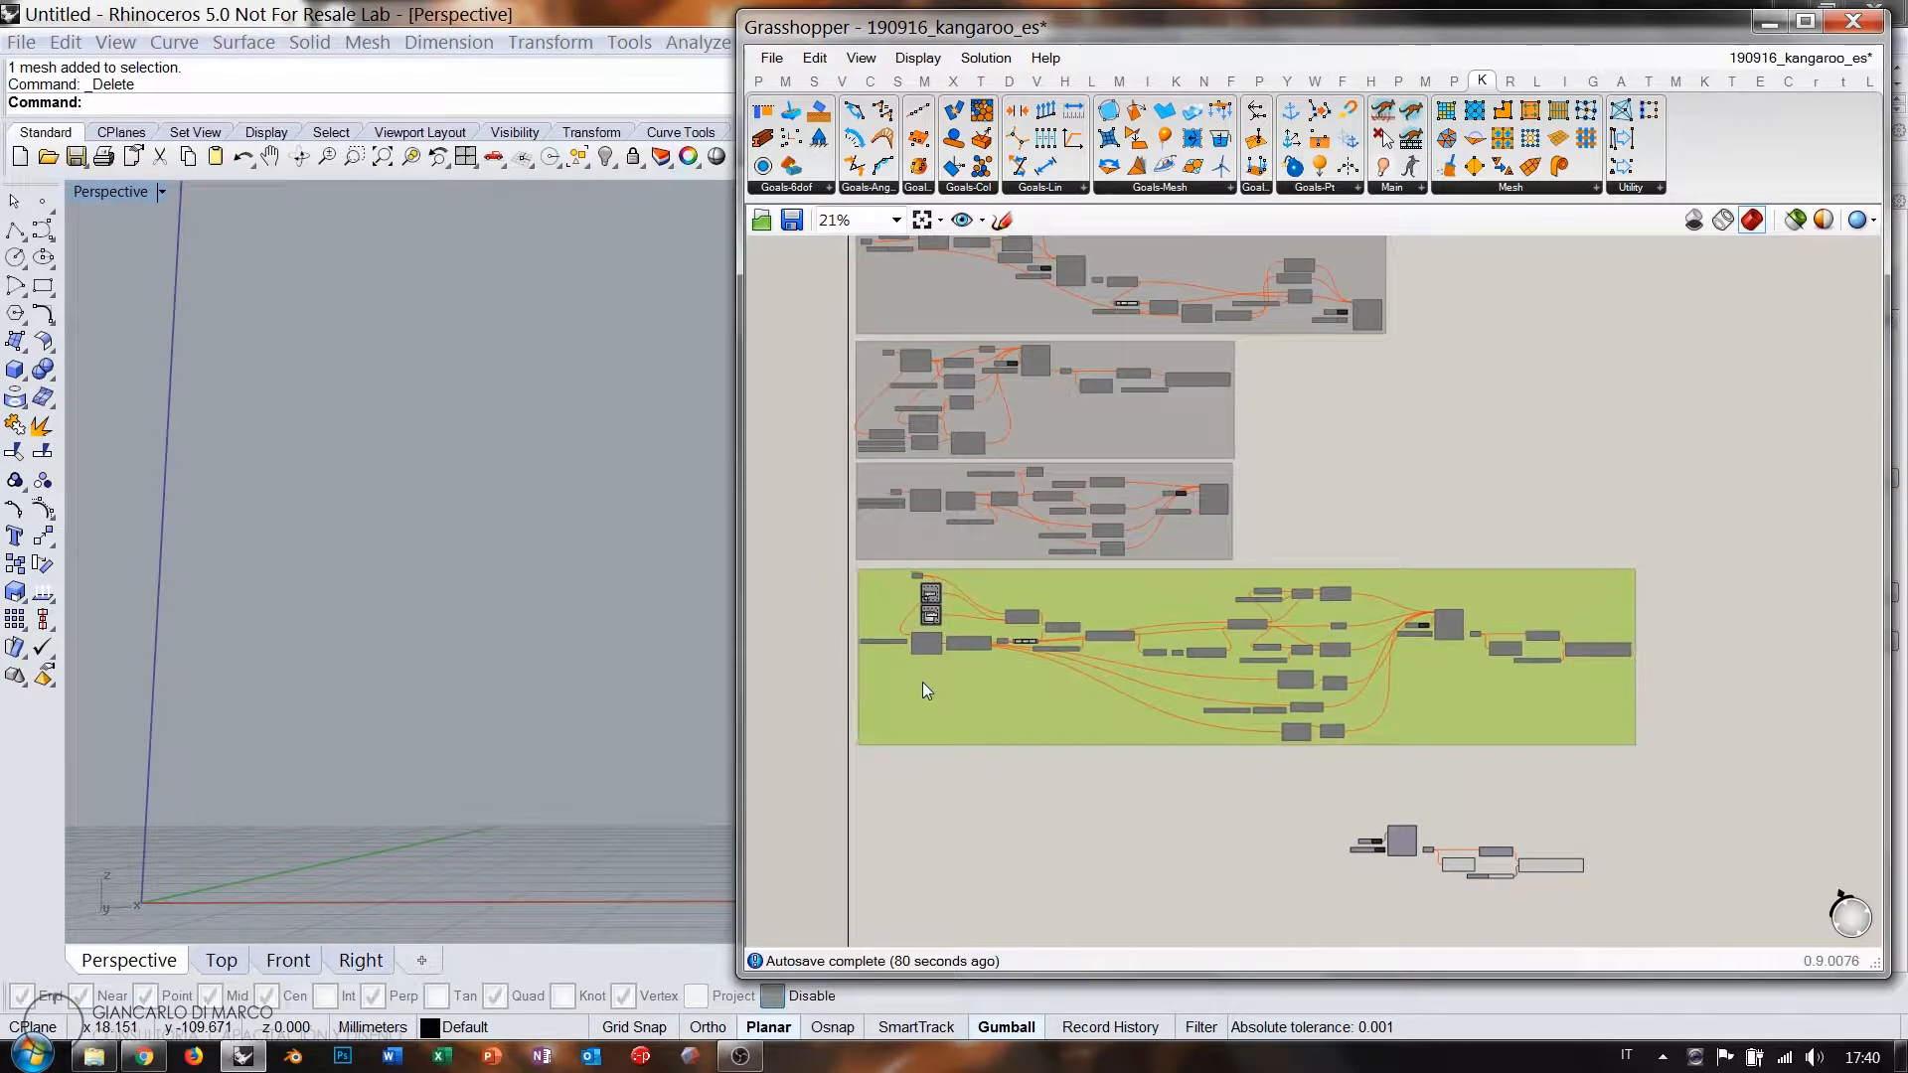
pyautogui.moveTo(922, 682); pyautogui.dragTo(920, 678)
pyautogui.click(1077, 796)
pyautogui.moveTo(1076, 795); pyautogui.dragTo(1173, 564, button='right')
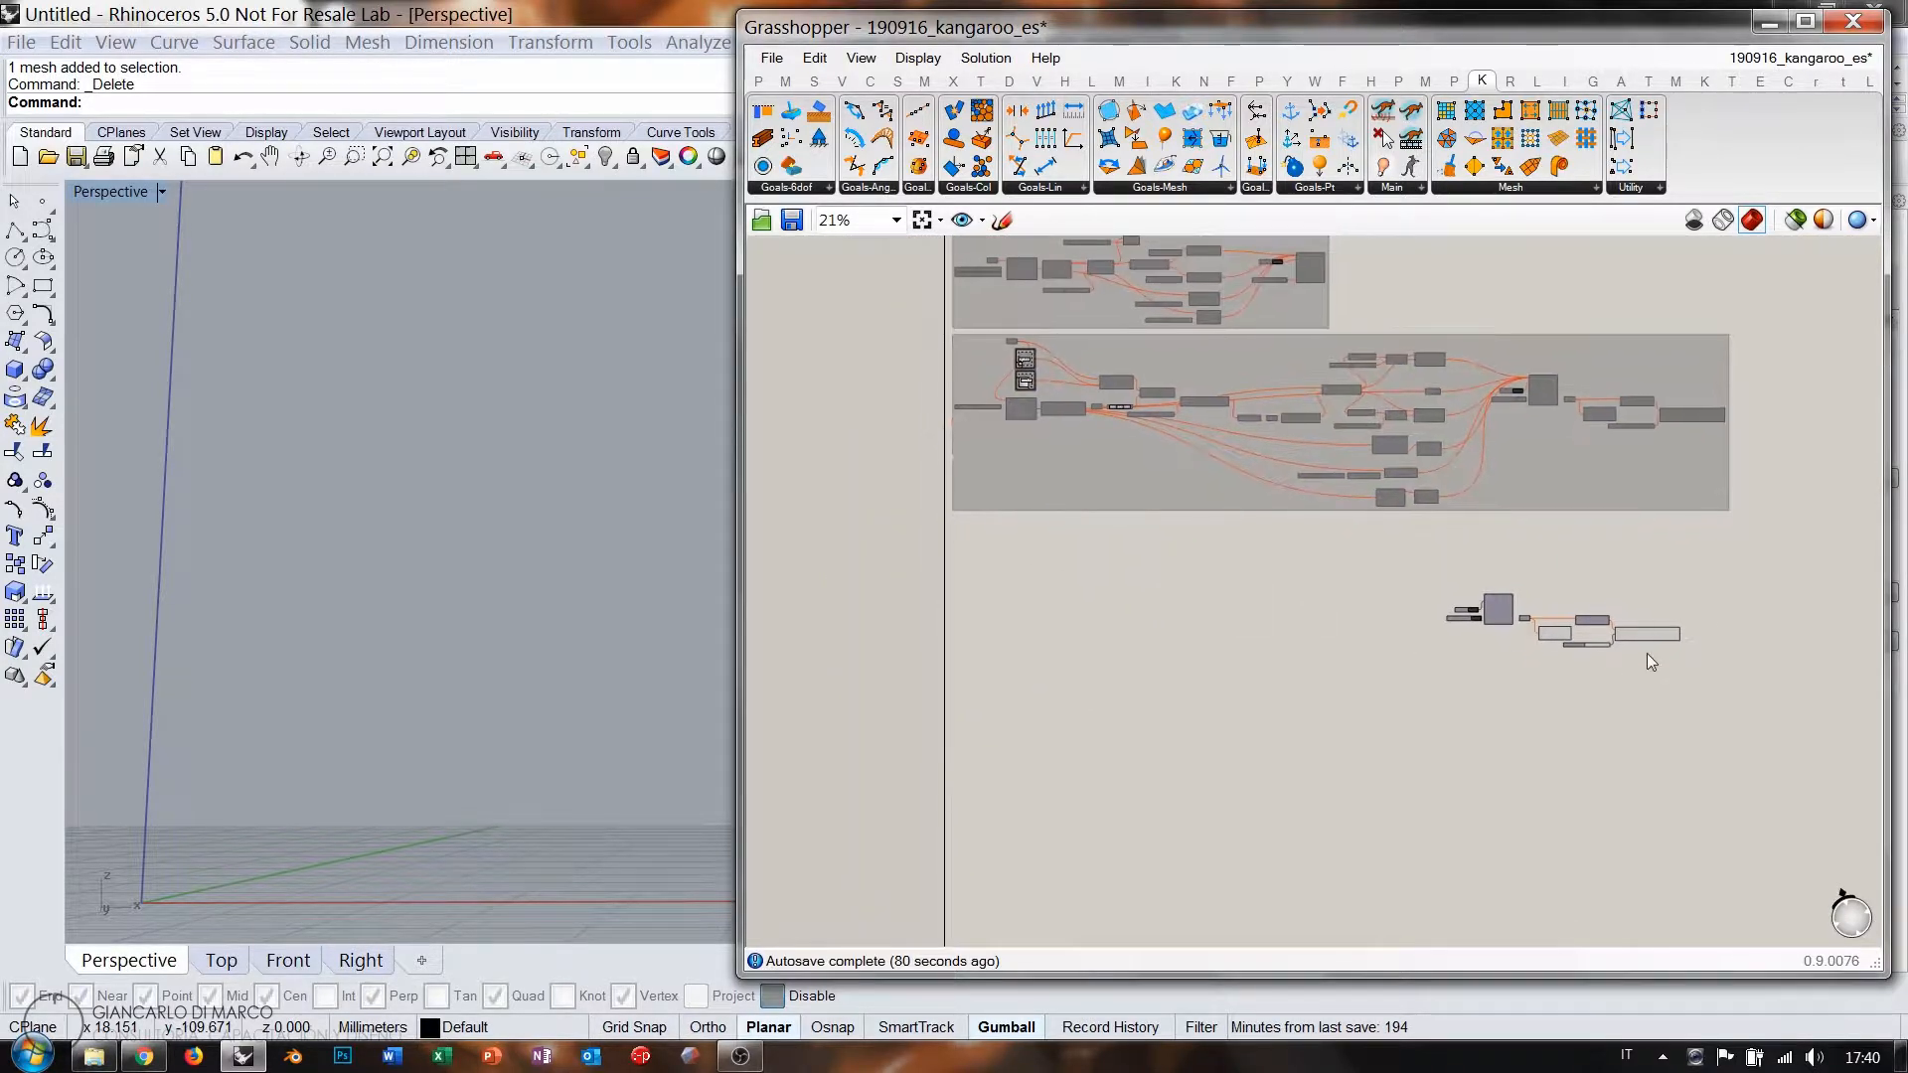
pyautogui.scroll(5, 960, 567)
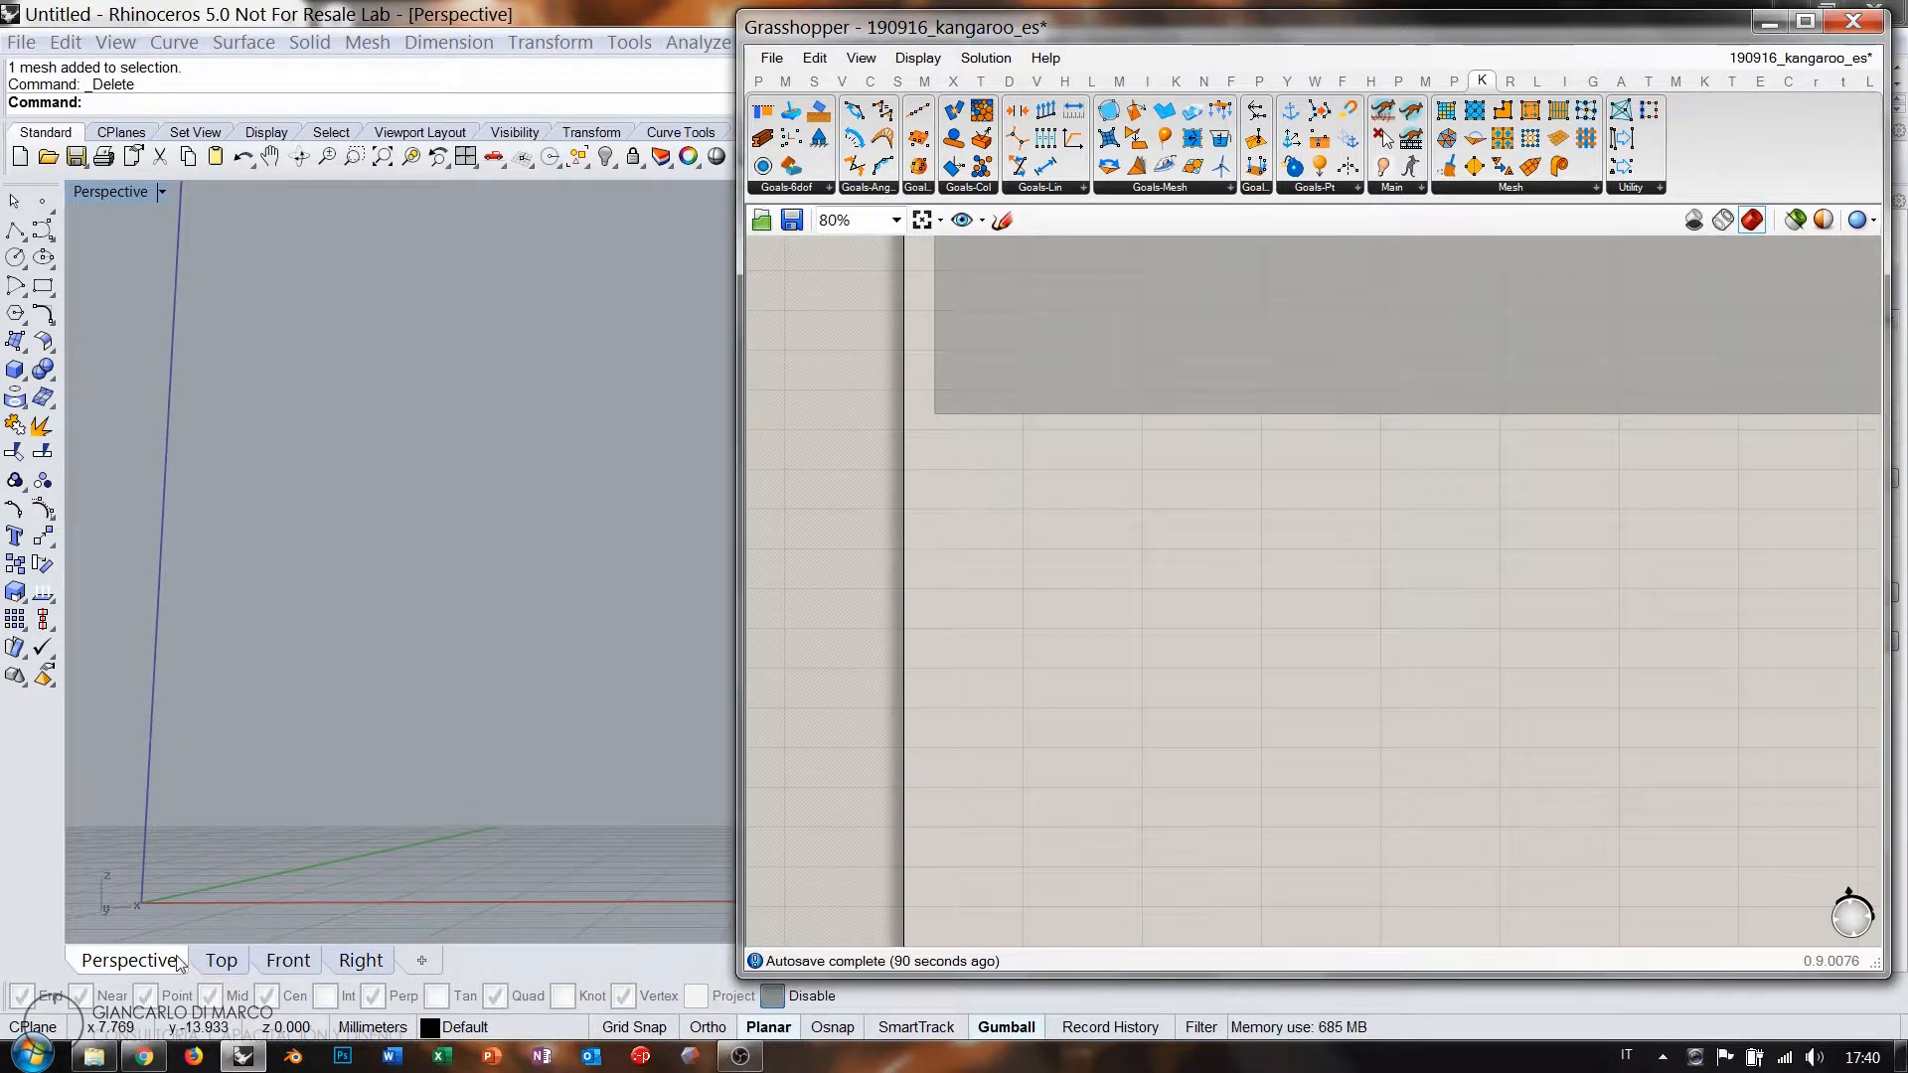
# Switch Rhino to the Top view and add a Plane Surface component.
pyautogui.click(218, 962)
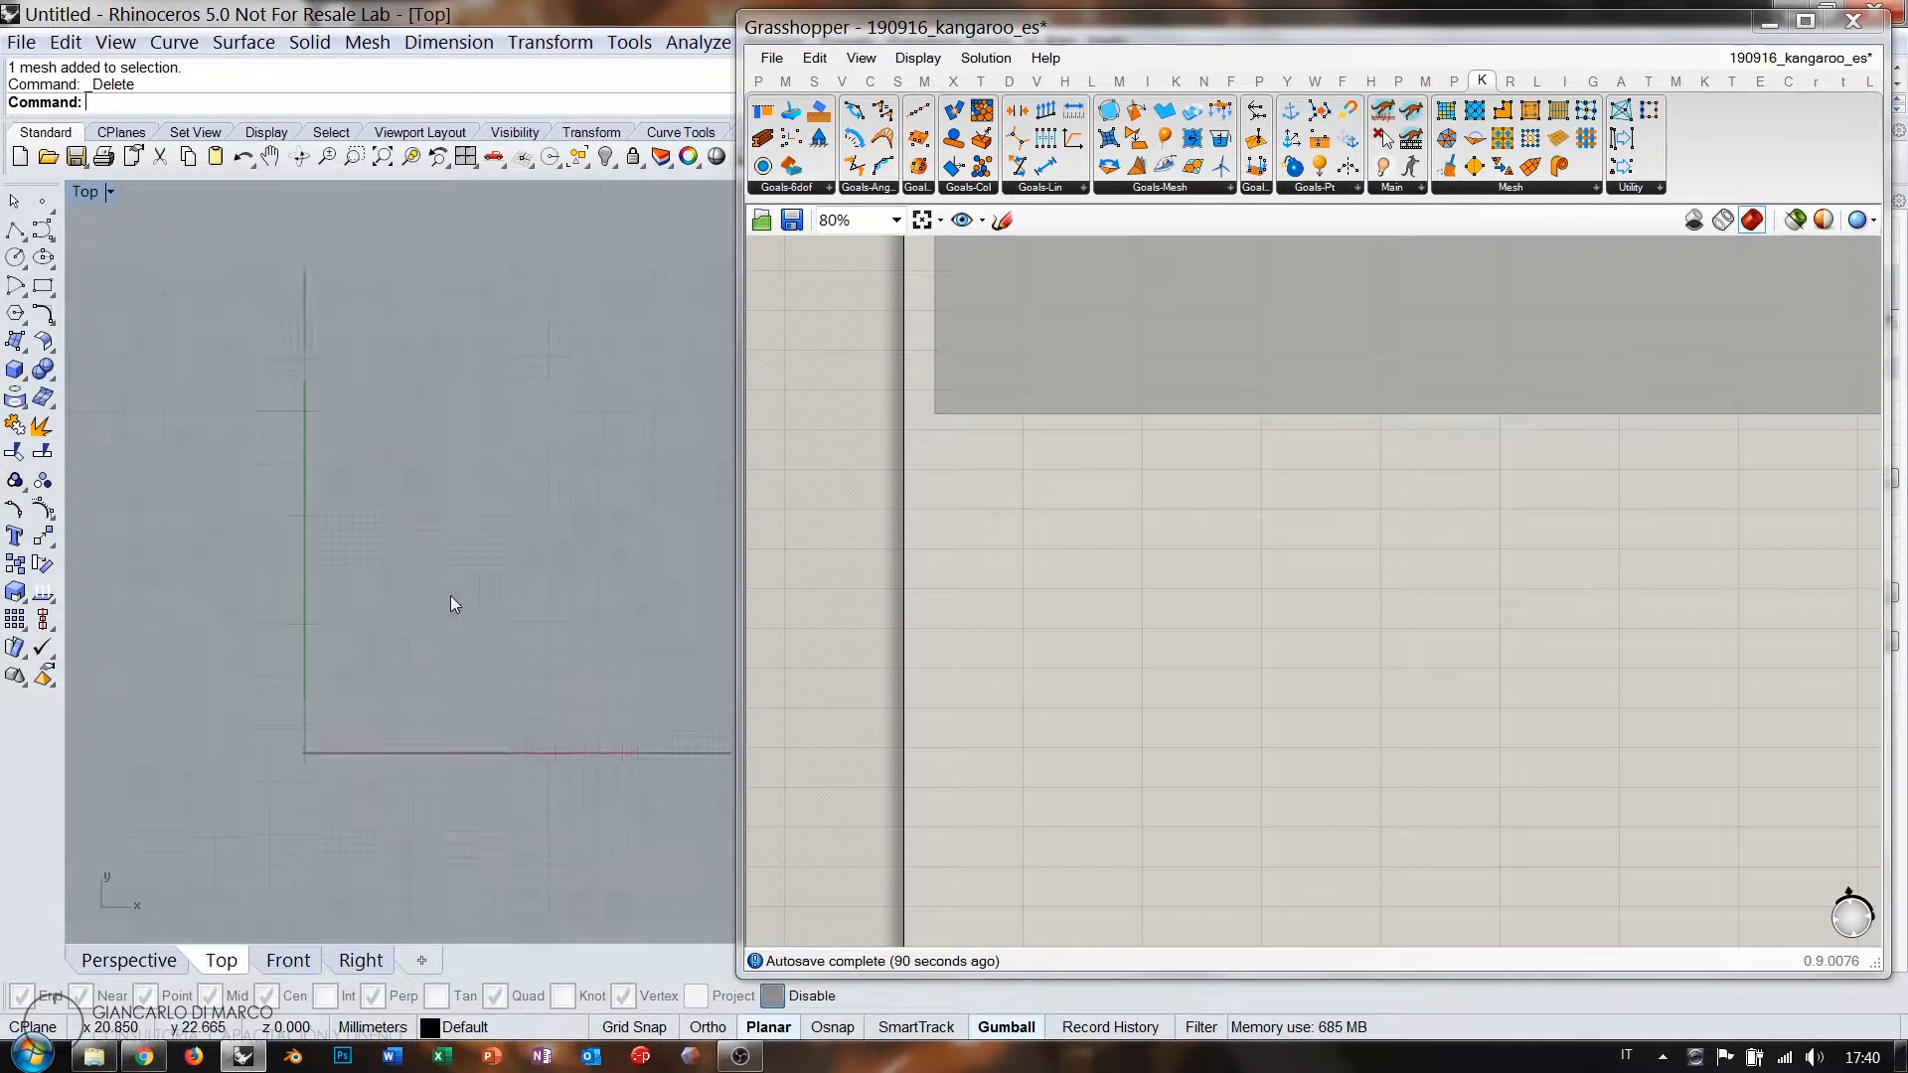
pyautogui.moveTo(453, 603); pyautogui.dragTo(457, 519, button='right')
pyautogui.scroll(-4, 398, 610)
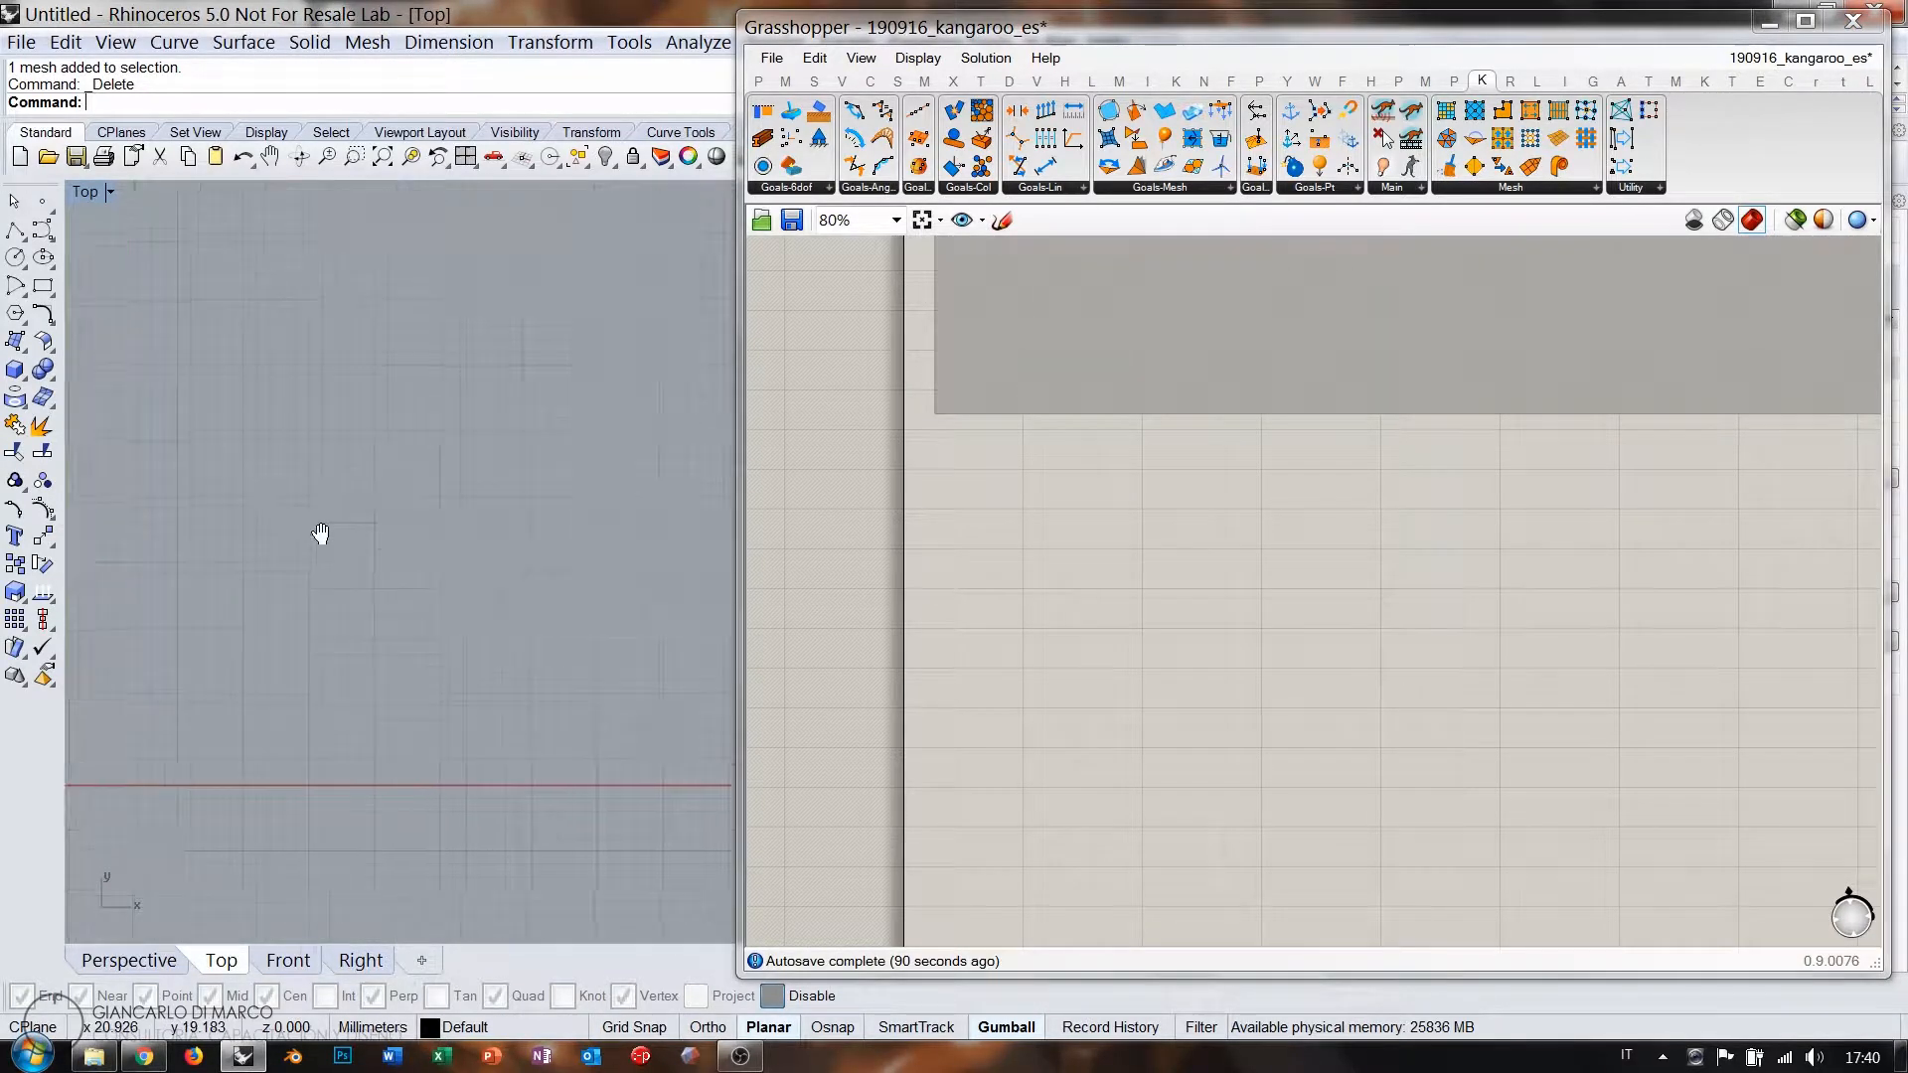
pyautogui.doubleClick(1033, 509)
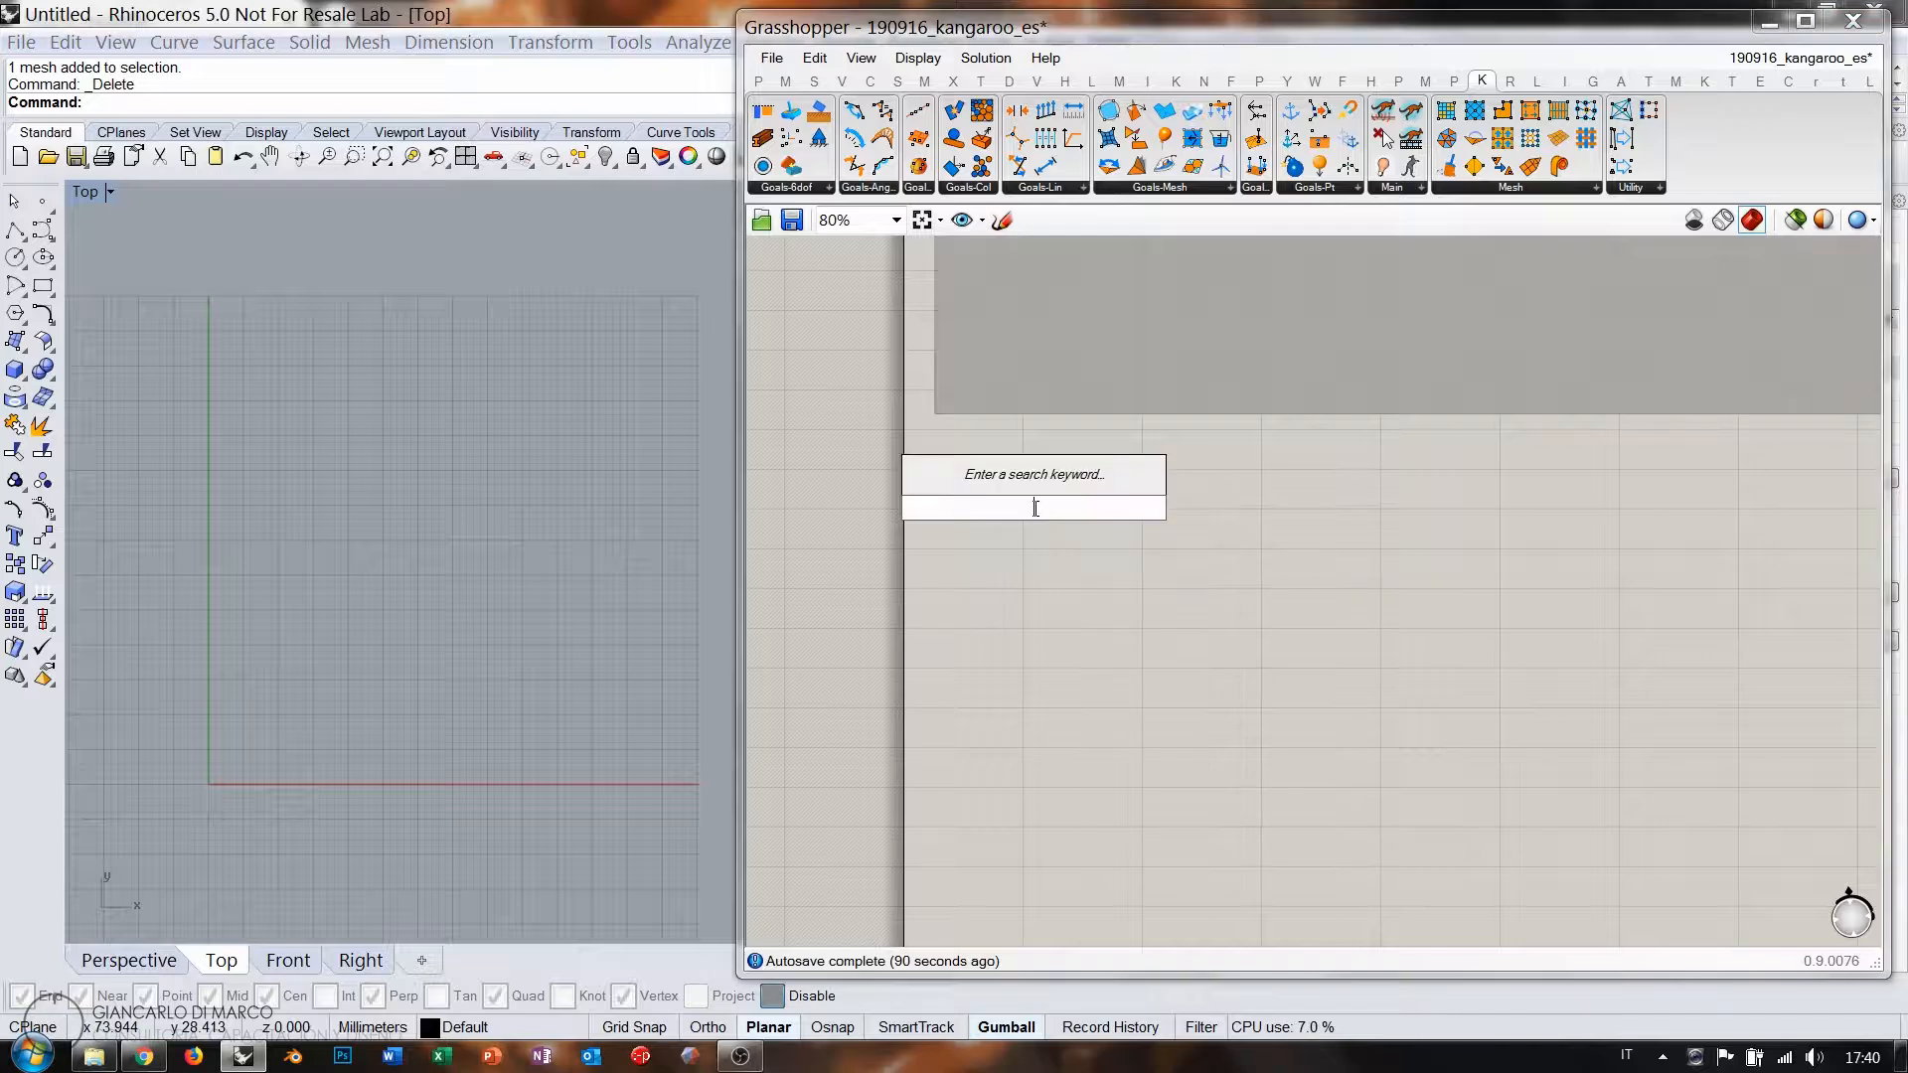
pyautogui.write('plane')
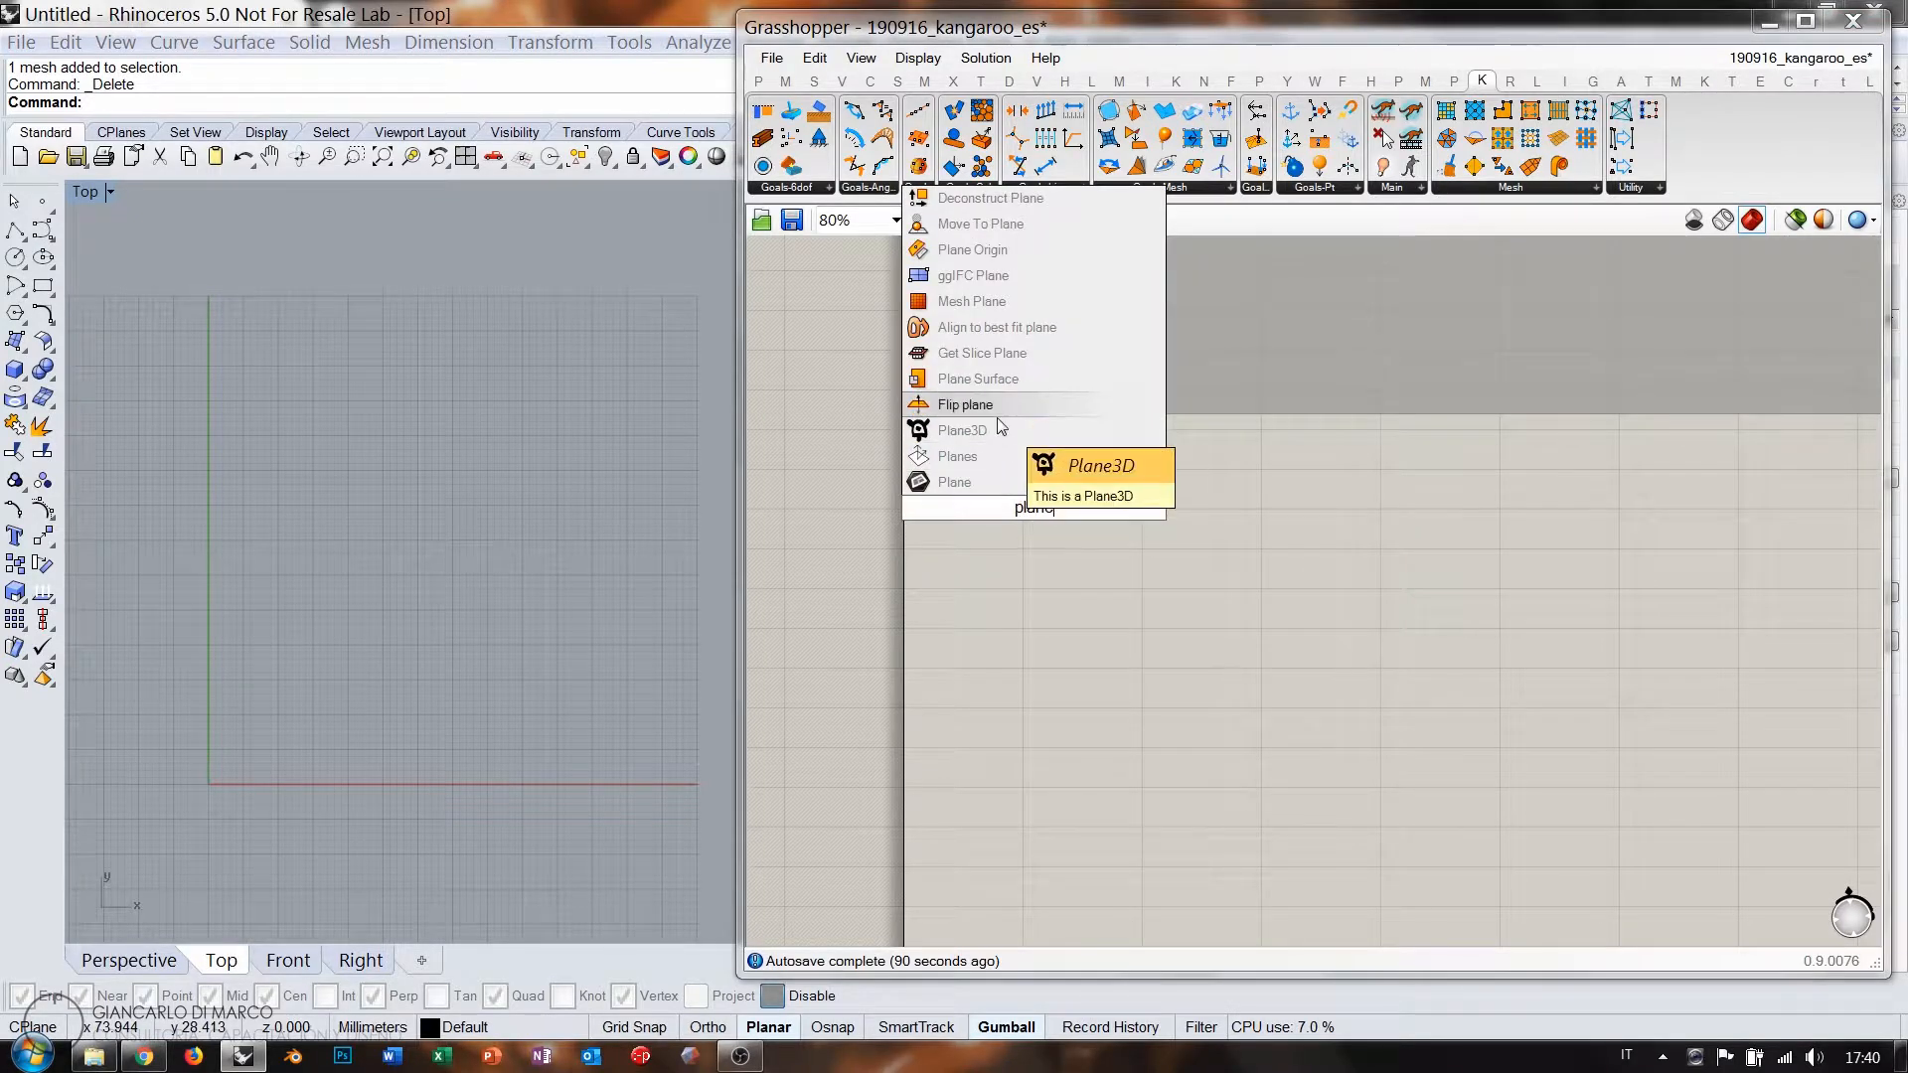
pyautogui.click(1000, 380)
pyautogui.moveTo(1032, 509); pyautogui.dragTo(1136, 501)
# Create a 100 slider feeding both X Size and Y Size of the plane.
pyautogui.doubleClick(1006, 501)
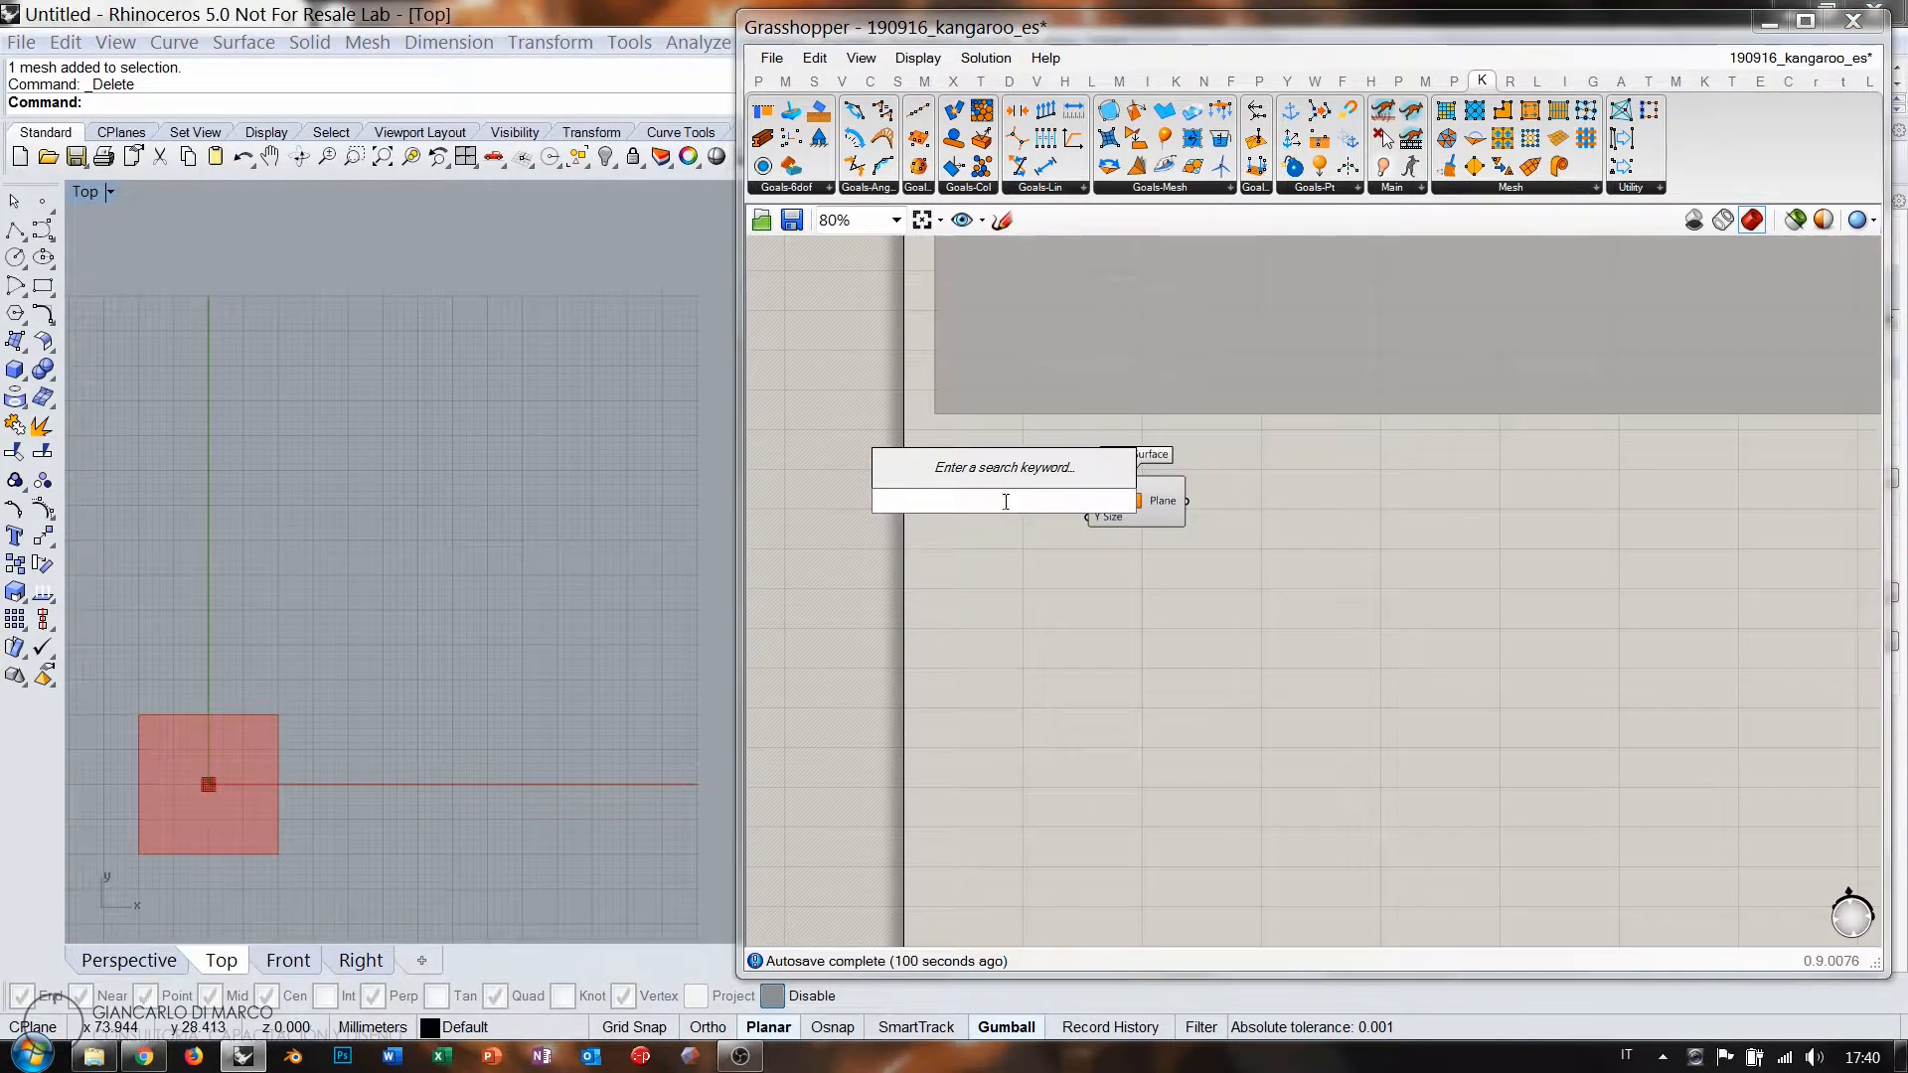
pyautogui.write('100')
pyautogui.press('Return')
pyautogui.scroll(6, 1093, 507)
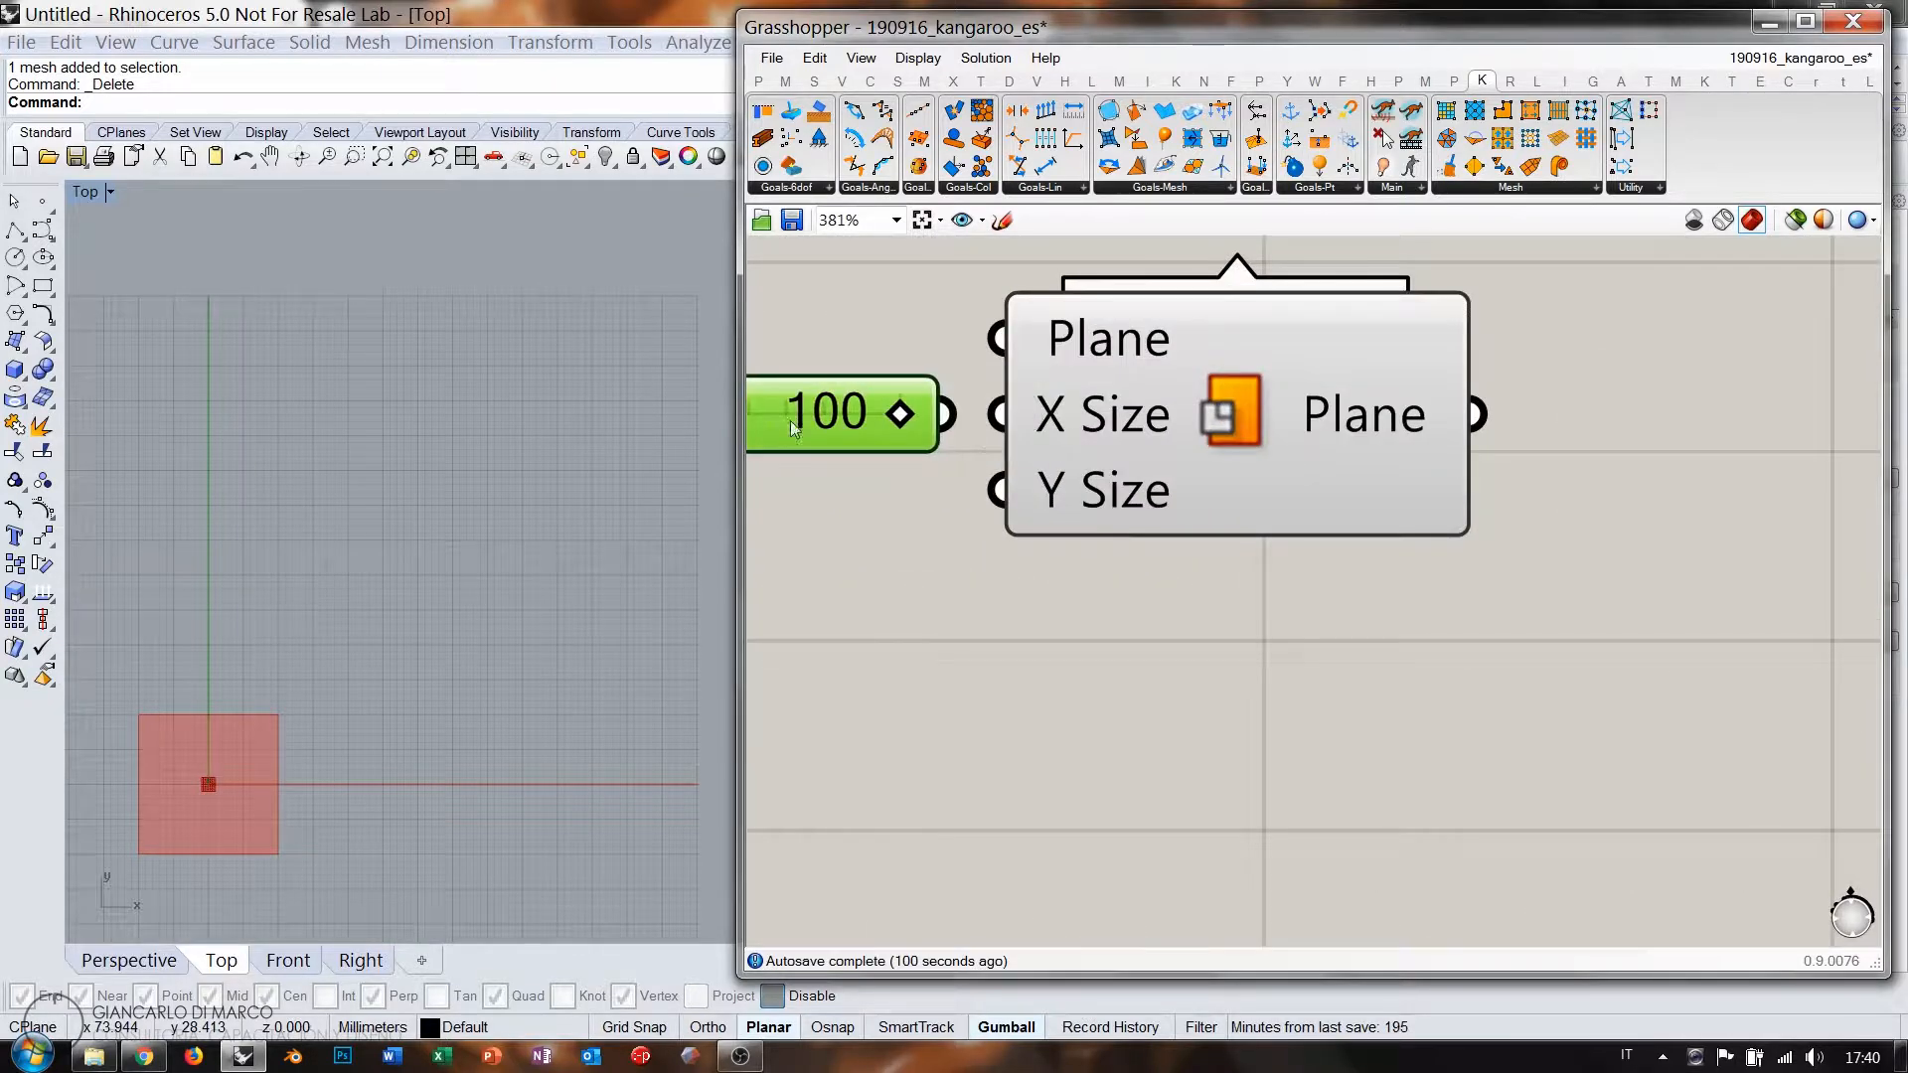
pyautogui.moveTo(948, 413); pyautogui.dragTo(1000, 490)
pyautogui.moveTo(789, 433); pyautogui.dragTo(770, 467)
pyautogui.click(750, 538)
pyautogui.scroll(-5, 372, 580)
pyautogui.scroll(5, 443, 540)
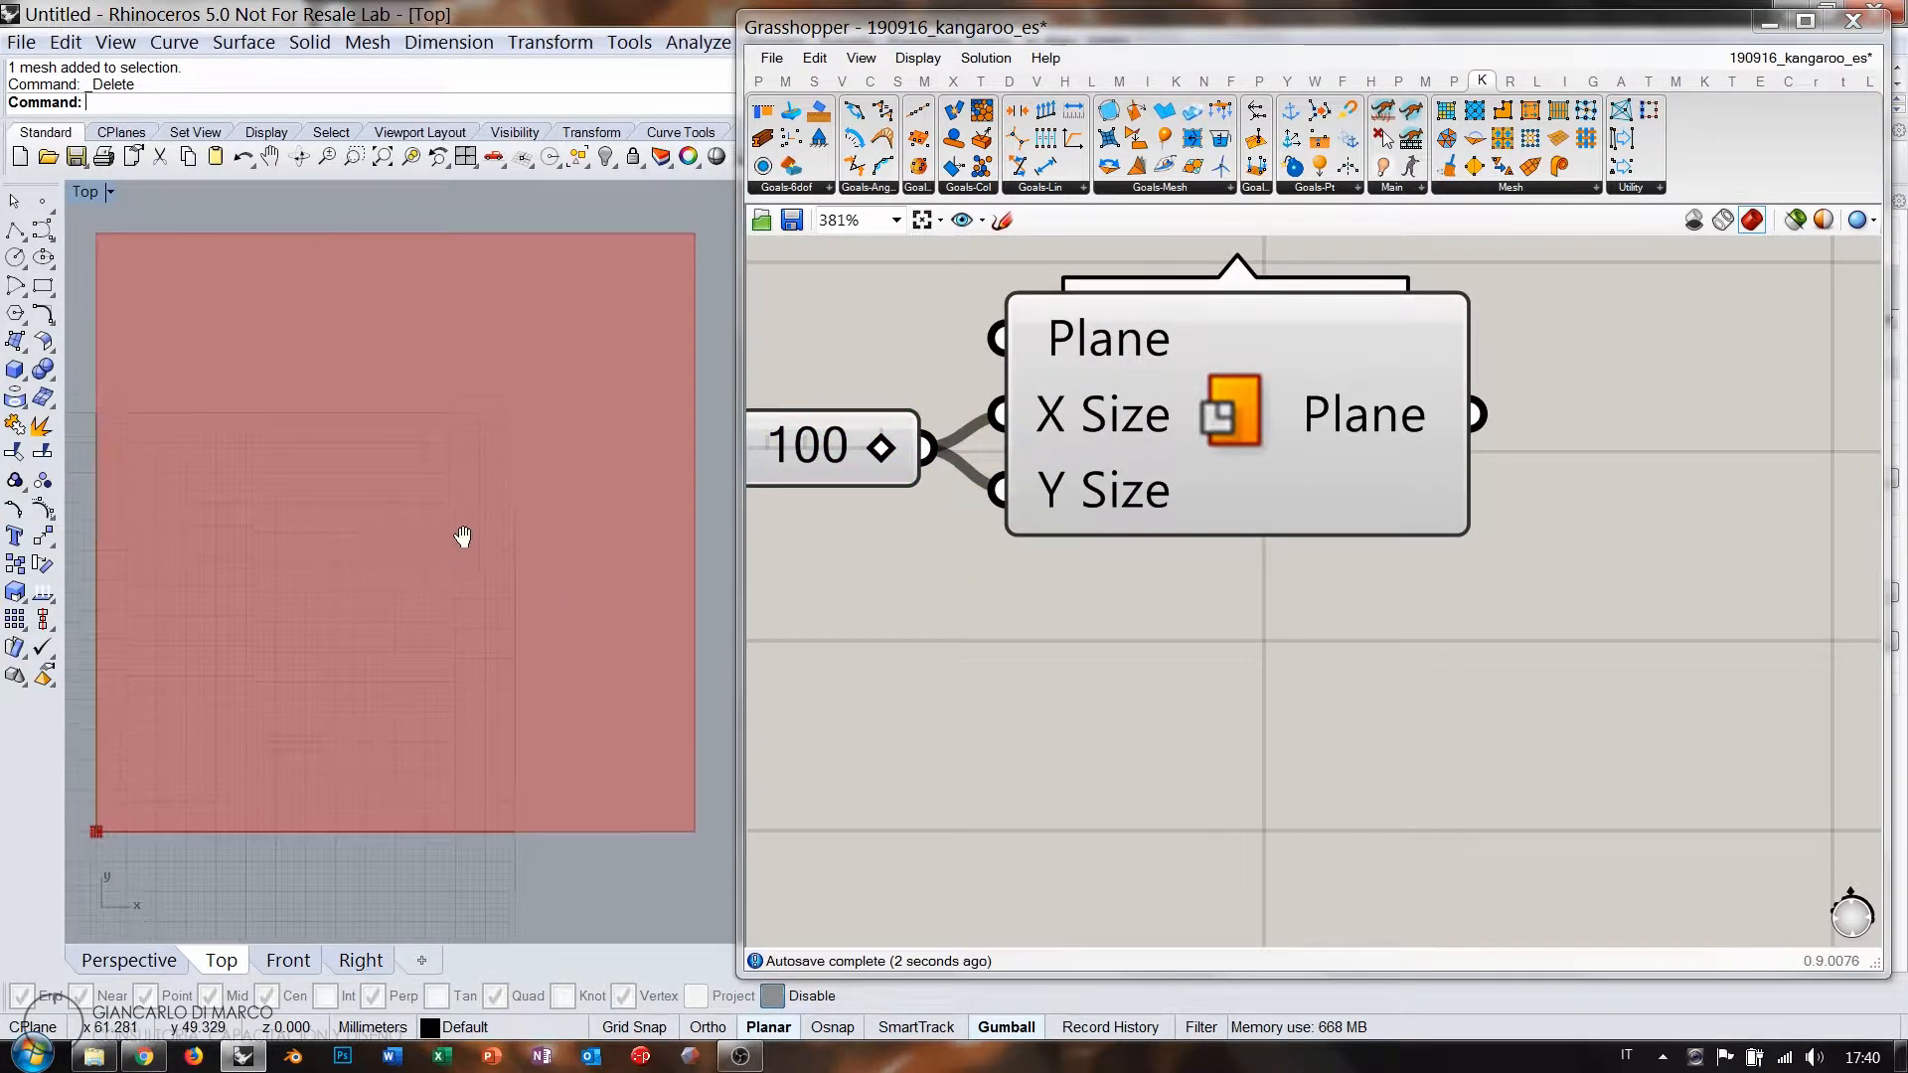
# Add Kangaroo's Mesh Surface via 'ms' and feed the plane into its Surface input.
pyautogui.doubleClick(1377, 582)
pyautogui.write('ms')
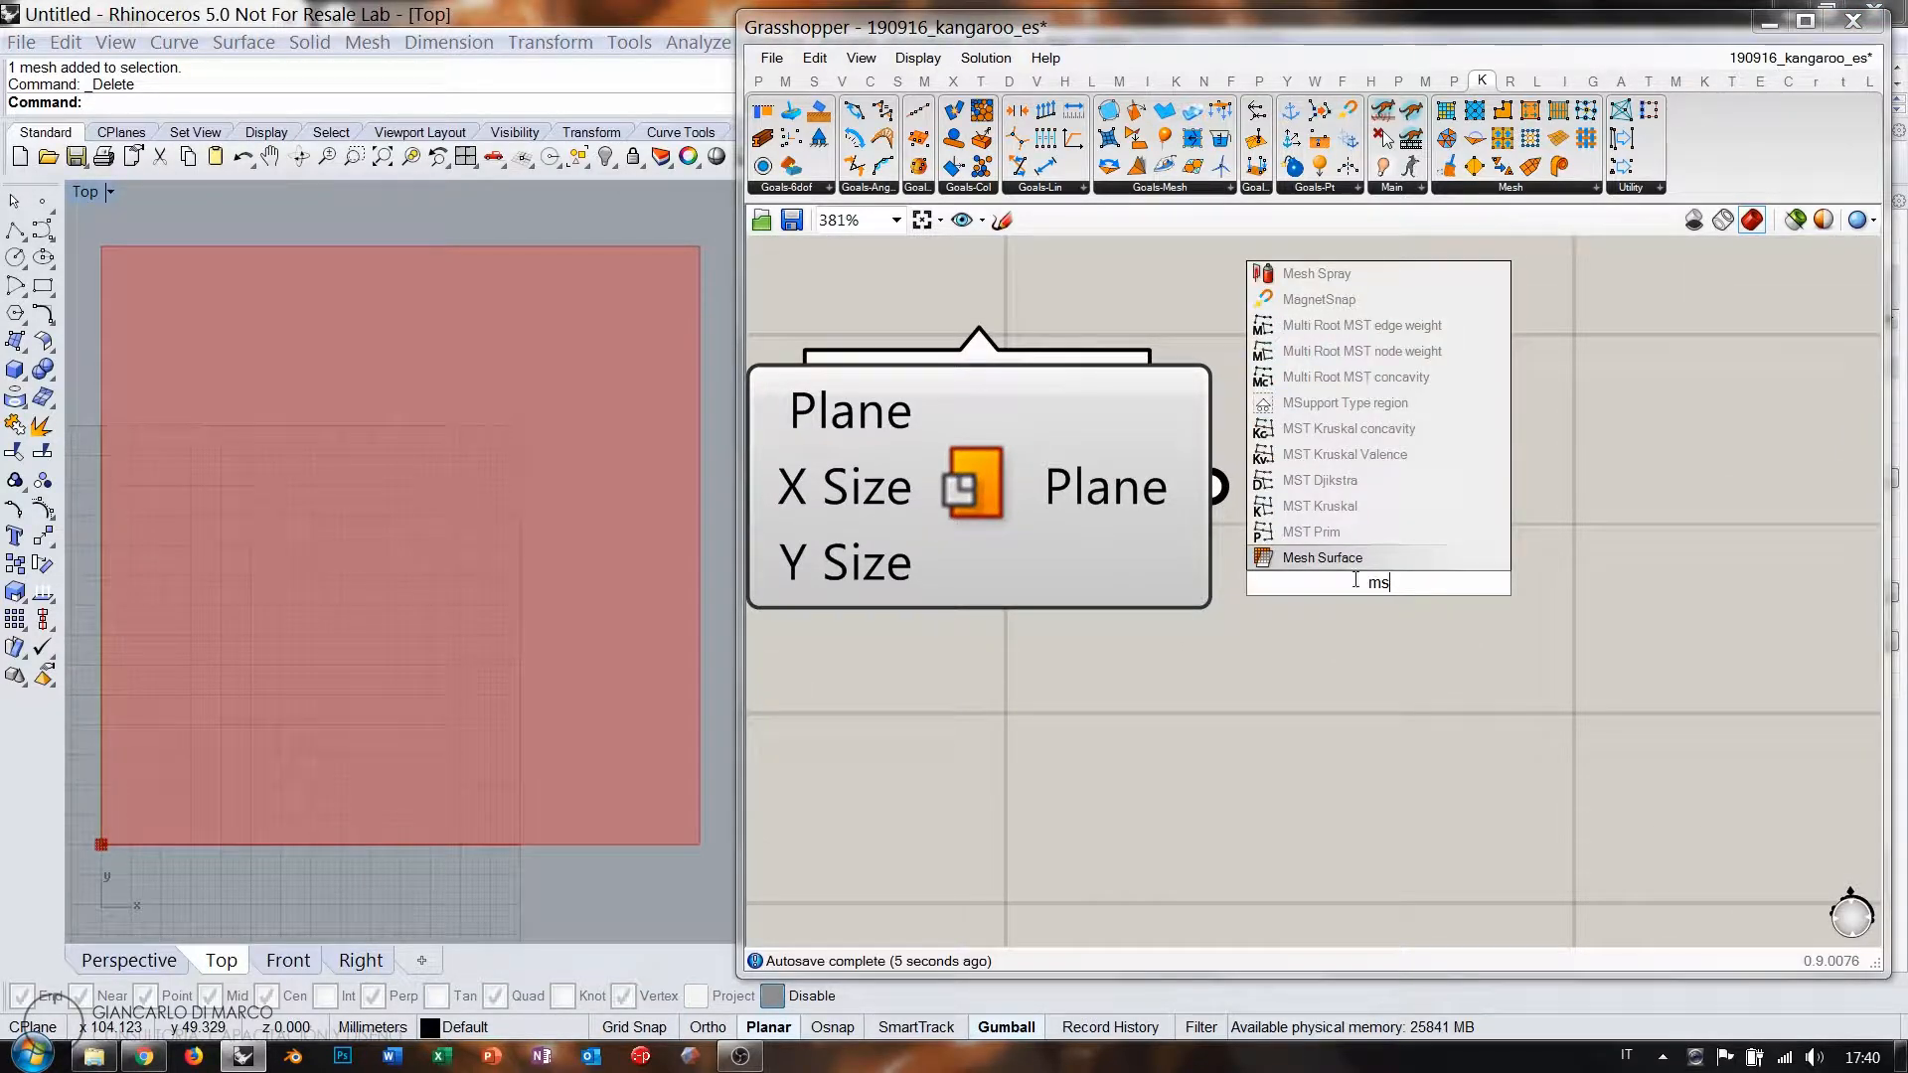
pyautogui.click(1338, 556)
pyautogui.moveTo(1278, 553); pyautogui.dragTo(1508, 592)
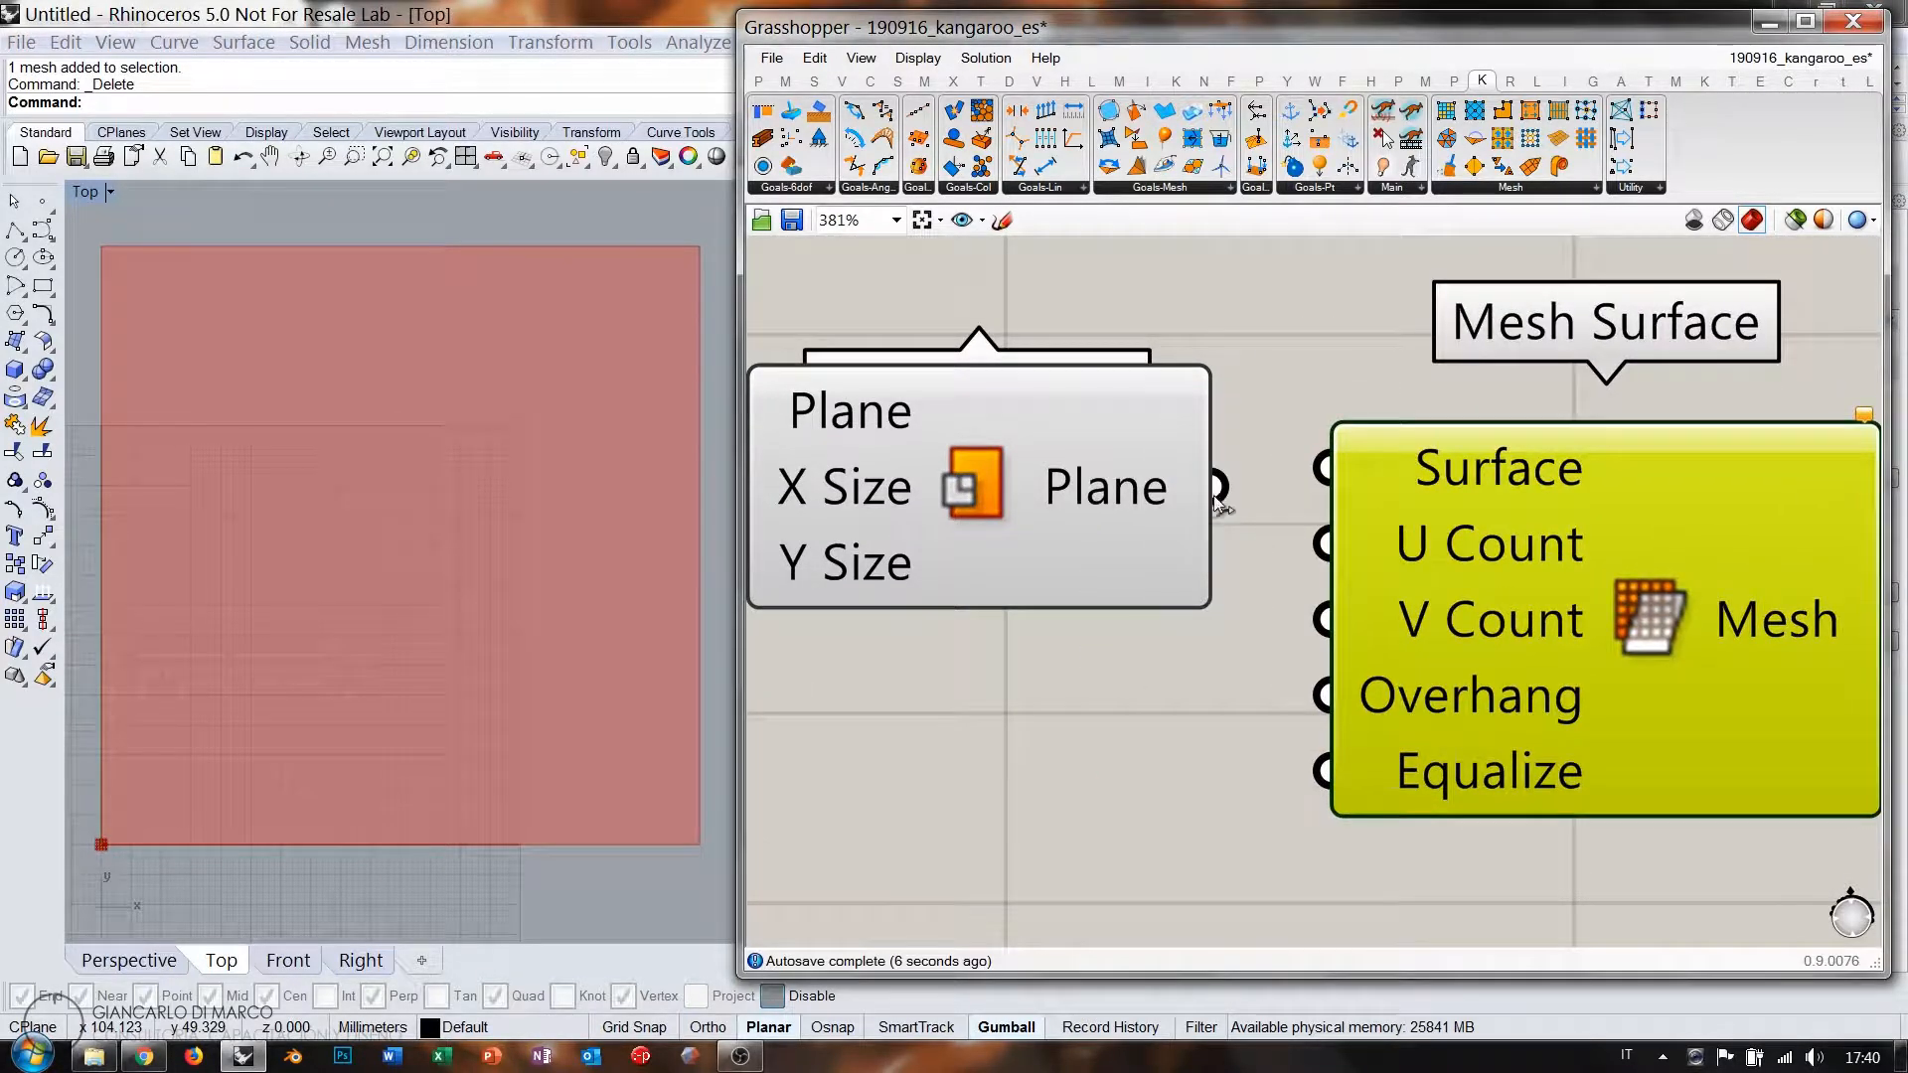
pyautogui.moveTo(1221, 488); pyautogui.dragTo(1324, 468)
pyautogui.click(1049, 493)
pyautogui.scroll(-4, 1047, 491)
pyautogui.click(1380, 610)
pyautogui.click(1039, 660)
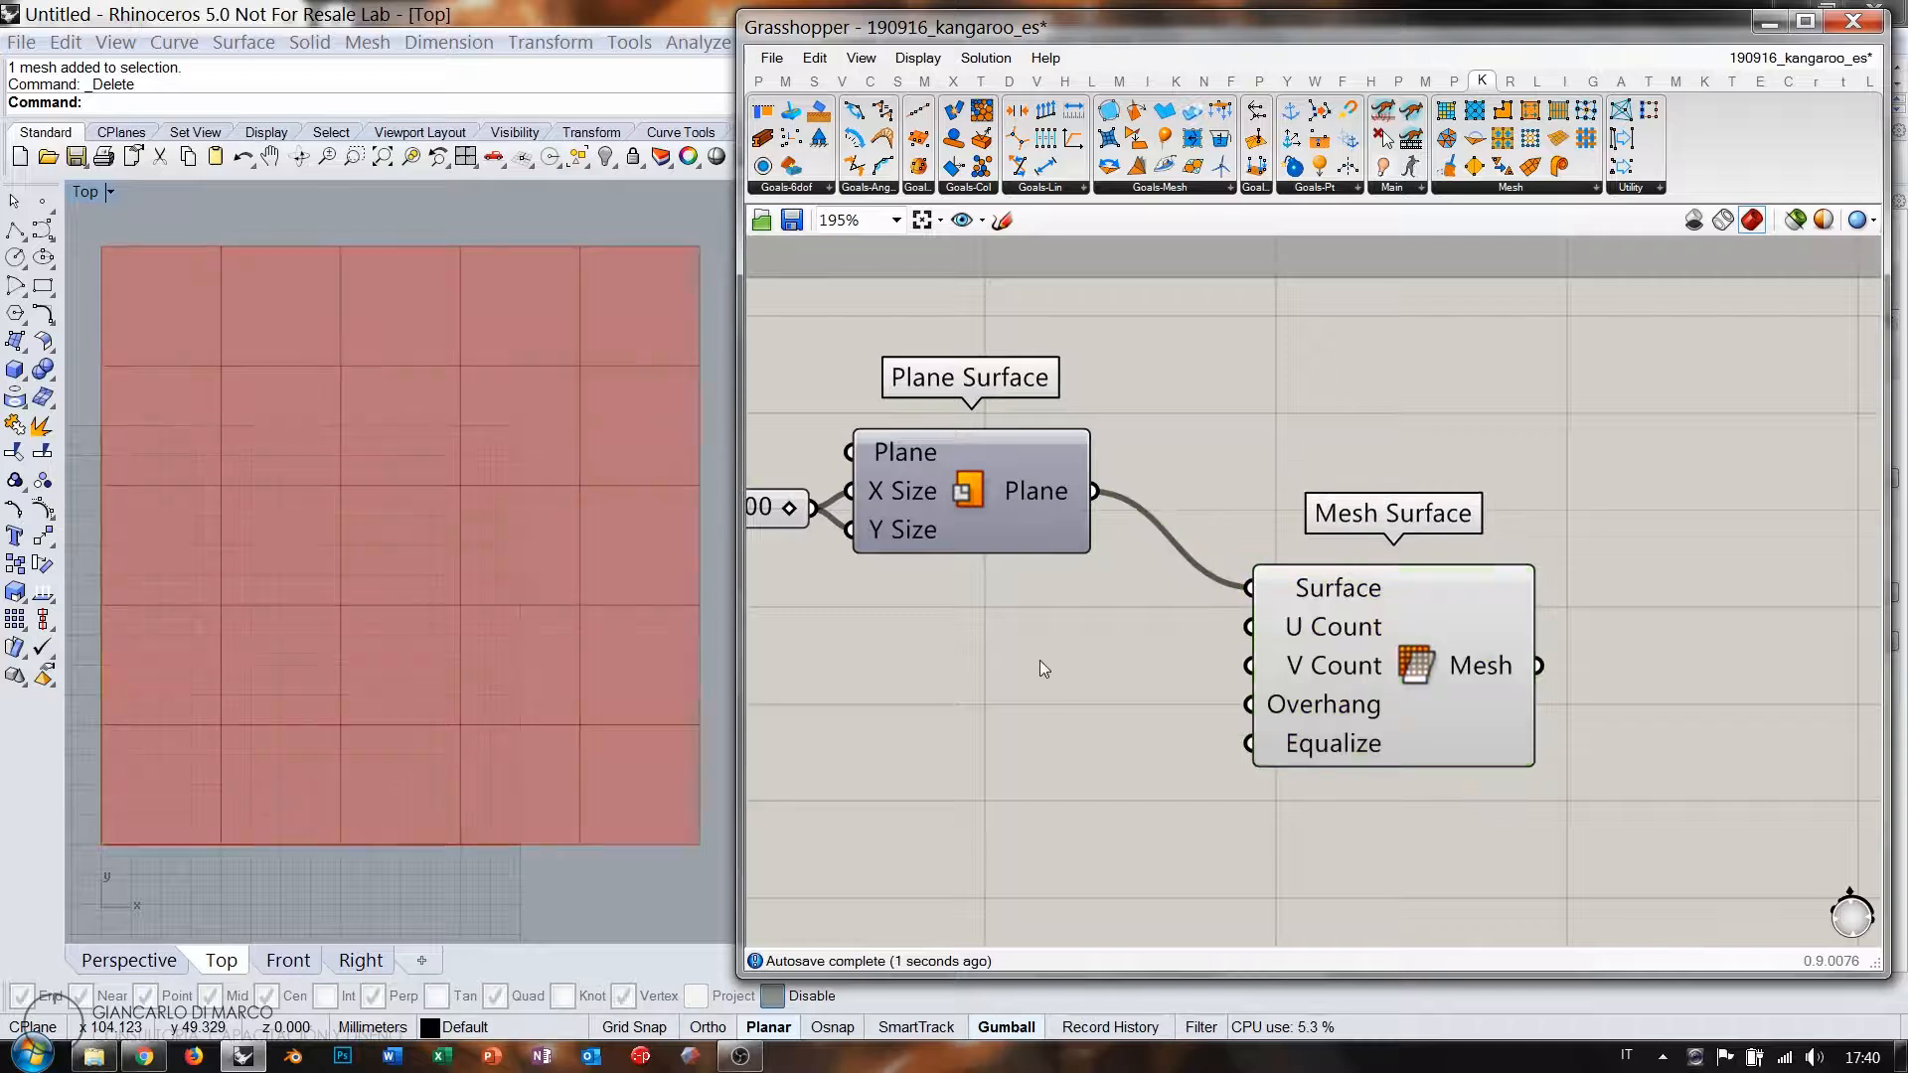
# Create a 20 slider driving Mesh Surface's U Count and V Count.
pyautogui.doubleClick(1039, 660)
pyautogui.write('20')
pyautogui.press('Return')
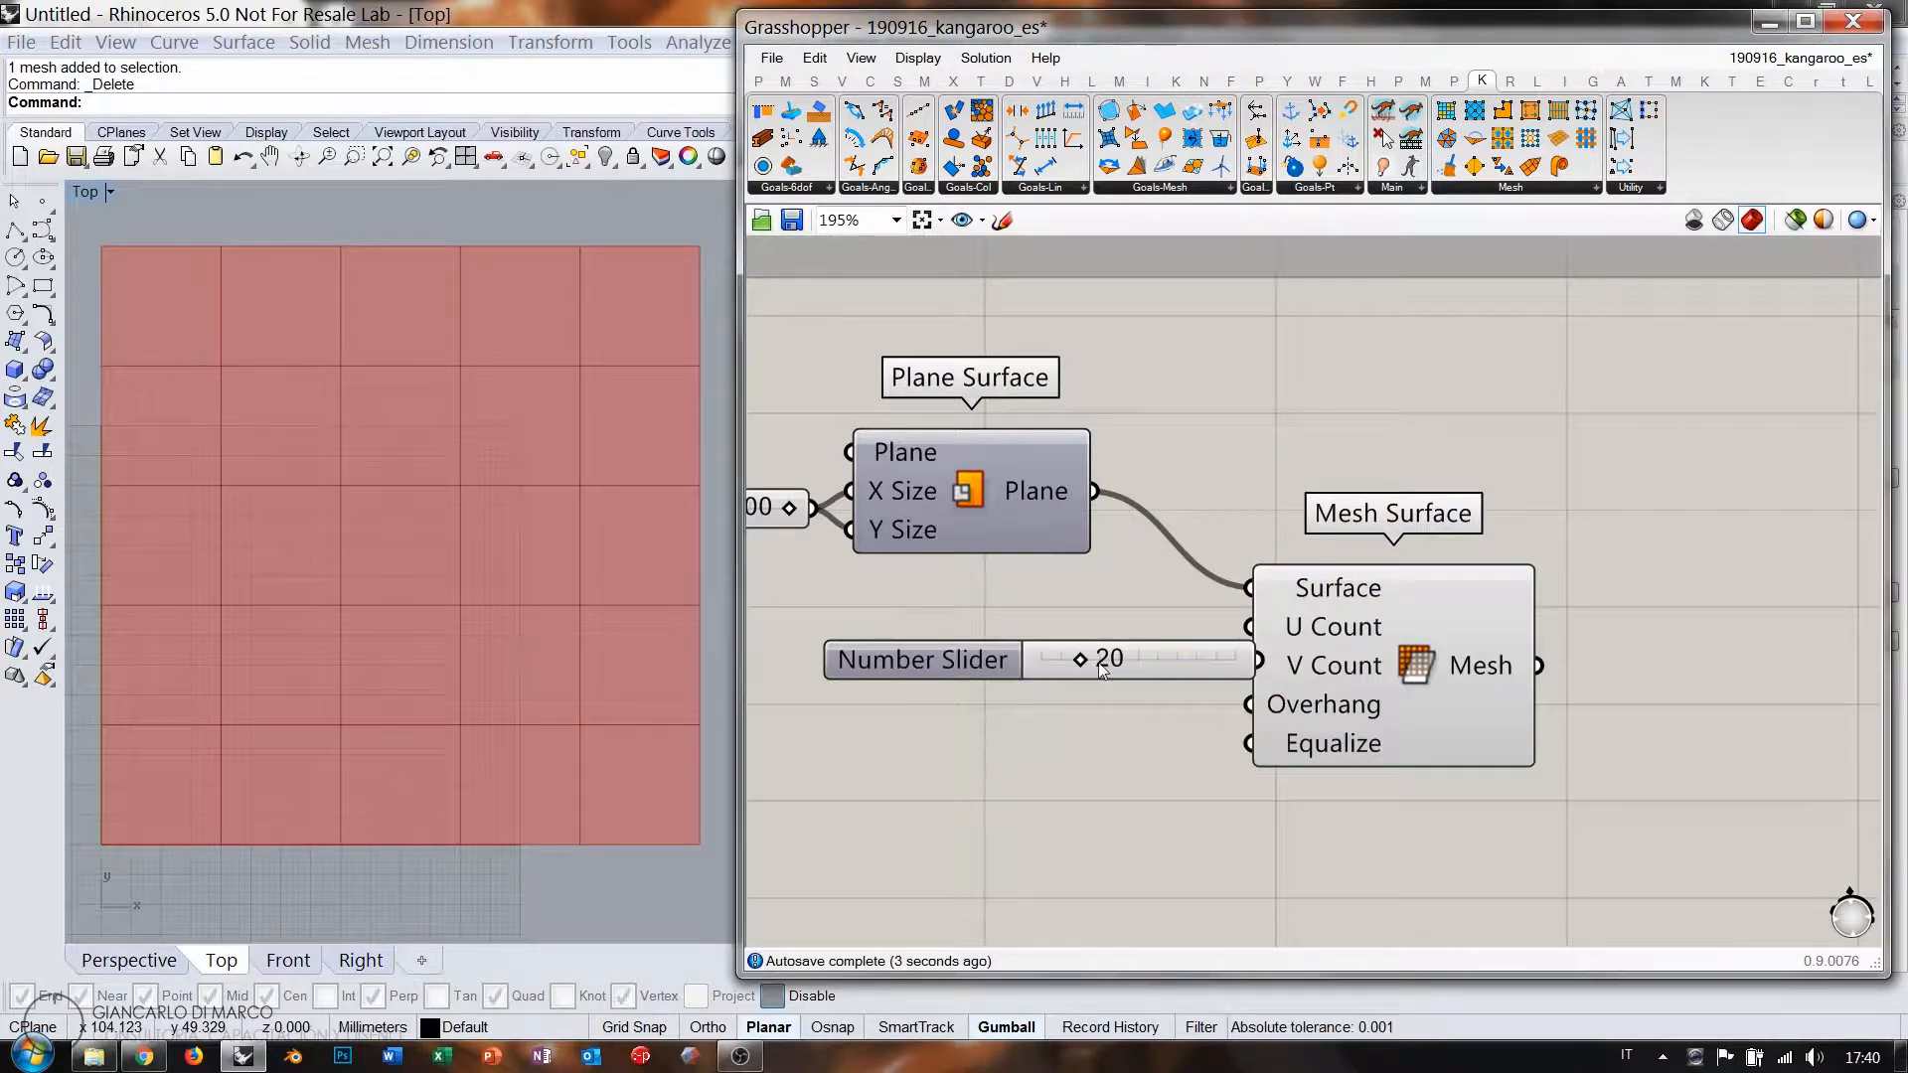
pyautogui.moveTo(1197, 658); pyautogui.dragTo(1143, 660)
pyautogui.moveTo(1253, 638); pyautogui.dragTo(1203, 658)
pyautogui.moveTo(1145, 669); pyautogui.dragTo(1159, 659)
pyautogui.click(807, 690)
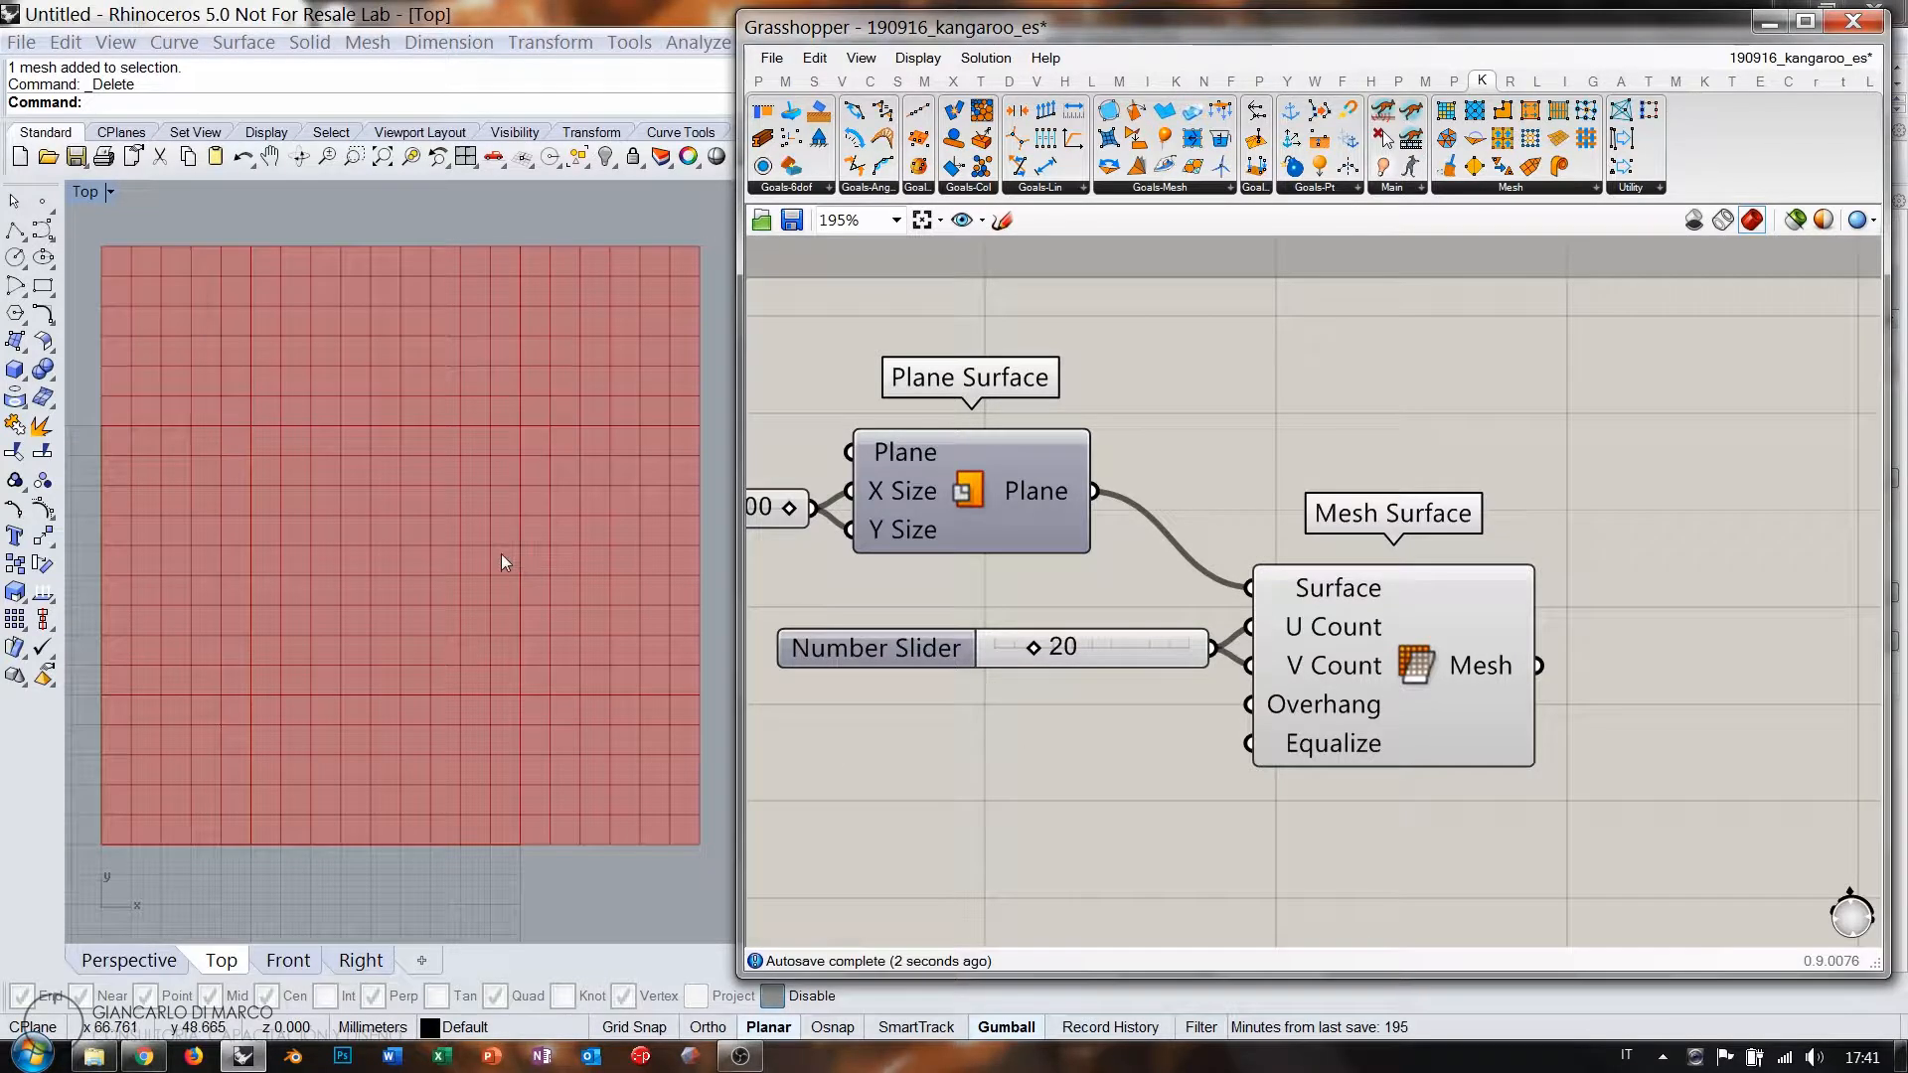
pyautogui.scroll(-2, 497, 557)
pyautogui.moveTo(1369, 615); pyautogui.dragTo(1183, 599, button='right')
pyautogui.scroll(-1, 1549, 689)
pyautogui.moveTo(1549, 690); pyautogui.dragTo(1318, 647, button='right')
# Add a Mesh Edges component fed by the 20×20 mesh.
pyautogui.doubleClick(1364, 666)
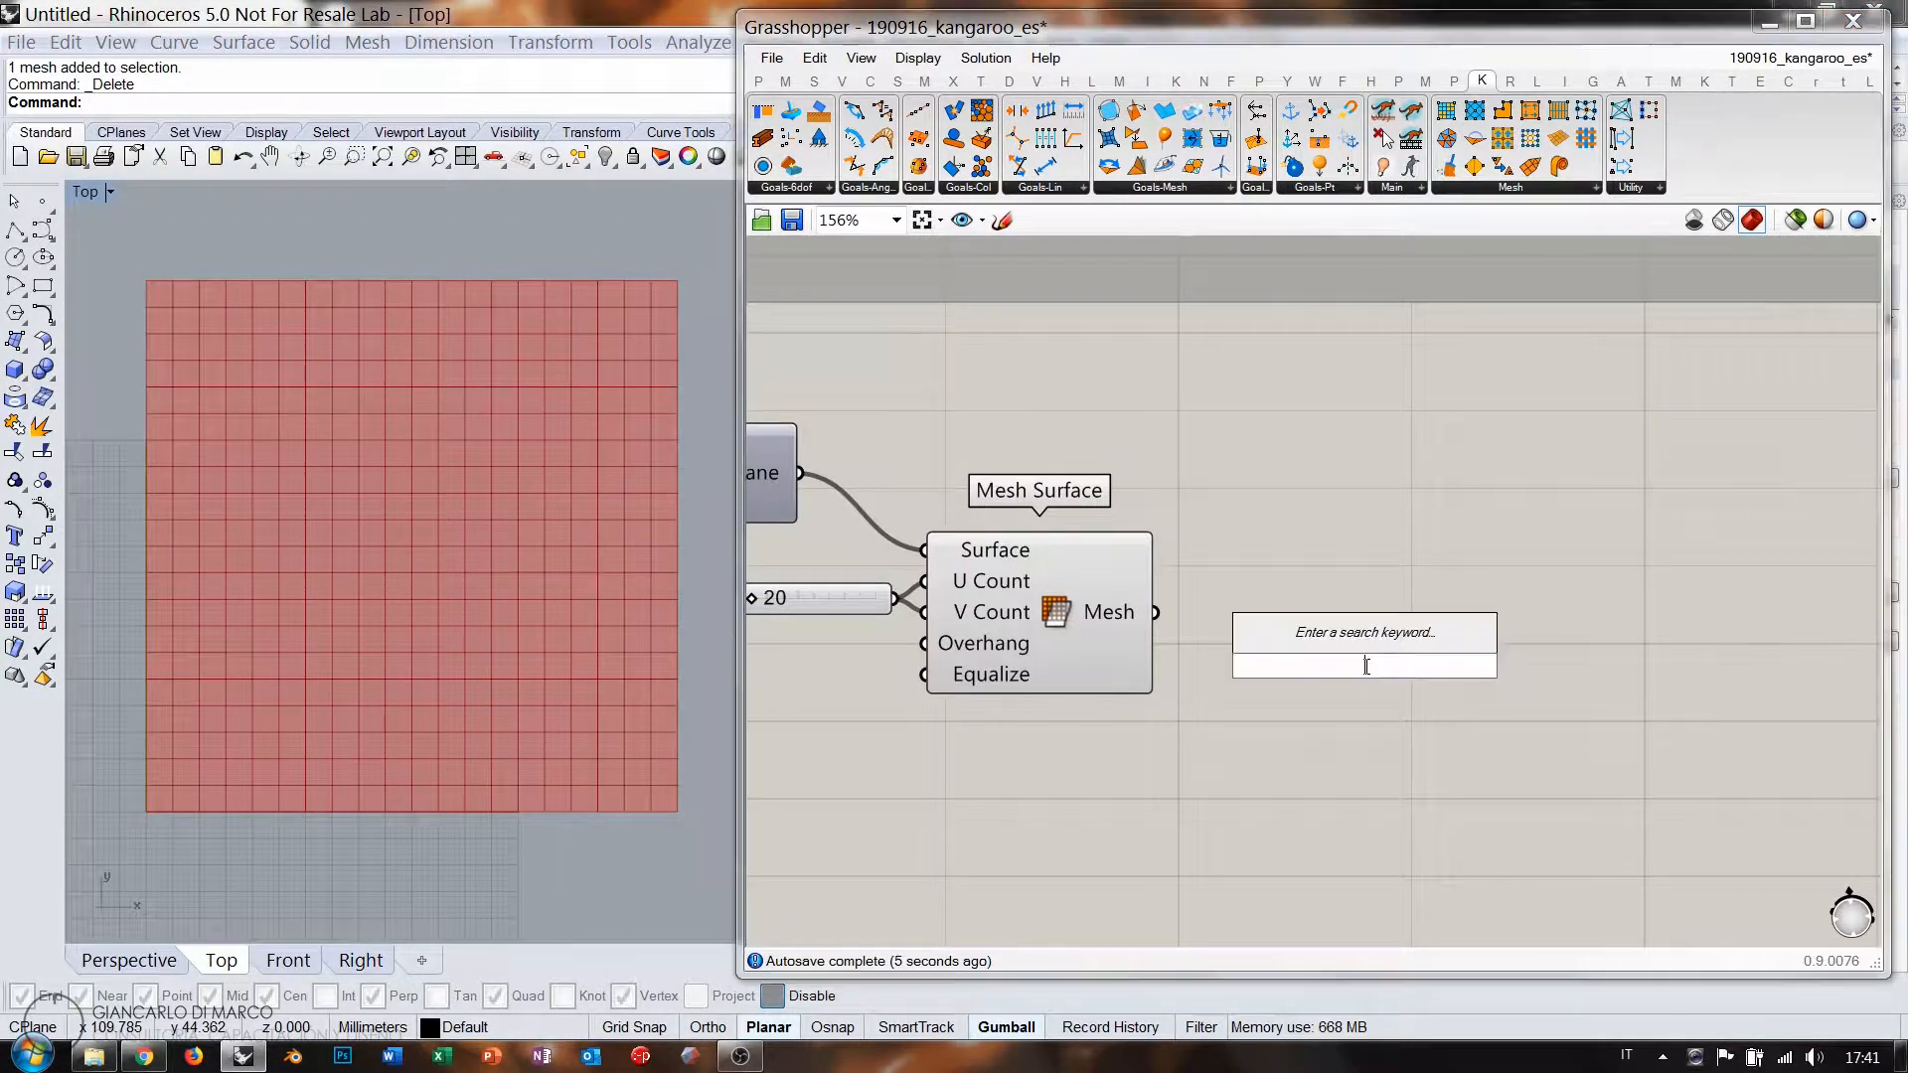
pyautogui.write('me')
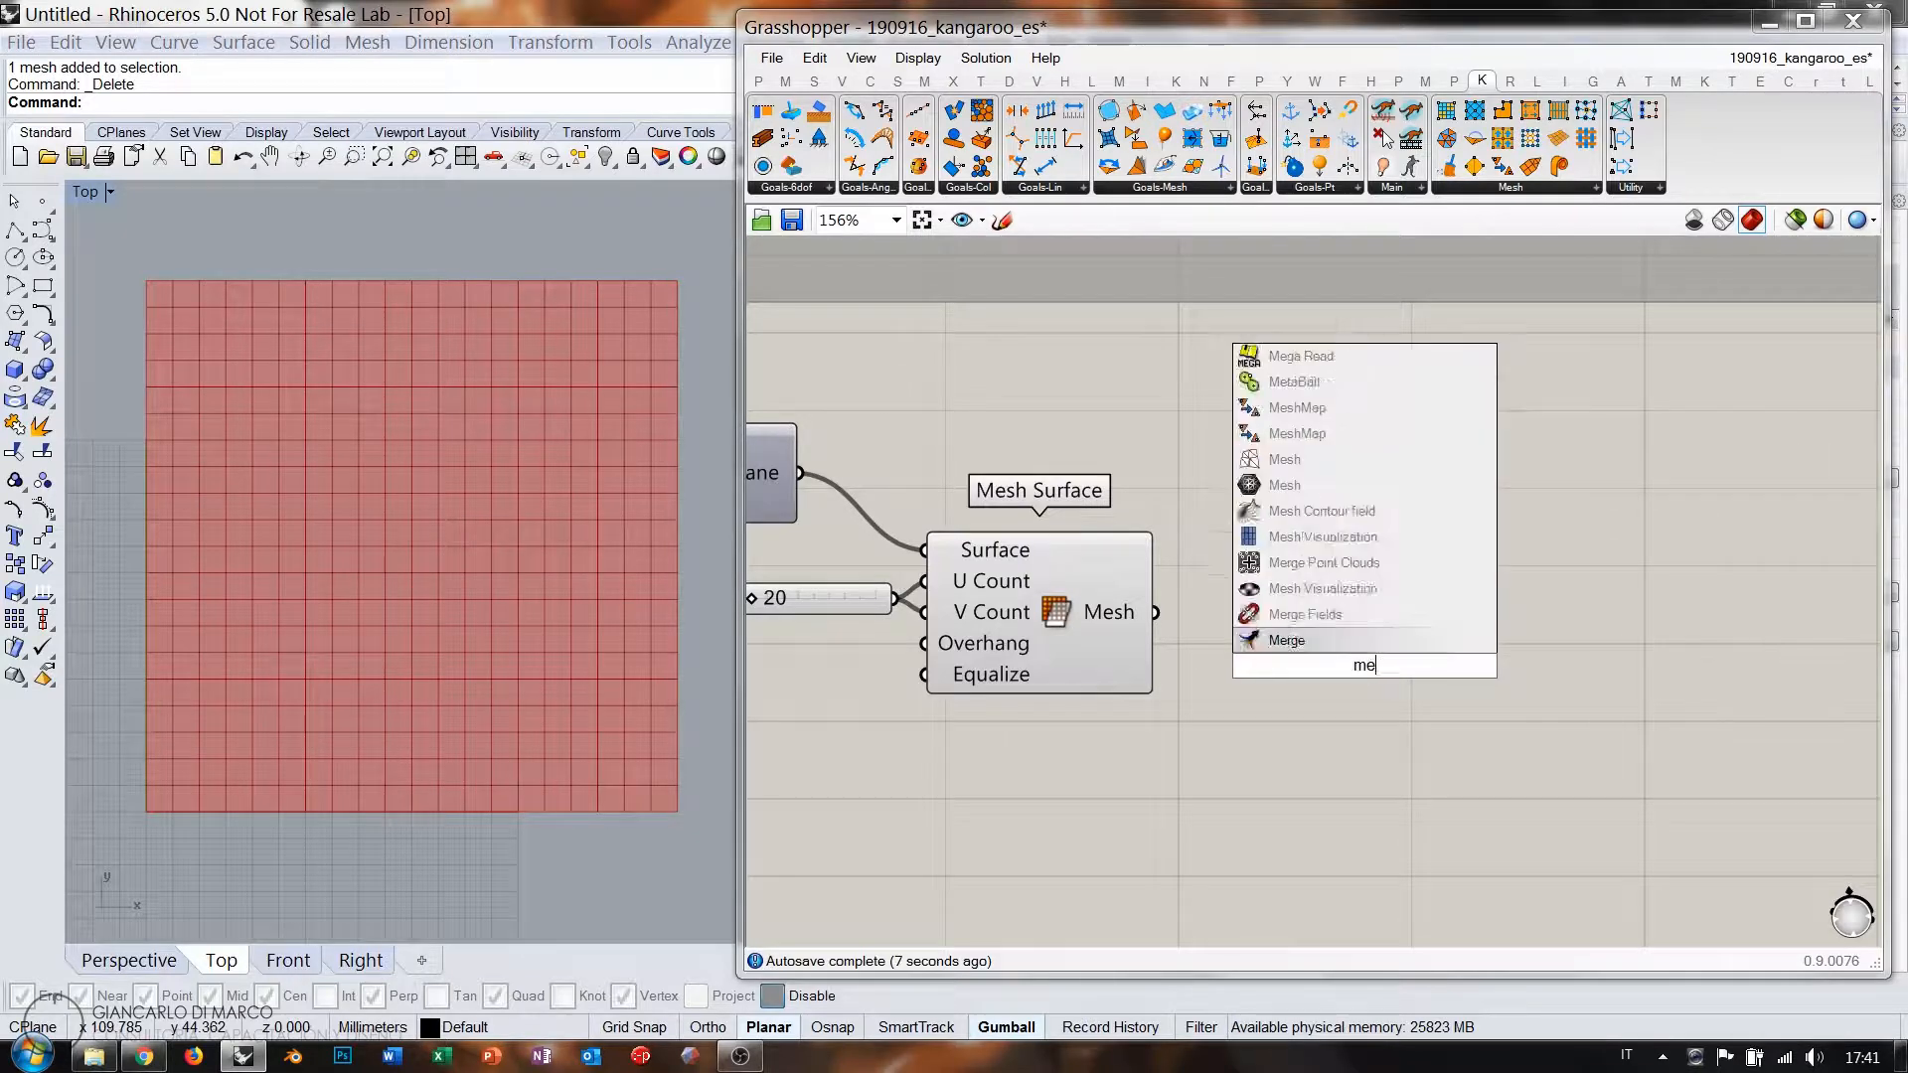
pyautogui.write('sh ed')
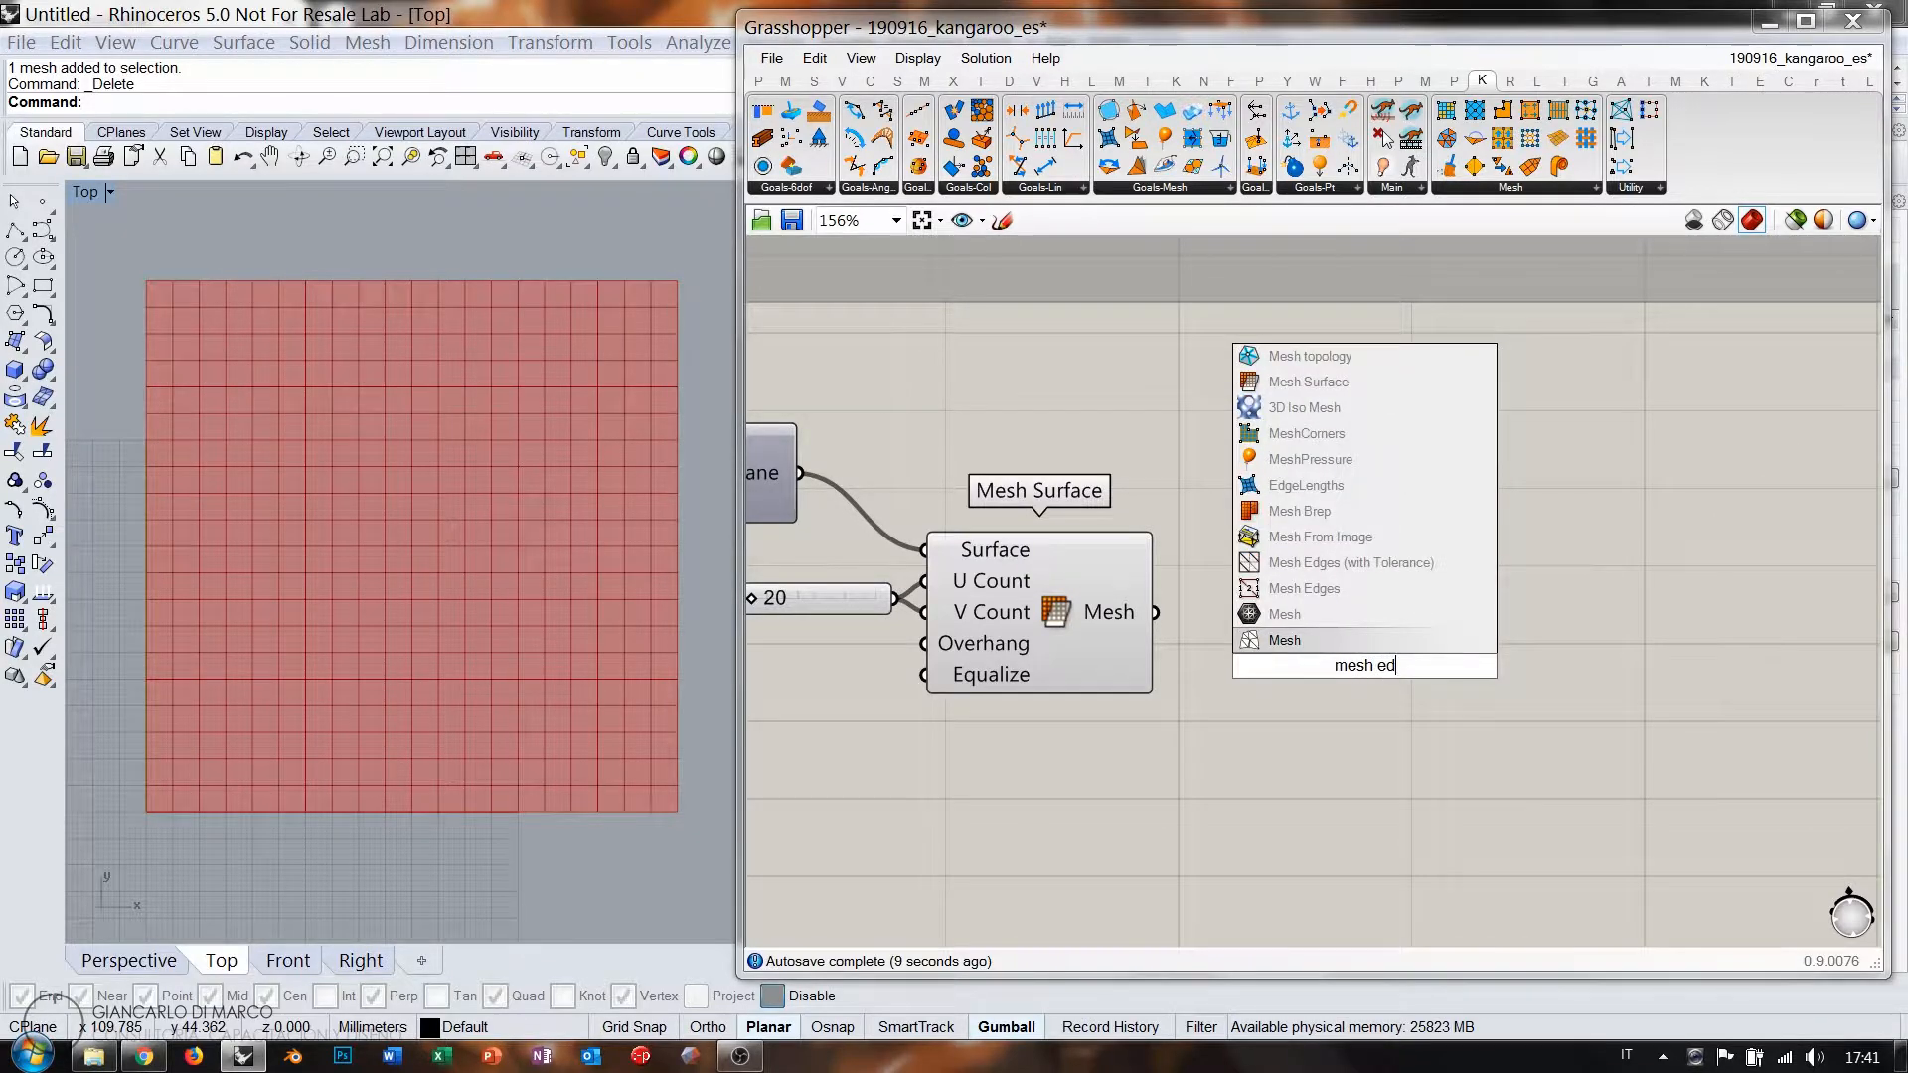
pyautogui.click(1310, 592)
pyautogui.moveTo(1157, 613); pyautogui.dragTo(1203, 665)
pyautogui.click(1289, 666)
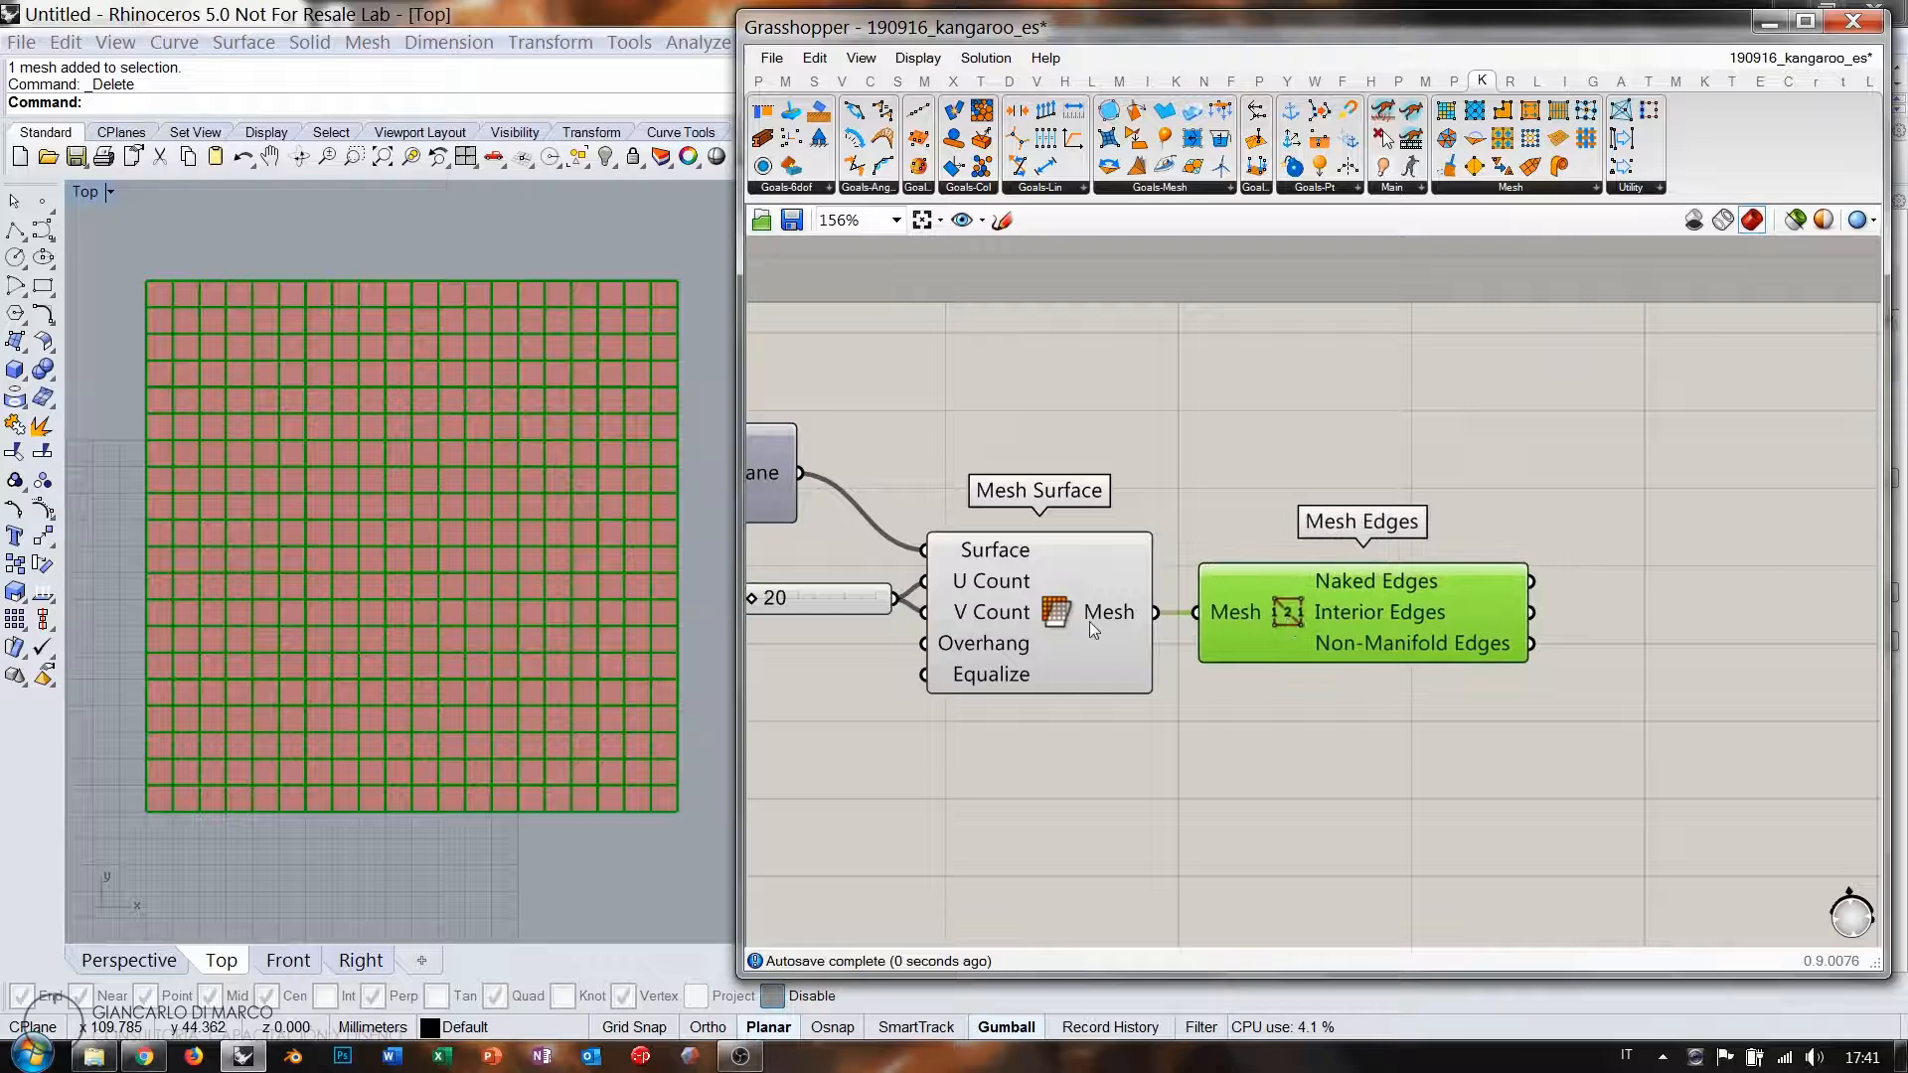
pyautogui.click(1091, 618)
pyautogui.moveTo(1483, 696); pyautogui.dragTo(1113, 676, button='right')
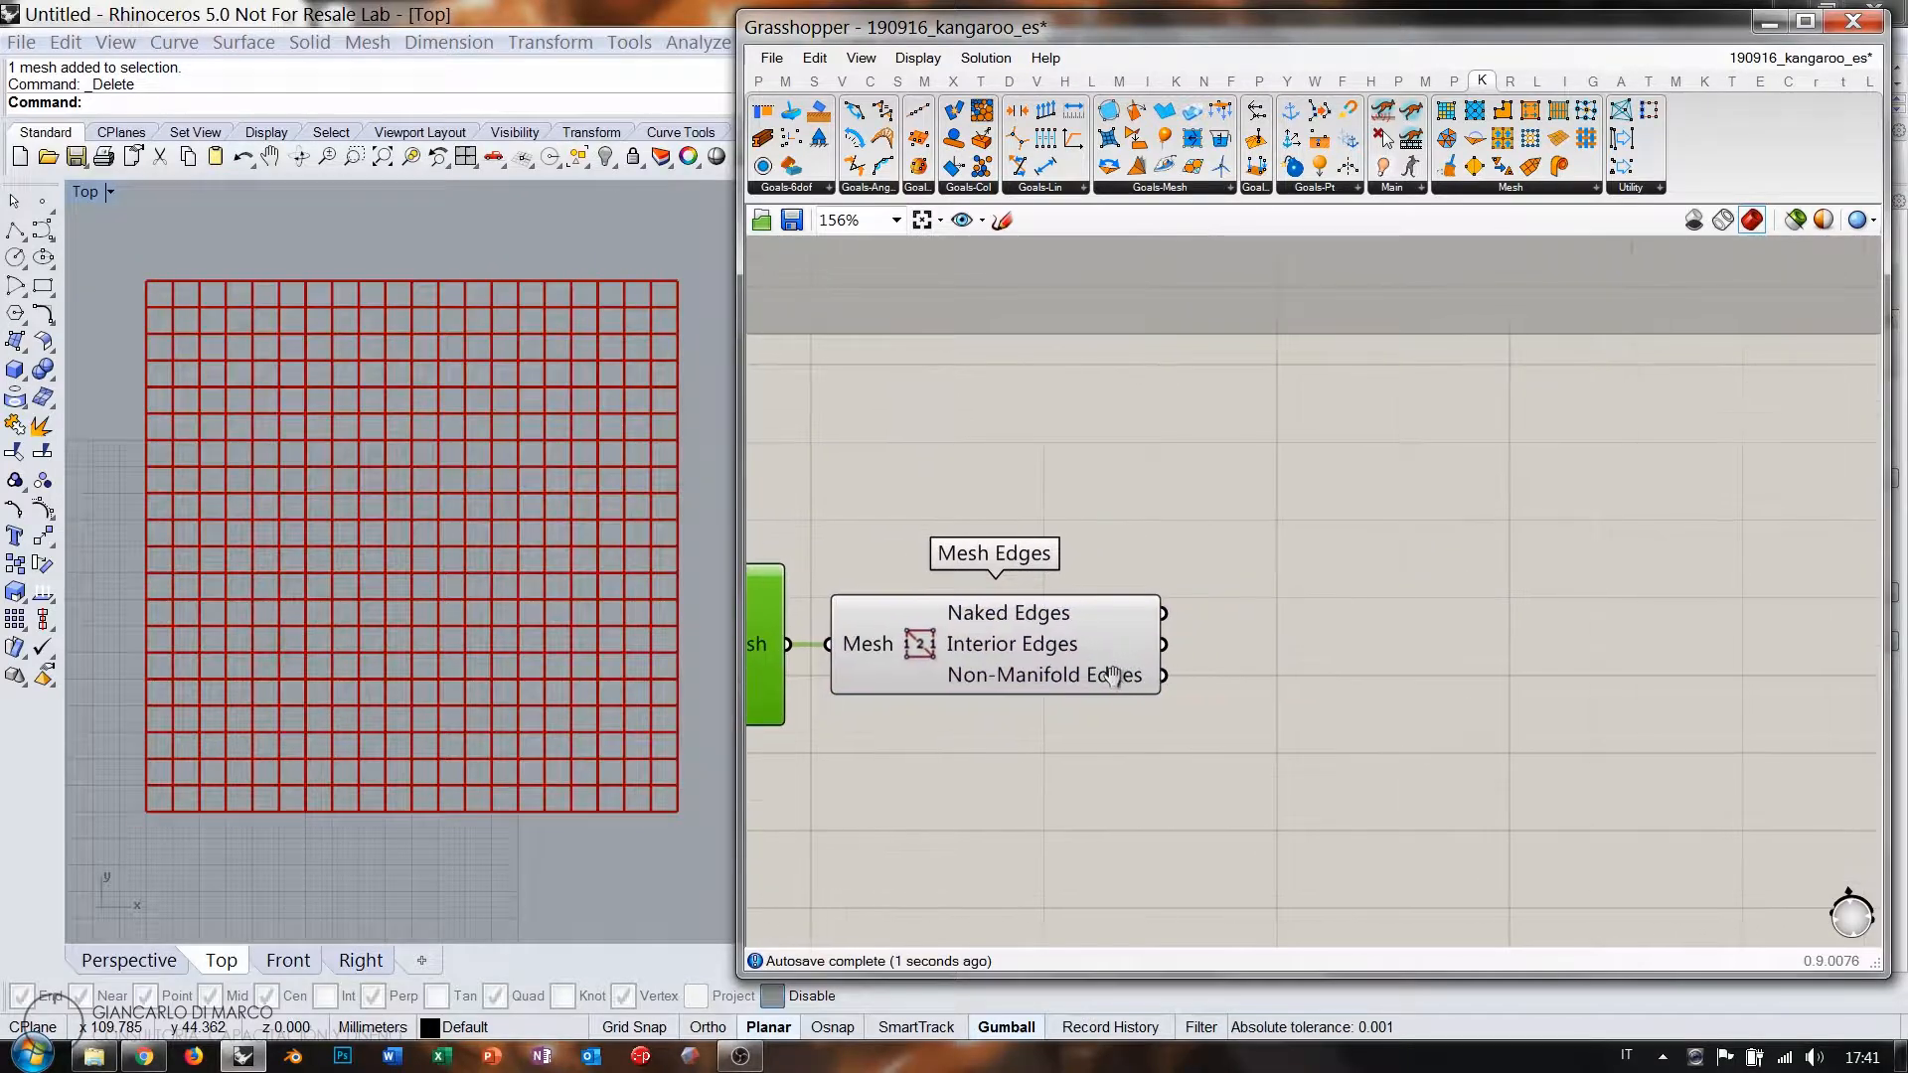
# Feed the interior edges into a Line component and hide the Mesh Edges preview.
pyautogui.doubleClick(1309, 658)
pyautogui.write('line')
pyautogui.click(1255, 641)
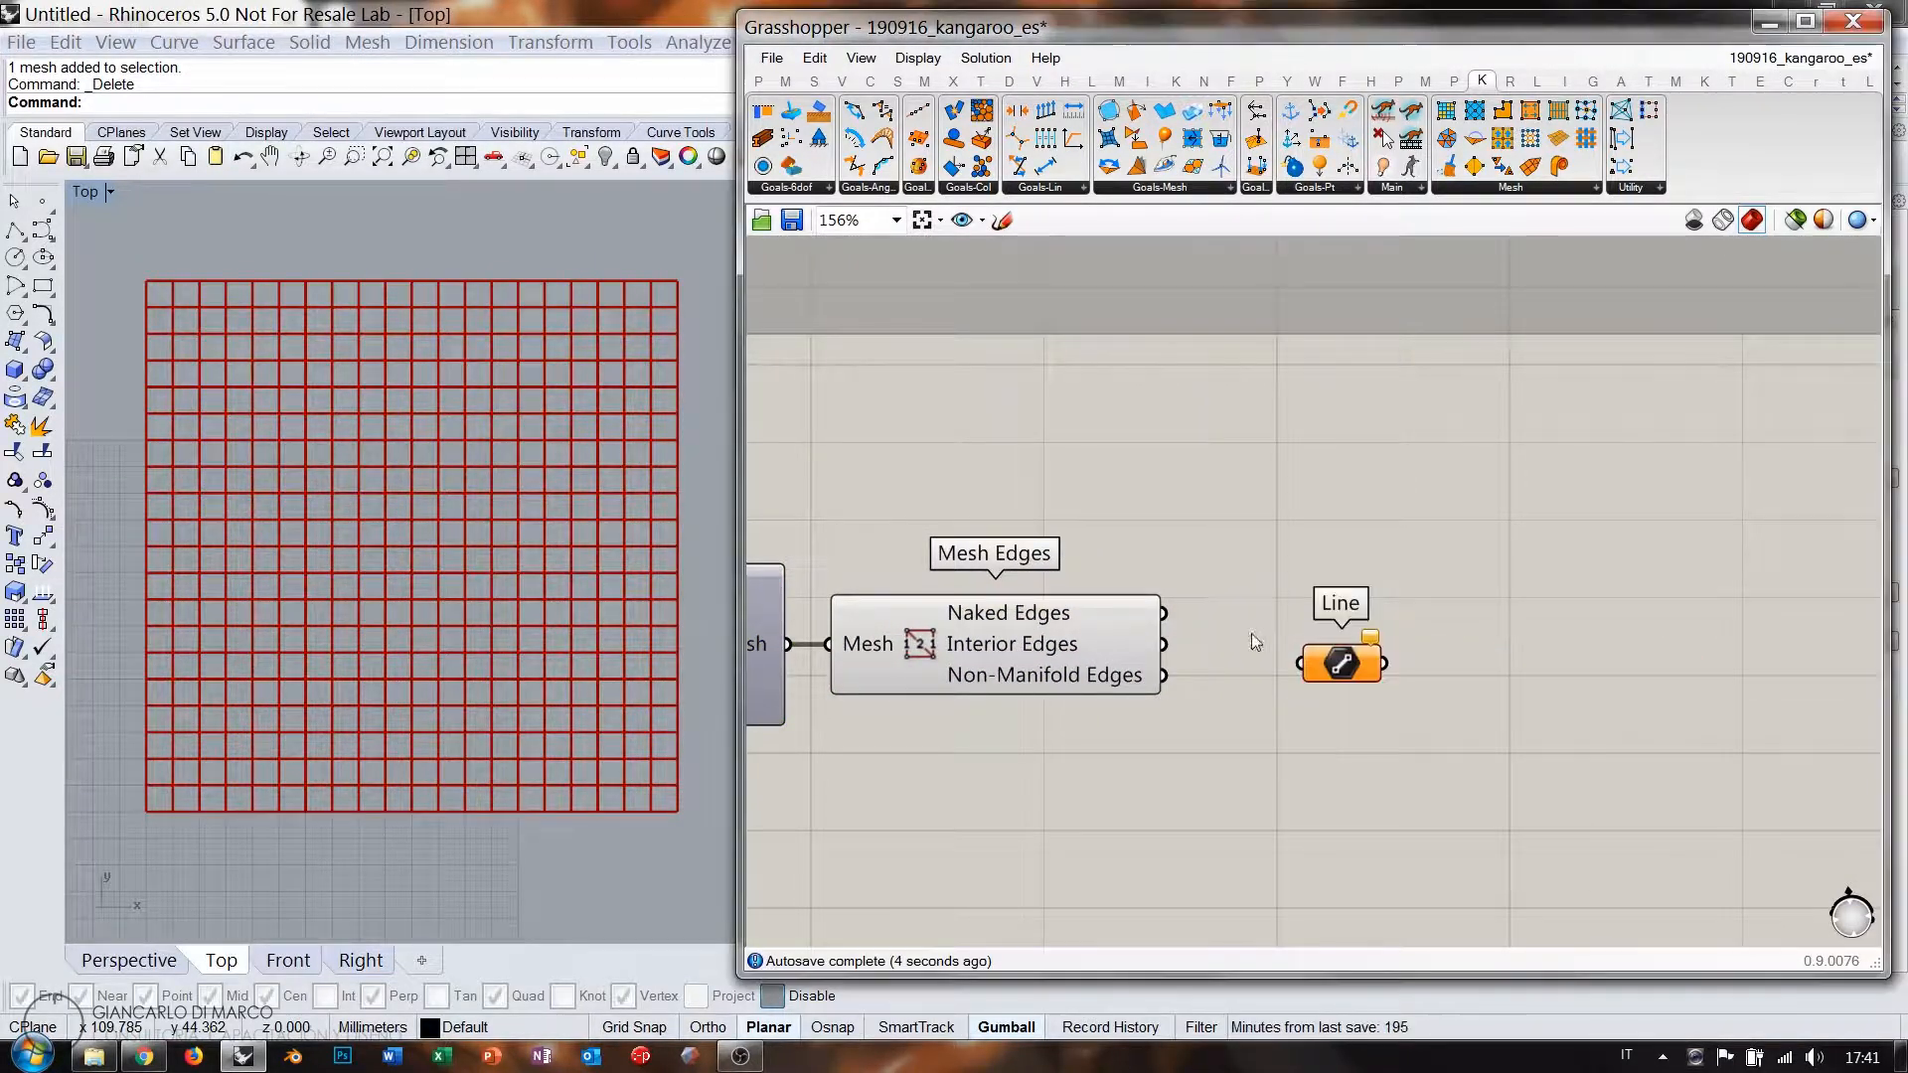
pyautogui.keyDown('shift'); pyautogui.moveTo(1190, 656); pyautogui.dragTo(1166, 646); pyautogui.keyUp('shift')
pyautogui.moveTo(1340, 668); pyautogui.dragTo(1246, 649)
pyautogui.click(1053, 642)
pyautogui.hotkey('ctrl', 'q')
pyautogui.click(1250, 658)
pyautogui.scroll(2, 1385, 656)
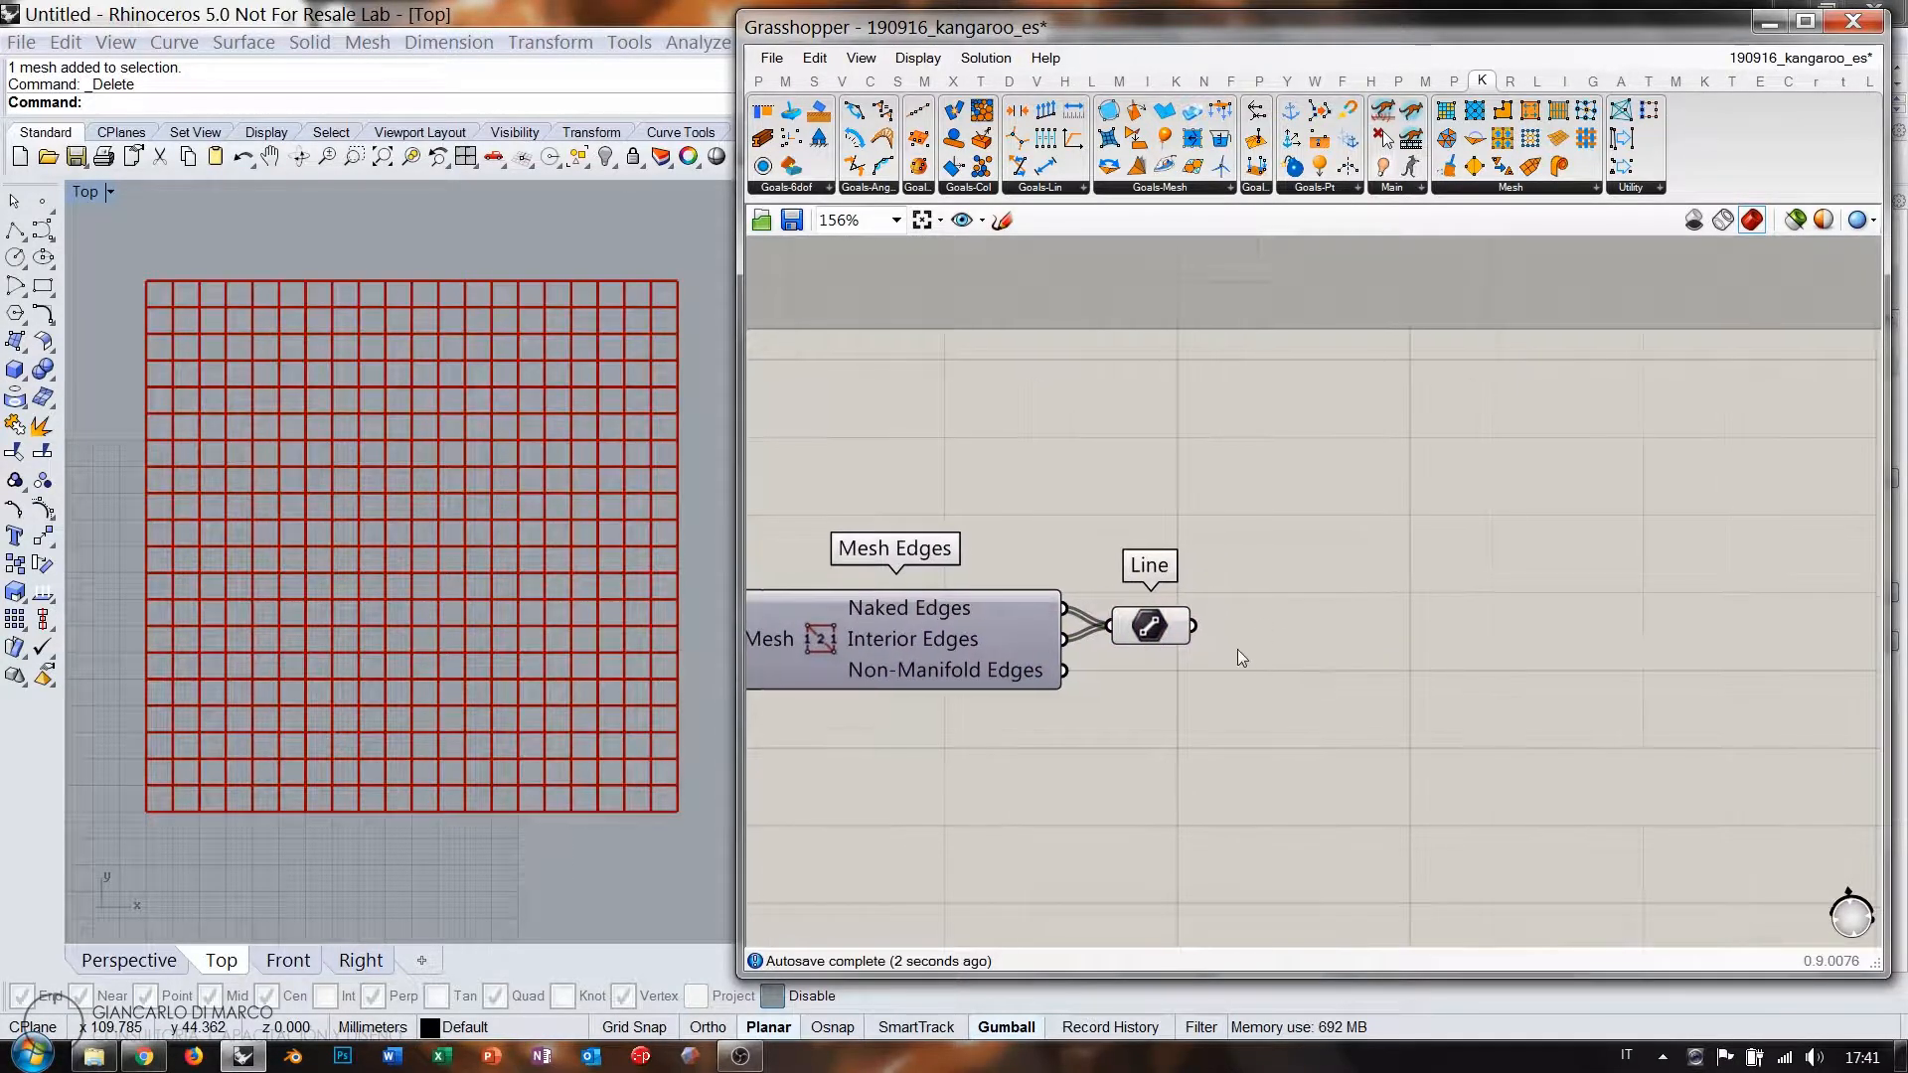
# Add Point On Curve at 0.50 to get each edge line's midpoint.
pyautogui.doubleClick(1391, 636)
pyautogui.write('poc')
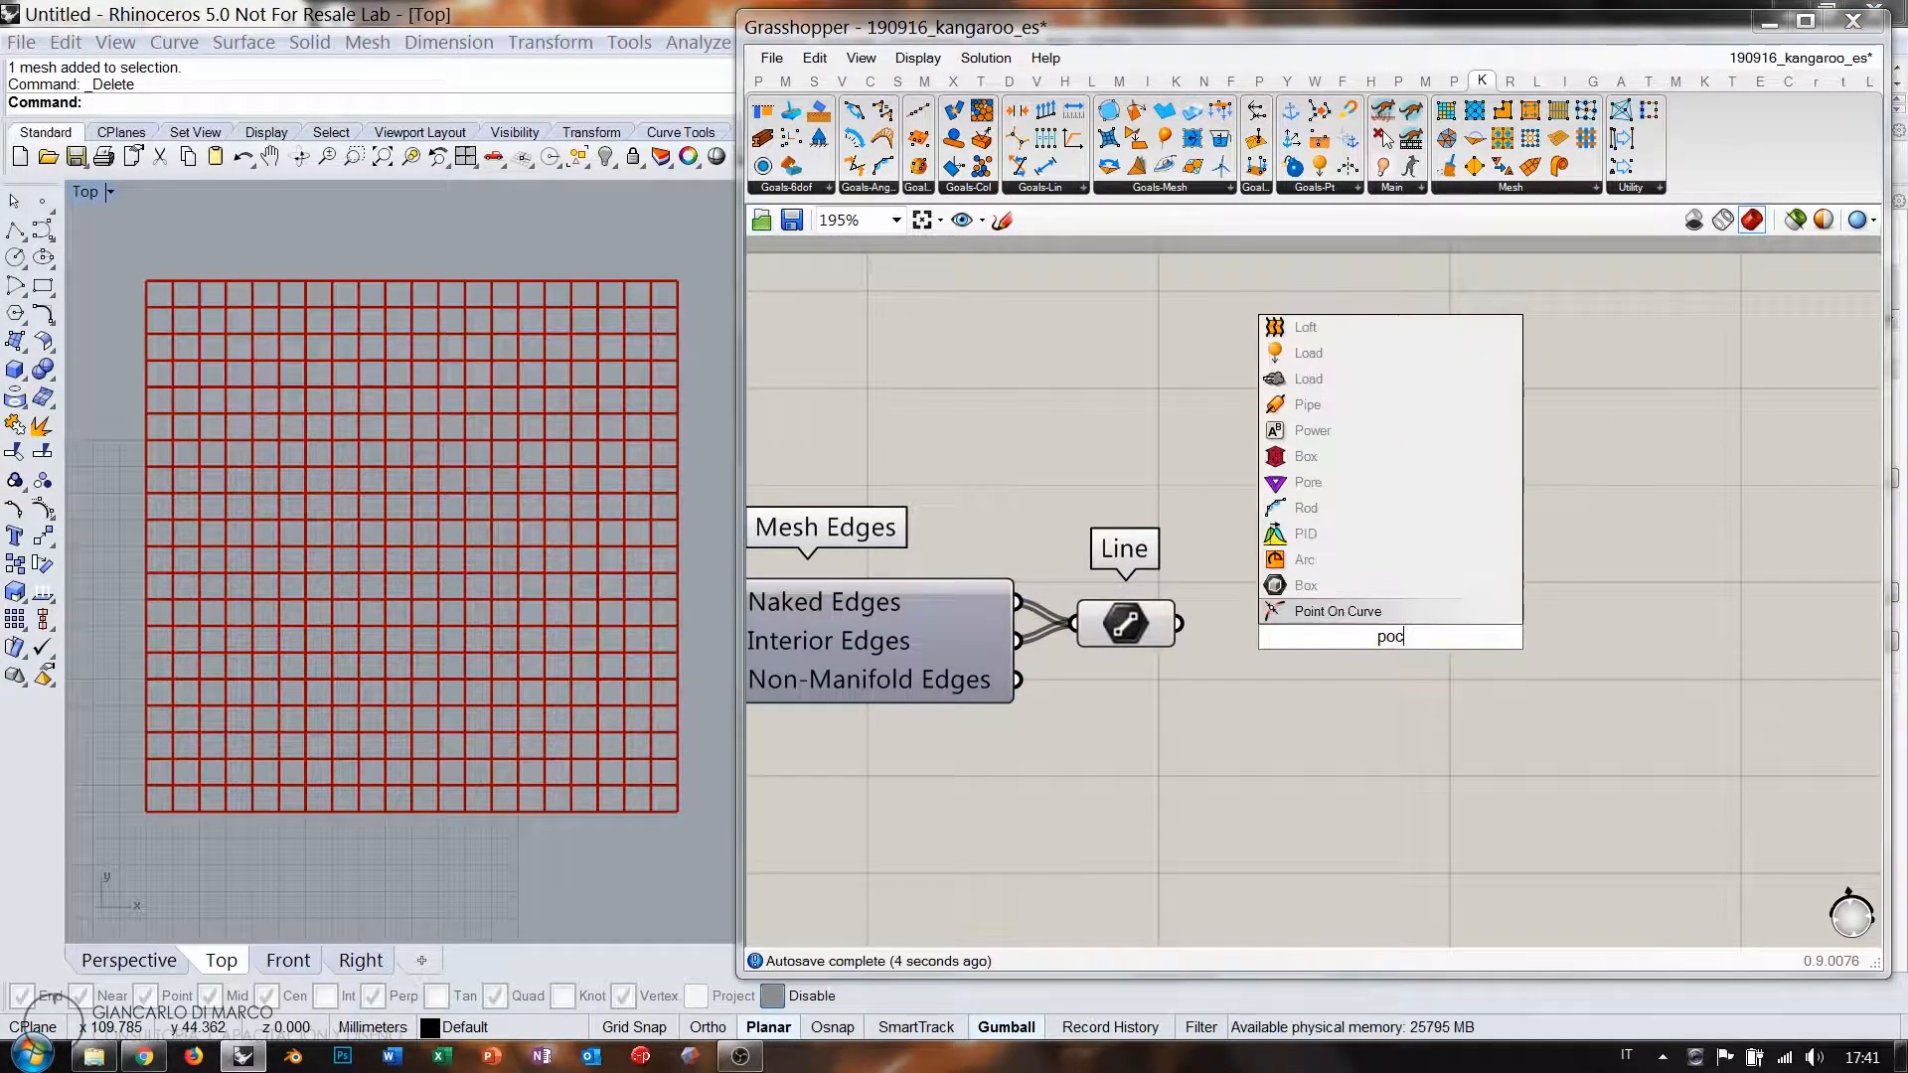
pyautogui.click(1352, 617)
pyautogui.moveTo(1181, 623); pyautogui.dragTo(1440, 646)
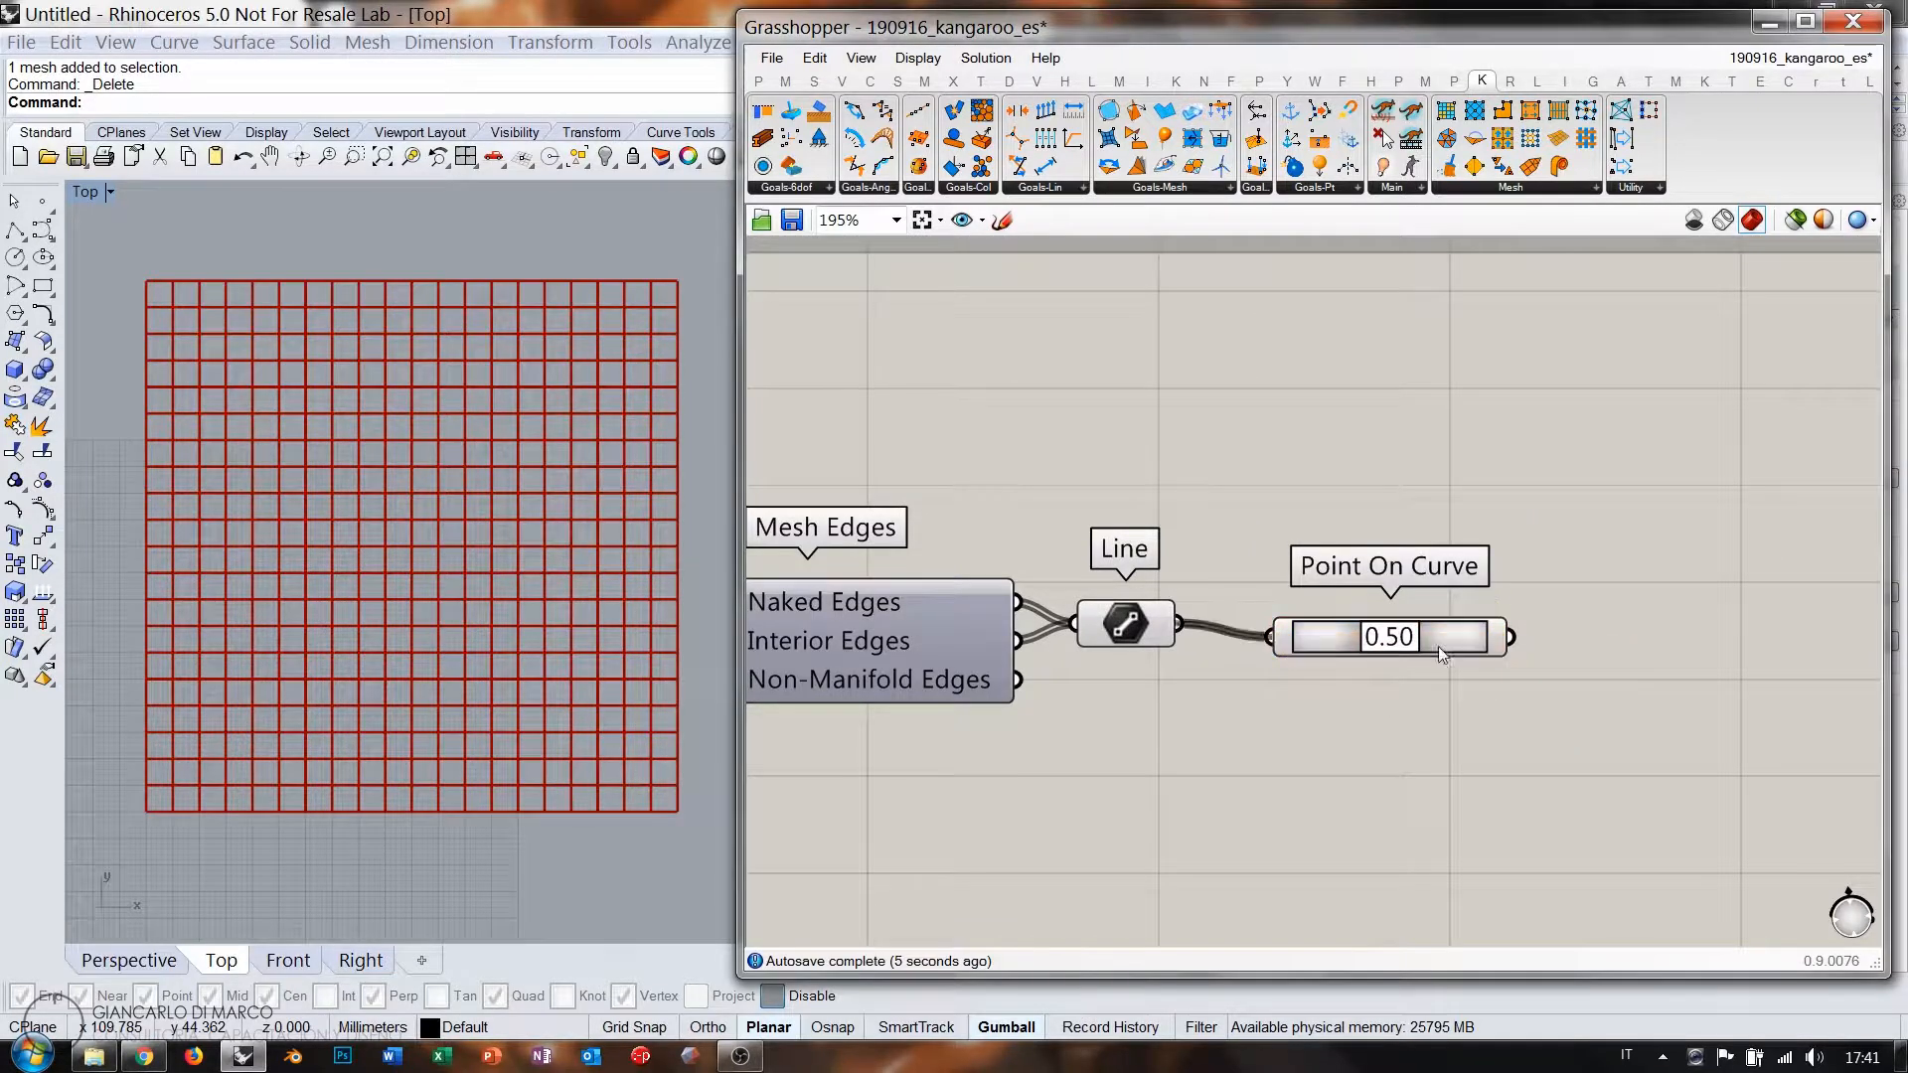
# Add a Point List fed by the edge midpoints to number them.
pyautogui.doubleClick(1648, 658)
pyautogui.write('point')
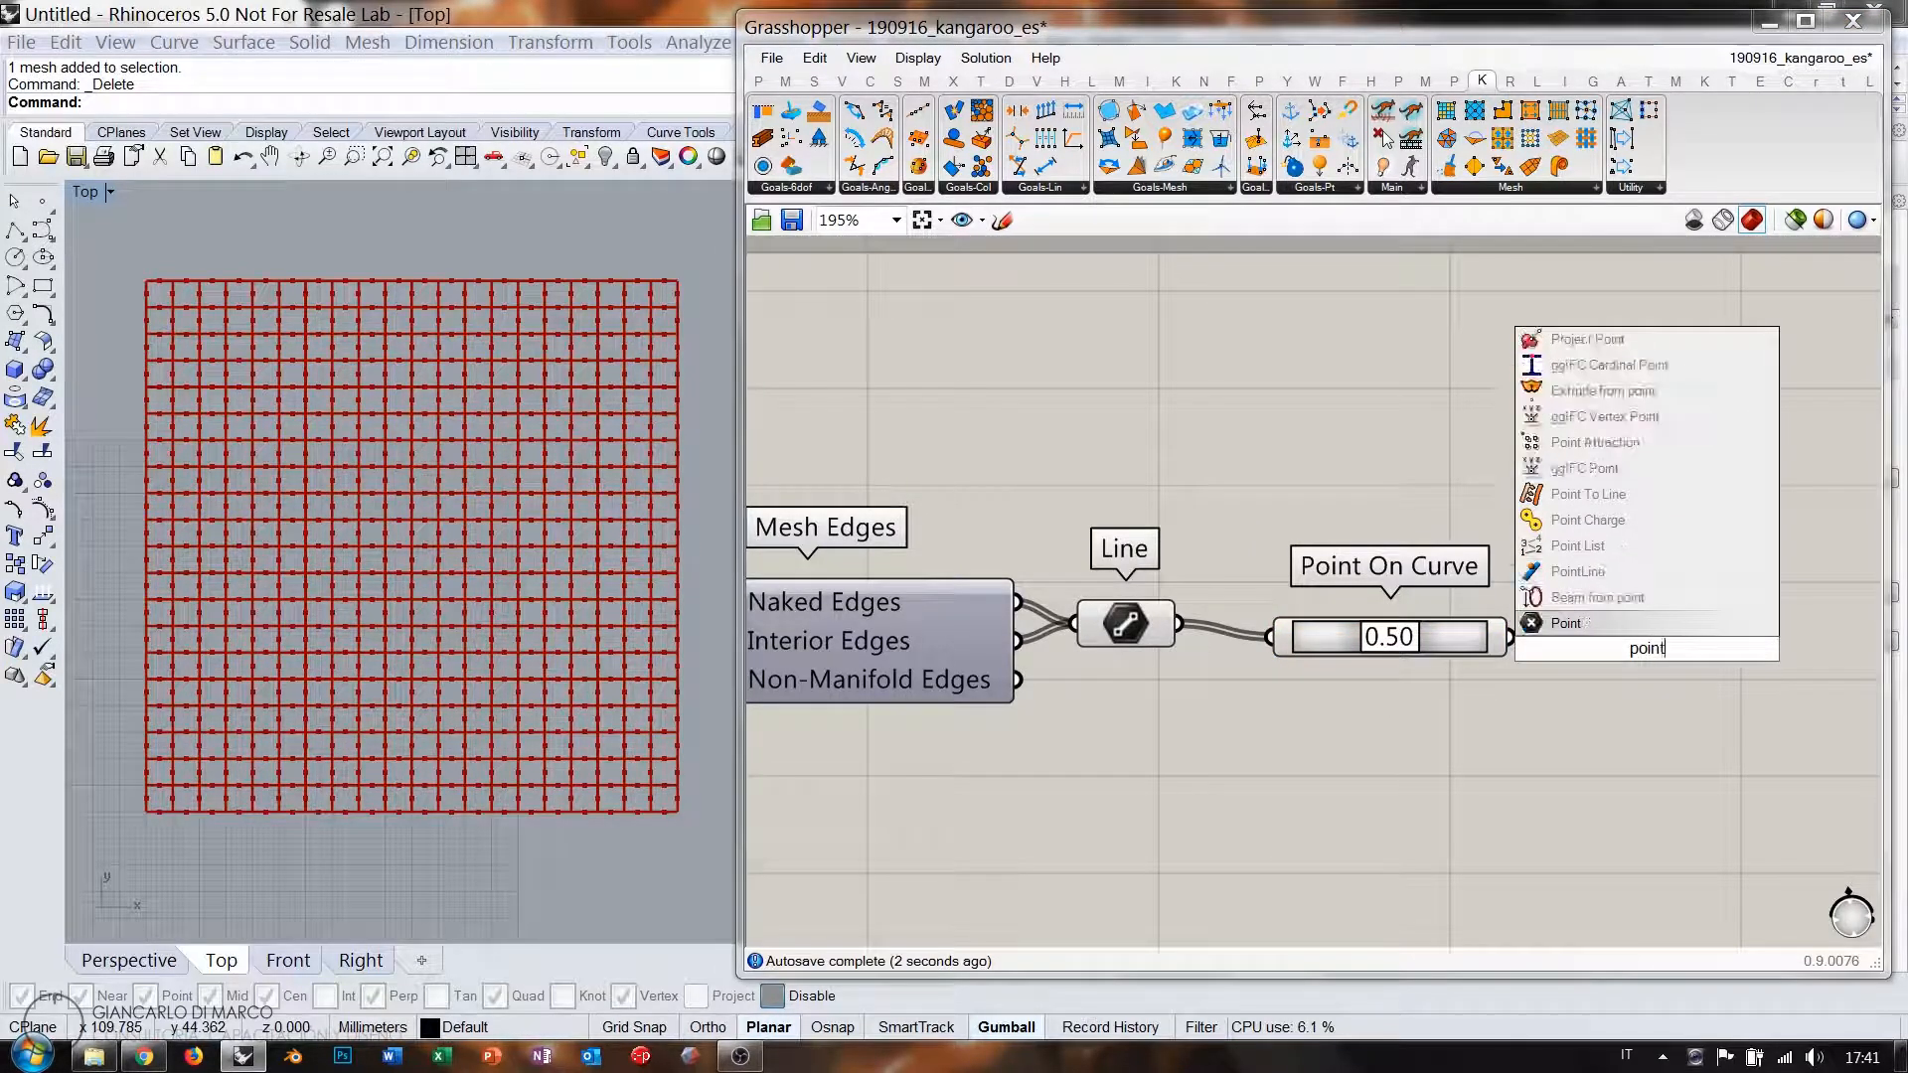
pyautogui.click(1579, 547)
pyautogui.moveTo(1513, 637); pyautogui.dragTo(1568, 629)
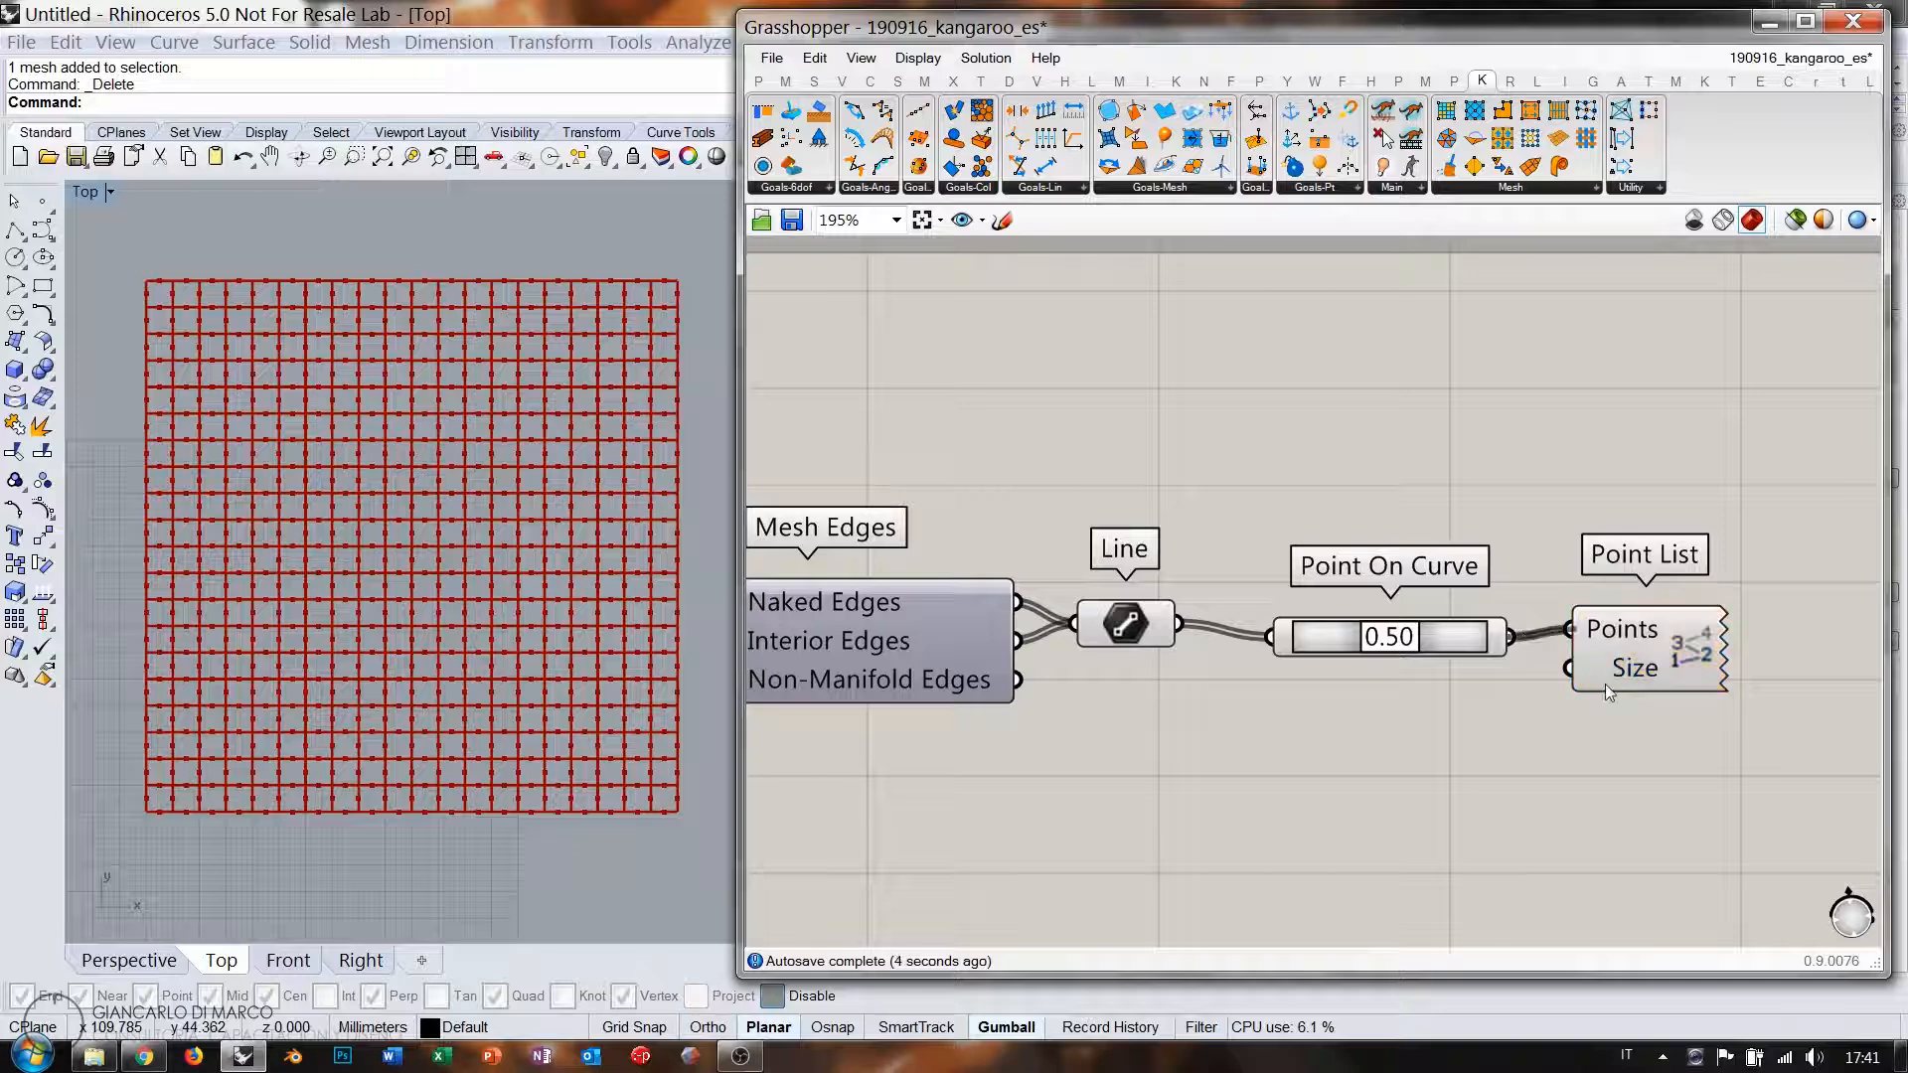
pyautogui.doubleClick(1487, 739)
pyautogui.scroll(10, 266, 862)
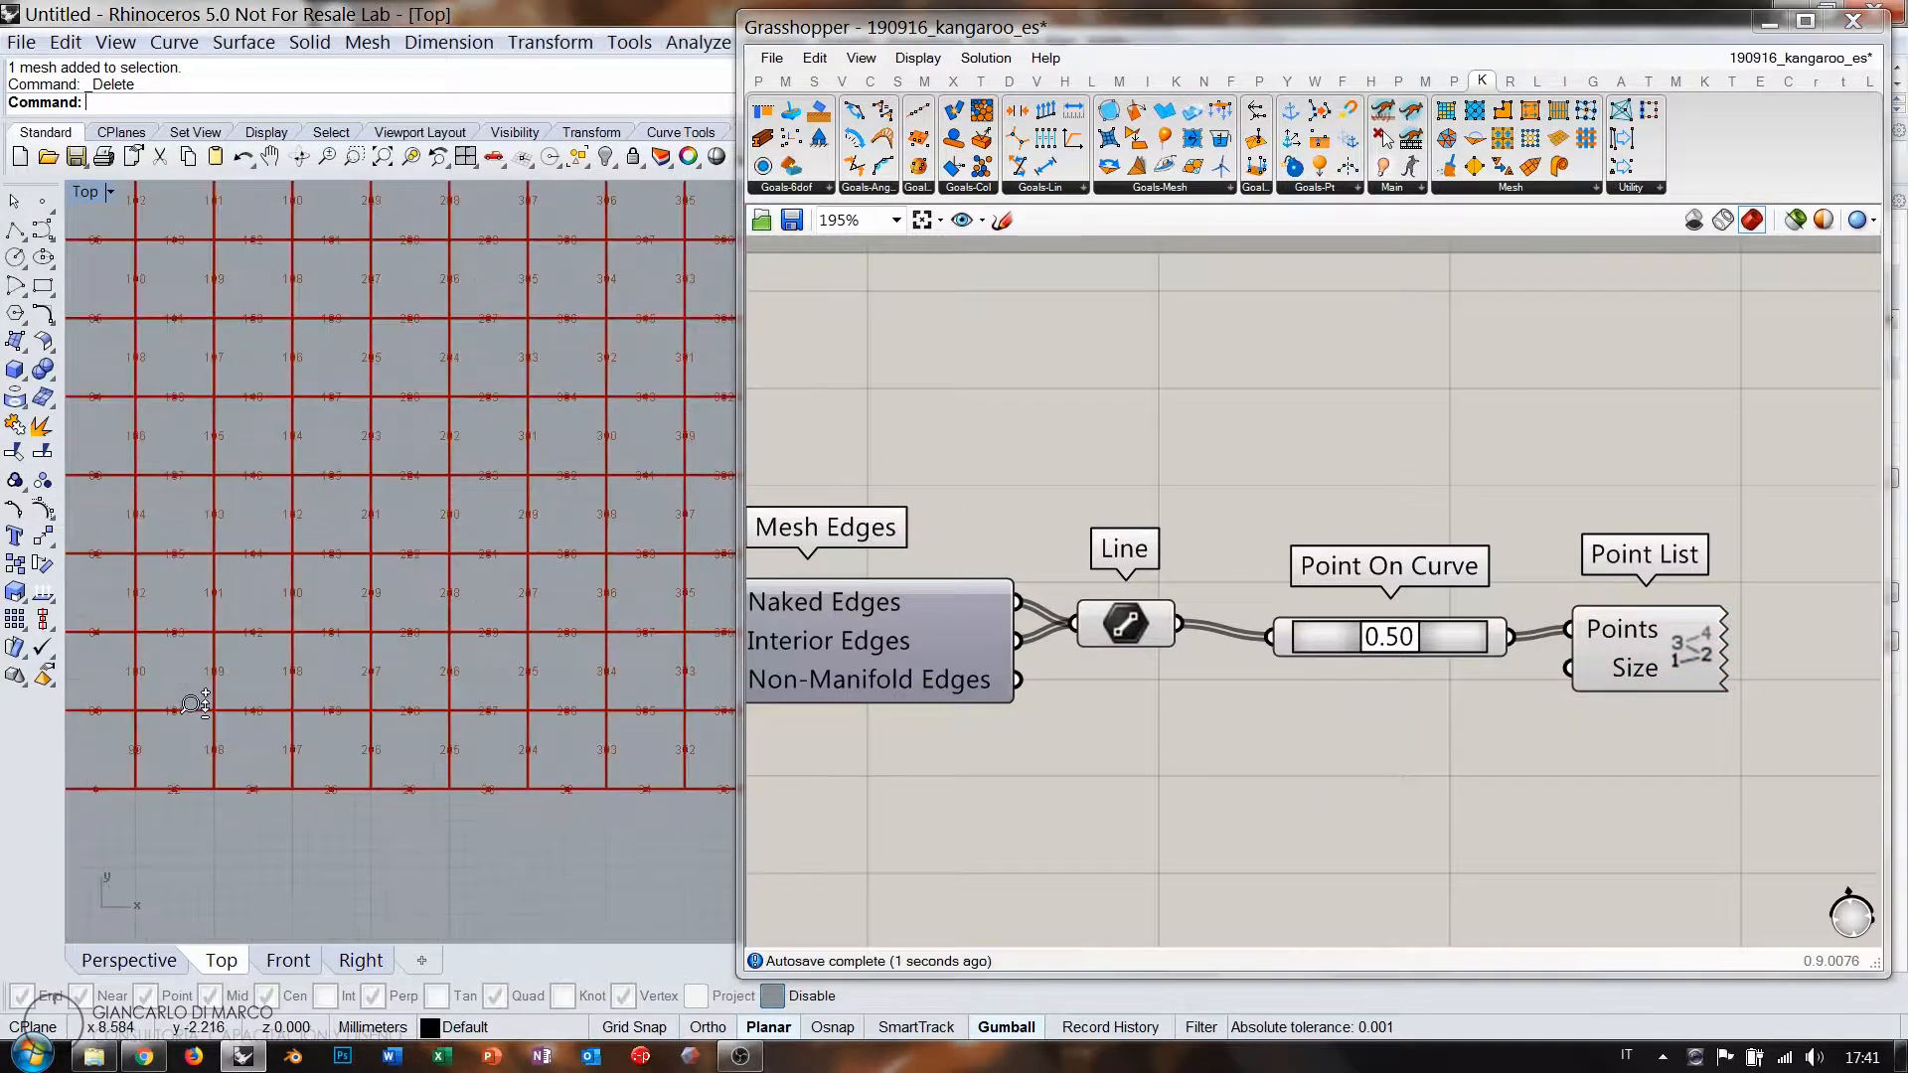
# Create a 1<10 number slider set to 1 and wire it to Point List's Size.
pyautogui.doubleClick(1452, 781)
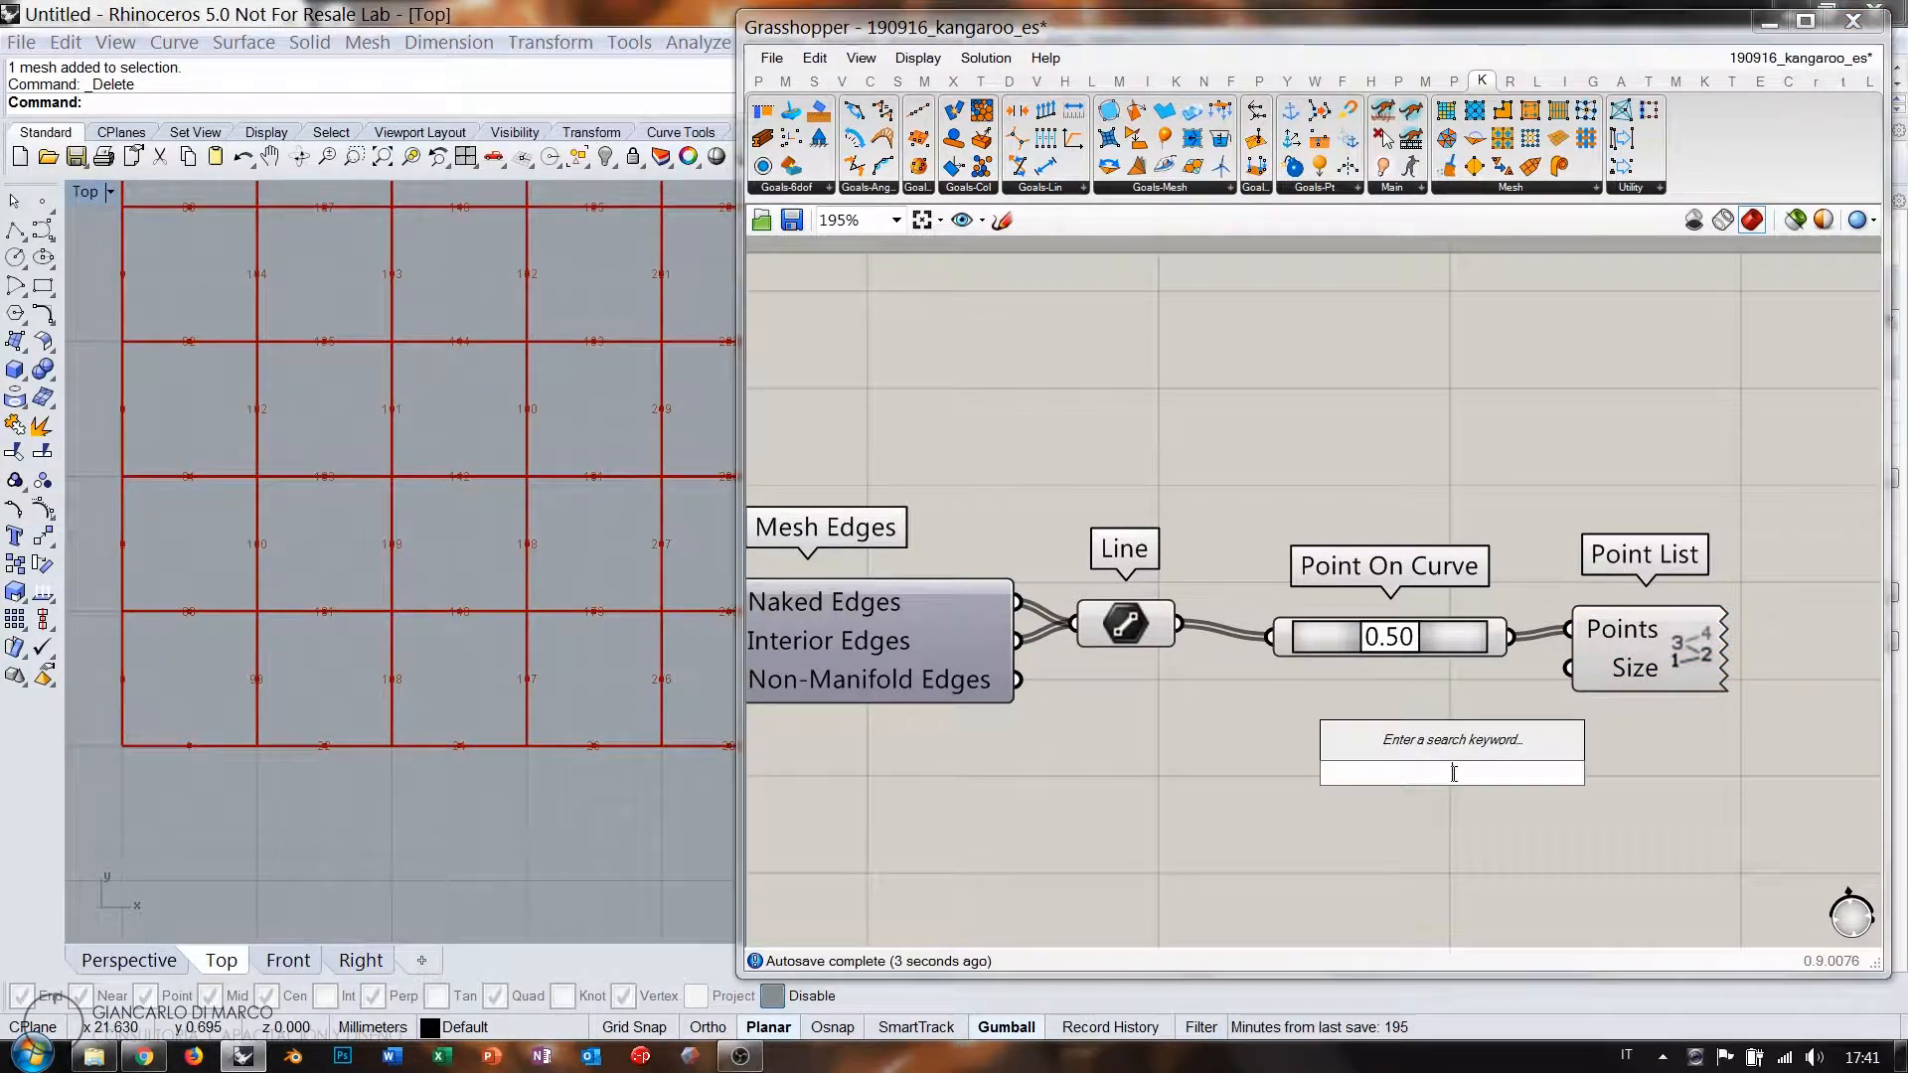
pyautogui.write('1<10')
pyautogui.press('Return')
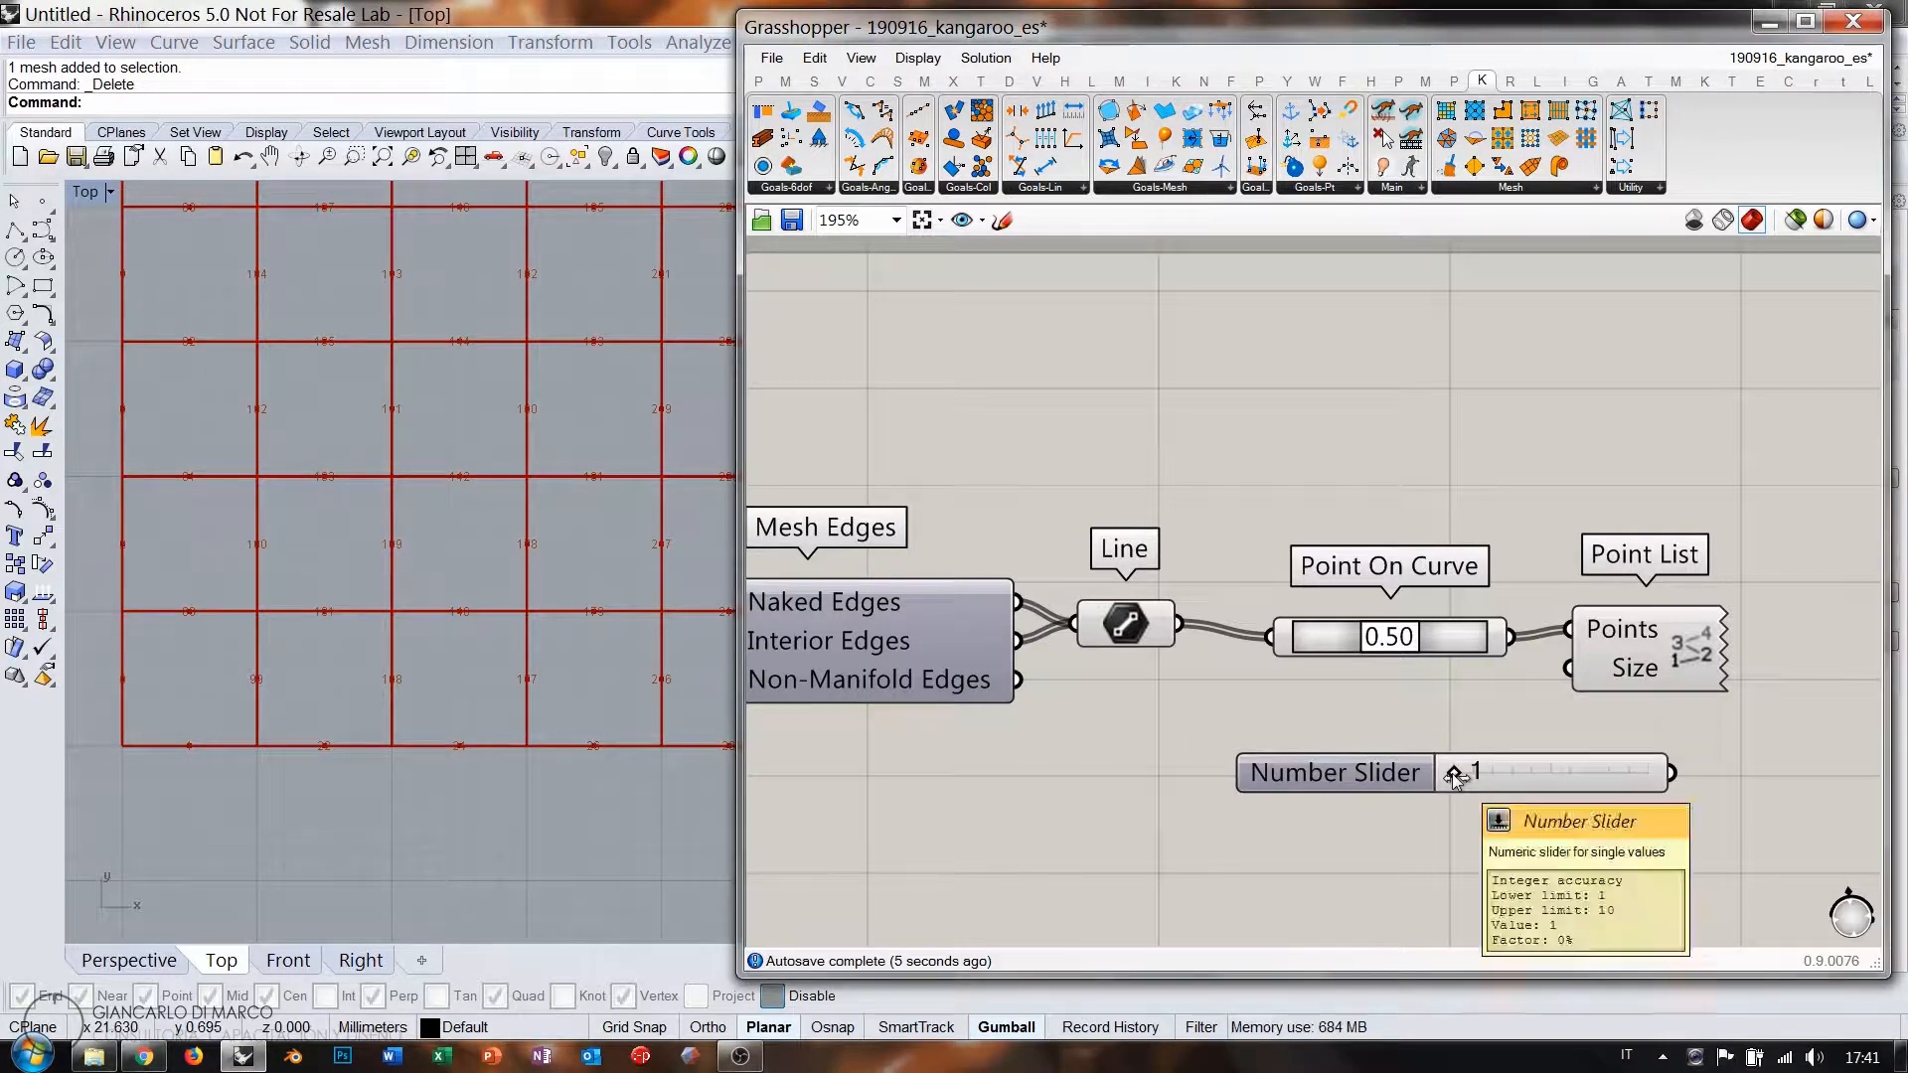
pyautogui.moveTo(1600, 770); pyautogui.dragTo(1461, 773)
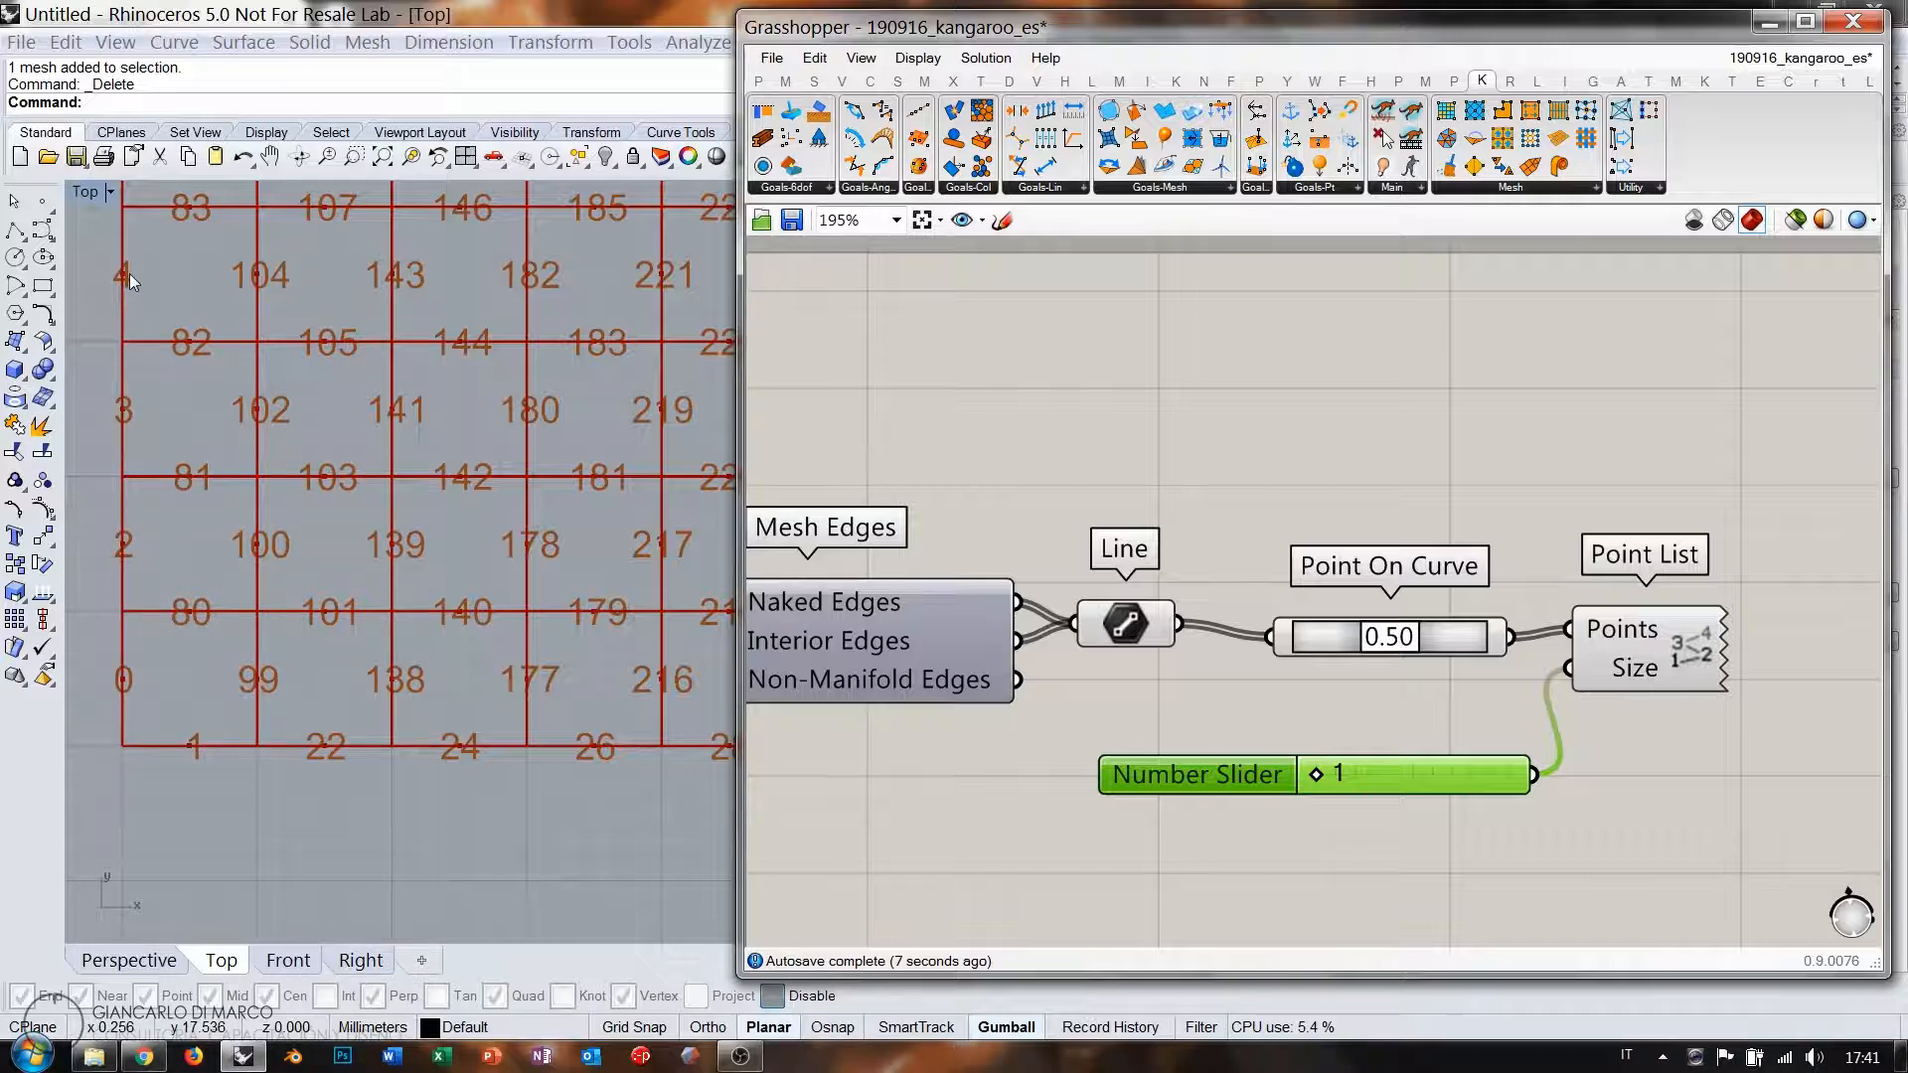
# Pan and zoom Rhino's Top view to inspect the midpoint labels along the mesh's top and right edges.
pyautogui.scroll(-3, 208, 509)
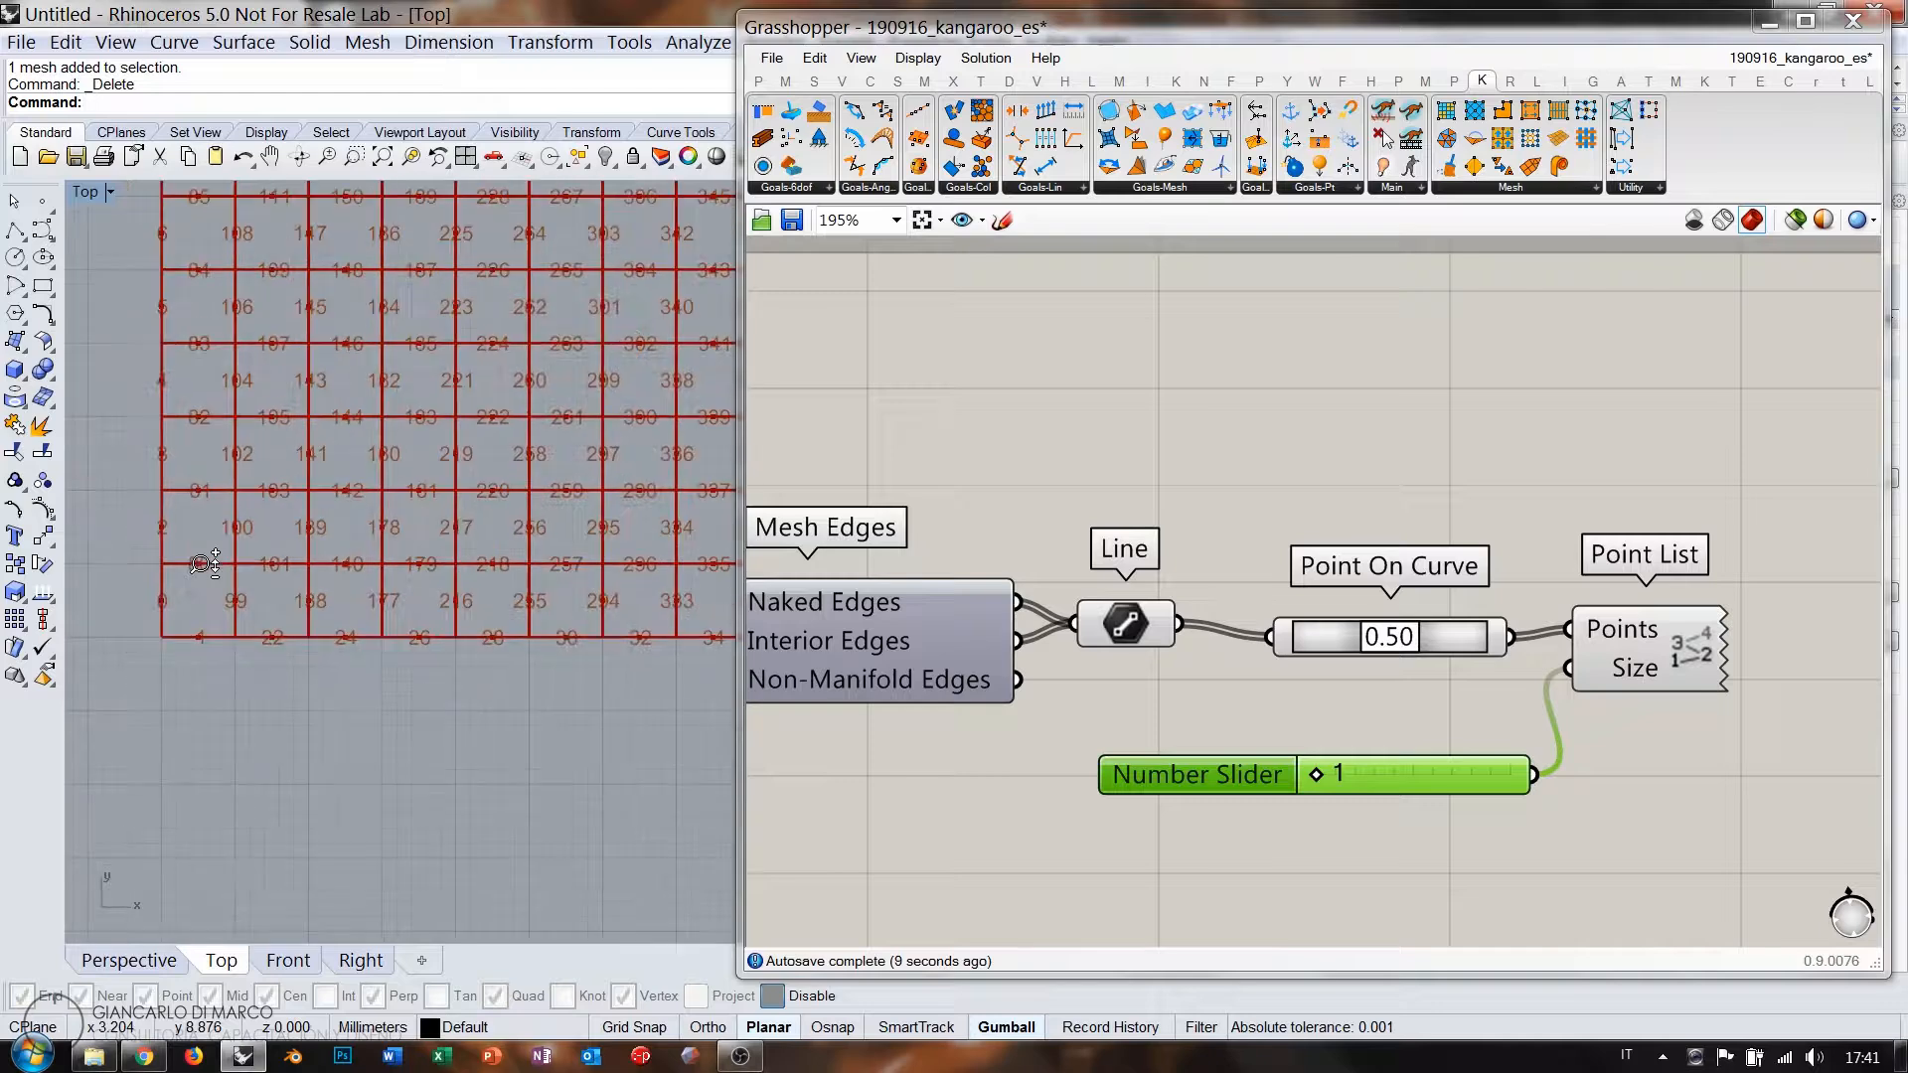
pyautogui.moveTo(228, 394); pyautogui.dragTo(200, 843, button='right')
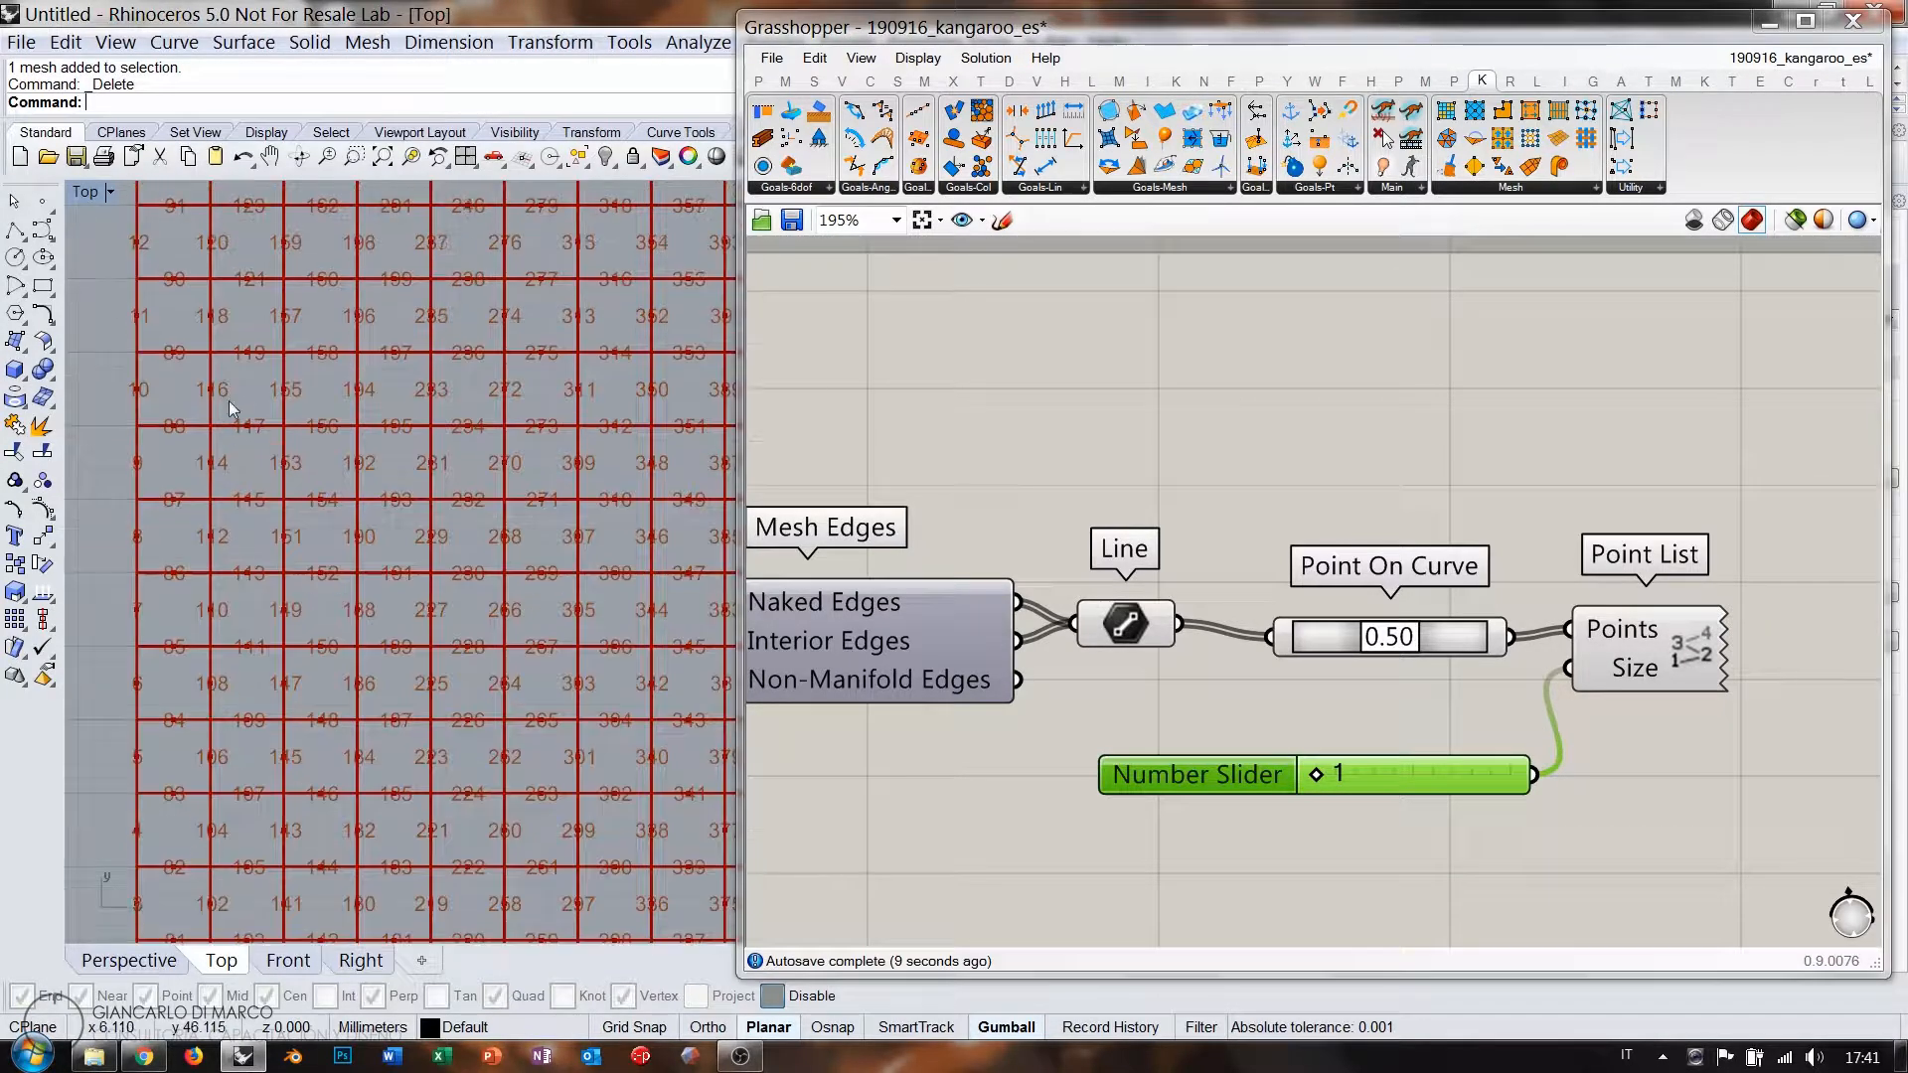
pyautogui.moveTo(229, 401); pyautogui.dragTo(265, 750, button='right')
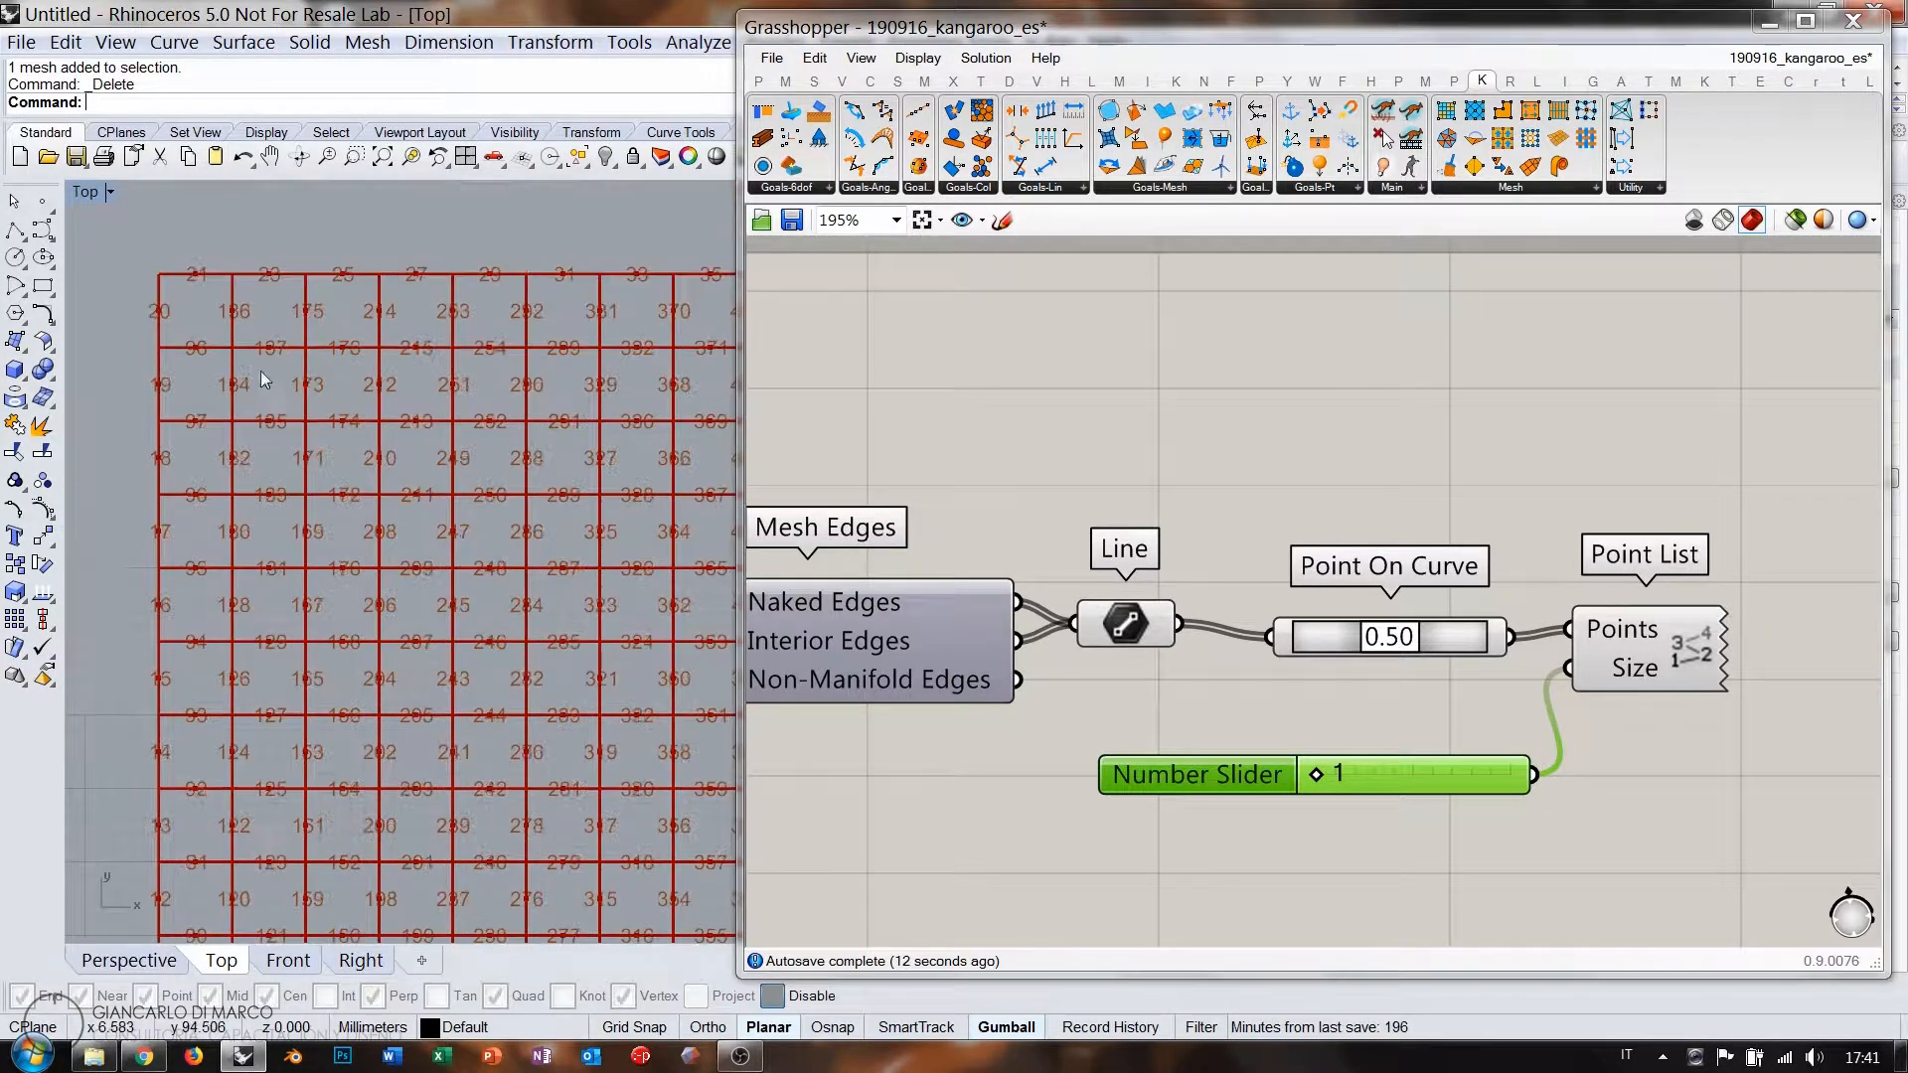
pyautogui.moveTo(260, 372); pyautogui.dragTo(255, 462, button='right')
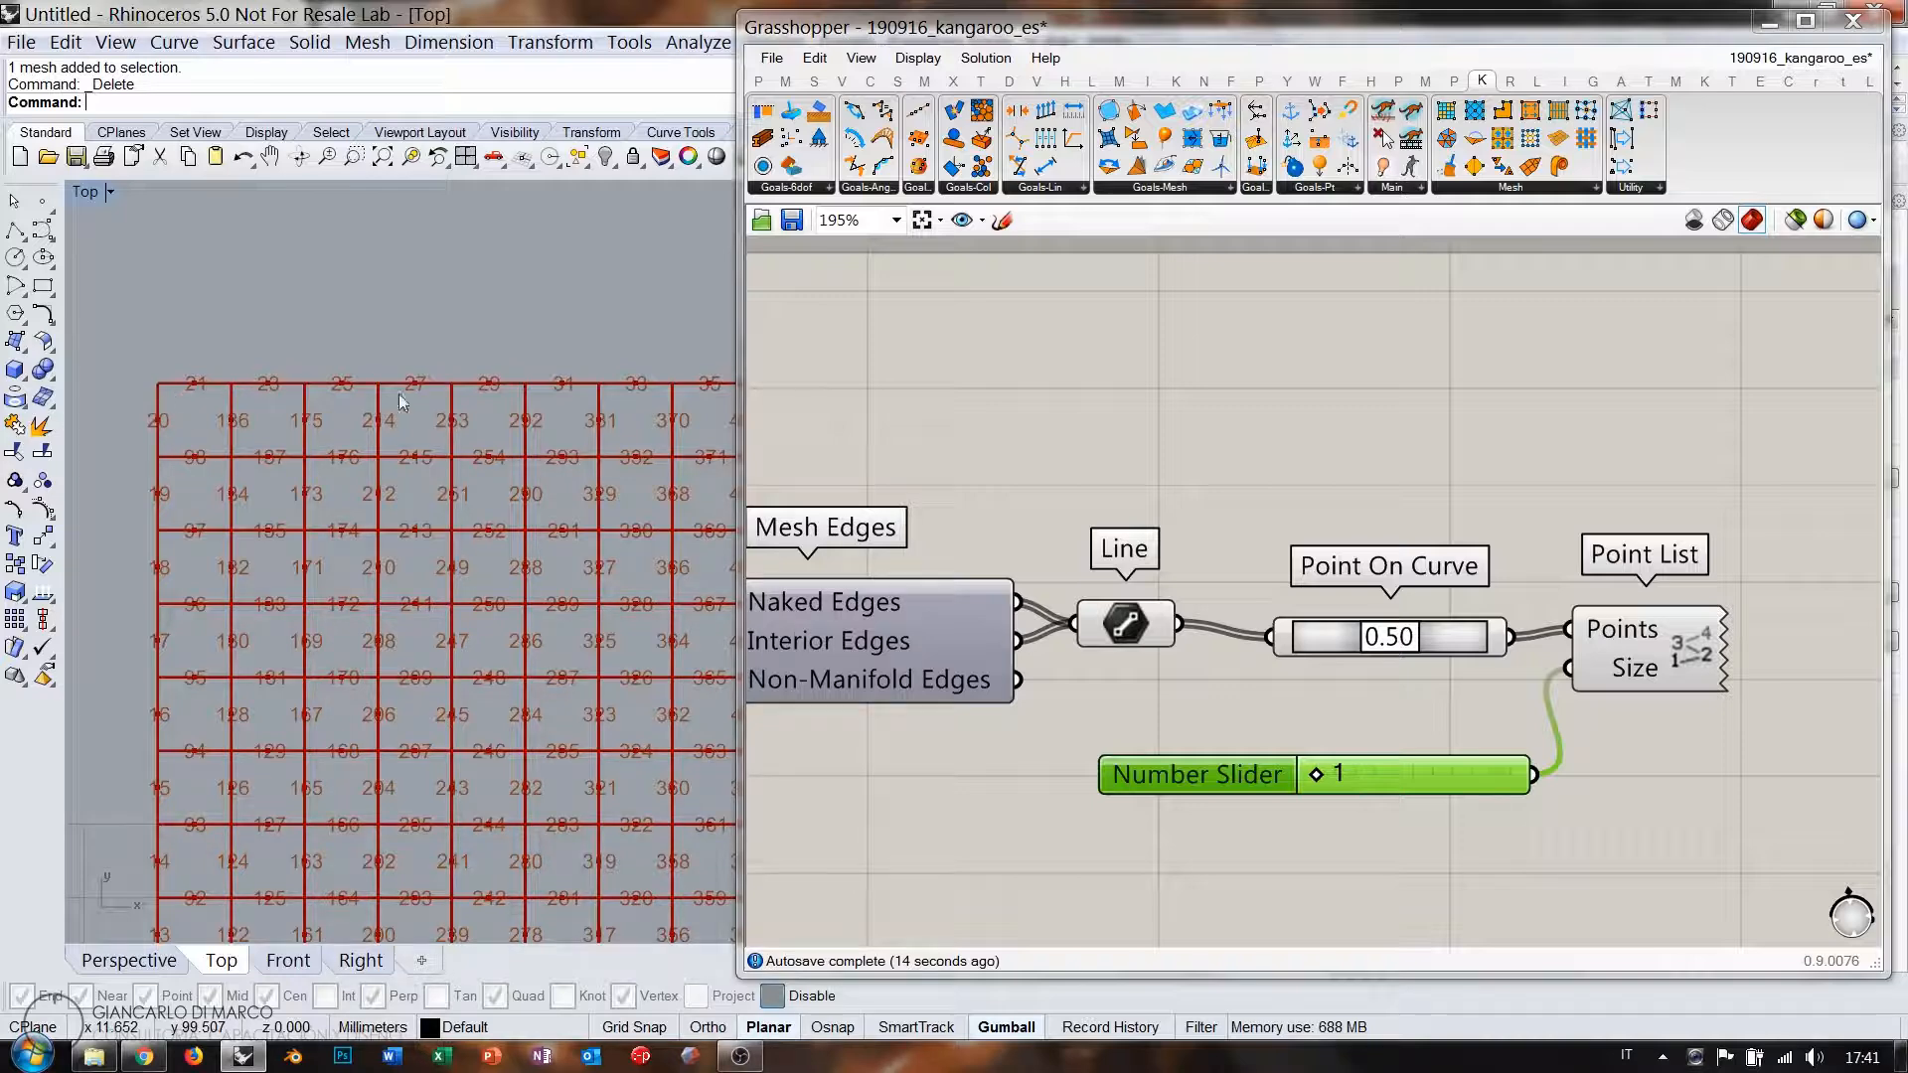
pyautogui.moveTo(654, 510); pyautogui.dragTo(136, 422, button='right')
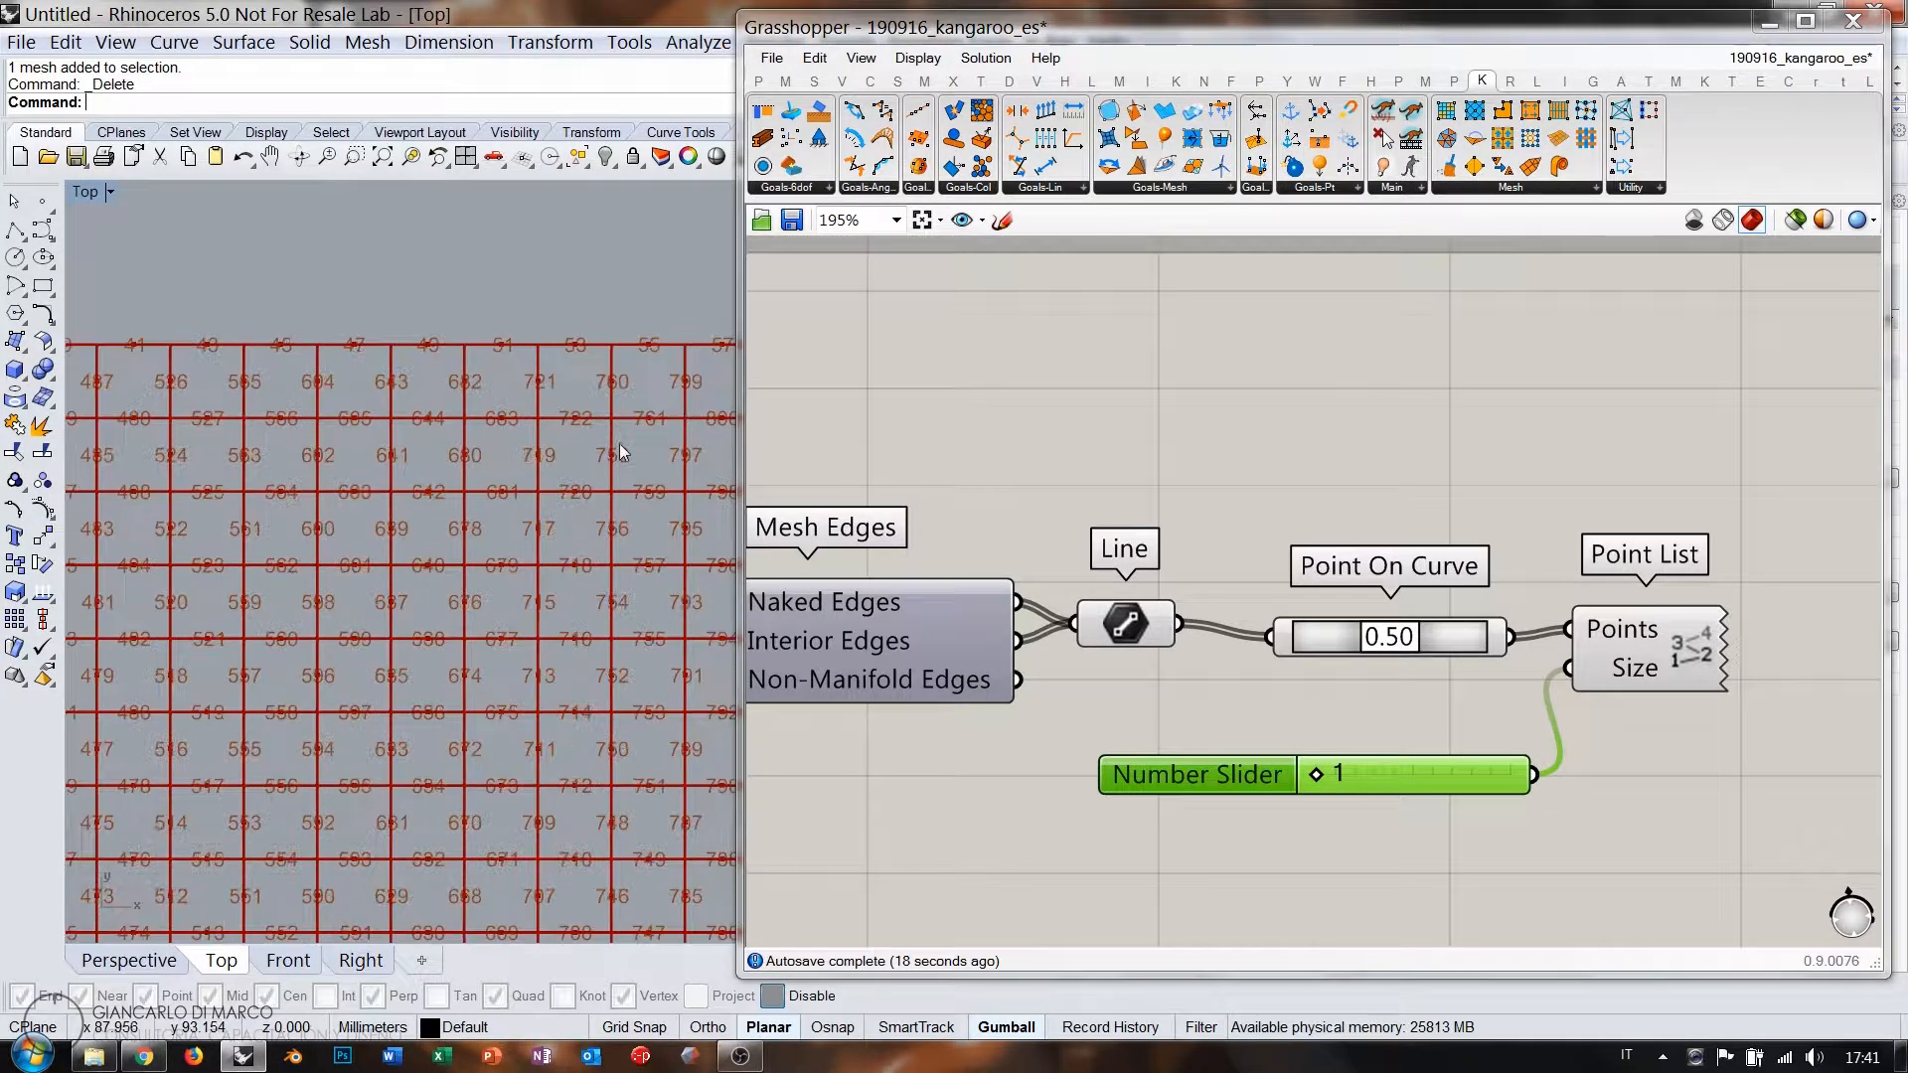
pyautogui.moveTo(637, 445); pyautogui.dragTo(97, 447, button='right')
pyautogui.moveTo(481, 438); pyautogui.dragTo(425, 444, button='right')
pyautogui.moveTo(454, 348); pyautogui.dragTo(459, 368, button='right')
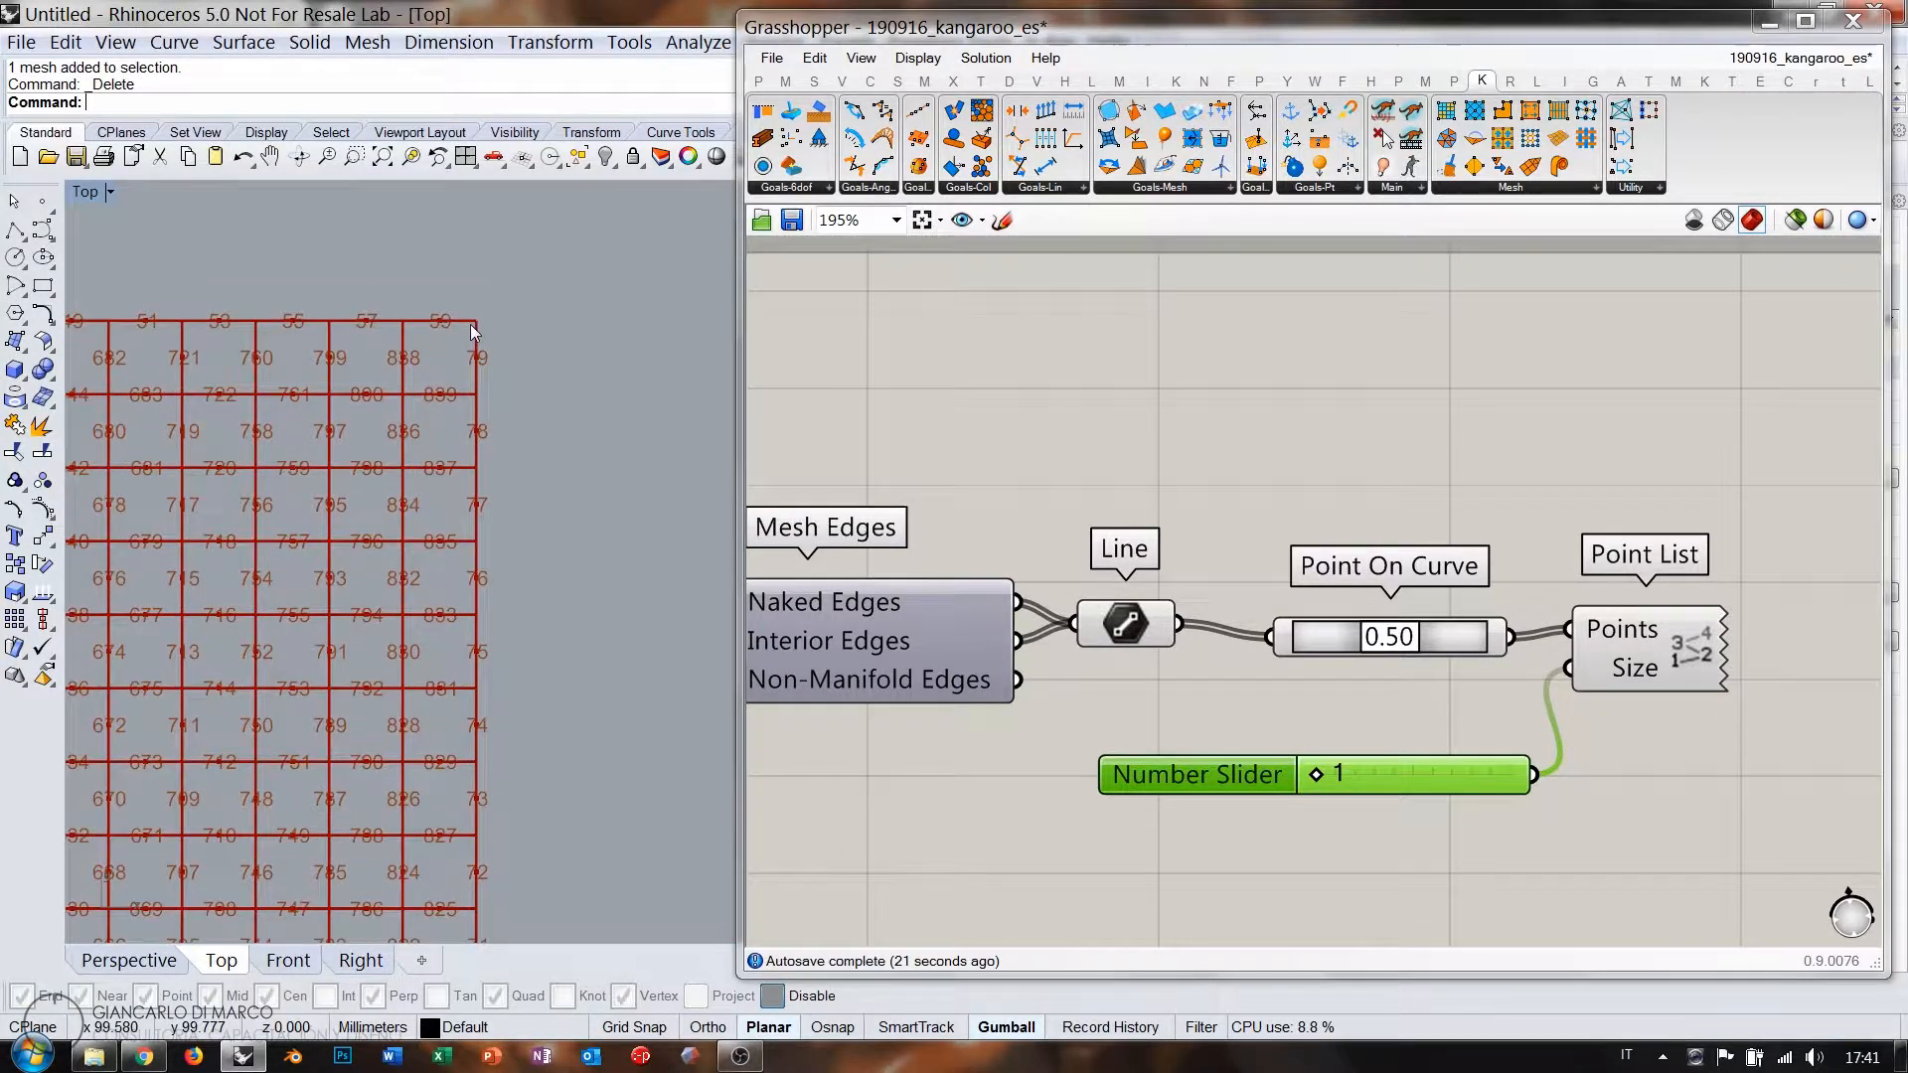
pyautogui.scroll(4, 469, 324)
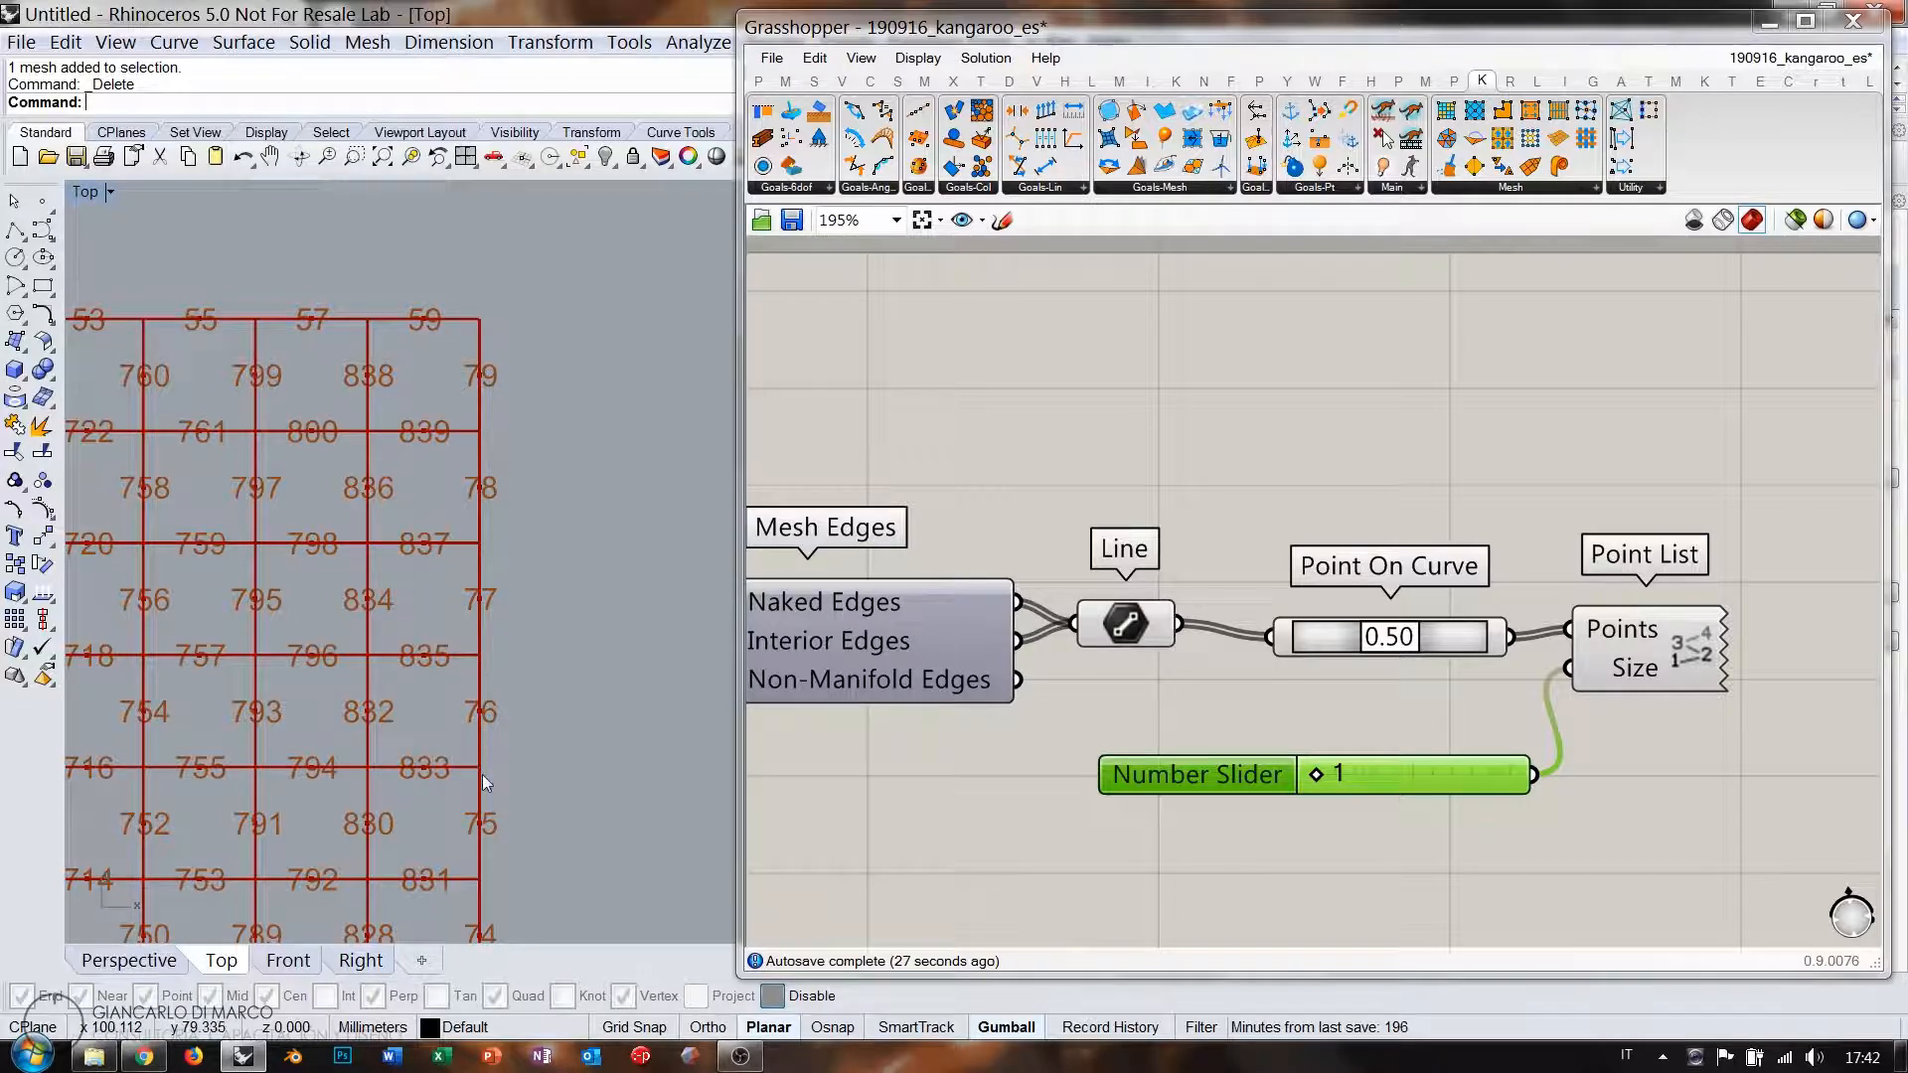
pyautogui.moveTo(489, 787); pyautogui.dragTo(507, 379, button='right')
pyautogui.scroll(-6, 506, 380)
pyautogui.moveTo(535, 726); pyautogui.dragTo(548, 325, button='right')
pyautogui.moveTo(555, 665); pyautogui.dragTo(555, 228, button='right')
pyautogui.scroll(2, 546, 696)
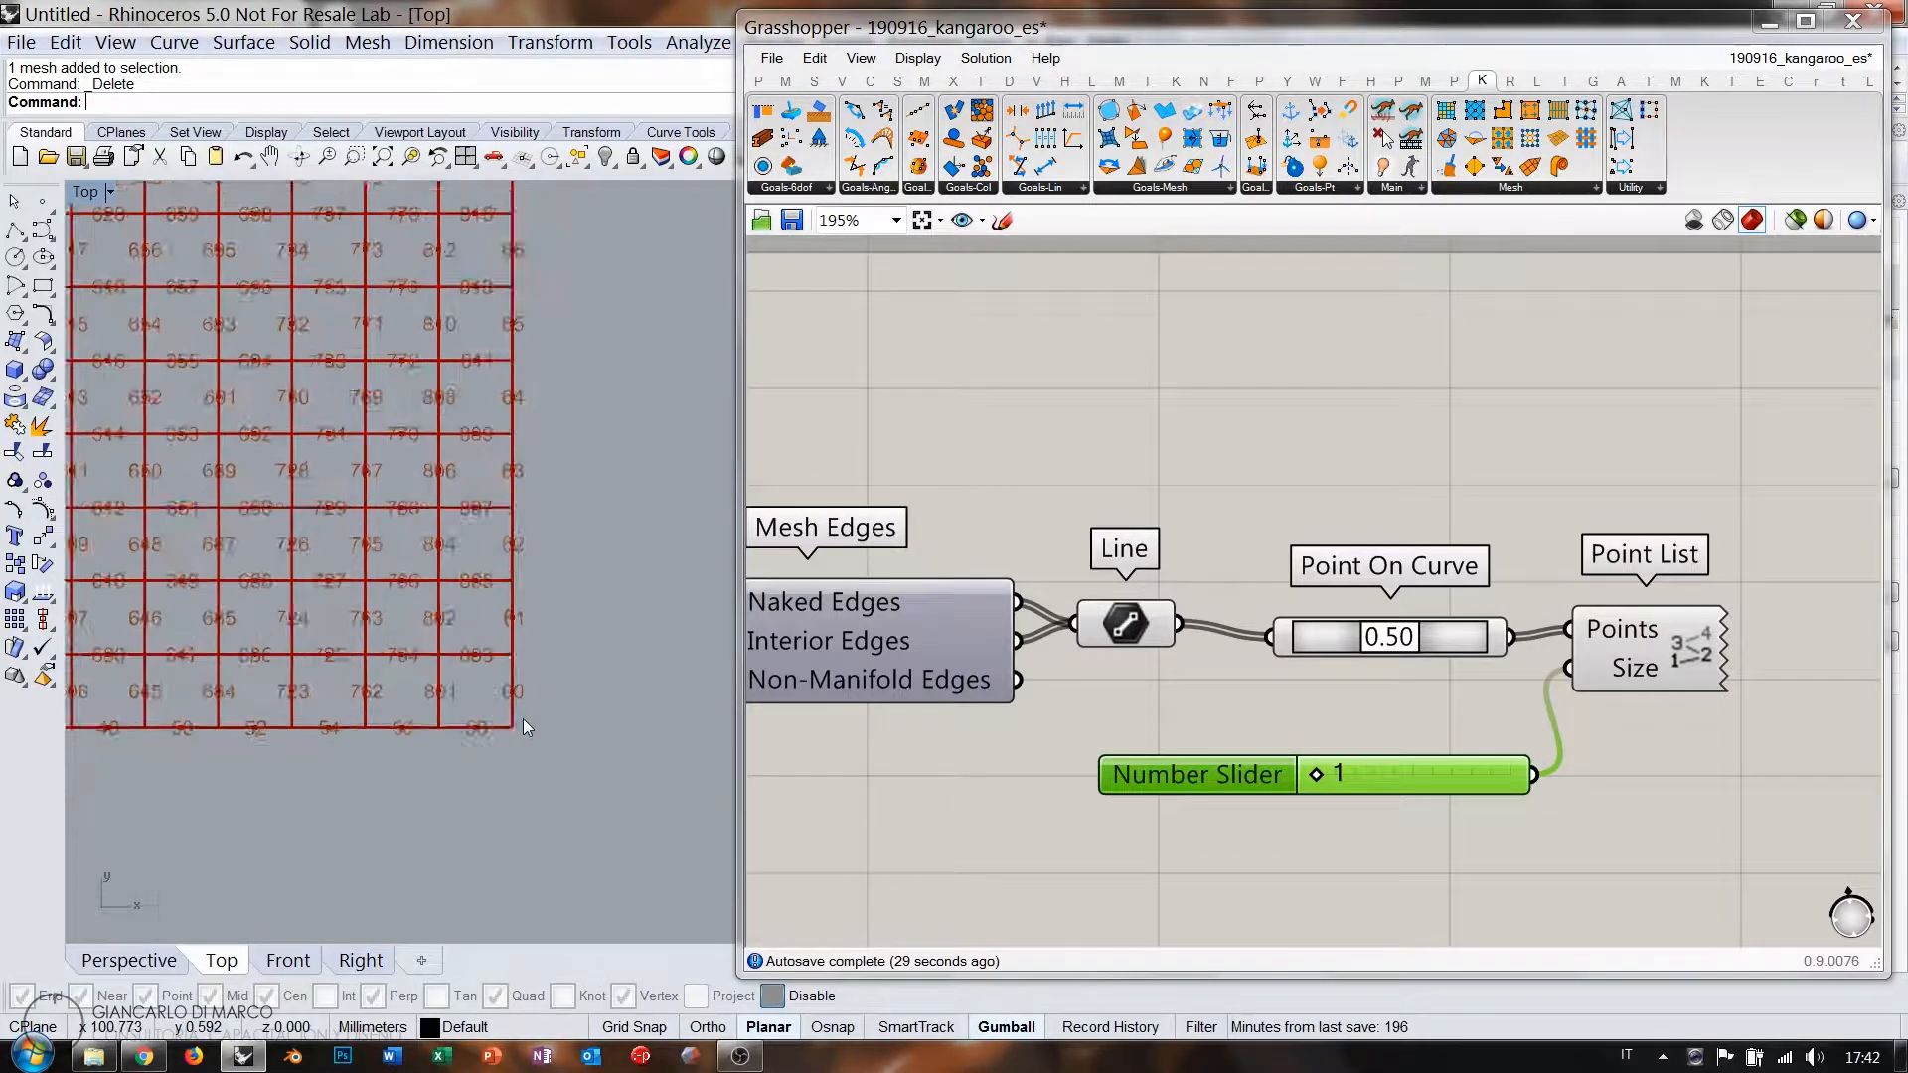
pyautogui.scroll(3, 523, 719)
pyautogui.moveTo(560, 652); pyautogui.dragTo(606, 688, button='right')
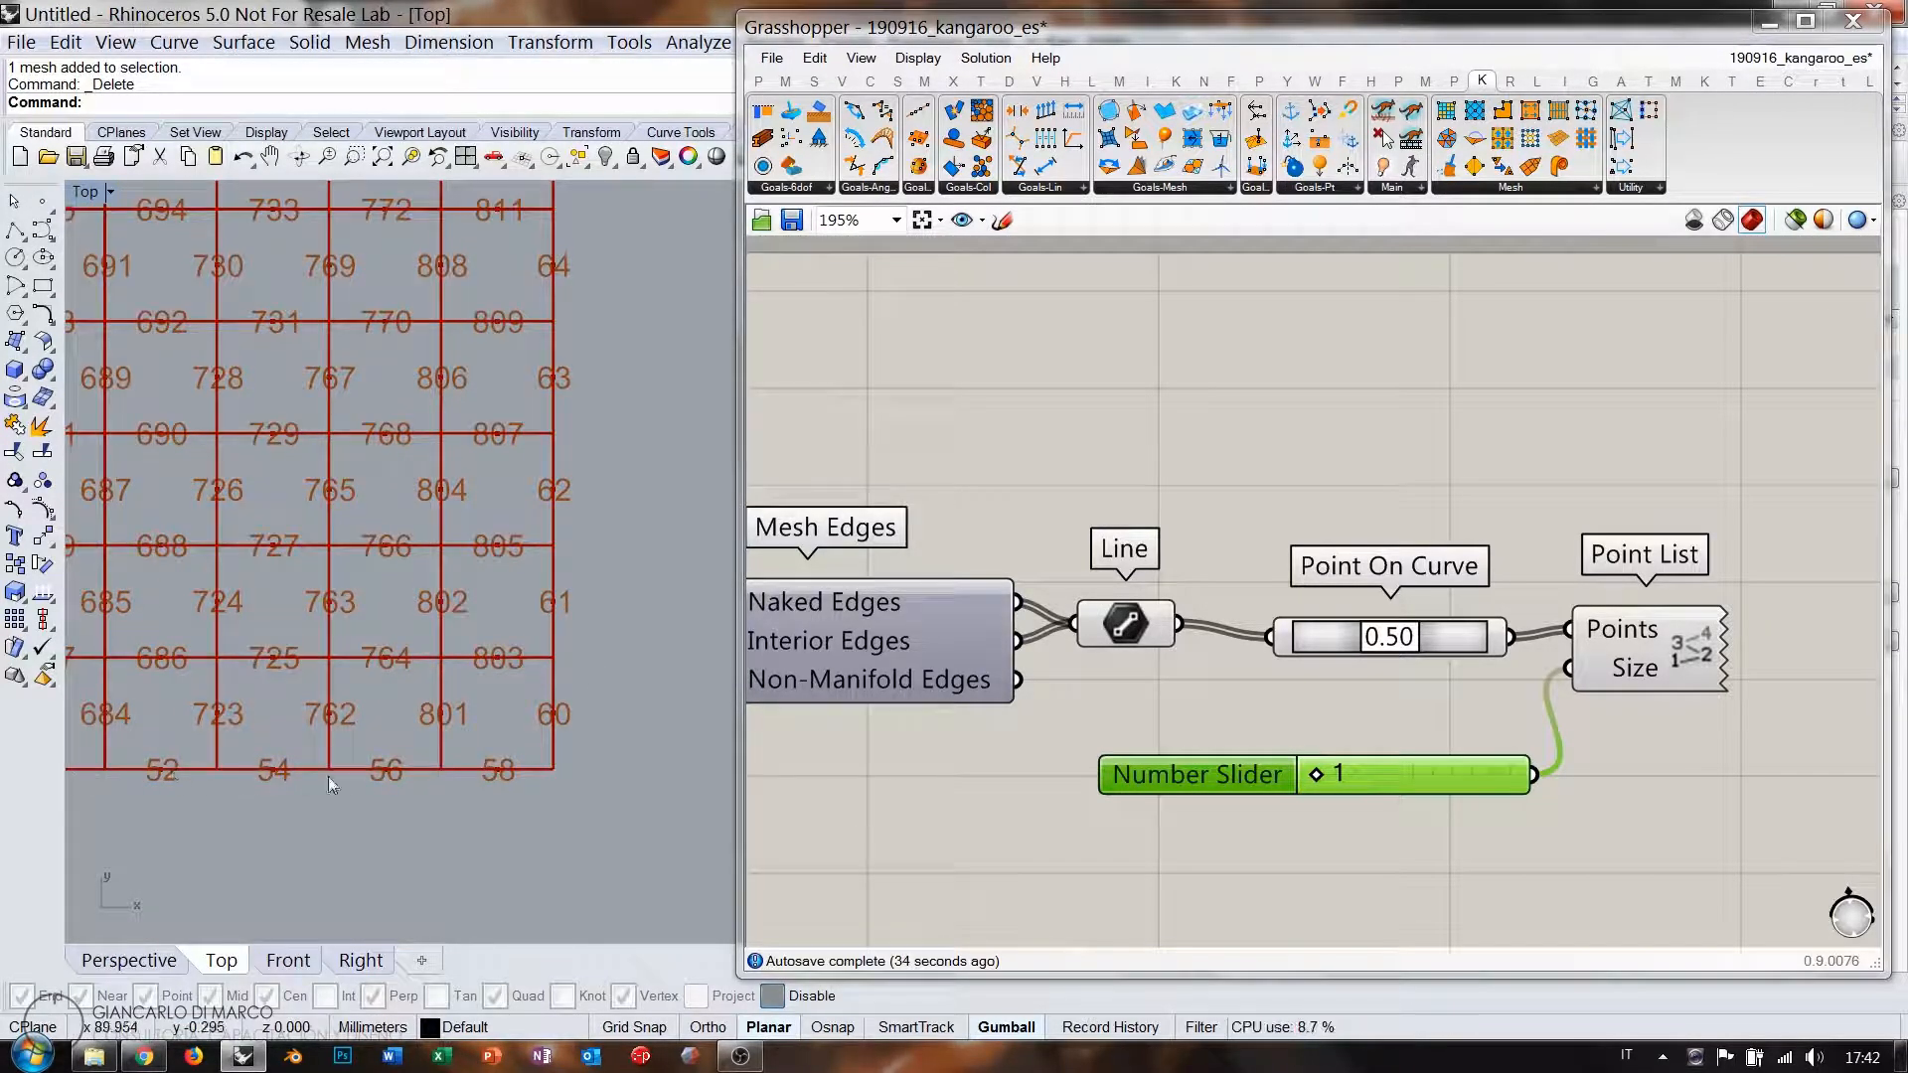
pyautogui.scroll(-5, 415, 825)
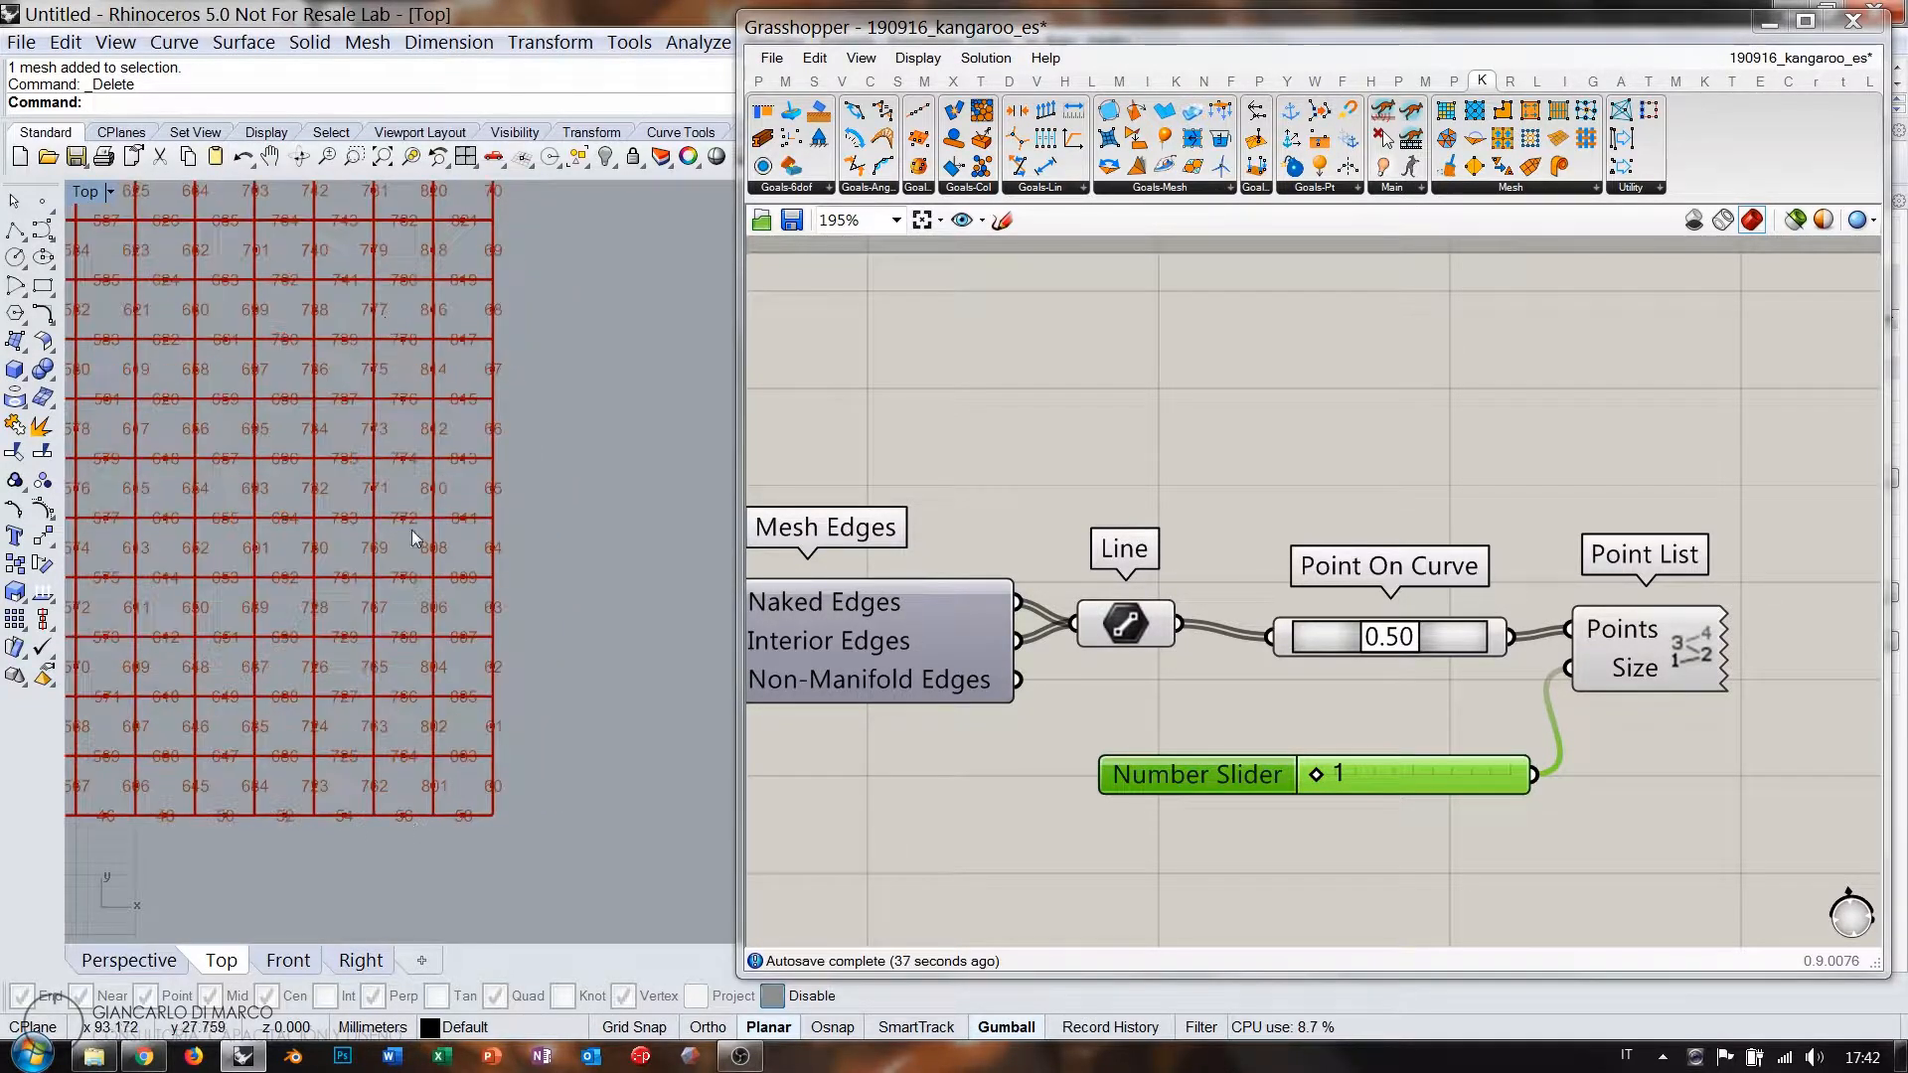
pyautogui.moveTo(492, 614); pyautogui.dragTo(467, 731, button='right')
pyautogui.moveTo(413, 303); pyautogui.dragTo(435, 675, button='right')
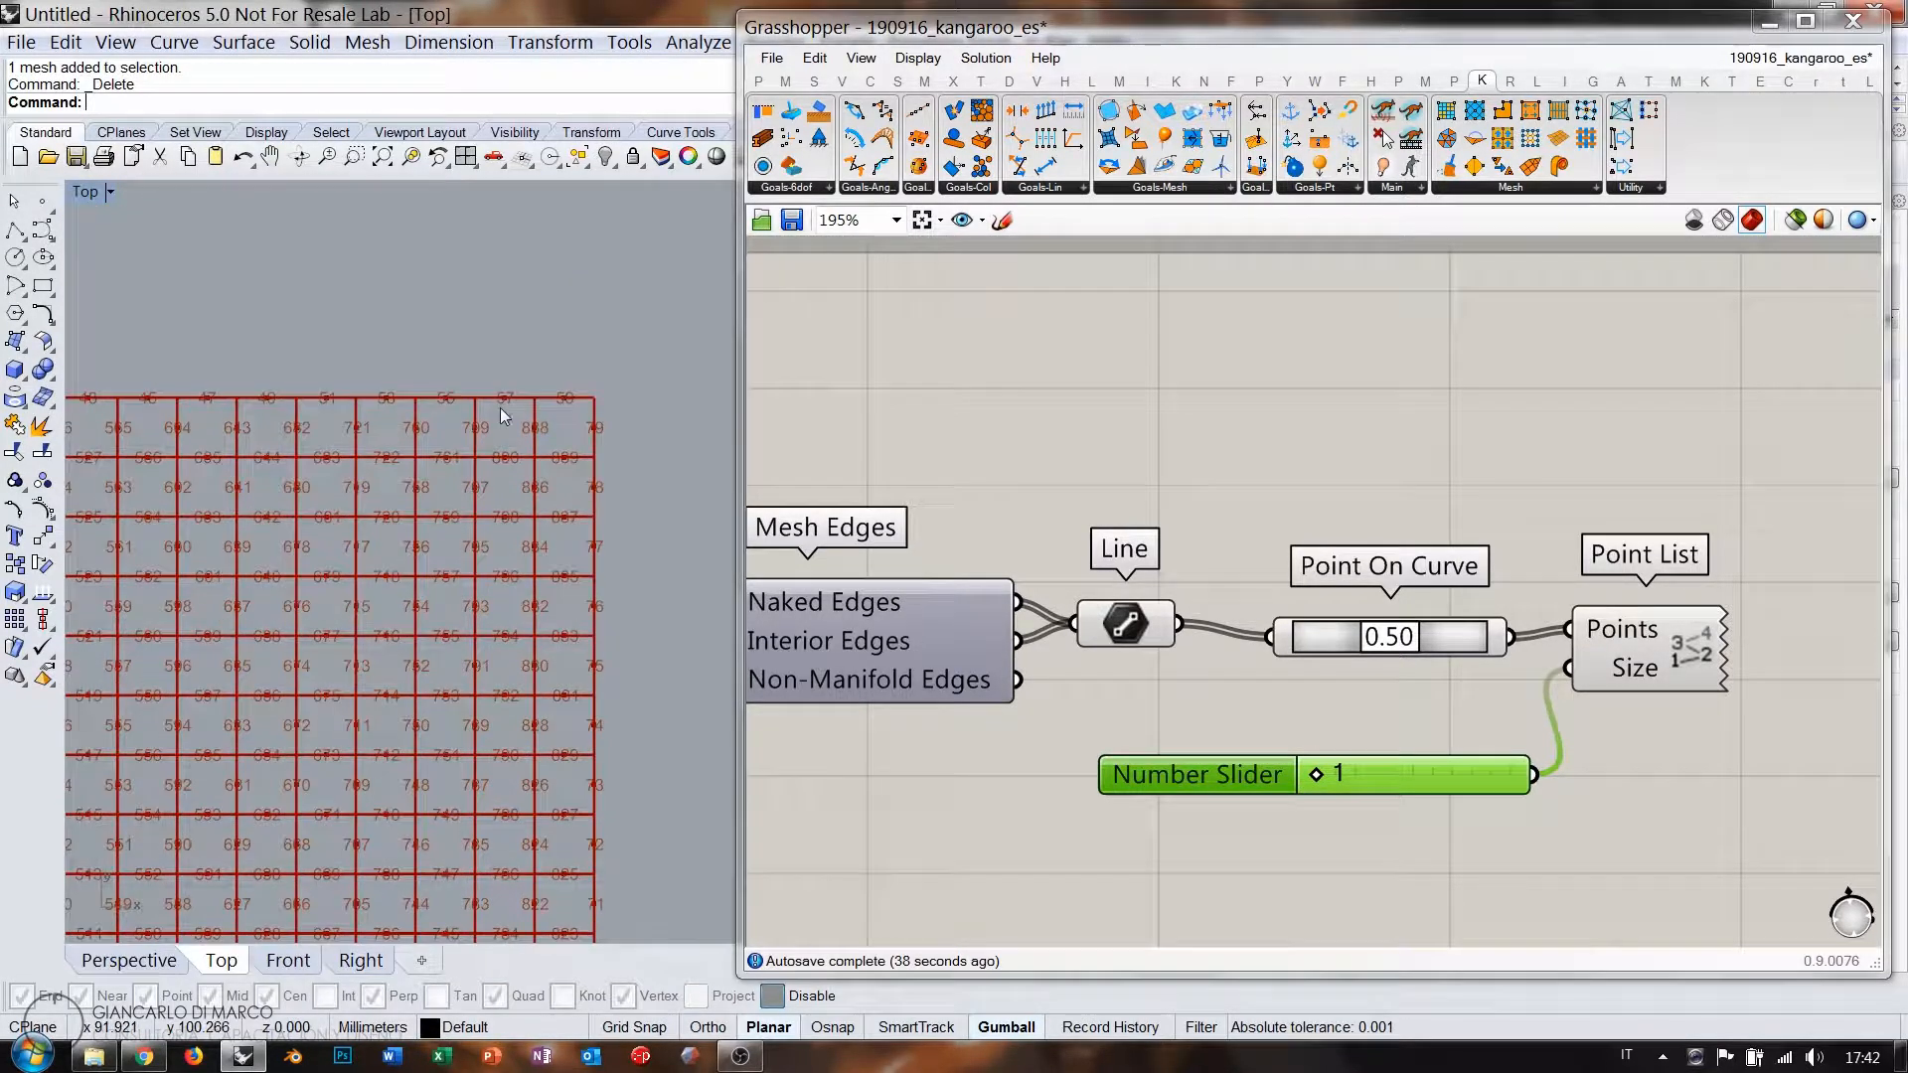
pyautogui.moveTo(499, 405); pyautogui.dragTo(507, 420, button='right')
pyautogui.scroll(4, 507, 417)
pyautogui.scroll(1, 507, 418)
pyautogui.scroll(-3, 479, 319)
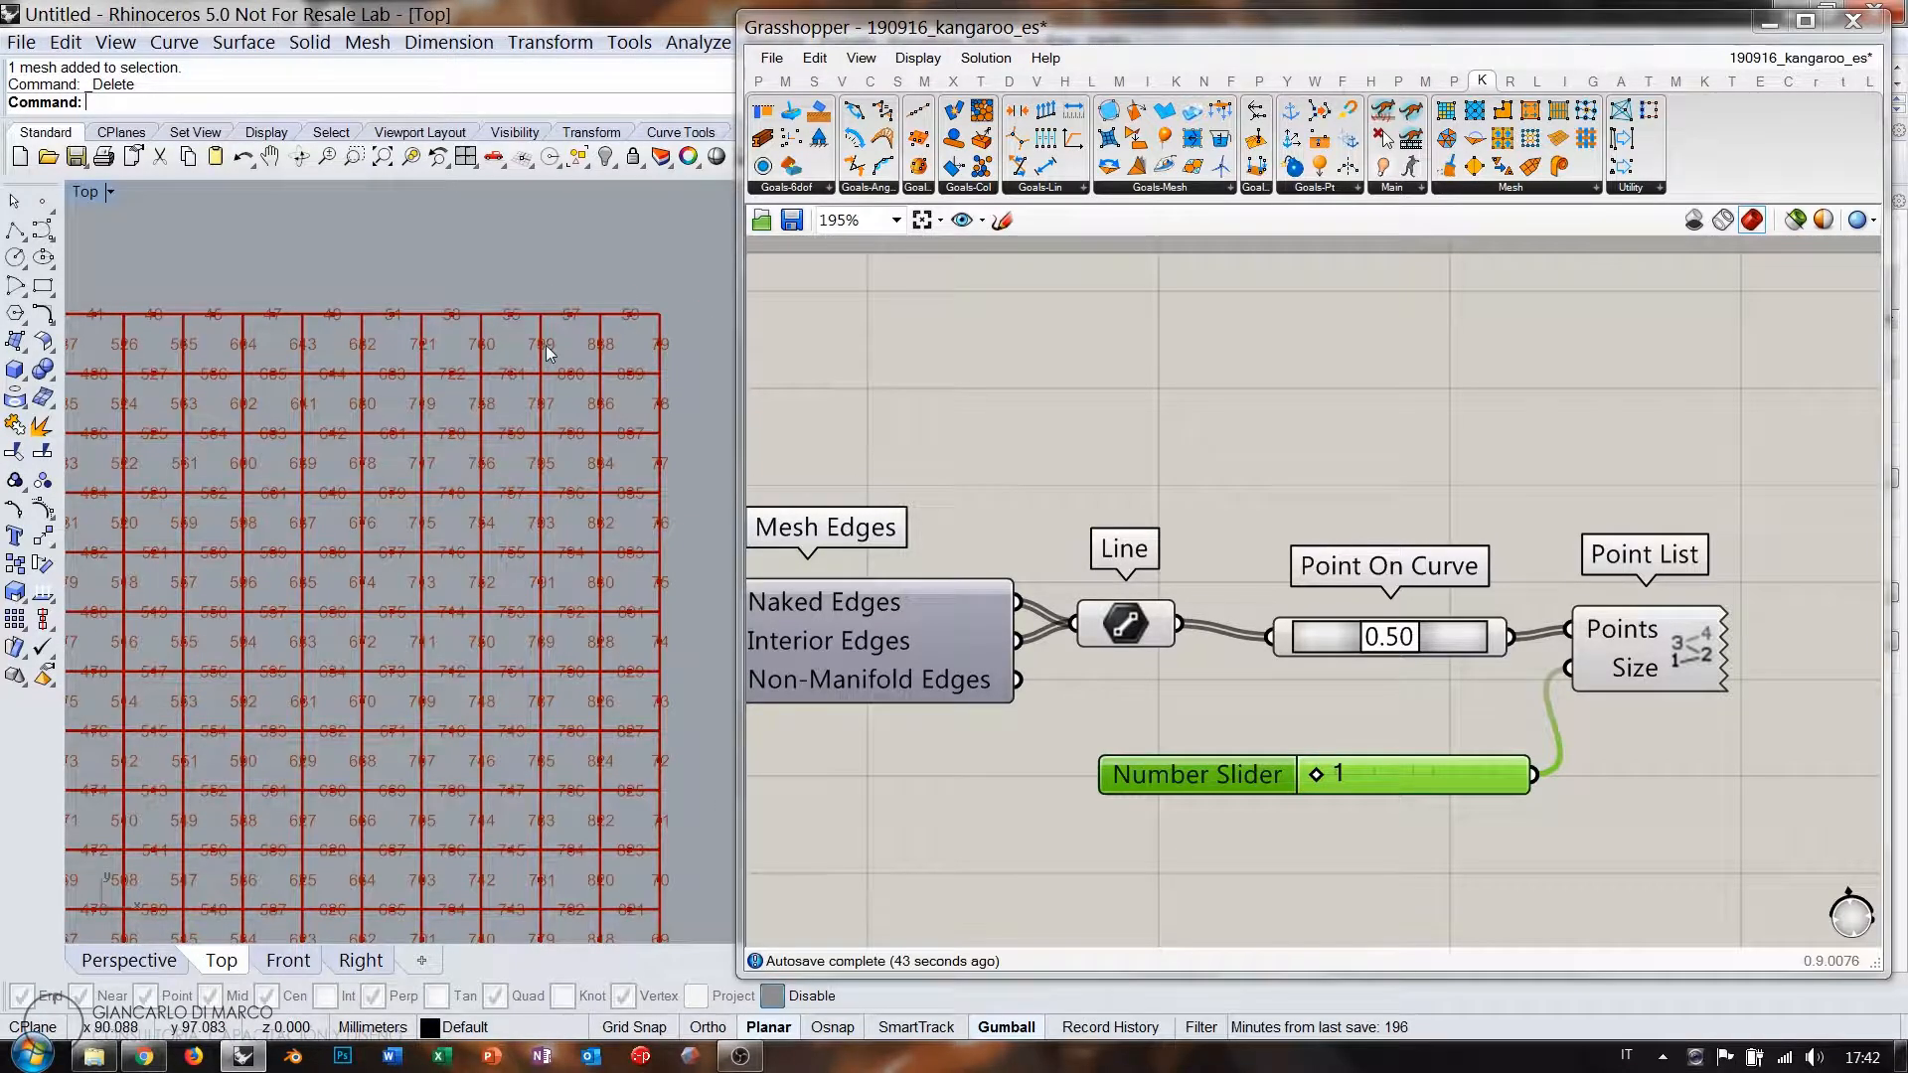
pyautogui.scroll(-4, 481, 397)
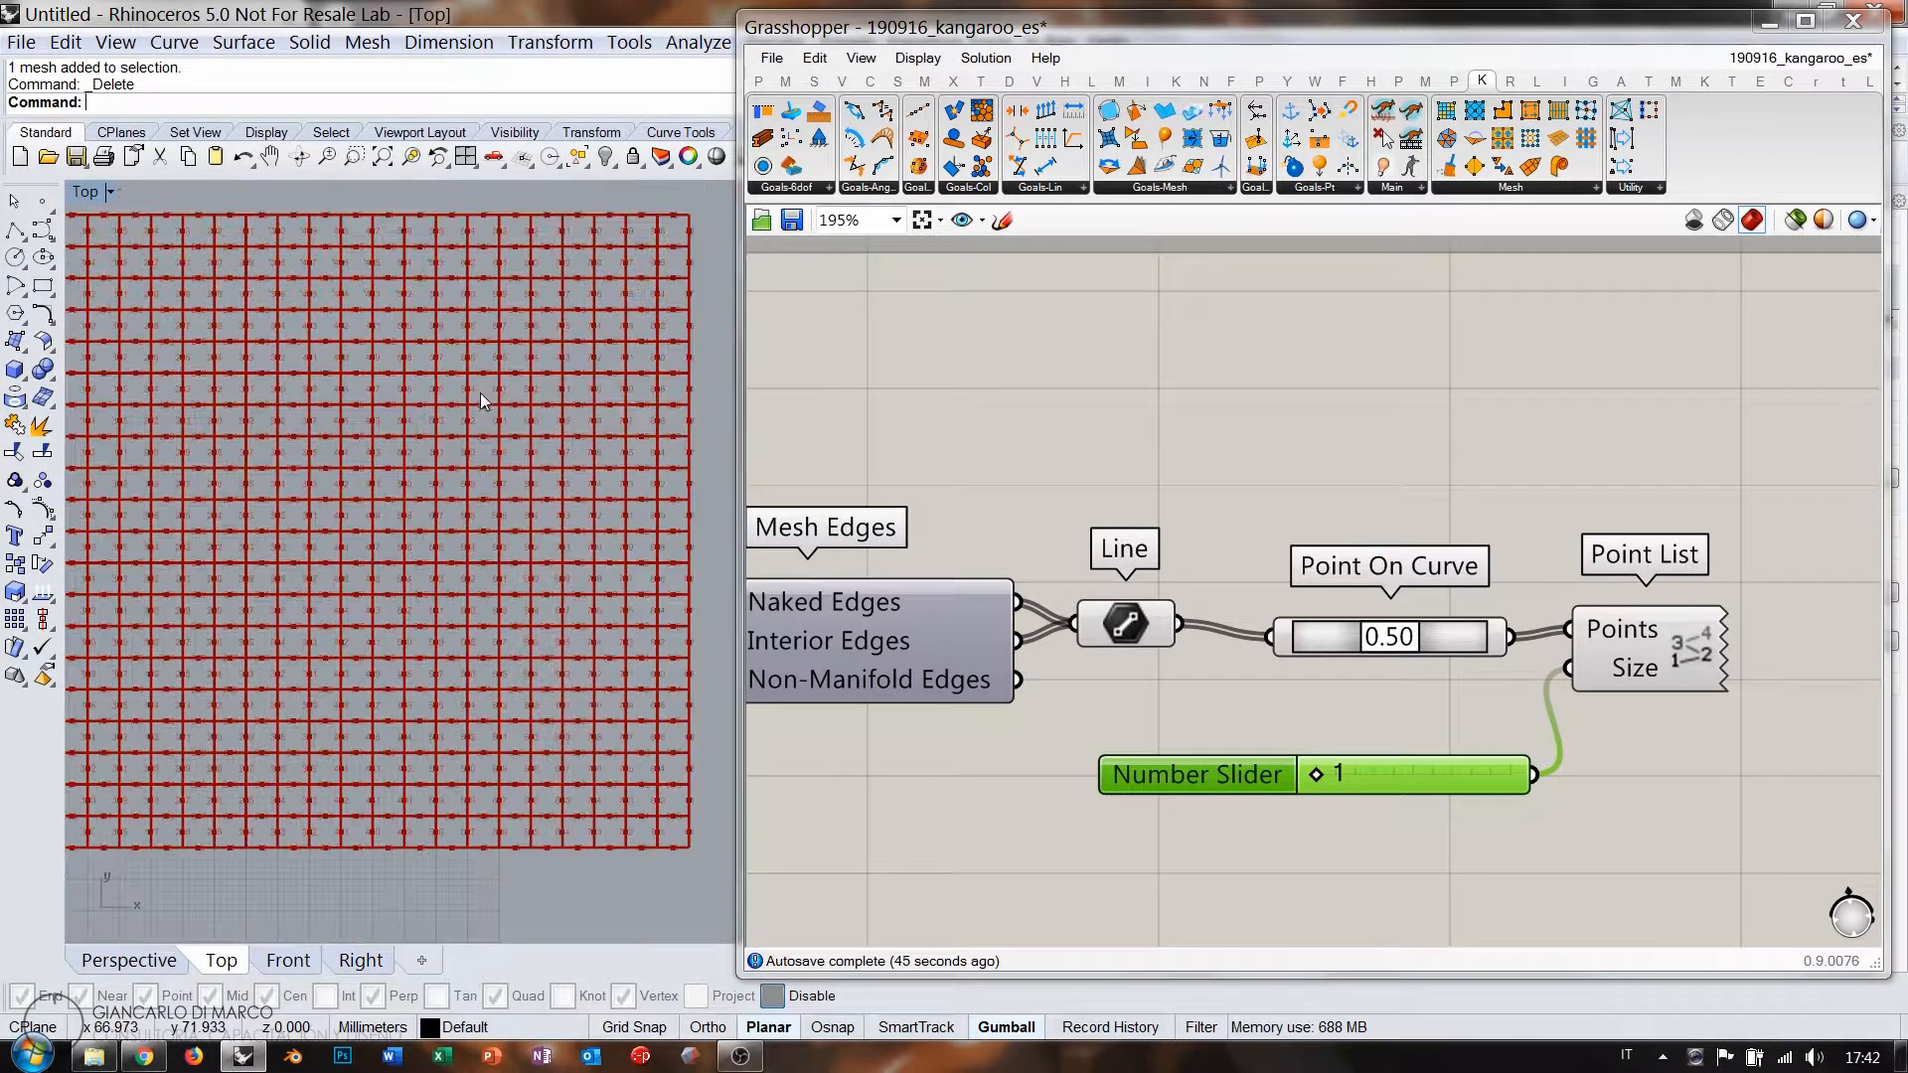
pyautogui.scroll(-3, 505, 398)
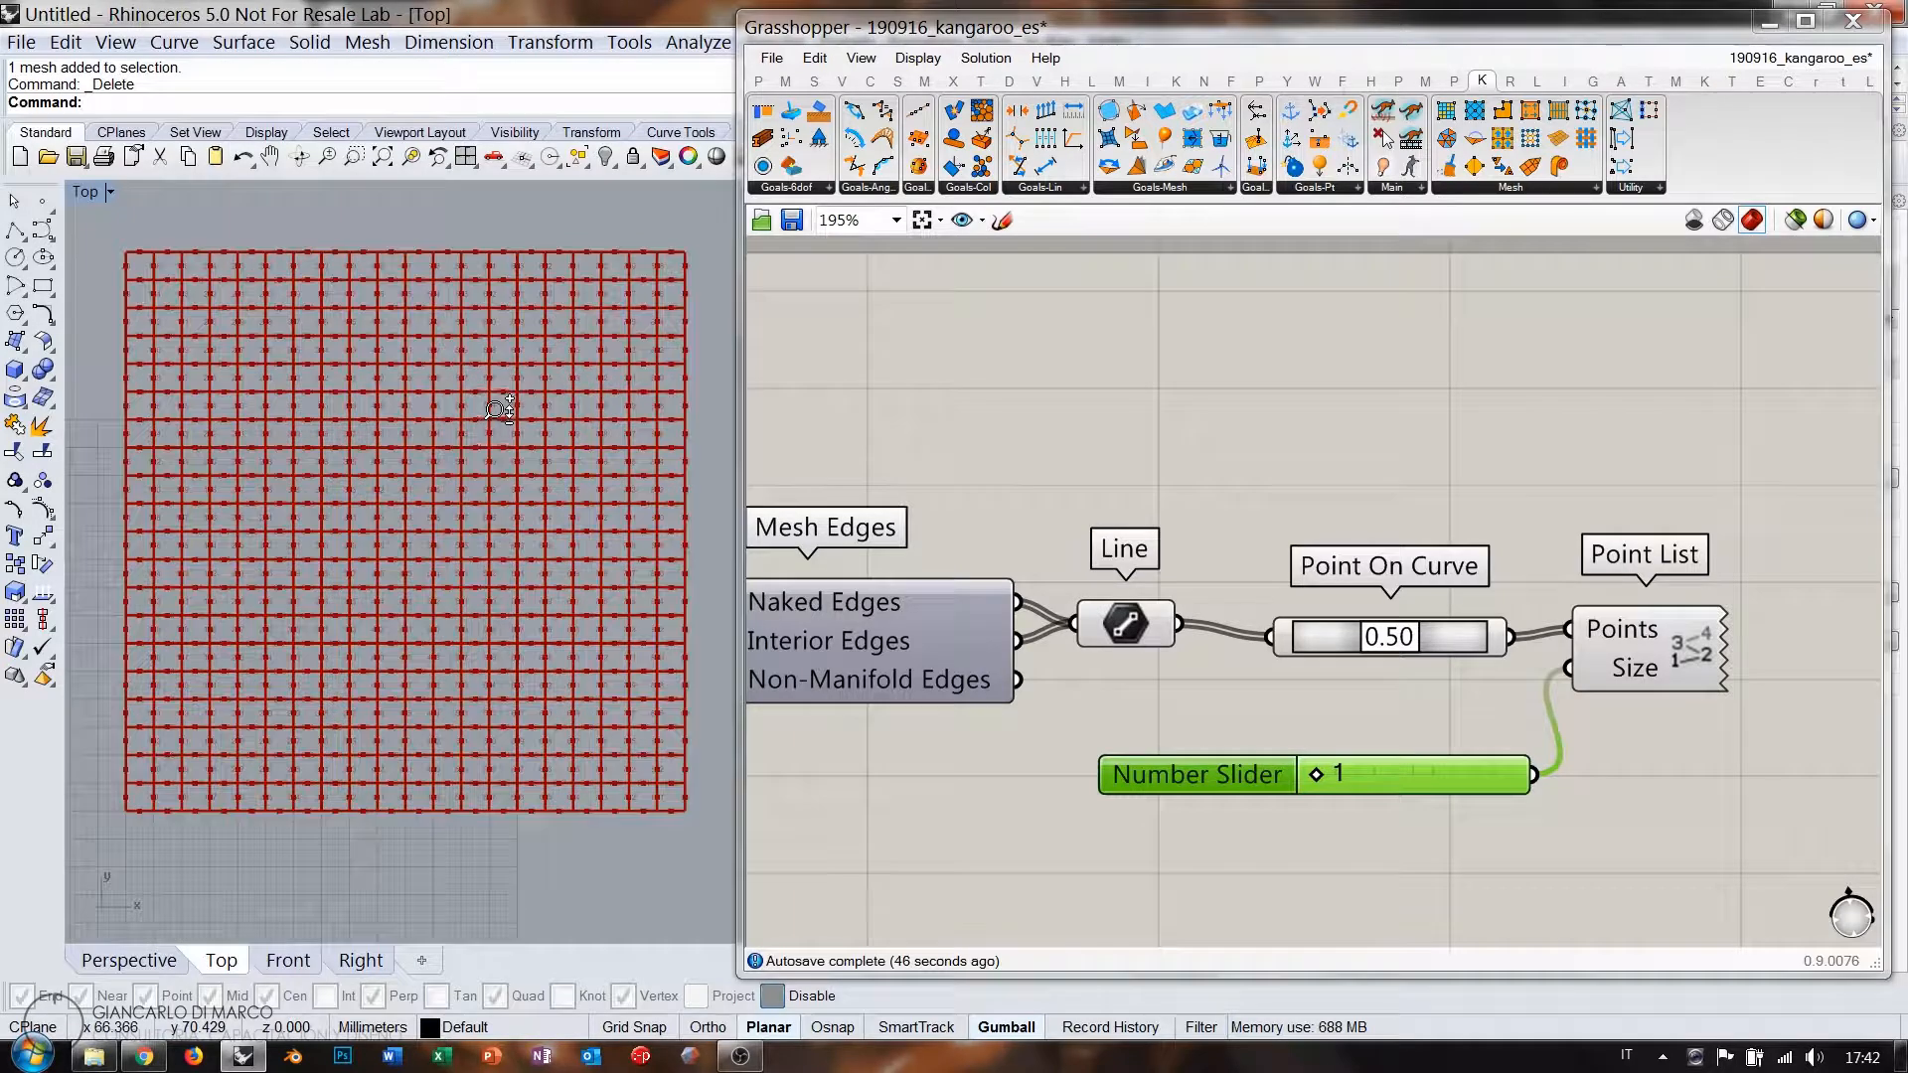
pyautogui.scroll(1, 502, 409)
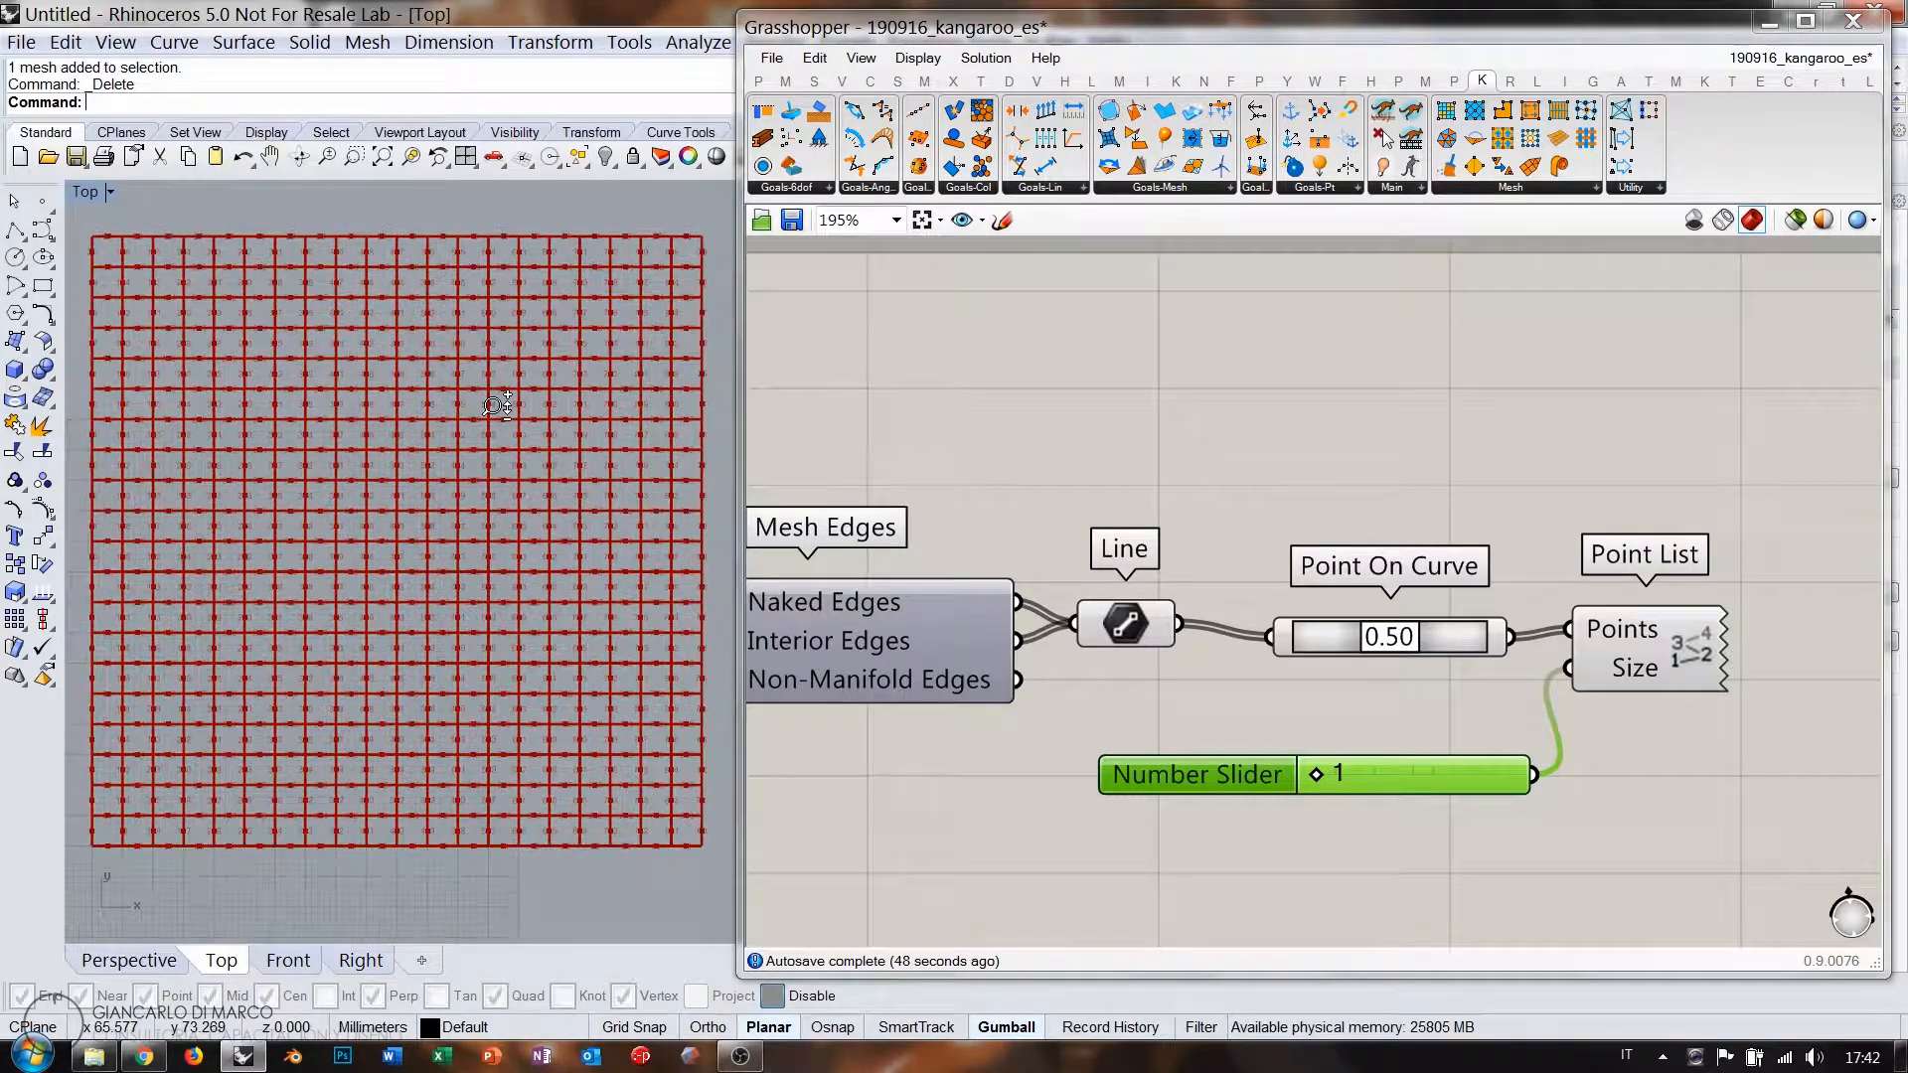
pyautogui.scroll(-1, 494, 405)
pyautogui.scroll(1, 492, 406)
# Delete the Point List, number slider and Point On Curve components.
pyautogui.moveTo(491, 406); pyautogui.dragTo(492, 416, button='right')
pyautogui.click(1276, 448)
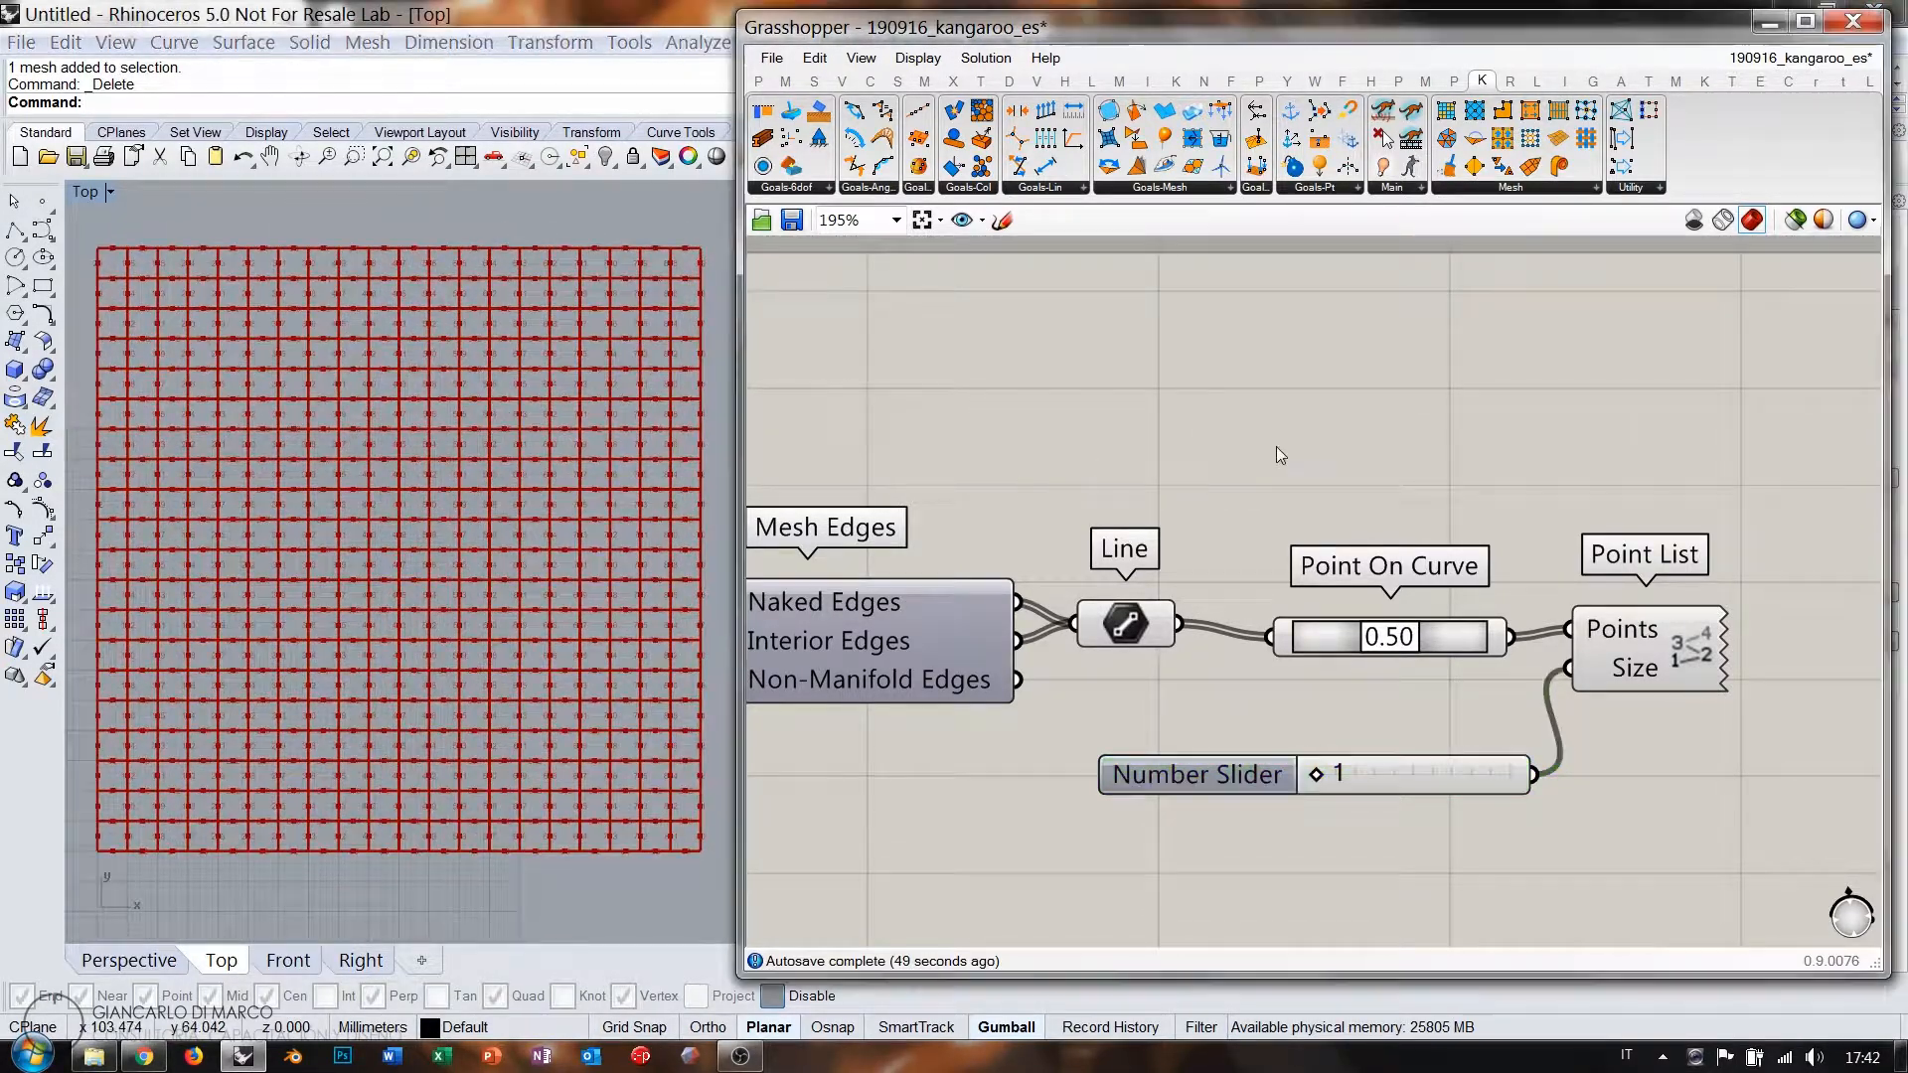
pyautogui.moveTo(1323, 623); pyautogui.dragTo(1308, 610)
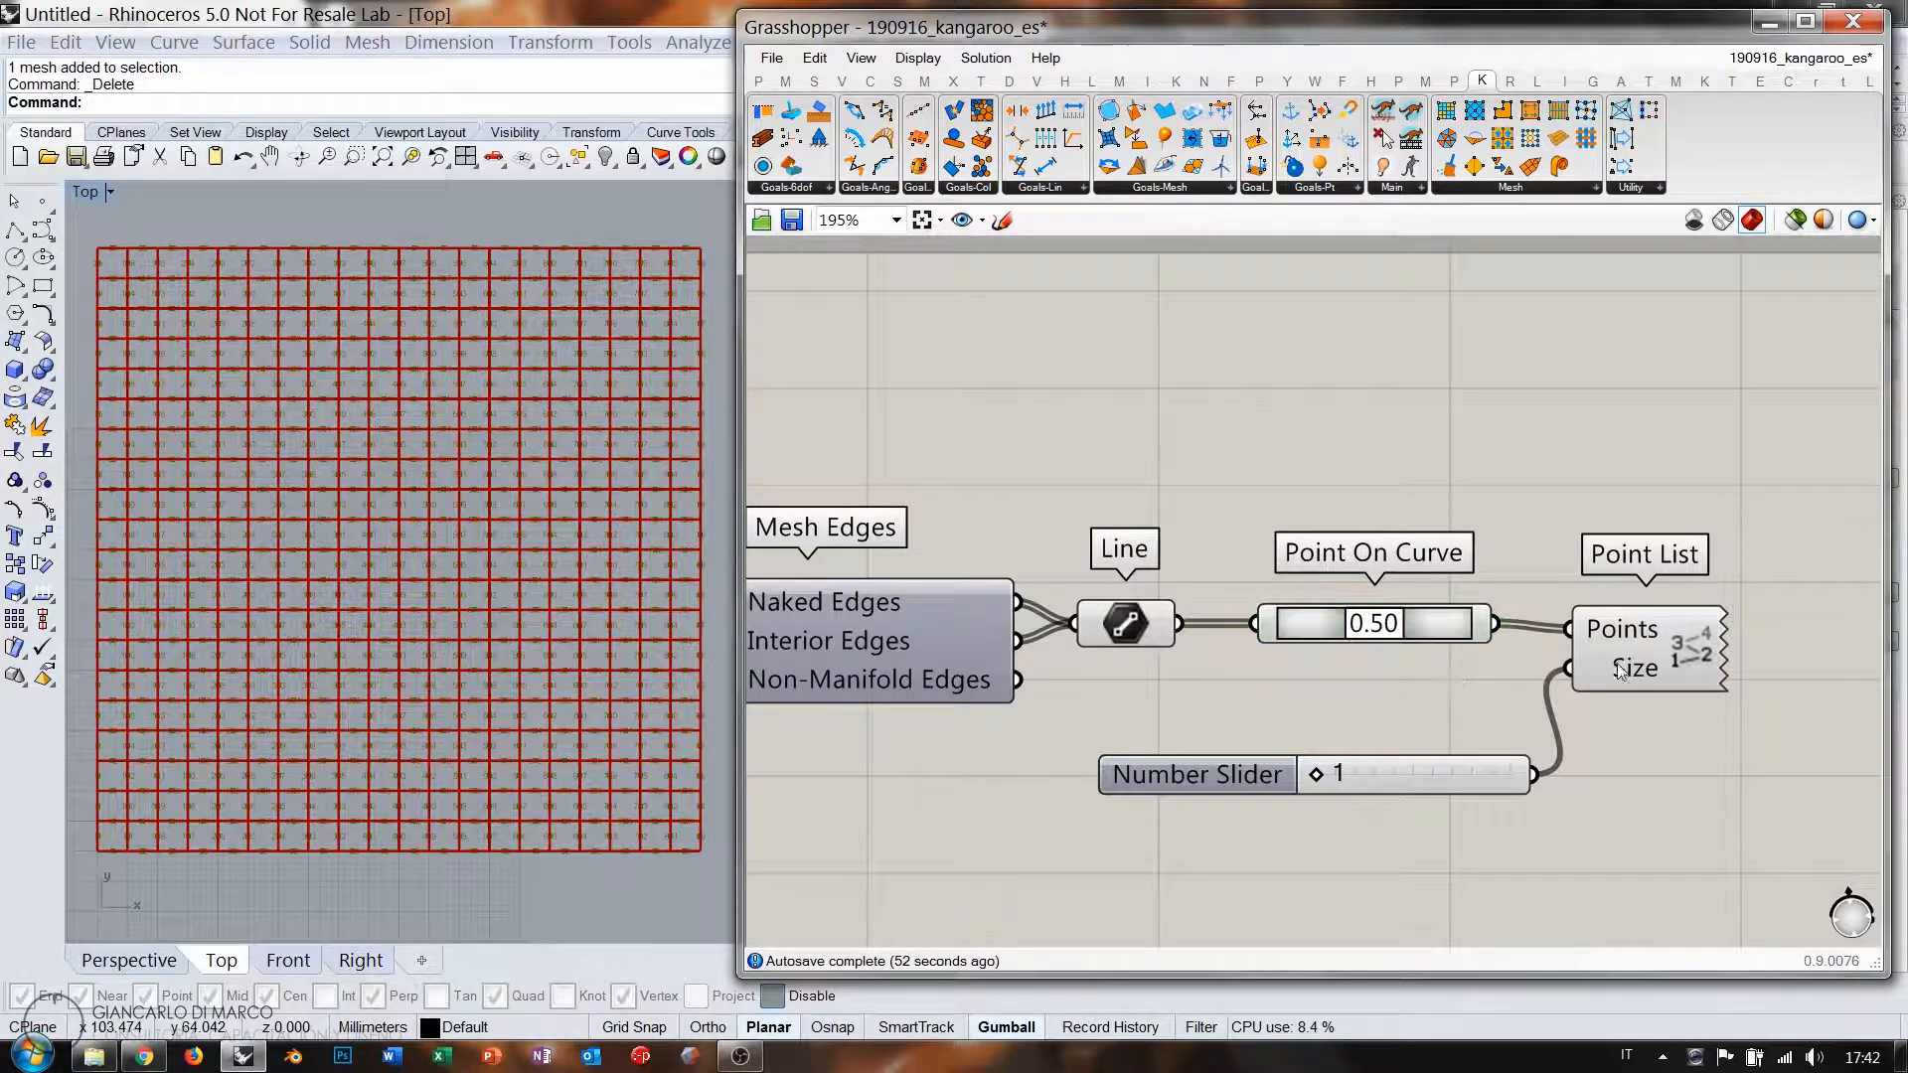
pyautogui.click(1650, 652)
pyautogui.press('Delete')
pyautogui.click(1477, 770)
pyautogui.press('Delete')
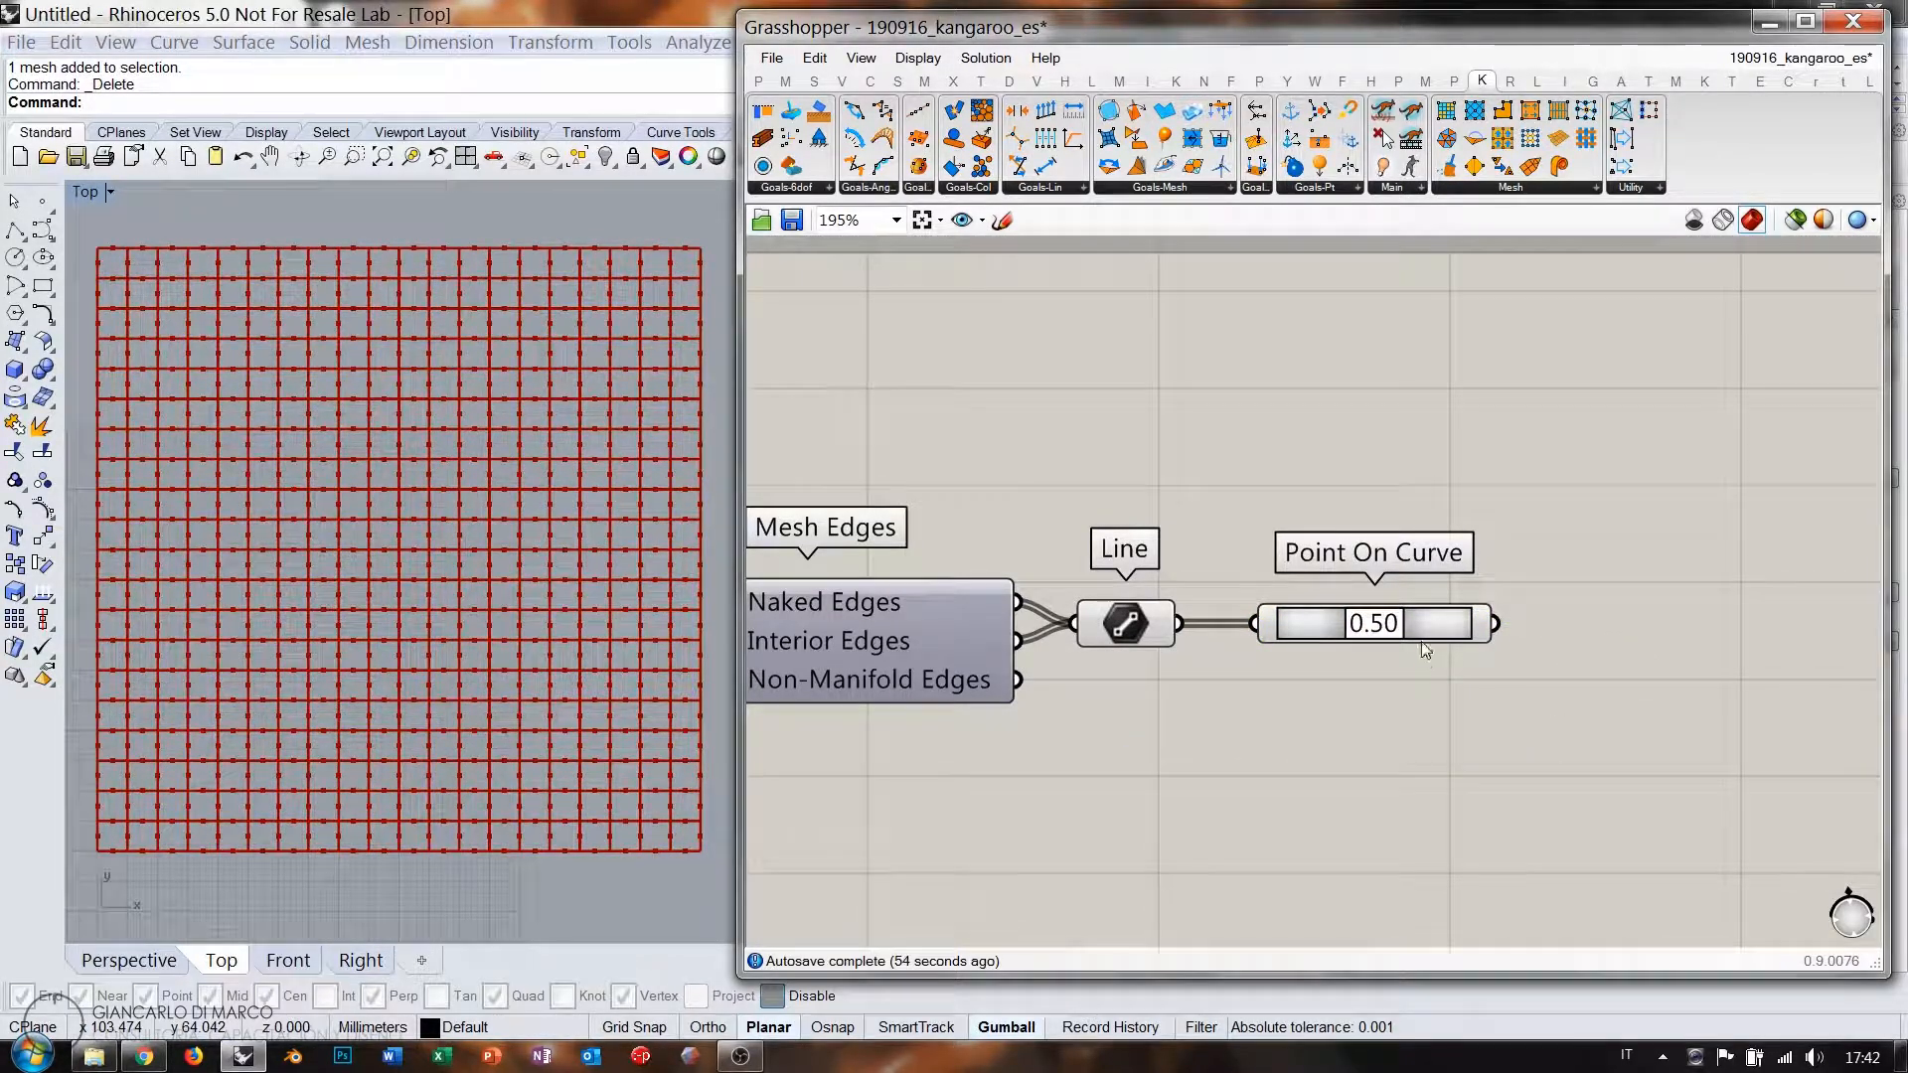
pyautogui.click(1429, 626)
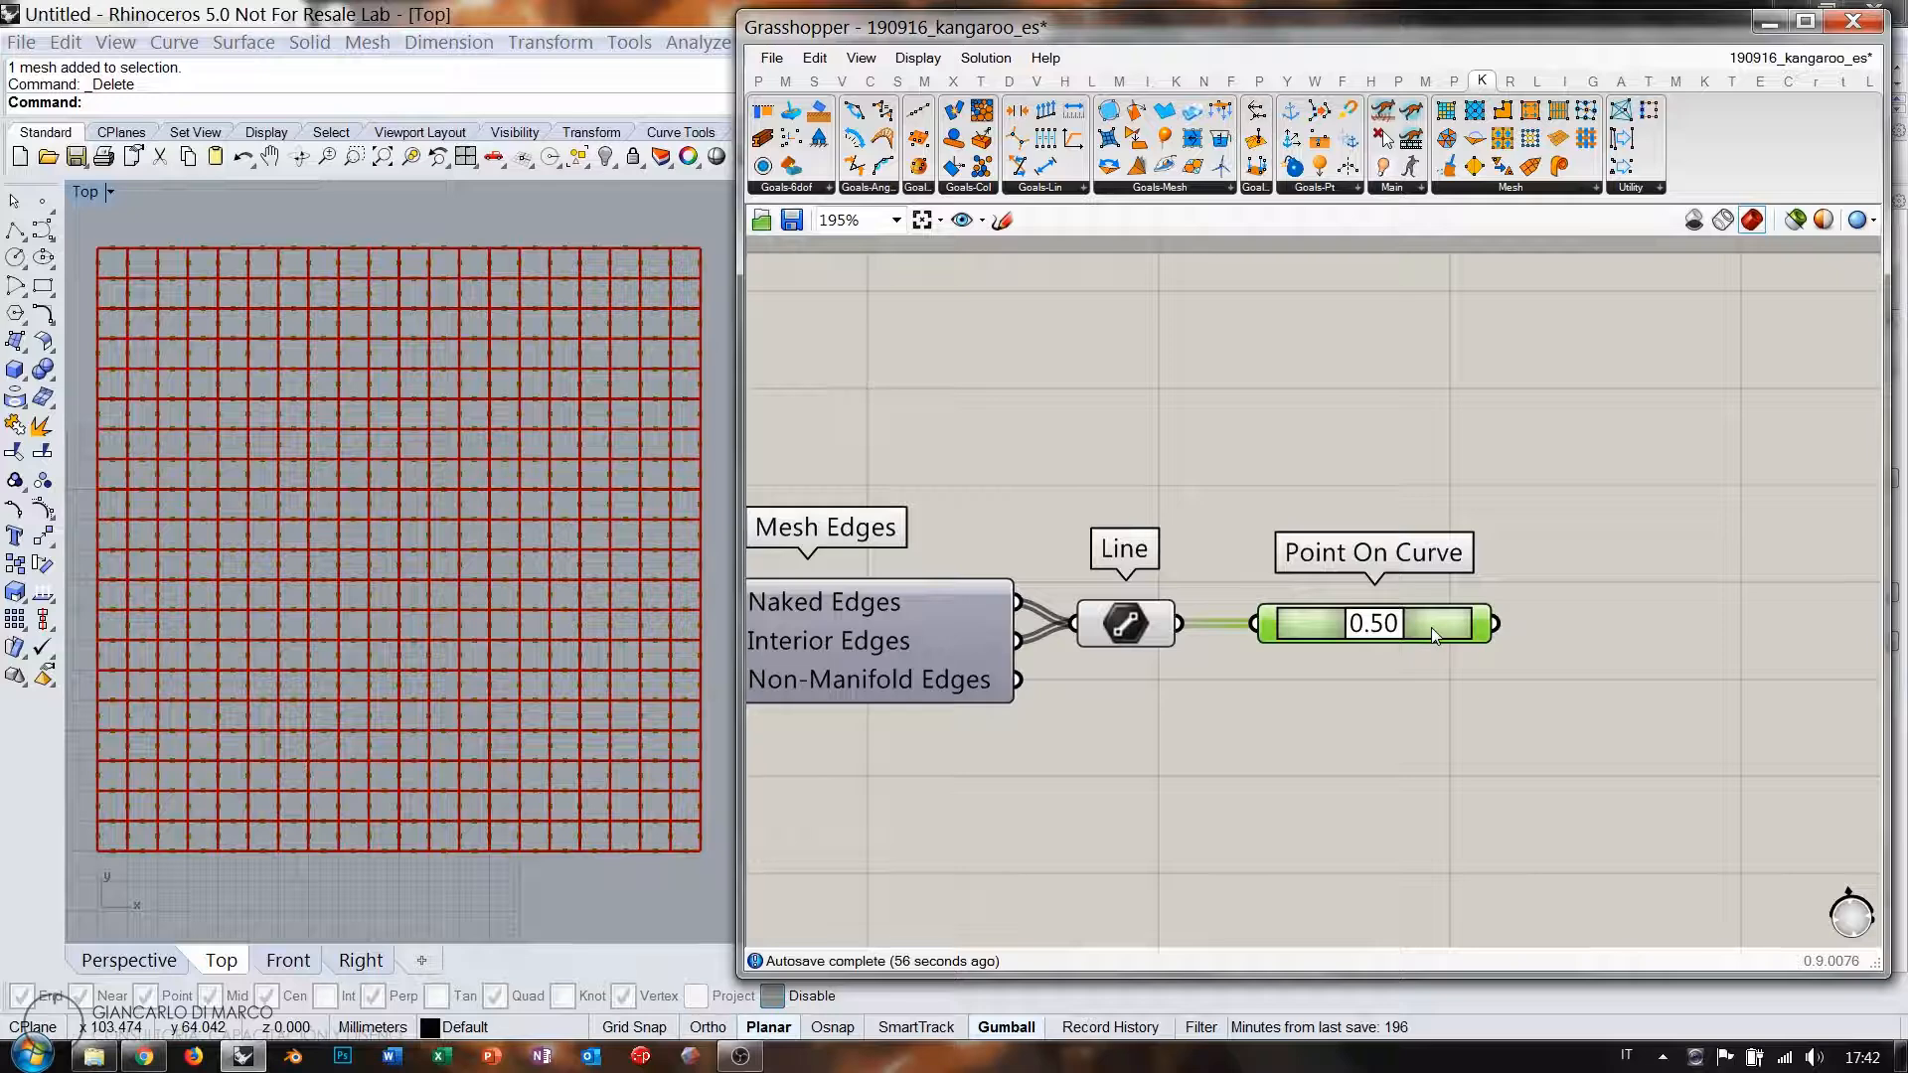
pyautogui.press('Delete')
# Add a Dispatch component (gisp) and feed it the grid's edge lines.
pyautogui.doubleClick(1432, 626)
pyautogui.write('gisp')
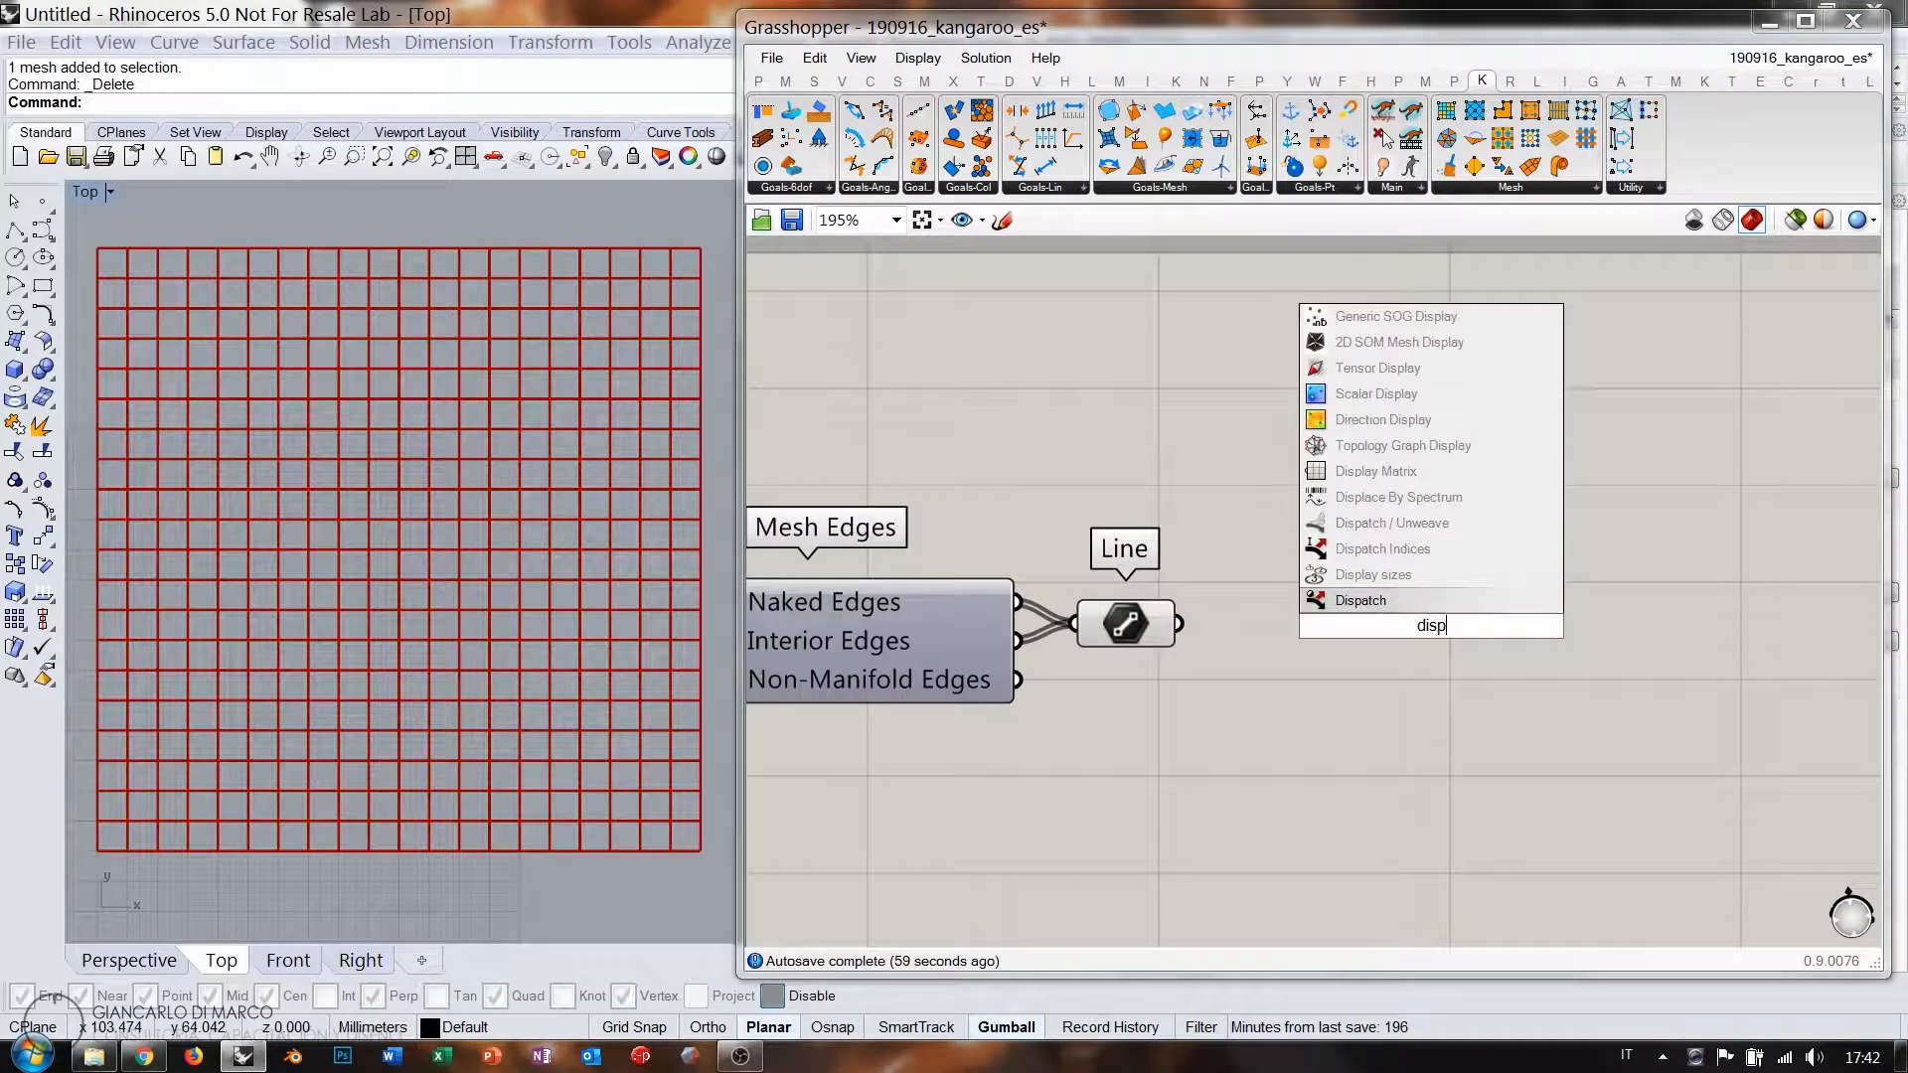
pyautogui.click(1332, 600)
pyautogui.moveTo(1218, 609); pyautogui.dragTo(1246, 606)
pyautogui.click(1133, 632)
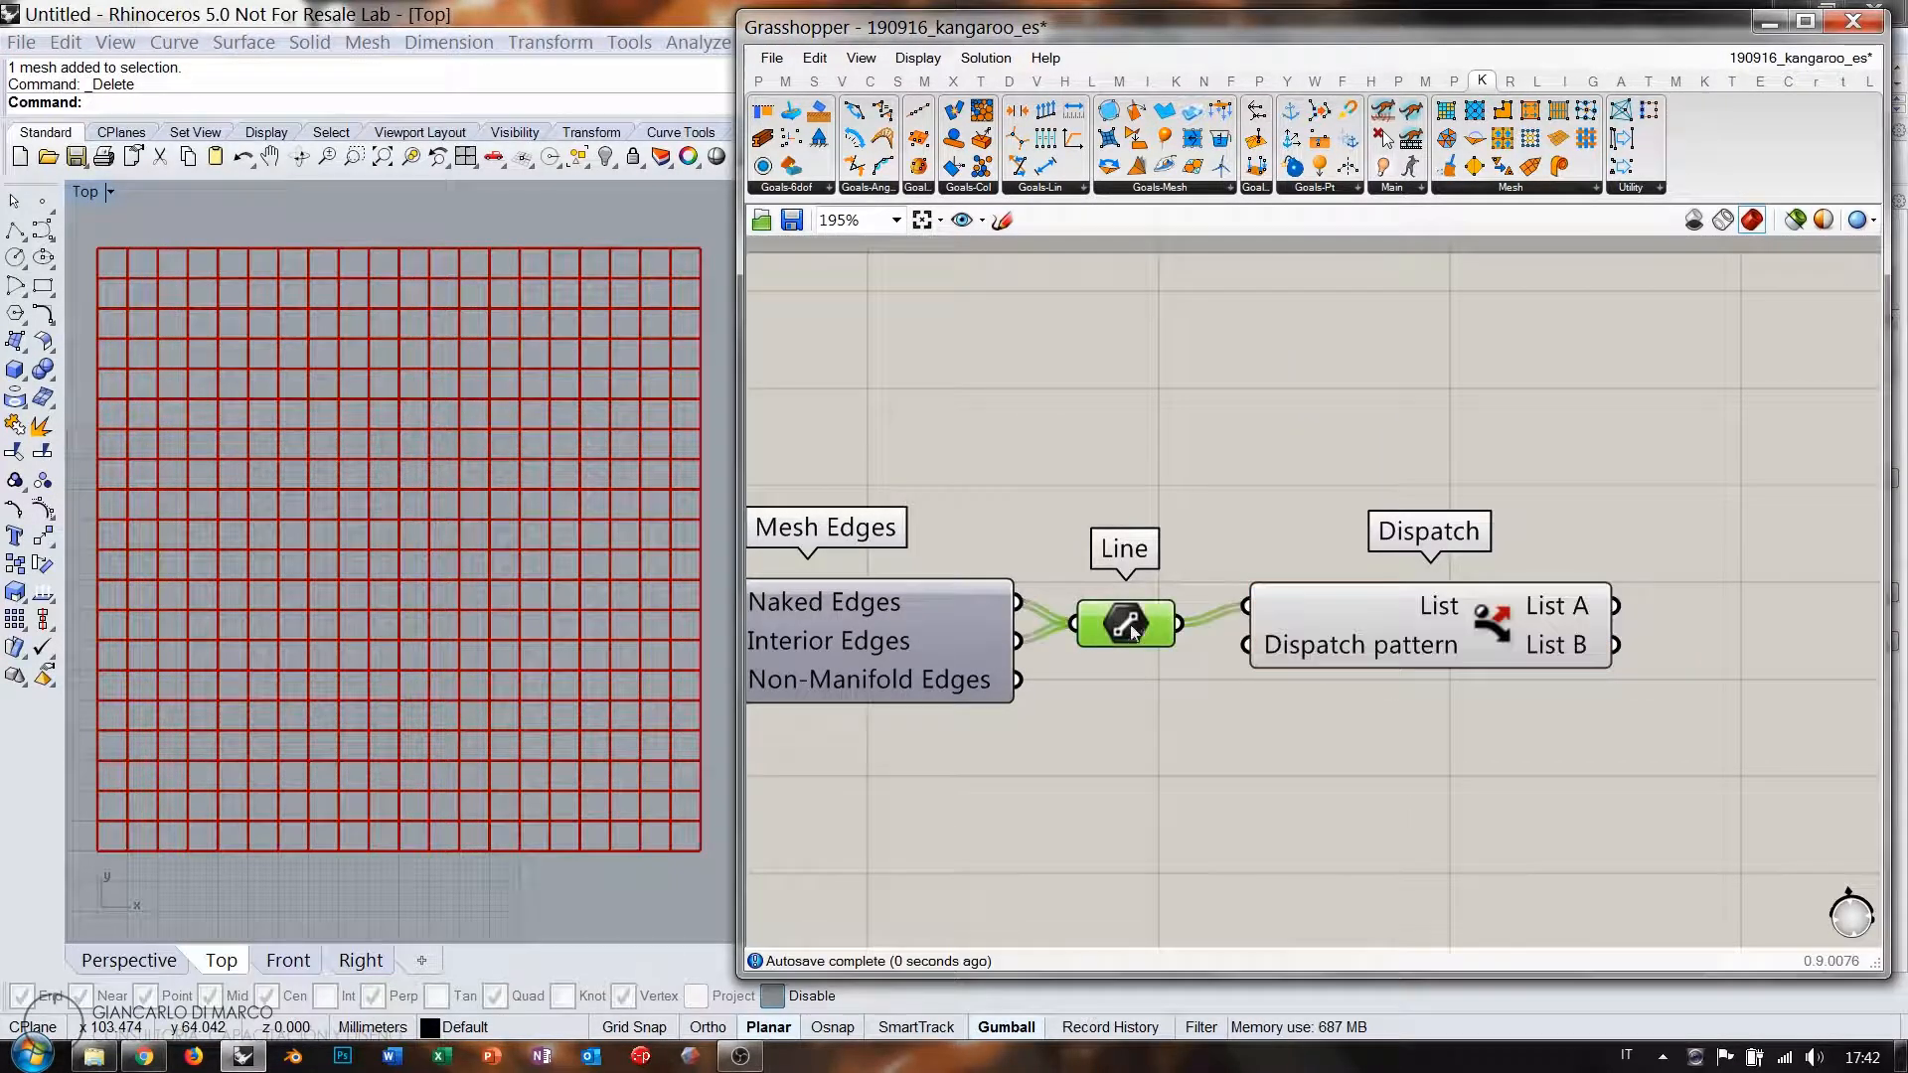
pyautogui.moveTo(1411, 616); pyautogui.dragTo(1400, 635)
# Preview Dispatch's List A, then List B, edges through a duplicate Line component, then delete it.
pyautogui.click(1145, 618)
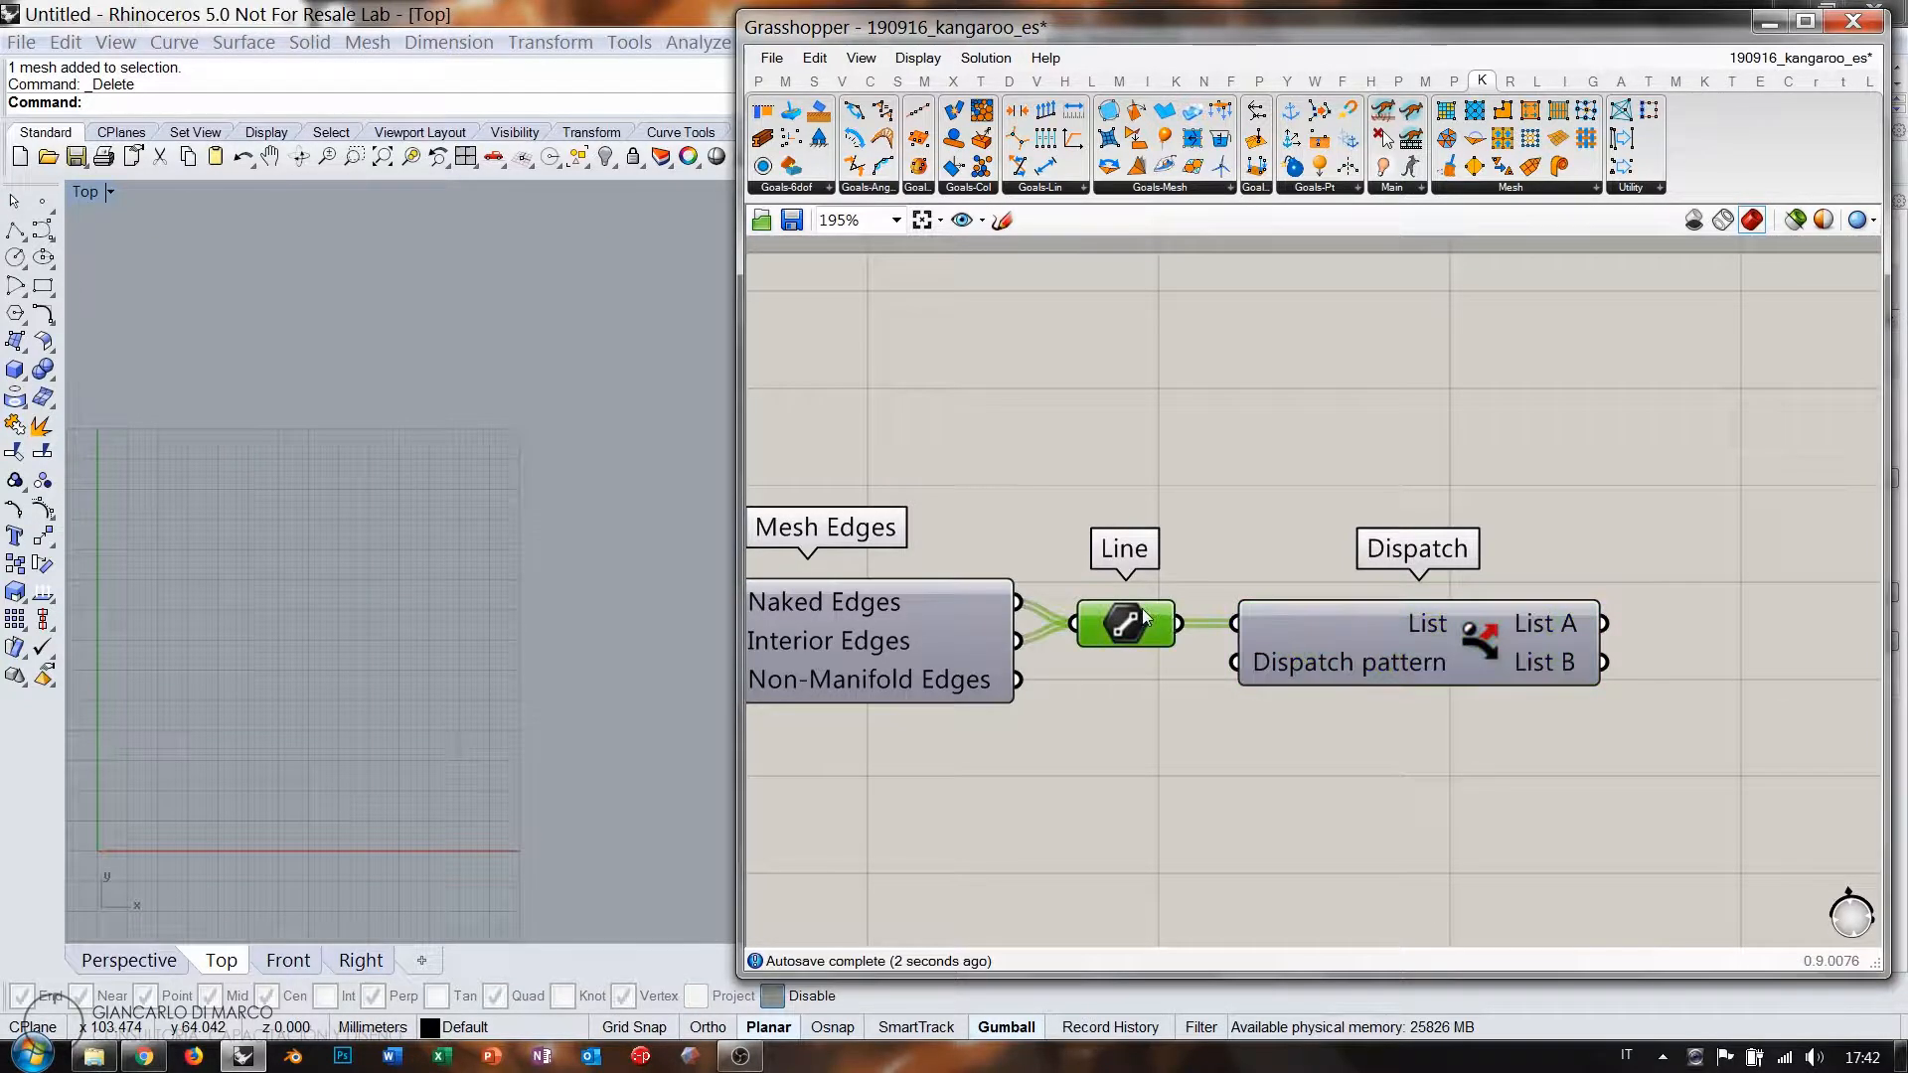
pyautogui.keyDown('alt'); pyautogui.moveTo(1140, 626); pyautogui.dragTo(1717, 544); pyautogui.keyUp('alt')
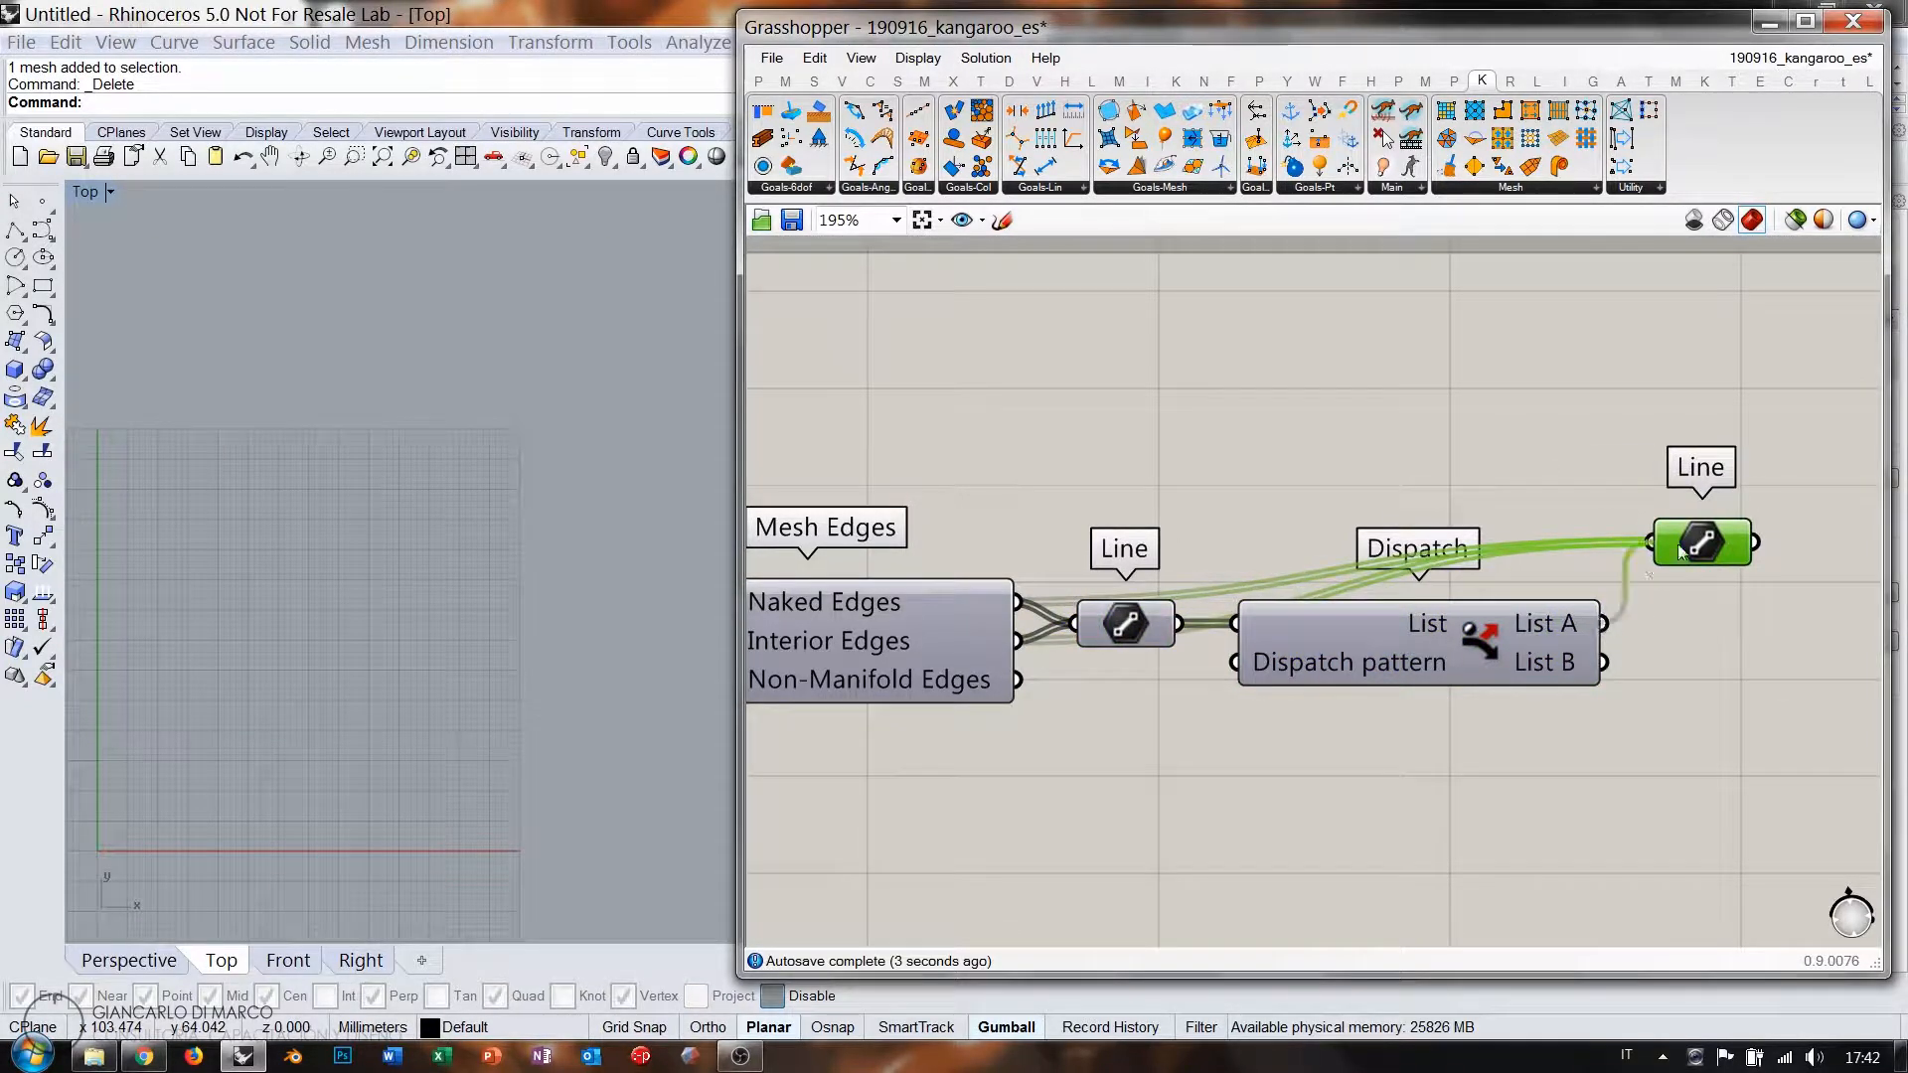
pyautogui.moveTo(1603, 623); pyautogui.dragTo(1679, 552)
pyautogui.click(1711, 644)
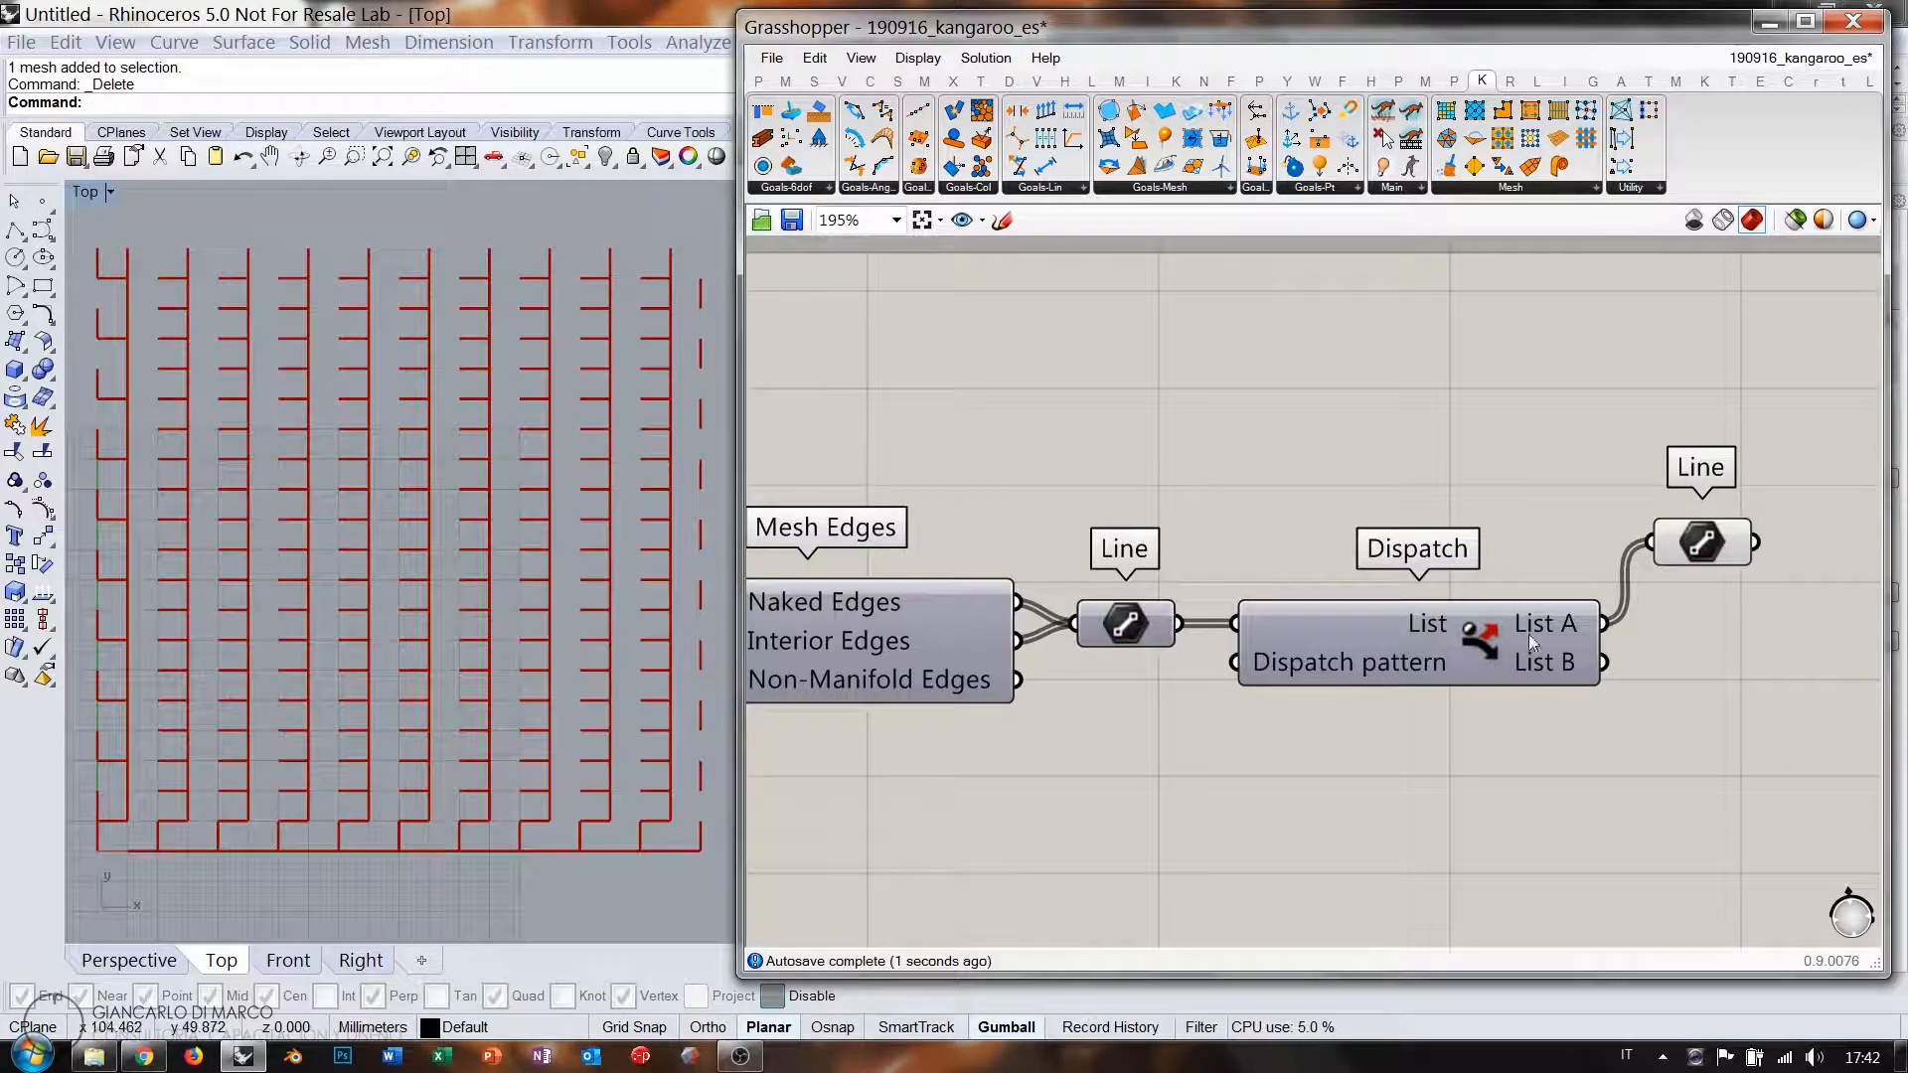
pyautogui.moveTo(1534, 643); pyautogui.dragTo(1456, 618, button='right')
pyautogui.moveTo(1511, 529); pyautogui.dragTo(1513, 528)
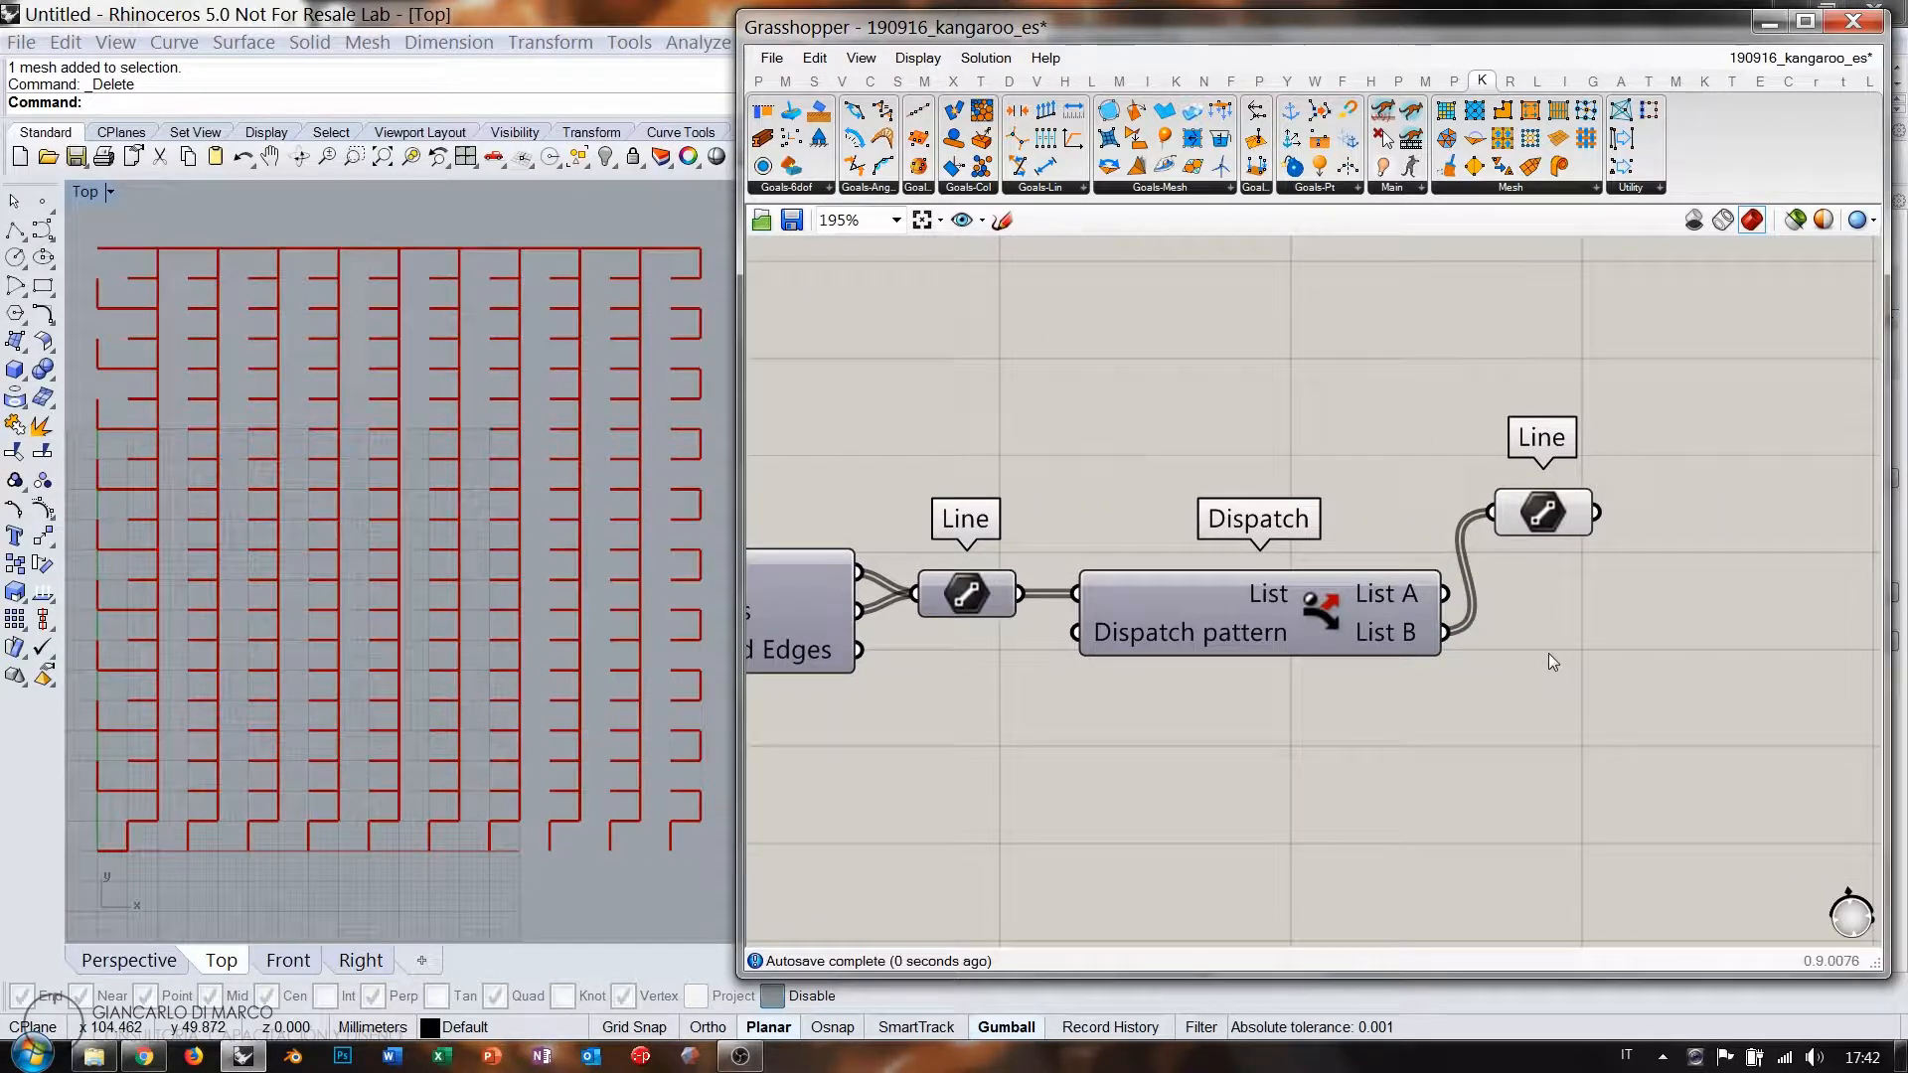
pyautogui.click(1536, 515)
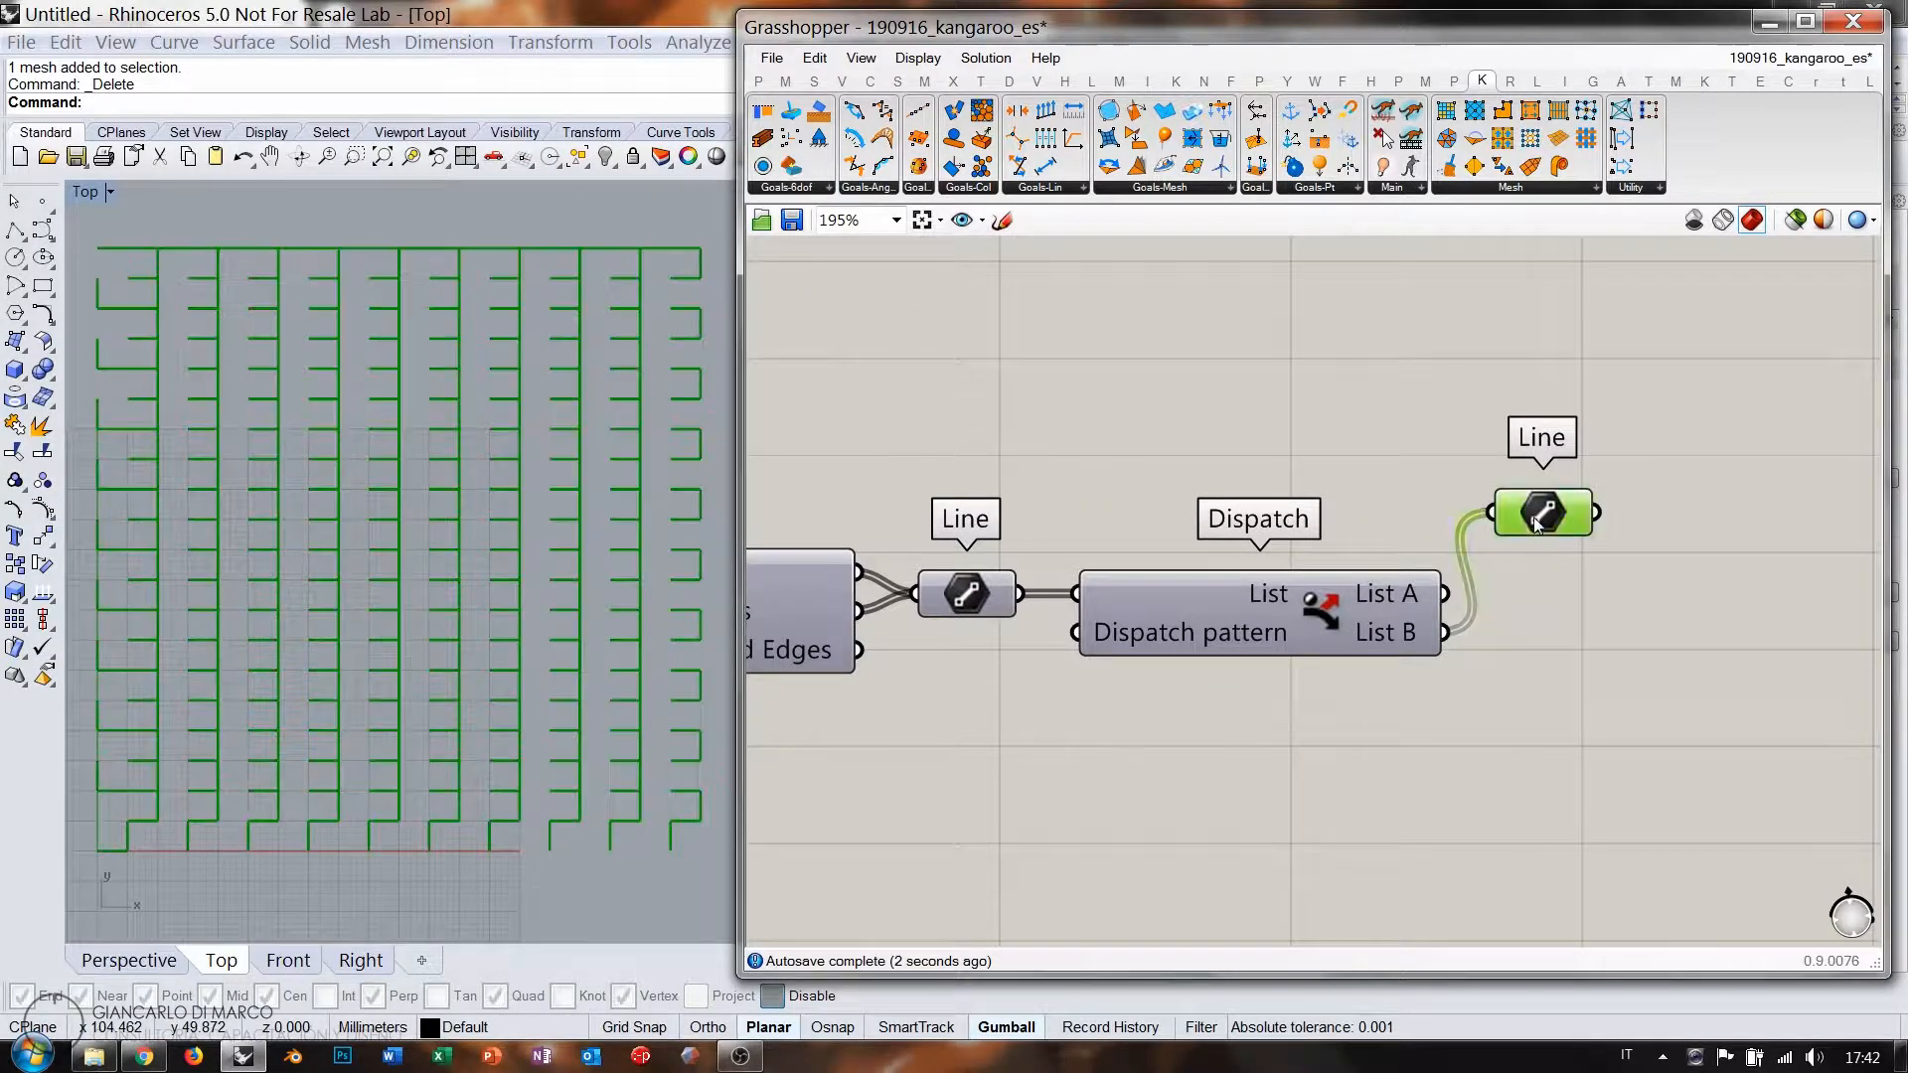
pyautogui.press('Delete')
pyautogui.moveTo(1560, 574); pyautogui.dragTo(1379, 579, button='right')
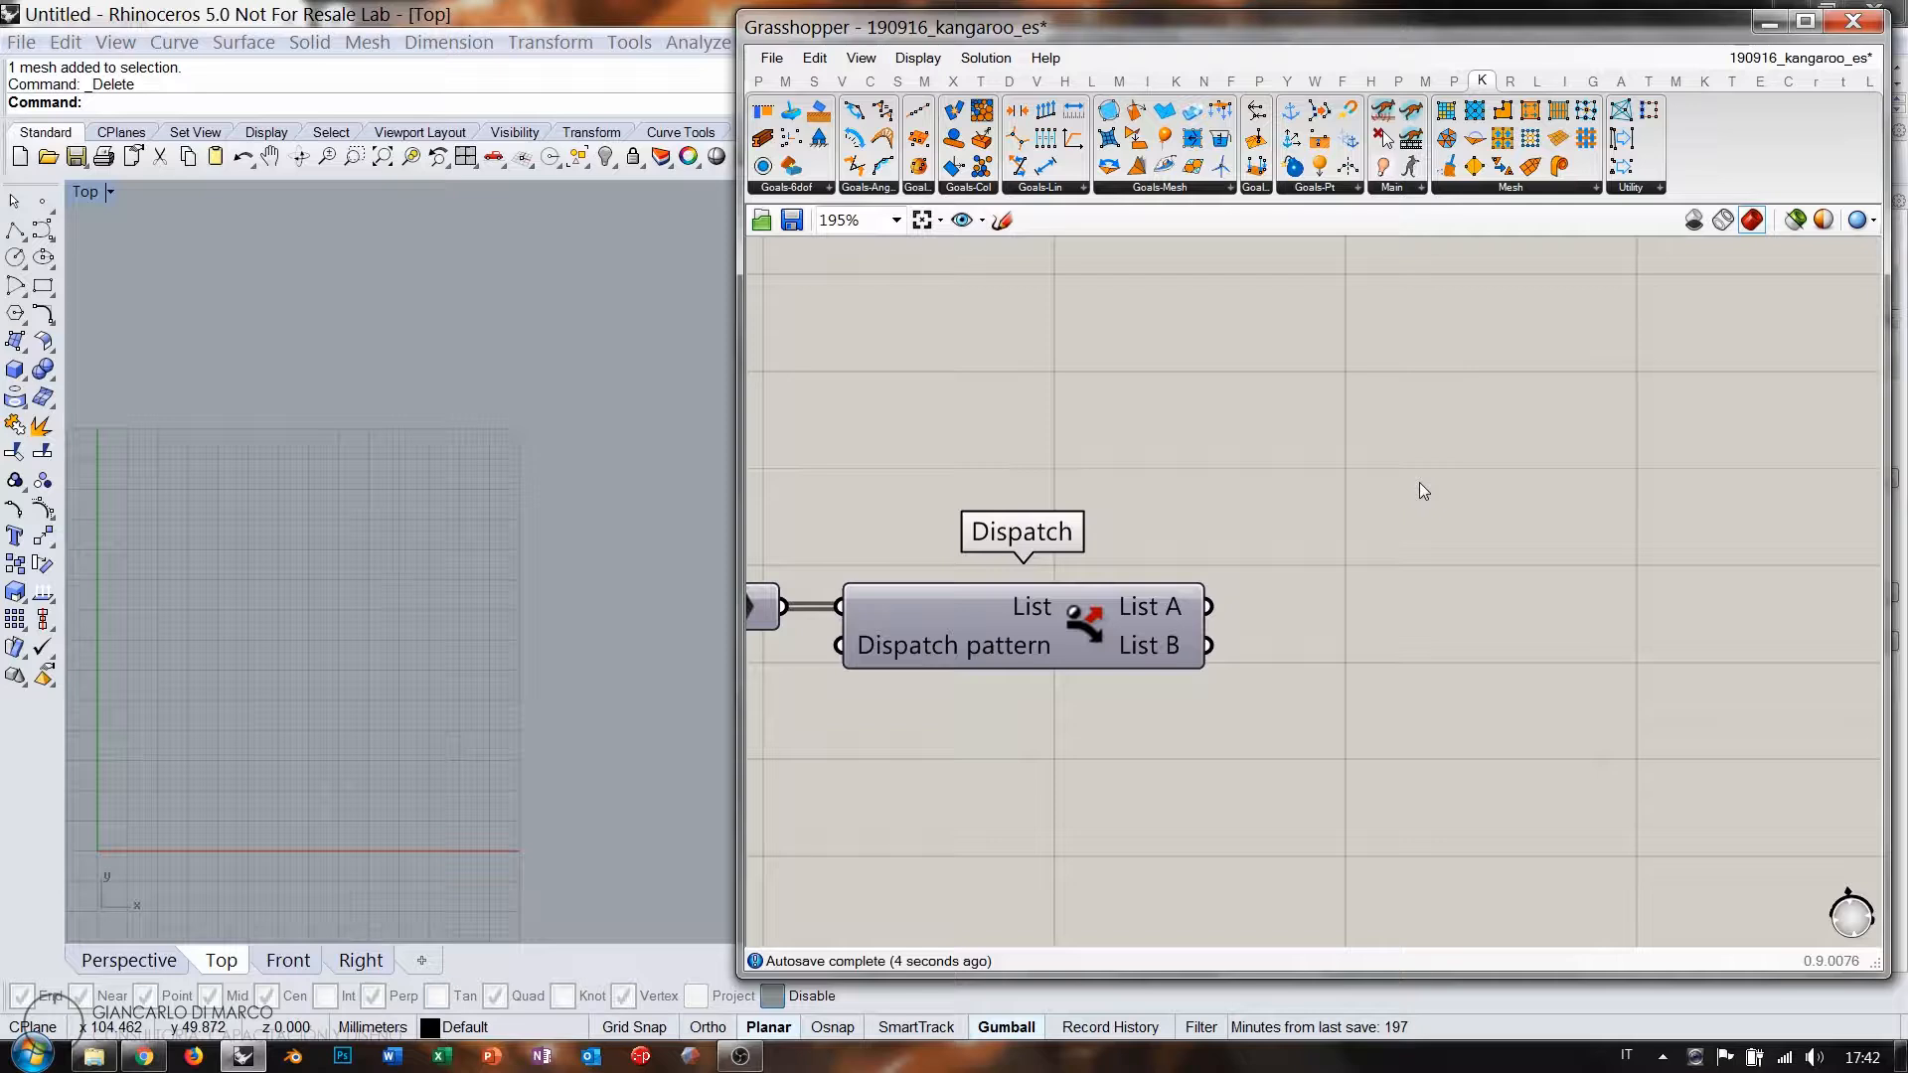
pyautogui.doubleClick(1419, 481)
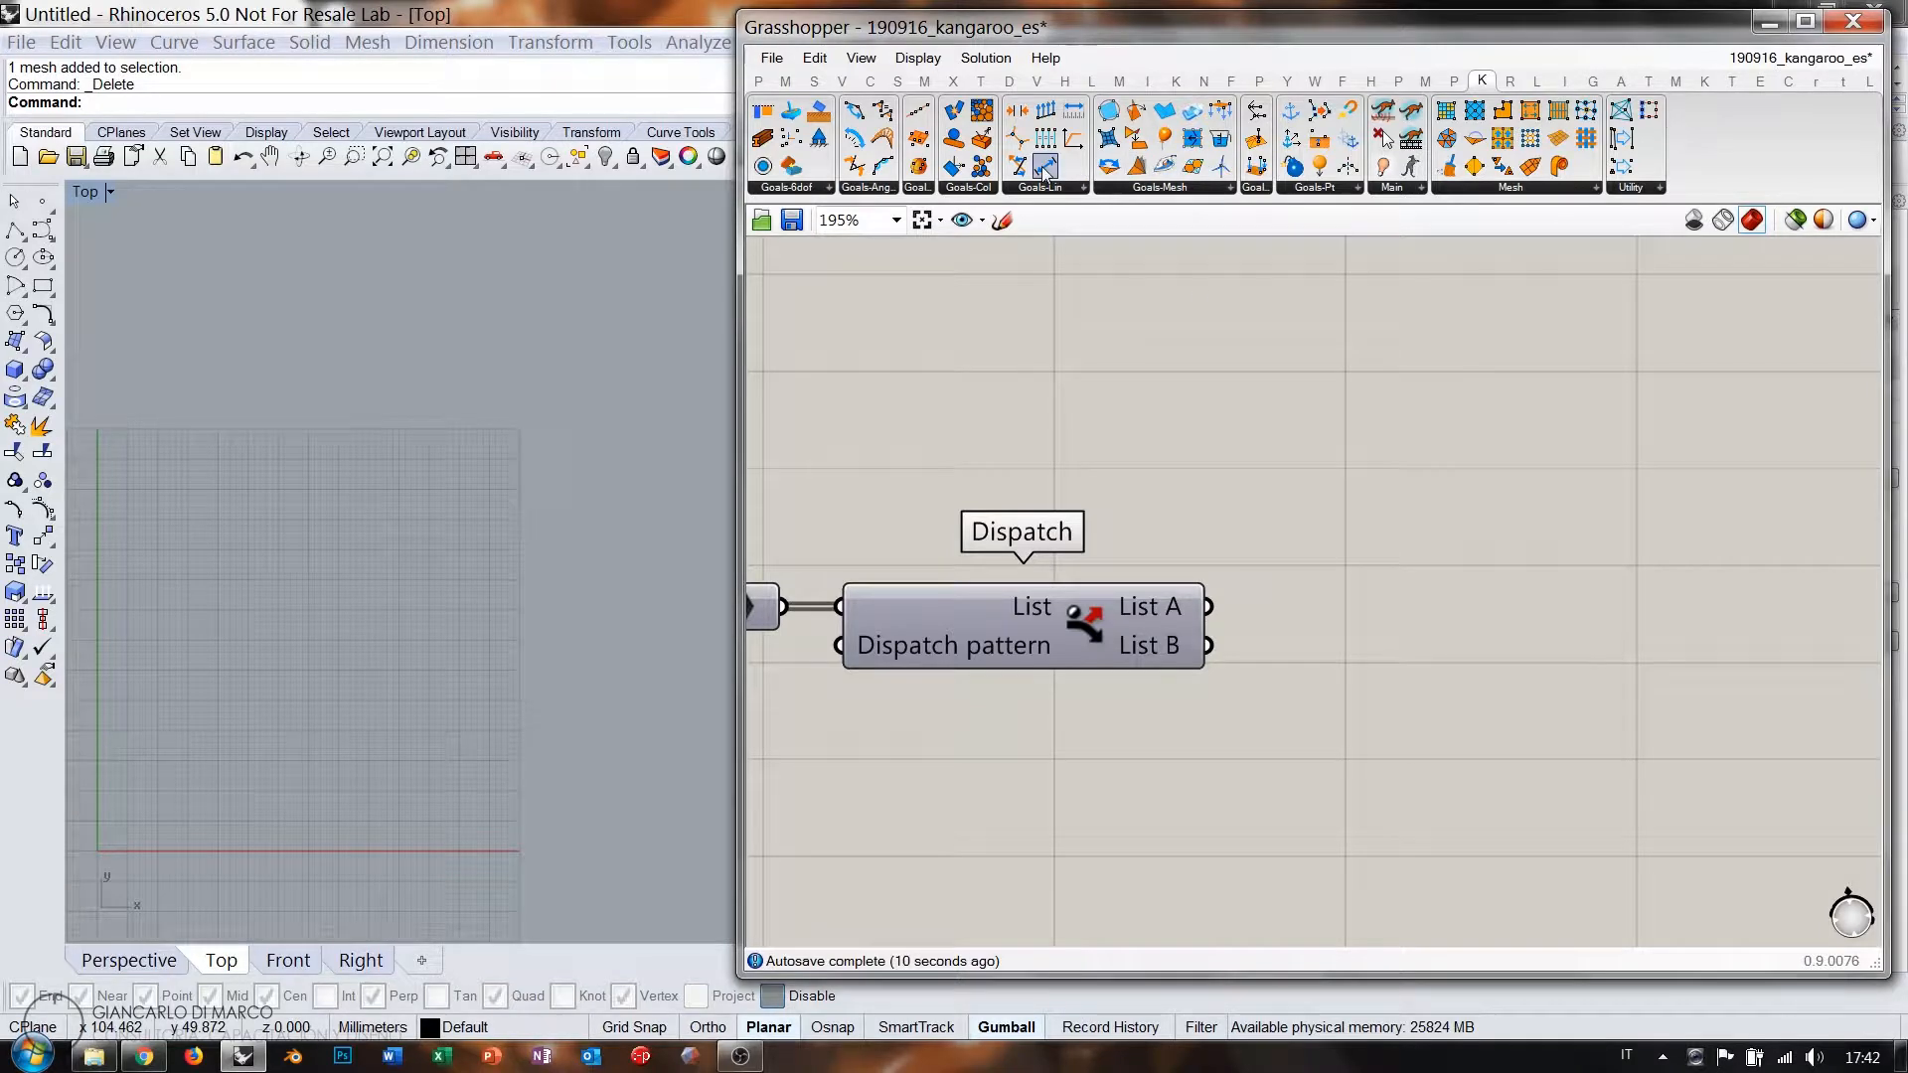
# Place a Length(Line) spring goal and a Length component.
pyautogui.moveTo(1644, 482); pyautogui.dragTo(1652, 479)
pyautogui.doubleClick(1376, 439)
pyautogui.write('l')
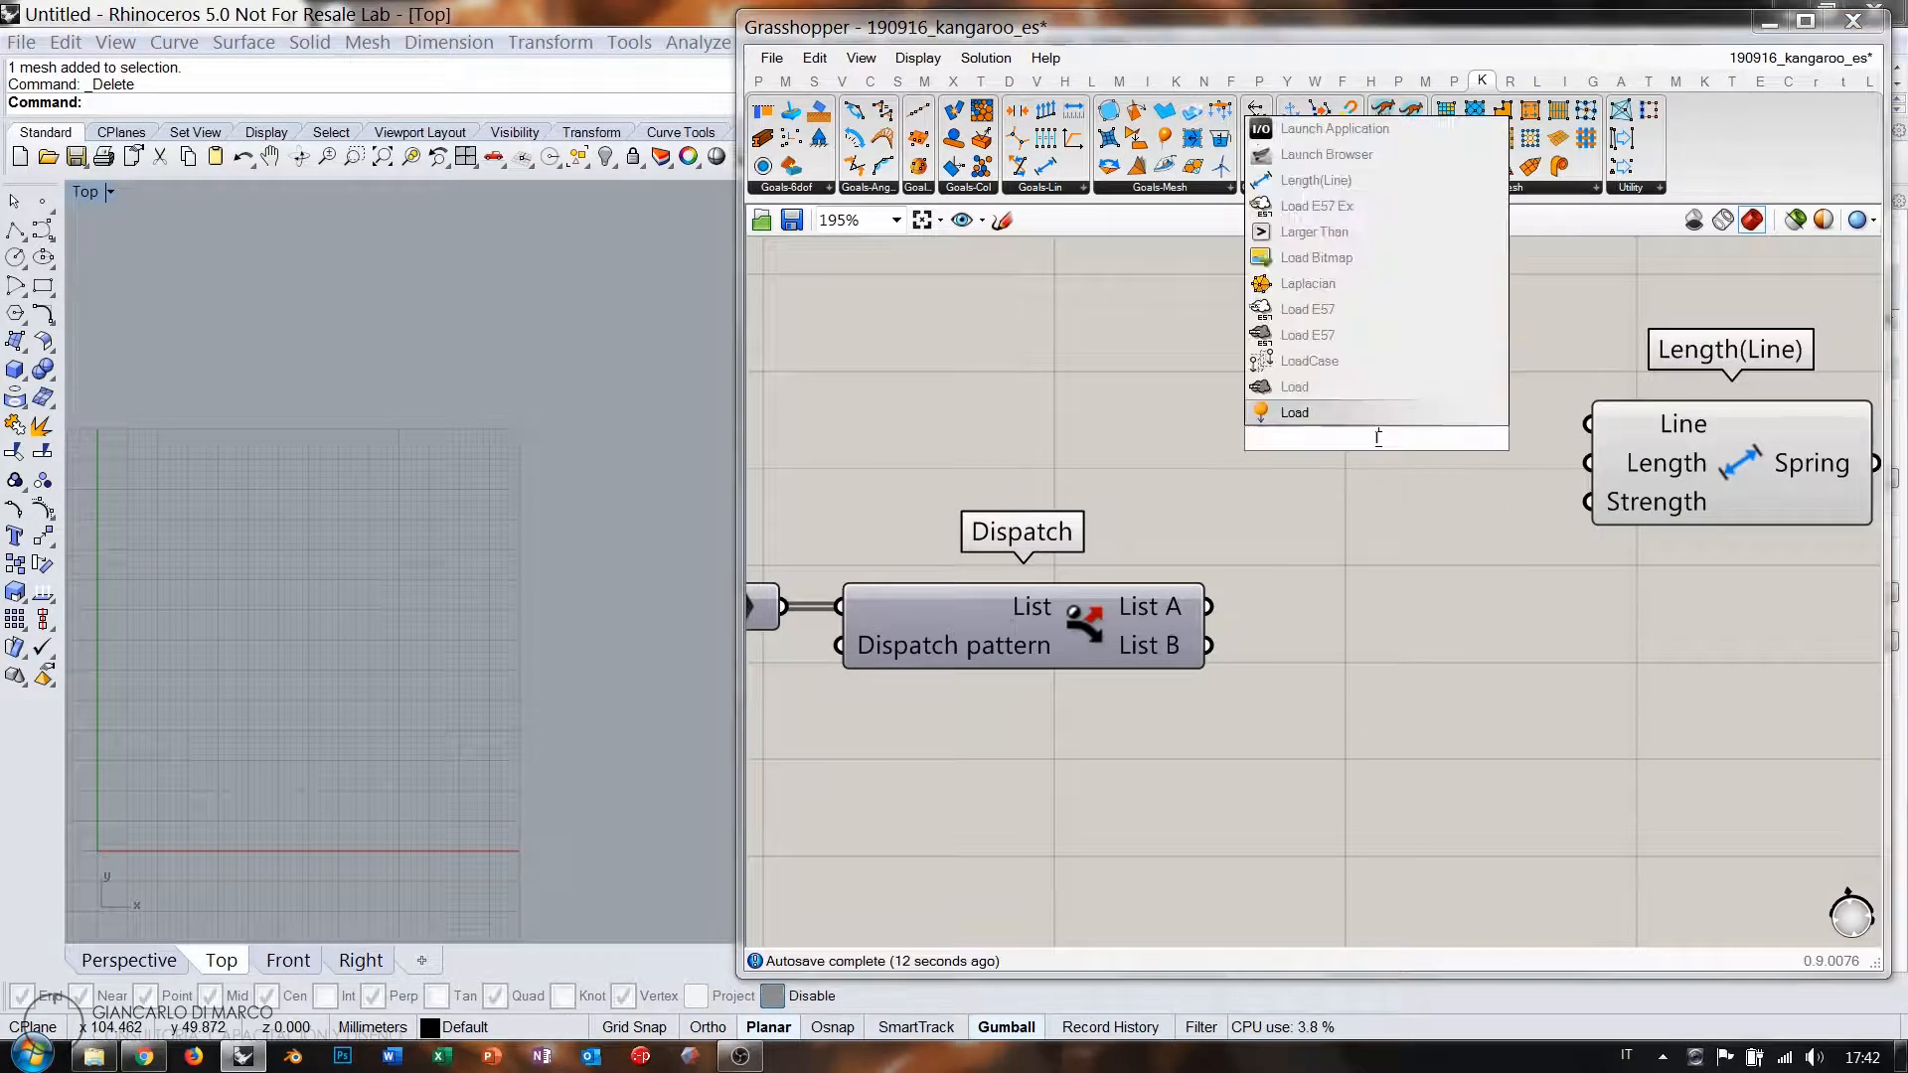
pyautogui.write('ength')
pyautogui.press('Return')
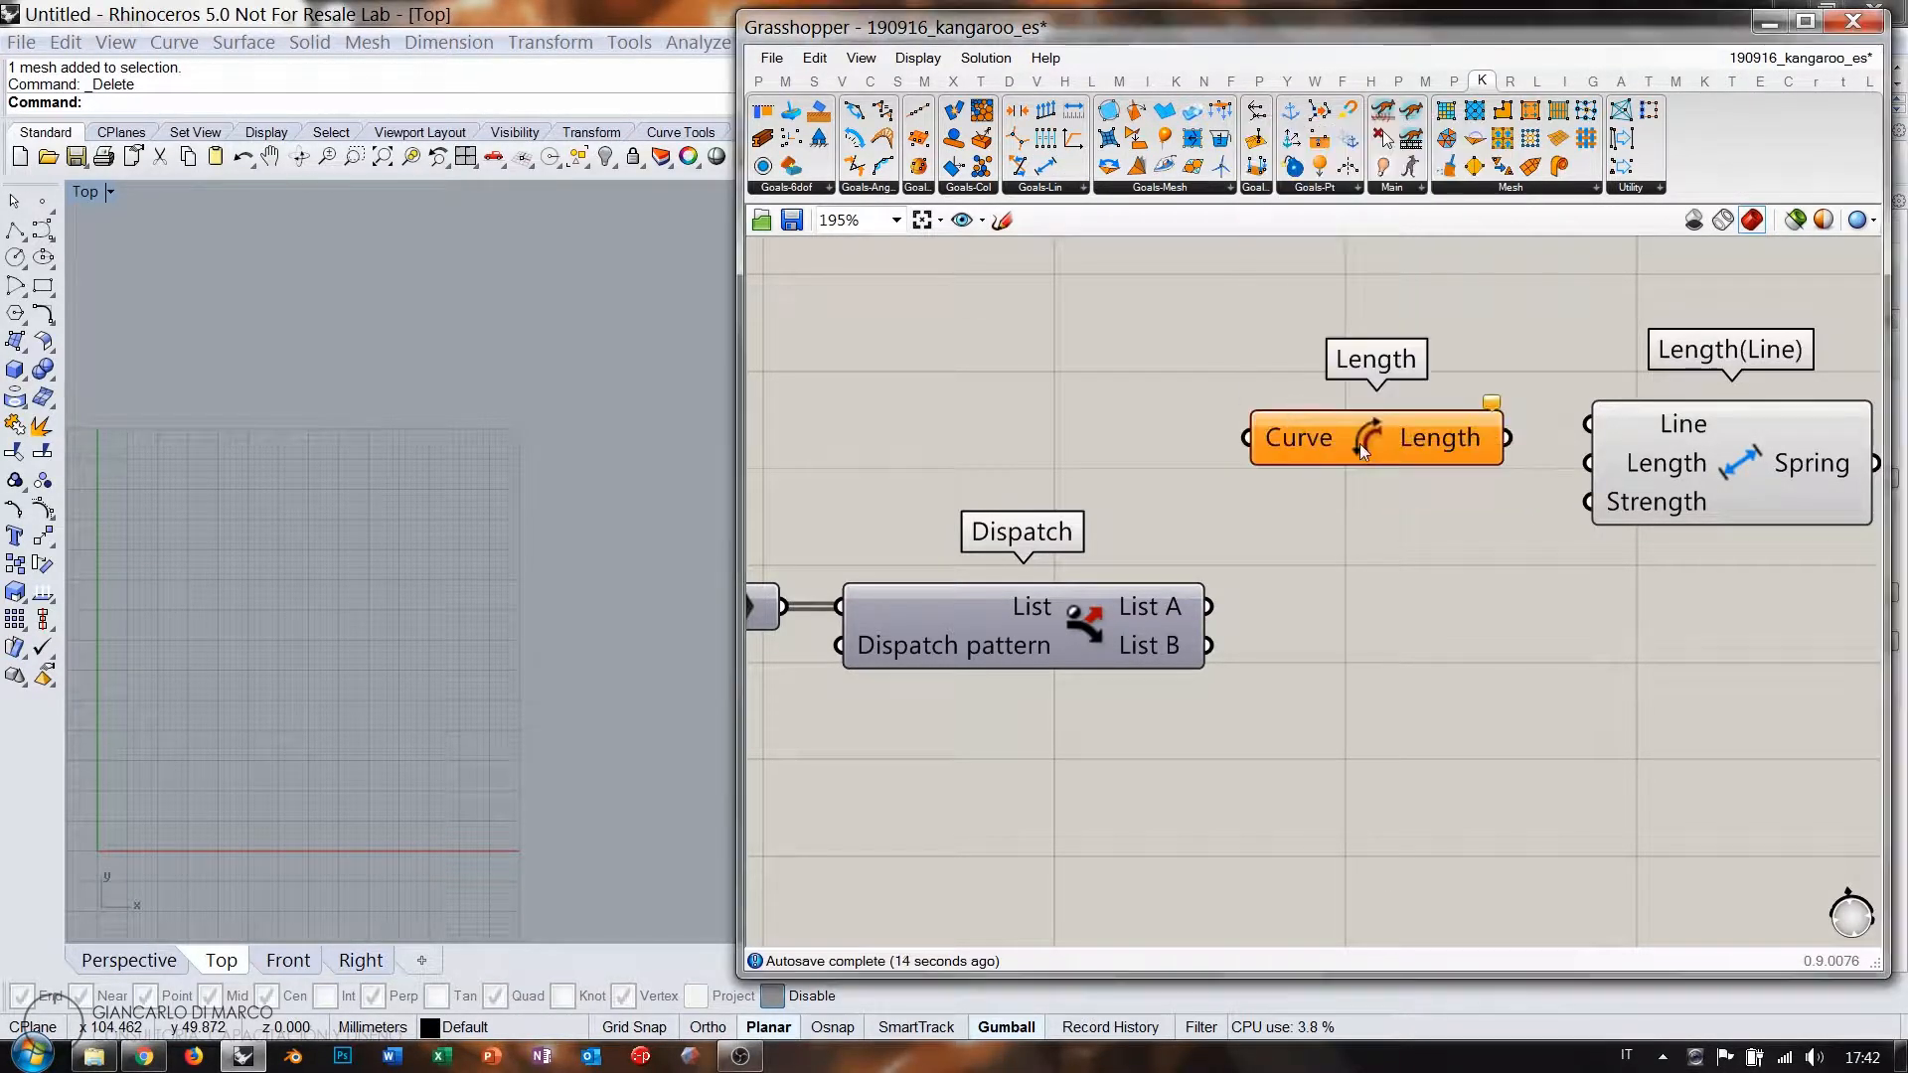
pyautogui.moveTo(1280, 437); pyautogui.dragTo(1128, 346)
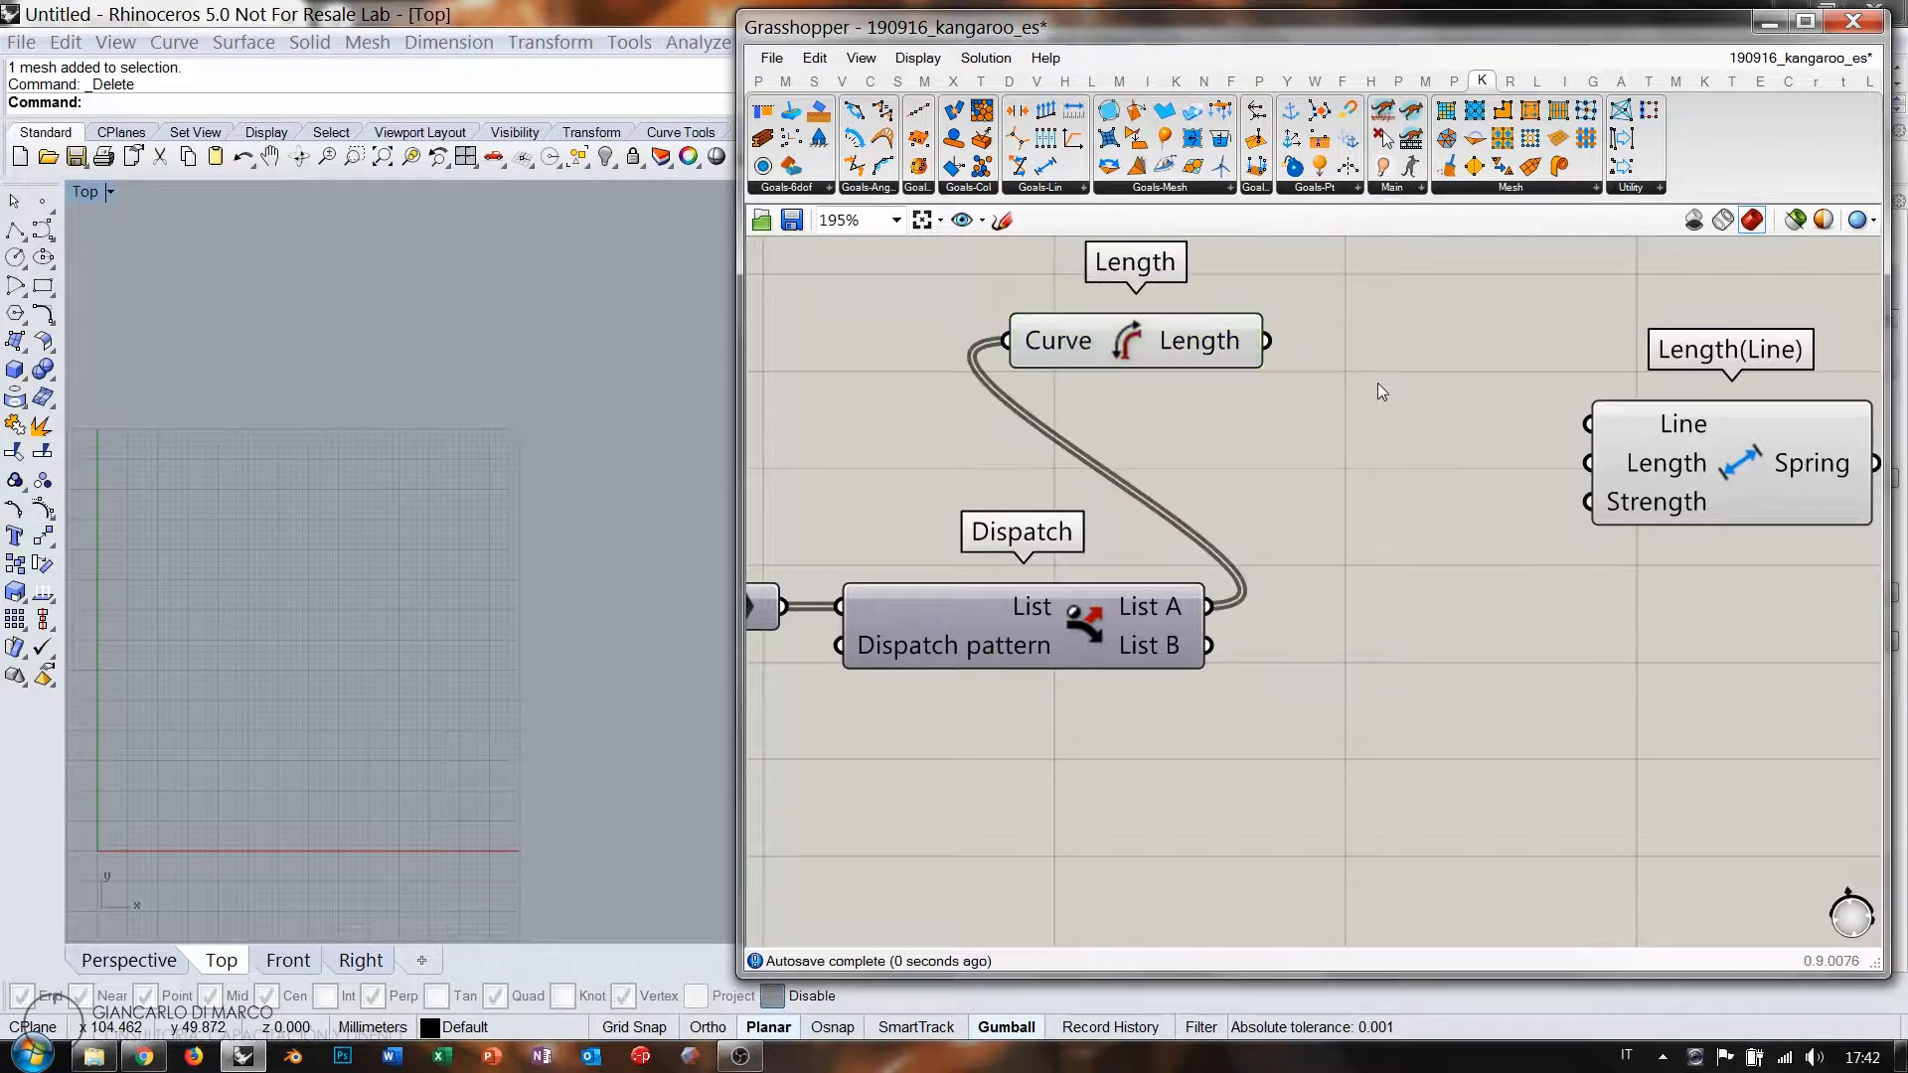
# Multiply the edge length by a new Number Slider and feed the result into the spring's rest length.
pyautogui.doubleClick(1377, 383)
pyautogui.write('*')
pyautogui.press('Return')
pyautogui.moveTo(1377, 384); pyautogui.dragTo(1410, 379)
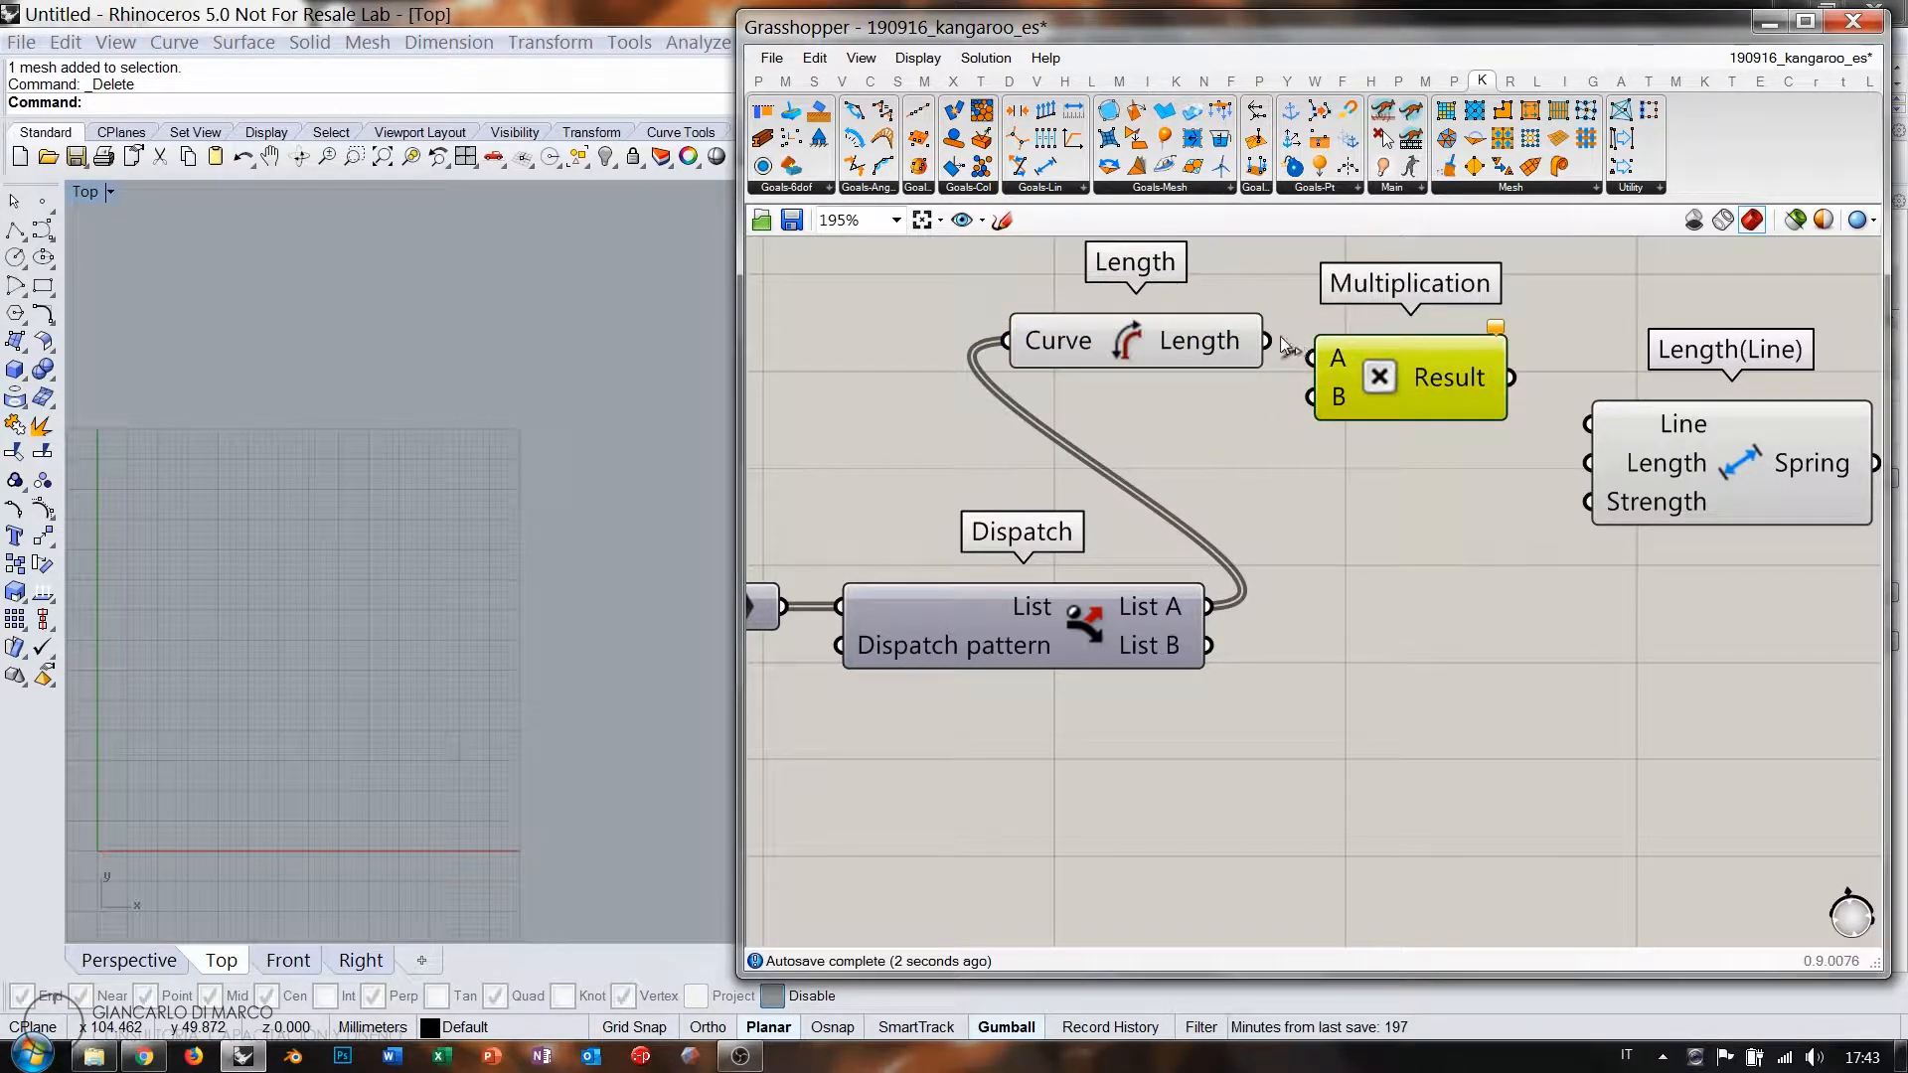
pyautogui.doubleClick(1137, 455)
pyautogui.write('0.000<1')
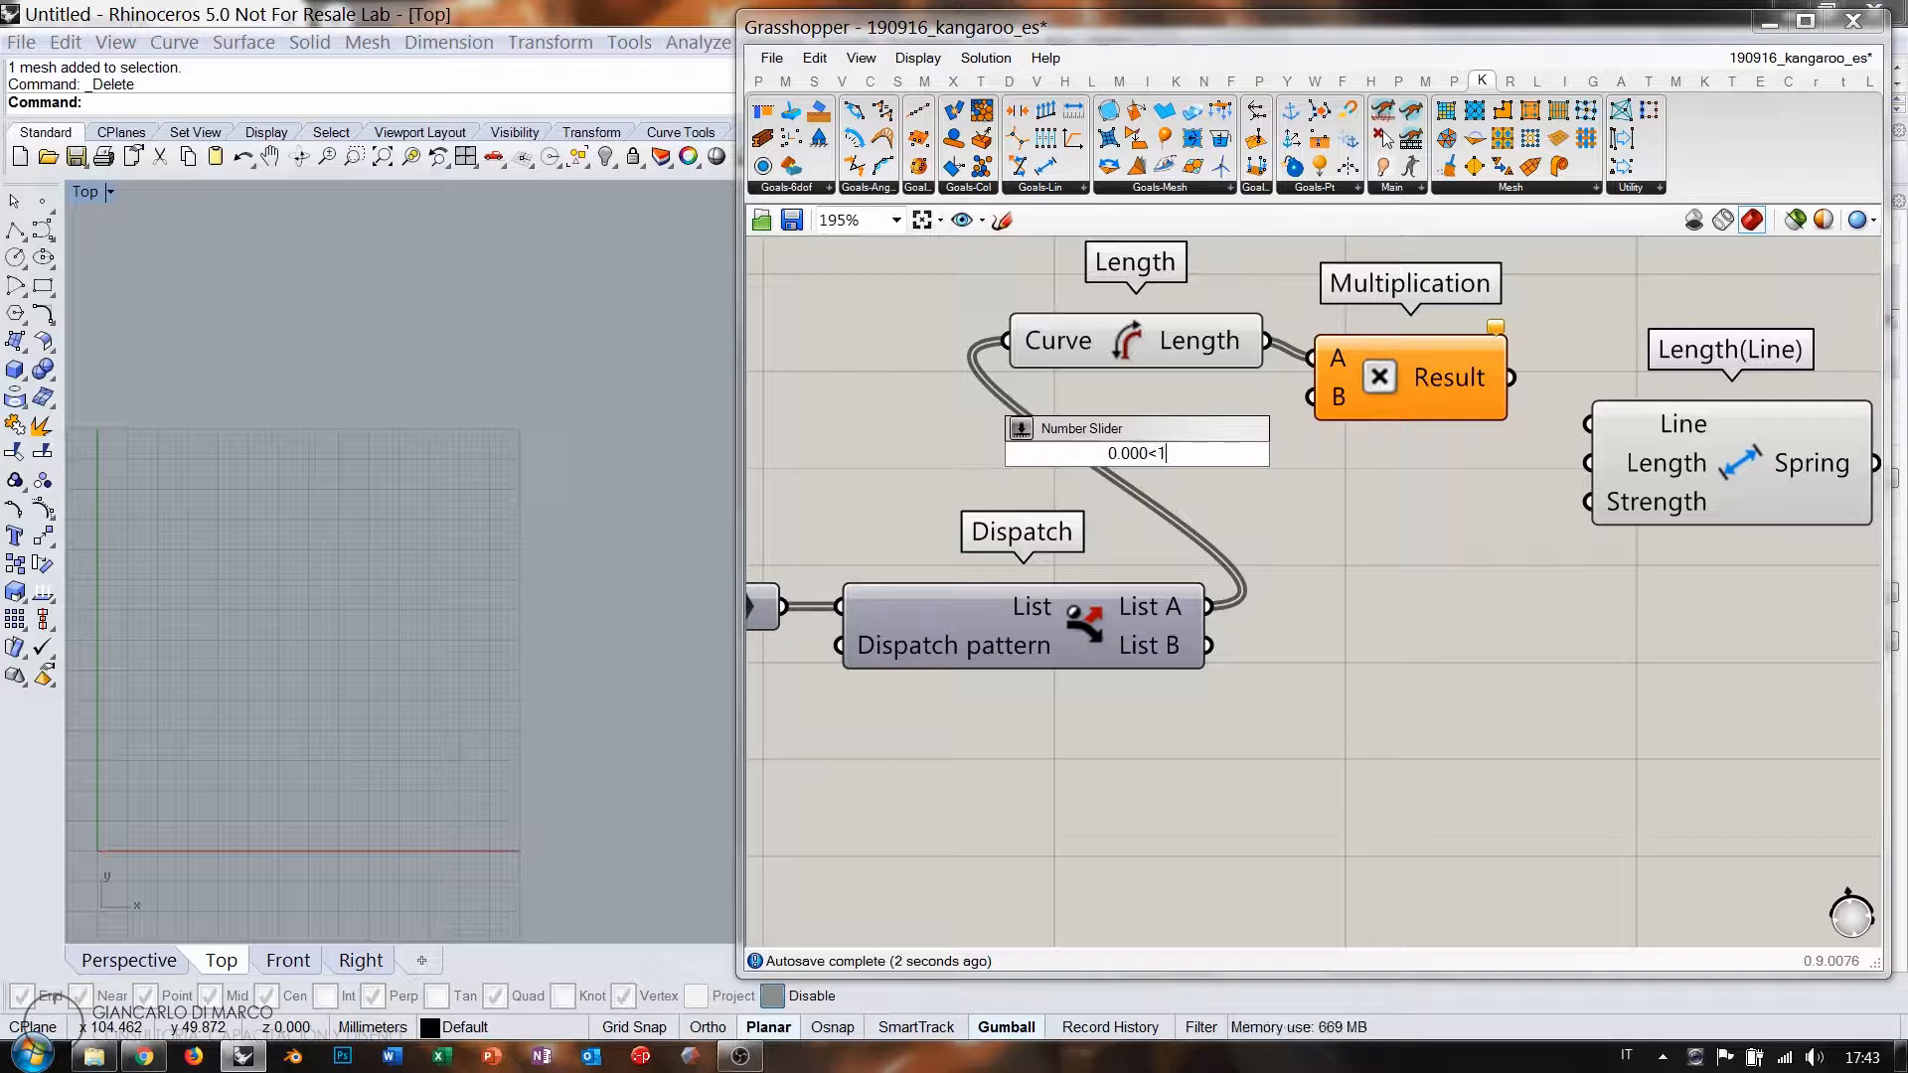
pyautogui.press('Return')
pyautogui.moveTo(1281, 453); pyautogui.dragTo(1171, 418)
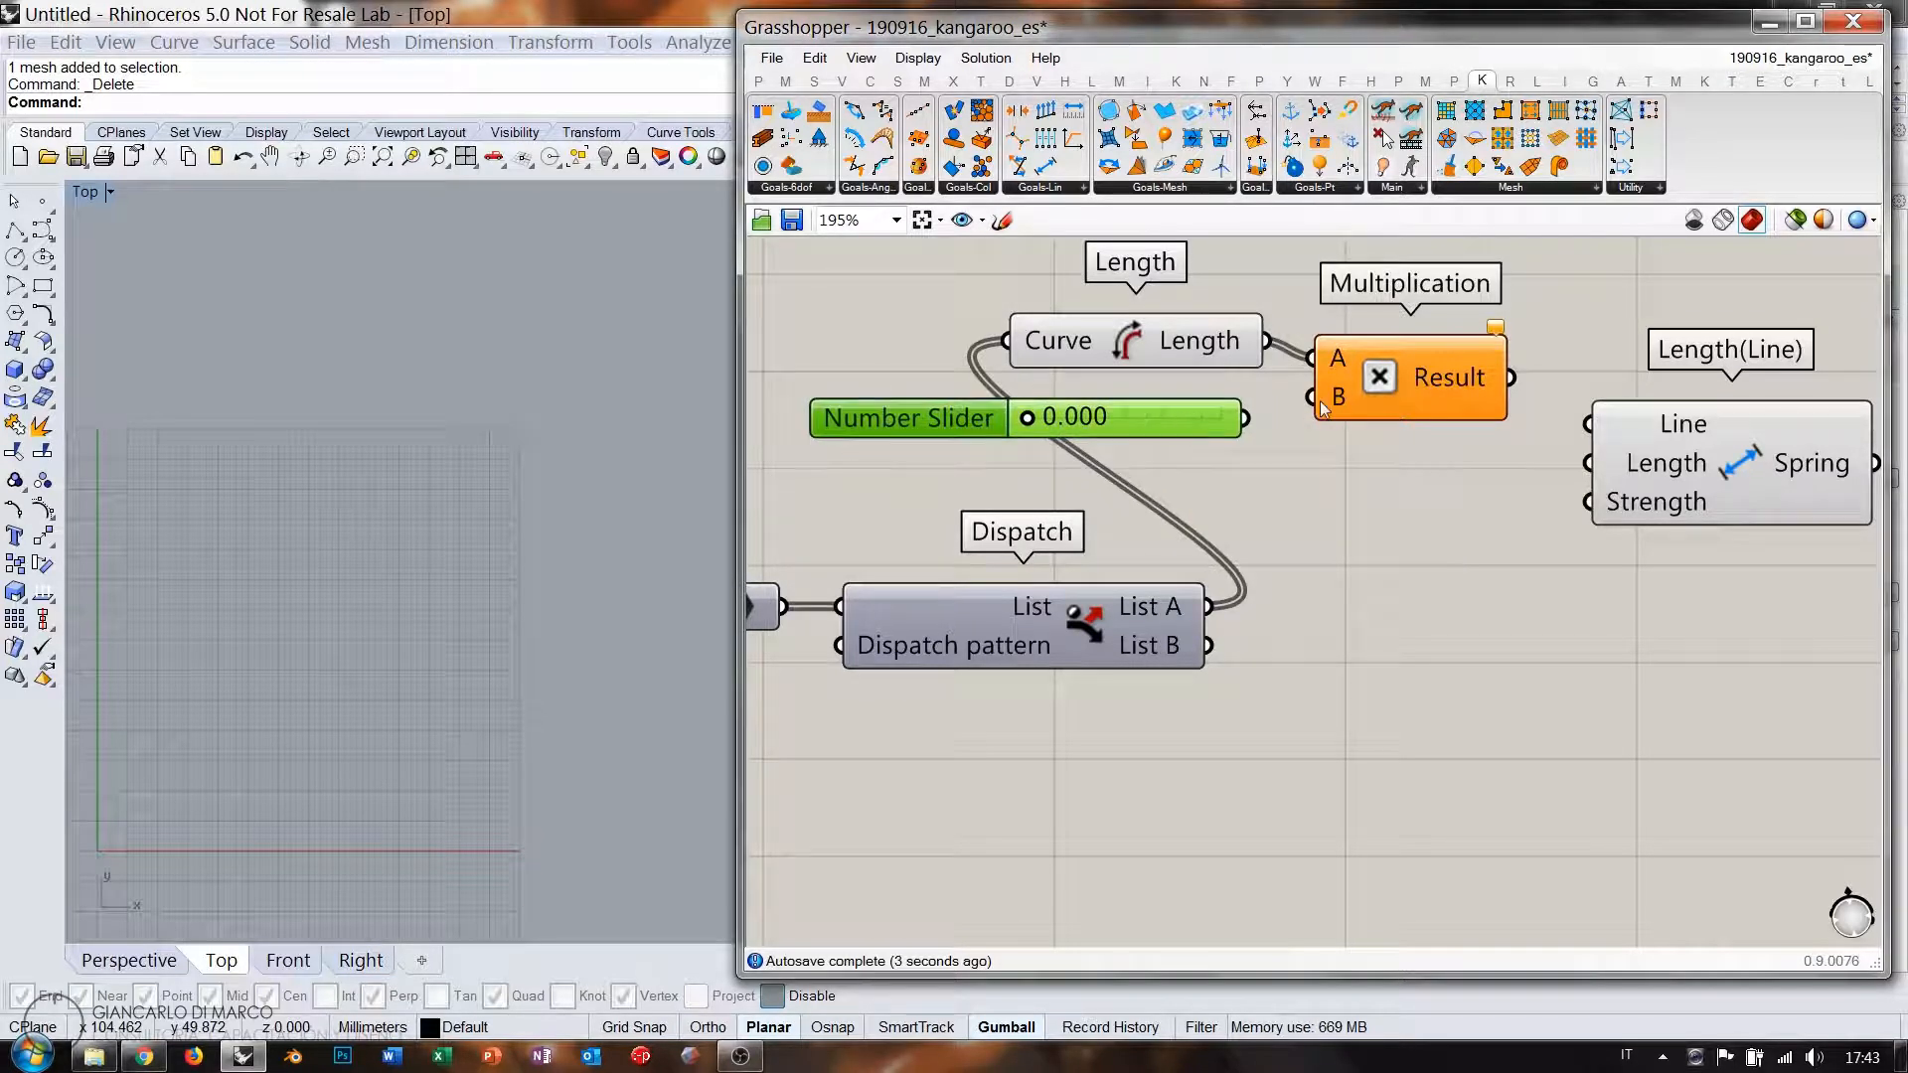
pyautogui.moveTo(1316, 399); pyautogui.dragTo(1225, 429)
pyautogui.moveTo(1584, 415); pyautogui.dragTo(1587, 421)
# Wire List A edges into the spring's Line input and group the components beside Length(Line).
pyautogui.moveTo(1661, 450); pyautogui.dragTo(1742, 403)
pyautogui.click(1503, 517)
pyautogui.moveTo(1479, 518); pyautogui.dragTo(1358, 548, button='right')
pyautogui.scroll(-1, 1294, 527)
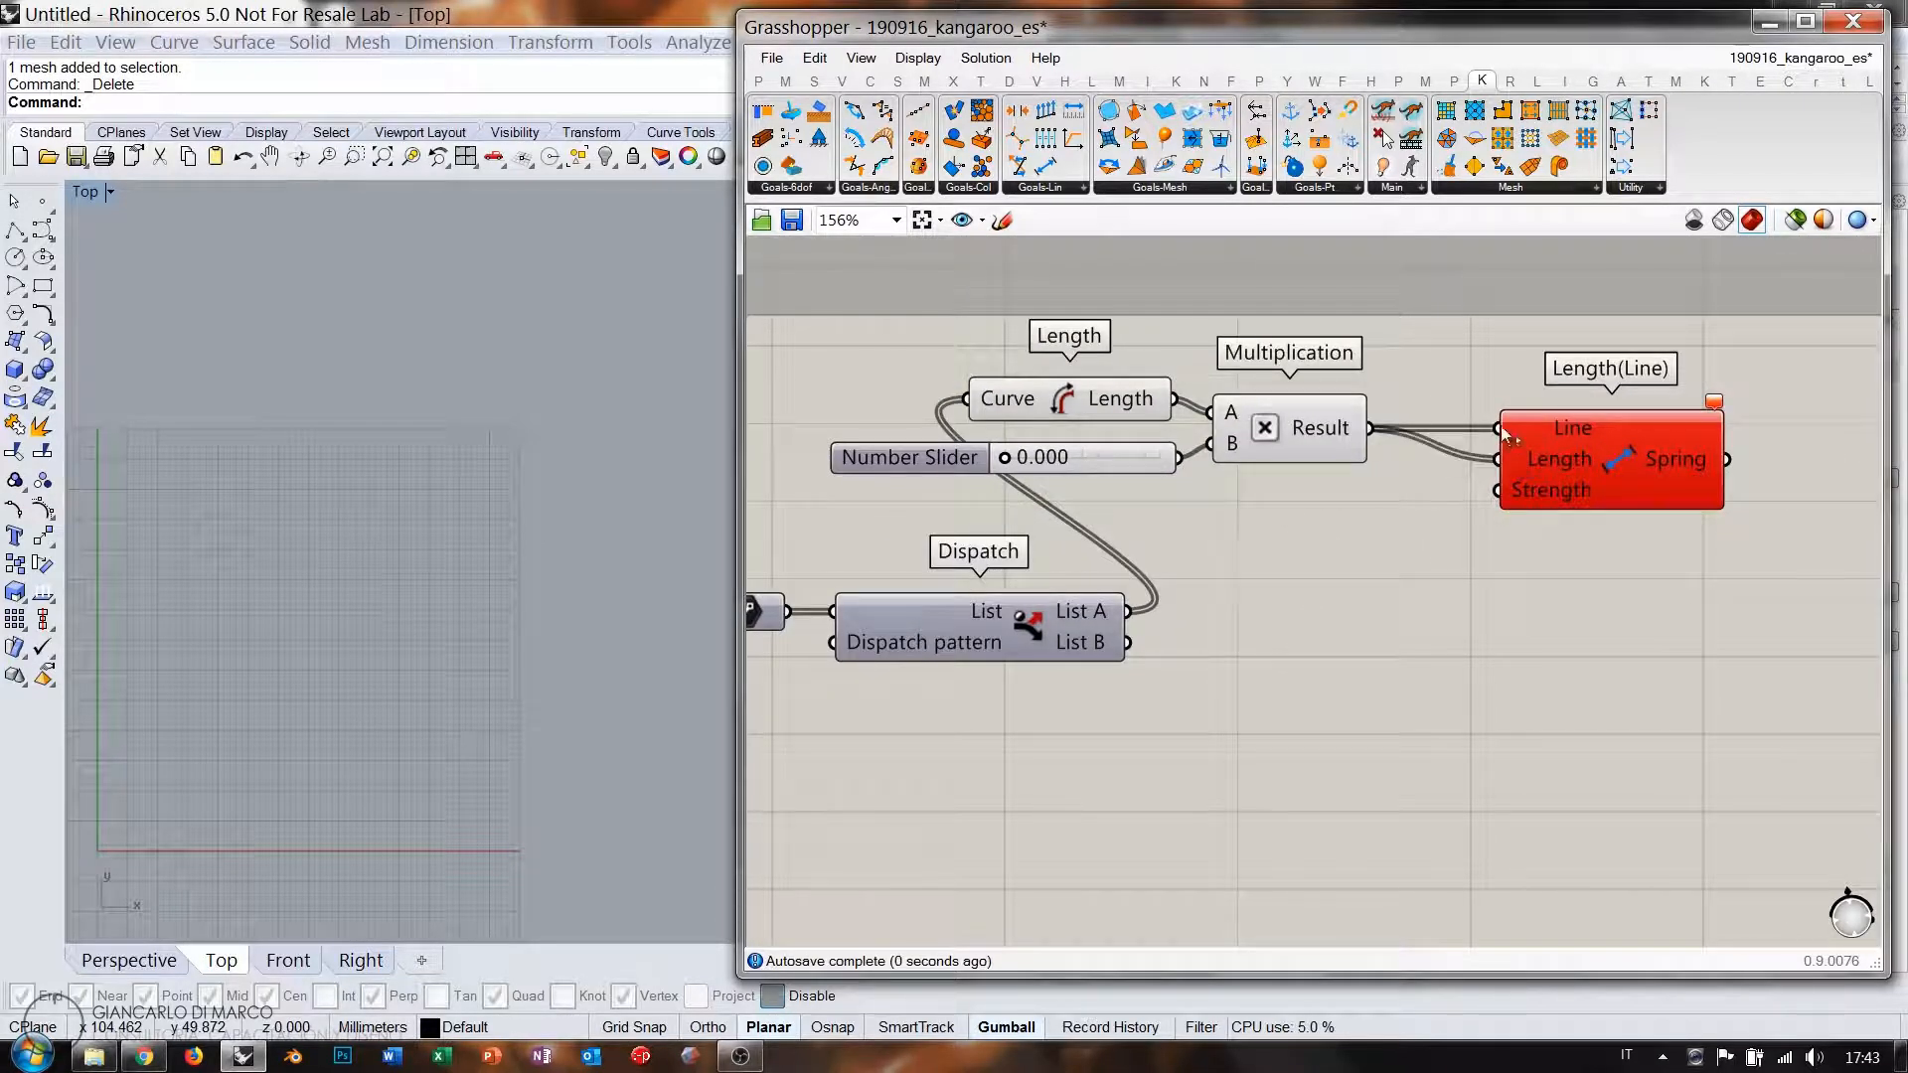
pyautogui.moveTo(1503, 435); pyautogui.dragTo(1130, 611)
pyautogui.moveTo(1383, 512); pyautogui.dragTo(810, 318)
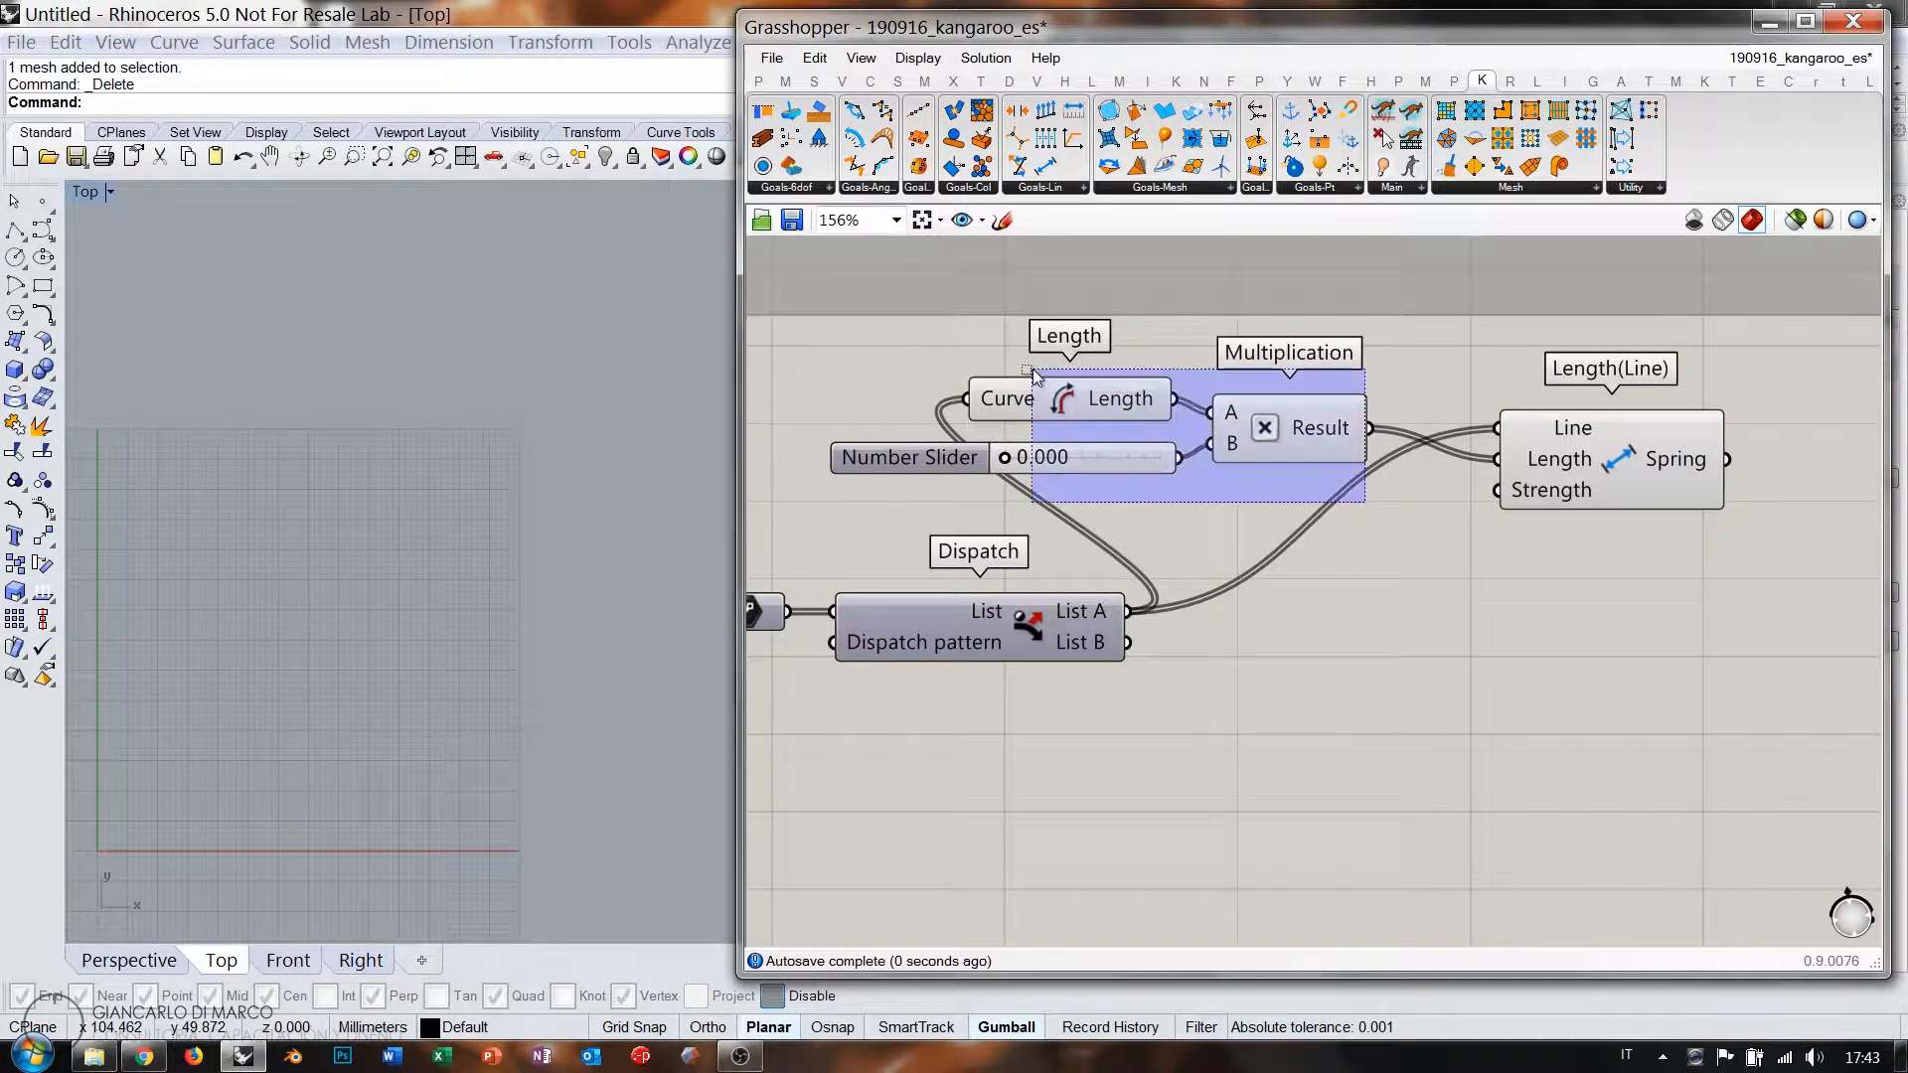
pyautogui.moveTo(1298, 434); pyautogui.dragTo(1384, 467)
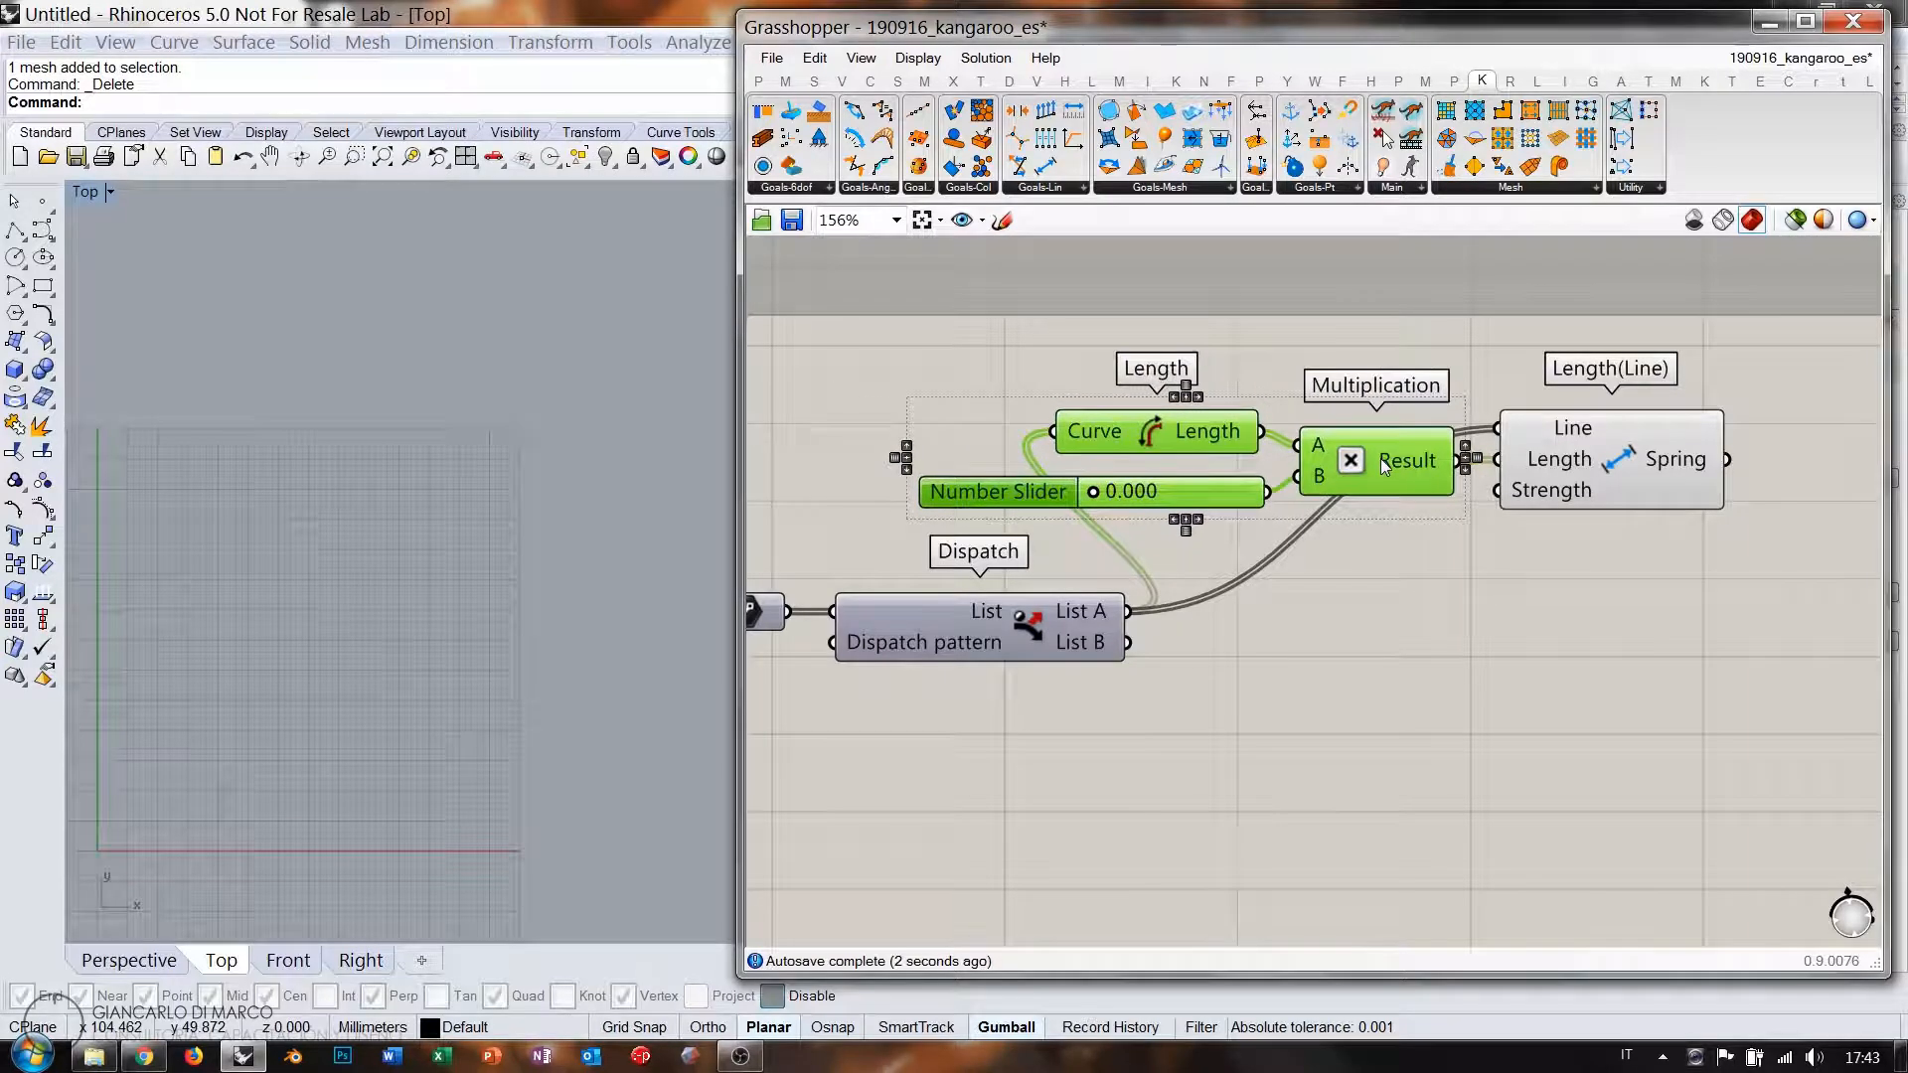
pyautogui.click(1537, 551)
# Copy and paste the whole spring group.
pyautogui.moveTo(1703, 381); pyautogui.dragTo(1153, 517)
pyautogui.hotkey('ctrl', 'c')
pyautogui.hotkey('ctrl', 'v')
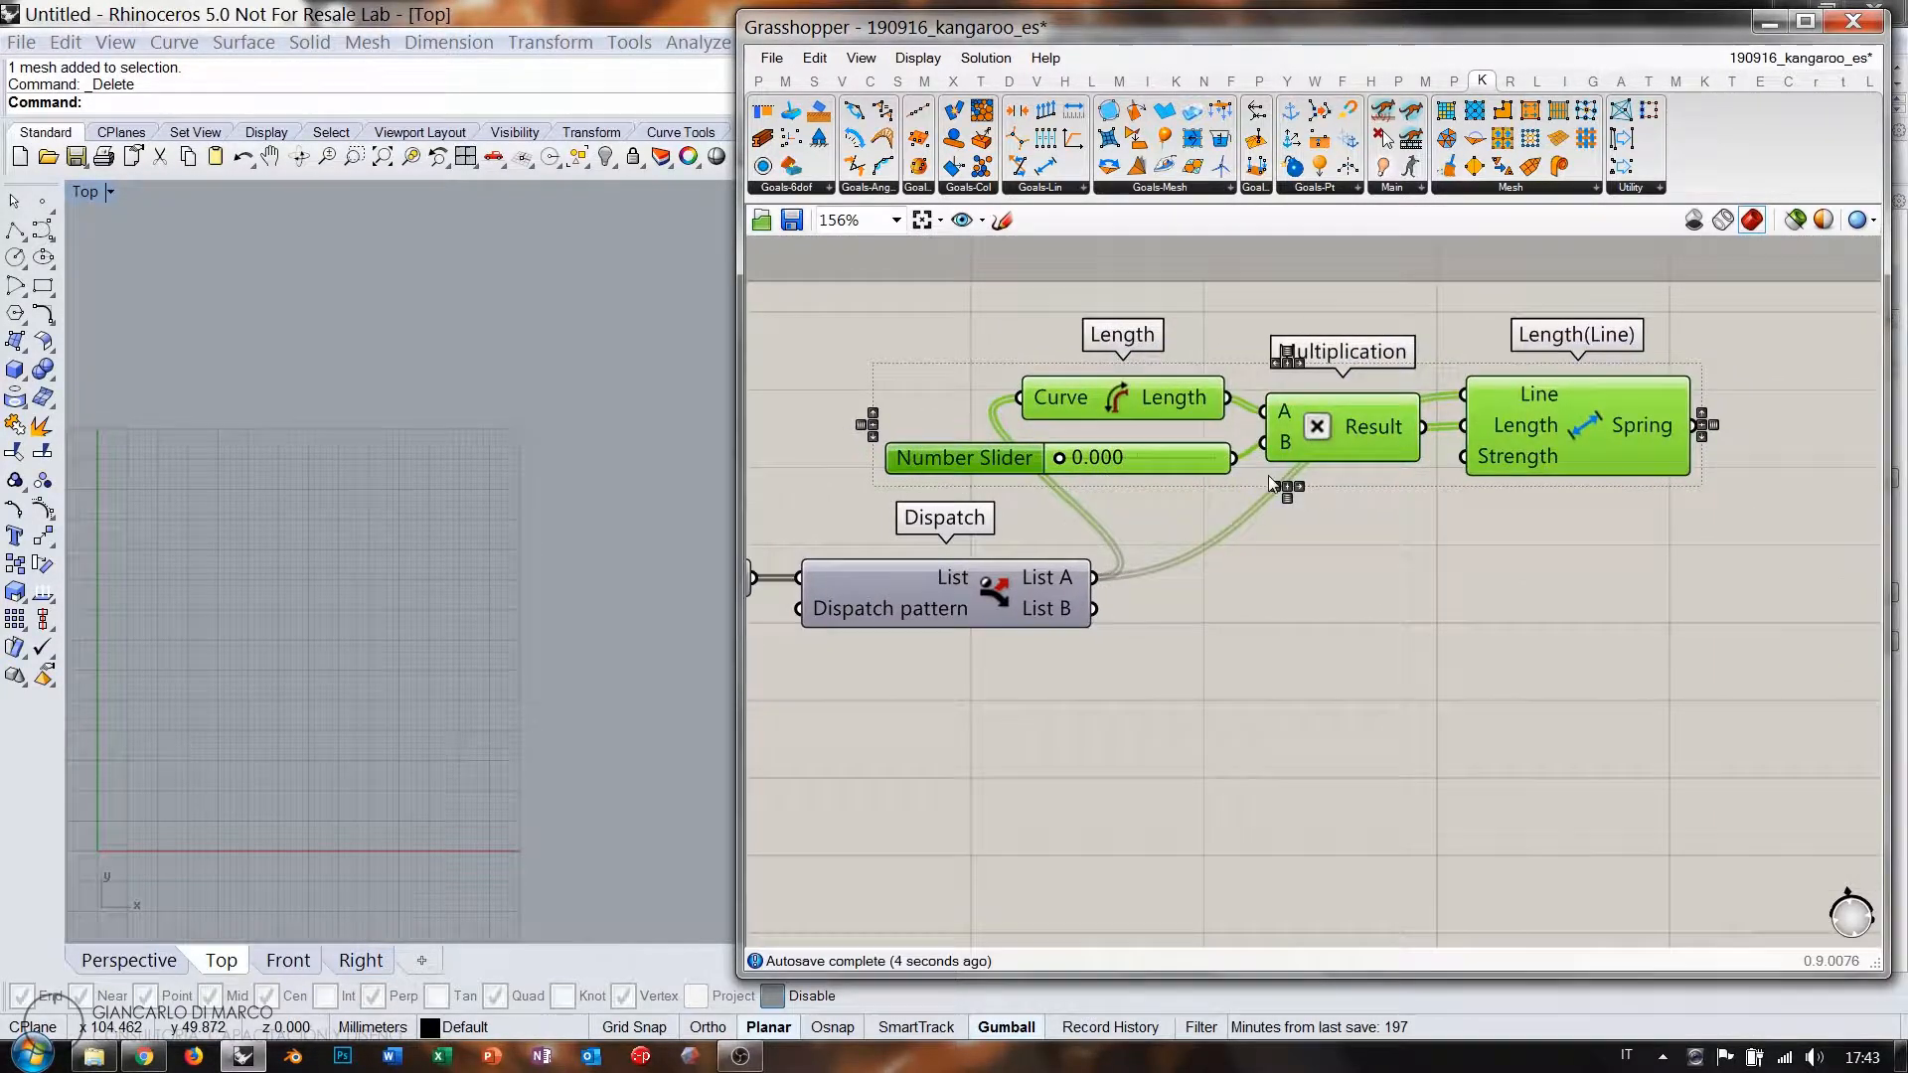
# Move the pasted spring group below and feed it Dispatch's List B edges.
pyautogui.moveTo(1323, 402); pyautogui.dragTo(1326, 718)
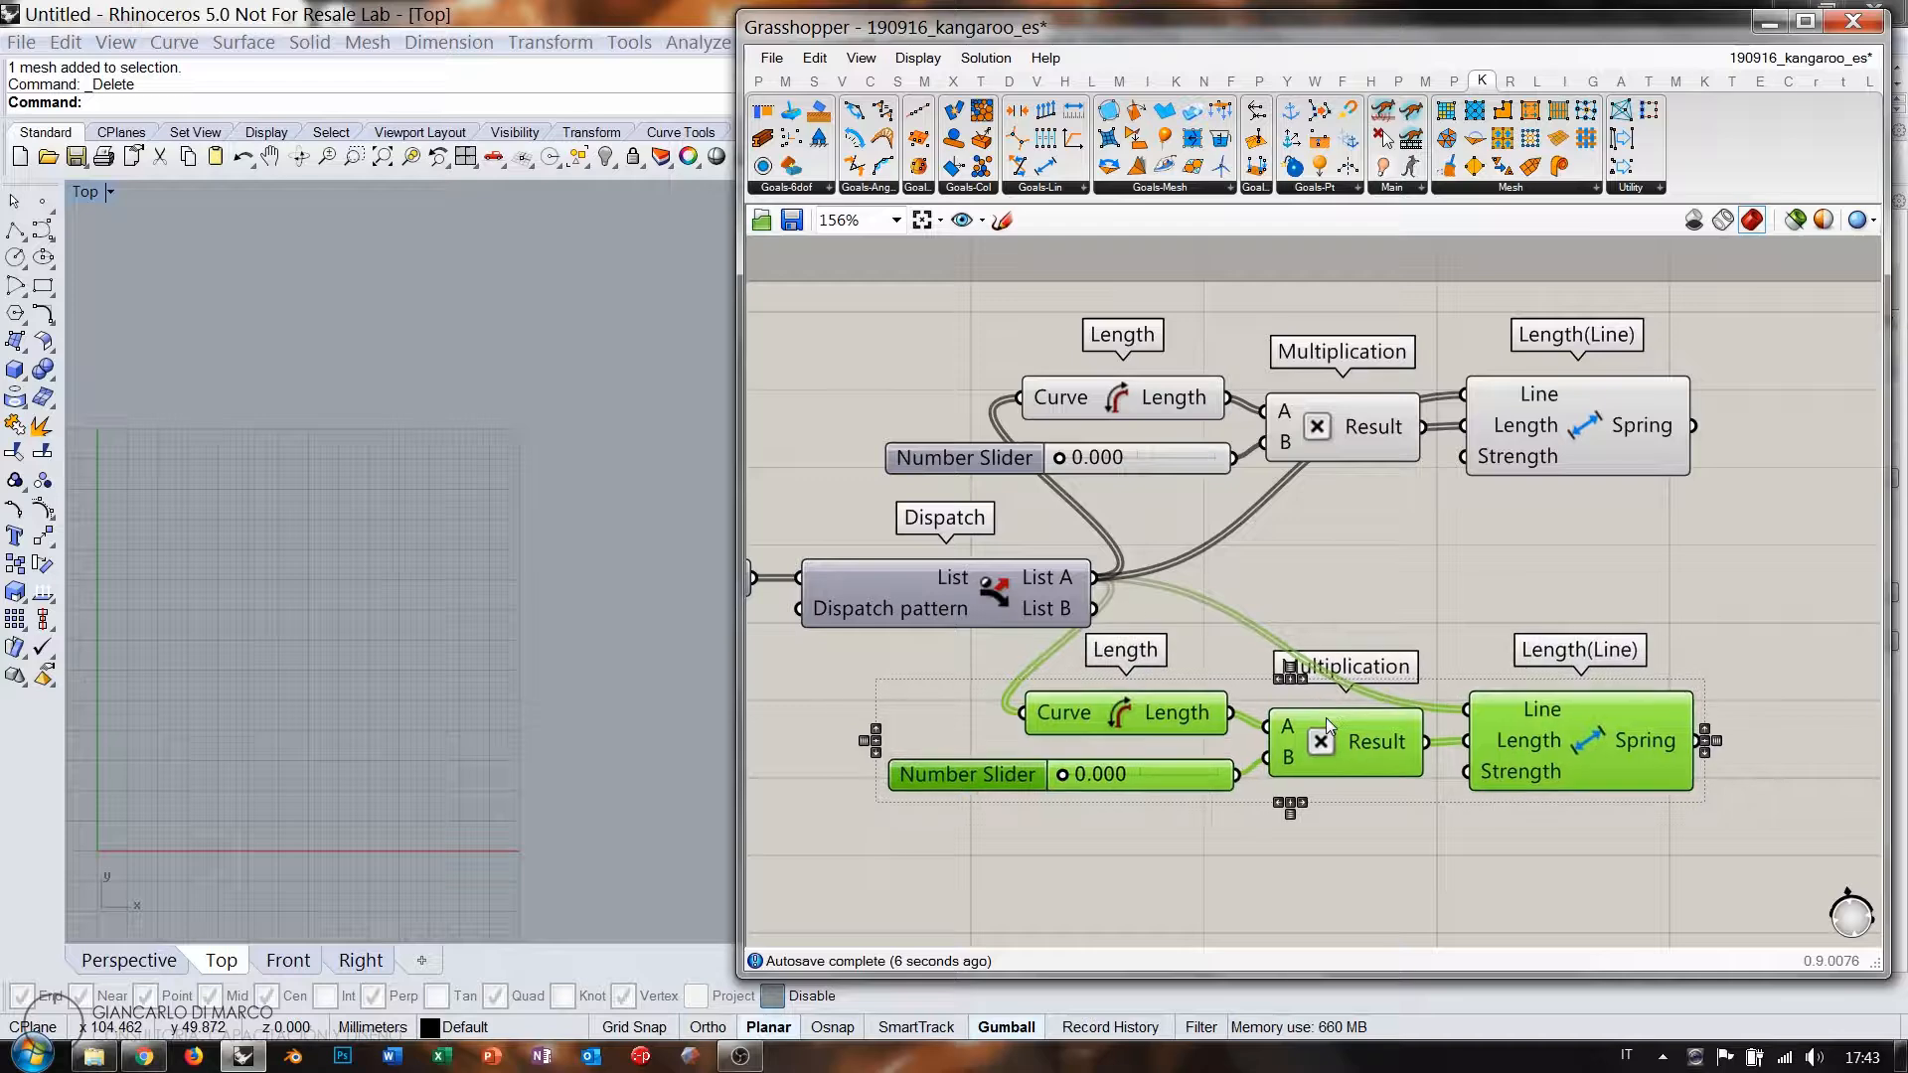
pyautogui.click(1342, 582)
pyautogui.moveTo(1228, 666); pyautogui.dragTo(1244, 552, button='right')
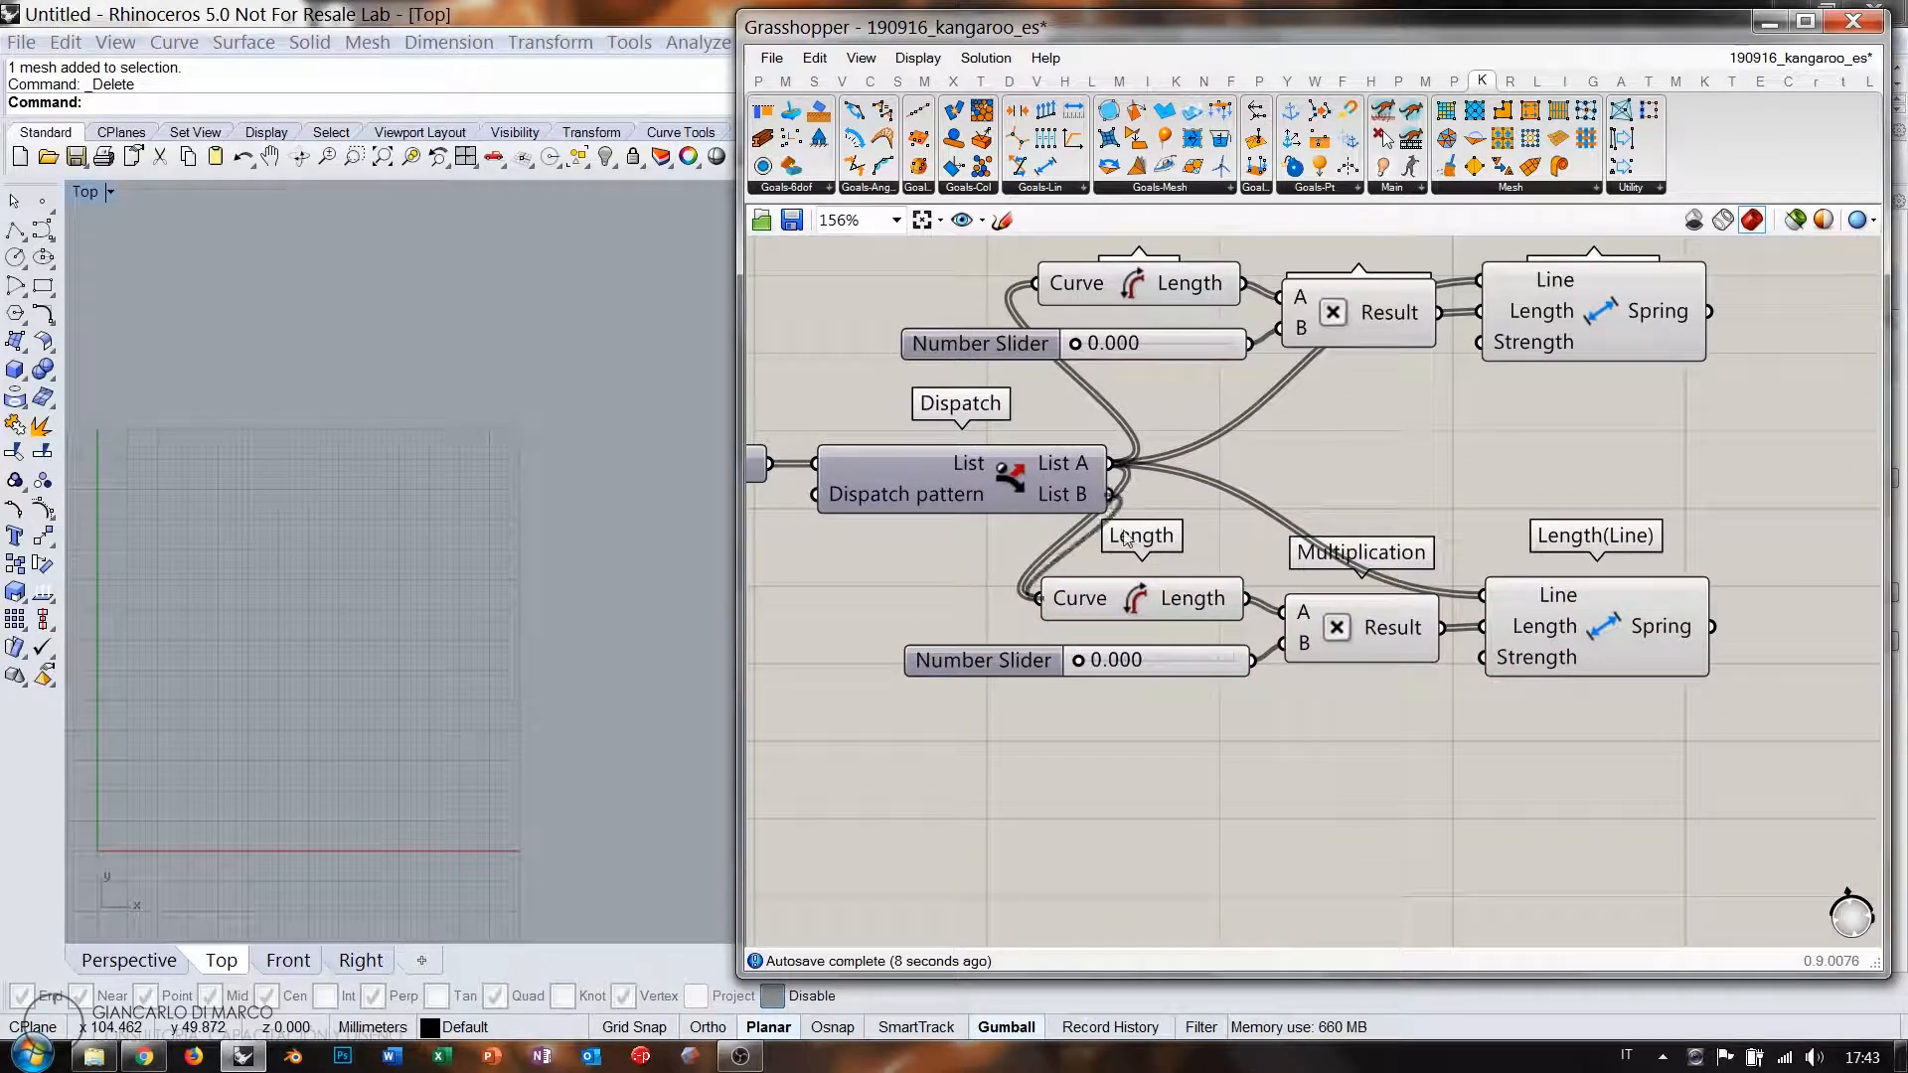
pyautogui.moveTo(1111, 494); pyautogui.dragTo(1481, 596)
# Set the lower spring's length slider to 1.000.
pyautogui.doubleClick(980, 666)
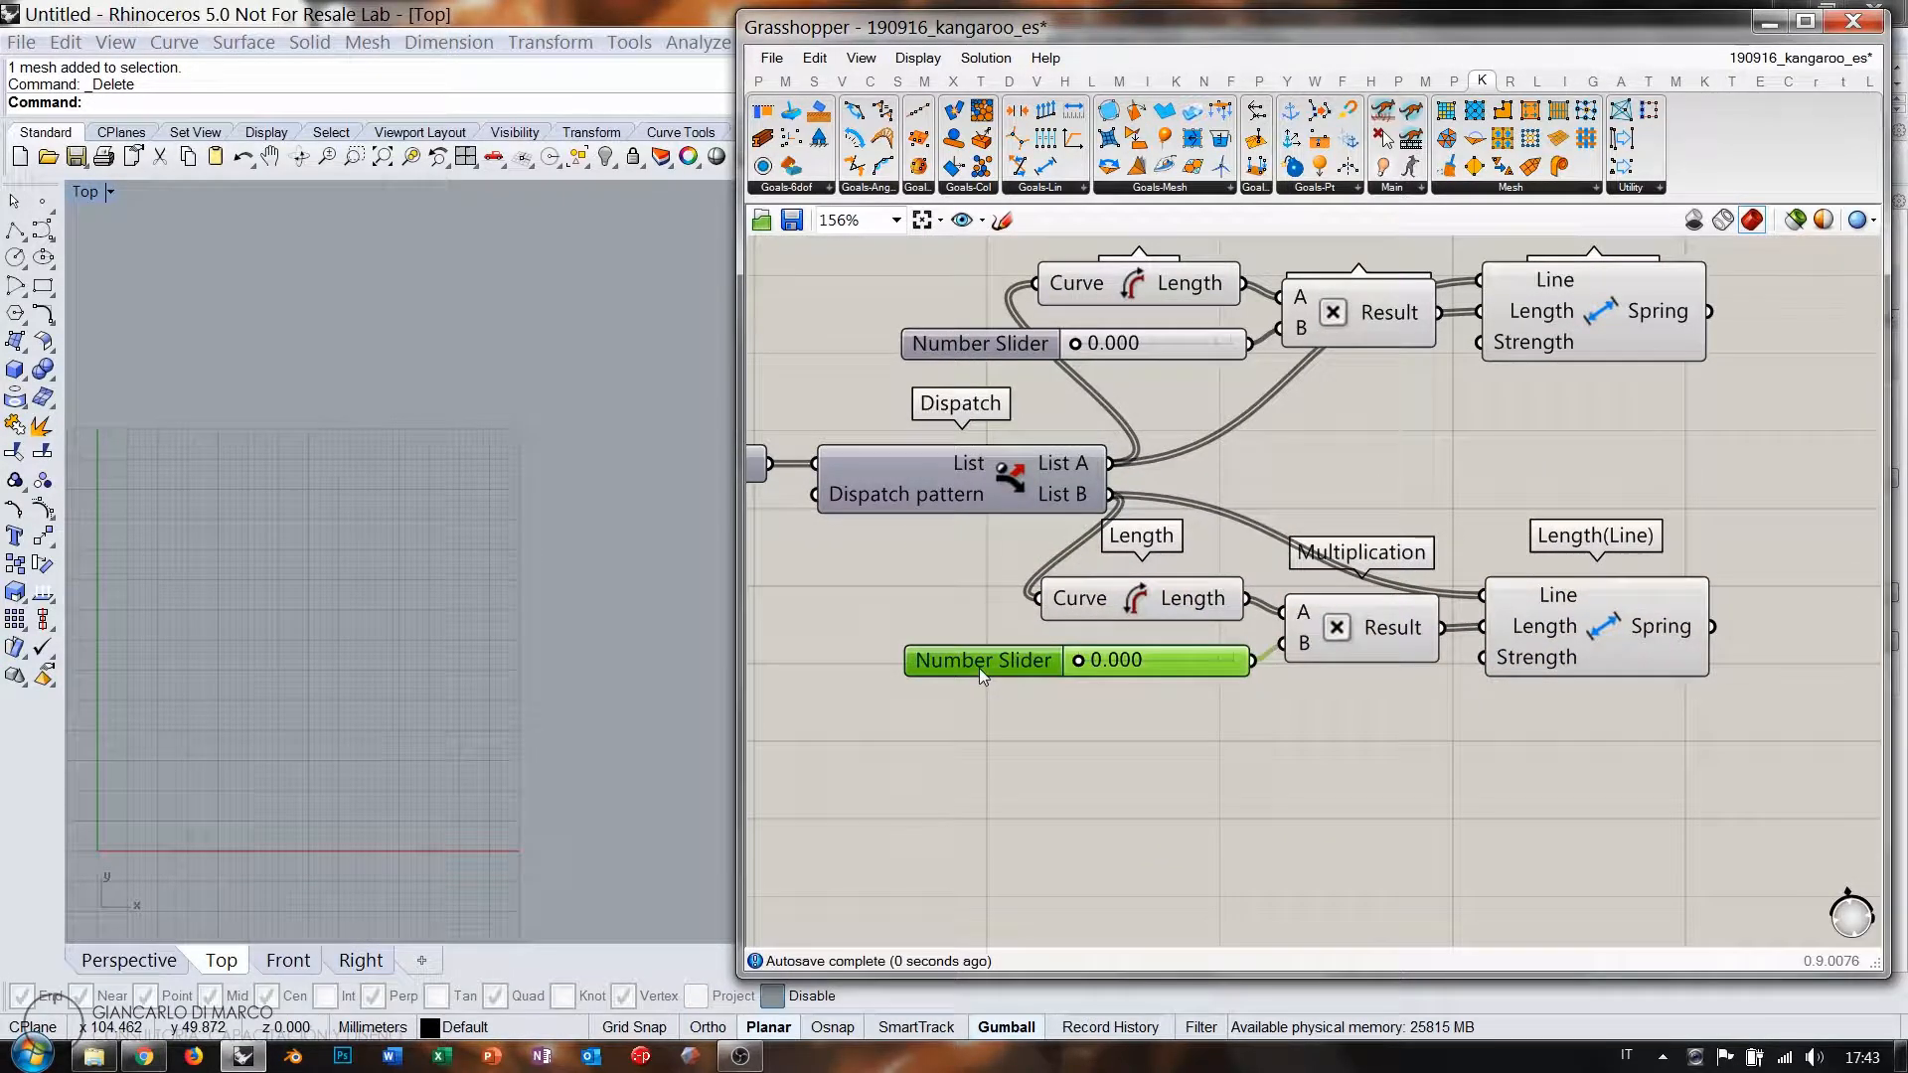
pyautogui.scroll(1, 1091, 705)
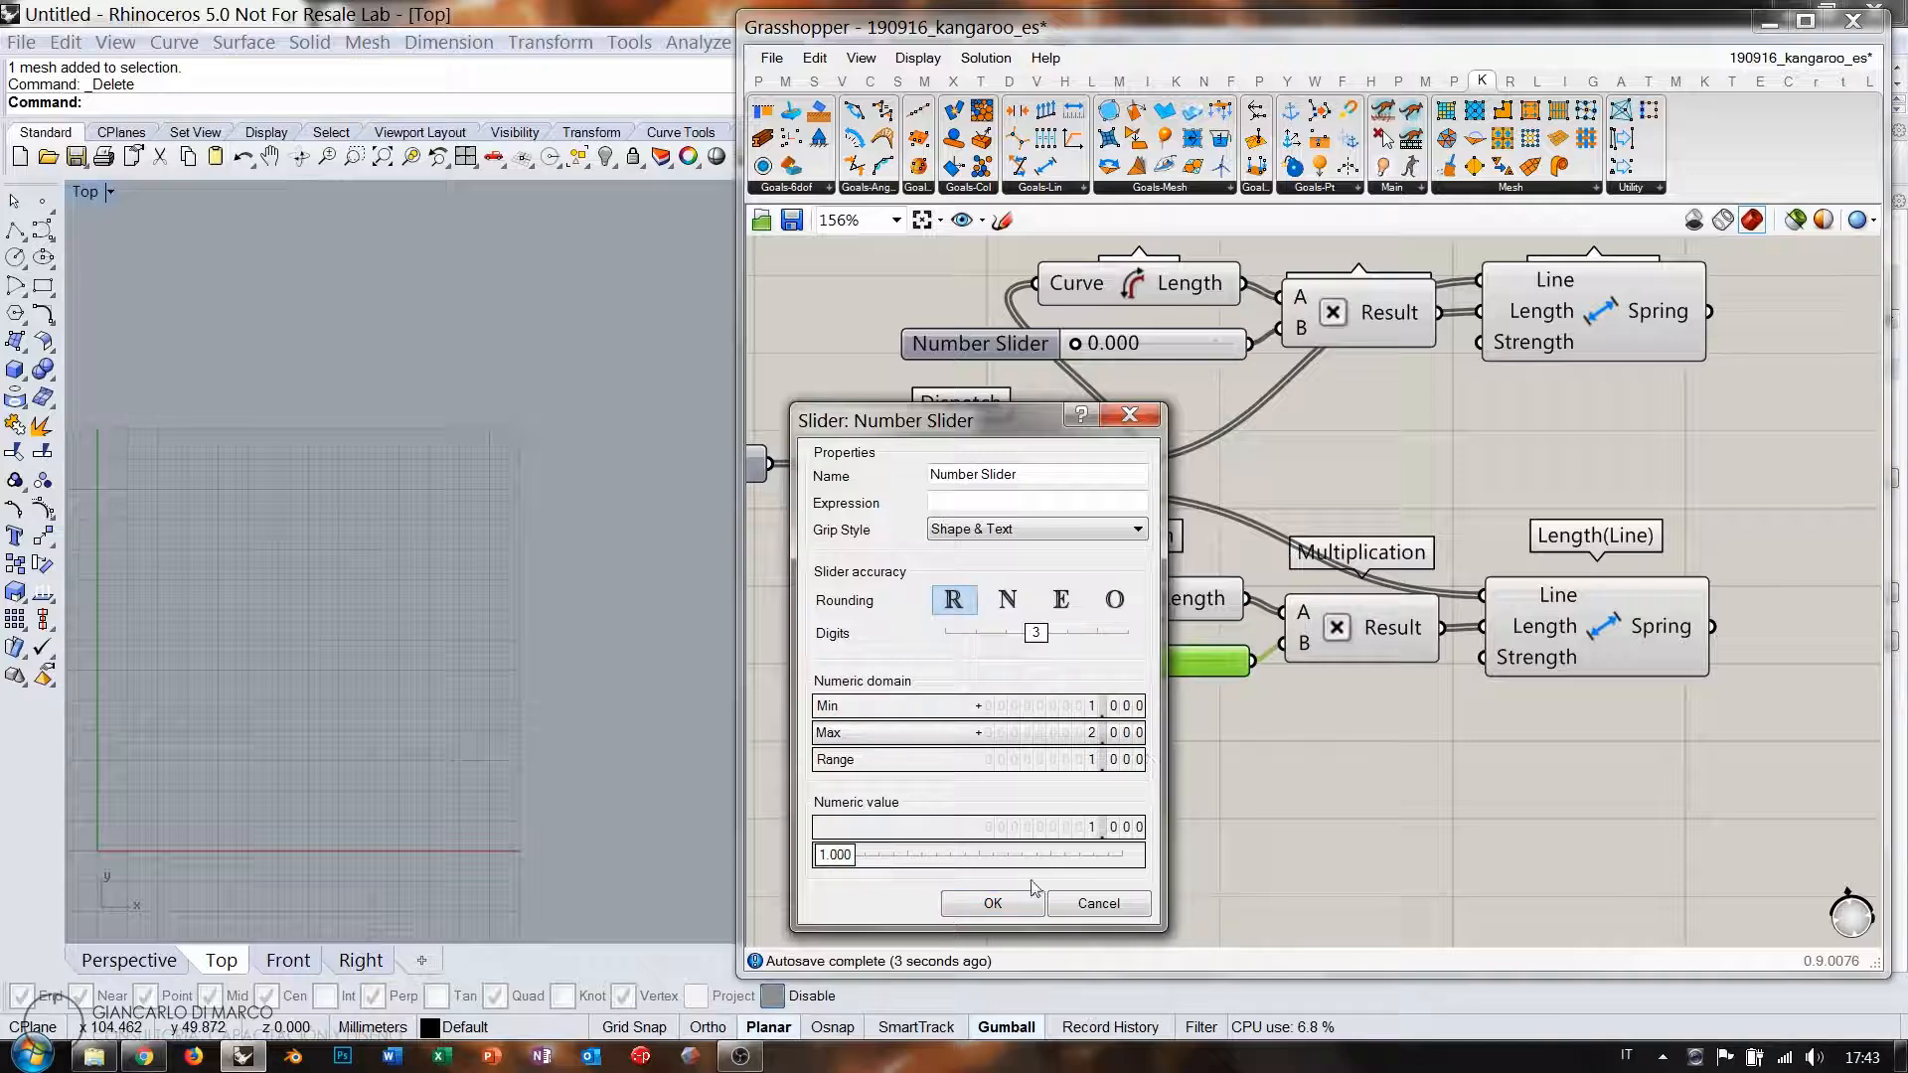
pyautogui.click(1010, 902)
pyautogui.click(1320, 788)
pyautogui.moveTo(1527, 624); pyautogui.dragTo(1342, 684, button='right')
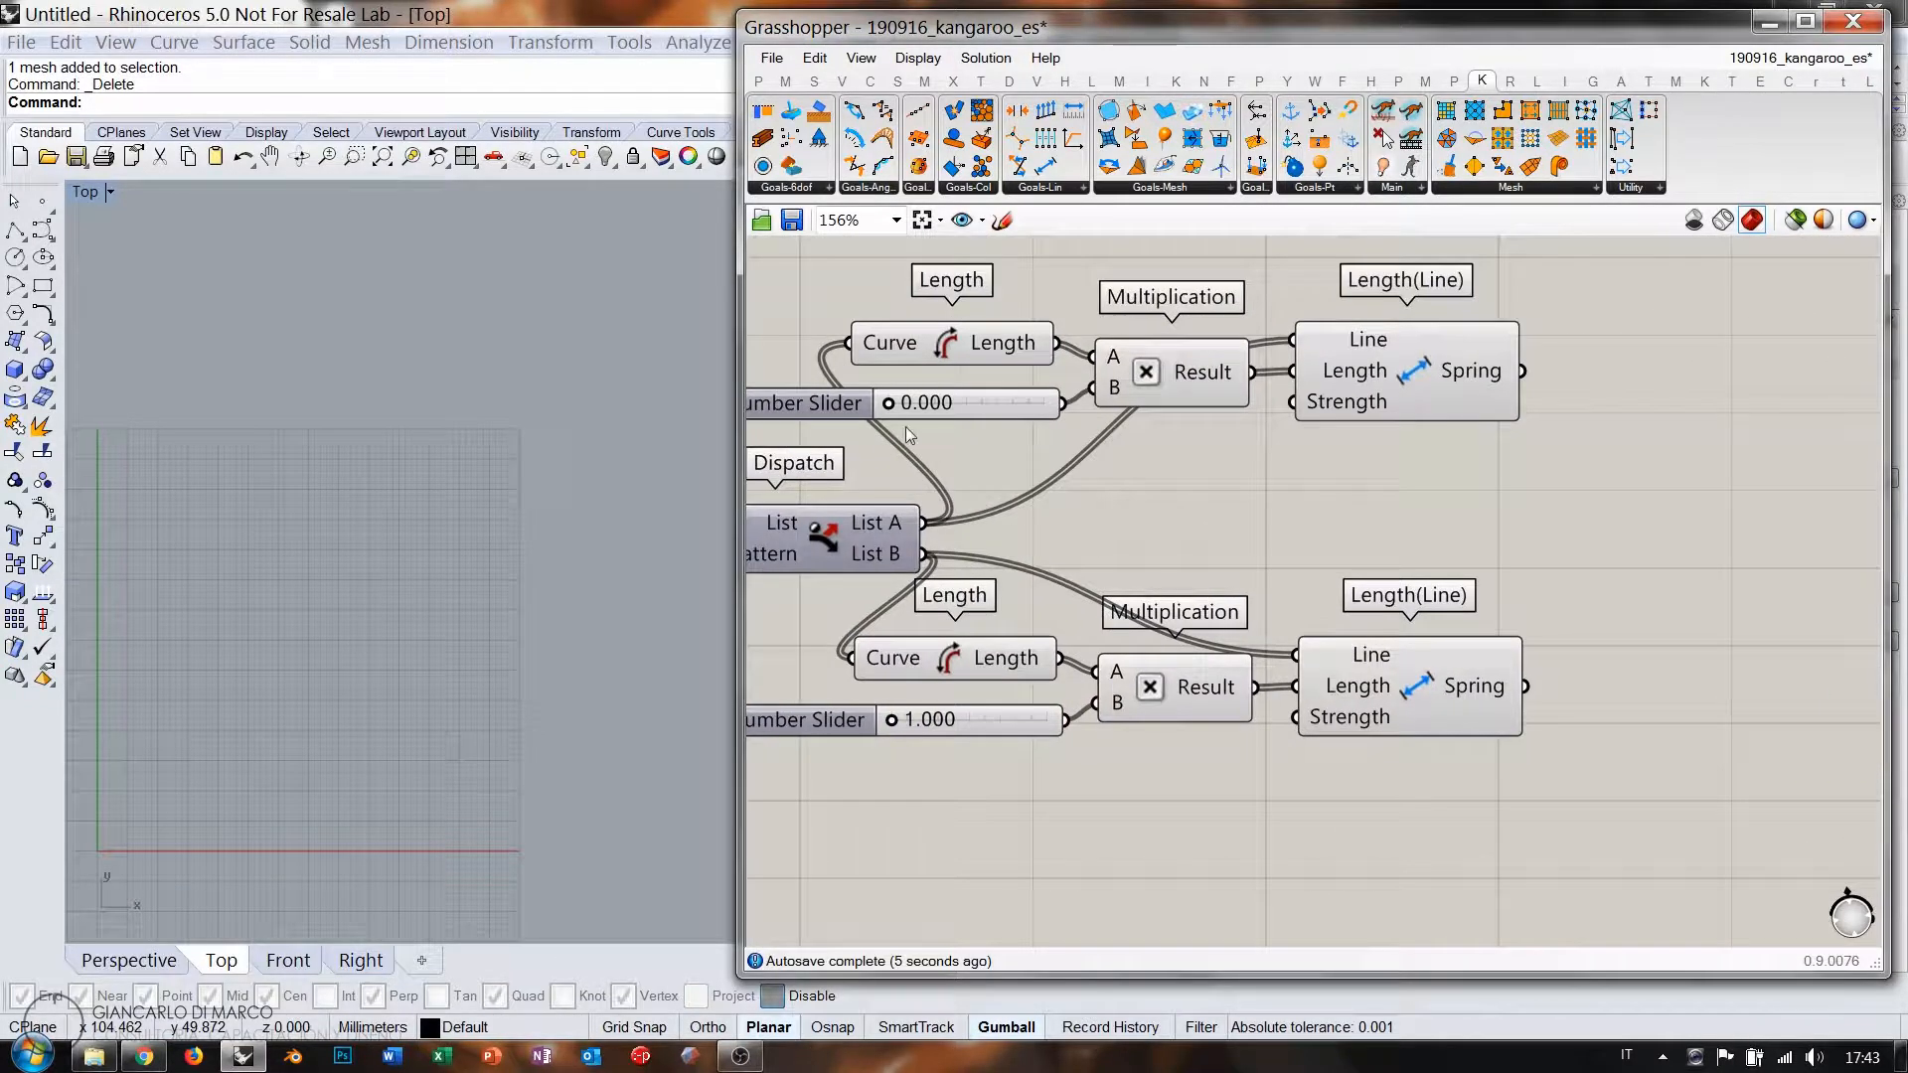
pyautogui.scroll(-4, 1452, 509)
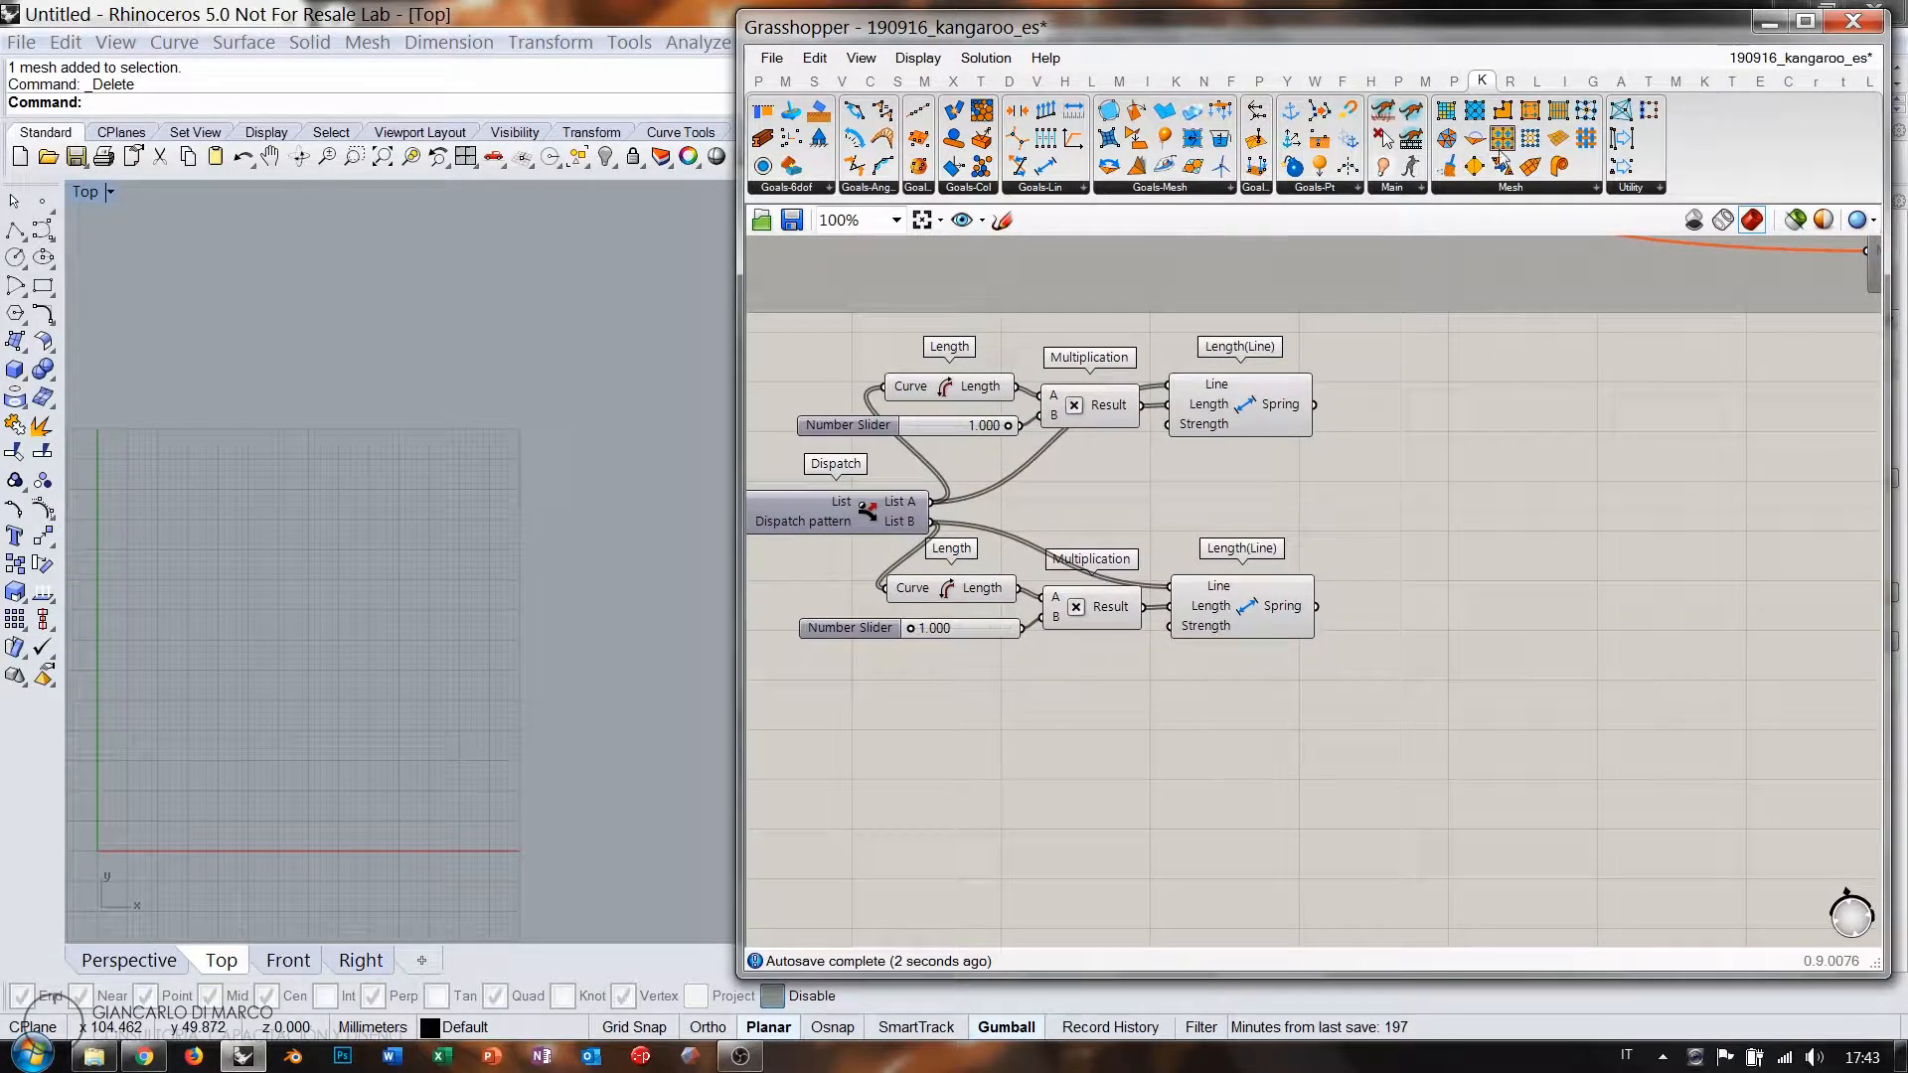
# Add a NakedVertices component fed by the surface mesh.
pyautogui.moveTo(1423, 318); pyautogui.dragTo(1084, 753)
pyautogui.moveTo(1401, 696); pyautogui.dragTo(1466, 697, button='right')
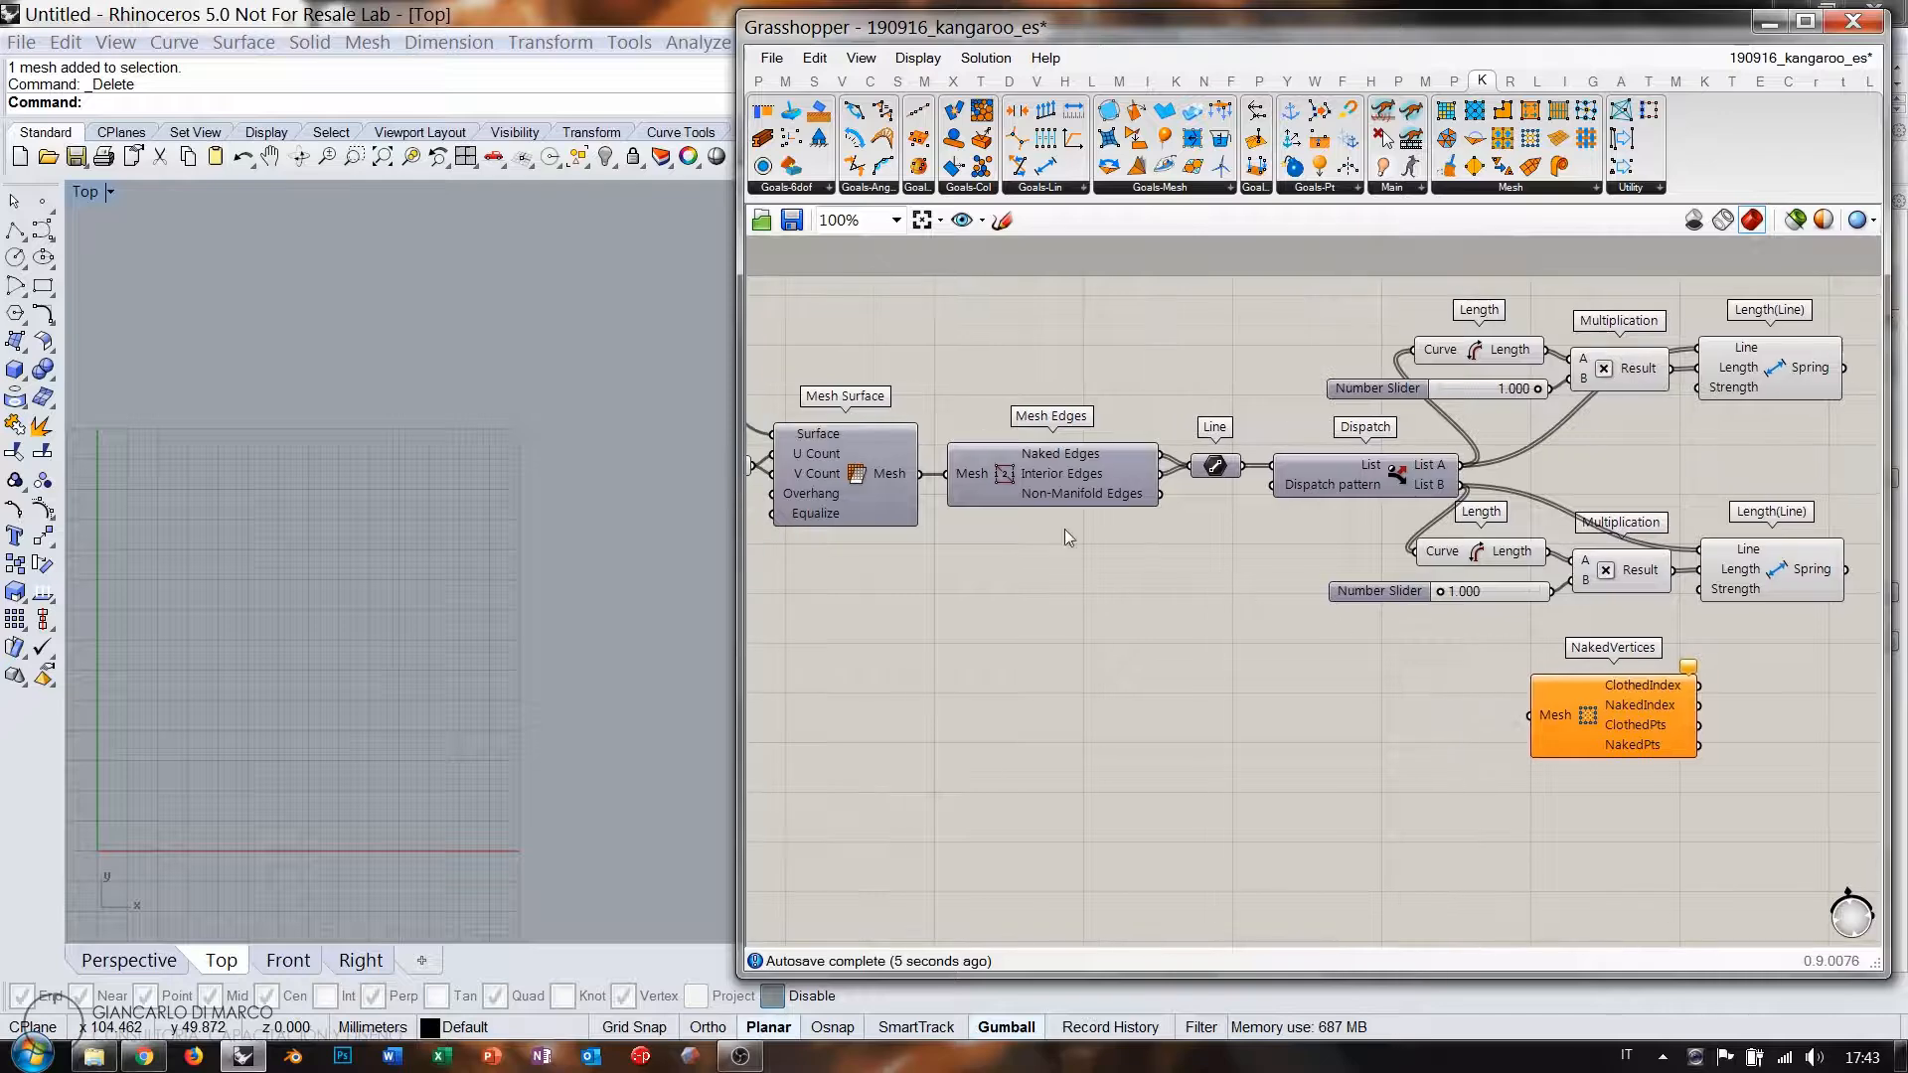
pyautogui.moveTo(922, 474); pyautogui.dragTo(1571, 709)
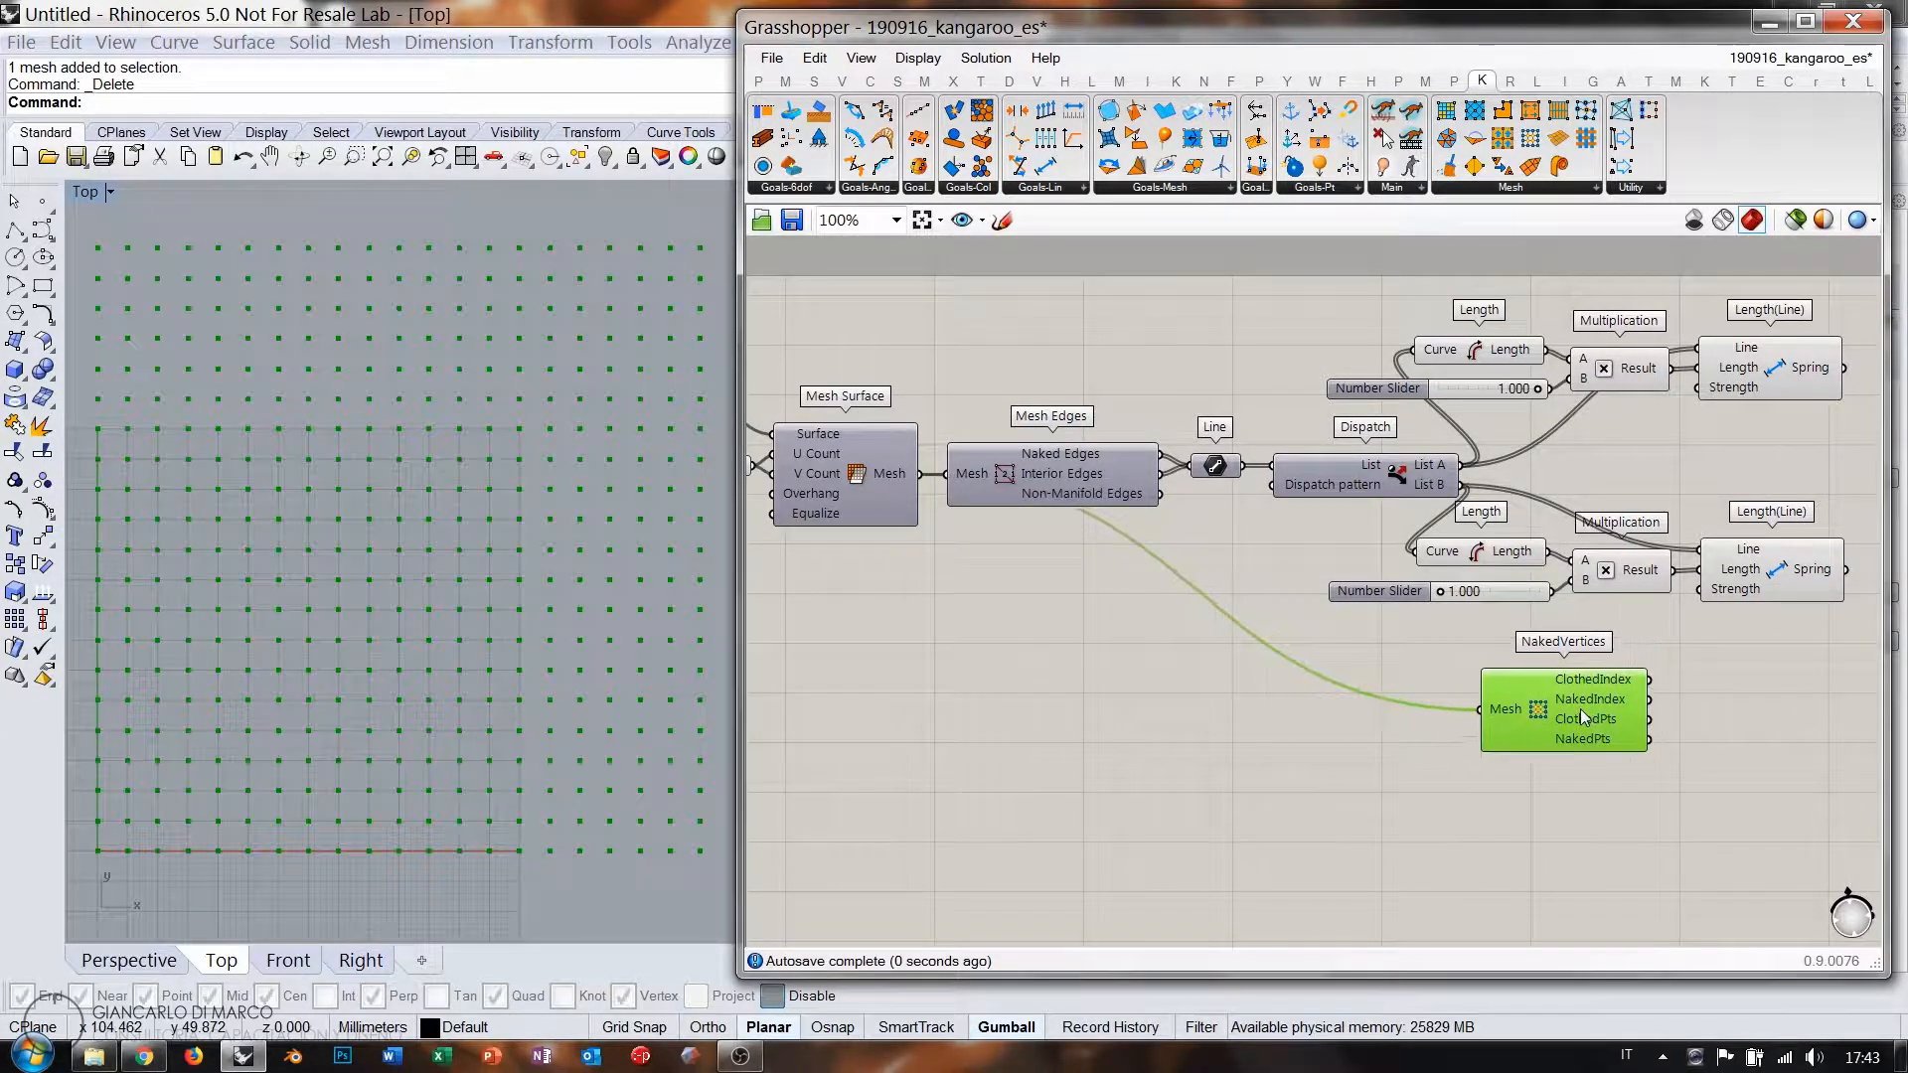
pyautogui.moveTo(1738, 712); pyautogui.dragTo(1419, 694, button='right')
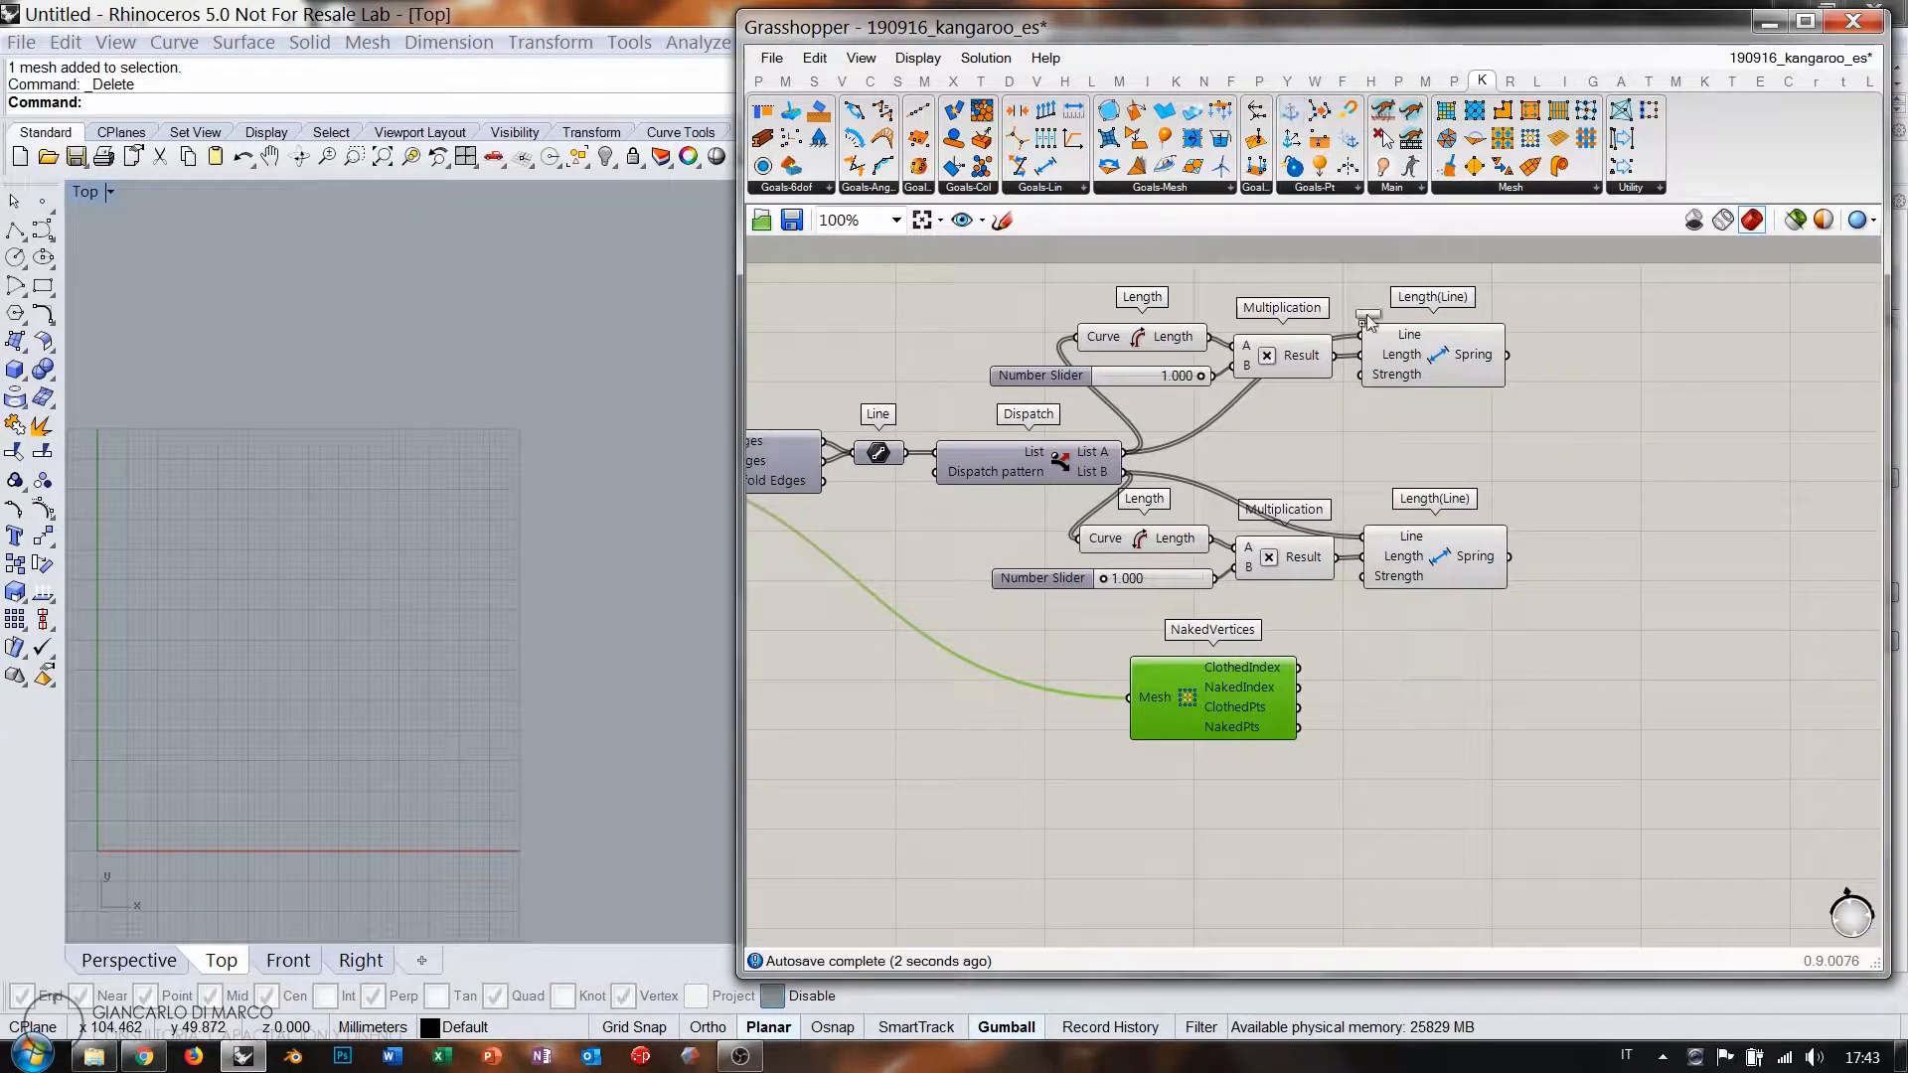
# Anchor the naked boundary points with an Anchor goal and drop a BouncySolver.
pyautogui.moveTo(1369, 320); pyautogui.dragTo(1440, 710)
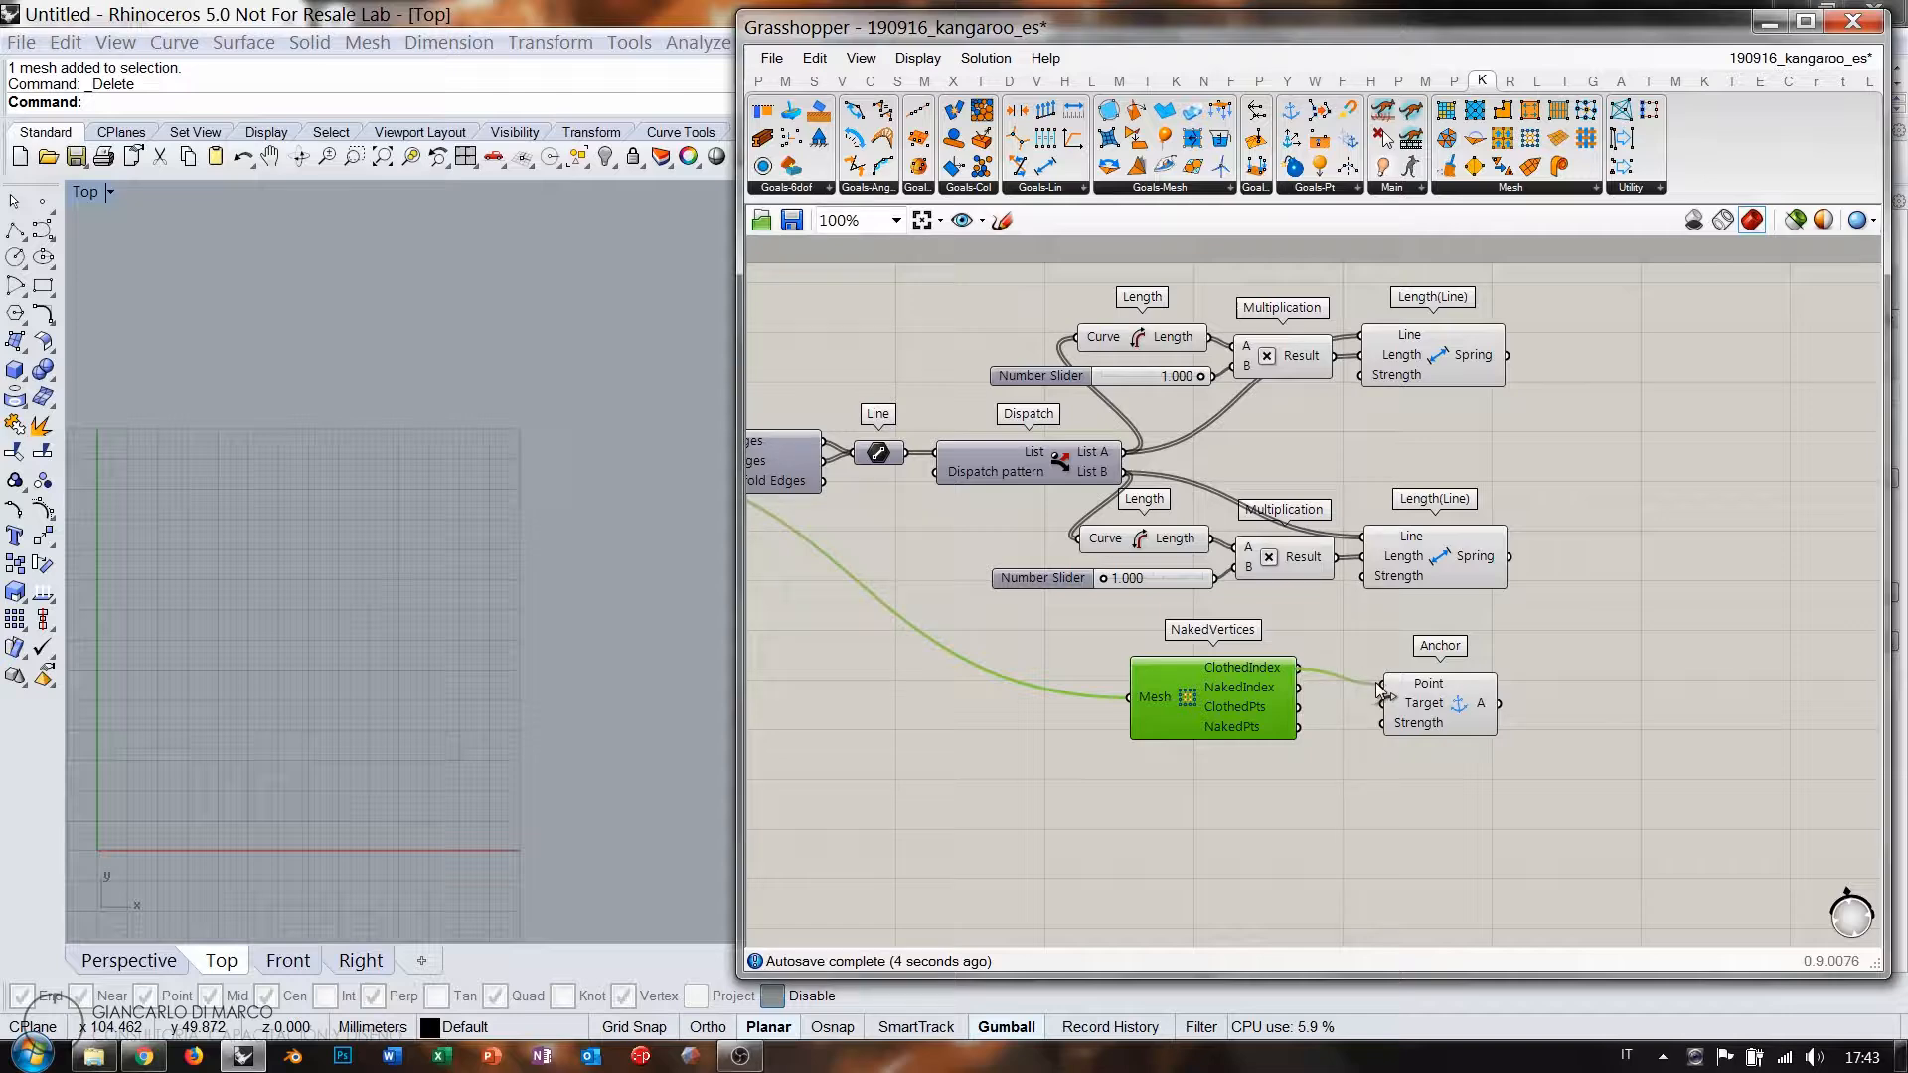
pyautogui.moveTo(1358, 693); pyautogui.dragTo(1430, 699)
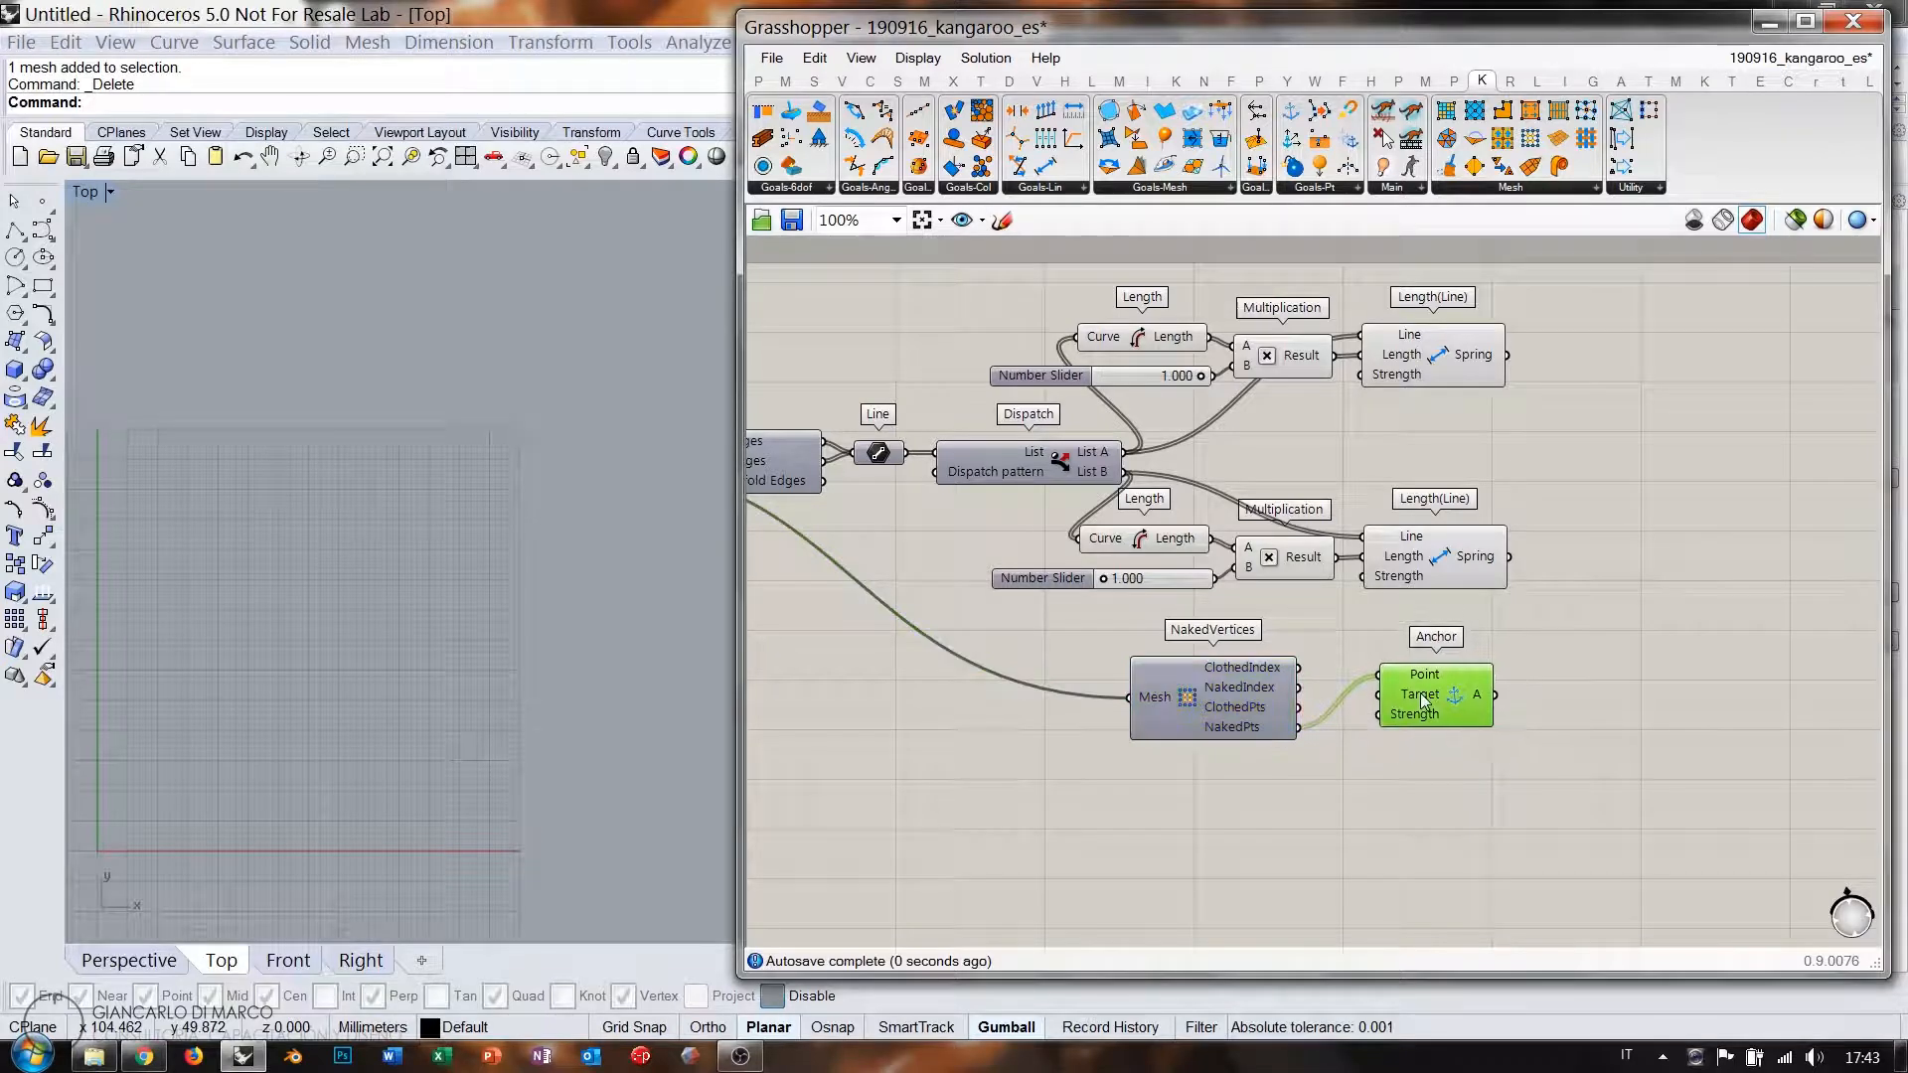
pyautogui.moveTo(1592, 512); pyautogui.dragTo(1461, 550, button='right')
pyautogui.click(1461, 551)
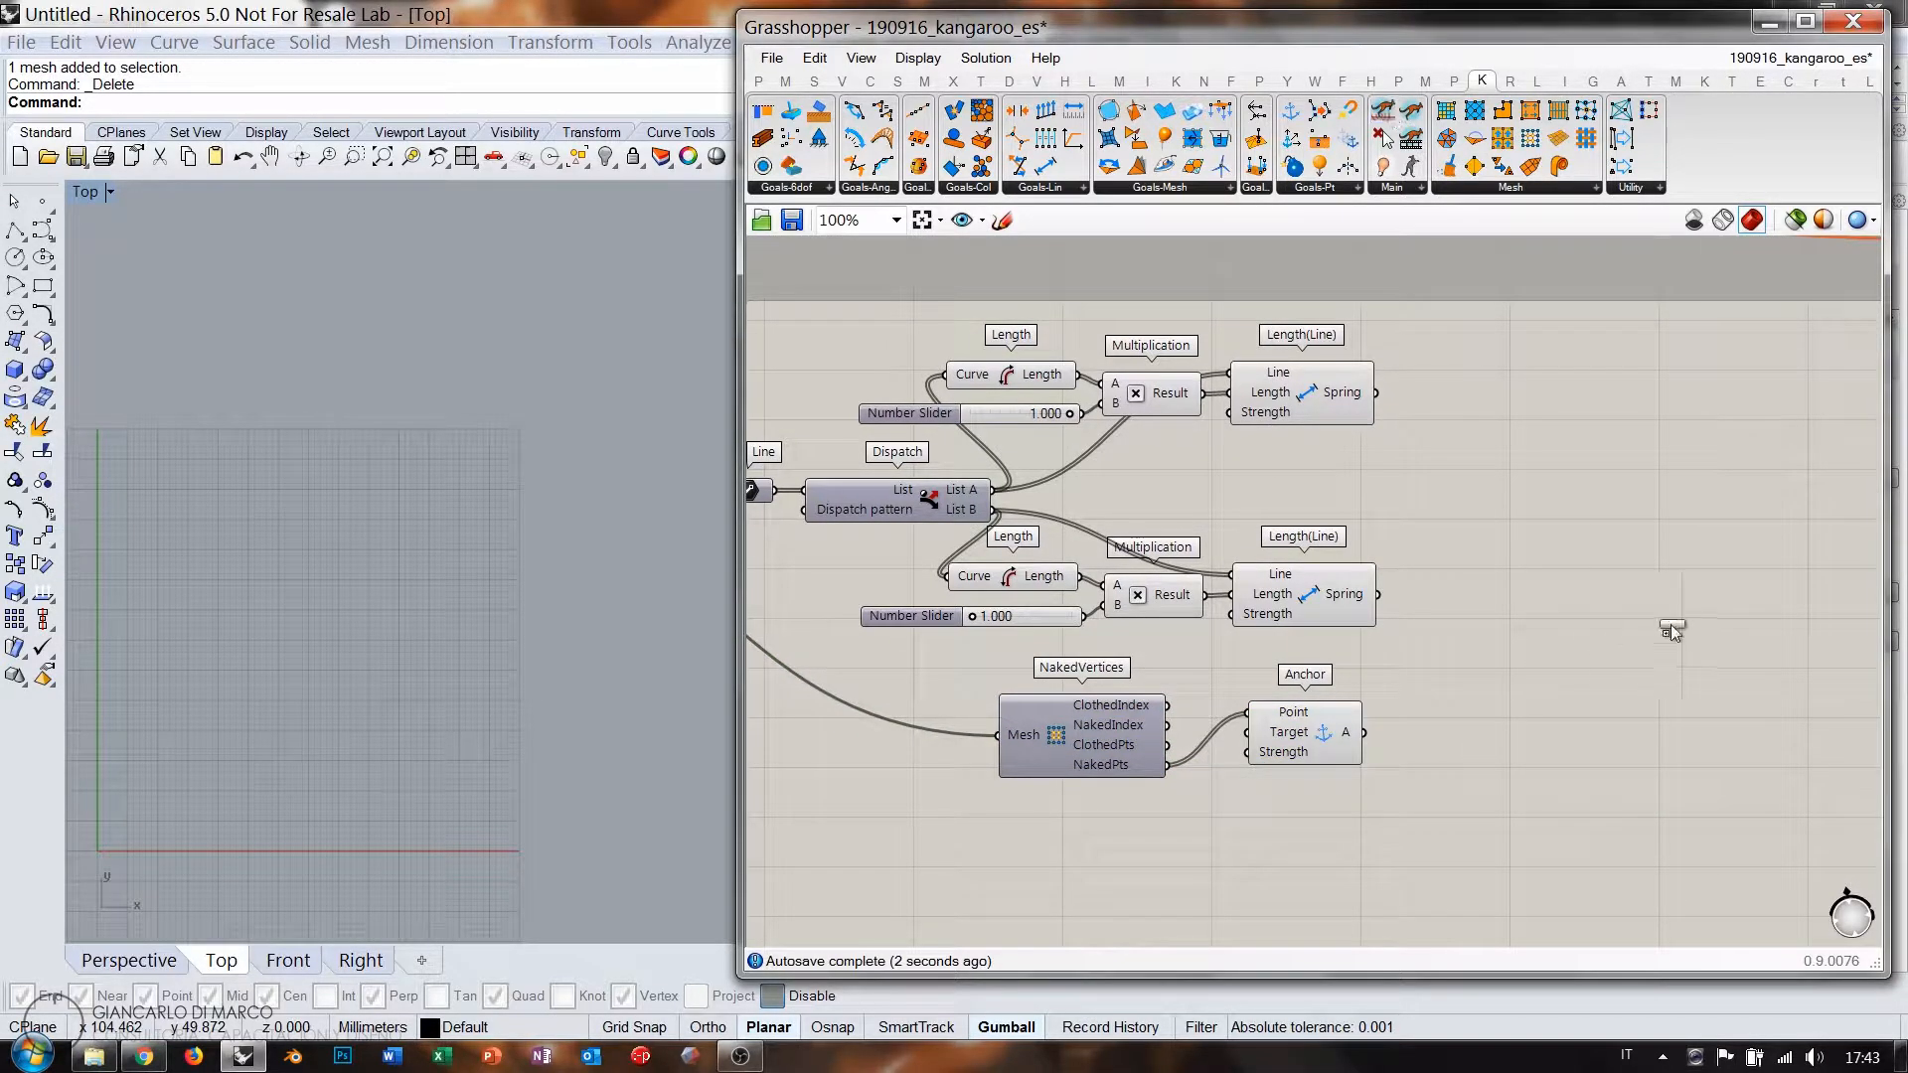
pyautogui.moveTo(1672, 628); pyautogui.dragTo(1671, 628)
pyautogui.doubleClick(1547, 523)
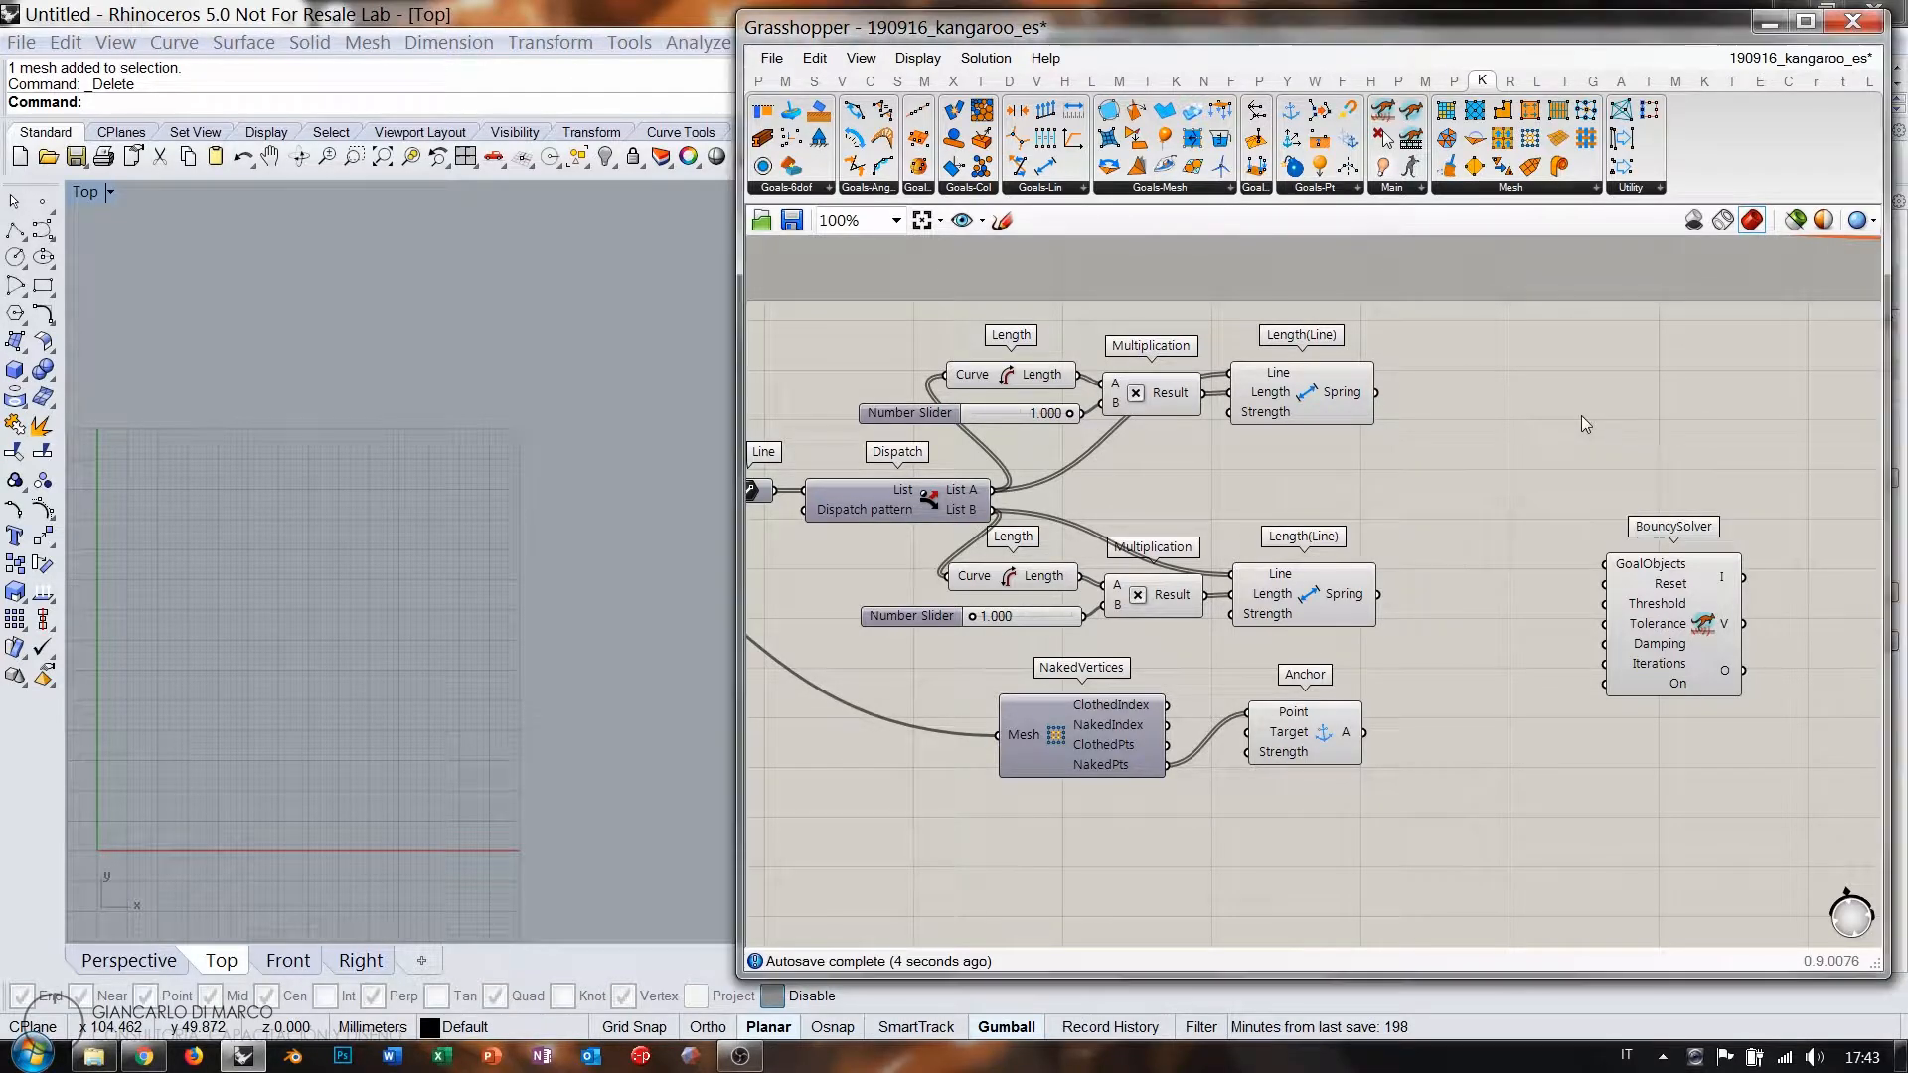
# Replace the BouncySolver with the standard Kangaroo Solver and add a Boolean Toggle and Button.
pyautogui.click(1662, 600)
pyautogui.press('Delete')
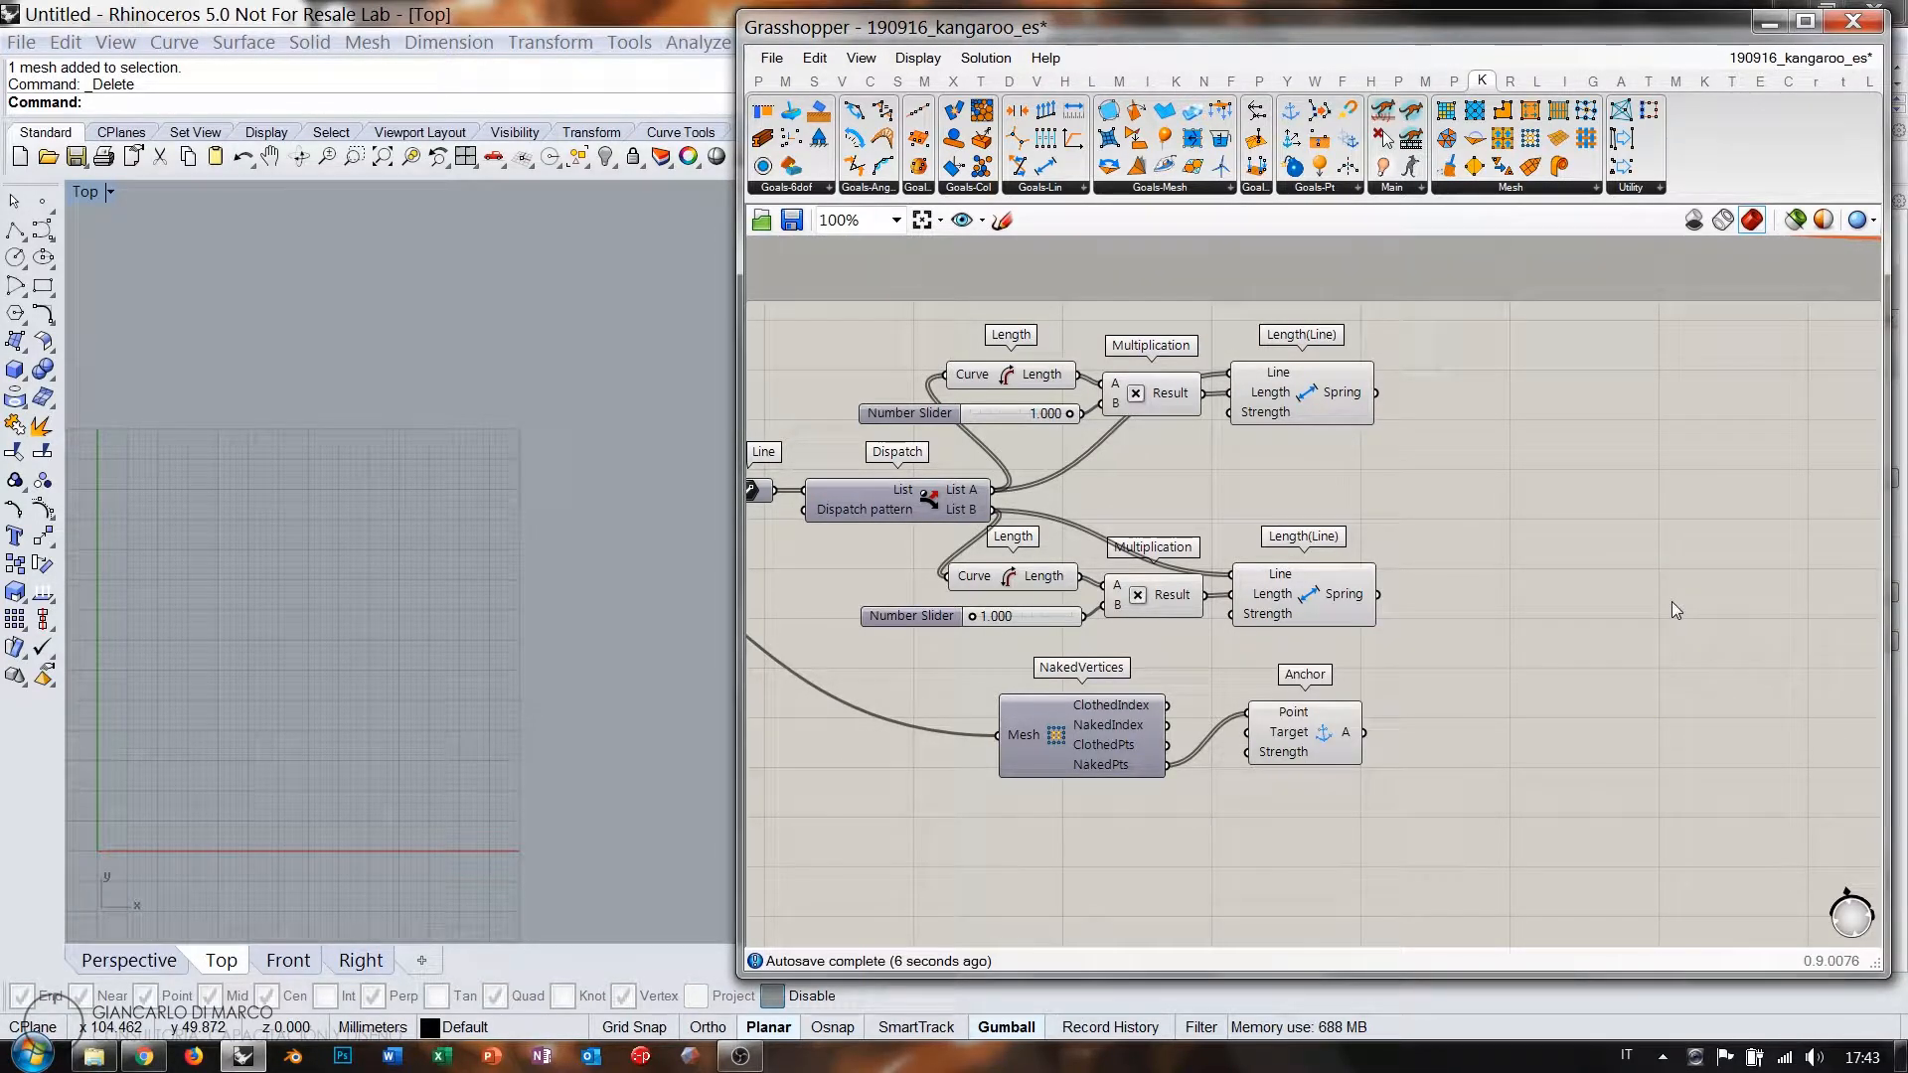
pyautogui.moveTo(1416, 117); pyautogui.dragTo(1650, 581)
pyautogui.doubleClick(1547, 629)
pyautogui.write('toggl')
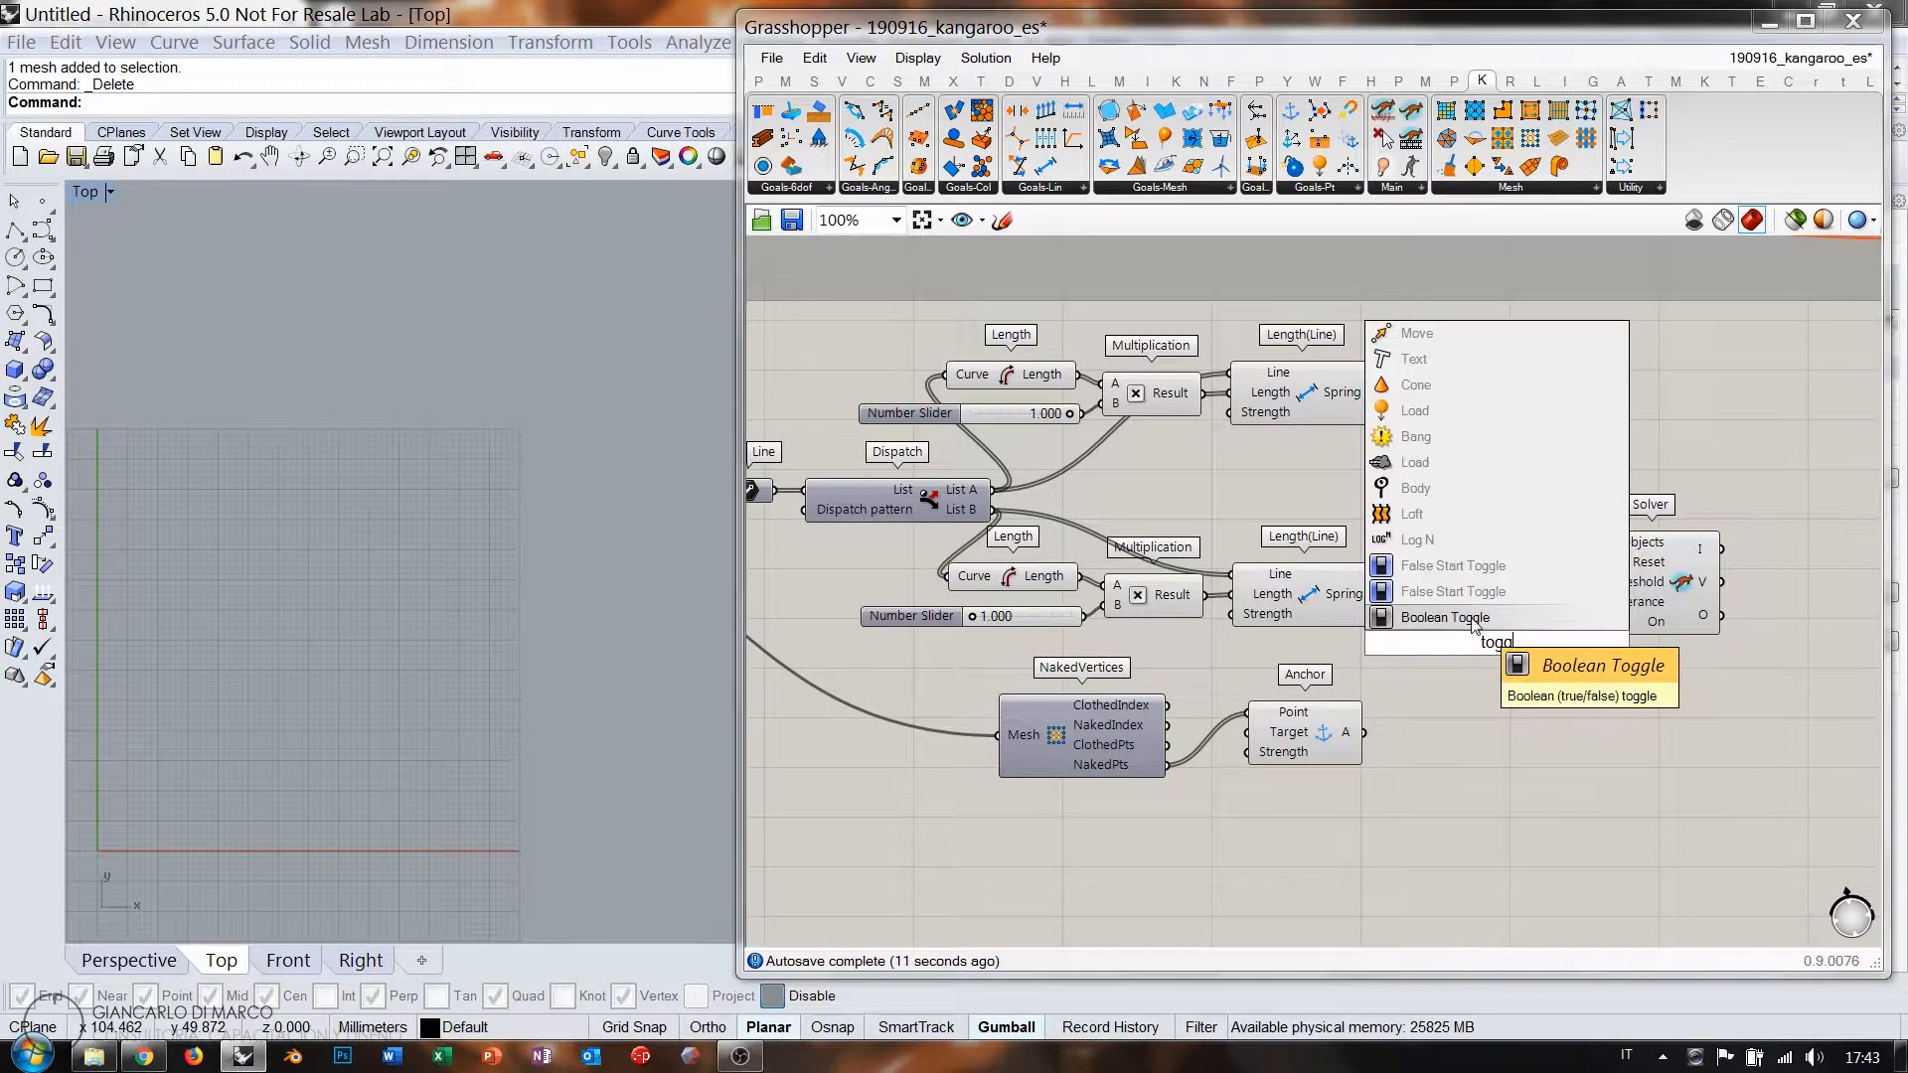
pyautogui.click(1472, 618)
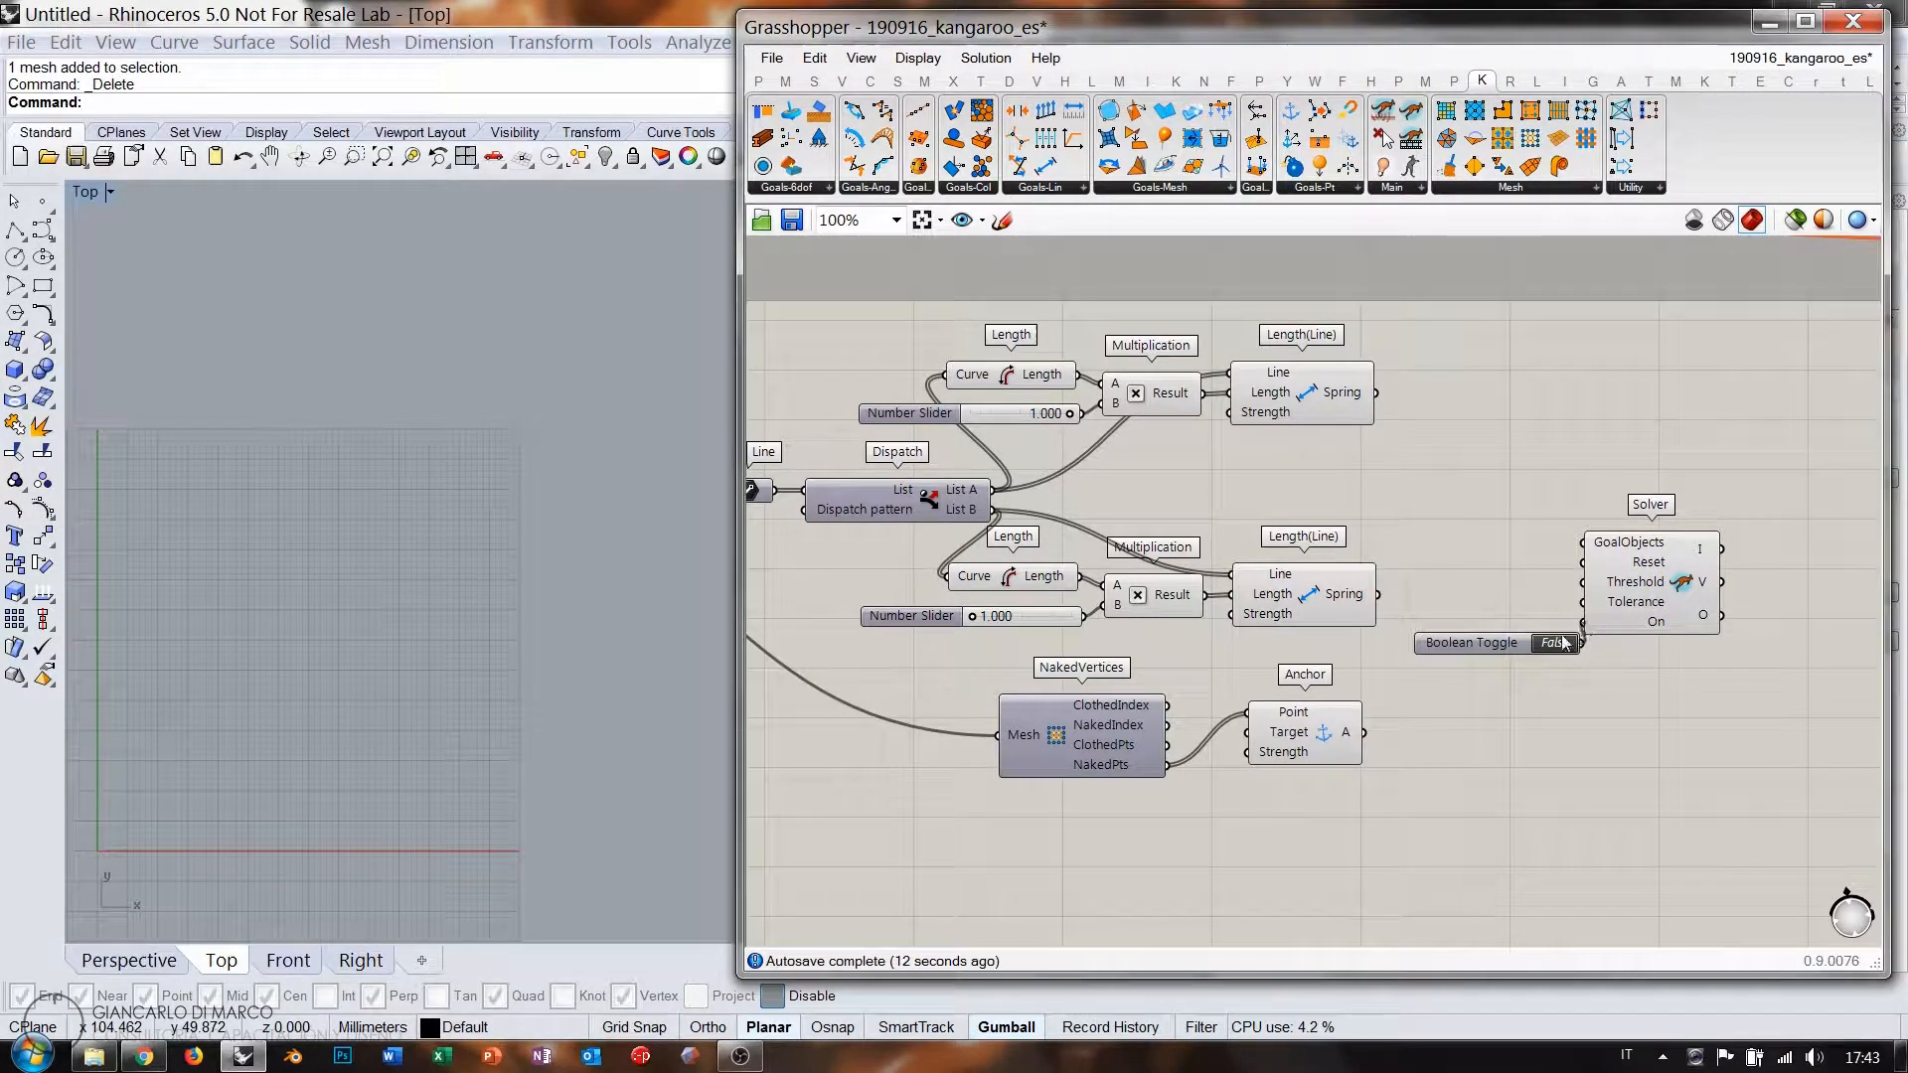
pyautogui.doubleClick(1493, 574)
pyautogui.write('but')
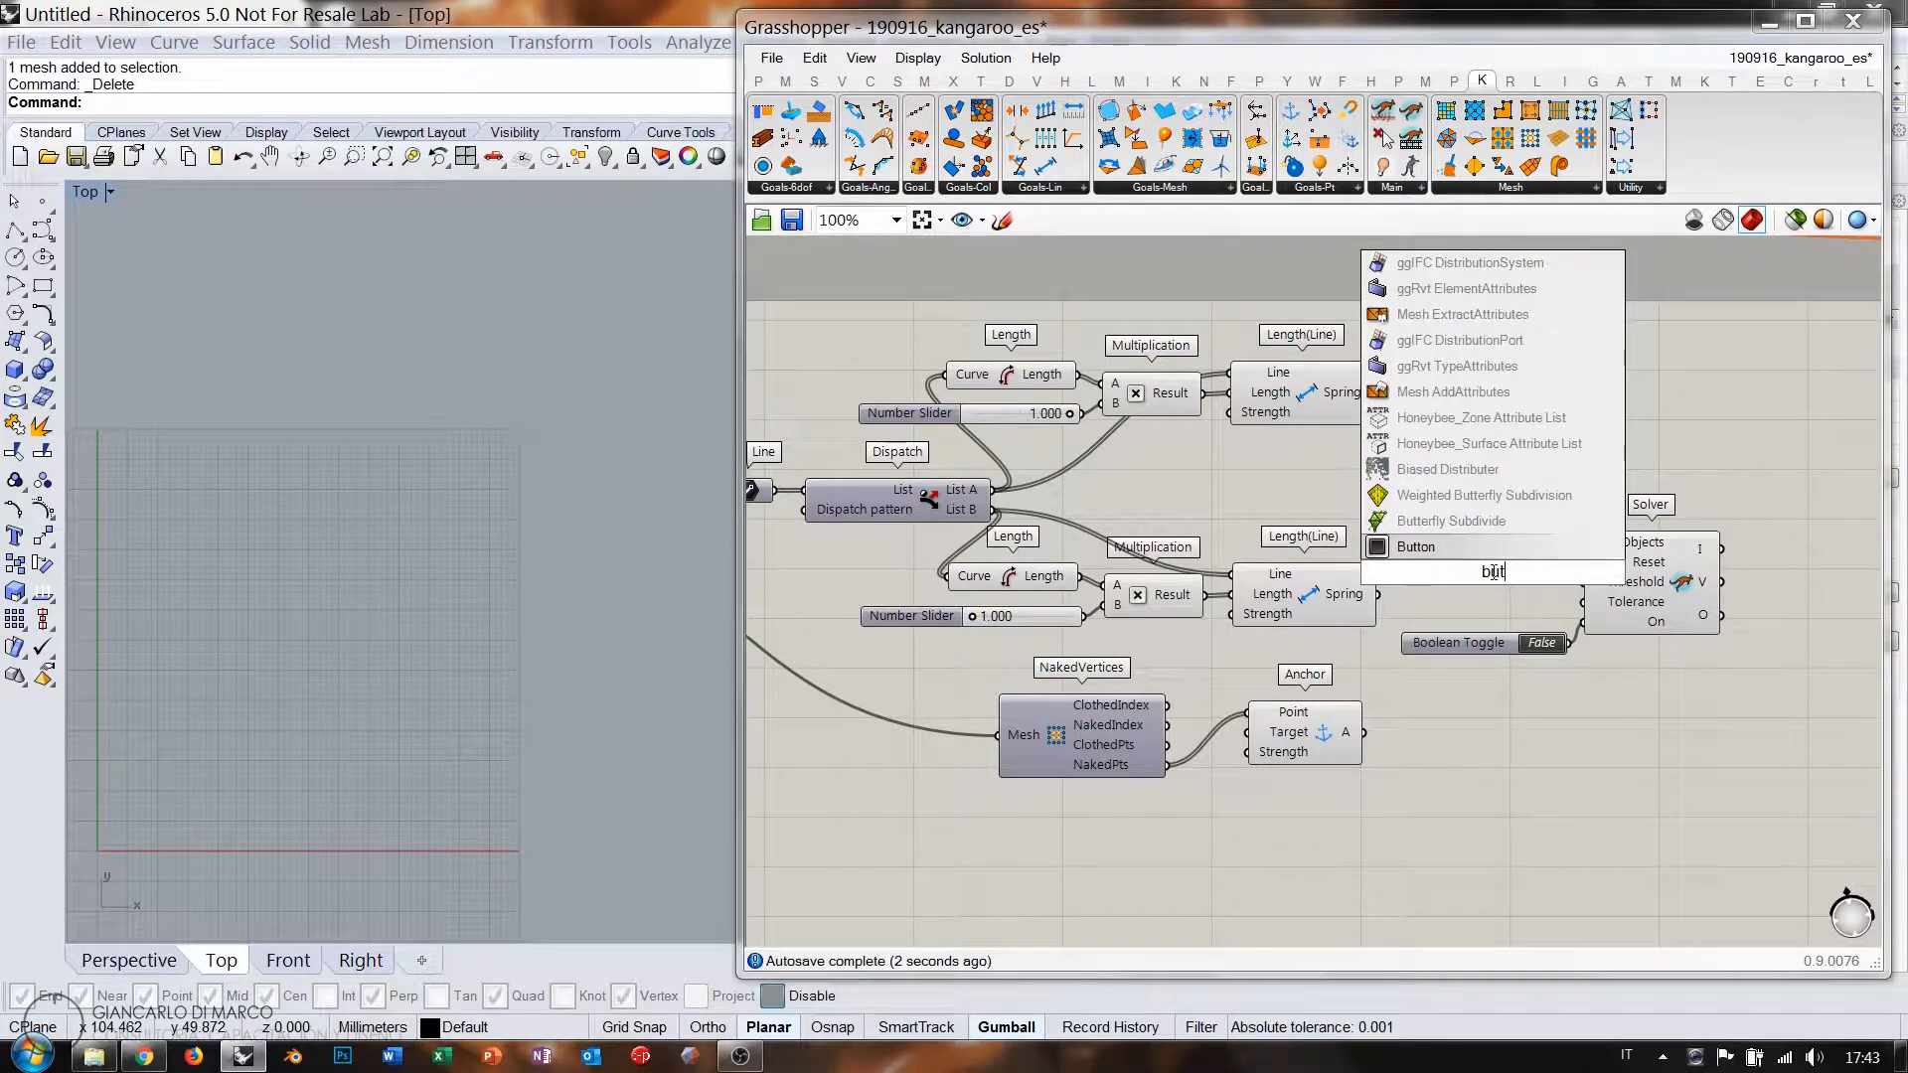
pyautogui.press('Return')
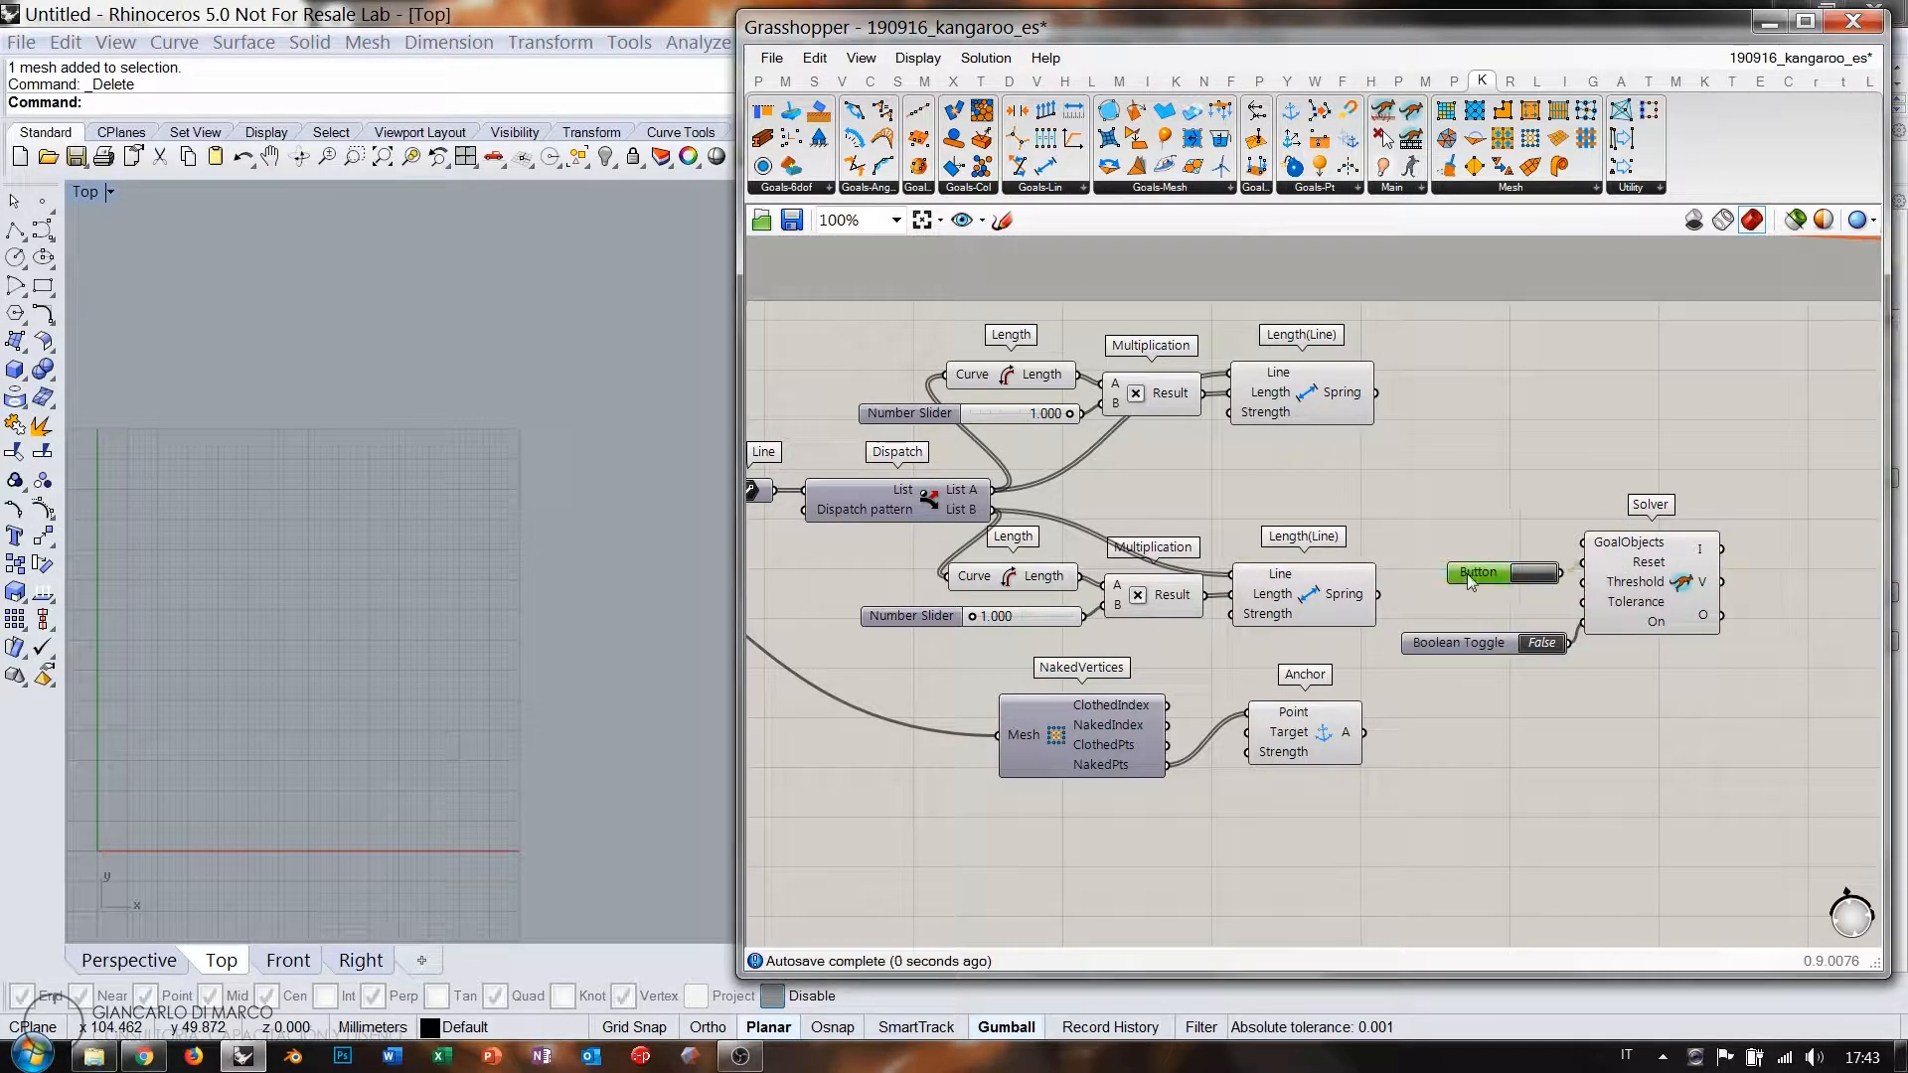
pyautogui.moveTo(1470, 583)
pyautogui.mouseDown()
pyautogui.moveTo(1470, 636)
pyautogui.moveTo(1476, 613)
pyautogui.mouseUp()
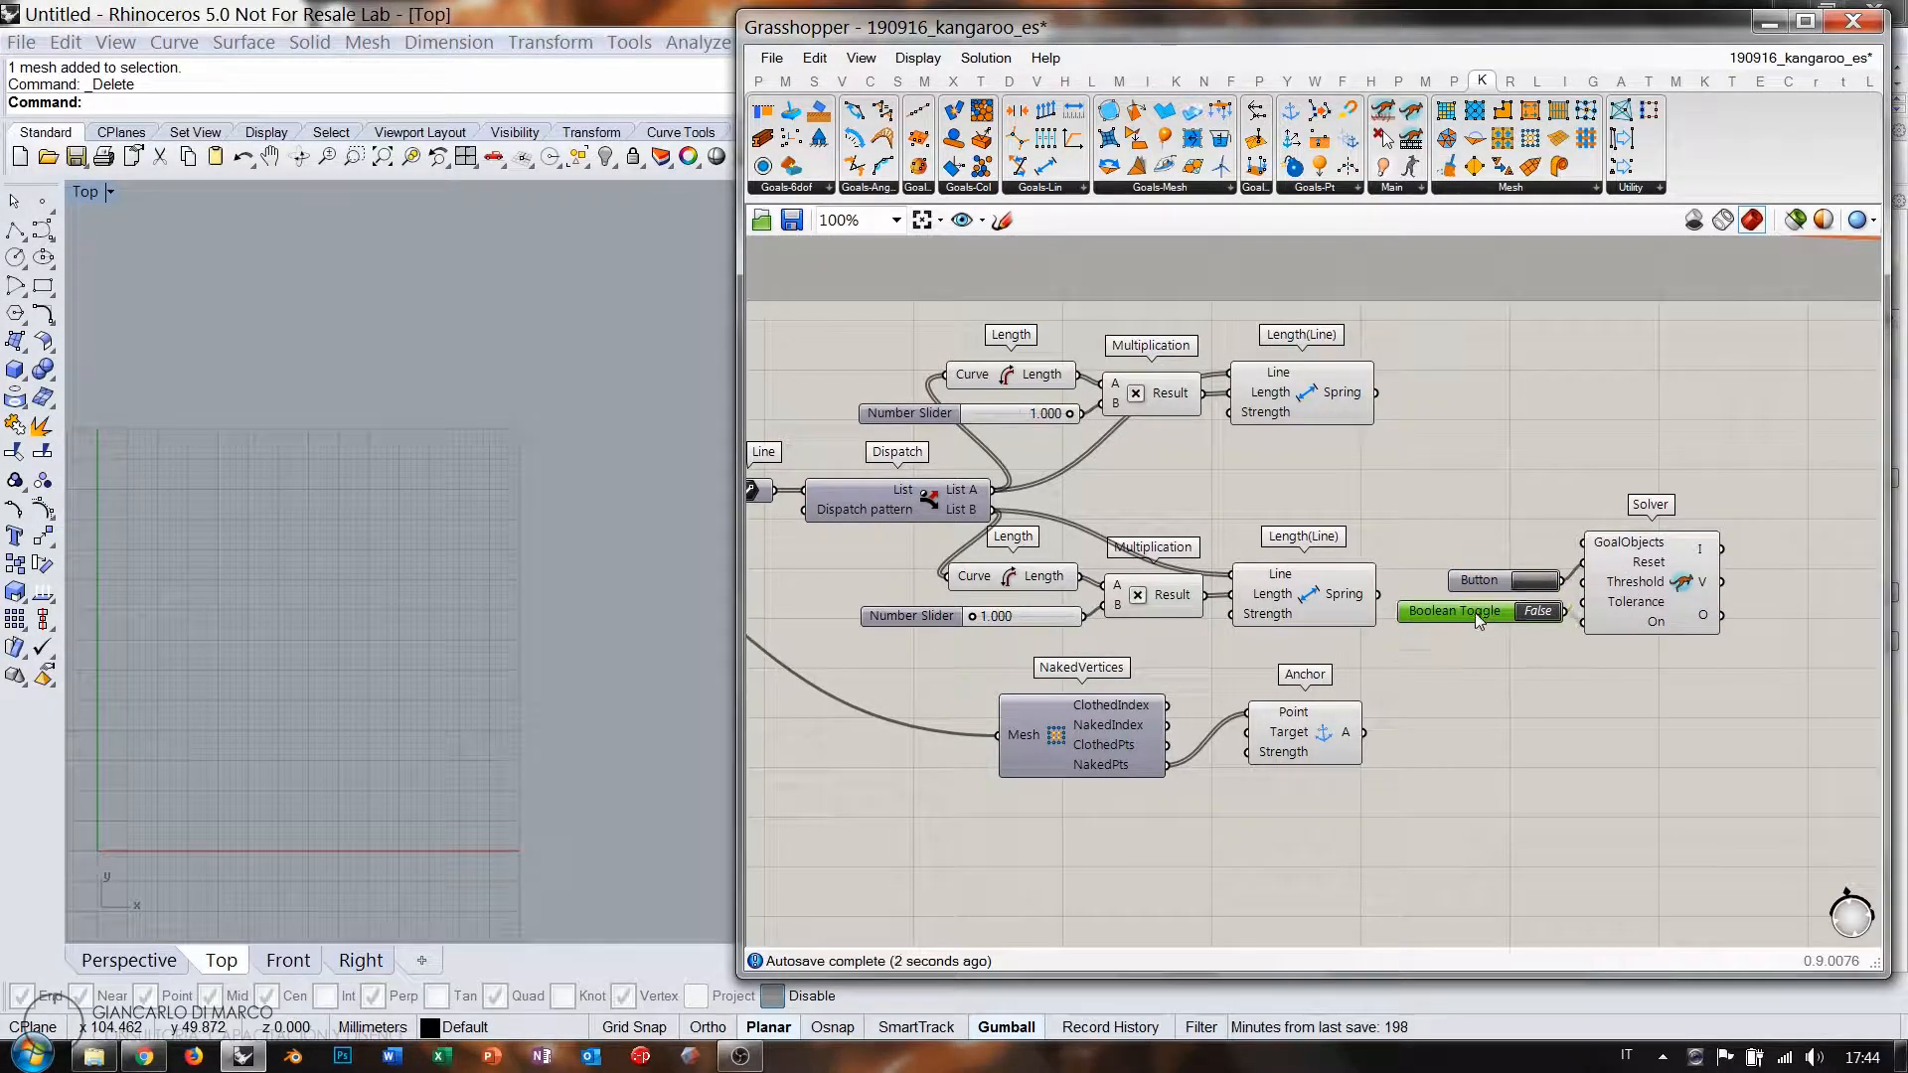
# Connect both spring goals and the Anchor goal to the solver's GoalObjects.
pyautogui.moveTo(1376, 393); pyautogui.dragTo(1582, 543)
pyautogui.keyDown('shift'); pyautogui.moveTo(1377, 594); pyautogui.dragTo(1582, 542); pyautogui.keyUp('shift')
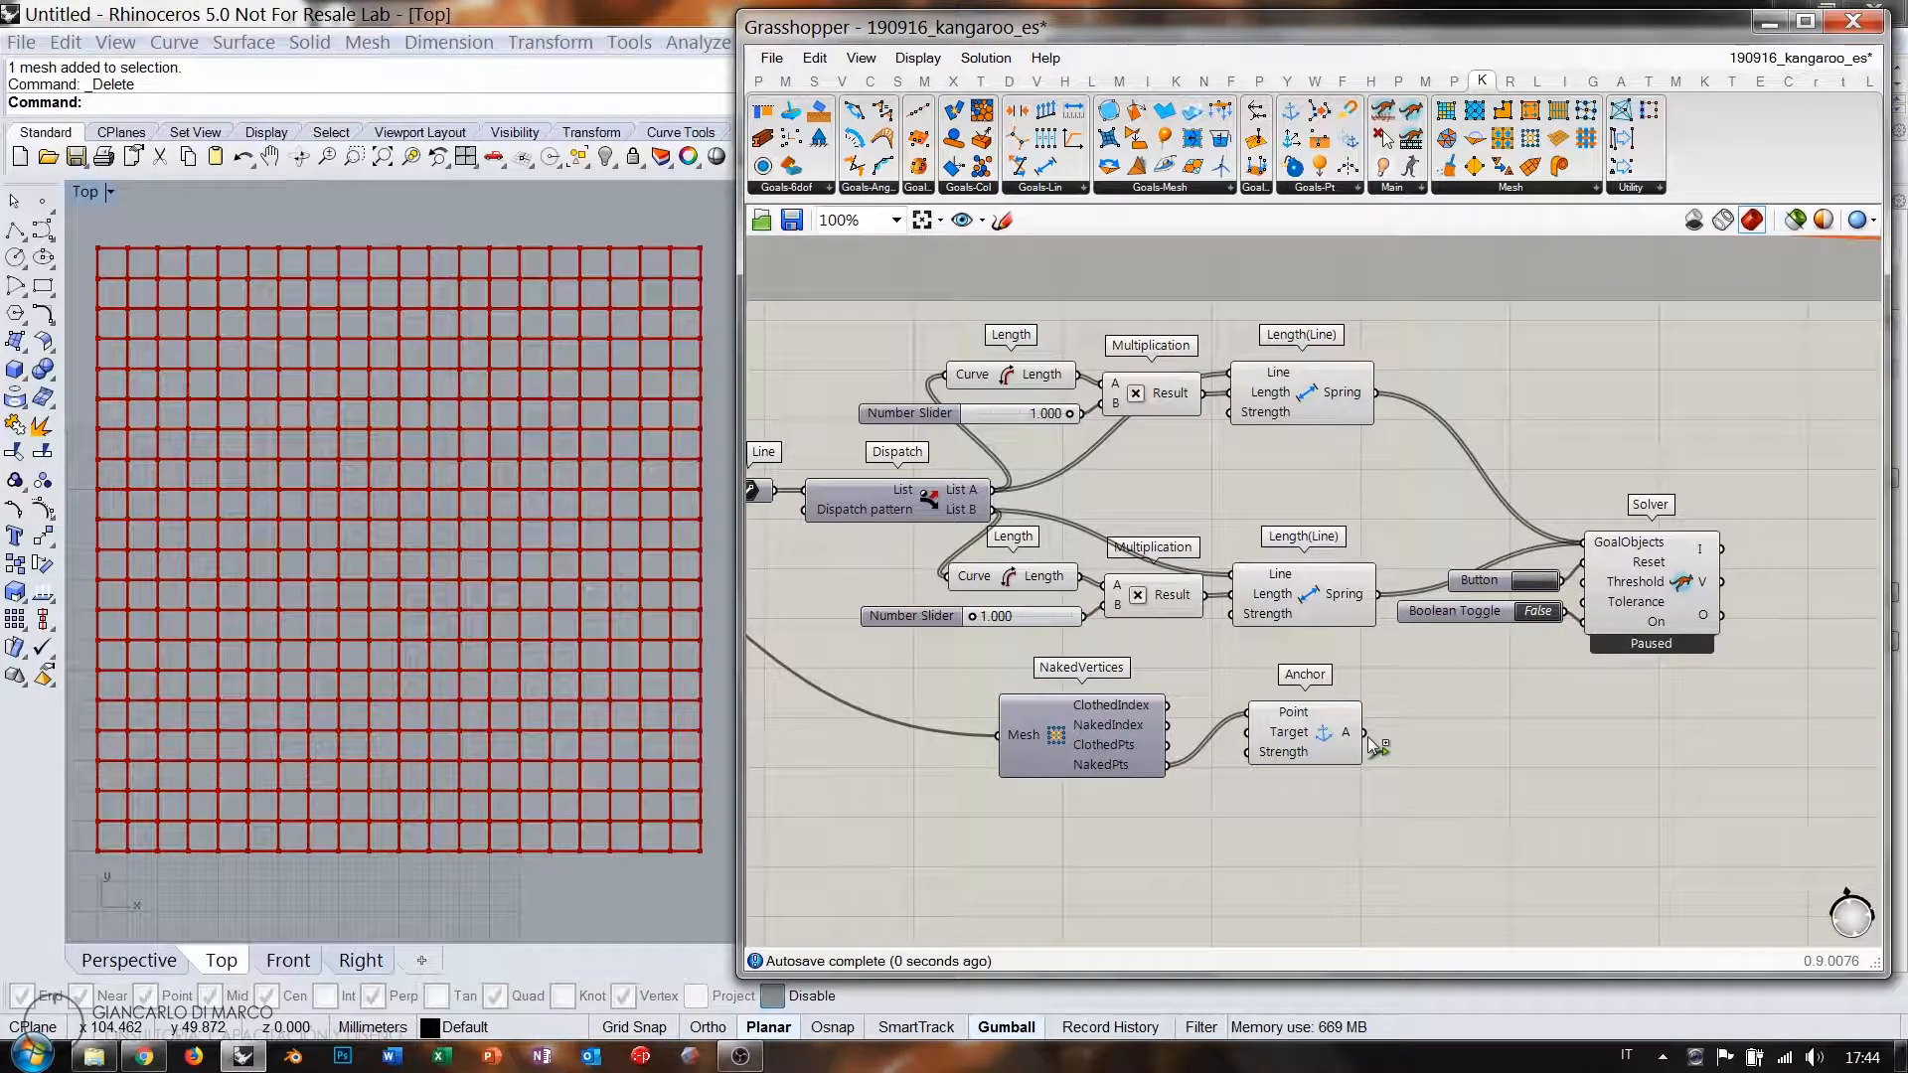
pyautogui.keyDown('shift'); pyautogui.moveTo(1372, 741); pyautogui.dragTo(1583, 544); pyautogui.keyUp('shift')
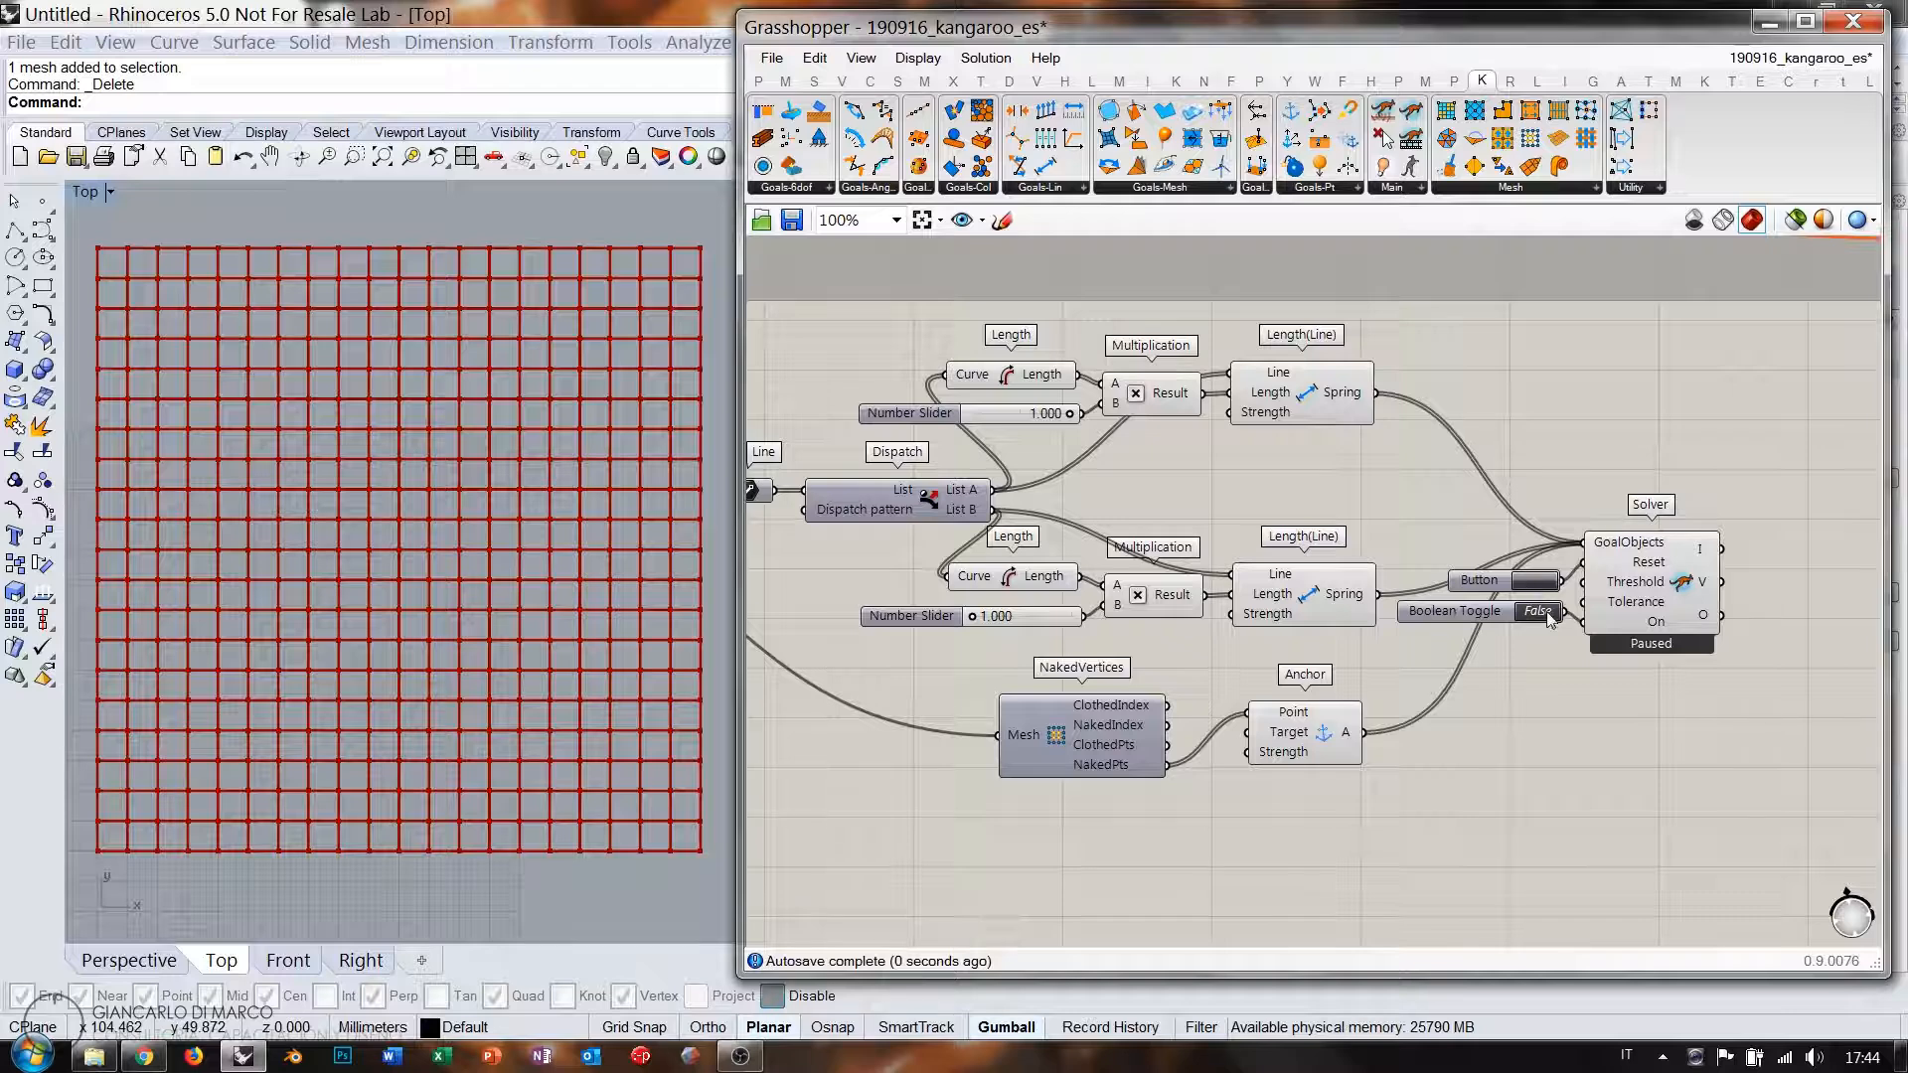
# Turn the solver toggle on and set the spring length factors to 0.251 and 1.198.
pyautogui.doubleClick(1541, 611)
pyautogui.scroll(3, 989, 613)
pyautogui.moveTo(1159, 359); pyautogui.dragTo(1039, 358)
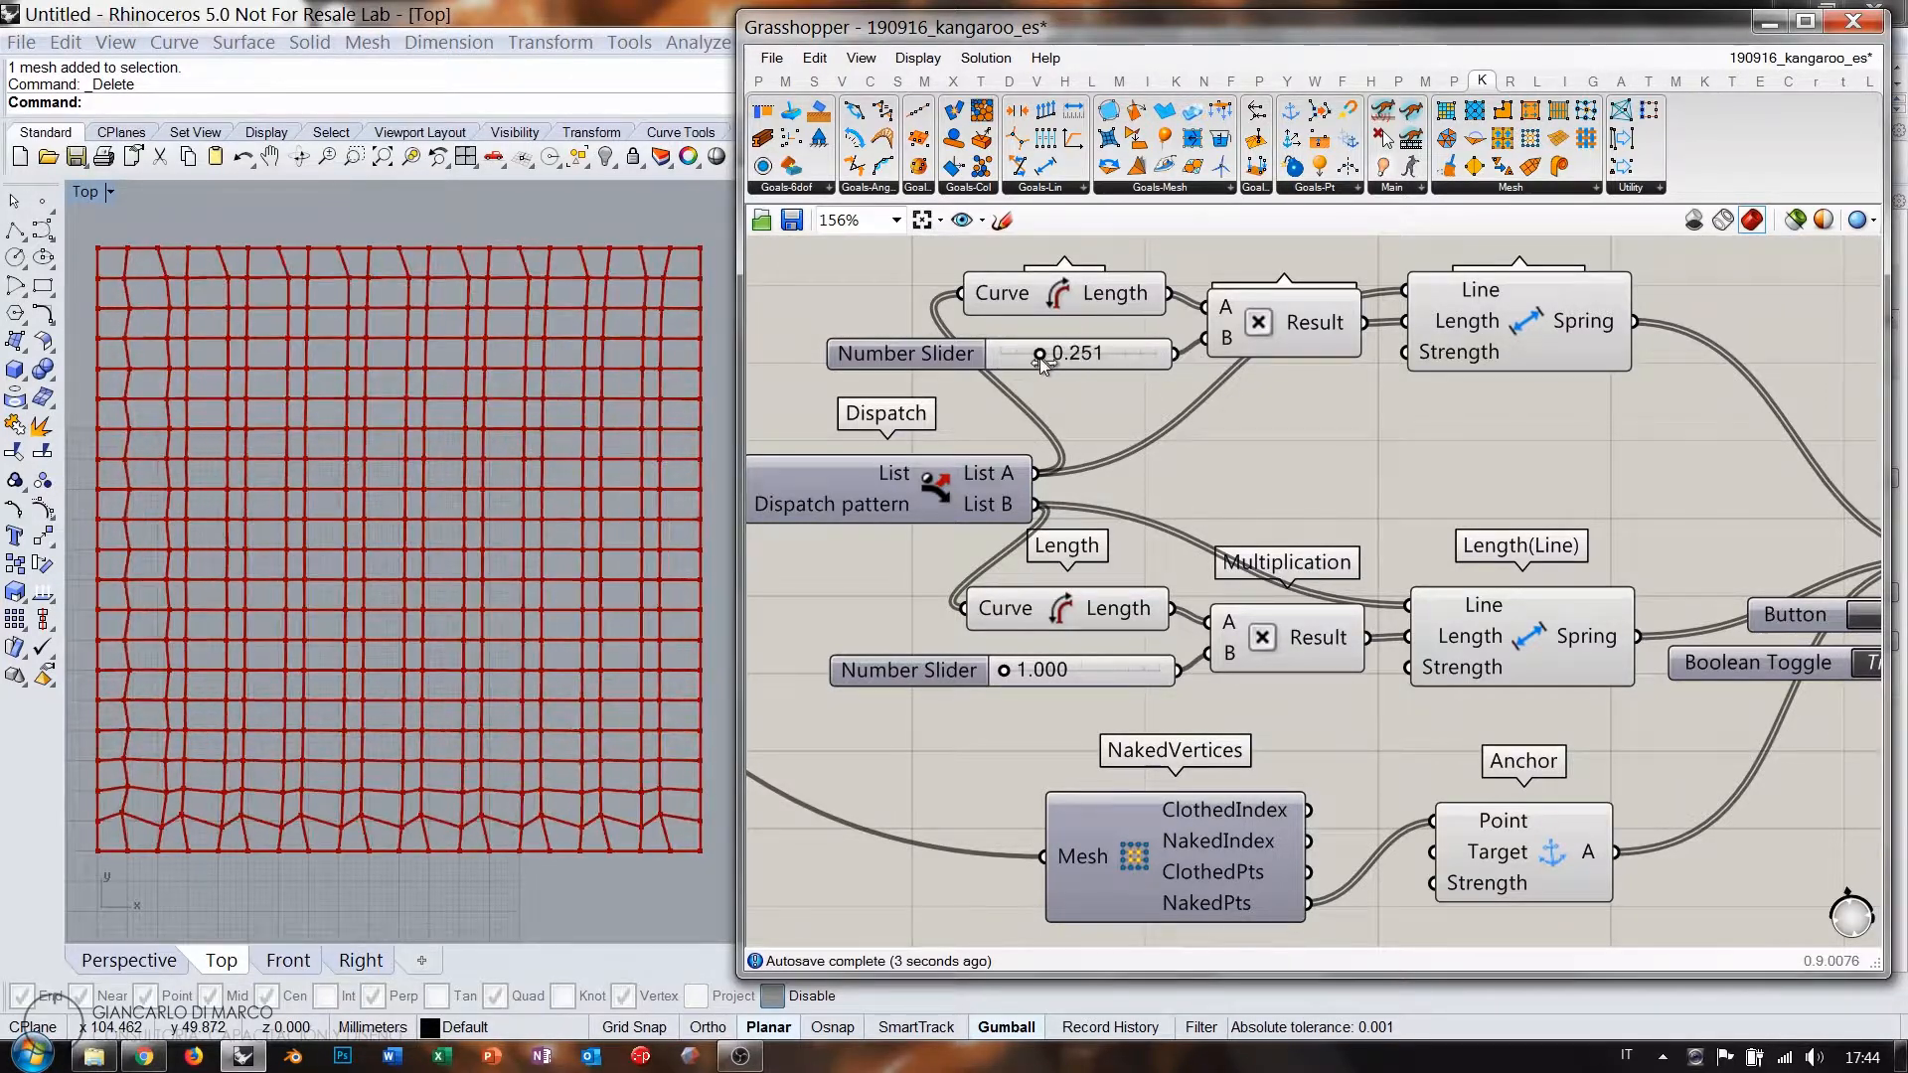
pyautogui.moveTo(1016, 672)
pyautogui.mouseDown()
pyautogui.moveTo(1148, 672)
pyautogui.moveTo(1013, 674)
pyautogui.mouseUp()
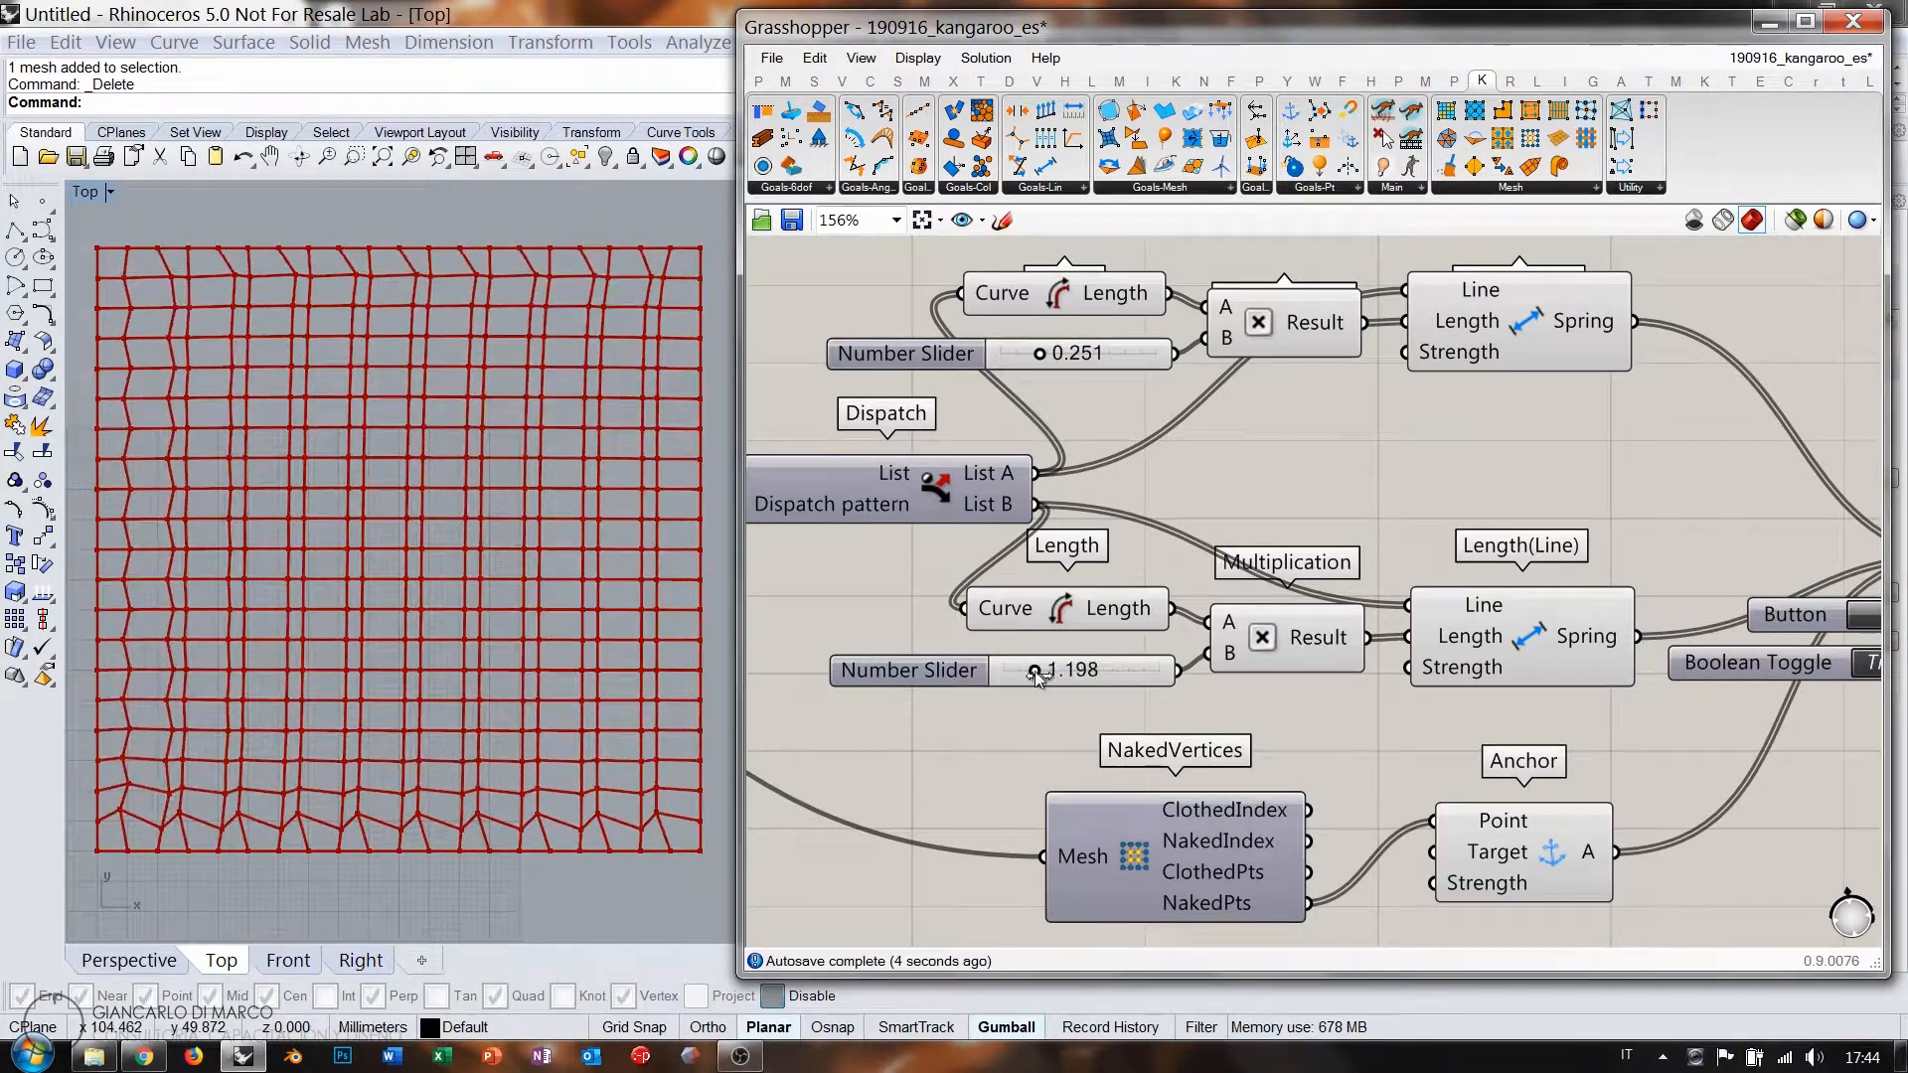
pyautogui.moveTo(1307, 608); pyautogui.dragTo(1496, 556, button='right')
pyautogui.scroll(-3, 1336, 500)
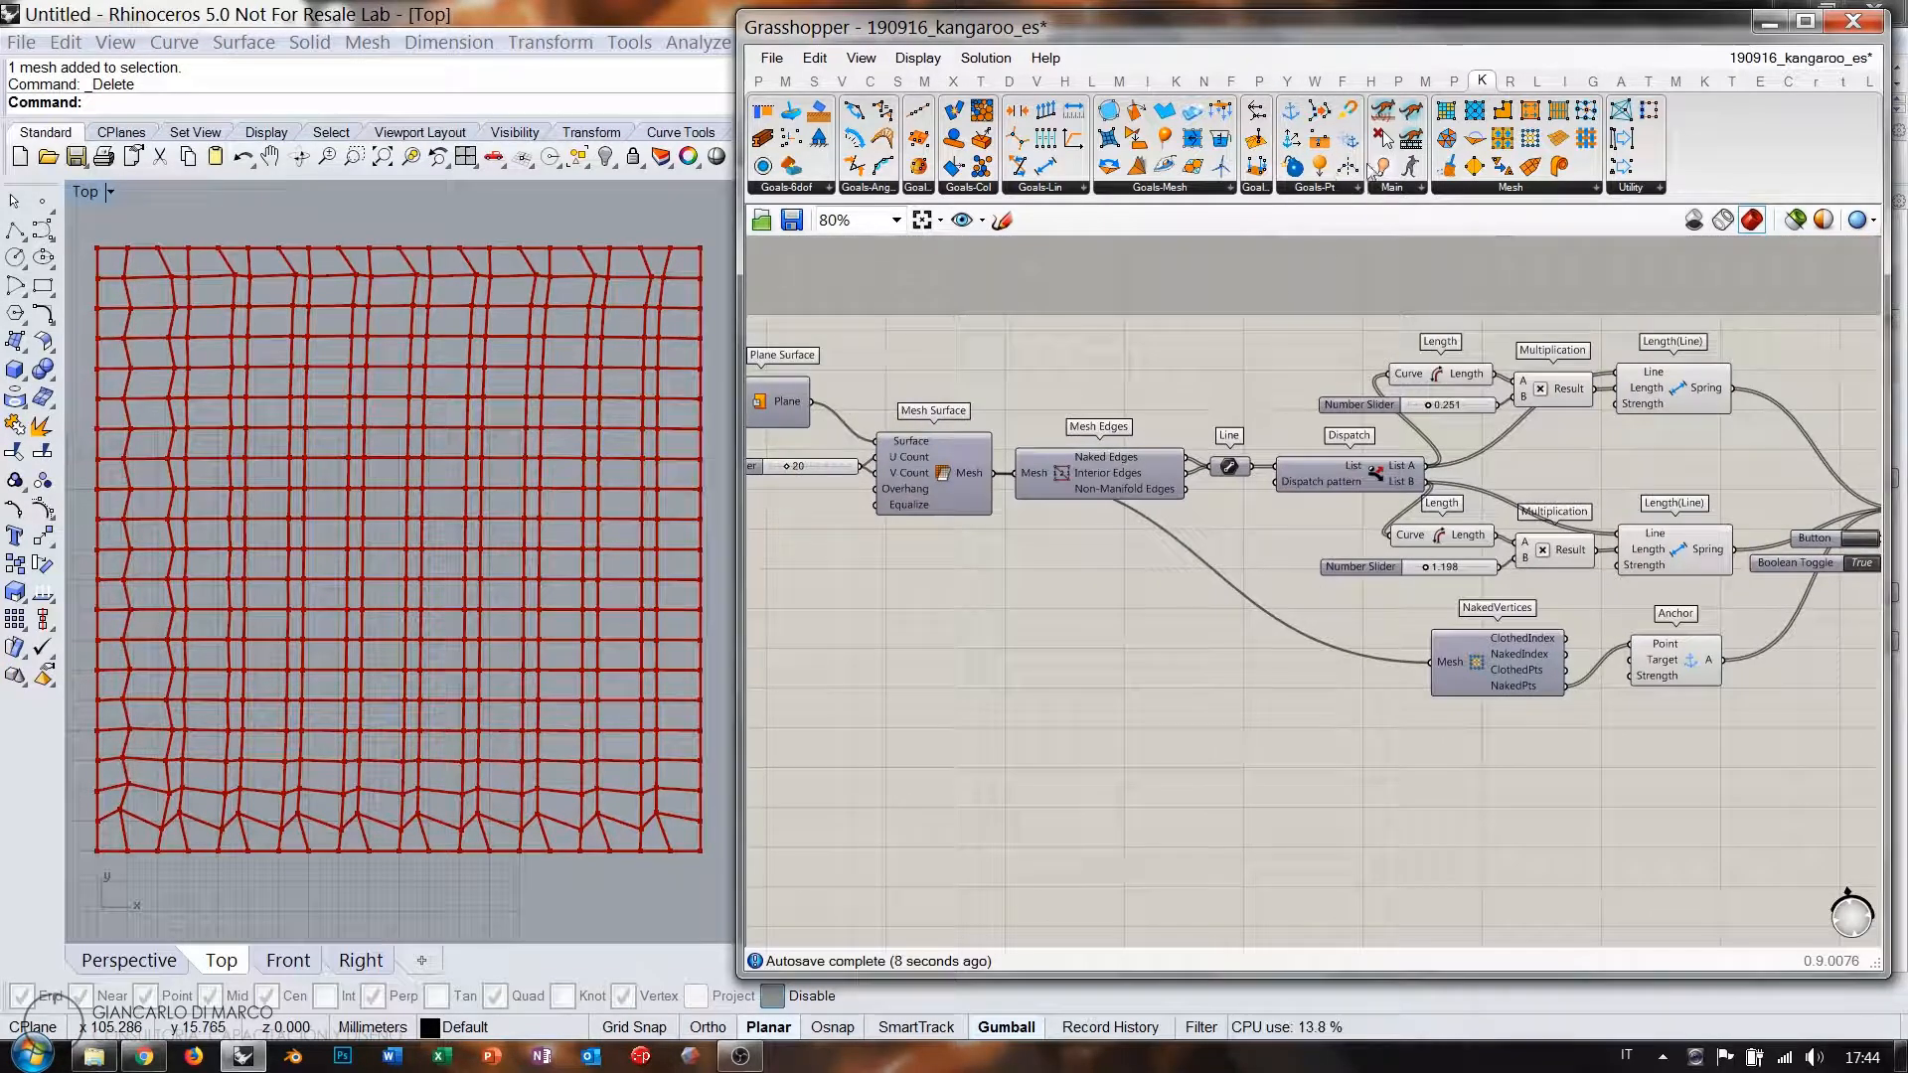
# Add a Load goal and a Deconstruct Mesh component fed by the surface mesh.
pyautogui.moveTo(1662, 793); pyautogui.dragTo(1662, 792)
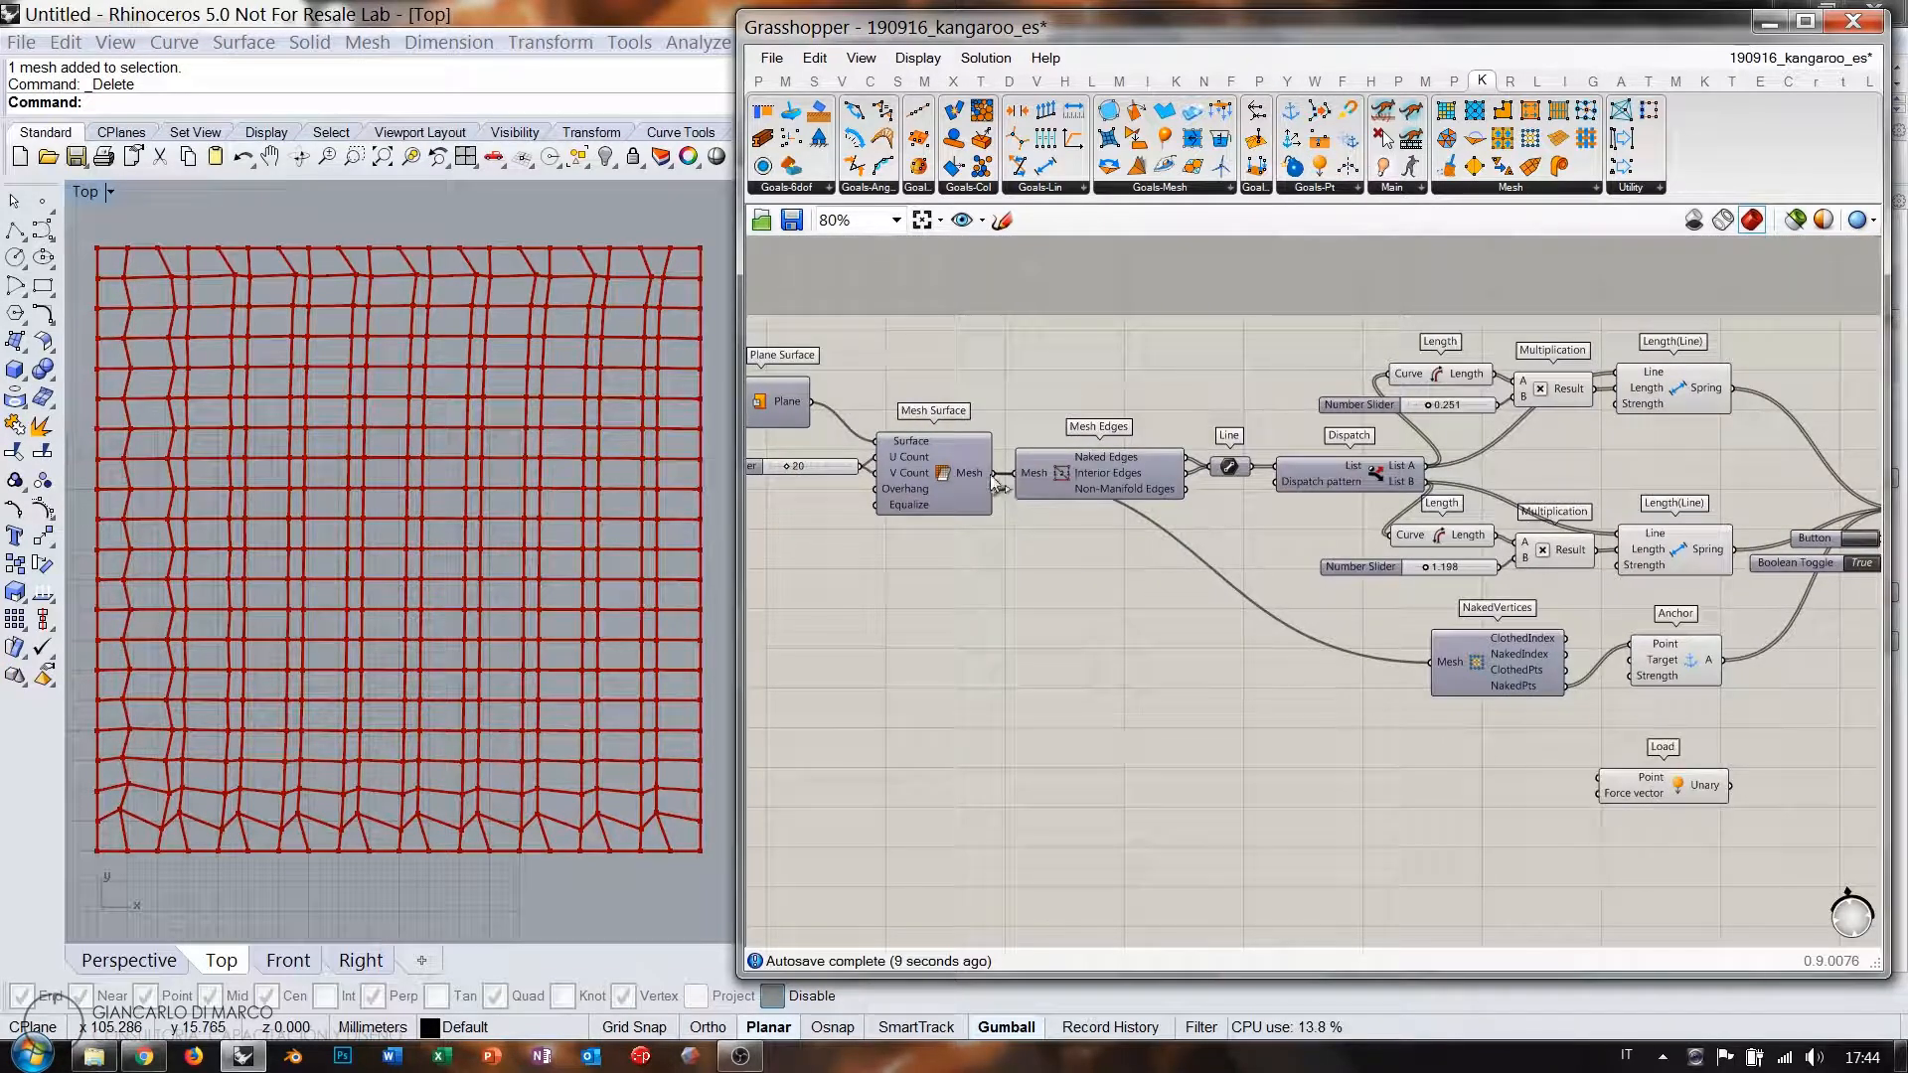
pyautogui.moveTo(1013, 489); pyautogui.dragTo(1423, 747)
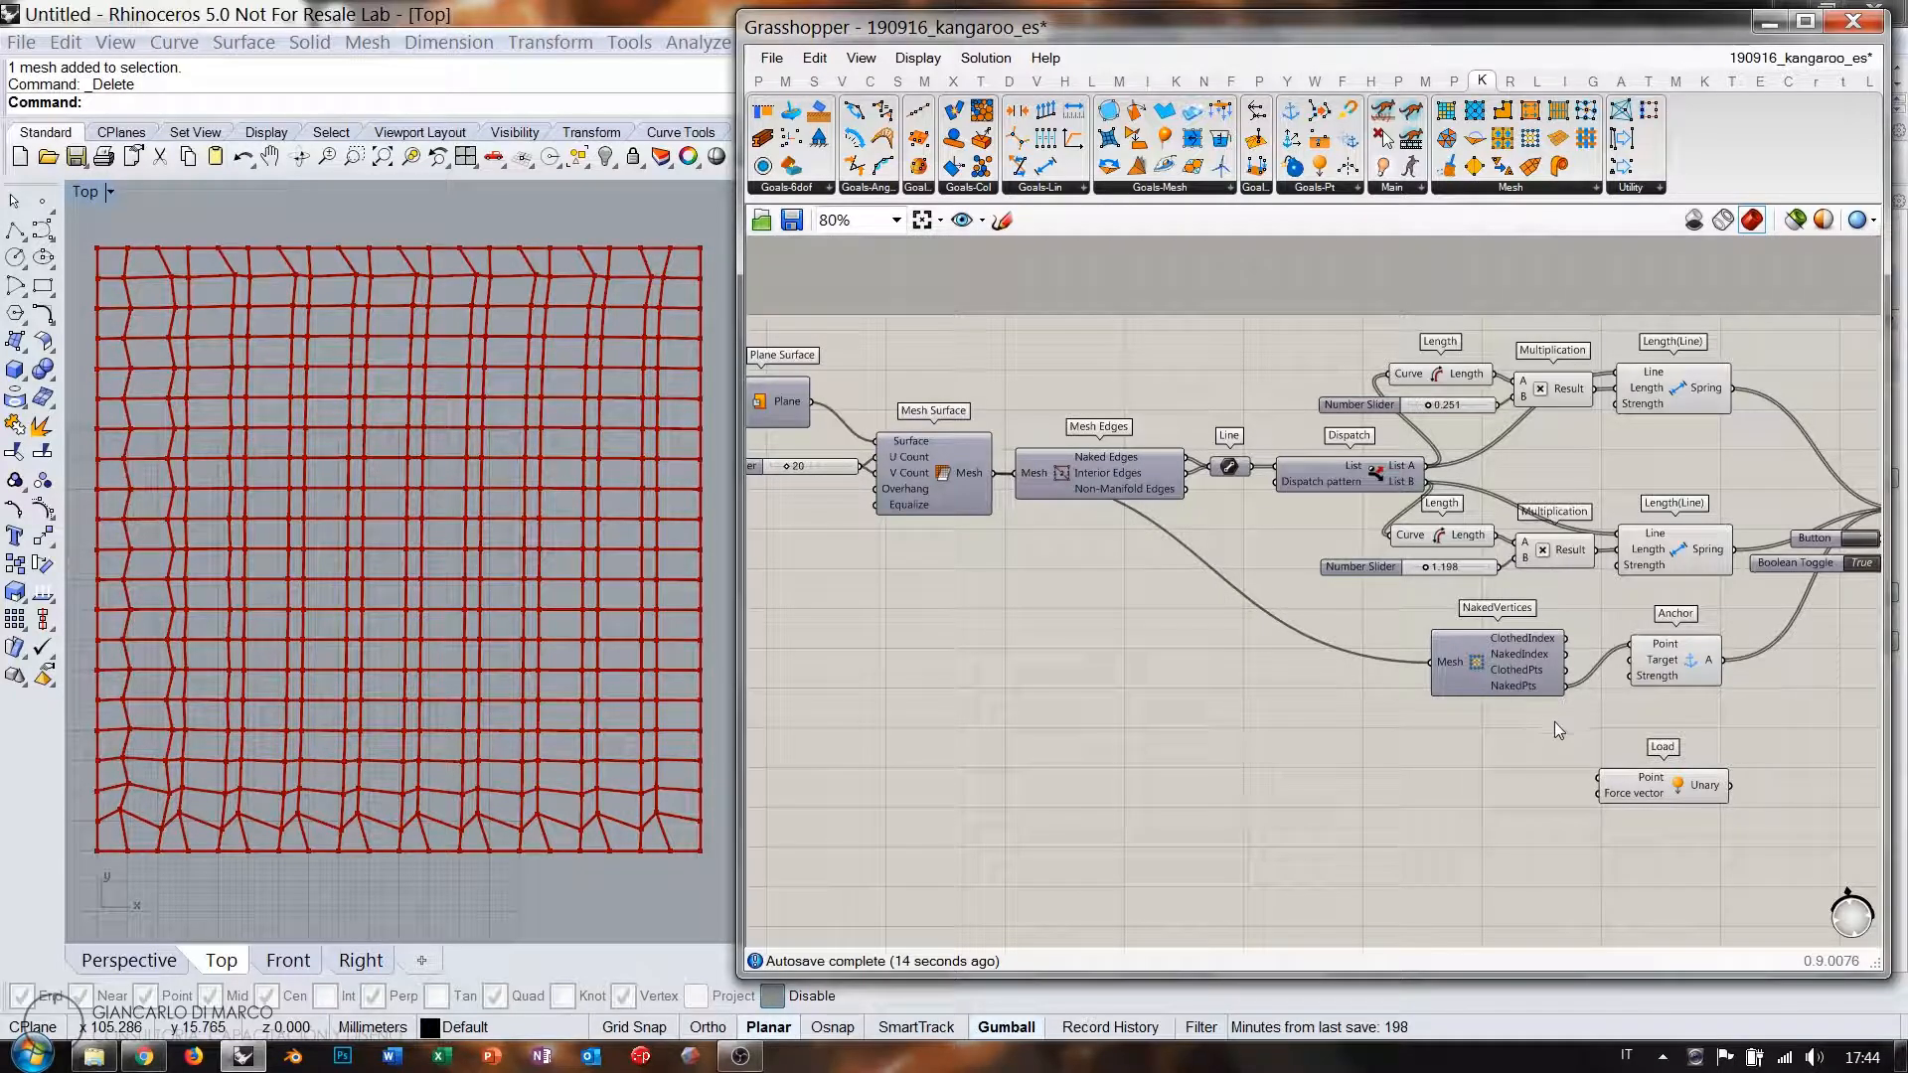
pyautogui.doubleClick(1118, 636)
pyautogui.write('dem')
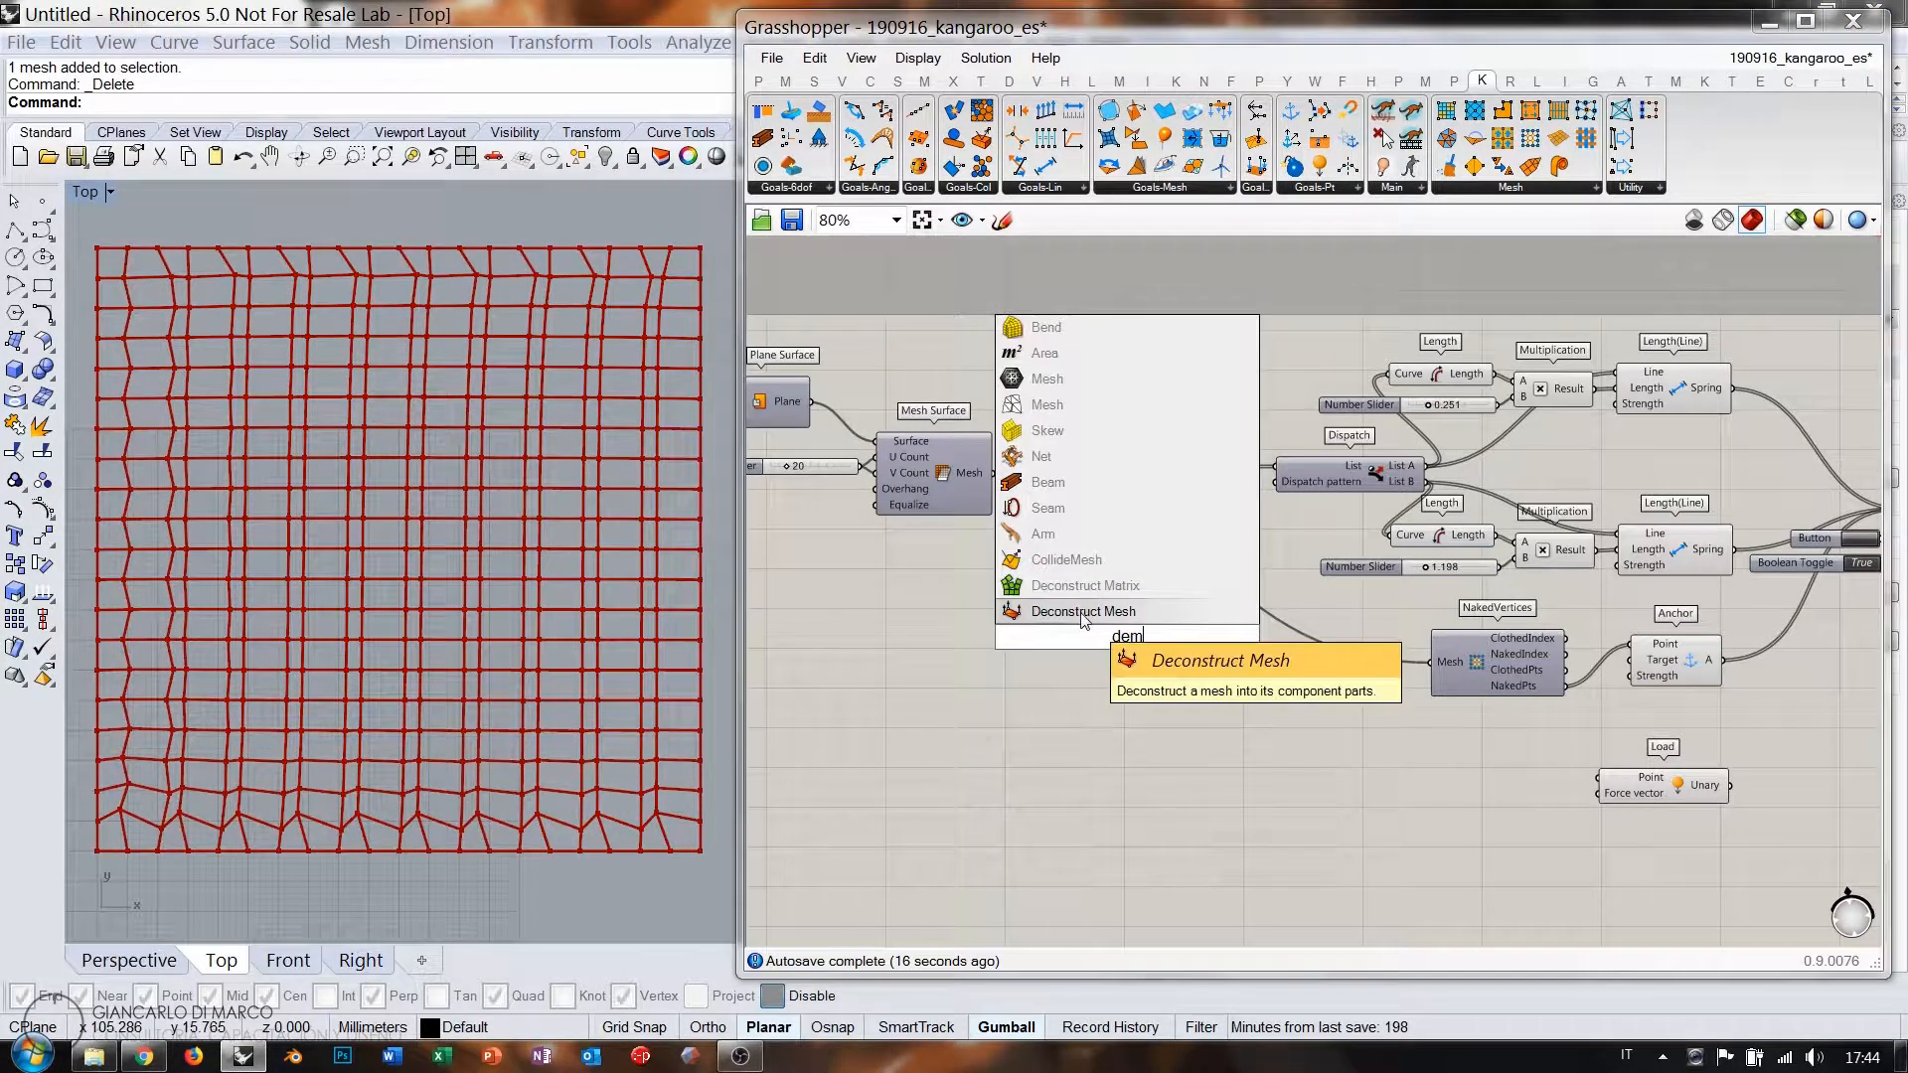
pyautogui.click(1083, 612)
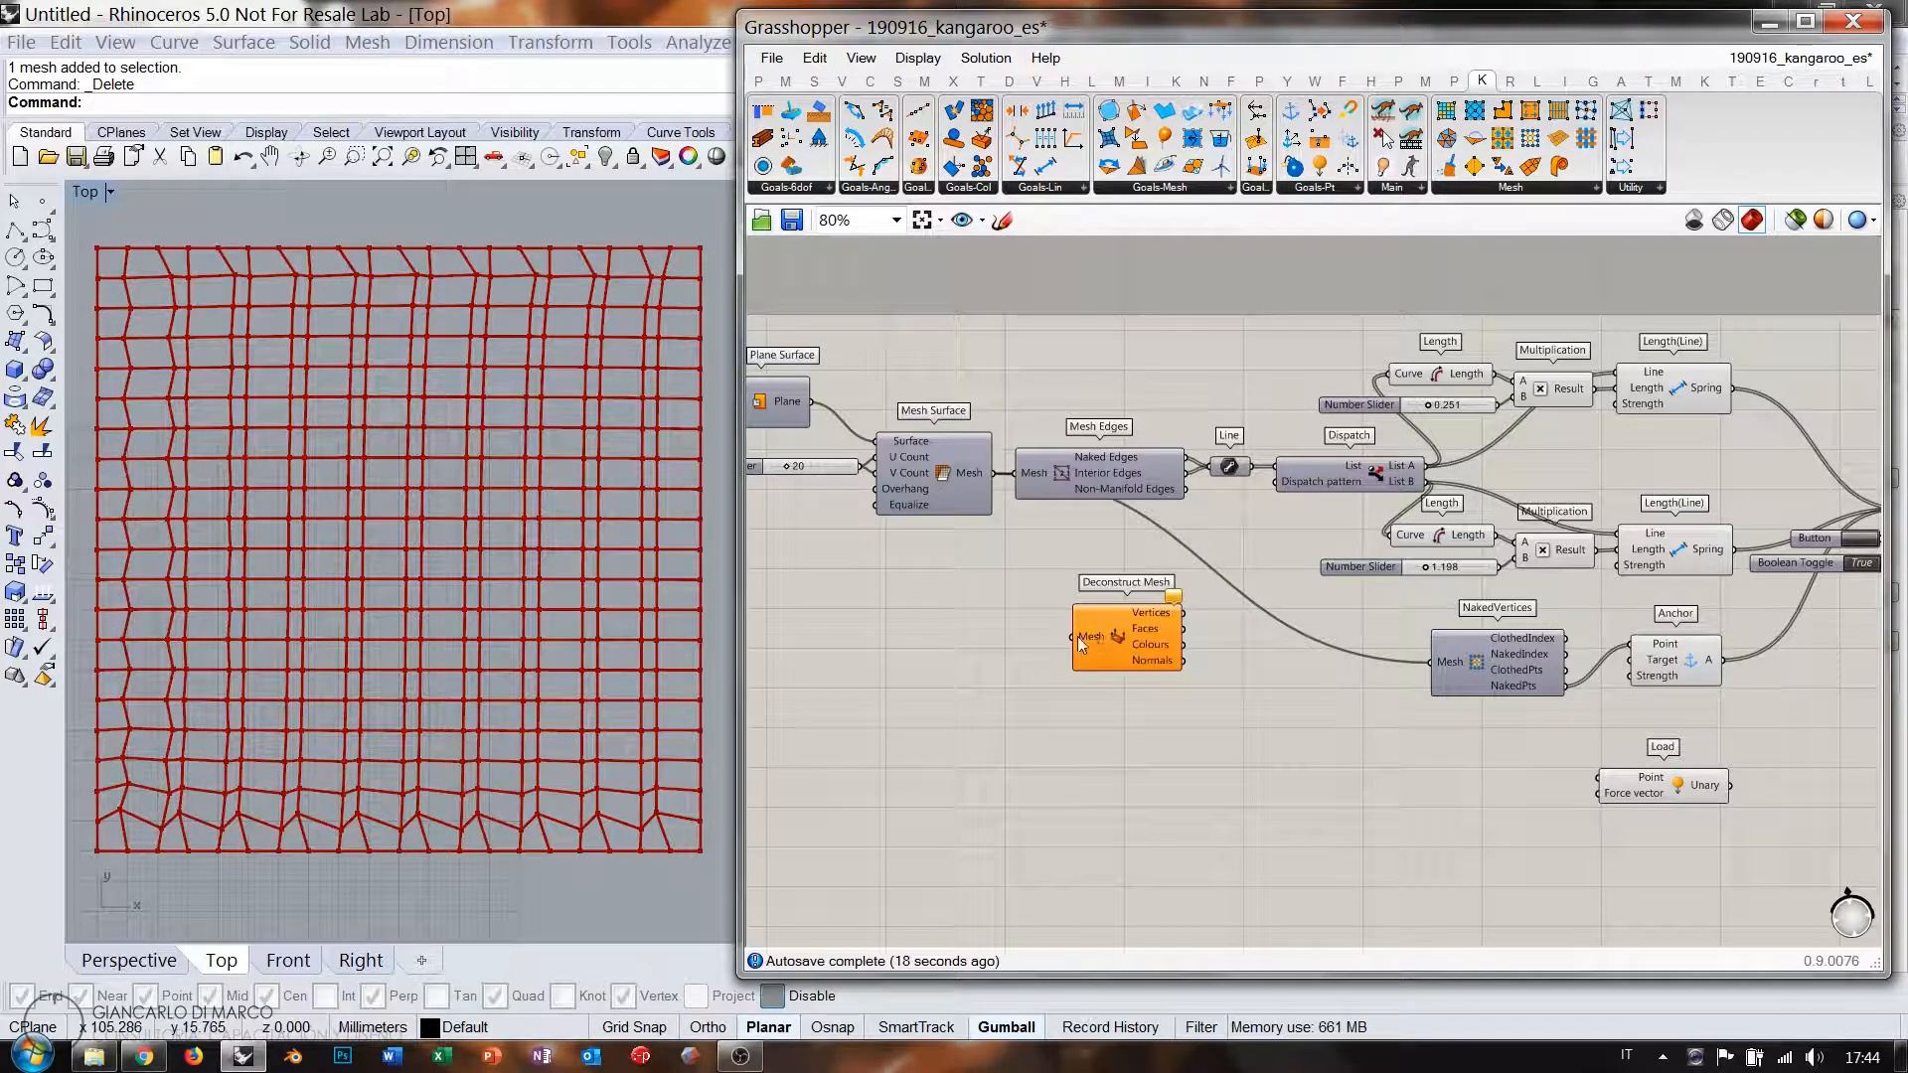
pyautogui.moveTo(1071, 637); pyautogui.dragTo(1504, 795)
pyautogui.click(984, 475)
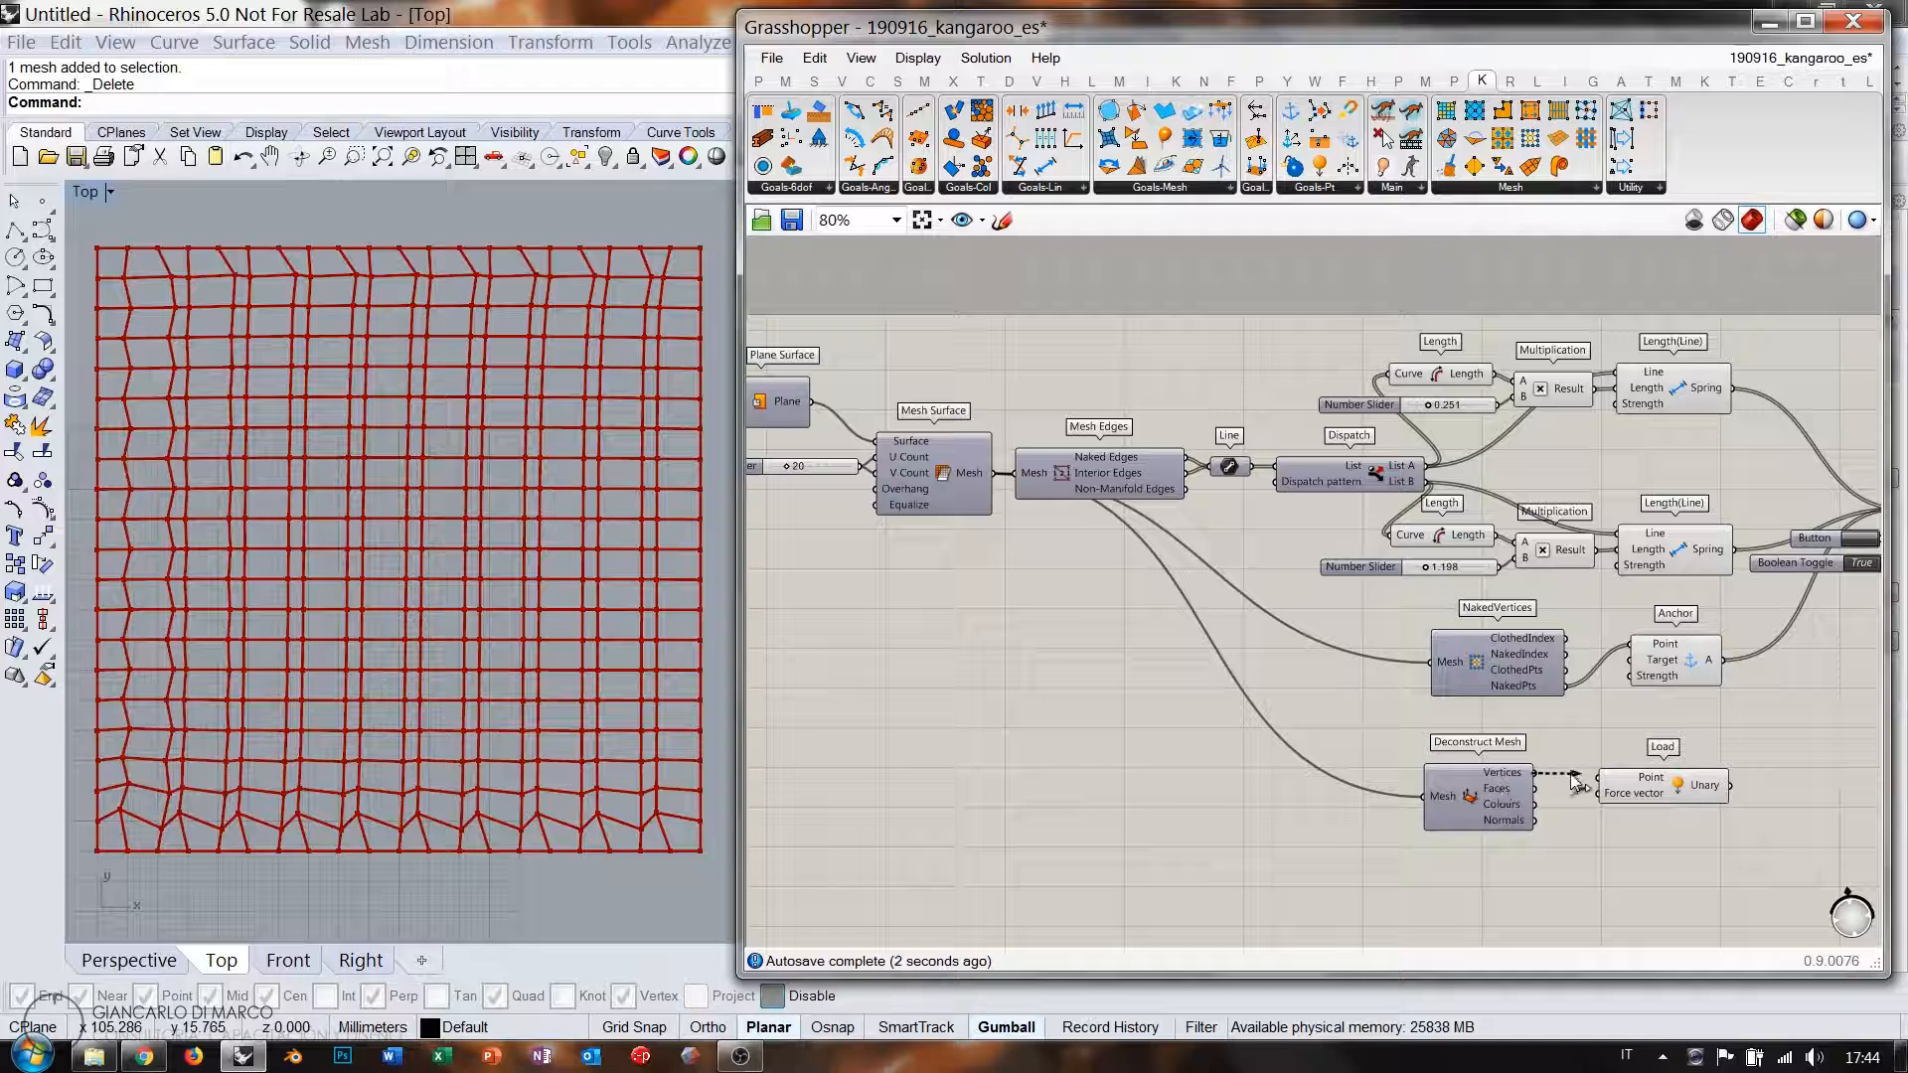
# Connect the Load goal into the solver's GoalObjects and view the sagging mesh in Perspective.
pyautogui.moveTo(1679, 794); pyautogui.dragTo(1673, 789)
pyautogui.moveTo(1729, 803); pyautogui.dragTo(1450, 801, button='right')
pyautogui.moveTo(1443, 798); pyautogui.dragTo(1622, 525)
pyautogui.click(1580, 736)
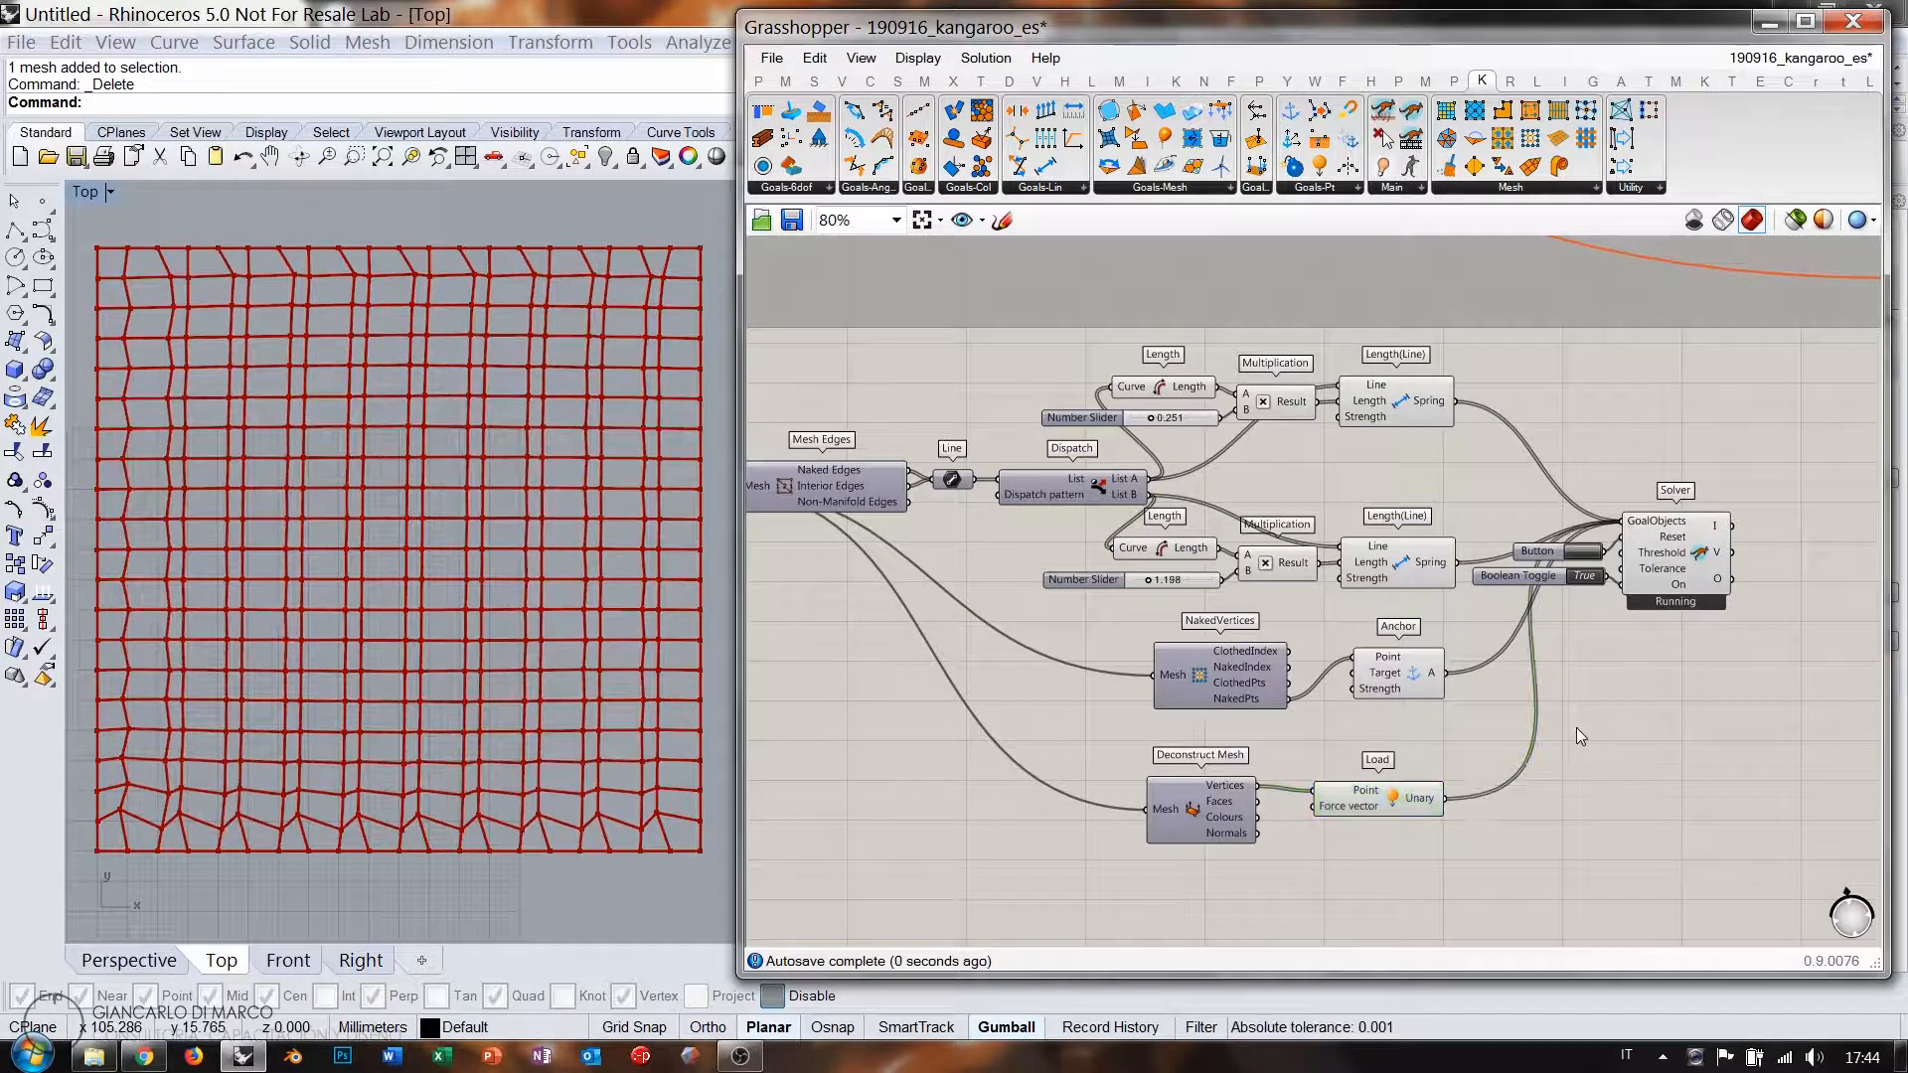
pyautogui.click(129, 960)
pyautogui.scroll(-5, 426, 708)
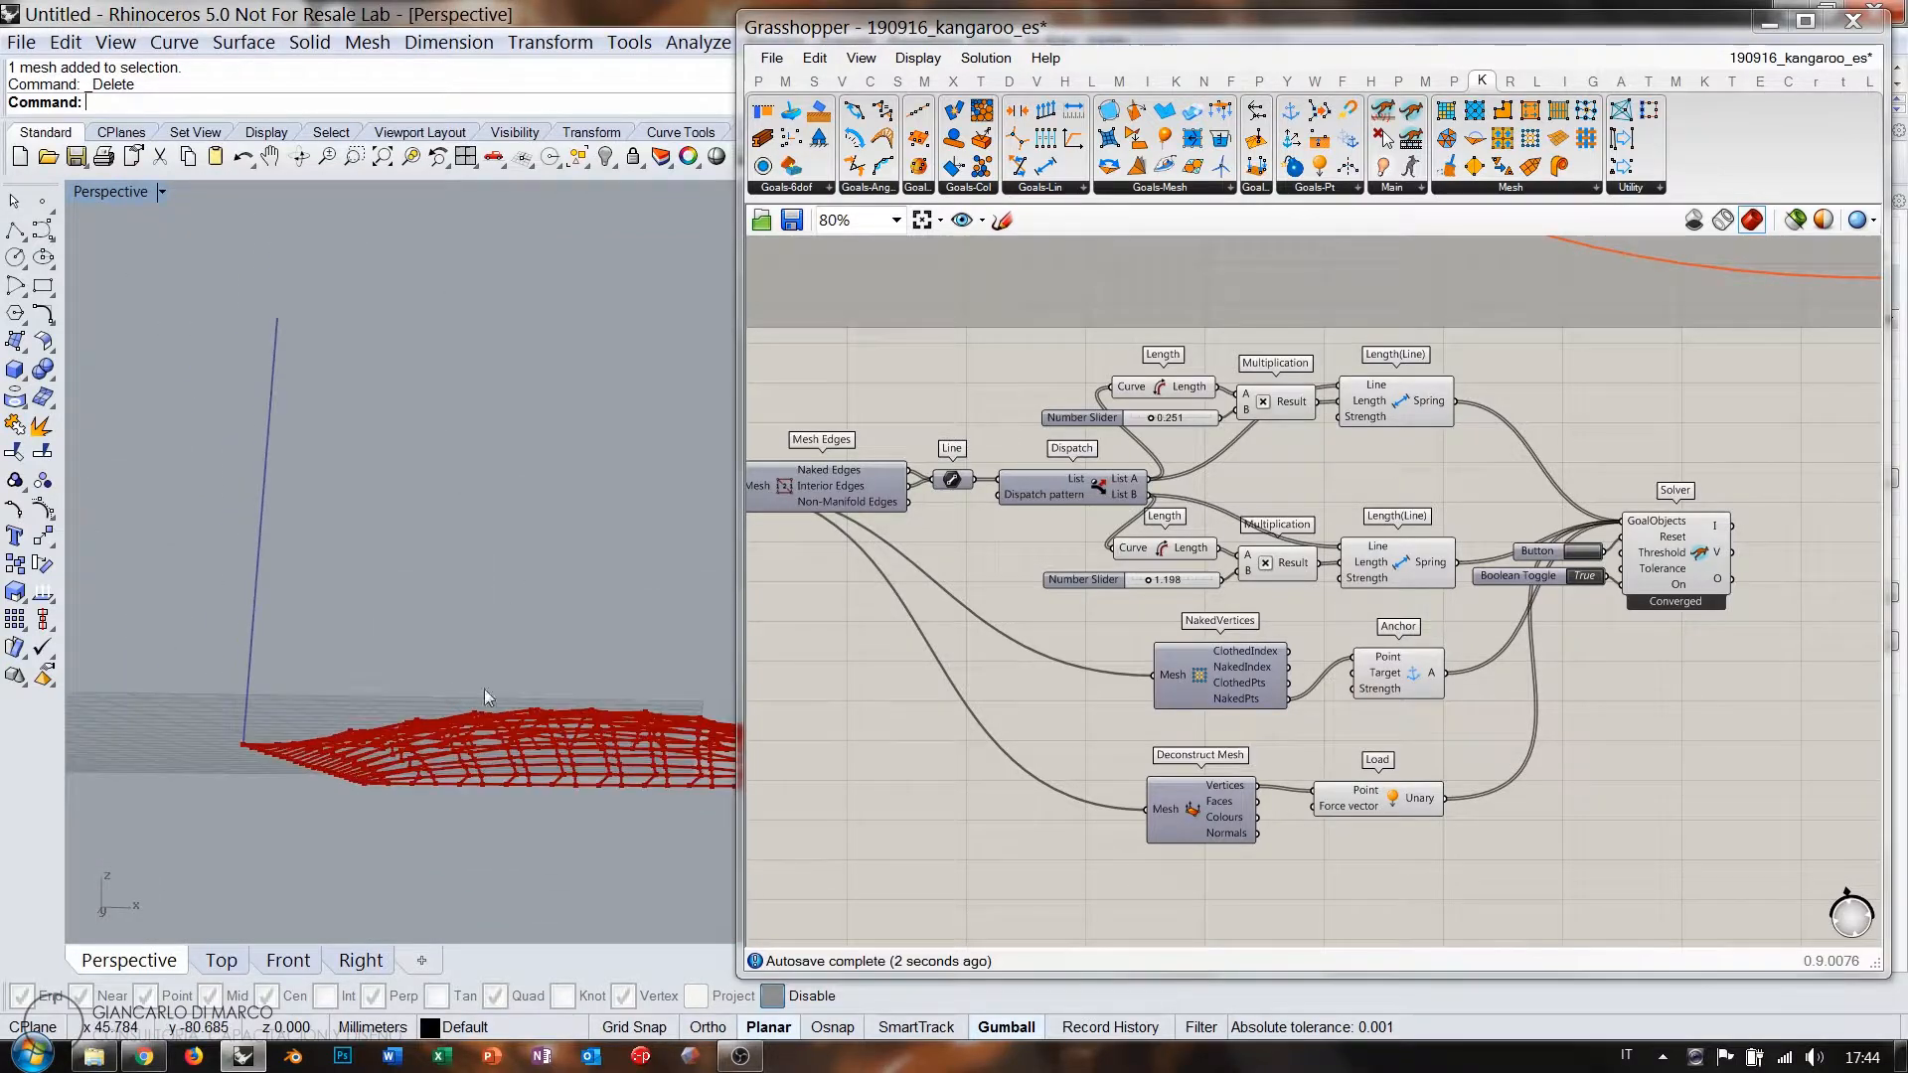
# Raise the second spring length factor to 1.669.
pyautogui.moveTo(485, 689); pyautogui.dragTo(493, 817, button='right')
pyautogui.keyDown('shift'); pyautogui.moveTo(493, 817); pyautogui.dragTo(464, 752, button='right'); pyautogui.keyUp('shift')
pyautogui.moveTo(527, 640); pyautogui.dragTo(412, 667, button='right')
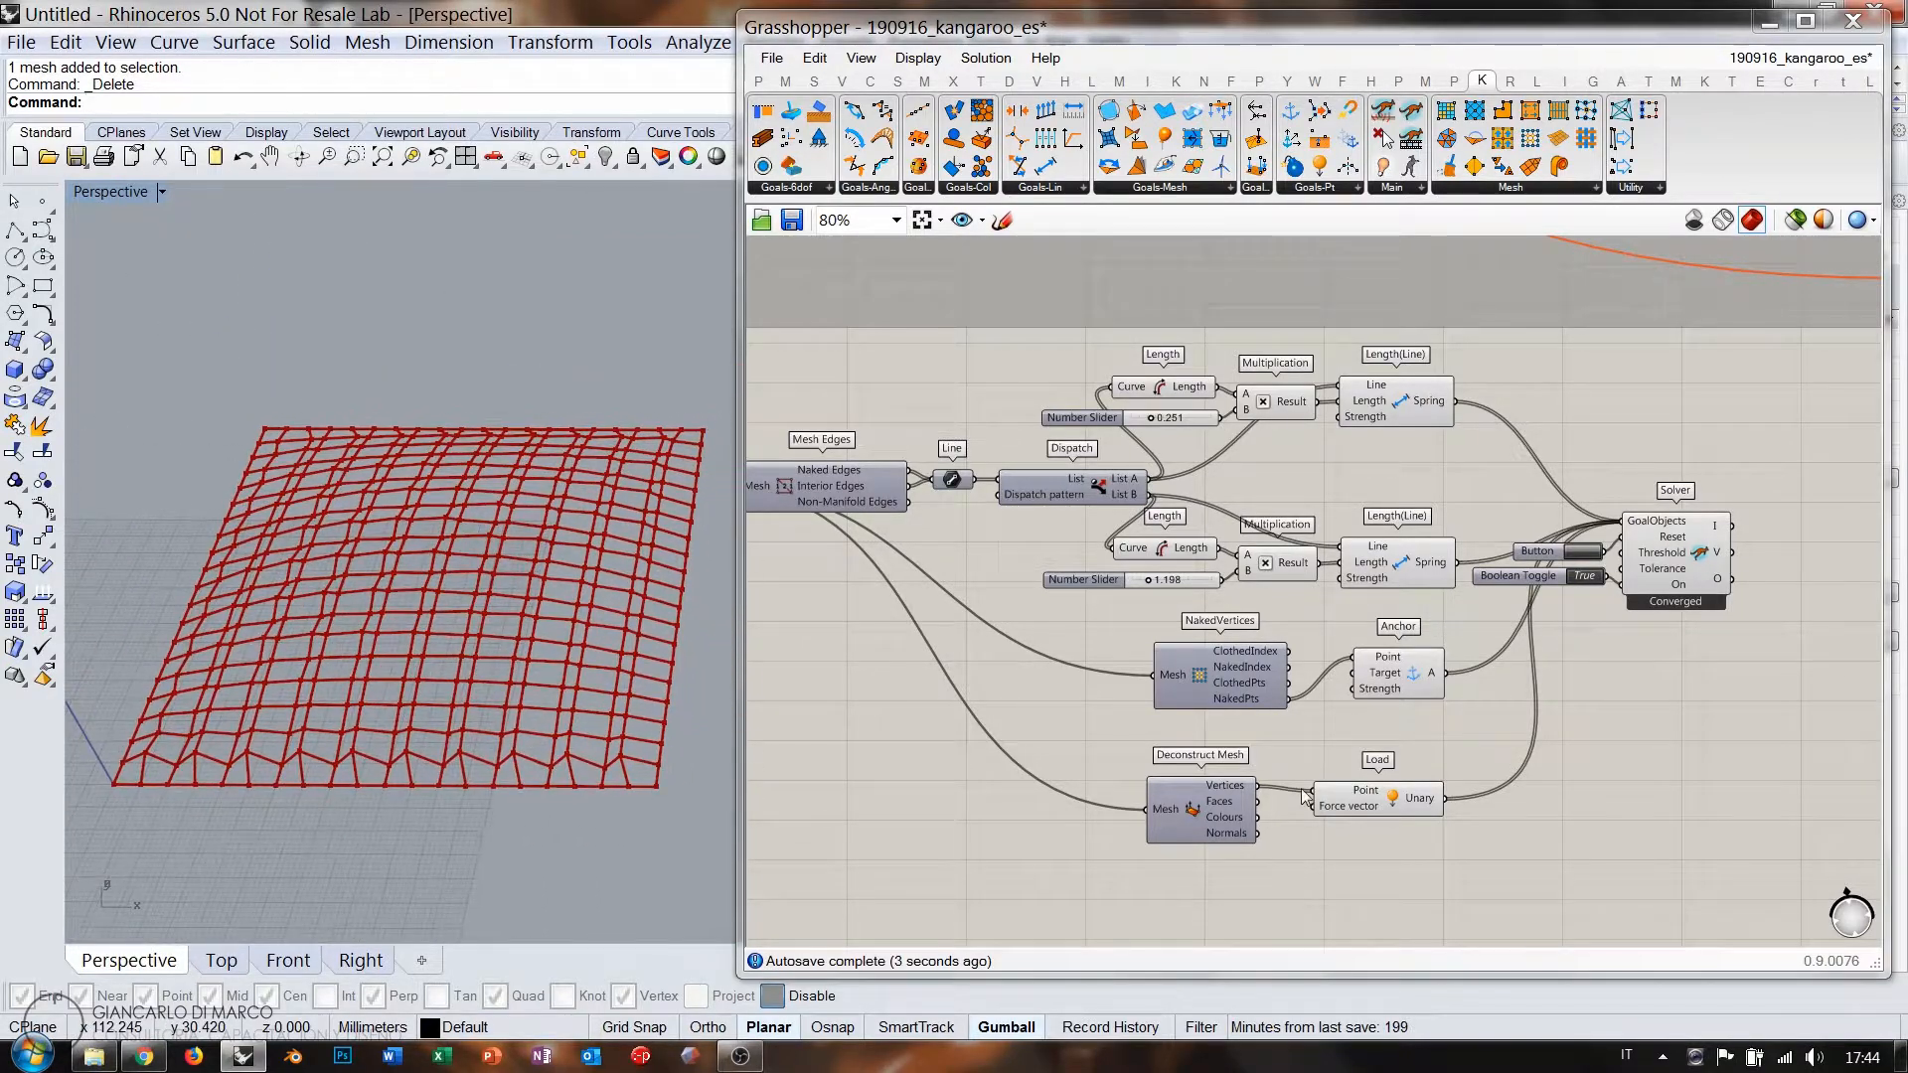
pyautogui.moveTo(1315, 764); pyautogui.dragTo(1334, 708, button='right')
pyautogui.scroll(3, 1172, 467)
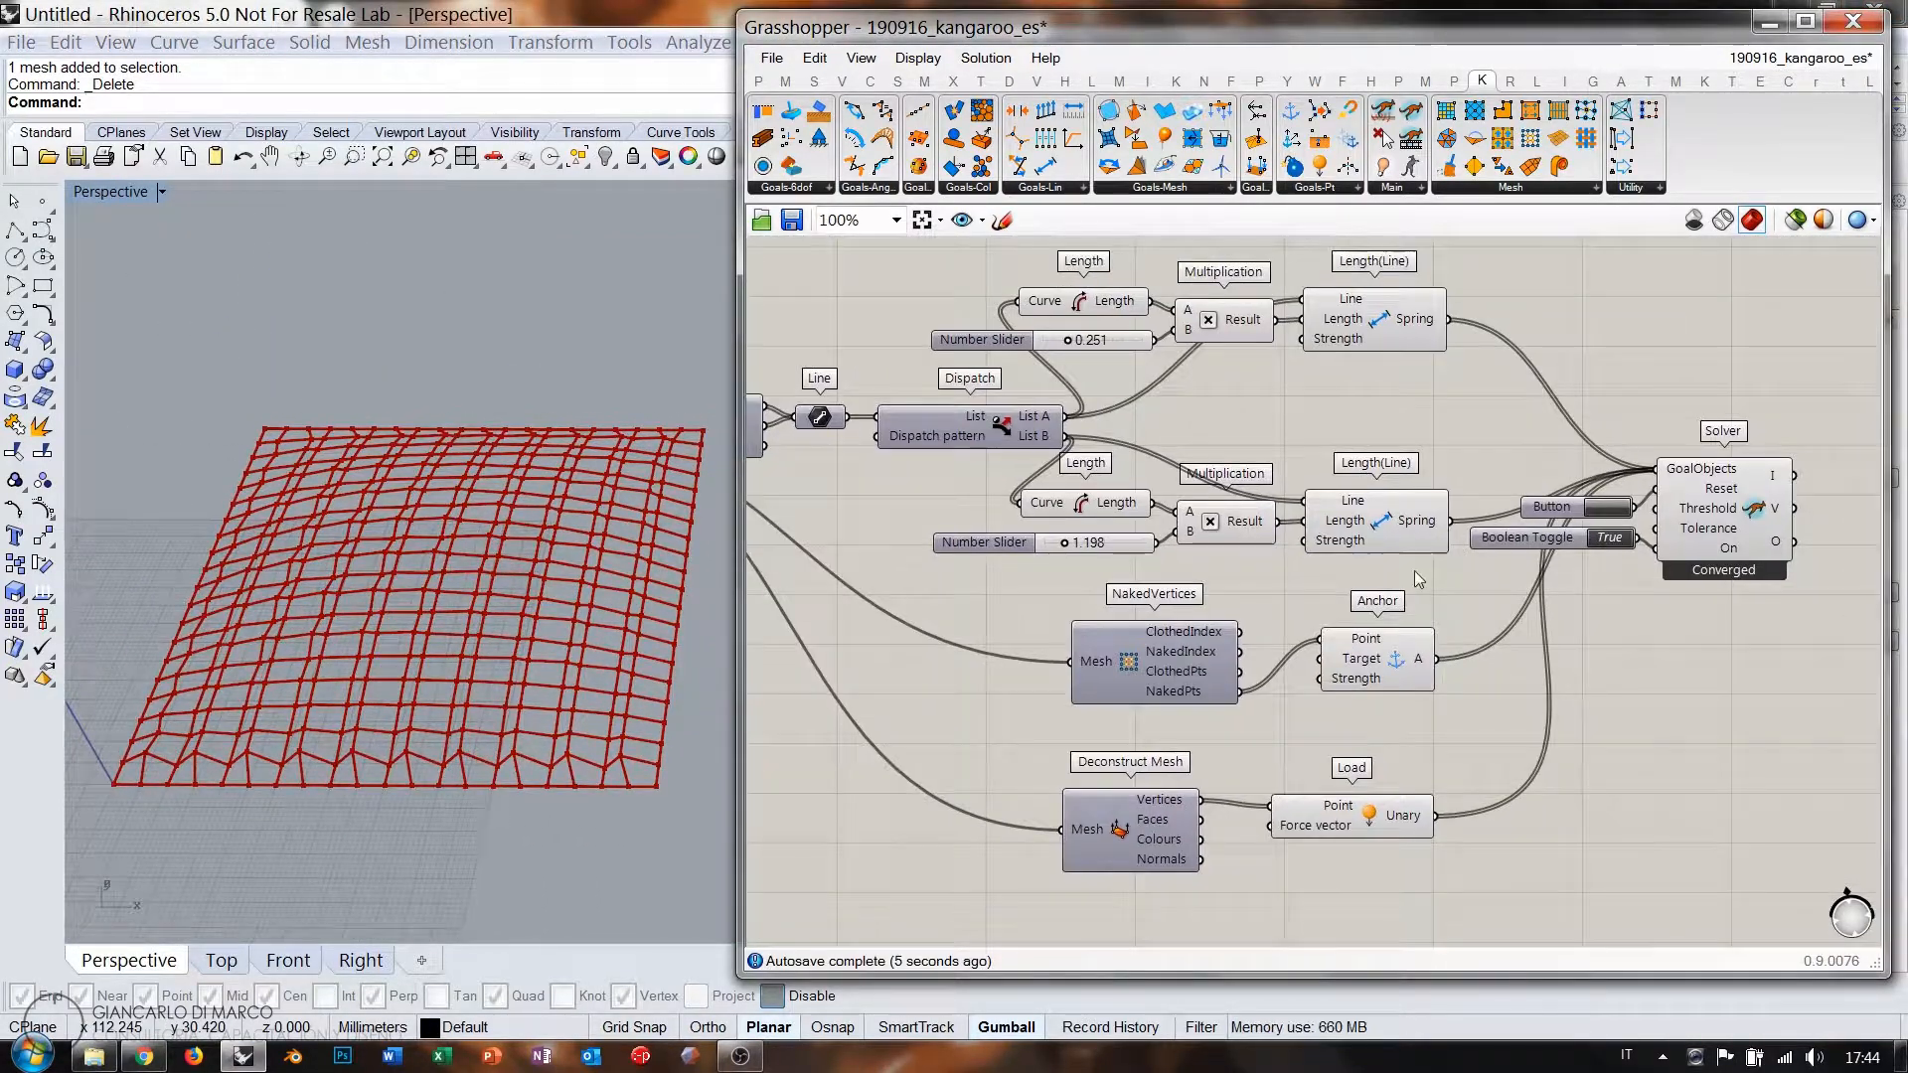
pyautogui.scroll(1, 1168, 462)
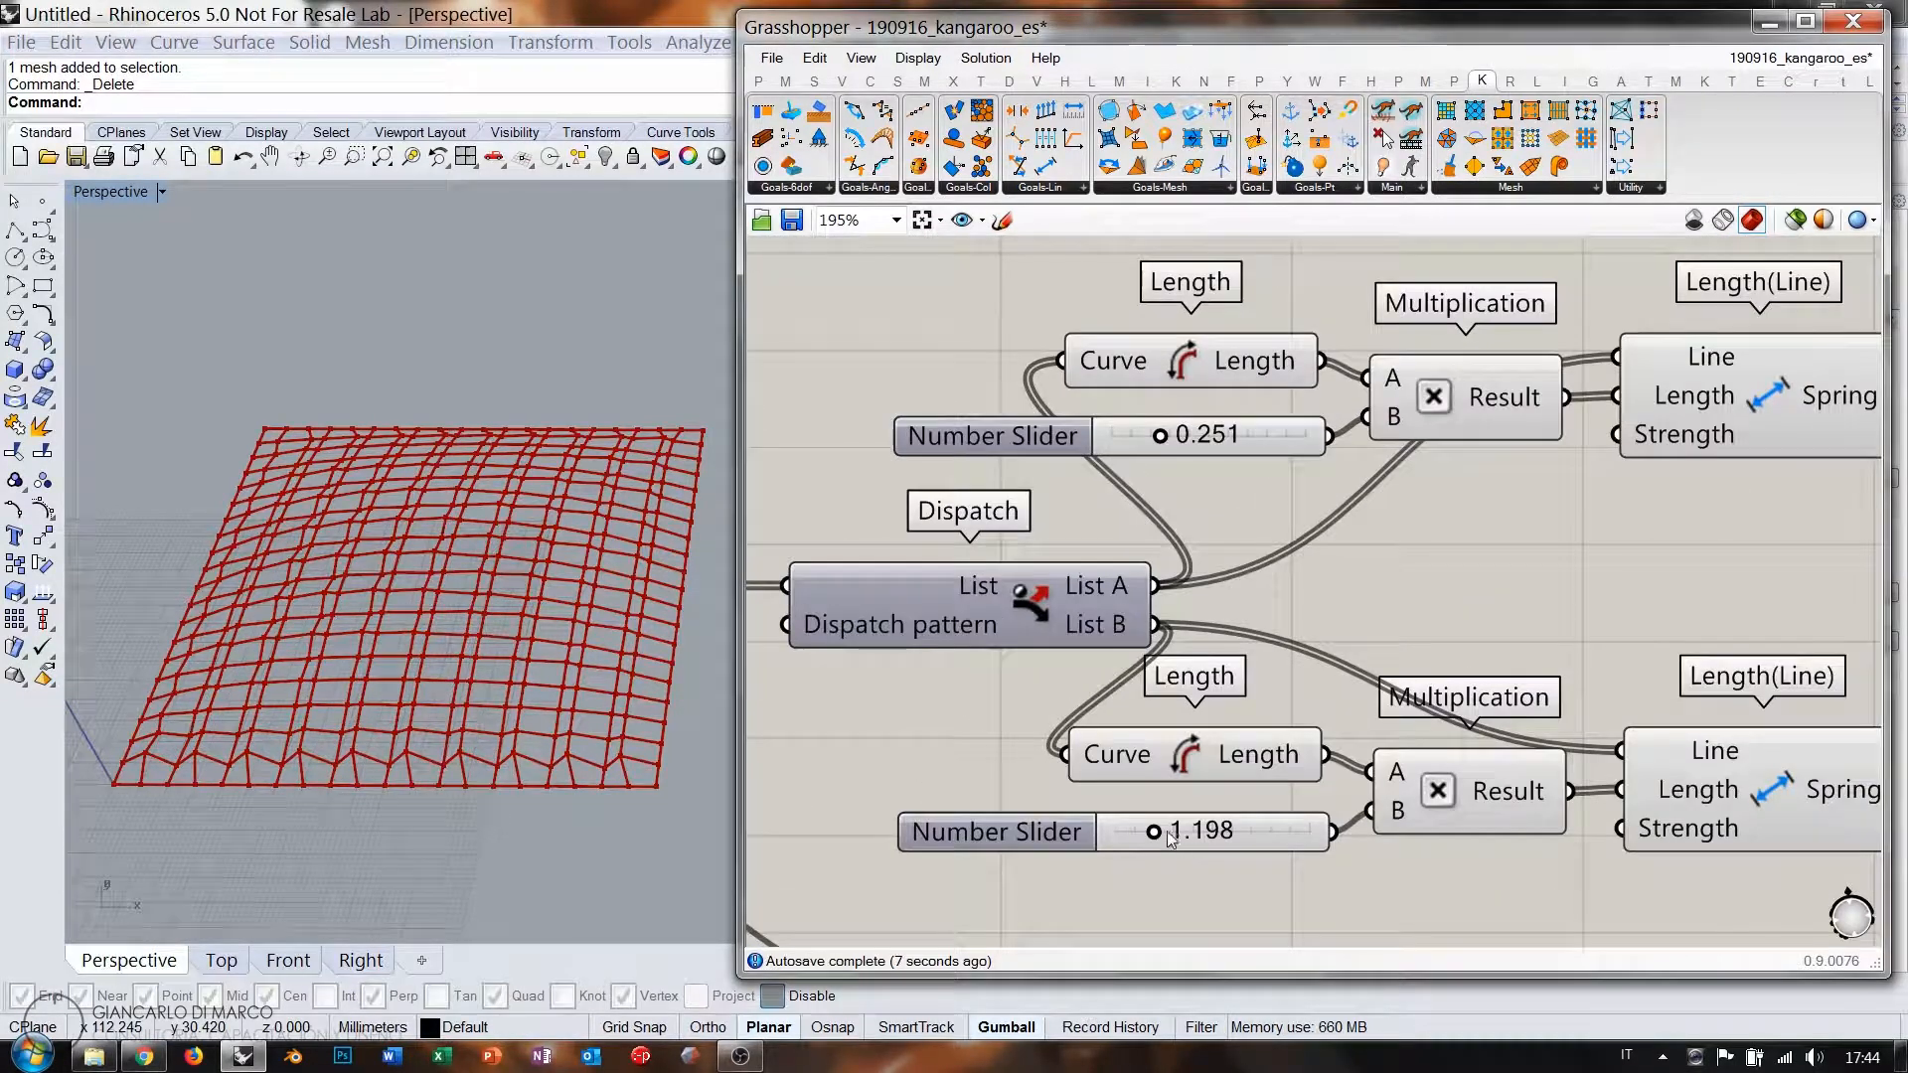
pyautogui.moveTo(1157, 836); pyautogui.dragTo(1252, 838)
pyautogui.moveTo(518, 662); pyautogui.dragTo(461, 642, button='right')
# Feed the naked edges into the Show goal's G input.
pyautogui.moveTo(1596, 608); pyautogui.dragTo(1212, 574, button='right')
pyautogui.moveTo(1716, 644); pyautogui.dragTo(1365, 590, button='right')
pyautogui.scroll(-3, 1365, 591)
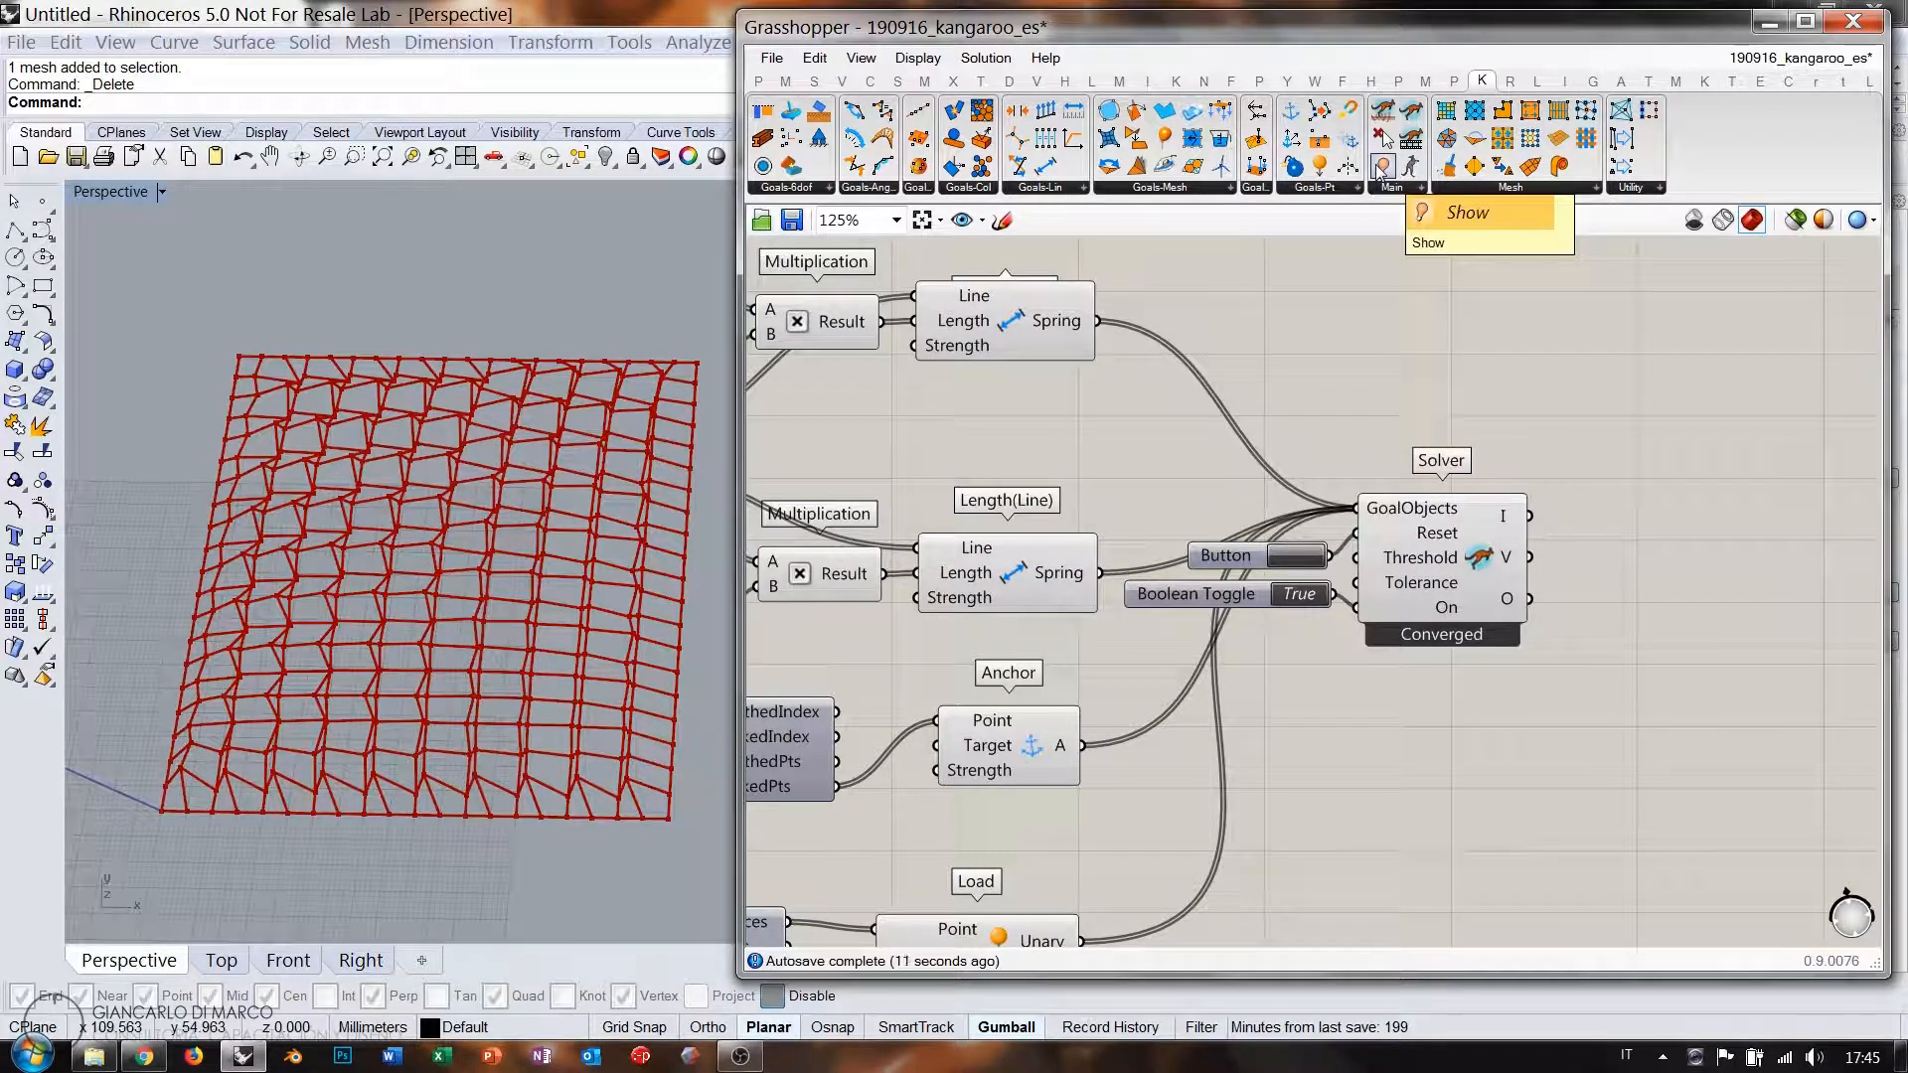
pyautogui.moveTo(994, 479); pyautogui.dragTo(1446, 460, button='right')
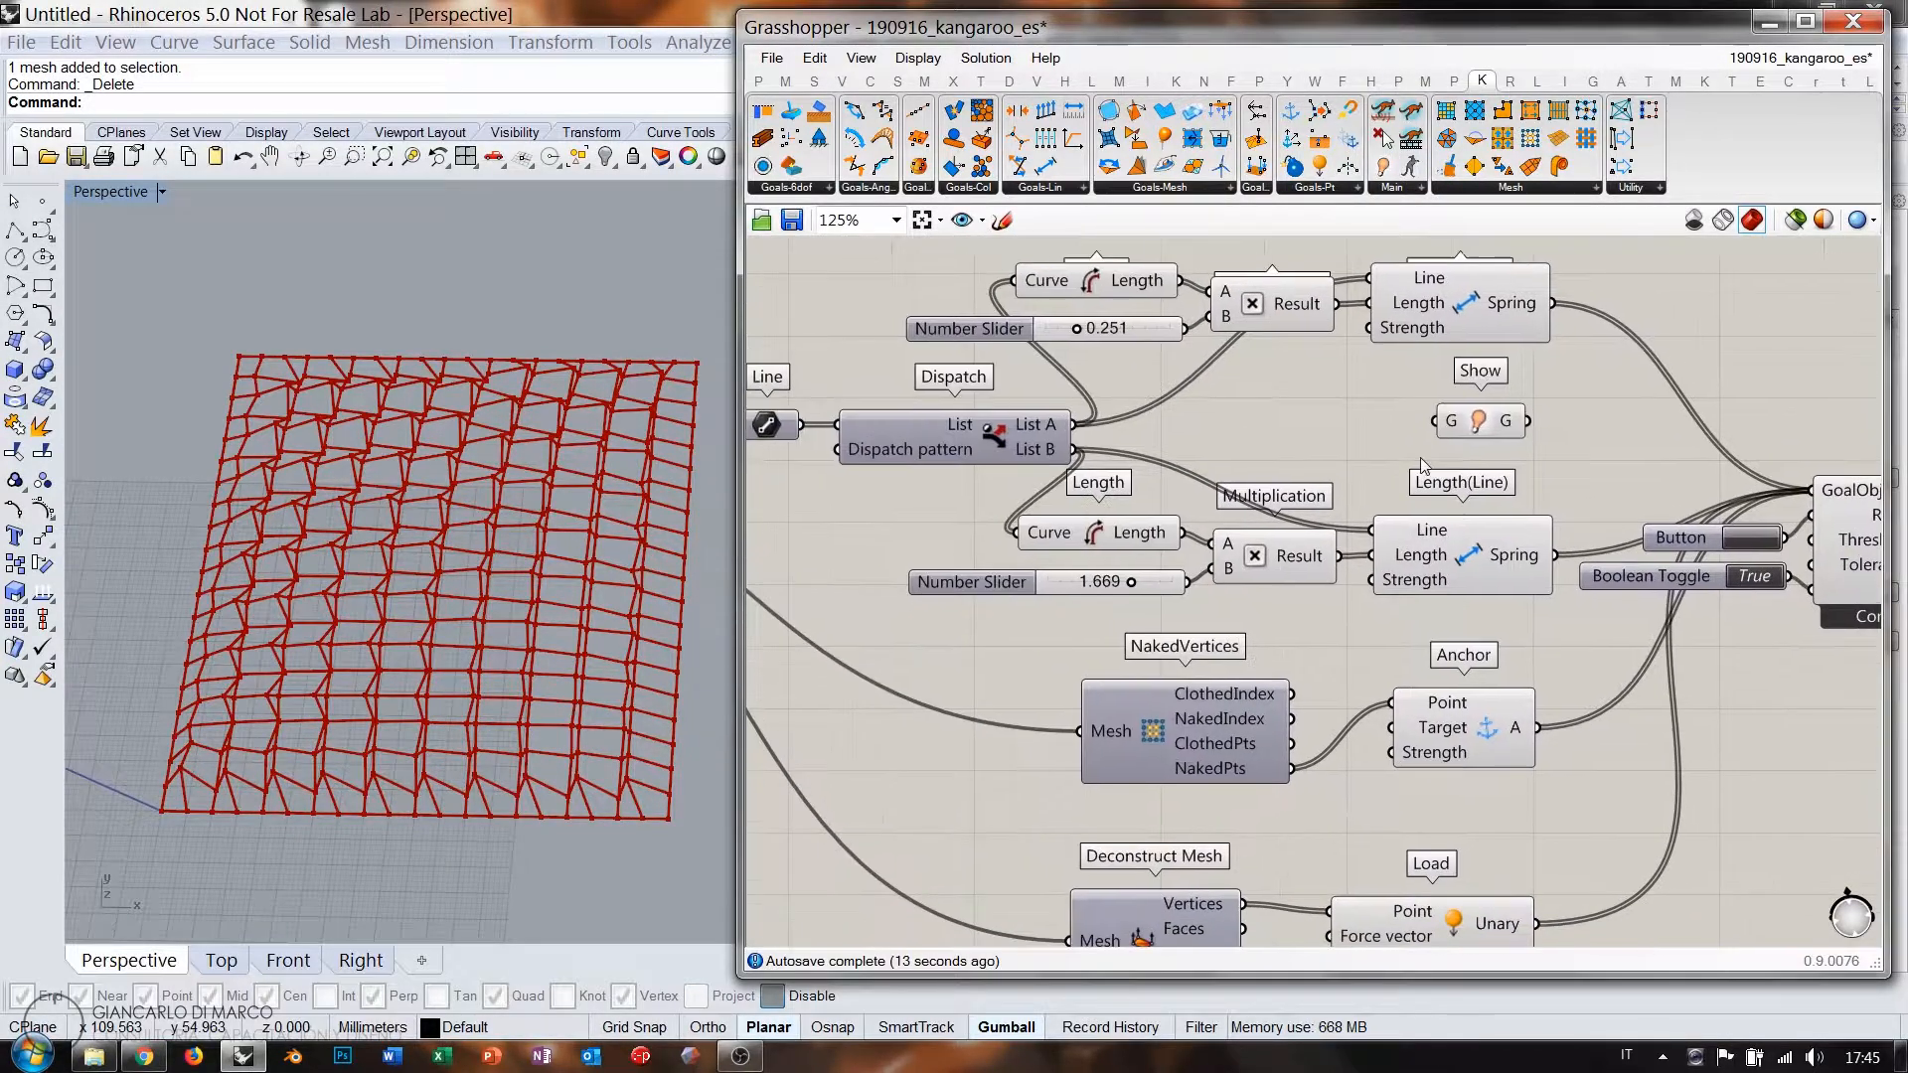
pyautogui.scroll(-2, 1437, 462)
pyautogui.moveTo(997, 468); pyautogui.dragTo(1047, 468, button='right')
pyautogui.moveTo(1002, 422); pyautogui.dragTo(1260, 616)
pyautogui.scroll(-3, 1429, 549)
# Delete the large component with its two sliders and select the subdivision components.
pyautogui.press('Delete')
pyautogui.moveTo(1719, 666); pyautogui.dragTo(1059, 466)
pyautogui.scroll(5, 1024, 463)
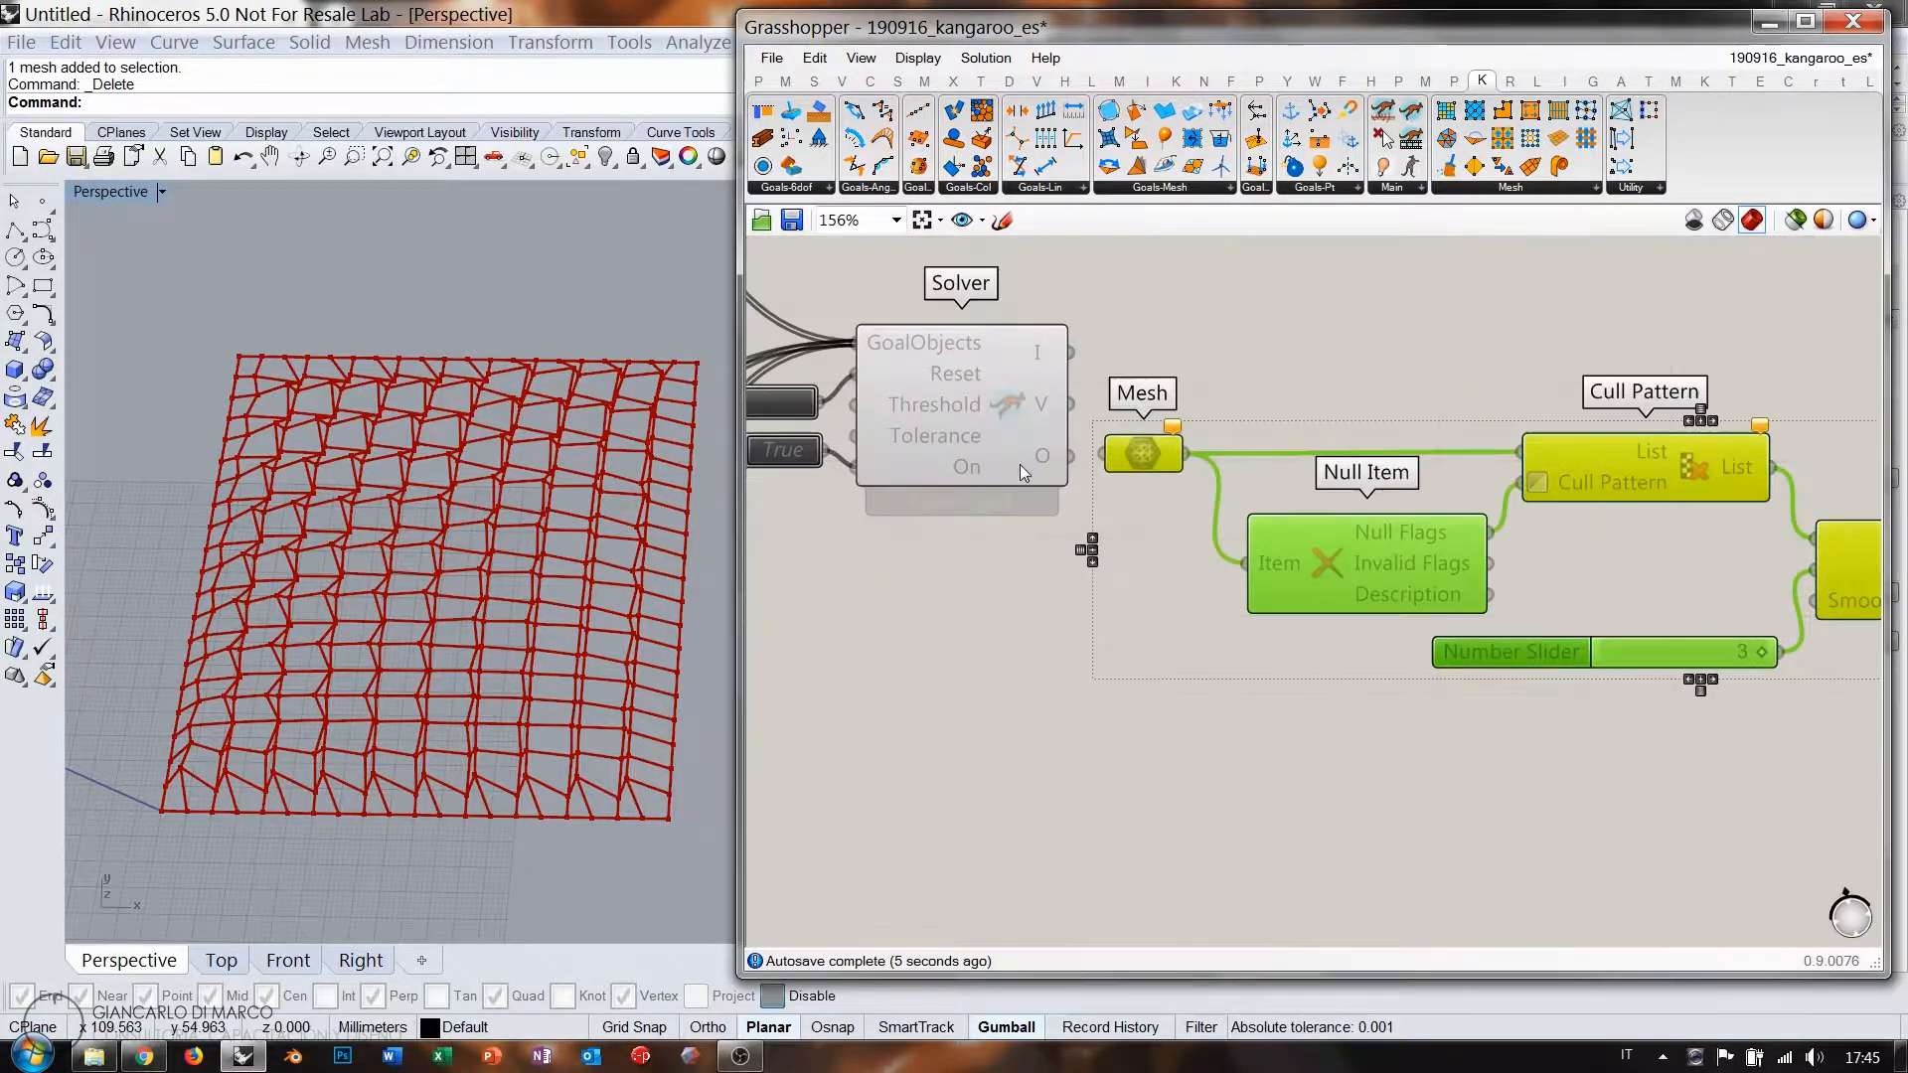
# Route the Solver output into the subdivision Mesh parameter and add the Show goal to GoalObjects.
pyautogui.click(1021, 469)
pyautogui.click(1151, 538)
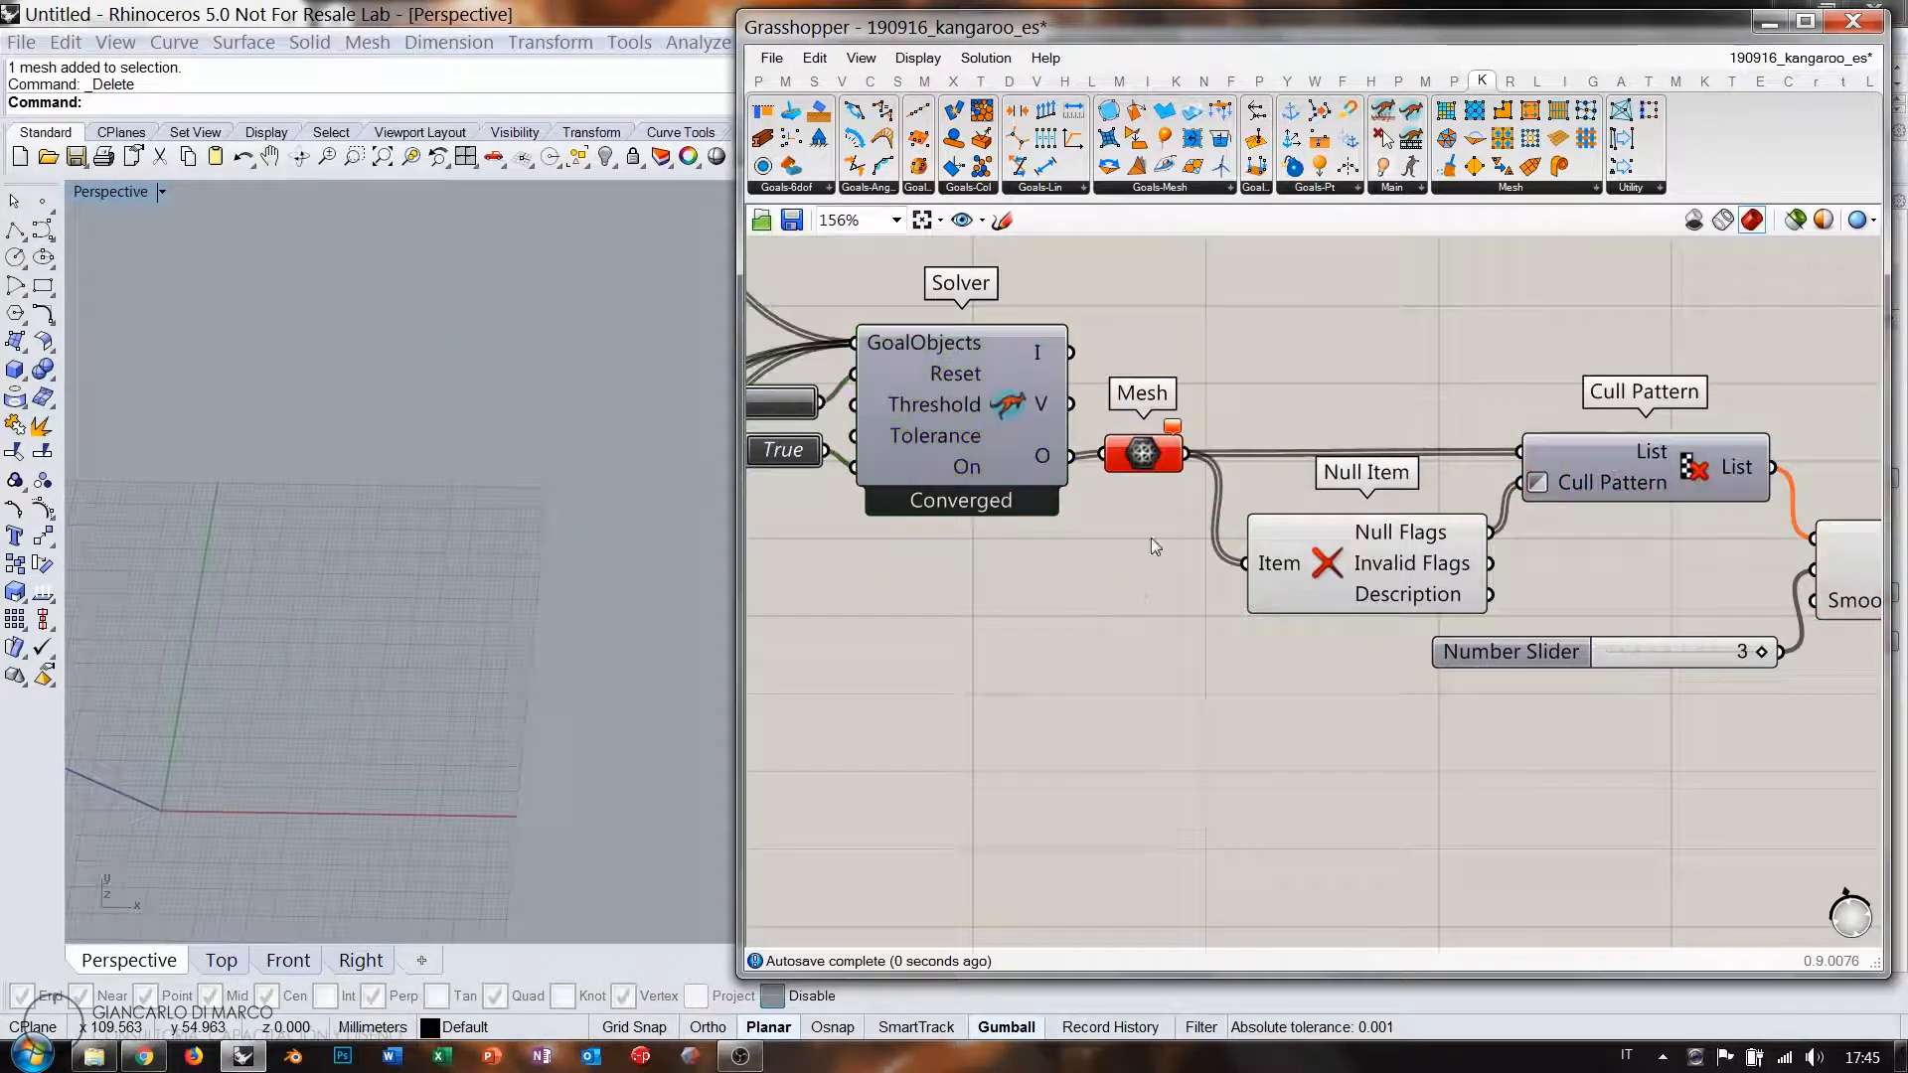
pyautogui.click(1145, 465)
pyautogui.scroll(-1, 1145, 465)
pyautogui.moveTo(1123, 430); pyautogui.dragTo(1243, 452, button='right')
pyautogui.click(1210, 442)
pyautogui.moveTo(1052, 462)
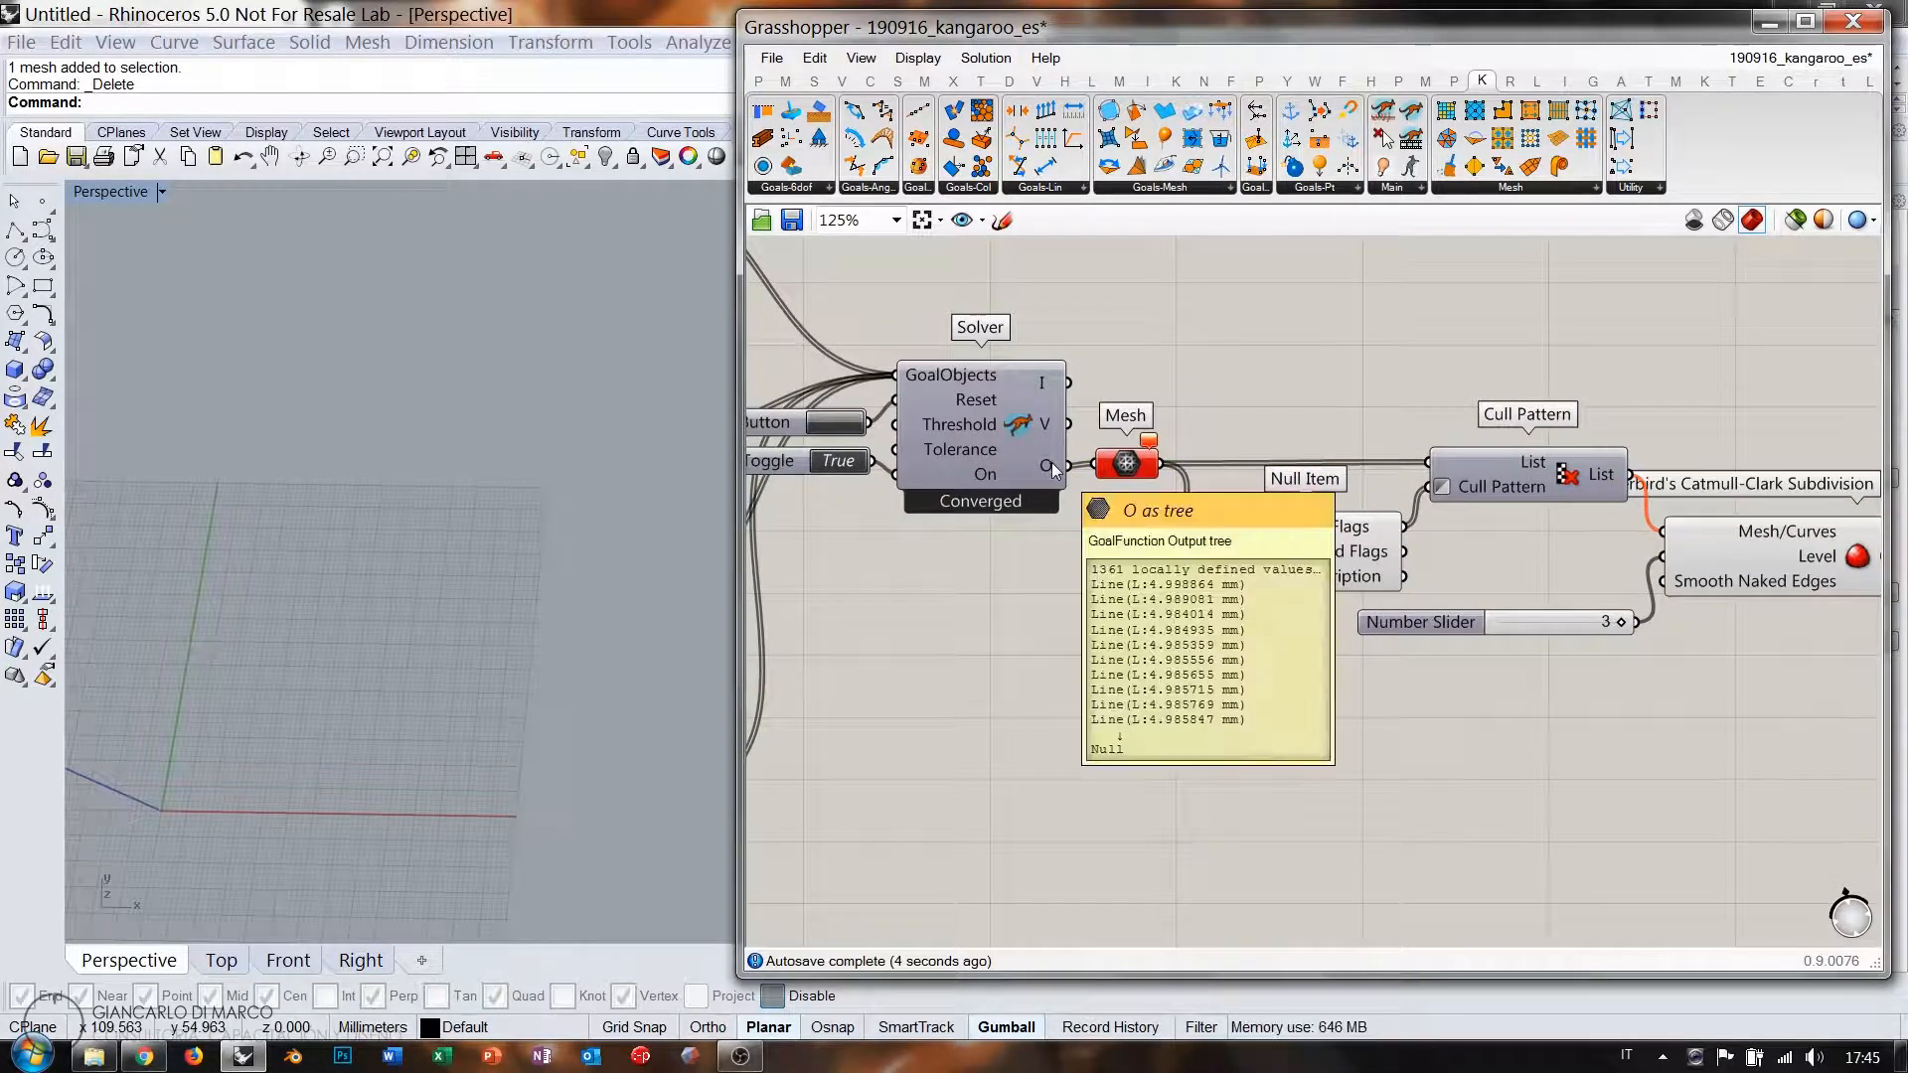
pyautogui.moveTo(1051, 462); pyautogui.dragTo(1509, 590, button='right')
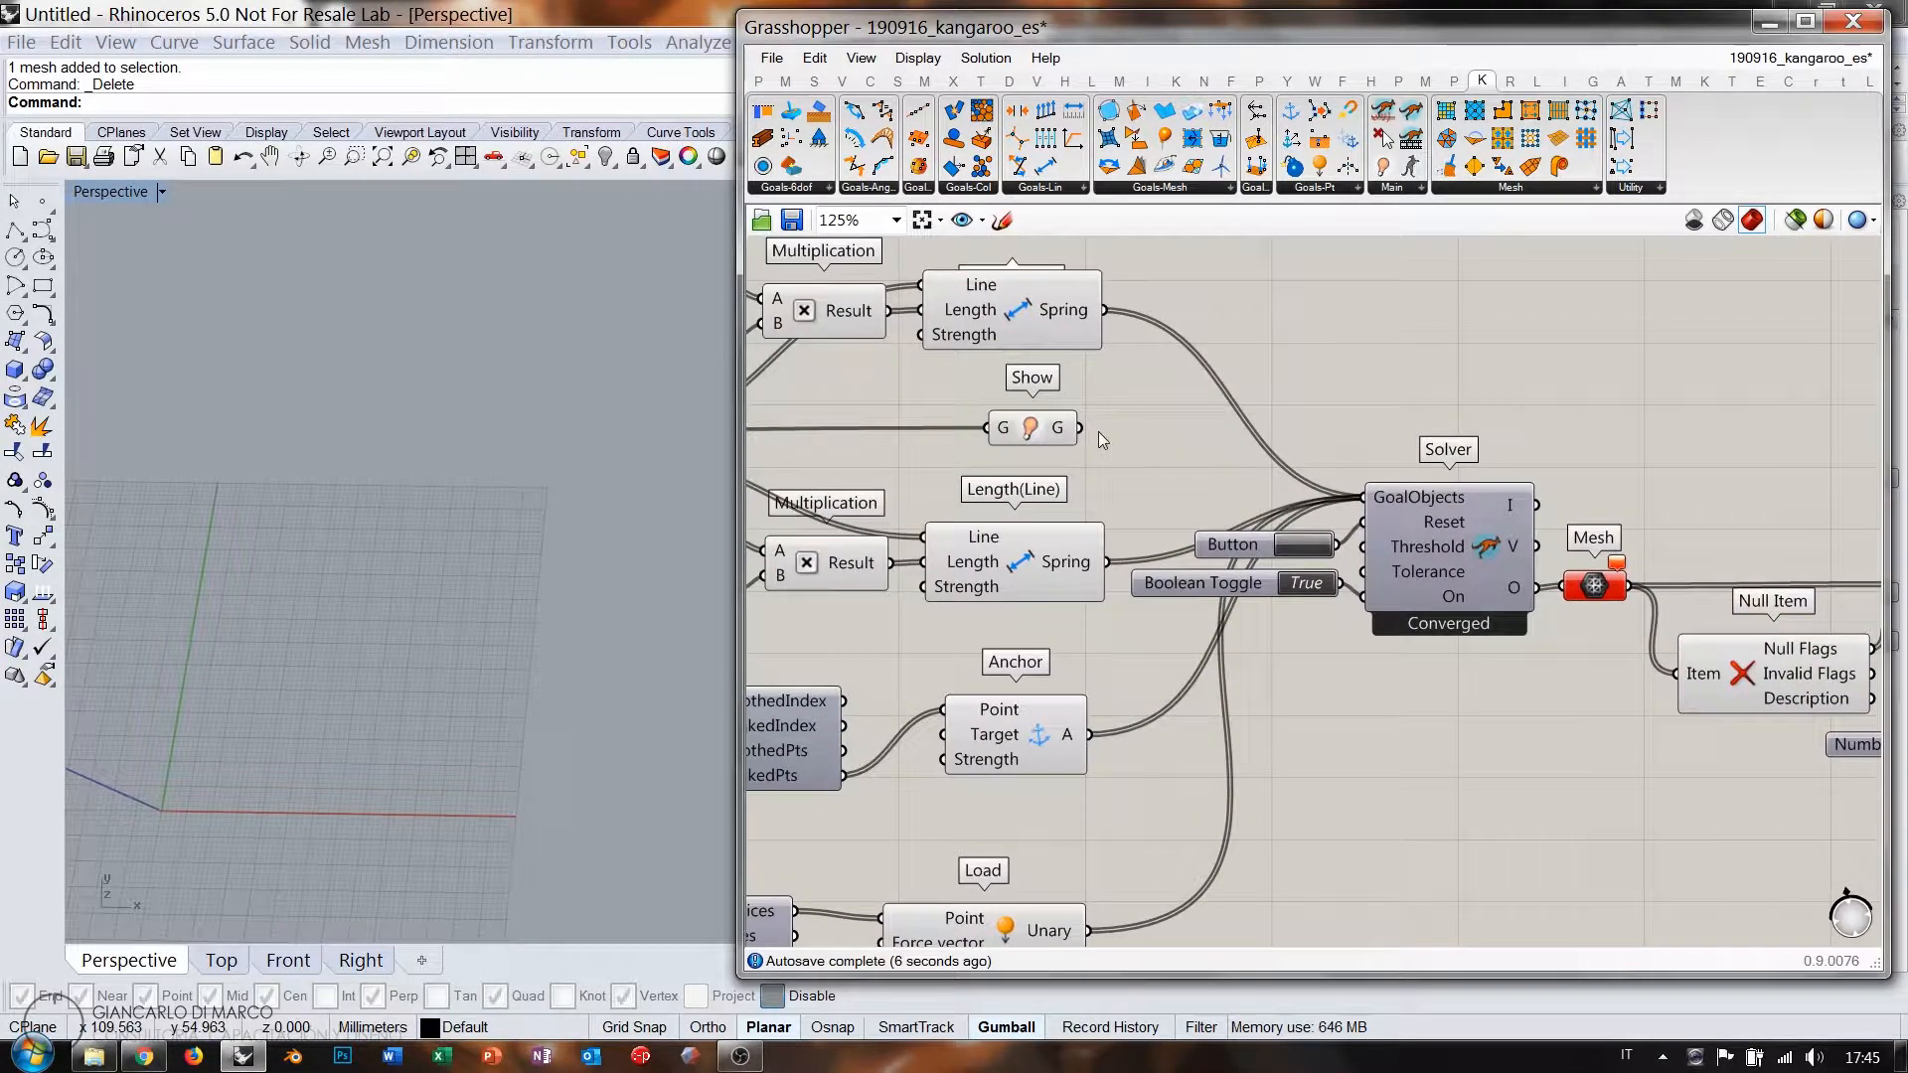
pyautogui.moveTo(1320, 492); pyautogui.dragTo(1361, 497)
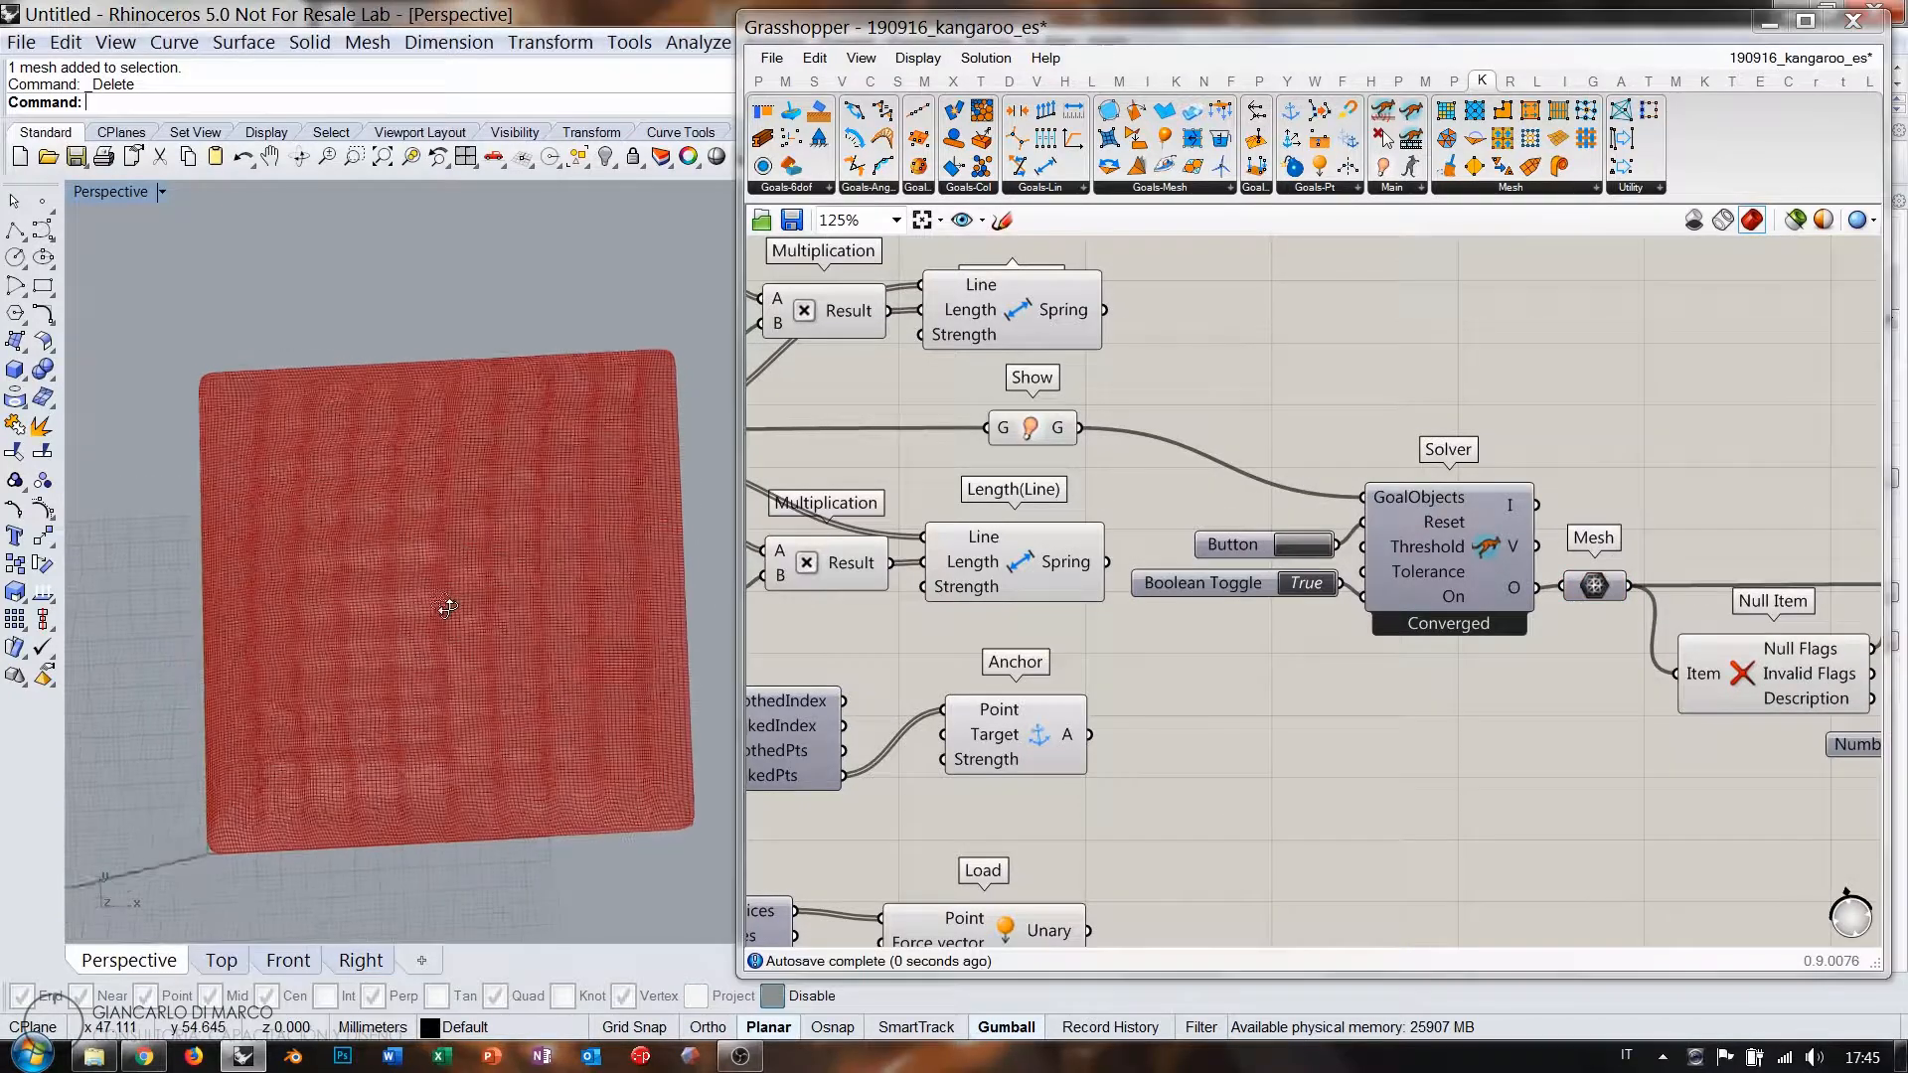
# Orbit the Perspective view to inspect the smooth subdivided pillow mesh.
pyautogui.moveTo(441, 652); pyautogui.dragTo(493, 542, button='right')
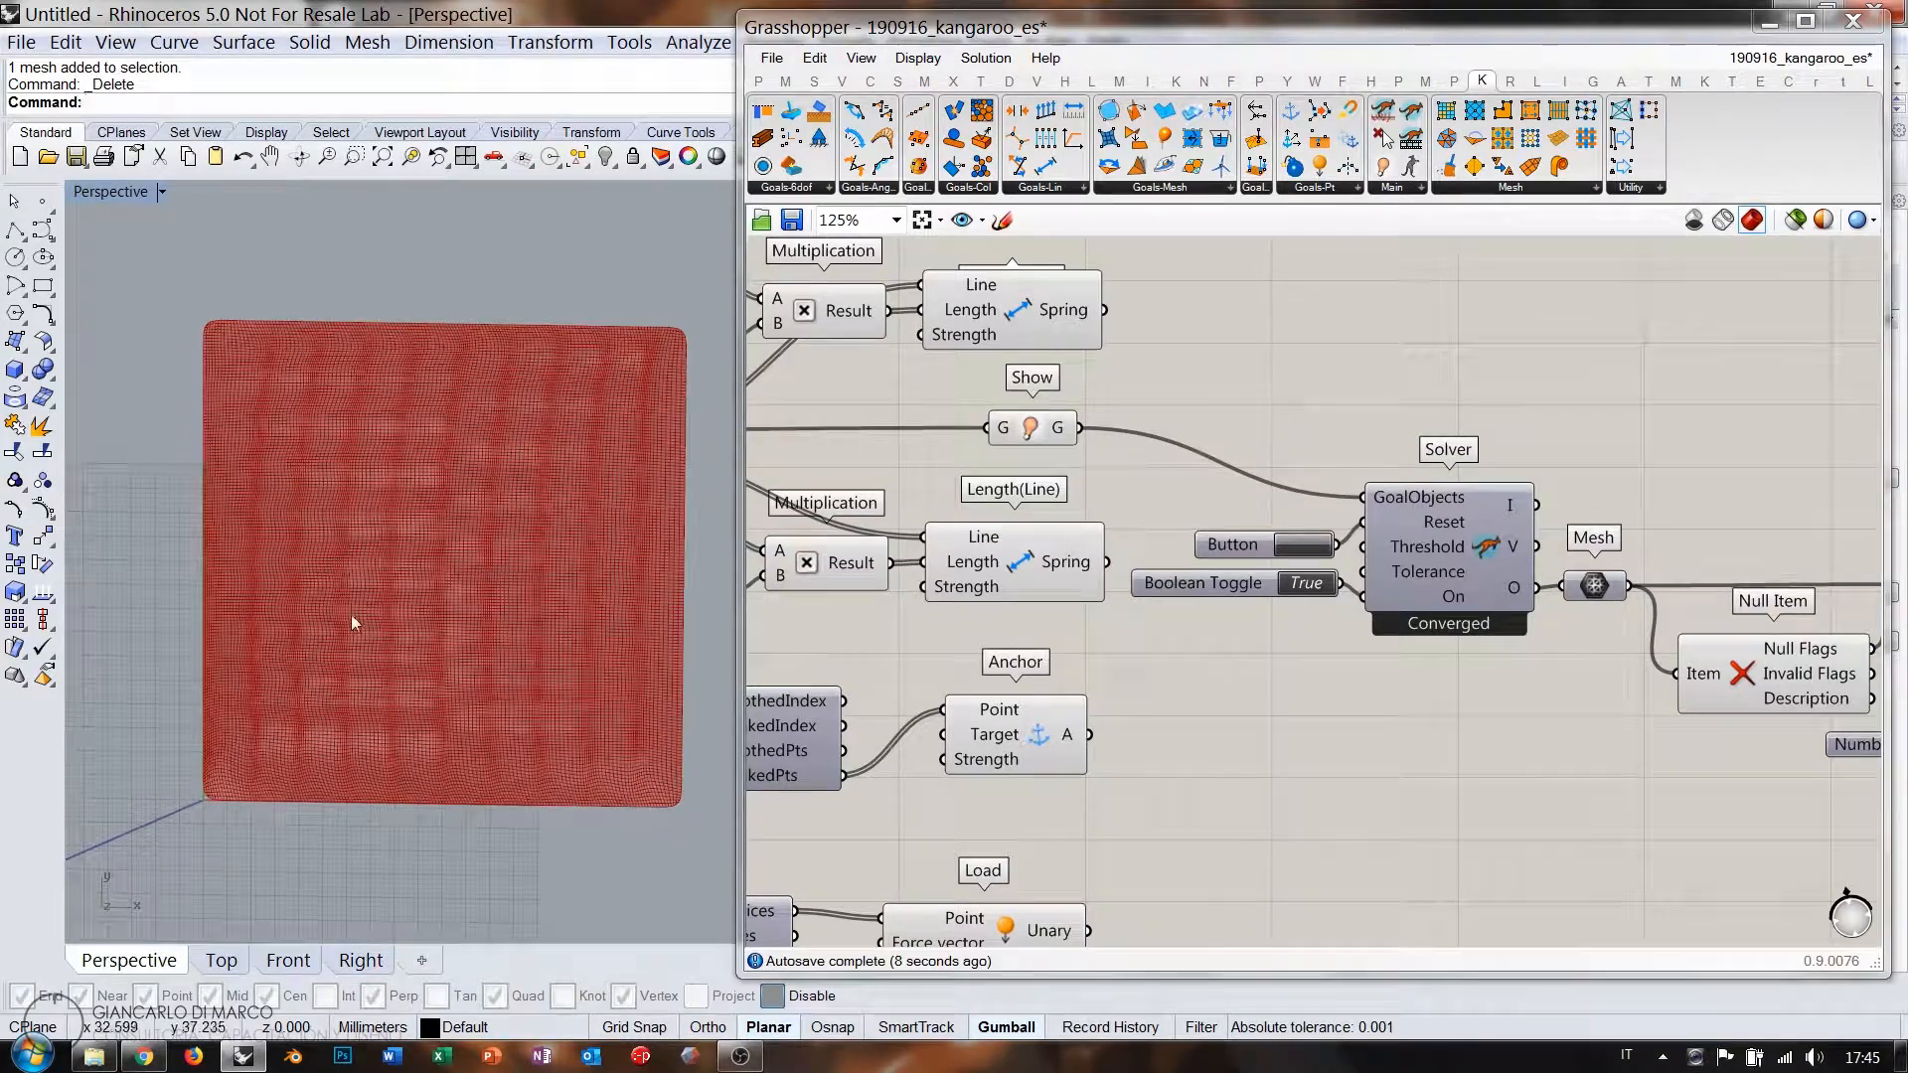
pyautogui.moveTo(384, 749); pyautogui.dragTo(493, 569, button='right')
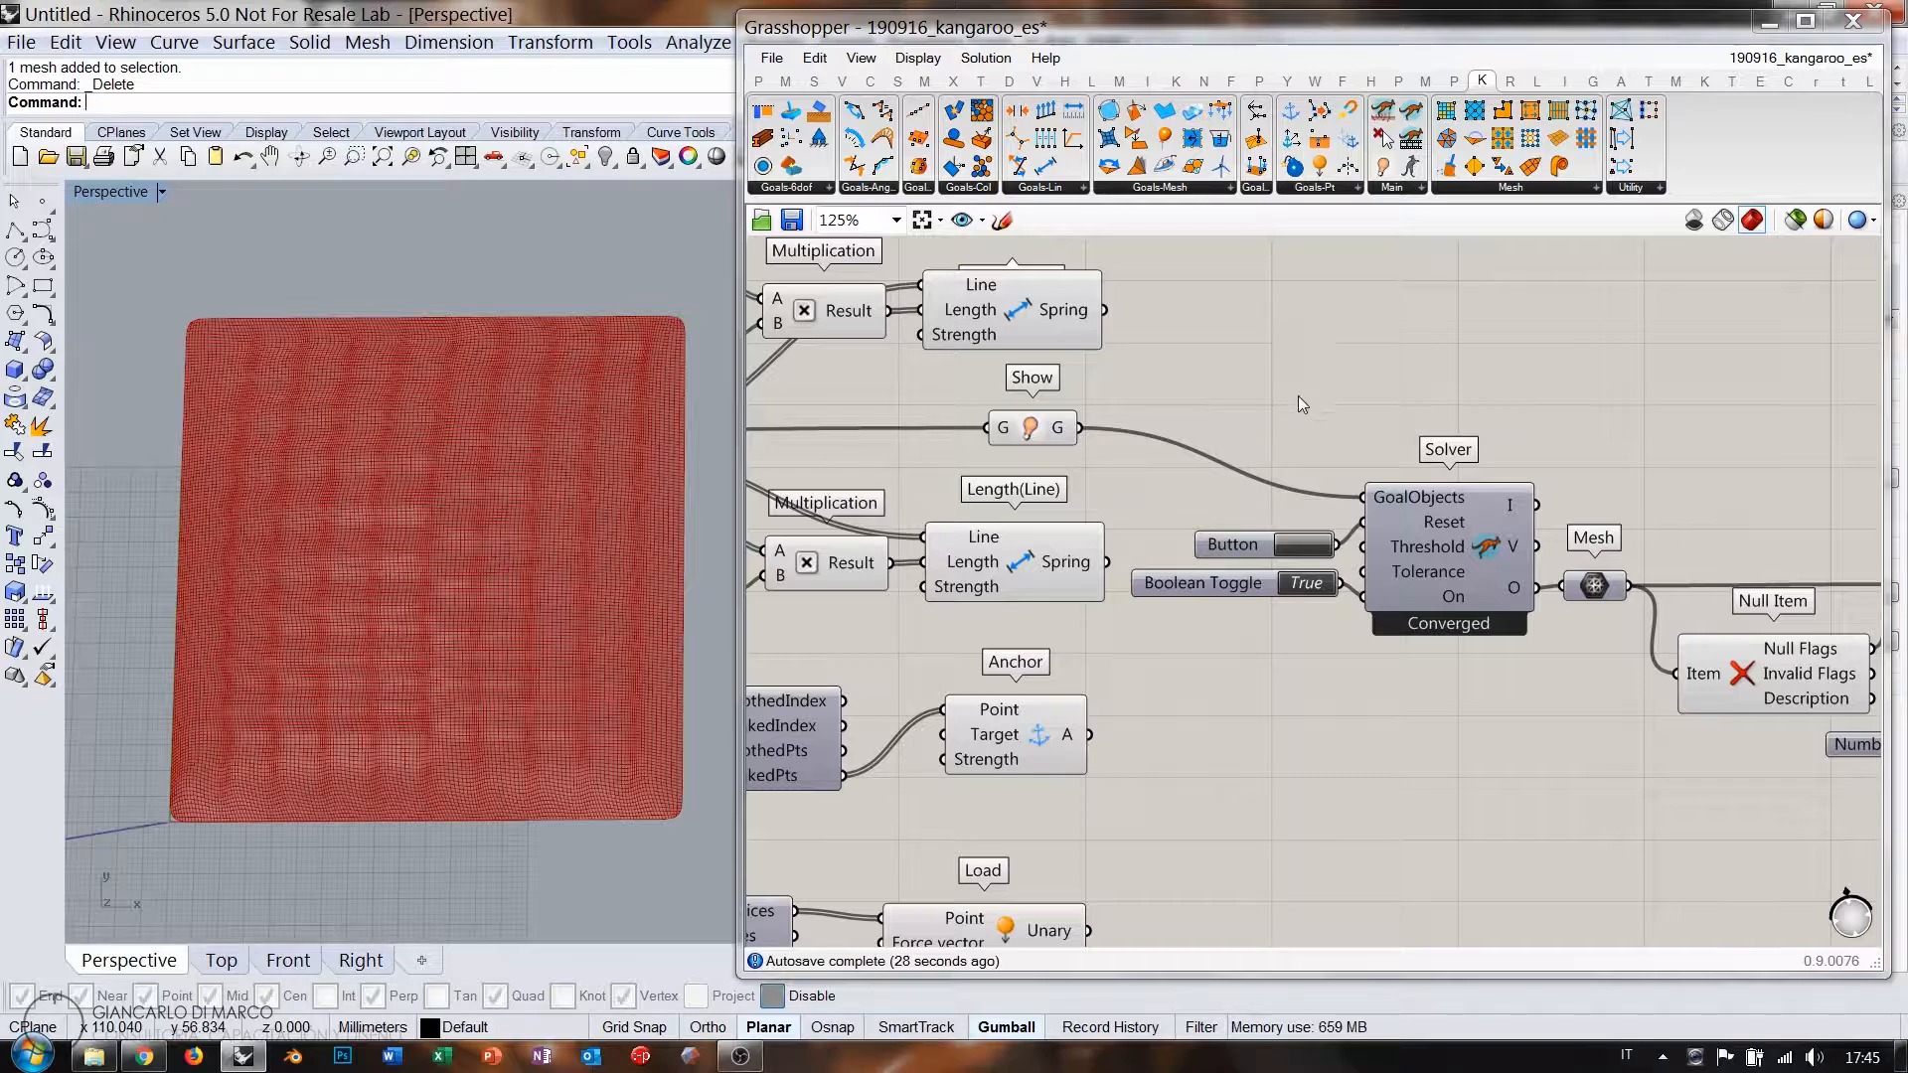
pyautogui.moveTo(549, 534); pyautogui.dragTo(497, 656, button='right')
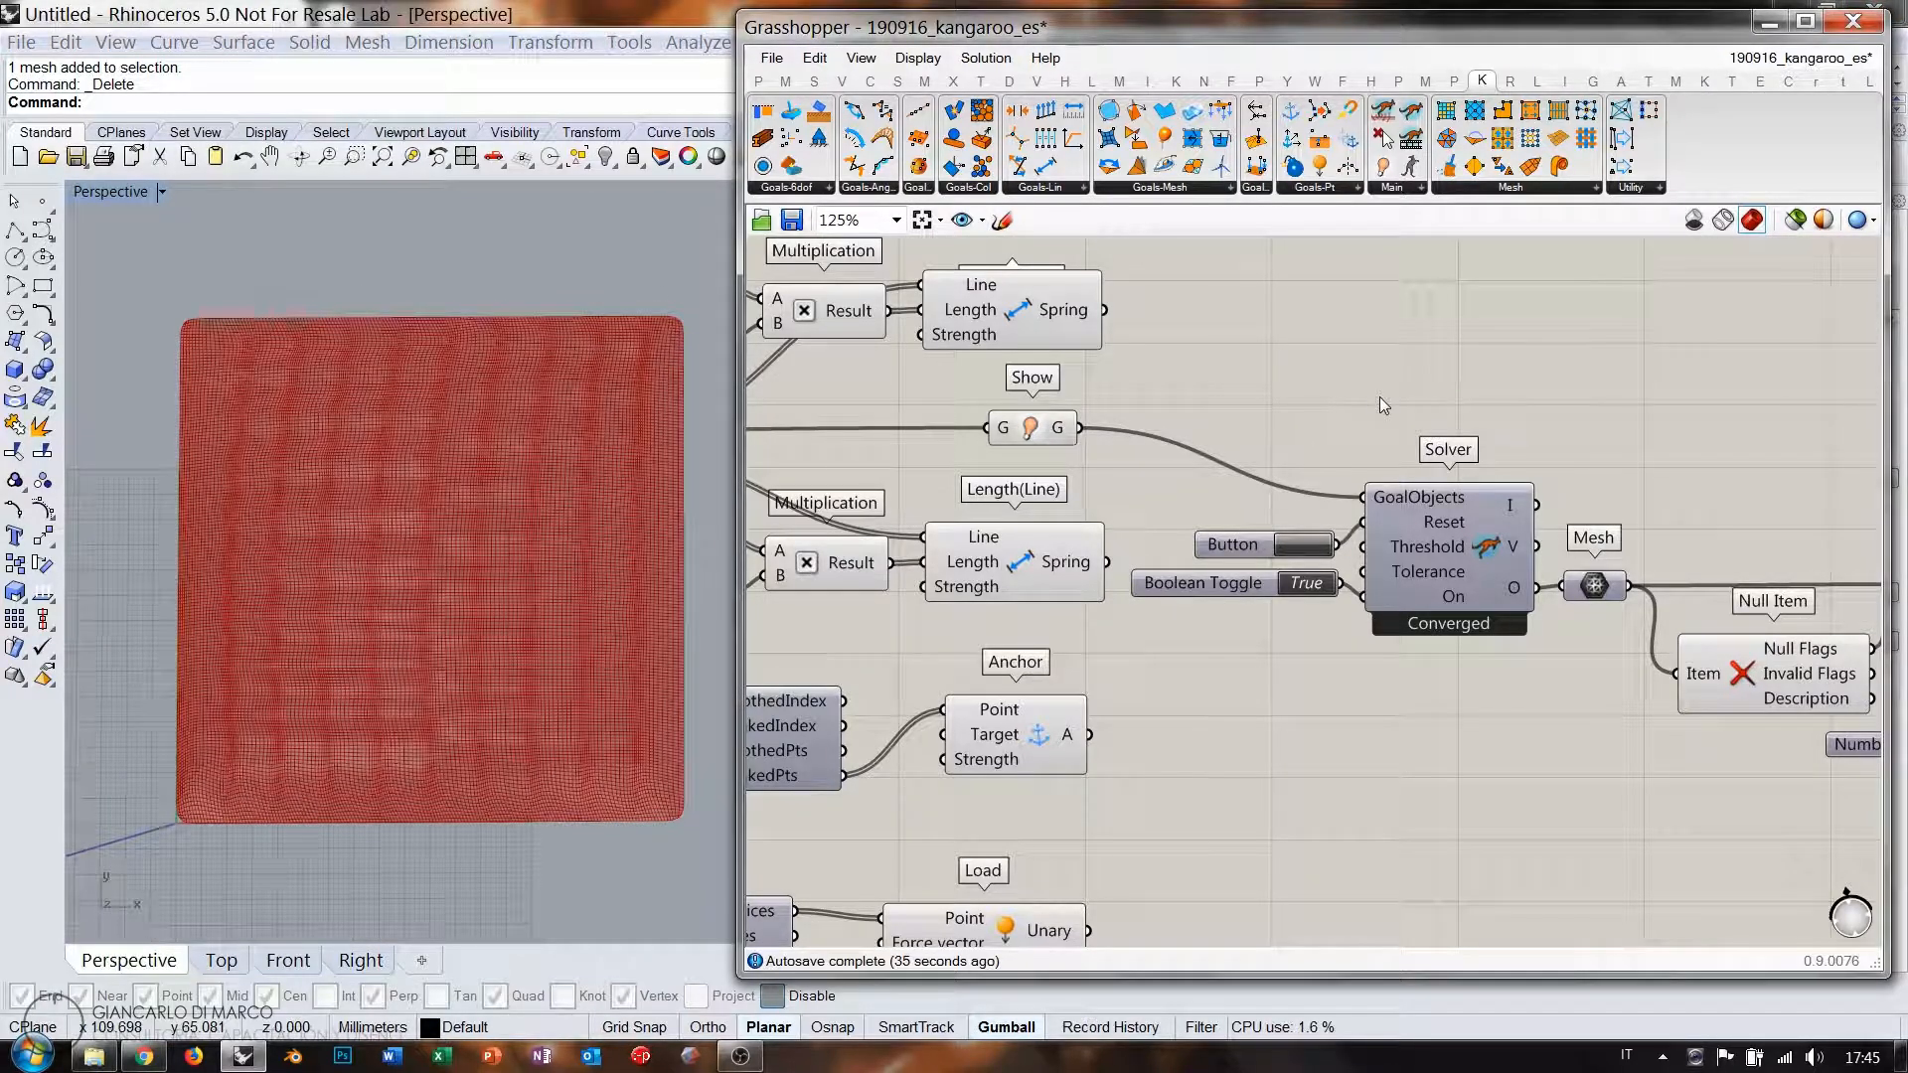
pyautogui.scroll(-4, 1358, 406)
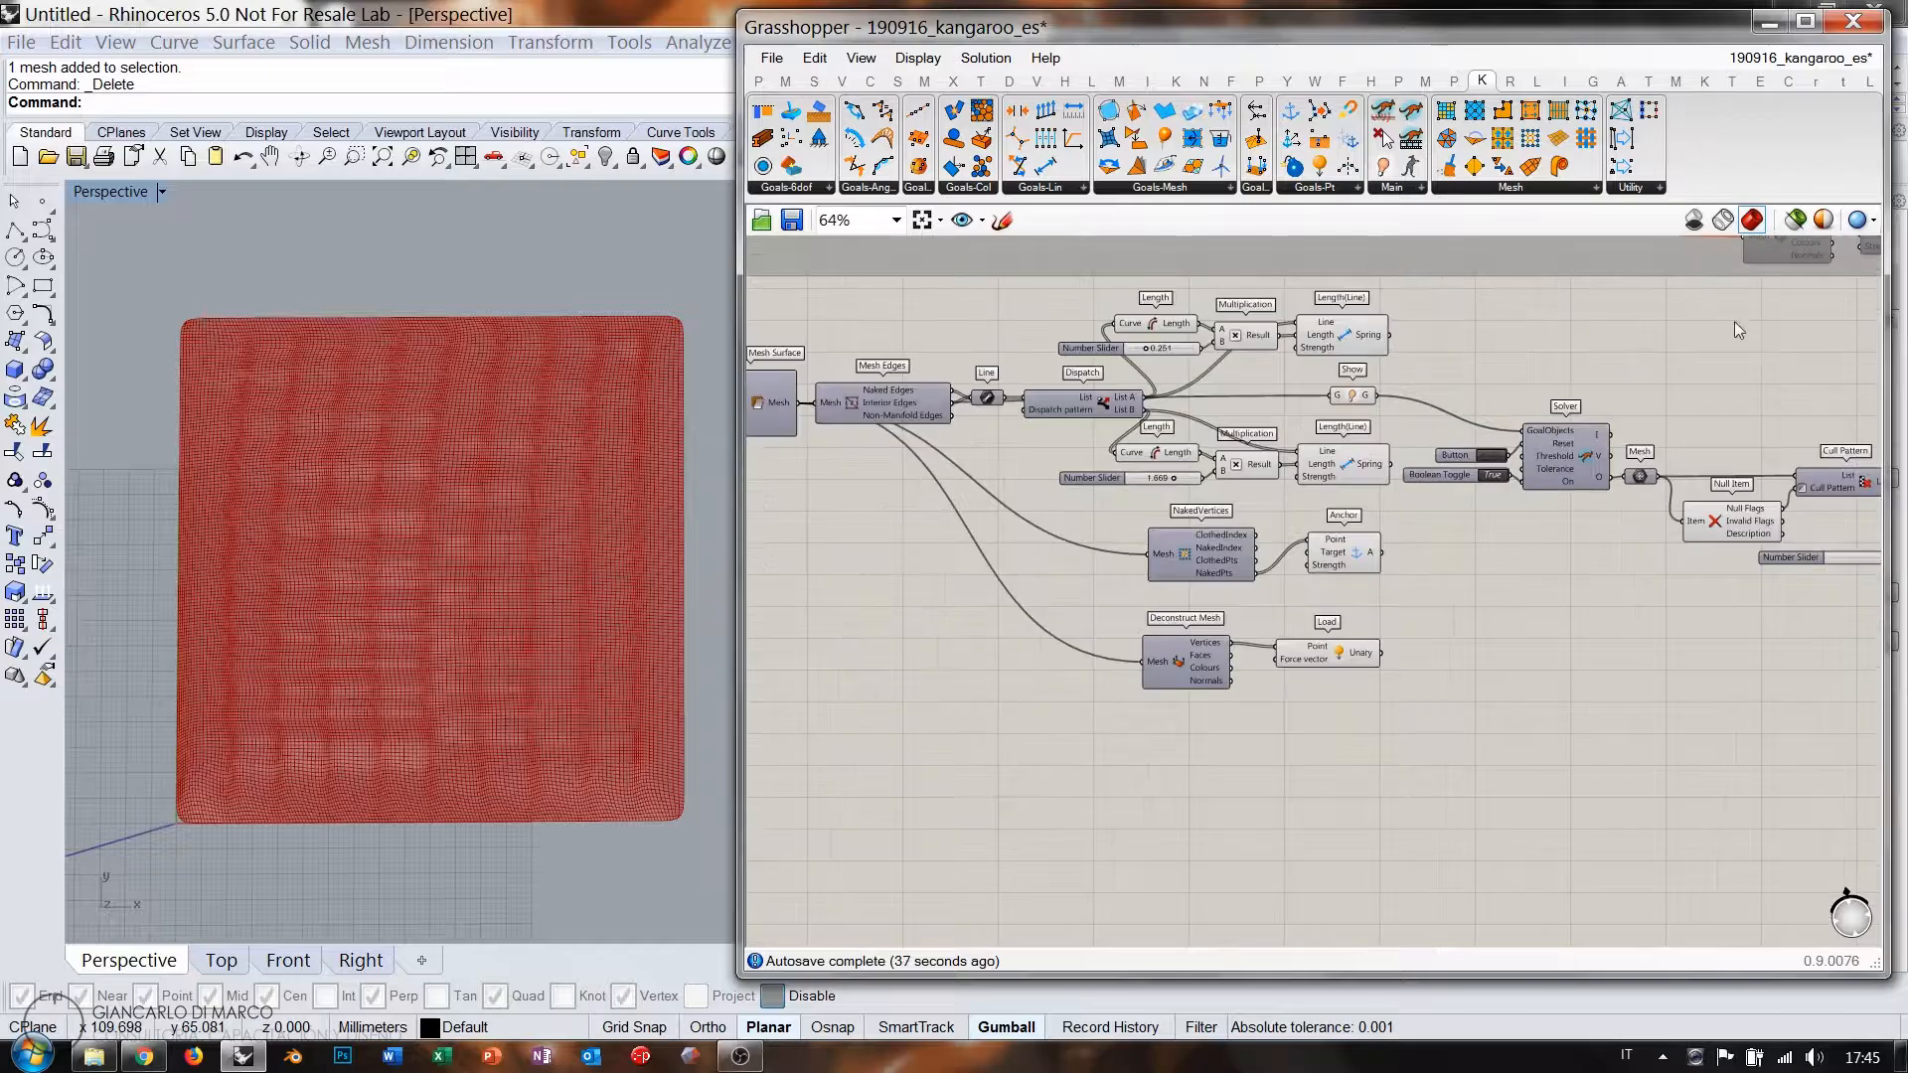
pyautogui.moveTo(1635, 393); pyautogui.dragTo(1541, 415, button='right')
pyautogui.moveTo(1157, 457); pyautogui.dragTo(1288, 501, button='right')
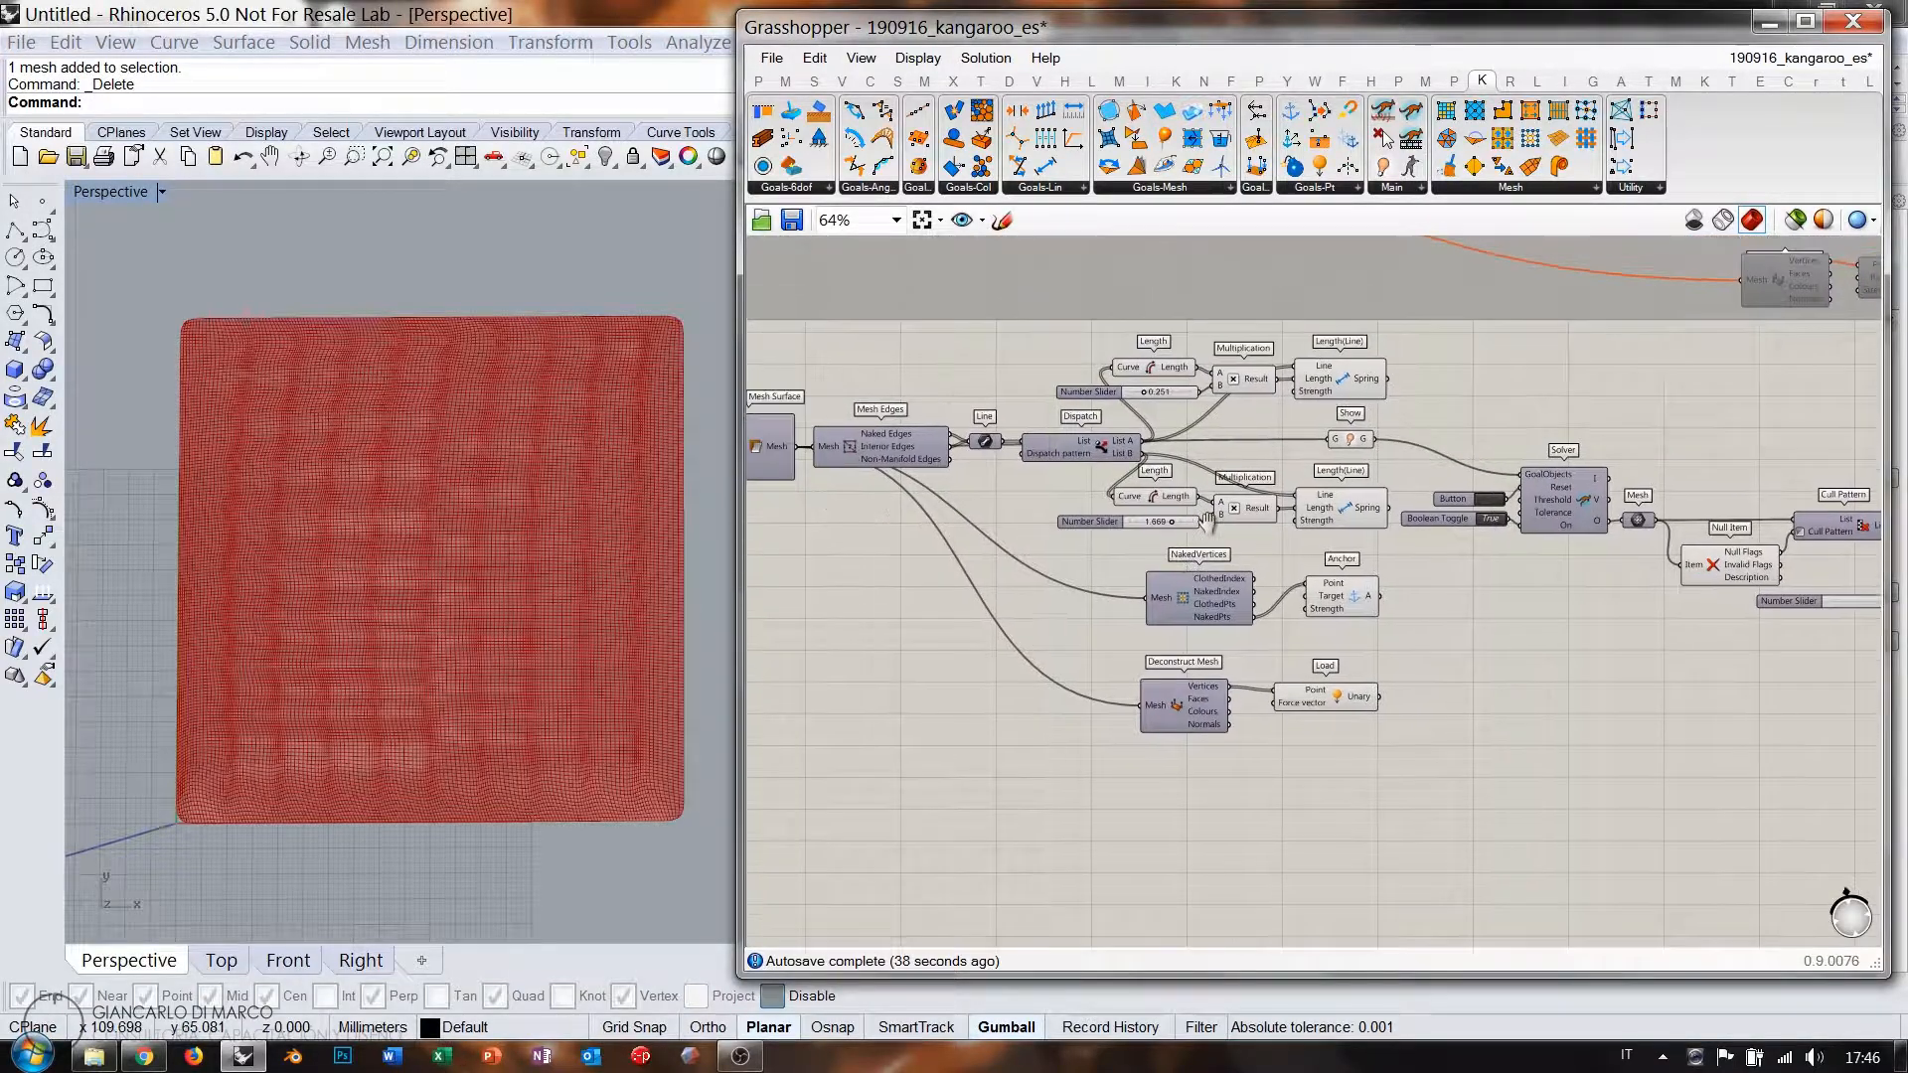
pyautogui.scroll(5, 1529, 541)
# Pause the Kangaroo solver and bring the second spring group into view.
pyautogui.doubleClick(1531, 534)
pyautogui.scroll(-4, 1471, 636)
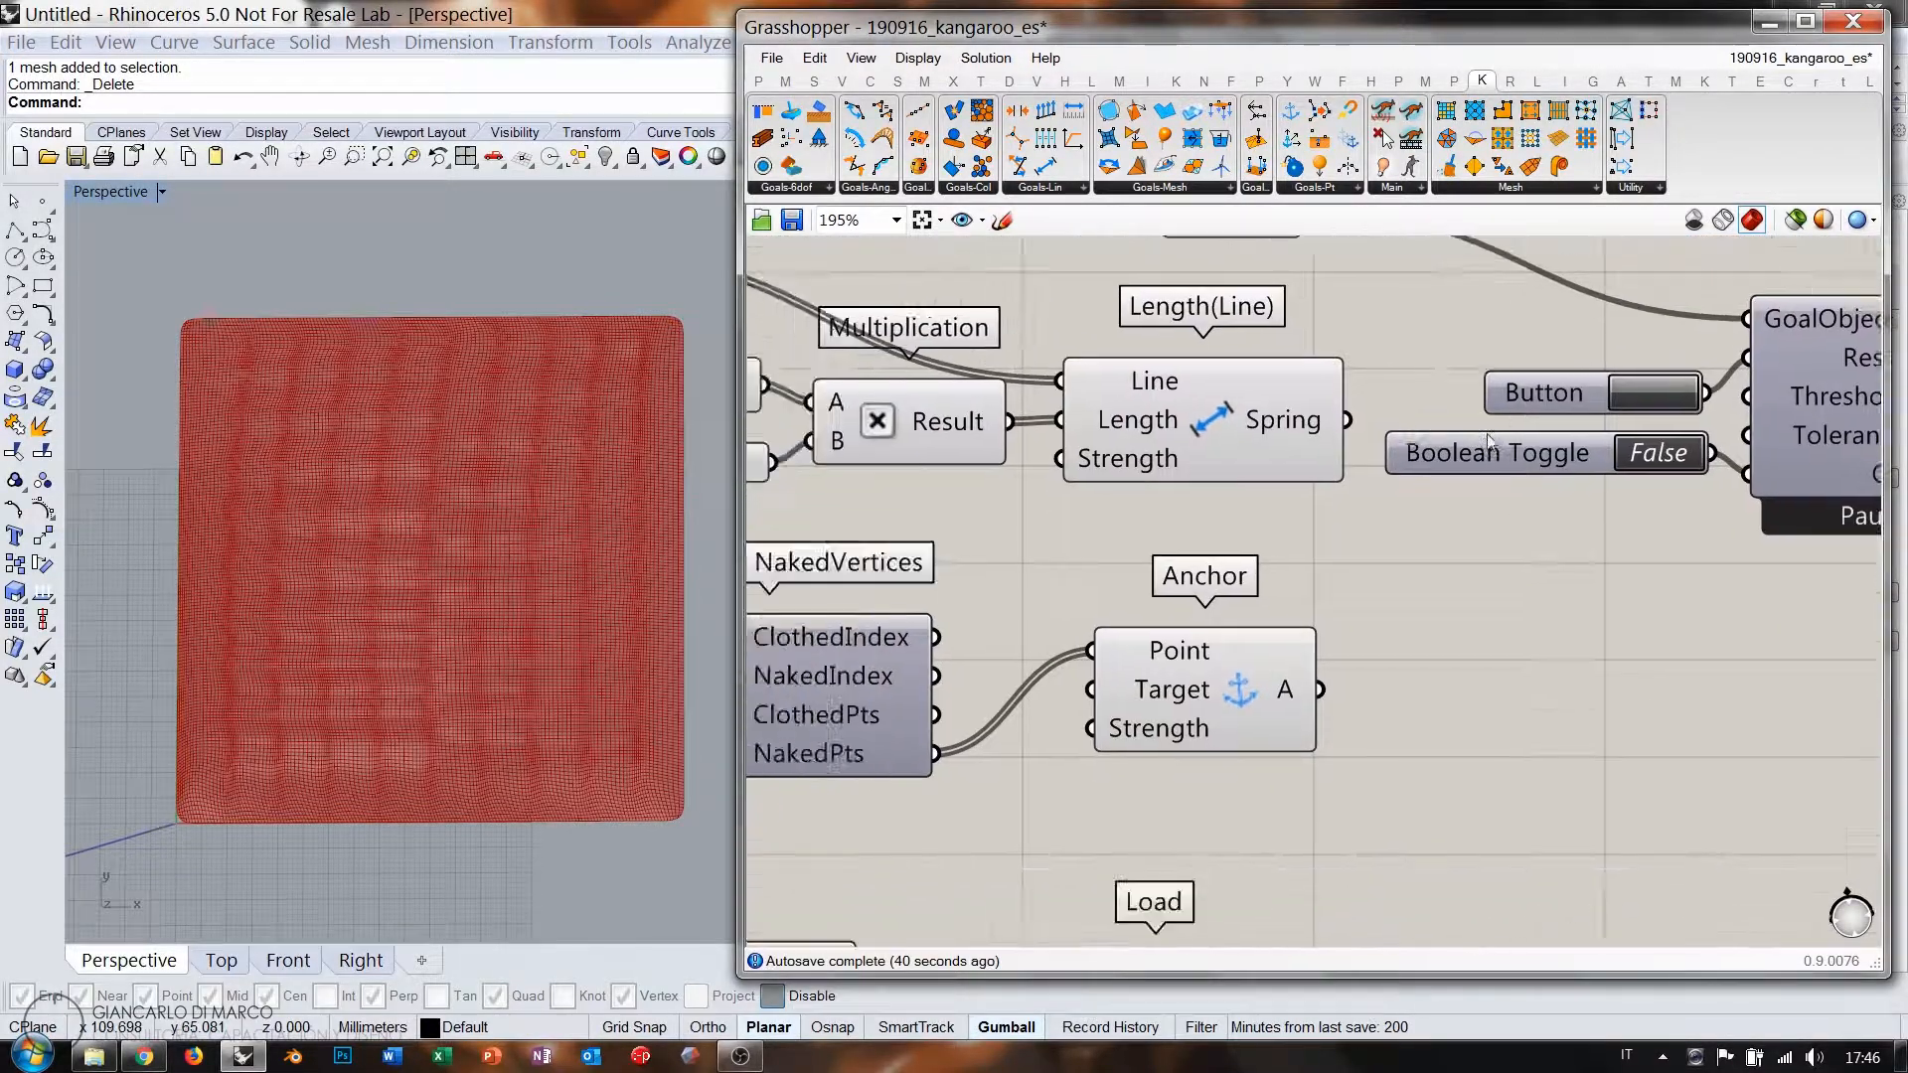
pyautogui.doubleClick(1413, 742)
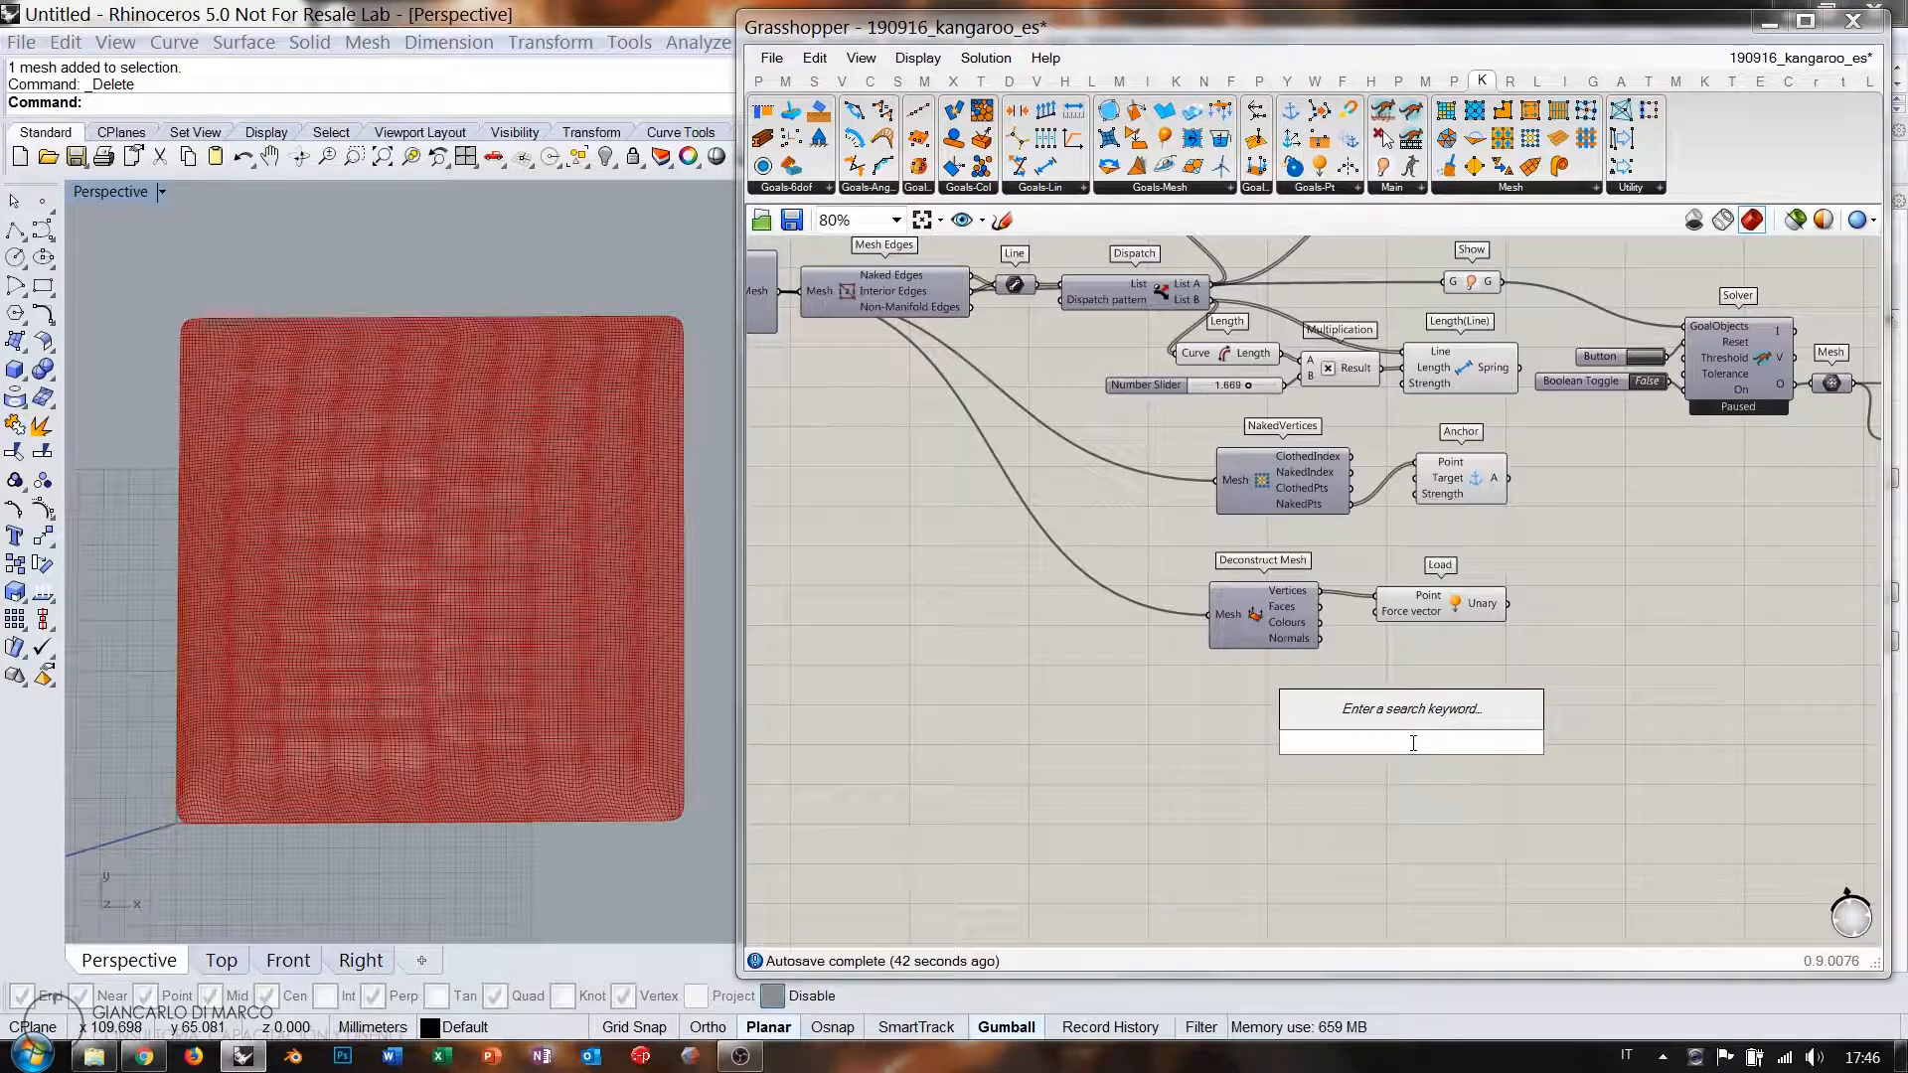
pyautogui.click(1577, 604)
pyautogui.moveTo(1554, 602); pyautogui.dragTo(1383, 714, button='right')
# Wire both Length(Line) springs, Show, Anchor and Load goals into the solver's GoalObjects.
pyautogui.moveTo(1338, 716); pyautogui.dragTo(1429, 644)
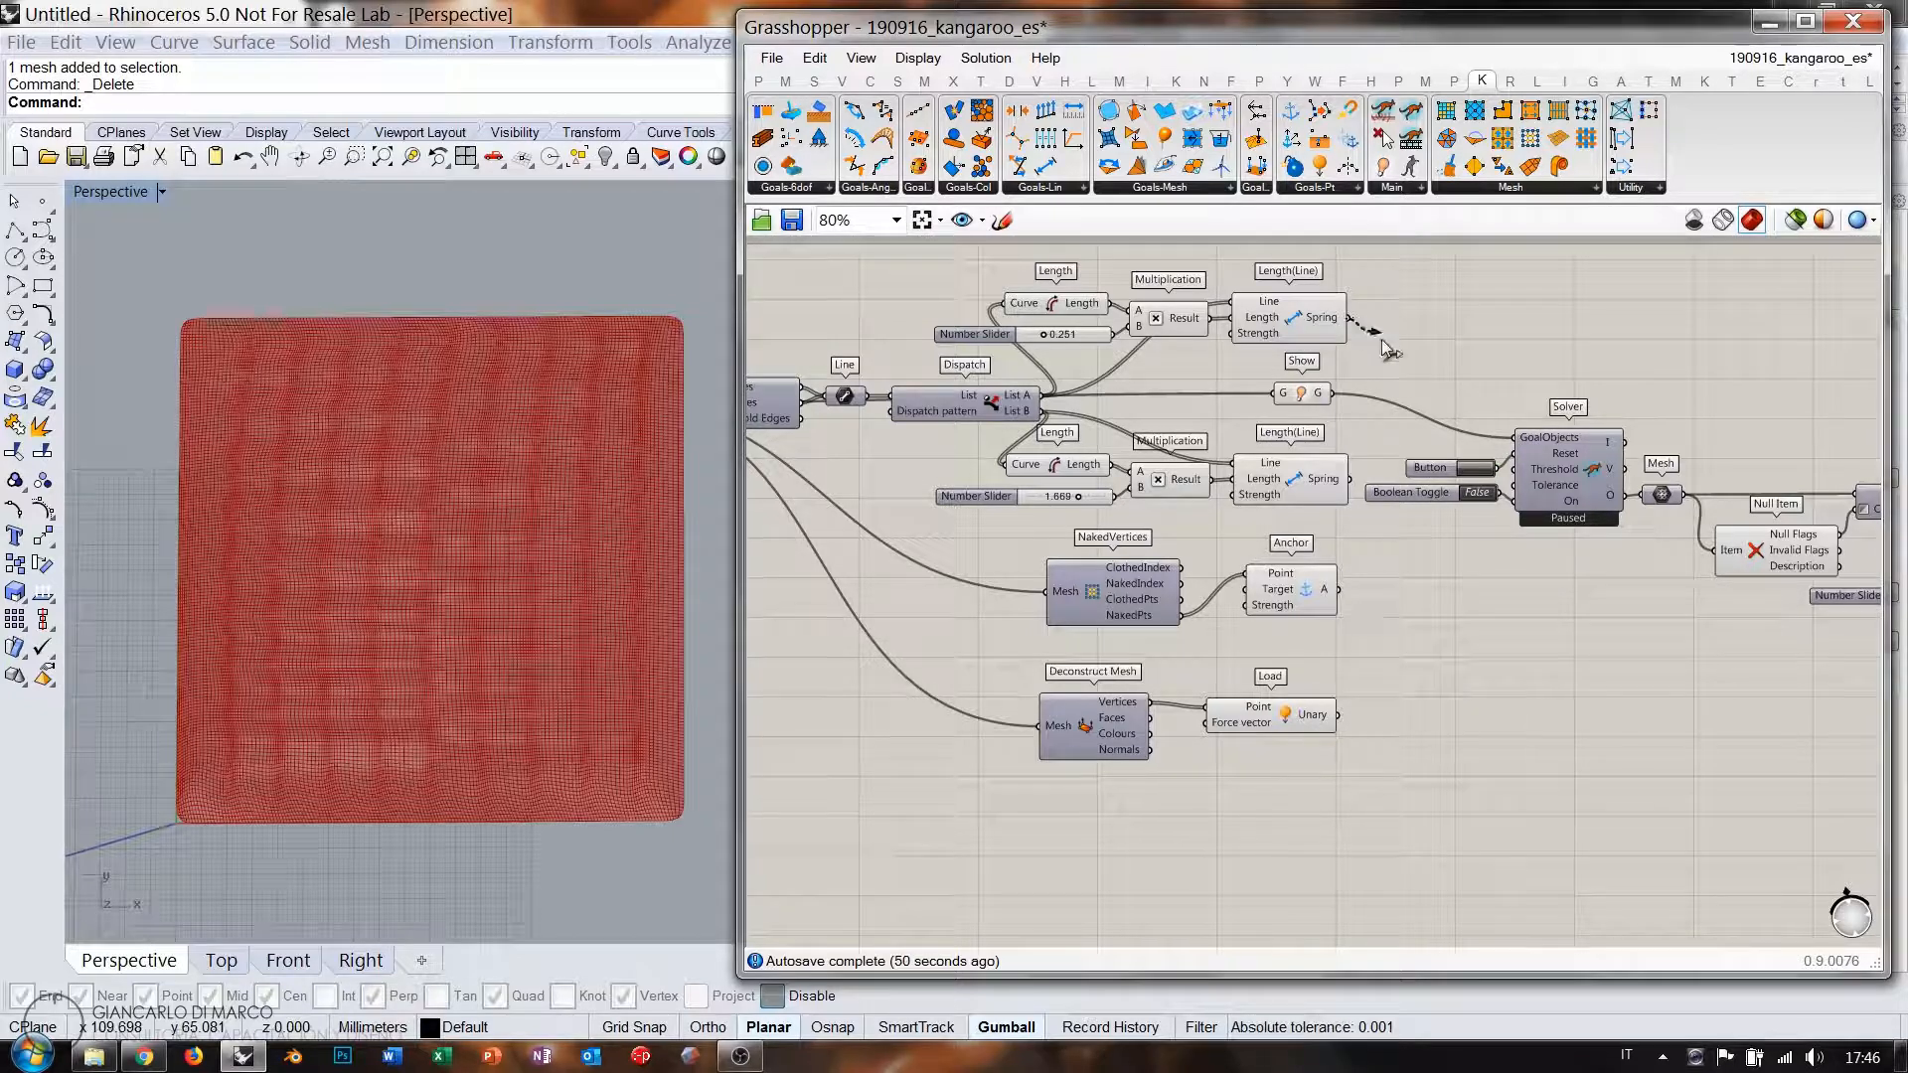
pyautogui.moveTo(1381, 338); pyautogui.dragTo(1515, 438)
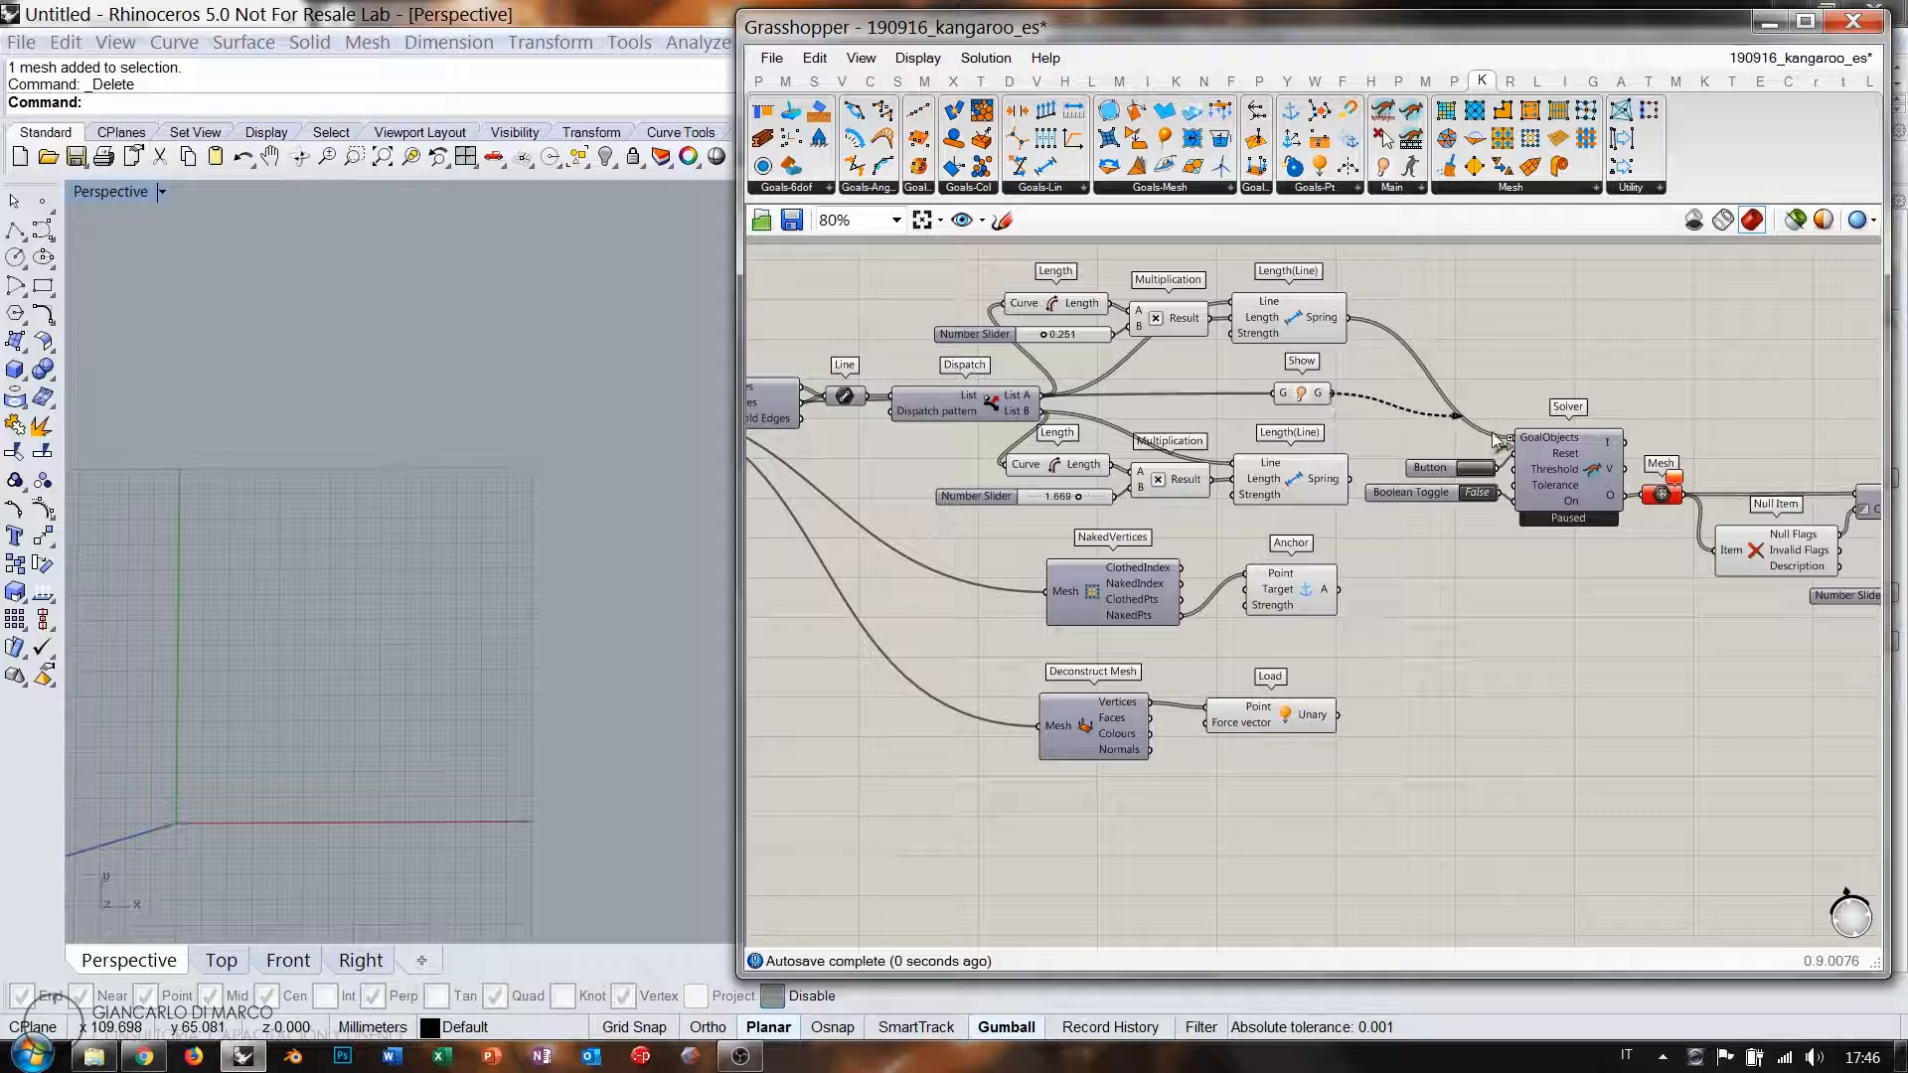
pyautogui.moveTo(1491, 451); pyautogui.dragTo(1511, 439)
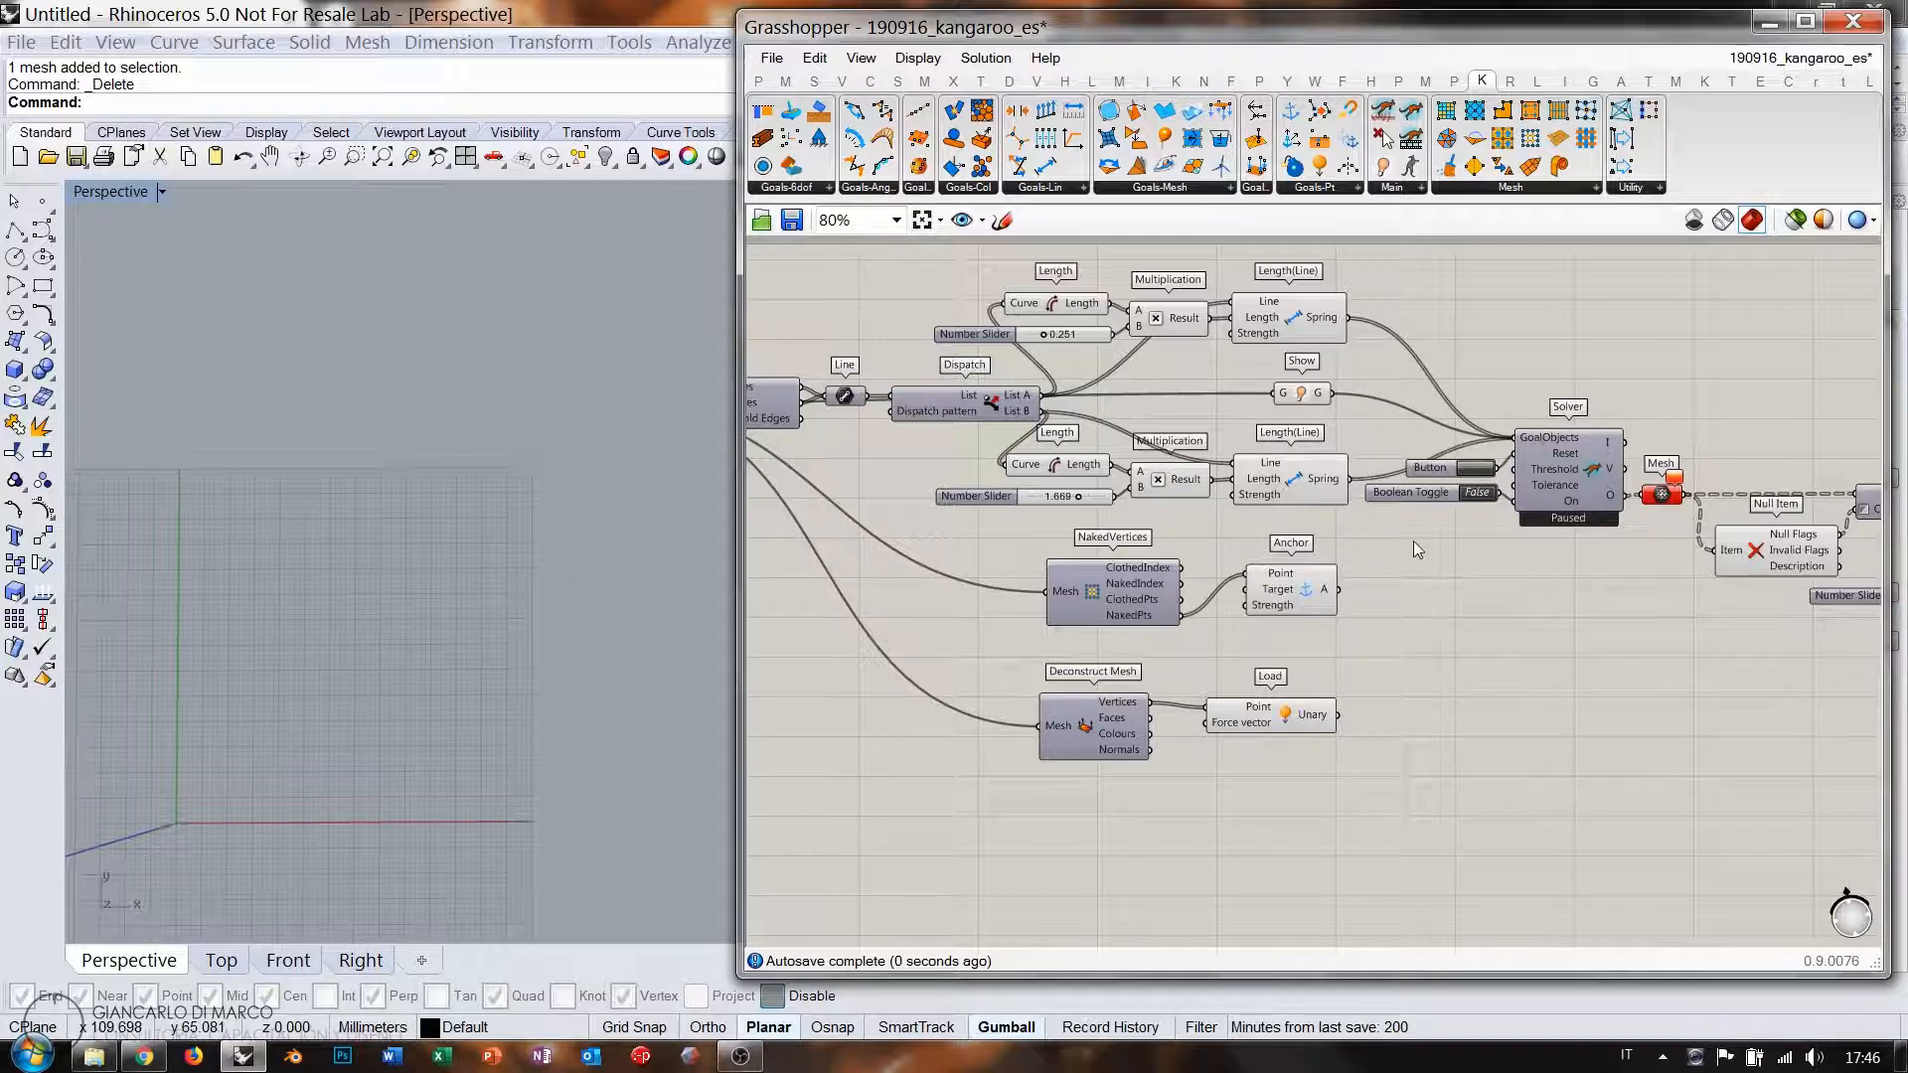
pyautogui.moveTo(1339, 589); pyautogui.dragTo(1515, 438)
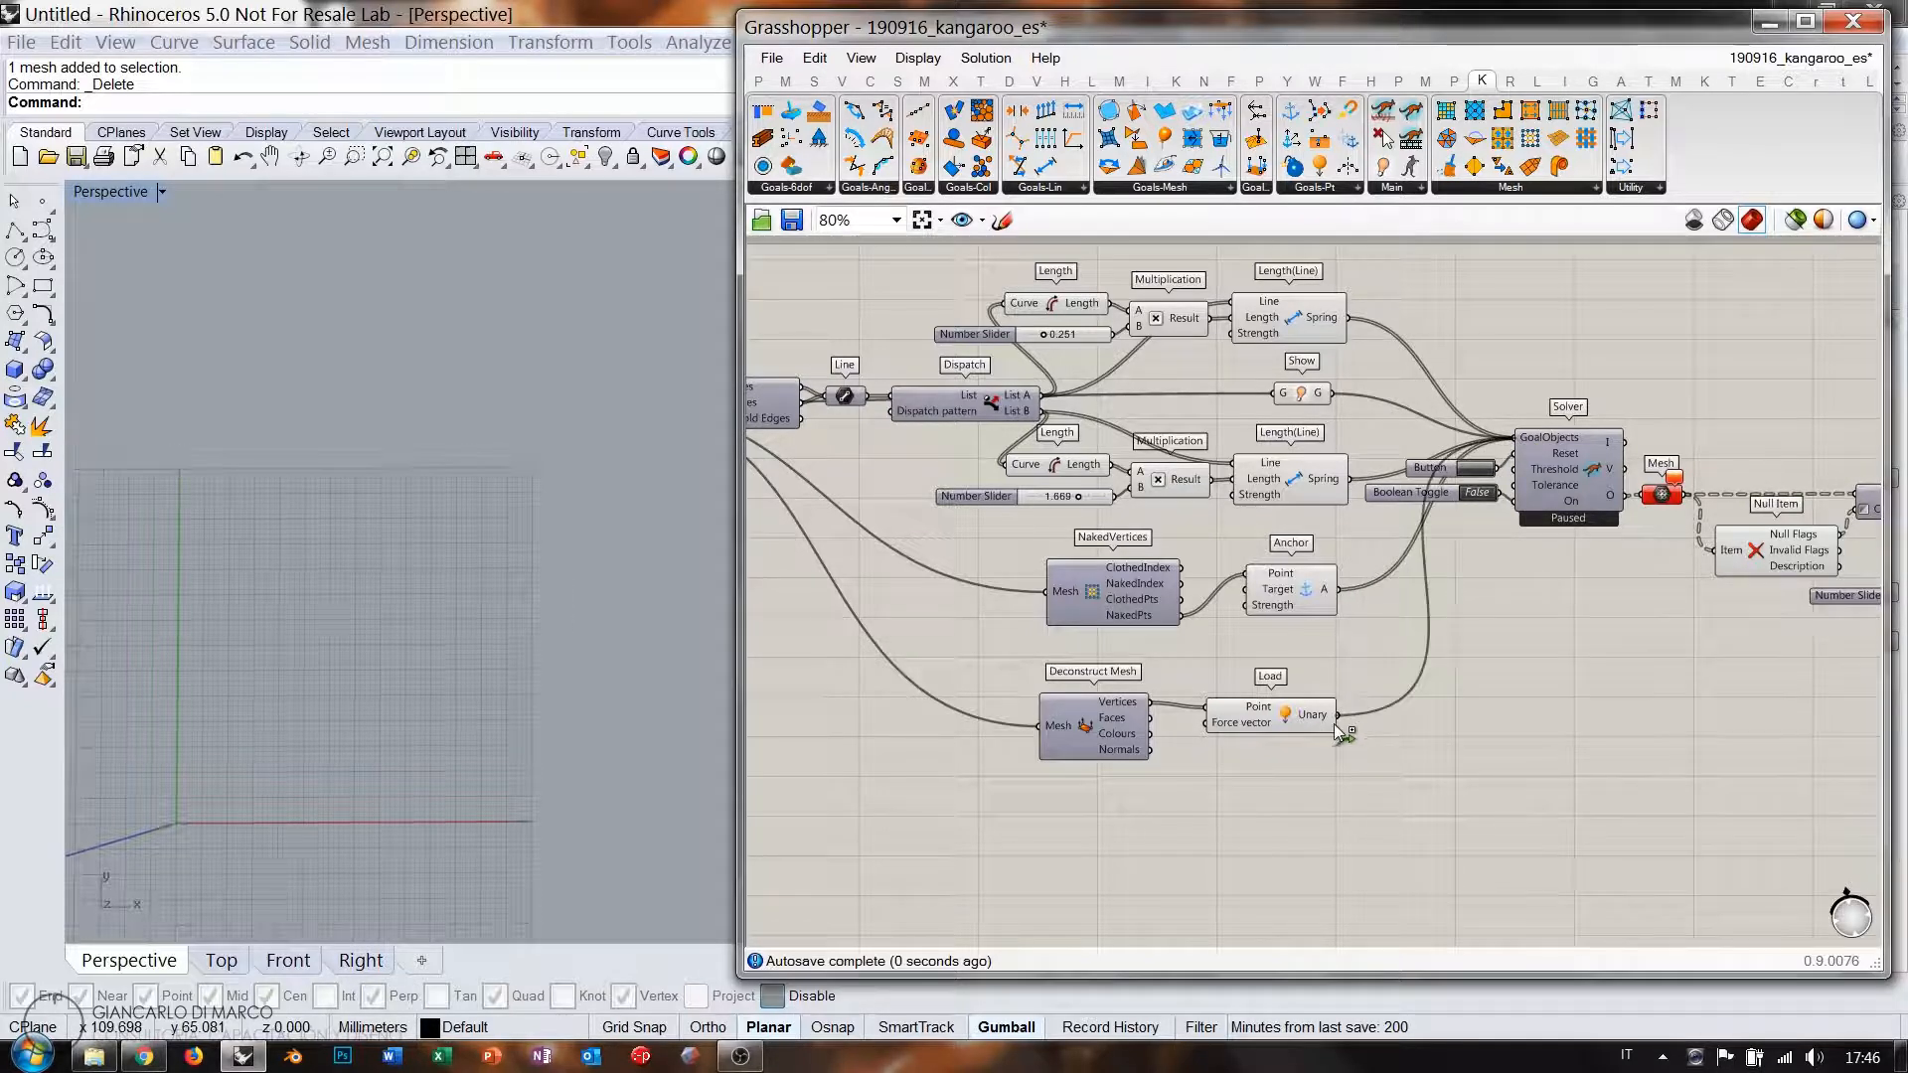
pyautogui.moveTo(1338, 714); pyautogui.dragTo(1515, 438)
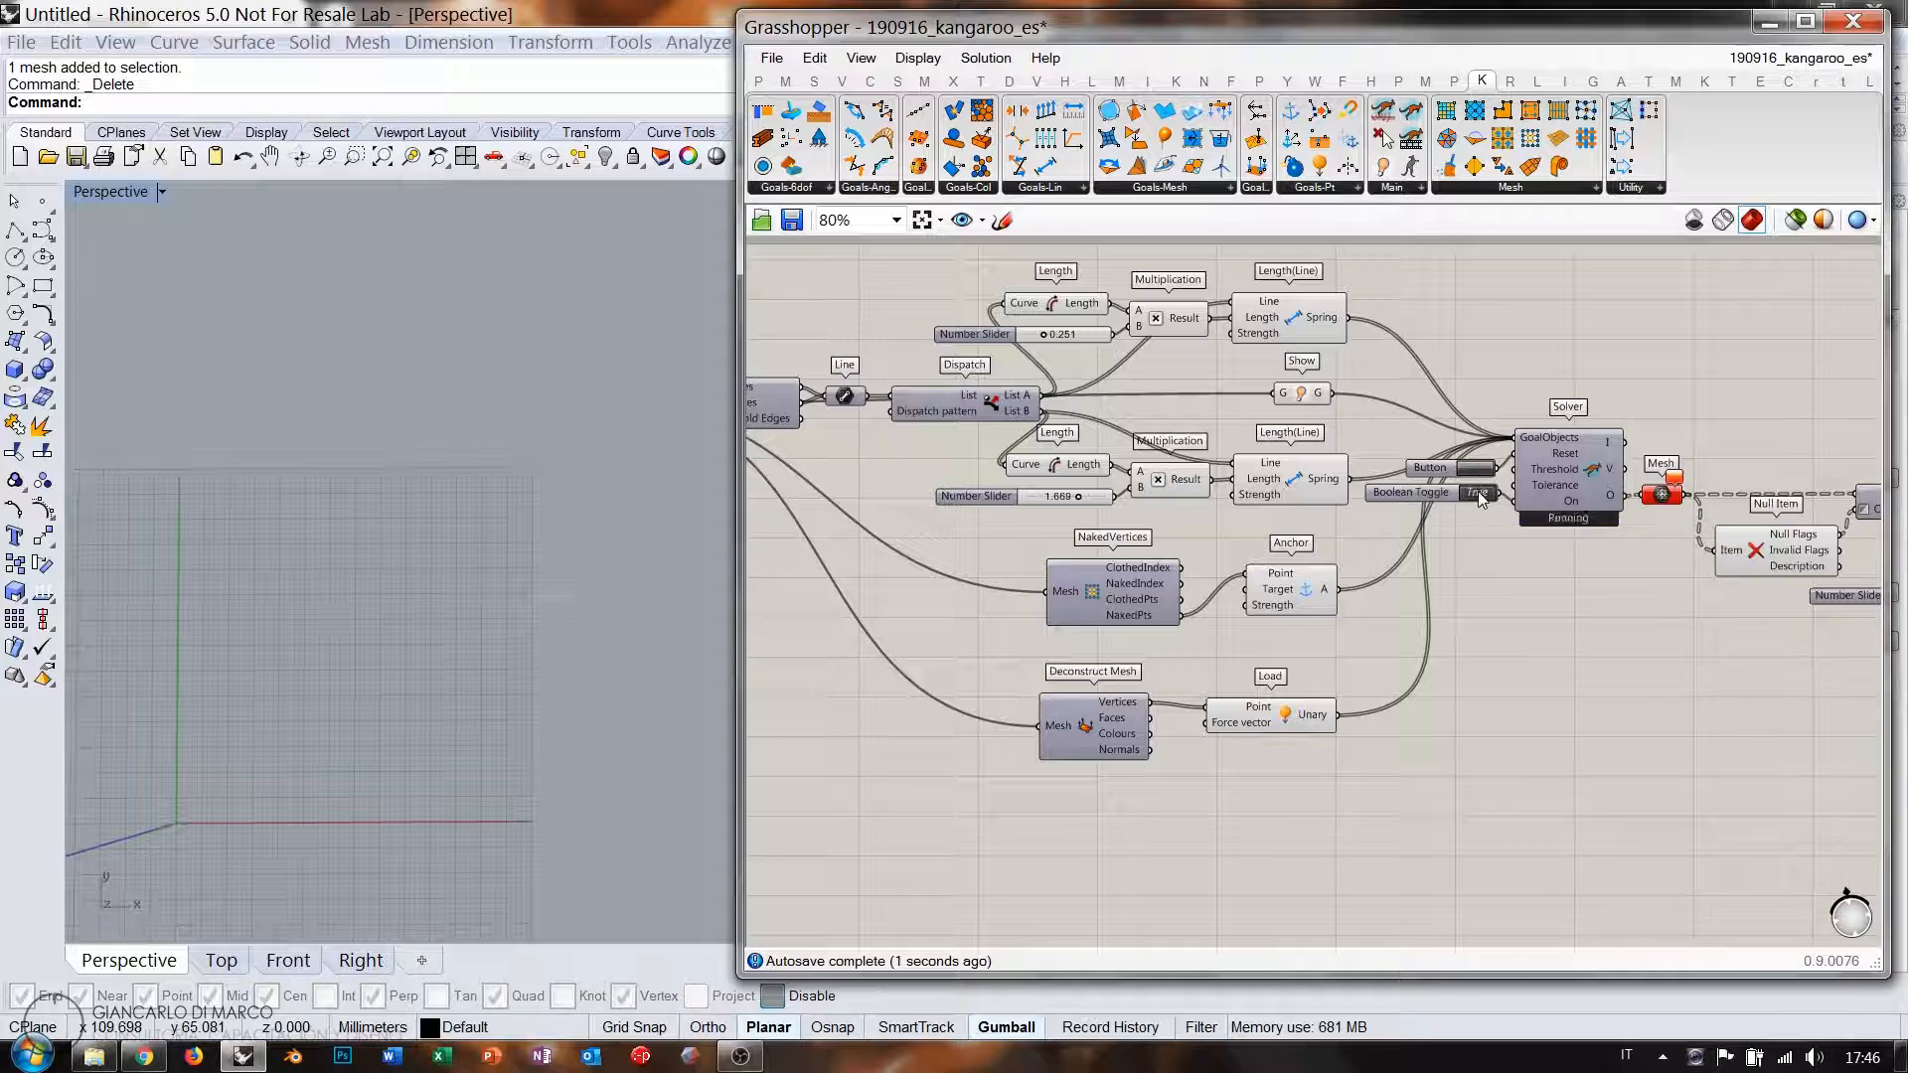
pyautogui.moveTo(1556, 610); pyautogui.dragTo(1212, 581, button='right')
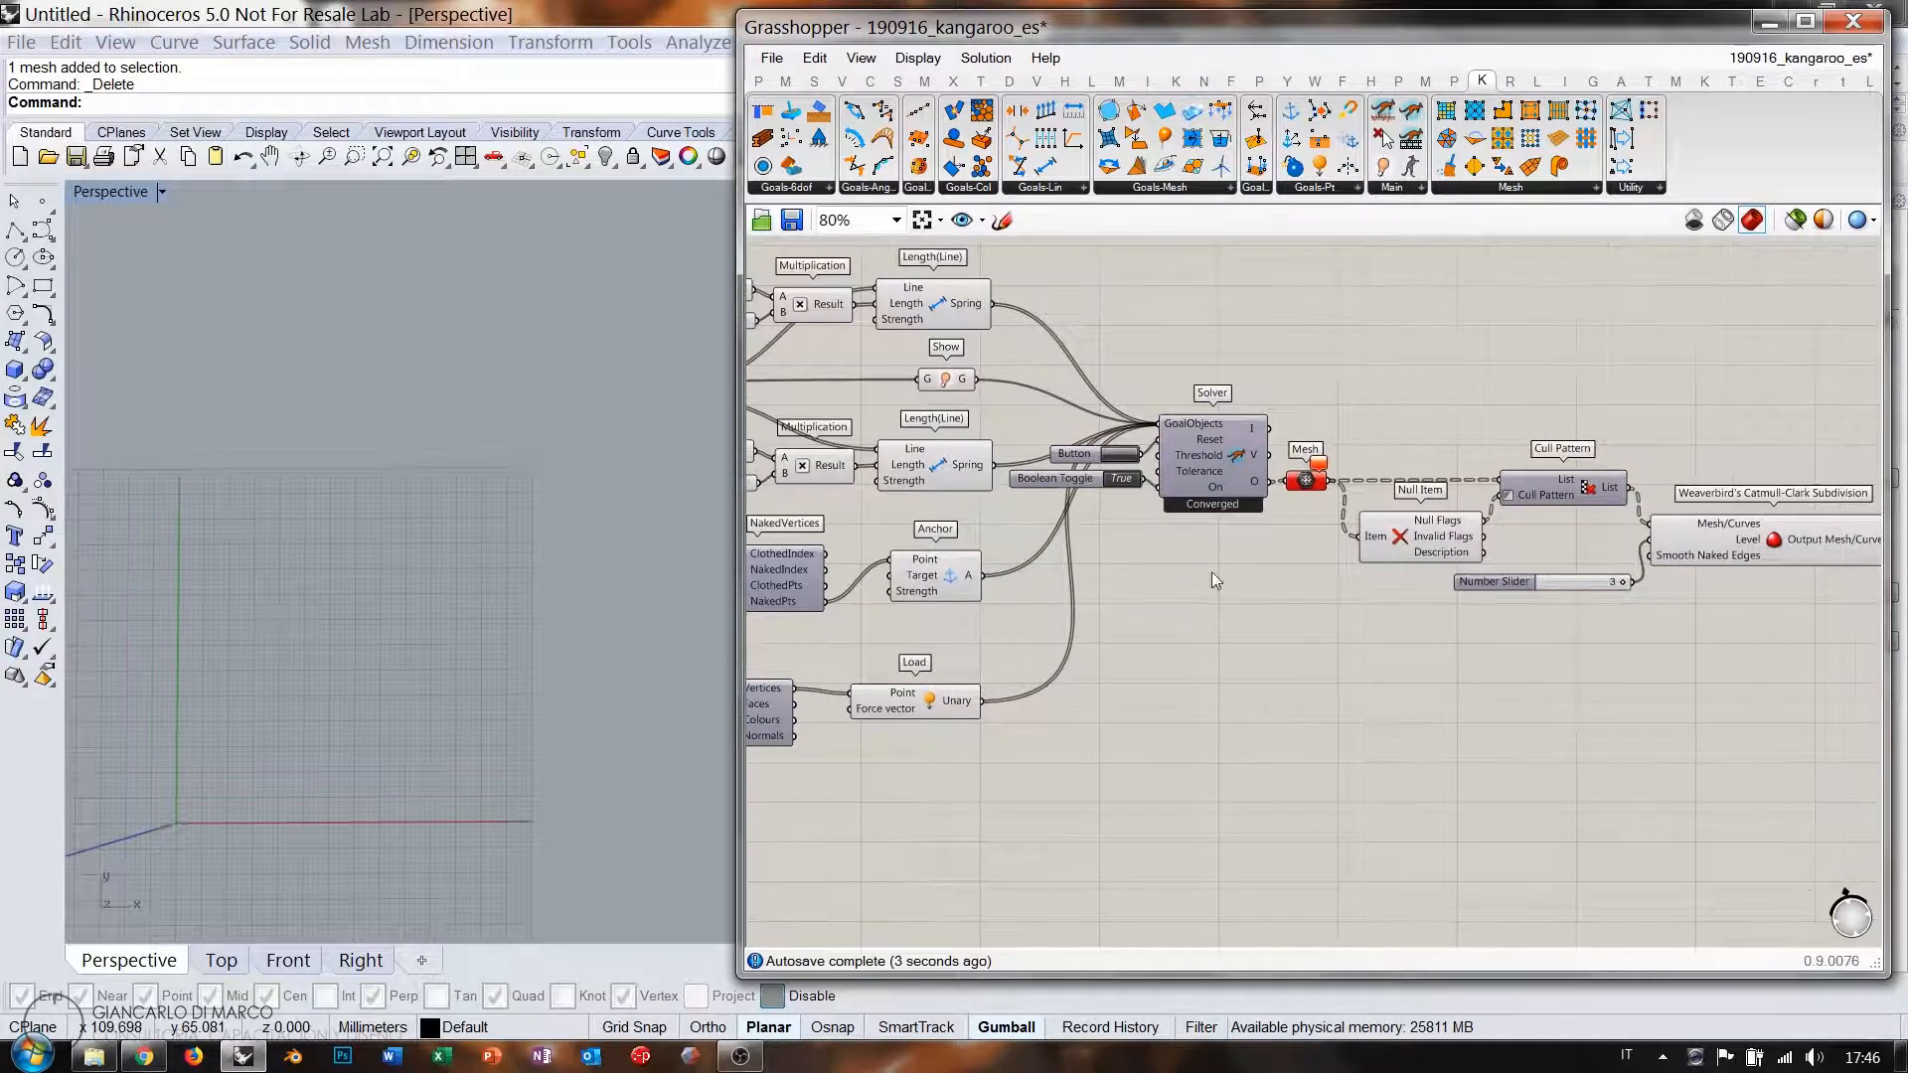
# Look down on the relaxed mesh in Rhino and centre the solver on the canvas.
pyautogui.click(1767, 526)
pyautogui.click(1236, 475)
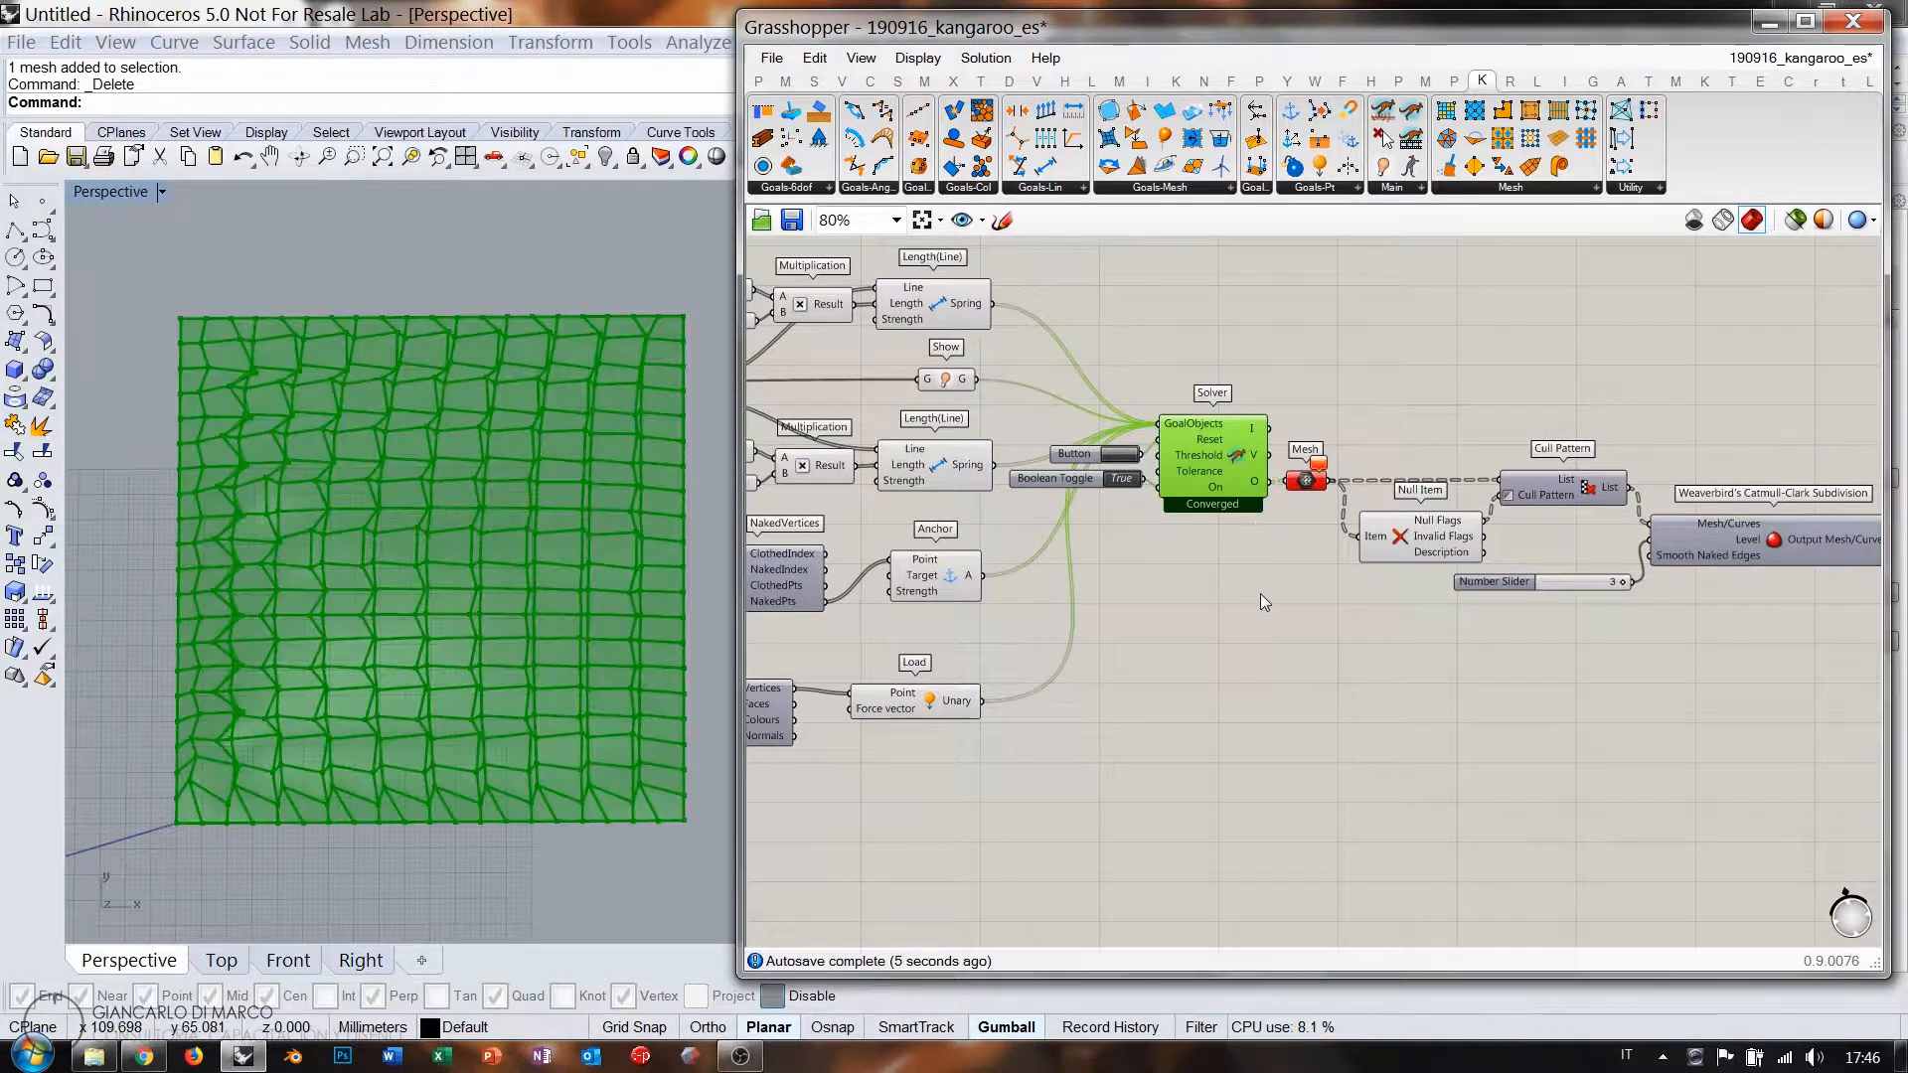
pyautogui.click(1260, 593)
pyautogui.moveTo(503, 608); pyautogui.dragTo(499, 700, button='right')
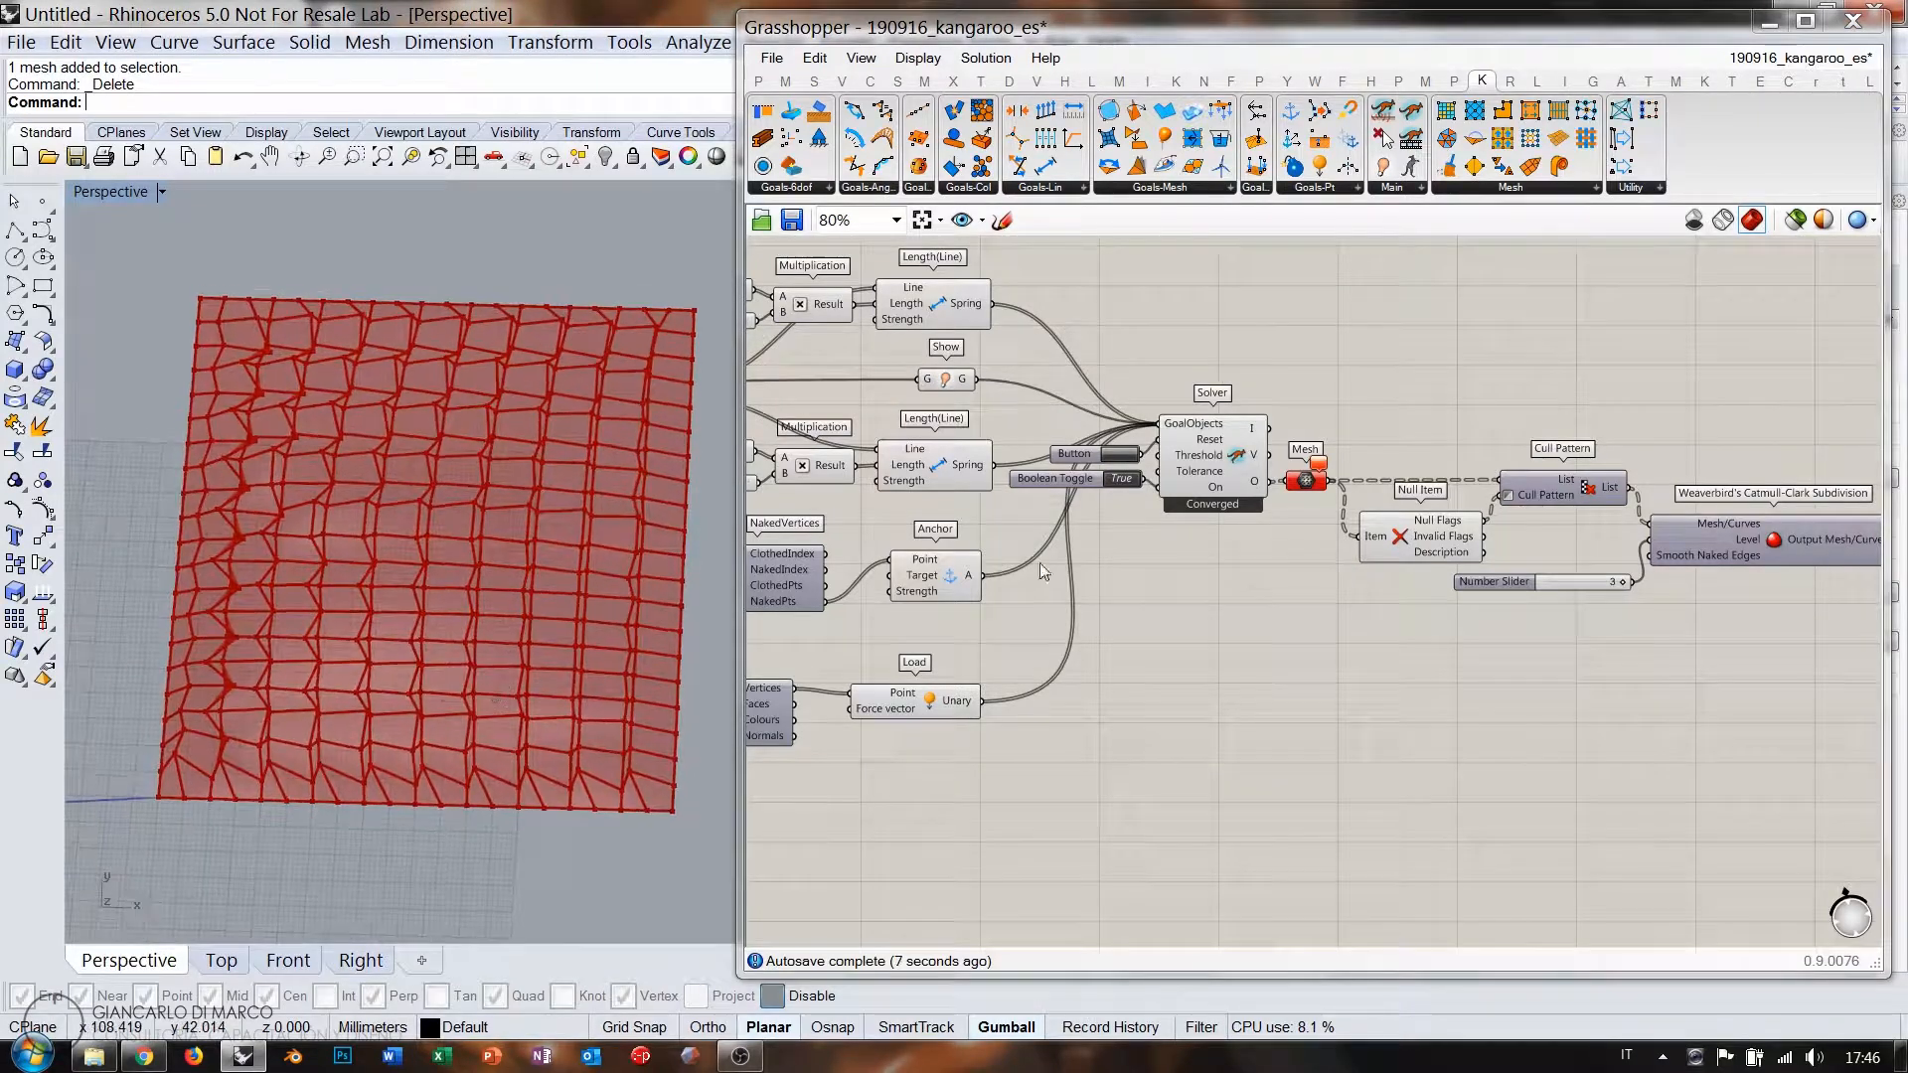
pyautogui.click(1742, 559)
pyautogui.click(1736, 635)
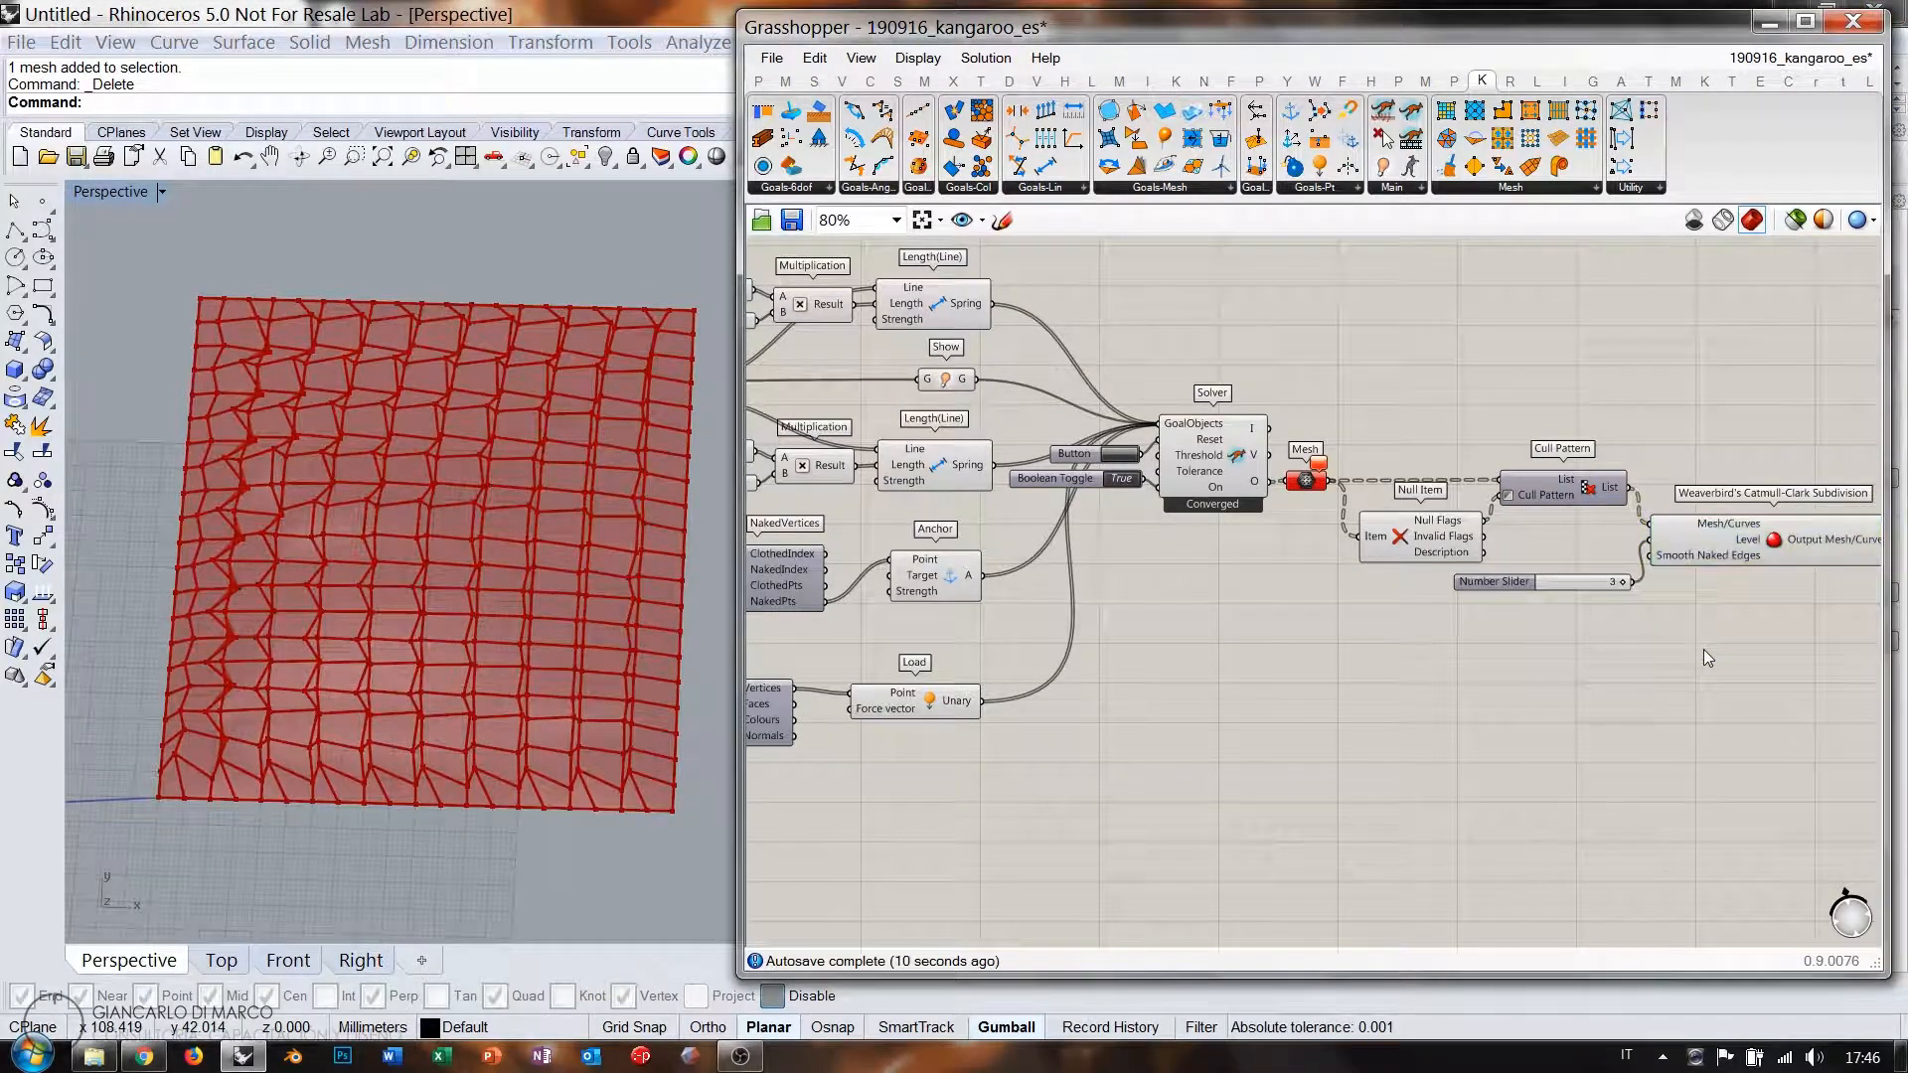
pyautogui.moveTo(1671, 501); pyautogui.dragTo(1619, 512, button='right')
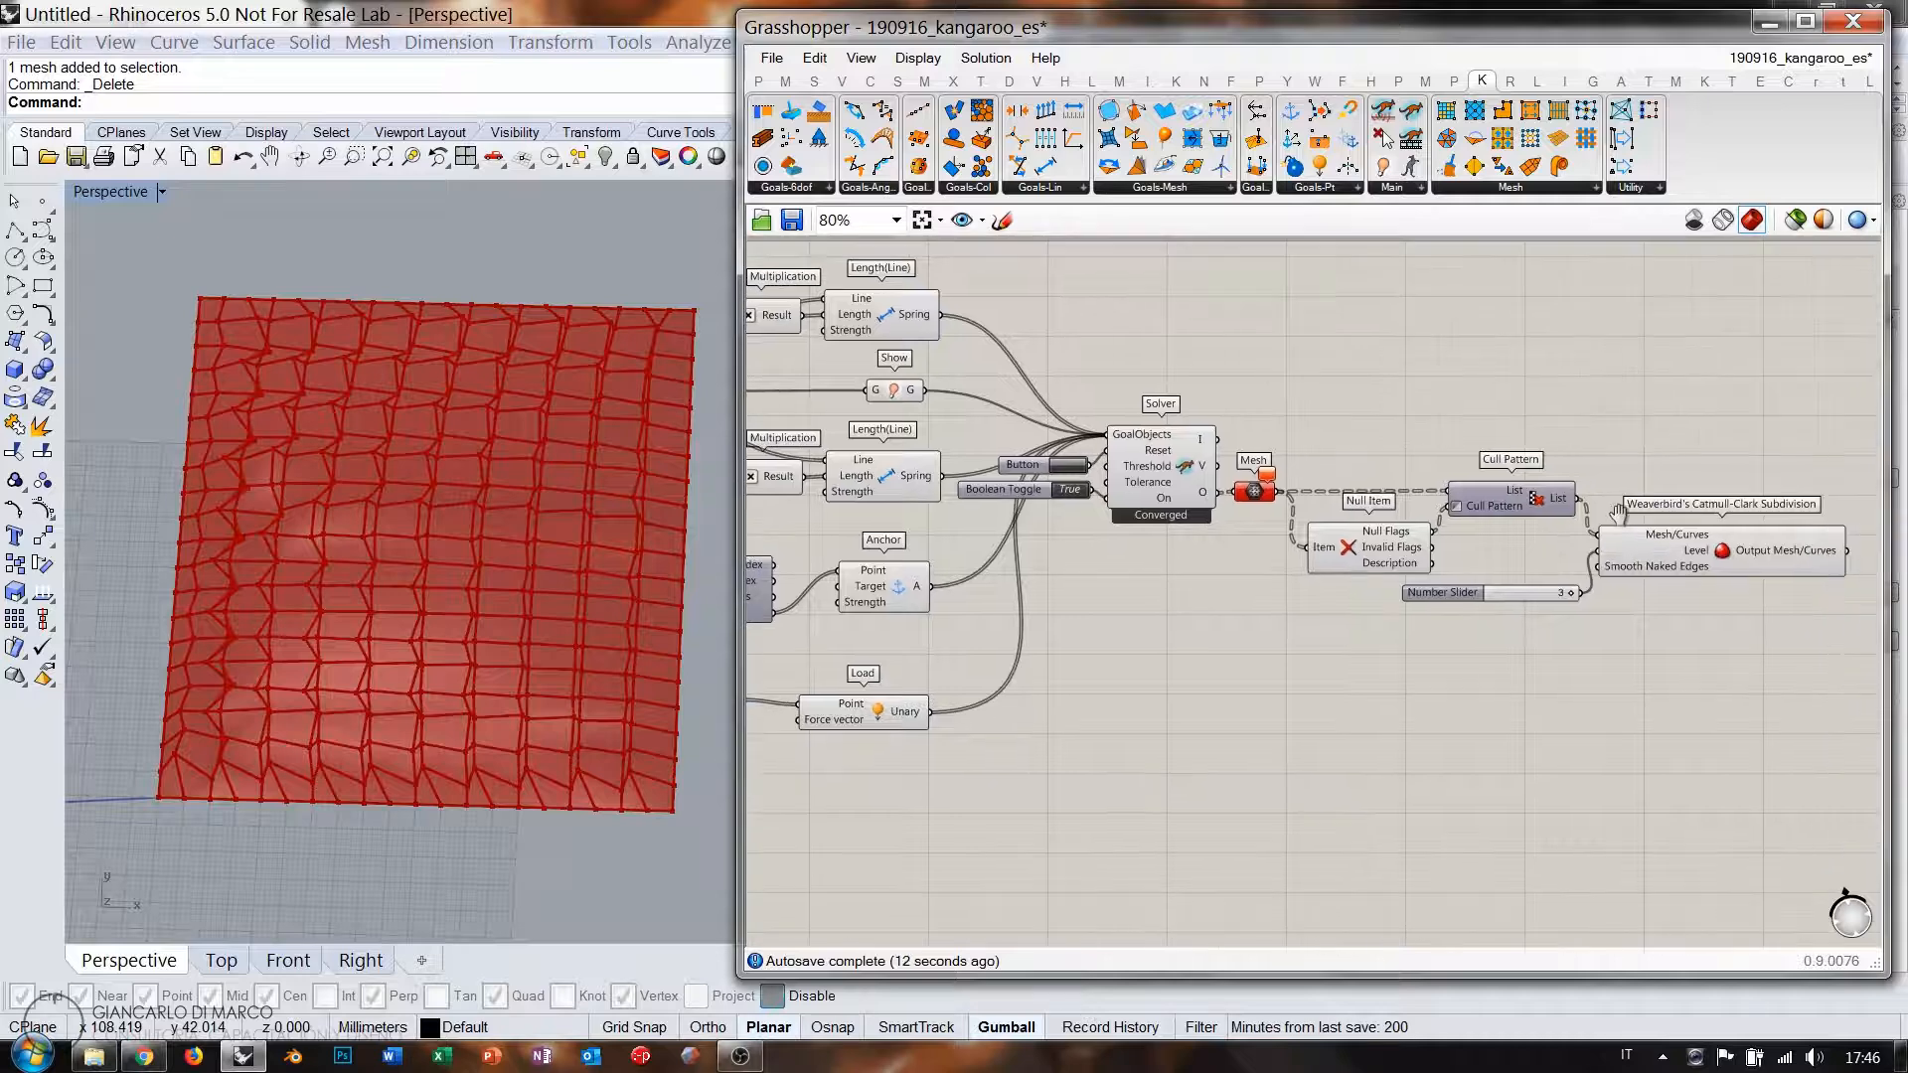
pyautogui.scroll(2, 1184, 509)
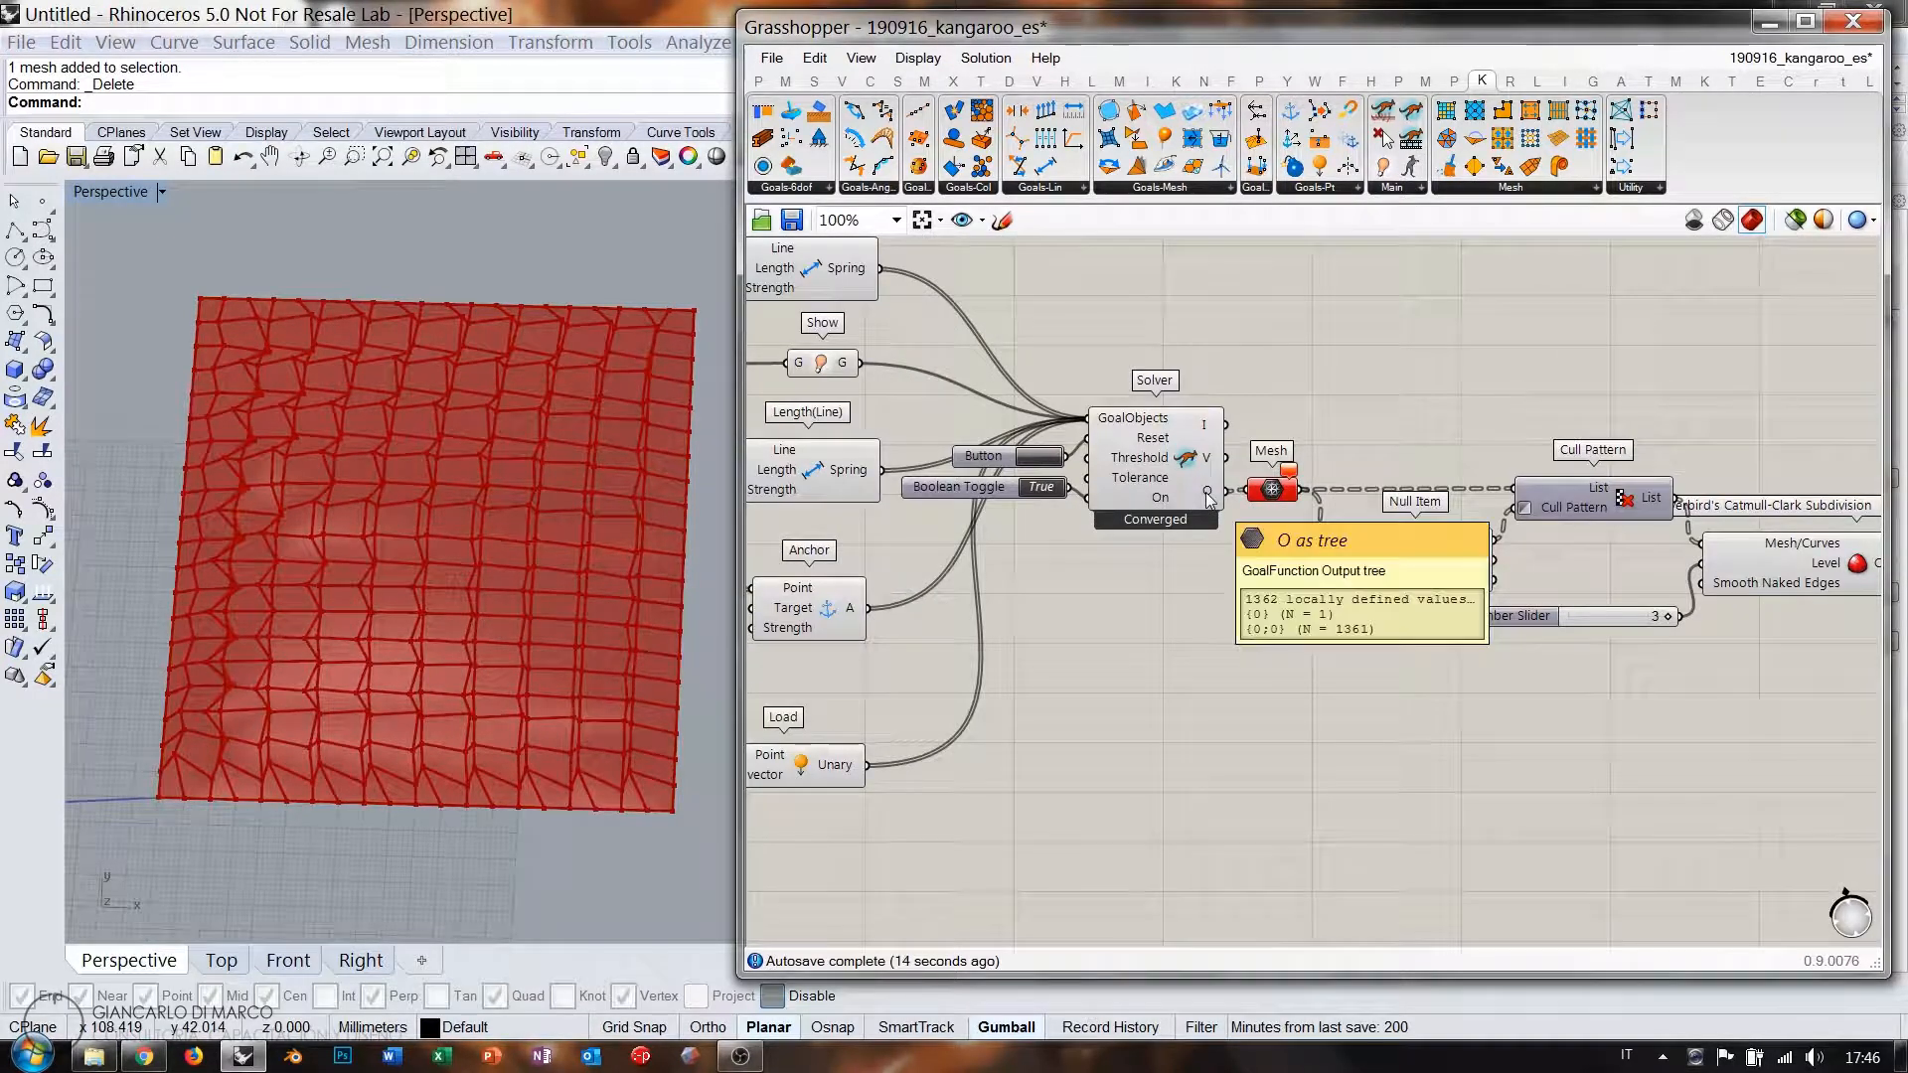
# Flatten the solver's output mesh and turn off the solver's preview.
pyautogui.rightClick(1209, 500)
pyautogui.click(1254, 646)
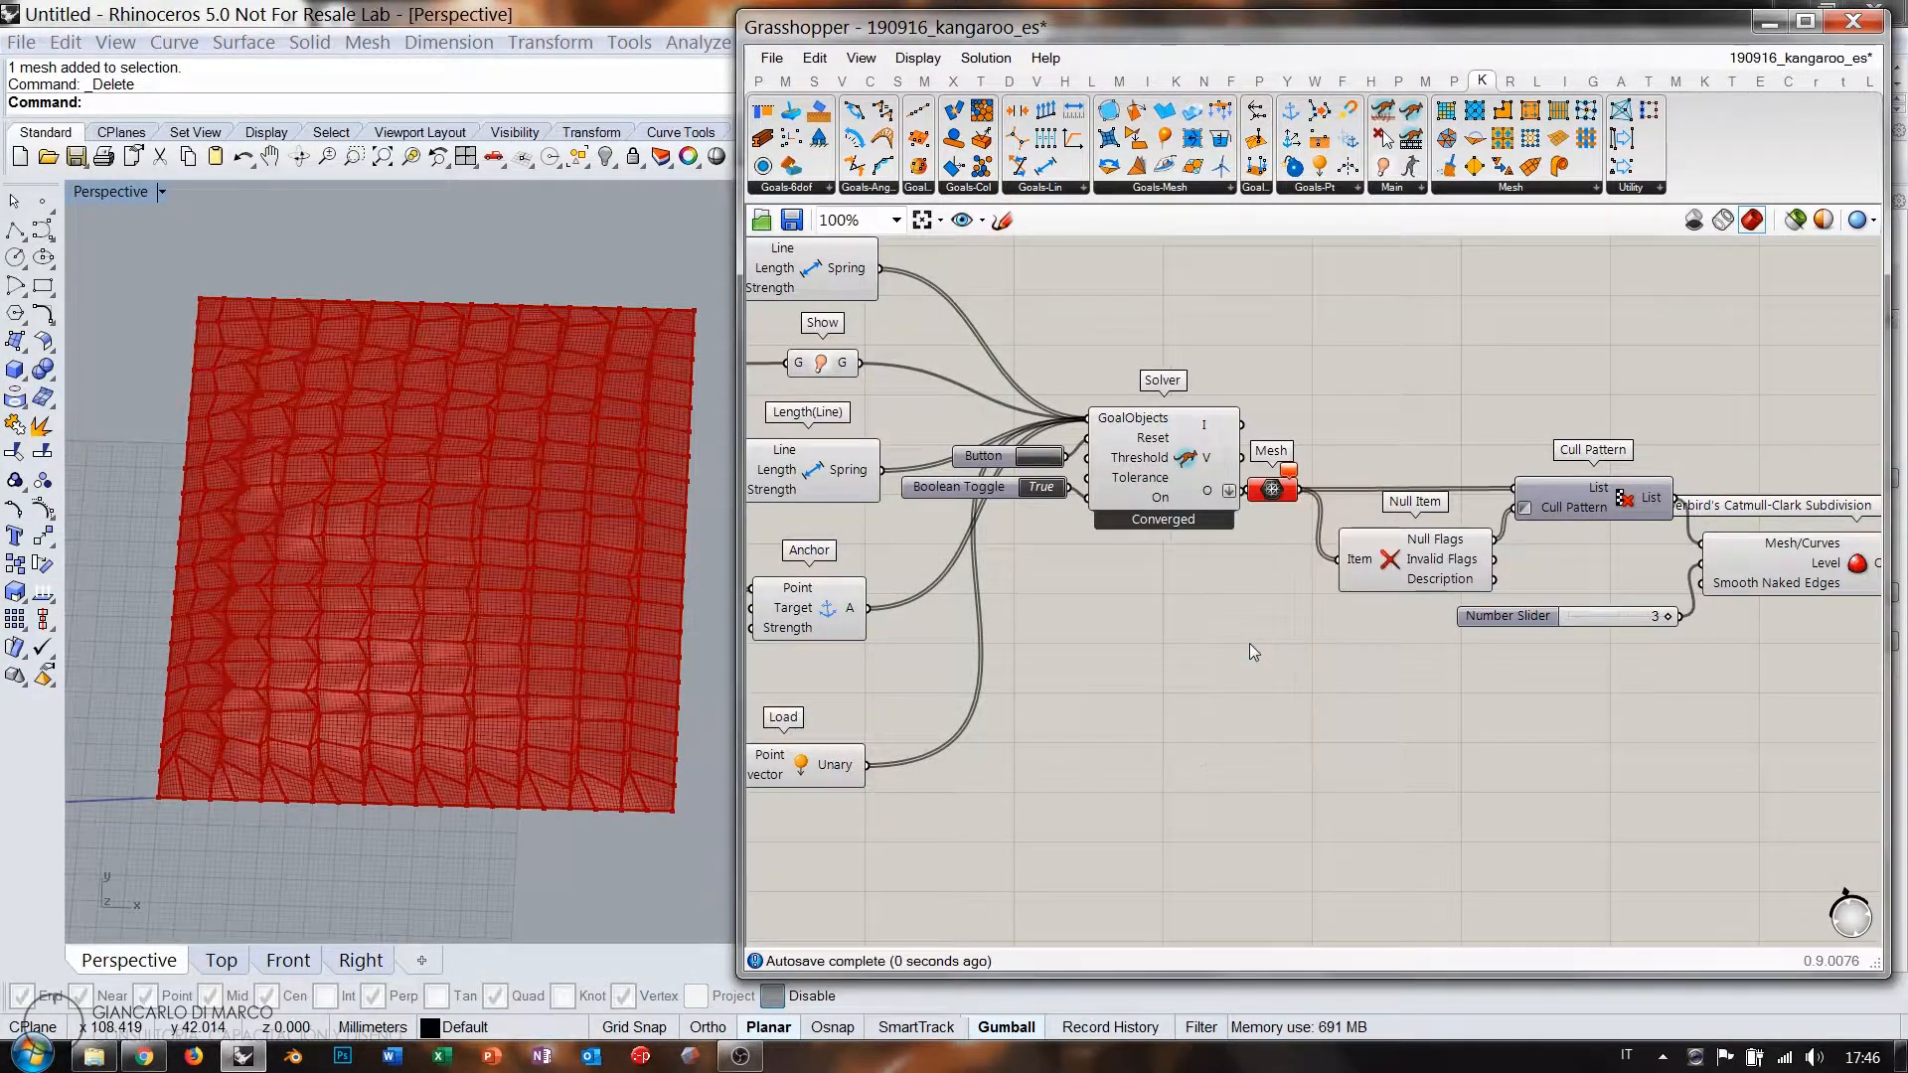
pyautogui.moveTo(1275, 494); pyautogui.dragTo(1283, 493)
pyautogui.click(1159, 479)
pyautogui.hotkey('ctrl', 'q')
pyautogui.click(1252, 582)
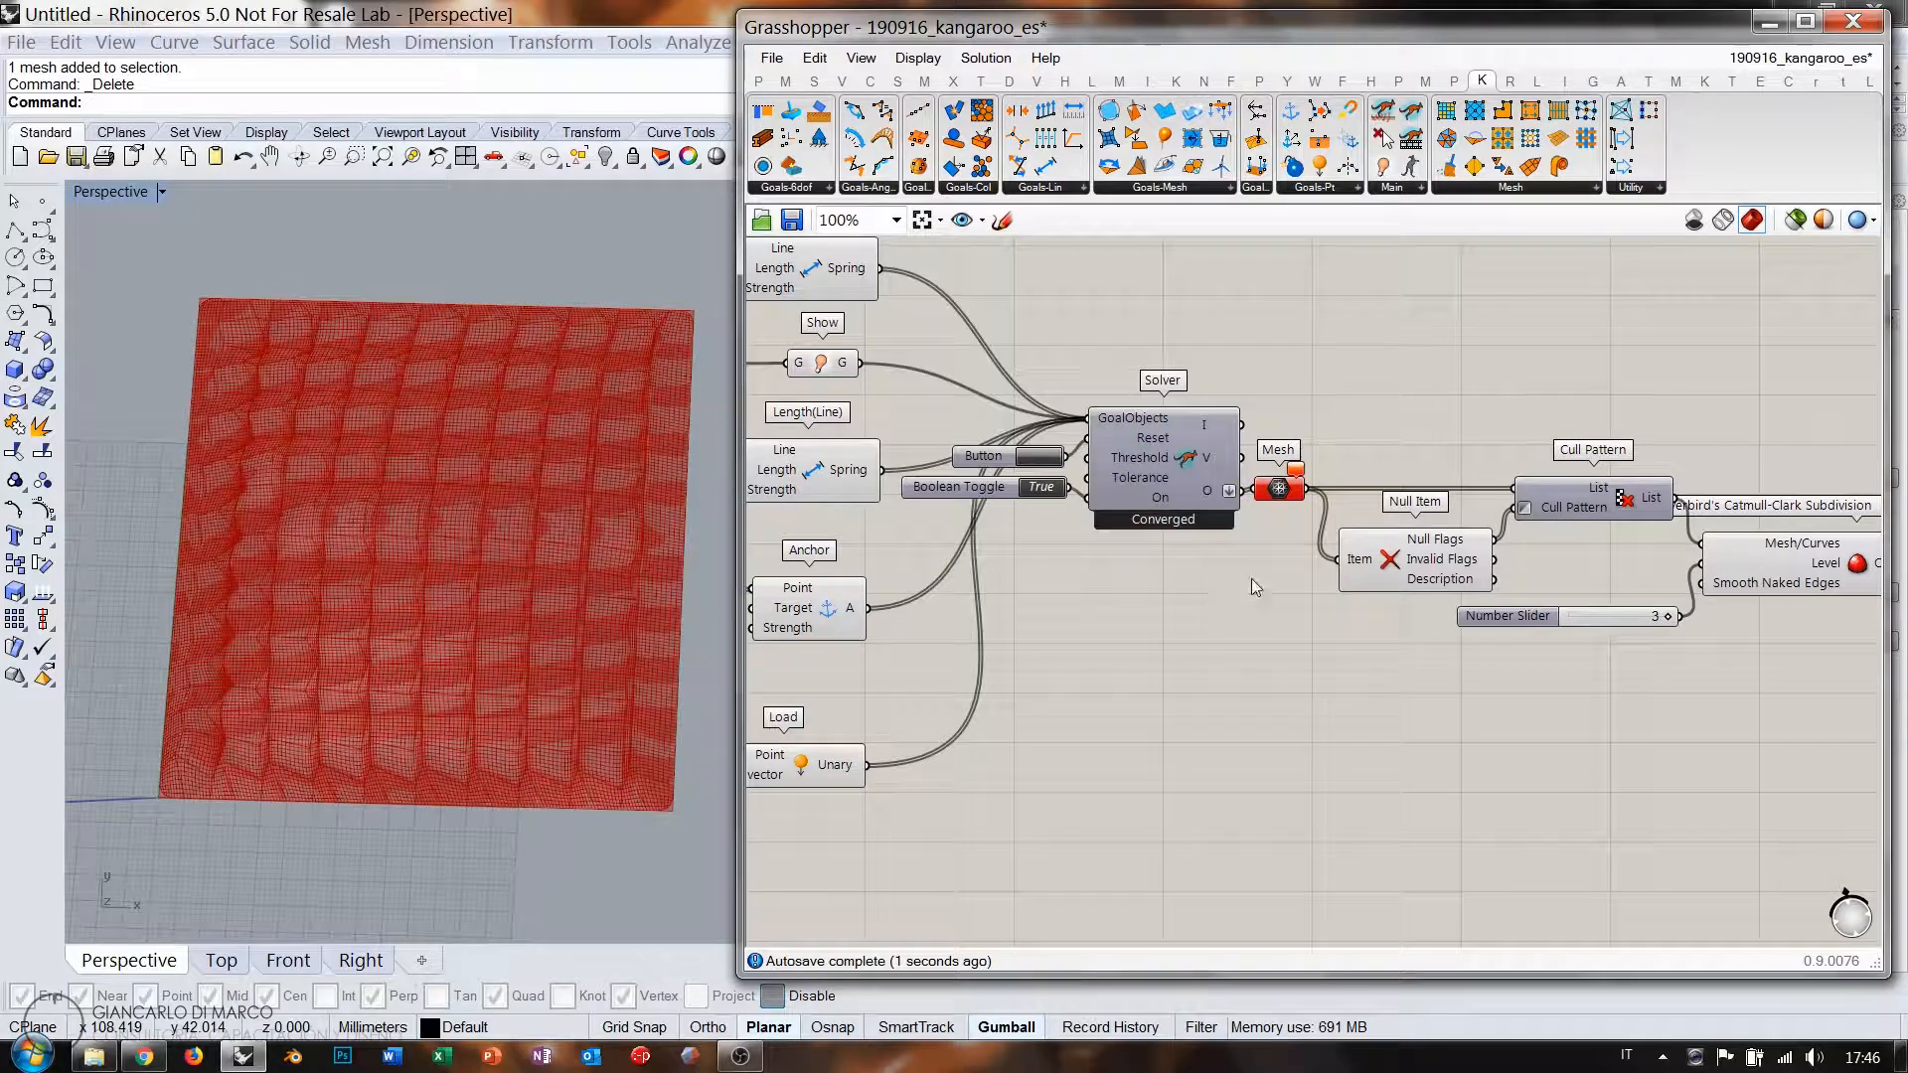
pyautogui.click(1291, 492)
pyautogui.click(1512, 562)
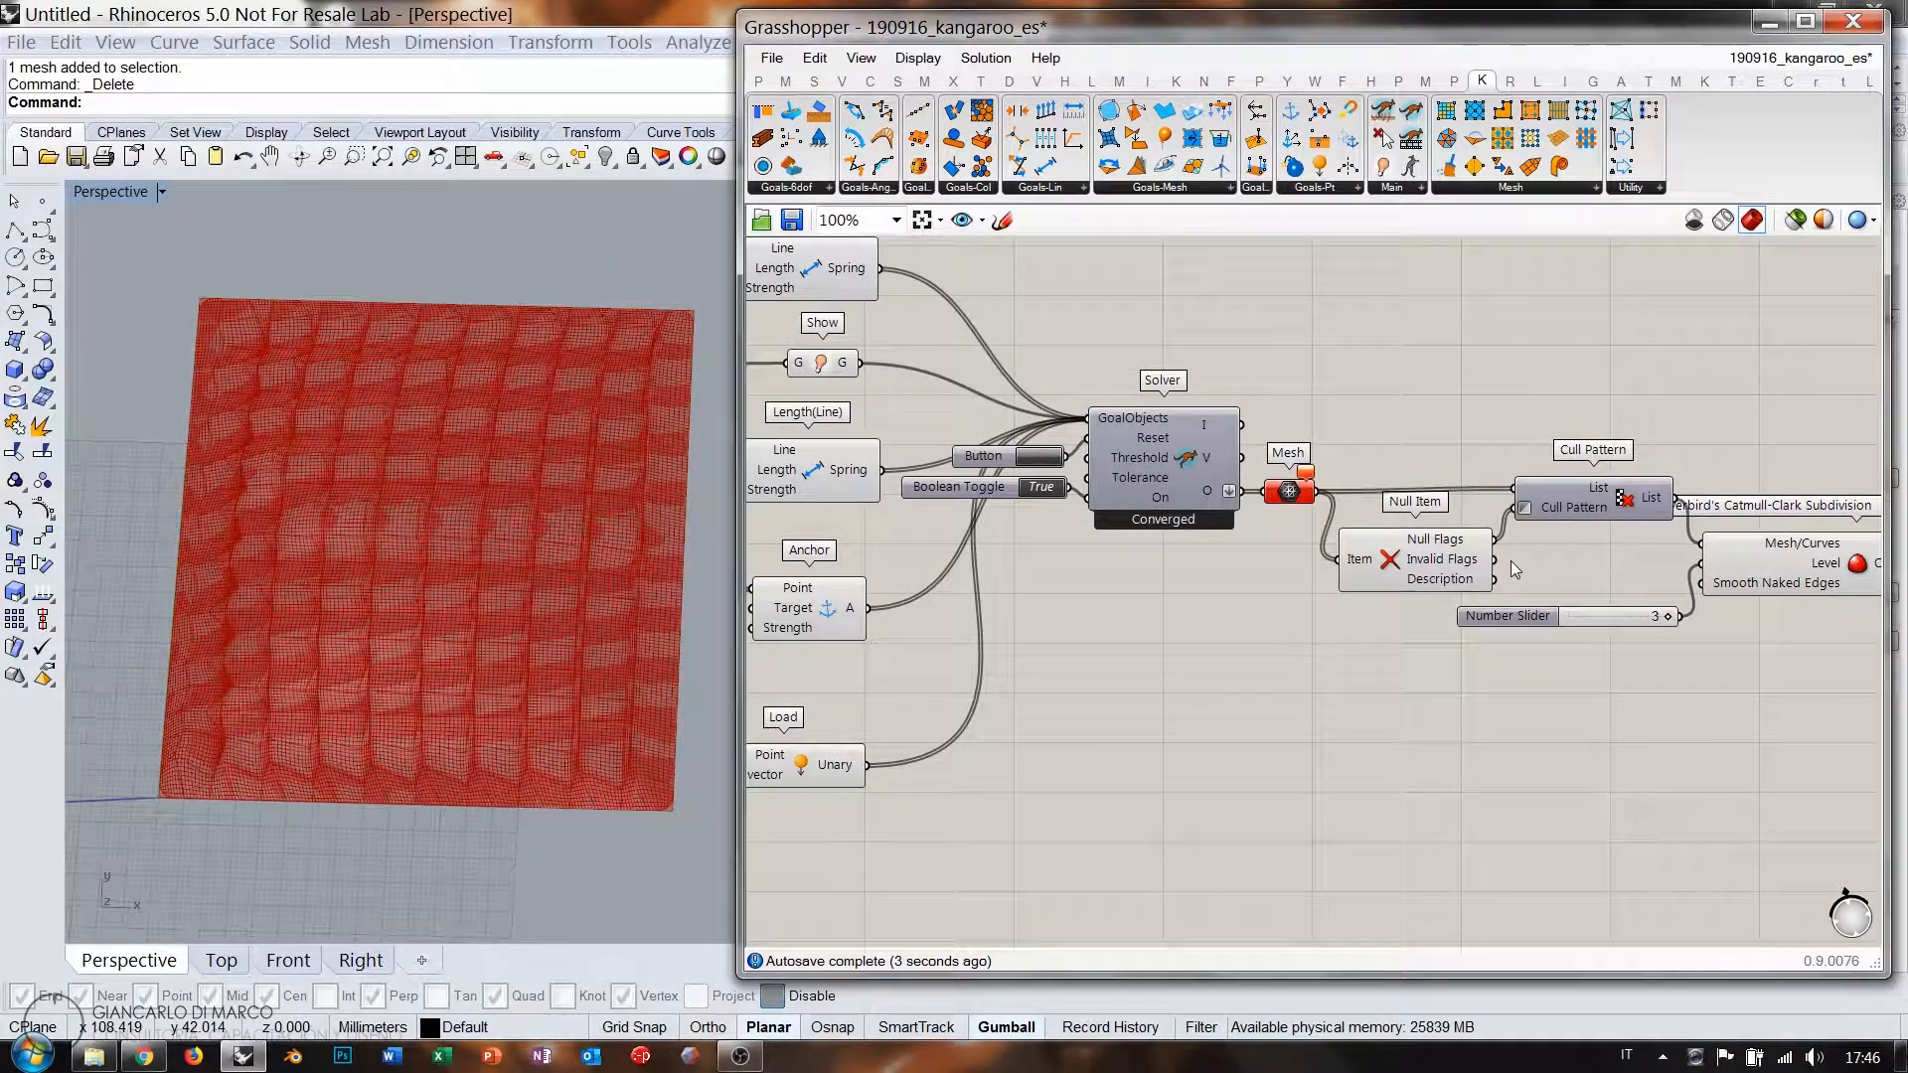
pyautogui.click(1792, 553)
pyautogui.click(1630, 686)
# Turn Preview Off for the whole lower group so only the smoothed mesh shows.
pyautogui.moveTo(456, 683); pyautogui.dragTo(512, 557, button='right')
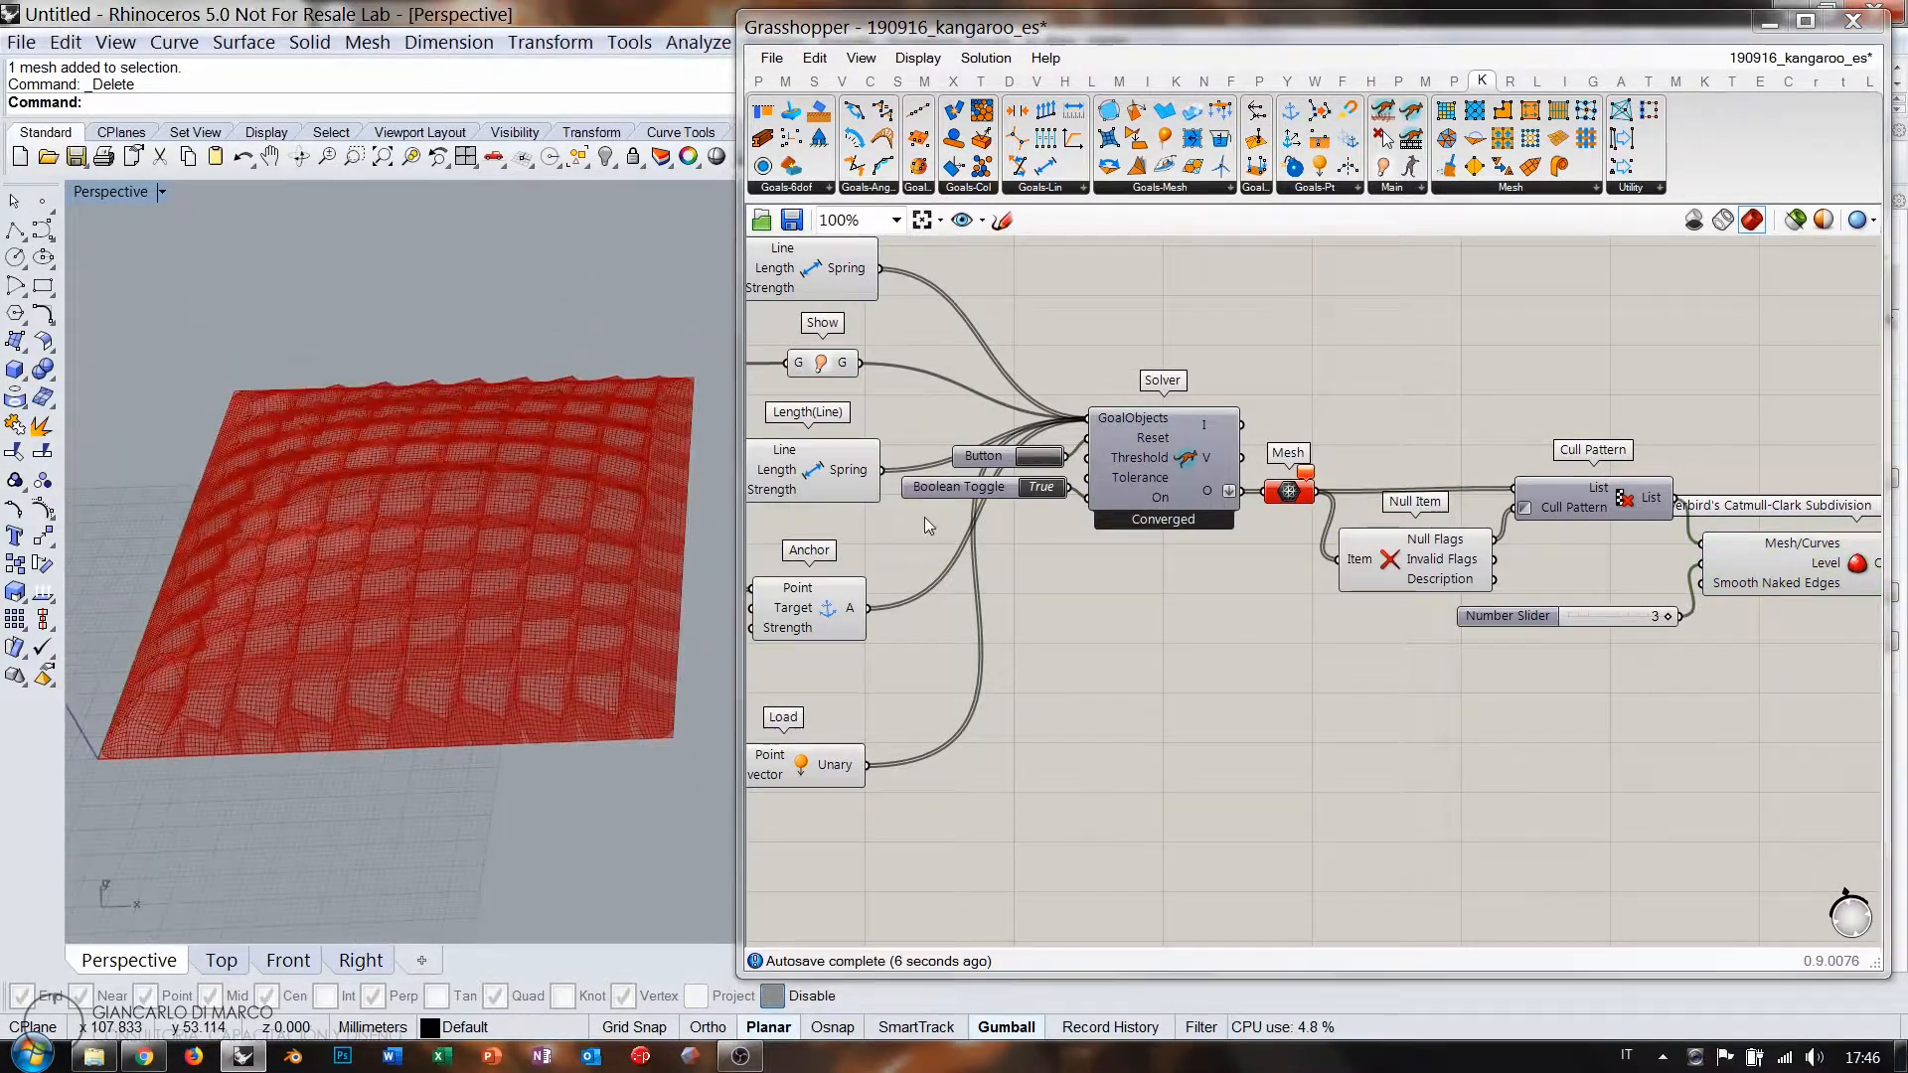
pyautogui.scroll(-4, 1395, 544)
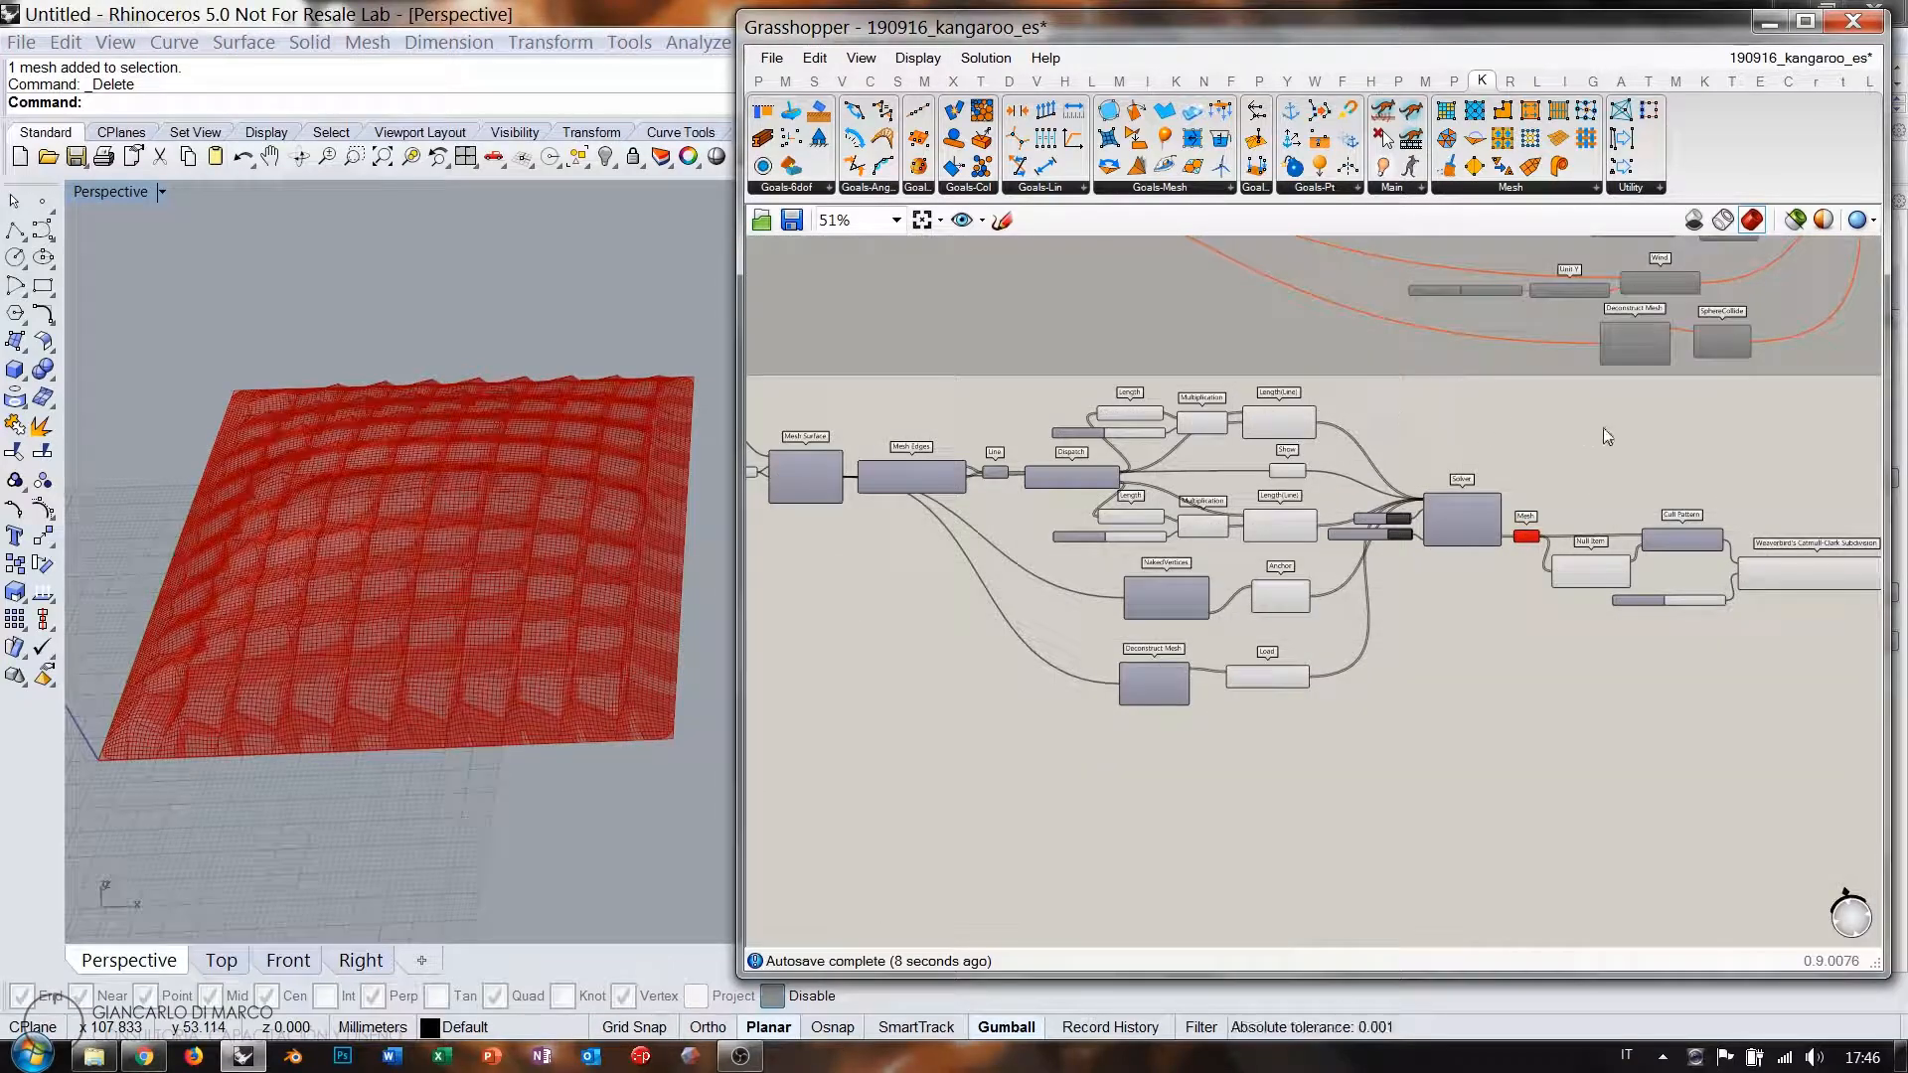
pyautogui.moveTo(1638, 407); pyautogui.dragTo(826, 758)
pyautogui.middleClick(1131, 571)
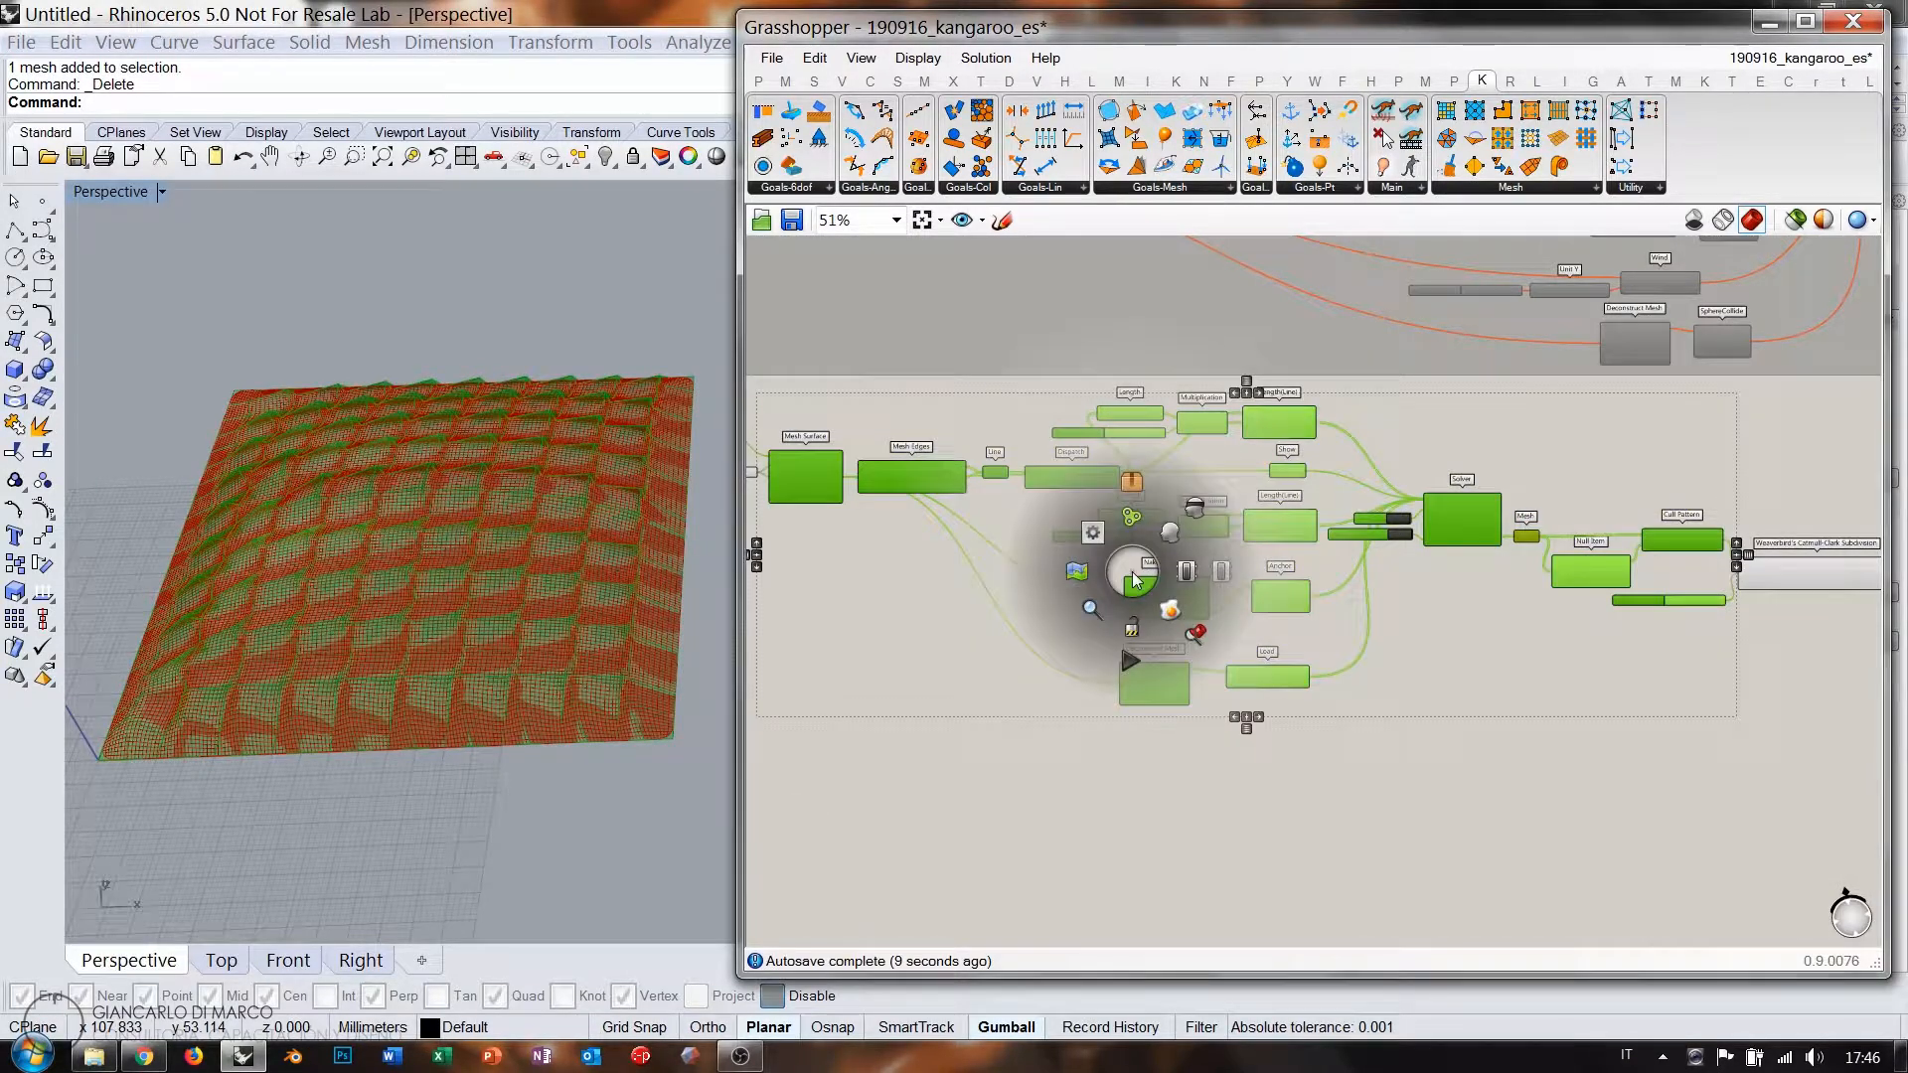
pyautogui.click(1195, 508)
pyautogui.click(1410, 730)
pyautogui.moveTo(427, 526); pyautogui.dragTo(387, 639, button='right')
# Delete the Load and Deconstruct Mesh components.
pyautogui.scroll(5, 1338, 648)
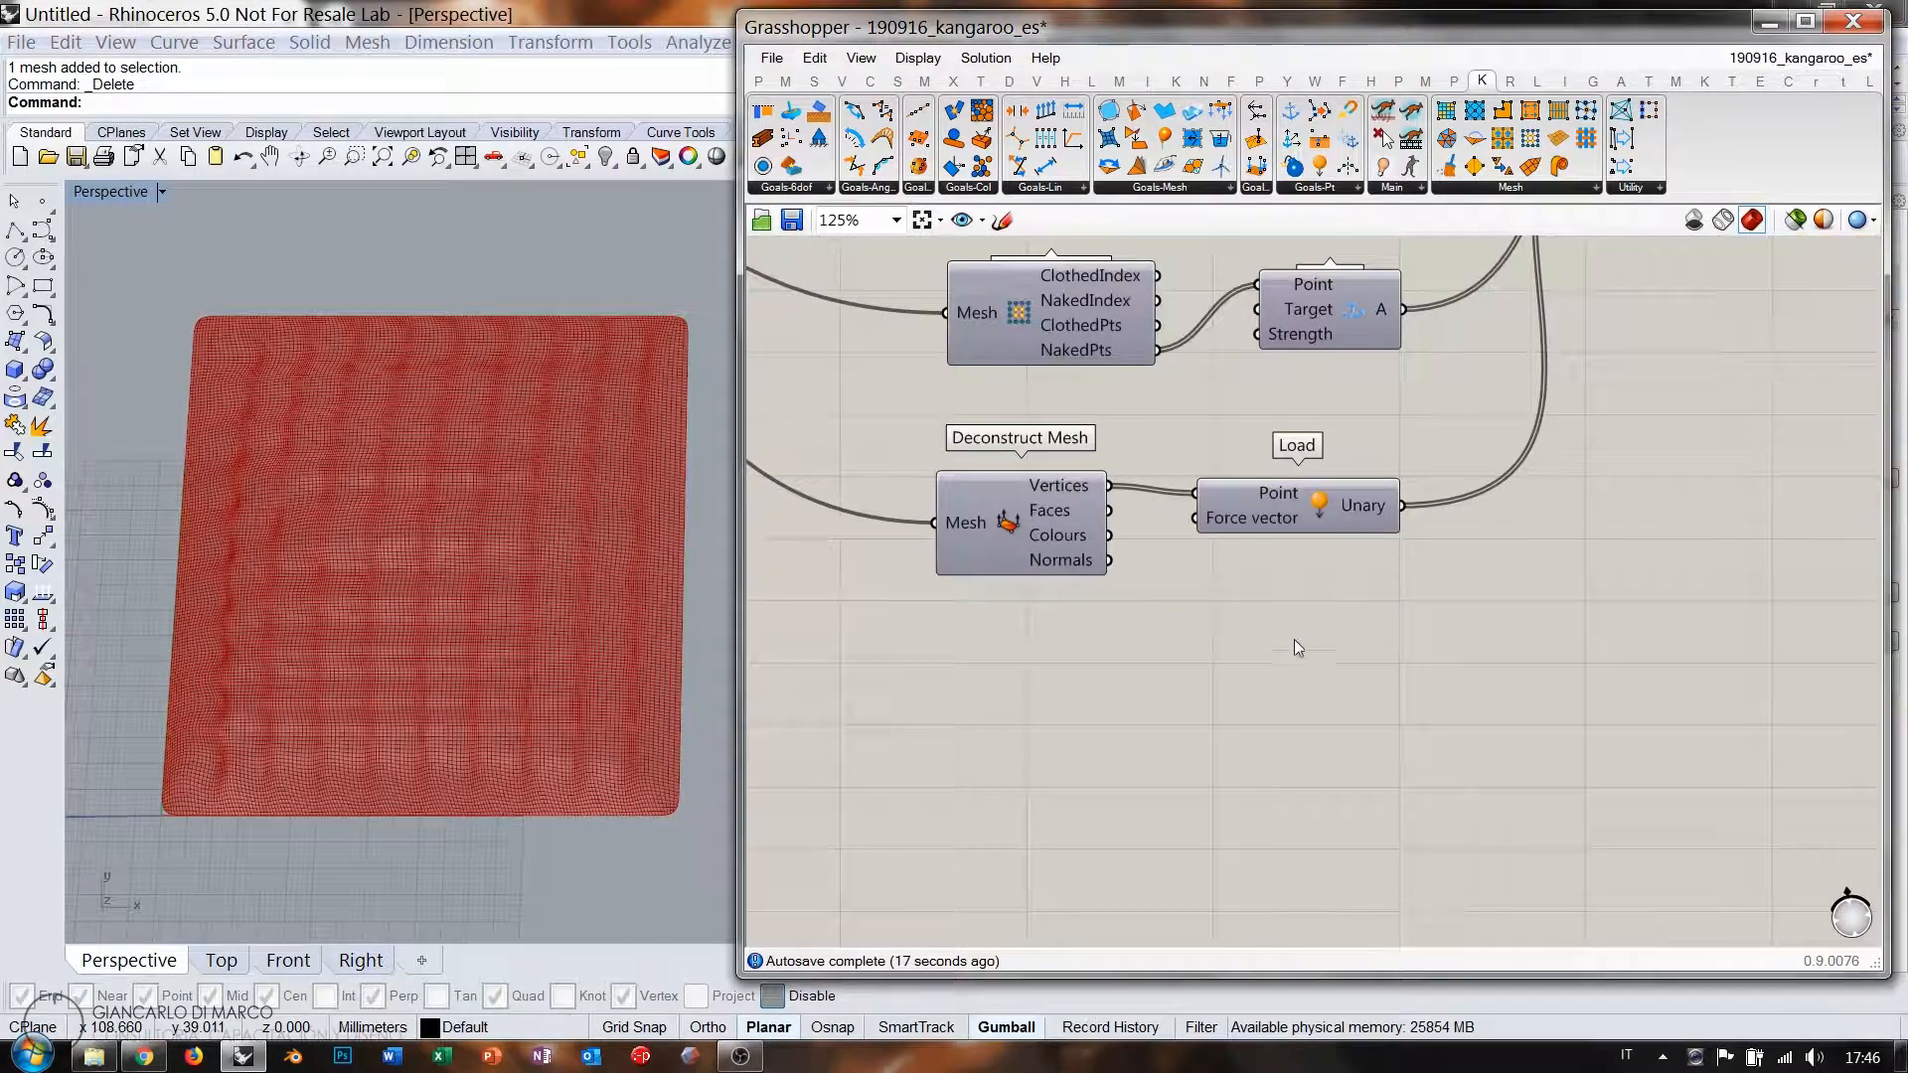
pyautogui.moveTo(1312, 511); pyautogui.dragTo(1327, 485)
pyautogui.moveTo(1050, 517); pyautogui.dragTo(1074, 487)
pyautogui.moveTo(1272, 519); pyautogui.dragTo(986, 451)
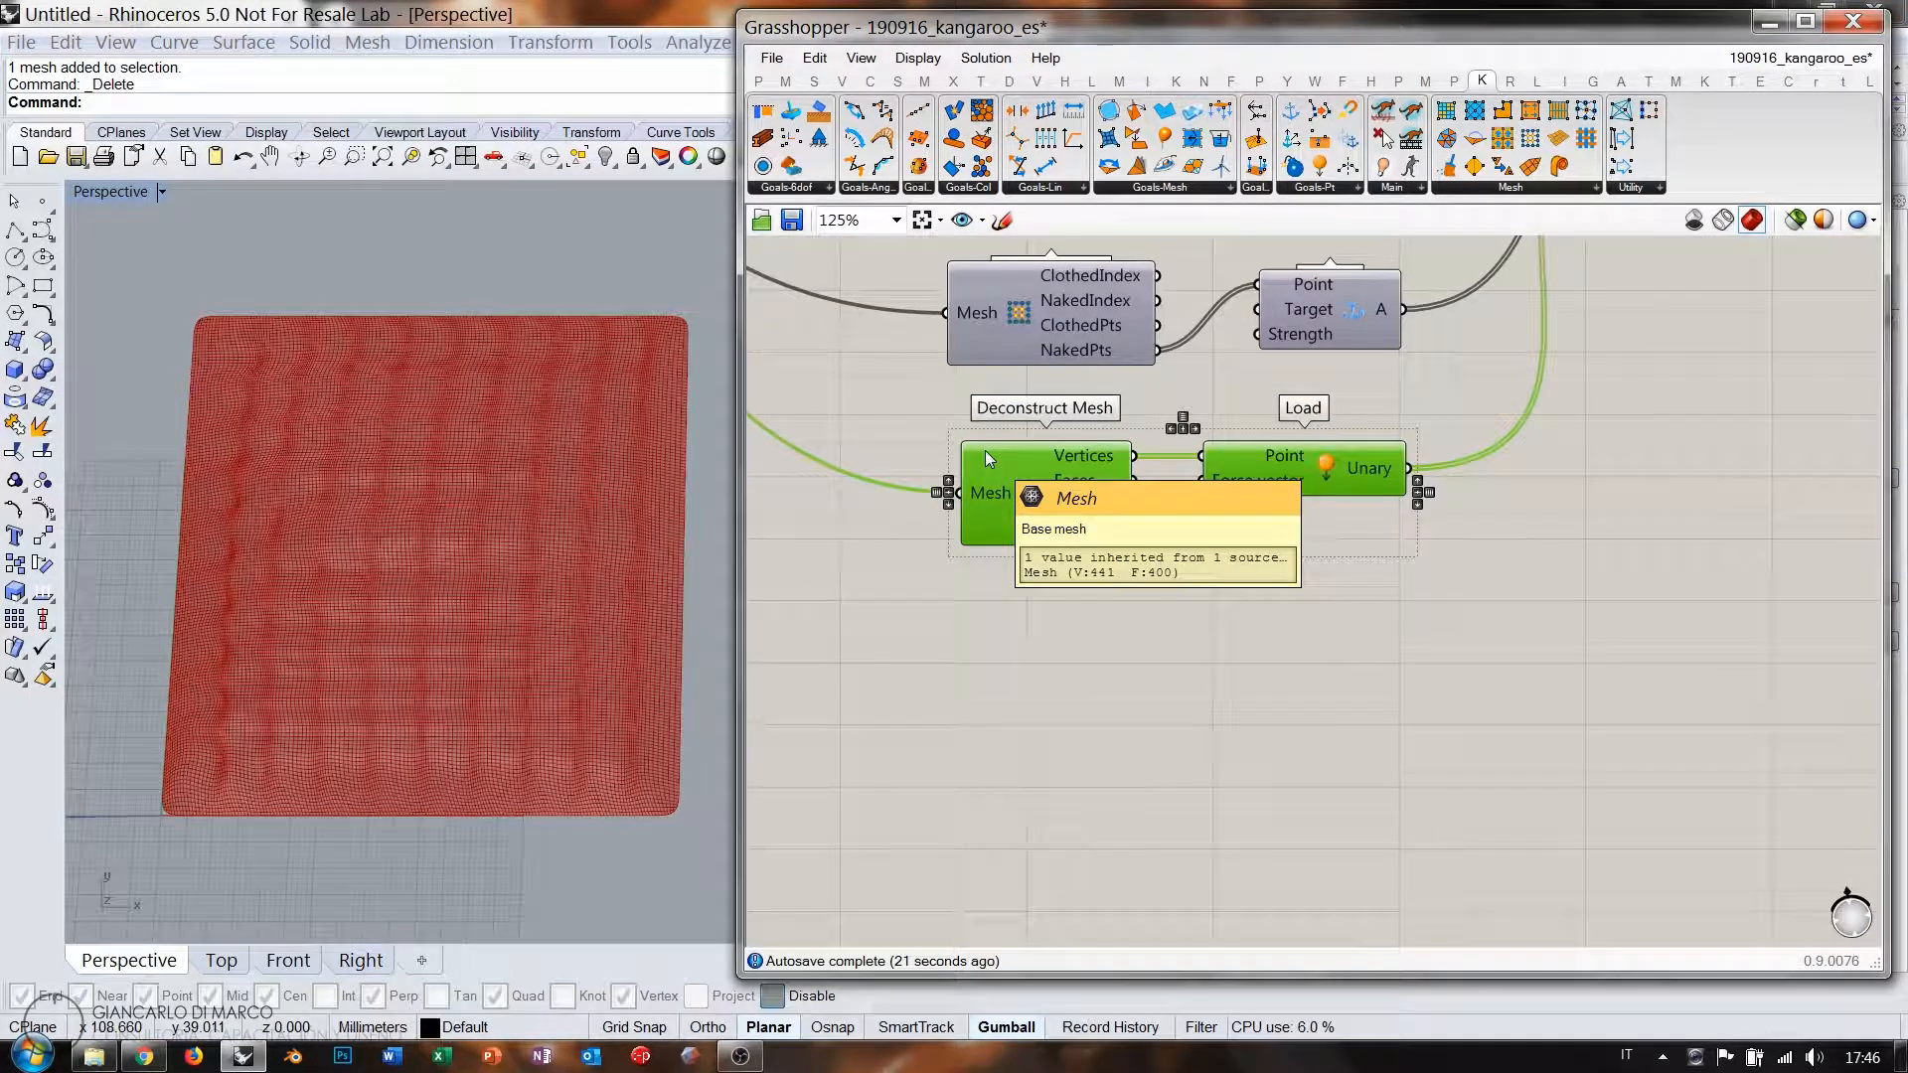
pyautogui.press('Delete')
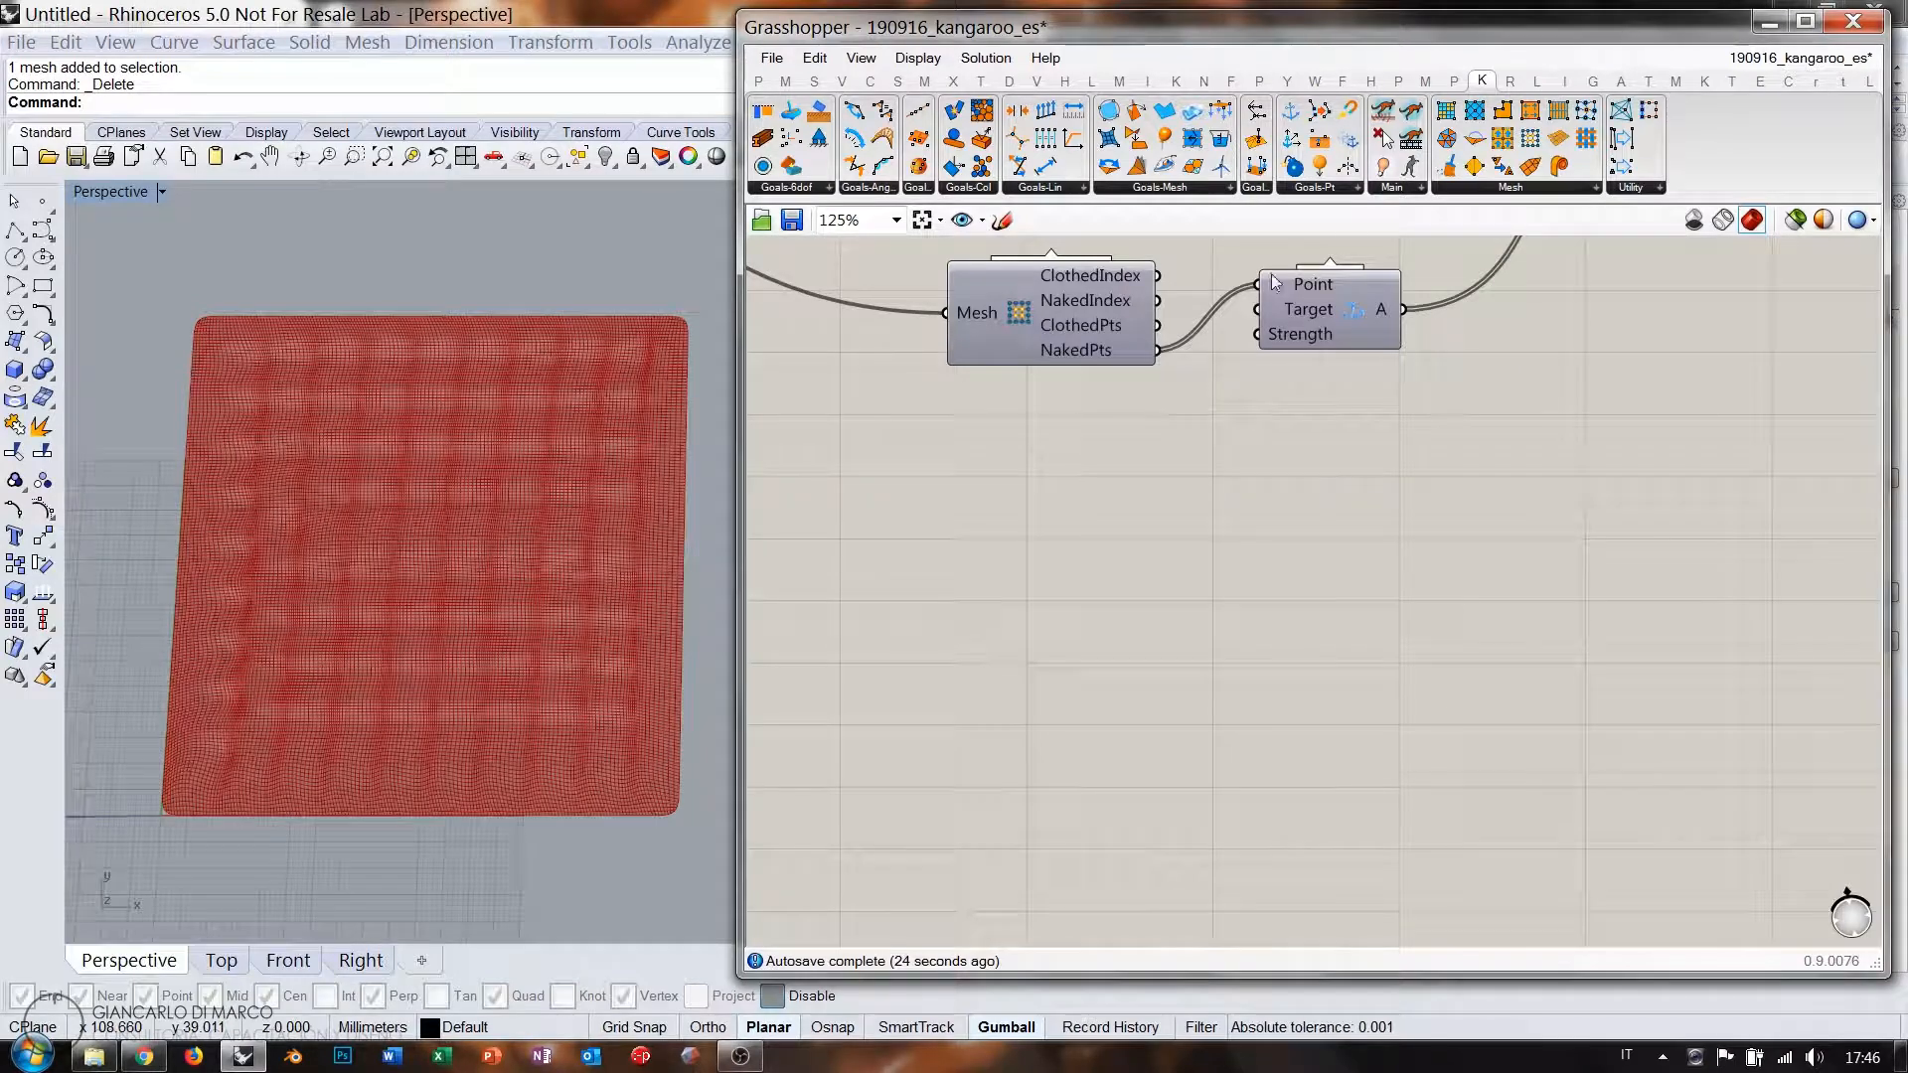
# Add a Pressure goal and feed the surface mesh into its M input.
pyautogui.moveTo(1260, 559); pyautogui.dragTo(1257, 531)
pyautogui.scroll(-5, 1285, 567)
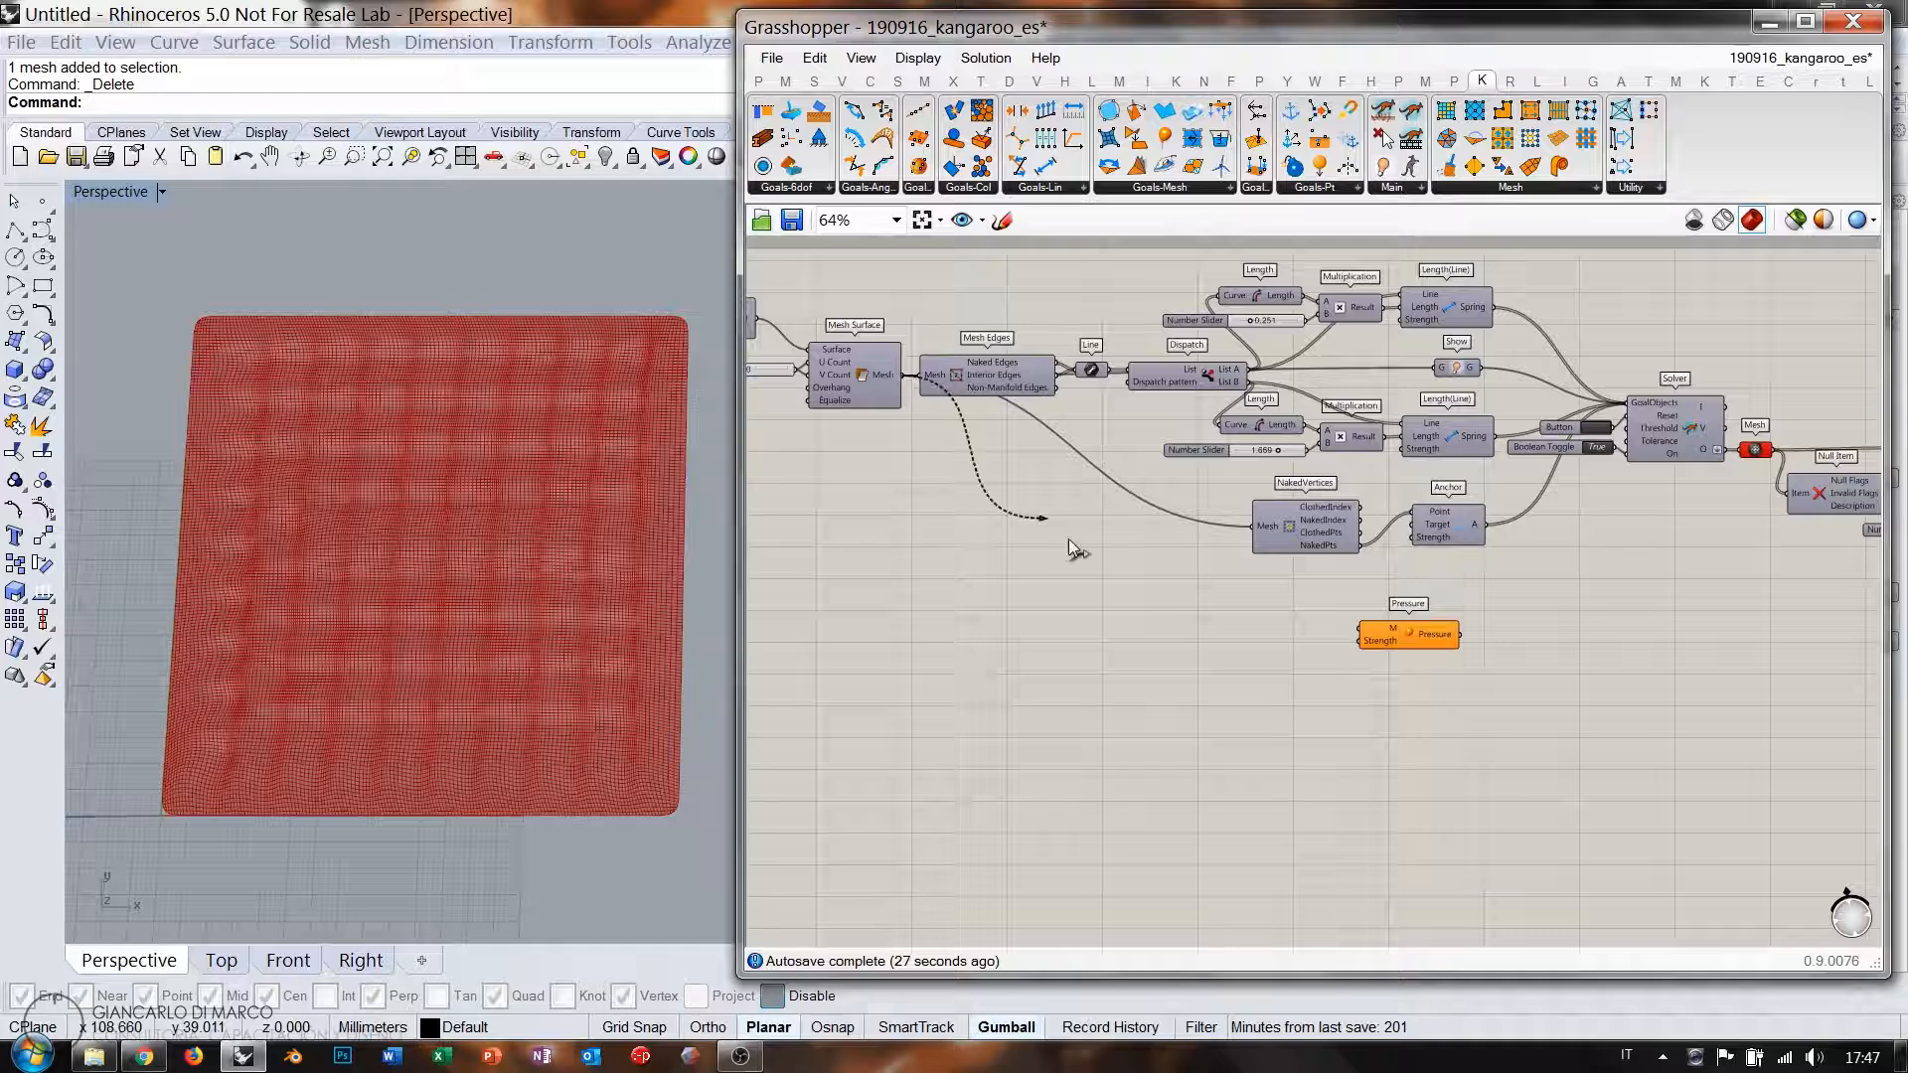
pyautogui.moveTo(1071, 549); pyautogui.dragTo(1366, 630)
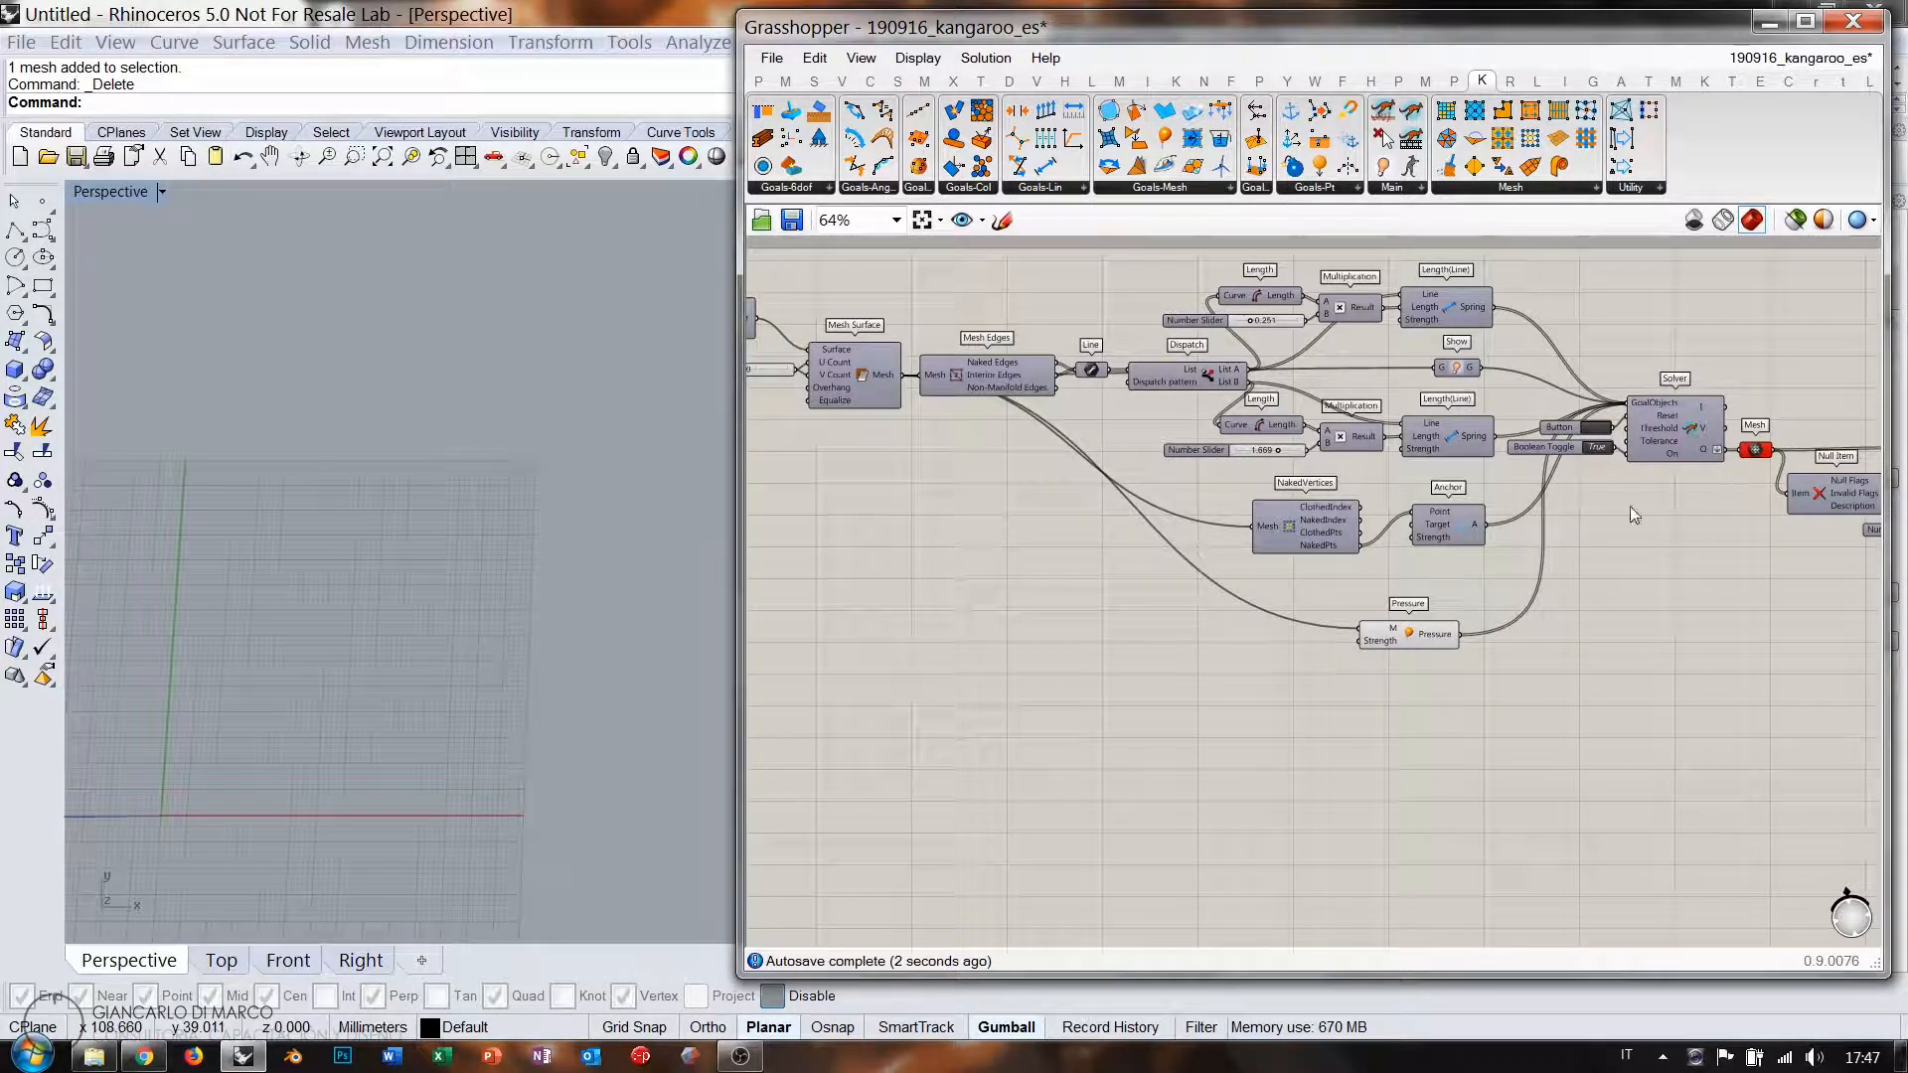
# Reset the solver and create a 0 to 0.5 number slider beside Pressure.
pyautogui.click(1593, 429)
pyautogui.scroll(5, 1385, 638)
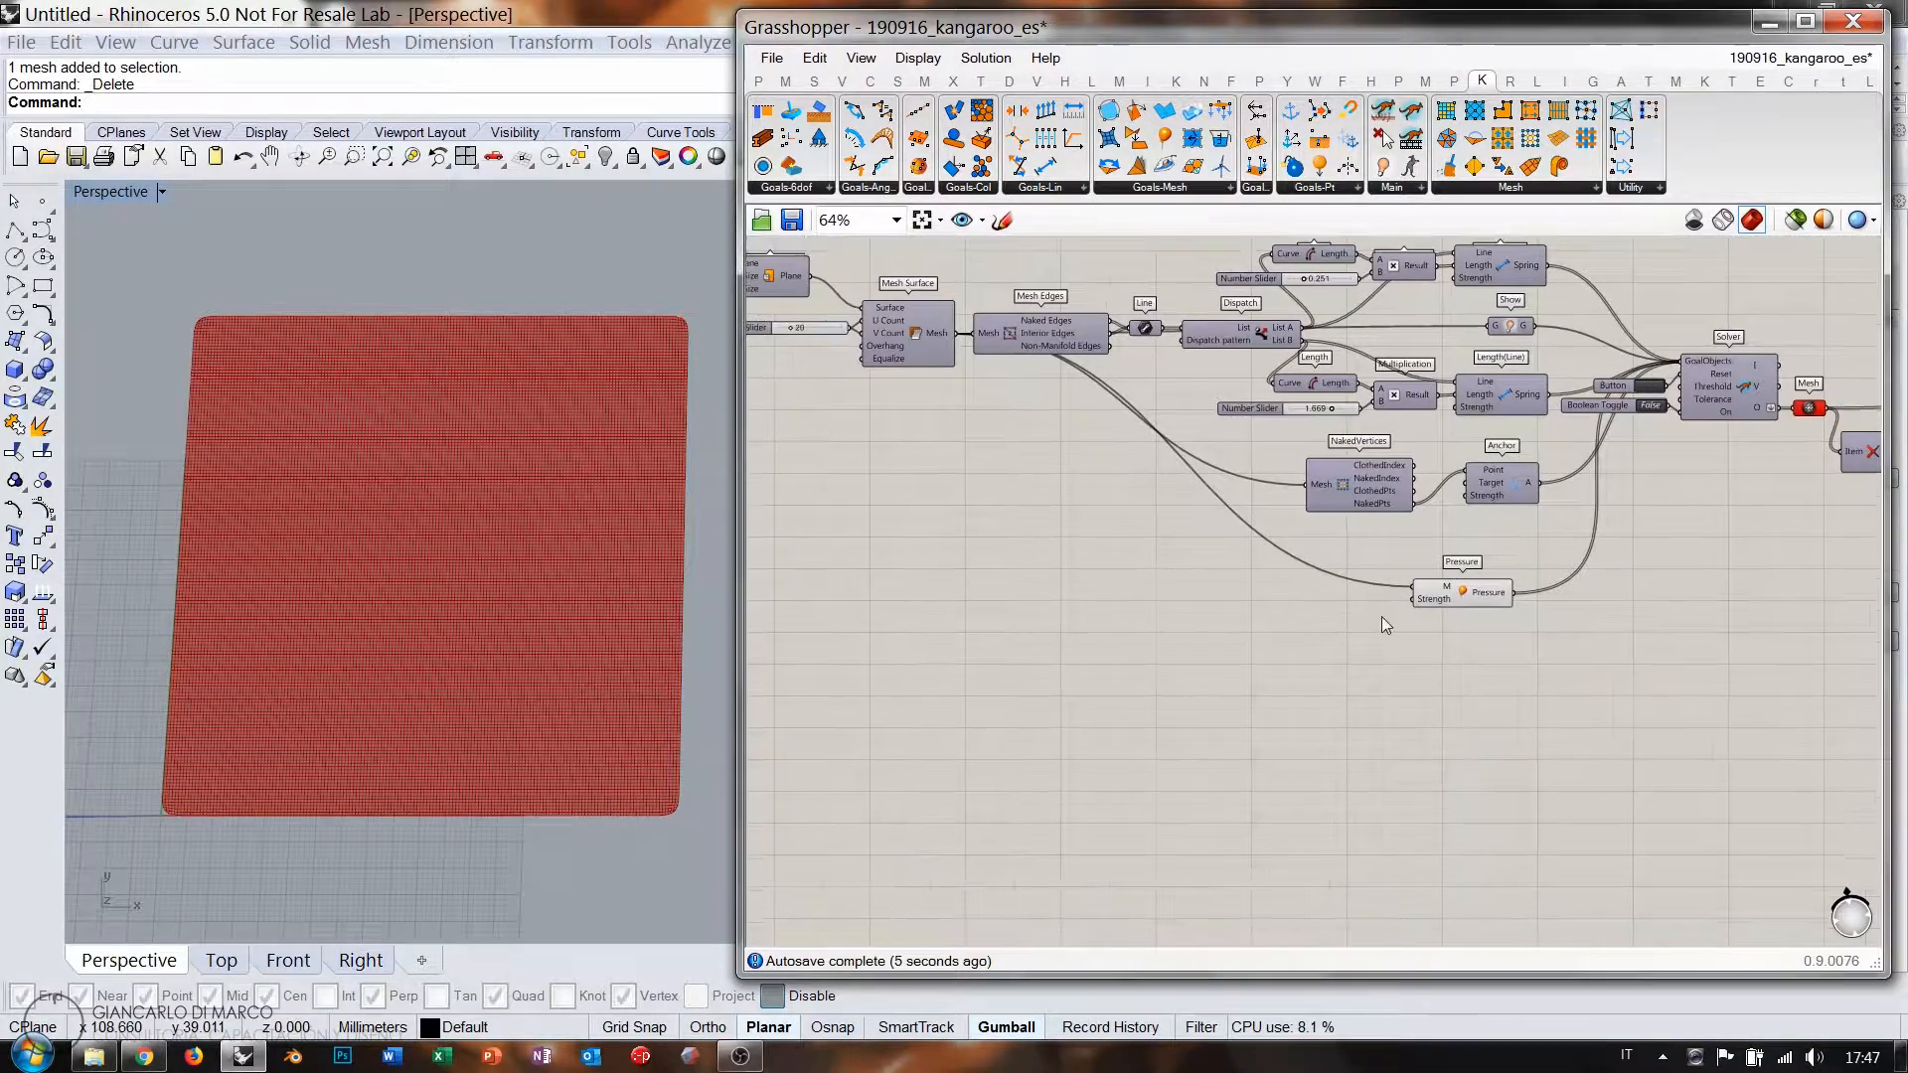
pyautogui.doubleClick(1317, 626)
pyautogui.write('0.000<0.')
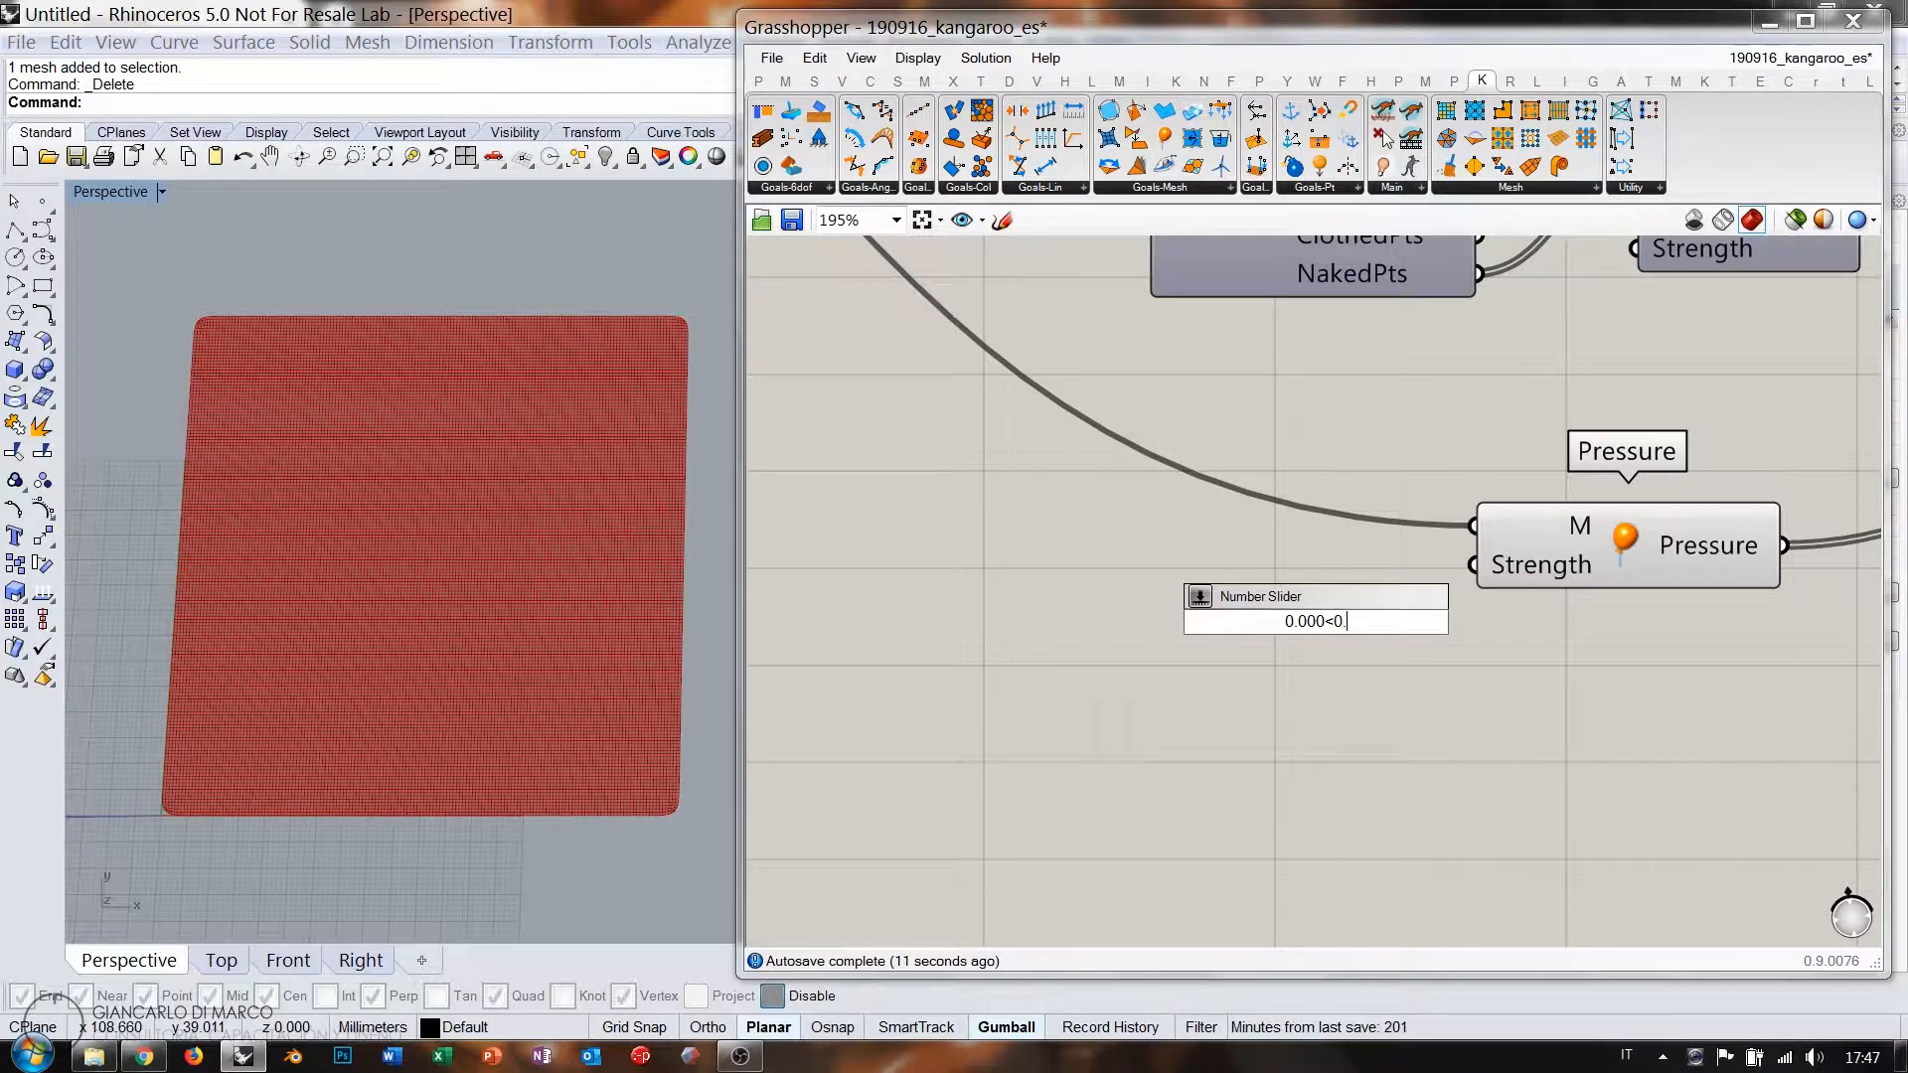
pyautogui.write('5')
pyautogui.press('Return')
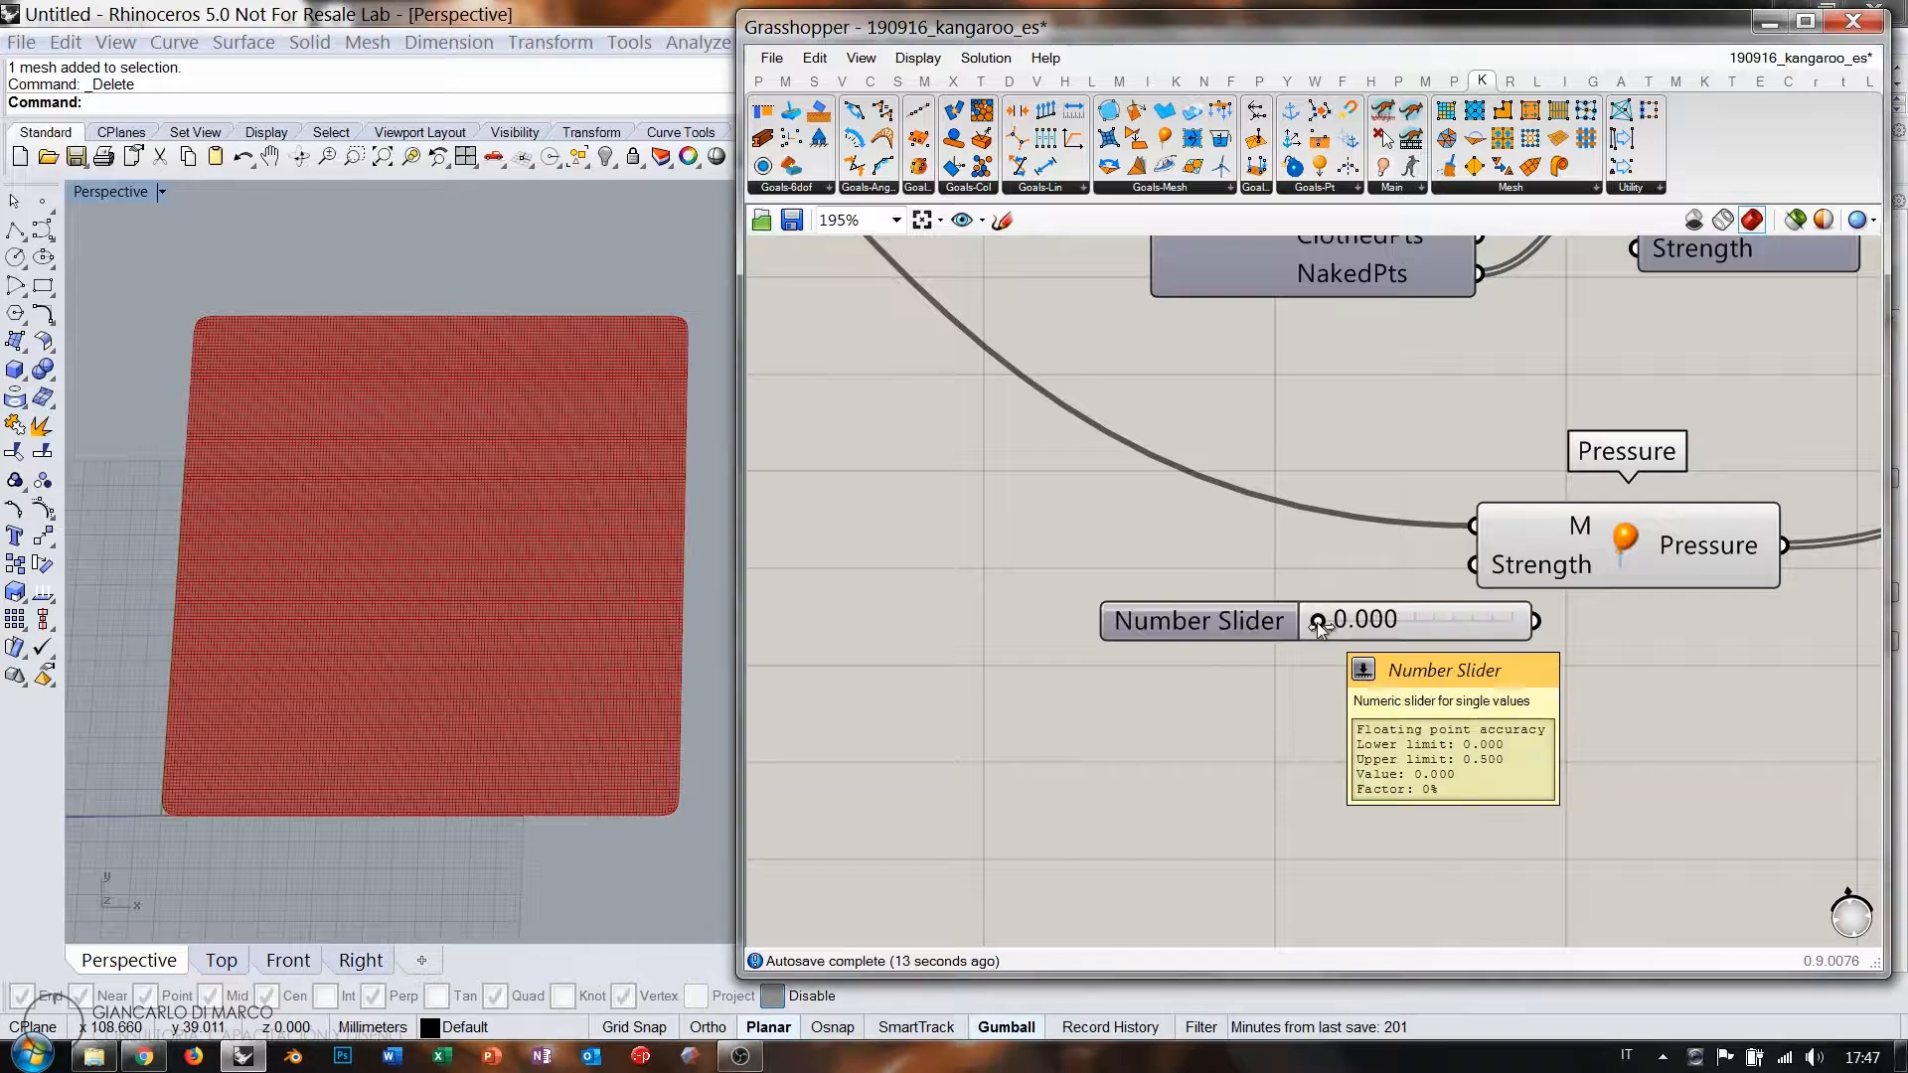
pyautogui.scroll(-5, 1421, 605)
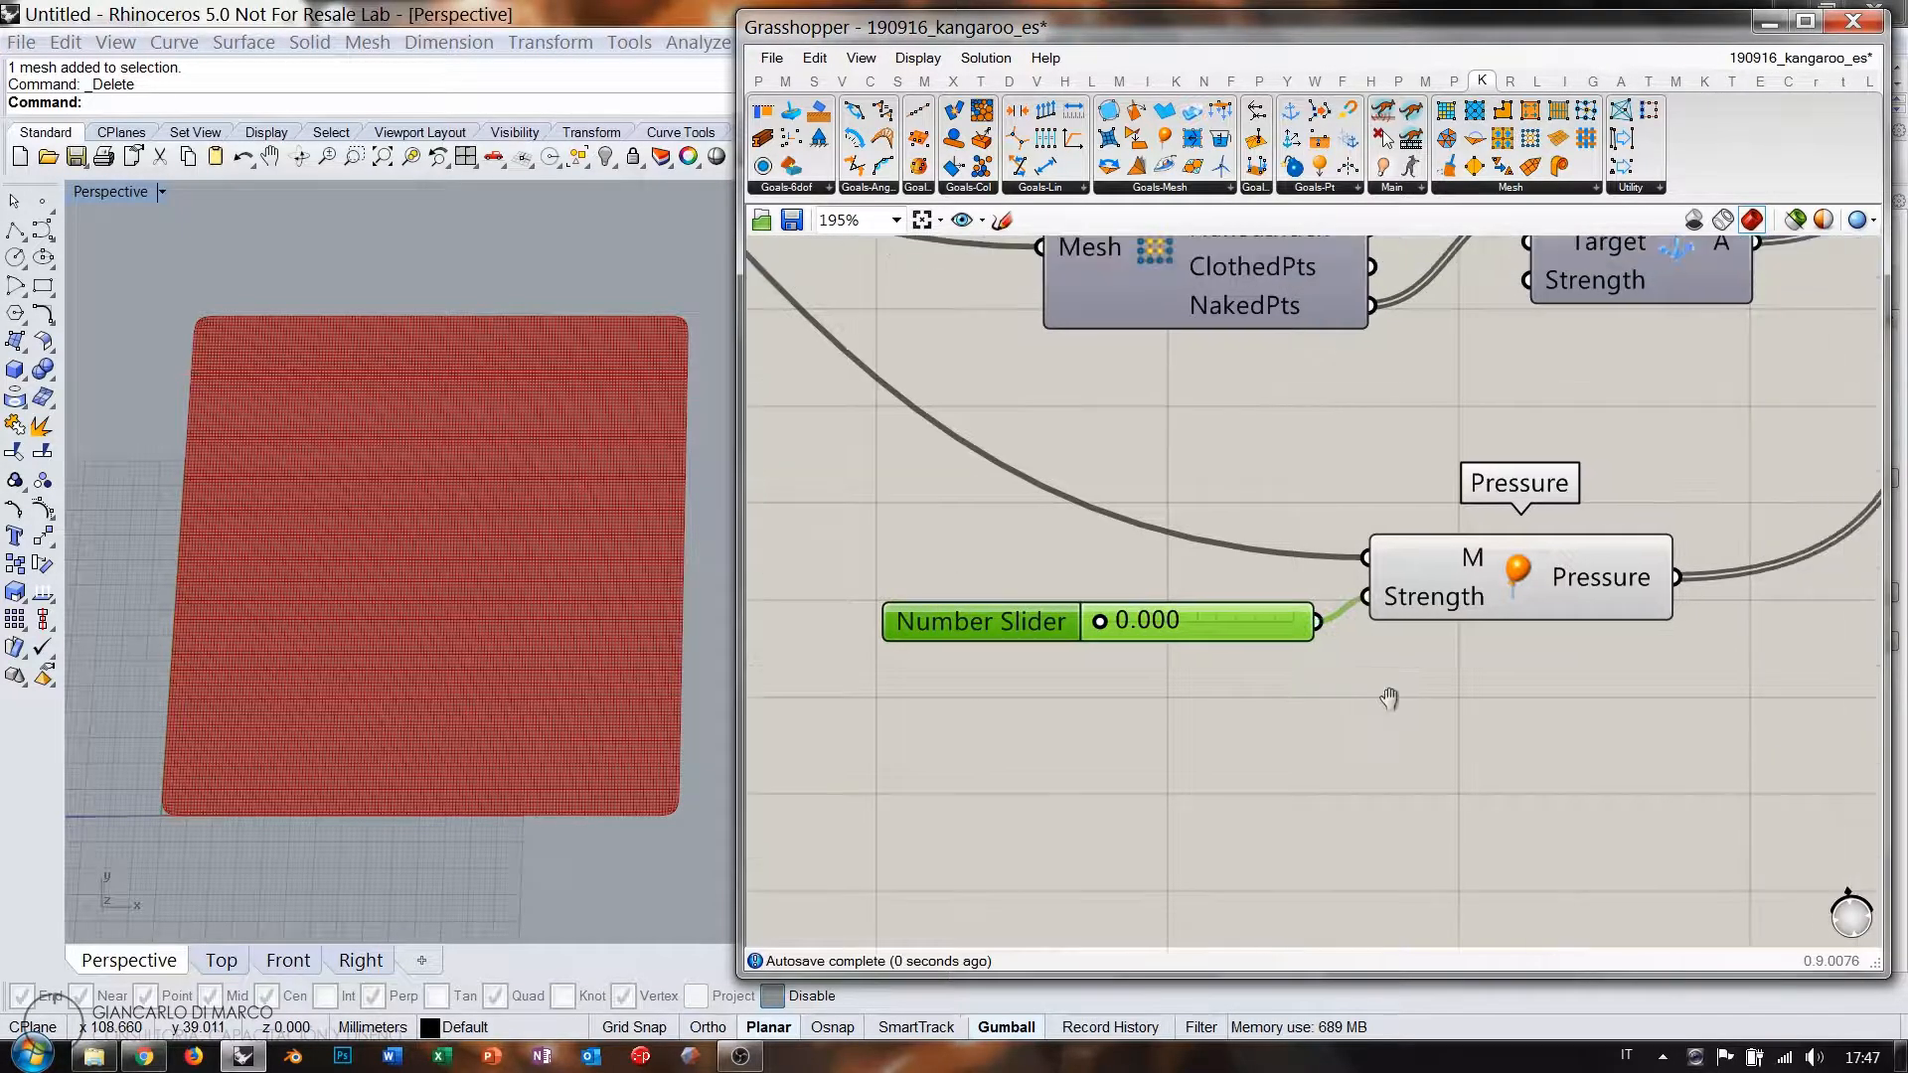
# Switch the solver on and raise the Pressure strength to 0.250 to inflate the pillow.
pyautogui.doubleClick(1518, 431)
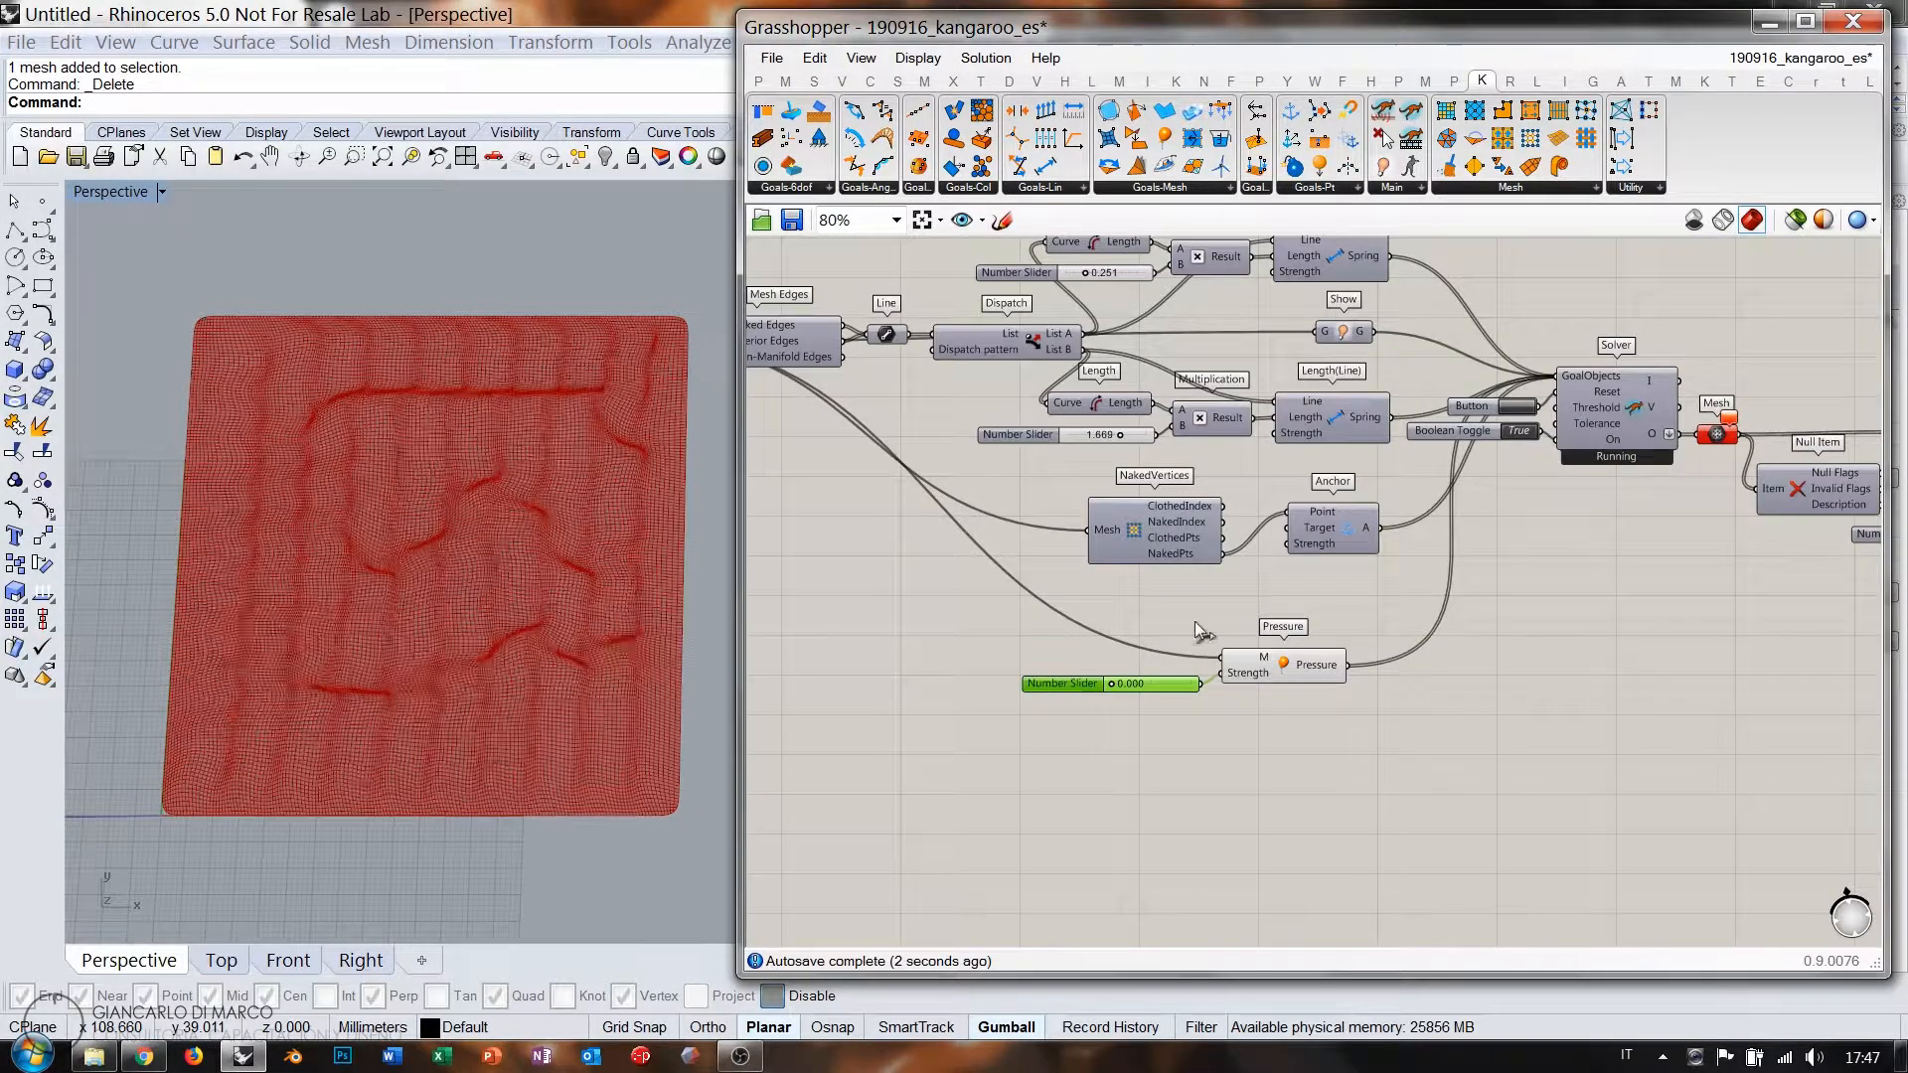
pyautogui.moveTo(1092, 711); pyautogui.dragTo(1149, 652, button='right')
pyautogui.scroll(5, 1173, 644)
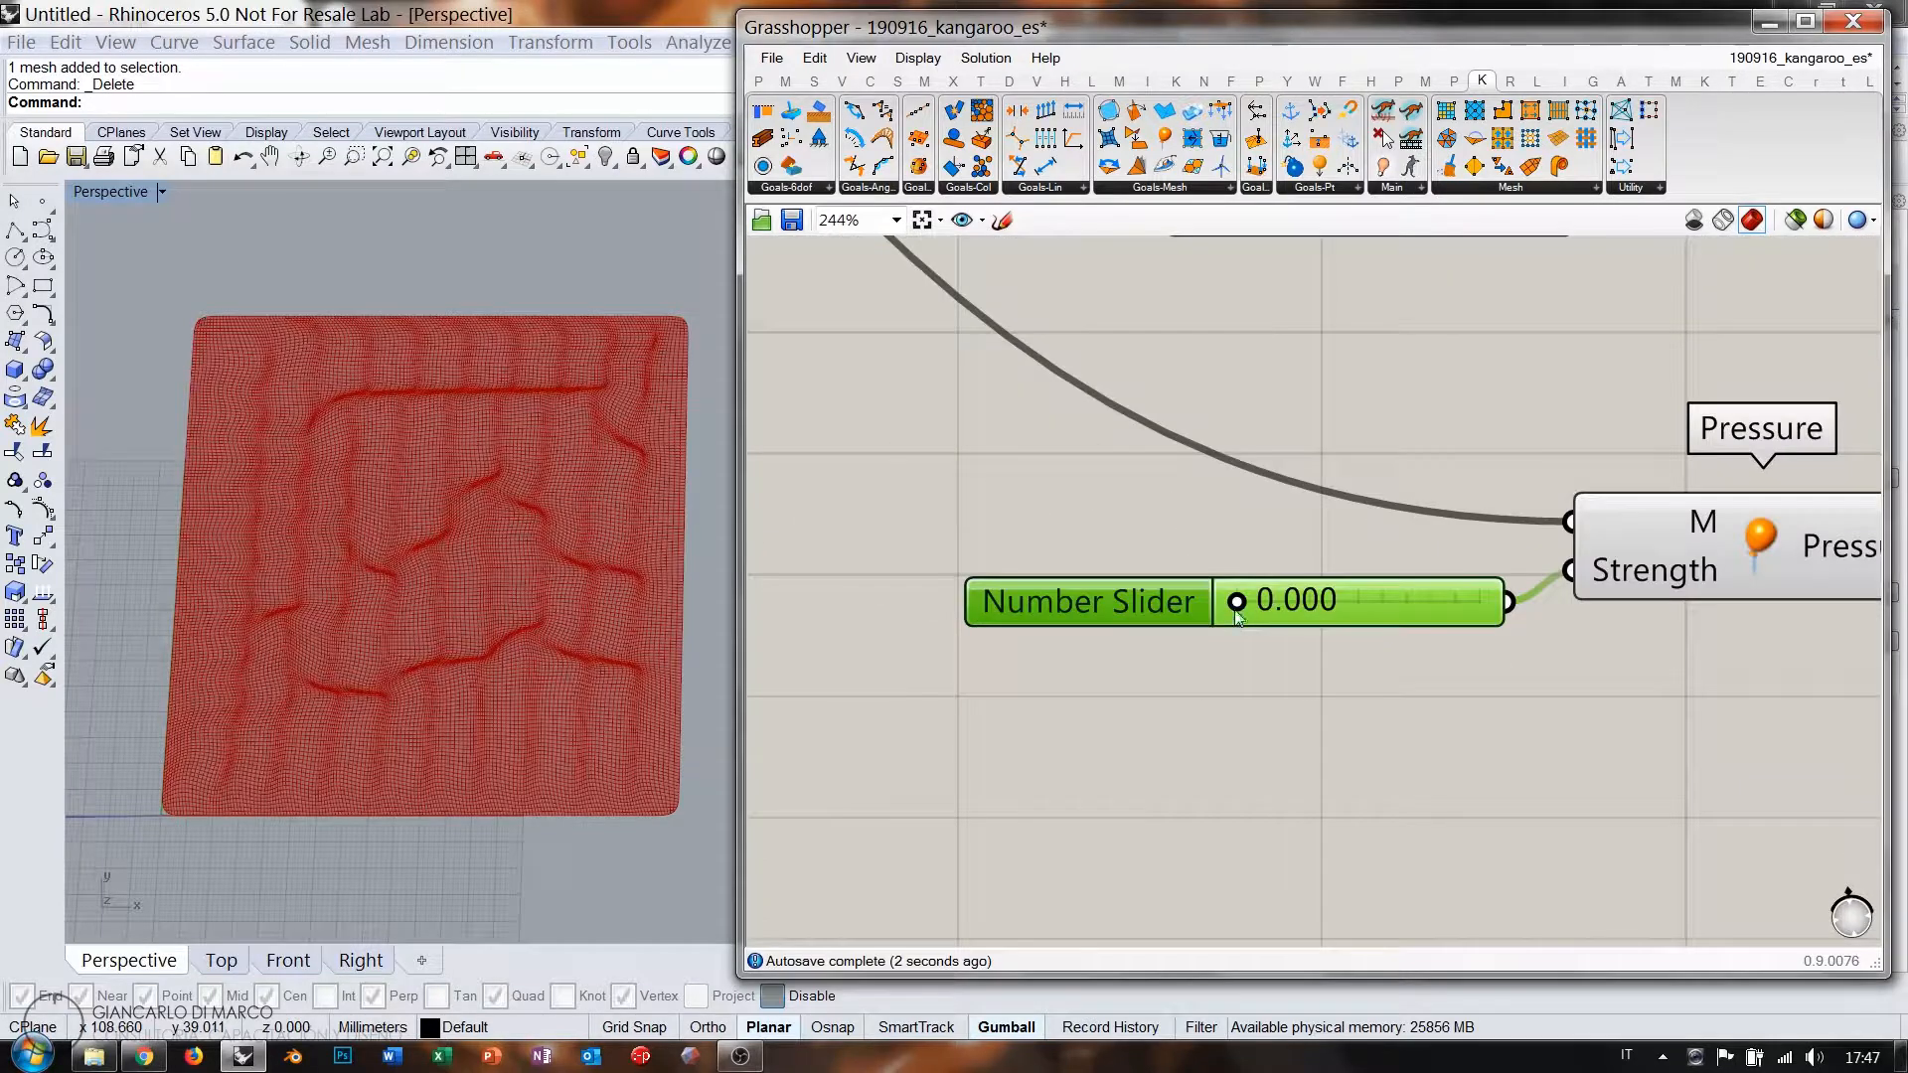
pyautogui.moveTo(1240, 605); pyautogui.dragTo(1358, 606)
# Inspect the pillow side-on, then view it from directly above in the Top viewport.
pyautogui.moveTo(511, 588)
pyautogui.mouseDown(button='right')
pyautogui.moveTo(537, 345)
pyautogui.moveTo(656, 337)
pyautogui.moveTo(524, 269)
pyautogui.moveTo(575, 568)
pyautogui.moveTo(556, 626)
pyautogui.moveTo(511, 570)
pyautogui.mouseUp(button='right')
pyautogui.moveTo(1510, 652); pyautogui.dragTo(1434, 720, button='right')
pyautogui.scroll(-5, 1347, 688)
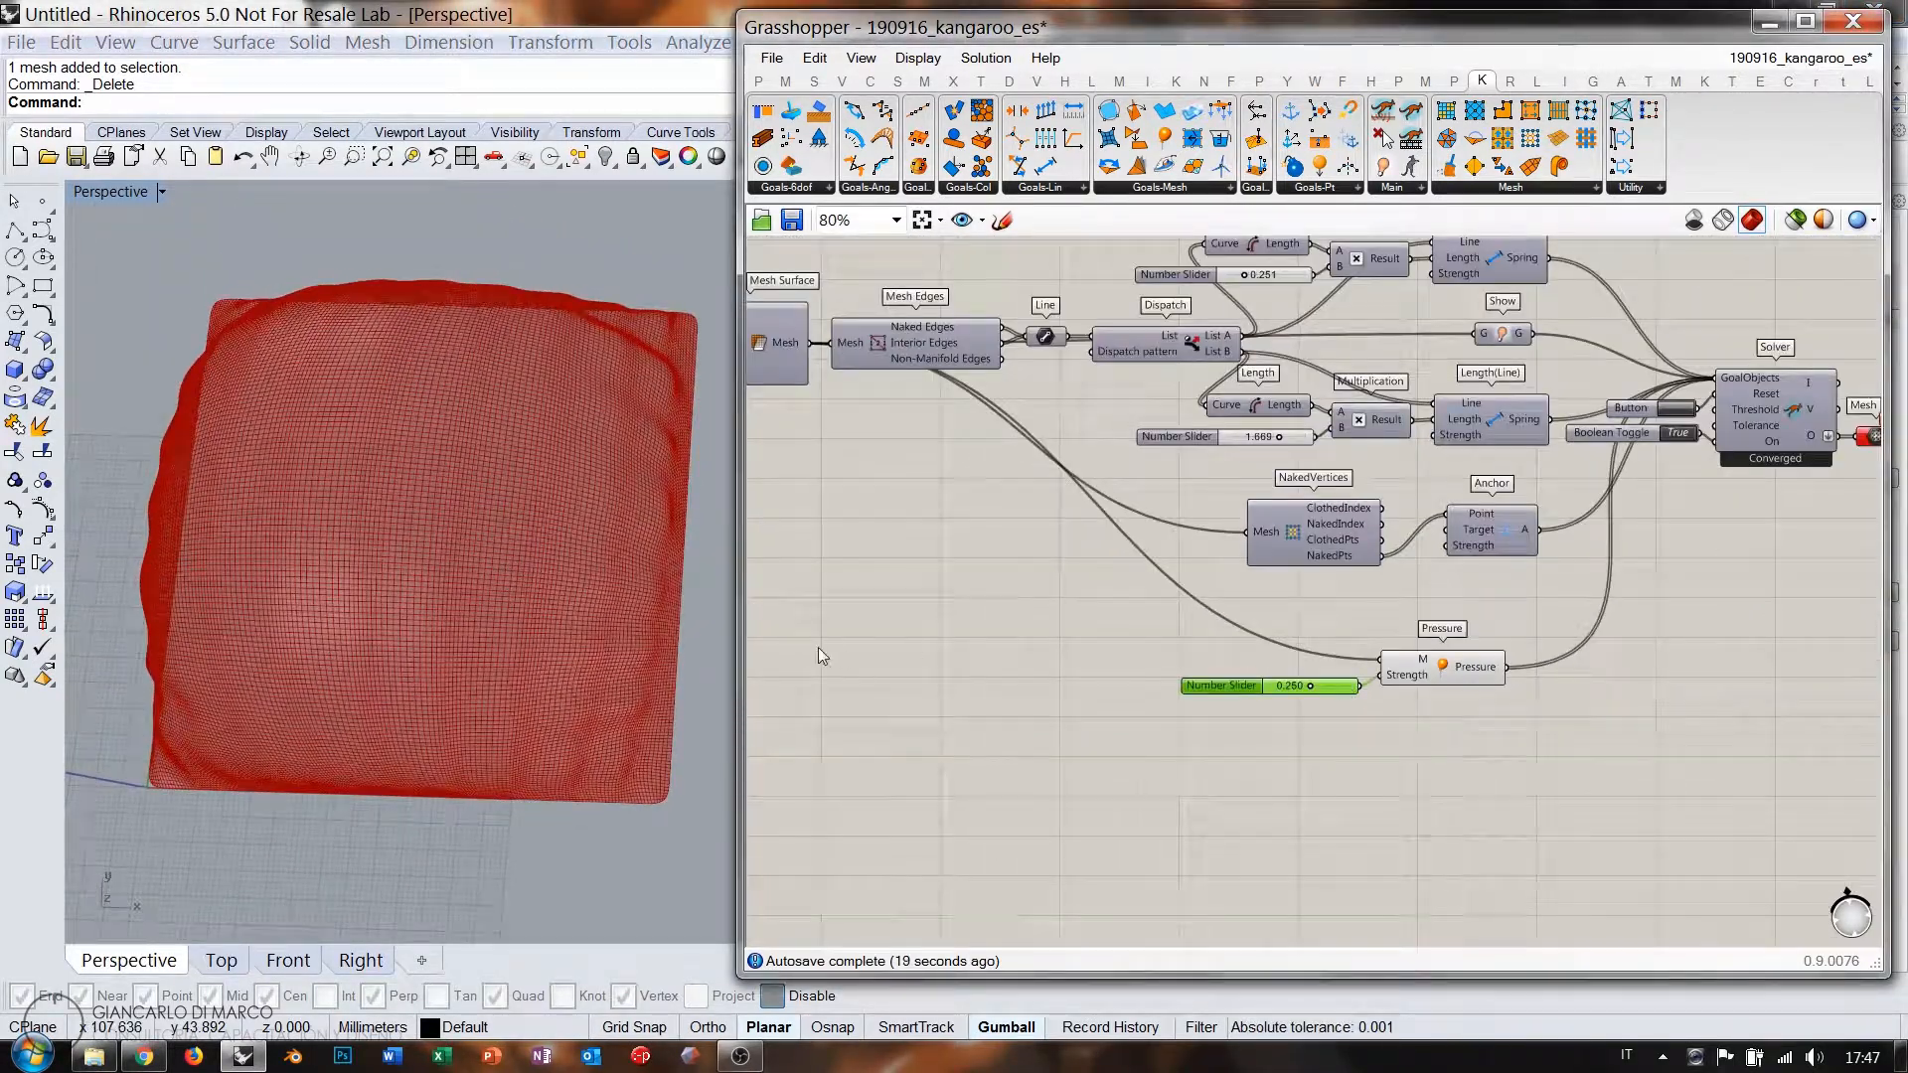
pyautogui.click(221, 961)
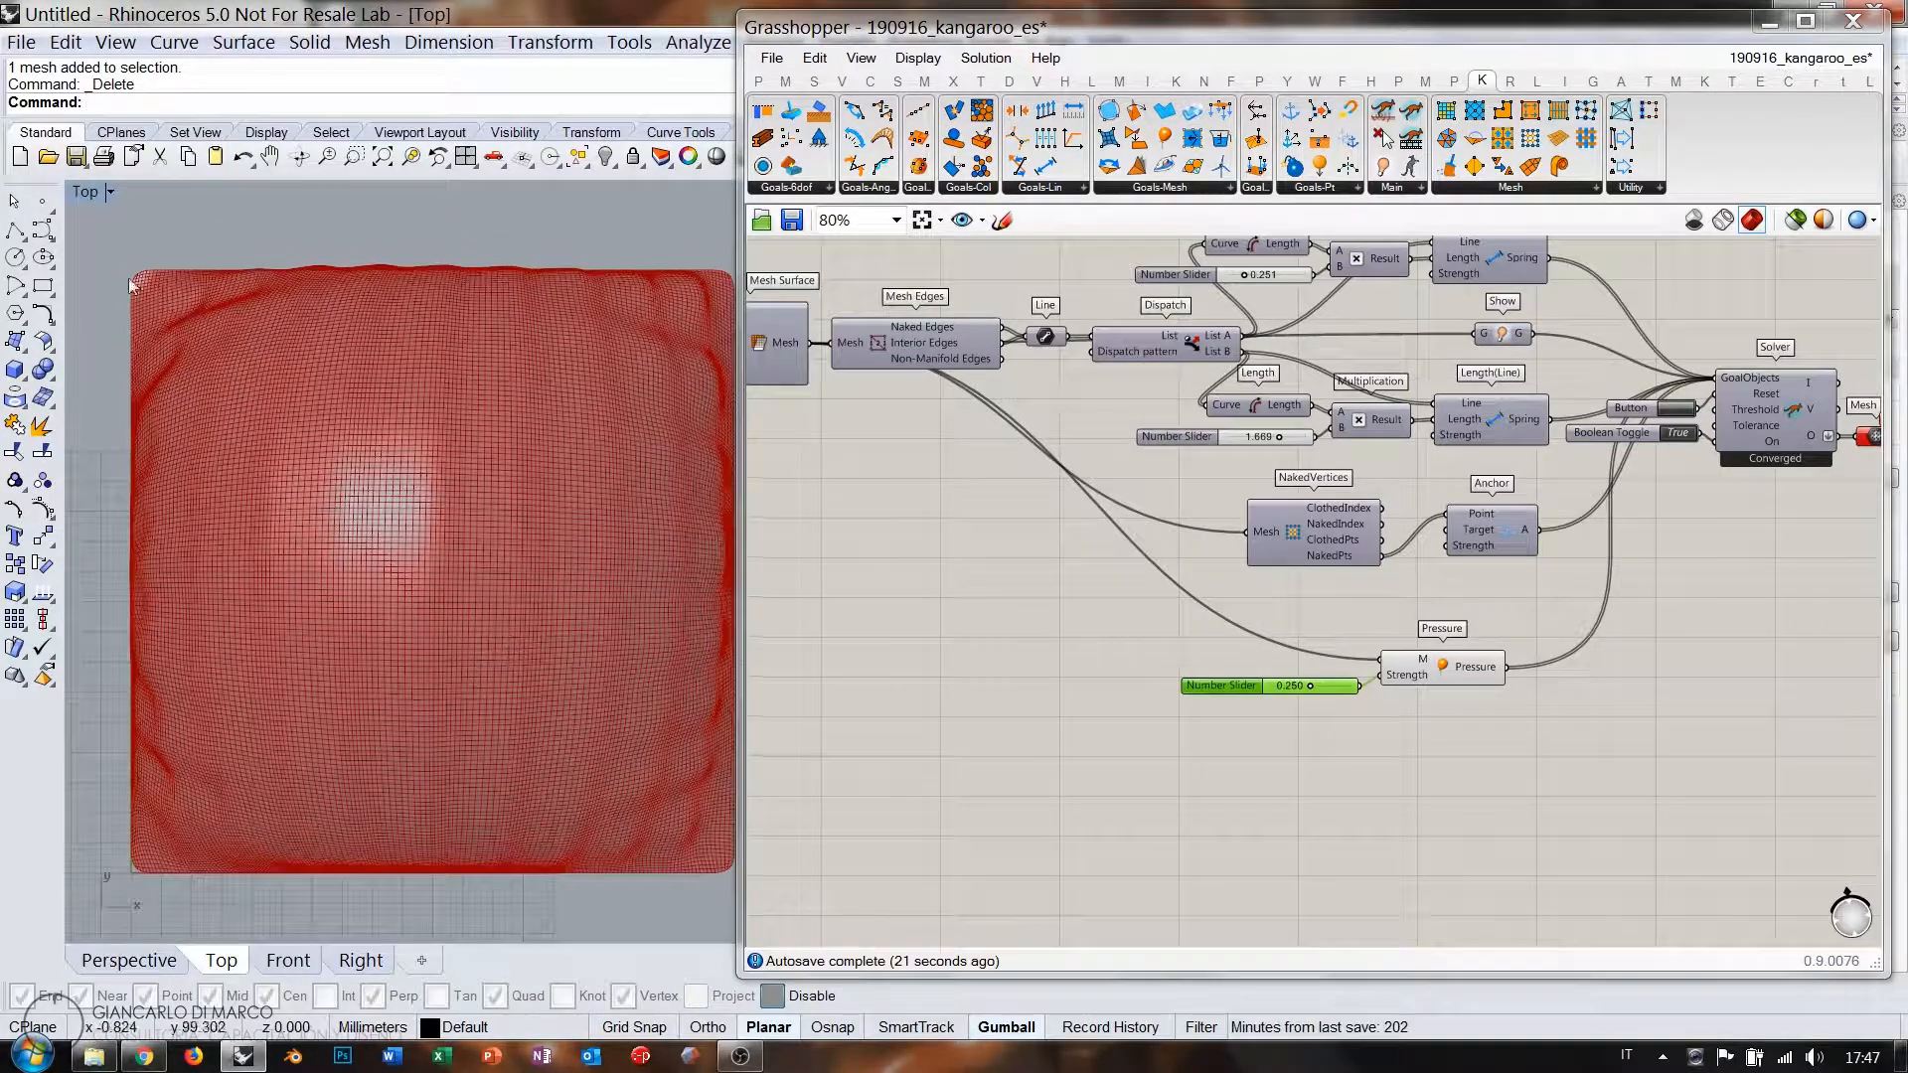
# Add a Point parameter holding two picked points left and right of the pillow centre.
pyautogui.moveTo(958, 694); pyautogui.dragTo(1421, 743, button='right')
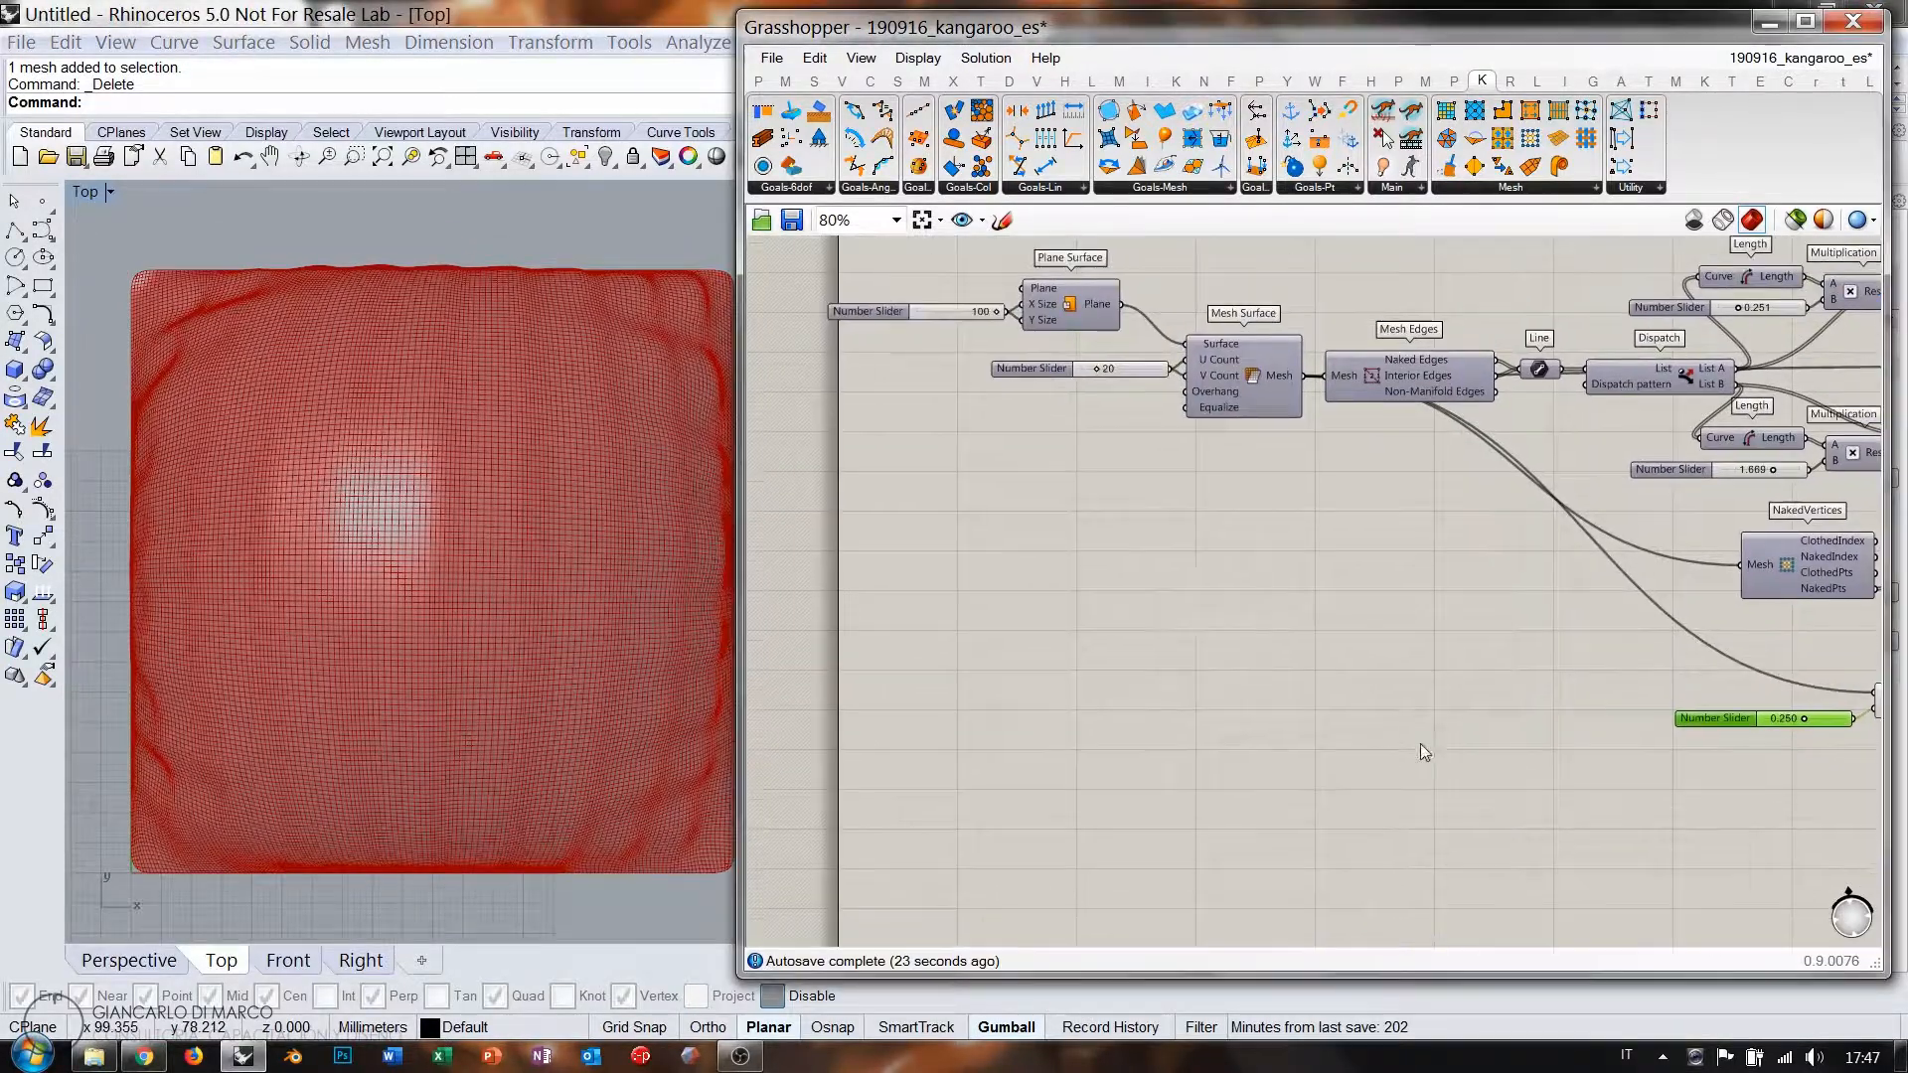
pyautogui.doubleClick(1171, 594)
pyautogui.write('poi')
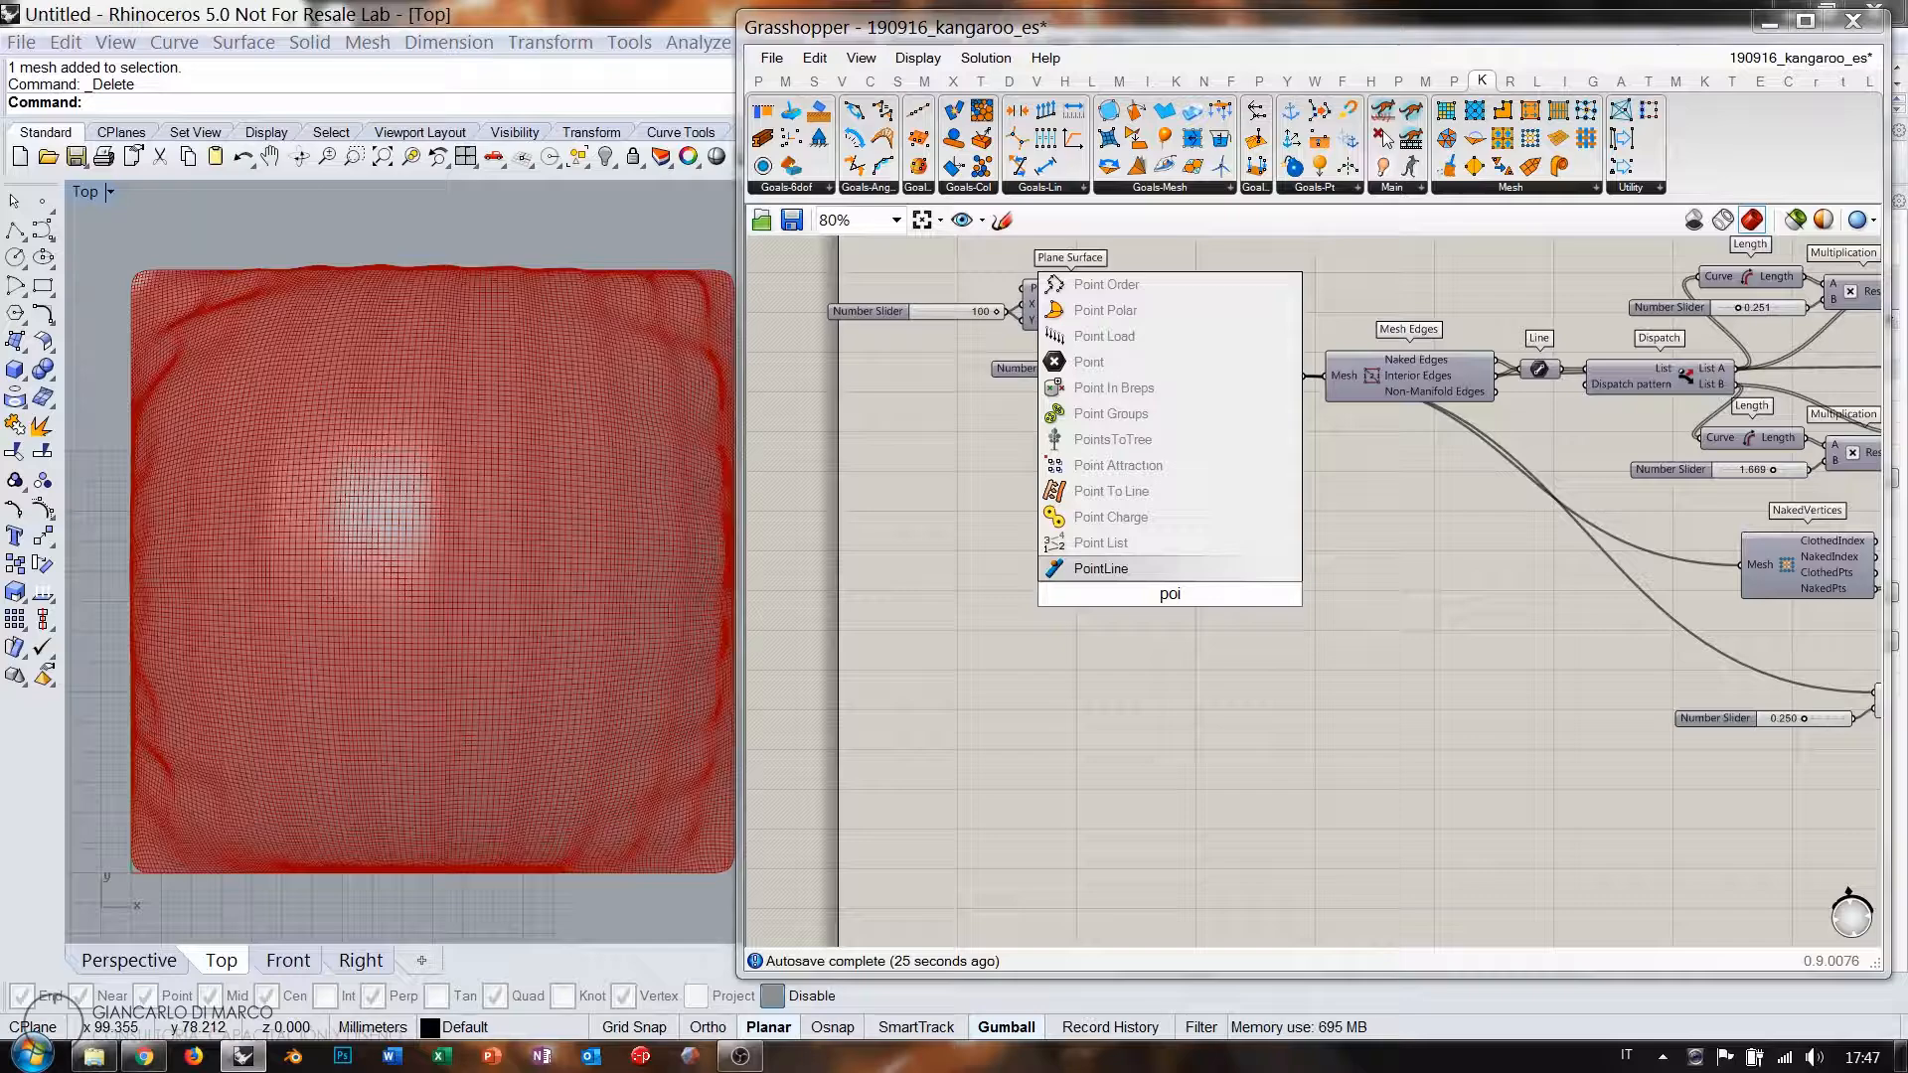
pyautogui.click(1089, 362)
pyautogui.rightClick(1171, 596)
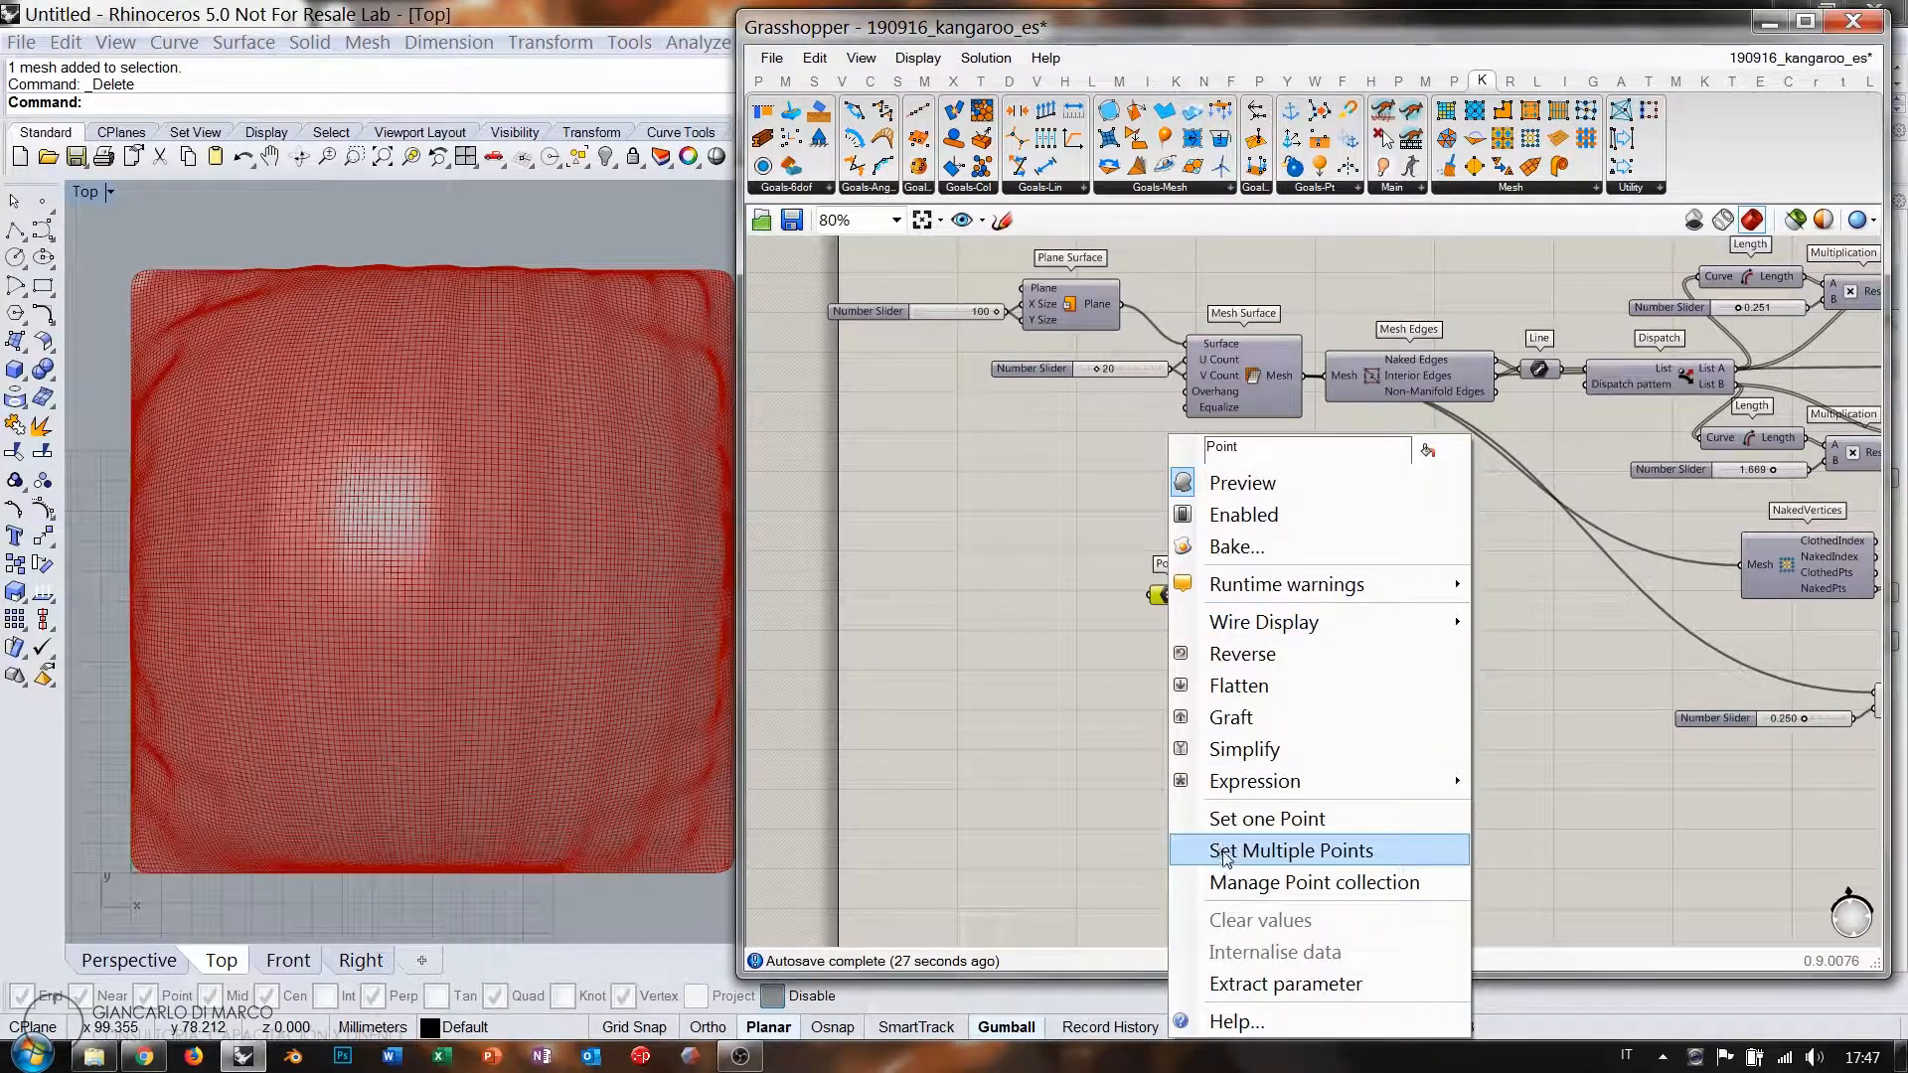
pyautogui.click(1233, 848)
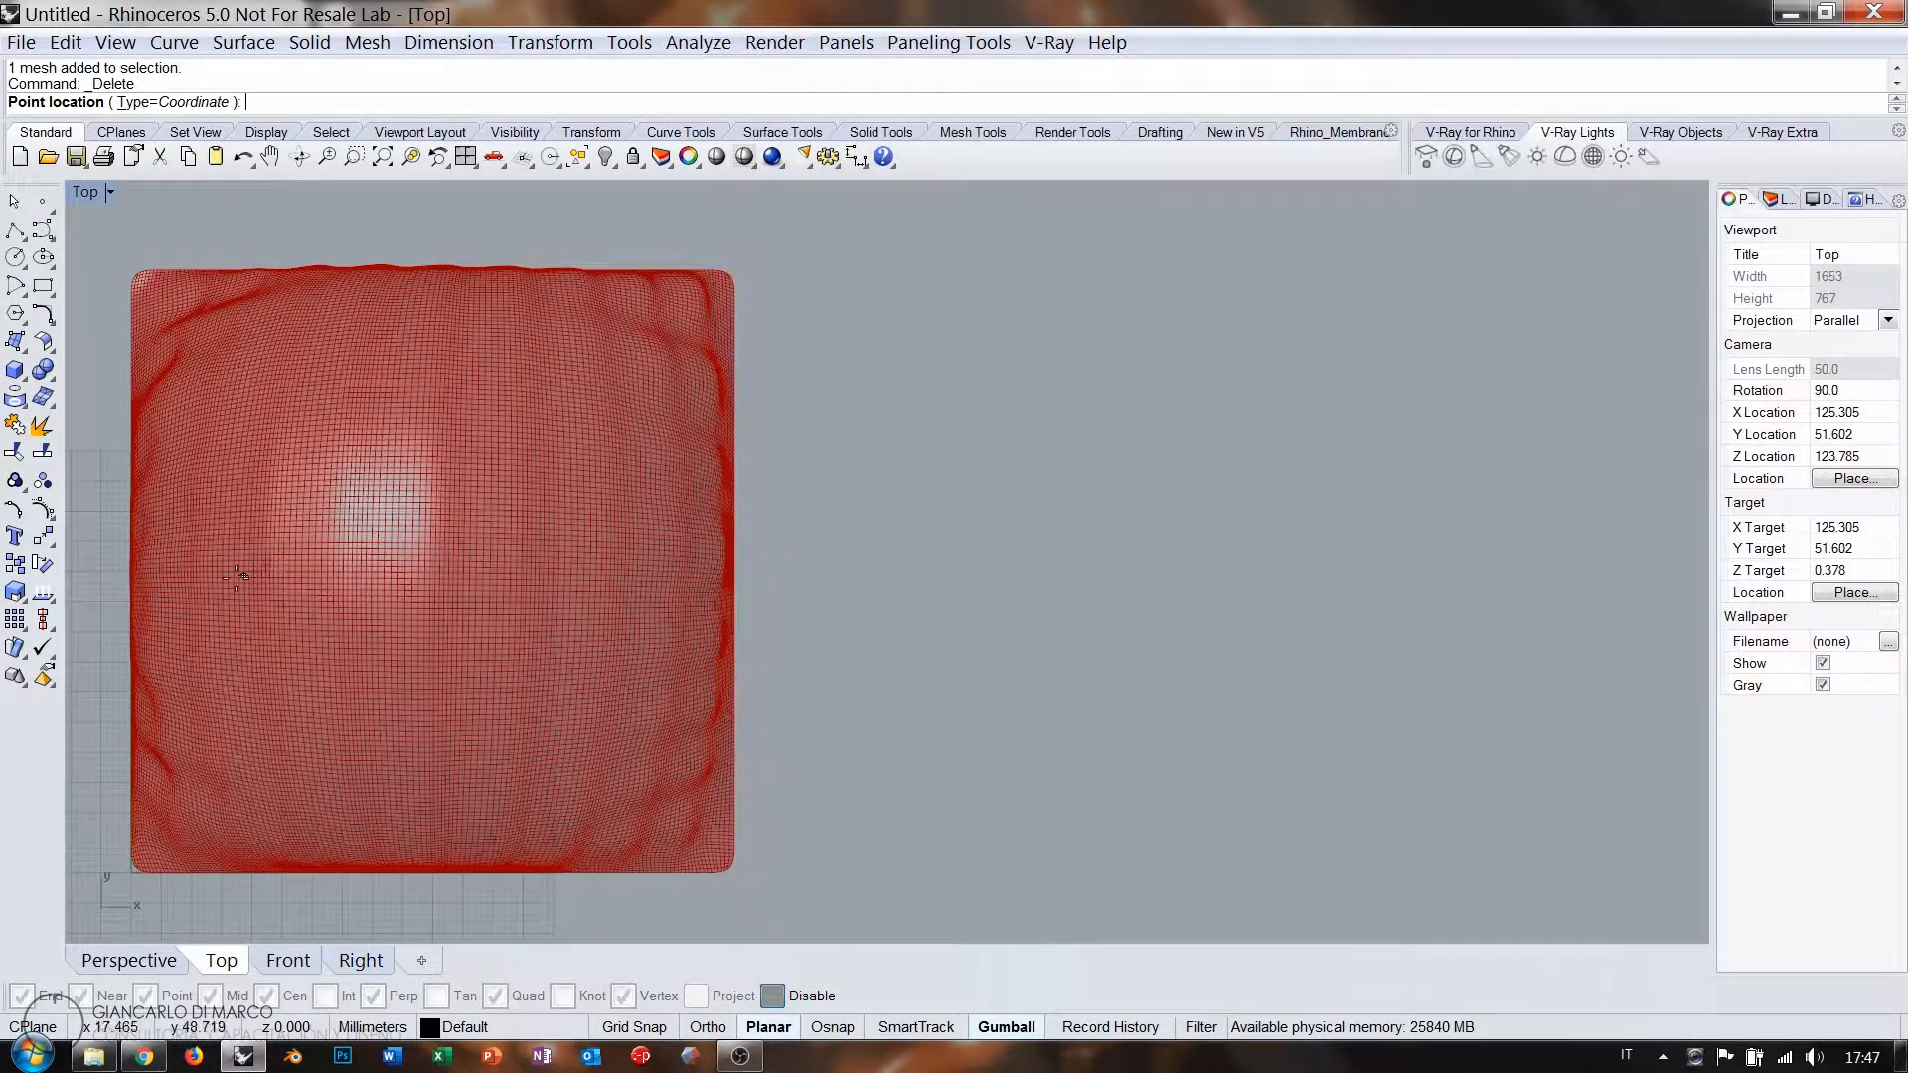
pyautogui.click(239, 577)
pyautogui.click(616, 585)
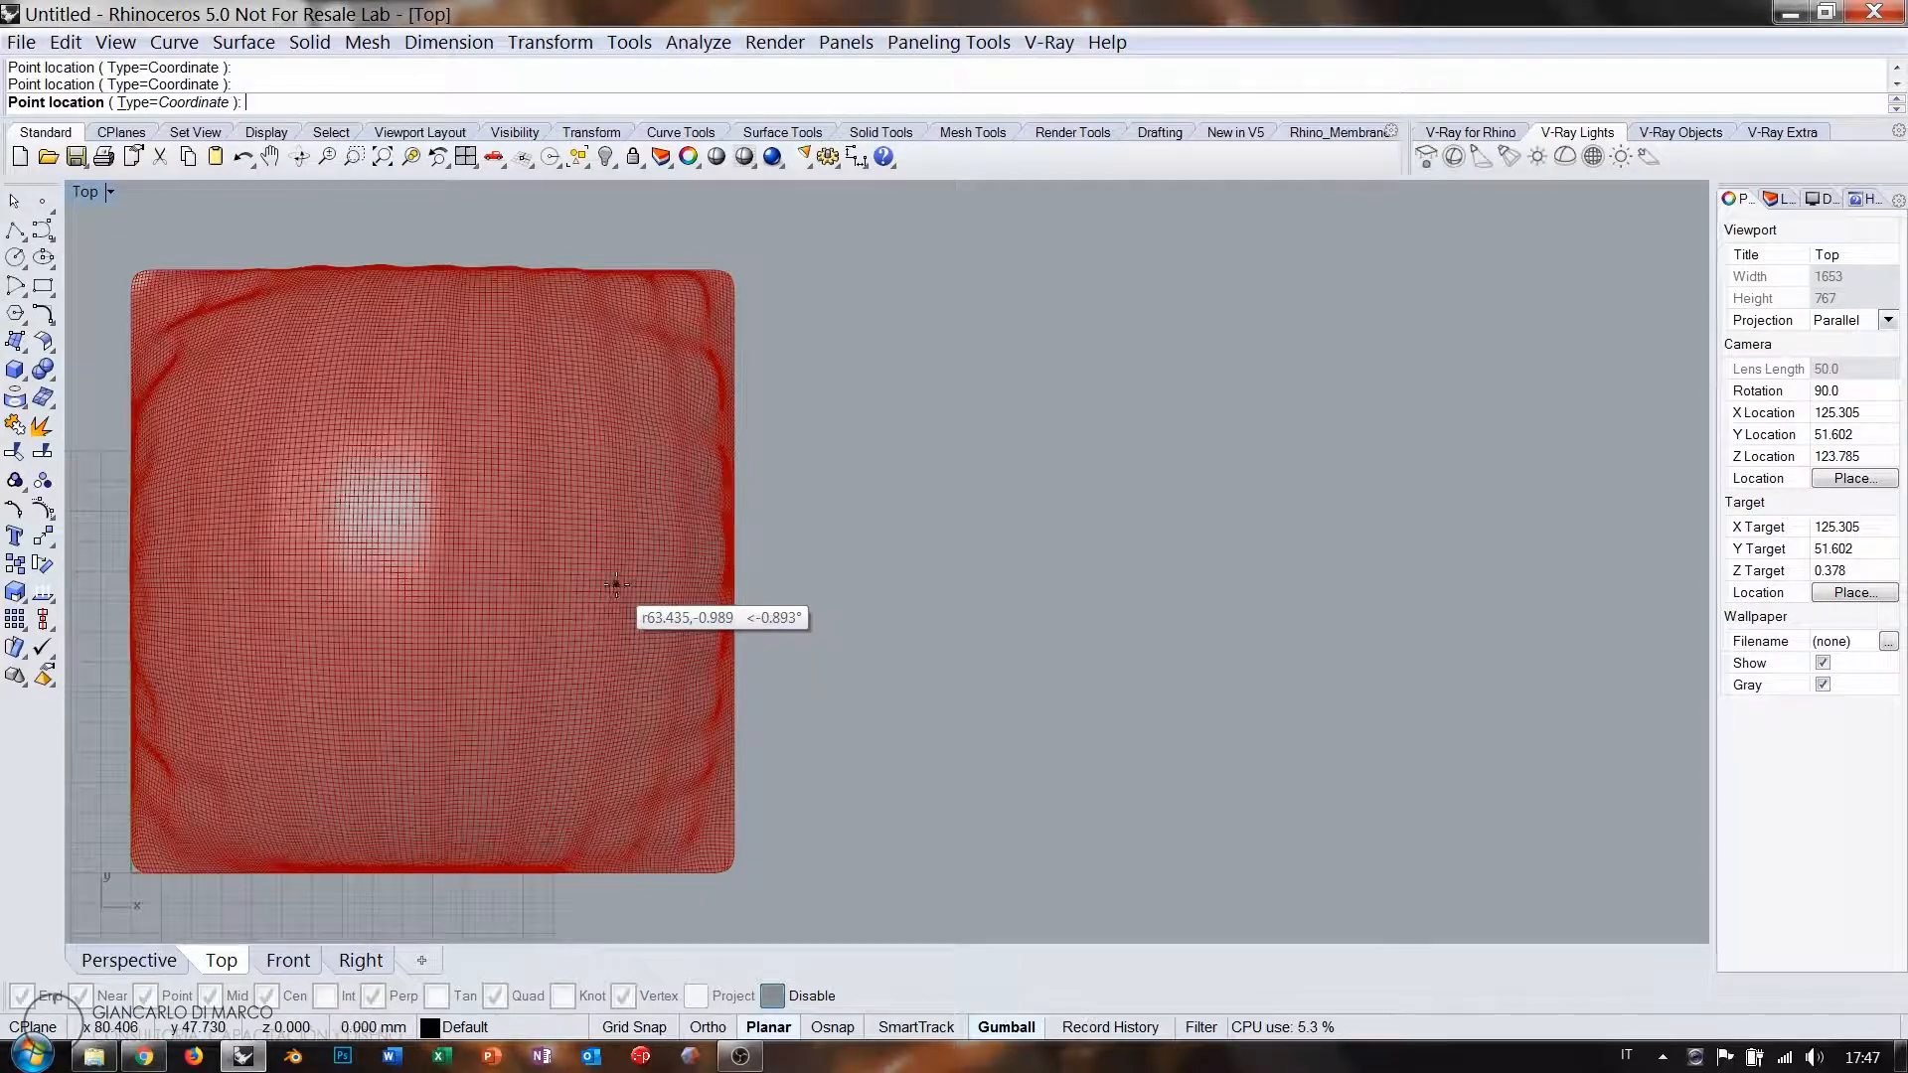
pyautogui.press('Return')
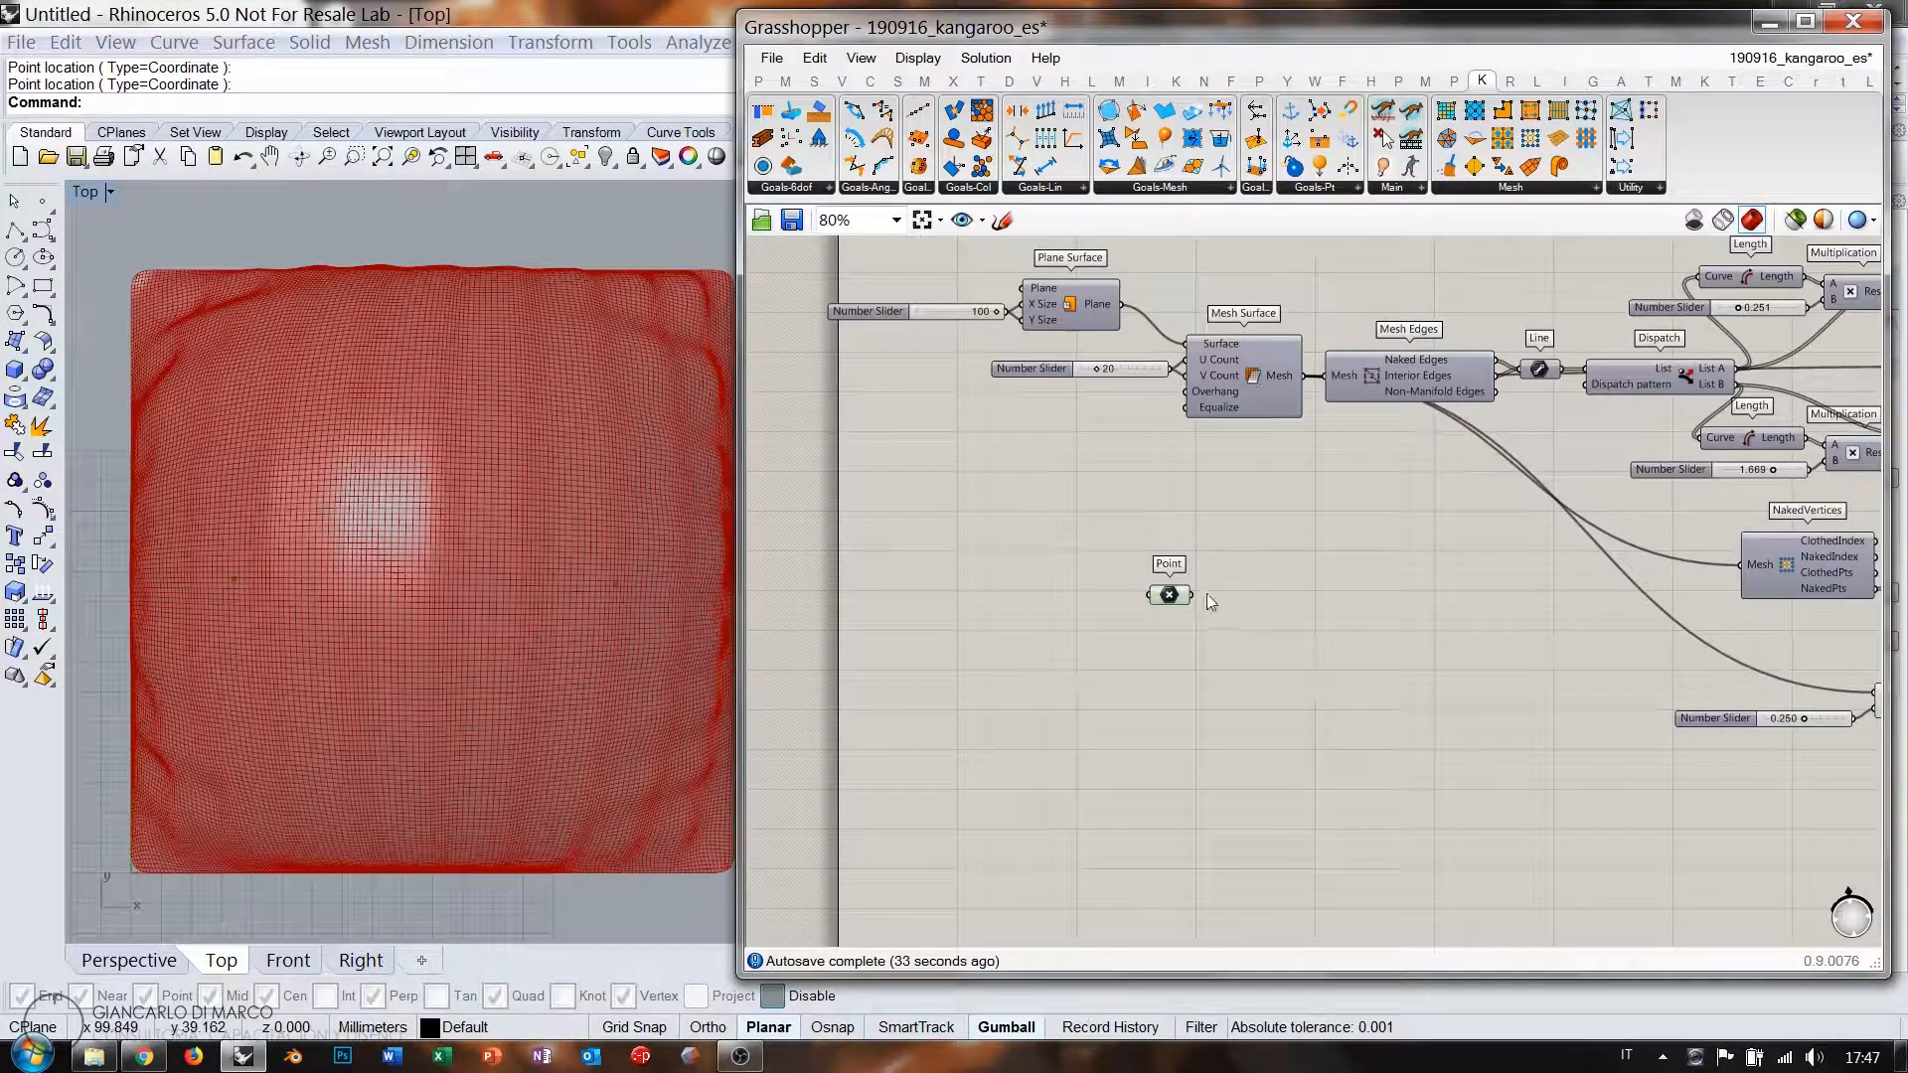
pyautogui.moveTo(1171, 600); pyautogui.dragTo(1149, 586)
# Connect the points to a PolyLine and add a Kangaroo Length(Line) spring goal.
pyautogui.scroll(3, 1220, 577)
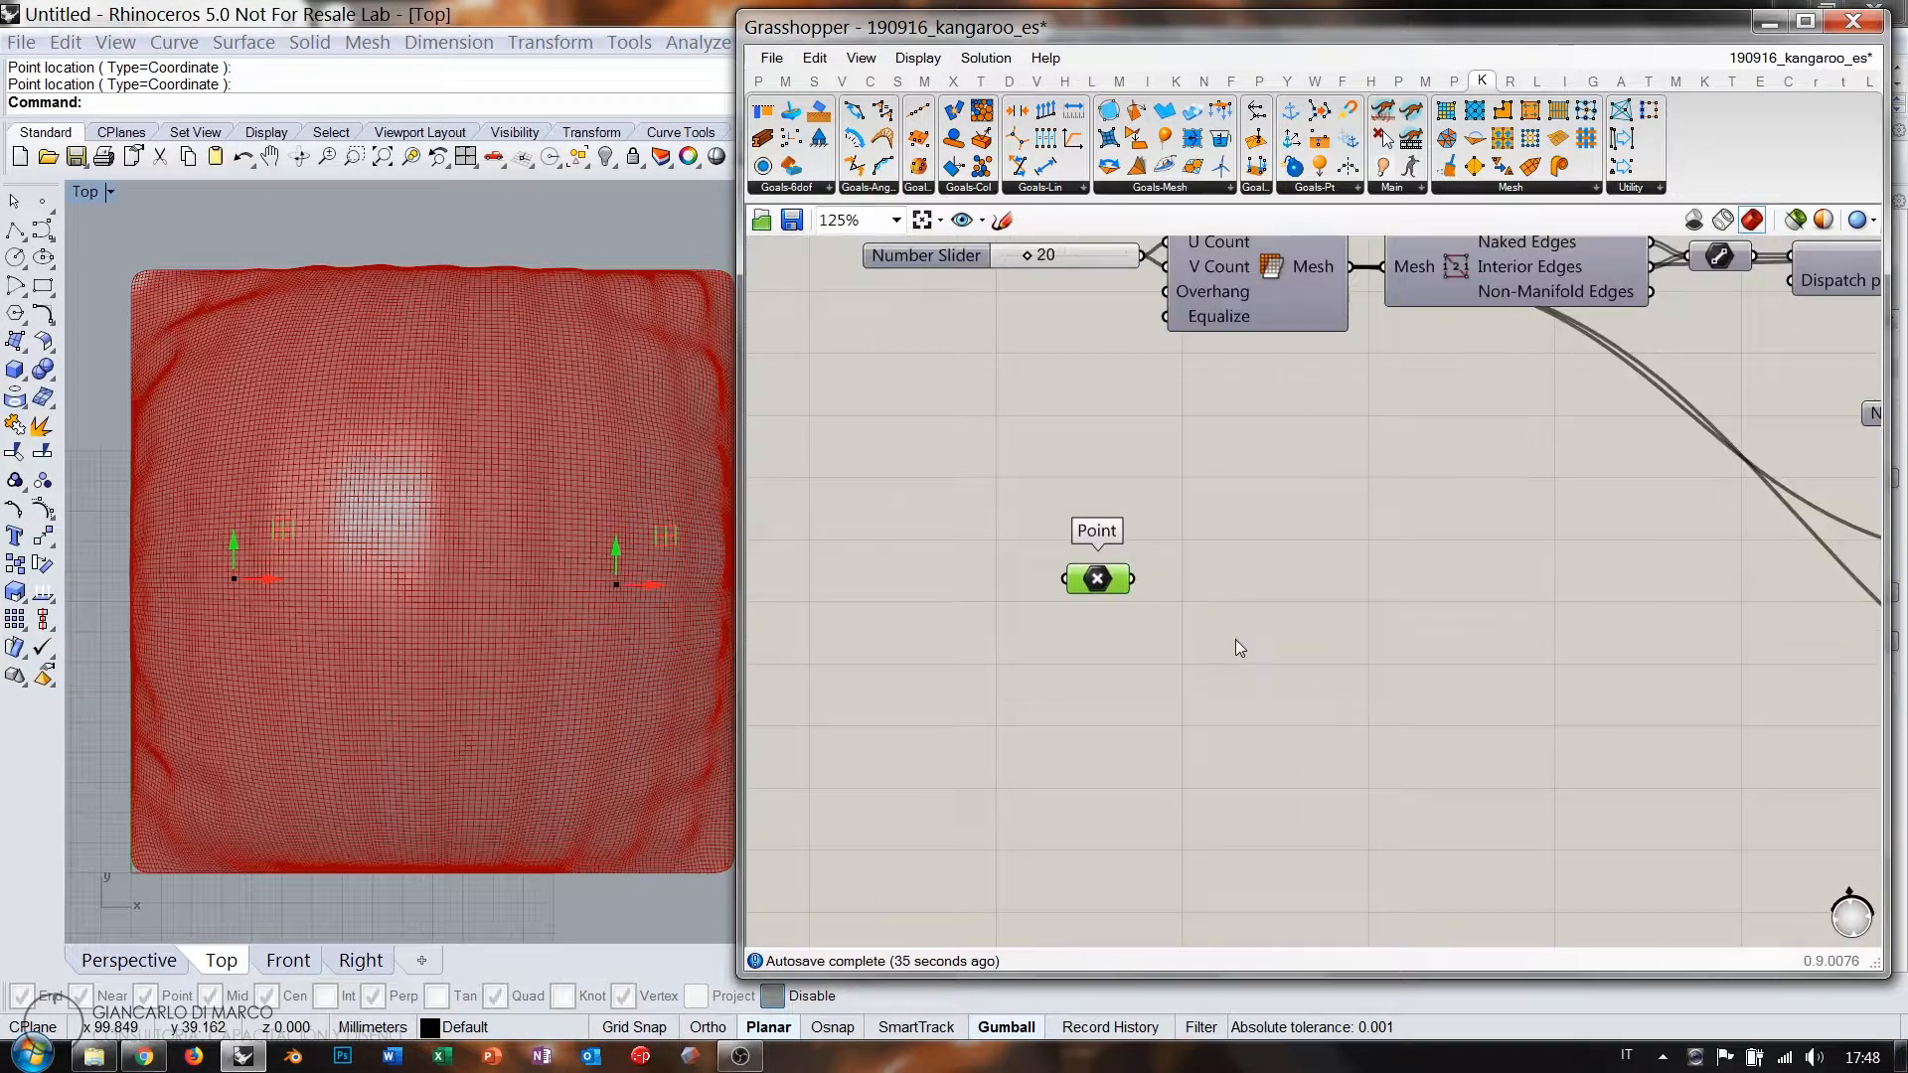
pyautogui.doubleClick(1308, 620)
pyautogui.write('poly')
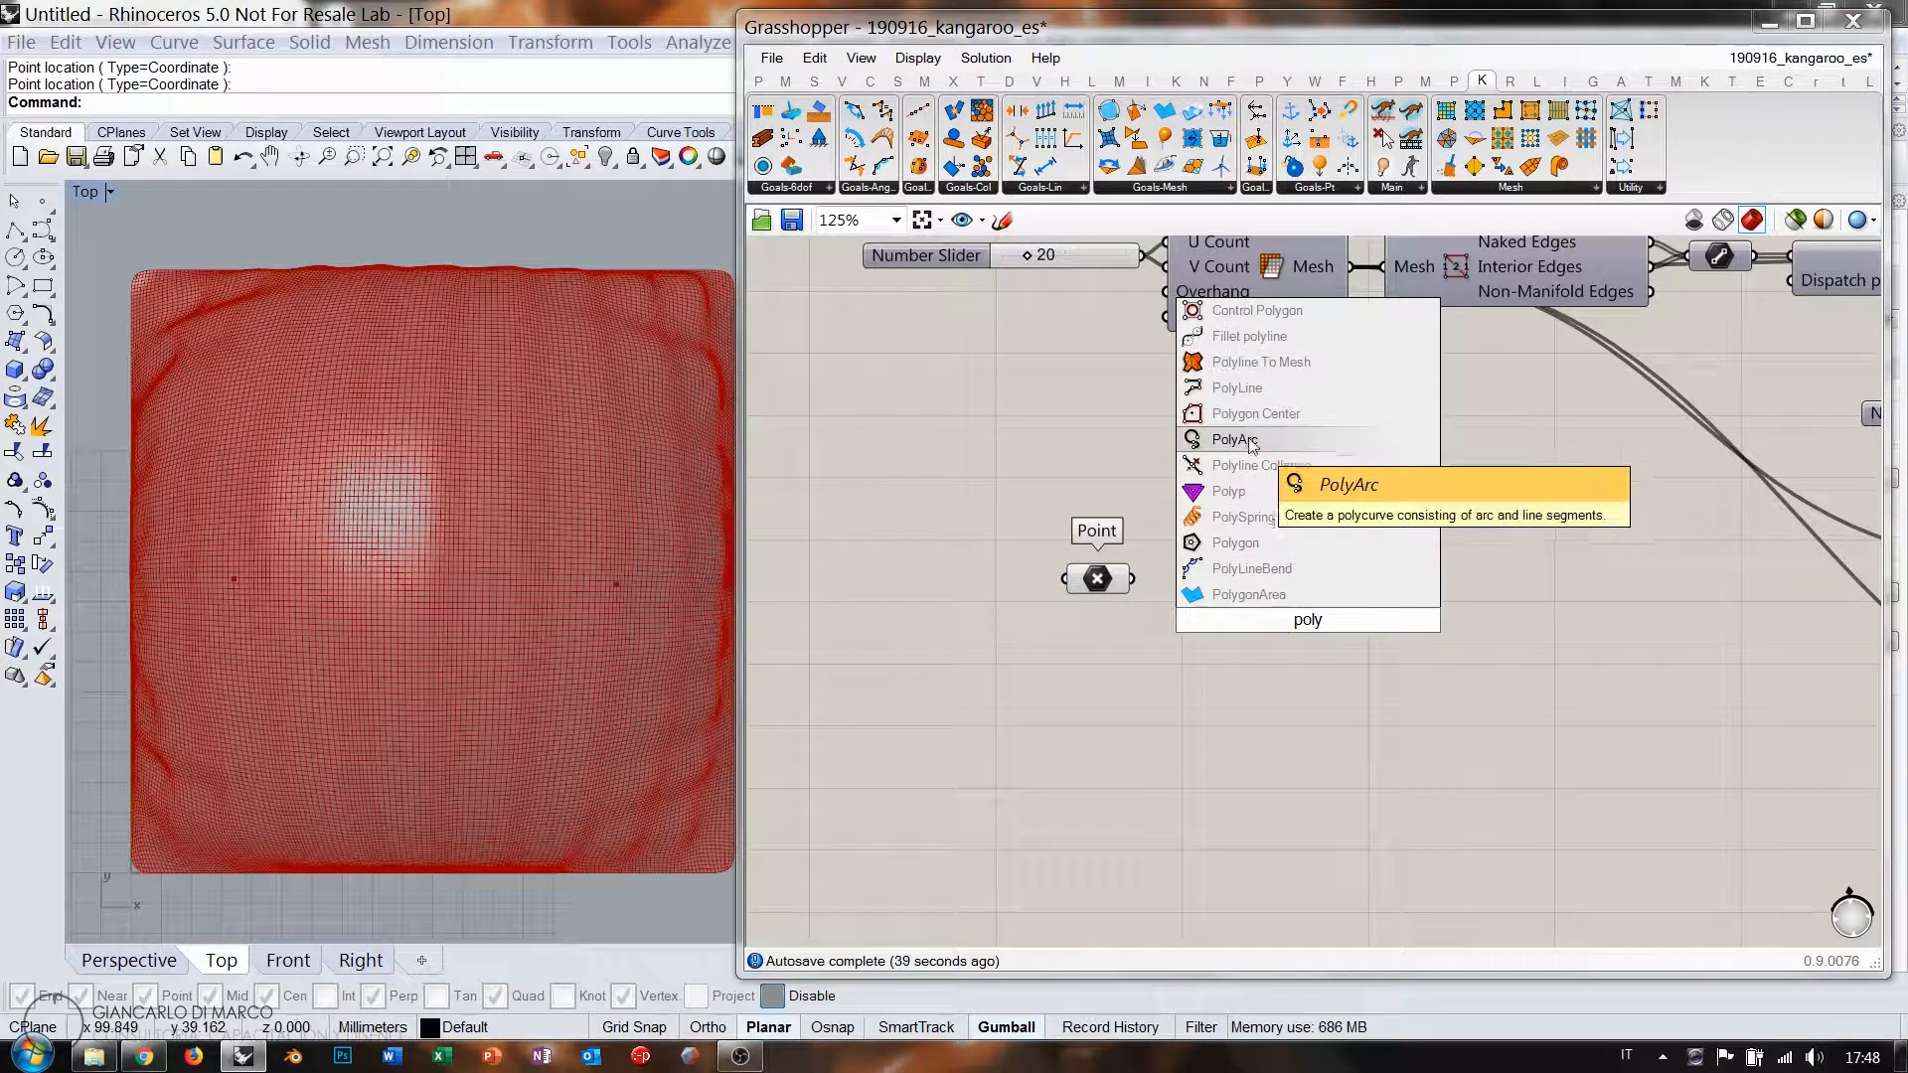
pyautogui.click(1240, 388)
pyautogui.moveTo(1215, 600); pyautogui.dragTo(1255, 595)
pyautogui.moveTo(1364, 647); pyautogui.dragTo(1194, 677, button='right')
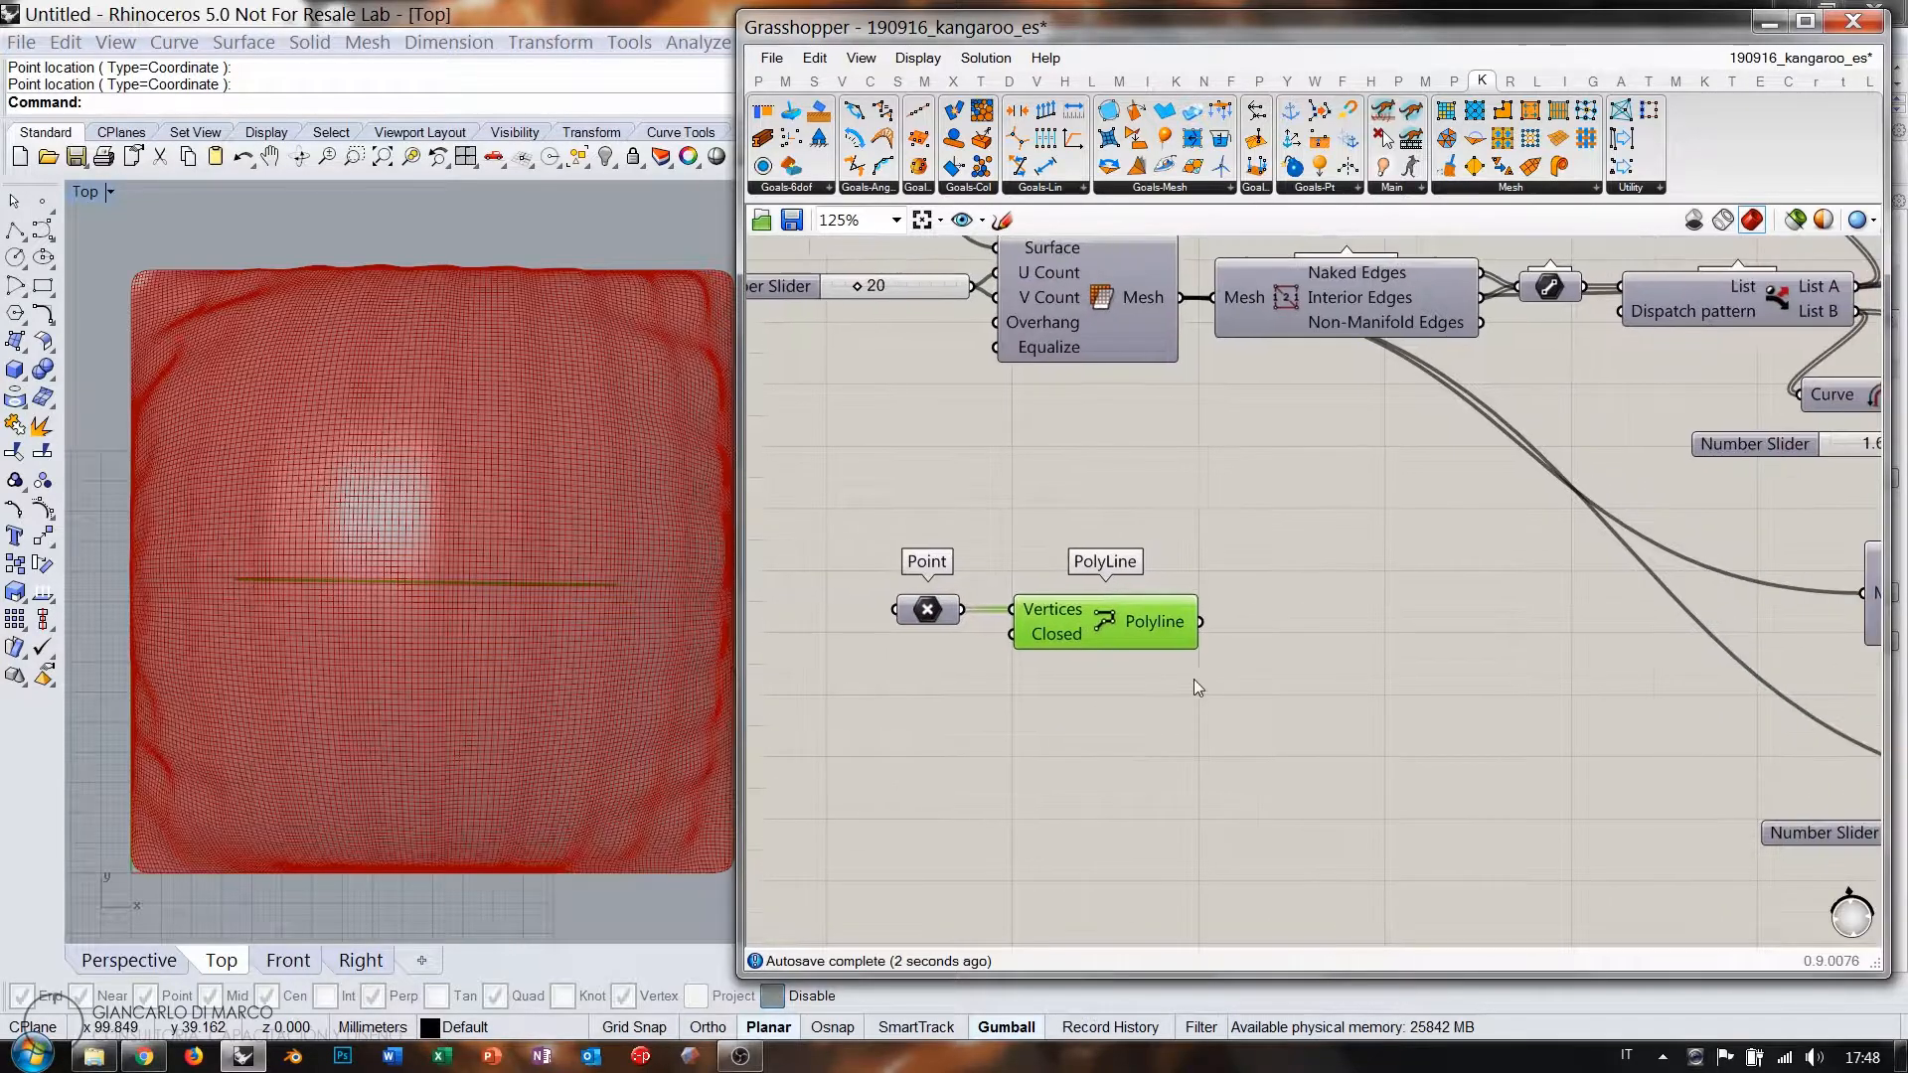
pyautogui.click(1194, 678)
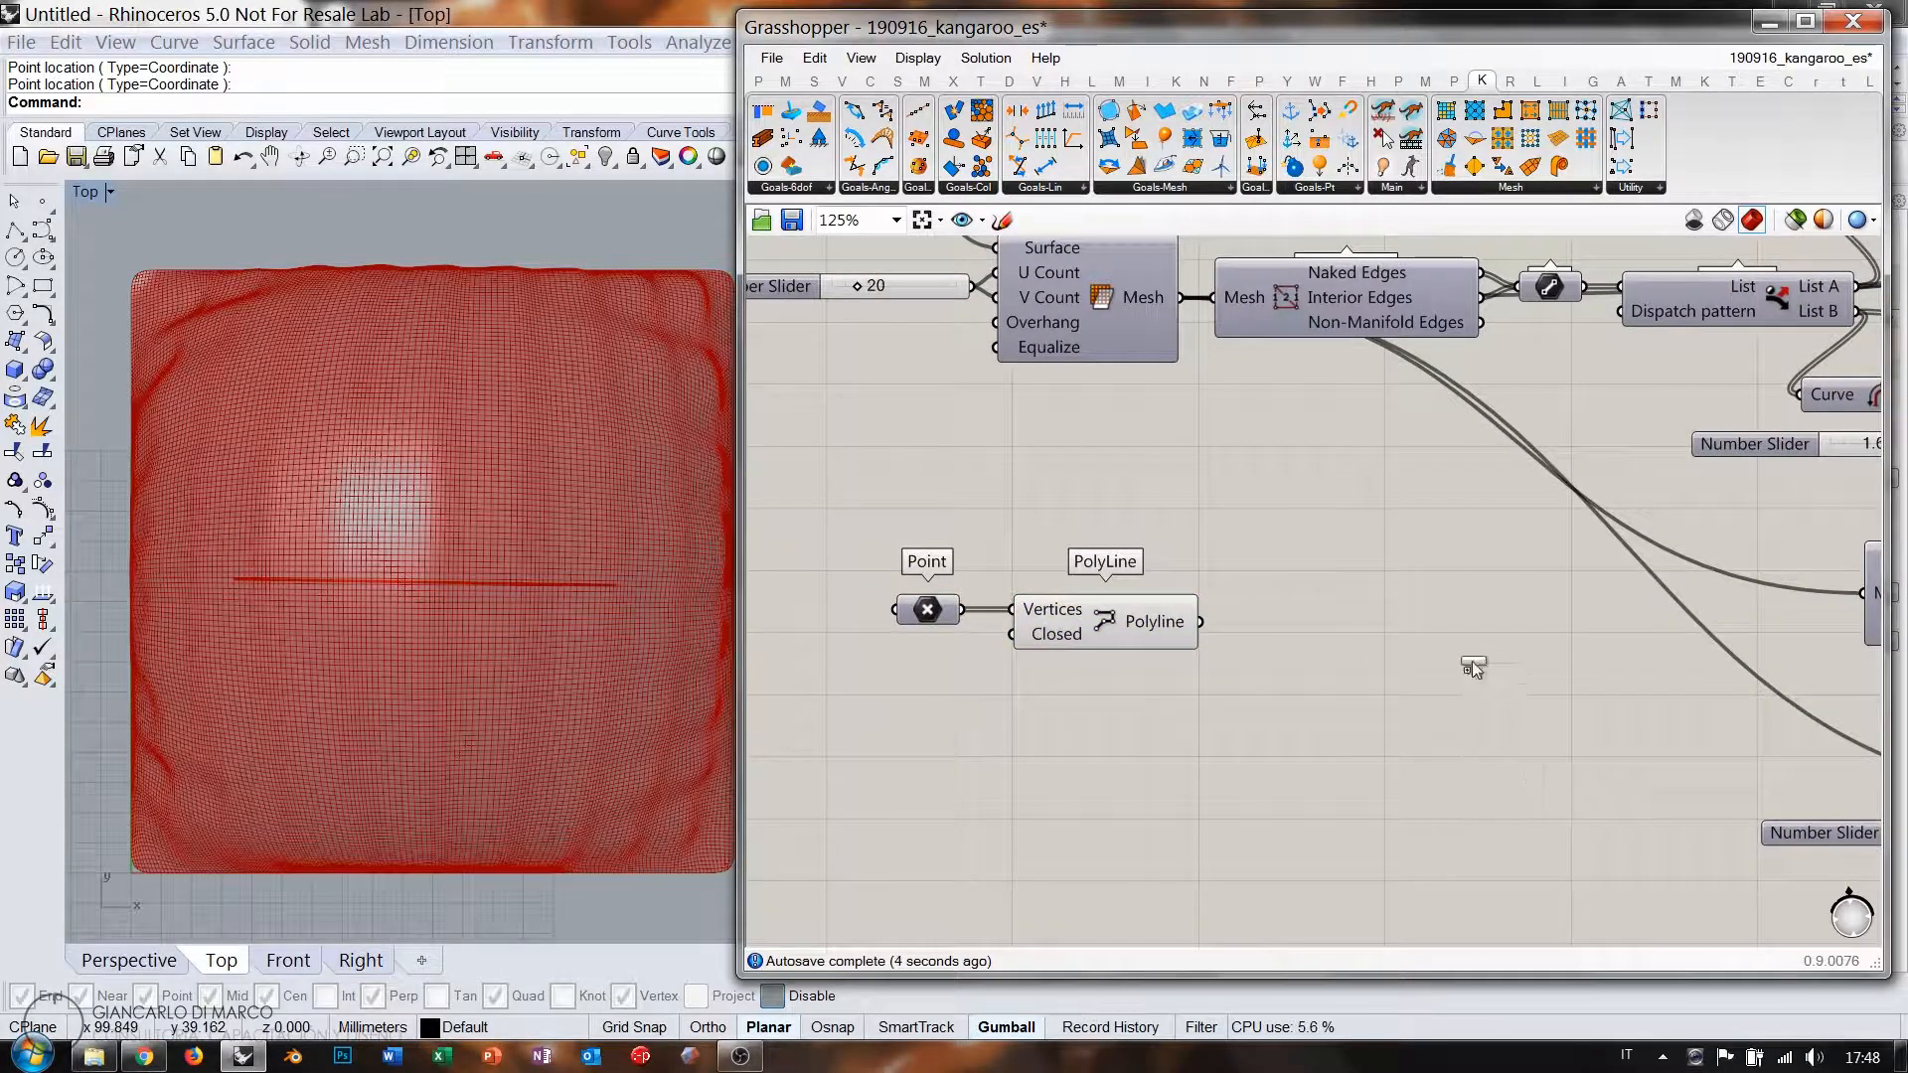
pyautogui.moveTo(1471, 659); pyautogui.dragTo(1409, 648)
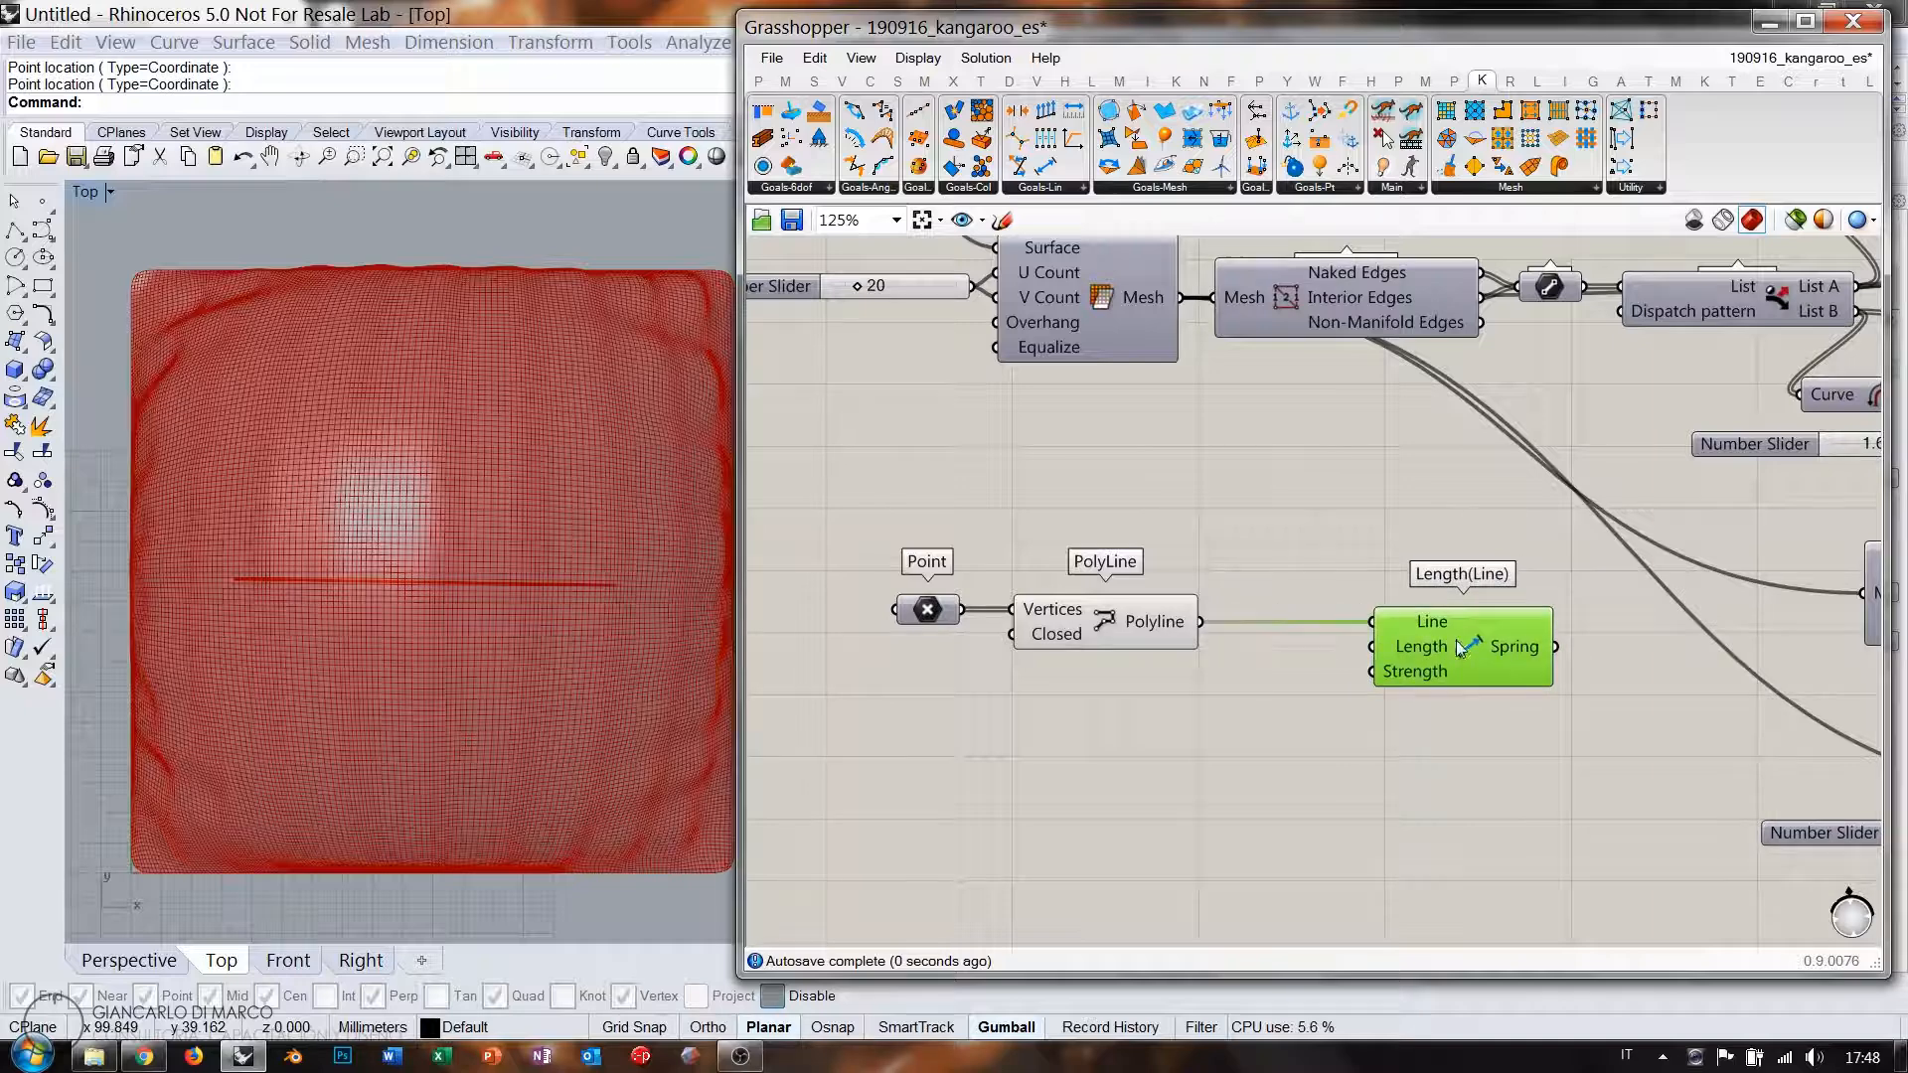
# Add a small Panel for rest length 0 and a Number Slider set to 11.
pyautogui.doubleClick(1236, 714)
pyautogui.write('panel')
pyautogui.press('Return')
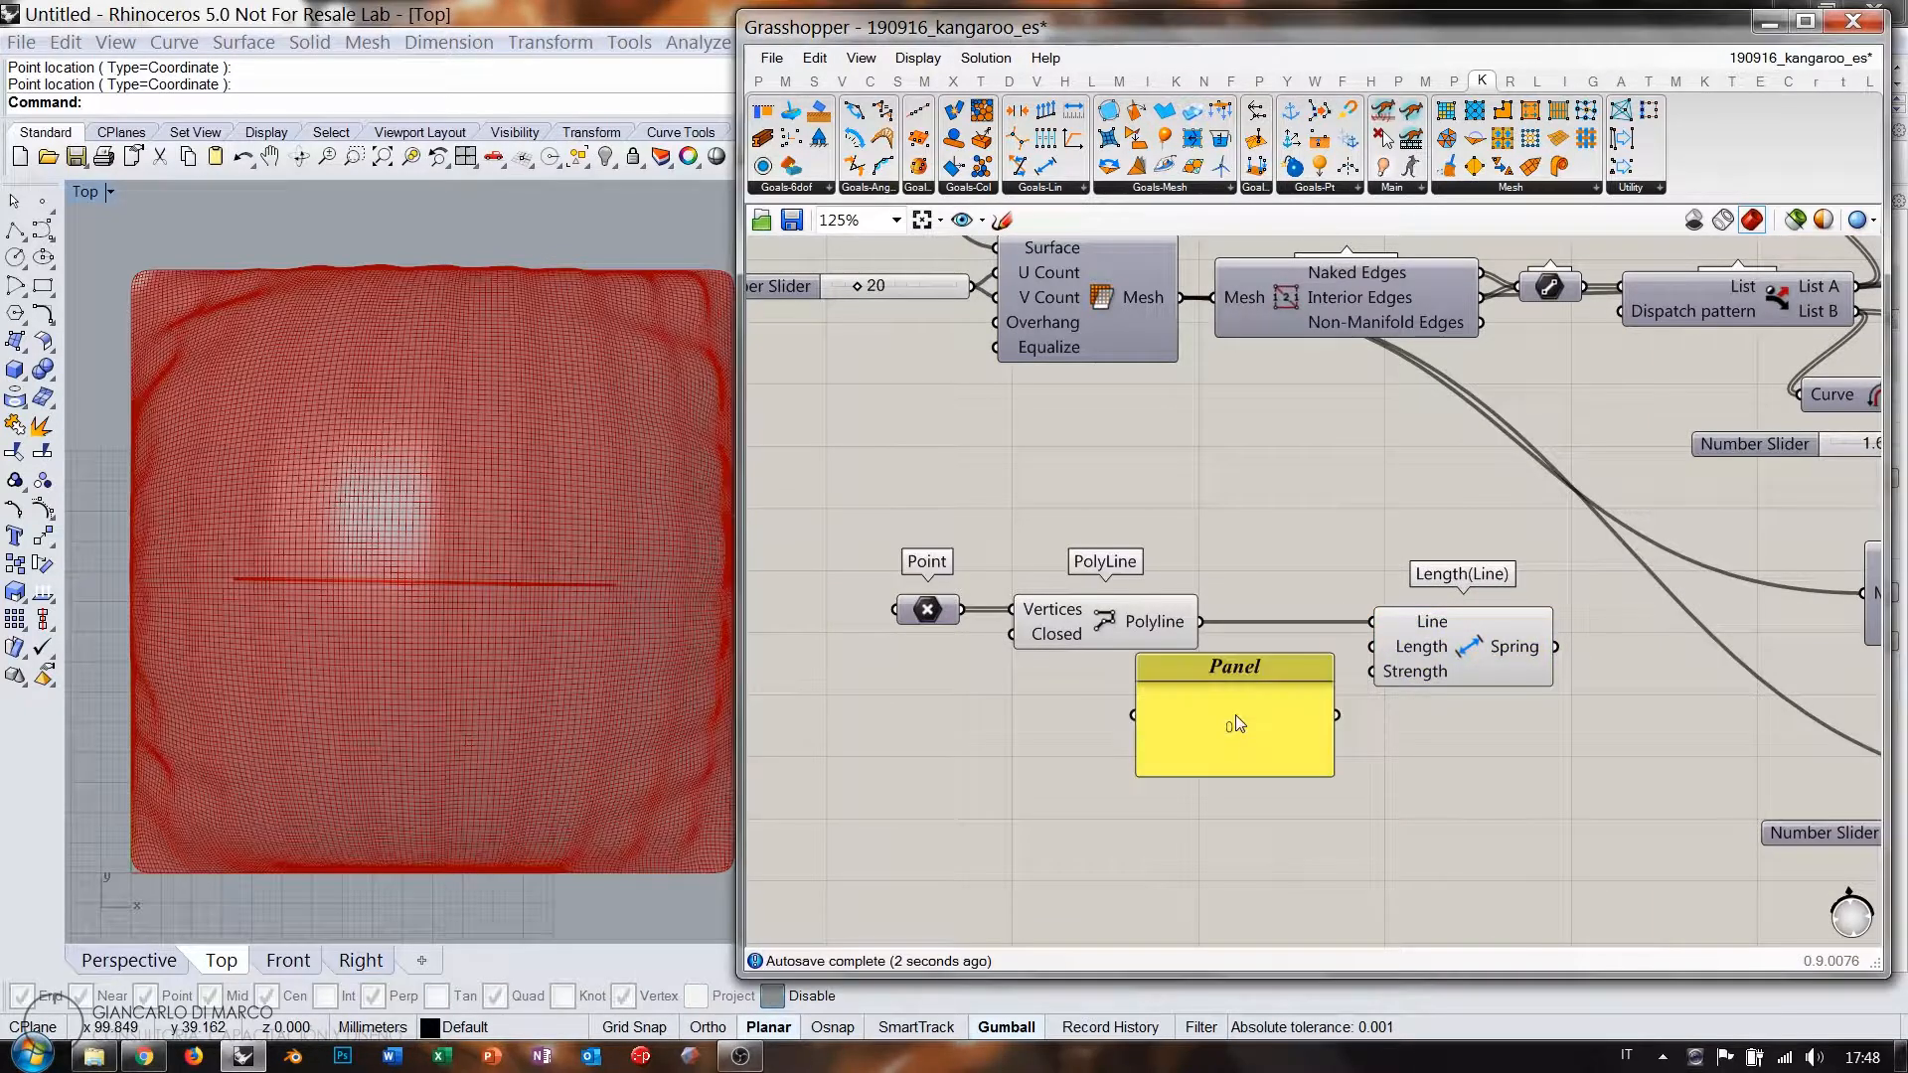
pyautogui.moveTo(1138, 776); pyautogui.dragTo(1308, 672)
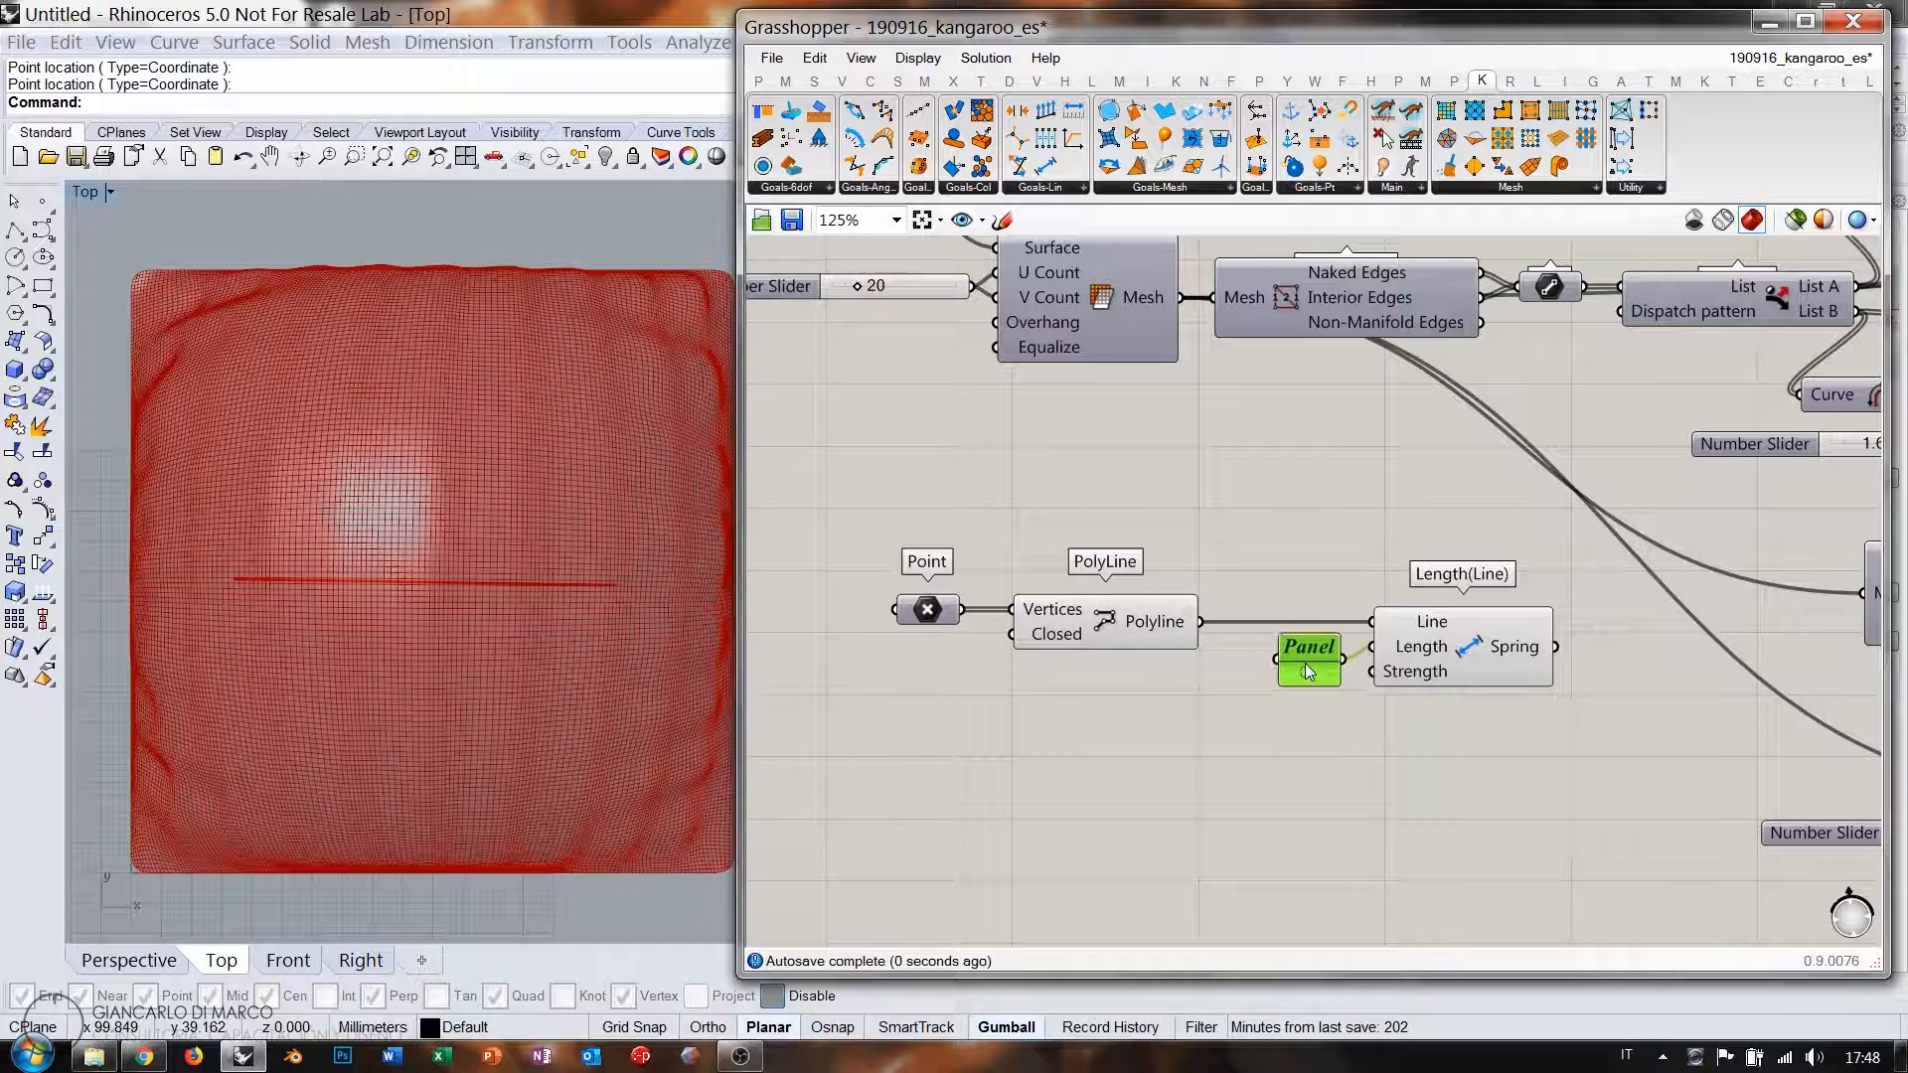
pyautogui.doubleClick(1260, 765)
pyautogui.write('slider')
pyautogui.press('Return')
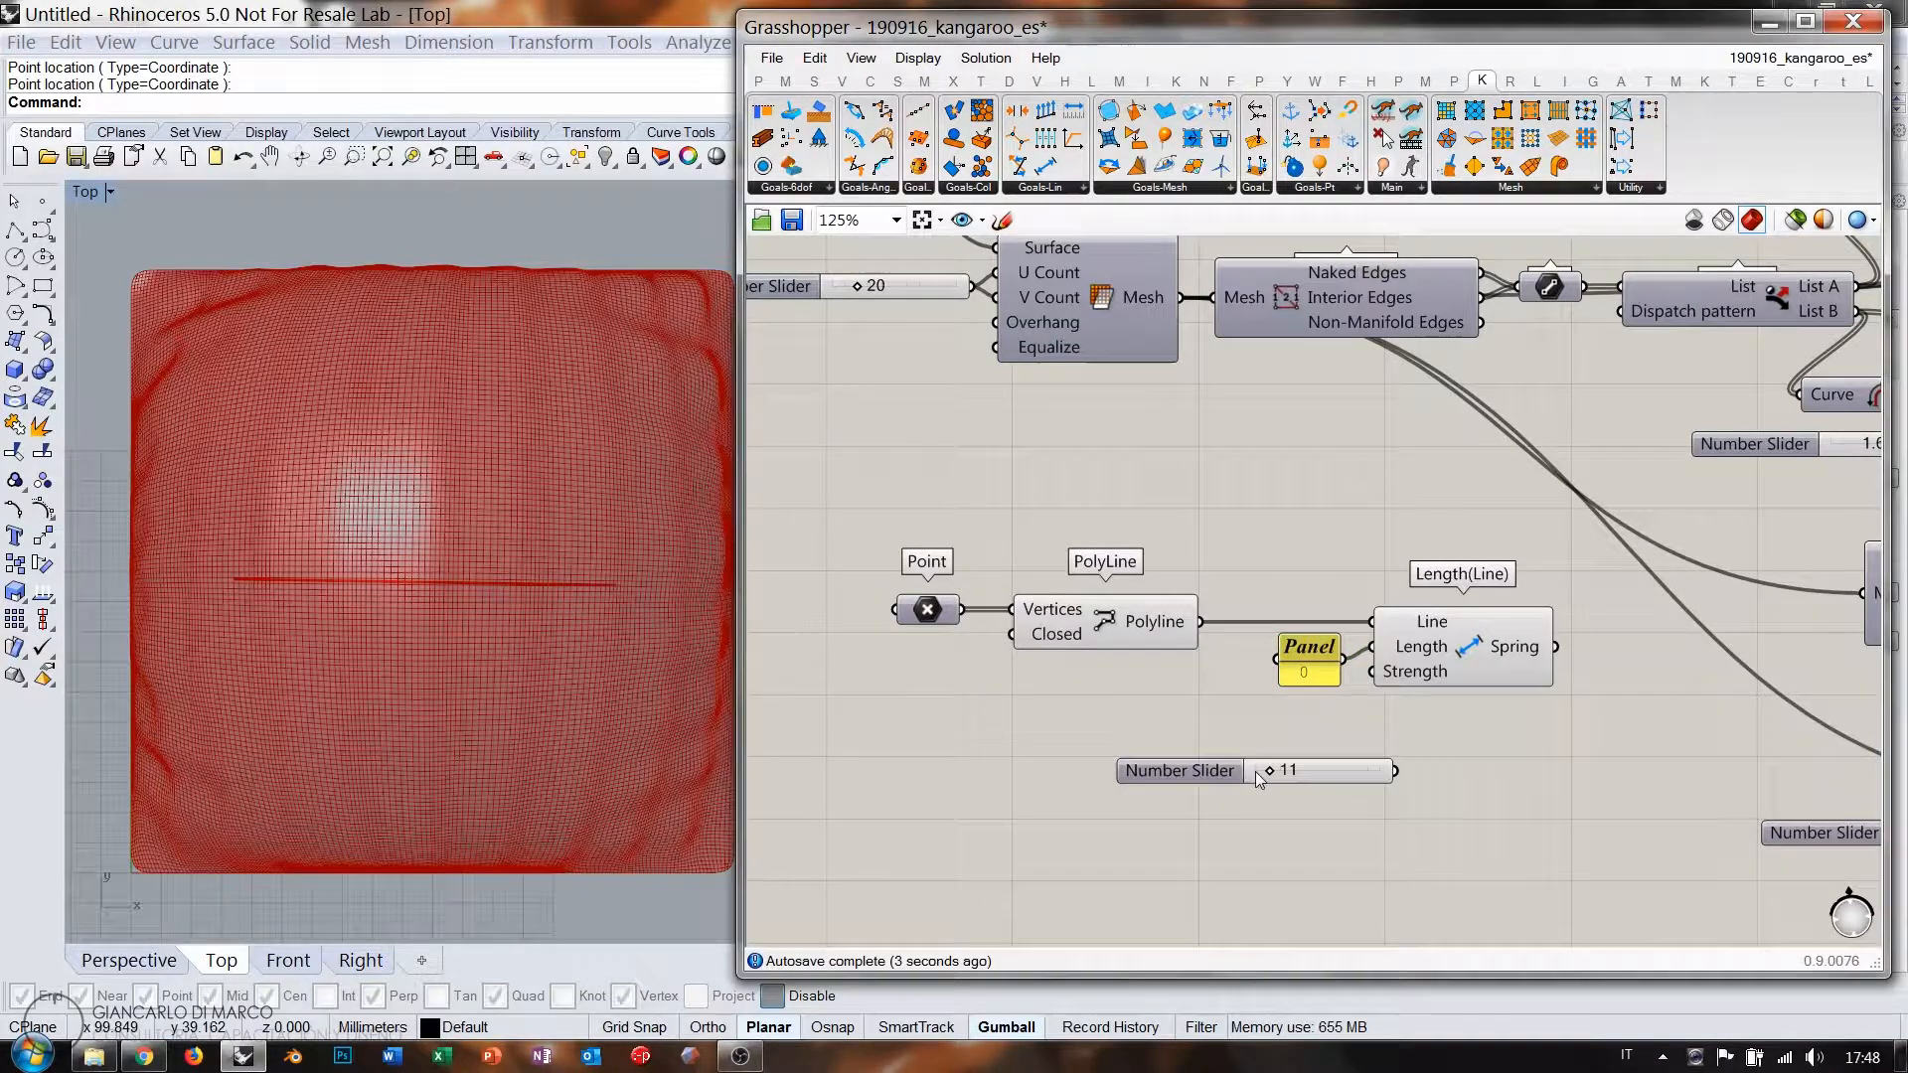
pyautogui.moveTo(1385, 767); pyautogui.dragTo(1312, 702)
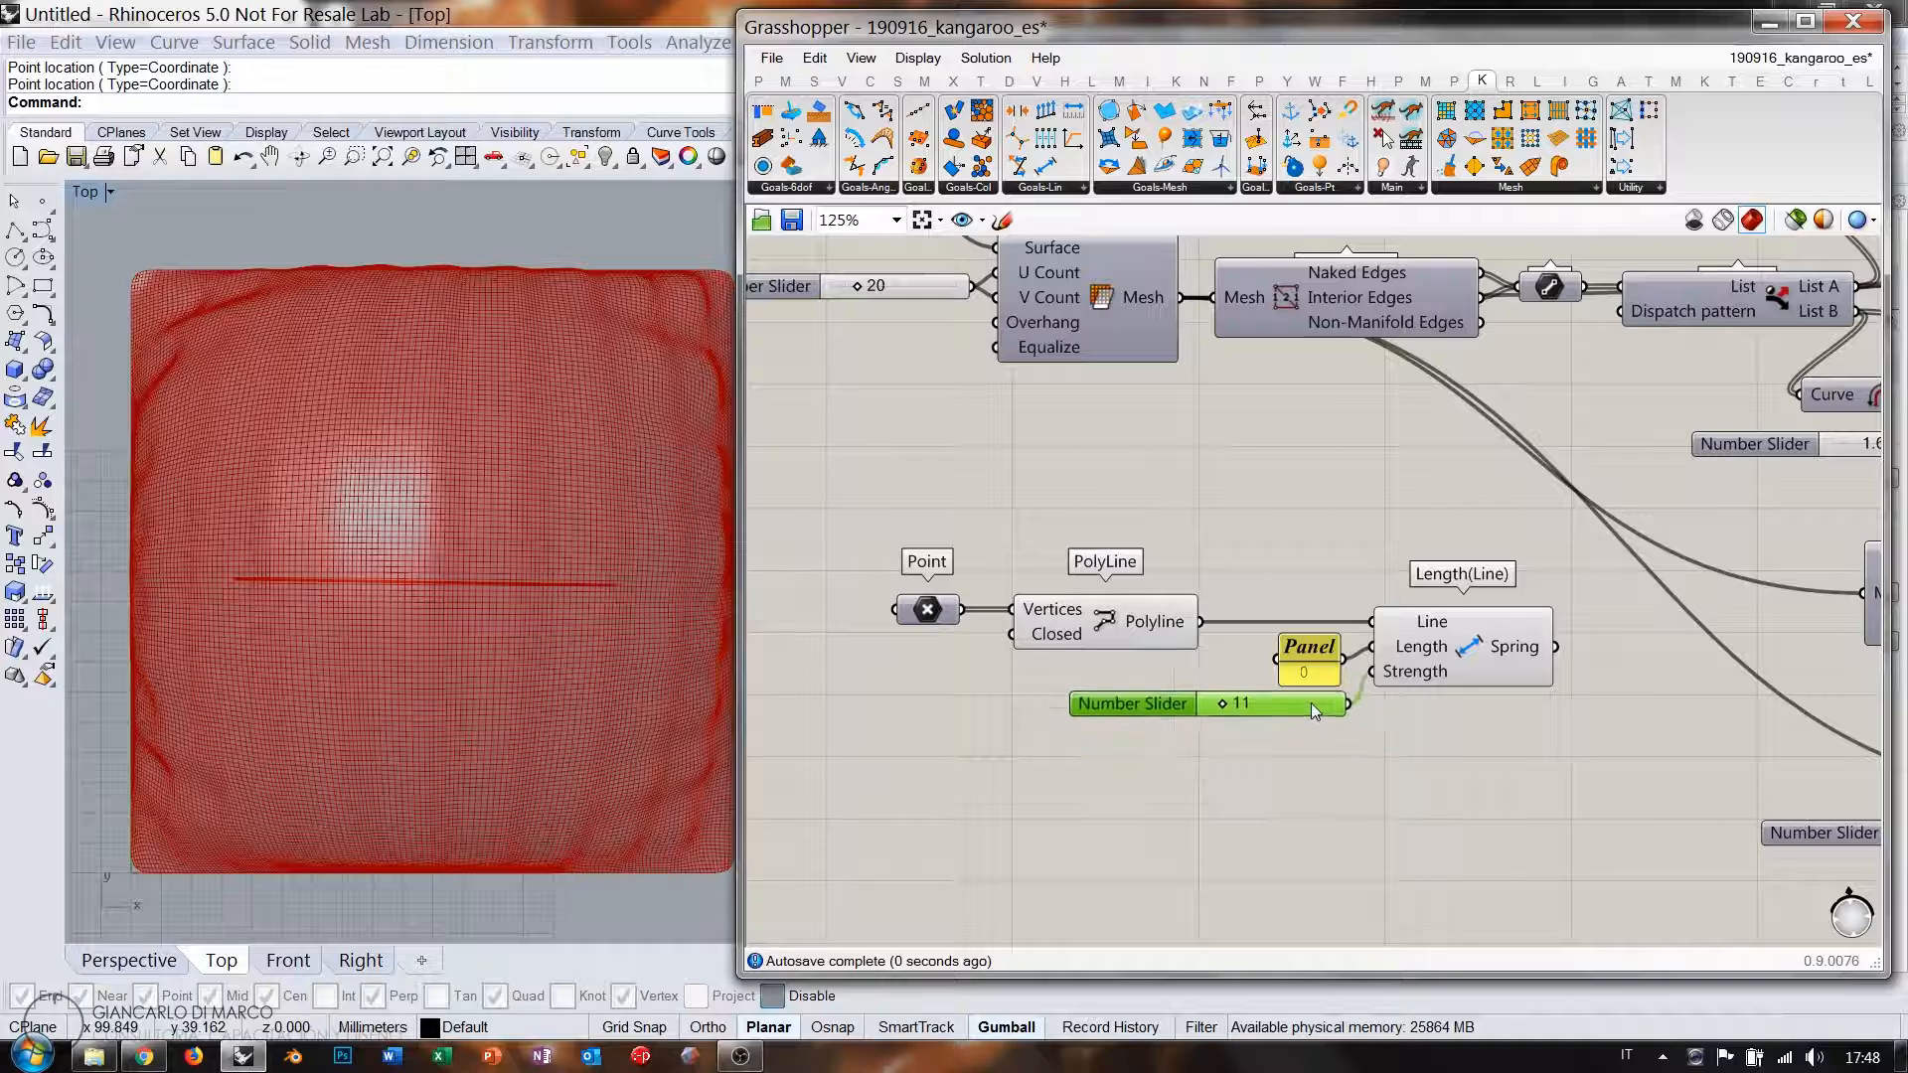
# Move the new polyline spring components below the Pressure goal.
pyautogui.scroll(-2, 1143, 708)
pyautogui.moveTo(1255, 765); pyautogui.dragTo(852, 606)
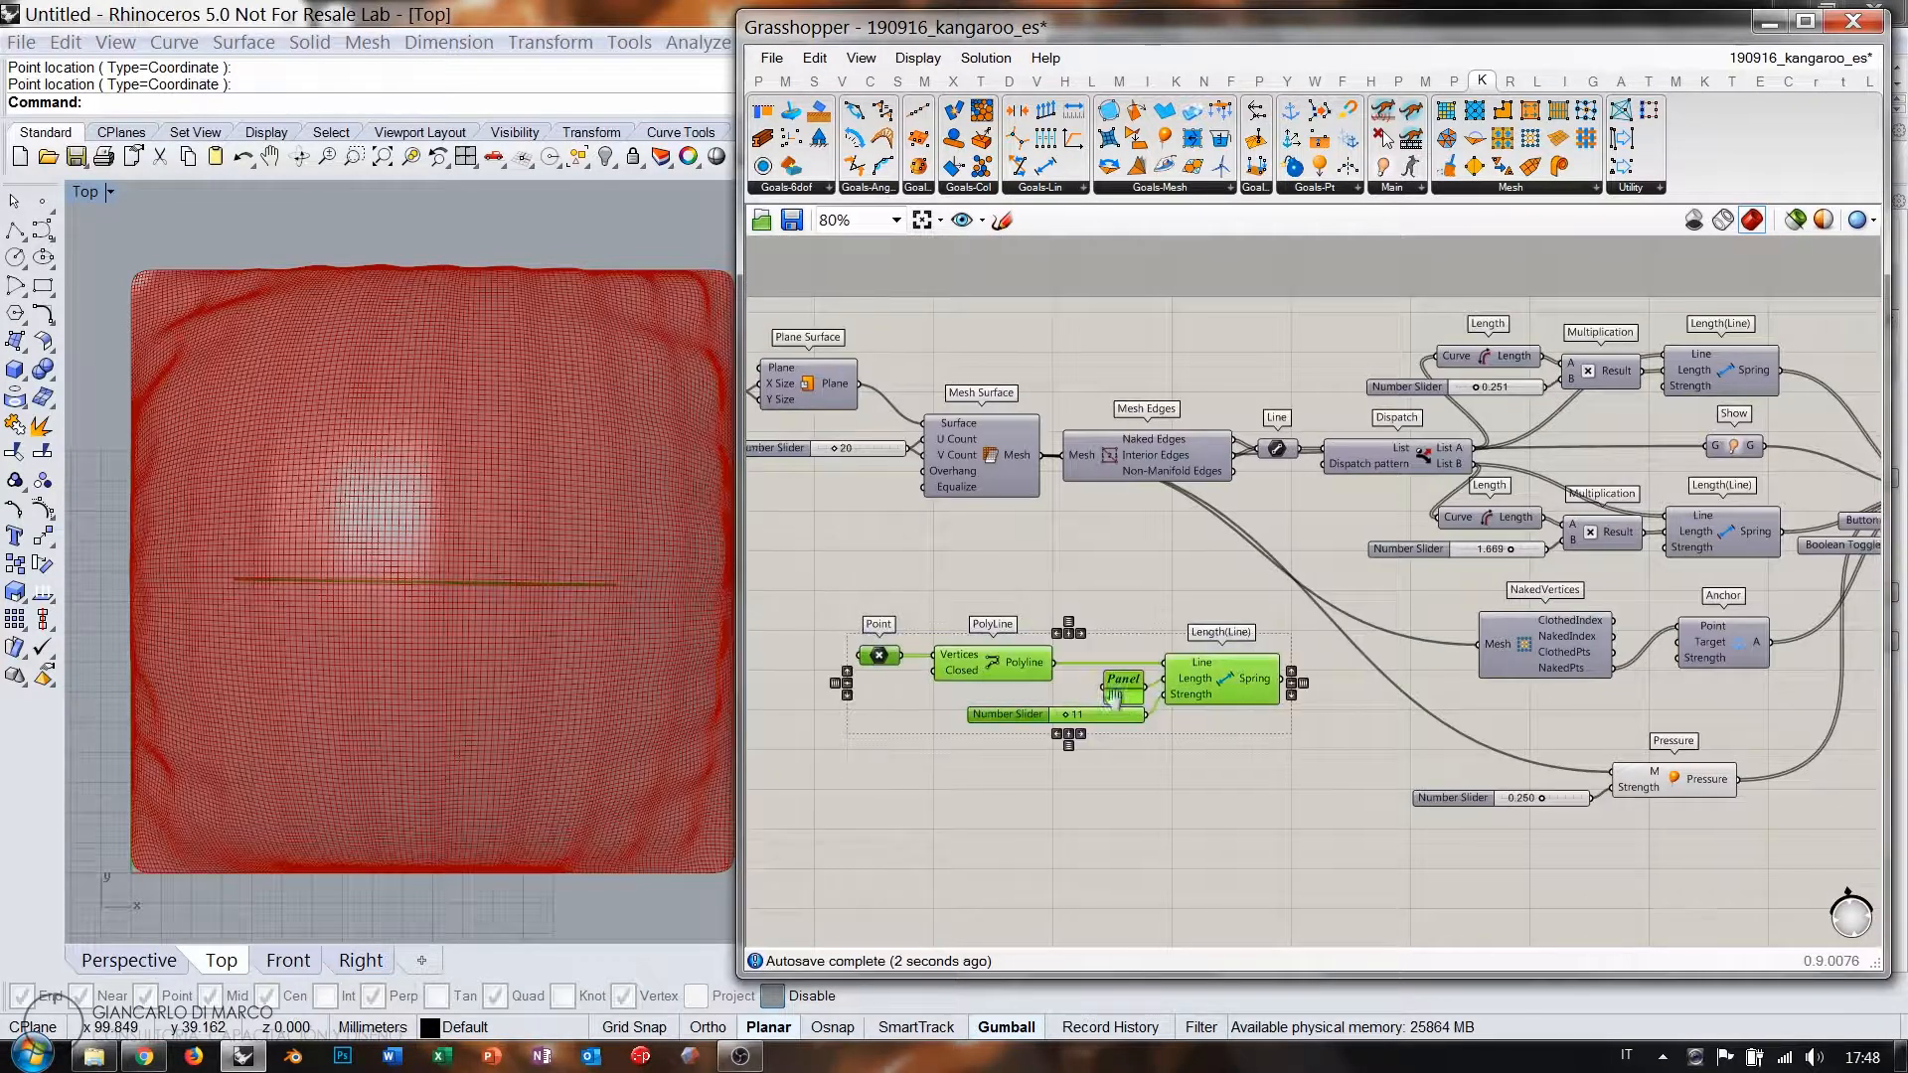
pyautogui.scroll(-2, 1091, 598)
pyautogui.moveTo(1296, 723); pyautogui.dragTo(1387, 719)
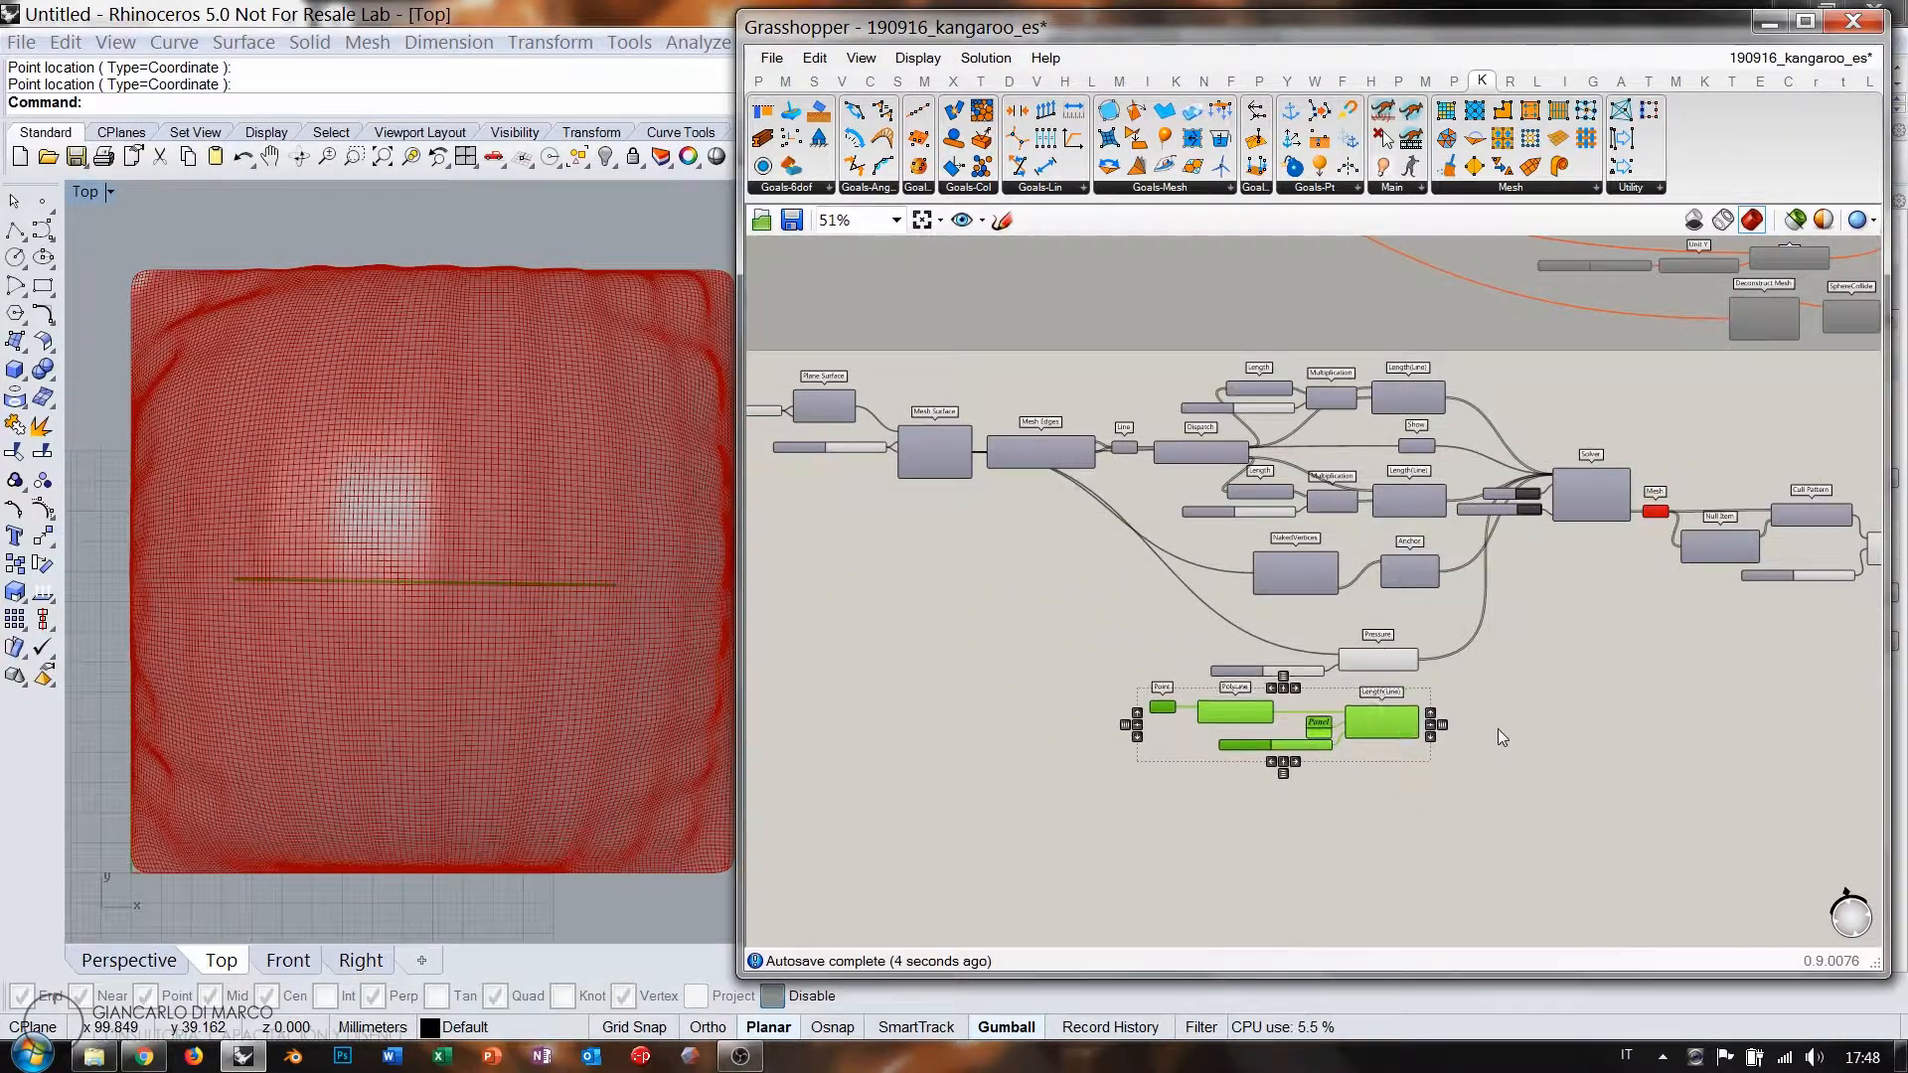
pyautogui.scroll(4, 1480, 731)
pyautogui.click(1423, 797)
pyautogui.click(893, 687)
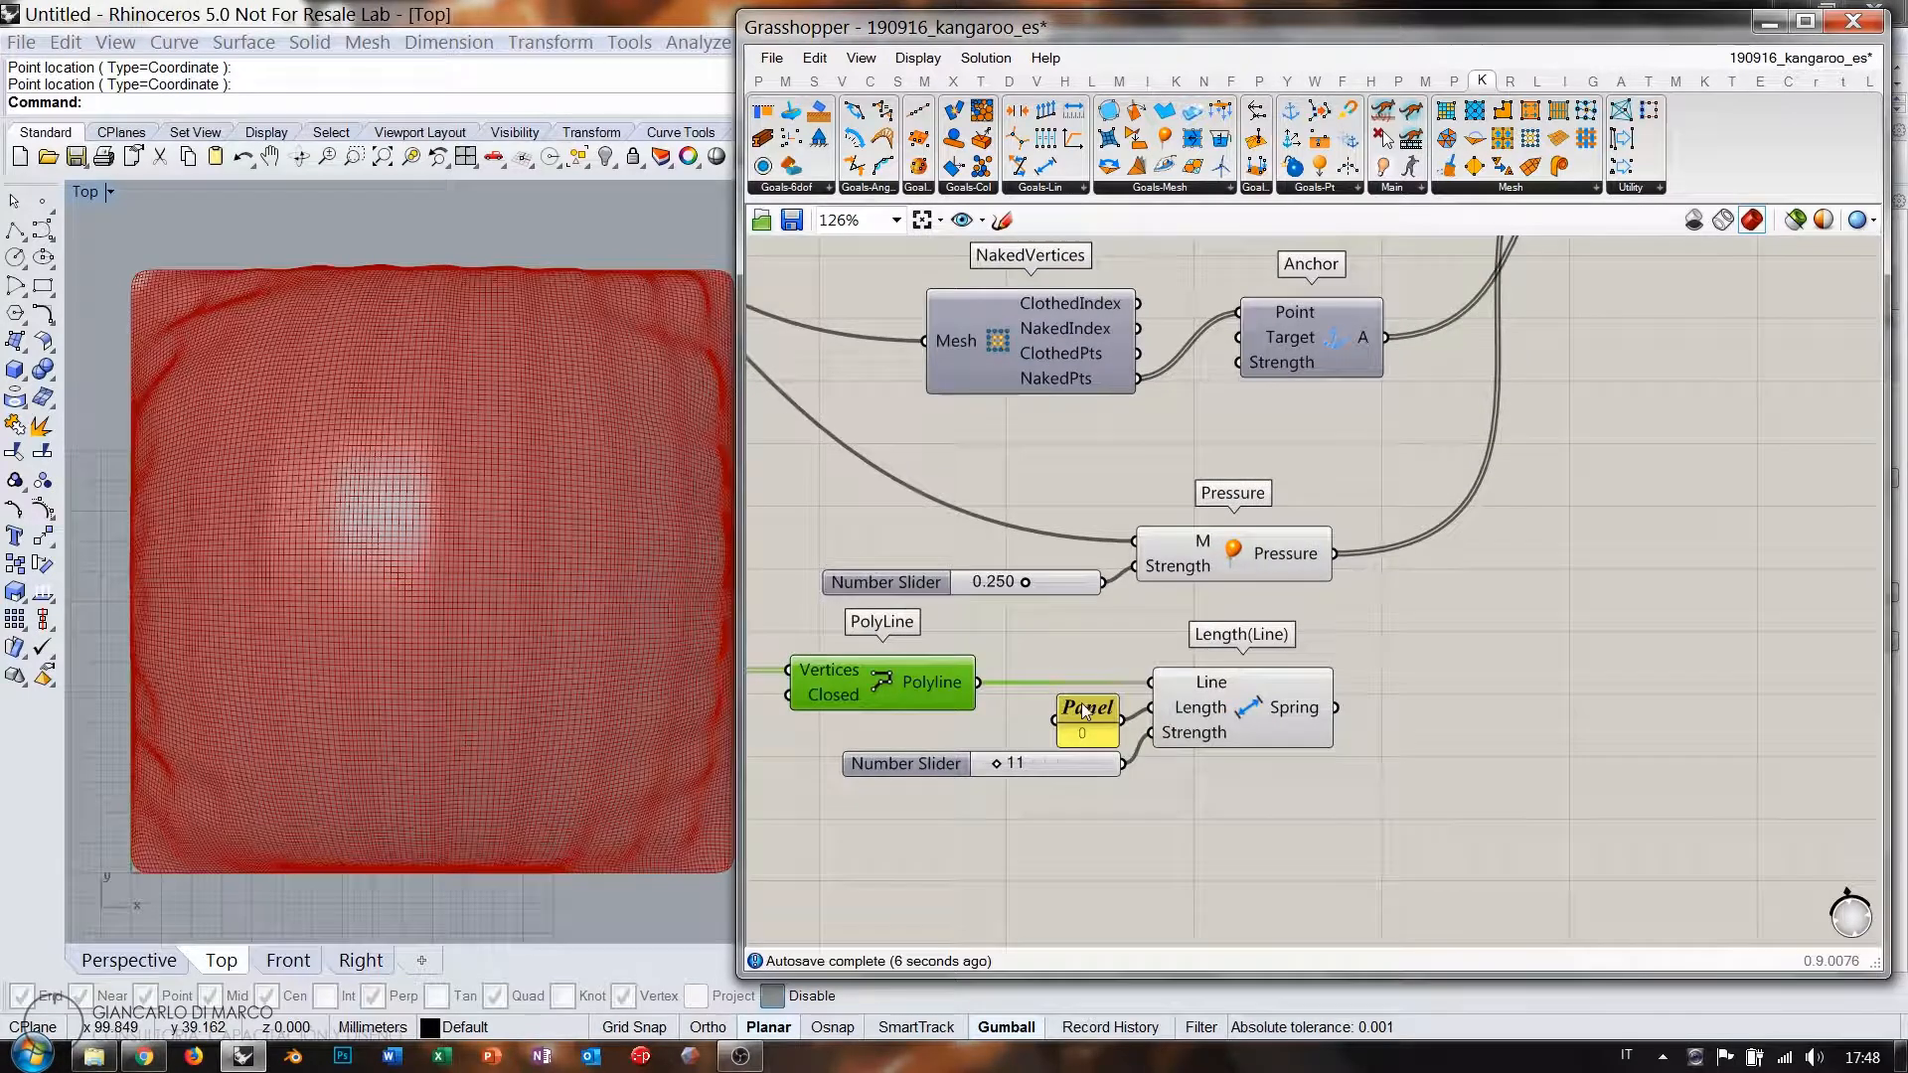
pyautogui.click(1046, 640)
# Wire the Length(Line) spring into the solver's GoalObjects.
pyautogui.scroll(-1, 1092, 690)
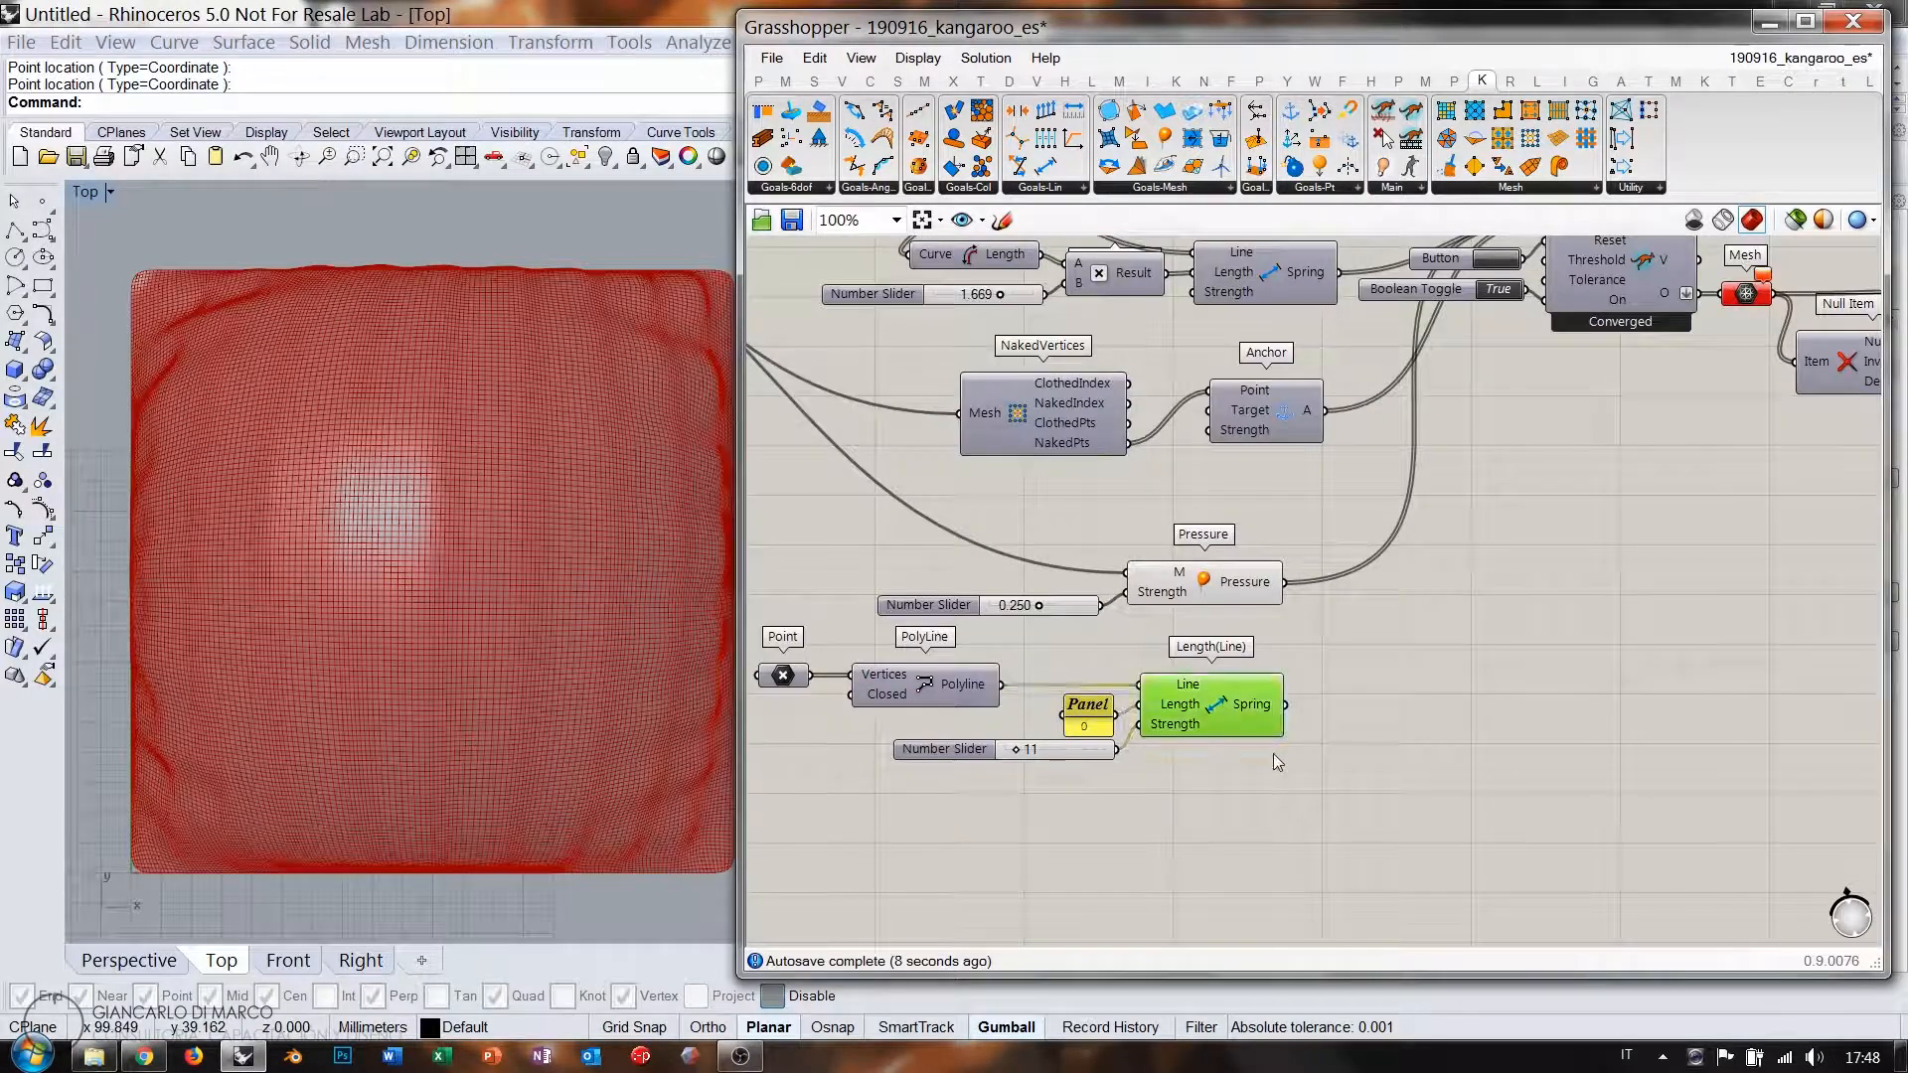
pyautogui.moveTo(1339, 668); pyautogui.dragTo(1212, 765, button='right')
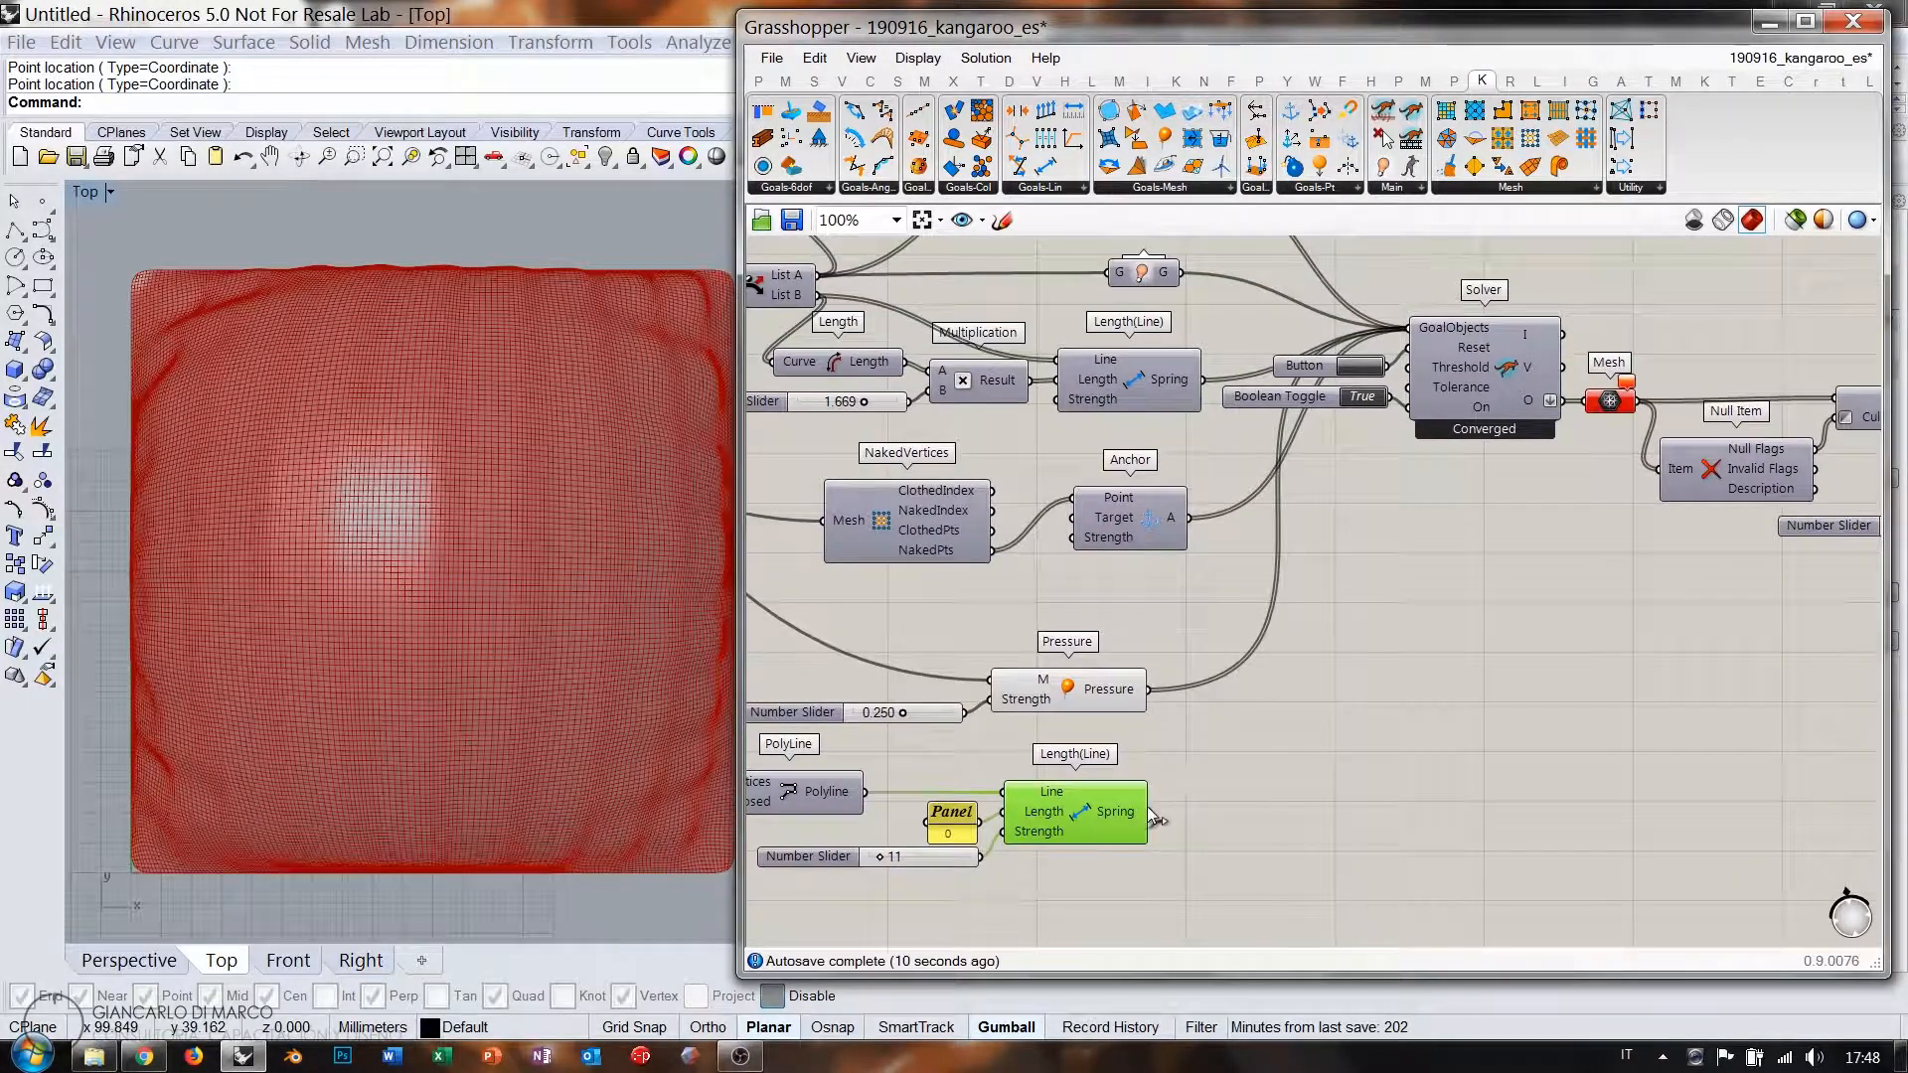
pyautogui.moveTo(1150, 812); pyautogui.dragTo(1409, 328)
pyautogui.click(1401, 638)
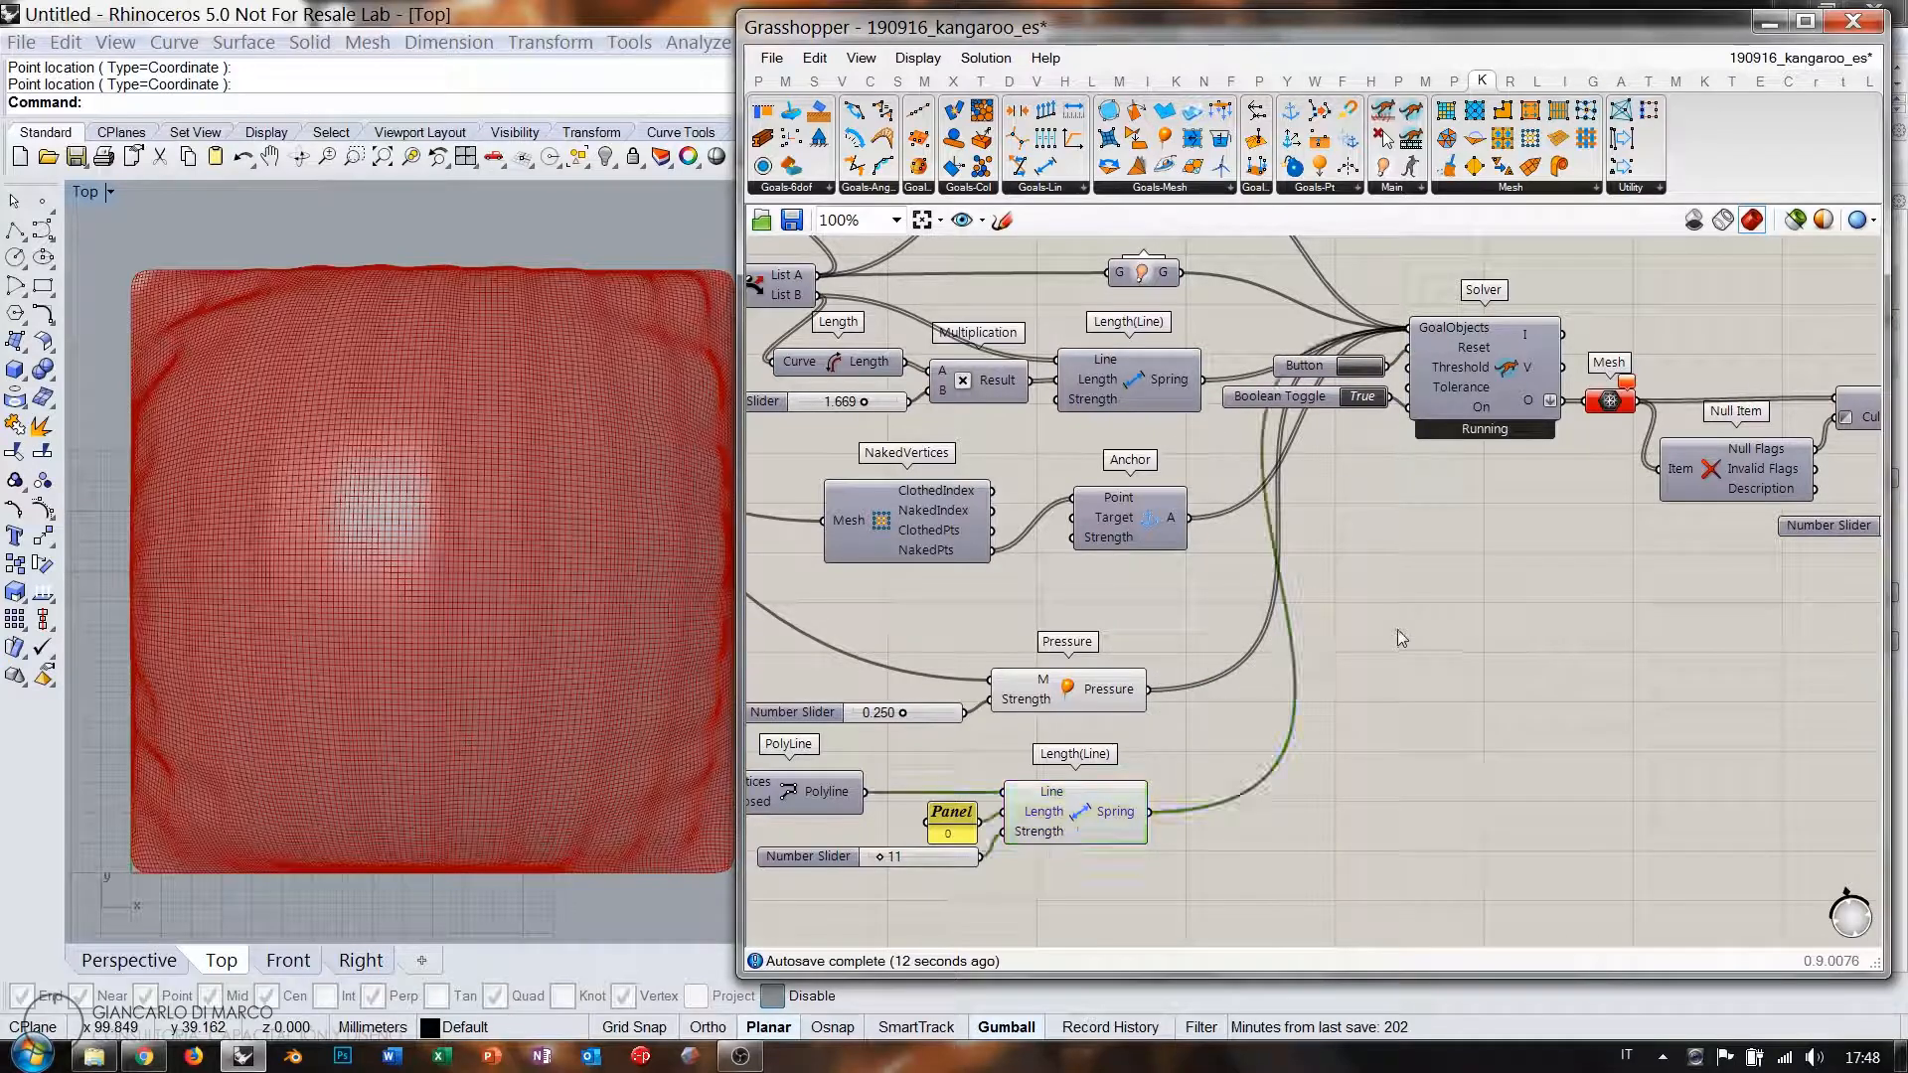
# Disable the fine Mesh output, enable the solver's preview, and restart the simulation.
pyautogui.moveTo(1037, 736); pyautogui.dragTo(1192, 656, button='right')
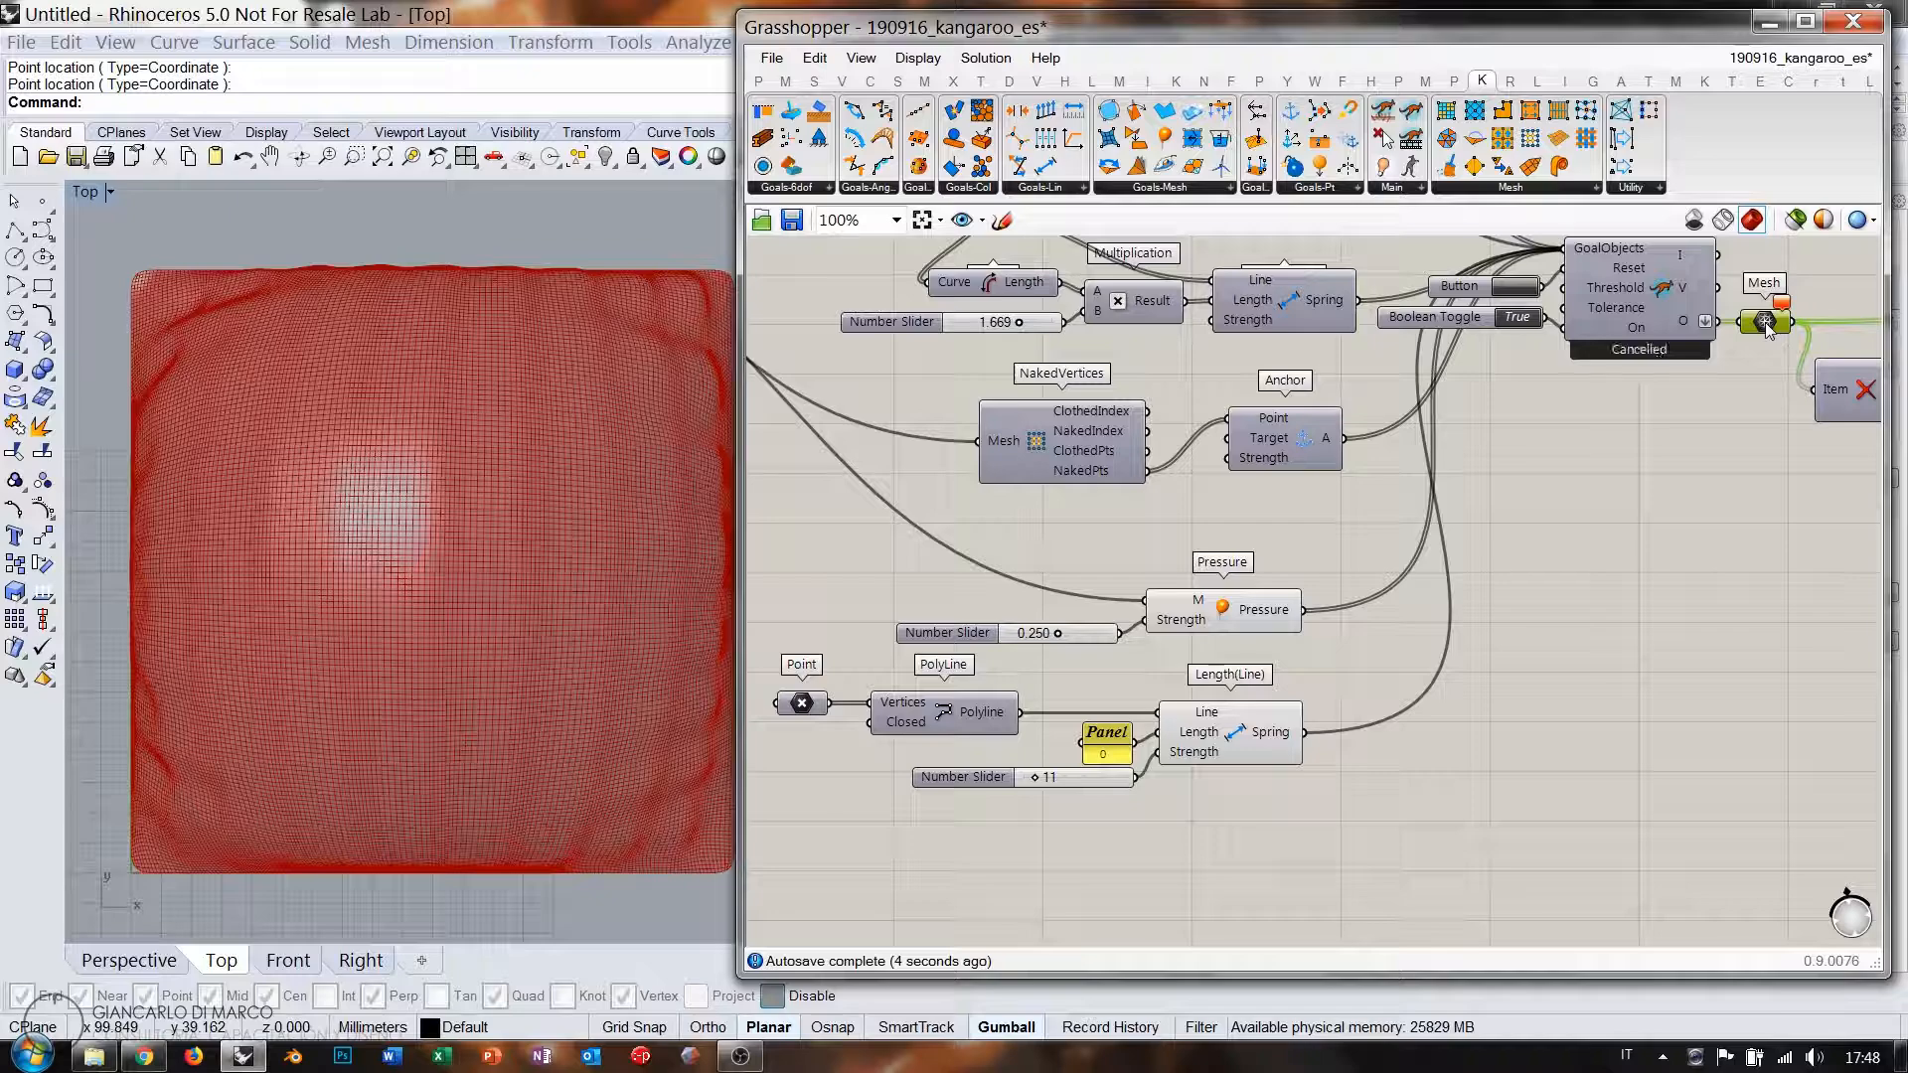
pyautogui.hotkey('ctrl', 'e')
pyautogui.click(1666, 308)
pyautogui.hotkey('ctrl', 'q')
pyautogui.click(1685, 469)
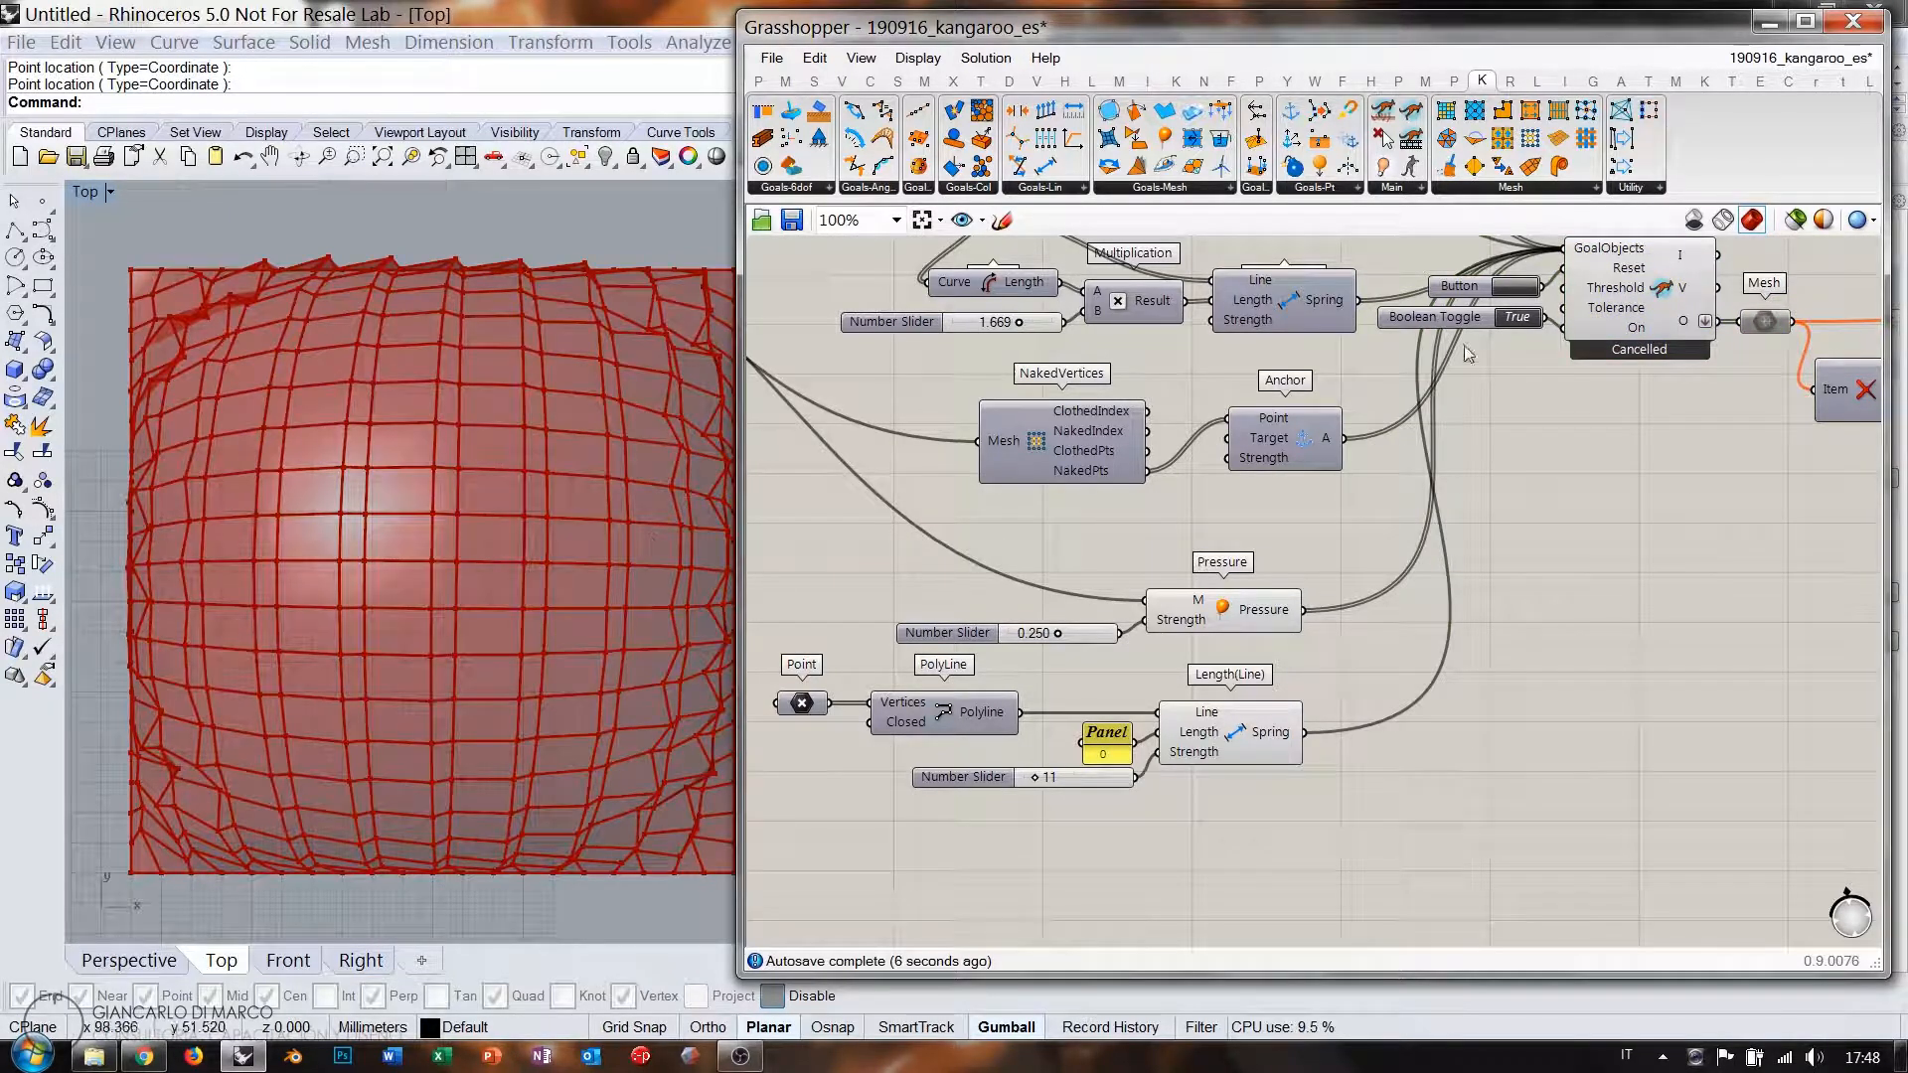
pyautogui.click(1513, 290)
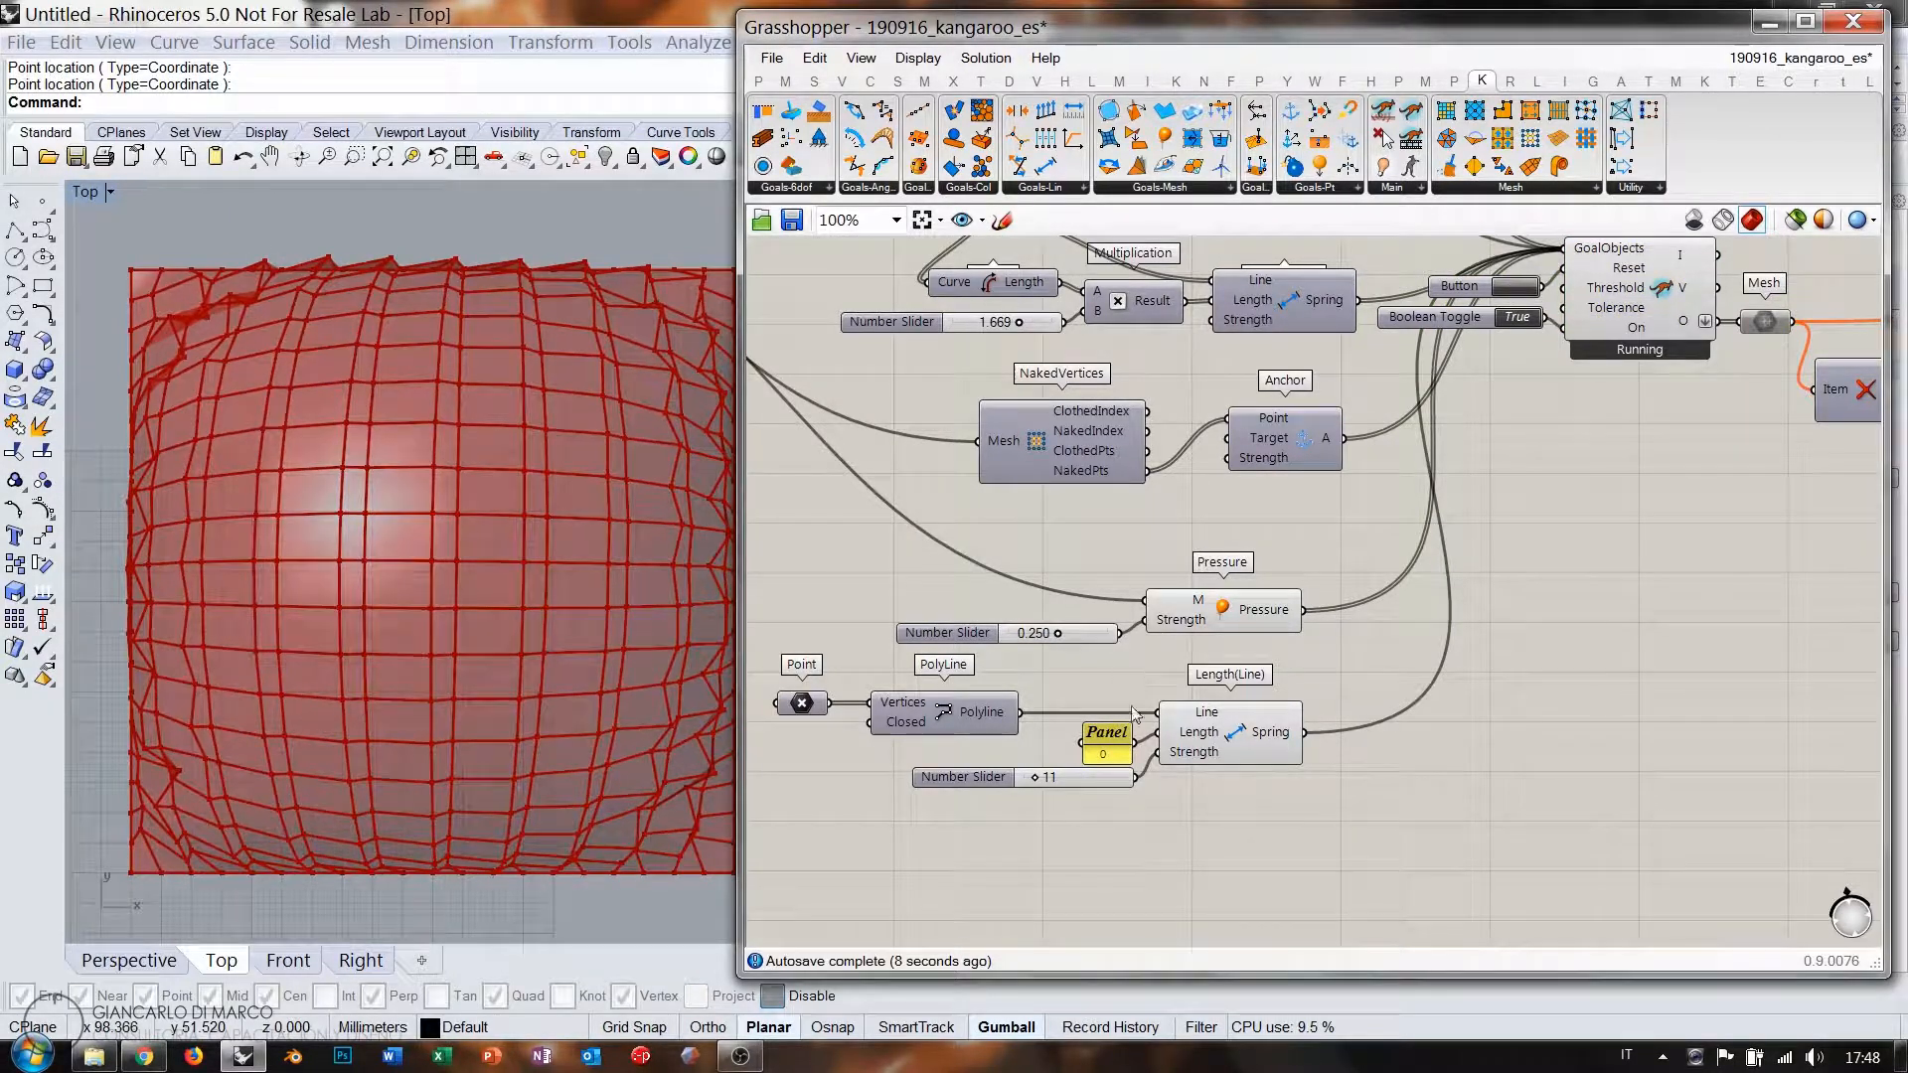
pyautogui.scroll(2, 1134, 714)
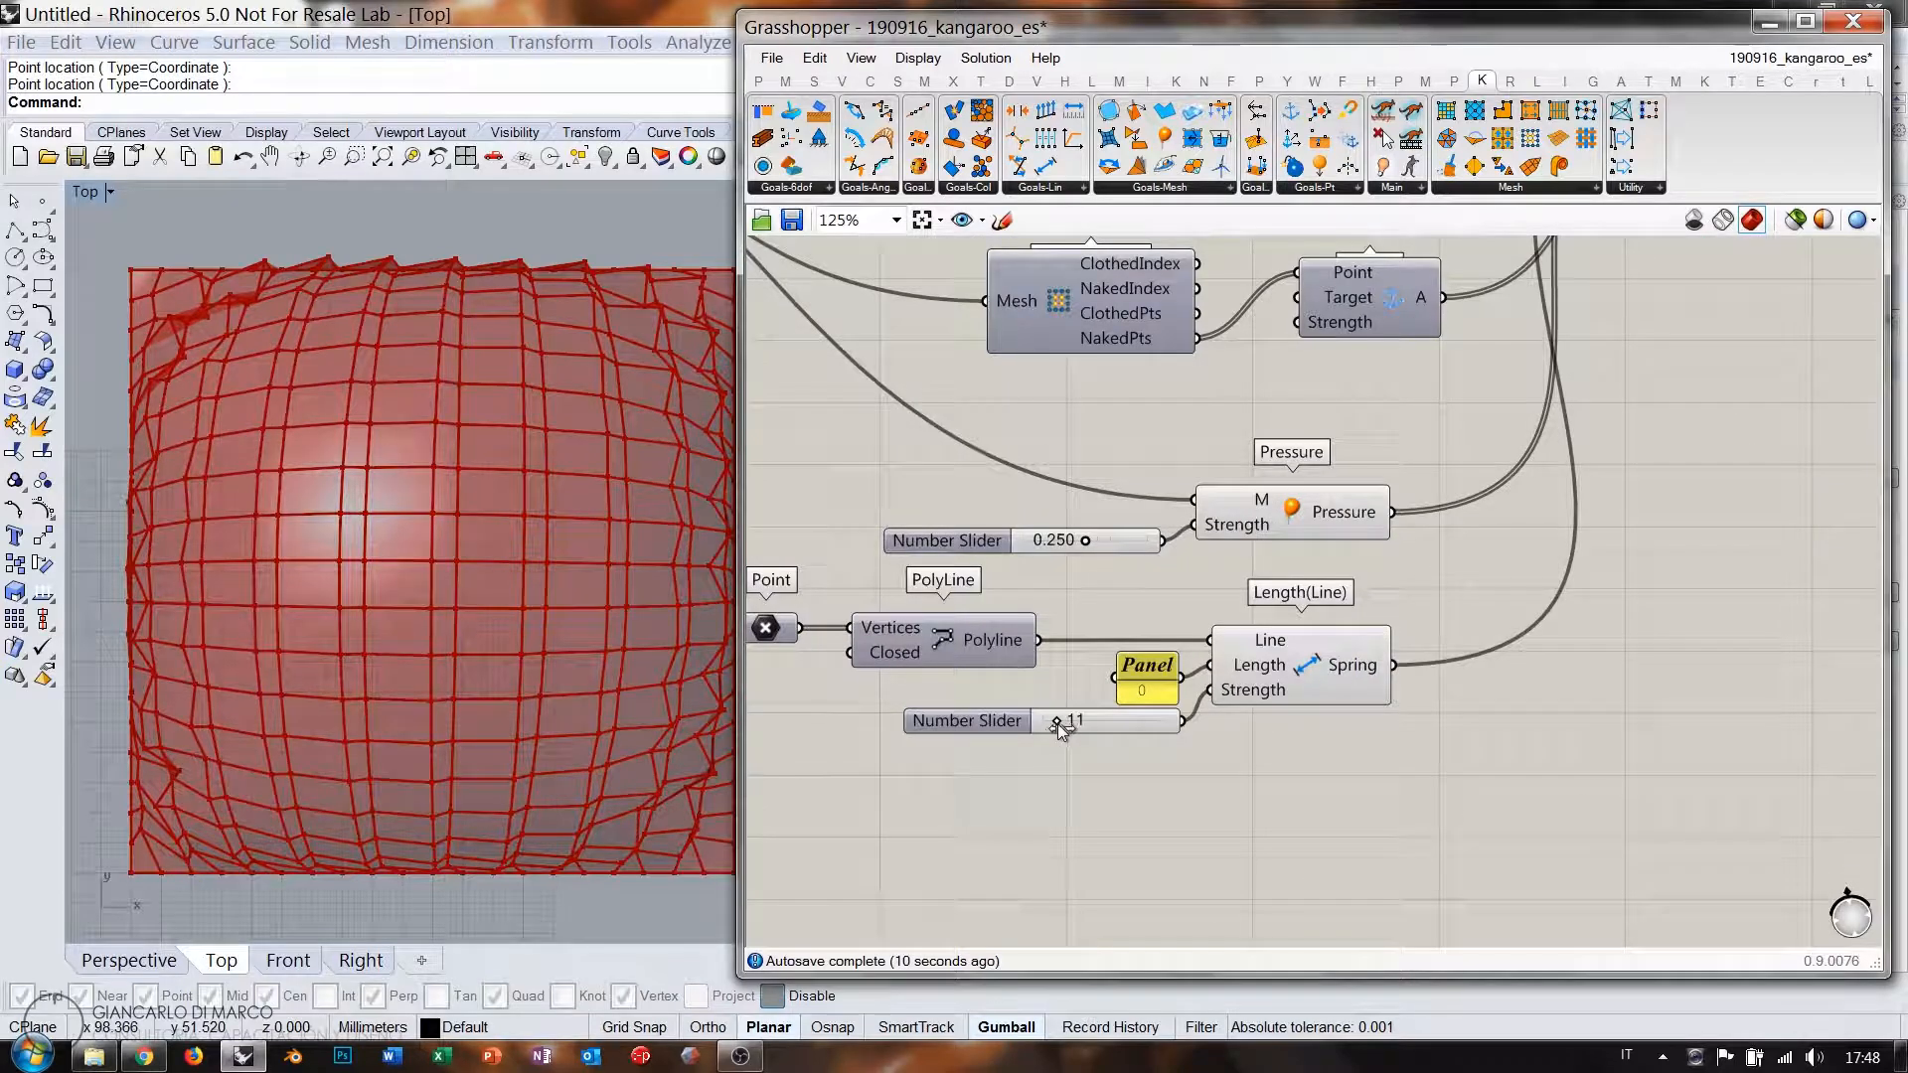
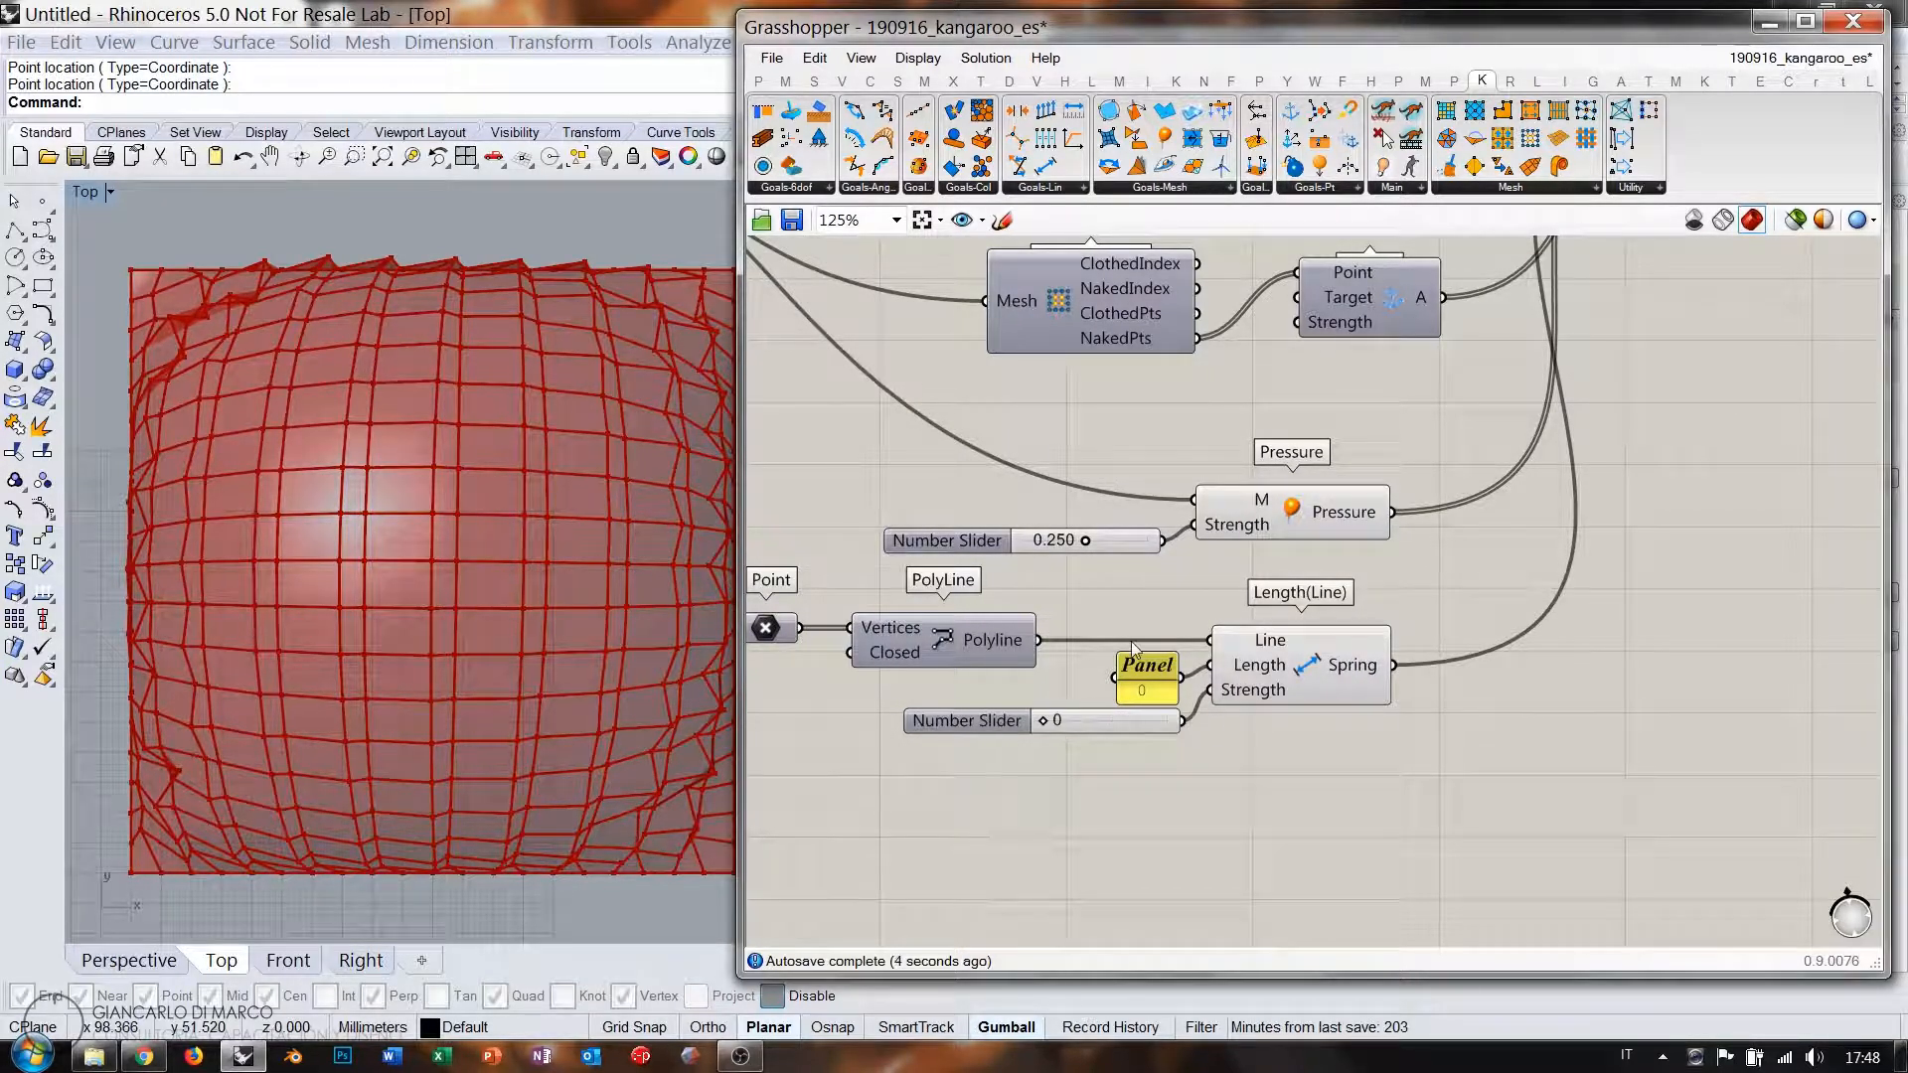
# Rearrange the canvas, moving the Point parameter left and bringing NakedVertices into view.
pyautogui.moveTo(1170, 591); pyautogui.dragTo(1397, 539, button='right')
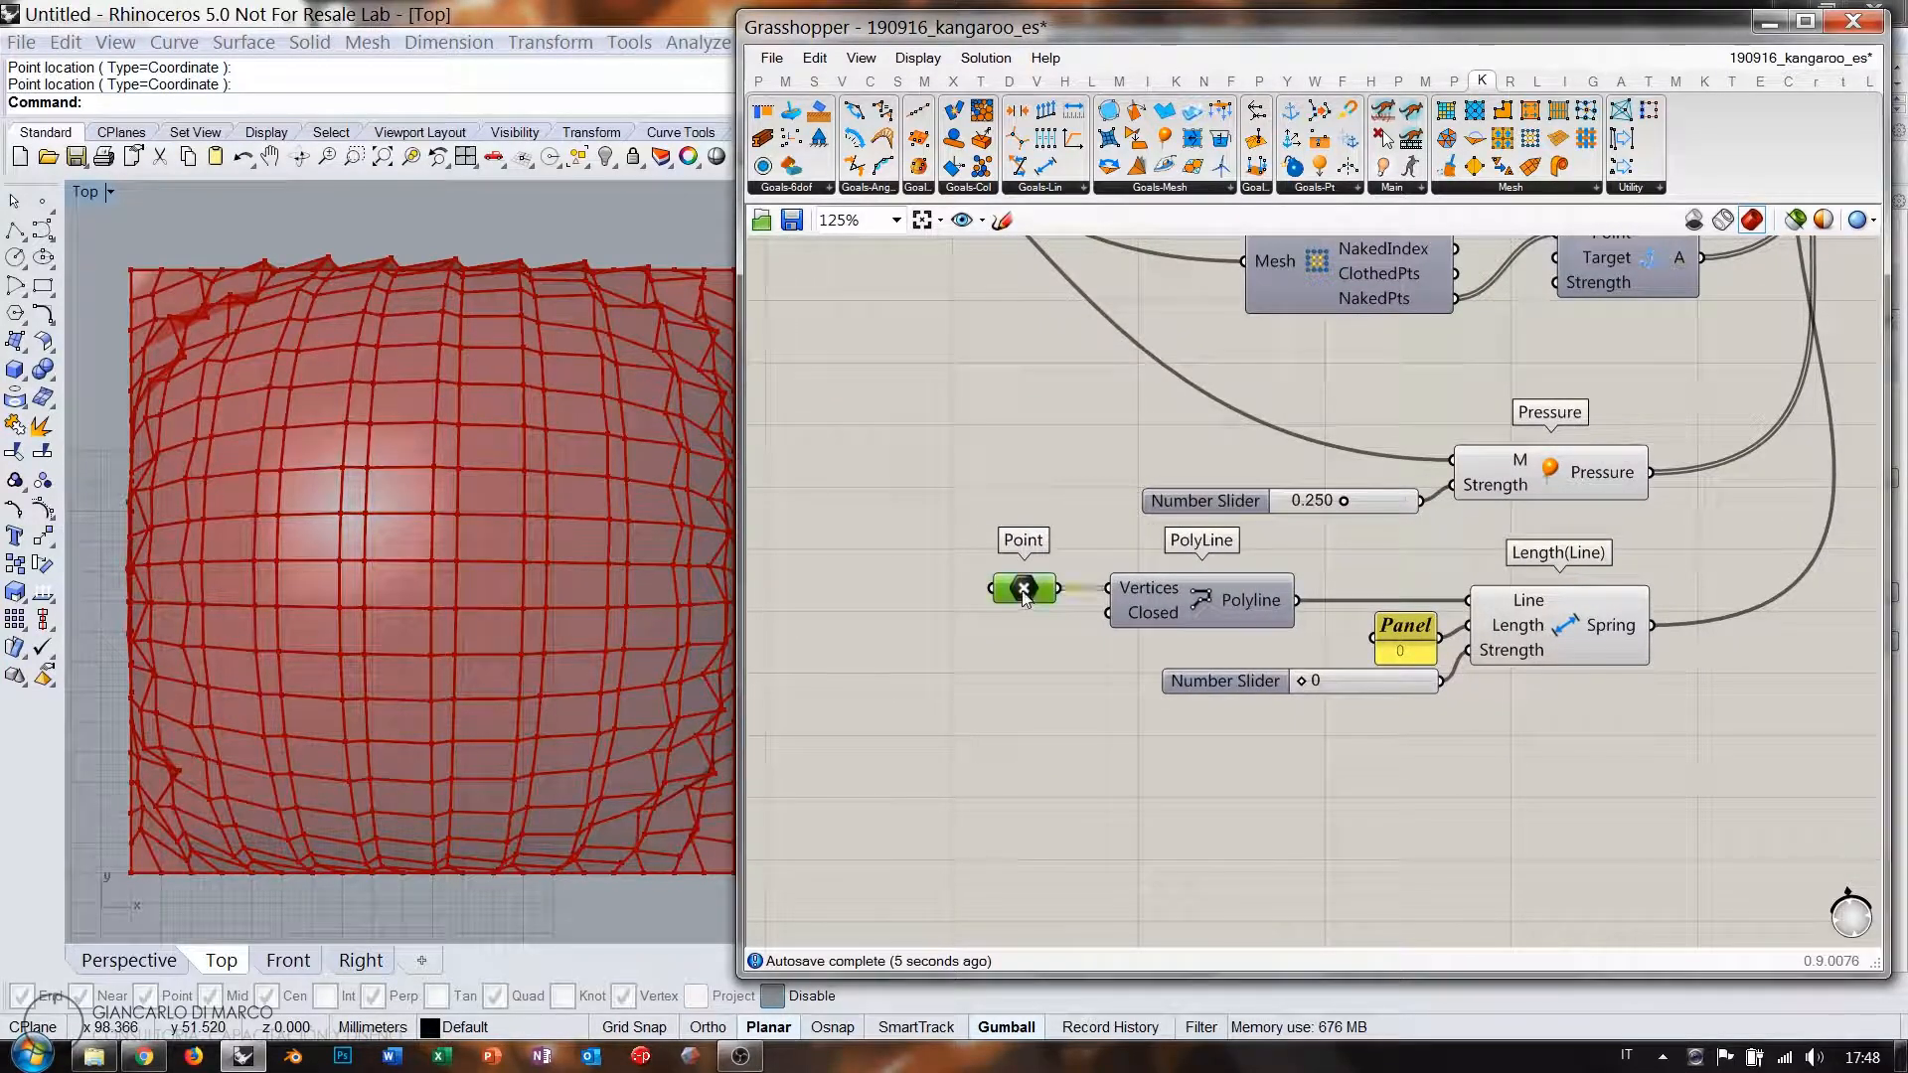
pyautogui.moveTo(1024, 598); pyautogui.dragTo(815, 598)
pyautogui.moveTo(979, 607); pyautogui.dragTo(1141, 612, button='right')
pyautogui.moveTo(967, 582); pyautogui.dragTo(928, 535)
pyautogui.moveTo(934, 552); pyautogui.dragTo(966, 720, button='right')
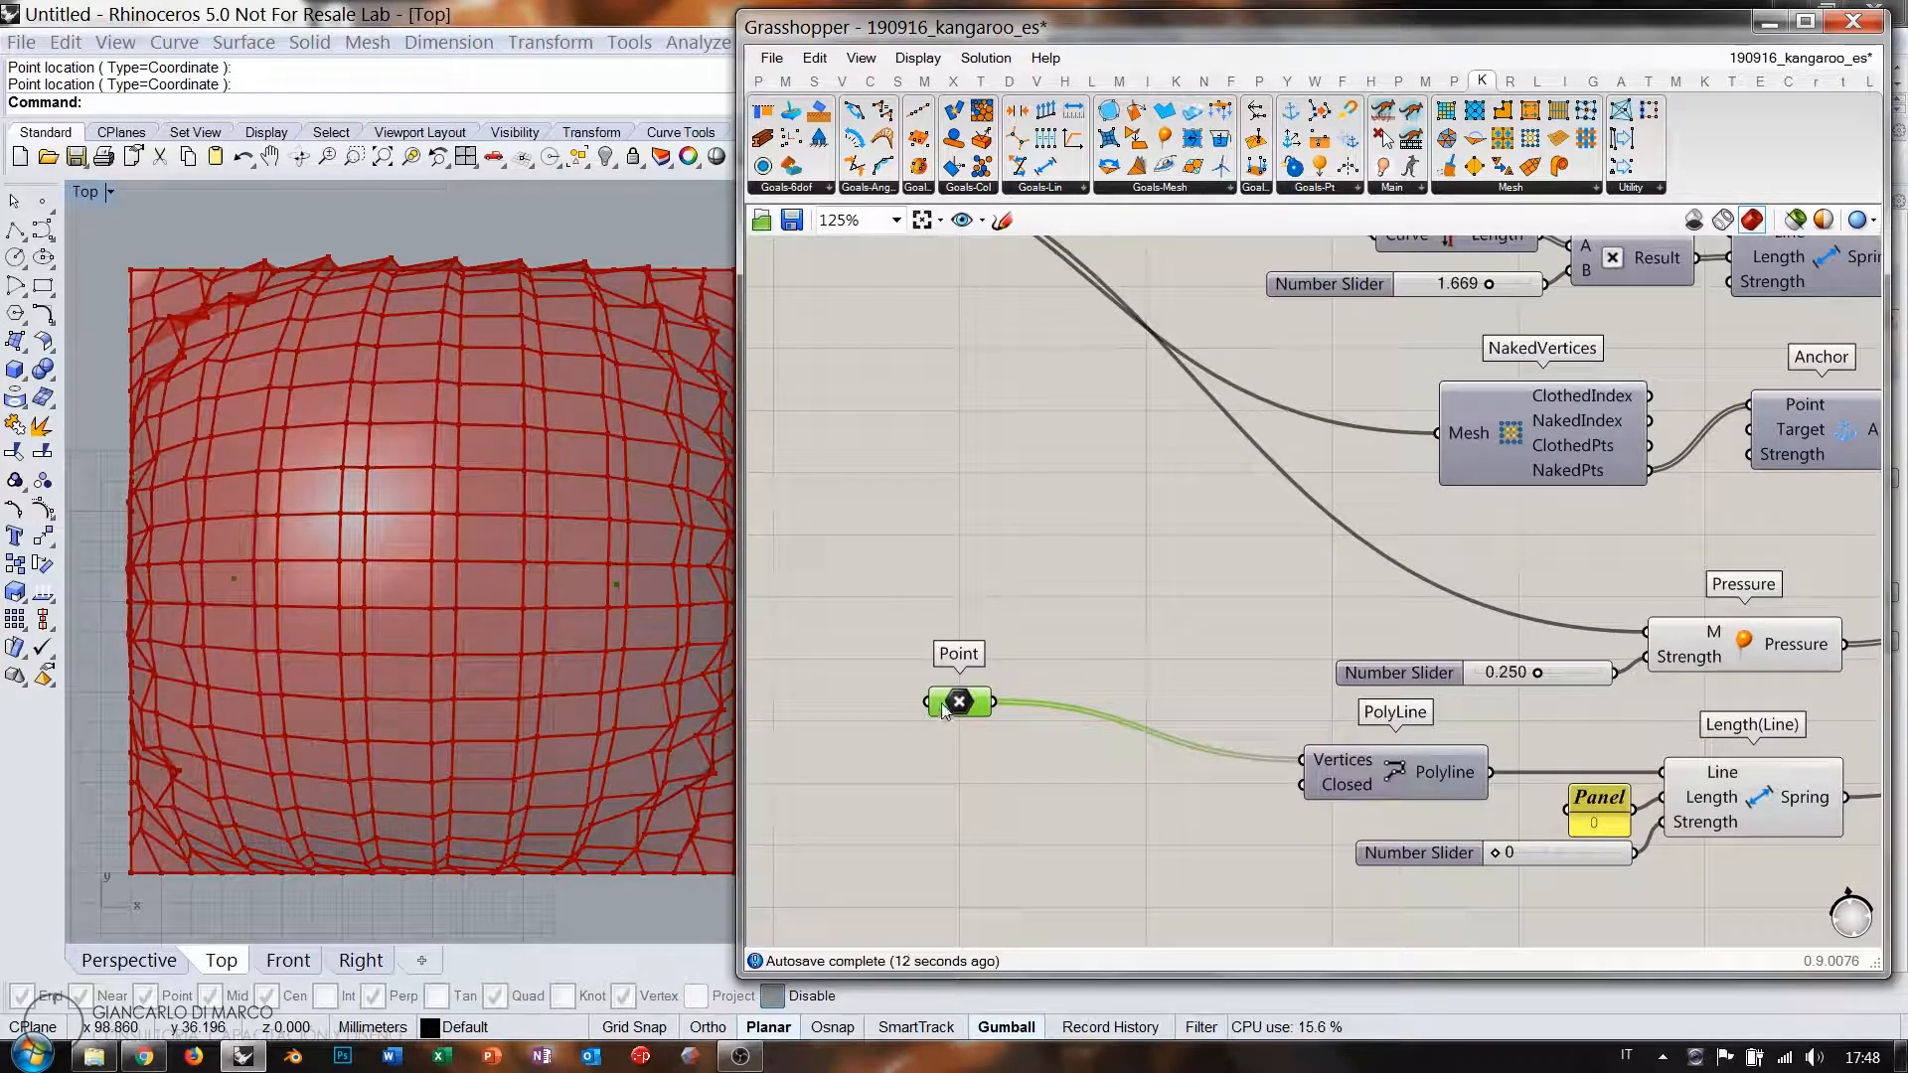
pyautogui.scroll(-3, 1010, 650)
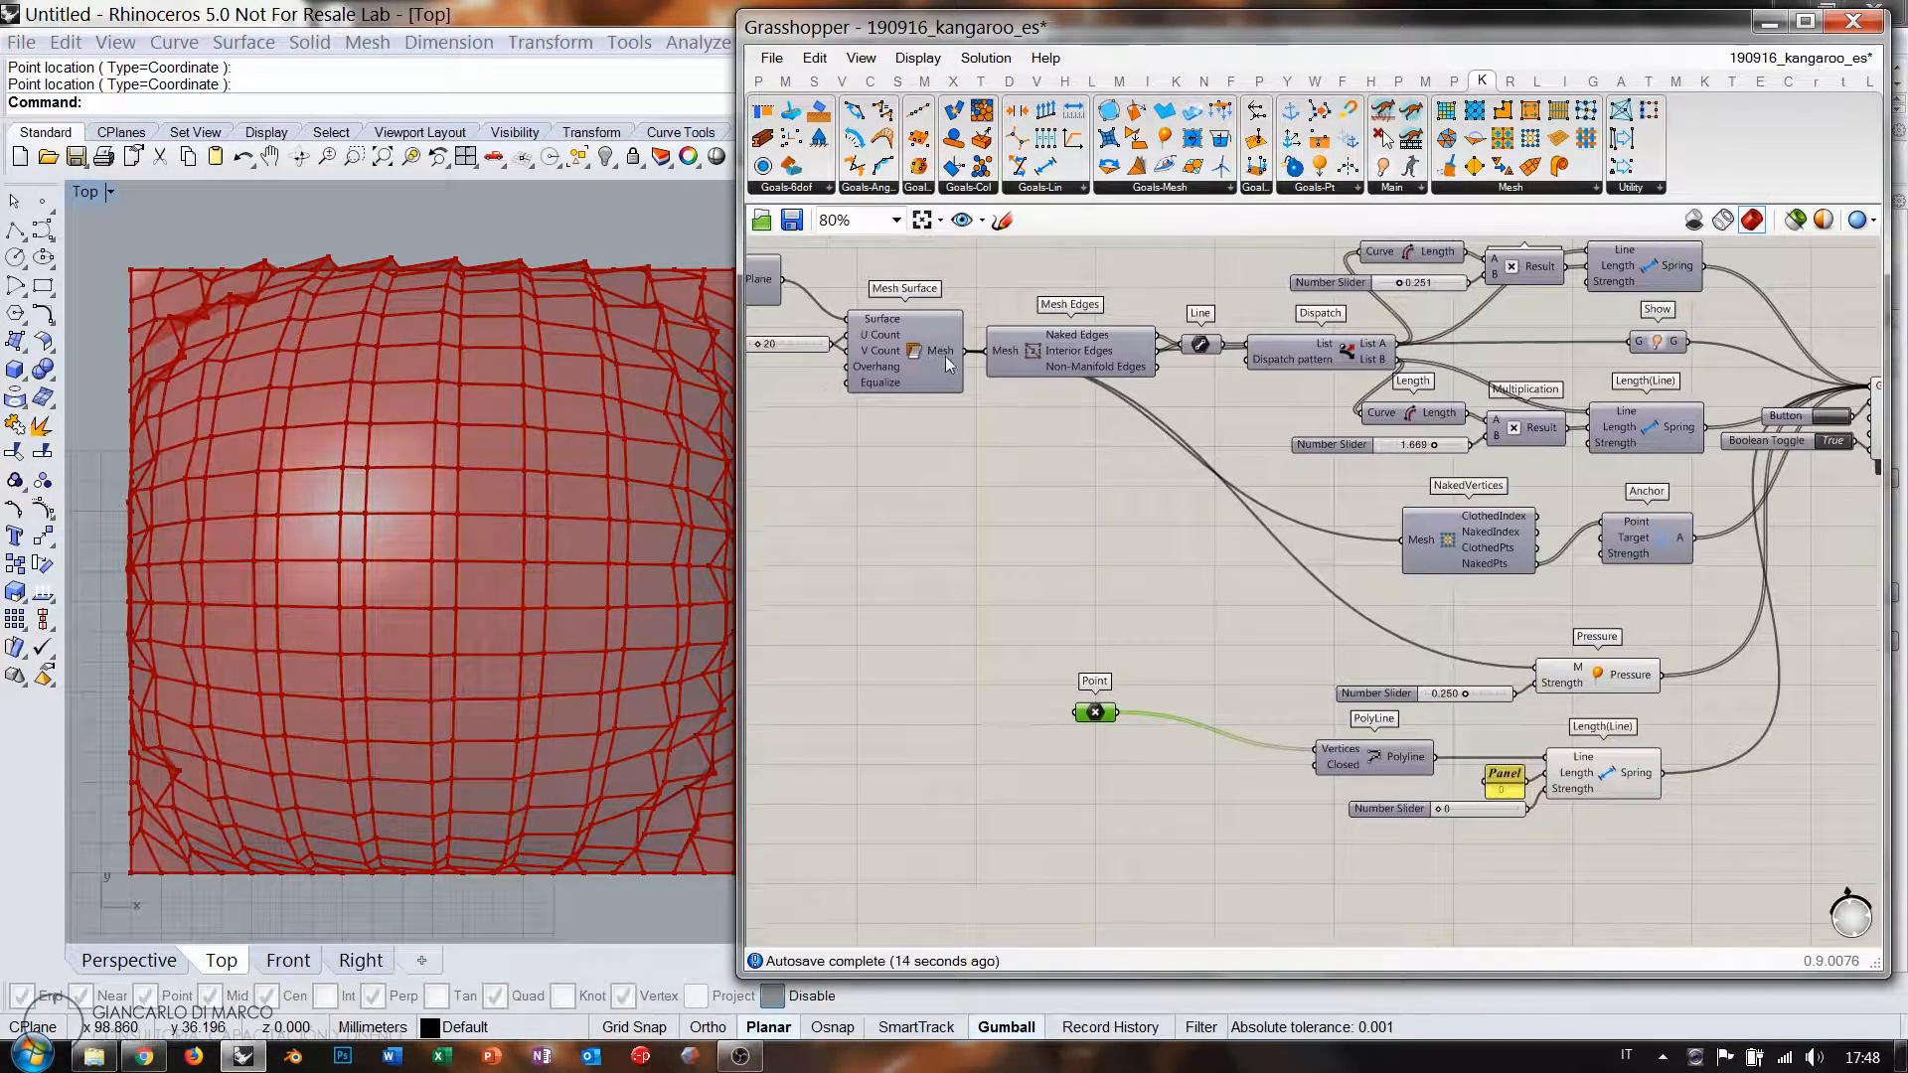
# Place a Deconstruct Mesh ('deme') beside the Point parameter, fed by the Mesh Surface output.
pyautogui.doubleClick(1038, 541)
pyautogui.write('deme')
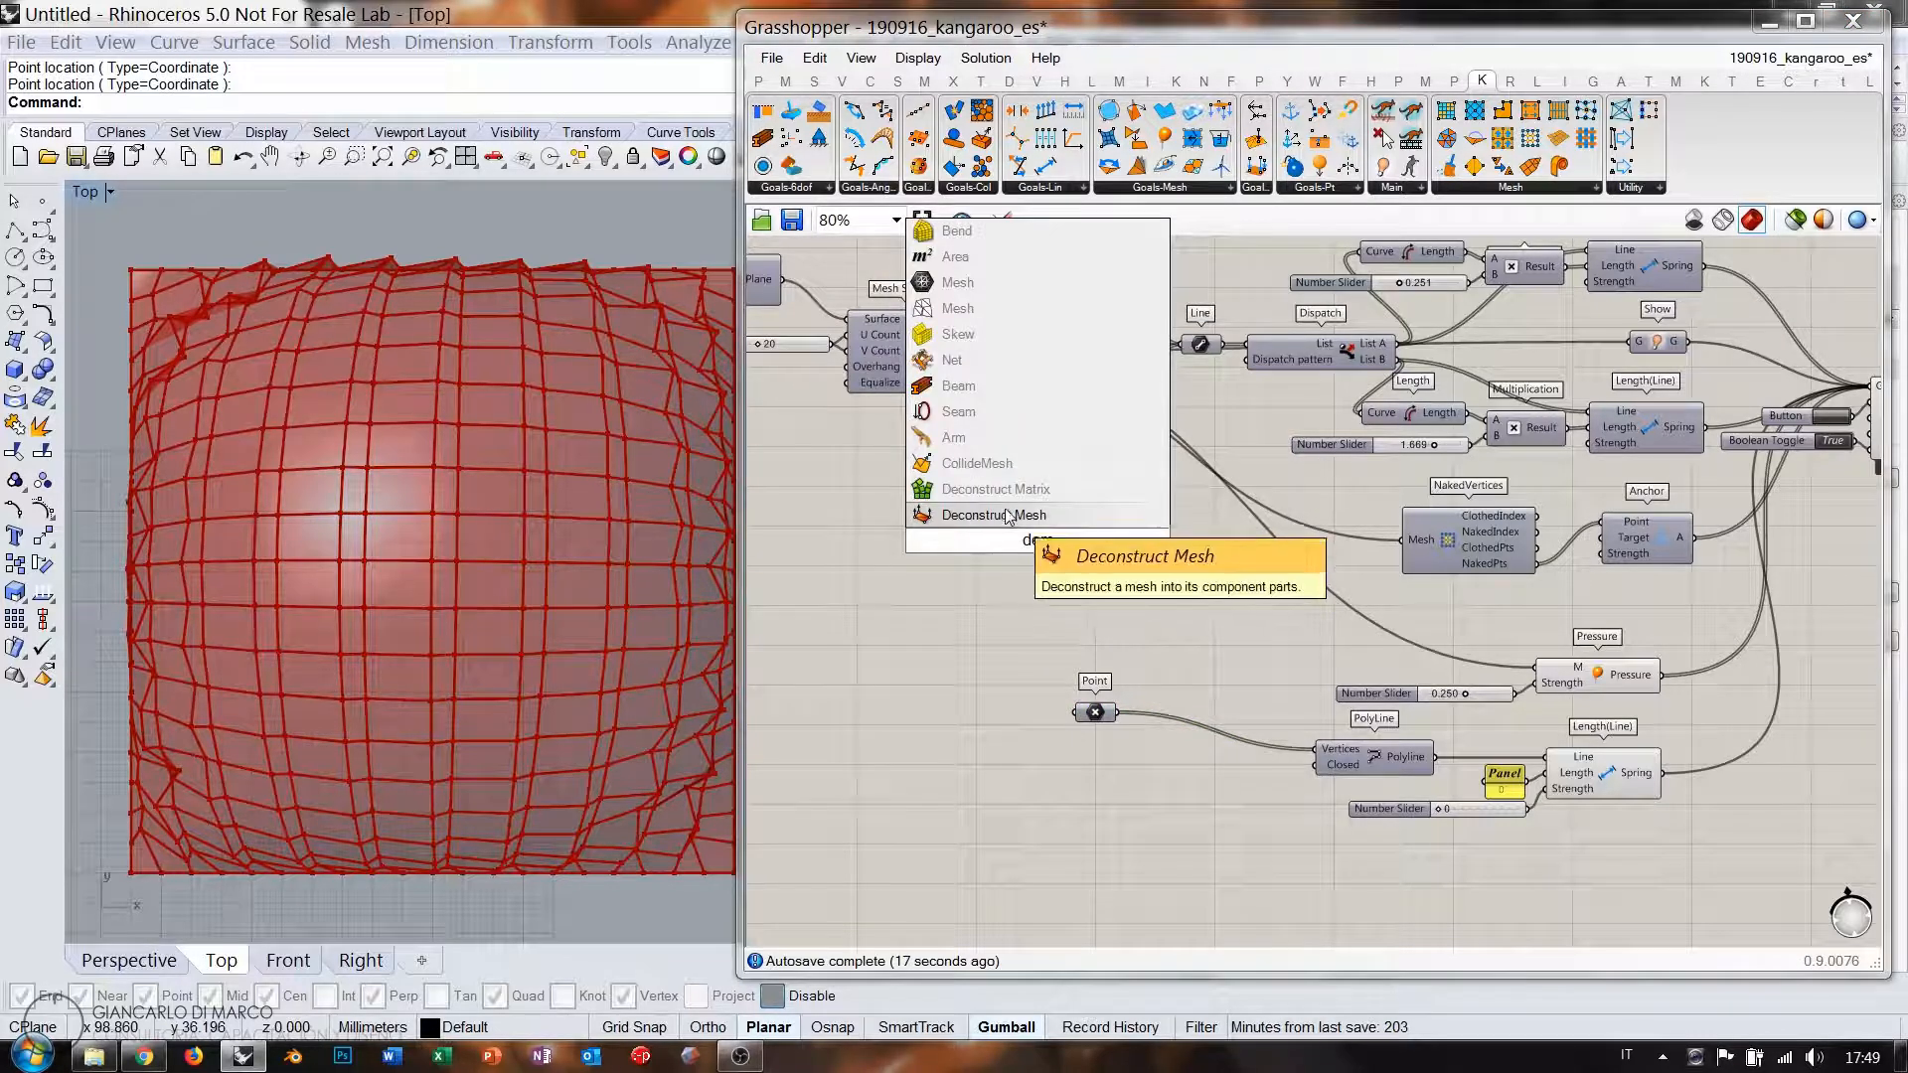
pyautogui.click(1010, 516)
pyautogui.moveTo(1025, 533); pyautogui.dragTo(1029, 612)
pyautogui.moveTo(1097, 723); pyautogui.dragTo(1083, 715)
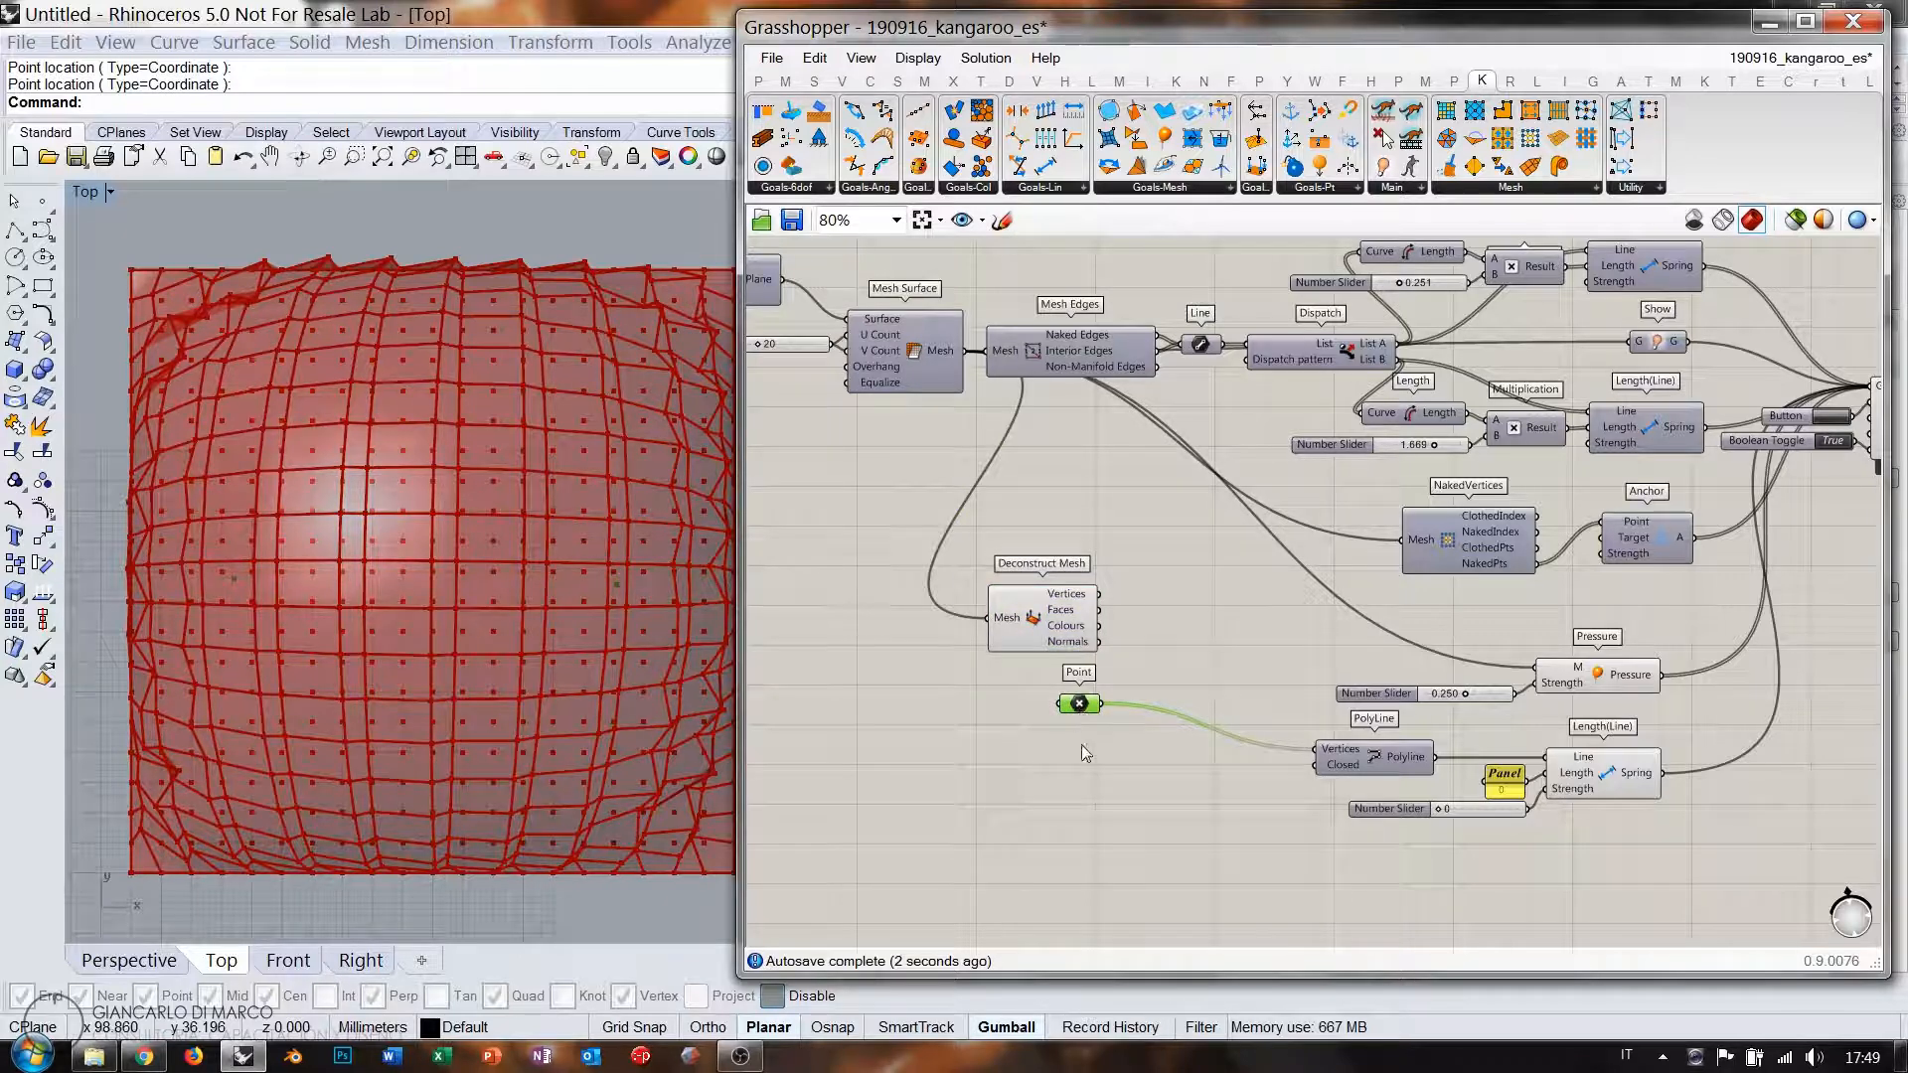
pyautogui.click(1079, 710)
pyautogui.click(1054, 626)
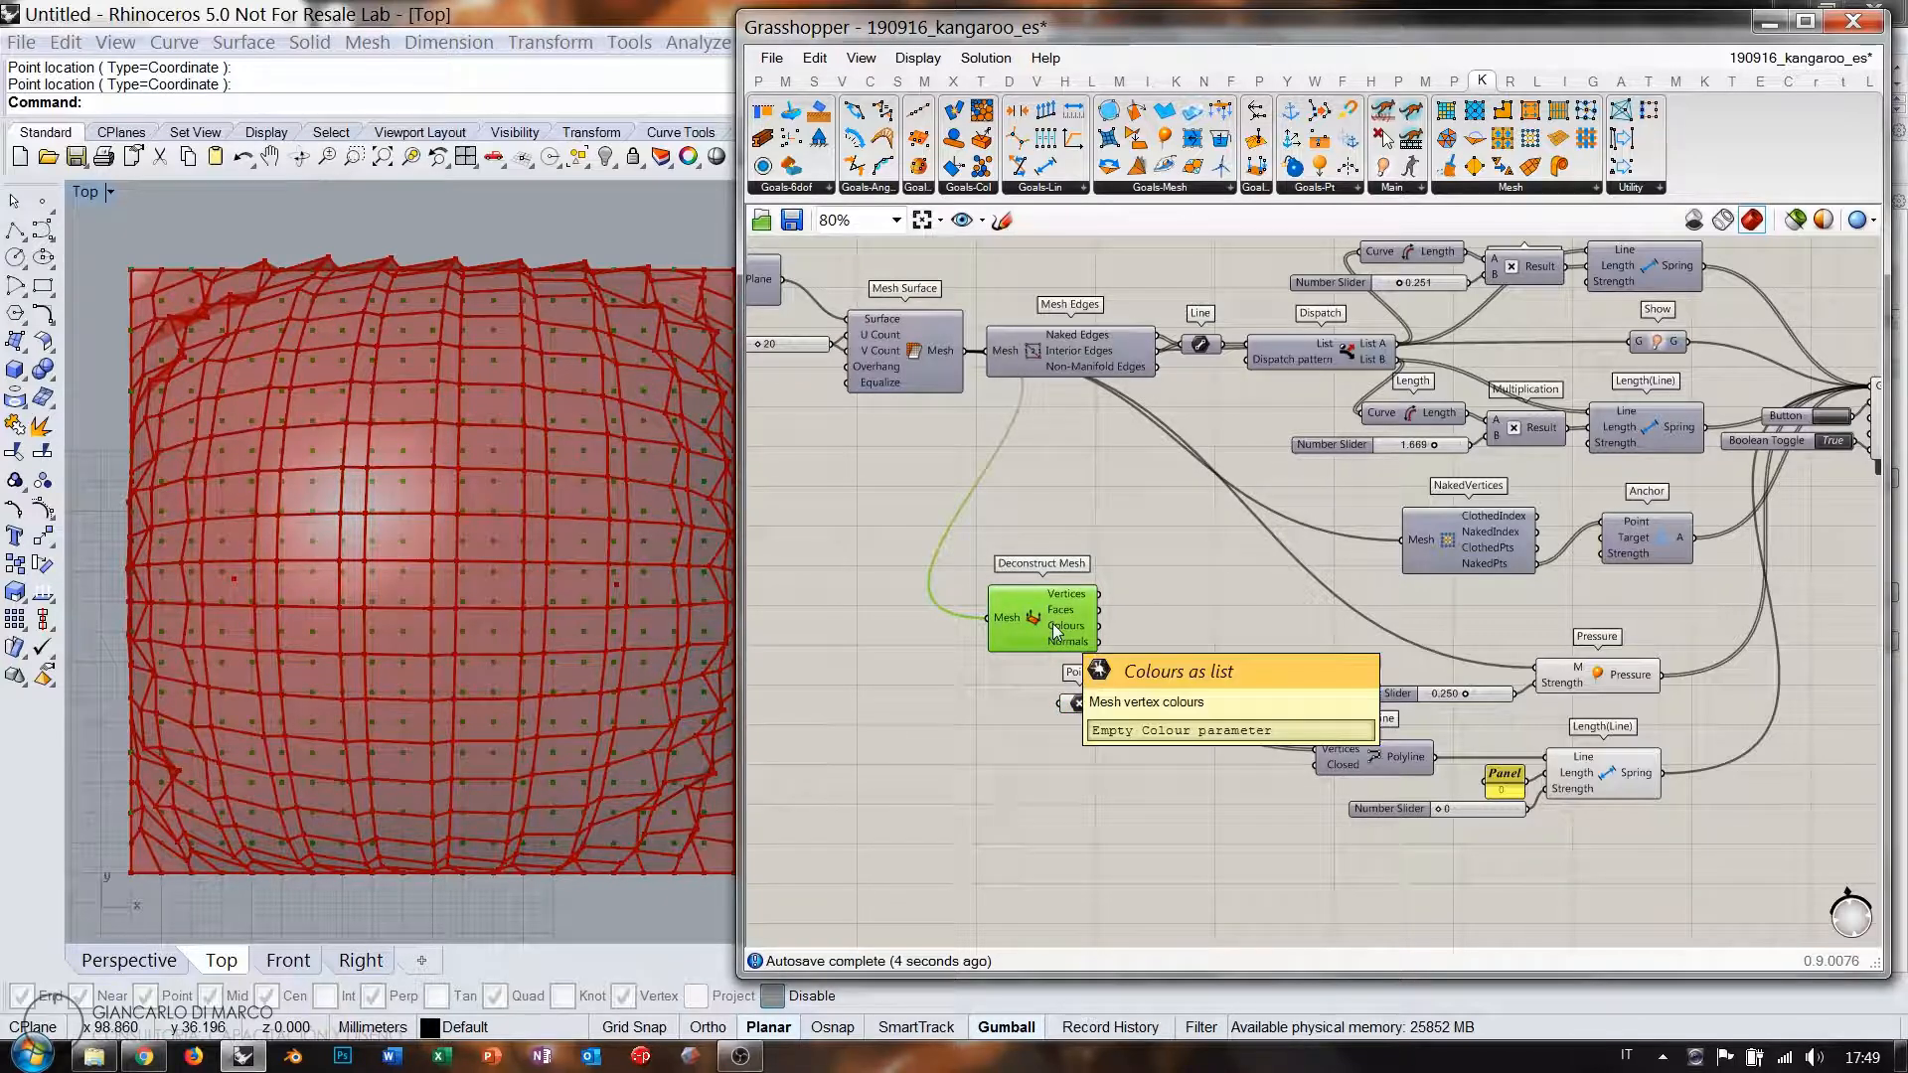
pyautogui.moveTo(1081, 709)
pyautogui.mouseDown()
pyautogui.moveTo(1076, 572)
pyautogui.moveTo(1075, 709)
pyautogui.mouseUp()
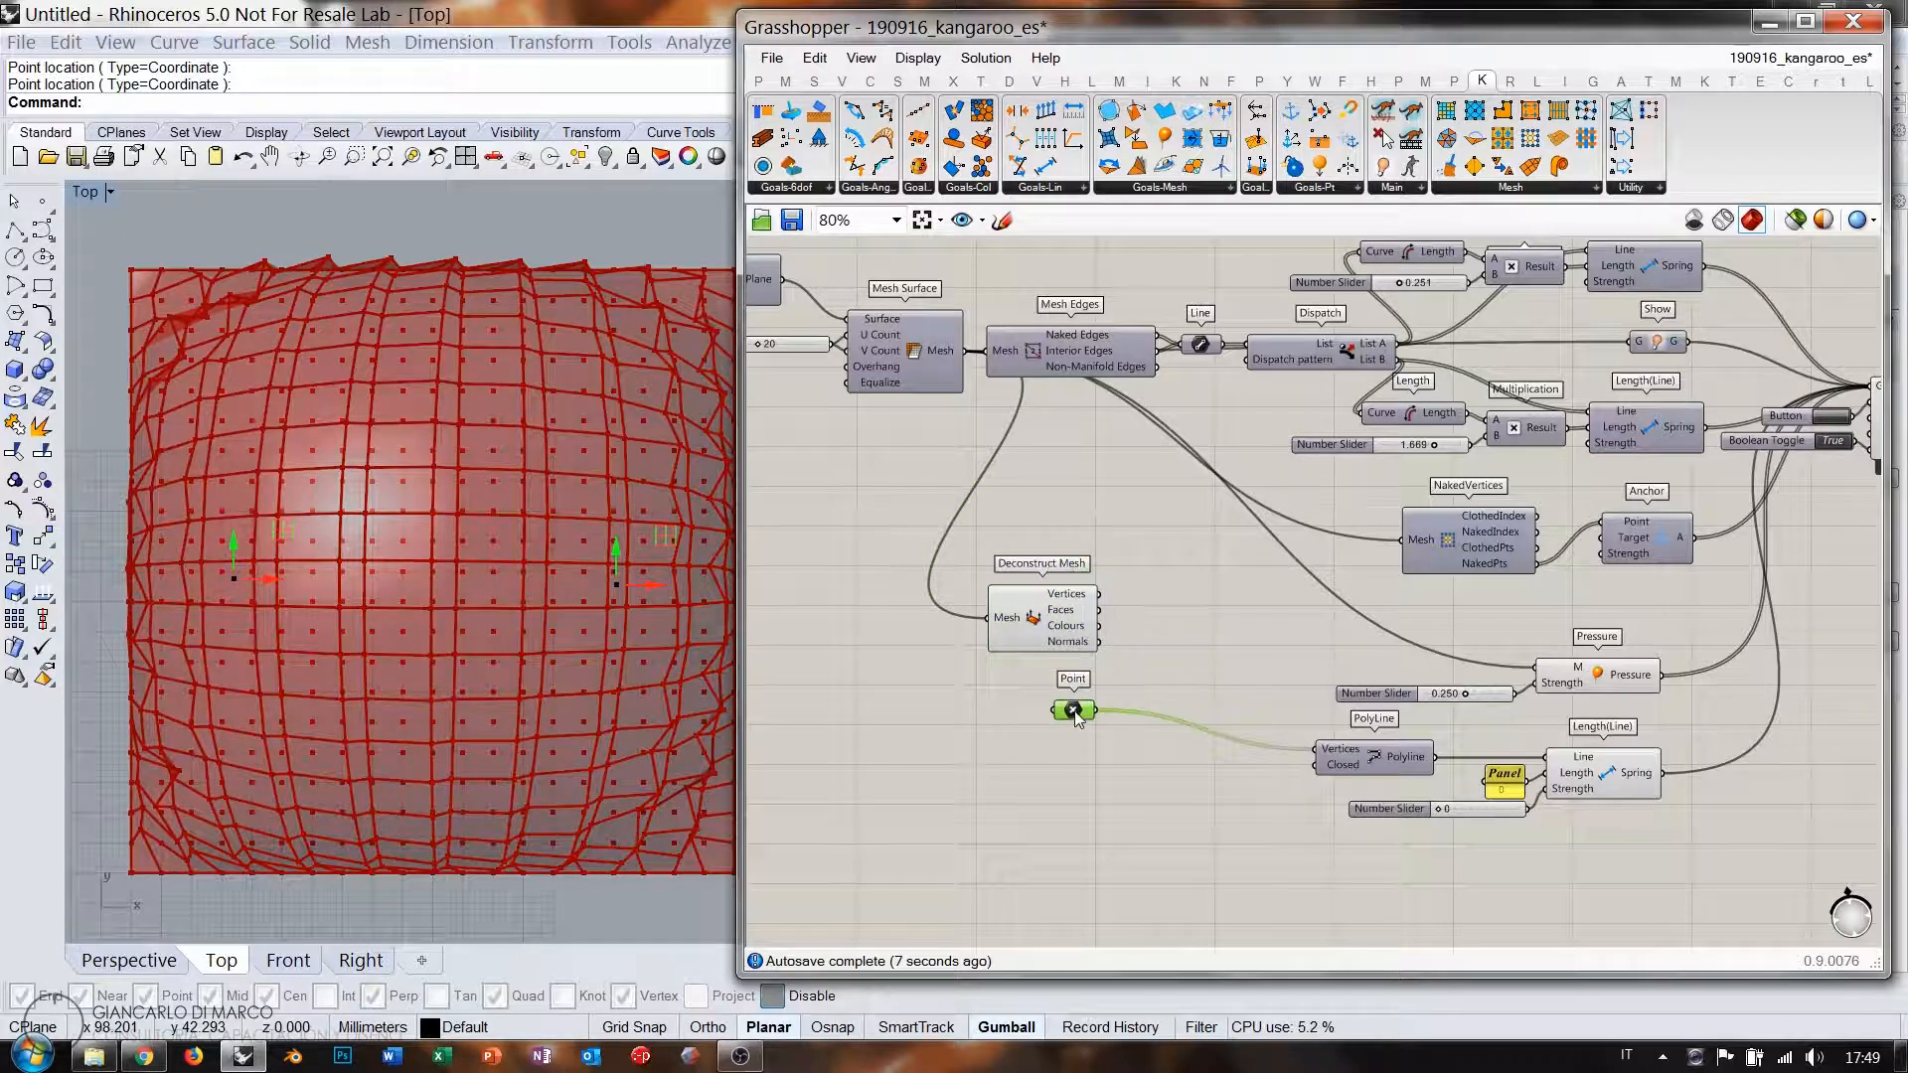
# Add a Closest Point component taking the Point parameter and the mesh vertices as cloud.
pyautogui.doubleClick(1158, 651)
pyautogui.write('closest')
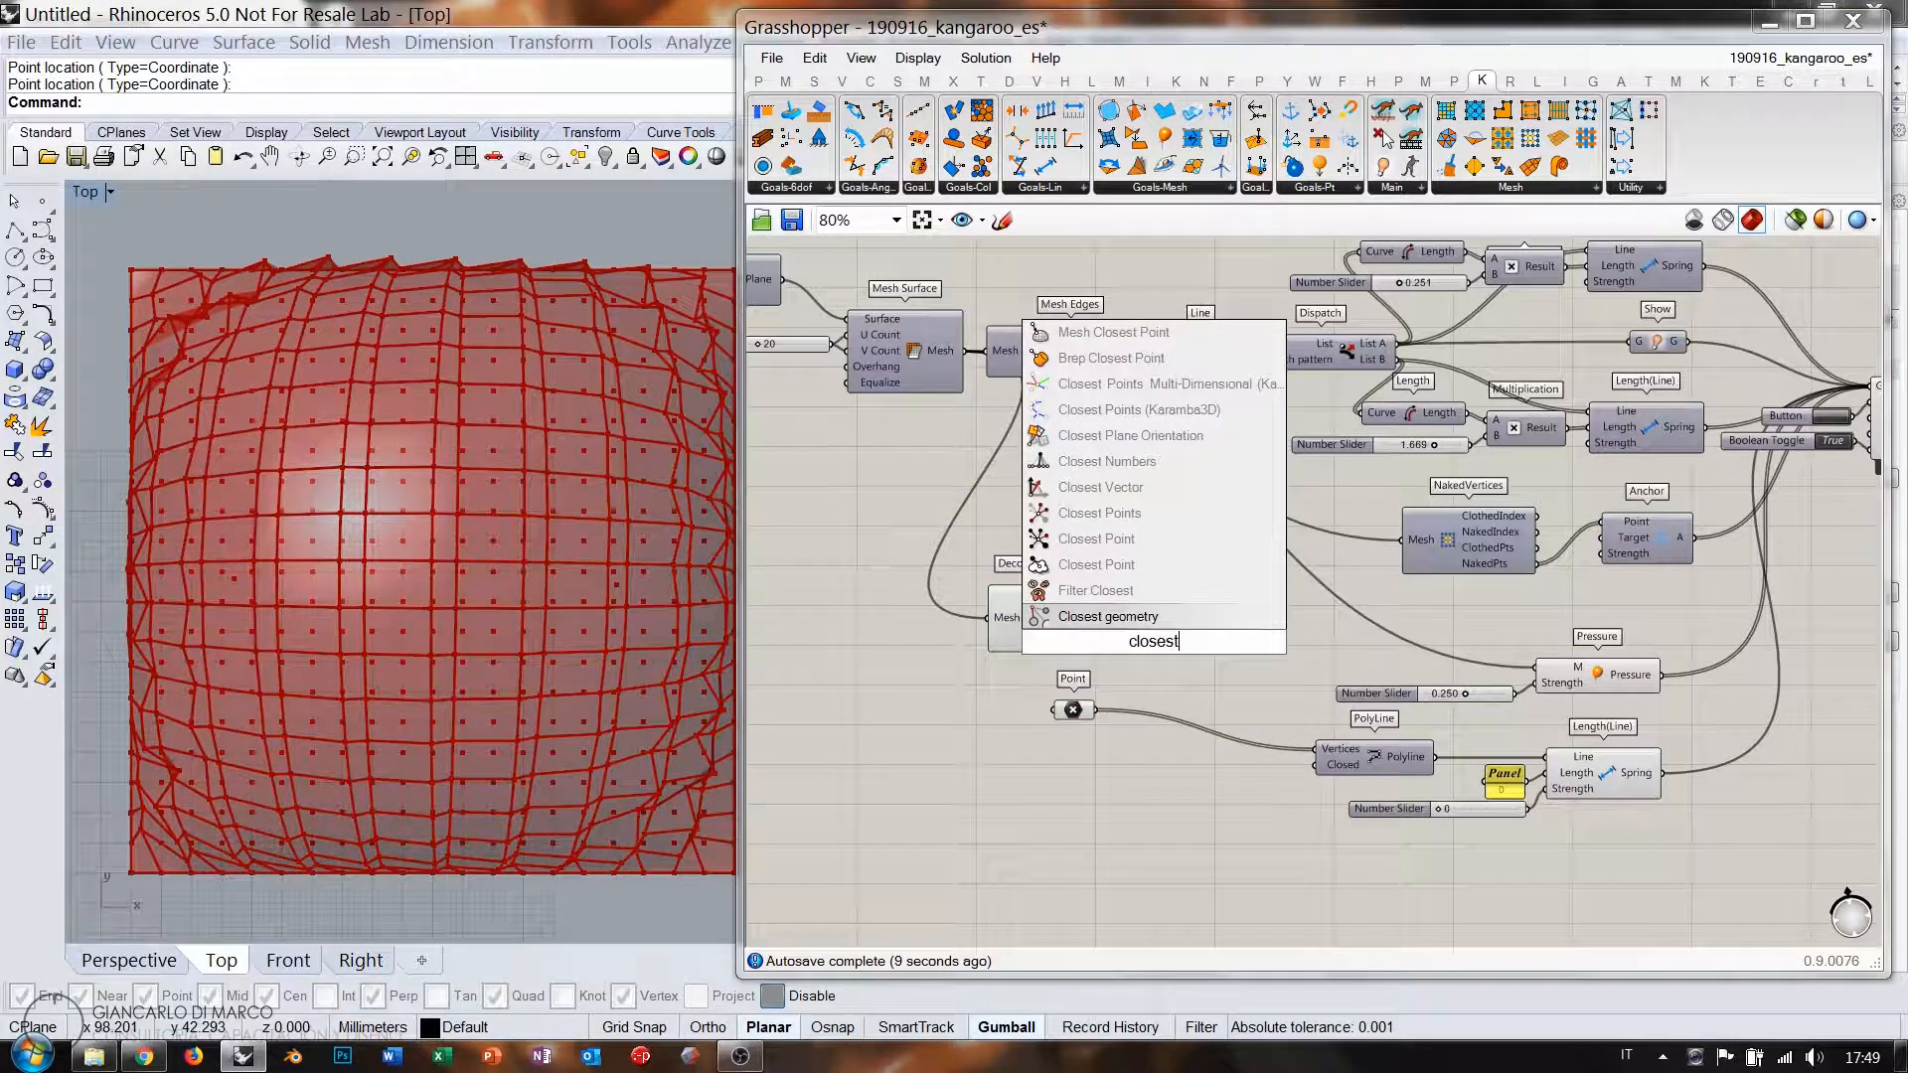
pyautogui.click(1113, 542)
pyautogui.scroll(5, 984, 626)
pyautogui.click(1272, 646)
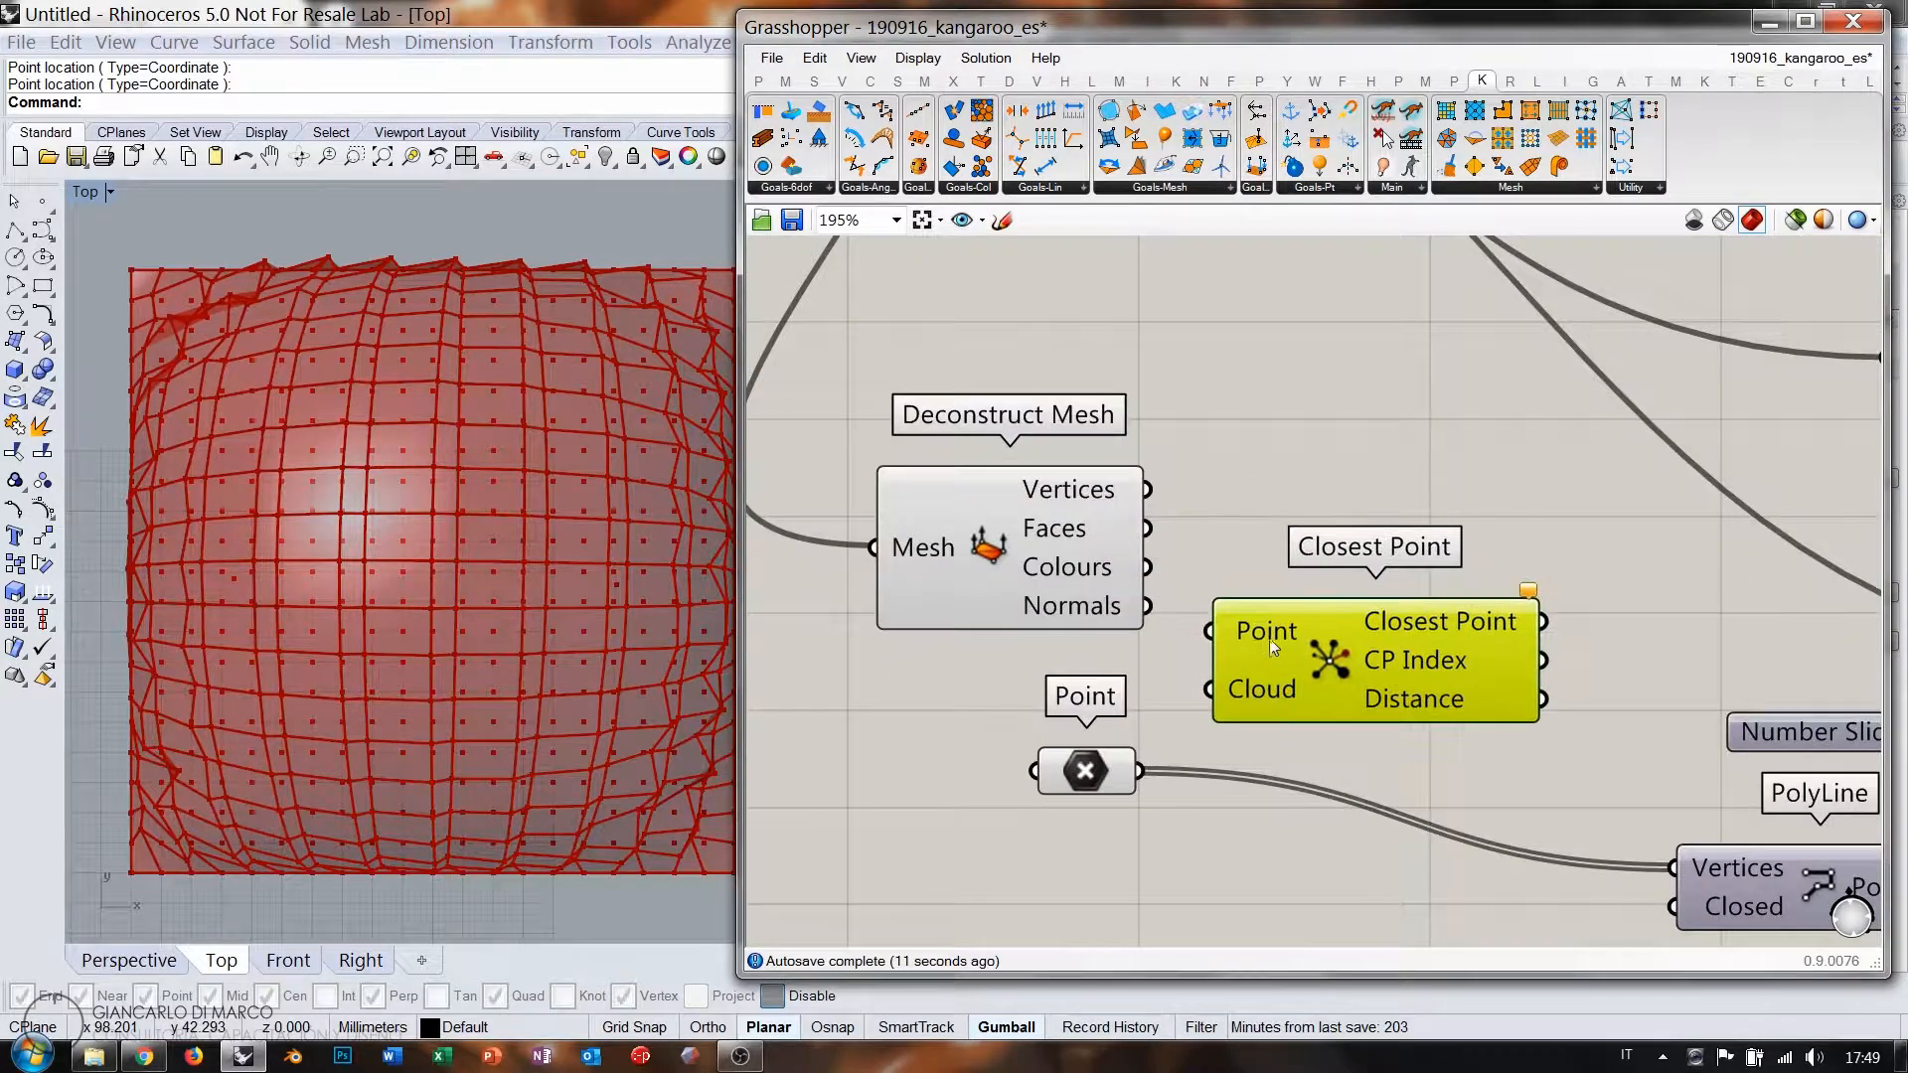
pyautogui.click(1088, 769)
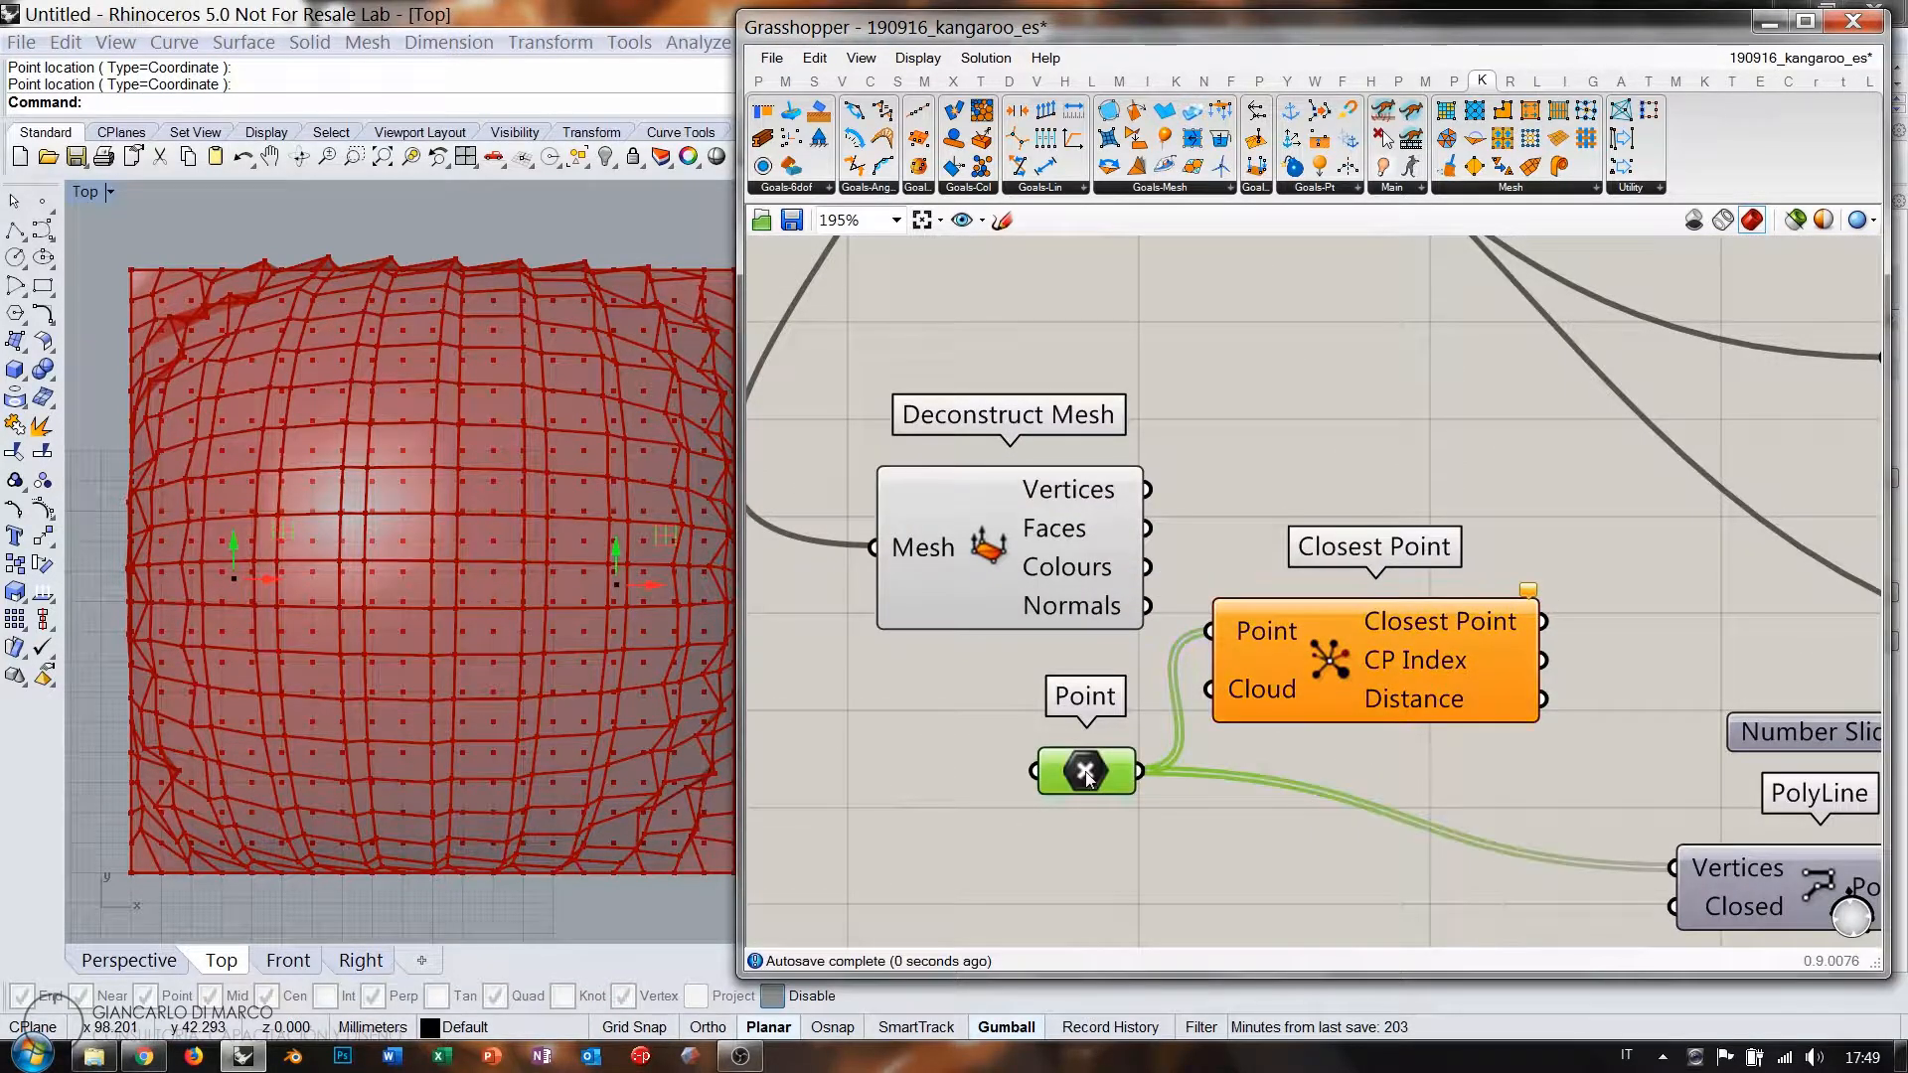
pyautogui.moveTo(1148, 490); pyautogui.dragTo(1196, 710)
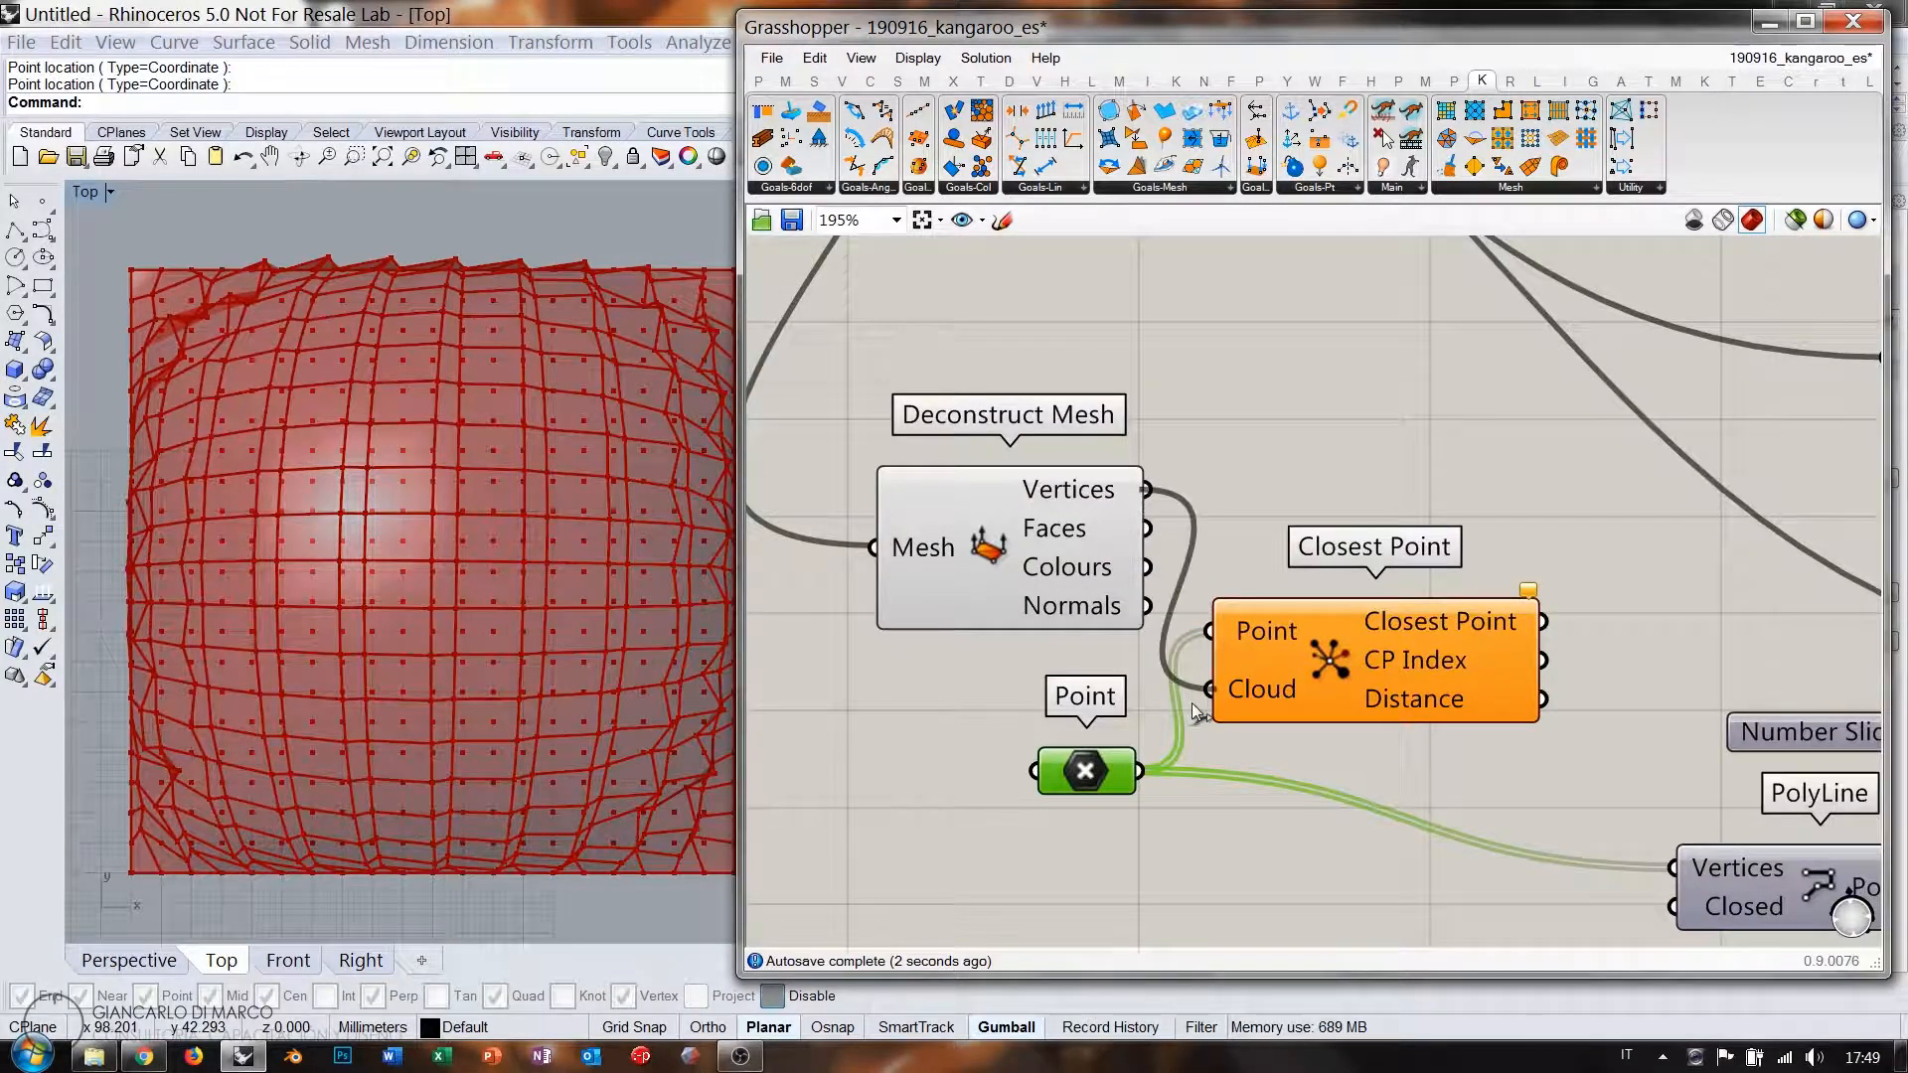
pyautogui.click(1250, 691)
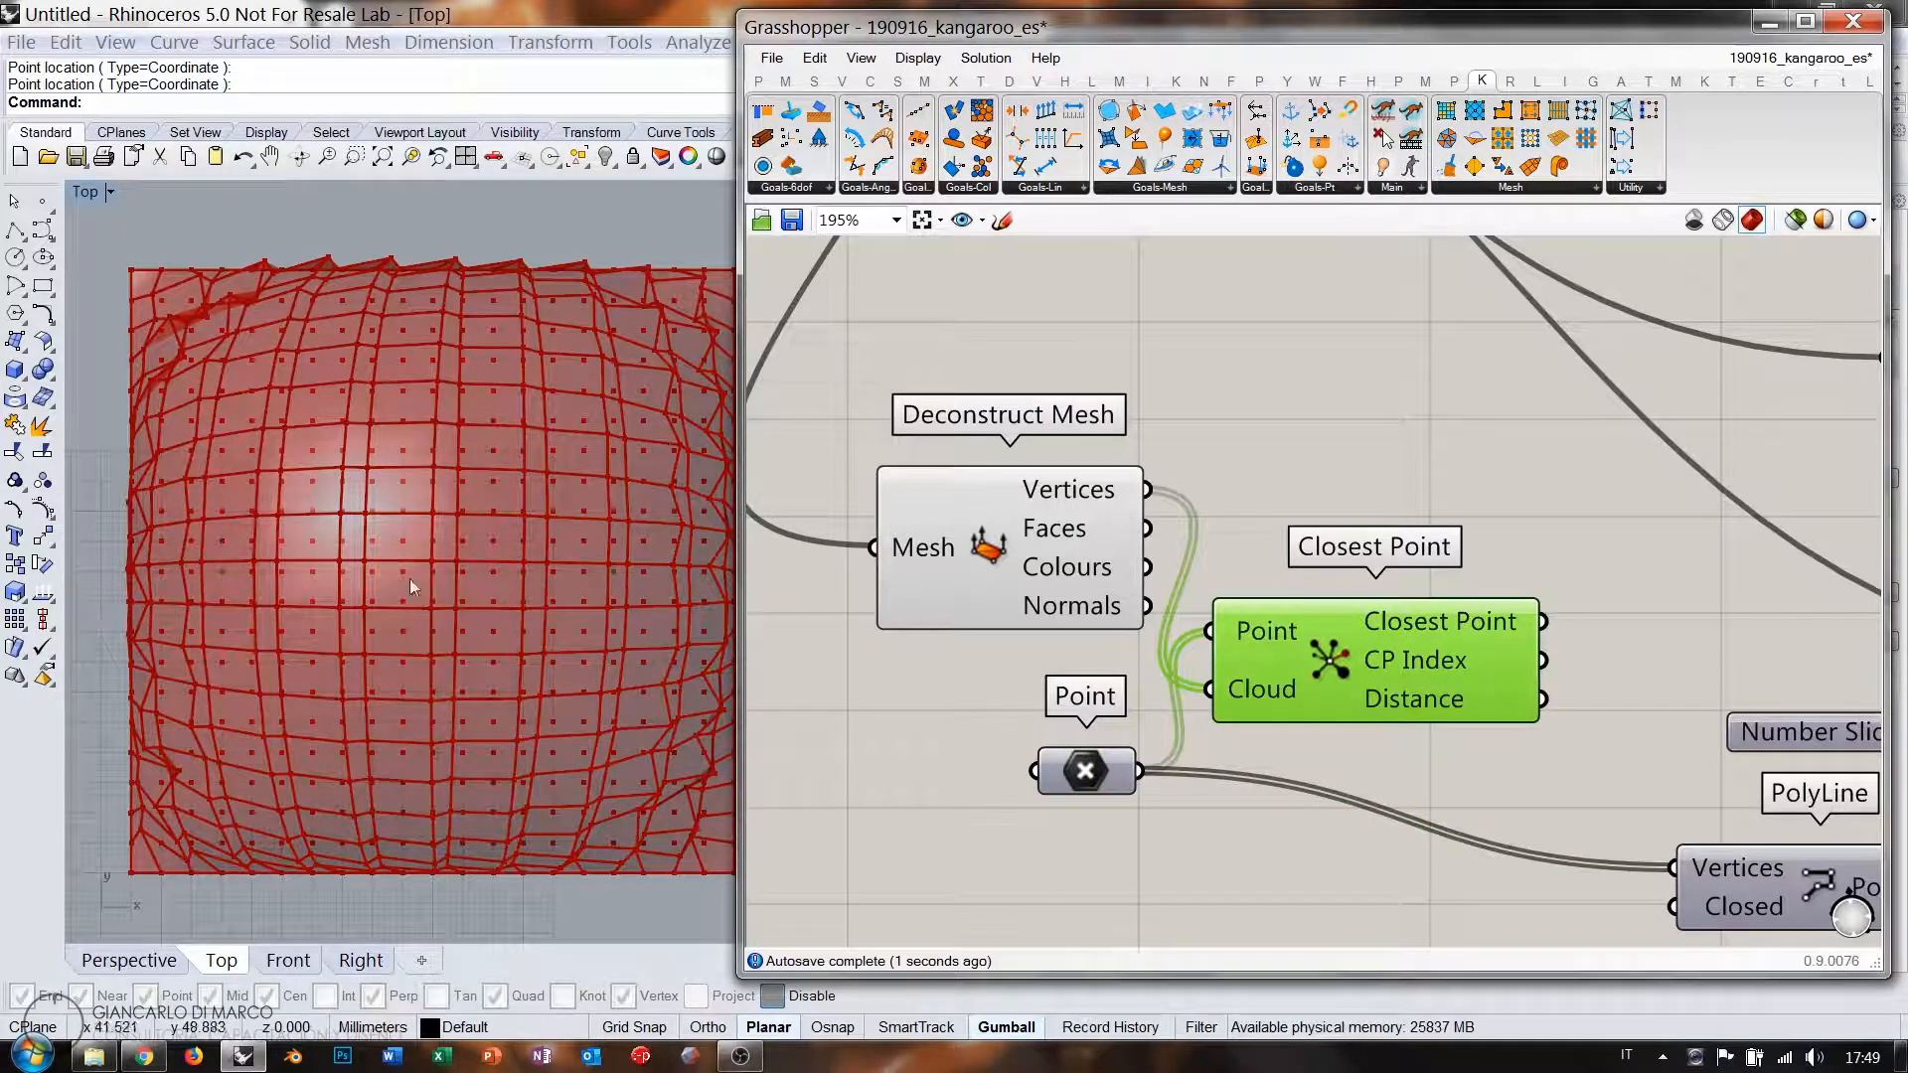
pyautogui.click(1098, 577)
# Feed the snapped Closest Point output into the PolyLine's Vertices input.
pyautogui.moveTo(1501, 660); pyautogui.dragTo(1234, 516, button='right')
pyautogui.moveTo(1276, 478); pyautogui.dragTo(1404, 724)
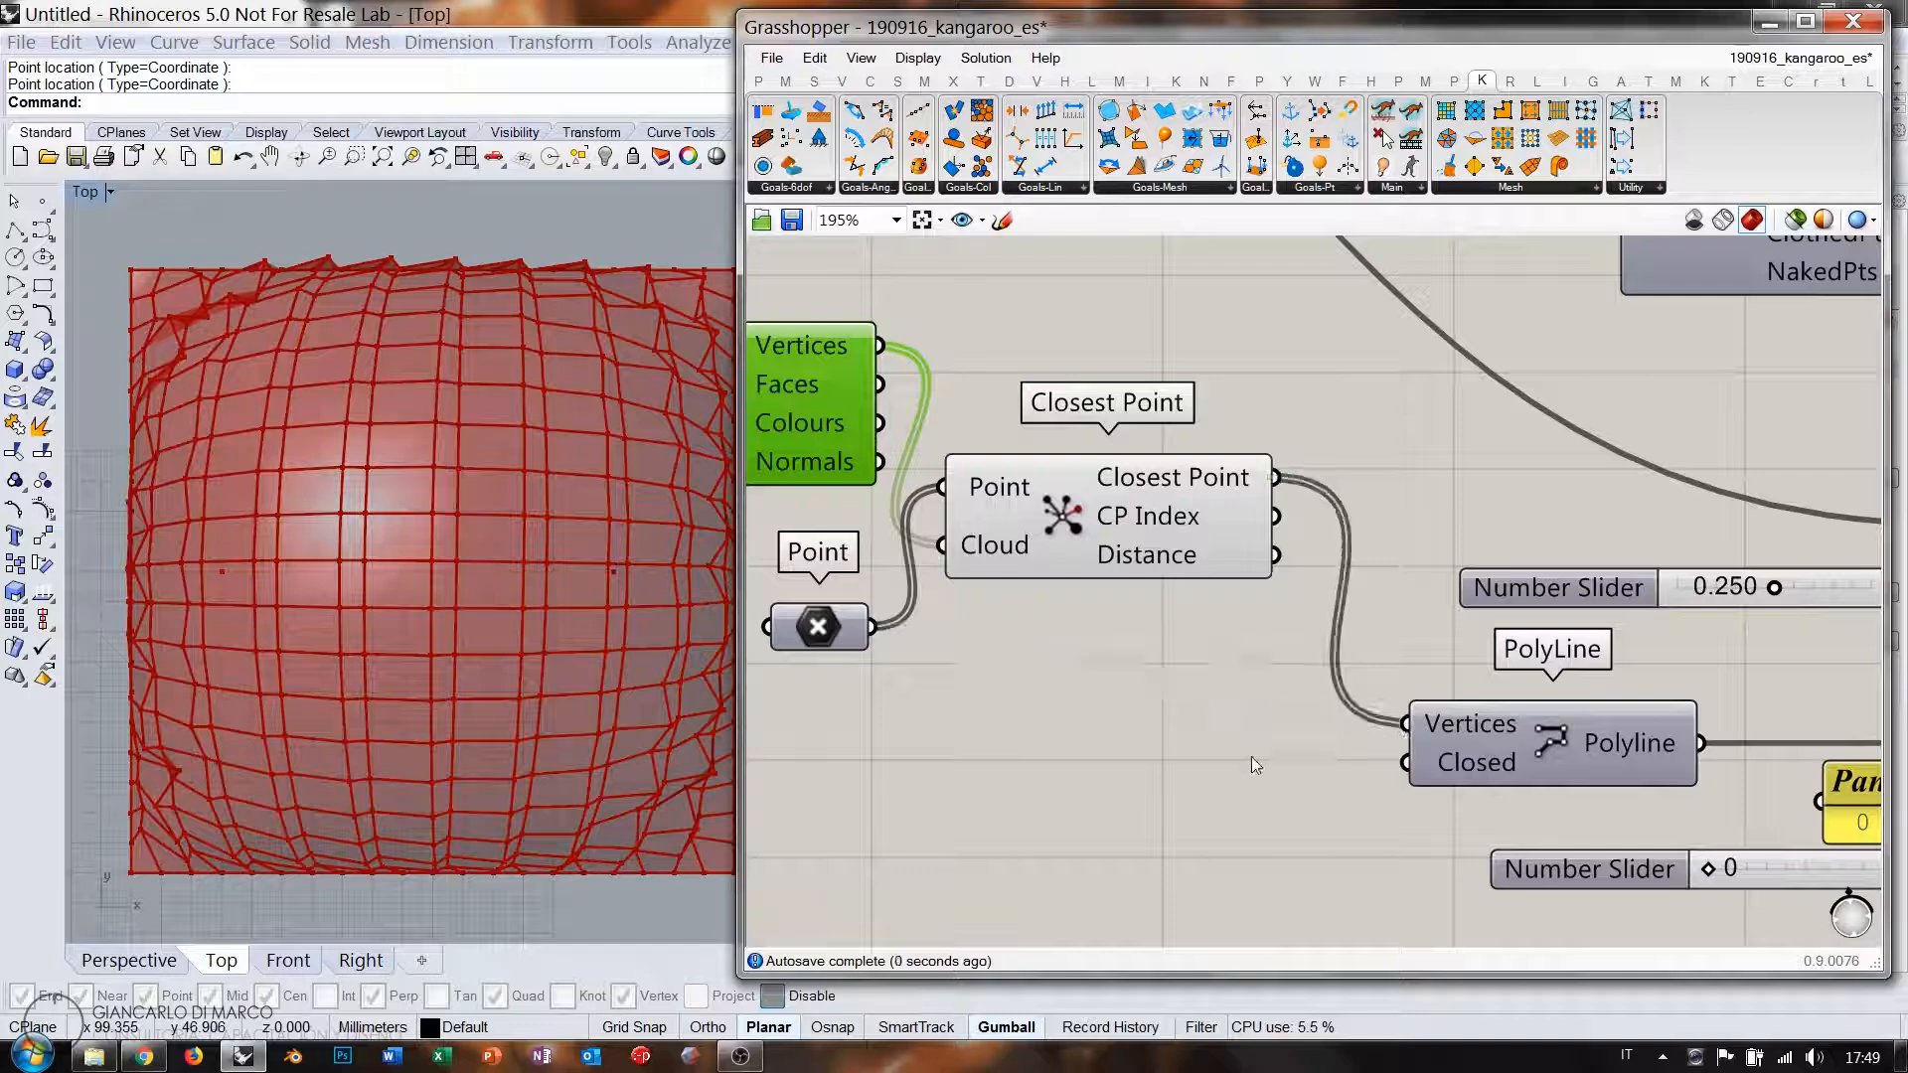
pyautogui.moveTo(1510, 695); pyautogui.dragTo(1178, 667, button='right')
pyautogui.scroll(-2, 1174, 665)
pyautogui.click(937, 578)
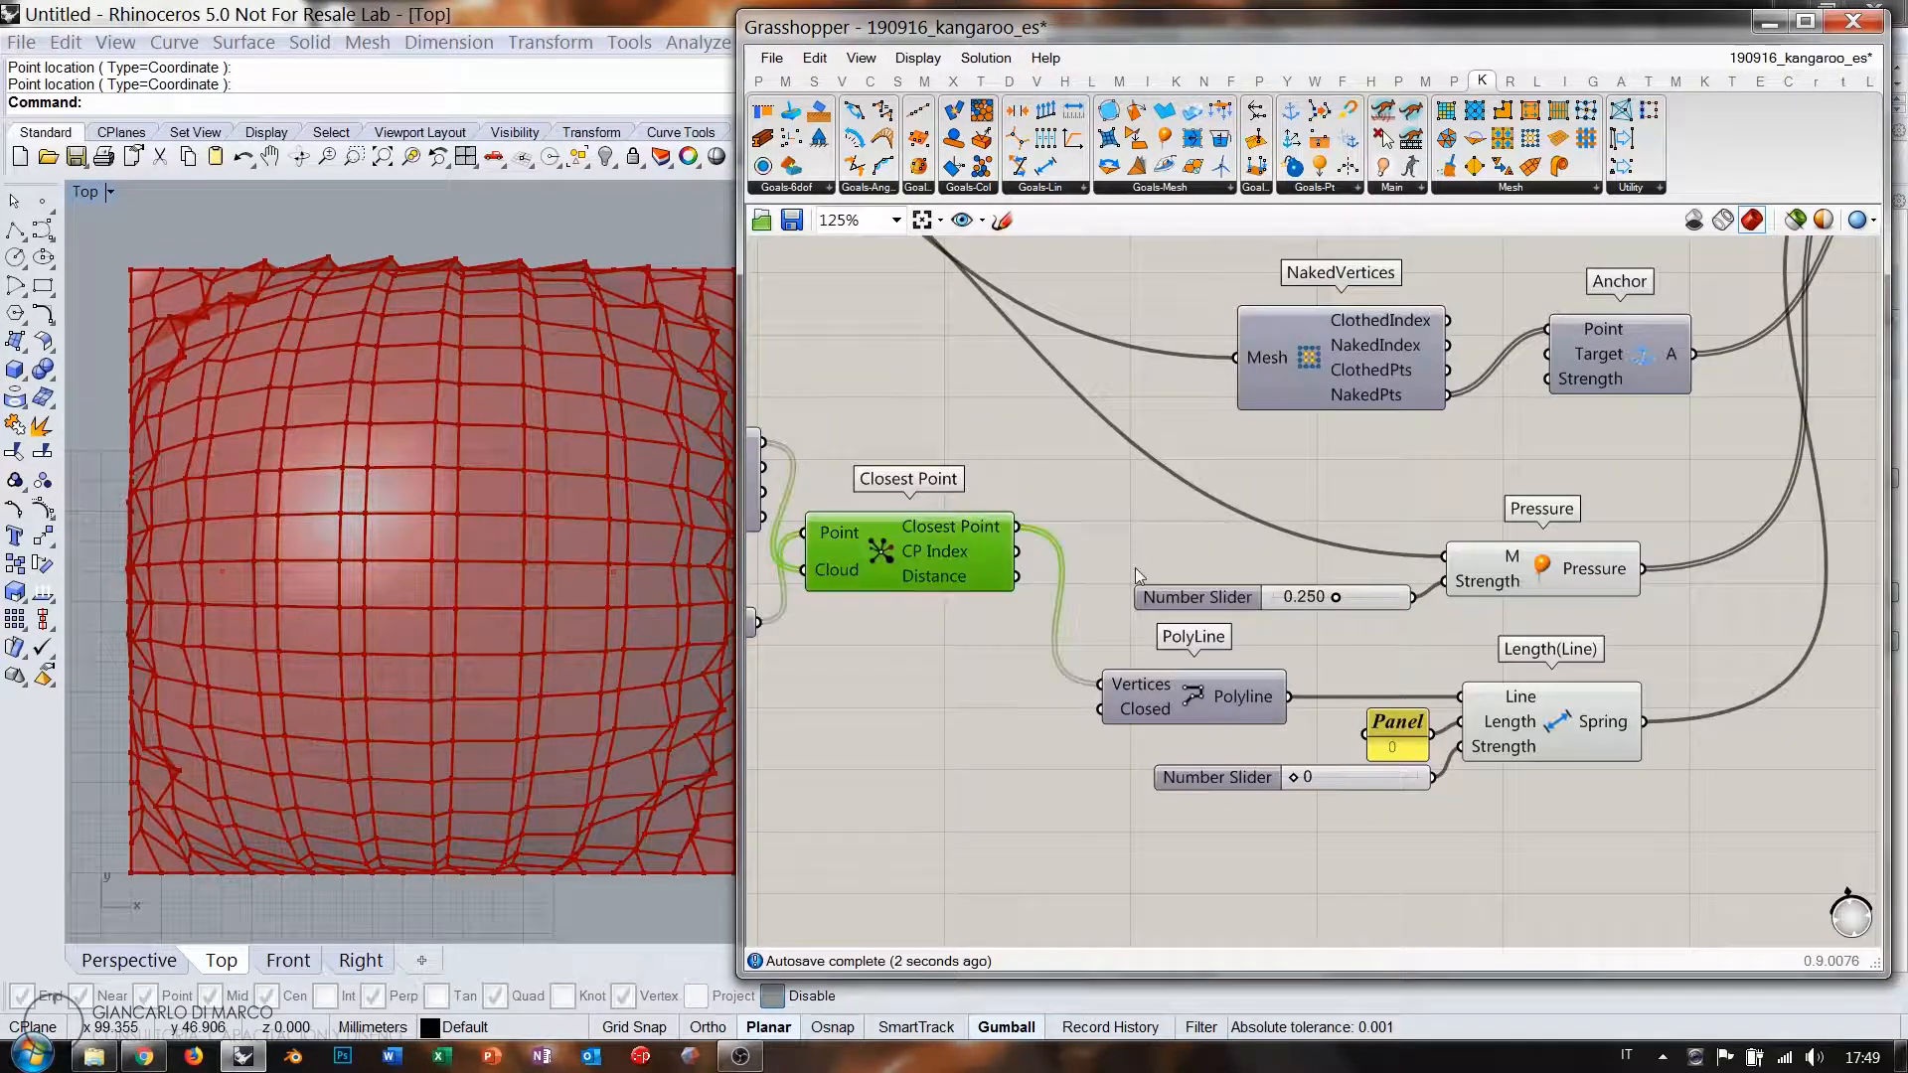
# Reset and restart the Kangaroo simulation with the solver's Button.
pyautogui.moveTo(1329, 554); pyautogui.dragTo(1168, 618, button='right')
pyautogui.scroll(-2, 1174, 608)
pyautogui.scroll(1, 1564, 390)
pyautogui.click(1532, 365)
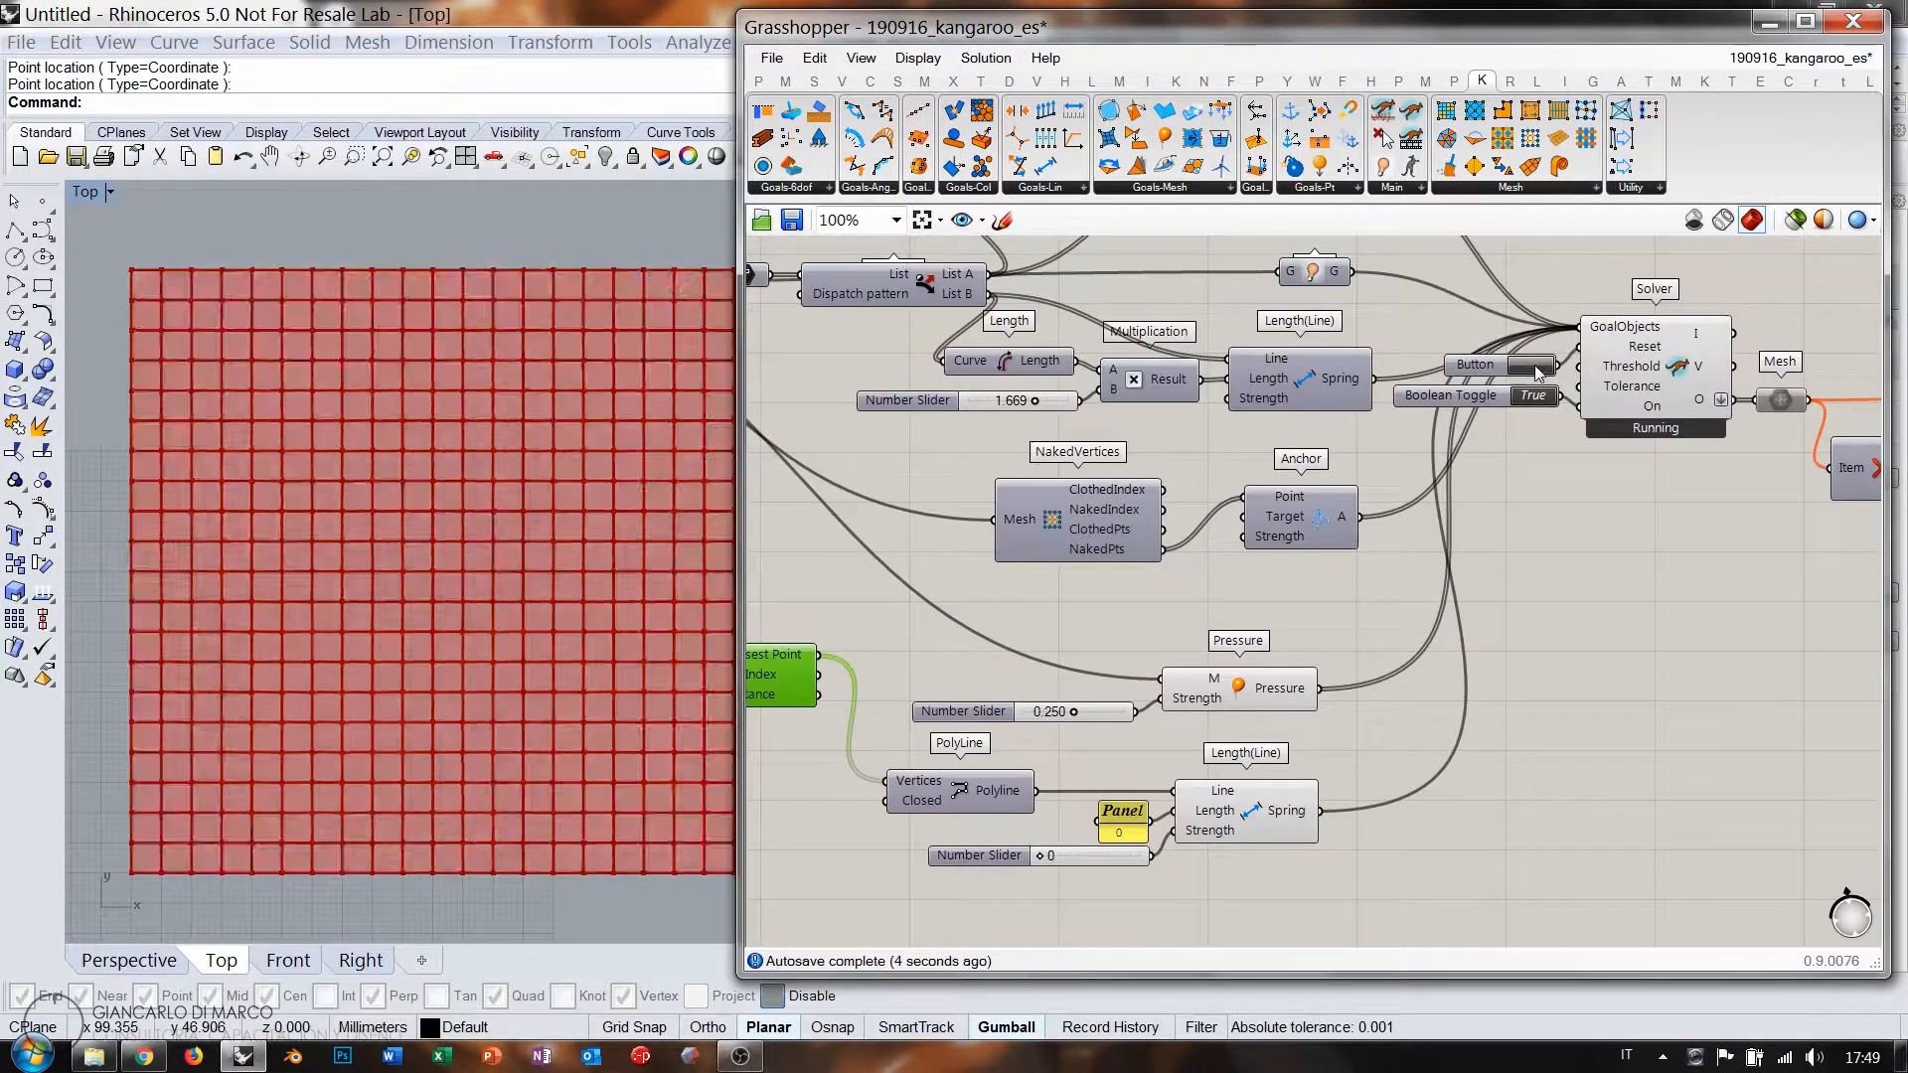
# In the Perspective view, raise the Length(Line) spring strength slider to 78.
pyautogui.click(175, 962)
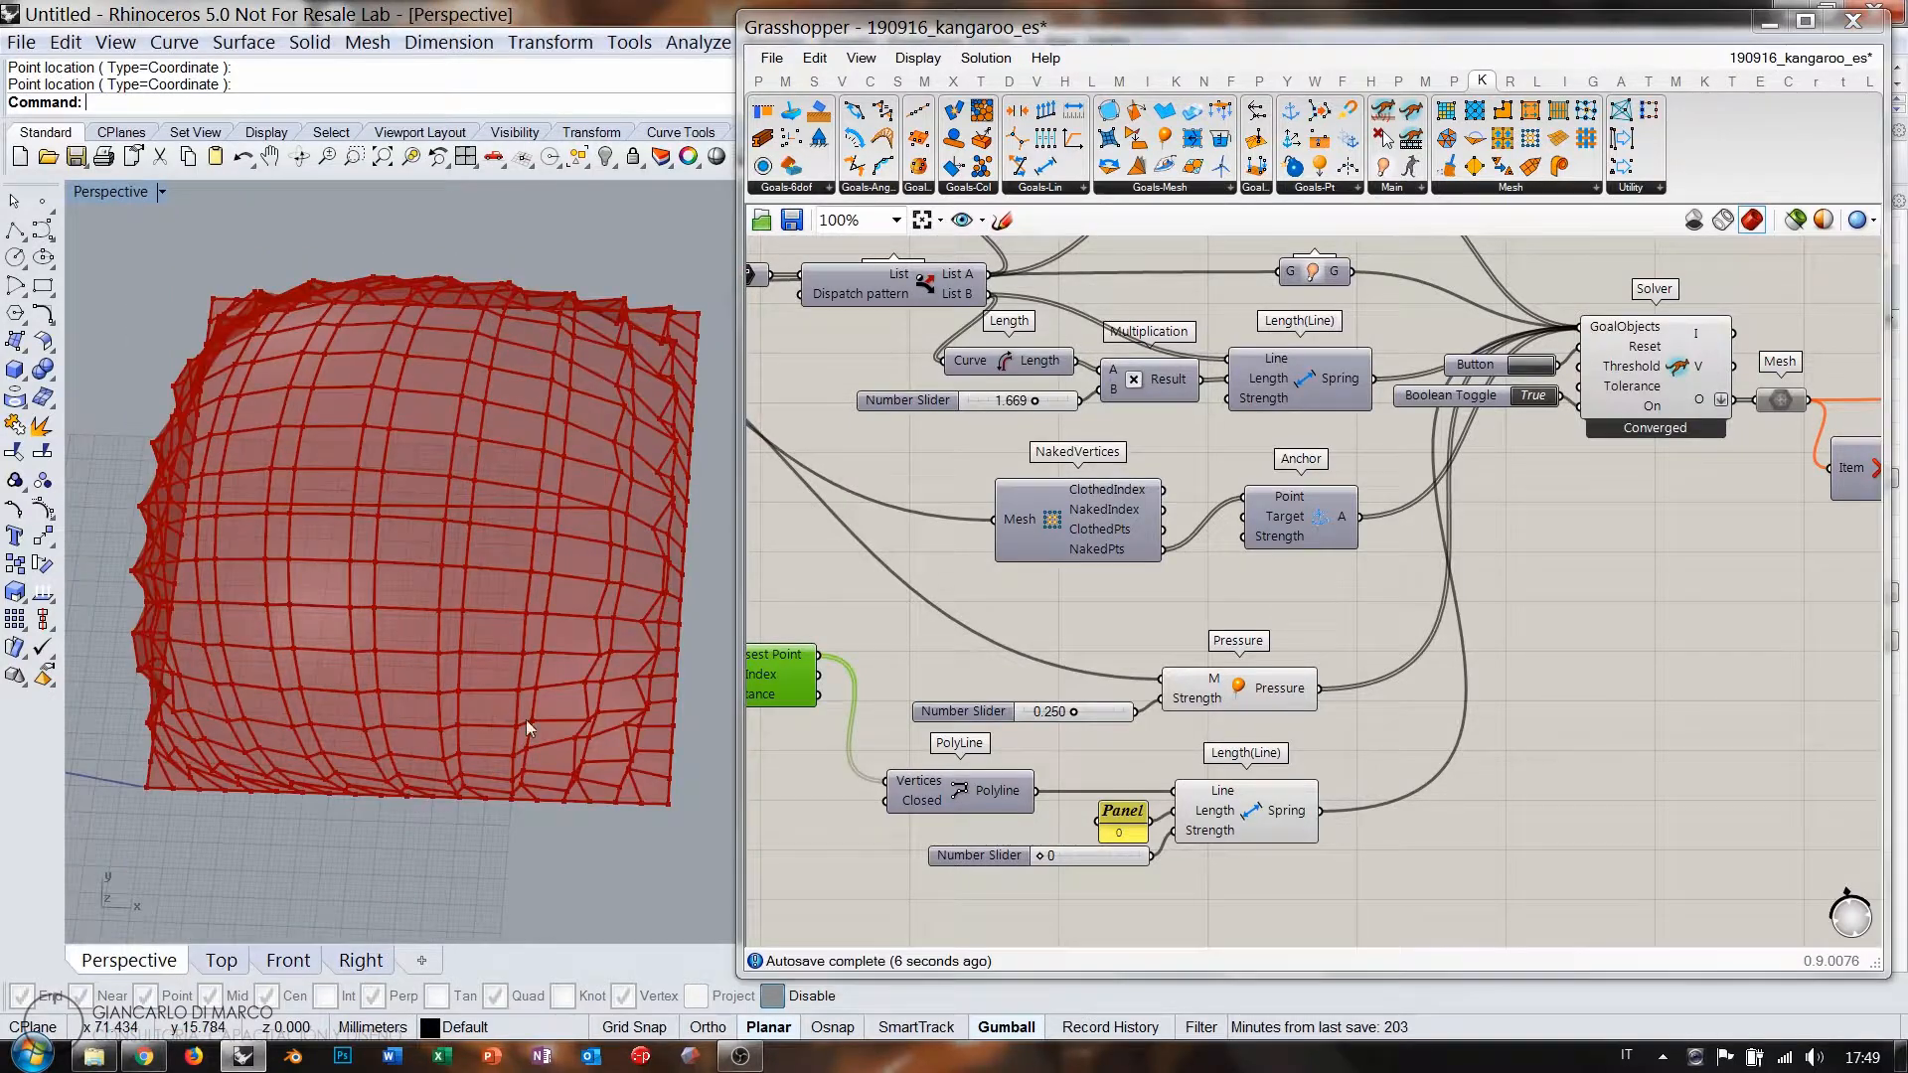
pyautogui.moveTo(526, 720); pyautogui.dragTo(535, 670, button='right')
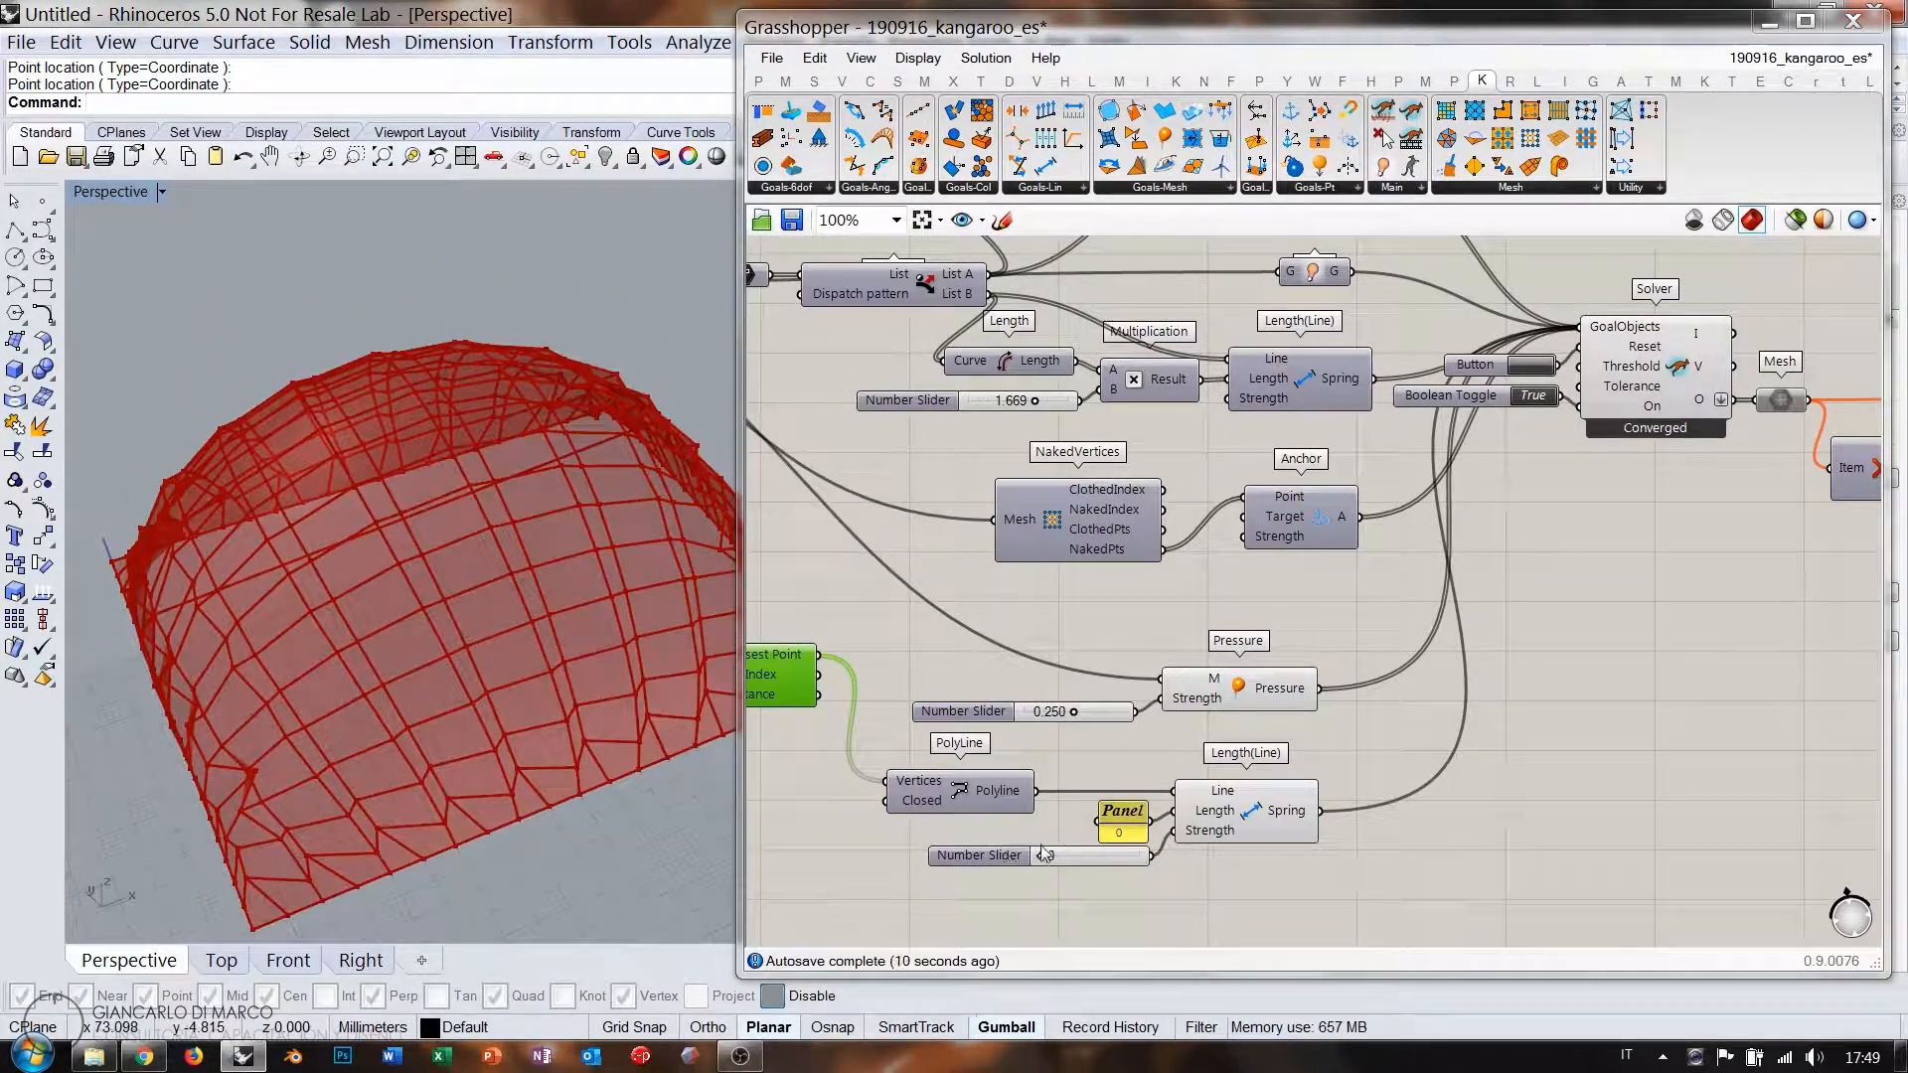
pyautogui.moveTo(1044, 852); pyautogui.dragTo(1121, 861)
pyautogui.moveTo(500, 678); pyautogui.dragTo(438, 692, button='right')
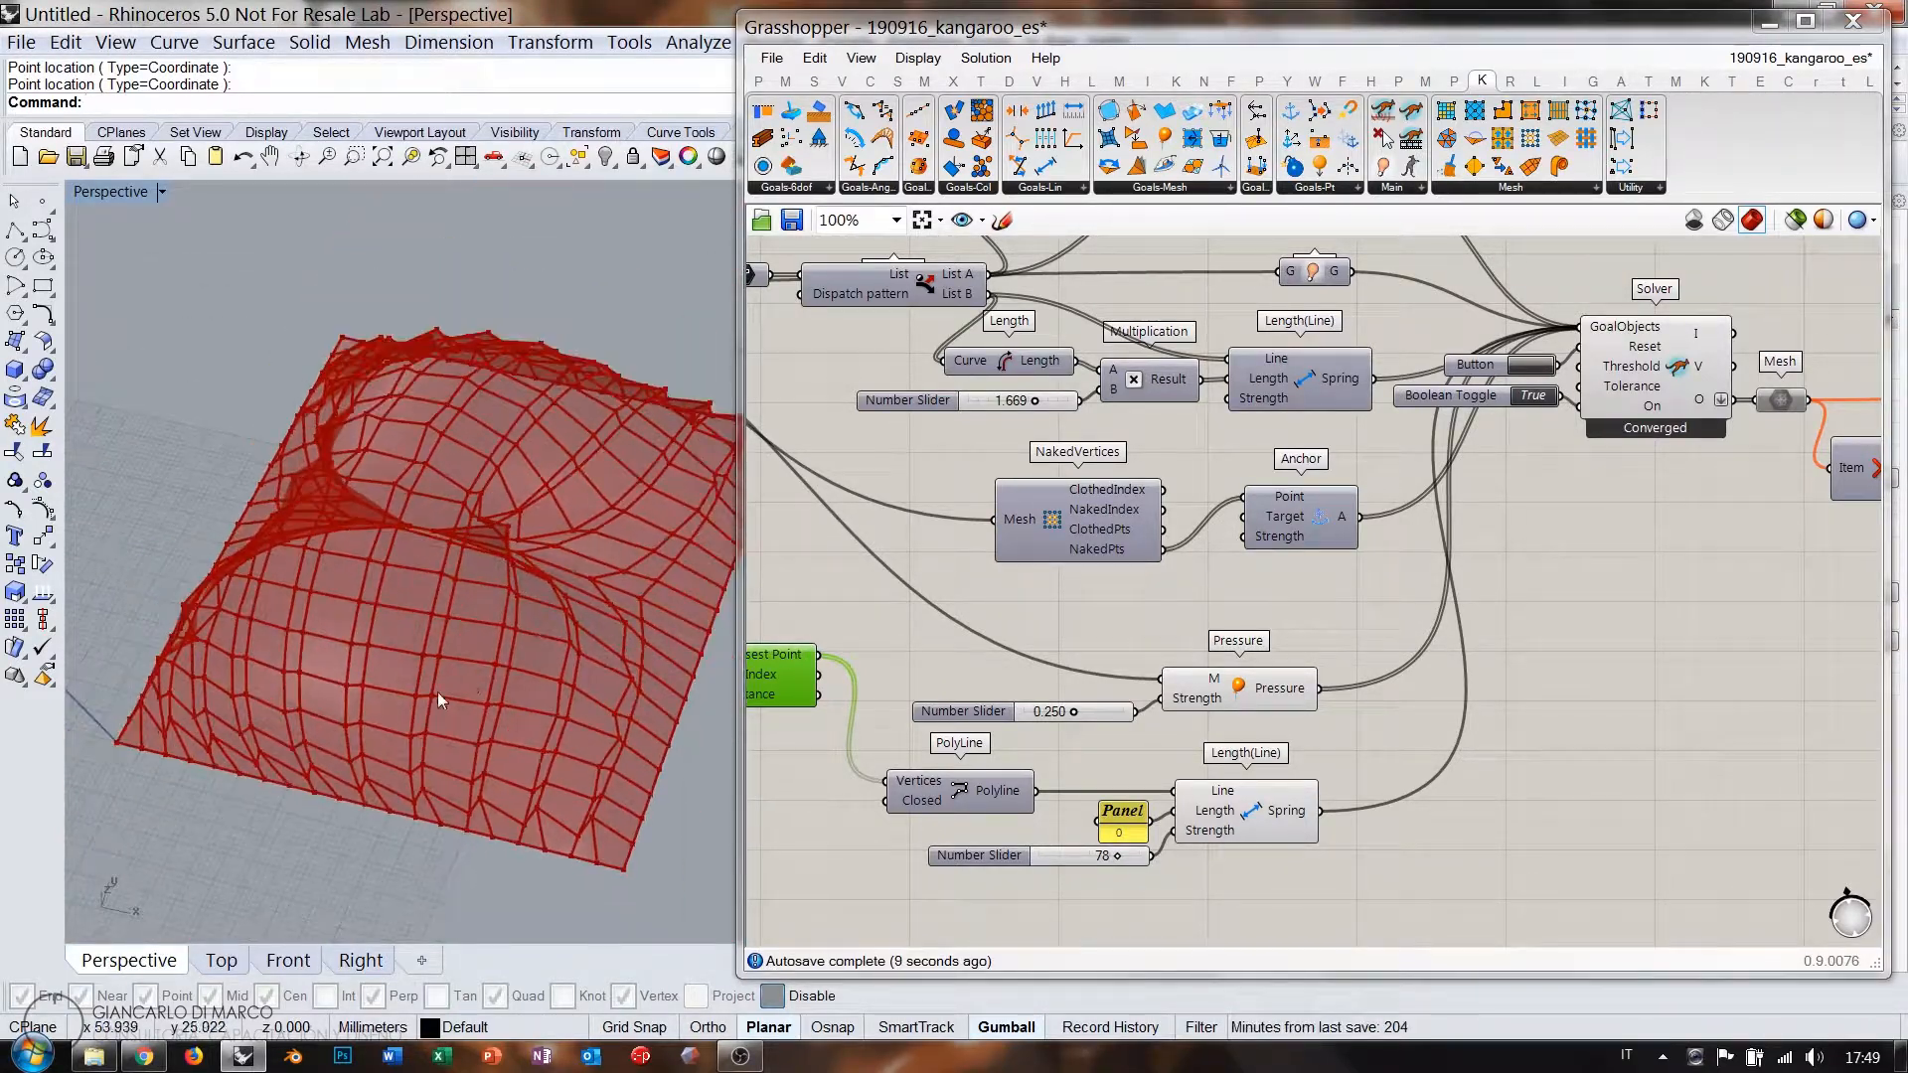
pyautogui.moveTo(1639, 507); pyautogui.dragTo(1246, 600, button='right')
pyautogui.scroll(1, 1246, 600)
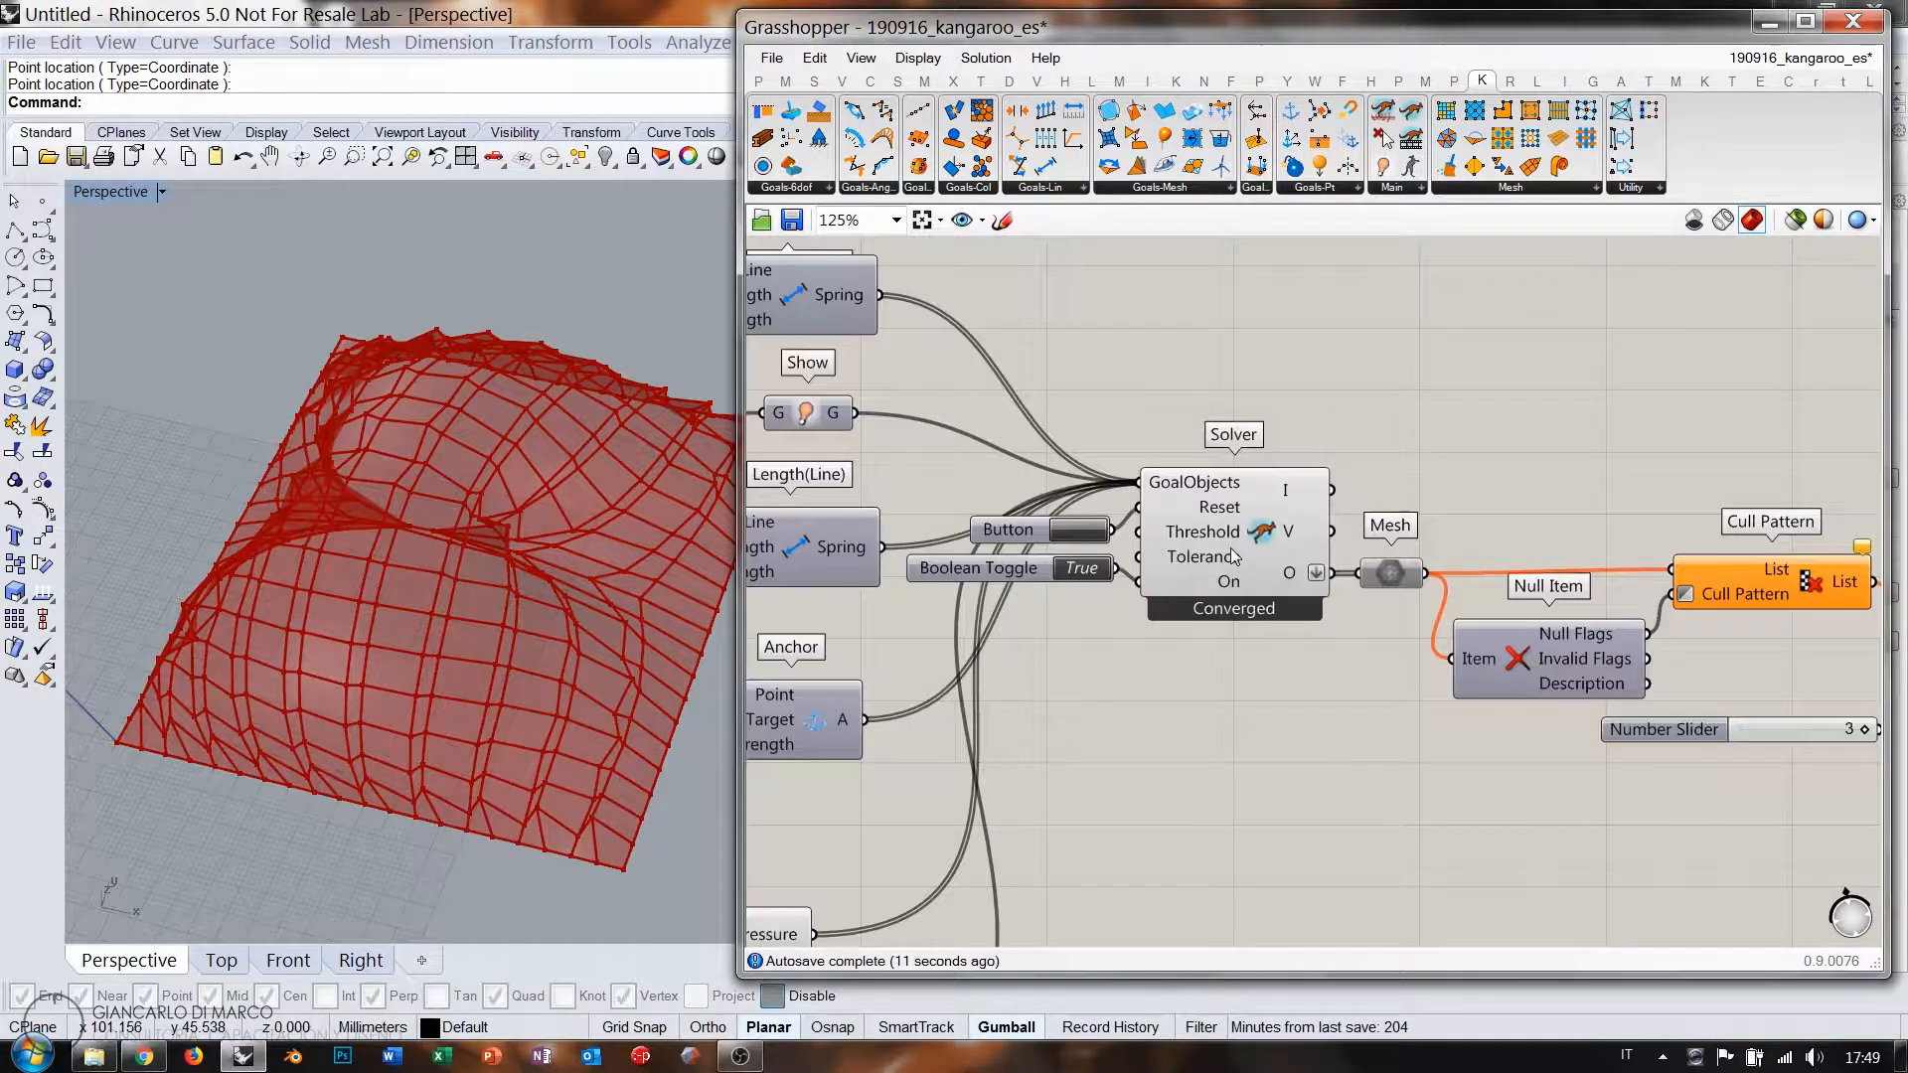
# Set the solver's Boolean Toggle to False and enable the Mesh output parameter.
pyautogui.click(1252, 575)
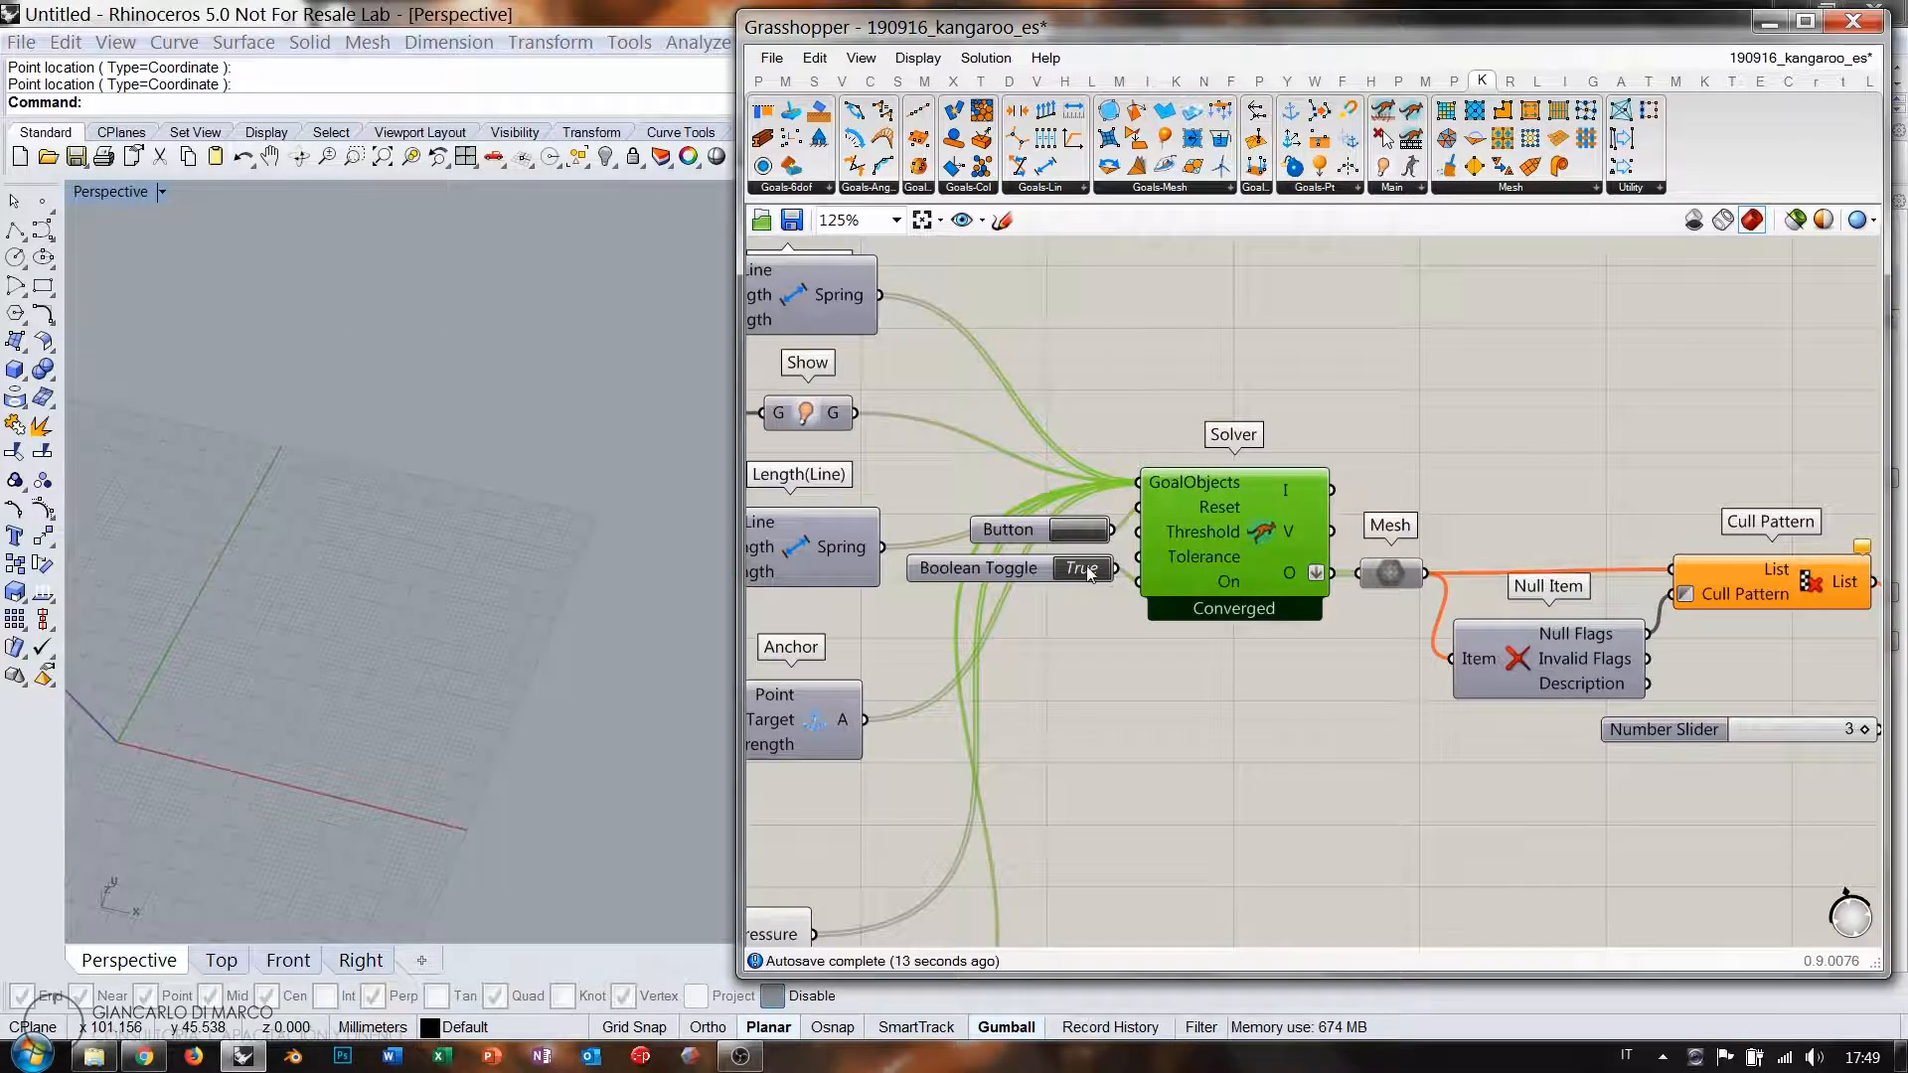
pyautogui.click(1372, 583)
pyautogui.hotkey('ctrl', 'e')
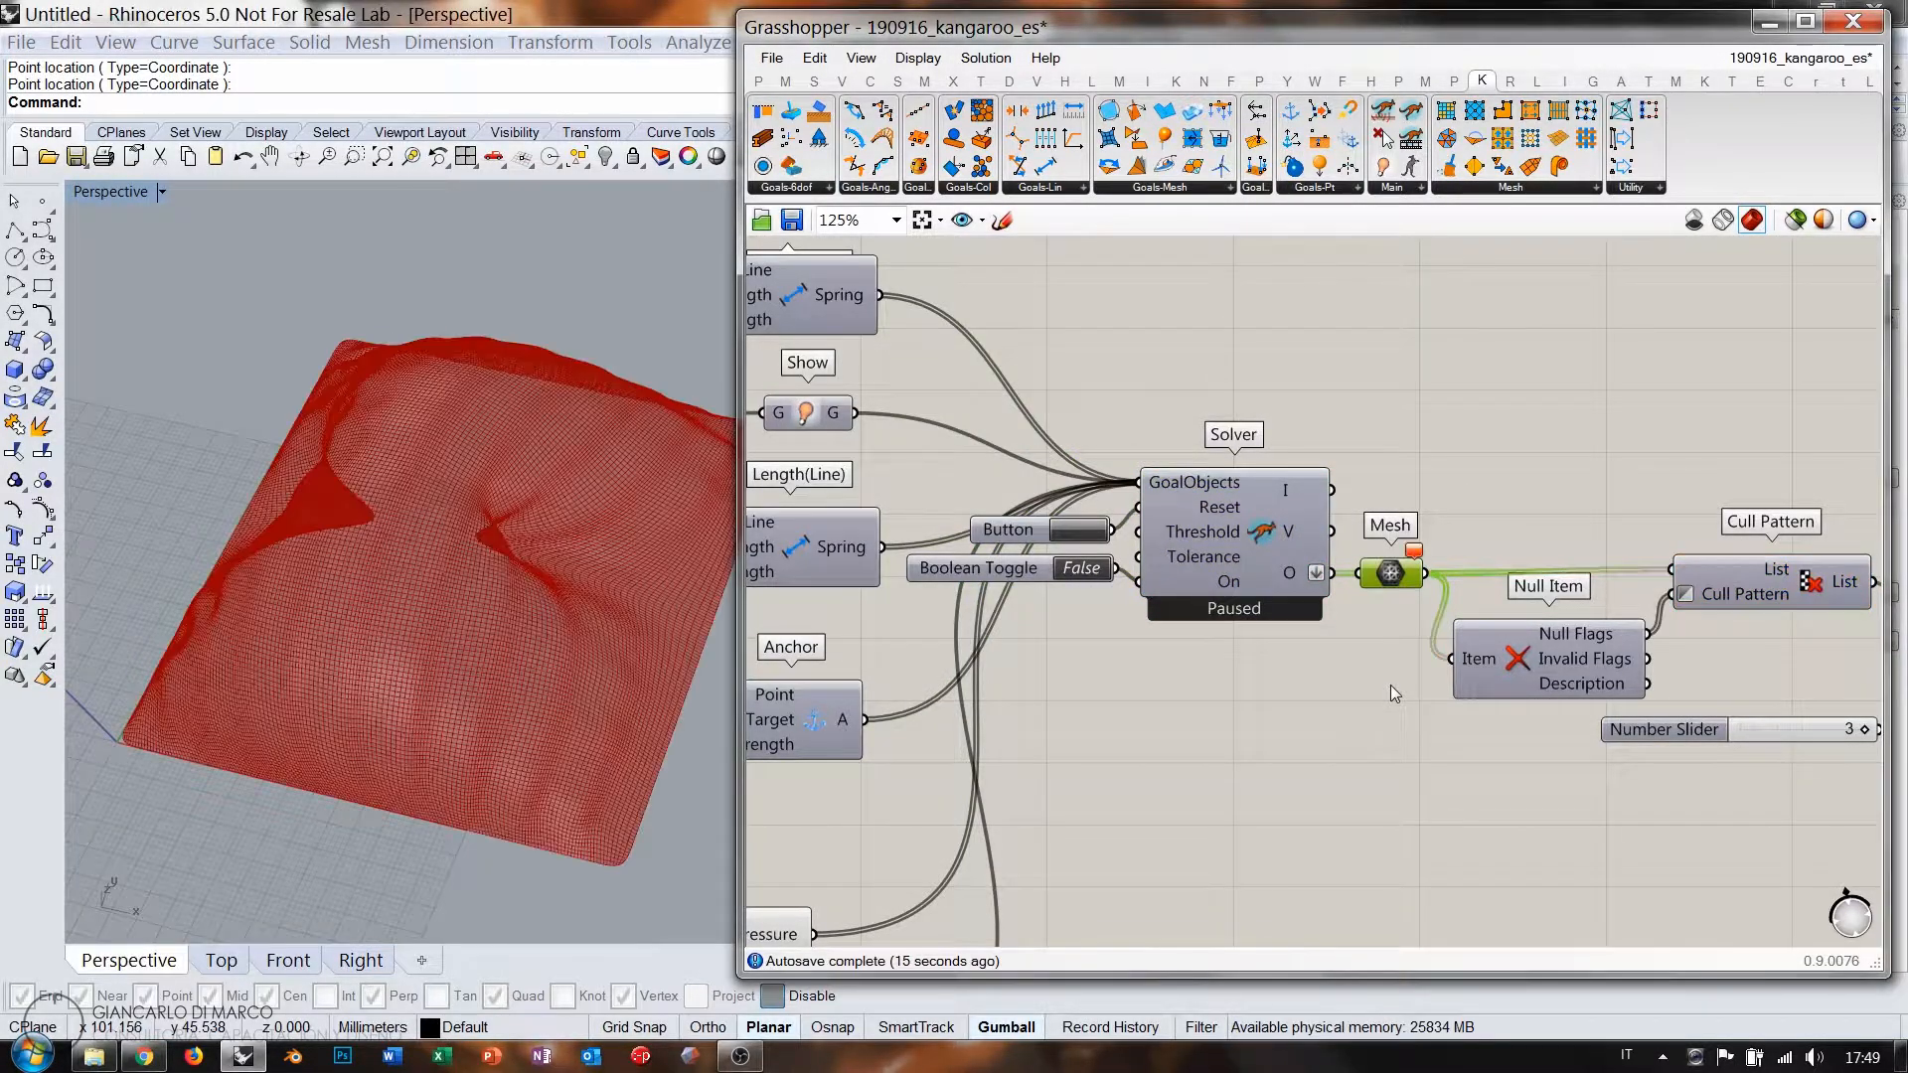
pyautogui.click(1392, 684)
pyautogui.moveTo(480, 539); pyautogui.dragTo(538, 571, button='right')
pyautogui.scroll(3, 499, 556)
# Preview the mesh through the level-3 Weaverbird Catmull-Clark subdivision.
pyautogui.moveTo(1689, 664); pyautogui.dragTo(999, 611, button='right')
pyautogui.click(1412, 612)
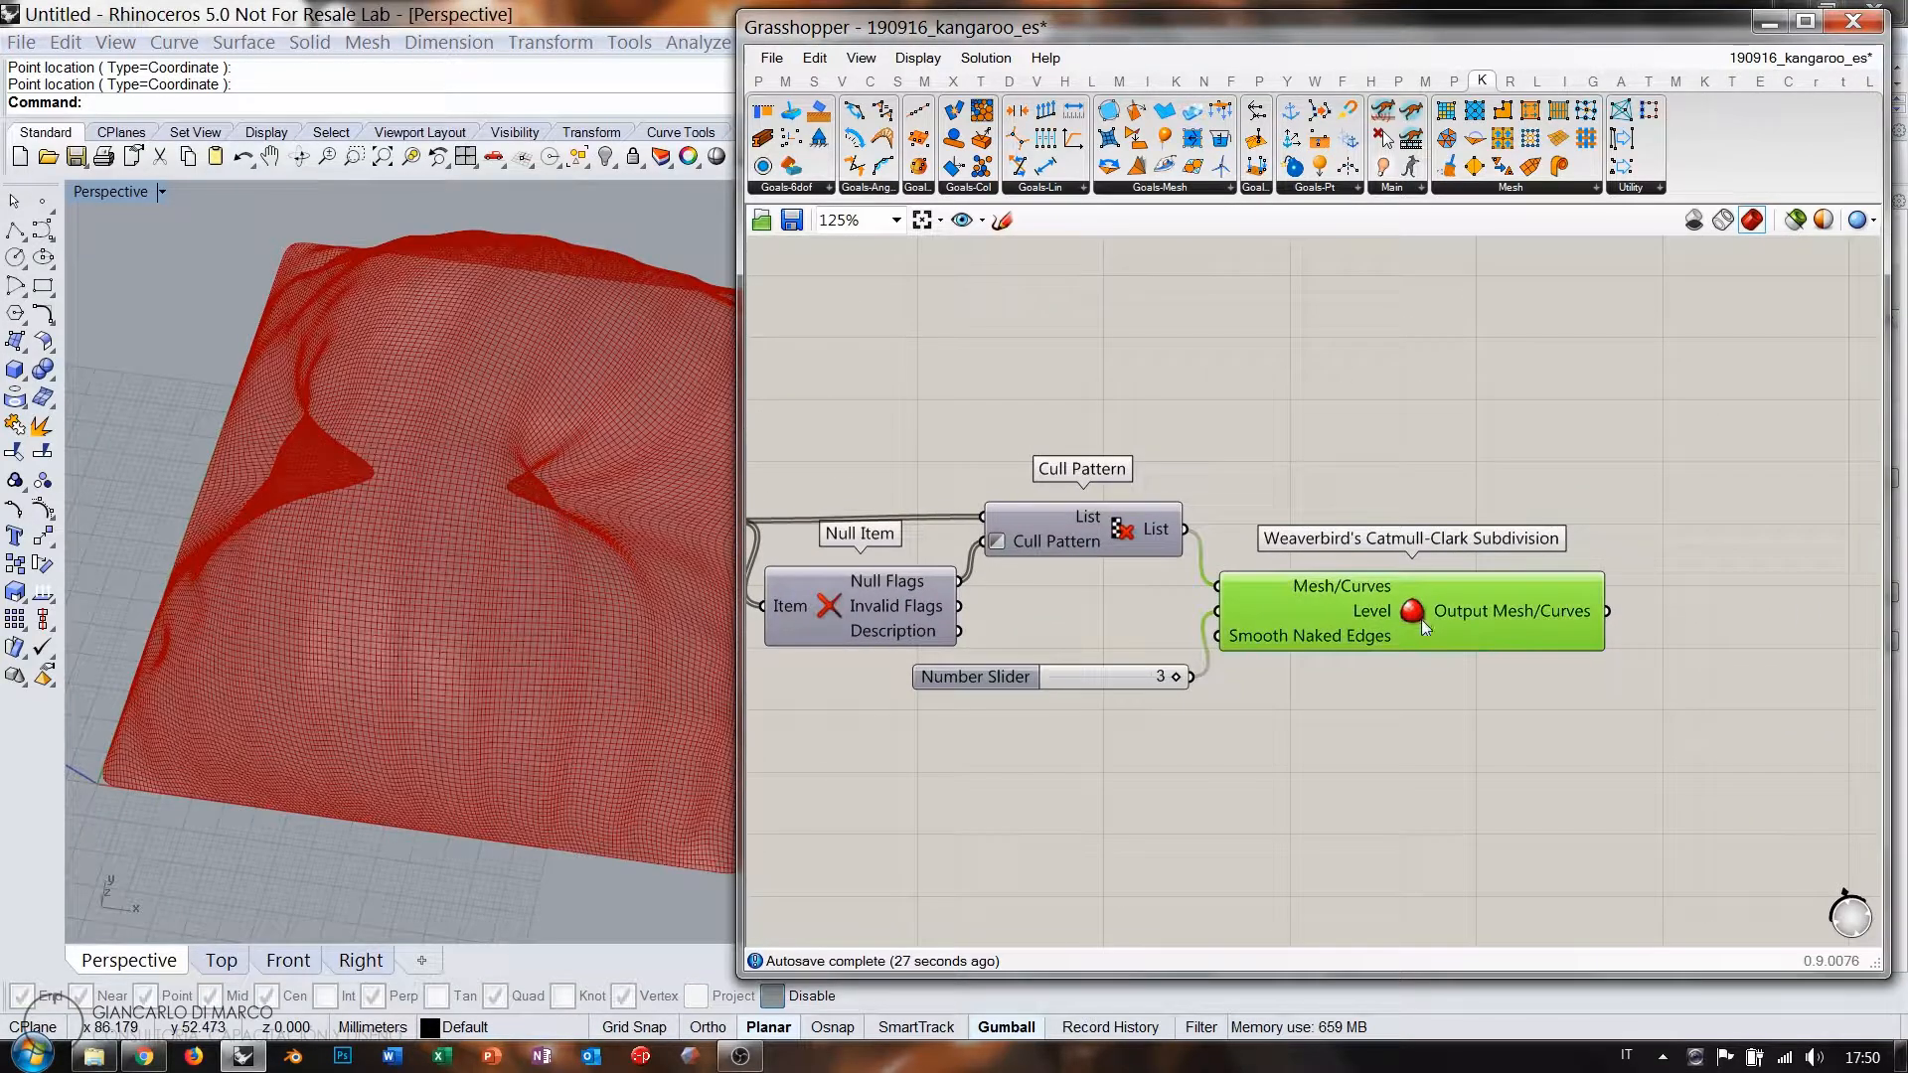
pyautogui.moveTo(1415, 618)
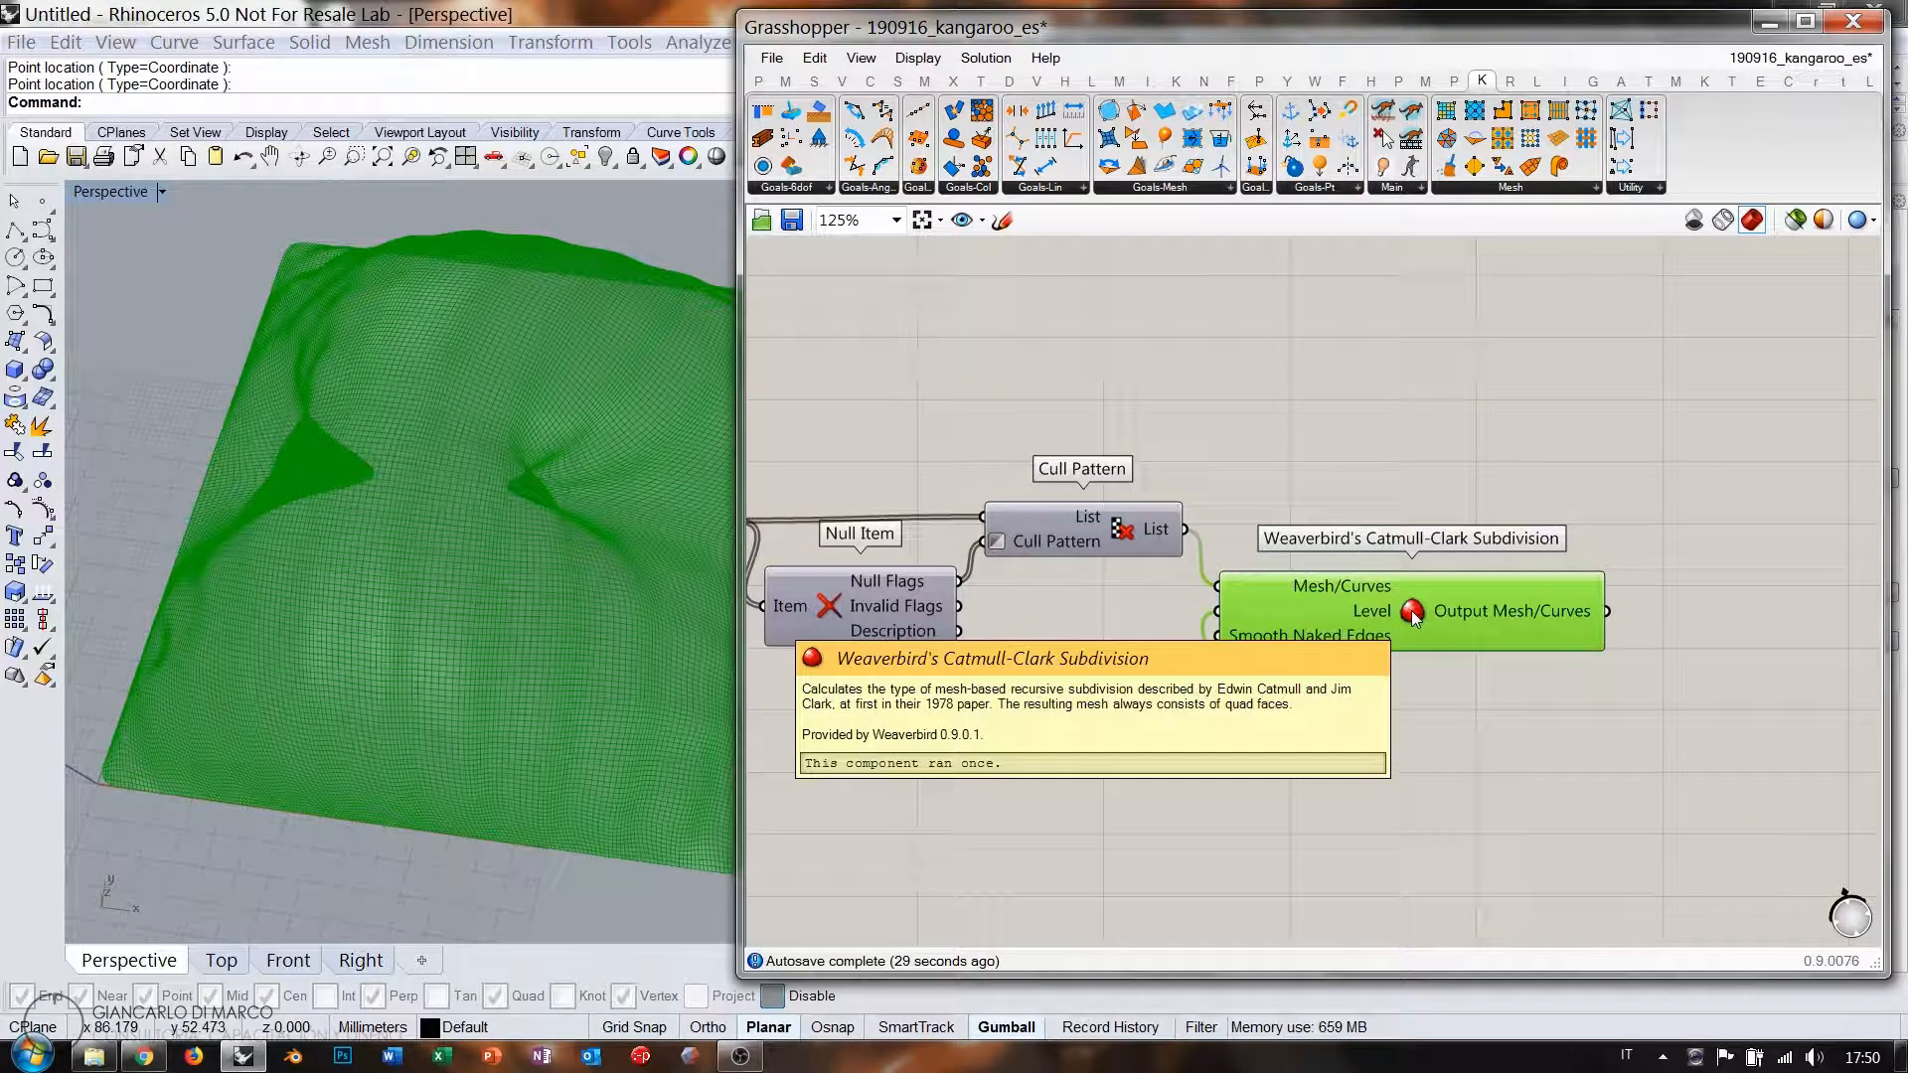
pyautogui.click(1453, 449)
pyautogui.moveTo(1669, 527); pyautogui.dragTo(1396, 571, button='right')
# Add a Custom Preview showing the subdivided mesh in pink.
pyautogui.doubleClick(1457, 566)
pyautogui.write('cu')
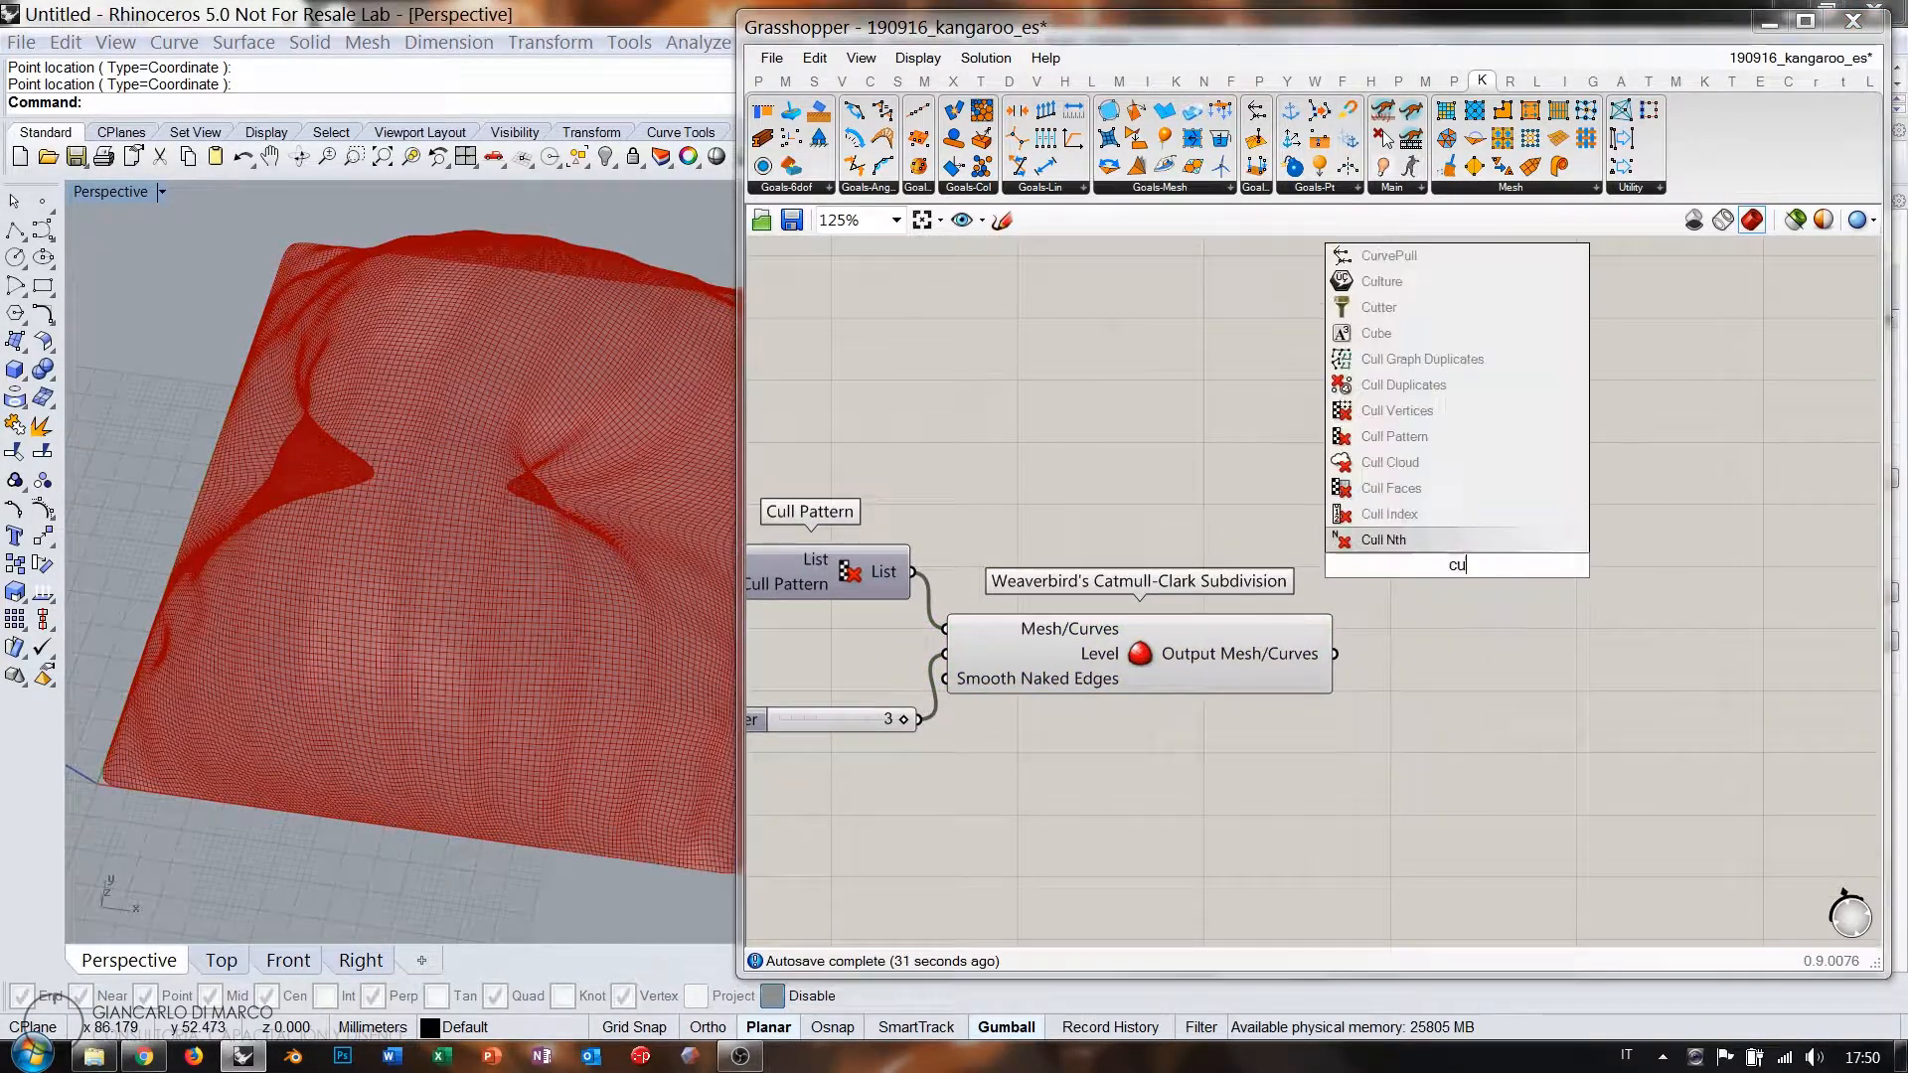
pyautogui.write('st')
pyautogui.click(1411, 513)
pyautogui.click(1305, 656)
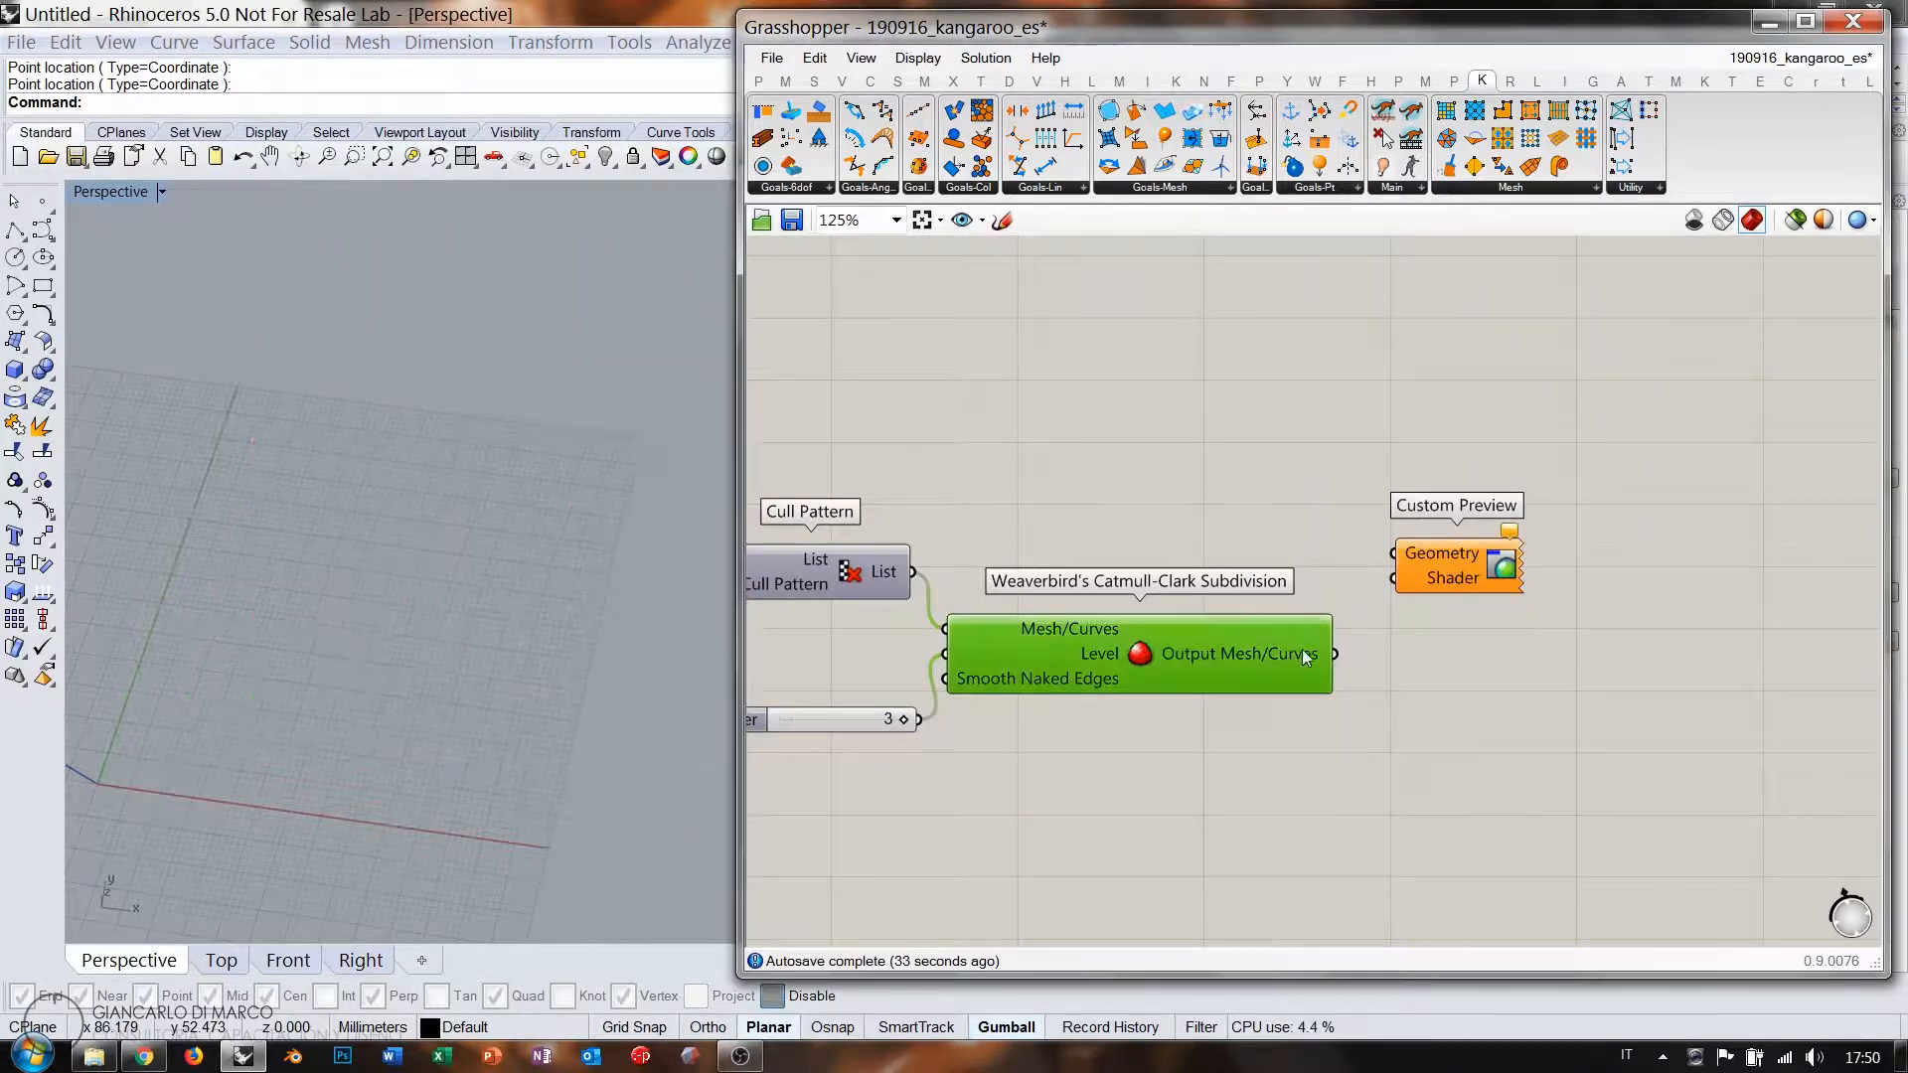
pyautogui.moveTo(1388, 555); pyautogui.dragTo(1497, 580)
pyautogui.click(1457, 701)
pyautogui.moveTo(345, 455); pyautogui.dragTo(489, 550, button='right')
pyautogui.moveTo(536, 397); pyautogui.dragTo(696, 557, button='right')
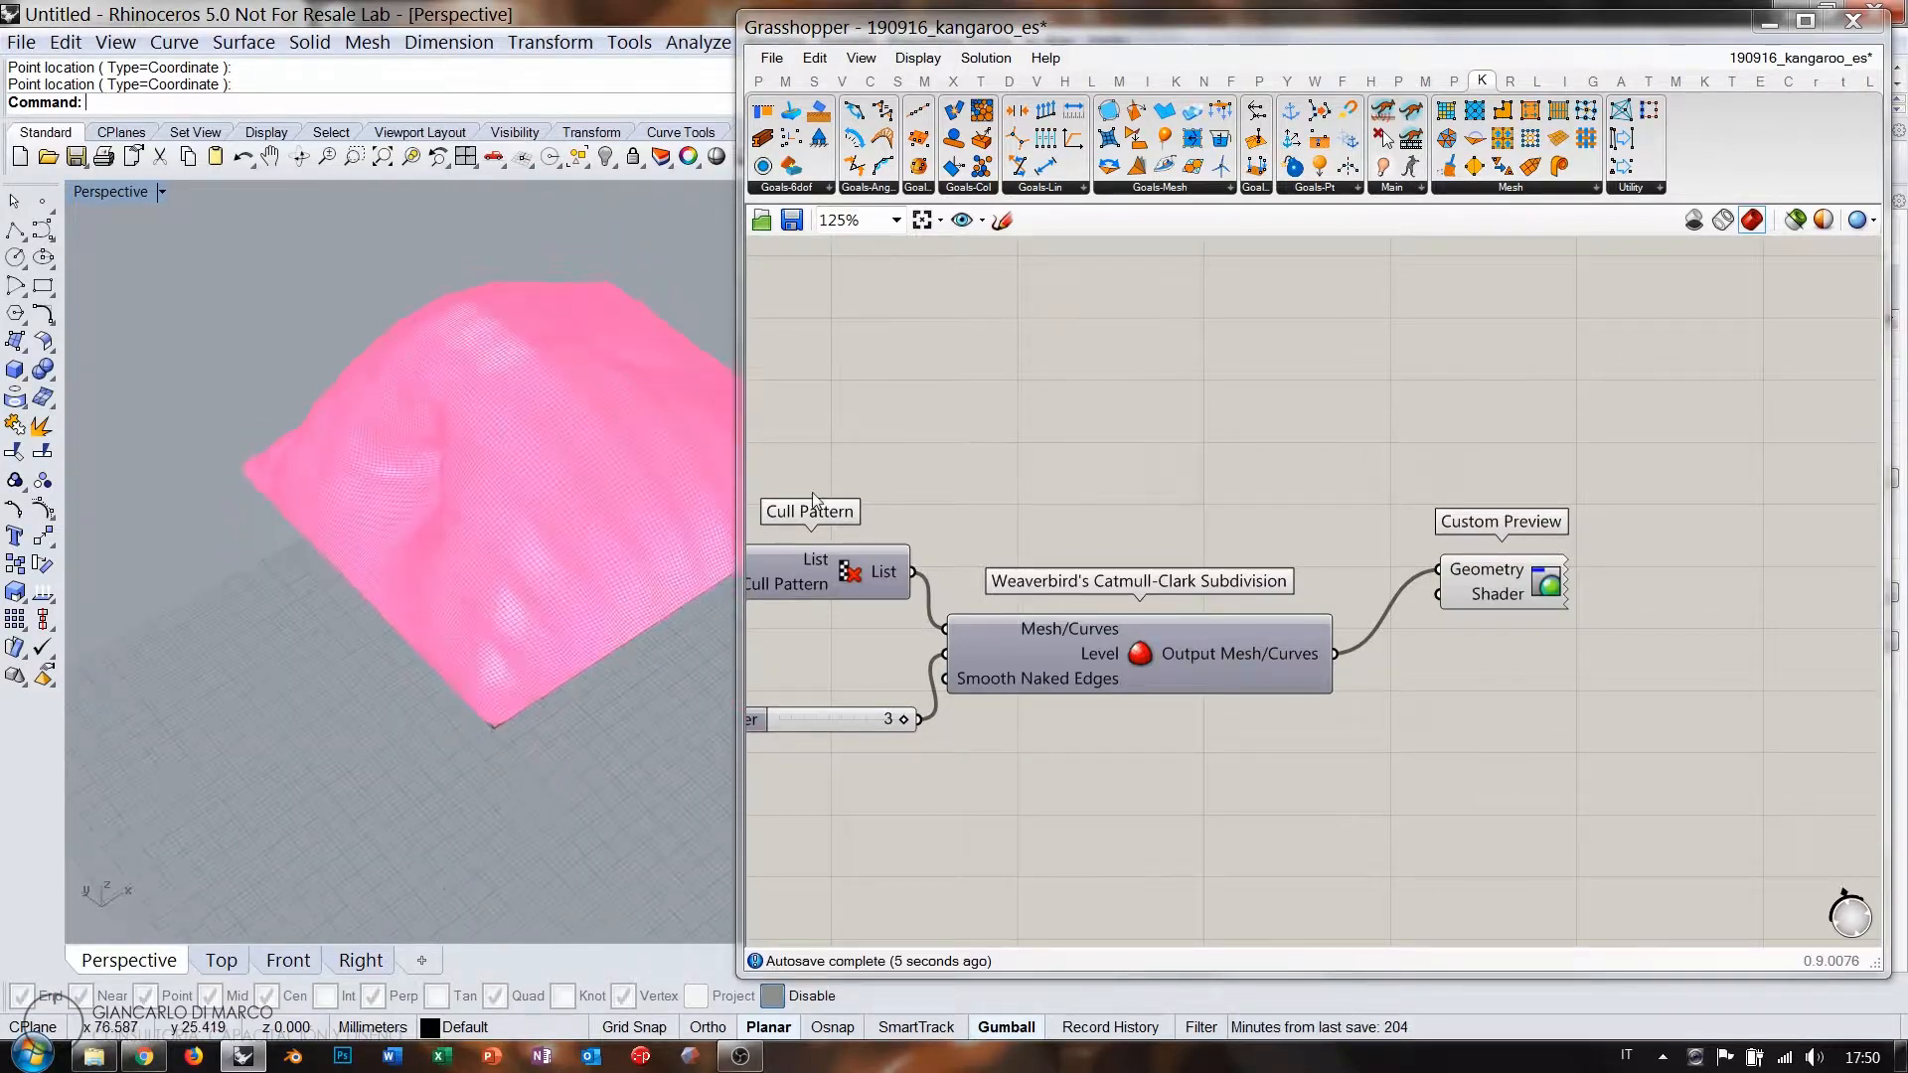
# Bake the subdivided mesh into Rhino and switch Grasshopper previews off.
pyautogui.rightClick(1141, 658)
pyautogui.click(1193, 796)
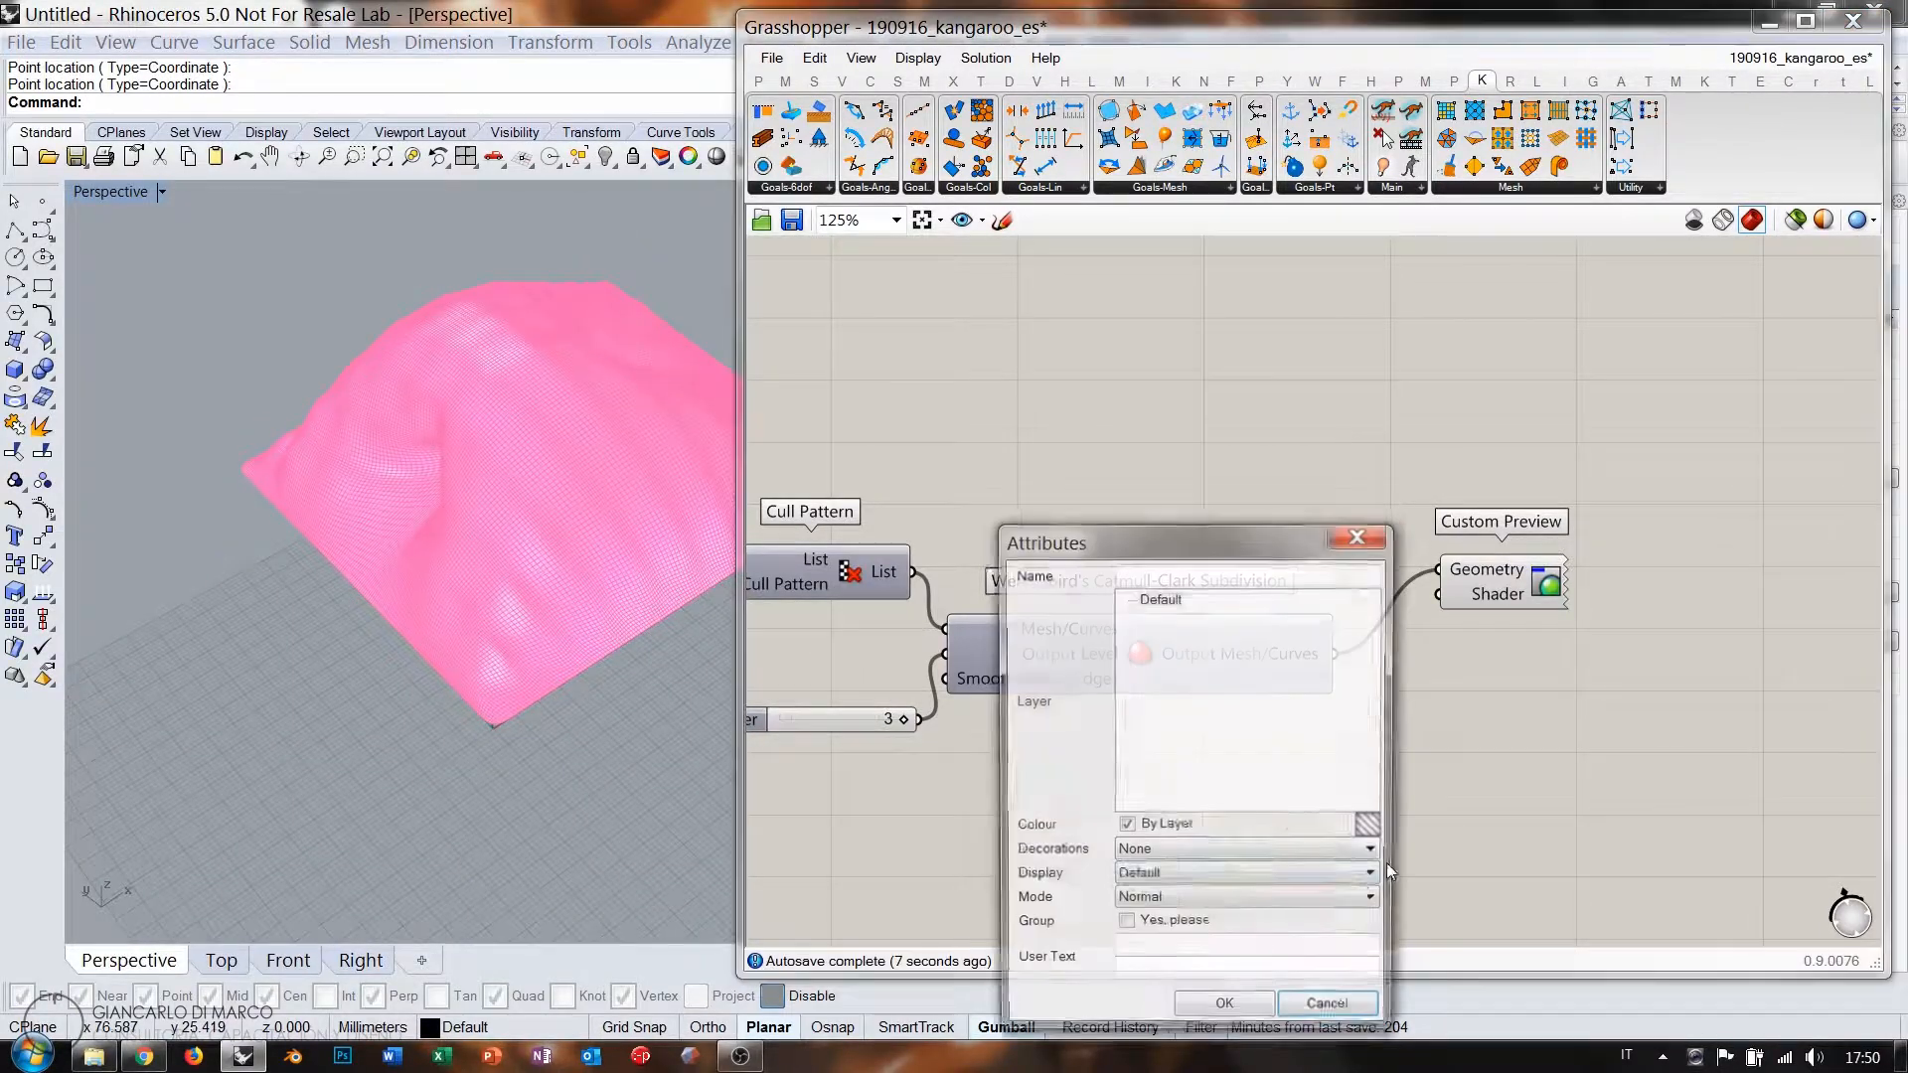
pyautogui.click(1225, 1013)
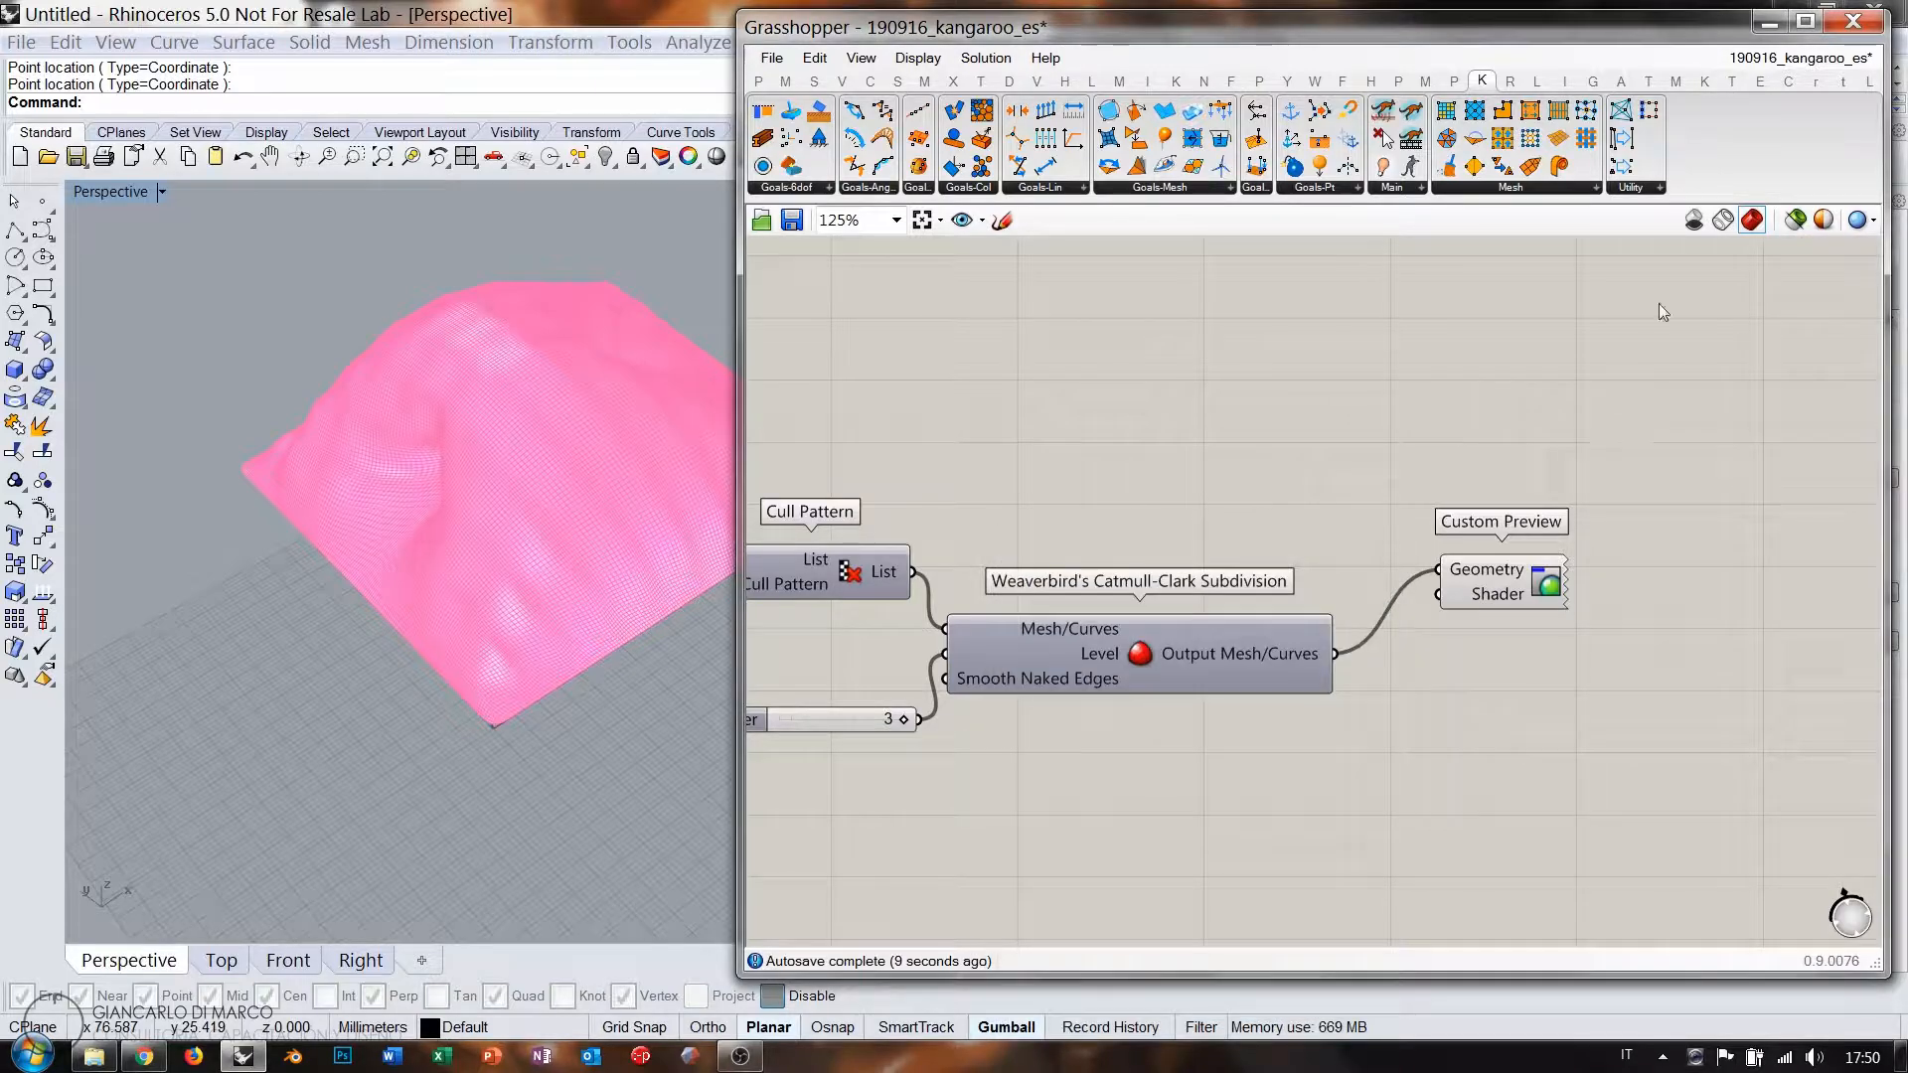
pyautogui.click(1694, 220)
pyautogui.moveTo(740, 432); pyautogui.dragTo(1276, 437)
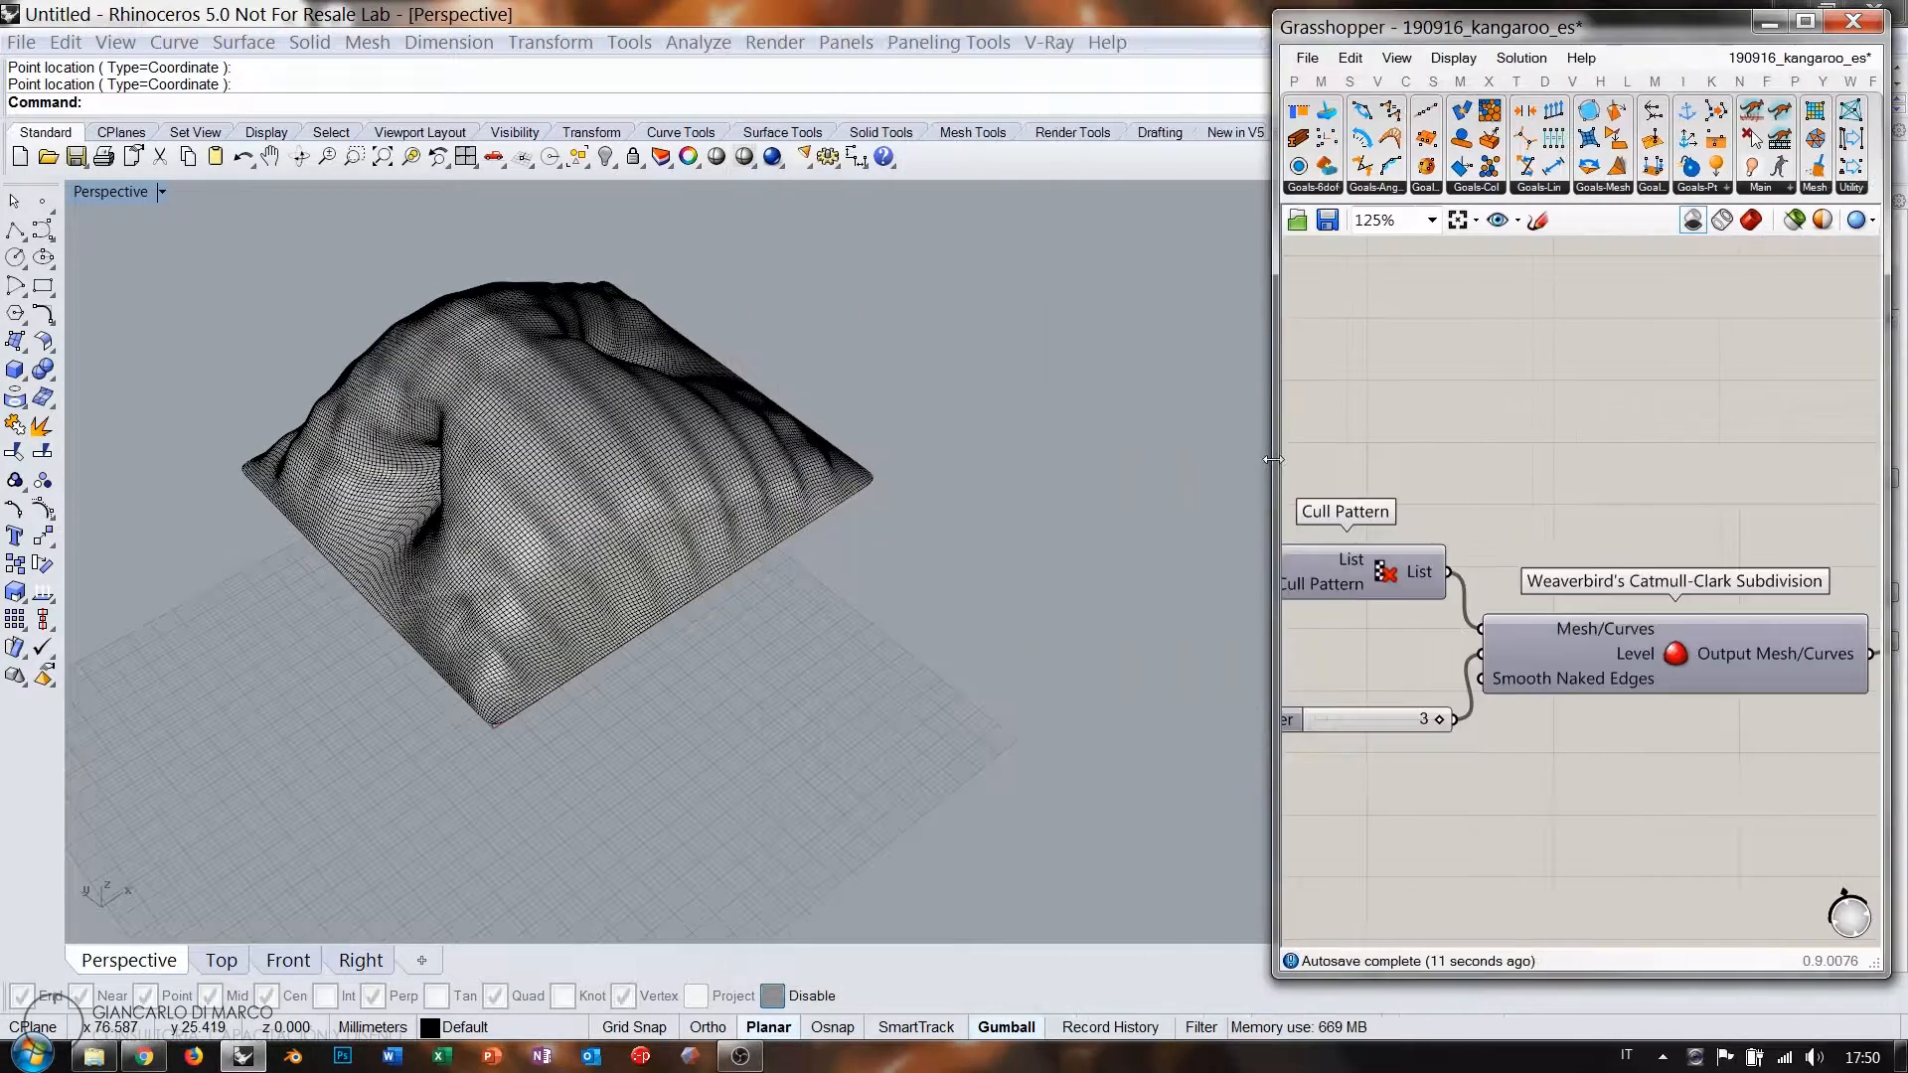
# Inspect the baked pillow mesh from several angles, then delete it.
pyautogui.moveTo(756, 537); pyautogui.dragTo(437, 636, button='right')
pyautogui.scroll(8, 750, 352)
pyautogui.moveTo(785, 348); pyautogui.dragTo(428, 557, button='right')
pyautogui.scroll(-8, 840, 539)
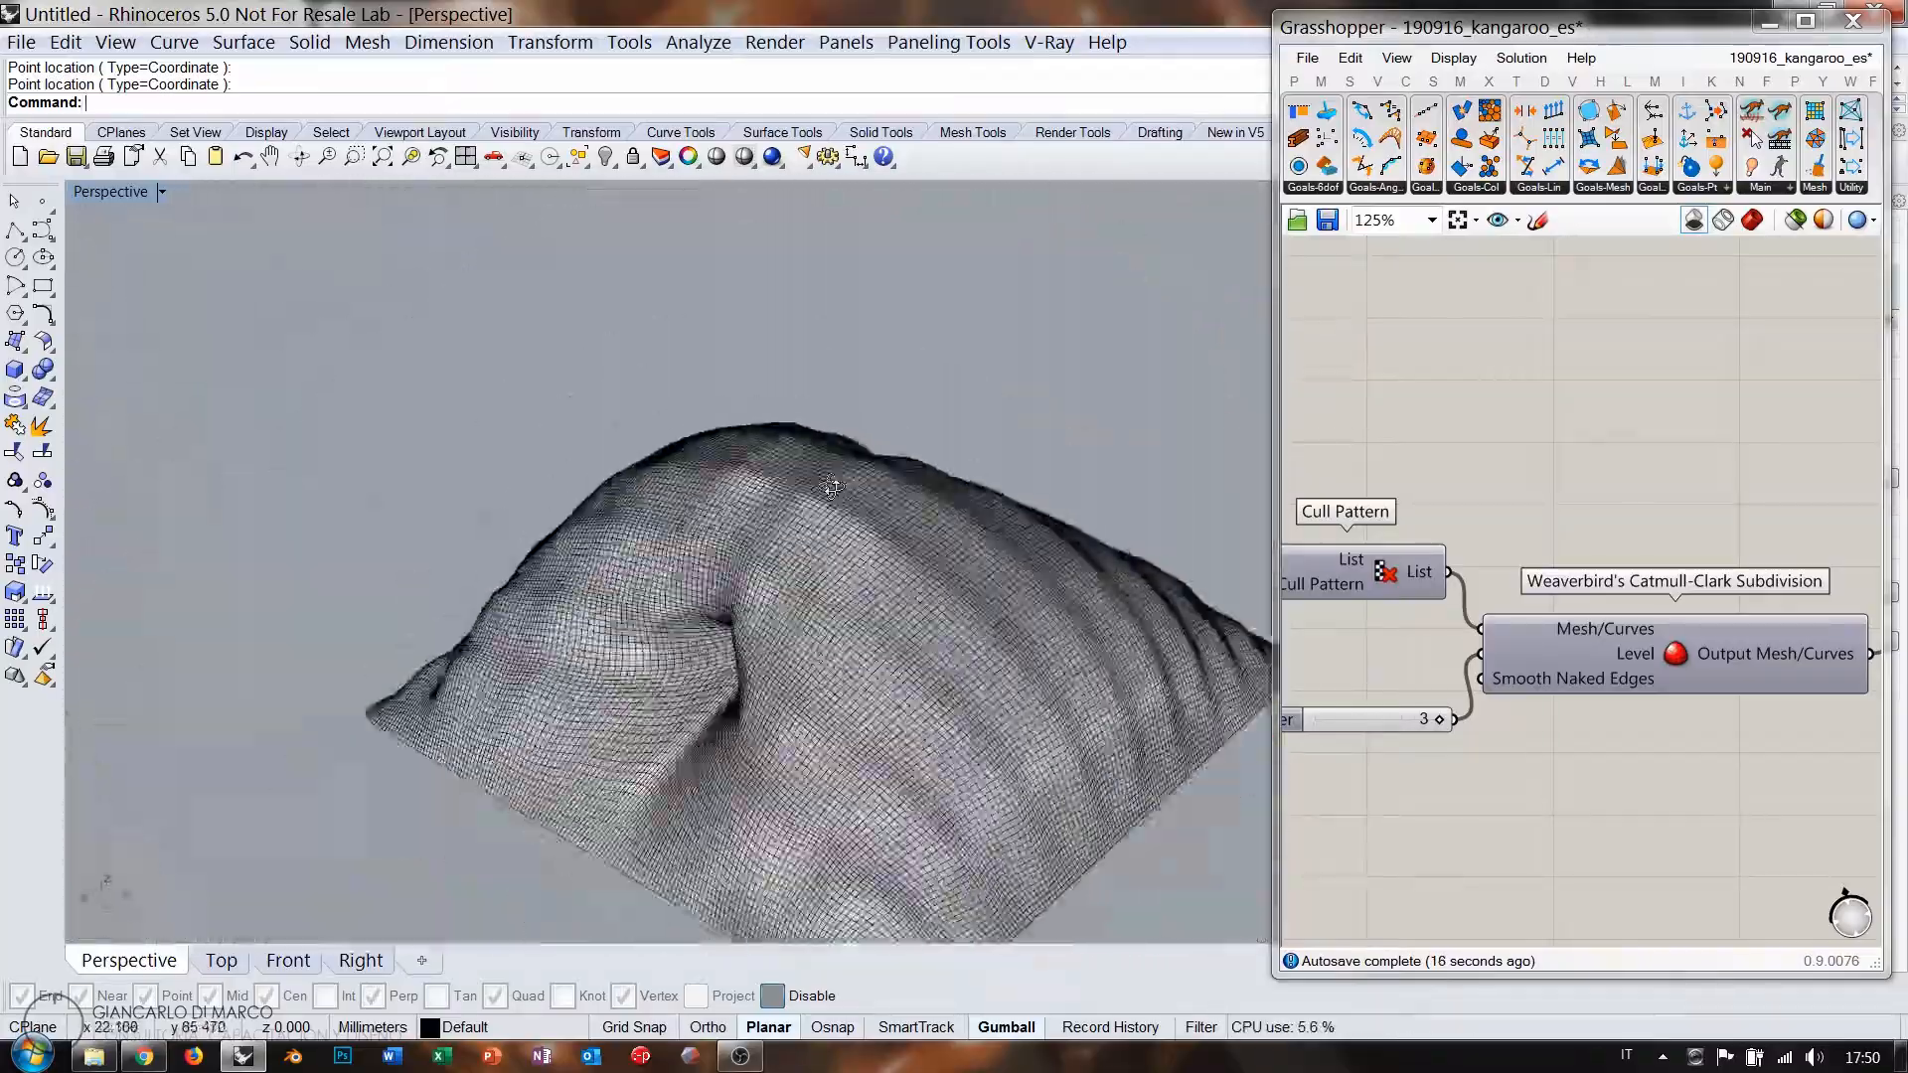
pyautogui.moveTo(840, 539); pyautogui.dragTo(443, 574, button='right')
pyautogui.scroll(-2, 434, 571)
pyautogui.keyDown('shift'); pyautogui.moveTo(720, 609); pyautogui.dragTo(556, 590, button='right'); pyautogui.keyUp('shift')
pyautogui.moveTo(557, 589); pyautogui.dragTo(614, 550, button='right')
pyautogui.scroll(2, 539, 522)
pyautogui.click(569, 484)
pyautogui.press('Delete')
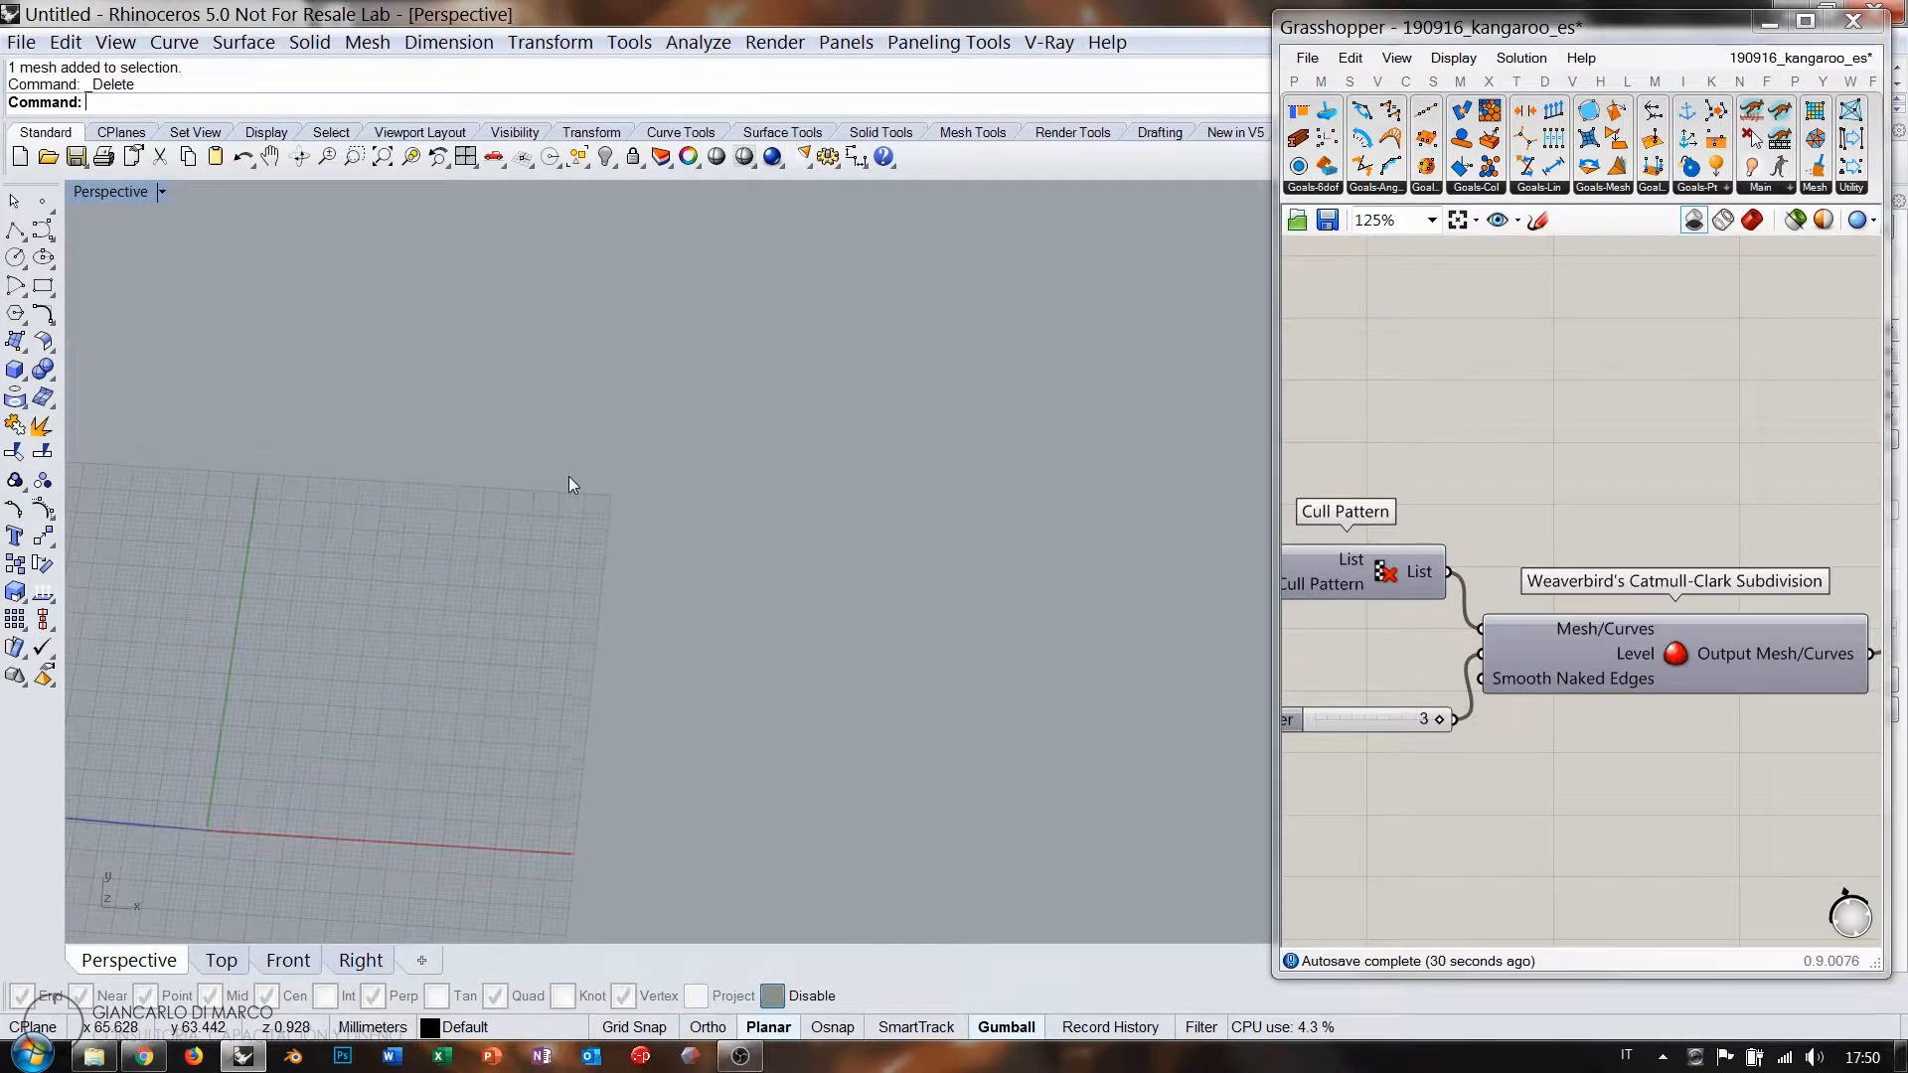
# Turn on Grasshopper's shaded preview for the pink mesh and widen the Grasshopper window.
pyautogui.click(1755, 220)
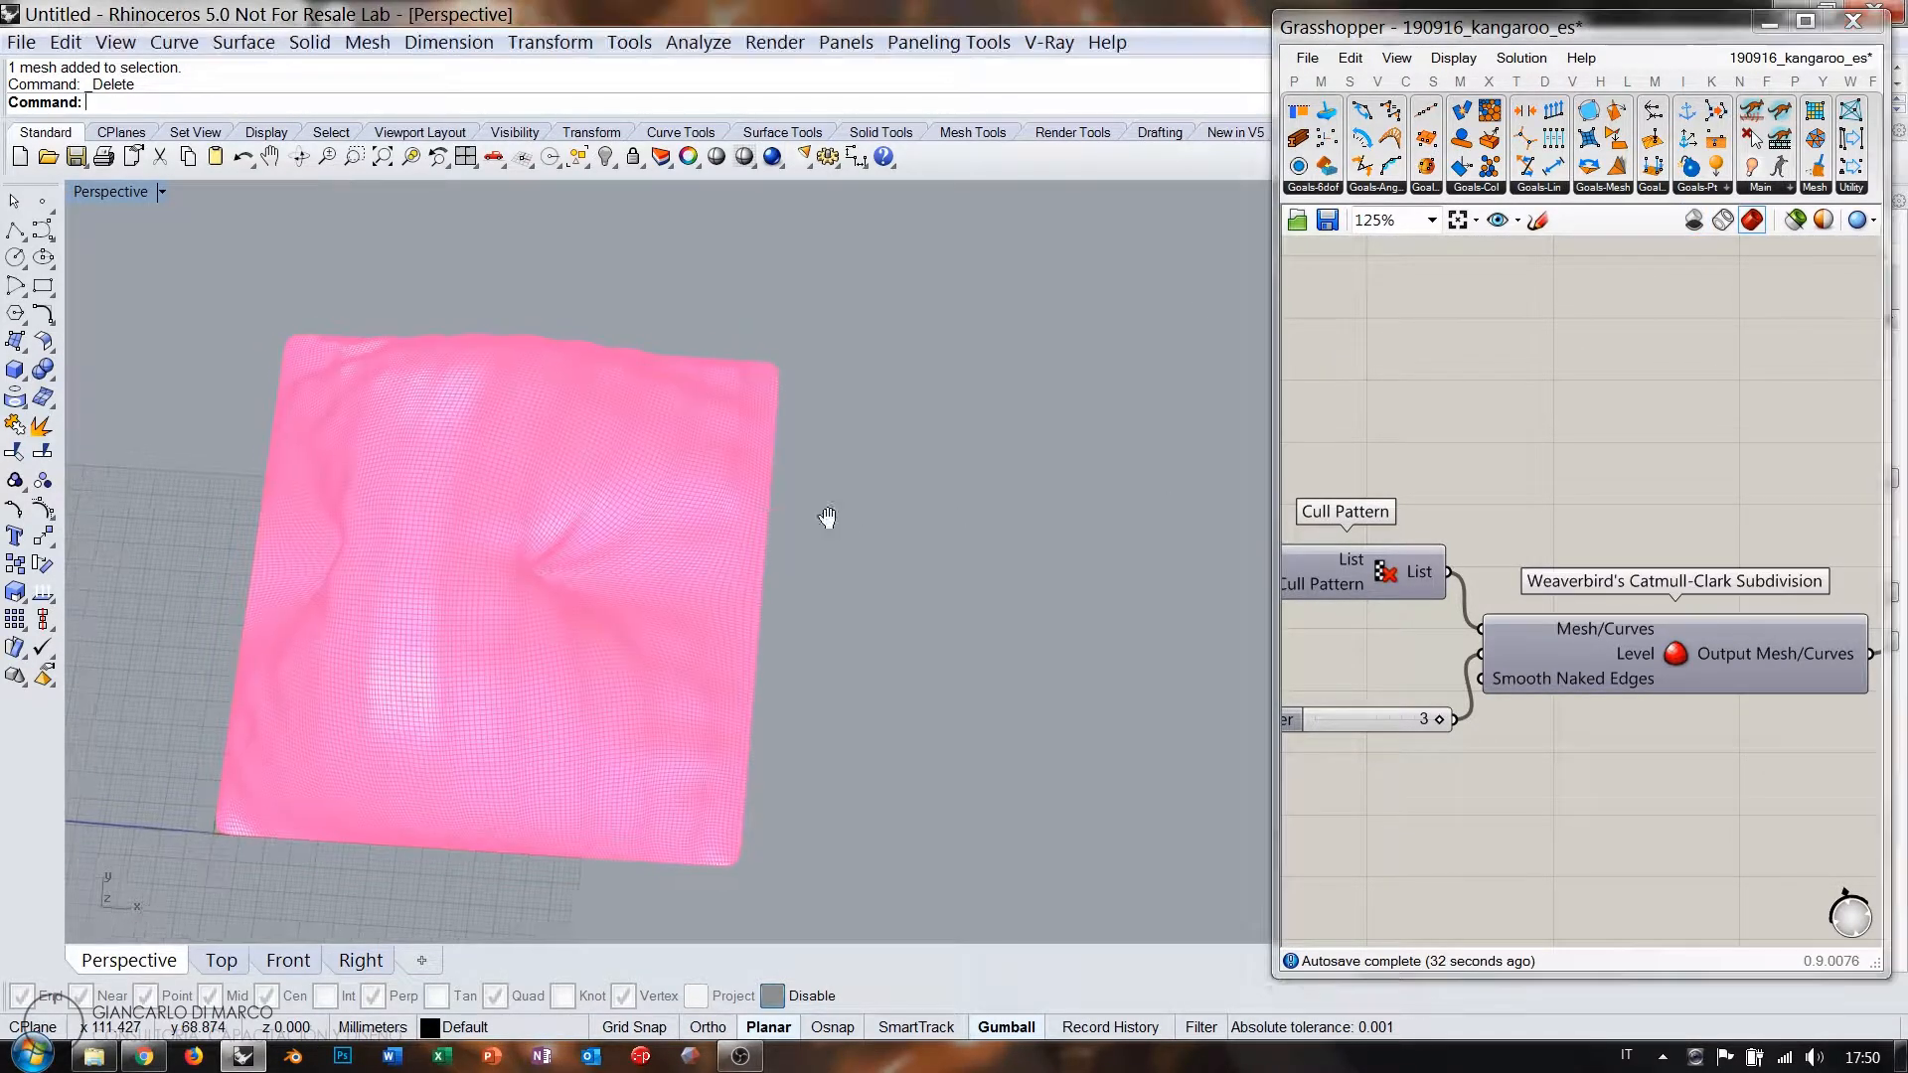
pyautogui.moveTo(822, 520)
pyautogui.mouseDown(button='right')
pyautogui.moveTo(630, 520)
pyautogui.moveTo(683, 415)
pyautogui.moveTo(958, 358)
pyautogui.moveTo(835, 413)
pyautogui.moveTo(733, 546)
pyautogui.moveTo(574, 563)
pyautogui.moveTo(583, 537)
pyautogui.moveTo(583, 576)
pyautogui.mouseUp(button='right')
pyautogui.moveTo(1275, 453); pyautogui.dragTo(877, 454)
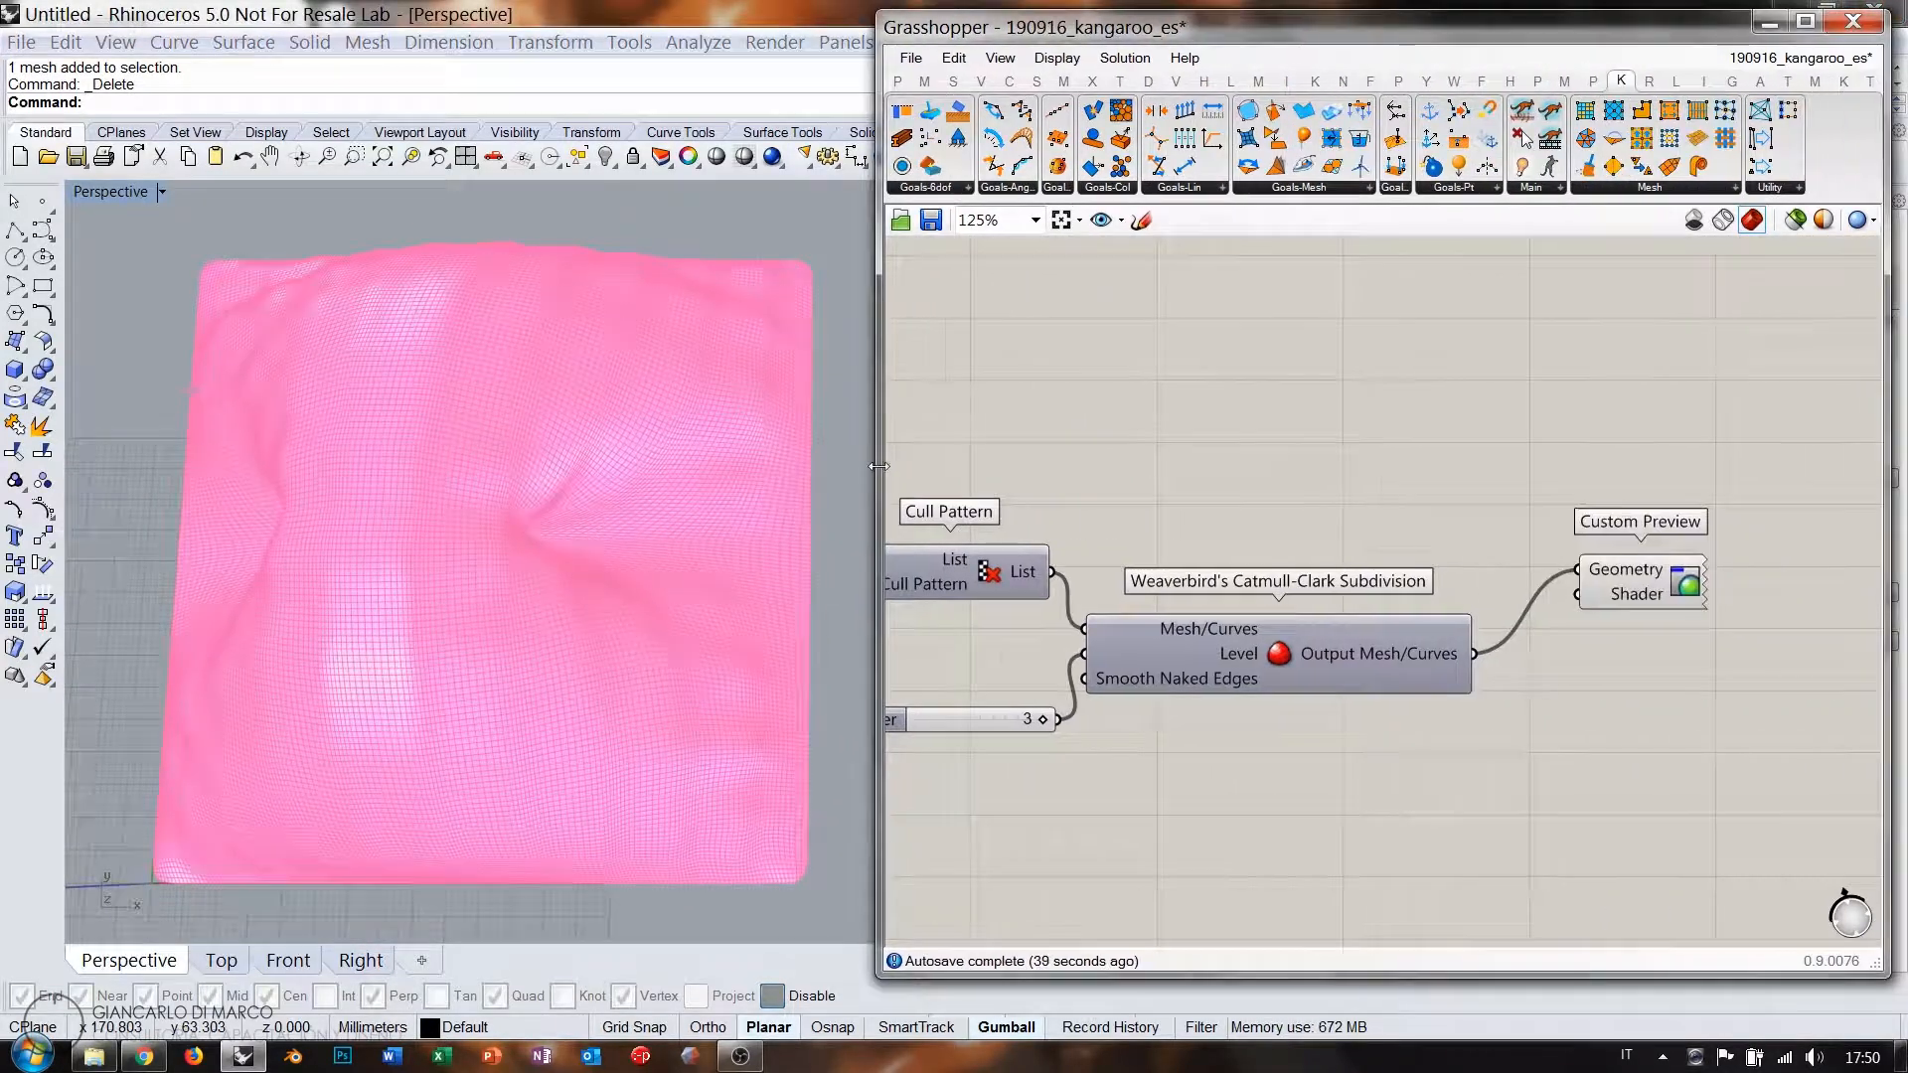
pyautogui.moveTo(635, 570); pyautogui.dragTo(556, 537, button='right')
pyautogui.scroll(-2, 1337, 497)
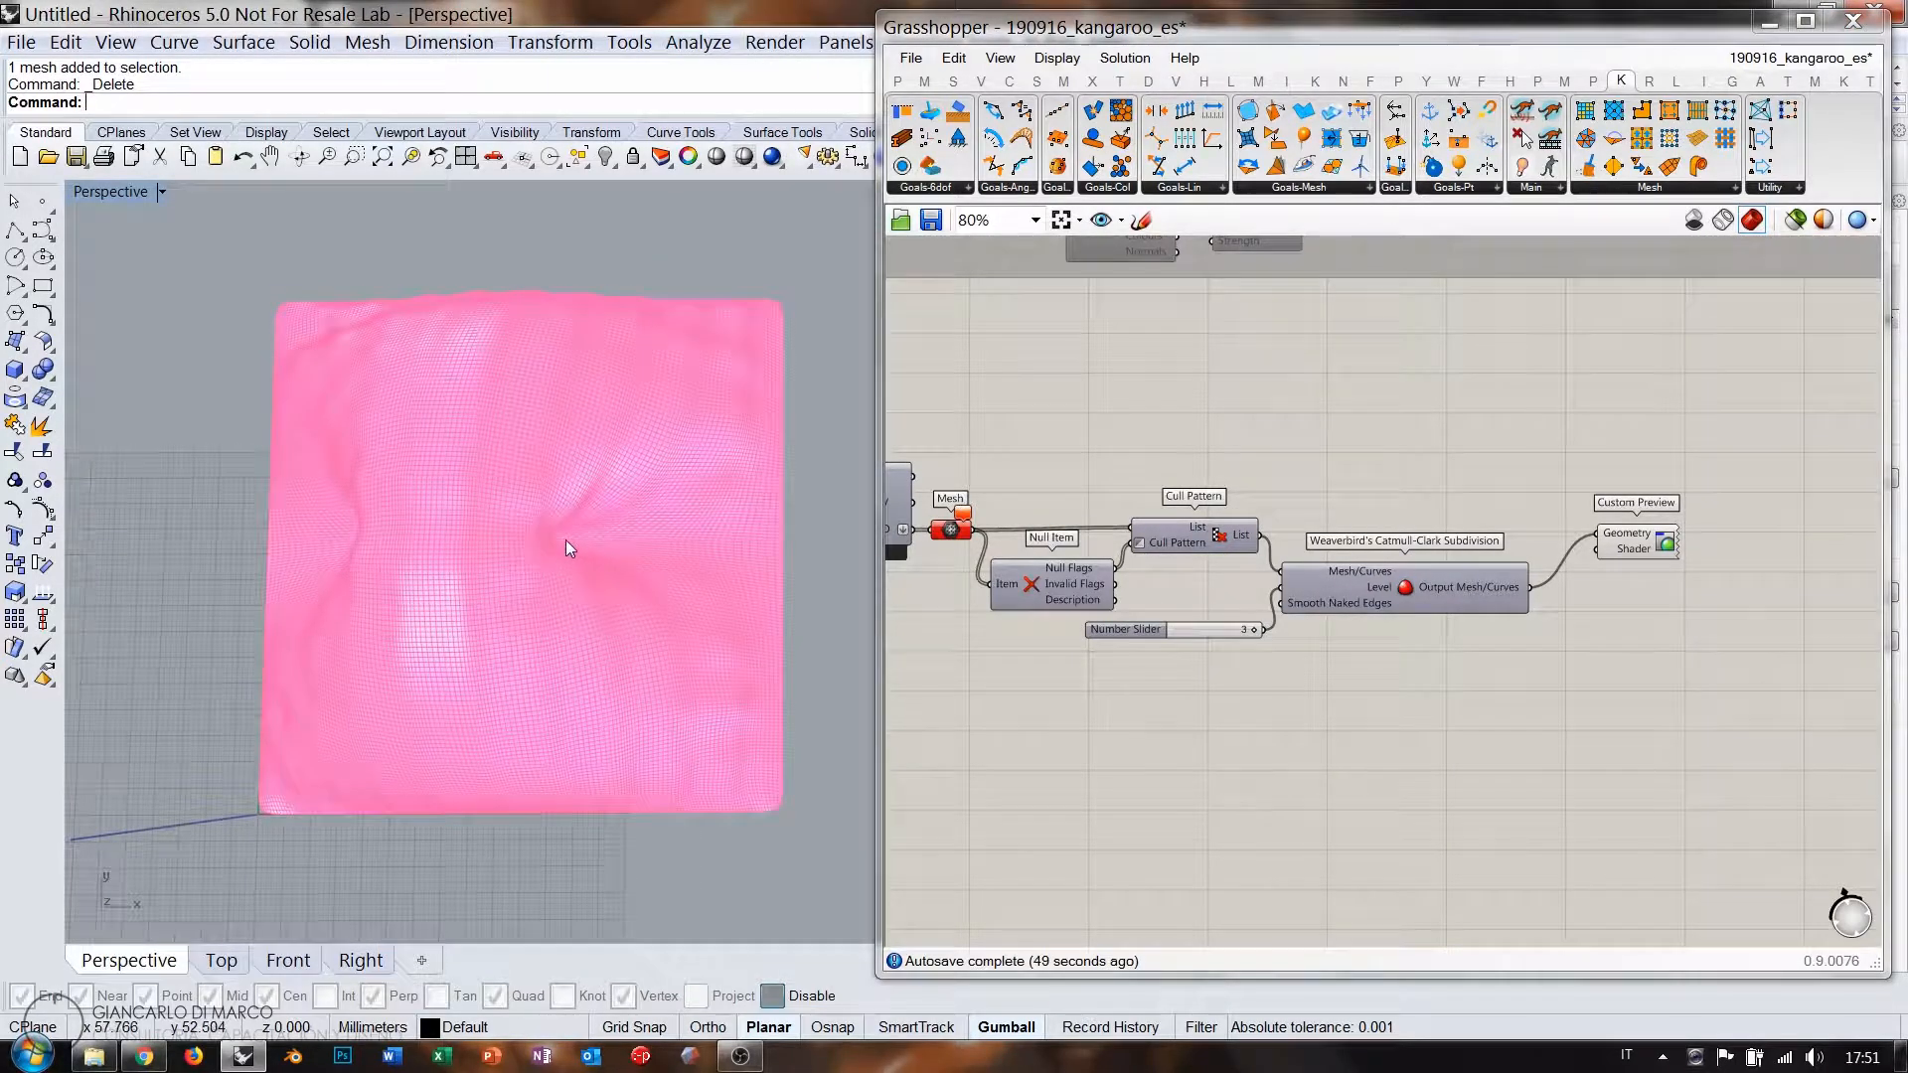
# Disable the Mesh component and enable the Kangaroo Solver's red mesh preview.
pyautogui.moveTo(1124, 654); pyautogui.dragTo(1180, 682, button='right')
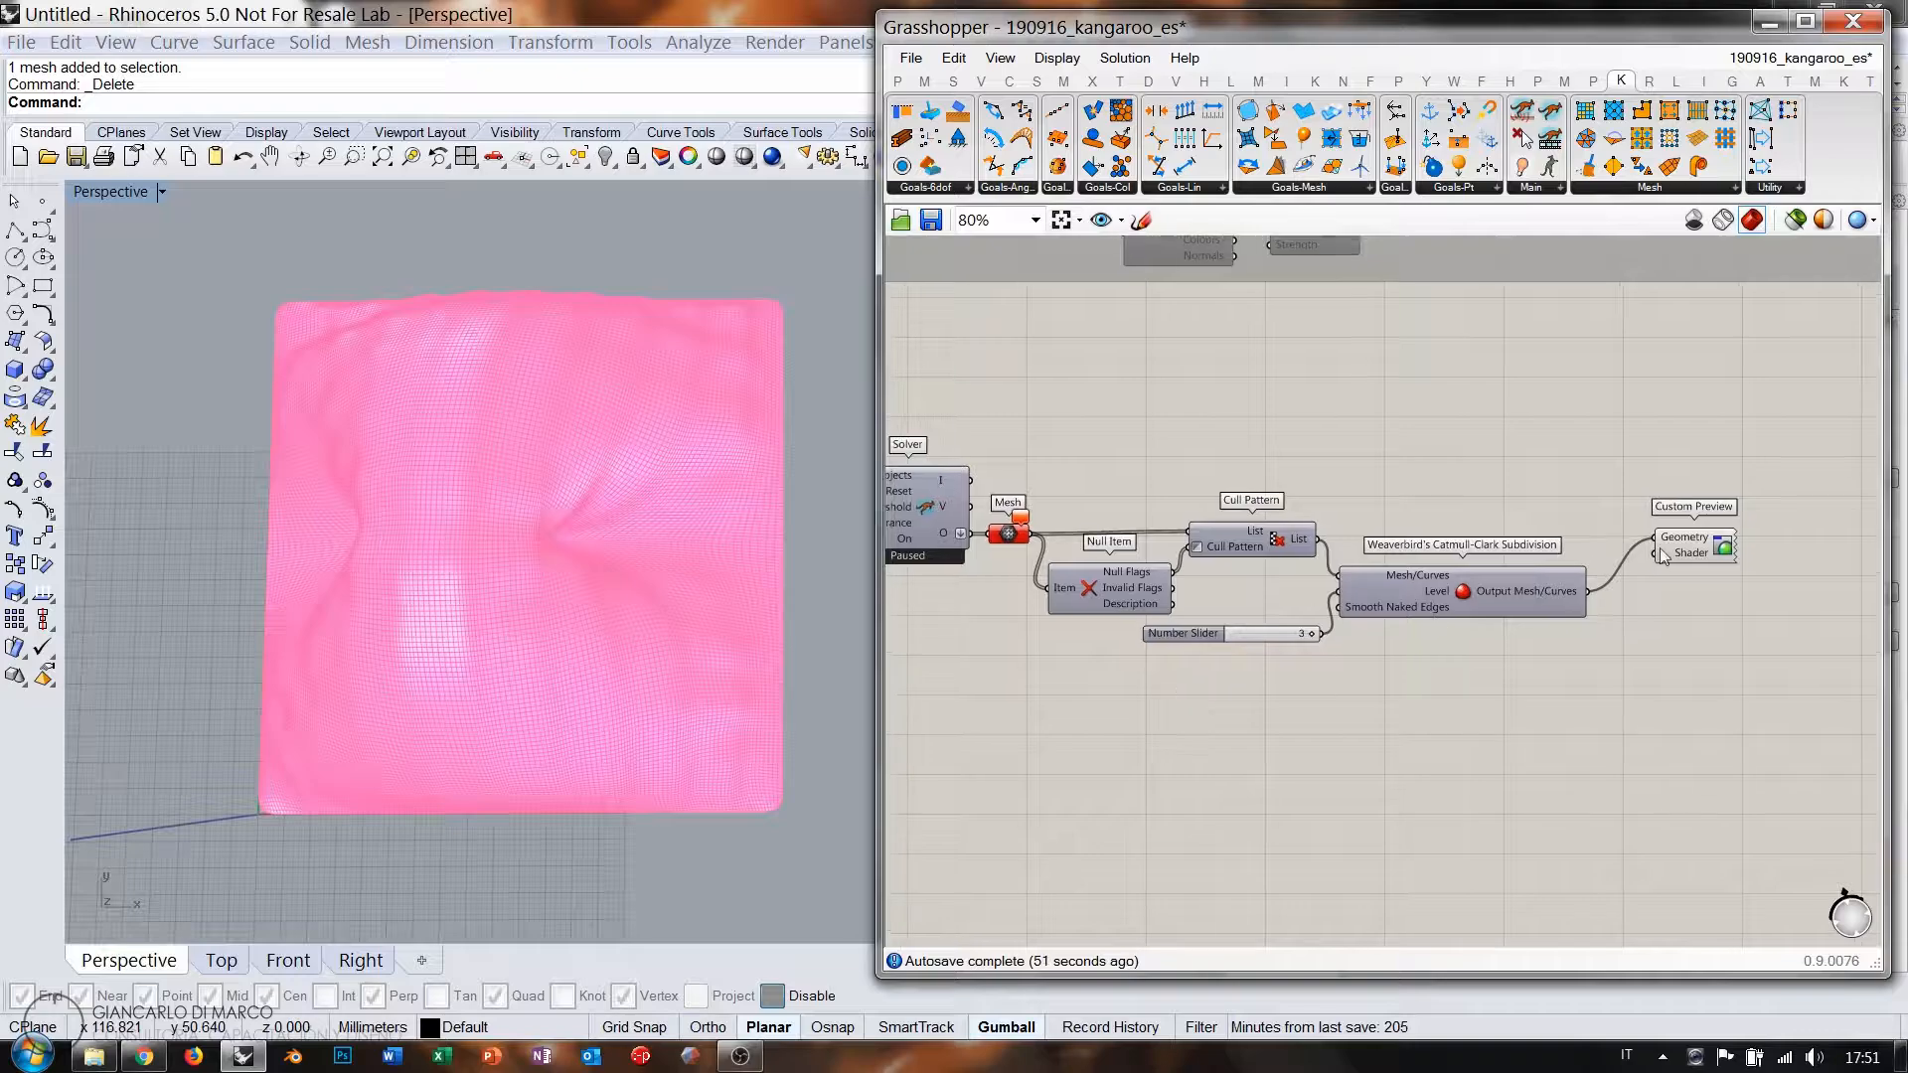
pyautogui.click(1723, 552)
pyautogui.click(1443, 483)
pyautogui.moveTo(1000, 560); pyautogui.dragTo(1245, 563, button='right')
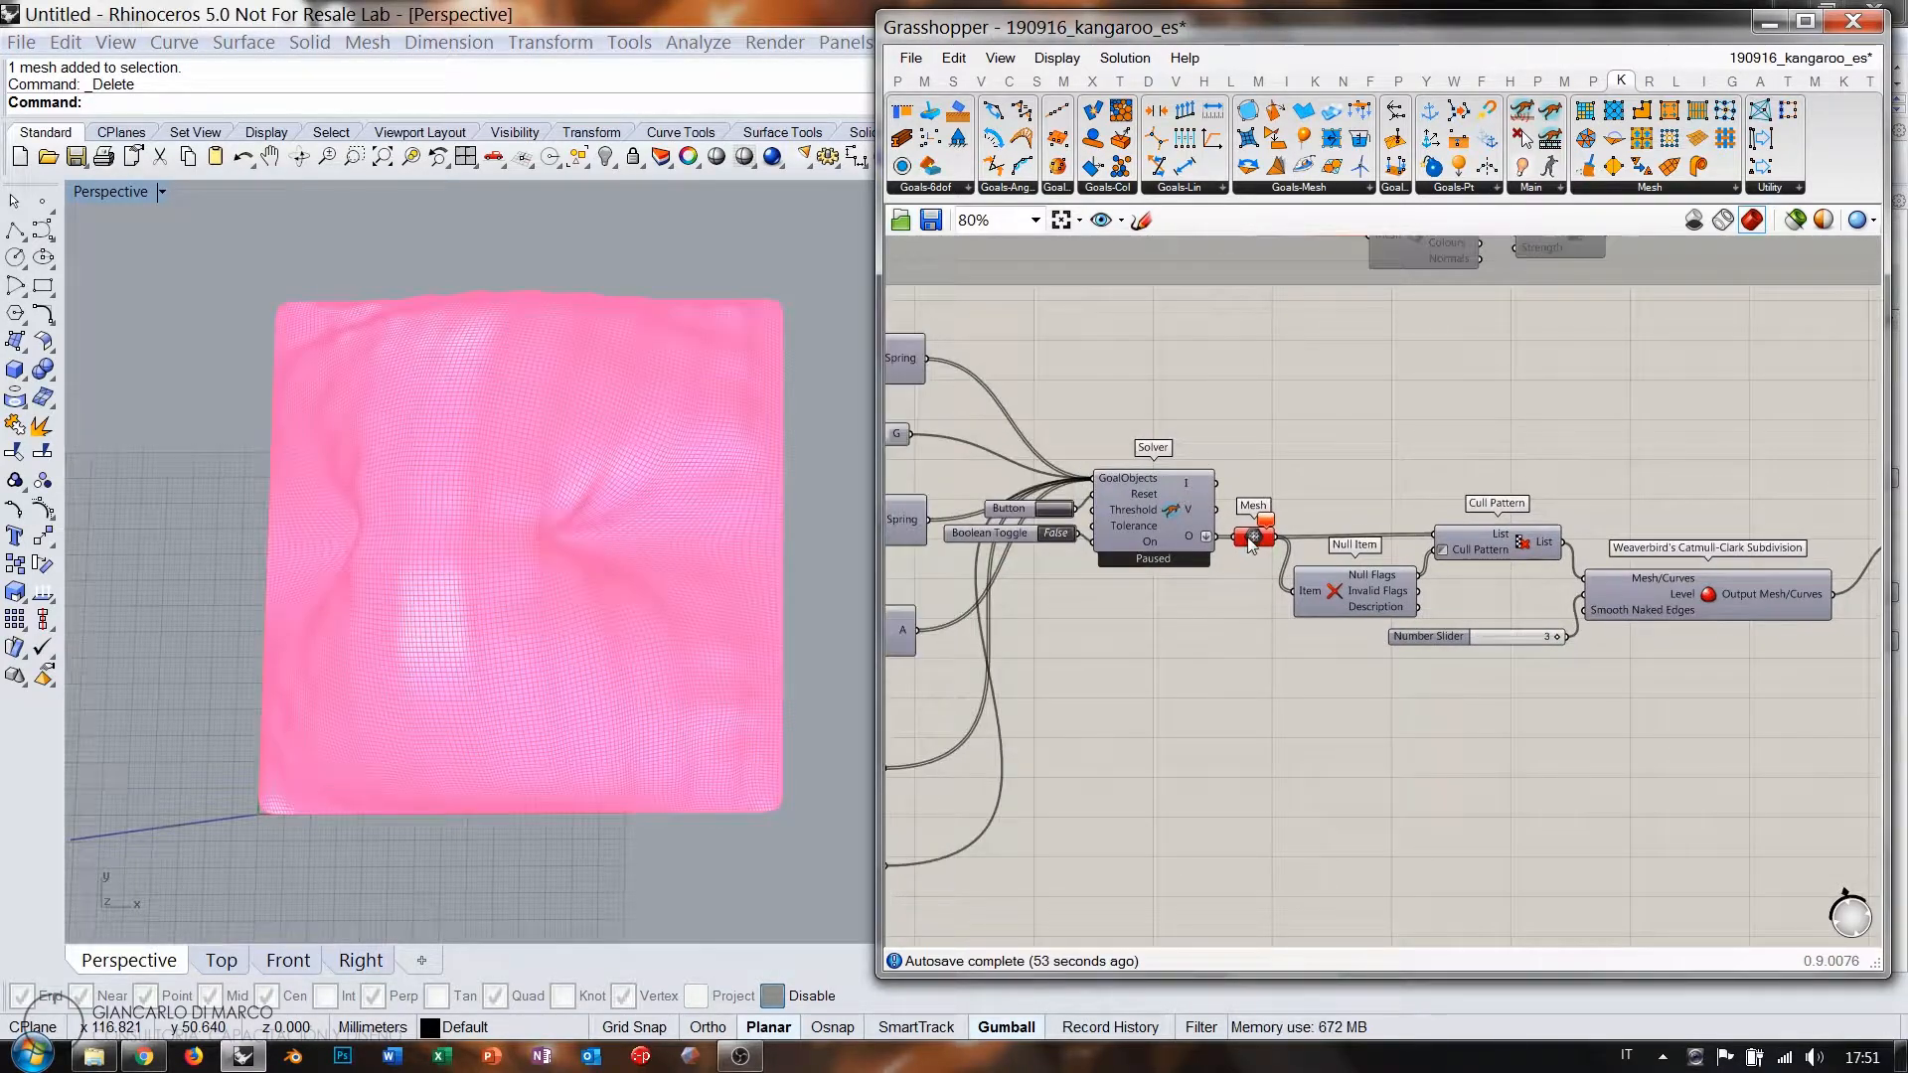
pyautogui.click(1251, 540)
pyautogui.hotkey('ctrl', 'e')
pyautogui.click(1139, 537)
pyautogui.hotkey('ctrl', 'q')
pyautogui.click(1157, 640)
pyautogui.moveTo(1157, 642); pyautogui.dragTo(1424, 613, button='right')
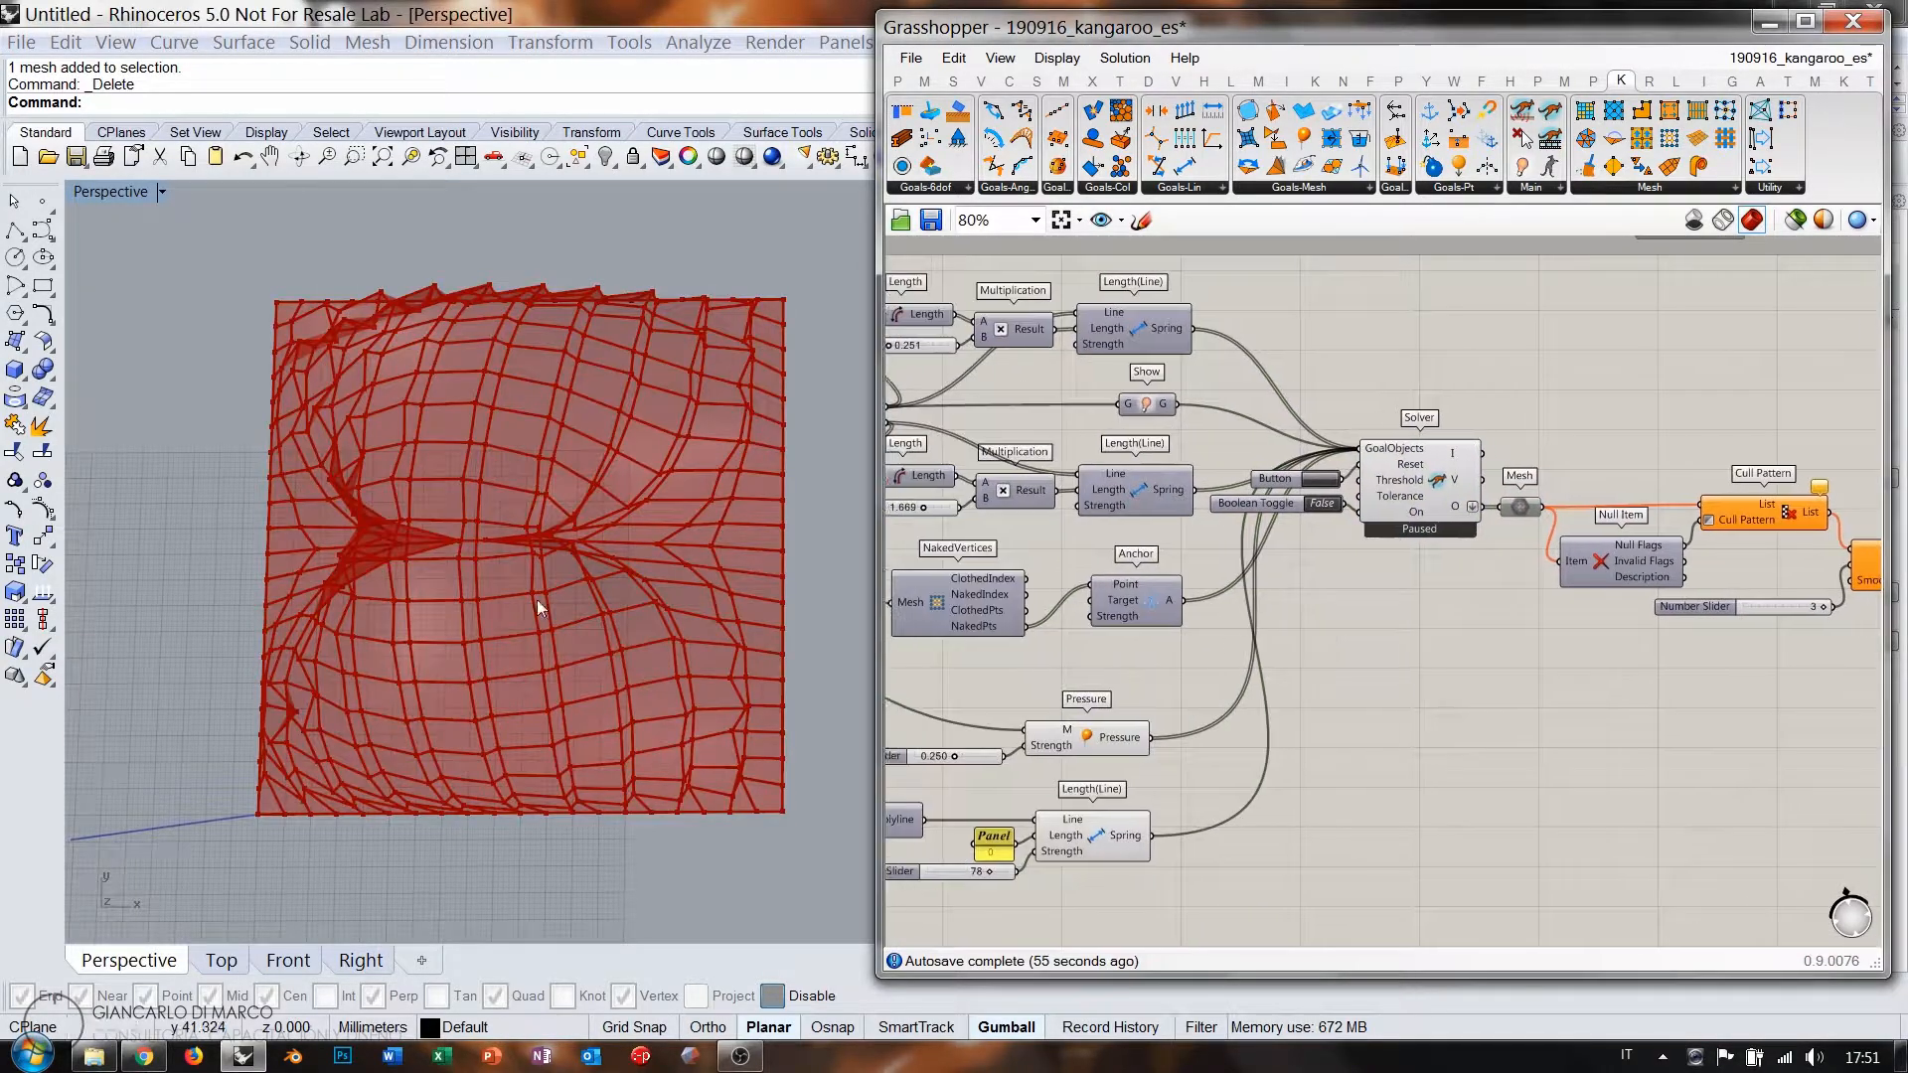
pyautogui.moveTo(538, 601); pyautogui.dragTo(505, 591, button='right')
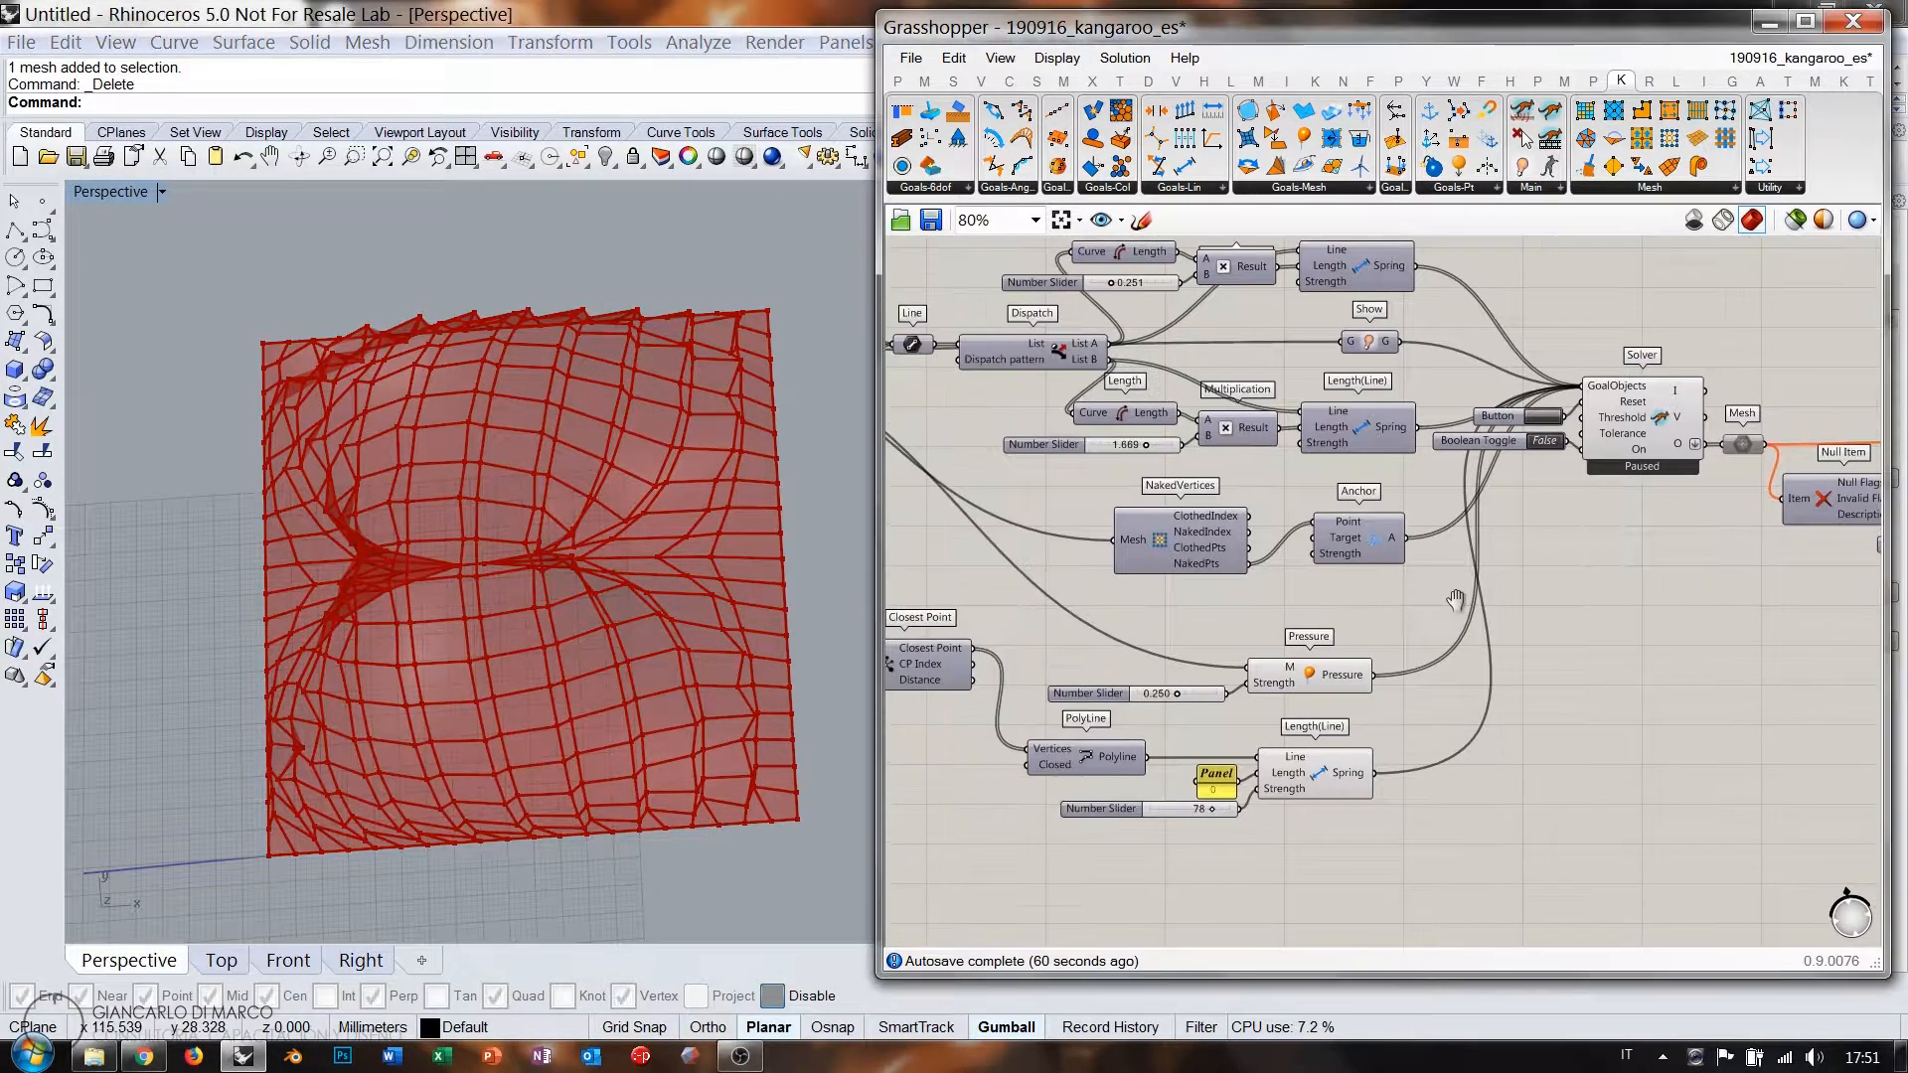
# Reset the simulation so the mesh returns to its flat quad grid.
pyautogui.moveTo(1318, 514); pyautogui.dragTo(1545, 456, button='right')
pyautogui.click(1550, 422)
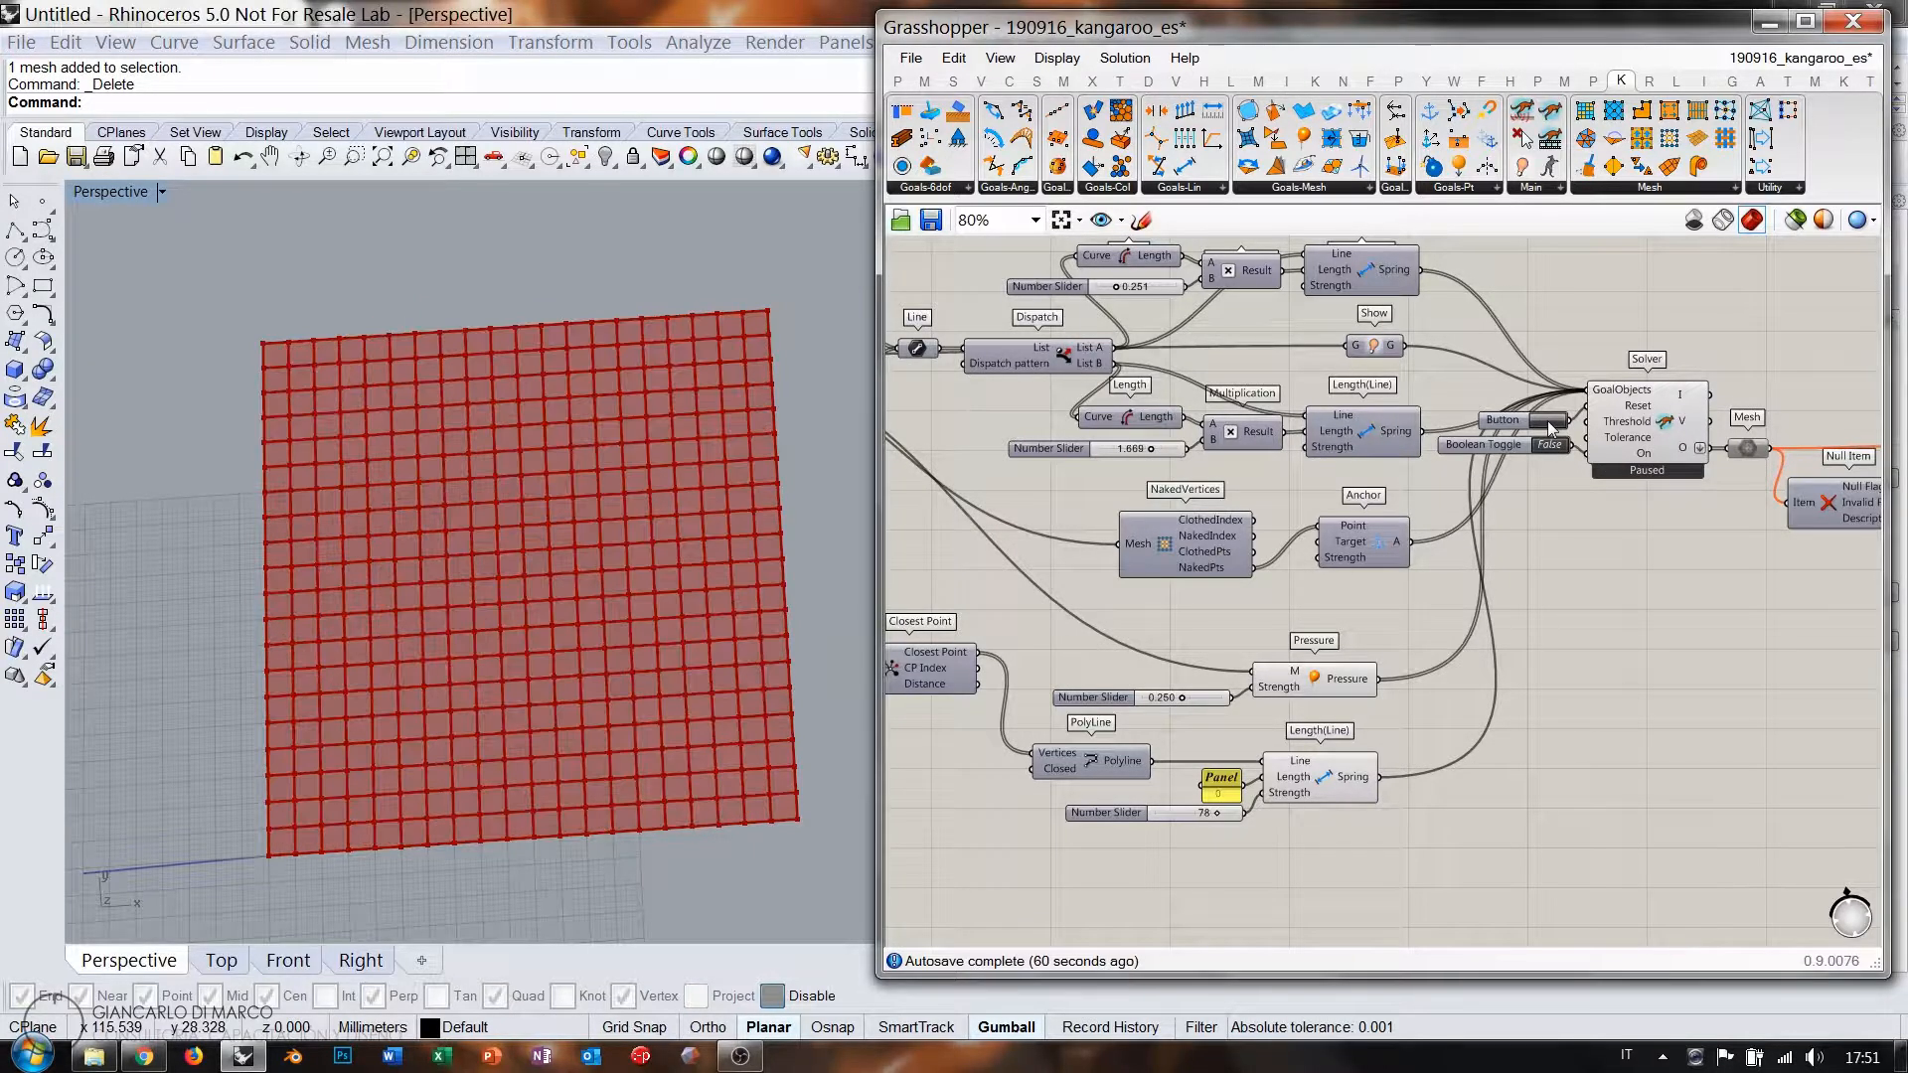
pyautogui.moveTo(1278, 689); pyautogui.dragTo(1693, 504, button='right')
pyautogui.scroll(3, 1232, 473)
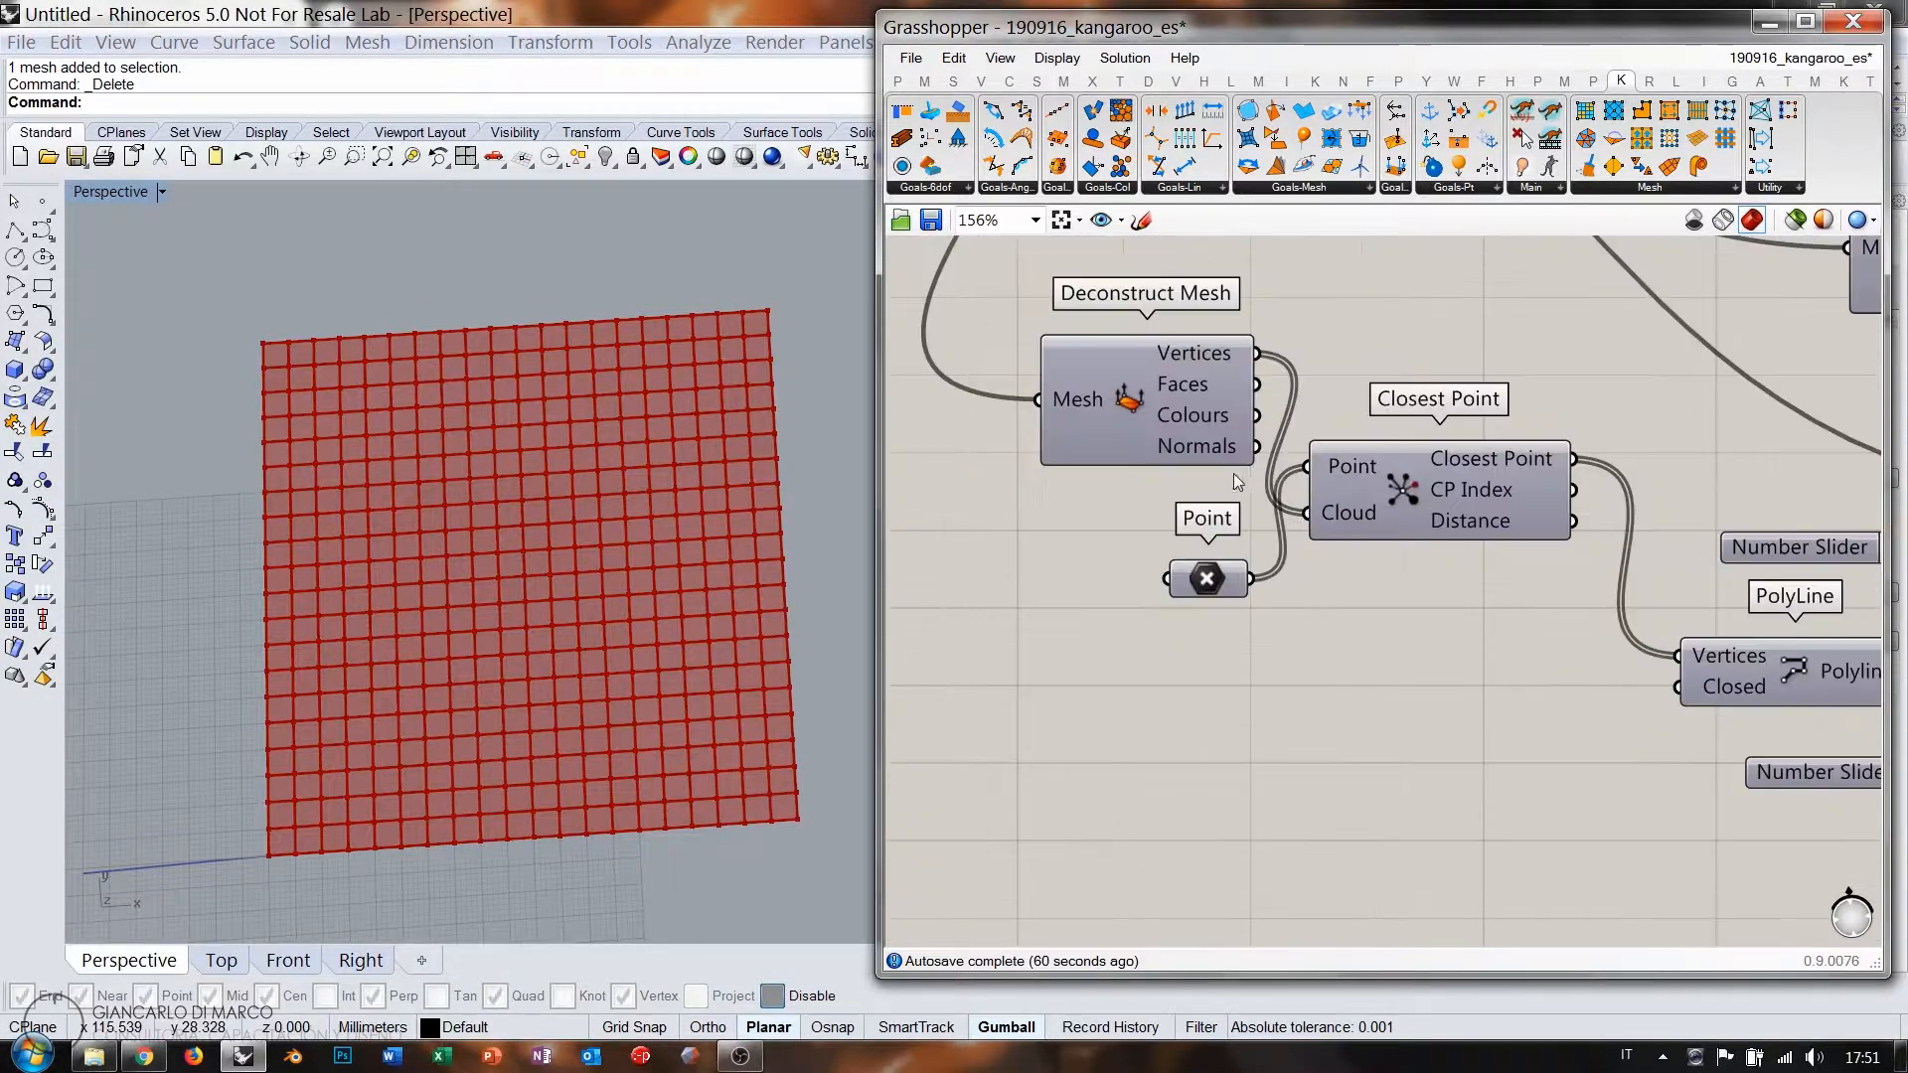
# Move Deconstruct Mesh, Point and Closest Point left and read Closest Point indices 73 and 346.
pyautogui.click(1212, 590)
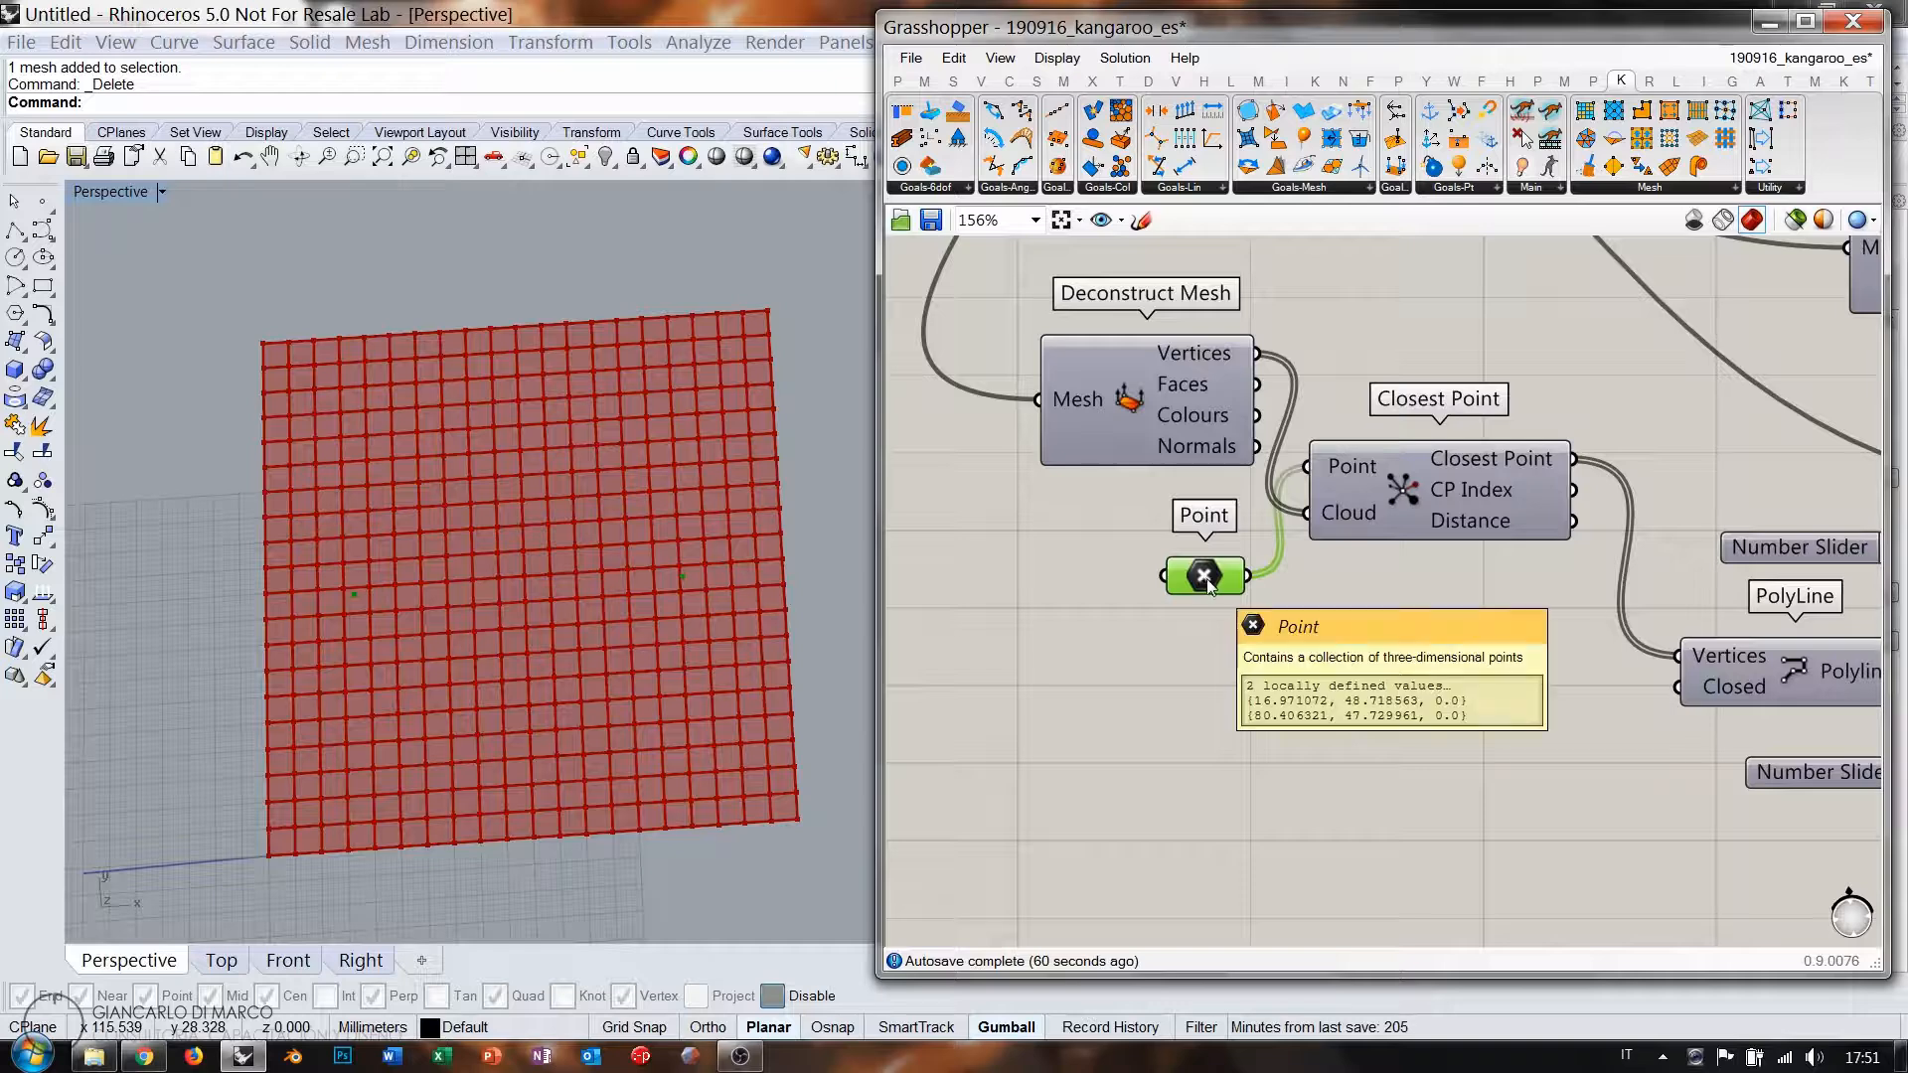
pyautogui.moveTo(1175, 431); pyautogui.dragTo(1062, 430)
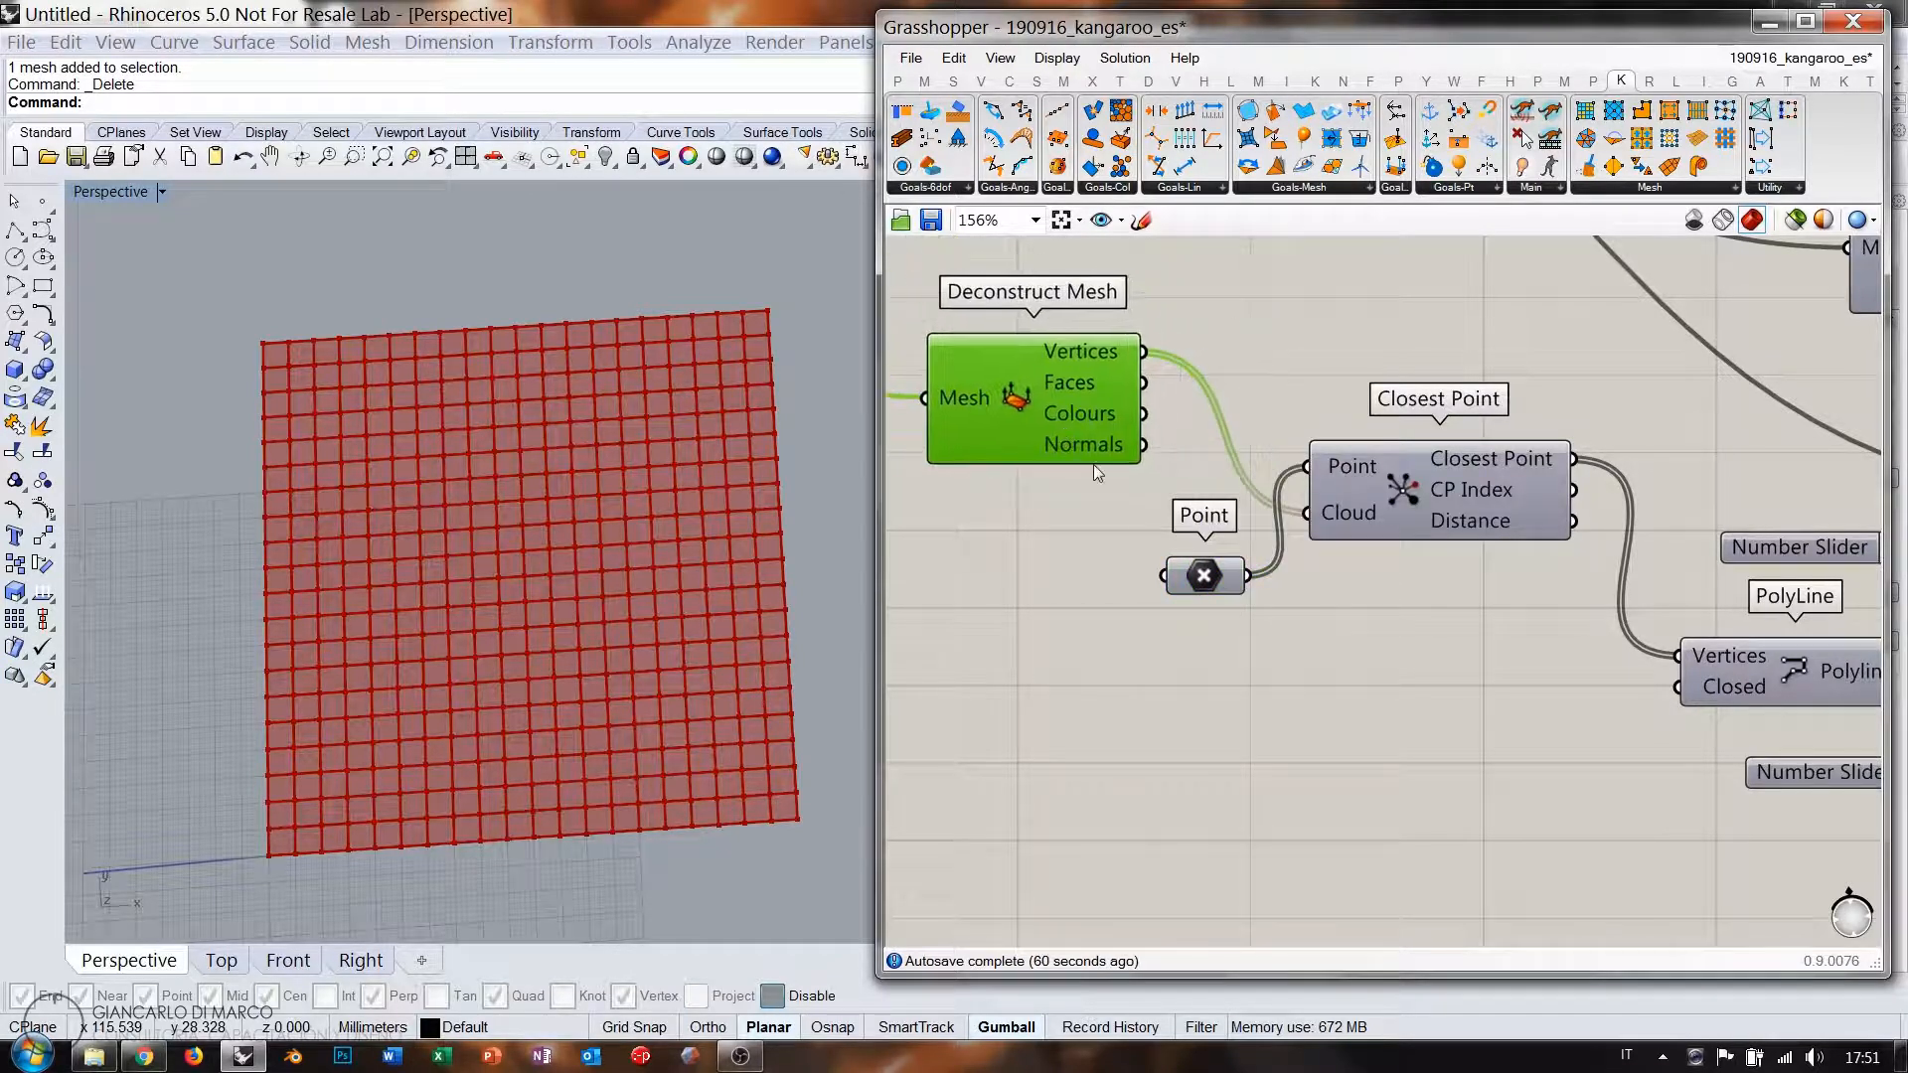
pyautogui.moveTo(1204, 576); pyautogui.dragTo(1101, 564)
pyautogui.moveTo(1416, 480); pyautogui.dragTo(1322, 457)
pyautogui.click(1318, 453)
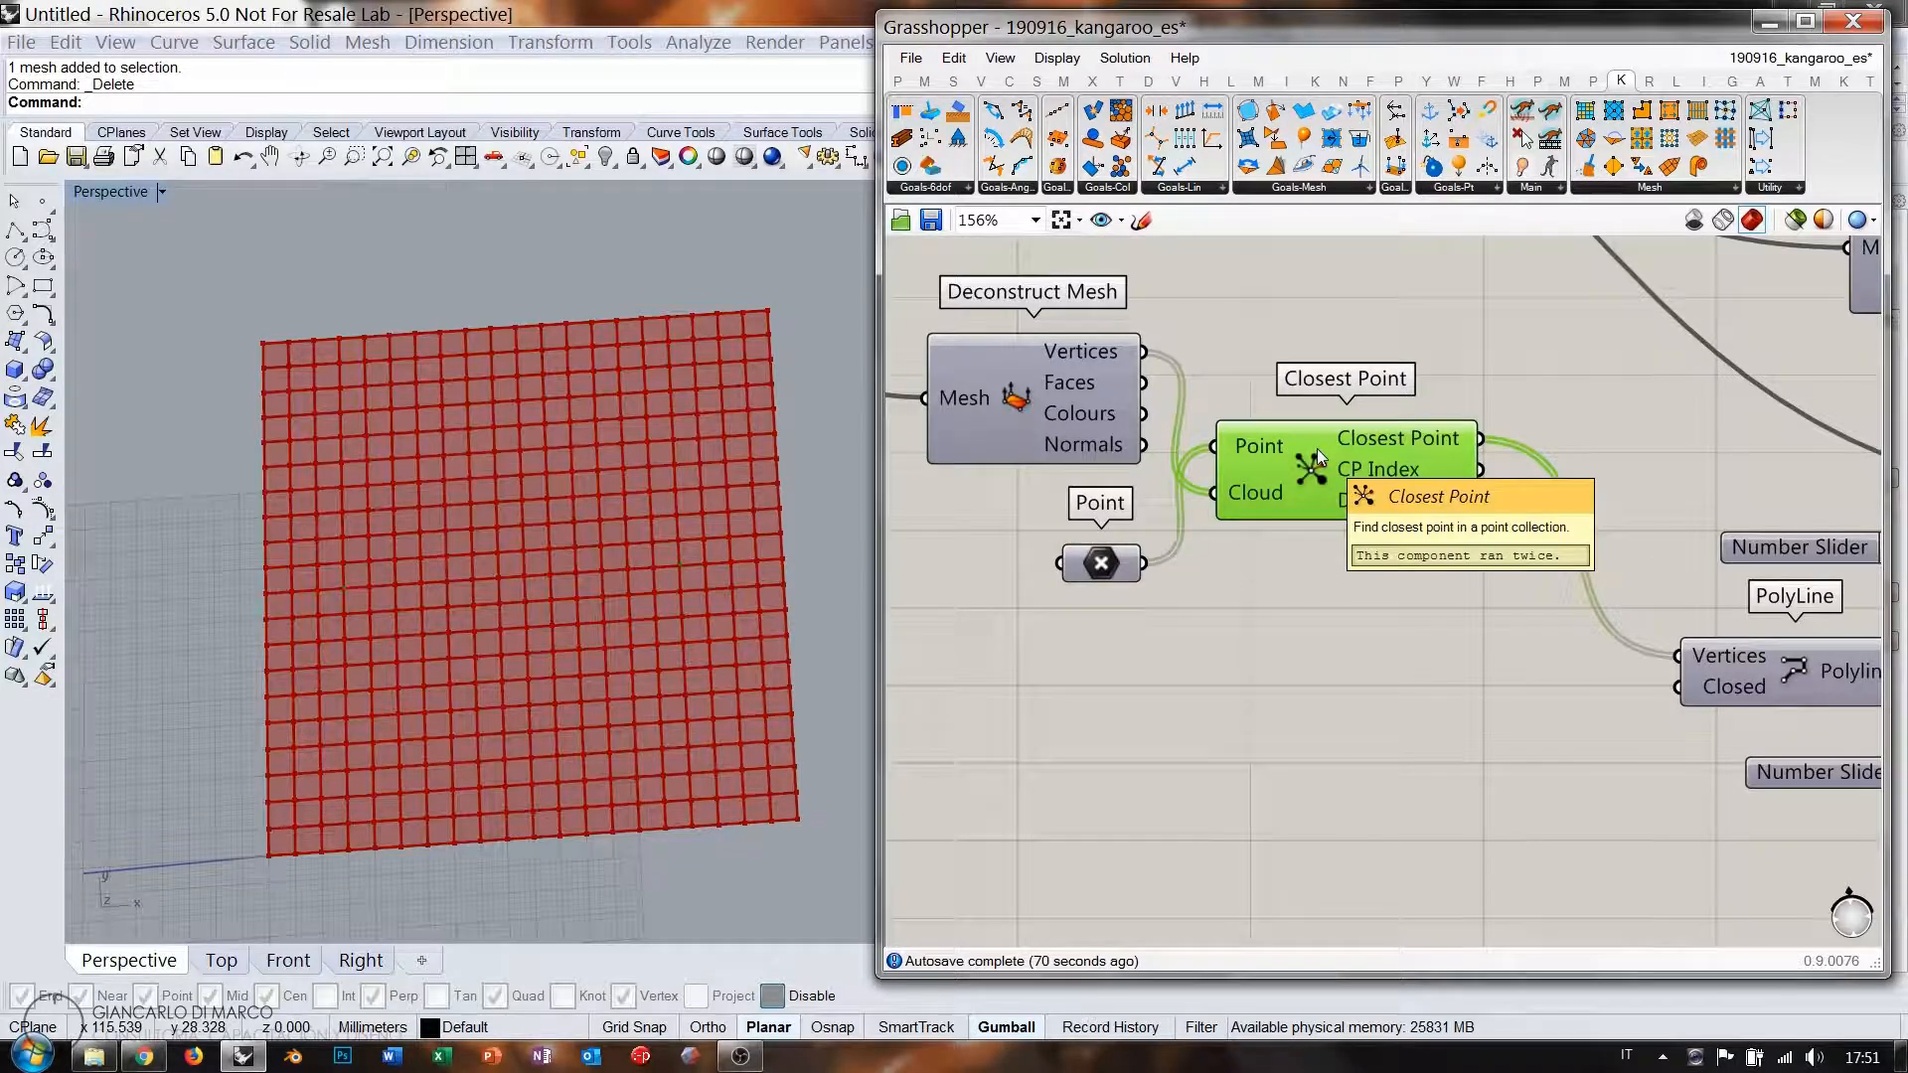
pyautogui.click(1370, 536)
pyautogui.moveTo(1370, 472)
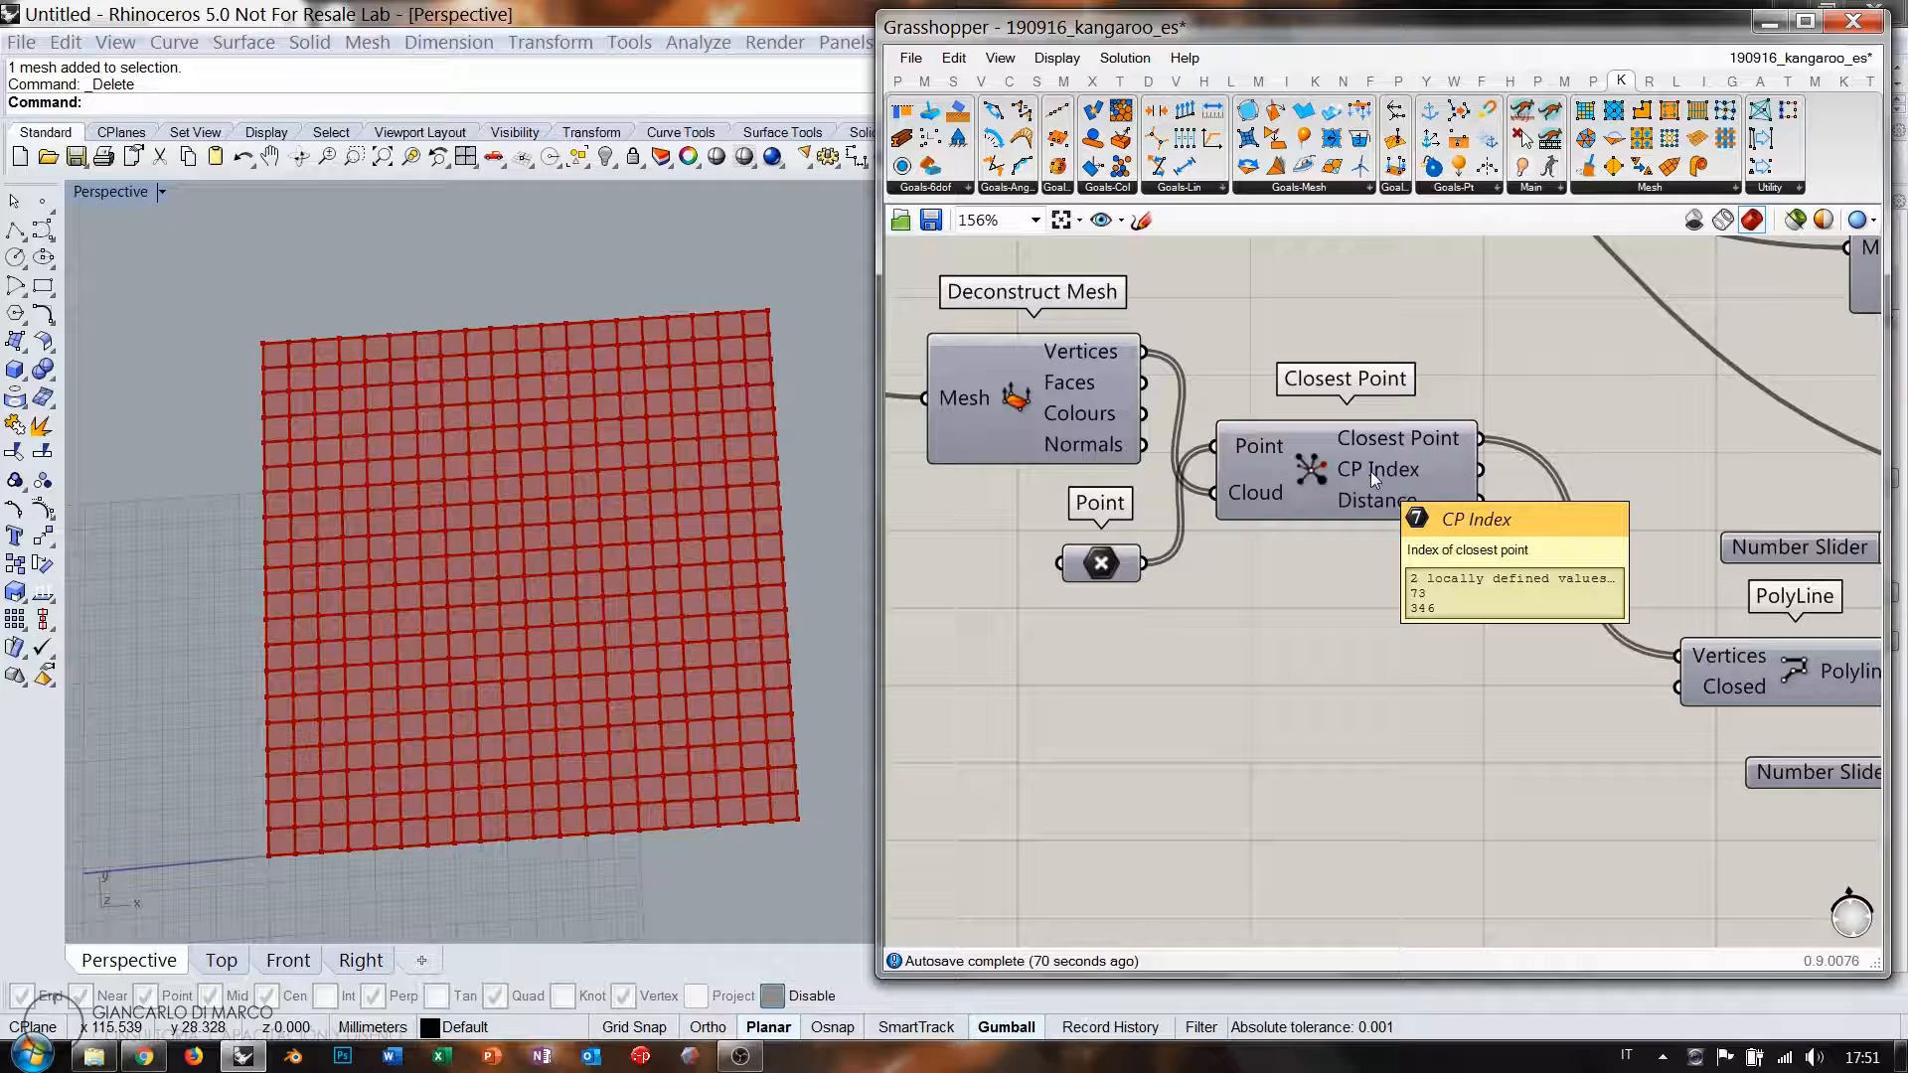
pyautogui.click(1370, 471)
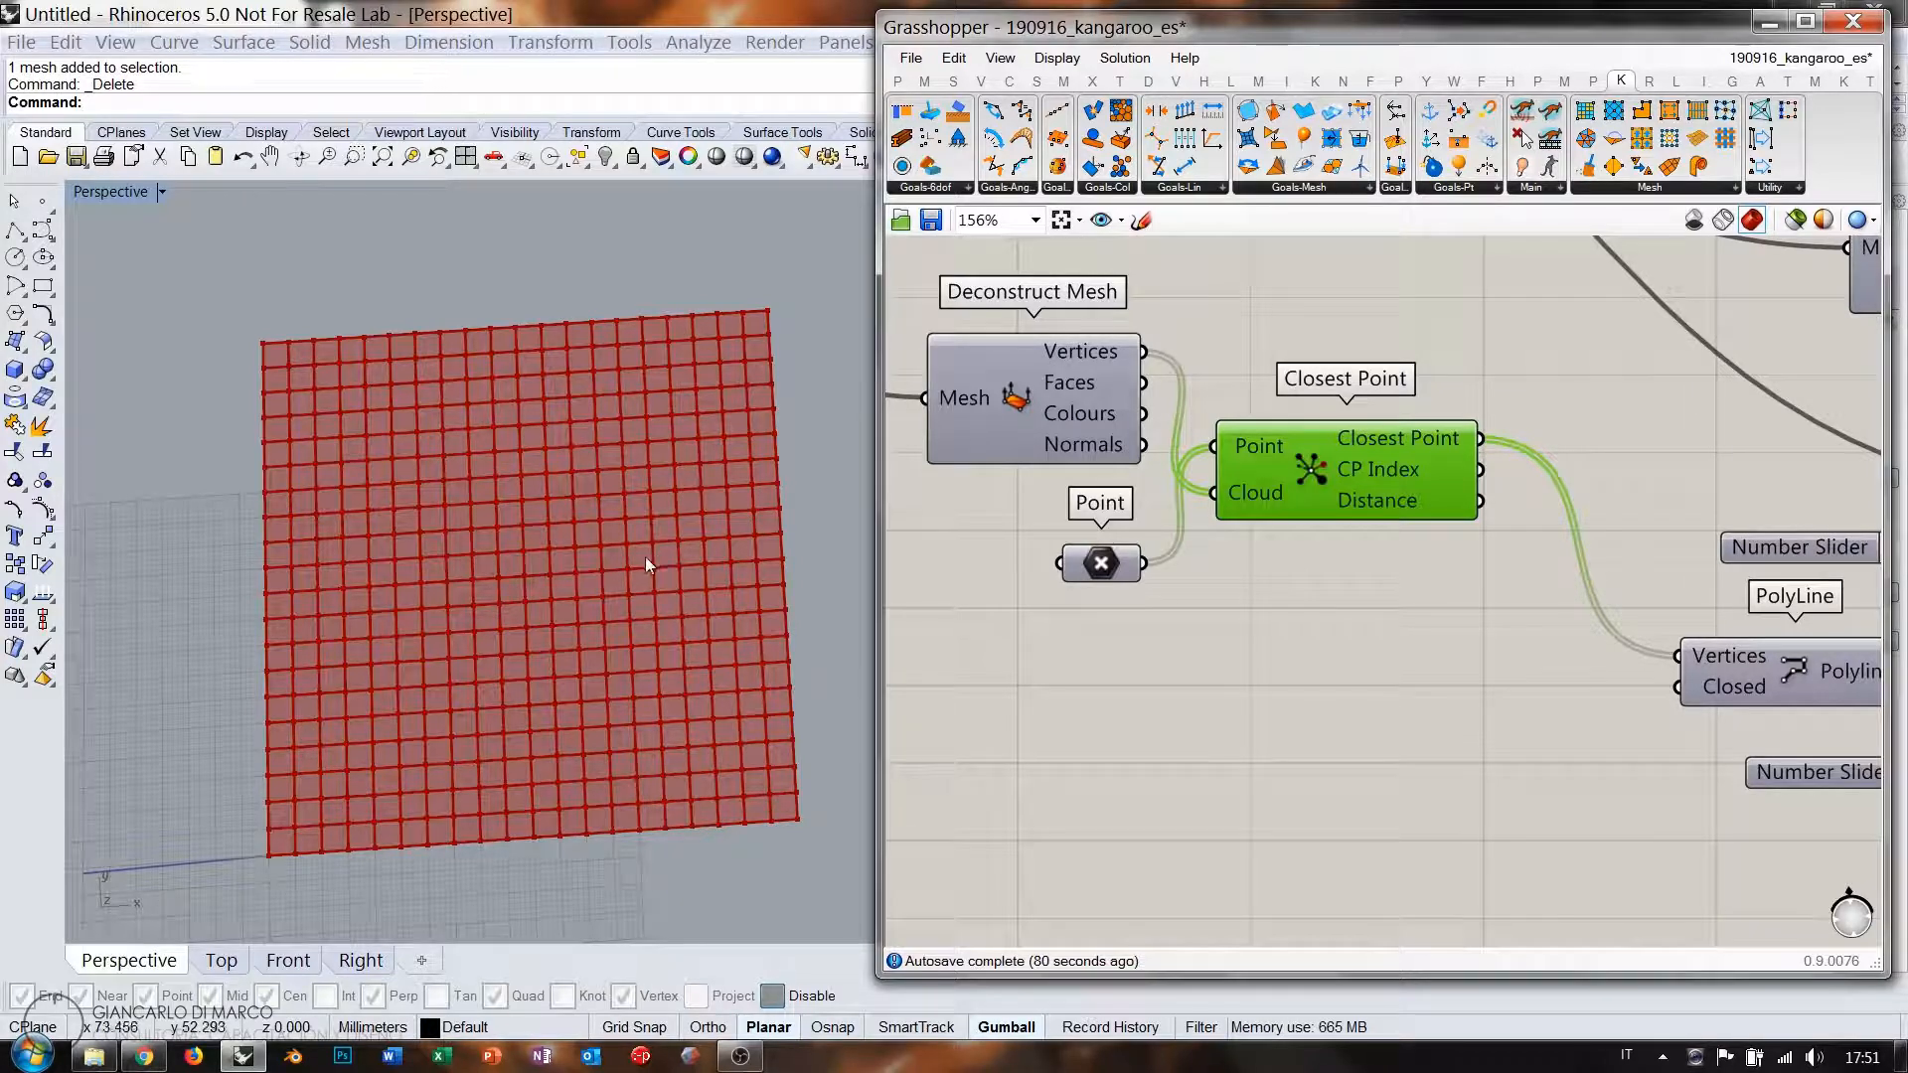
# Shift the Point parameter below Deconstruct Mesh and zoom the canvas out to 100%.
pyautogui.click(1114, 566)
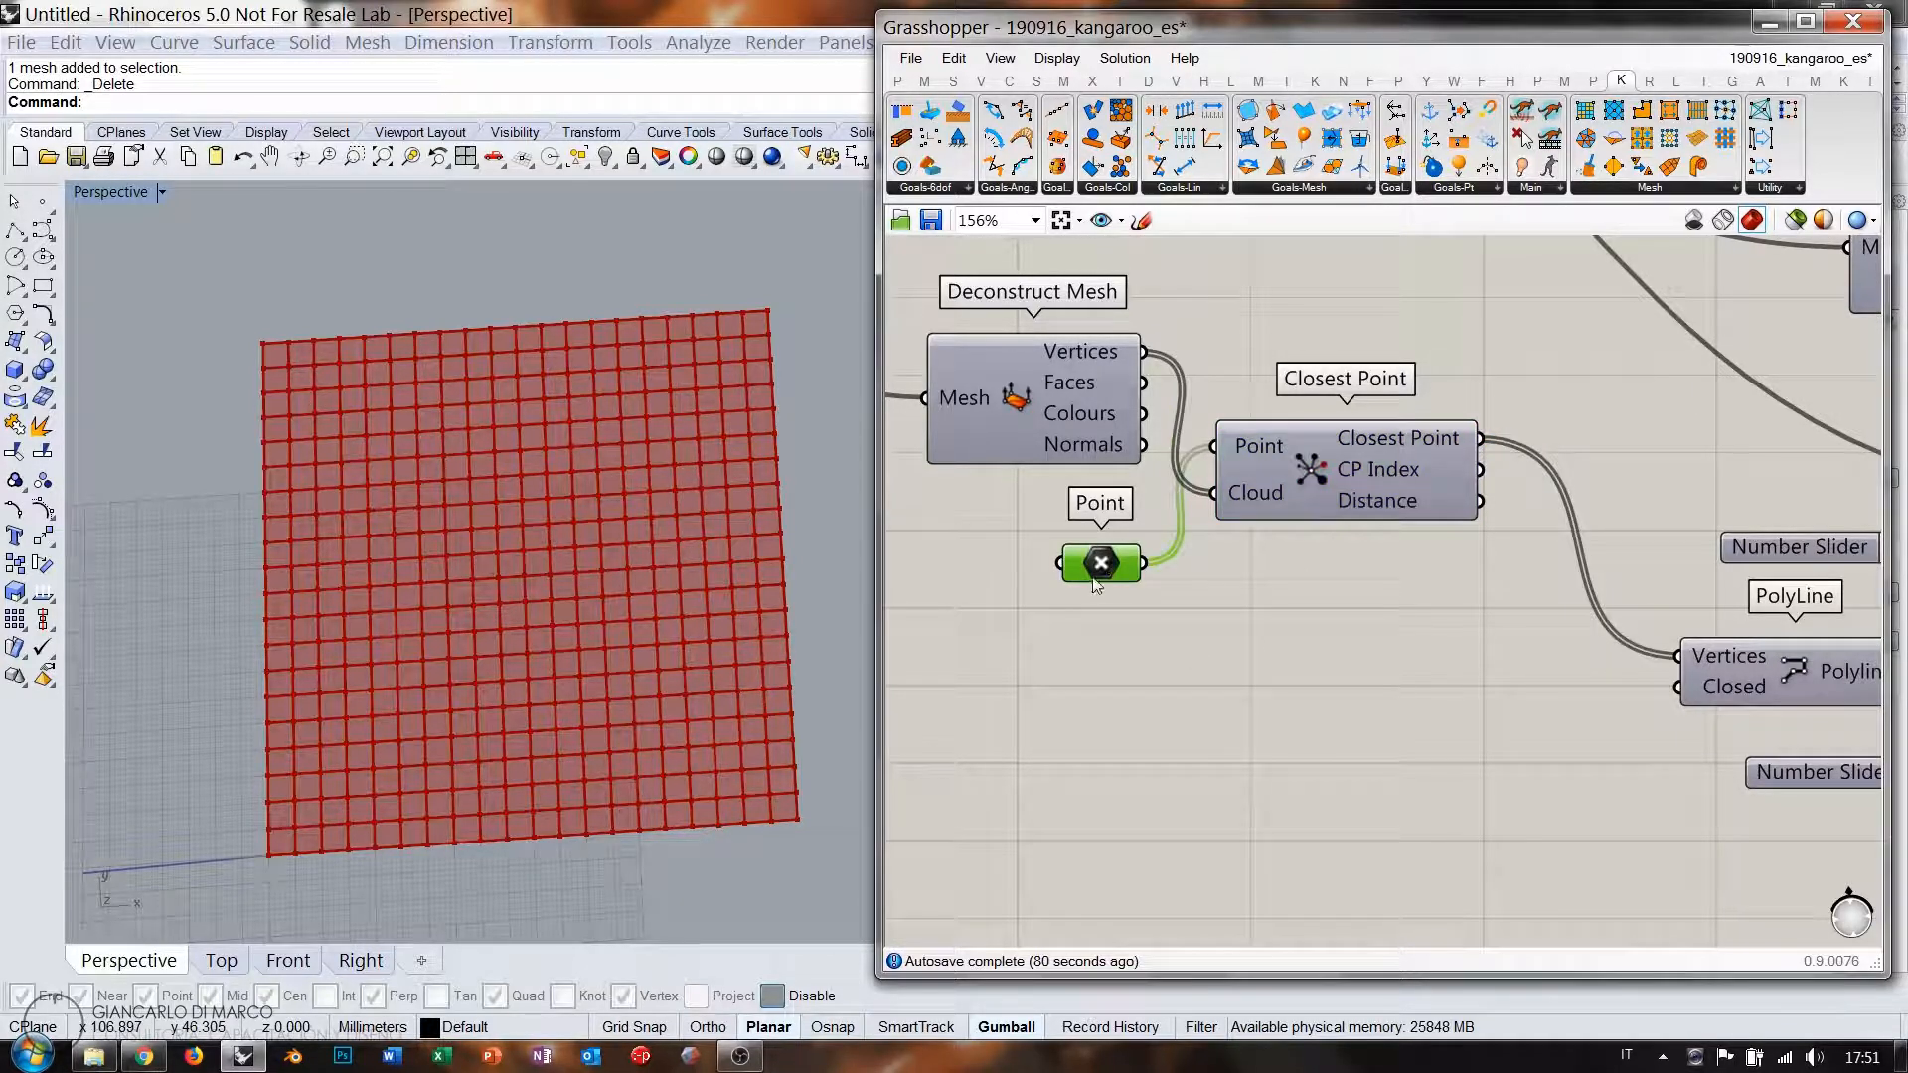
pyautogui.doubleClick(1268, 680)
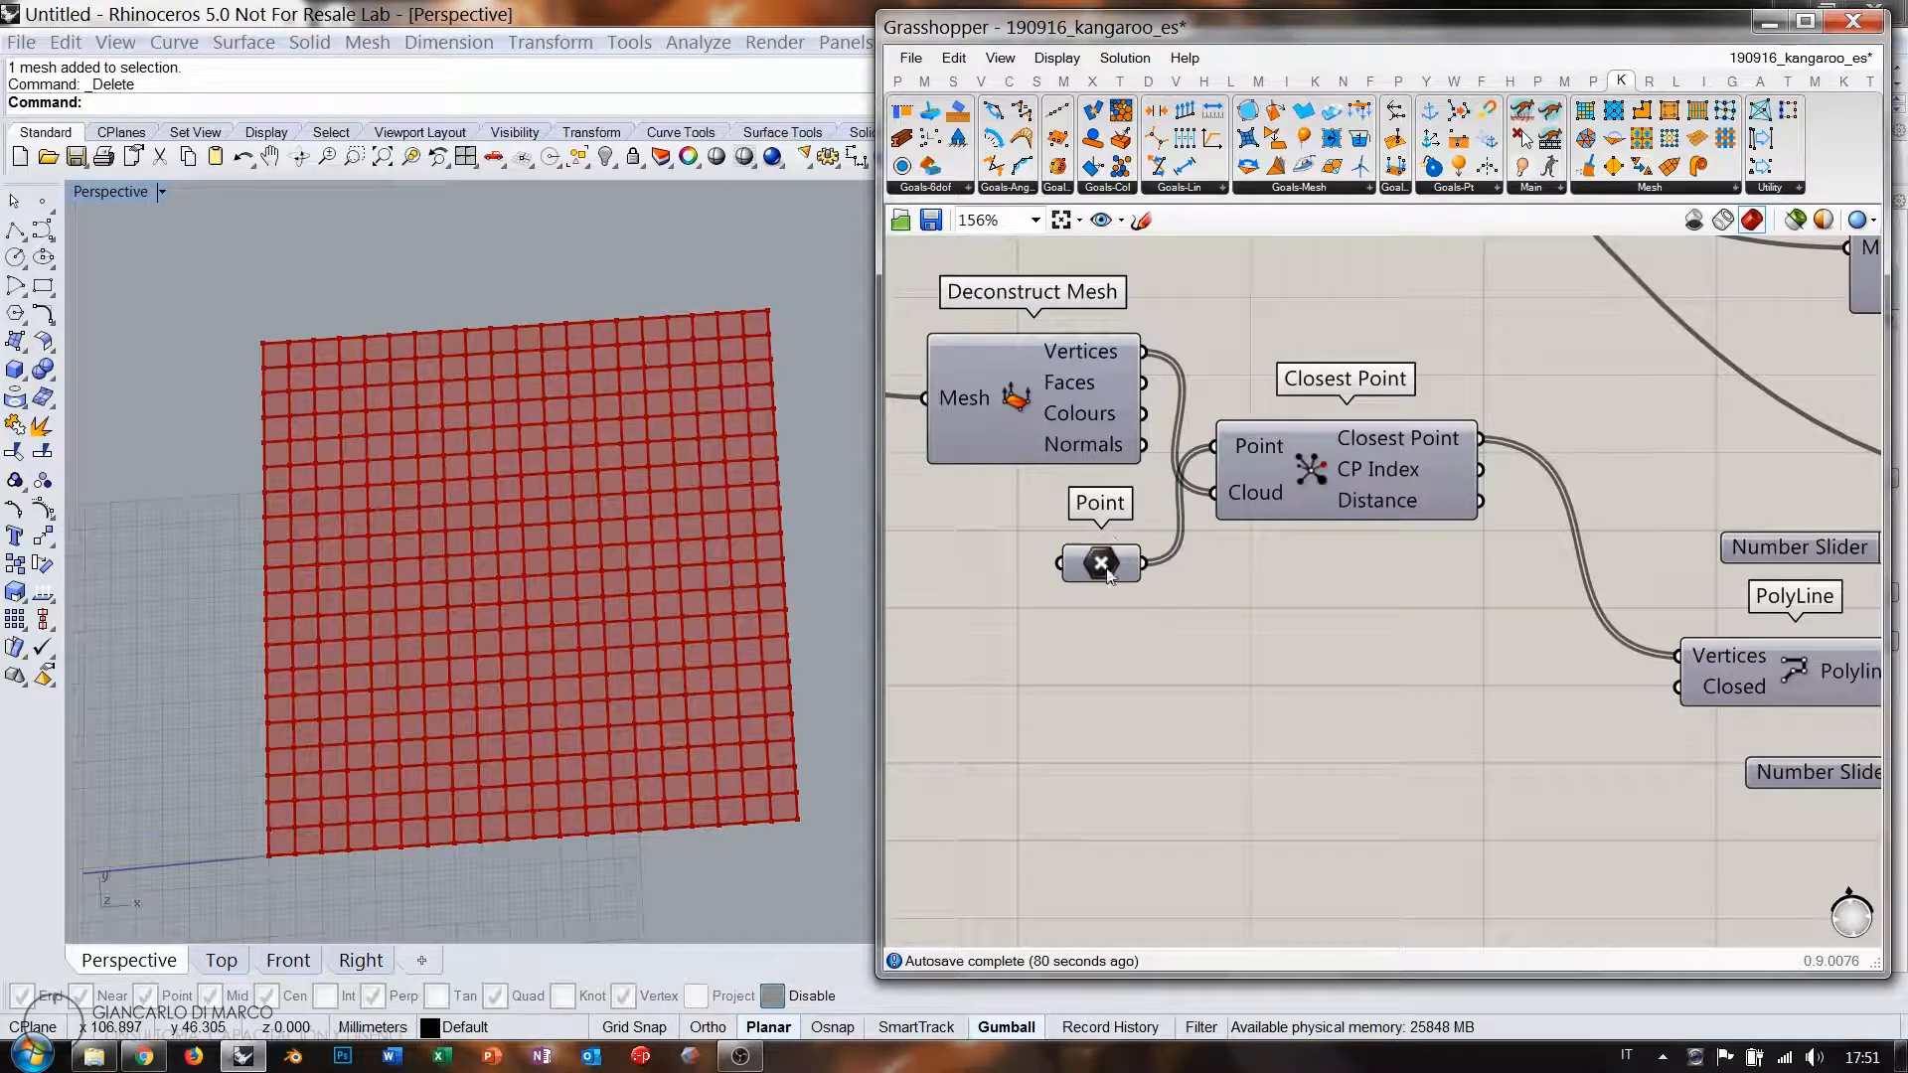
pyautogui.moveTo(1116, 557); pyautogui.dragTo(1011, 586)
pyautogui.moveTo(1056, 424); pyautogui.dragTo(970, 410)
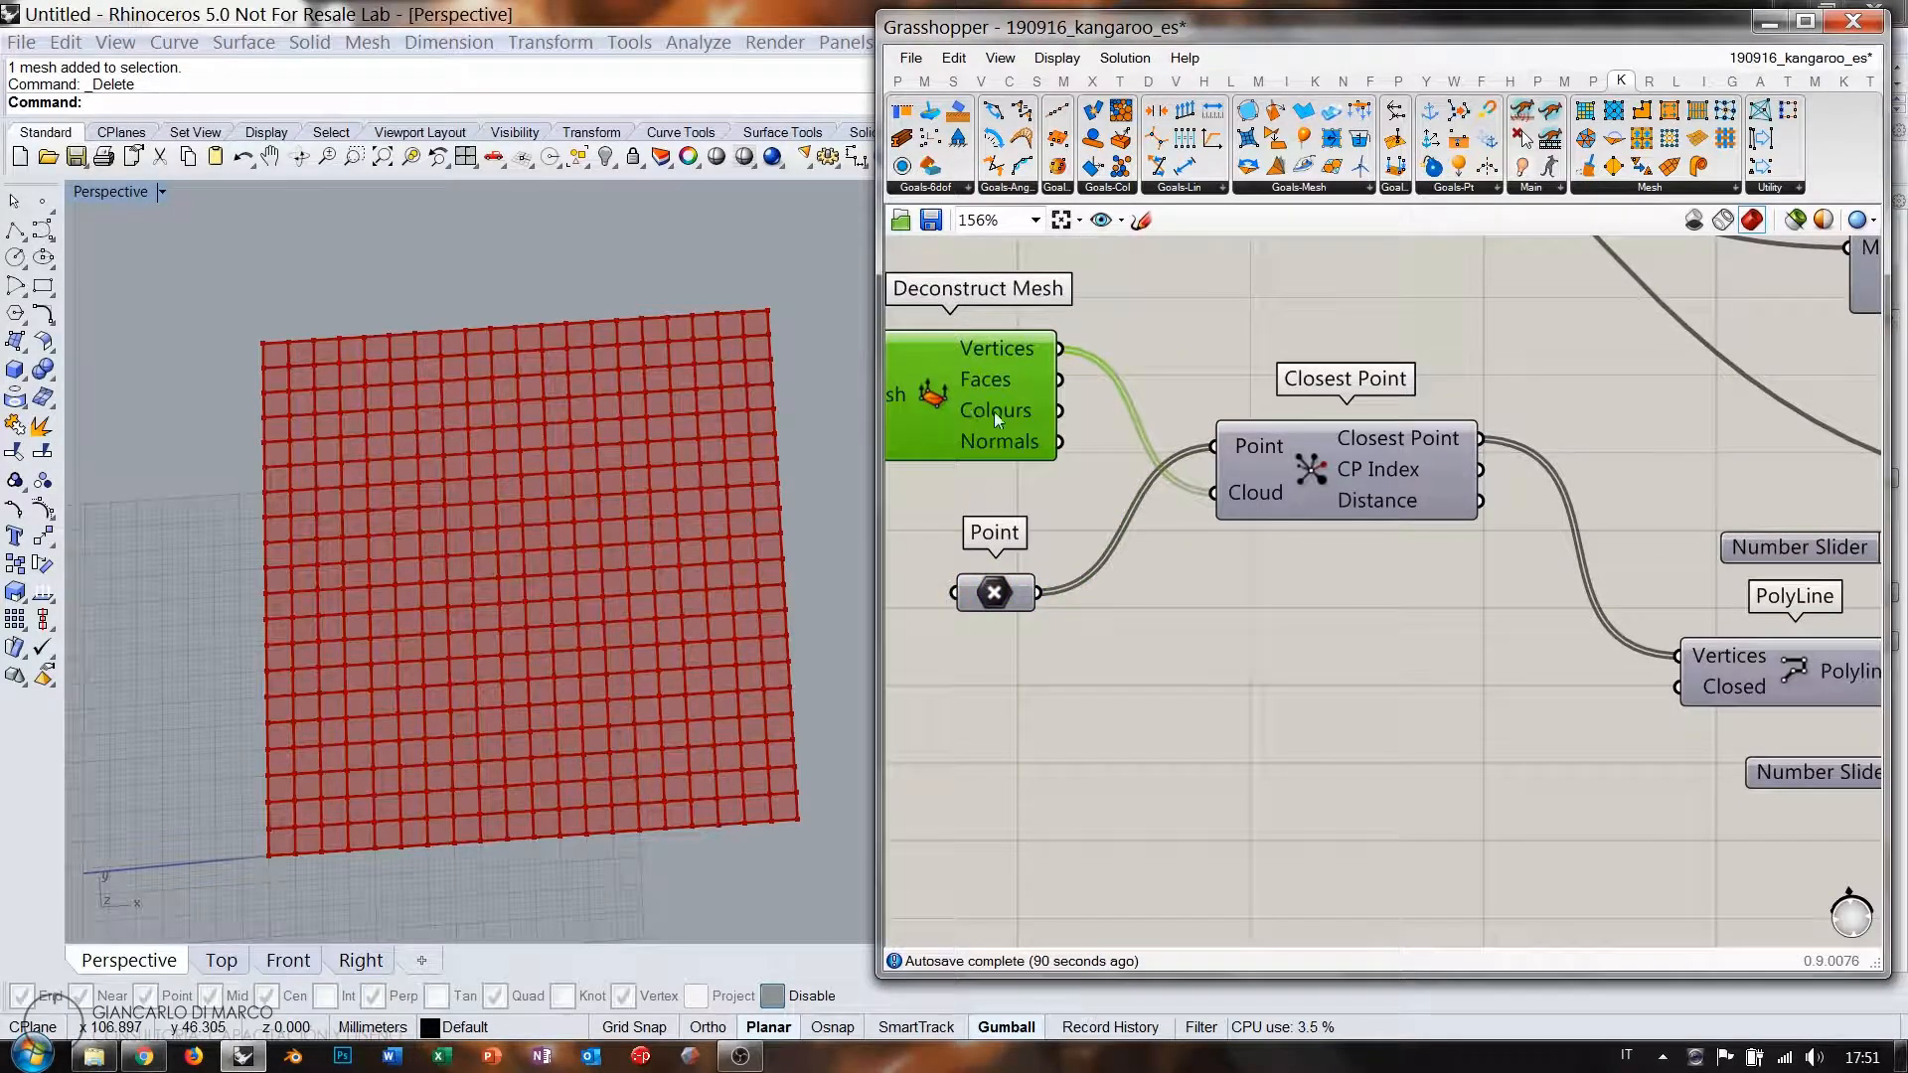
pyautogui.moveTo(994, 411); pyautogui.dragTo(1173, 527, button='right')
pyautogui.click(1061, 597)
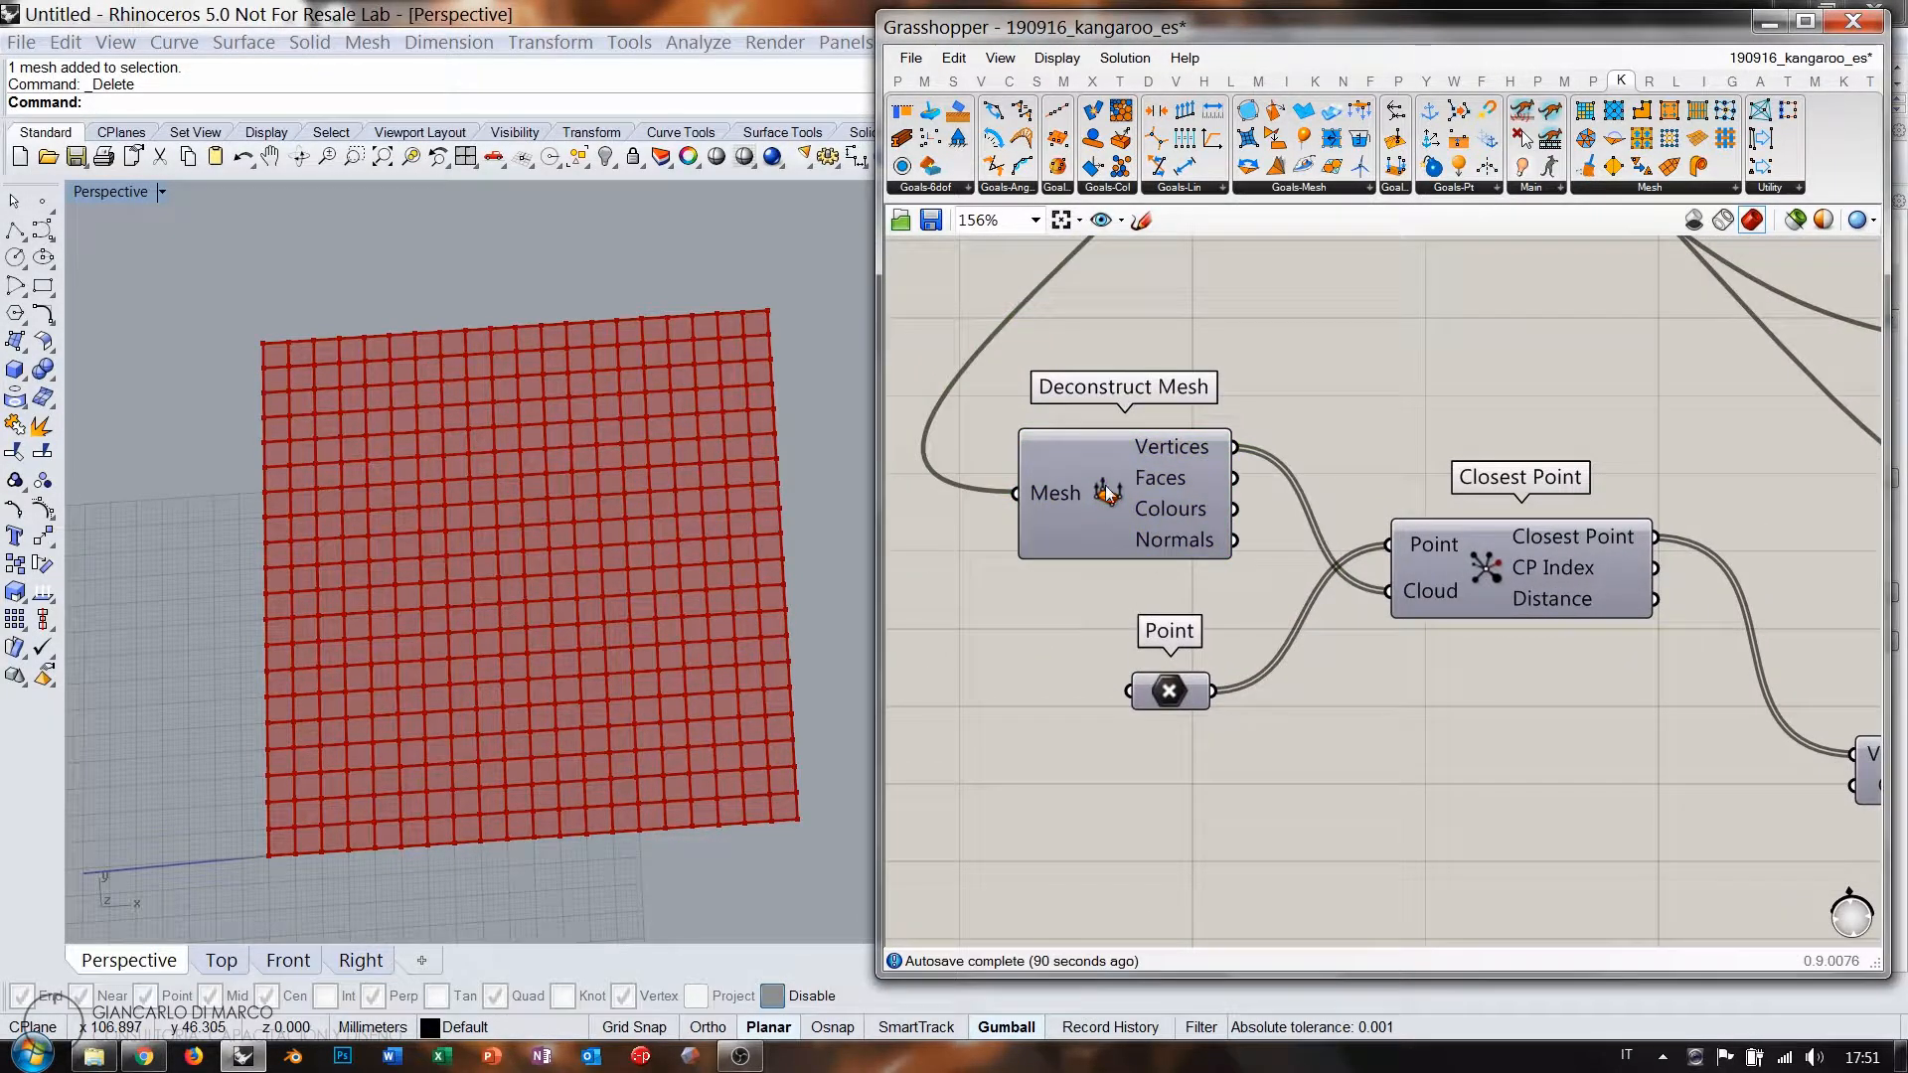
pyautogui.moveTo(1106, 491); pyautogui.dragTo(1202, 508)
pyautogui.moveTo(1169, 690); pyautogui.dragTo(1133, 767)
pyautogui.moveTo(1193, 560); pyautogui.dragTo(1203, 702, button='right')
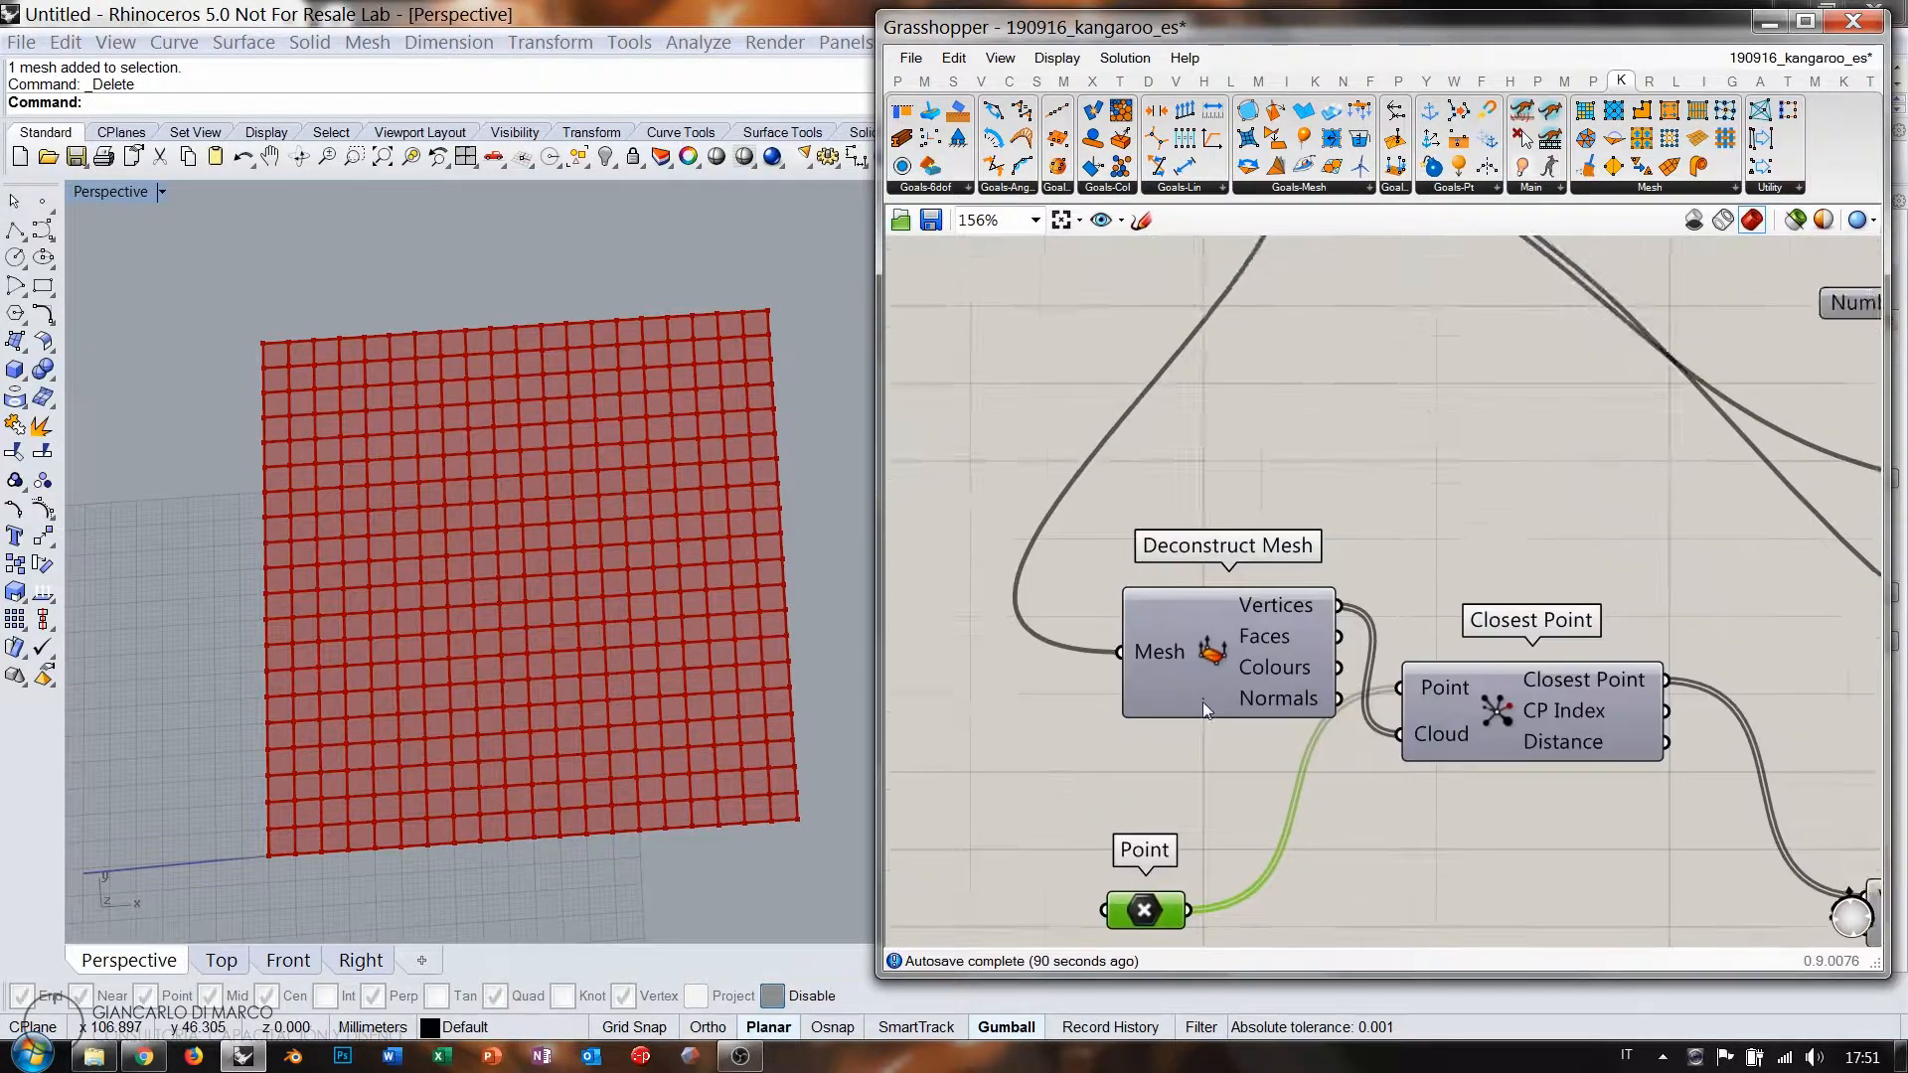
pyautogui.scroll(-3, 1202, 702)
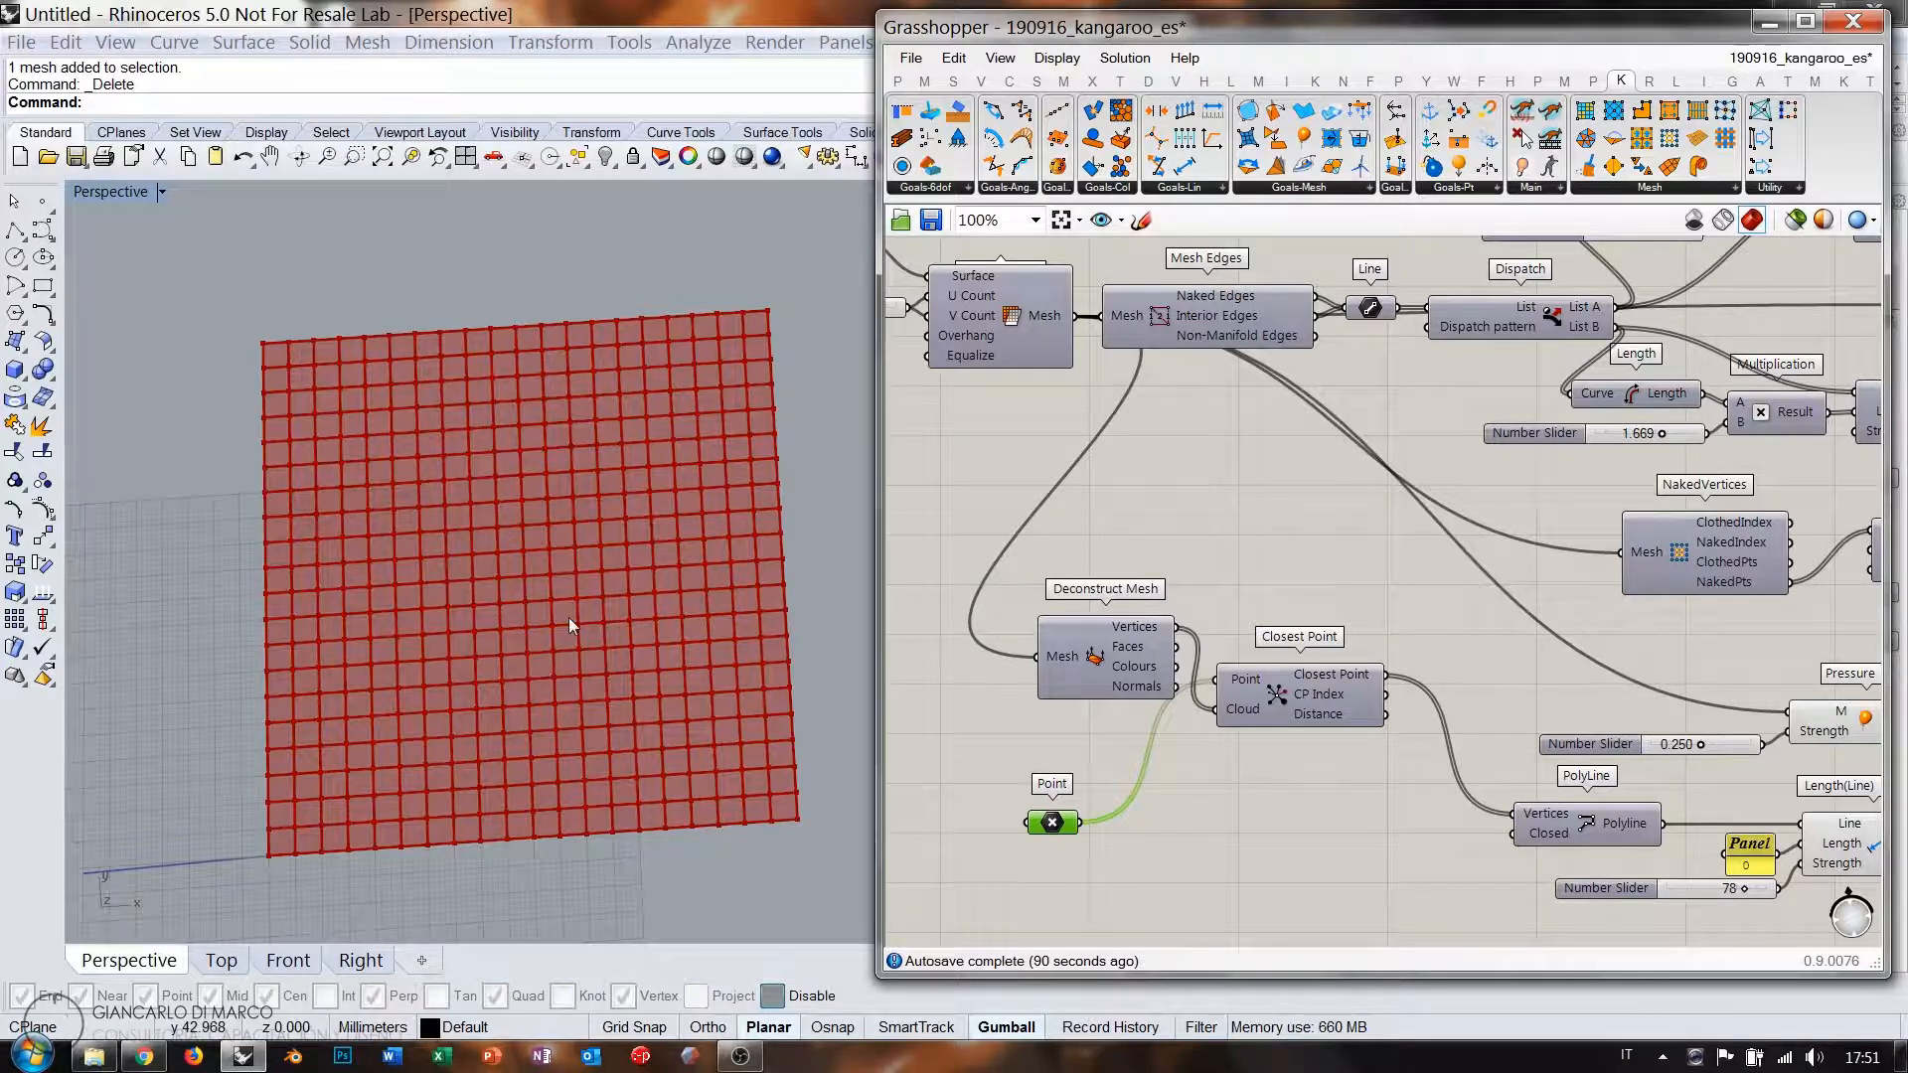
# Add a Line component ('lin') fed by the mesh's Interior Edges.
pyautogui.moveTo(1349, 519); pyautogui.dragTo(1344, 471, button='right')
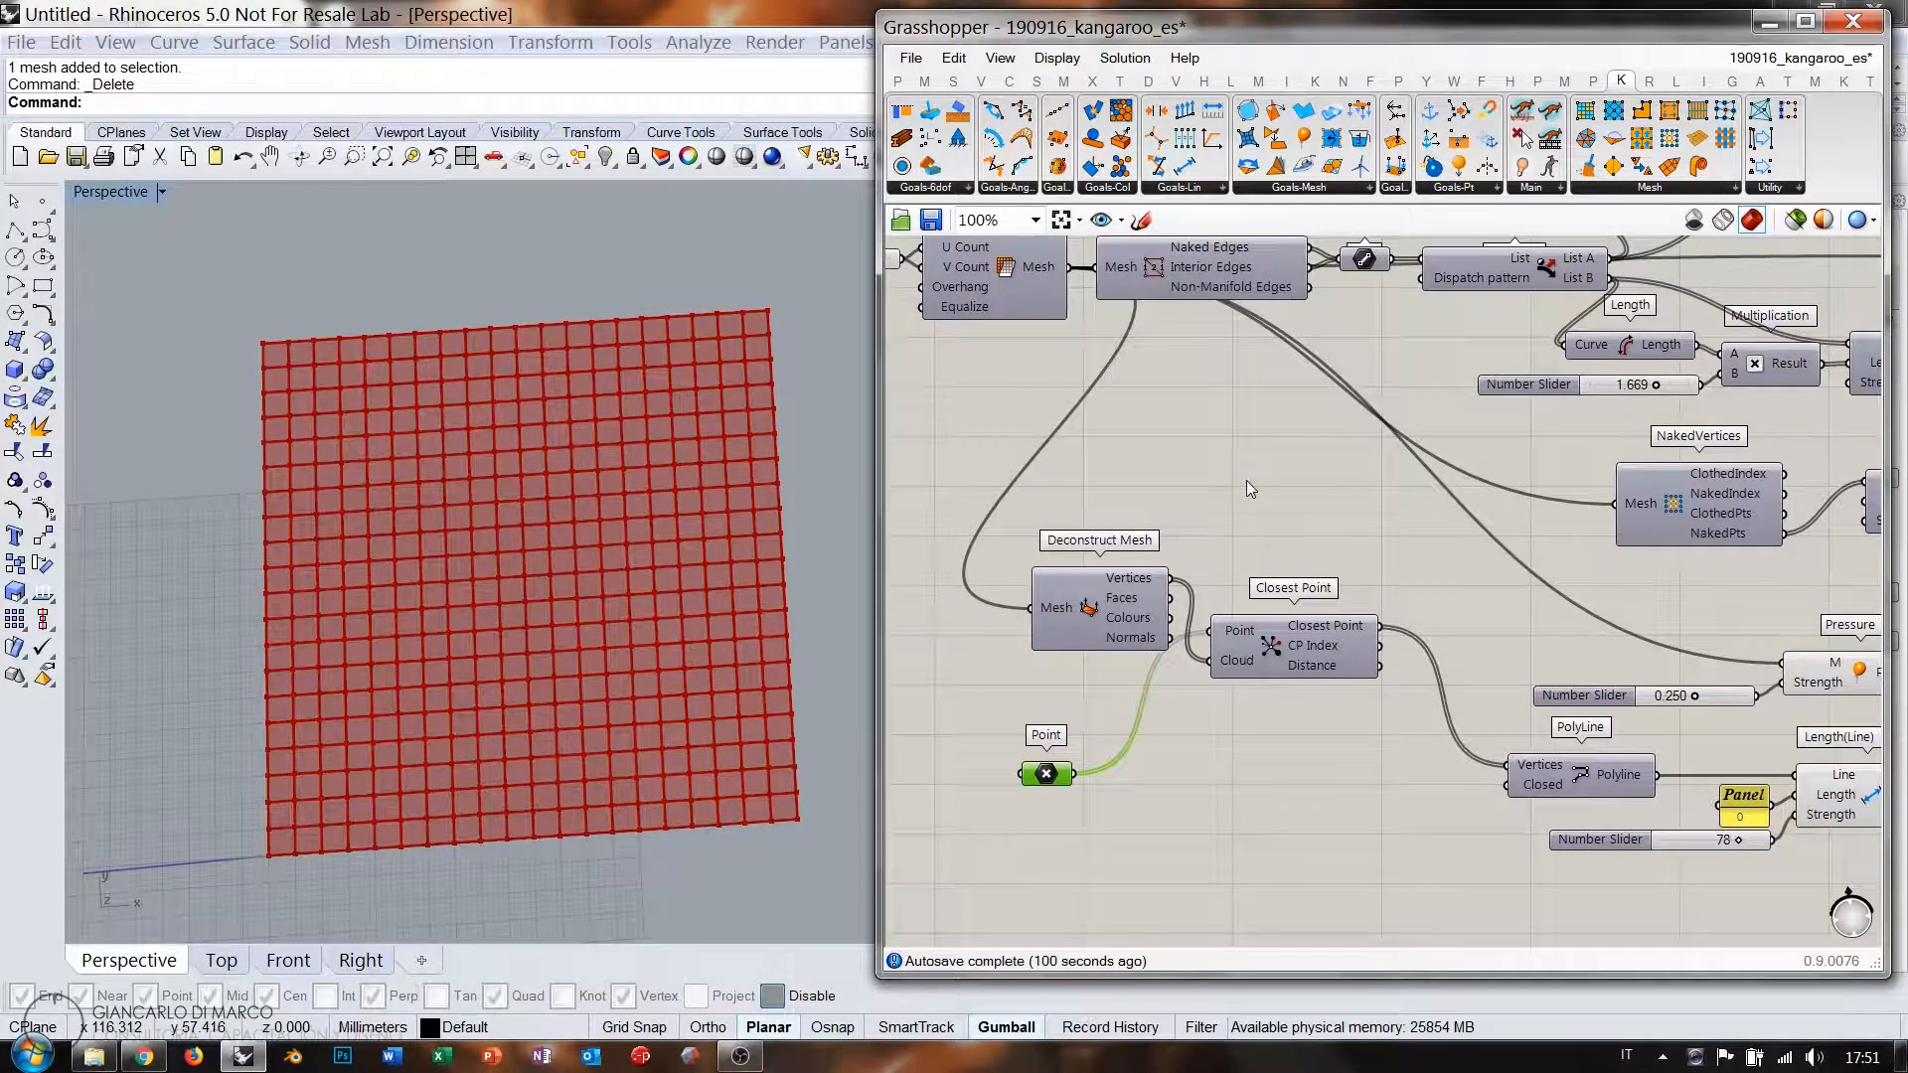
pyautogui.doubleClick(1260, 454)
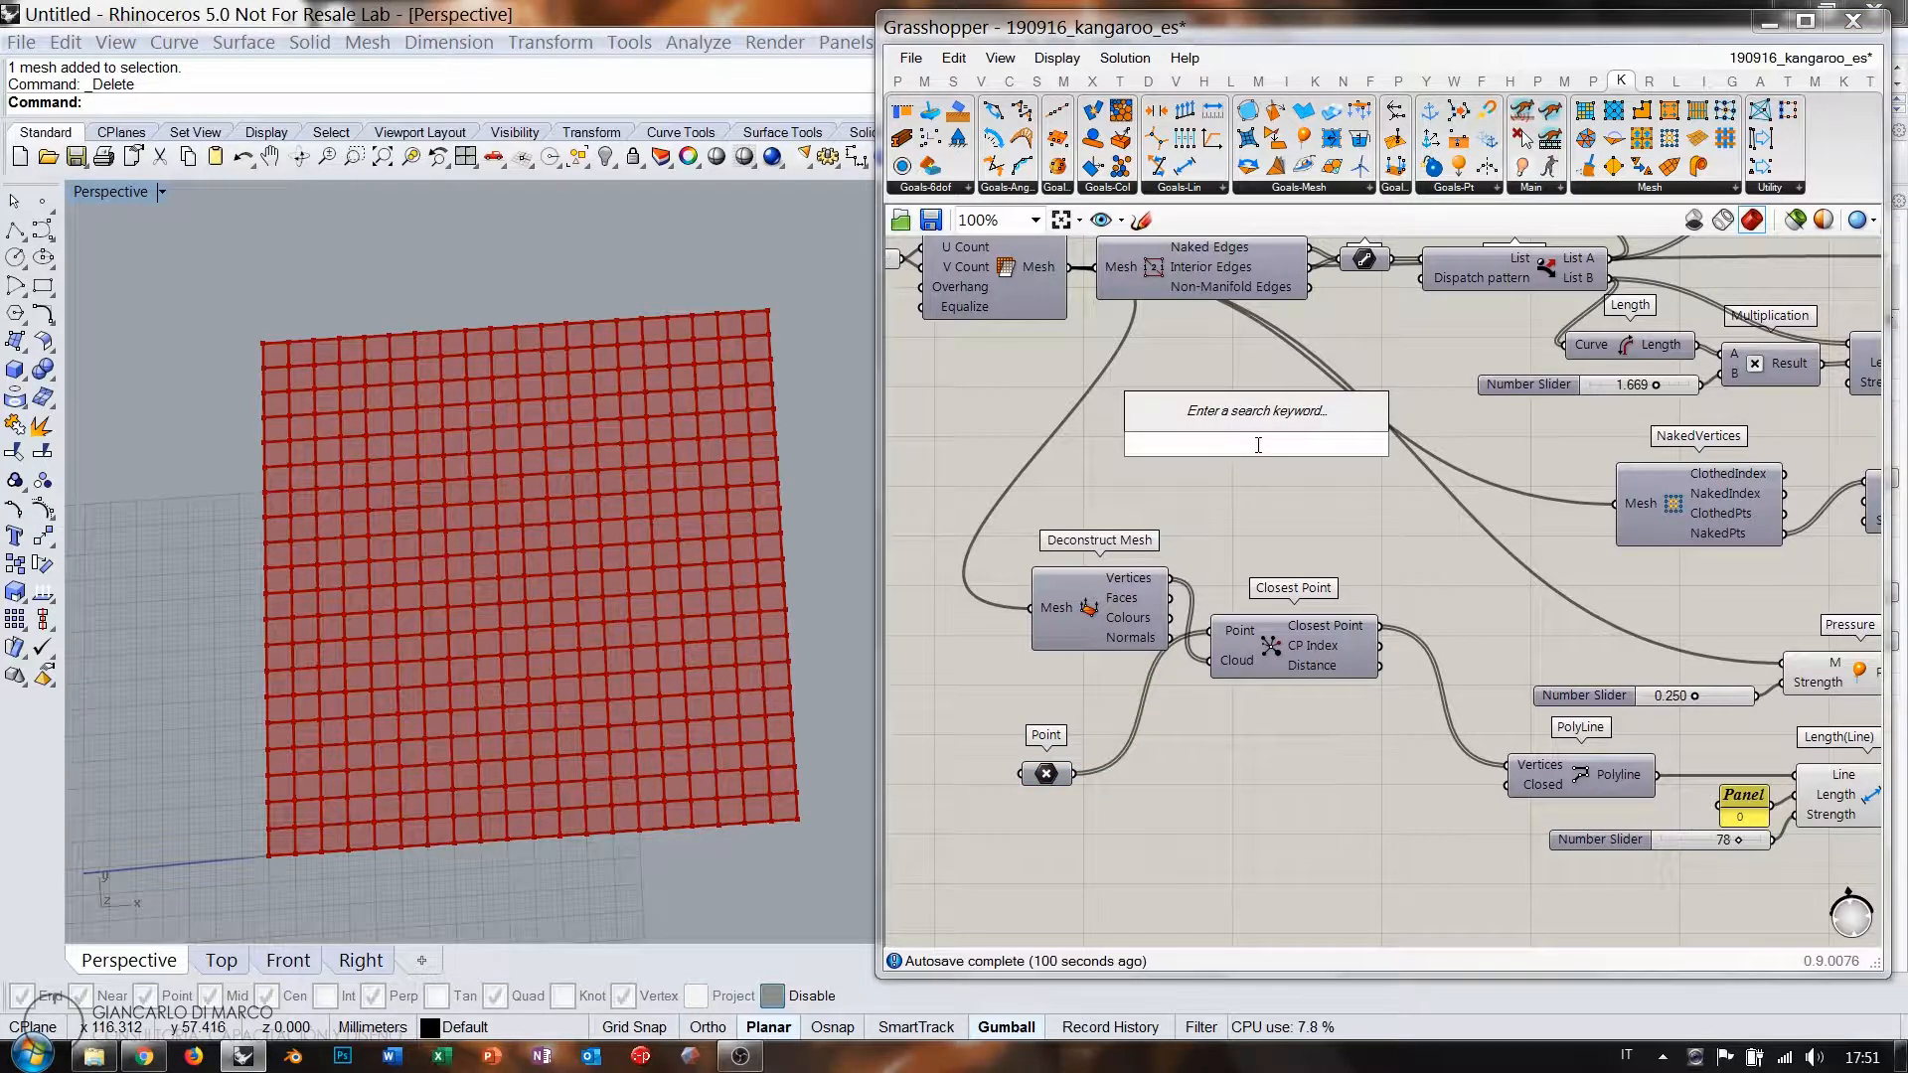
pyautogui.write('lin')
pyautogui.click(1254, 419)
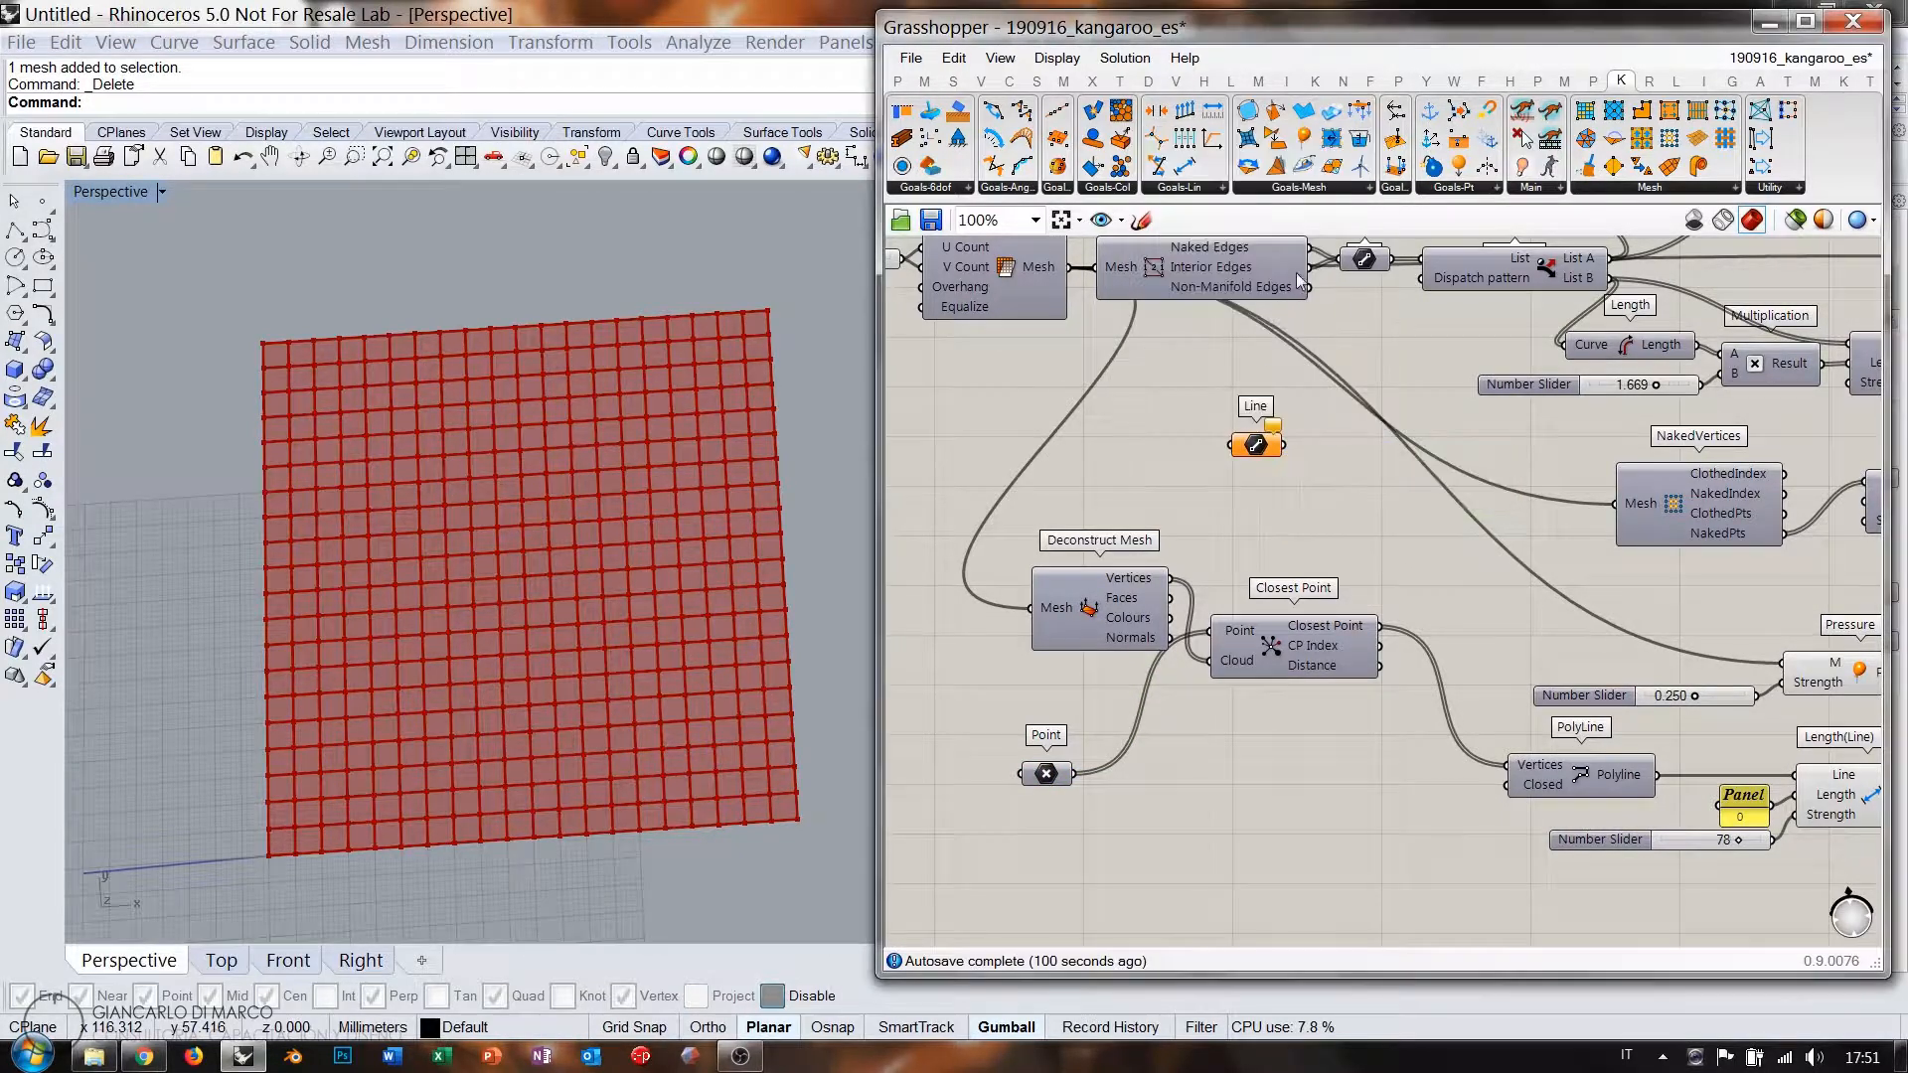
pyautogui.moveTo(1310, 266); pyautogui.dragTo(1039, 817)
# Place a Point On Curve component at 0.50 beside the Line component.
pyautogui.doubleClick(1141, 852)
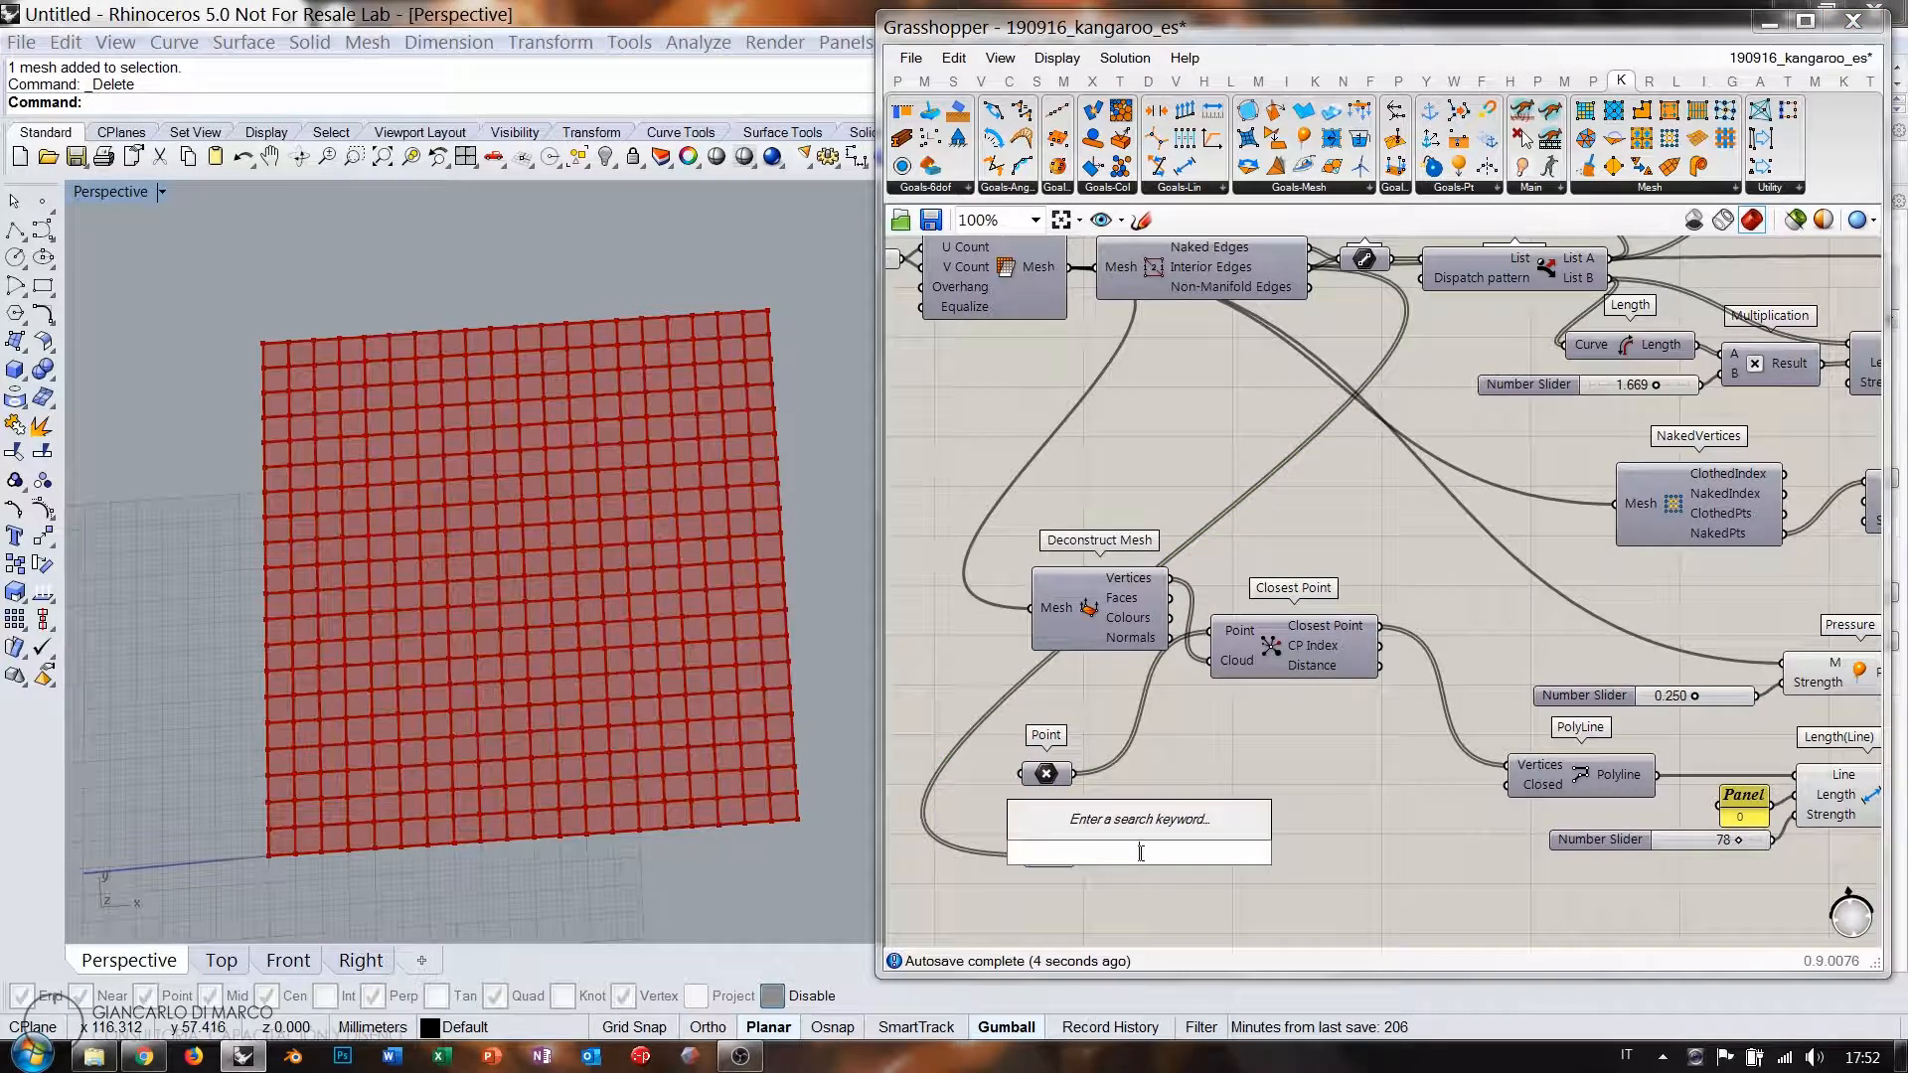
pyautogui.write('poc')
pyautogui.click(1118, 825)
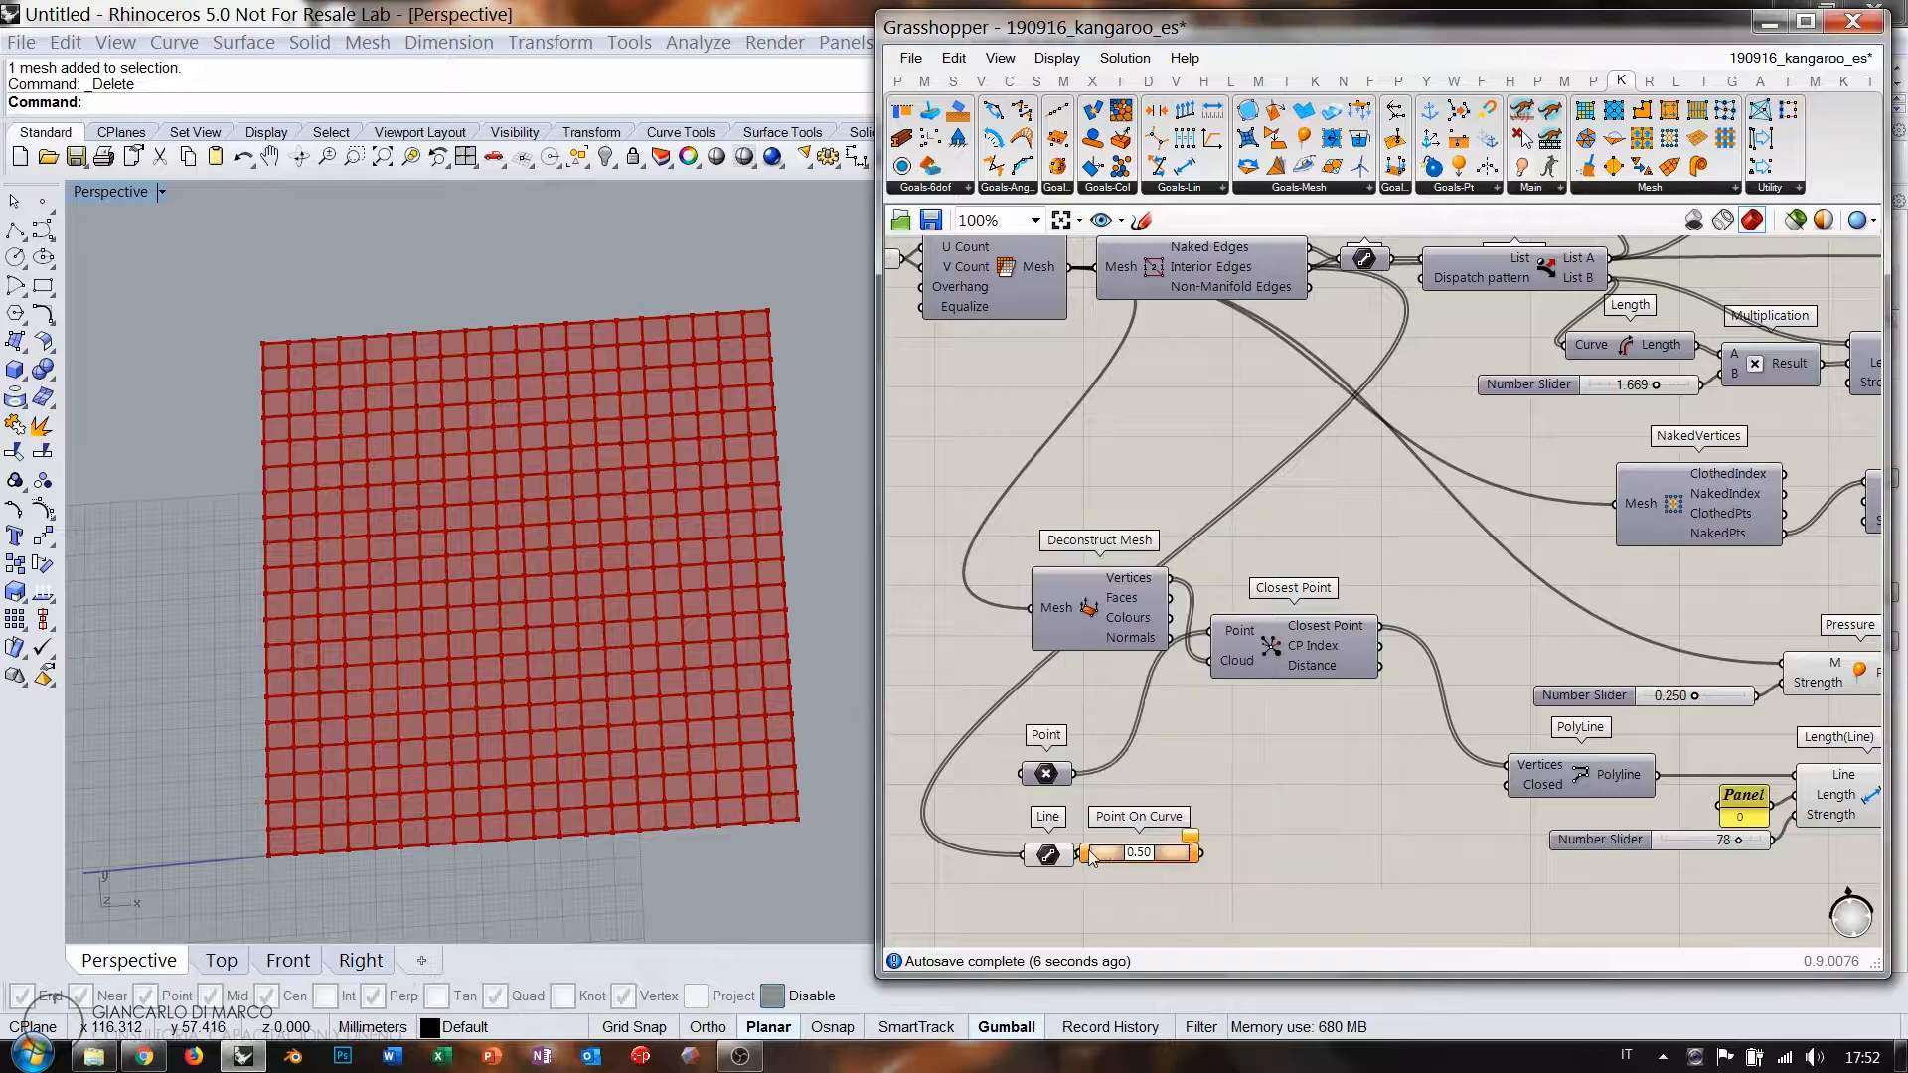
pyautogui.moveTo(1097, 862); pyautogui.dragTo(987, 866)
pyautogui.moveTo(1118, 860); pyautogui.dragTo(1049, 860)
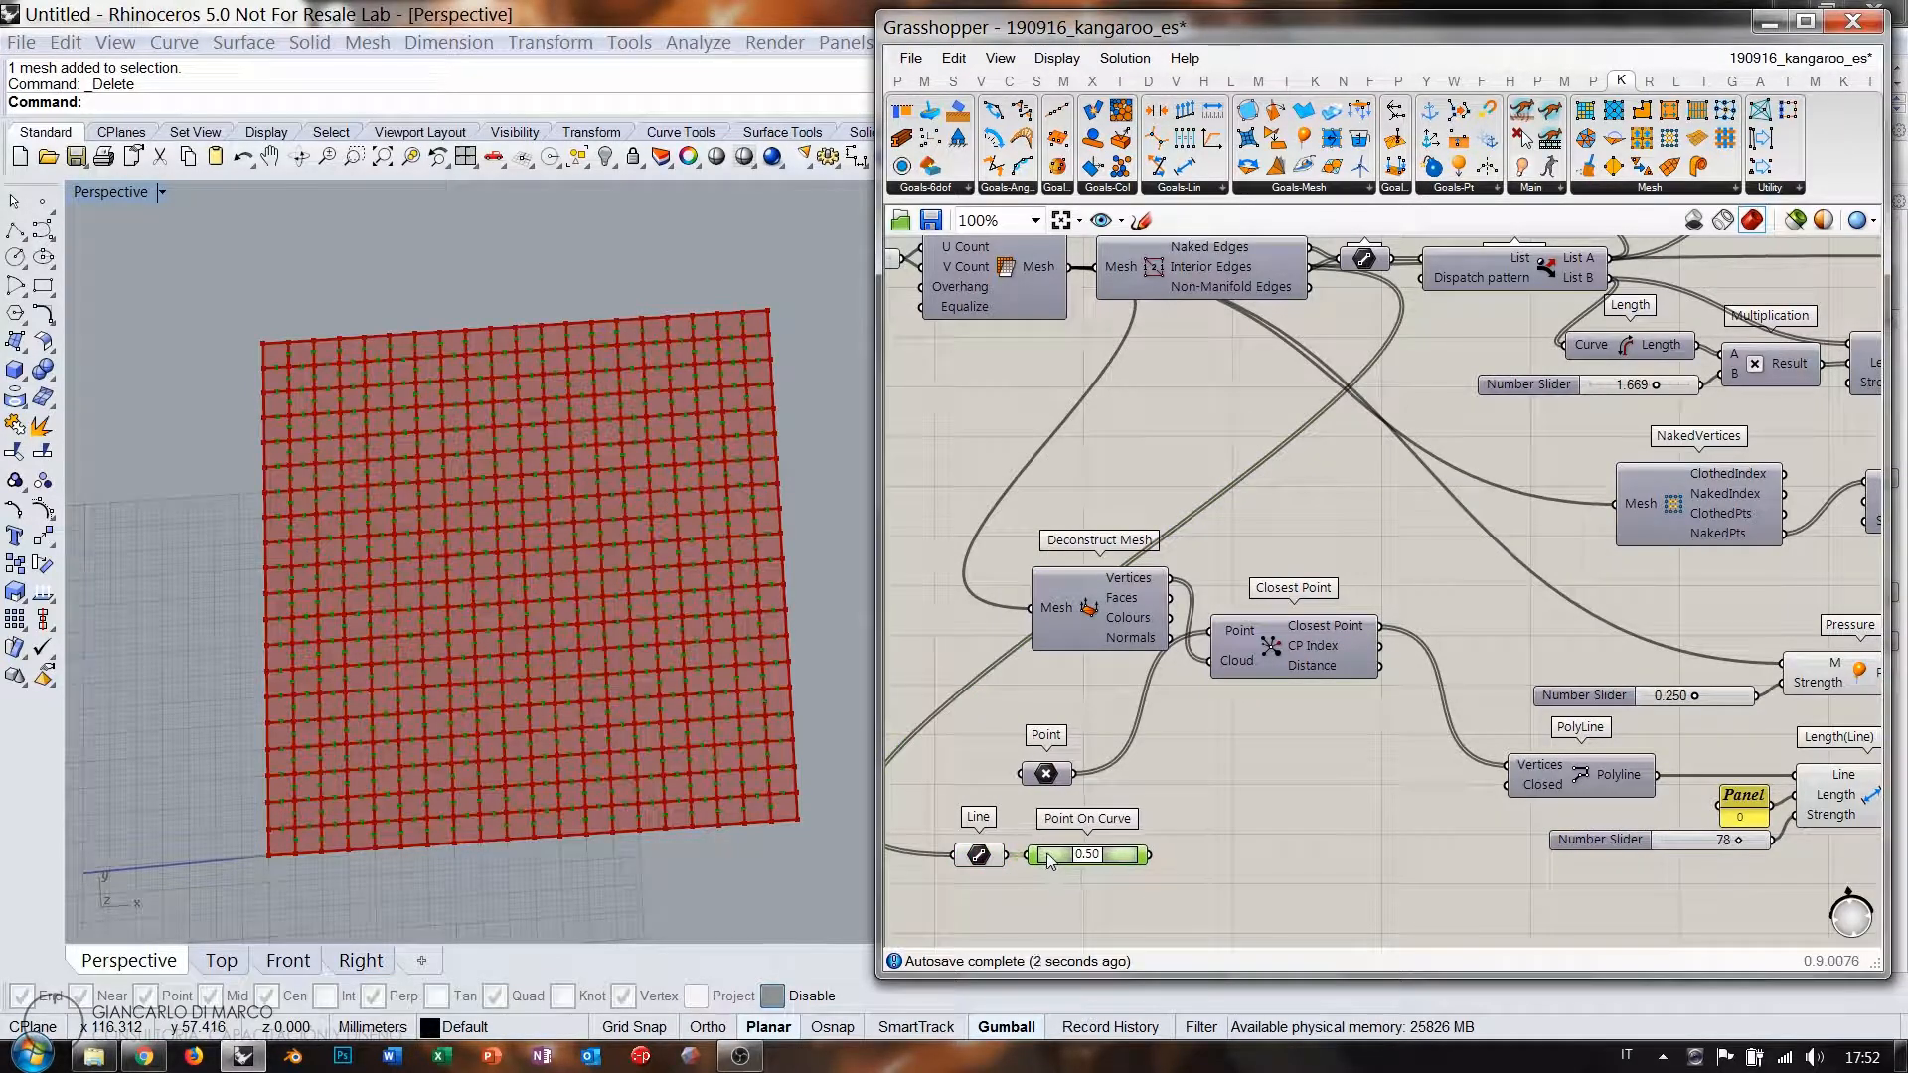
pyautogui.doubleClick(1220, 833)
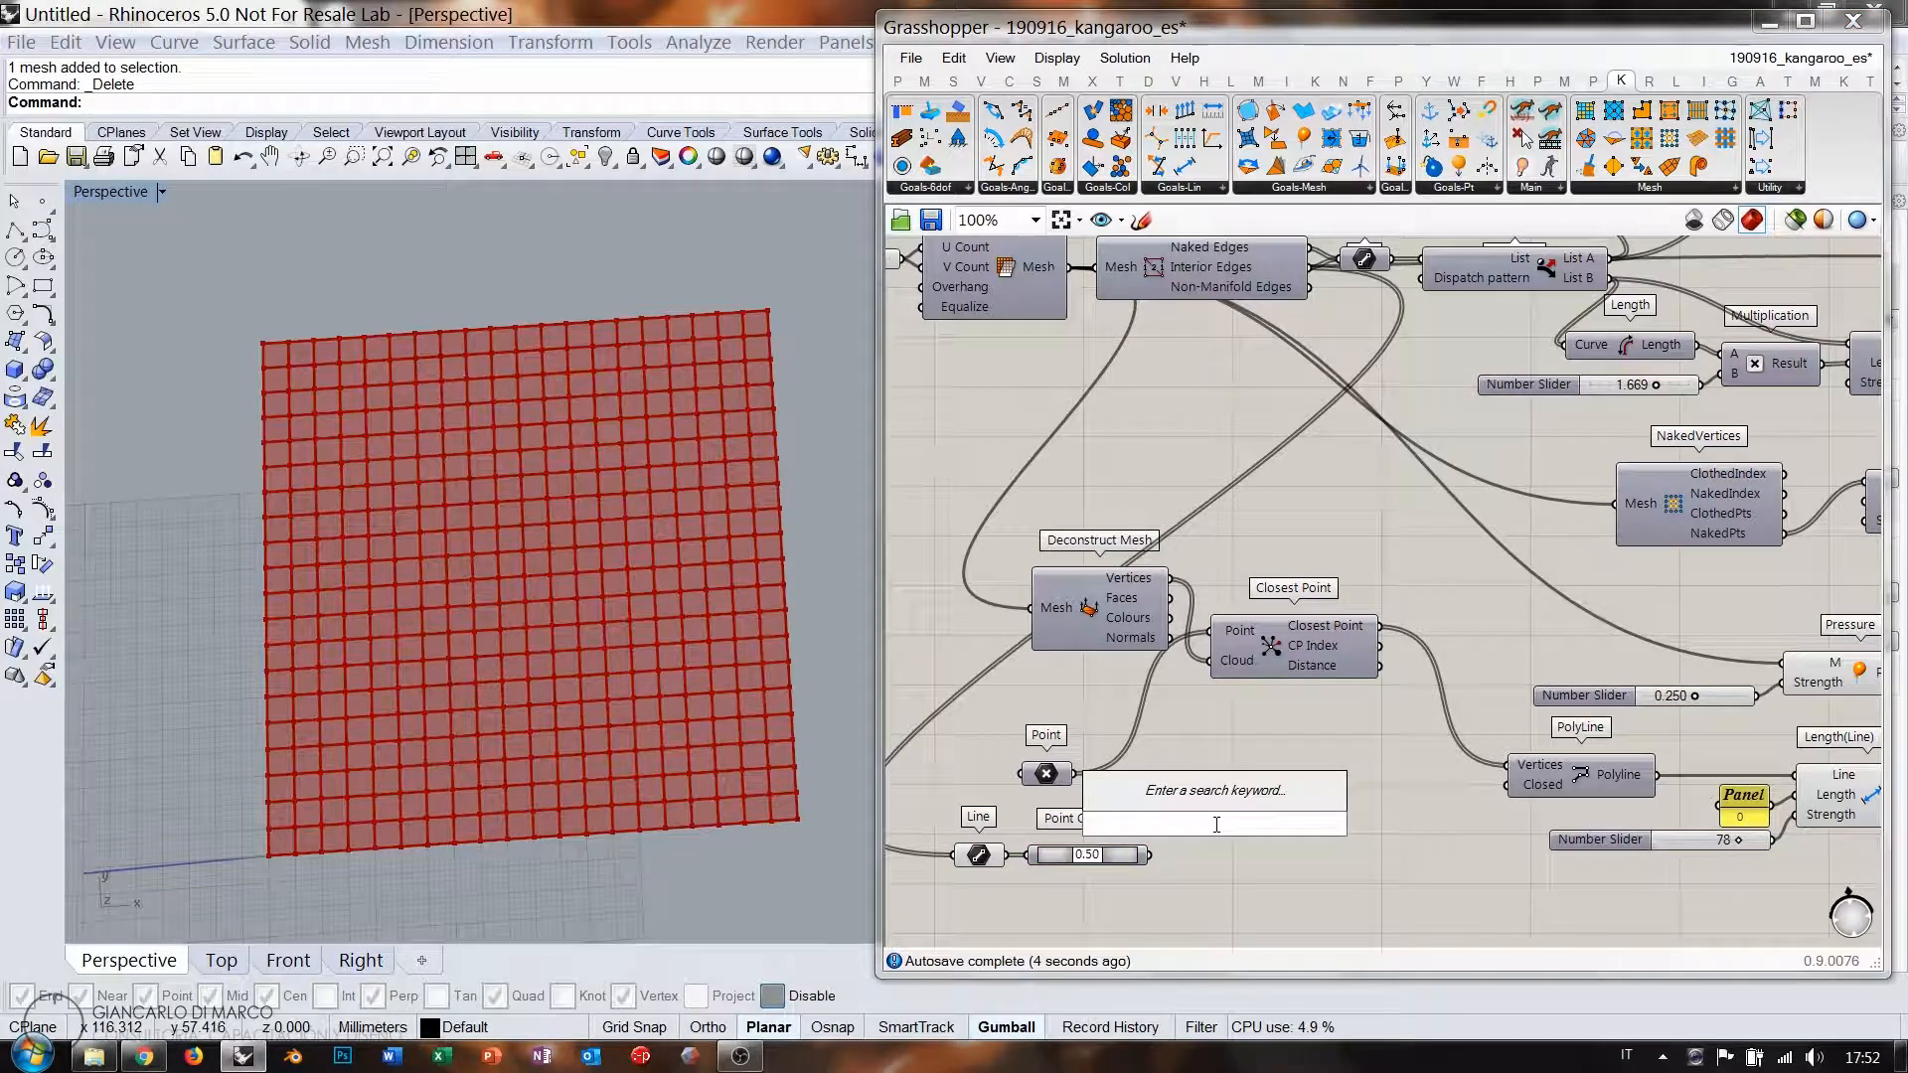
pyautogui.write('dis')
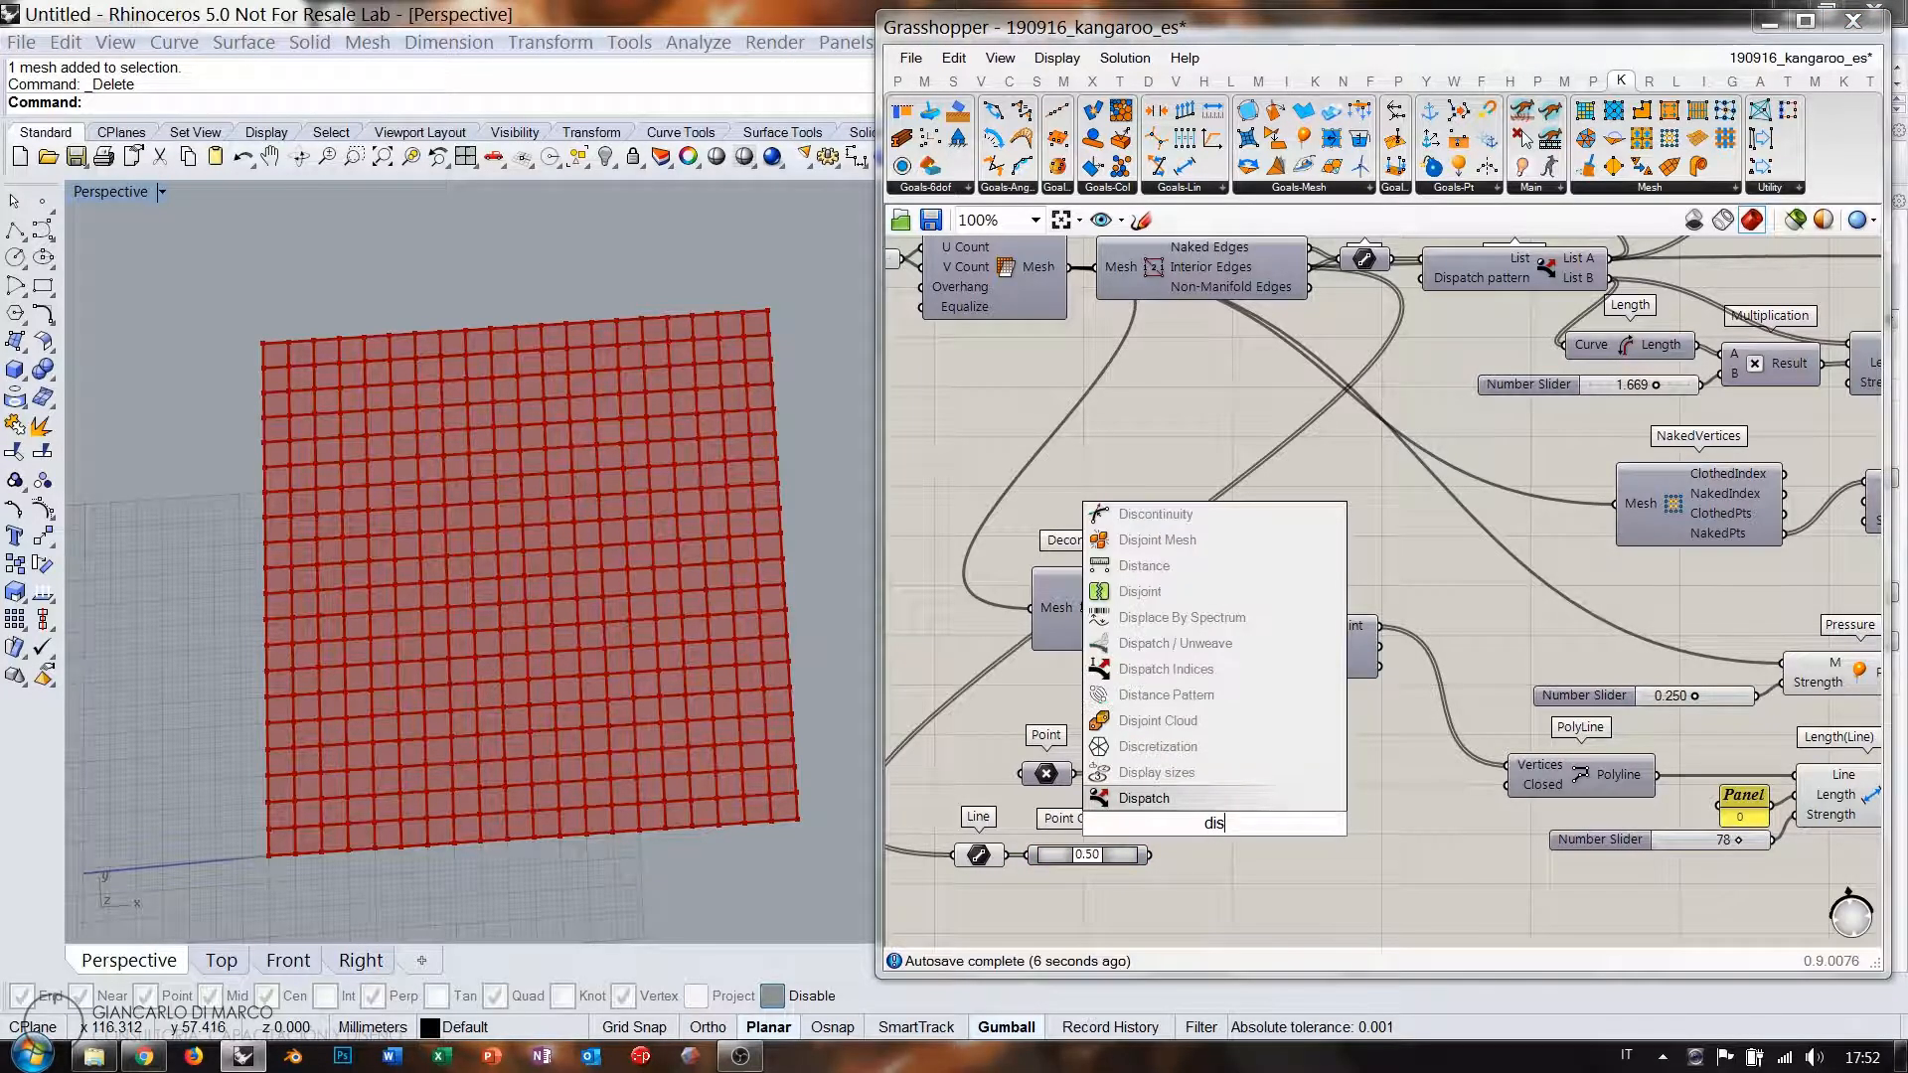
pyautogui.press('Escape')
pyautogui.scroll(3, 1256, 885)
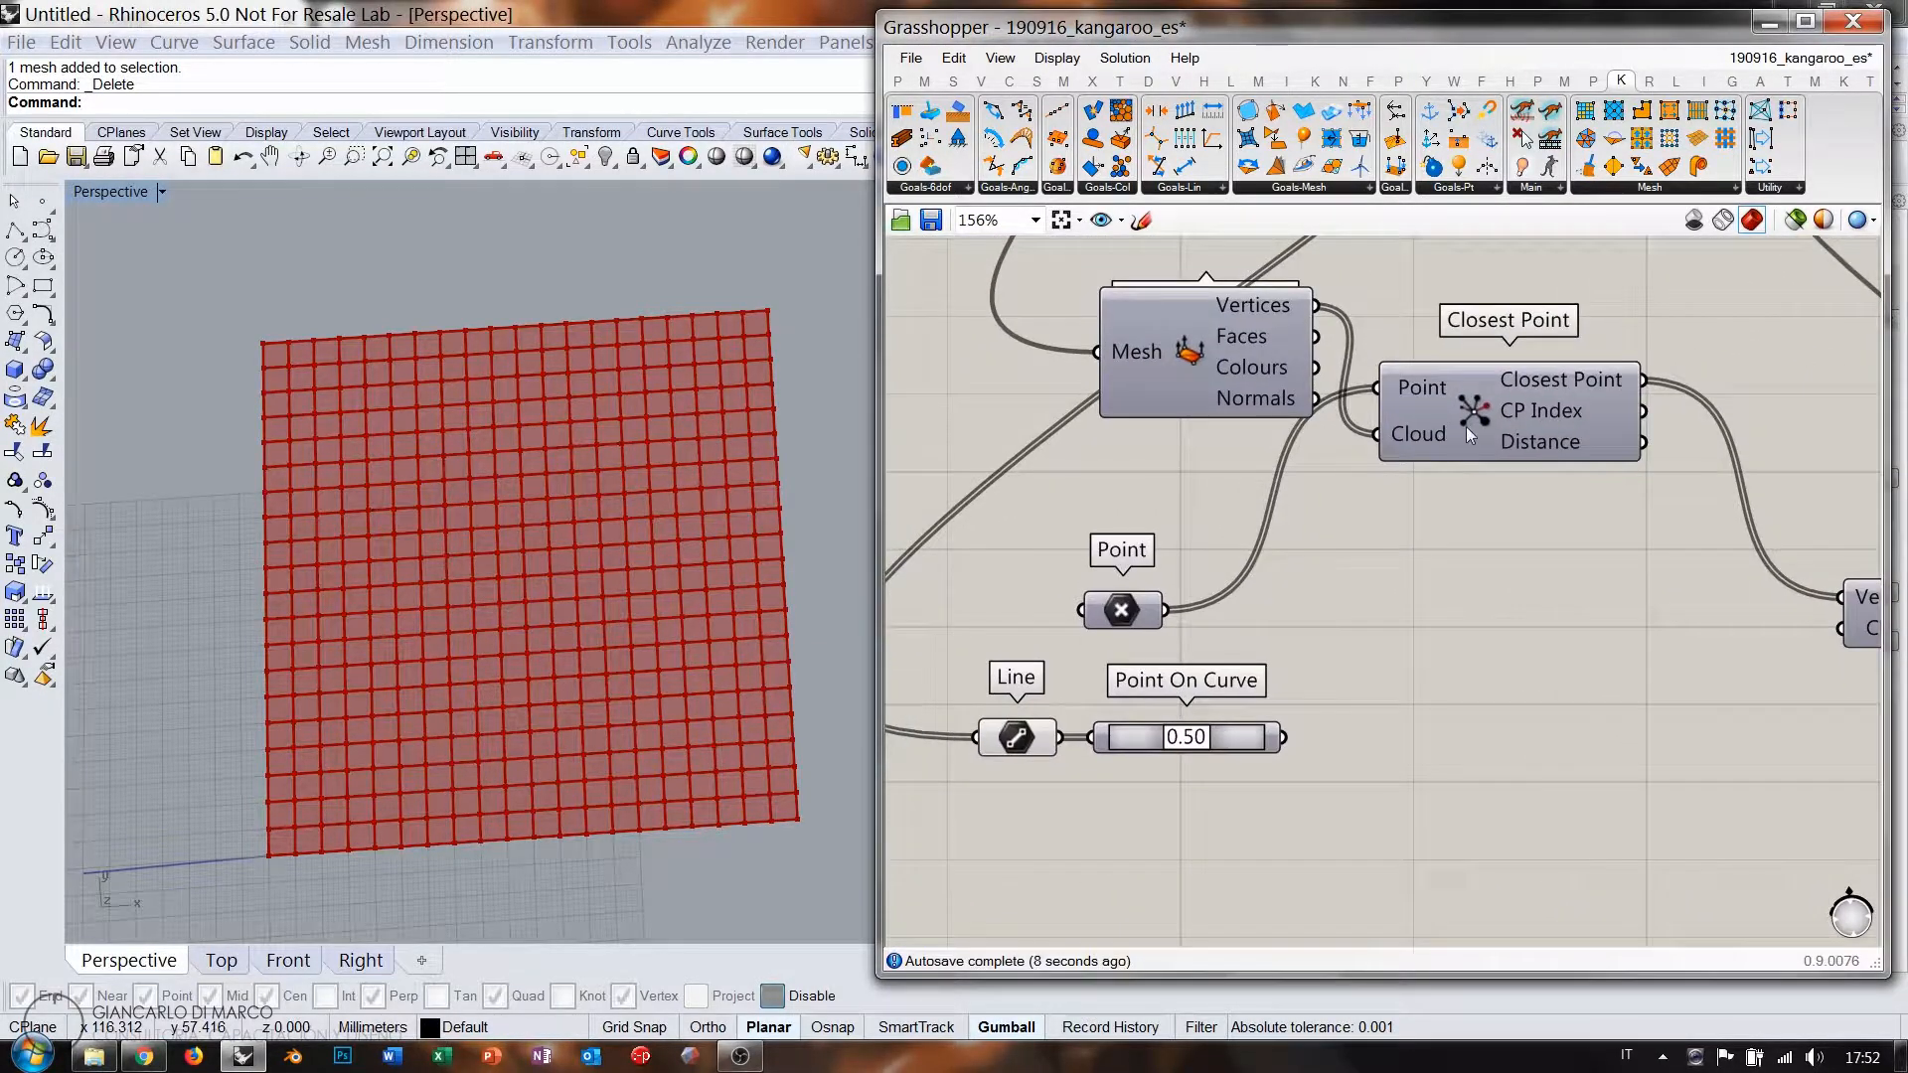
# Duplicate Closest Point and feed Point On Curve's midpoints into the copy's Cloud input.
pyautogui.keyDown('alt'); pyautogui.moveTo(1465, 427); pyautogui.dragTo(1472, 691); pyautogui.keyUp('alt')
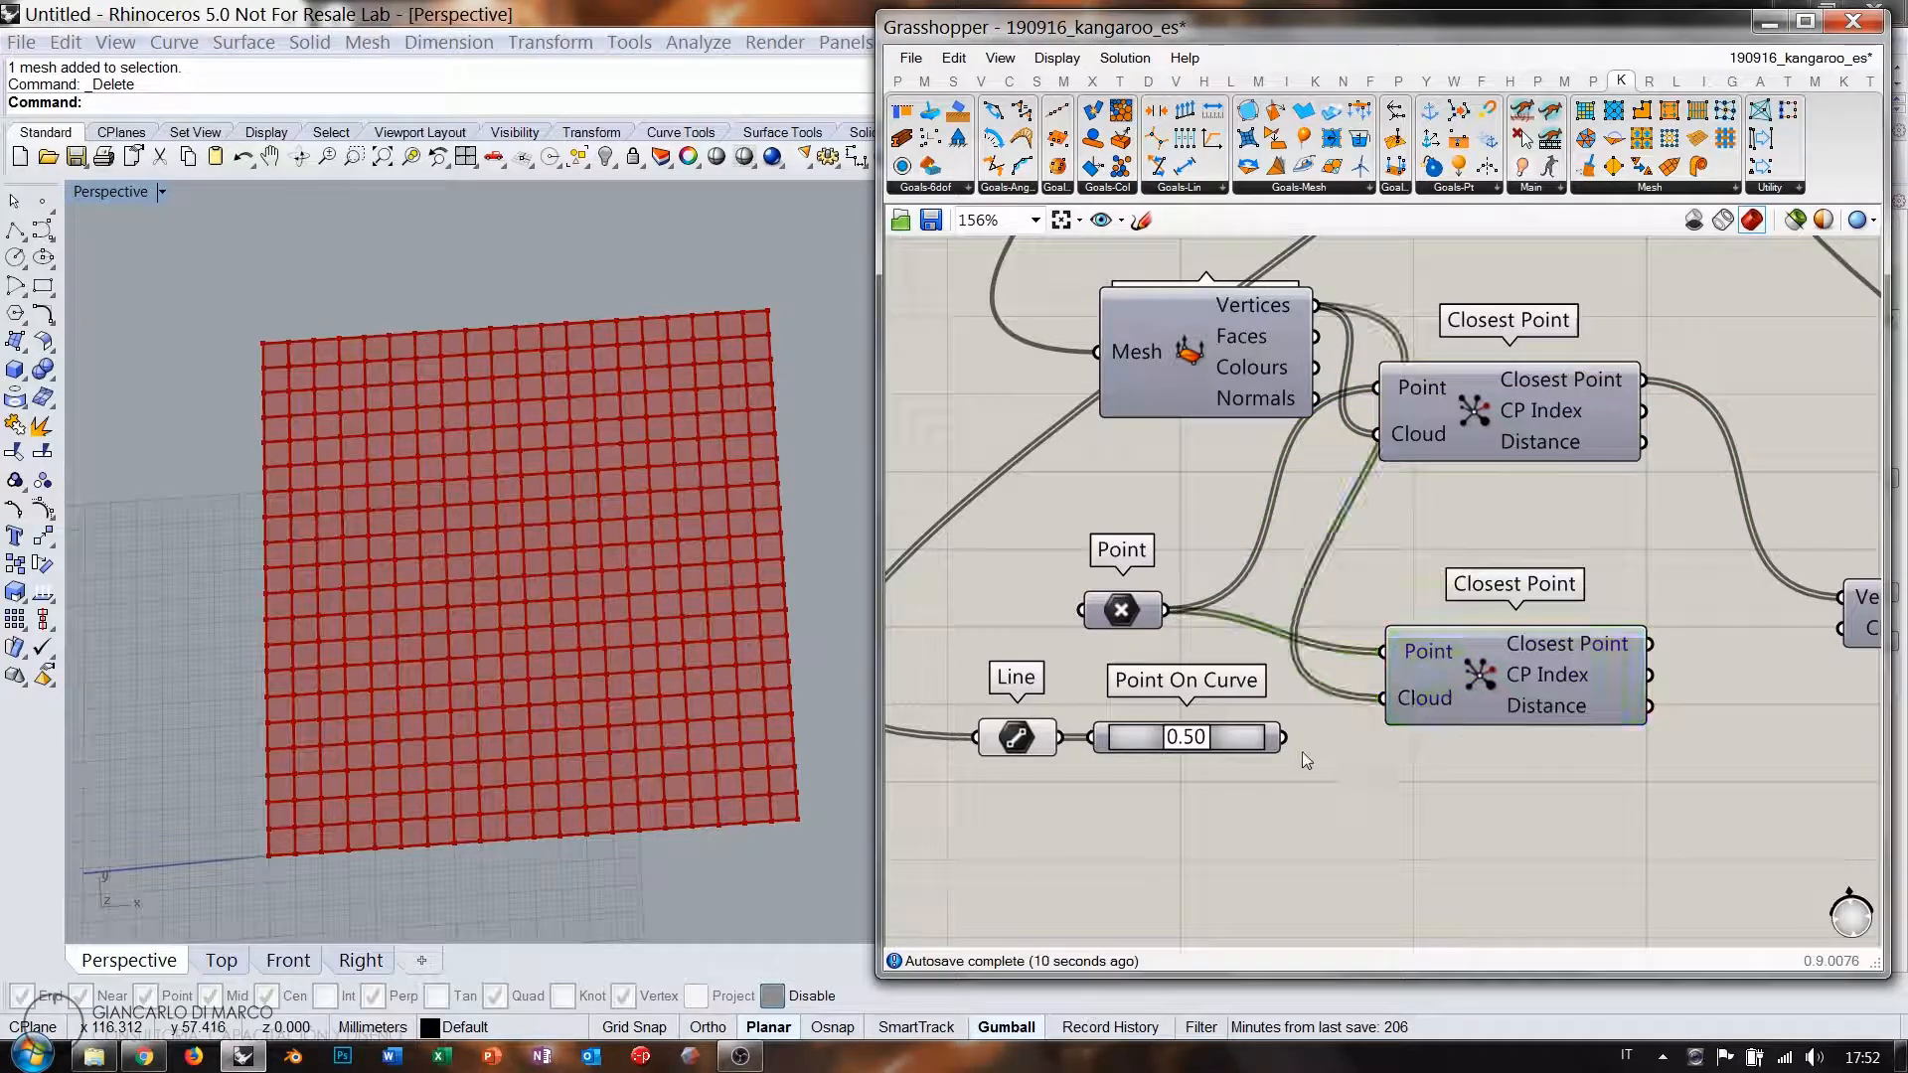
pyautogui.moveTo(1283, 737); pyautogui.dragTo(1416, 715)
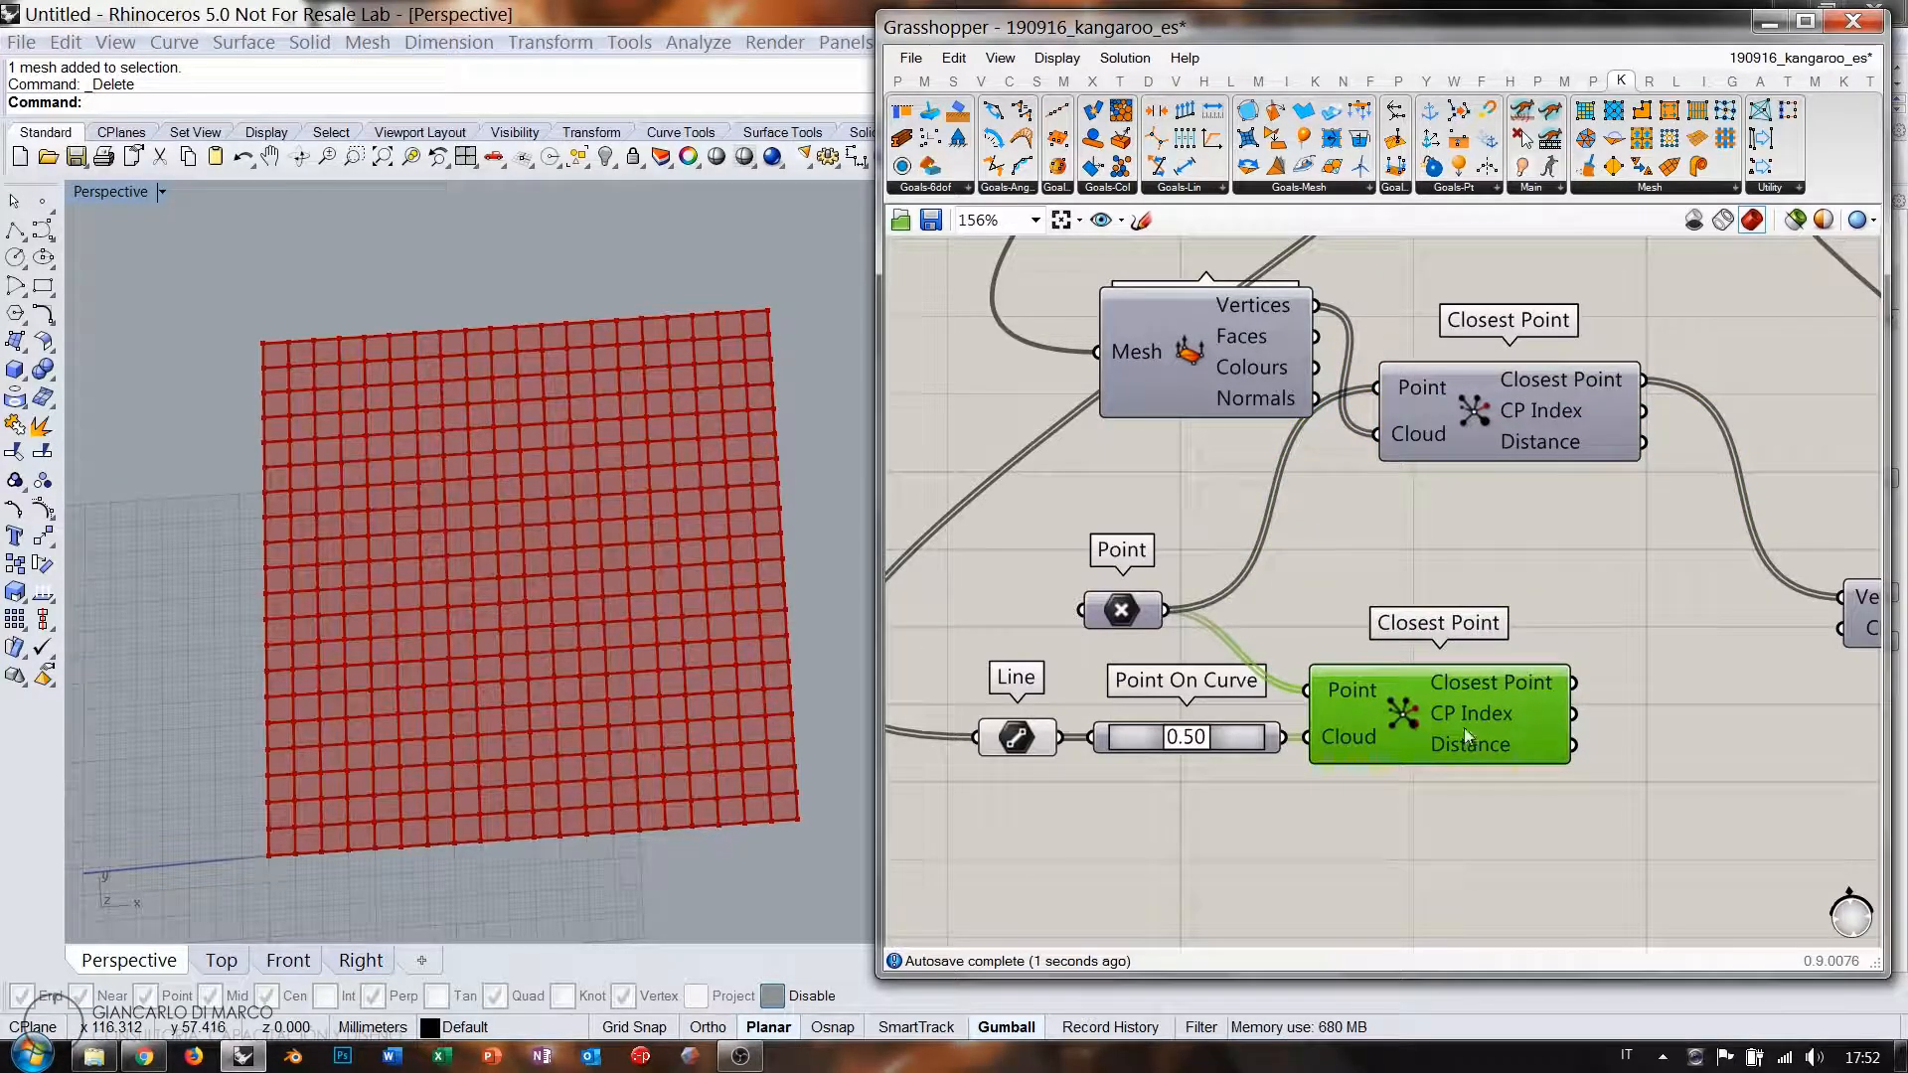
pyautogui.moveTo(1485, 716)
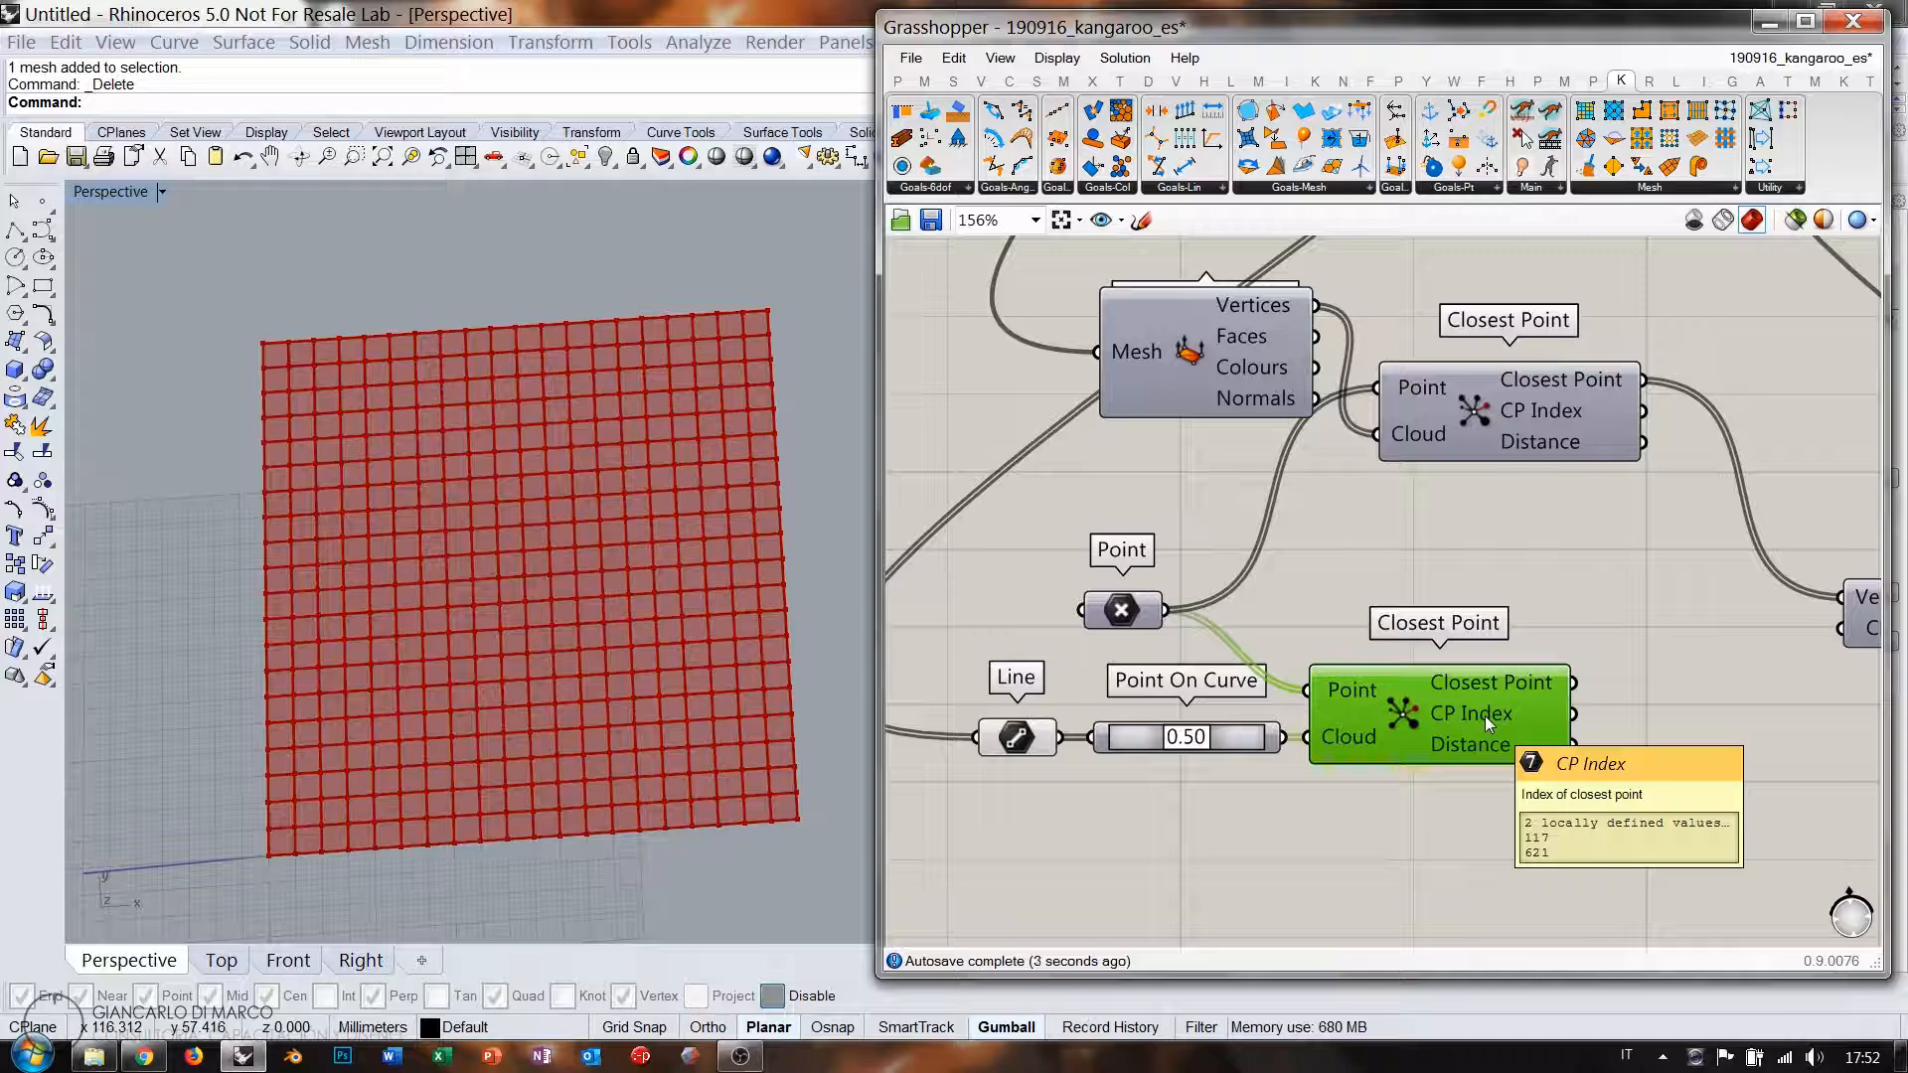
pyautogui.moveTo(1485, 716); pyautogui.dragTo(1430, 518, button='right')
# Add a List Item with Line as its List and CP Index as its Index.
pyautogui.doubleClick(1583, 678)
pyautogui.write('i')
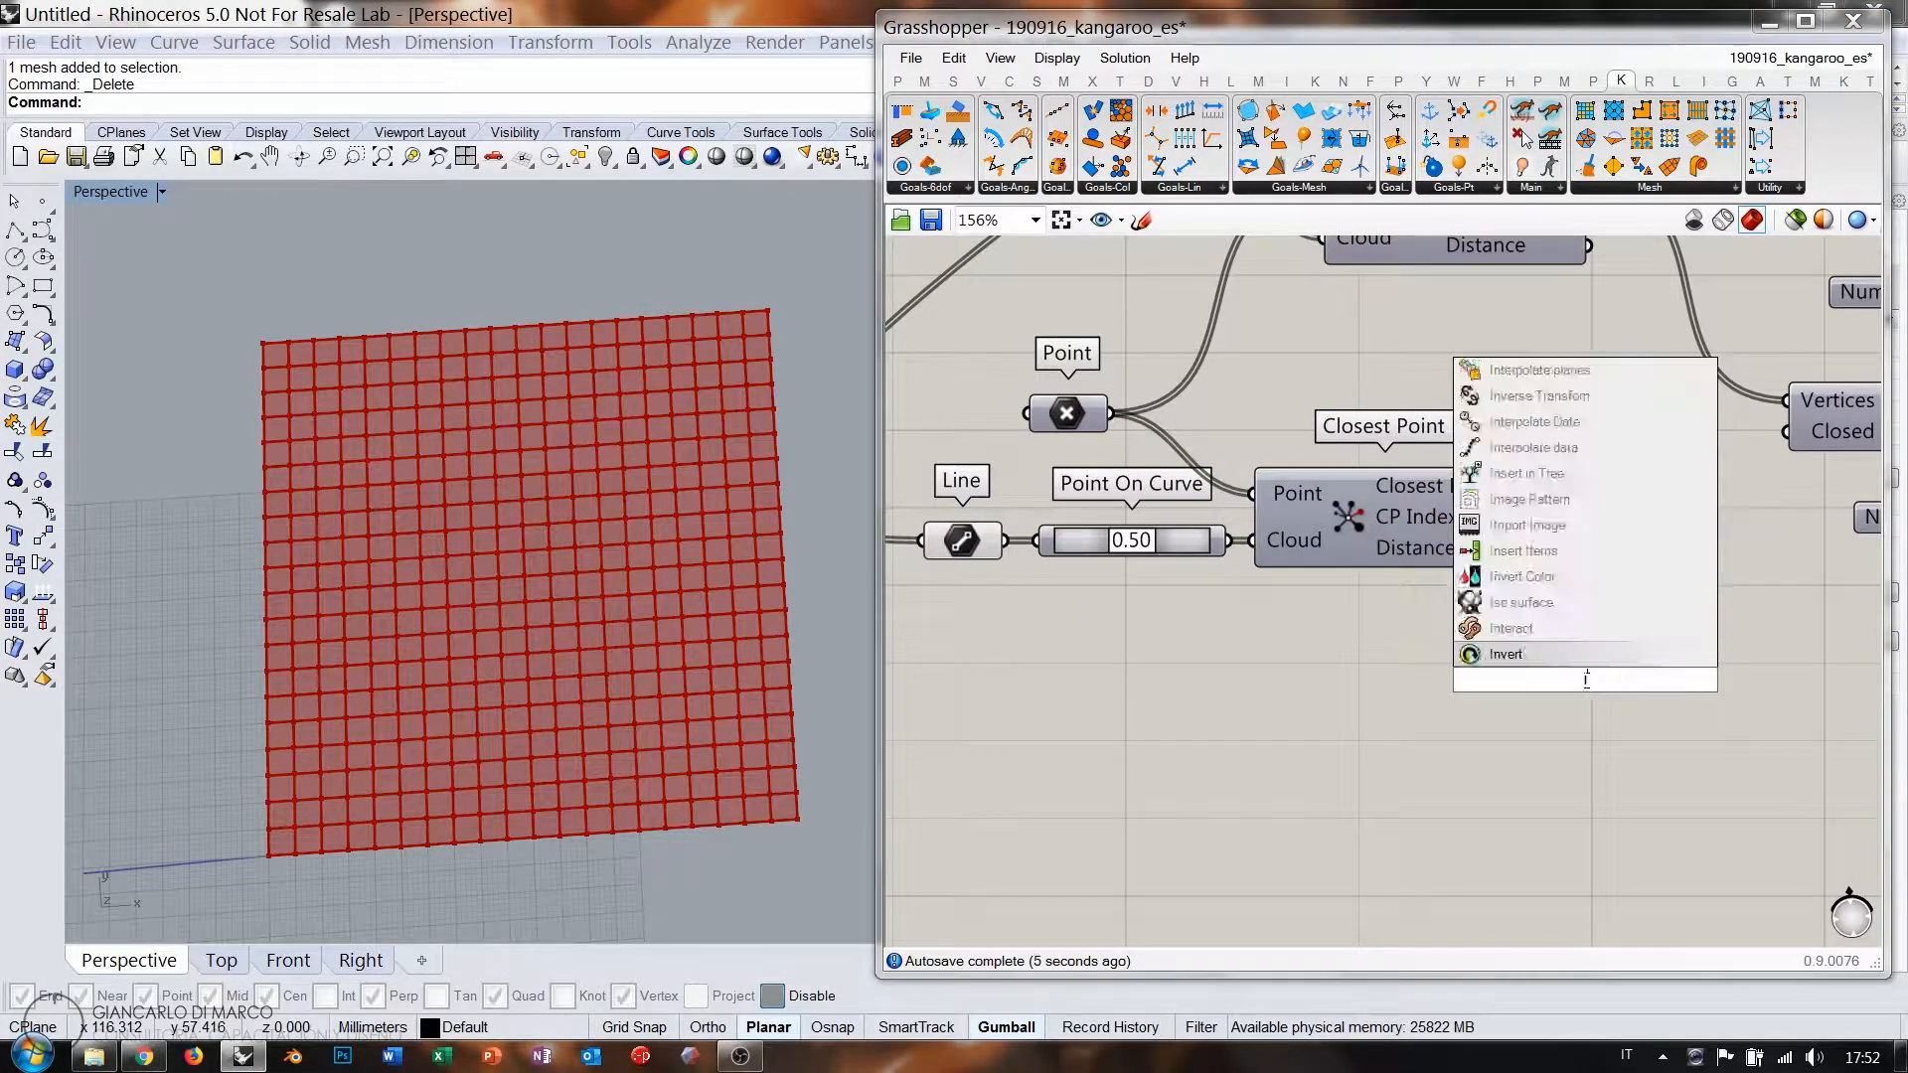
pyautogui.write('tem')
pyautogui.press('Return')
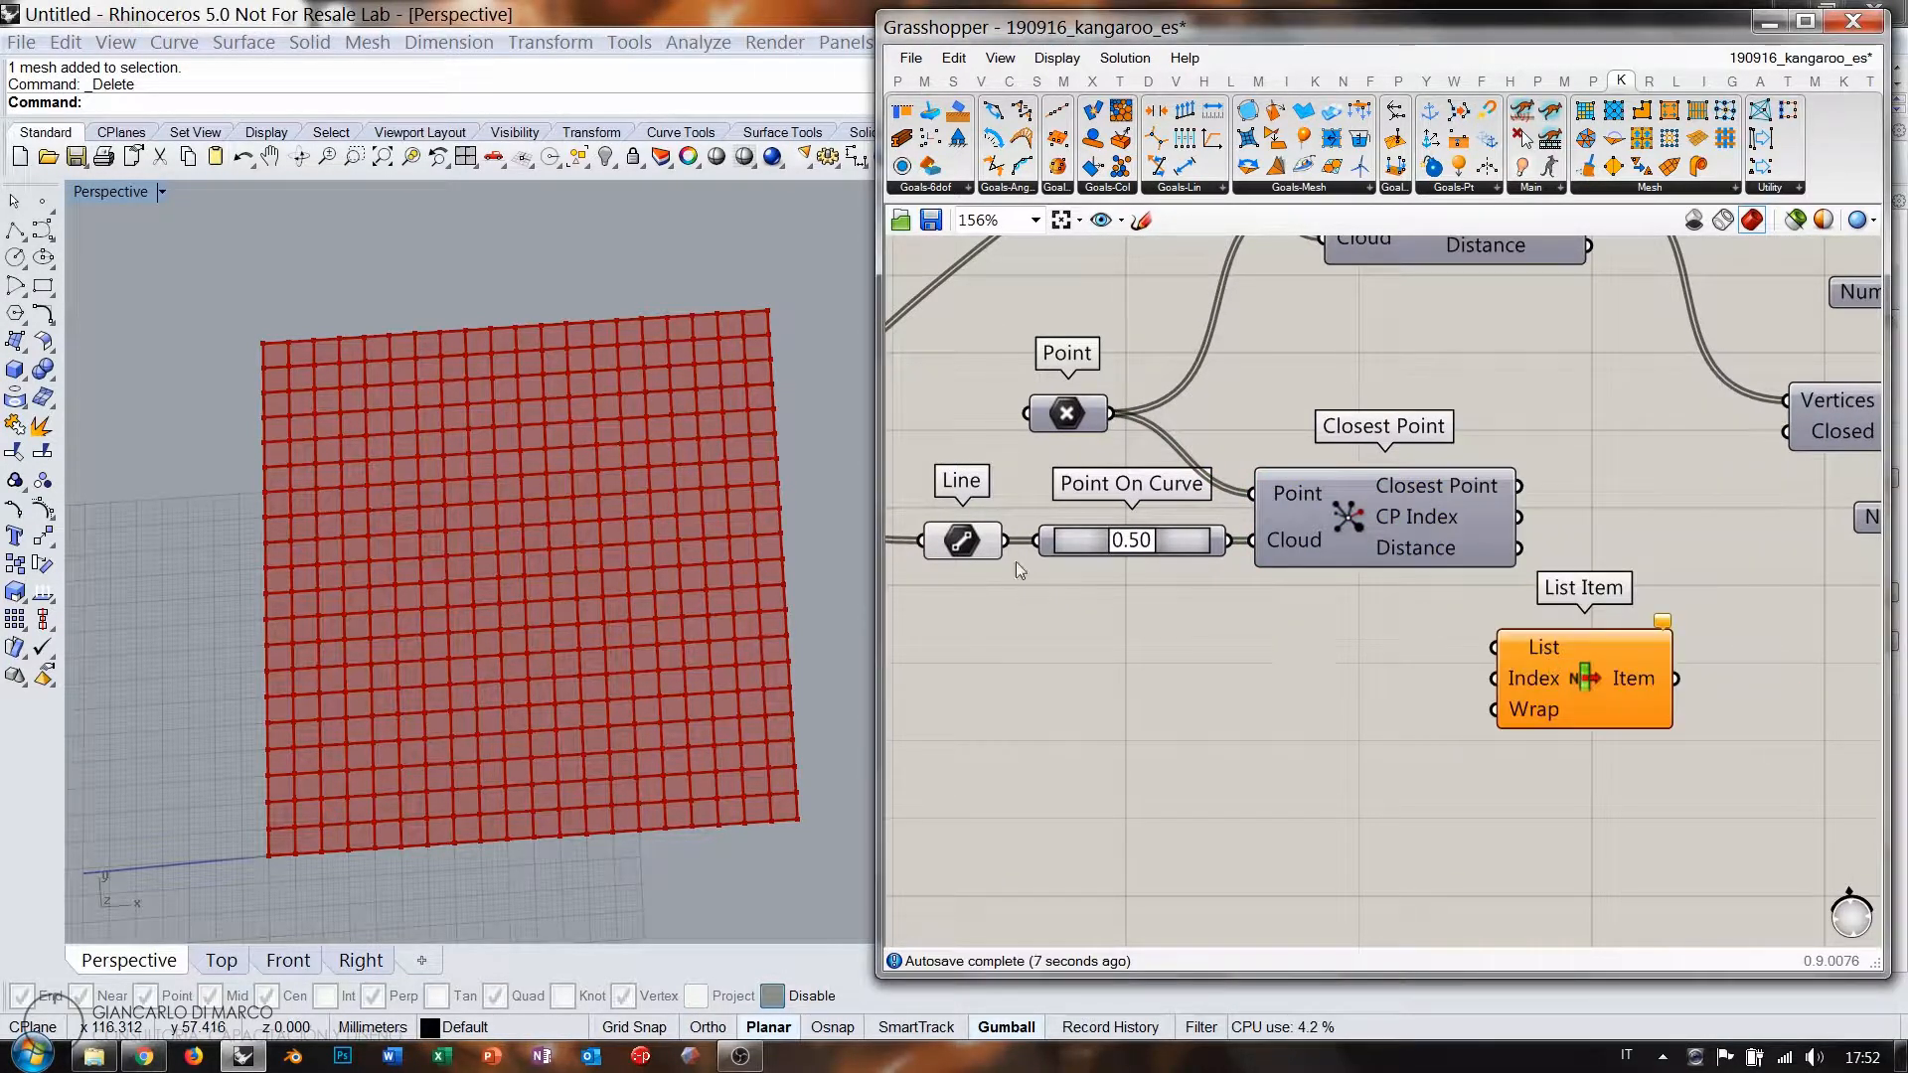
pyautogui.click(961, 541)
pyautogui.moveTo(1006, 541); pyautogui.dragTo(1613, 671)
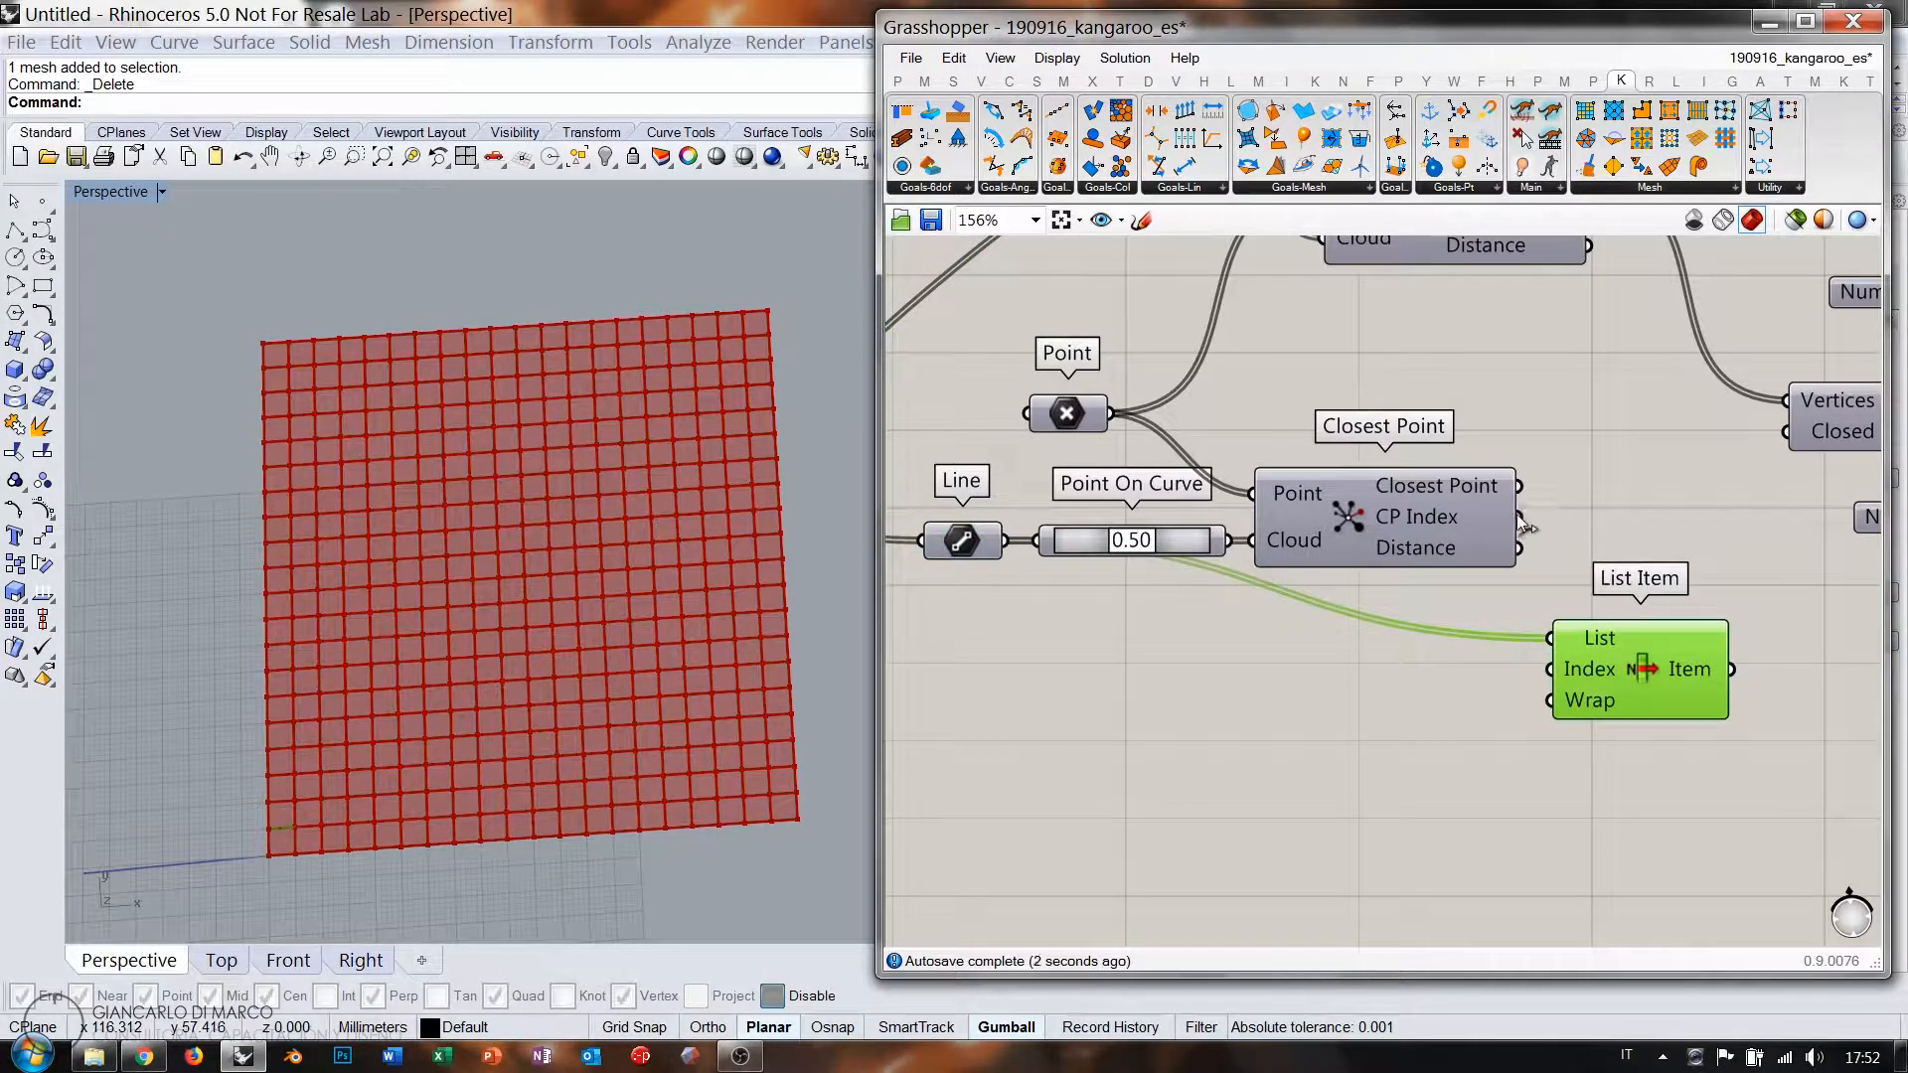
pyautogui.moveTo(1521, 517); pyautogui.dragTo(1546, 674)
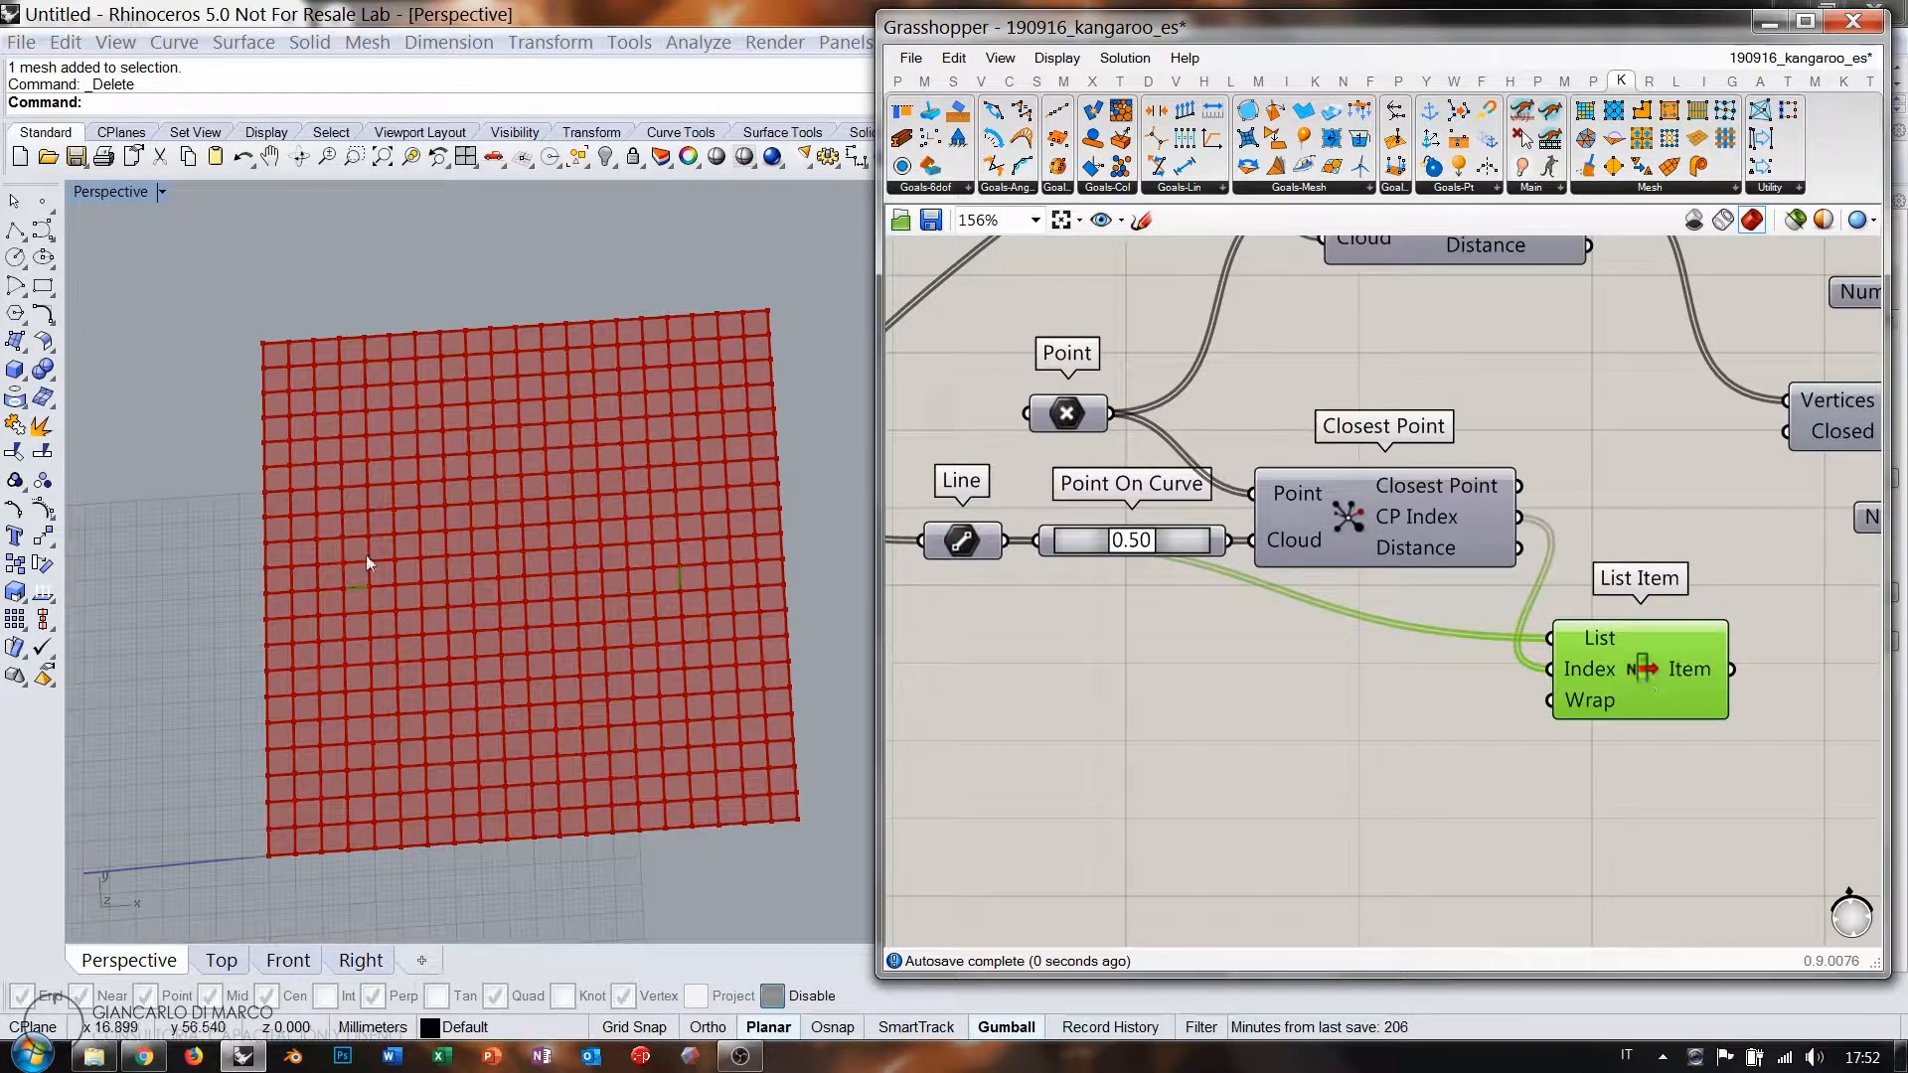
# Select the Point parameter together with List Item to preview them in Rhino.
pyautogui.click(1067, 416)
pyautogui.click(1647, 671)
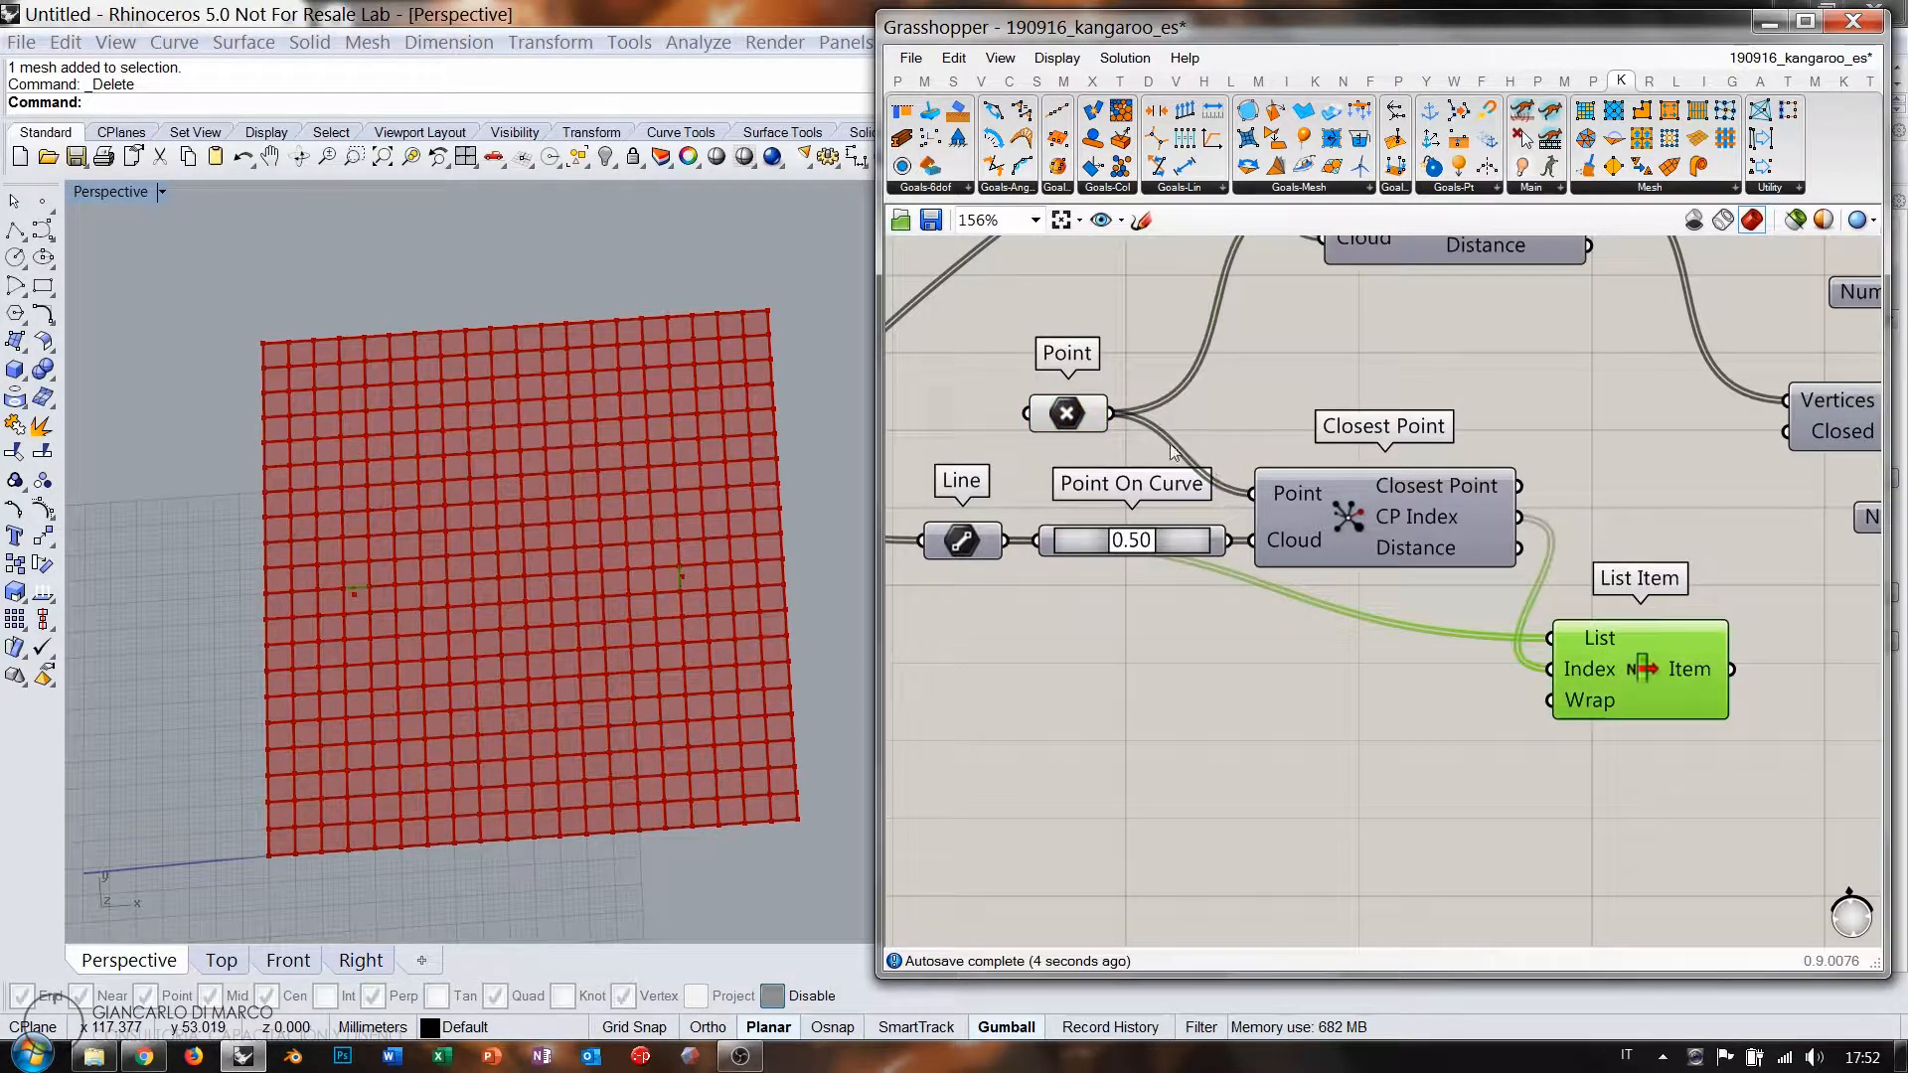
pyautogui.keyDown('shift'); pyautogui.click(1076, 425); pyautogui.keyUp('shift')
pyautogui.moveTo(354, 606); pyautogui.dragTo(330, 606, button='right')
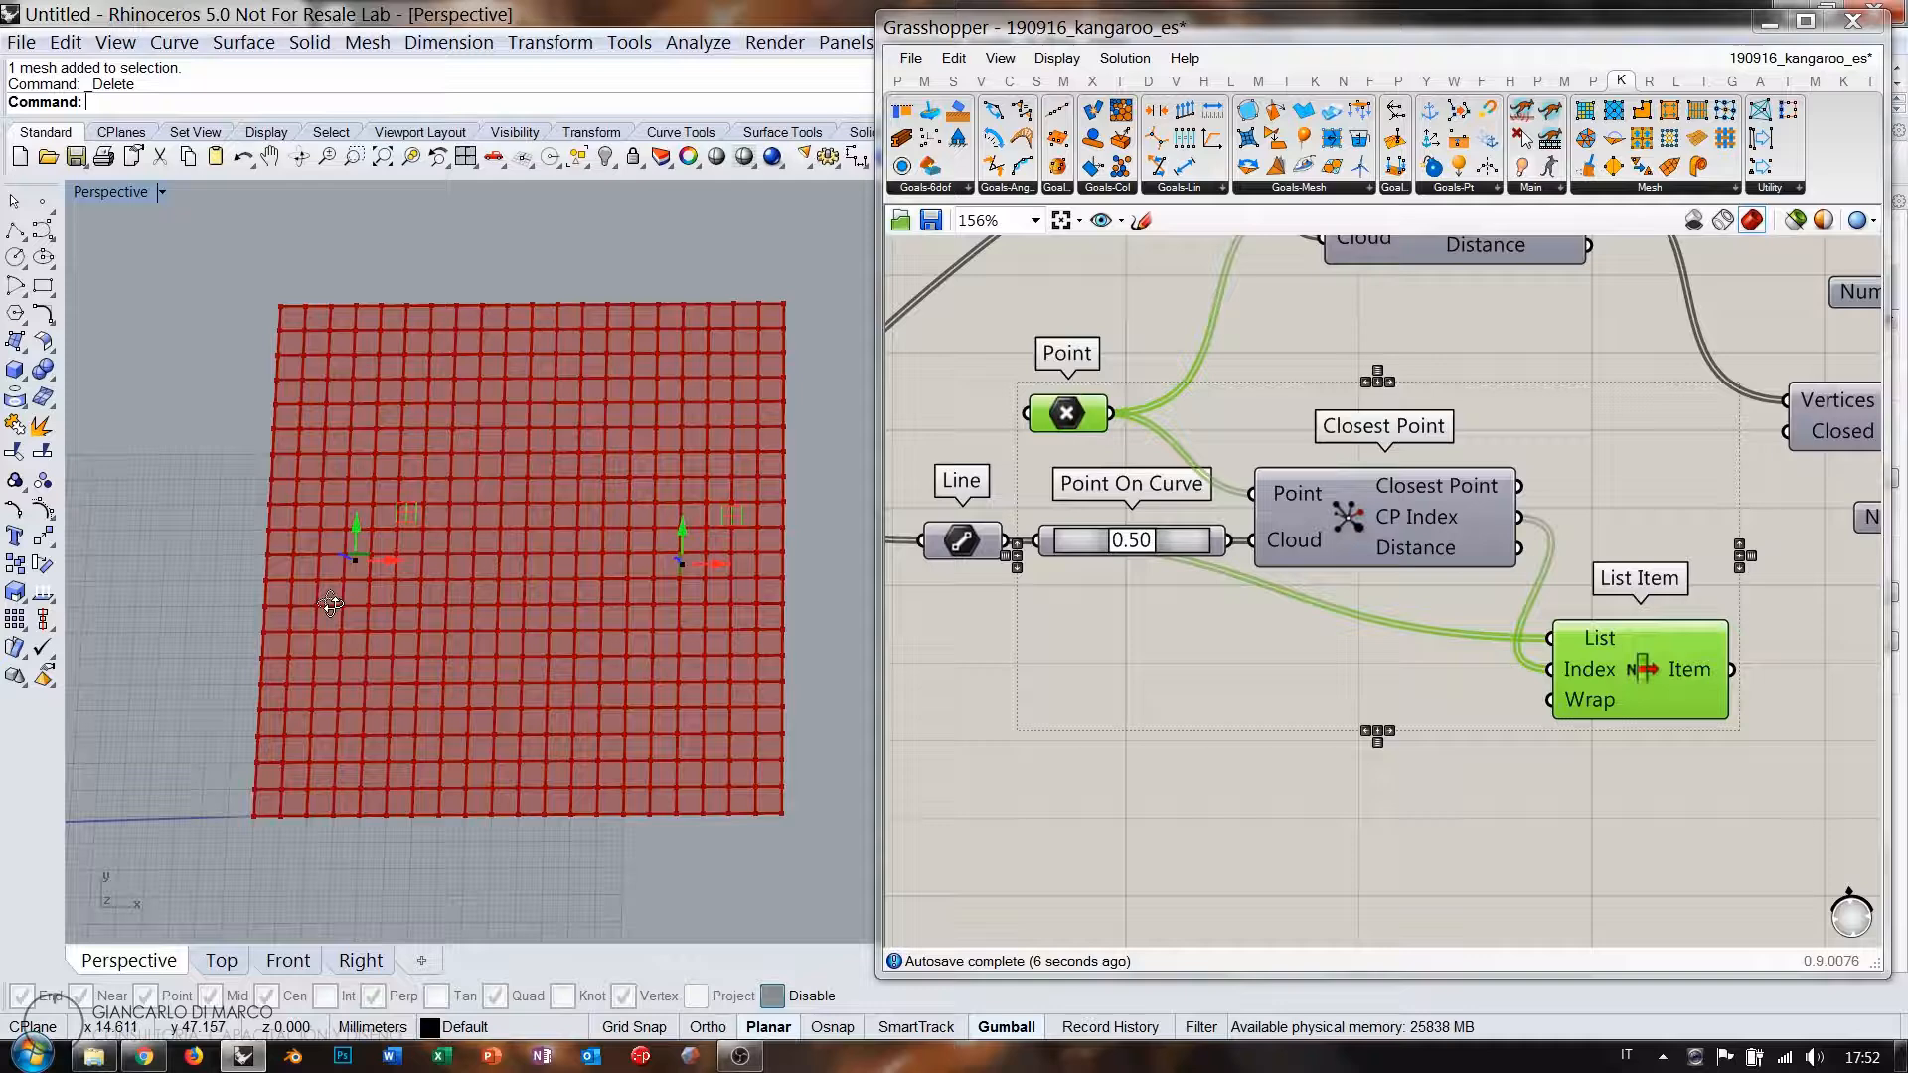
# Switch Rhino to the Top view and nudge the left point slightly right and up.
pyautogui.click(221, 961)
pyautogui.scroll(4, 322, 533)
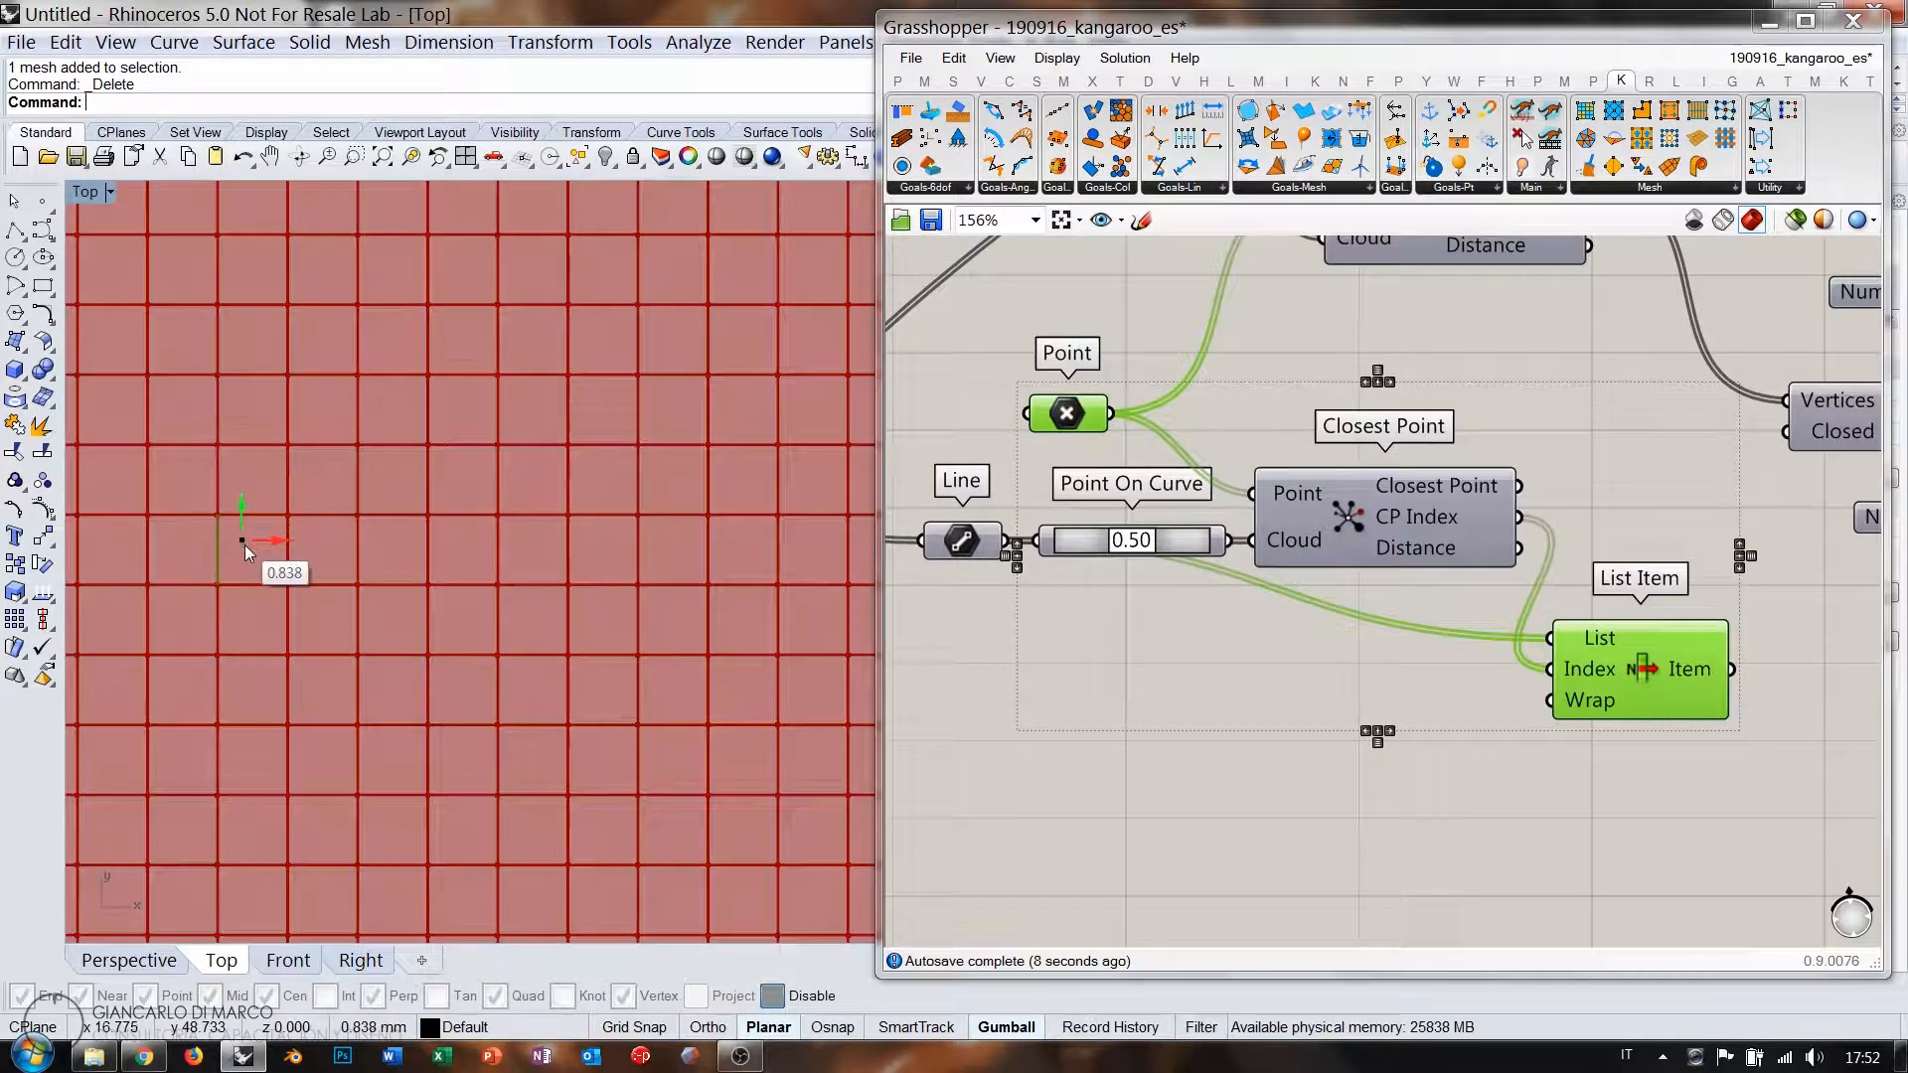
pyautogui.moveTo(257, 551); pyautogui.dragTo(265, 547)
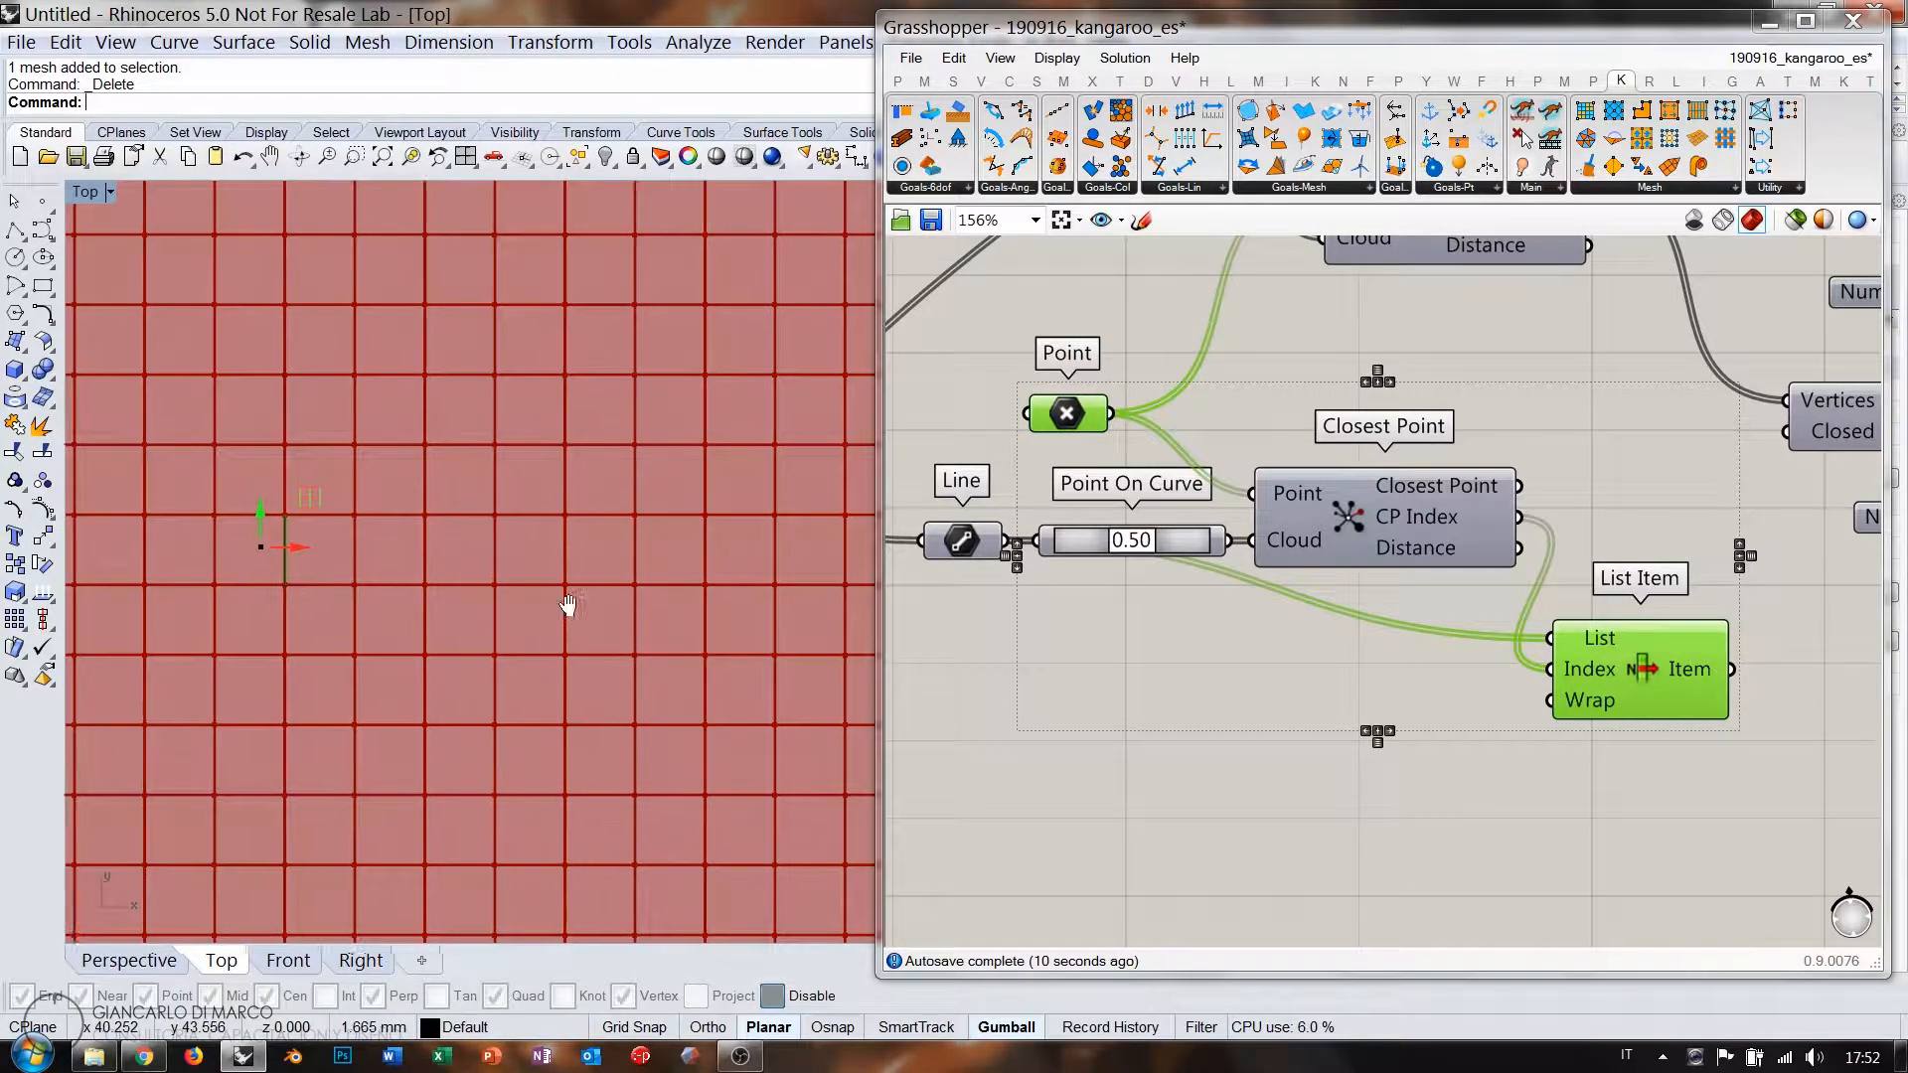
pyautogui.moveTo(562, 601); pyautogui.dragTo(409, 590, button='right')
pyautogui.scroll(-2, 384, 583)
pyautogui.scroll(-2, 417, 567)
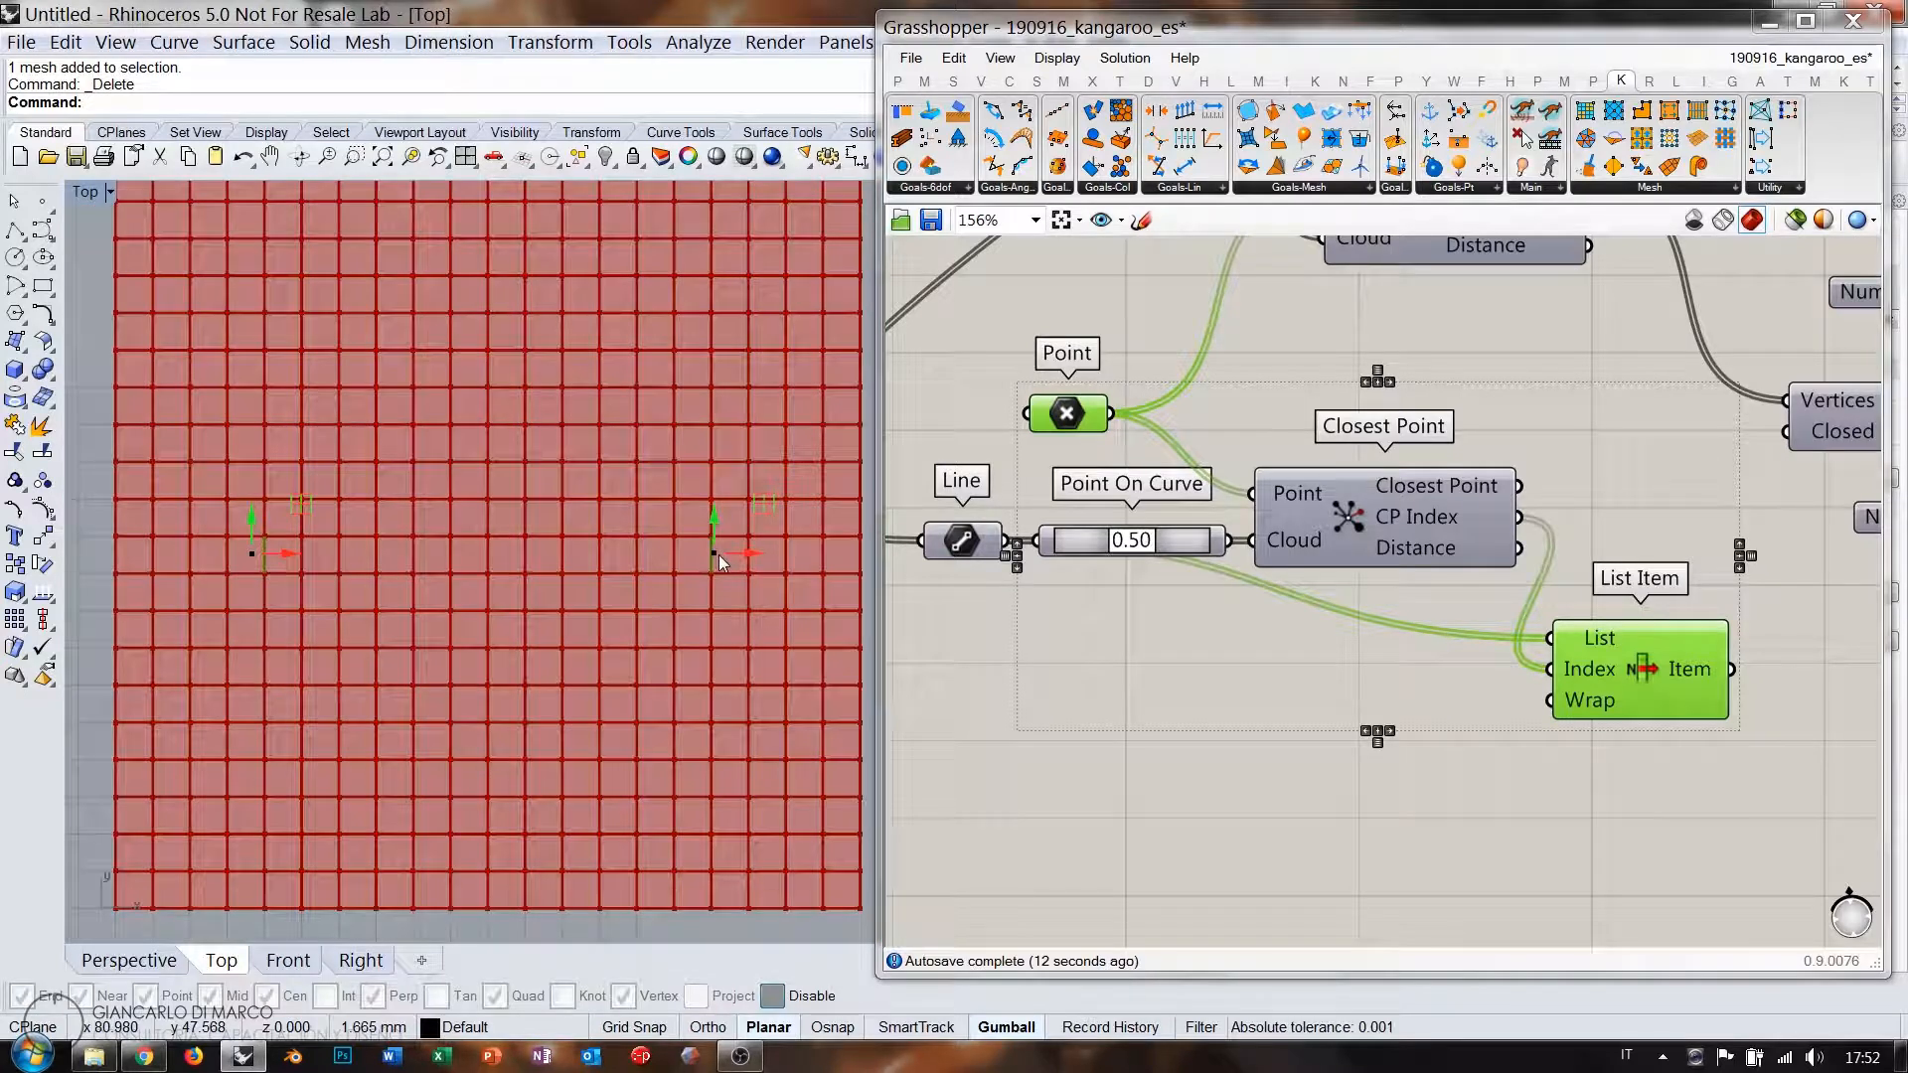
# Check that List Item outputs two 5.00 mm lines, then turn off its preview.
pyautogui.moveTo(1512, 668); pyautogui.dragTo(1169, 651, button='right')
pyautogui.scroll(-2, 1167, 650)
pyautogui.click(1403, 742)
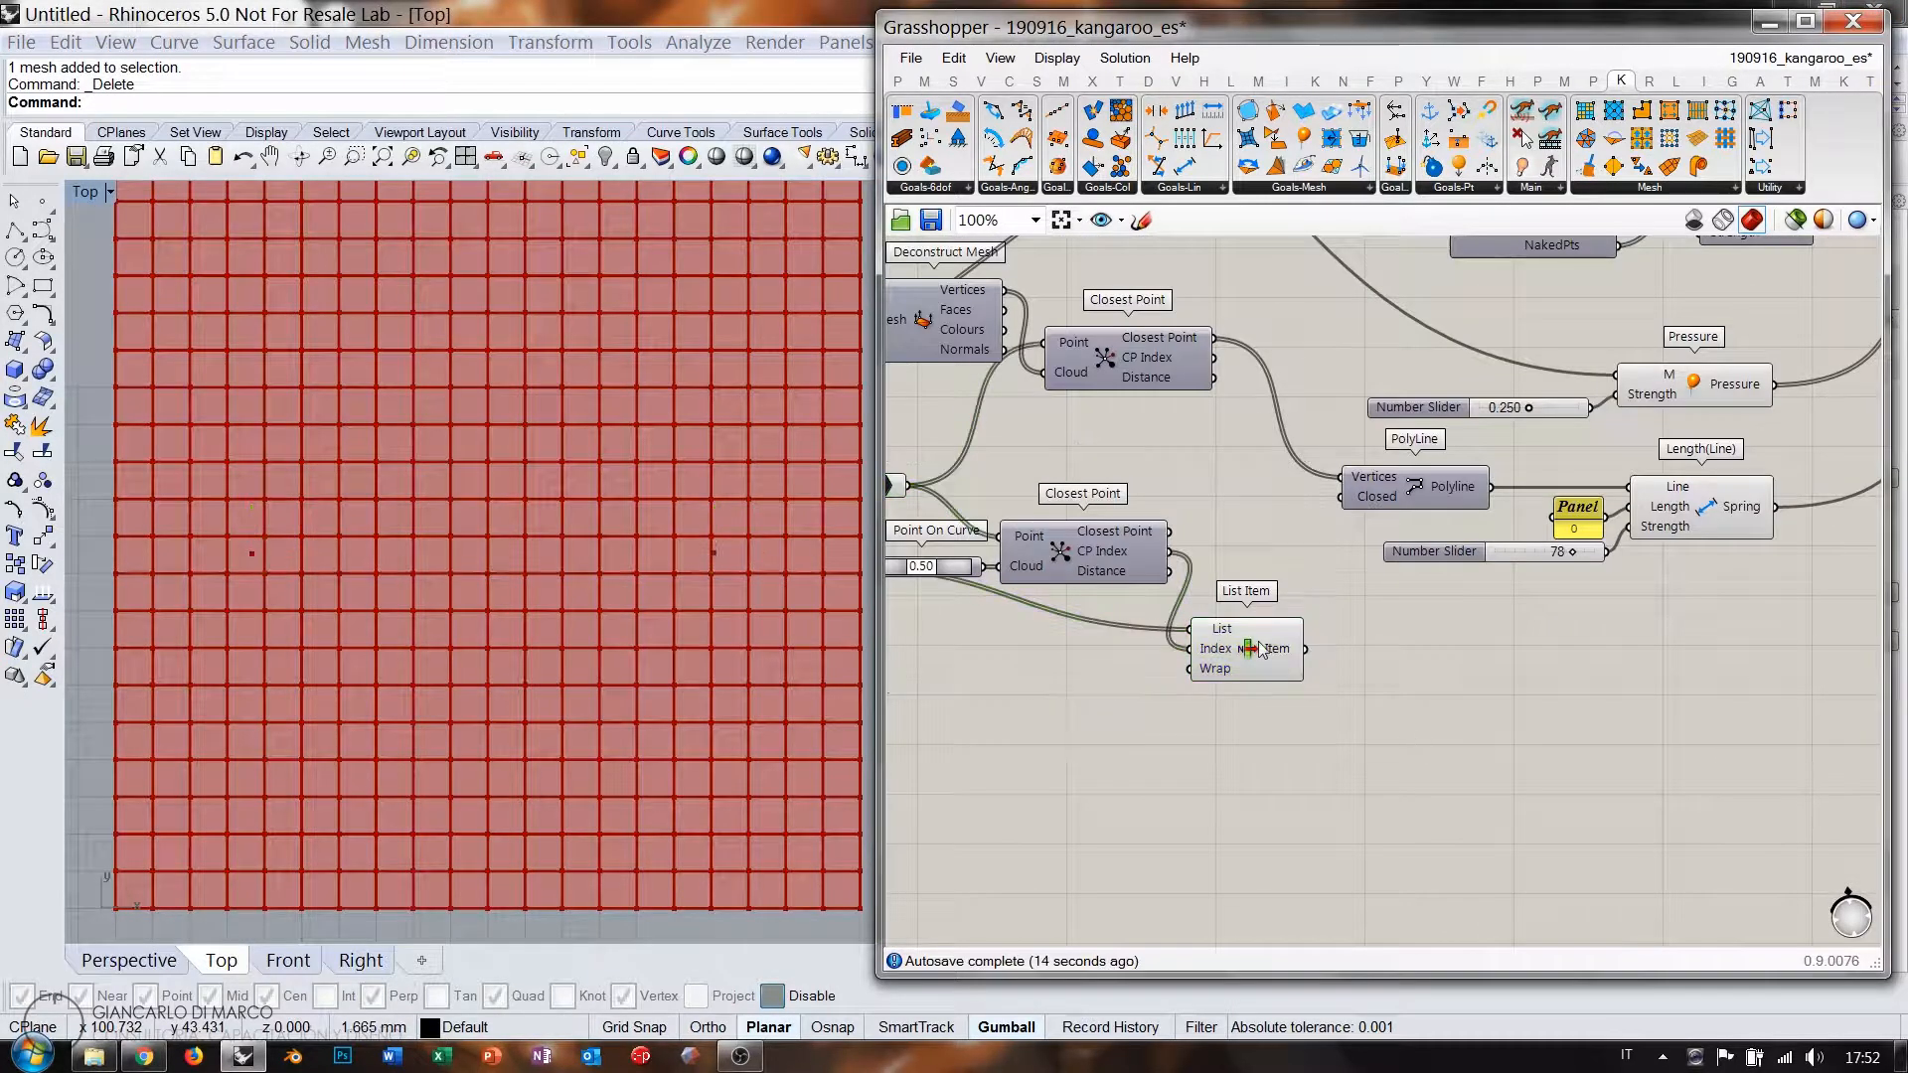
pyautogui.click(1248, 648)
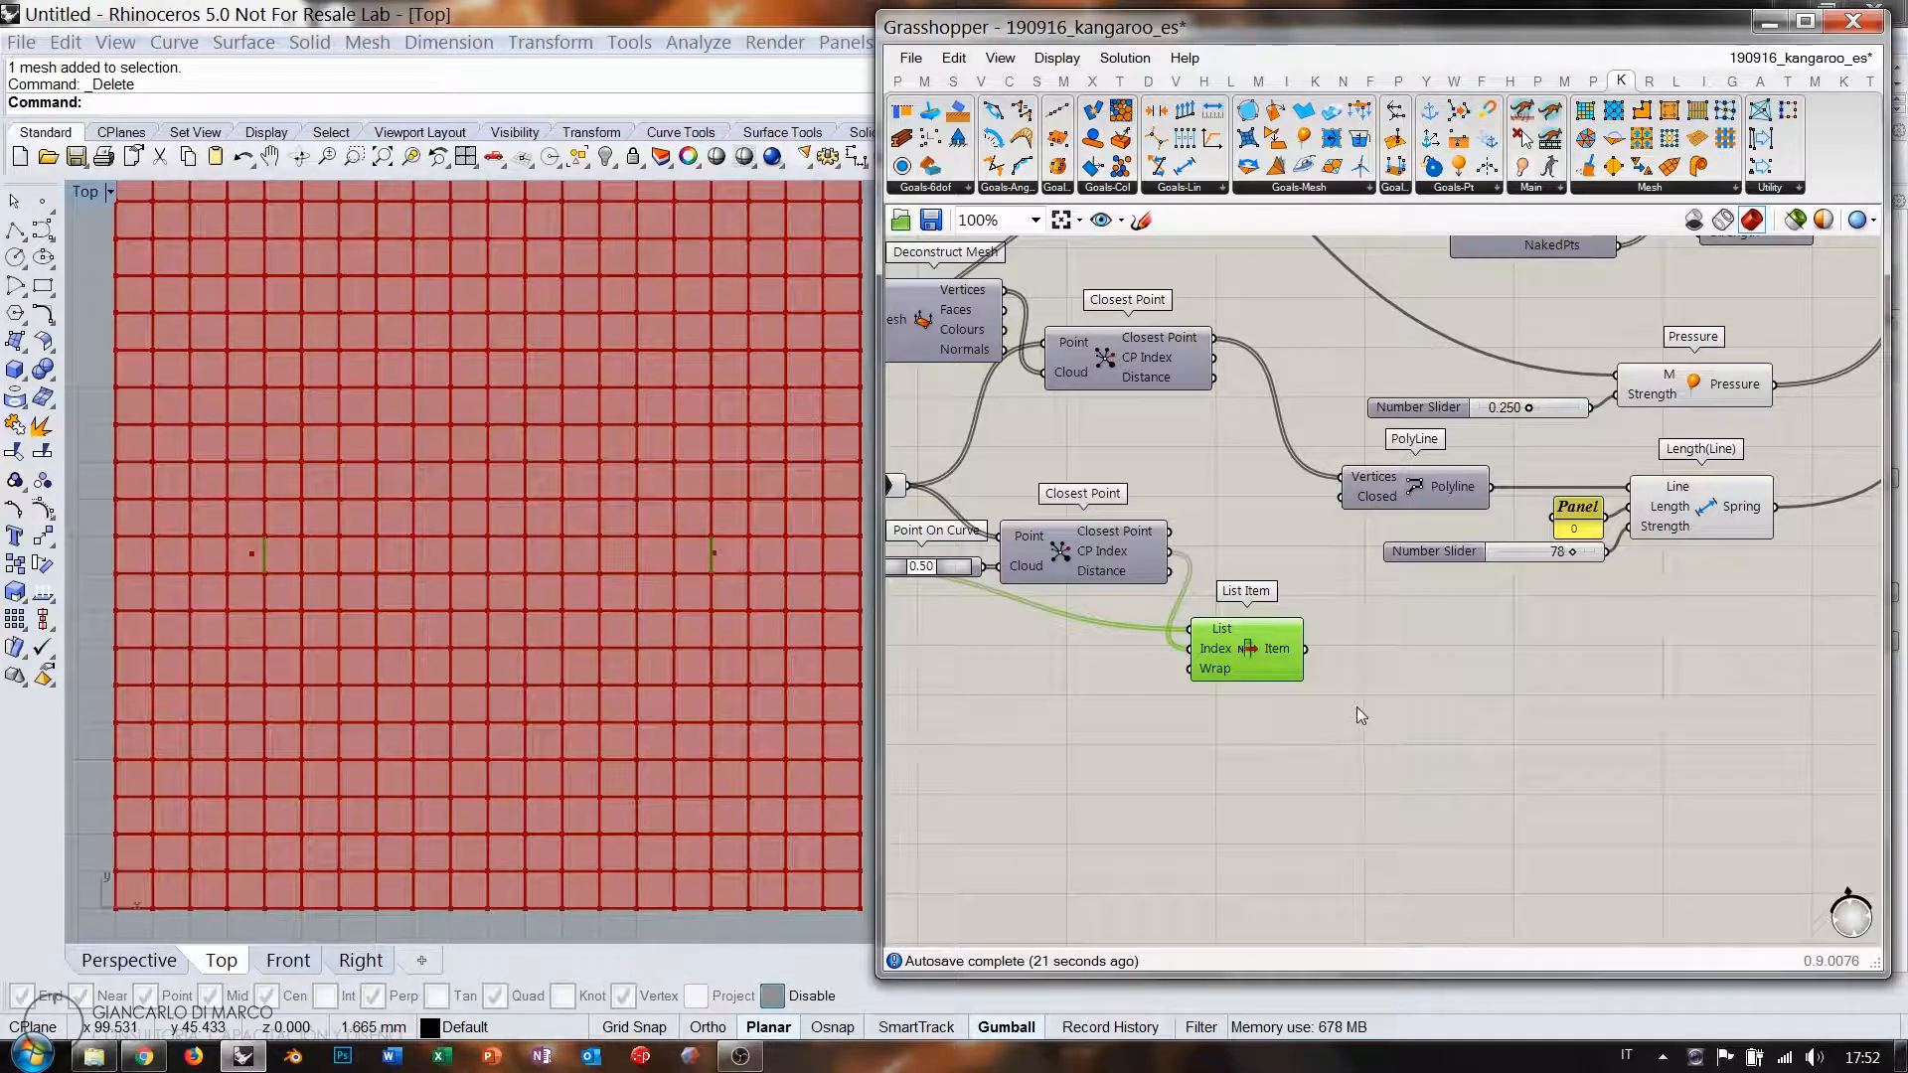
pyautogui.moveTo(1275, 653)
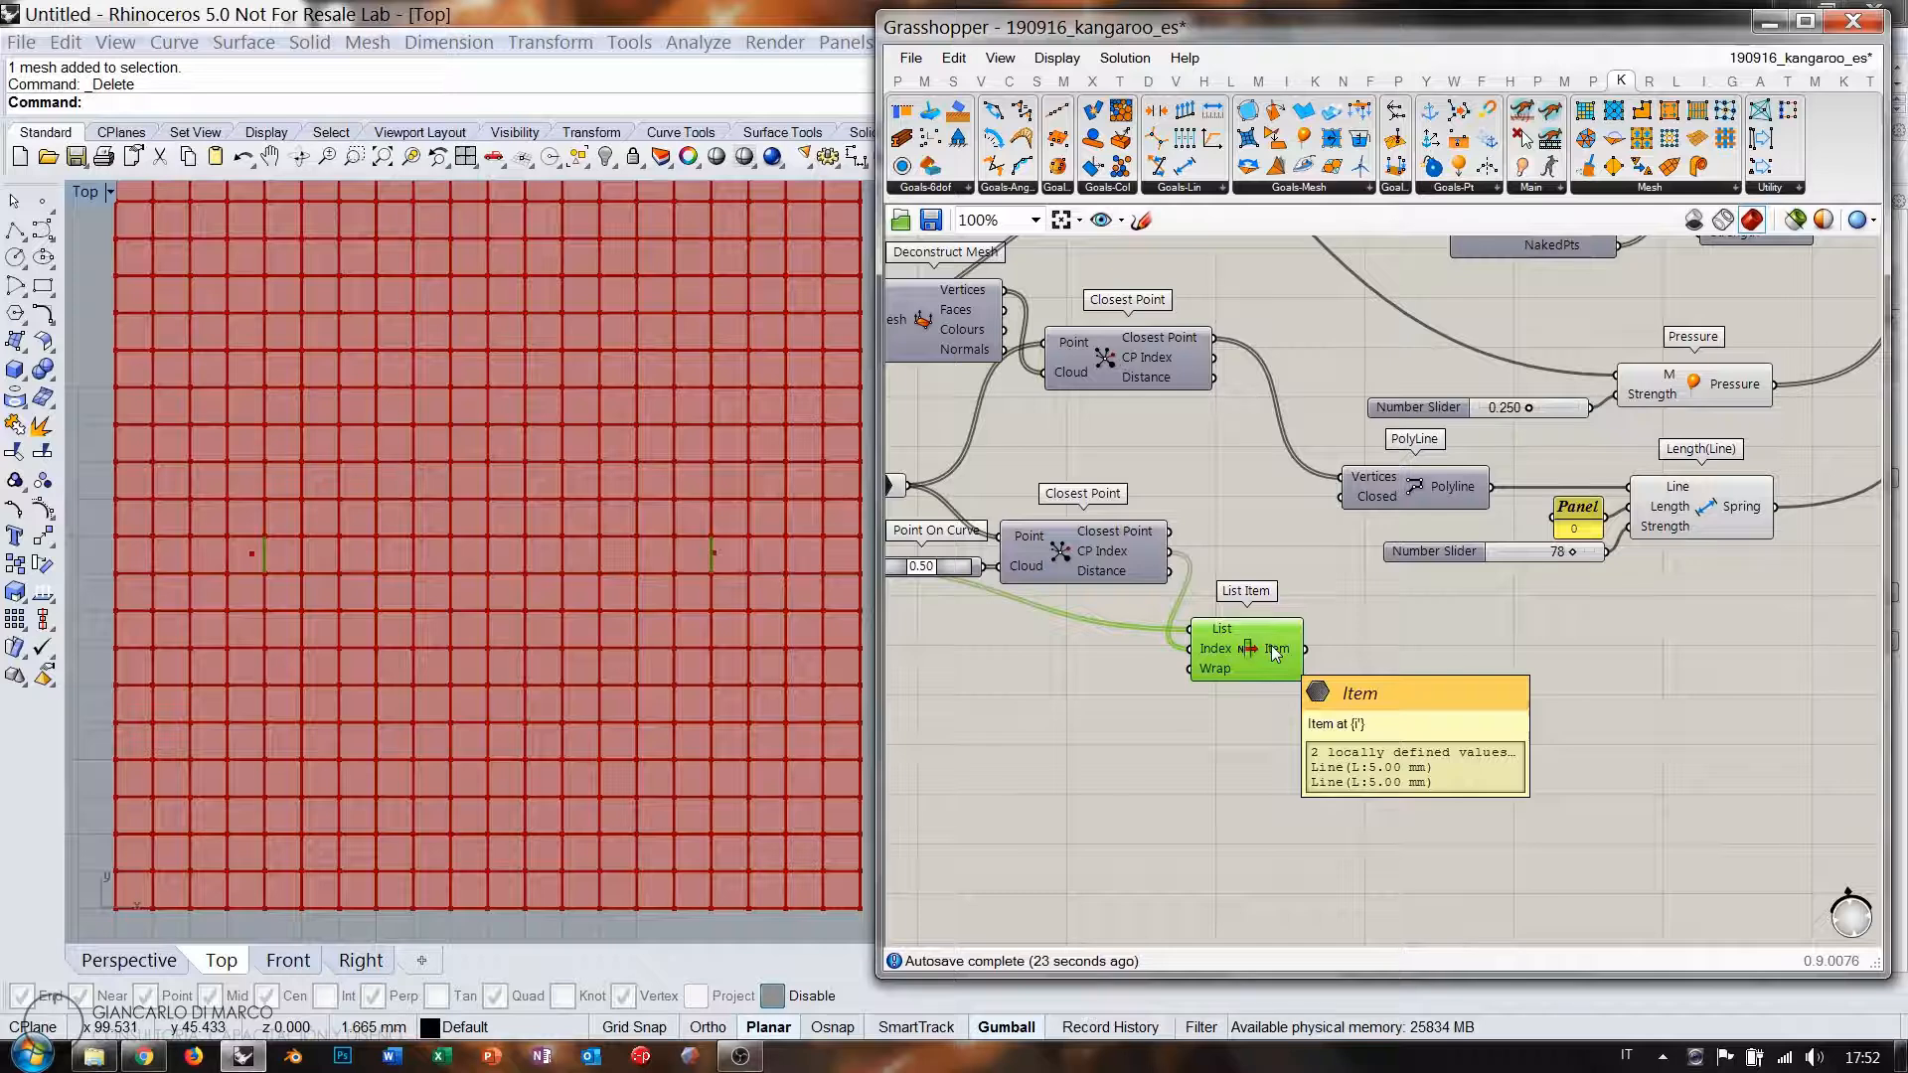
pyautogui.hotkey('ctrl', 'q')
# Add an End Points component fed by List Item's two lines.
pyautogui.moveTo(1377, 684); pyautogui.dragTo(1296, 701, button='right')
pyautogui.doubleClick(1296, 702)
pyautogui.write('e')
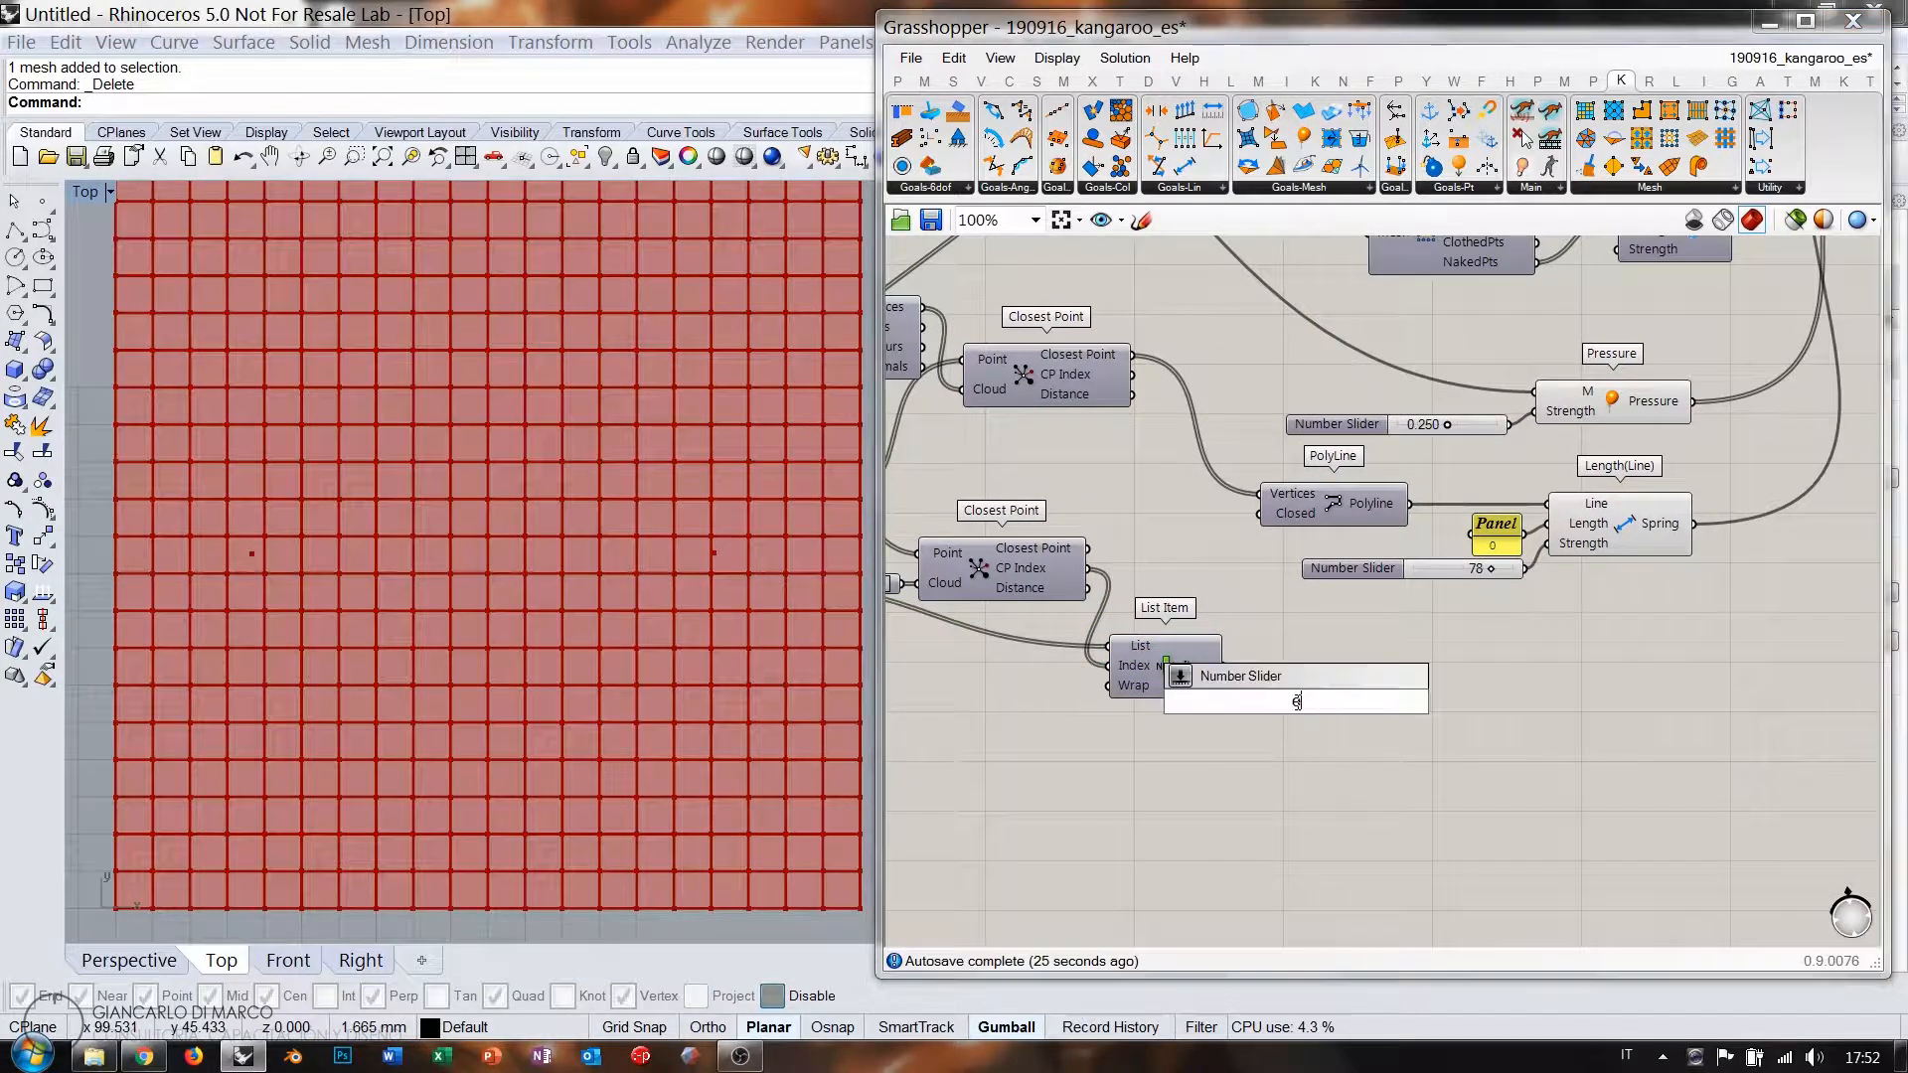
pyautogui.write('nd')
pyautogui.click(1254, 676)
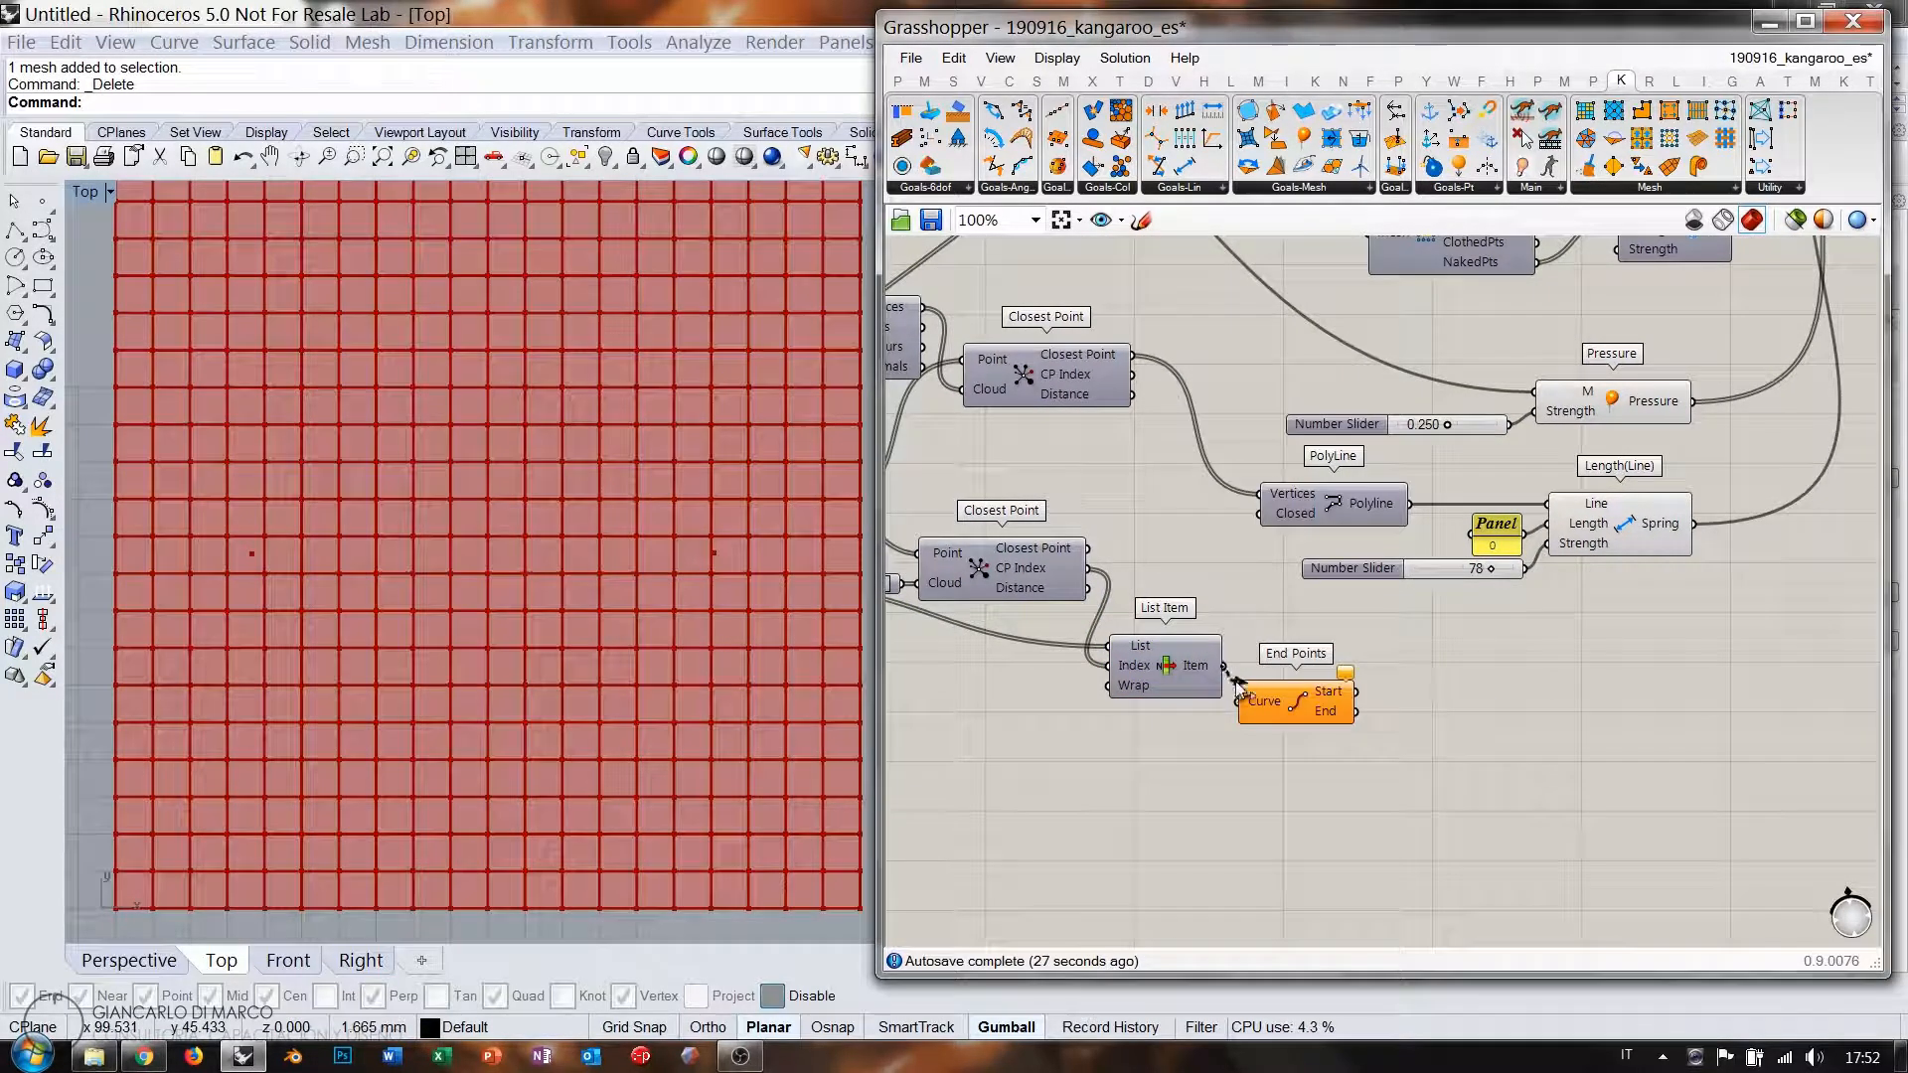
pyautogui.moveTo(1238, 687); pyautogui.dragTo(1240, 700)
pyautogui.moveTo(1330, 703); pyautogui.dragTo(1344, 684)
pyautogui.moveTo(1347, 678)
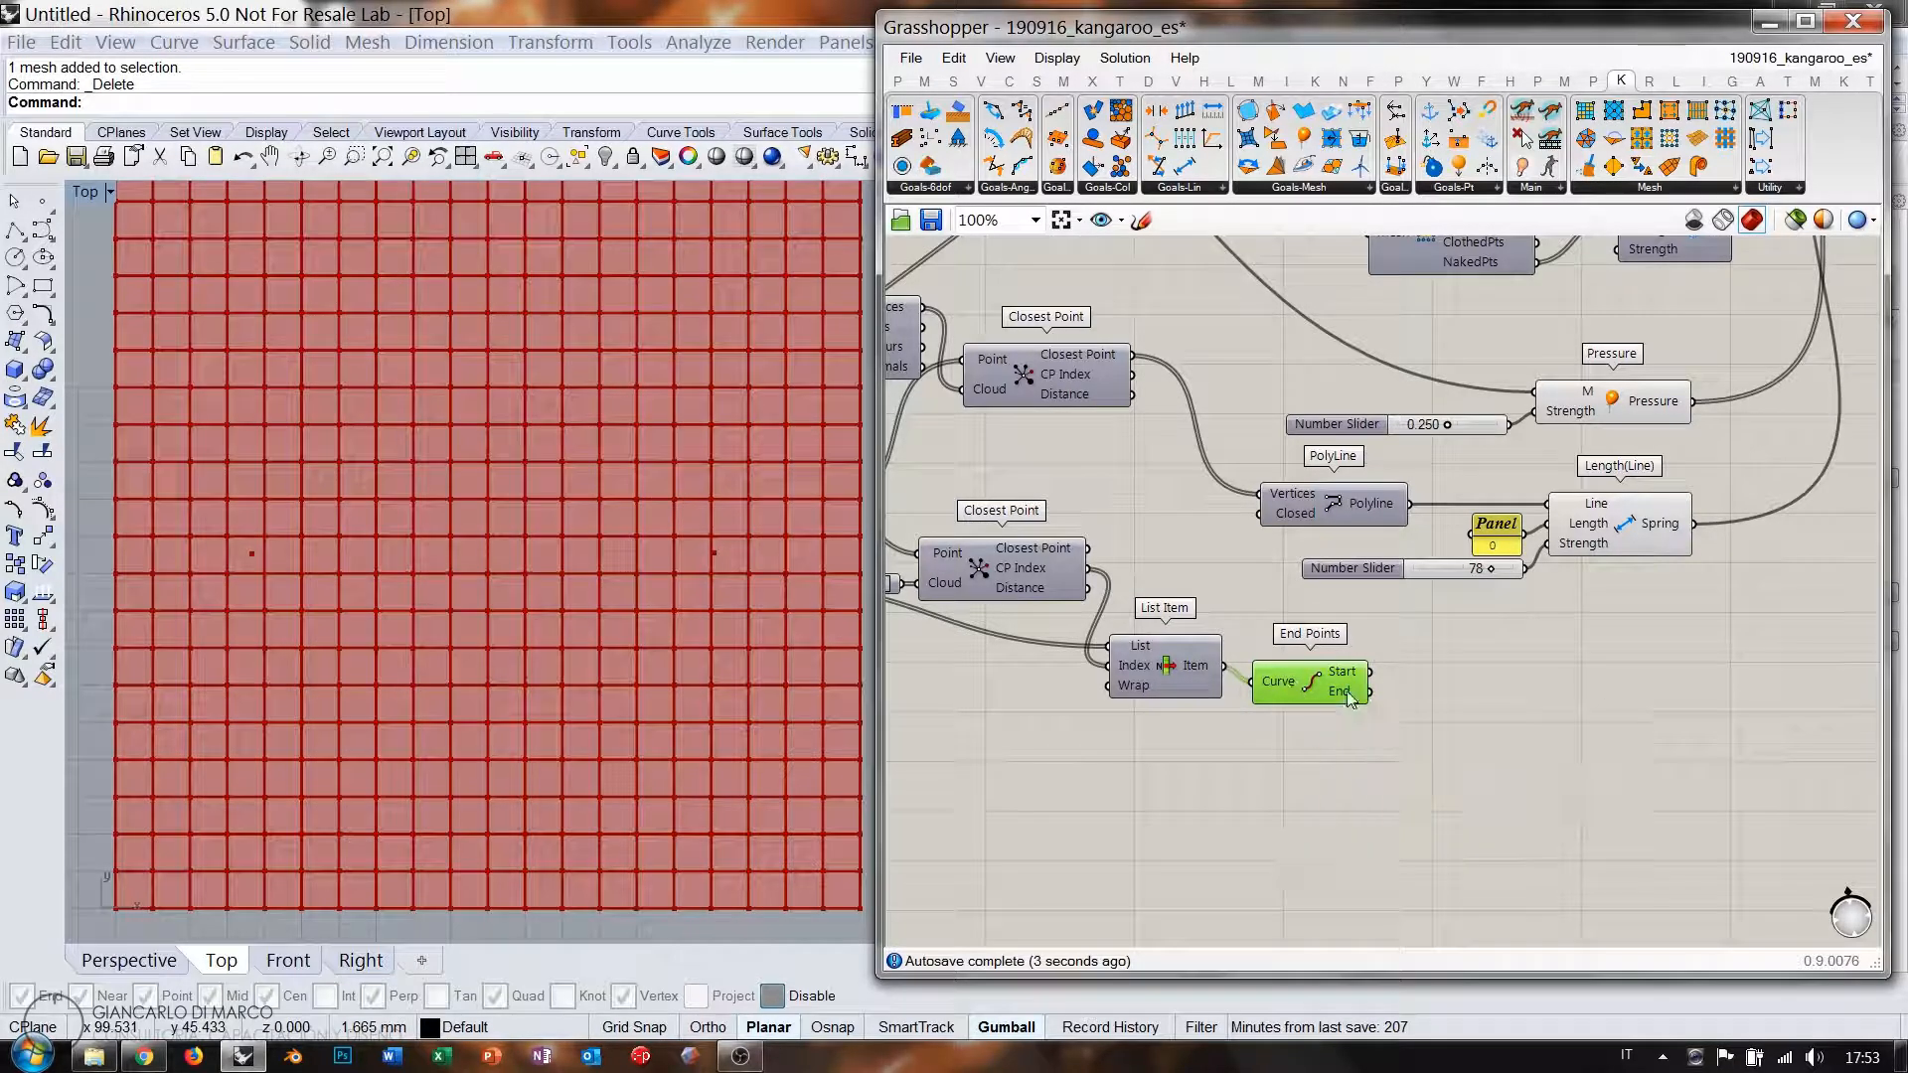
pyautogui.scroll(3, 1350, 699)
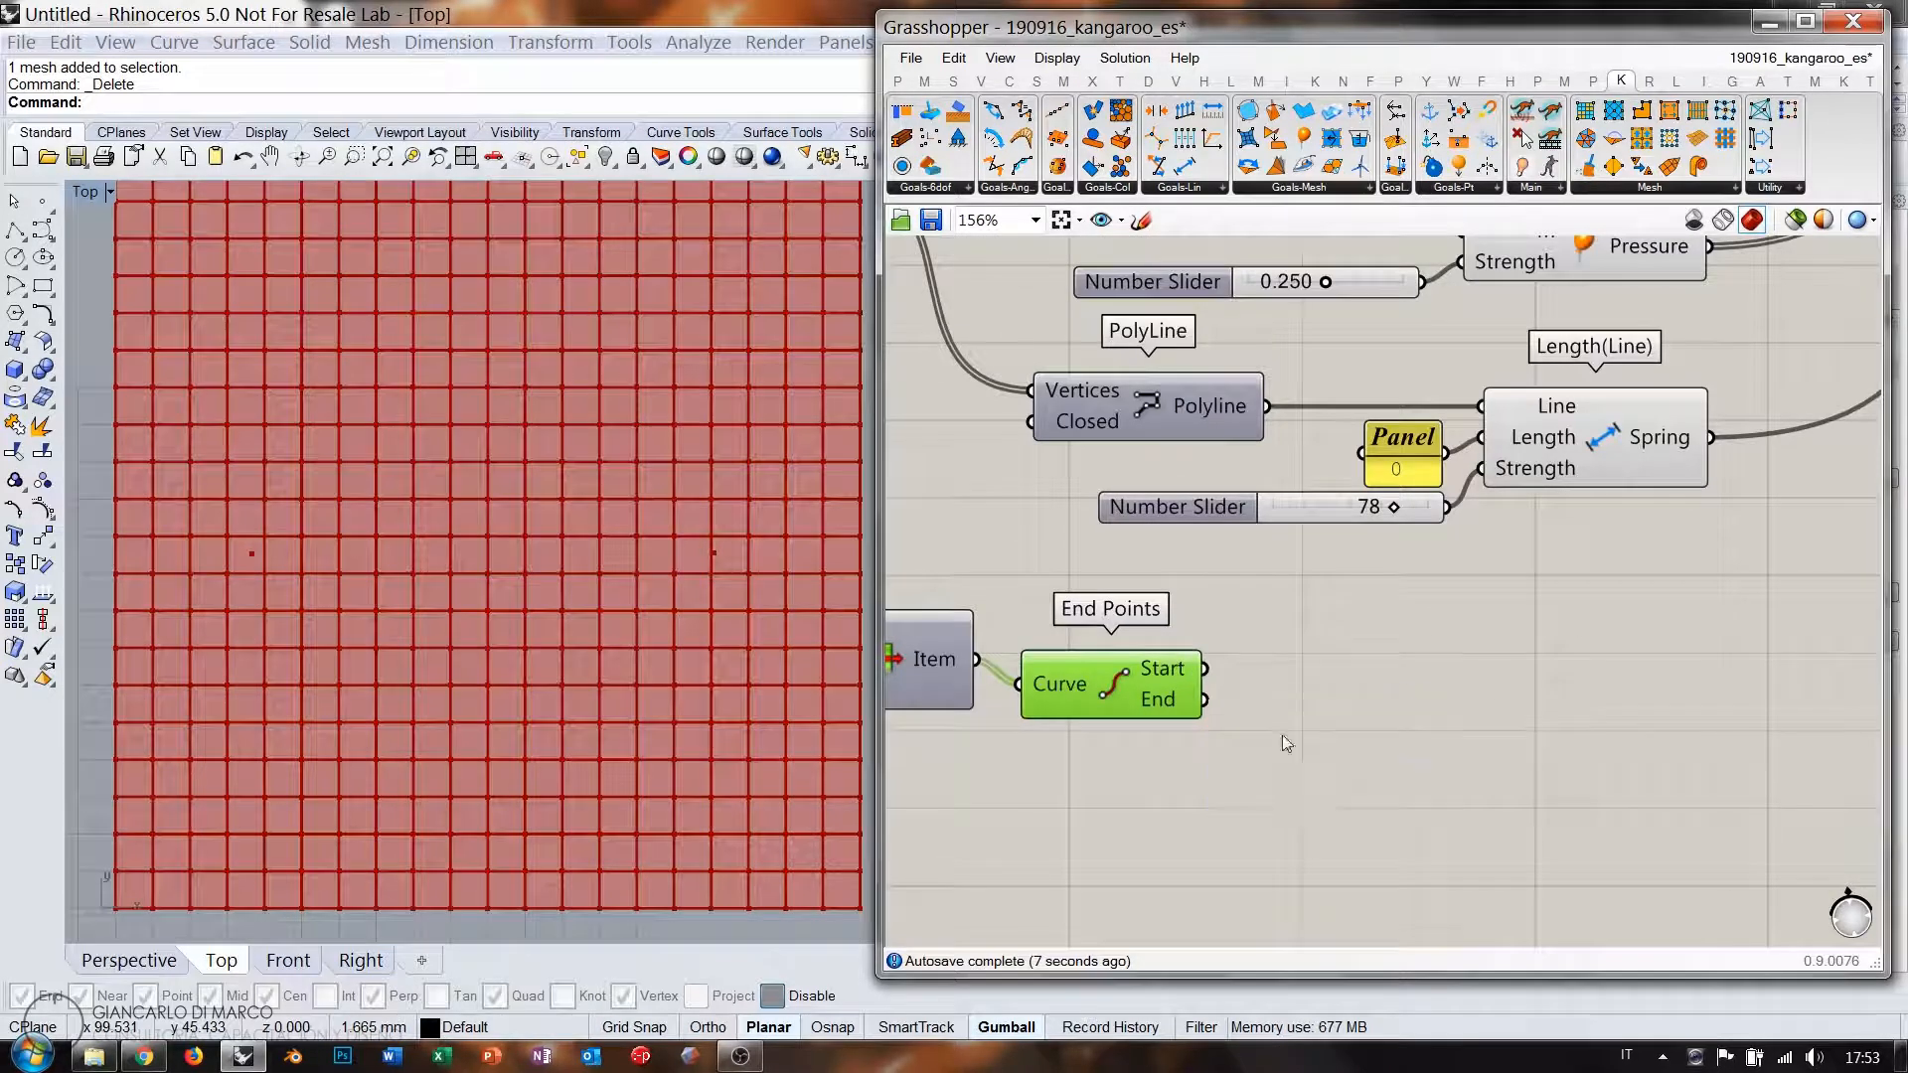
# Add a Line component with End Points' Start wired into its Start Point.
pyautogui.doubleClick(1403, 732)
pyautogui.write('lin')
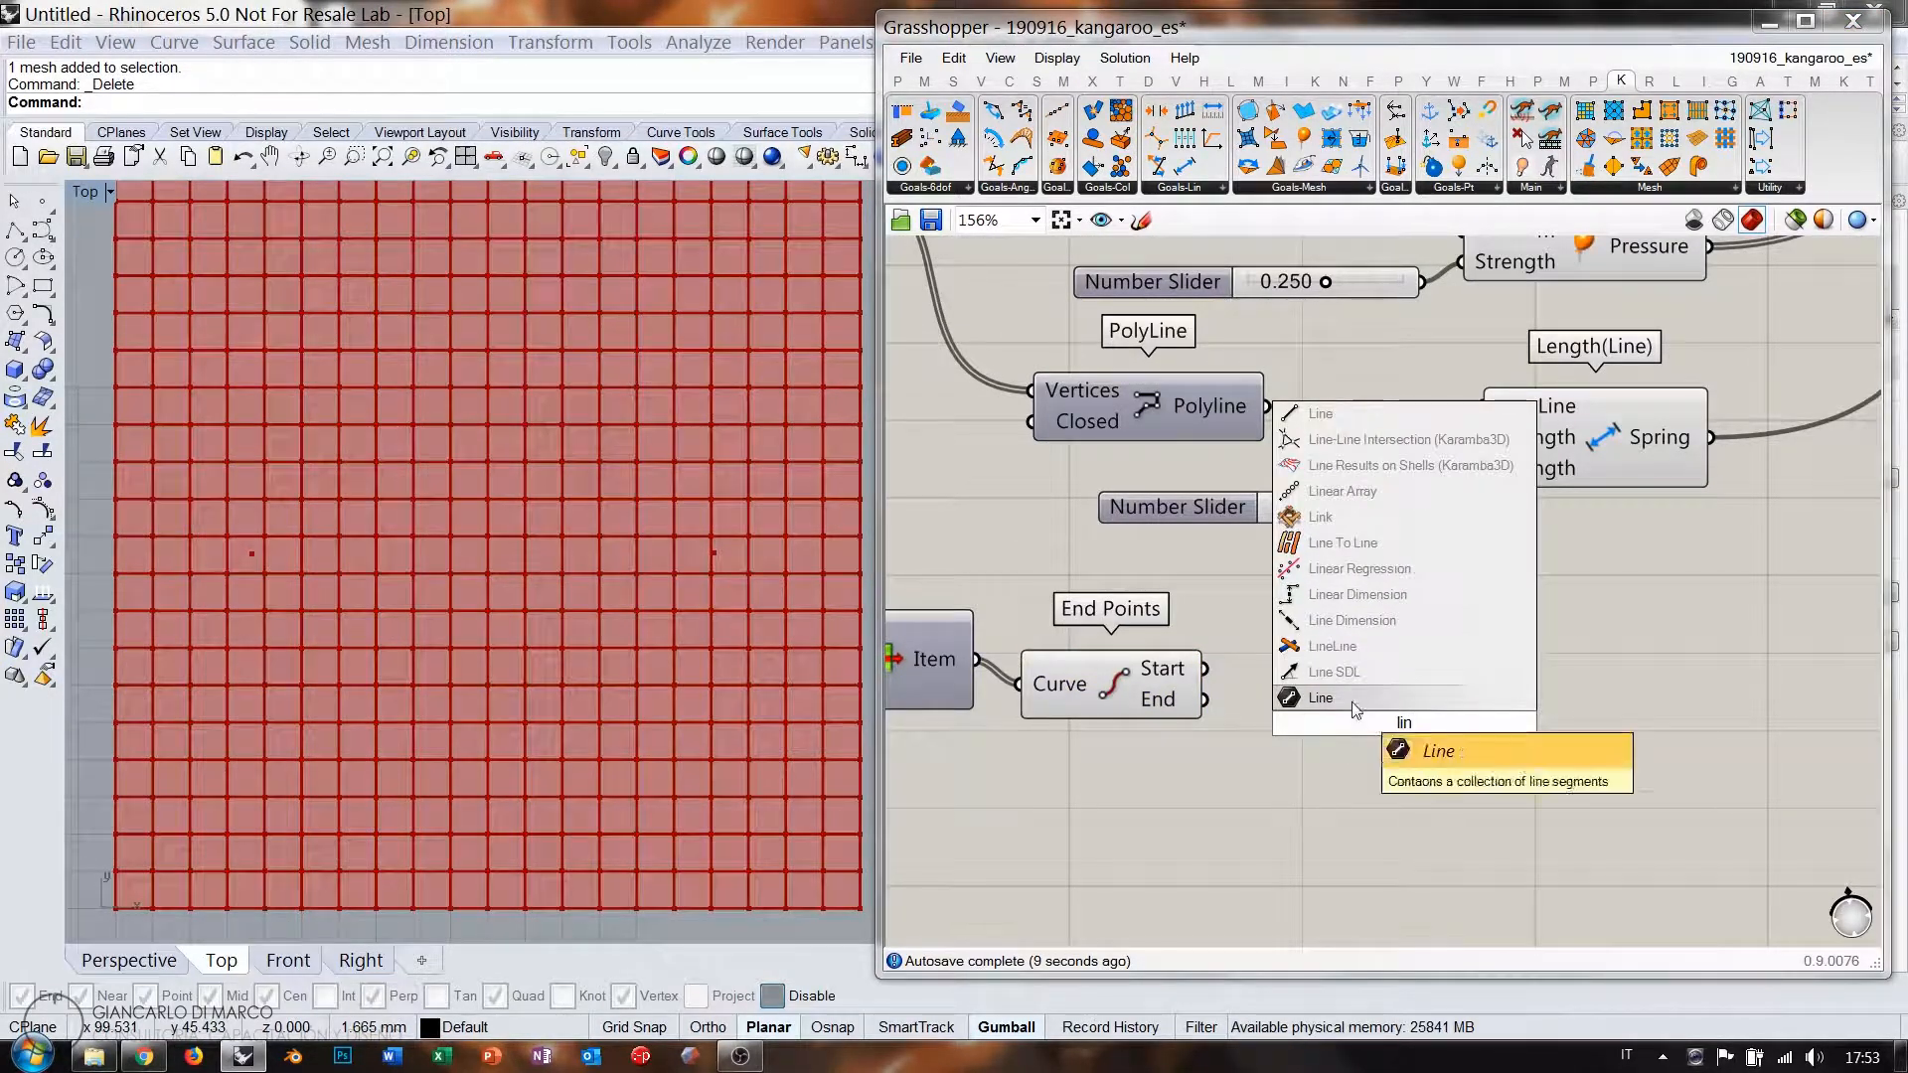
pyautogui.click(1321, 413)
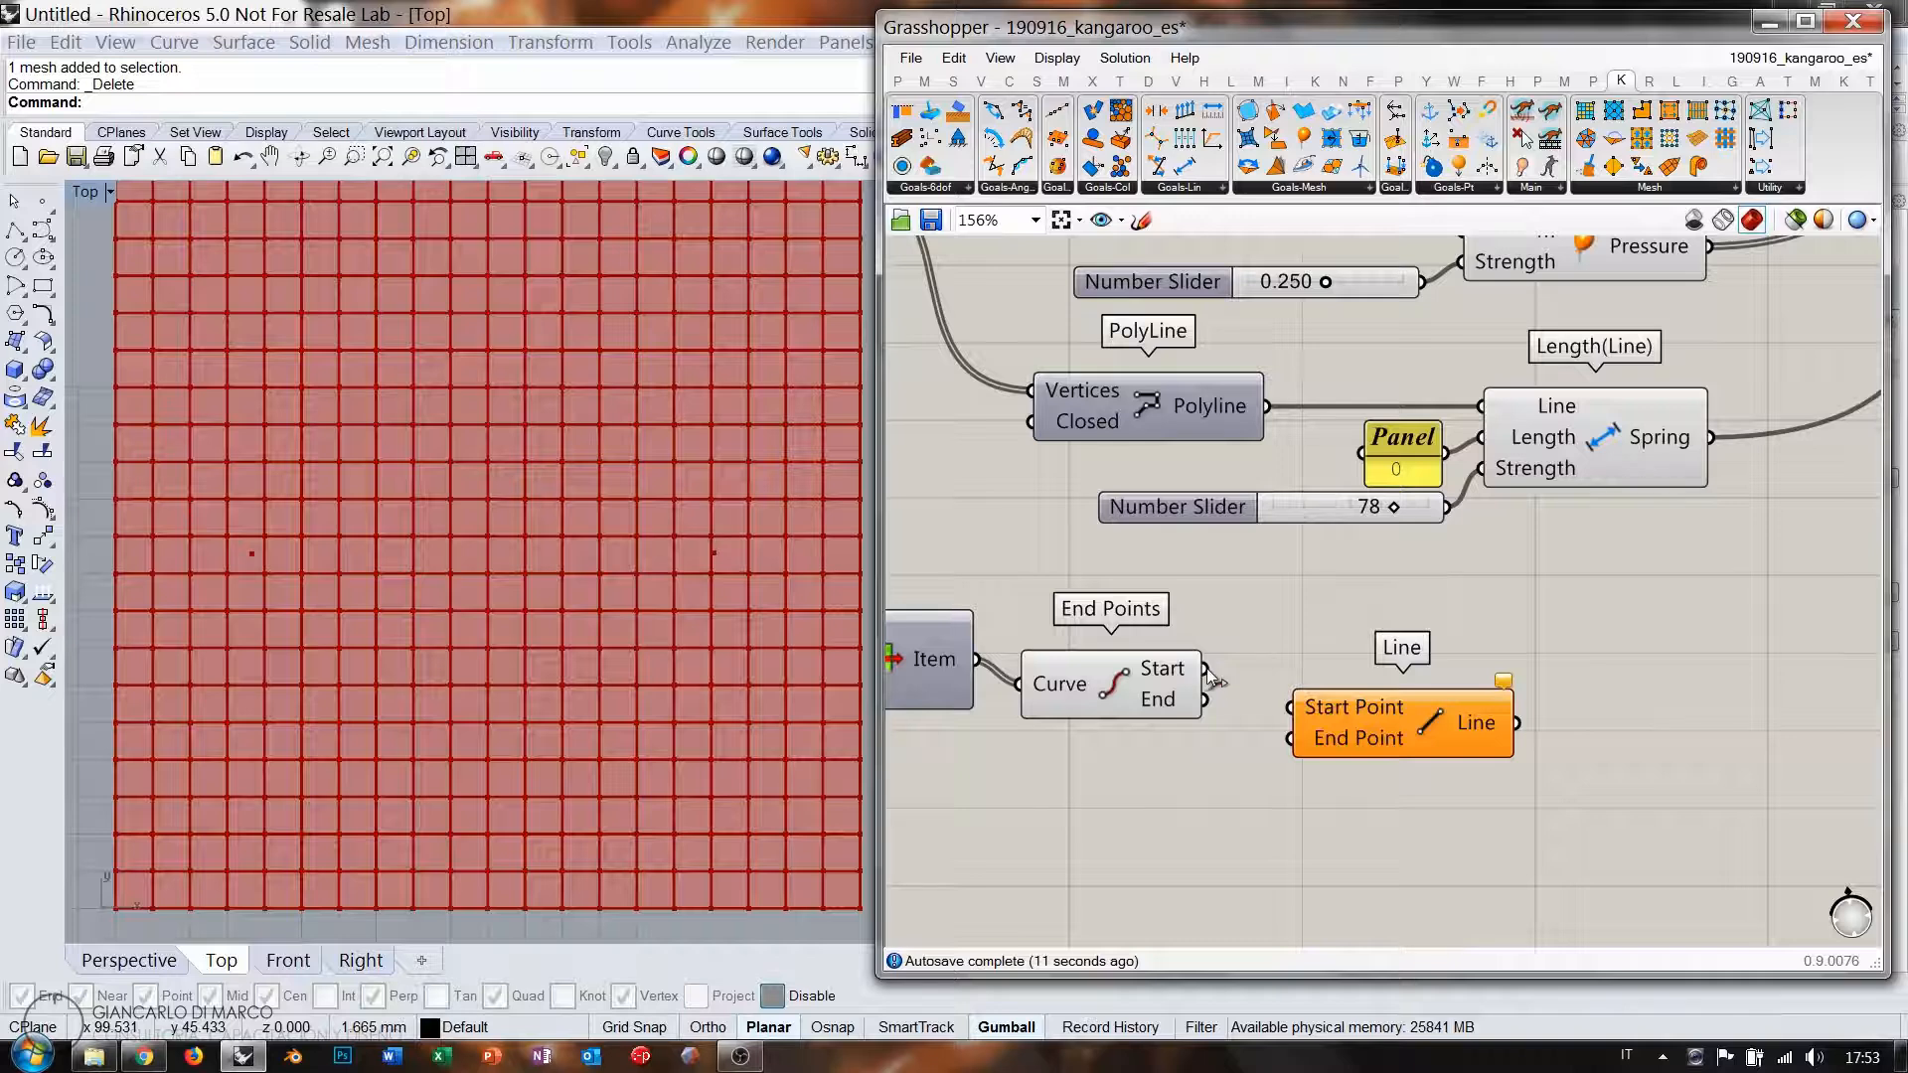
pyautogui.moveTo(1207, 669); pyautogui.dragTo(1299, 694)
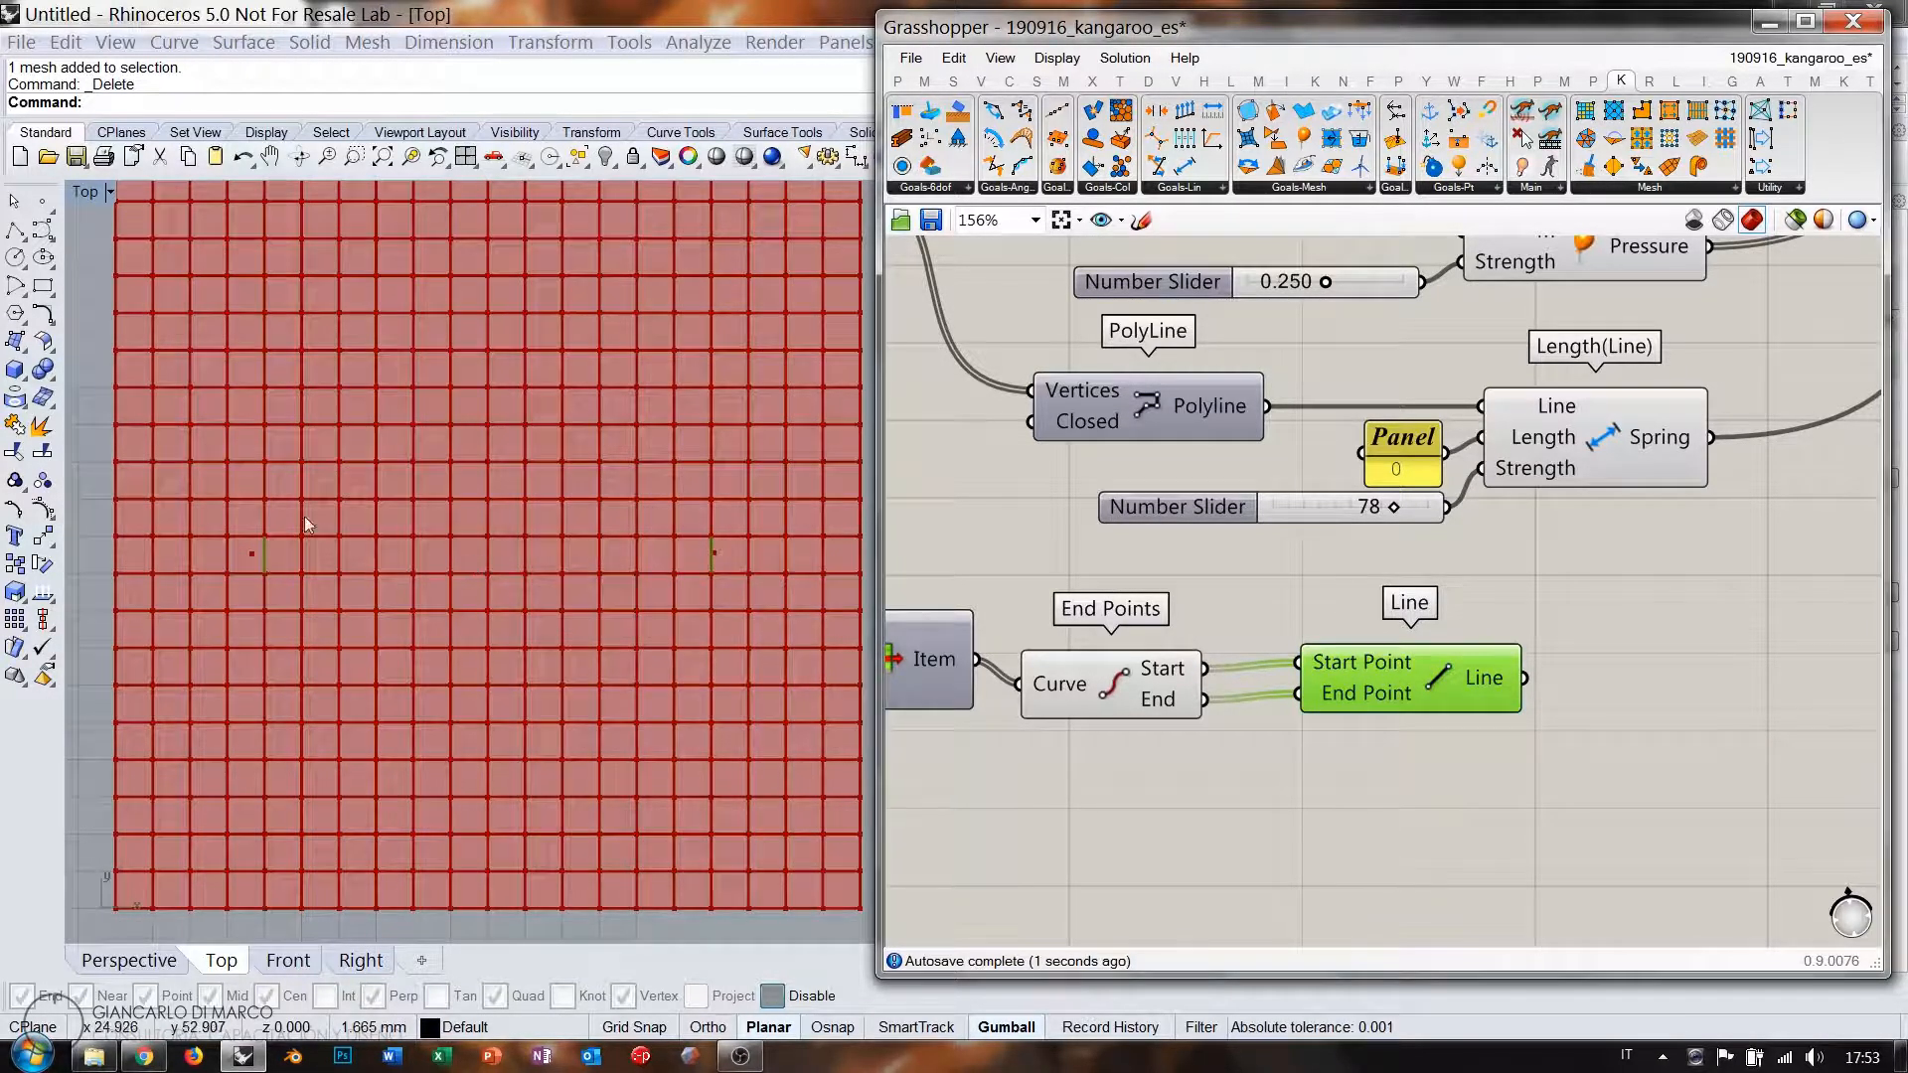
pyautogui.moveTo(1380, 680); pyautogui.dragTo(1527, 687)
pyautogui.moveTo(1166, 679)
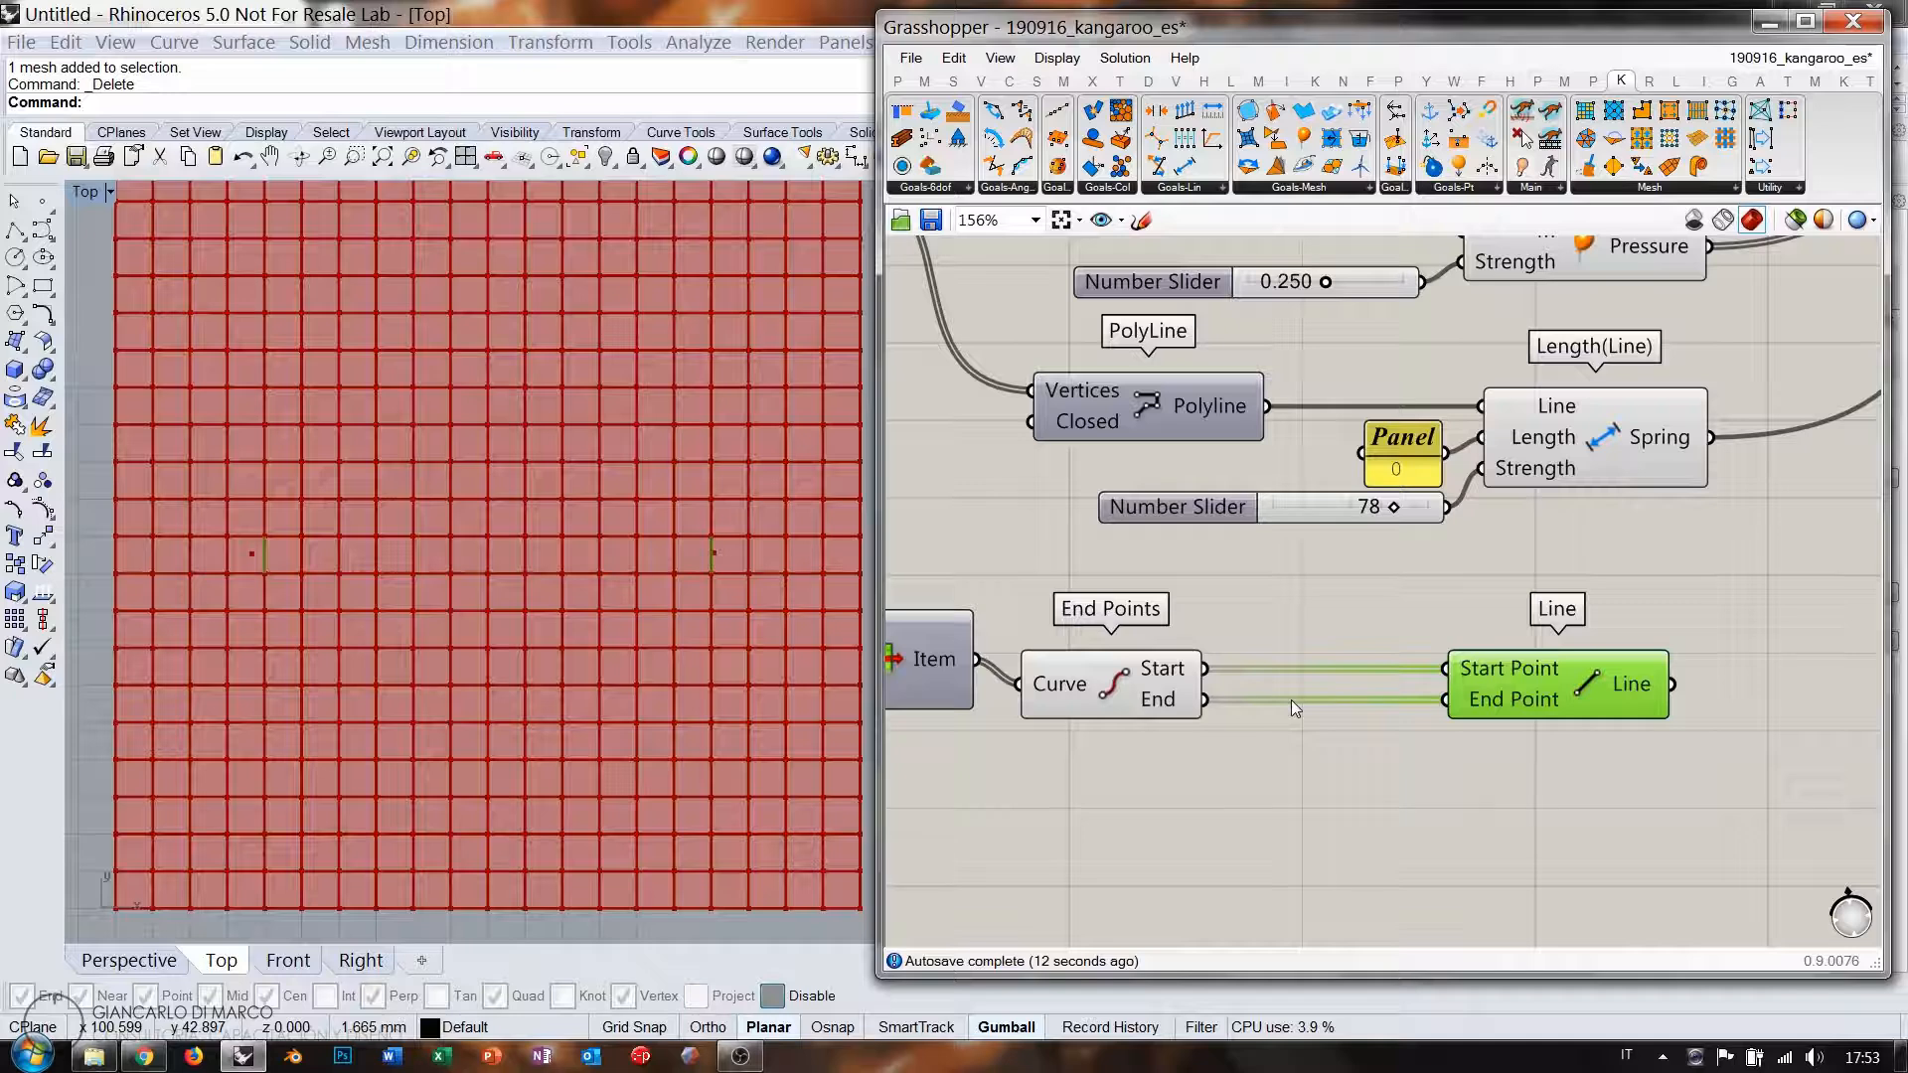
pyautogui.moveTo(1547, 710); pyautogui.dragTo(1609, 710)
# Add two Dispatch components between End Points and the Line component.
pyautogui.doubleClick(1348, 768)
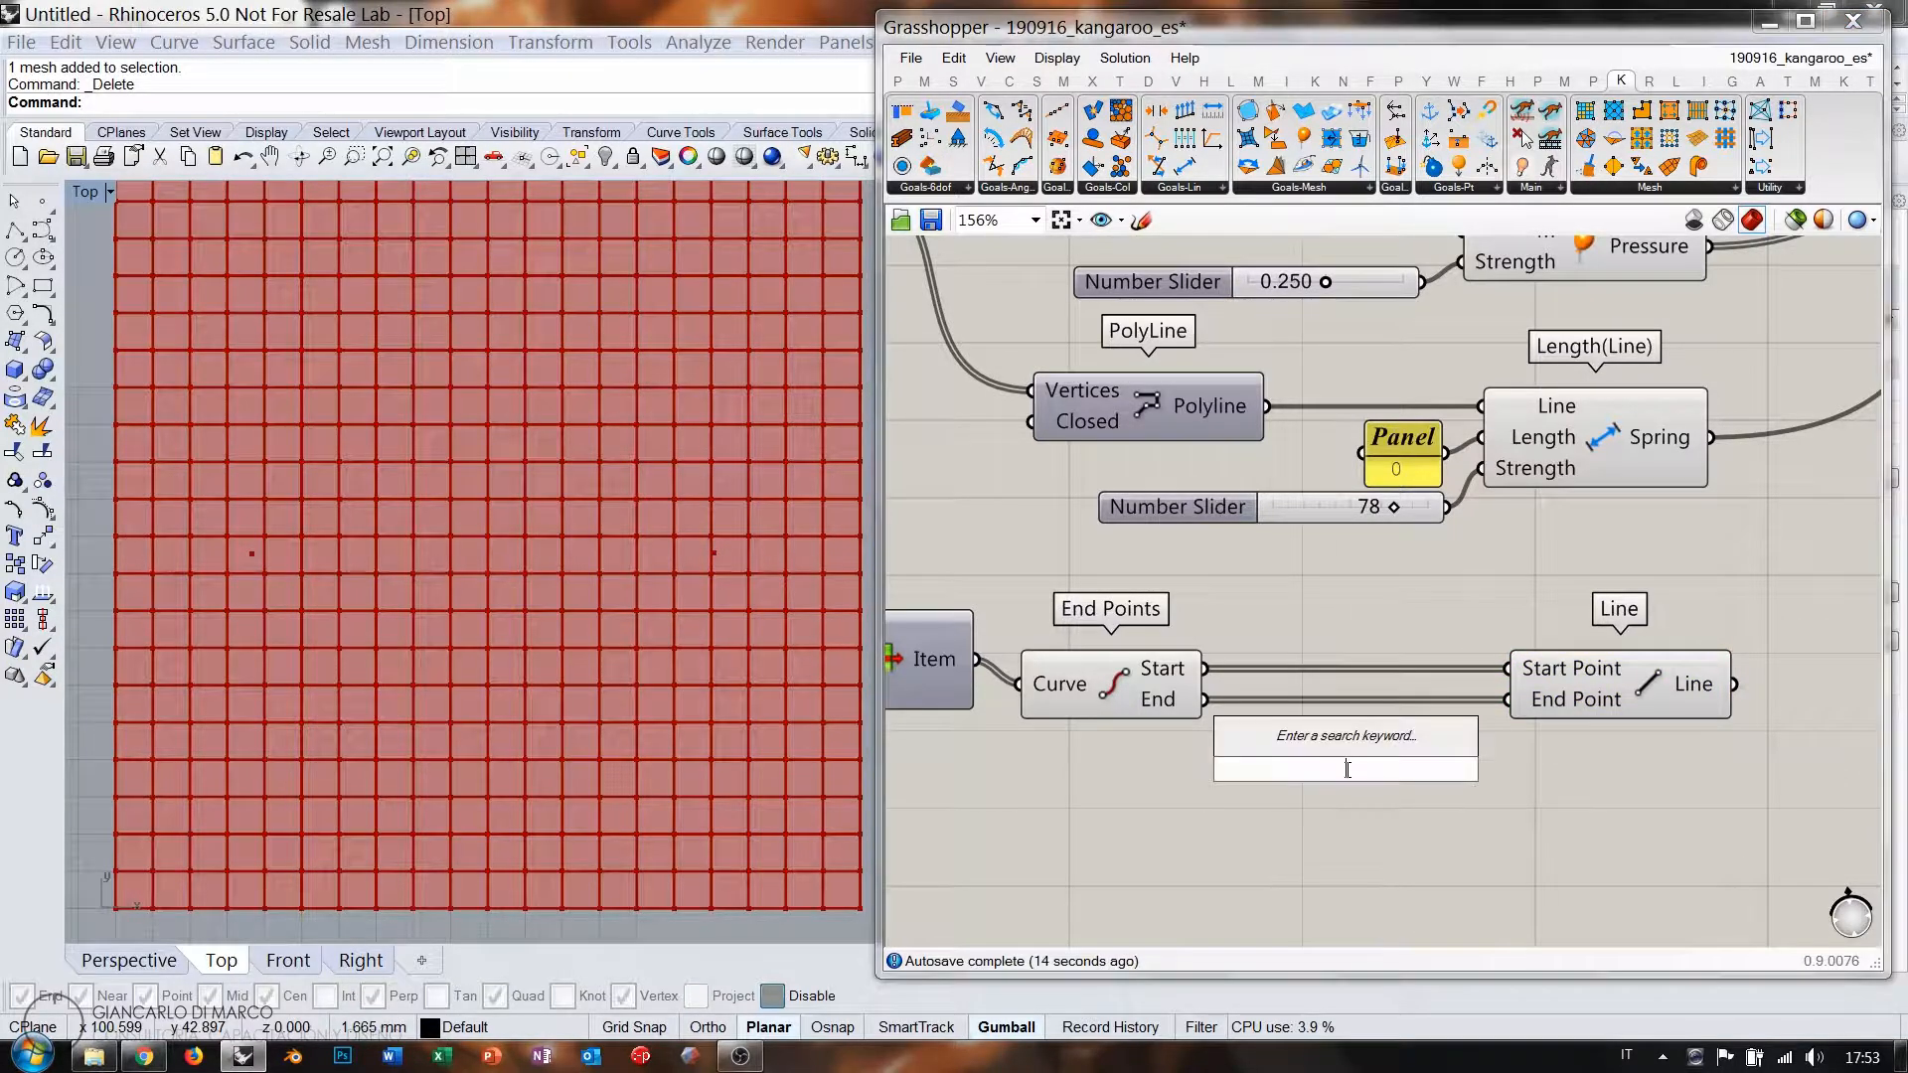
pyautogui.write('disp')
pyautogui.click(1282, 745)
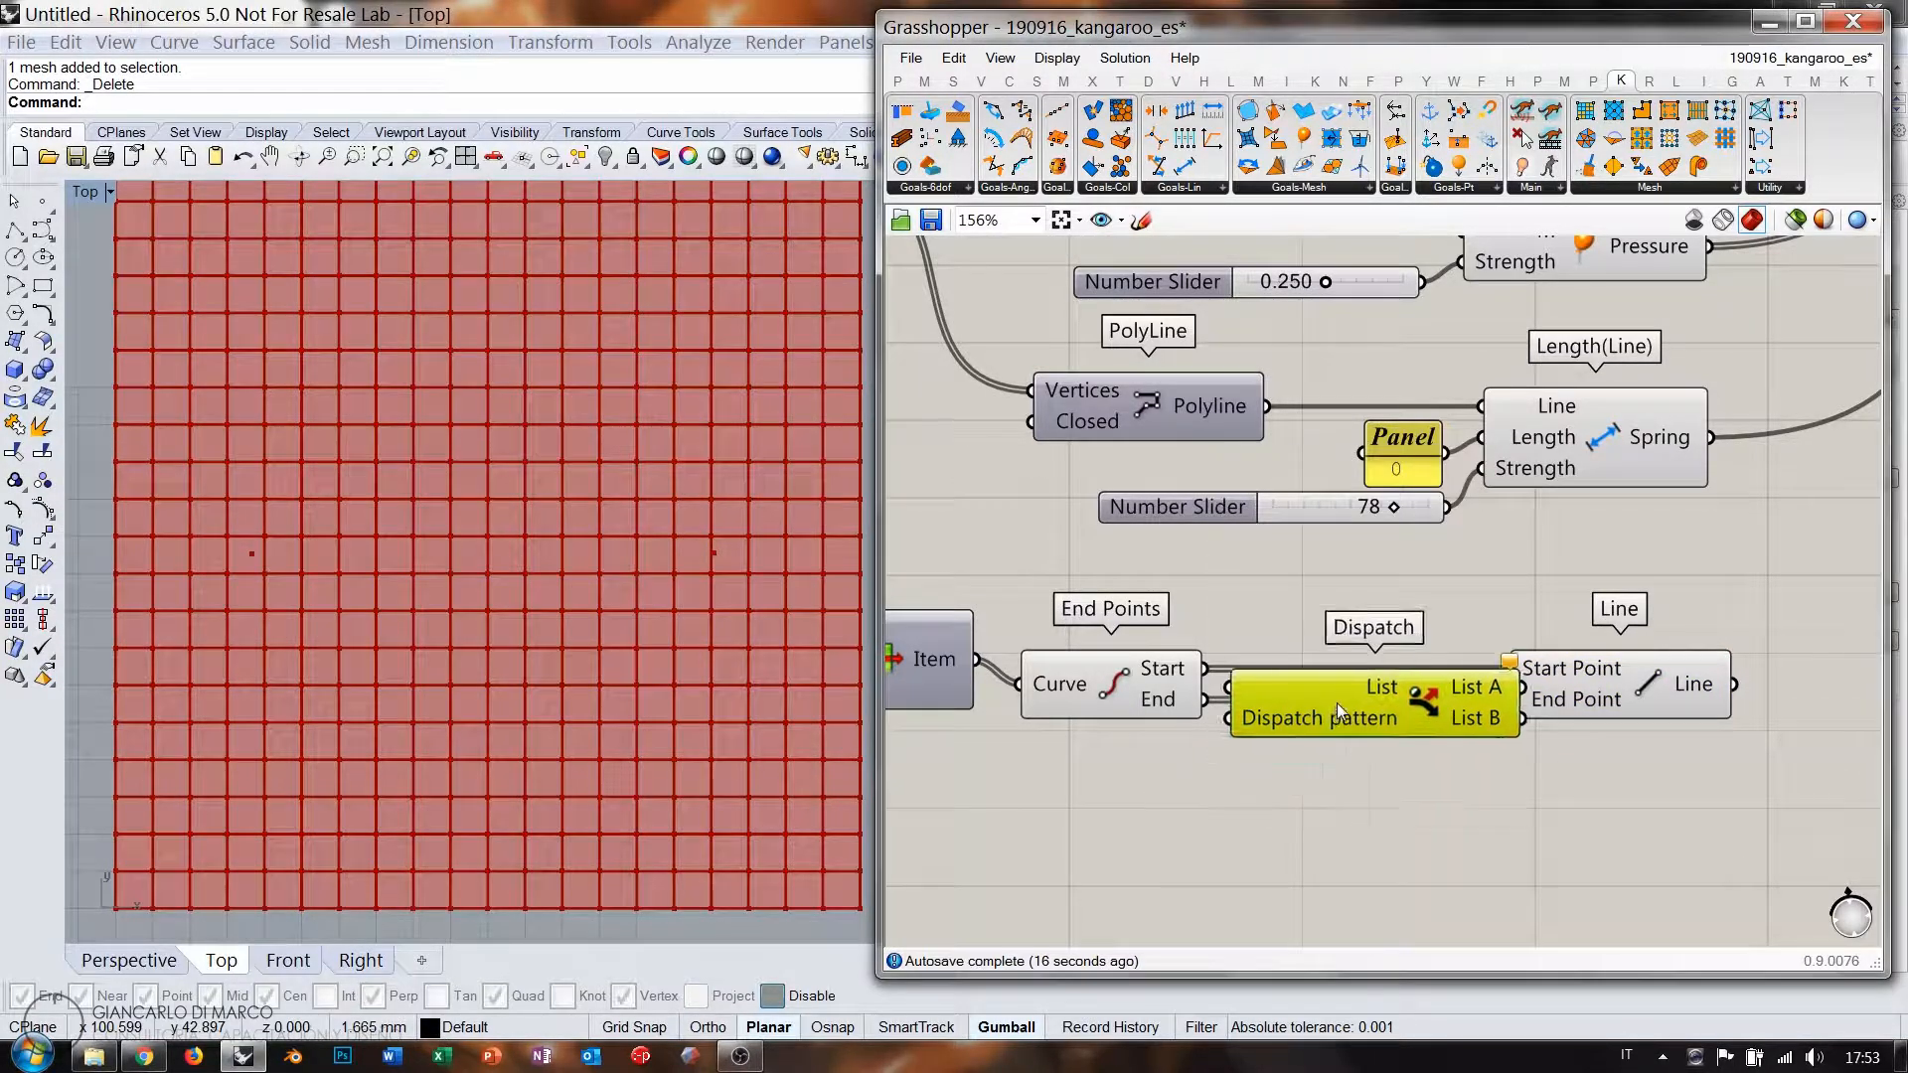
pyautogui.moveTo(1316, 695); pyautogui.dragTo(1364, 782)
pyautogui.moveTo(1326, 790); pyautogui.dragTo(1301, 760)
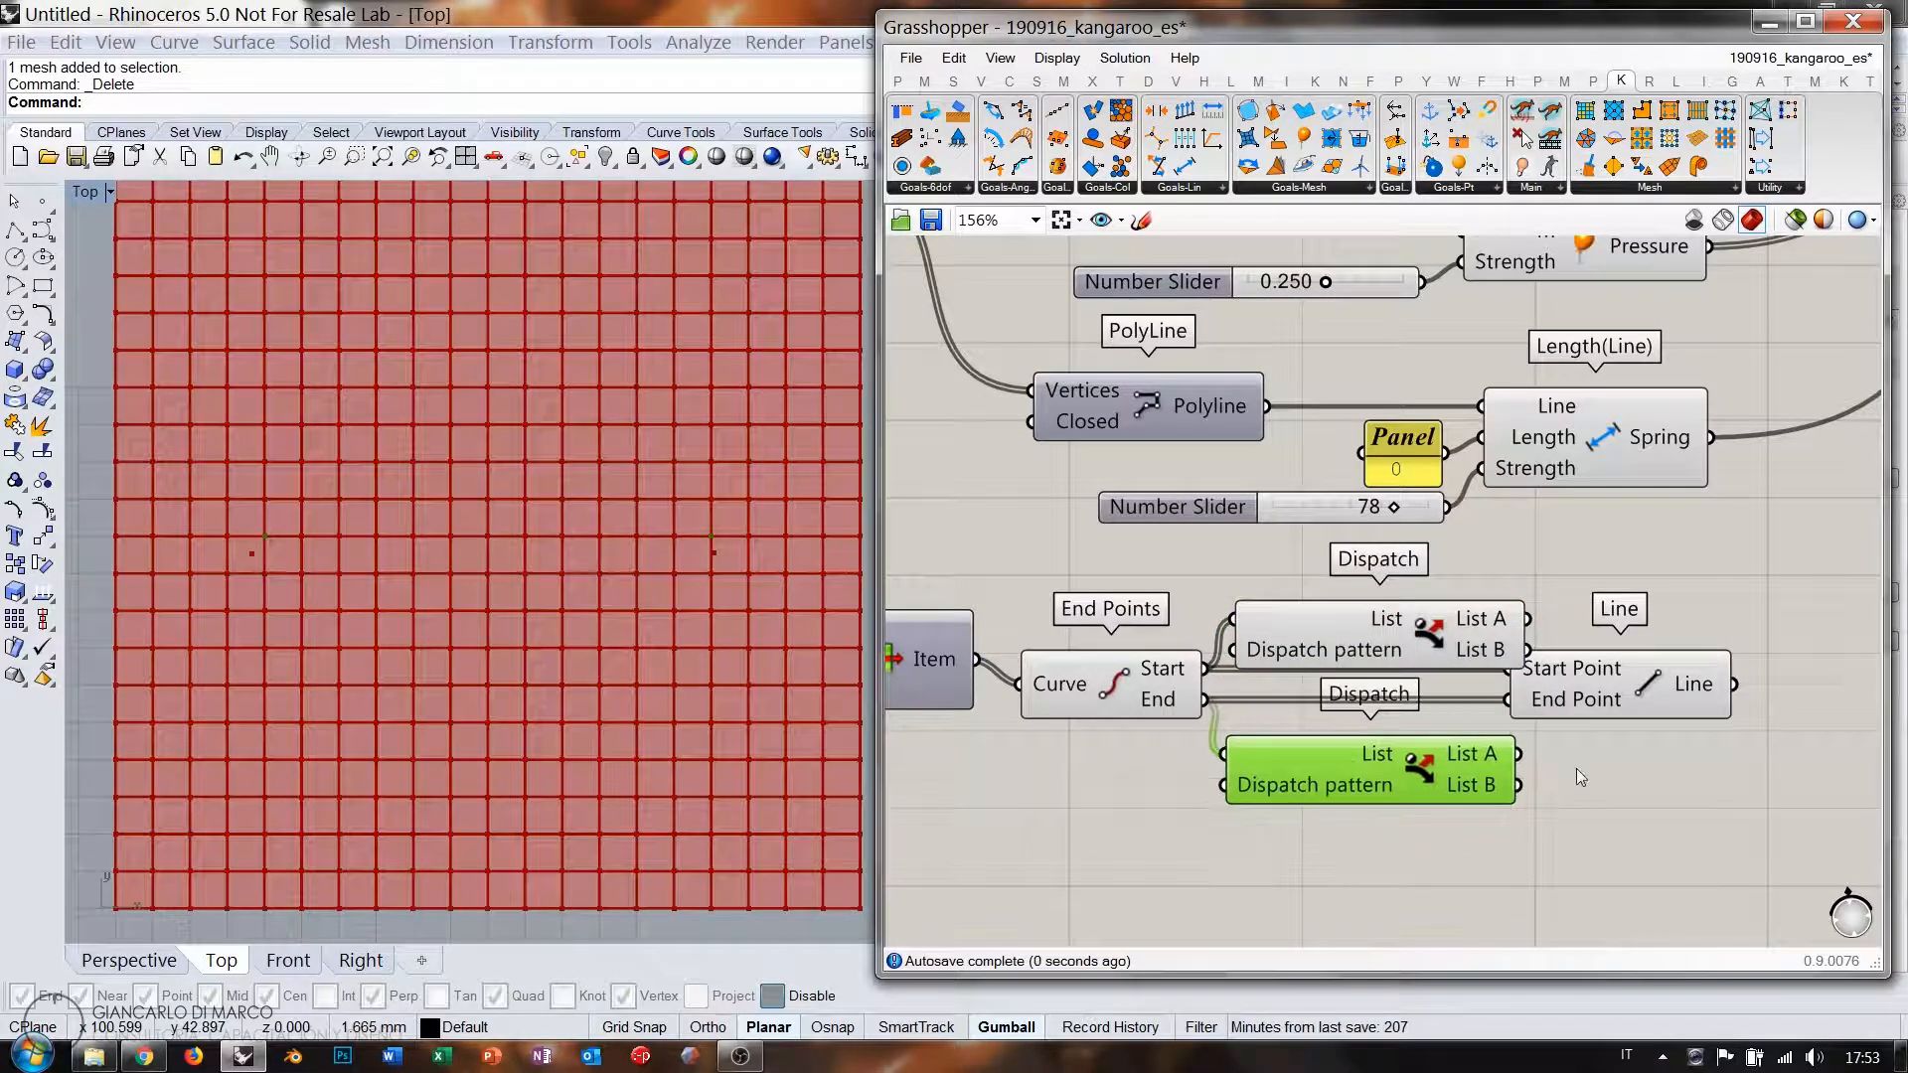
pyautogui.click(1575, 768)
pyautogui.moveTo(1590, 691)
pyautogui.mouseDown()
pyautogui.moveTo(1683, 696)
pyautogui.moveTo(1601, 673)
pyautogui.mouseUp()
pyautogui.click(1560, 622)
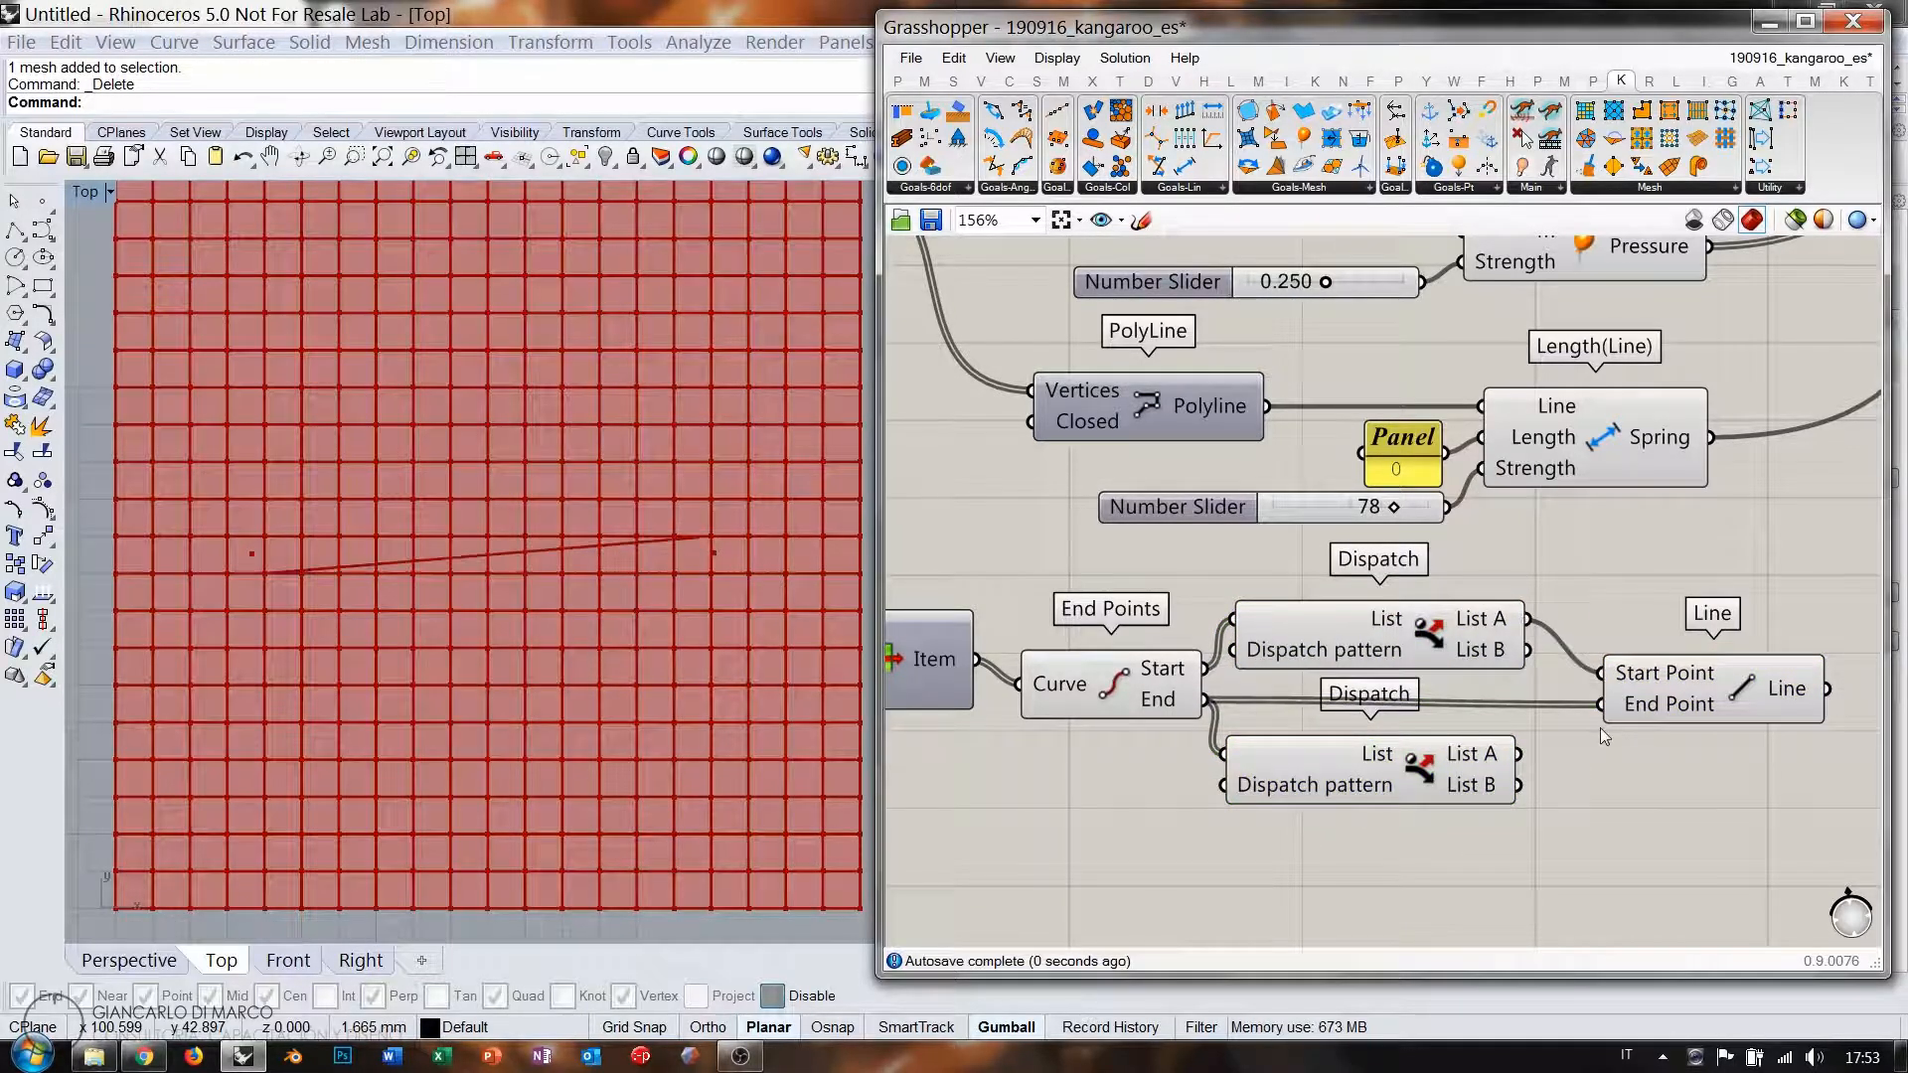
# Wire the lower Dispatch's List A and List B into the Line component.
pyautogui.moveTo(1519, 753); pyautogui.dragTo(1601, 707)
pyautogui.click(1711, 701)
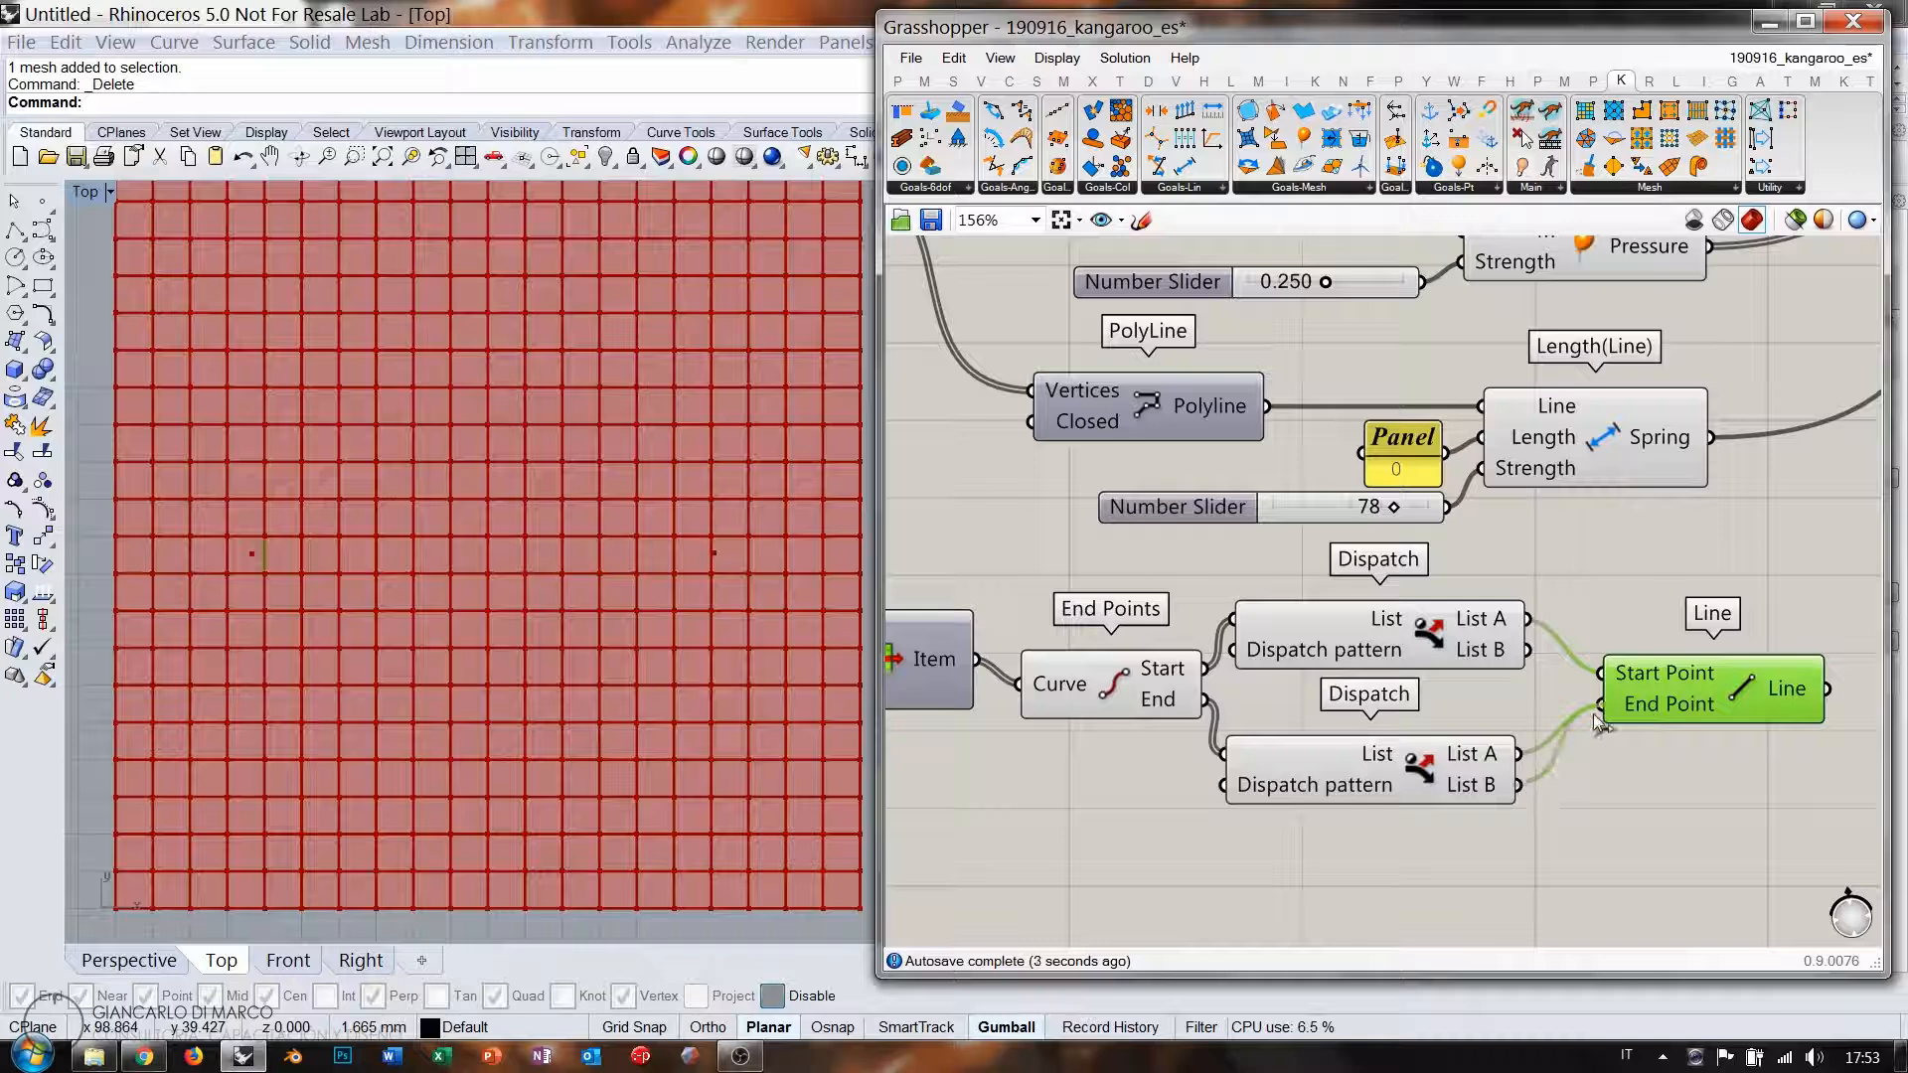
pyautogui.moveTo(1594, 714); pyautogui.dragTo(1684, 758)
pyautogui.click(1555, 619)
pyautogui.click(1635, 710)
# Duplicate the Line component and wire the dispatched points into the copy.
pyautogui.hotkey('ctrl', 'c')
pyautogui.hotkey('ctrl', 'v')
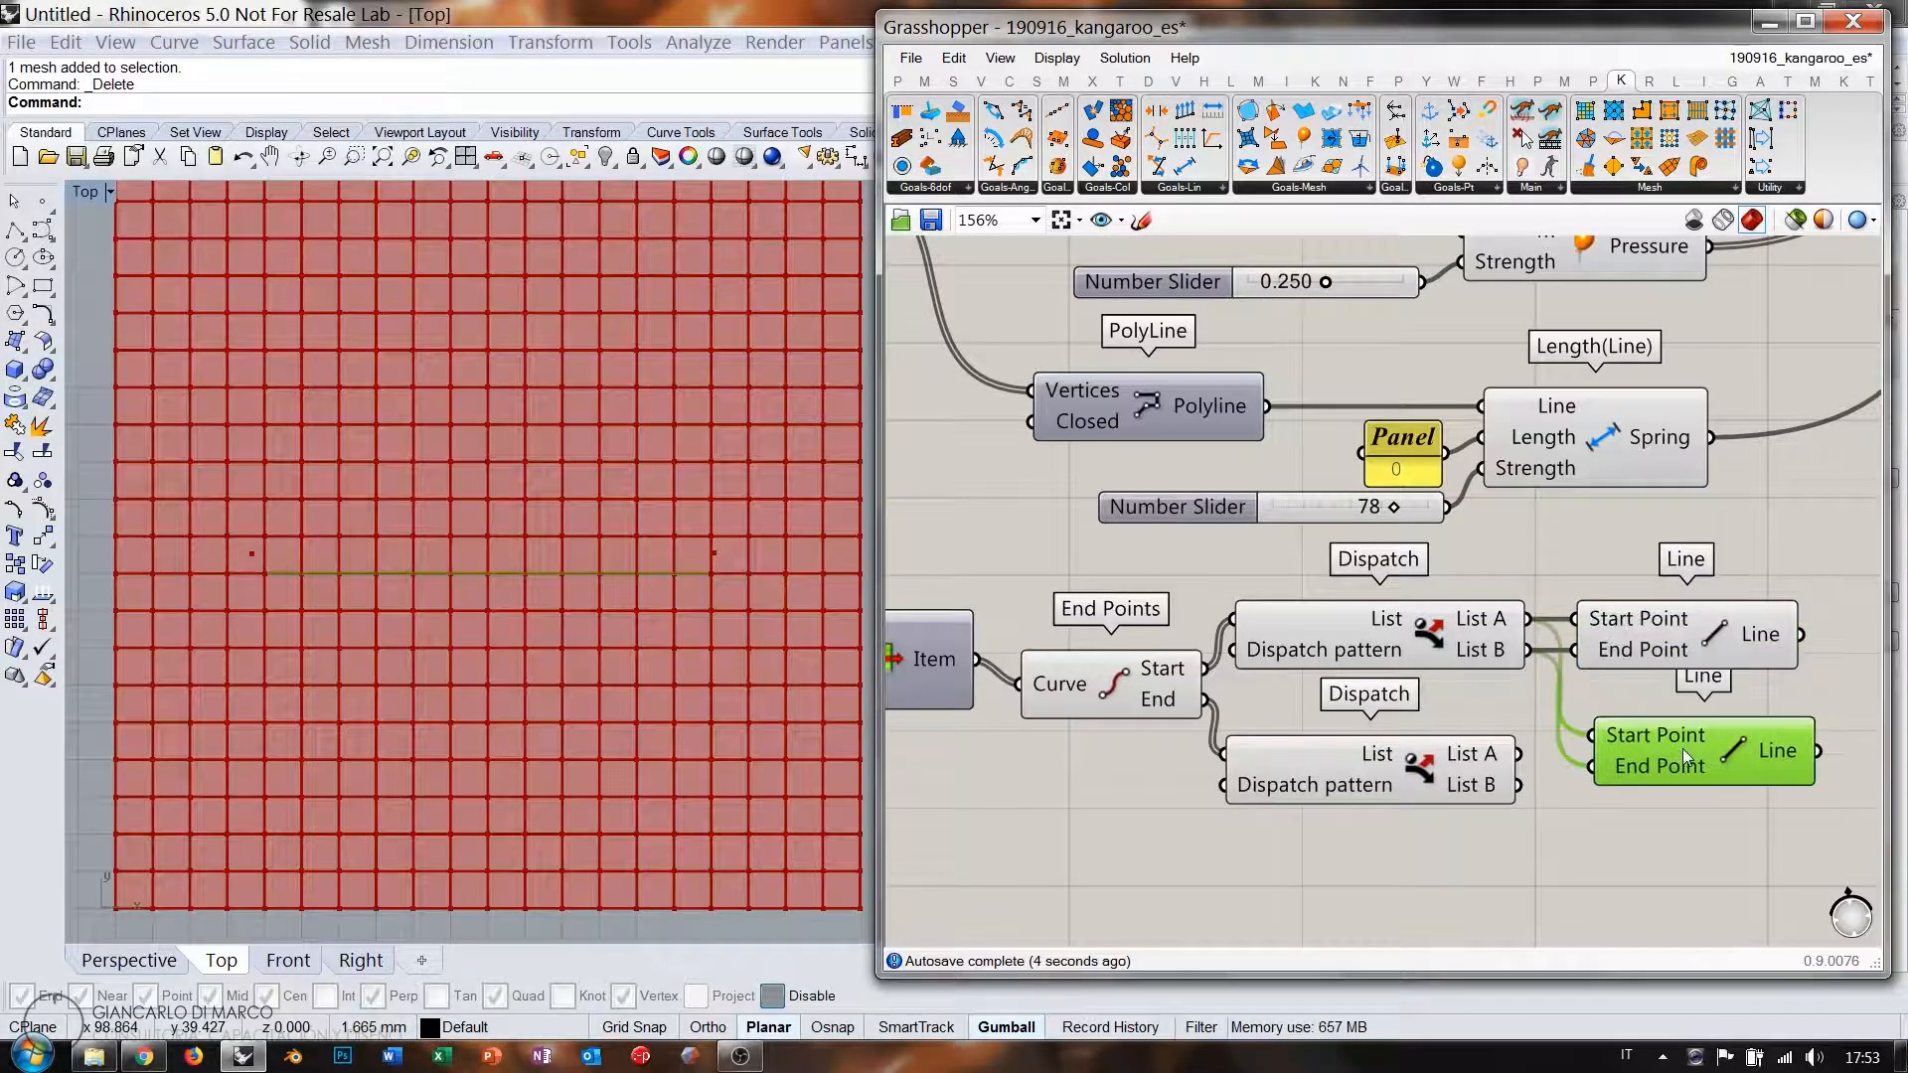
pyautogui.moveTo(1567, 743)
pyautogui.mouseDown()
pyautogui.moveTo(1590, 738)
pyautogui.moveTo(1591, 767)
pyautogui.mouseUp()
pyautogui.moveTo(1672, 762); pyautogui.dragTo(1656, 780)
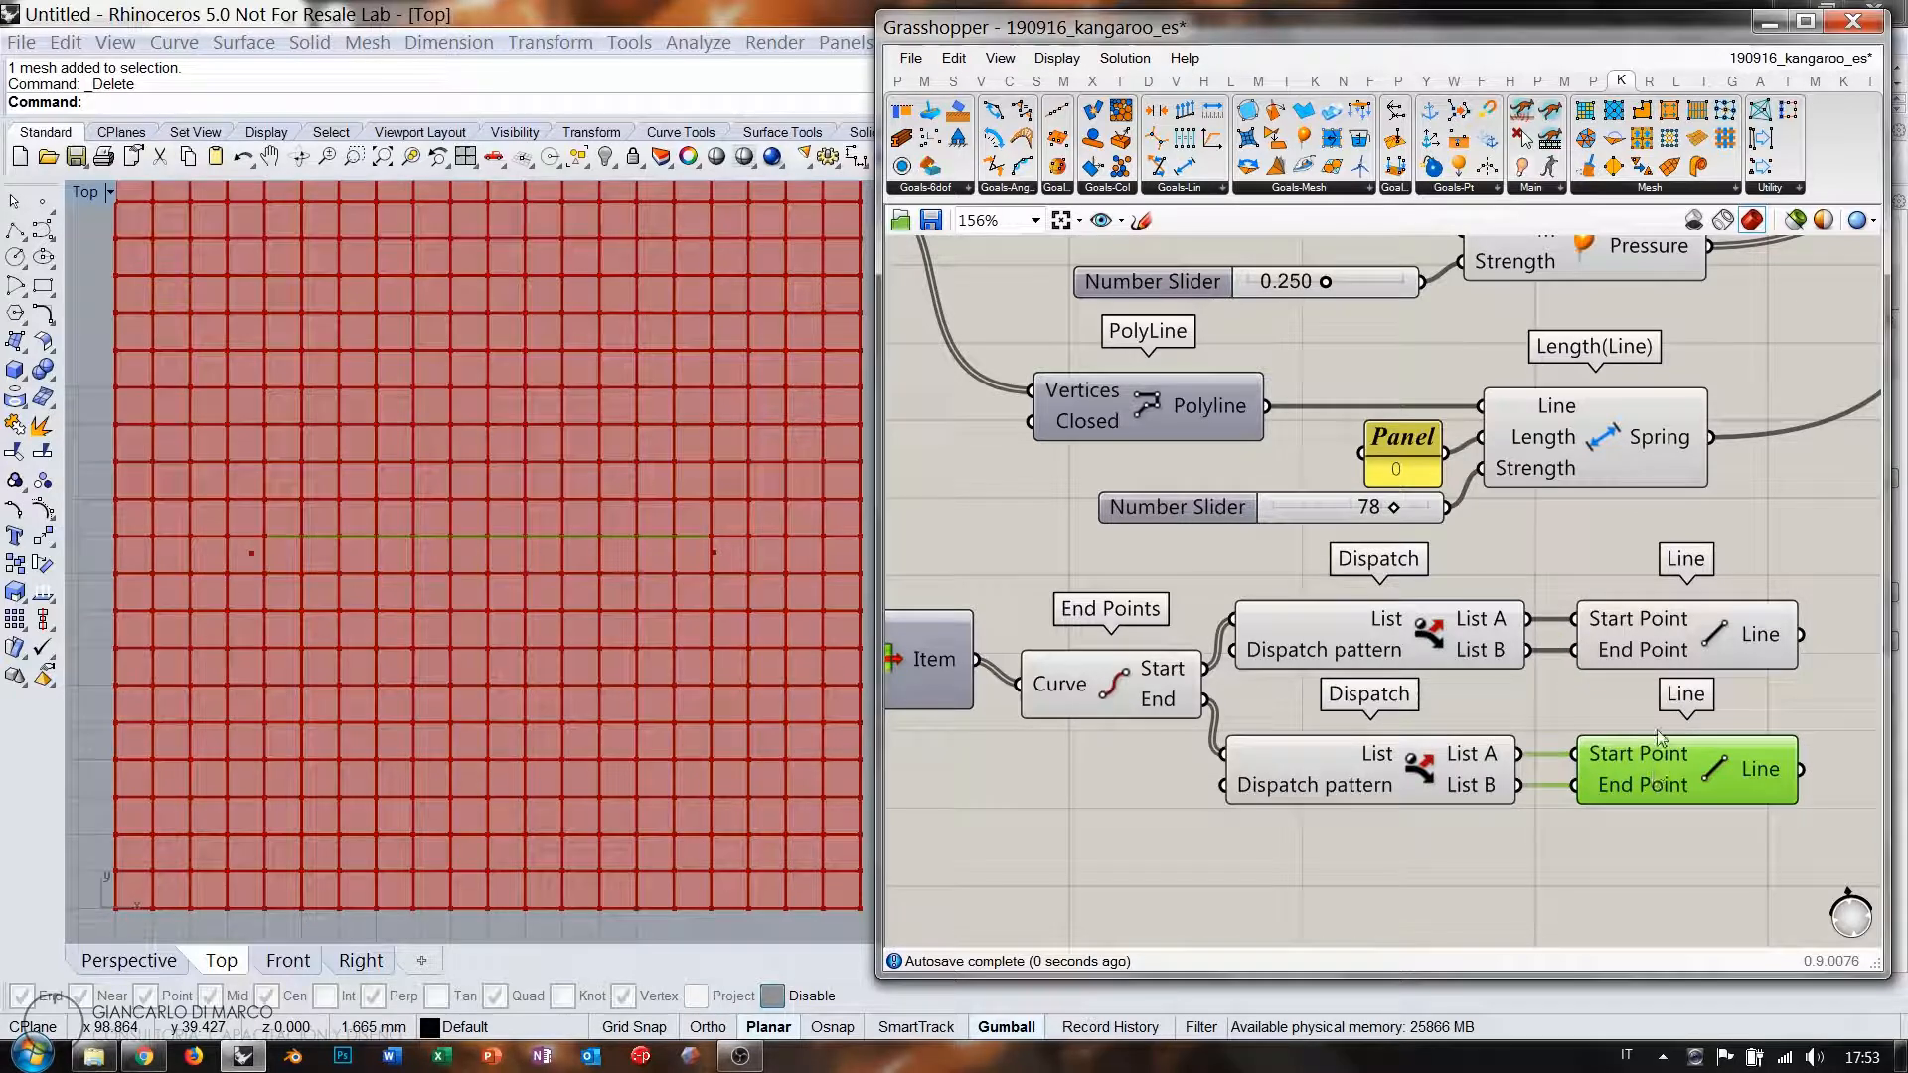
pyautogui.keyDown('shift'); pyautogui.click(1670, 641); pyautogui.keyUp('shift')
# Connect both Line outputs into the Spring component's Line input.
pyautogui.moveTo(1668, 634); pyautogui.dragTo(1411, 692, button='right')
pyautogui.moveTo(1344, 540); pyautogui.dragTo(1510, 537)
pyautogui.click(1548, 605)
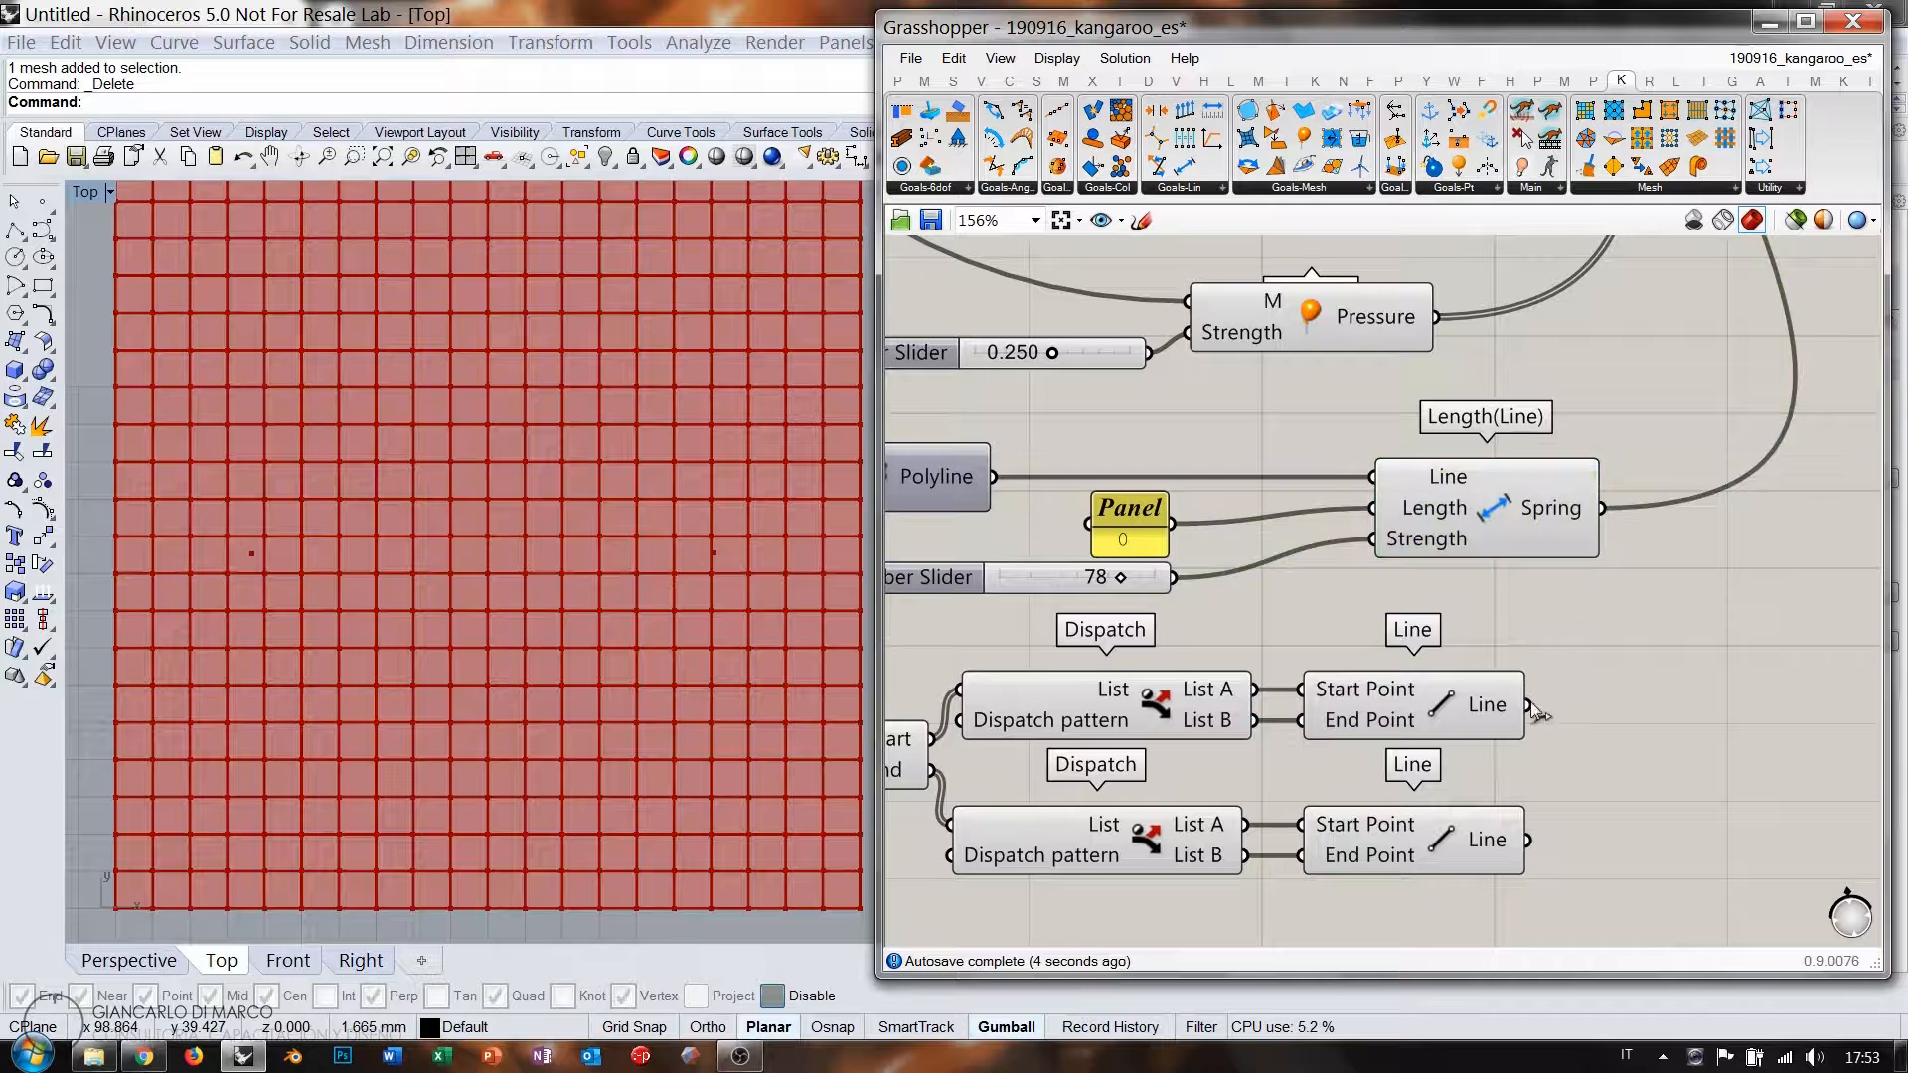
pyautogui.moveTo(1528, 707); pyautogui.dragTo(1374, 480)
pyautogui.keyDown('shift'); pyautogui.moveTo(1402, 617); pyautogui.dragTo(1375, 480); pyautogui.keyUp('shift')
pyautogui.scroll(-3, 1218, 668)
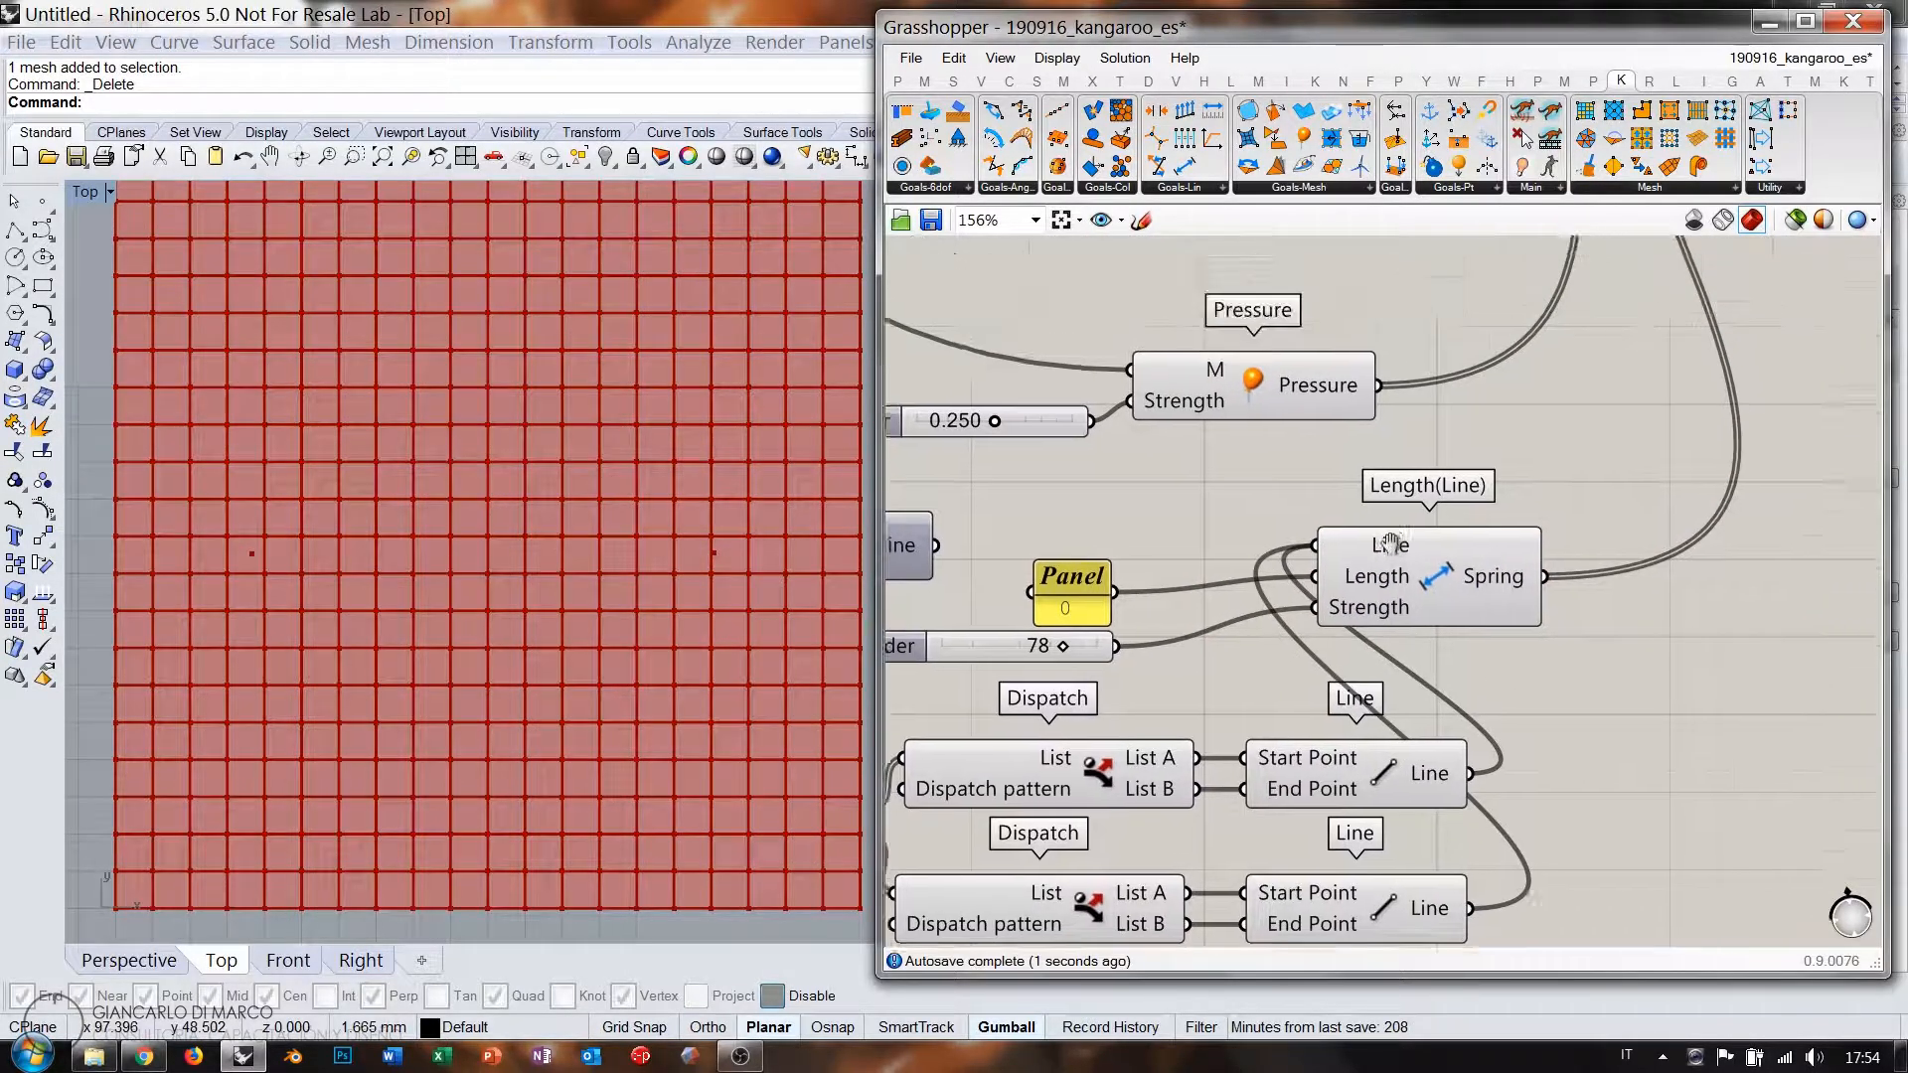
pyautogui.scroll(3, 1448, 575)
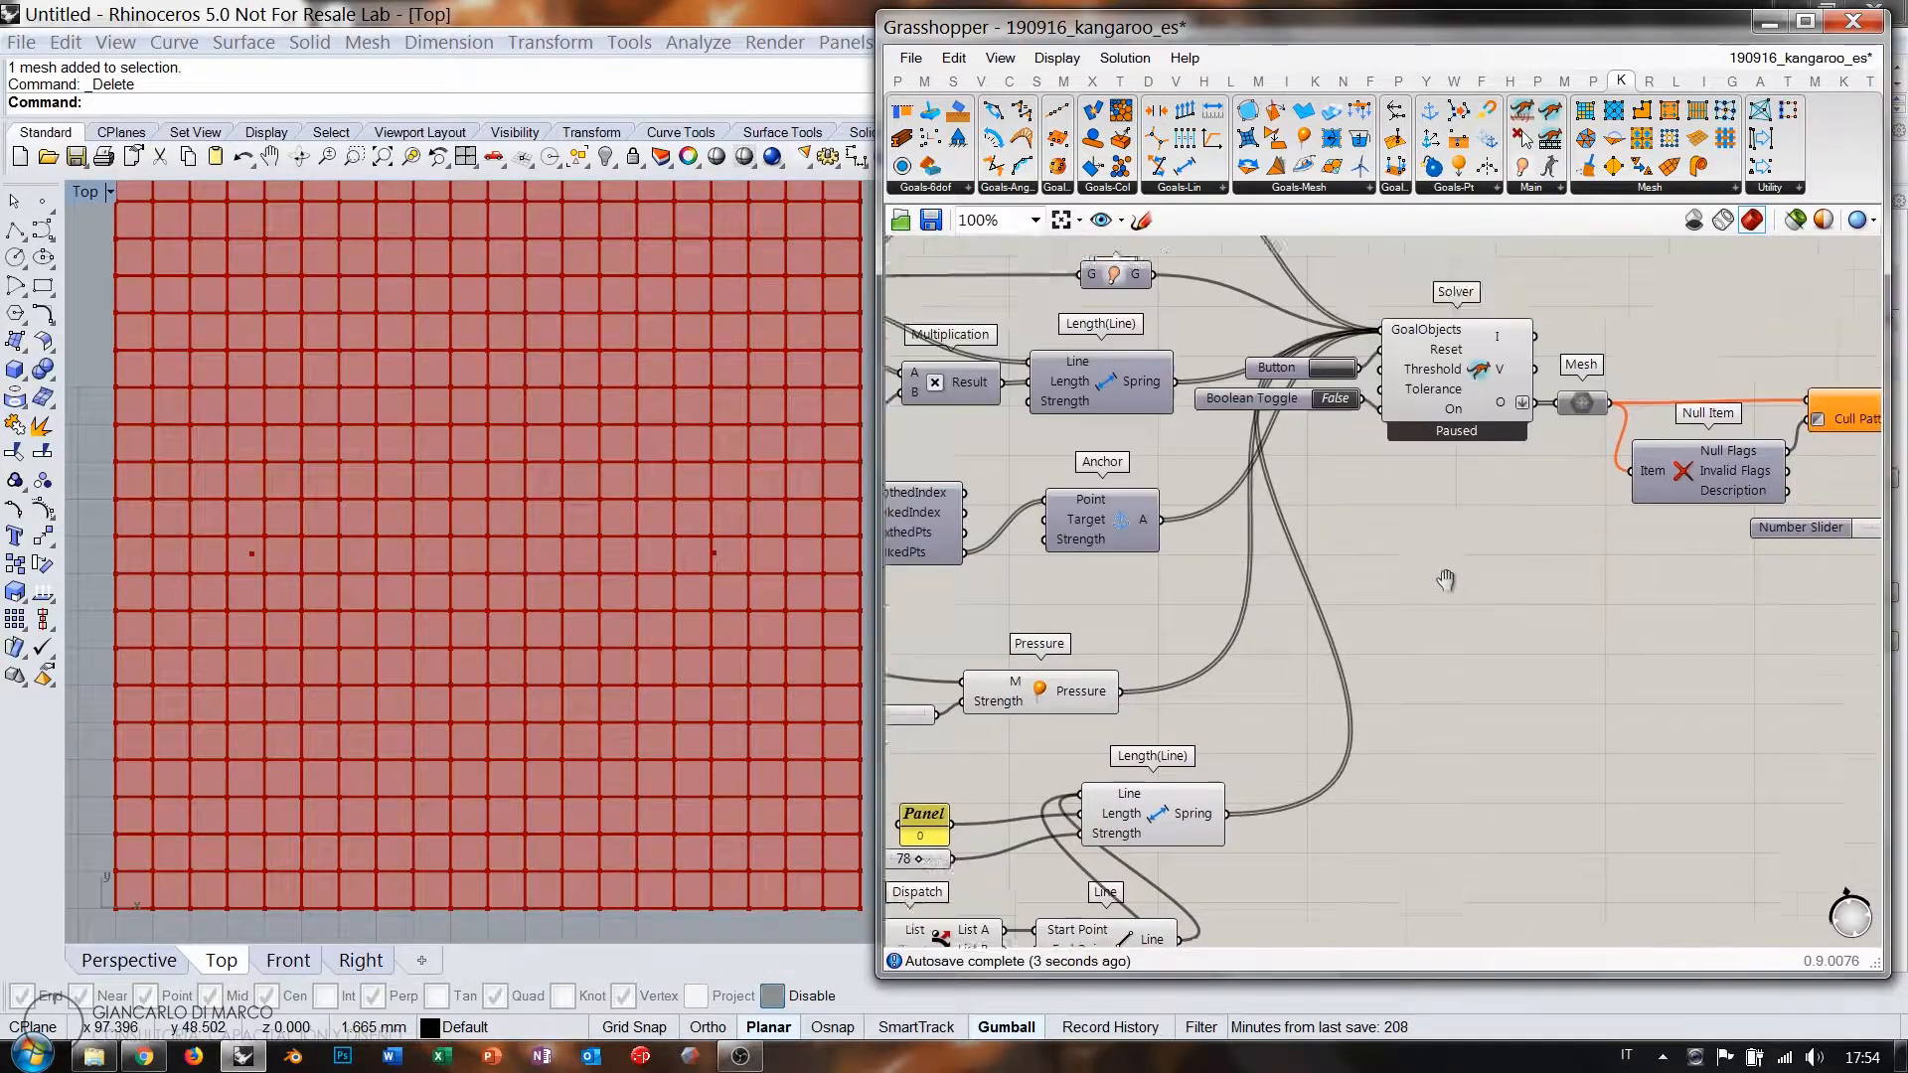
# Run the Kangaroo simulation, hiding the Solver preview and showing the Mesh output in Perspective.
pyautogui.doubleClick(1245, 467)
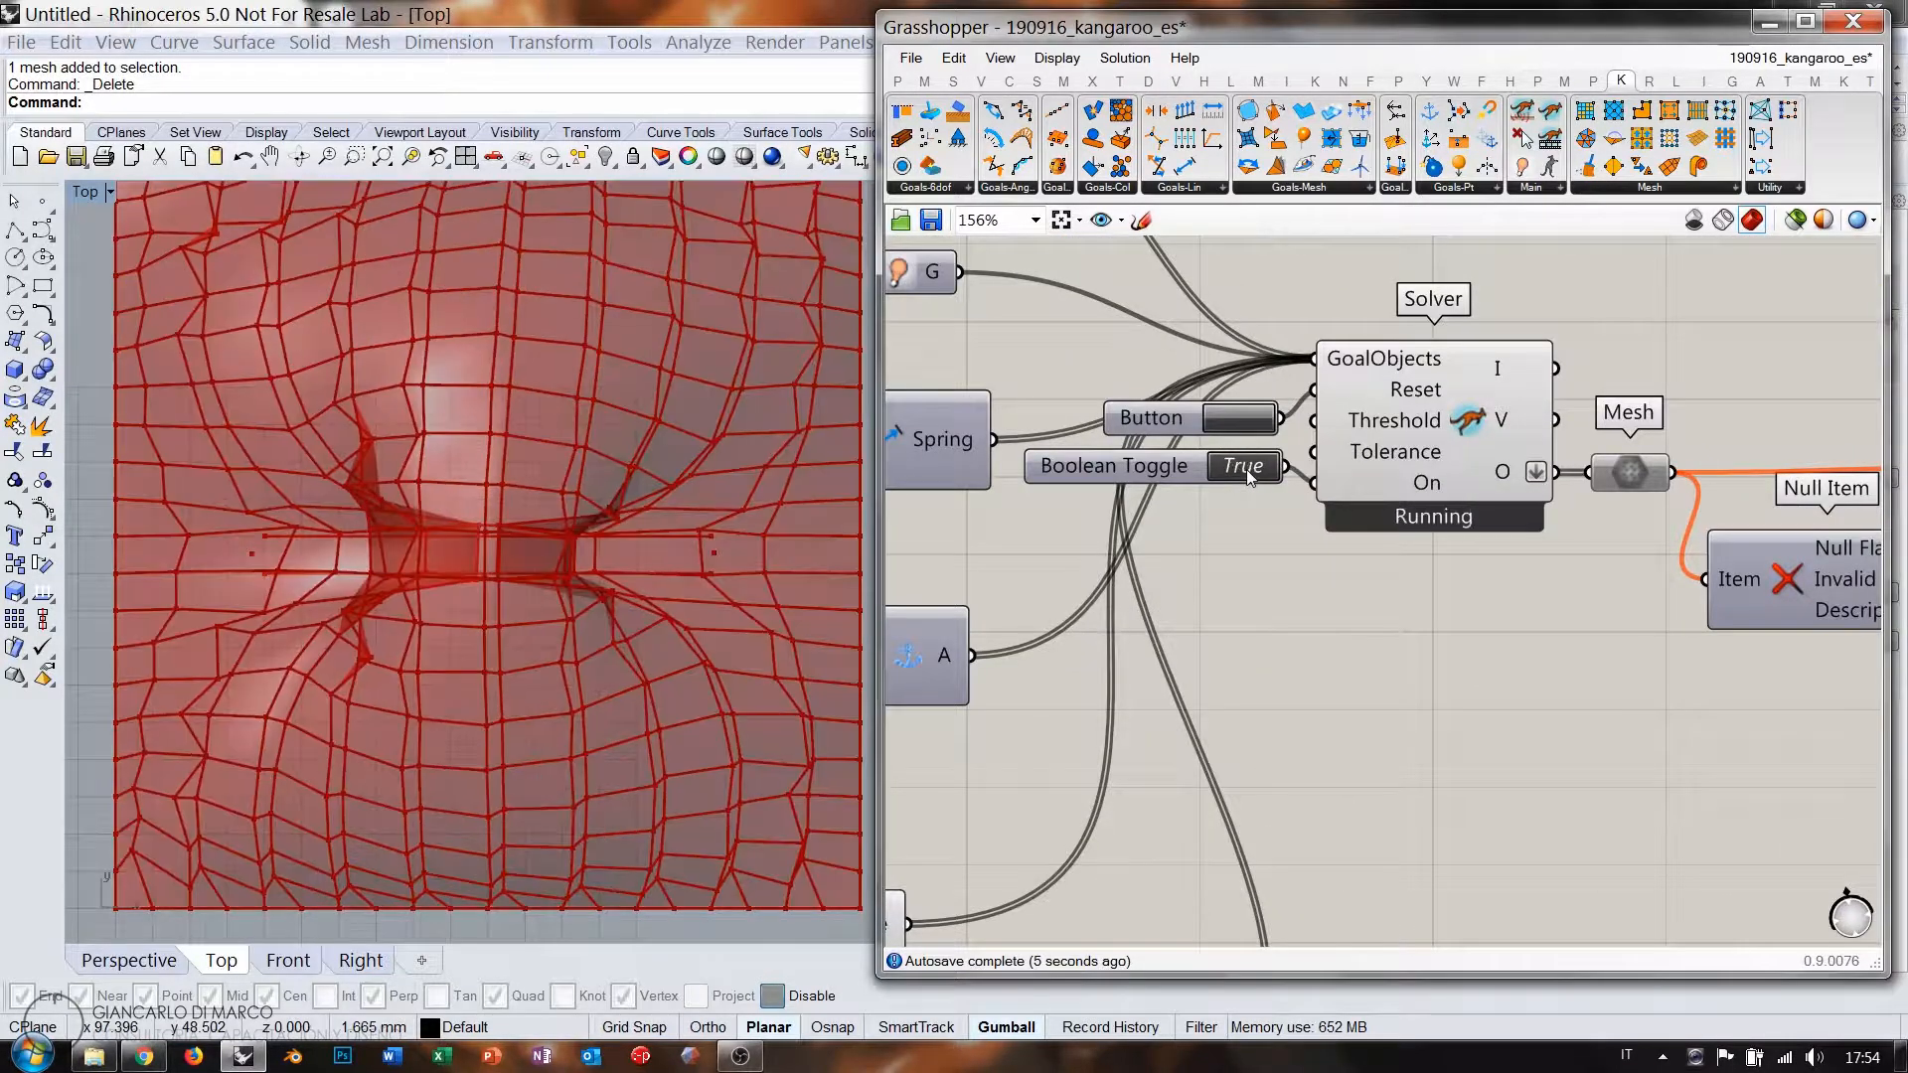
pyautogui.click(129, 960)
pyautogui.moveTo(328, 765); pyautogui.dragTo(477, 572, button='right')
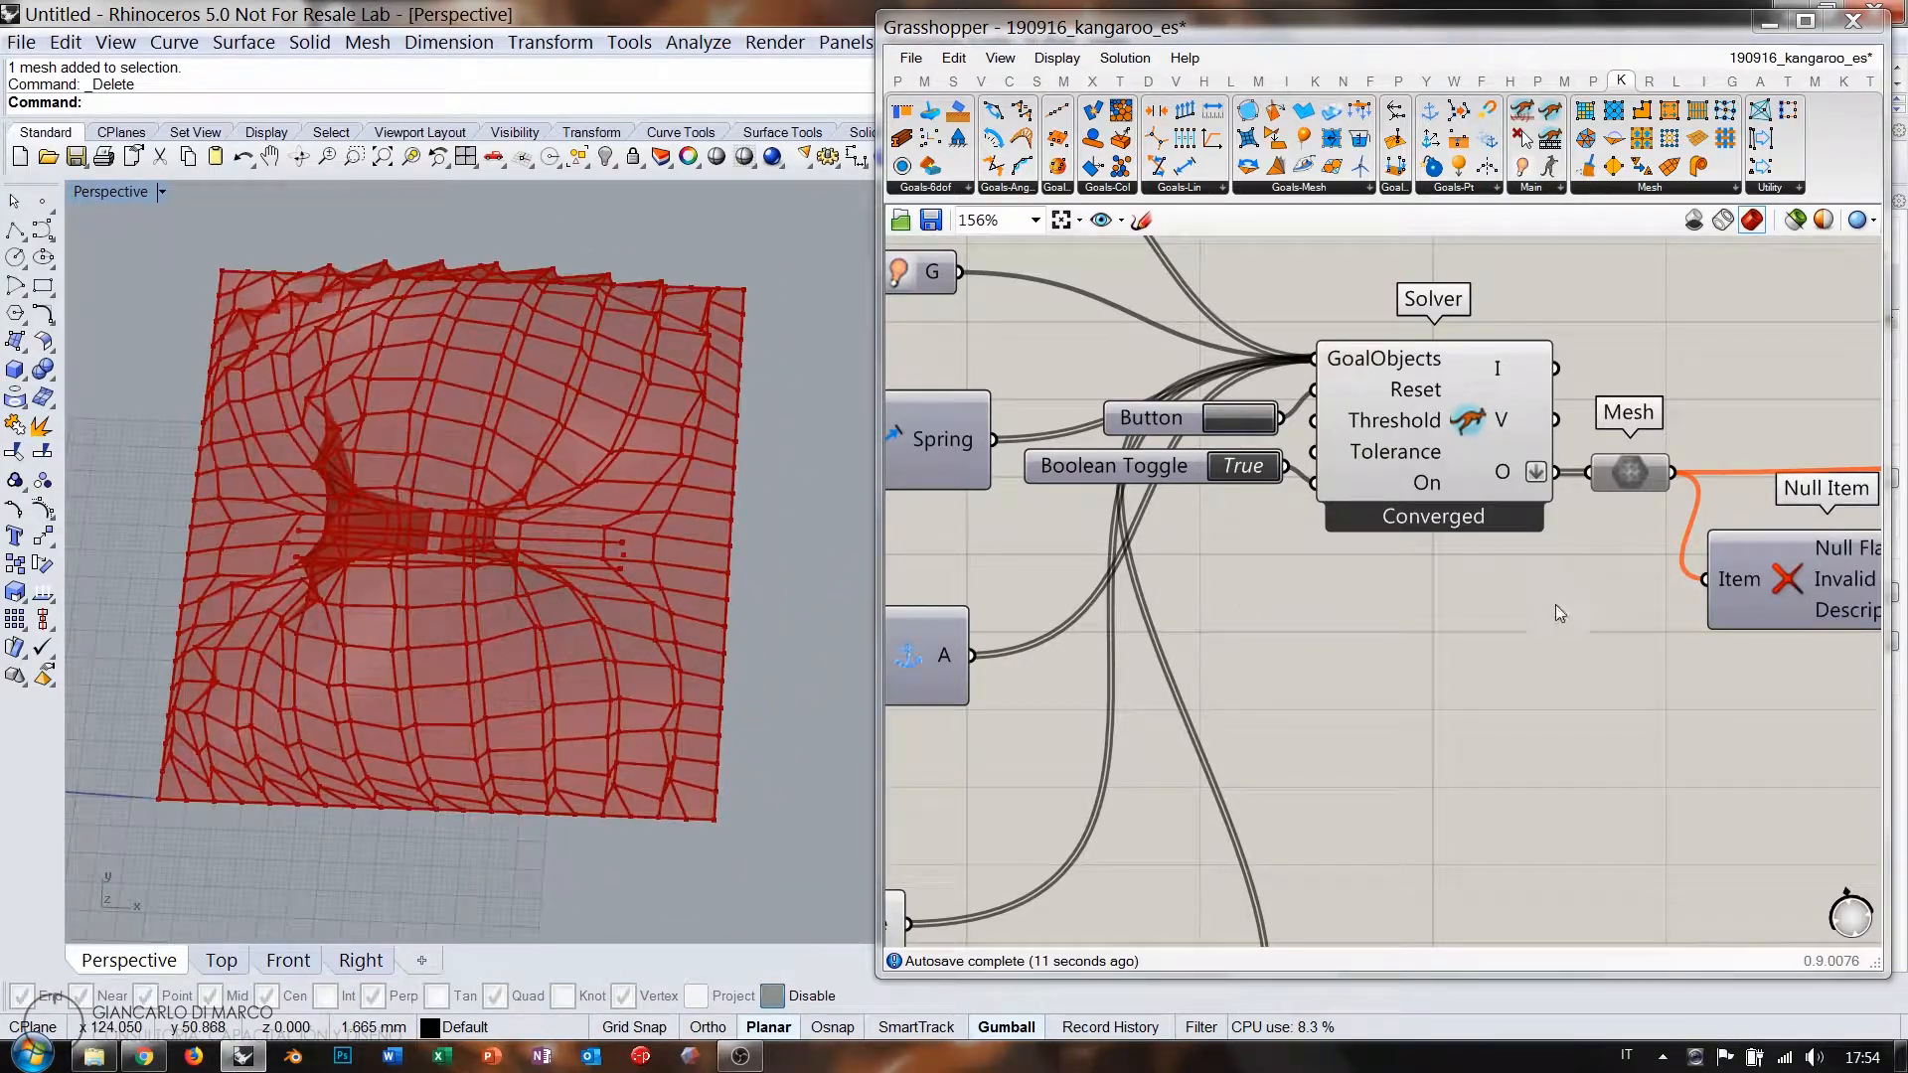
pyautogui.click(1521, 459)
pyautogui.hotkey('ctrl', 'q')
pyautogui.click(1632, 471)
pyautogui.hotkey('ctrl', 'q')
pyautogui.click(1640, 632)
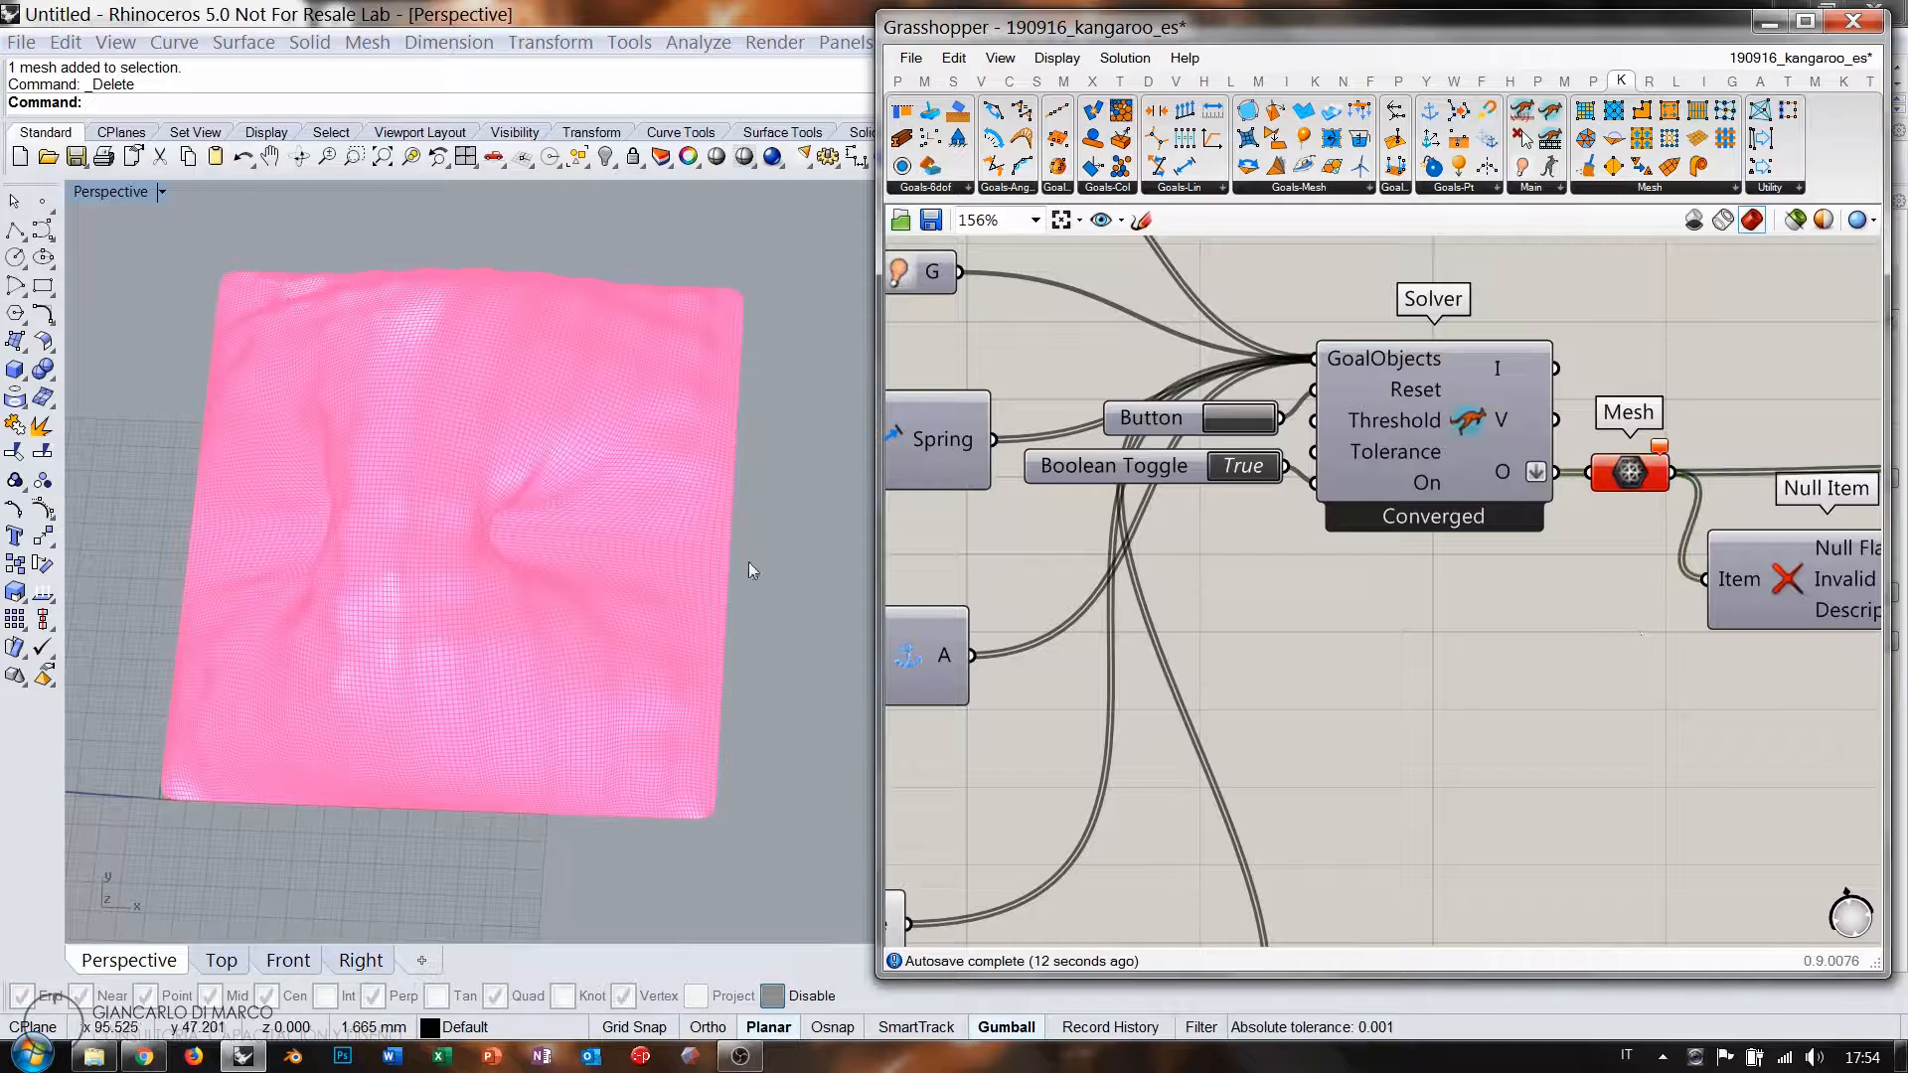
pyautogui.moveTo(752, 569); pyautogui.dragTo(540, 534, button='right')
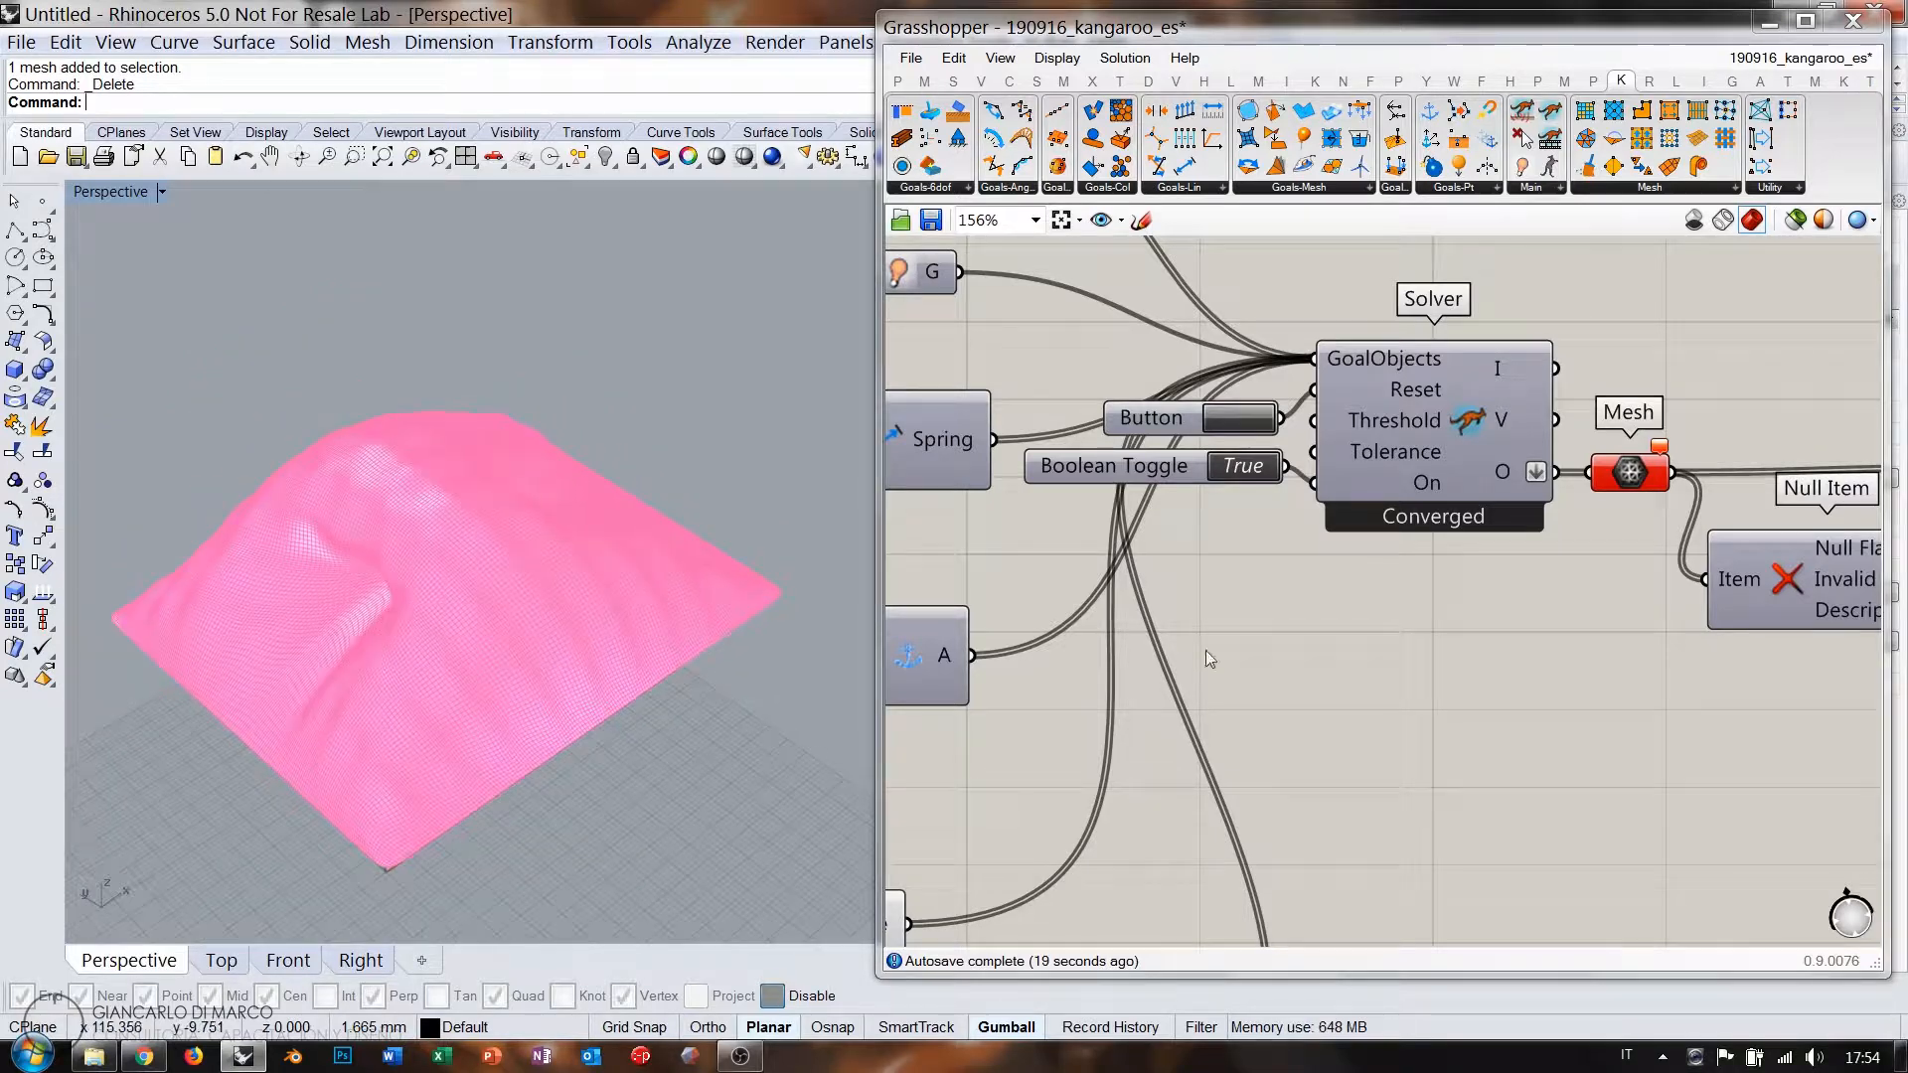
pyautogui.scroll(-5, 1207, 650)
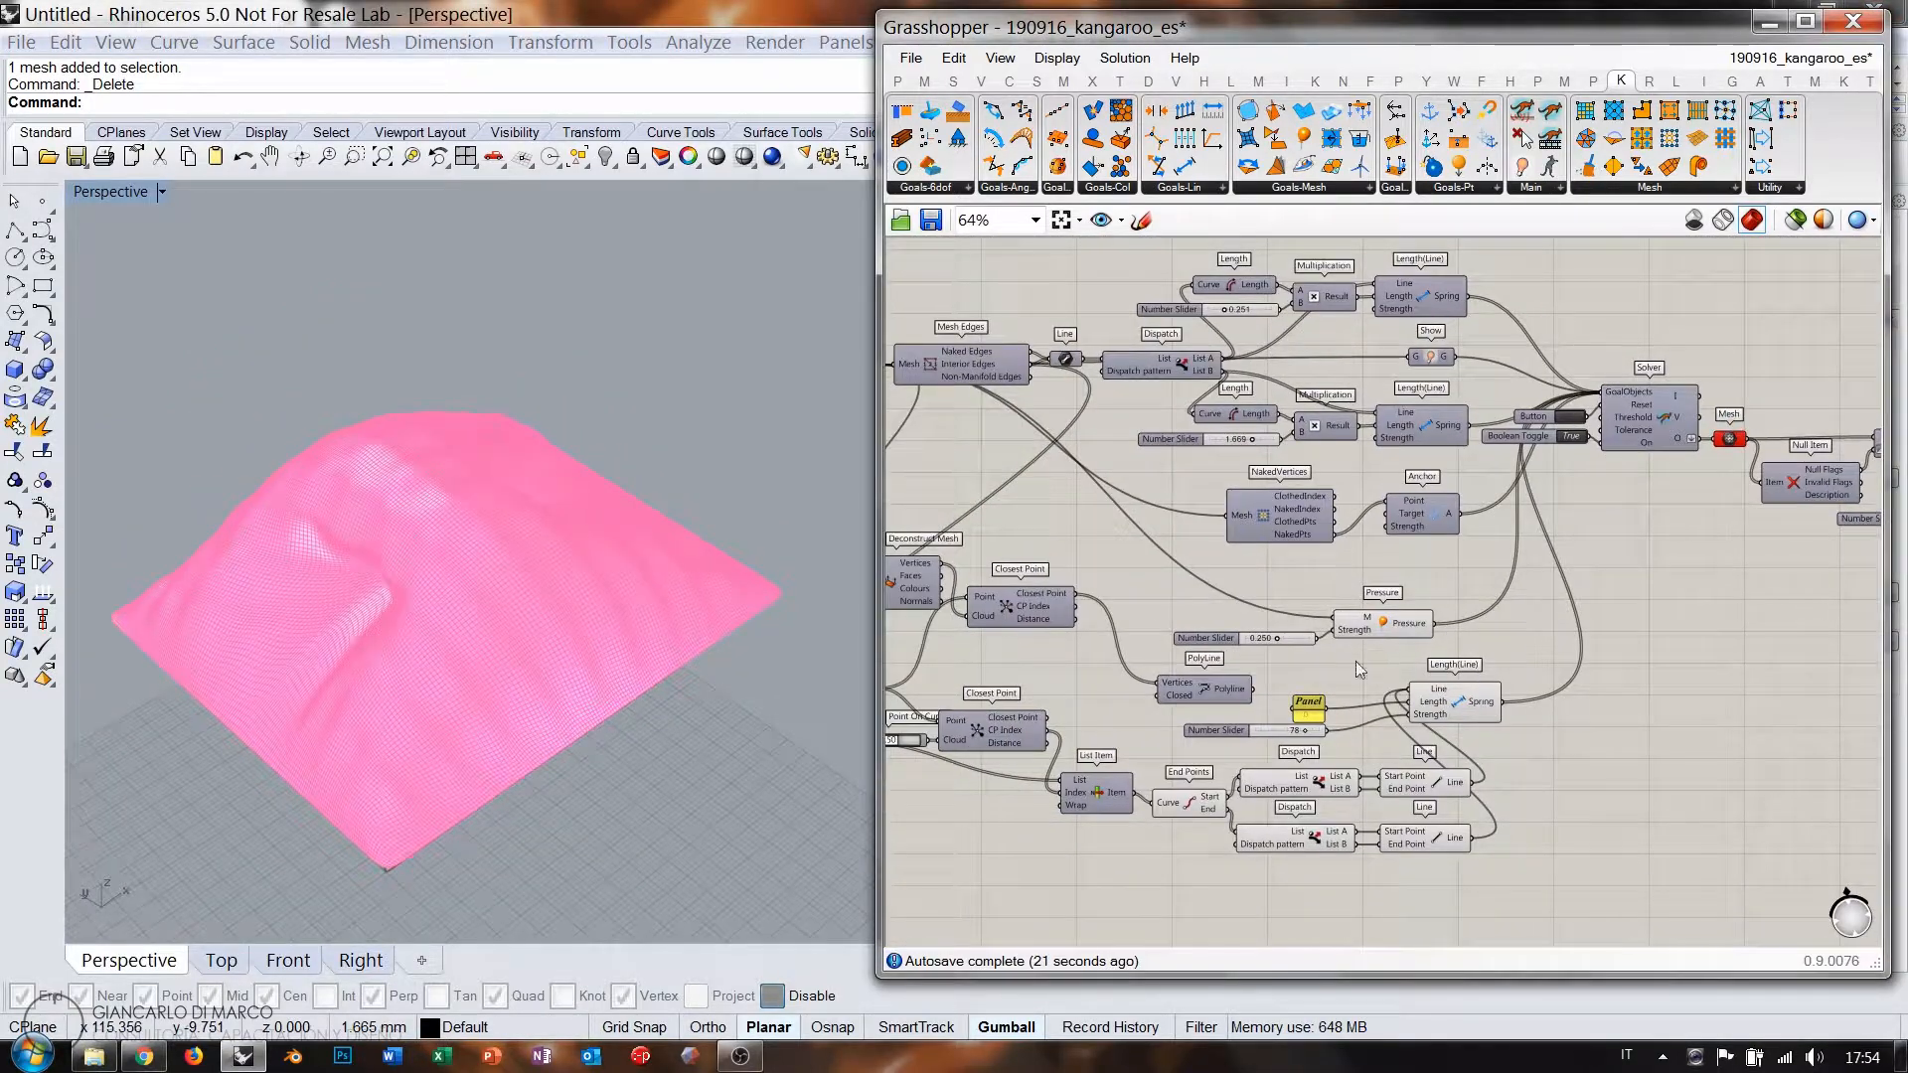
# Turn off previews of the End Points, Dispatch and Line components while inspecting the mesh.
pyautogui.moveTo(1338, 821); pyautogui.dragTo(1140, 758)
pyautogui.hotkey('ctrl', 'q')
pyautogui.click(1572, 749)
pyautogui.moveTo(609, 638); pyautogui.dragTo(706, 493, button='right')
pyautogui.moveTo(949, 667); pyautogui.dragTo(1259, 651, button='right')
pyautogui.click(1171, 674)
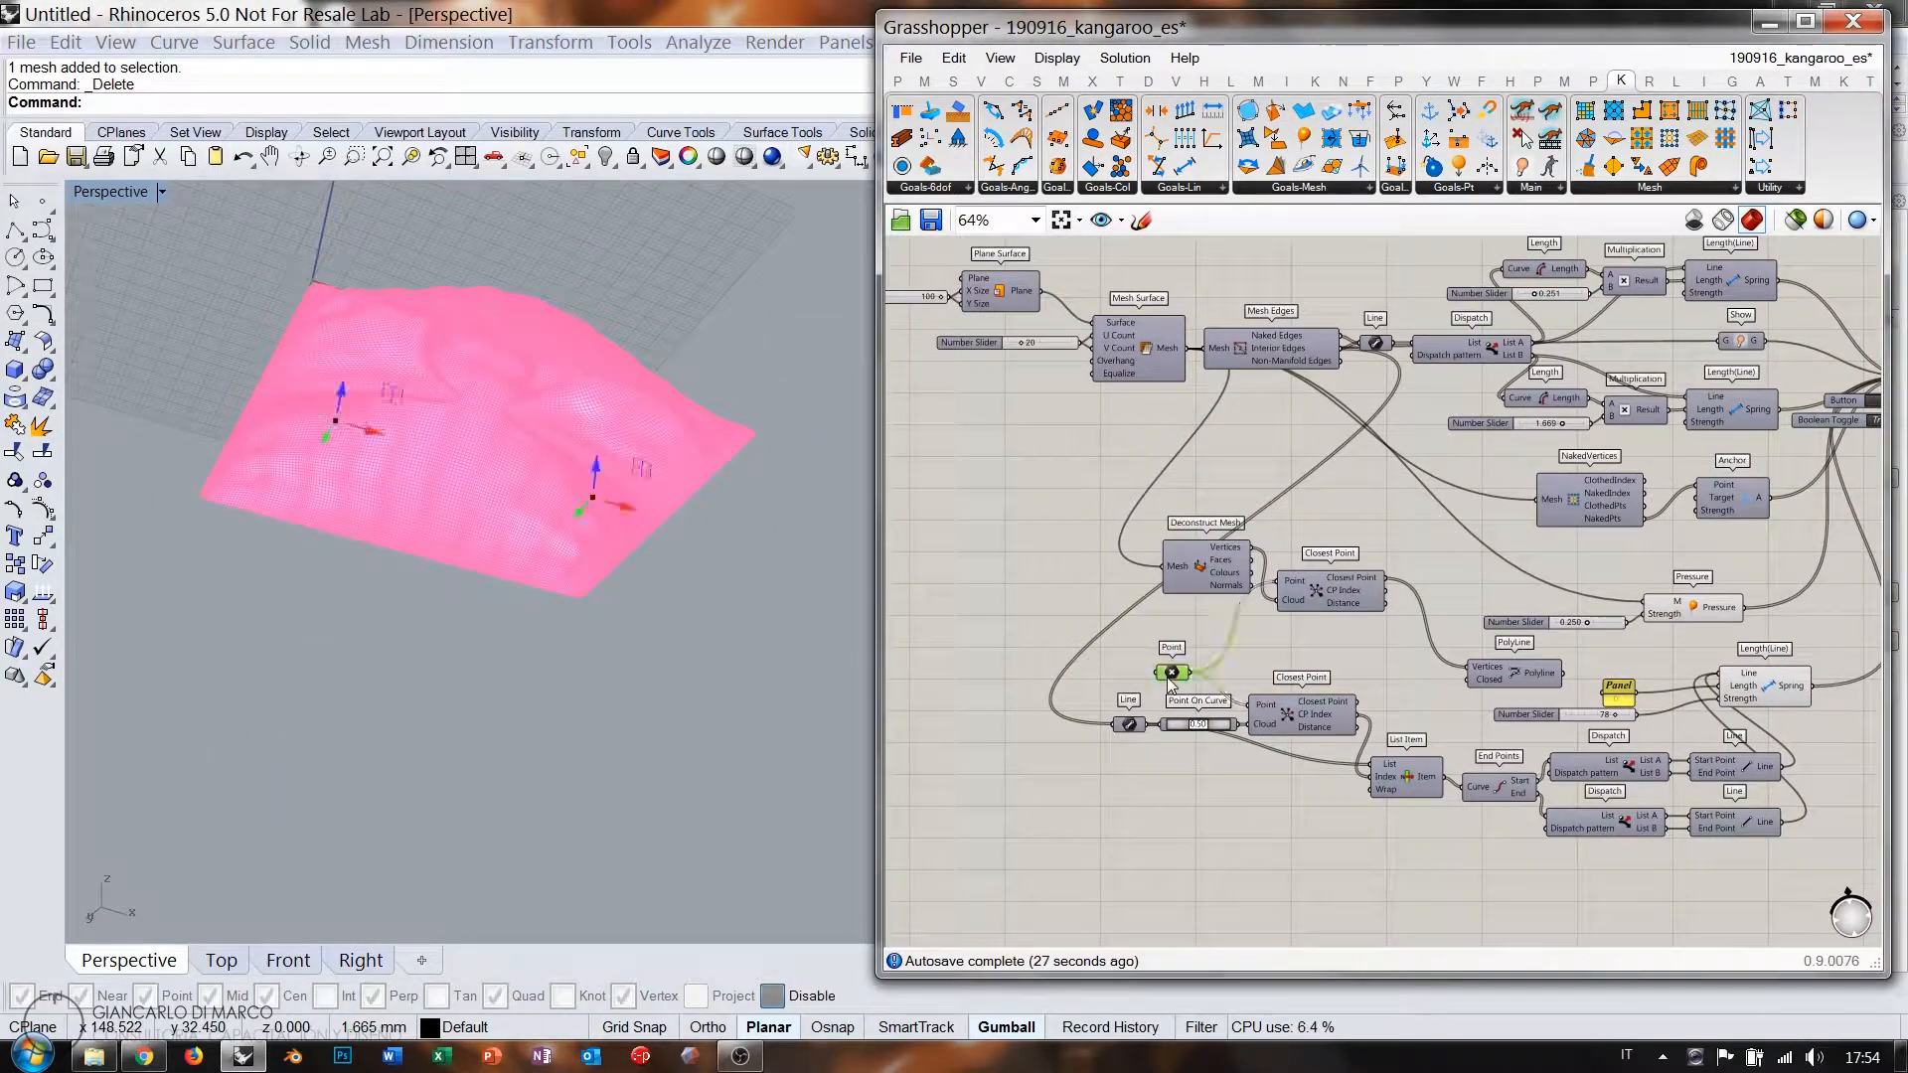
pyautogui.moveTo(584, 532); pyautogui.dragTo(571, 611, button='right')
pyautogui.scroll(-3, 1627, 636)
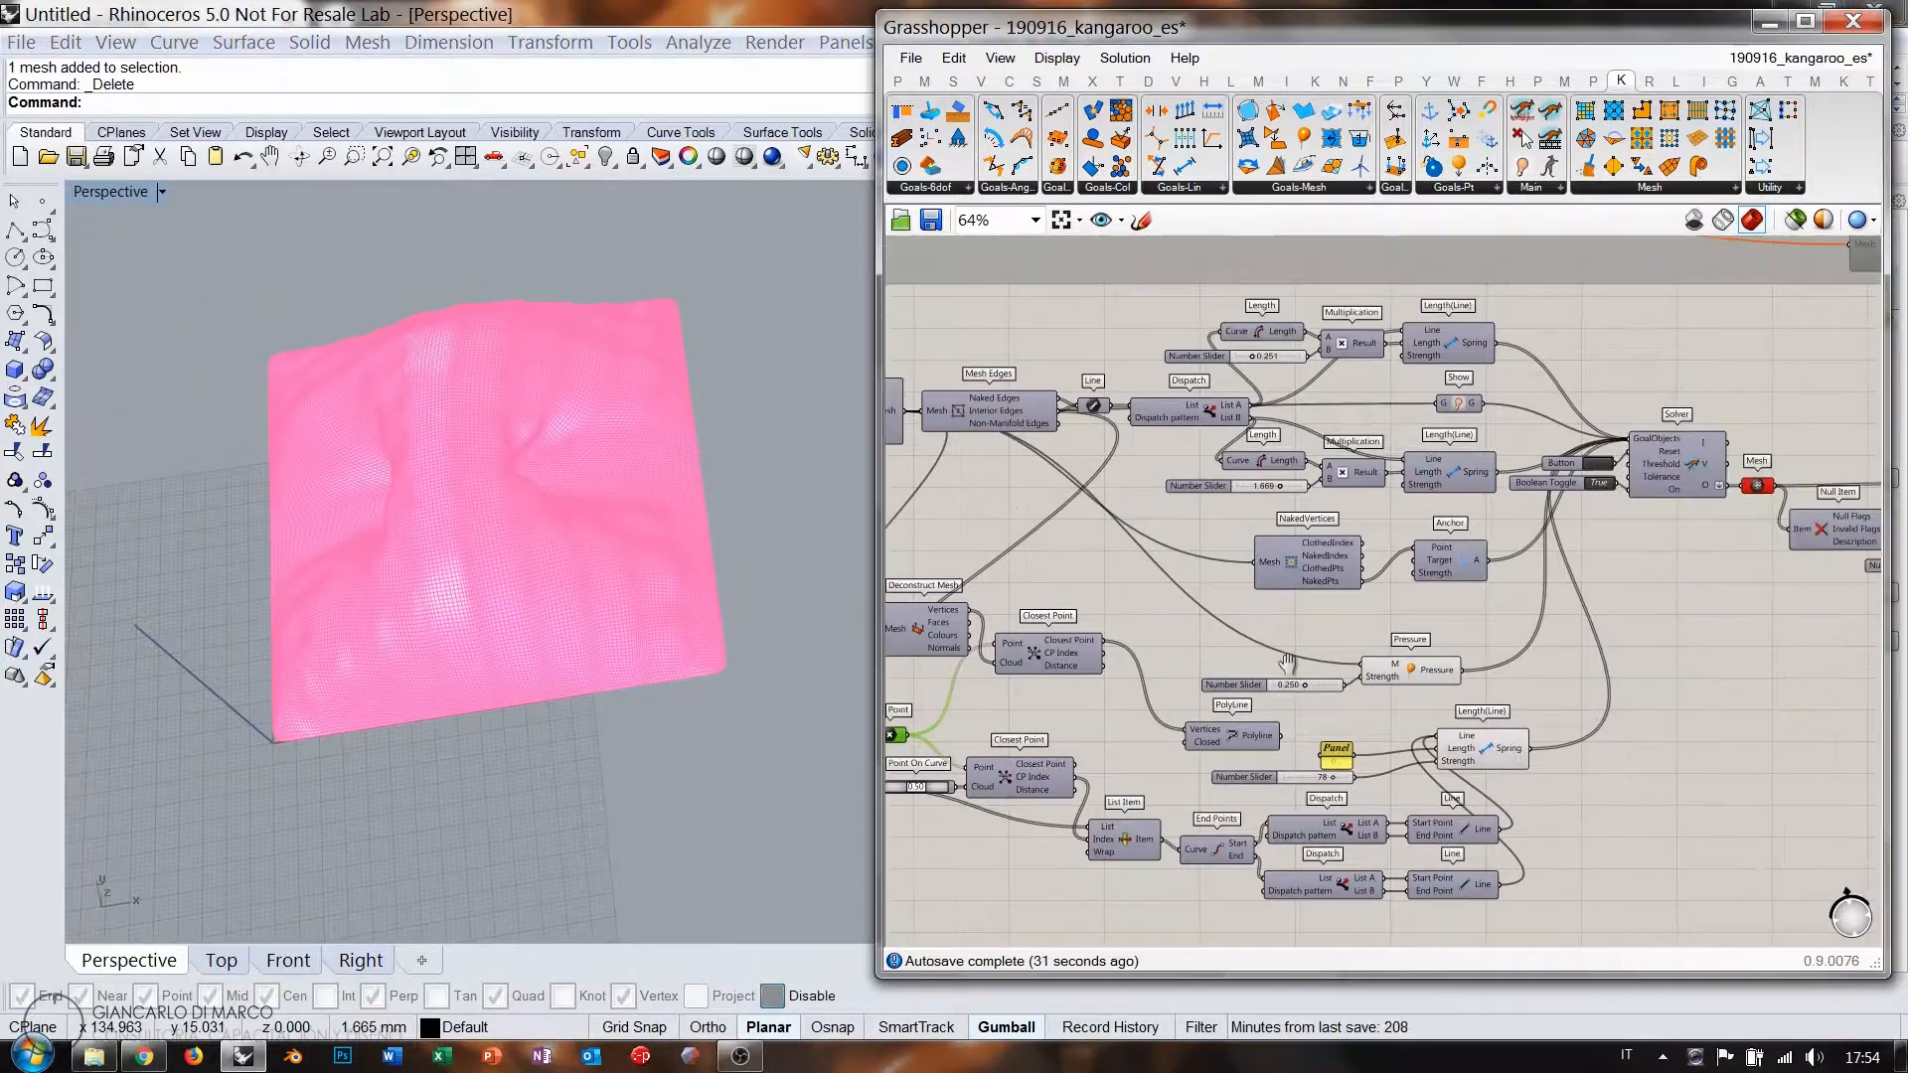
pyautogui.scroll(6, 1395, 586)
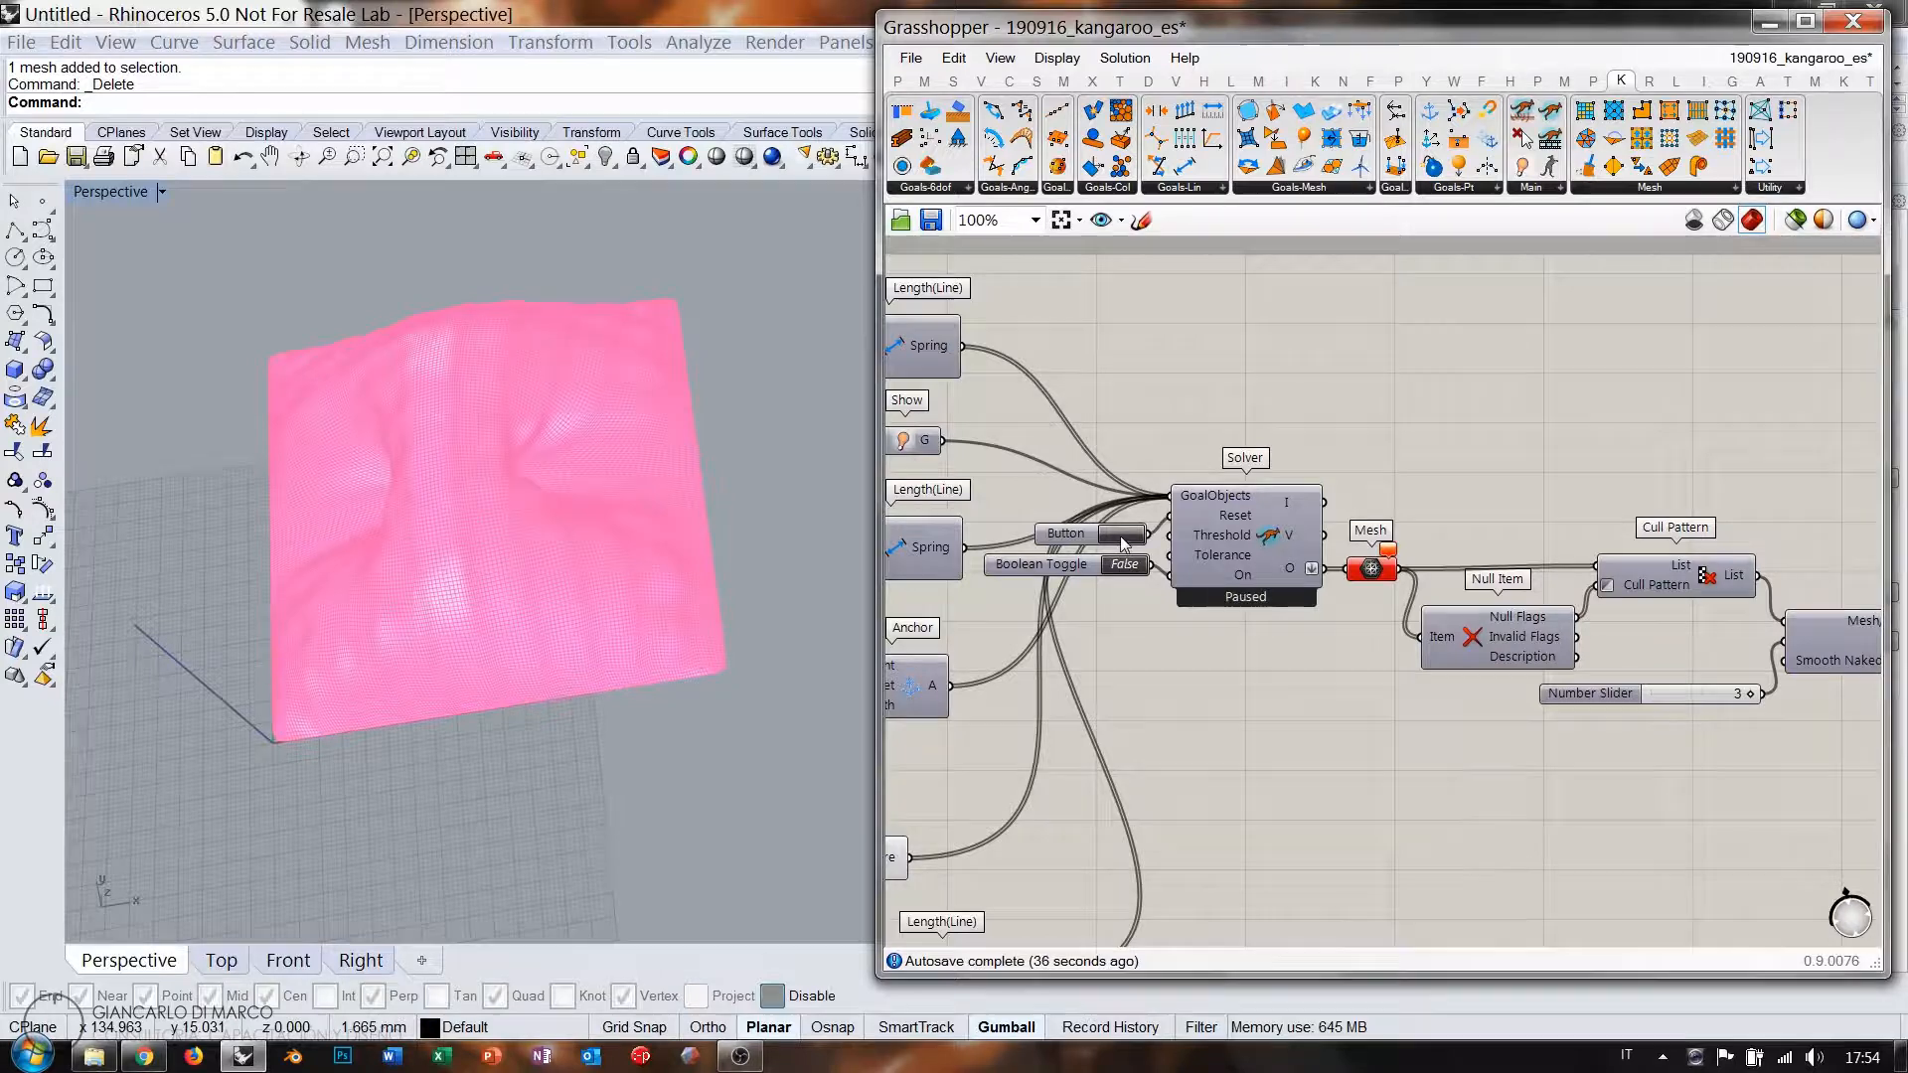
# Reset the simulation to a flat mesh and delete the Custom Preview component.
pyautogui.click(1124, 541)
pyautogui.scroll(-7, 1511, 597)
pyautogui.moveTo(1726, 753); pyautogui.dragTo(1043, 523)
pyautogui.click(1661, 680)
pyautogui.scroll(4, 1644, 608)
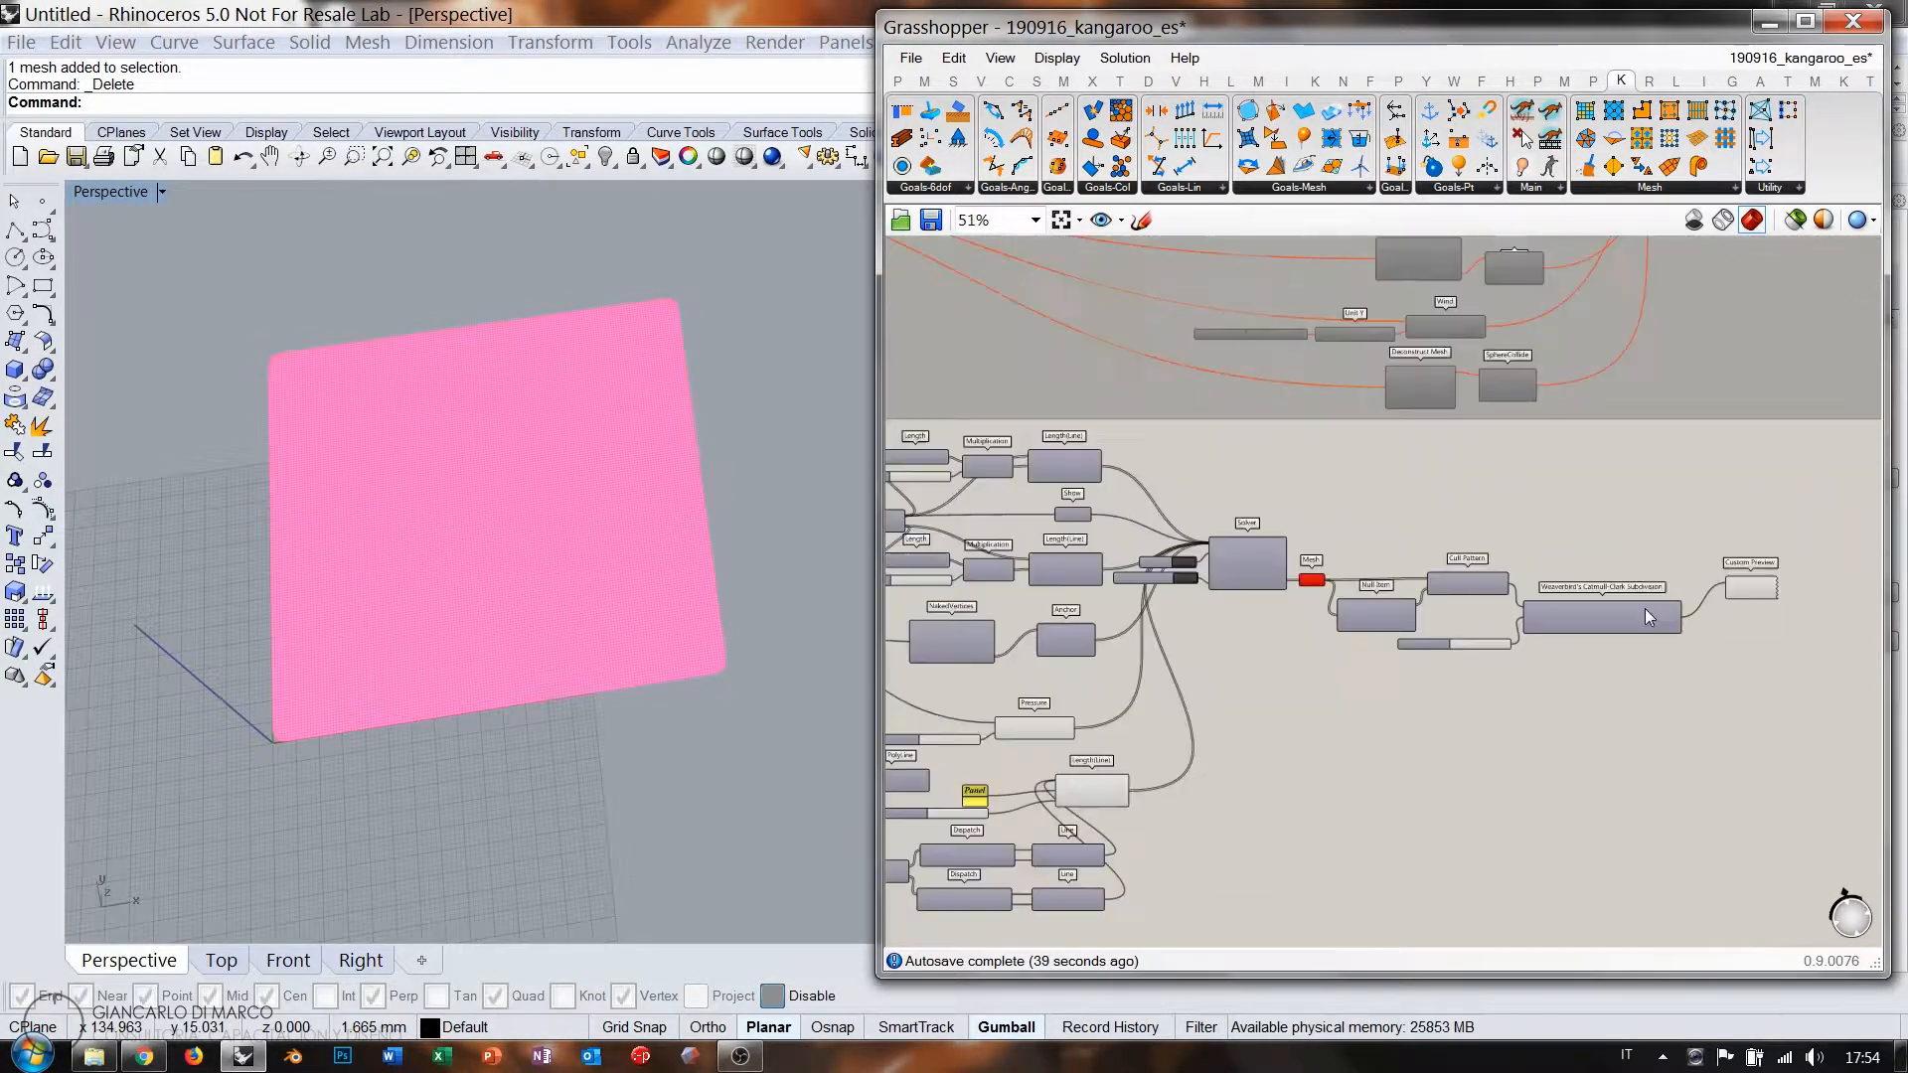
pyautogui.scroll(1, 1644, 608)
pyautogui.click(1752, 629)
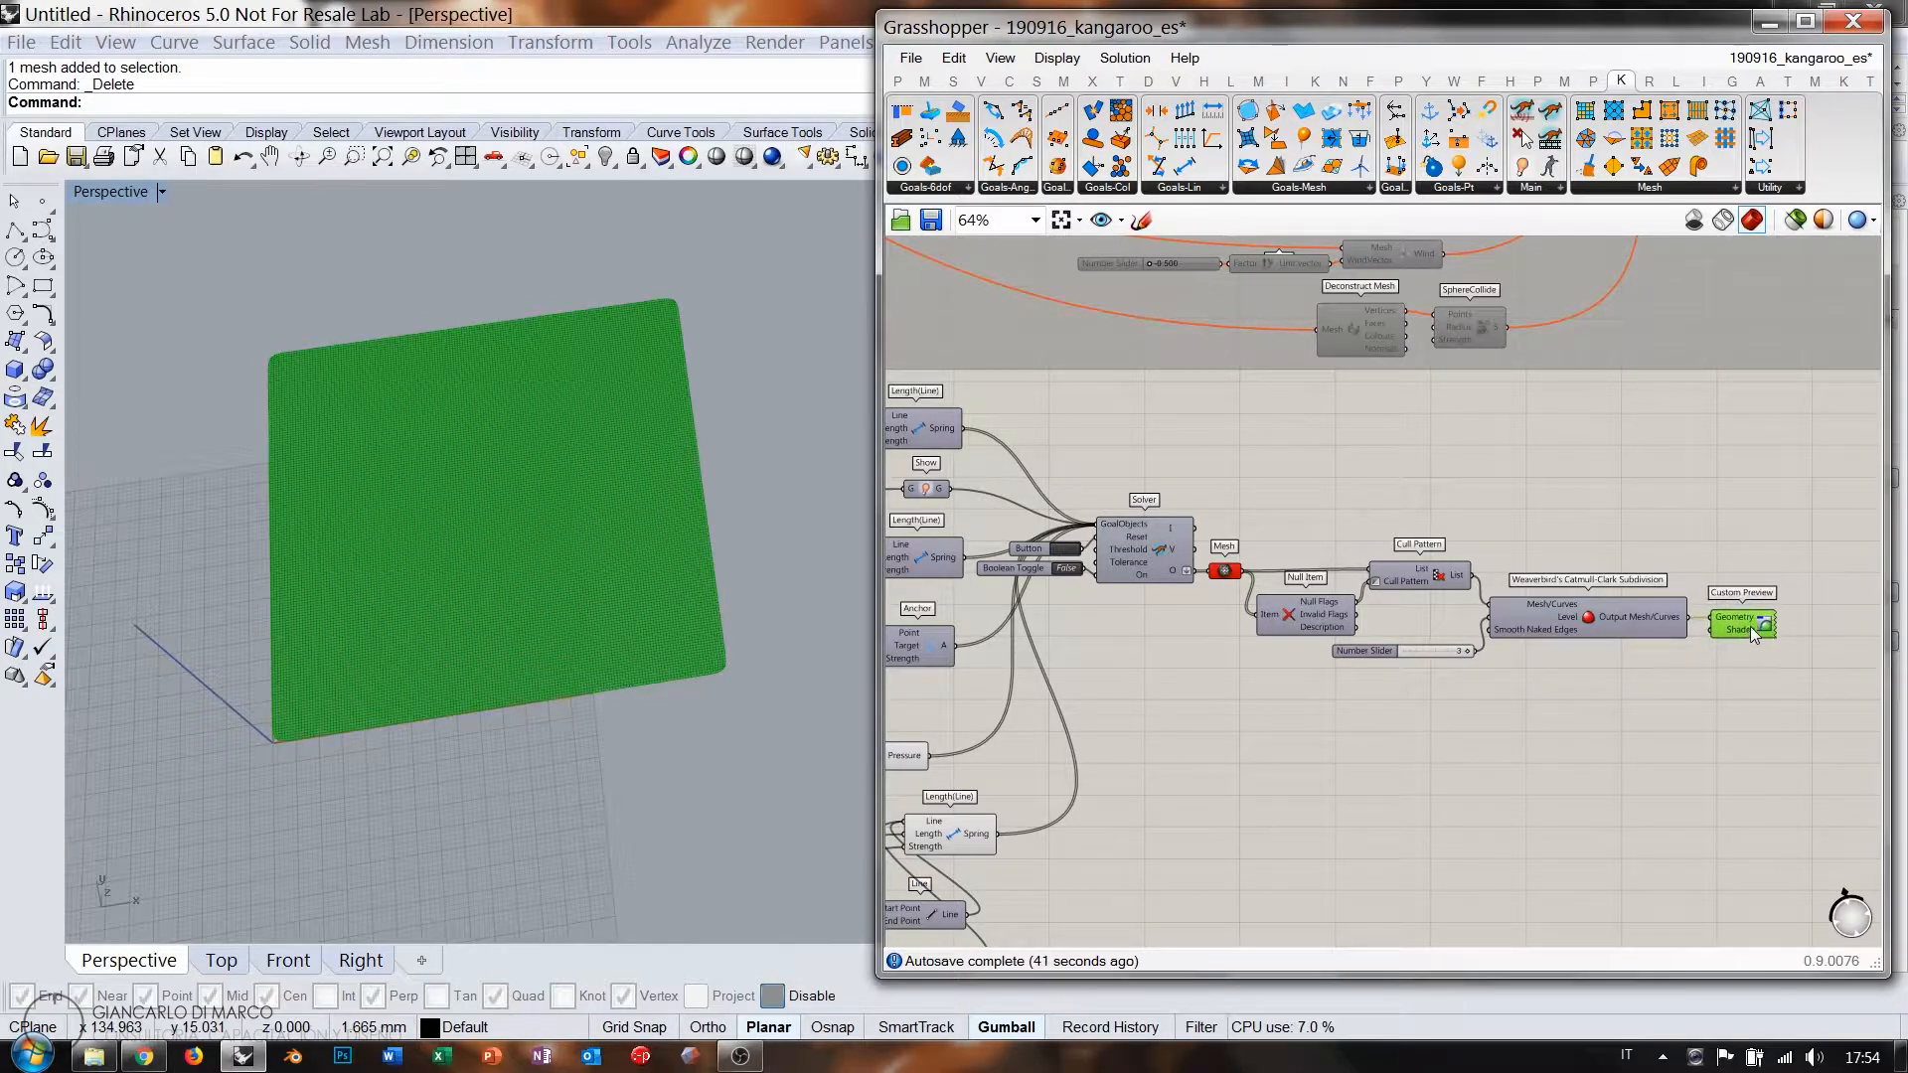
pyautogui.press('Delete')
# Show the Catmull-Clark preview, disable the Mesh parameter, and turn on the Solver's preview.
pyautogui.click(1597, 620)
pyautogui.hotkey('ctrl', 'q')
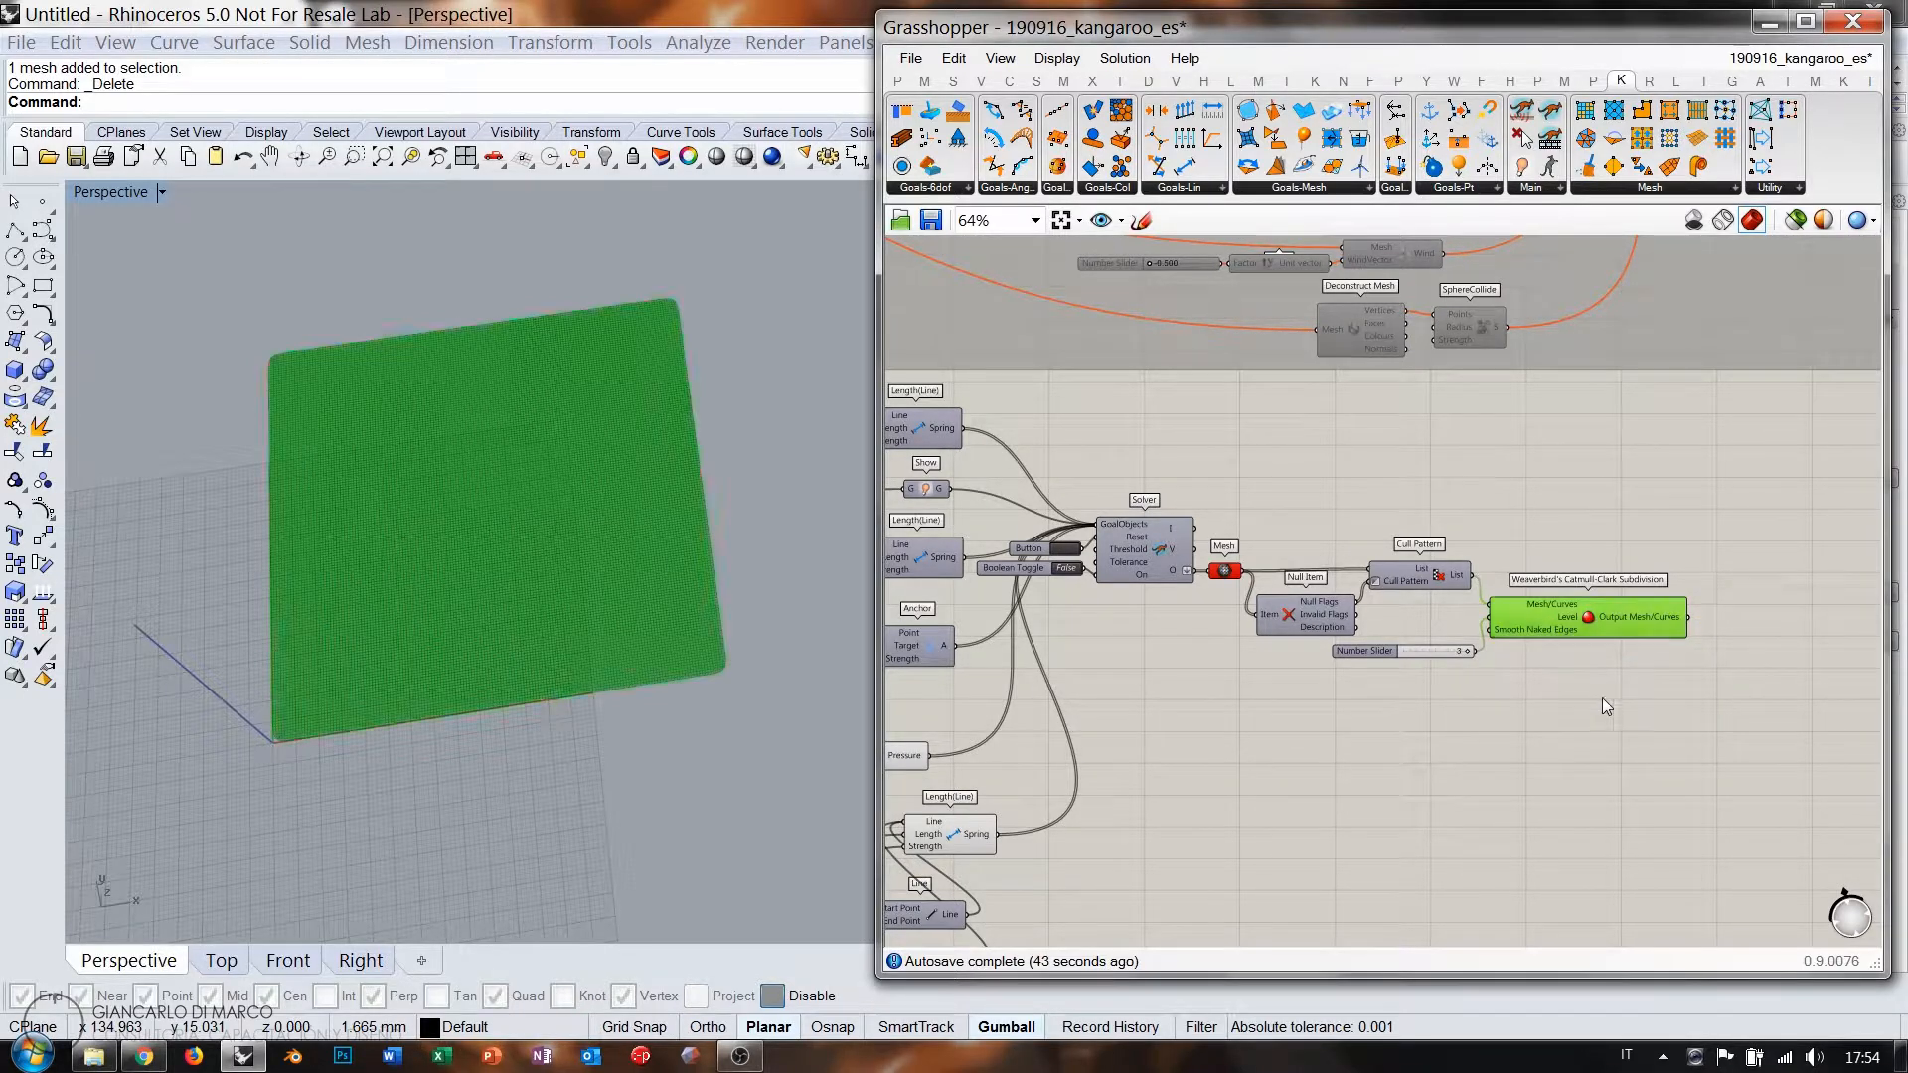
pyautogui.click(1602, 697)
pyautogui.scroll(4, 1176, 579)
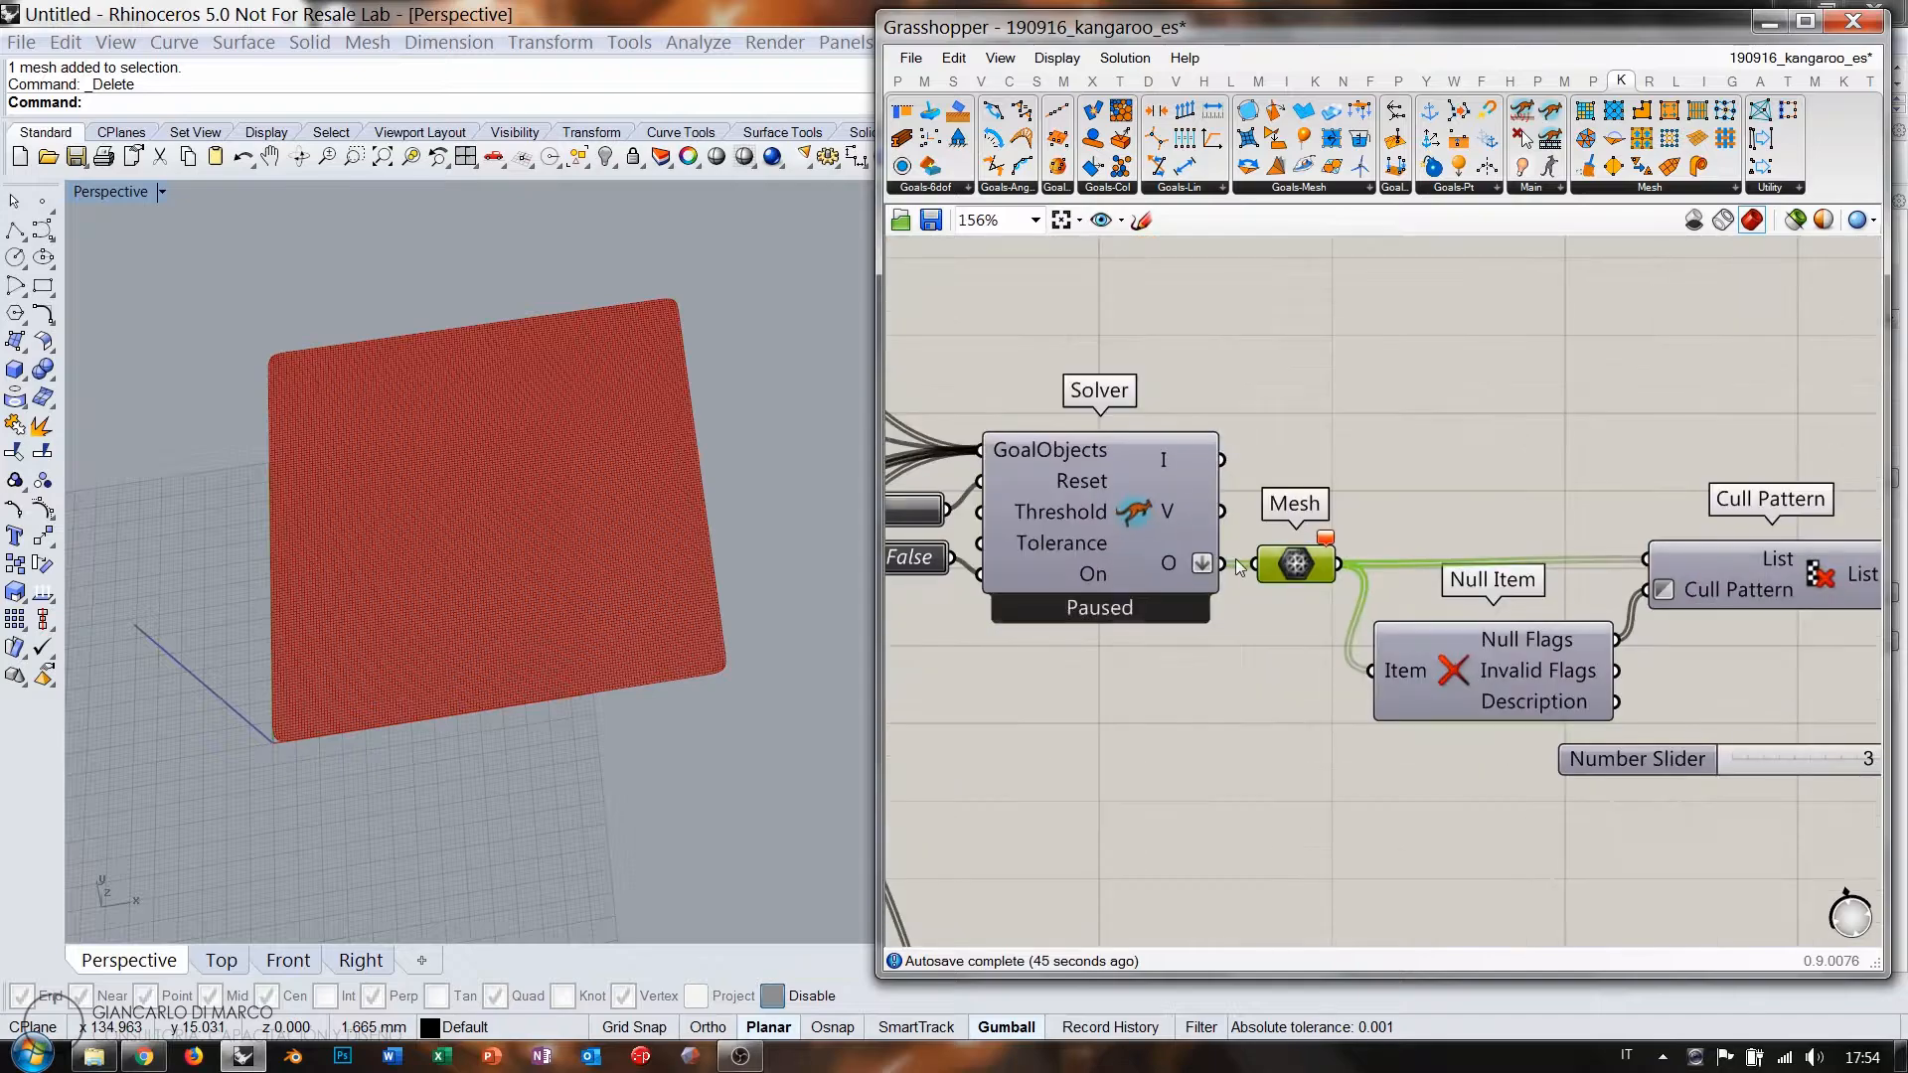
pyautogui.hotkey('ctrl', 'e')
pyautogui.click(1276, 710)
pyautogui.click(1091, 530)
pyautogui.hotkey('ctrl', 'q')
pyautogui.click(1046, 646)
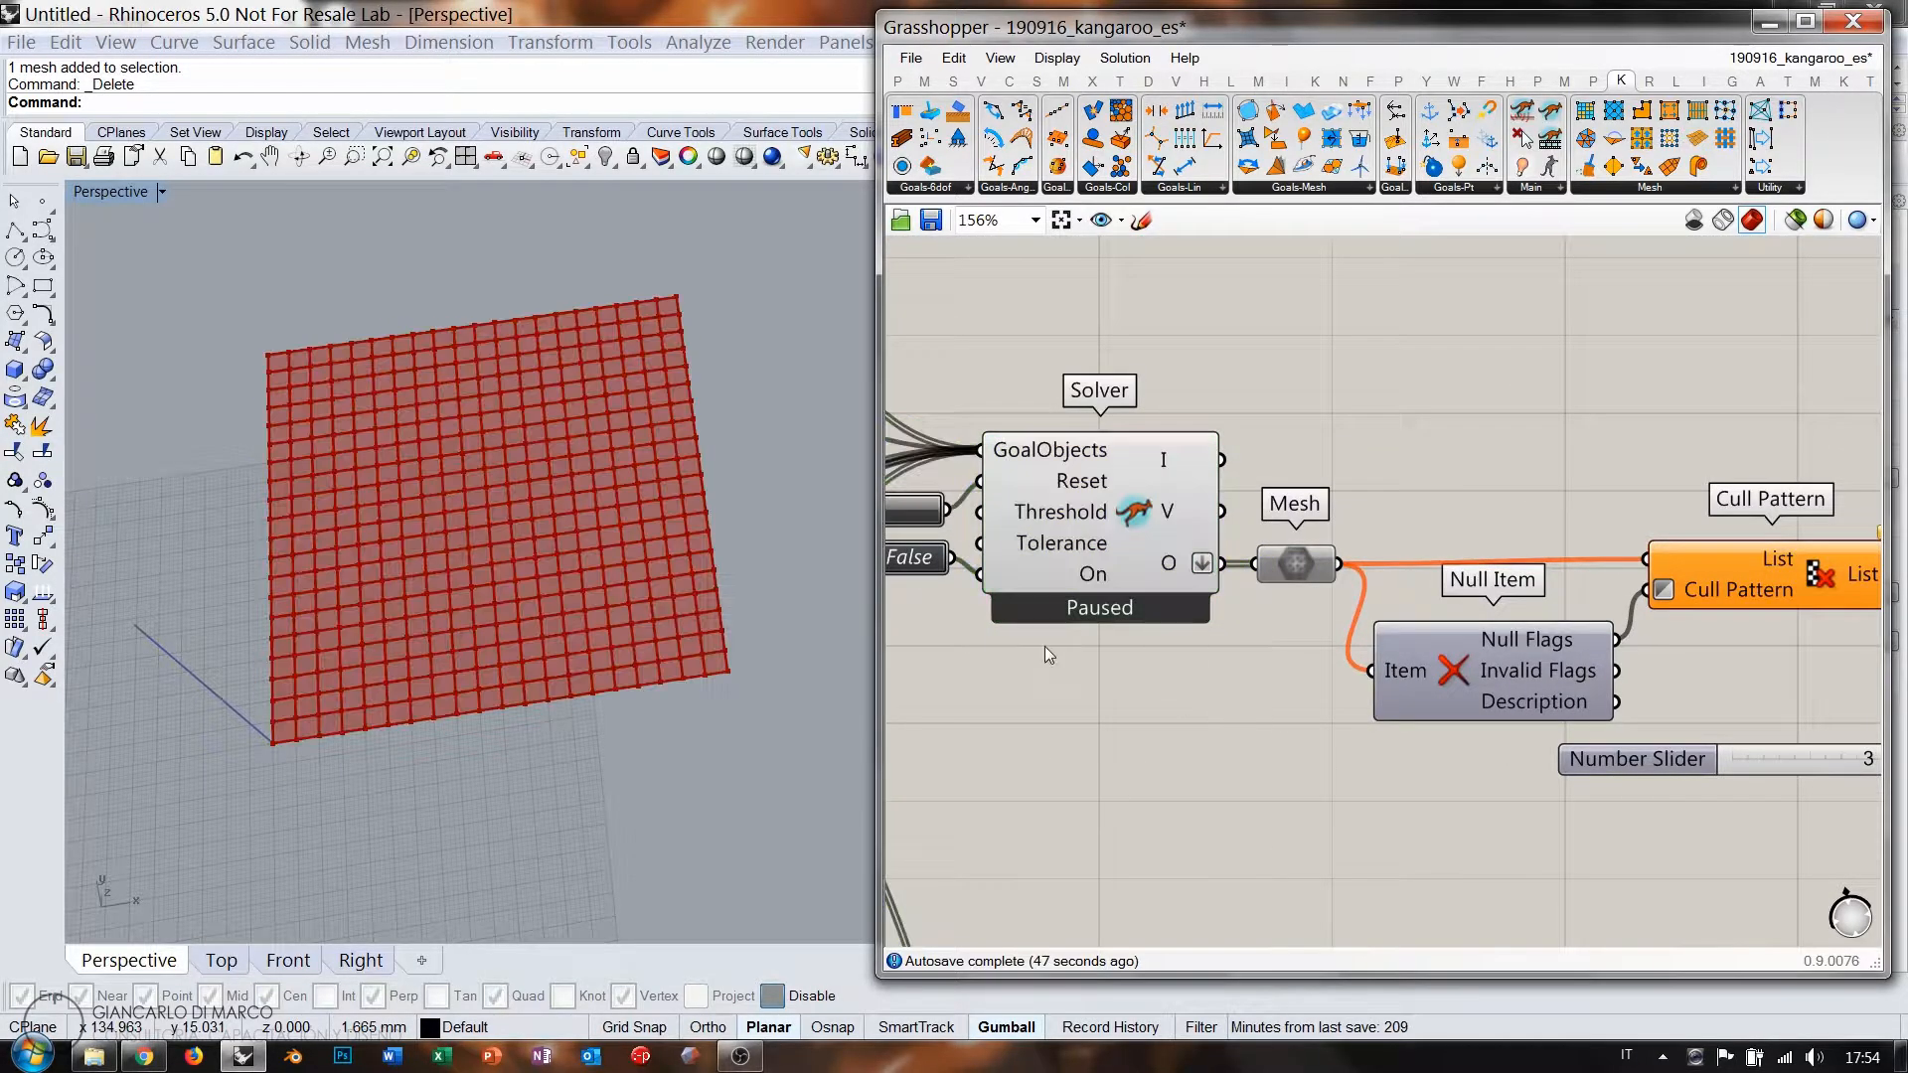
# Rerun the simulation, pause it, and reset the mesh to a flat grid.
pyautogui.moveTo(618, 527); pyautogui.dragTo(650, 598, button='right')
pyautogui.moveTo(1059, 647); pyautogui.dragTo(1240, 649, button='right')
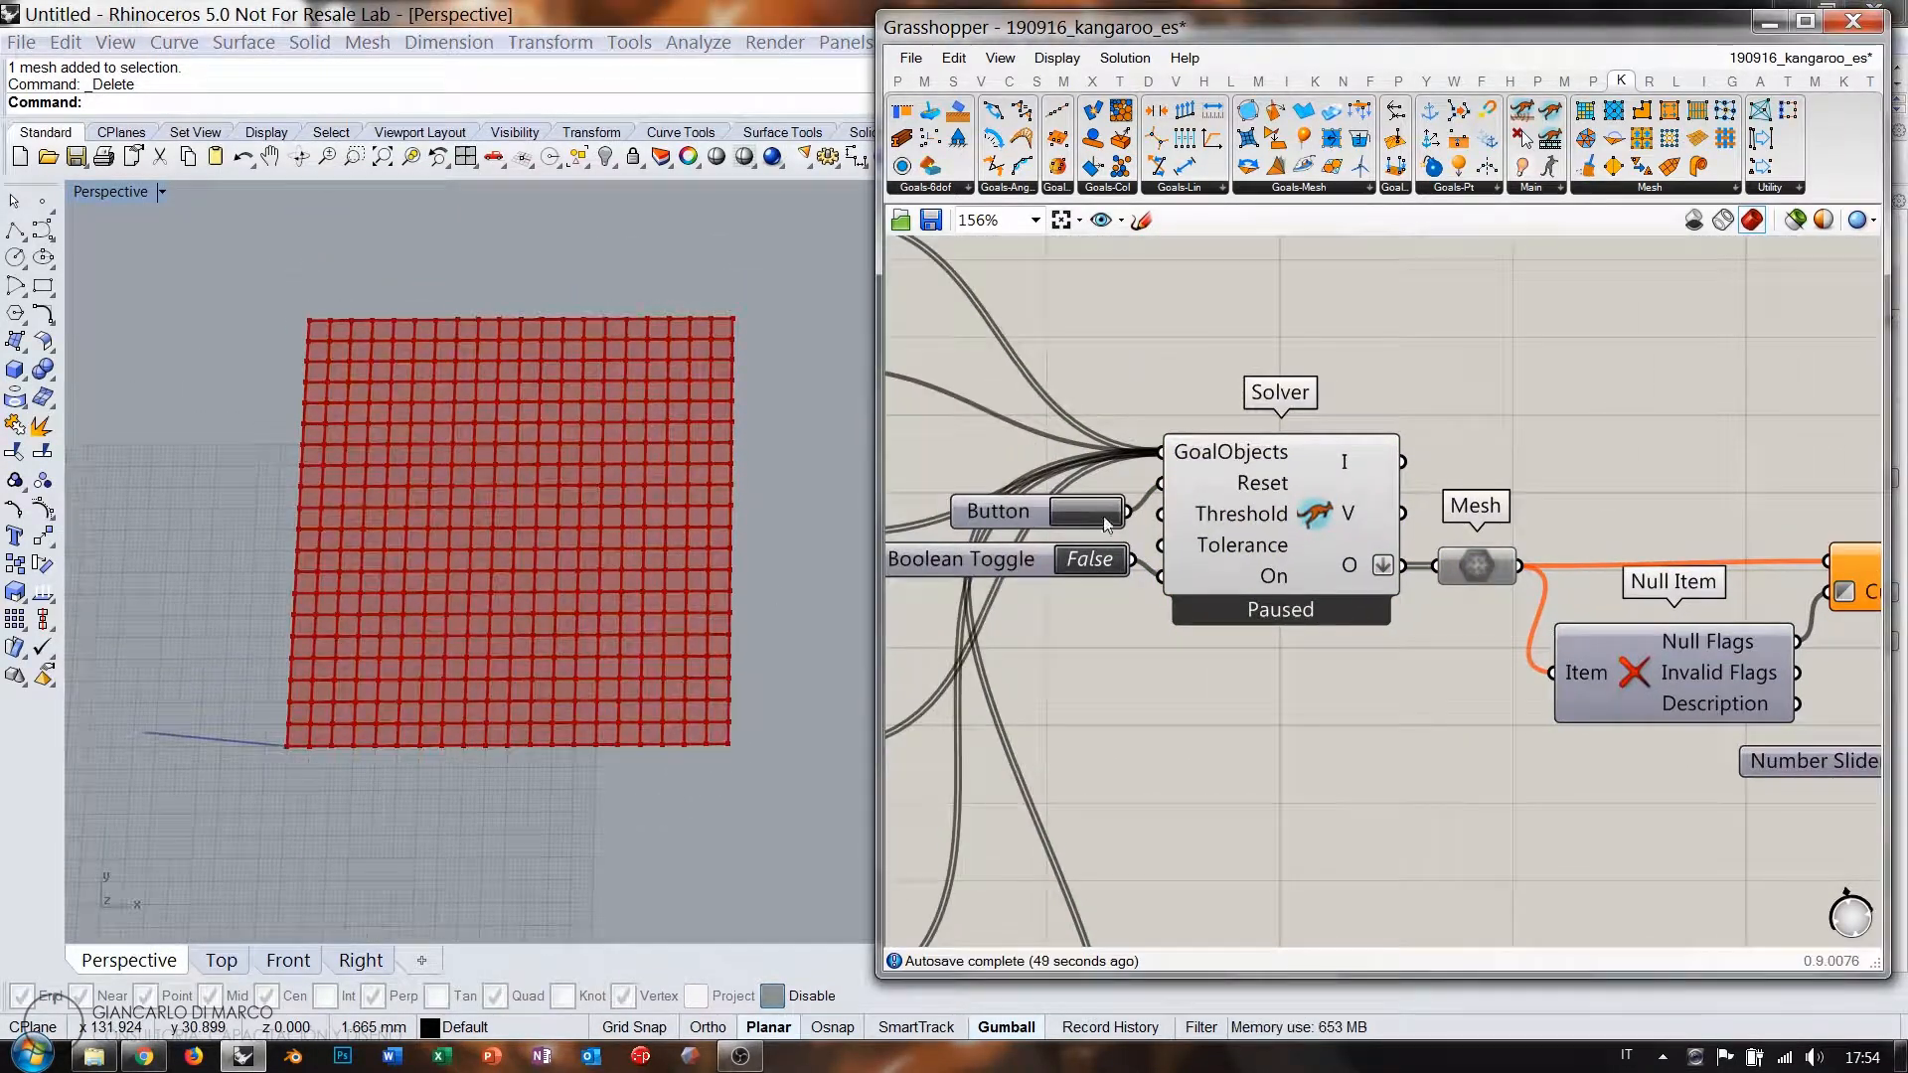
pyautogui.doubleClick(1100, 563)
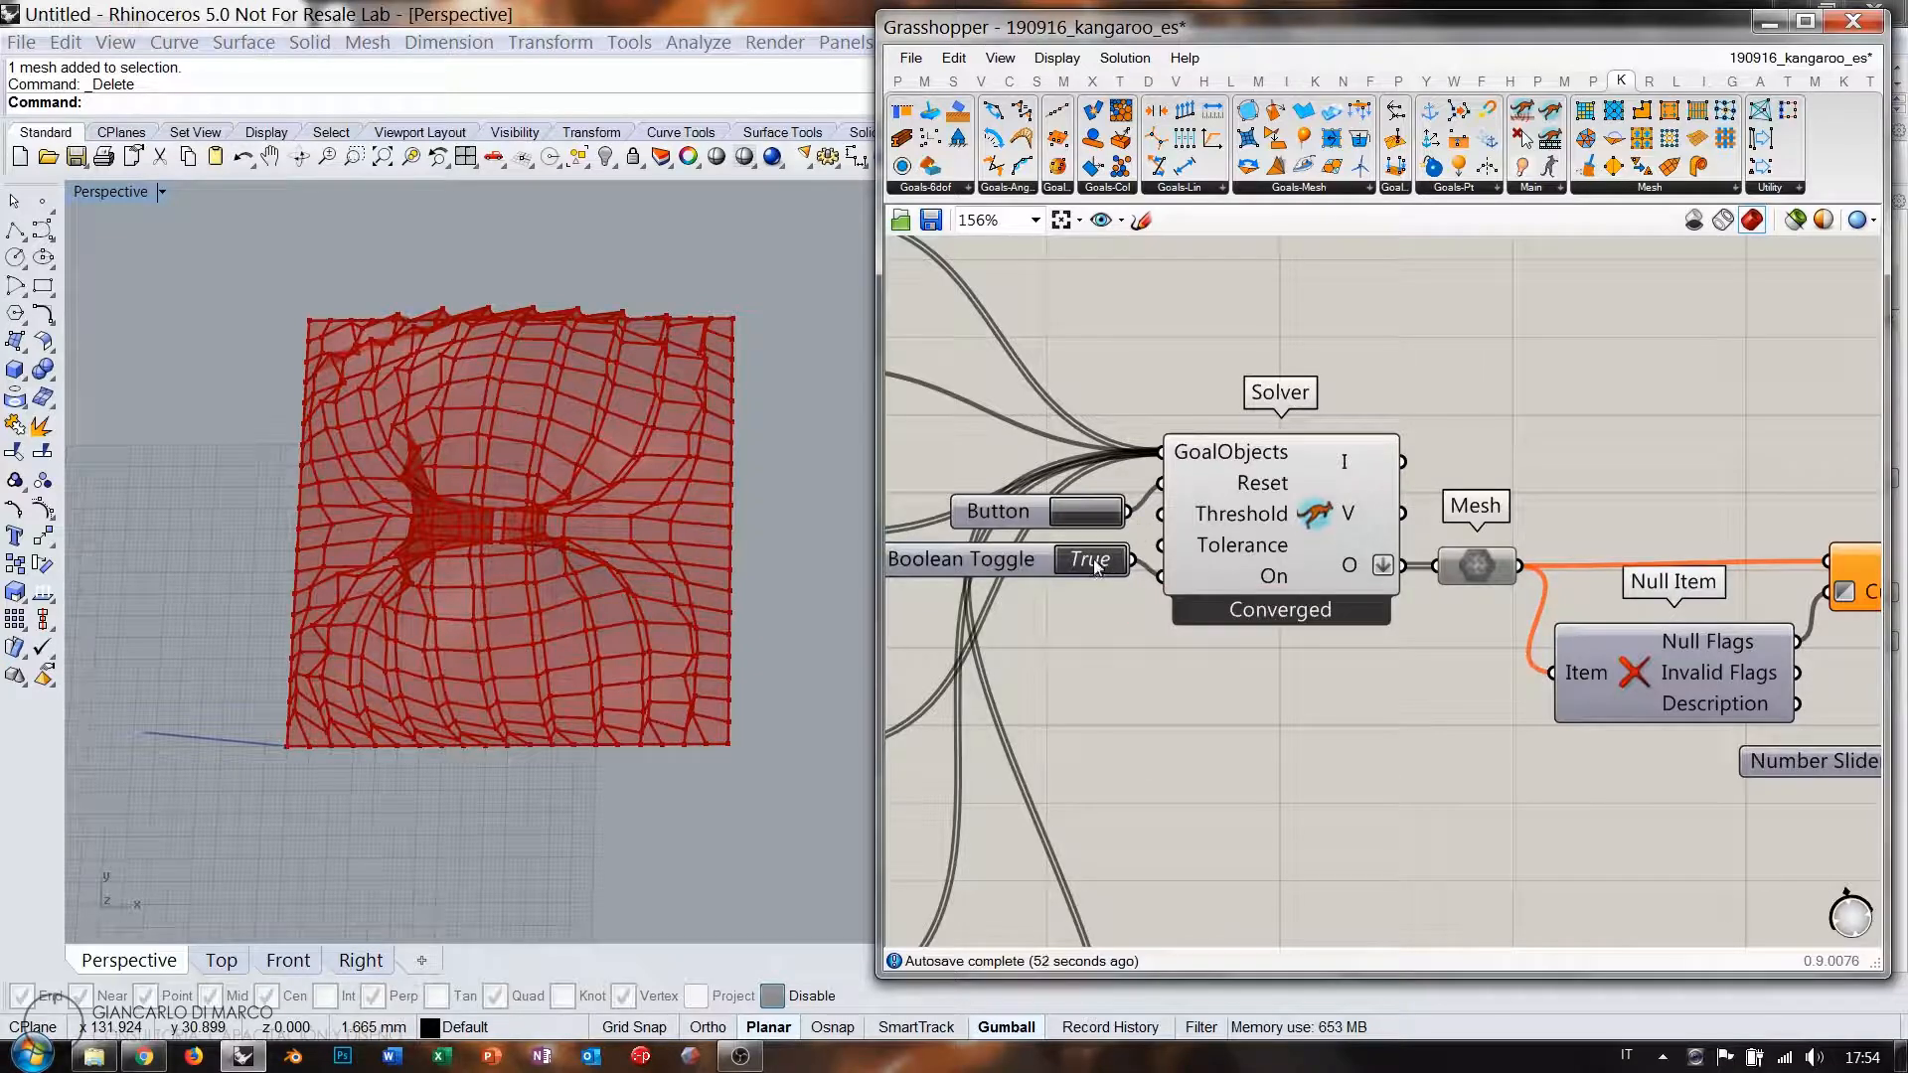
pyautogui.doubleClick(1094, 562)
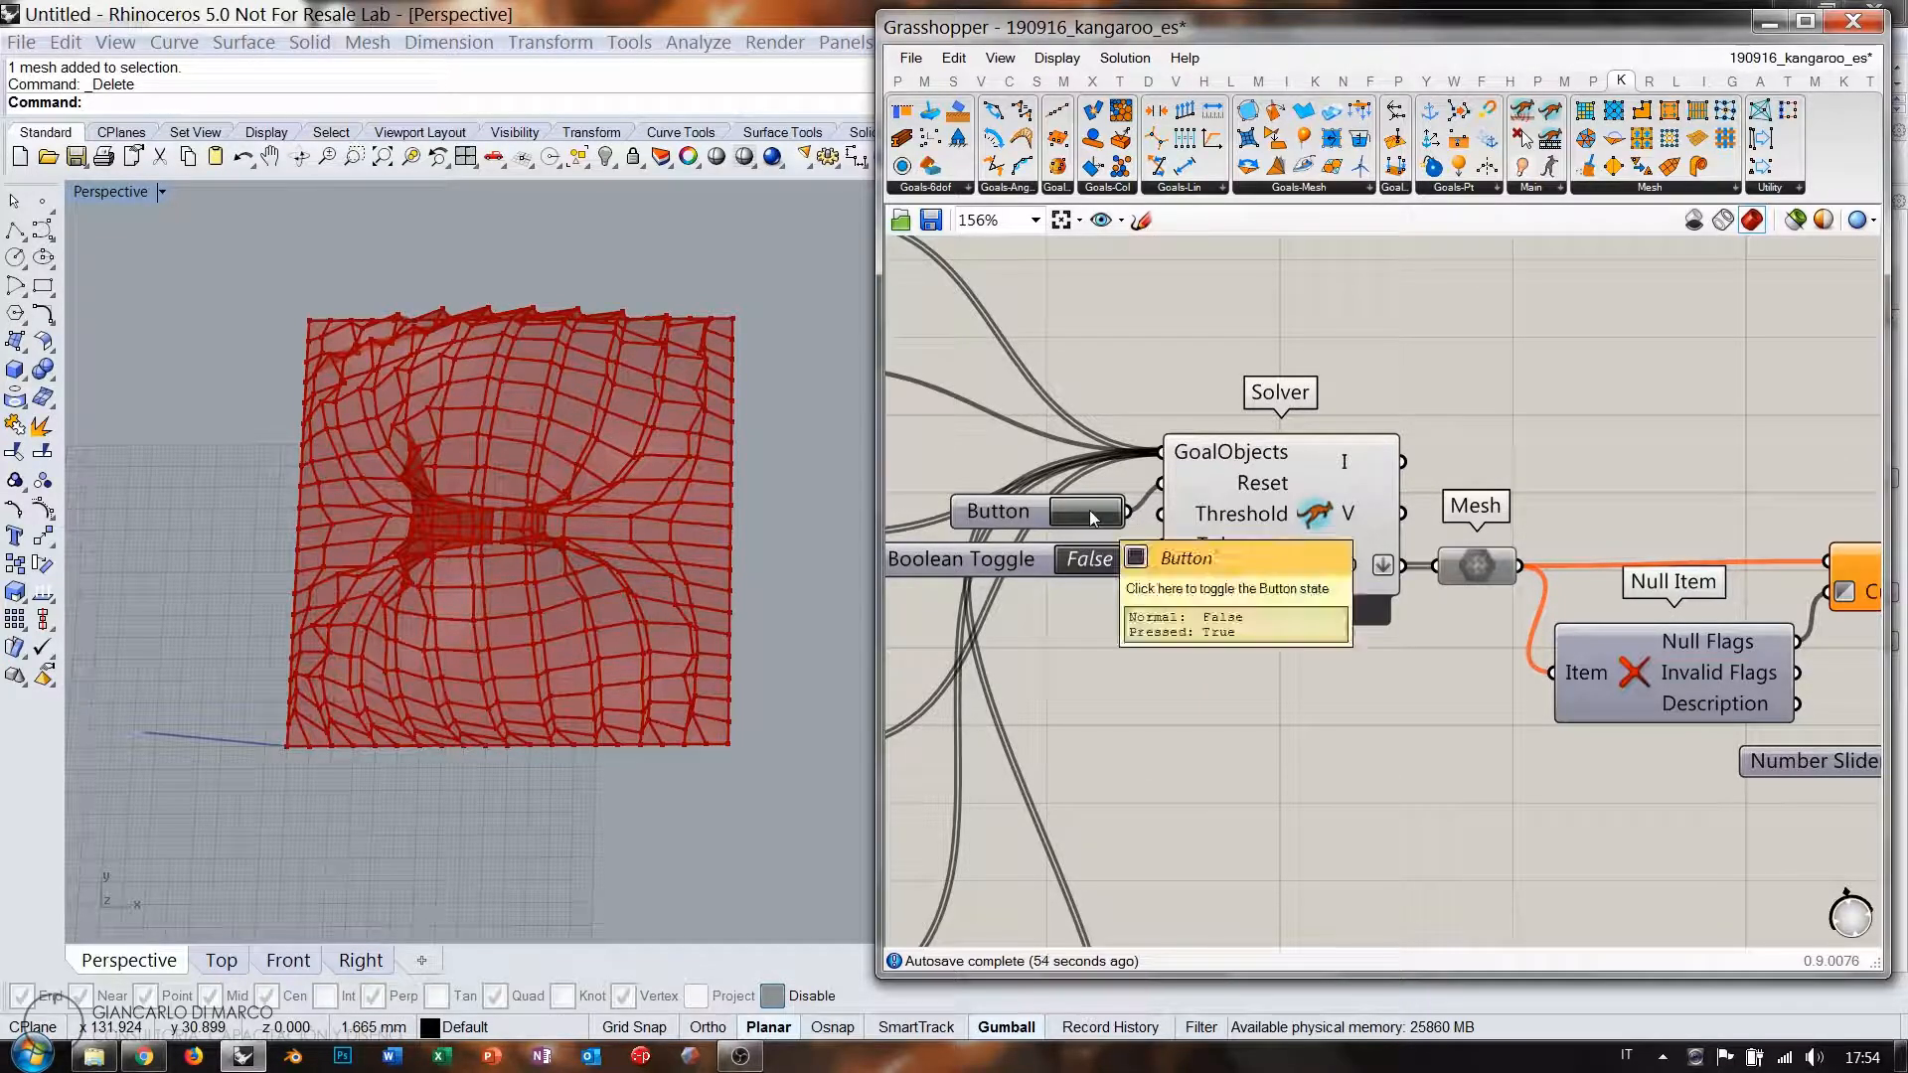
pyautogui.click(1090, 513)
# Group and disable the lower block of components.
pyautogui.scroll(-6, 1431, 584)
pyautogui.scroll(-2, 1440, 573)
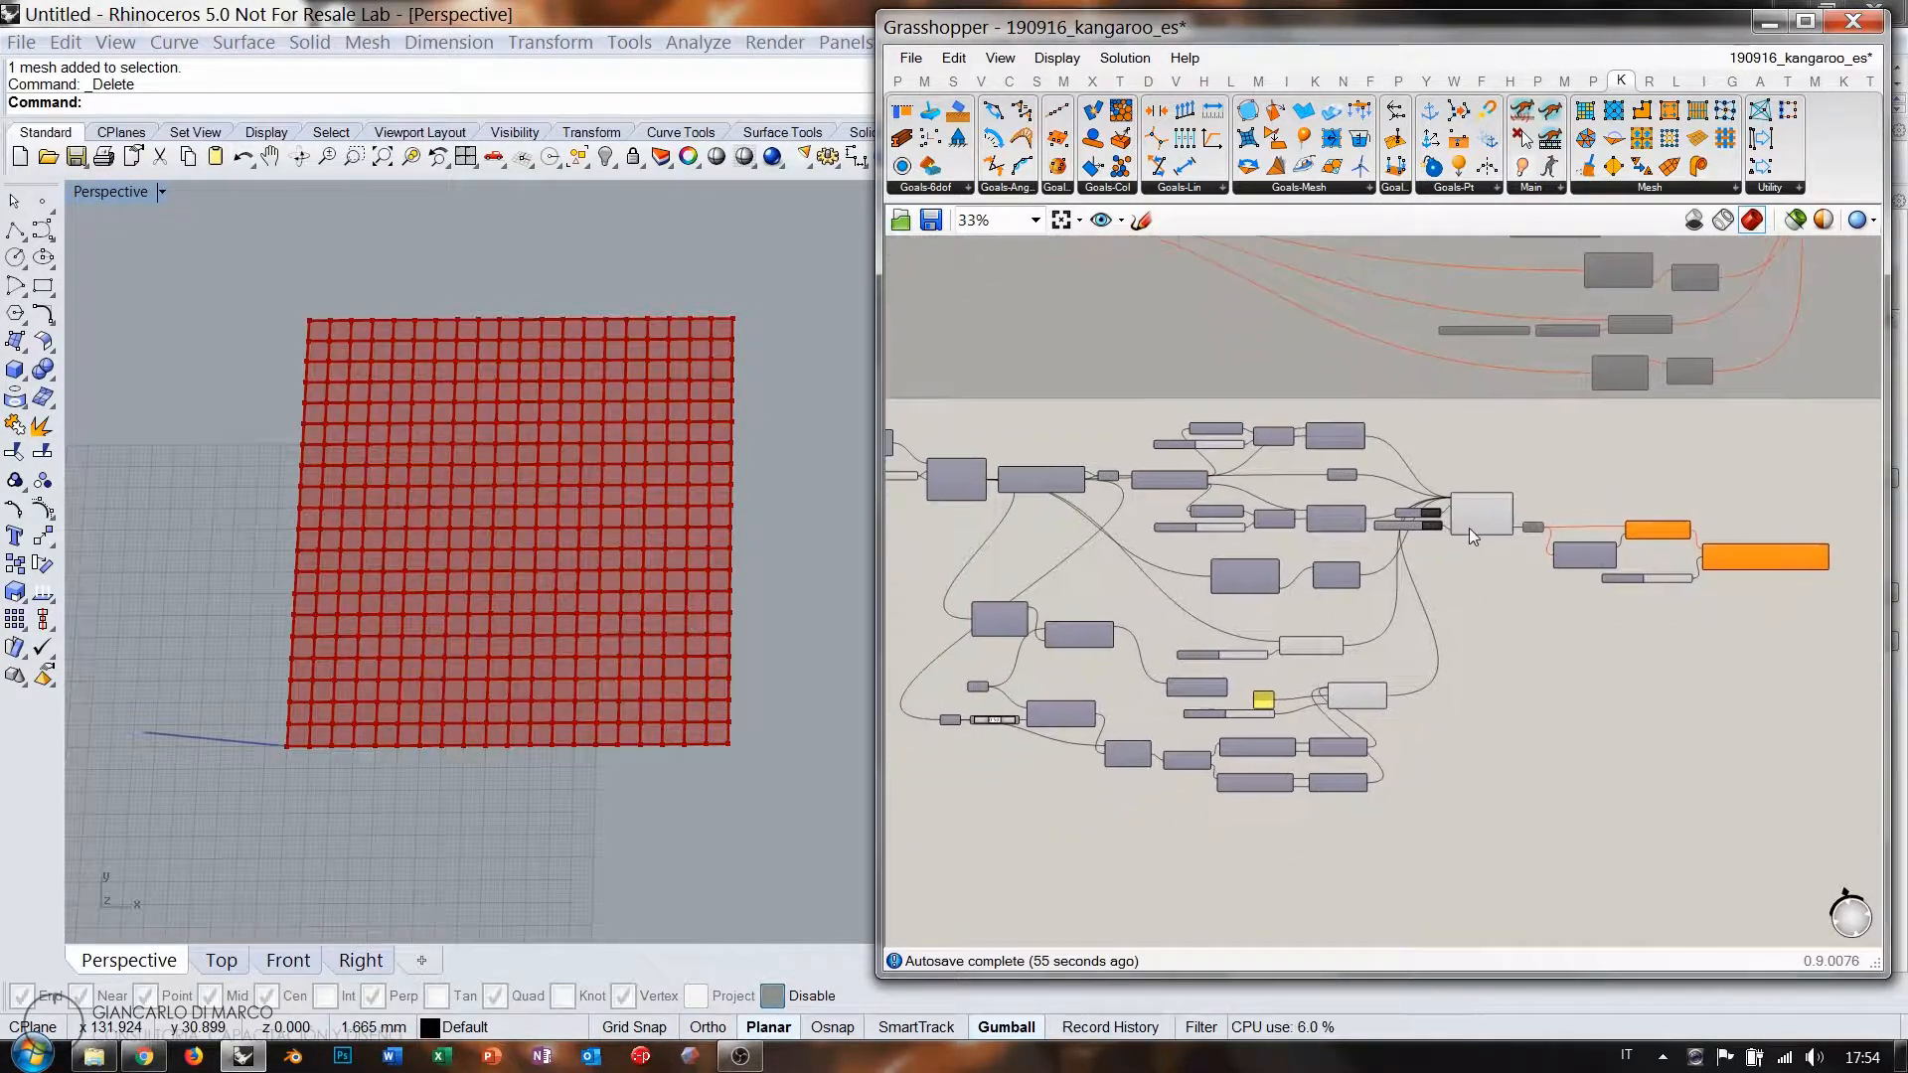
pyautogui.moveTo(1760, 737); pyautogui.dragTo(994, 453)
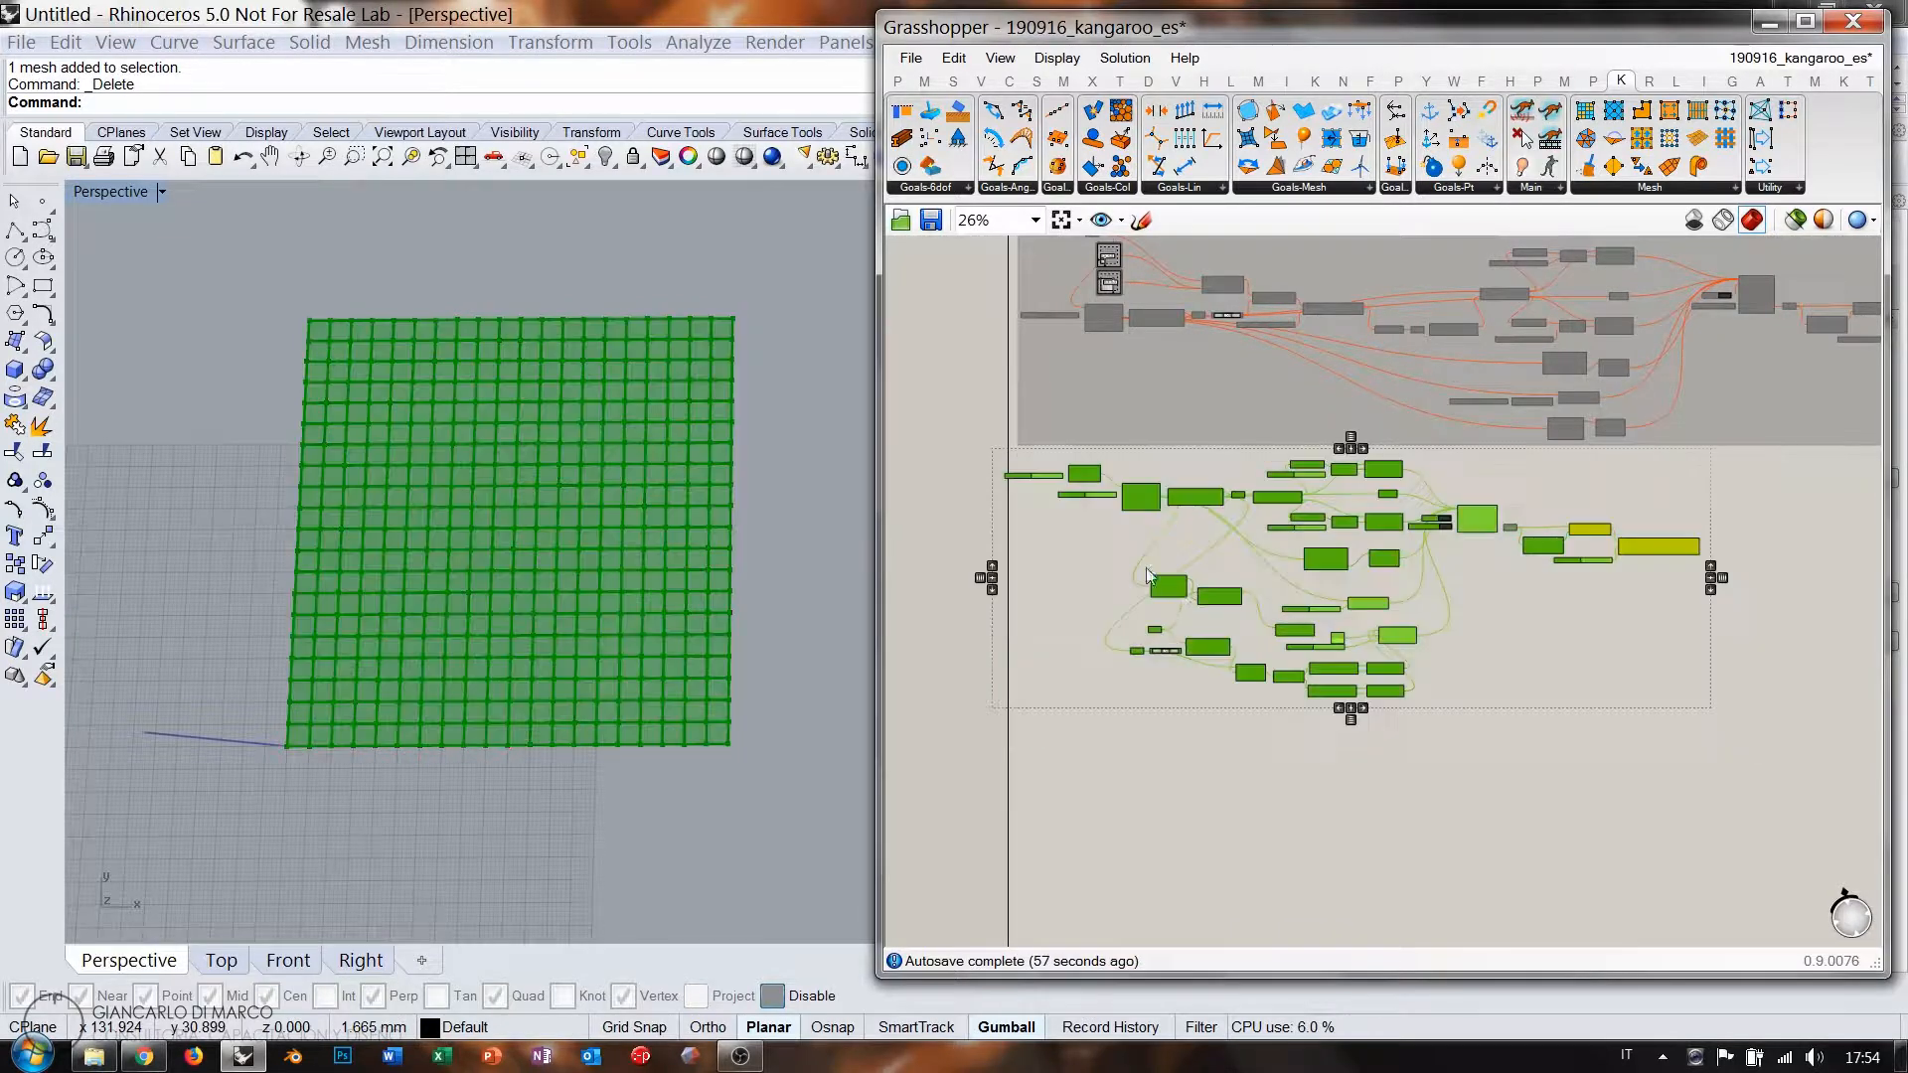
pyautogui.hotkey('ctrl', 'g')
pyautogui.hotkey('ctrl', 'e')
pyautogui.click(1170, 768)
pyautogui.moveTo(1042, 580); pyautogui.dragTo(1059, 581)
pyautogui.click(1090, 708)
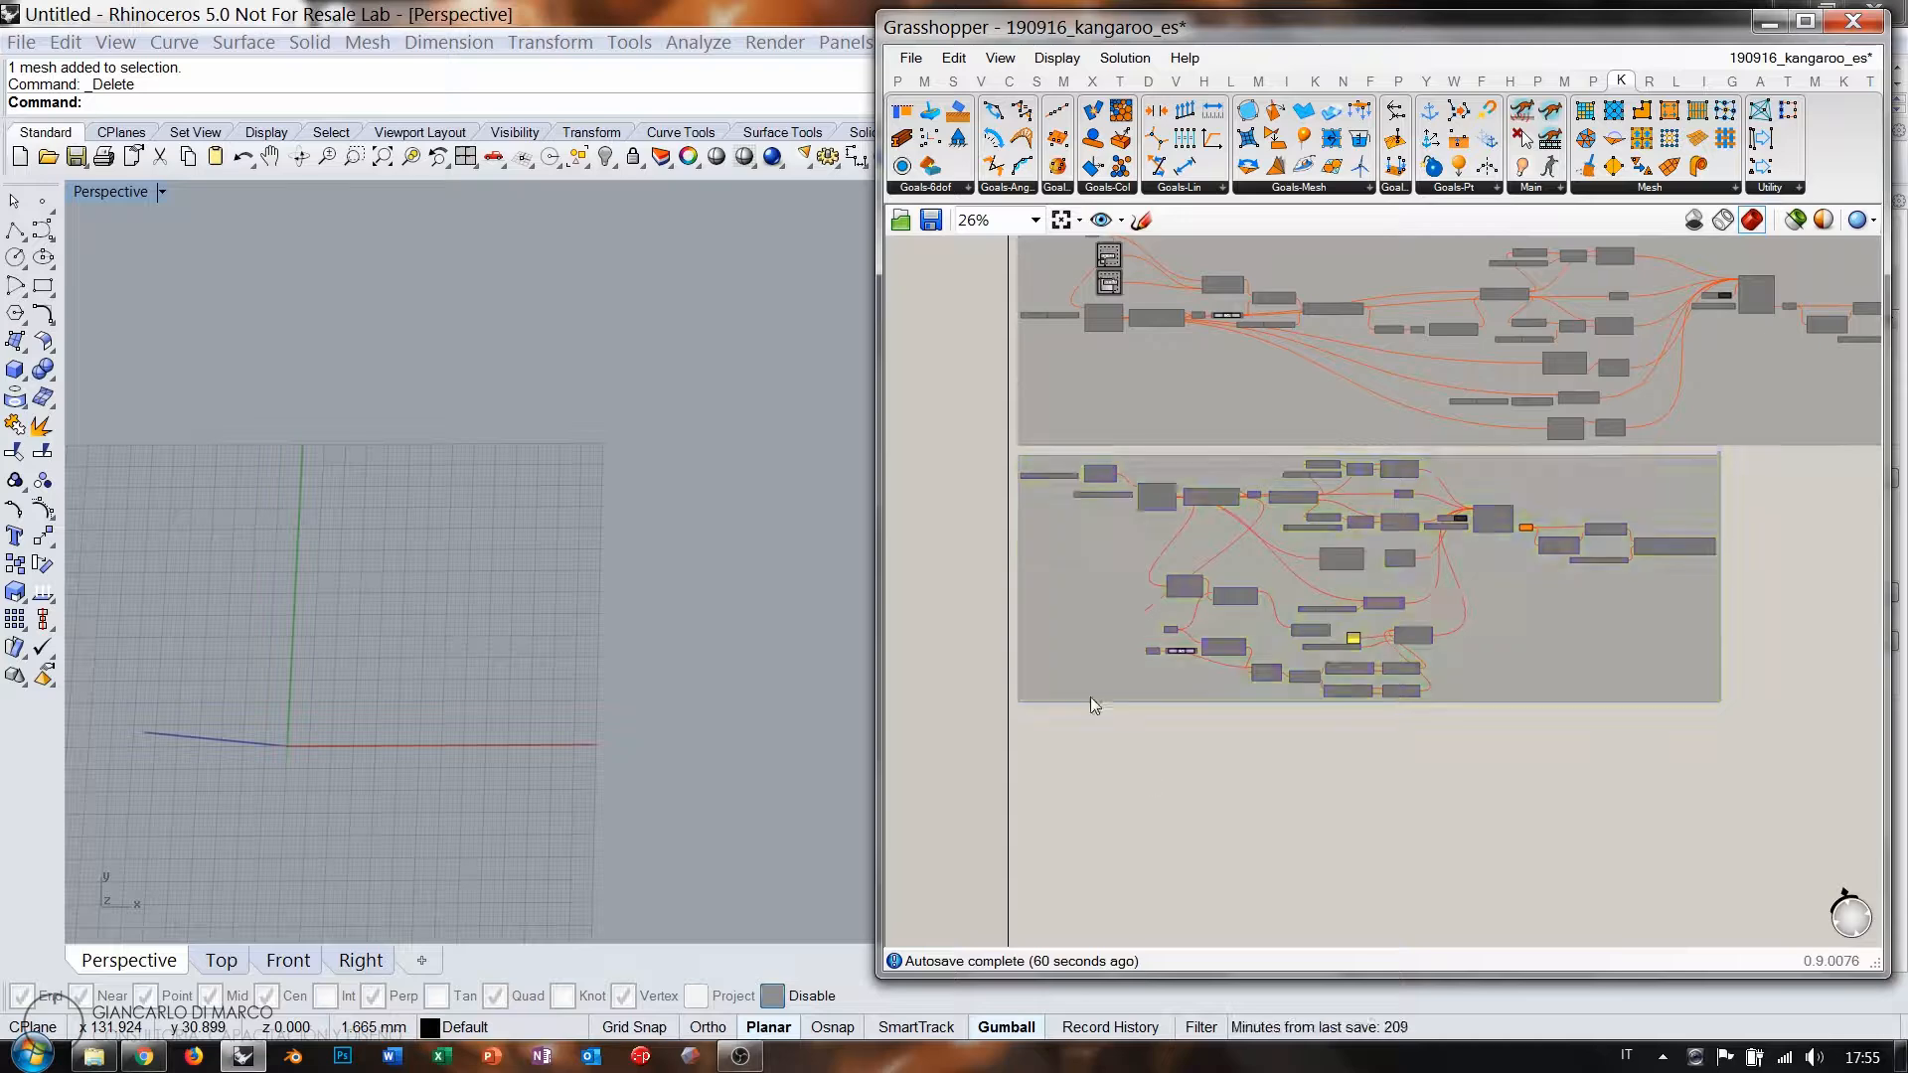
# Frame the whole definition and save it as 190916_kangaroo_es.
pyautogui.scroll(-6, 1083, 694)
pyautogui.moveTo(1163, 532); pyautogui.dragTo(1051, 783, button='right')
pyautogui.scroll(-1, 1051, 781)
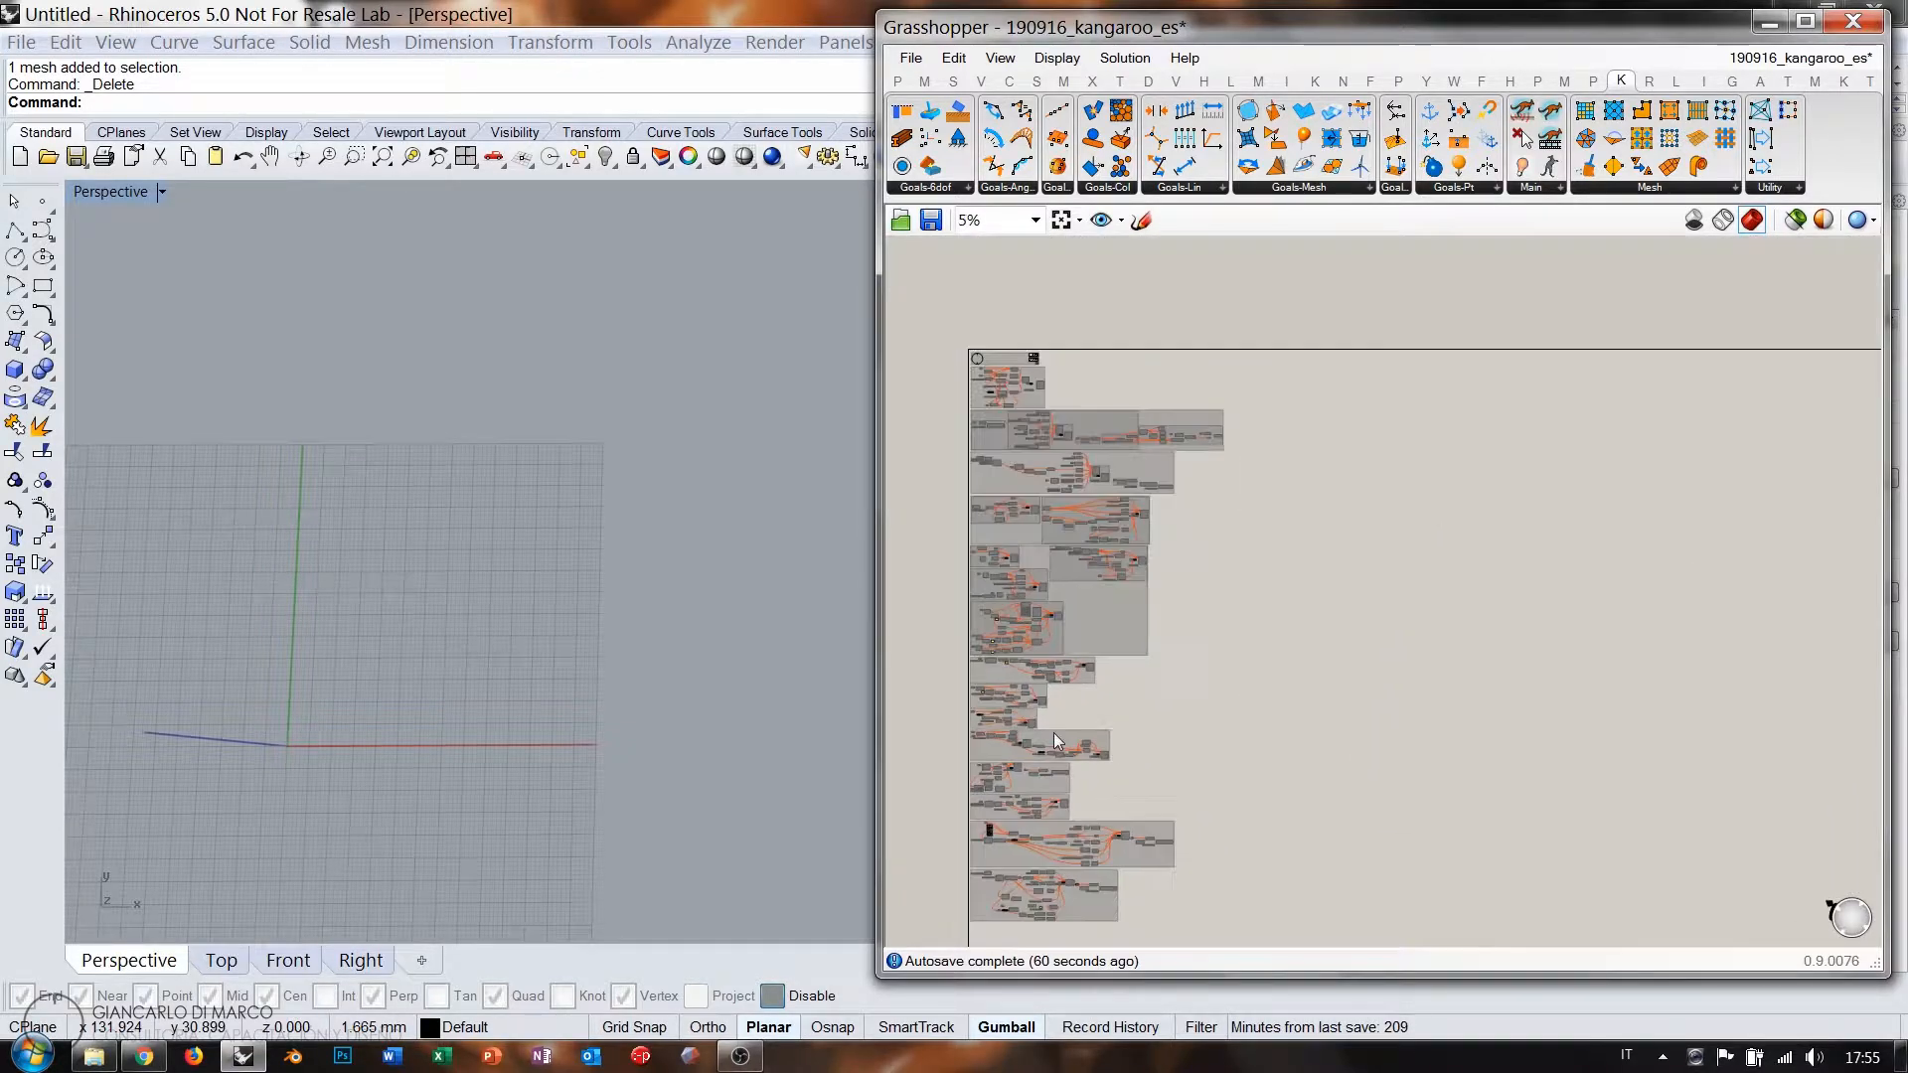
pyautogui.moveTo(1028, 705); pyautogui.dragTo(1006, 653, button='right')
pyautogui.scroll(1, 1006, 653)
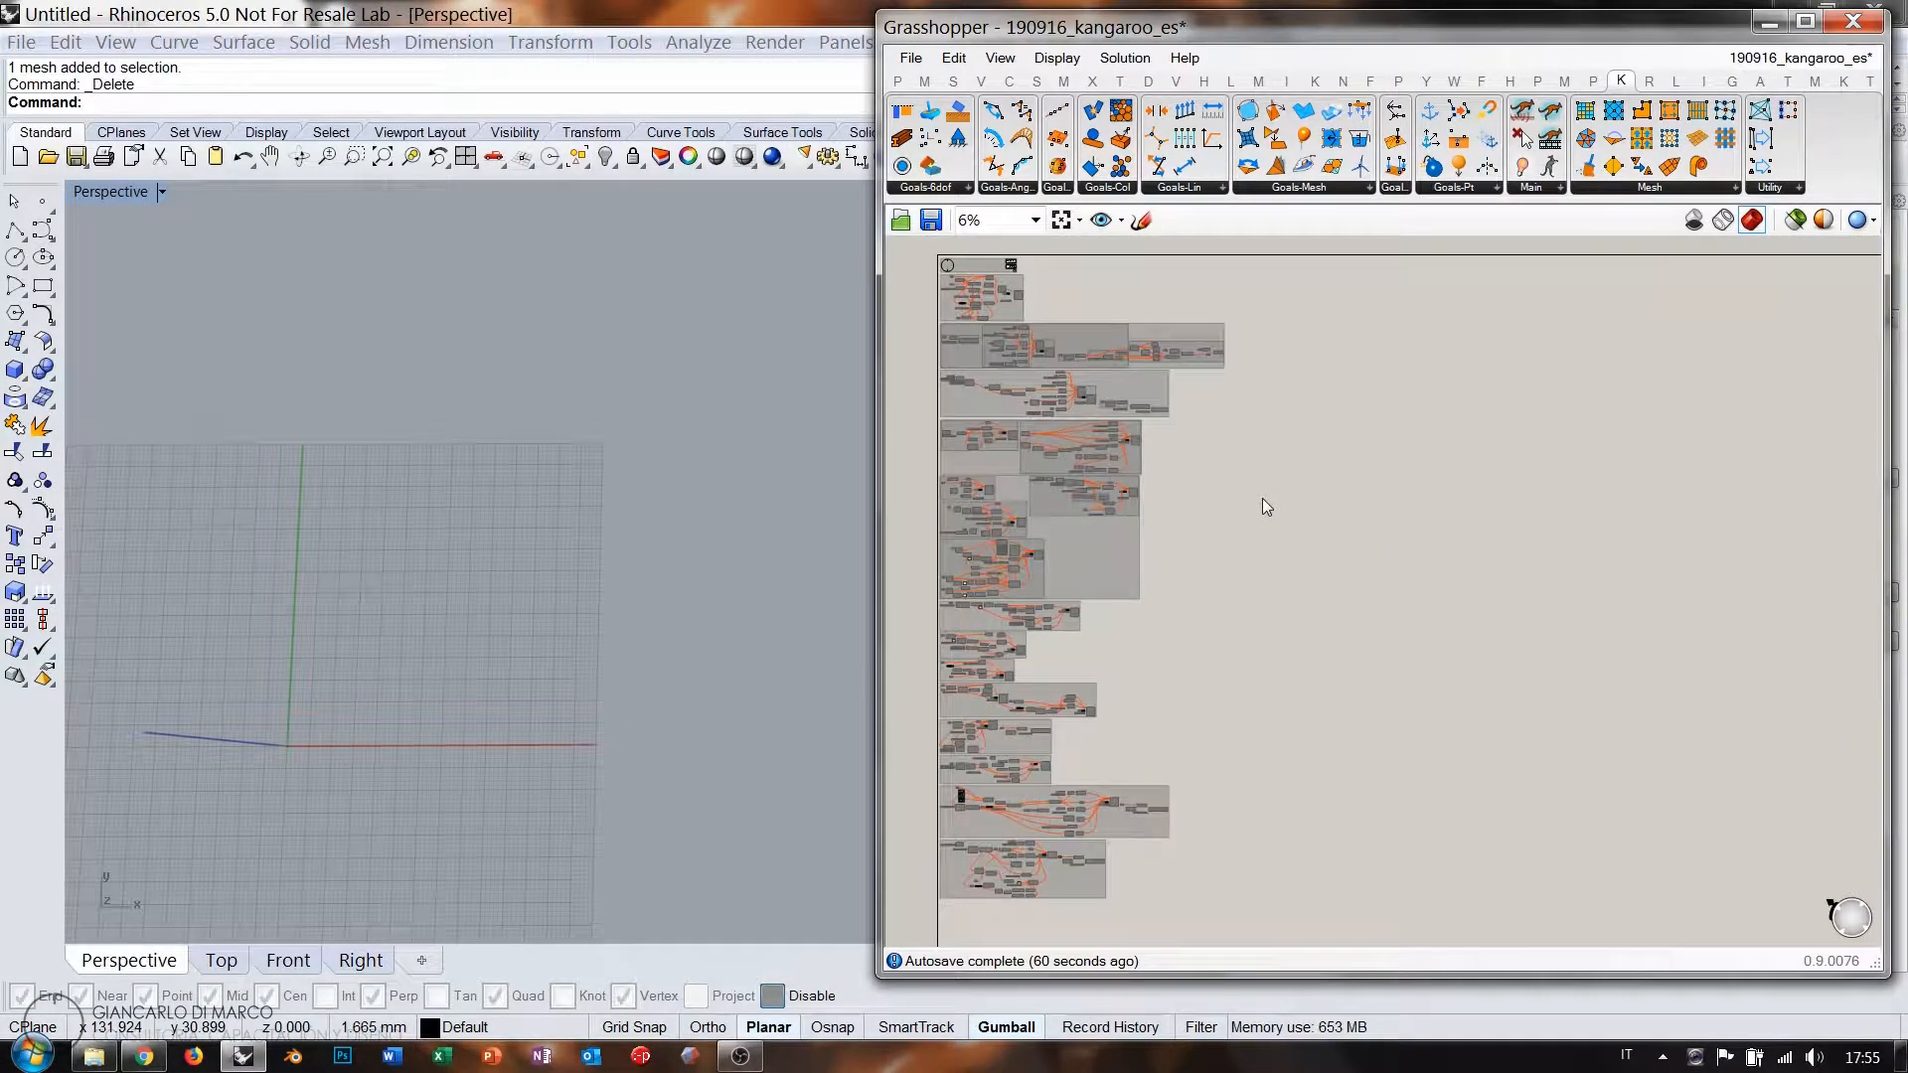
pyautogui.hotkey('ctrl', 's')
pyautogui.moveTo(1061, 752)
pyautogui.mouseDown(button='right')
pyautogui.moveTo(1064, 690)
pyautogui.moveTo(1065, 740)
pyautogui.mouseUp(button='right')
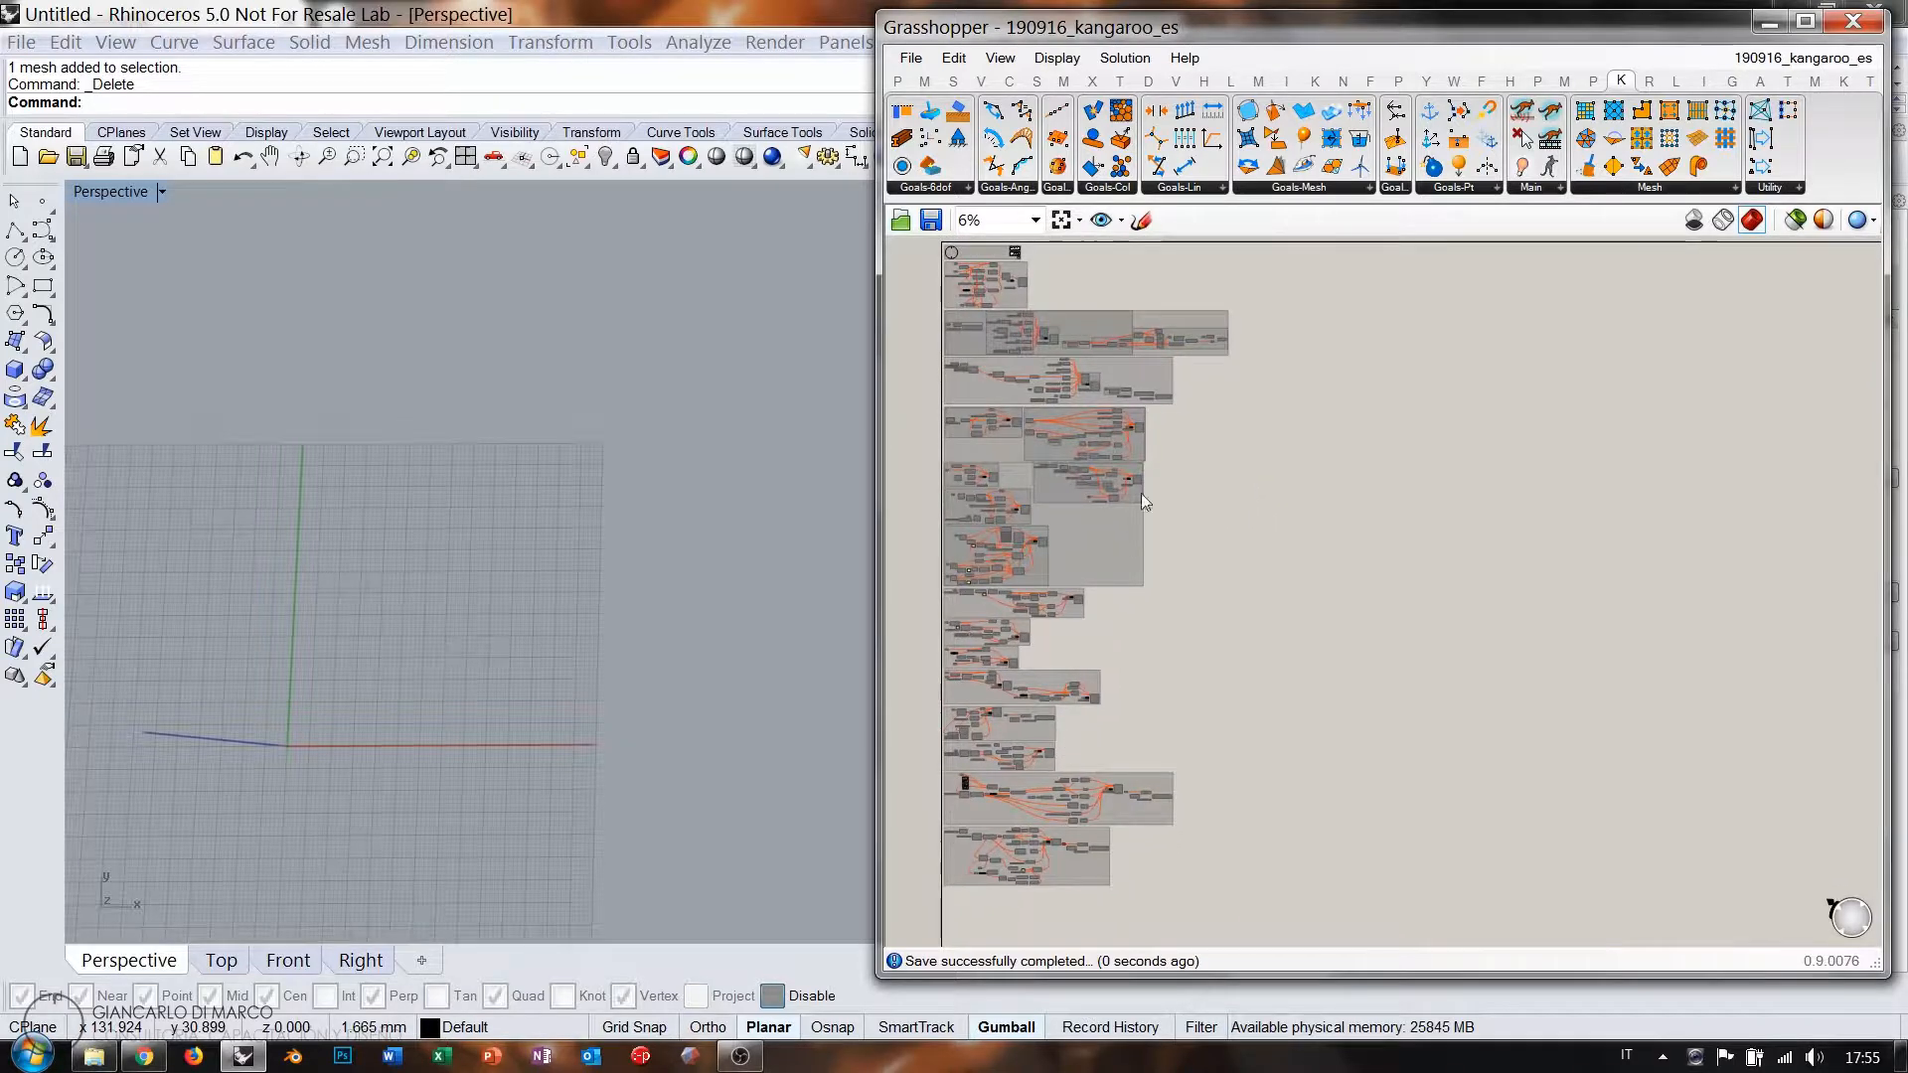
# Switch Rhino to the Right view and zoom the canvas from 29% to 244% on empty space.
pyautogui.moveTo(1201, 409); pyautogui.dragTo(1176, 489, button='right')
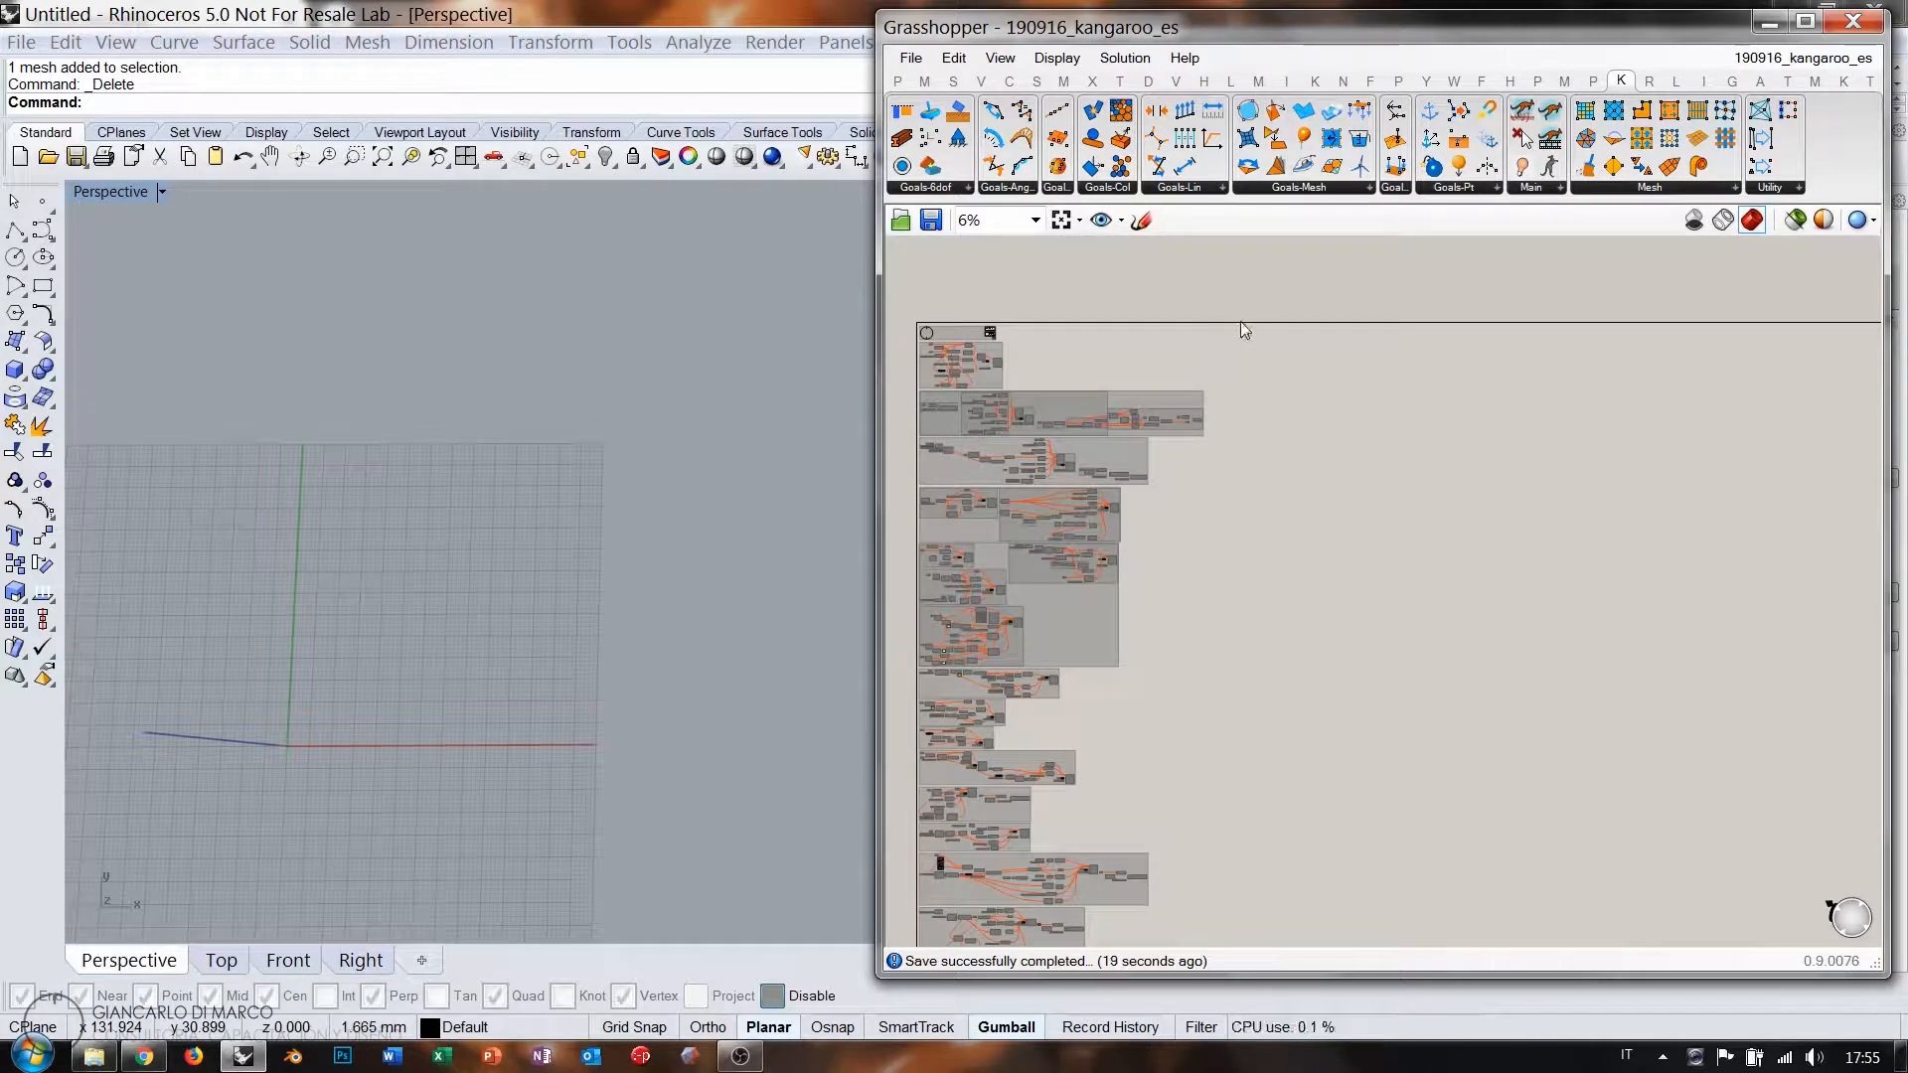
pyautogui.moveTo(1263, 391); pyautogui.dragTo(1224, 445, button='right')
pyautogui.moveTo(1082, 763); pyautogui.dragTo(1171, 650, button='right')
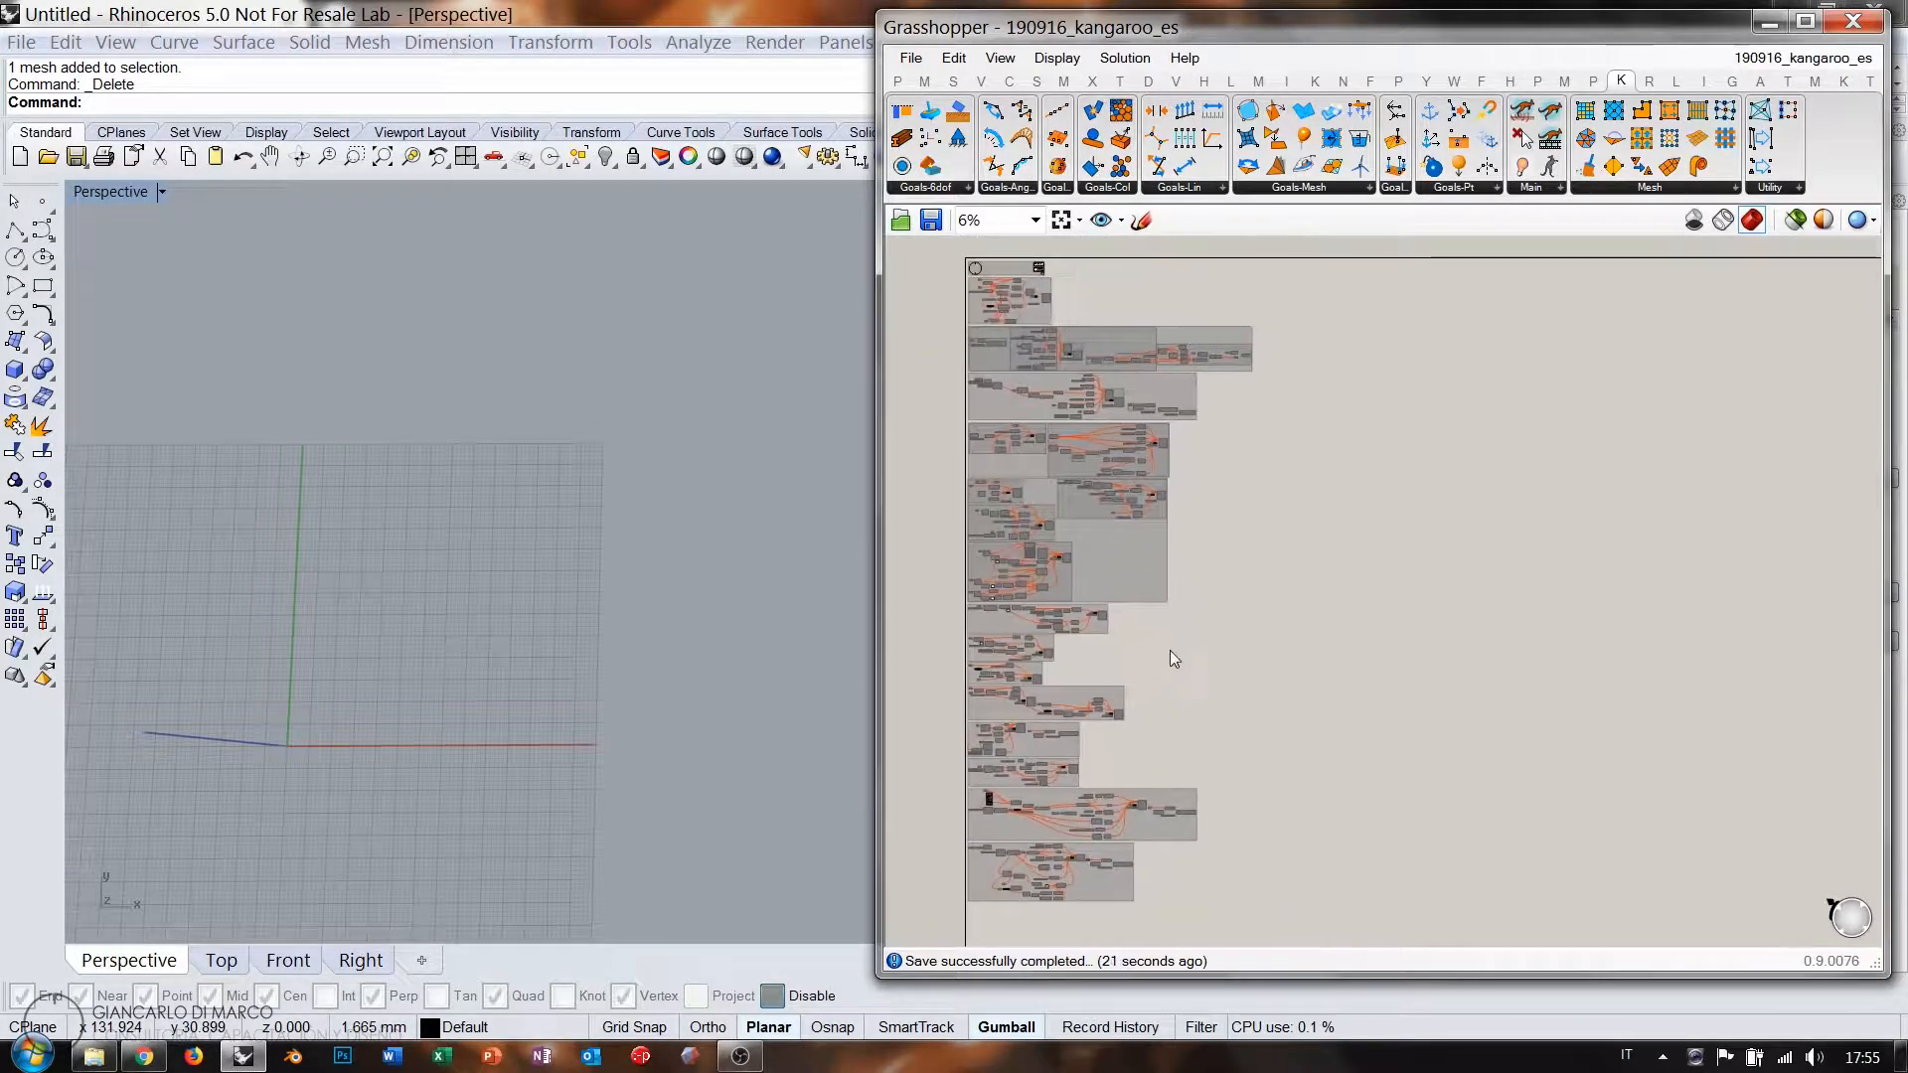
pyautogui.click(338, 962)
pyautogui.scroll(5, 537, 611)
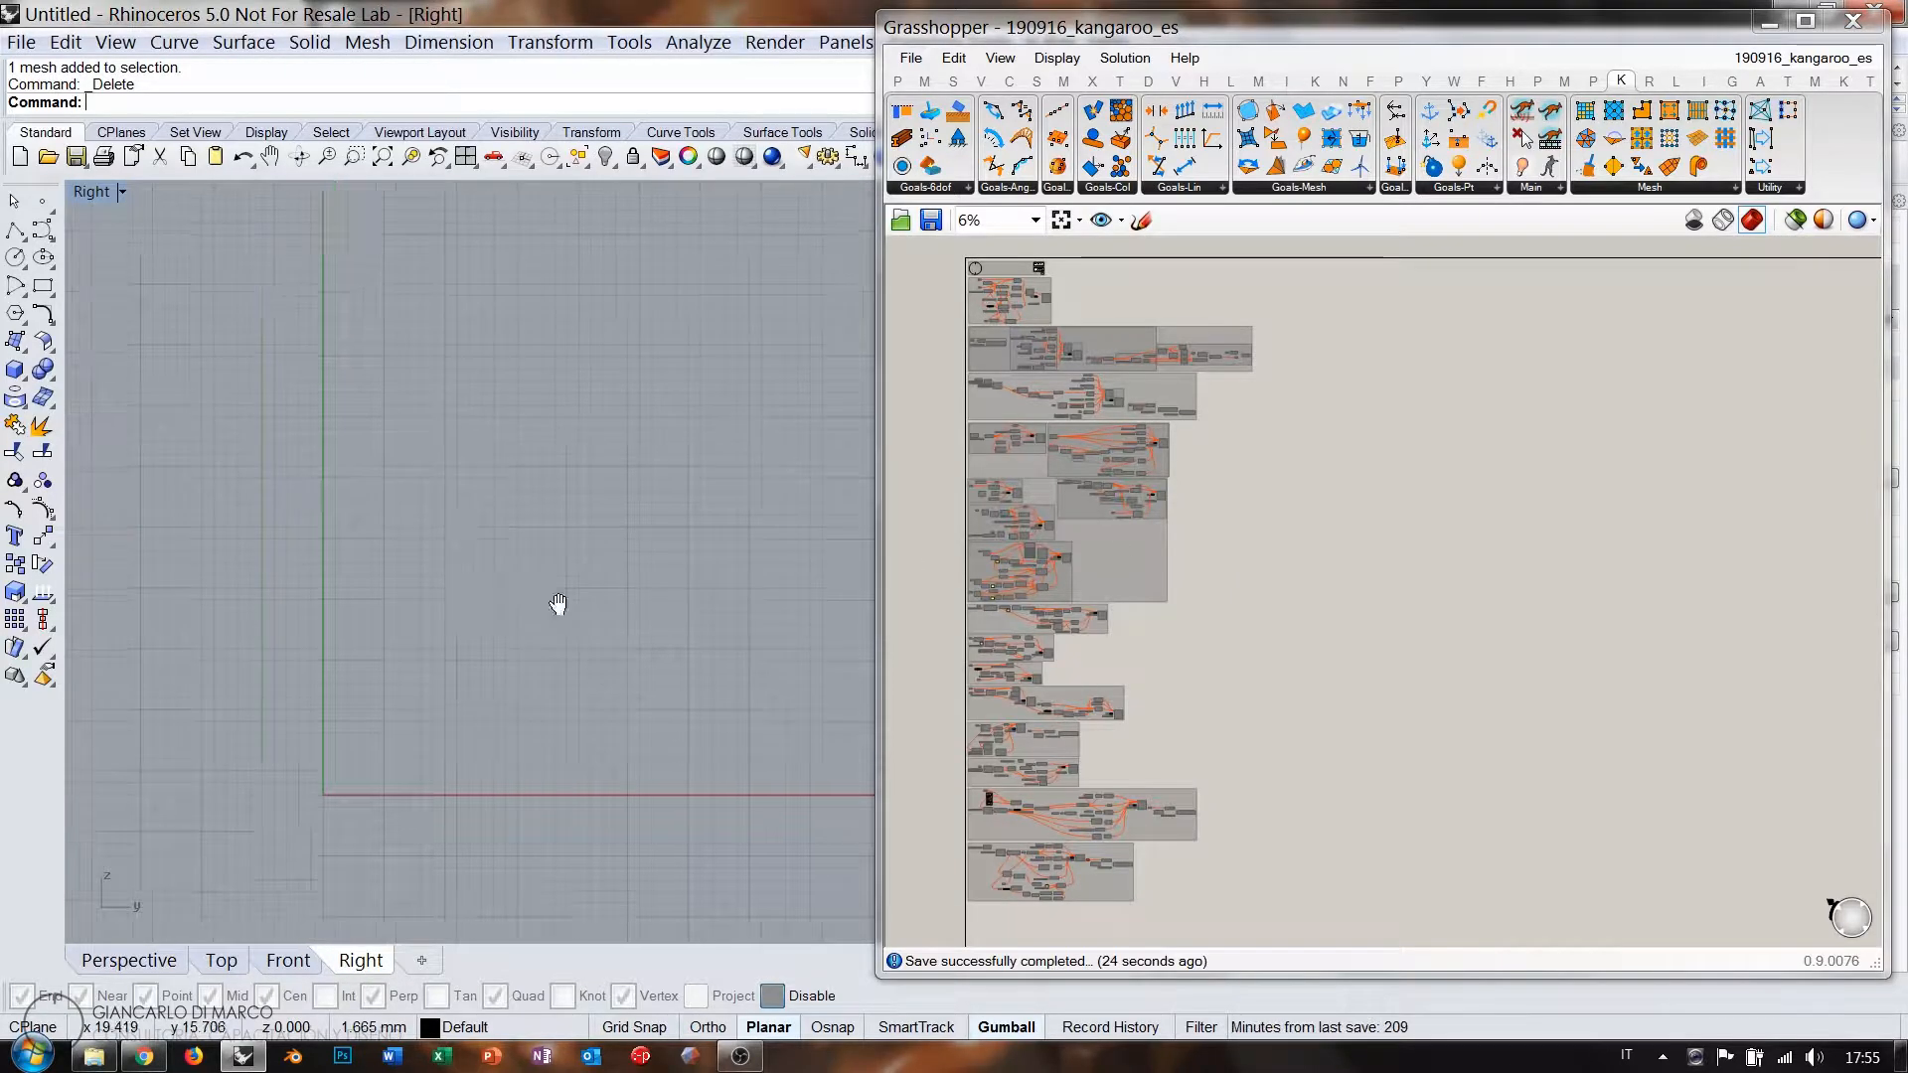
pyautogui.moveTo(559, 604); pyautogui.dragTo(490, 639, button='right')
pyautogui.moveTo(1328, 419)
pyautogui.mouseDown(button='right')
pyautogui.moveTo(1267, 490)
pyautogui.moveTo(1337, 408)
pyautogui.mouseUp(button='right')
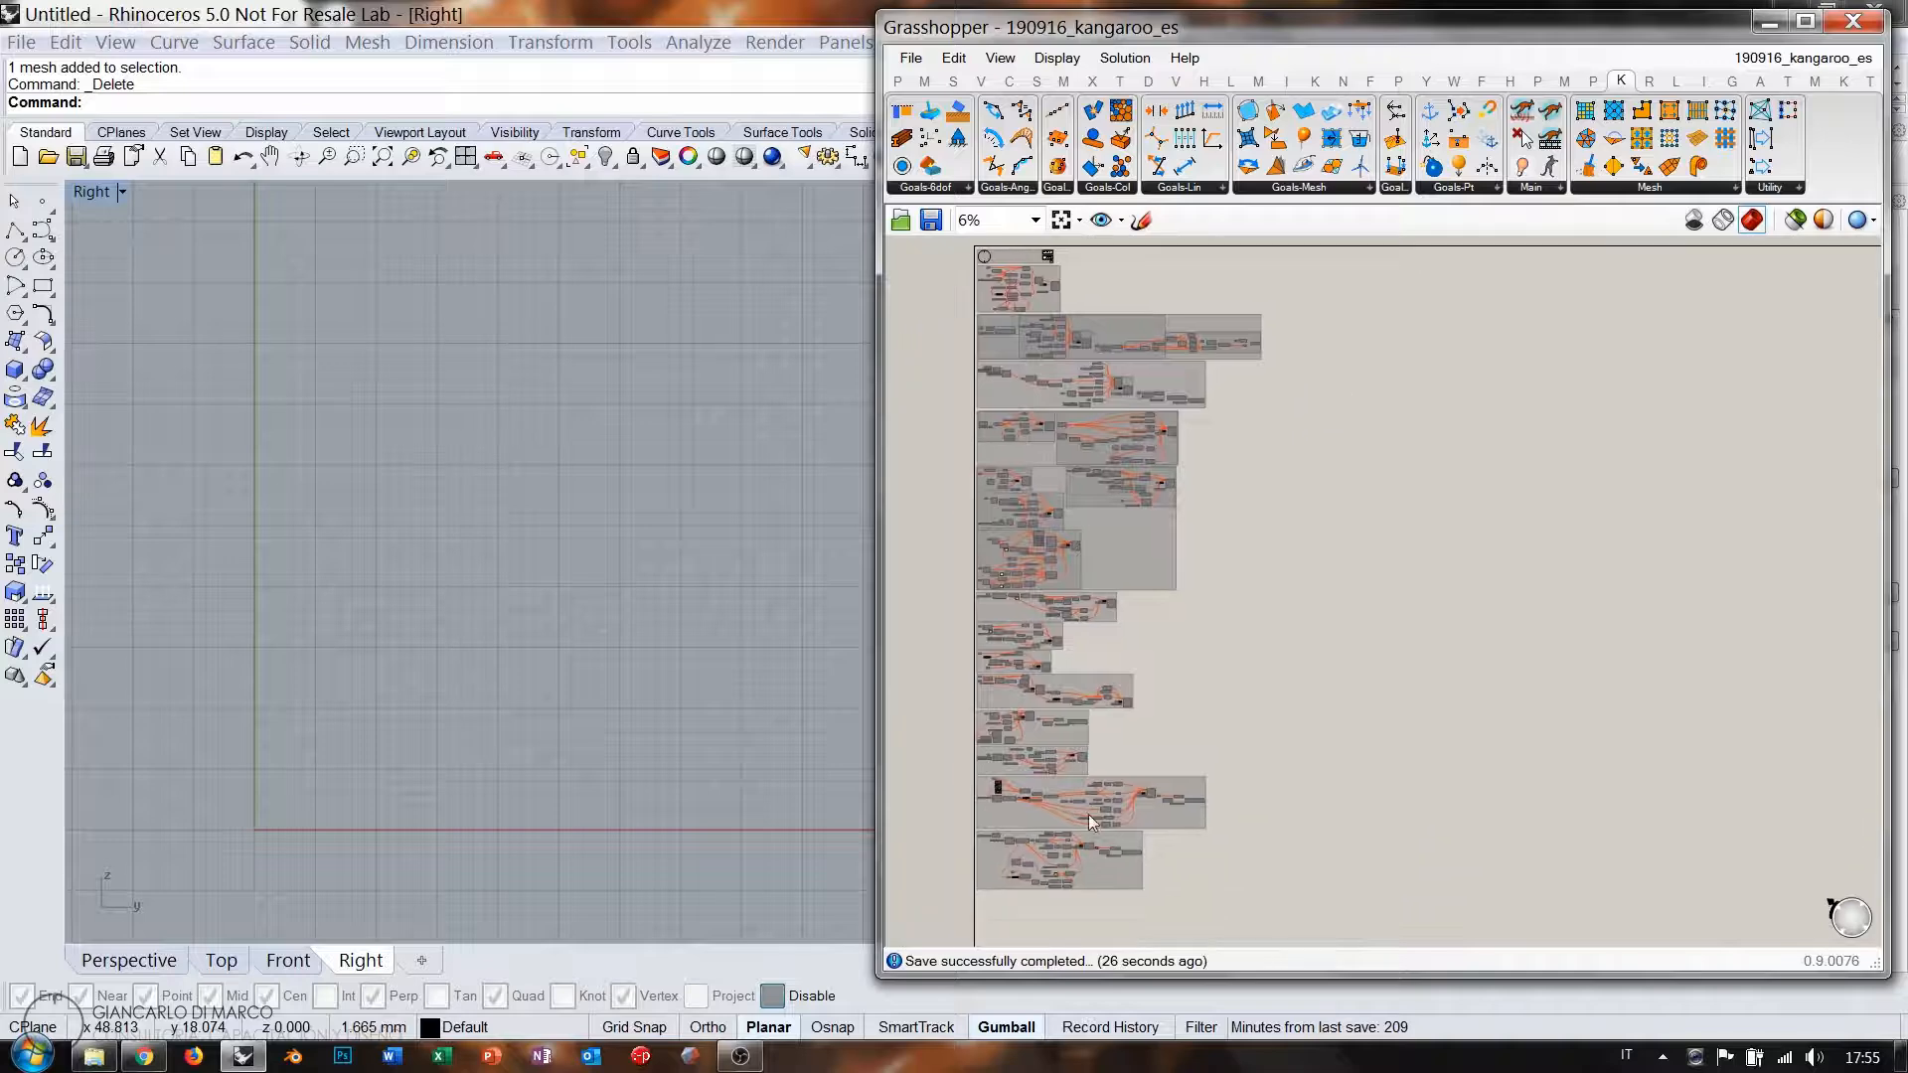
pyautogui.scroll(5, 1236, 473)
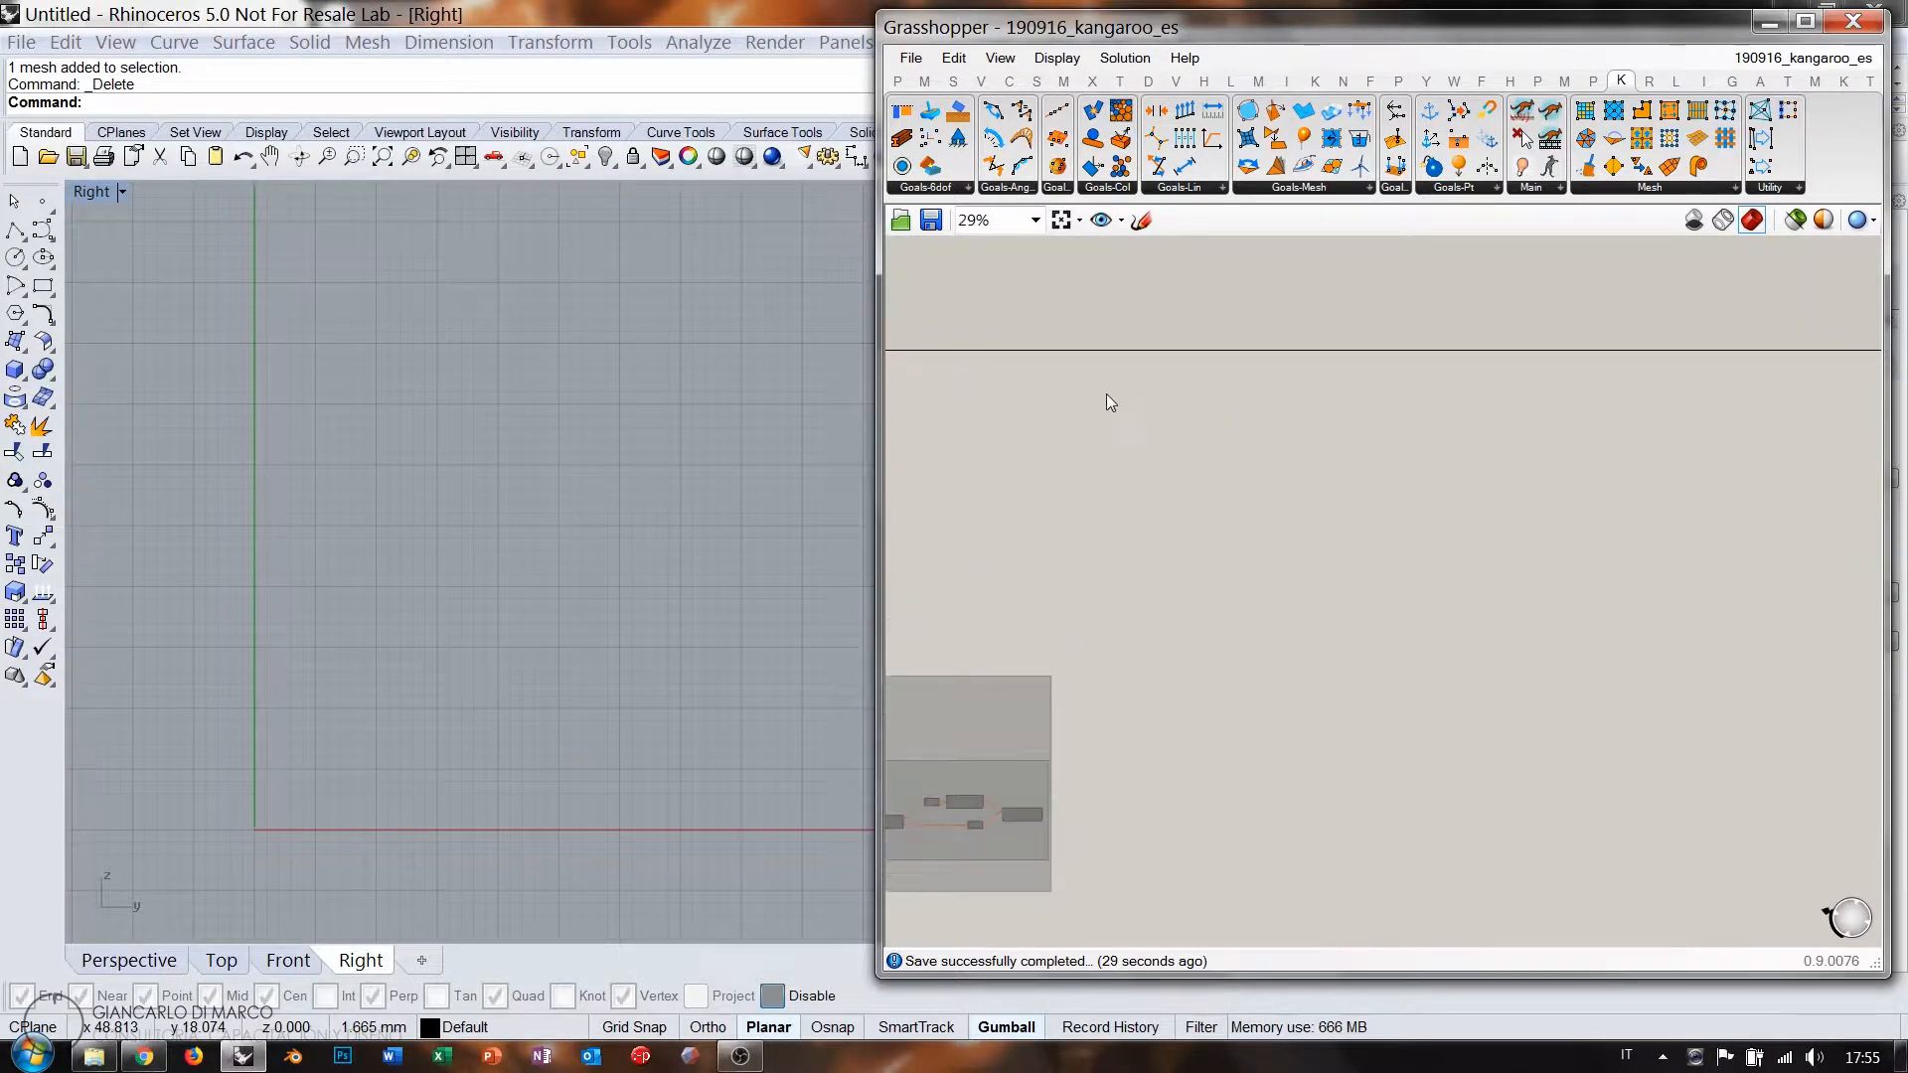
pyautogui.scroll(7, 1154, 360)
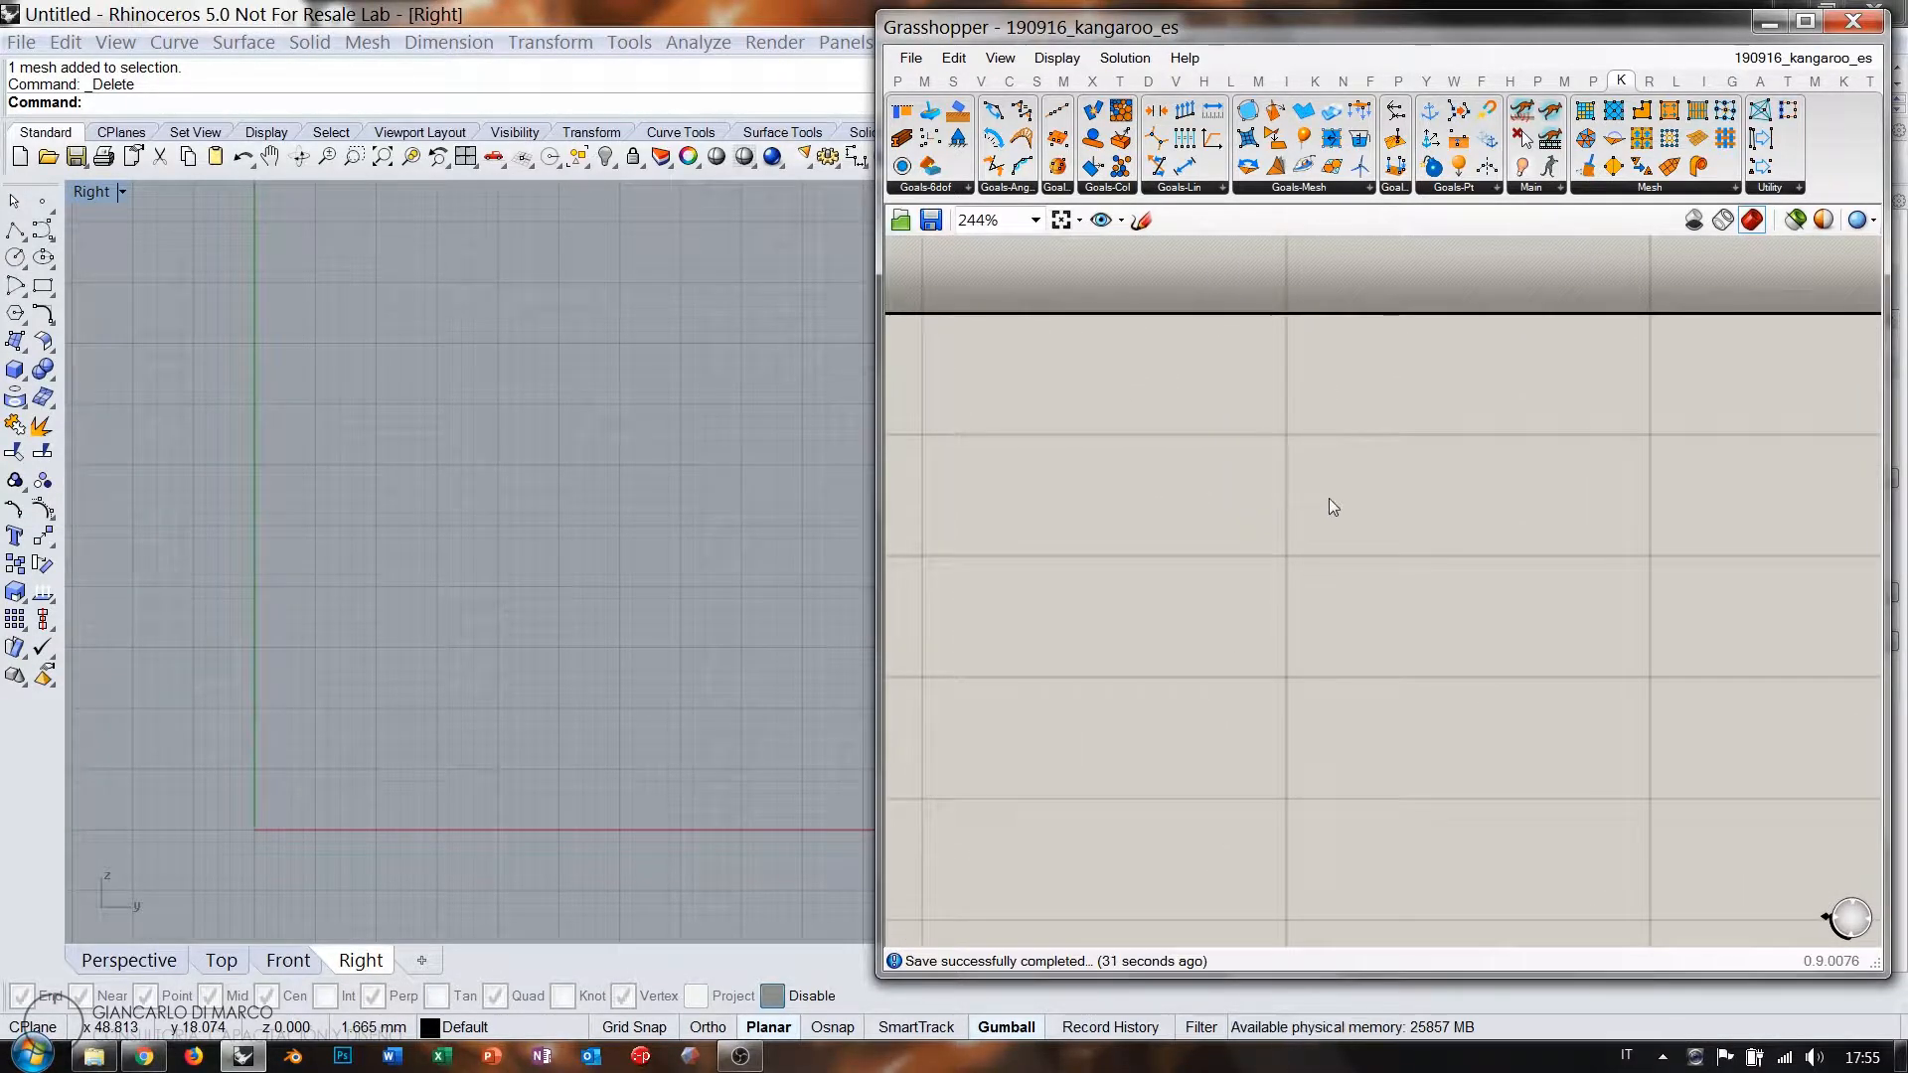
# Add a Circle component and a YZ Plane wired into the Circle's Plane input.
pyautogui.doubleClick(1304, 509)
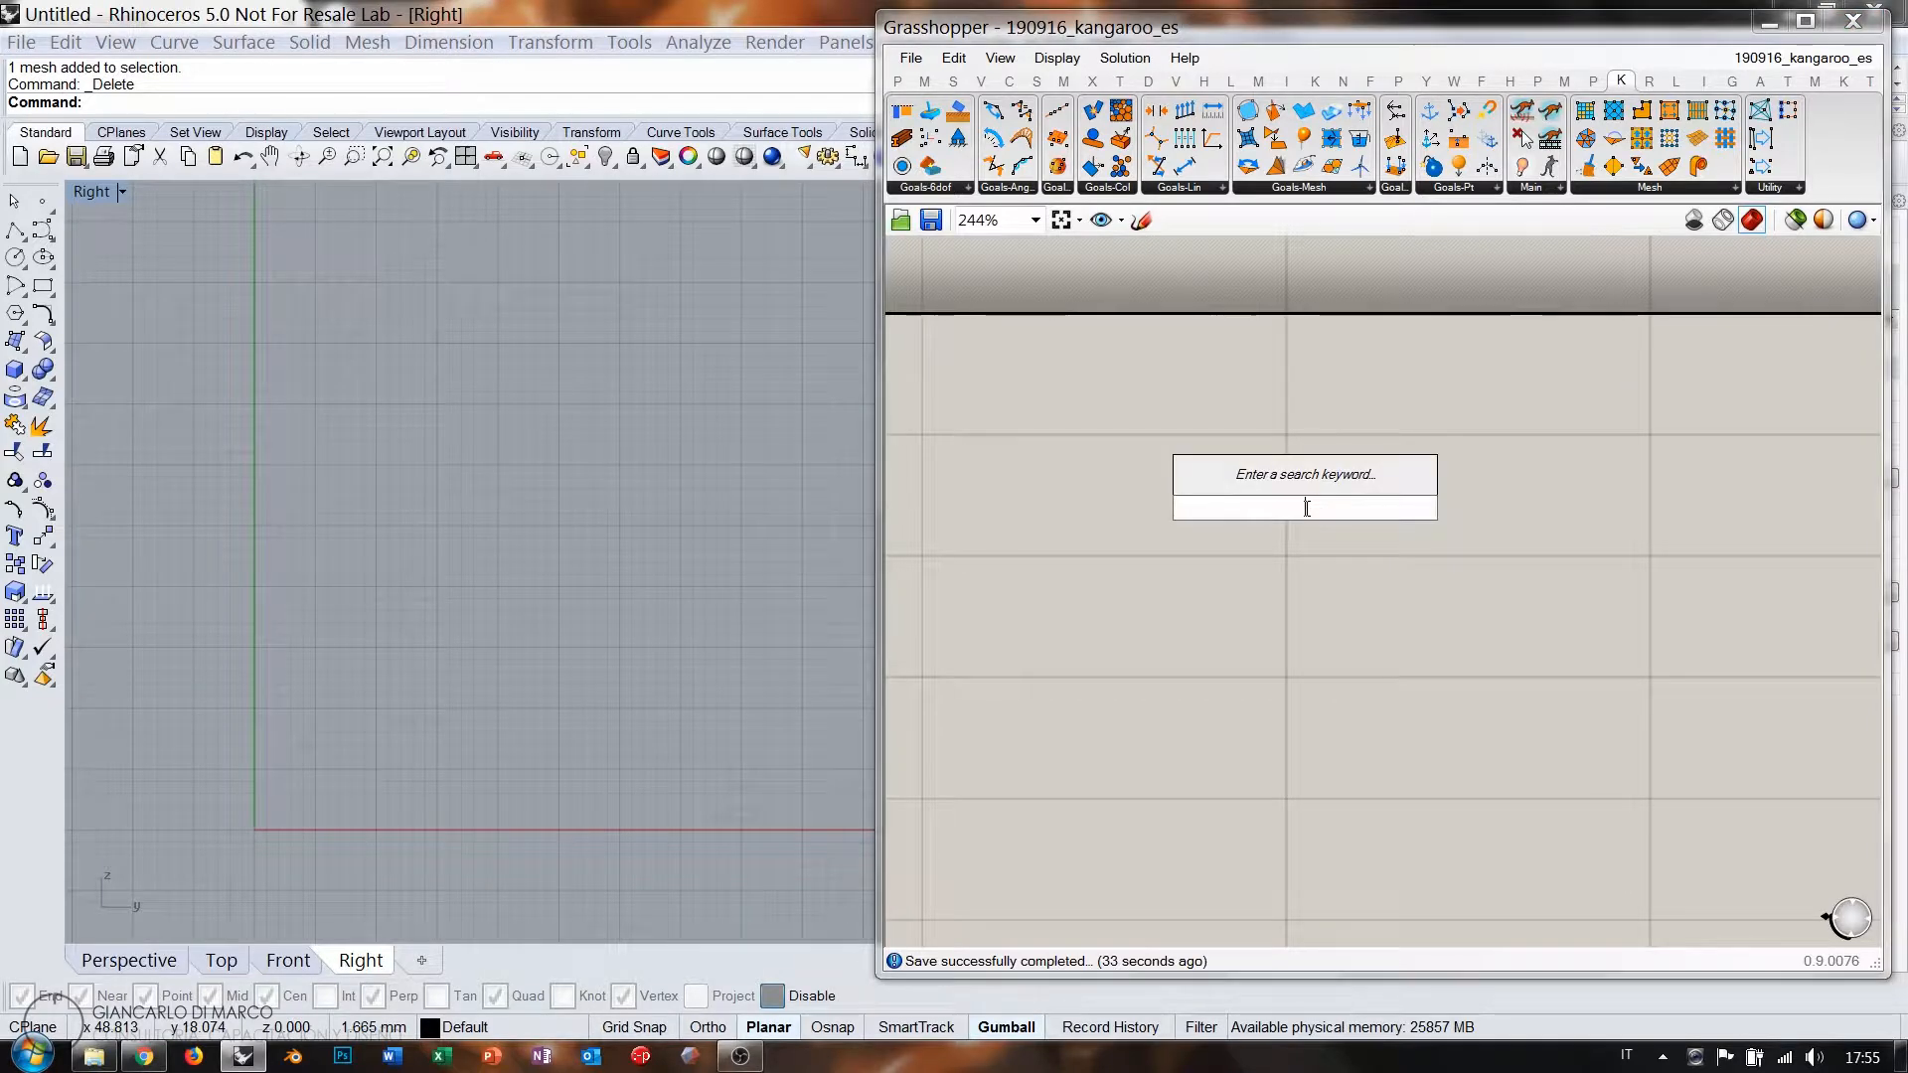
pyautogui.write('circ')
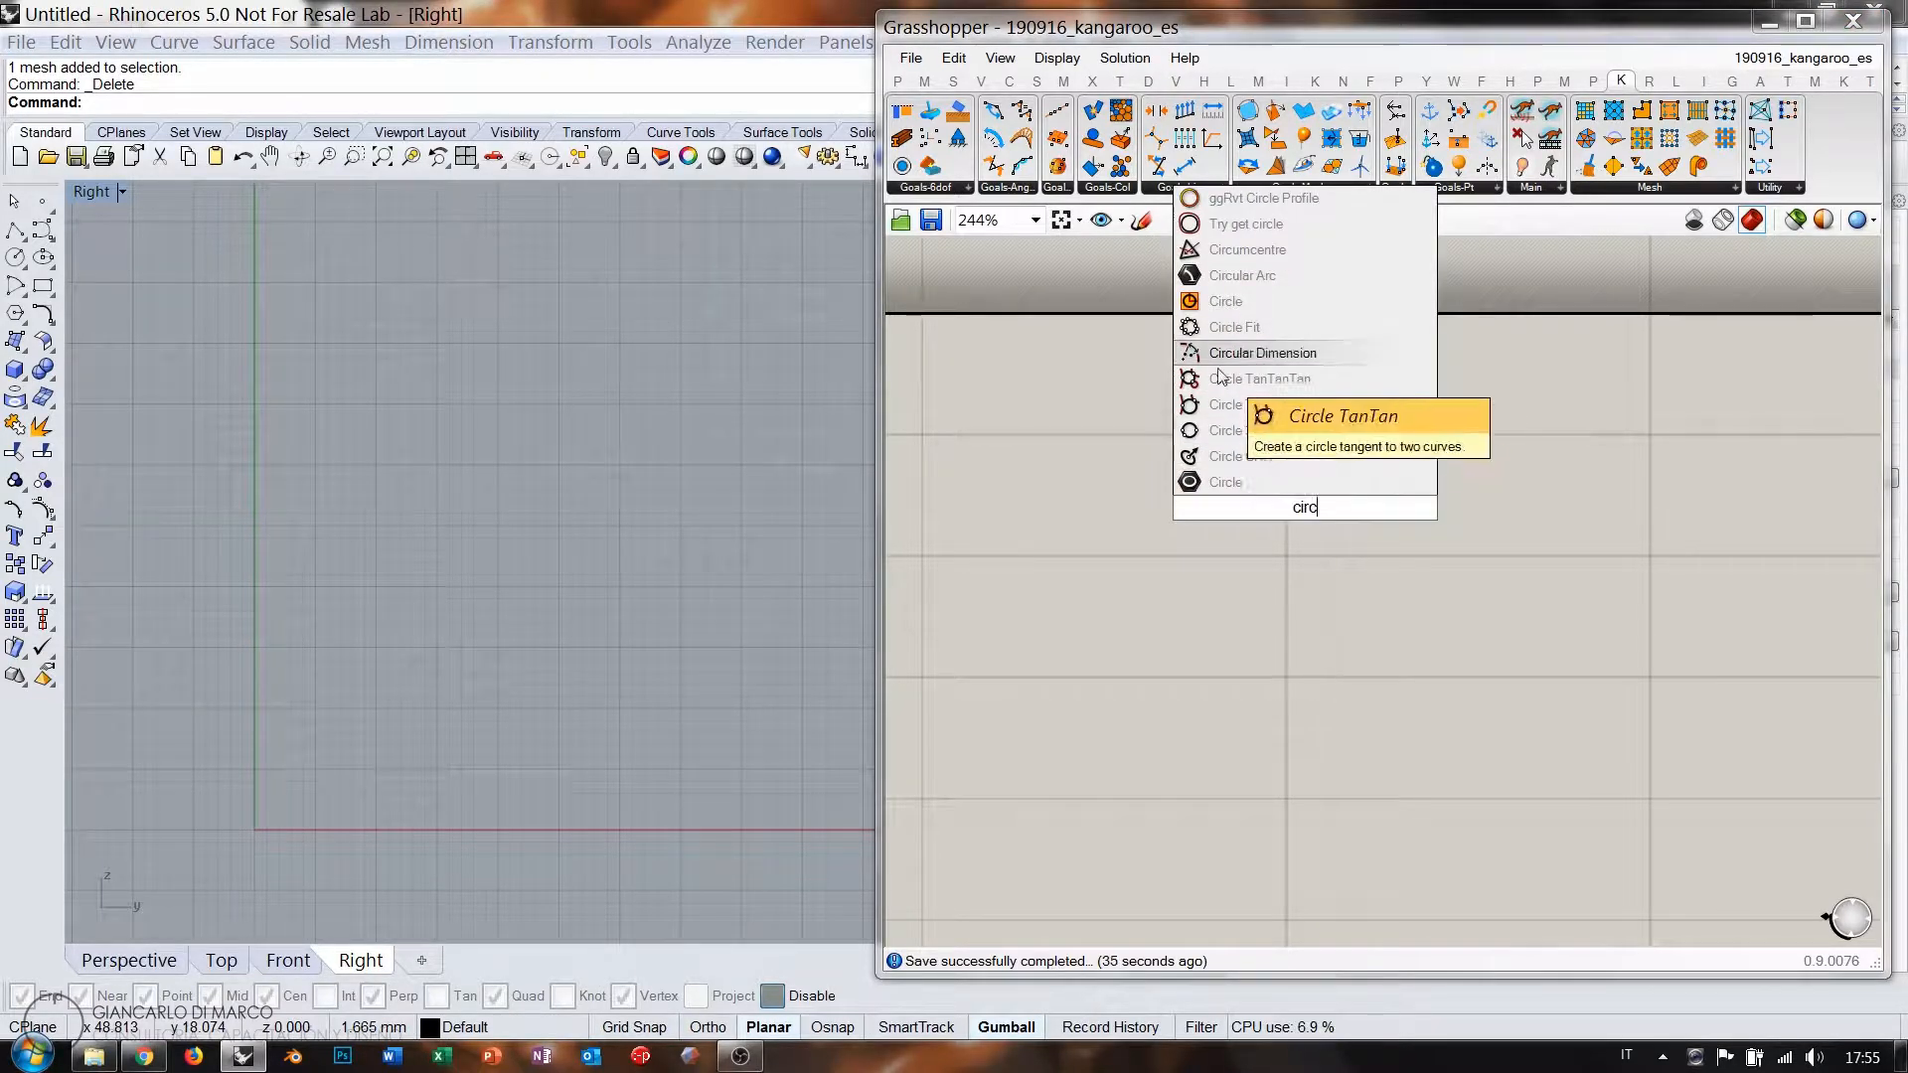
pyautogui.click(1225, 301)
pyautogui.moveTo(1274, 499); pyautogui.dragTo(1374, 525)
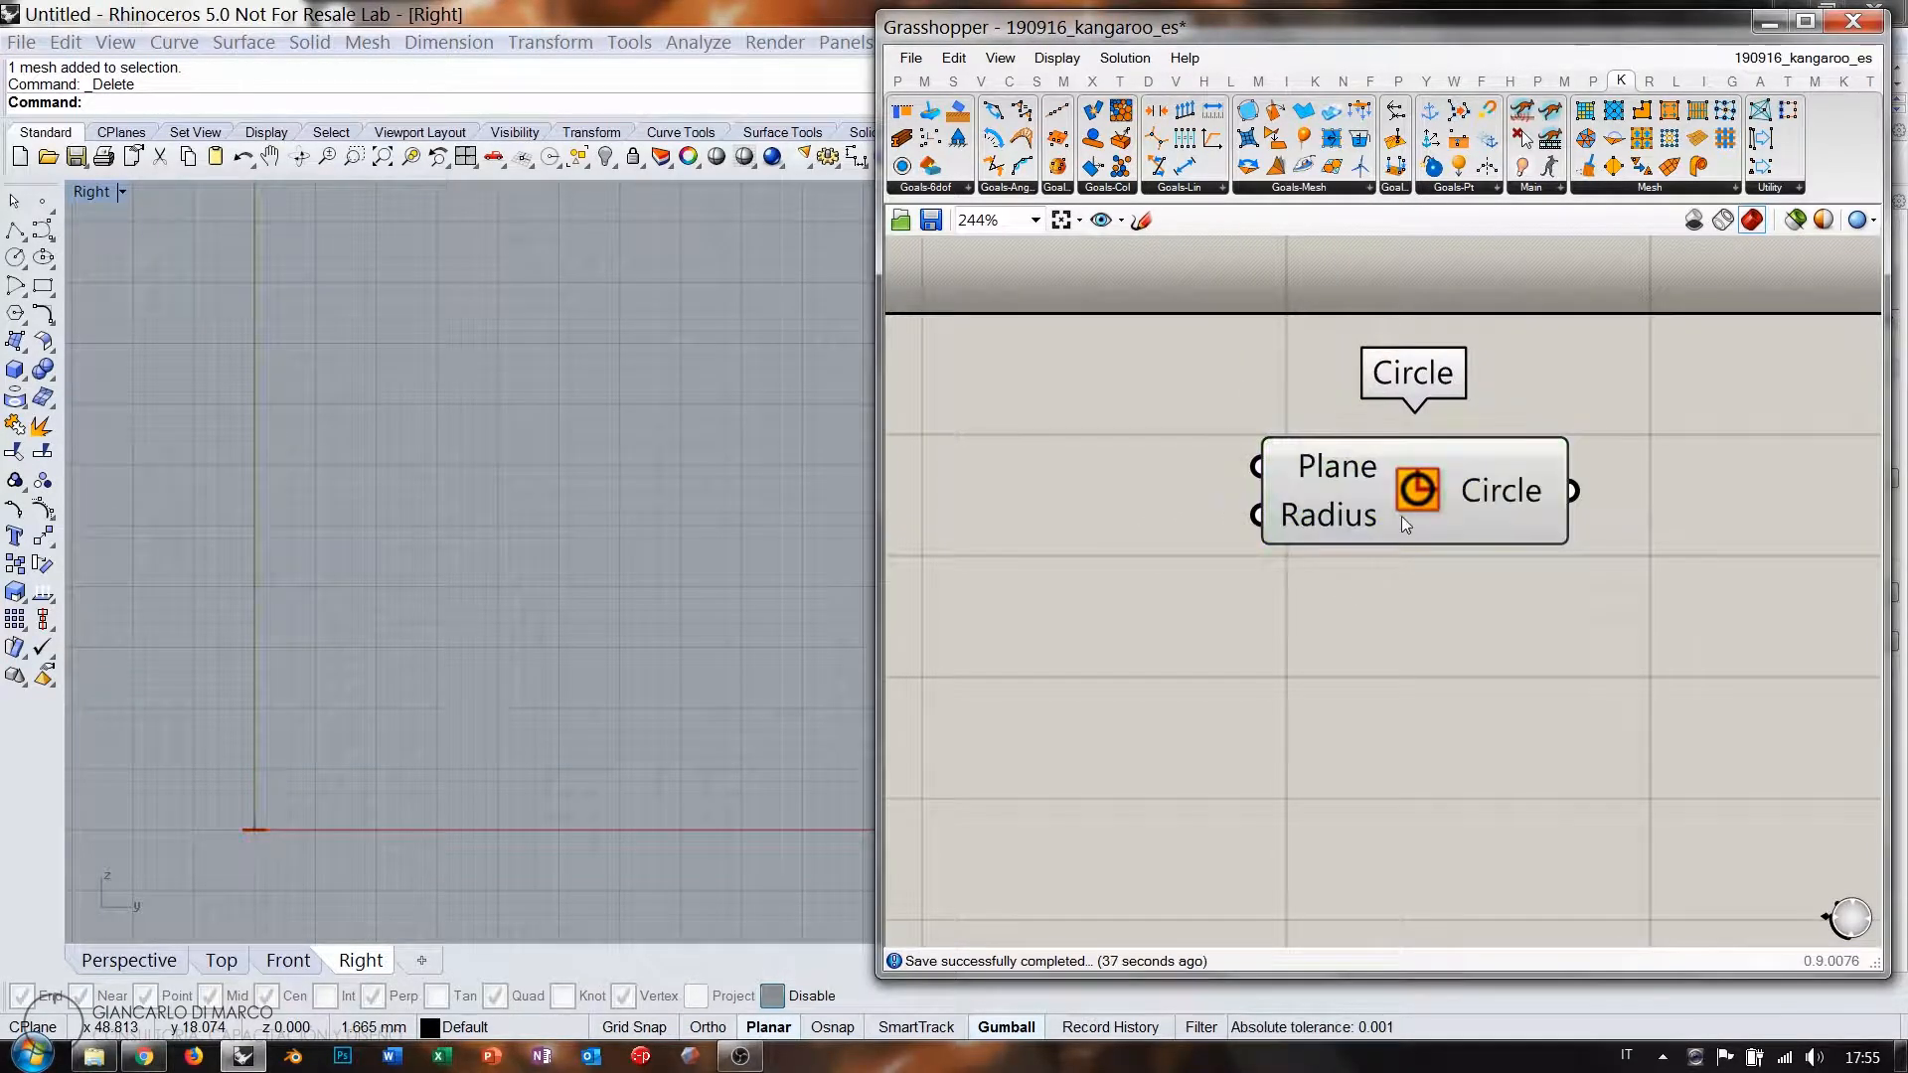
pyautogui.doubleClick(1130, 515)
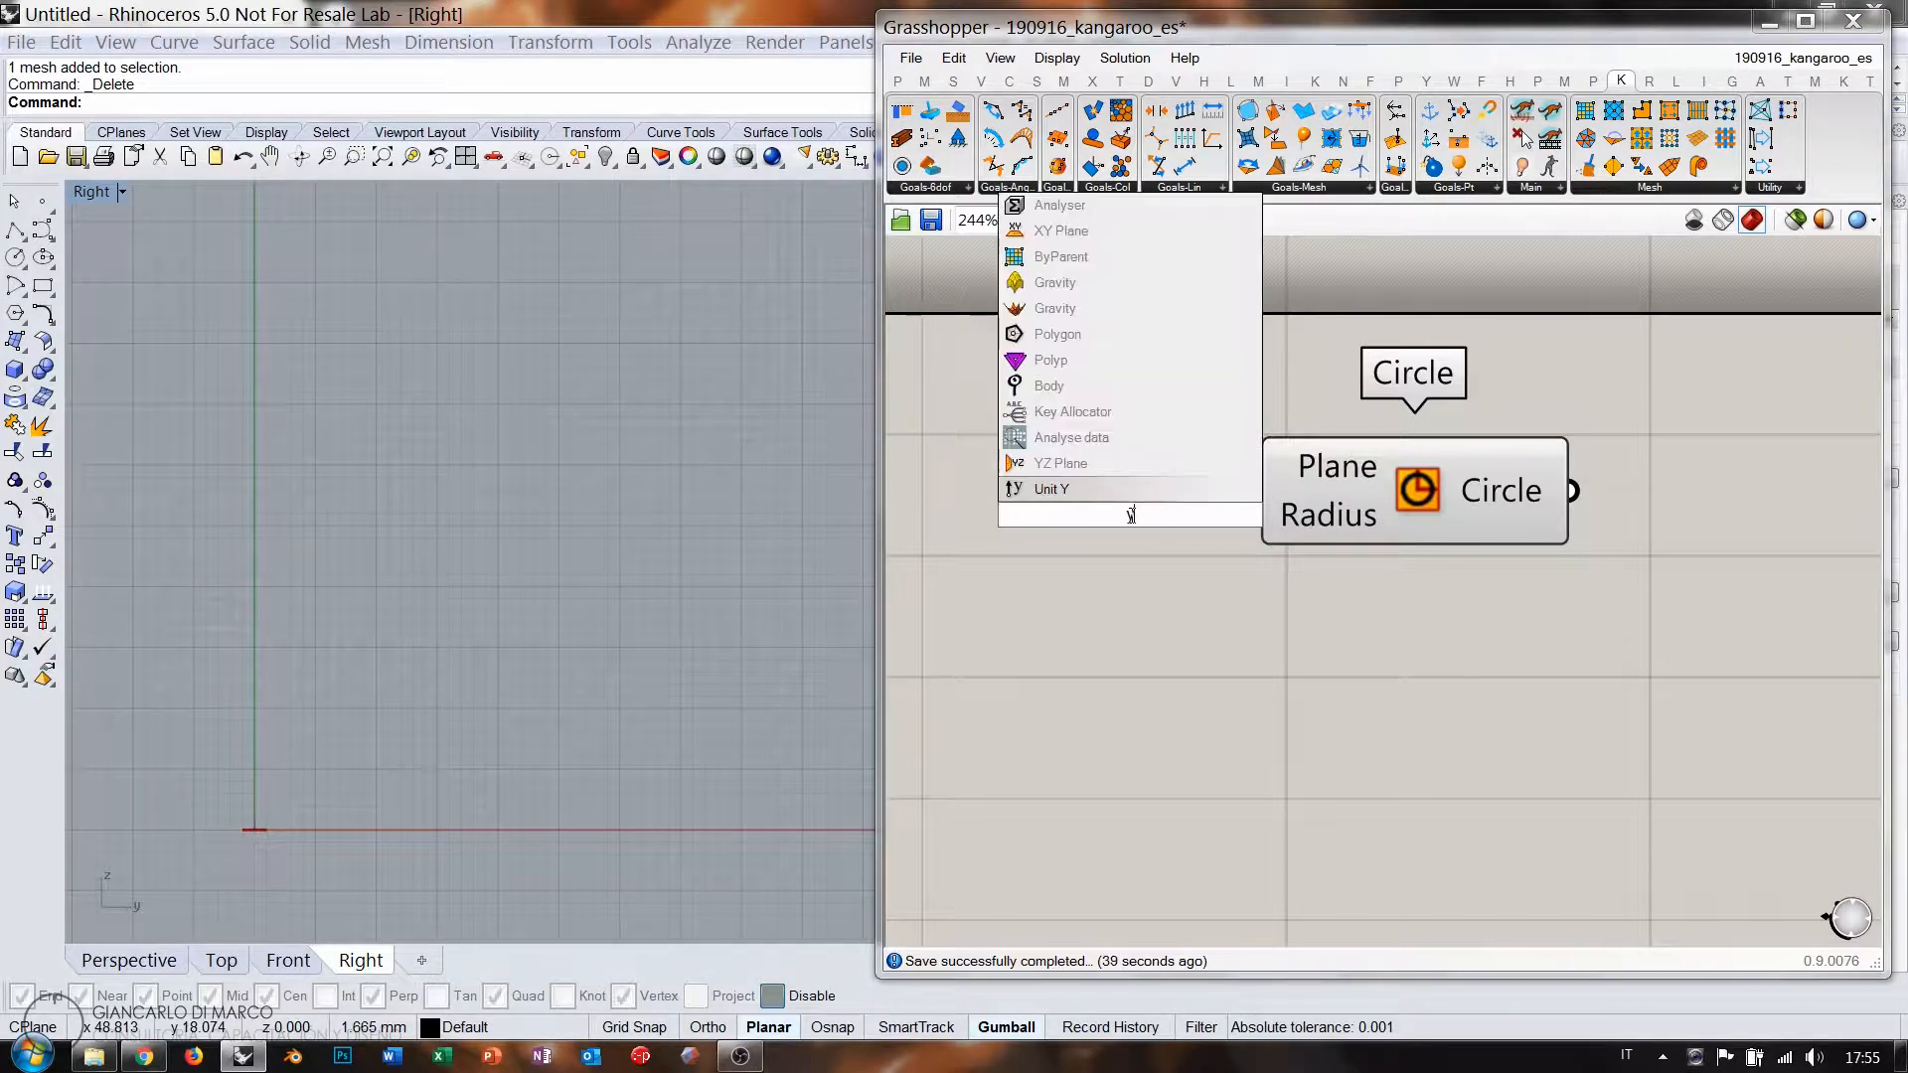
pyautogui.write('yz')
pyautogui.click(1195, 518)
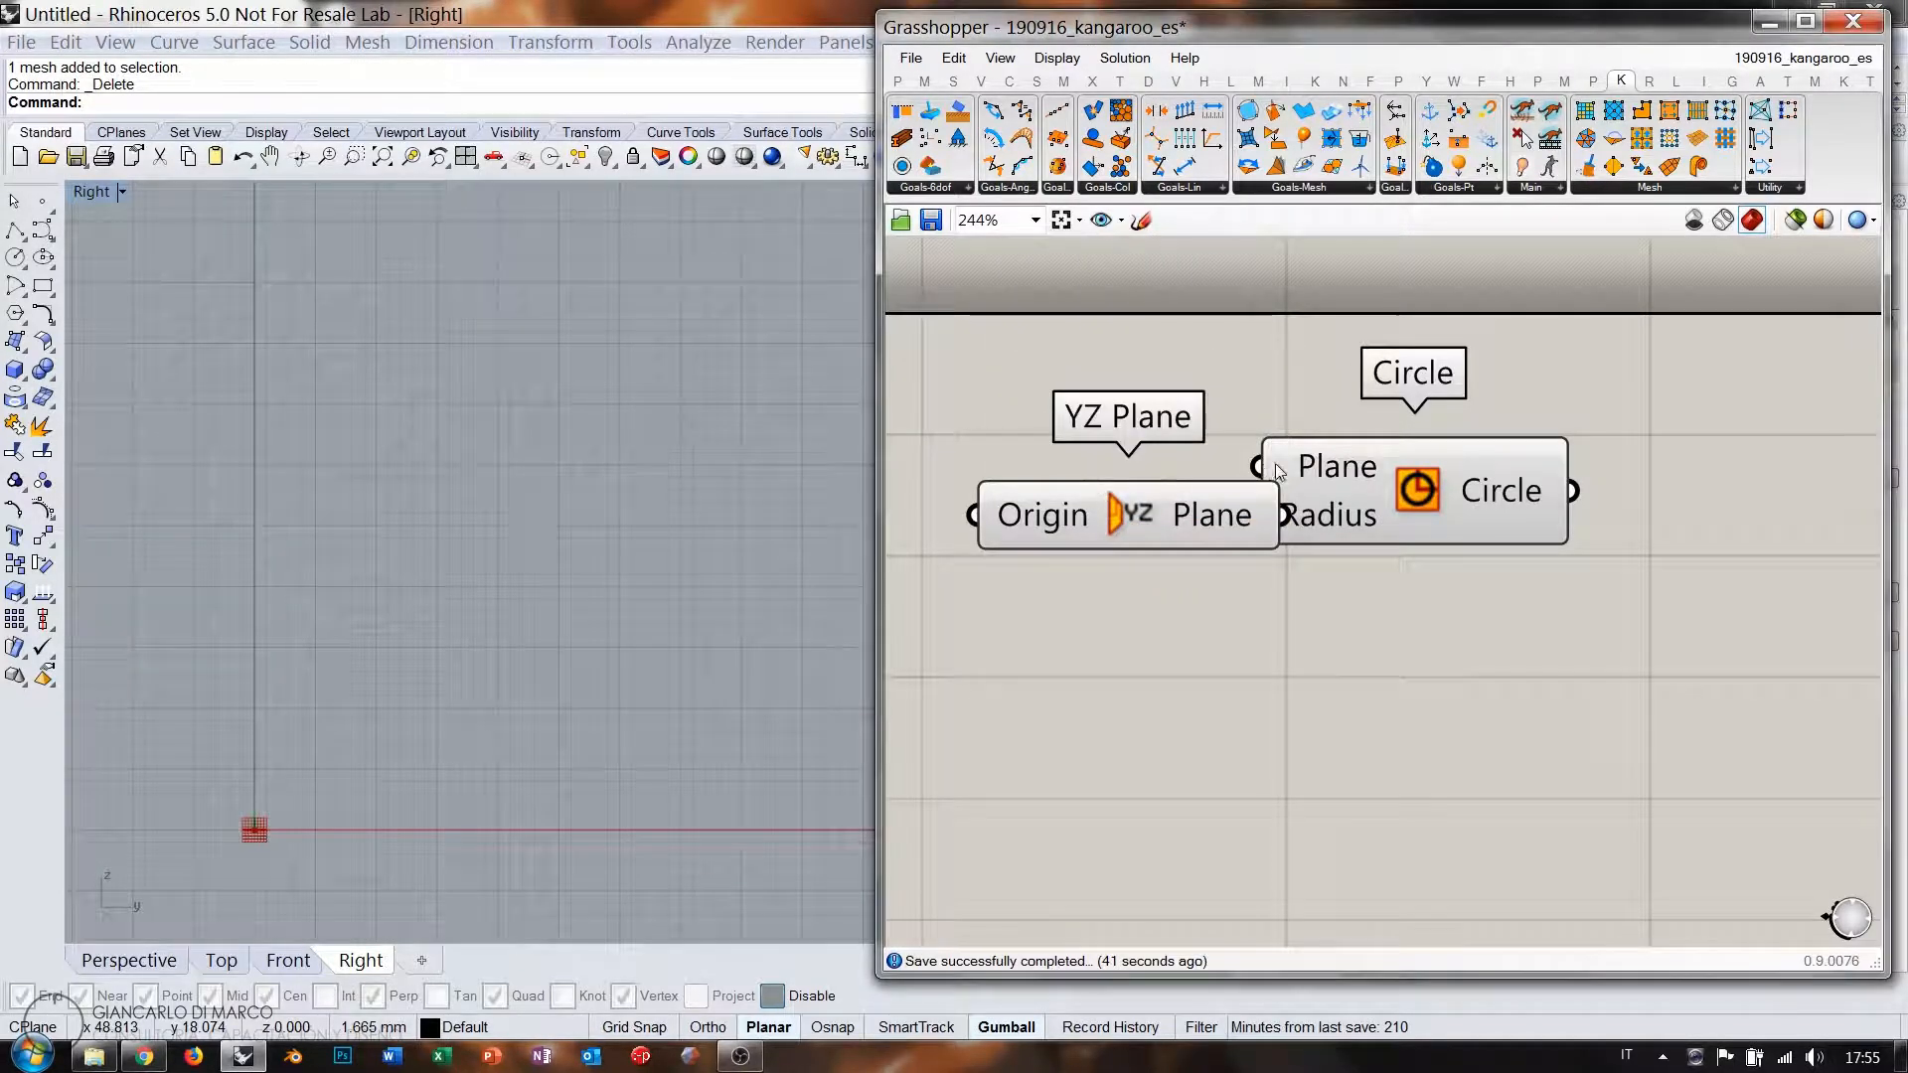
pyautogui.moveTo(1195, 518); pyautogui.dragTo(1257, 466)
pyautogui.moveTo(991, 482); pyautogui.dragTo(1285, 501, button='right')
# Add a Point parameter set to a point picked in the Right view, and hide the YZ Plane preview.
pyautogui.doubleClick(1041, 497)
pyautogui.write('point')
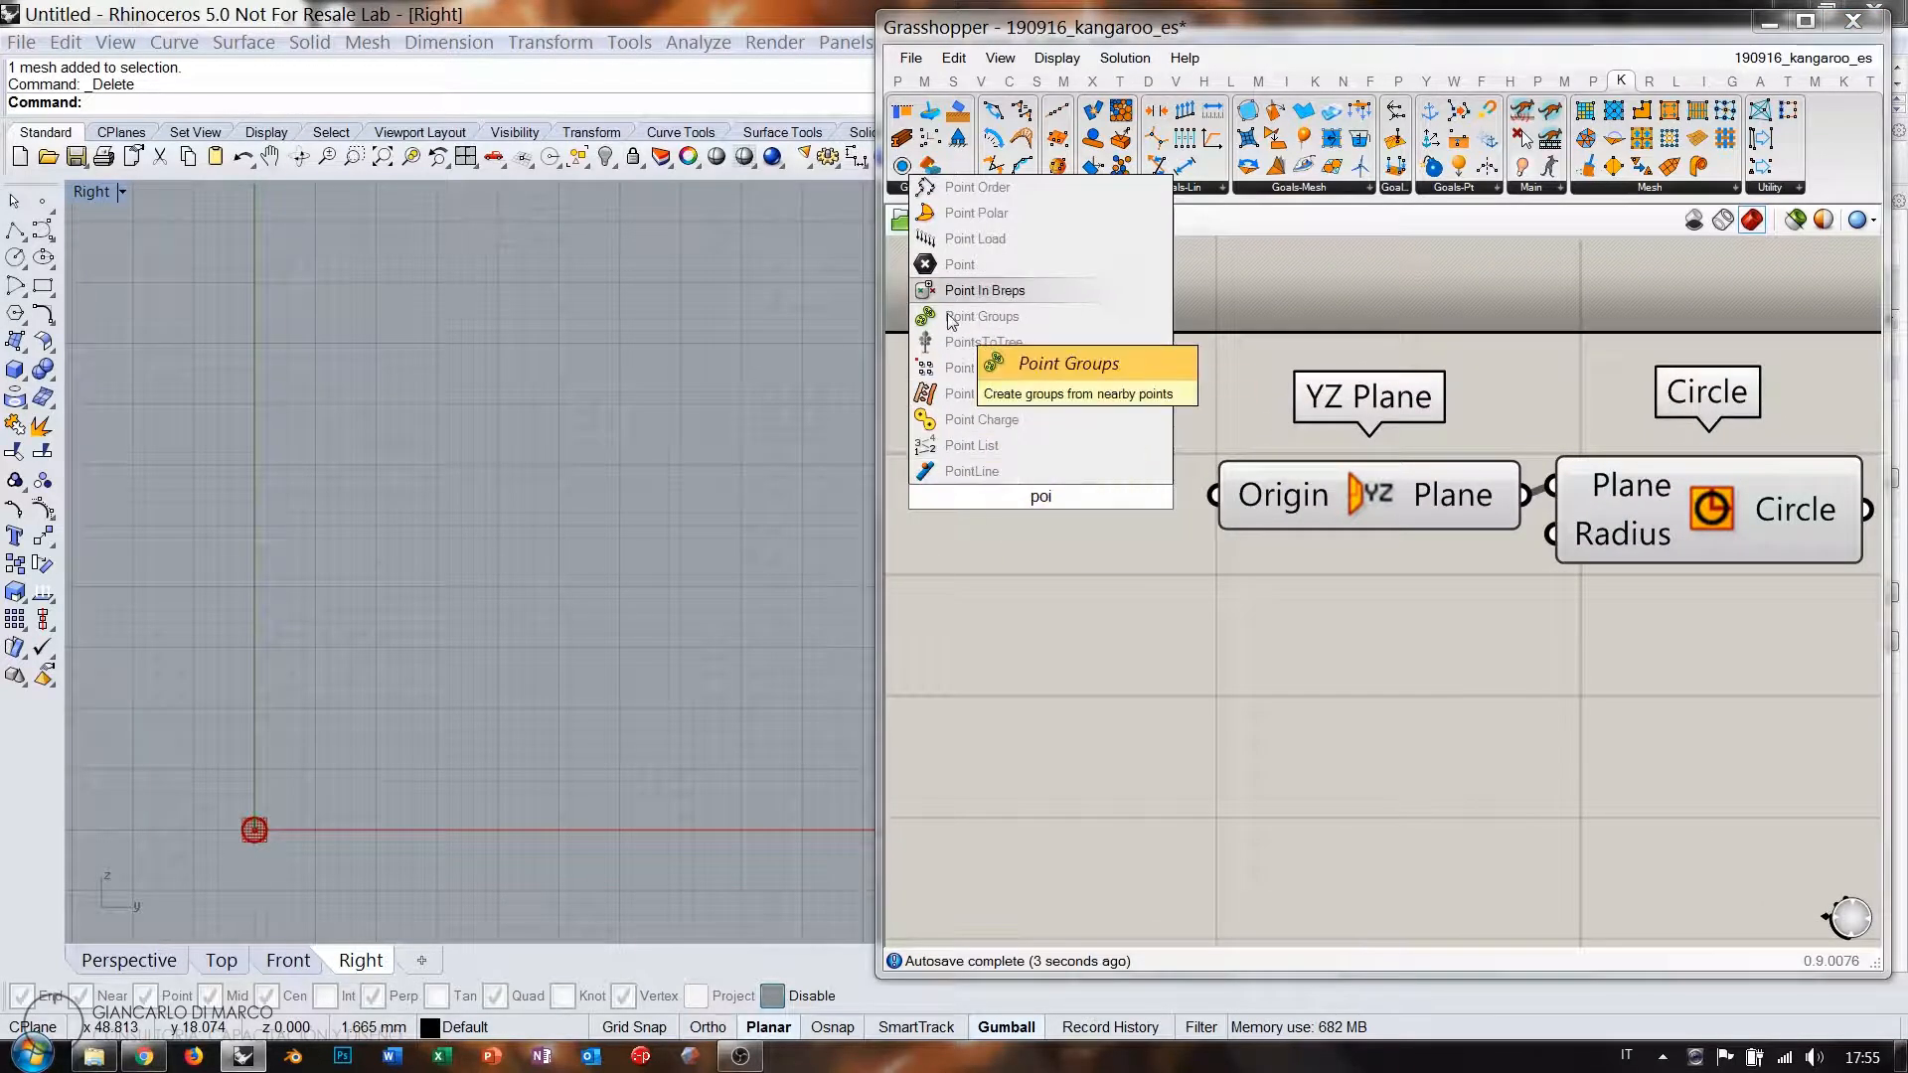
pyautogui.click(1014, 428)
pyautogui.rightClick(1033, 494)
pyautogui.click(1117, 810)
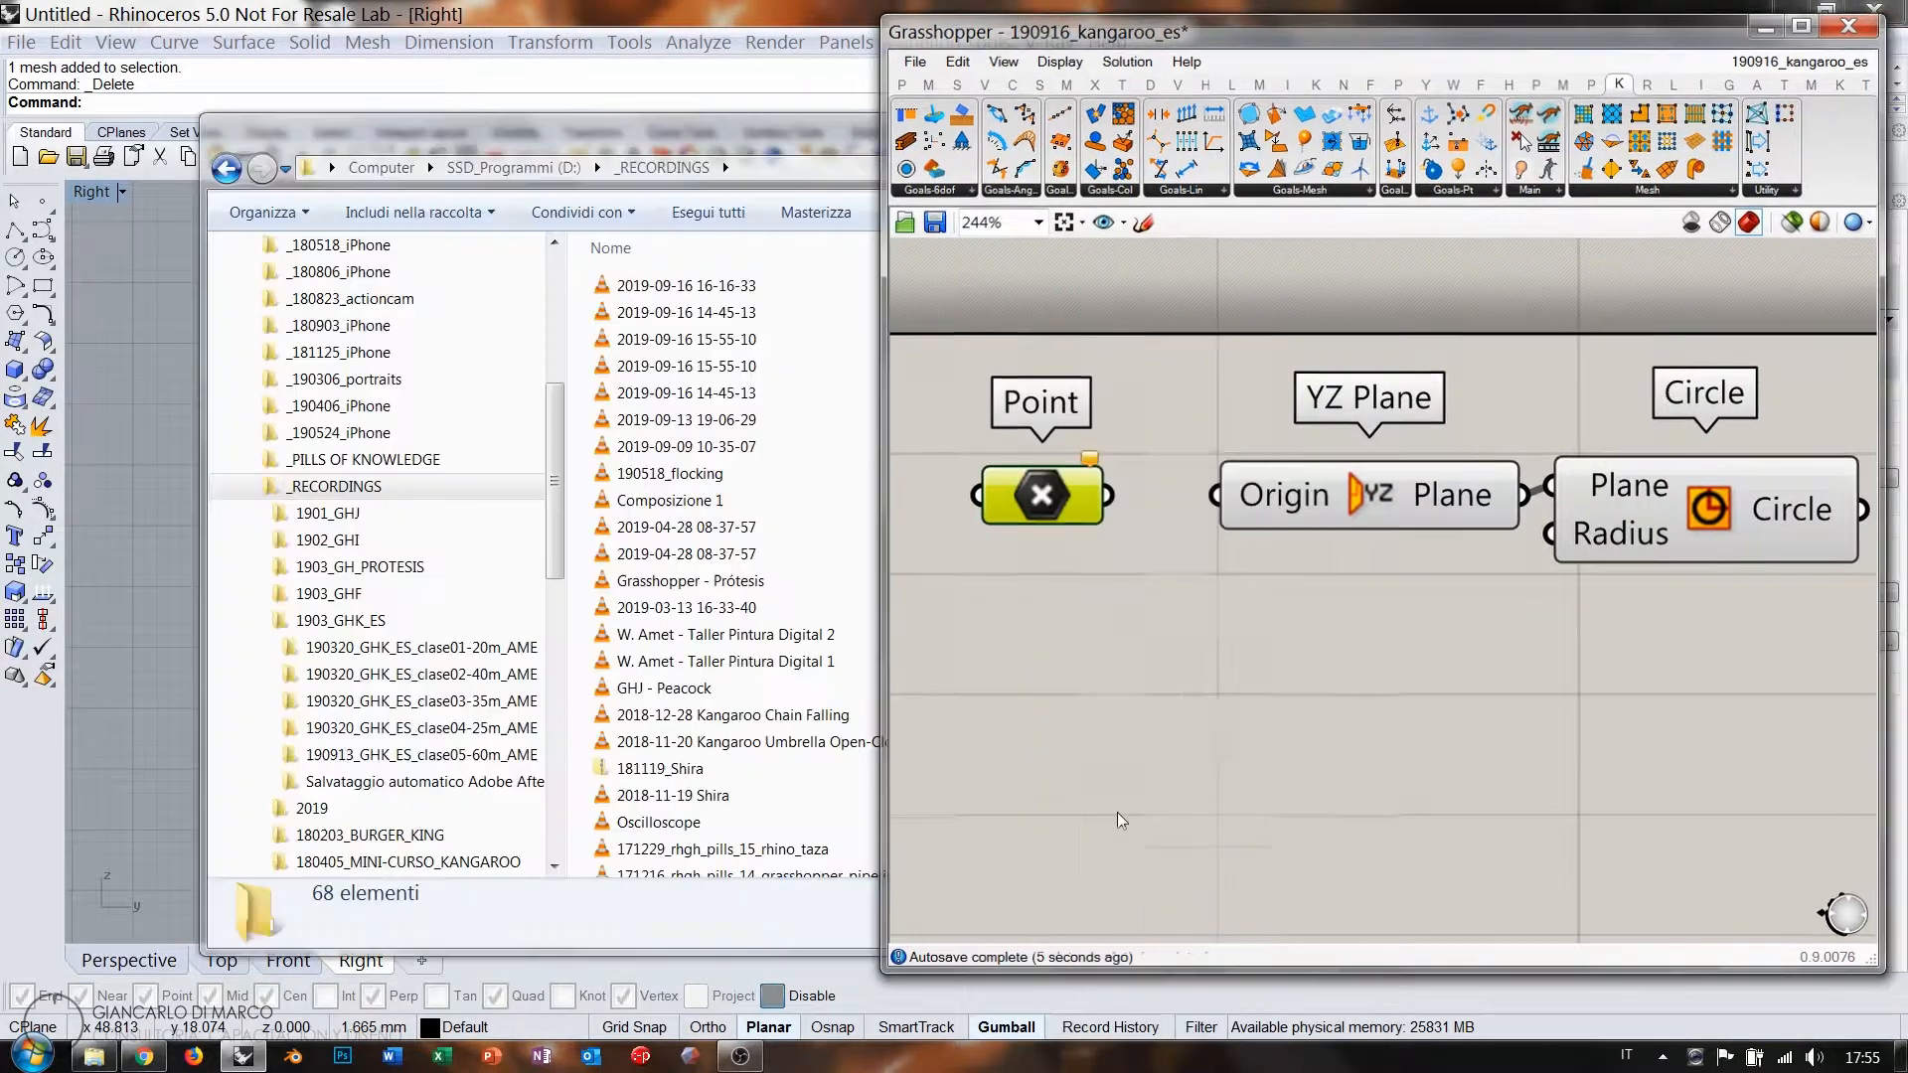
pyautogui.click(486, 481)
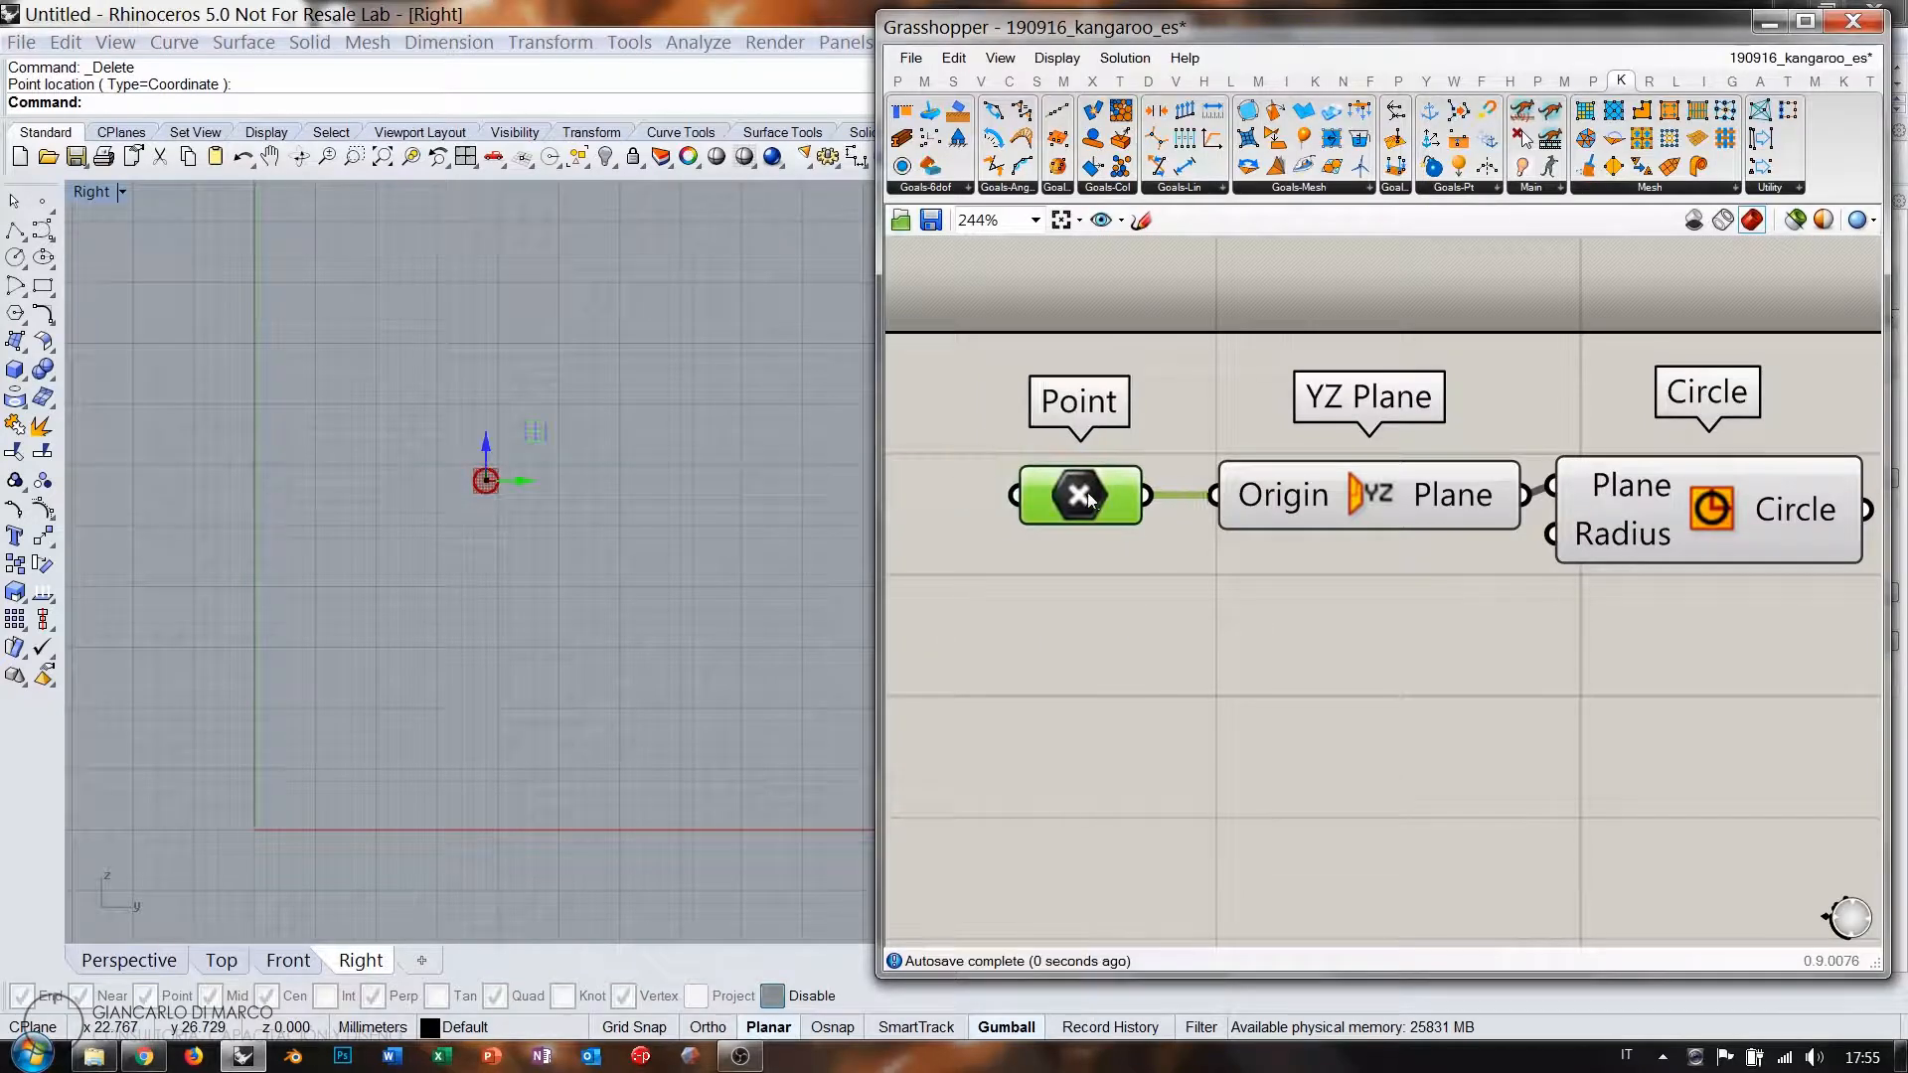
pyautogui.click(1165, 553)
pyautogui.click(1306, 521)
pyautogui.hotkey('ctrl', 'q')
pyautogui.click(1332, 574)
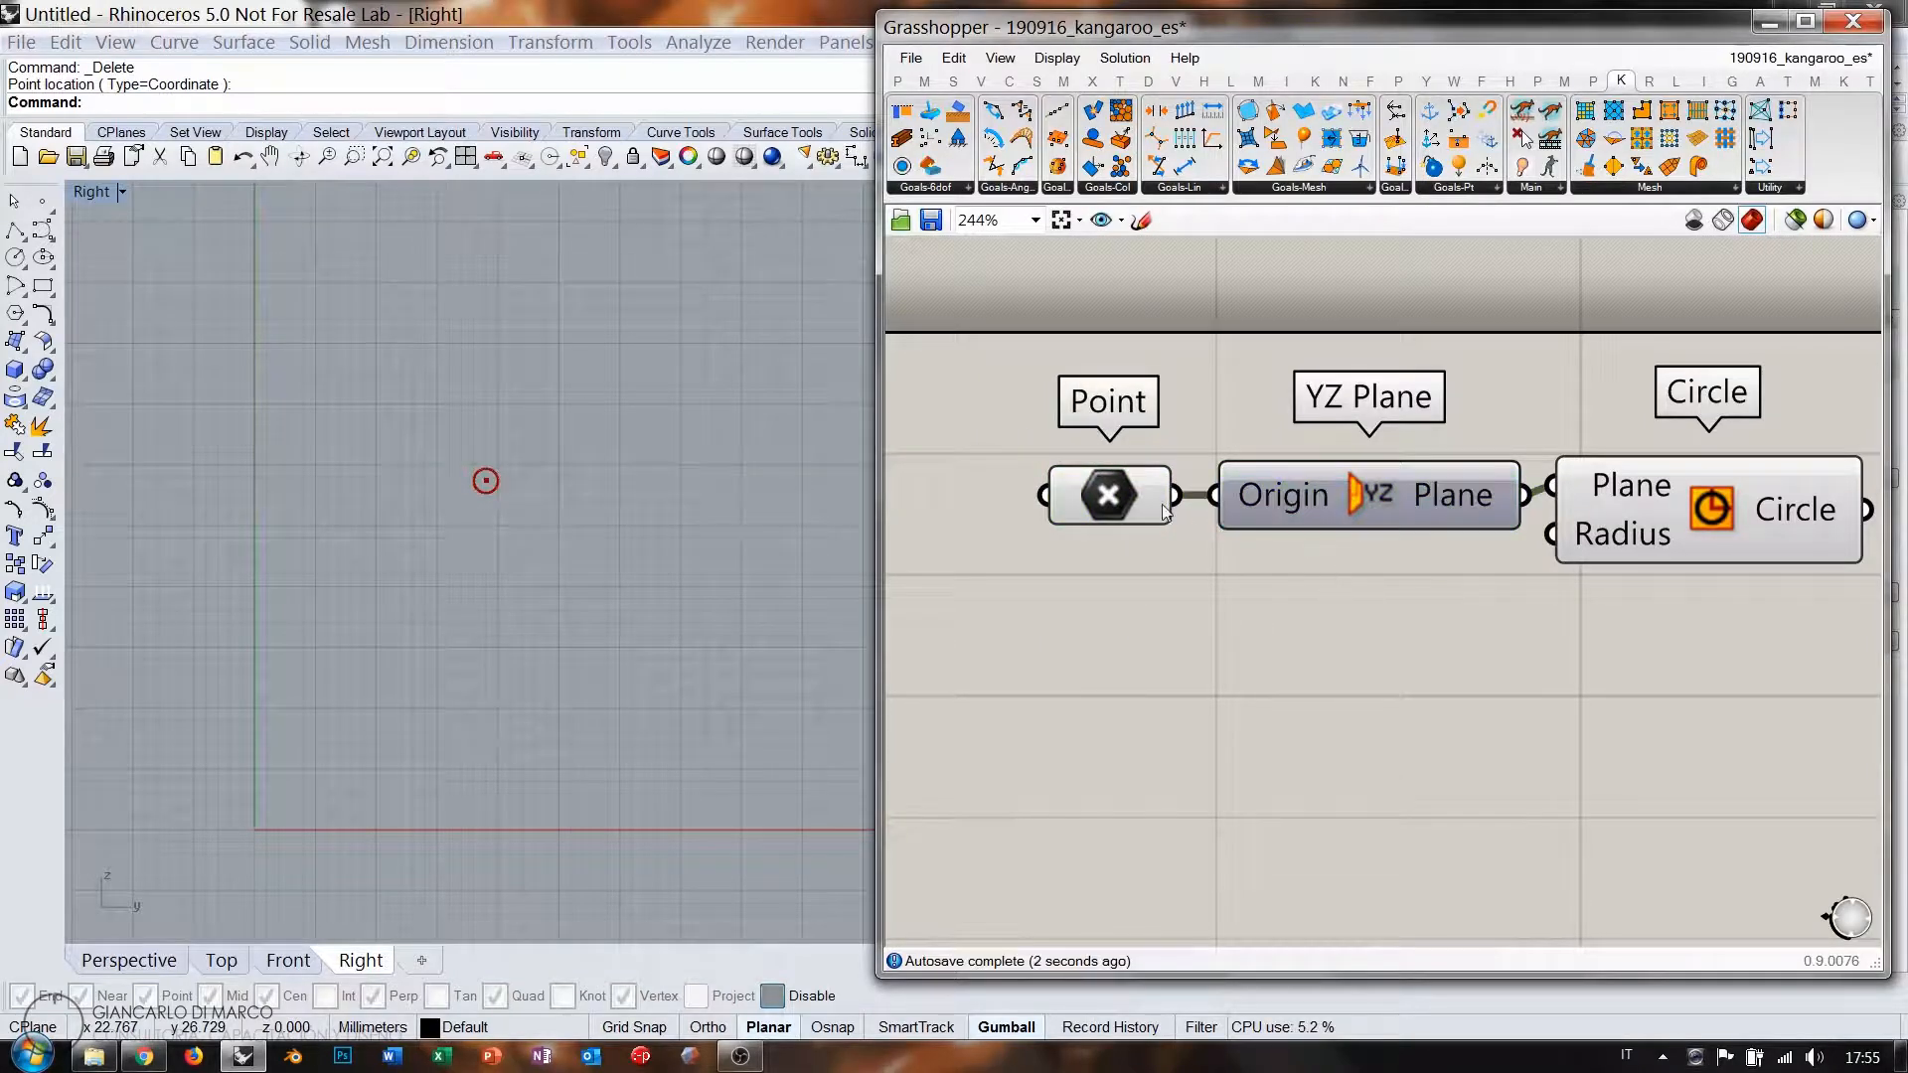
pyautogui.moveTo(1117, 499); pyautogui.dragTo(1130, 498)
pyautogui.click(1352, 589)
# Wire a number slider into the Circle's Radius and set it to 5.
pyautogui.doubleClick(1363, 602)
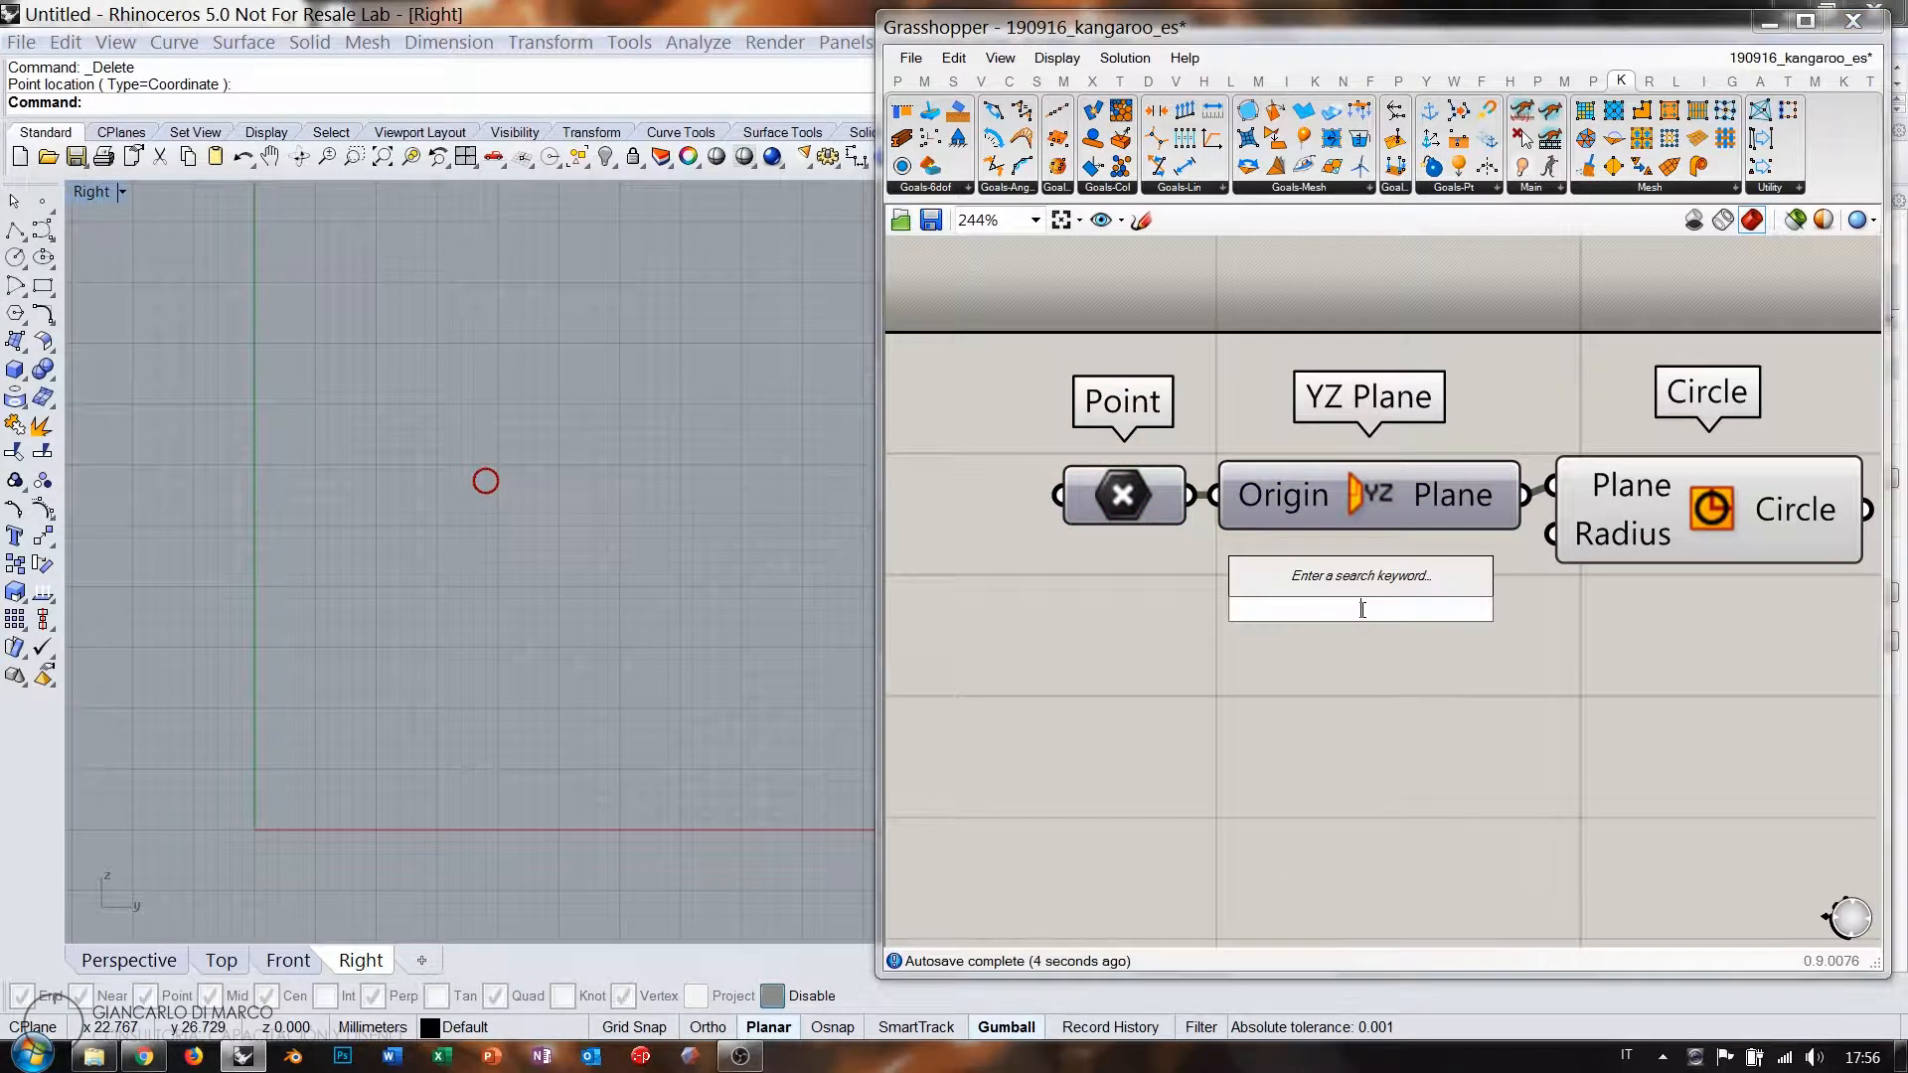
pyautogui.write('10')
pyautogui.press('Return')
pyautogui.moveTo(1337, 609); pyautogui.dragTo(1184, 578)
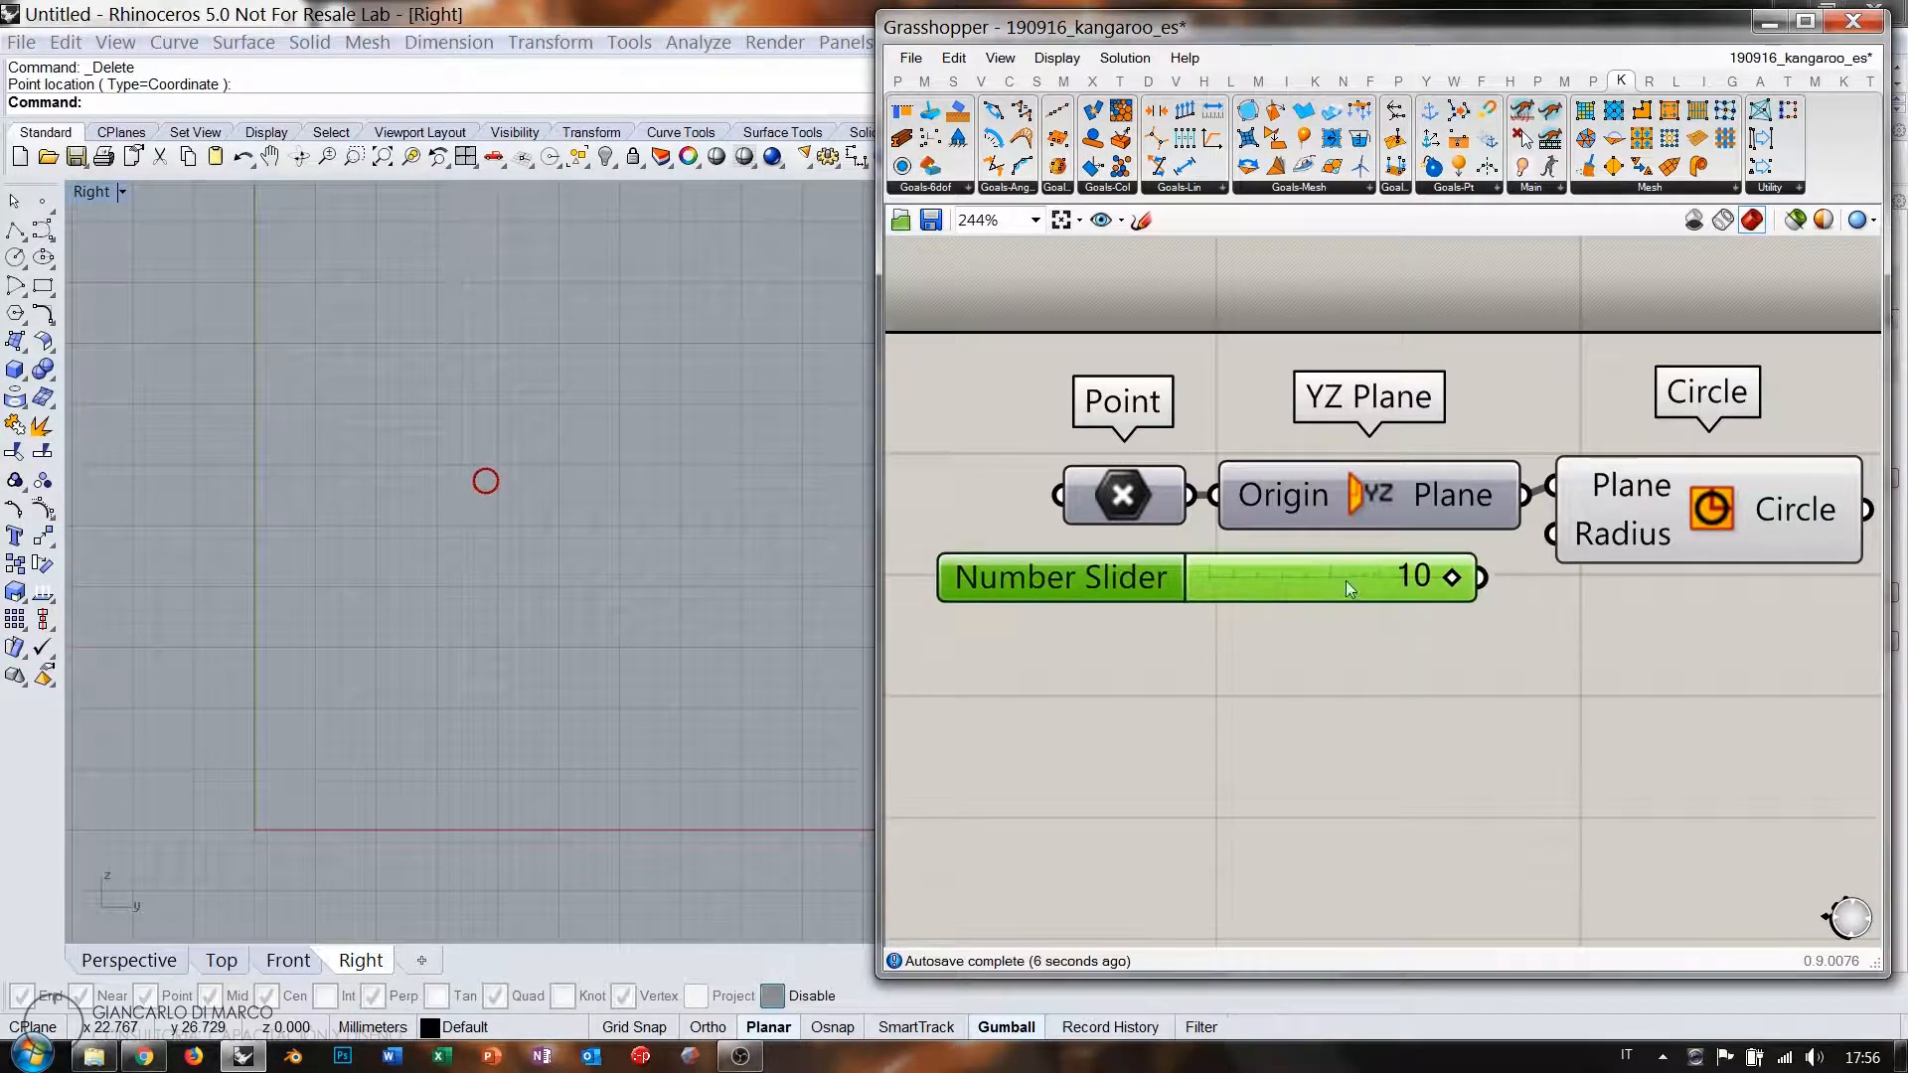
pyautogui.moveTo(1480, 578); pyautogui.dragTo(1552, 534)
pyautogui.moveTo(1364, 582)
pyautogui.mouseDown()
pyautogui.moveTo(1409, 572)
pyautogui.moveTo(1374, 571)
pyautogui.mouseUp()
pyautogui.click(1431, 632)
pyautogui.moveTo(1725, 540); pyautogui.dragTo(1297, 571, button='right')
pyautogui.moveTo(1243, 540); pyautogui.dragTo(1249, 557)
pyautogui.click(1211, 664)
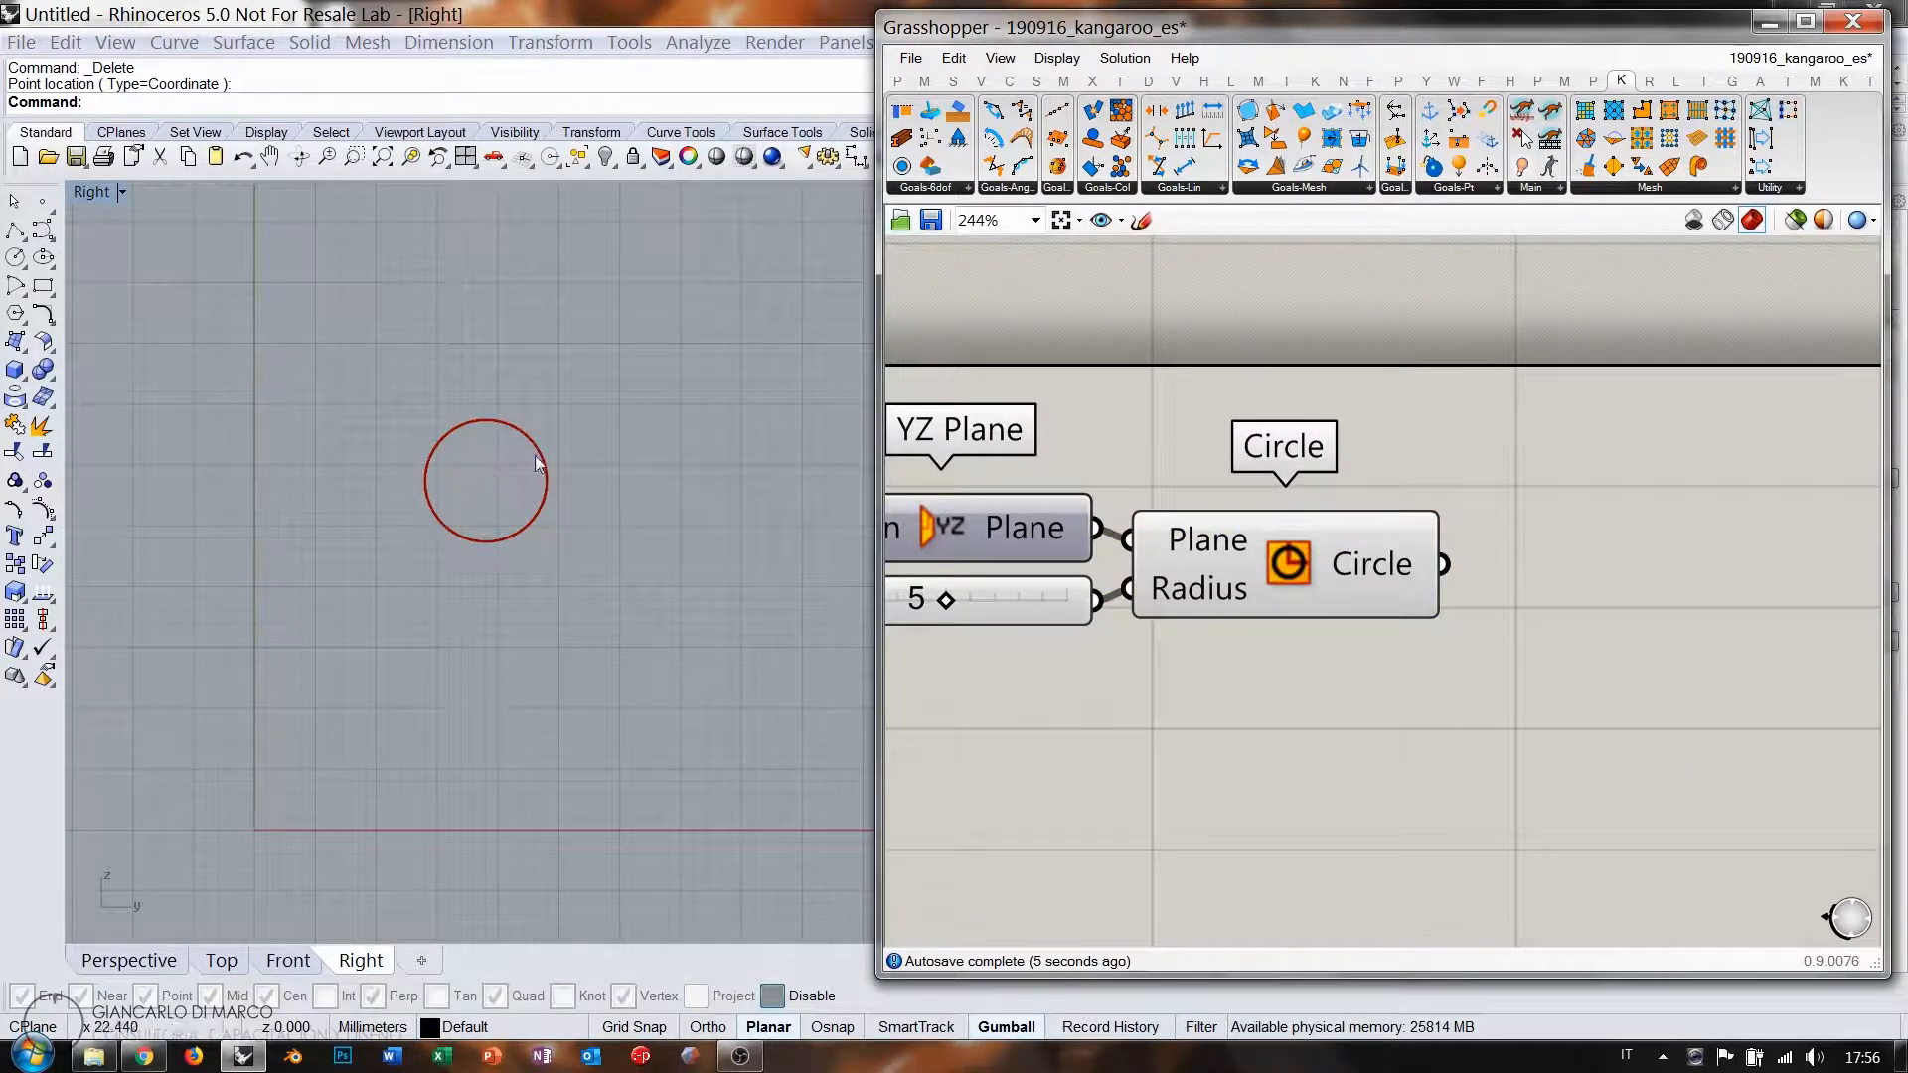
pyautogui.moveTo(1401, 662); pyautogui.dragTo(1327, 617, button='right')
pyautogui.doubleClick(1479, 610)
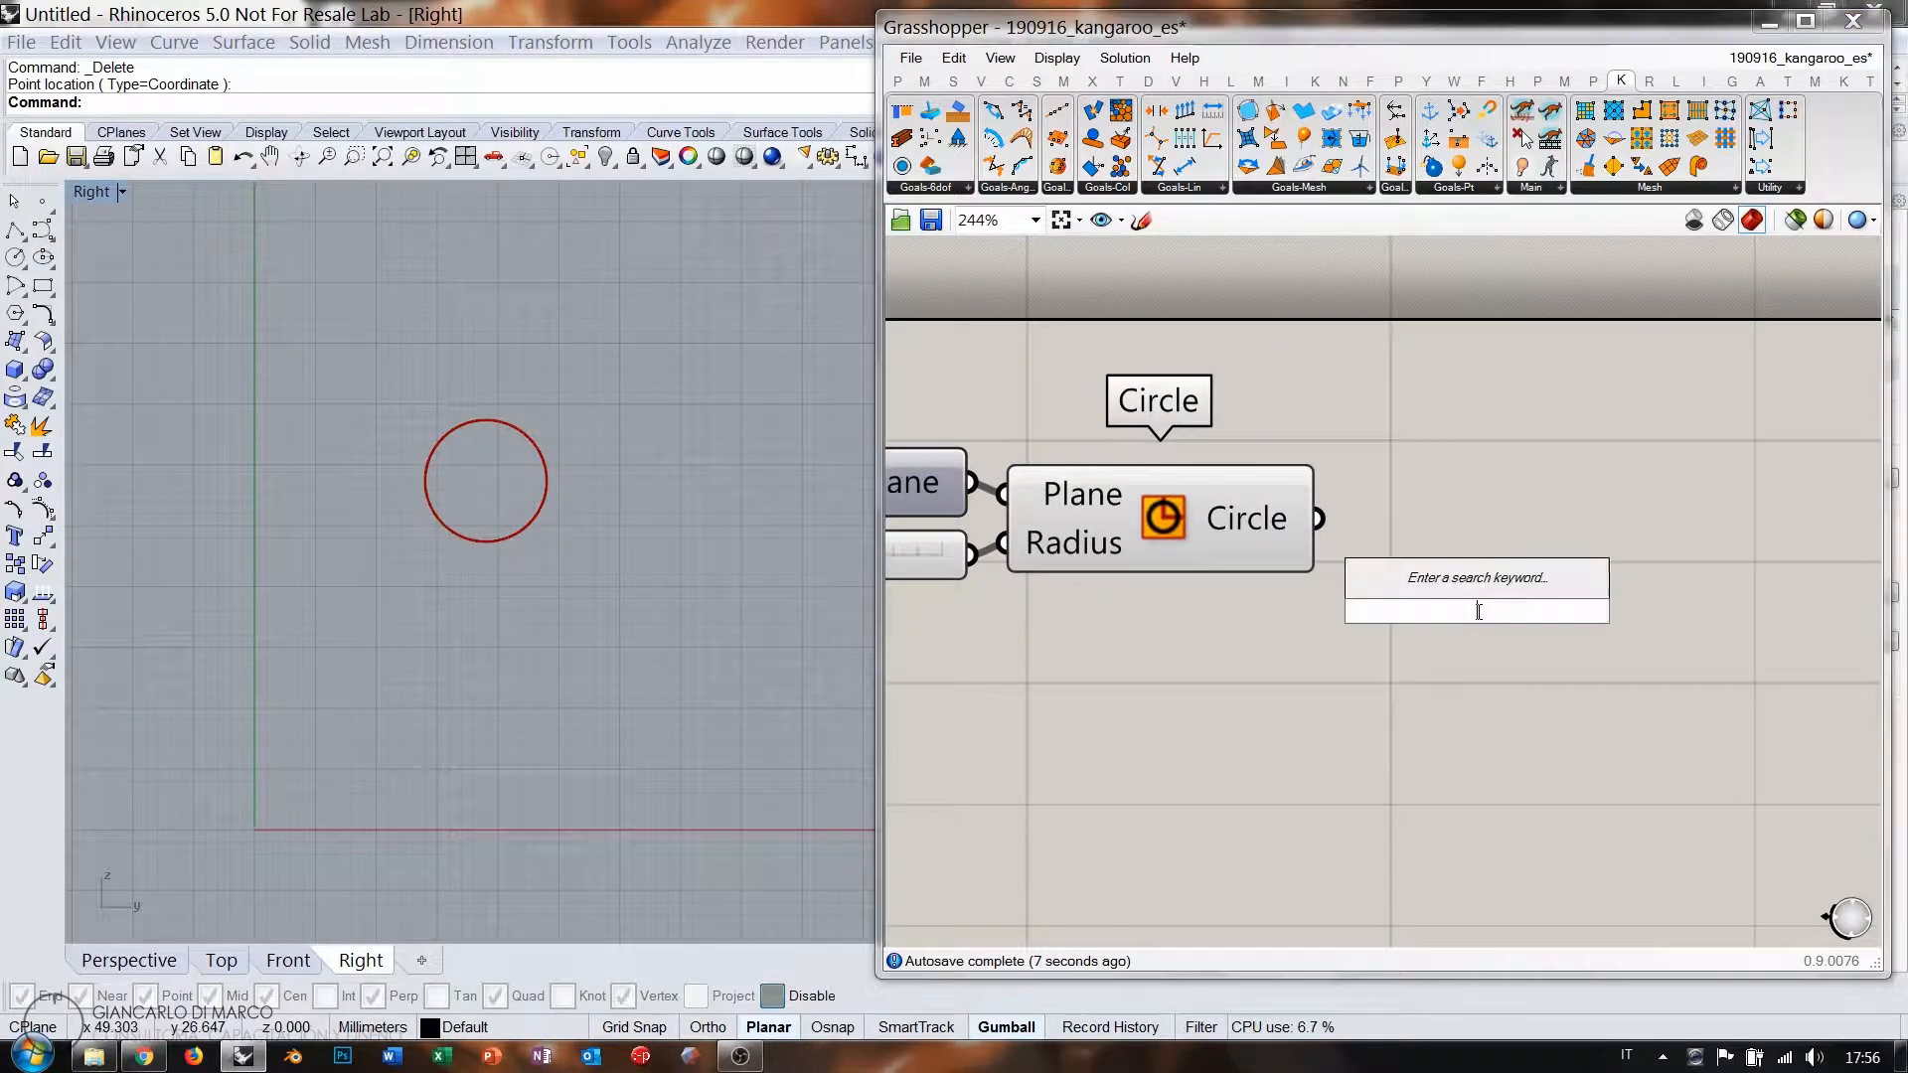
# Add Boundary Surfaces fed by the Circle to make a disc, and hide the Circle preview.
pyautogui.write('bound')
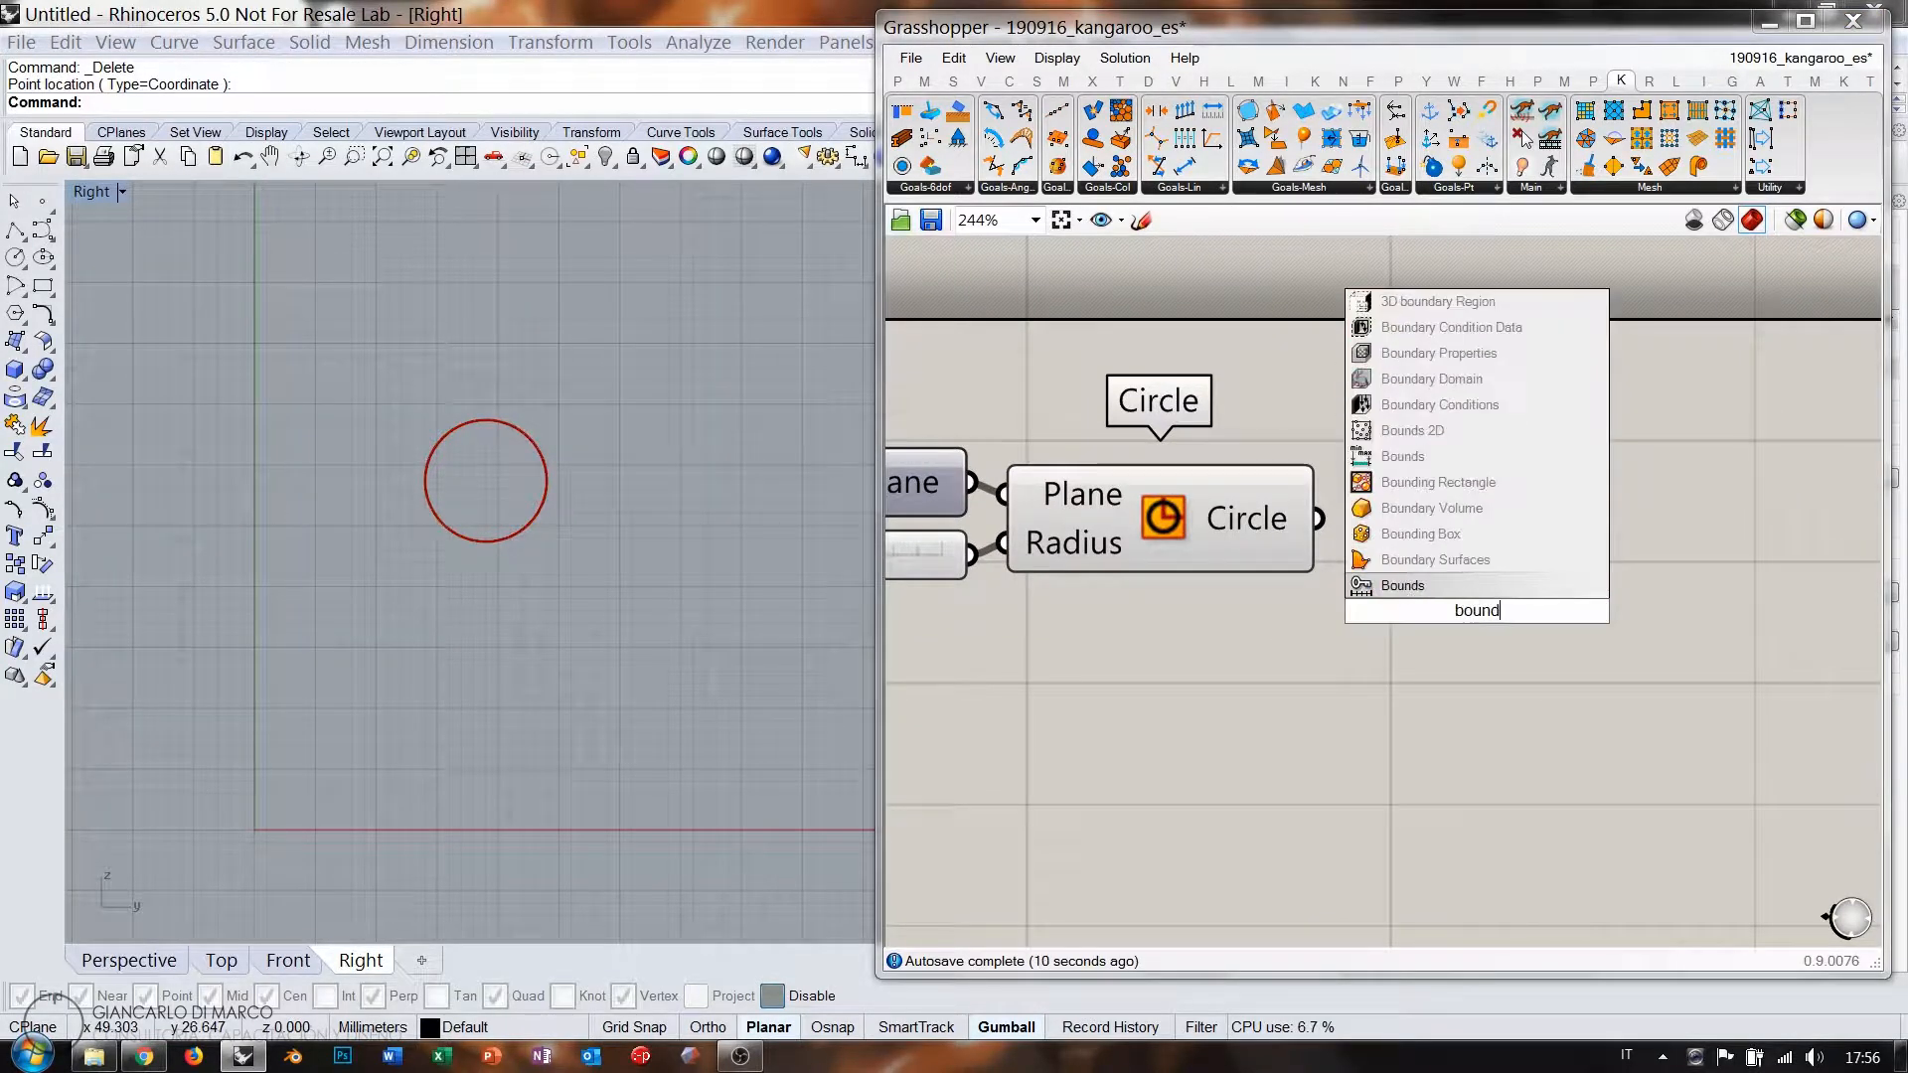
pyautogui.click(1391, 558)
pyautogui.moveTo(1315, 527); pyautogui.dragTo(1303, 610)
pyautogui.moveTo(1388, 612); pyautogui.dragTo(1447, 518)
pyautogui.click(1225, 519)
pyautogui.hotkey('ctrl', 'q')
pyautogui.moveTo(1549, 578); pyautogui.dragTo(1190, 613, button='right')
pyautogui.click(1511, 582)
# Add Populate Geometry fed by the disc surface.
pyautogui.doubleClick(1511, 581)
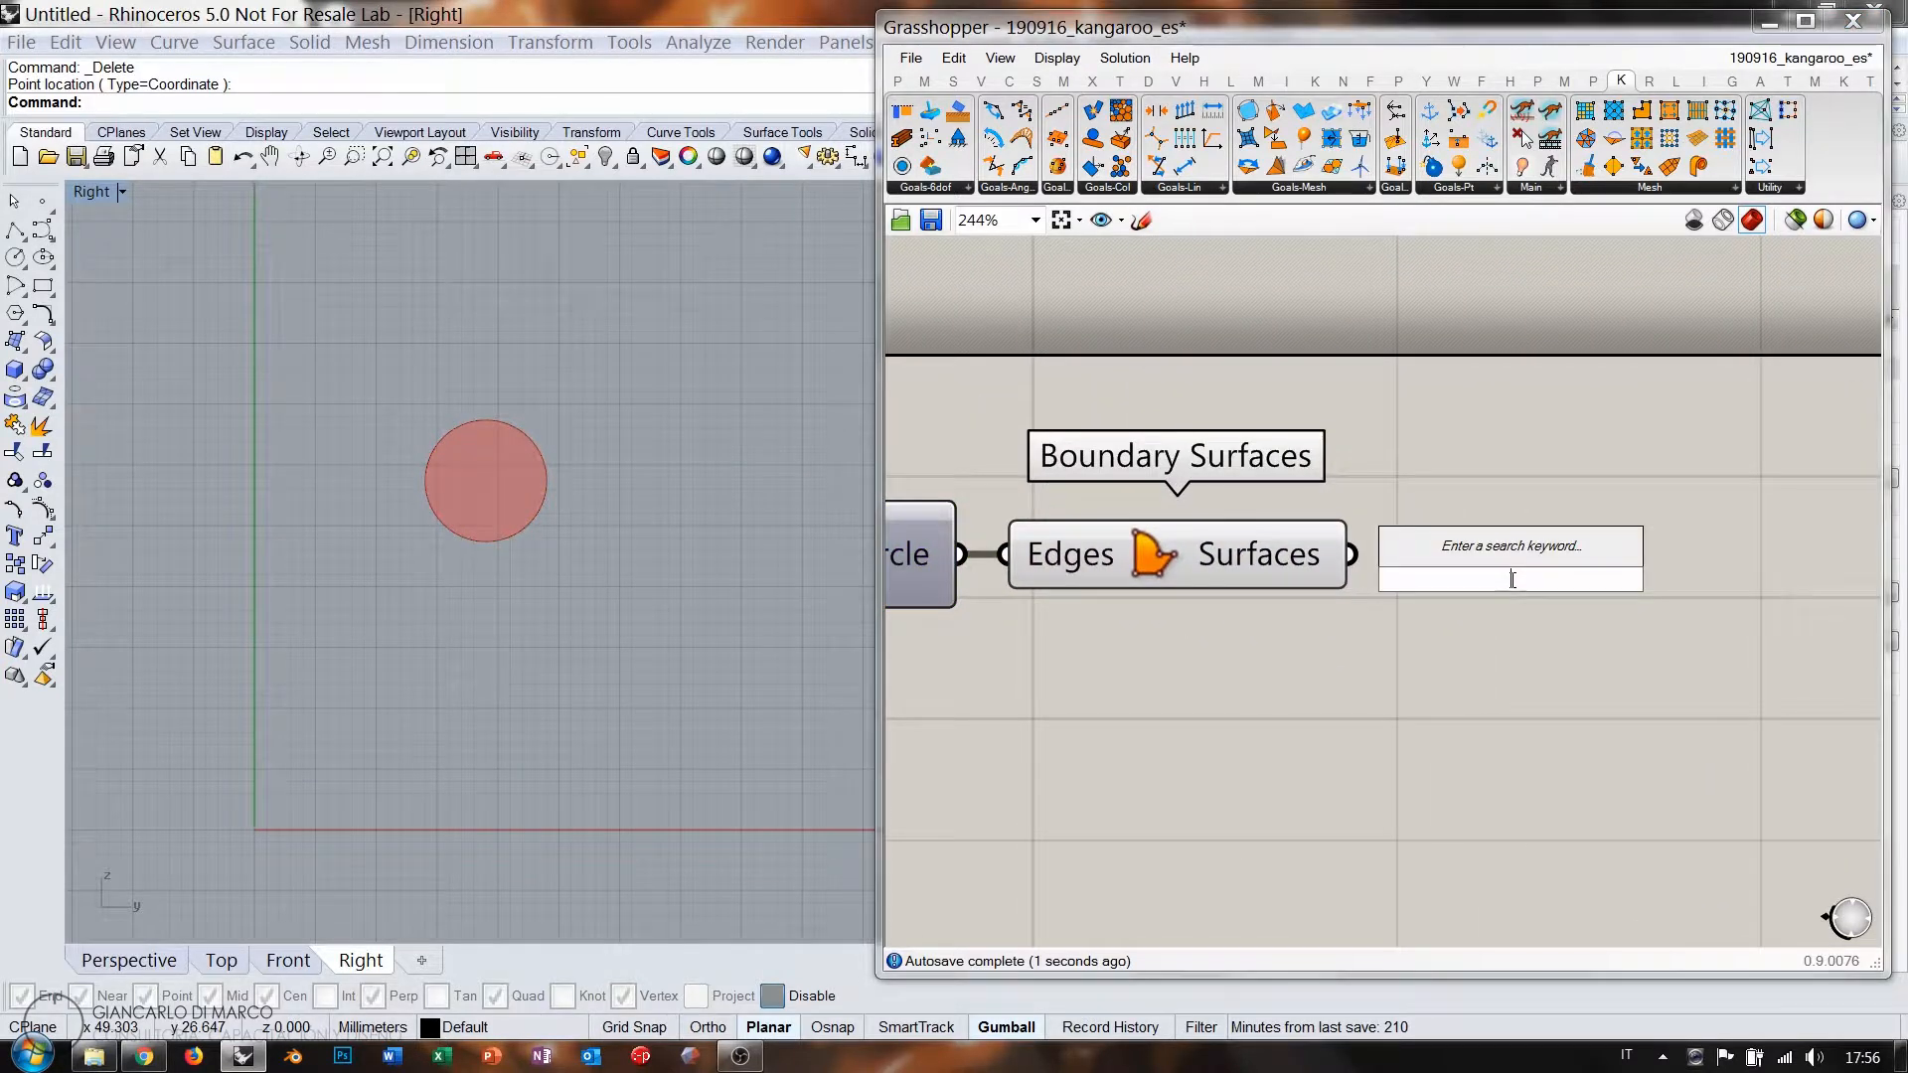
pyautogui.write('pop')
pyautogui.click(1470, 478)
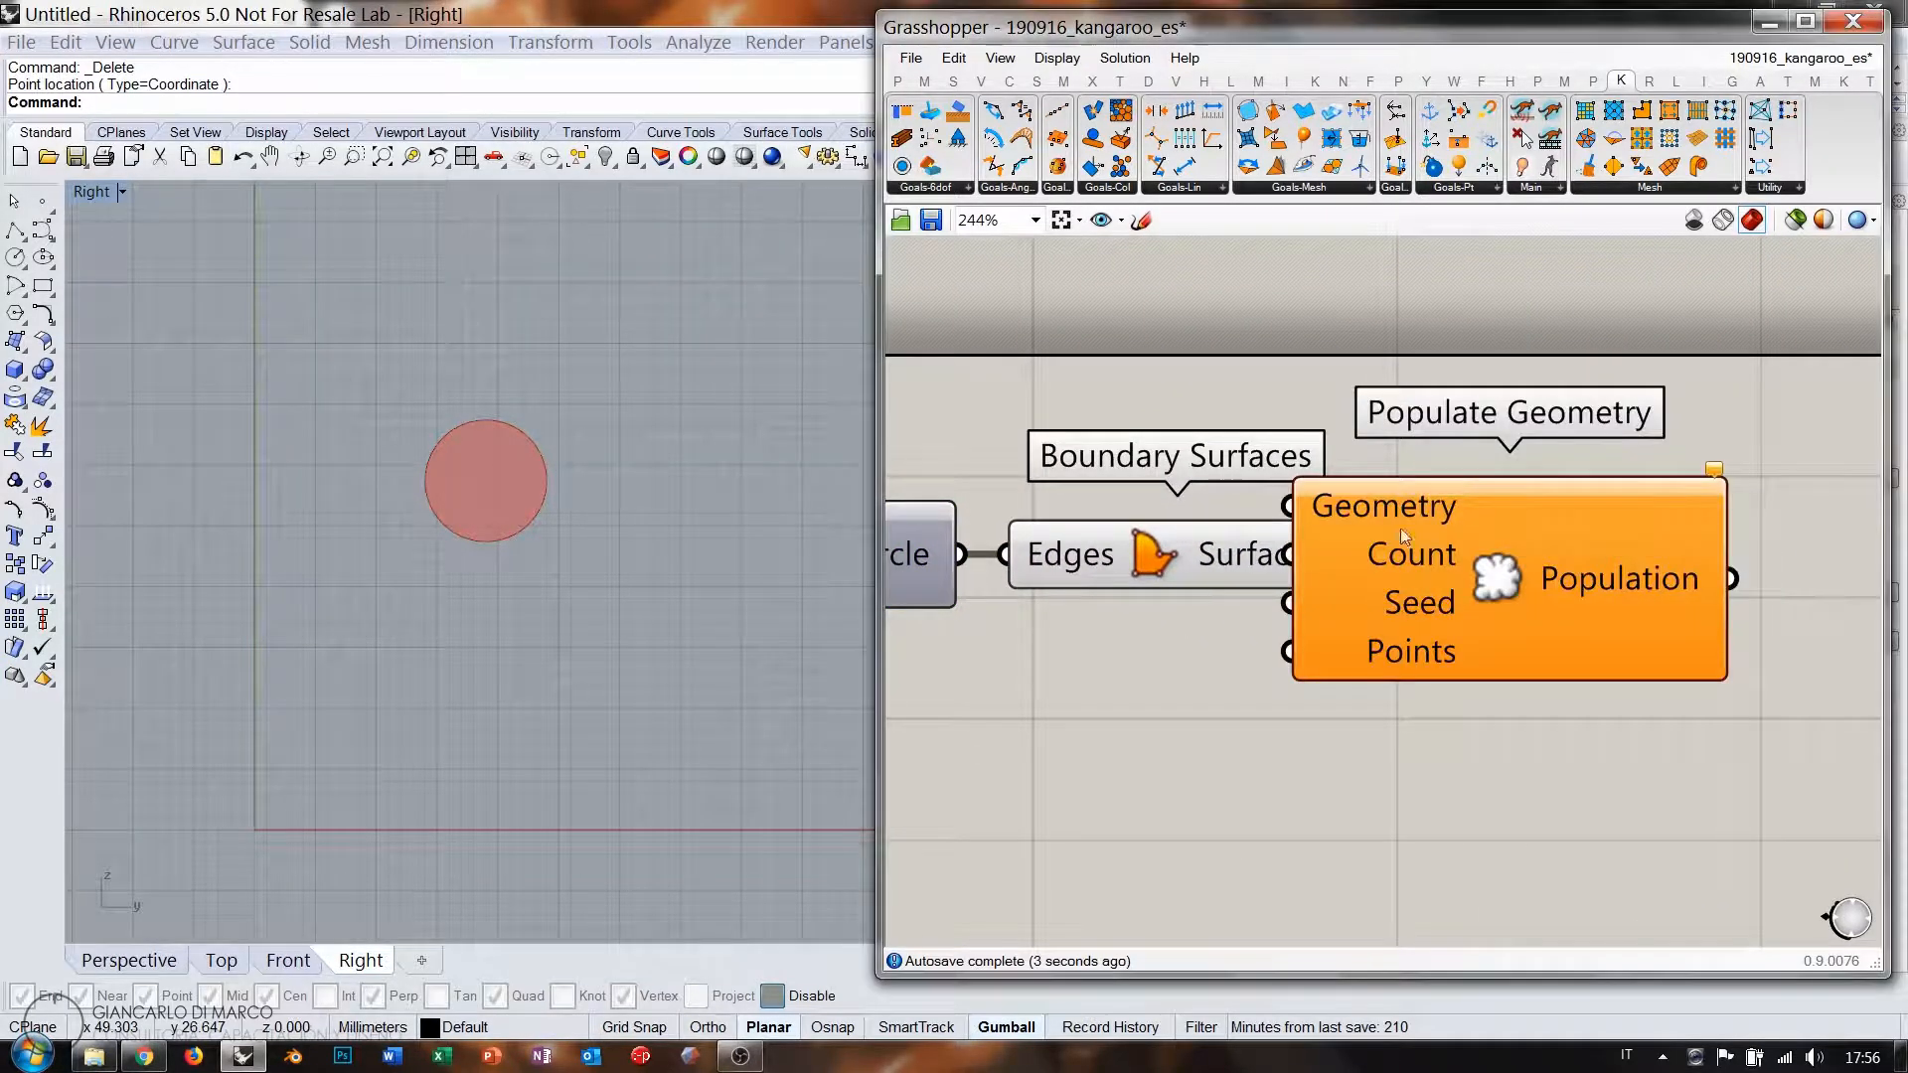
pyautogui.click(1264, 562)
pyautogui.moveTo(1460, 562); pyautogui.dragTo(1576, 567)
pyautogui.moveTo(1403, 524); pyautogui.dragTo(1405, 515)
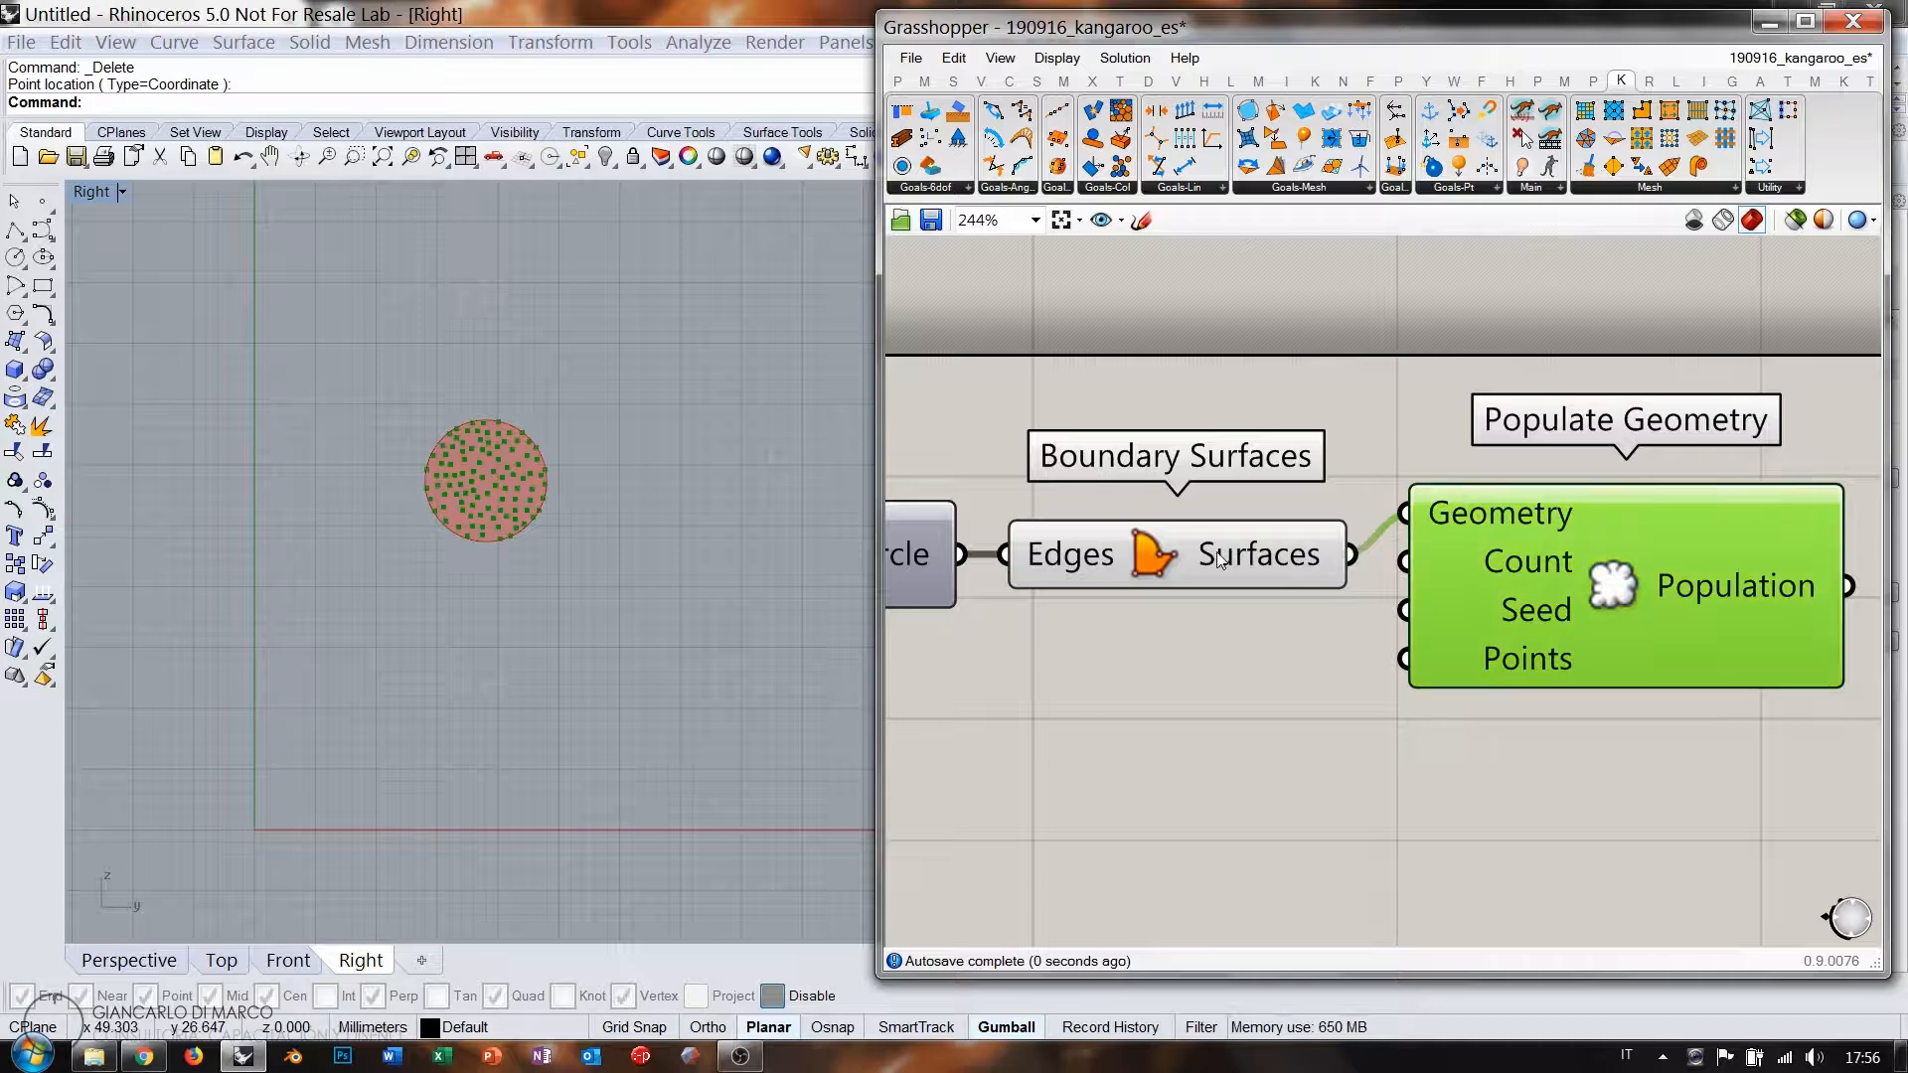
pyautogui.click(1236, 551)
pyautogui.click(1387, 597)
pyautogui.moveTo(1546, 608); pyautogui.dragTo(1585, 651)
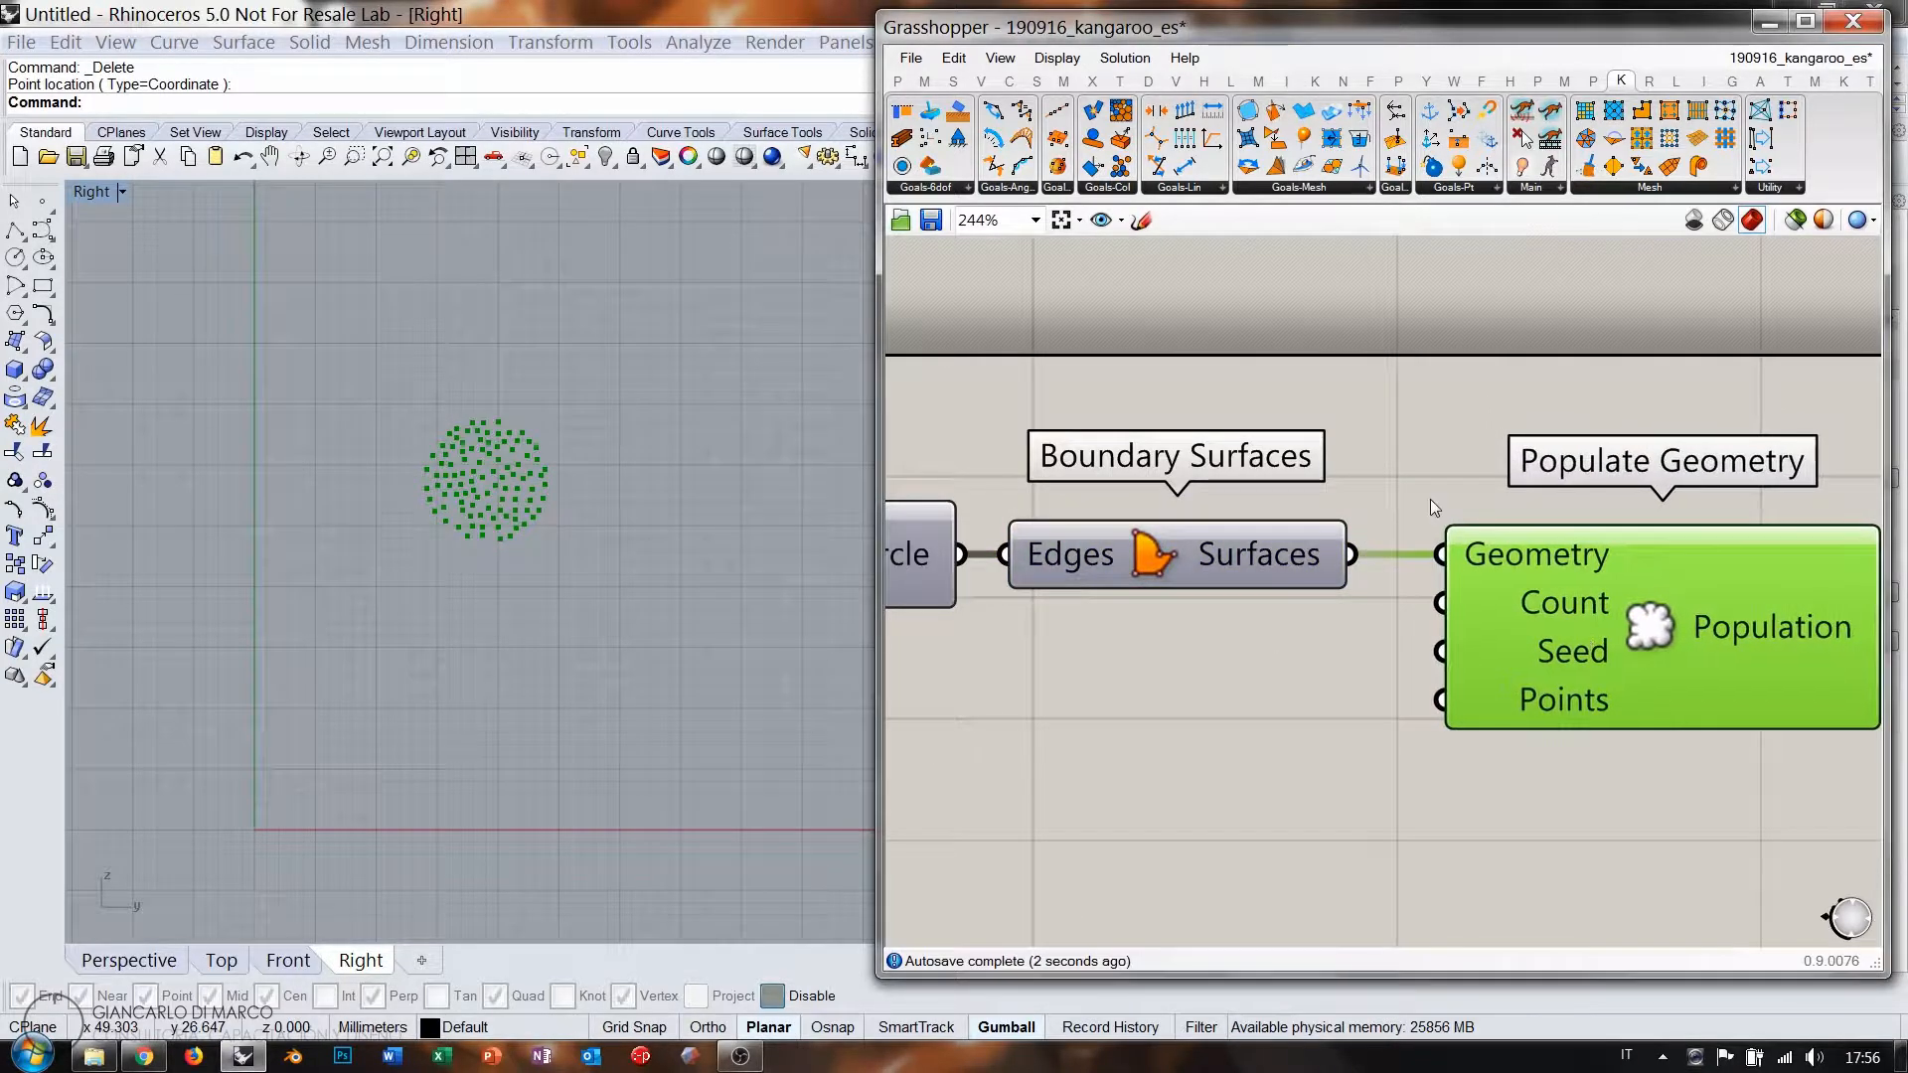
pyautogui.click(1423, 512)
# Wire a number slider into Populate Geometry's Count to scatter 22 points.
pyautogui.doubleClick(1280, 660)
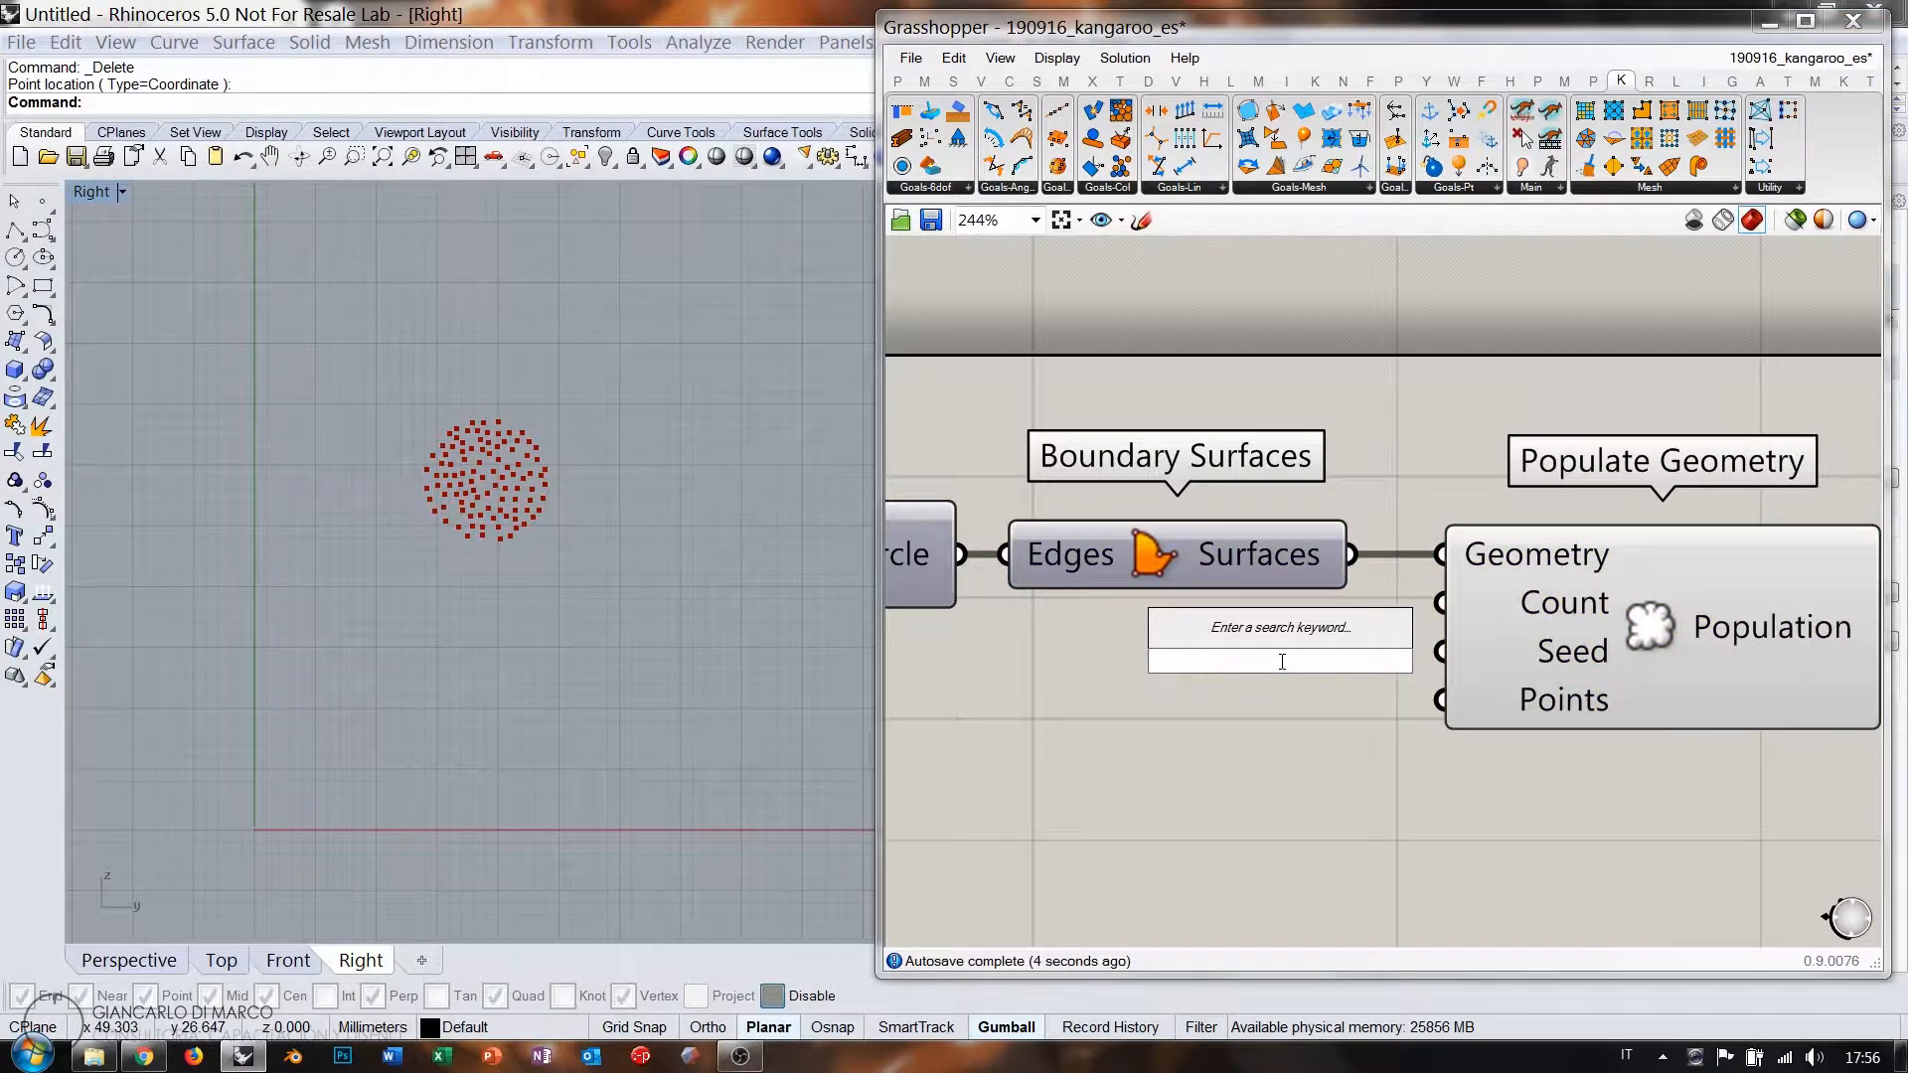
pyautogui.write('11')
pyautogui.press('Return')
pyautogui.moveTo(1416, 655); pyautogui.dragTo(1233, 640)
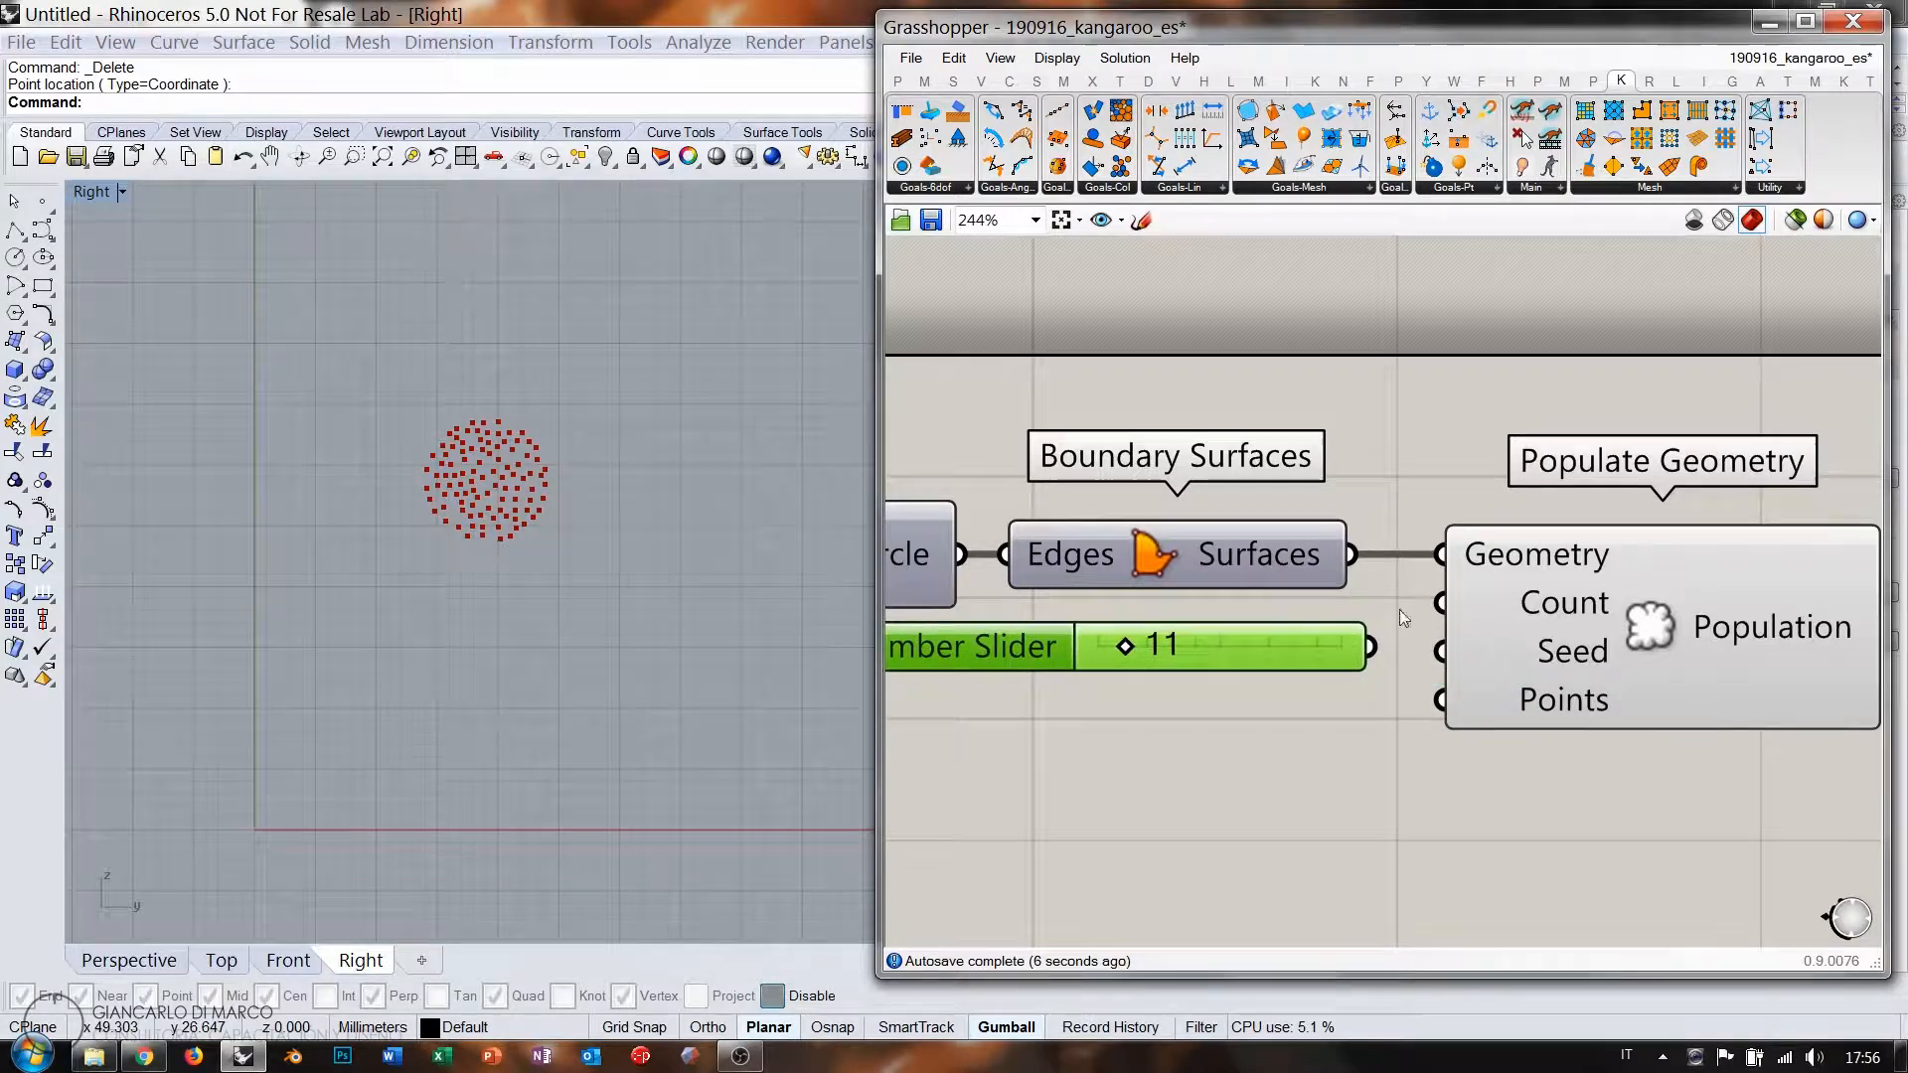
pyautogui.moveTo(1366, 631); pyautogui.dragTo(1362, 636)
pyautogui.moveTo(1304, 648); pyautogui.dragTo(1282, 640)
pyautogui.moveTo(1106, 638); pyautogui.dragTo(1139, 640)
pyautogui.scroll(-3, 1269, 746)
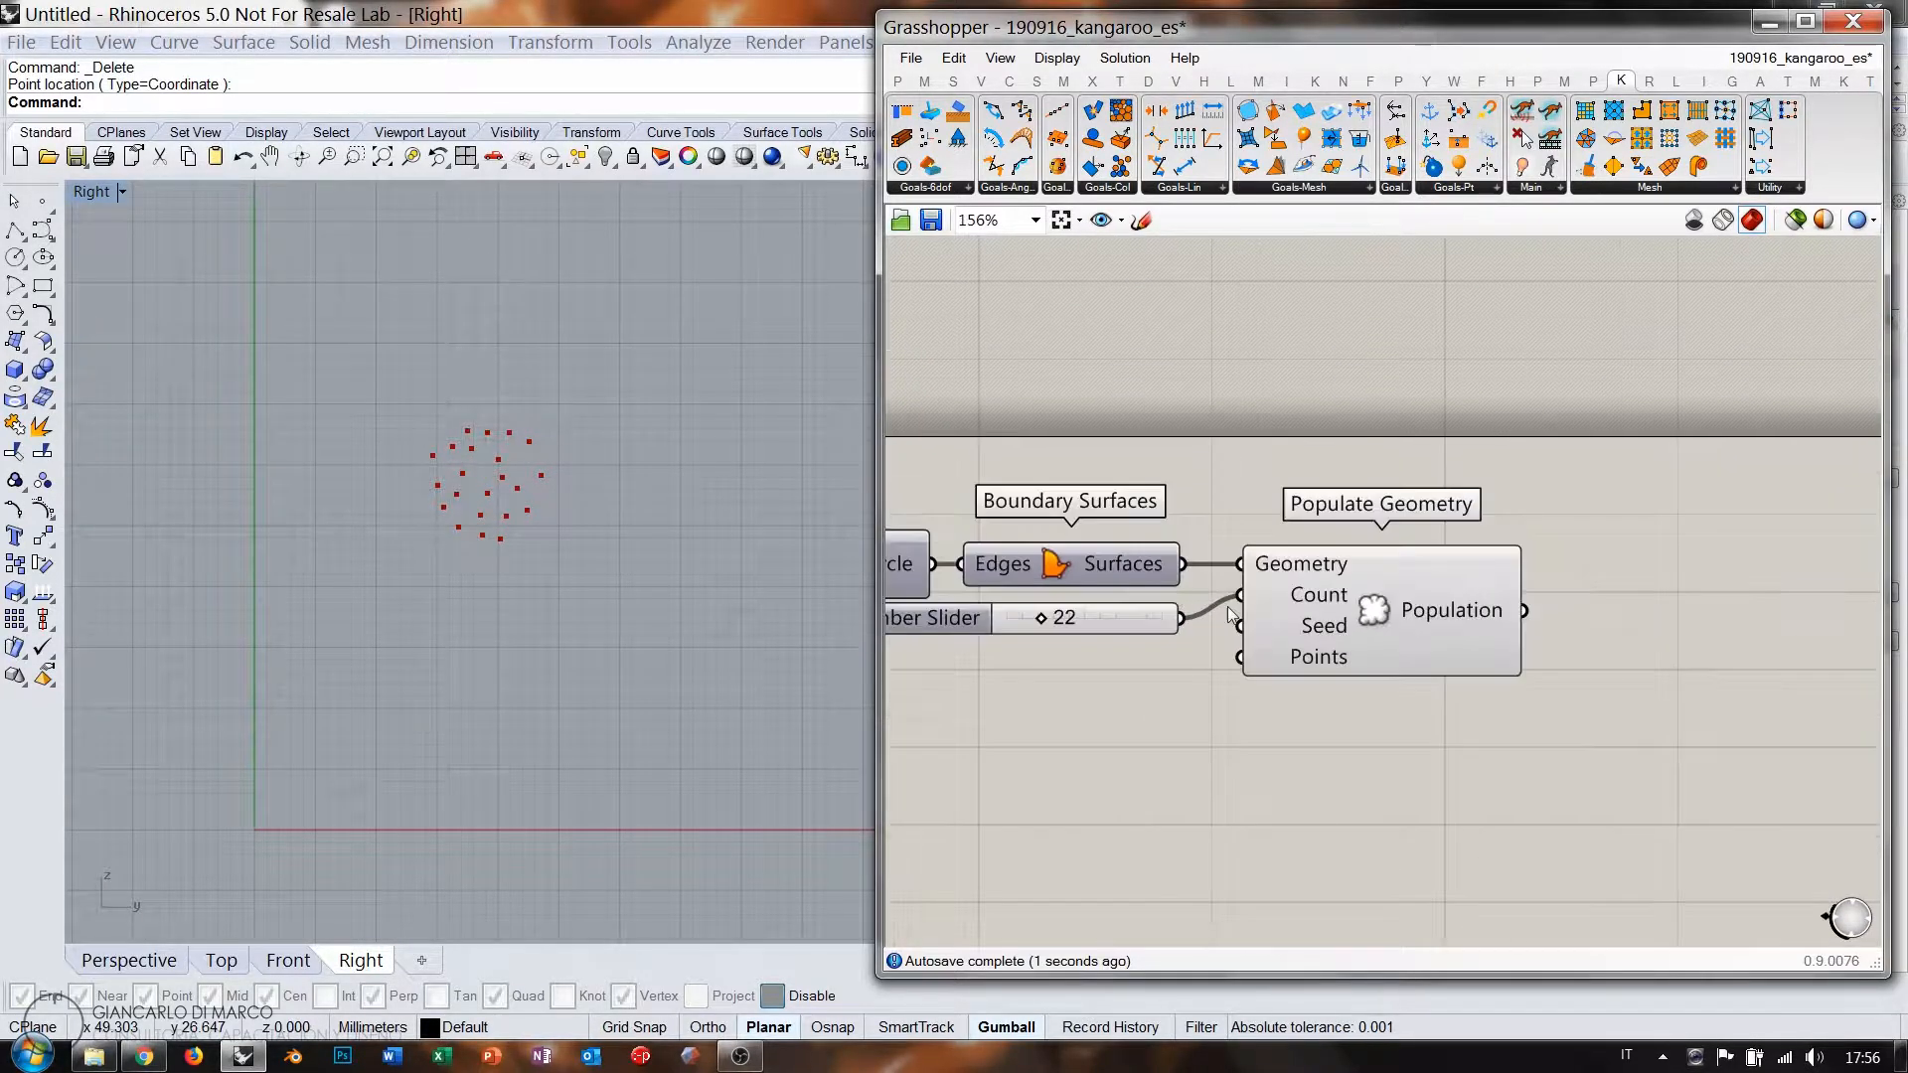
pyautogui.click(1290, 618)
pyautogui.click(1392, 748)
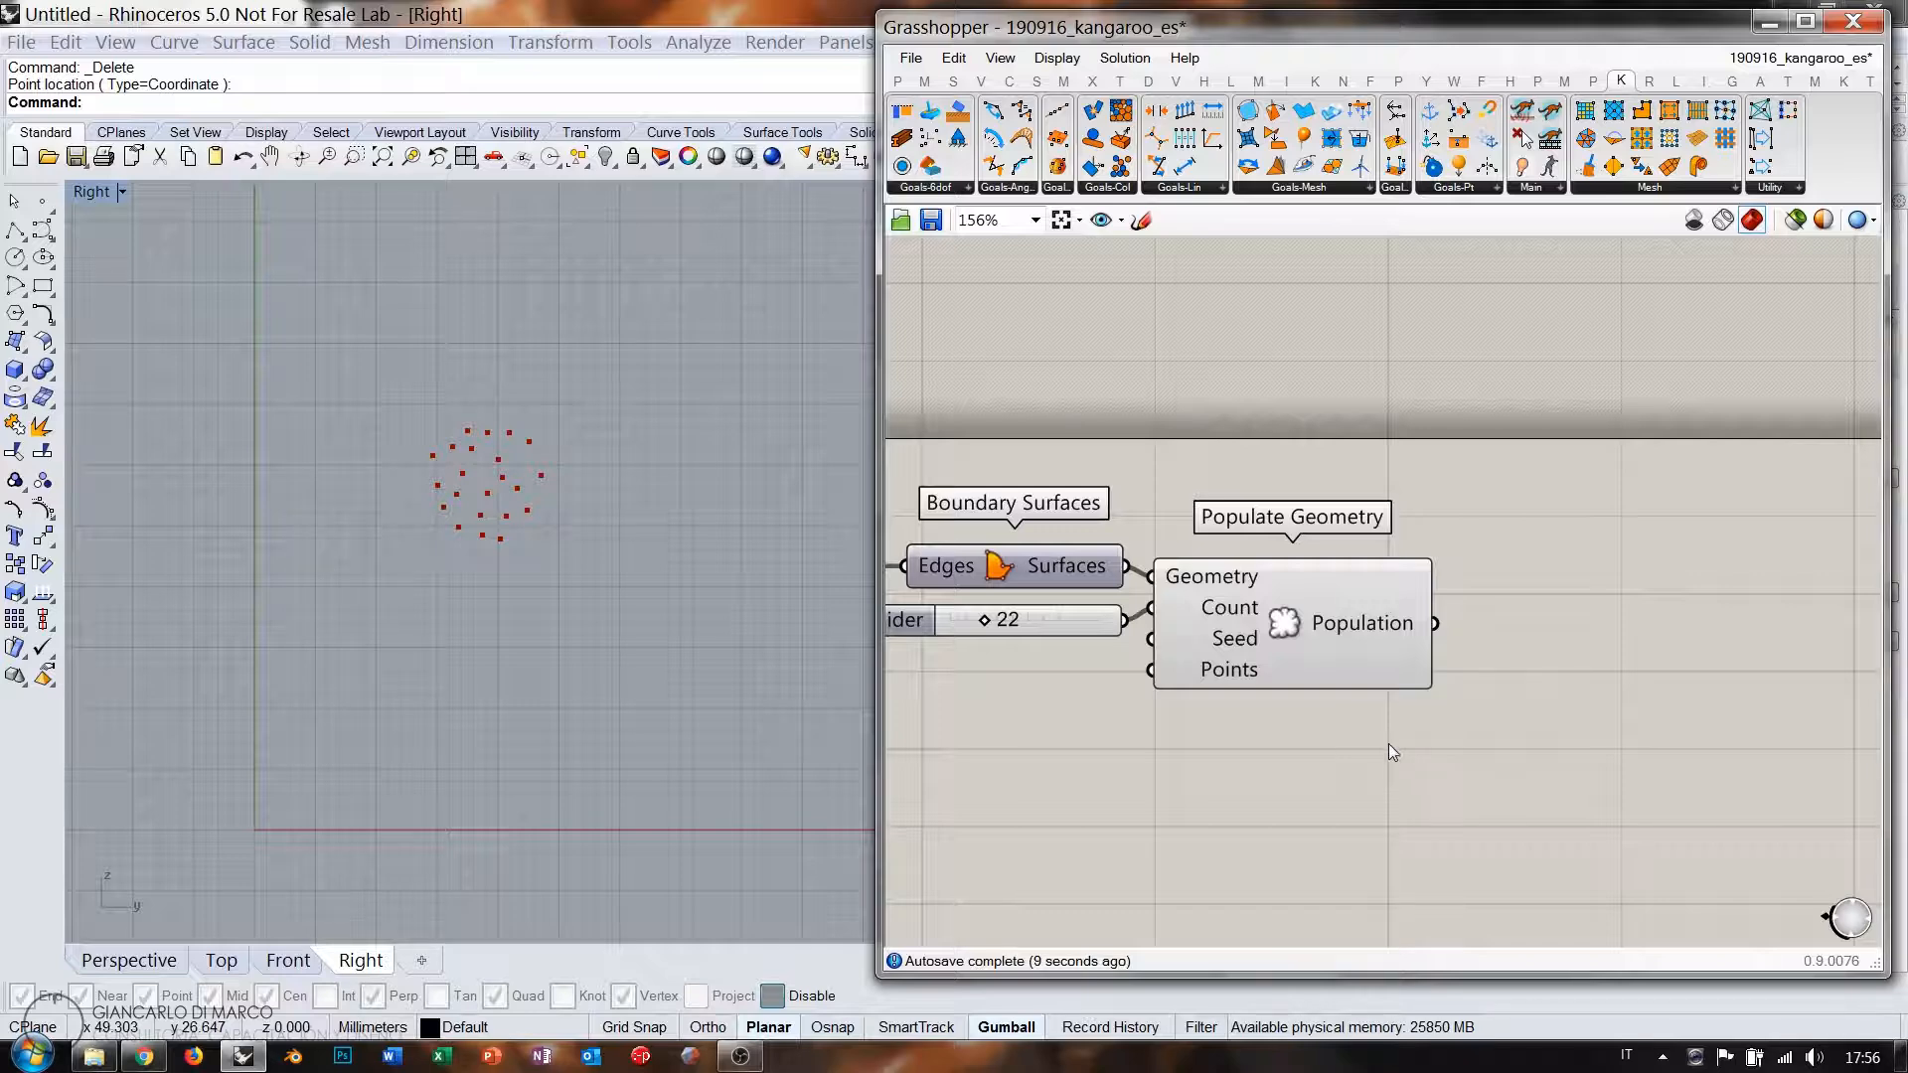
pyautogui.moveTo(1644, 637); pyautogui.dragTo(1543, 609, button='right')
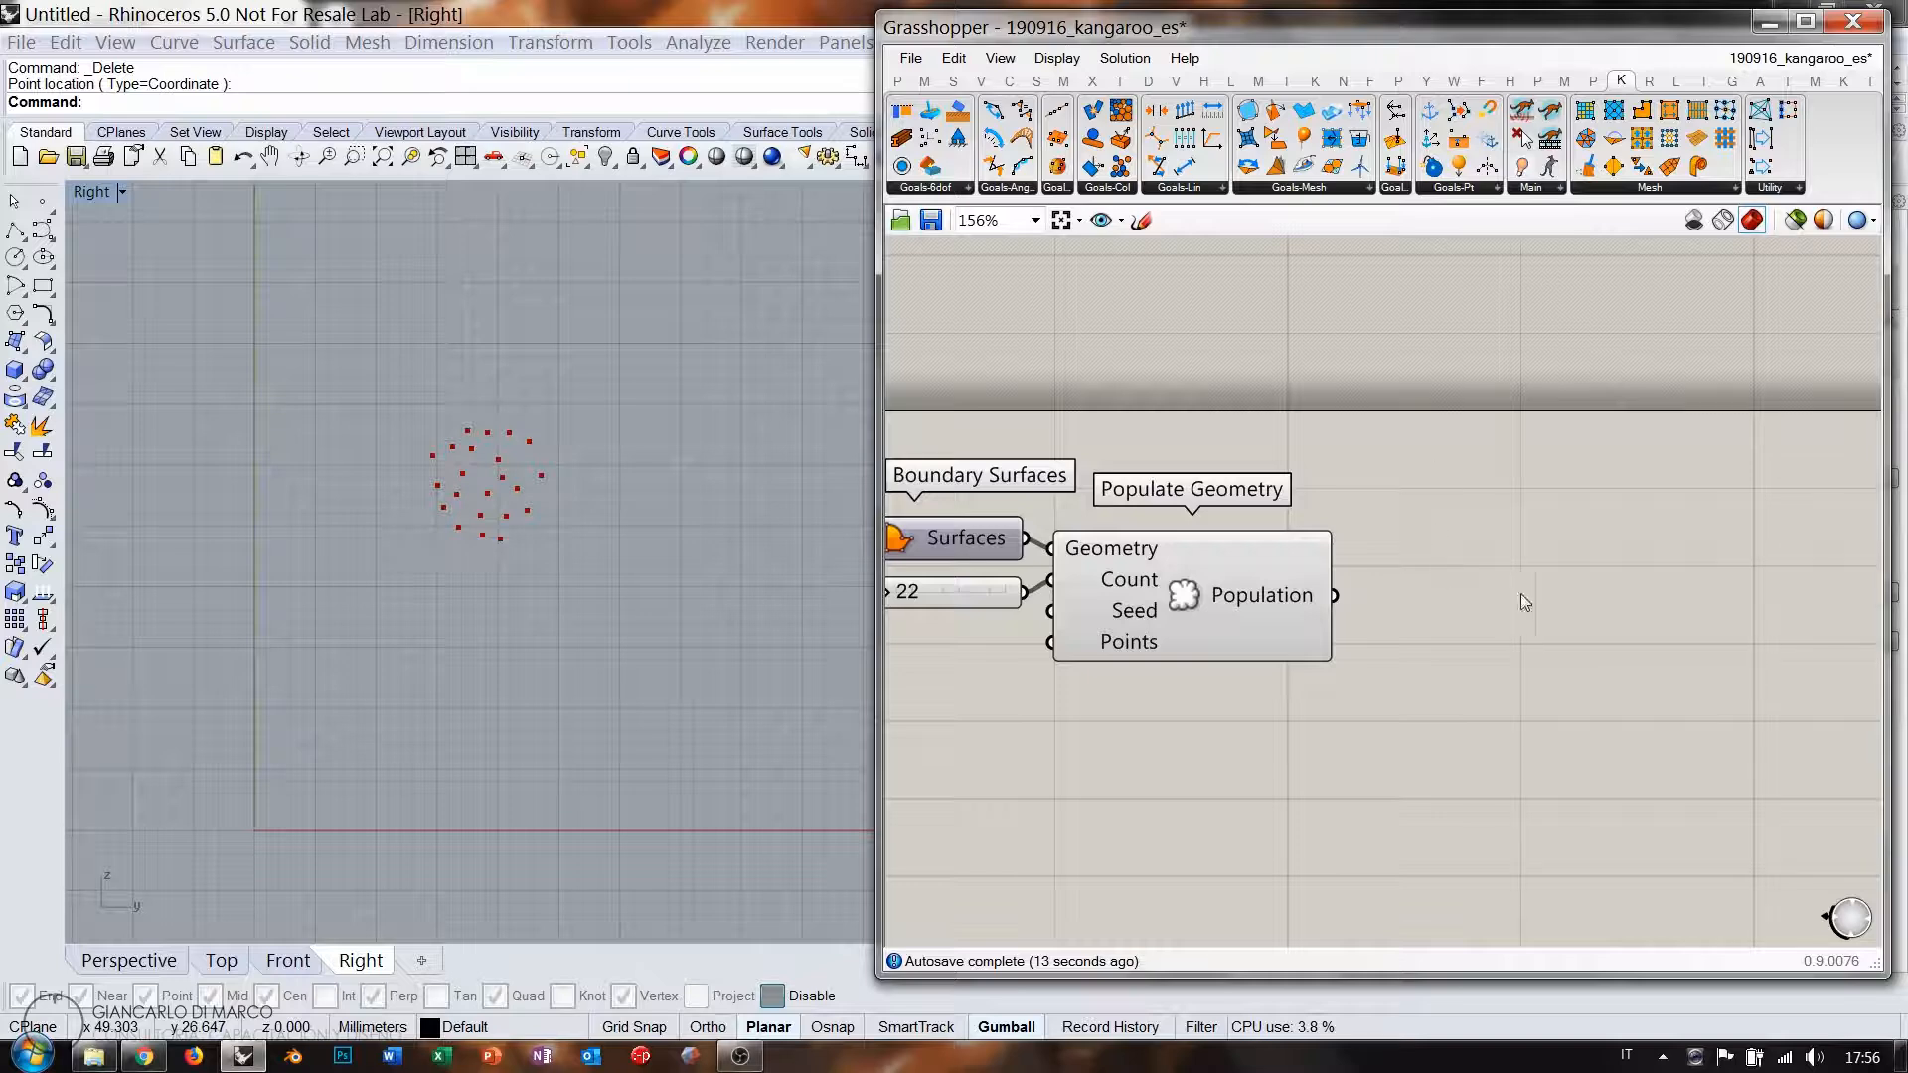
# Add a Delaunay Edges component fed by the populated points.
pyautogui.doubleClick(1553, 612)
pyautogui.write('del')
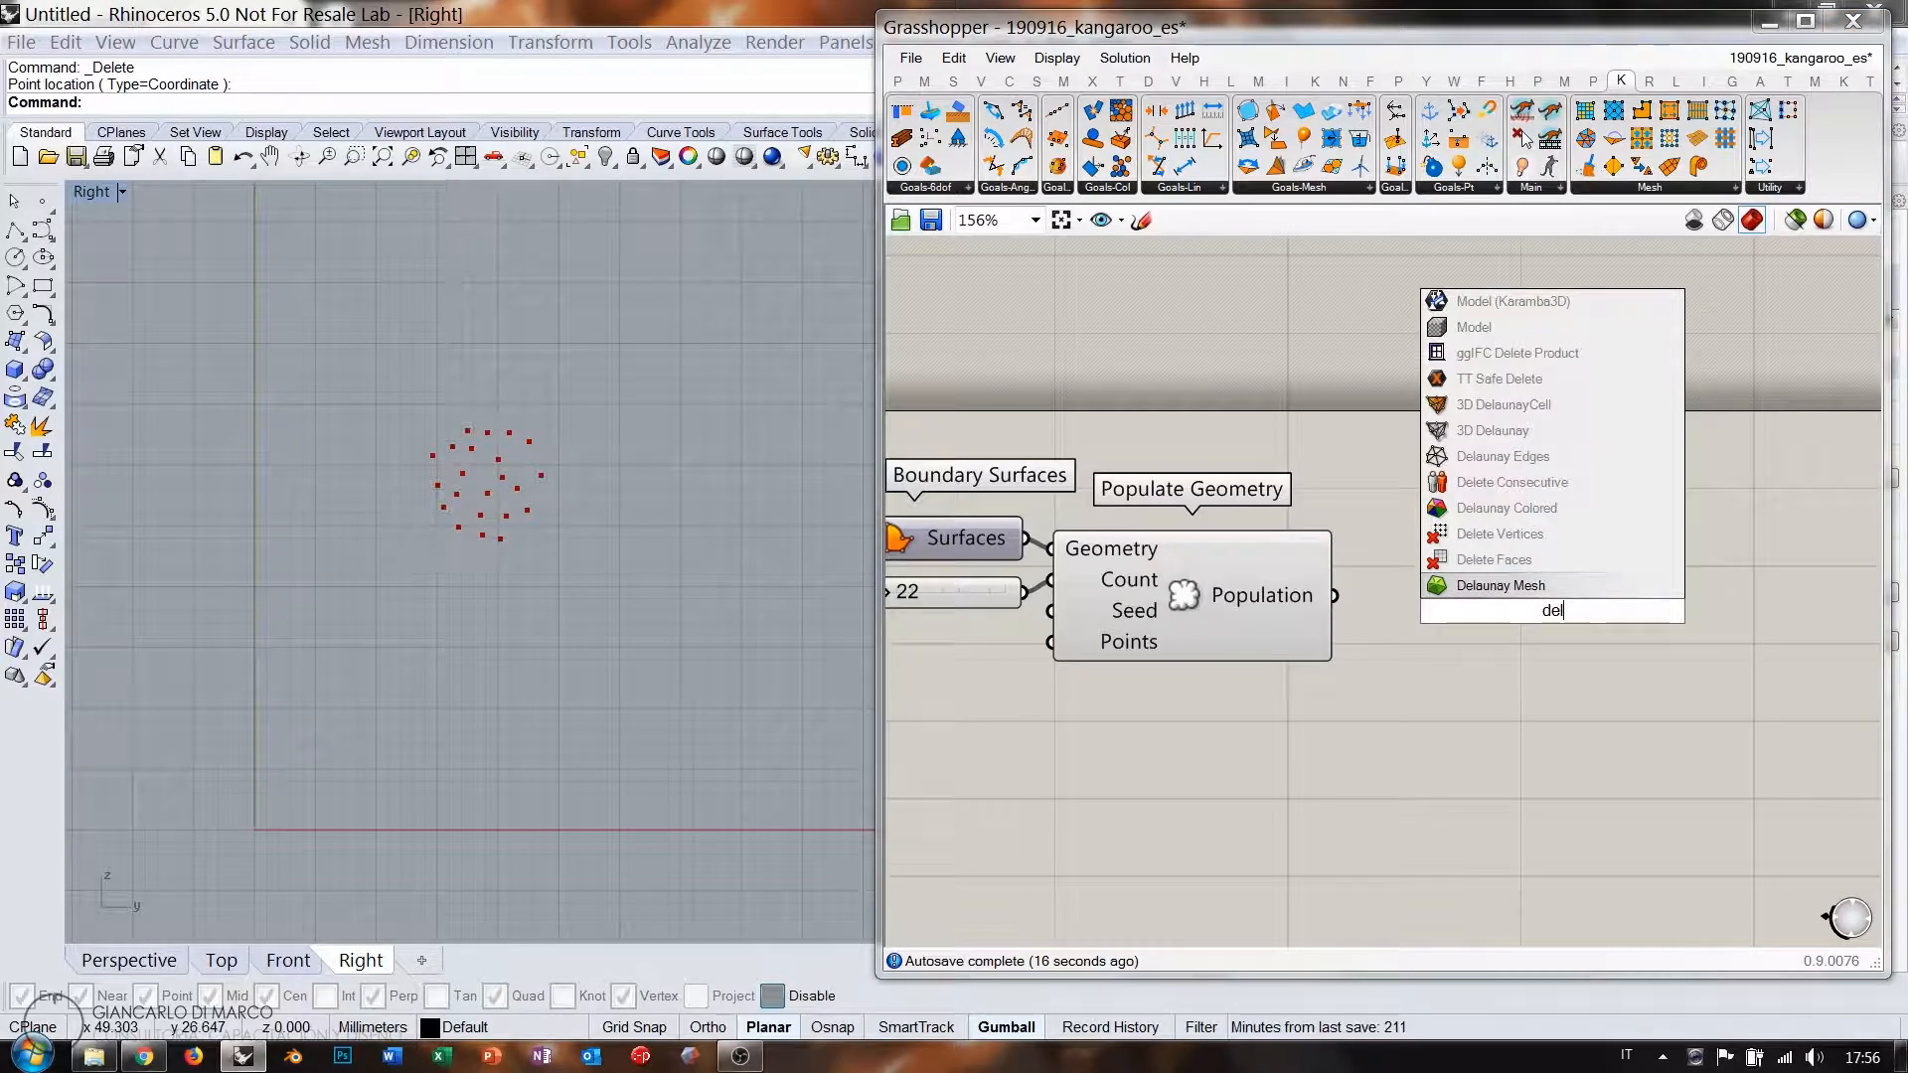
pyautogui.click(1496, 456)
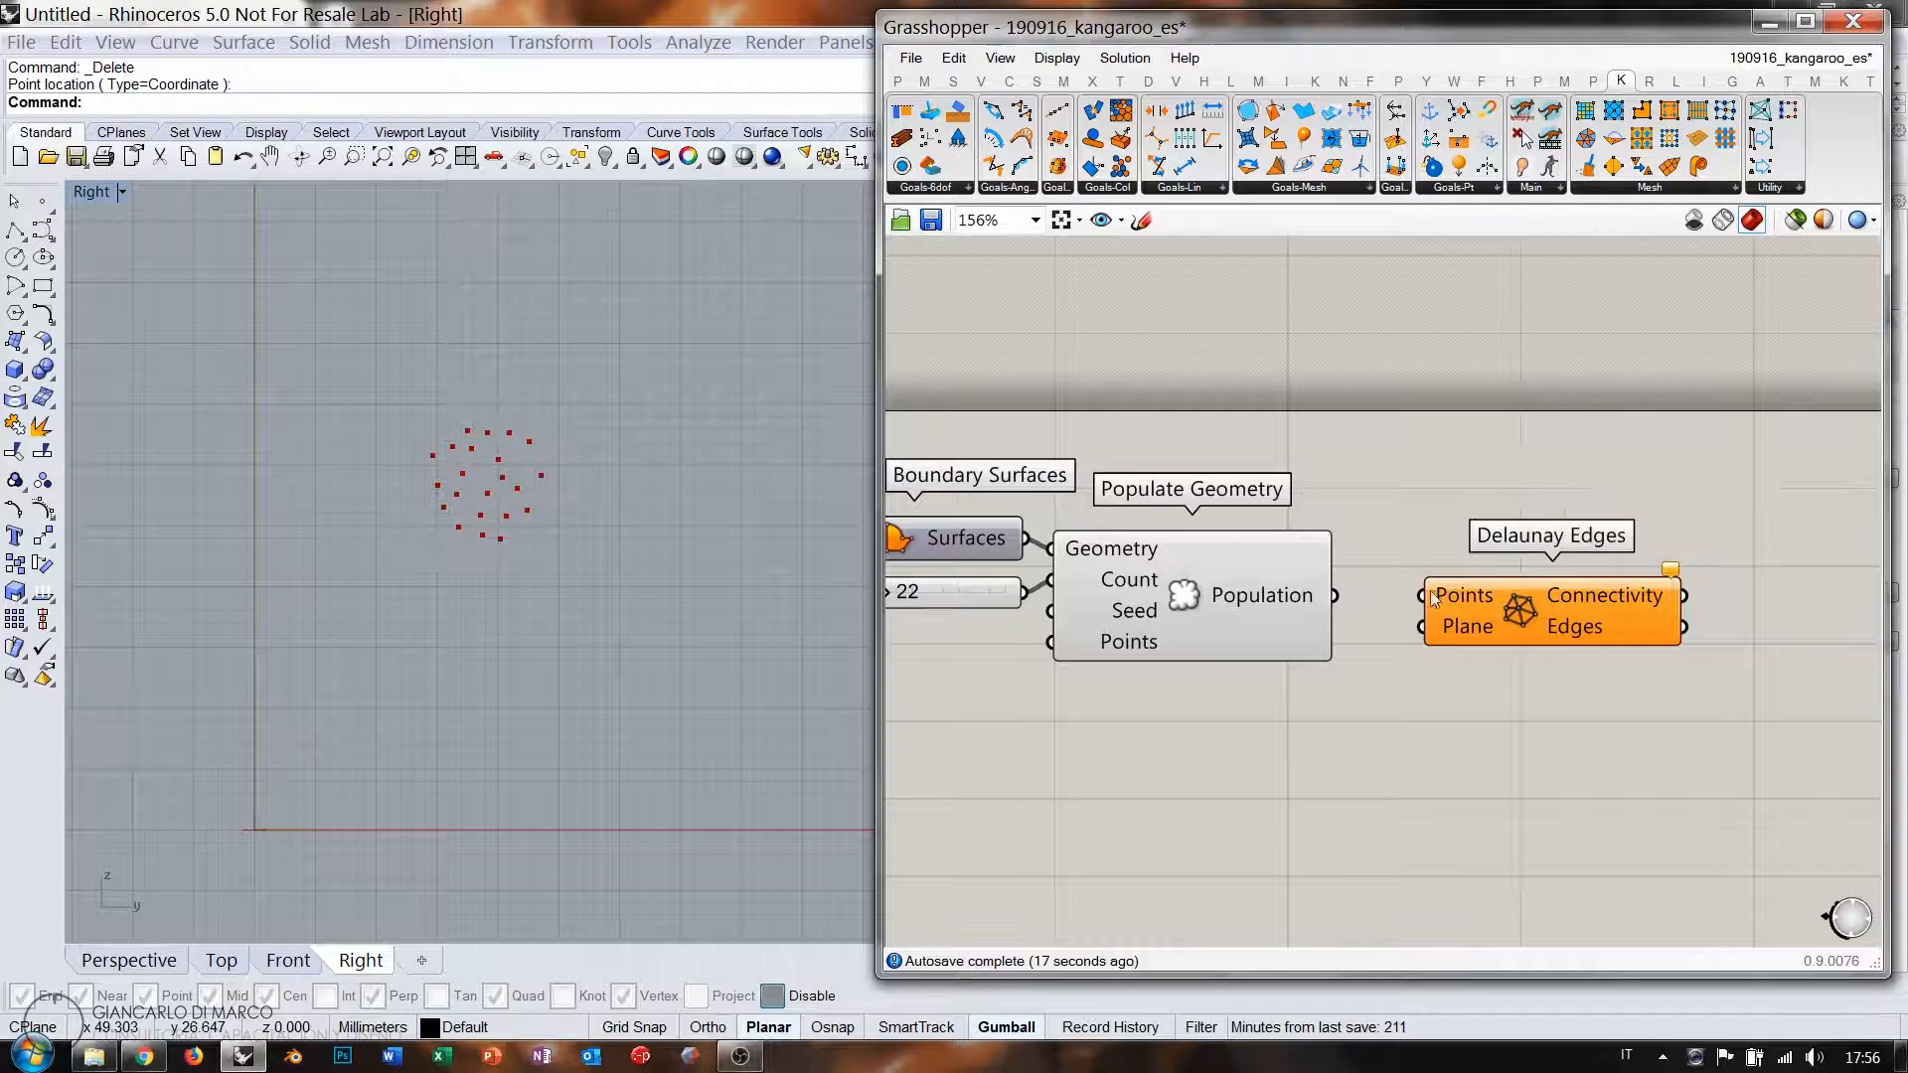
pyautogui.click(1204, 598)
pyautogui.scroll(-3, 1586, 595)
pyautogui.moveTo(1586, 595); pyautogui.dragTo(1582, 647)
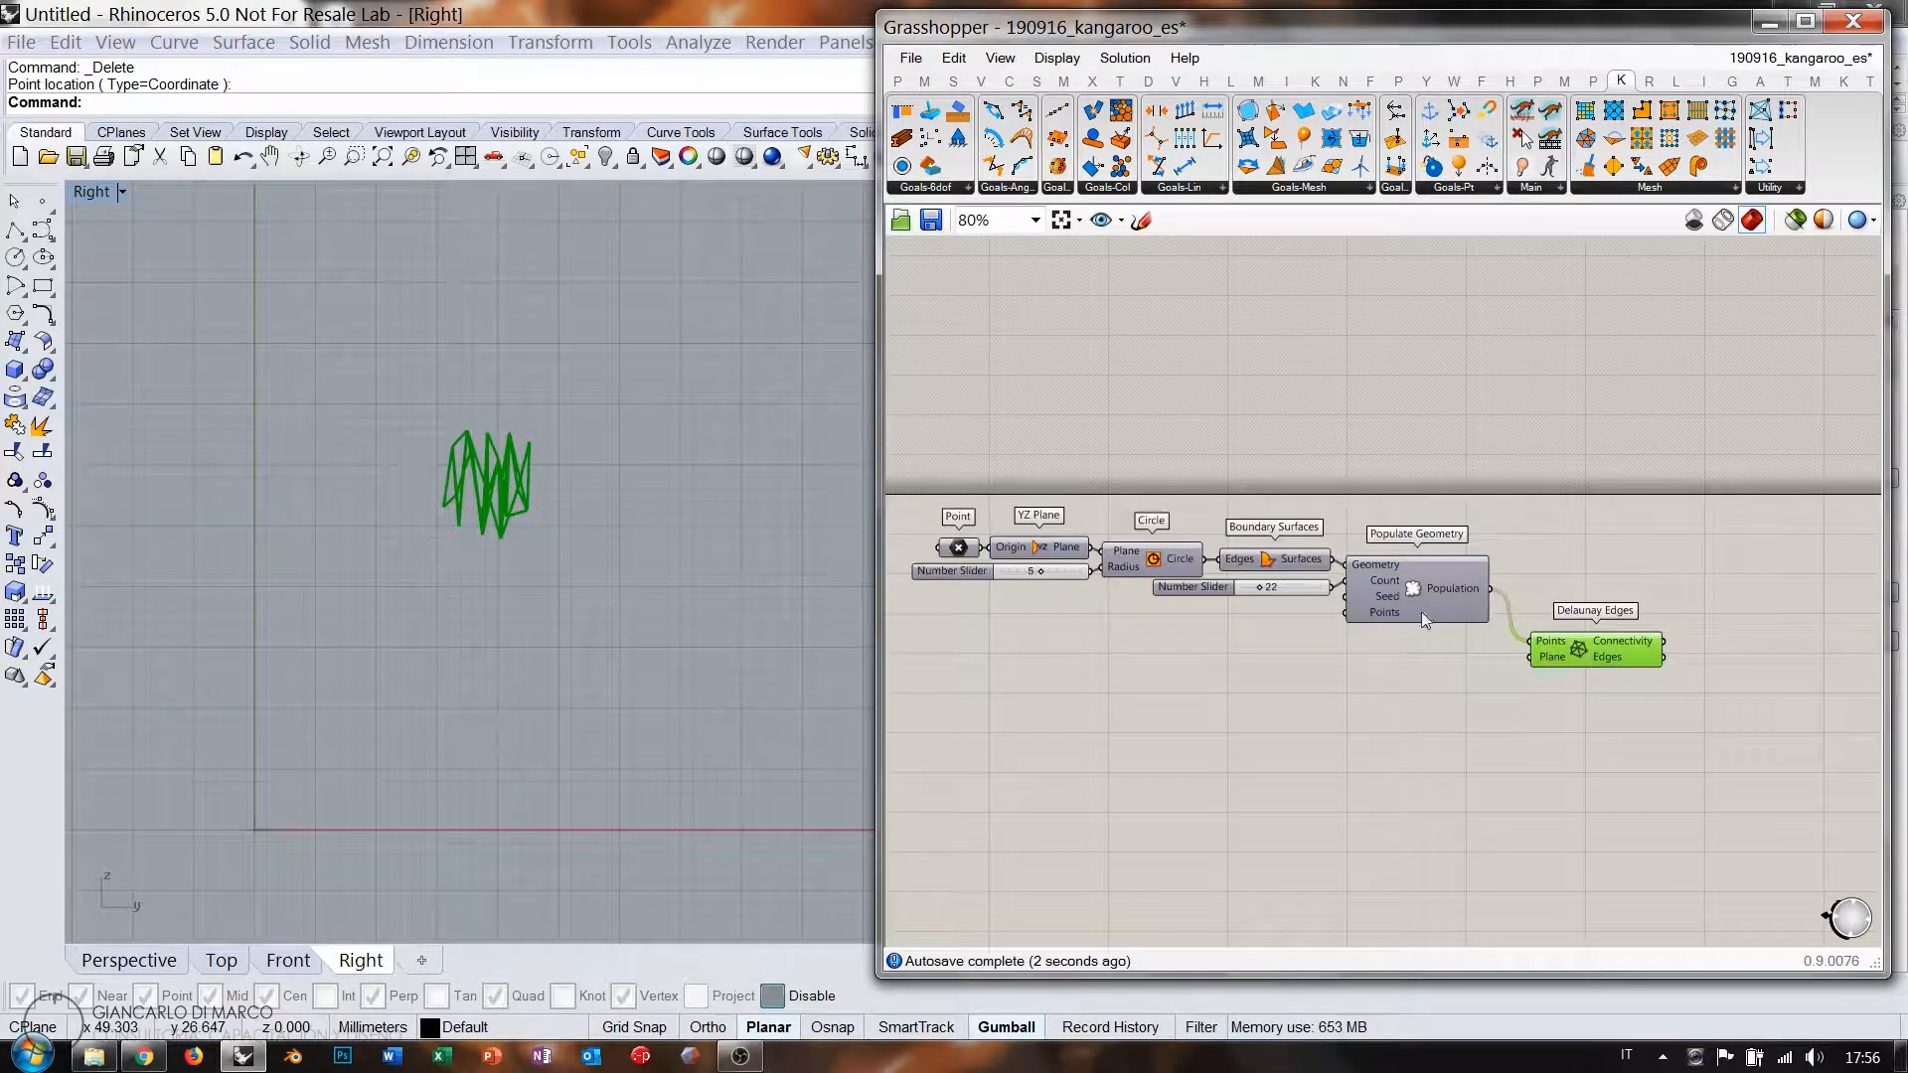
pyautogui.moveTo(1523, 656); pyautogui.dragTo(1554, 541)
pyautogui.click(1519, 705)
pyautogui.click(1547, 619)
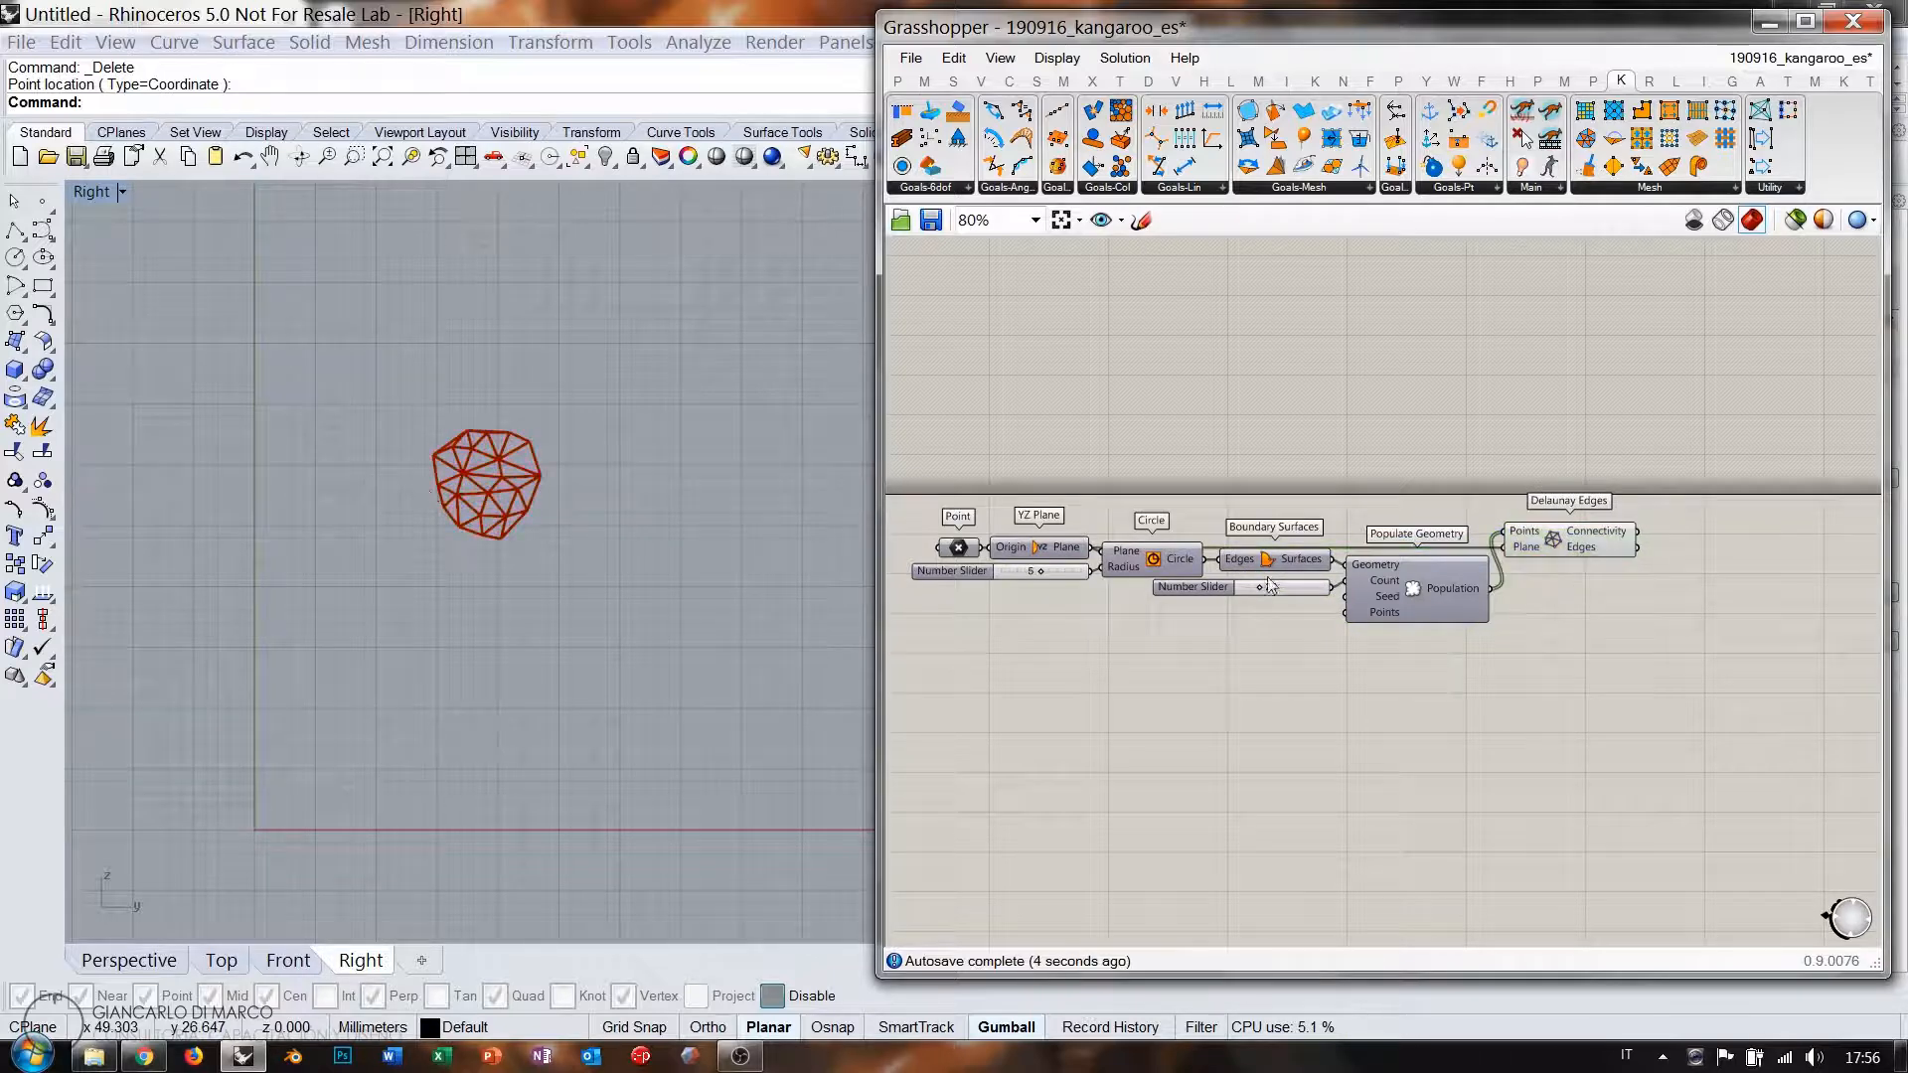
# Reframe the Right view and canvas to inspect the 52-edge triangulated mesh.
pyautogui.moveTo(405, 463); pyautogui.dragTo(416, 494, button='right')
pyautogui.scroll(12, 493, 509)
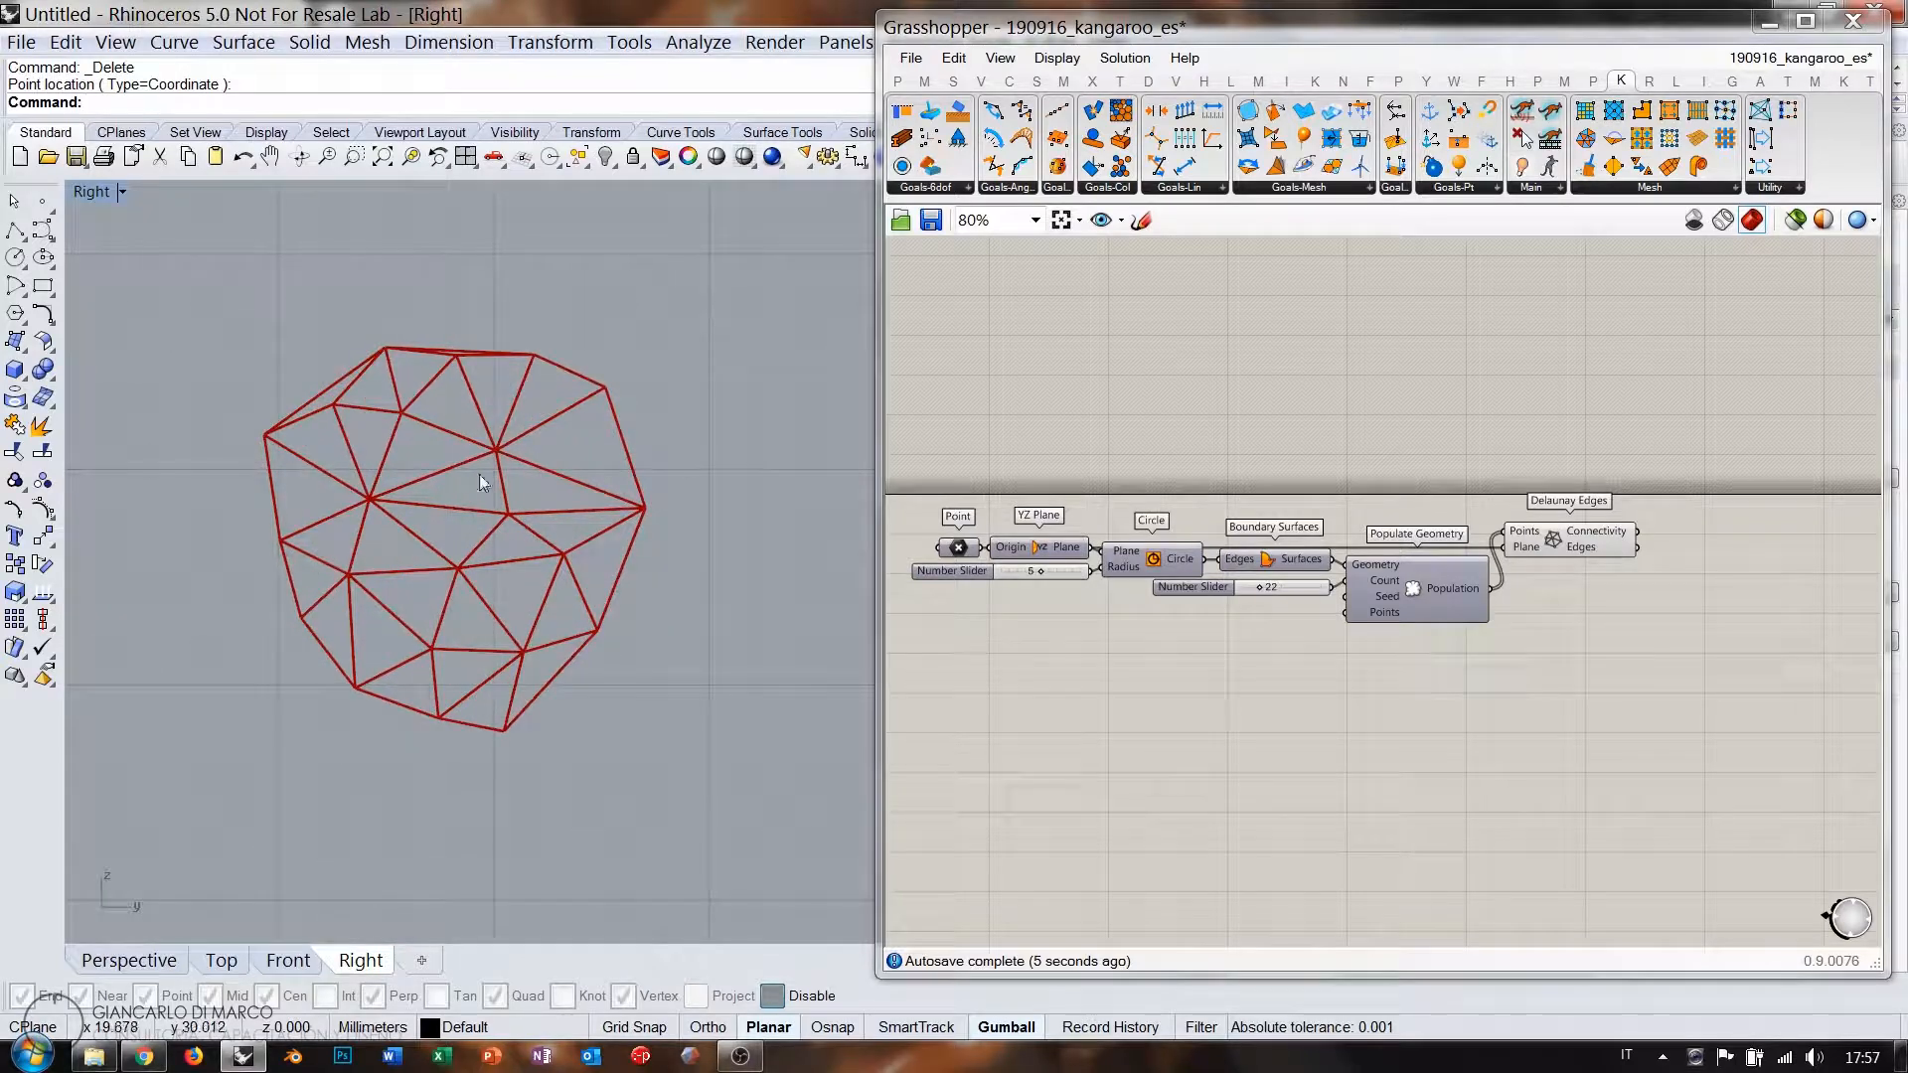
pyautogui.scroll(6, 1339, 546)
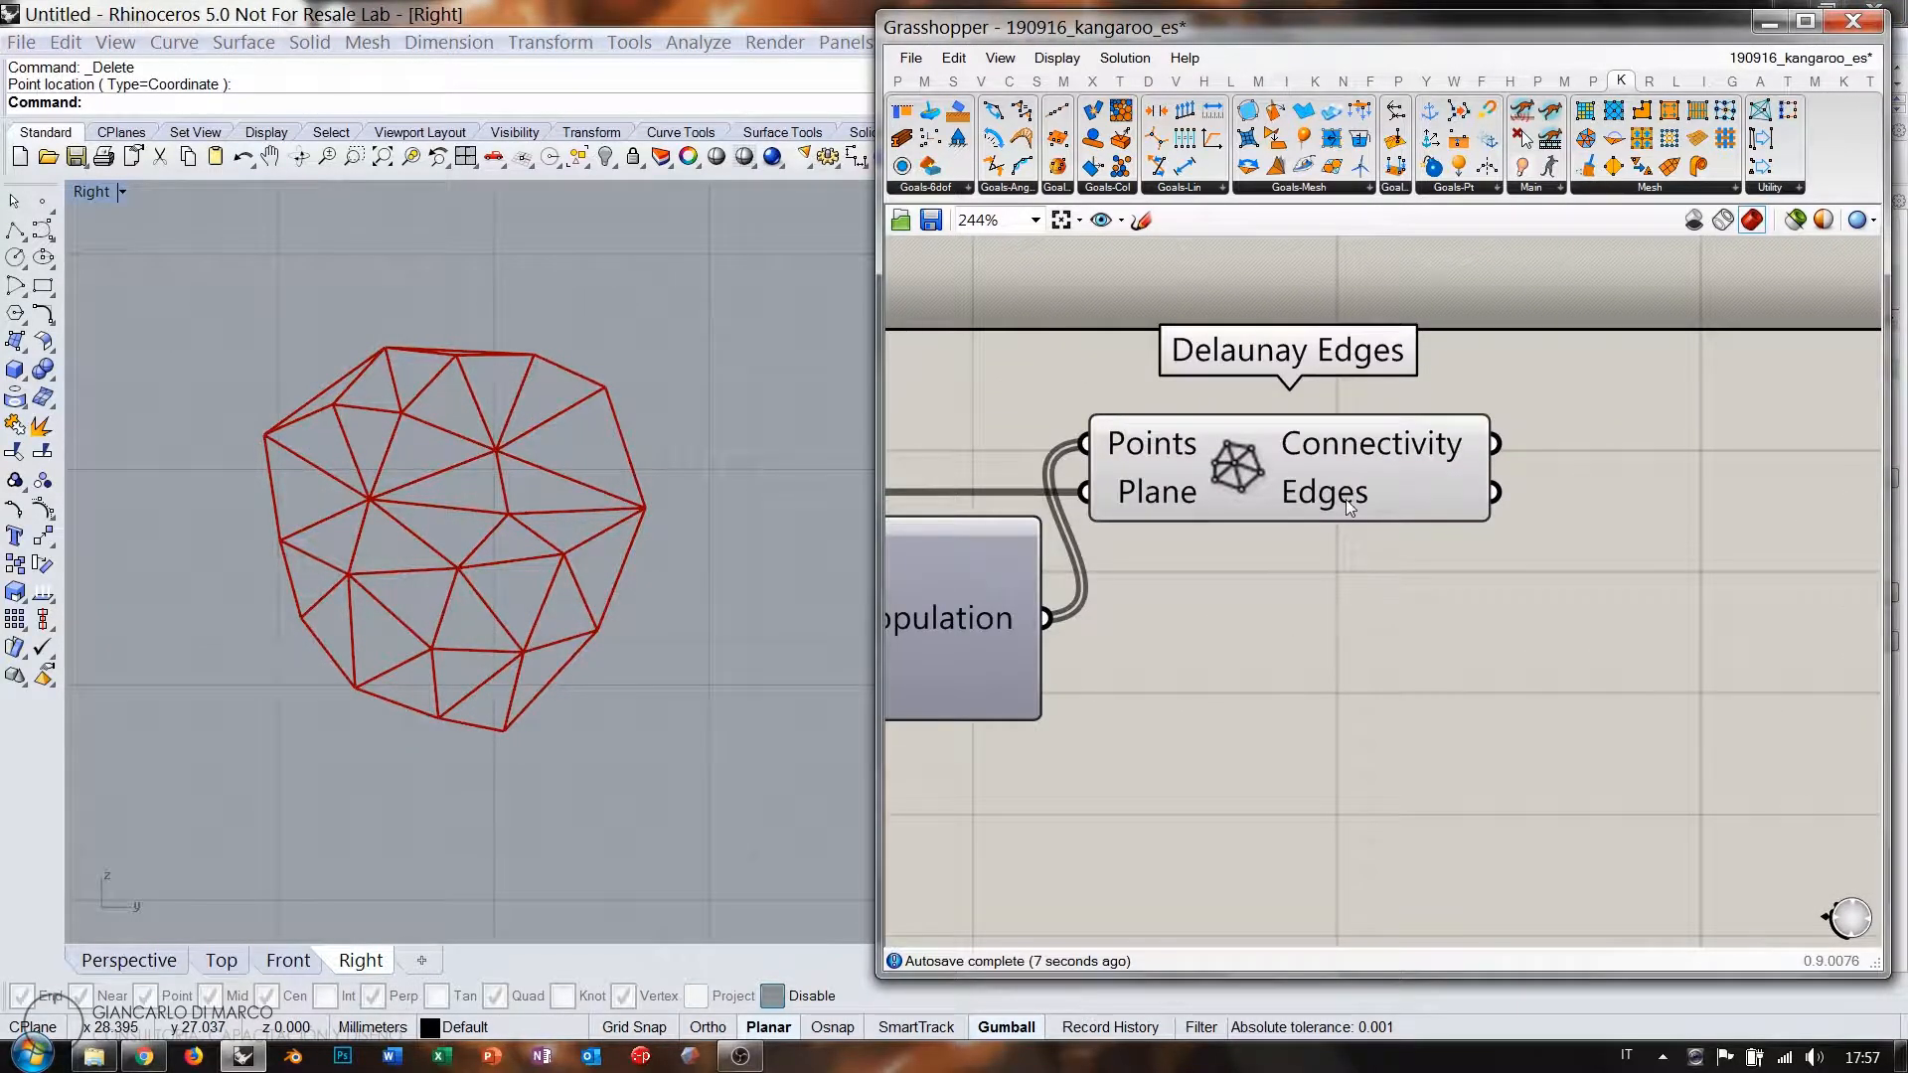
pyautogui.moveTo(1346, 499)
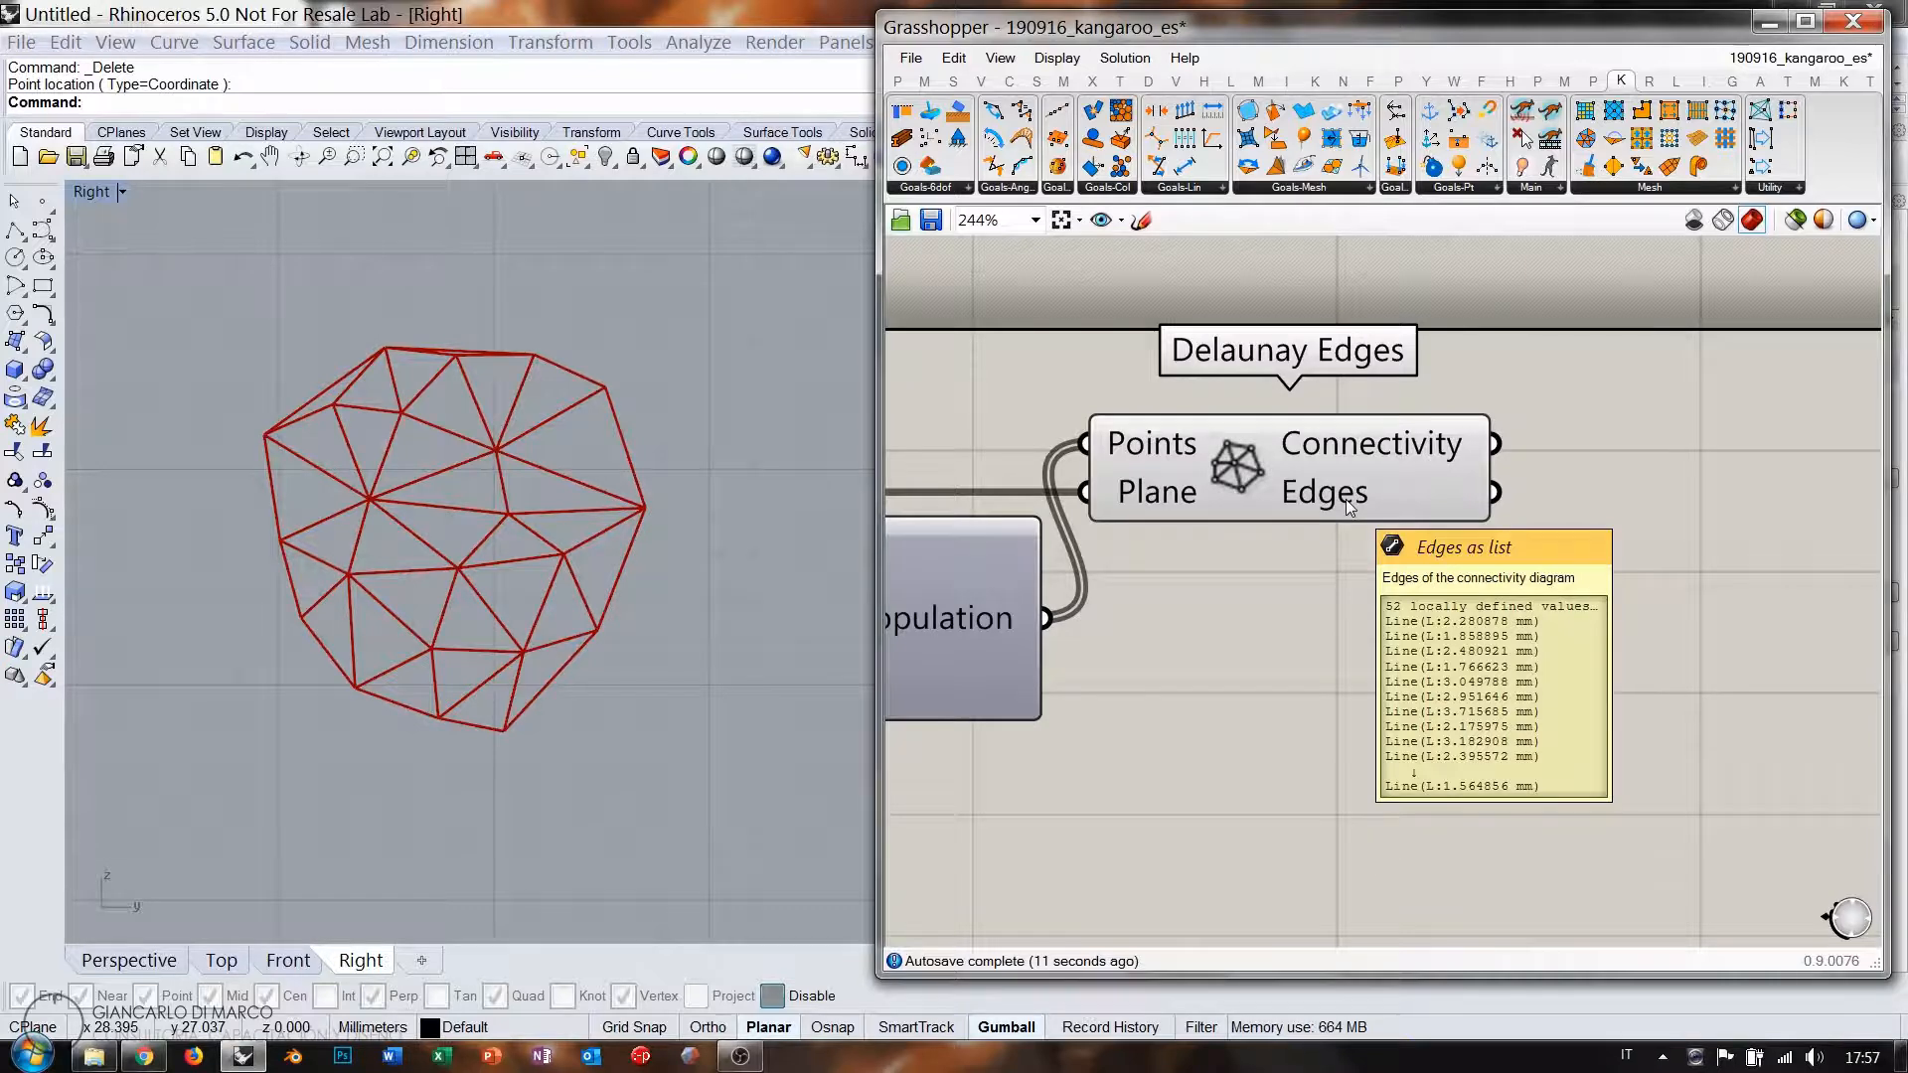
pyautogui.moveTo(1345, 499); pyautogui.dragTo(1479, 505, button='right')
pyautogui.scroll(-1, 1479, 504)
pyautogui.moveTo(1467, 593); pyautogui.dragTo(1387, 573, button='right')
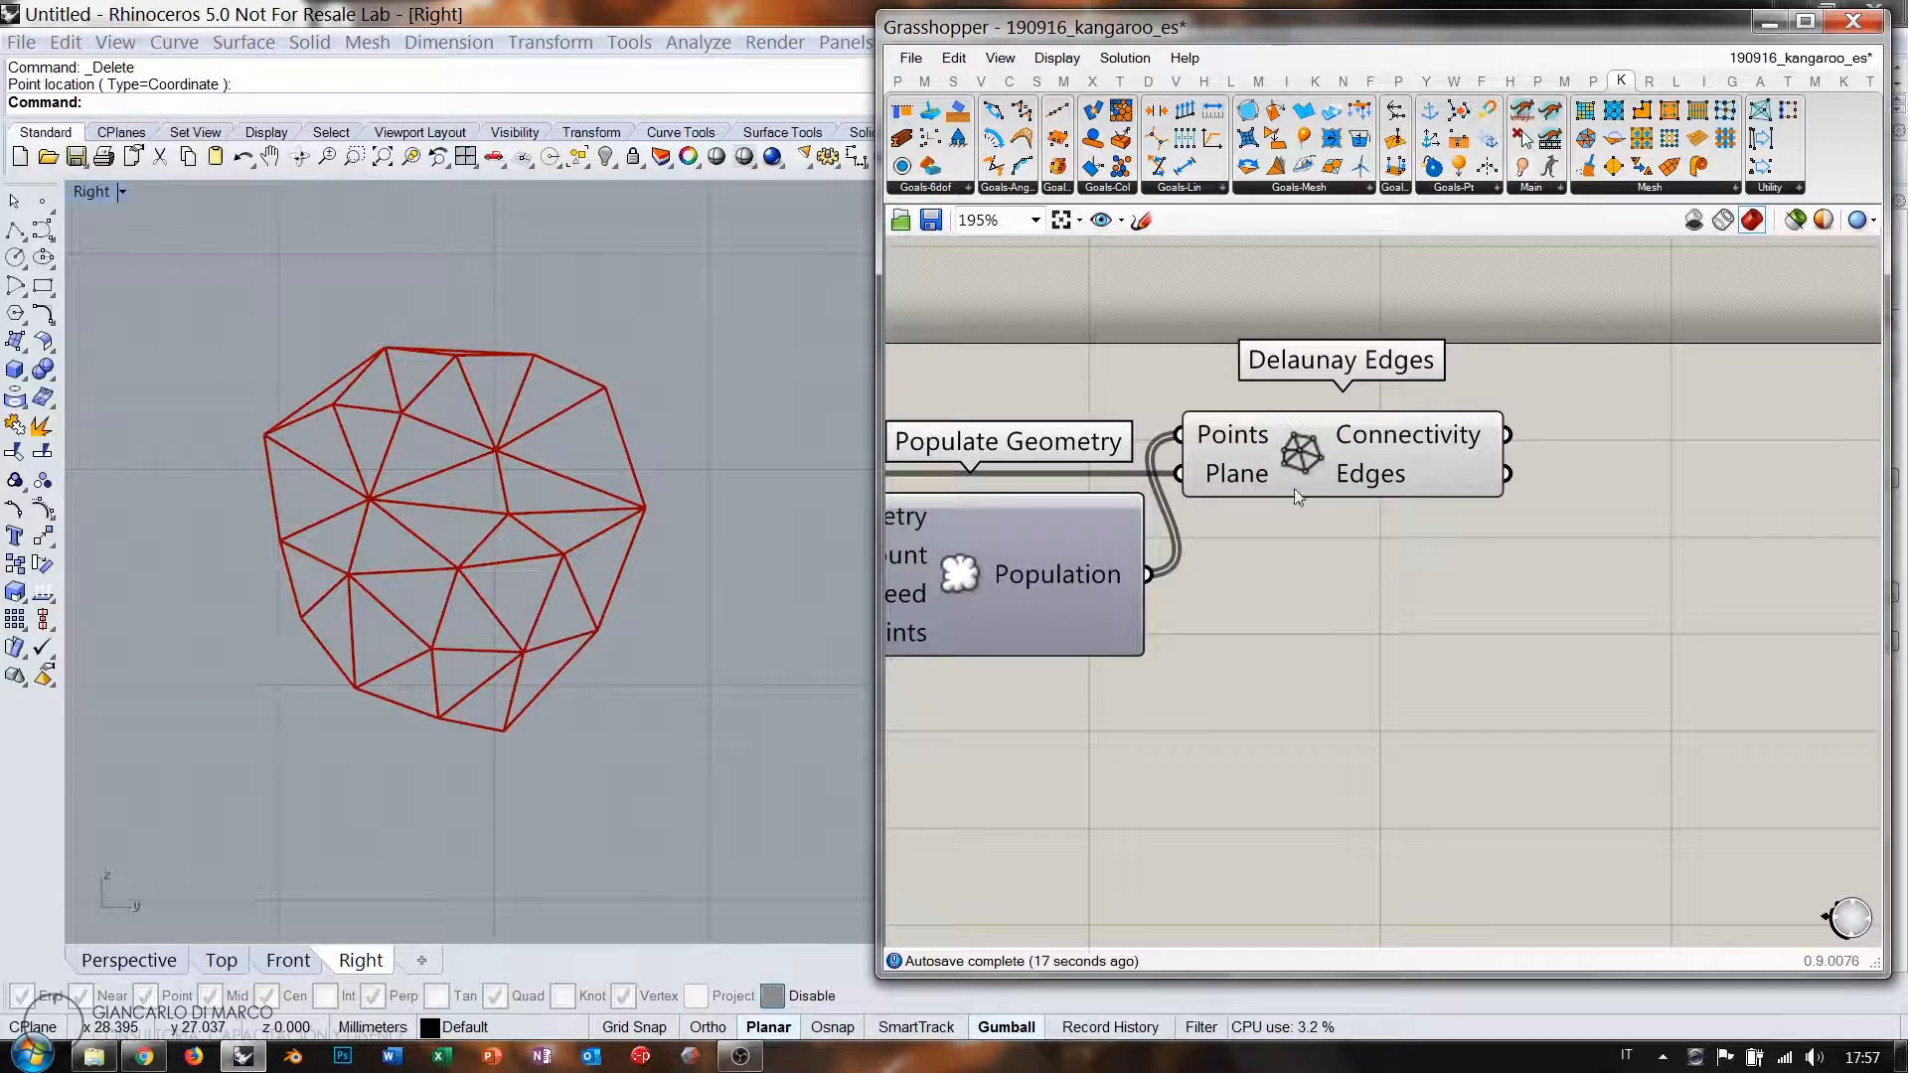
# Add a RigidPointSet goal with Population into Points and the YZ Plane into Plane.
pyautogui.click(930, 139)
pyautogui.click(1427, 648)
pyautogui.moveTo(1427, 649); pyautogui.dragTo(1458, 668)
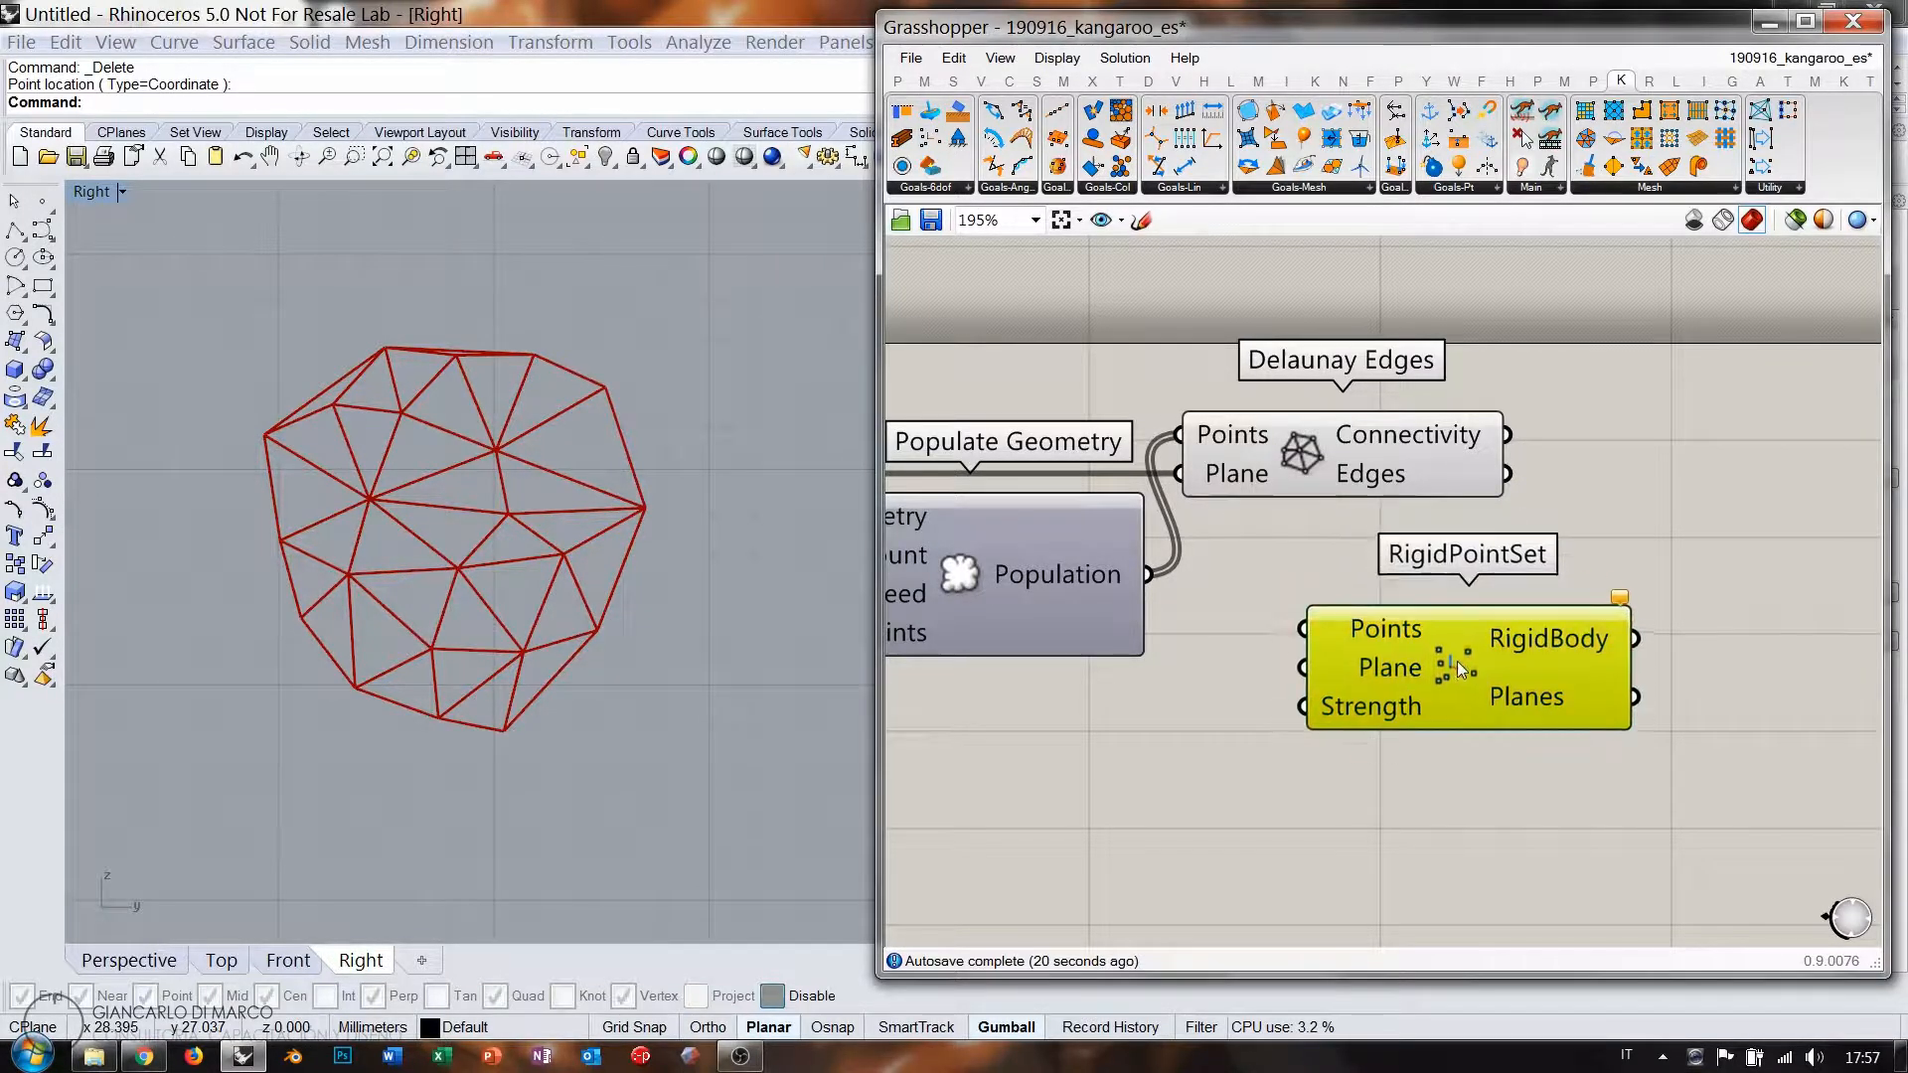
pyautogui.moveTo(1163, 577); pyautogui.dragTo(1305, 630)
pyautogui.click(1273, 732)
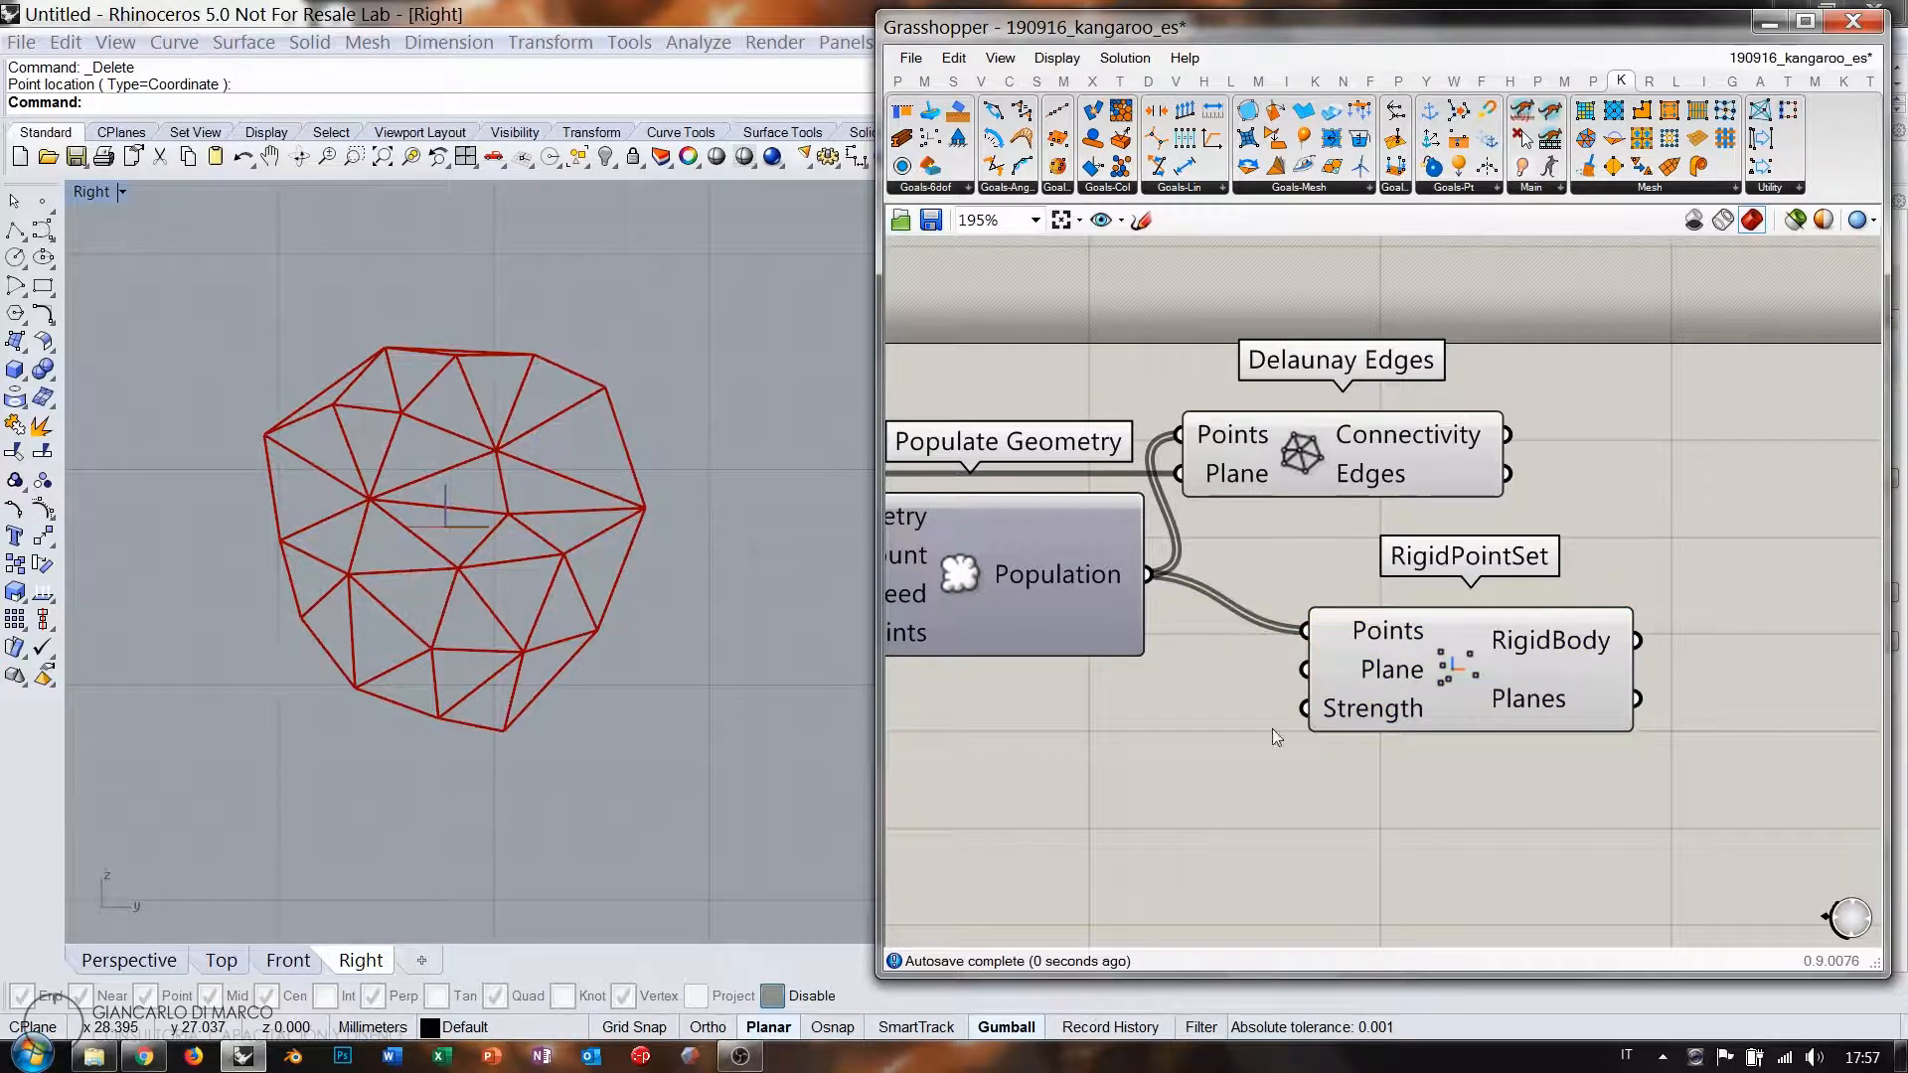
pyautogui.scroll(-4, 1450, 680)
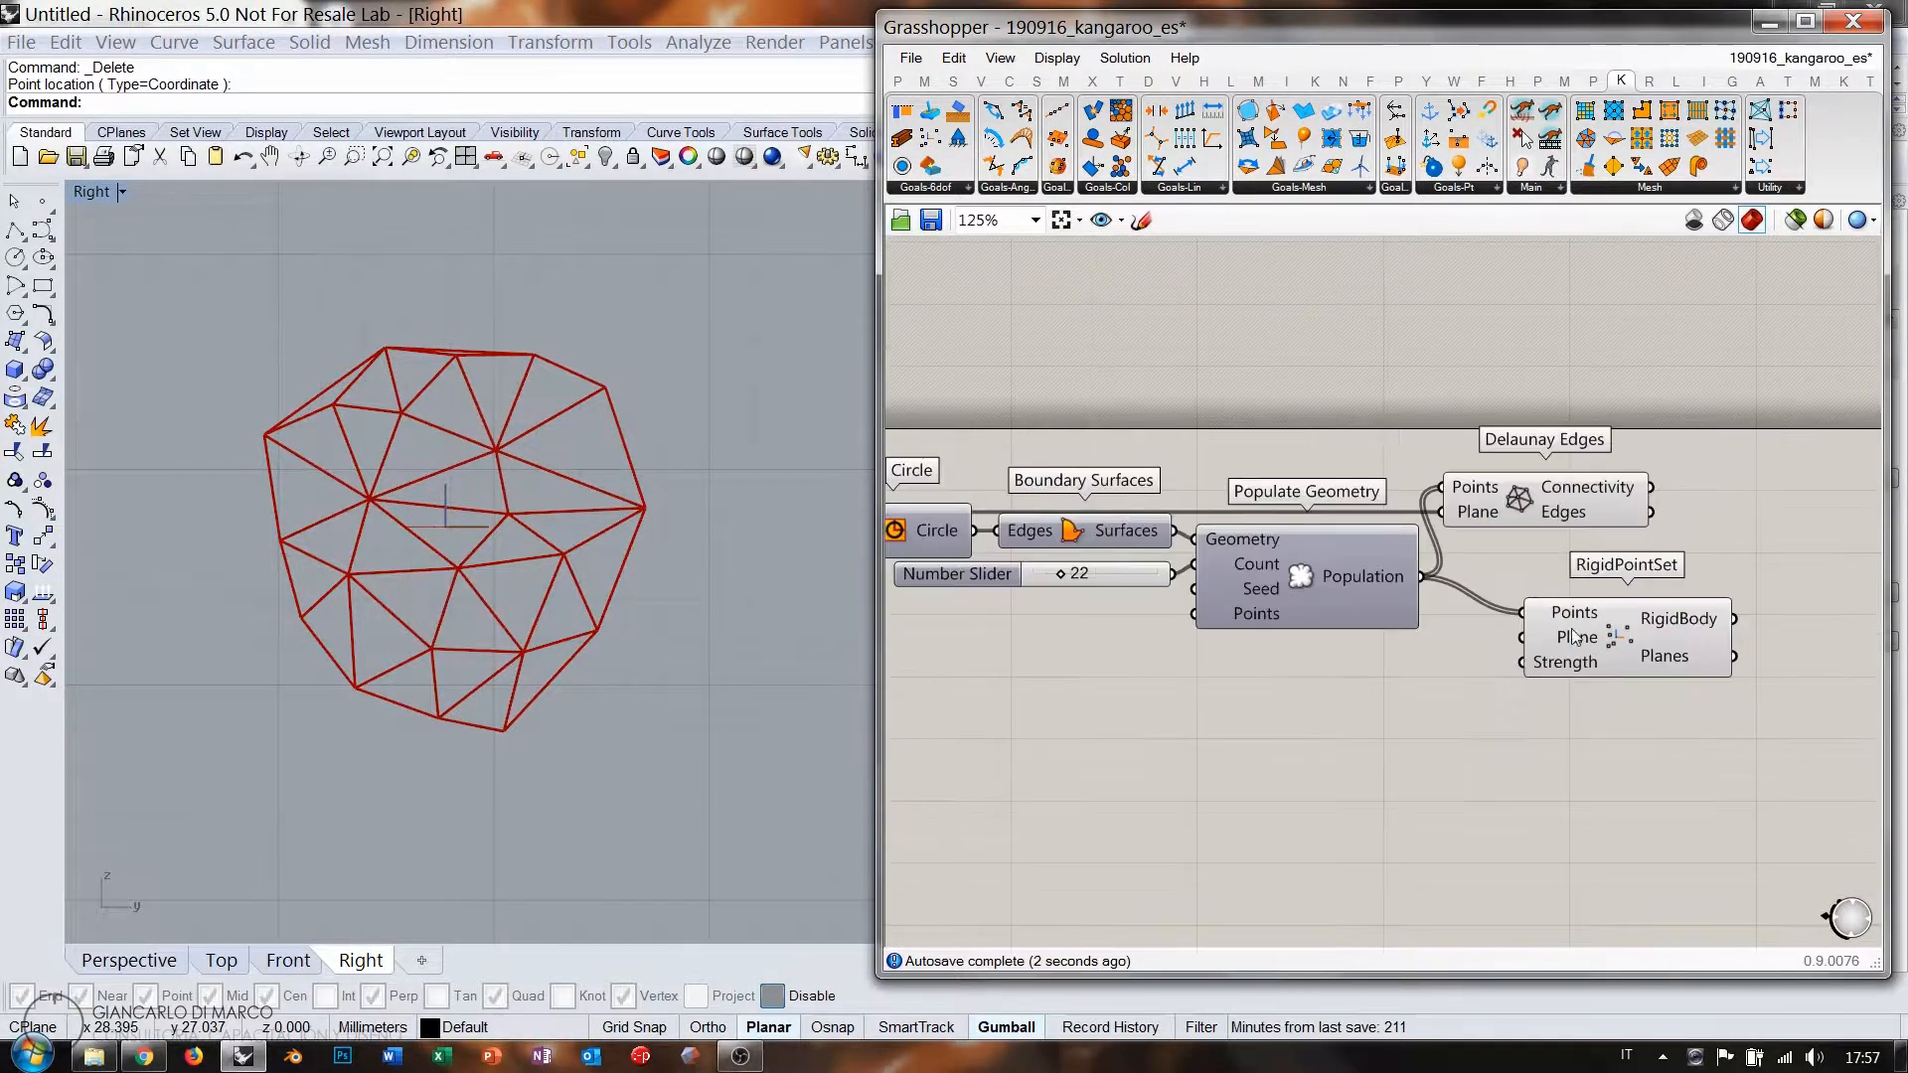
pyautogui.moveTo(1094, 532); pyautogui.dragTo(1674, 632)
pyautogui.moveTo(1736, 634); pyautogui.dragTo(1410, 642, button='right')
# Reposition the RigidPointSet goal and place a Floor goal below it.
pyautogui.scroll(1, 1410, 642)
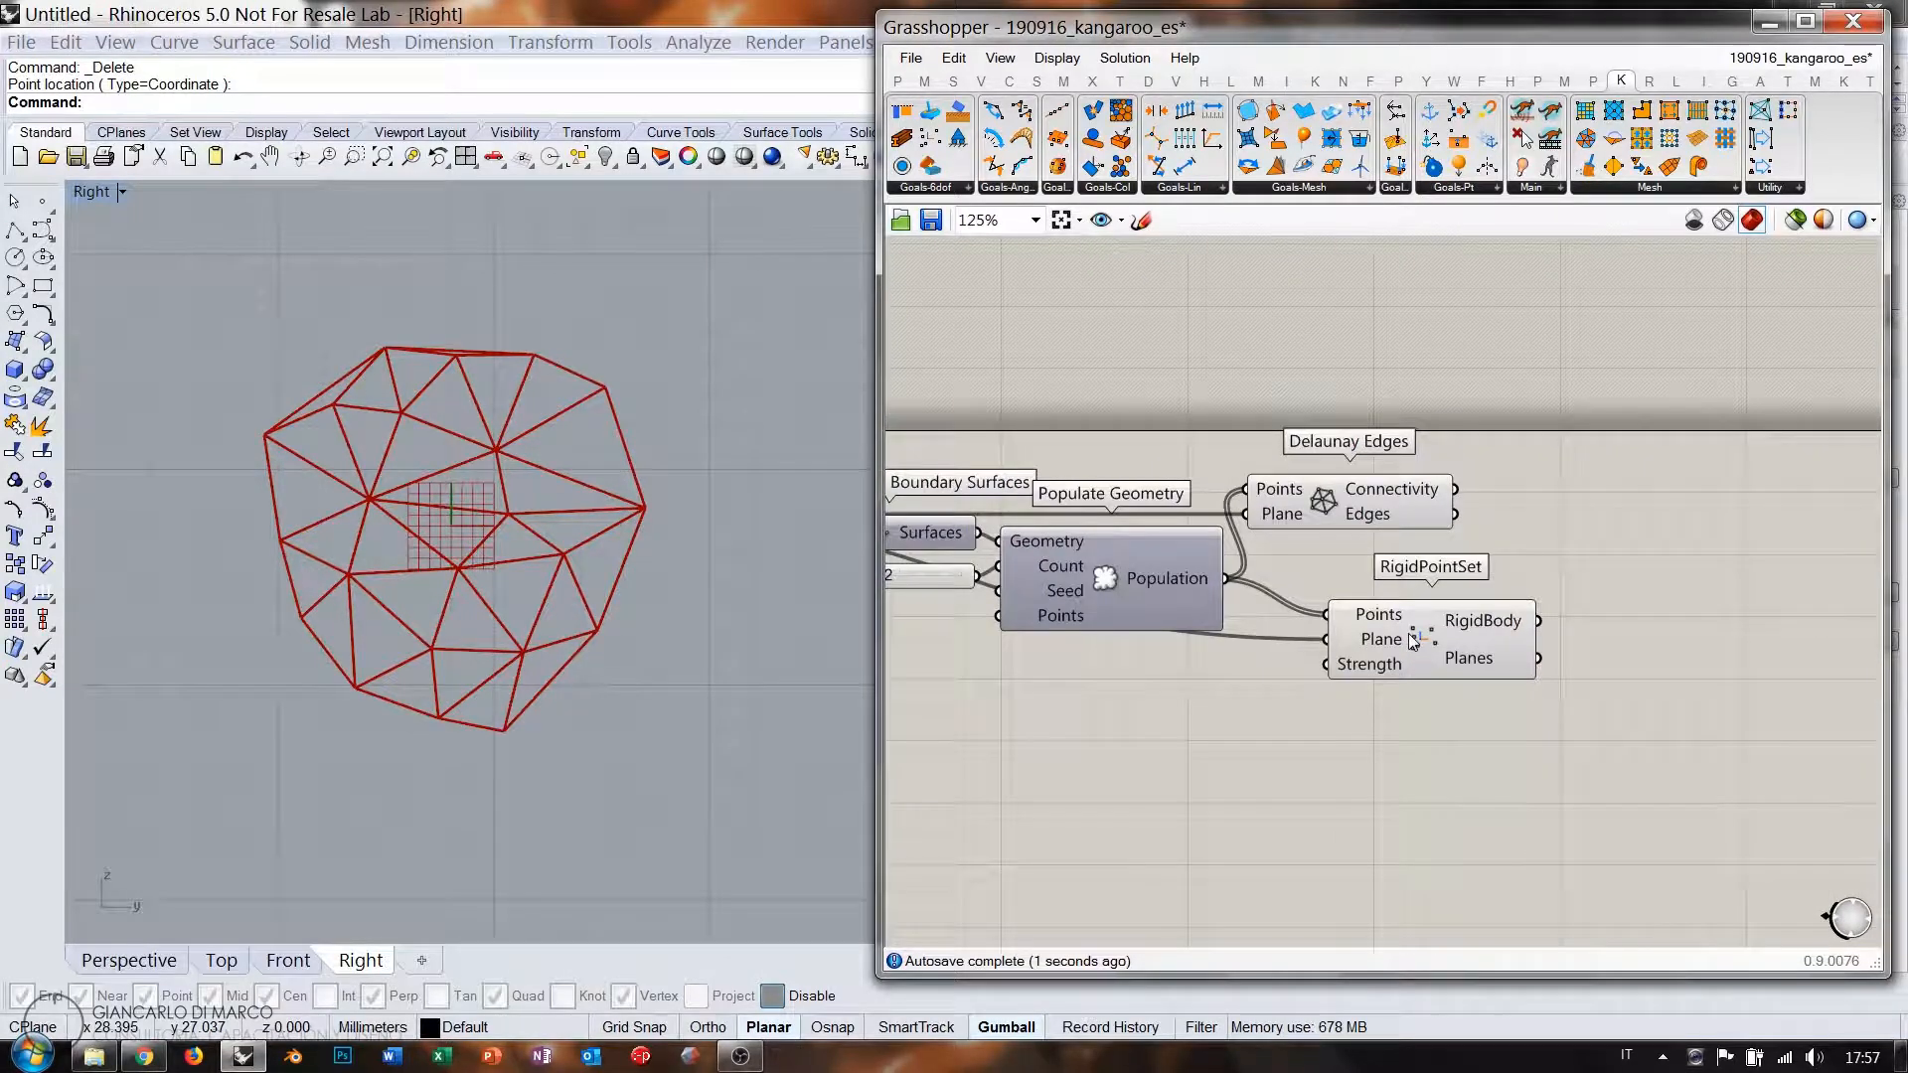
pyautogui.click(1413, 641)
pyautogui.click(1229, 710)
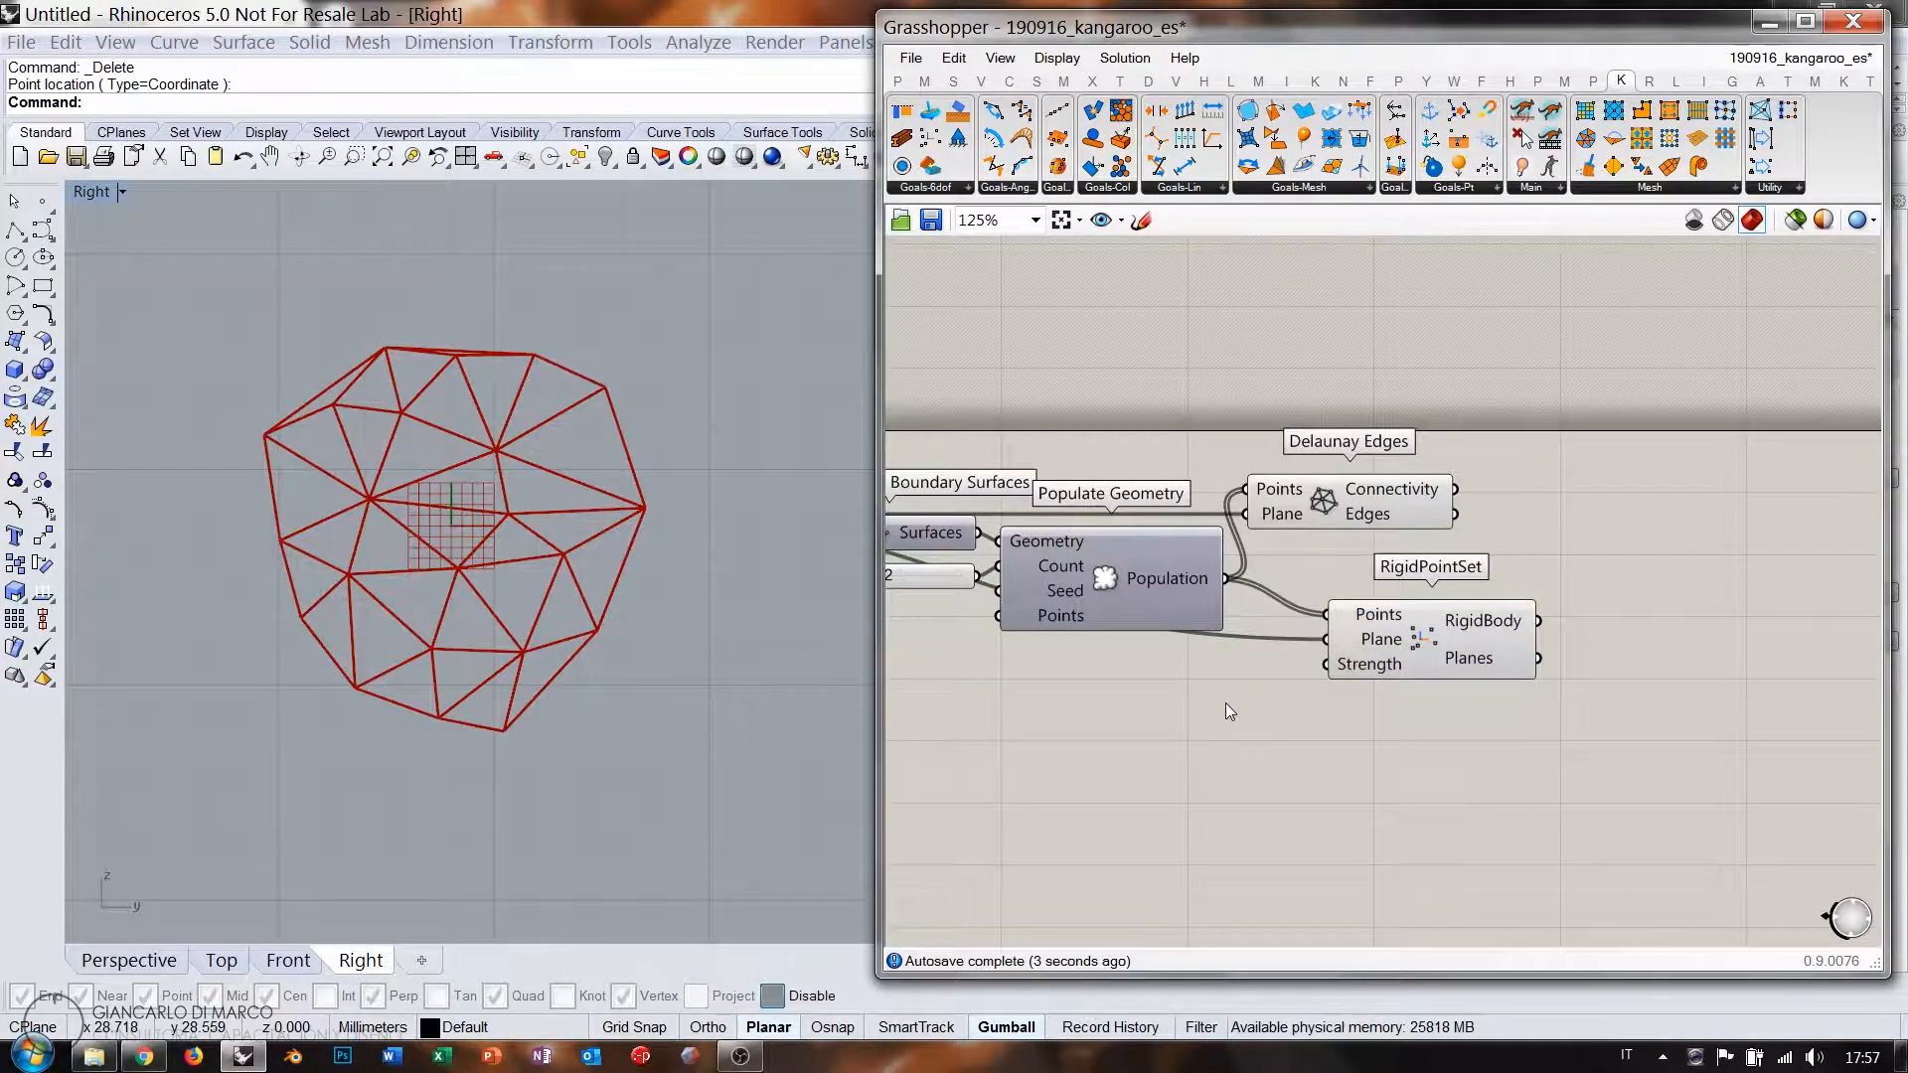
pyautogui.moveTo(1413, 633); pyautogui.dragTo(1345, 682)
pyautogui.click(1491, 596)
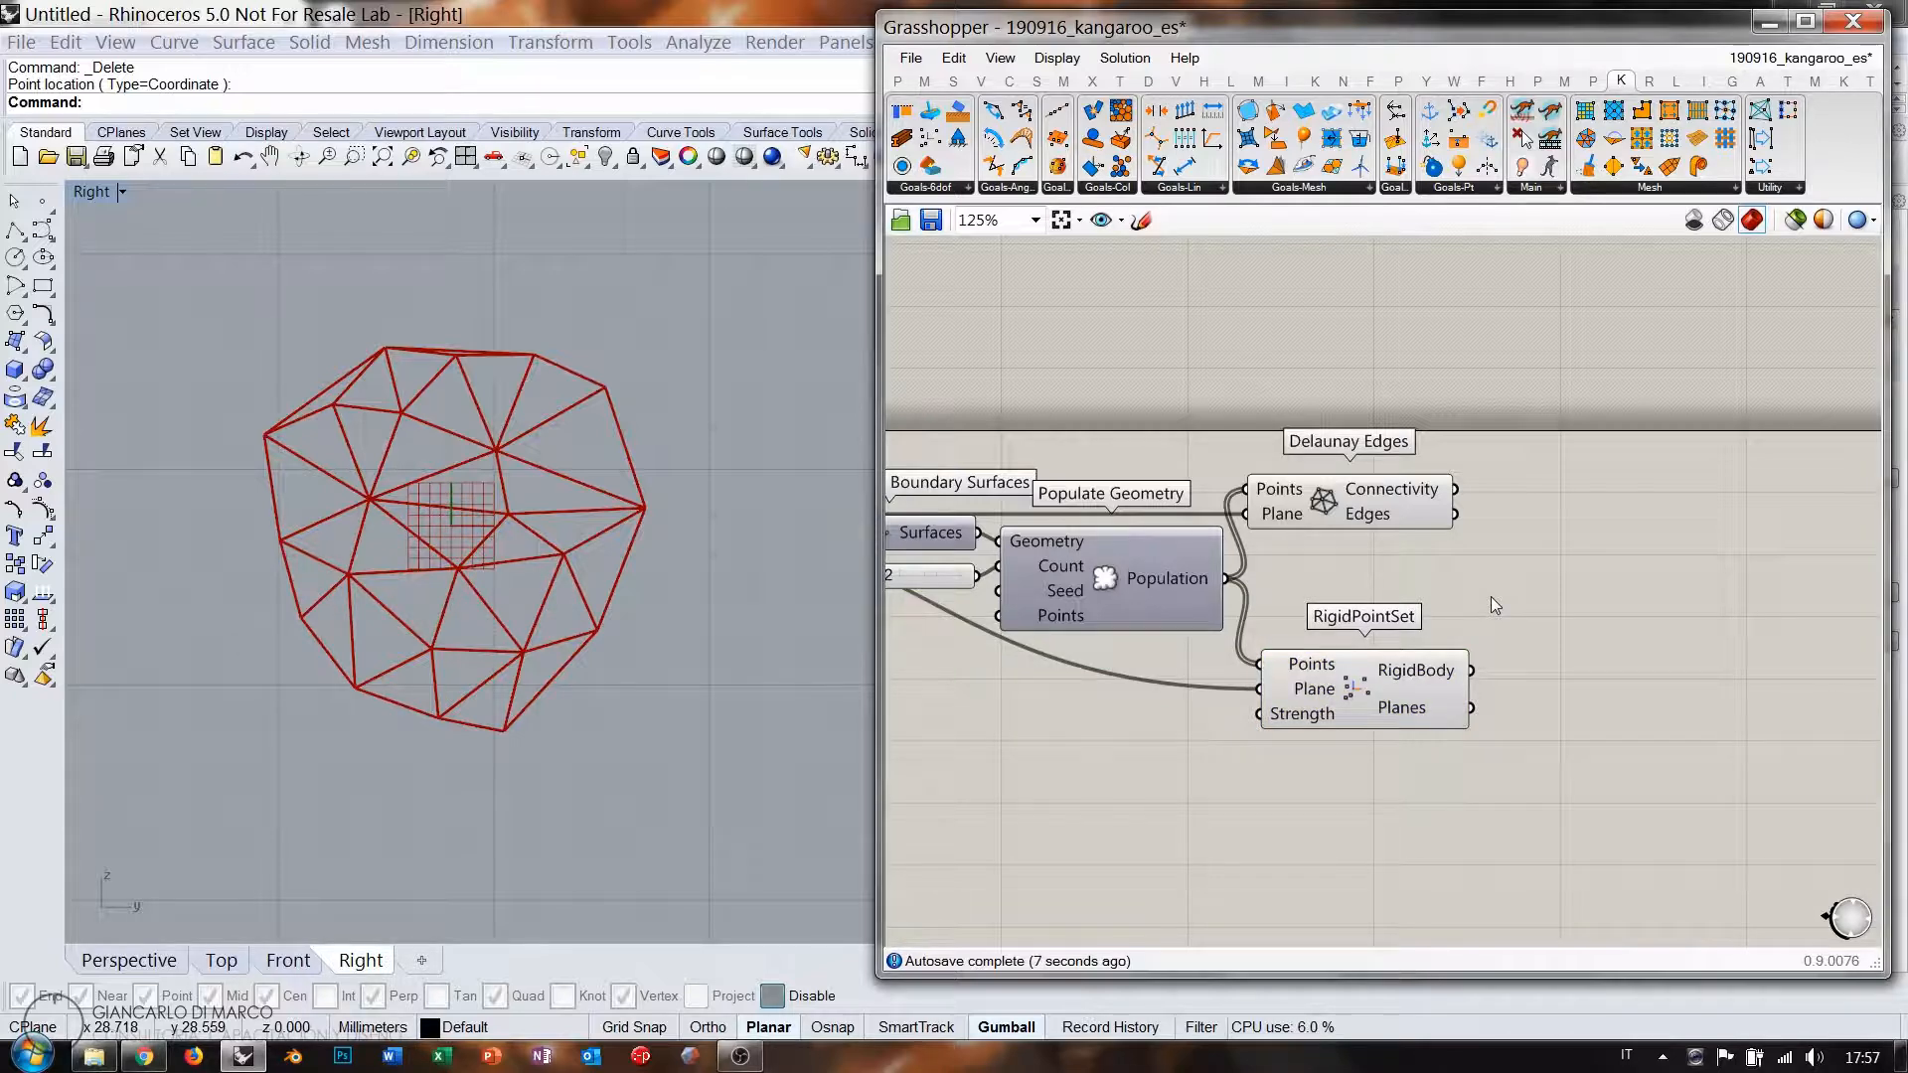
pyautogui.moveTo(1525, 569); pyautogui.dragTo(1510, 481, button='right')
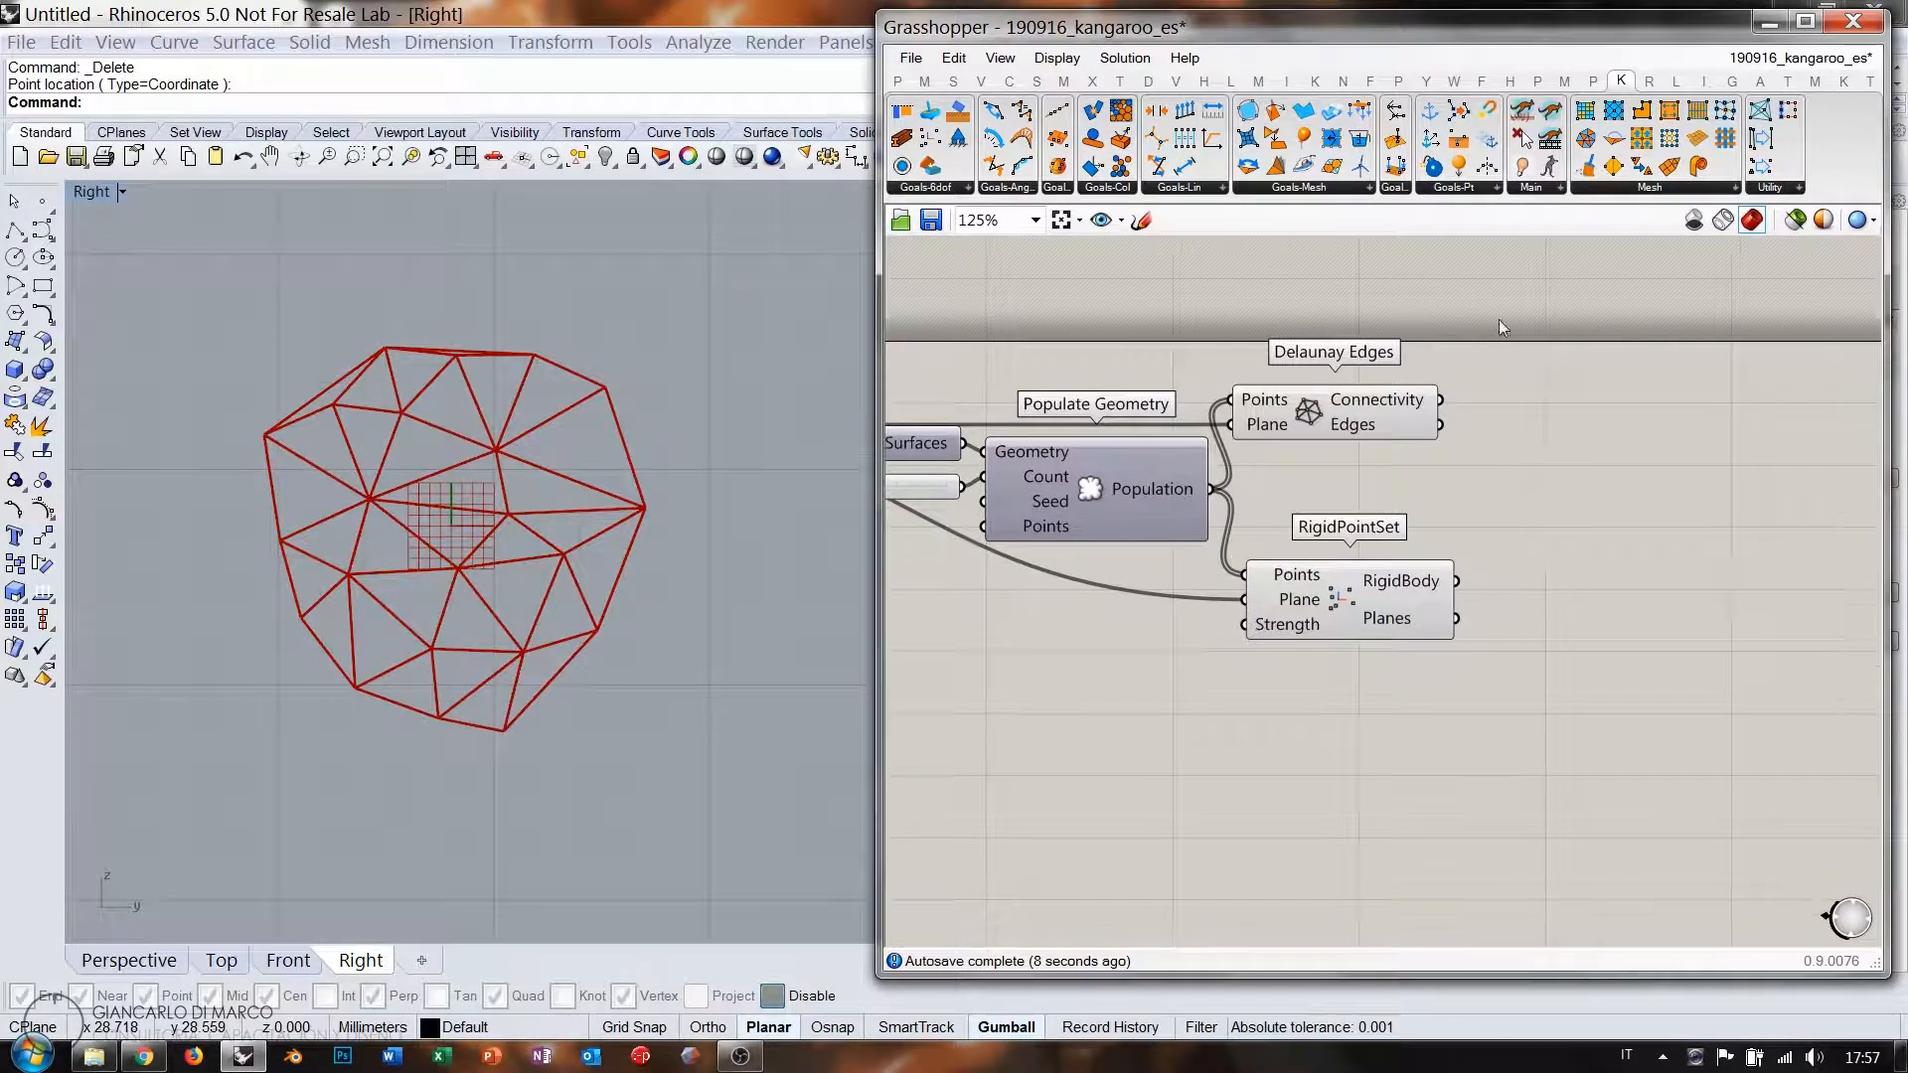
pyautogui.moveTo(1431, 701); pyautogui.dragTo(1354, 733)
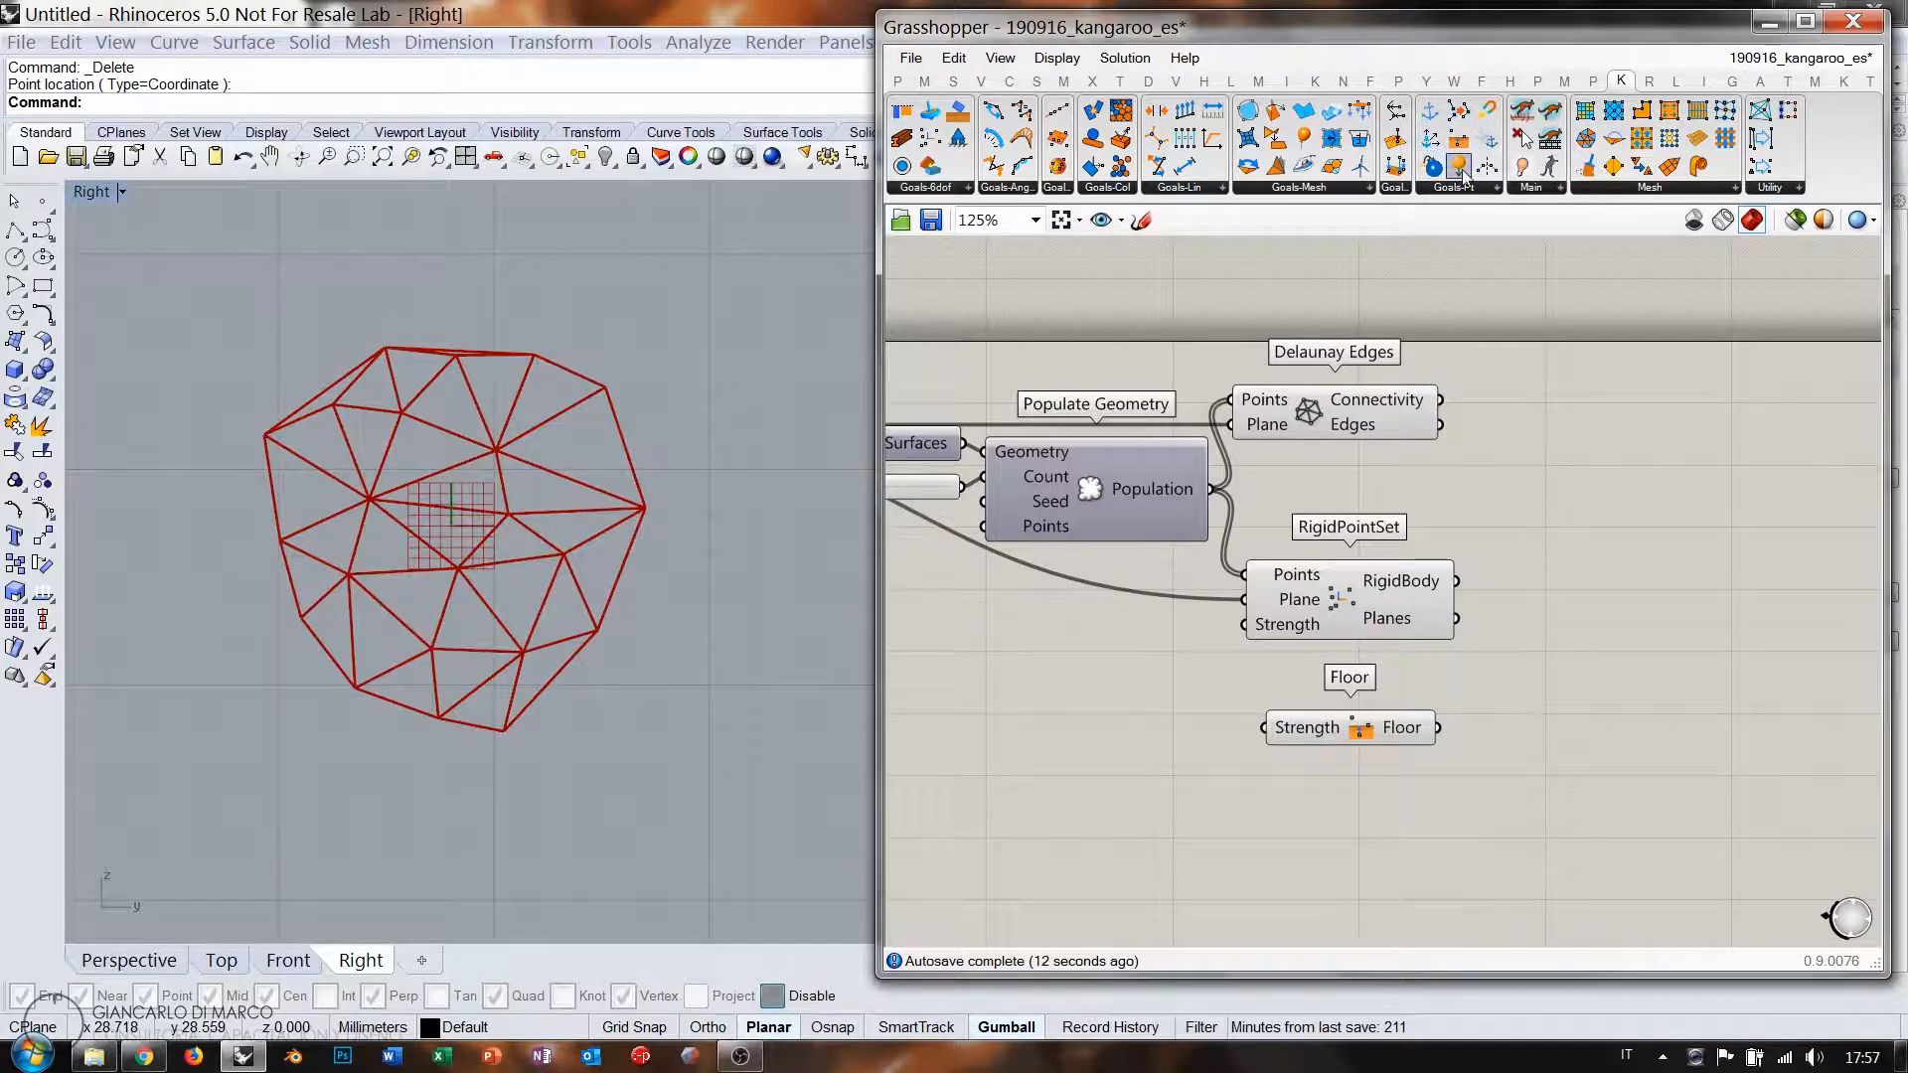
# Add a Load goal on the population points with a Unit Z vector scaled by a -1.000 slider.
pyautogui.moveTo(1463, 177); pyautogui.dragTo(1368, 855)
pyautogui.moveTo(1279, 587); pyautogui.dragTo(1487, 564, button='right')
pyautogui.moveTo(1428, 487); pyautogui.dragTo(1362, 838)
pyautogui.write('z')
pyautogui.press('Return')
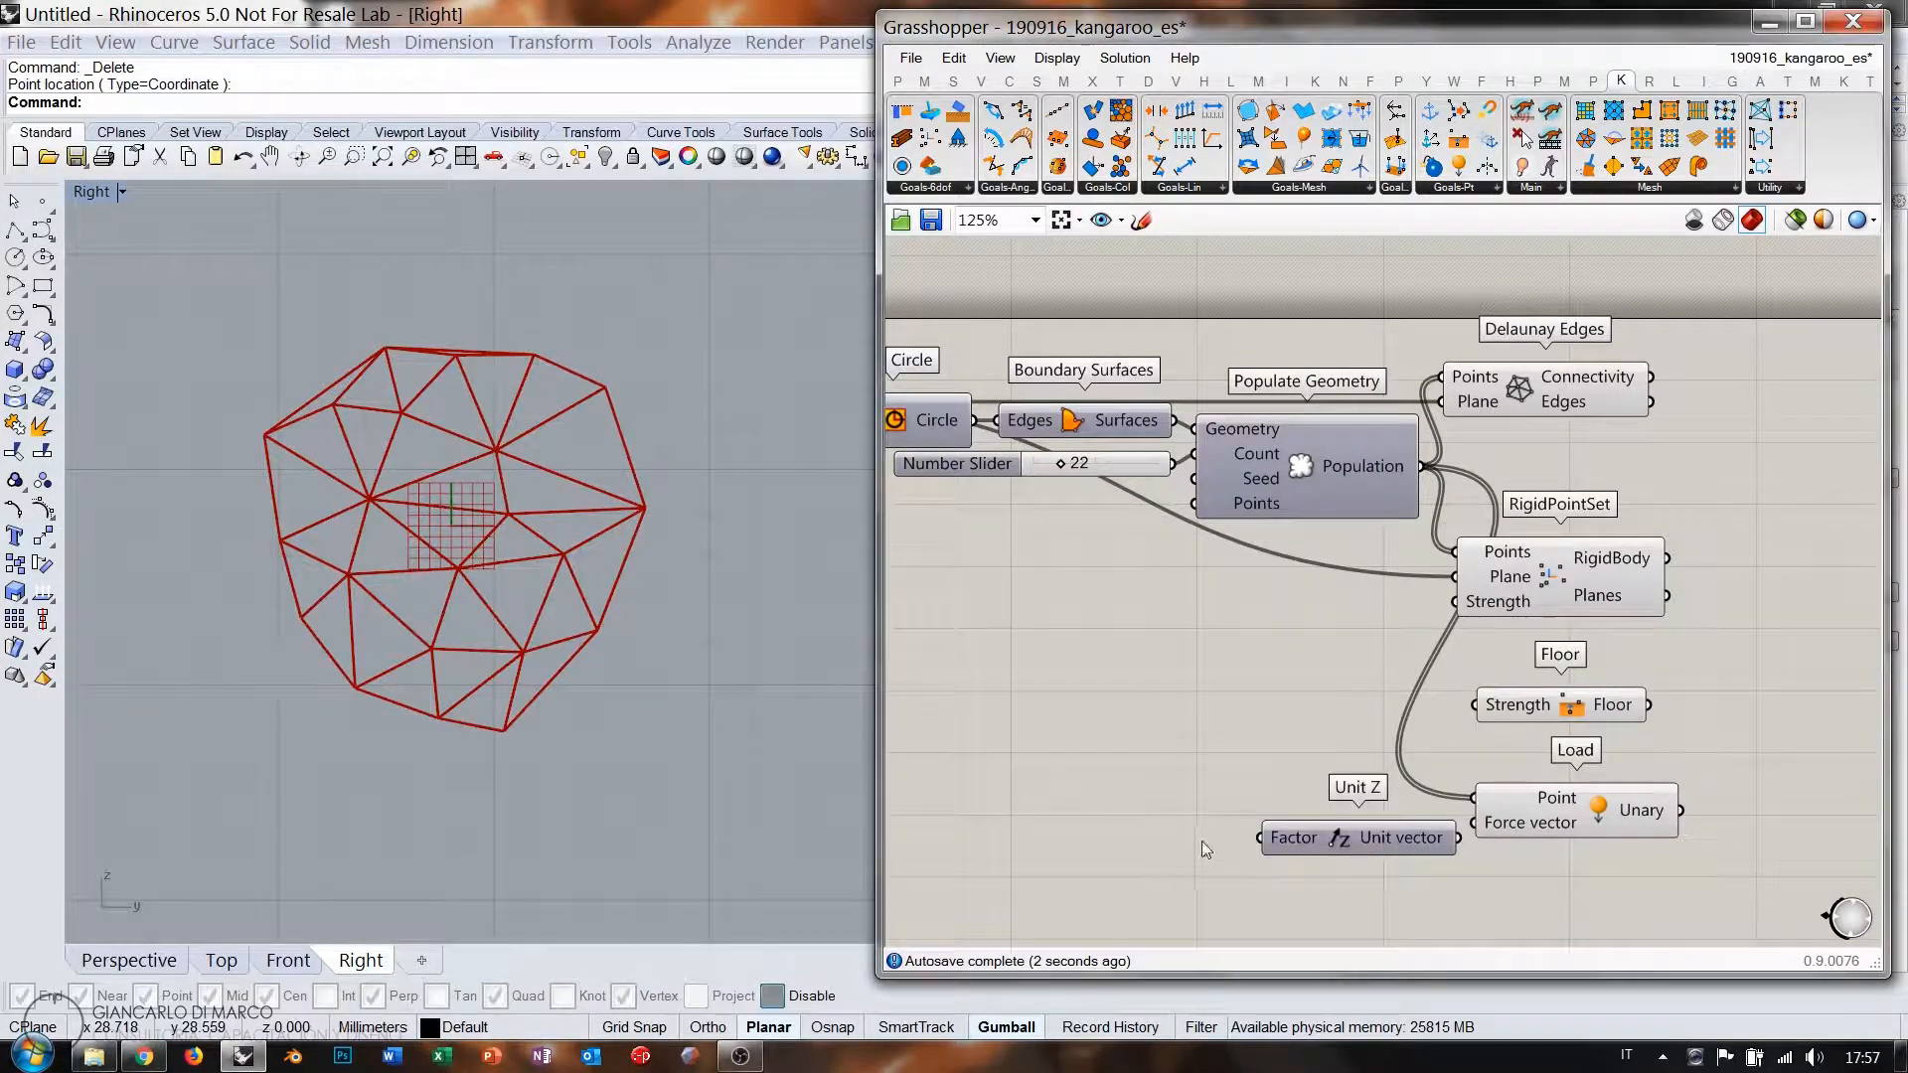
pyautogui.doubleClick(1174, 835)
pyautogui.write('-1.00')
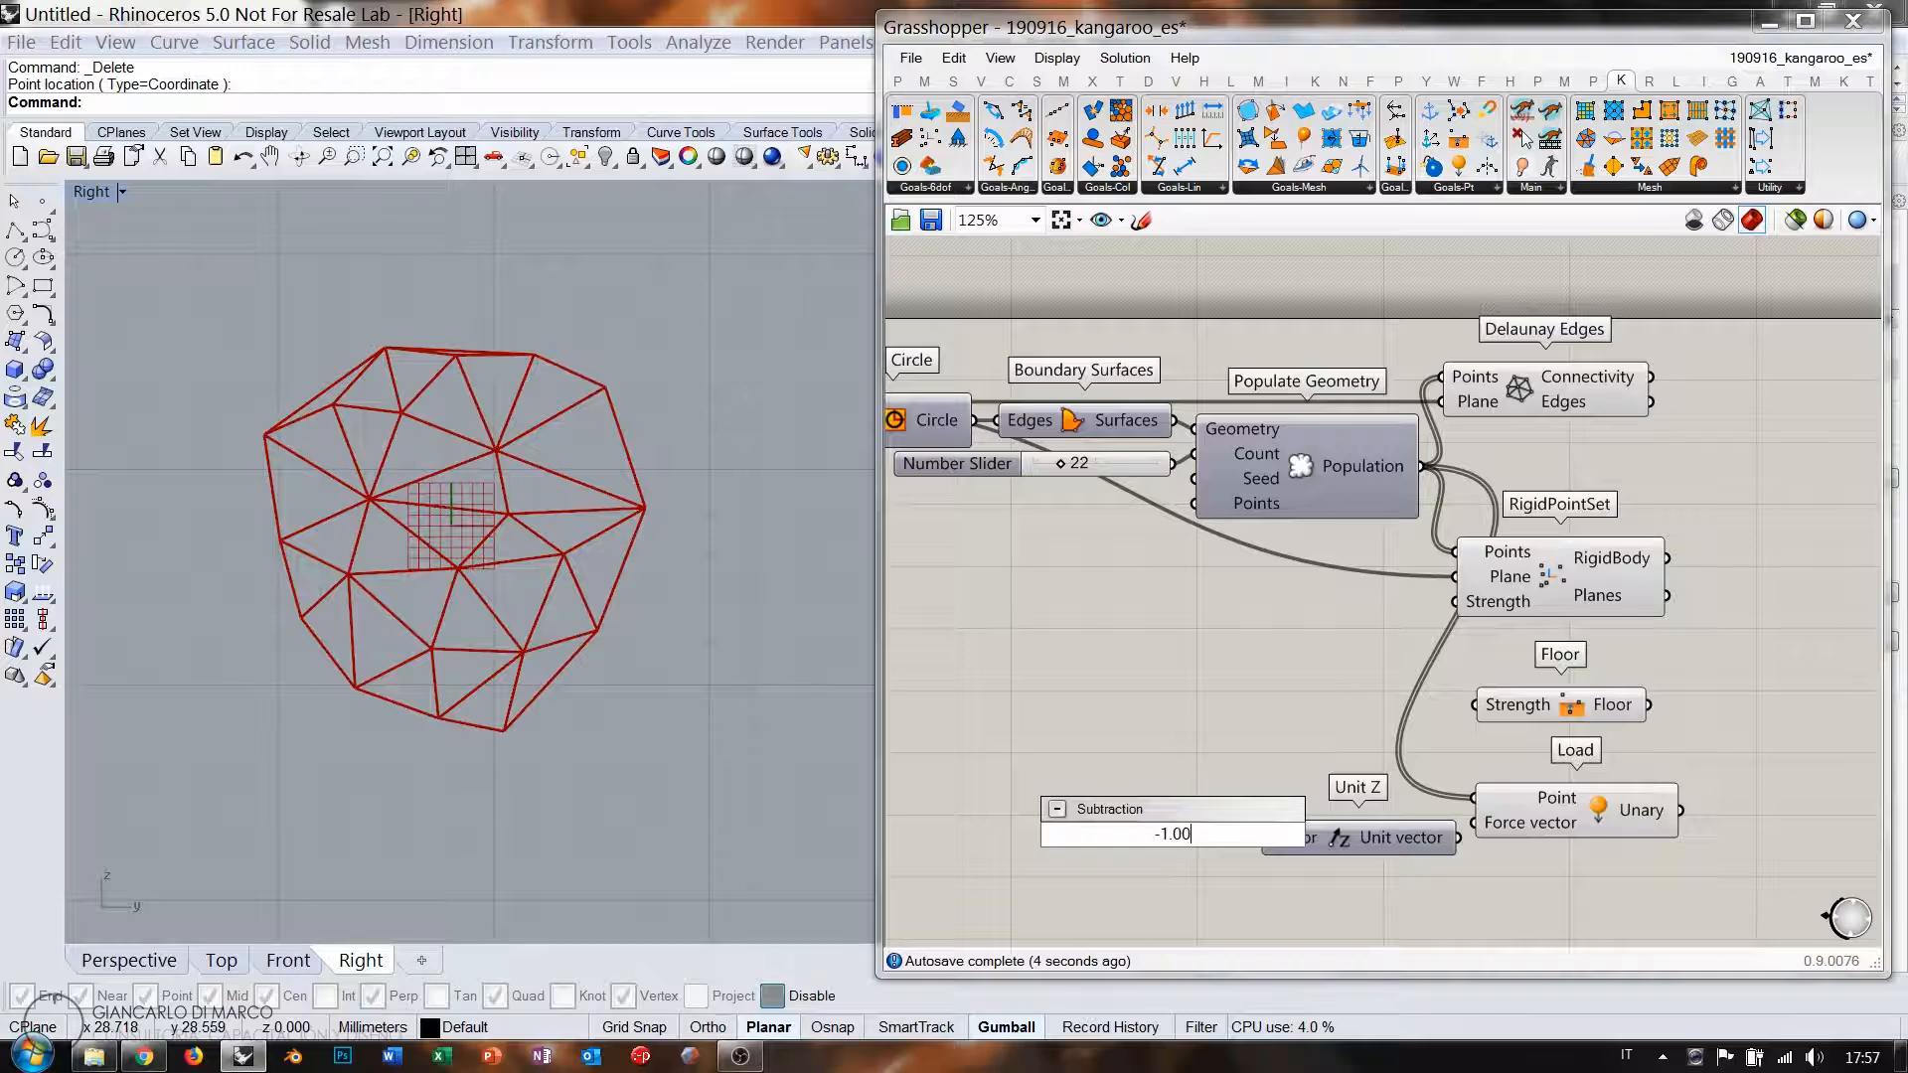
pyautogui.write('0<1')
pyautogui.press('Return')
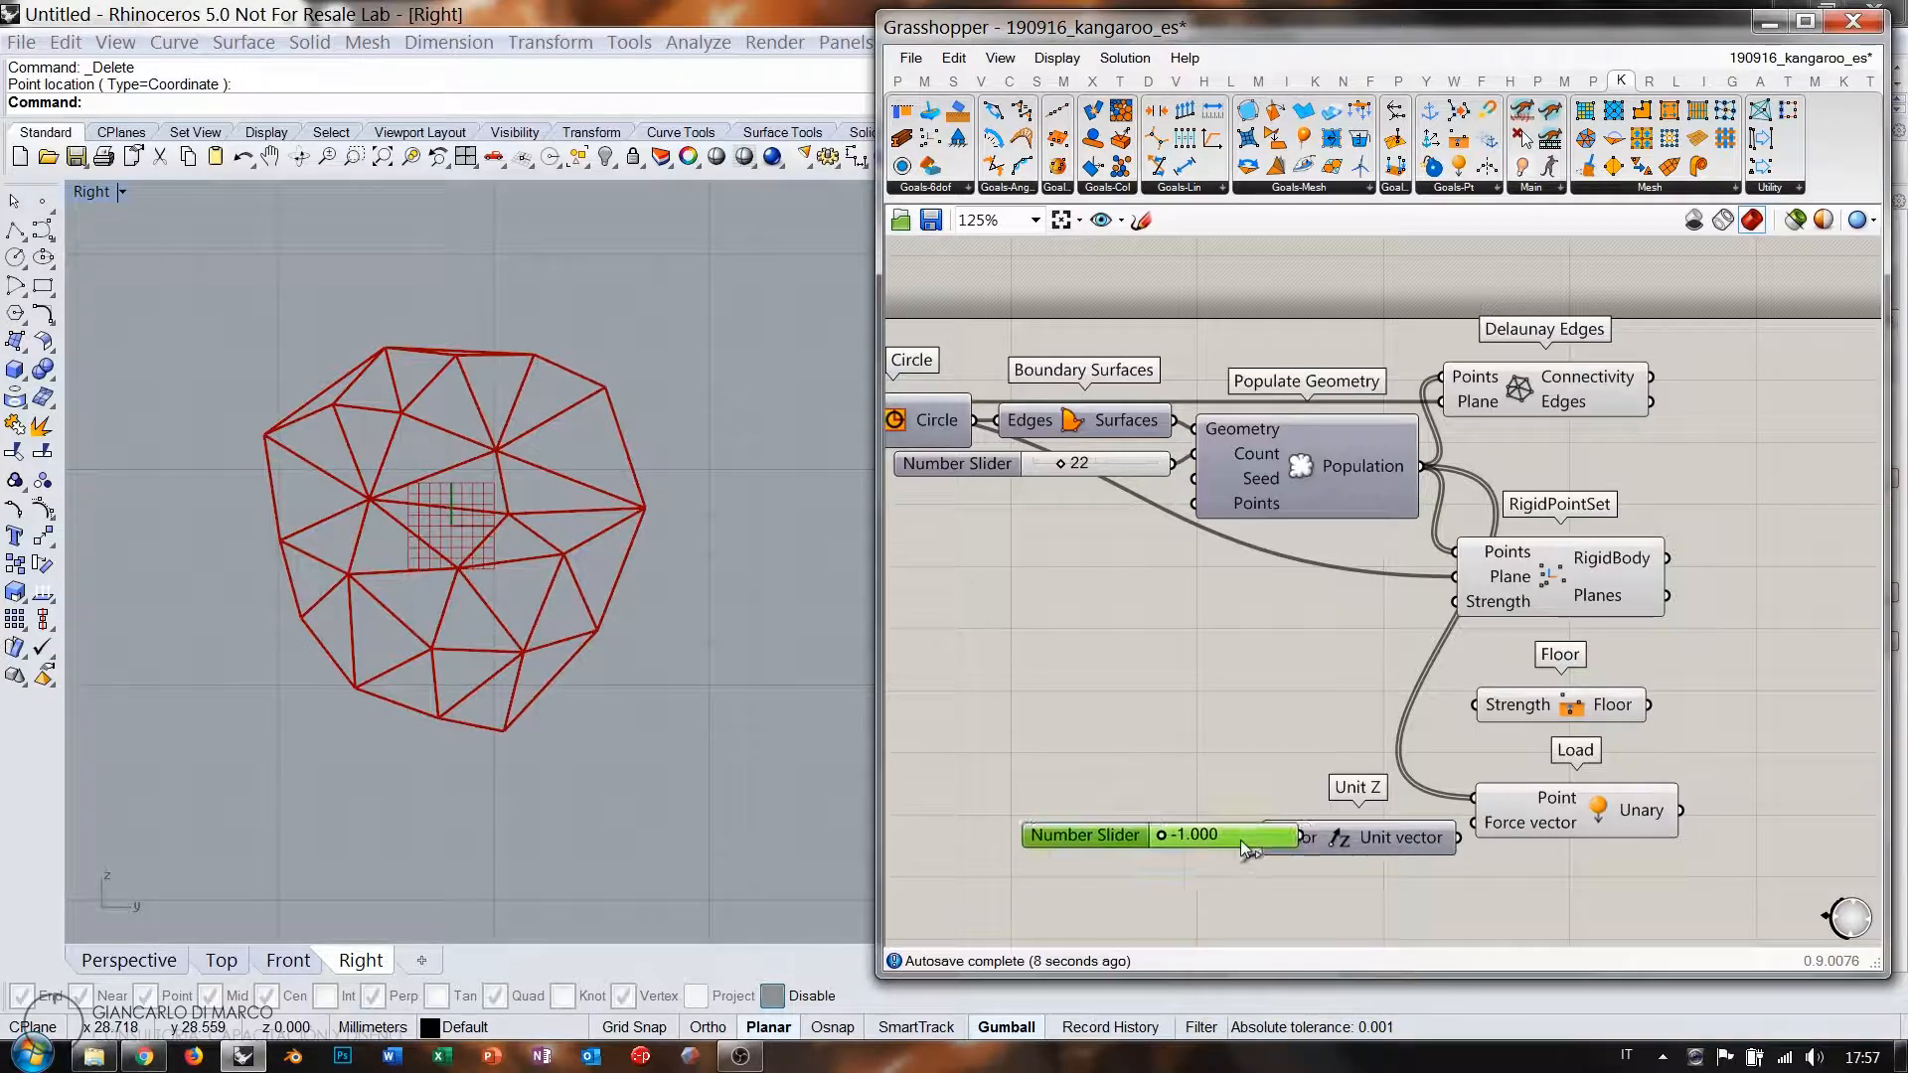
pyautogui.moveTo(1241, 839); pyautogui.dragTo(1176, 846)
pyautogui.click(1249, 747)
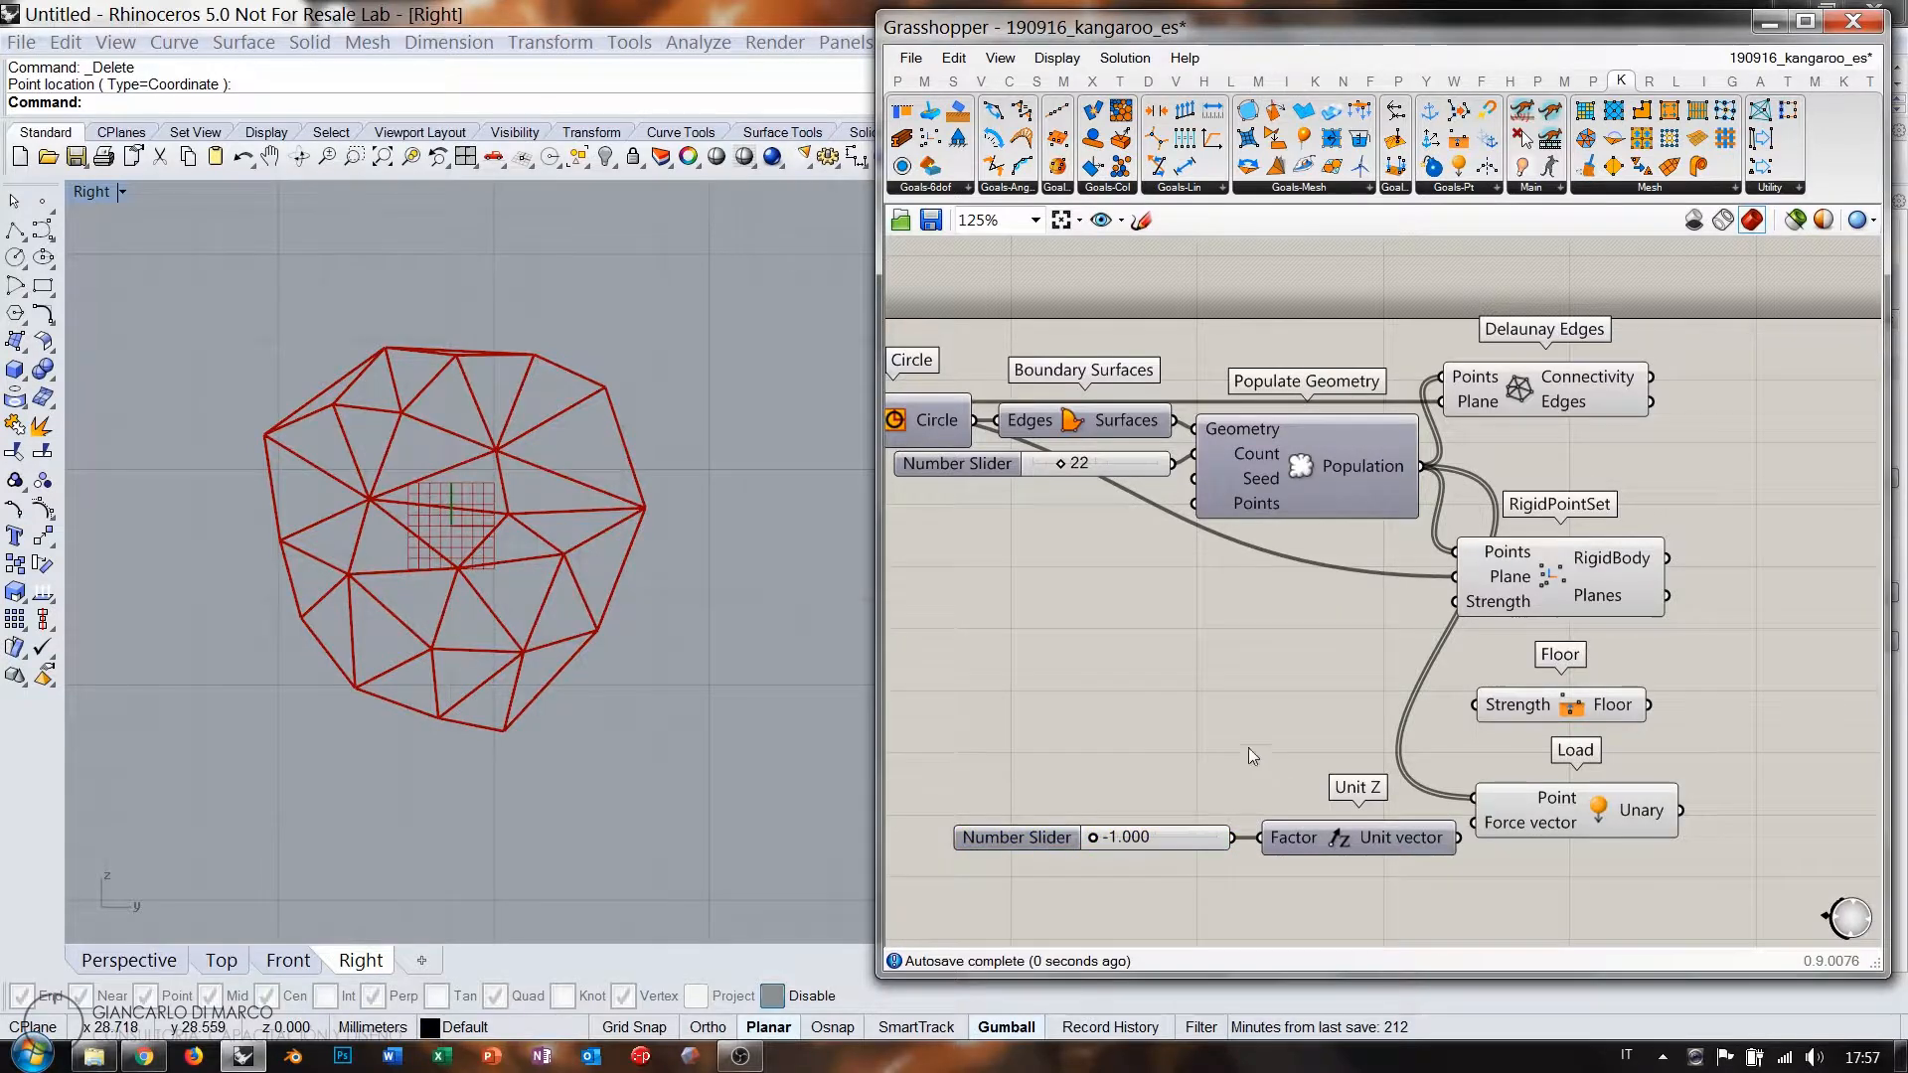
pyautogui.scroll(-2, 1215, 540)
pyautogui.moveTo(1213, 493); pyautogui.dragTo(1224, 487)
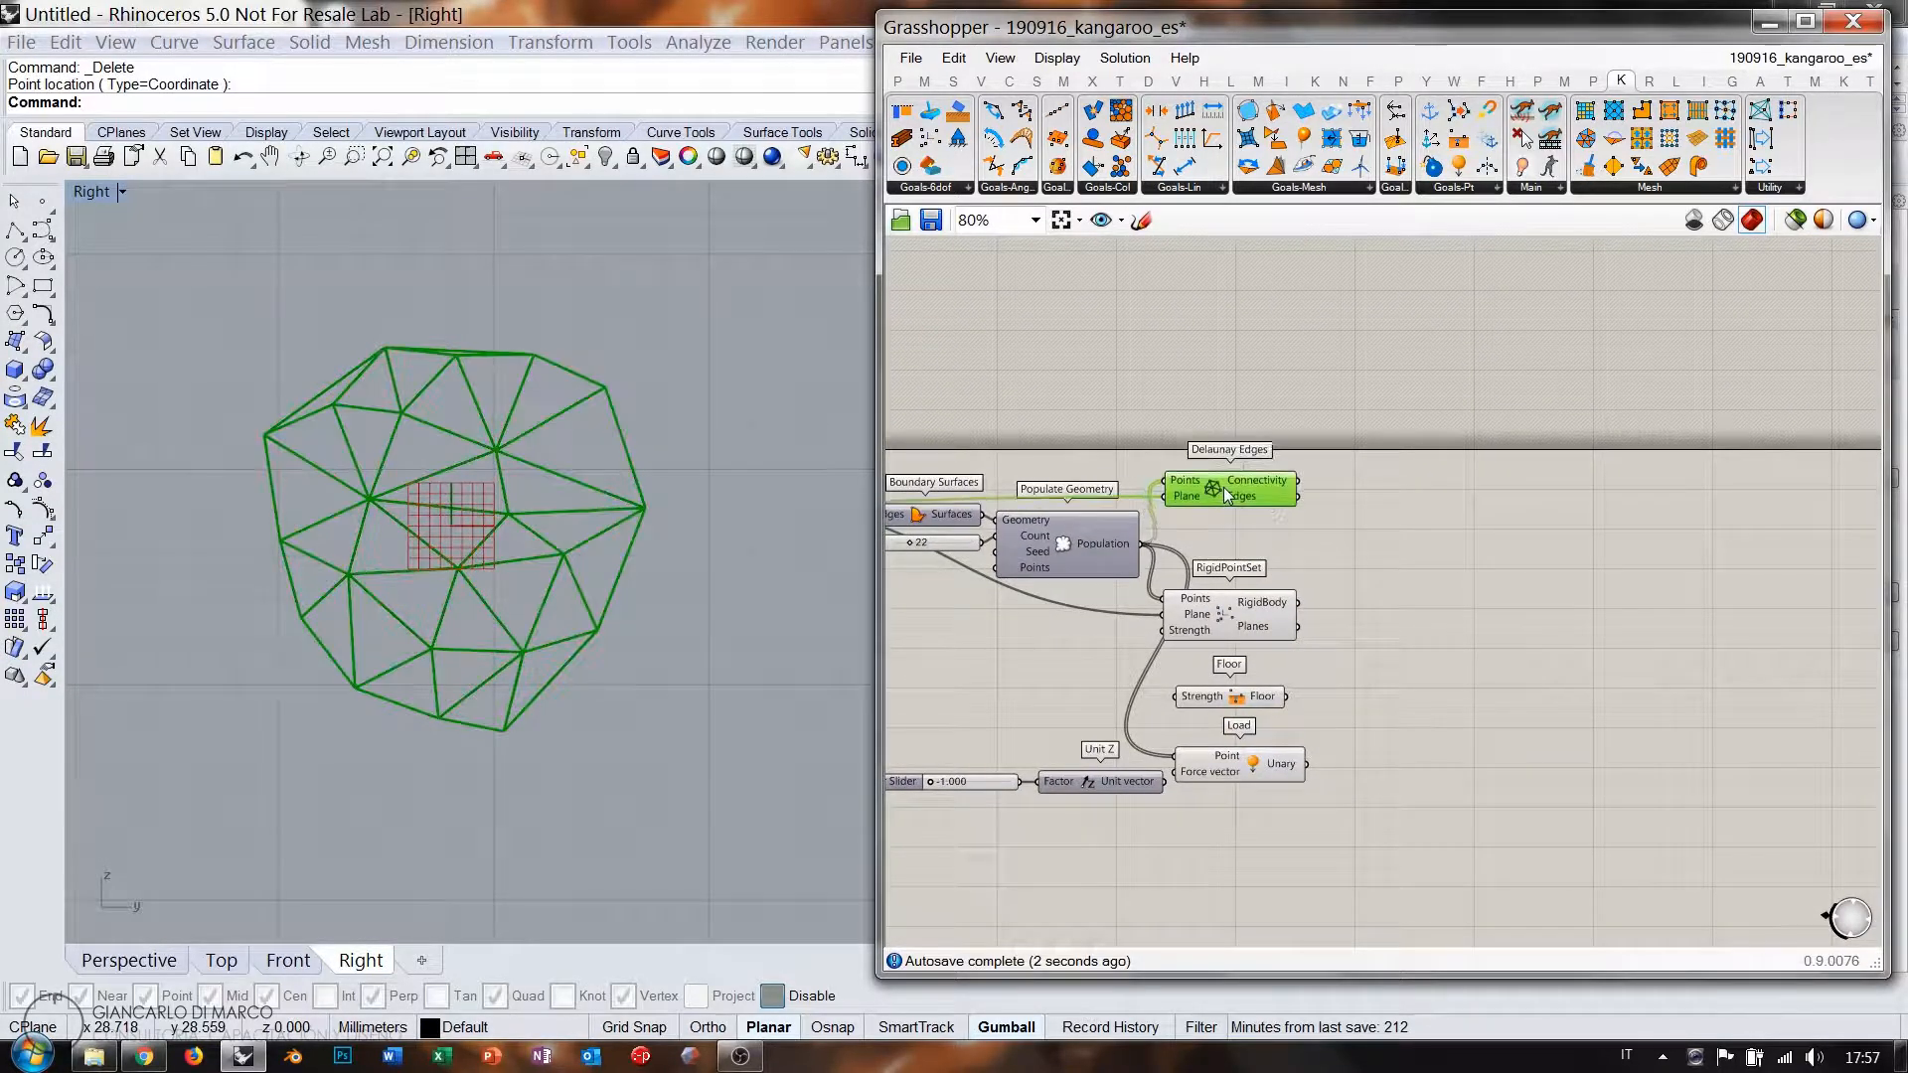
# Hide the red Delaunay Edges preview and reframe the Right view around the points.
pyautogui.click(1383, 534)
pyautogui.click(1276, 500)
pyautogui.hotkey('ctrl', 'q')
pyautogui.click(1379, 519)
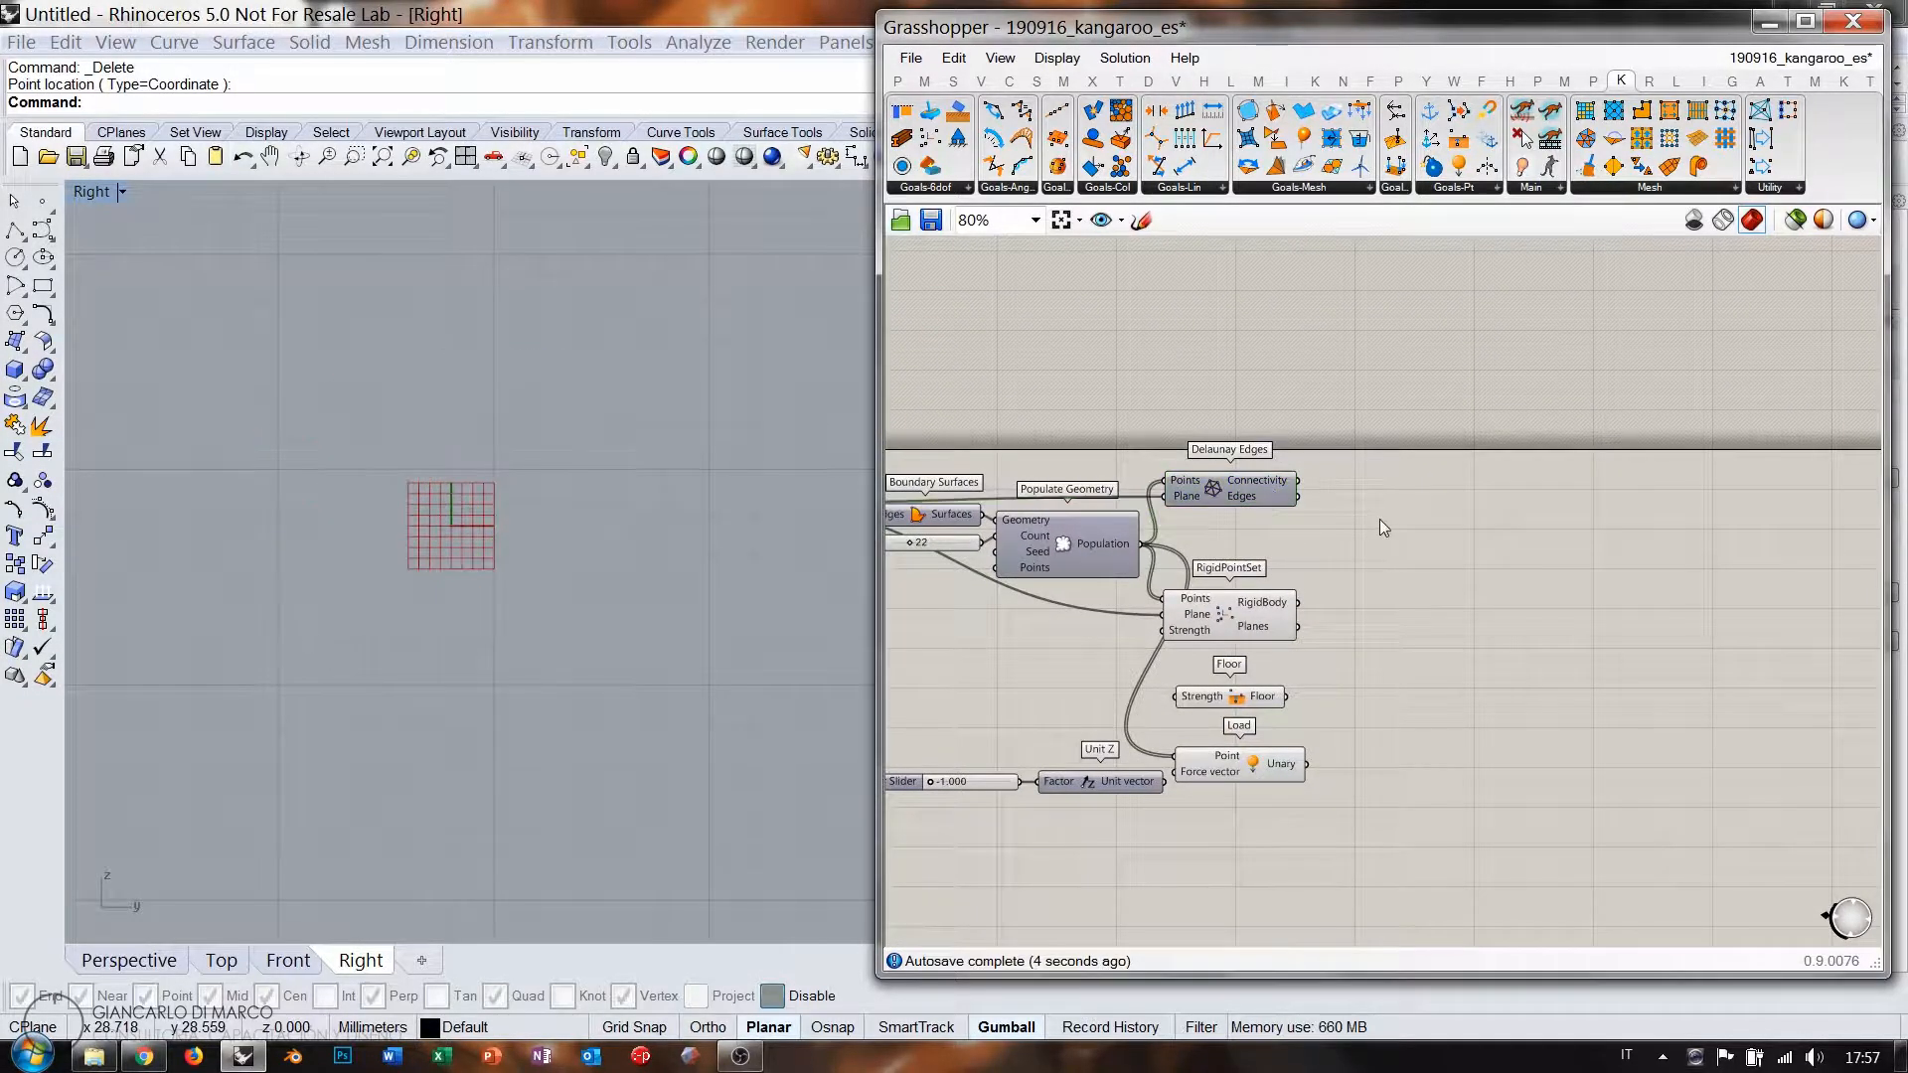
pyautogui.scroll(-11, 515, 546)
pyautogui.moveTo(518, 745); pyautogui.dragTo(483, 558, button='right')
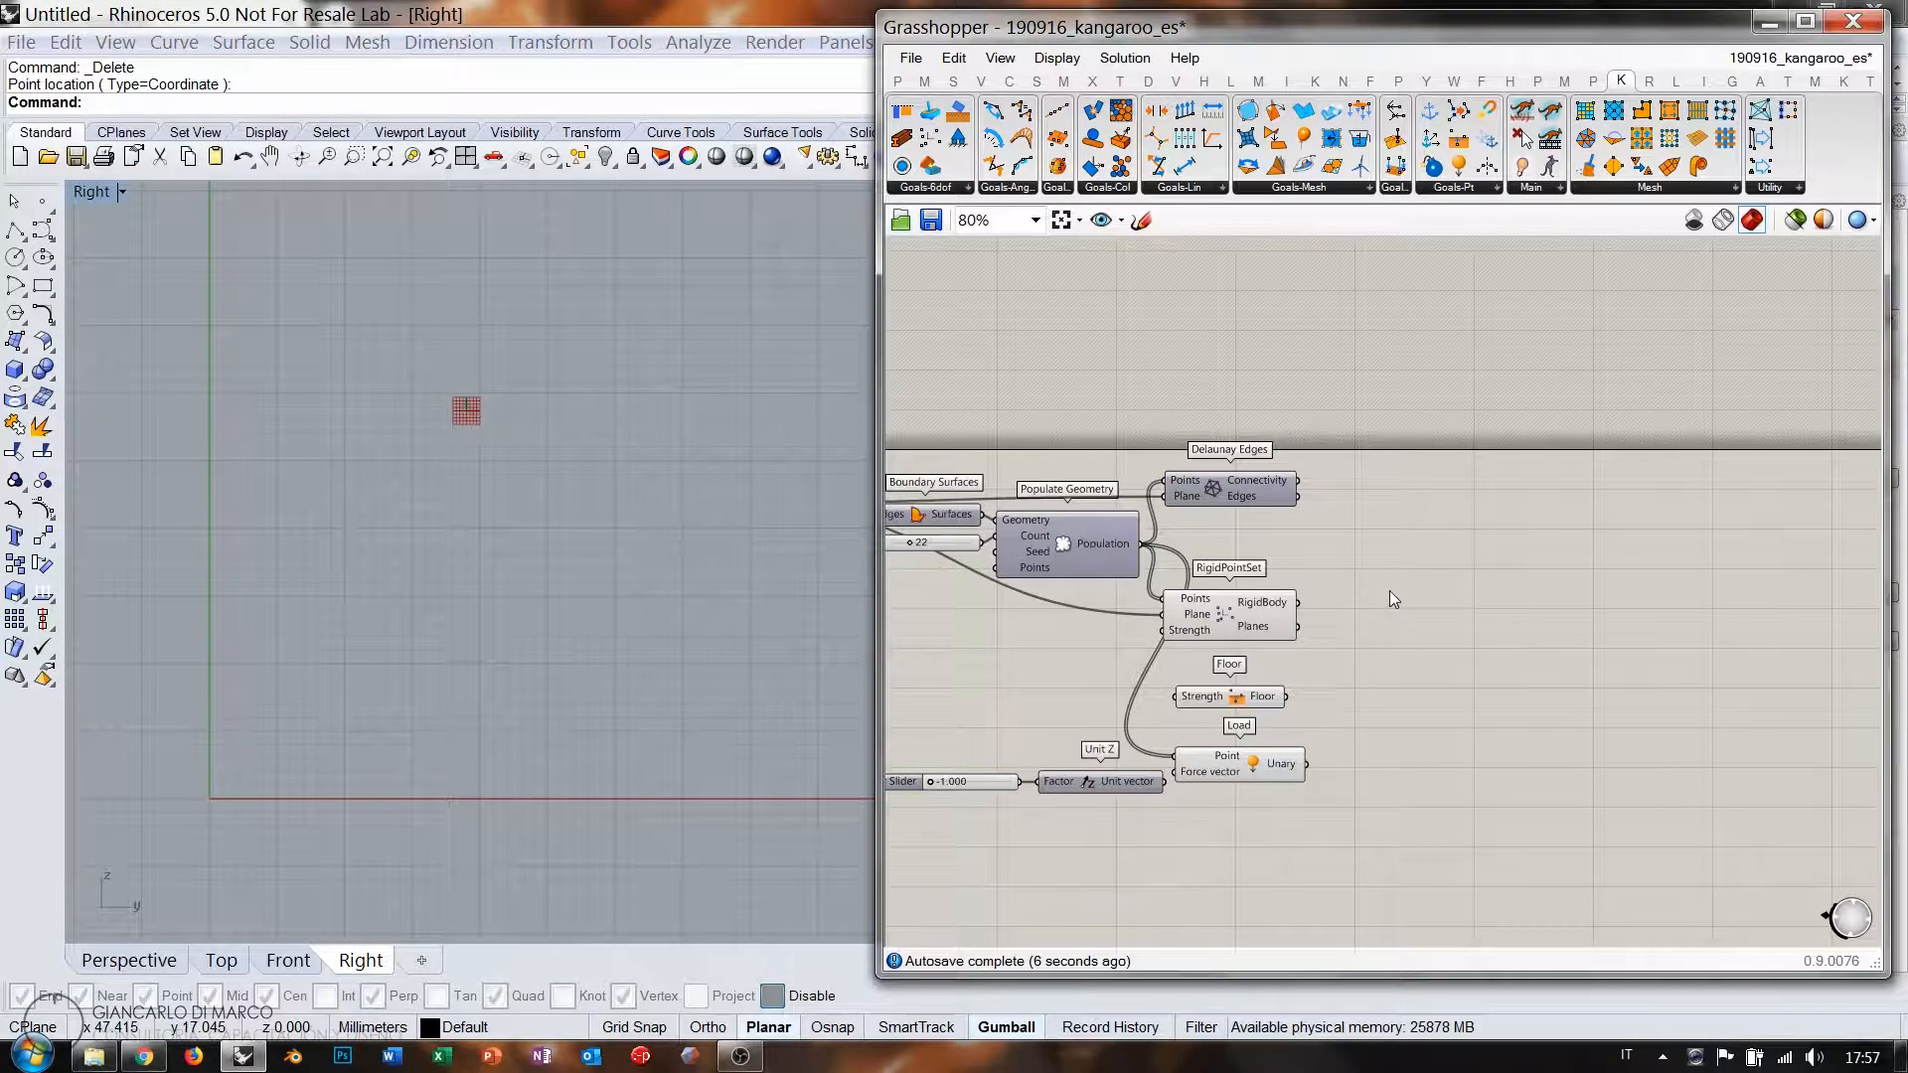
# Add a BouncySolver with the RigidBody, Floor and Load goals wired into GoalObjects.
pyautogui.moveTo(1522, 110); pyautogui.dragTo(1521, 616)
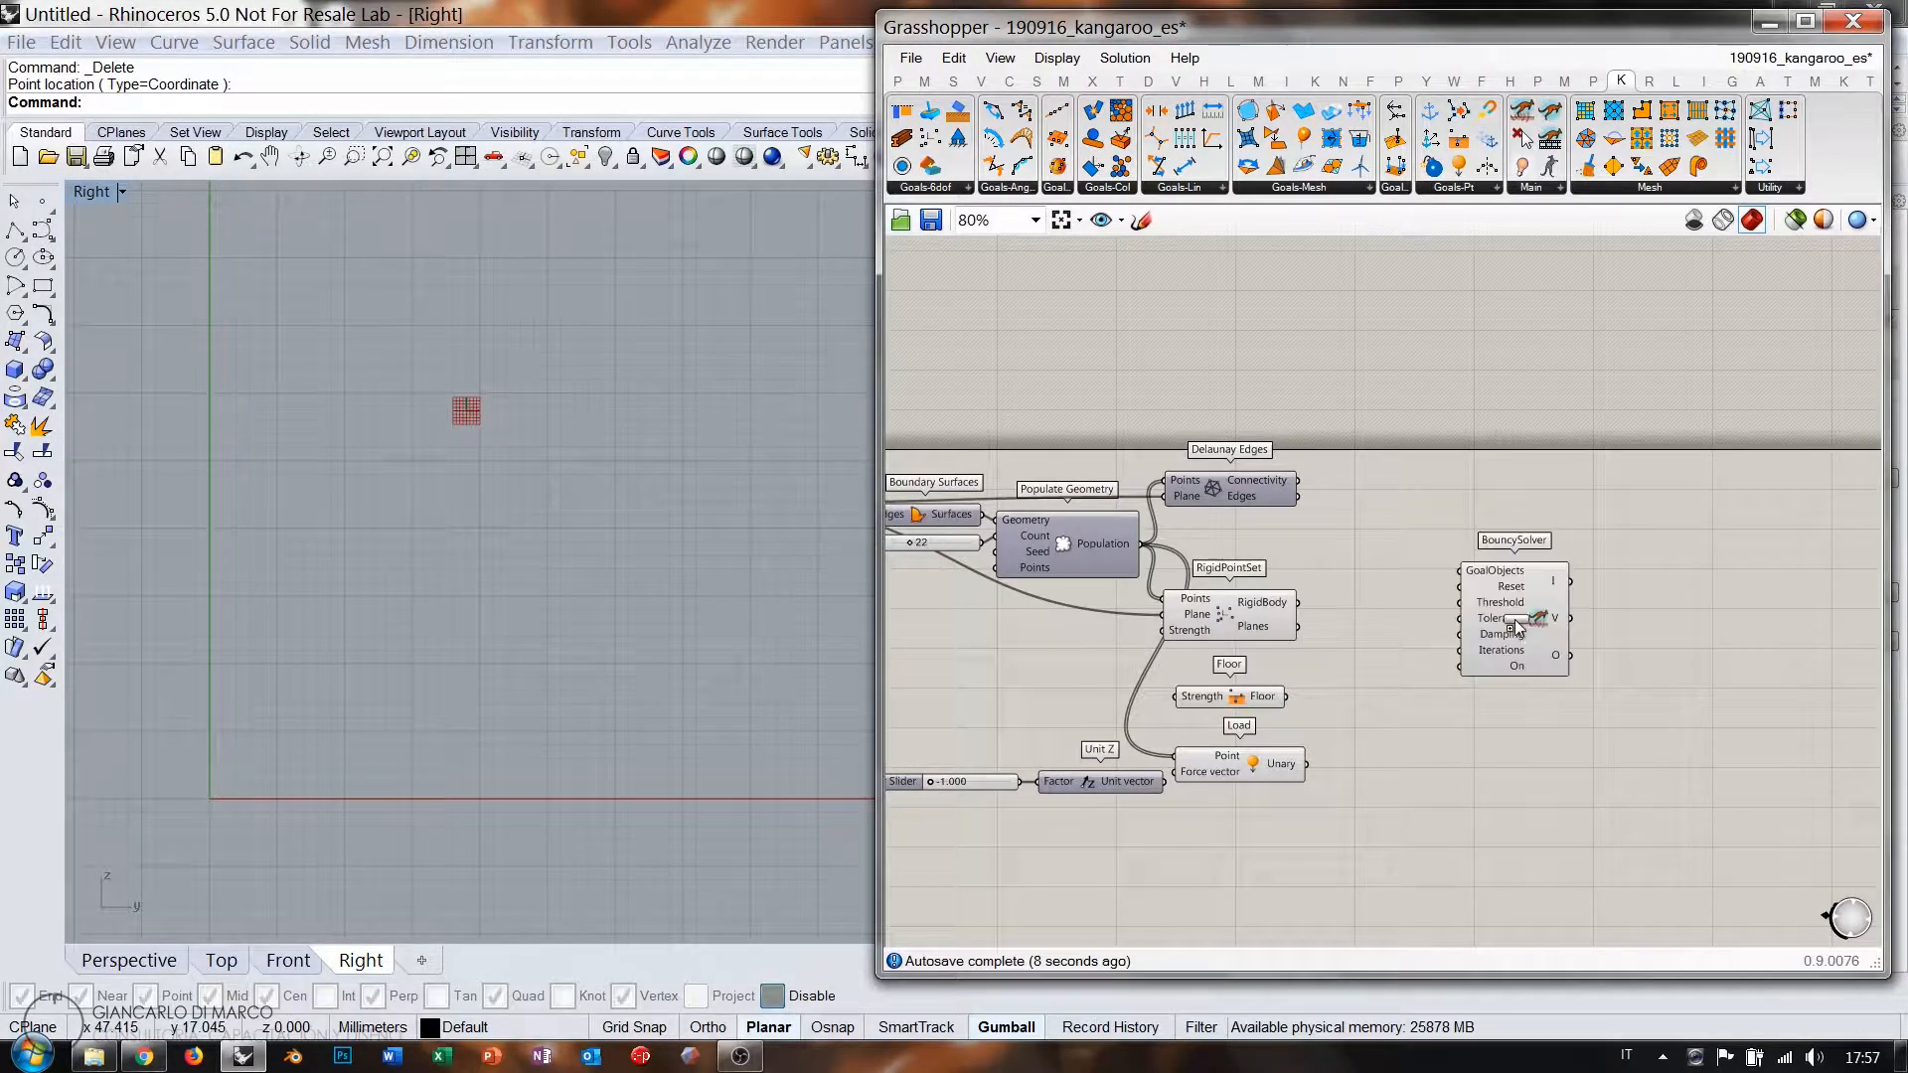
pyautogui.moveTo(1384, 658); pyautogui.dragTo(1398, 560, button='right')
pyautogui.scroll(3, 1397, 531)
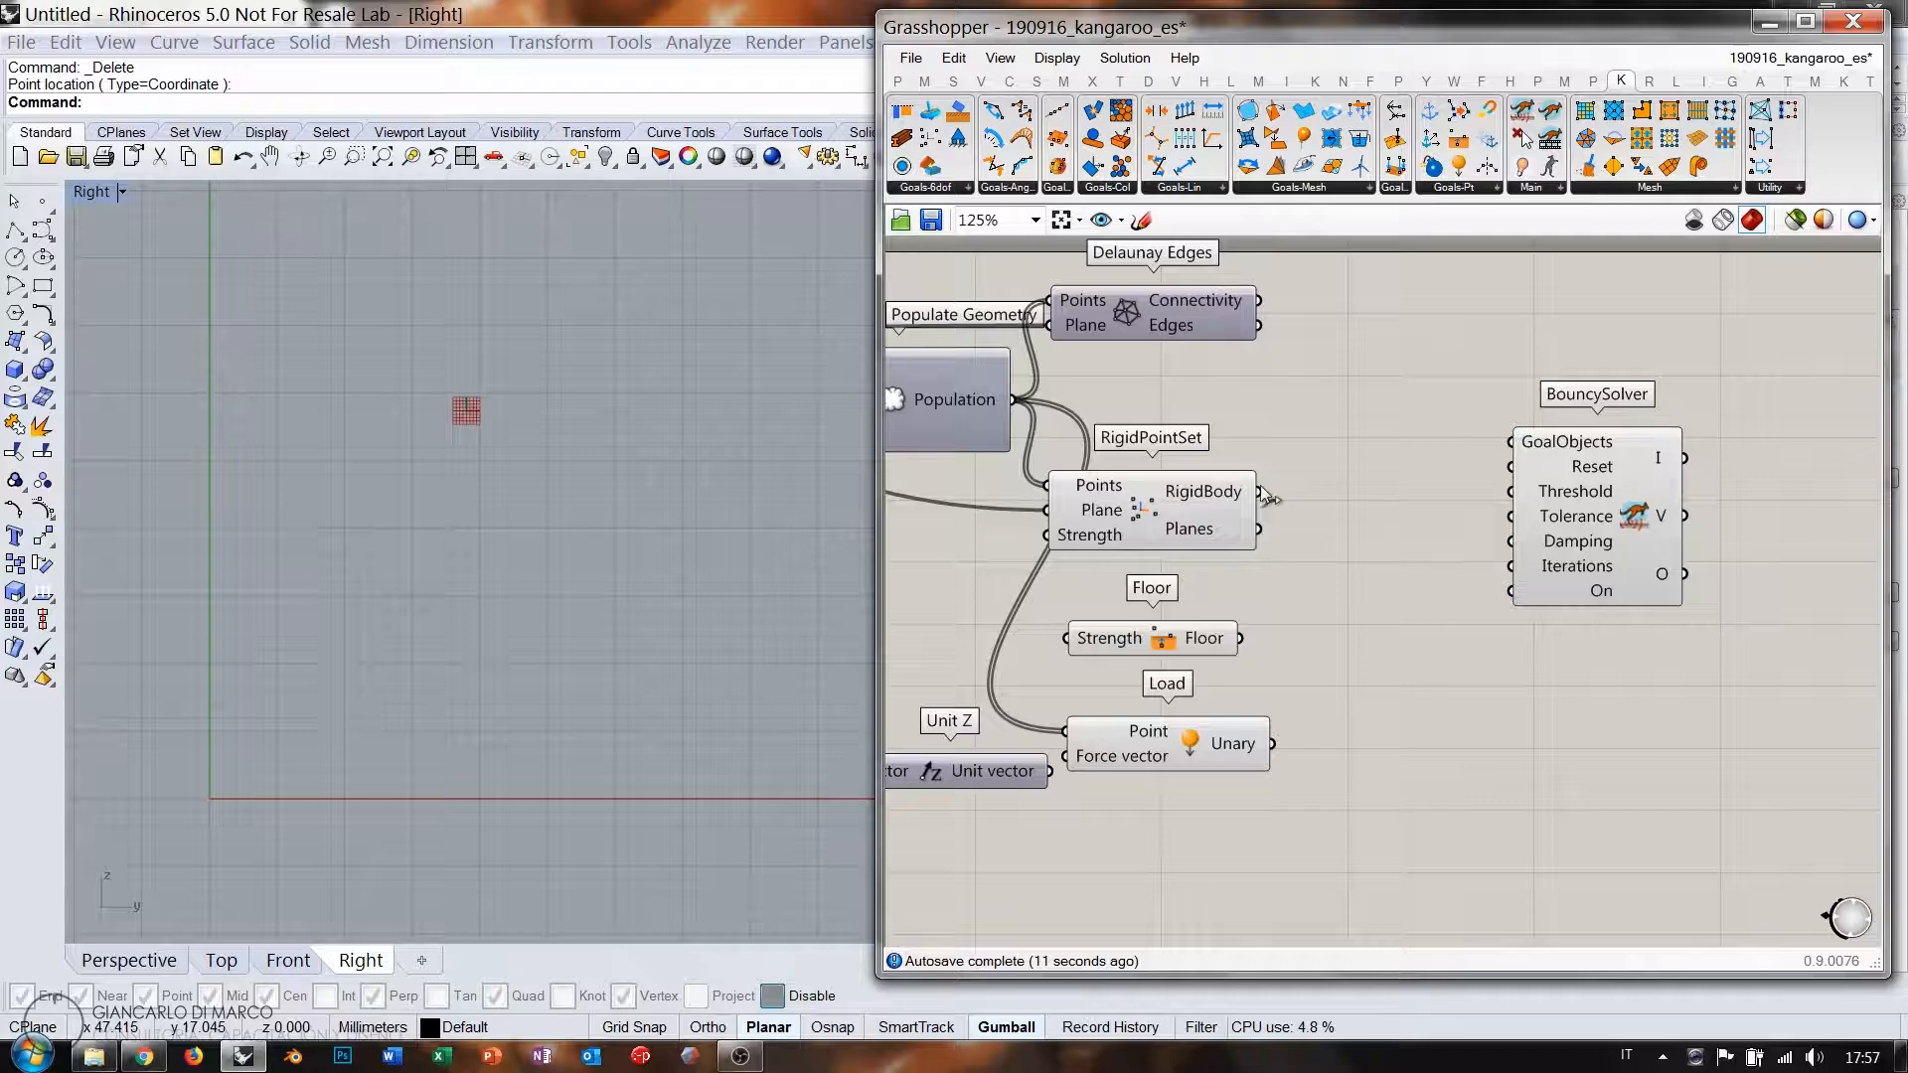
pyautogui.moveTo(1263, 492); pyautogui.dragTo(1511, 441)
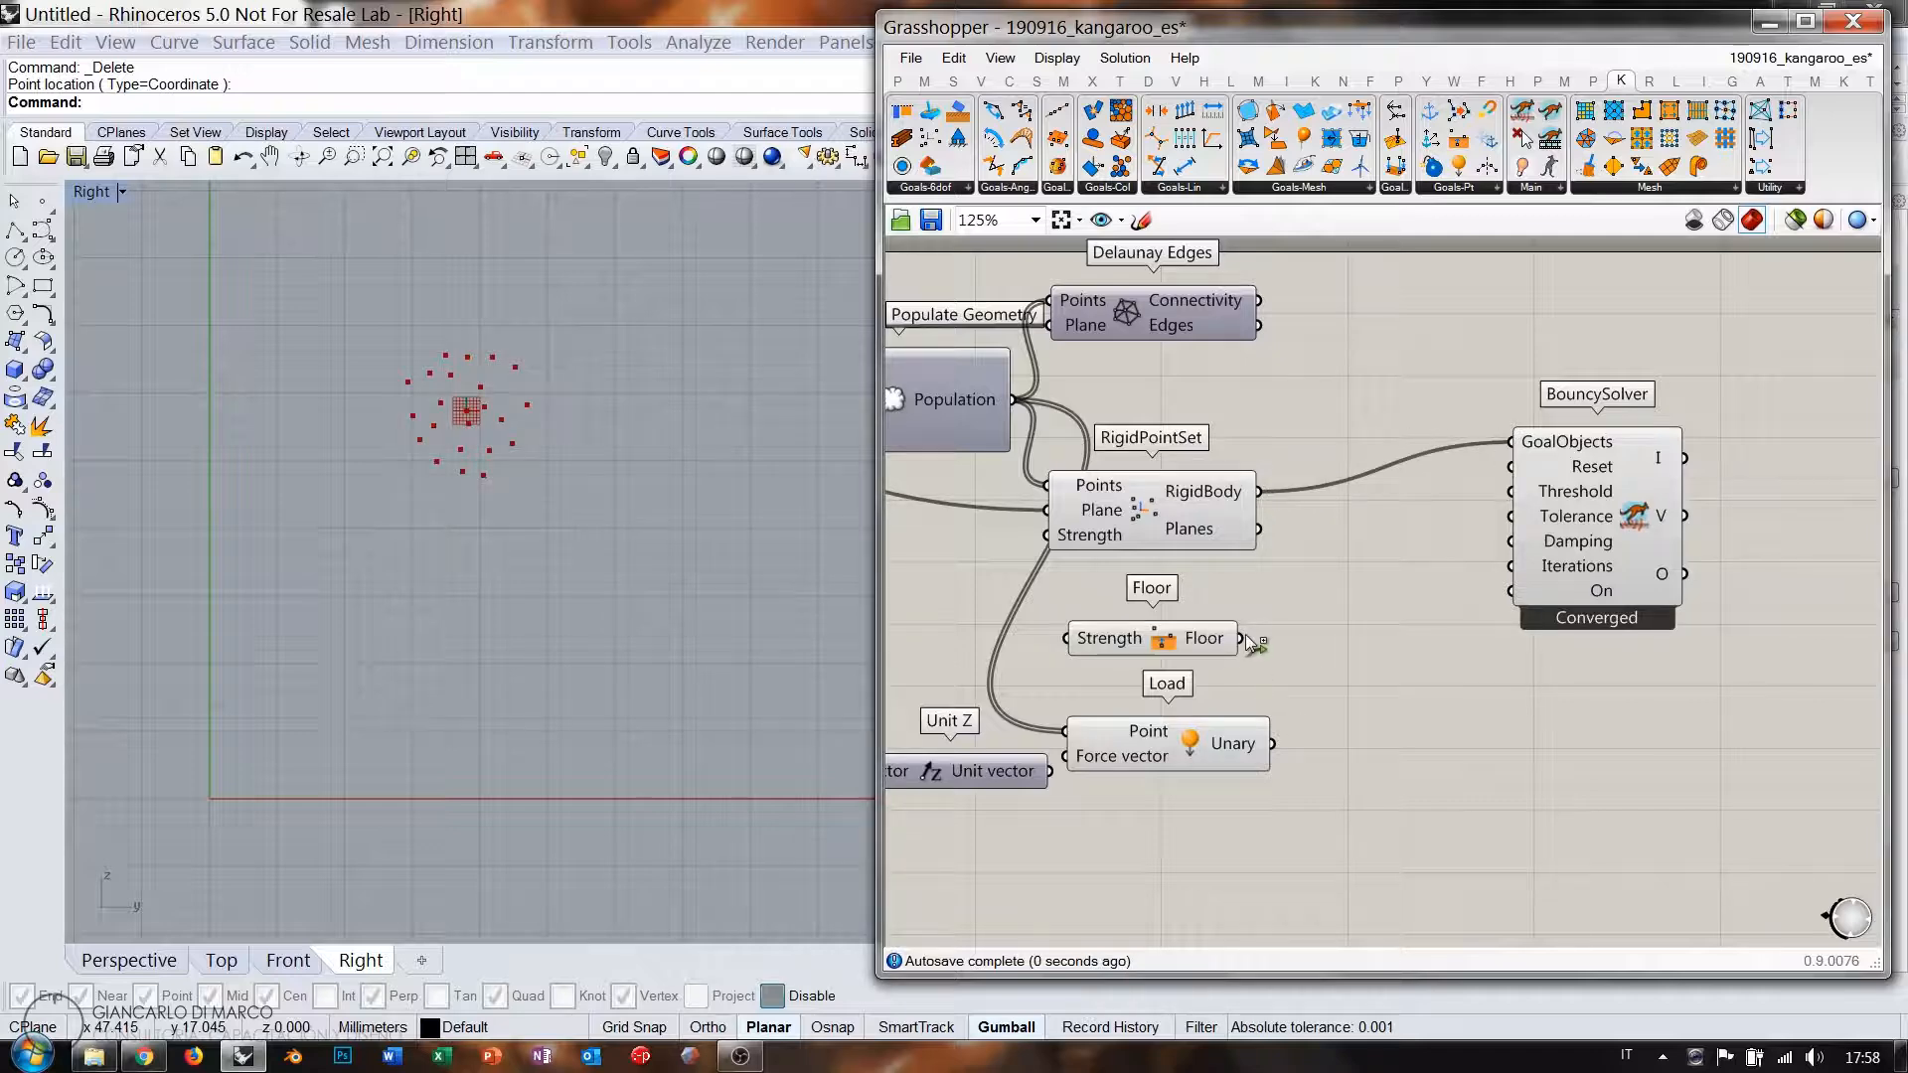
pyautogui.keyDown('shift'); pyautogui.moveTo(1245, 638); pyautogui.dragTo(1511, 441); pyautogui.keyUp('shift')
pyautogui.keyDown('shift'); pyautogui.moveTo(1304, 713); pyautogui.dragTo(1511, 441); pyautogui.keyUp('shift')
# Lower the Unit Z load factor slider to -0.800.
pyautogui.moveTo(1093, 750); pyautogui.dragTo(1417, 673, button='right')
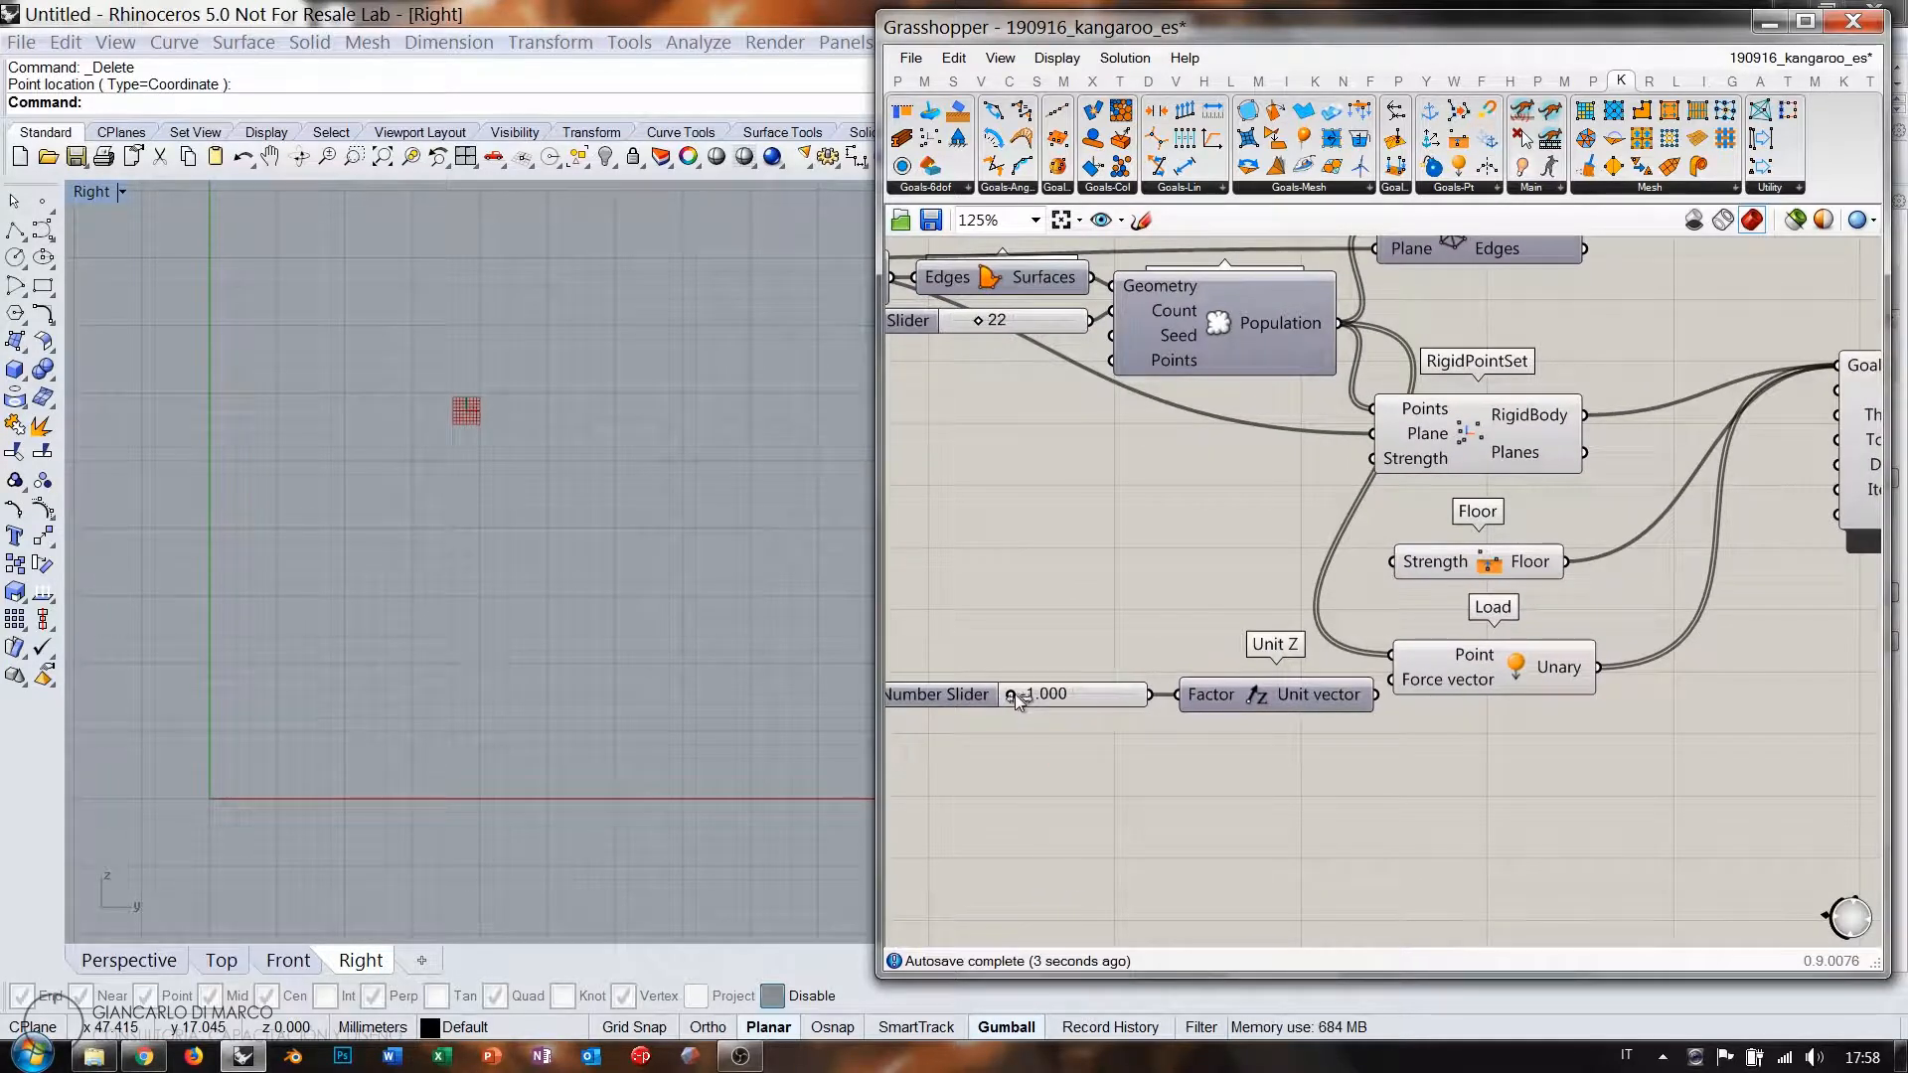
pyautogui.moveTo(1059, 695)
pyautogui.mouseDown()
pyautogui.moveTo(1109, 699)
pyautogui.moveTo(1042, 701)
pyautogui.mouseUp()
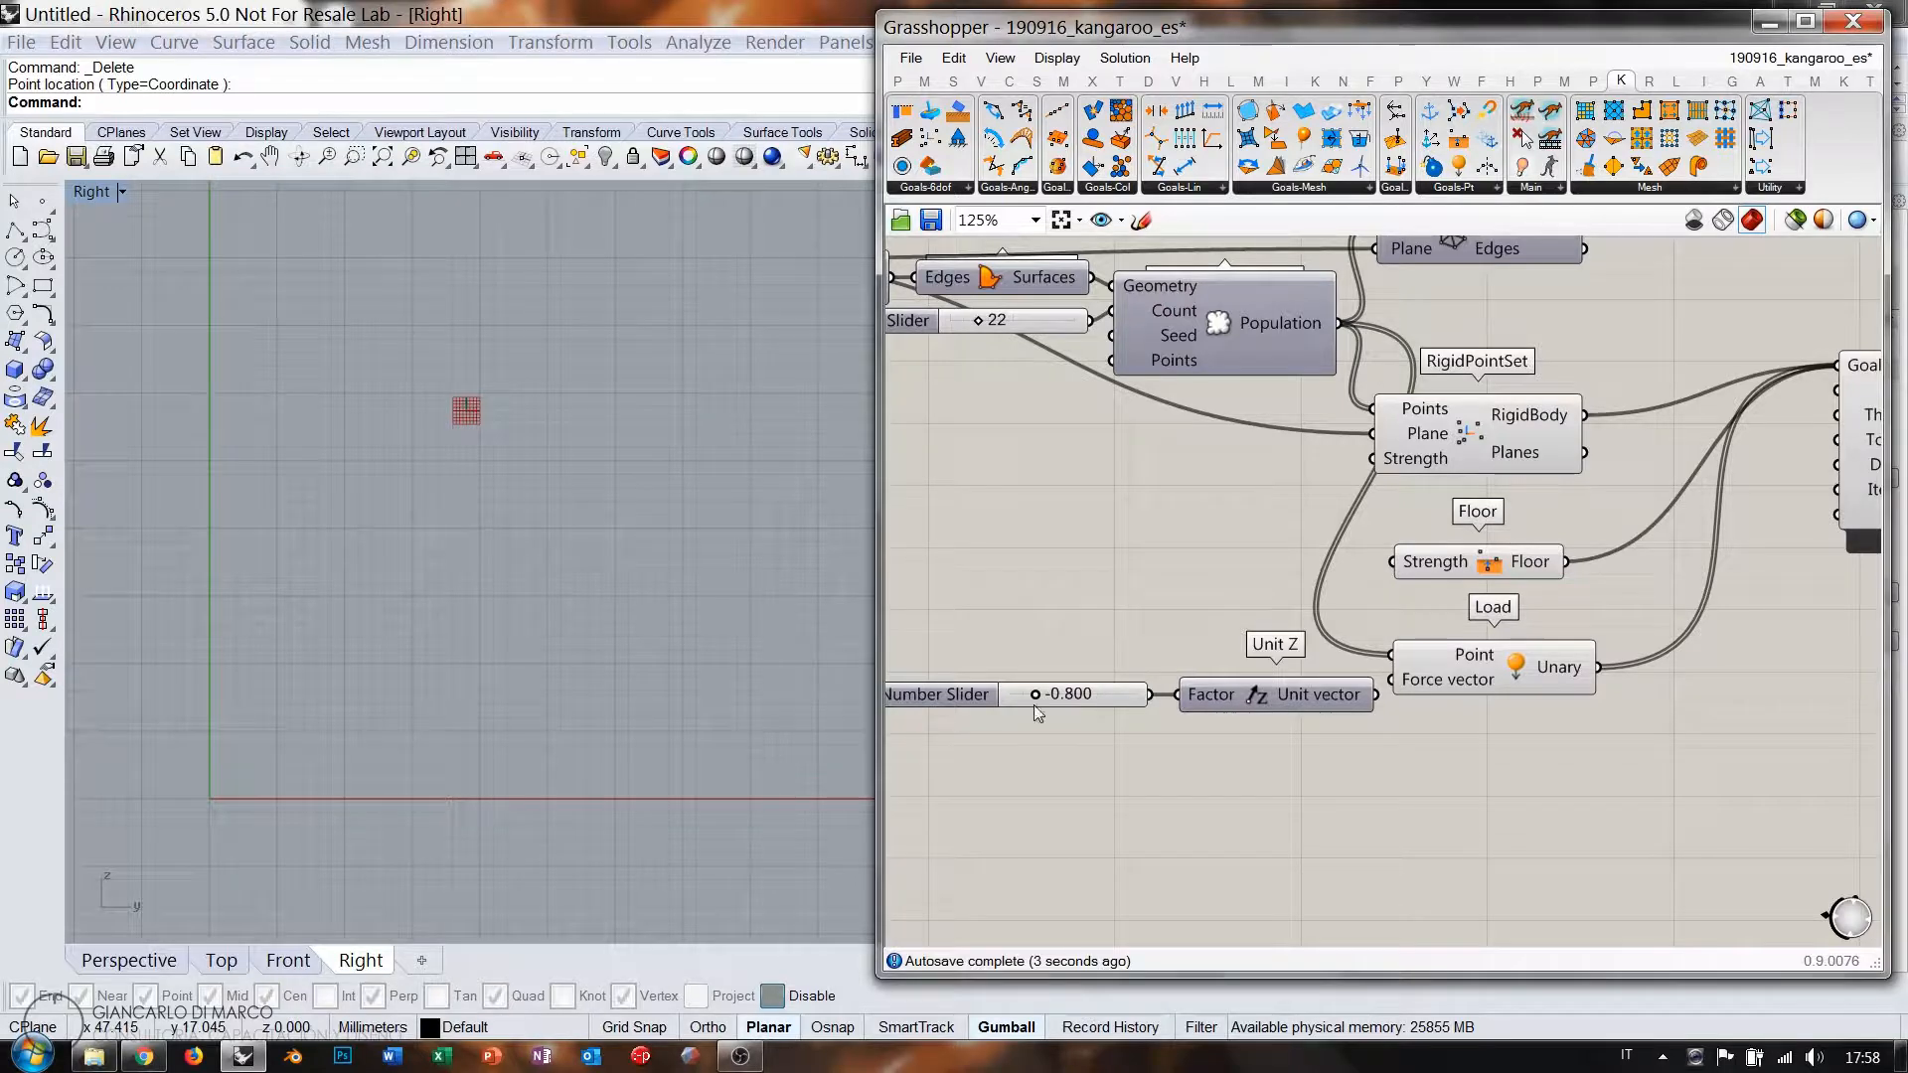
pyautogui.scroll(-5, 405, 703)
pyautogui.scroll(3, 417, 669)
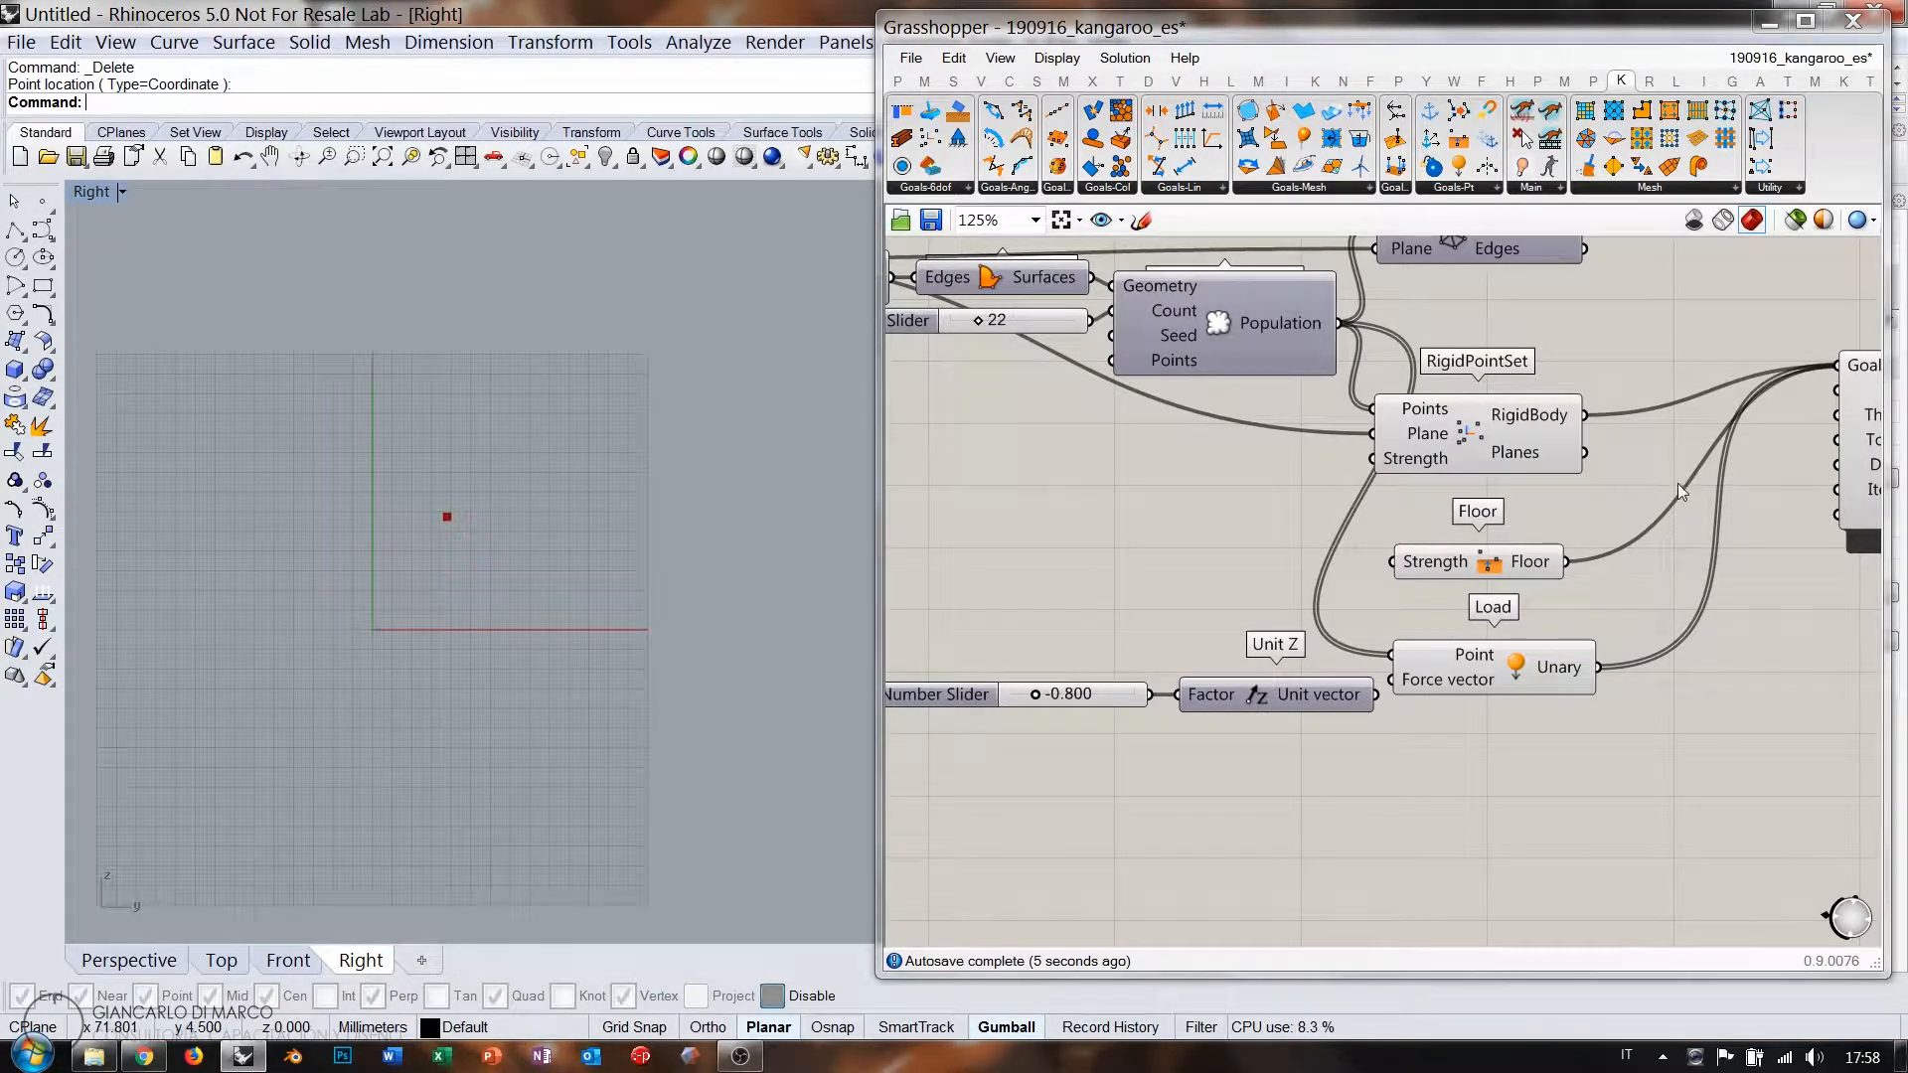
# Add a Button wired into the BouncySolver's Reset input.
pyautogui.moveTo(1678, 483); pyautogui.dragTo(1505, 486, button='right')
pyautogui.doubleClick(1568, 604)
pyautogui.write('butt')
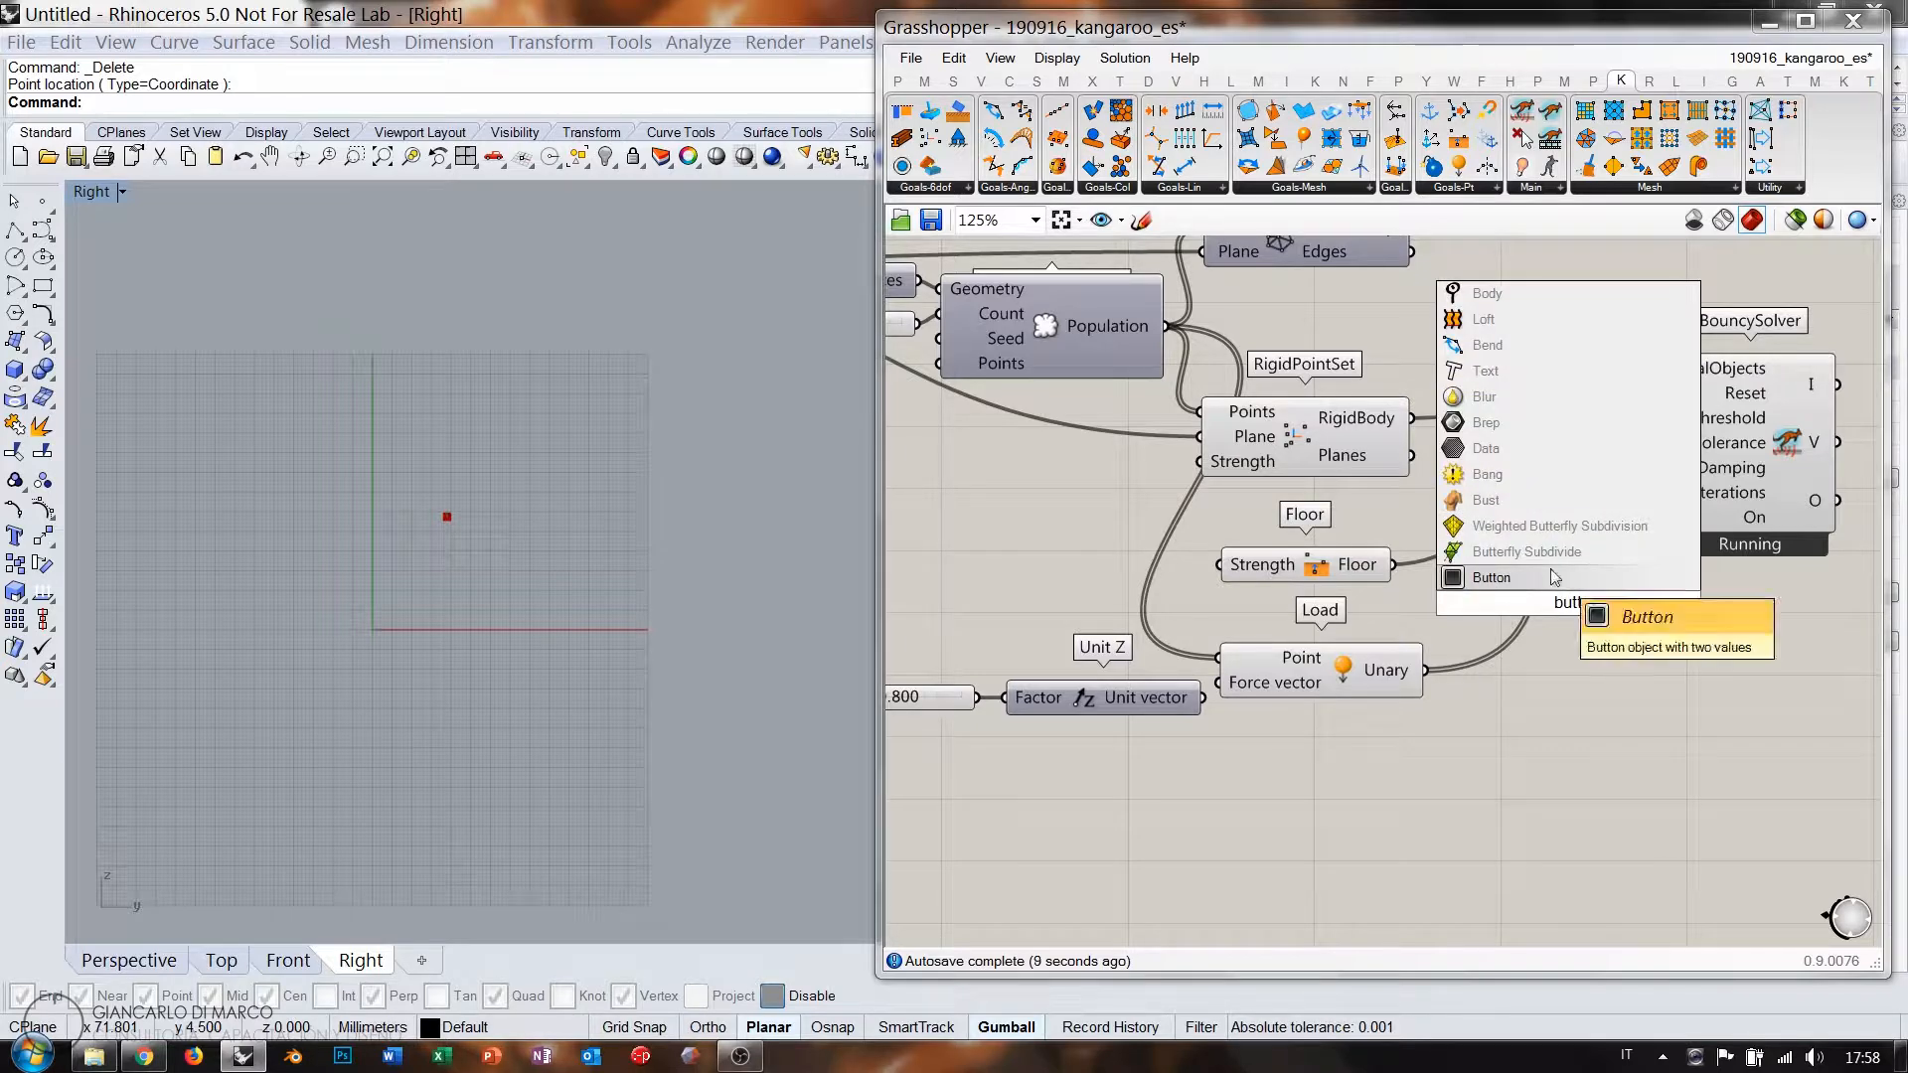
pyautogui.click(1561, 577)
pyautogui.moveTo(1640, 603); pyautogui.dragTo(1665, 394)
pyautogui.click(1615, 600)
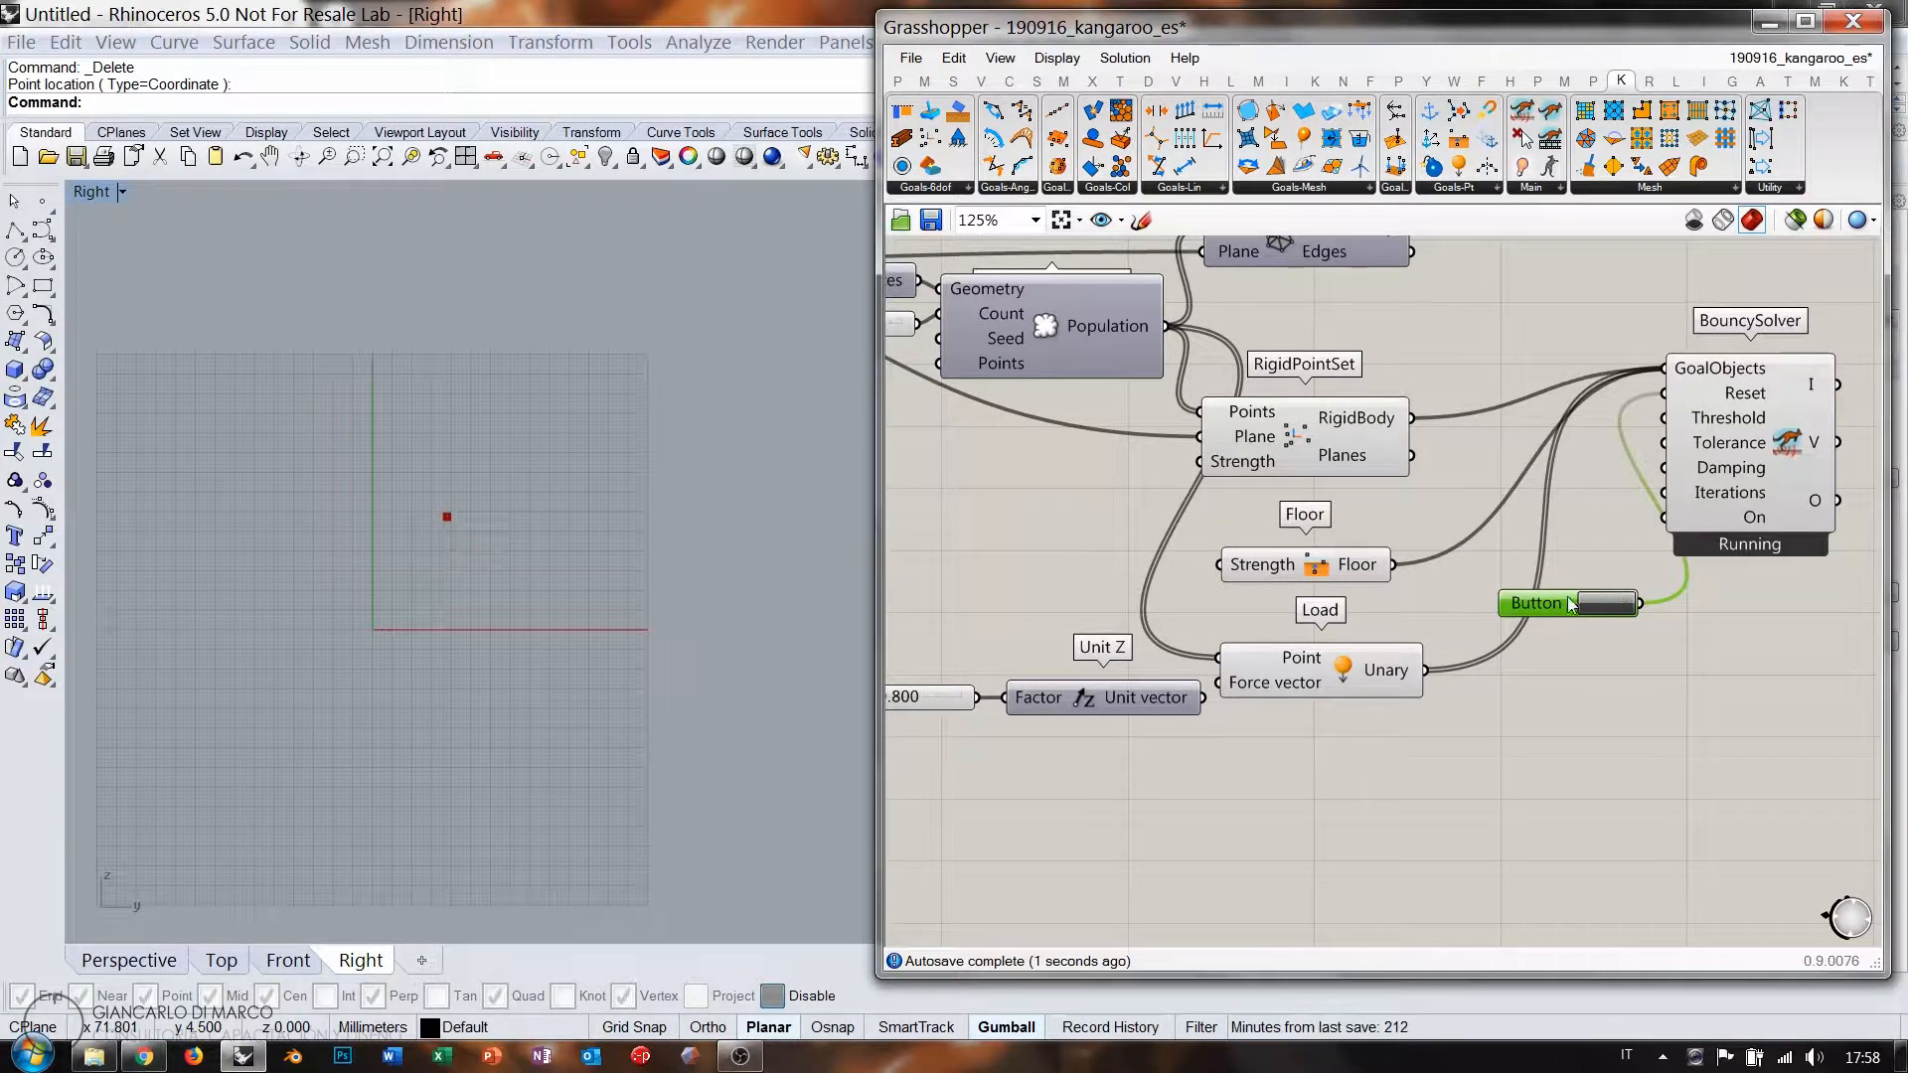
pyautogui.moveTo(1572, 604); pyautogui.dragTo(1572, 464)
# Wire a Boolean Toggle set to False into the solver's On input and reset the simulation.
pyautogui.doubleClick(1571, 580)
pyautogui.write('to')
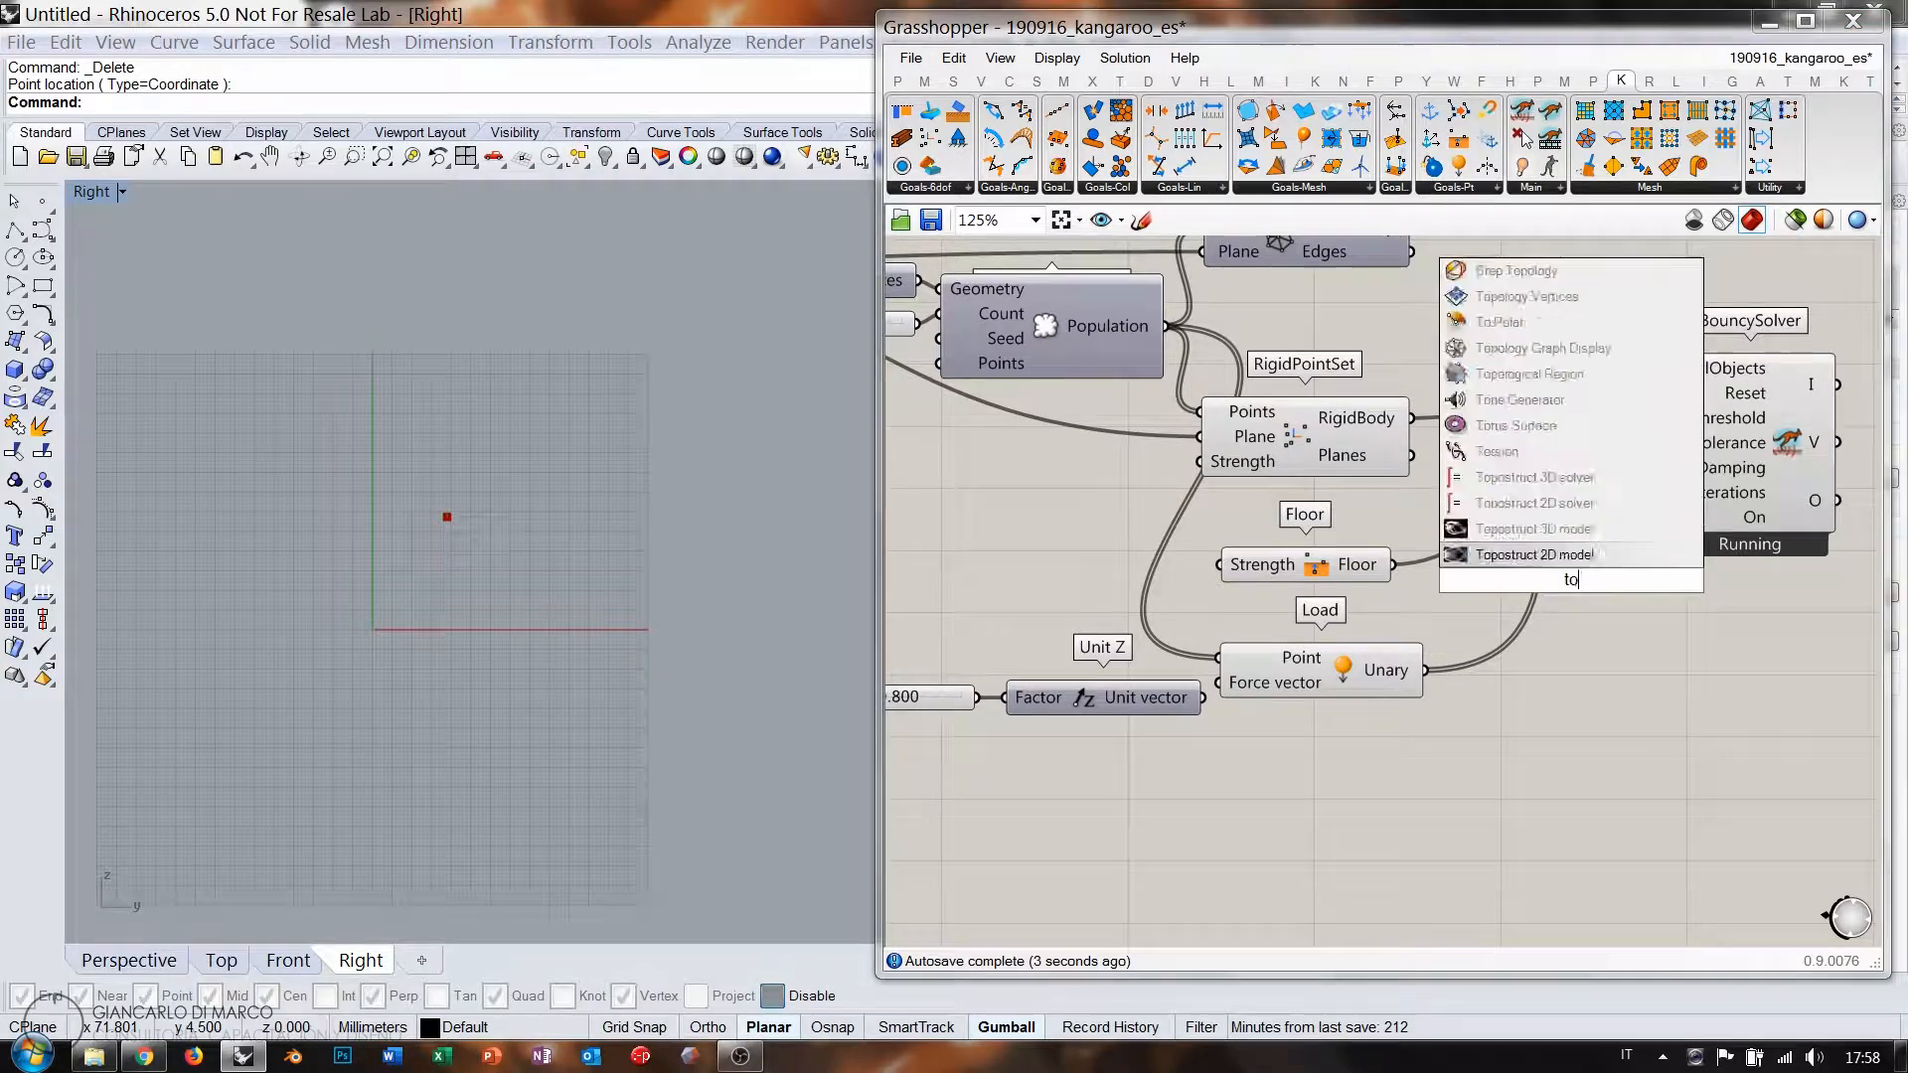
pyautogui.write('gg')
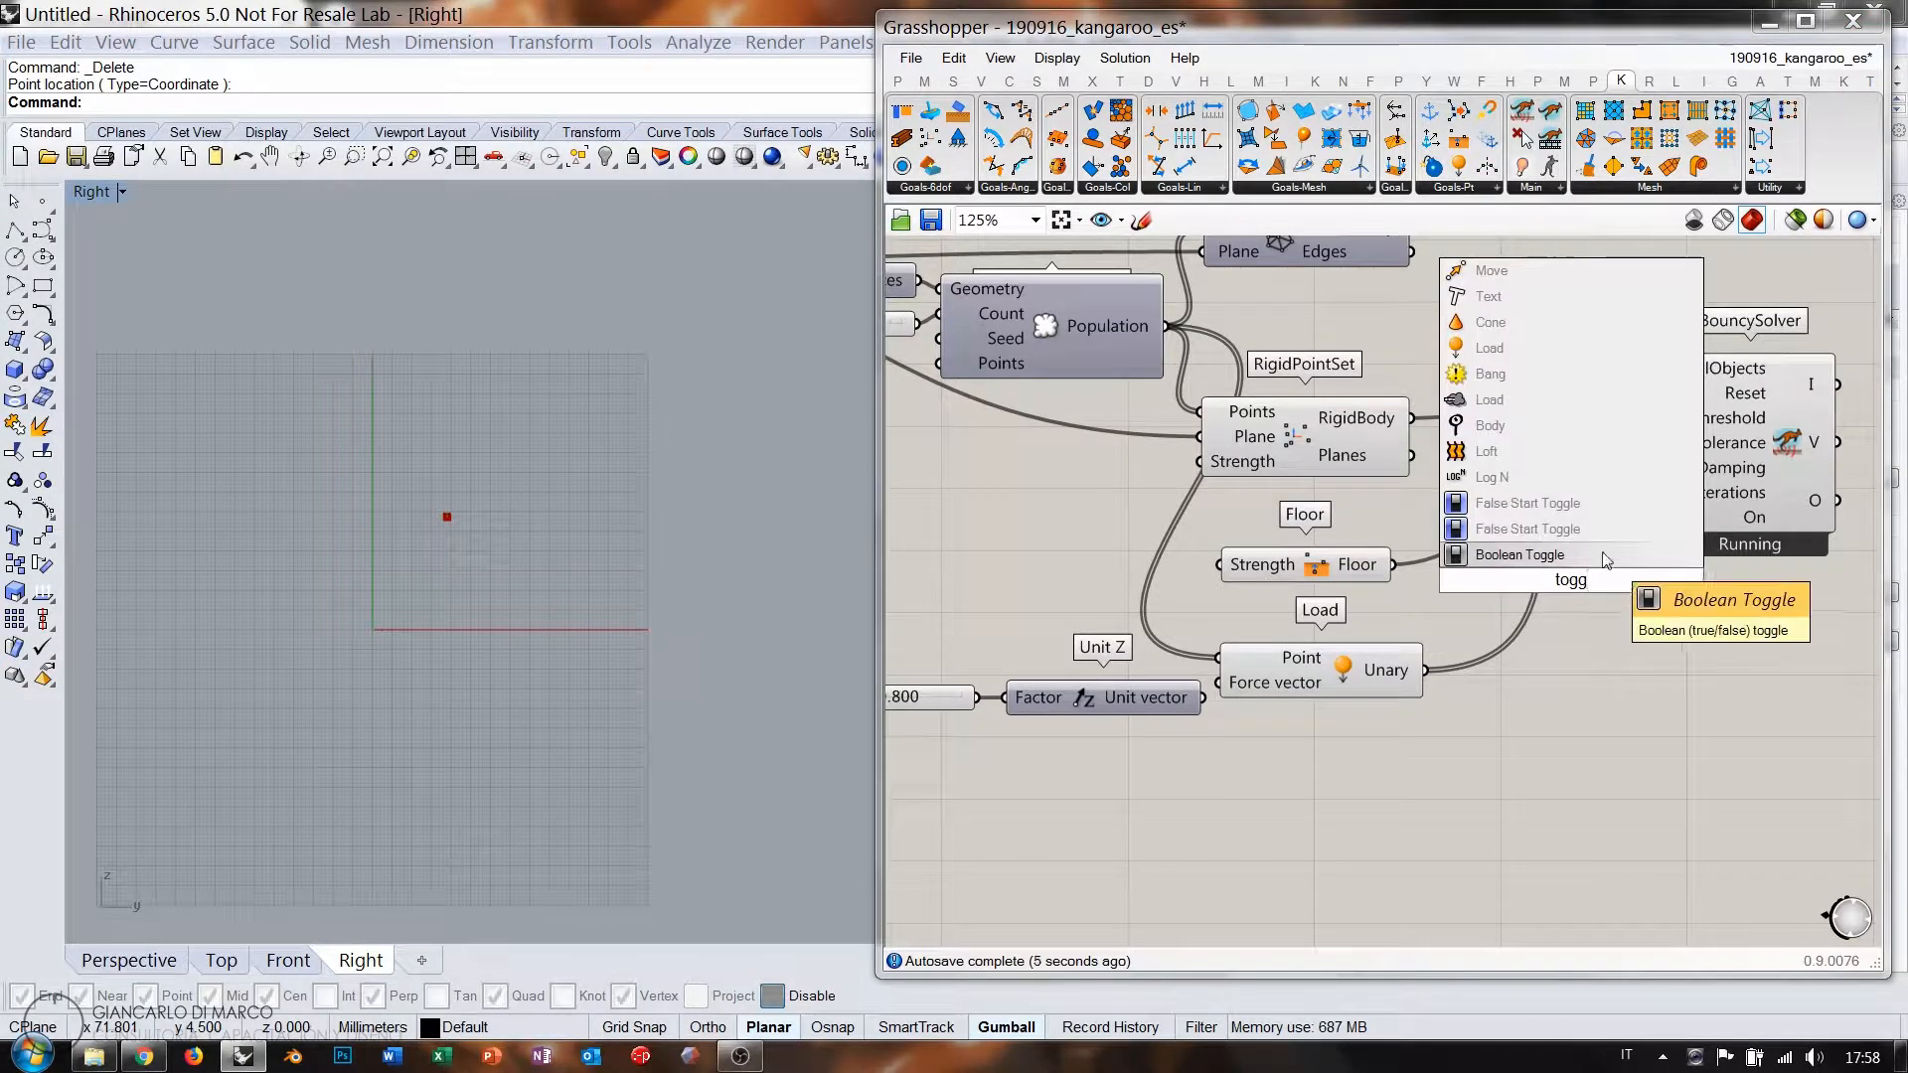
pyautogui.click(1521, 555)
pyautogui.moveTo(1670, 554); pyautogui.dragTo(1666, 519)
pyautogui.click(1584, 464)
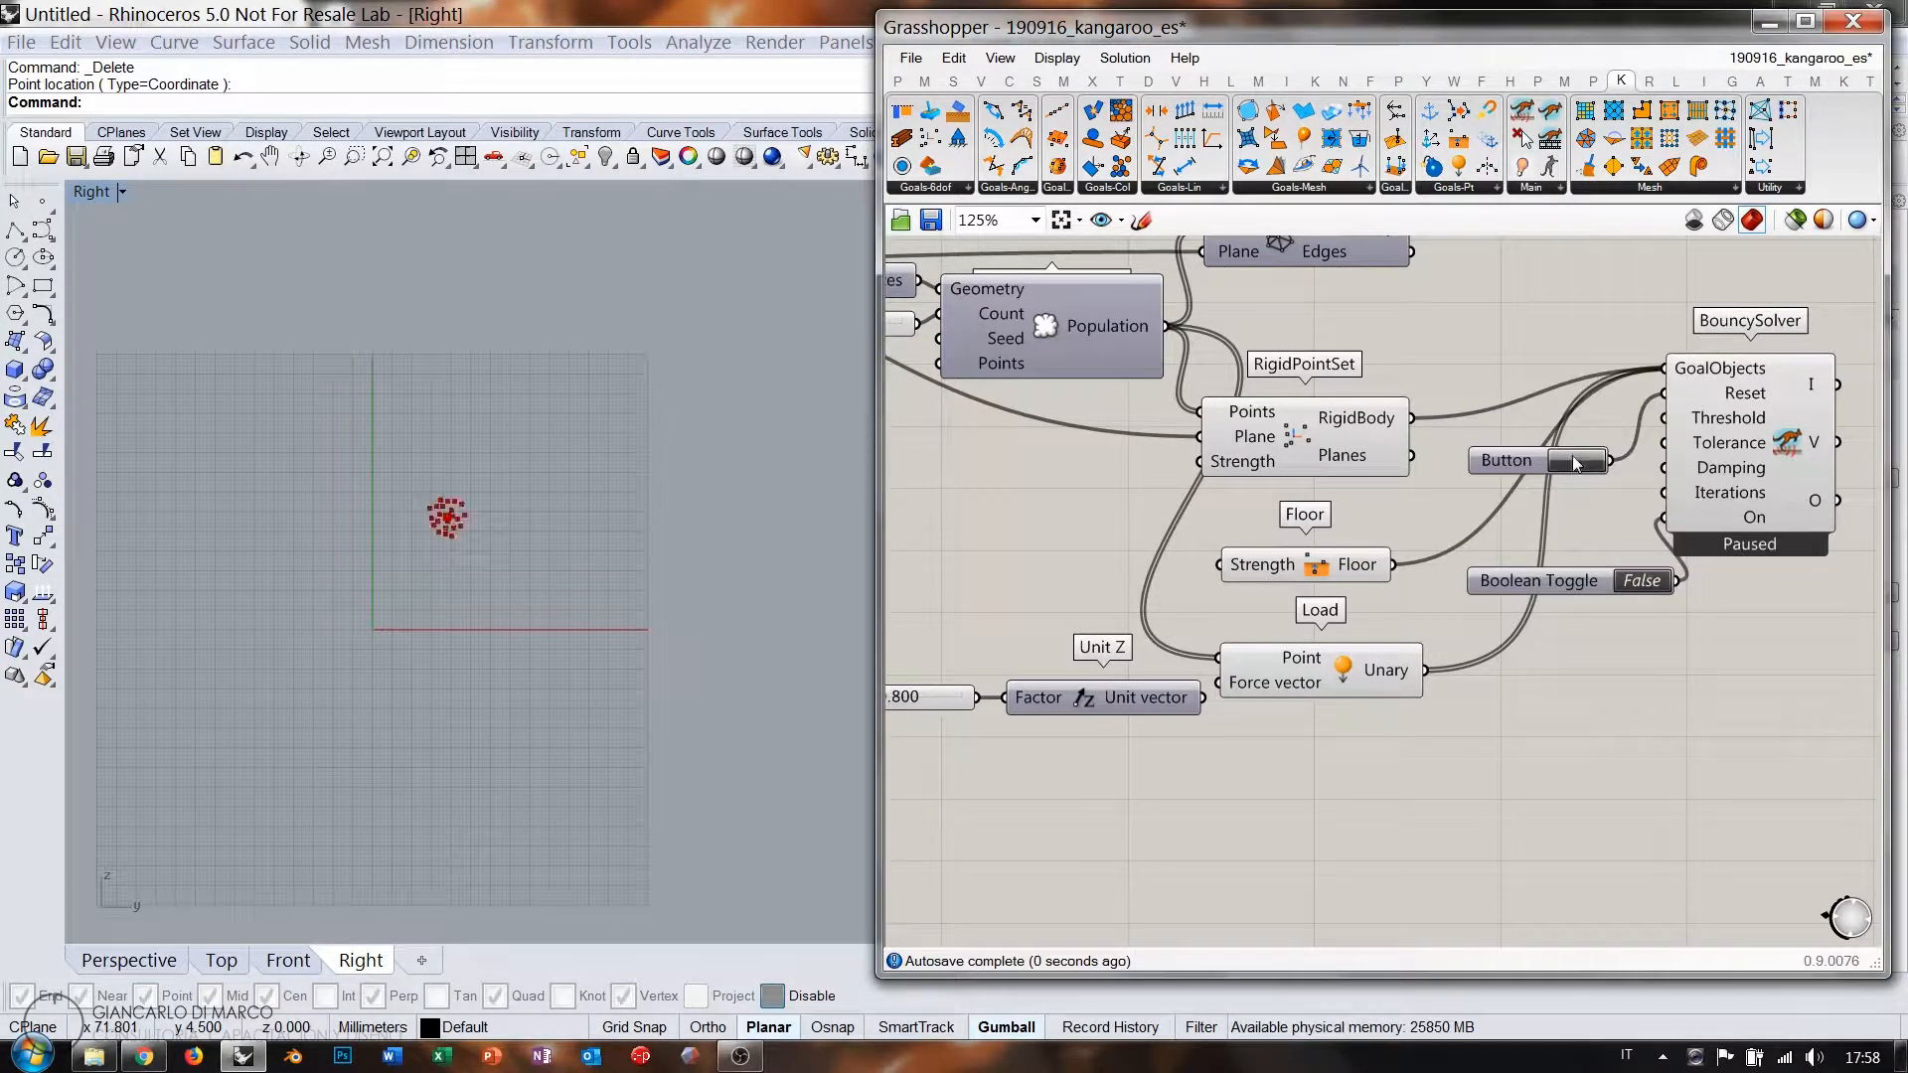
pyautogui.moveTo(1420, 677); pyautogui.dragTo(1631, 616, button='right')
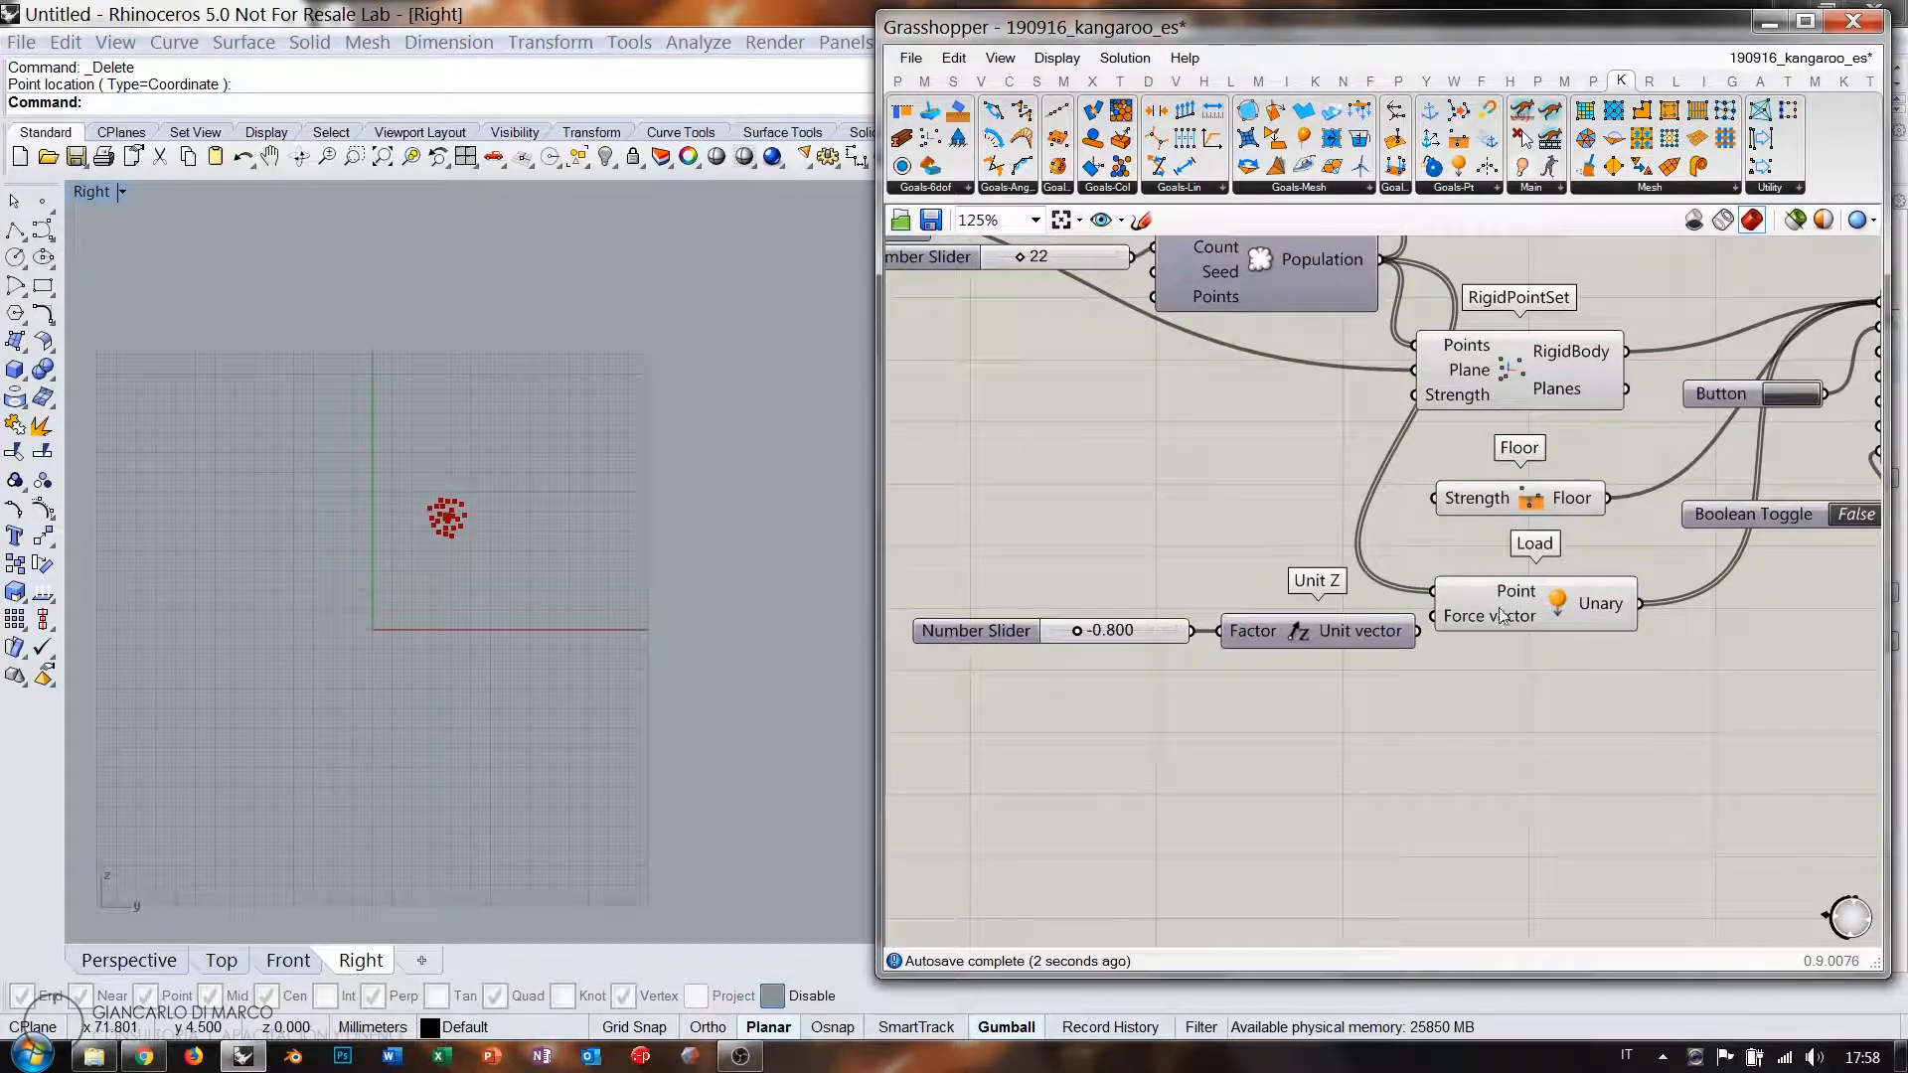
# Weaken the Unit Z load to -0.144, reset the simulation, and wire the unit vector to the load force.
pyautogui.moveTo(1079, 632); pyautogui.dragTo(1161, 634)
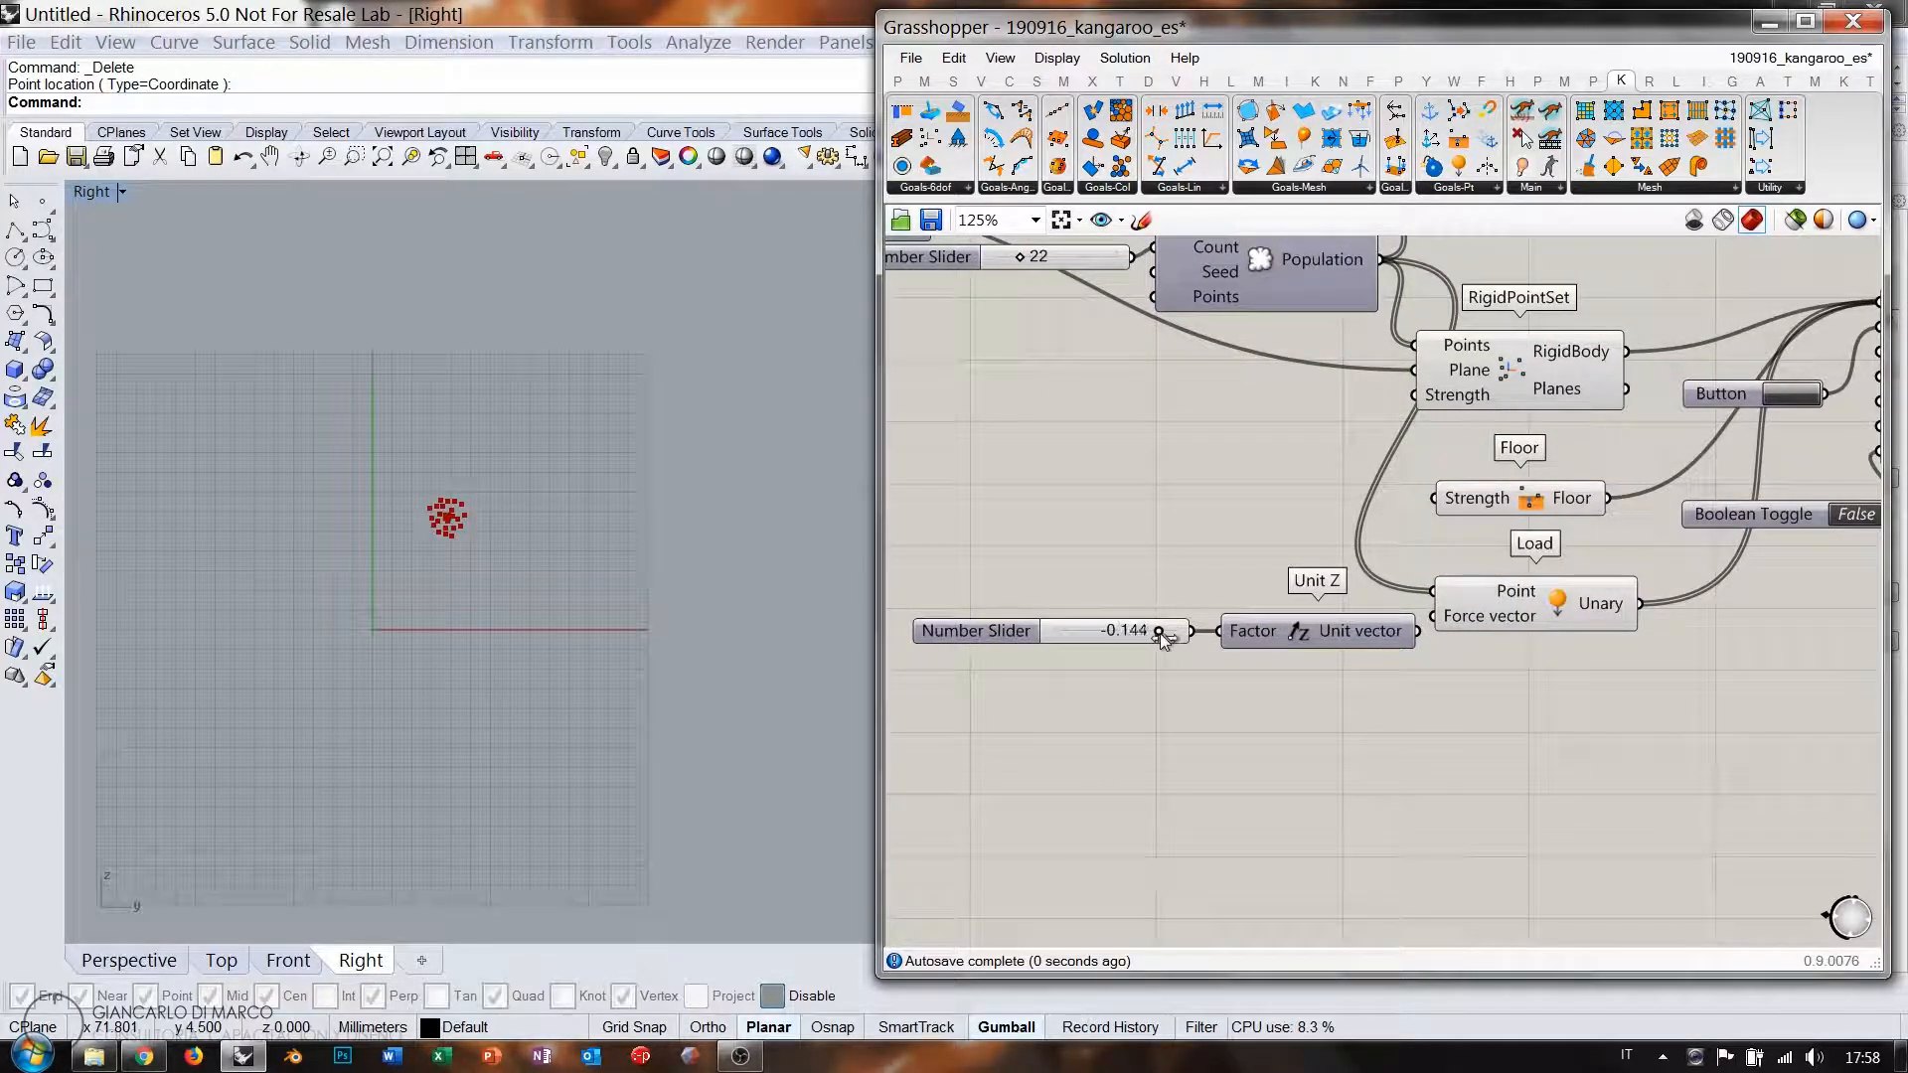
pyautogui.moveTo(1538, 376); pyautogui.dragTo(1248, 479, button='right')
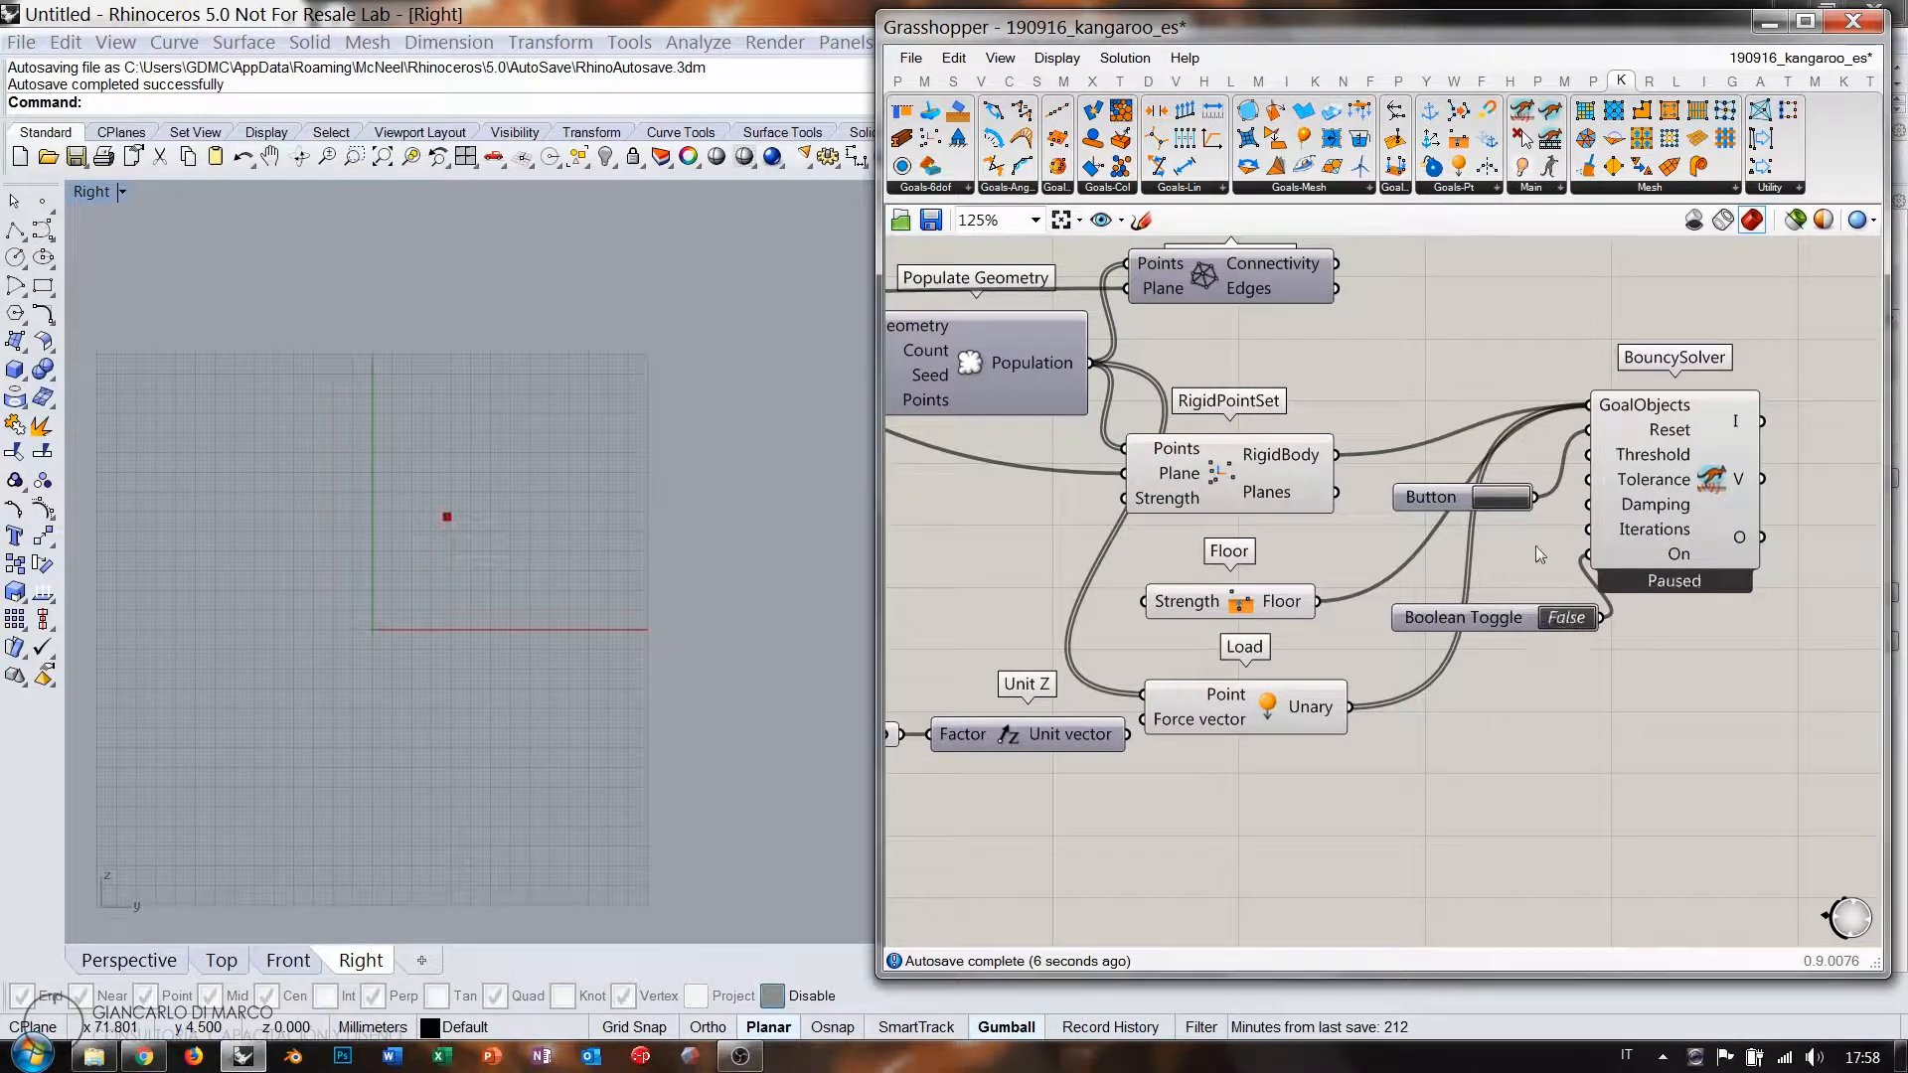
pyautogui.click(1512, 502)
pyautogui.moveTo(1126, 736); pyautogui.dragTo(1143, 719)
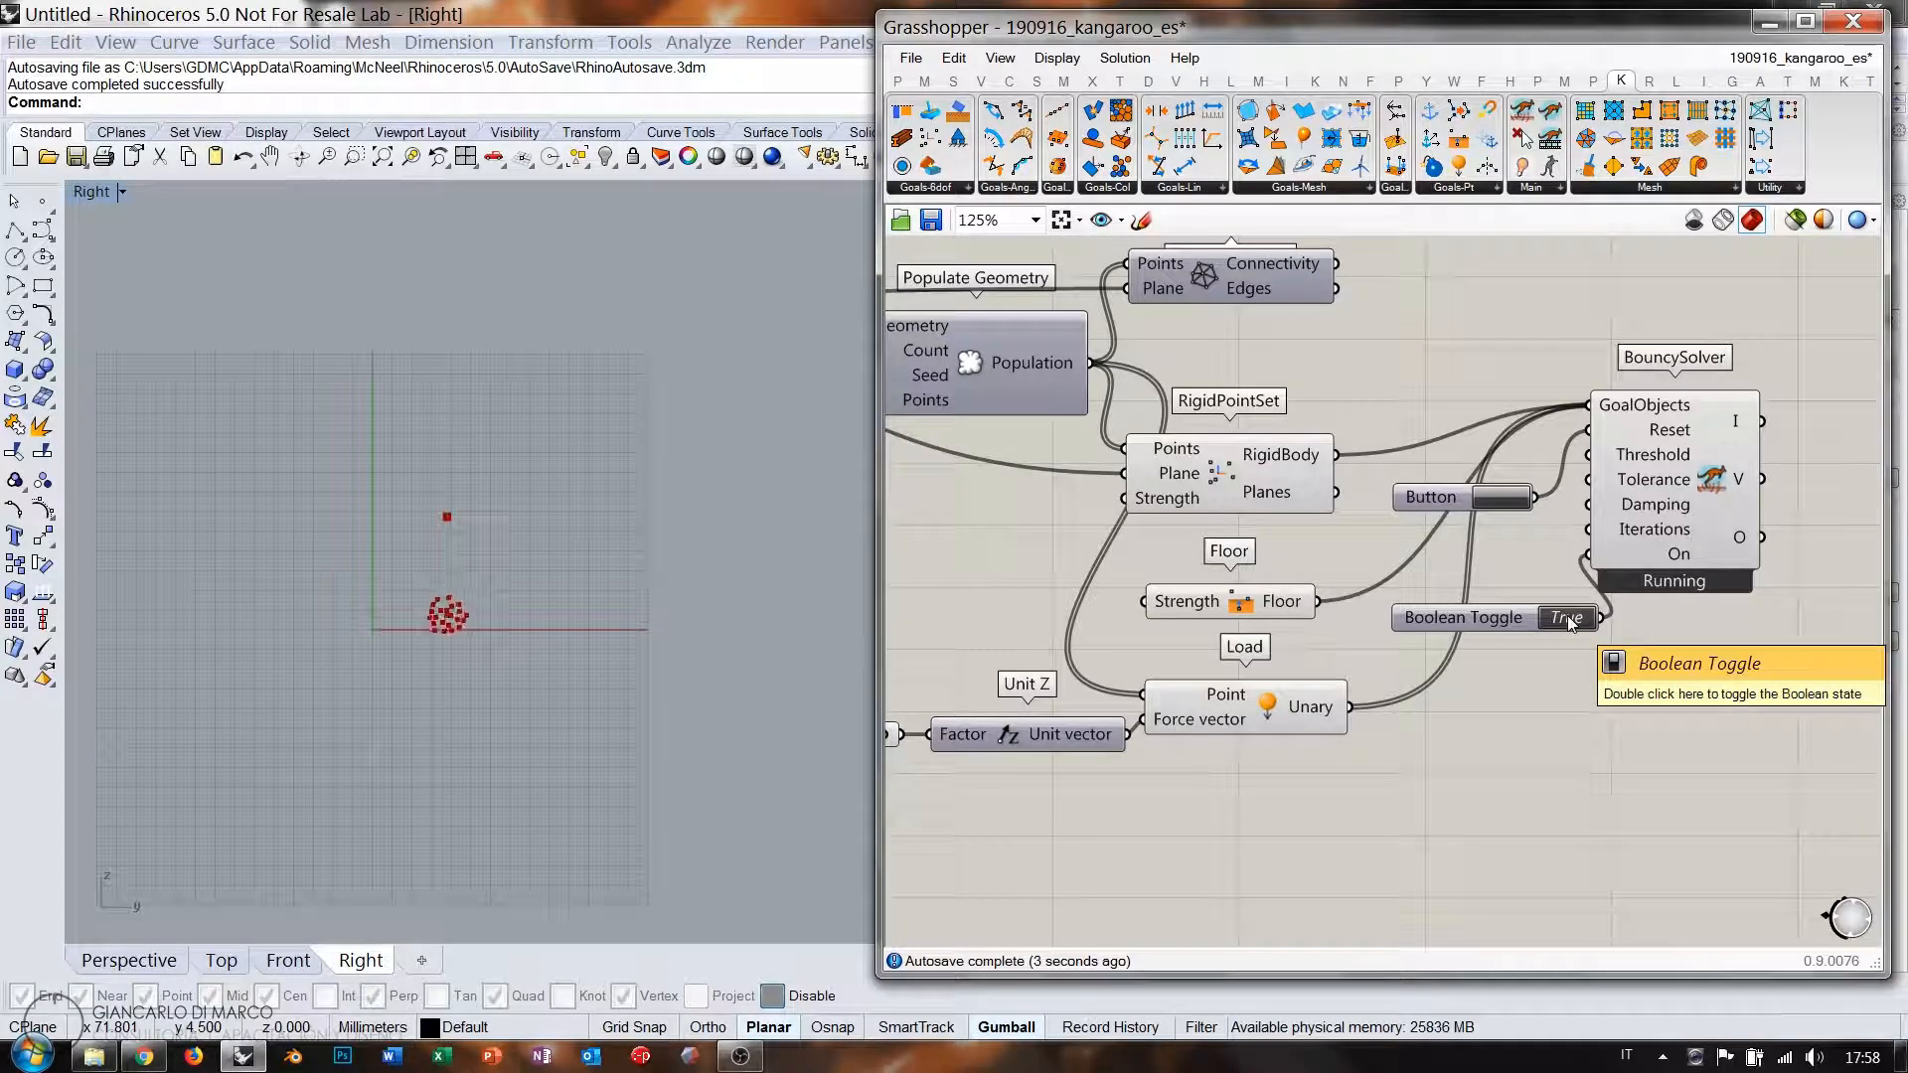
# Zoom the Right view to follow the falling points and strengthen the load to about -0.336.
pyautogui.click(440, 640)
pyautogui.scroll(11, 441, 634)
pyautogui.moveTo(456, 519); pyautogui.dragTo(471, 589, button='right')
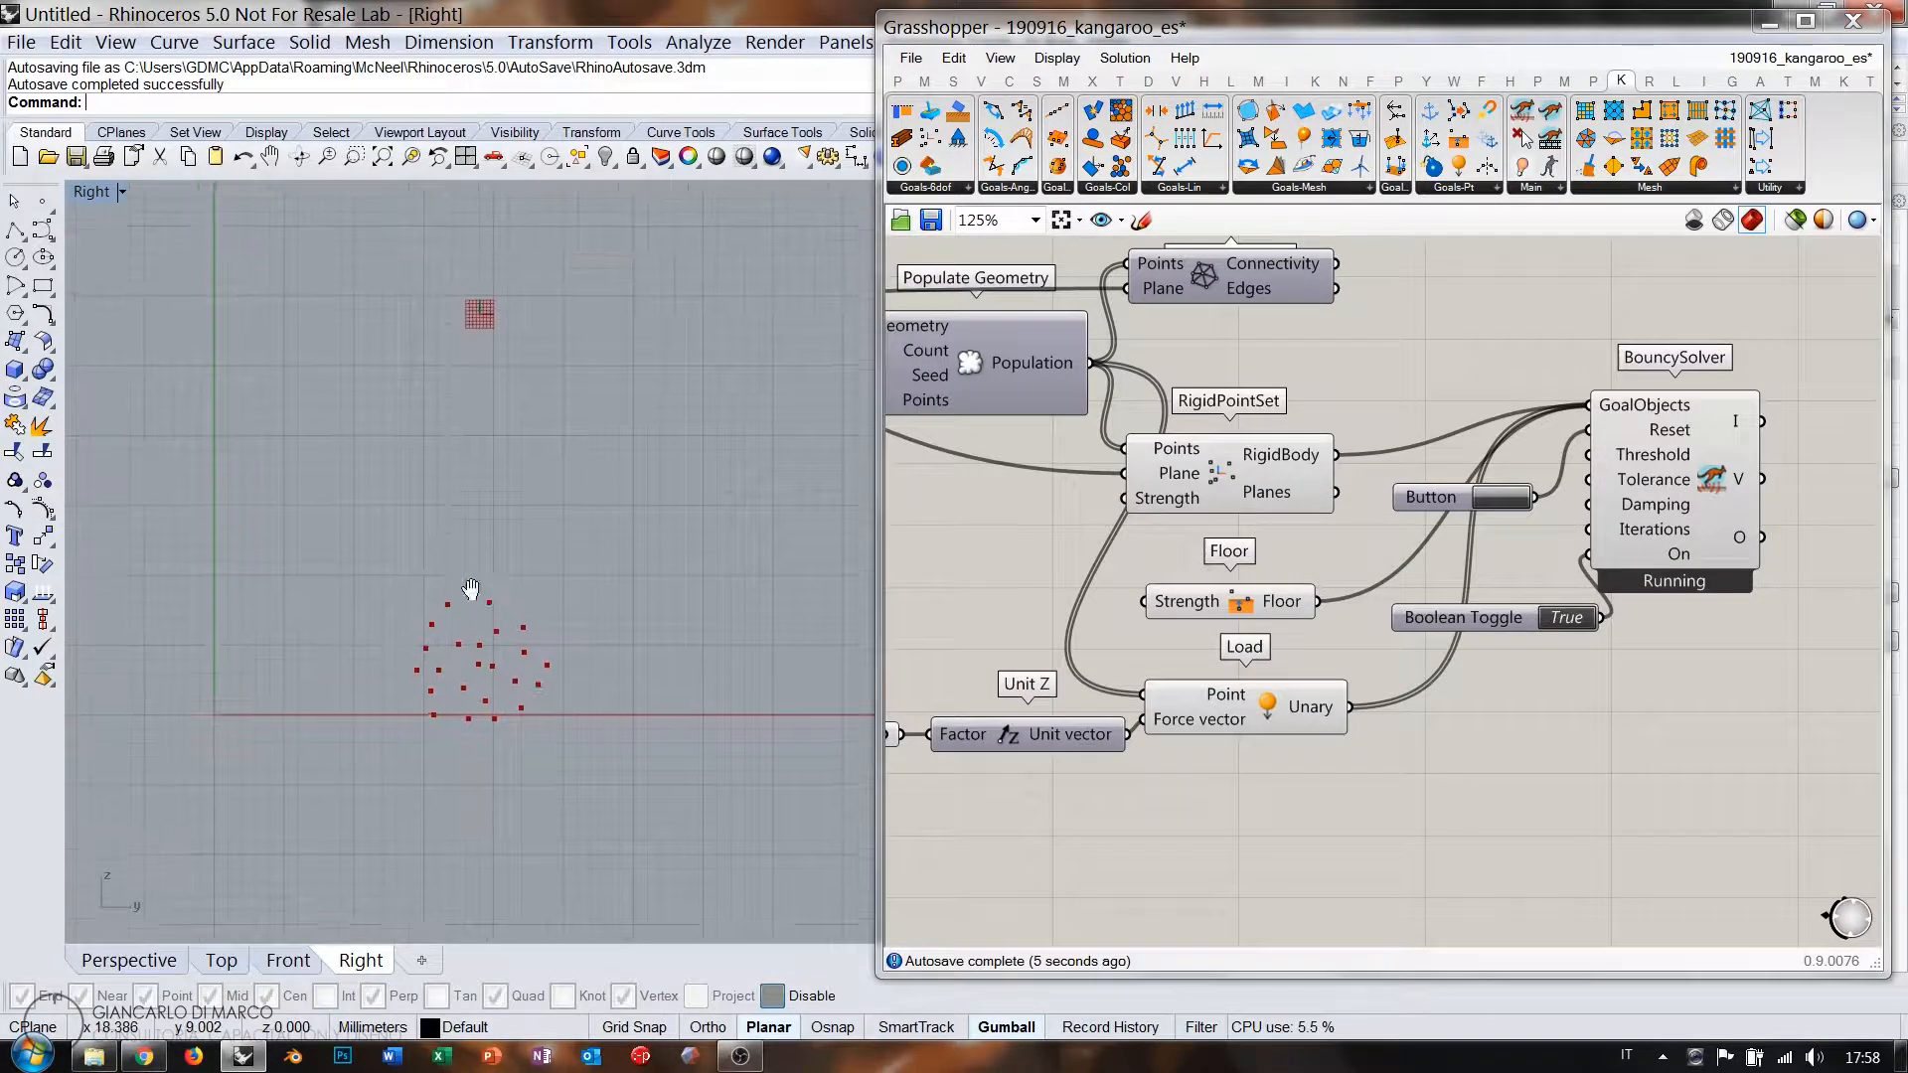
pyautogui.moveTo(1096, 735); pyautogui.dragTo(1465, 710, button='right')
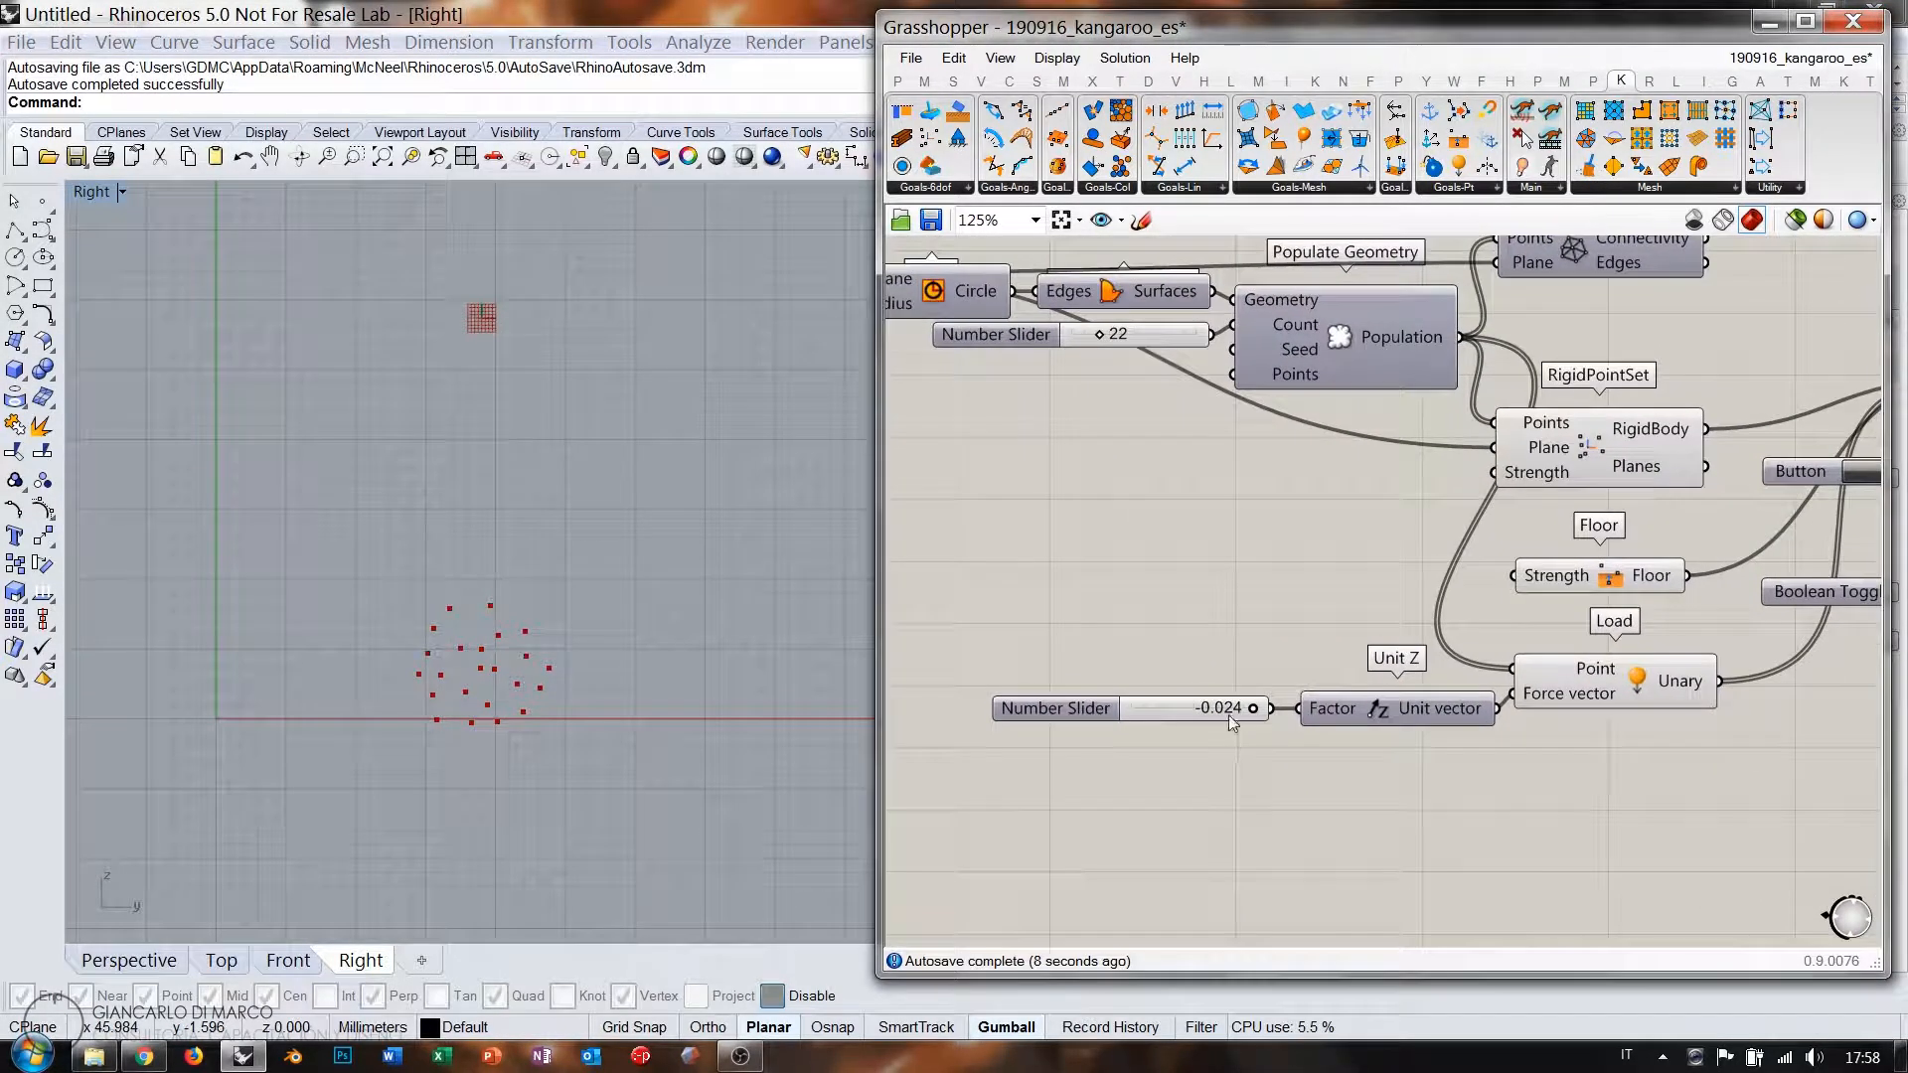
pyautogui.moveTo(1253, 712); pyautogui.dragTo(901, 712)
# Add a number slider set to 100 and wire it into the goal strength input.
pyautogui.doubleClick(1308, 586)
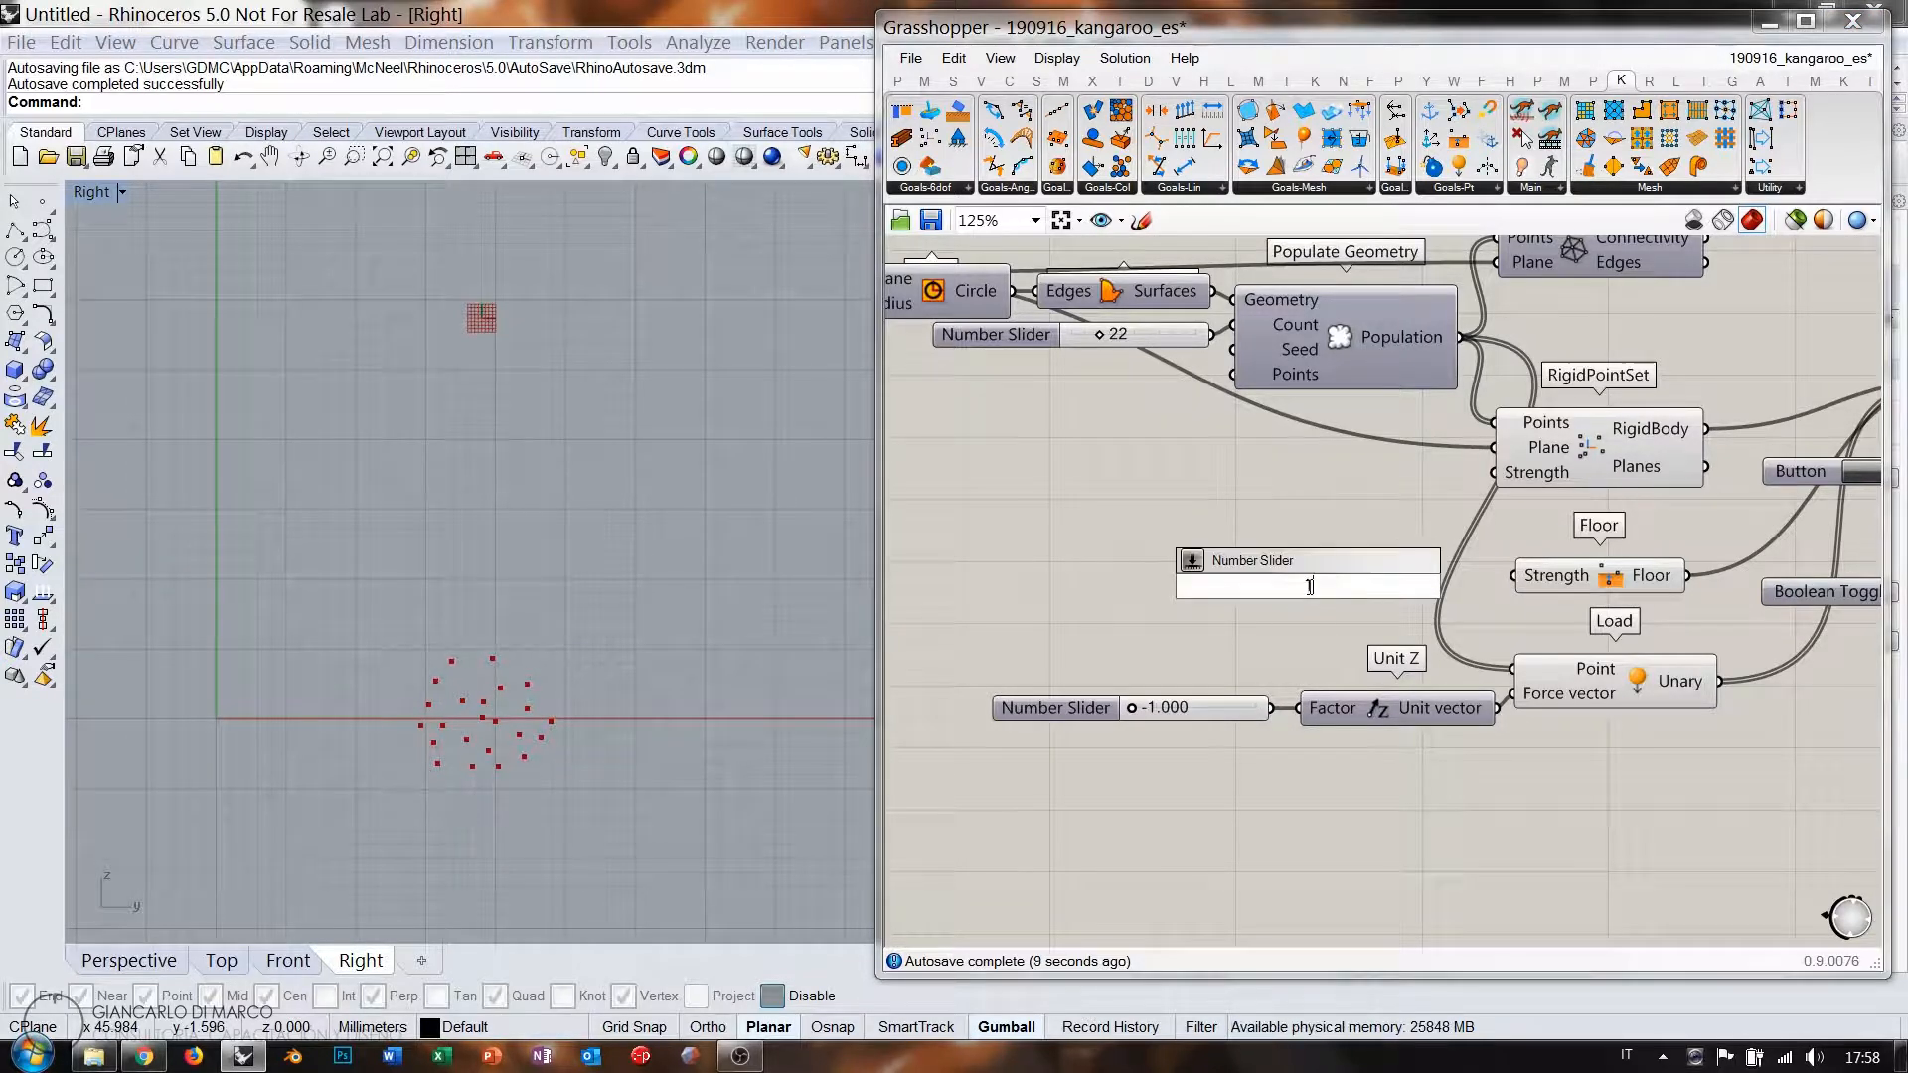
pyautogui.press('Return')
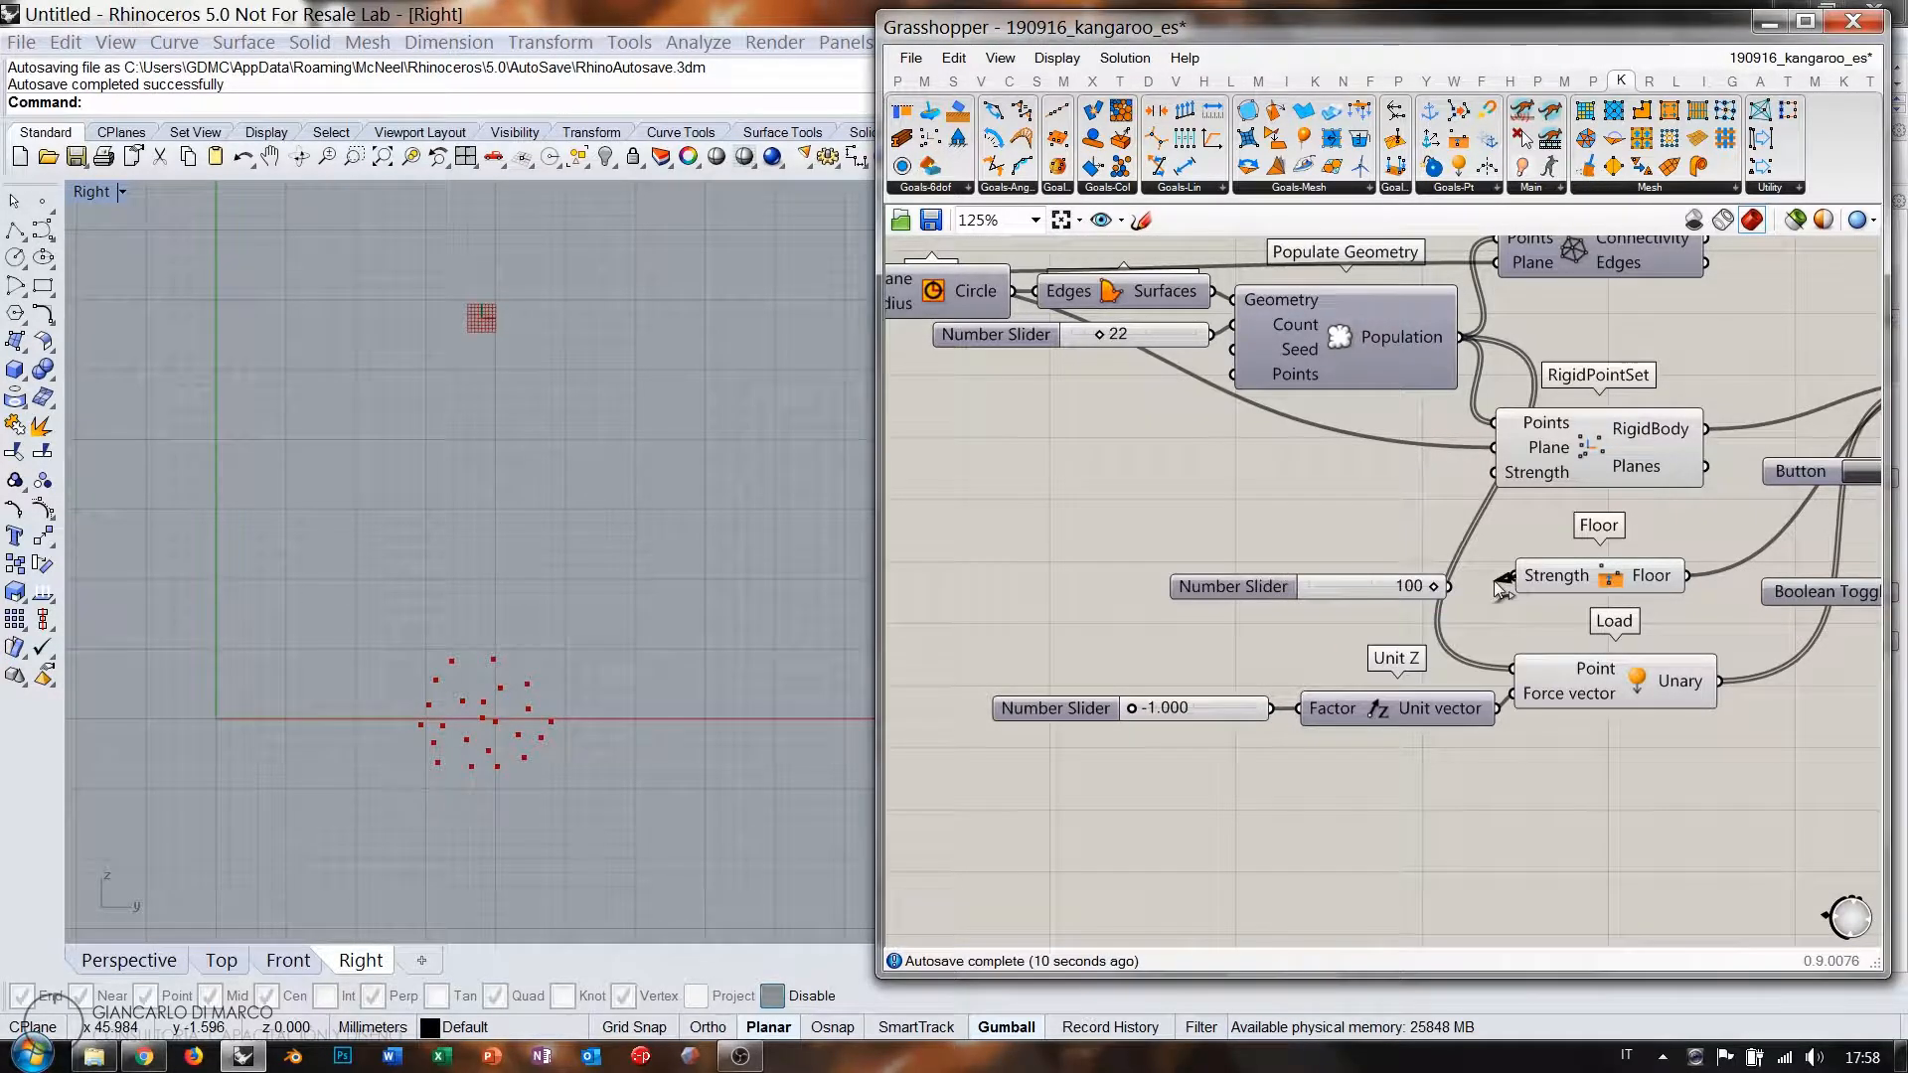
pyautogui.moveTo(1376, 586); pyautogui.dragTo(1376, 576)
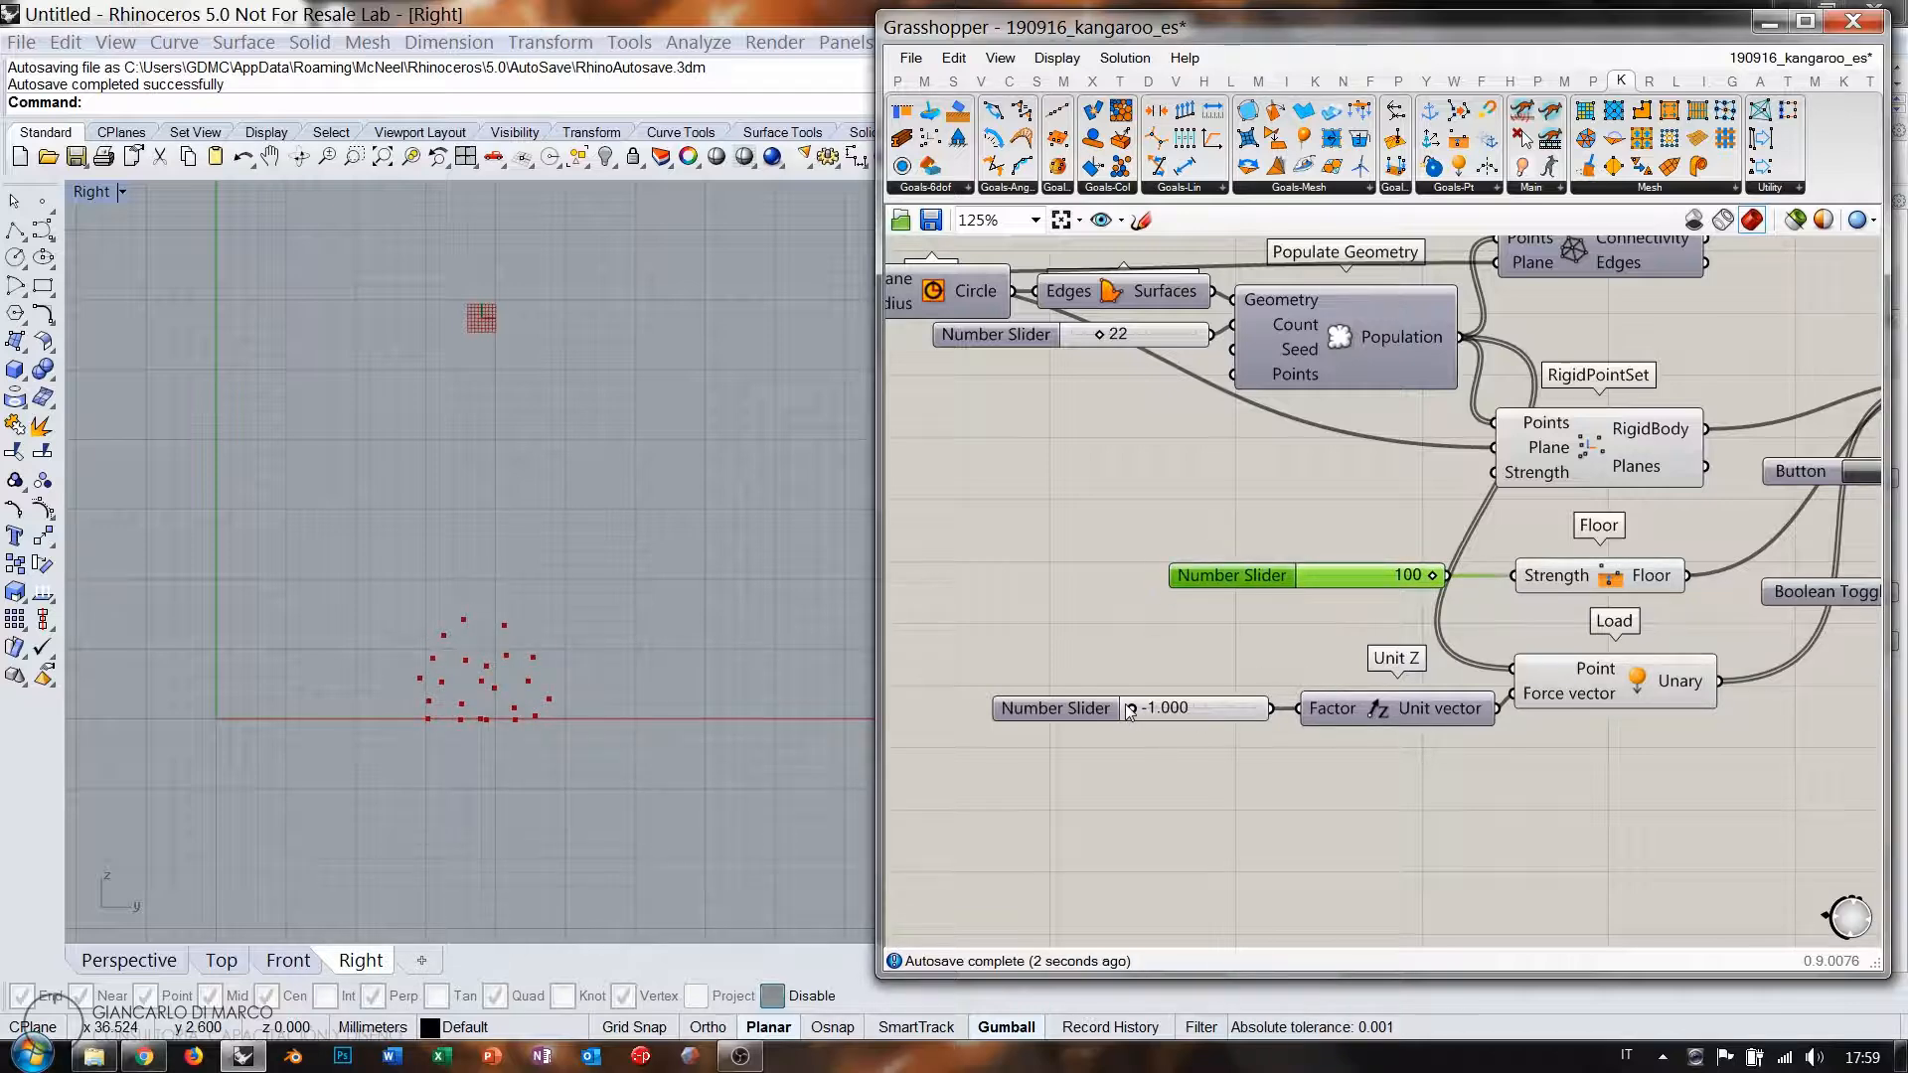
pyautogui.moveTo(1195, 707)
pyautogui.mouseDown()
pyautogui.moveTo(1246, 709)
pyautogui.moveTo(1221, 710)
pyautogui.mouseUp()
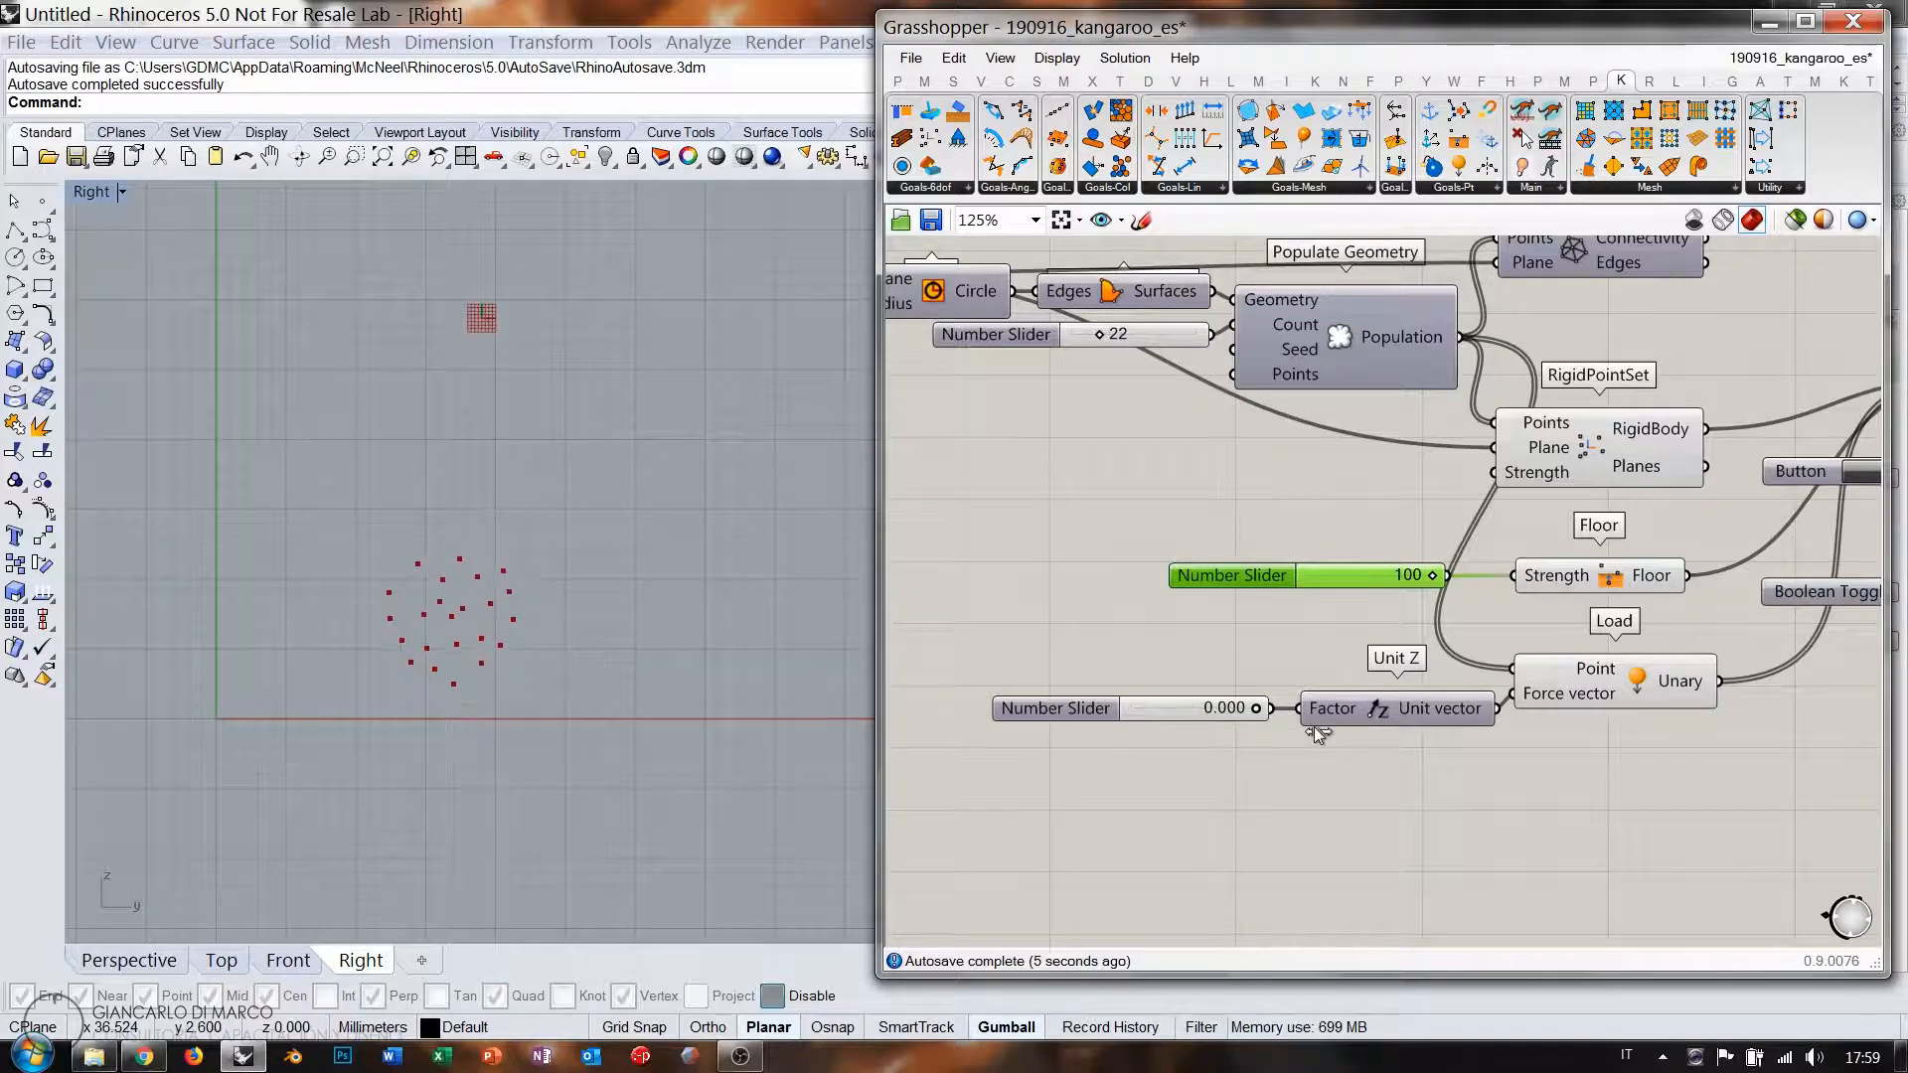
pyautogui.moveTo(1448, 575); pyautogui.dragTo(1494, 495)
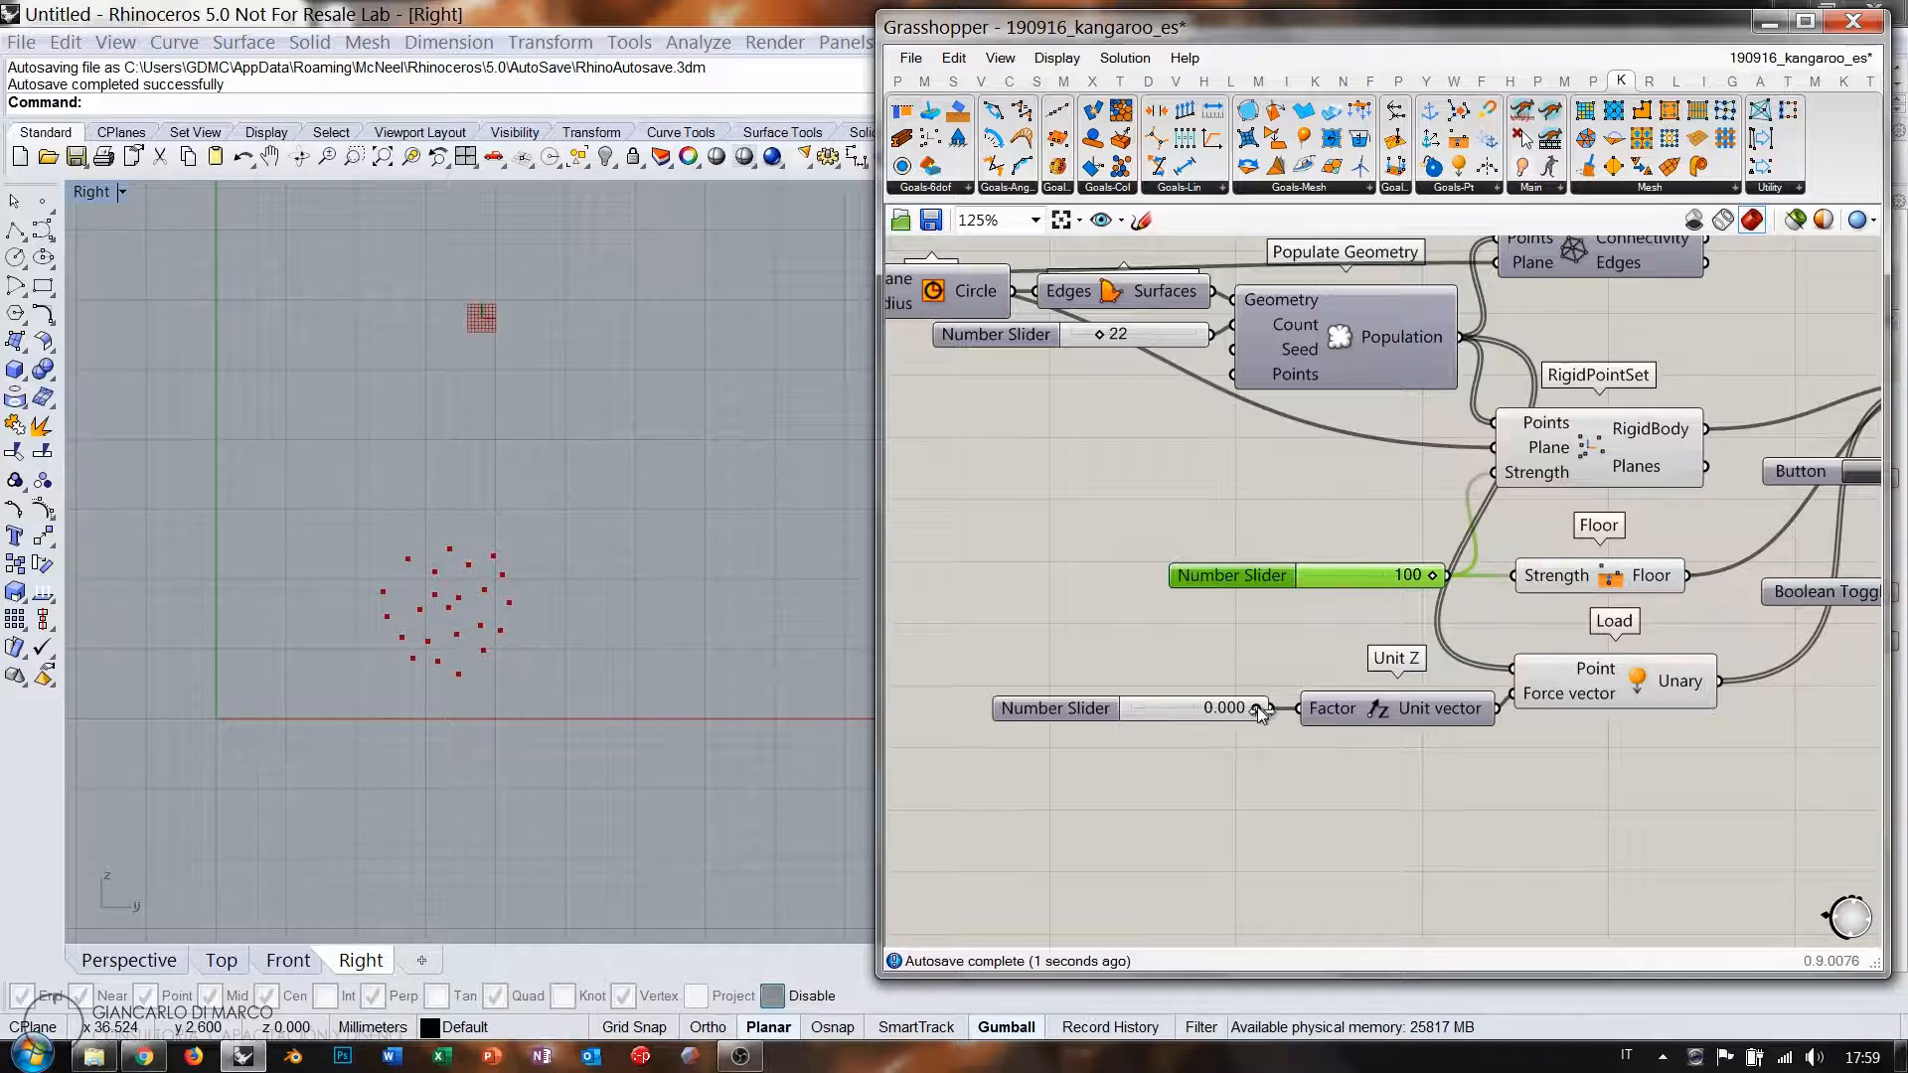
# Sweep the Unit Z load factor to -0.352 while watching the points, and move the toggle beside the solver.
pyautogui.moveTo(1196, 712); pyautogui.dragTo(1250, 711)
pyautogui.moveTo(1065, 708); pyautogui.dragTo(1491, 715)
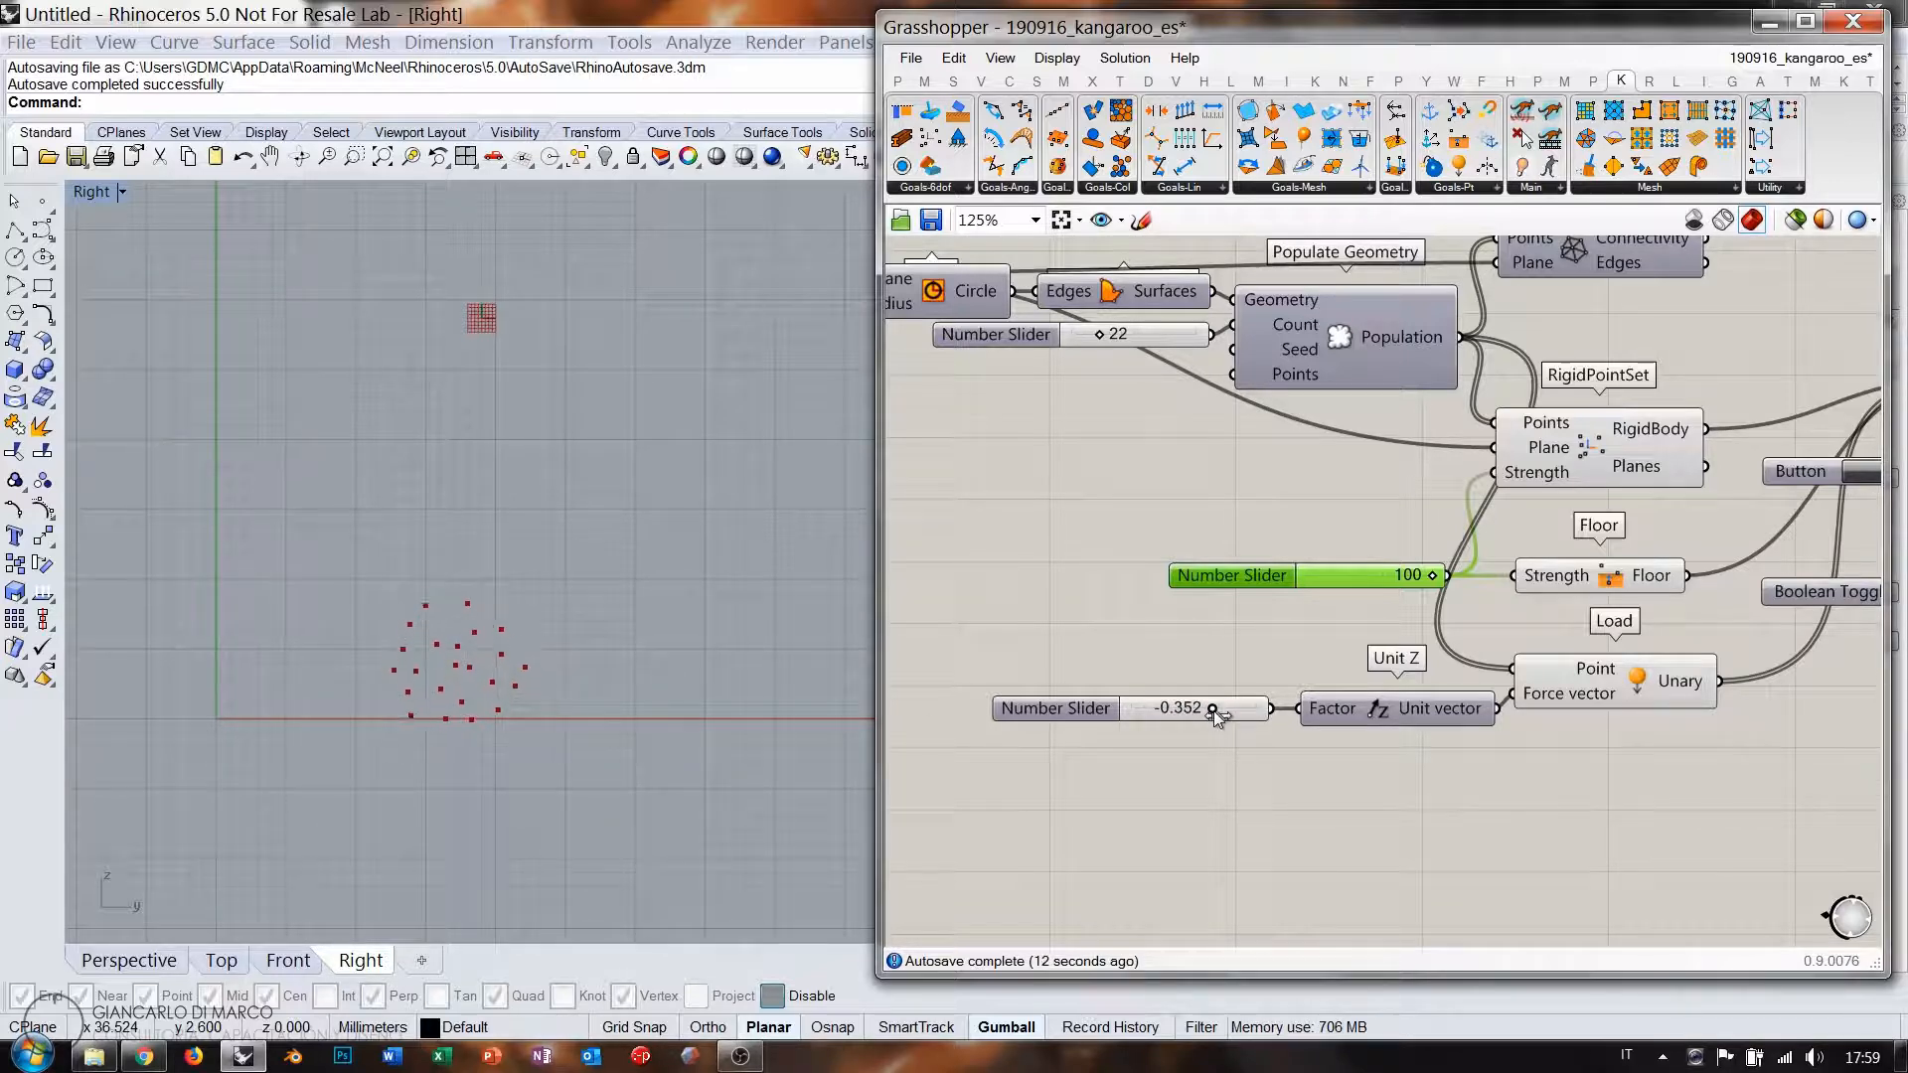
pyautogui.moveTo(1428, 422); pyautogui.dragTo(1198, 557, button='right')
pyautogui.scroll(-1, 1323, 537)
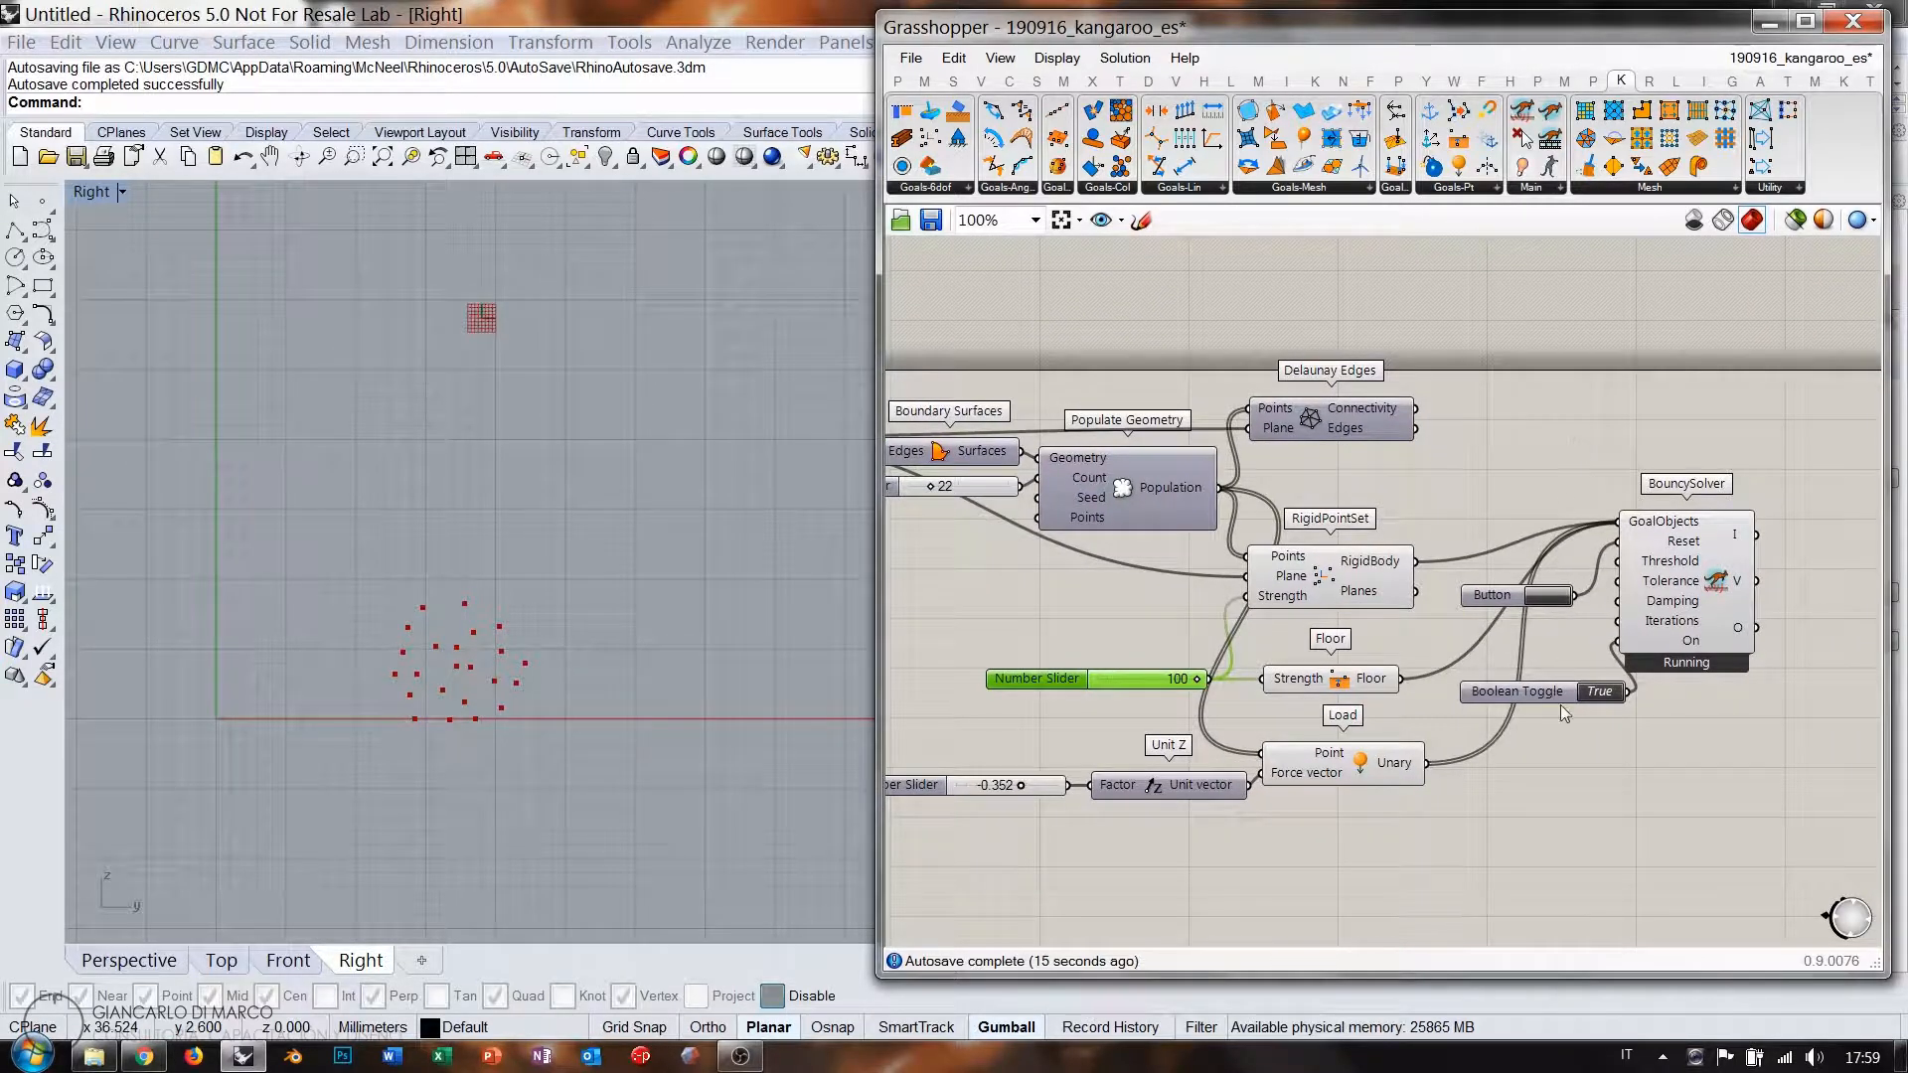
pyautogui.moveTo(1555, 693); pyautogui.dragTo(1518, 634)
# Disconnect the rigid bodies from the solver's goals and move the solver, button and toggle aside.
pyautogui.click(1170, 709)
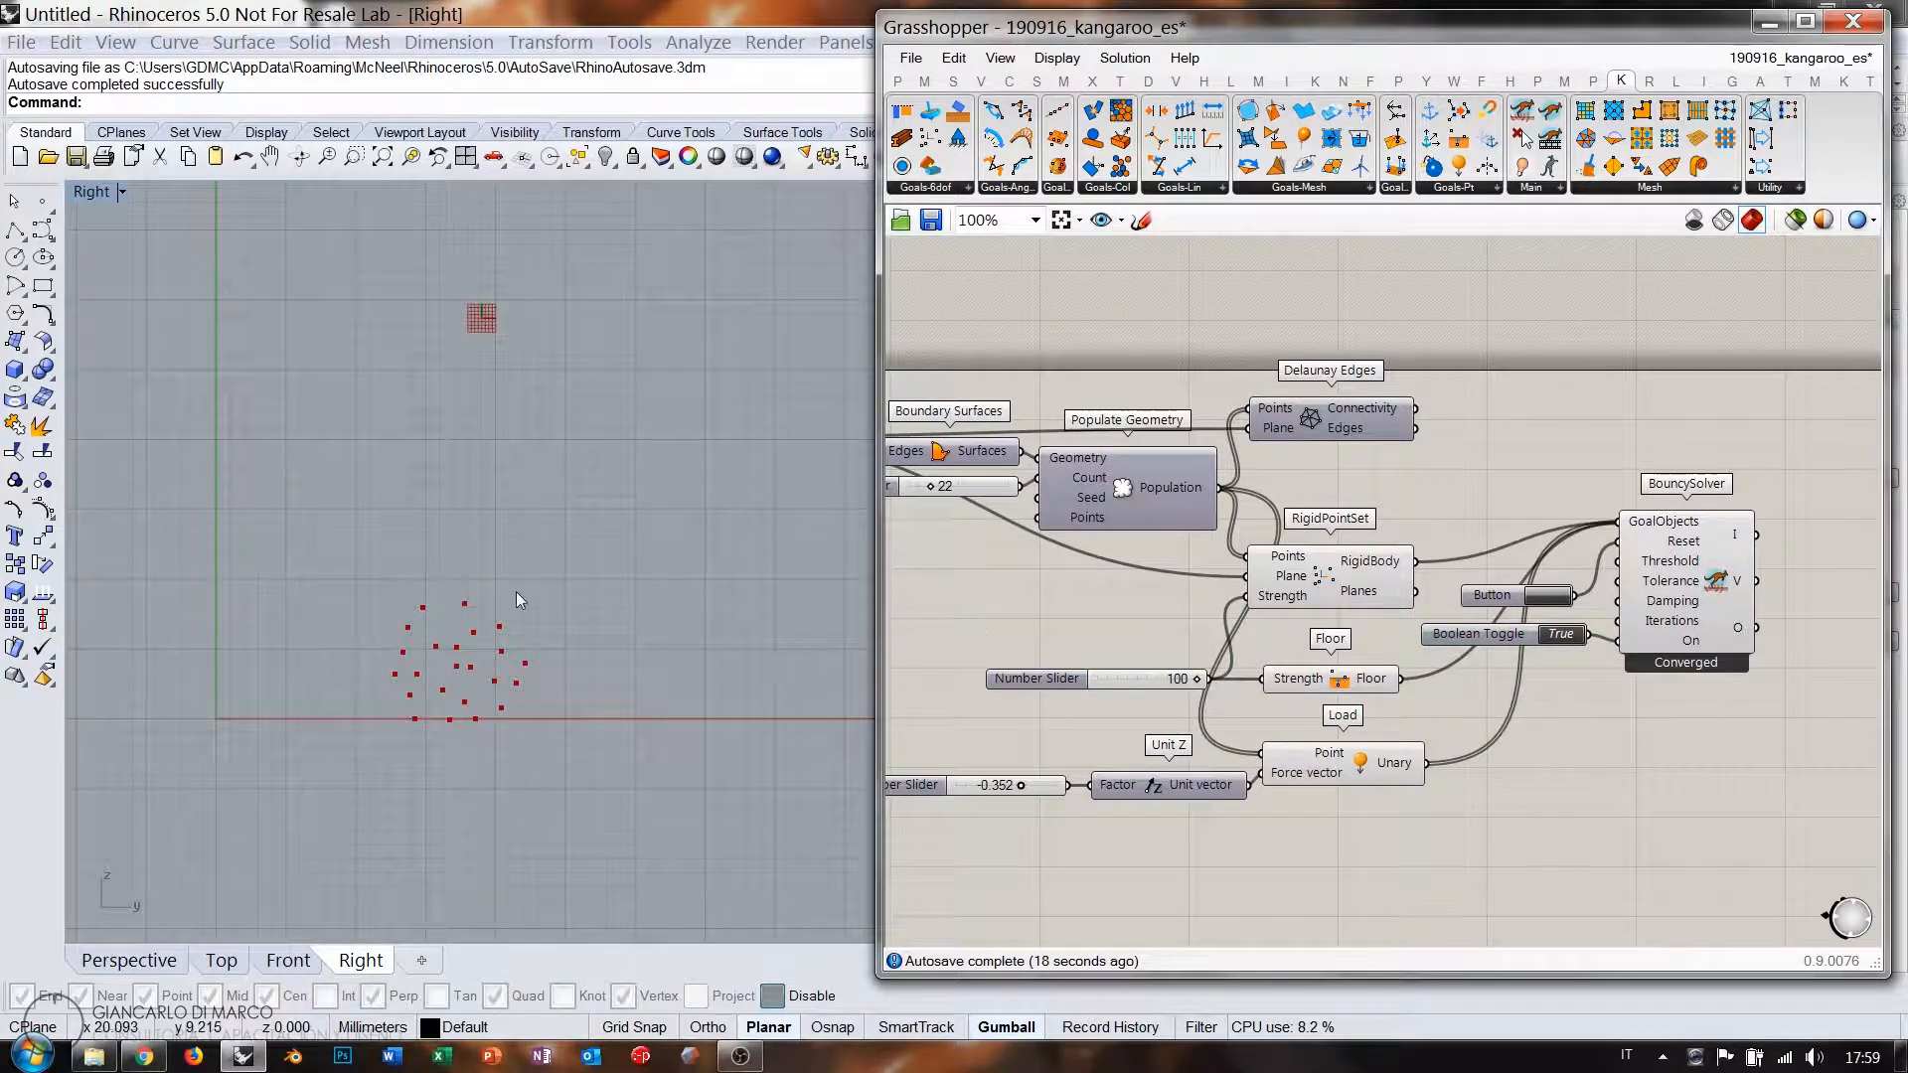
pyautogui.keyDown('ctrl'); pyautogui.moveTo(1410, 574); pyautogui.dragTo(1618, 523); pyautogui.keyUp('ctrl')
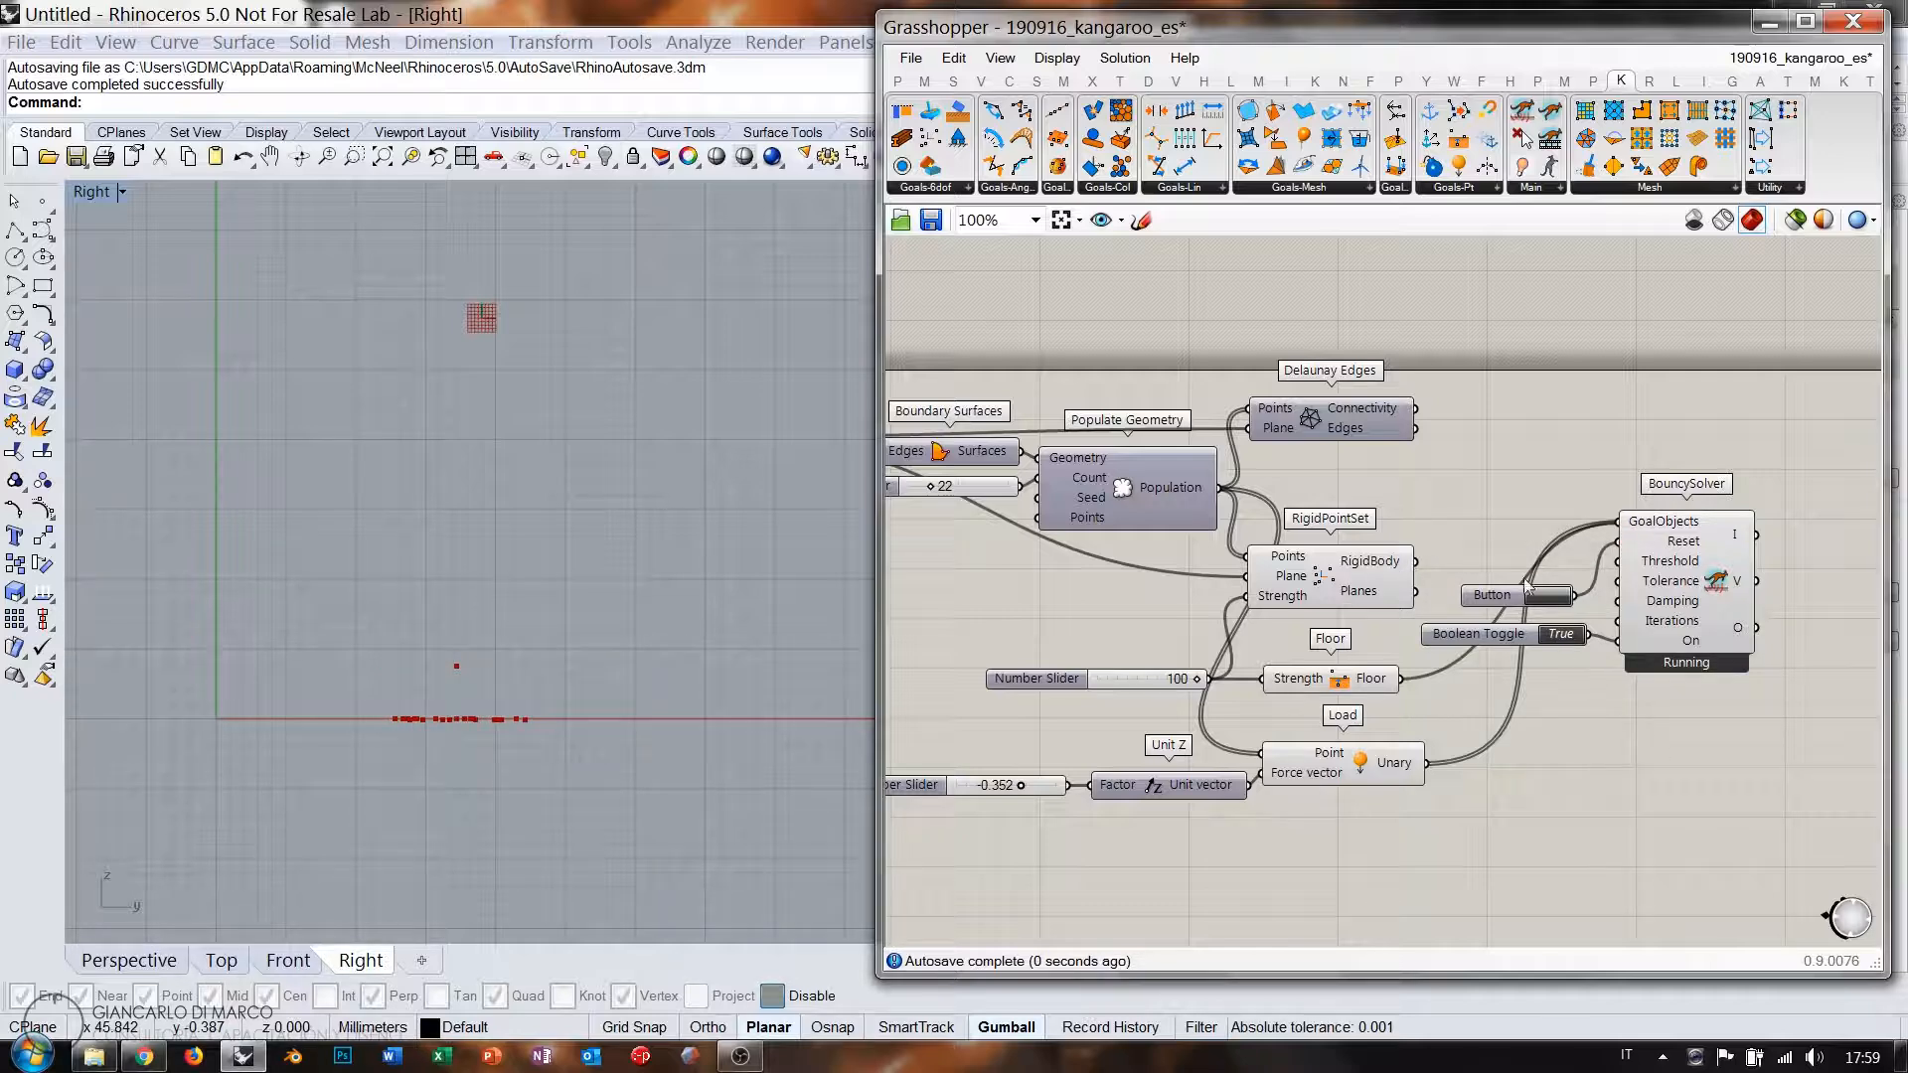
pyautogui.moveTo(1415, 503); pyautogui.dragTo(1264, 483, button='right')
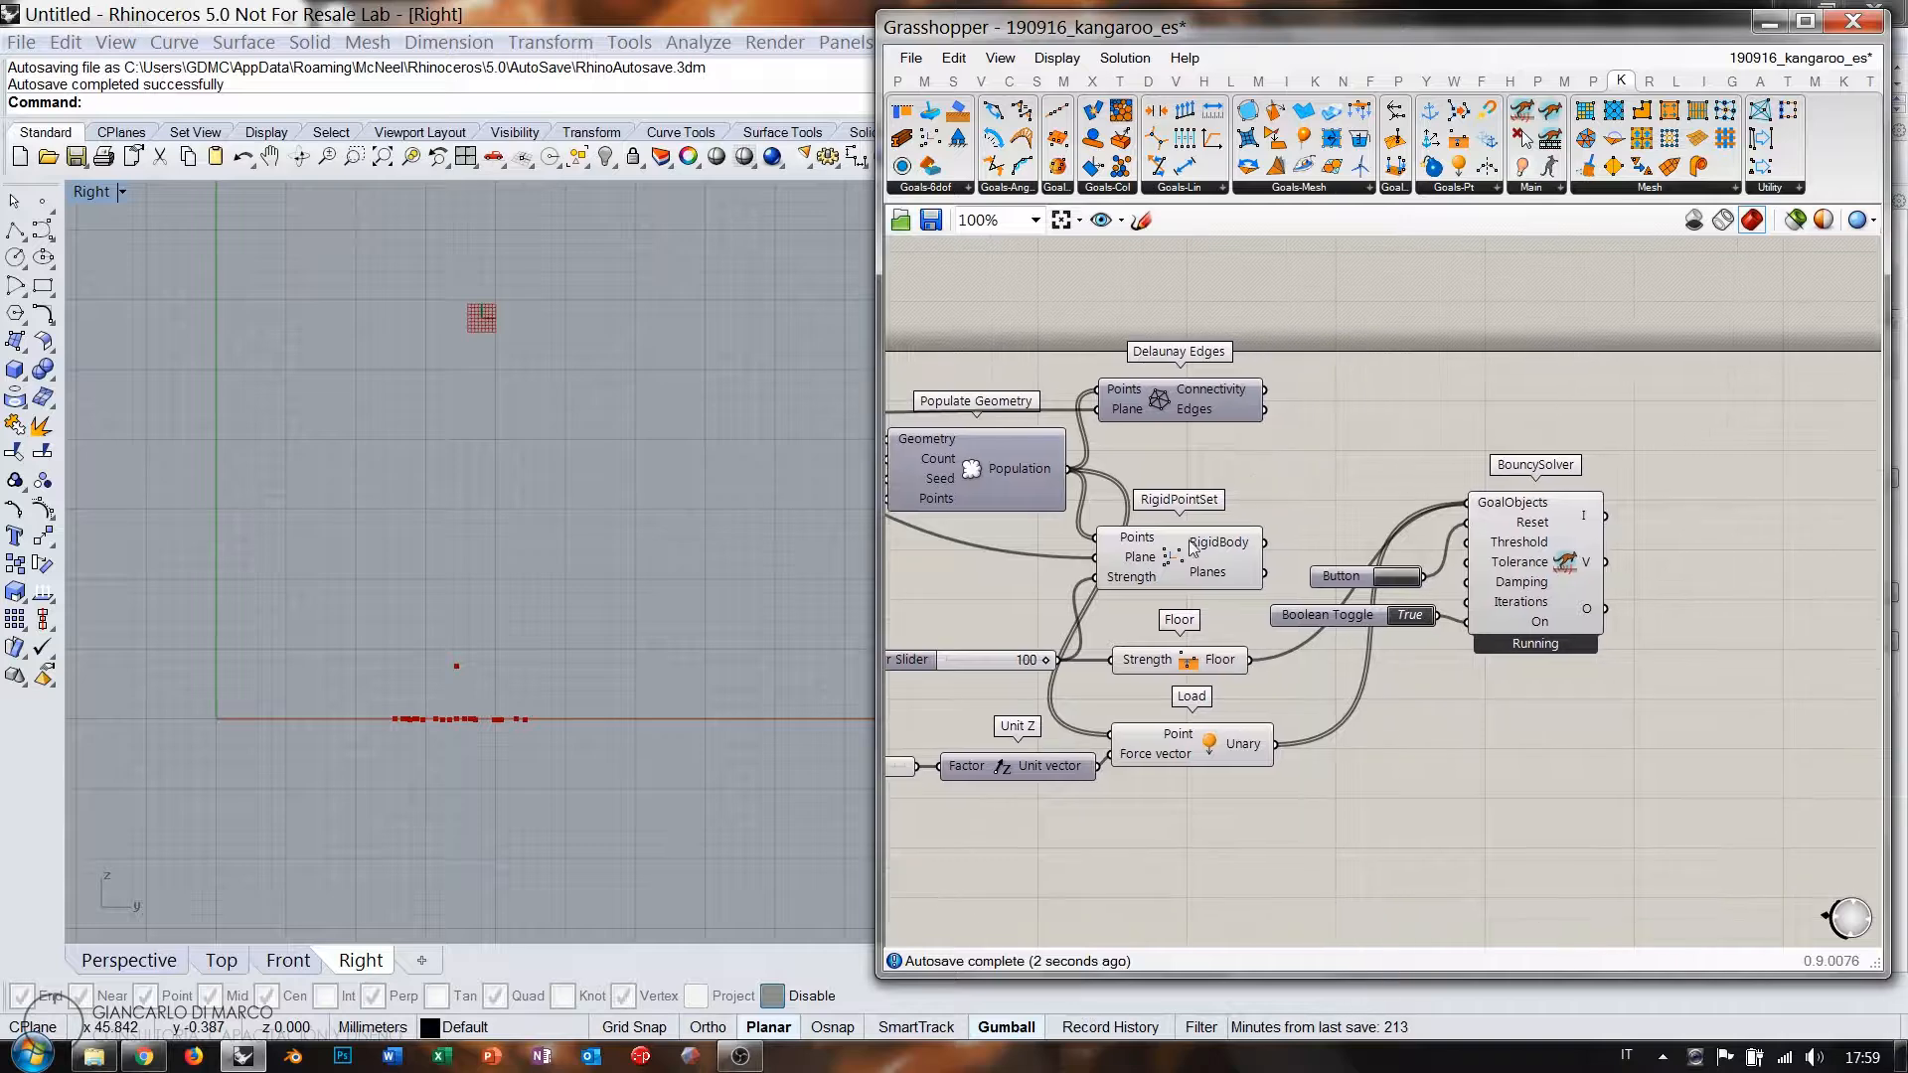
pyautogui.click(1182, 536)
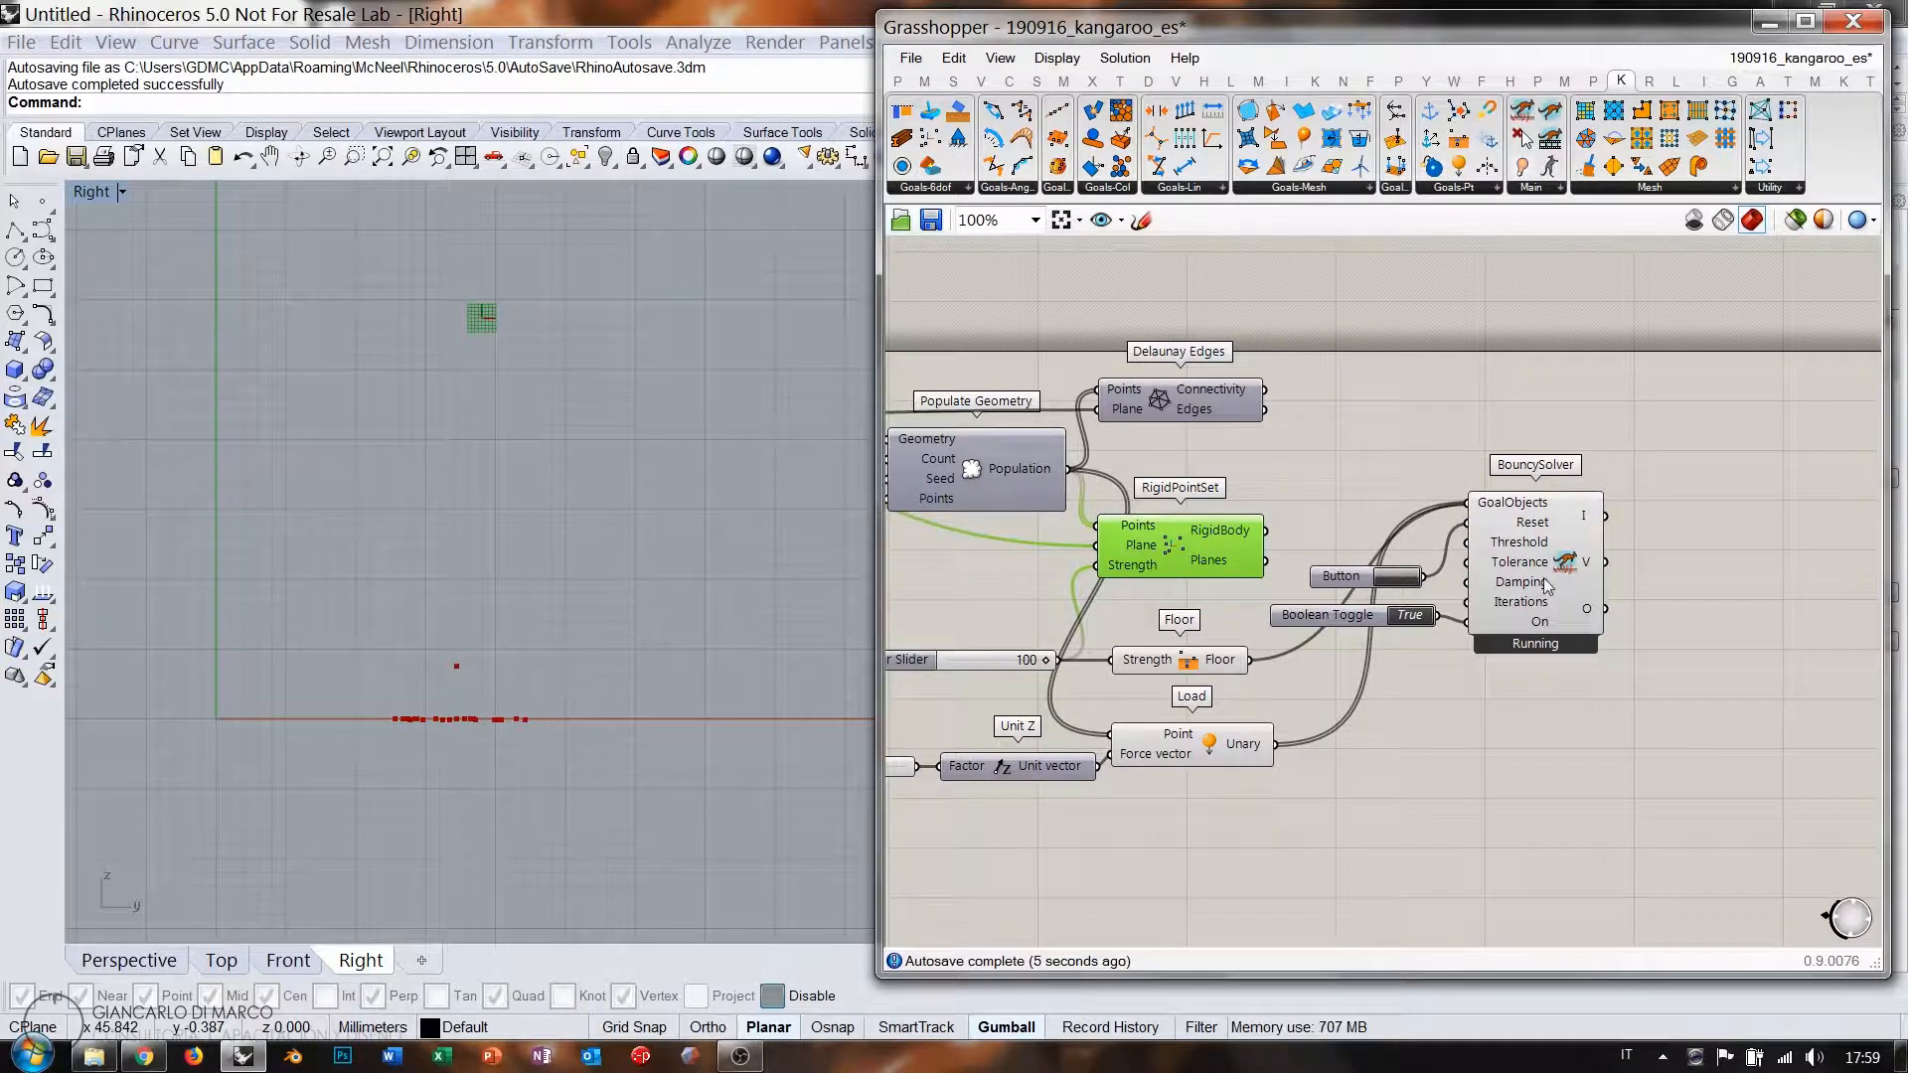
pyautogui.moveTo(1631, 694); pyautogui.dragTo(1327, 537)
pyautogui.moveTo(1545, 561); pyautogui.dragTo(1747, 673)
pyautogui.click(1201, 409)
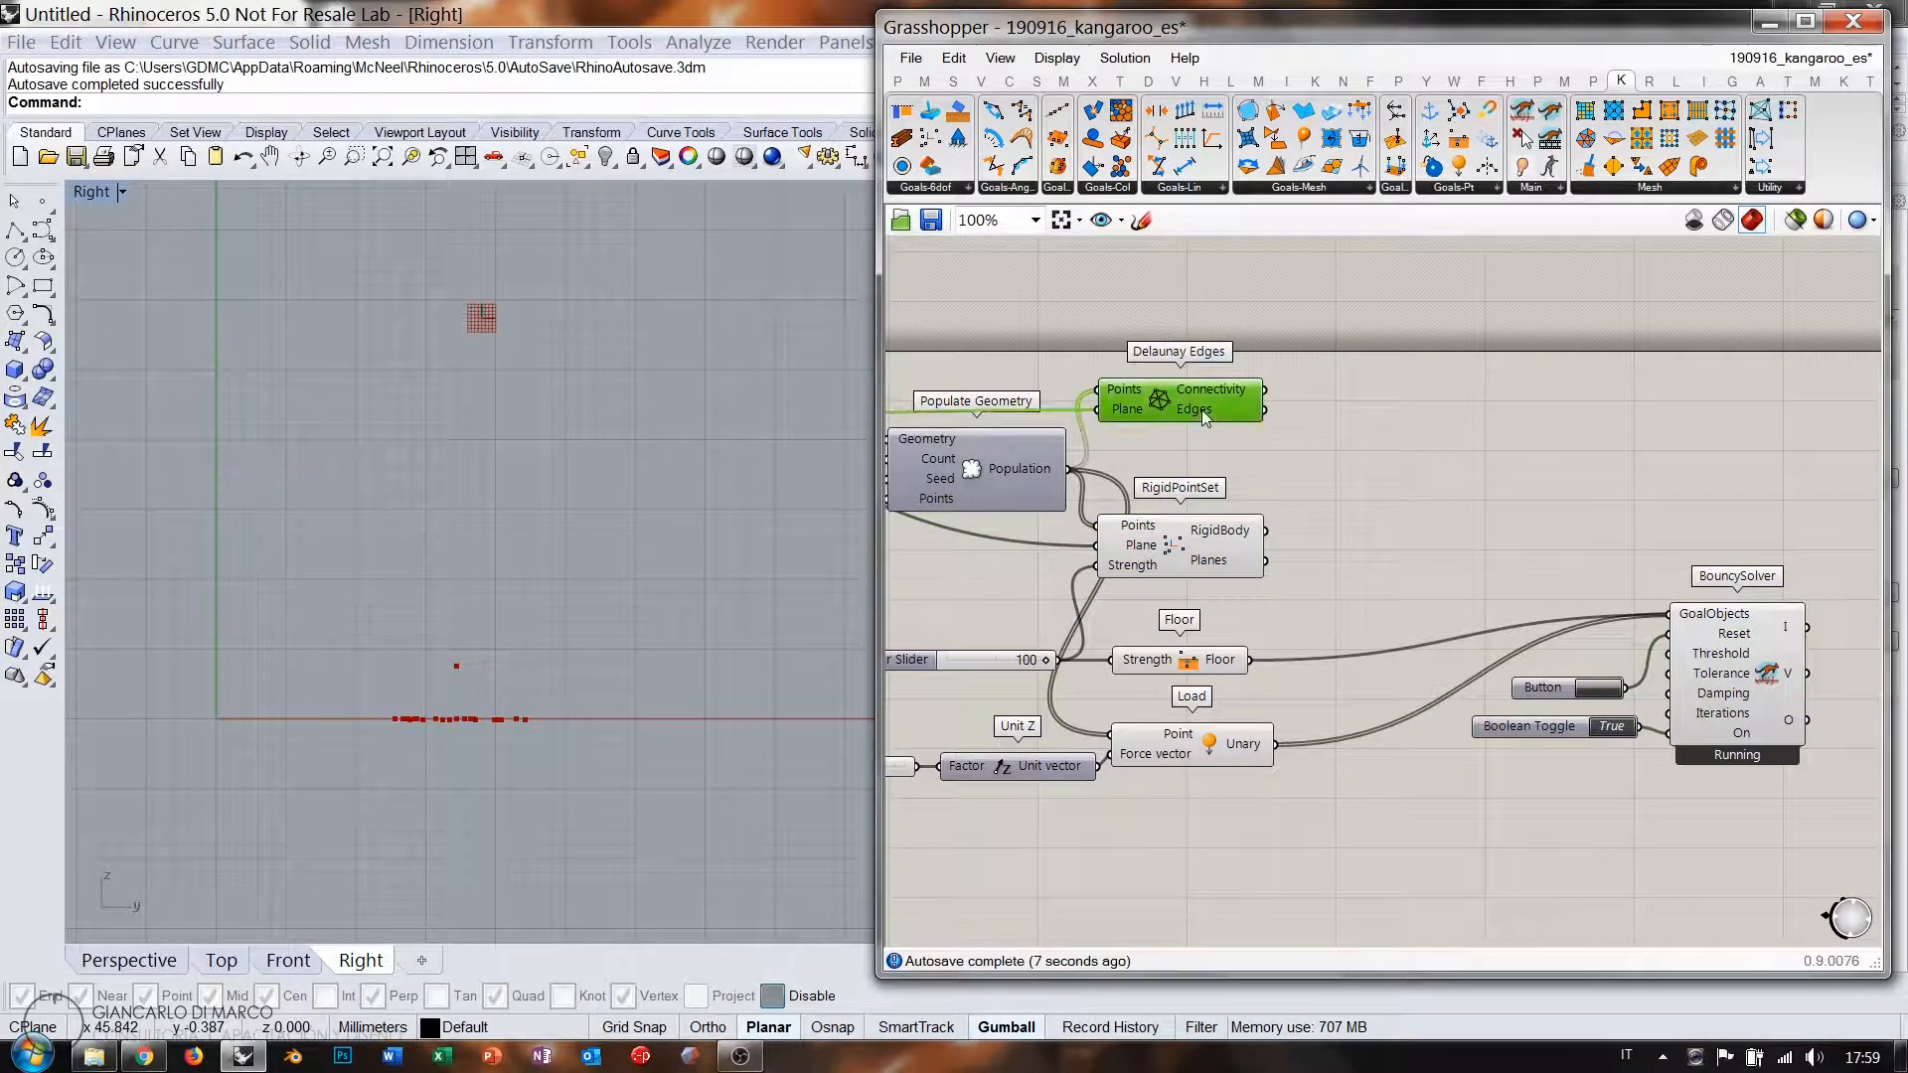
pyautogui.click(1391, 475)
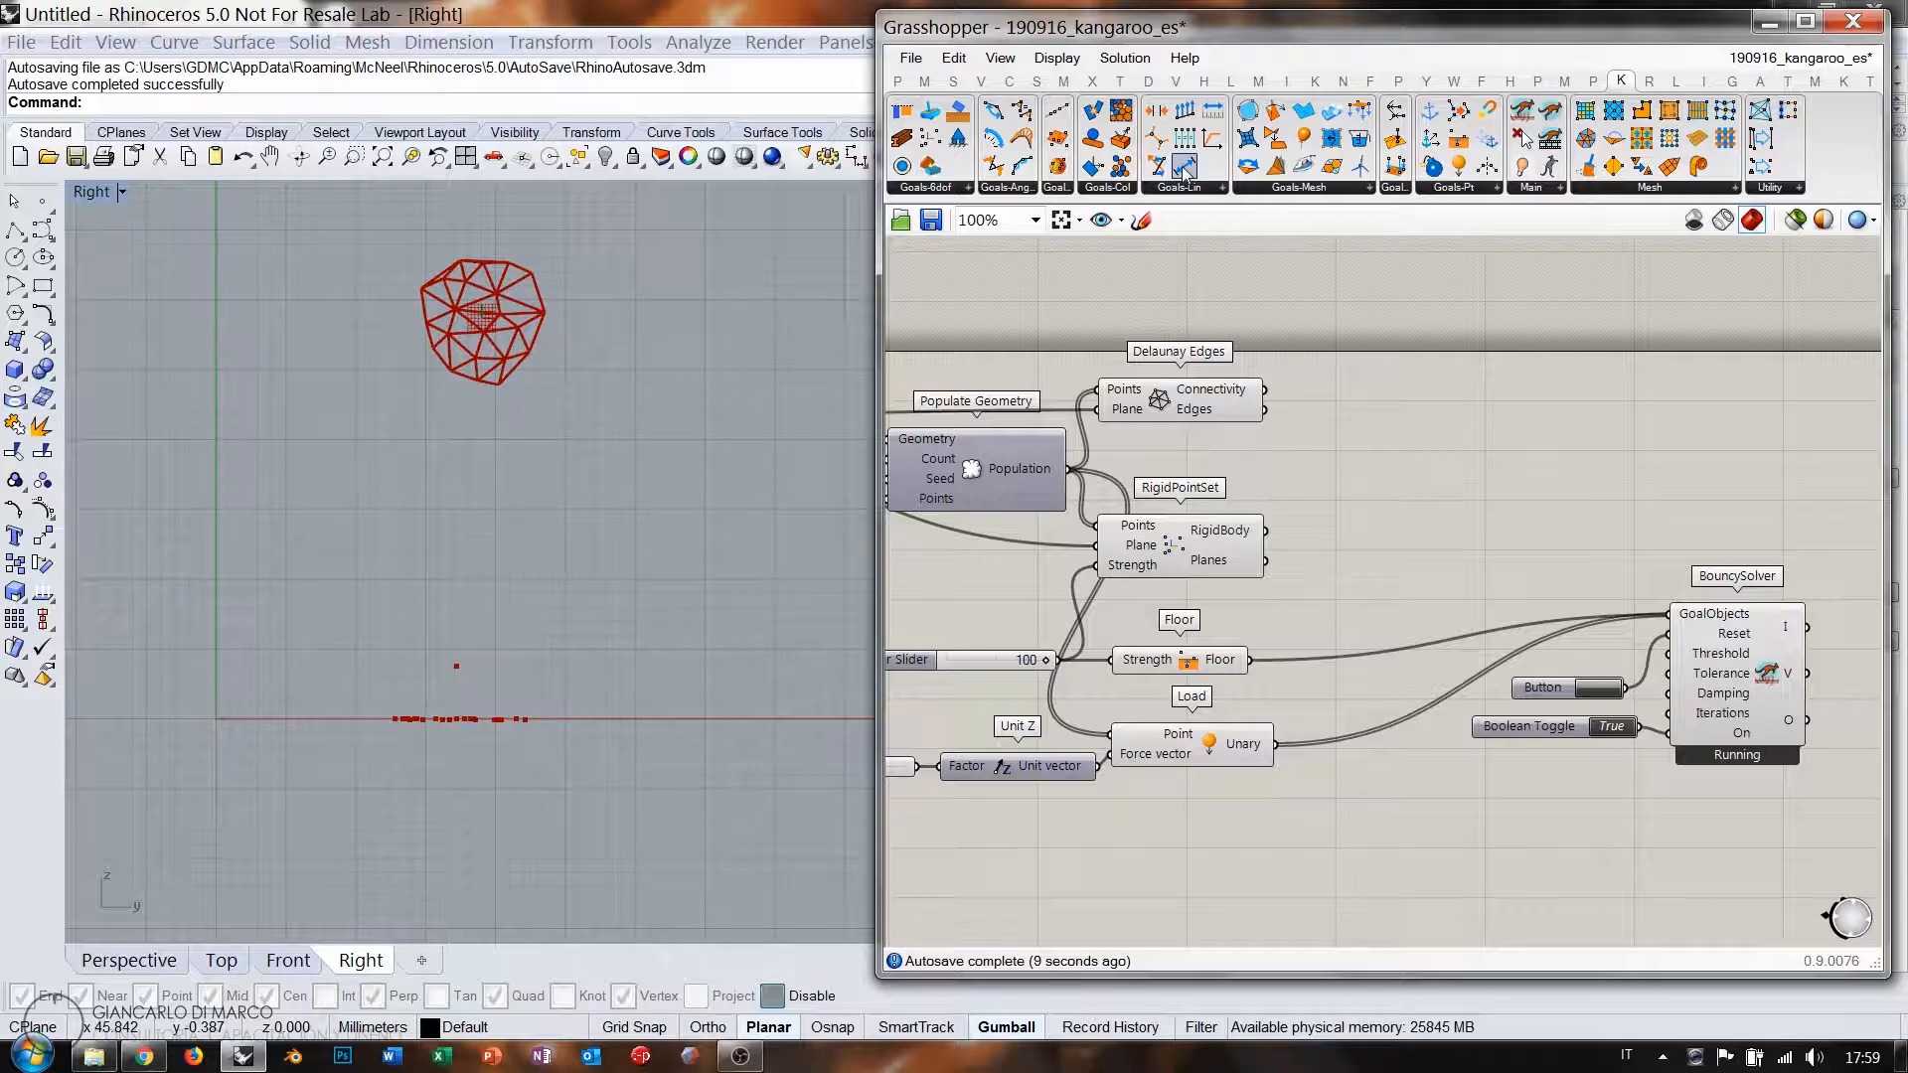
# Add a Length(Line) spring goal on the Delaunay edges, feed it into the solver, and reset.
pyautogui.moveTo(1185, 172); pyautogui.dragTo(1341, 452)
pyautogui.click(1468, 458)
pyautogui.keyDown('shift'); pyautogui.moveTo(1529, 483); pyautogui.dragTo(1670, 613); pyautogui.keyUp('shift')
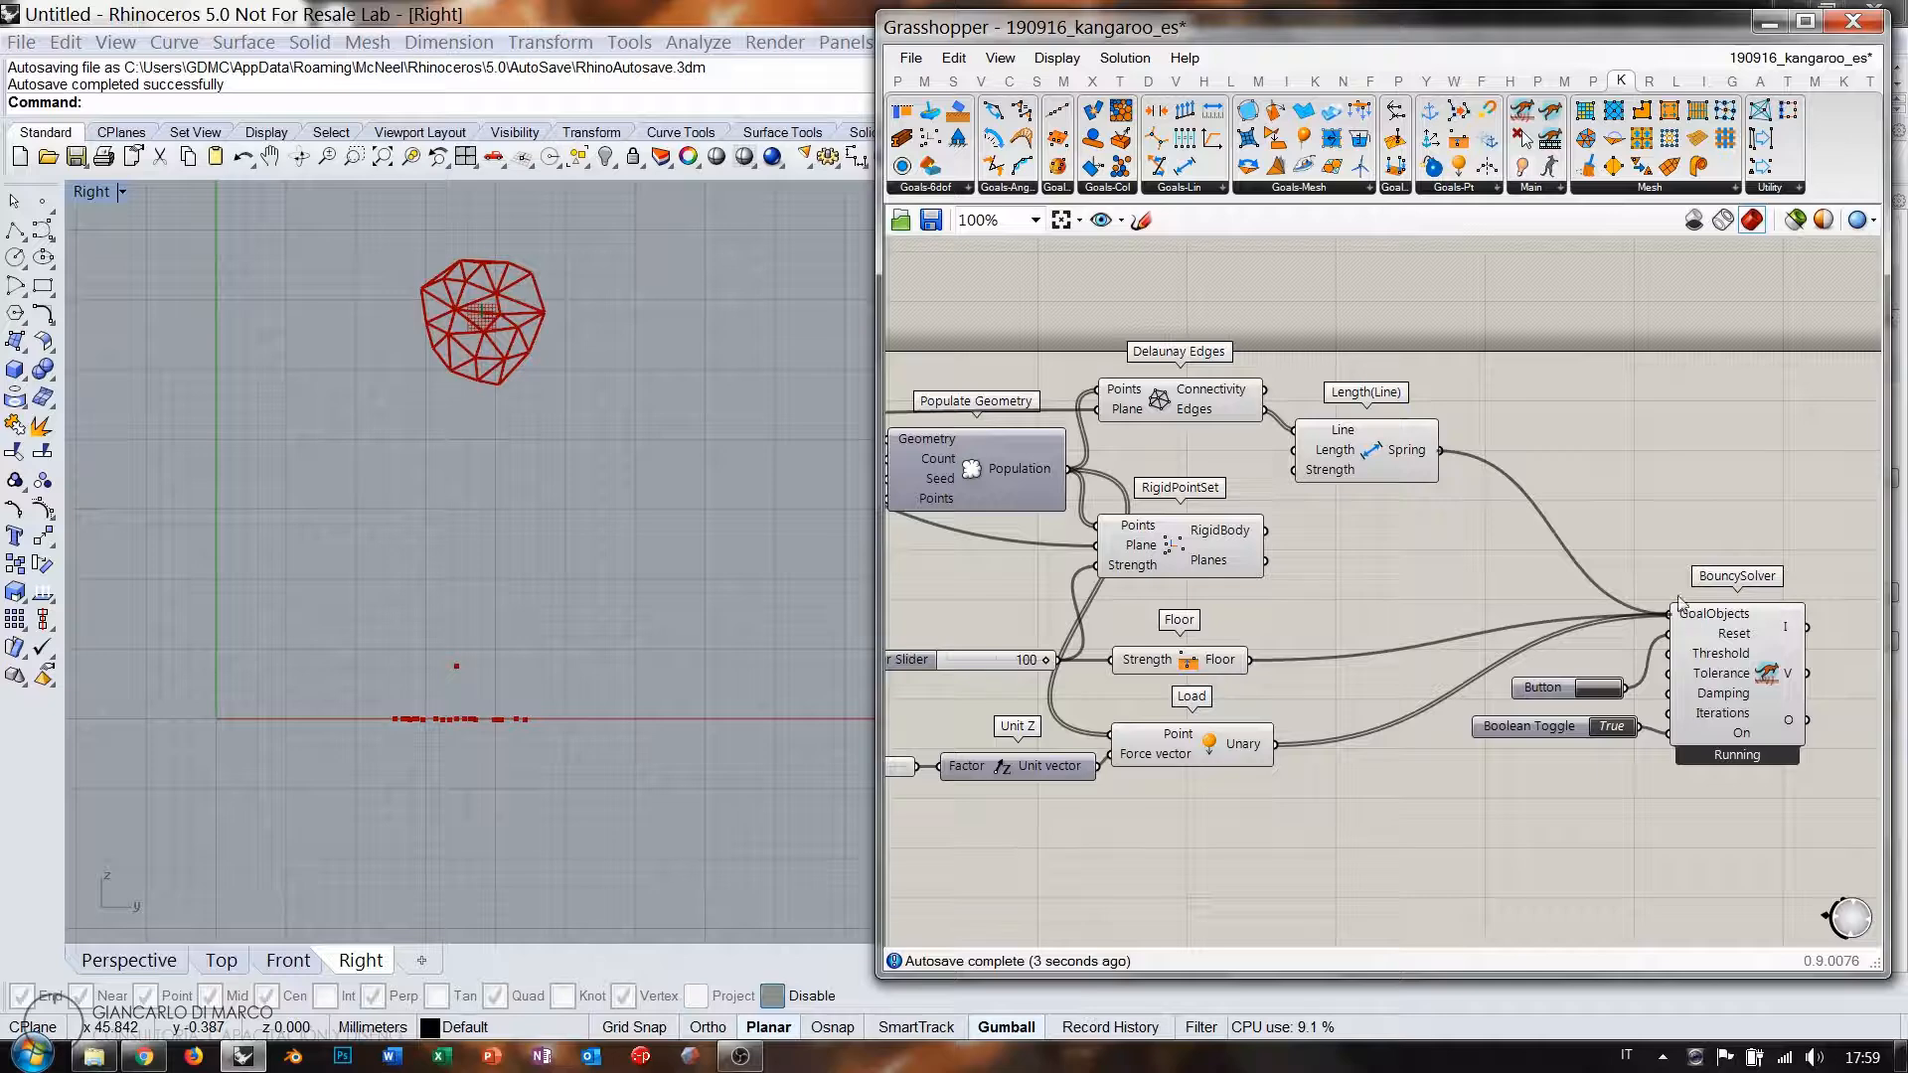
pyautogui.click(1600, 689)
pyautogui.click(1601, 689)
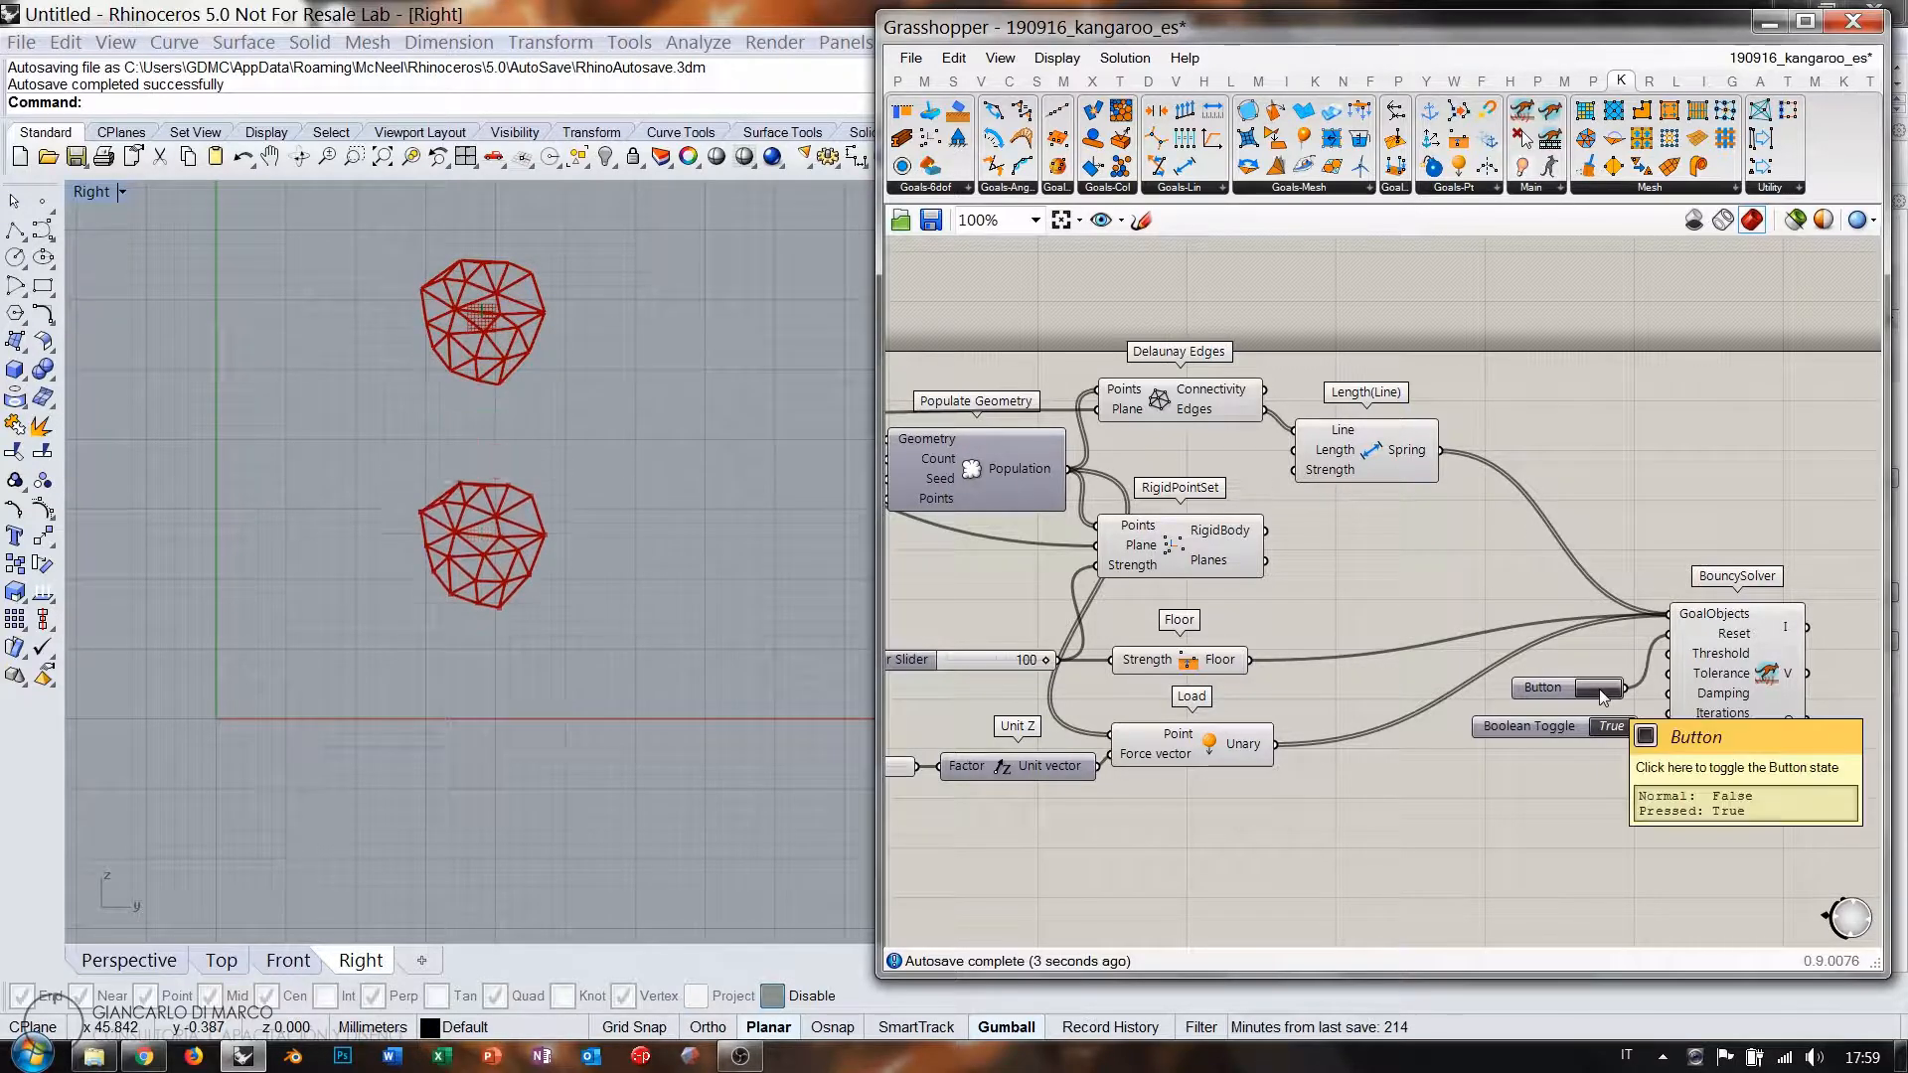
# Reset the simulation several times to replay the falling triangulated mesh.
pyautogui.scroll(5, 508, 666)
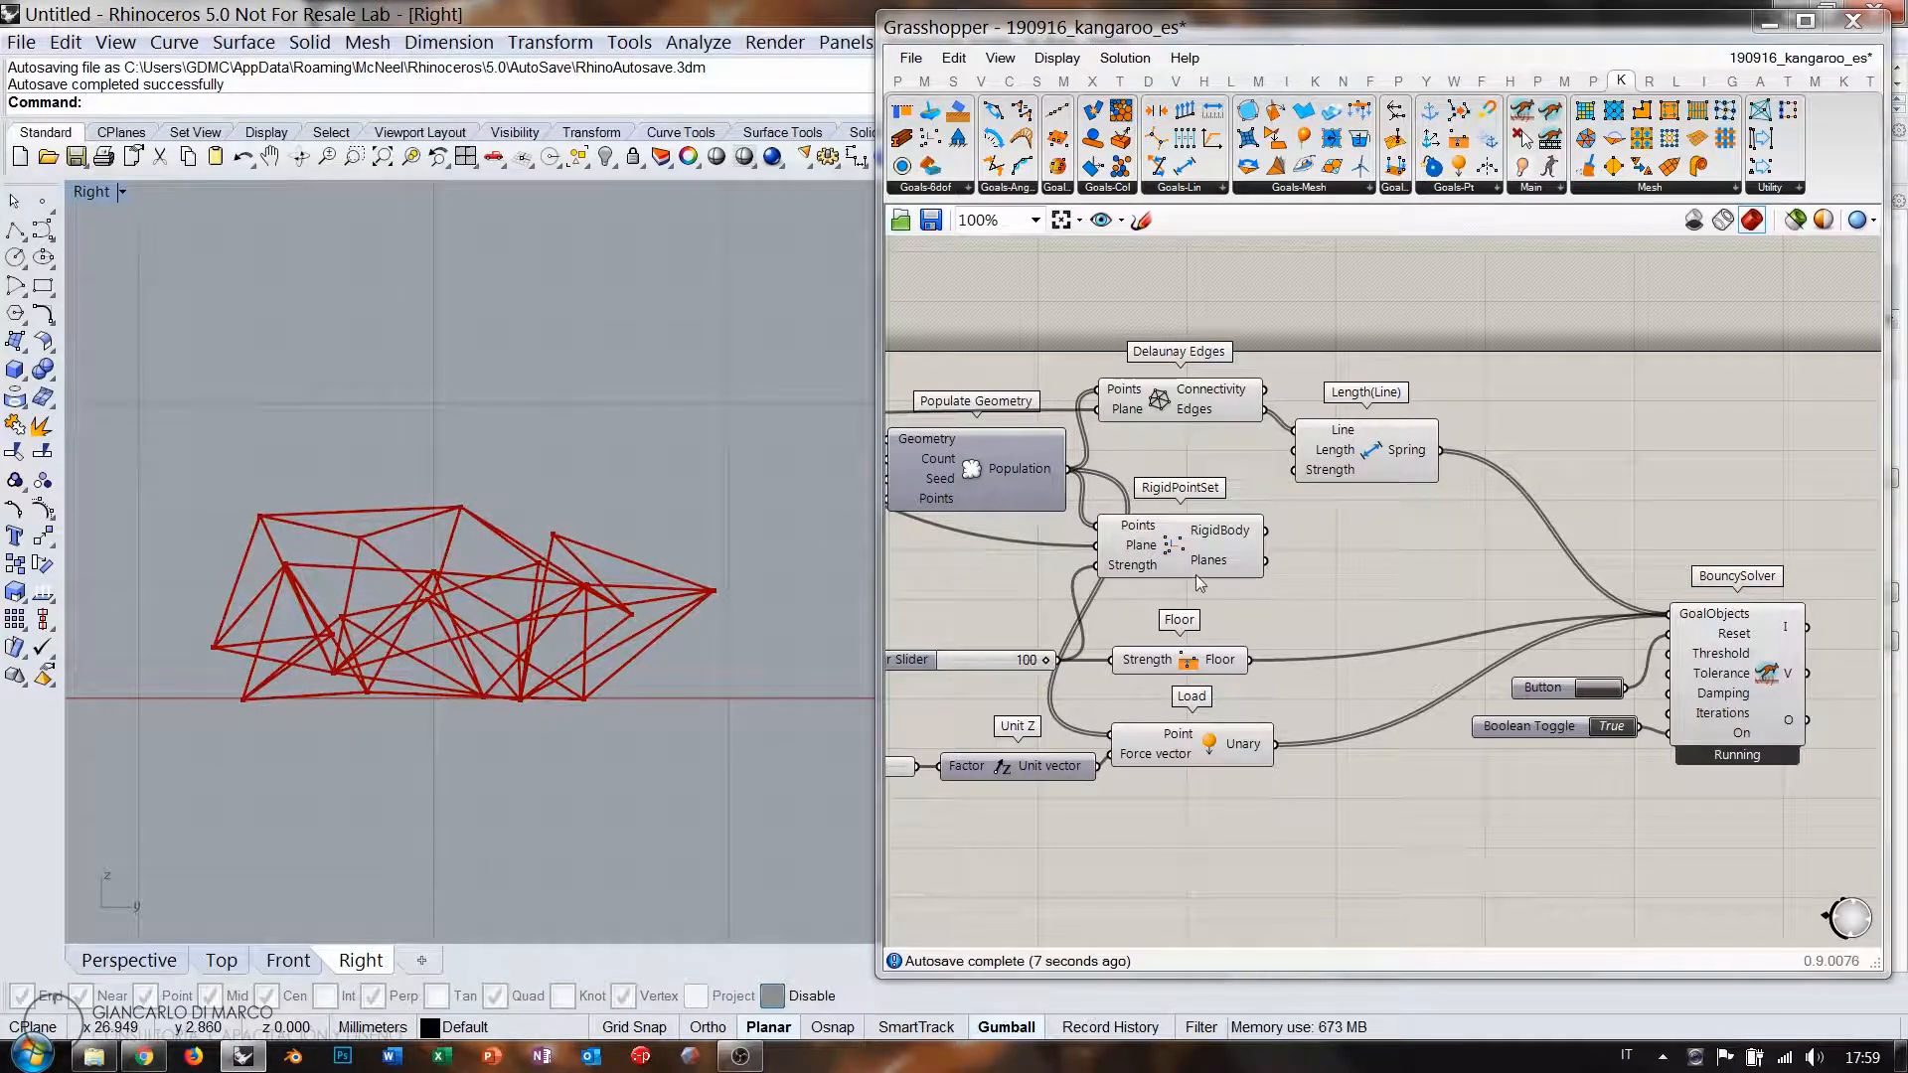
pyautogui.click(1595, 693)
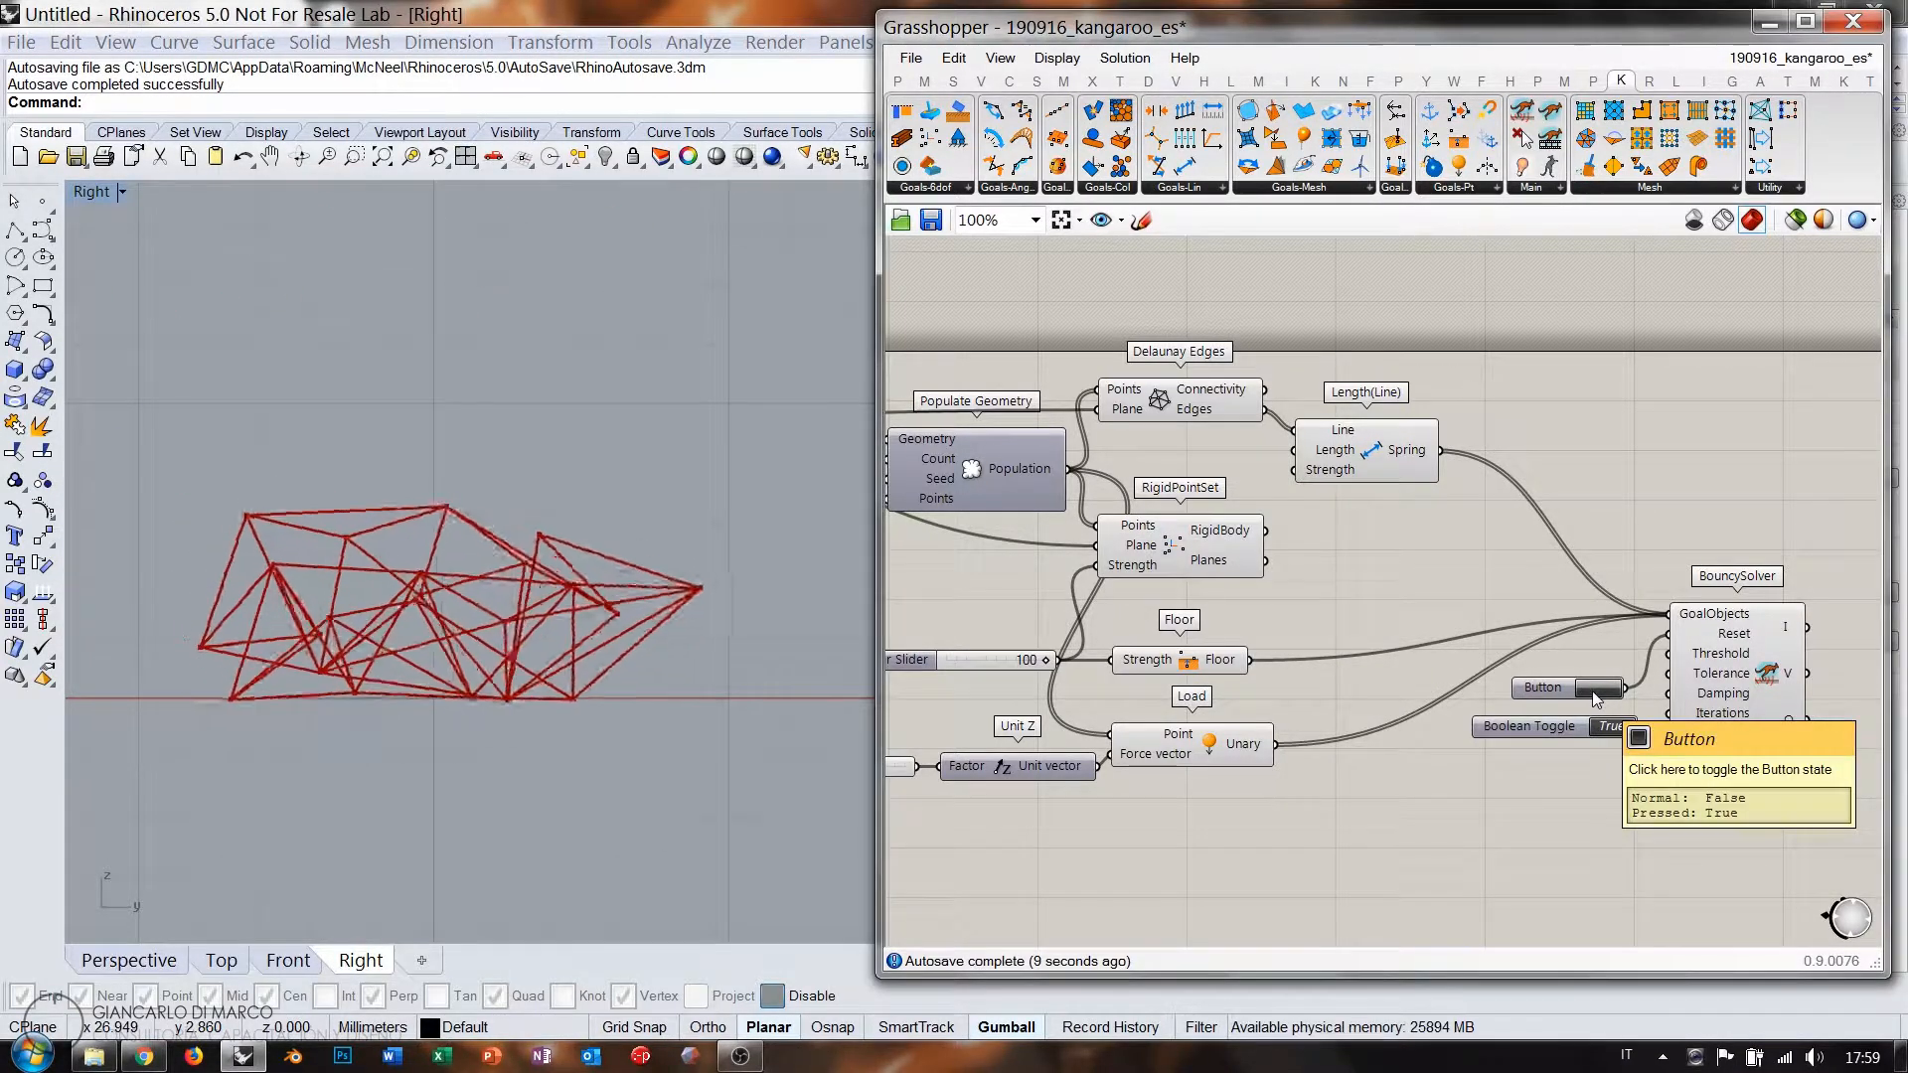
pyautogui.click(1596, 694)
pyautogui.click(1592, 690)
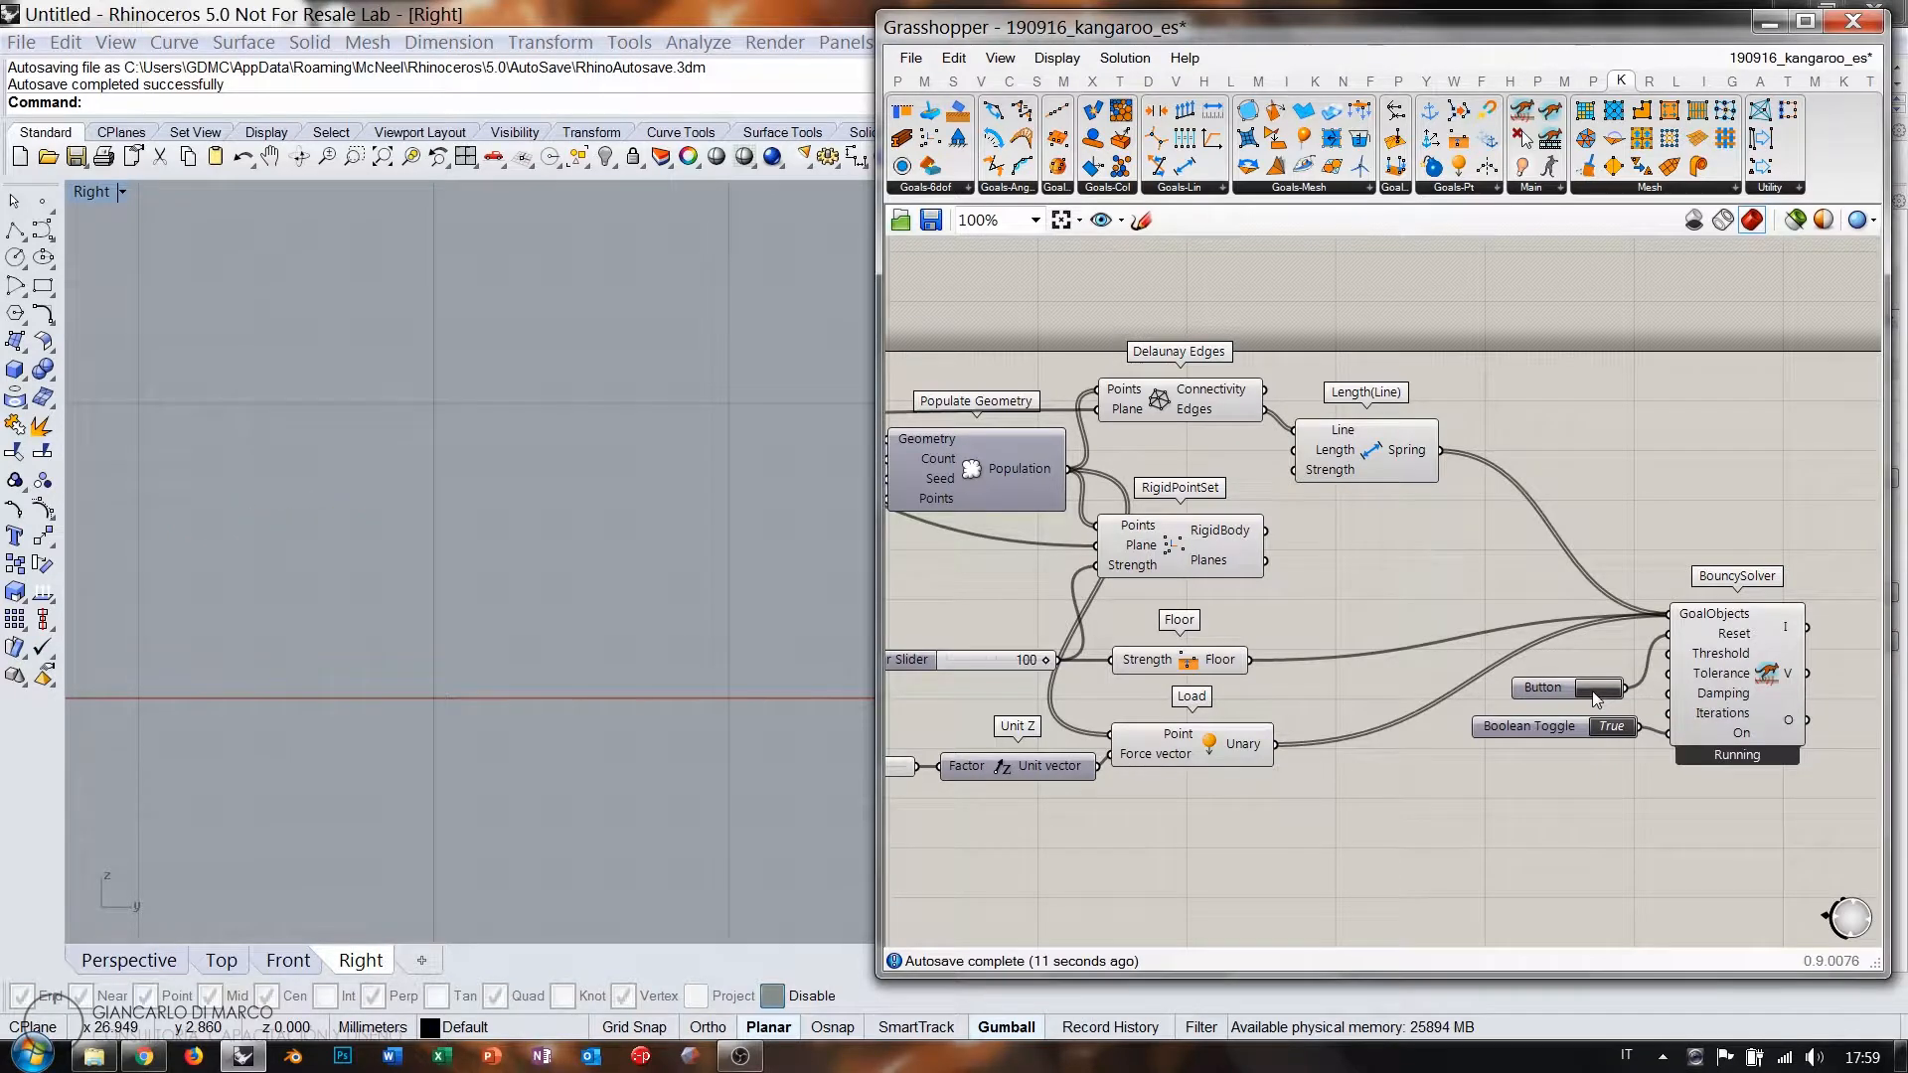
pyautogui.moveTo(1593, 690); pyautogui.dragTo(1635, 697, button='right')
pyautogui.click(1641, 695)
pyautogui.click(1645, 696)
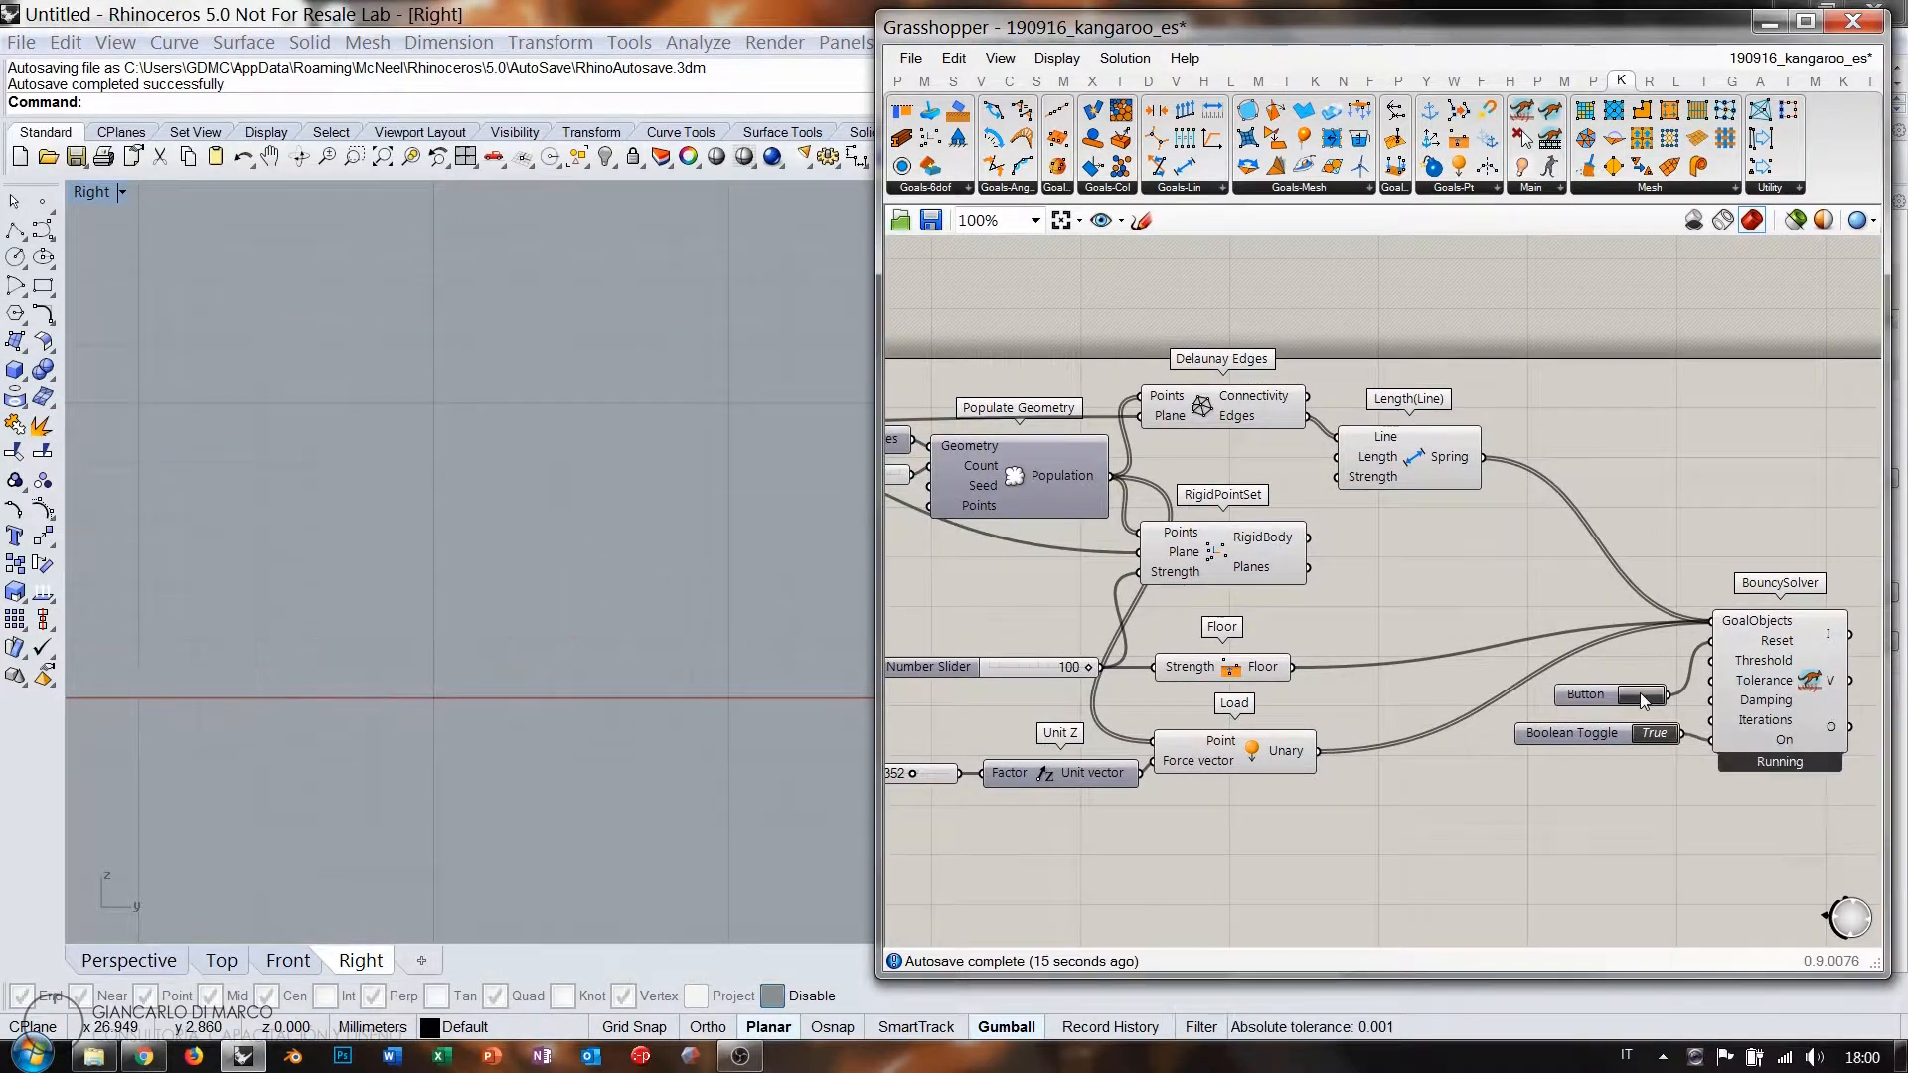
# Reposition the spring goal and Alt-drag a copy of the 100 slider for spring strength.
pyautogui.moveTo(1417, 461); pyautogui.dragTo(1503, 439)
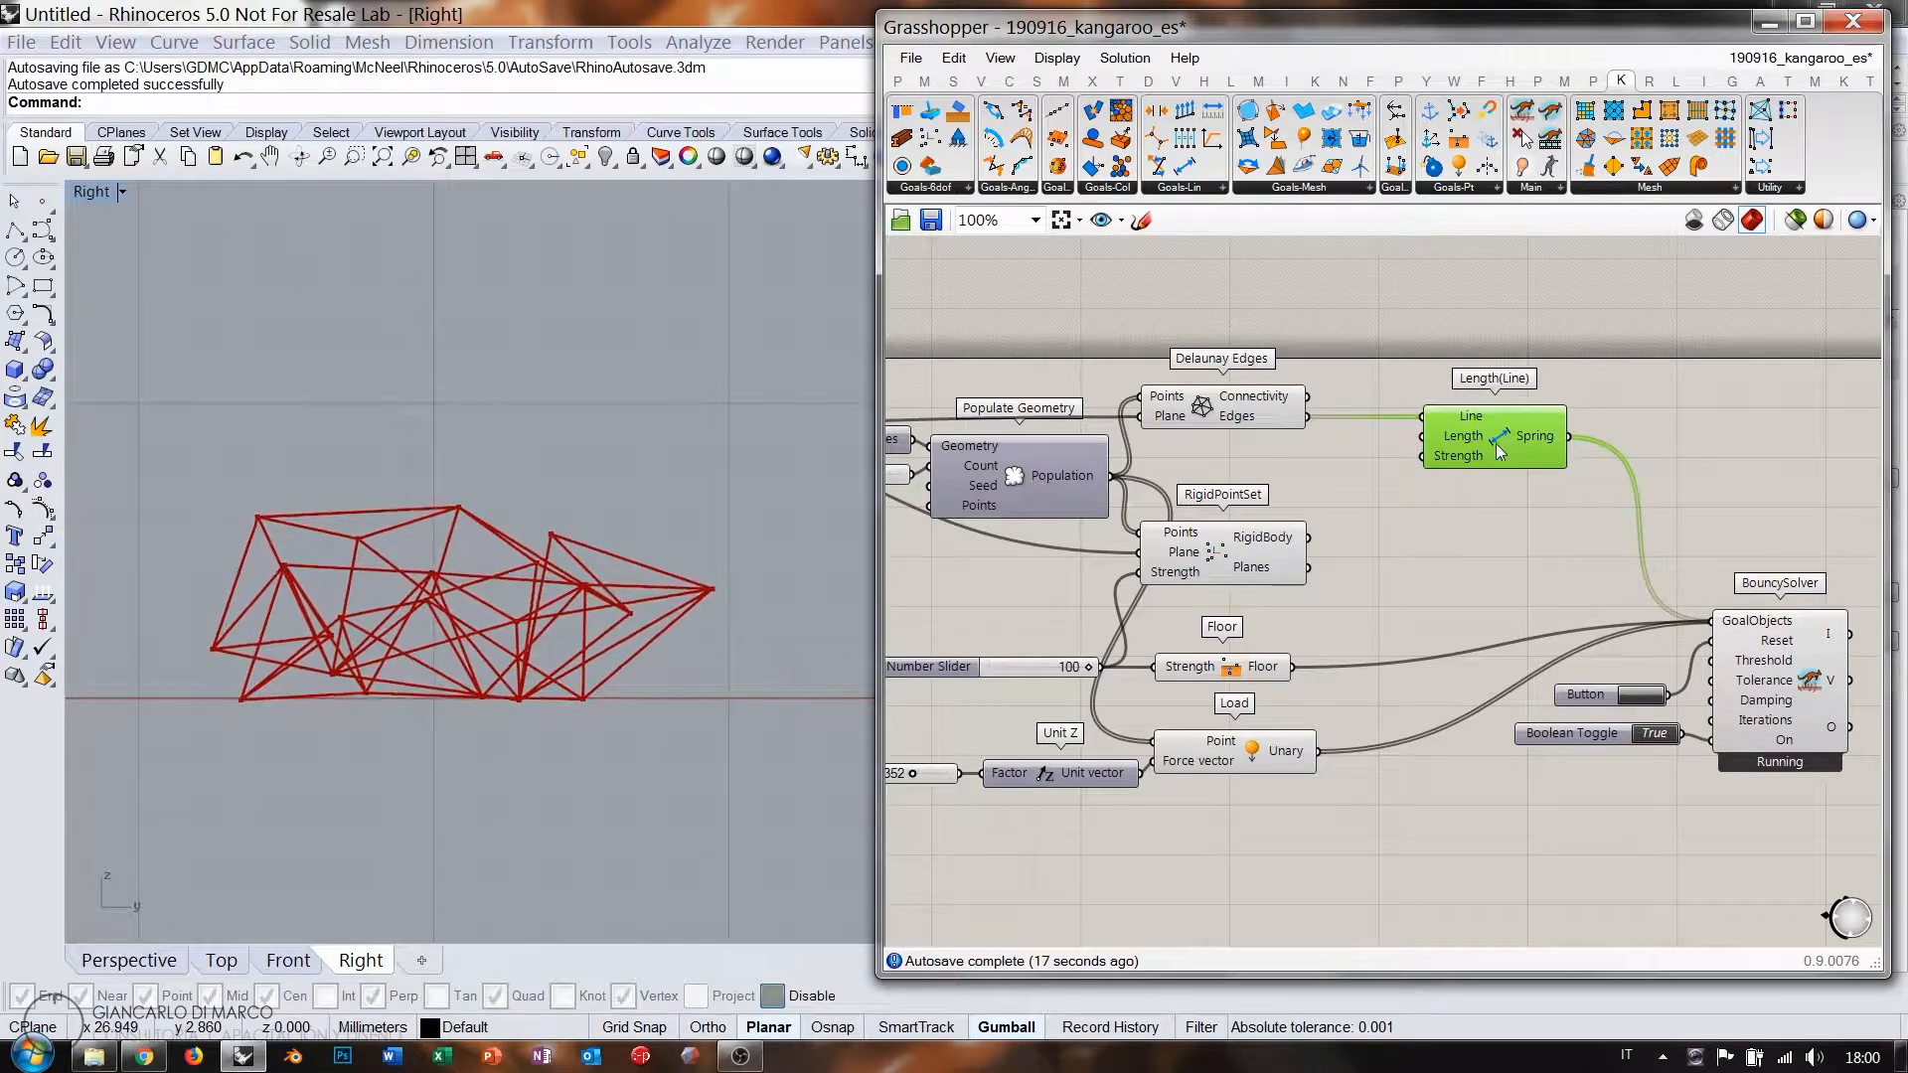
pyautogui.keyDown('alt'); pyautogui.moveTo(1024, 660); pyautogui.dragTo(1423, 457); pyautogui.keyUp('alt')
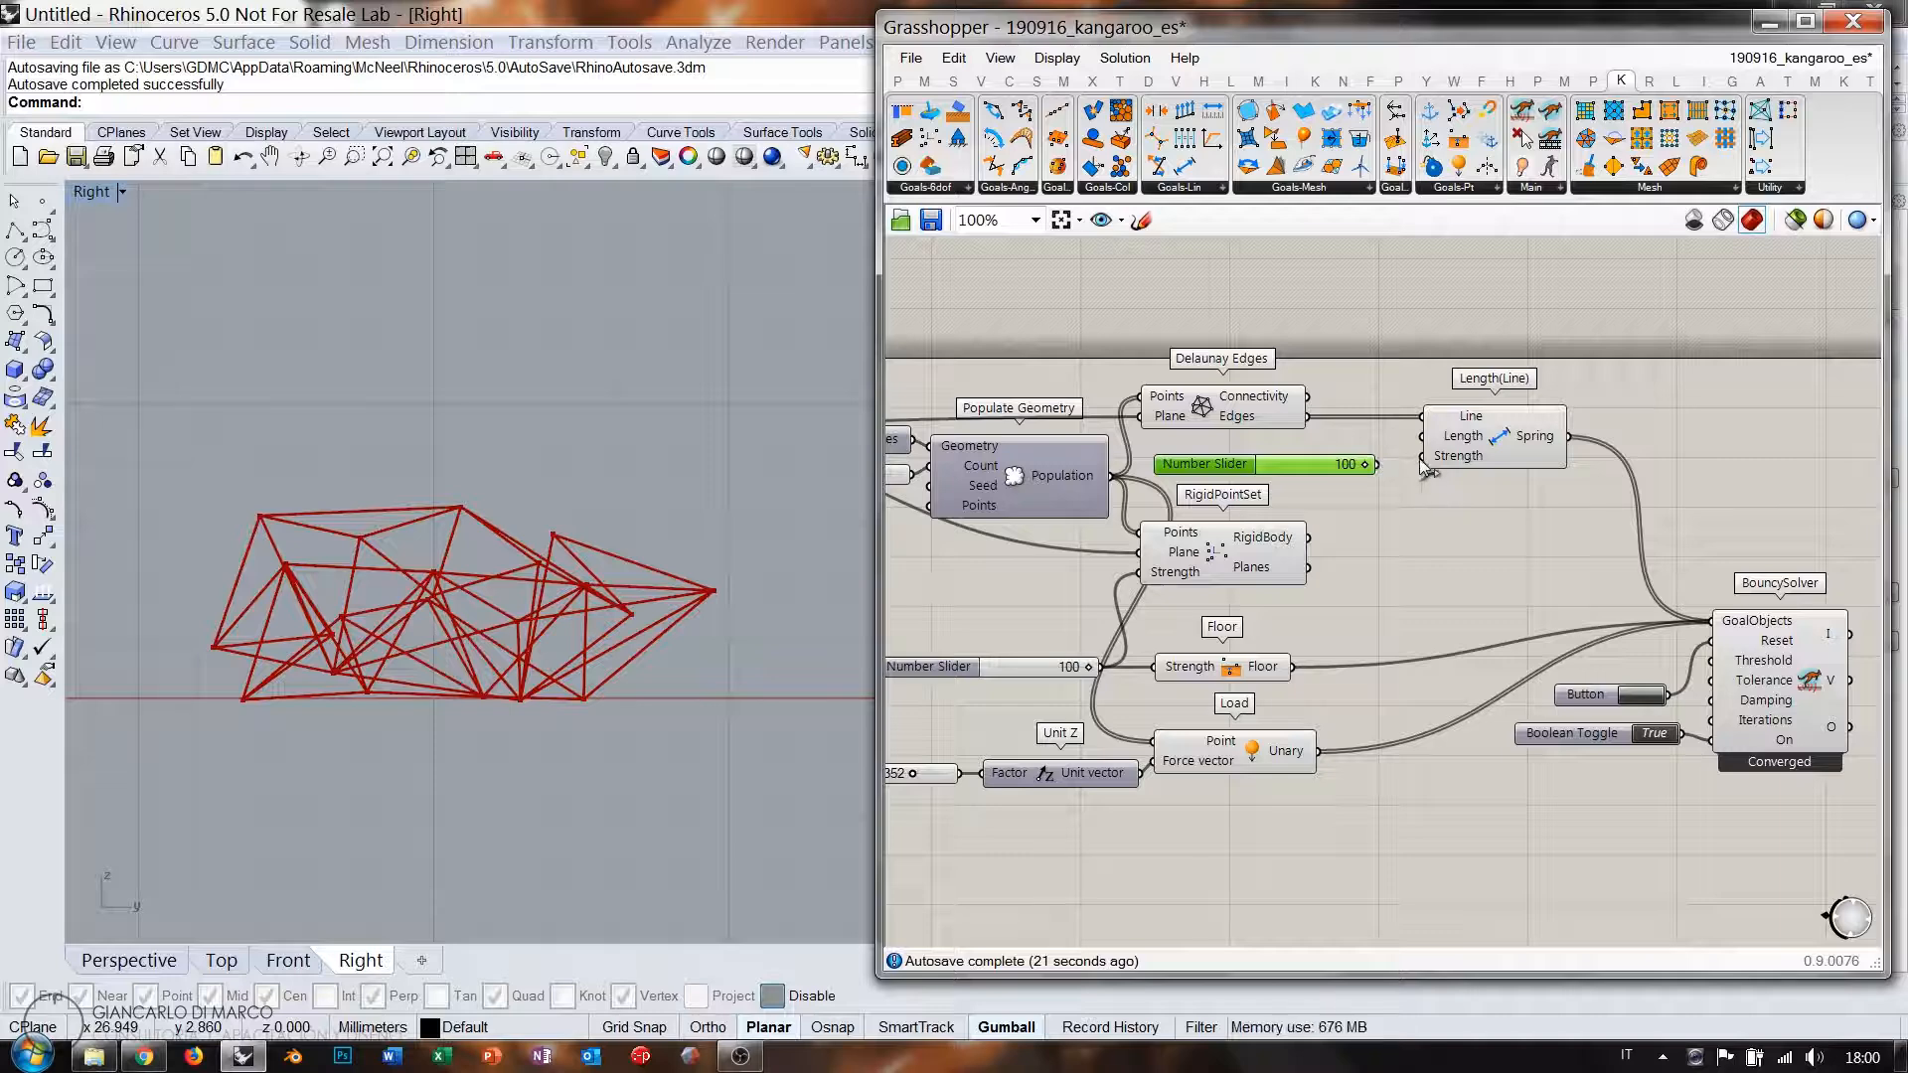
pyautogui.click(1473, 540)
# Reset the solver and pan the Right view to follow the network settling onto the floor line.
pyautogui.click(1638, 696)
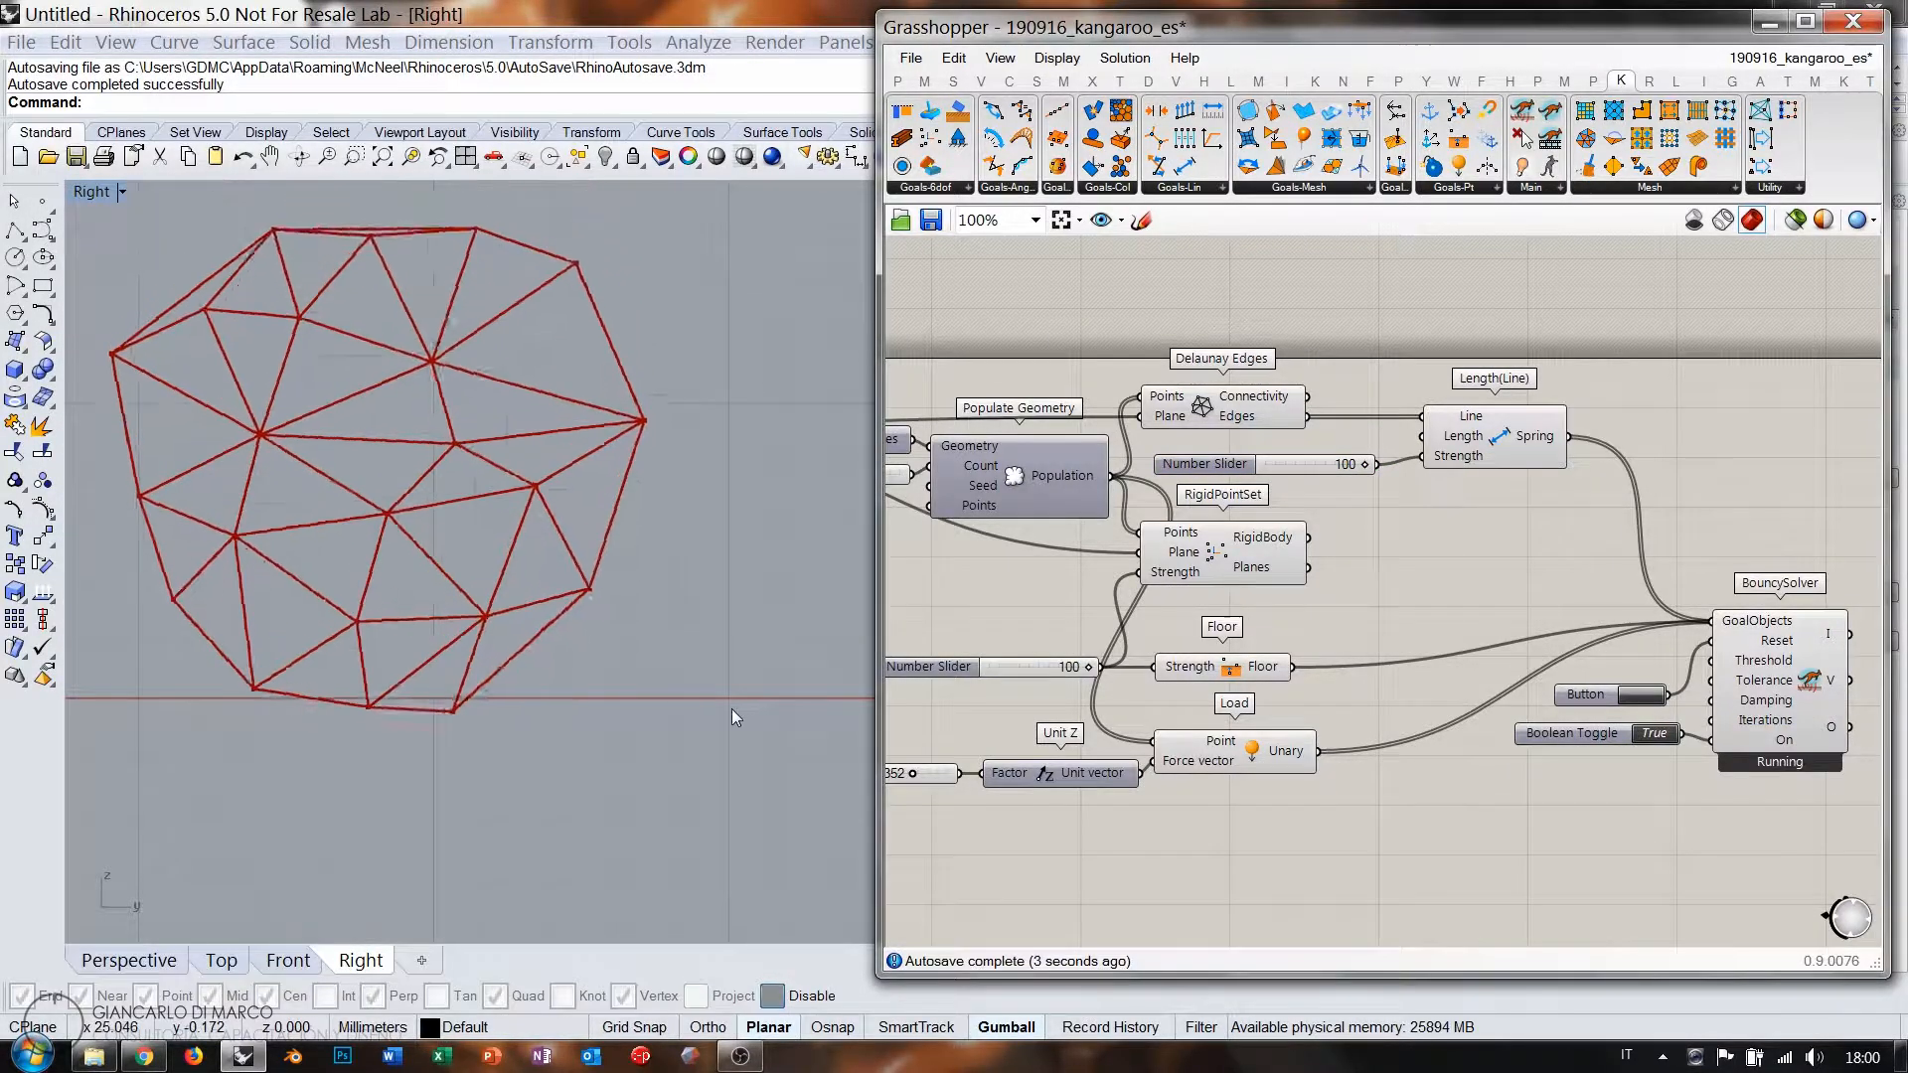
pyautogui.scroll(-5, 507, 610)
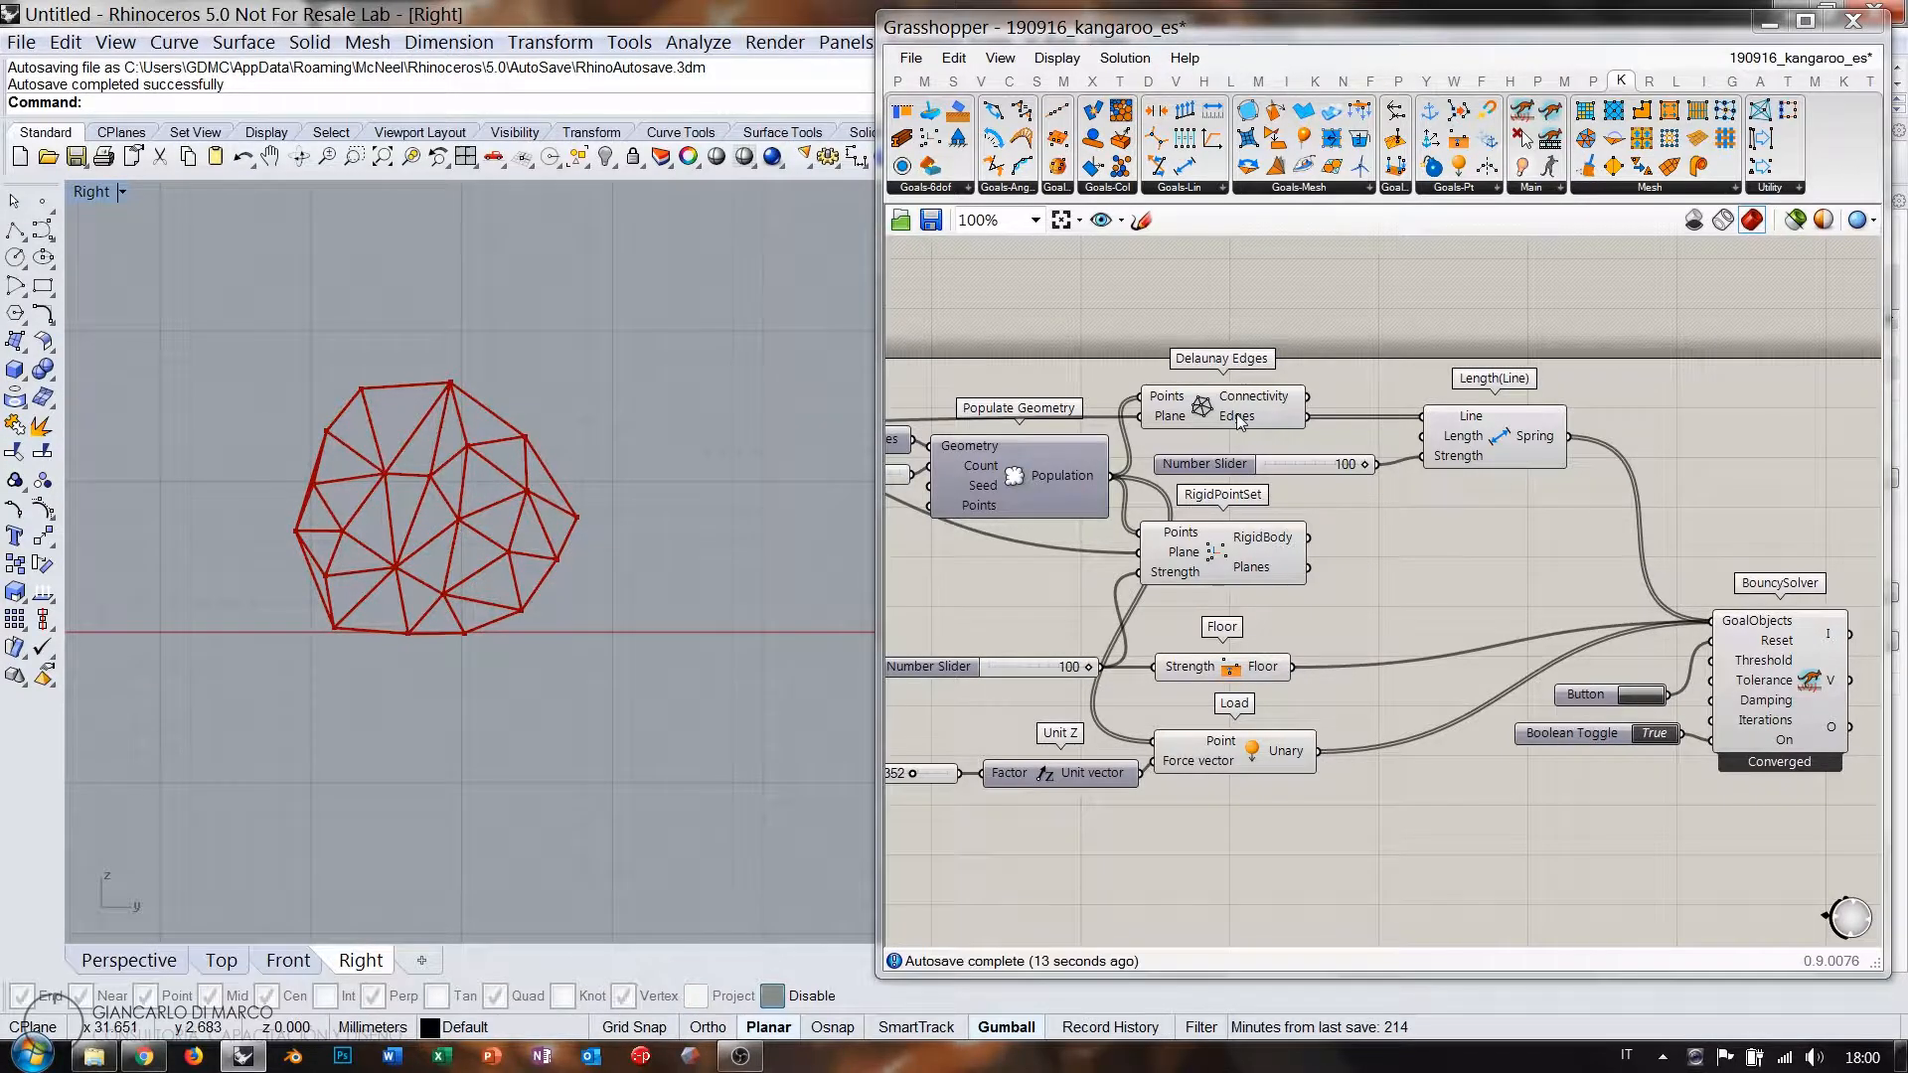
pyautogui.moveTo(1240, 422)
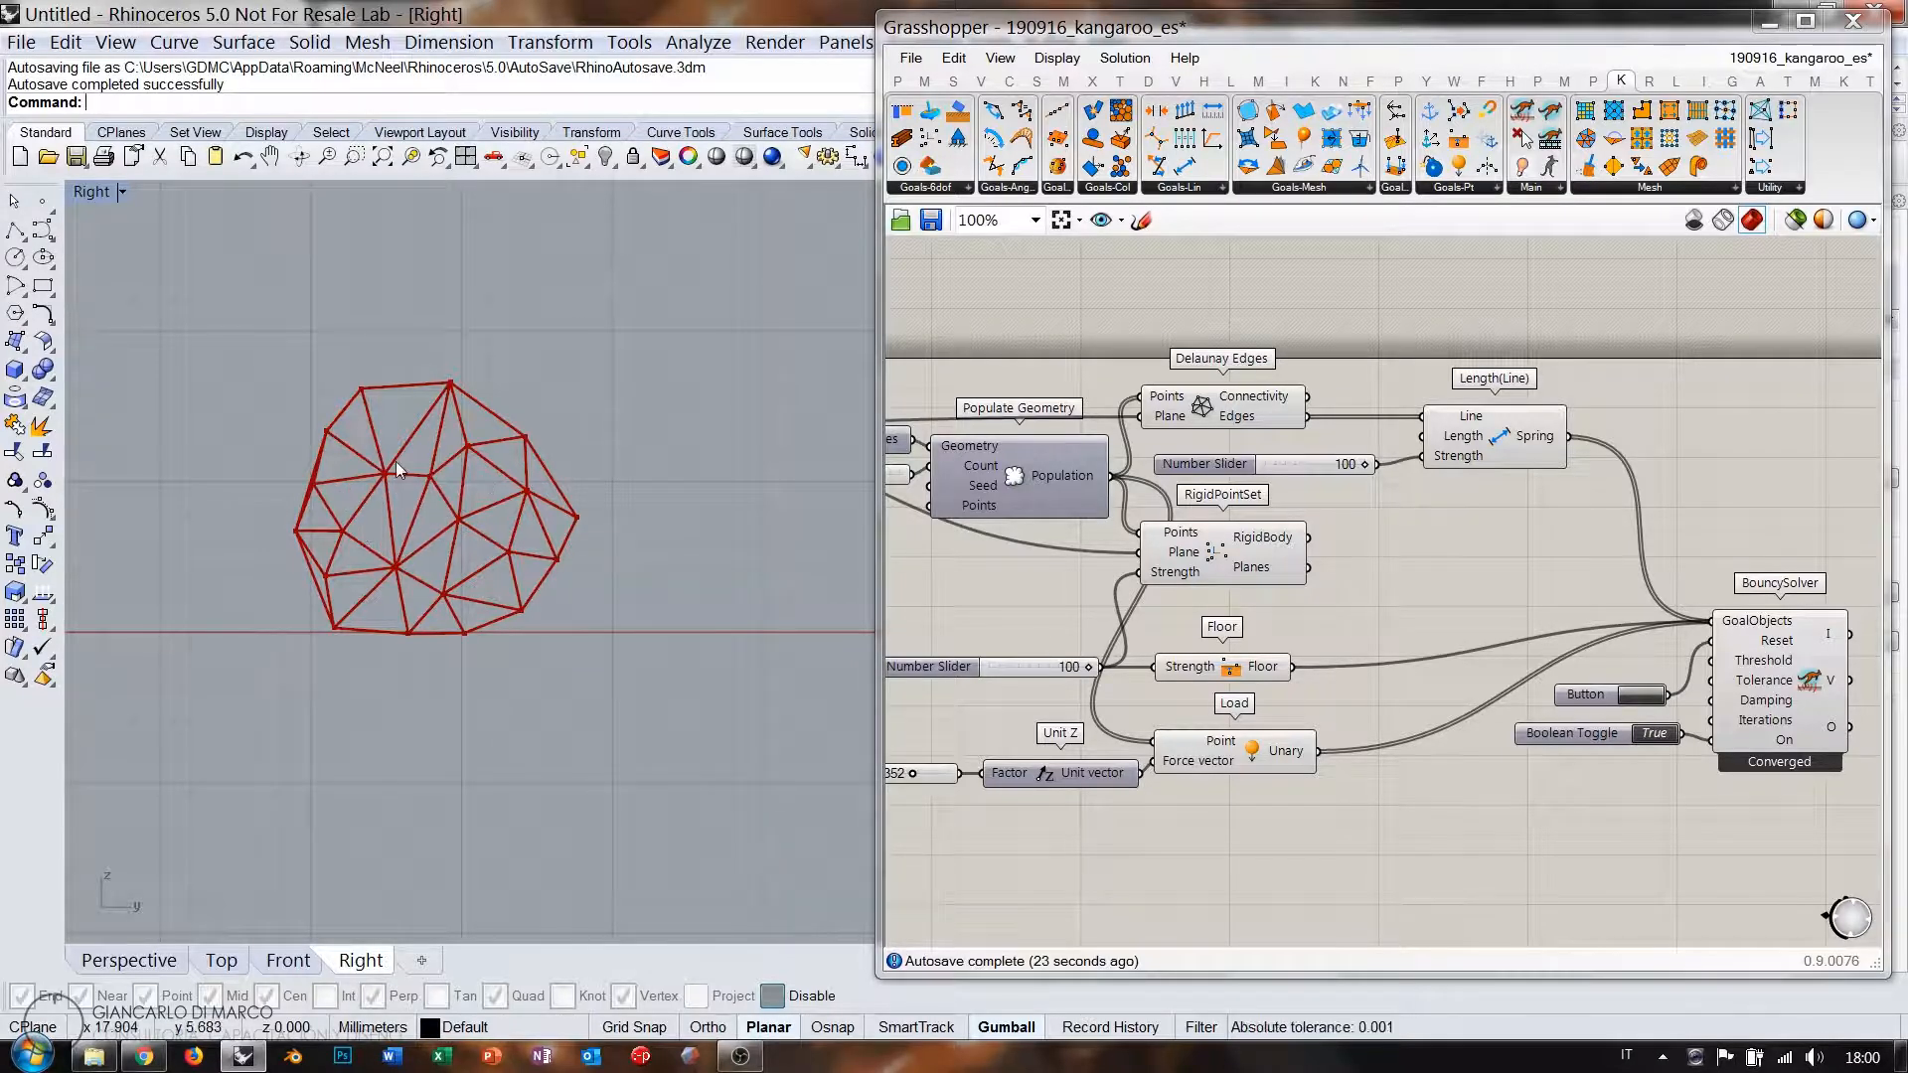
pyautogui.click(1617, 694)
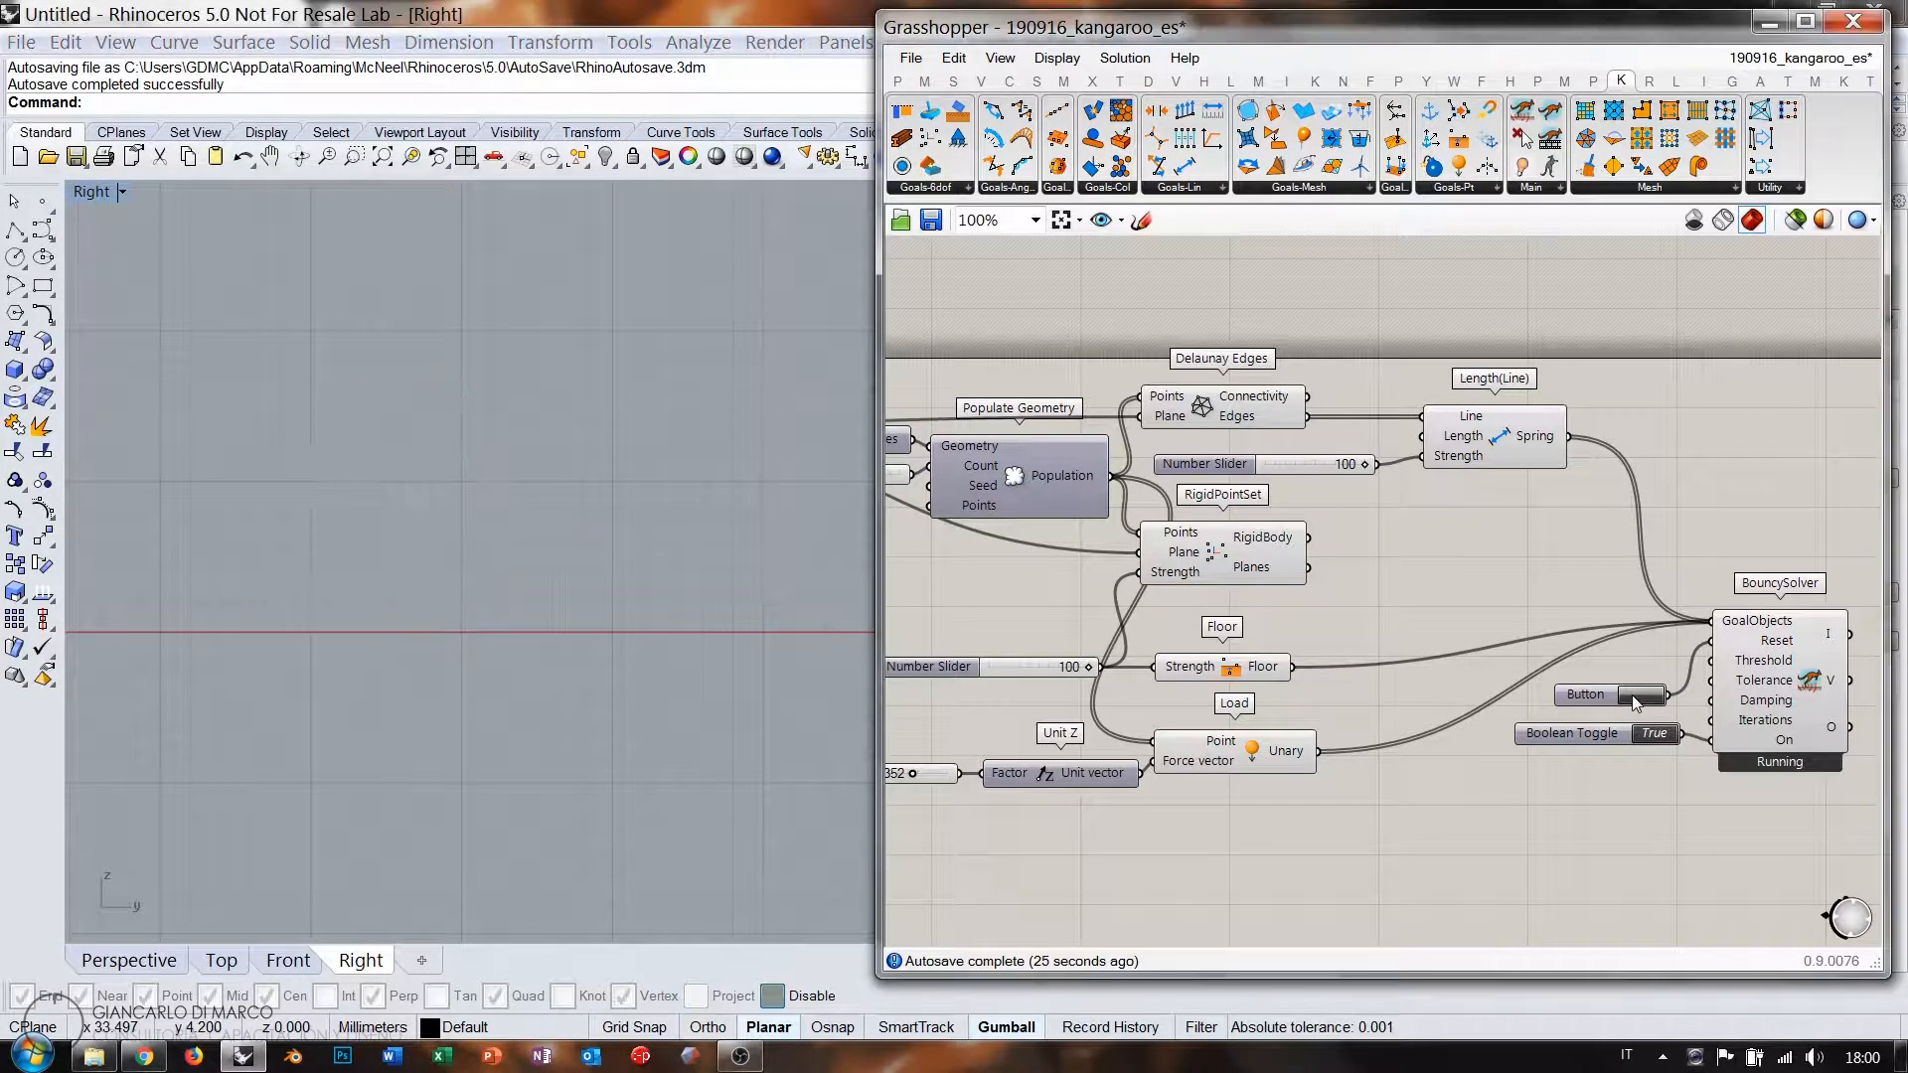
pyautogui.scroll(-3, 497, 596)
pyautogui.moveTo(557, 497); pyautogui.dragTo(557, 630, button='right')
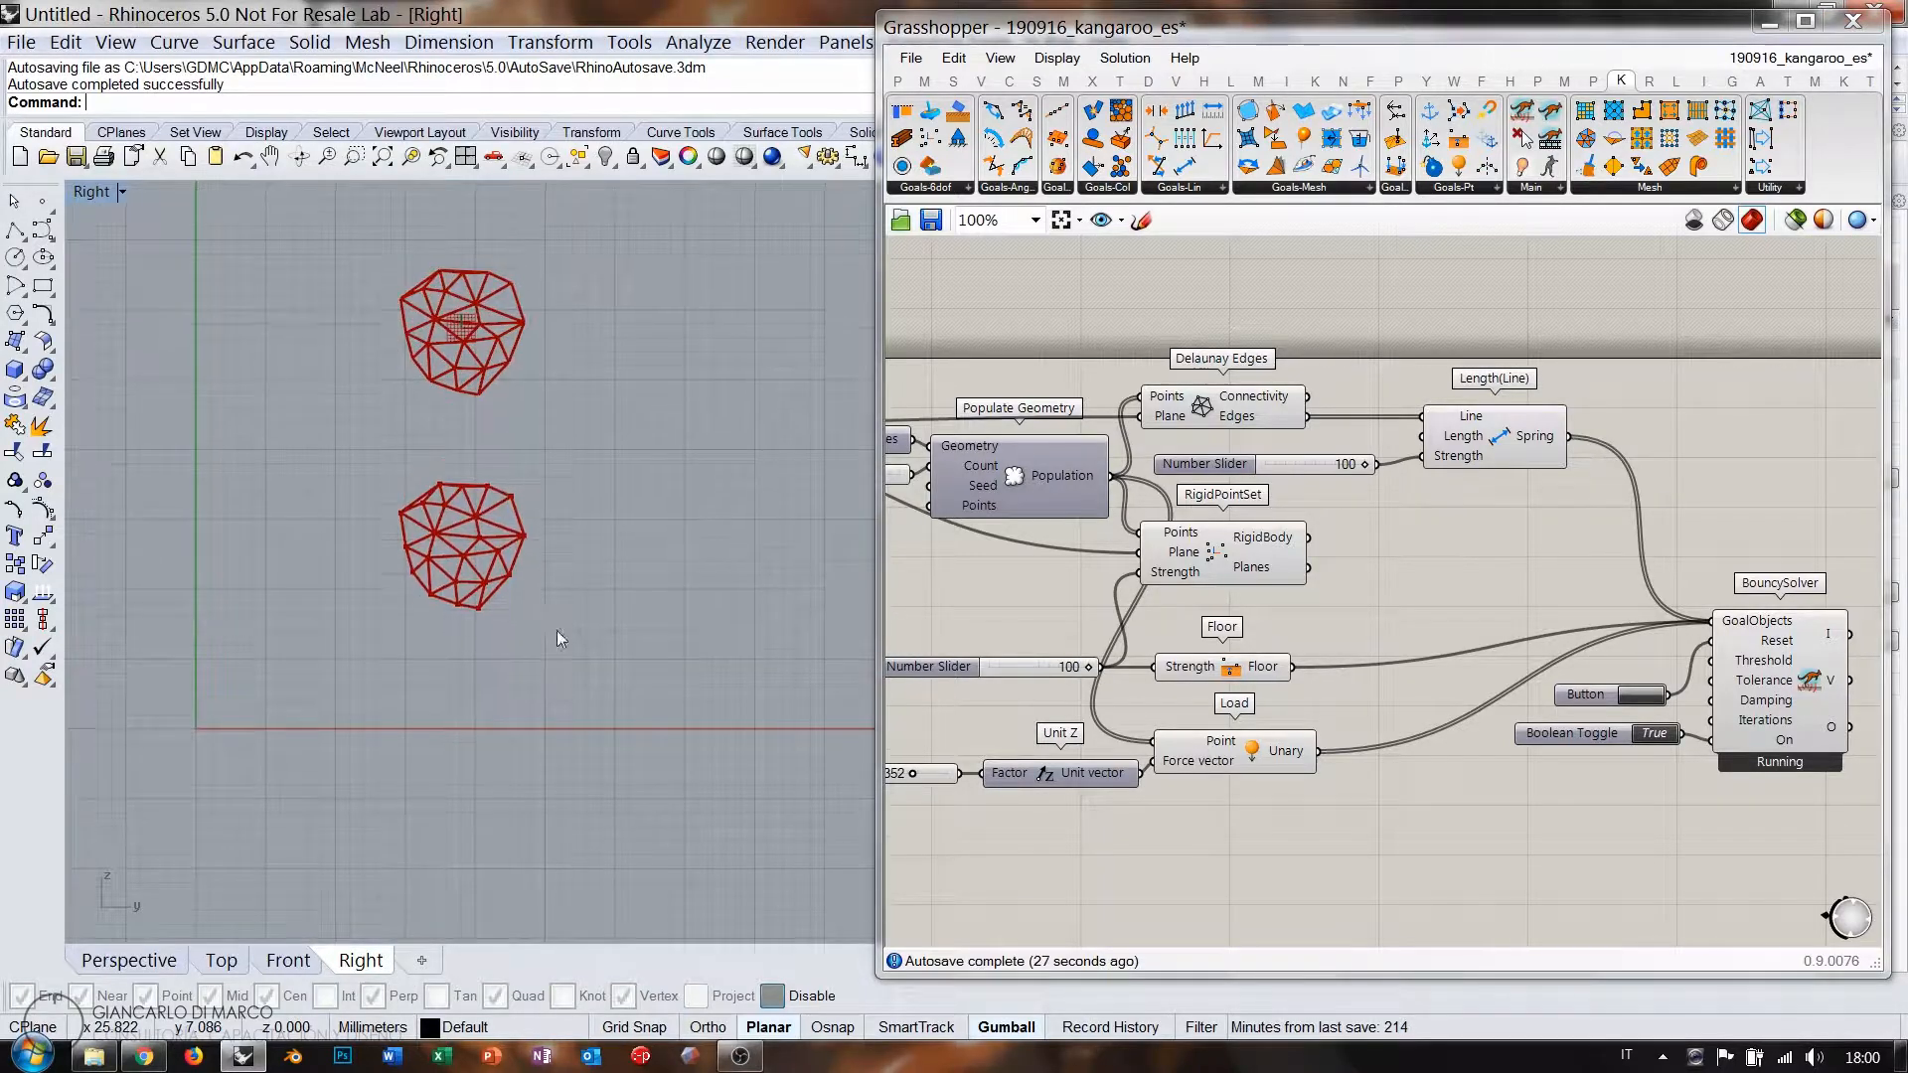
pyautogui.scroll(2, 521, 572)
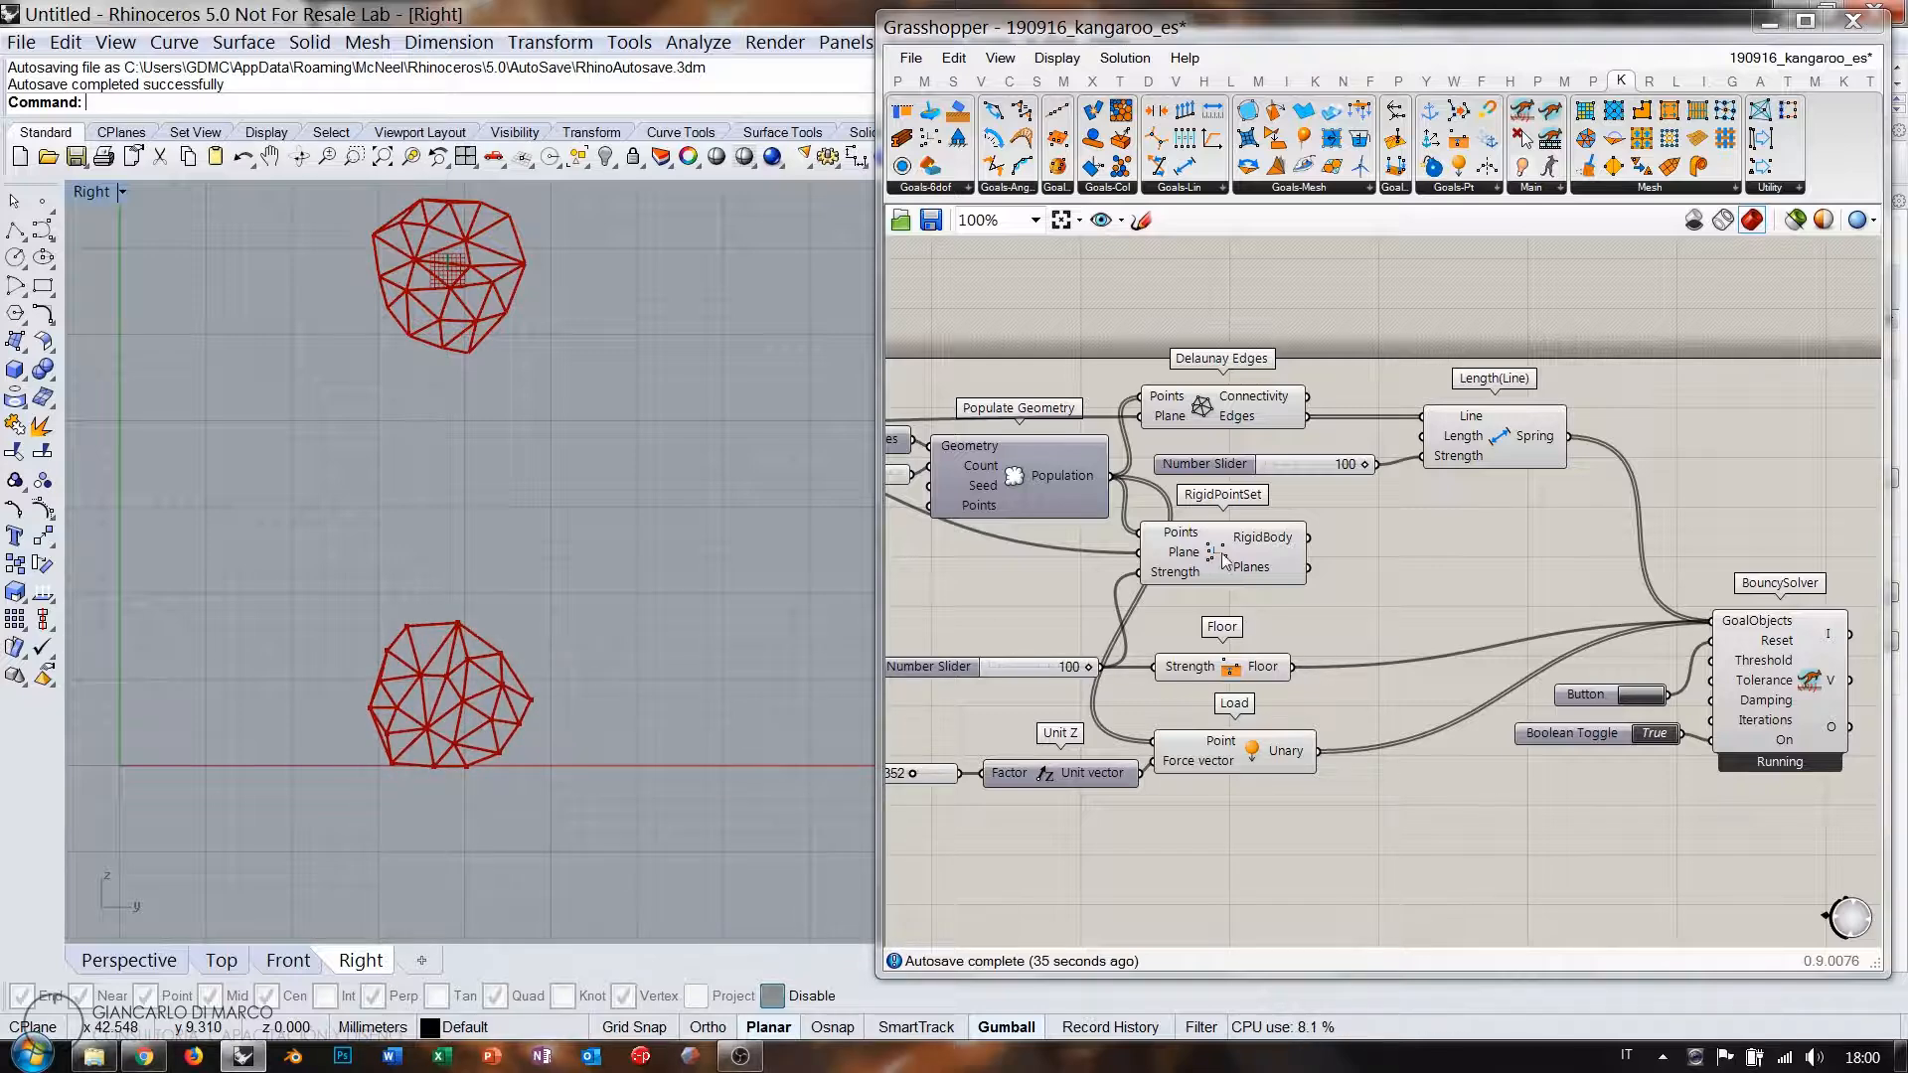
pyautogui.scroll(5, 1225, 546)
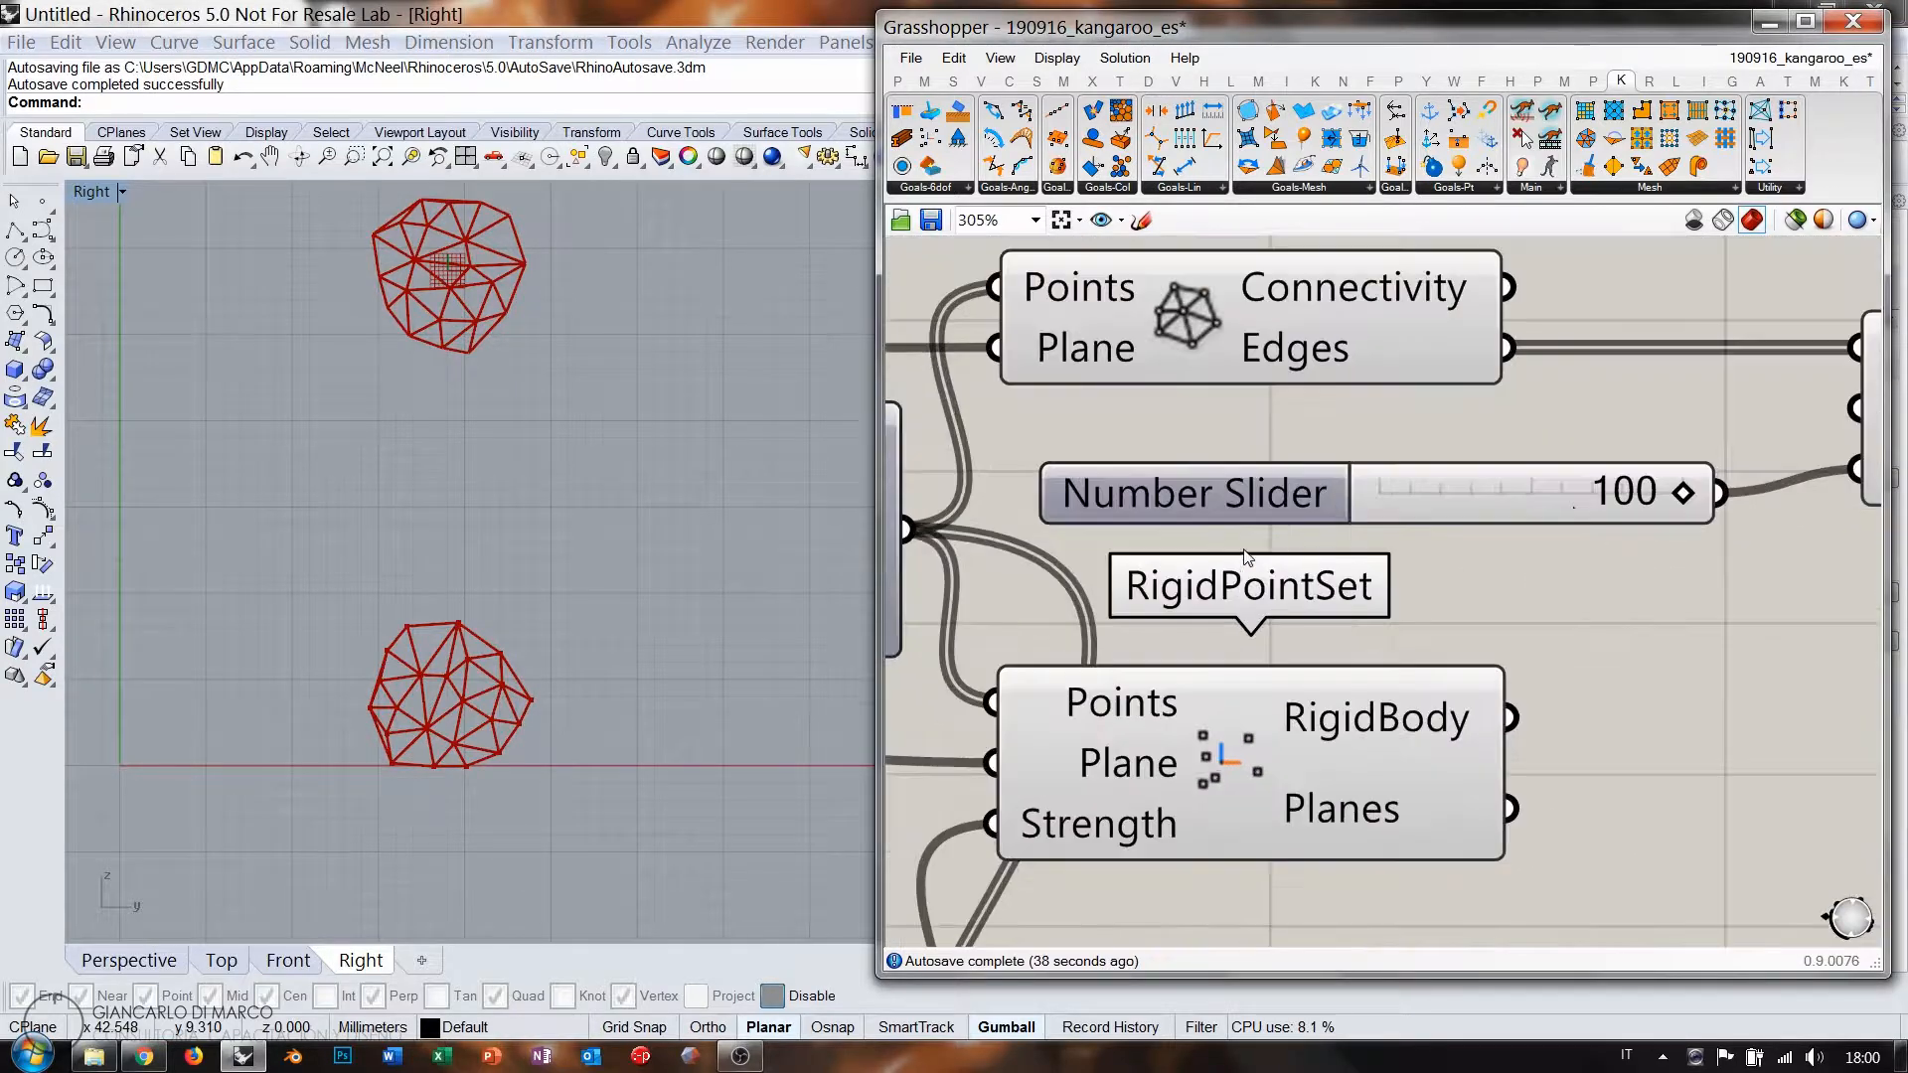
# Lower the spring strength from 100 to 8 and restart the simulation.
pyautogui.moveTo(1672, 497); pyautogui.dragTo(1398, 494)
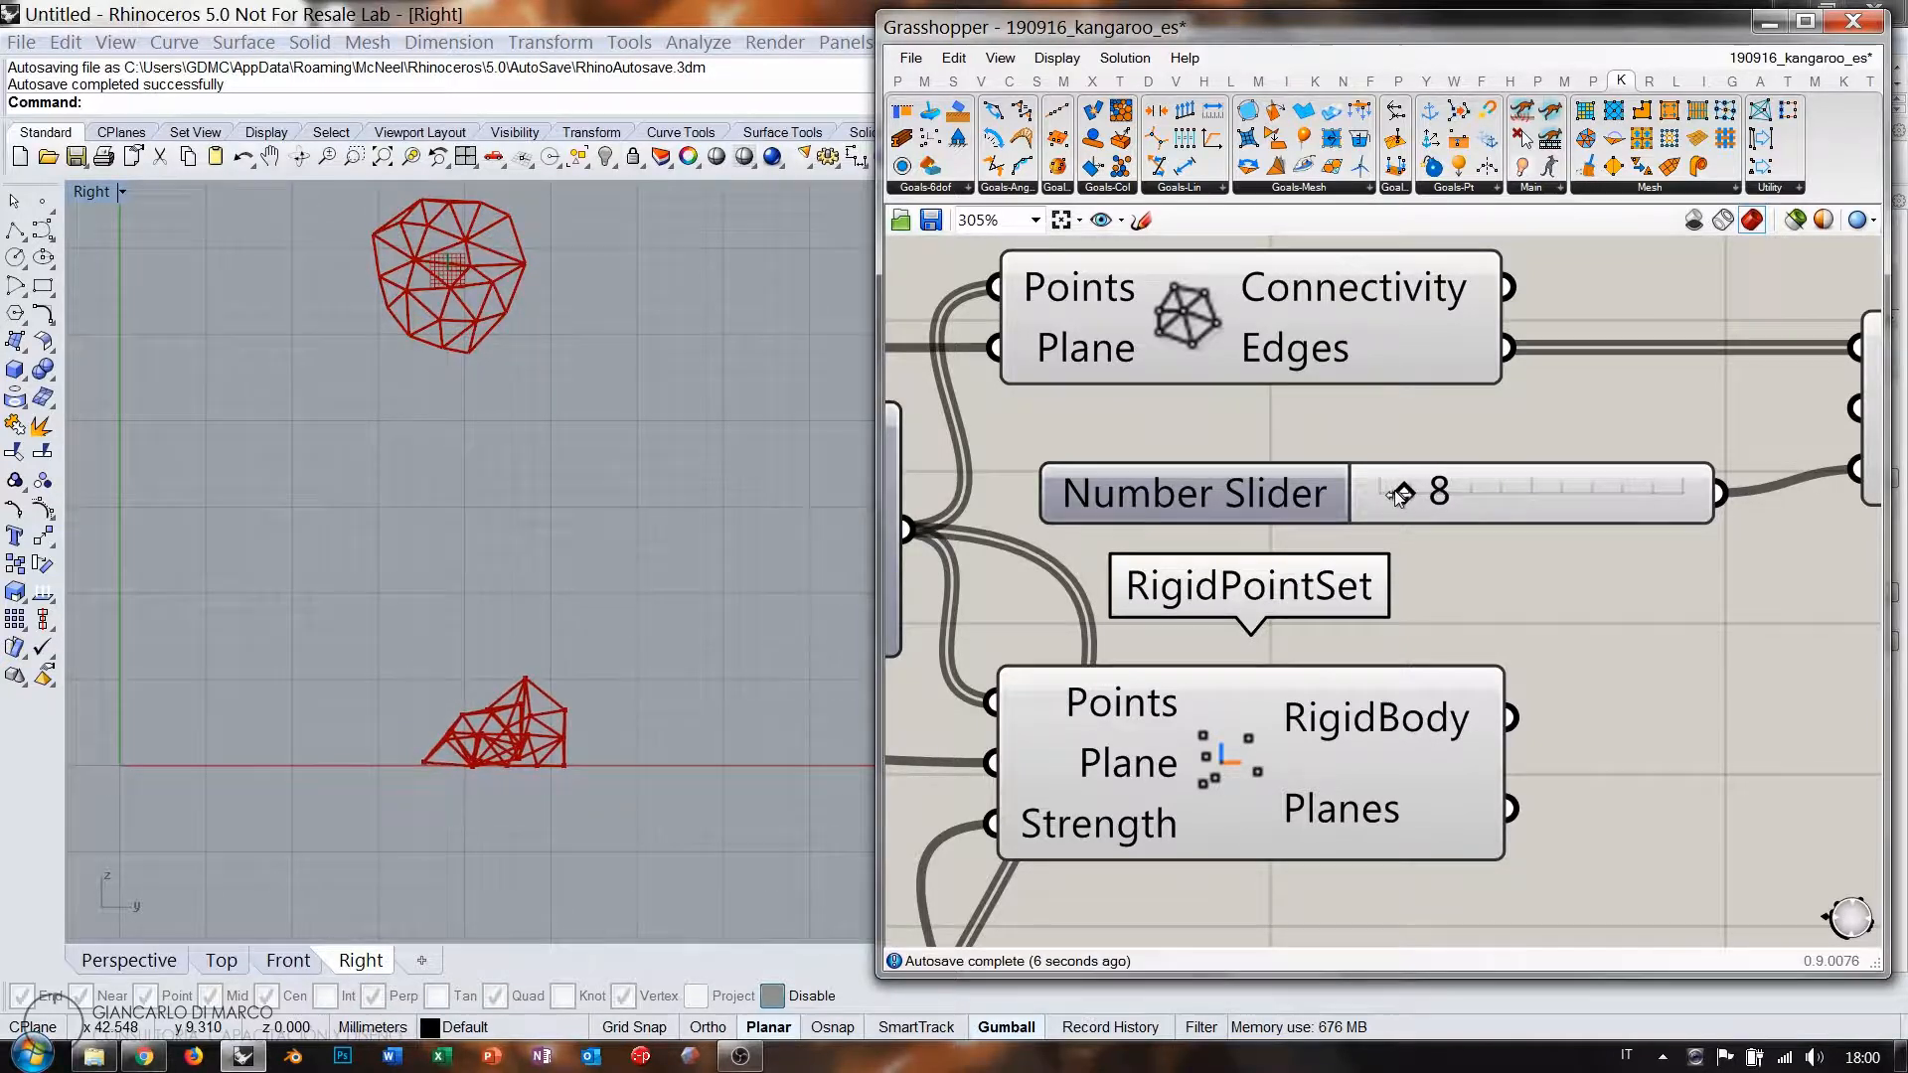
pyautogui.moveTo(1587, 639); pyautogui.dragTo(1298, 517, button='right')
pyautogui.scroll(-3, 1298, 517)
pyautogui.scroll(2, 1498, 697)
pyautogui.click(1584, 747)
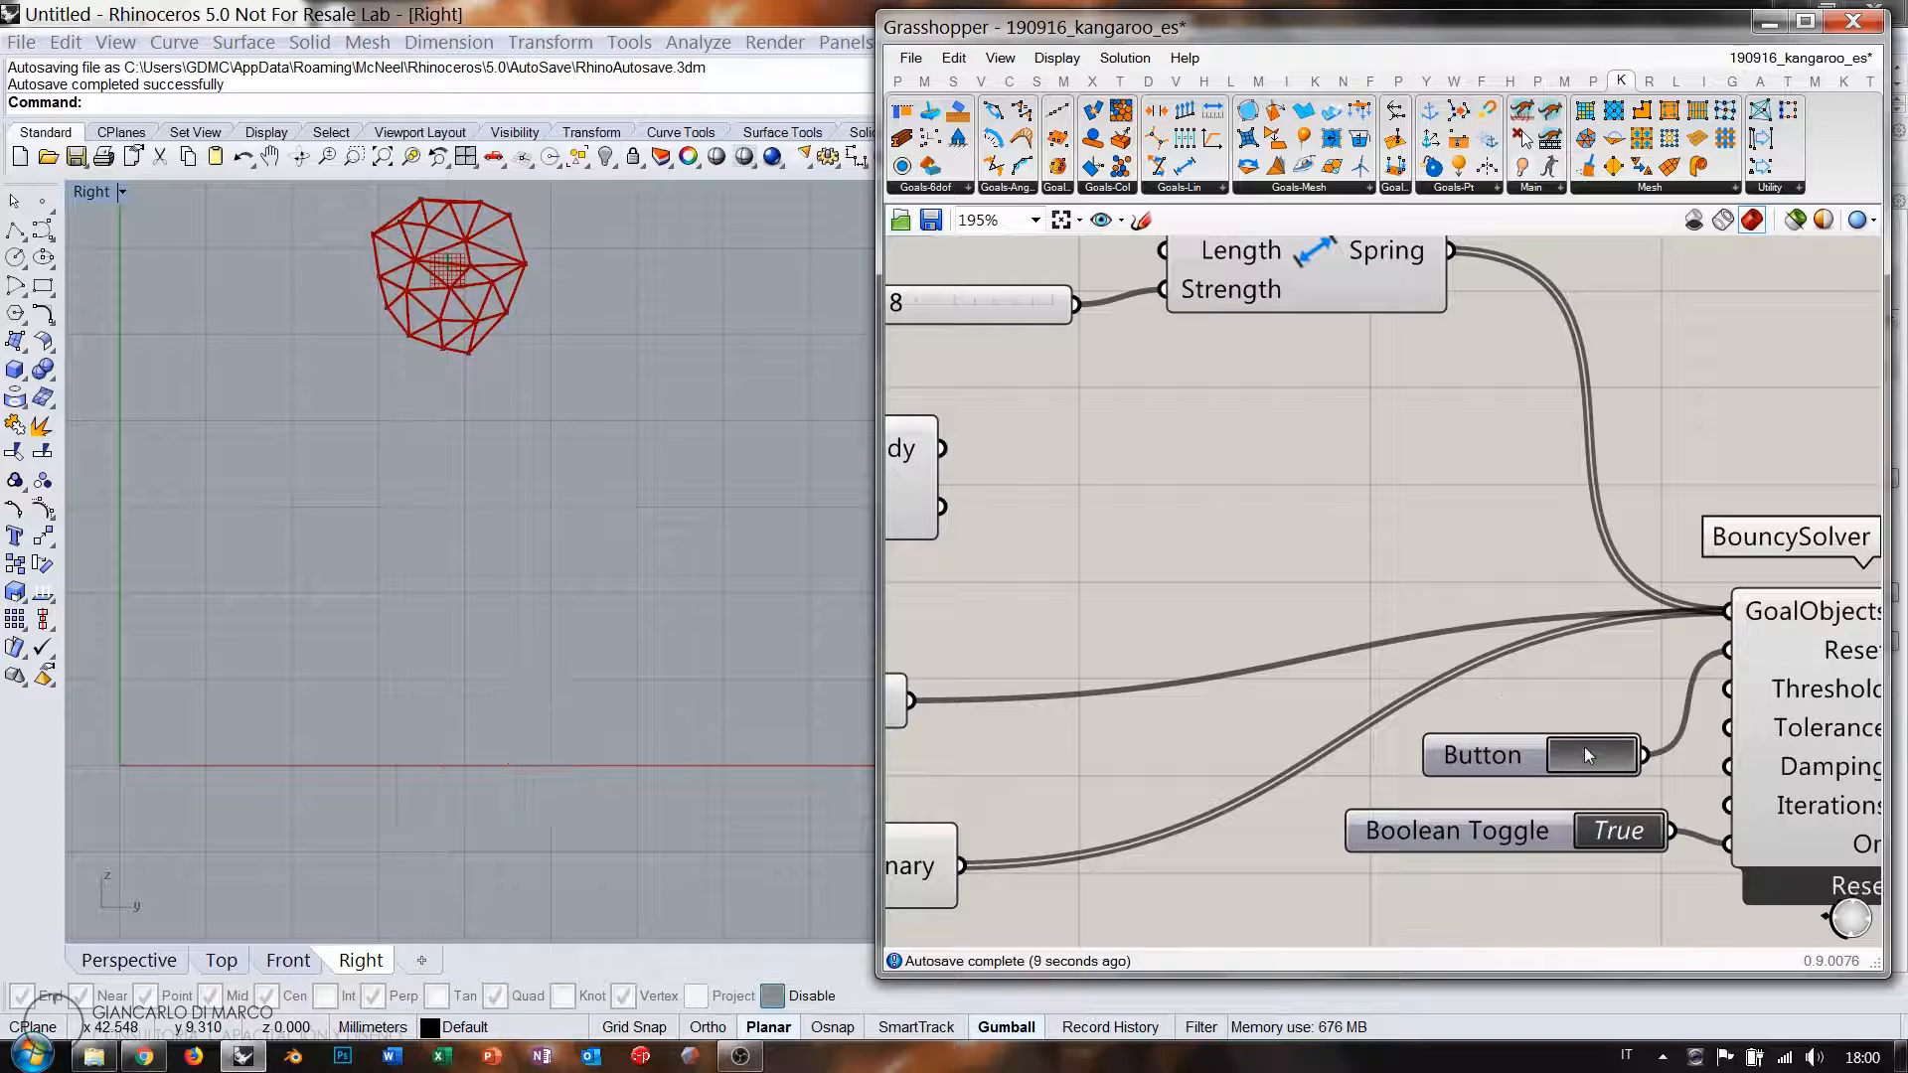
pyautogui.click(1584, 747)
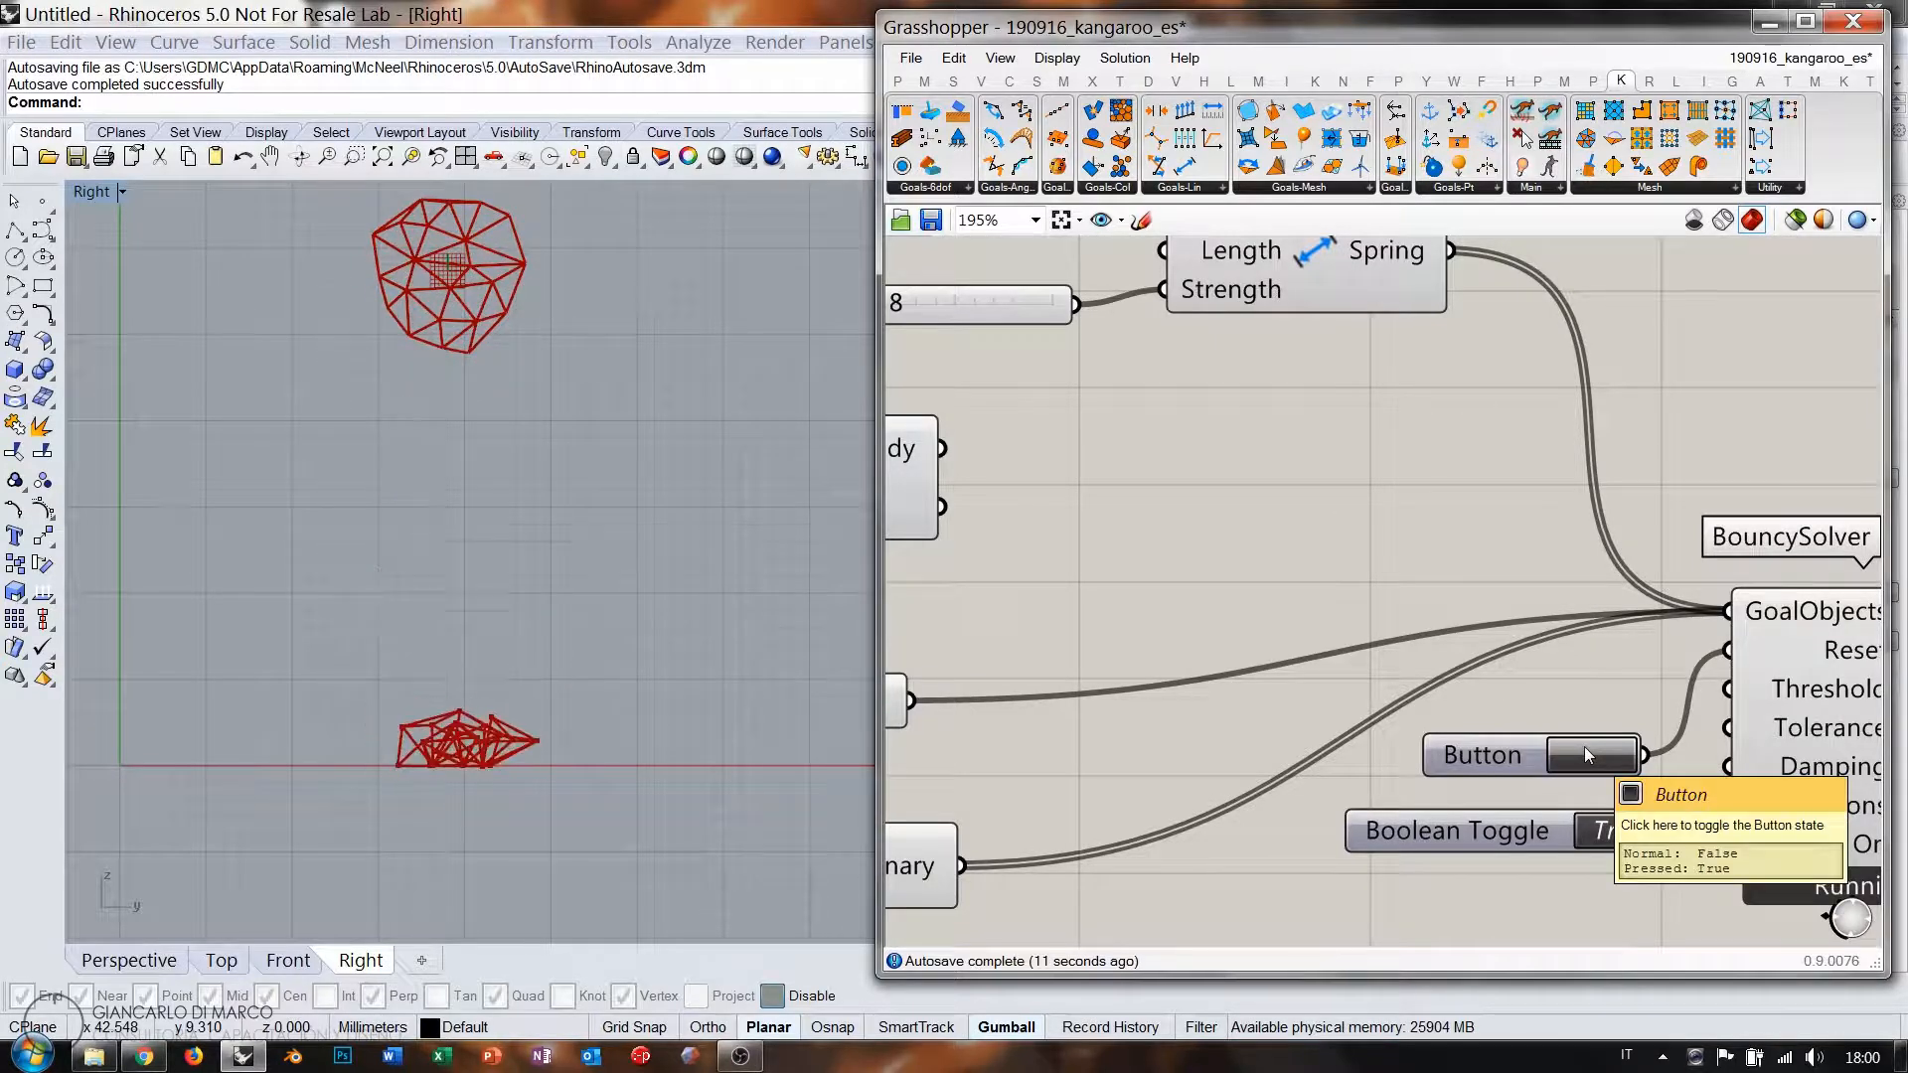
# Weaken the gravity factor to -0.144, rerun the fall, and pause the solver with the toggle.
pyautogui.scroll(-1, 1128, 687)
pyautogui.moveTo(1127, 688); pyautogui.dragTo(1448, 656, button='right')
pyautogui.scroll(-1, 1148, 694)
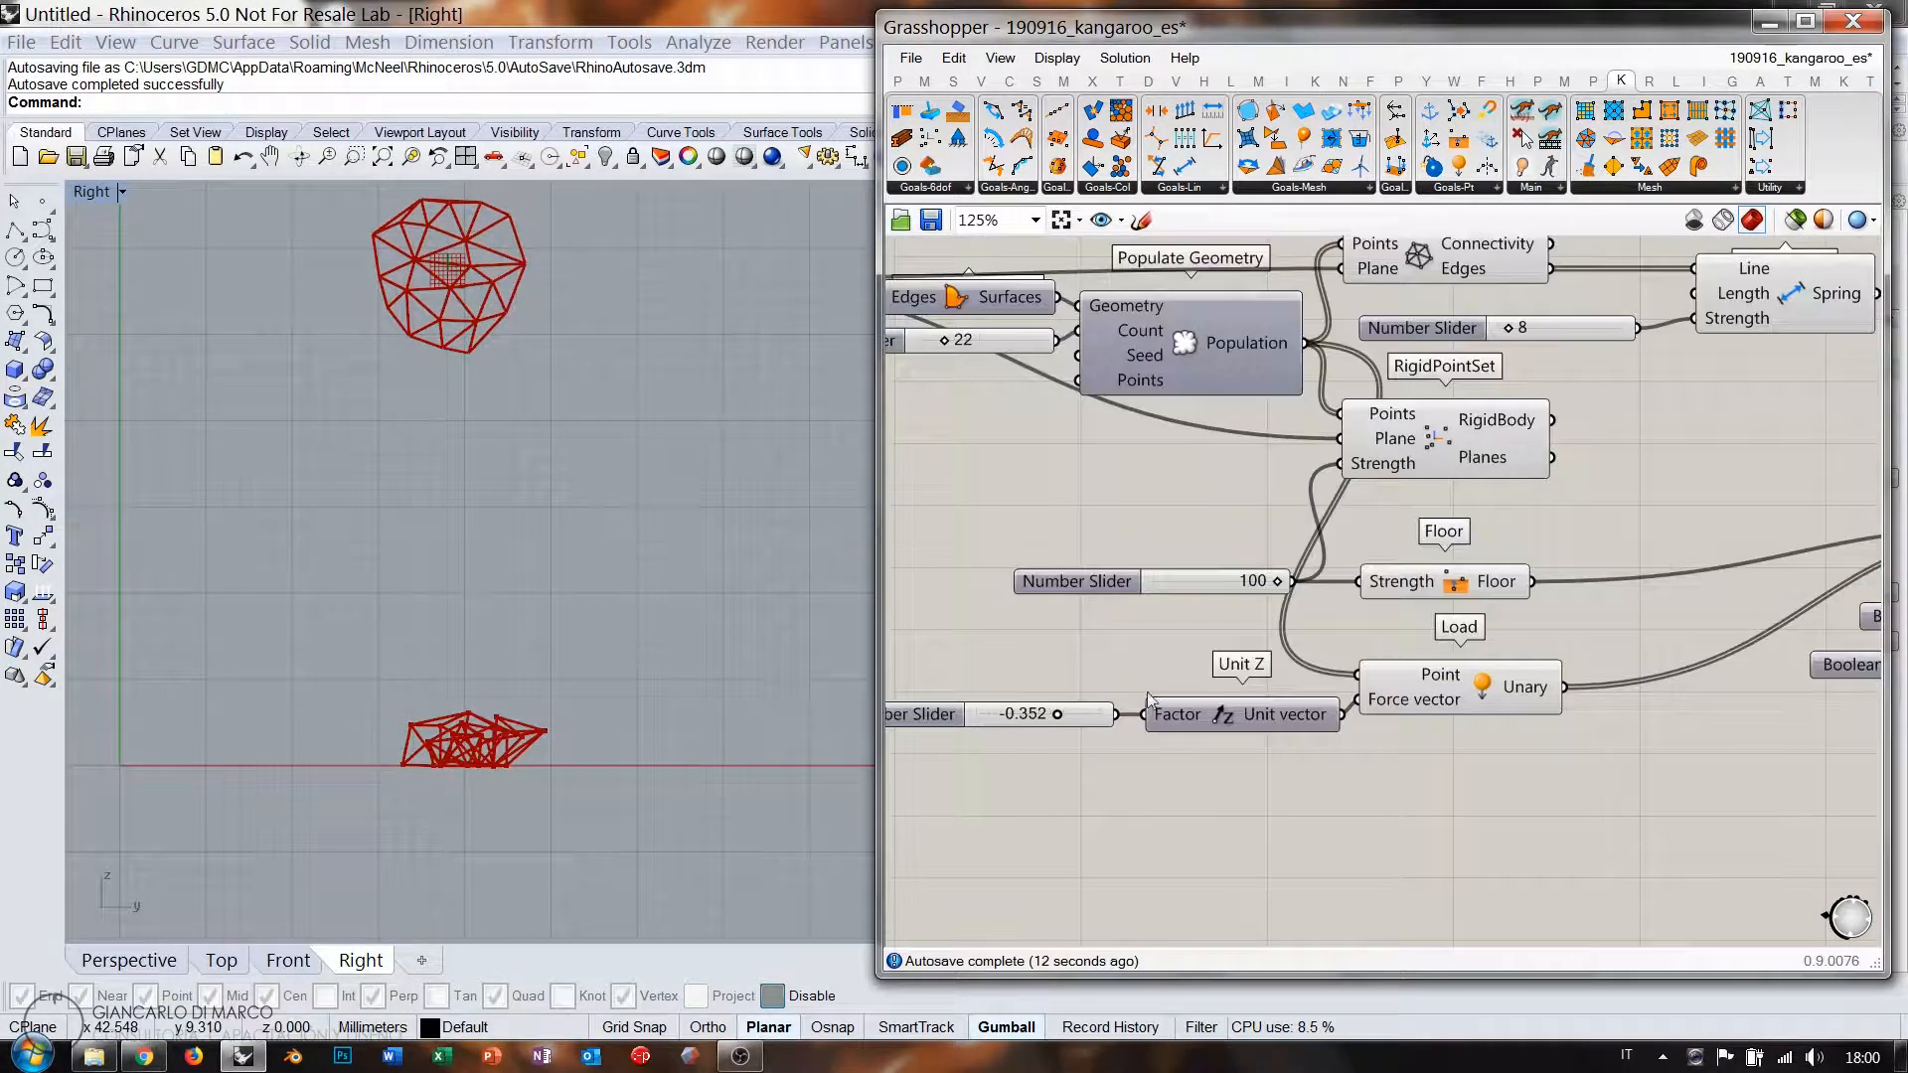
pyautogui.moveTo(1059, 715); pyautogui.dragTo(1080, 715)
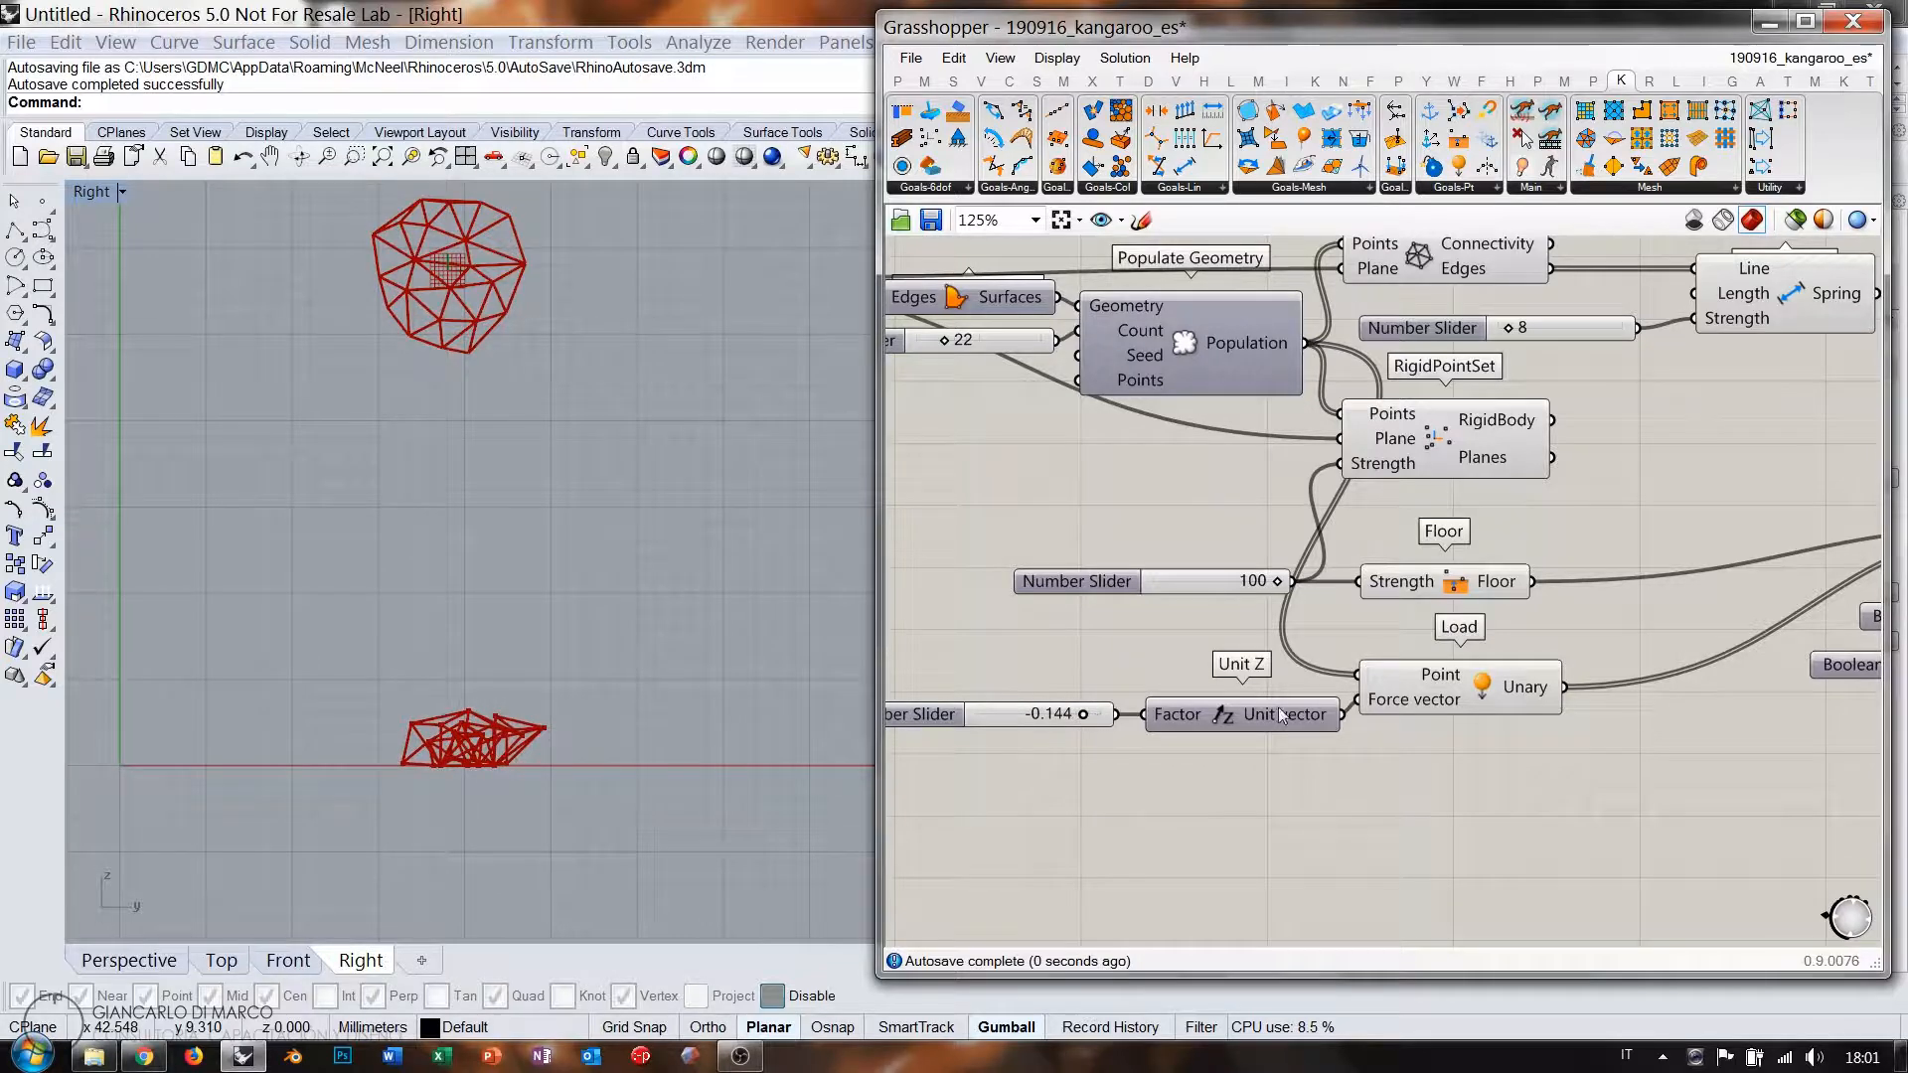
pyautogui.moveTo(1278, 707); pyautogui.dragTo(950, 691, button='right')
pyautogui.click(1619, 604)
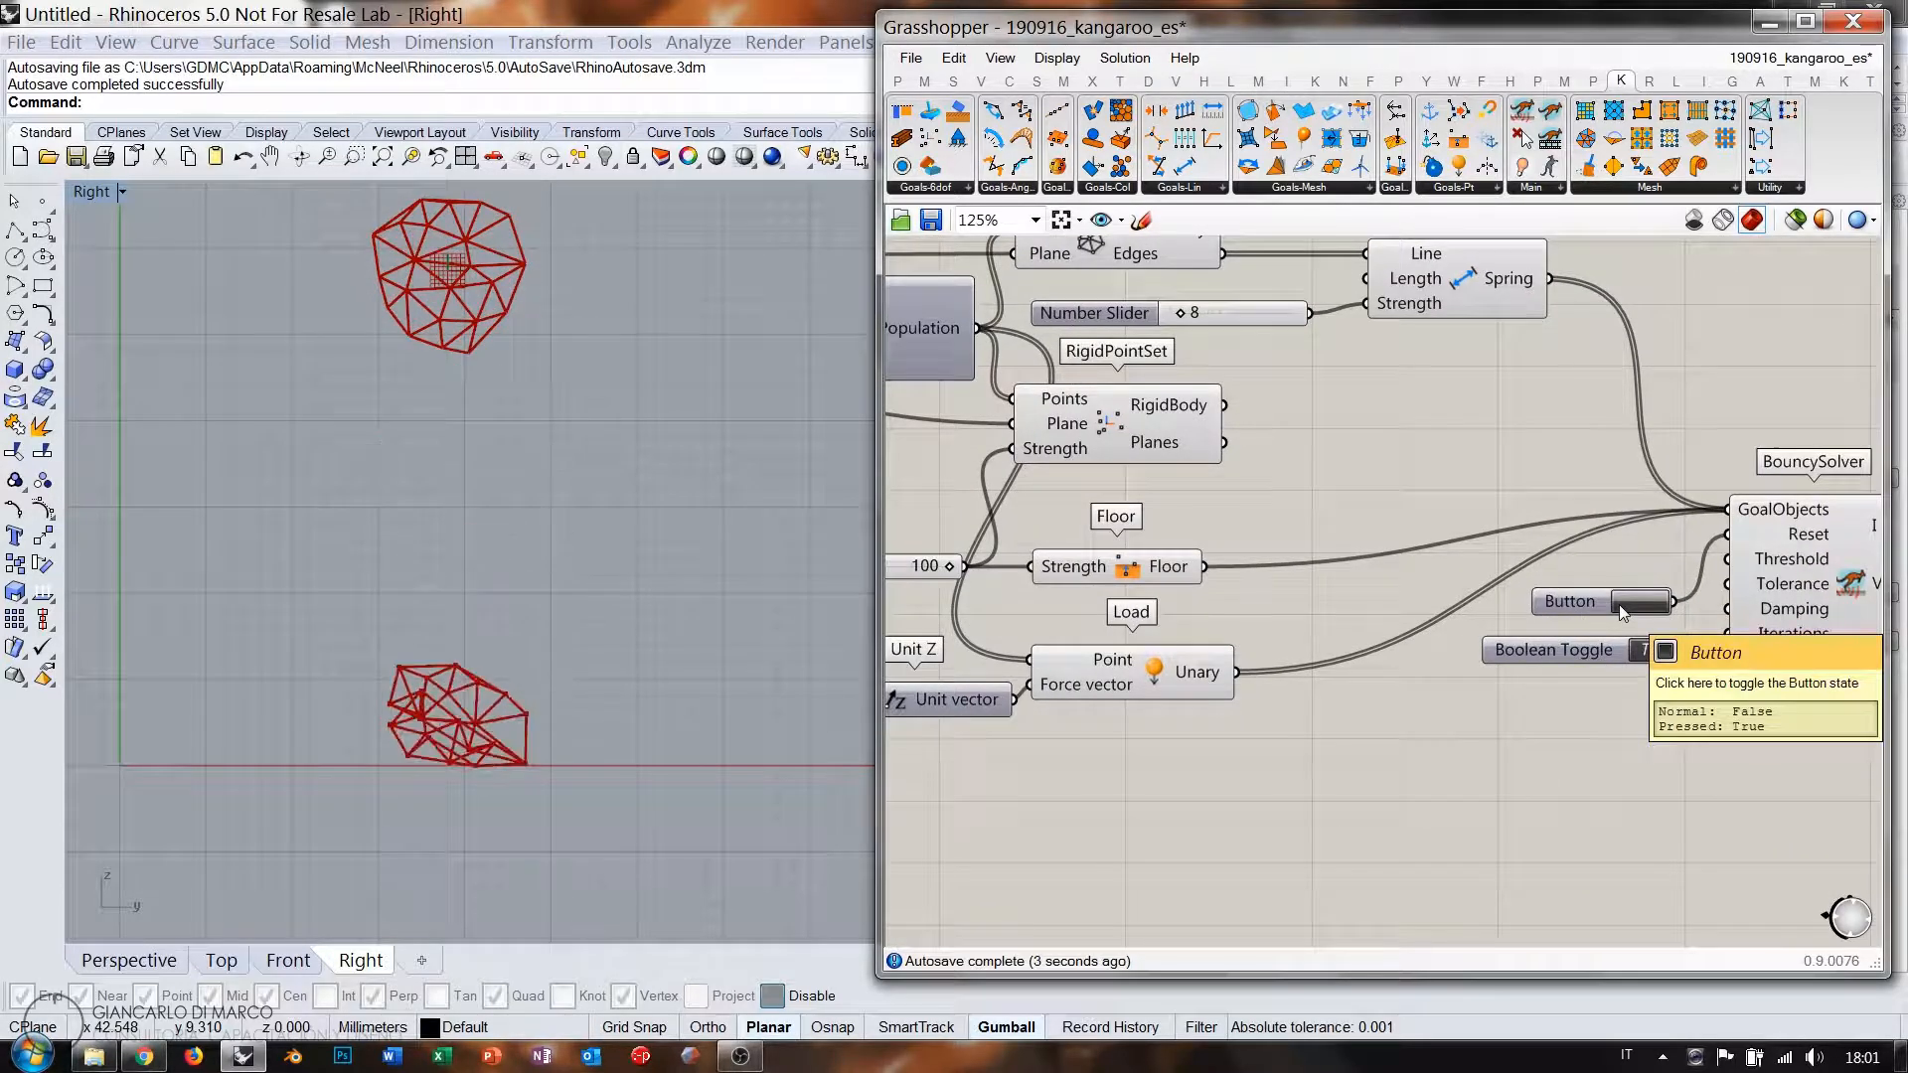
pyautogui.click(1619, 605)
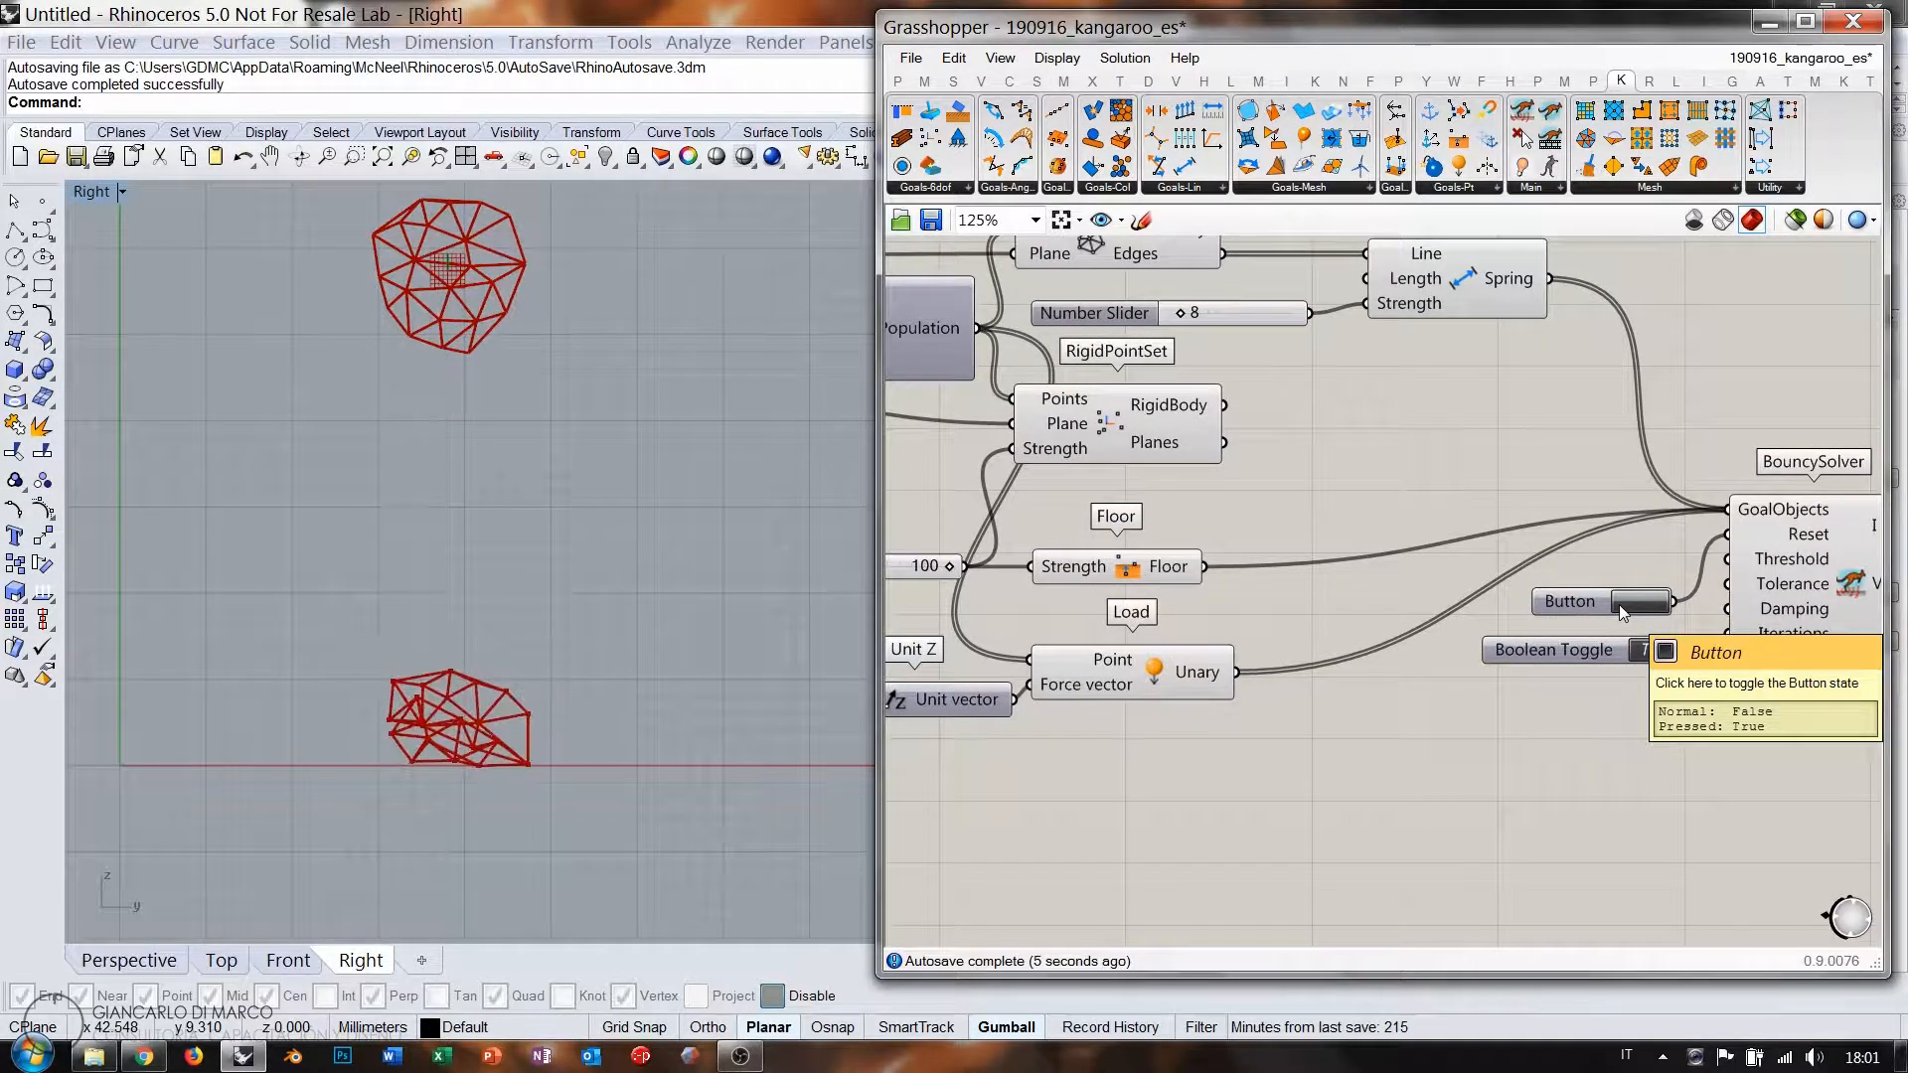
pyautogui.click(1658, 650)
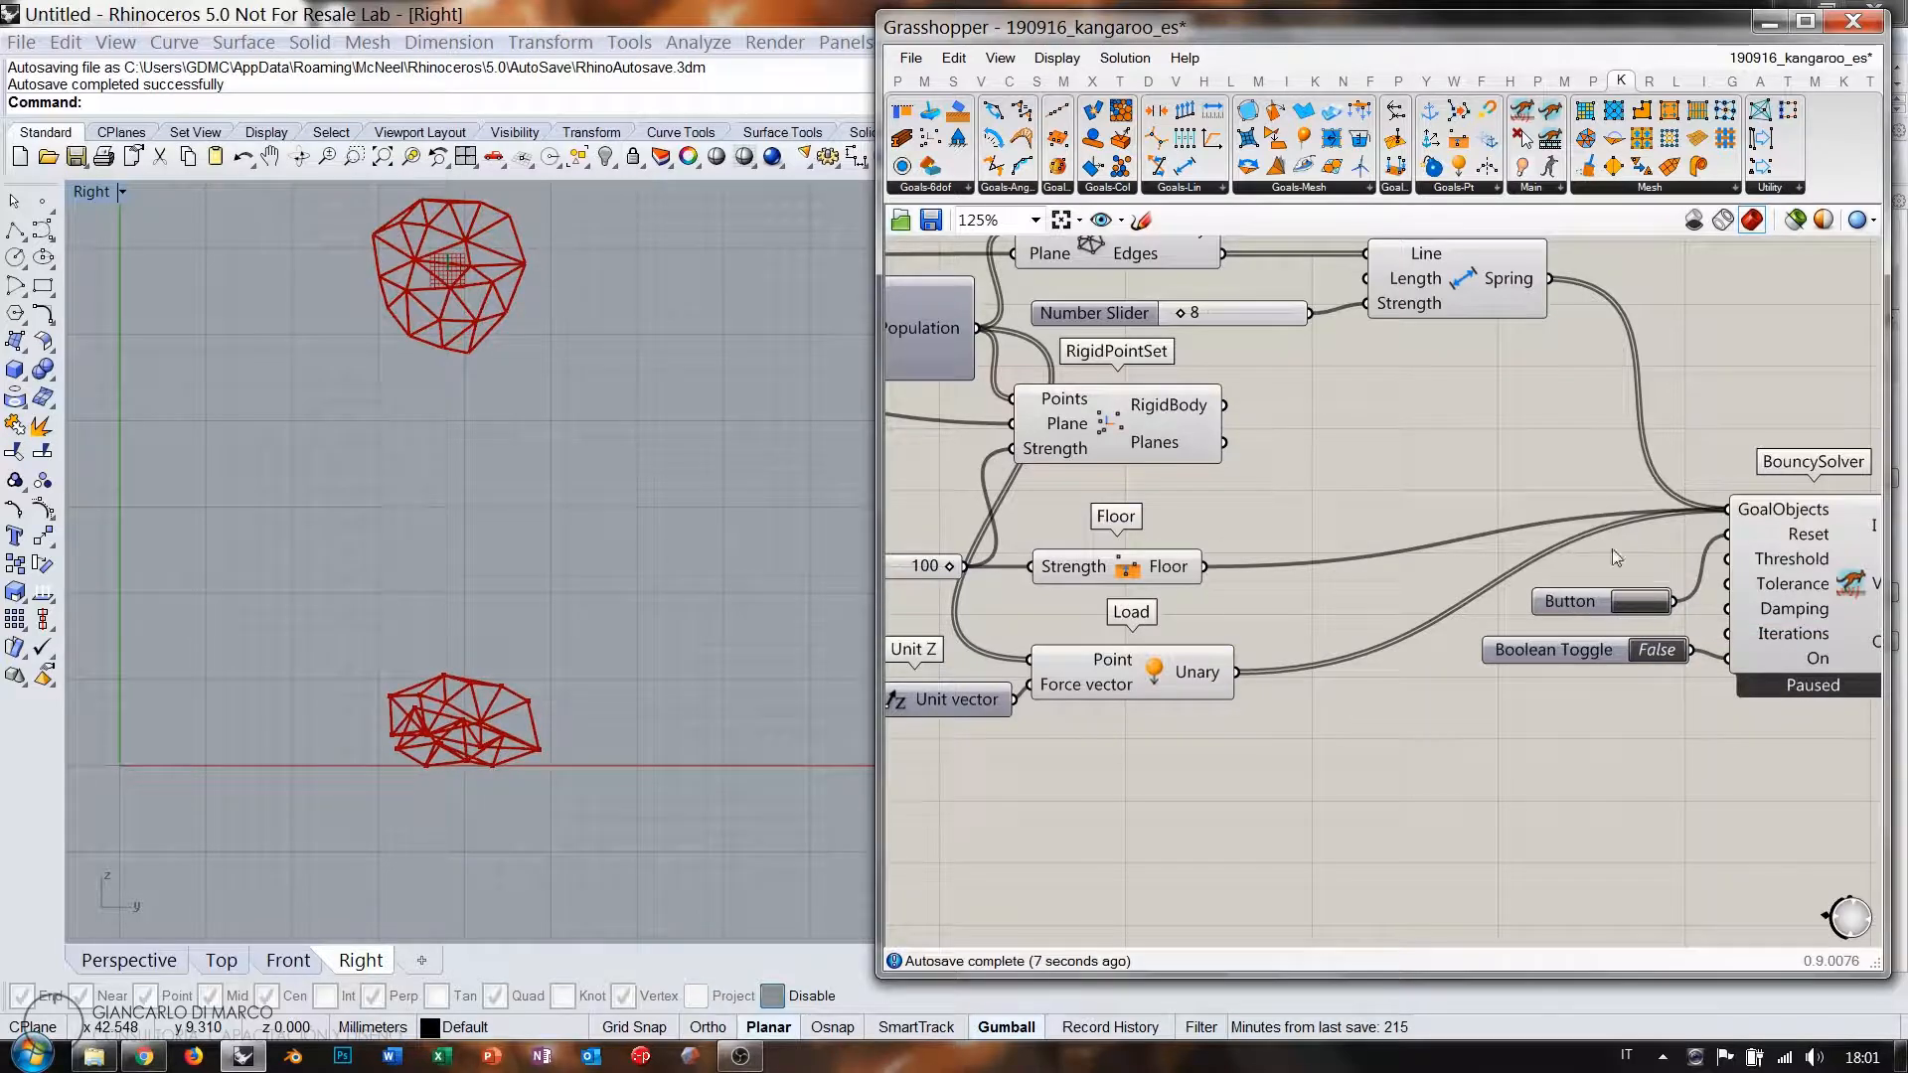
pyautogui.click(1645, 608)
# Add a Line parameter to the canvas via a 'line' search.
pyautogui.moveTo(515, 429); pyautogui.dragTo(531, 500, button='right')
pyautogui.moveTo(1393, 477); pyautogui.dragTo(1559, 465, button='right')
pyautogui.moveTo(1268, 752); pyautogui.dragTo(1384, 611, button='right')
pyautogui.doubleClick(1285, 760)
pyautogui.write('line')
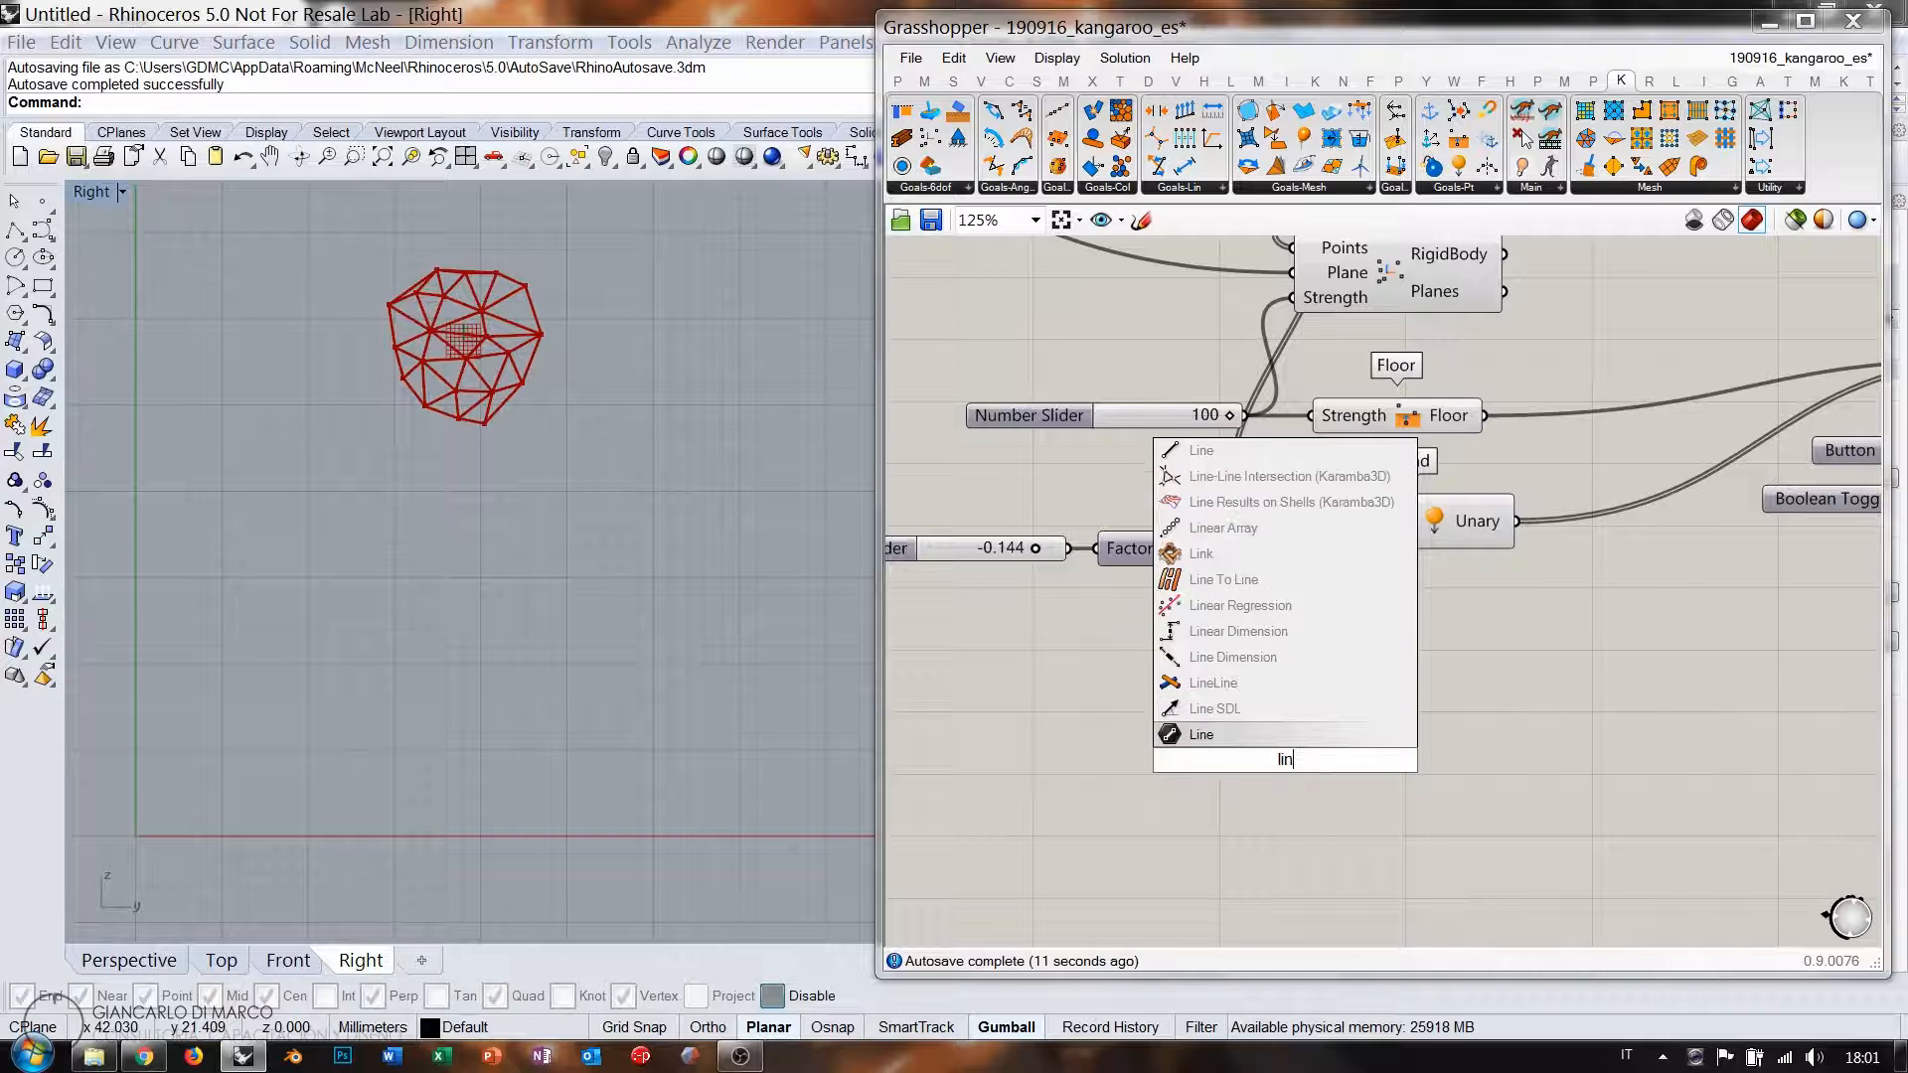
pyautogui.press('Return')
# Reference a sloping line drawn from upper left to lower right in the Right view.
pyautogui.rightClick(1285, 760)
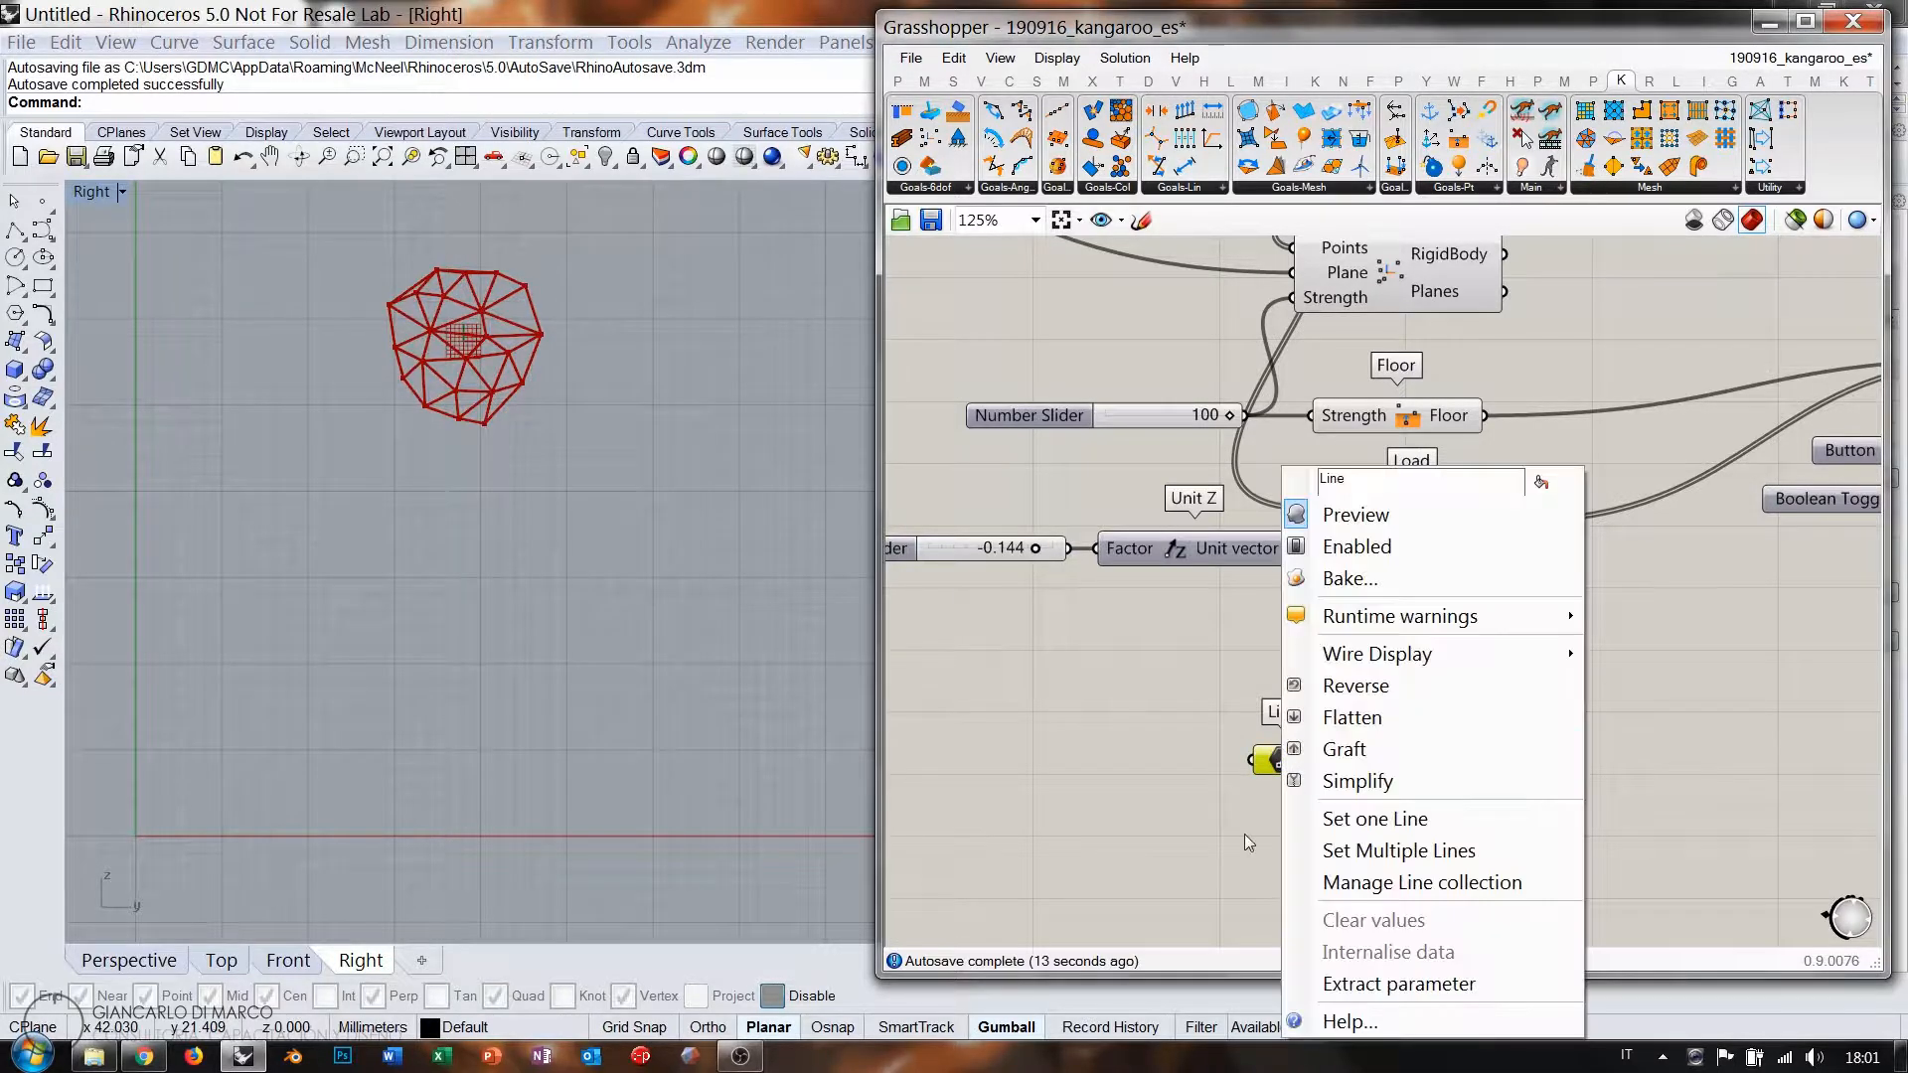
pyautogui.click(1347, 848)
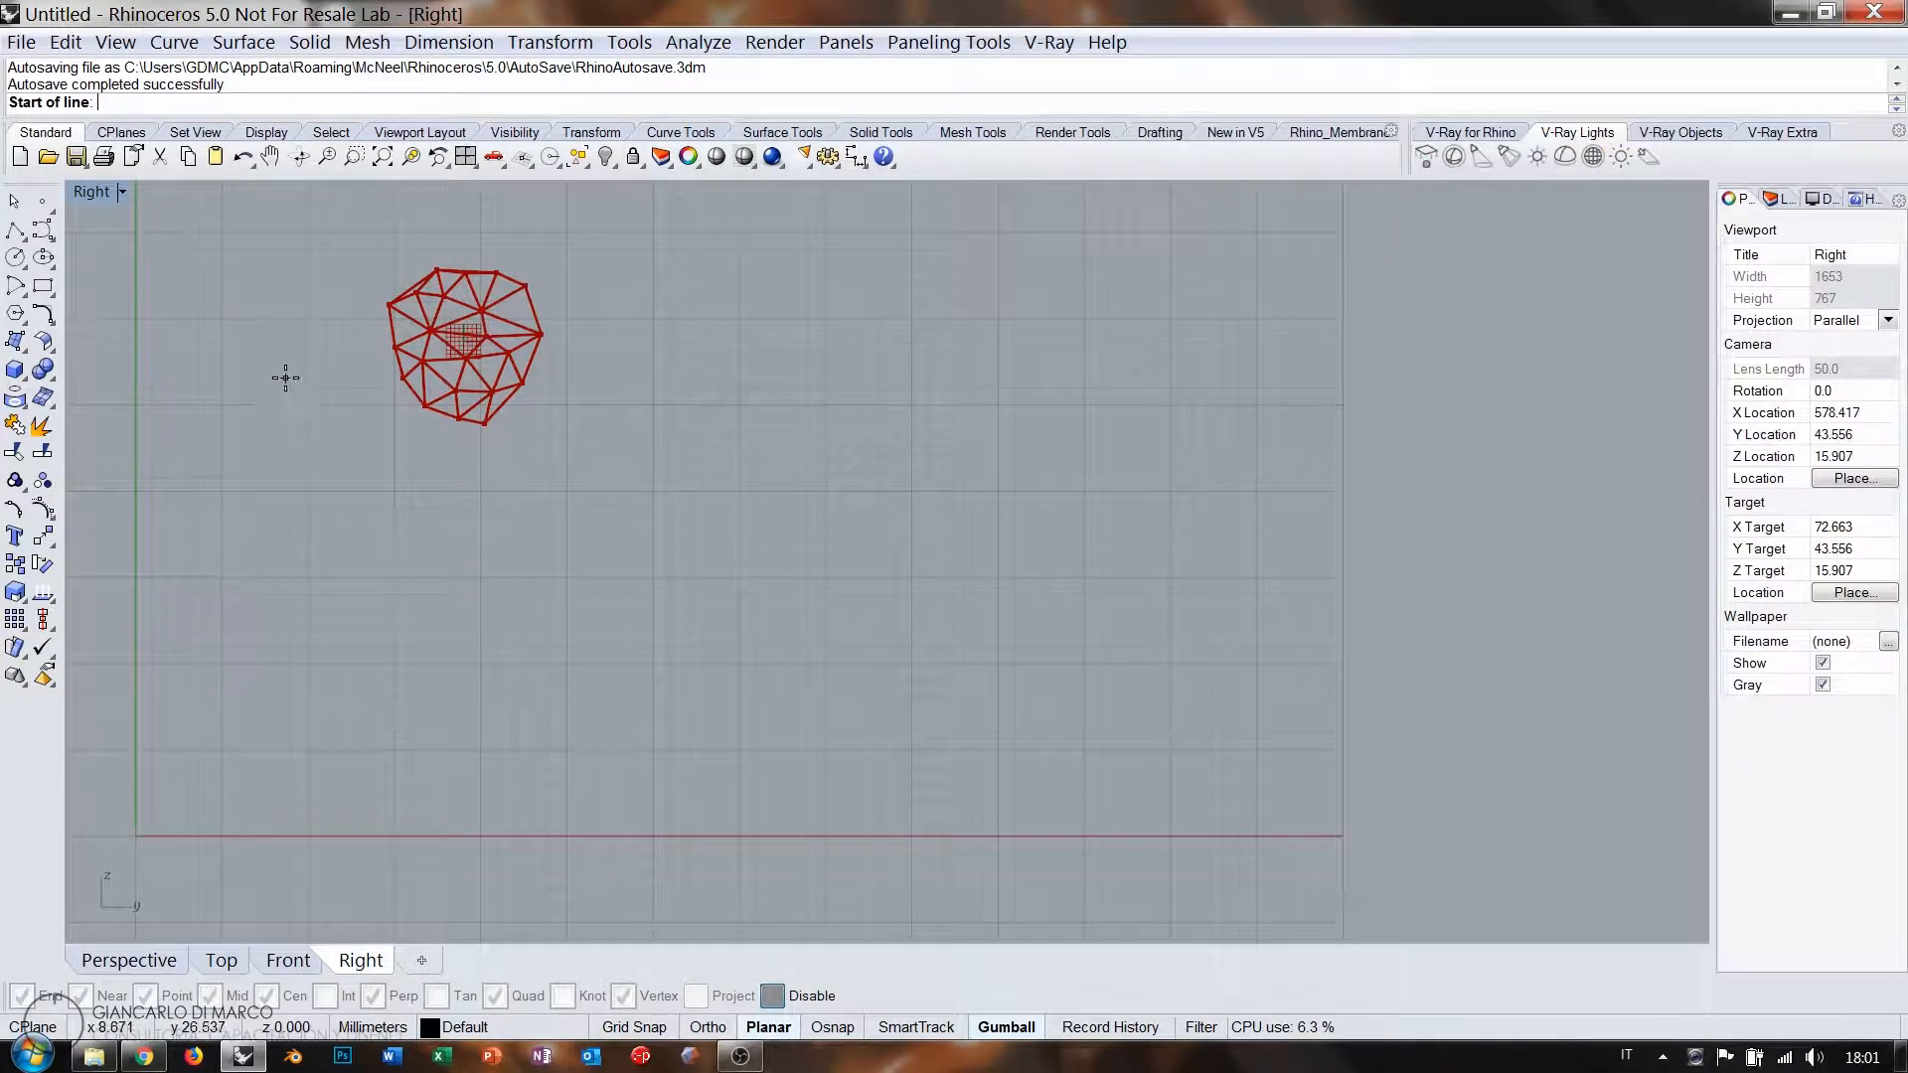
pyautogui.click(262, 352)
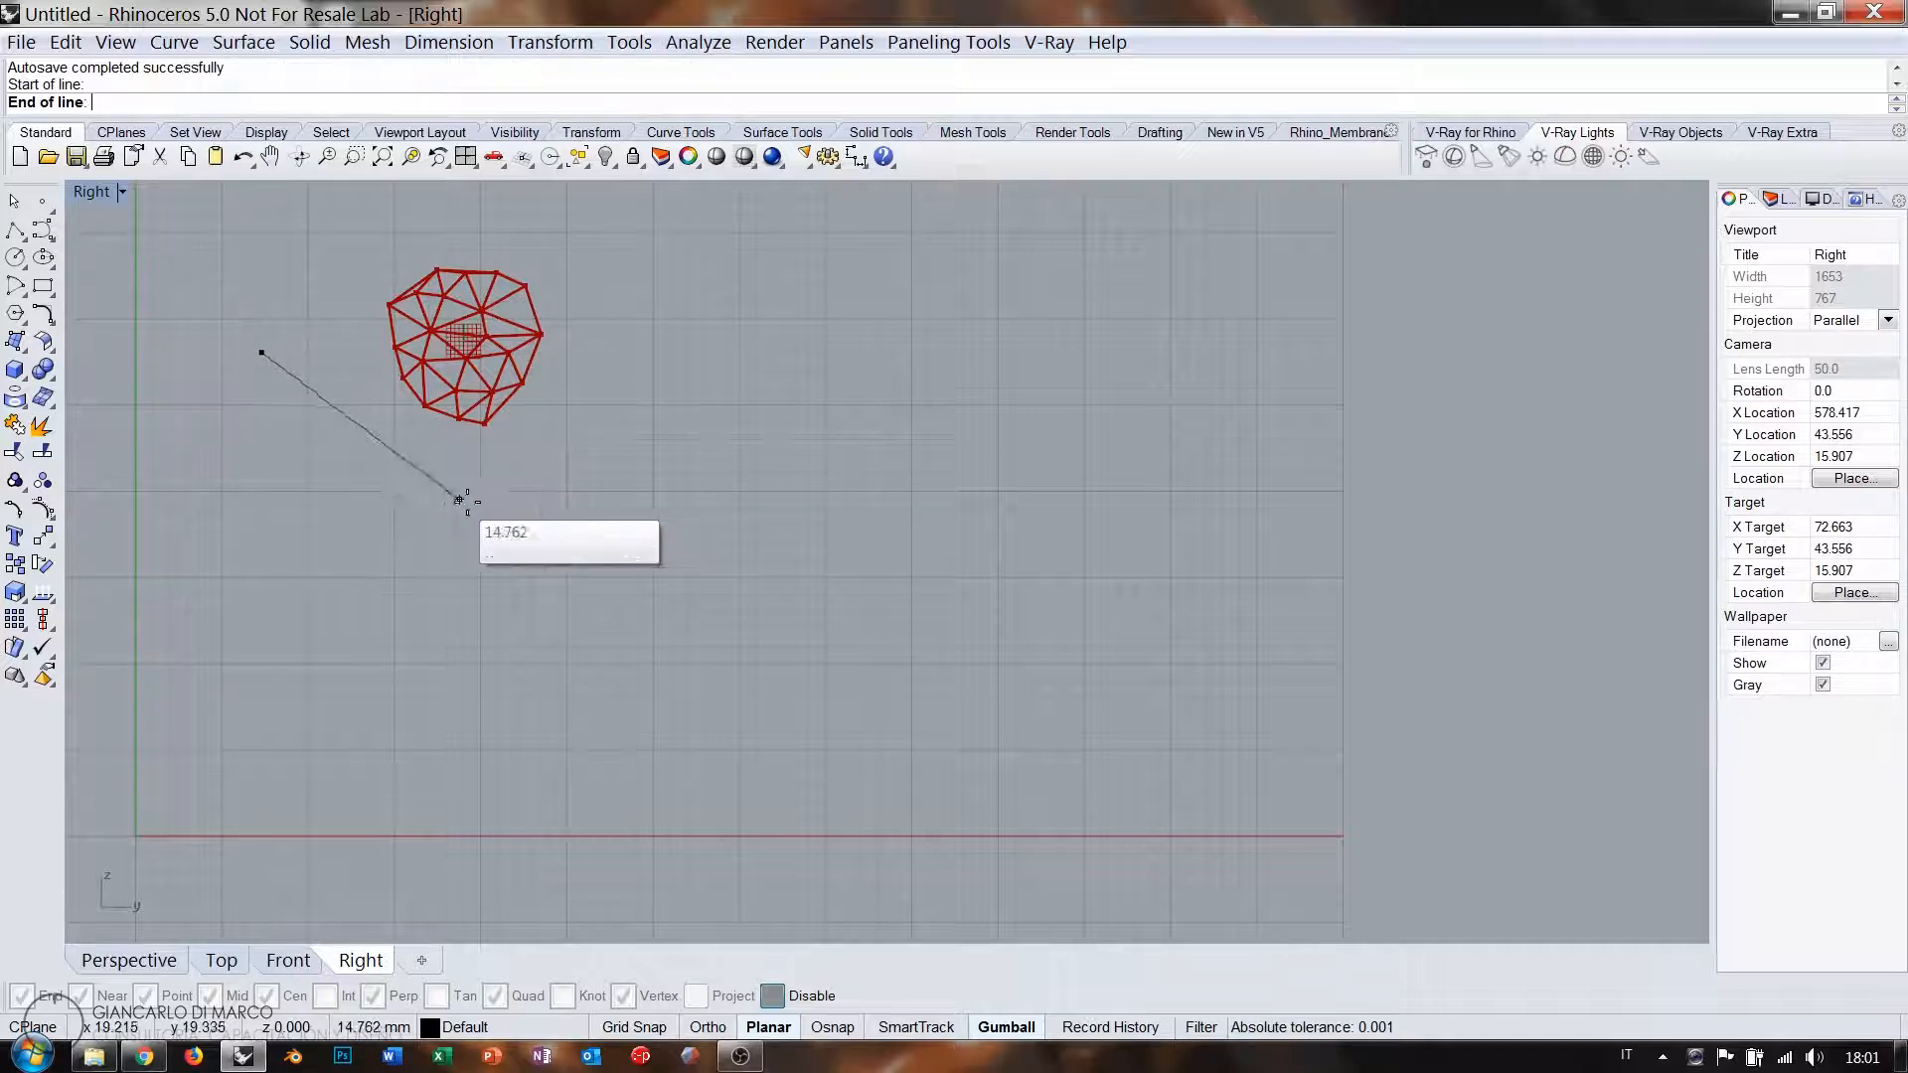
pyautogui.click(527, 484)
pyautogui.rightClick(596, 559)
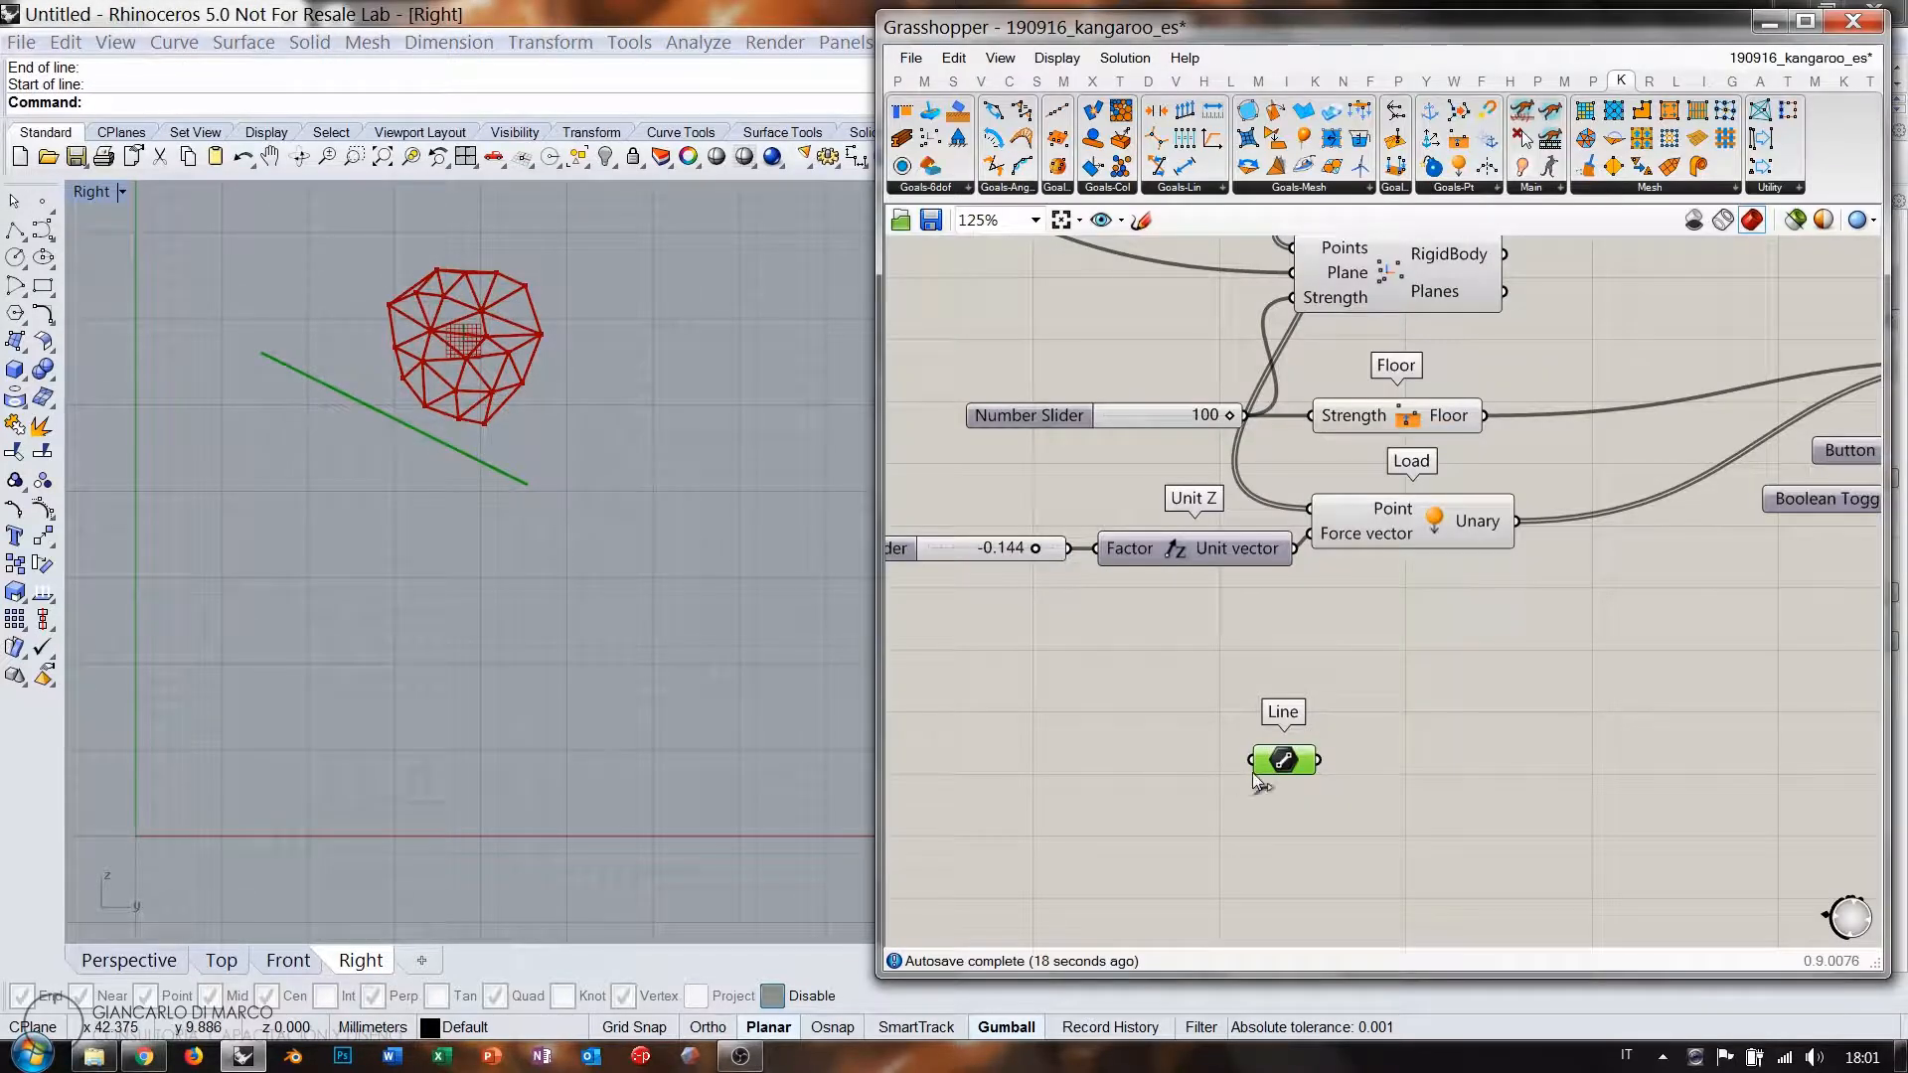
pyautogui.moveTo(1254, 775); pyautogui.dragTo(1236, 676)
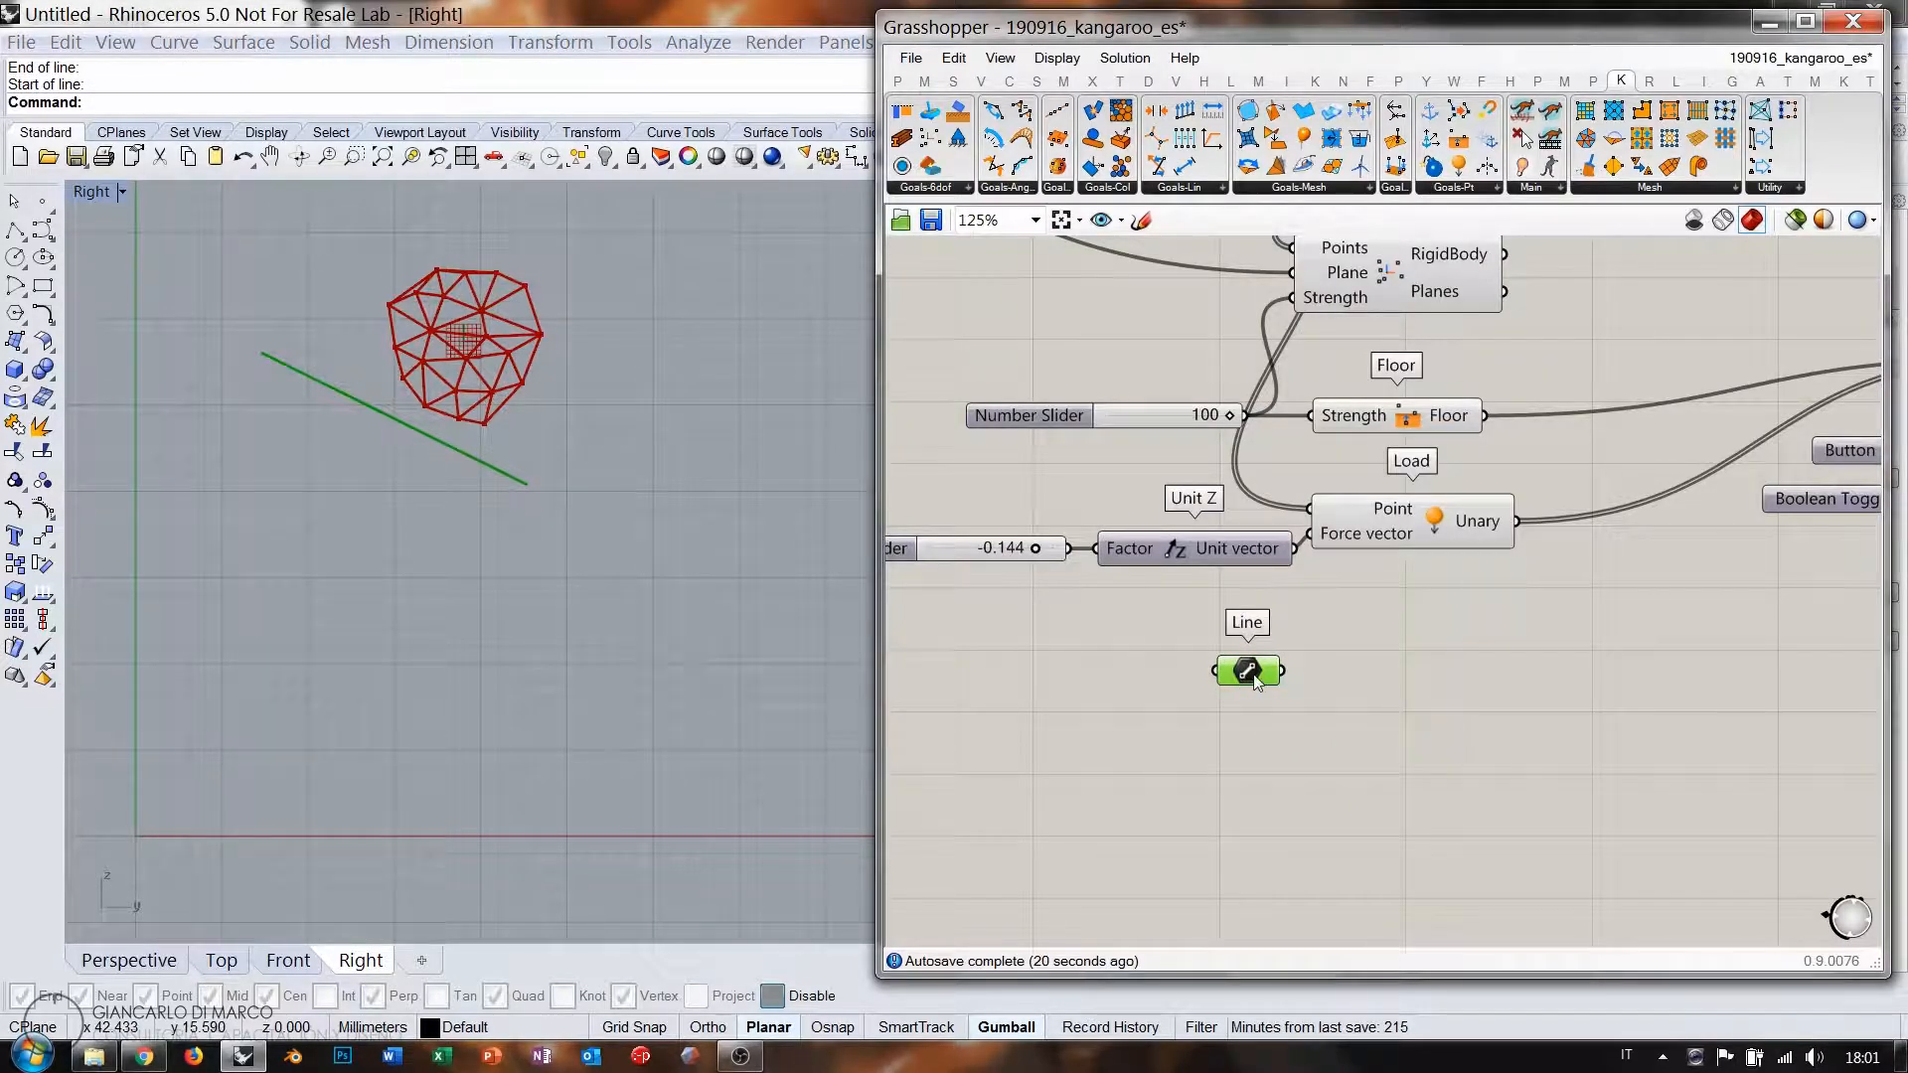
# Raise the cluster's start Point higher with the gumball and reset the simulation.
pyautogui.scroll(-3, 1254, 679)
pyautogui.scroll(2, 1072, 517)
pyautogui.click(969, 445)
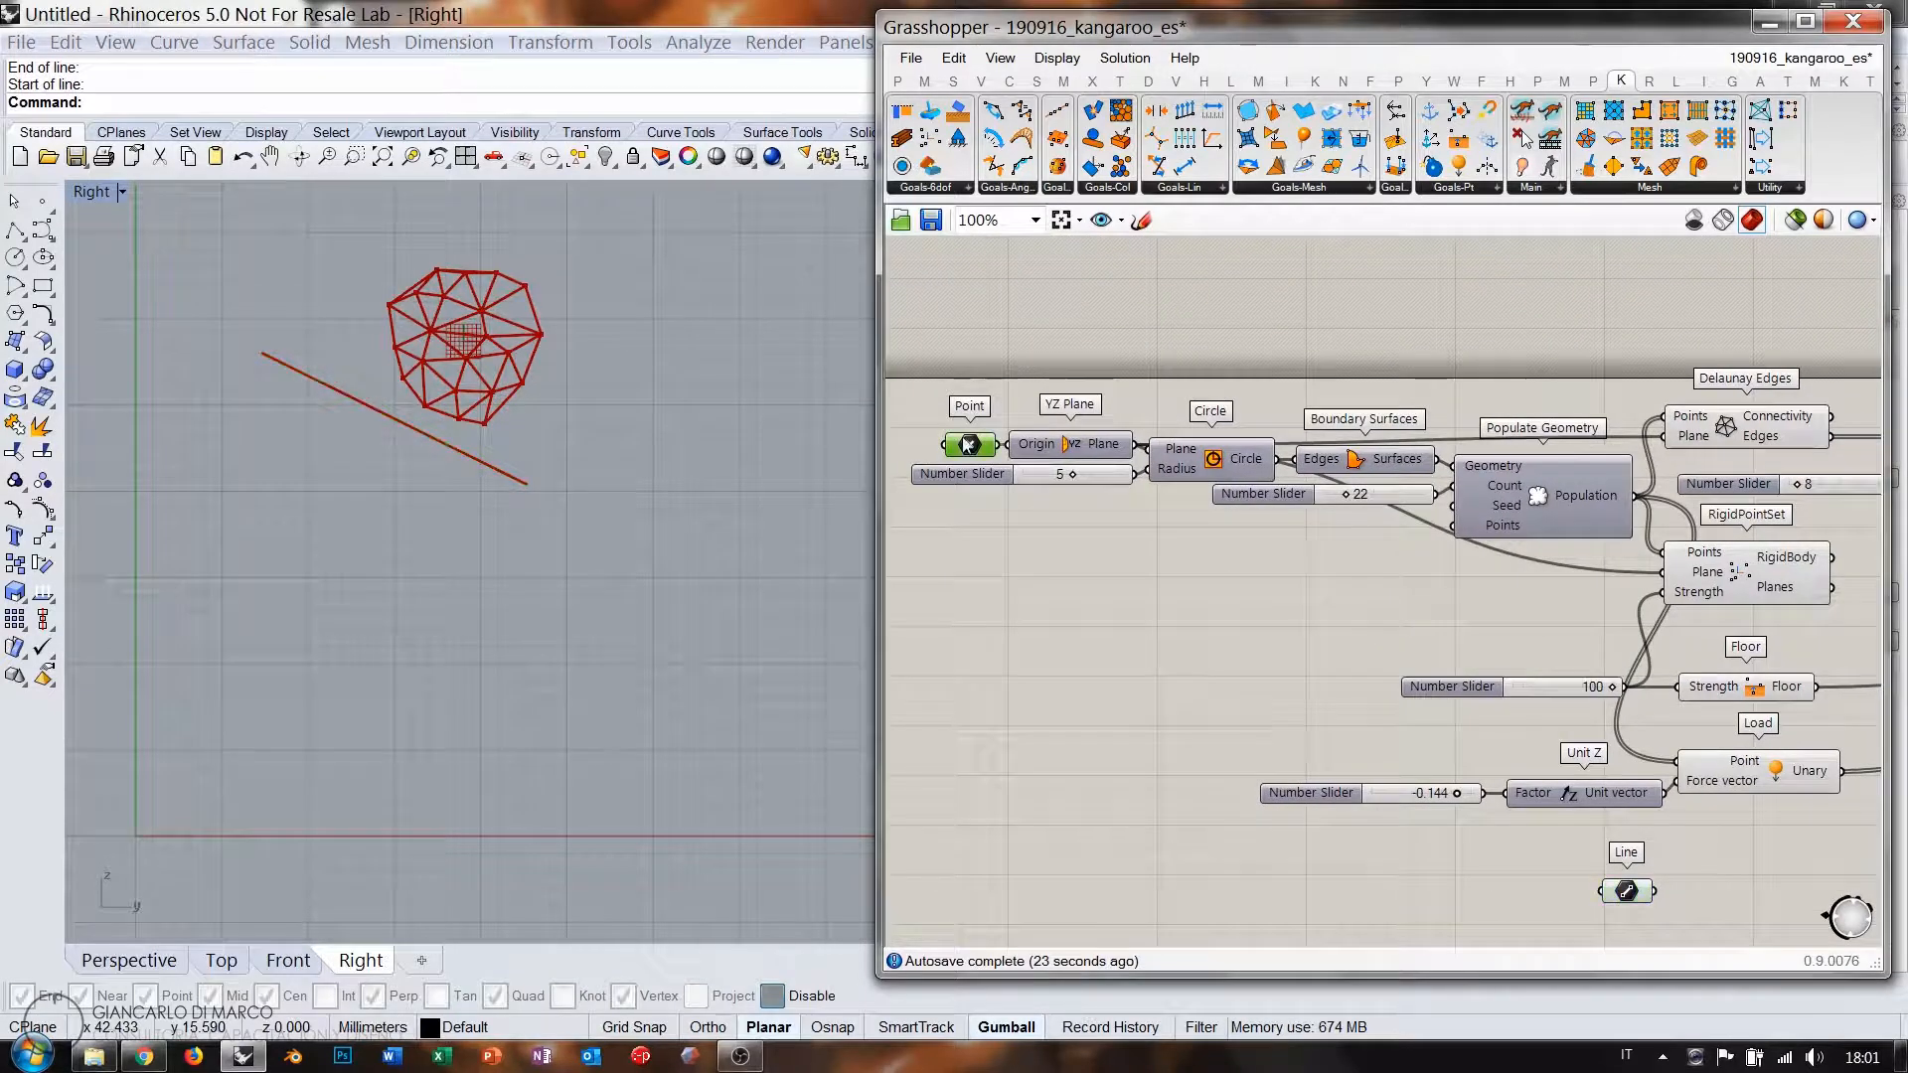
pyautogui.scroll(-5, 491, 622)
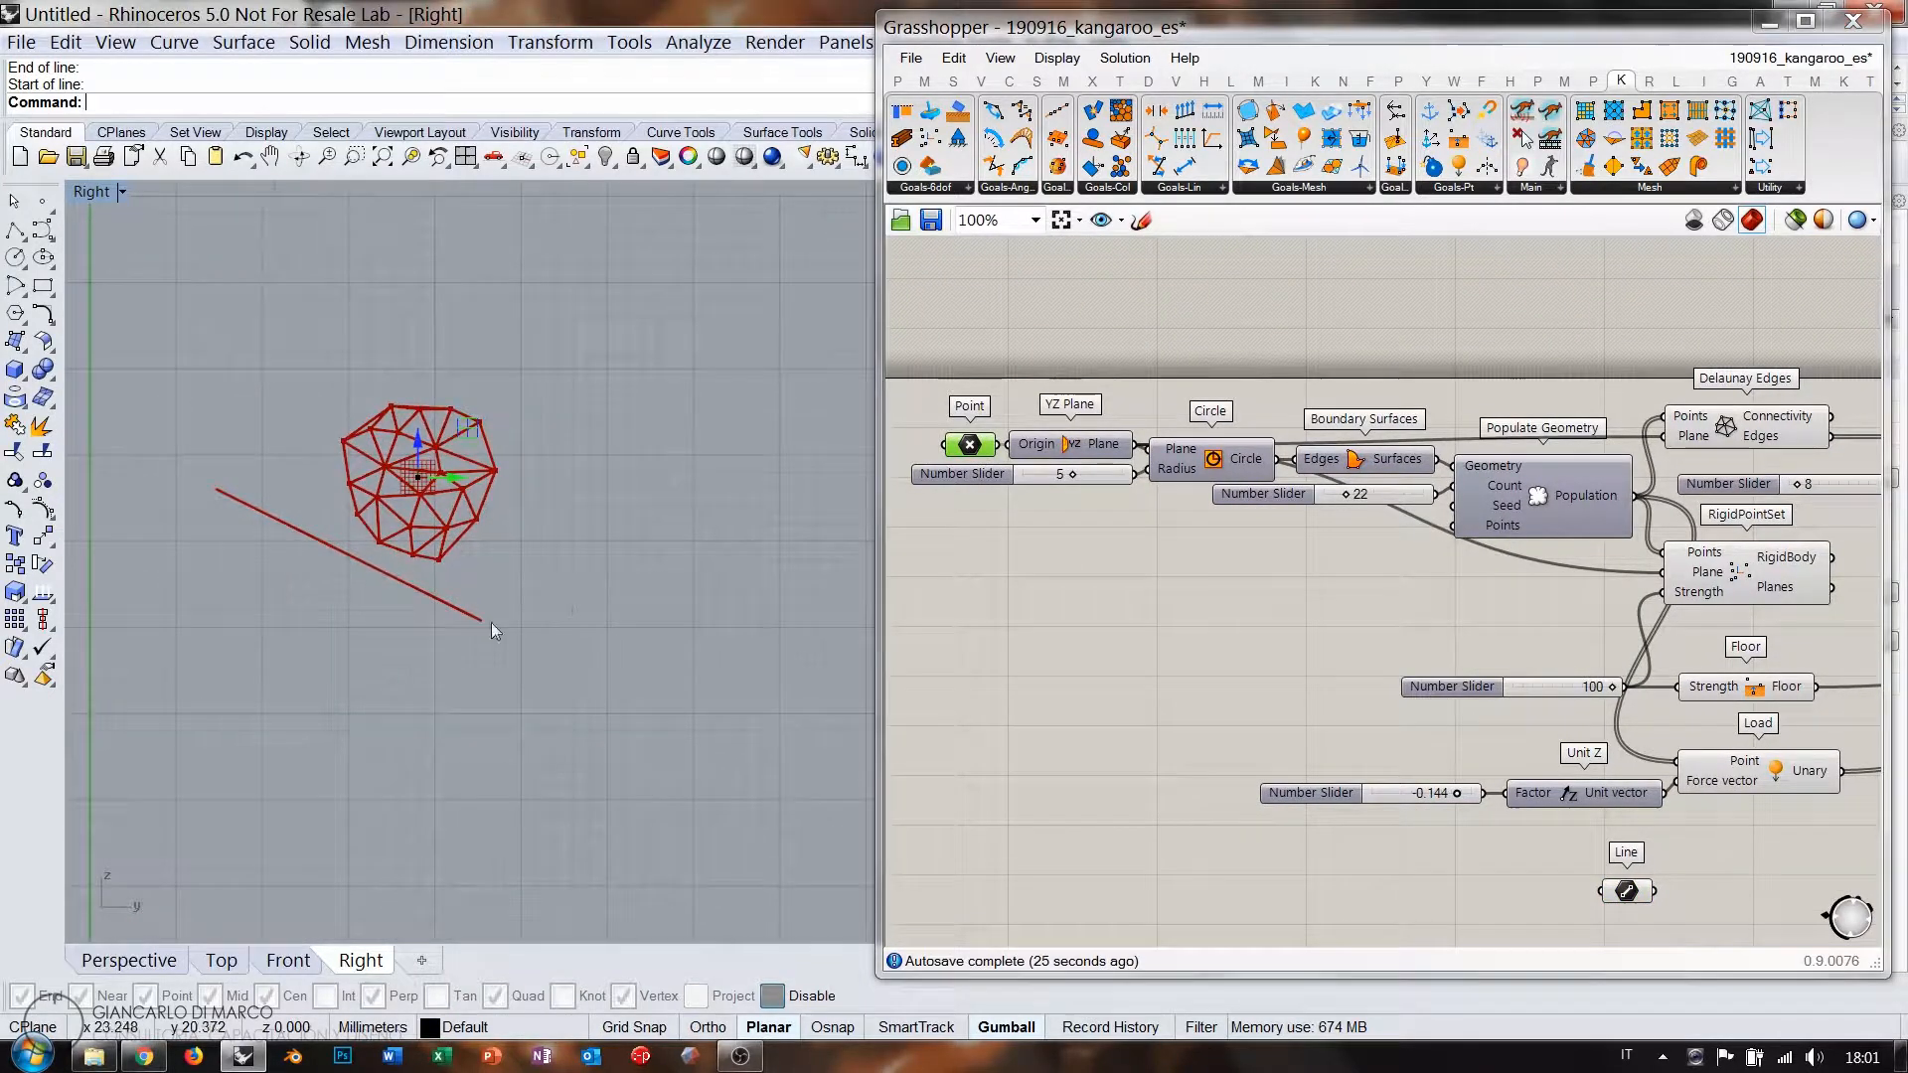
pyautogui.moveTo(450, 527); pyautogui.dragTo(457, 265)
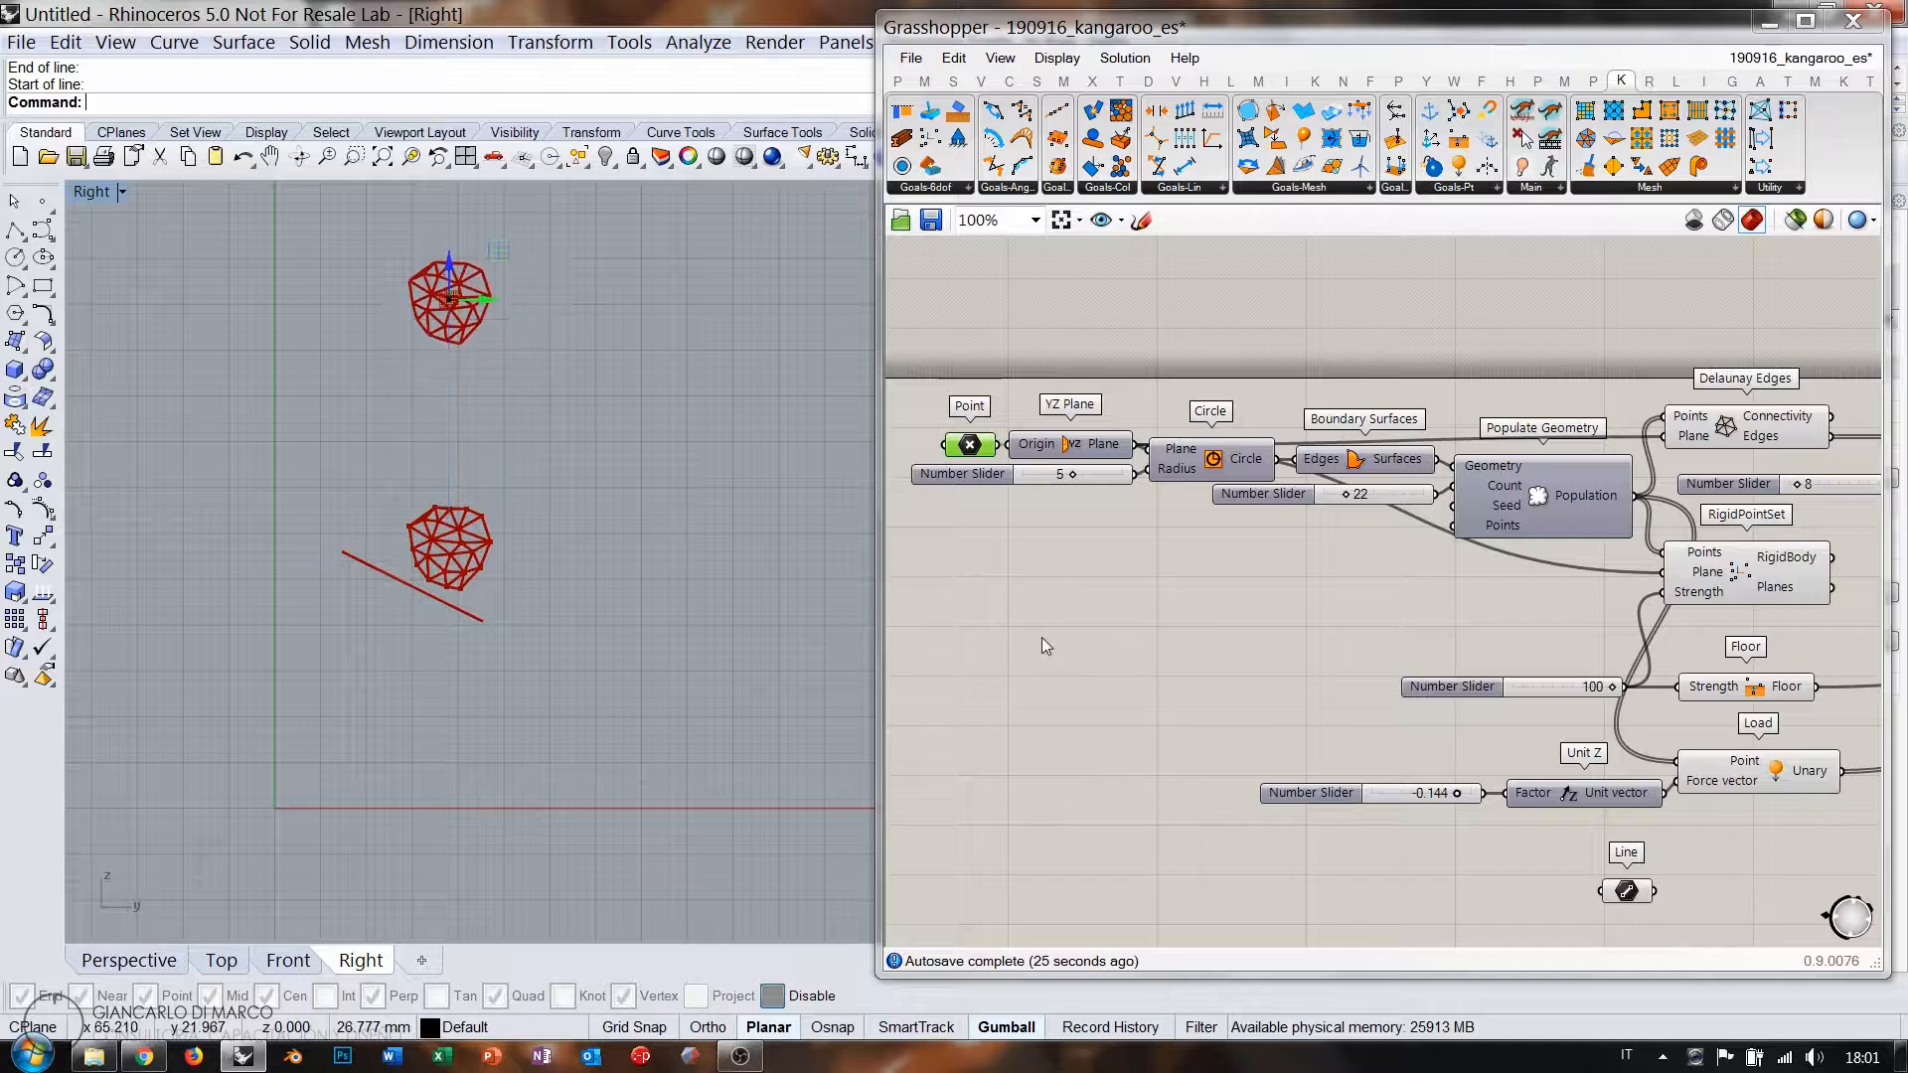
pyautogui.click(1042, 636)
pyautogui.moveTo(1728, 692); pyautogui.dragTo(1444, 600, button='right')
pyautogui.moveTo(1809, 603); pyautogui.dragTo(1630, 587, button='right')
pyautogui.click(1703, 609)
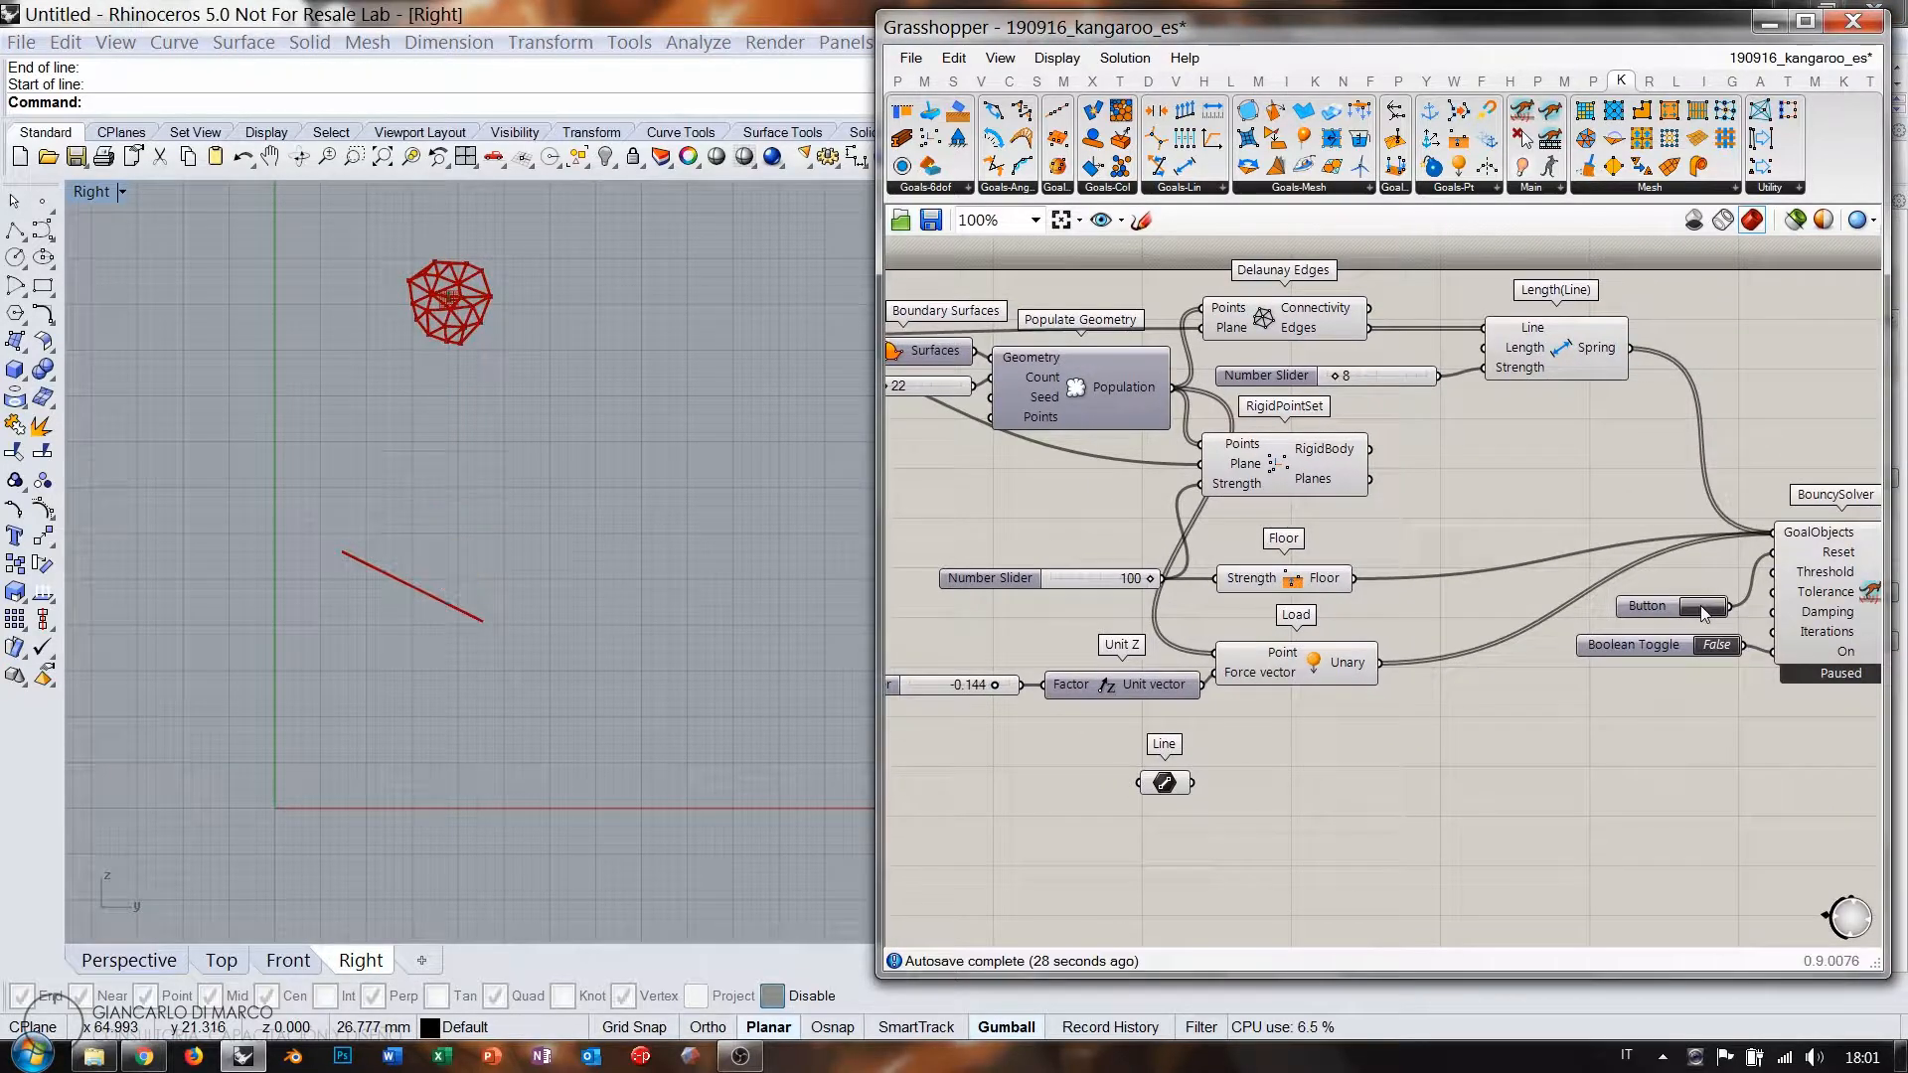
pyautogui.moveTo(1129, 615); pyautogui.dragTo(1390, 554, button='right')
# Set the Line parameter to three new sloping lines staggered down the Right view.
pyautogui.rightClick(1427, 723)
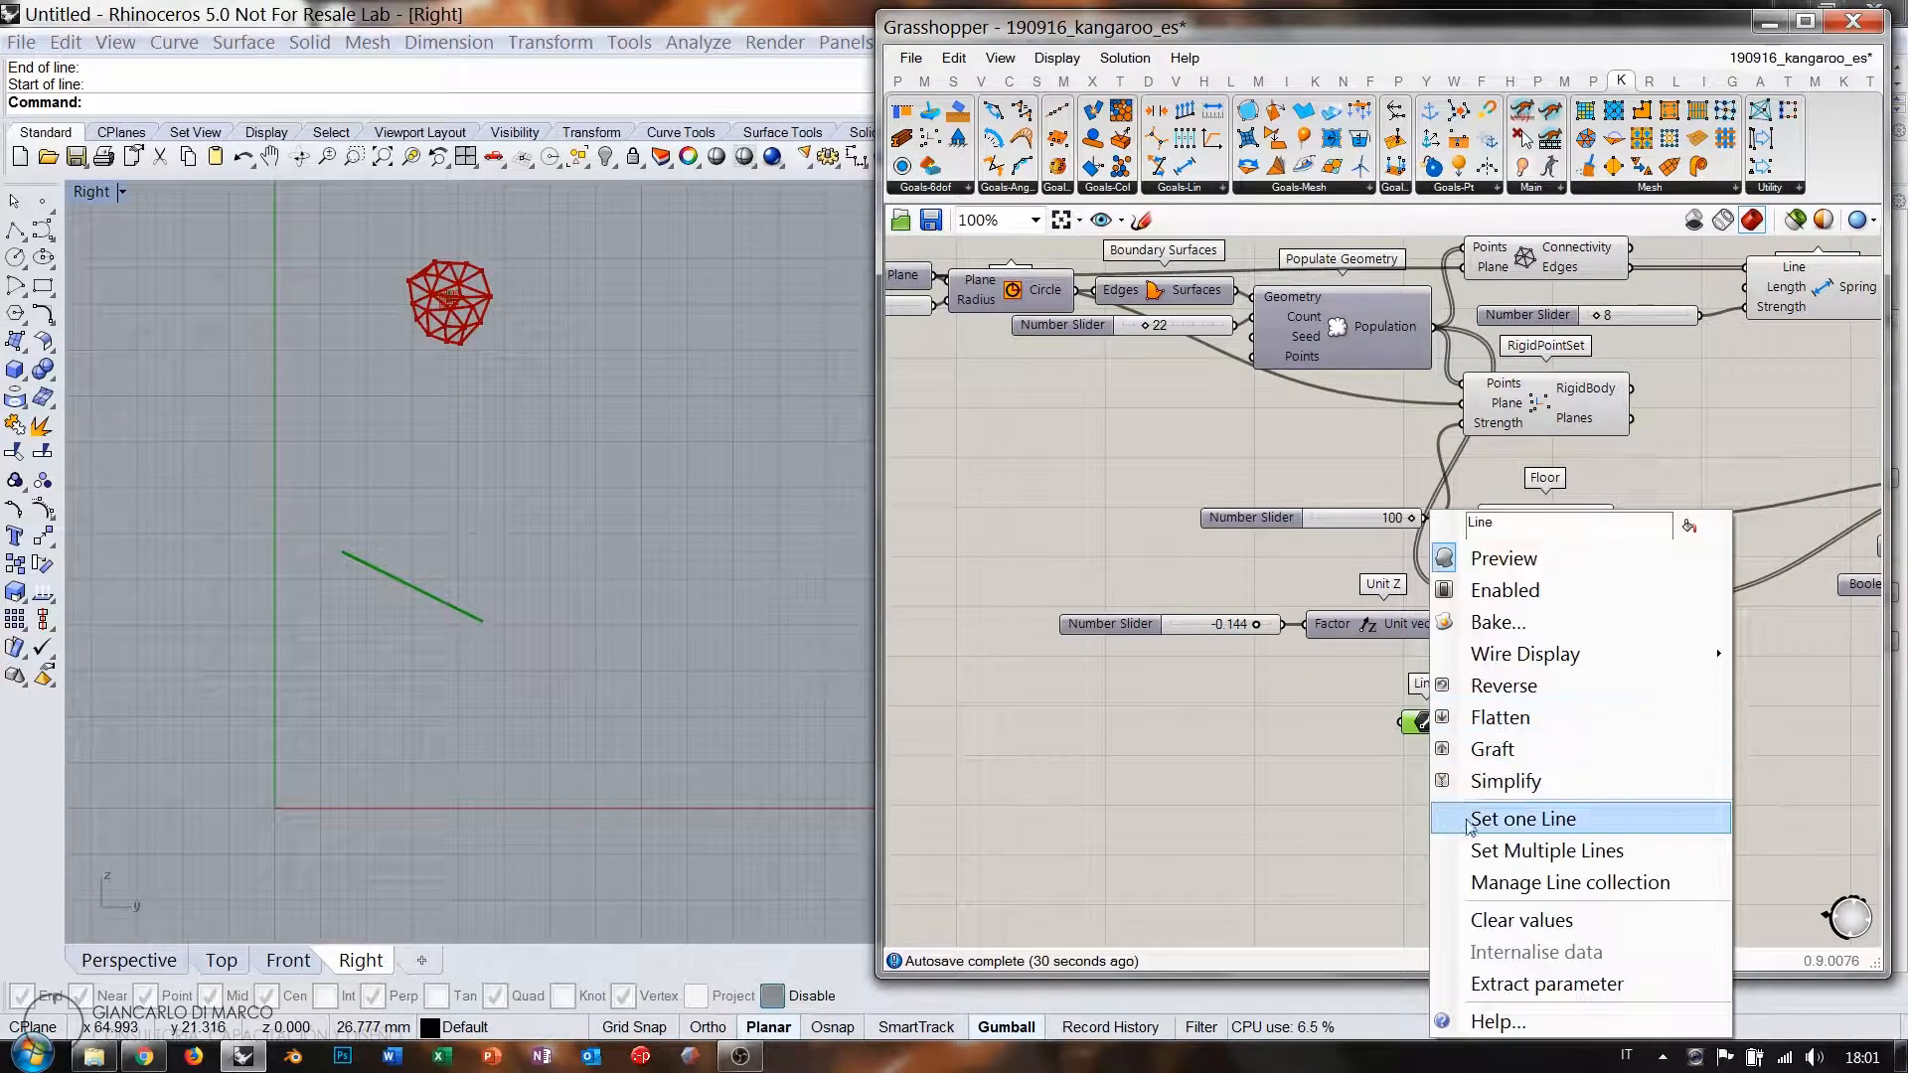
pyautogui.click(1521, 848)
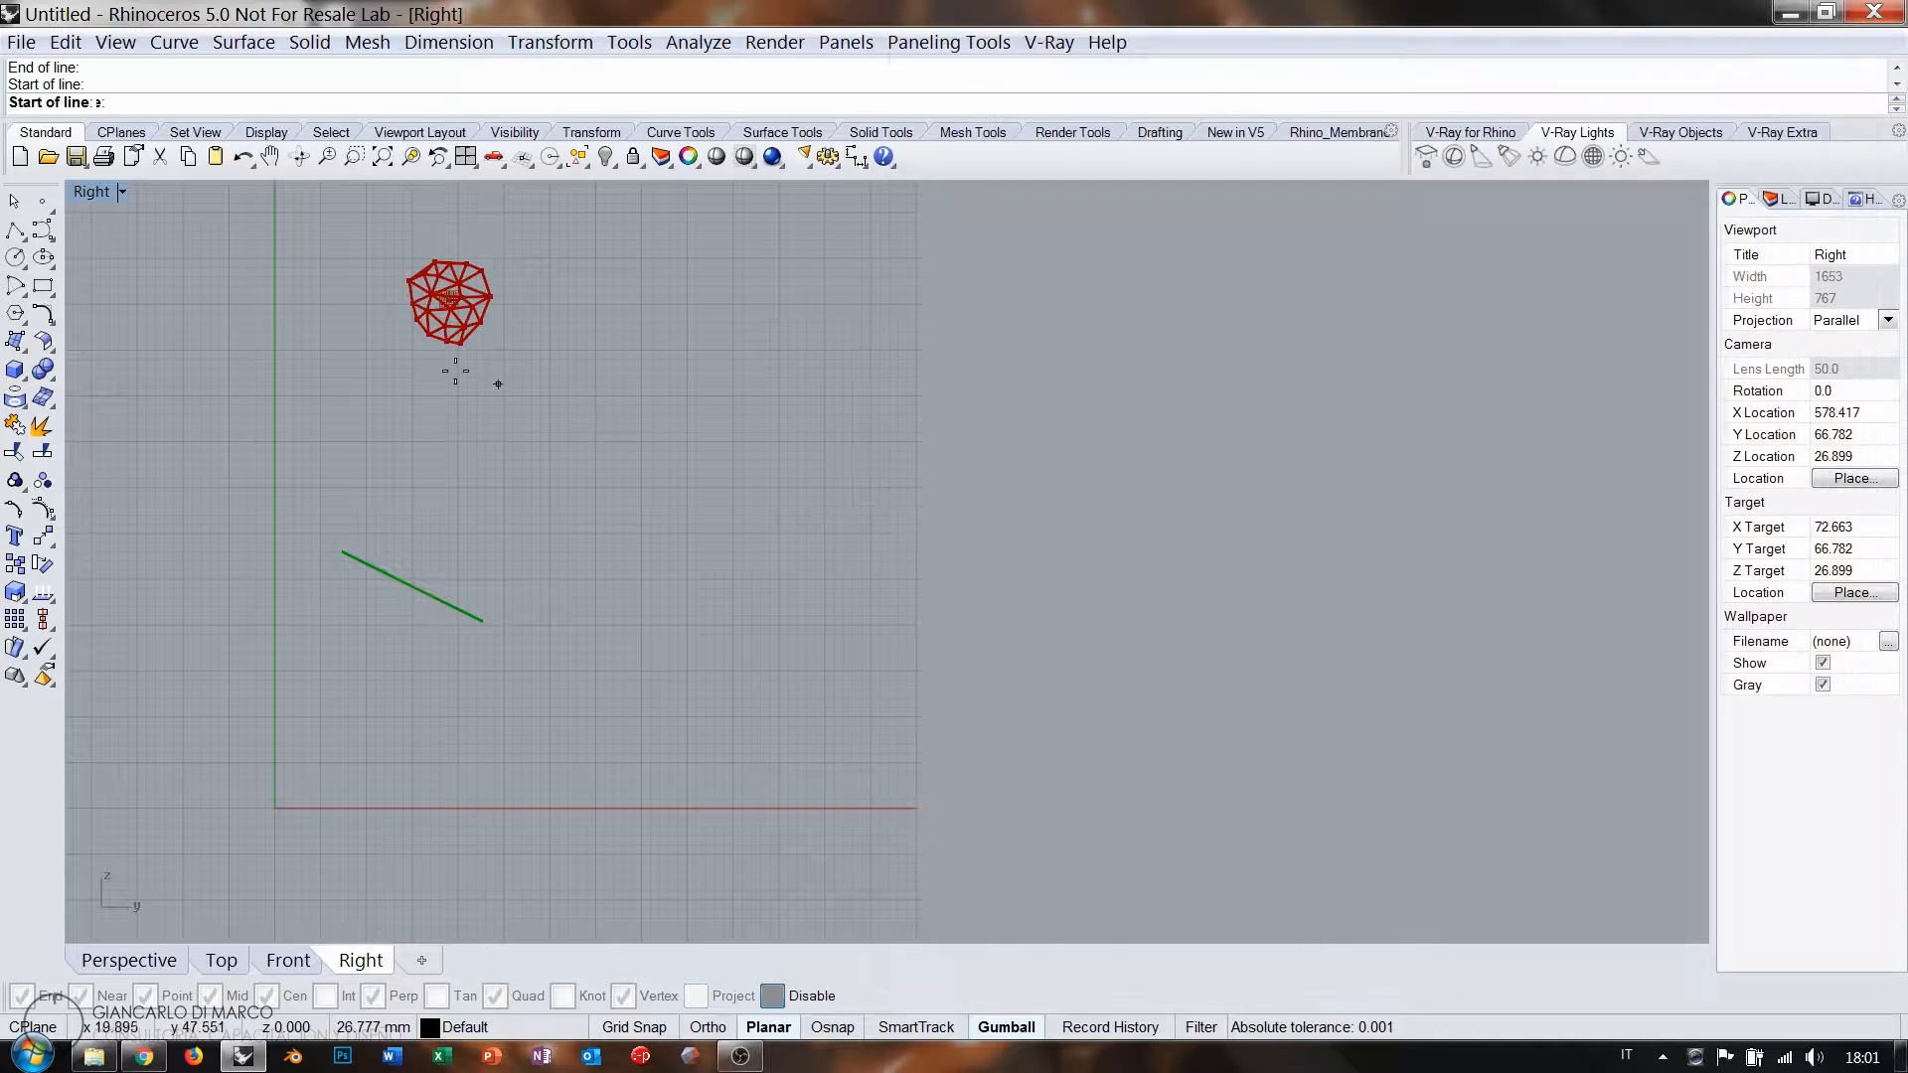
pyautogui.click(295, 277)
pyautogui.click(490, 415)
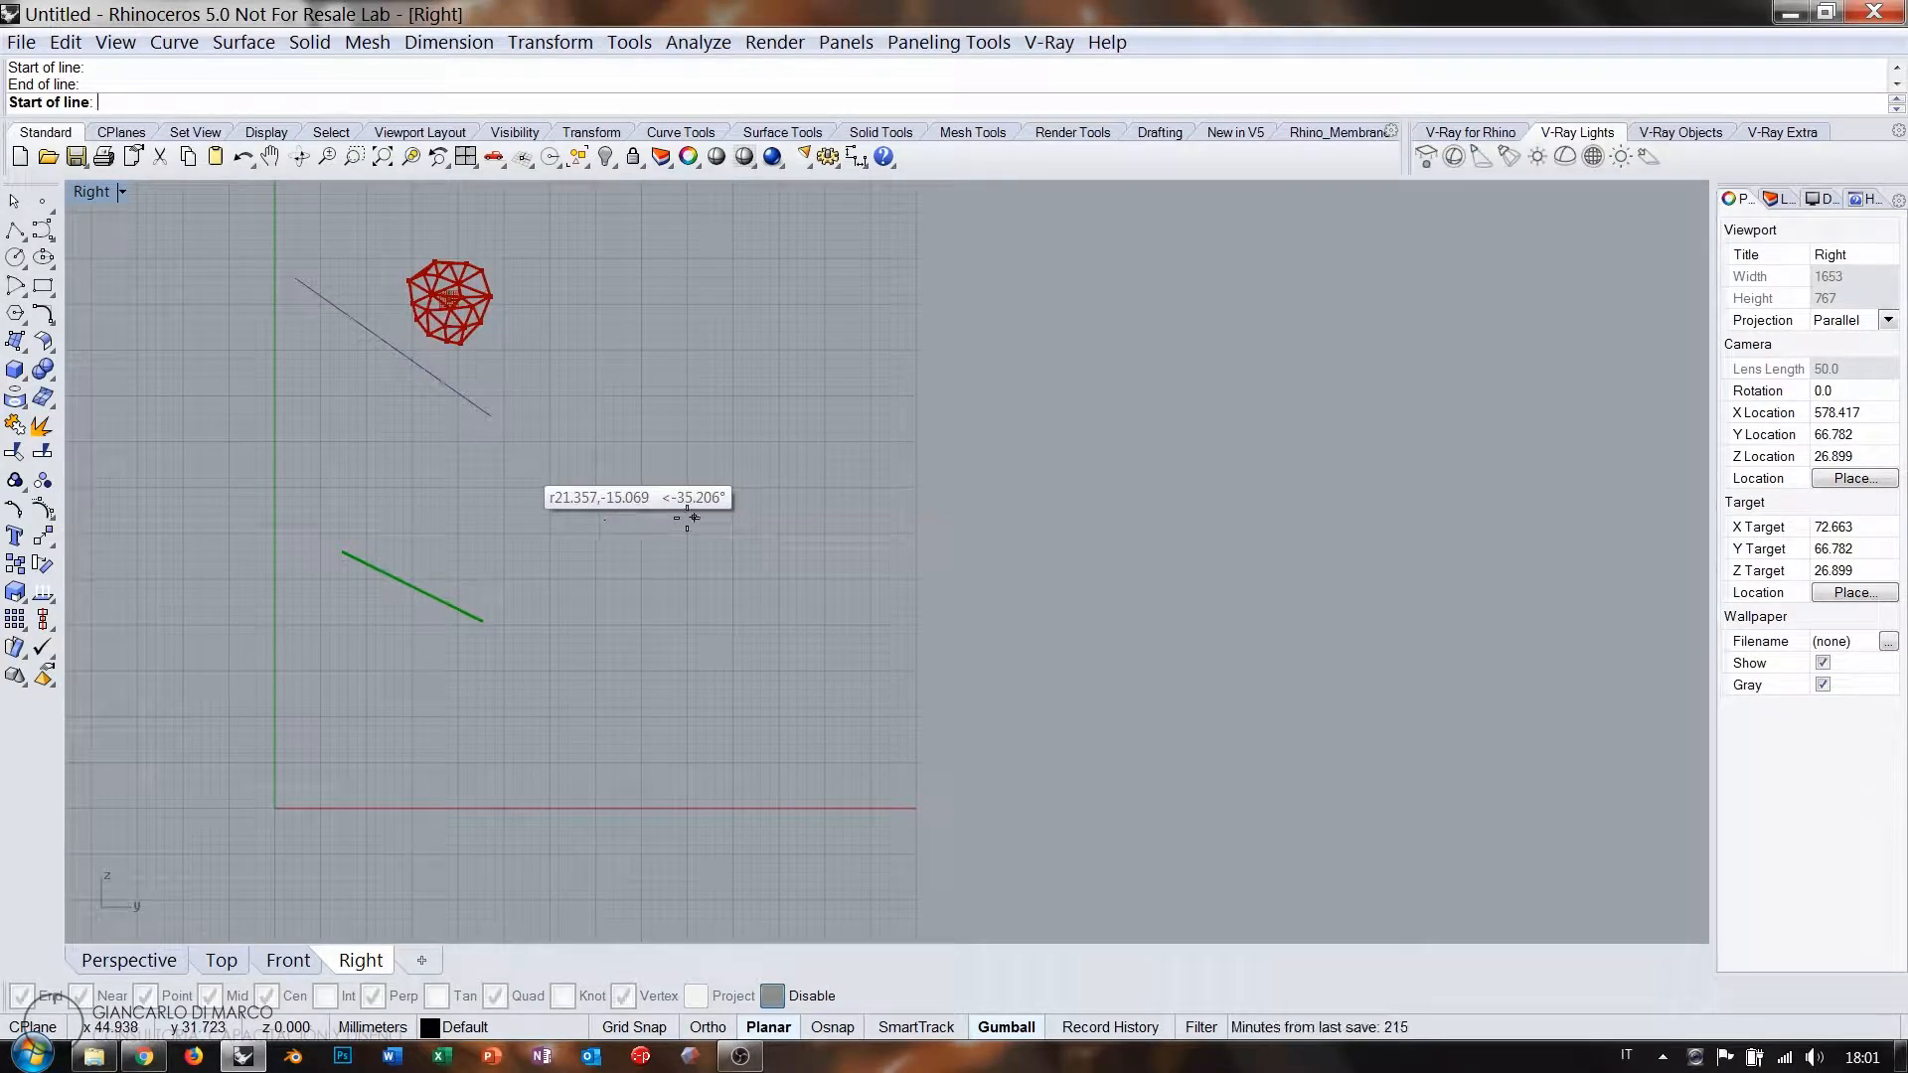
pyautogui.click(694, 483)
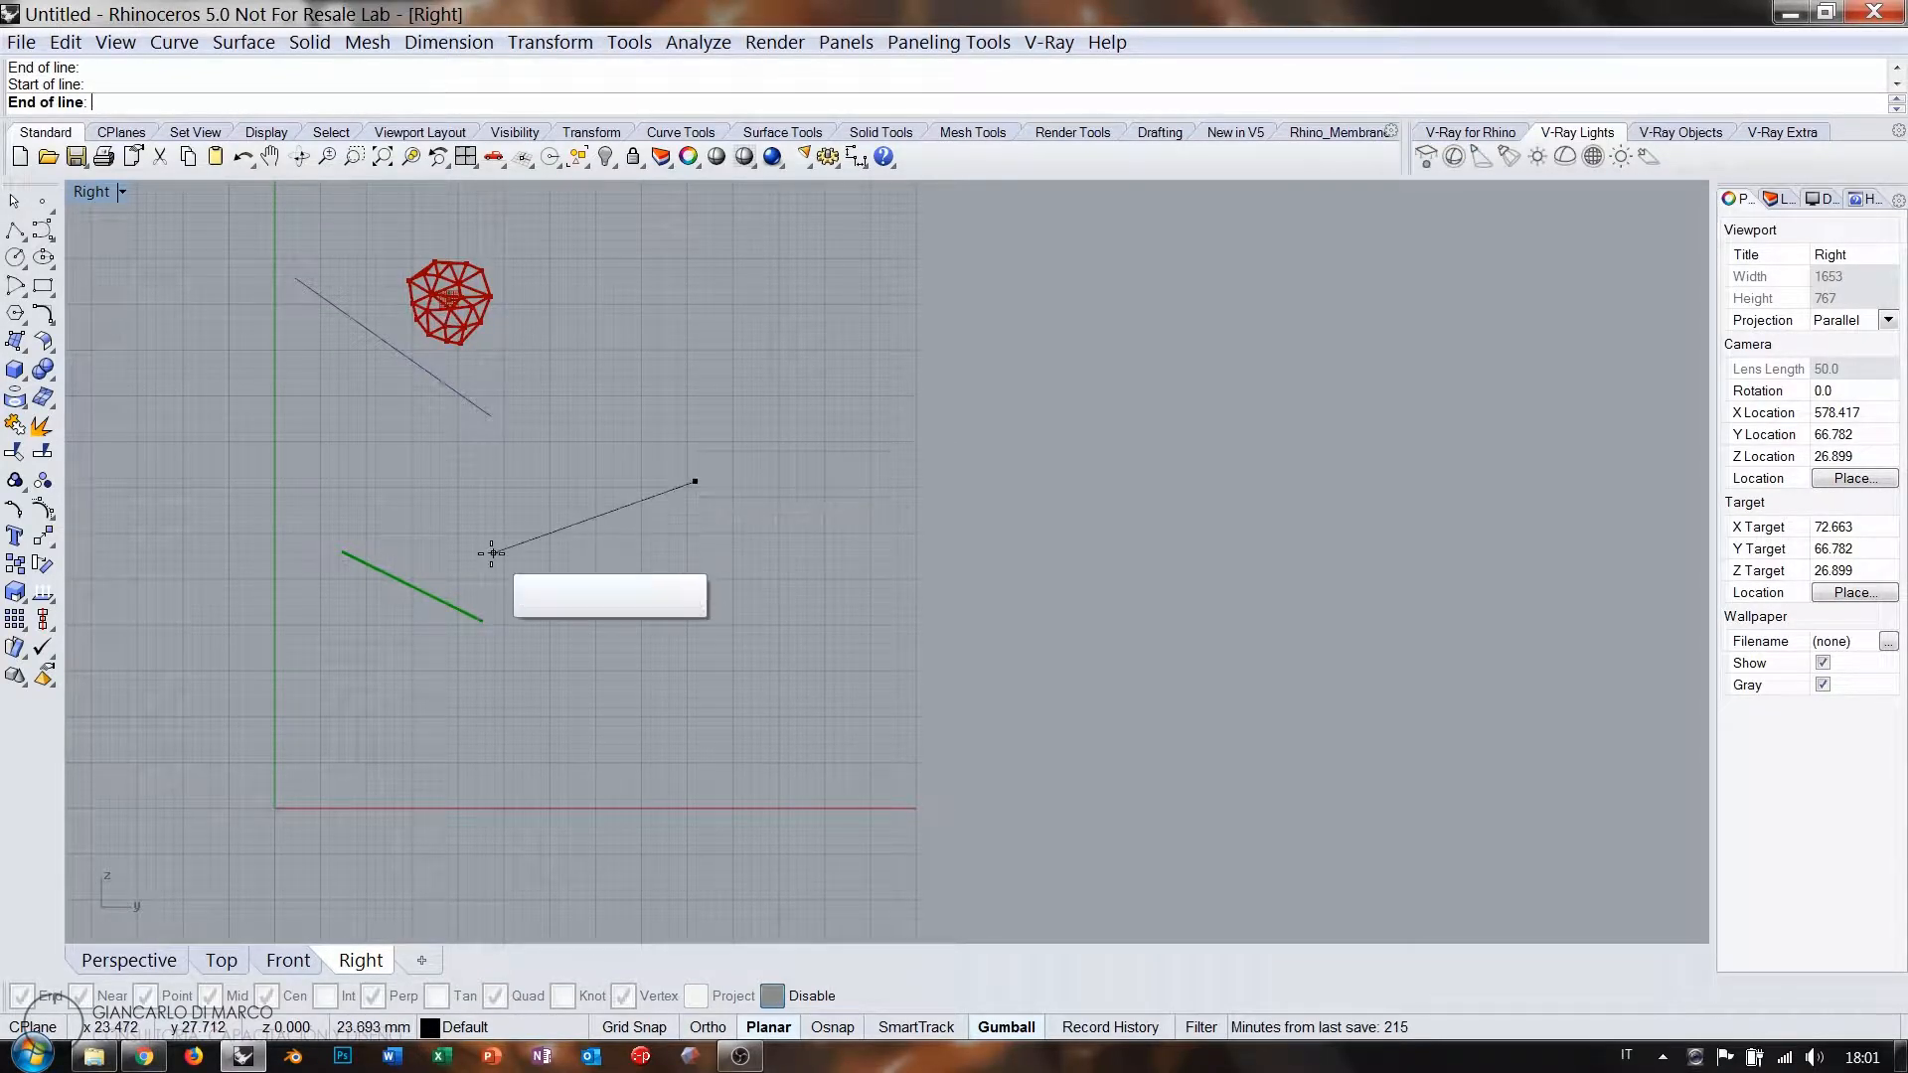
pyautogui.click(291, 641)
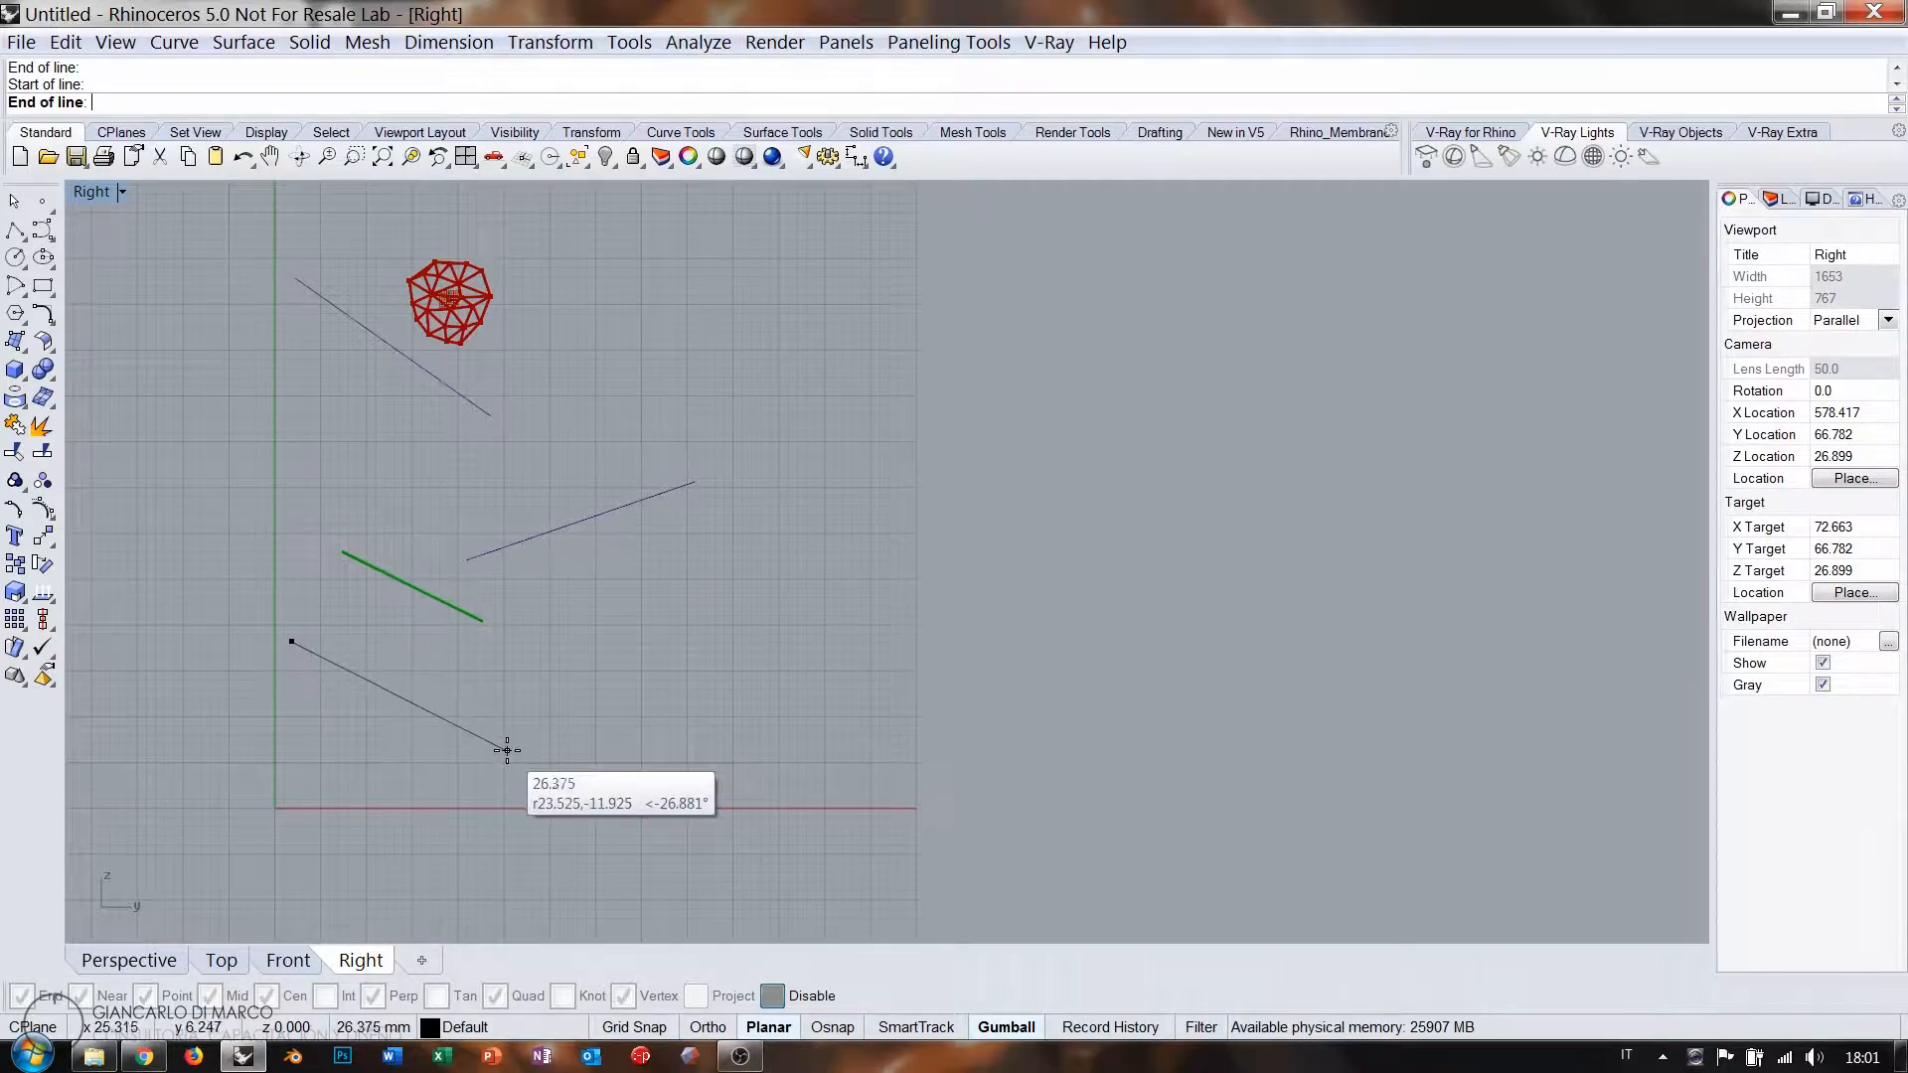
pyautogui.click(507, 752)
pyautogui.press('Return')
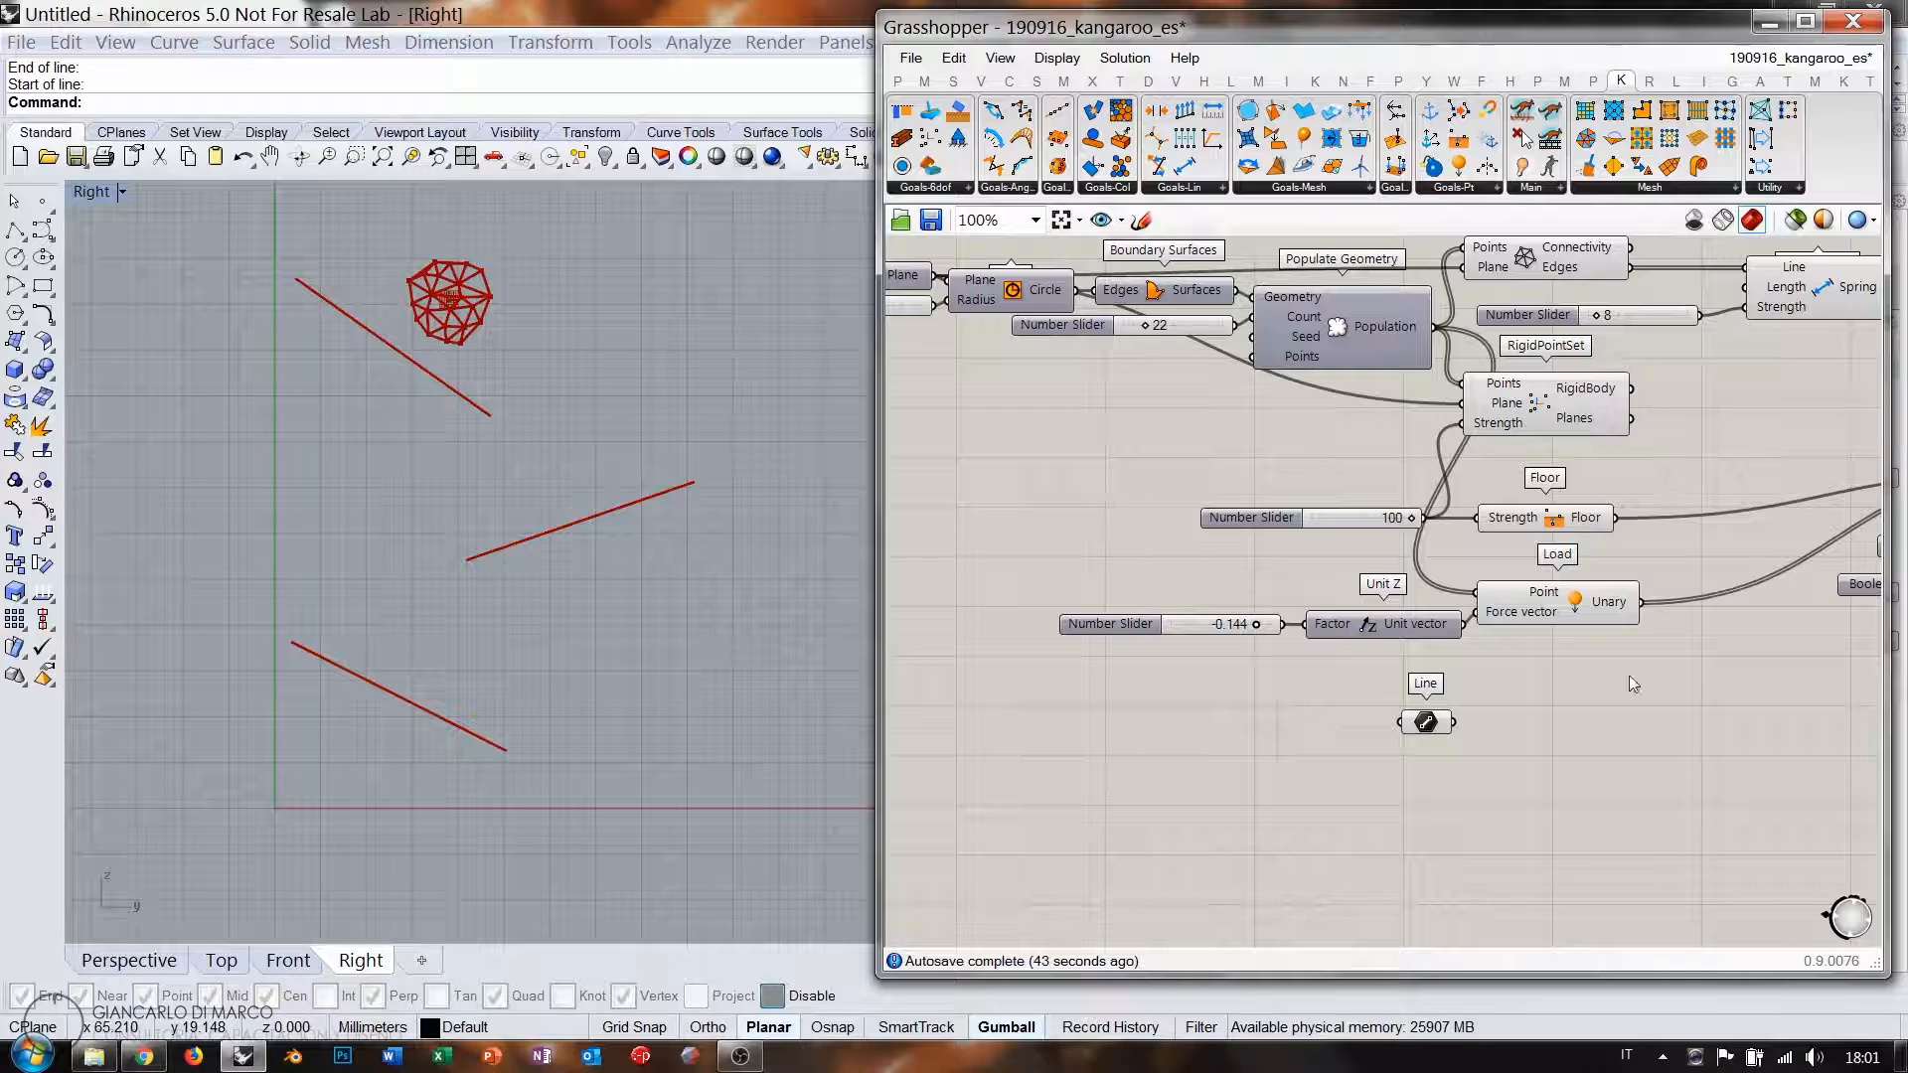
pyautogui.moveTo(1626, 674); pyautogui.dragTo(1465, 627, button='right')
pyautogui.moveTo(1517, 417); pyautogui.dragTo(1449, 444, button='right')
pyautogui.scroll(1, 1267, 412)
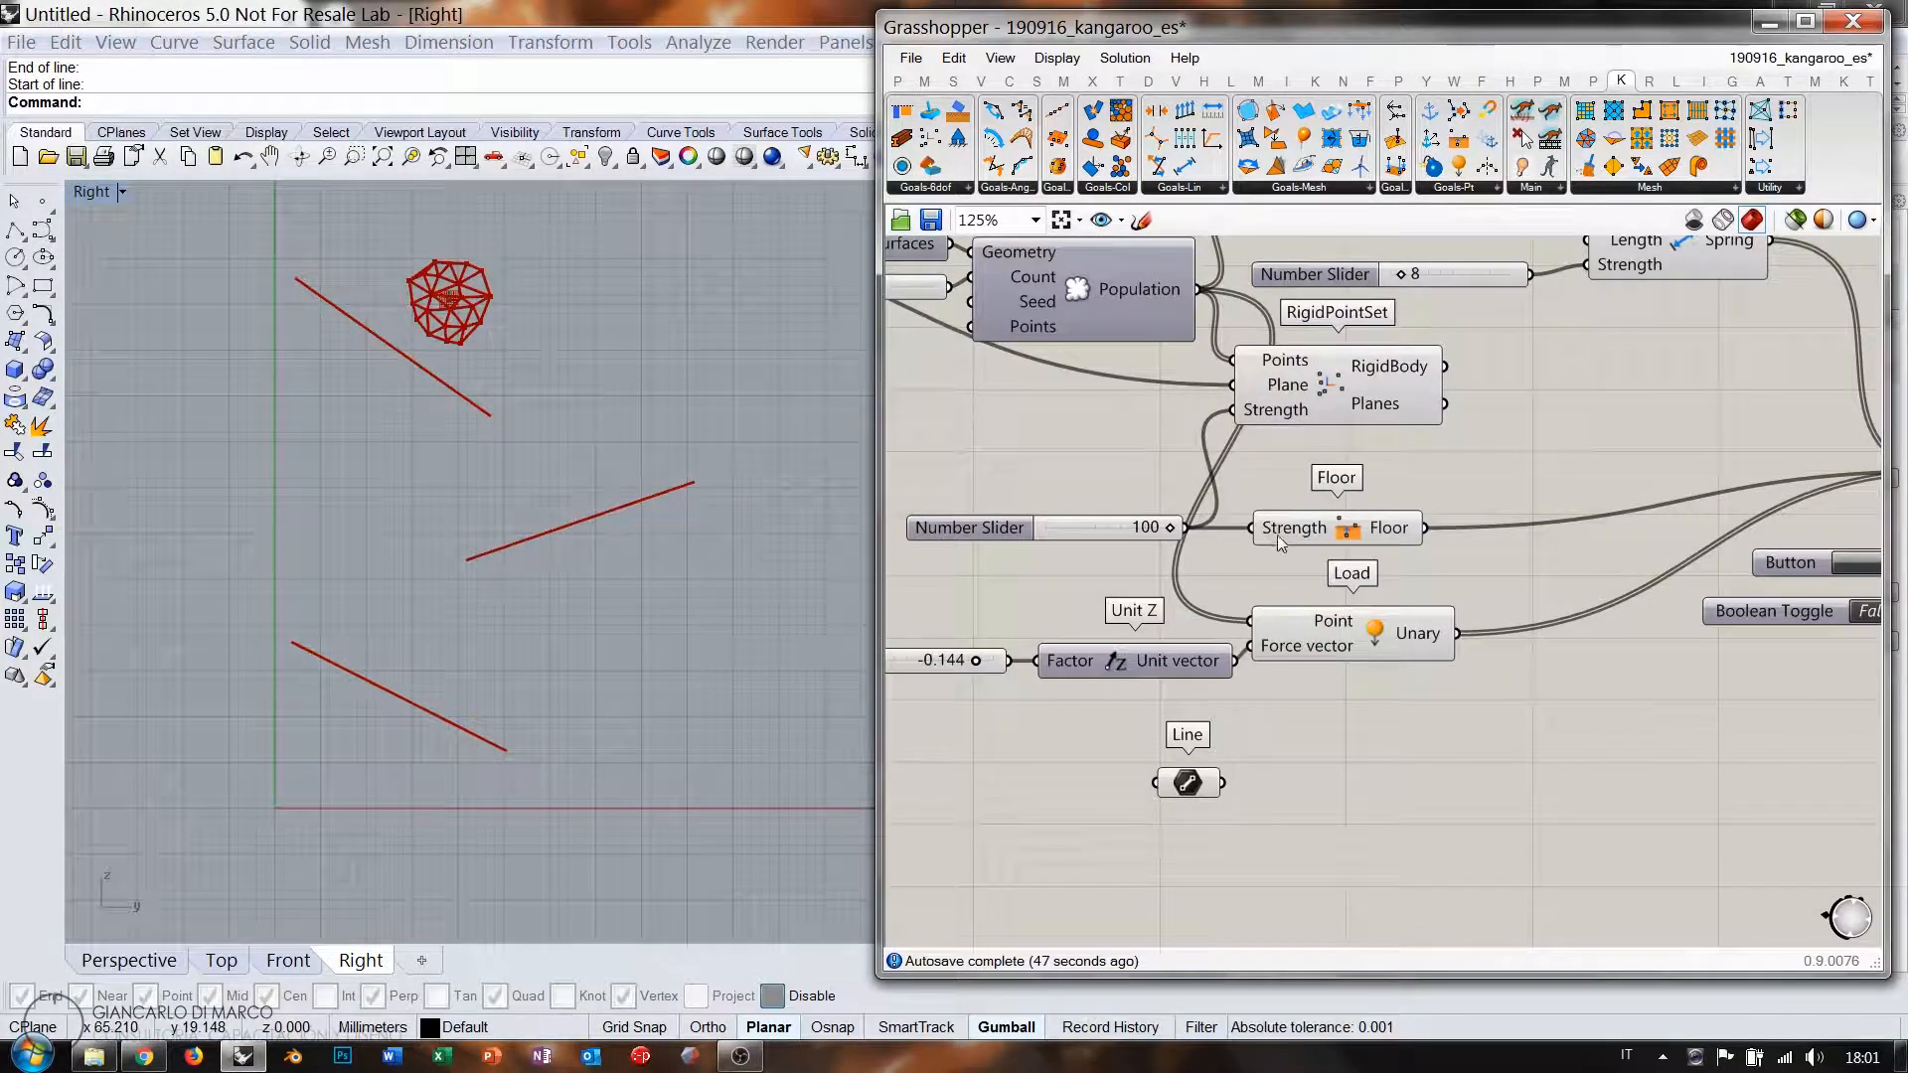
# Delete the Line parameter, then add and remove a Curve parameter.
pyautogui.click(1188, 785)
pyautogui.press('Delete')
pyautogui.doubleClick(1172, 760)
pyautogui.write('c')
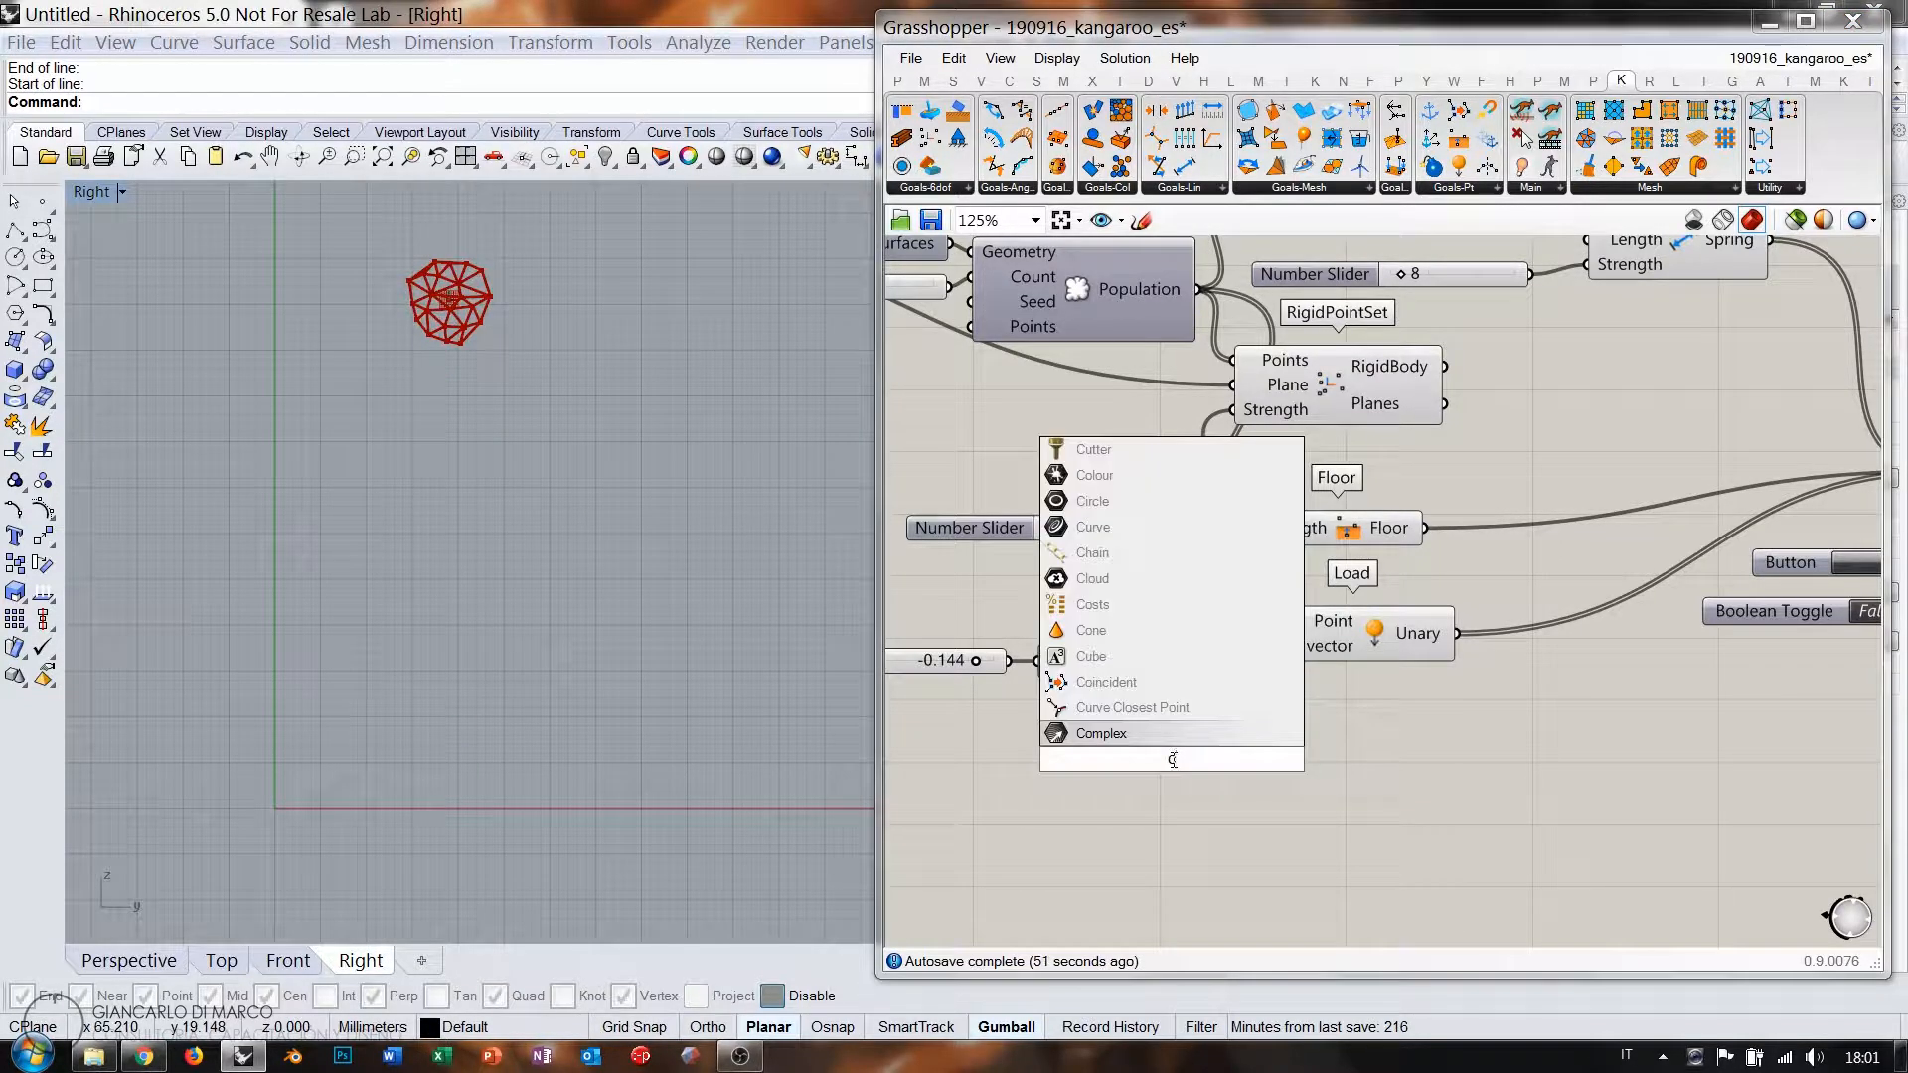
pyautogui.write('urve')
pyautogui.press('Return')
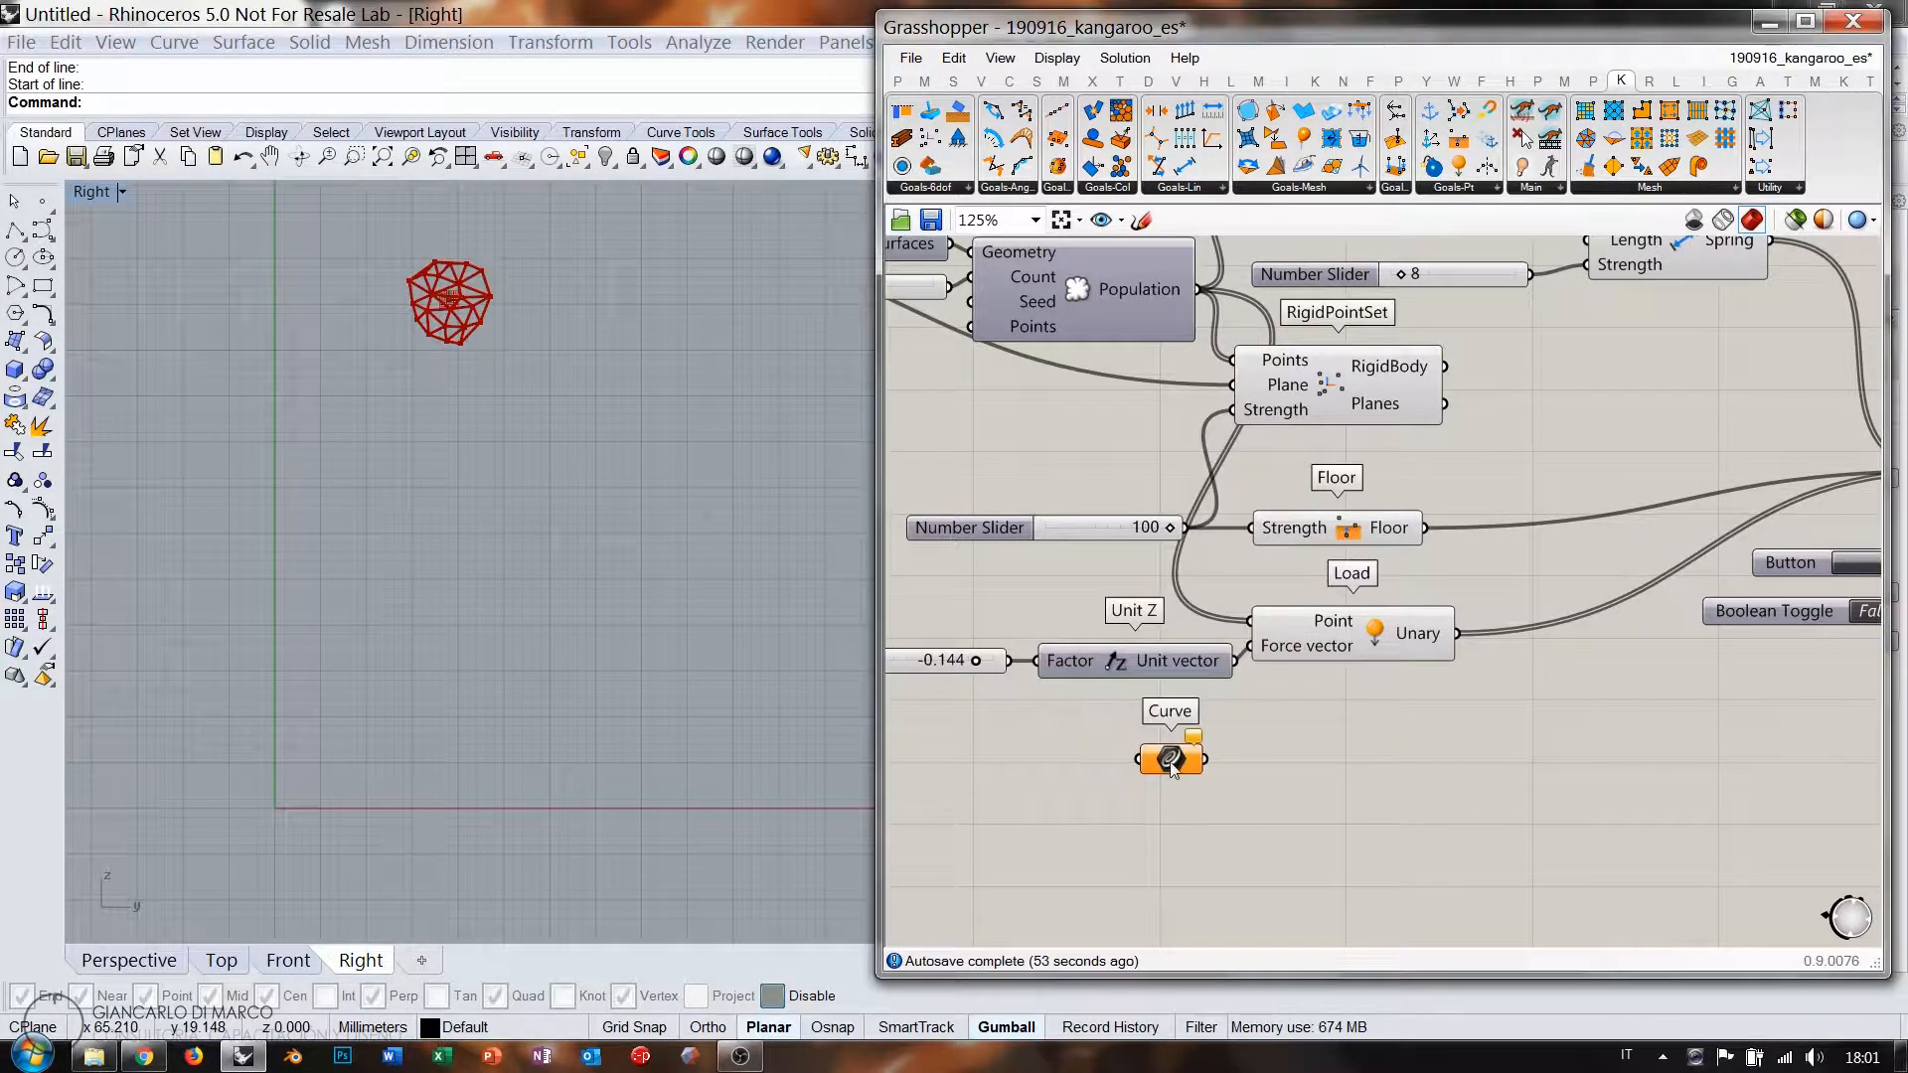
pyautogui.rightClick(1170, 762)
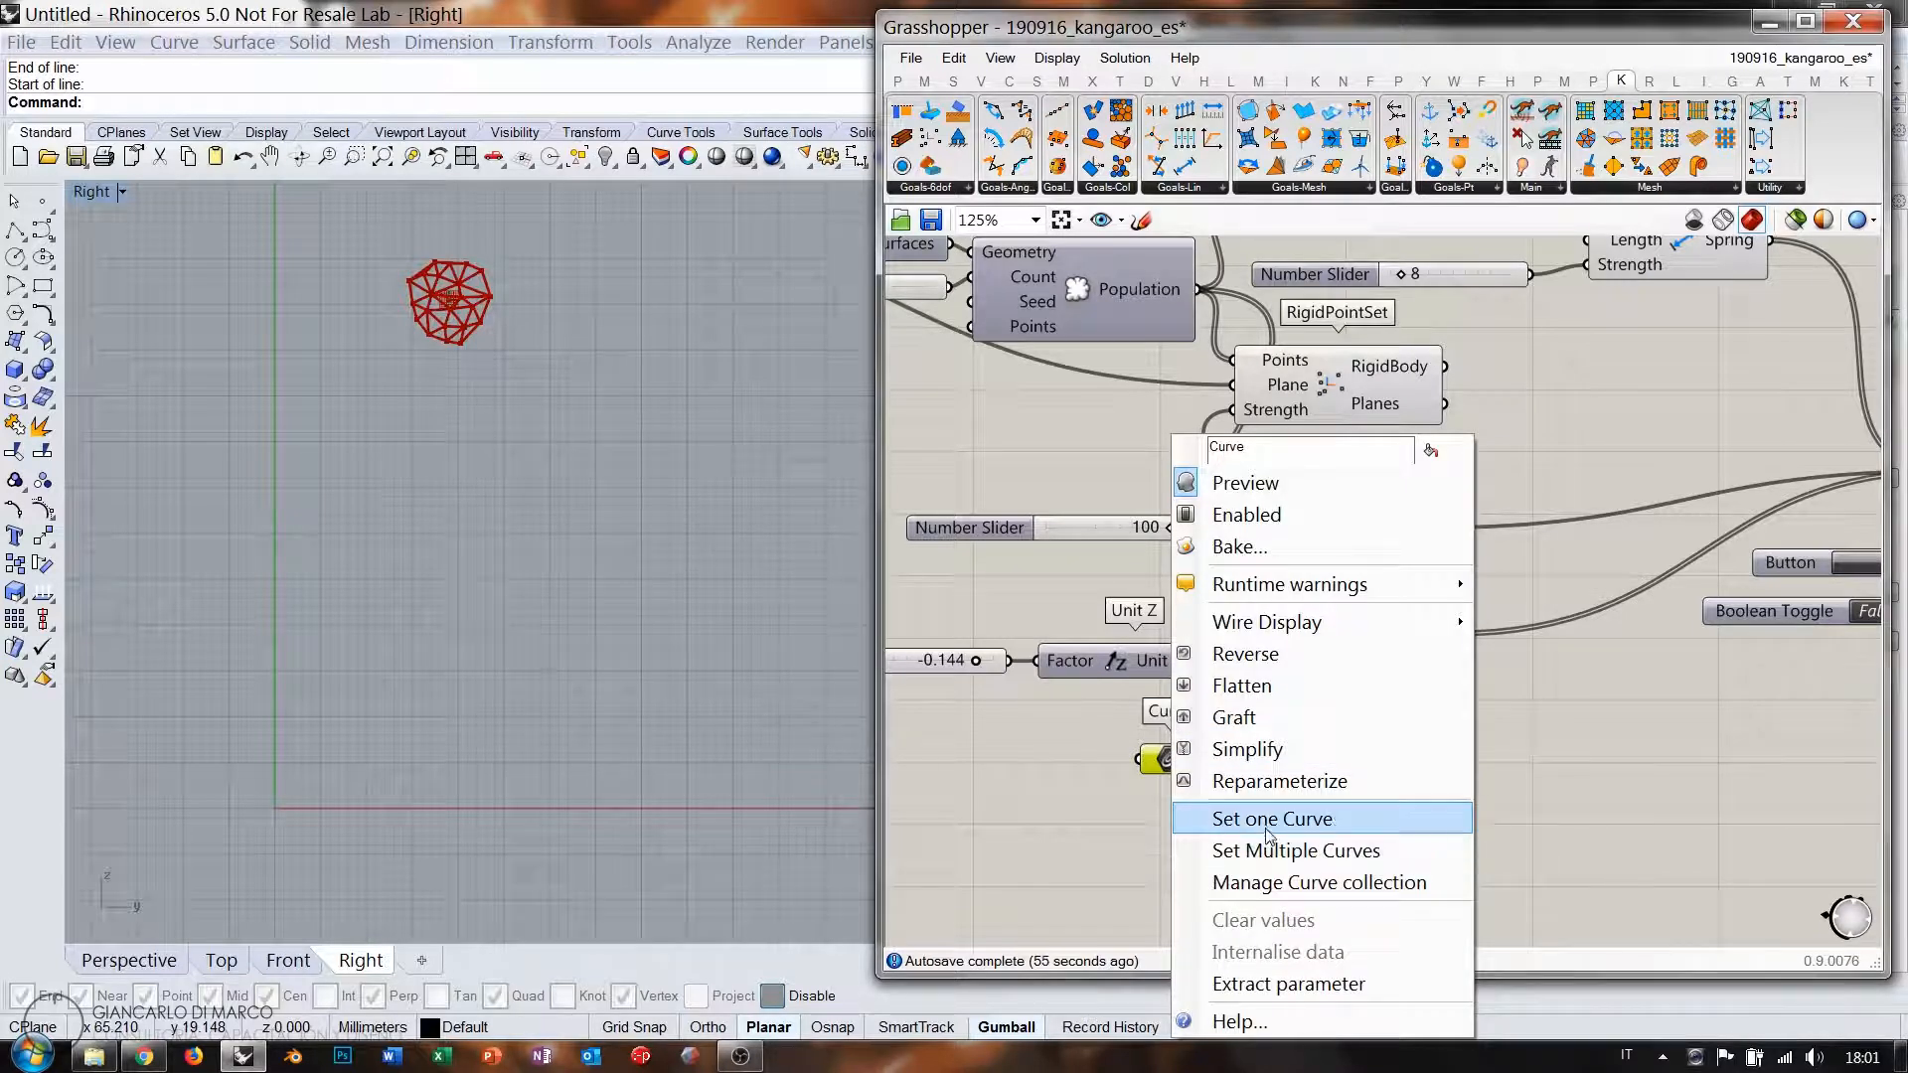
pyautogui.click(1093, 813)
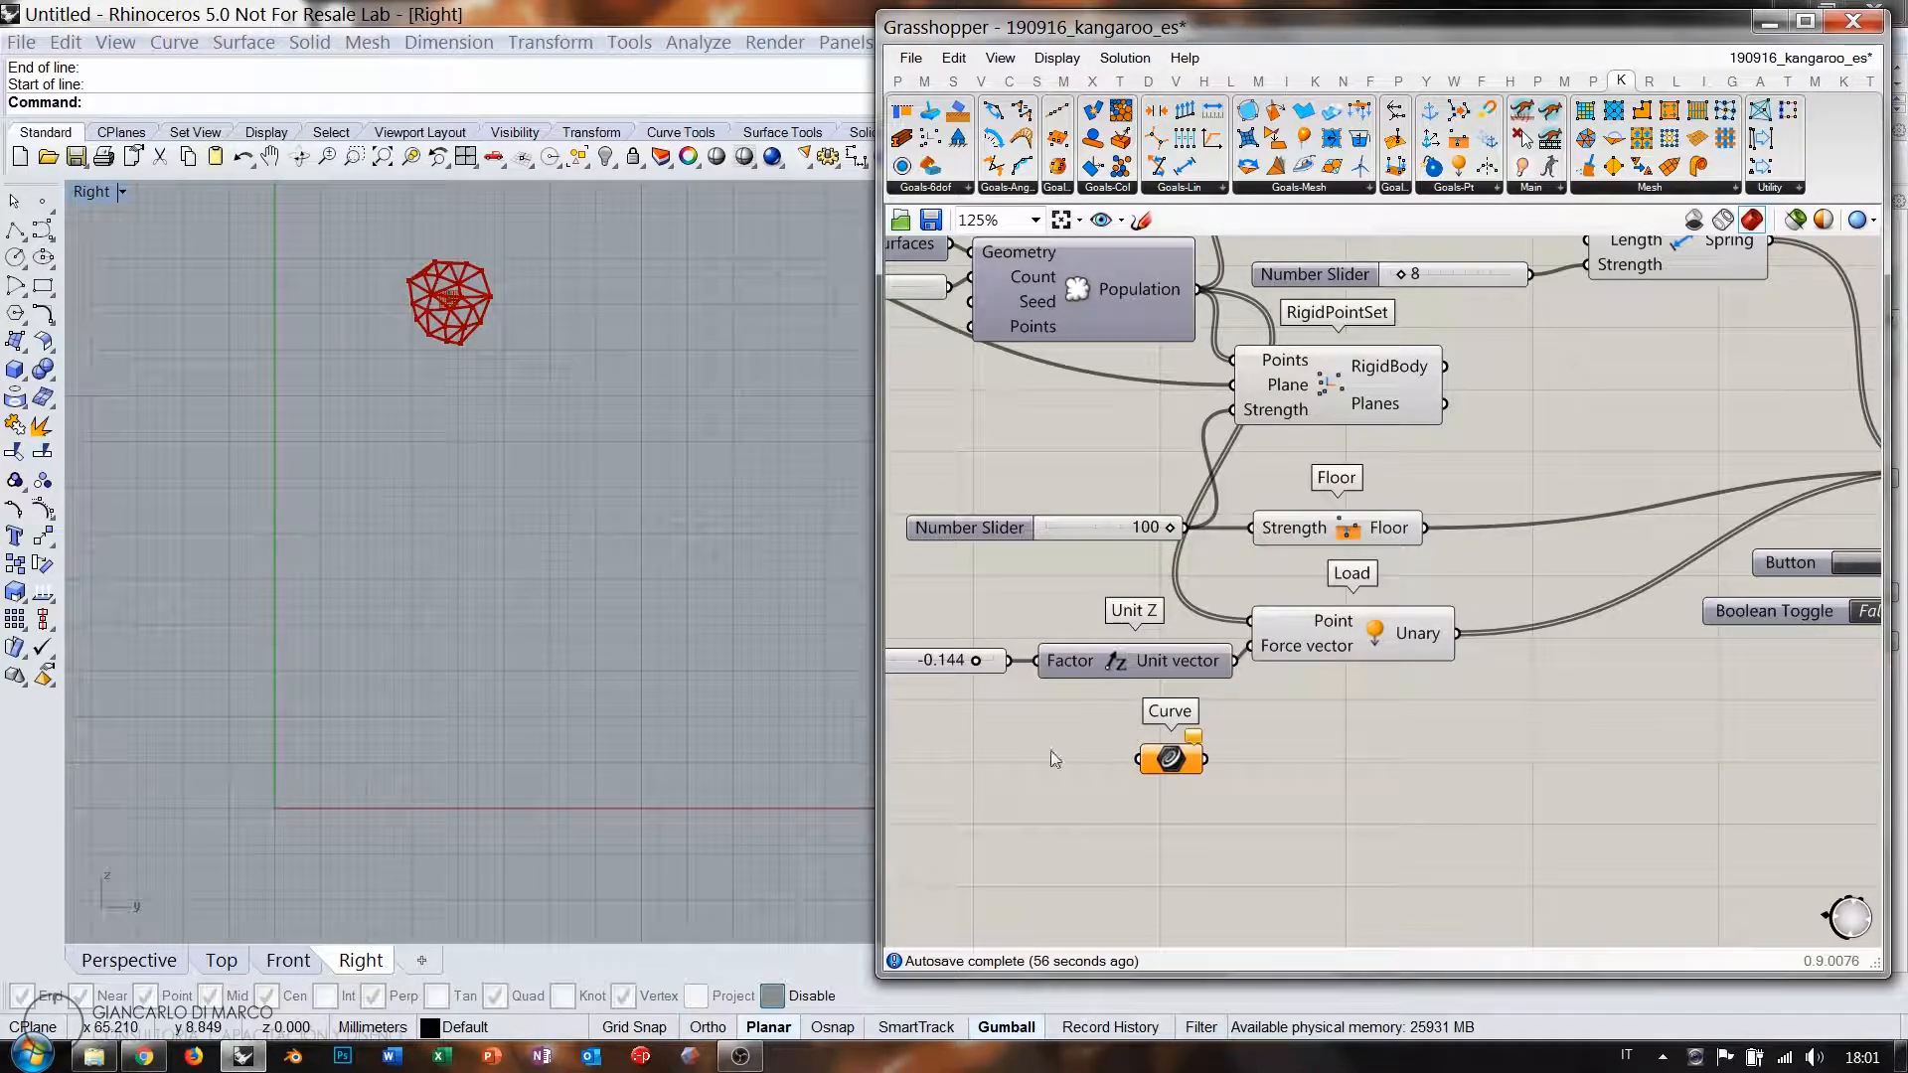
pyautogui.click(1170, 761)
pyautogui.press('Delete')
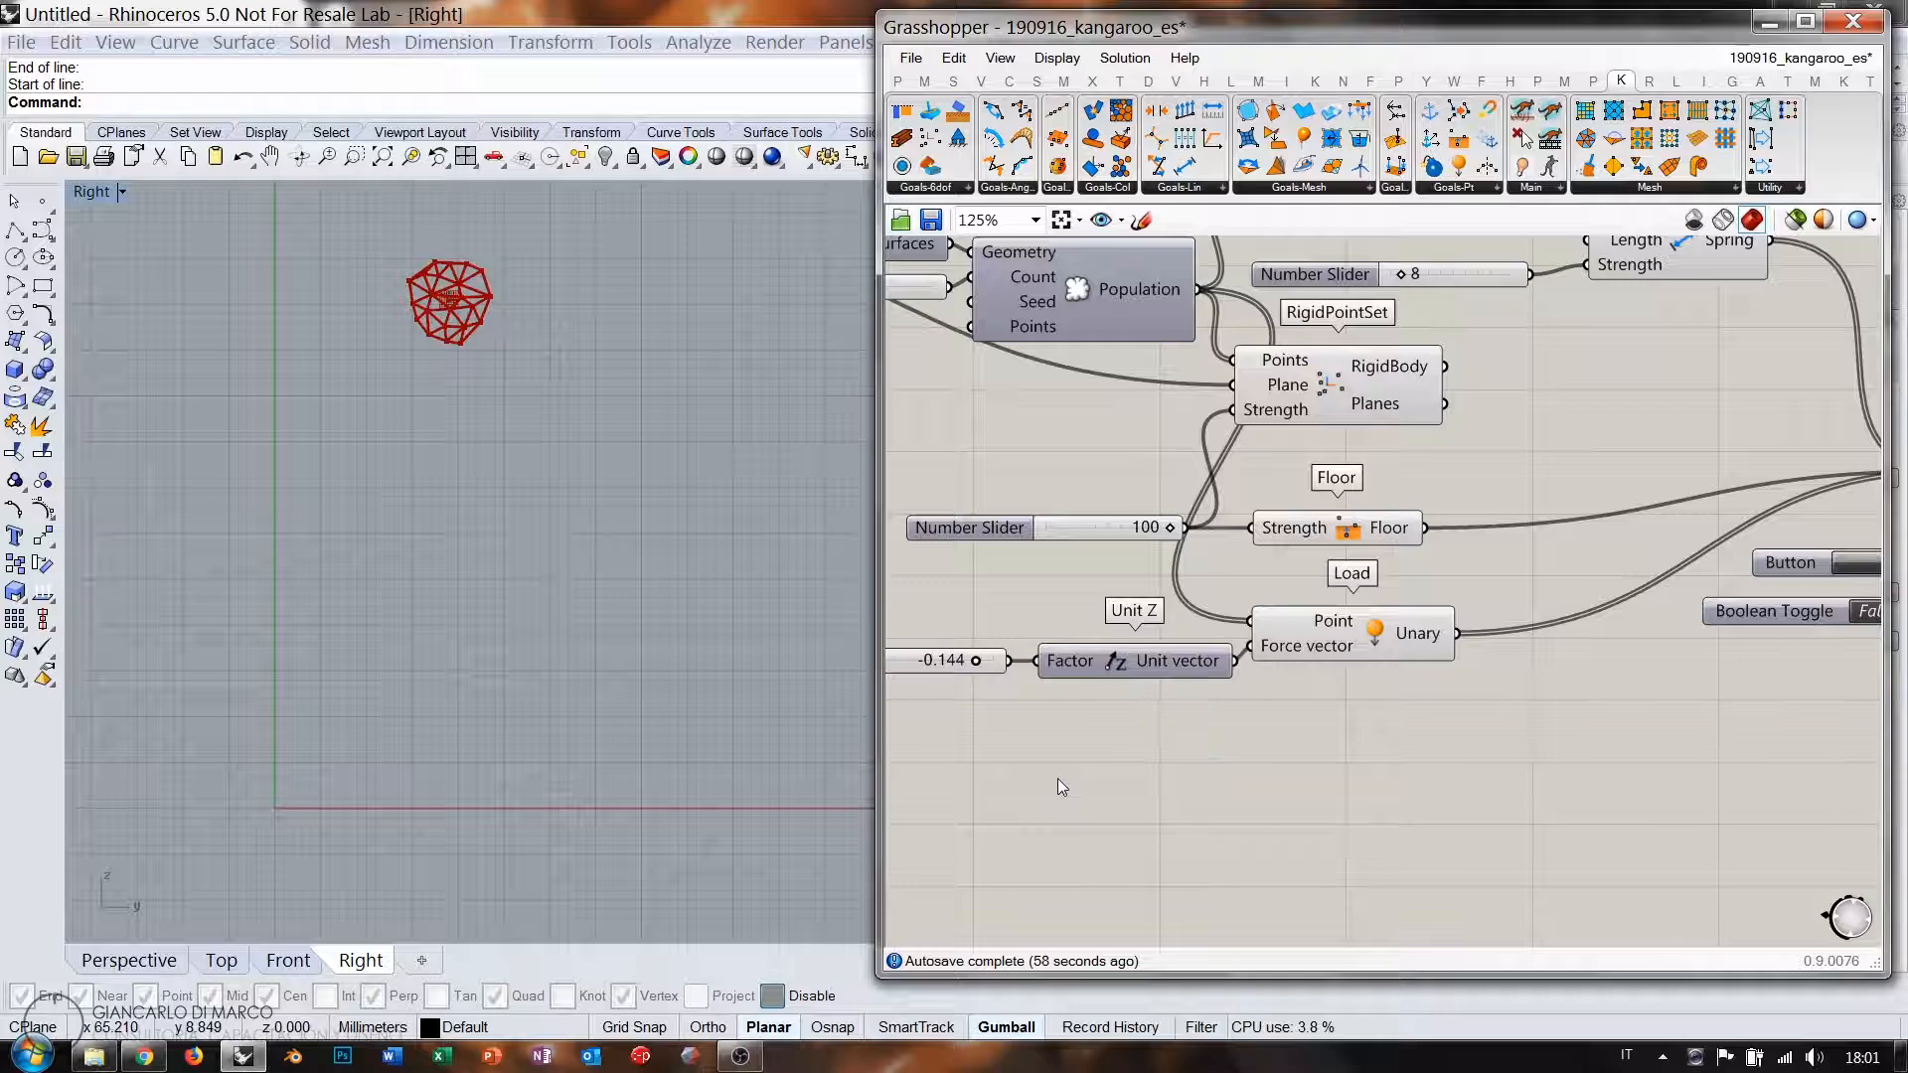
# Place a Point parameter found with a 'poi' search and bring up its options.
pyautogui.doubleClick(1058, 778)
pyautogui.write('poi')
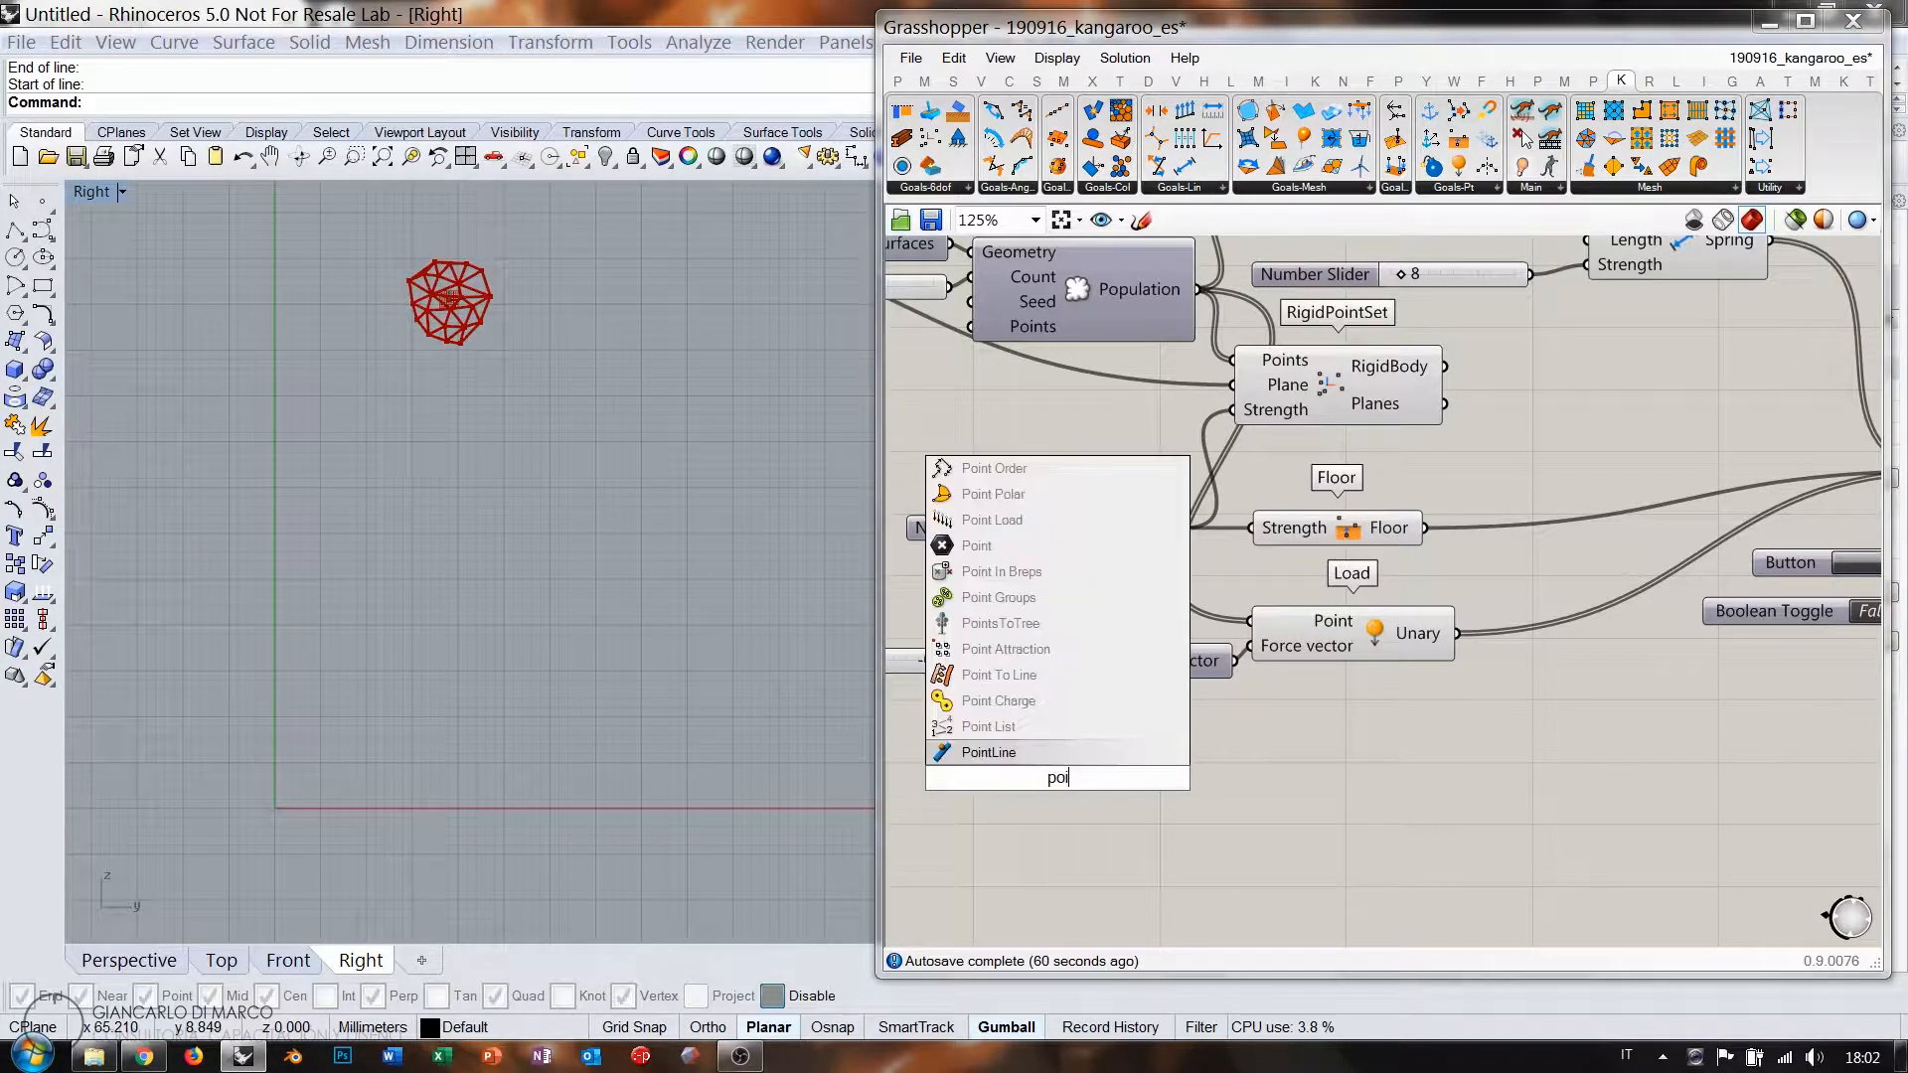
pyautogui.click(1004, 546)
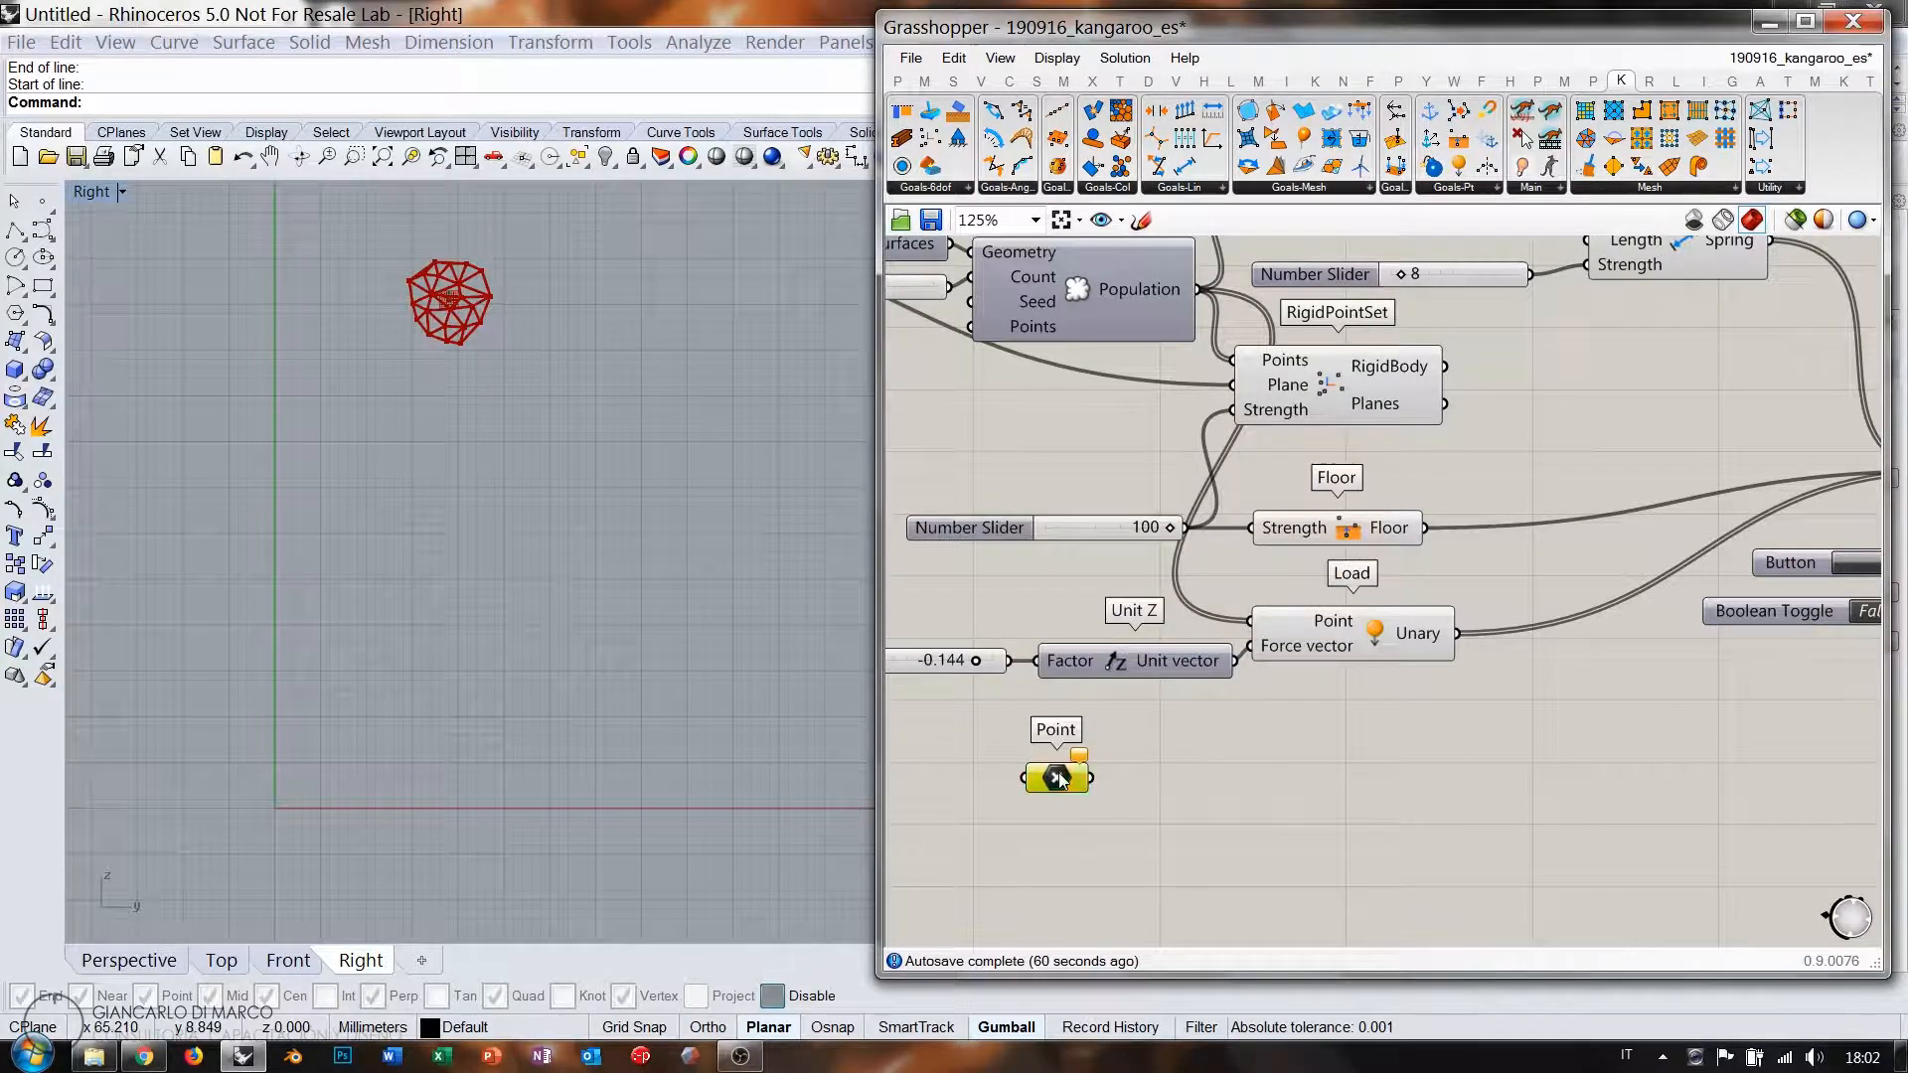
pyautogui.rightClick(1059, 778)
# Pick the first zigzag points from the bottom-left baseline upward, toggling Ortho with F8.
pyautogui.click(1170, 854)
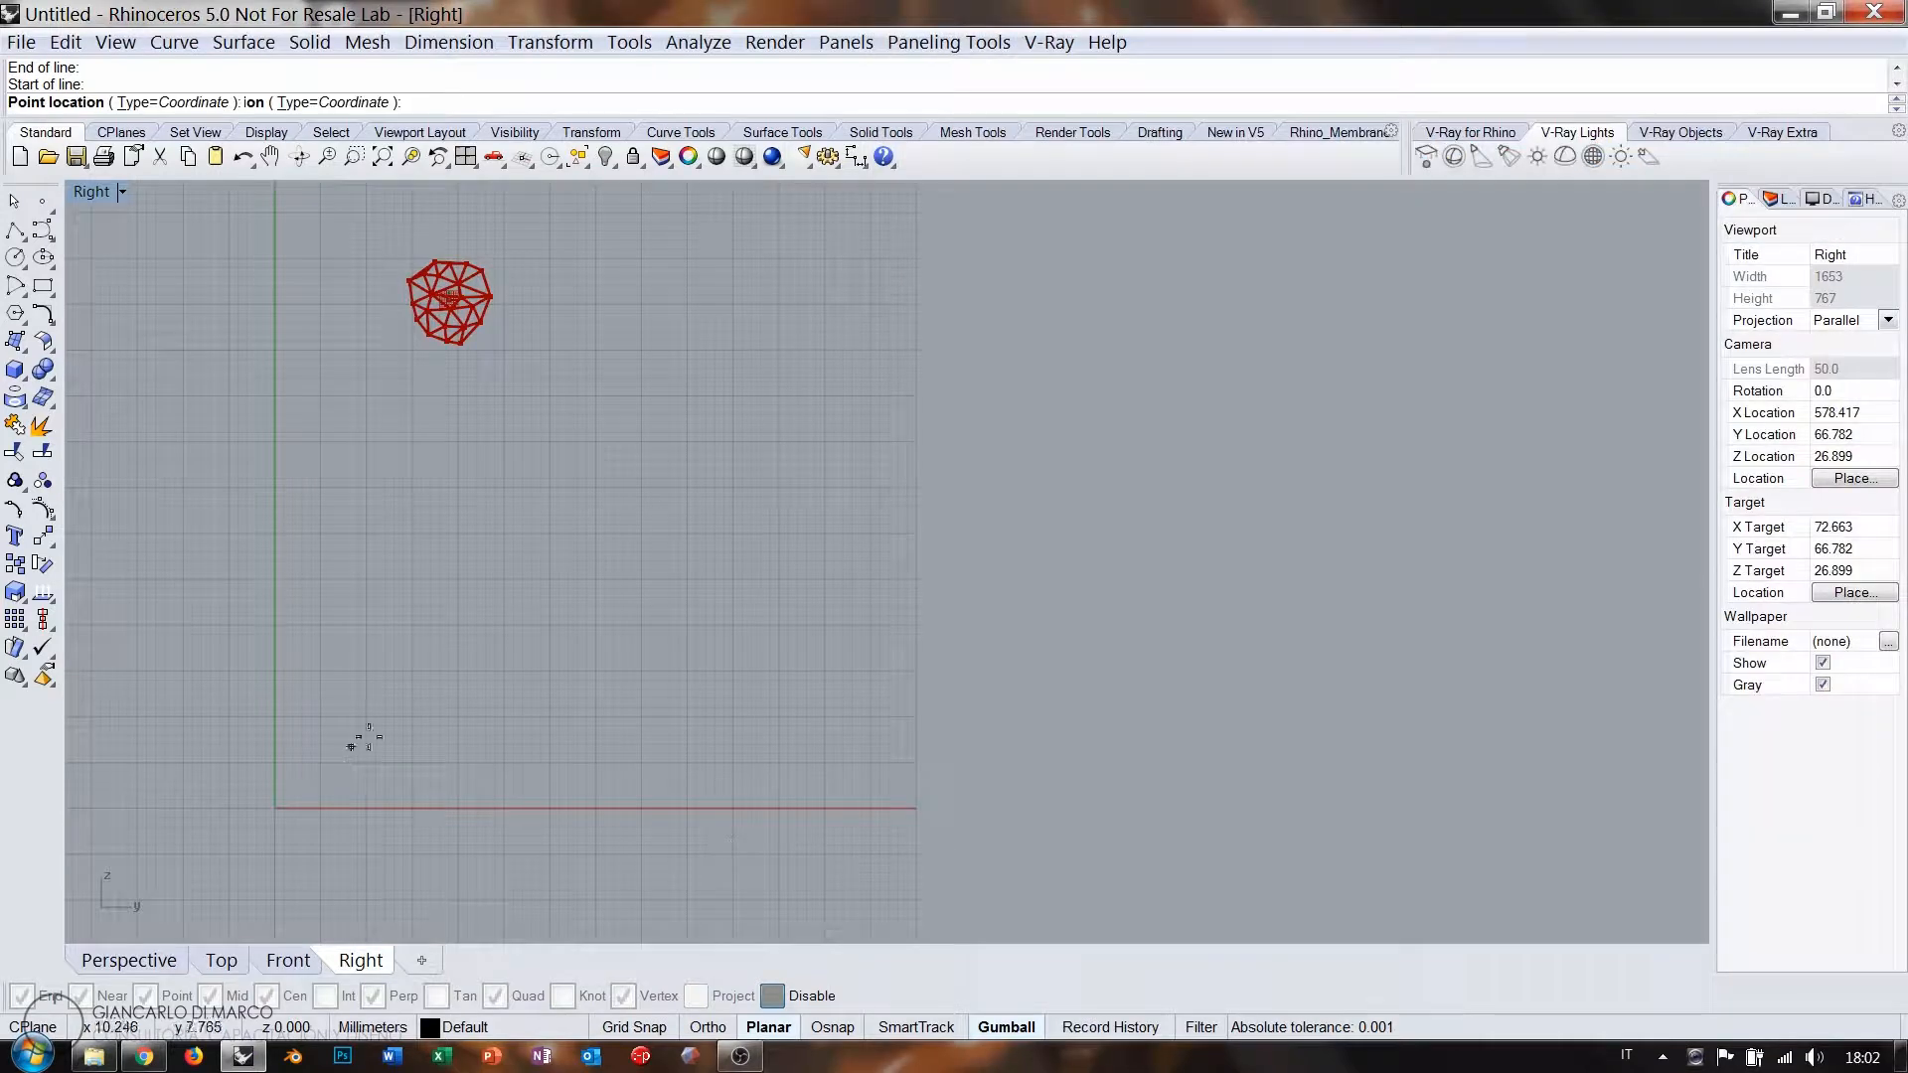
pyautogui.click(311, 798)
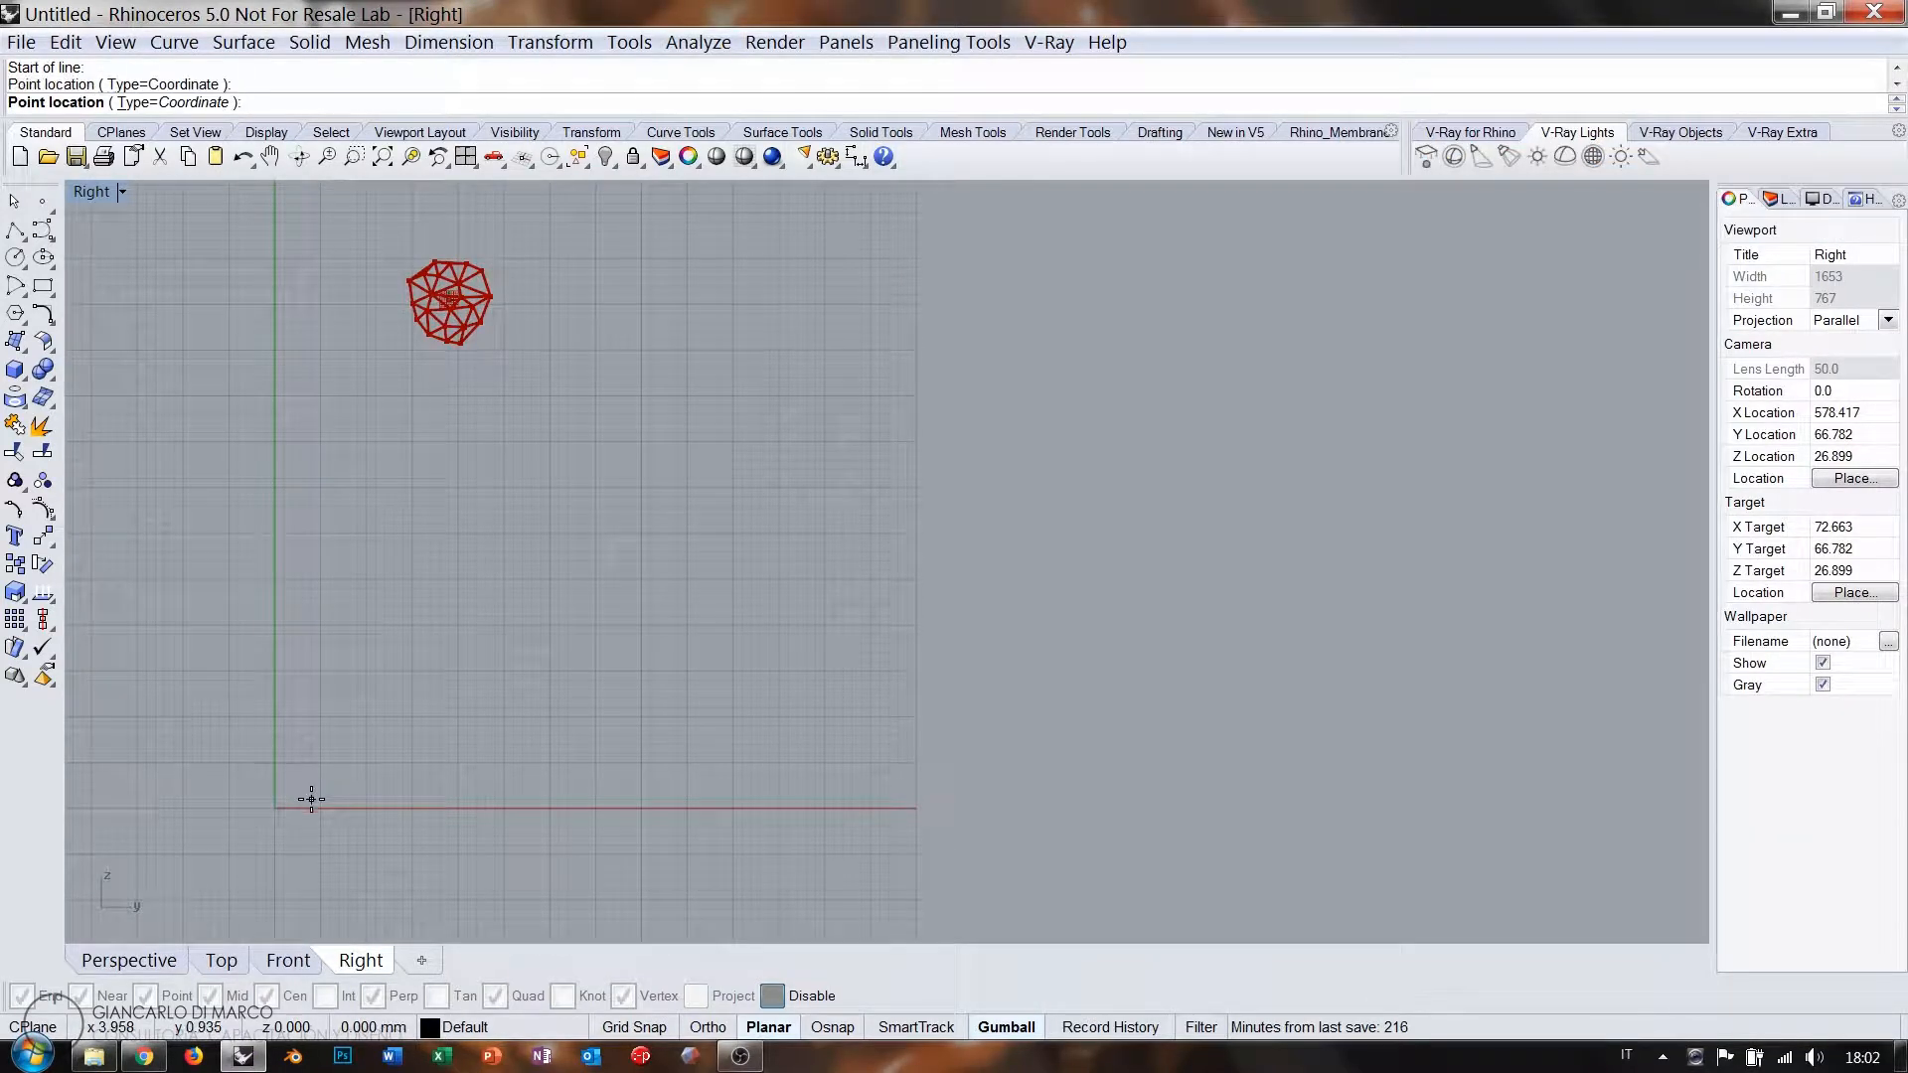
pyautogui.press('F8')
pyautogui.click(659, 800)
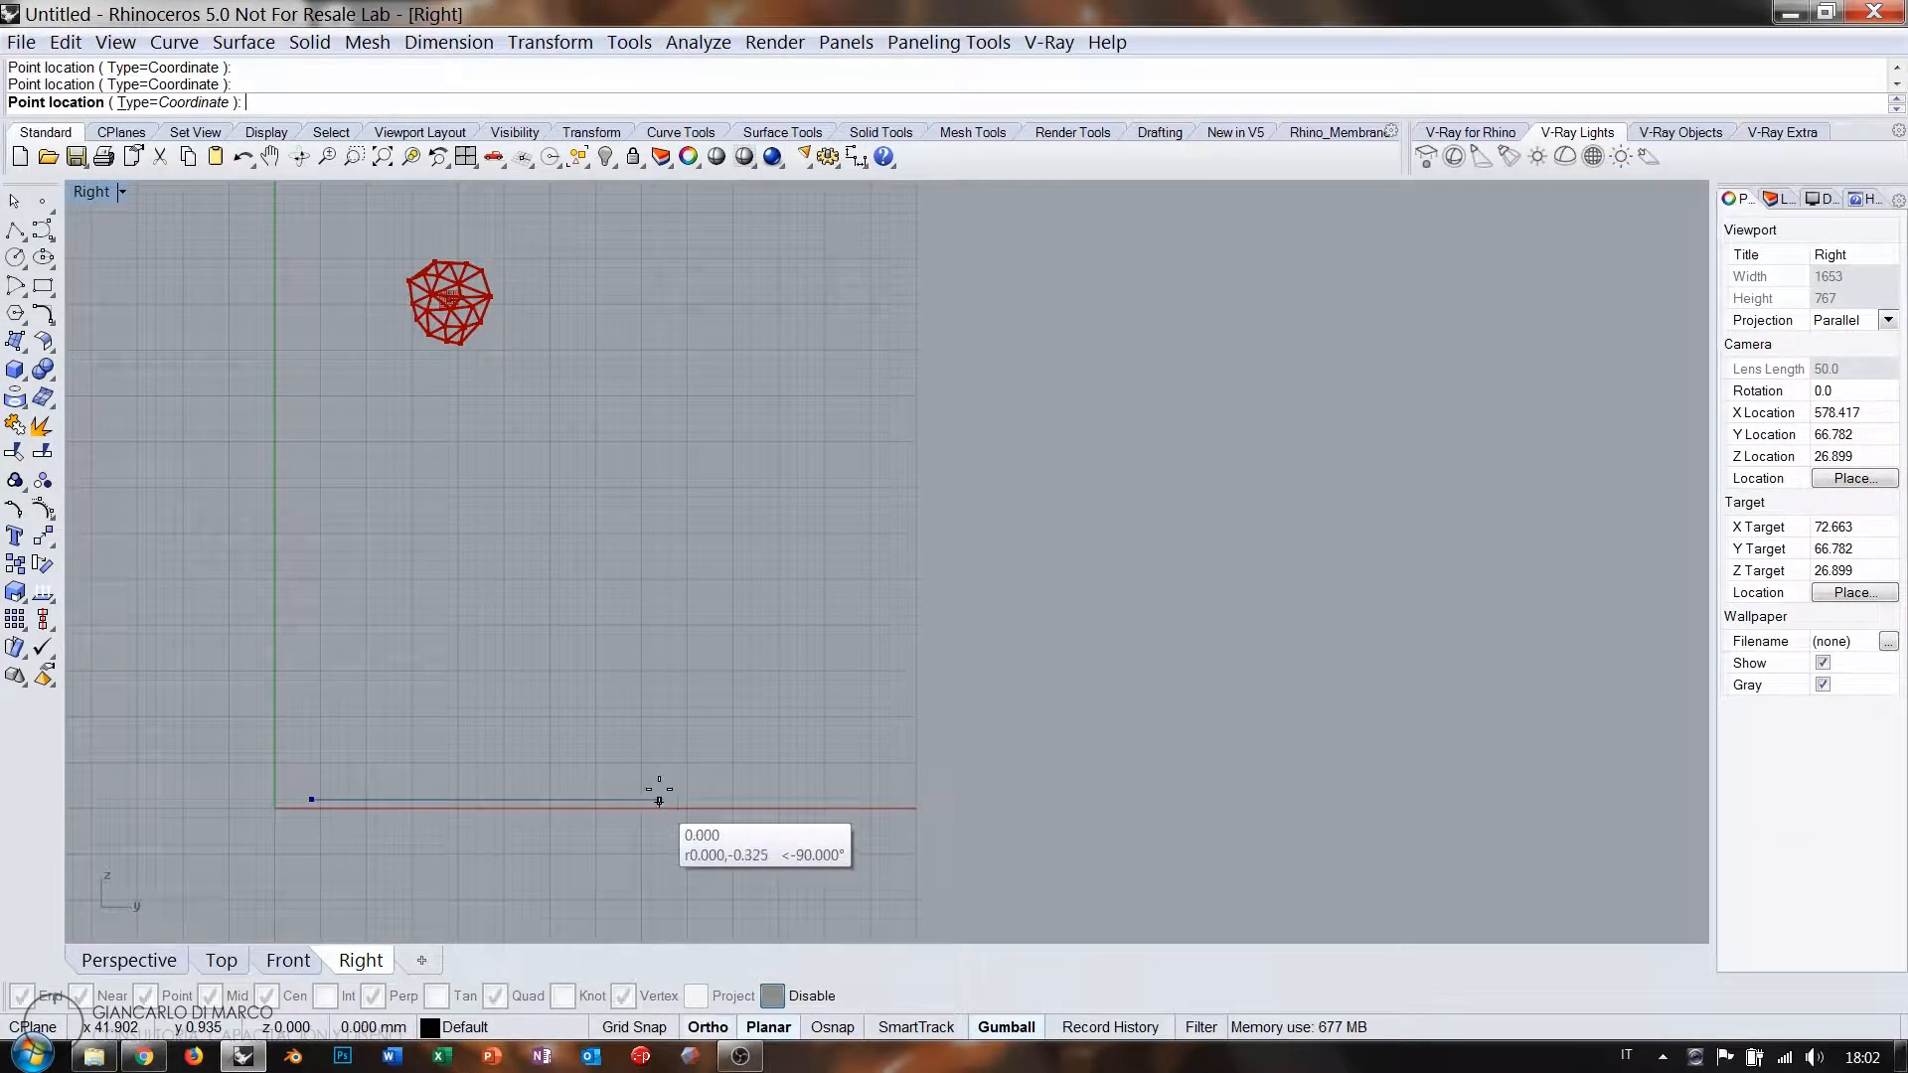
pyautogui.press('F8')
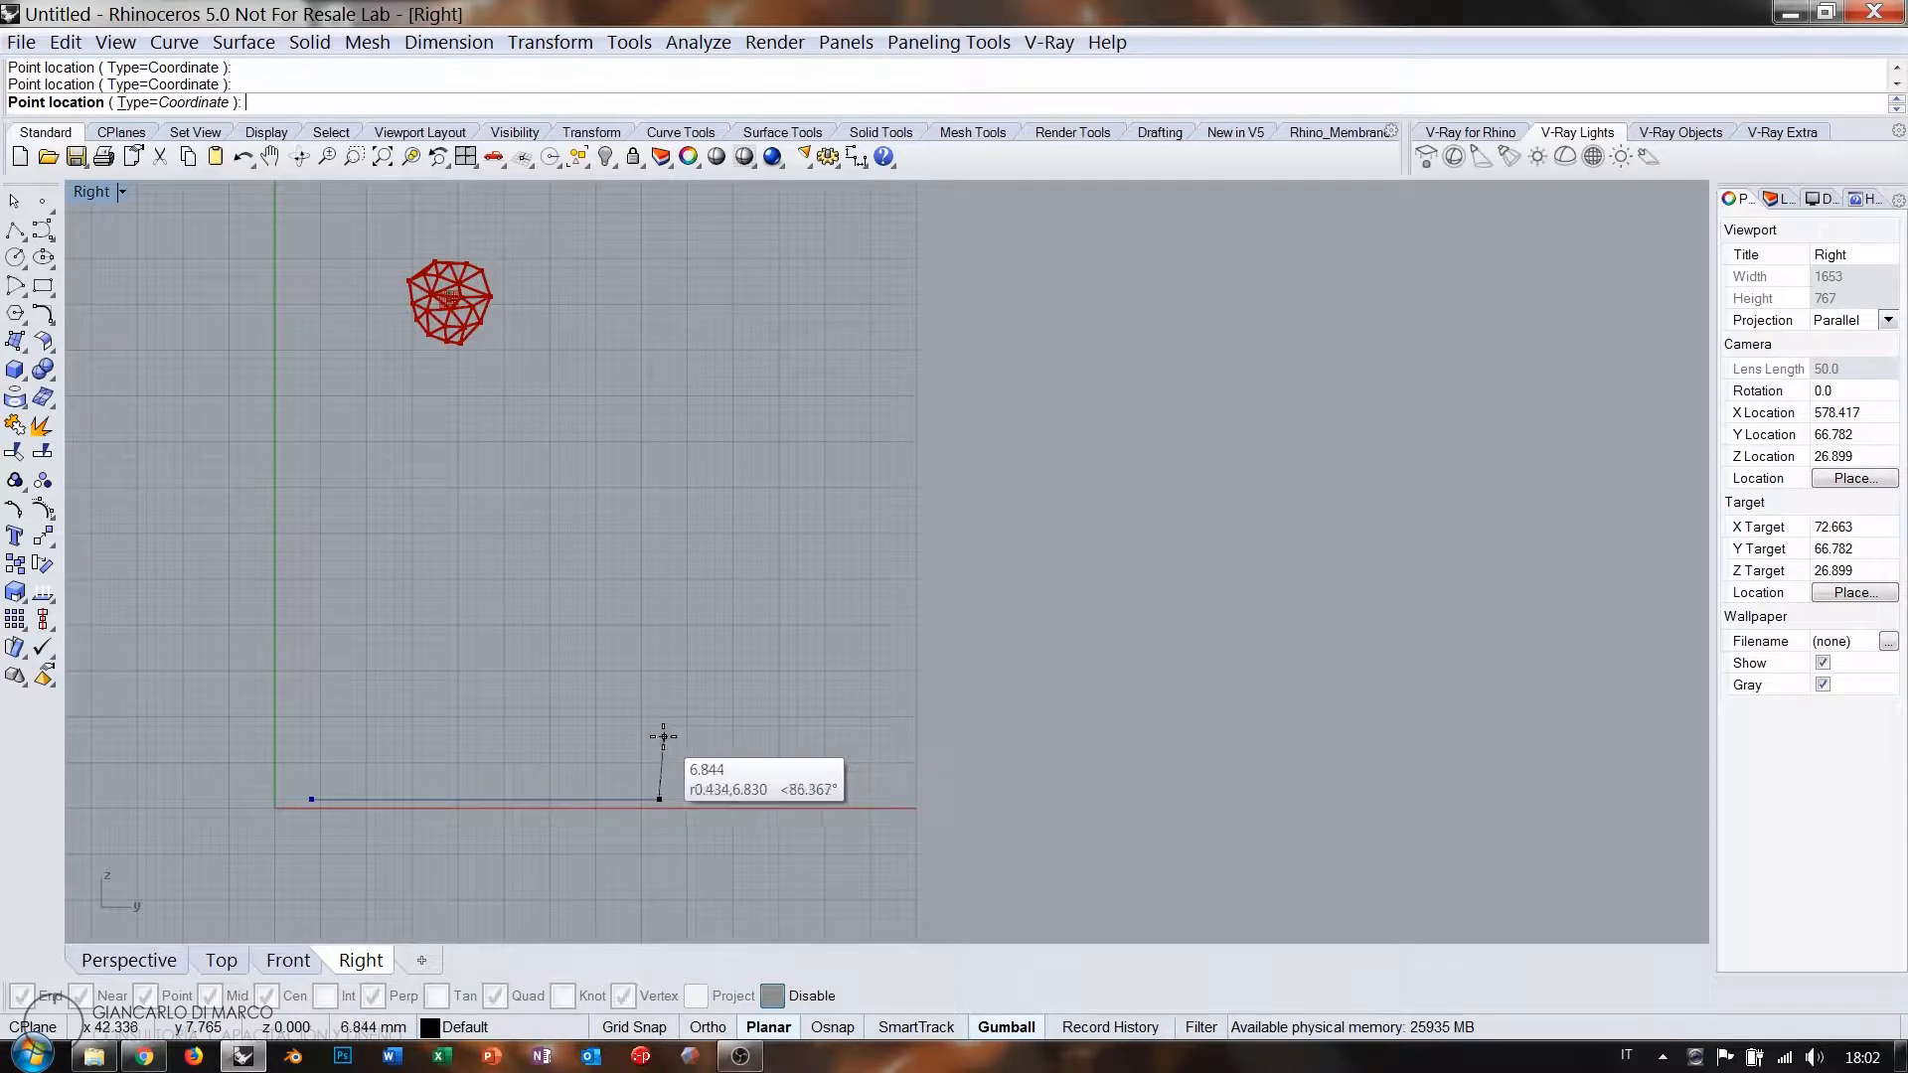
pyautogui.press('F8')
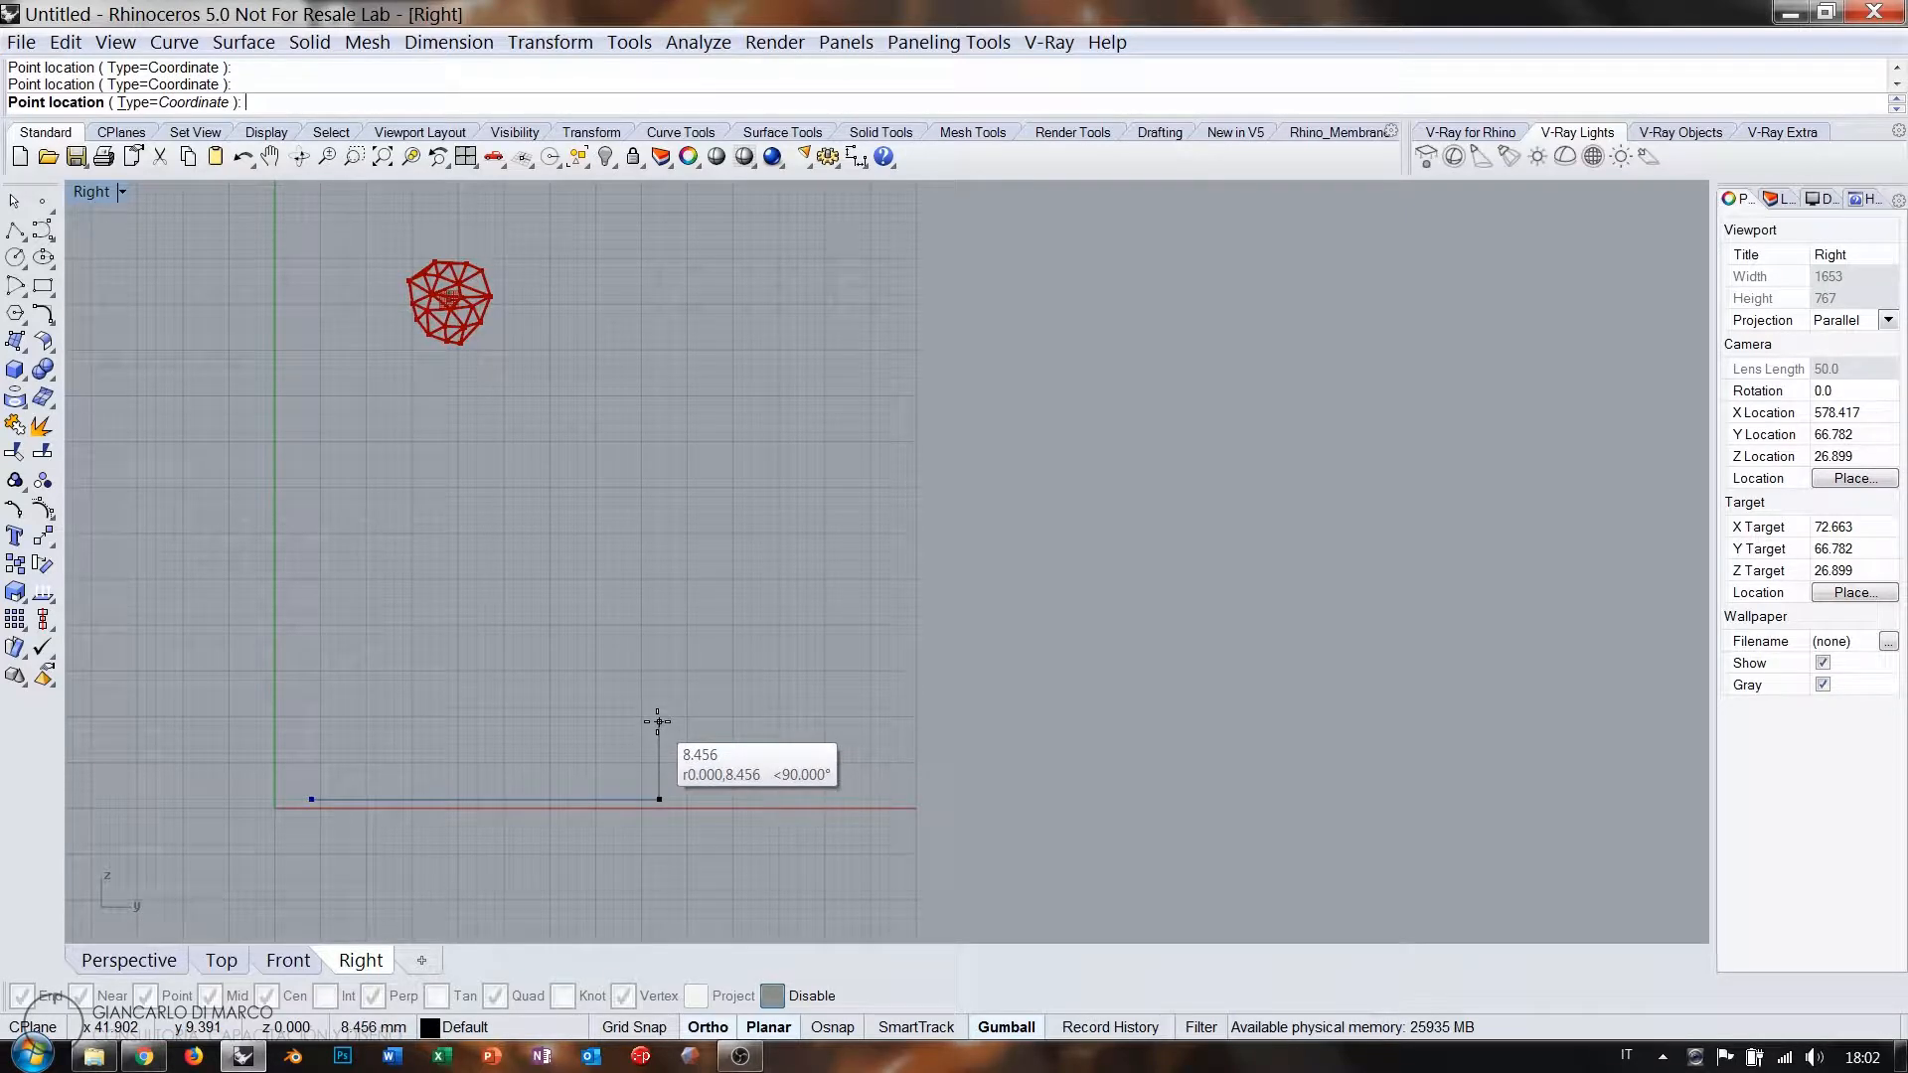
pyautogui.press('F8')
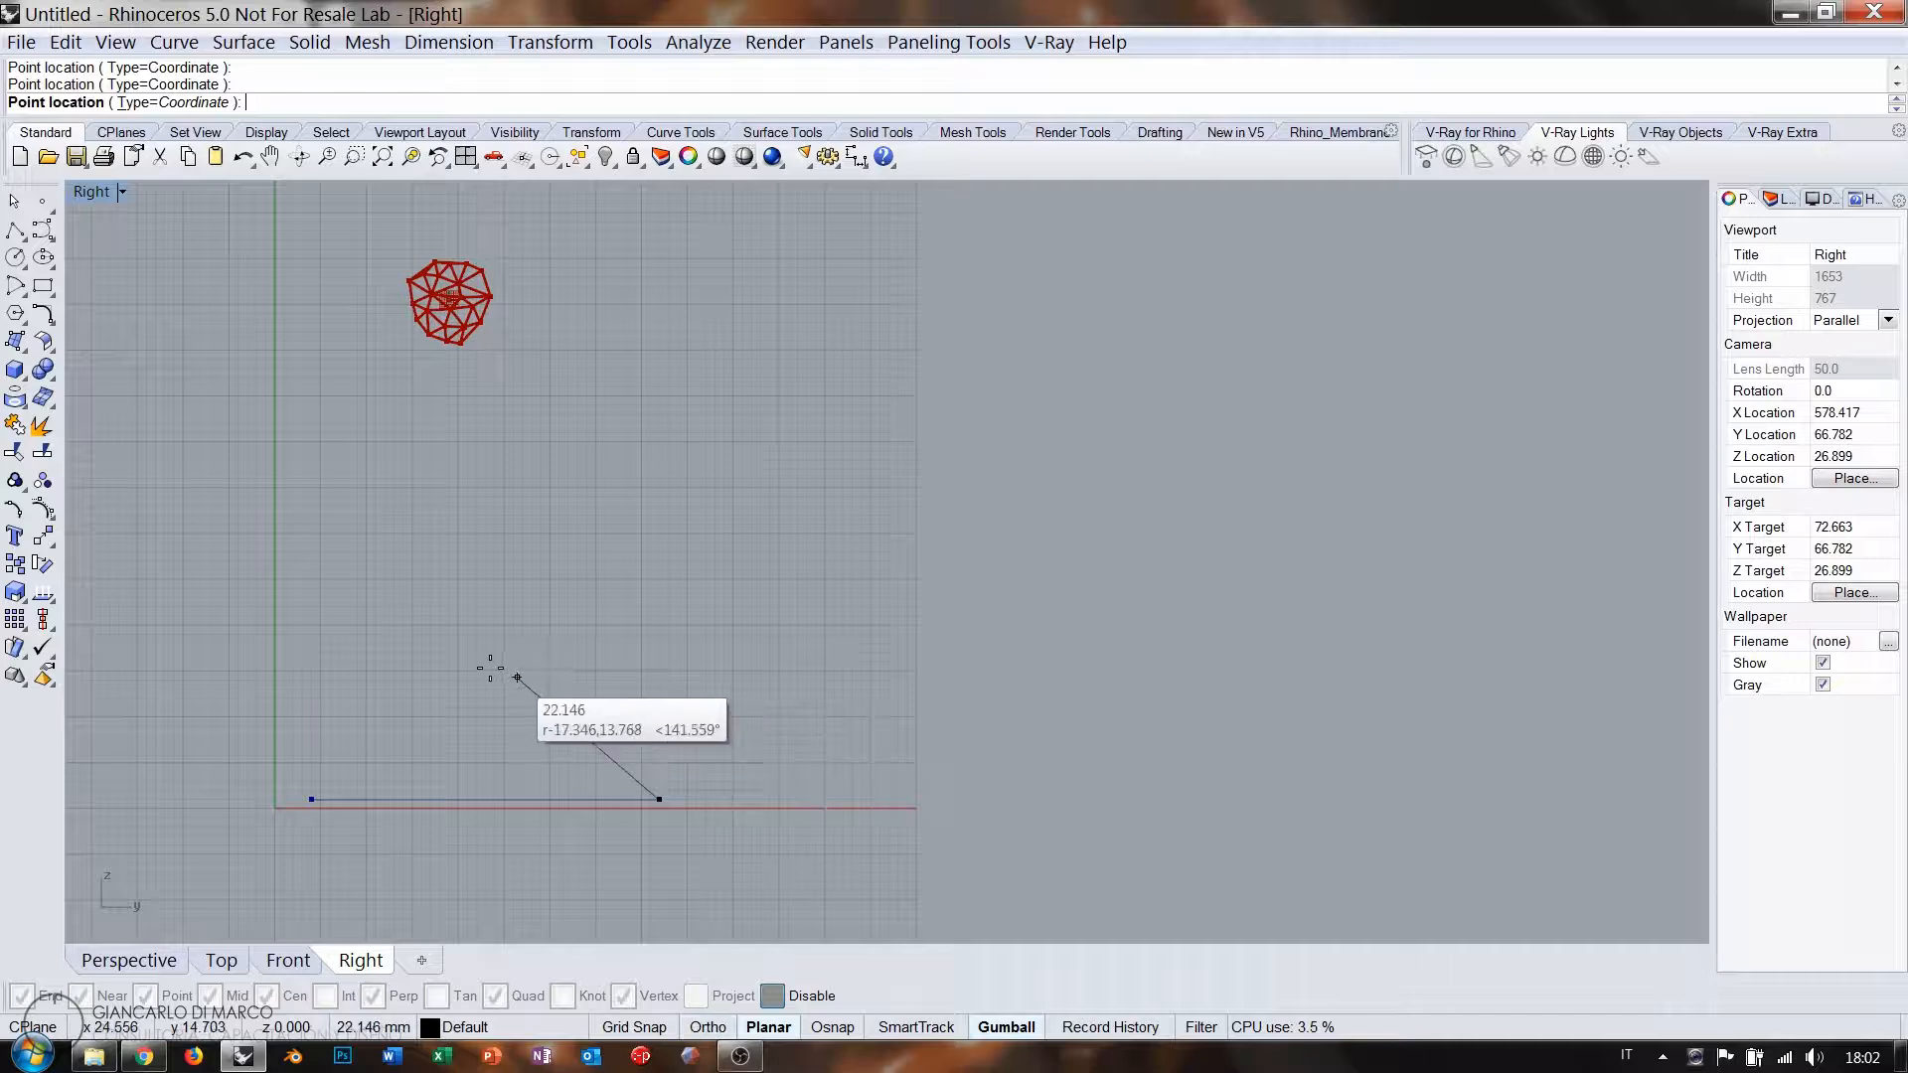
pyautogui.click(466, 683)
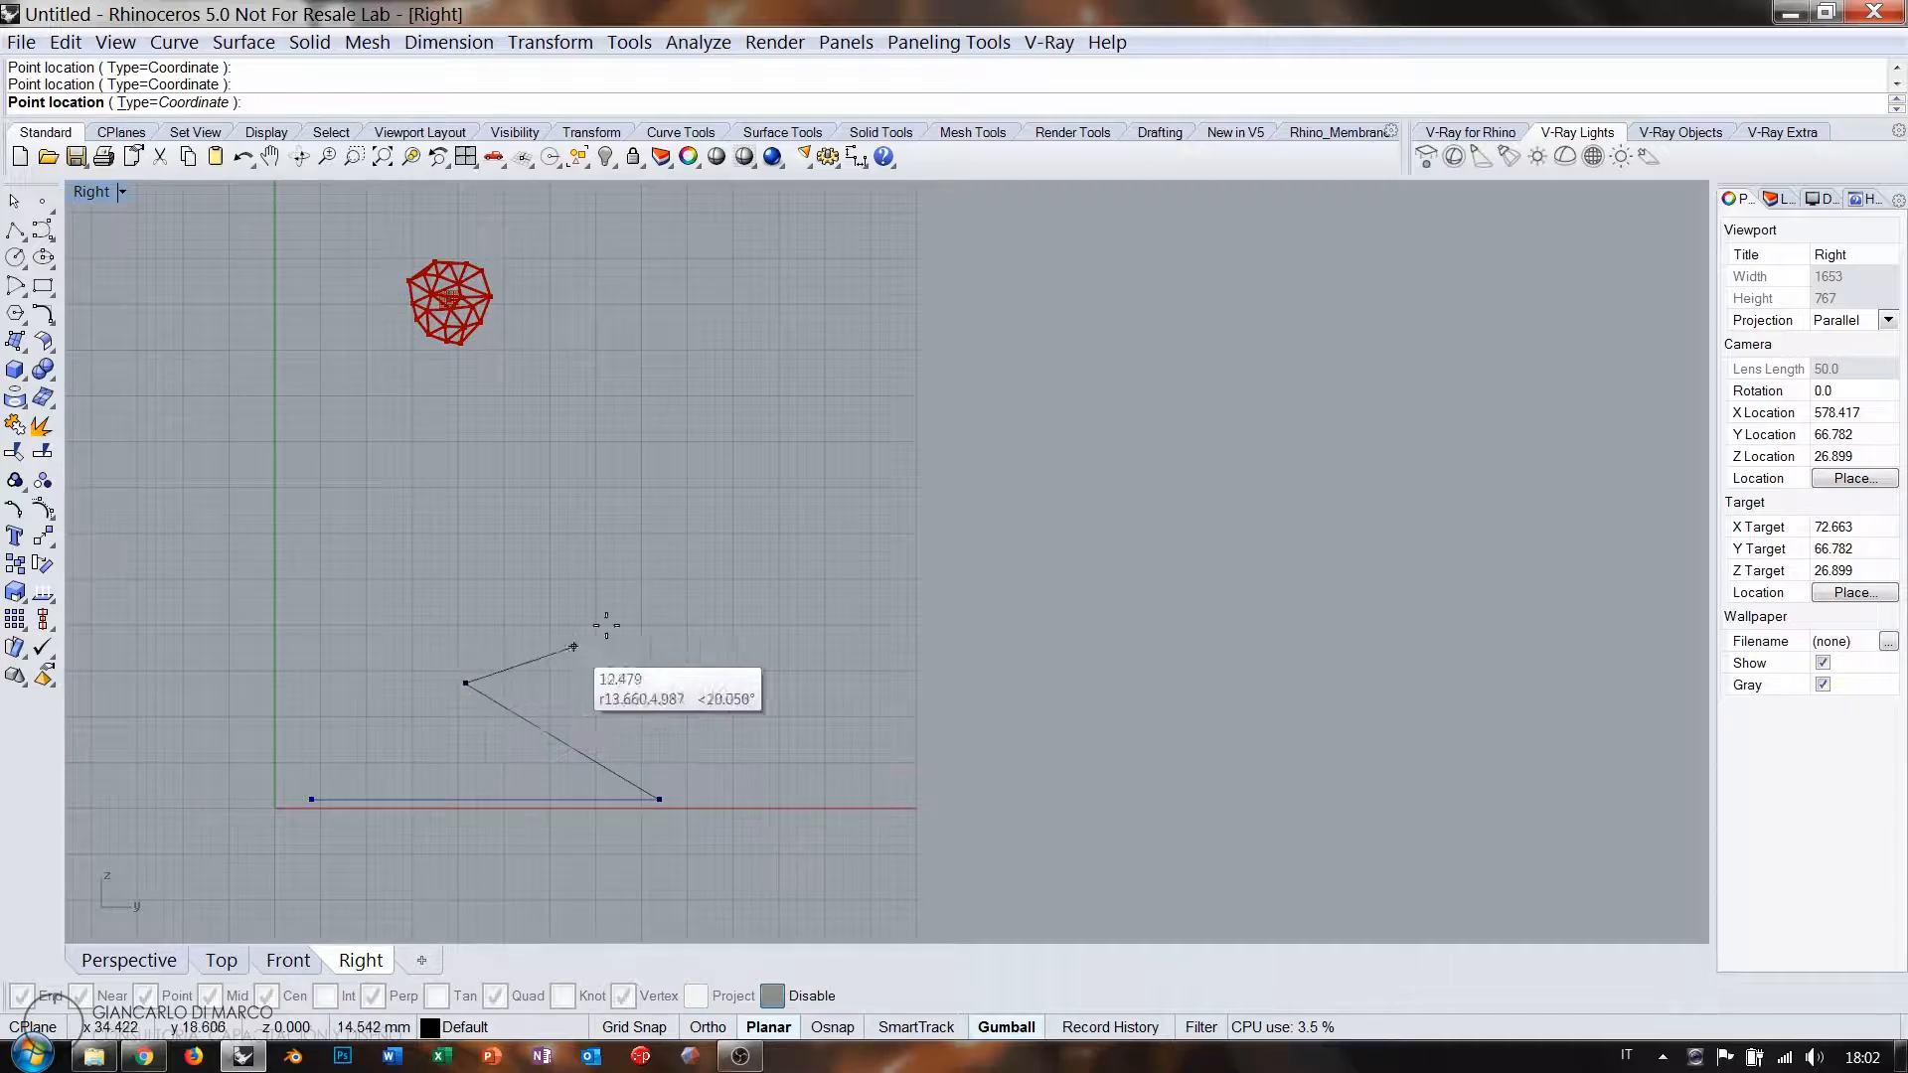
pyautogui.click(662, 578)
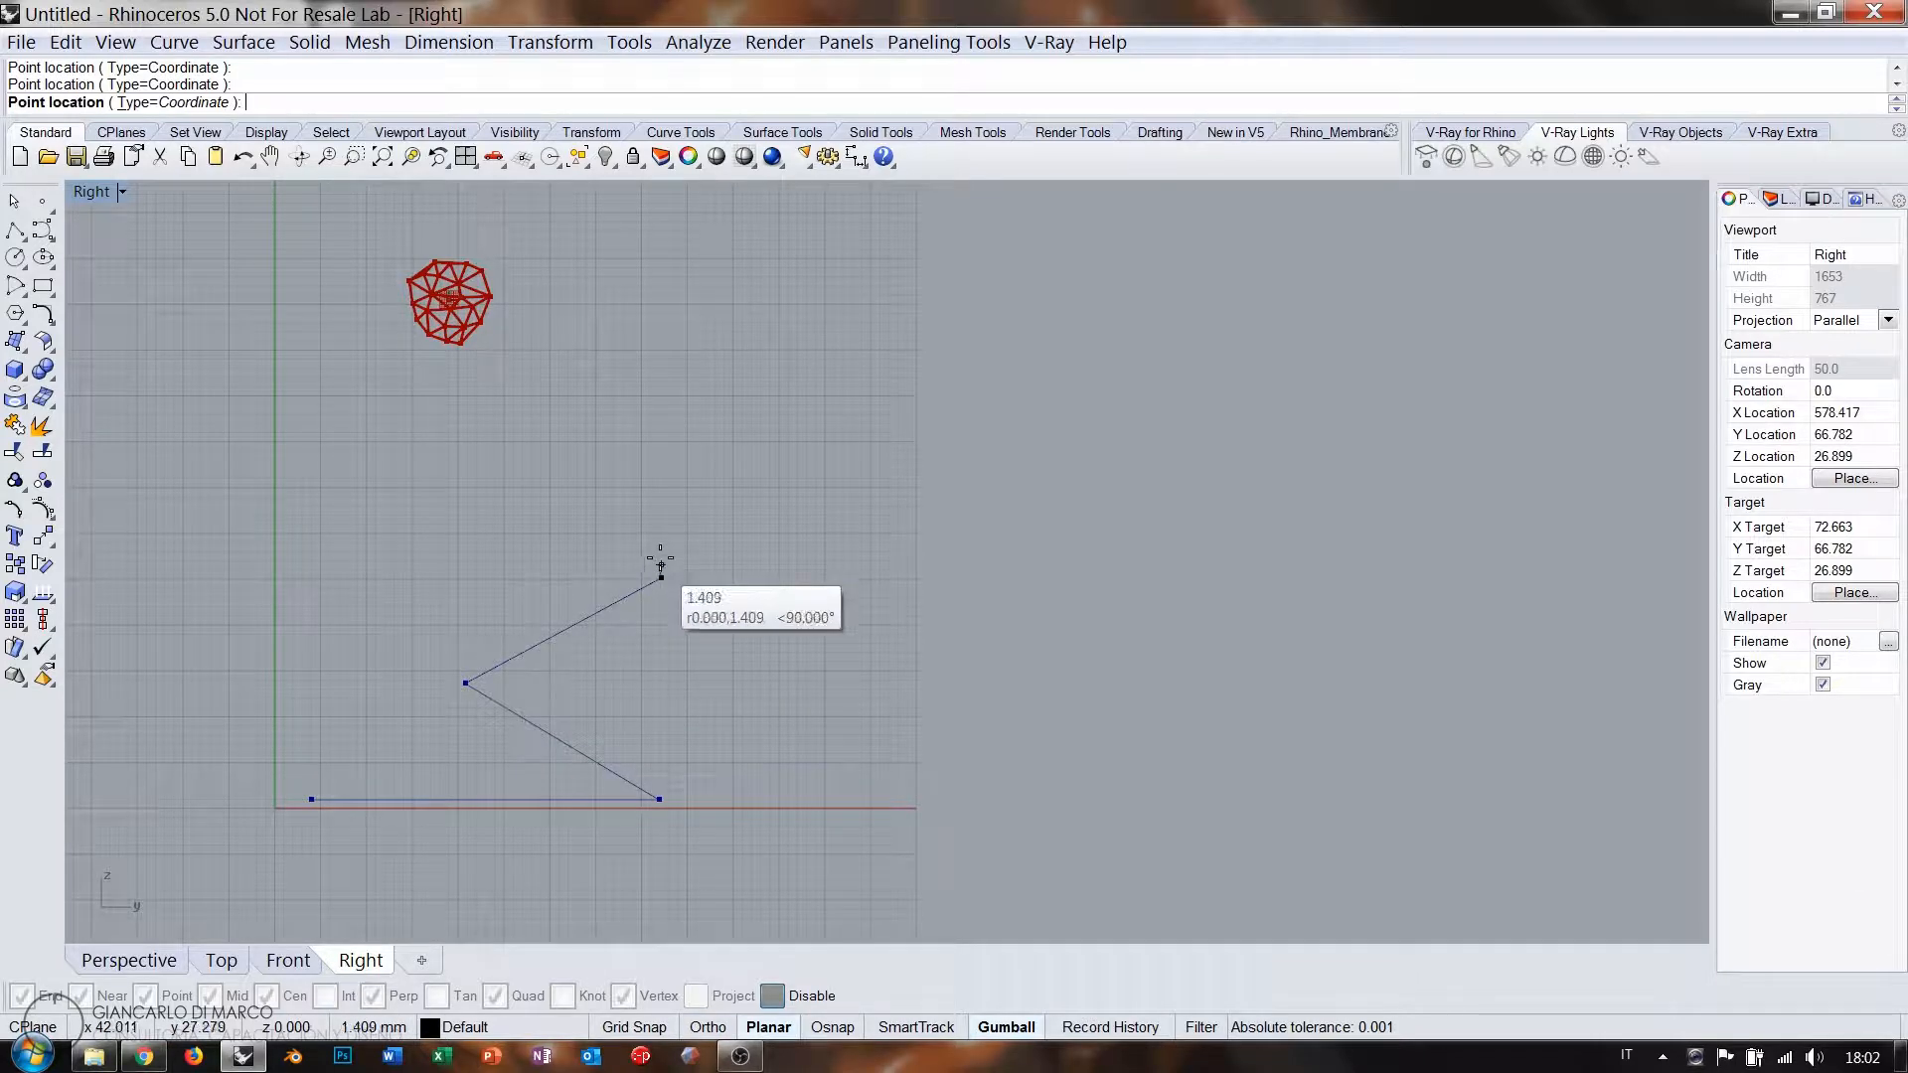
pyautogui.click(659, 456)
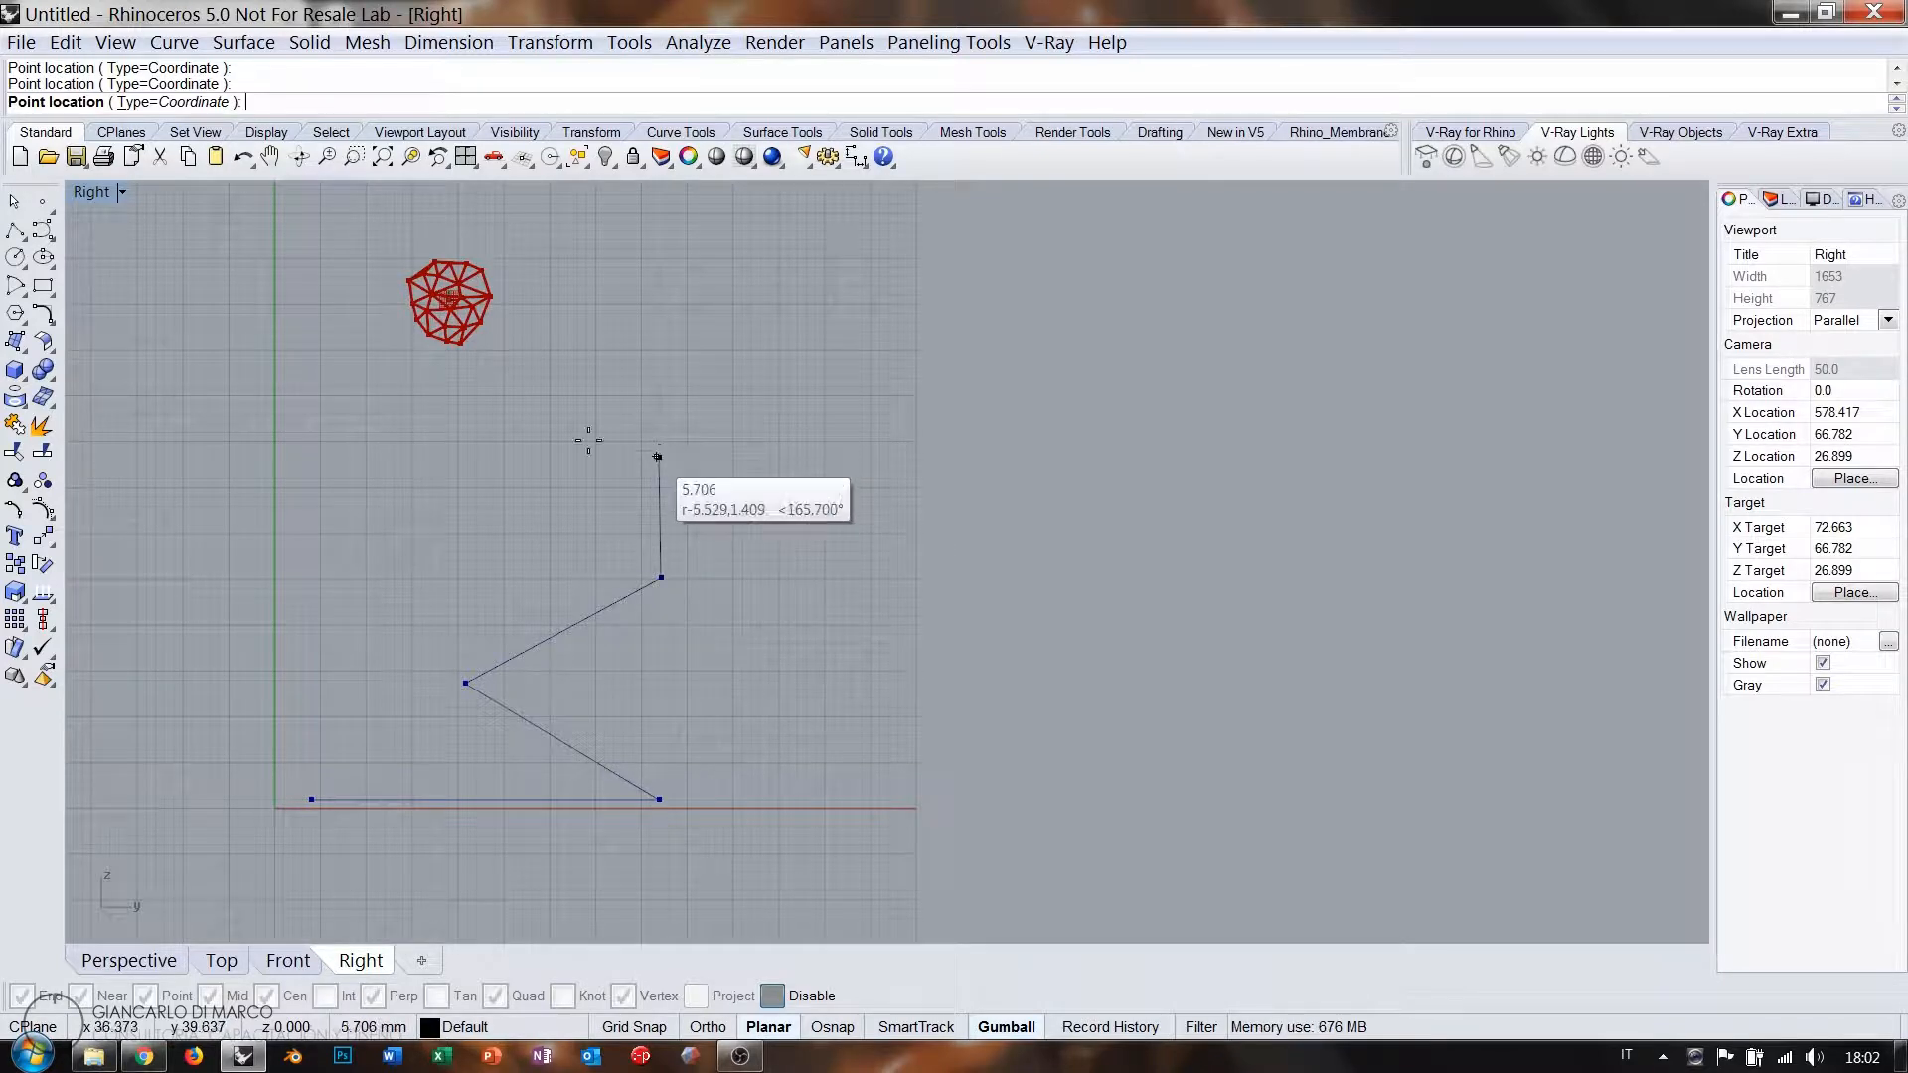
# Pick the remaining points across the top, down the left side and through the middle.
pyautogui.click(444, 384)
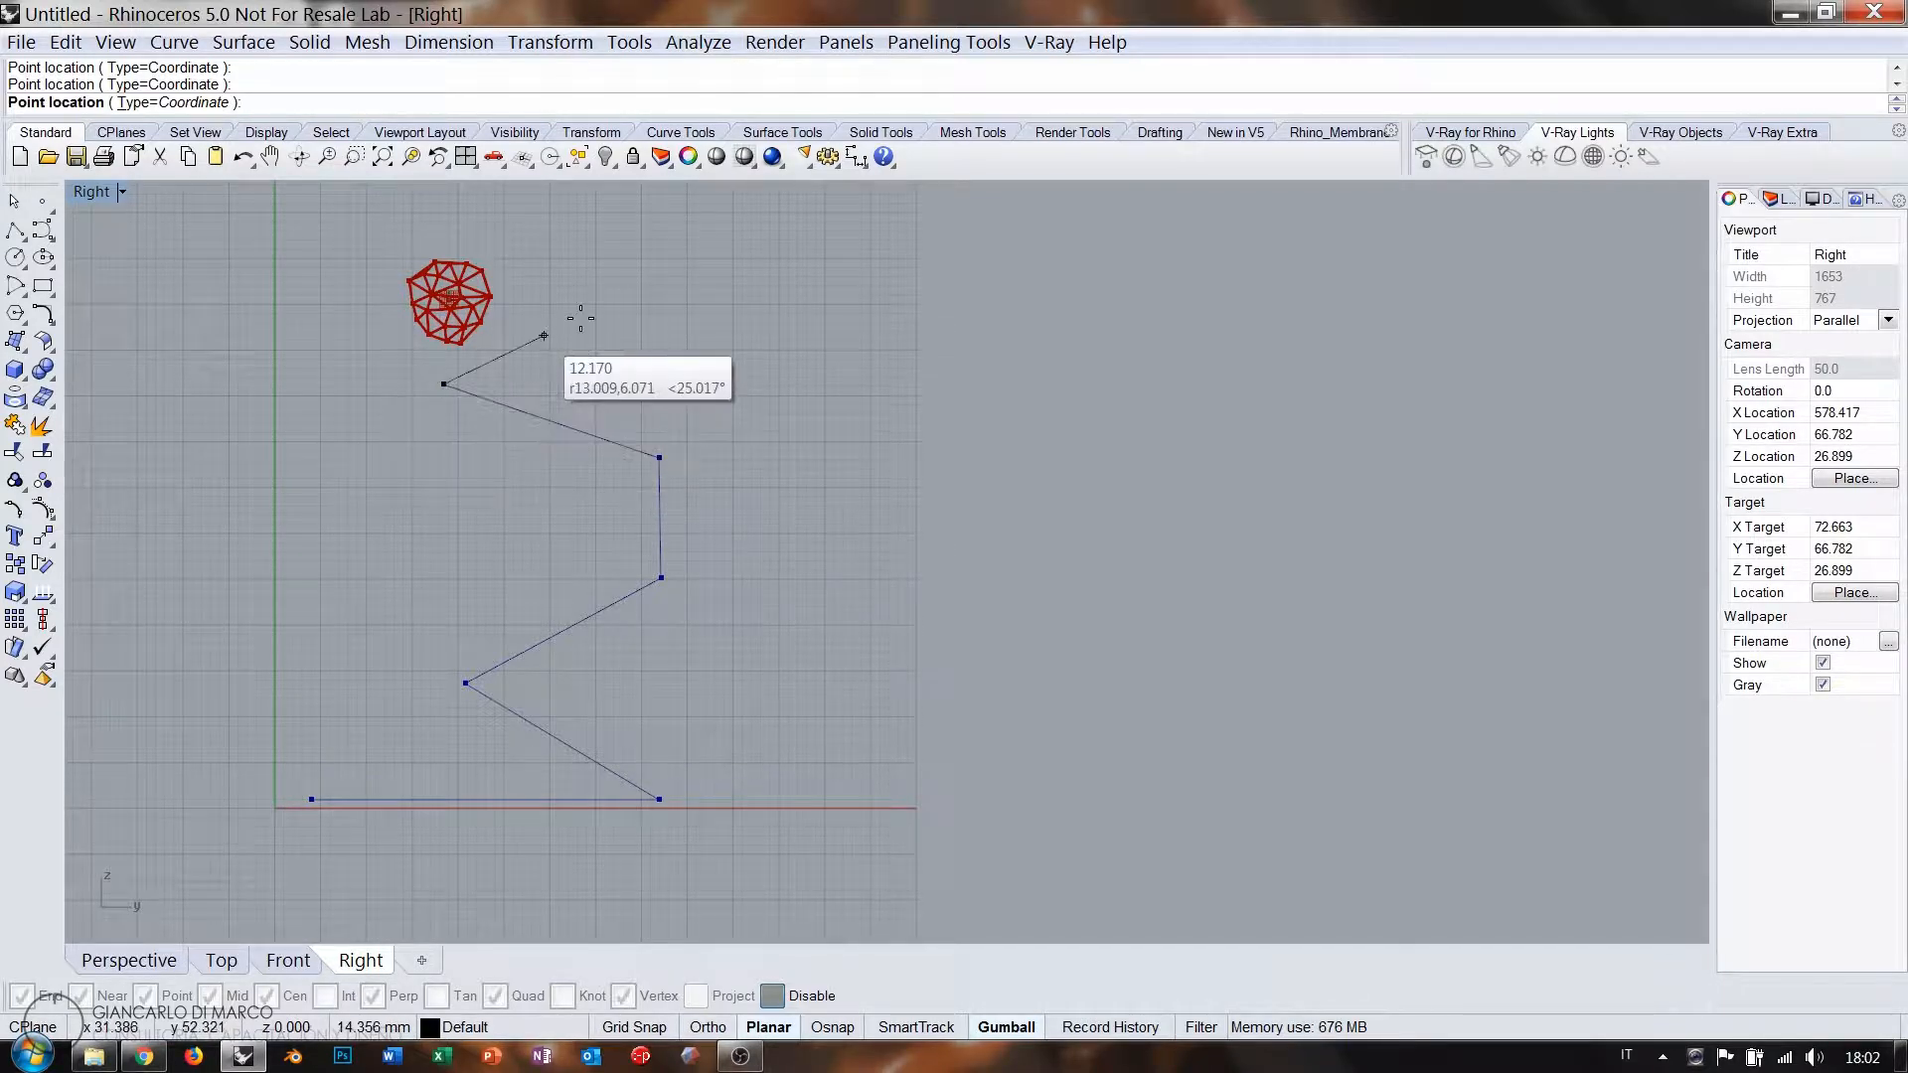
pyautogui.click(633, 256)
pyautogui.click(515, 208)
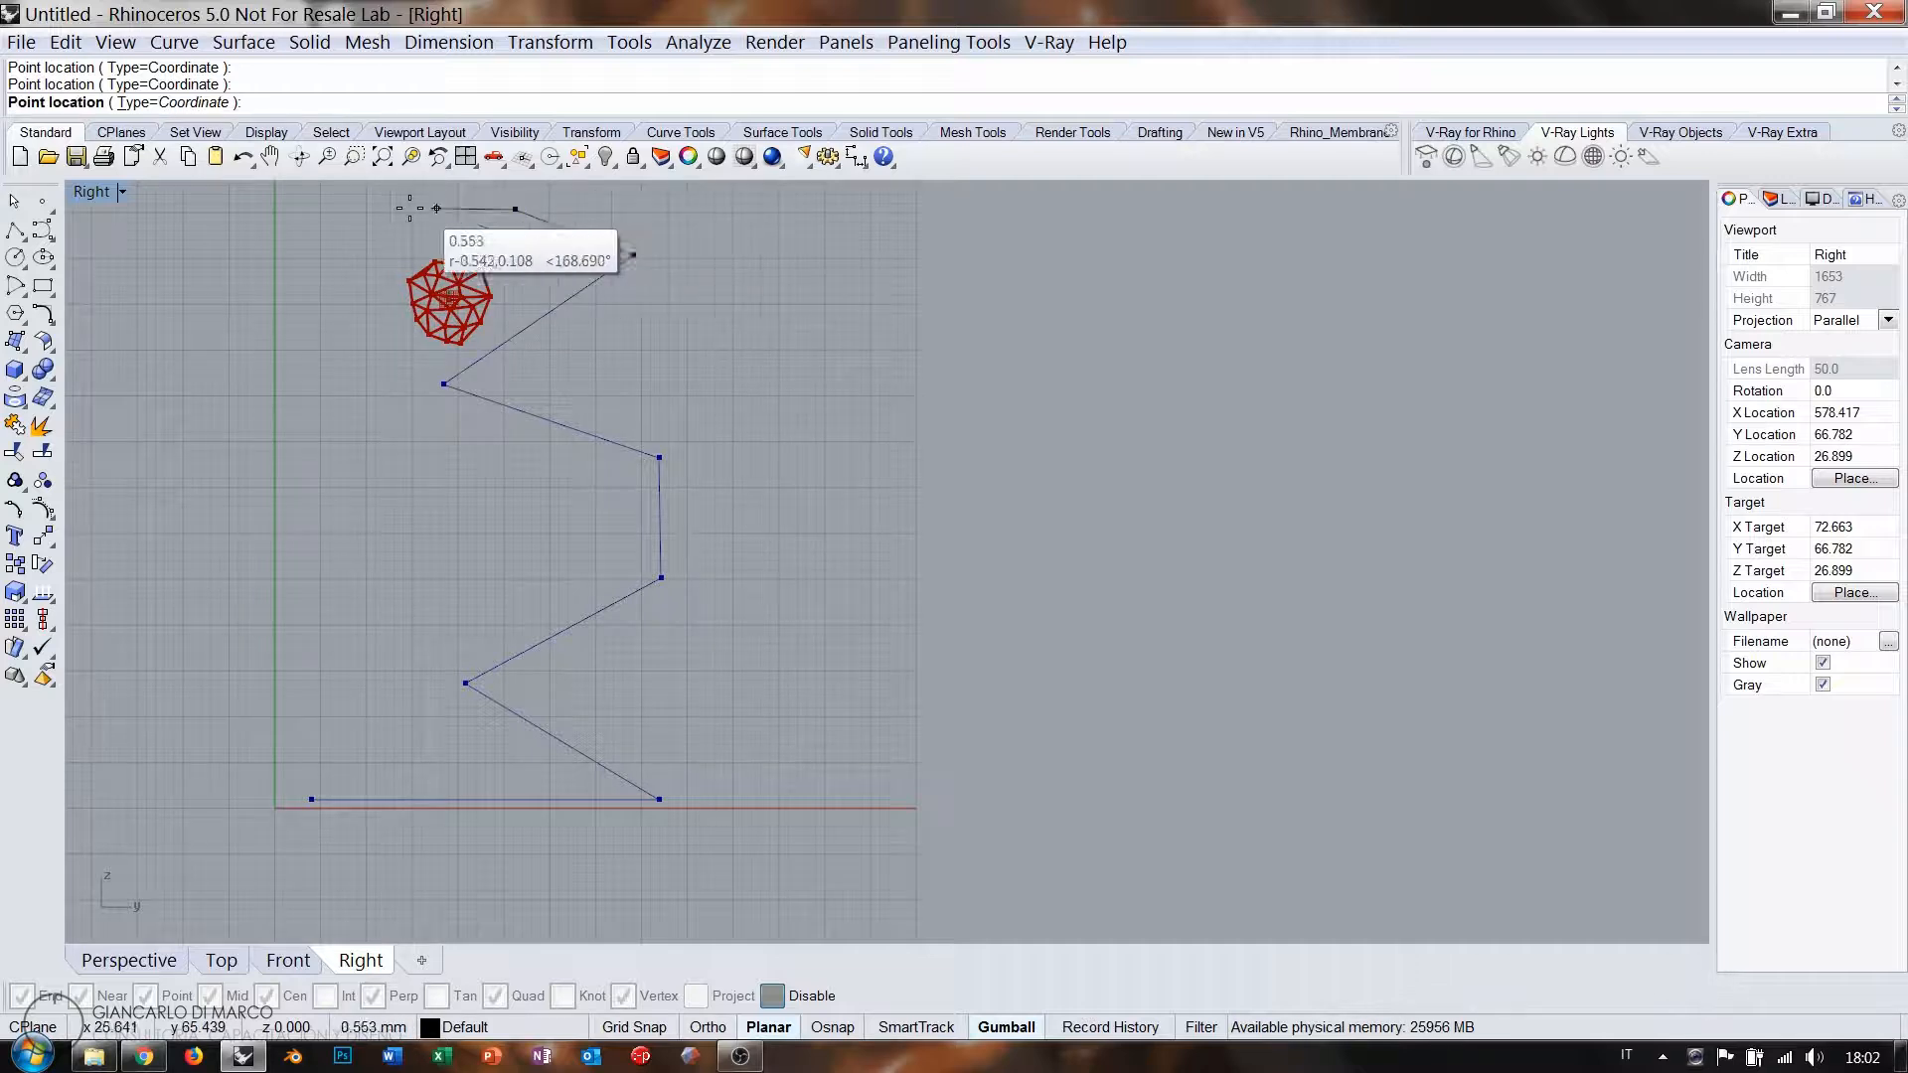
pyautogui.click(340, 211)
pyautogui.click(285, 314)
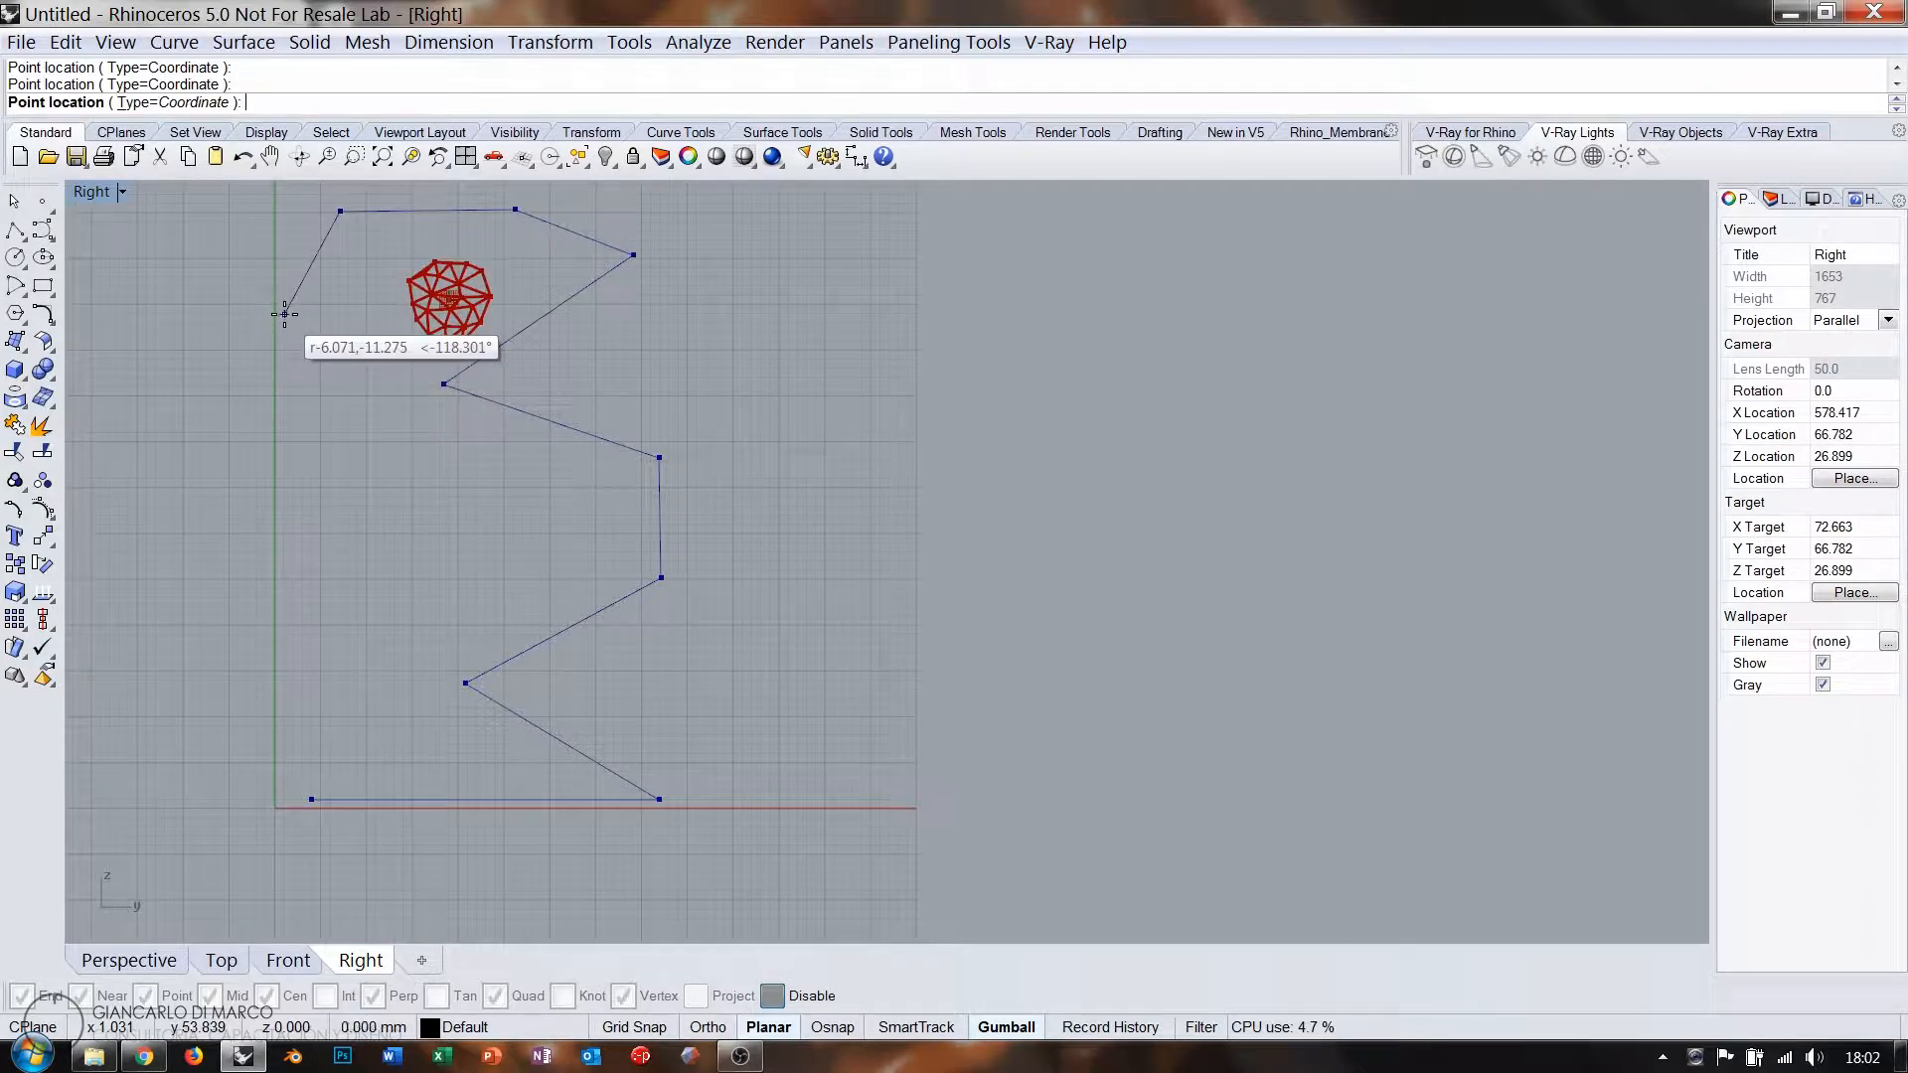
pyautogui.click(288, 431)
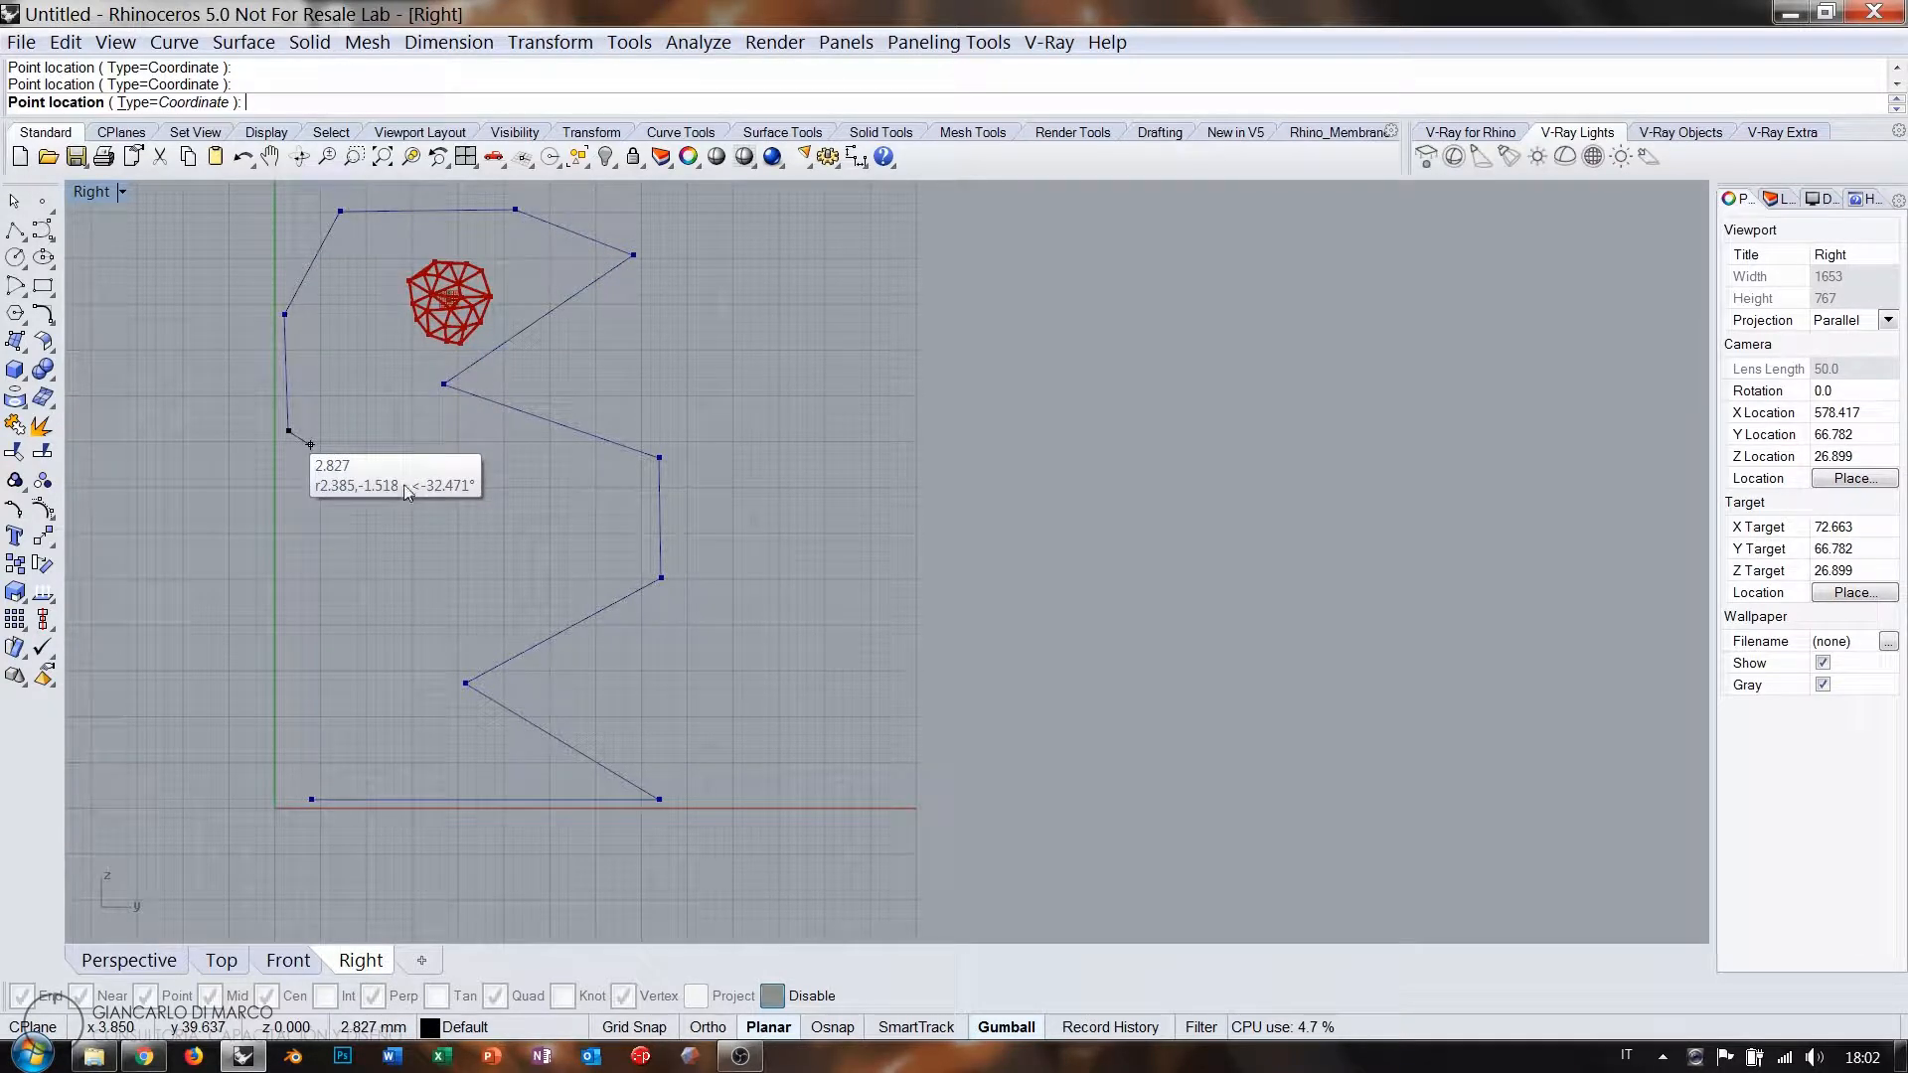
pyautogui.press('Return')
pyautogui.click(491, 497)
pyautogui.click(508, 525)
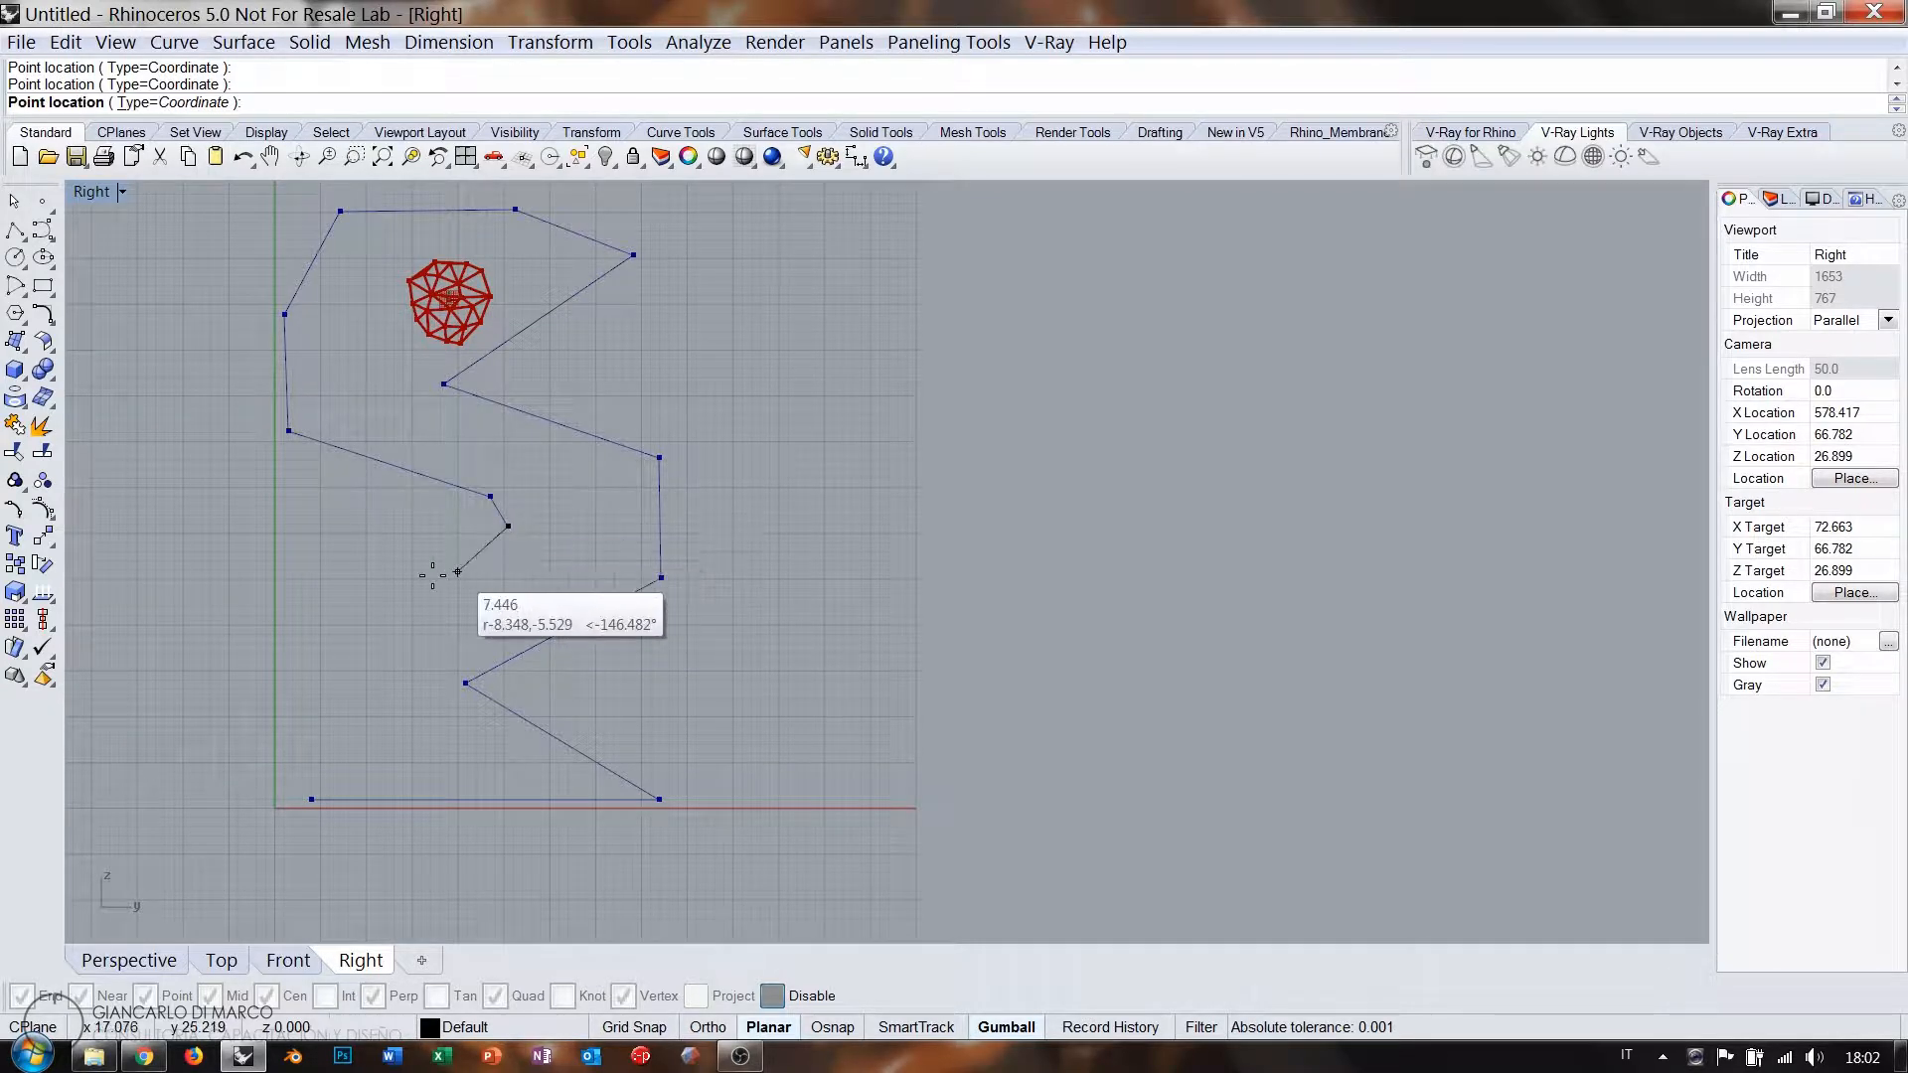
pyautogui.click(379, 588)
pyautogui.click(296, 669)
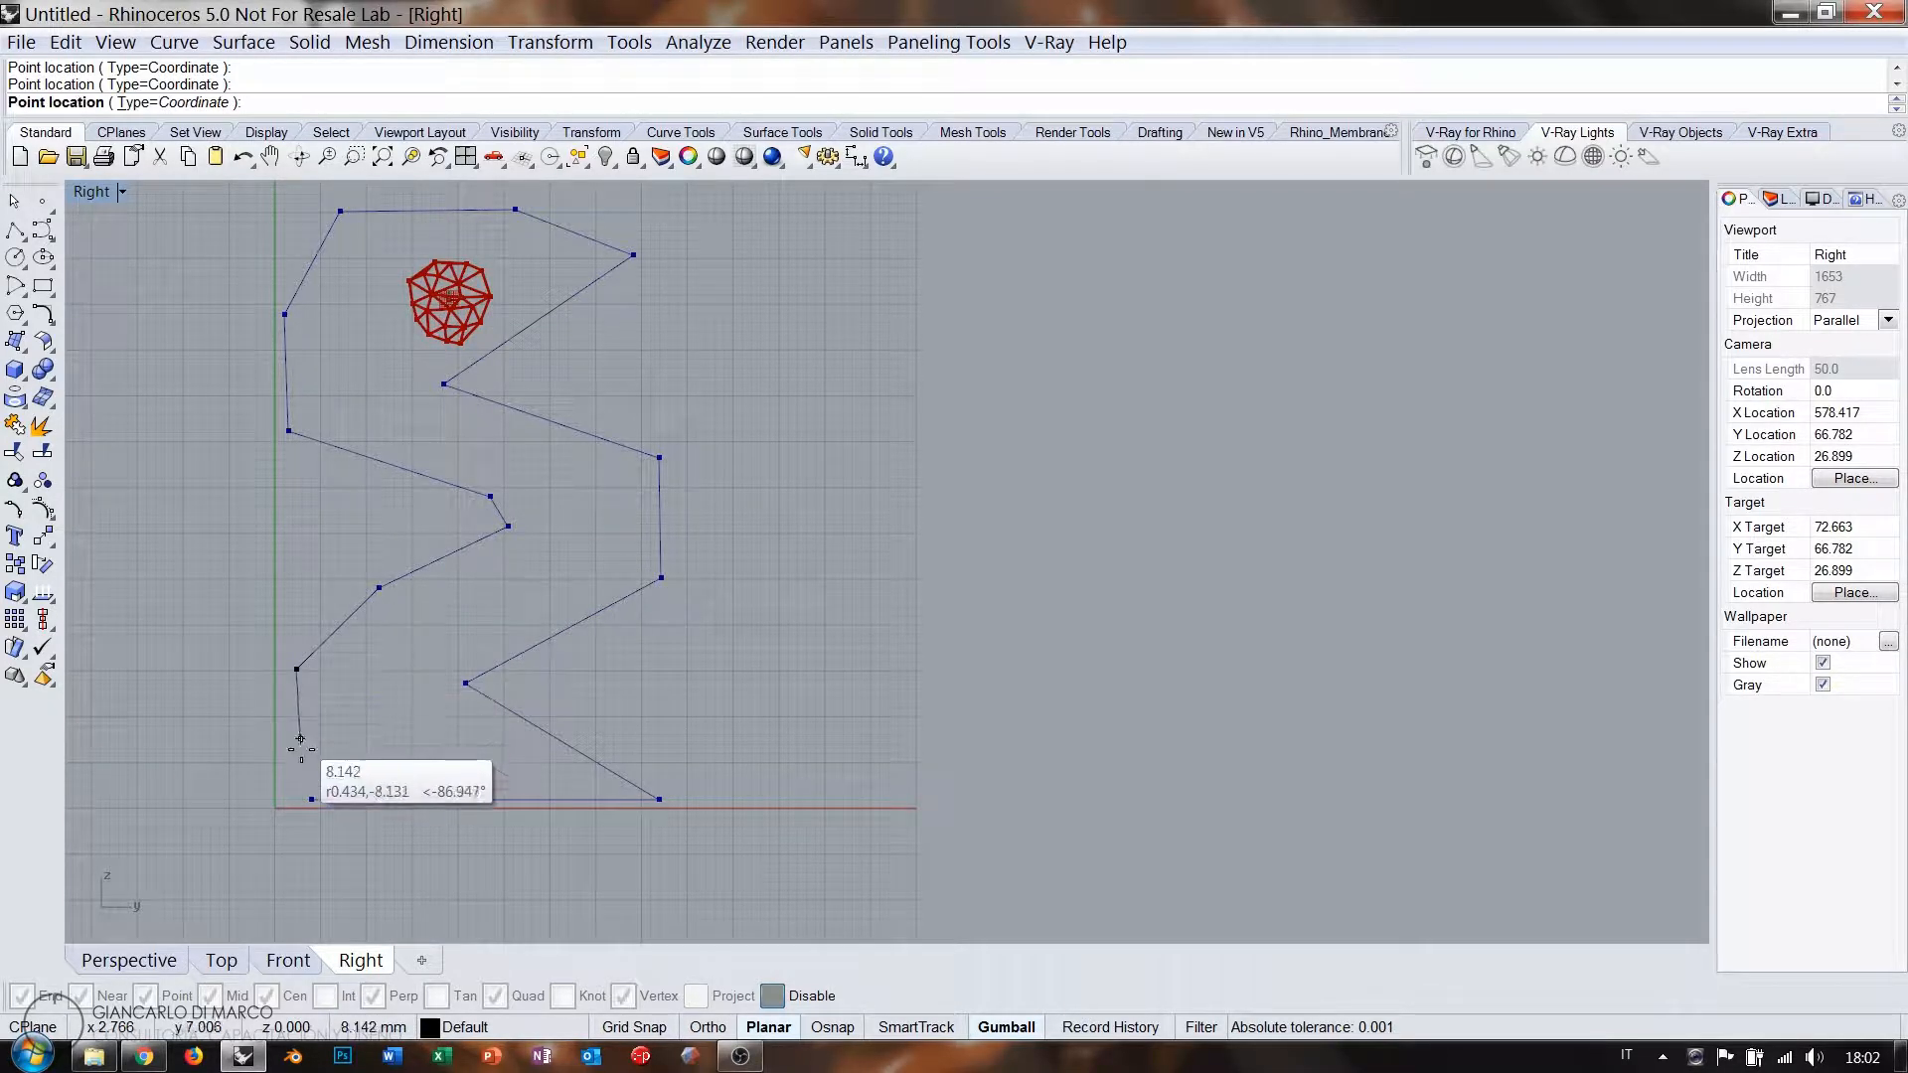
pyautogui.press('Return')
pyautogui.doubleClick(1183, 790)
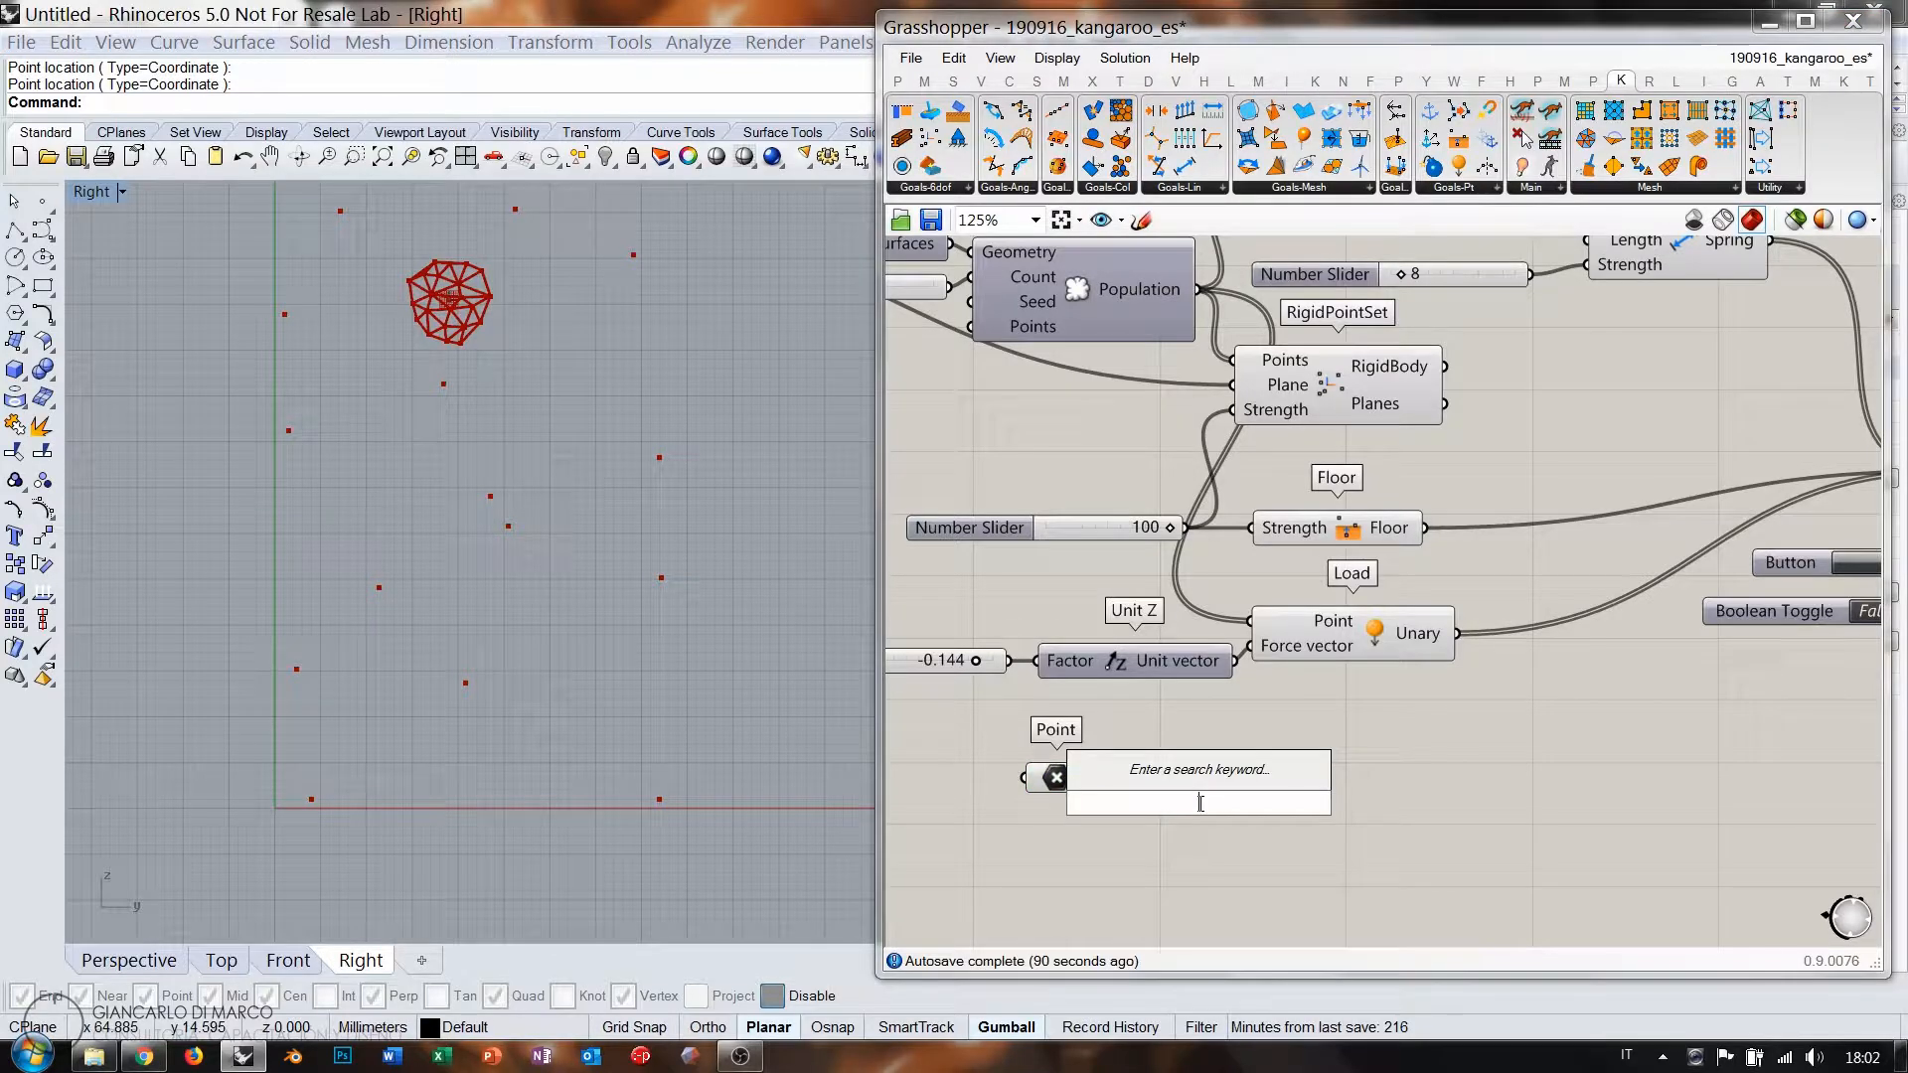
# Feed the picked points into a PolyLine component and invert its Closed input to close the zigzag outline.
pyautogui.write('polyl')
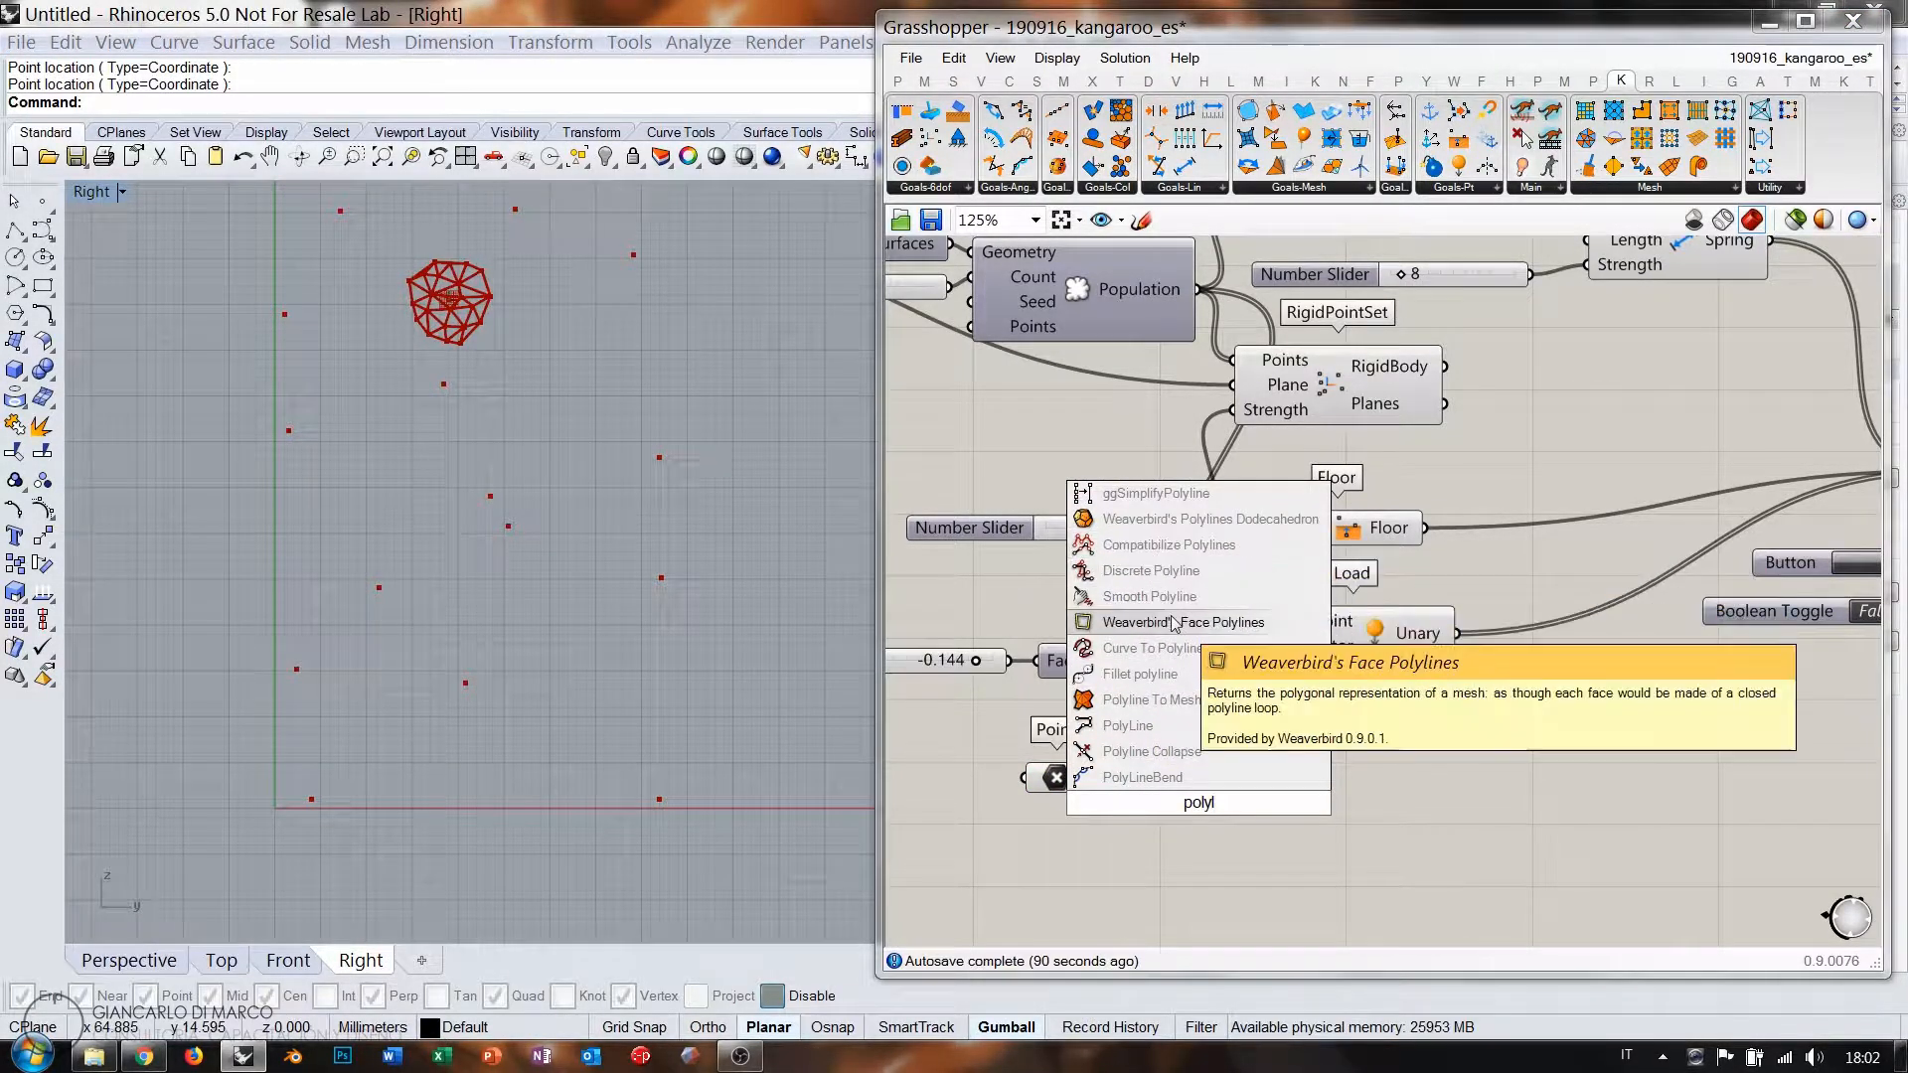
pyautogui.click(1171, 731)
pyautogui.moveTo(1090, 779); pyautogui.dragTo(1106, 791)
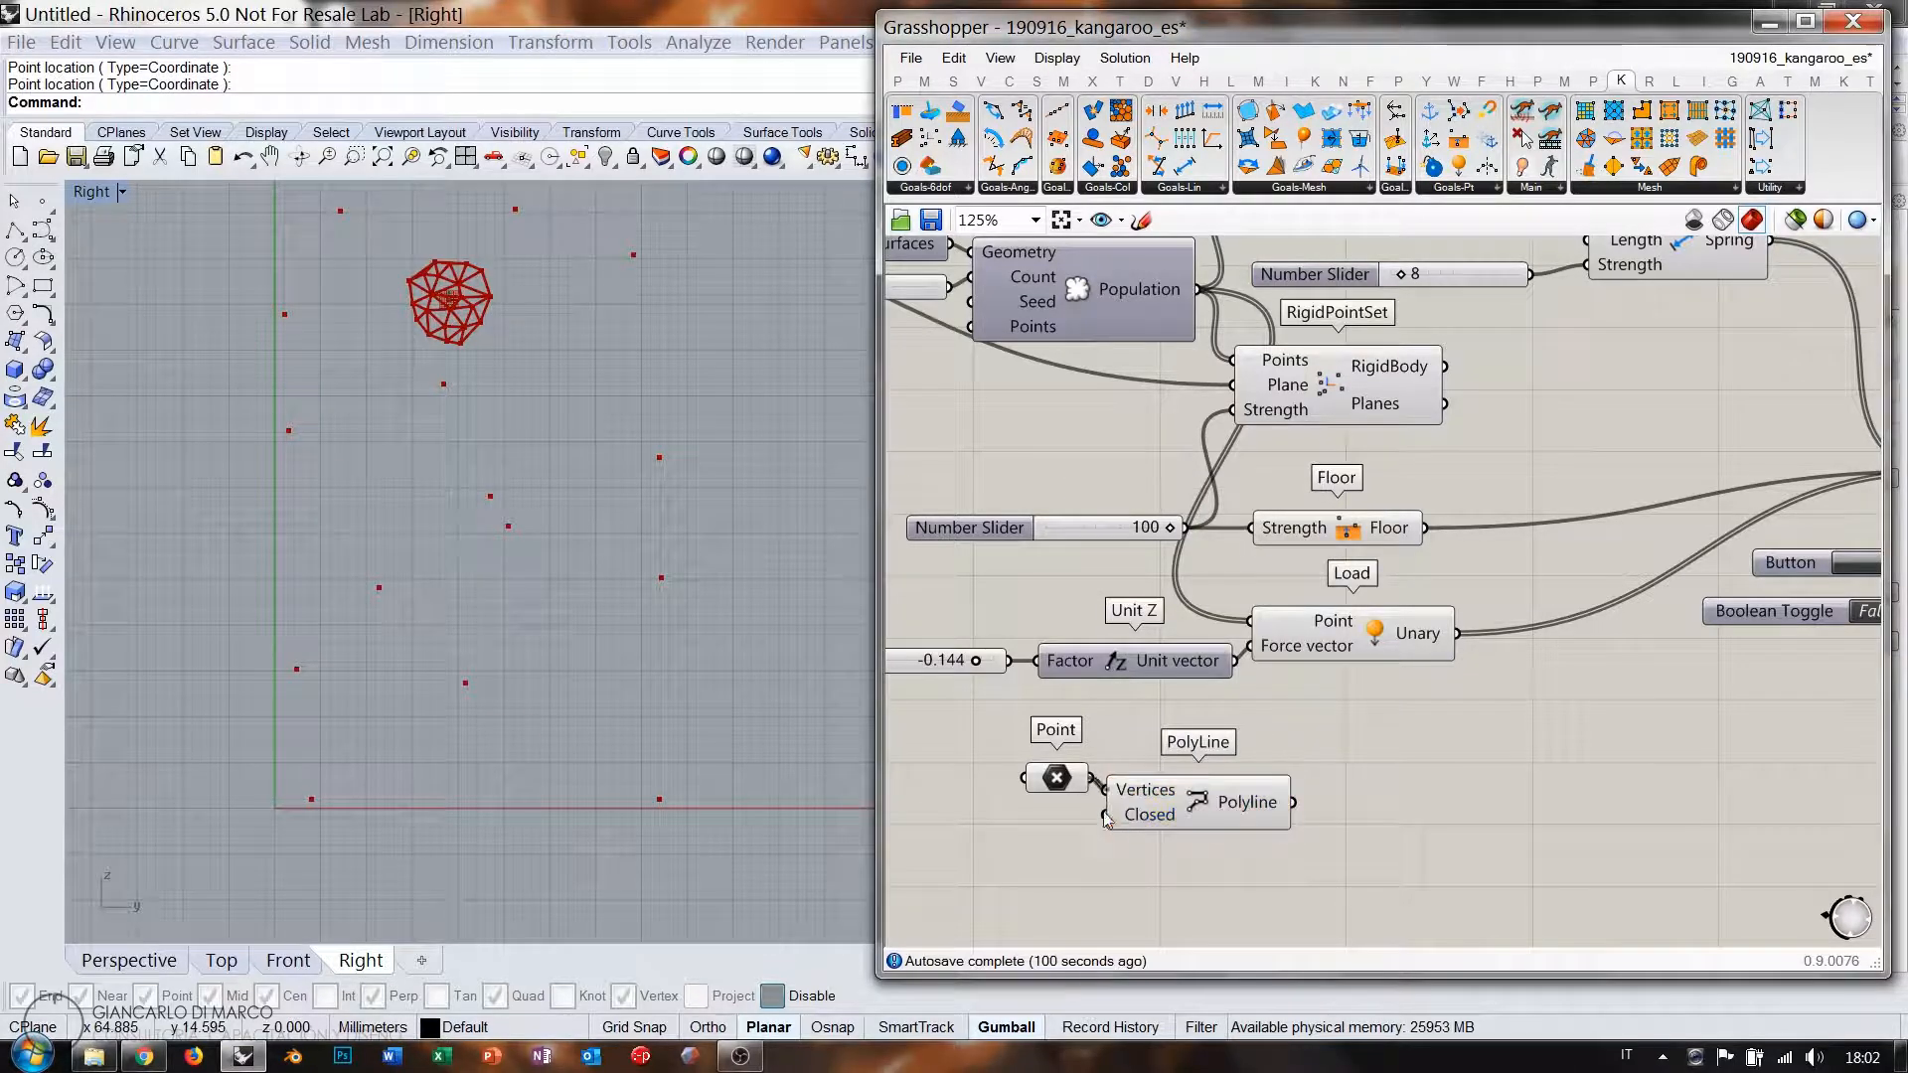
pyautogui.rightClick(1125, 815)
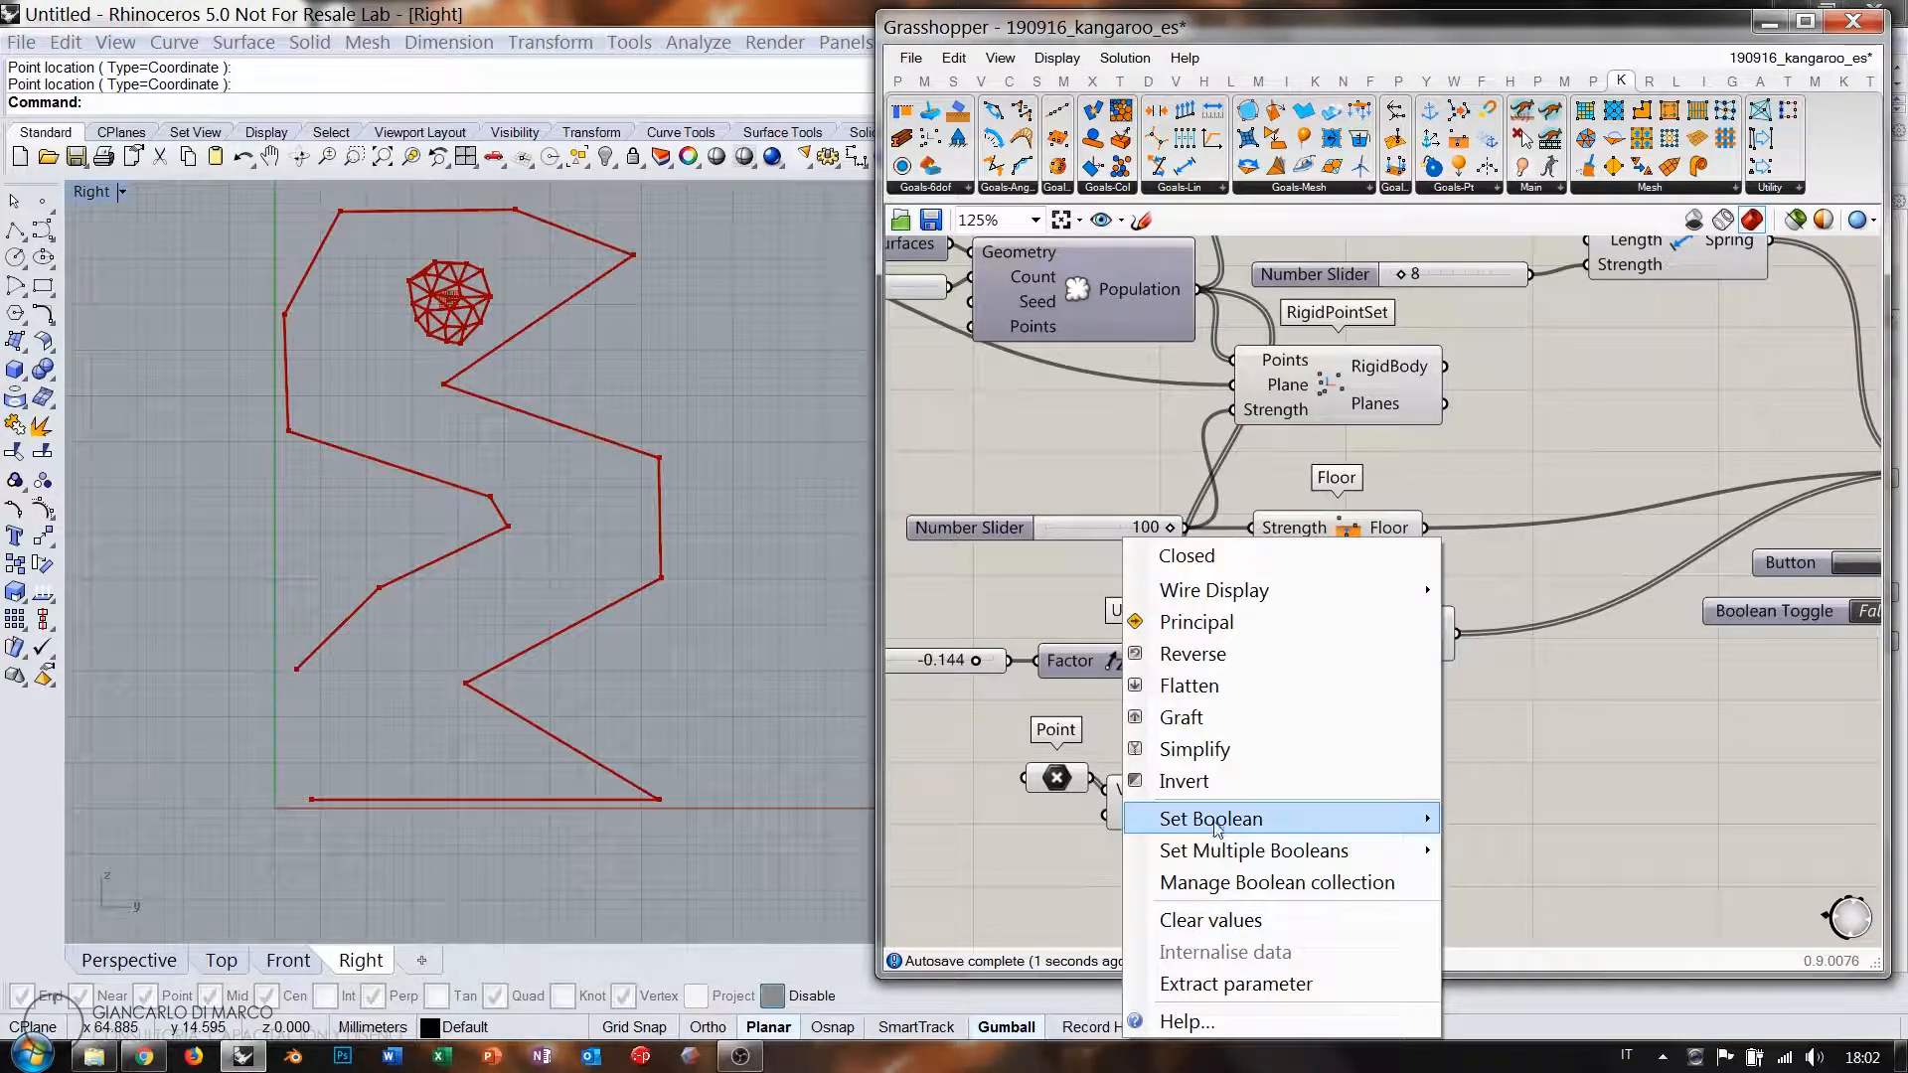
pyautogui.click(1183, 782)
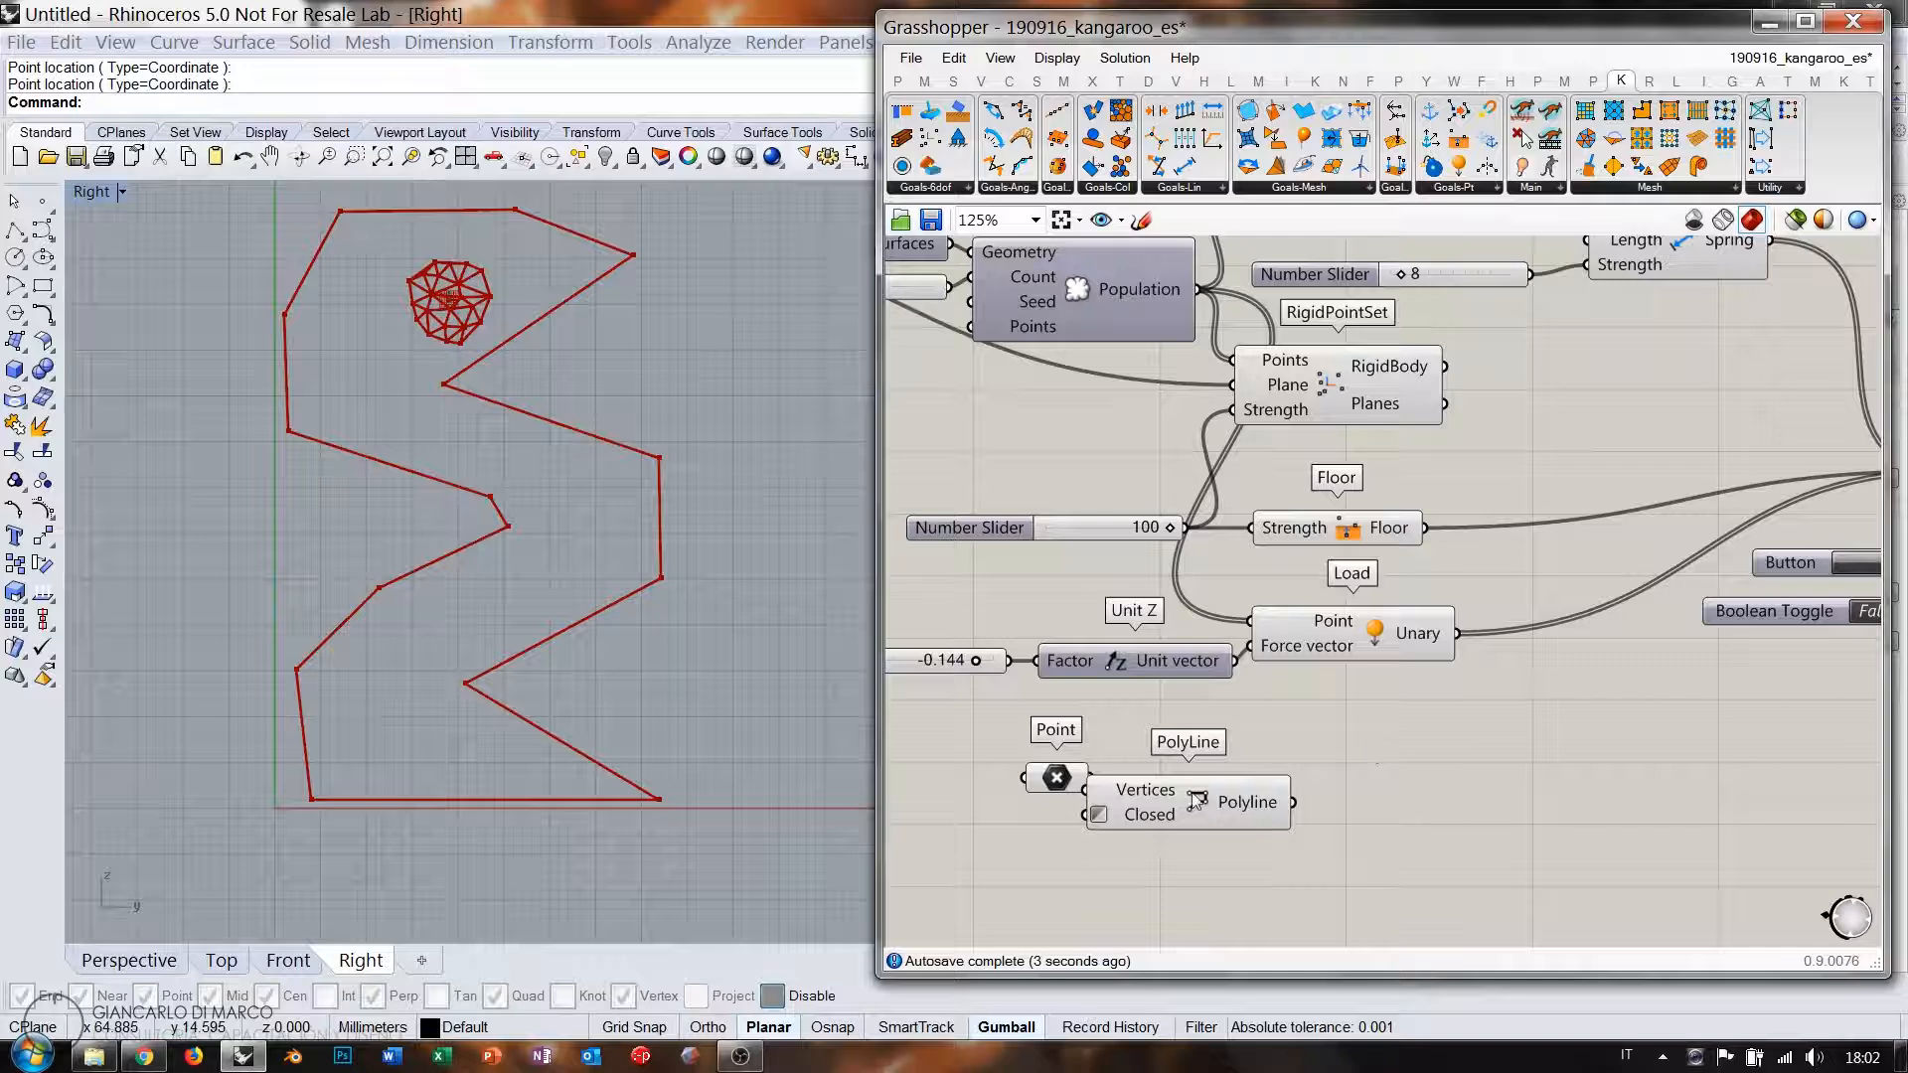
pyautogui.moveTo(1069, 780); pyautogui.dragTo(1019, 782)
pyautogui.click(1347, 763)
pyautogui.moveTo(1425, 784); pyautogui.dragTo(1350, 793, button='right')
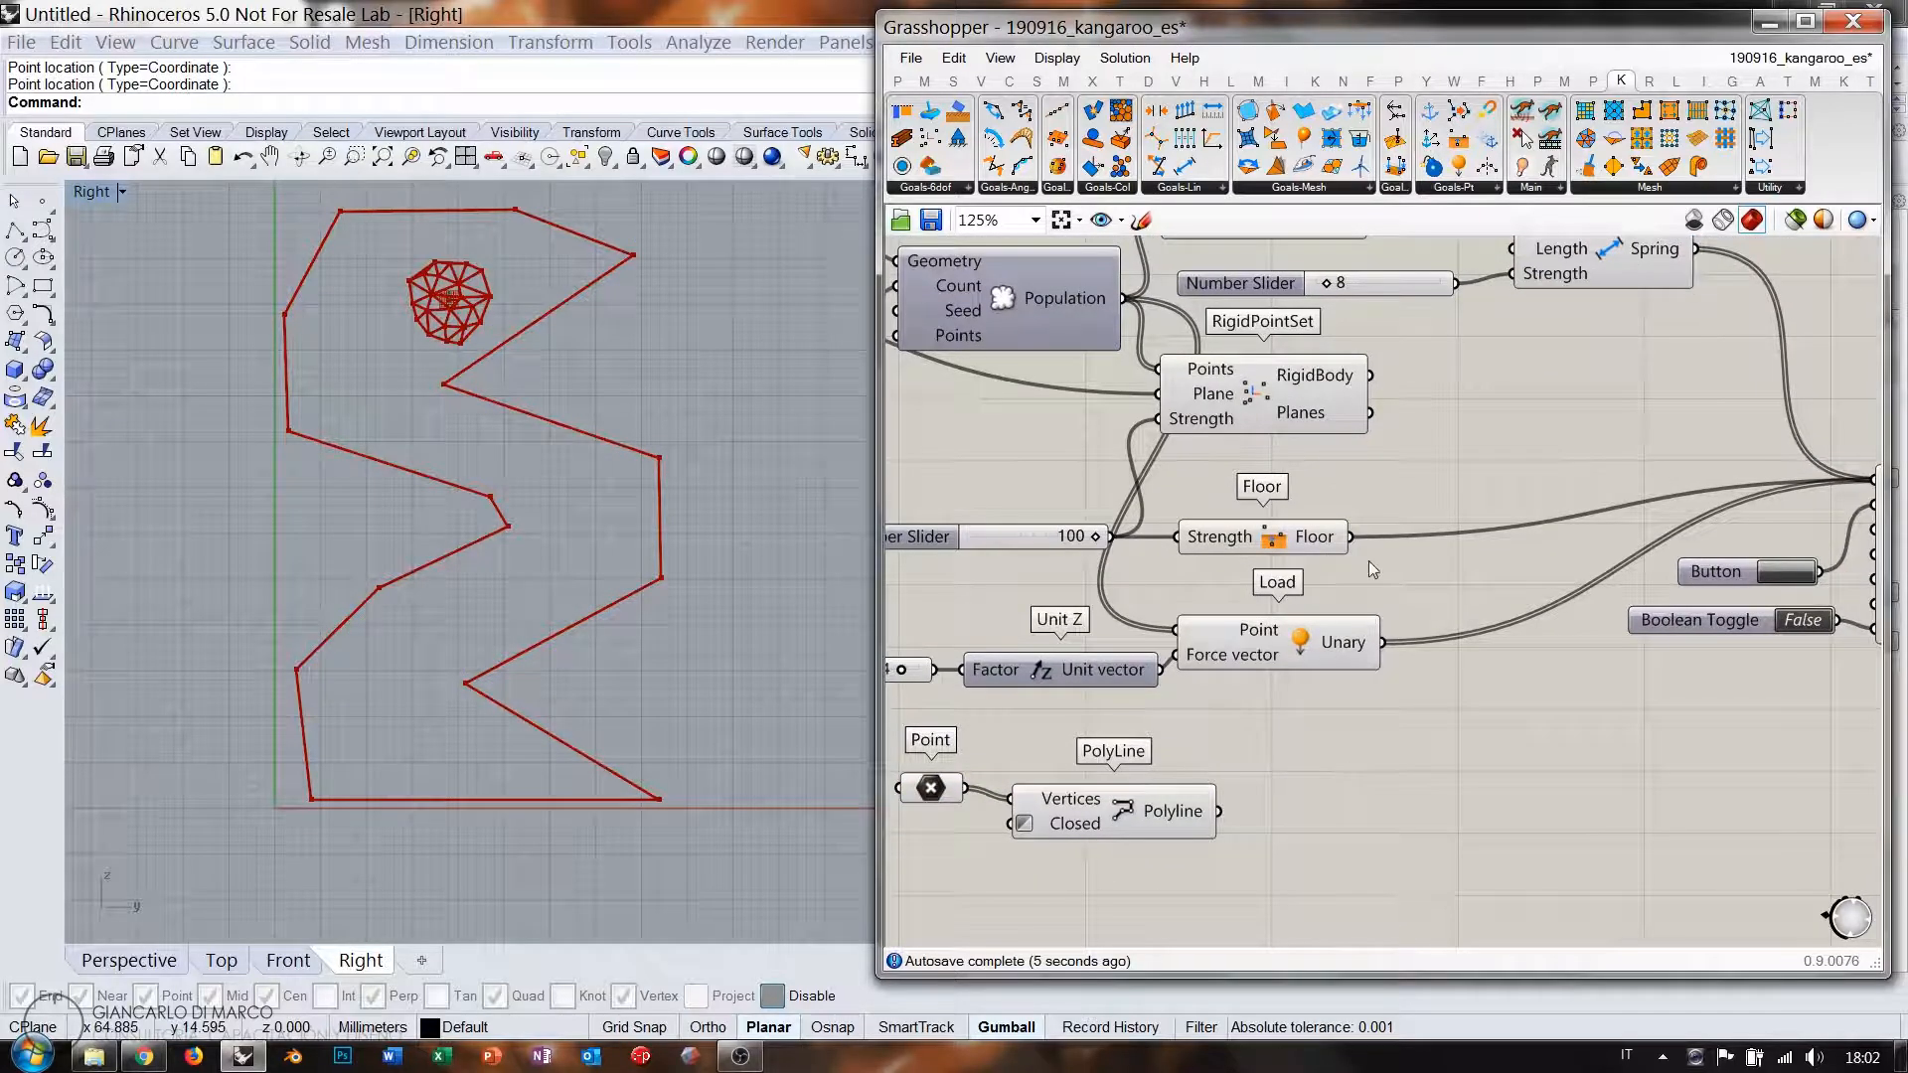
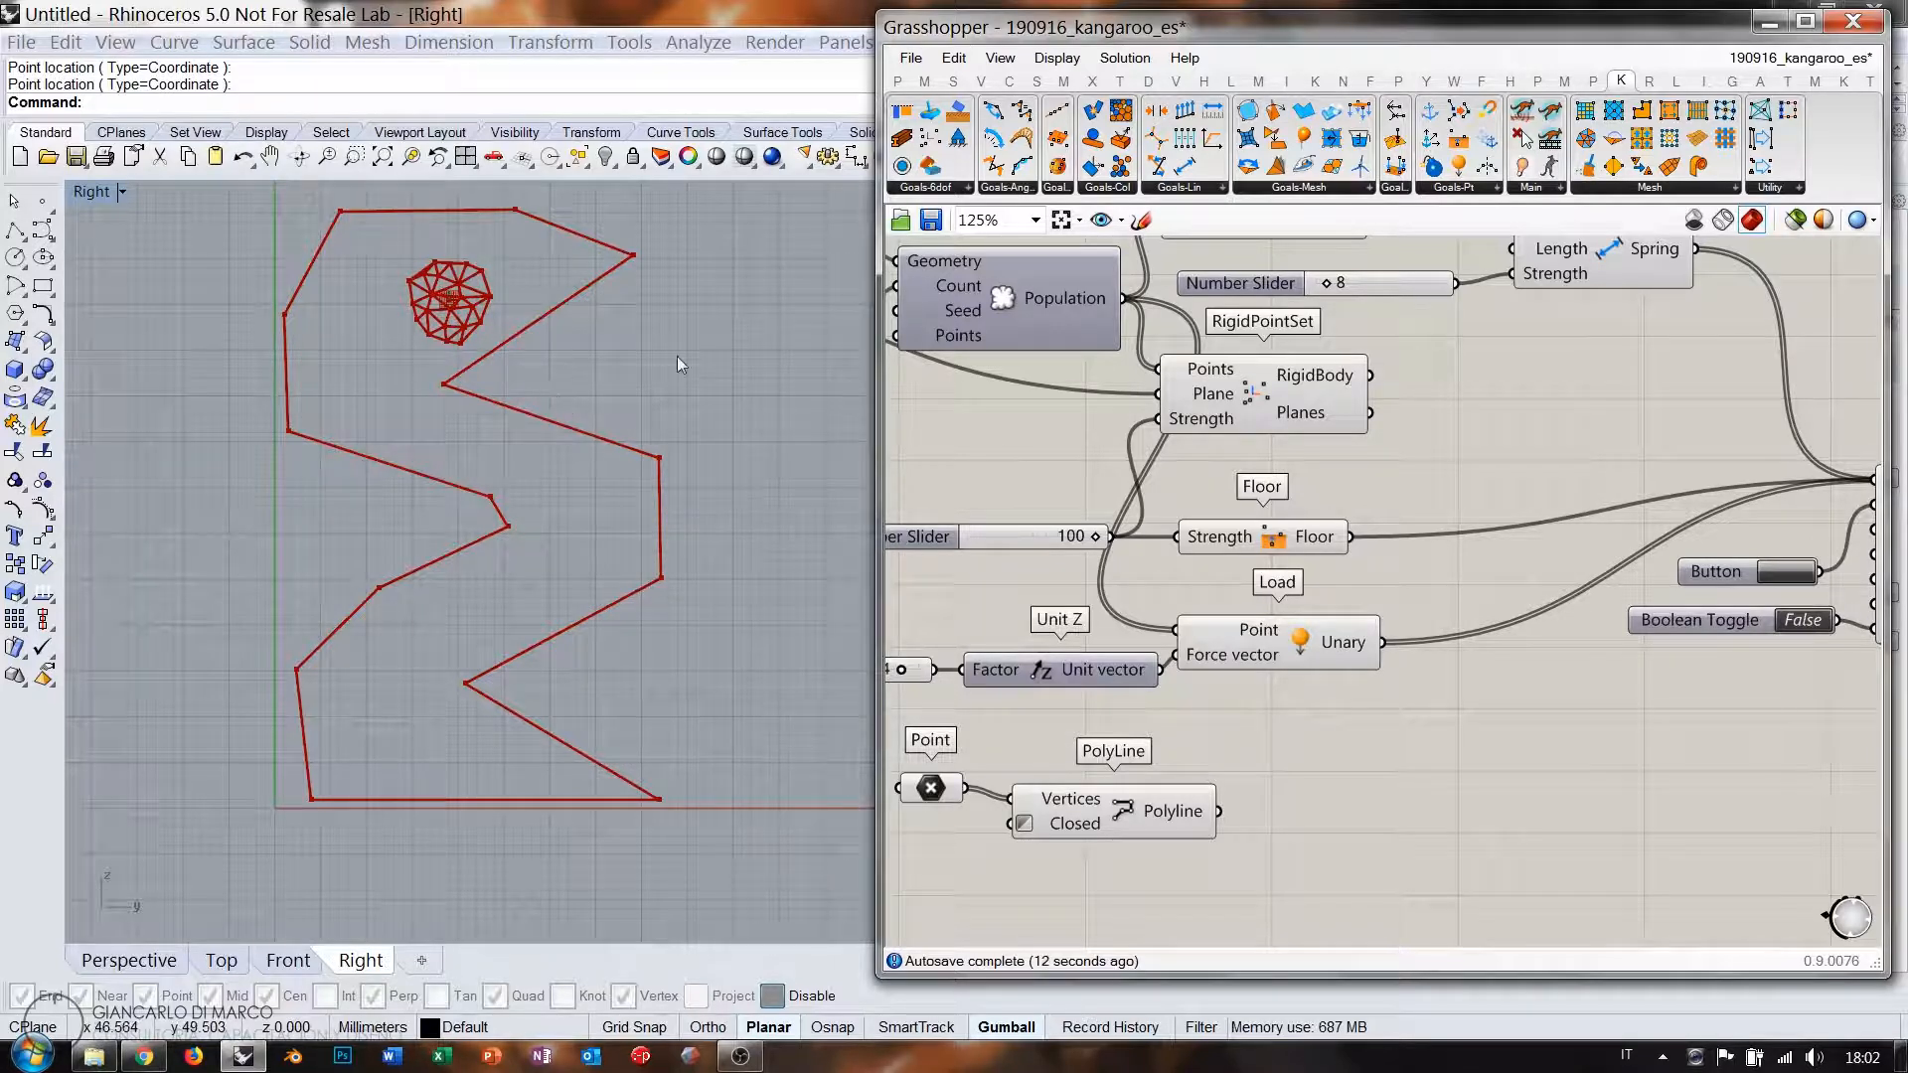
# Choose CurvePointCollide from Kangaroo's Goals-Col collision components, browsing Goals-6dof first.
pyautogui.click(949, 190)
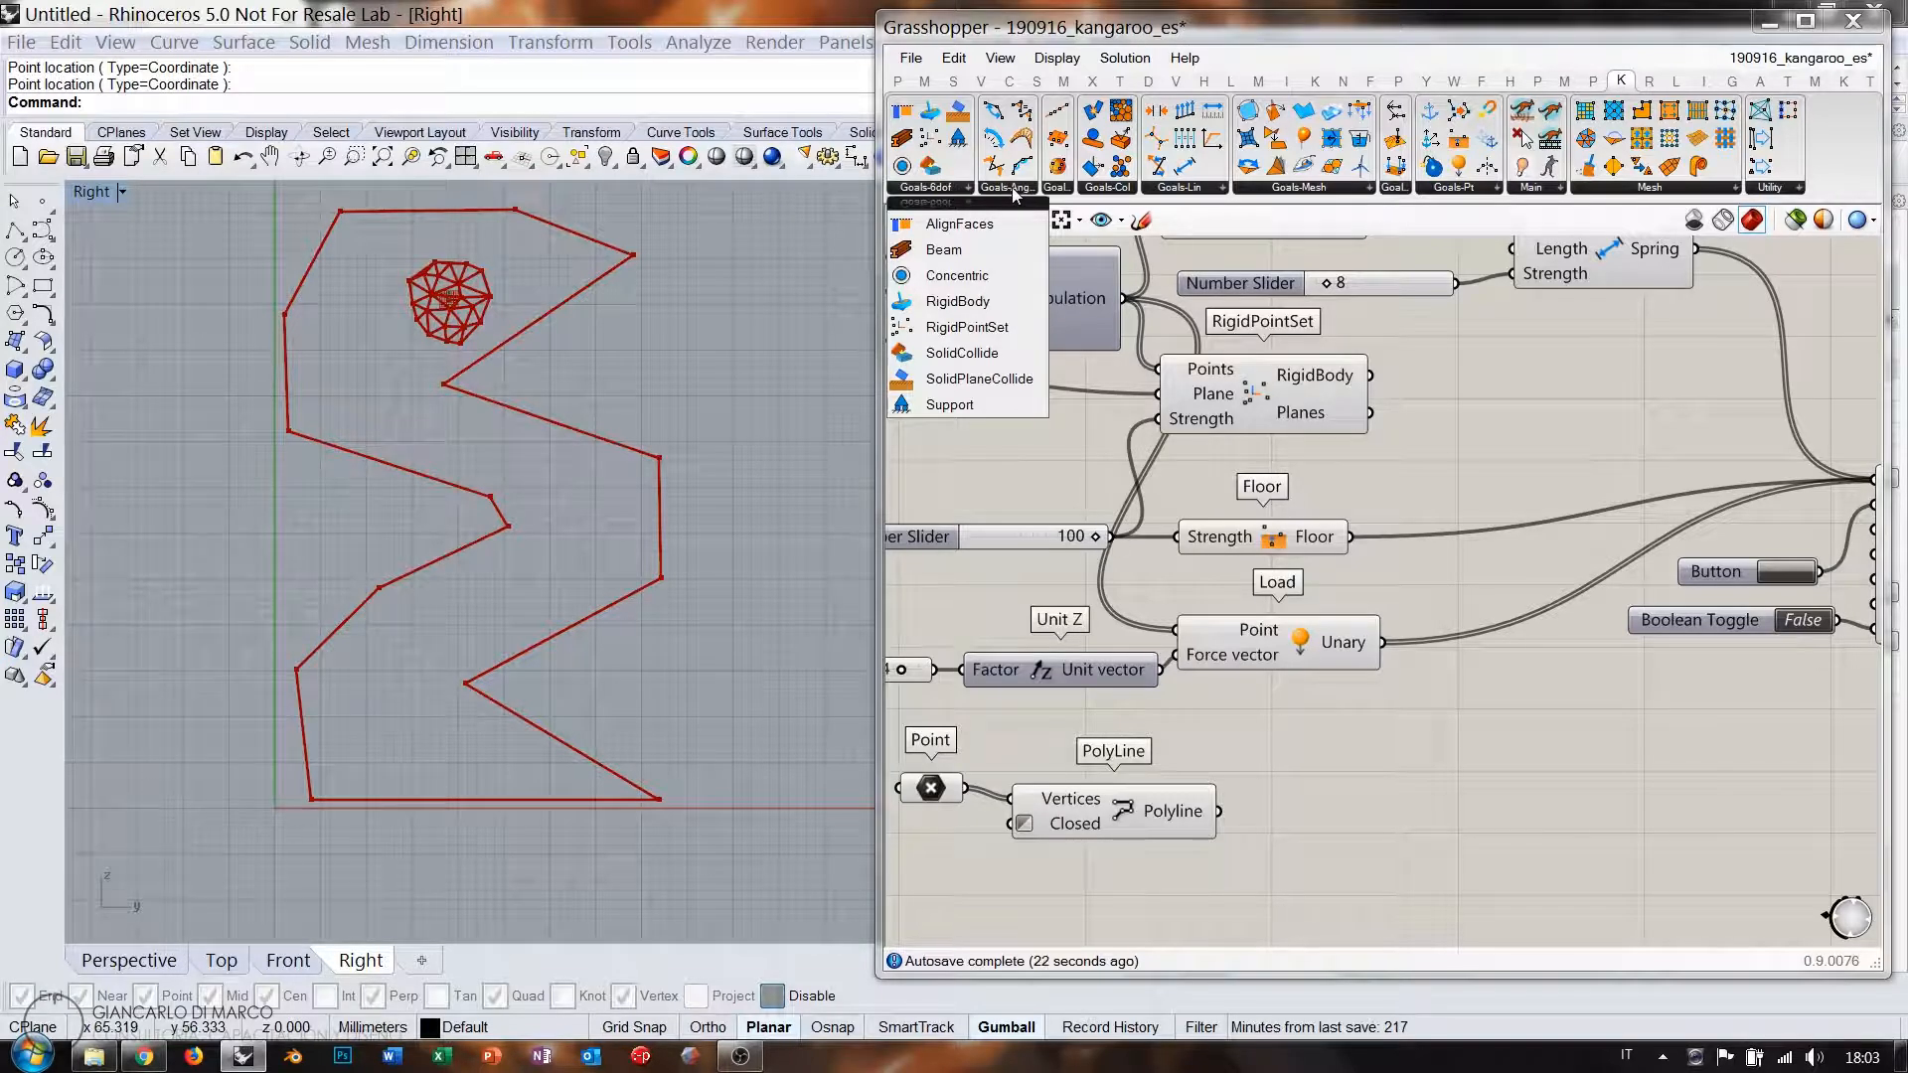
pyautogui.click(1106, 189)
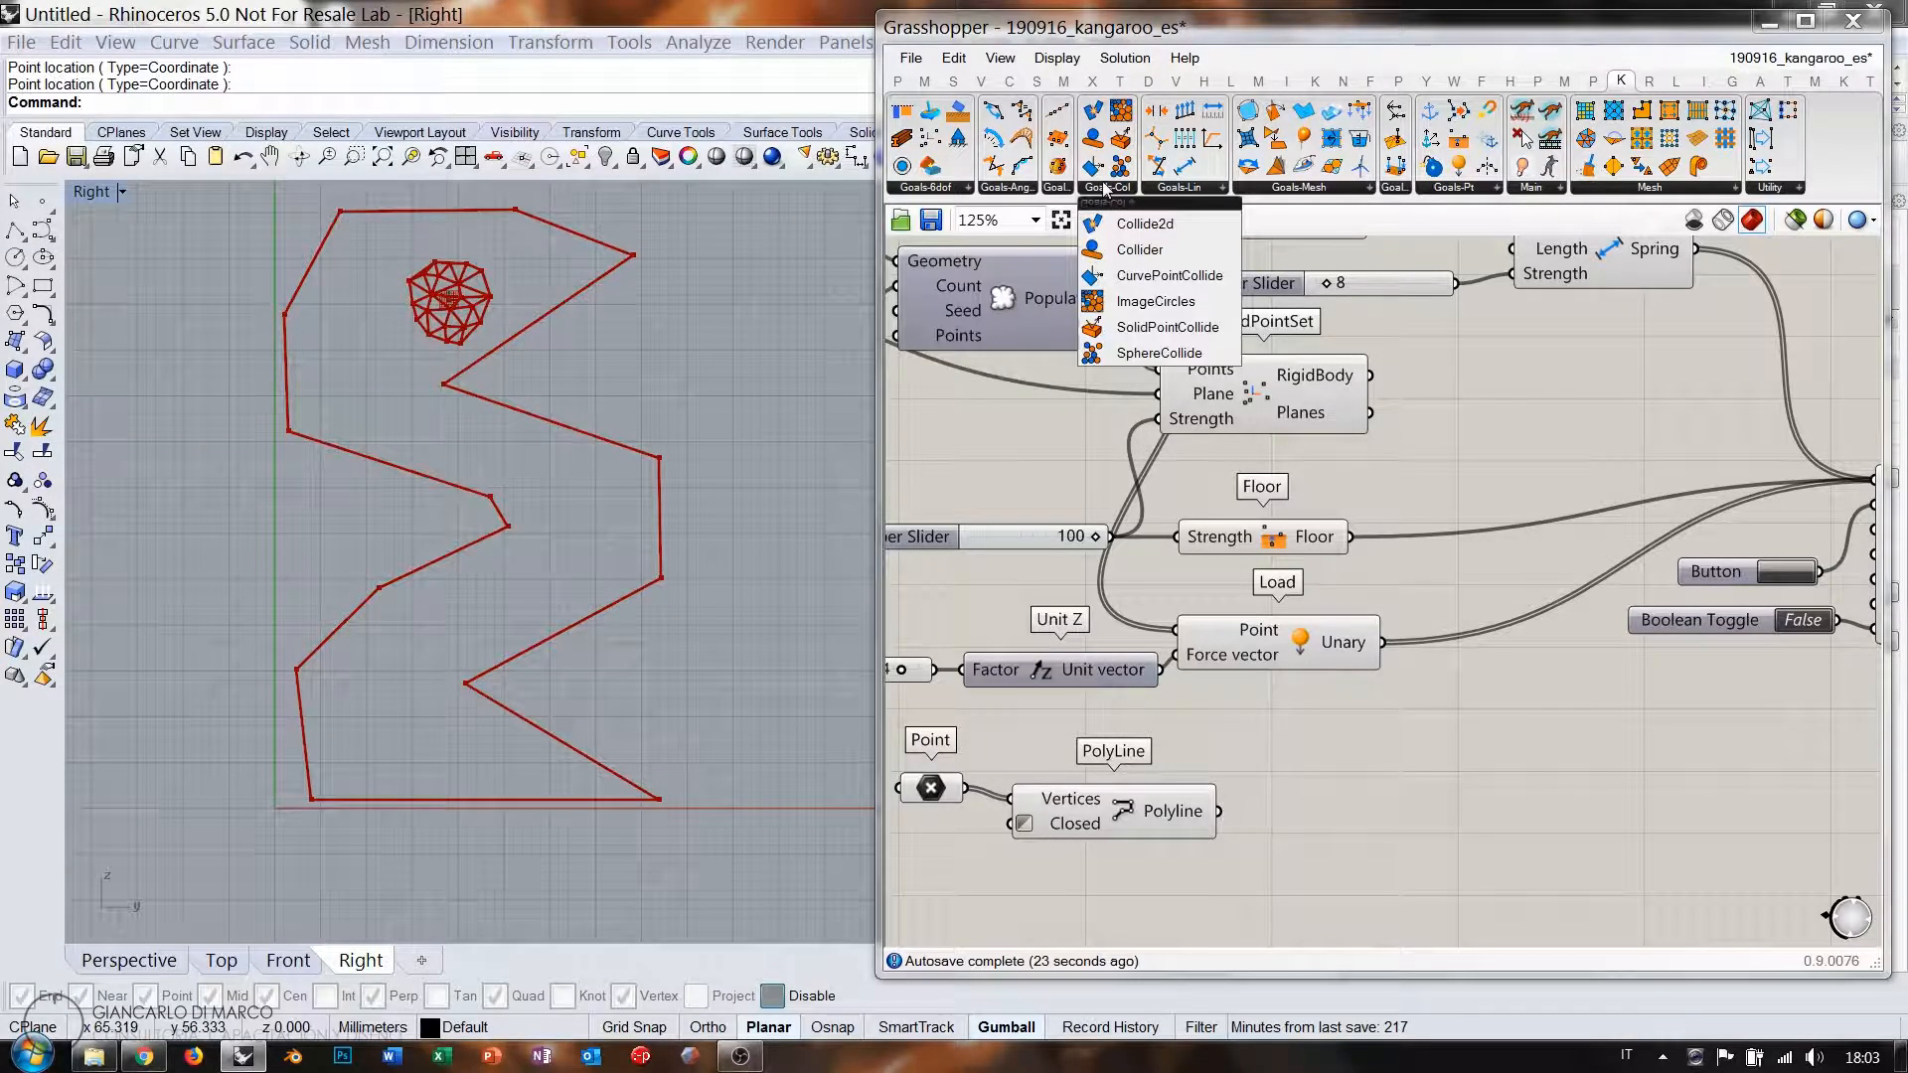
pyautogui.click(1178, 285)
# Place the CurvePointCollide goal below the Unary load and adjust its position.
pyautogui.click(1400, 783)
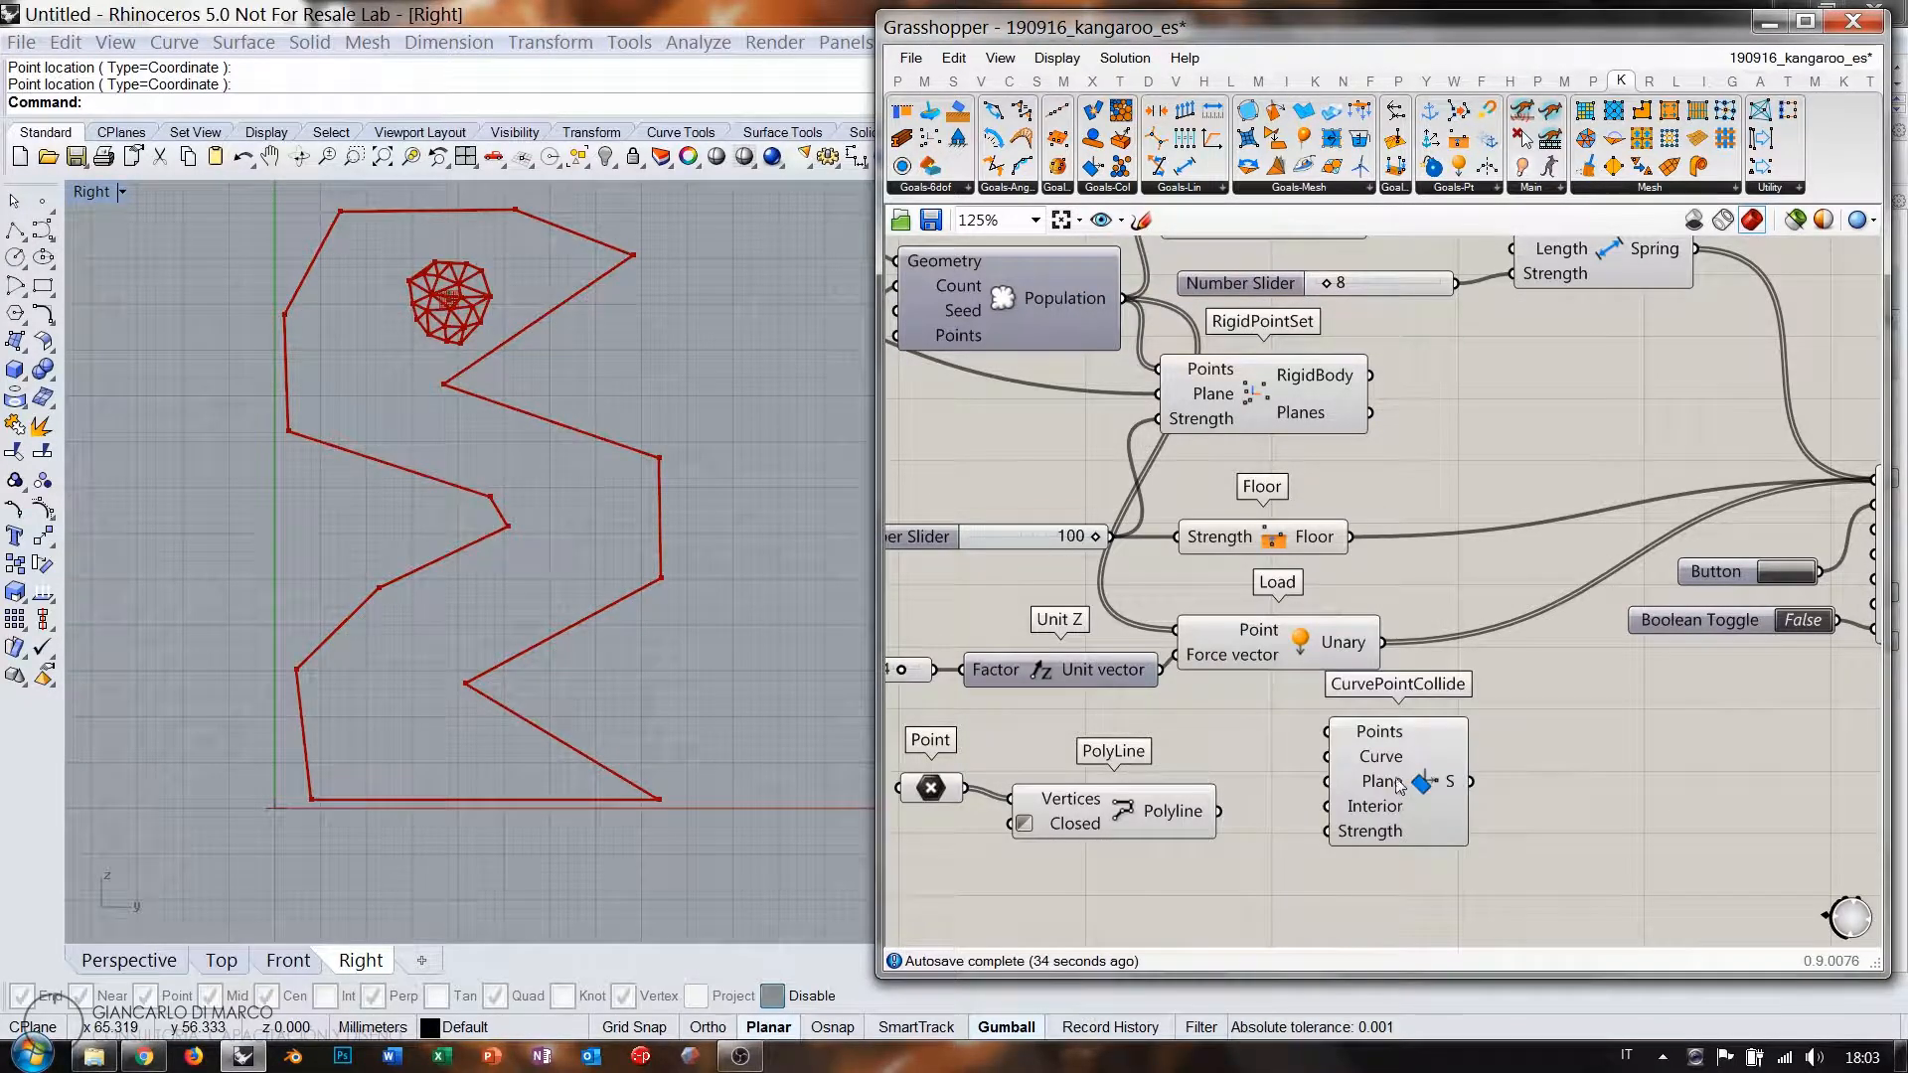
pyautogui.moveTo(1302, 716); pyautogui.dragTo(1307, 638, button='right')
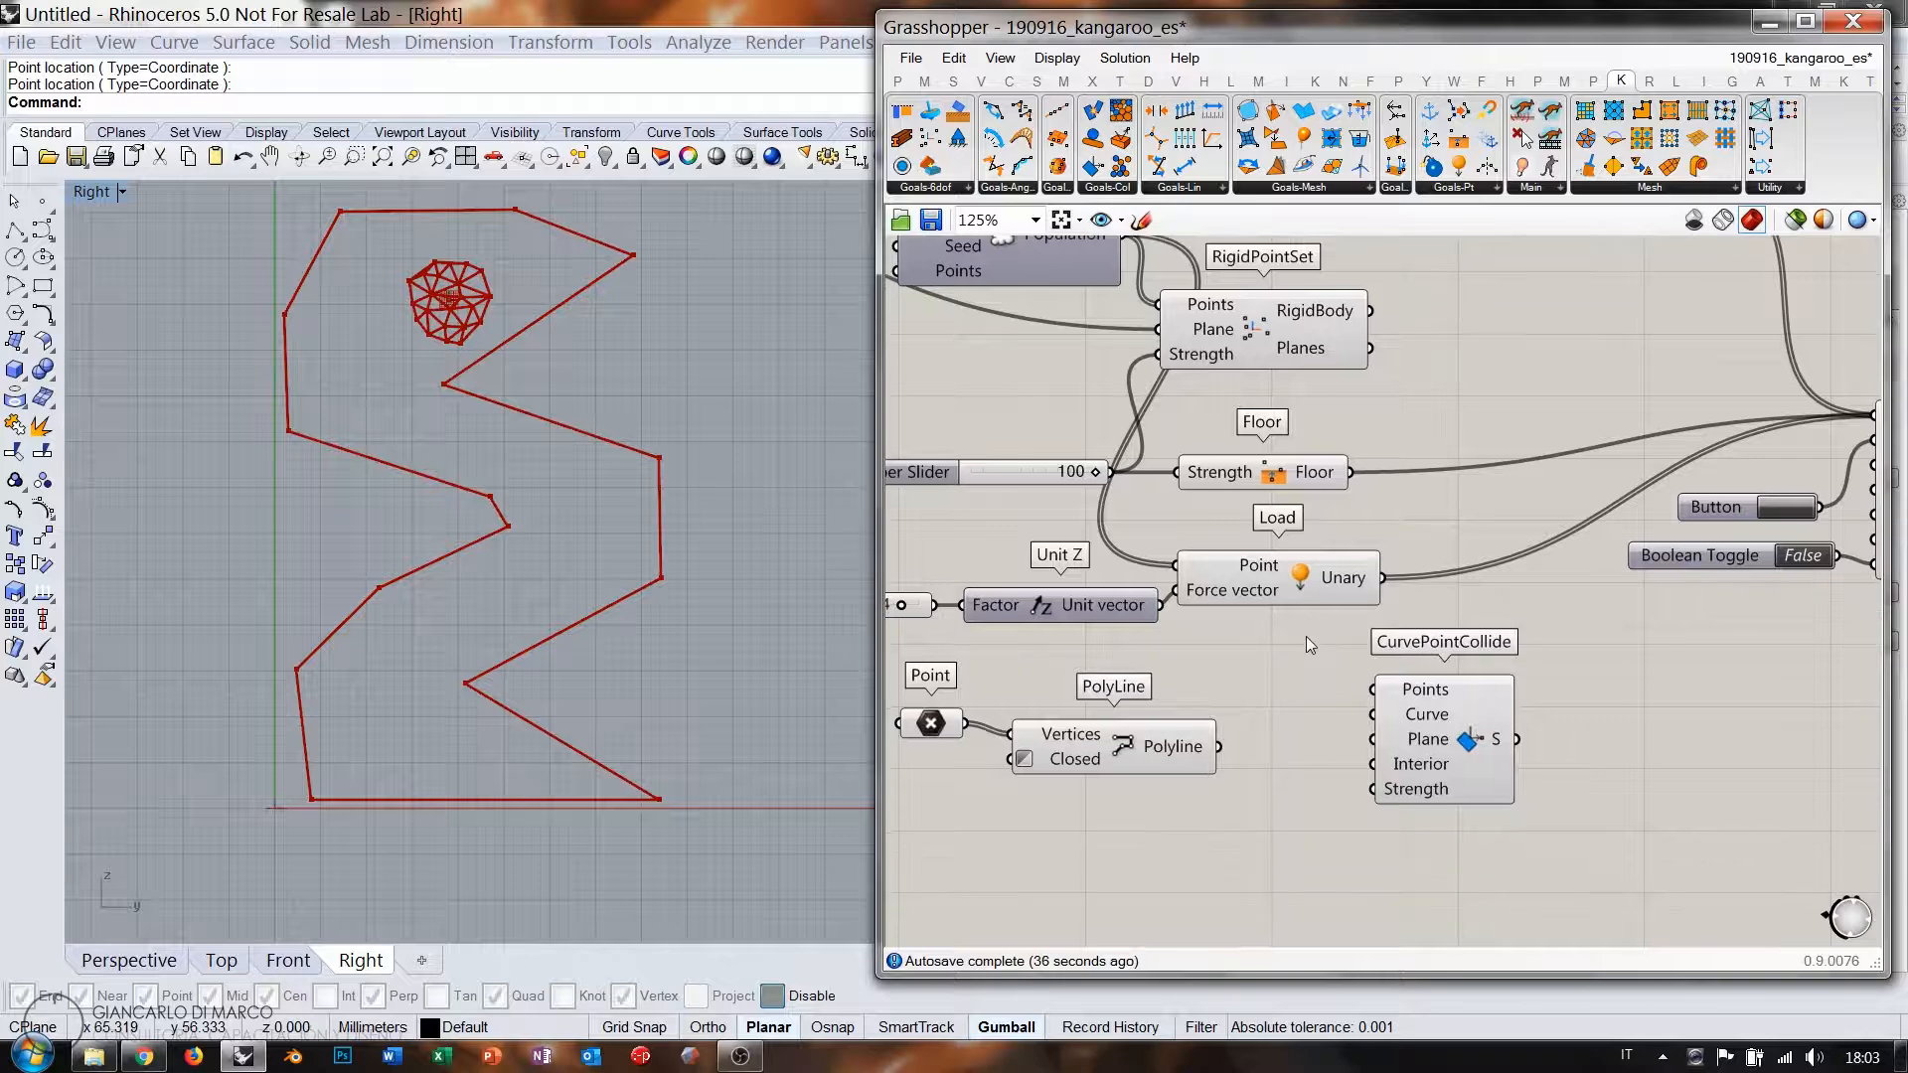
pyautogui.scroll(-1, 1260, 600)
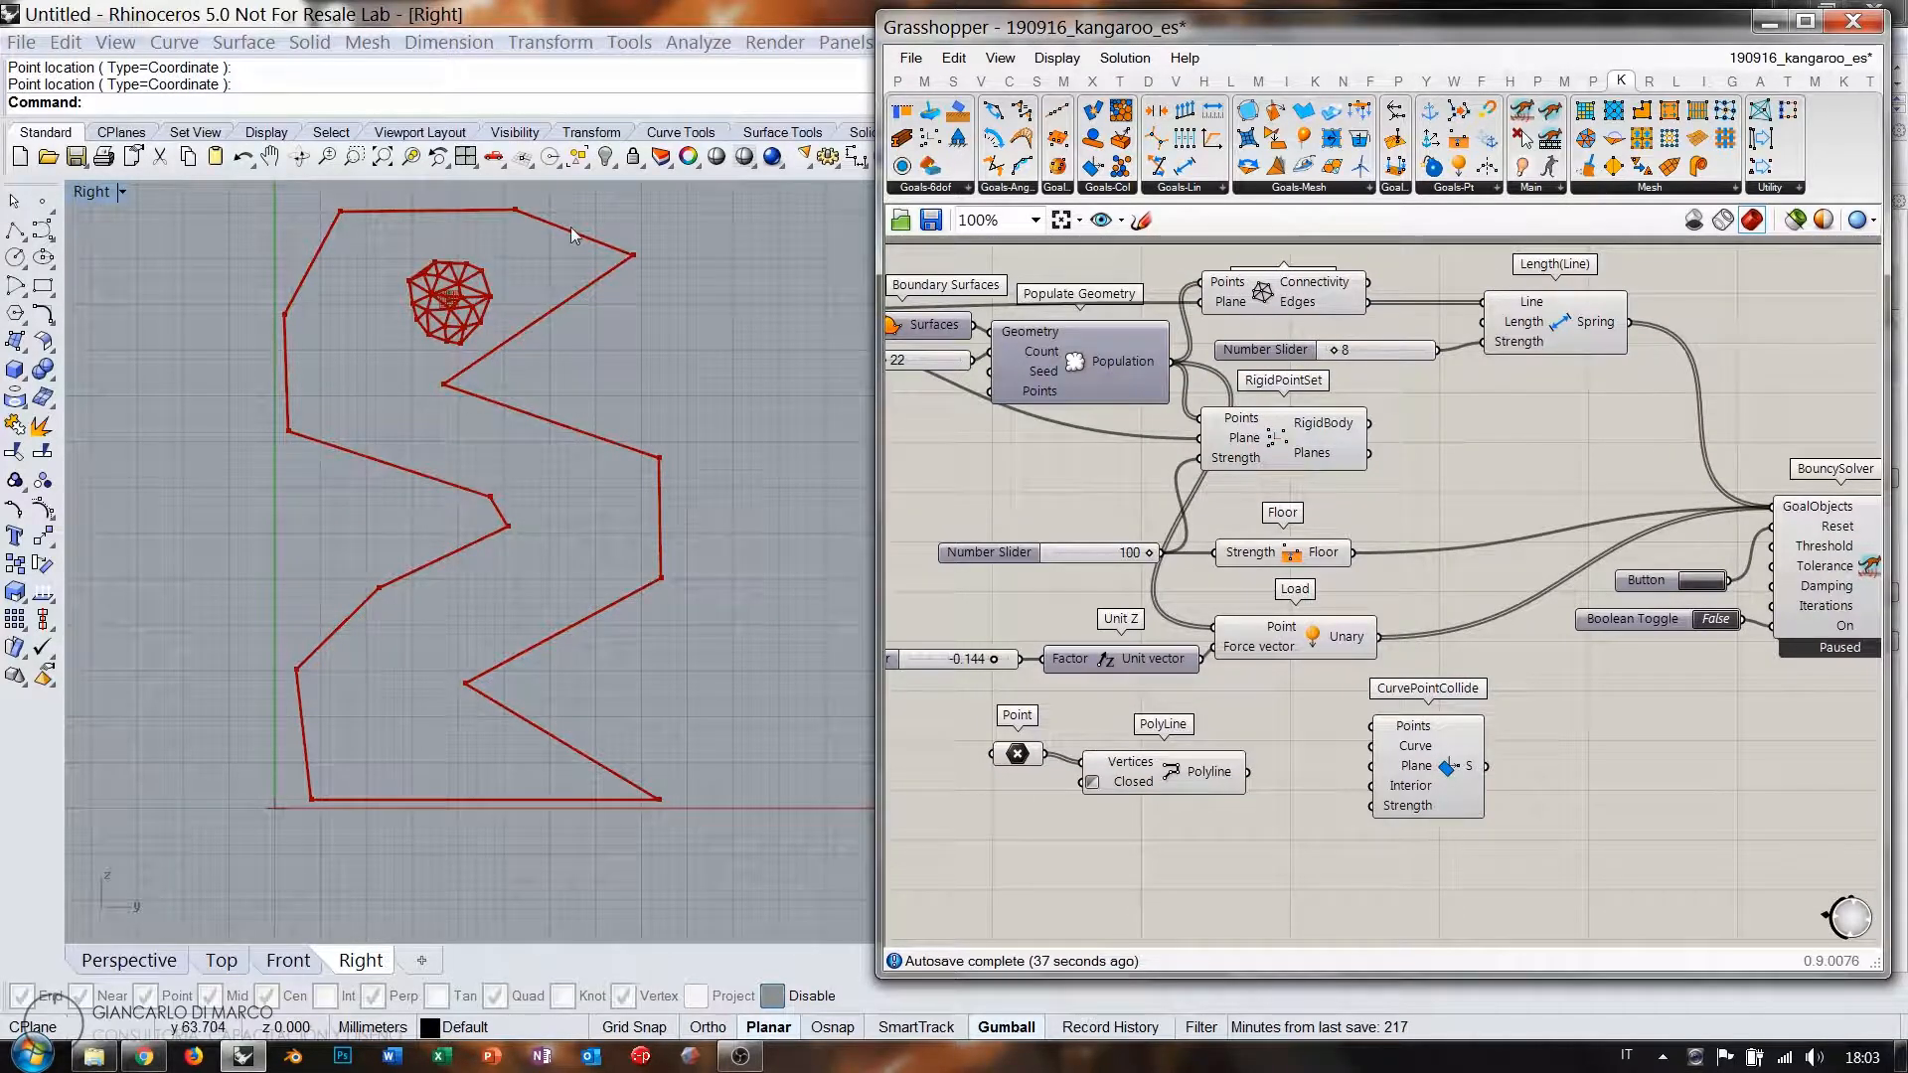
pyautogui.moveTo(1437, 744); pyautogui.dragTo(1446, 756)
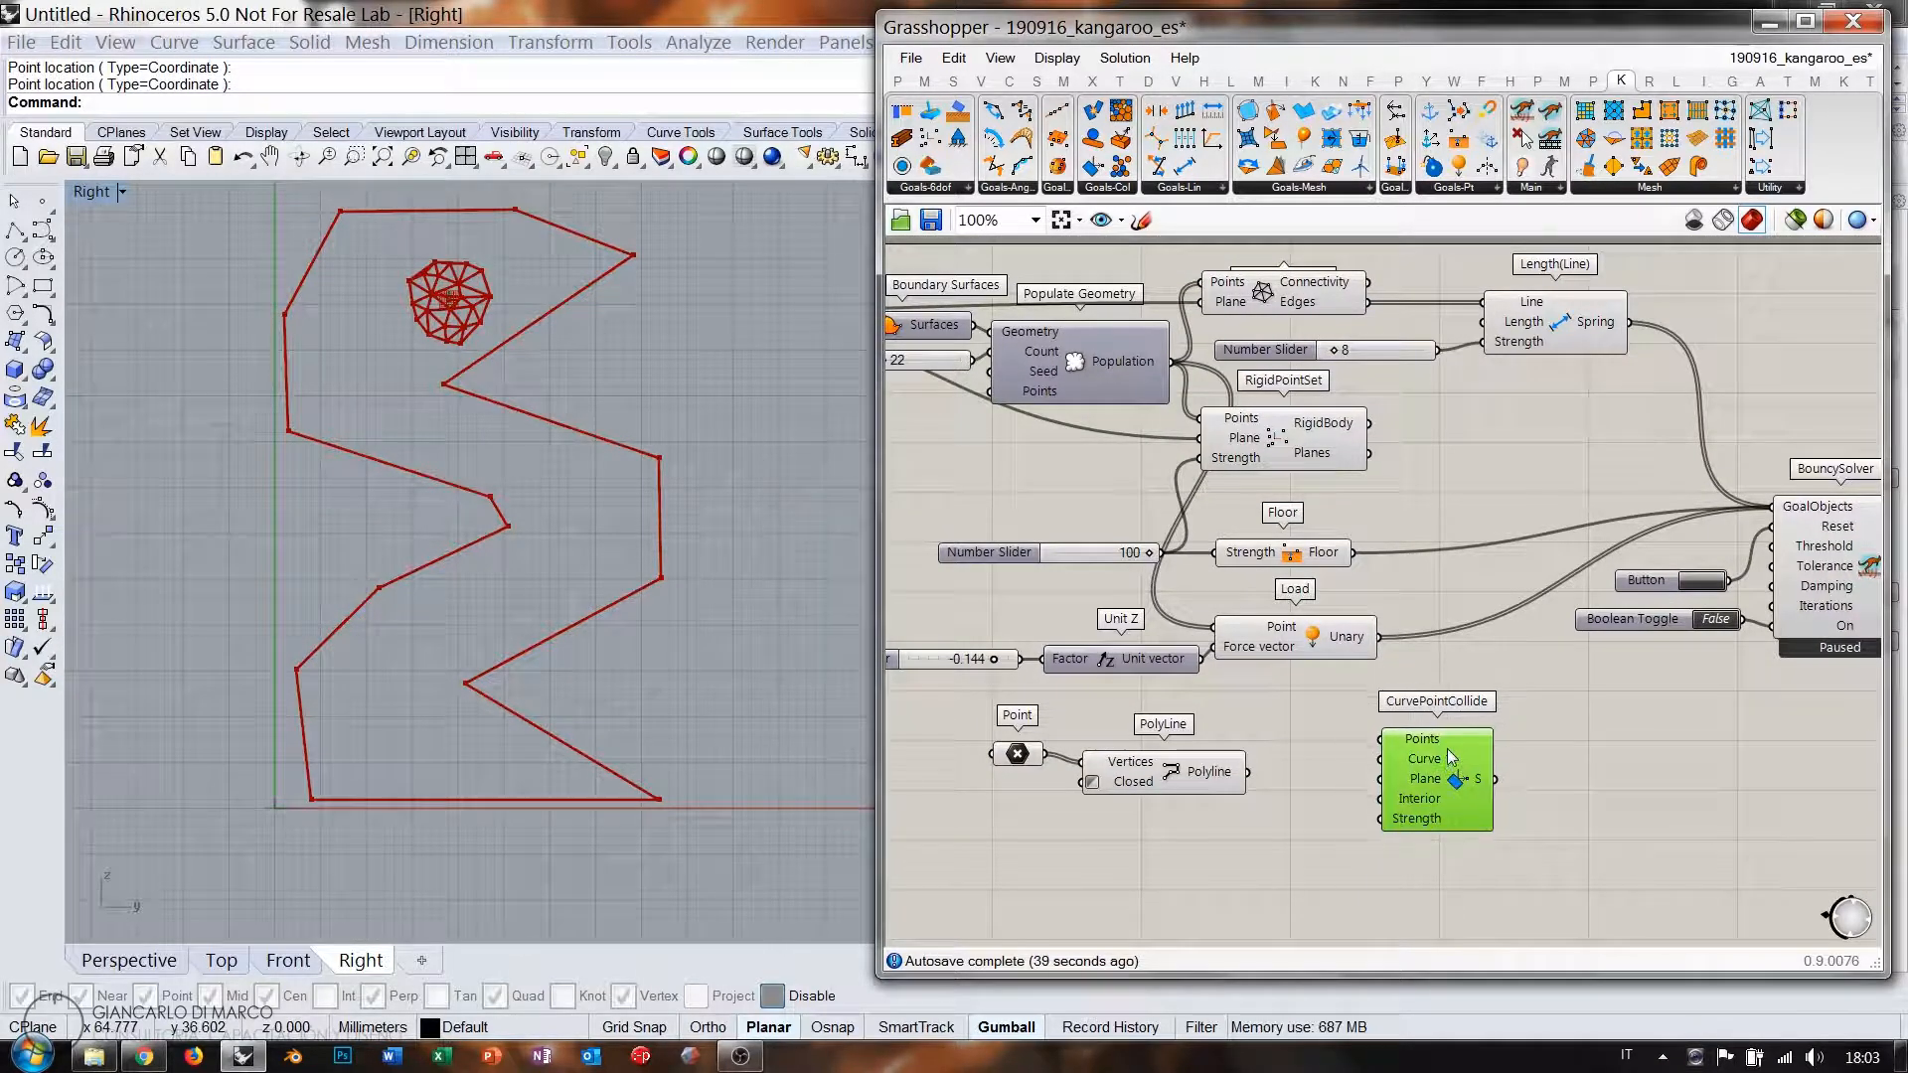
pyautogui.moveTo(1425, 547); pyautogui.dragTo(1448, 563, button='right')
pyautogui.click(1453, 509)
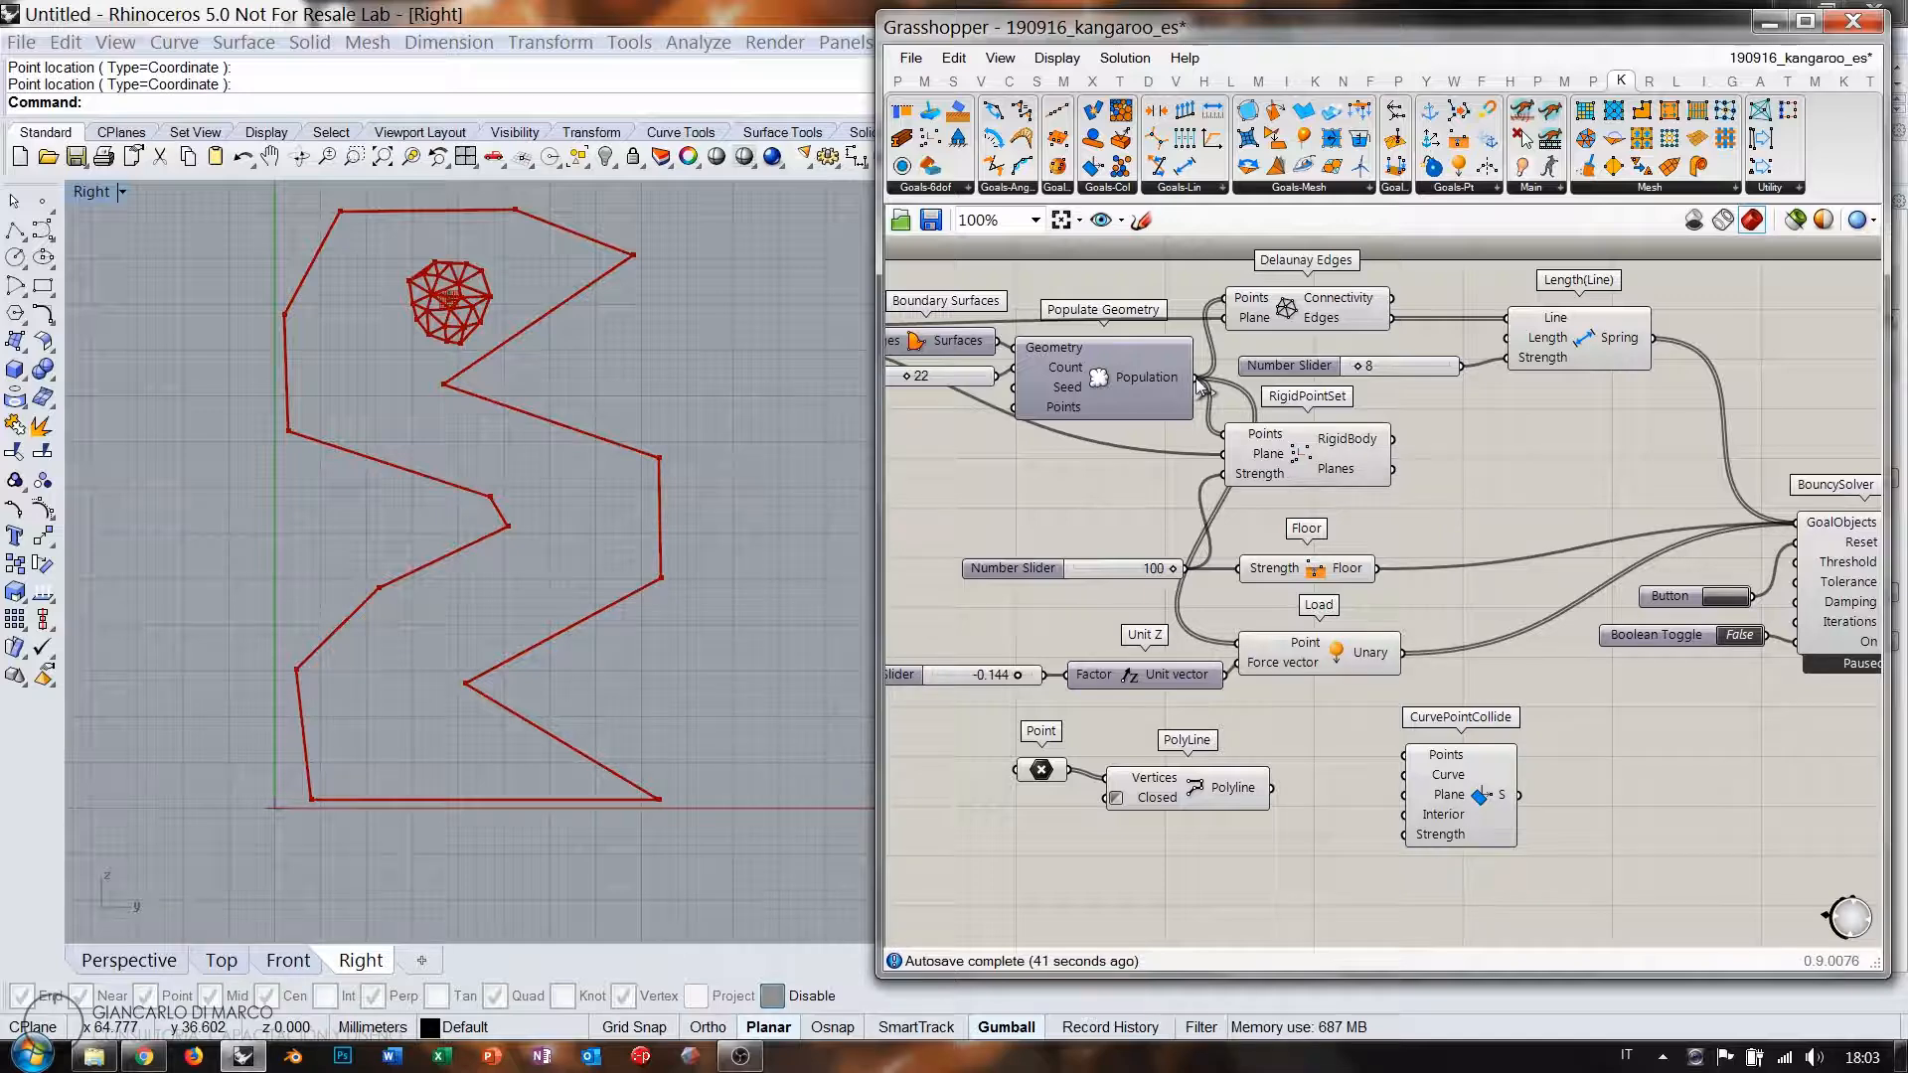
# Wire the population points into Points and the zigzag polyline into Curve.
pyautogui.moveTo(1196, 378); pyautogui.dragTo(1404, 756)
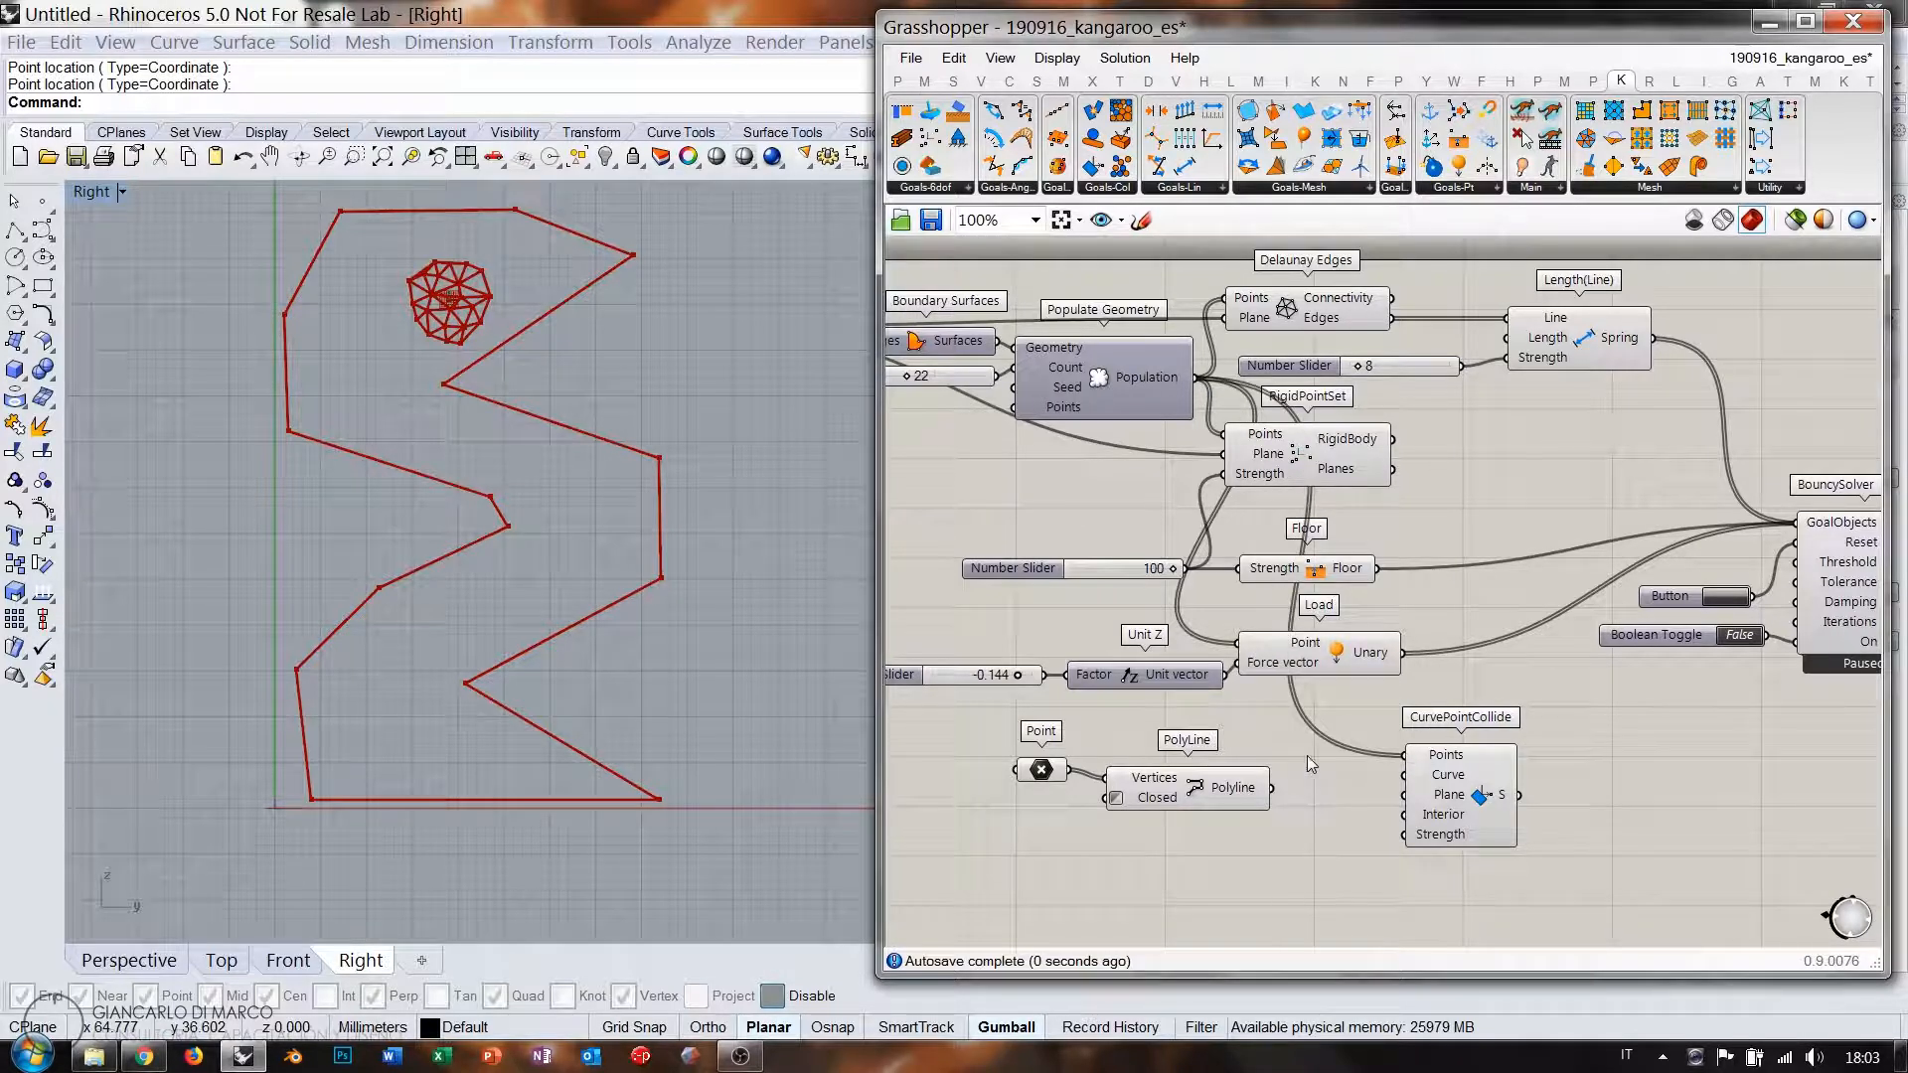
pyautogui.moveTo(1593, 348); pyautogui.dragTo(1573, 356)
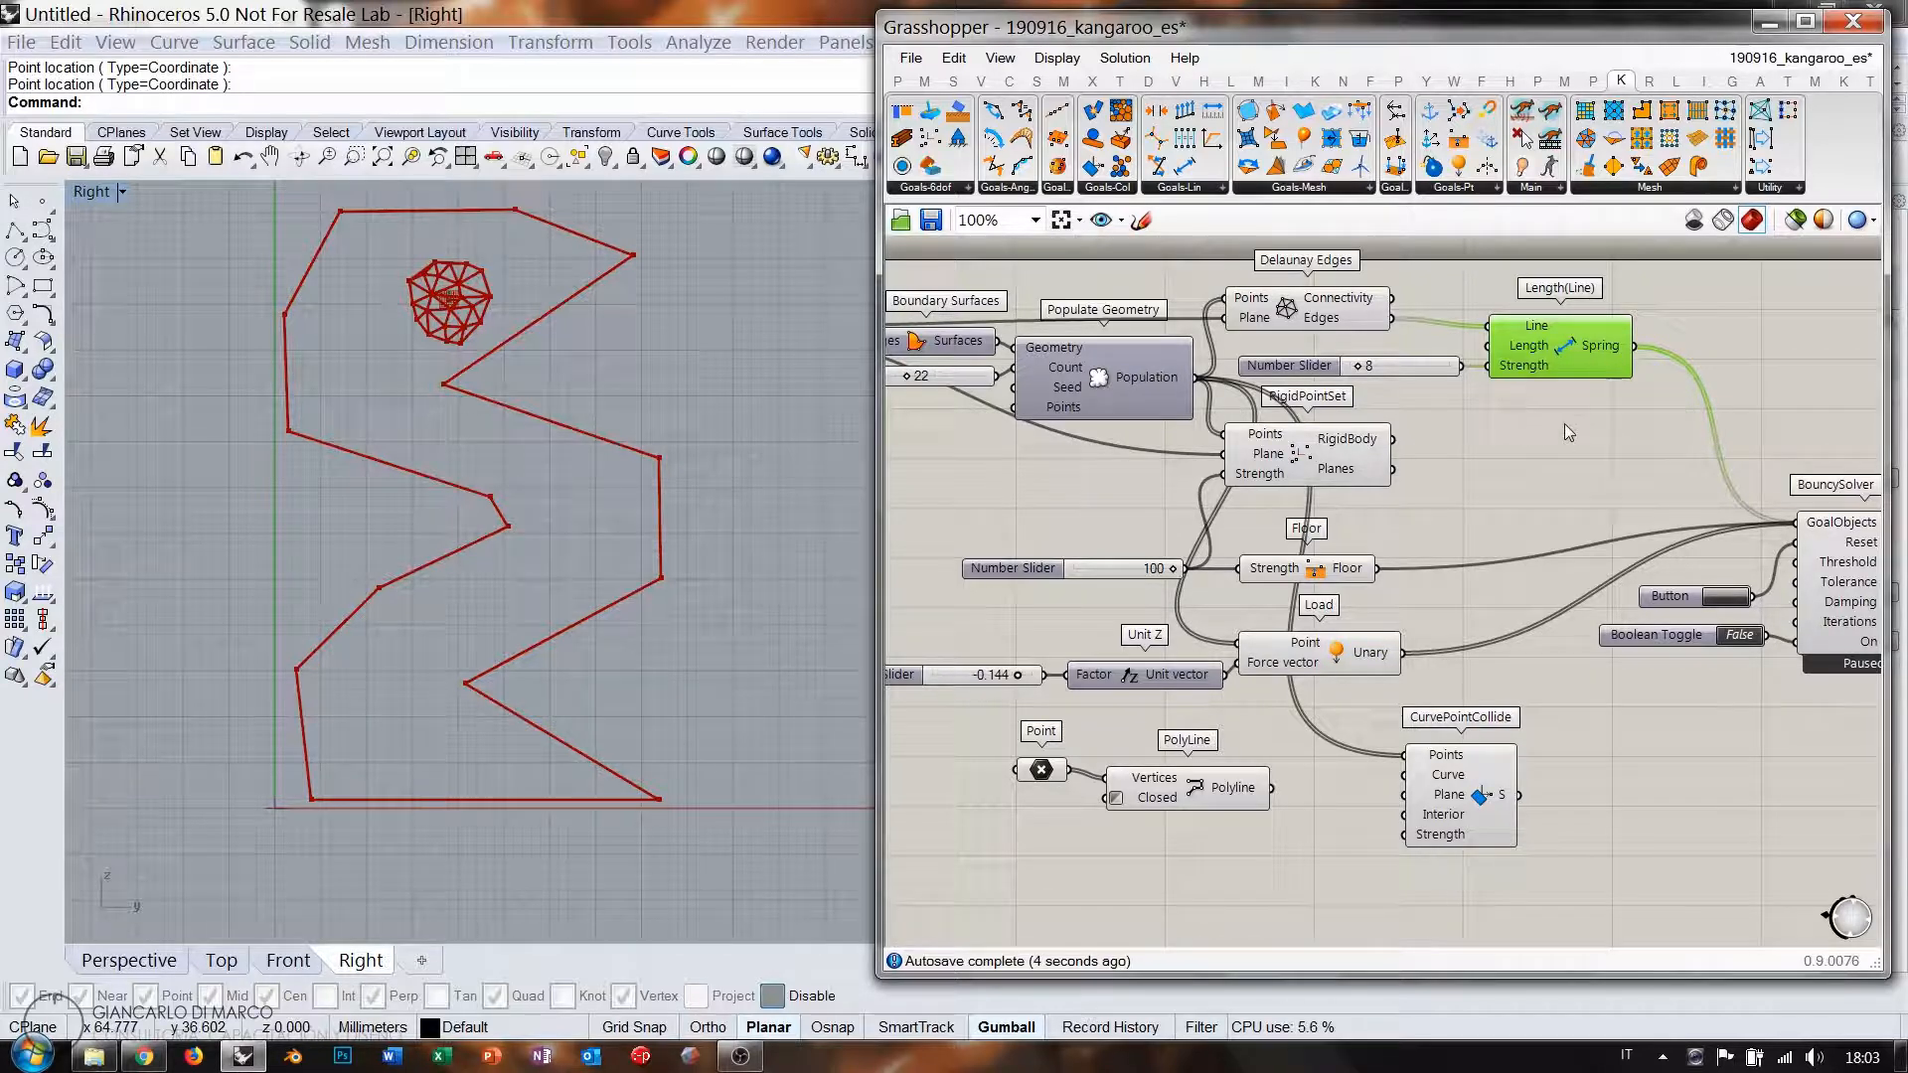
pyautogui.moveTo(1445, 568); pyautogui.dragTo(1469, 534, button='right')
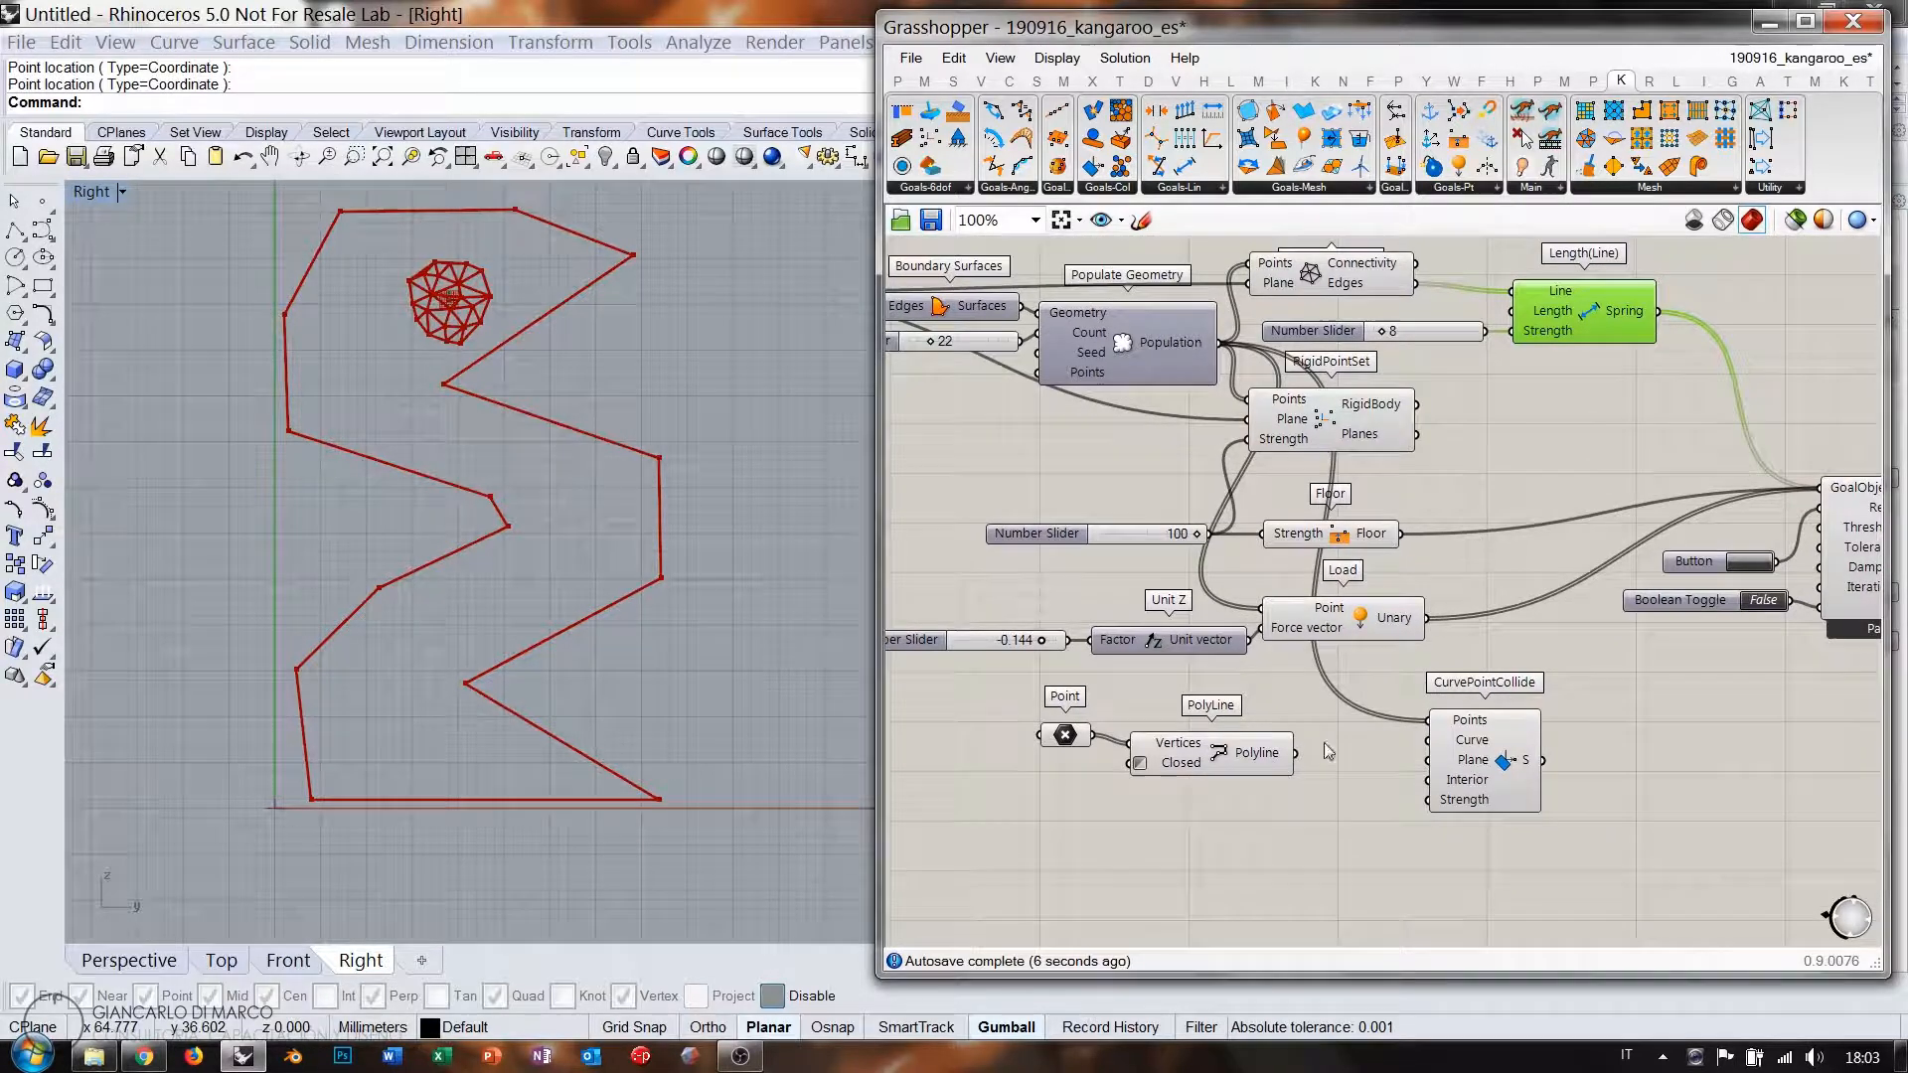
pyautogui.click(1364, 790)
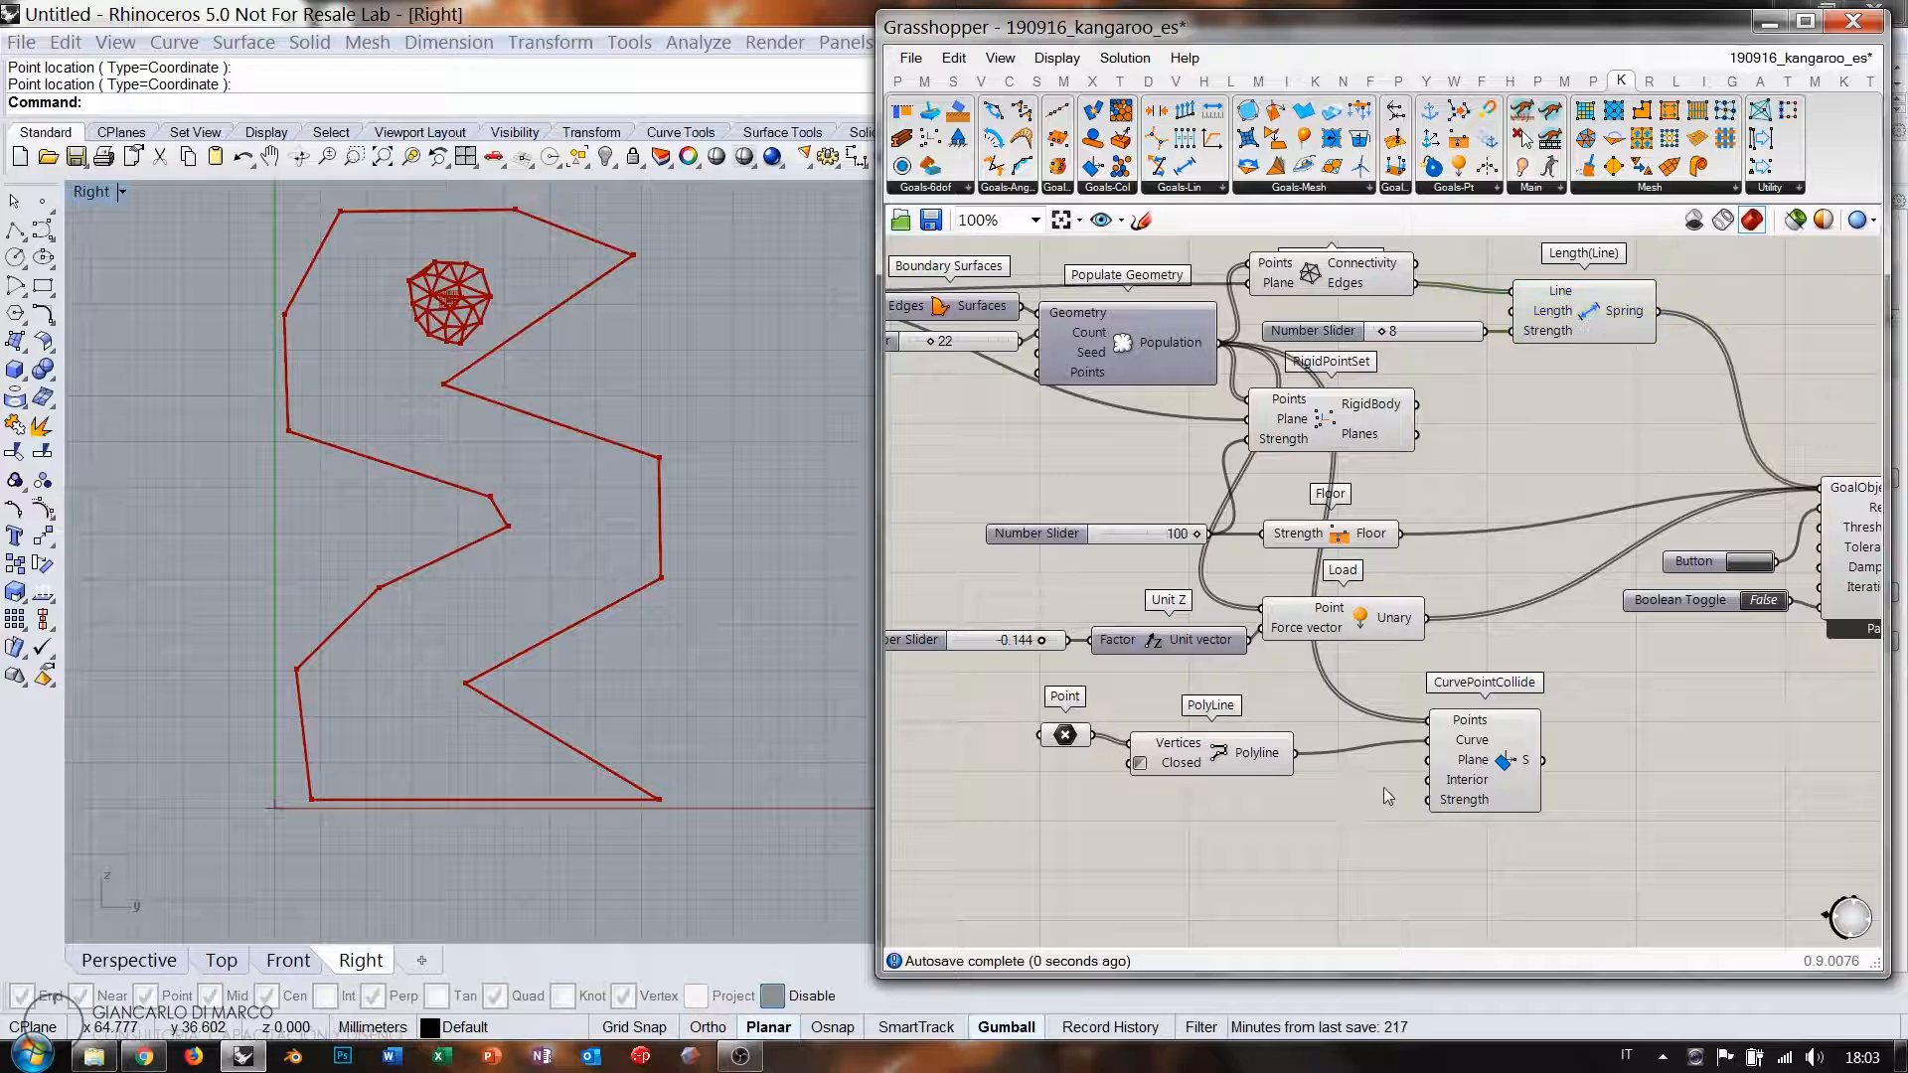
# Connect the YZ Plane component to the collision goal's Plane input.
pyautogui.moveTo(988, 341); pyautogui.dragTo(1175, 336, button='right')
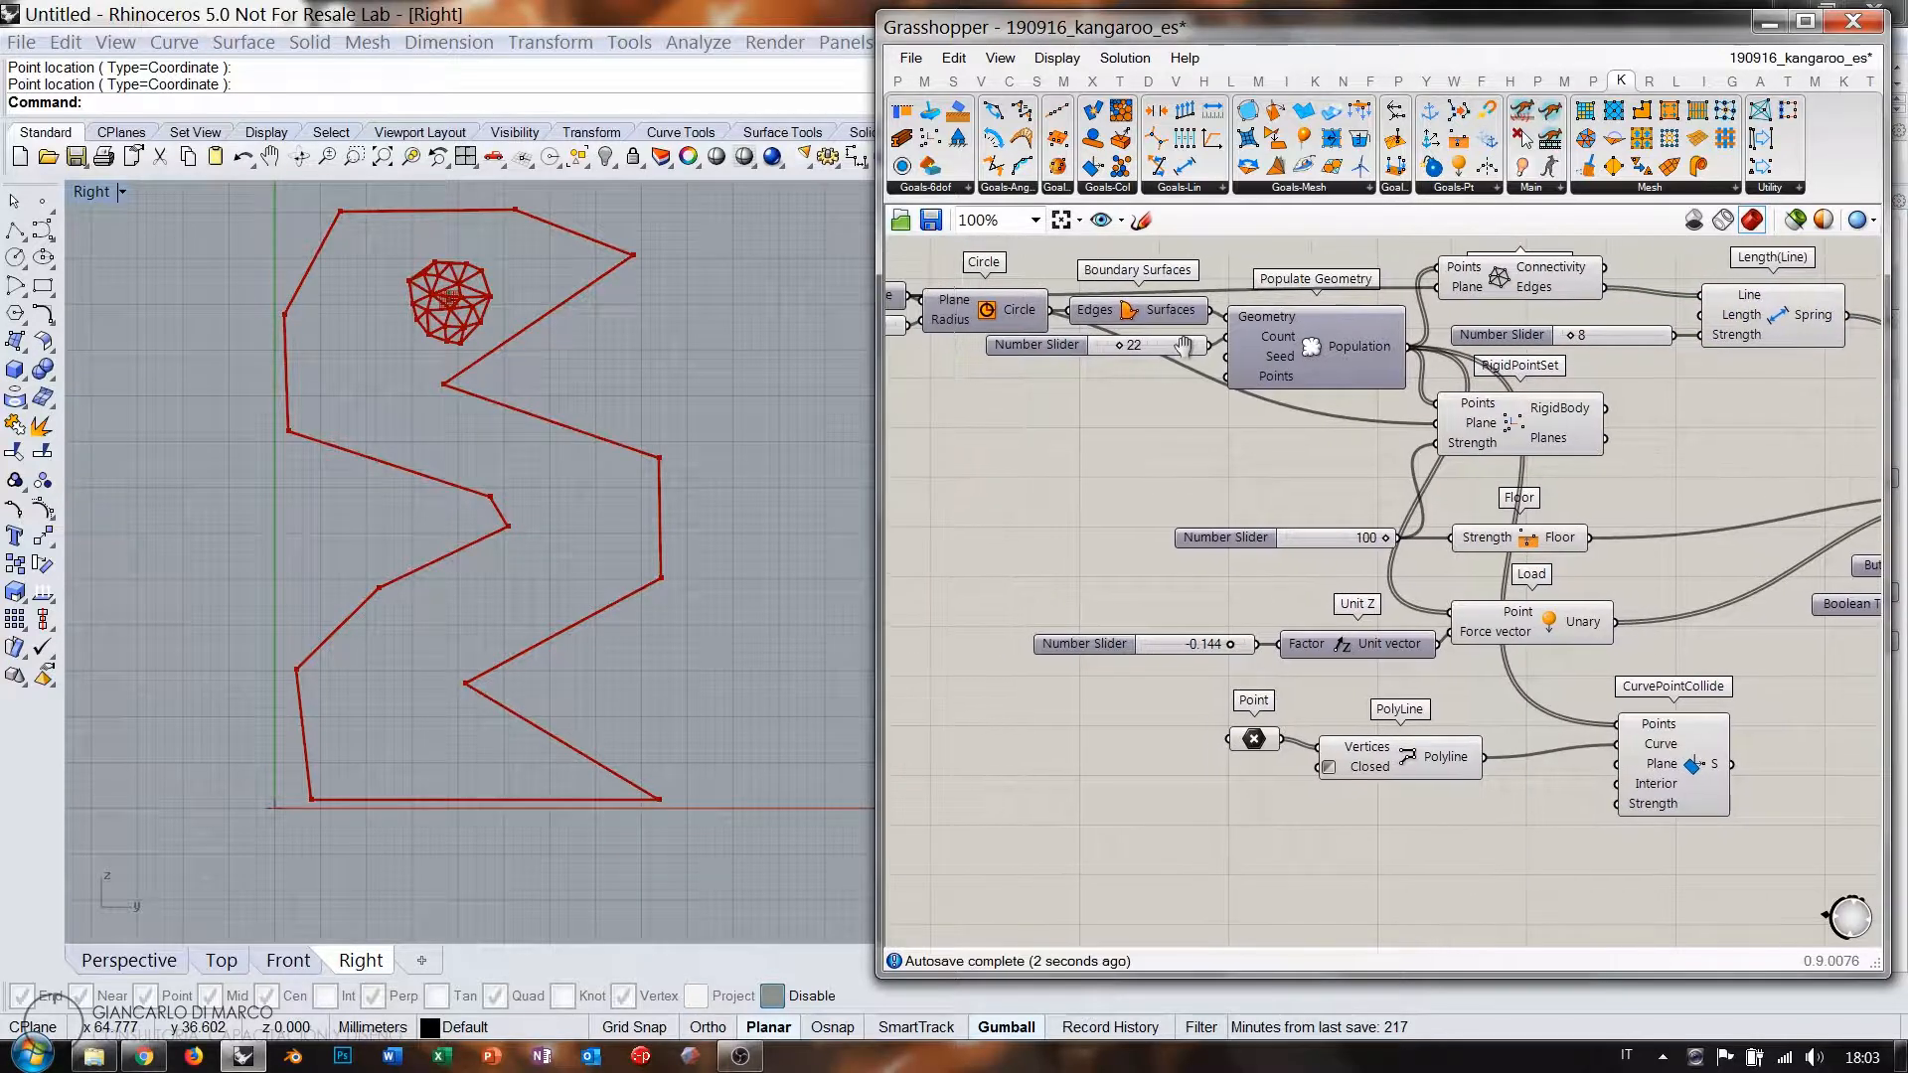
pyautogui.moveTo(920, 307); pyautogui.dragTo(1071, 316, button='right')
pyautogui.moveTo(1061, 304); pyautogui.dragTo(1772, 772)
pyautogui.moveTo(1714, 825); pyautogui.dragTo(1705, 819, button='right')
pyautogui.scroll(4, 1457, 648)
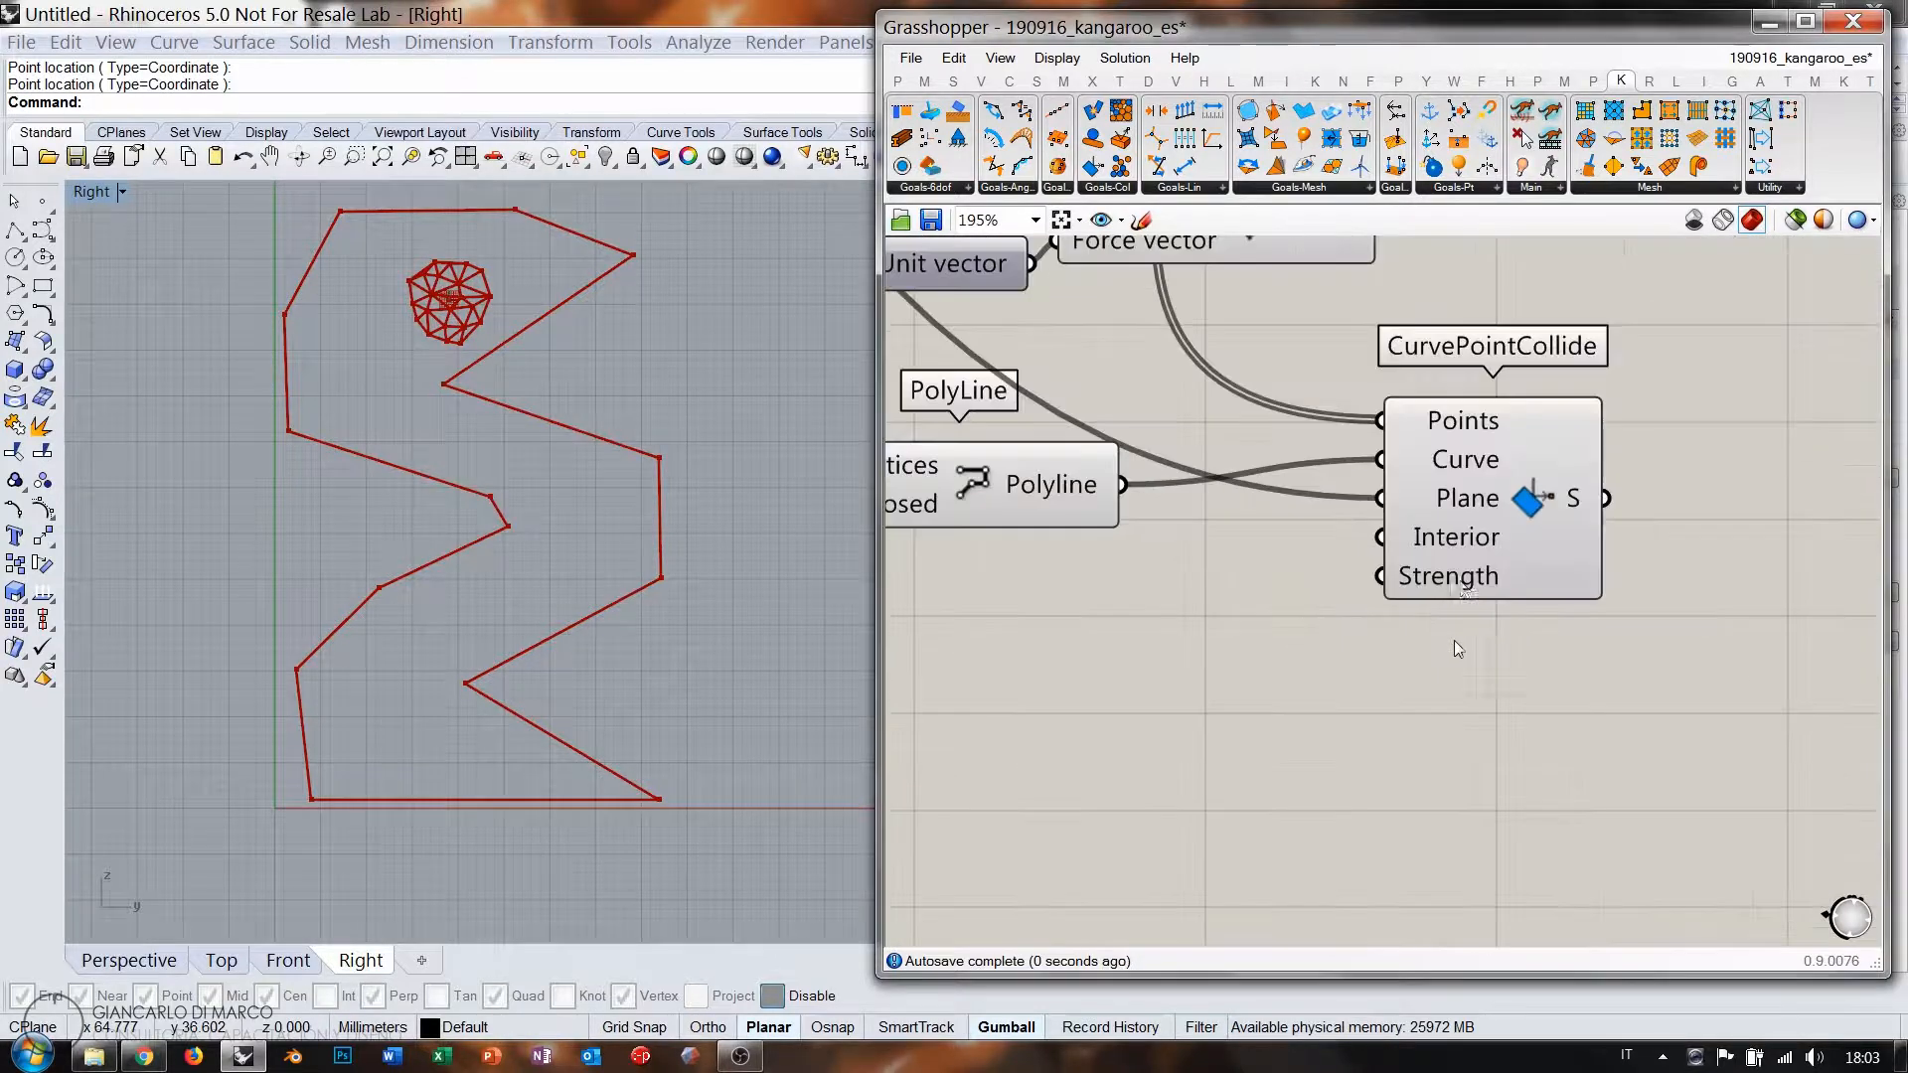
# Add a Boolean Toggle found by searching 'togg', set it True, and wire it into Interior.
pyautogui.moveTo(1444, 538)
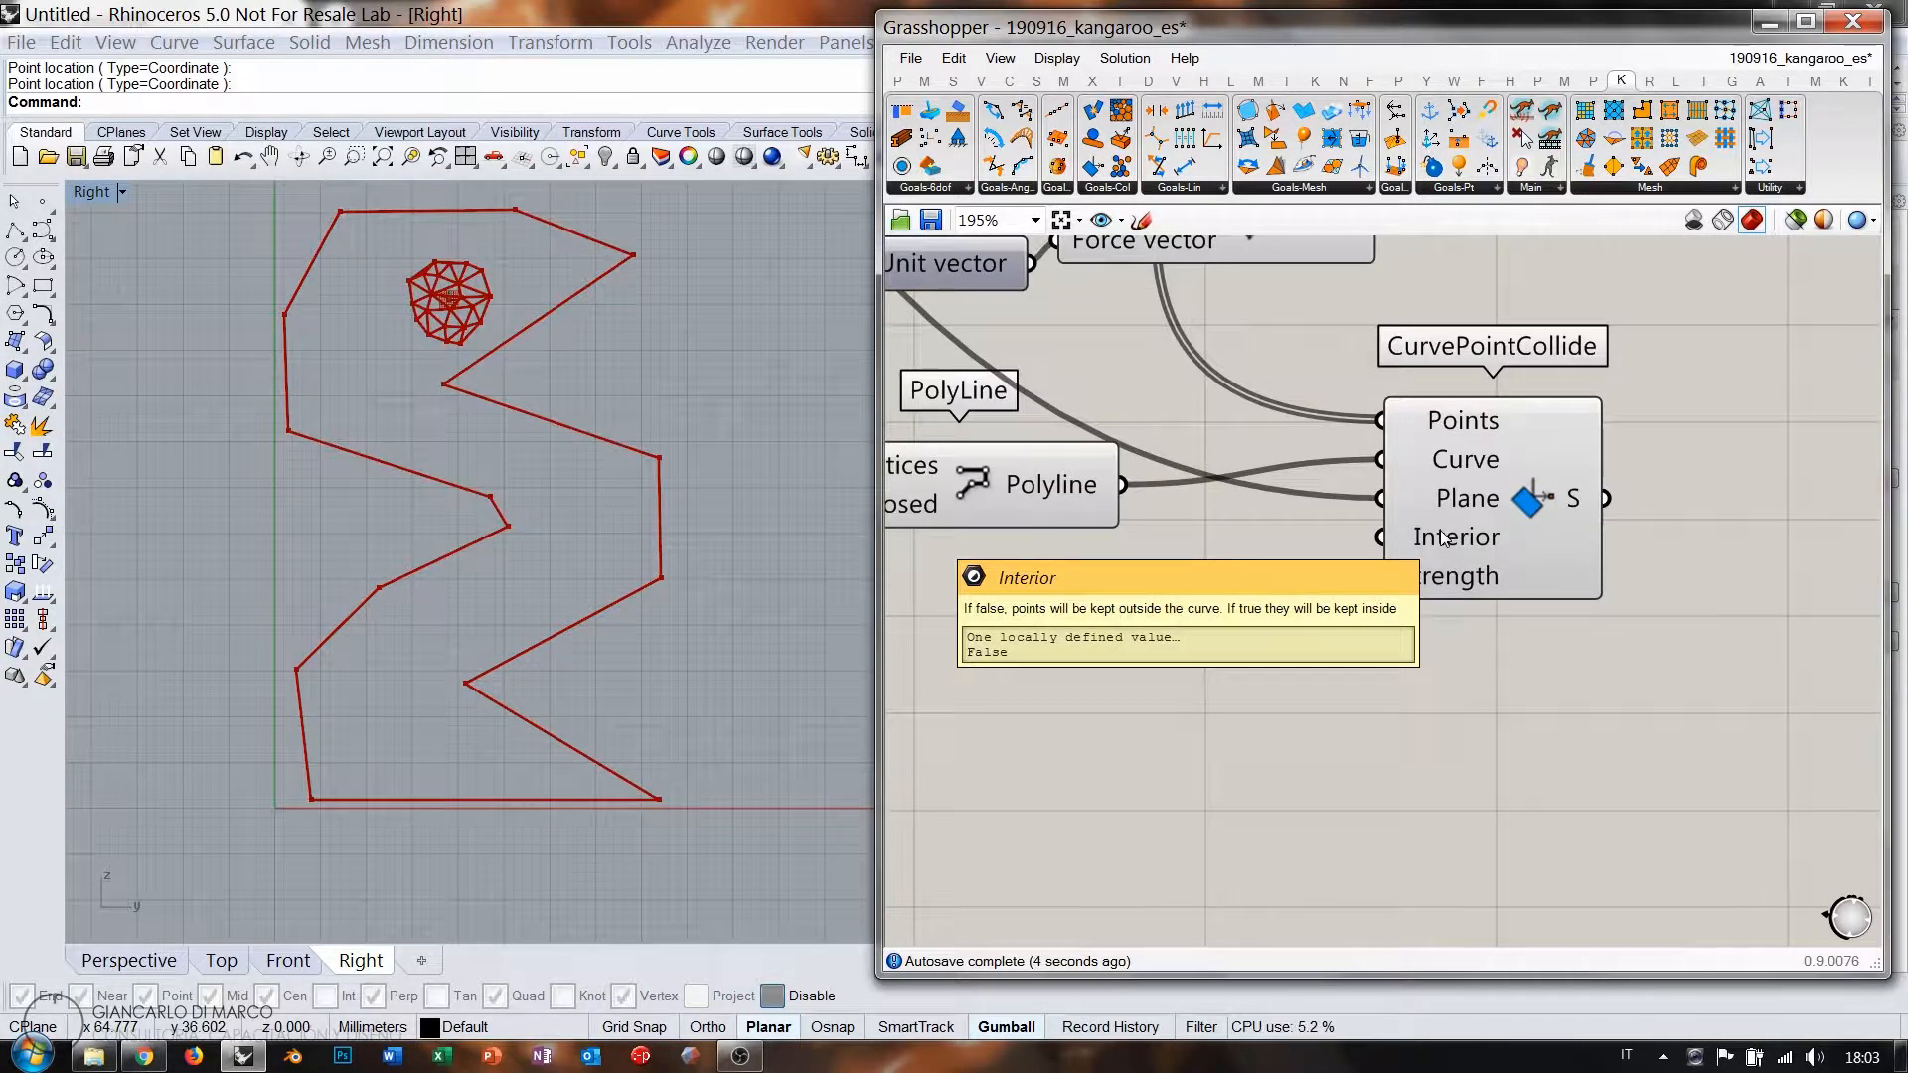
pyautogui.doubleClick(1215, 626)
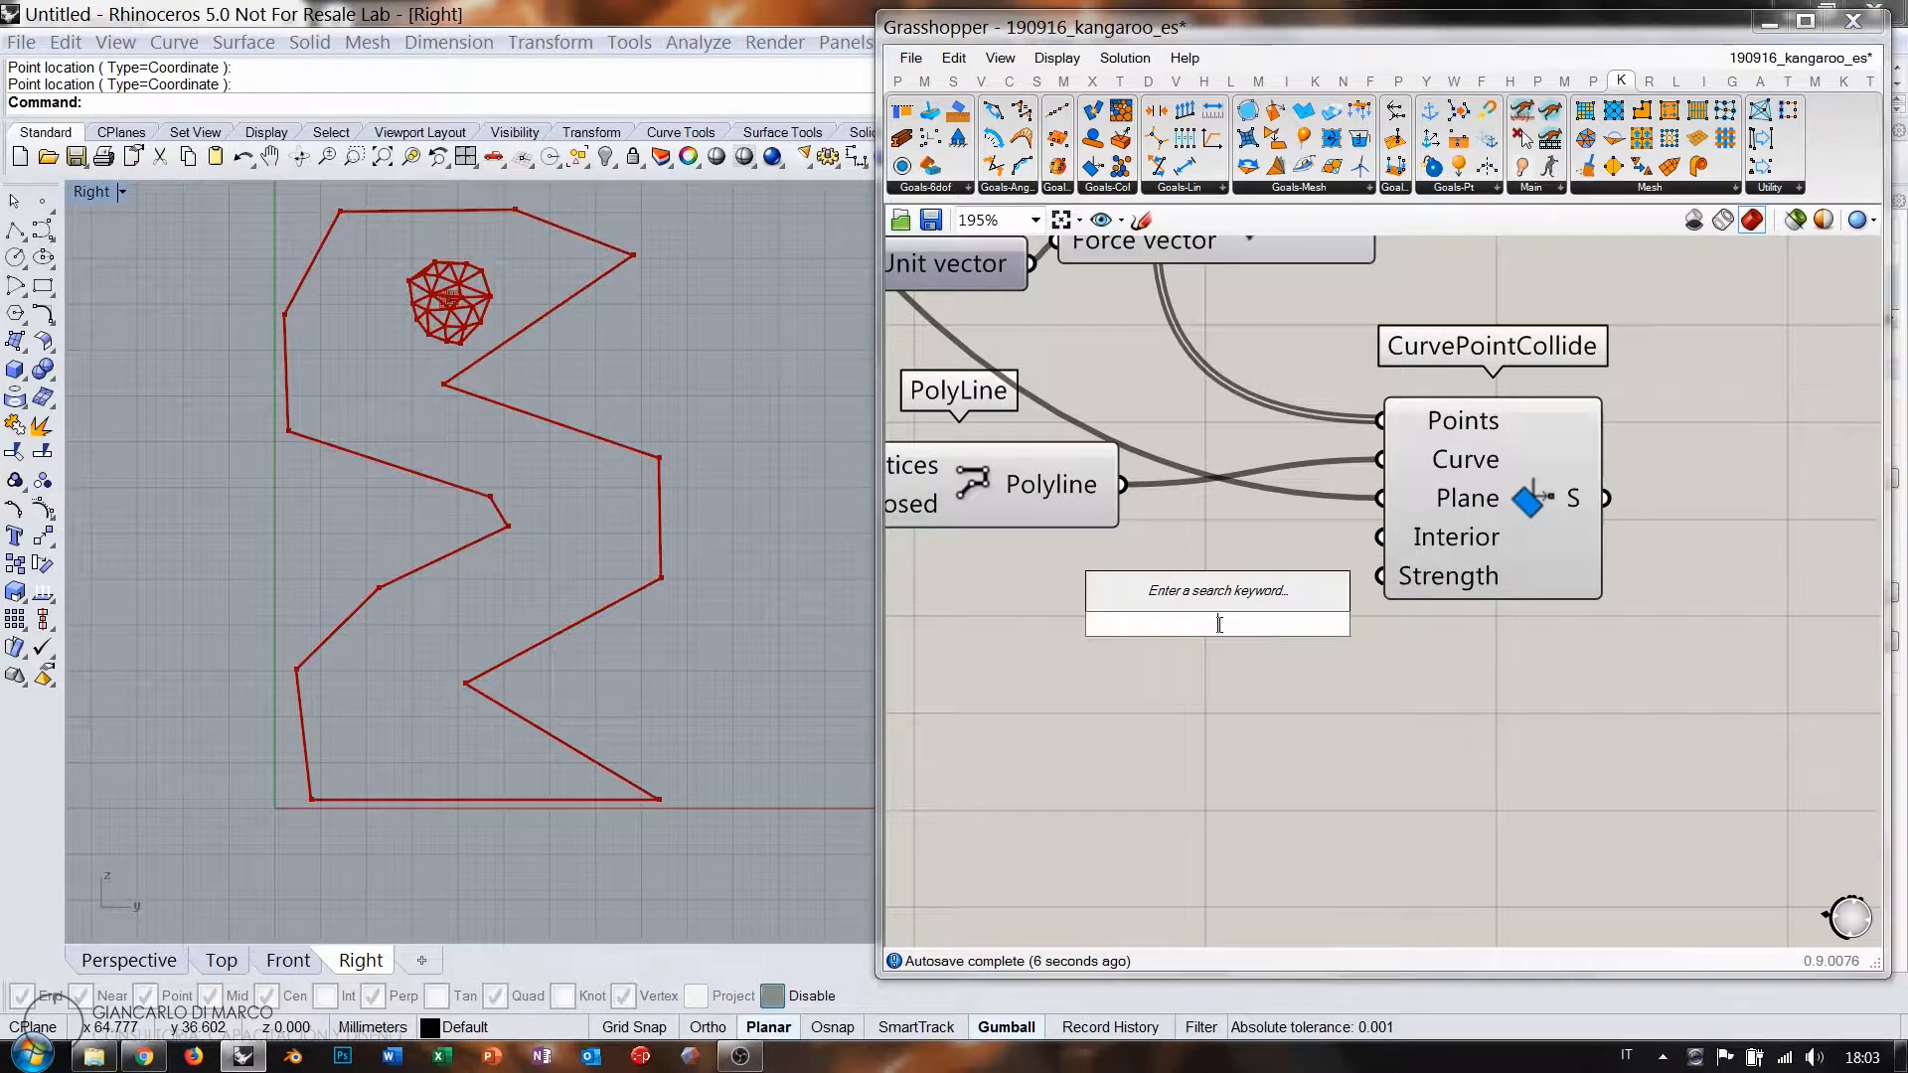
pyautogui.write('togg')
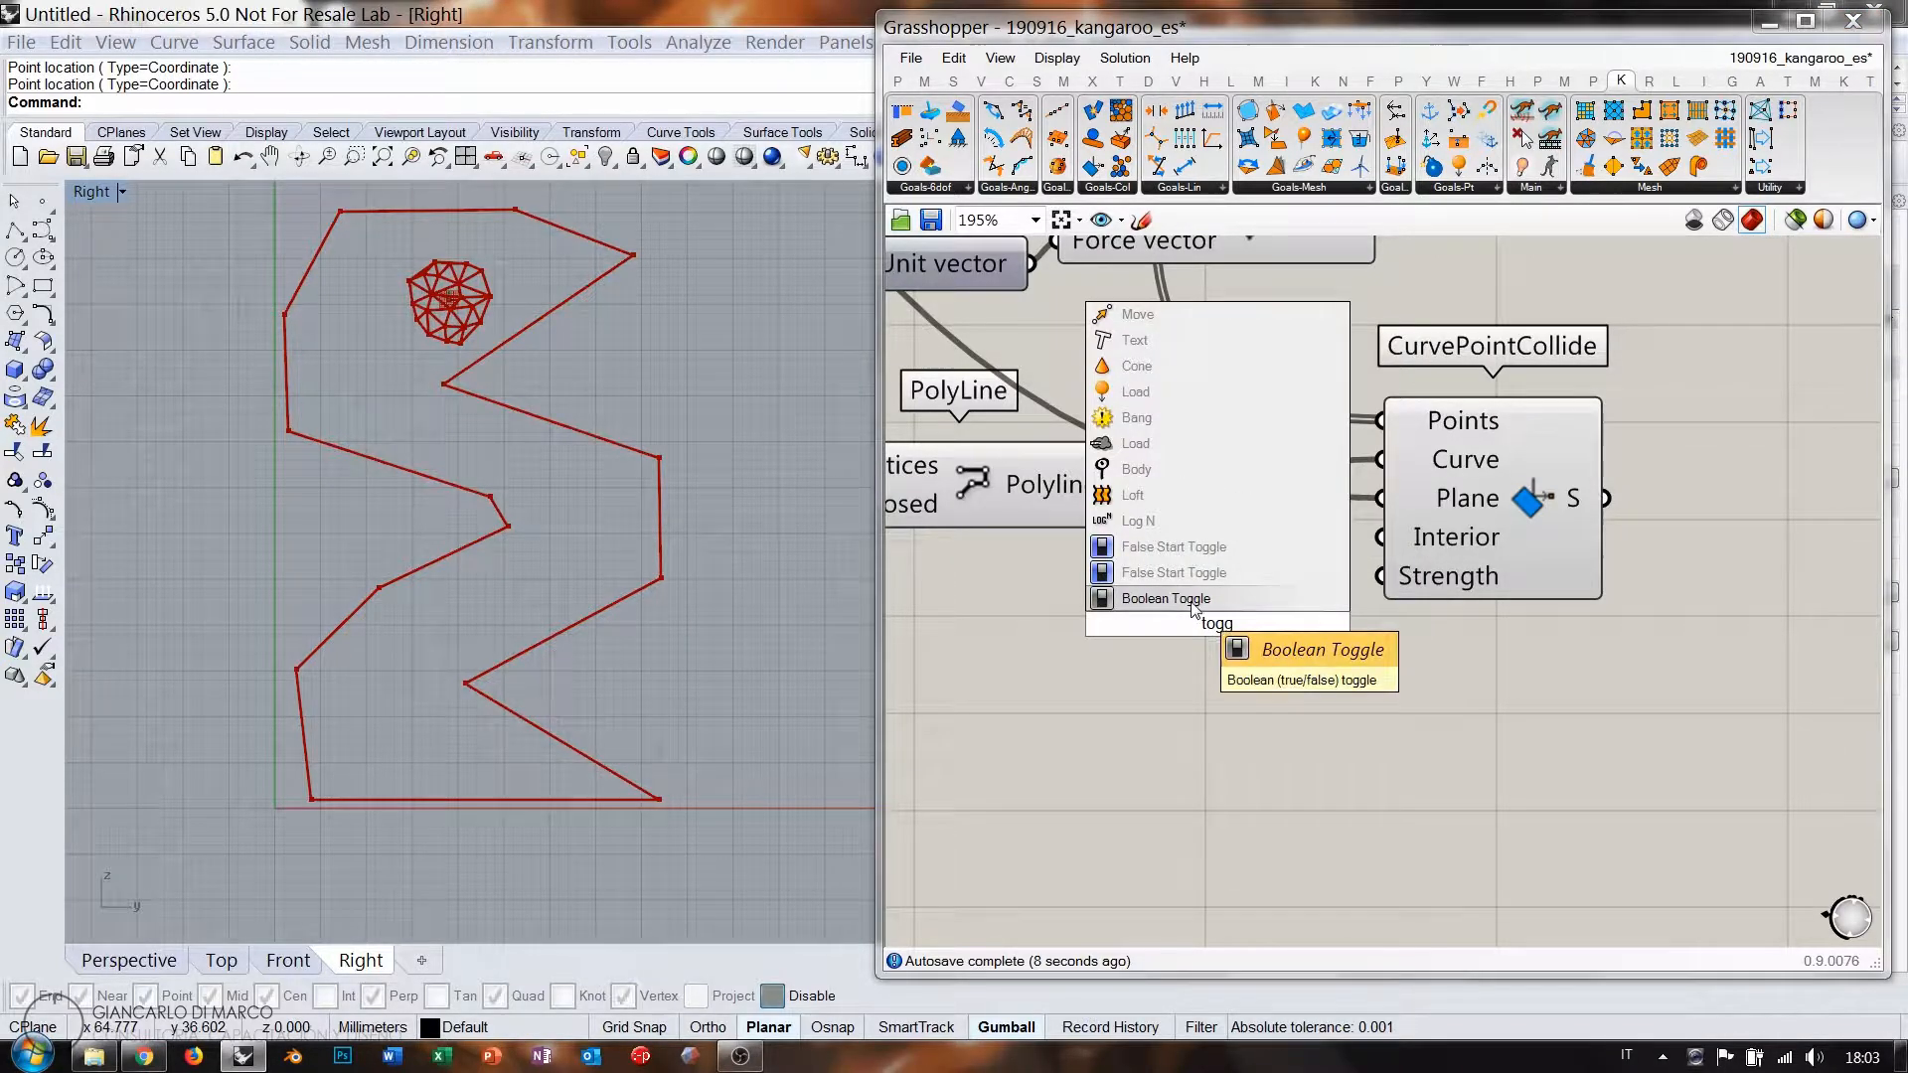
pyautogui.press('Return')
pyautogui.doubleClick(1258, 633)
pyautogui.moveTo(1257, 633); pyautogui.dragTo(1113, 588)
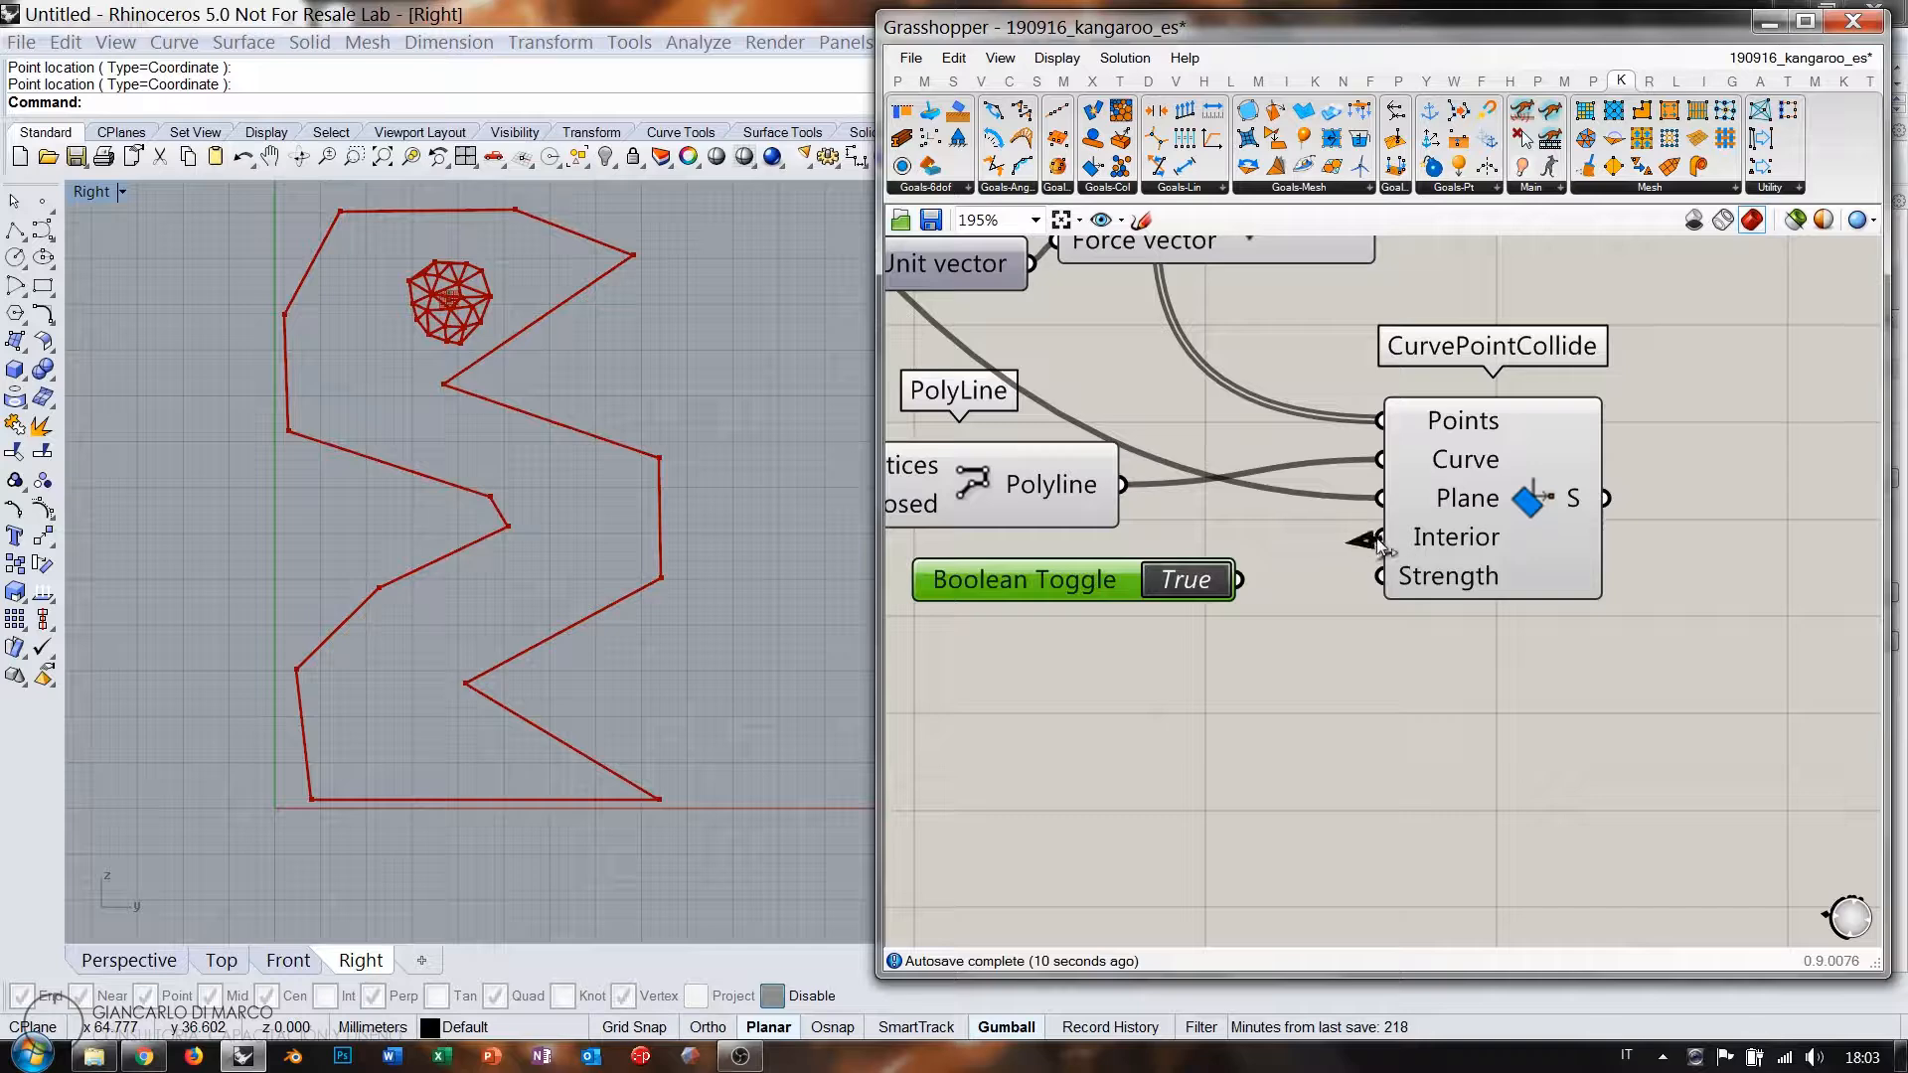
pyautogui.moveTo(1378, 541); pyautogui.dragTo(1382, 537)
pyautogui.moveTo(1432, 578); pyautogui.dragTo(1431, 683, button='right')
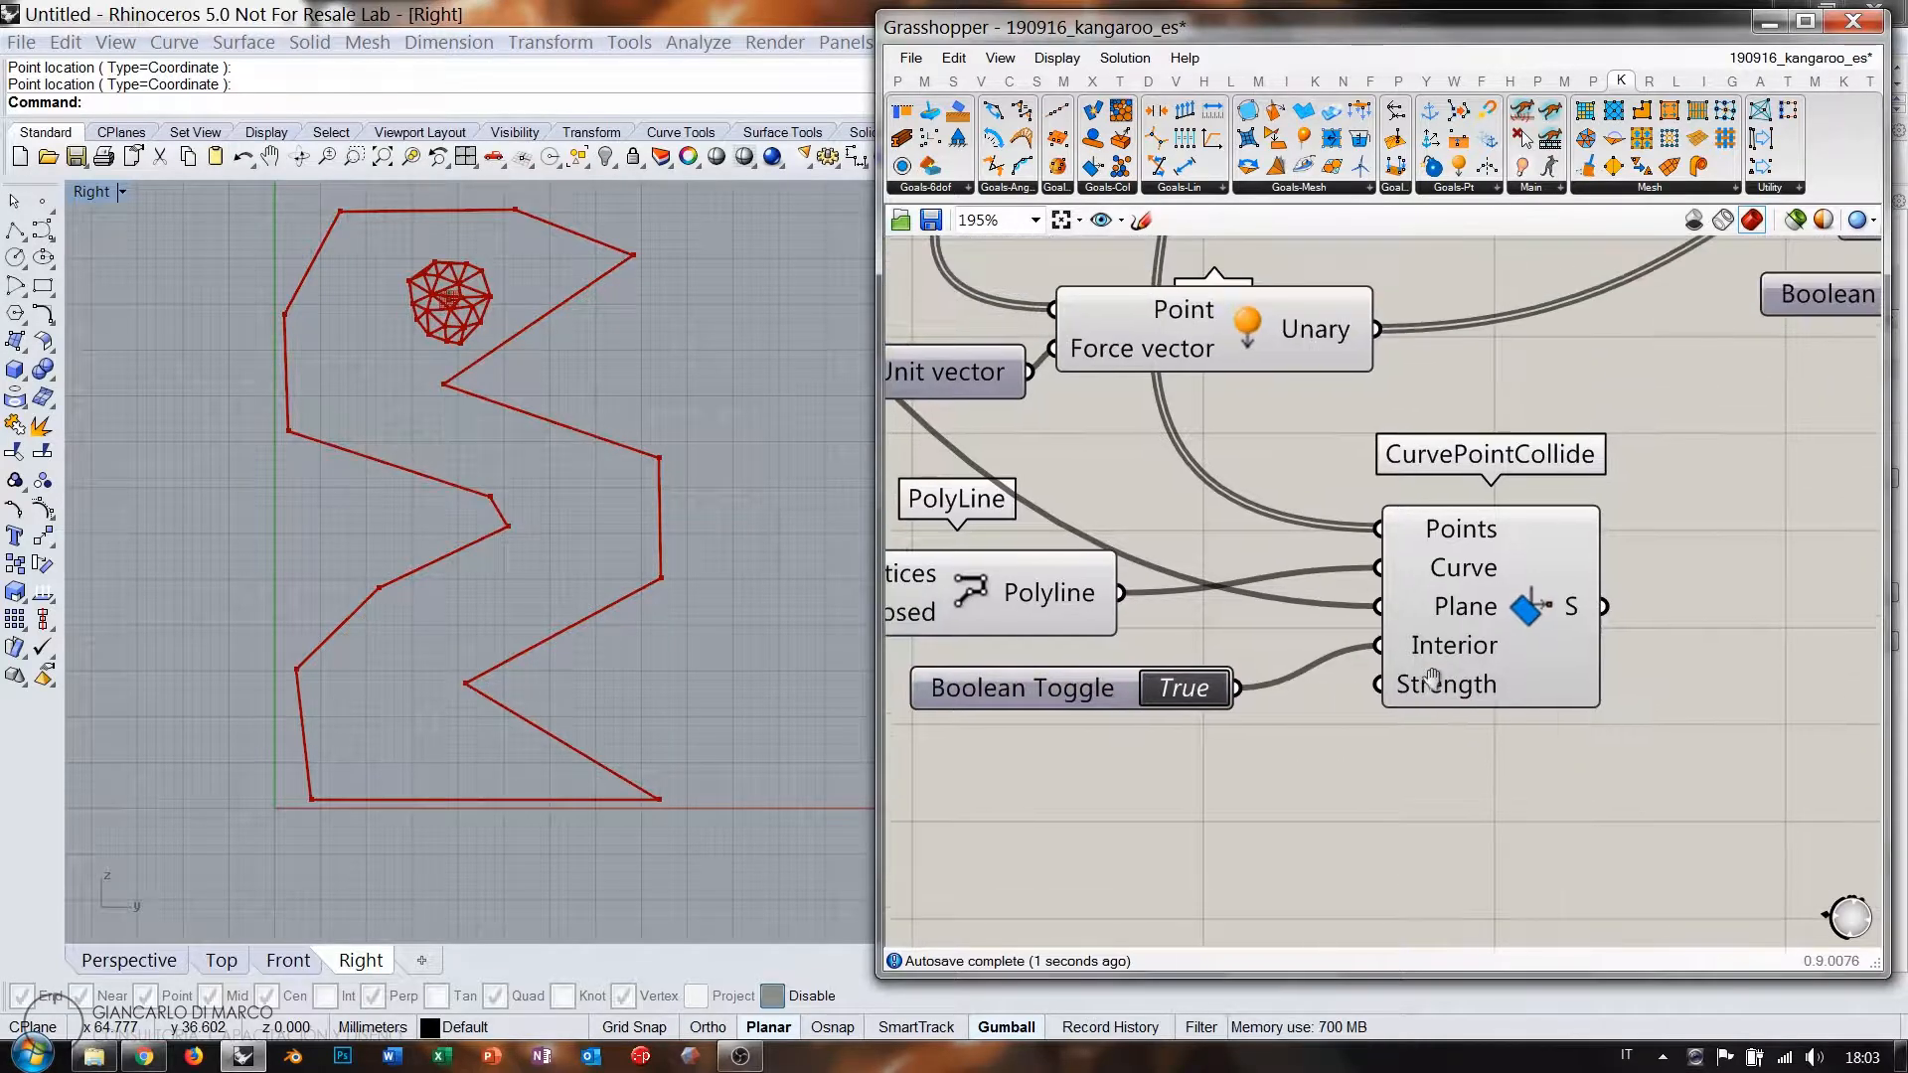
pyautogui.scroll(-3, 1431, 681)
pyautogui.moveTo(1300, 521); pyautogui.dragTo(1443, 653, button='right')
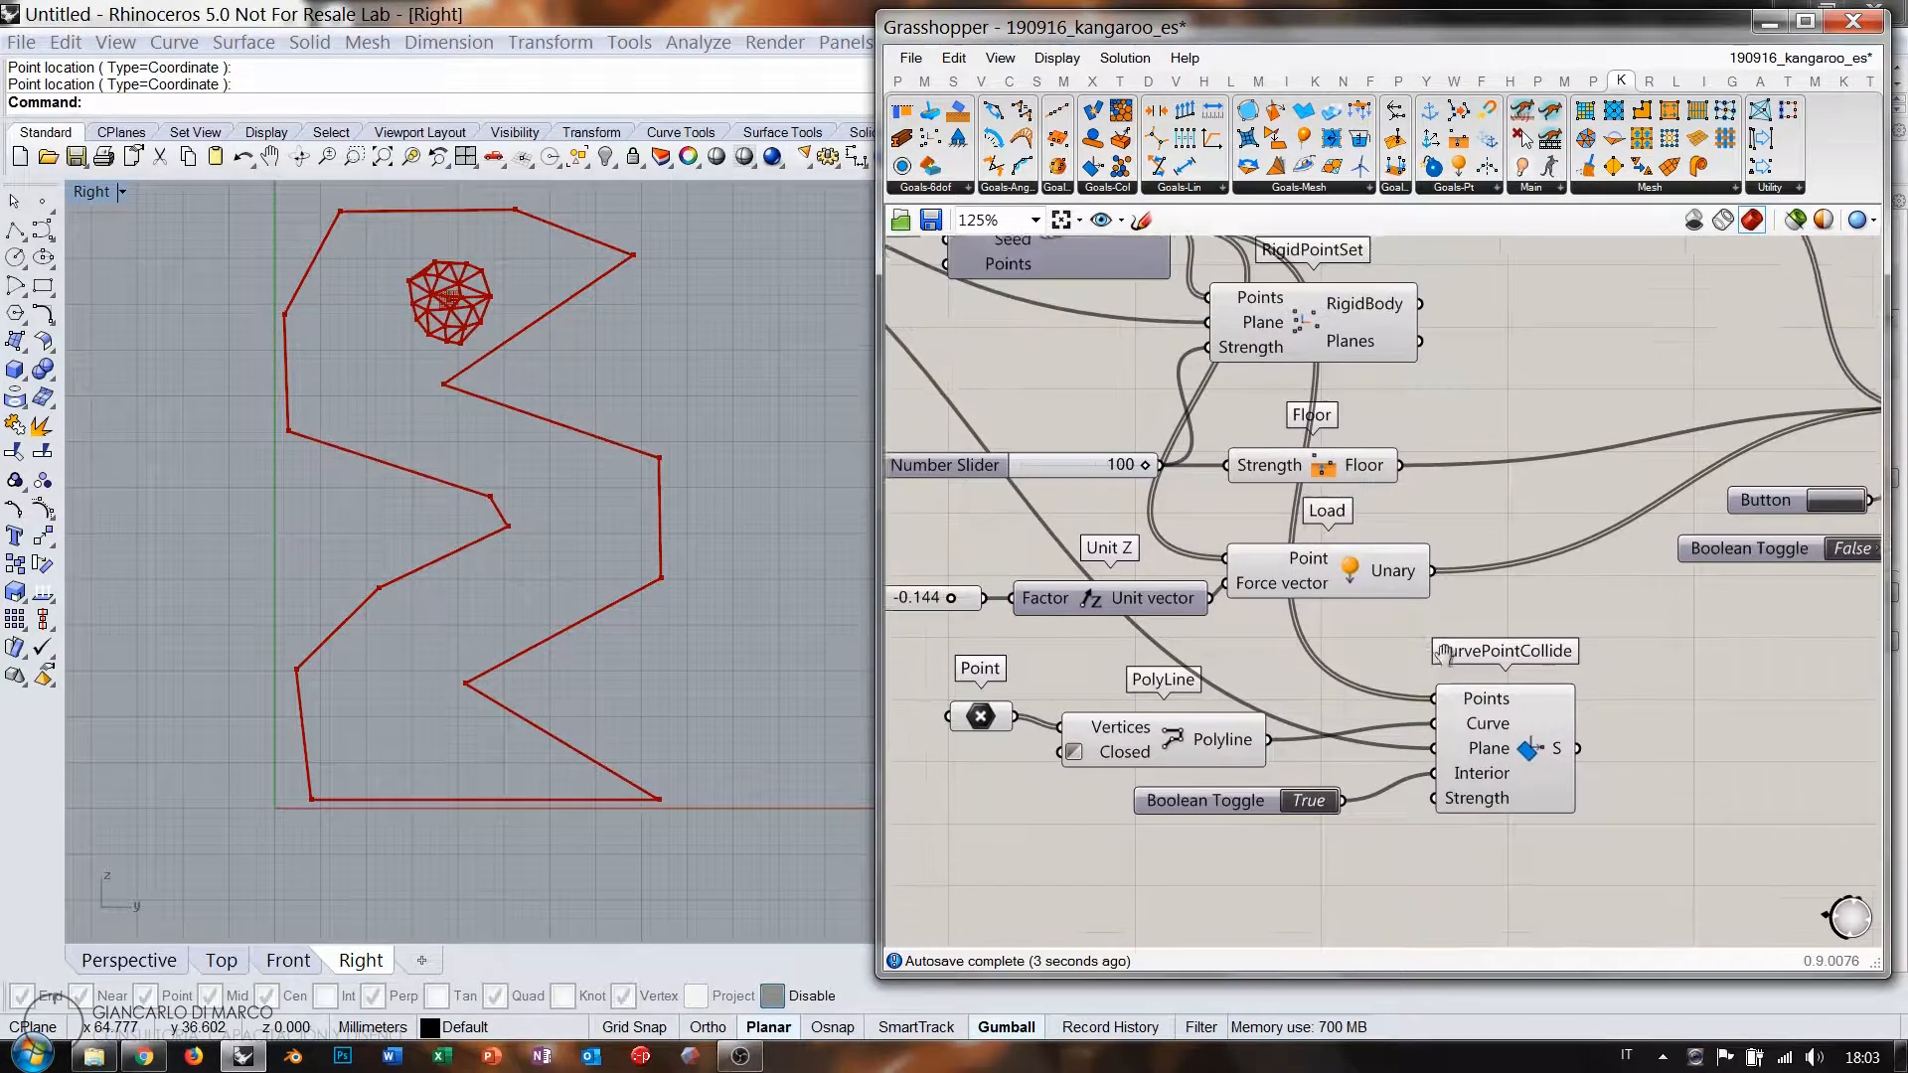
pyautogui.scroll(-1, 1444, 653)
# Copy the Number Slider into Strength at 100, and wire Floor into the solver's GoalObjects.
pyautogui.click(1440, 343)
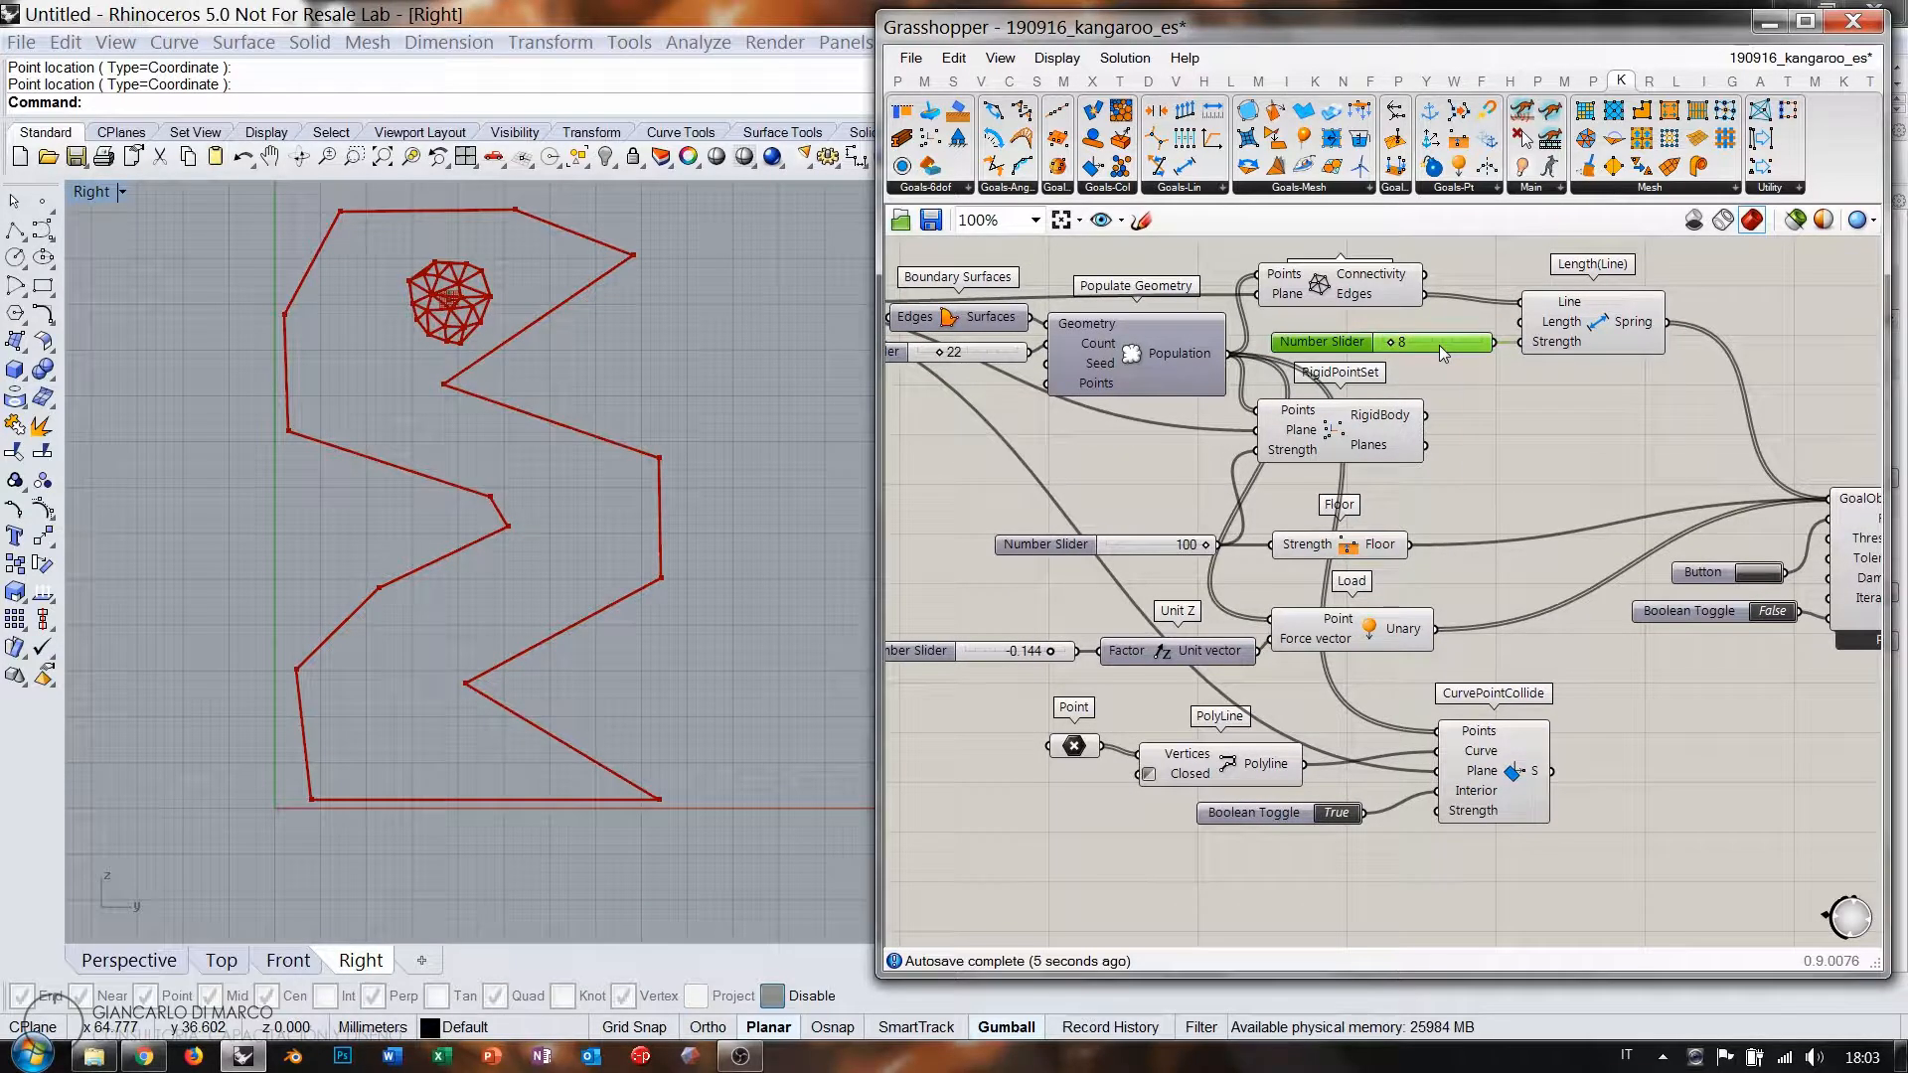
pyautogui.keyDown('alt'); pyautogui.moveTo(1439, 344); pyautogui.dragTo(1334, 843); pyautogui.keyUp('alt')
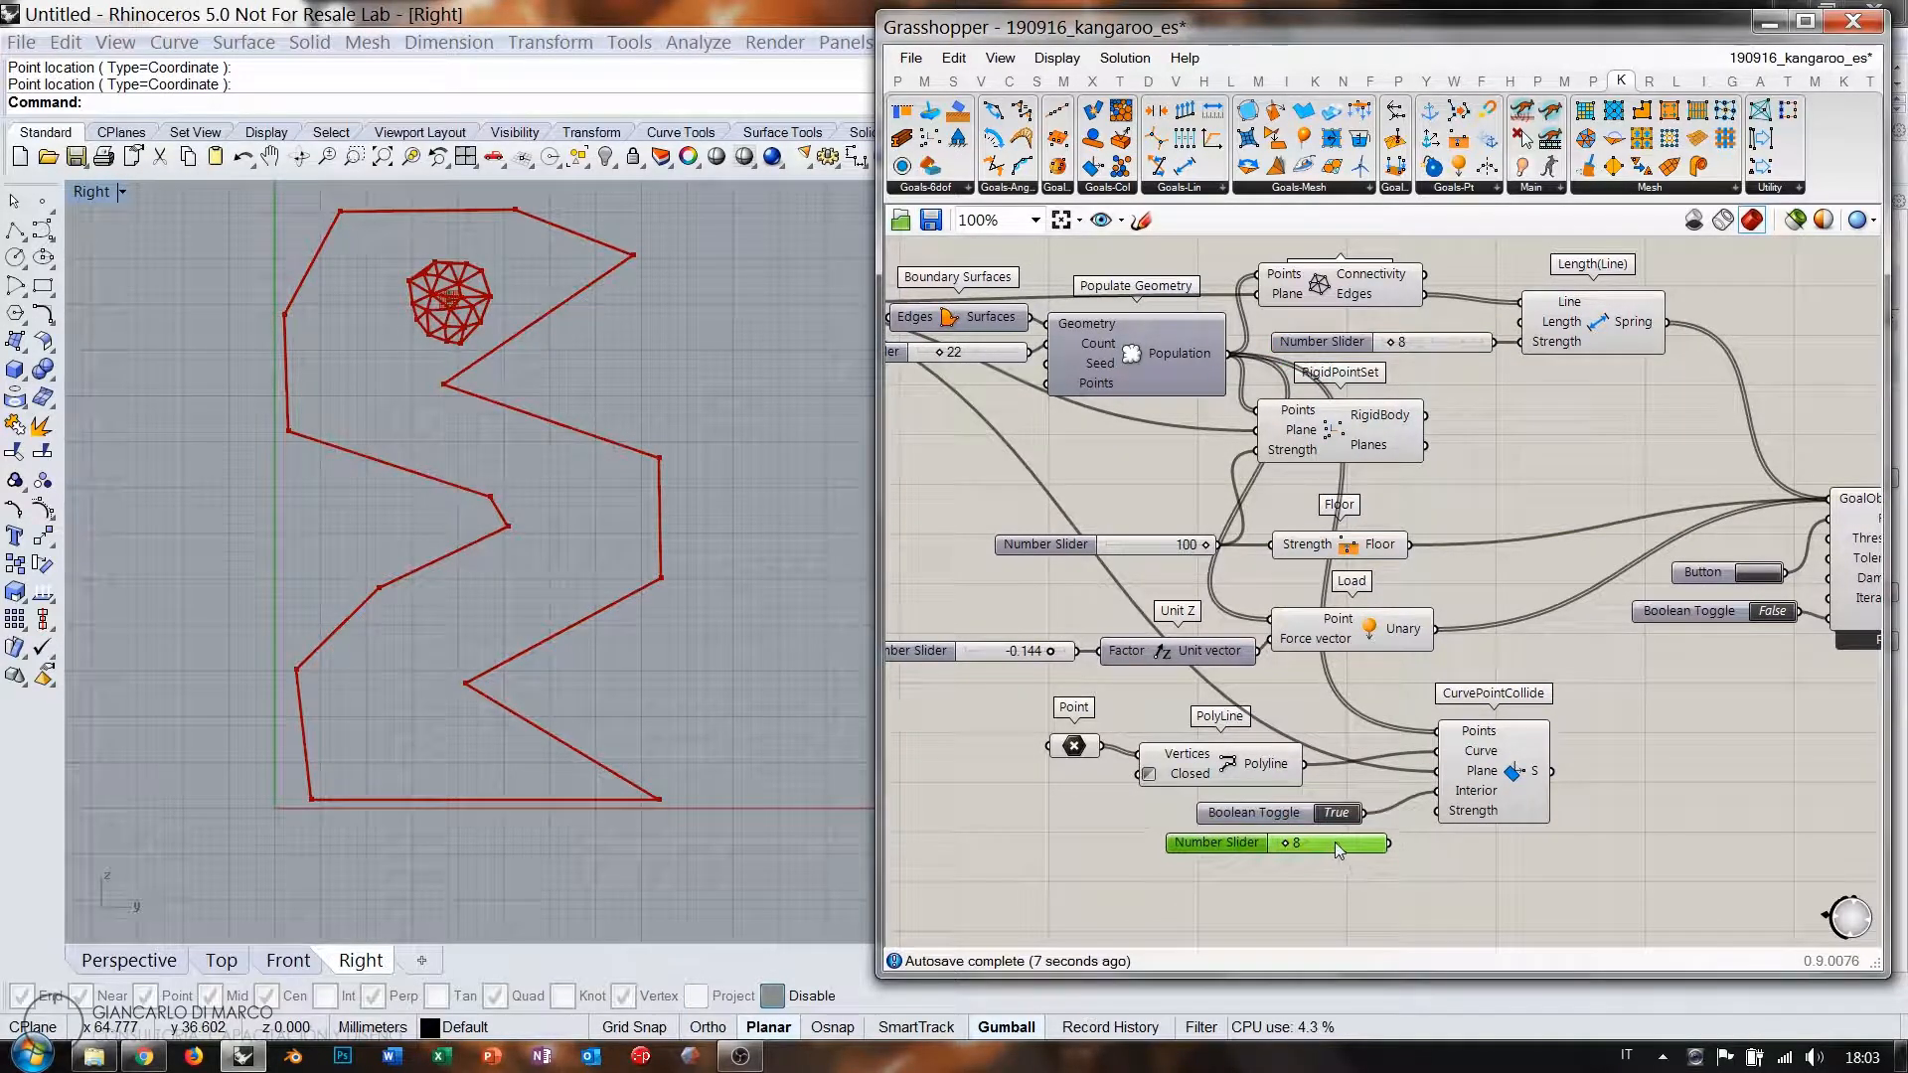
pyautogui.scroll(4, 1404, 761)
pyautogui.click(1404, 762)
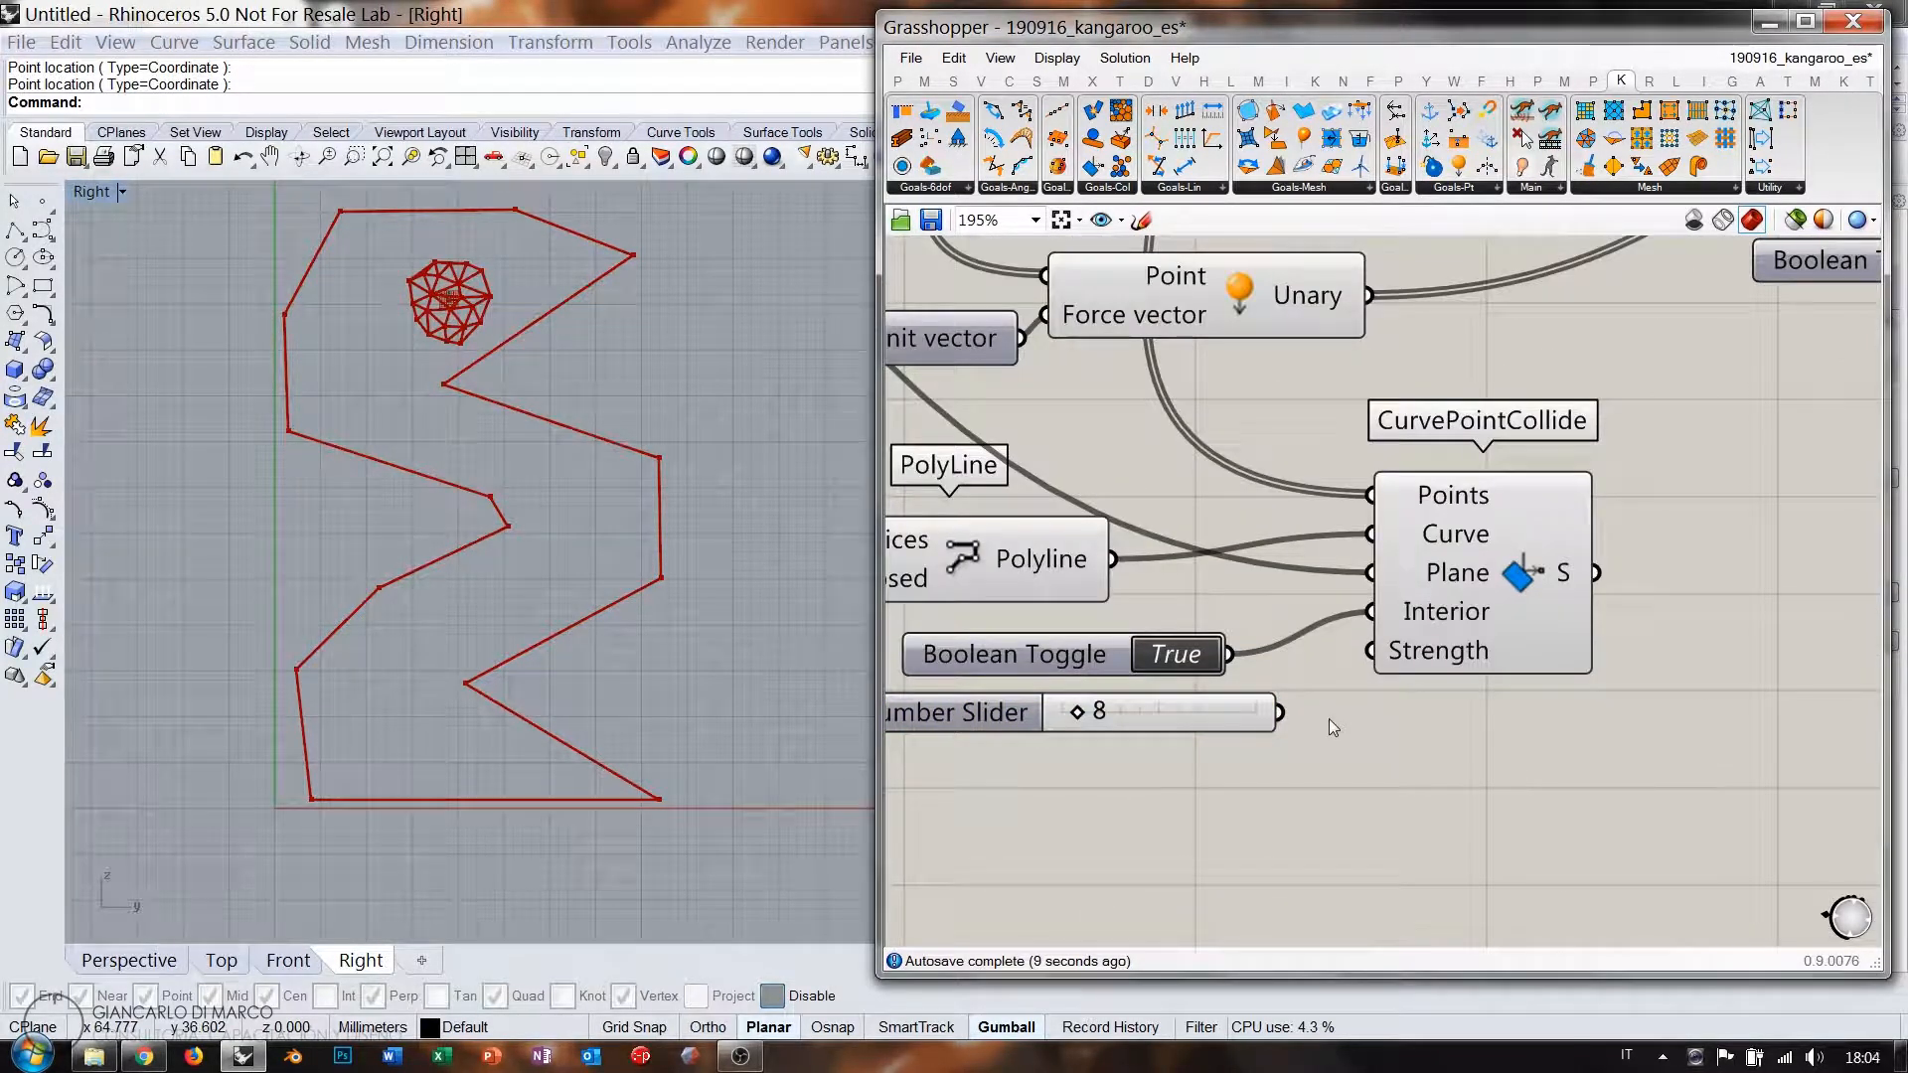
pyautogui.moveTo(1328, 718); pyautogui.dragTo(1376, 760, button='right')
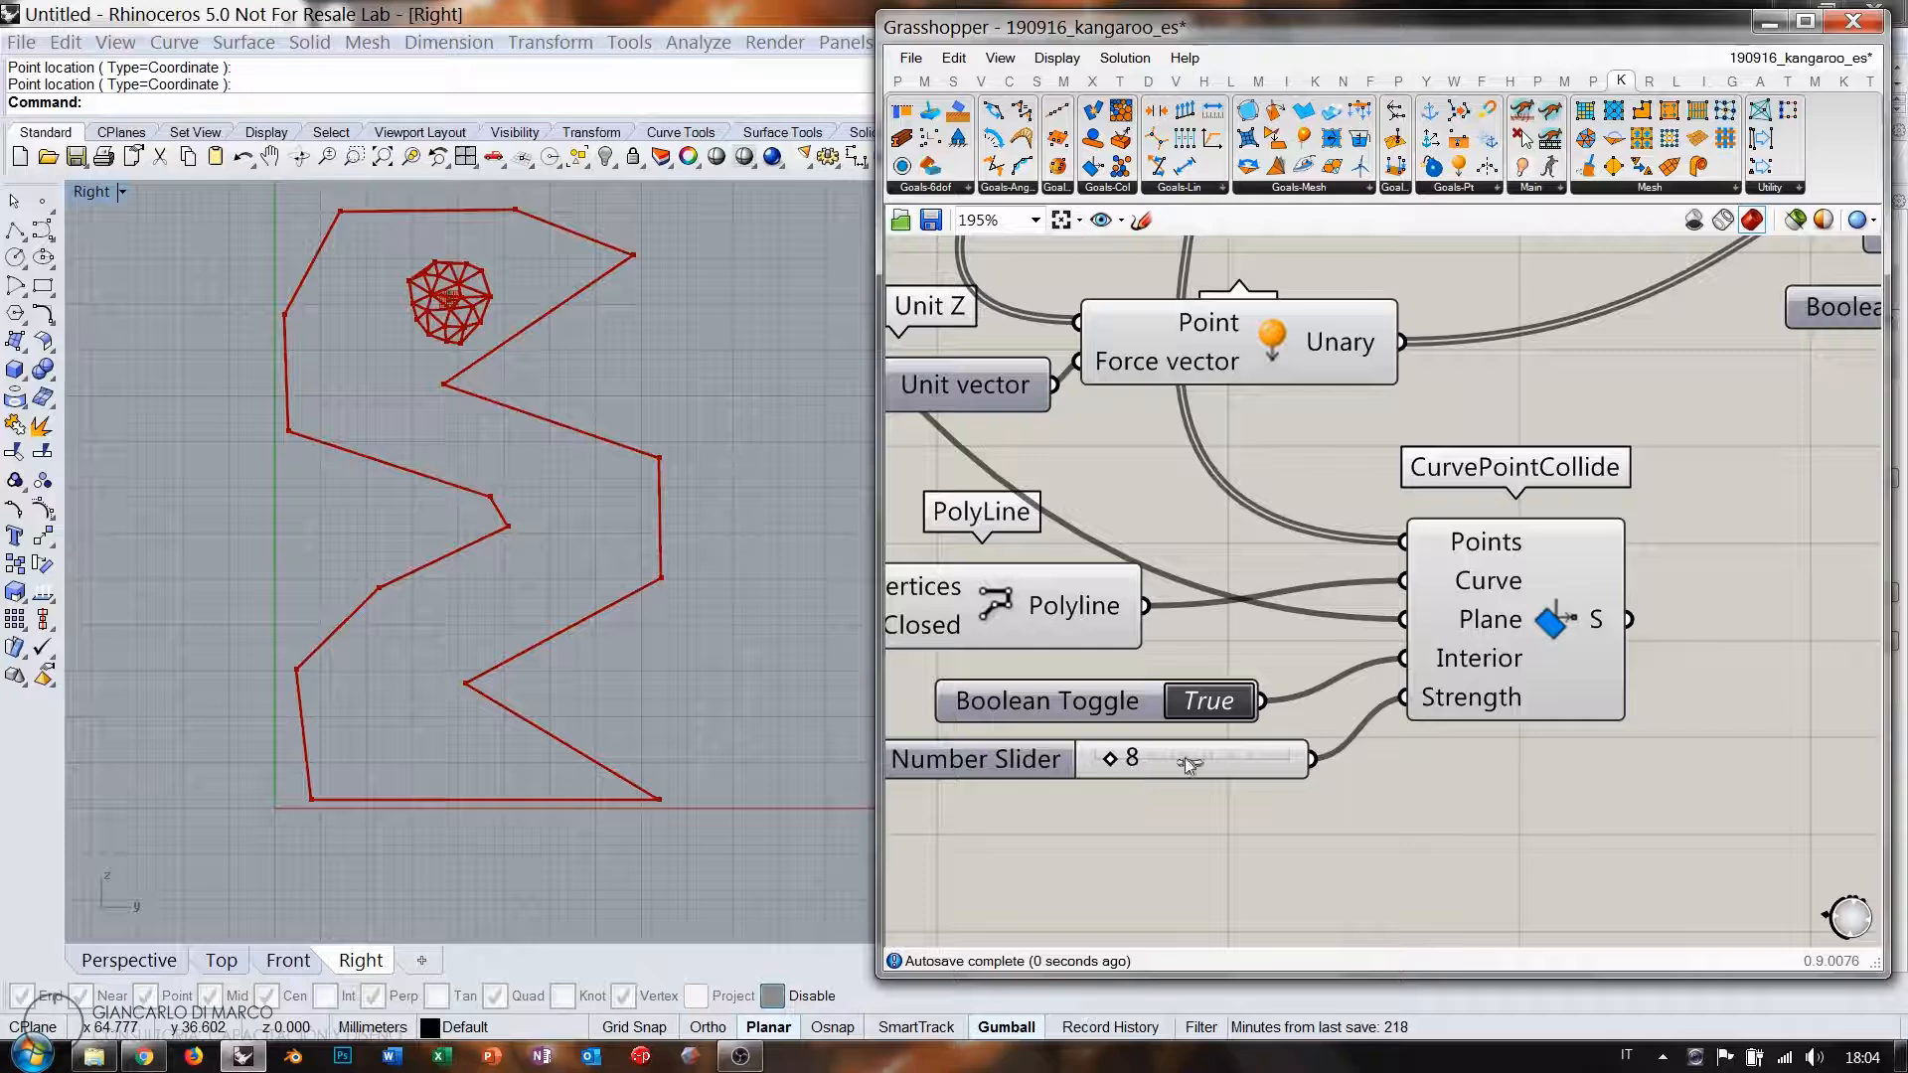
pyautogui.moveTo(1184, 758); pyautogui.dragTo(1326, 765)
pyautogui.scroll(-3, 1197, 593)
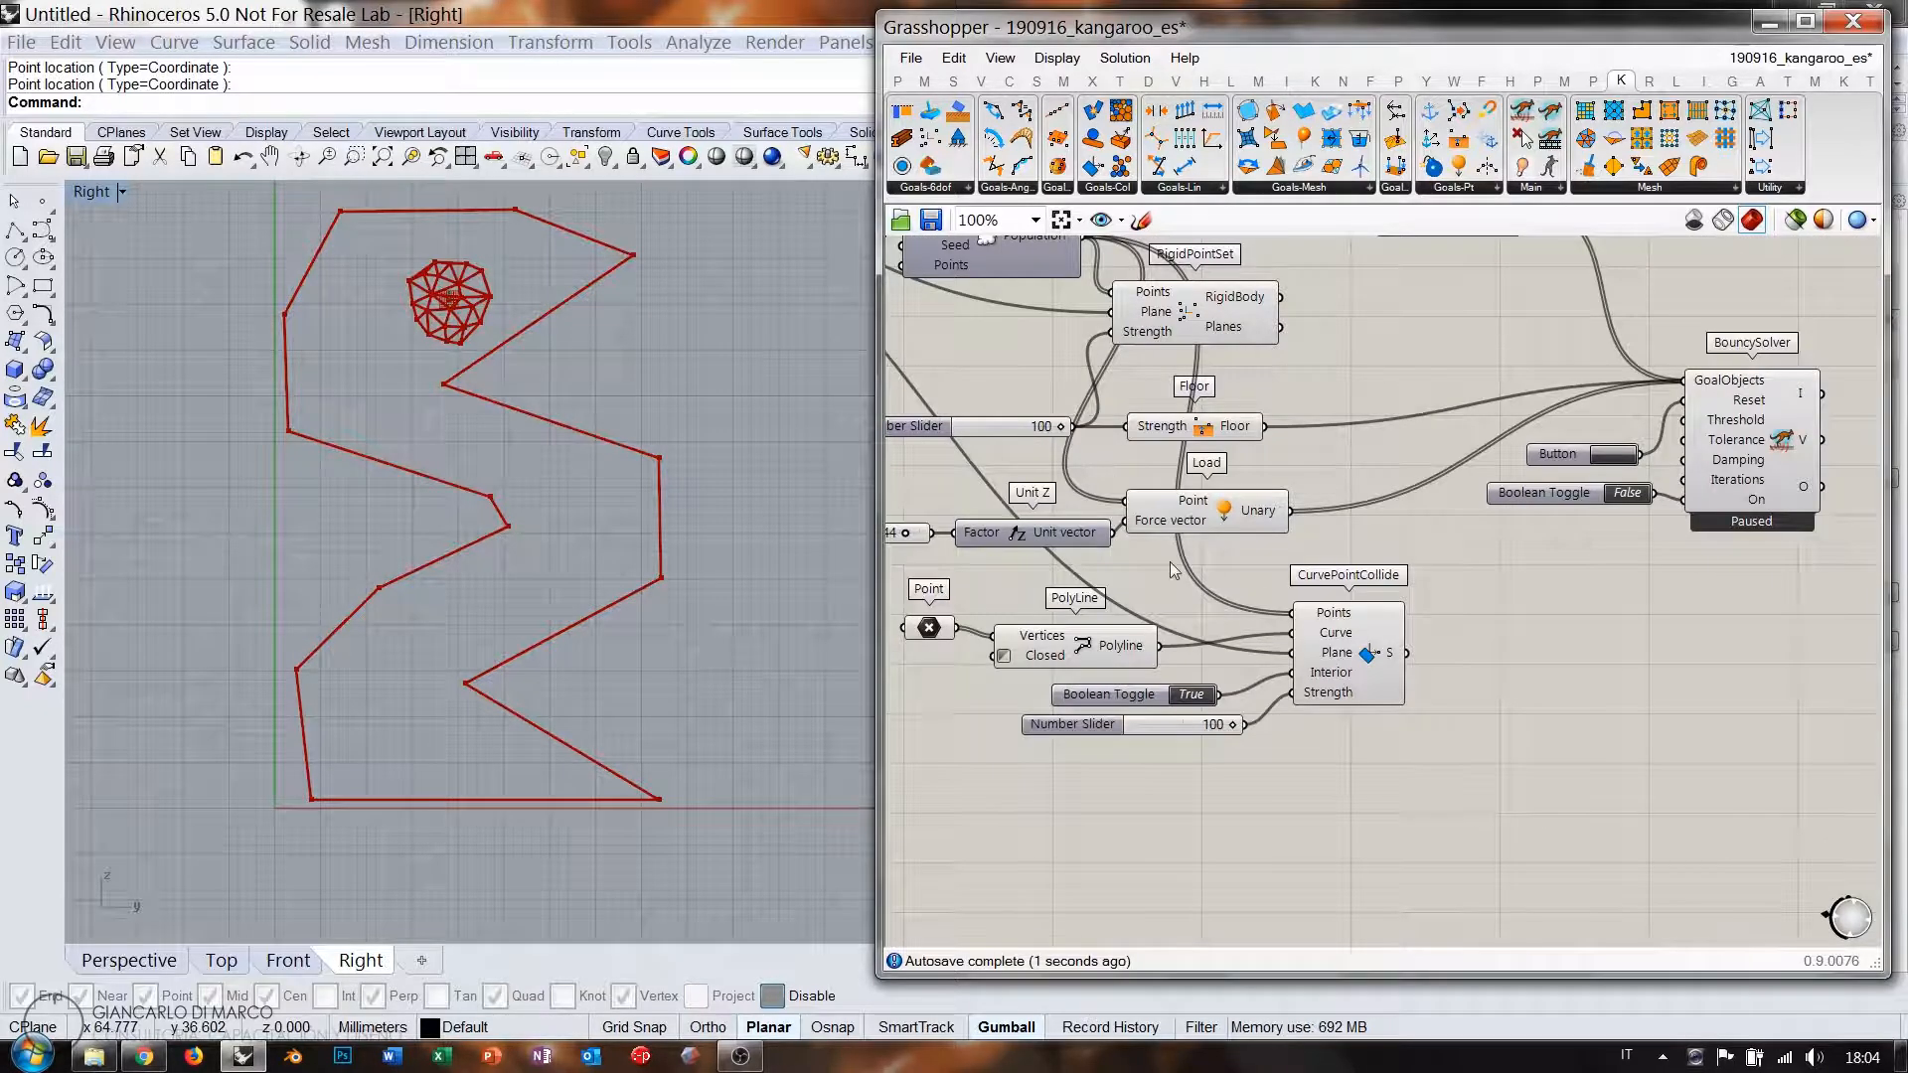
pyautogui.moveTo(1458, 628); pyautogui.dragTo(1326, 666, button='right')
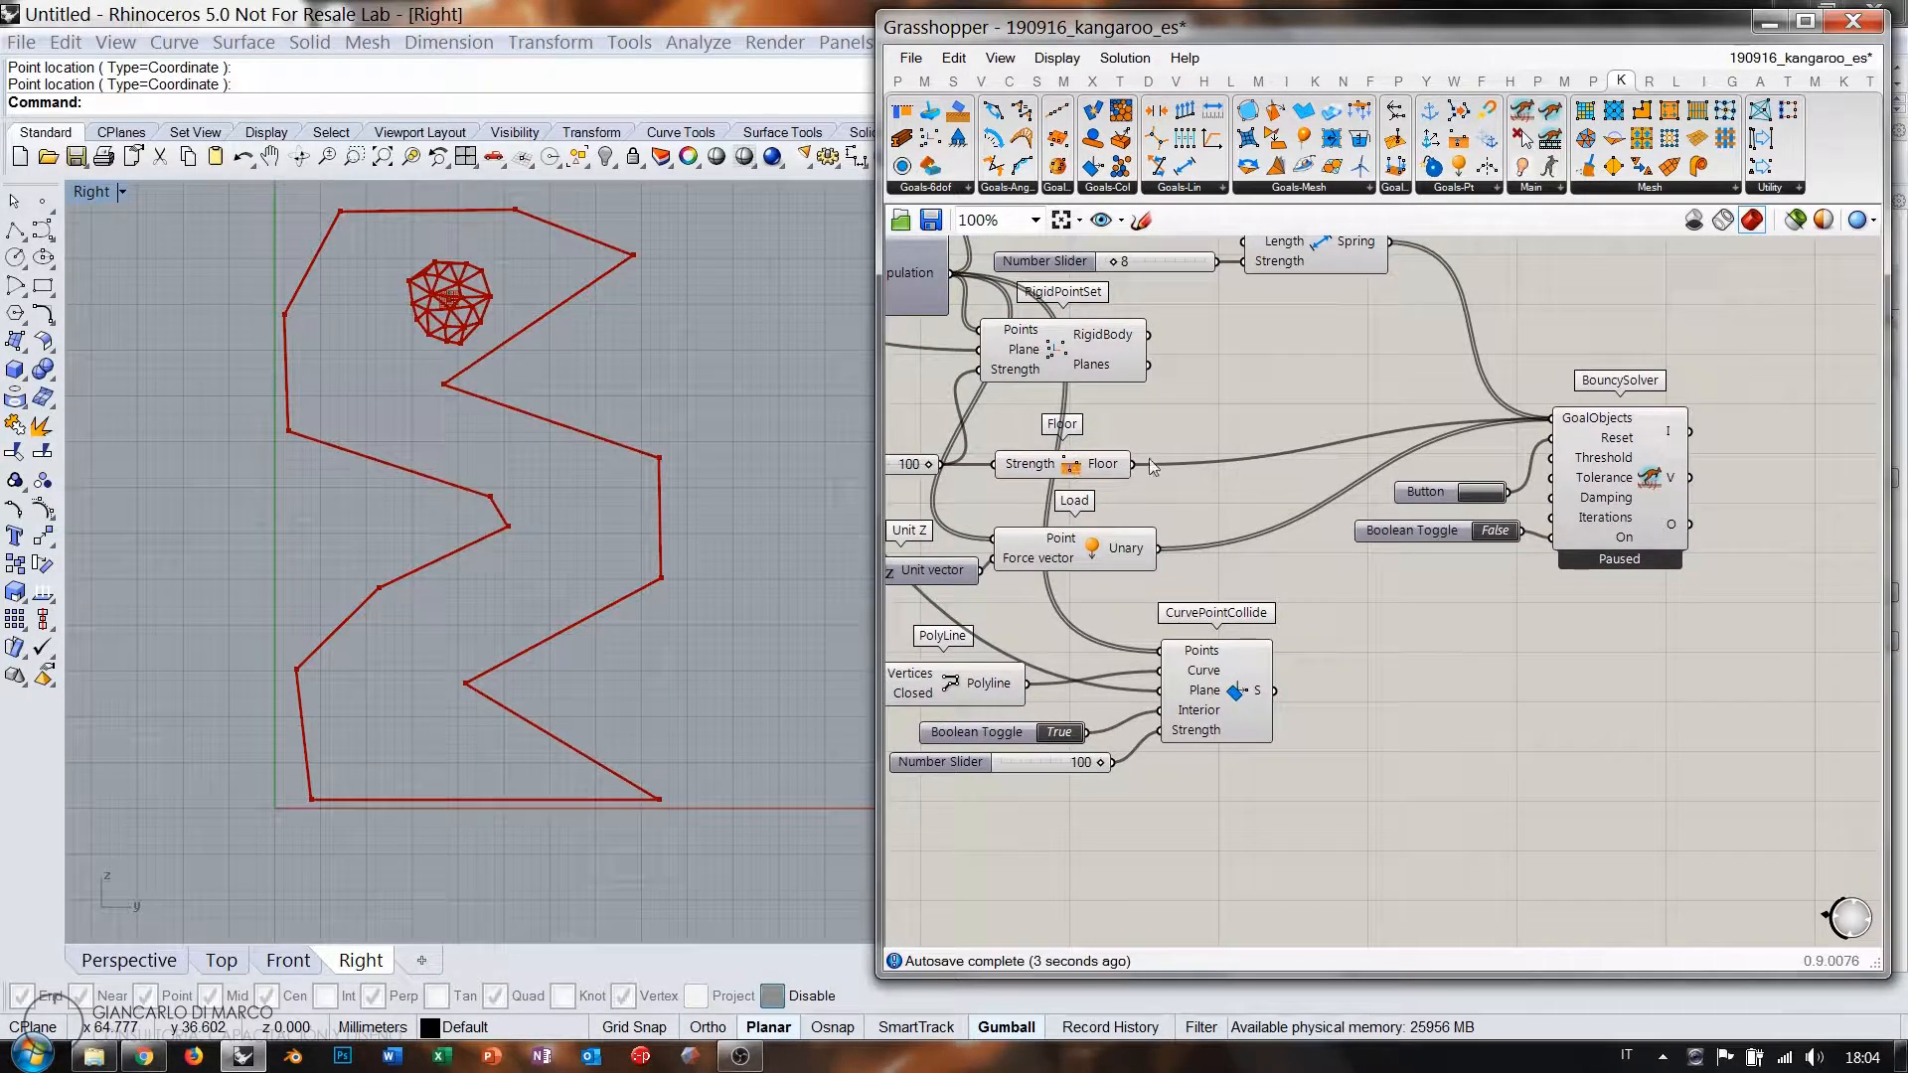
pyautogui.moveTo(1140, 471); pyautogui.dragTo(1557, 434)
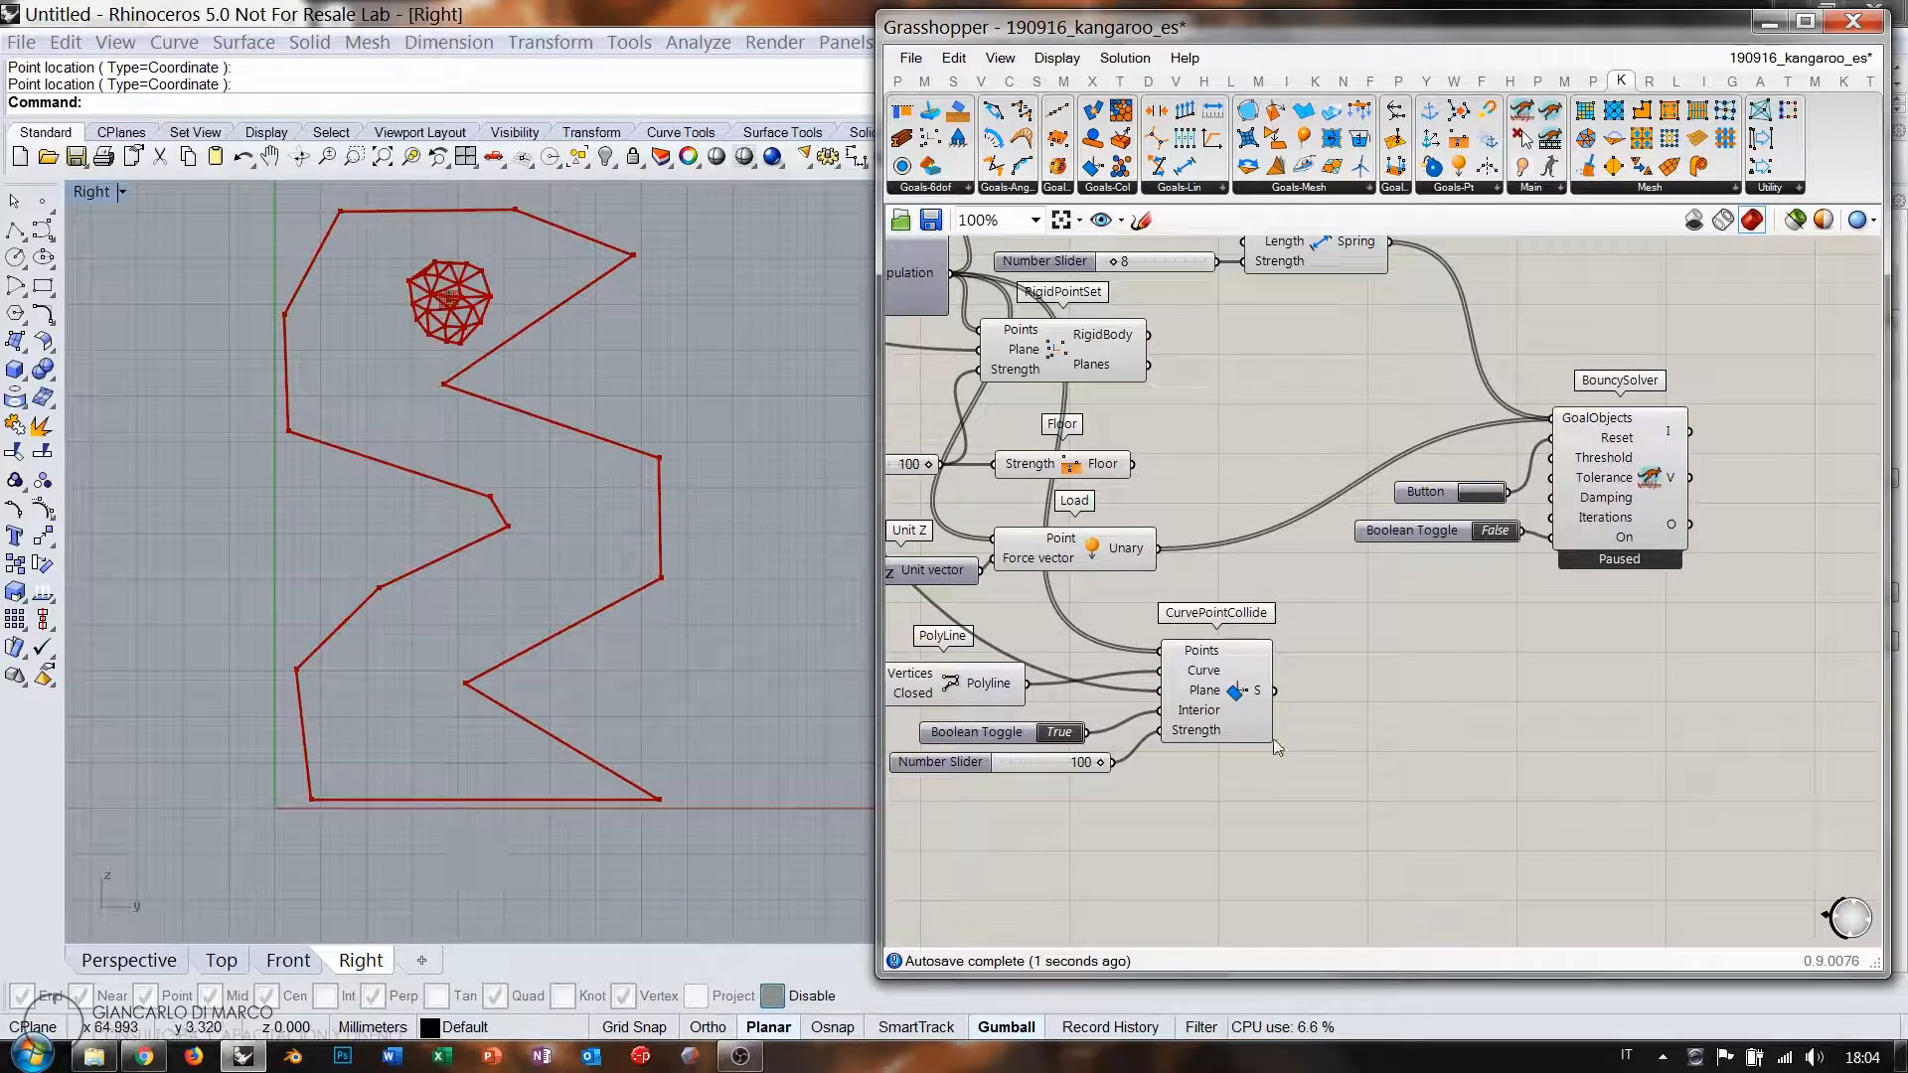
# Wire CurvePointCollide into the BouncySolver's GoalObjects, run the solver, and reset to rerun the fall.
pyautogui.moveTo(1275, 691); pyautogui.dragTo(1544, 425)
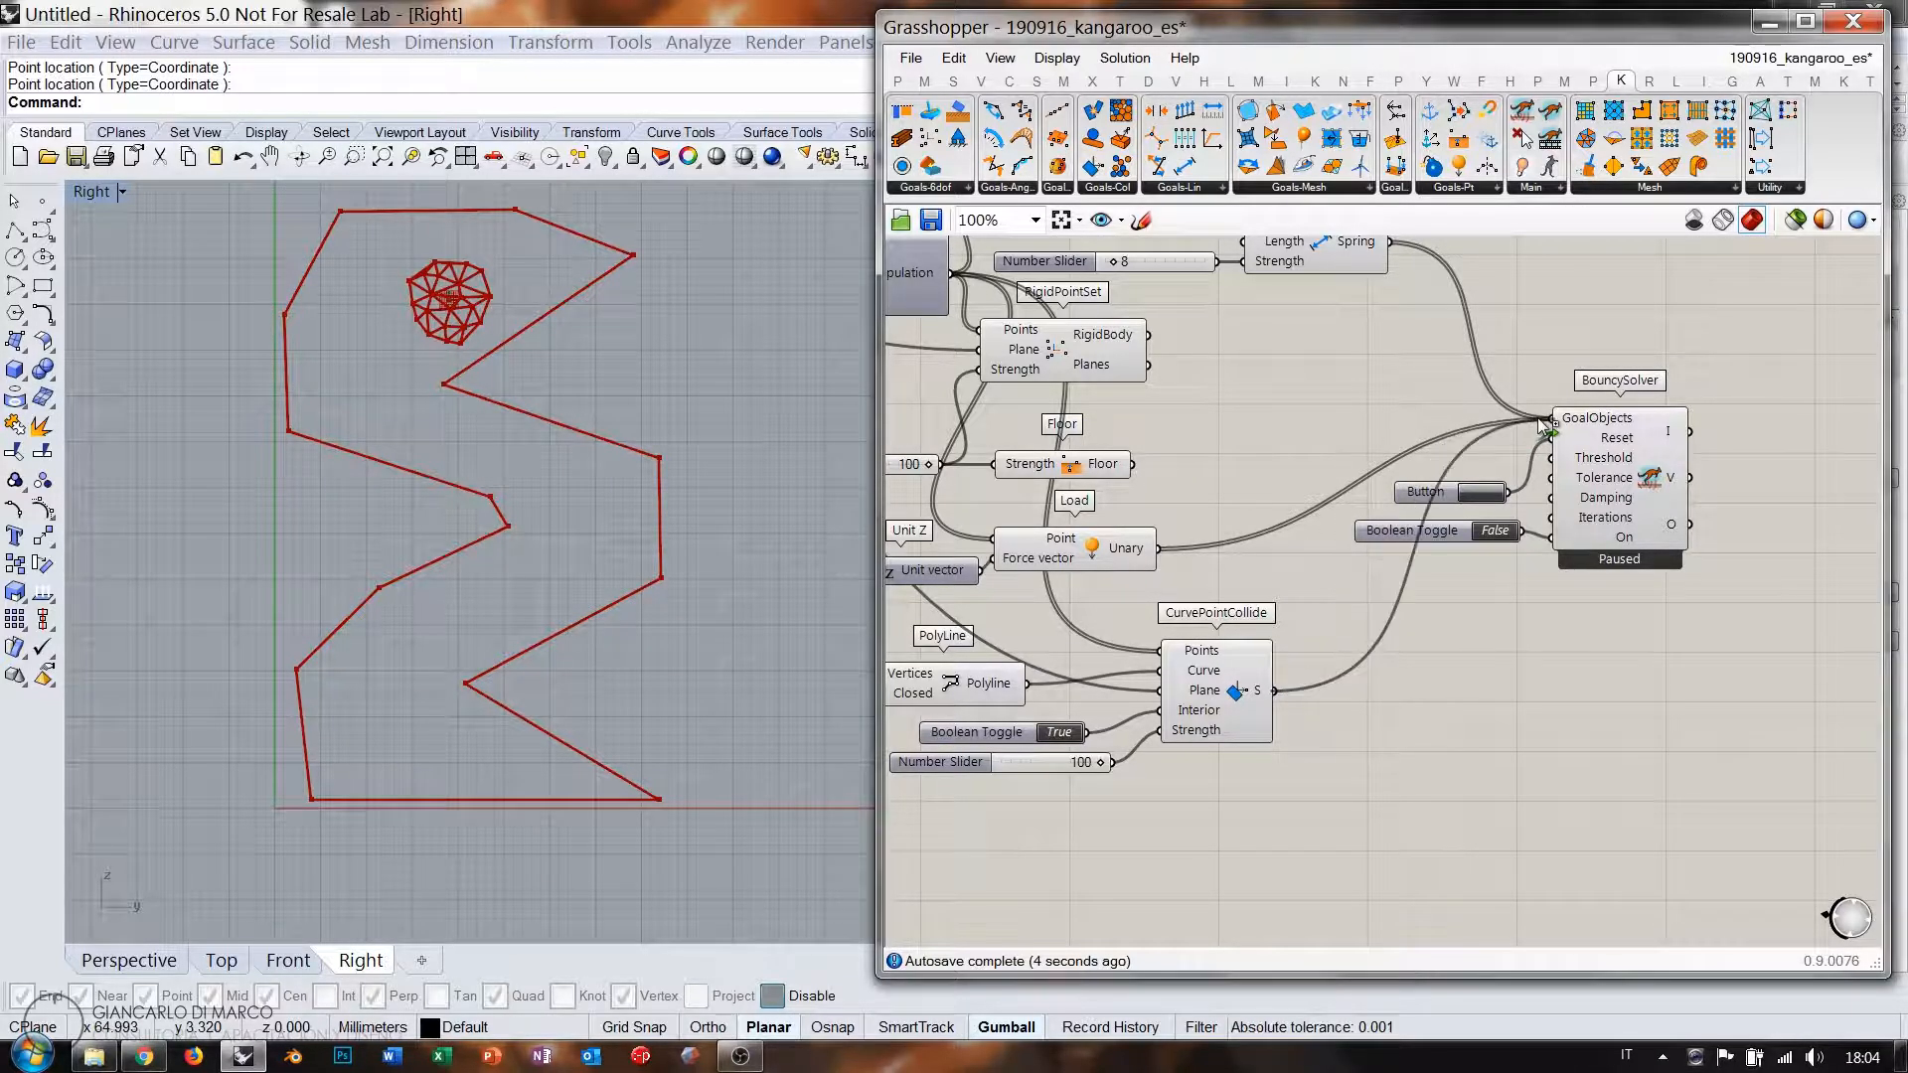
pyautogui.doubleClick(1496, 532)
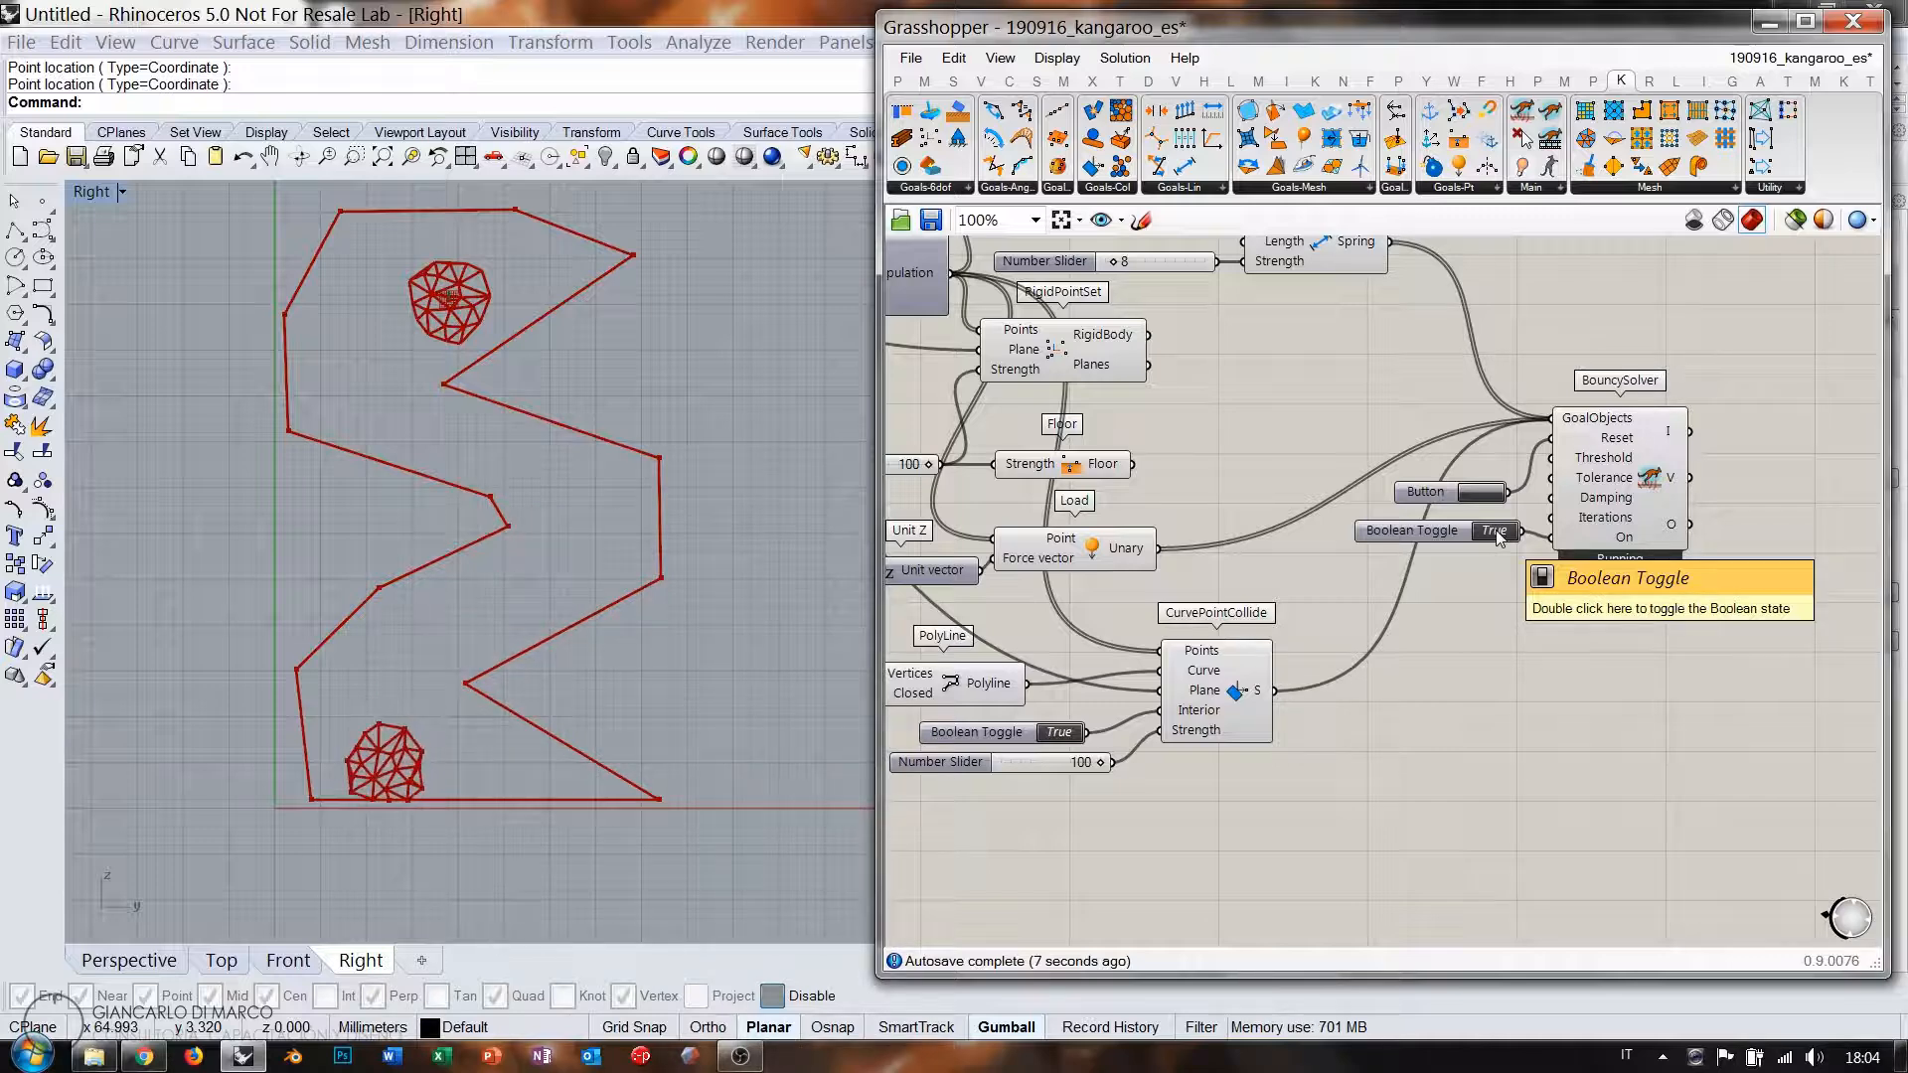
pyautogui.click(1488, 494)
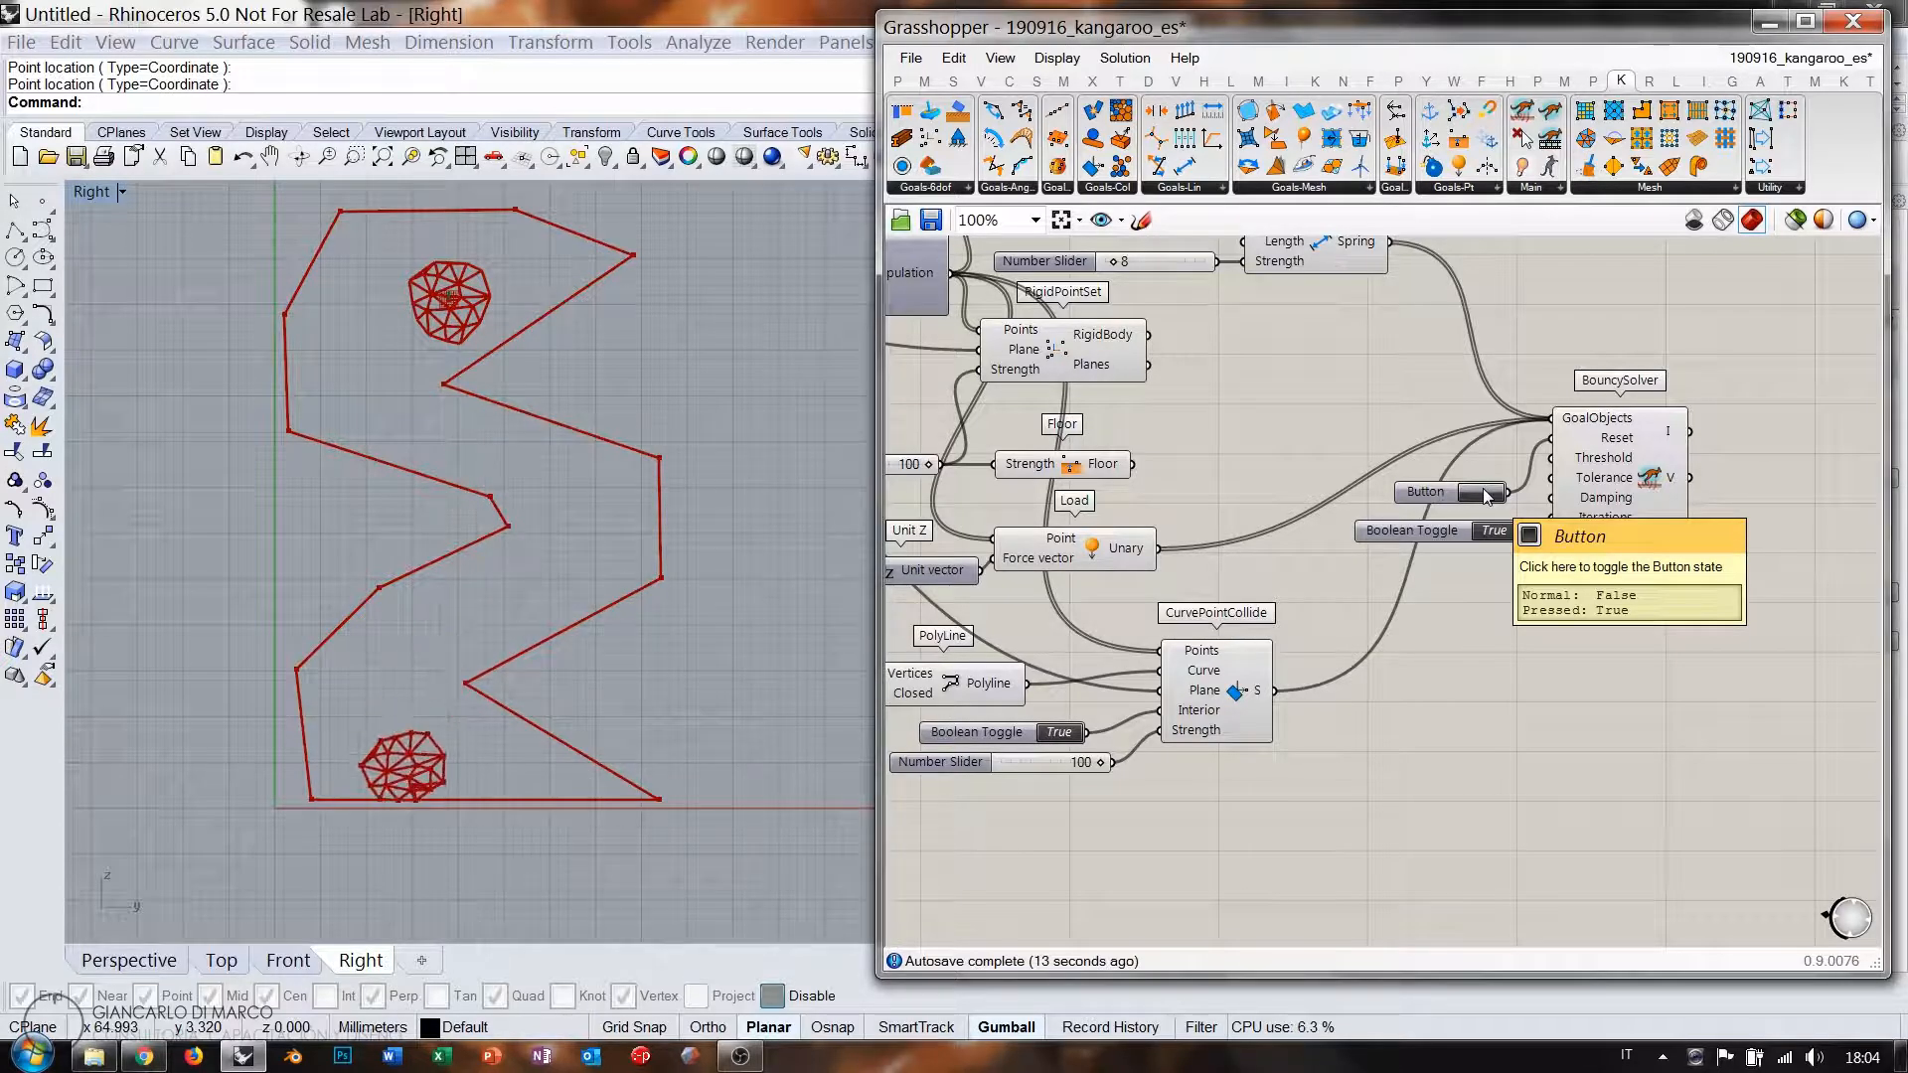
pyautogui.moveTo(1009, 361); pyautogui.dragTo(1212, 442, button='right')
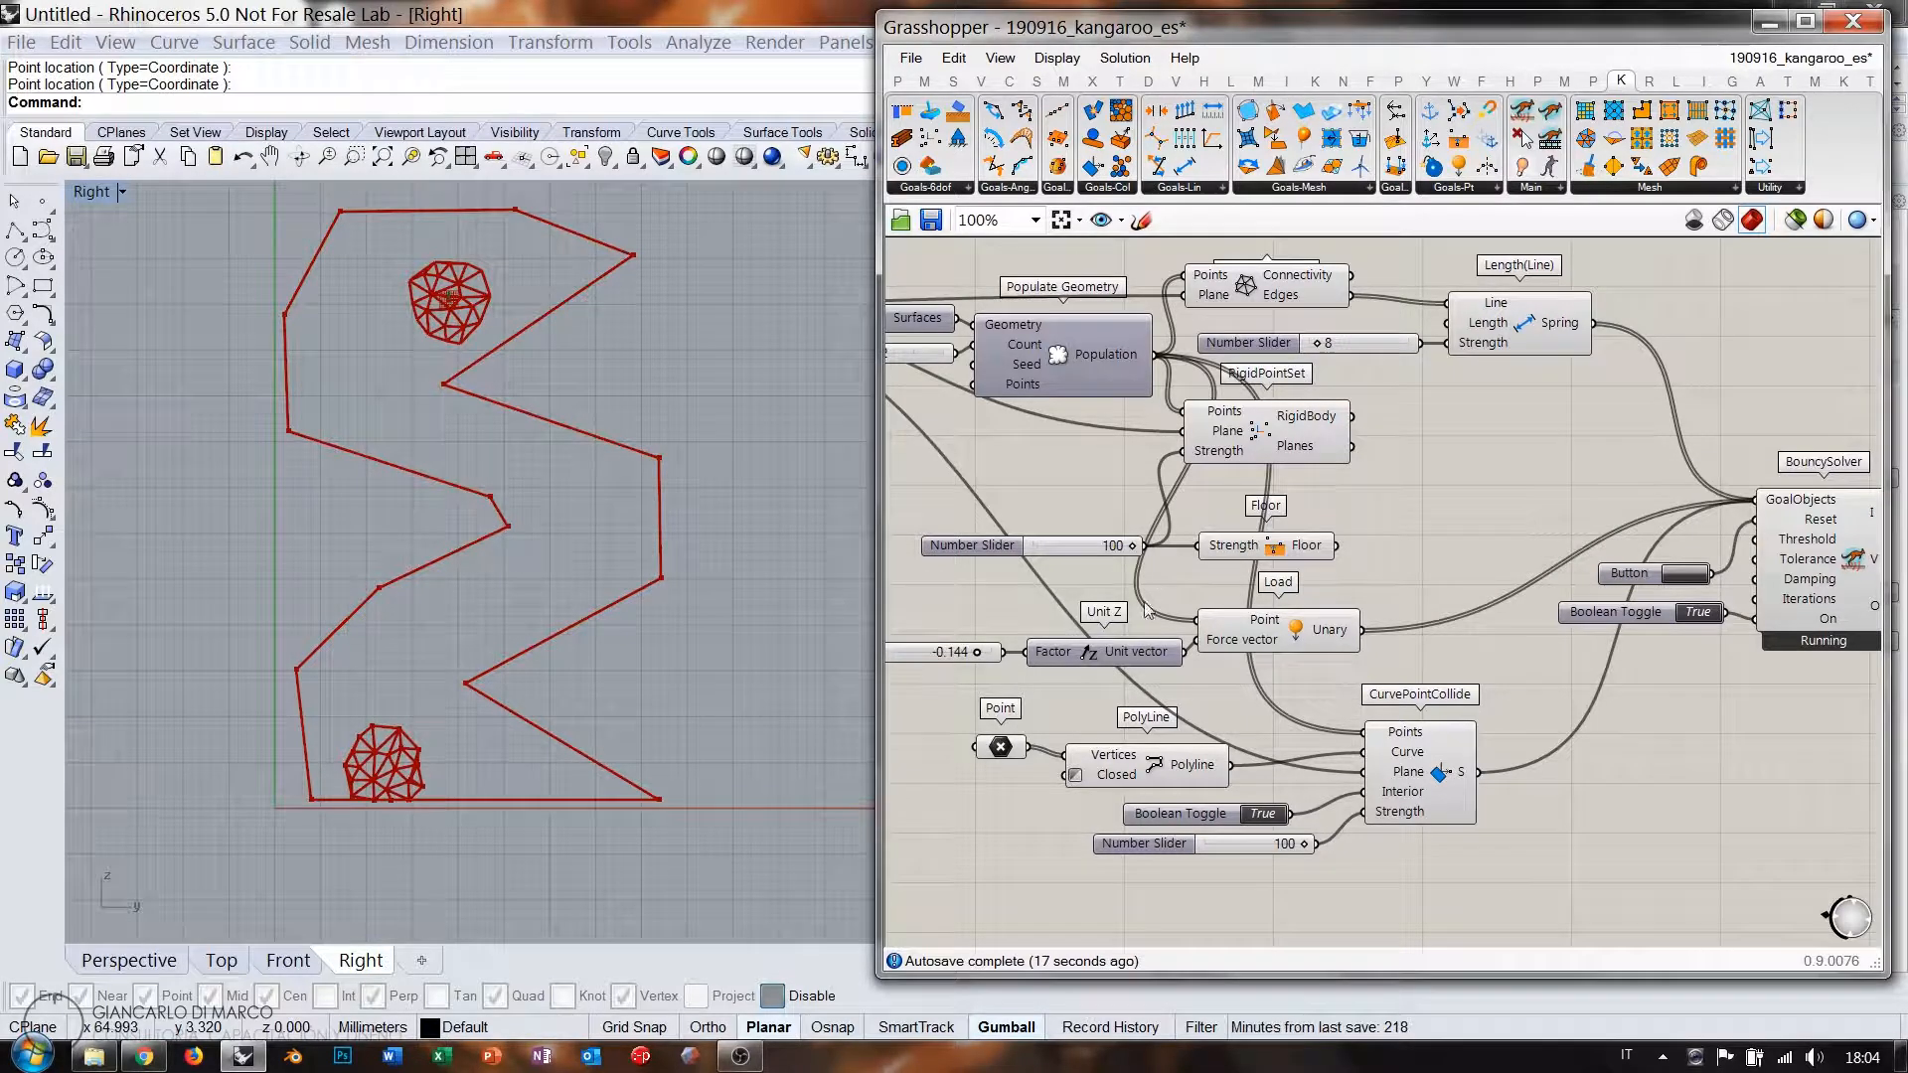
# Lower the Unit Z load factor to -0.586, then reset and pause the solver.
pyautogui.scroll(4, 1145, 610)
pyautogui.moveTo(1163, 610); pyautogui.dragTo(1055, 615)
pyautogui.moveTo(1197, 497); pyautogui.dragTo(1081, 591, button='right')
pyautogui.scroll(-4, 1082, 592)
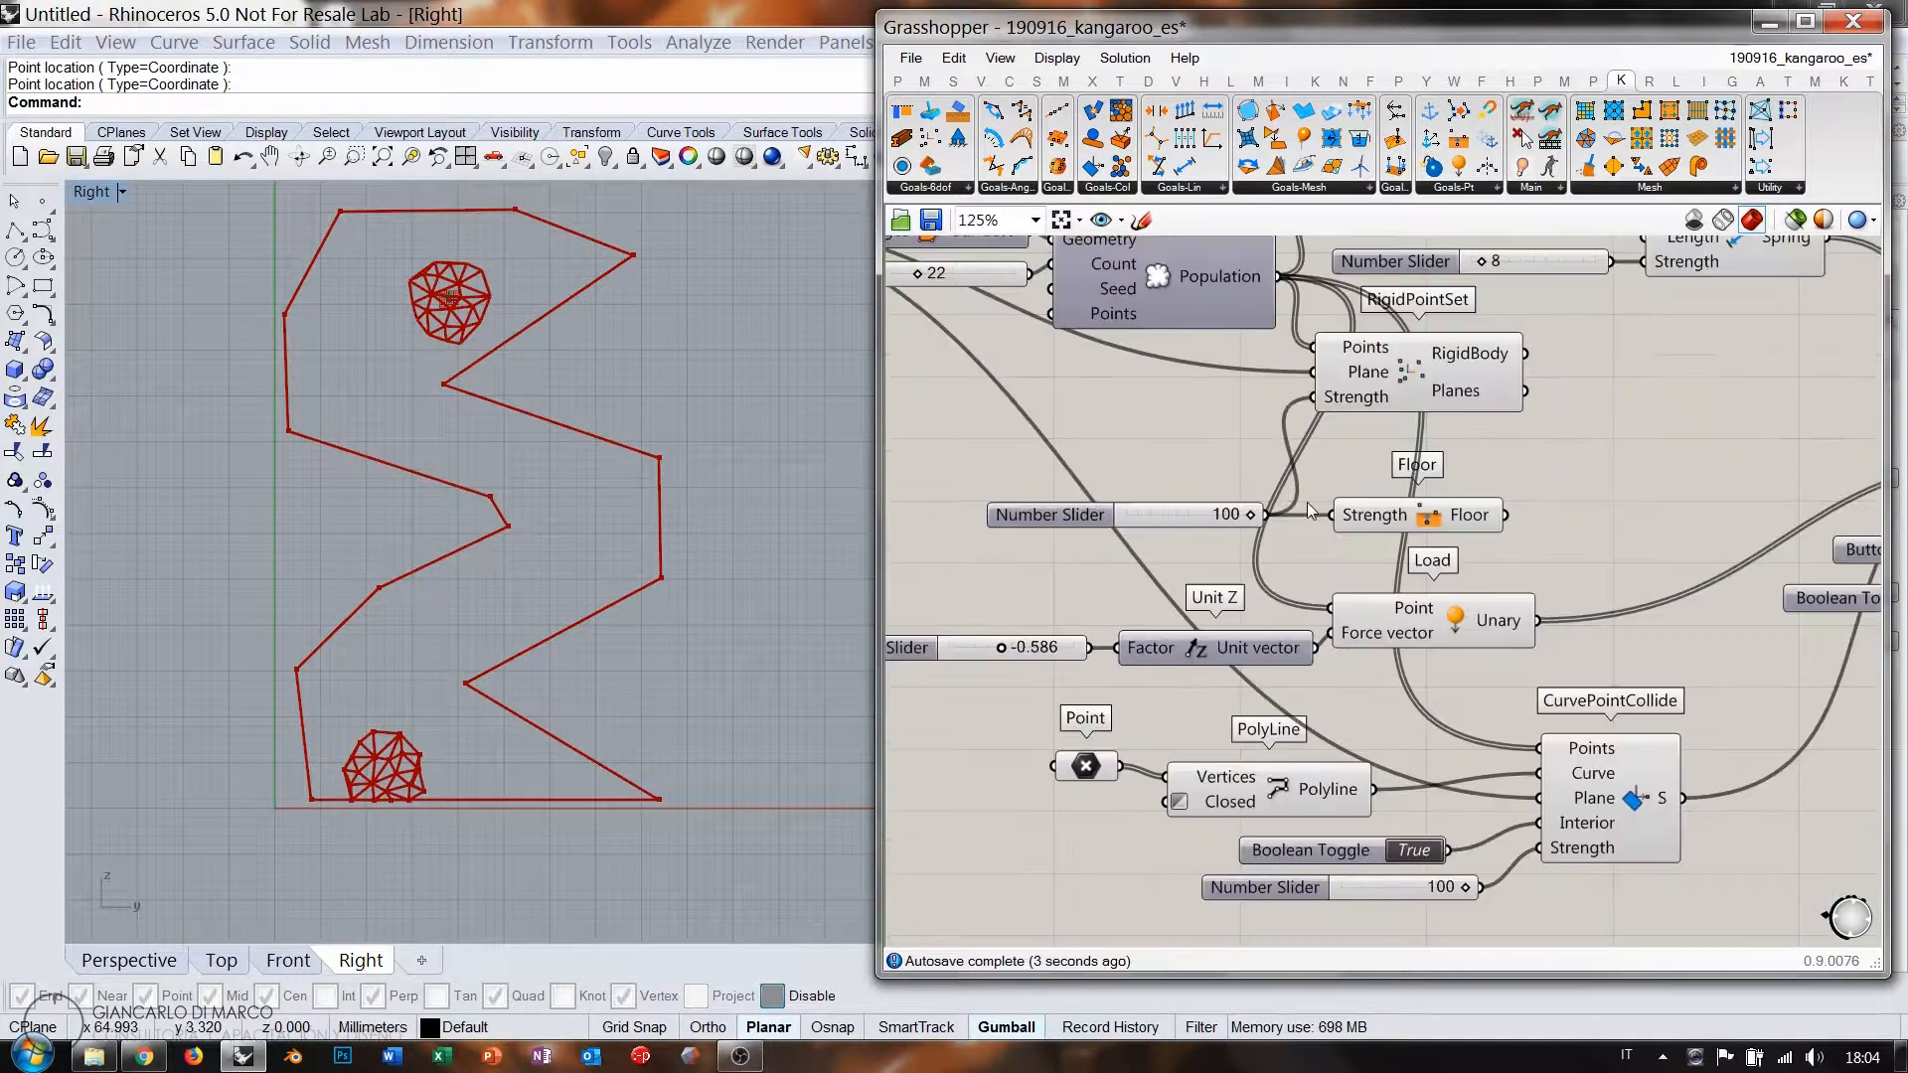
pyautogui.moveTo(1619, 655); pyautogui.dragTo(1576, 596, button='right')
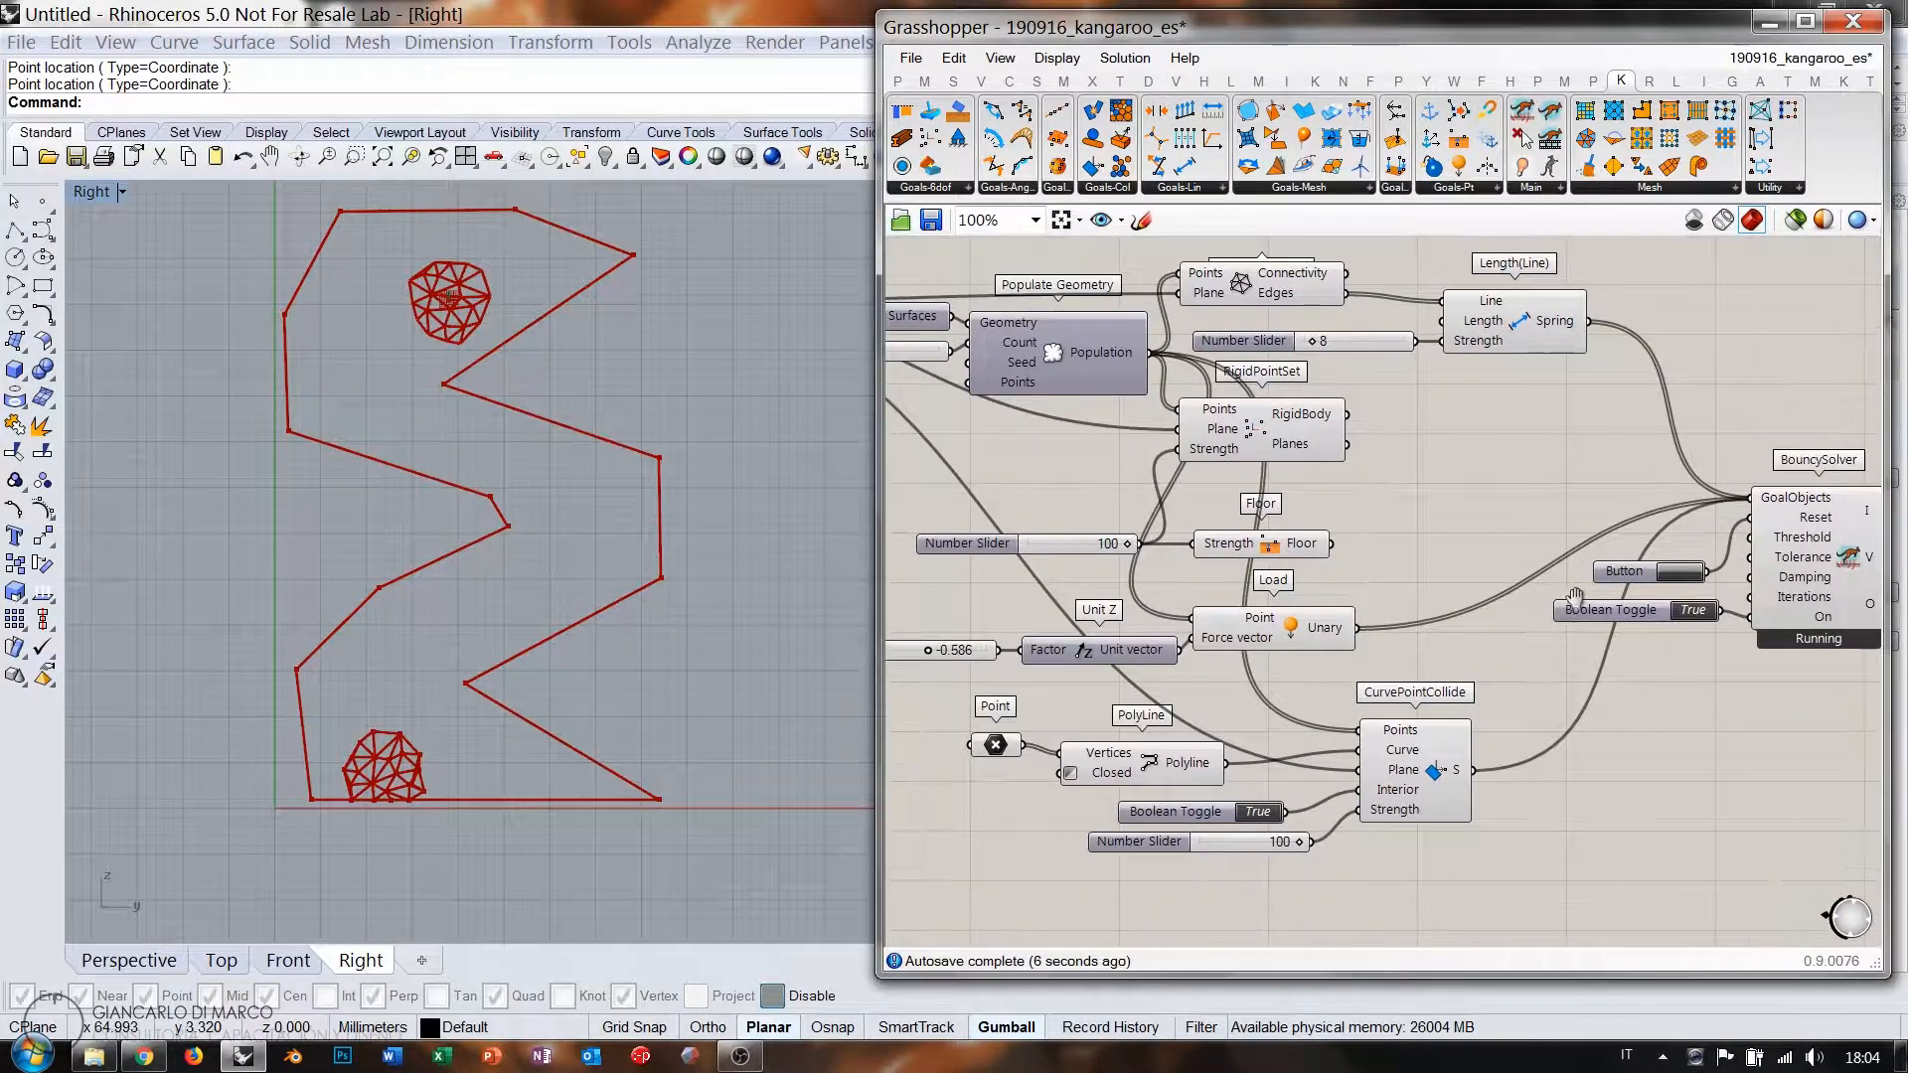
pyautogui.click(1680, 573)
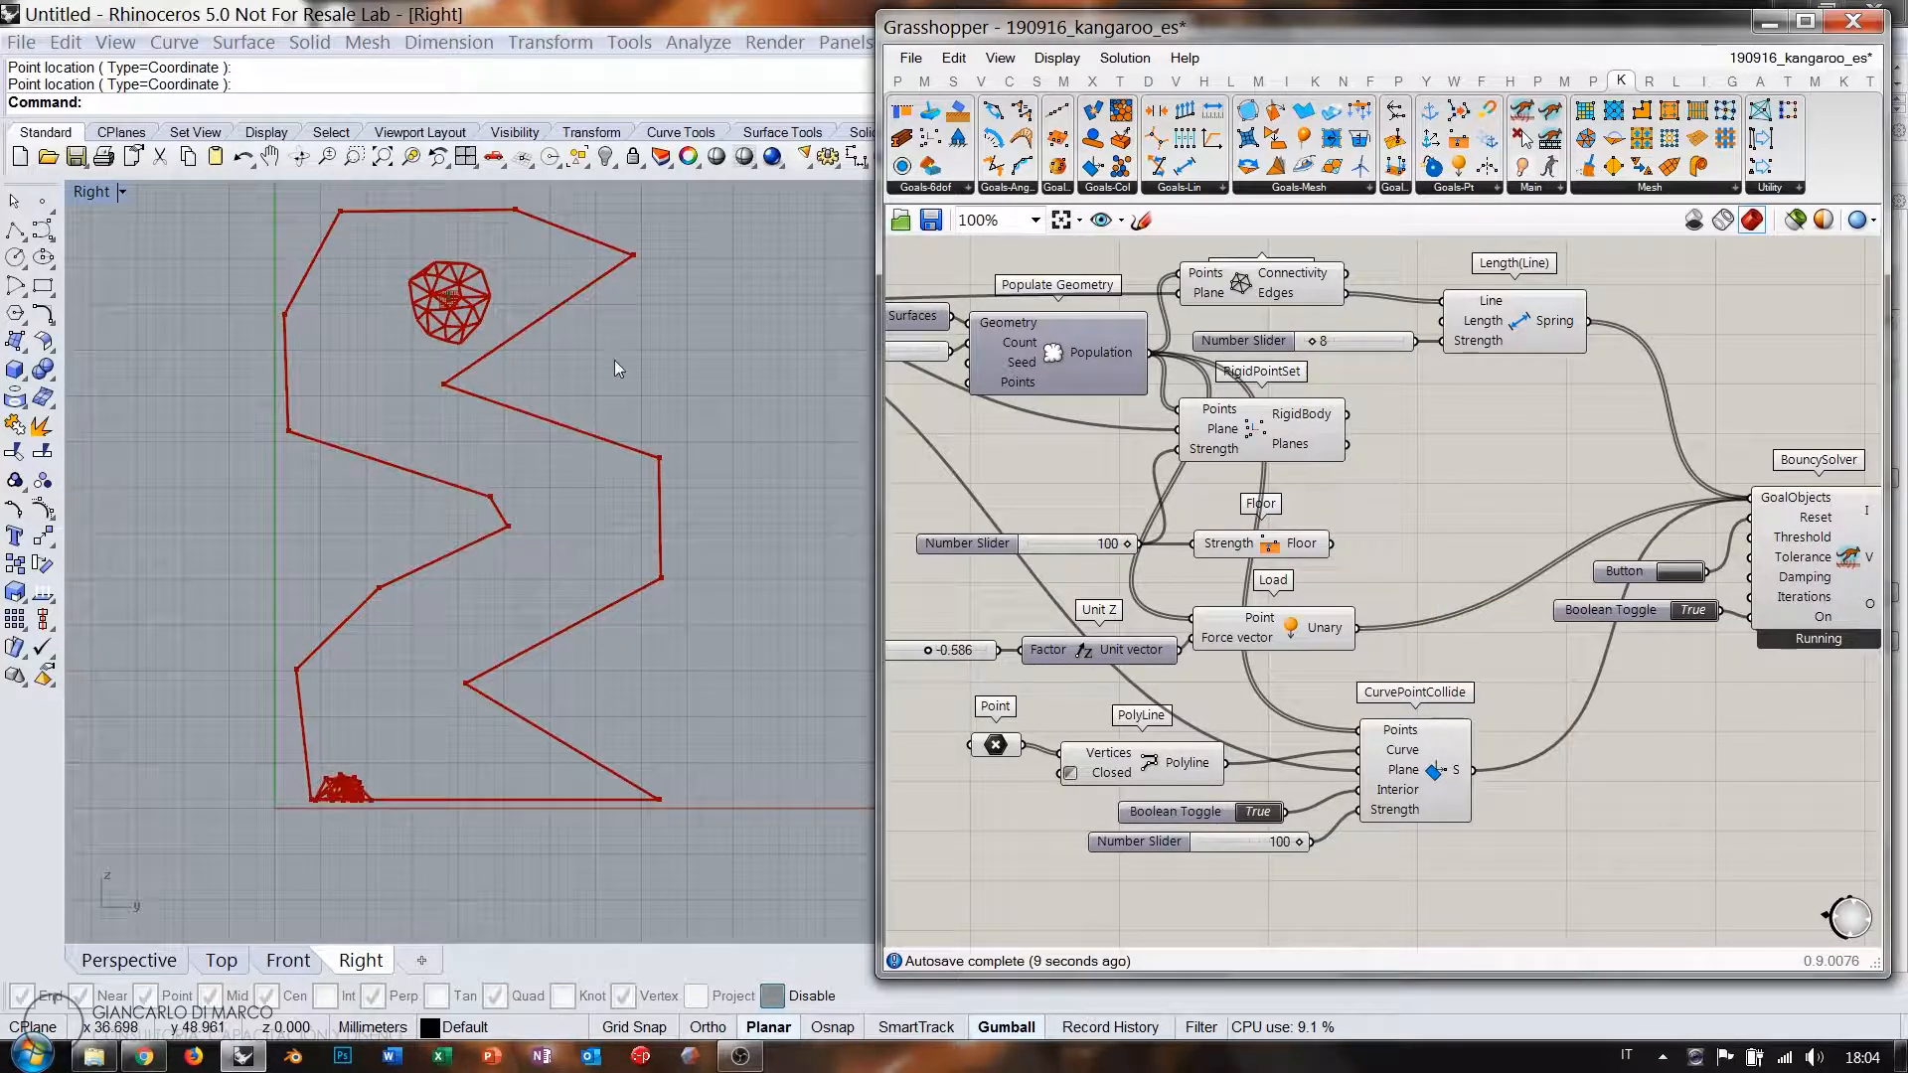
pyautogui.click(1696, 611)
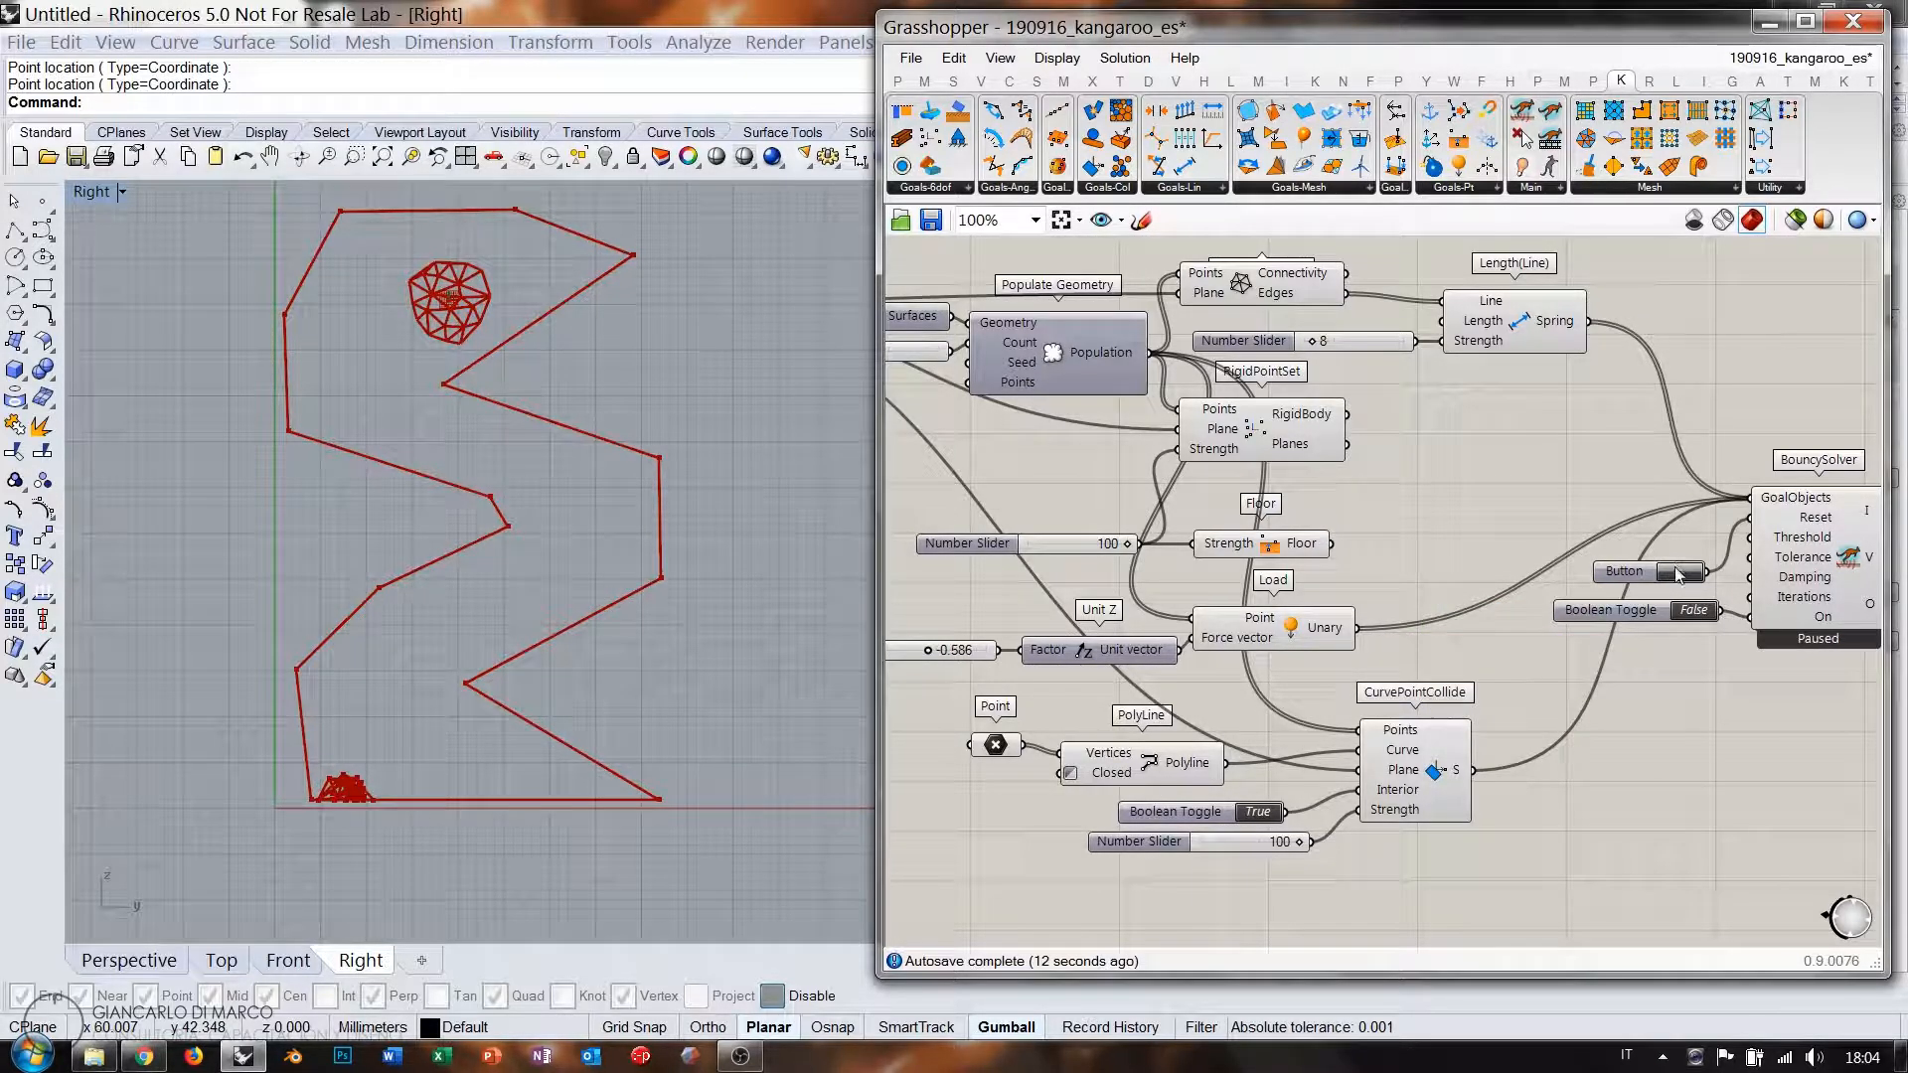
# Adjust the load factor slider through -0.308, finally setting it to -1.000.
pyautogui.moveTo(954, 663); pyautogui.dragTo(1209, 662, button='right')
pyautogui.scroll(5, 1196, 641)
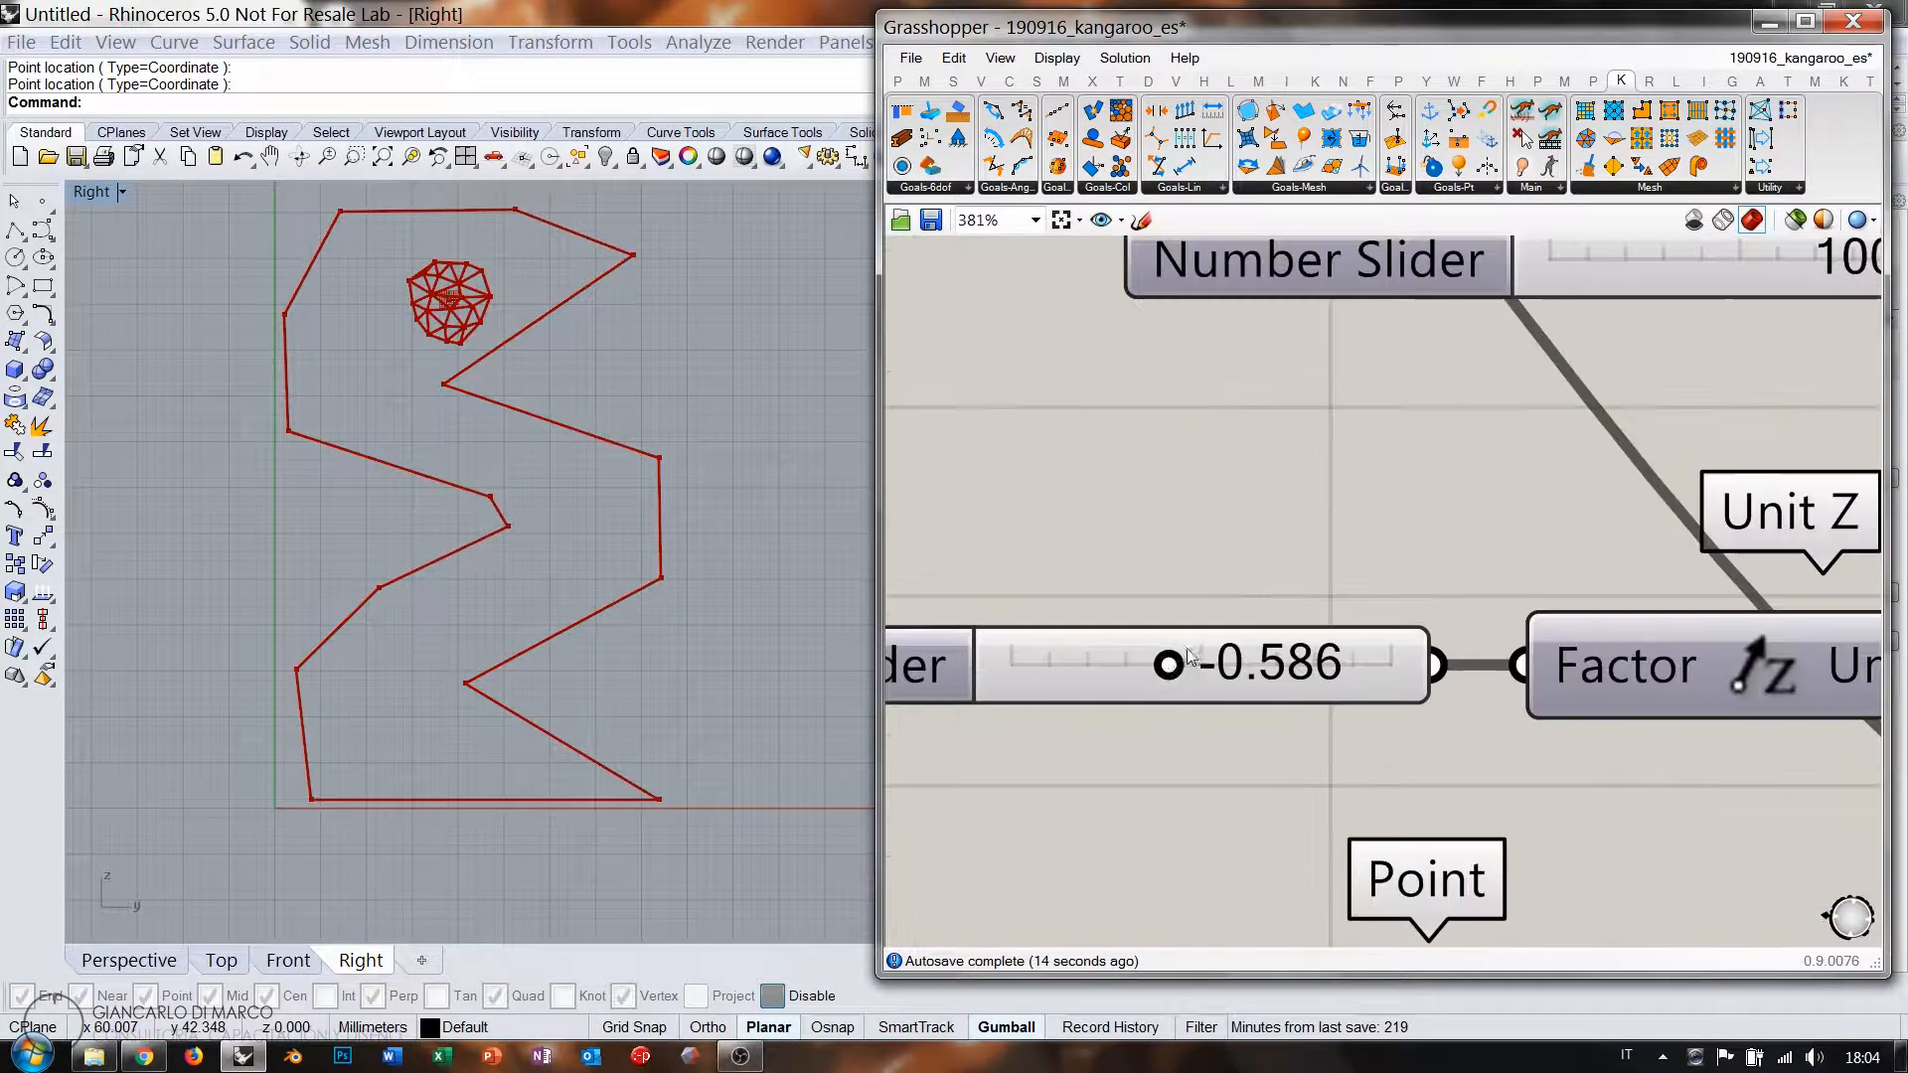
pyautogui.moveTo(1173, 664); pyautogui.dragTo(1277, 666)
pyautogui.scroll(-5, 1502, 704)
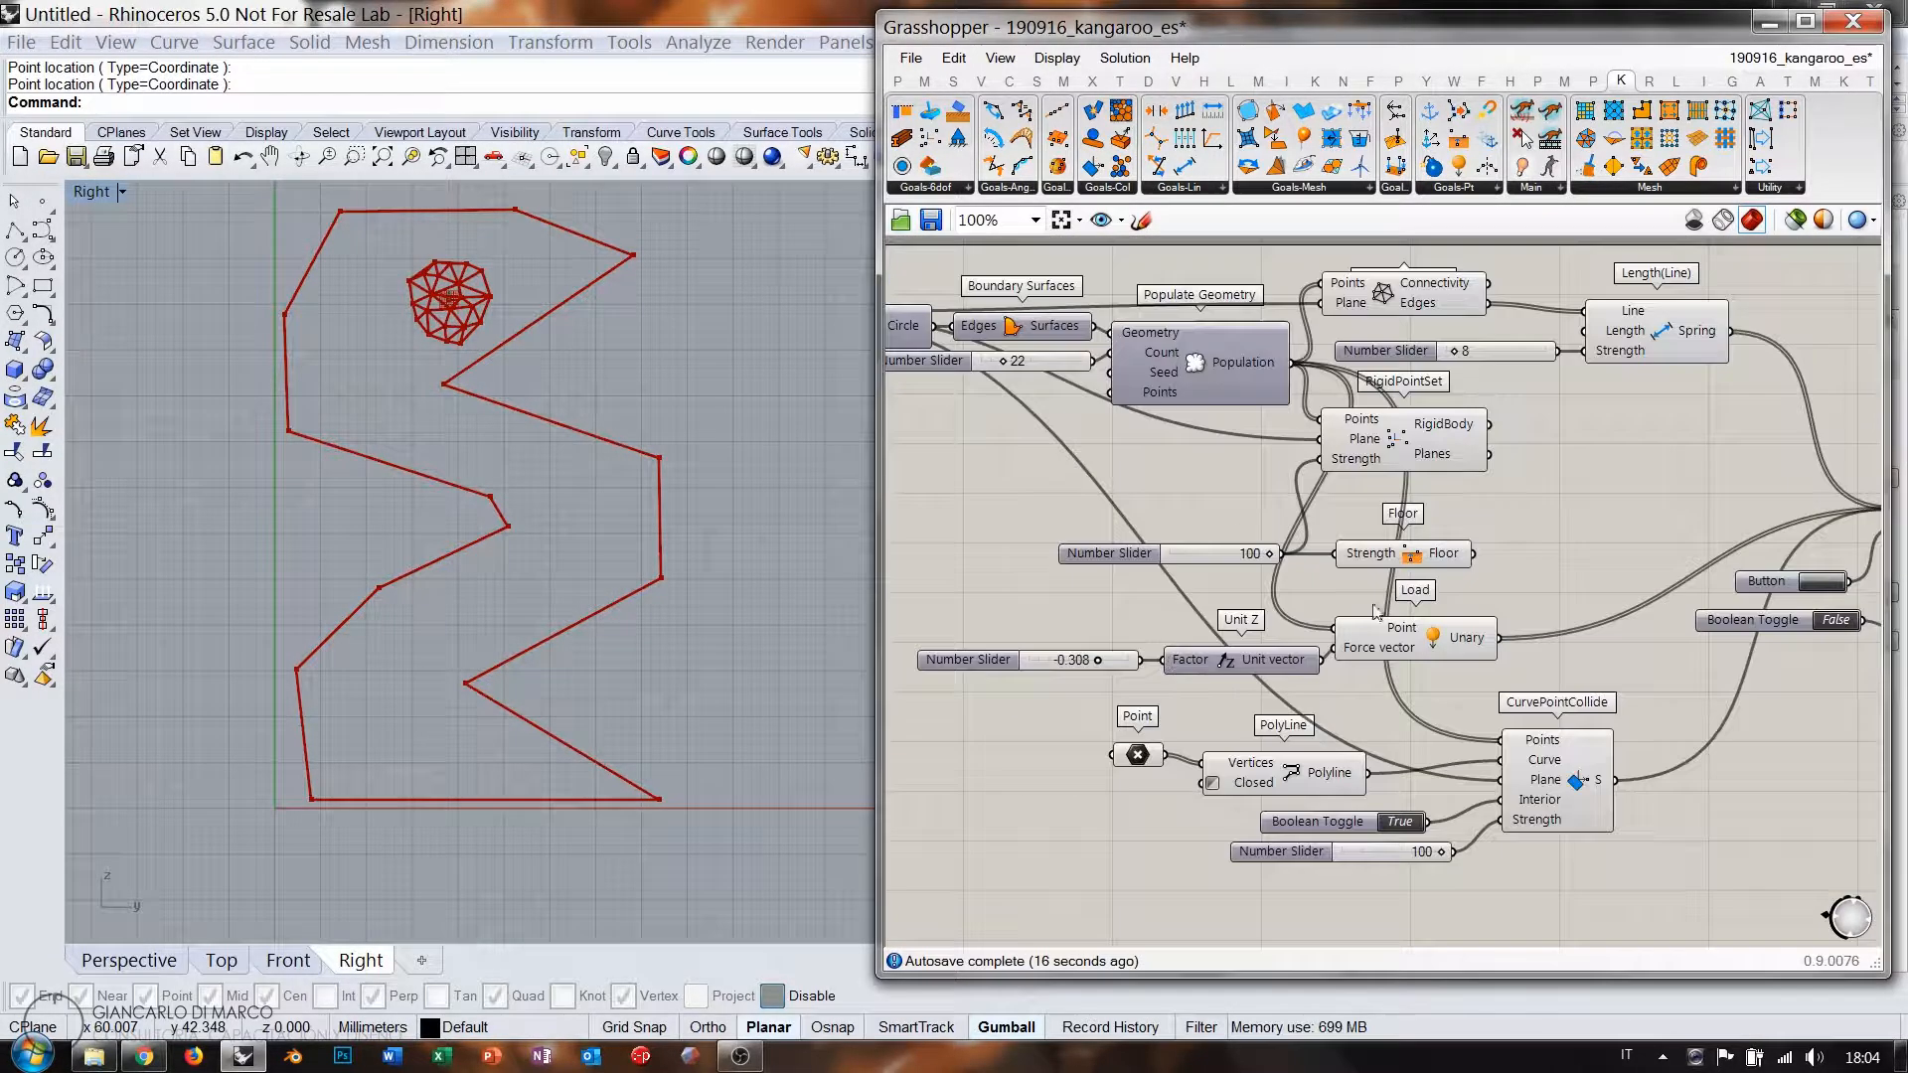
pyautogui.moveTo(918, 695); pyautogui.dragTo(1093, 671, button='right')
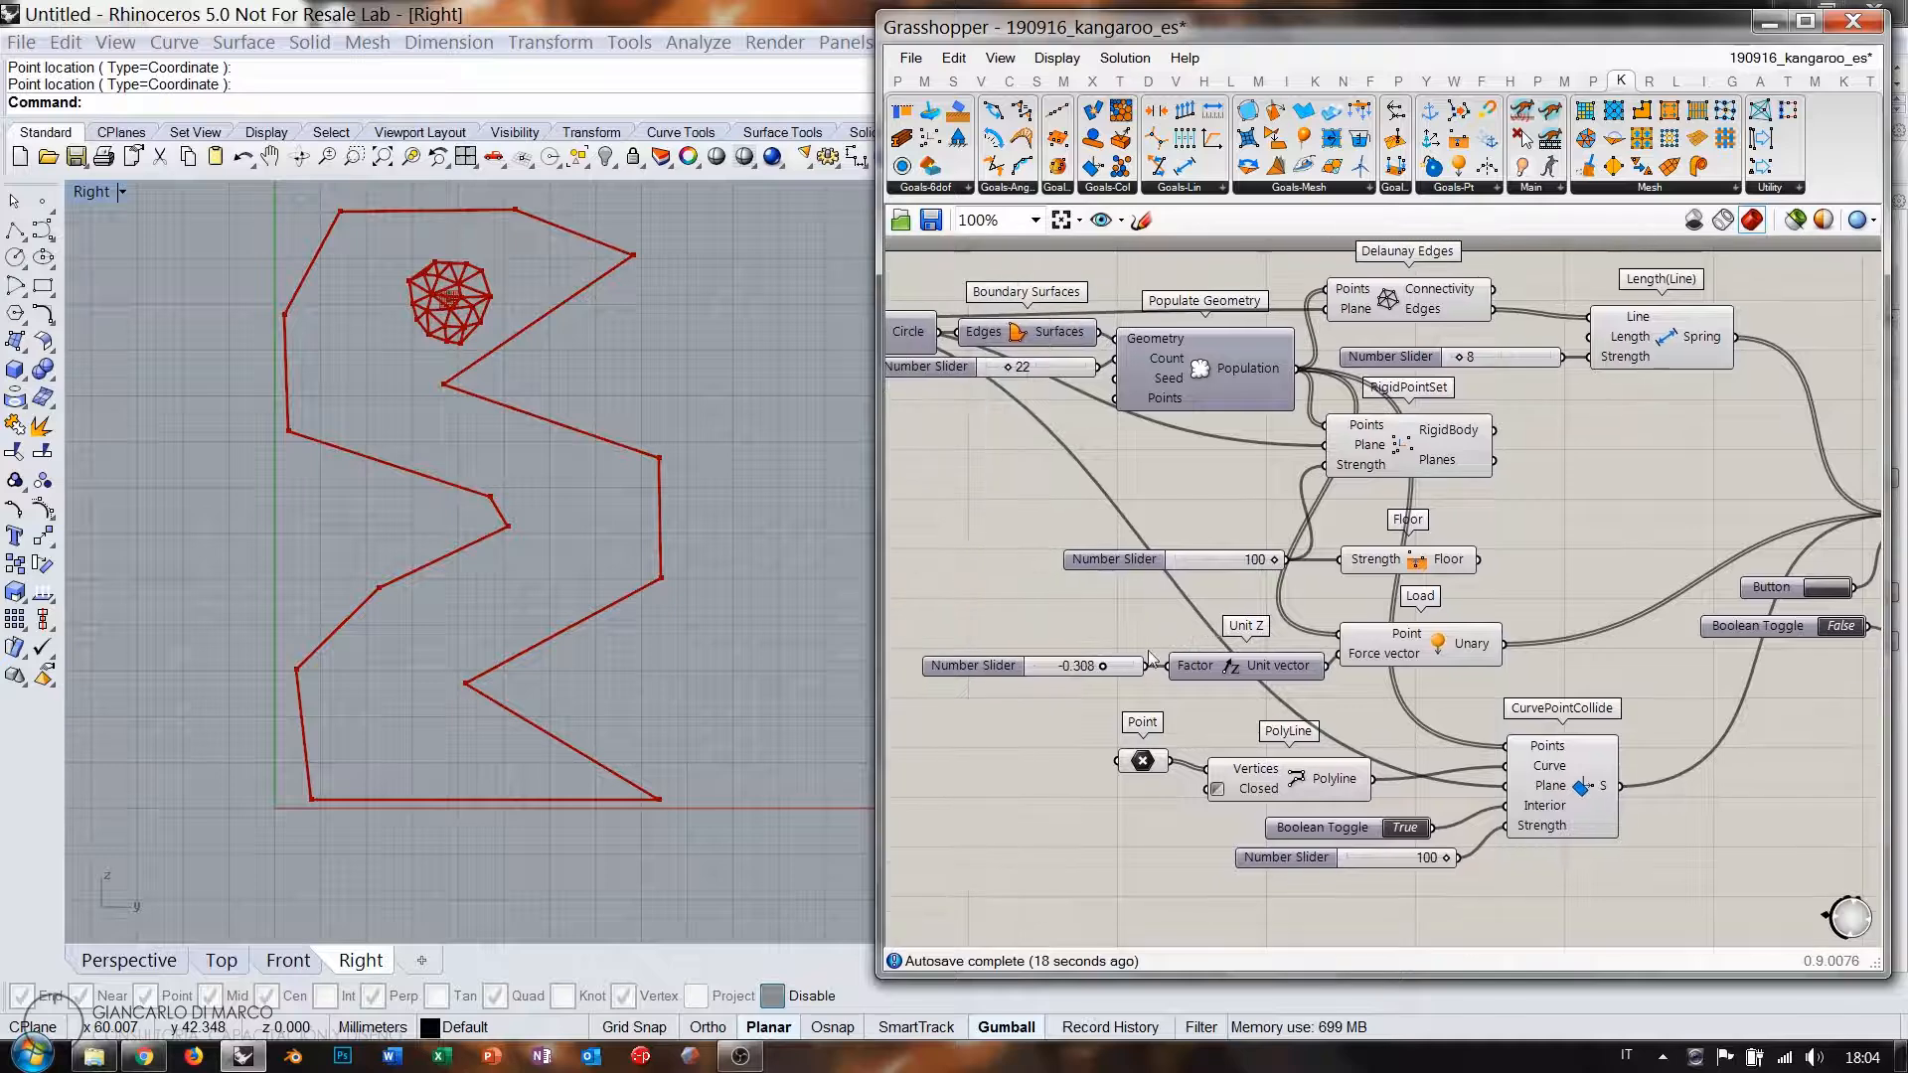
pyautogui.scroll(2, 1093, 671)
pyautogui.moveTo(1058, 679); pyautogui.dragTo(956, 686)
pyautogui.moveTo(1463, 436); pyautogui.dragTo(960, 714, button='right')
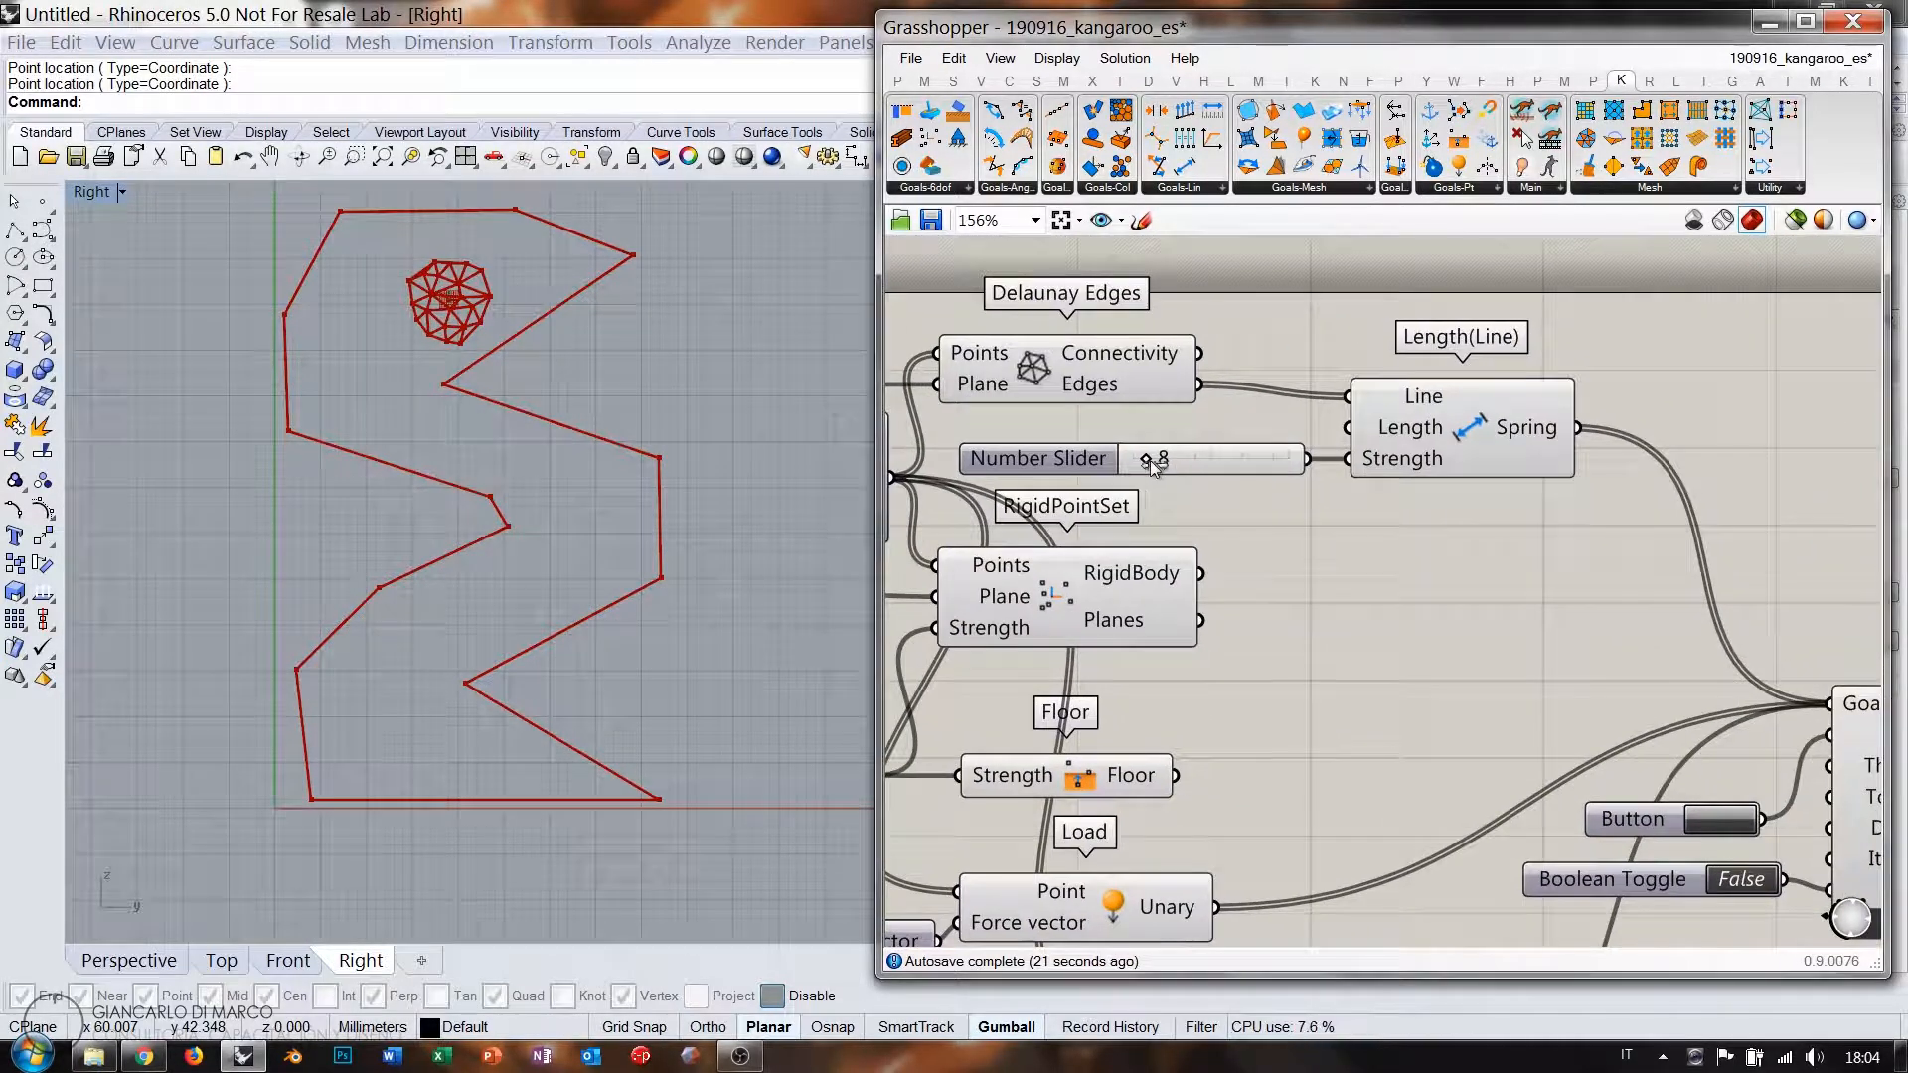
# Raise the spring strength to 64, run the solver, then reset the simulation.
pyautogui.moveTo(1224, 465); pyautogui.dragTo(1242, 465)
pyautogui.scroll(-3, 1405, 673)
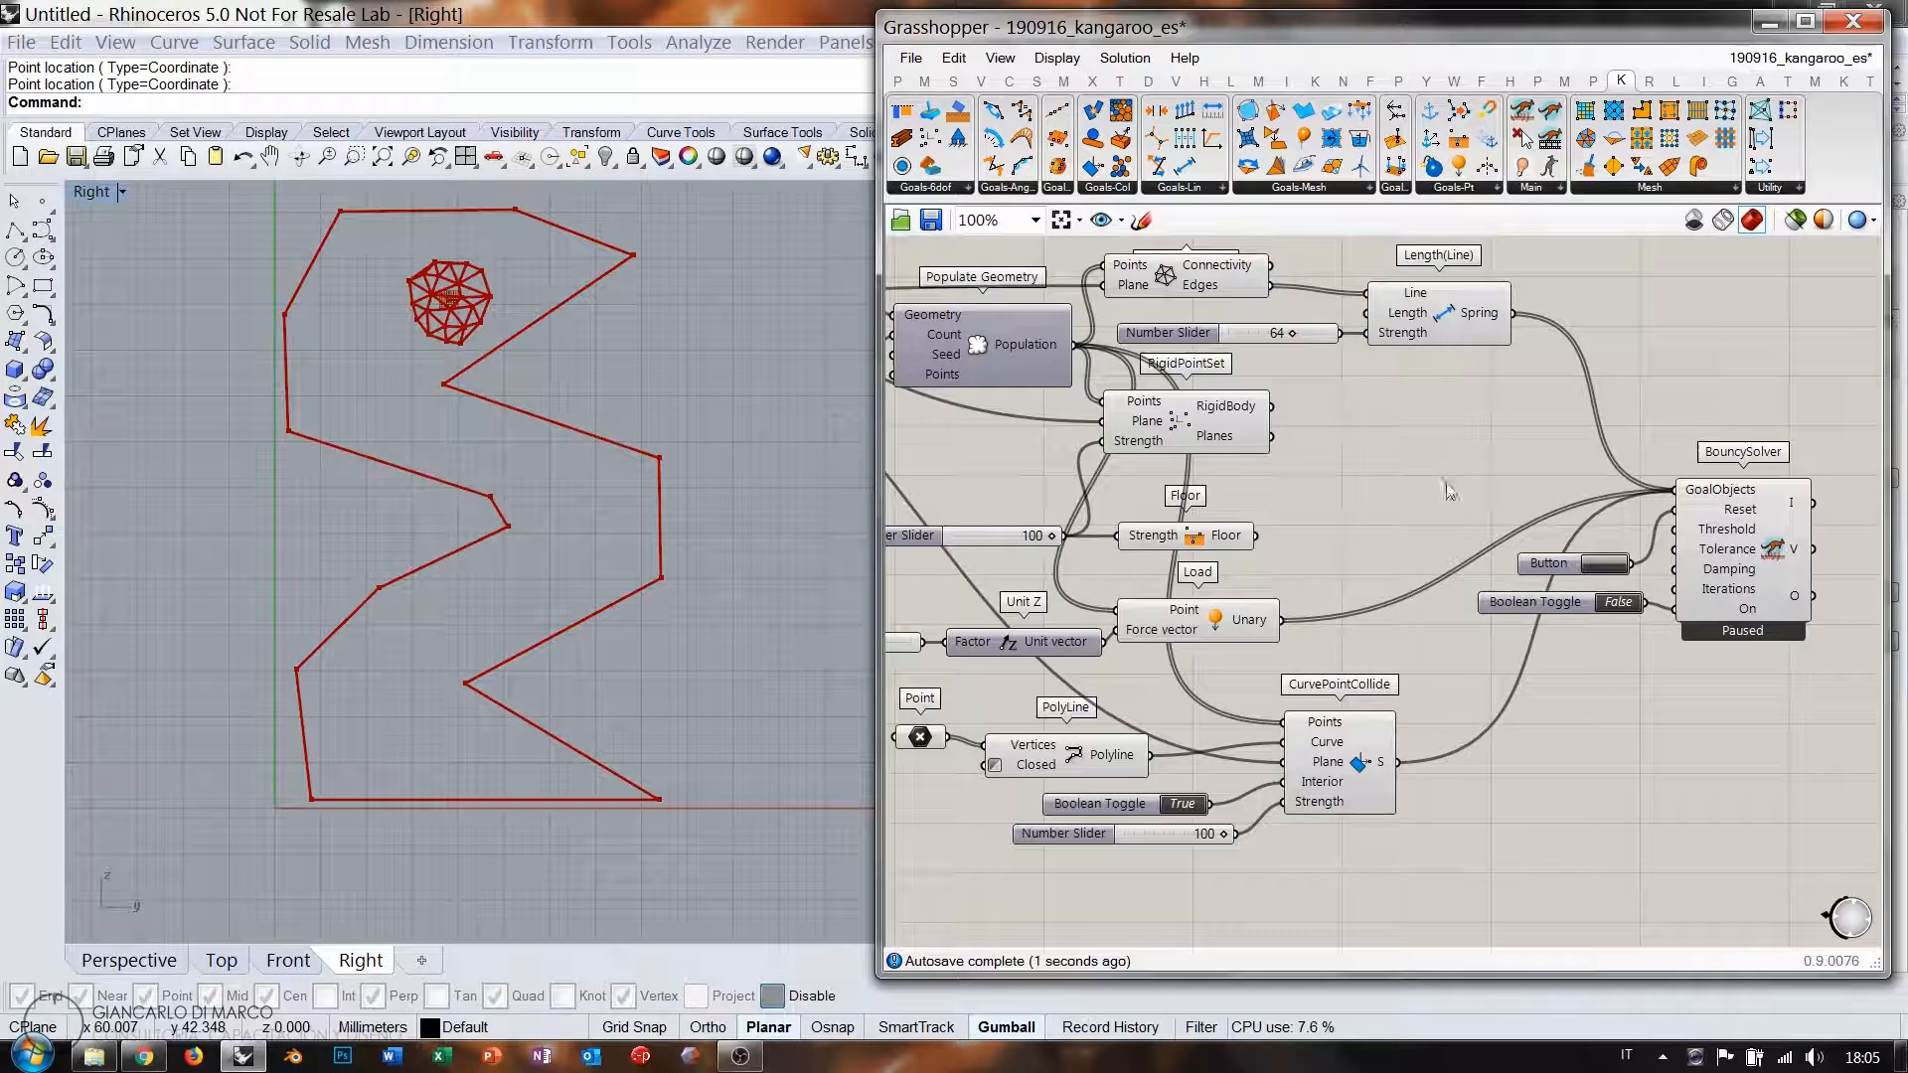
pyautogui.doubleClick(1617, 602)
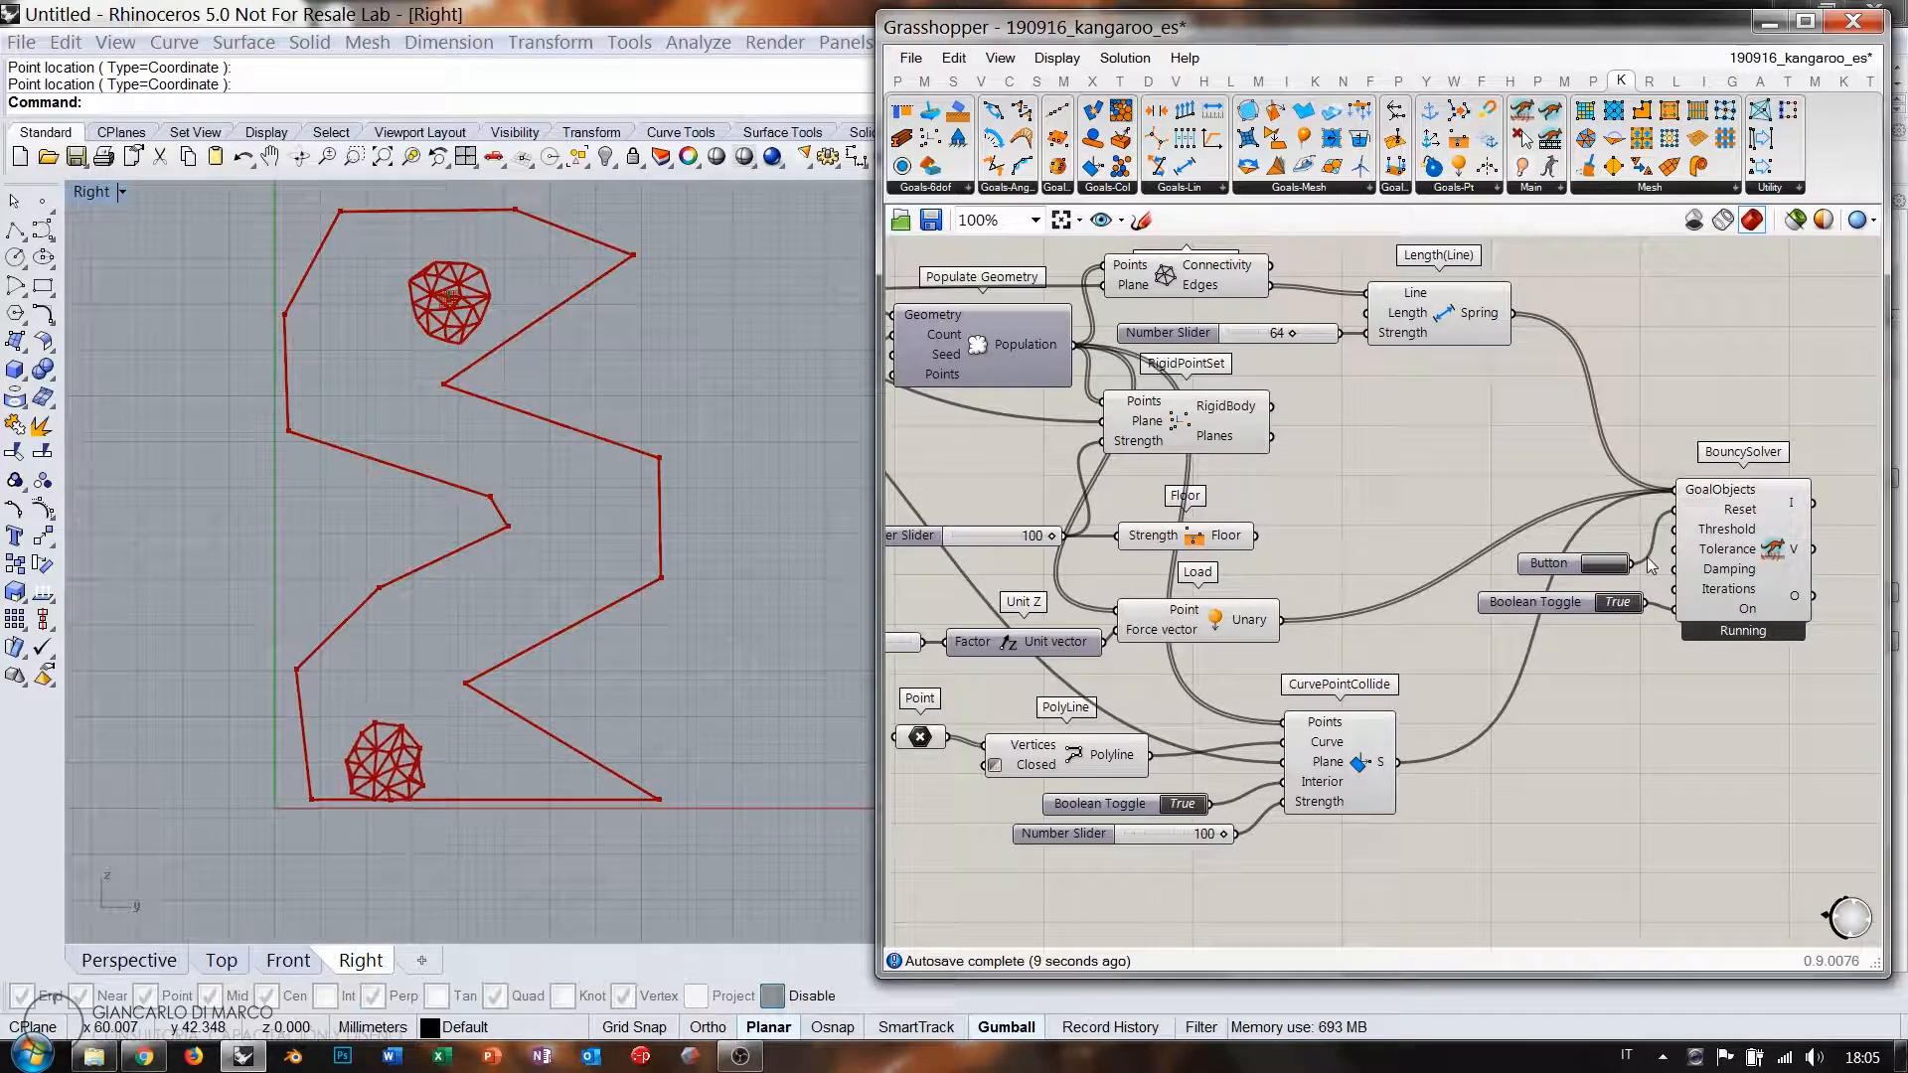
pyautogui.click(1607, 565)
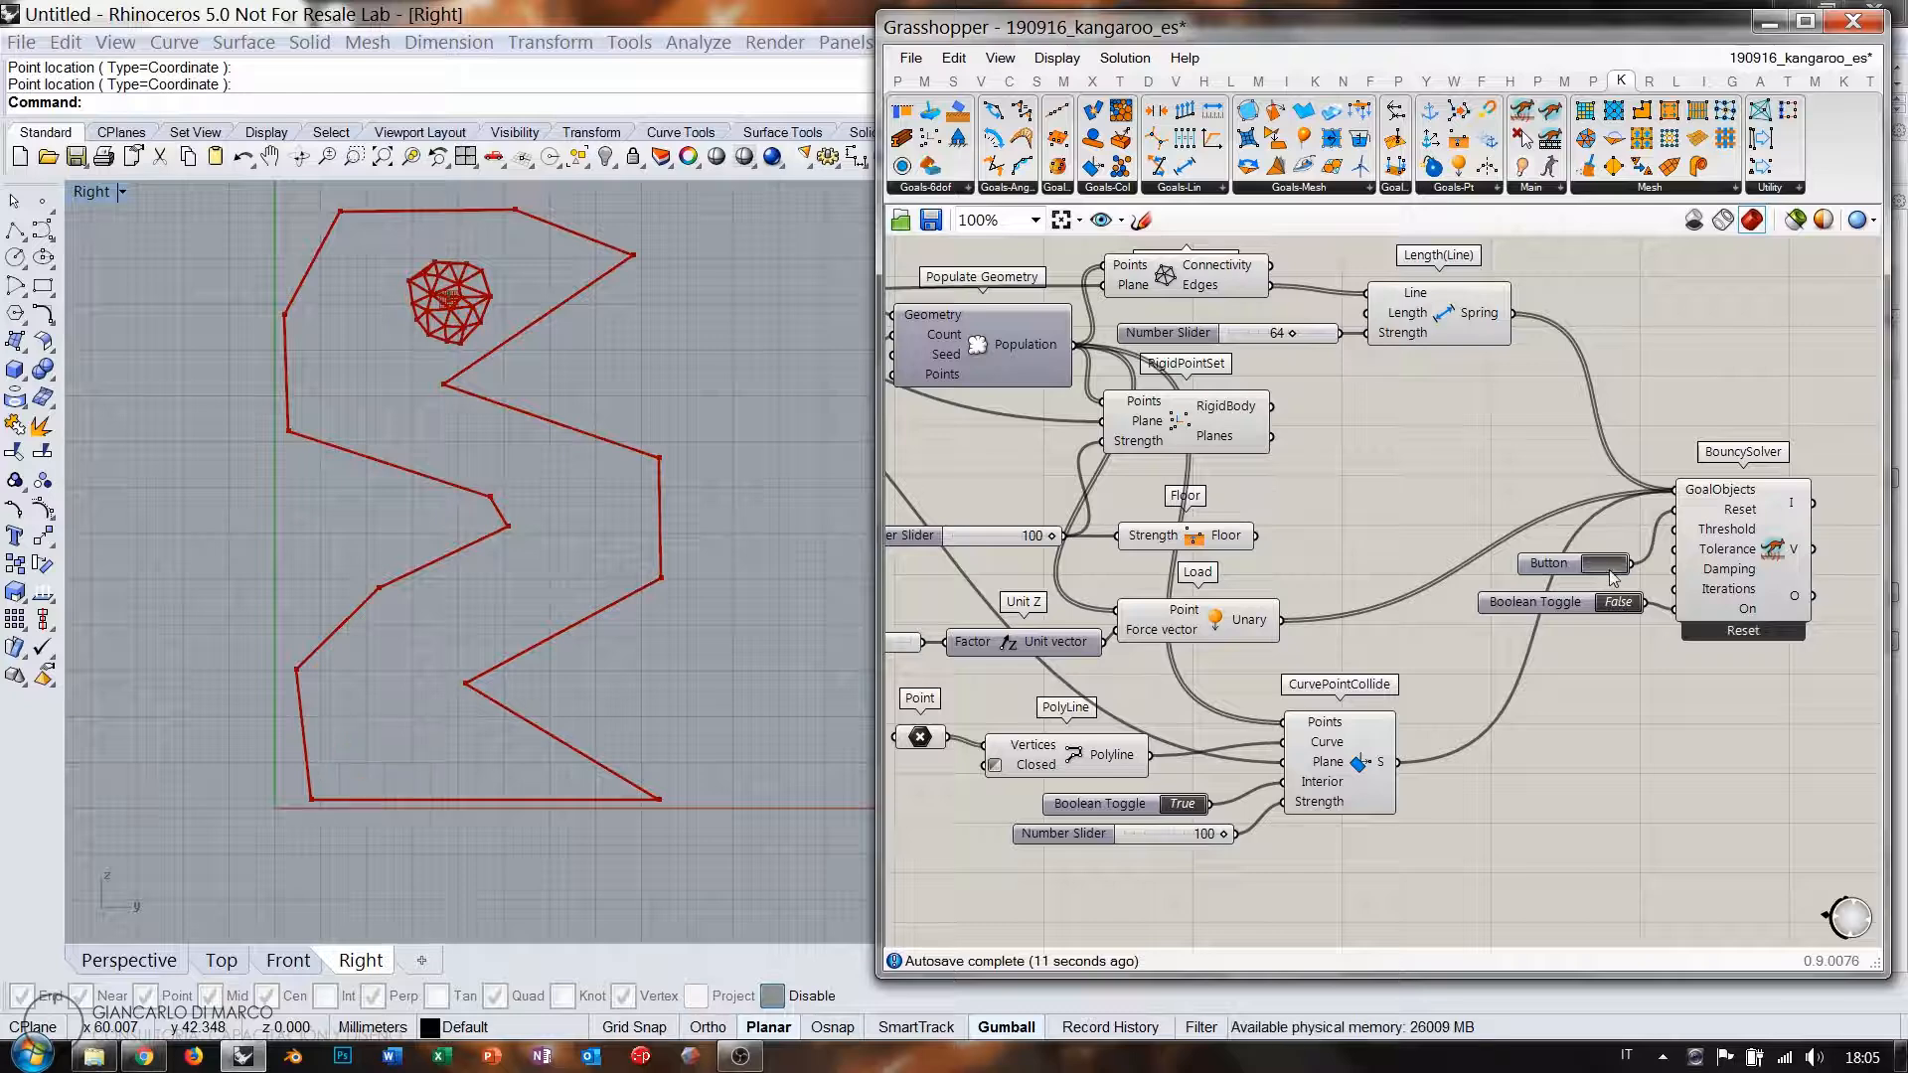
# Swap the solver's Spring goal for the RigidBody goal and run it again.
pyautogui.moveTo(1314, 465); pyautogui.dragTo(1420, 475, button='right')
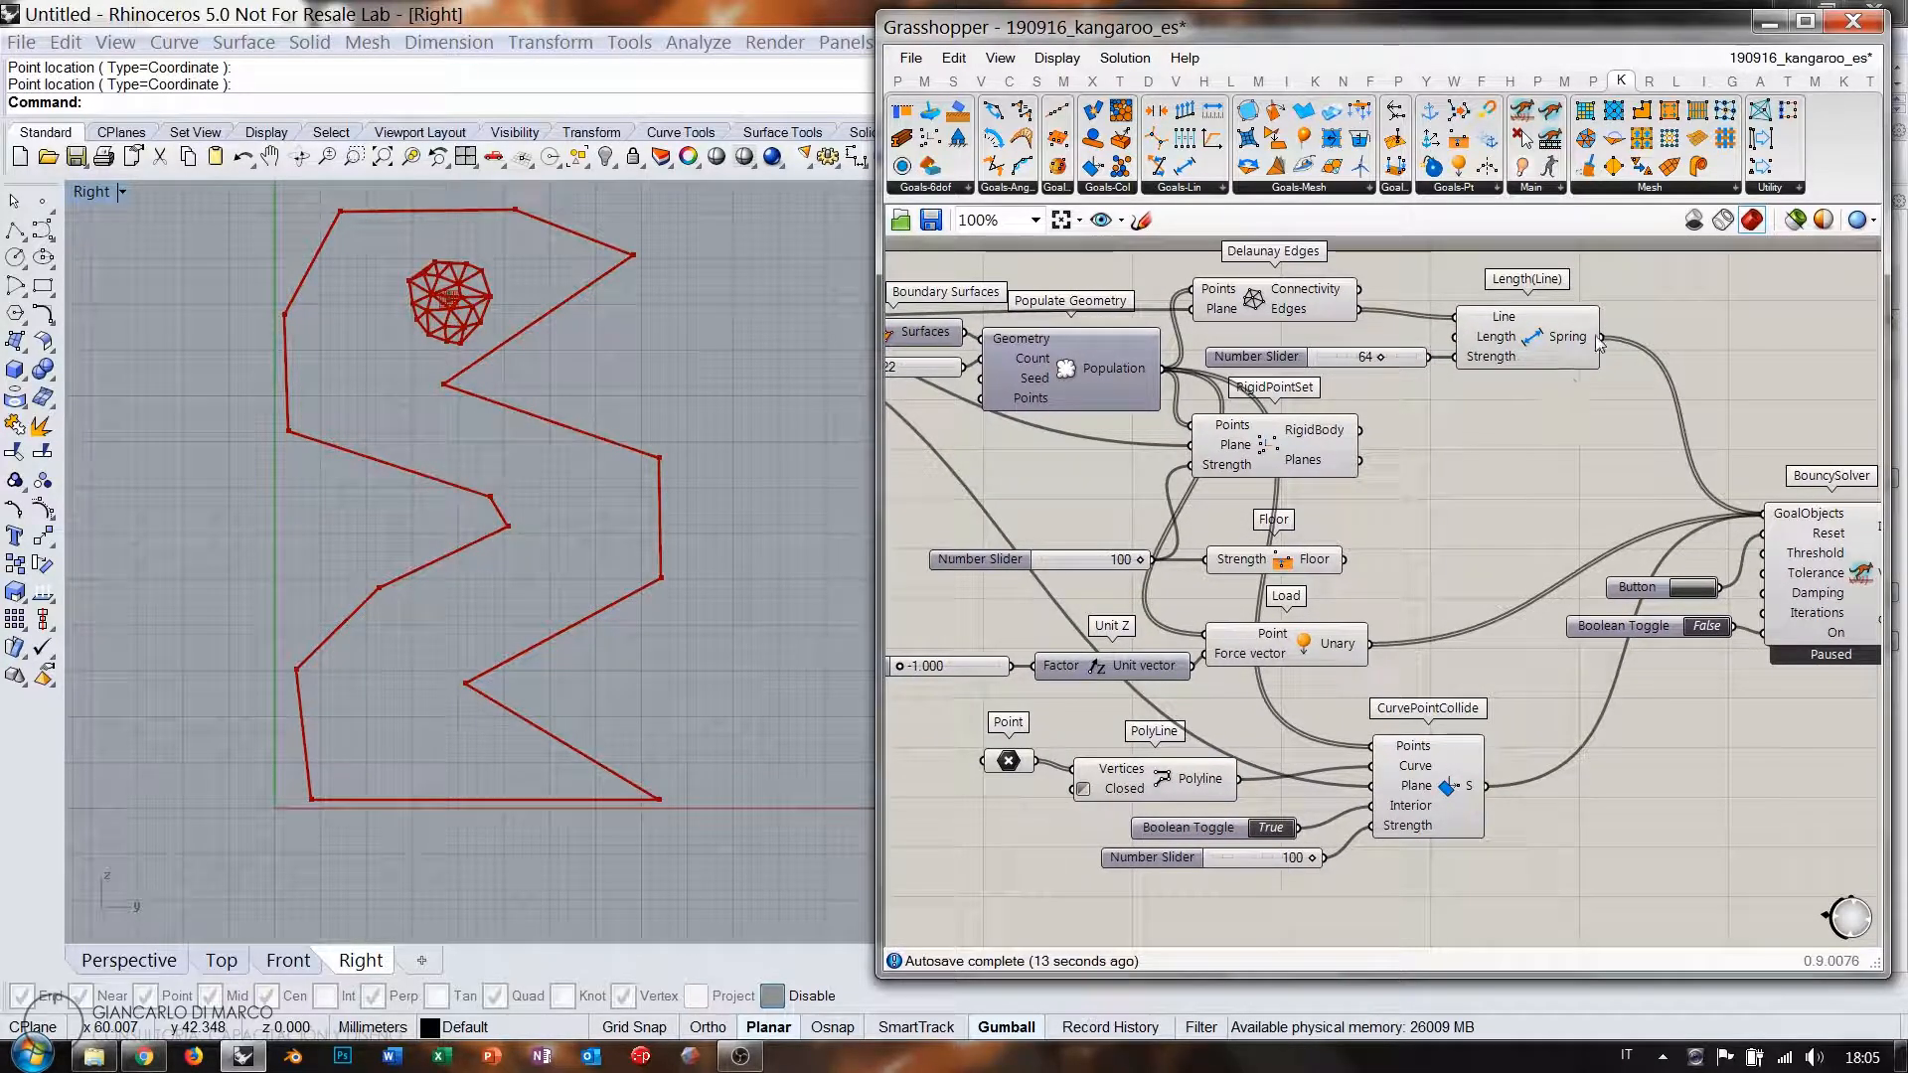
pyautogui.keyDown('ctrl'); pyautogui.moveTo(1599, 338); pyautogui.dragTo(1766, 514); pyautogui.keyUp('ctrl')
pyautogui.keyDown('shift'); pyautogui.moveTo(1359, 432); pyautogui.dragTo(1786, 523); pyautogui.keyUp('shift')
pyautogui.doubleClick(1706, 627)
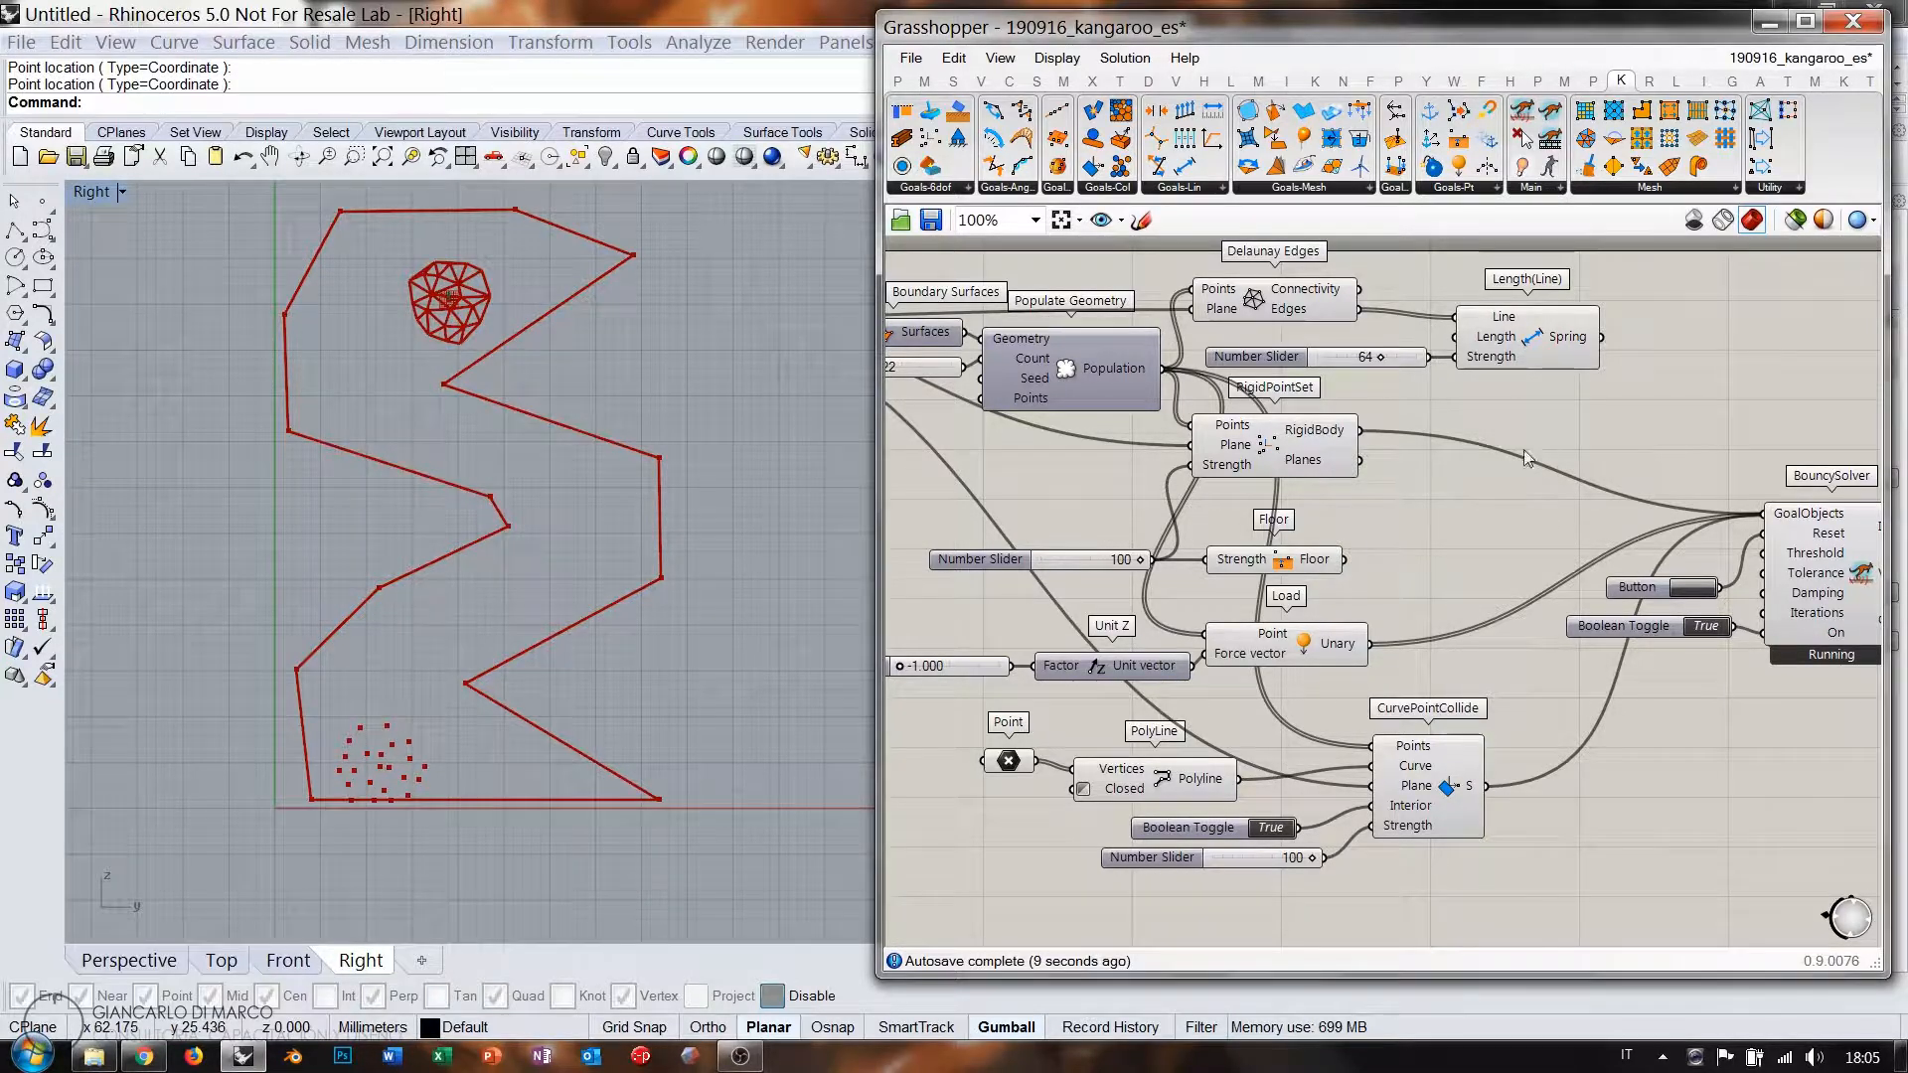
pyautogui.moveTo(1523, 450); pyautogui.dragTo(1430, 433, button='right')
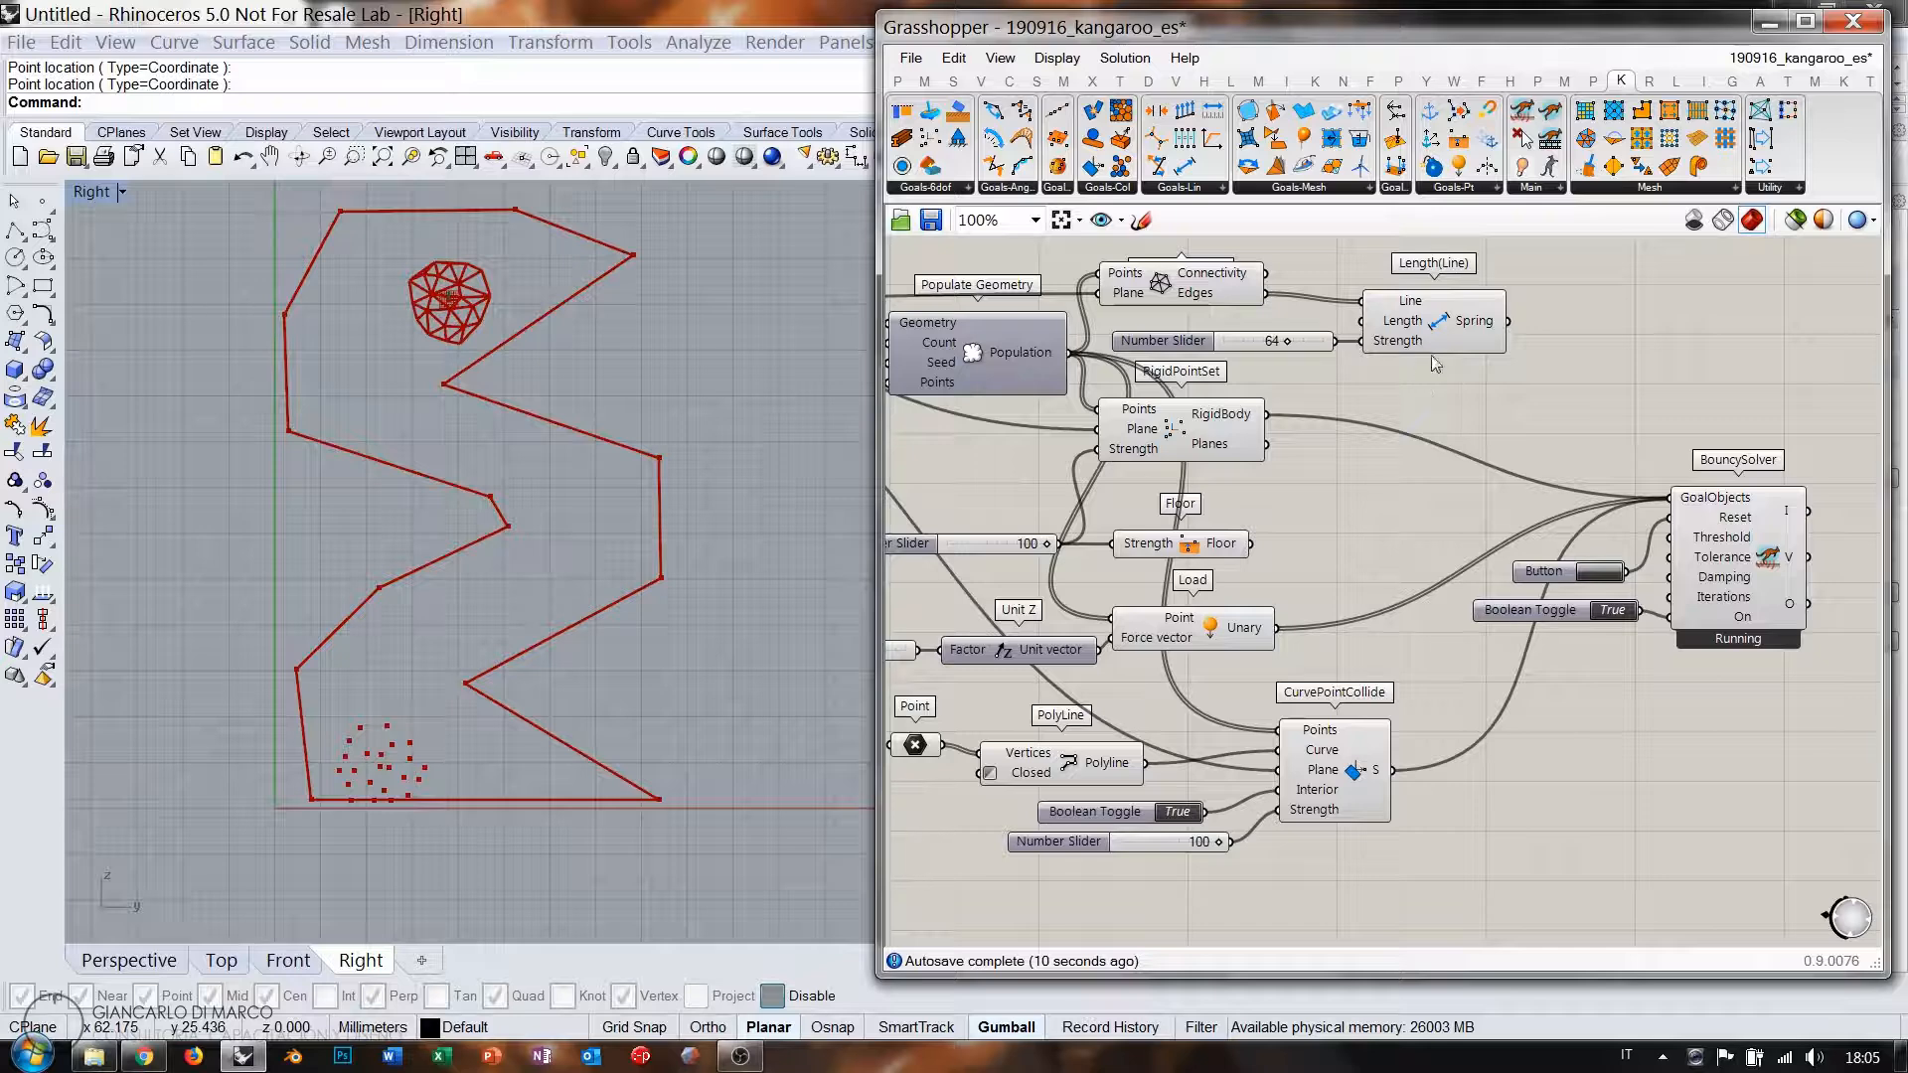
pyautogui.doubleClick(1475, 403)
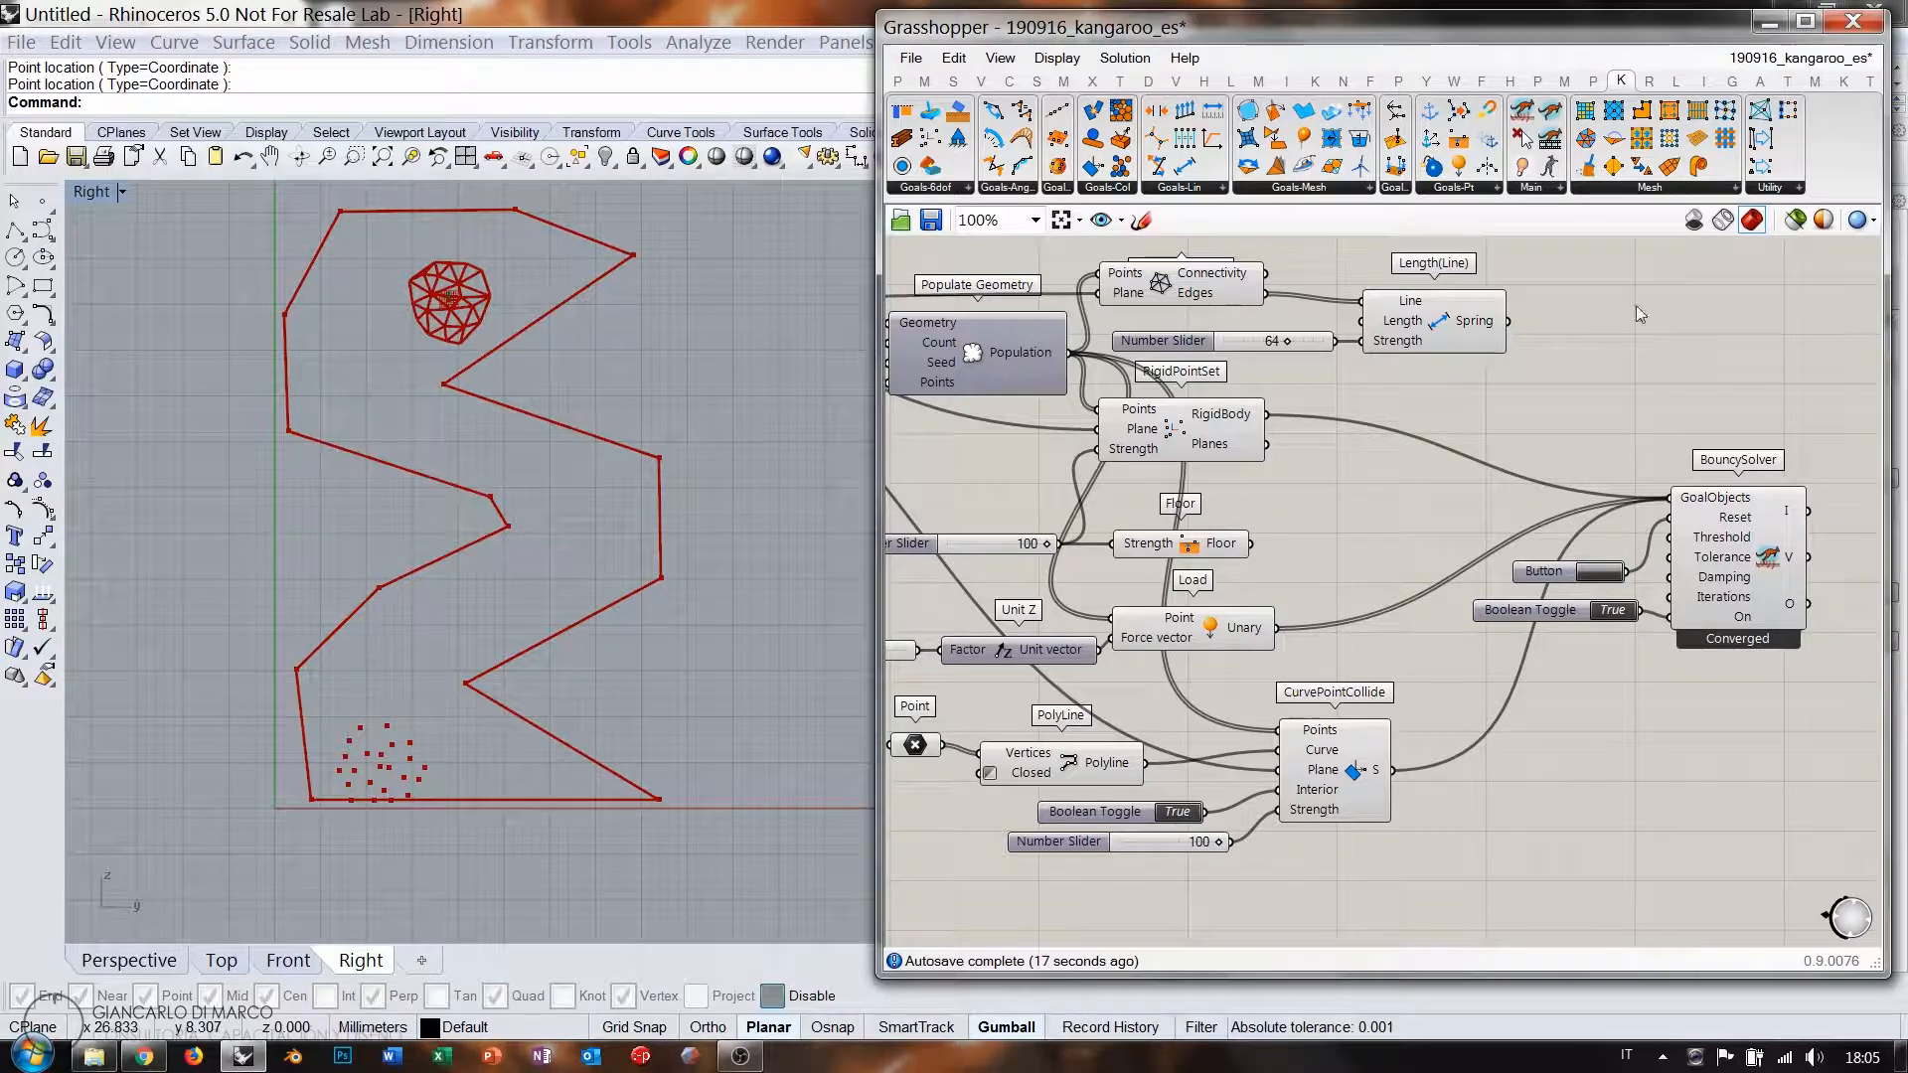
# Feed the Delaunay edges through a Show component into the solver goals, then reset twice.
pyautogui.moveTo(1477, 415); pyautogui.dragTo(1475, 416)
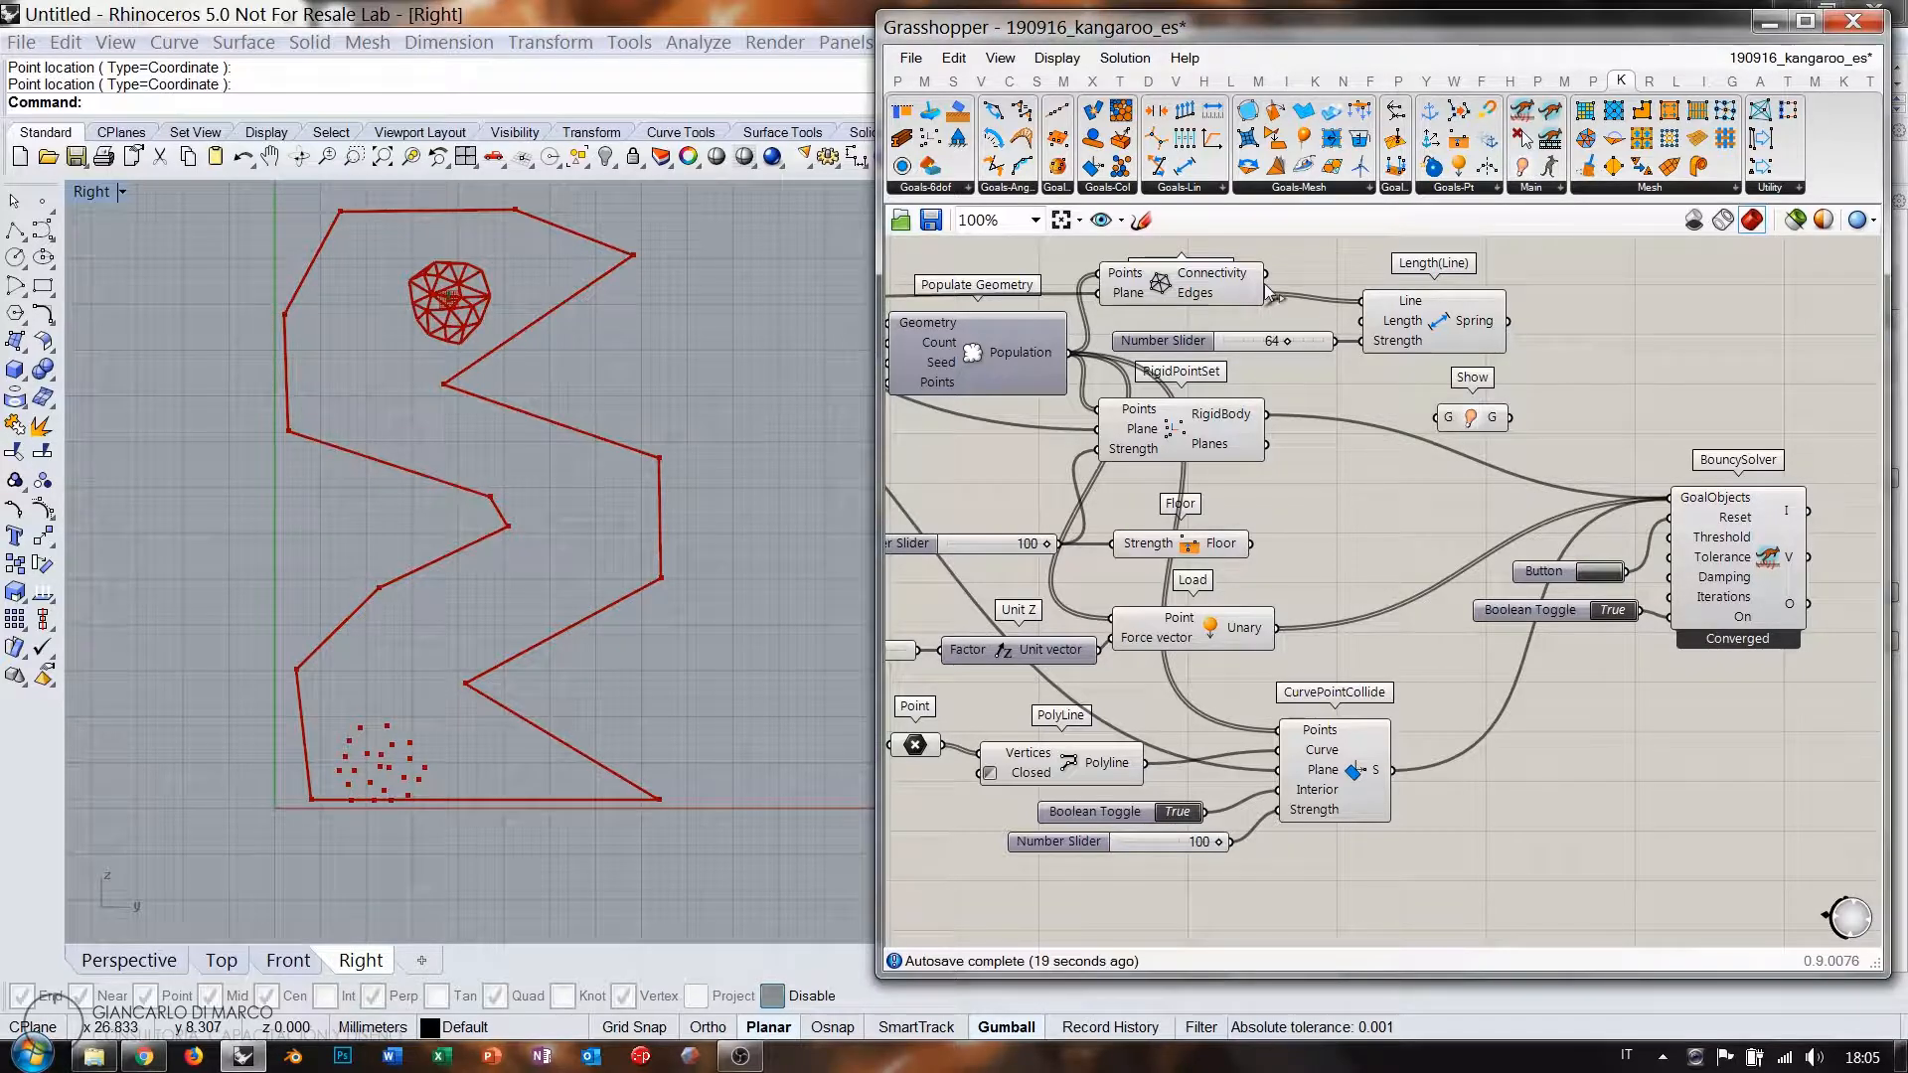
pyautogui.moveTo(1267, 293); pyautogui.dragTo(1439, 417)
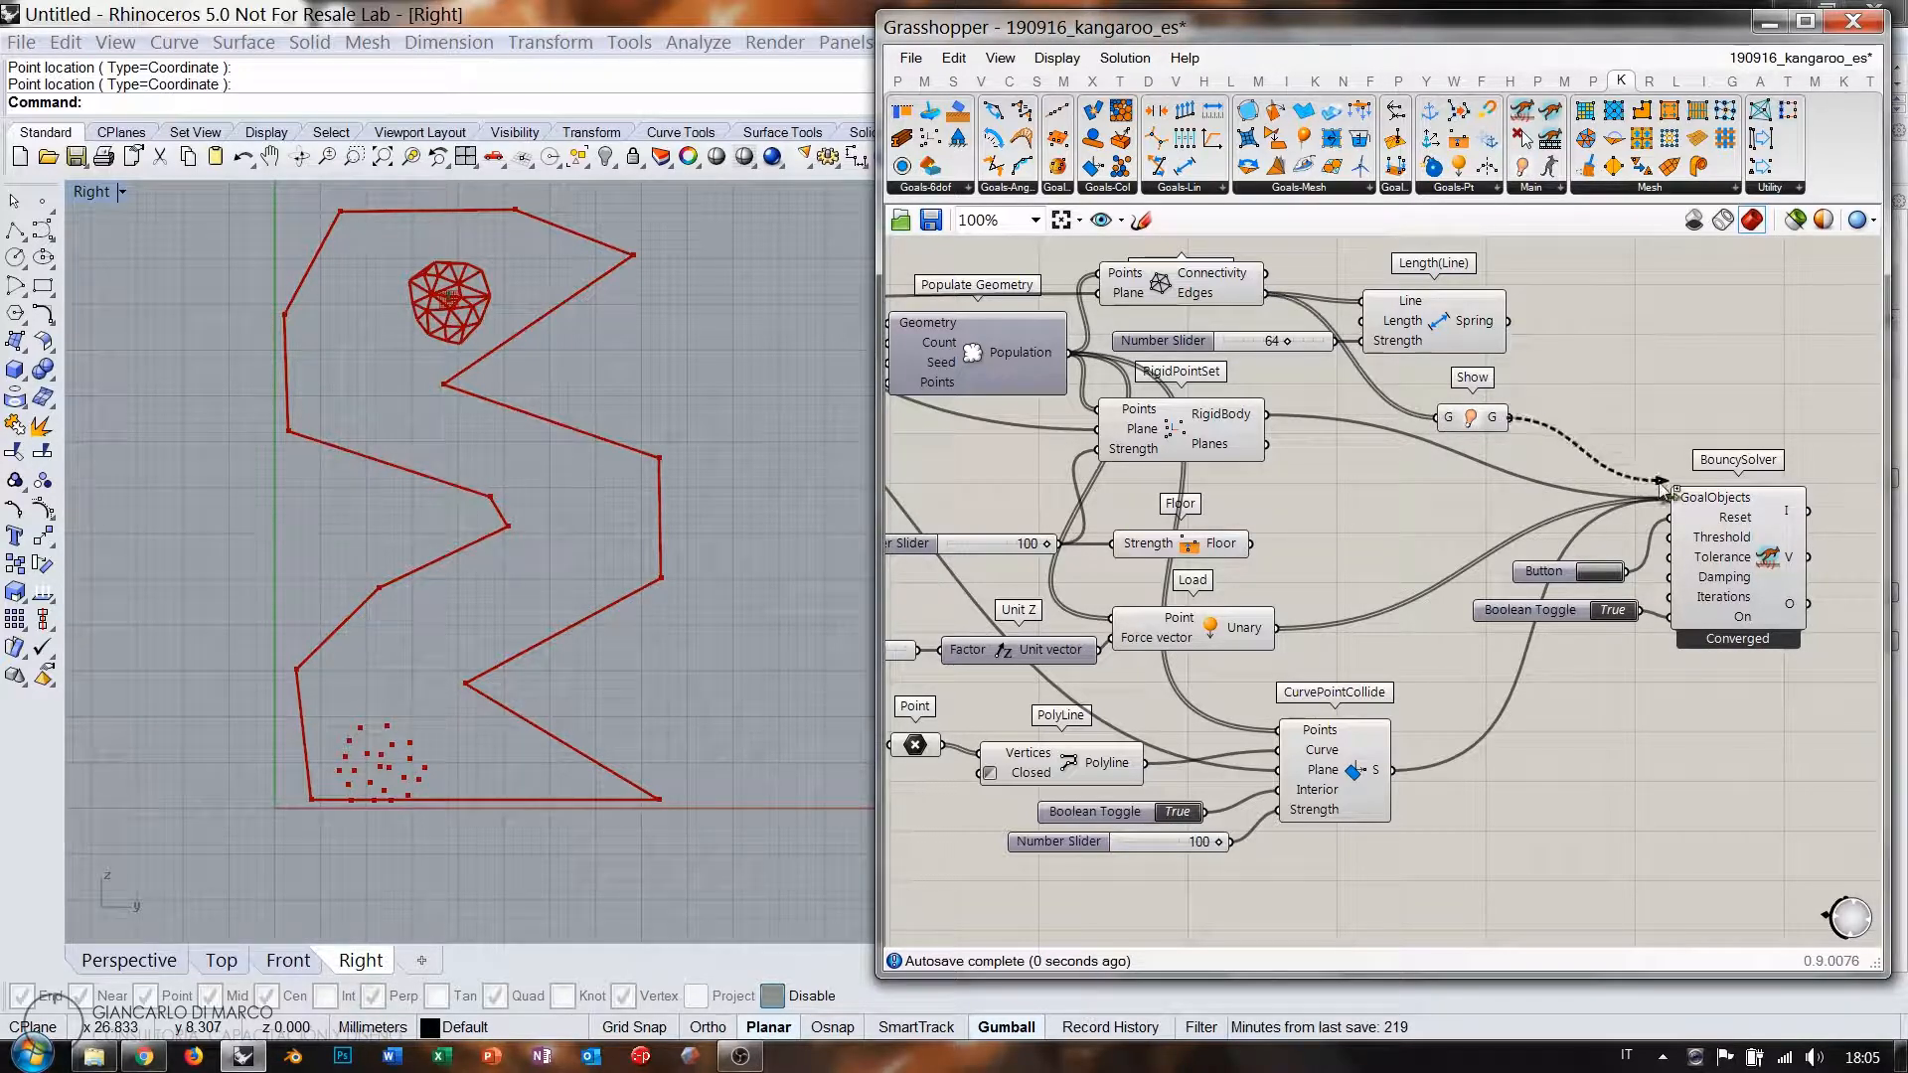
pyautogui.moveTo(1663, 487); pyautogui.dragTo(1669, 496)
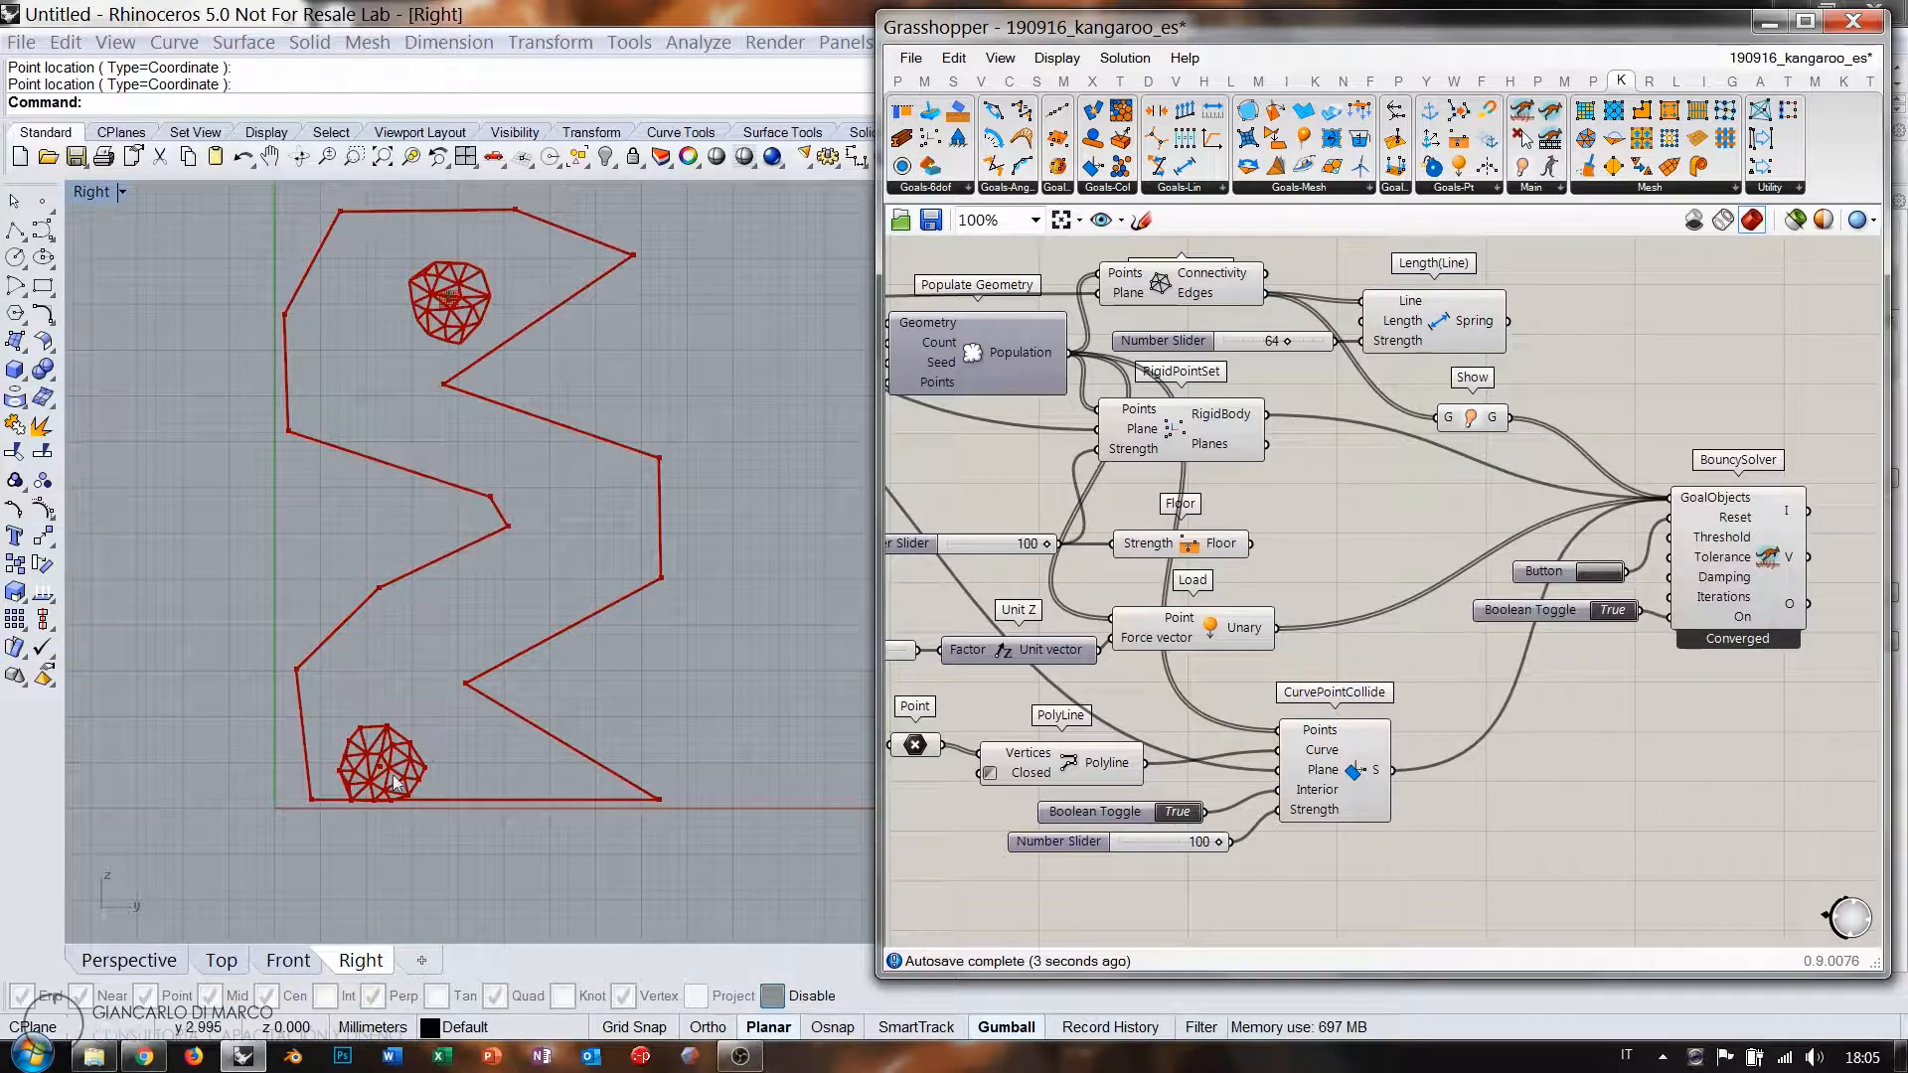
pyautogui.click(1610, 572)
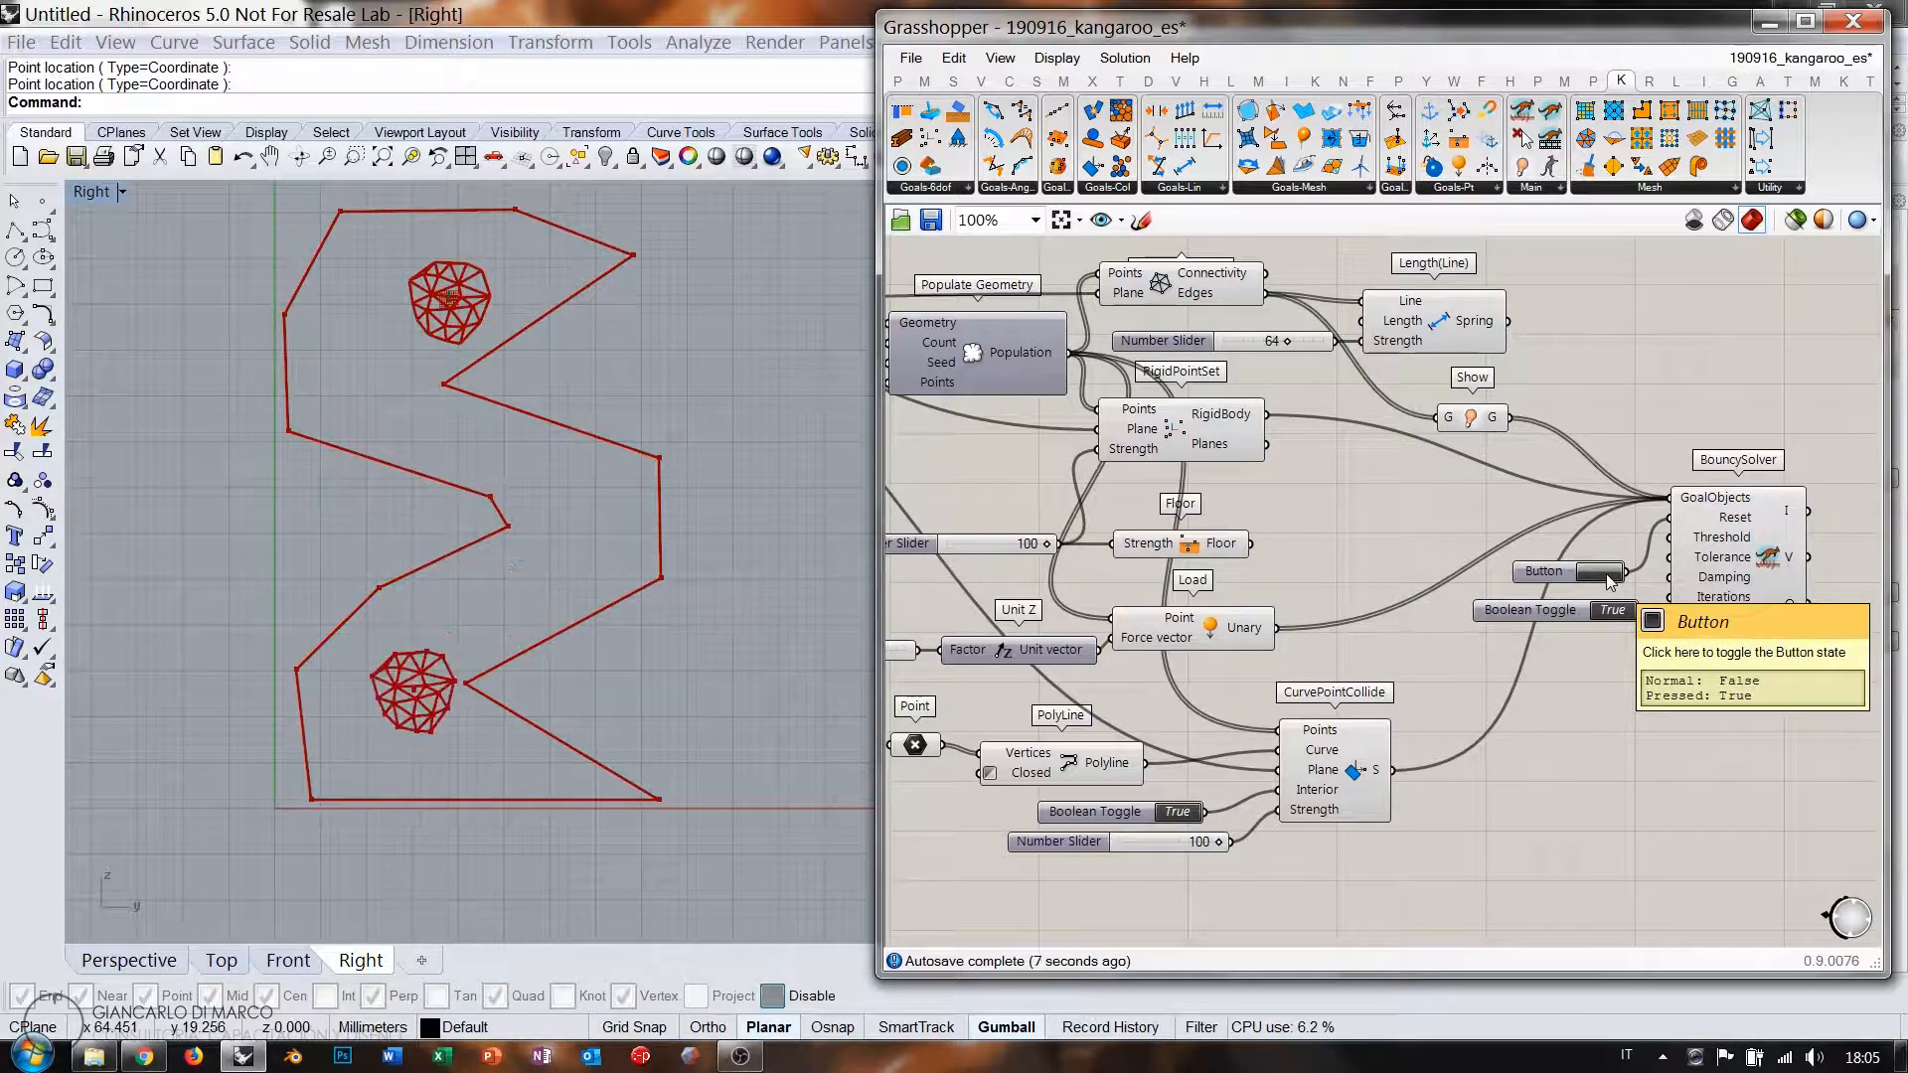
pyautogui.click(1607, 574)
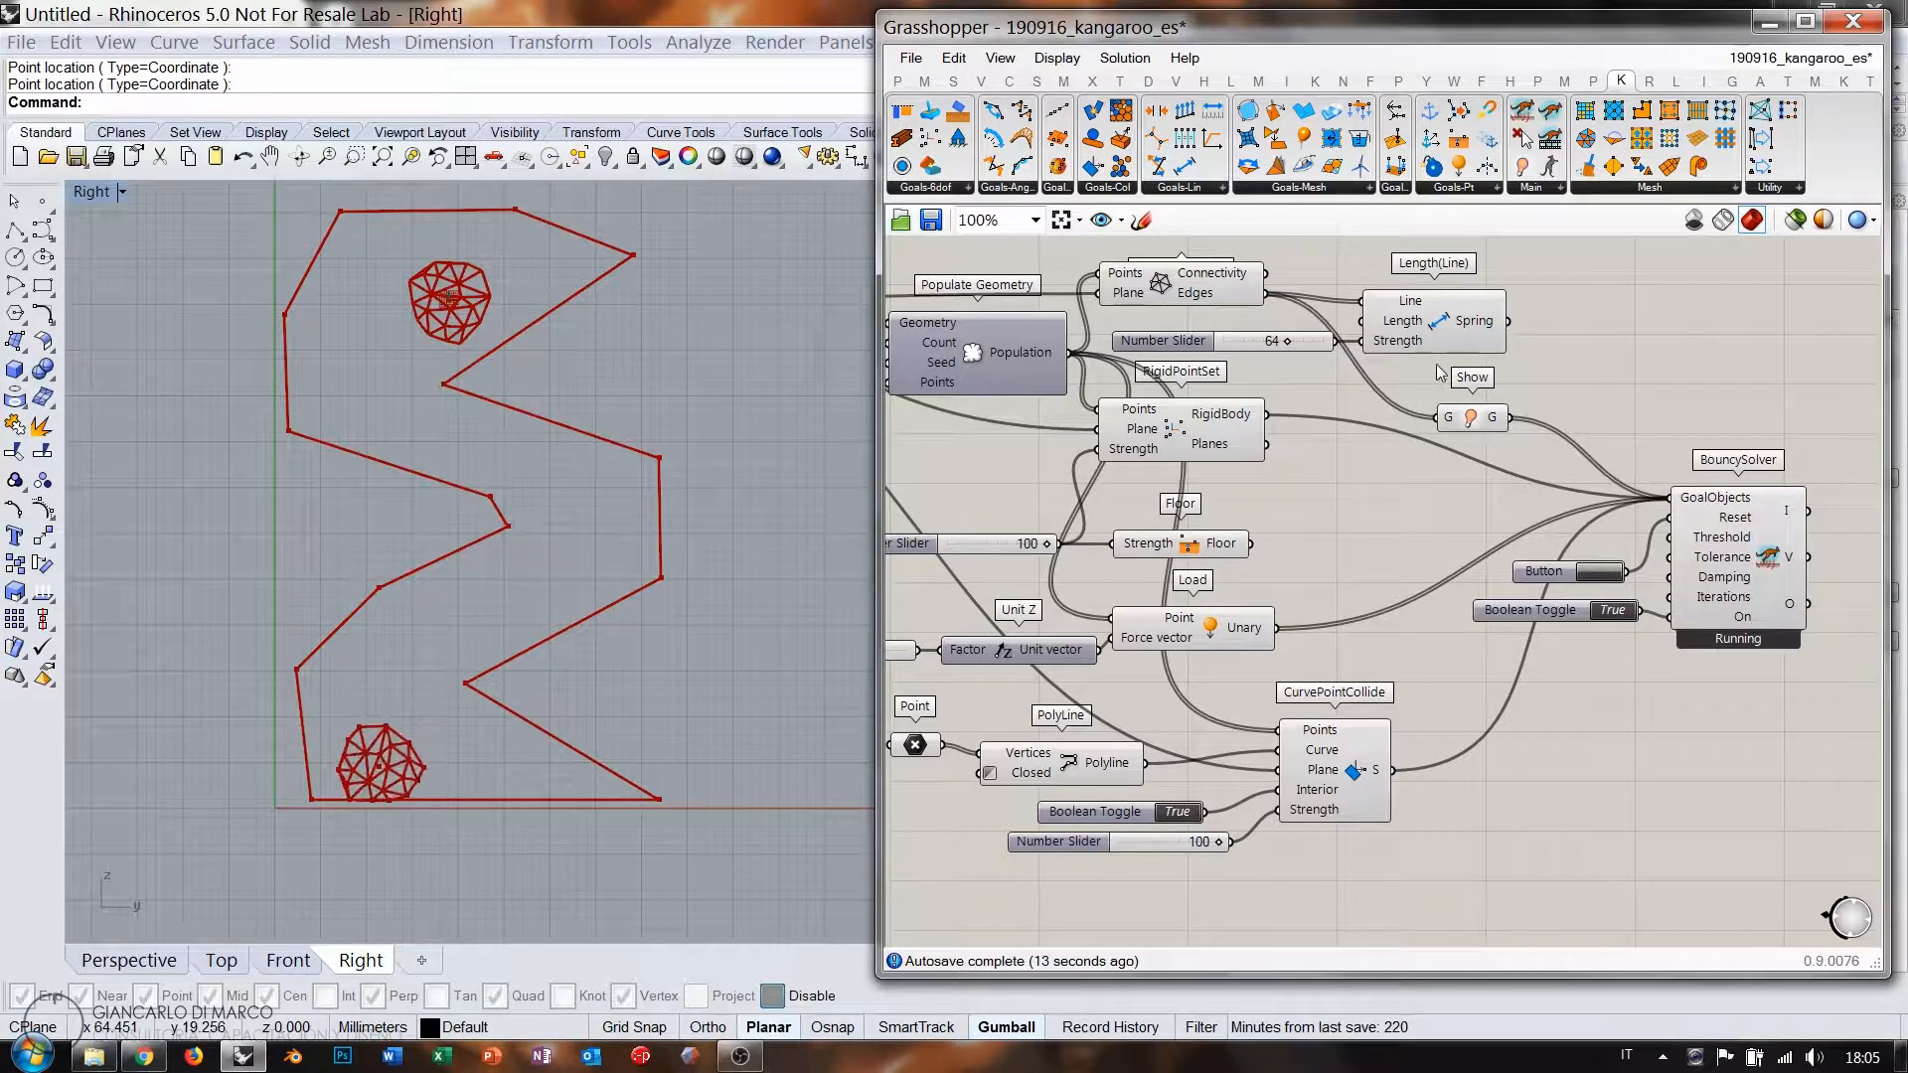
pyautogui.moveTo(1442, 327); pyautogui.dragTo(1443, 313)
pyautogui.click(1543, 328)
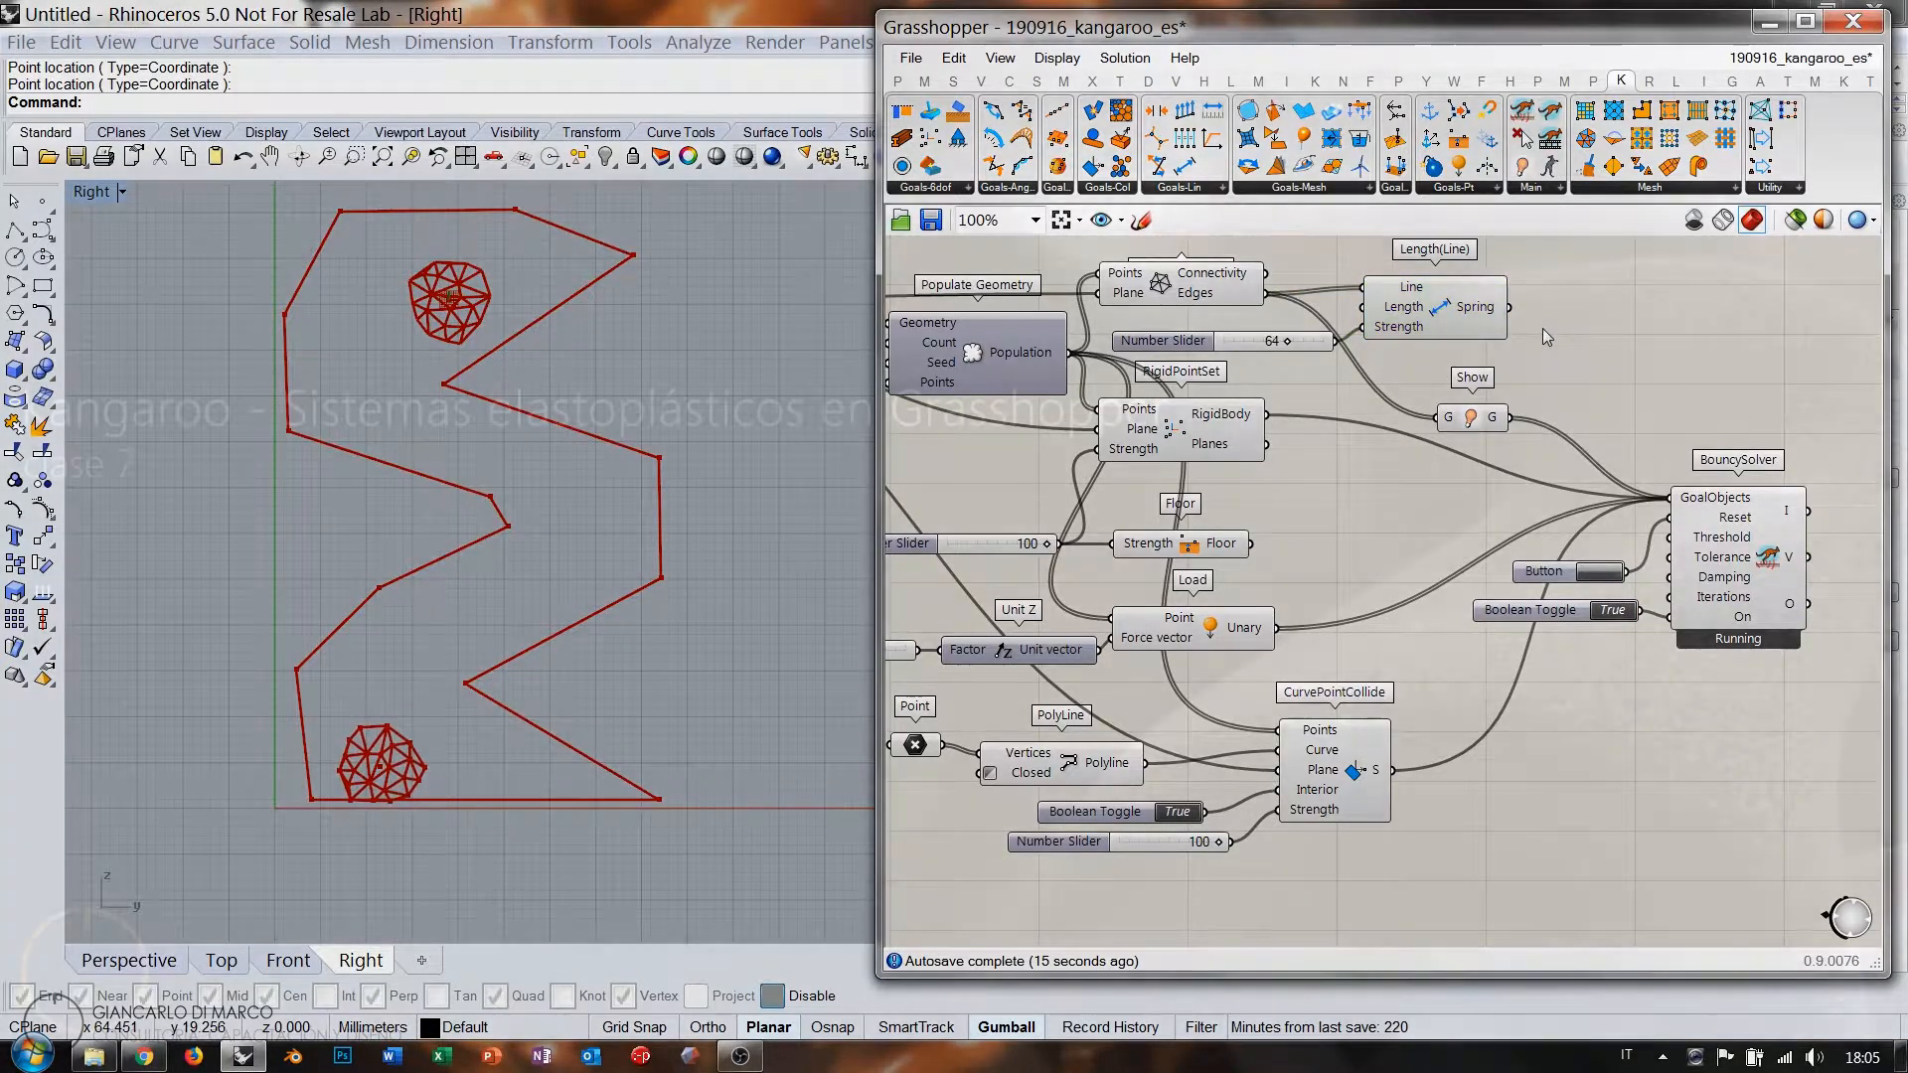